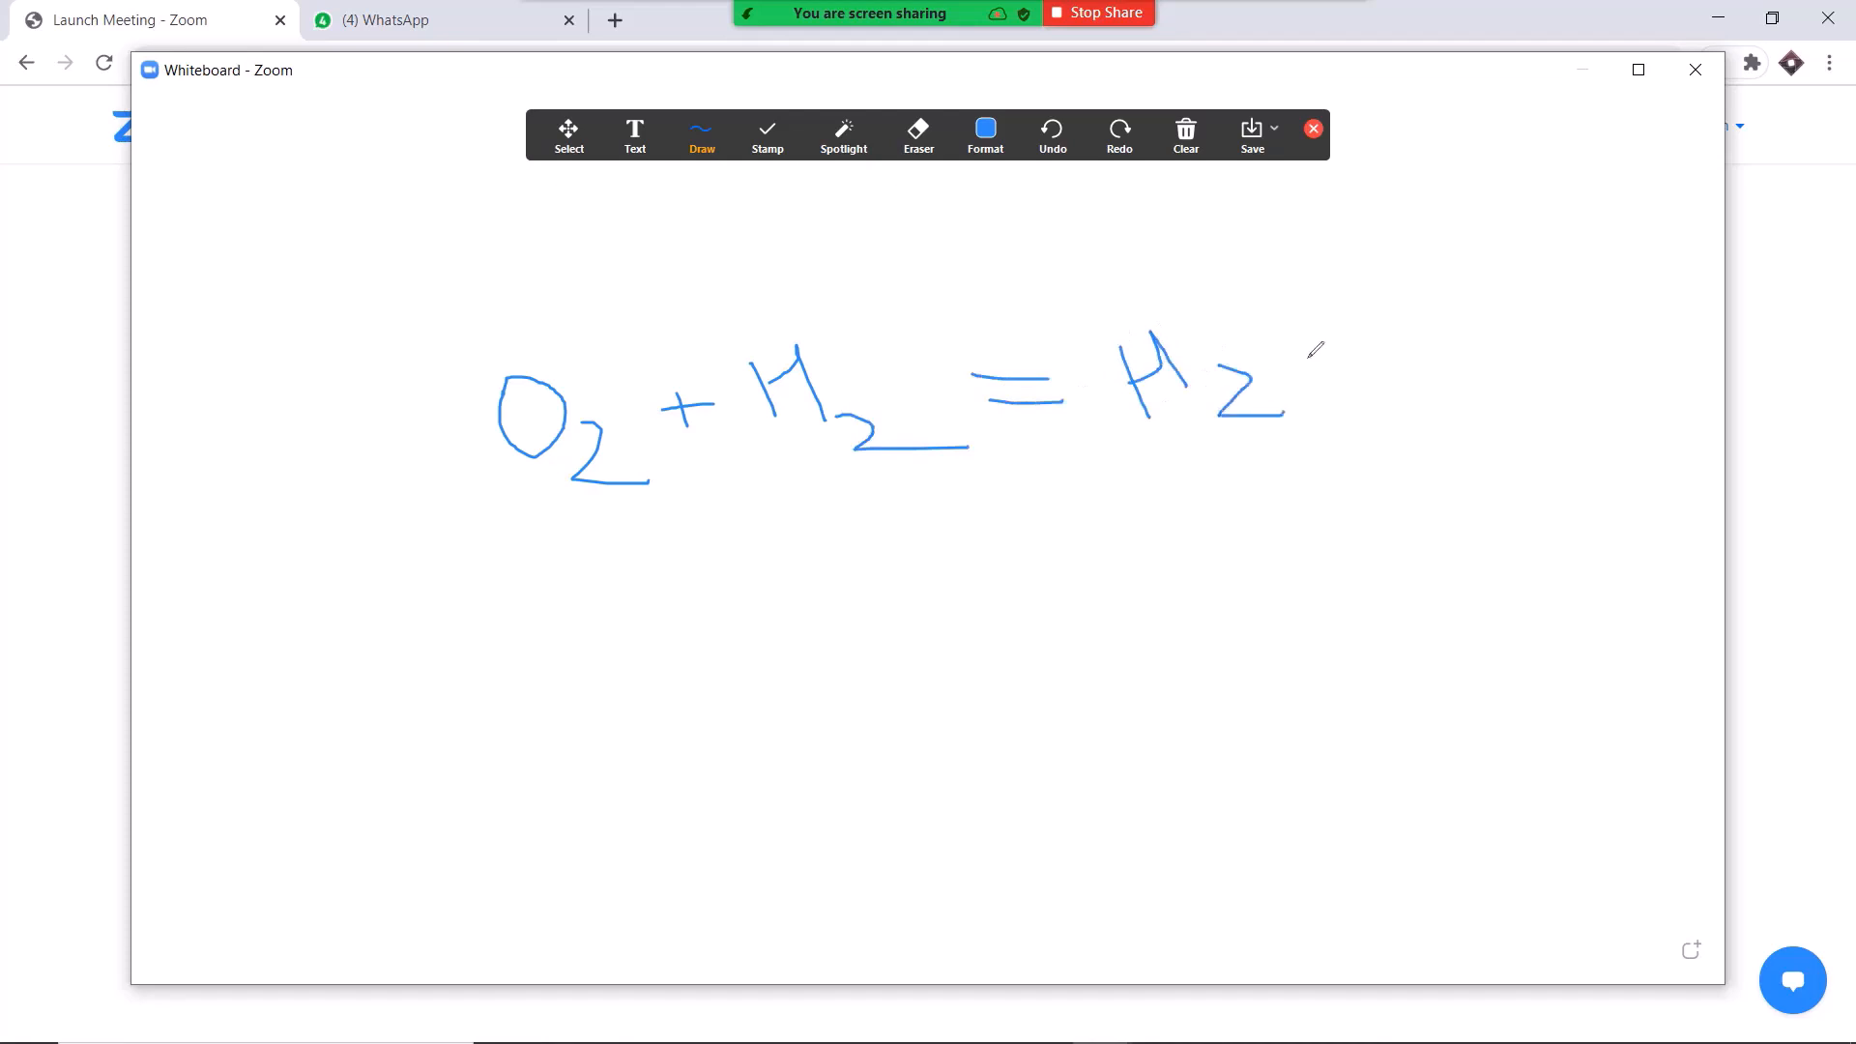
Draw curly braces around the O2 + H2 = H2O equation on the whiteboard, one on each side.
mouse_move(1333, 261)
left_mouse_down()
mouse_move(1399, 296)
mouse_move(1416, 491)
left_mouse_up()
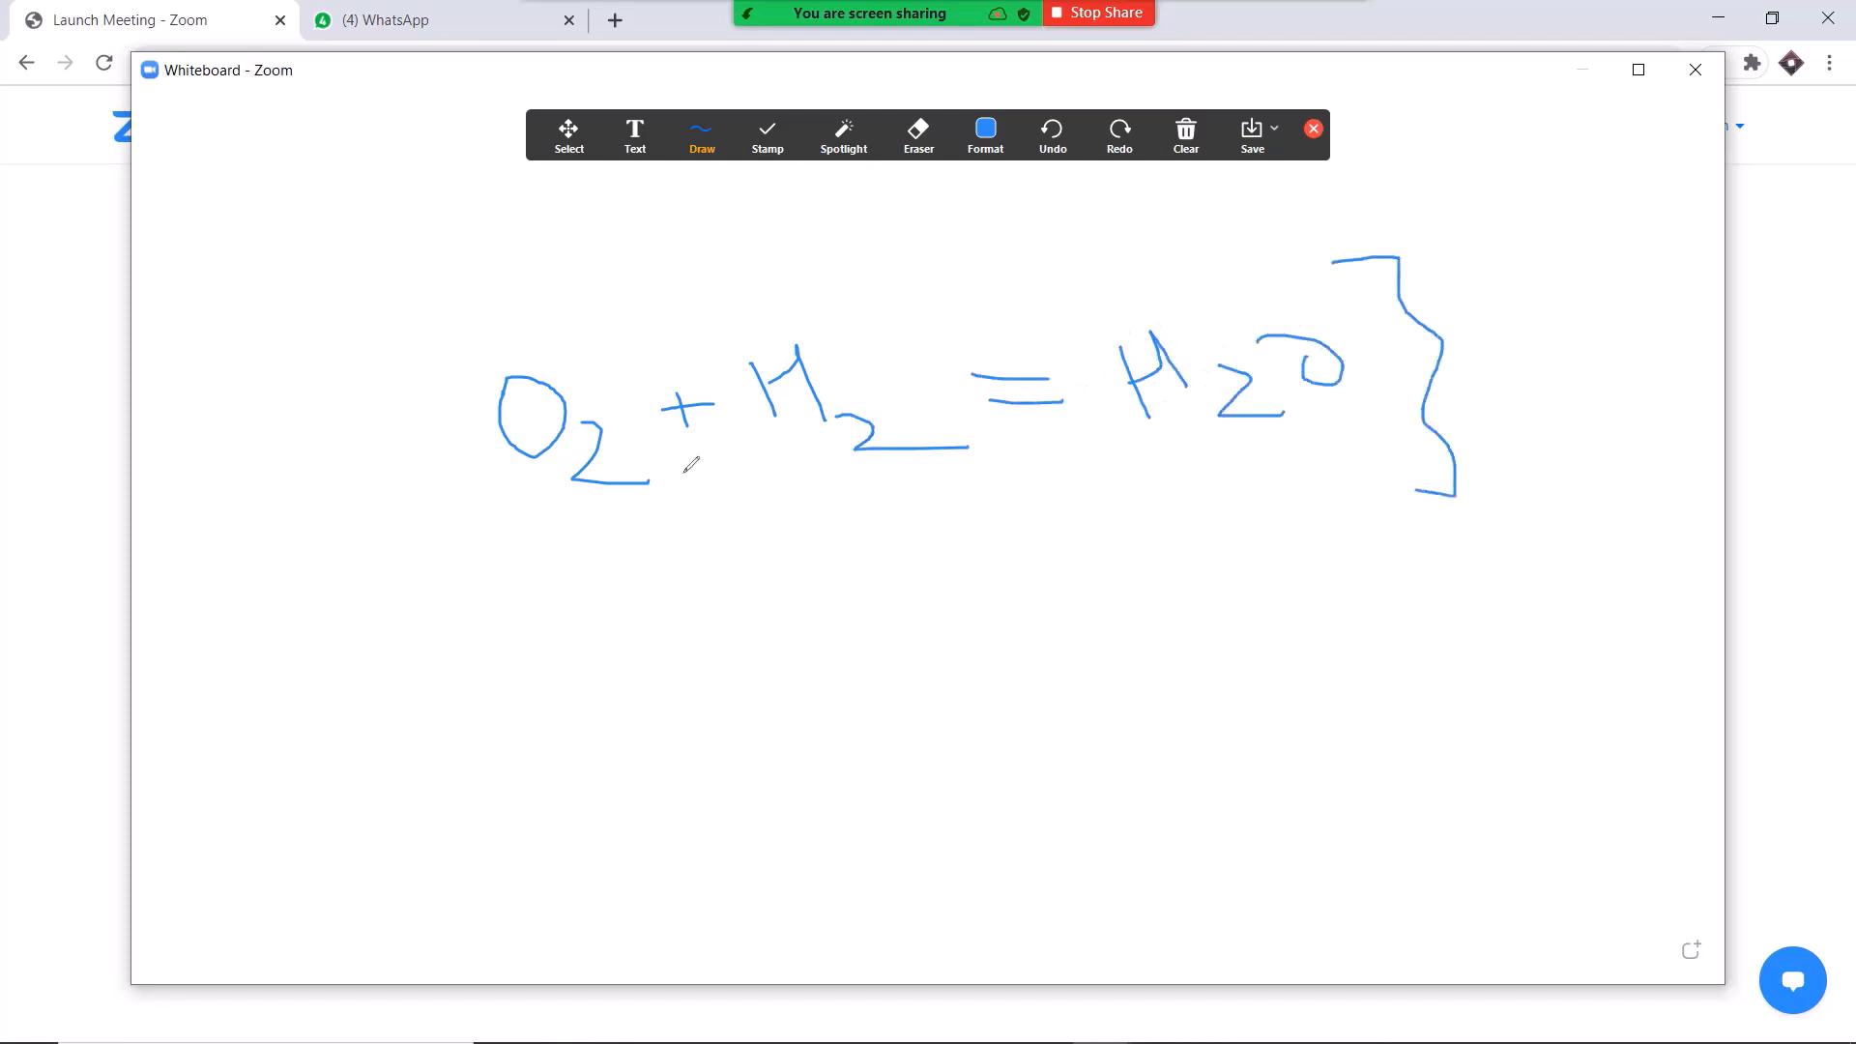
mouse_move(459, 308)
left_mouse_down()
mouse_move(478, 542)
mouse_move(615, 606)
left_mouse_up()
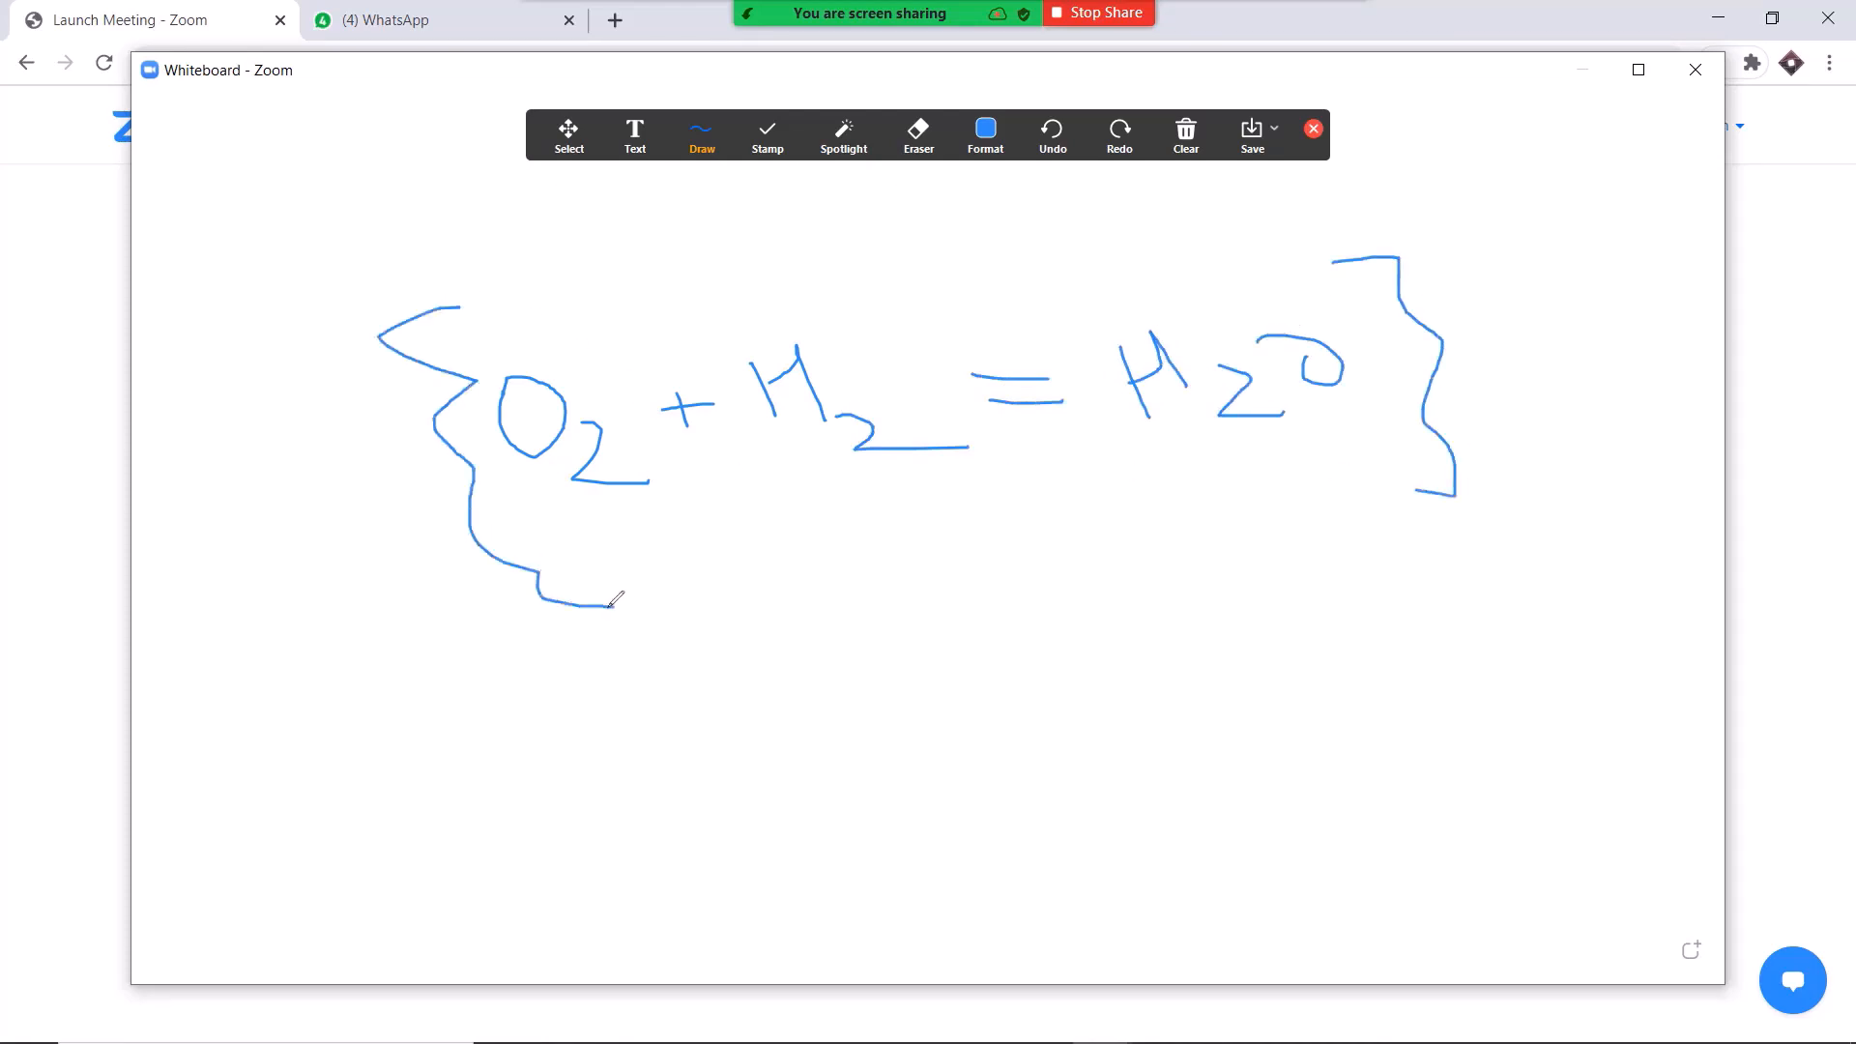
Stop sharing the whiteboard and end the Zoom meeting for all participants.
left_click(1097, 21)
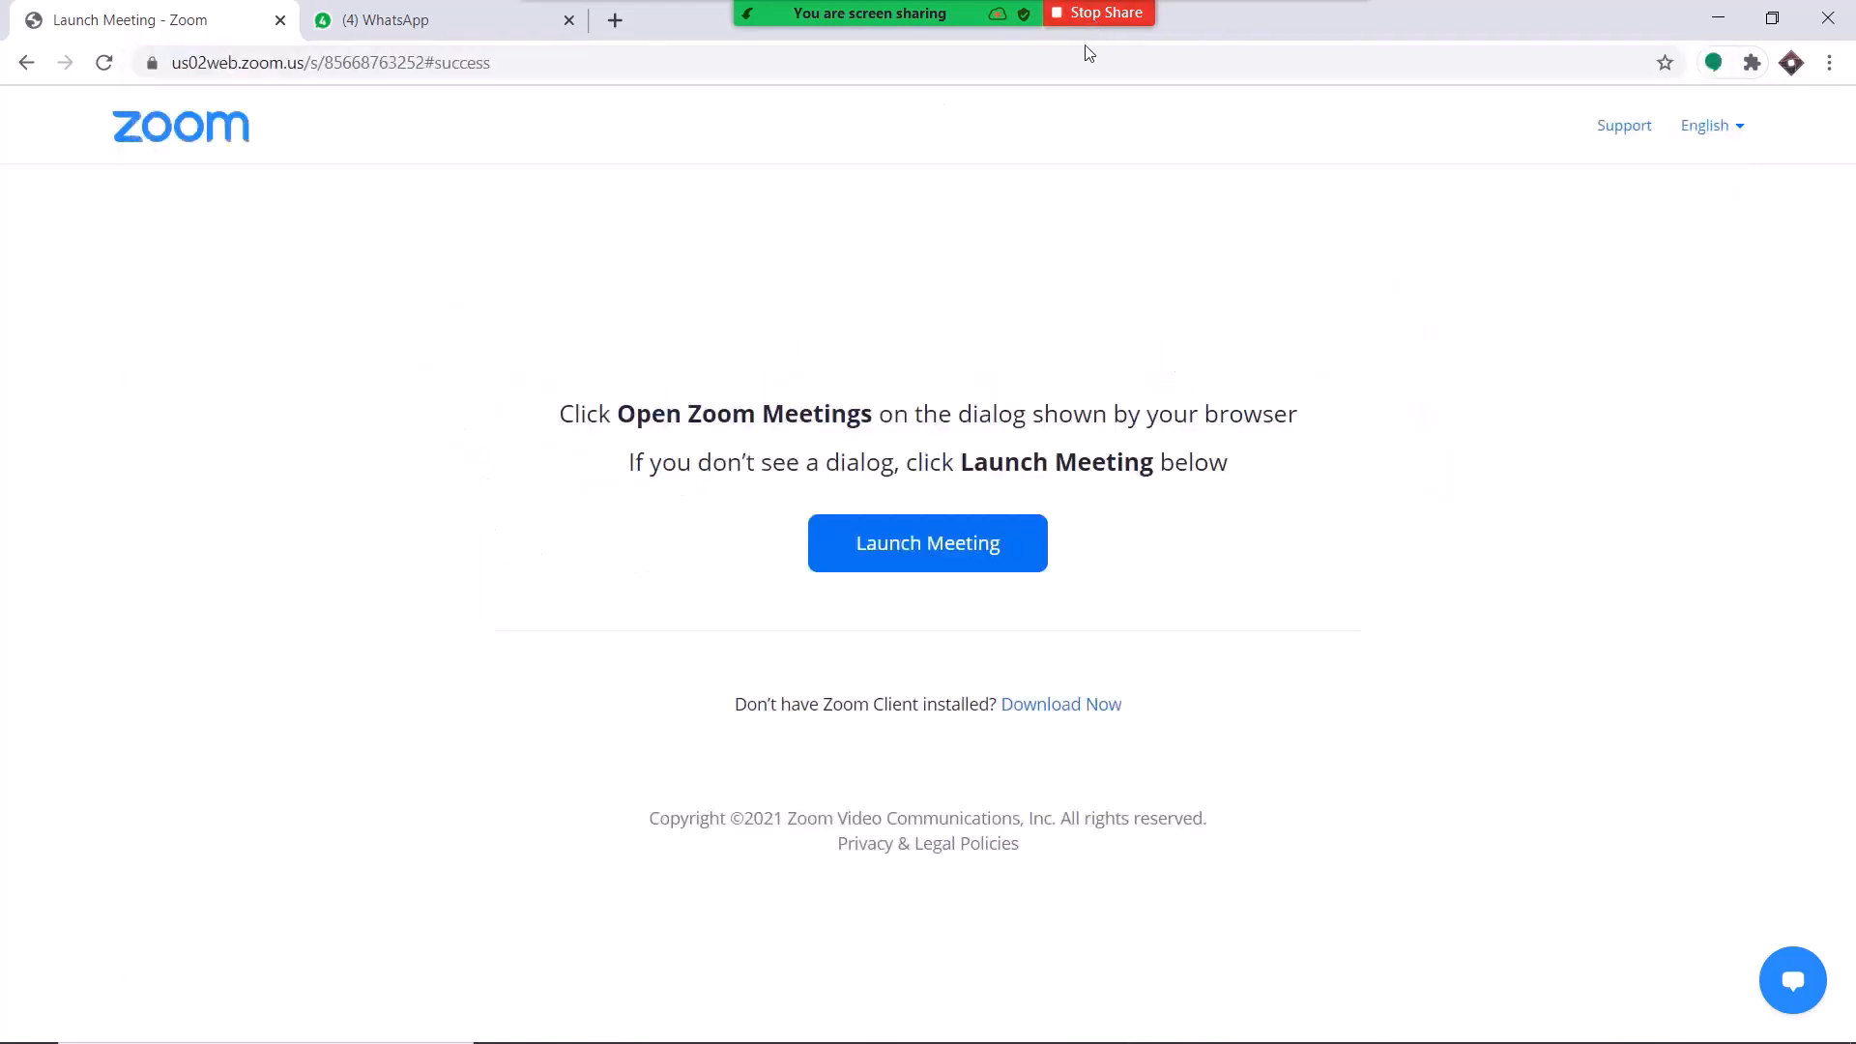
left_click(1523, 854)
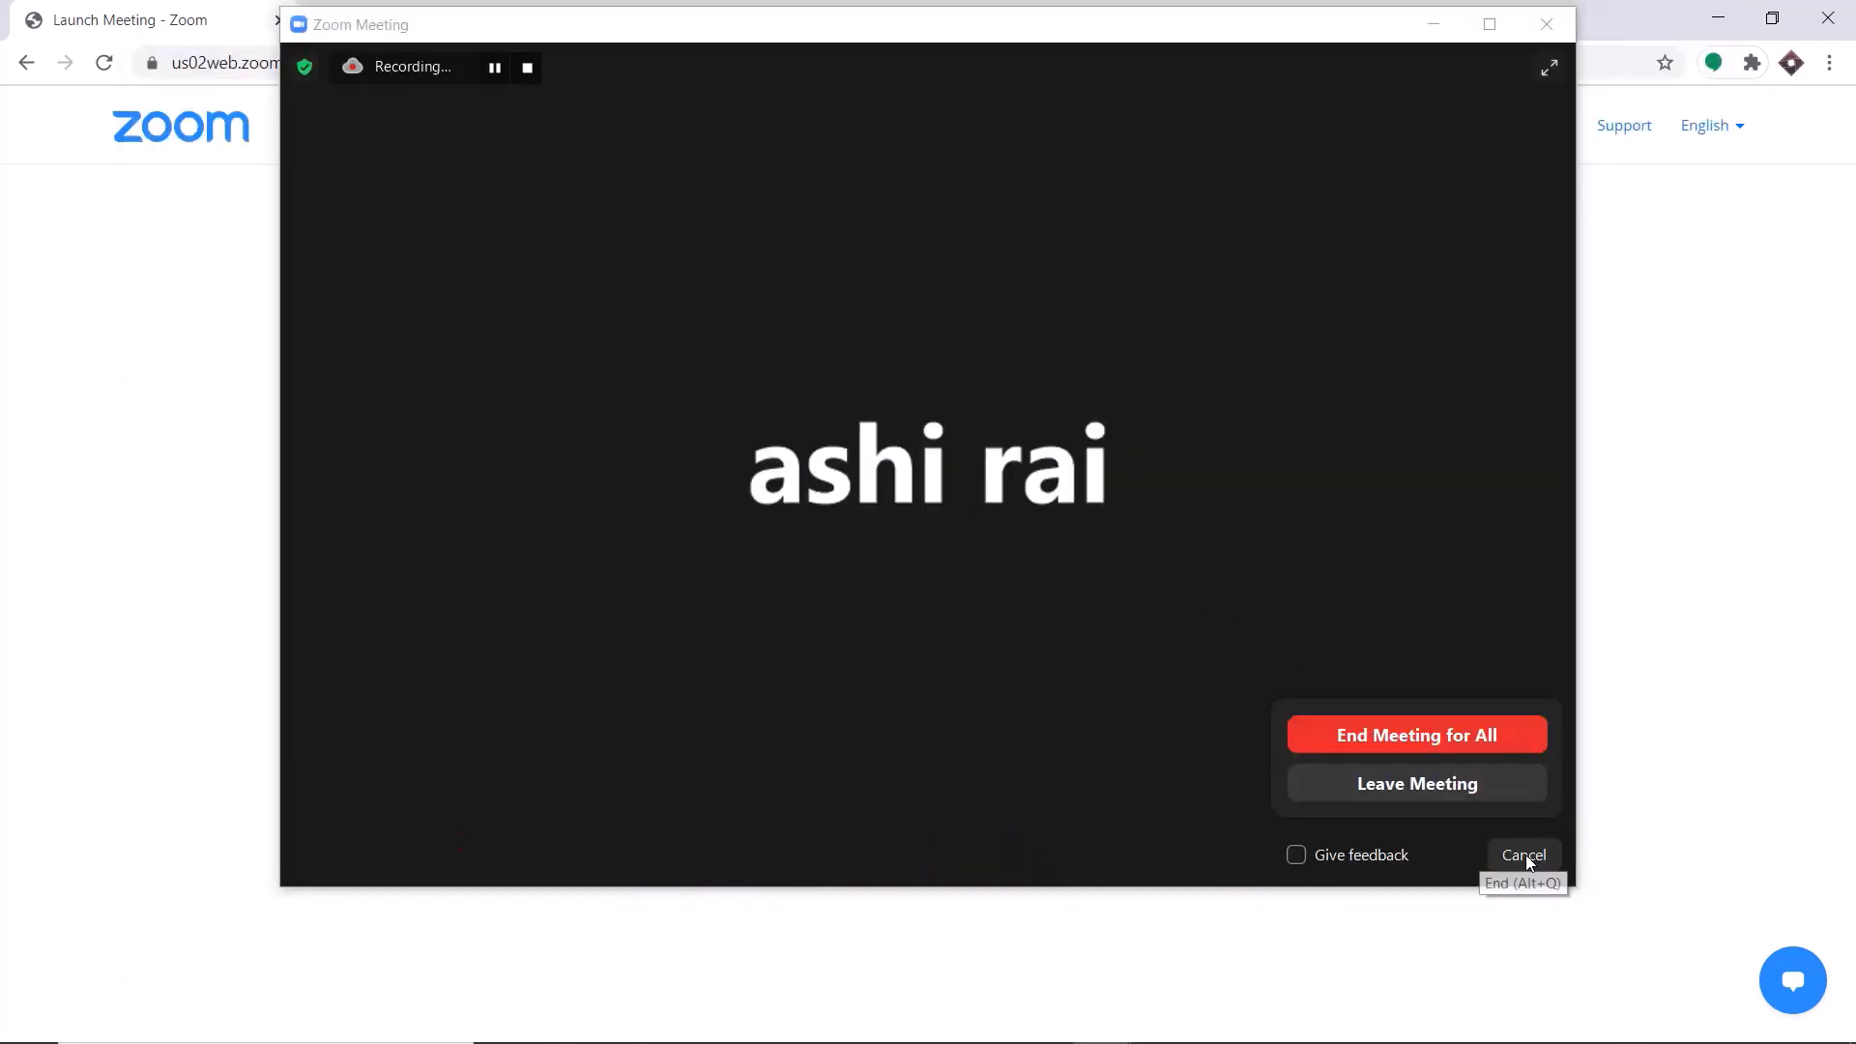
left_click(1436, 742)
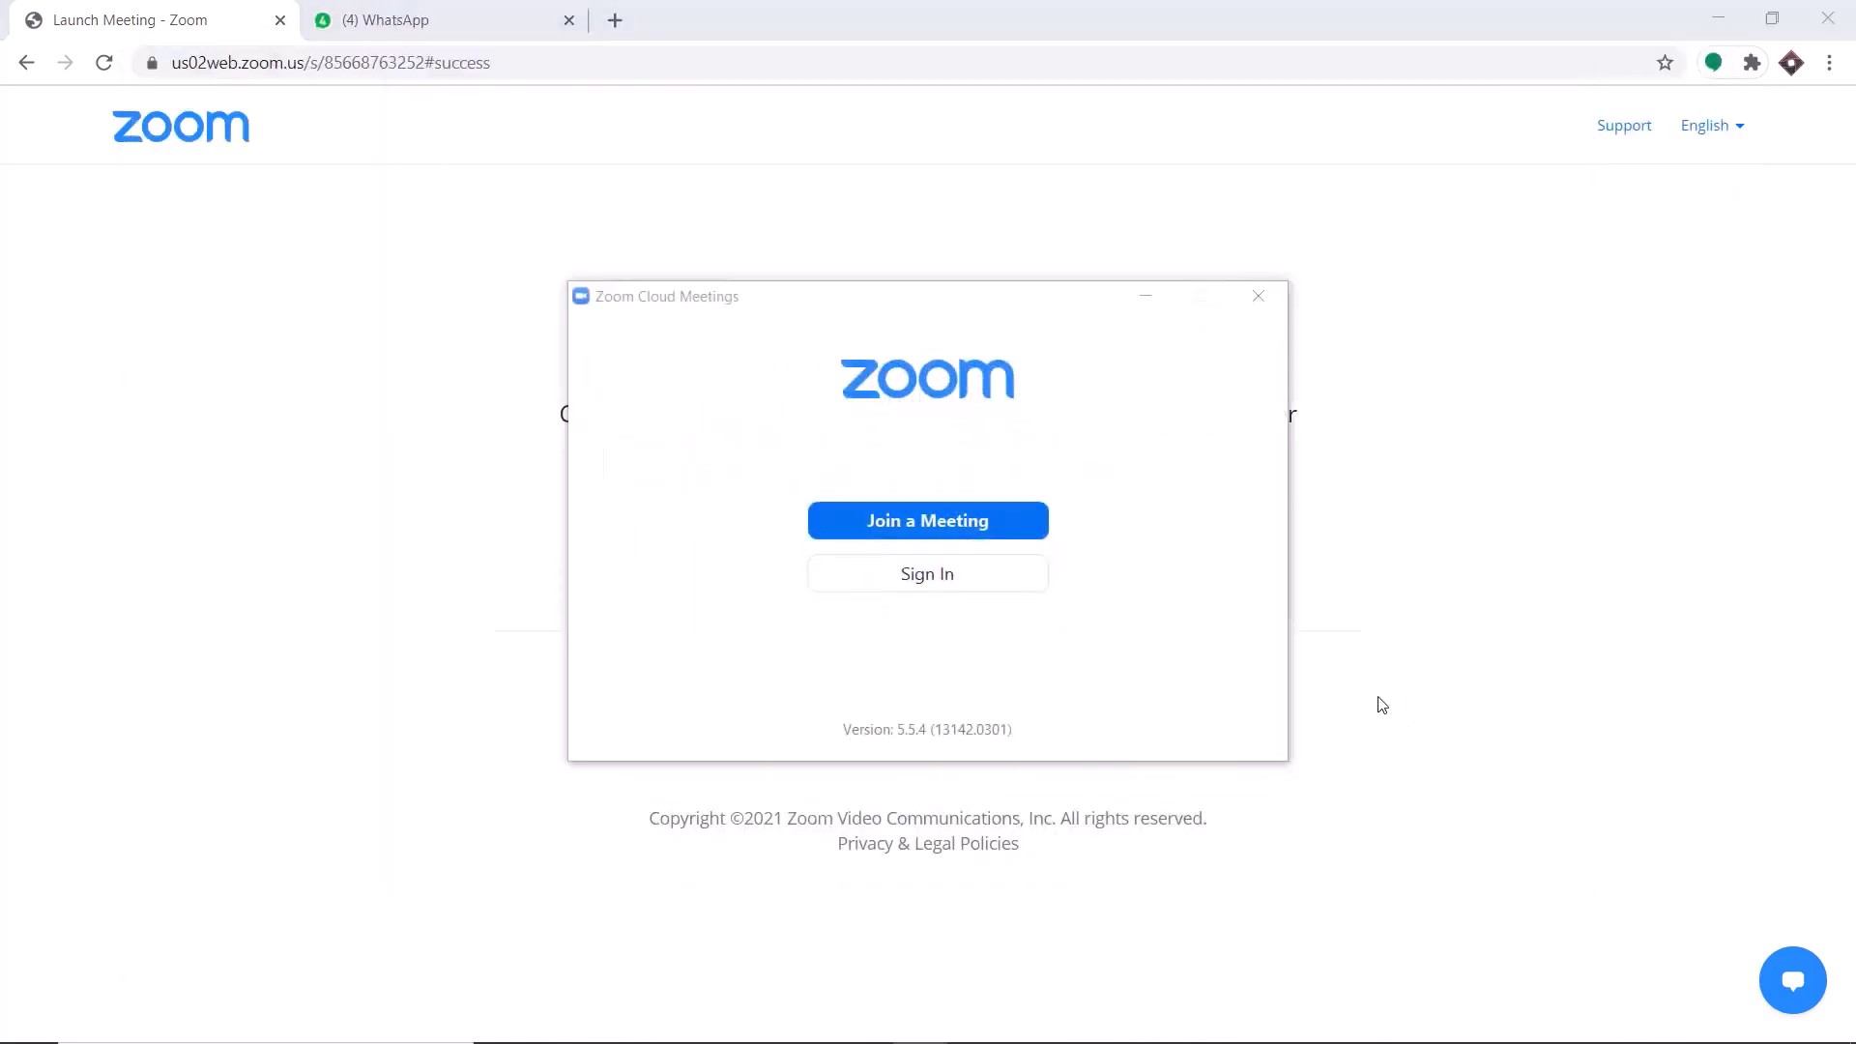
Switch to WhatsApp and copy the recording link from the Chemistry 101 message.
left_click(446, 27)
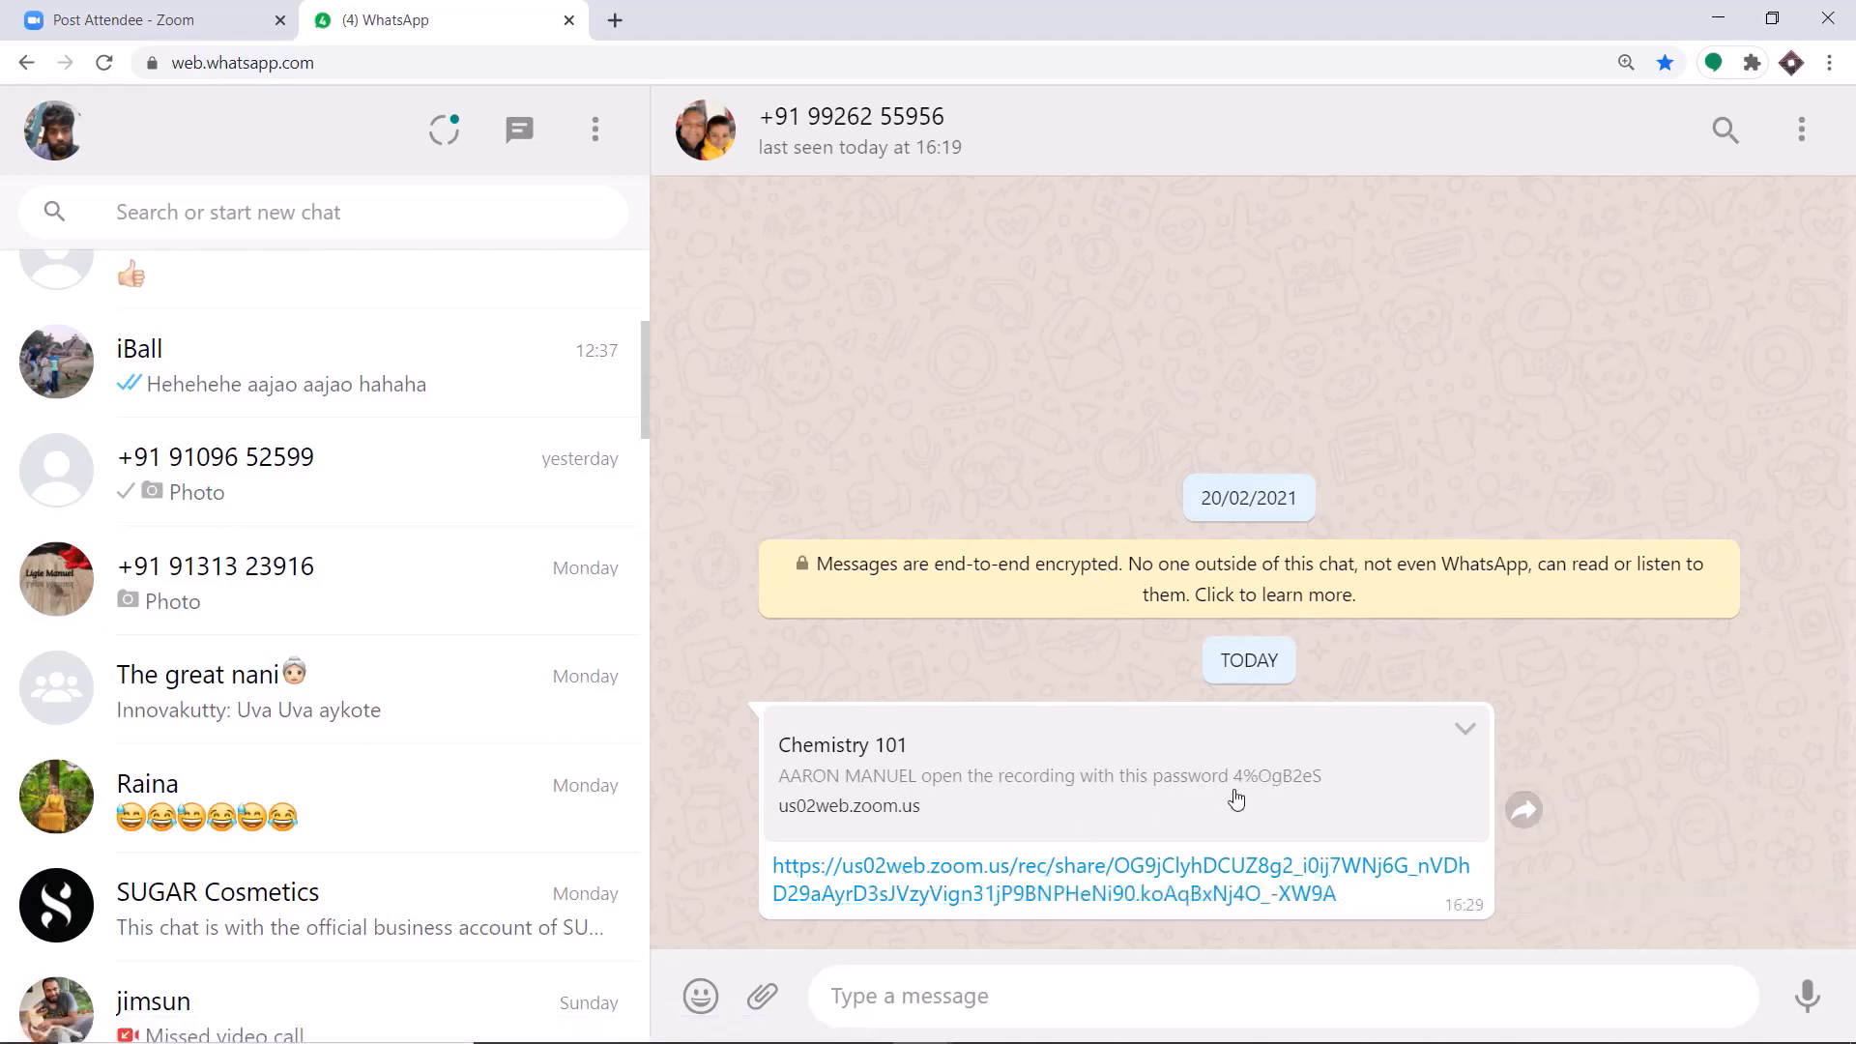
left_click_drag(1345, 895, 774, 851)
right_click(803, 855)
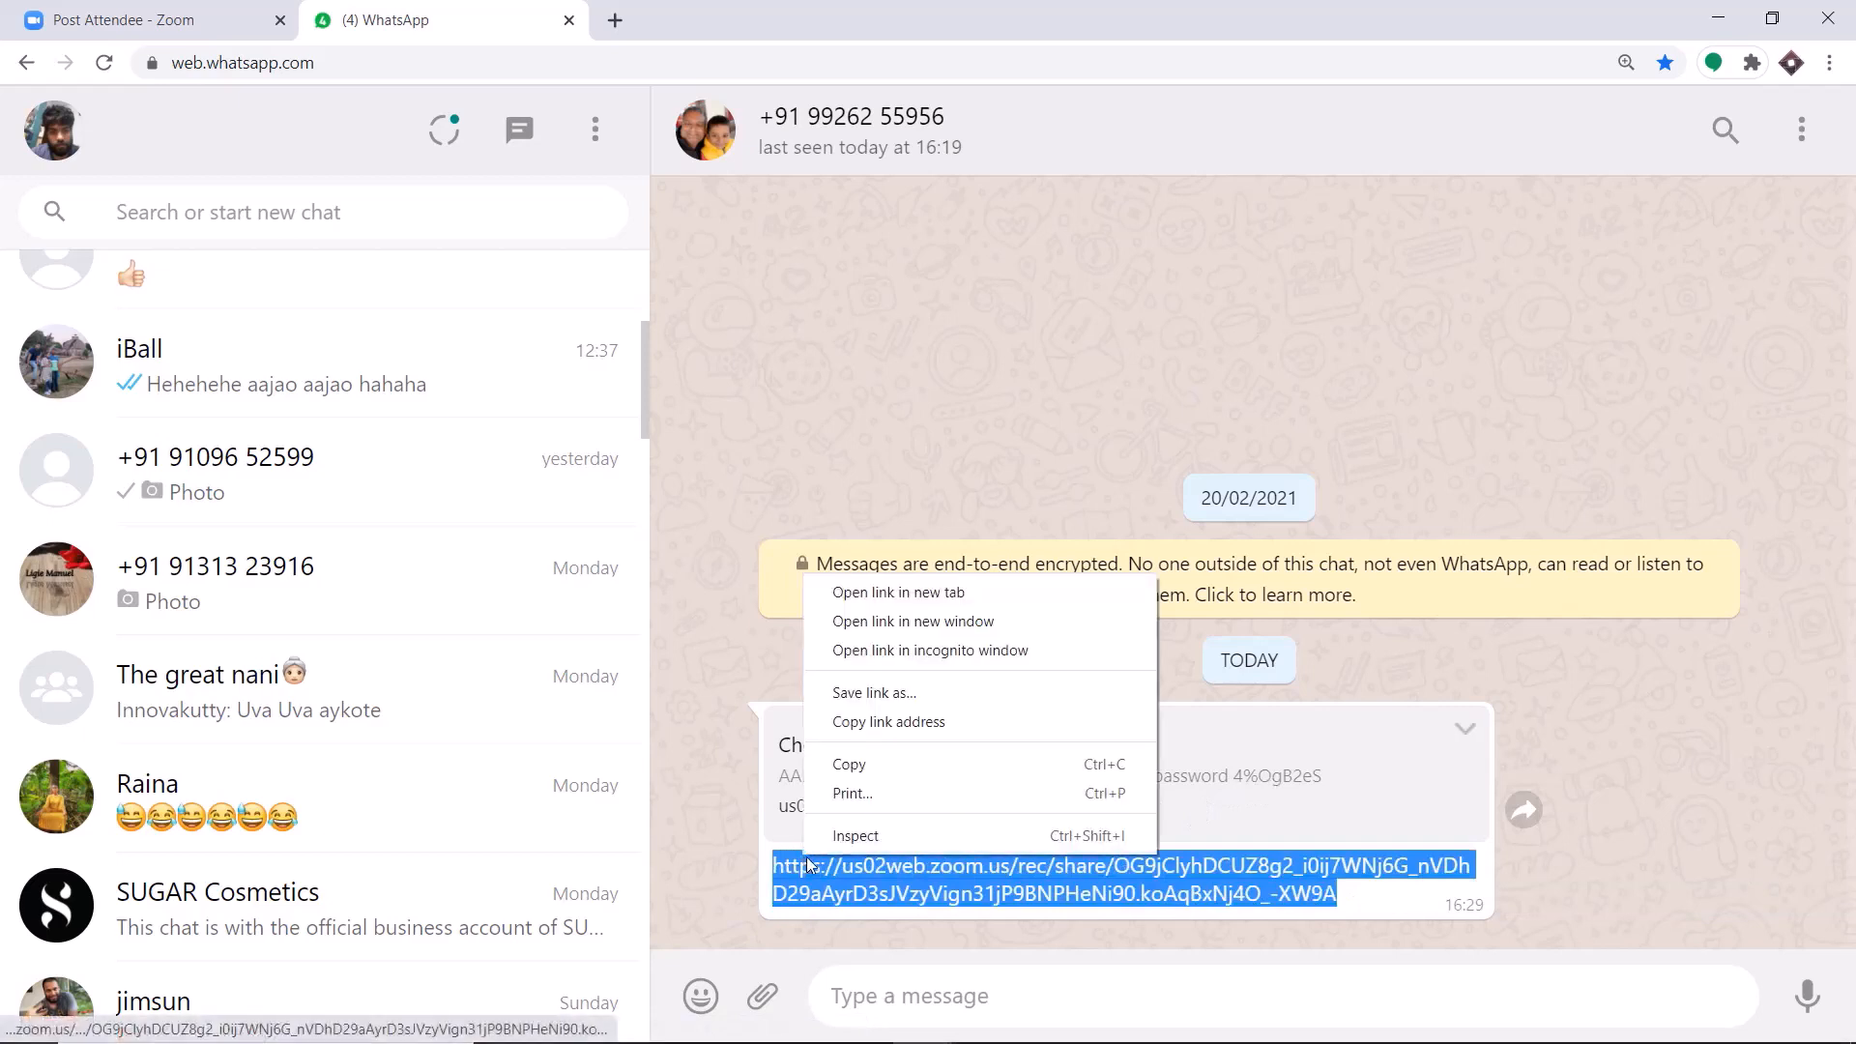
left_click(861, 765)
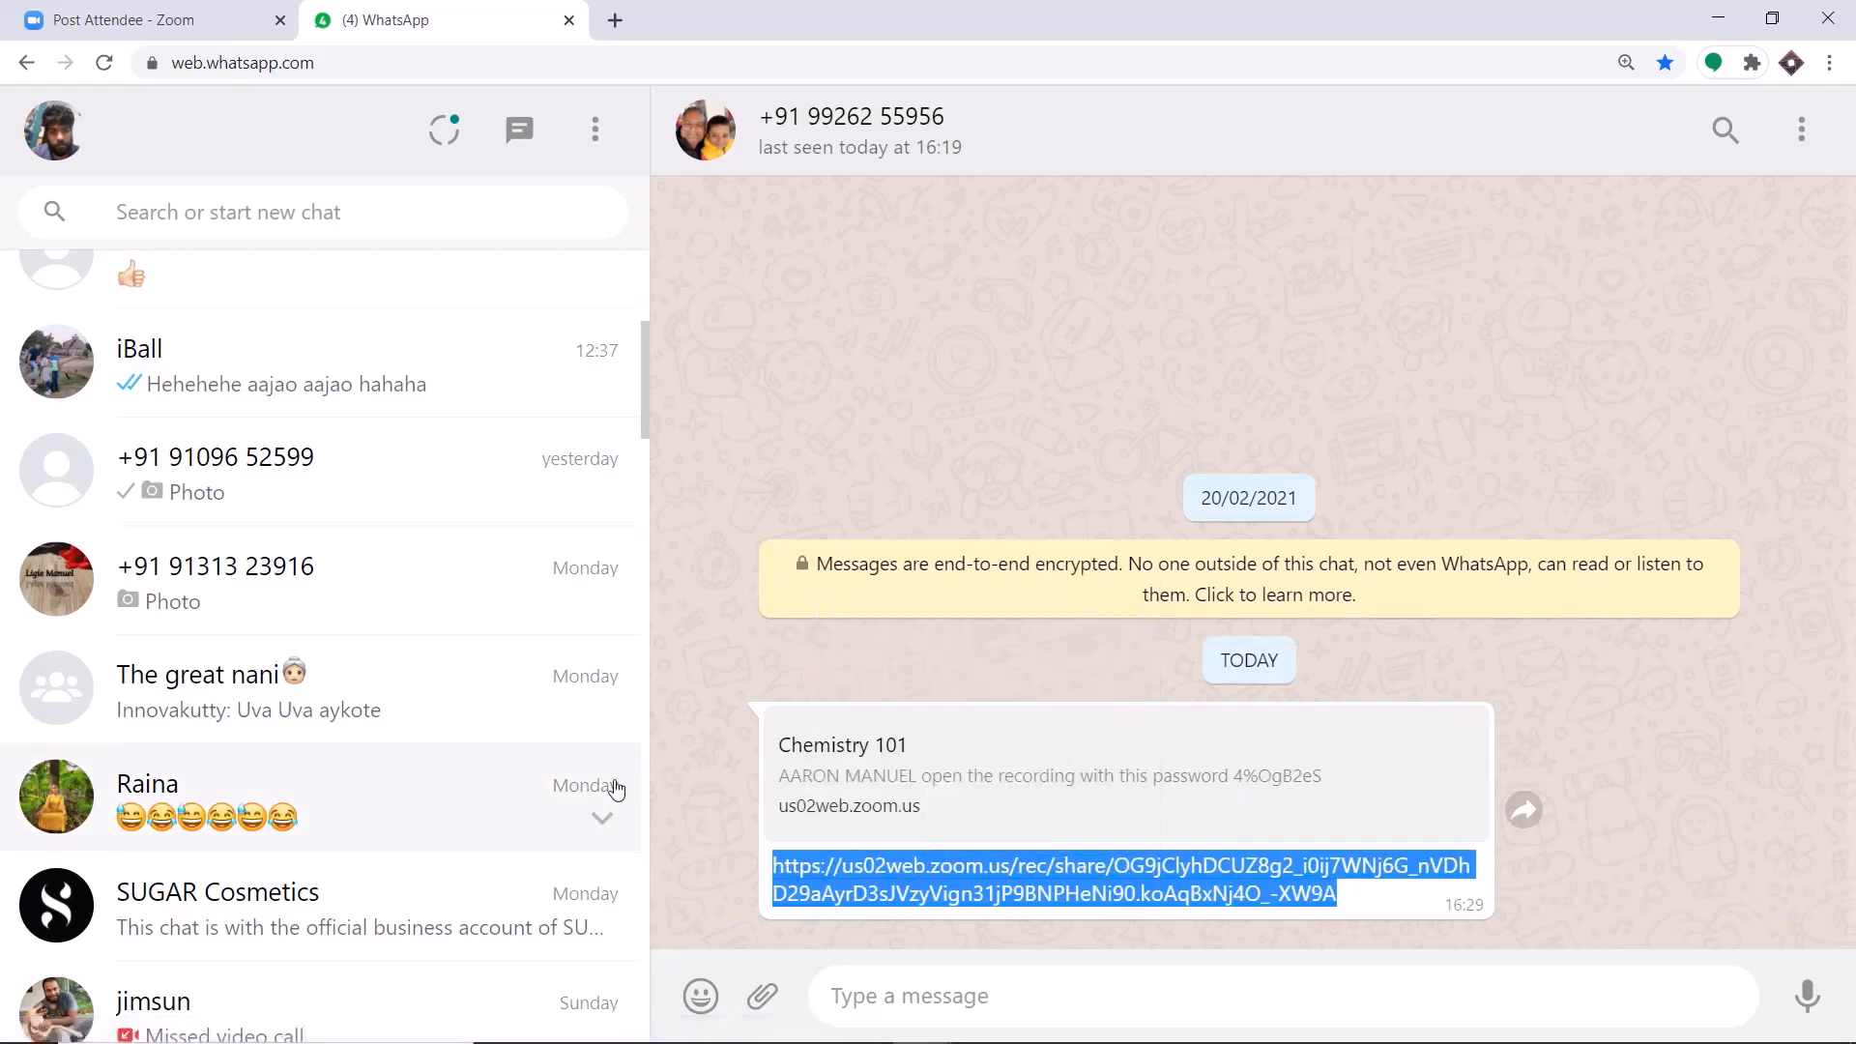
Open the copied recording link in a new incognito window.
key("ctrl+shift+n")
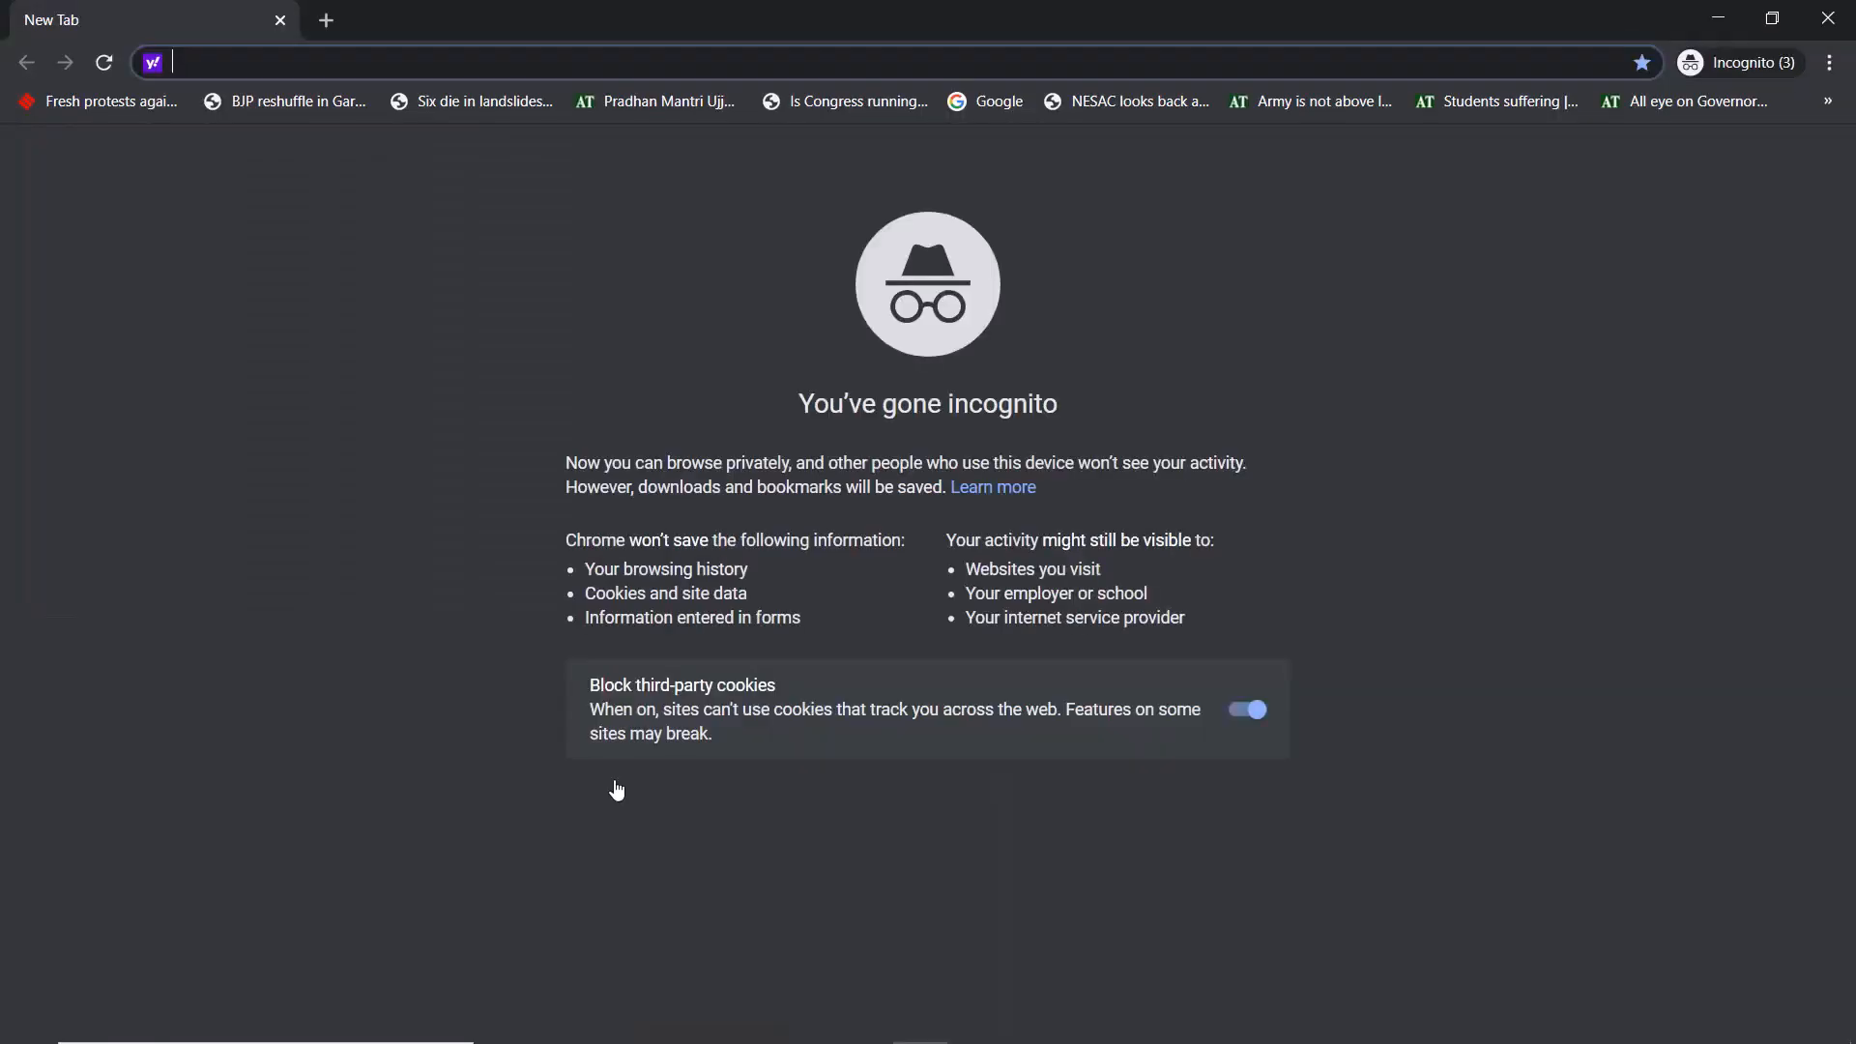
key("ctrl+v")
key("Return")
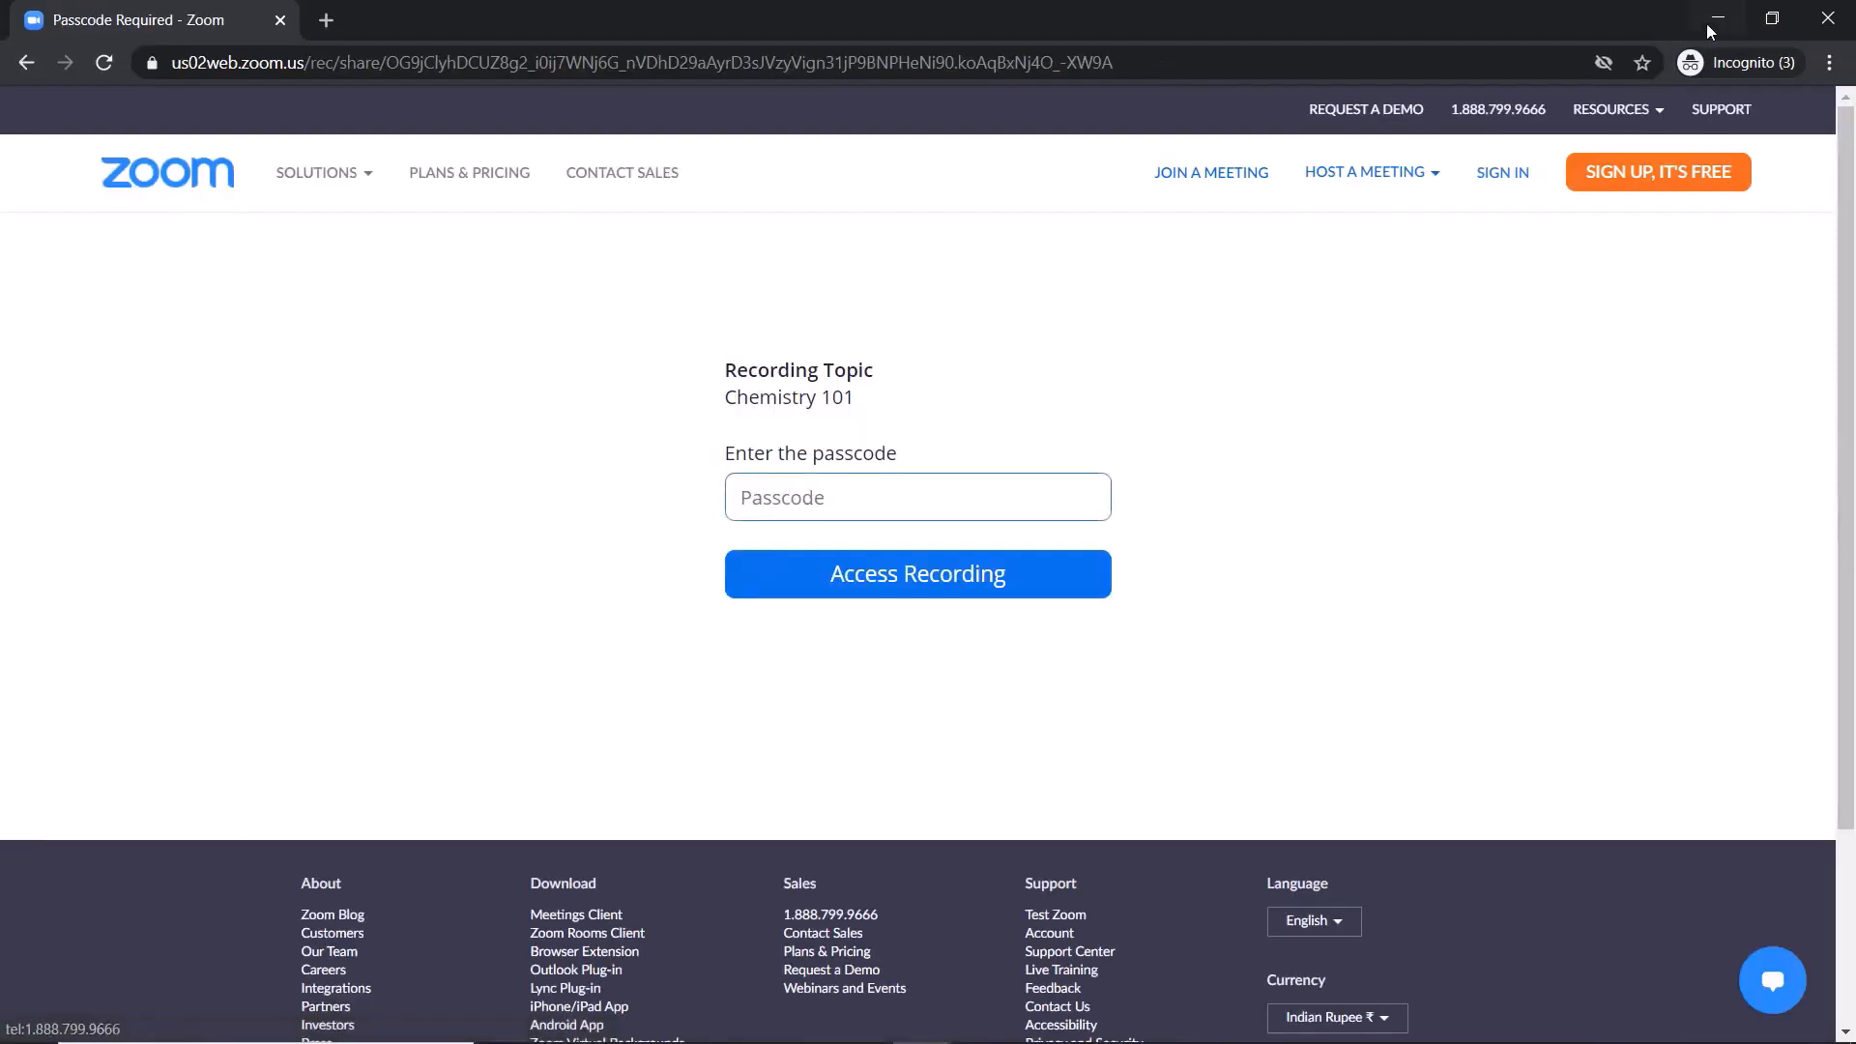
Enter the recording passcode and access the Chemistry 101 recording.
key("ctrl+v")
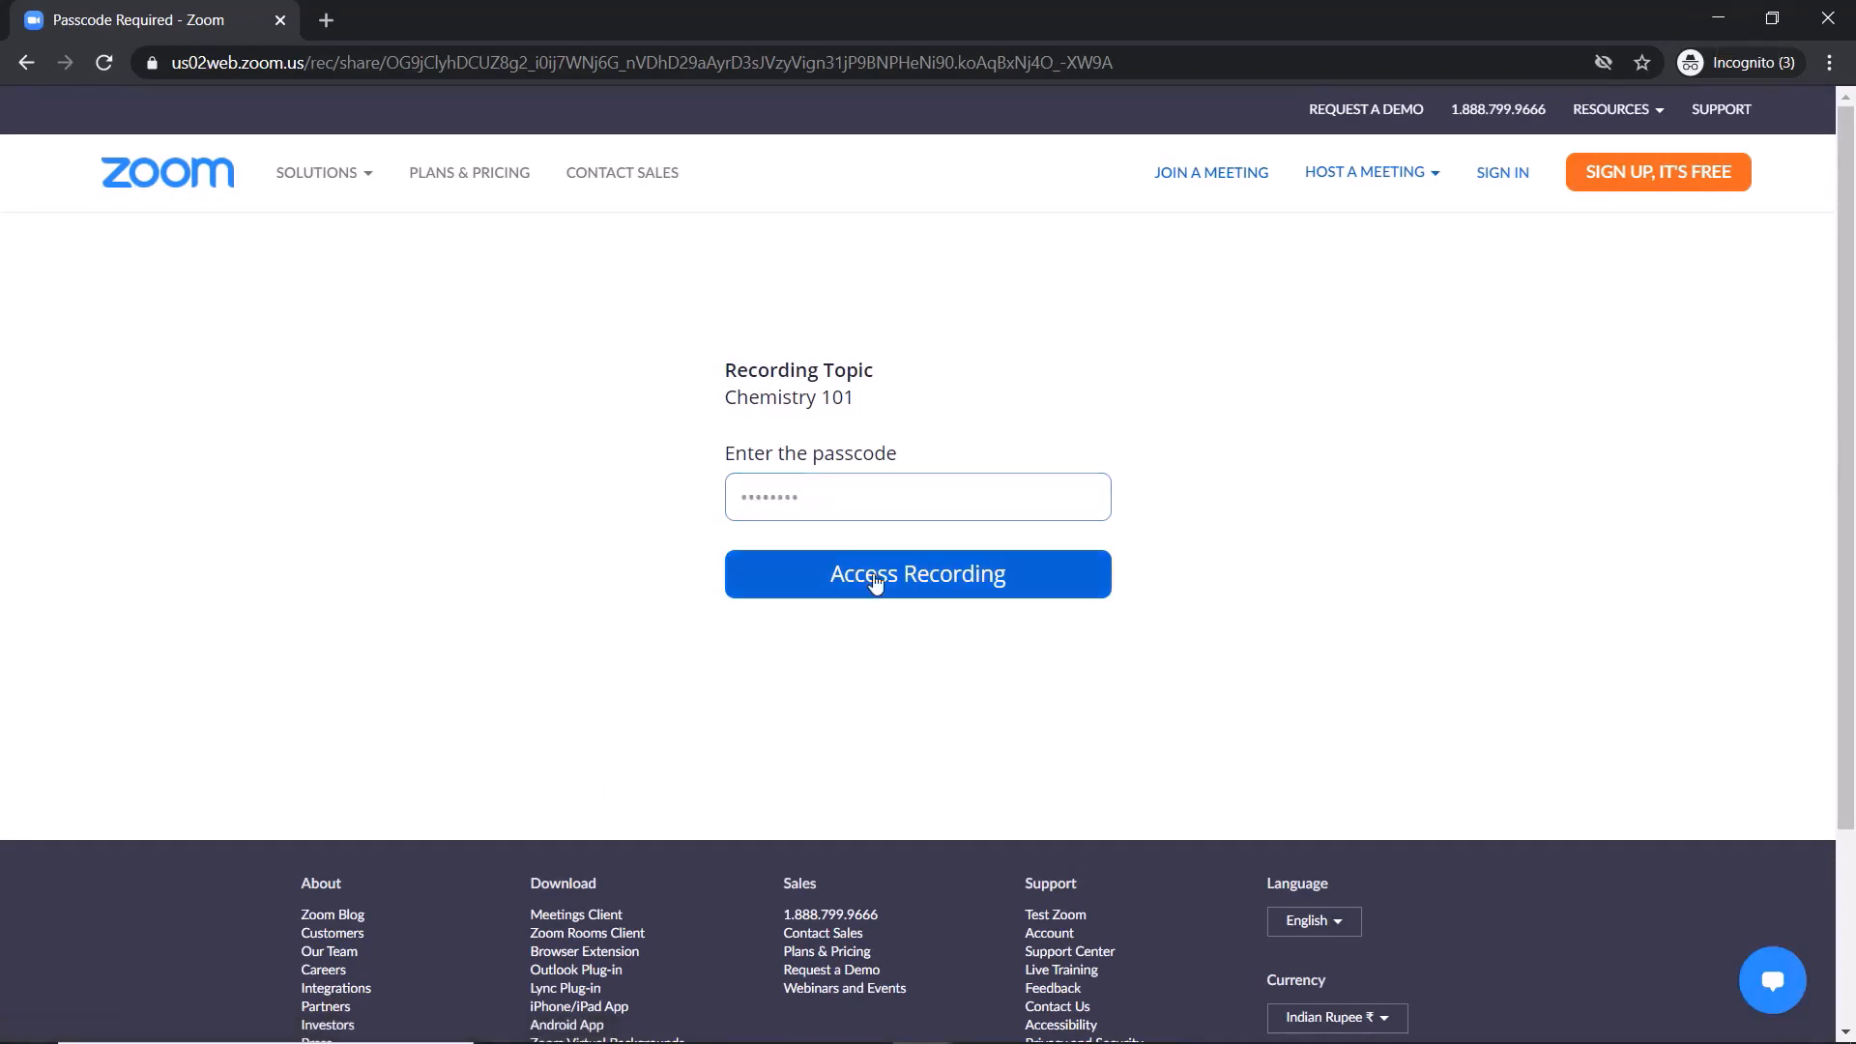
left_click(875, 580)
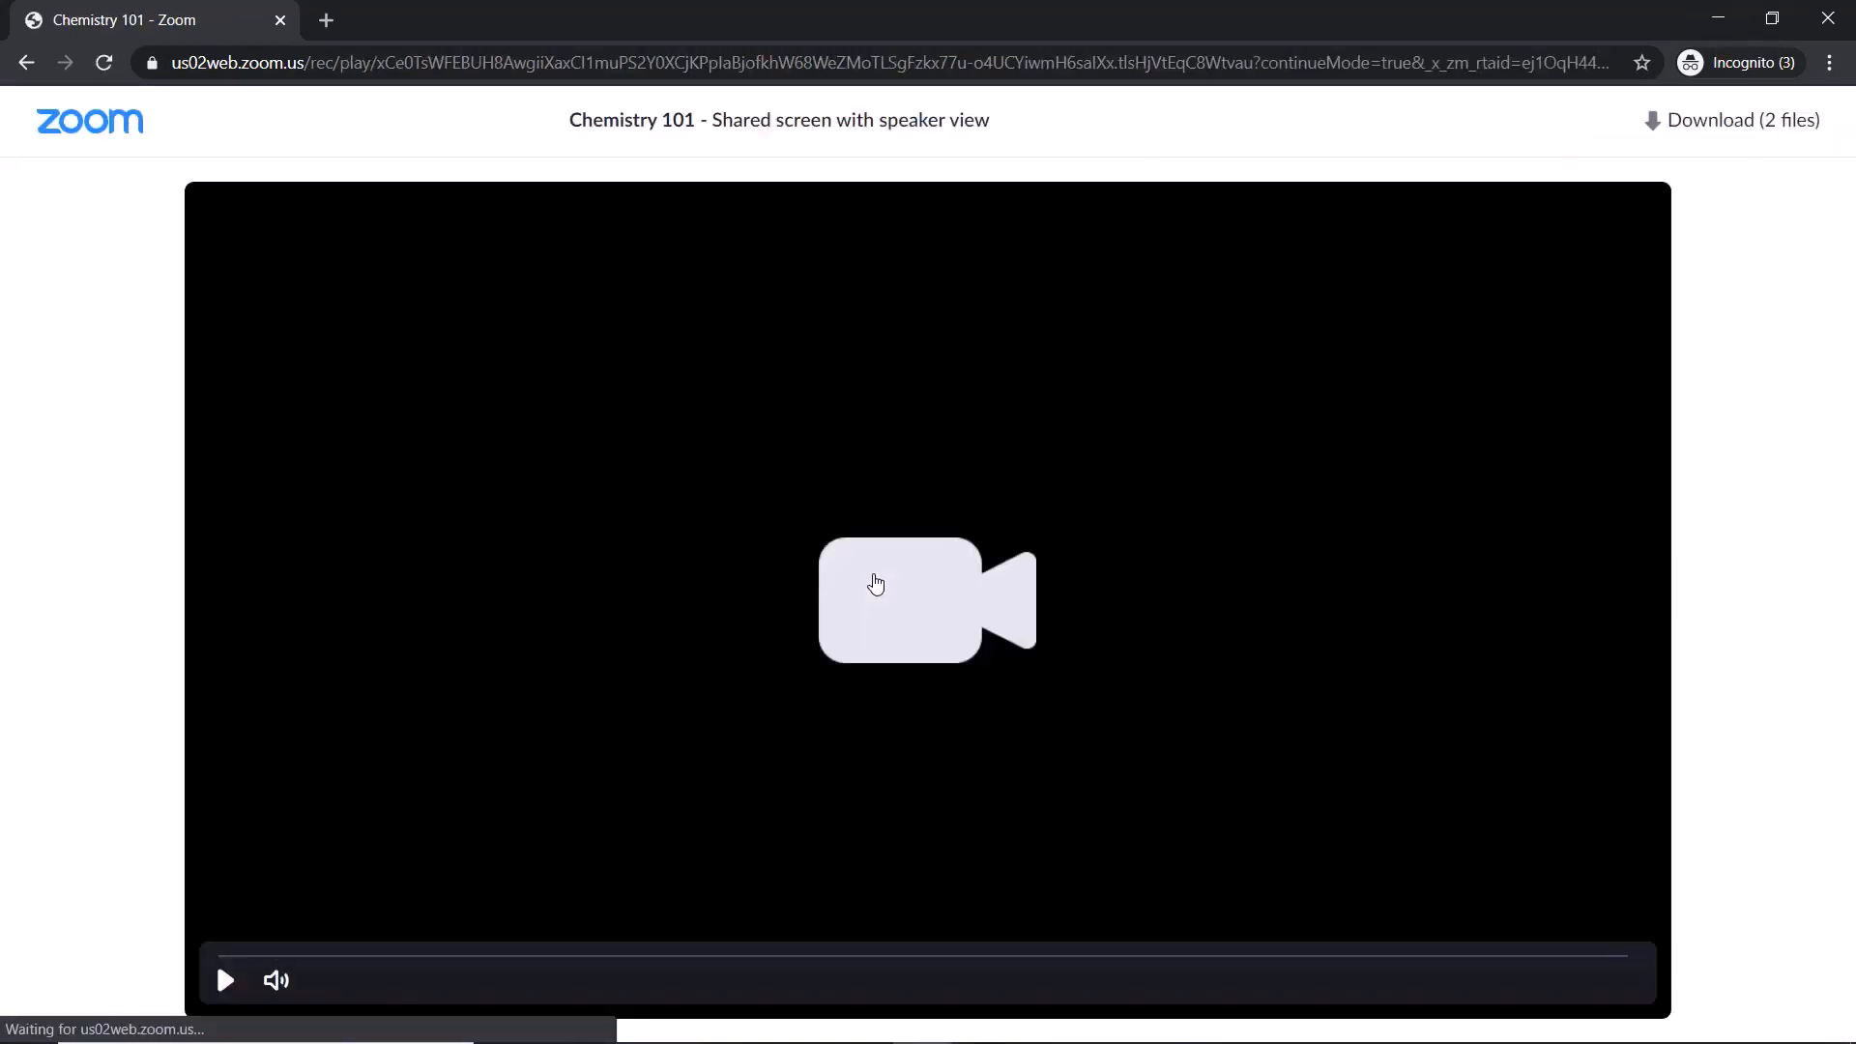
Play the Chemistry 101 recording, skip ahead through the whiteboard part, and pause it.
left_click(224, 980)
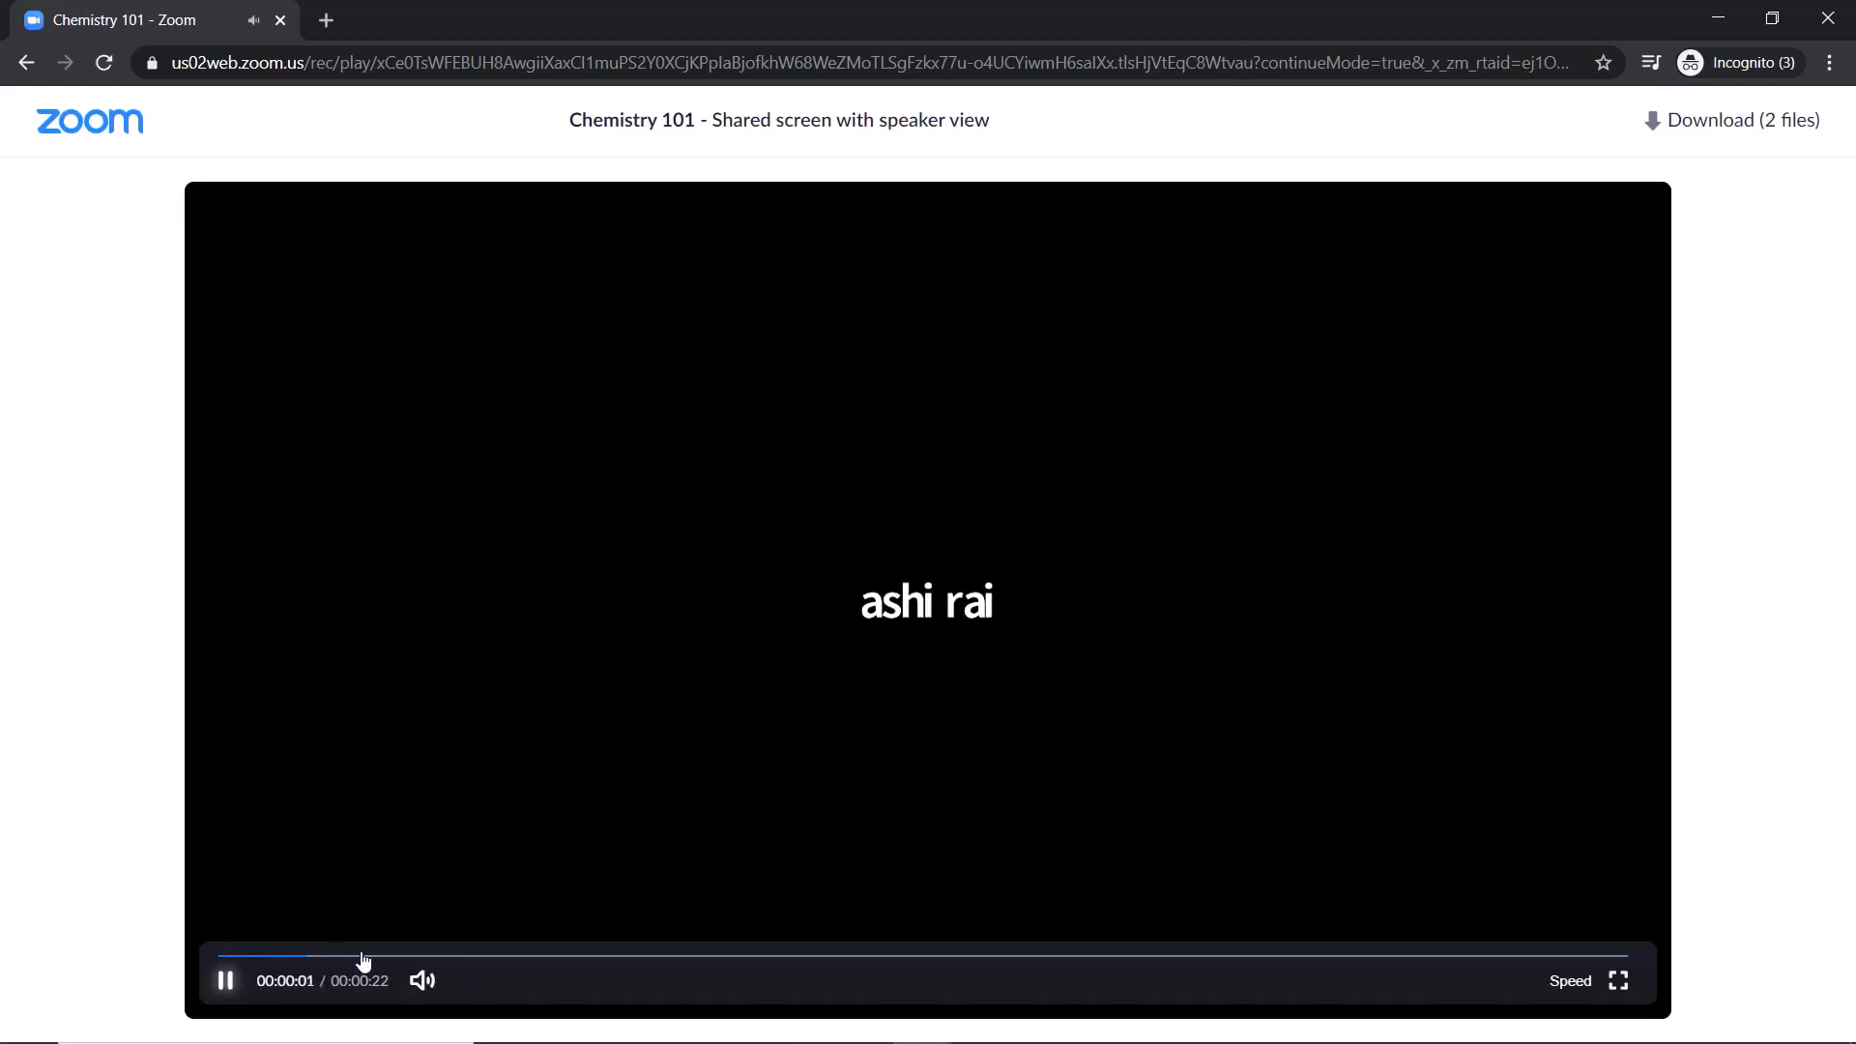
left_click(627, 956)
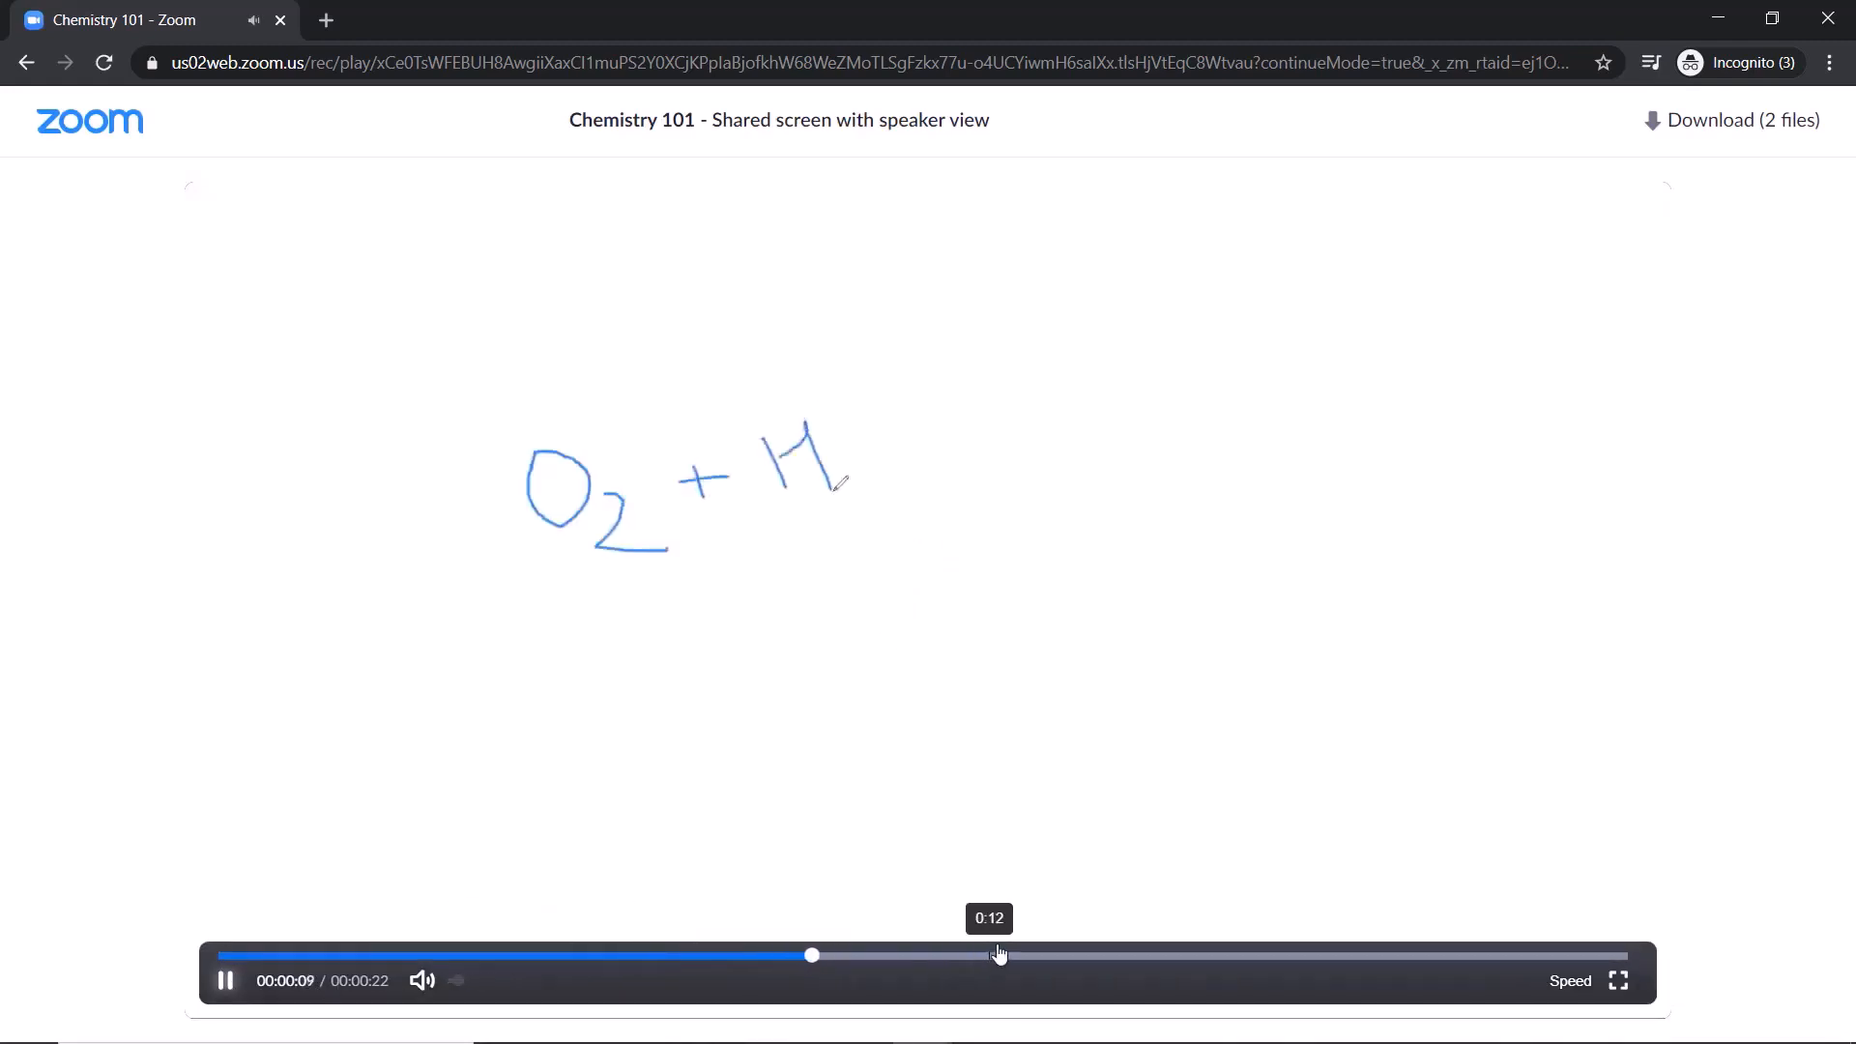
left_click(1077, 956)
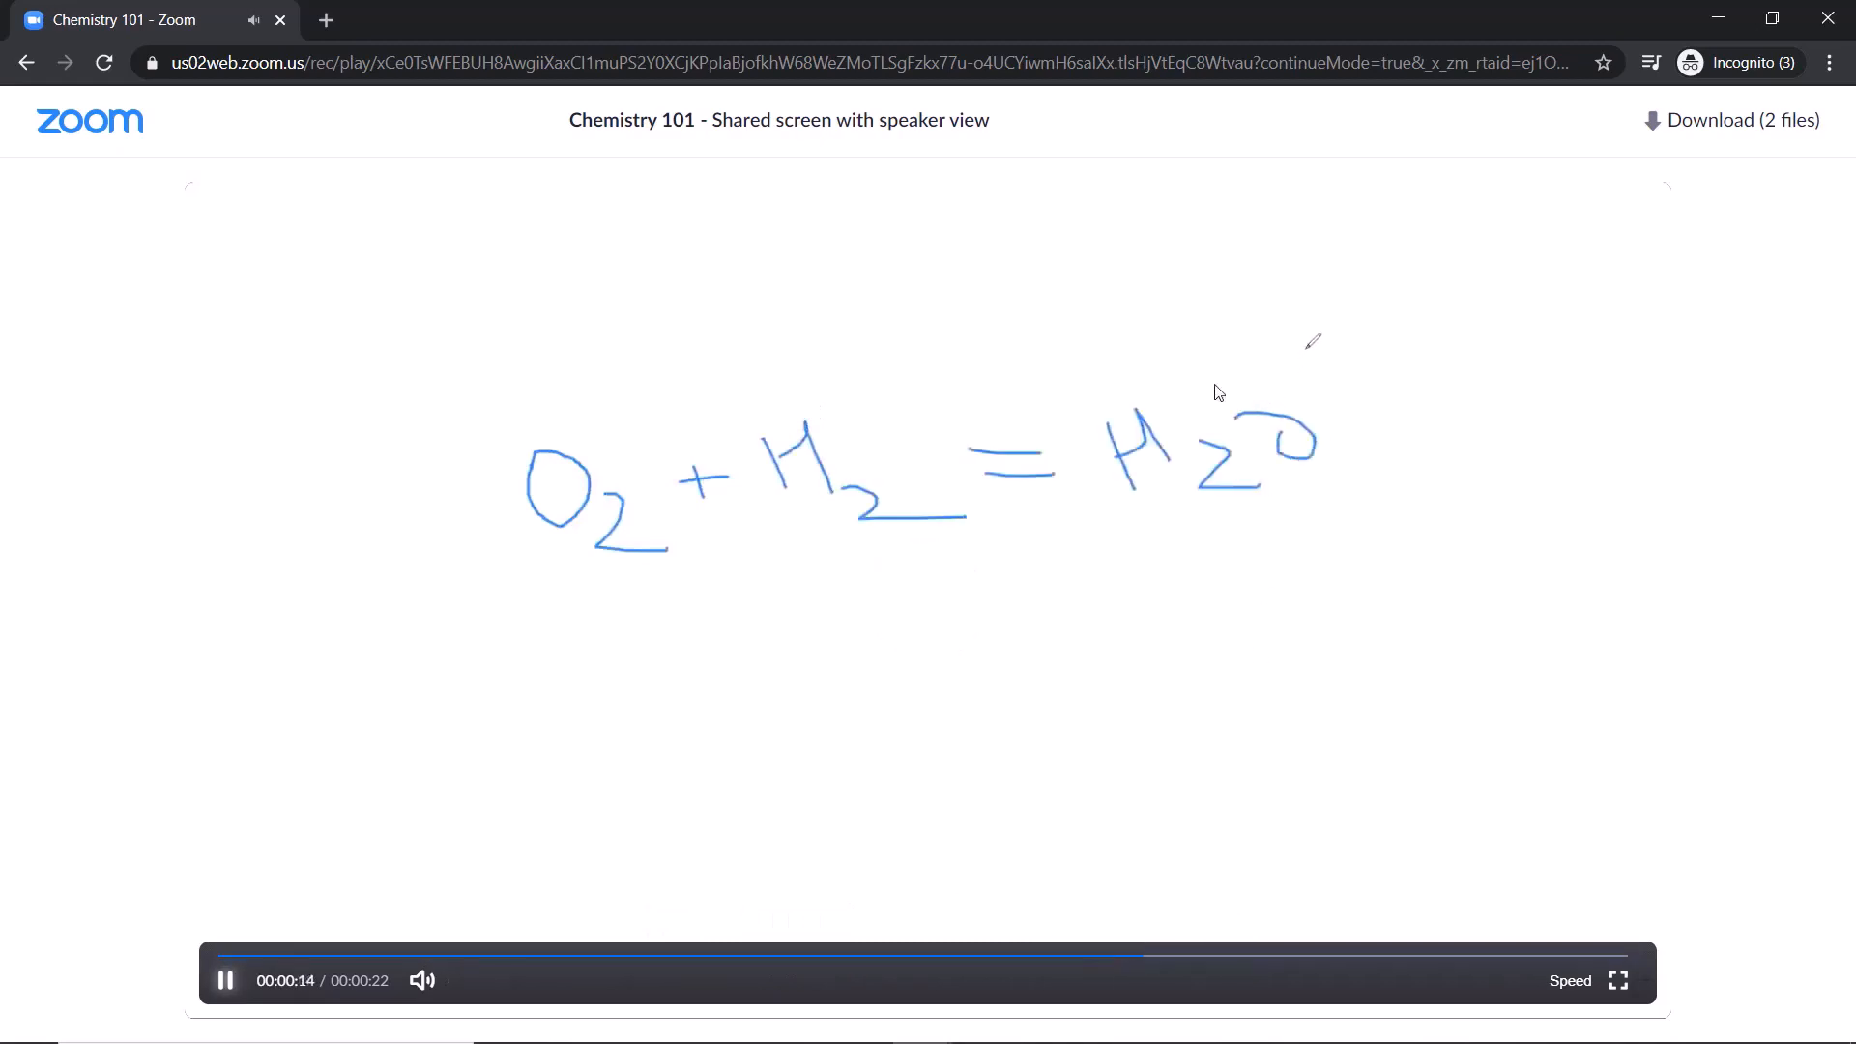
left_click(230, 986)
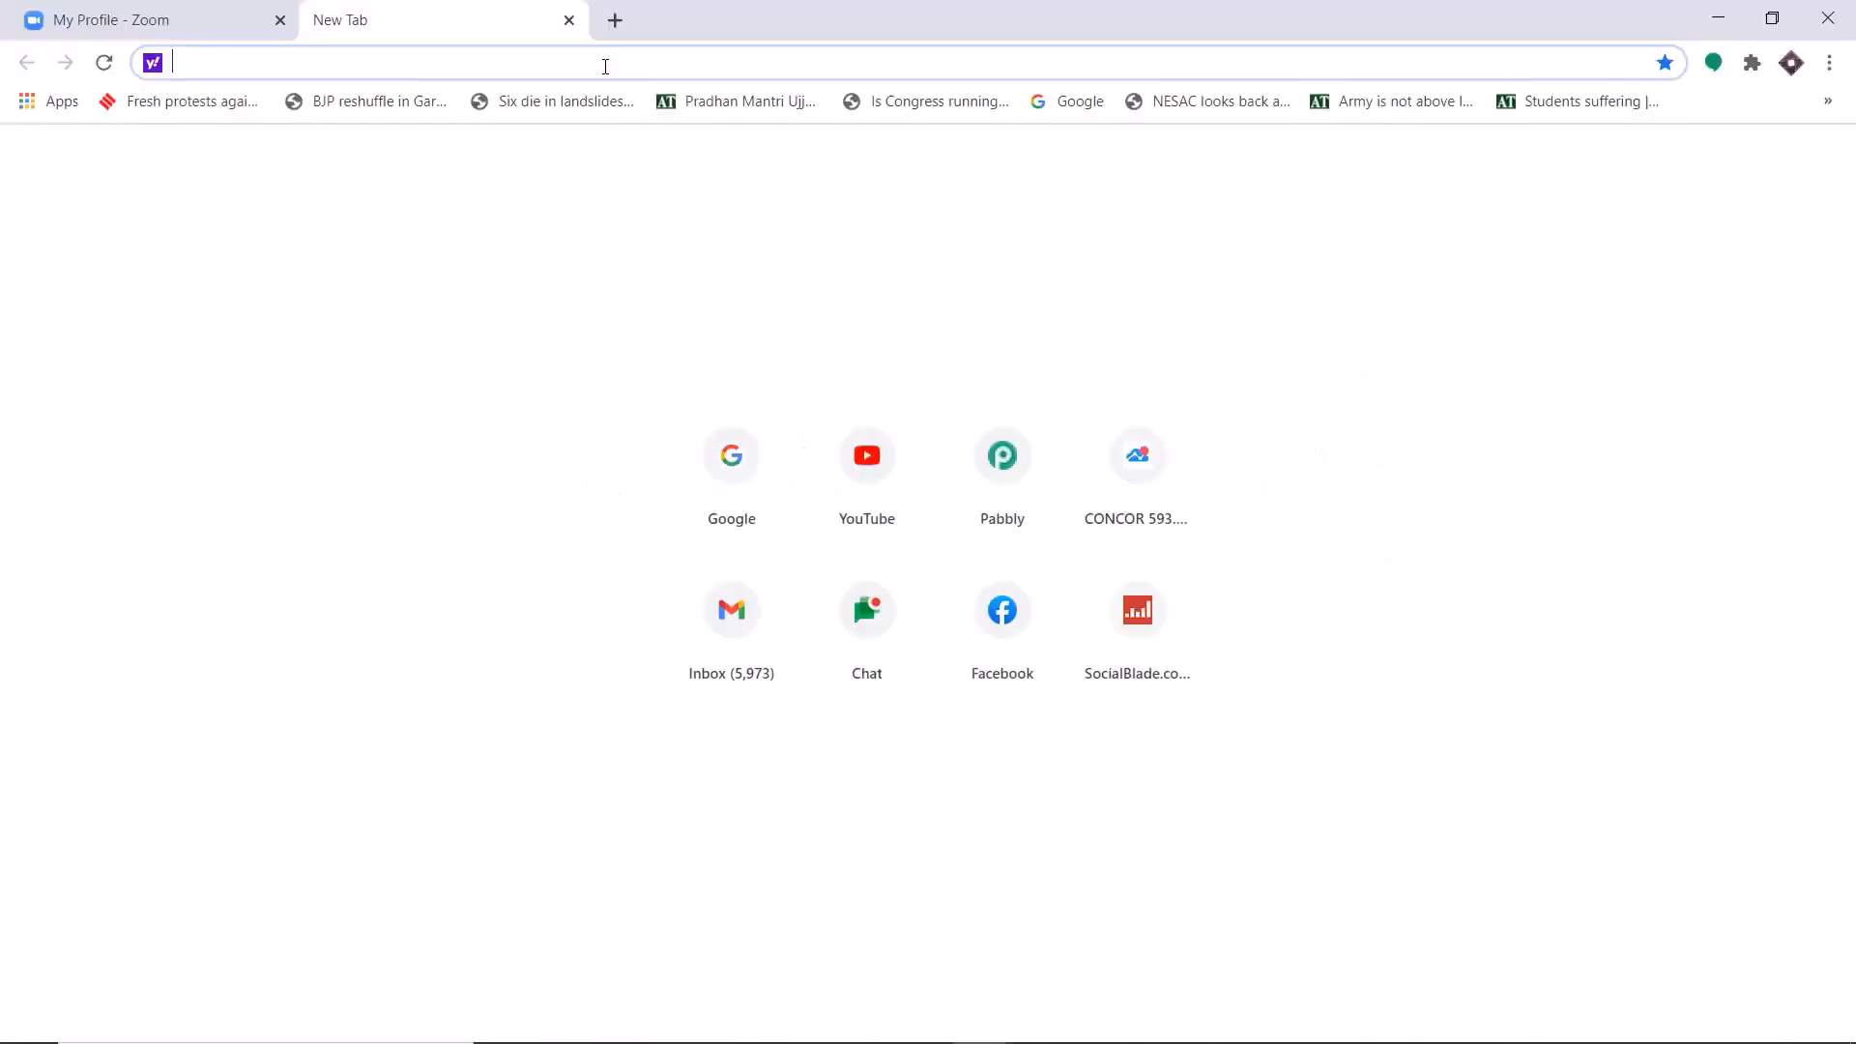
Go to pabbly.com and open the Connect product page.
type("pabbly.com")
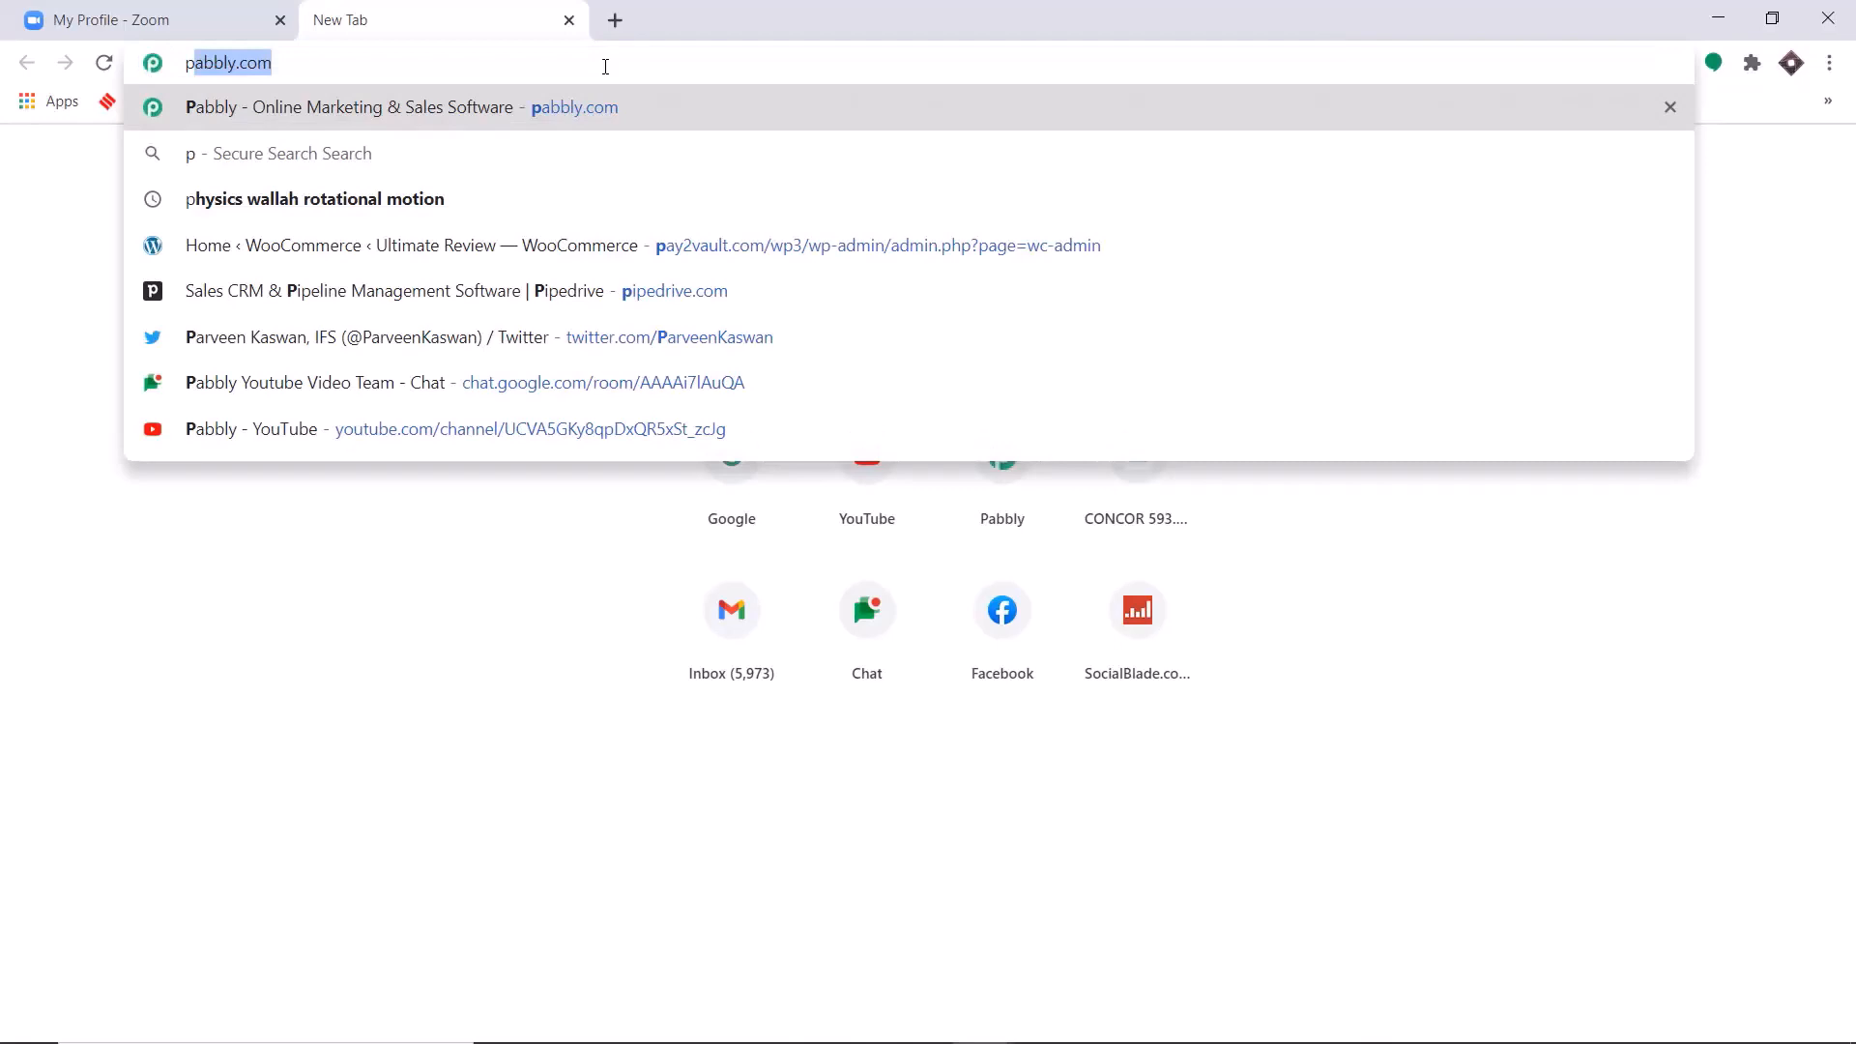
key("Return")
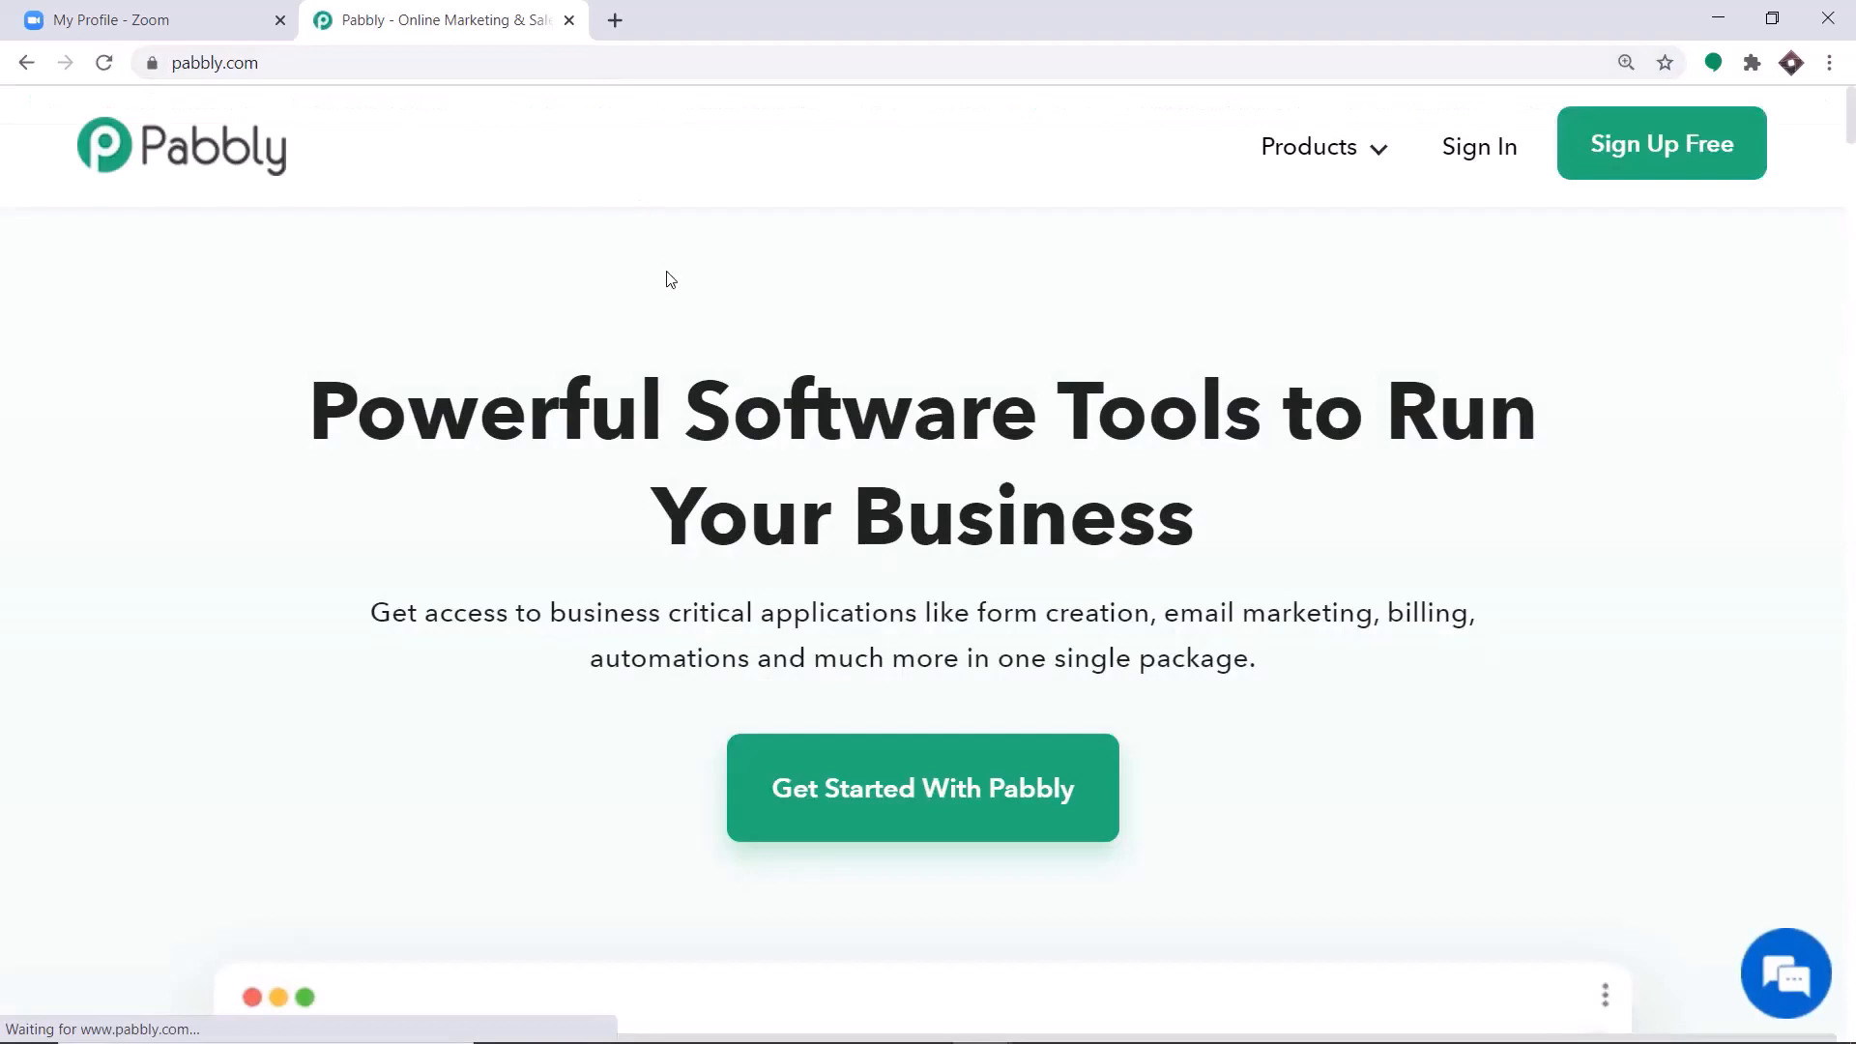
mouse_move(1325, 153)
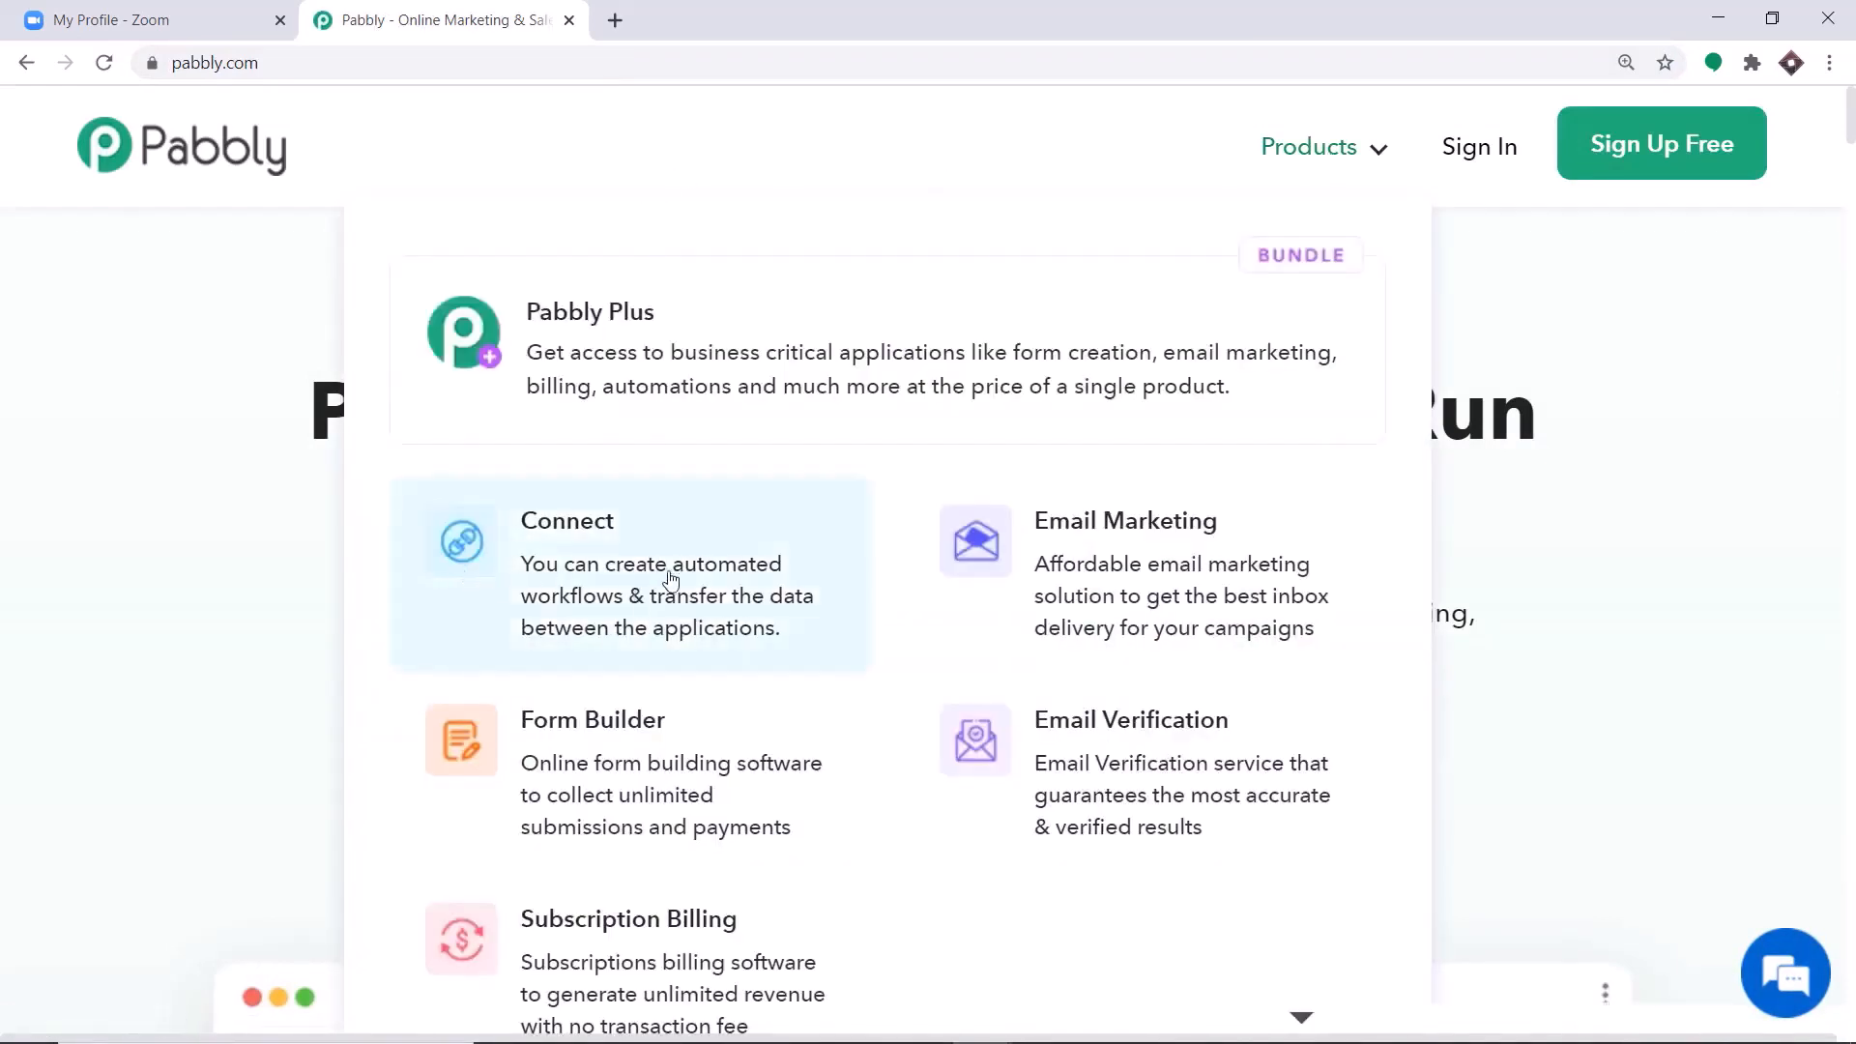
left_click(539, 571)
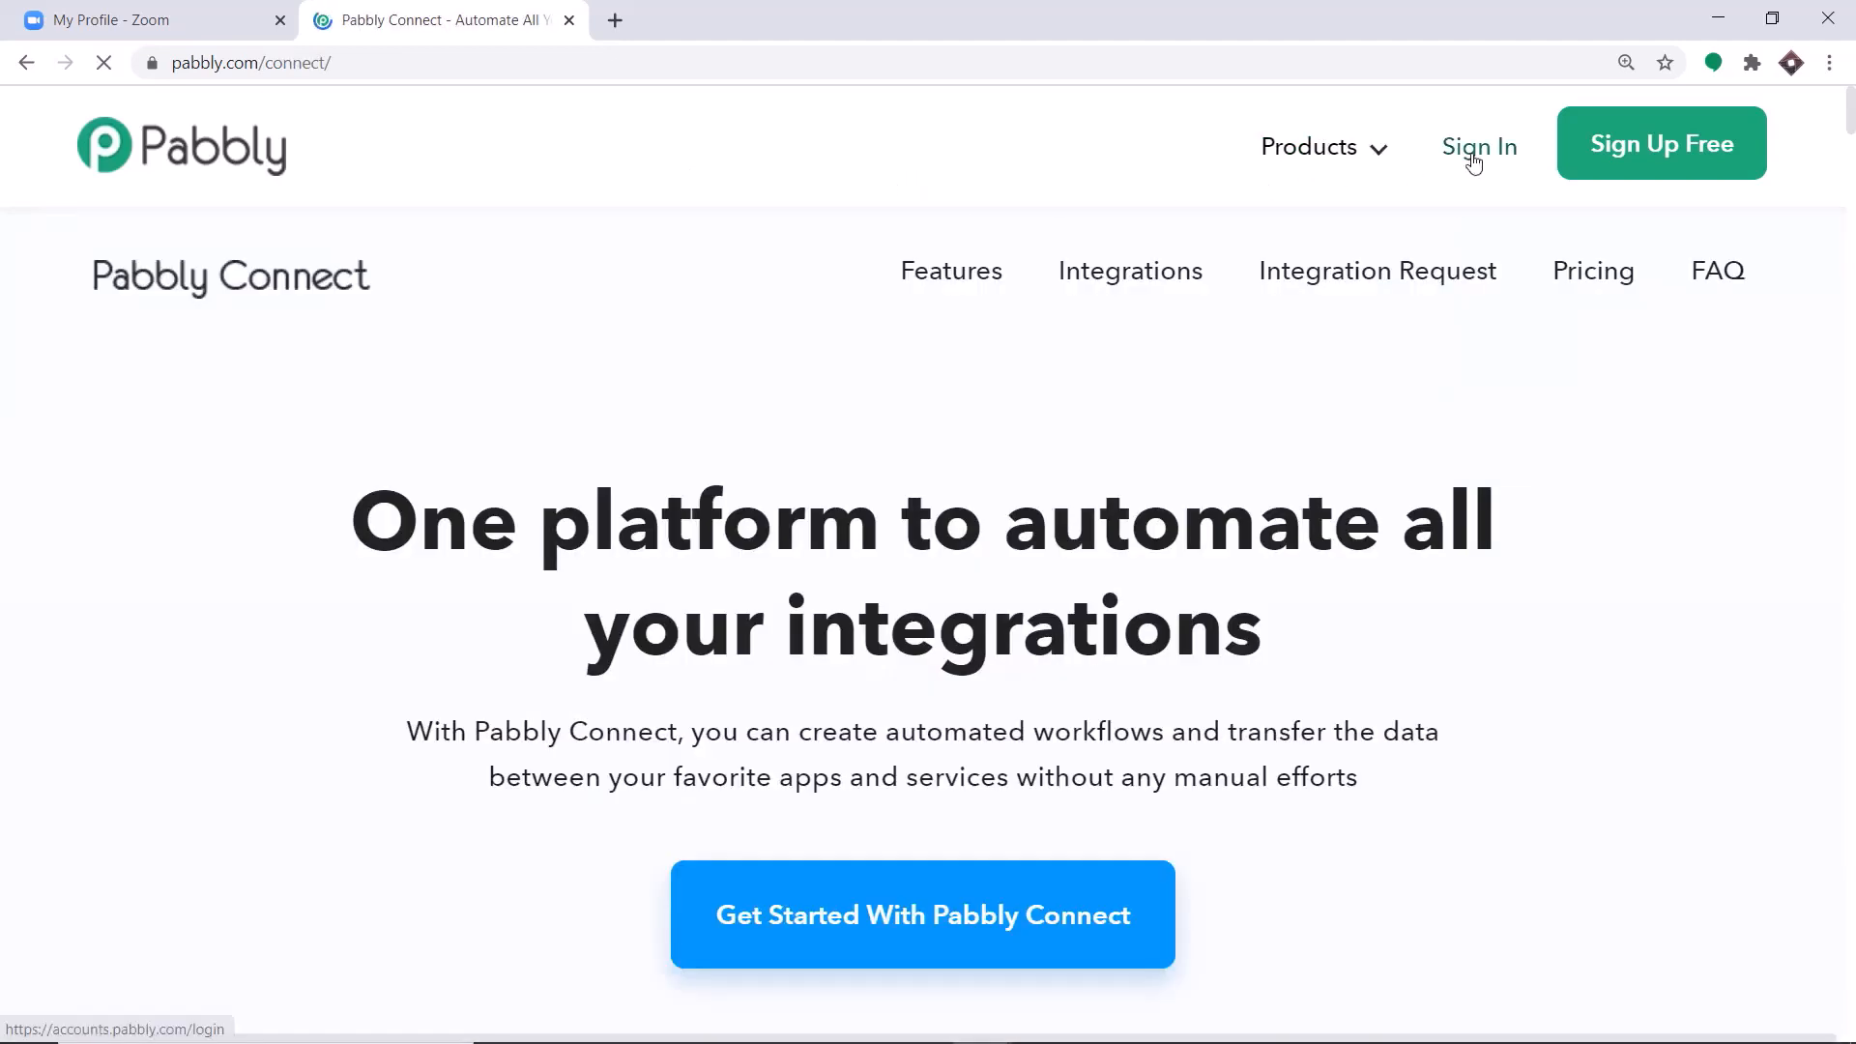
Sign in to the Pabbly account and open the Connect application.
left_click(1473, 161)
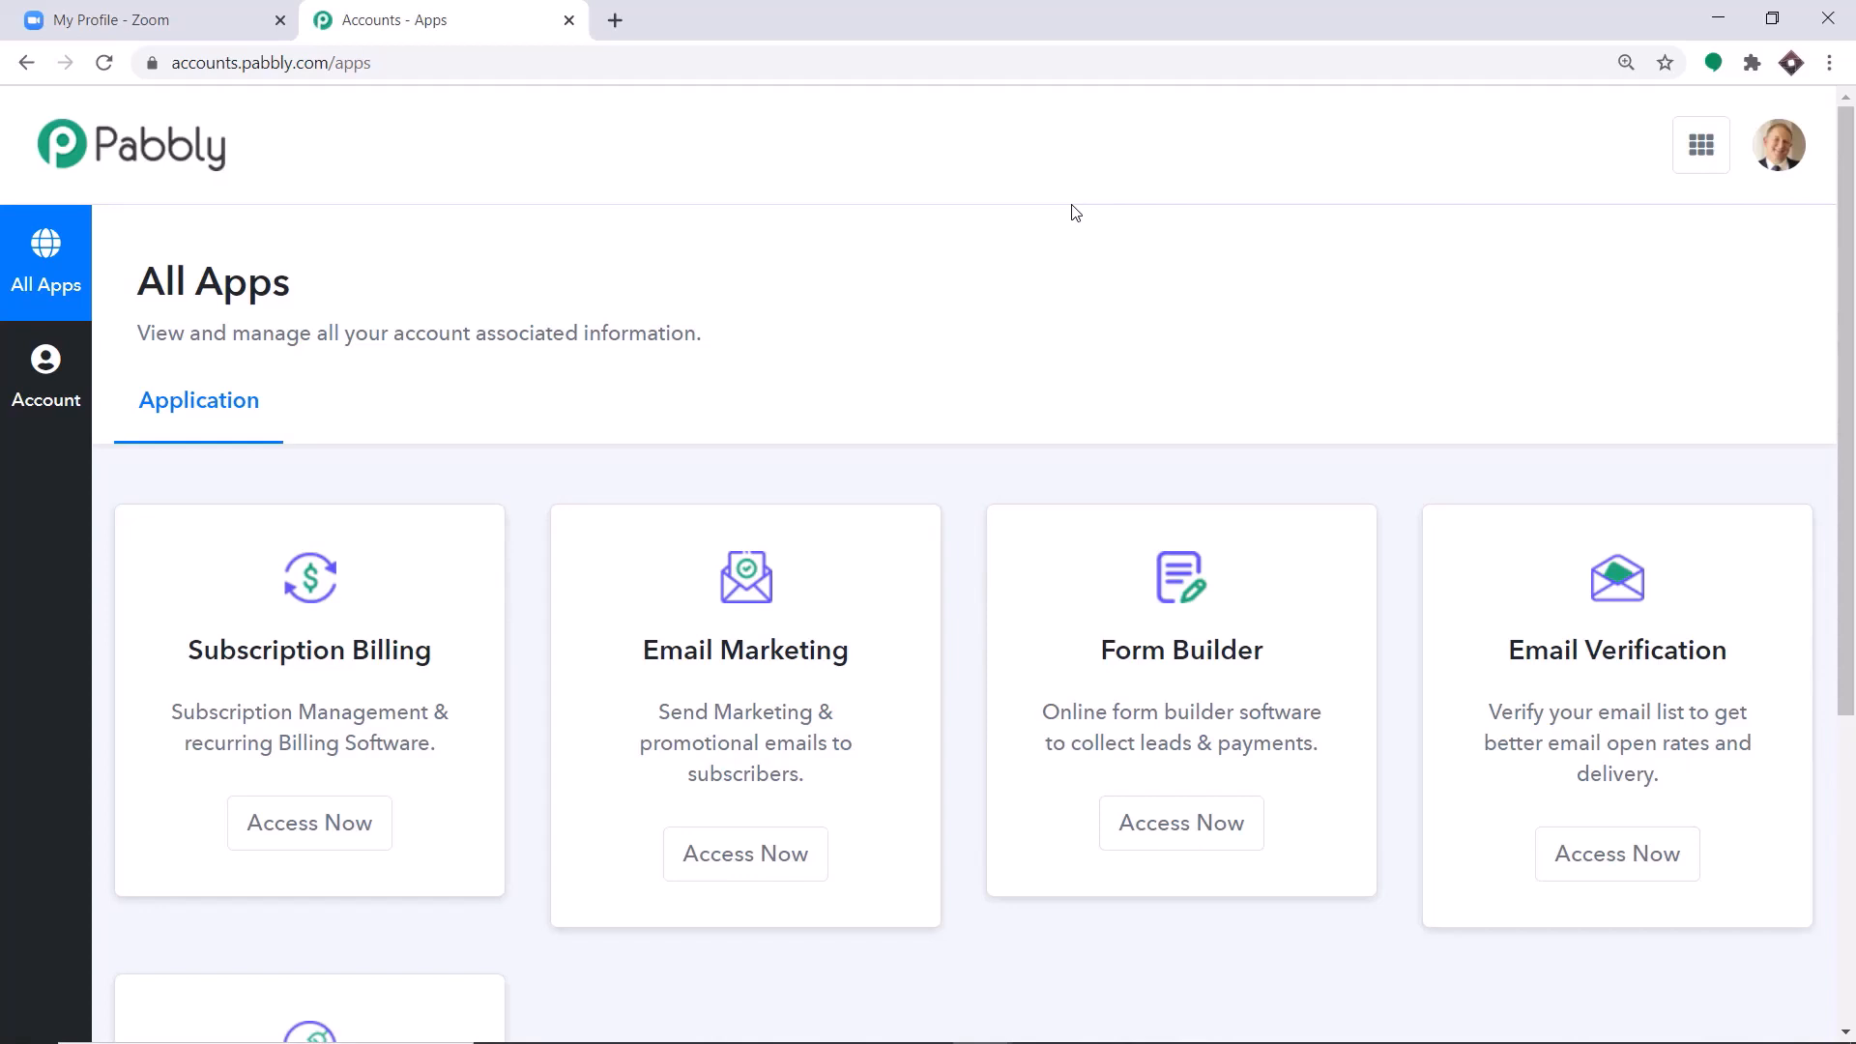
scroll(1092, 251, "down", 5)
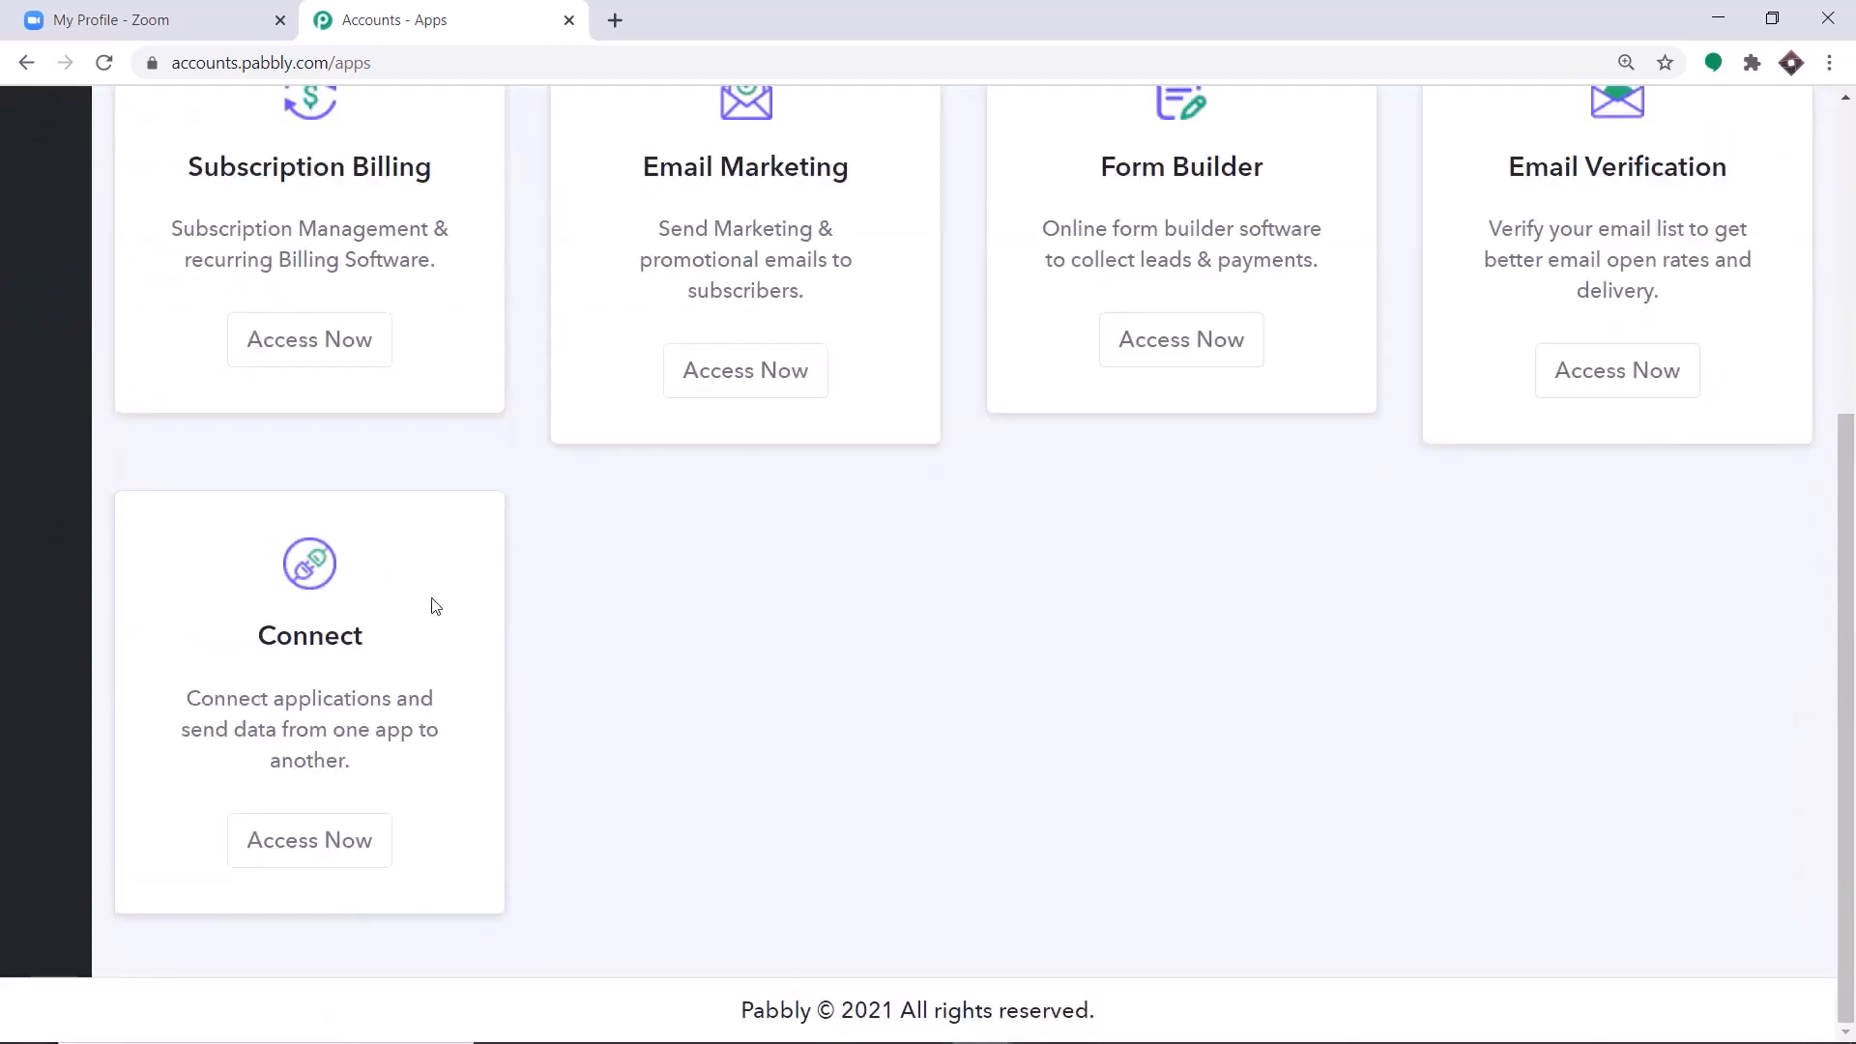
left_click(303, 840)
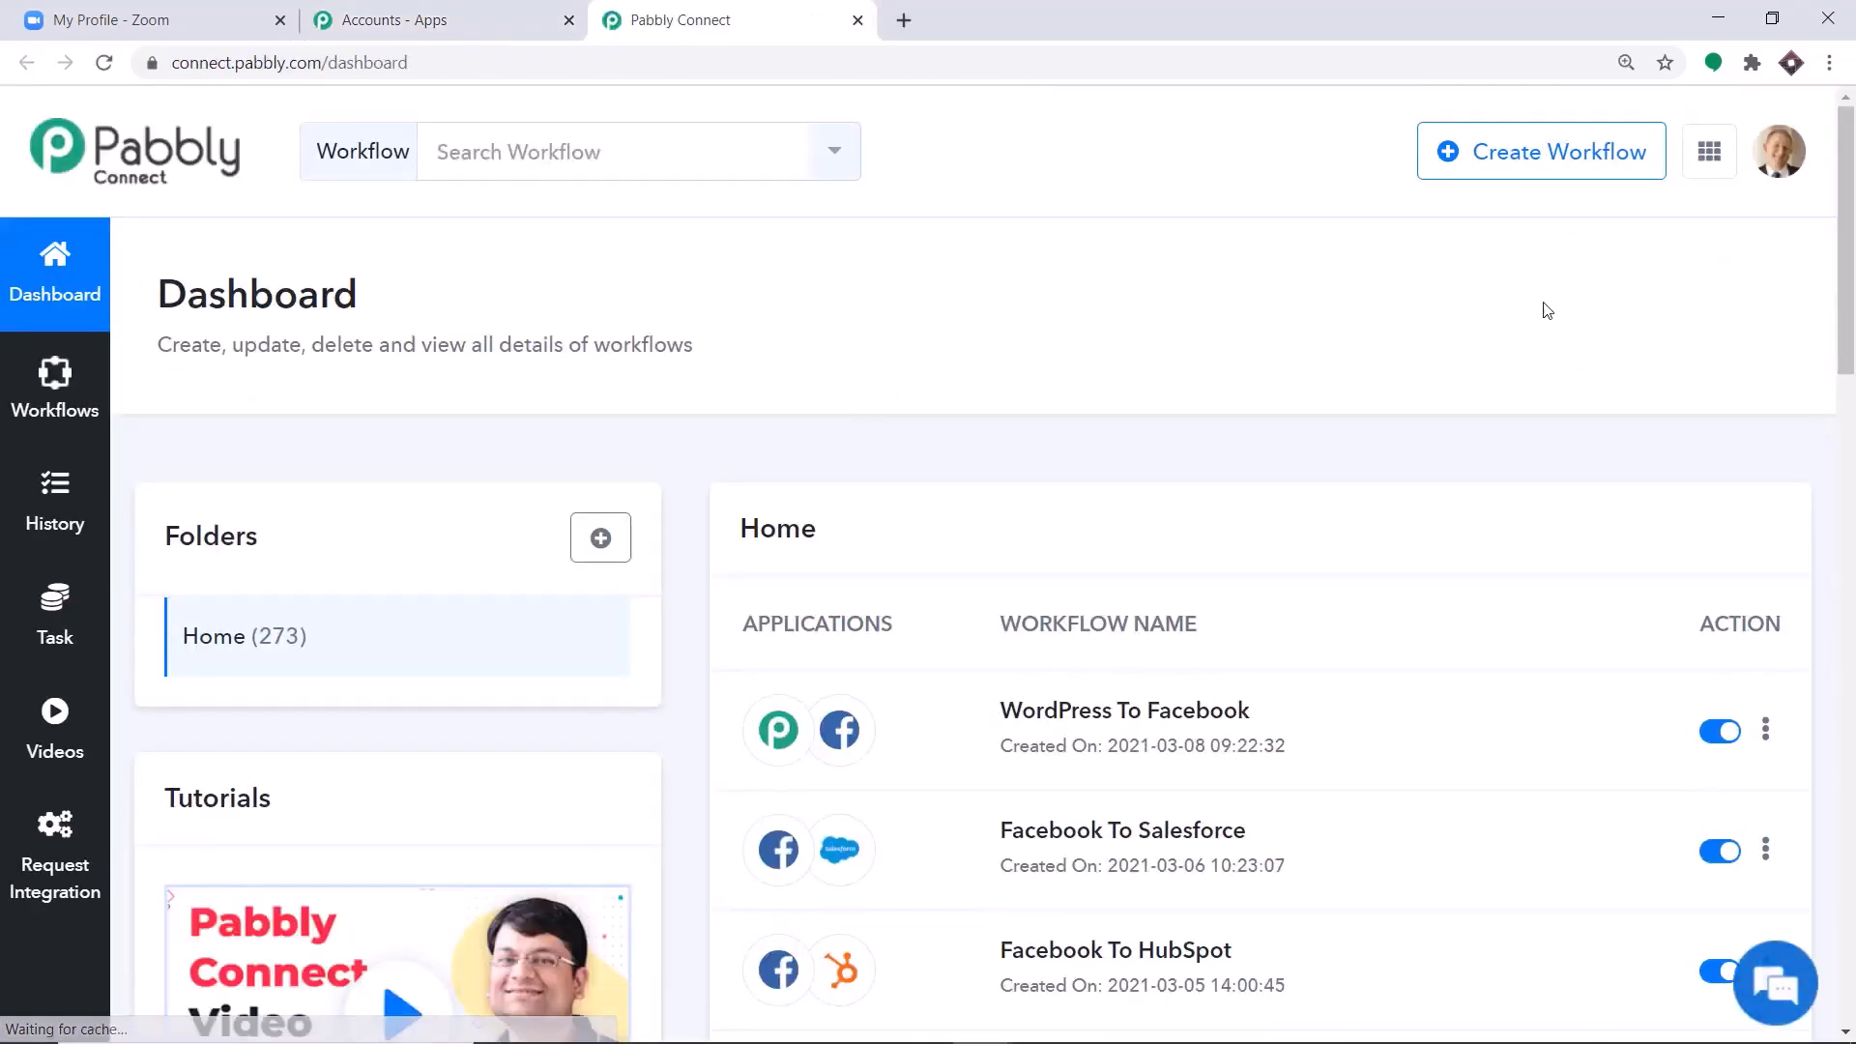
Create a new workflow named "Zoom Integration".
left_click(1551, 165)
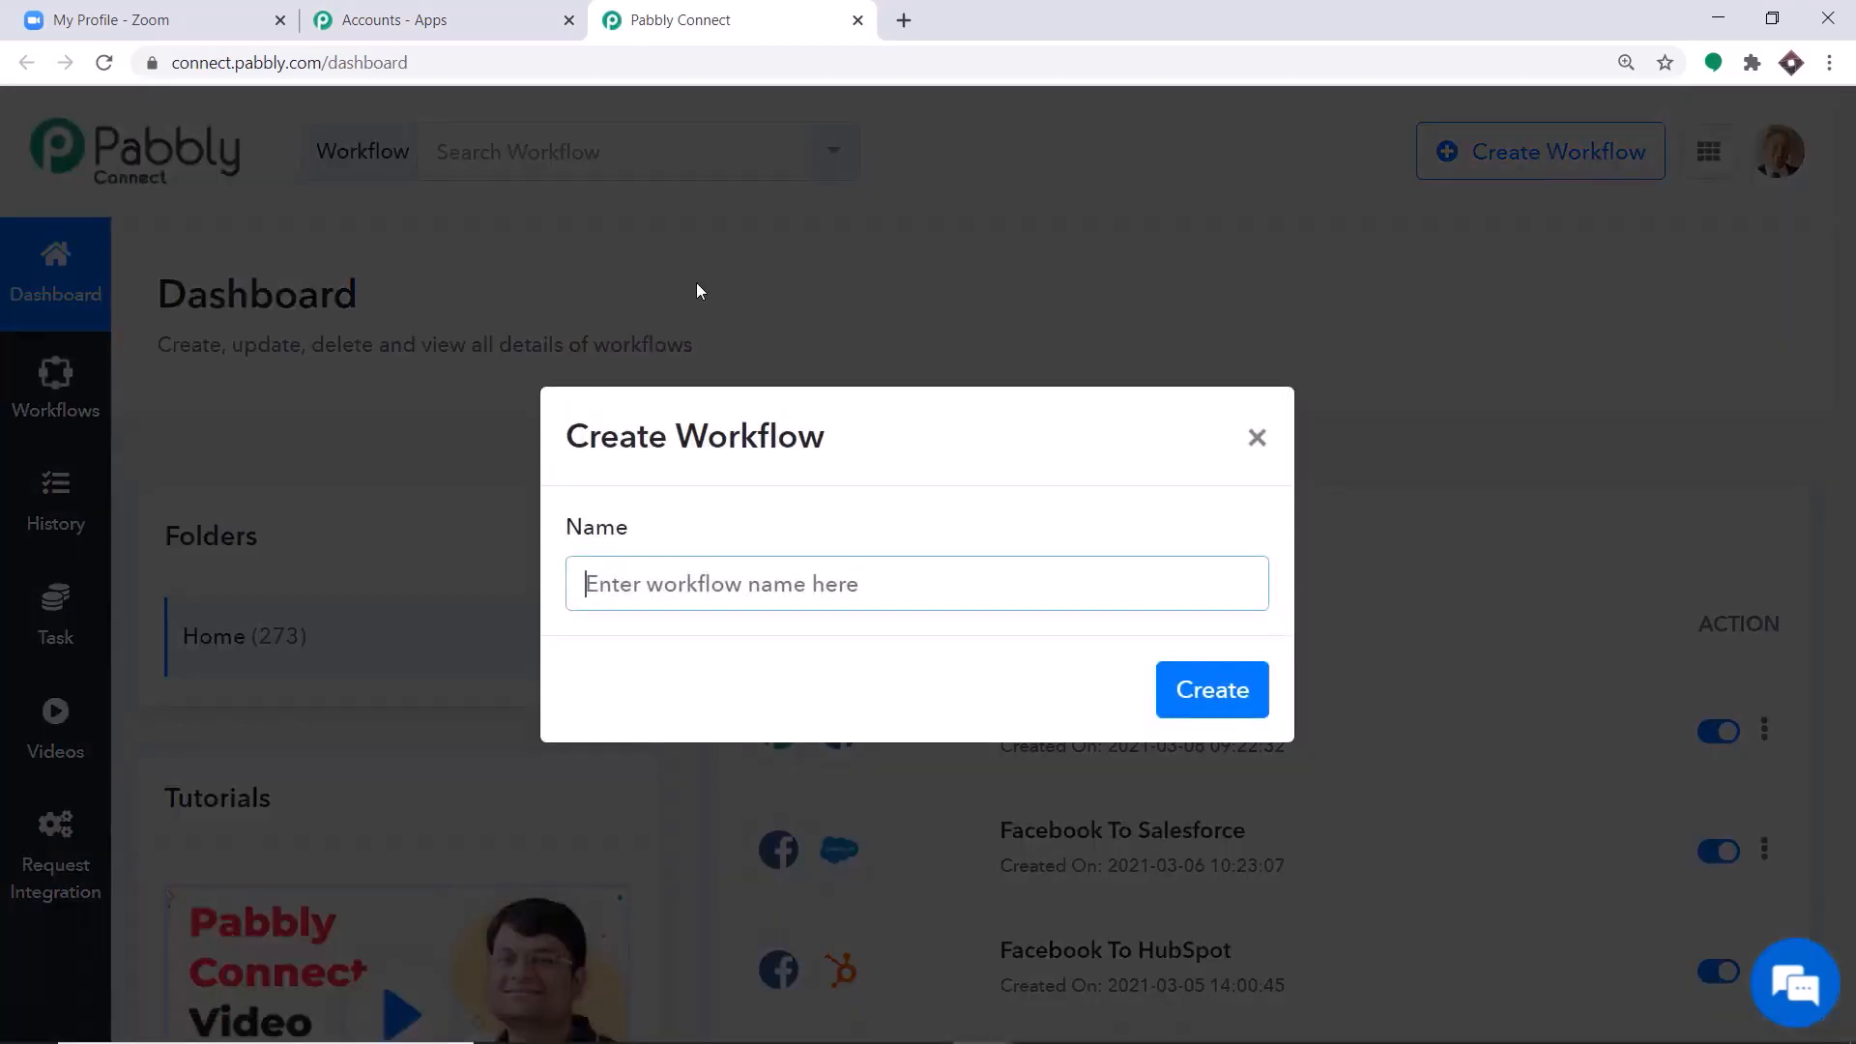
type("Z")
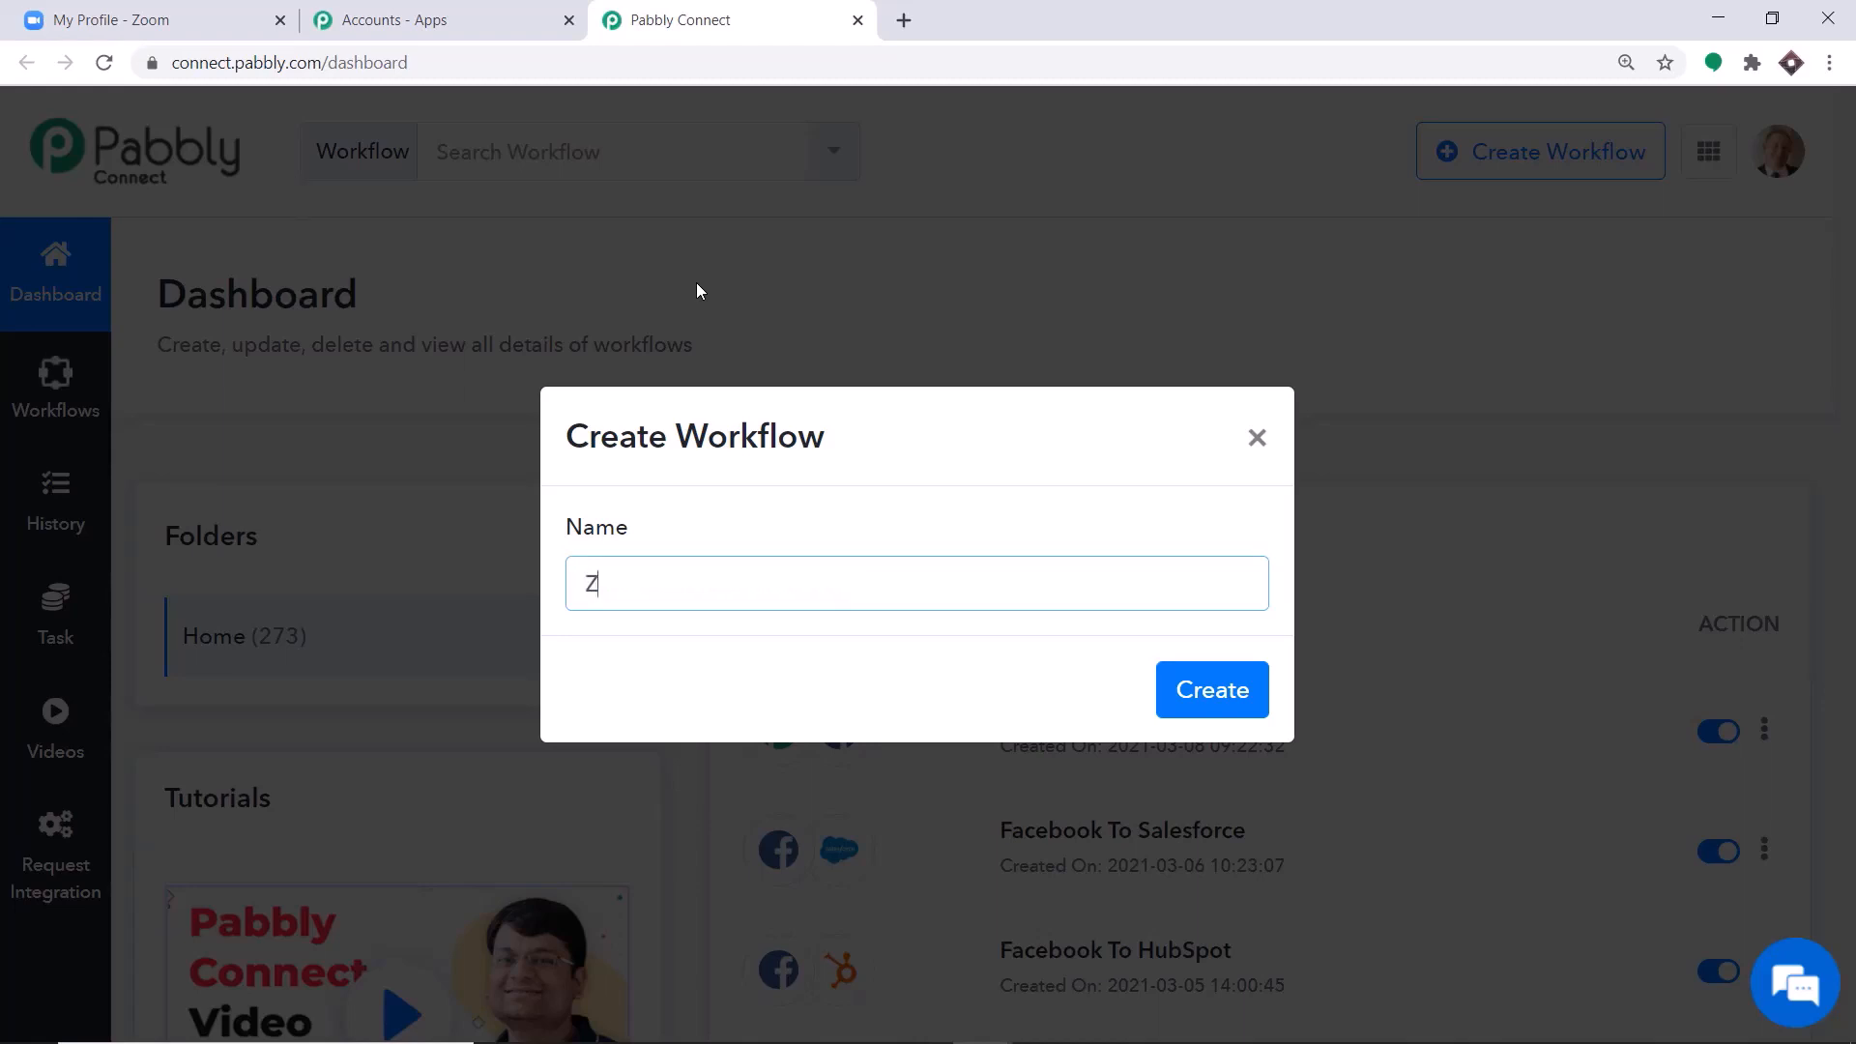
type("oom Integration")
left_click(1191, 692)
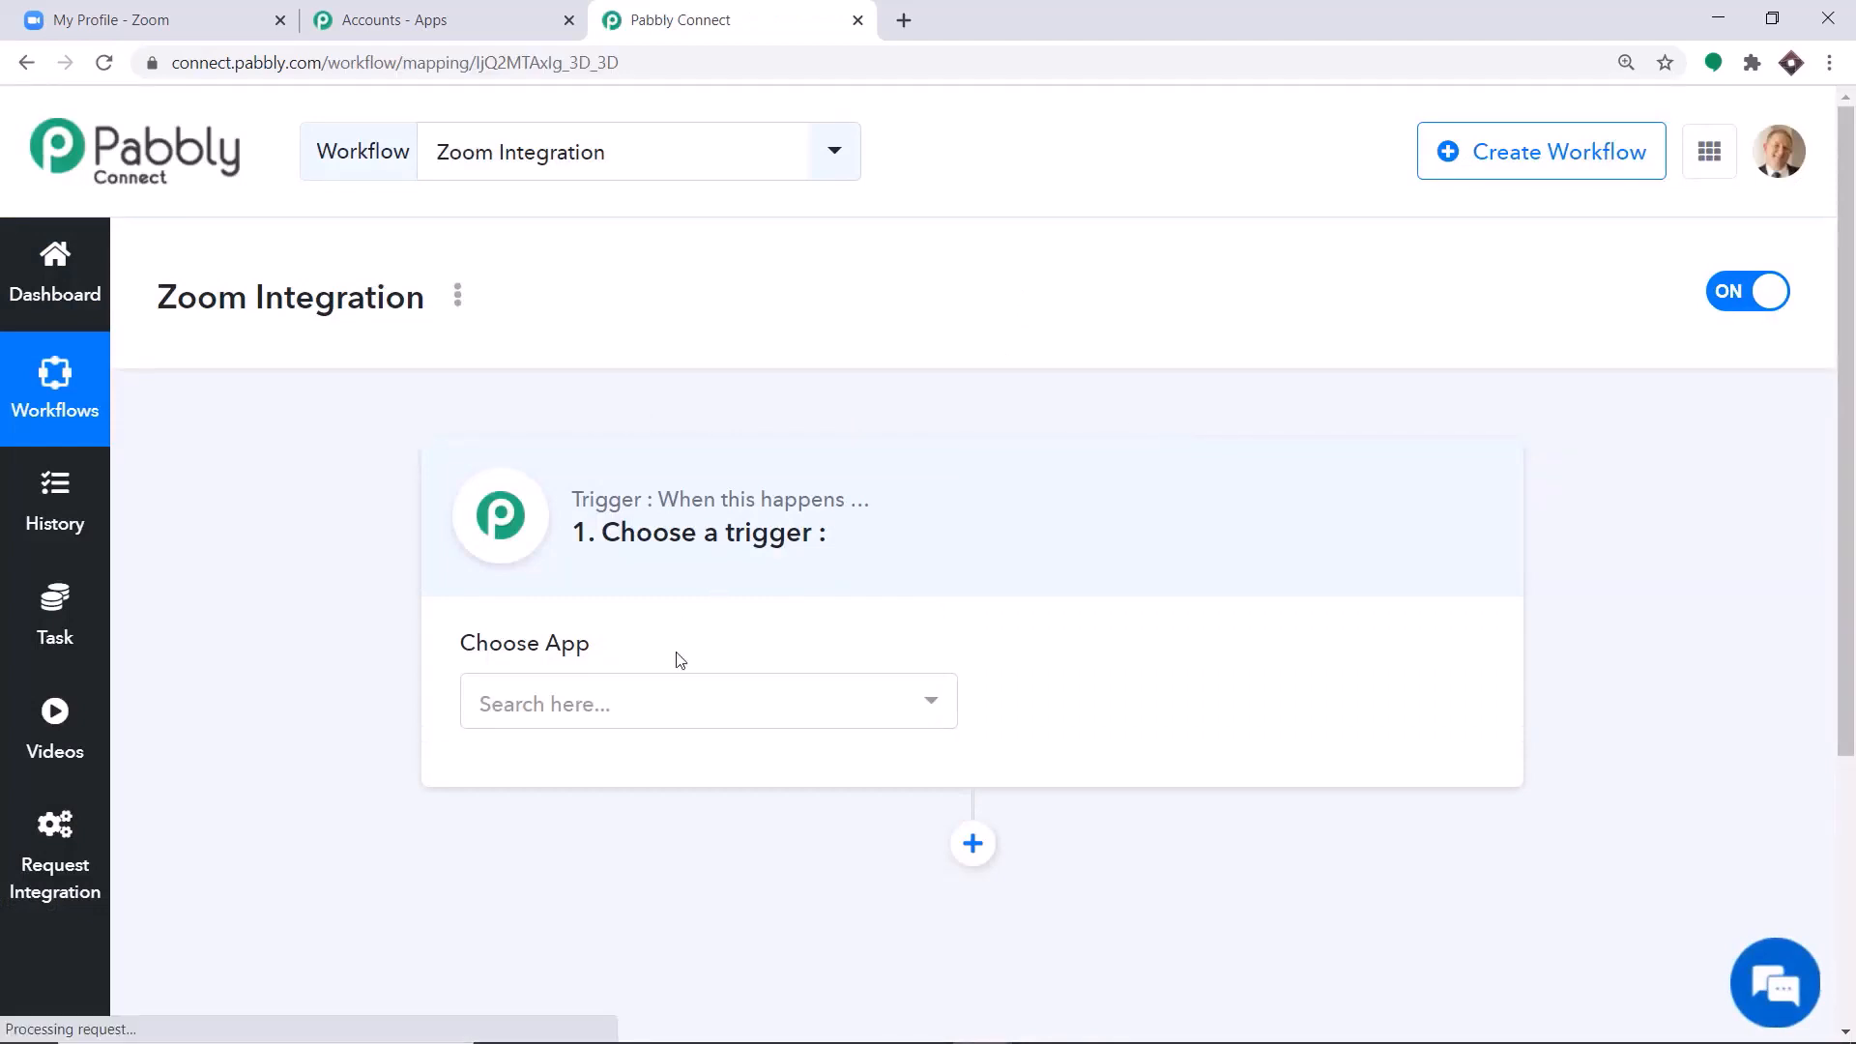
Set the workflow's trigger app to Zoom with Configure Webhooks as the trigger event, and review the webhook settings.
left_click(683, 700)
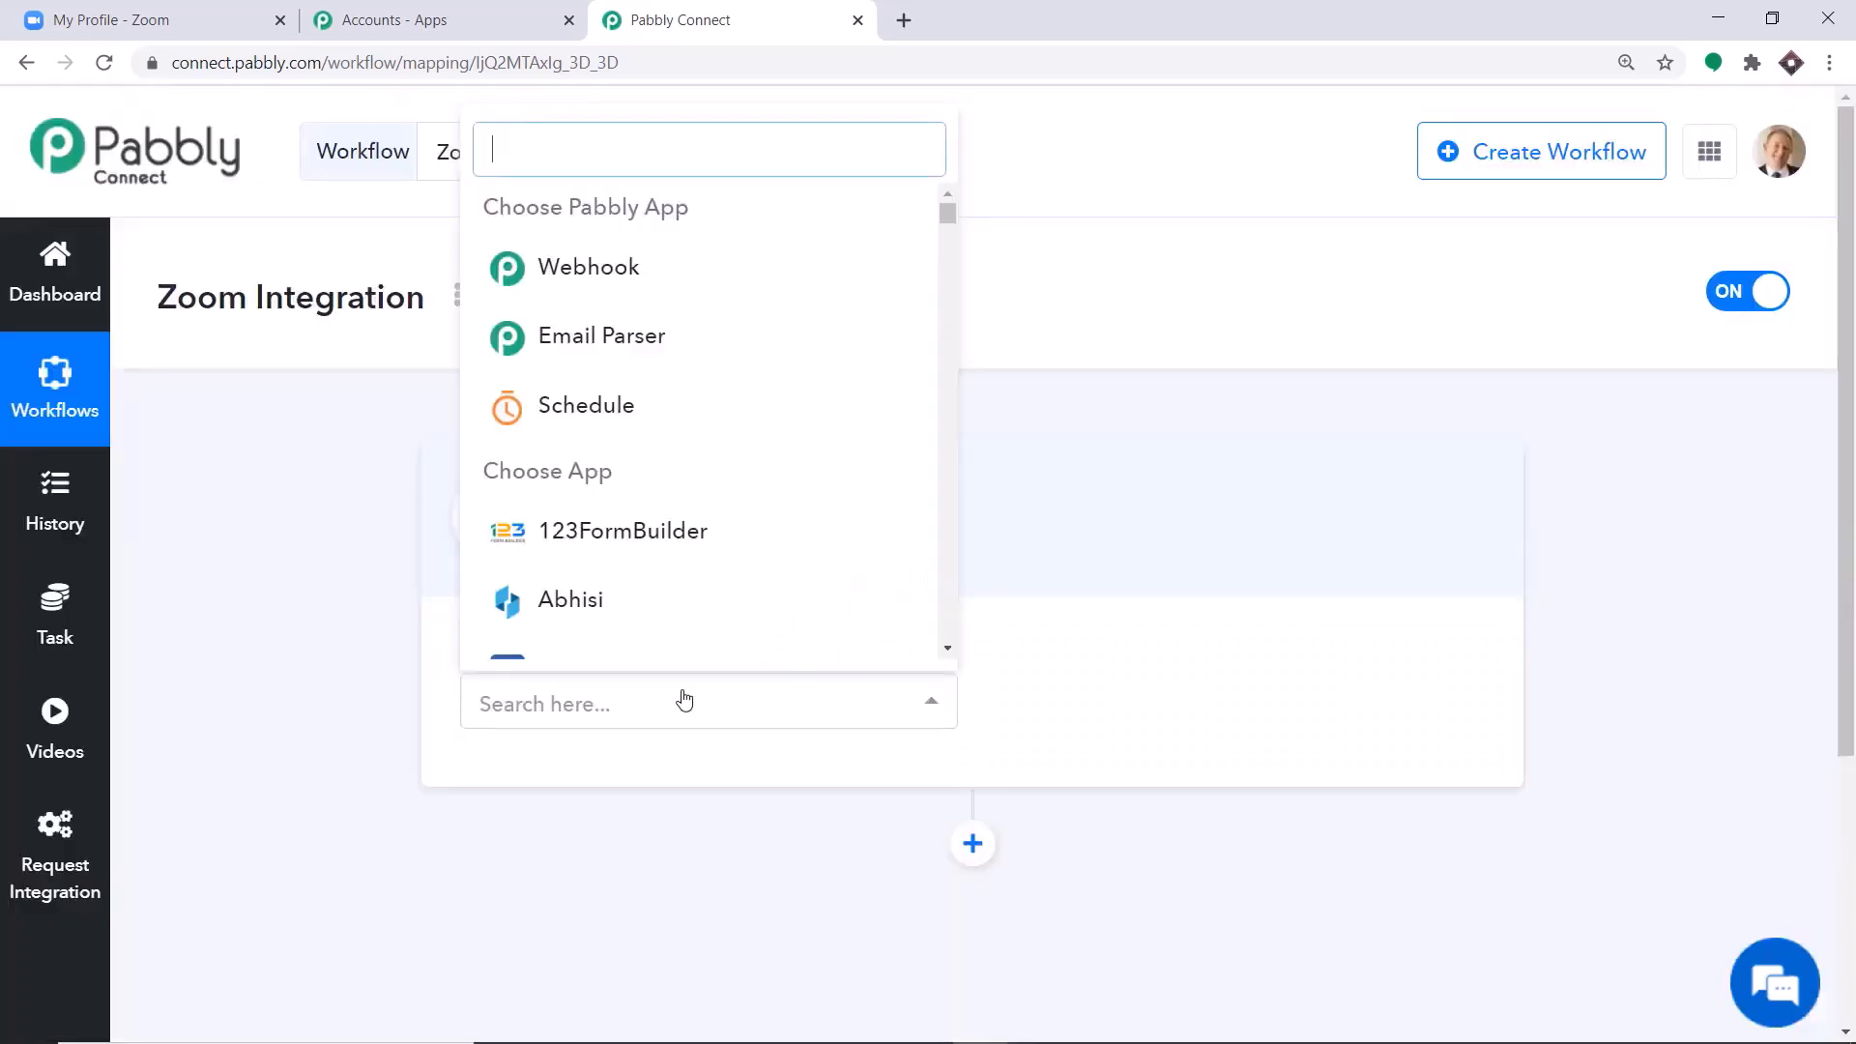
type("zoom")
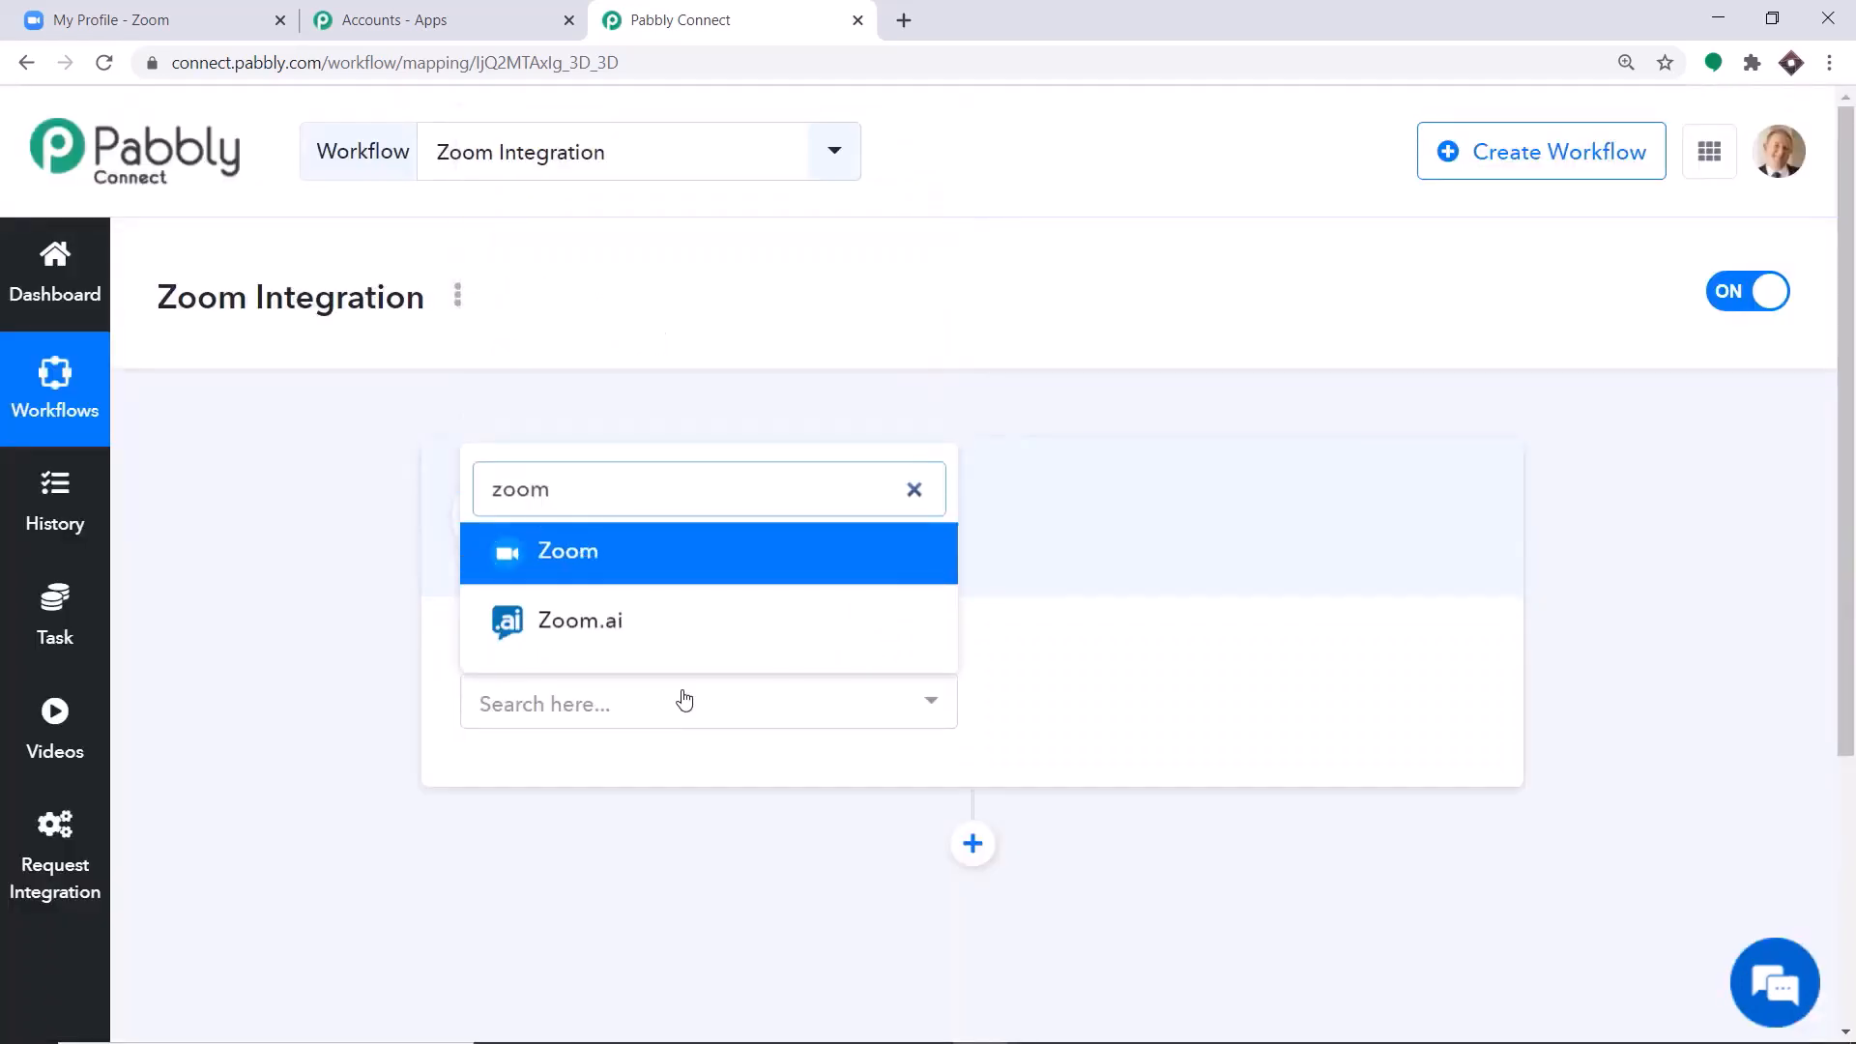
left_click(654, 558)
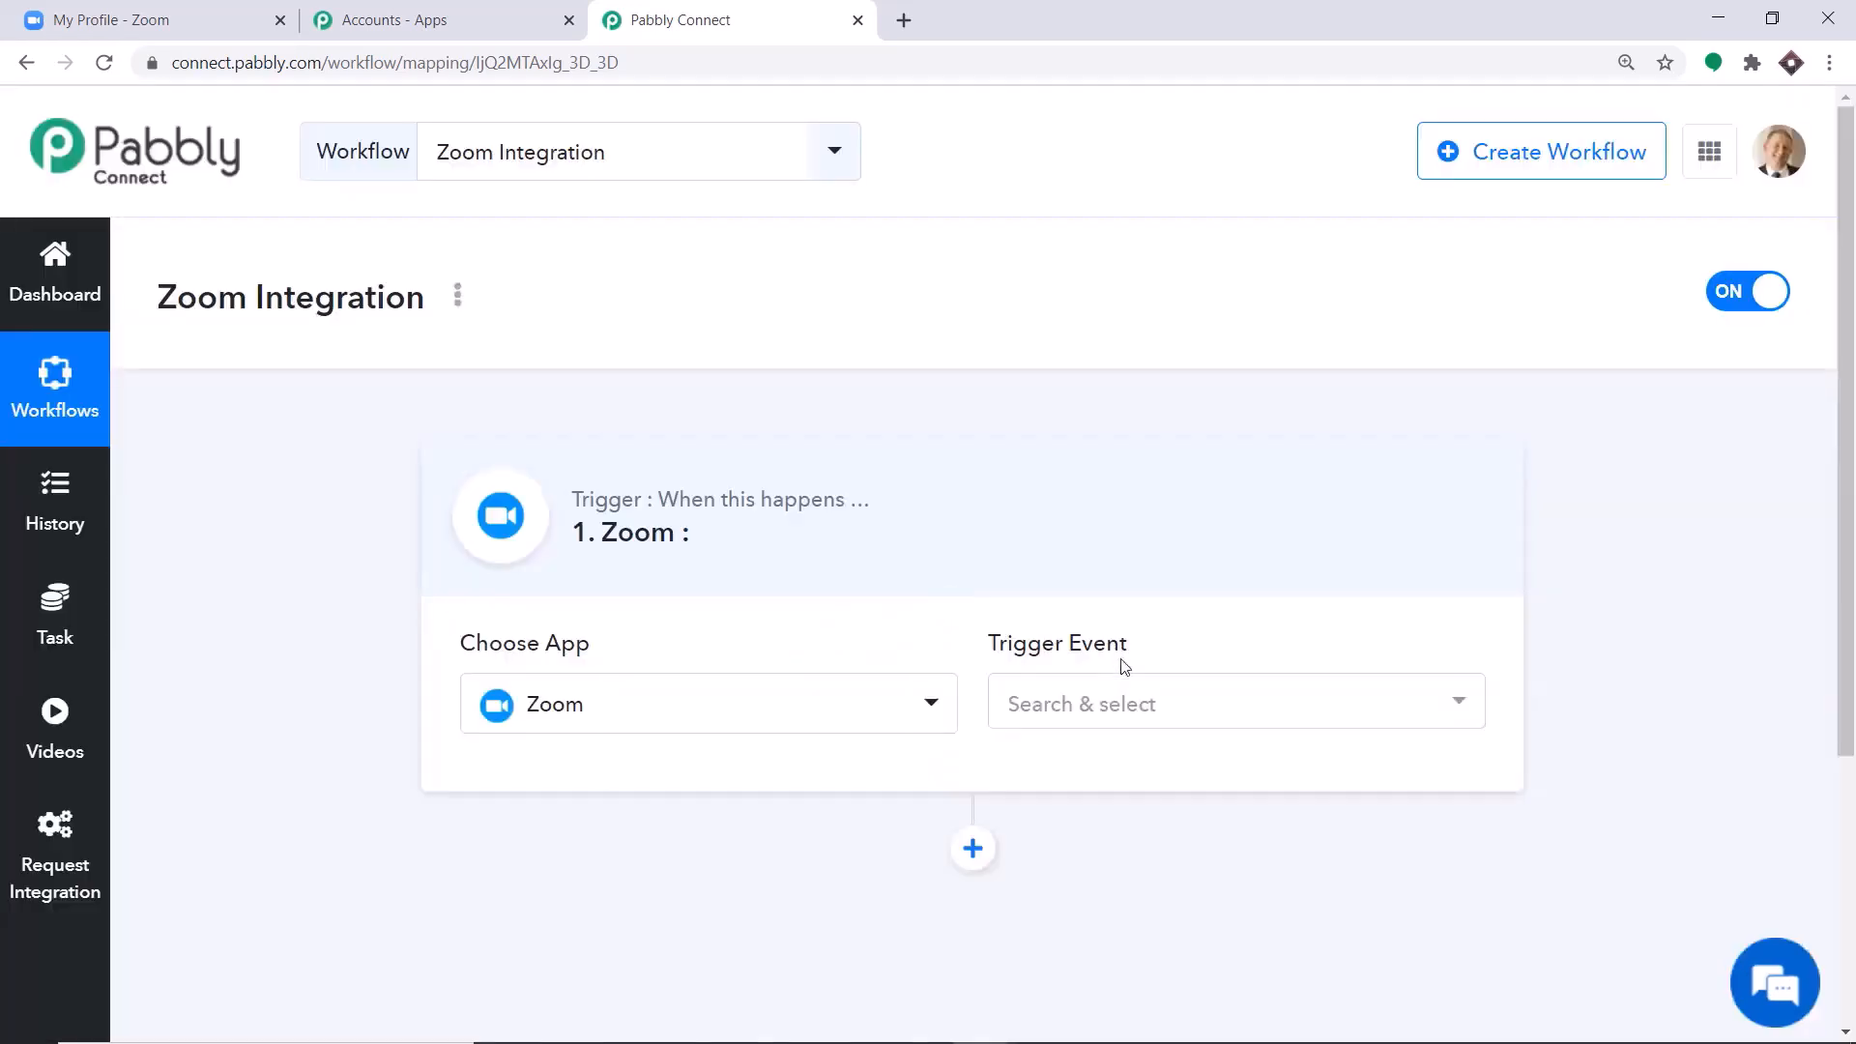
left_click(1135, 698)
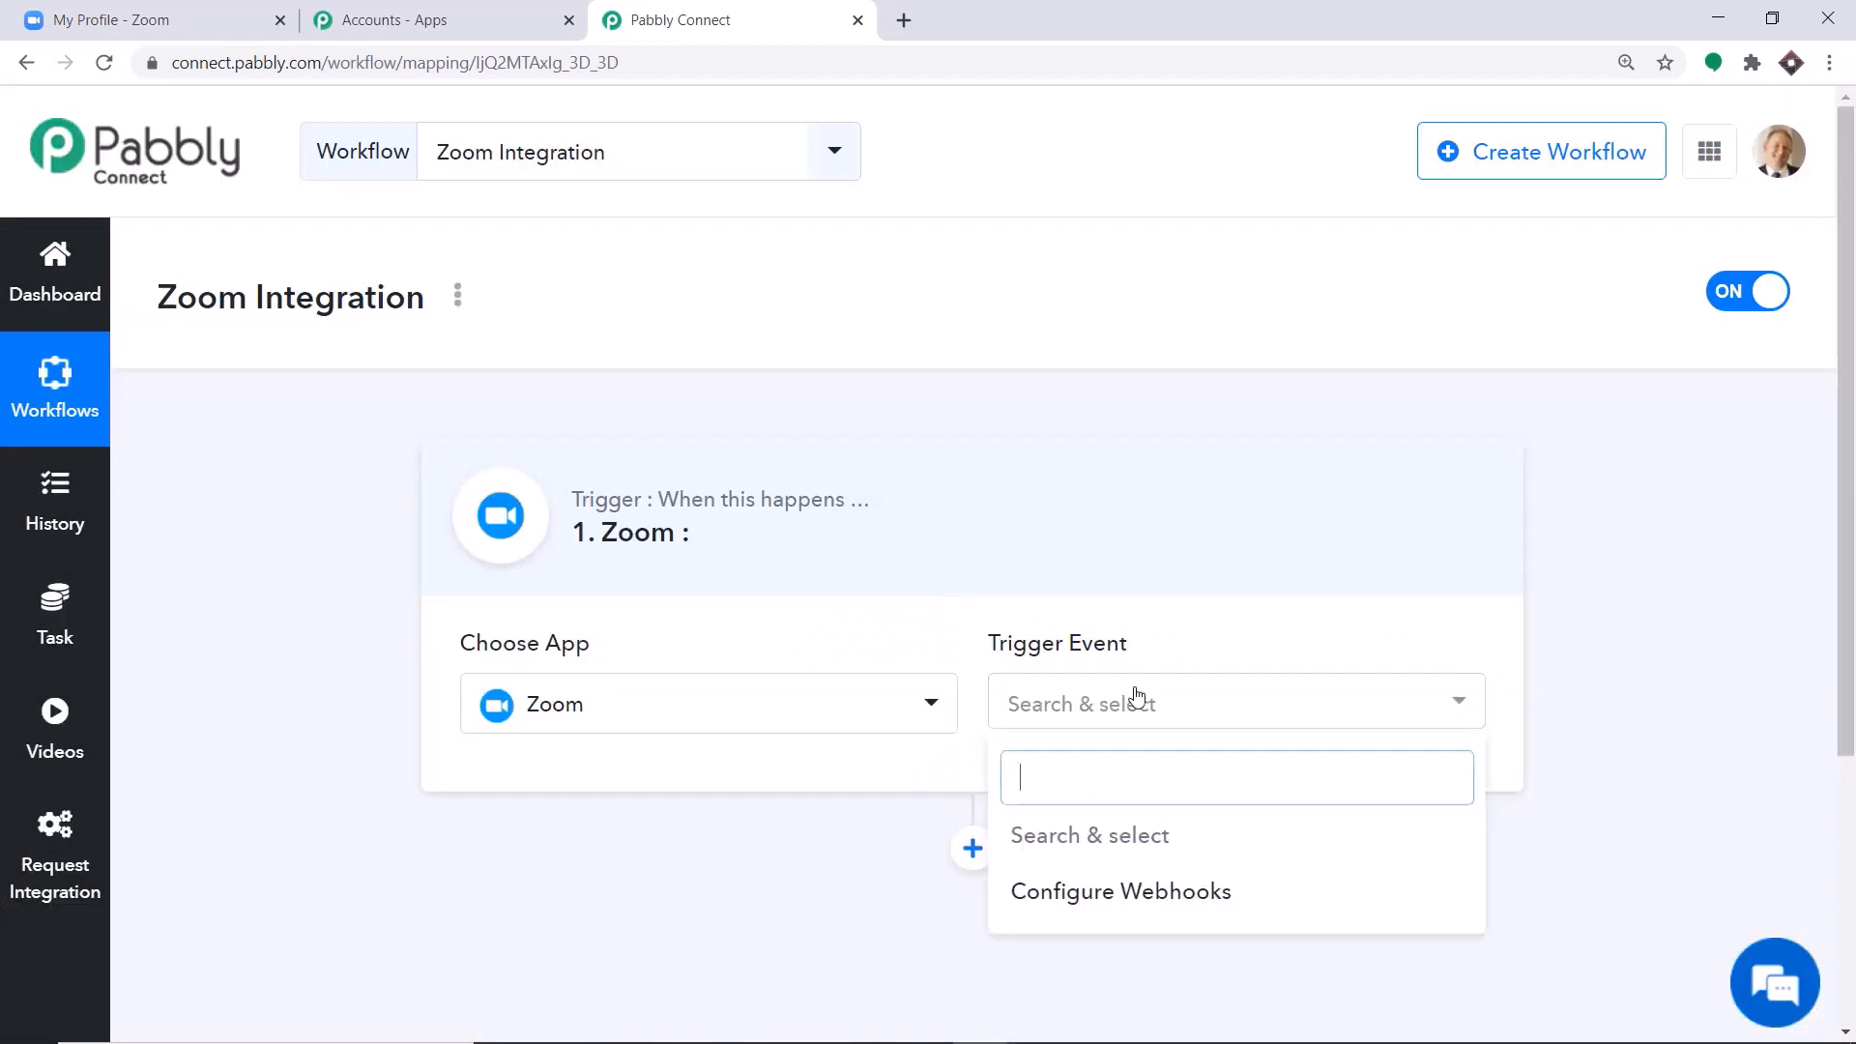
left_click(1075, 891)
scroll(1329, 450, "down", 3)
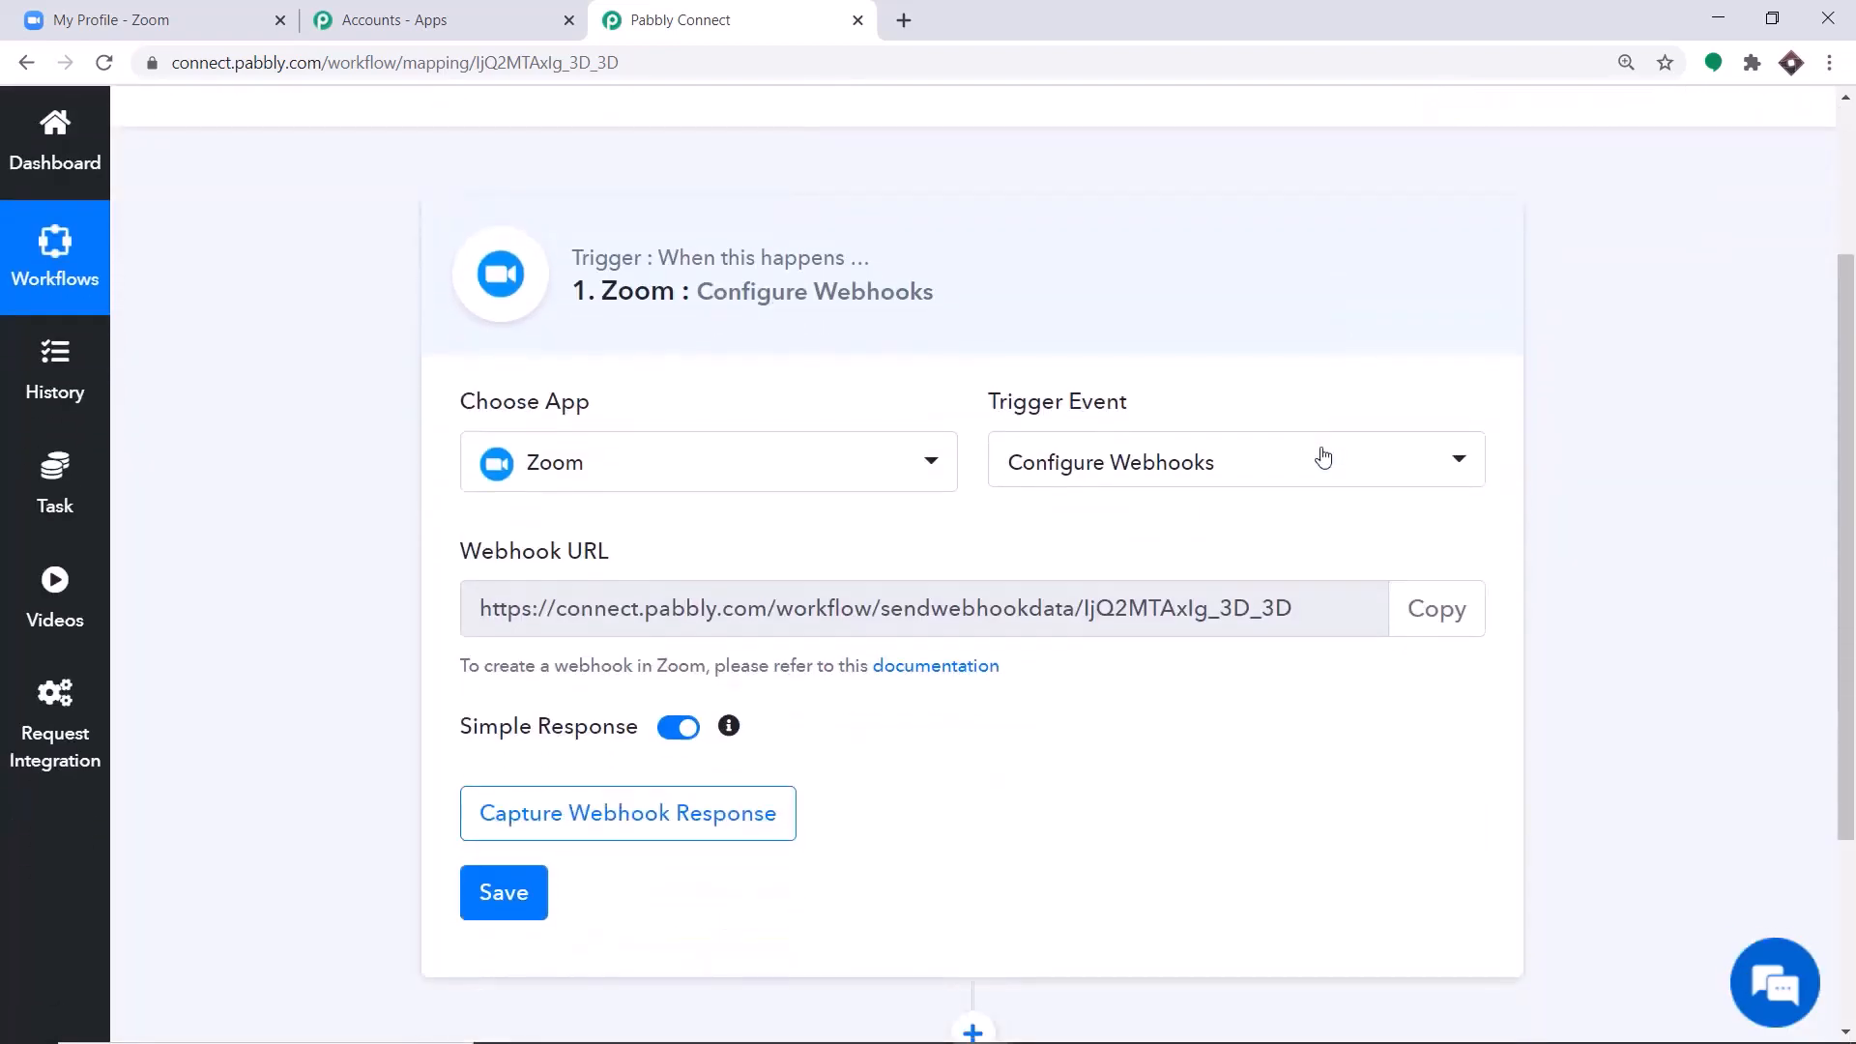
scroll(1322, 456, "down", 1)
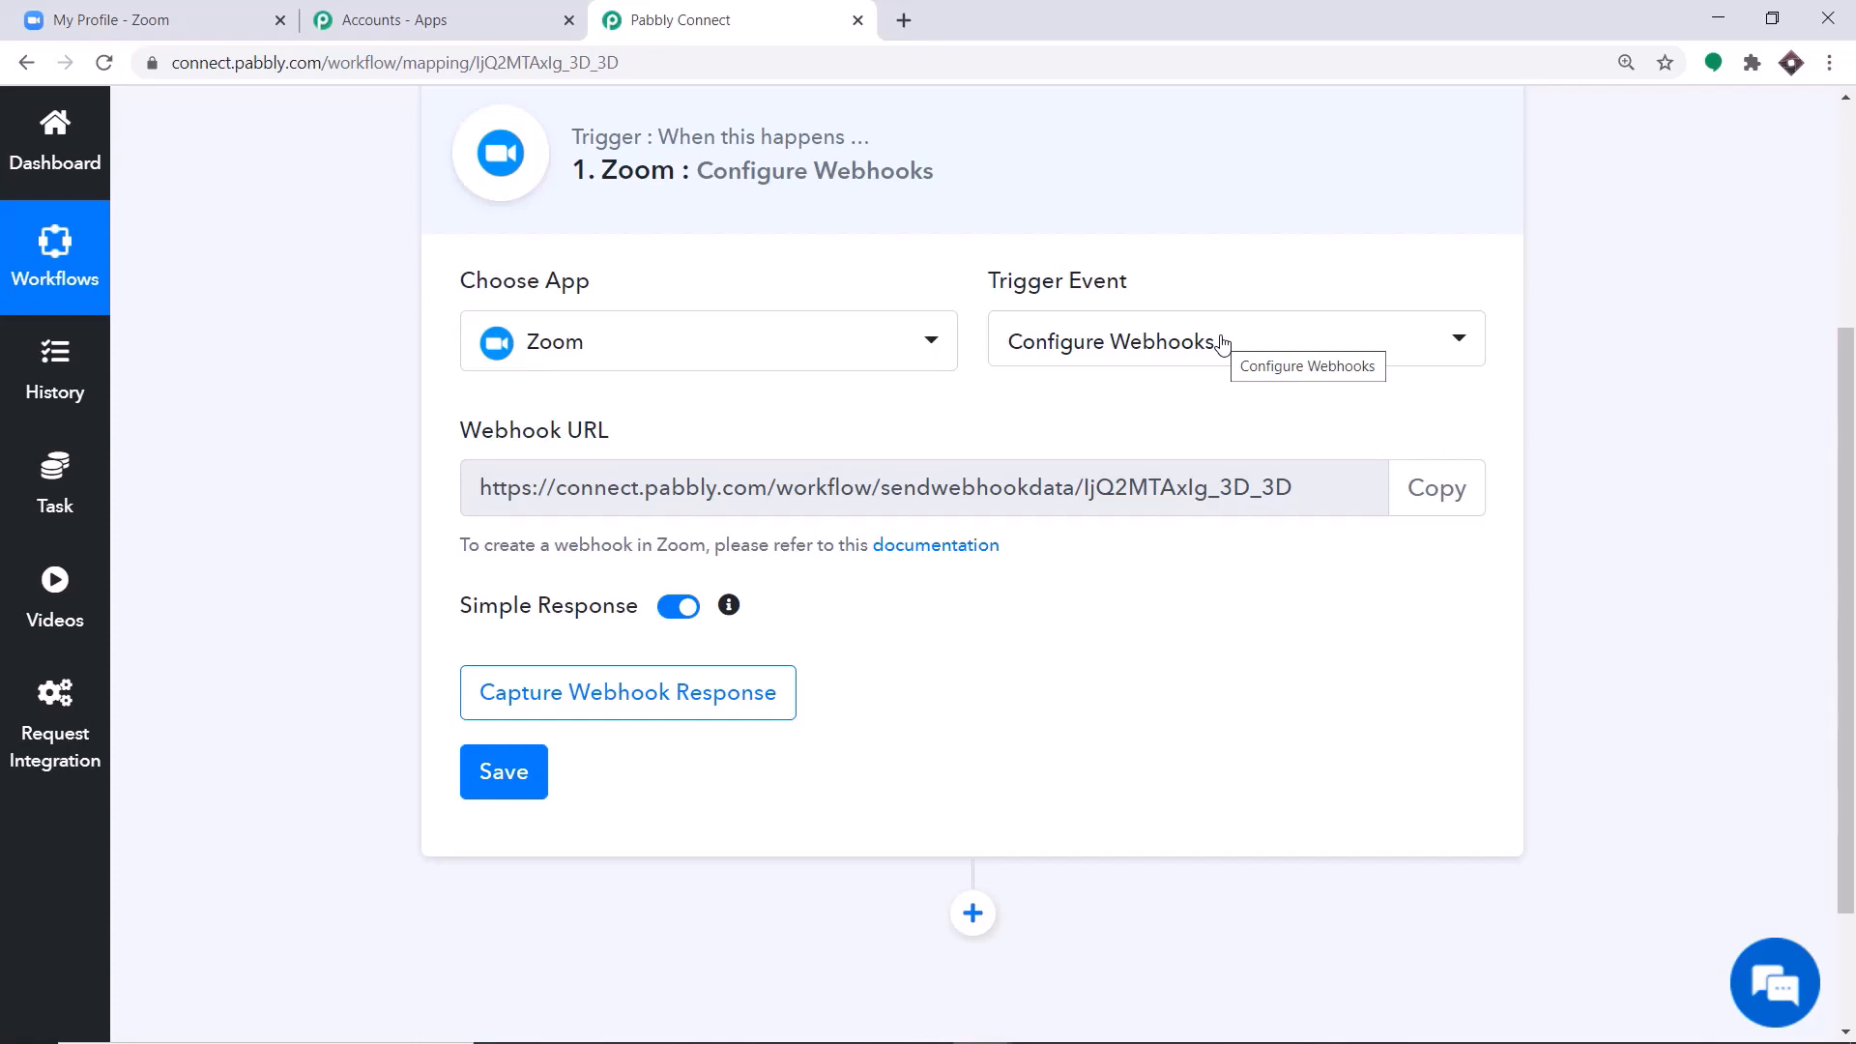
scroll(1032, 423, "up", 1)
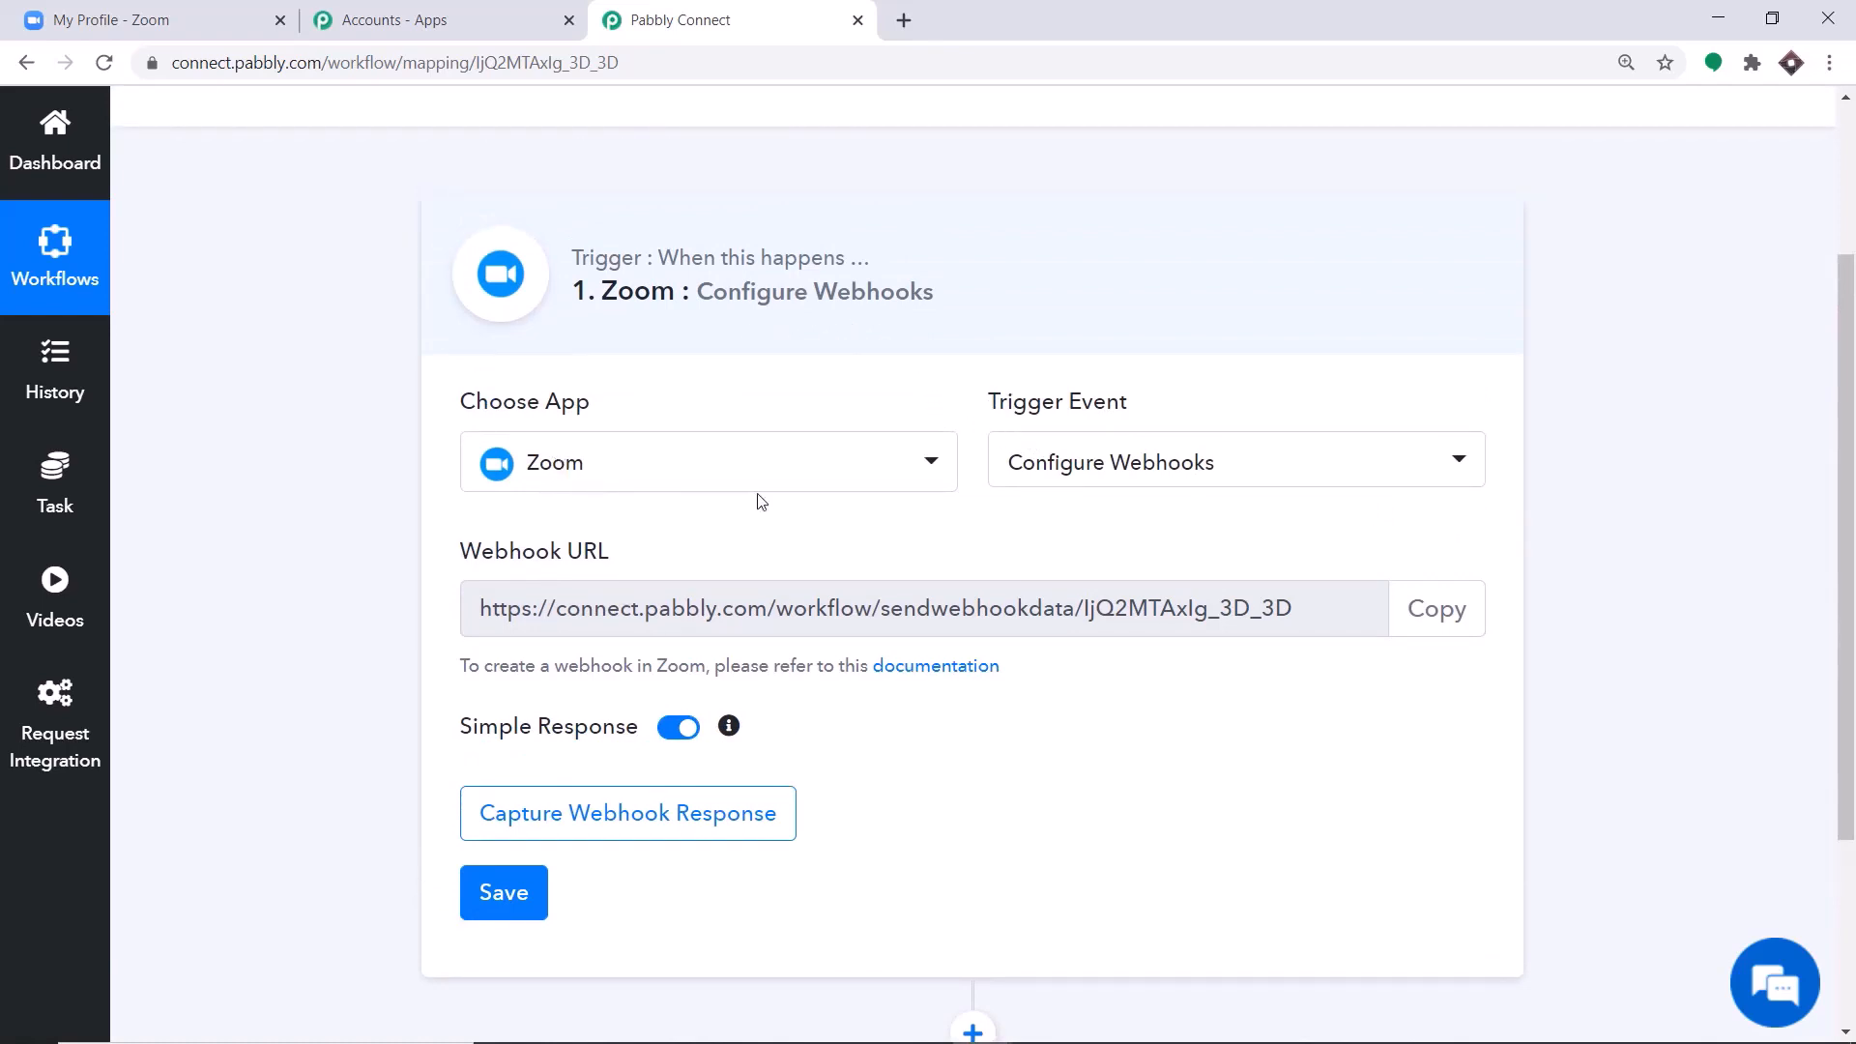
Switch to the Zoom account page and go through its advanced Integration settings to the App Marketplace.
left_click(107, 10)
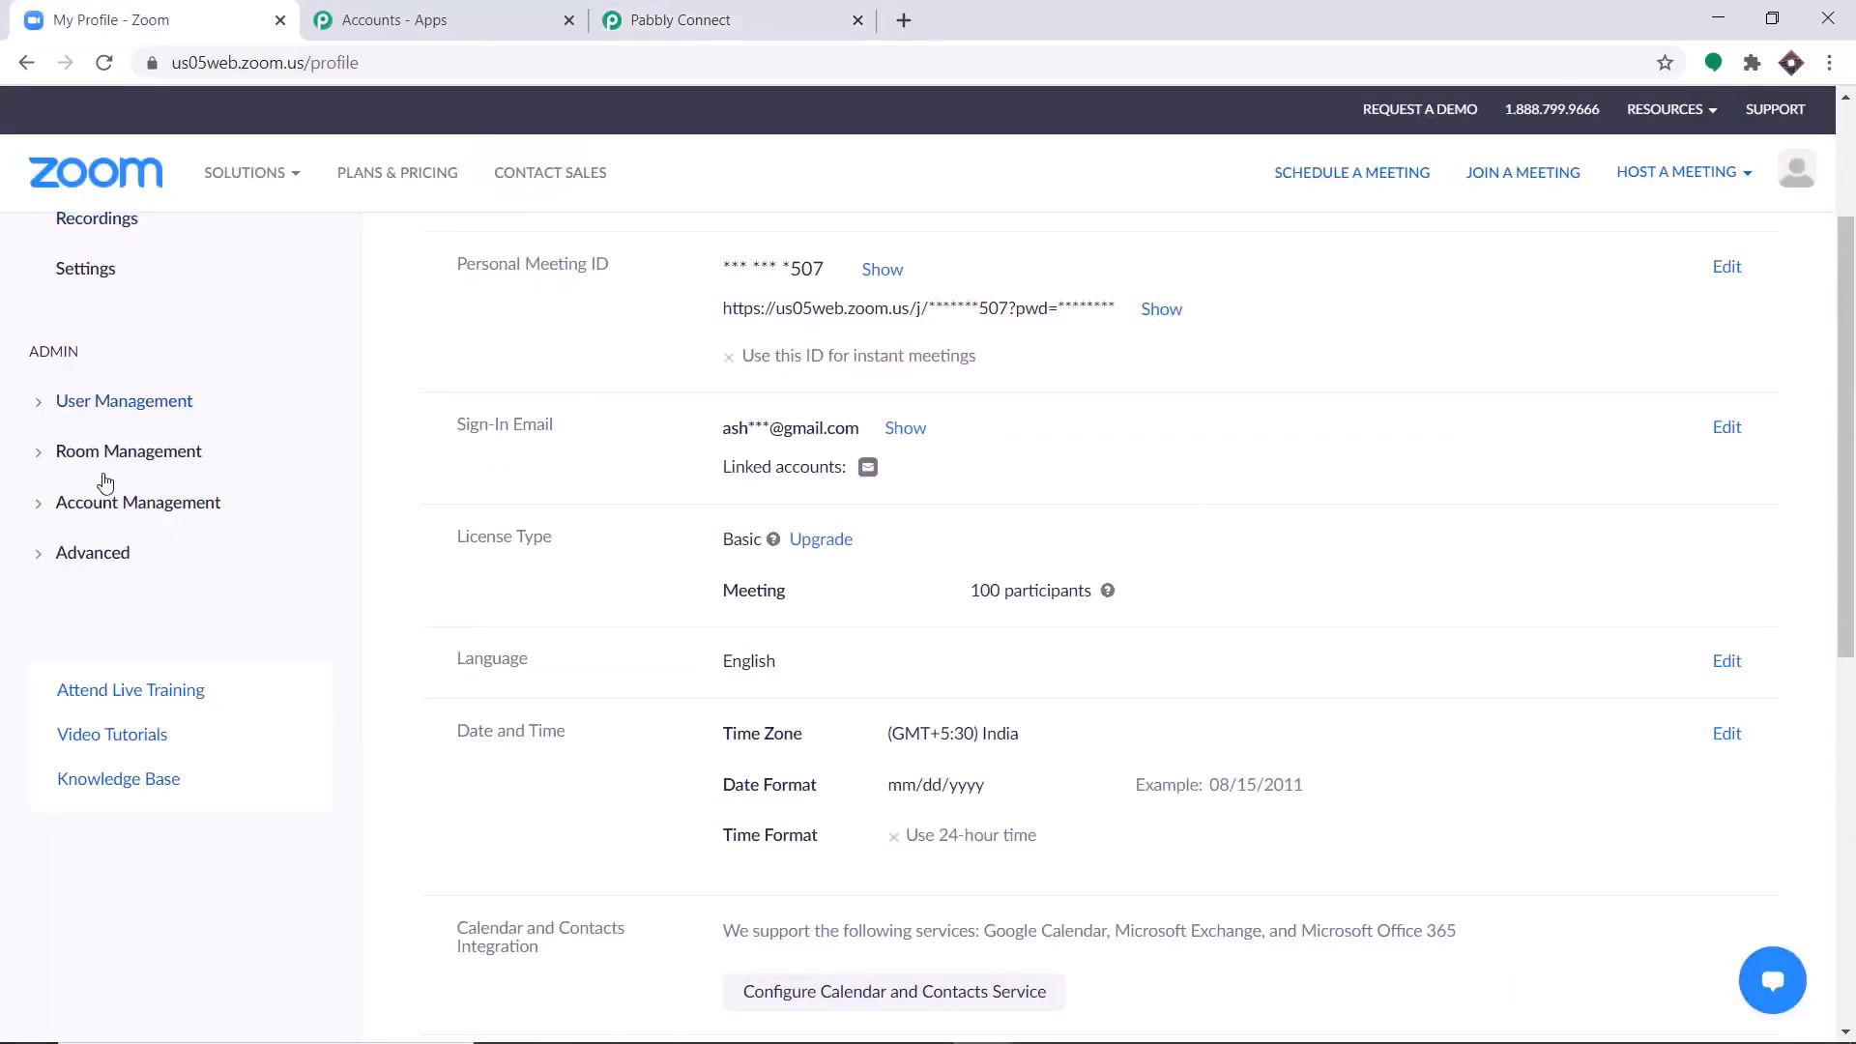
left_click(92, 554)
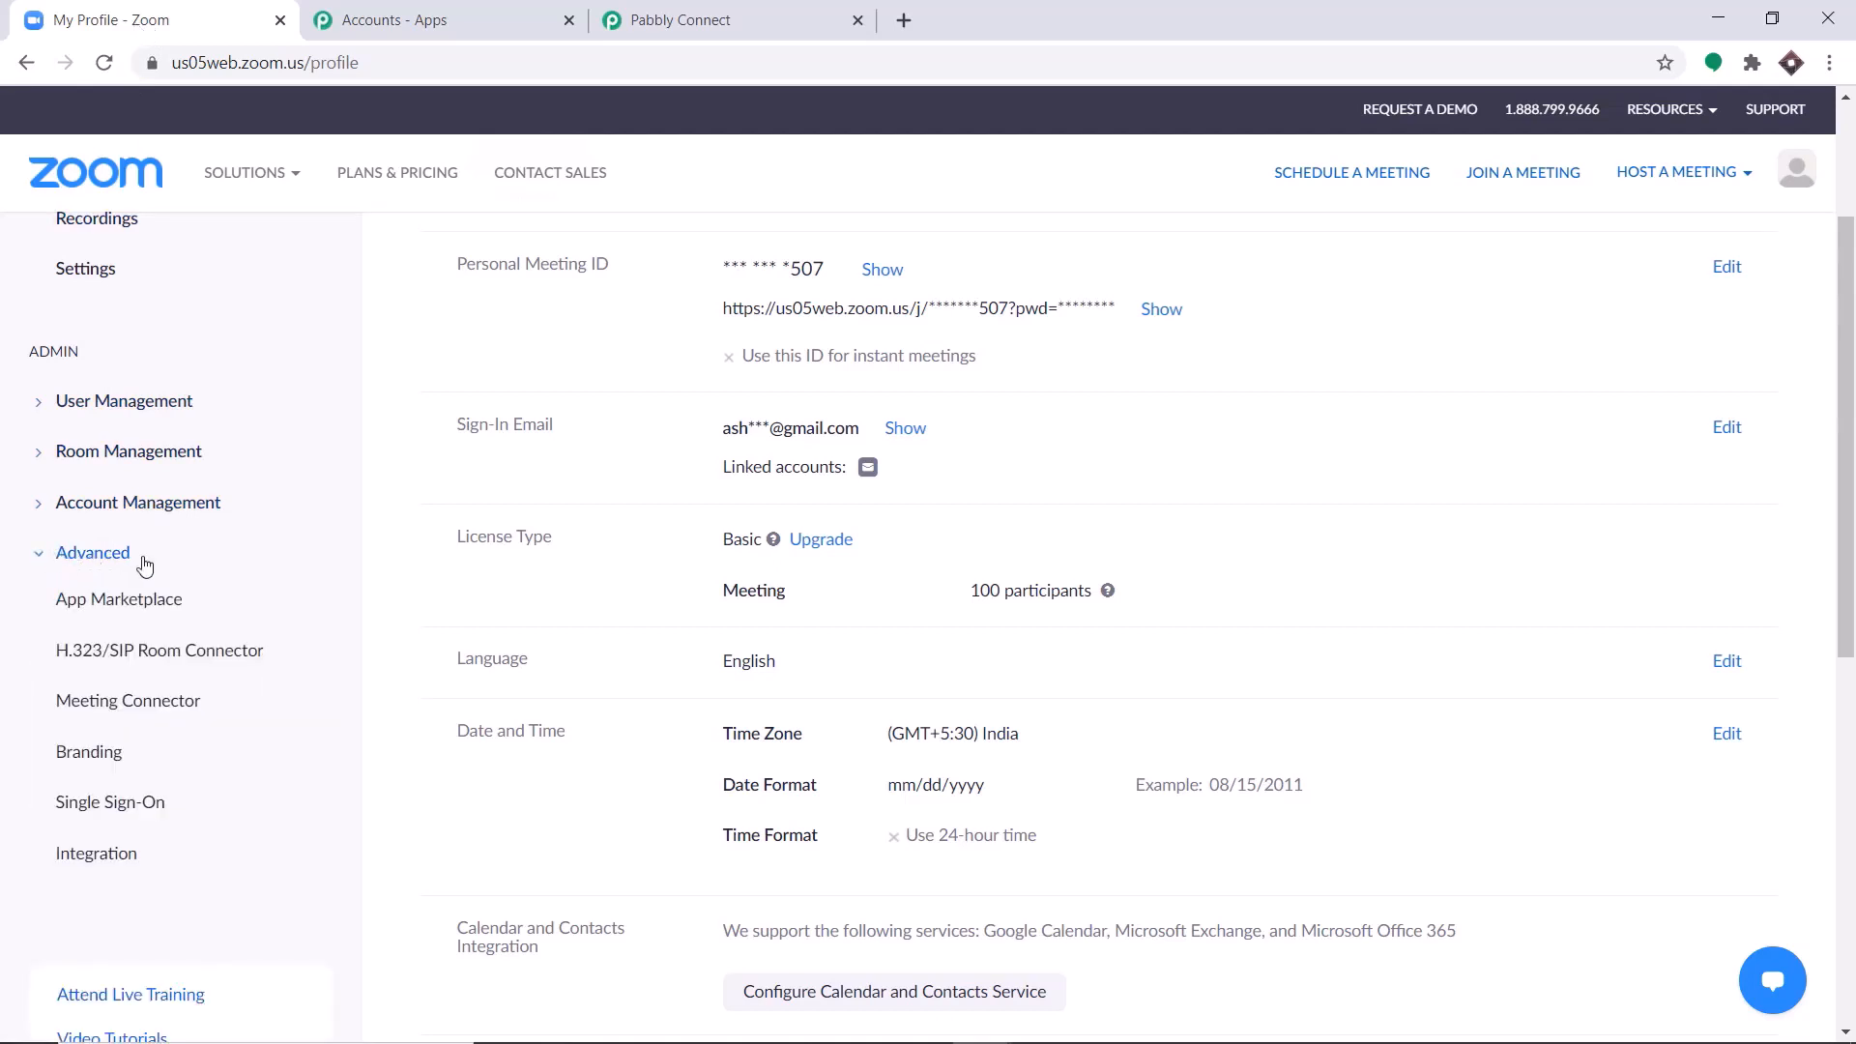
left_click(87, 855)
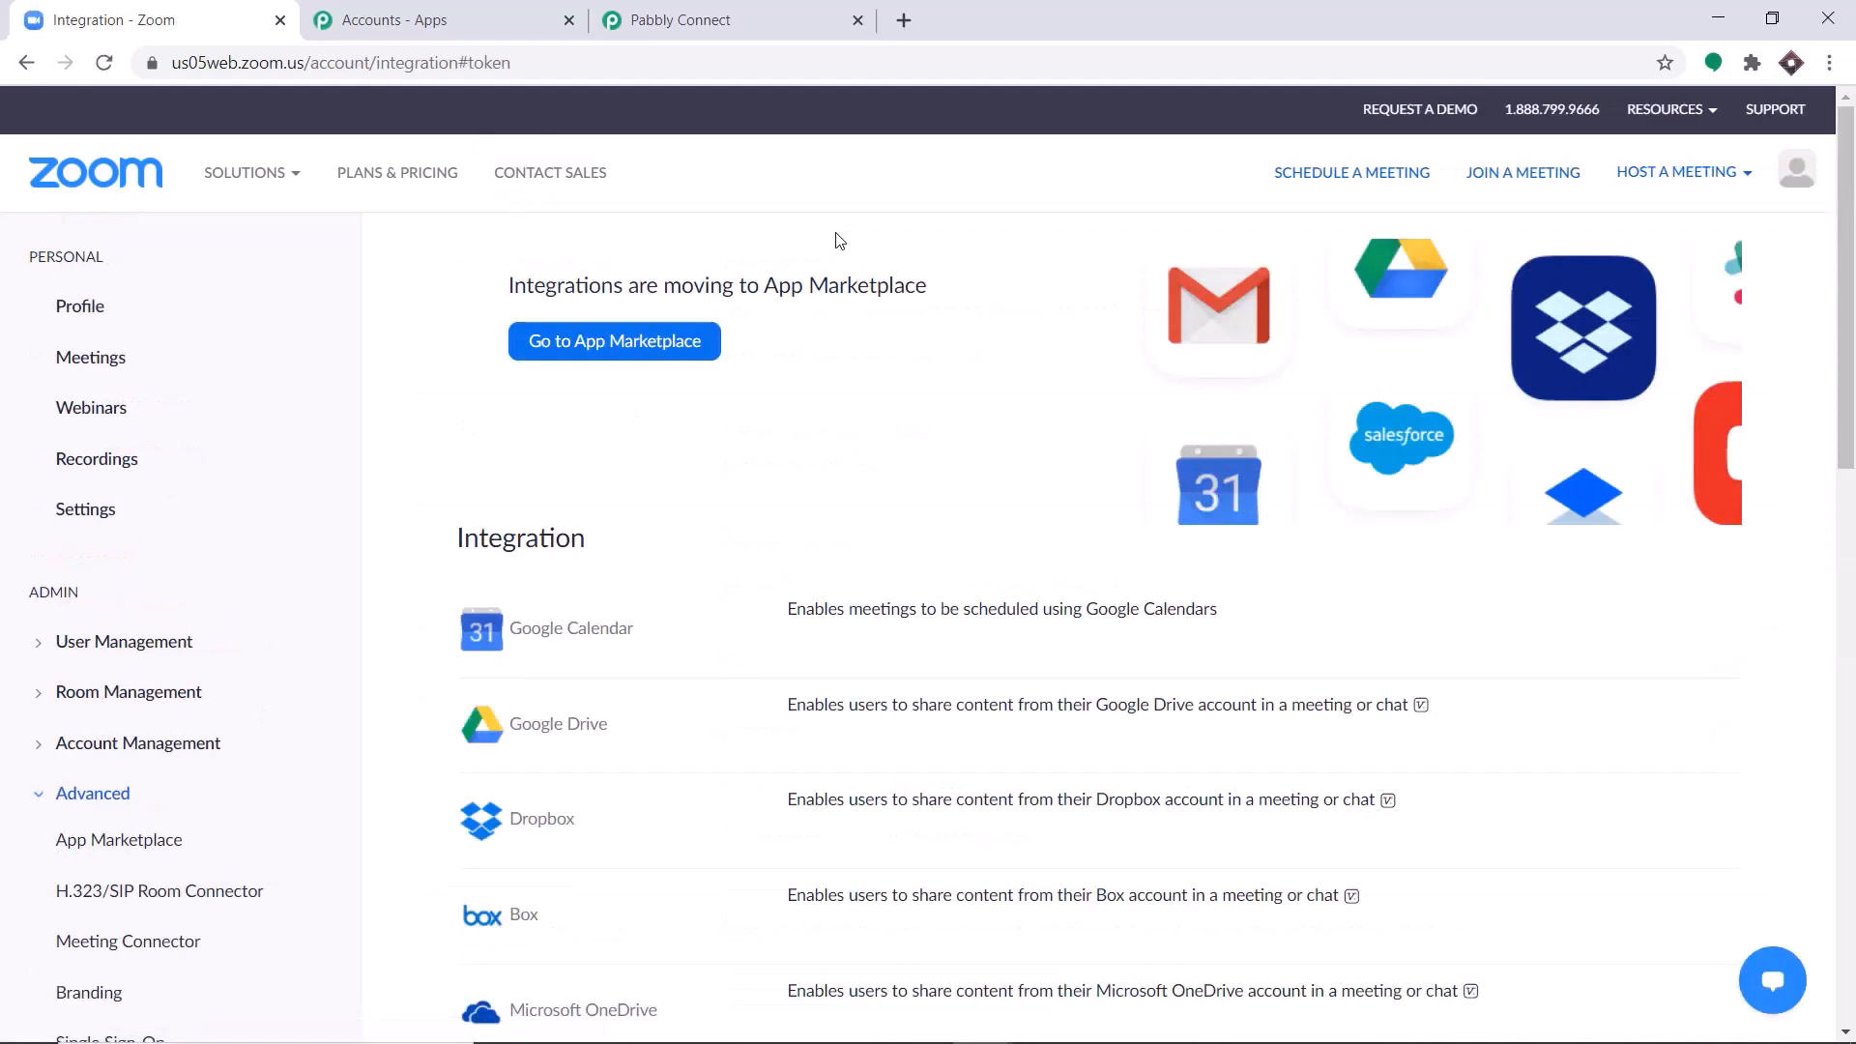
left_click(582, 358)
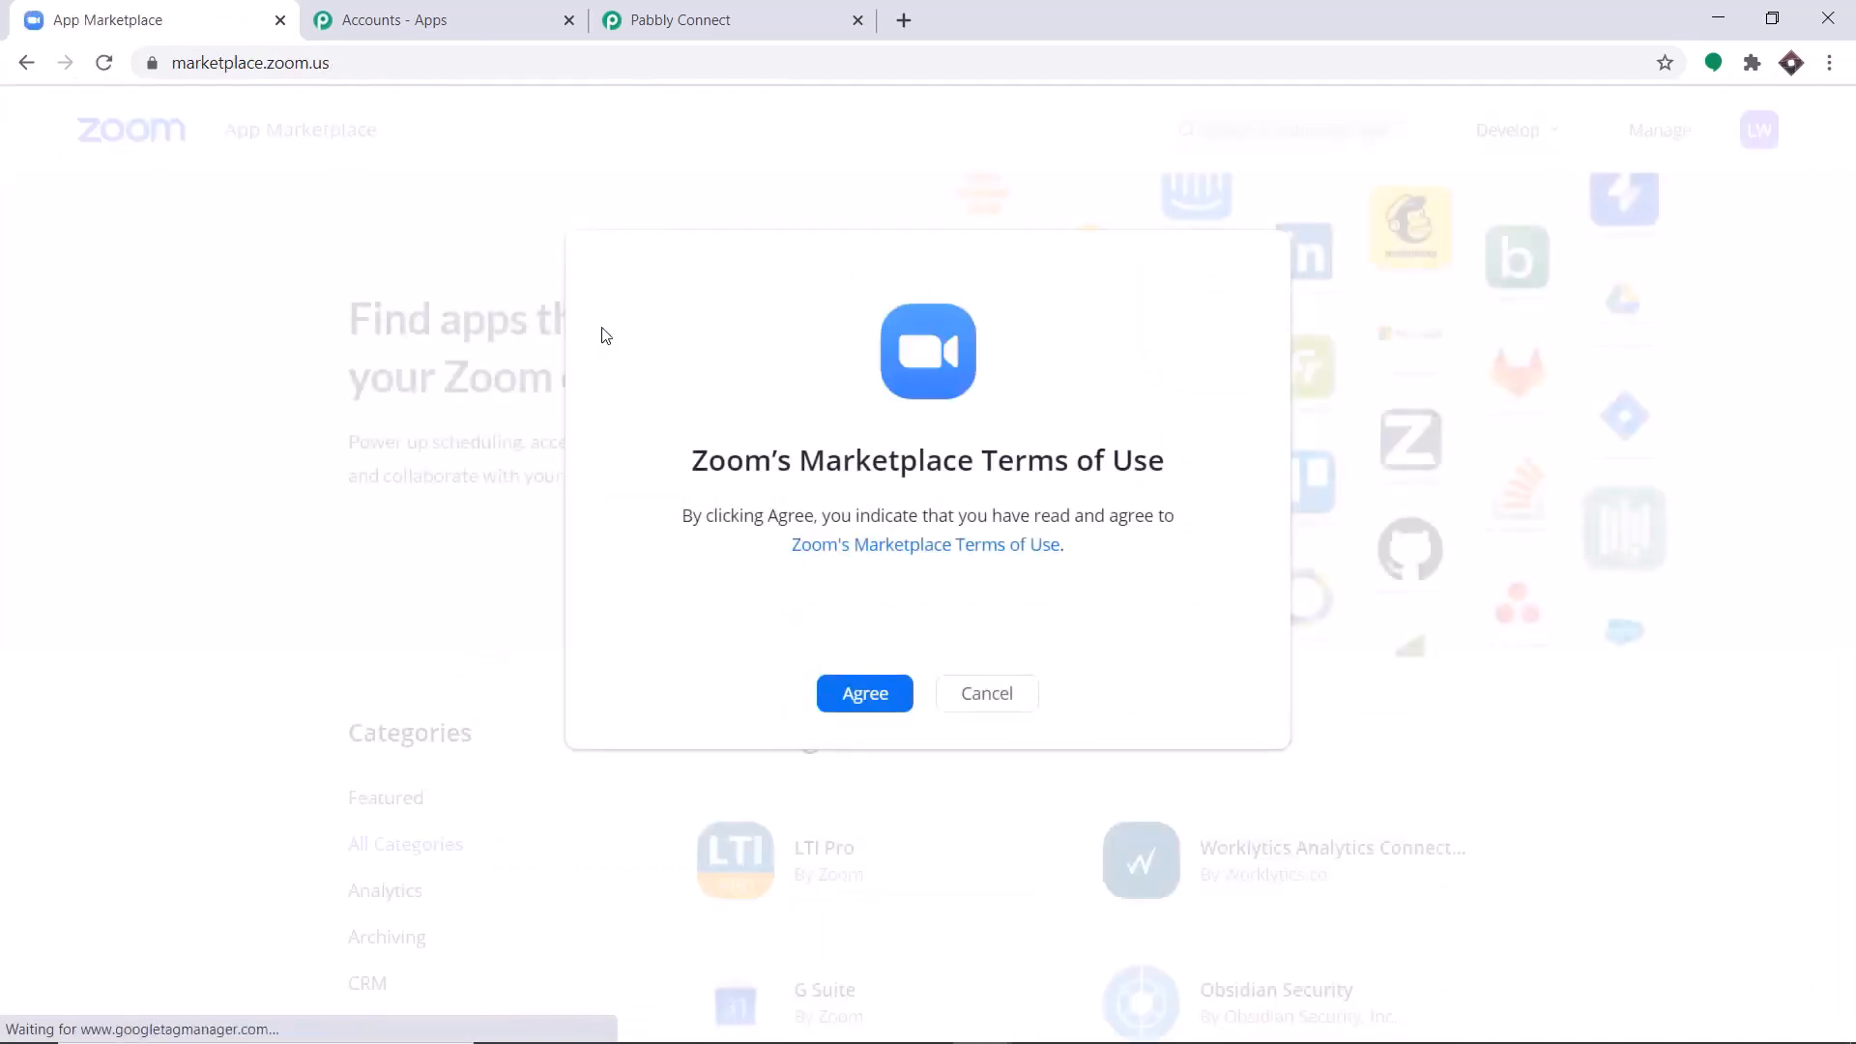
Start building a new app in the App Marketplace and agree to Zoom's API License and Terms of Use.
left_click(1516, 132)
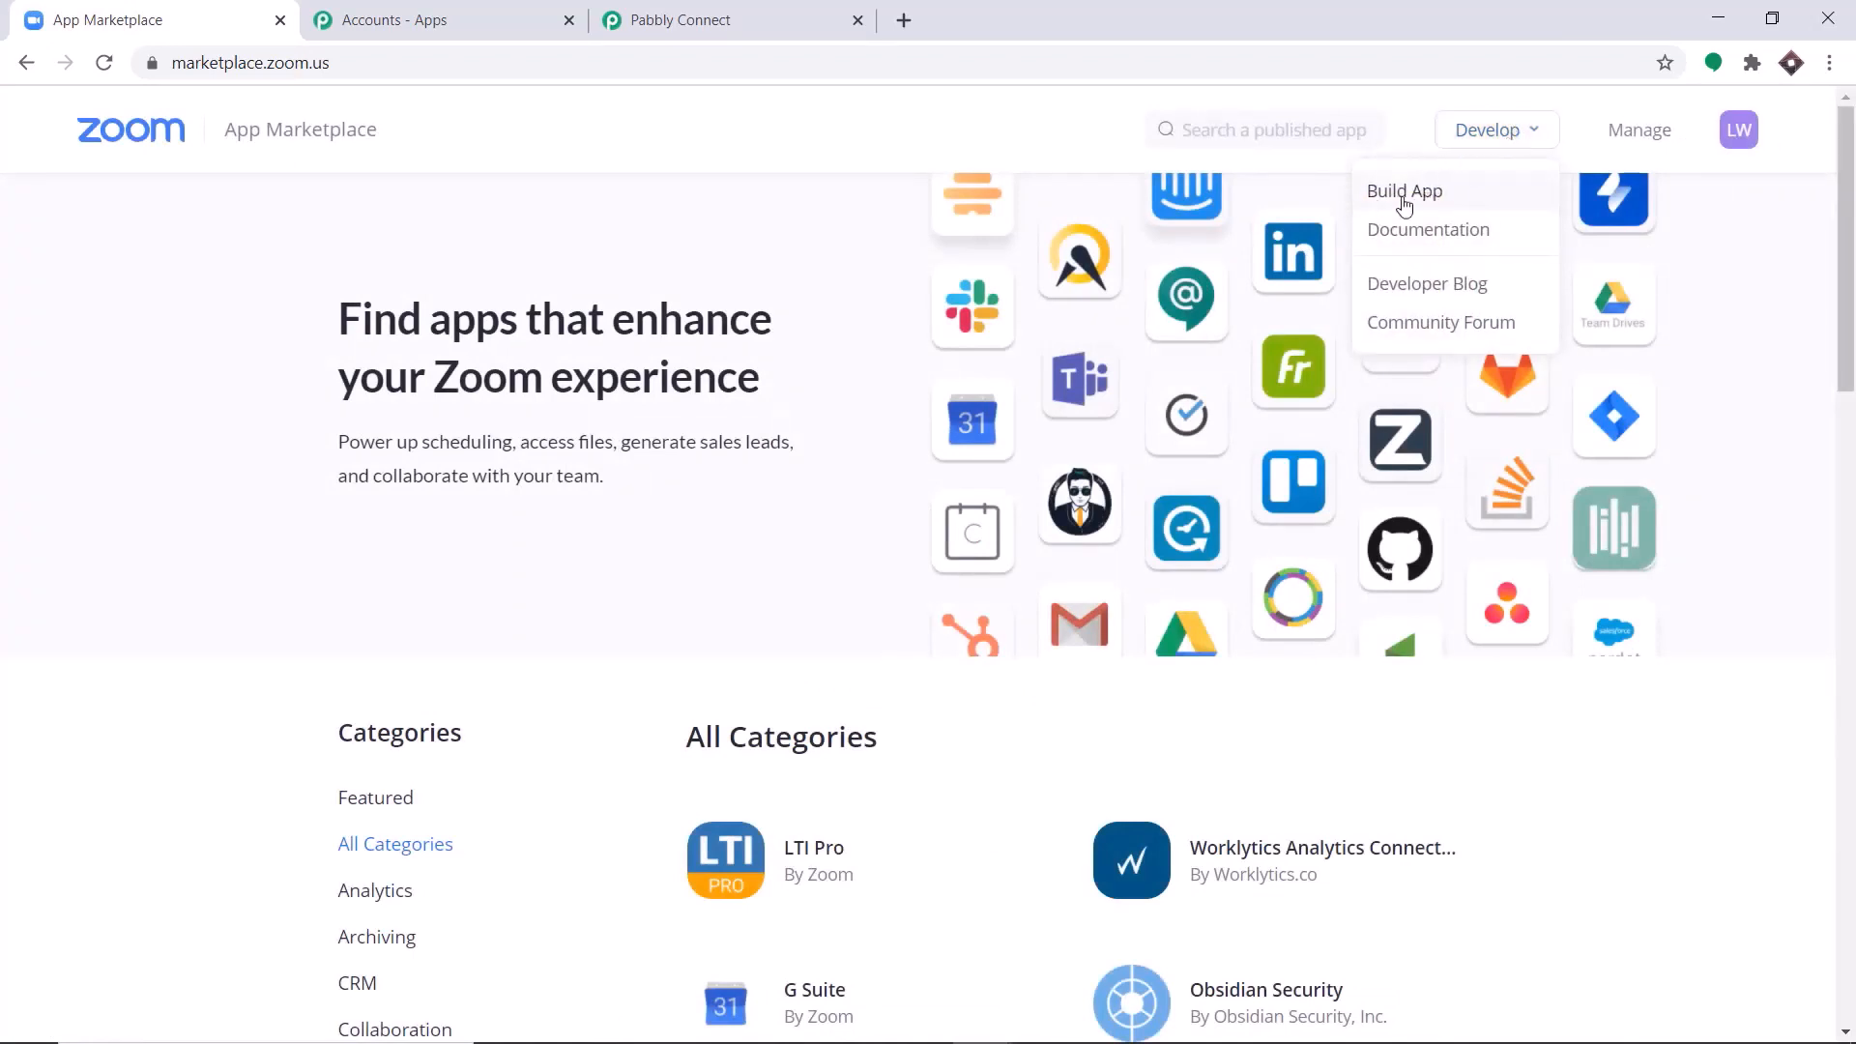
left_click(1471, 204)
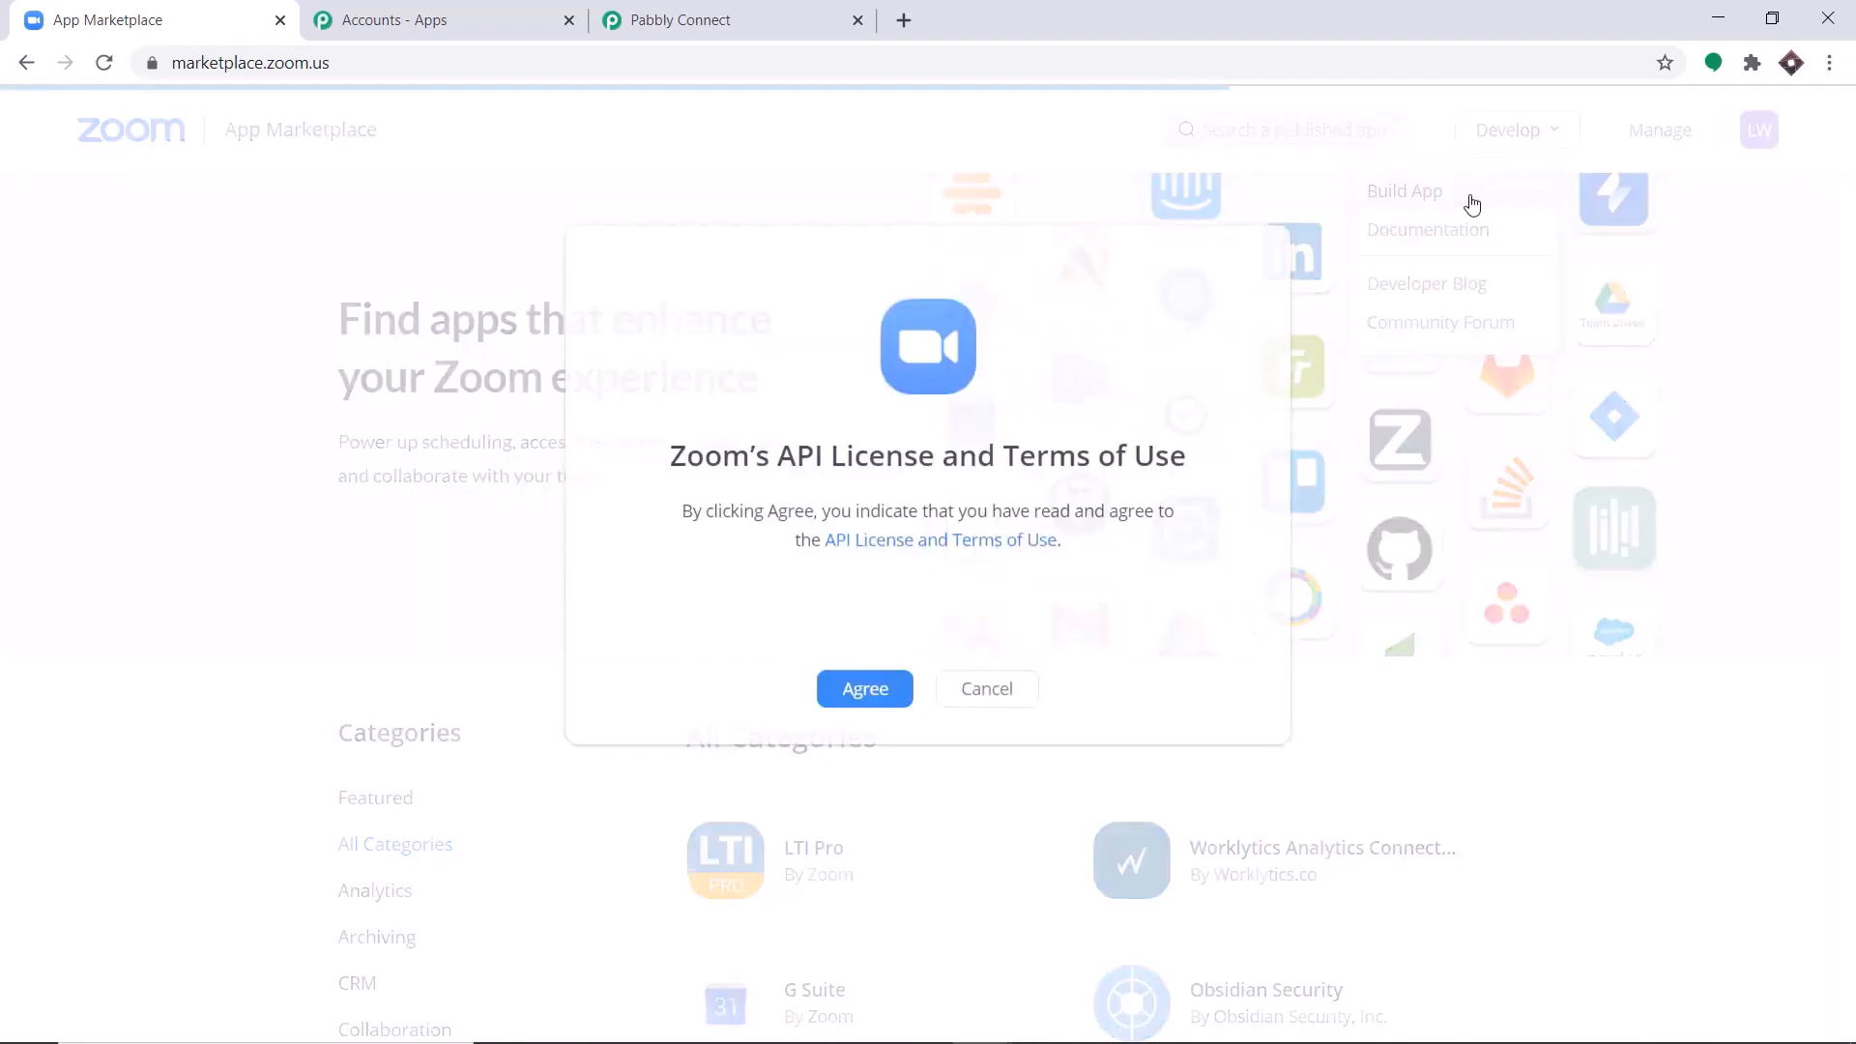
left_click(874, 695)
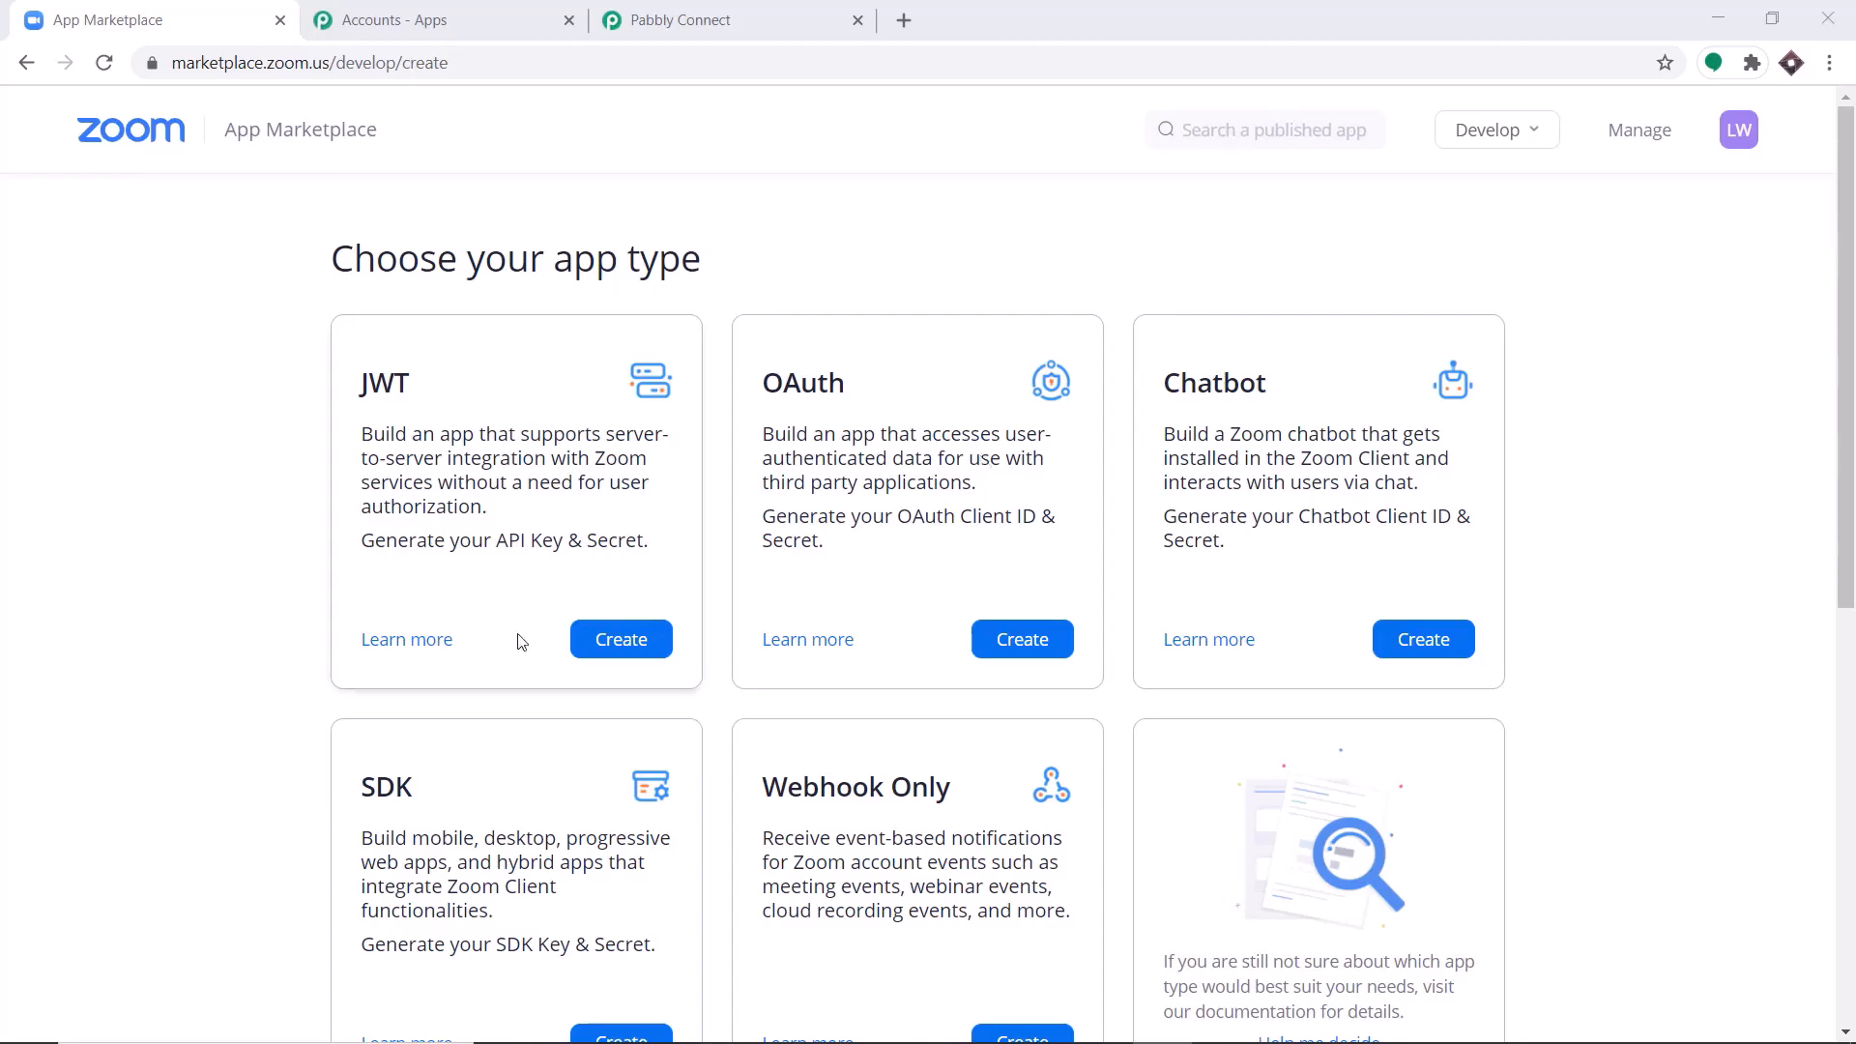
Create a JWT app named "ZOOM 1".
left_click(611, 639)
left_click(805, 376)
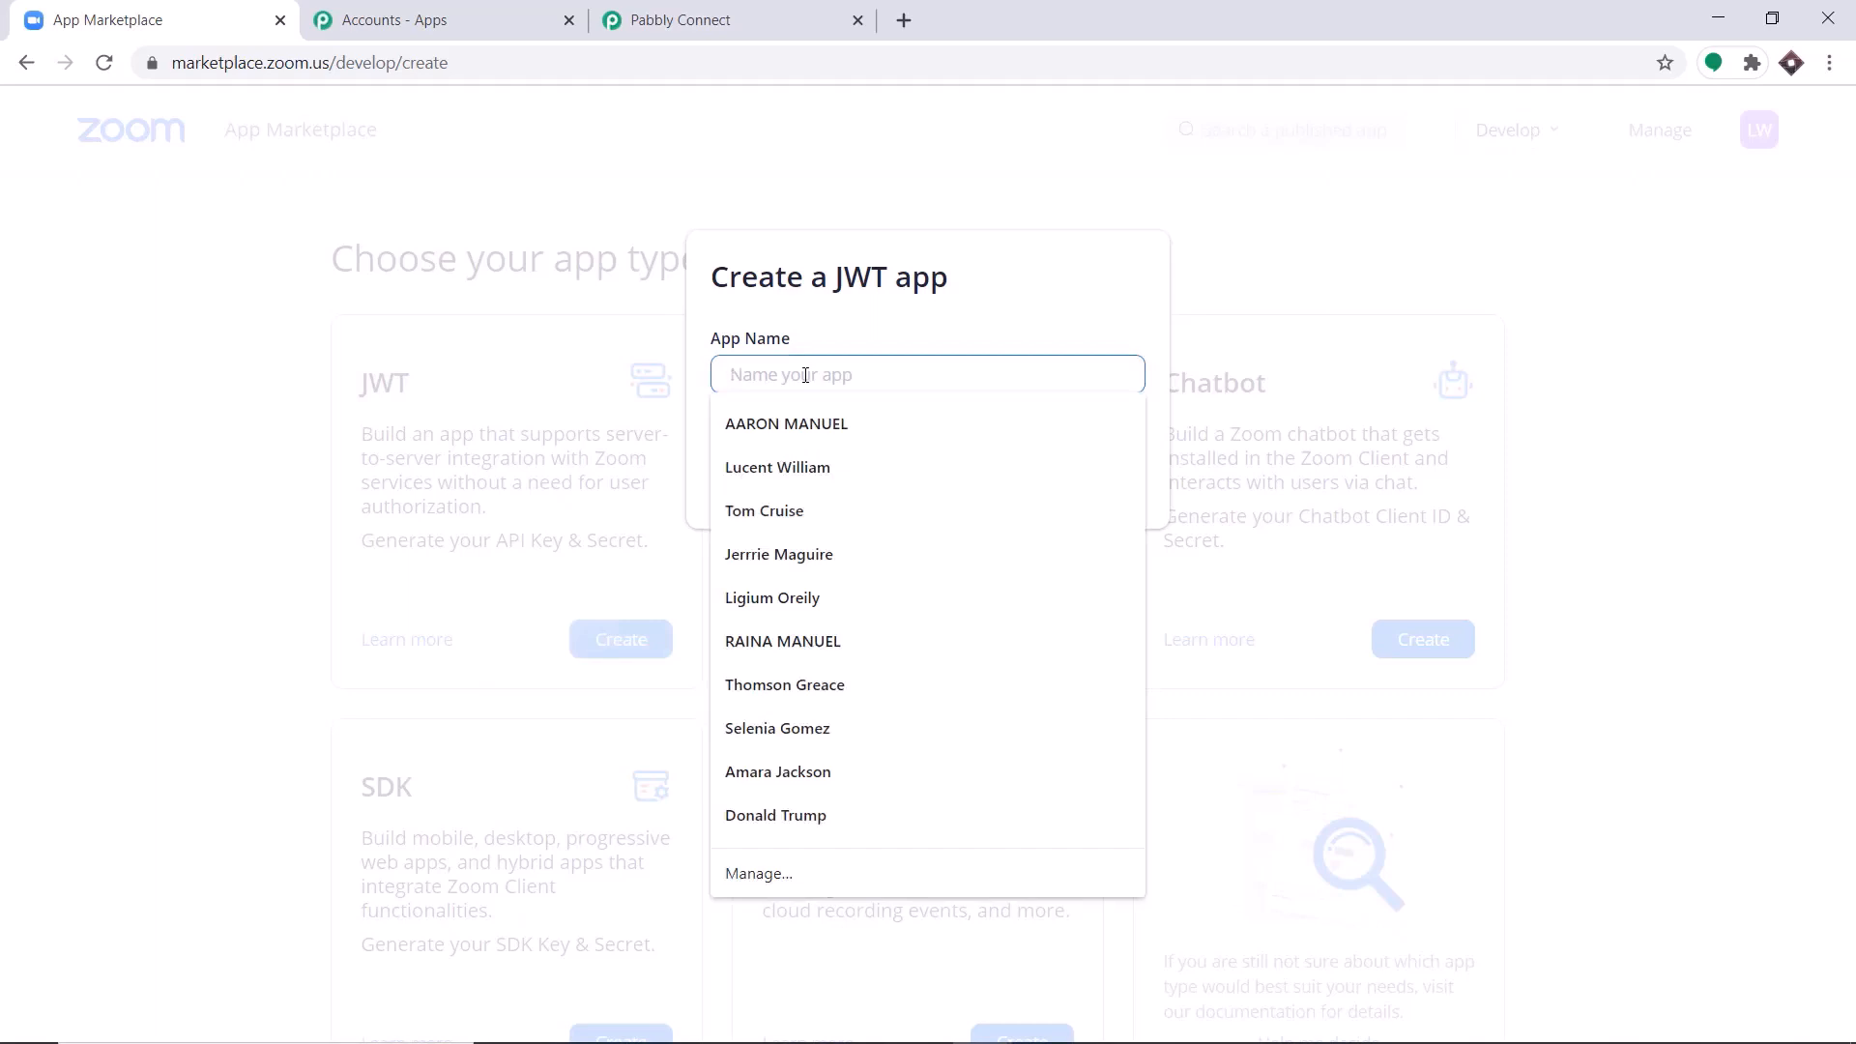
type("ZOOM 1")
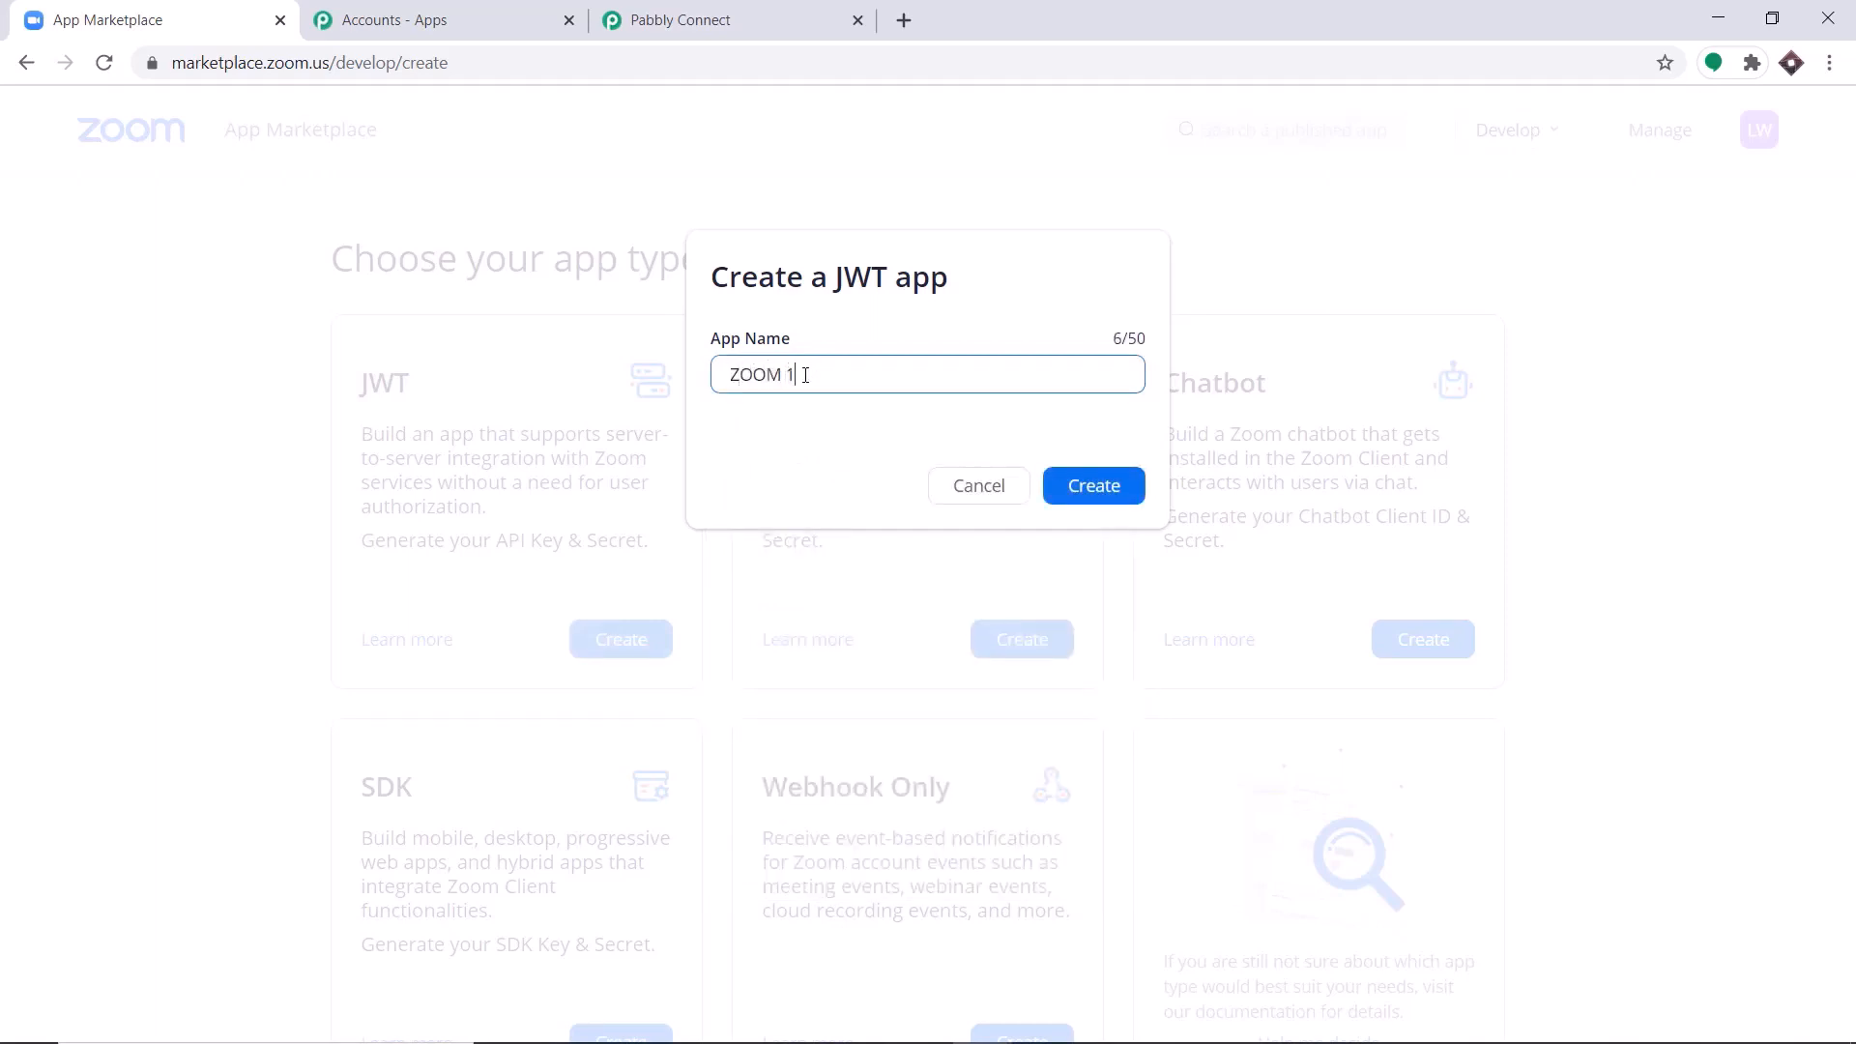
left_click(1096, 489)
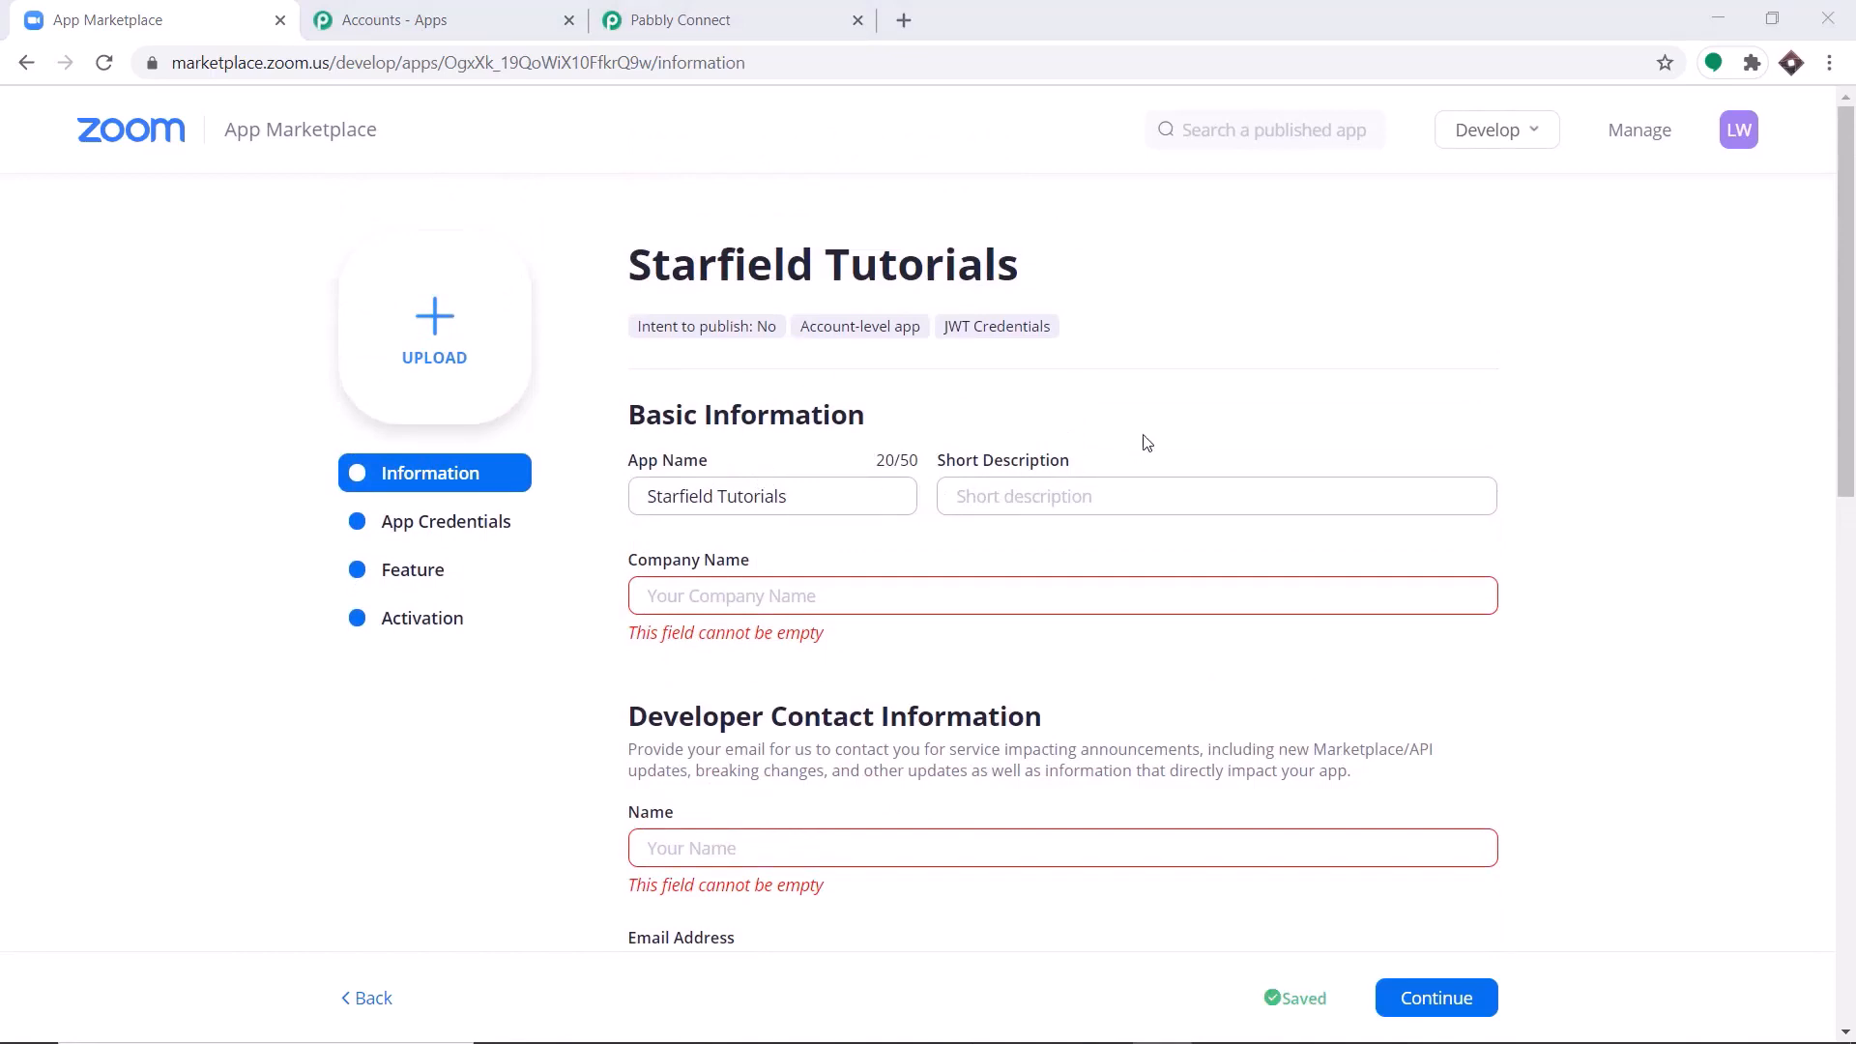
Enter "Starbucks" as the company name in the app's basic information.
left_click(699, 597)
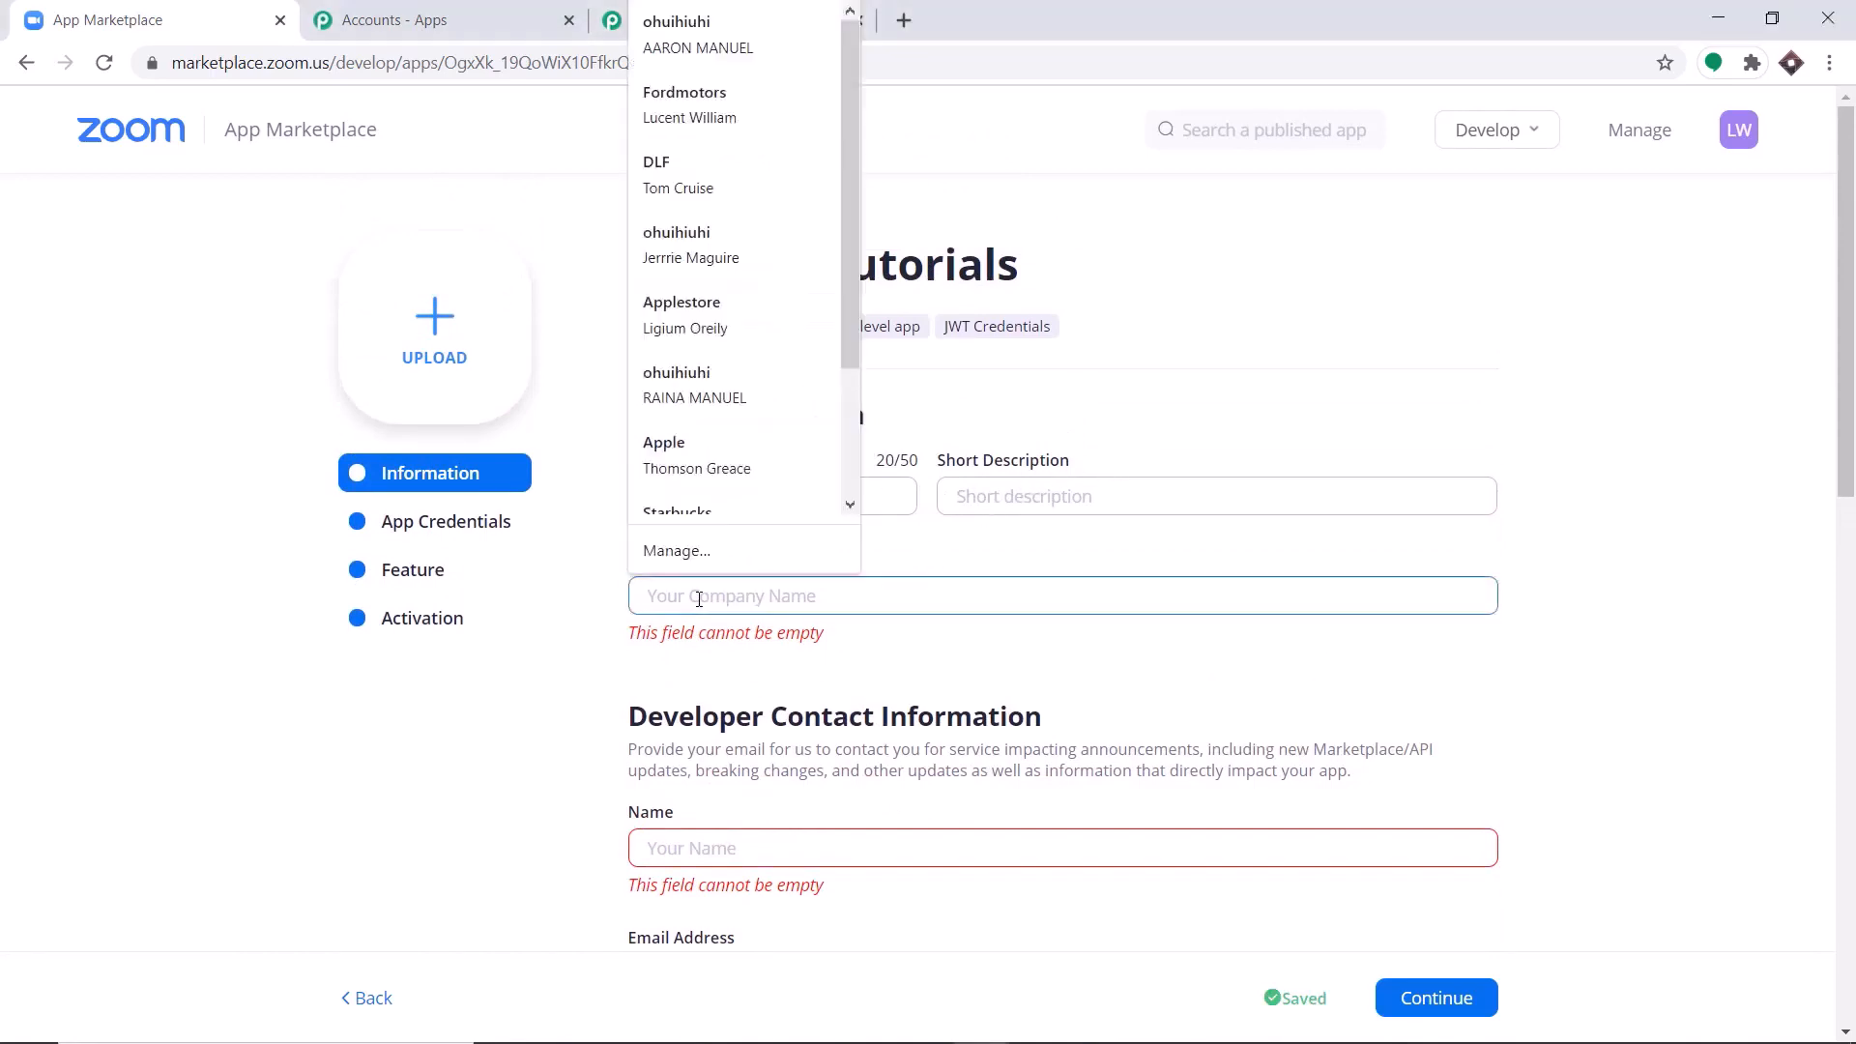
type("Star")
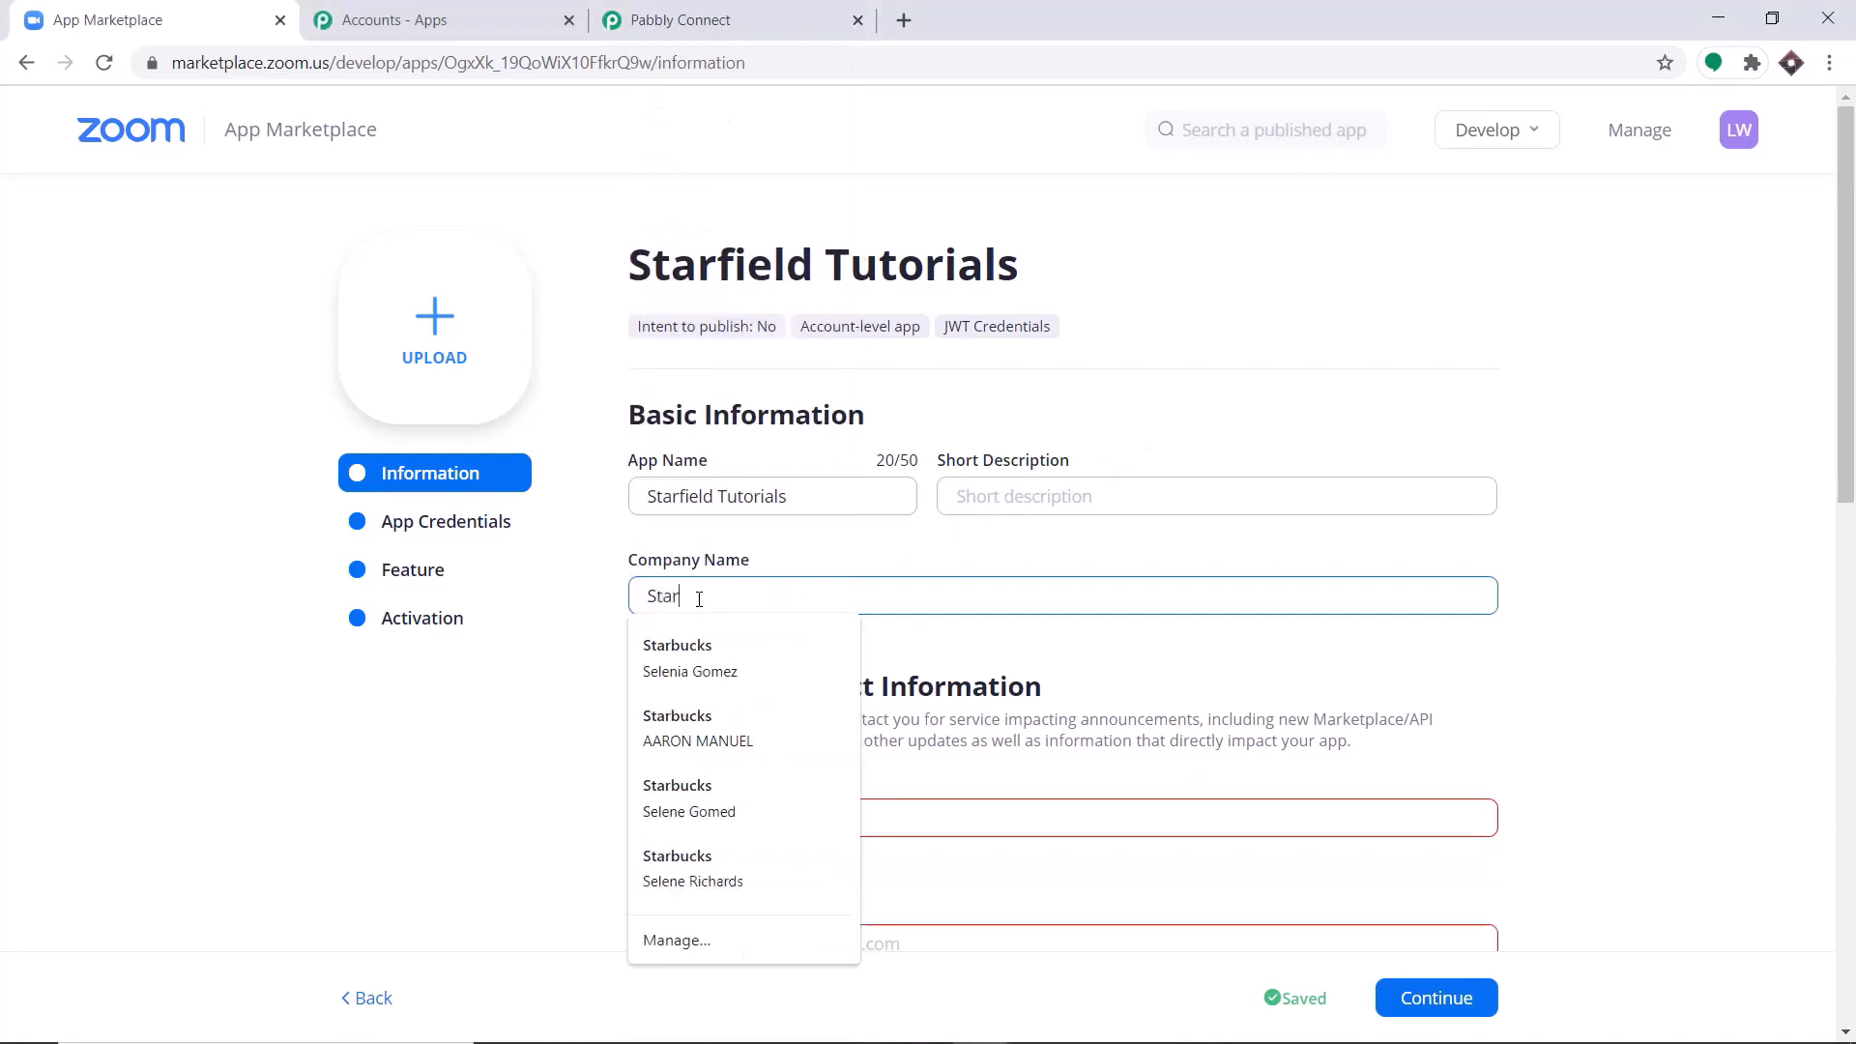
type("bucks")
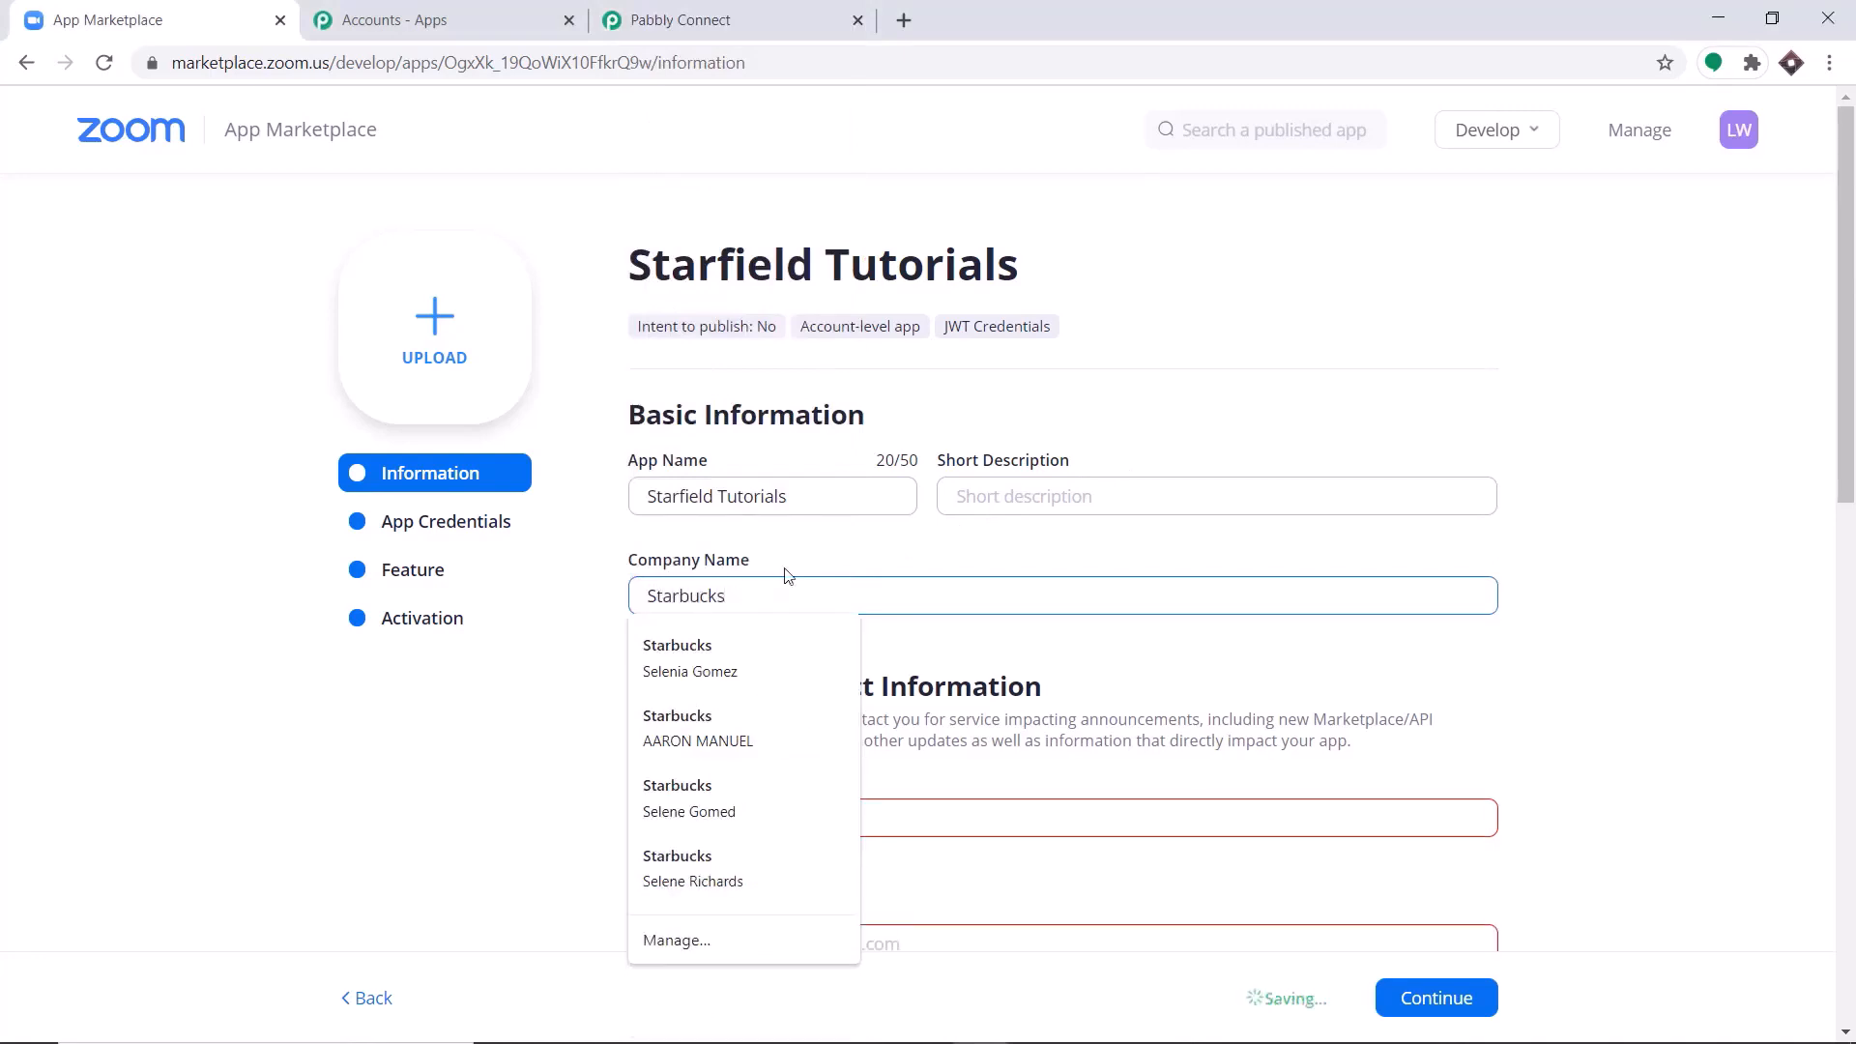
Fill in the developer contact's name and email address in the app information.
scroll(799, 563, "down", 2)
left_click(665, 703)
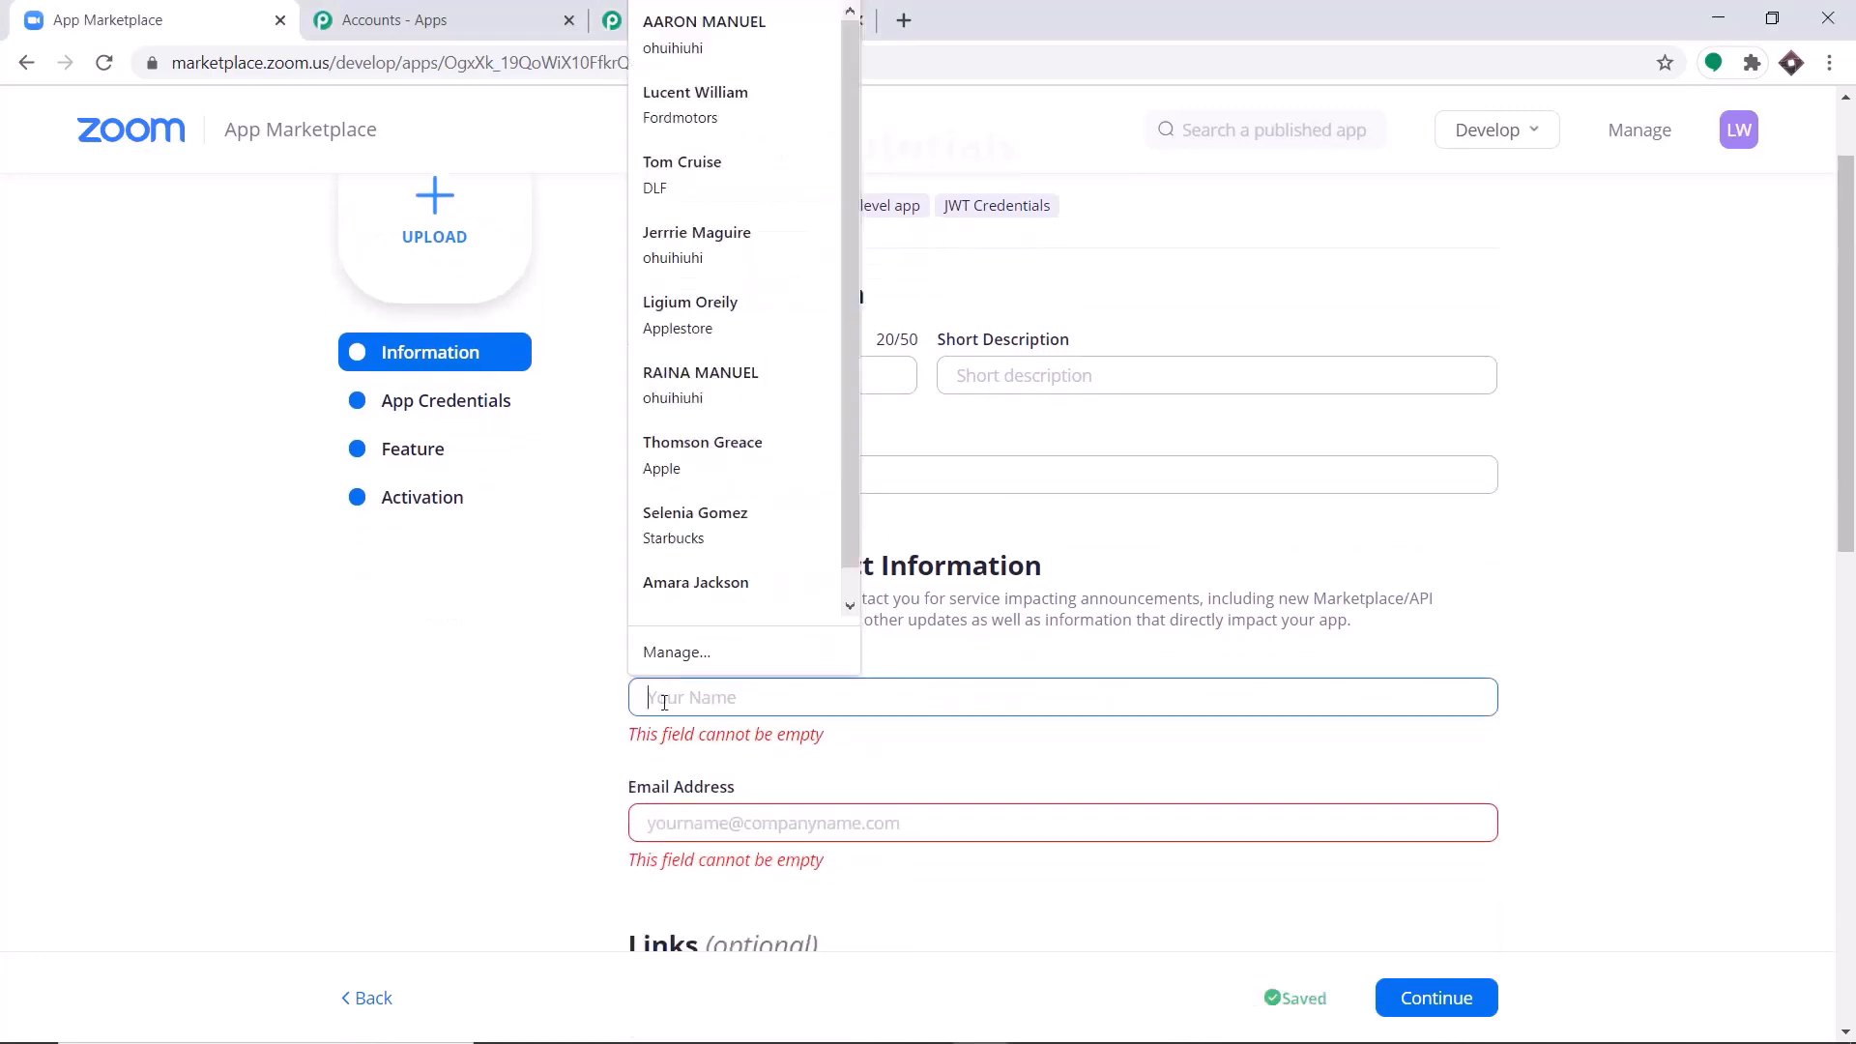
type("Elon Musk")
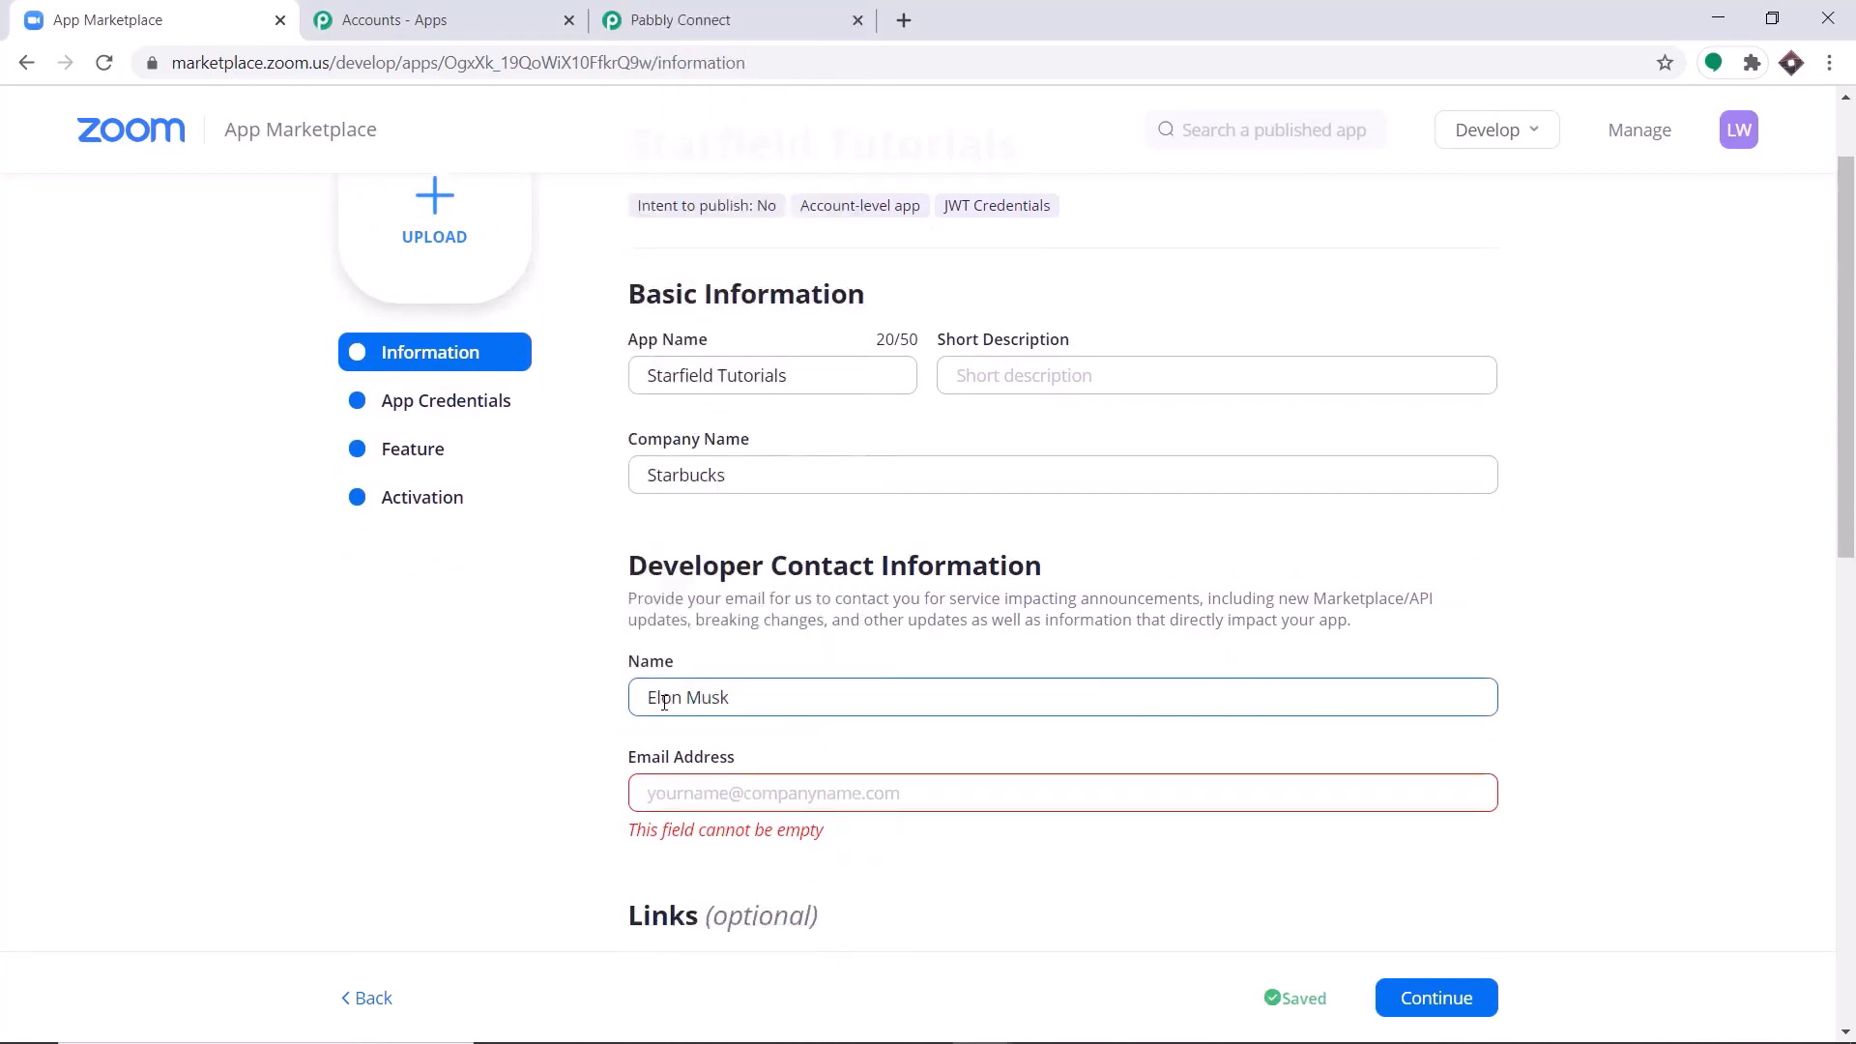
left_click(686, 807)
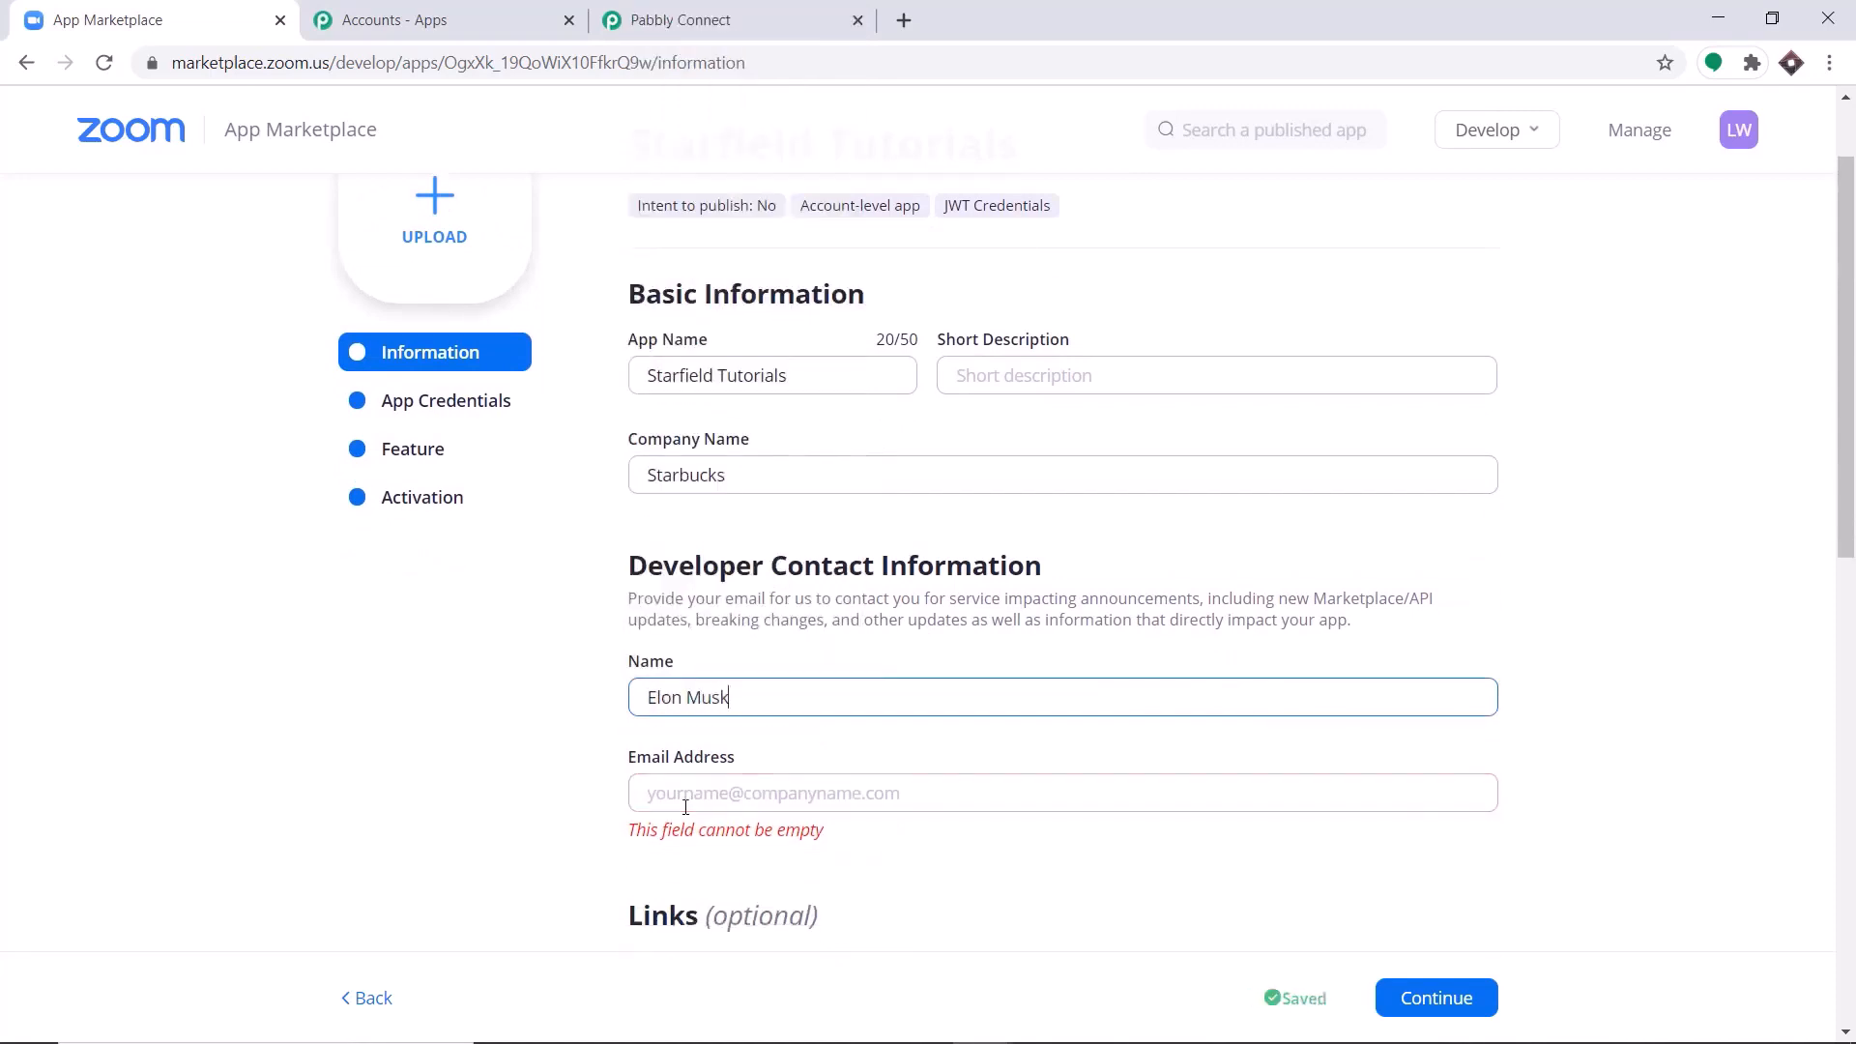
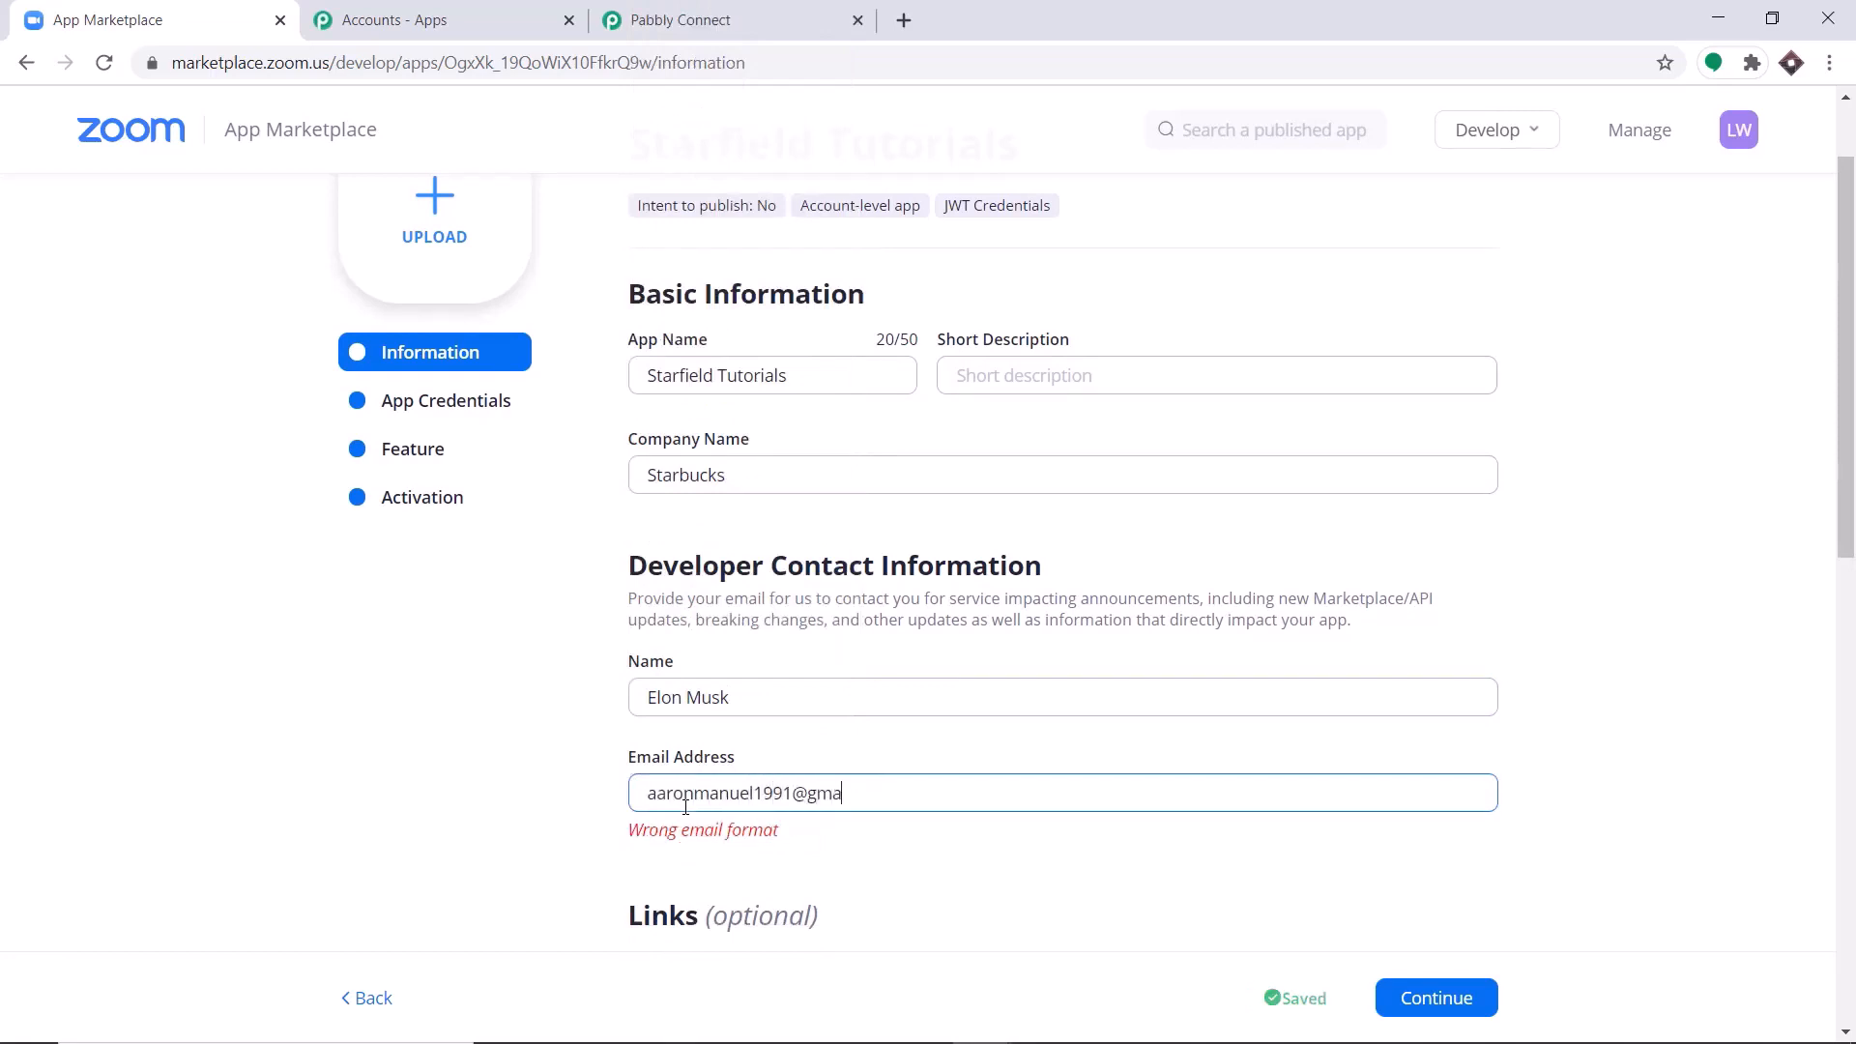
Leave the optional links empty and continue past the app credentials to the Feature settings.
scroll(928, 773, "down", 4)
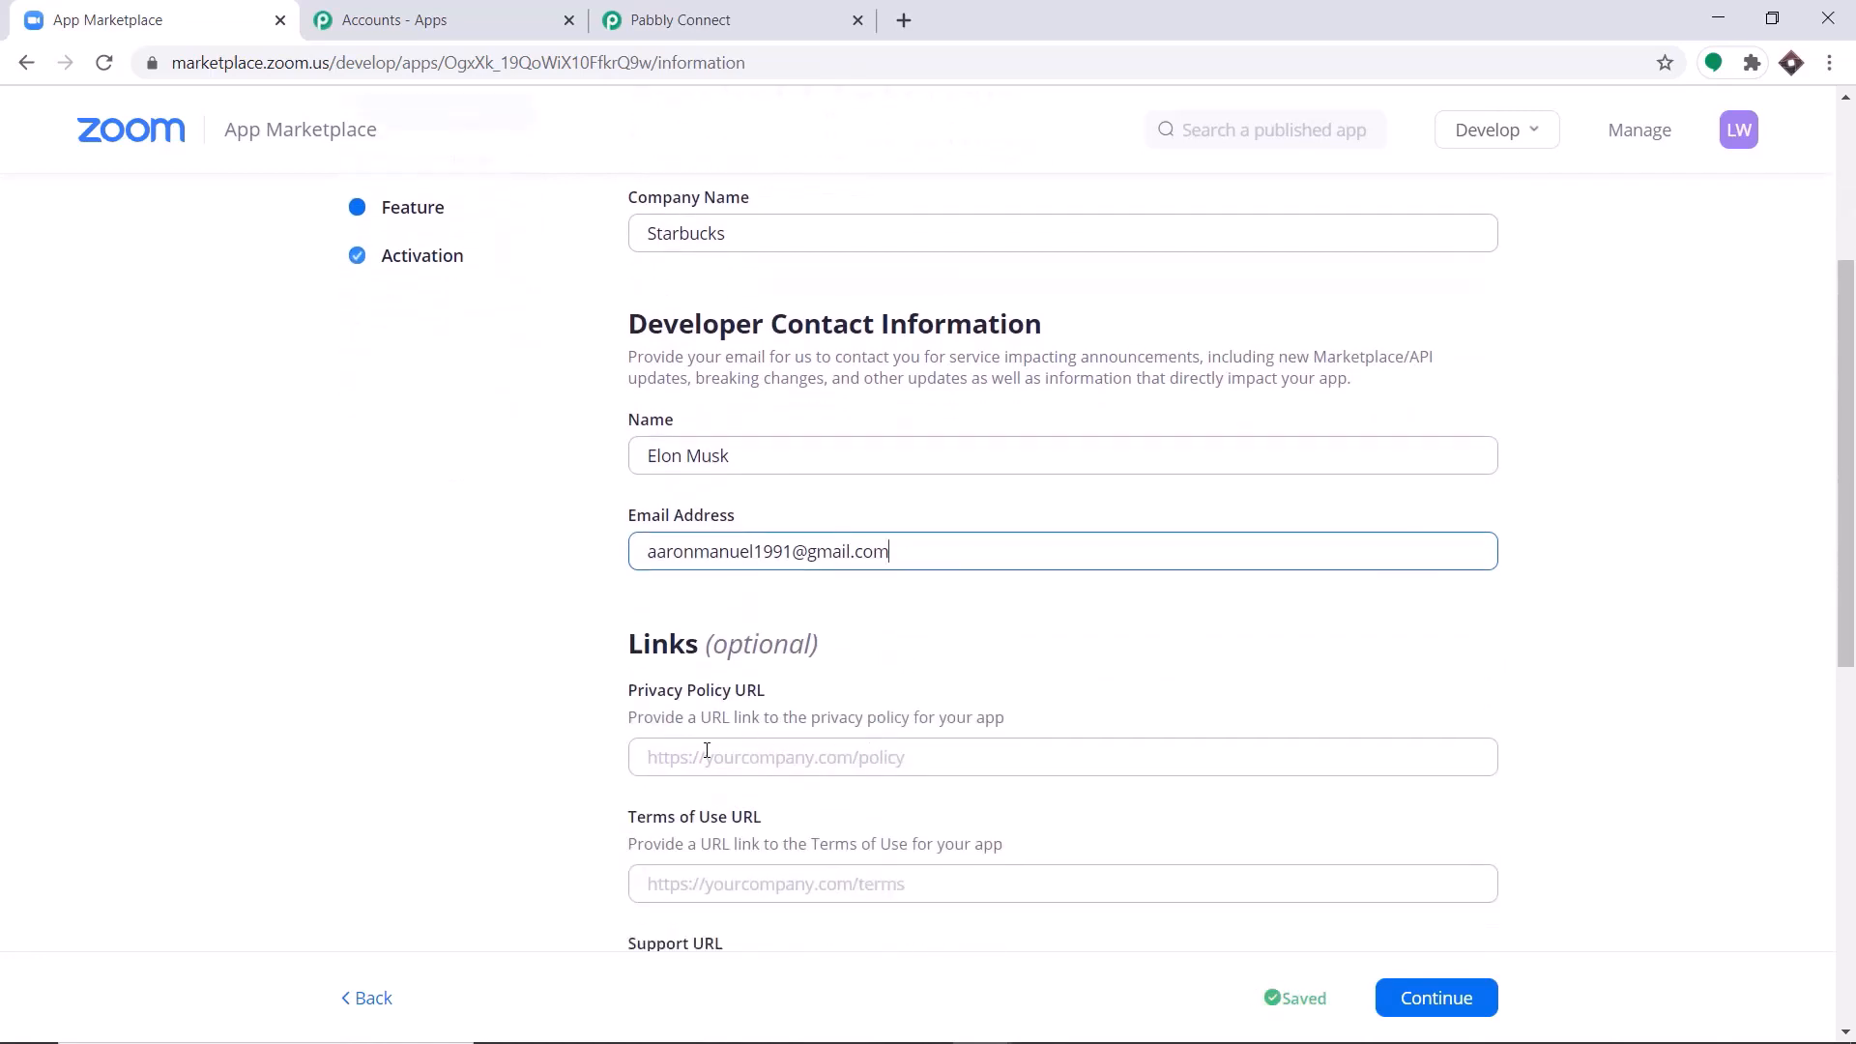
scroll(953, 609, "down", 1)
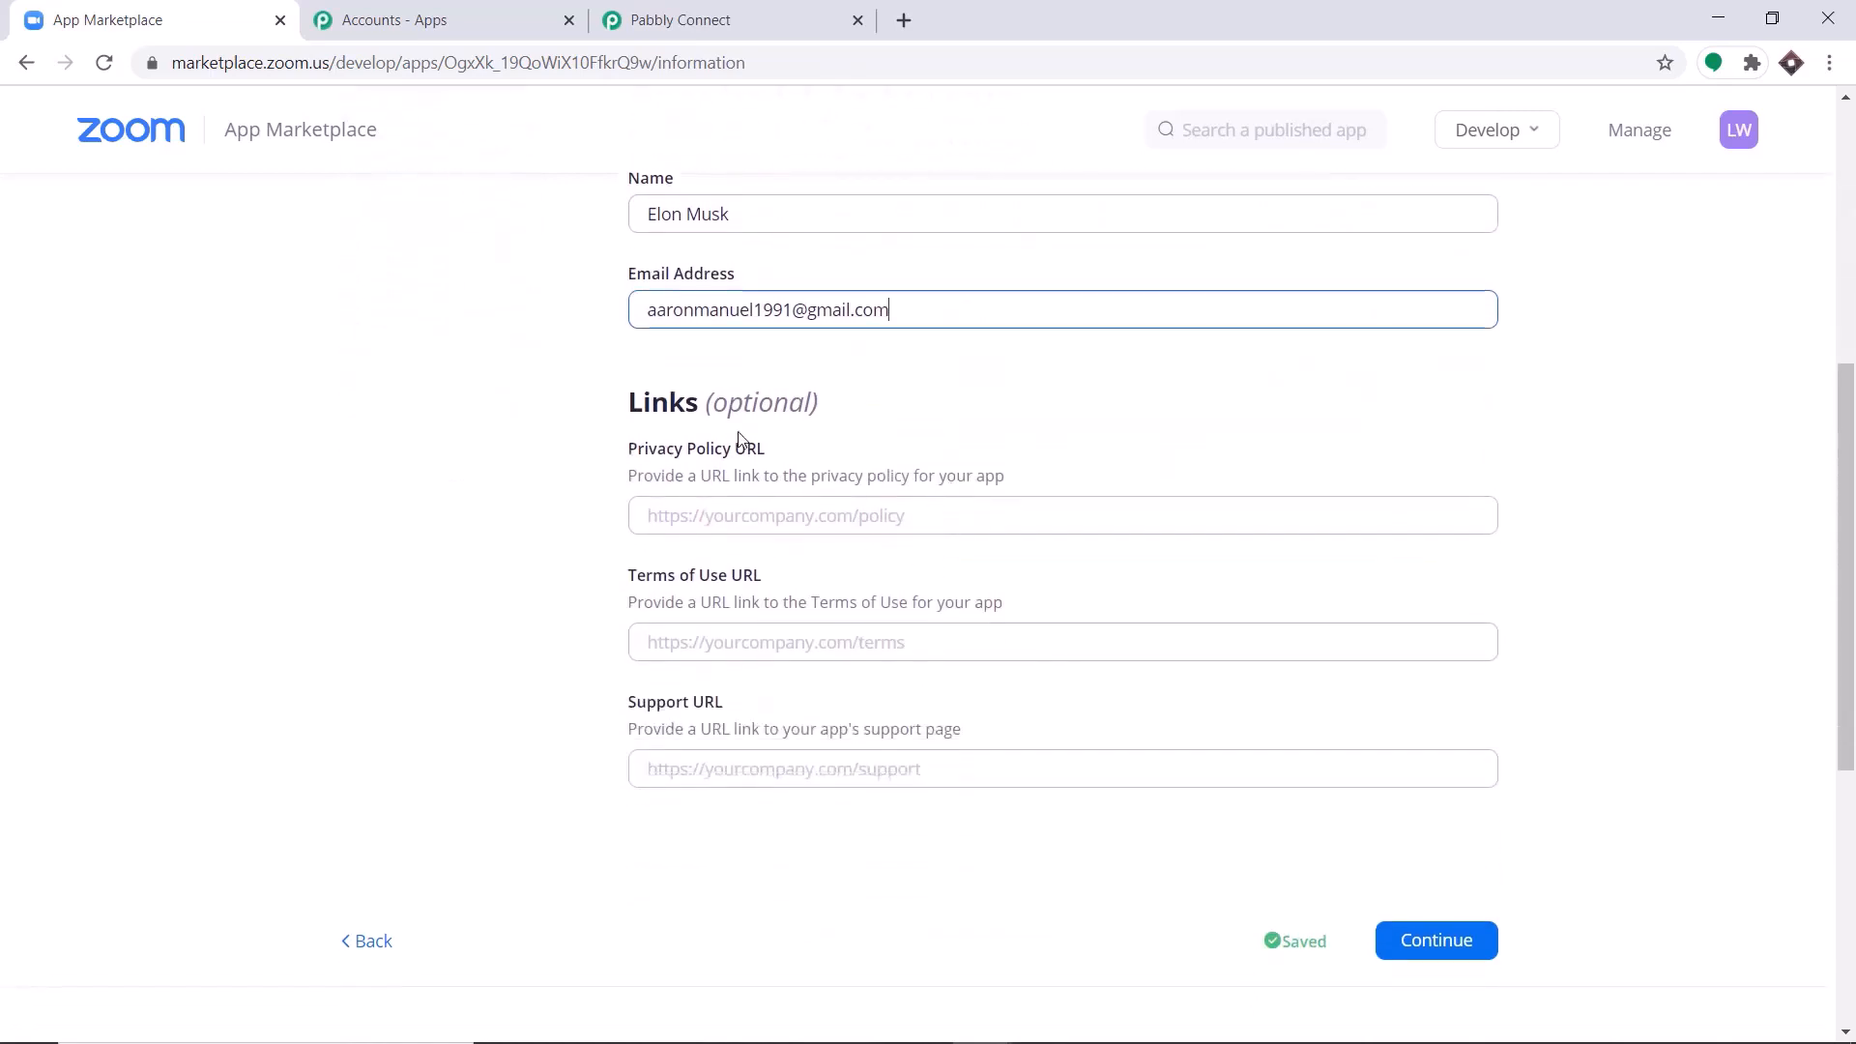
scroll(788, 503, "down", 1)
scroll(790, 506, "down", 1)
scroll(995, 691, "up", 1)
left_click(1431, 939)
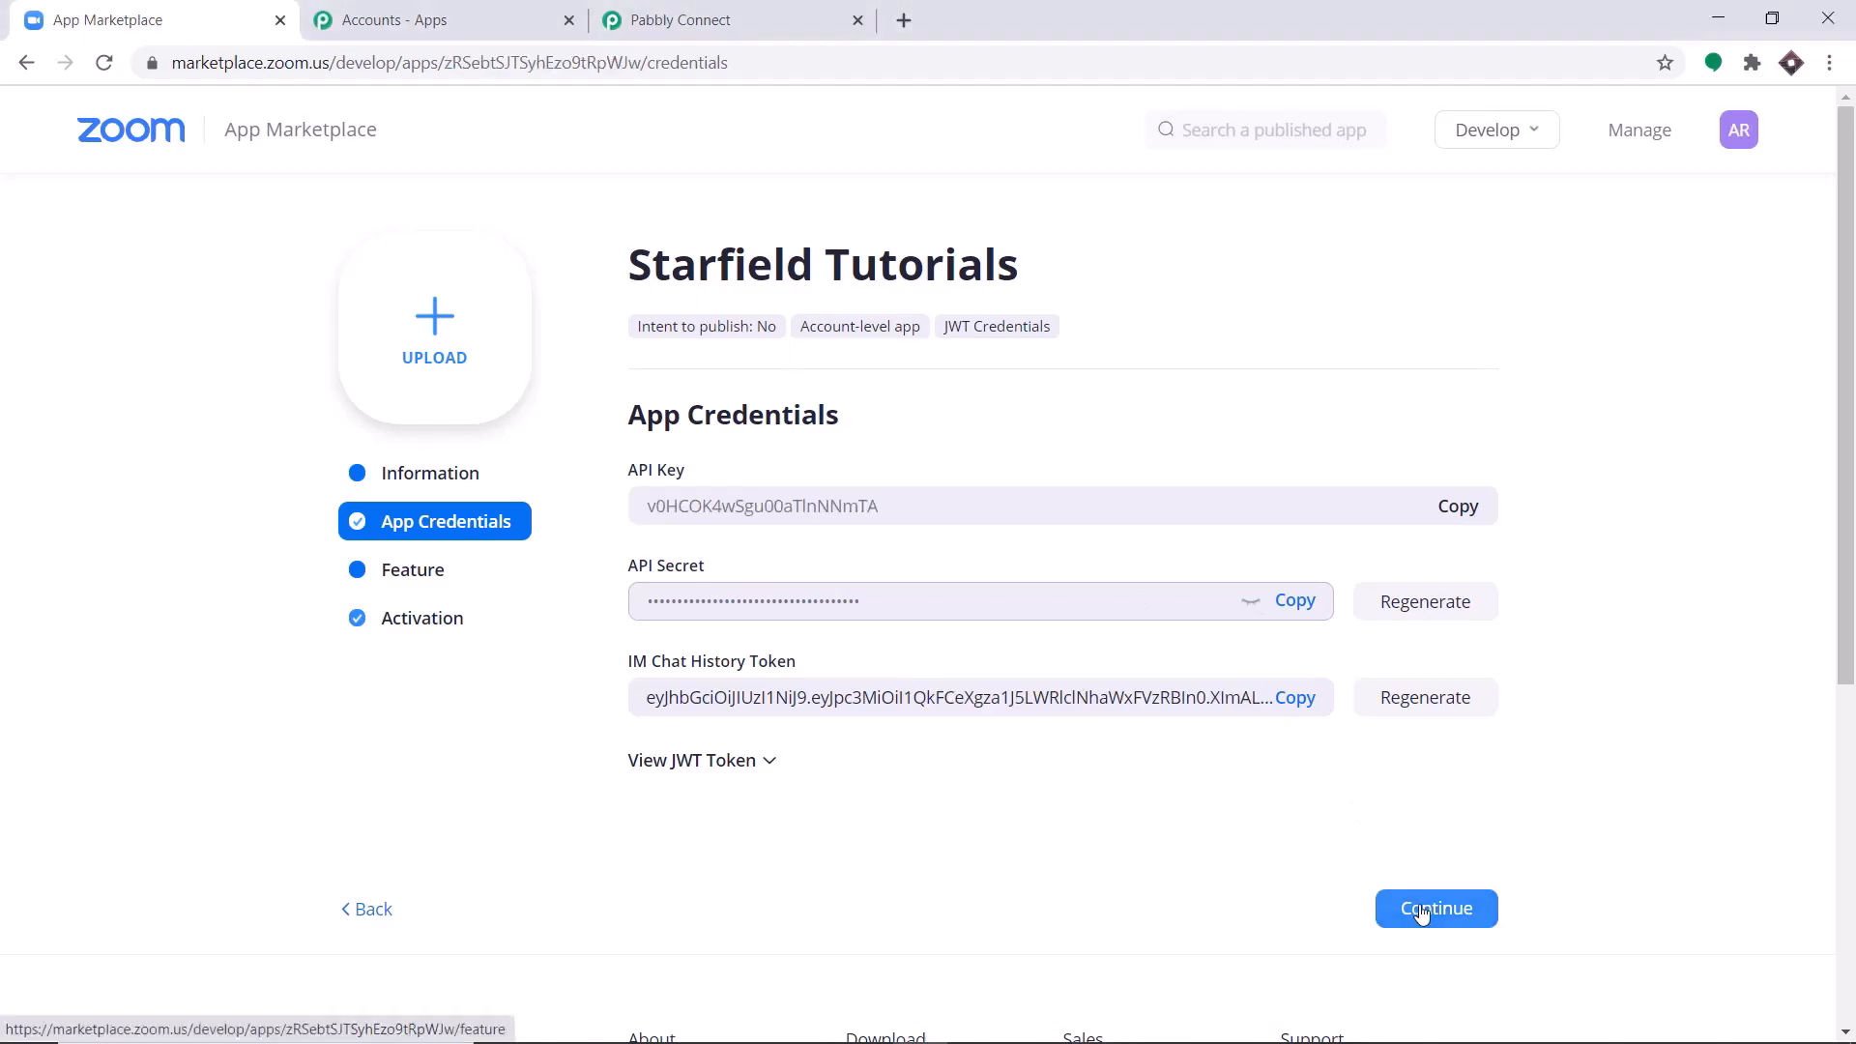
left_click(1421, 908)
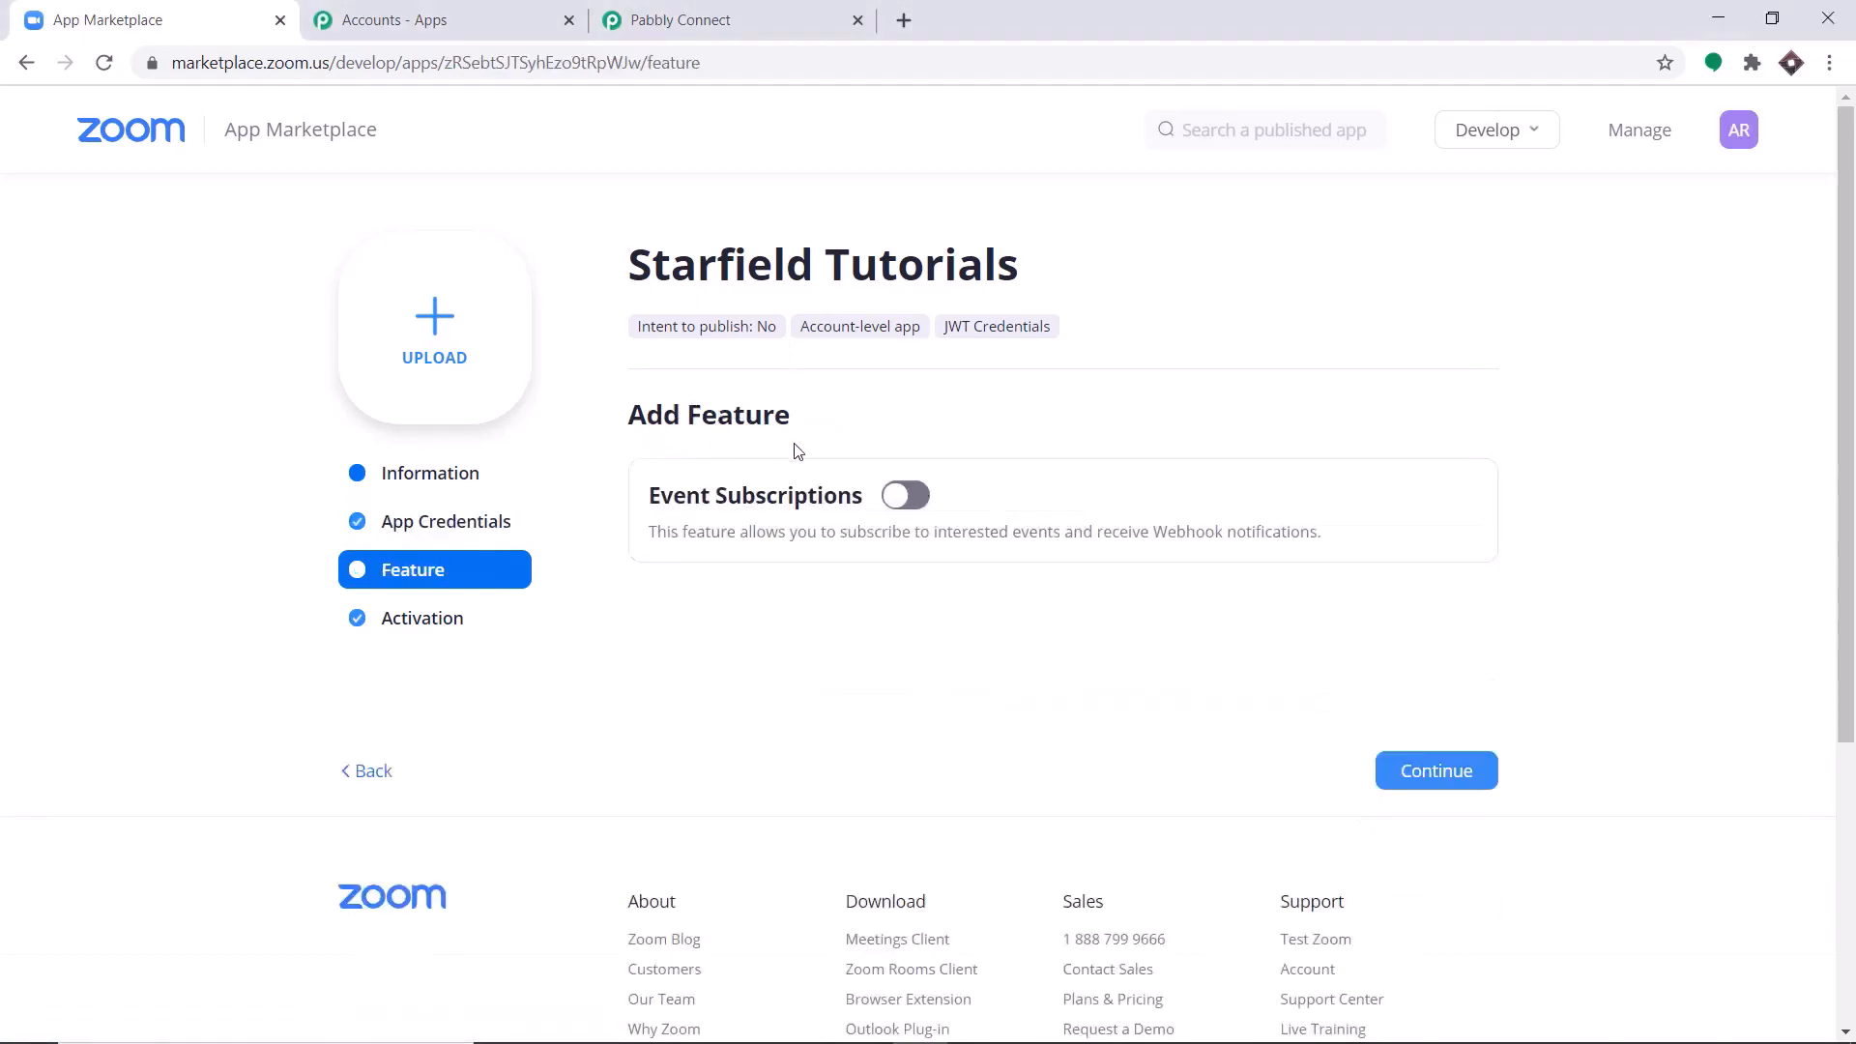
Enable Event Subscriptions for the app and add a new subscription named "Recording To WhatsApp".
left_click(905, 495)
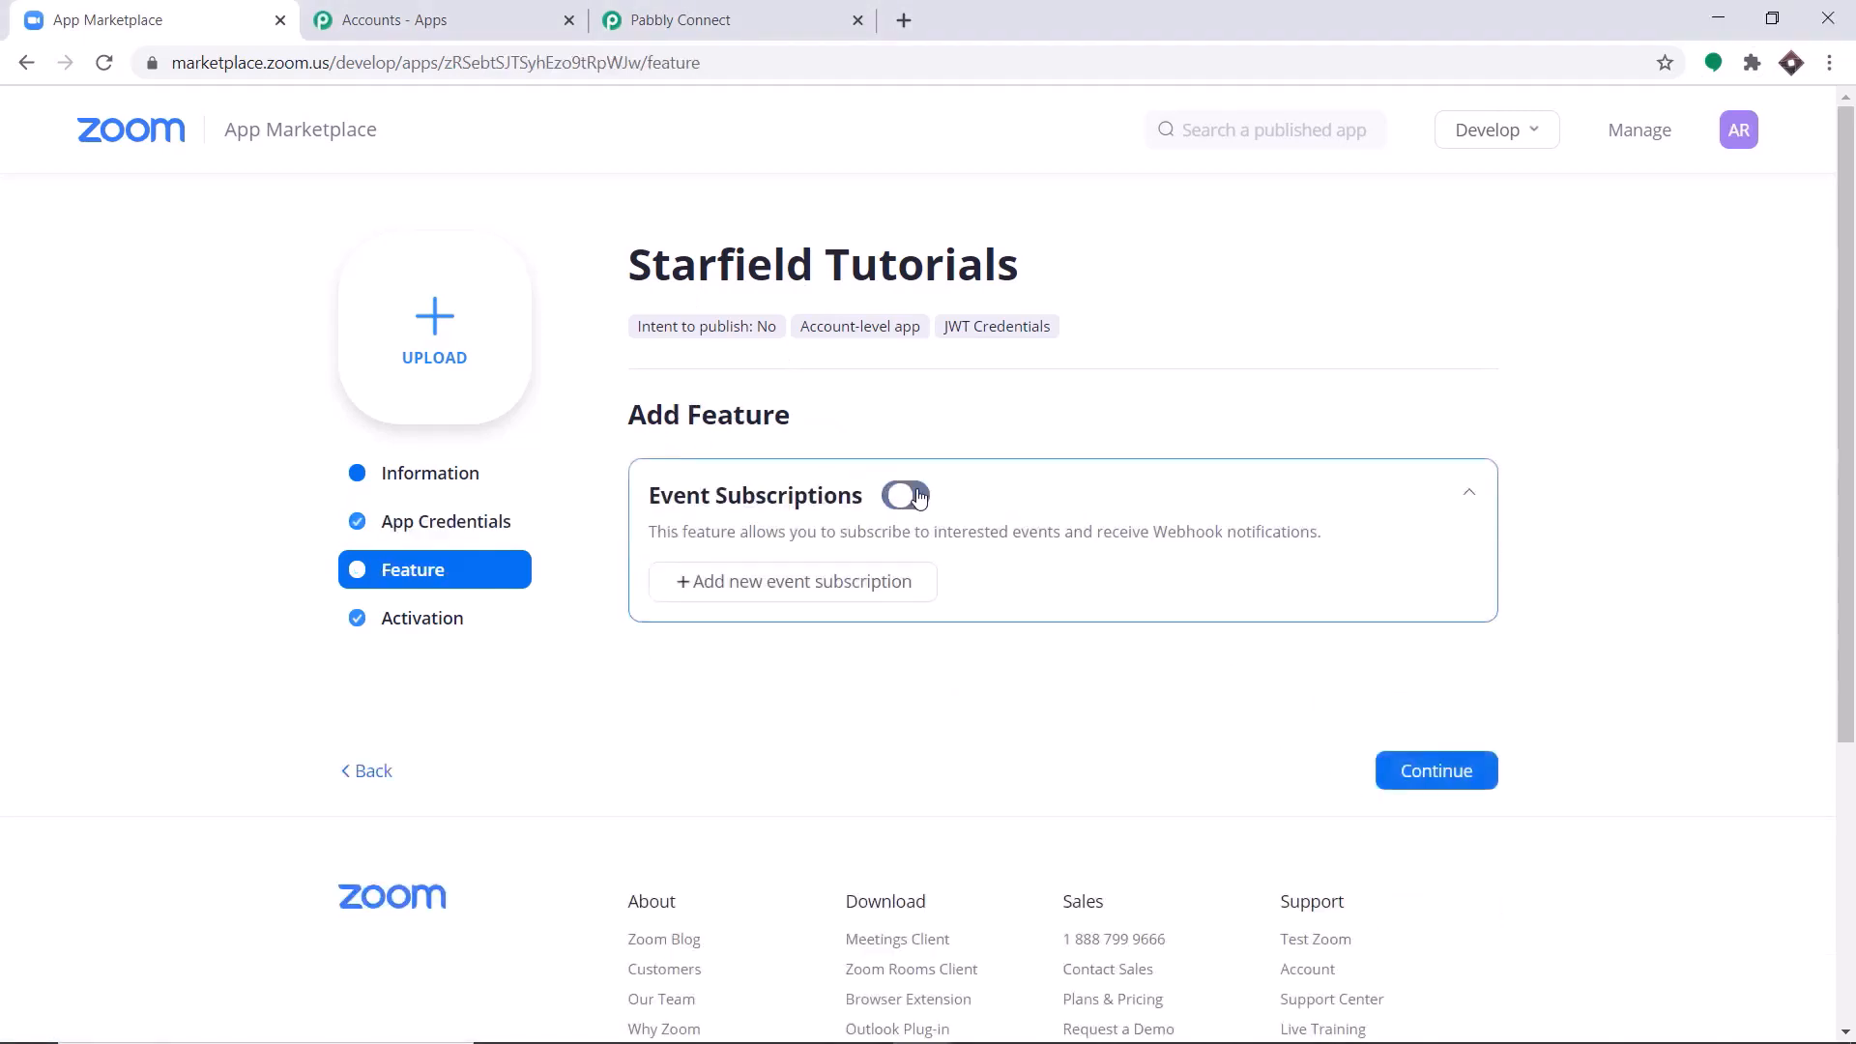
left_click(800, 599)
scroll(773, 598, "down", 1)
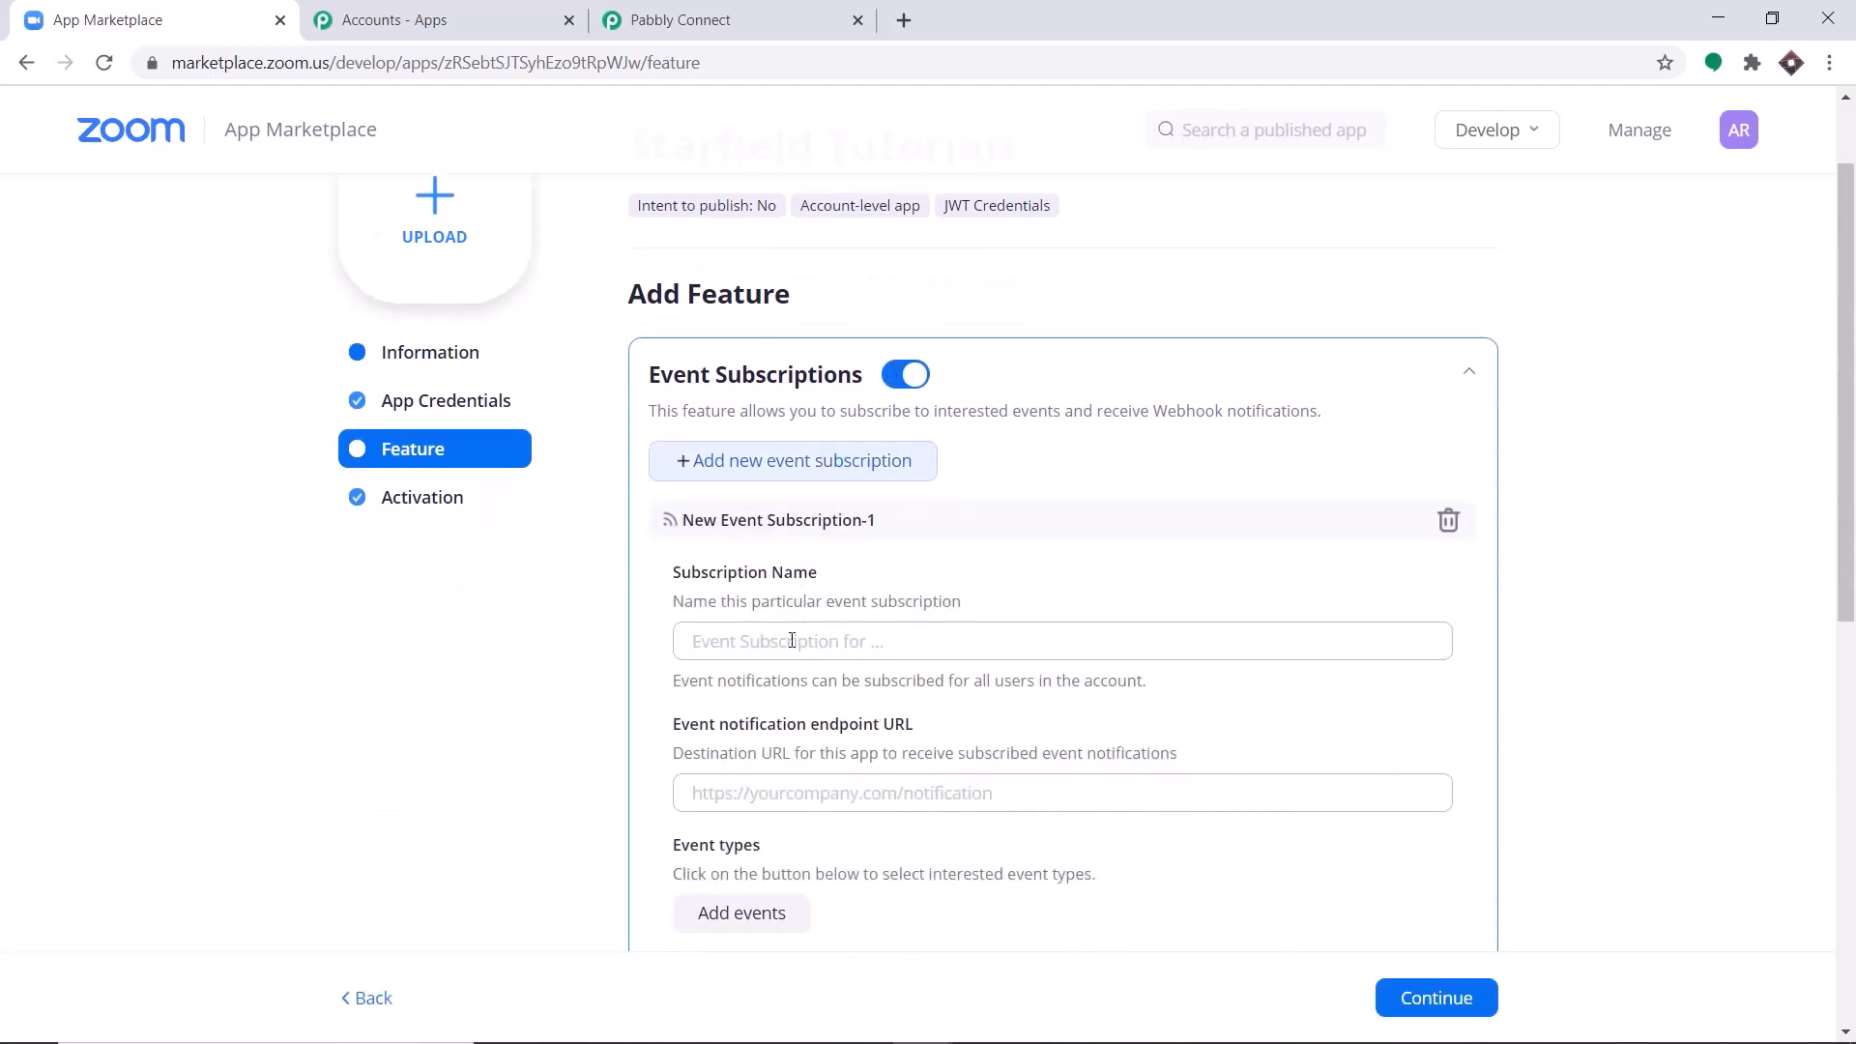
left_click(791, 640)
scroll(868, 599, "down", 1)
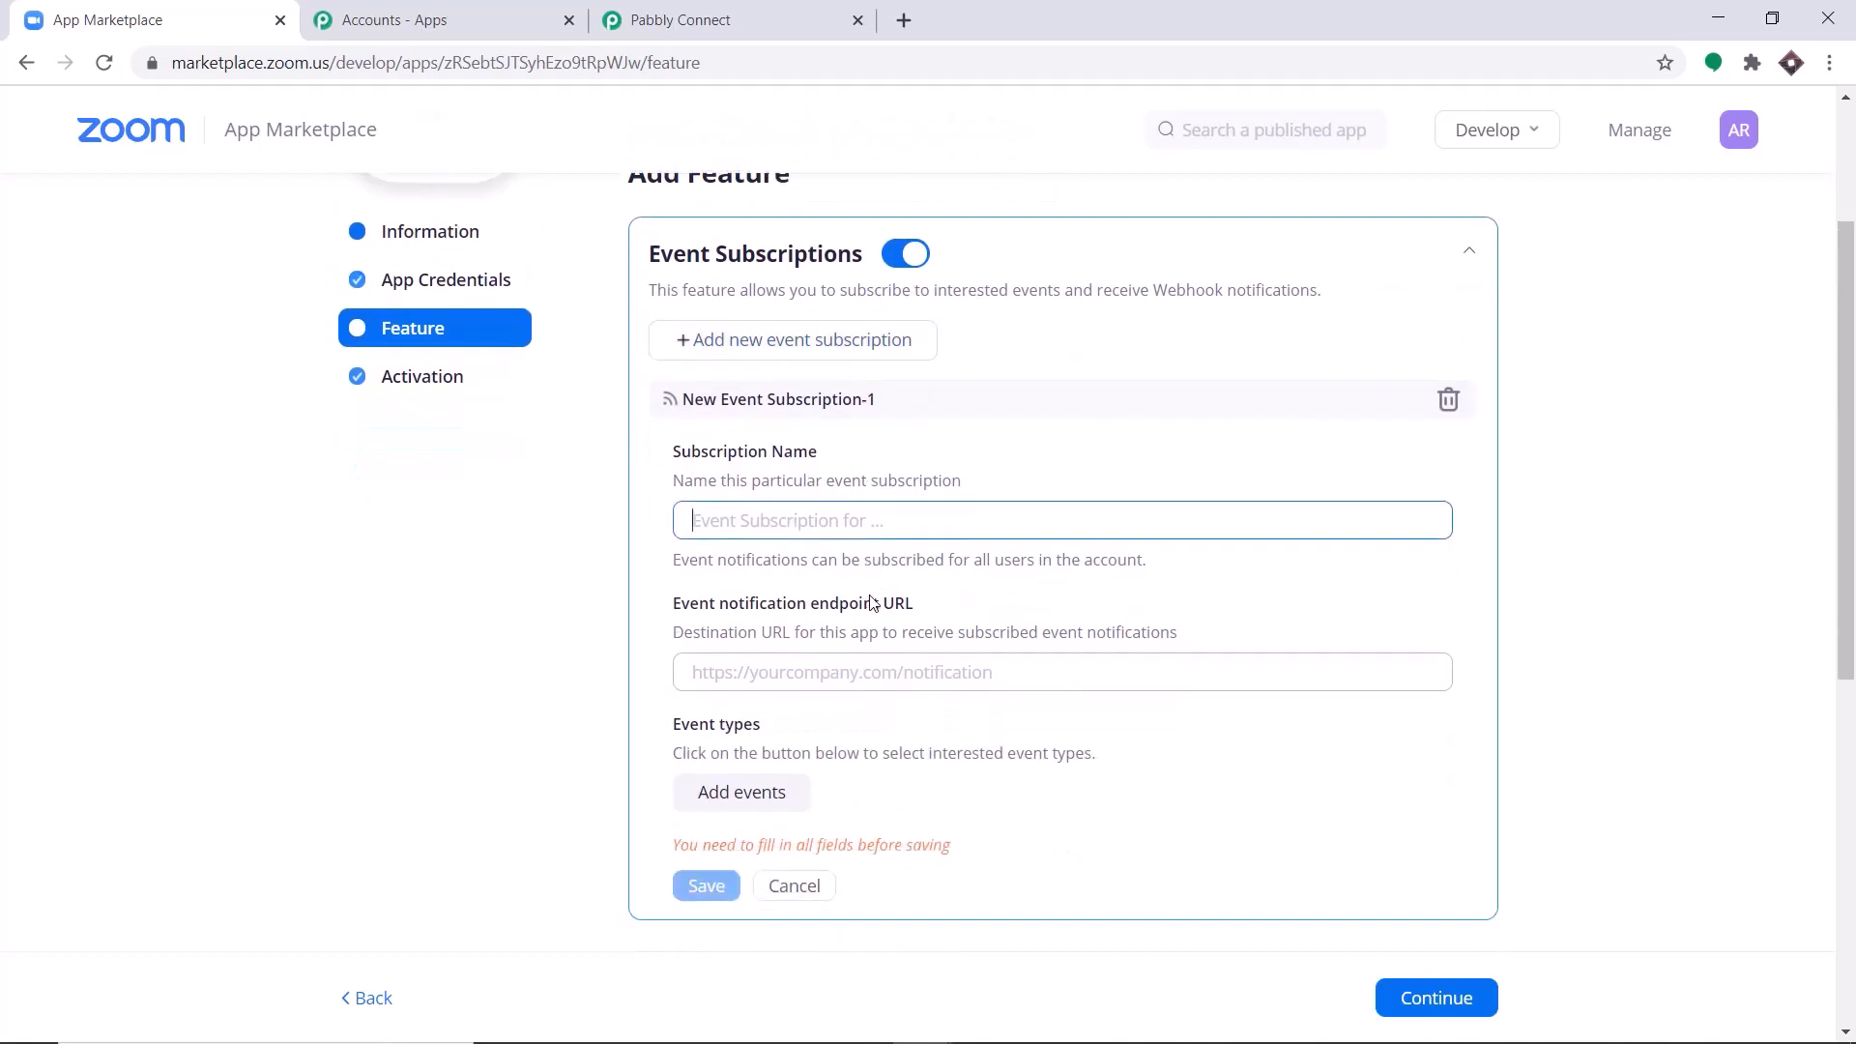
type("Rec")
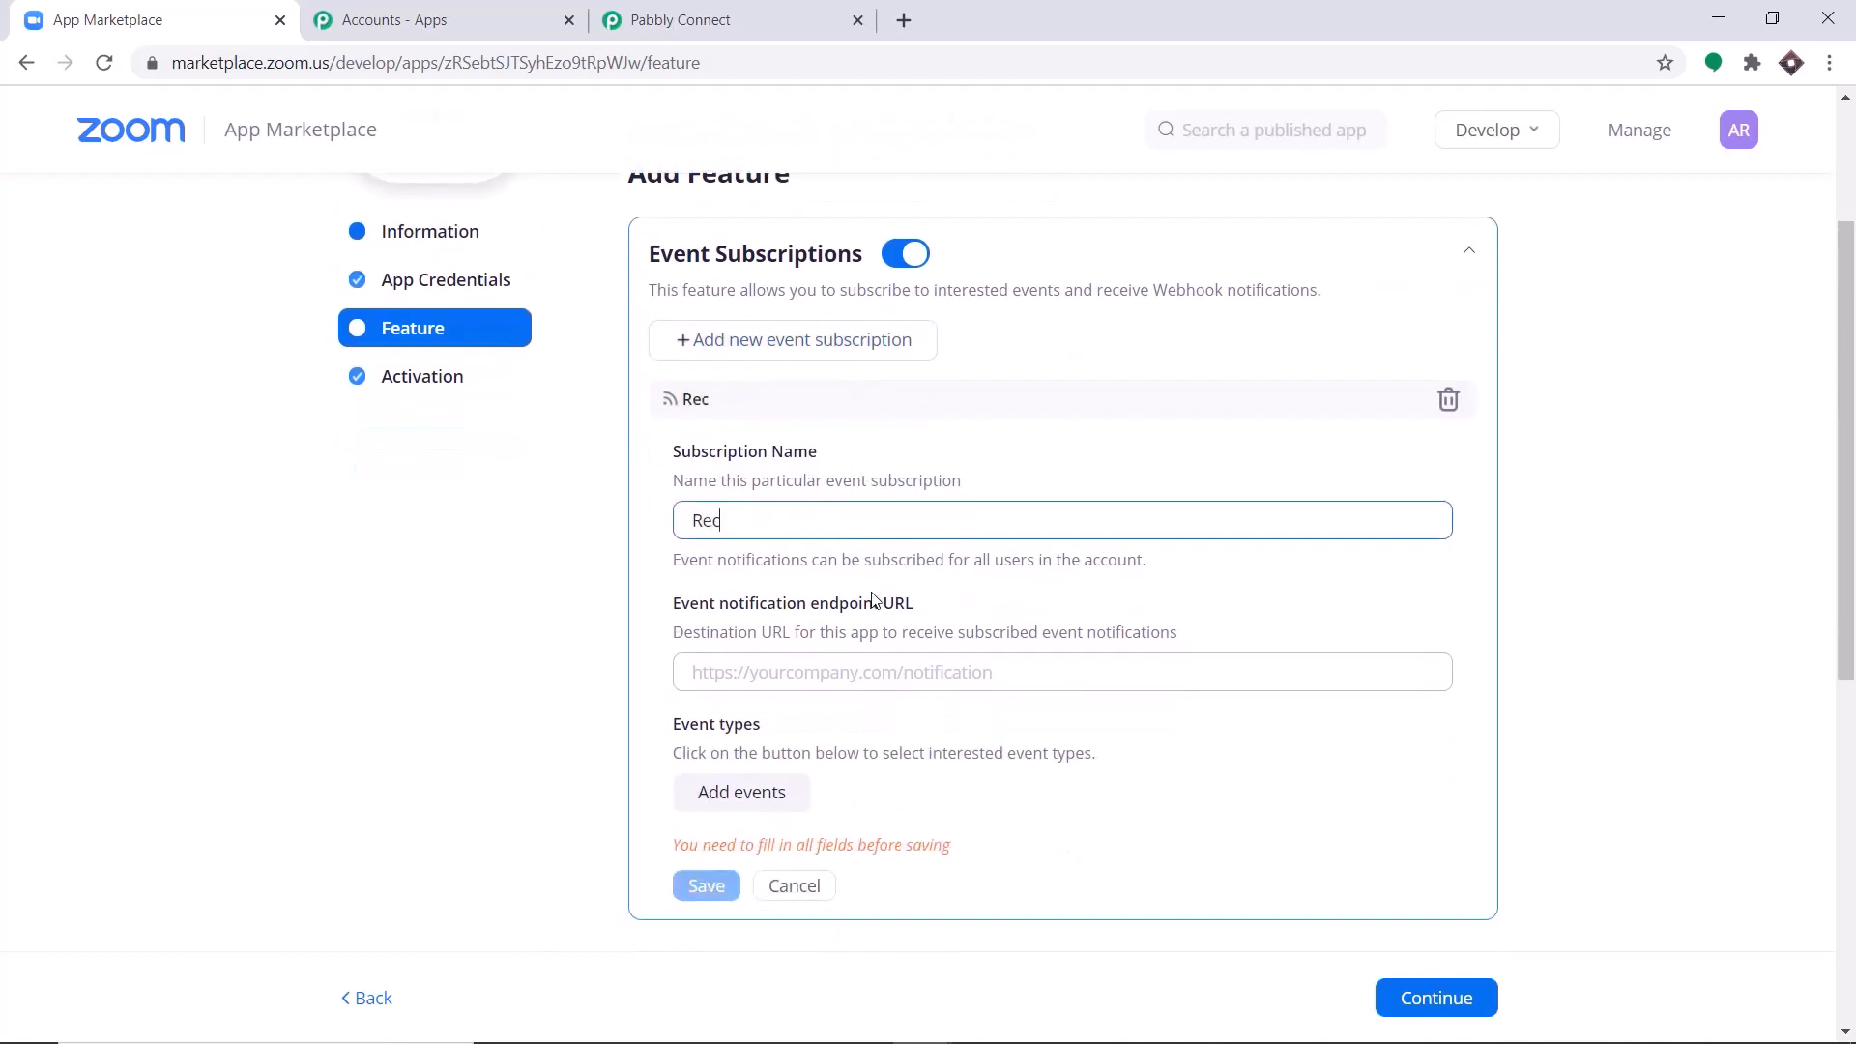
type("ording To WhatsApp")
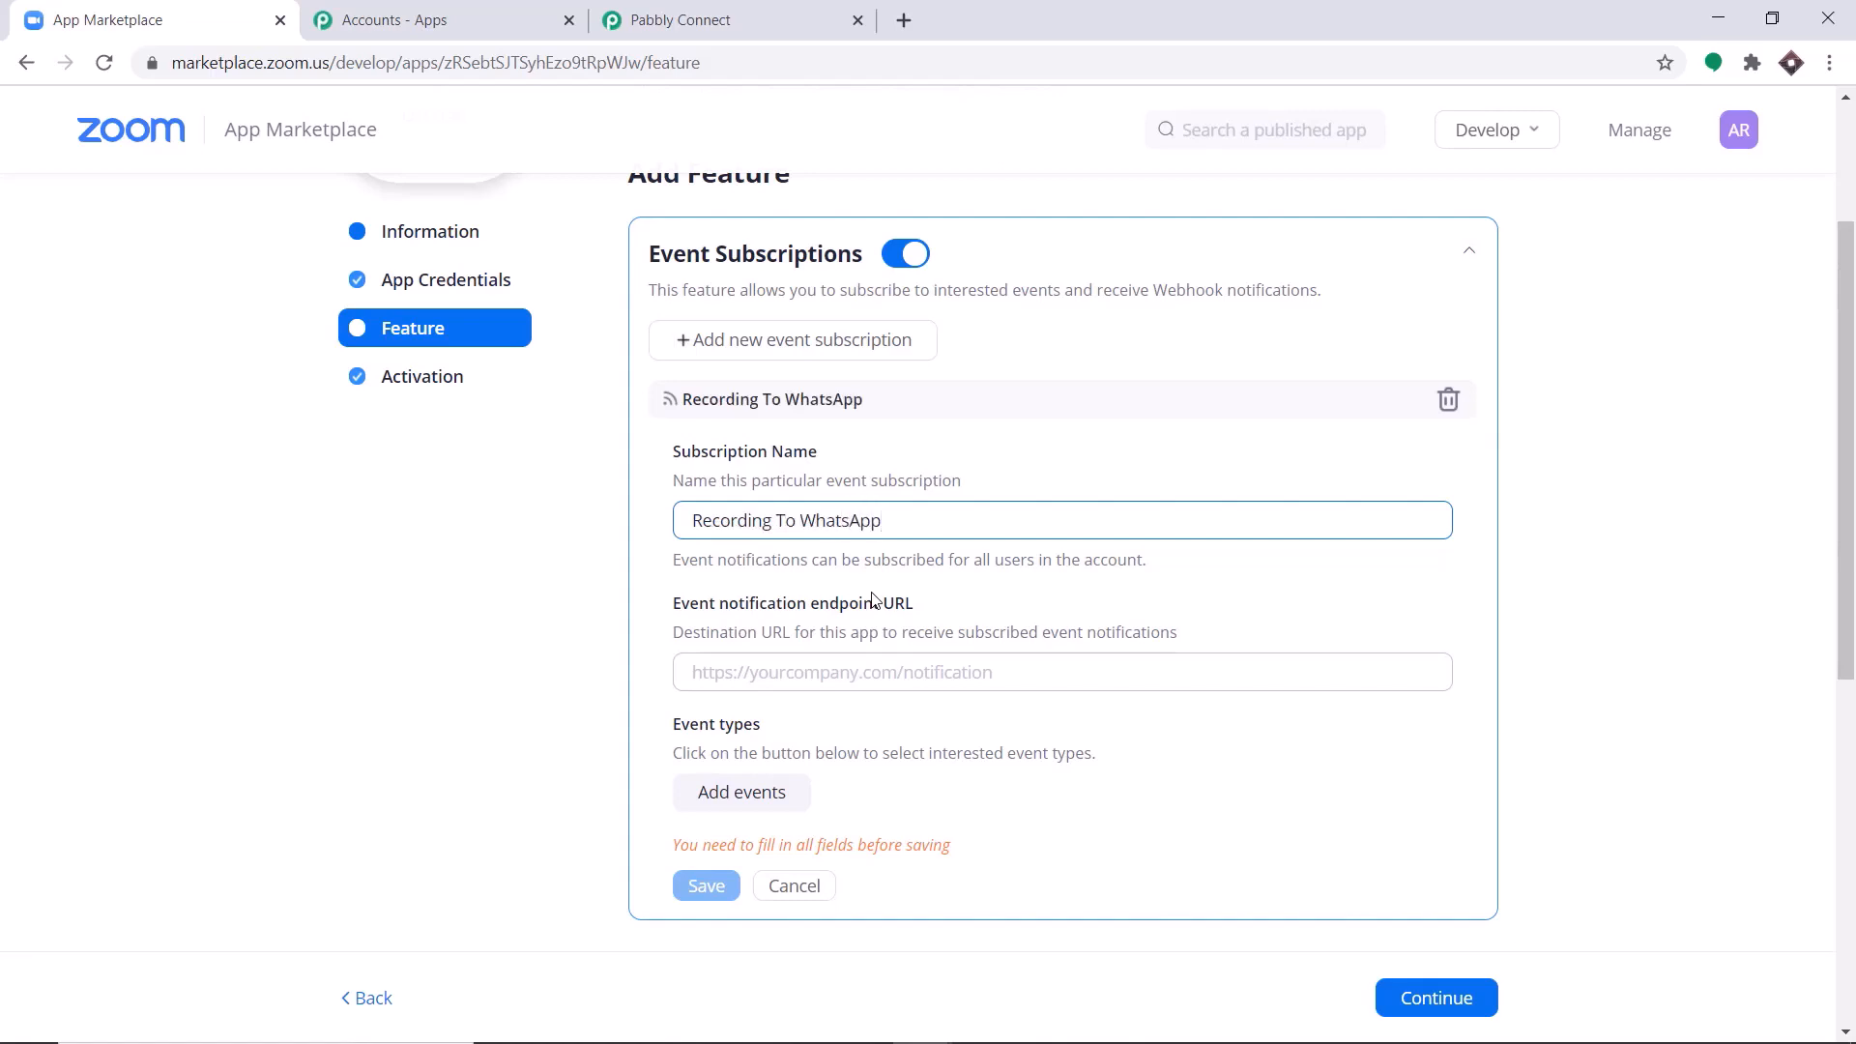
Copy the webhook URL from the Pabbly Connect workflow and paste it as the Zoom subscription's event notification endpoint URL.
scroll(873, 600, "down", 2)
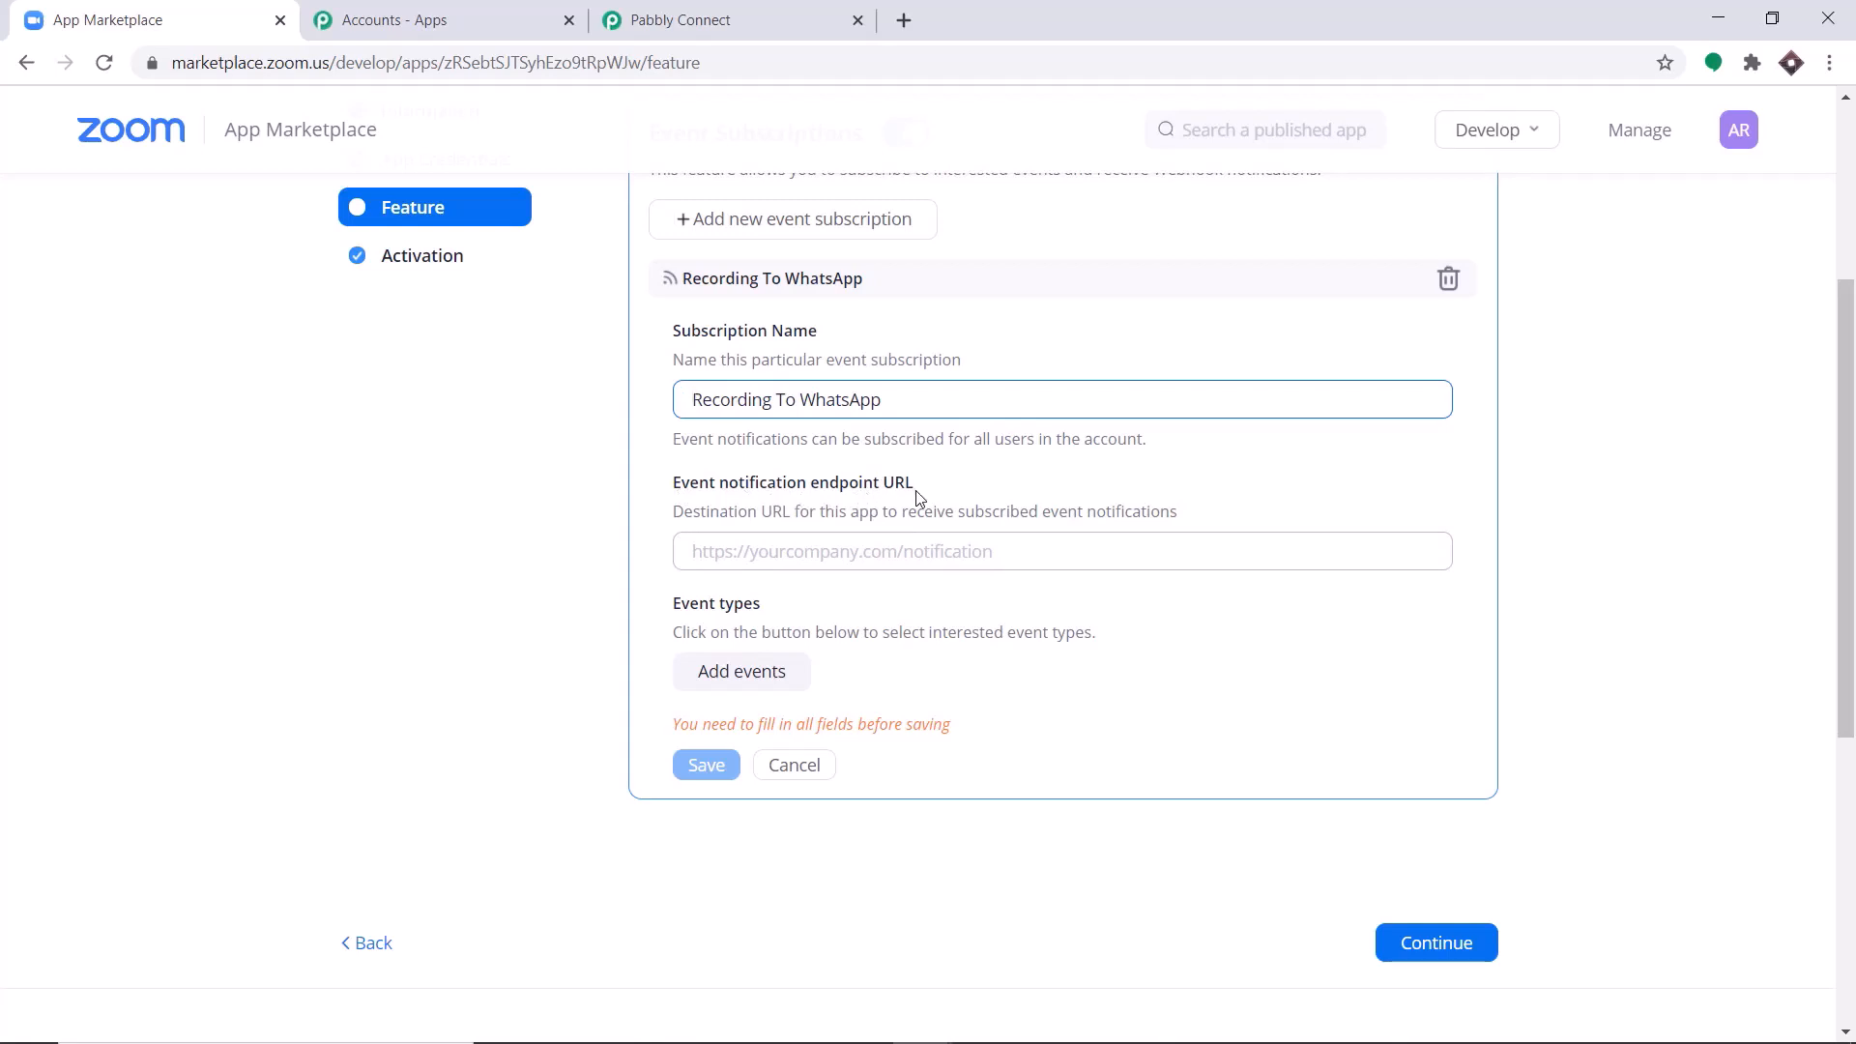
left_click(781, 11)
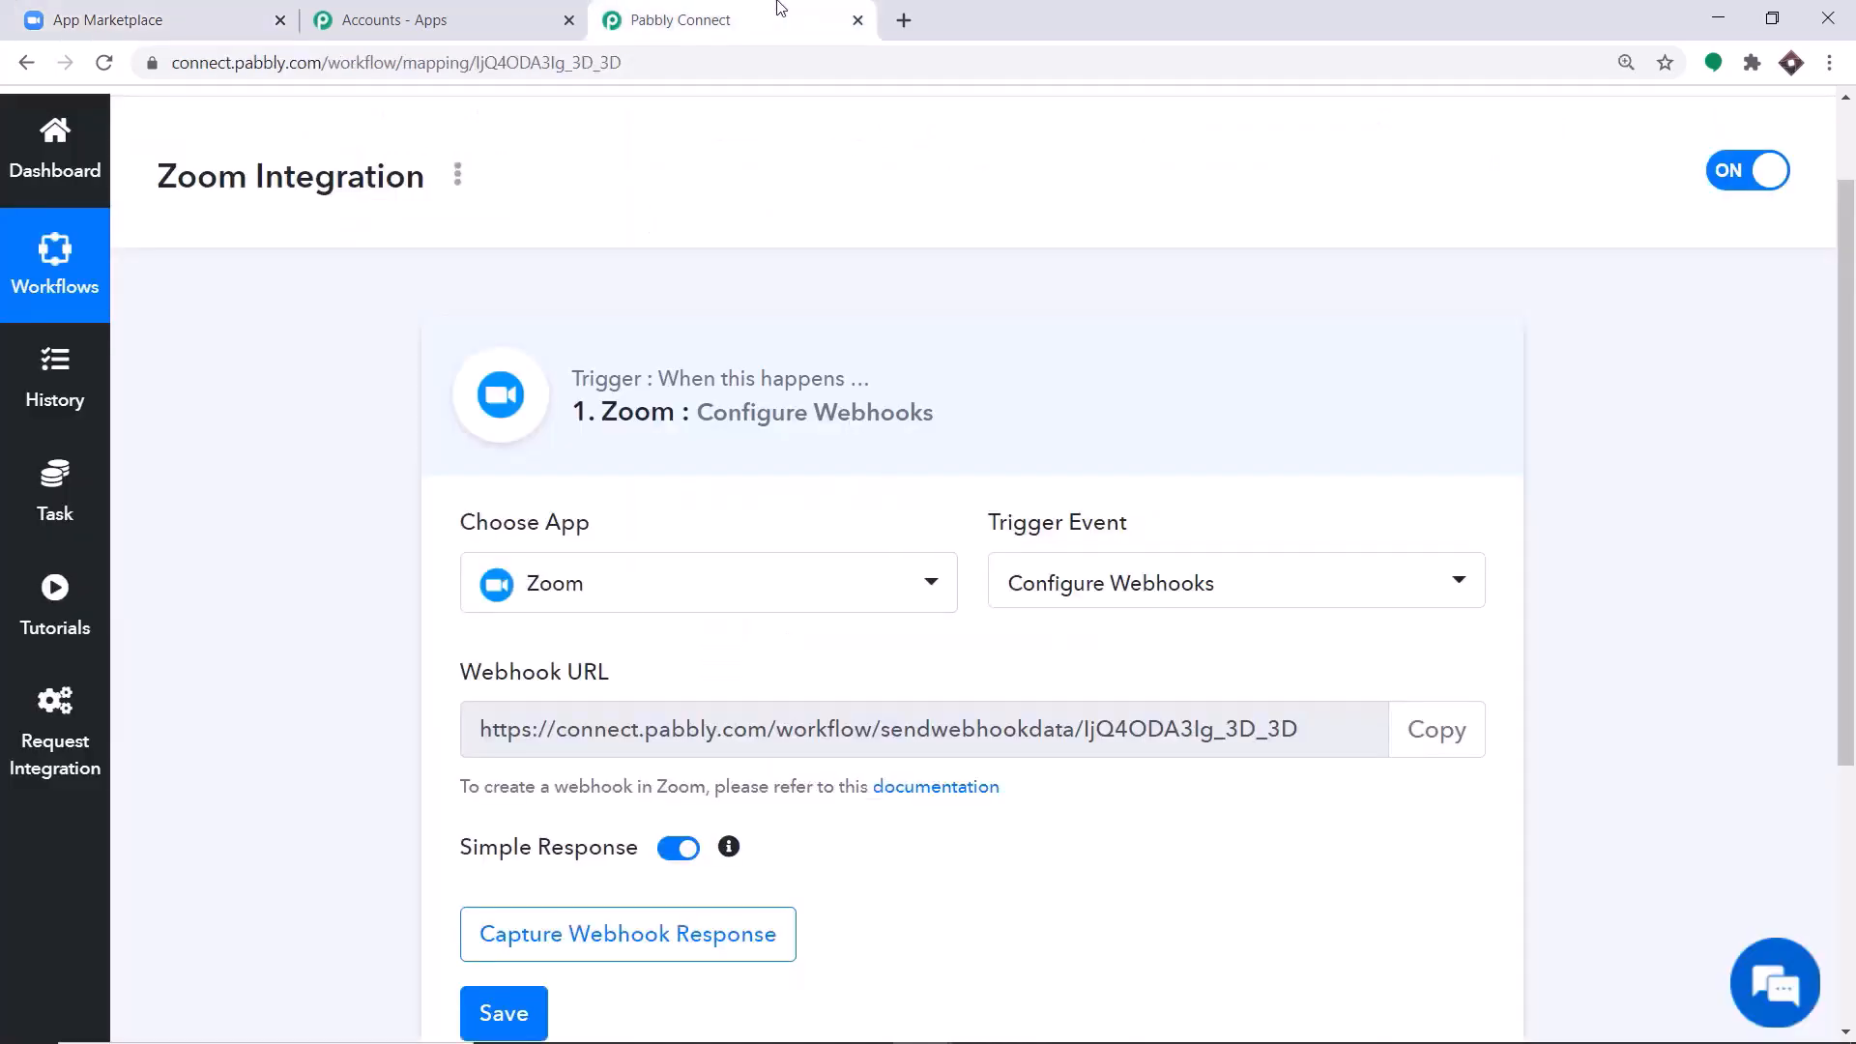
left_click(1437, 731)
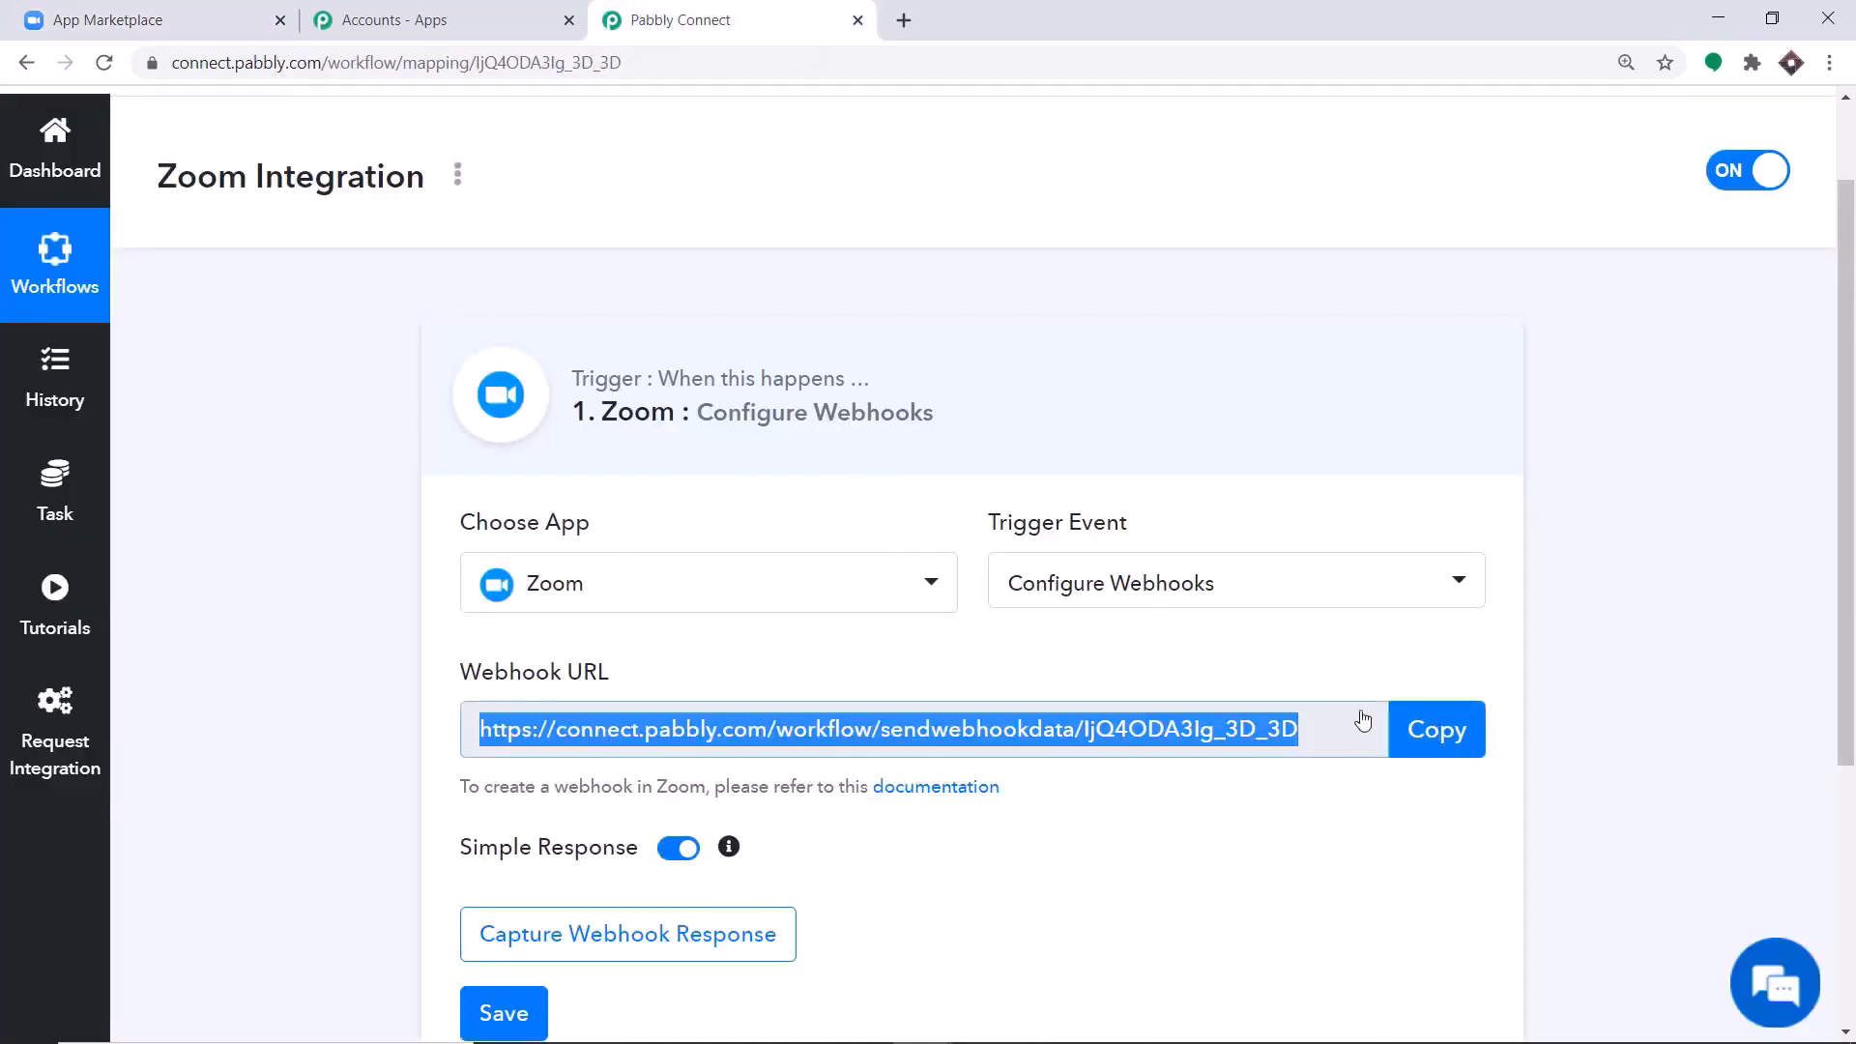
left_click(193, 12)
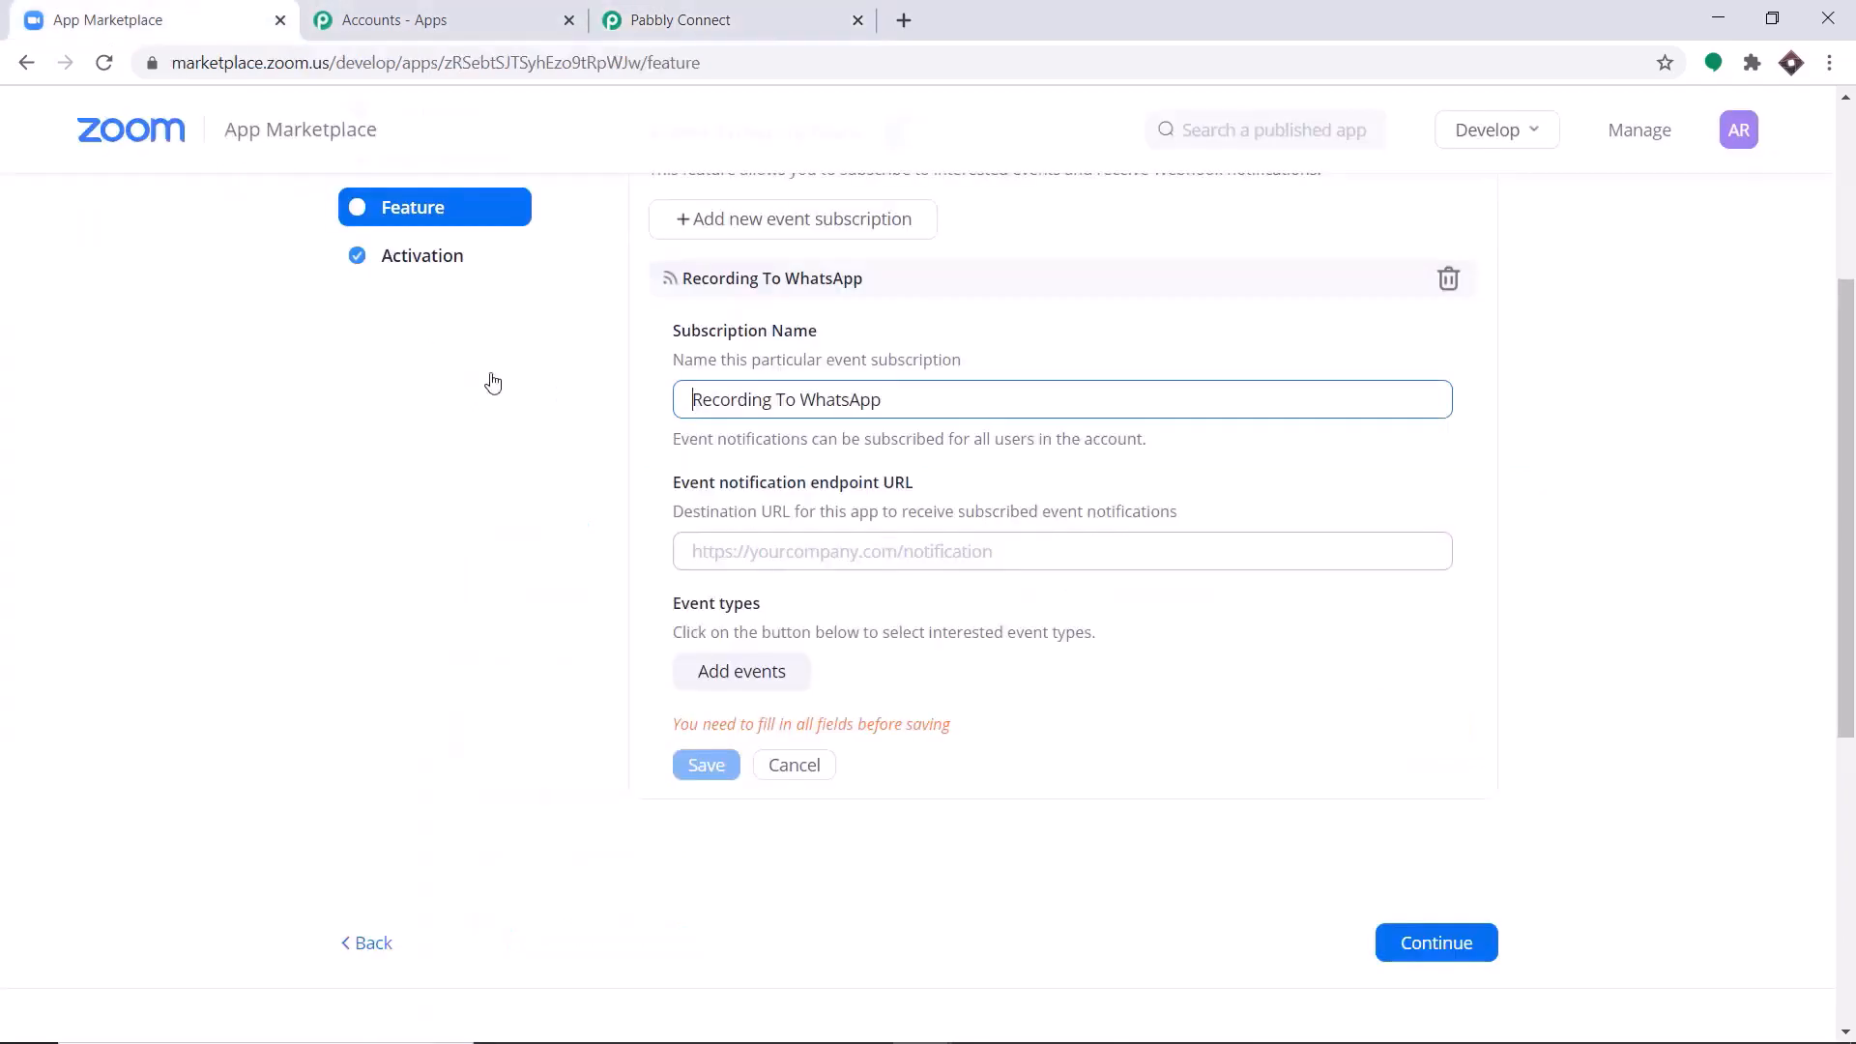
left_click(775, 549)
right_click(775, 546)
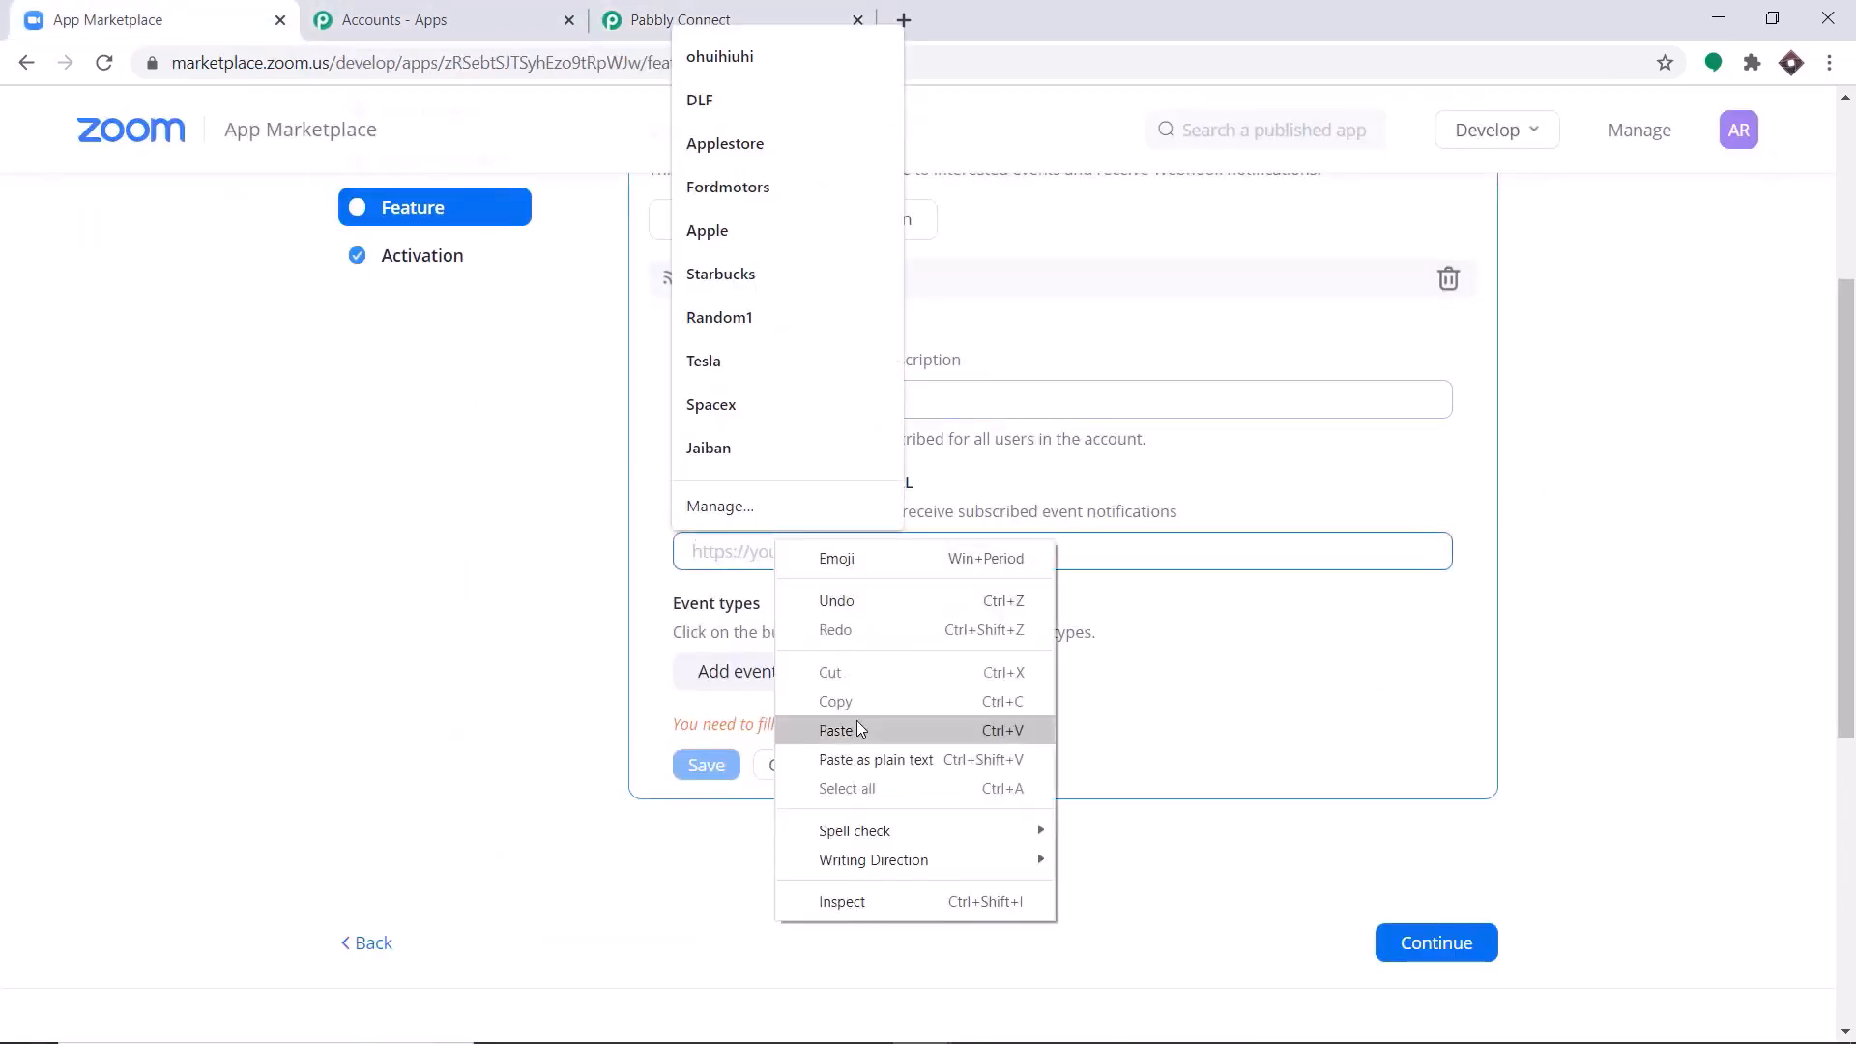
left_click(856, 723)
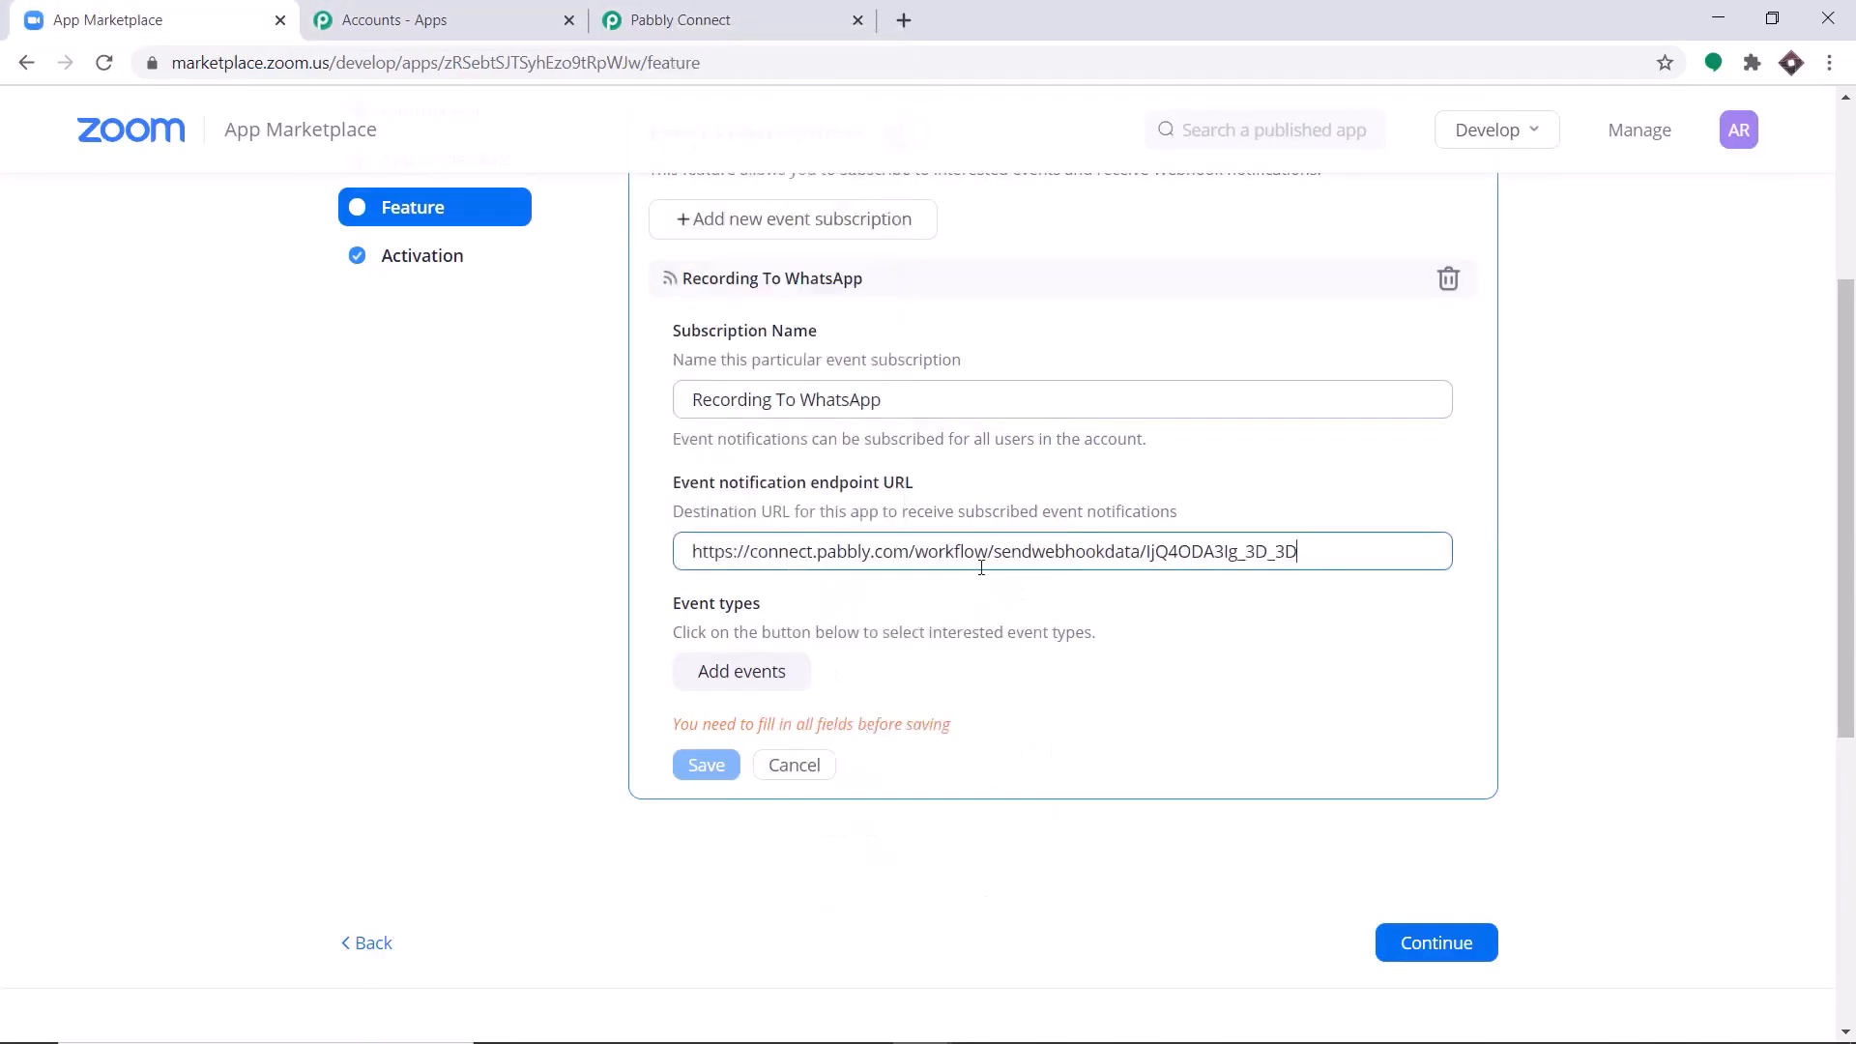
Add the "All Recordings have completed" recording event to the subscription, save it, and continue to the app's Activation page.
left_click(756, 680)
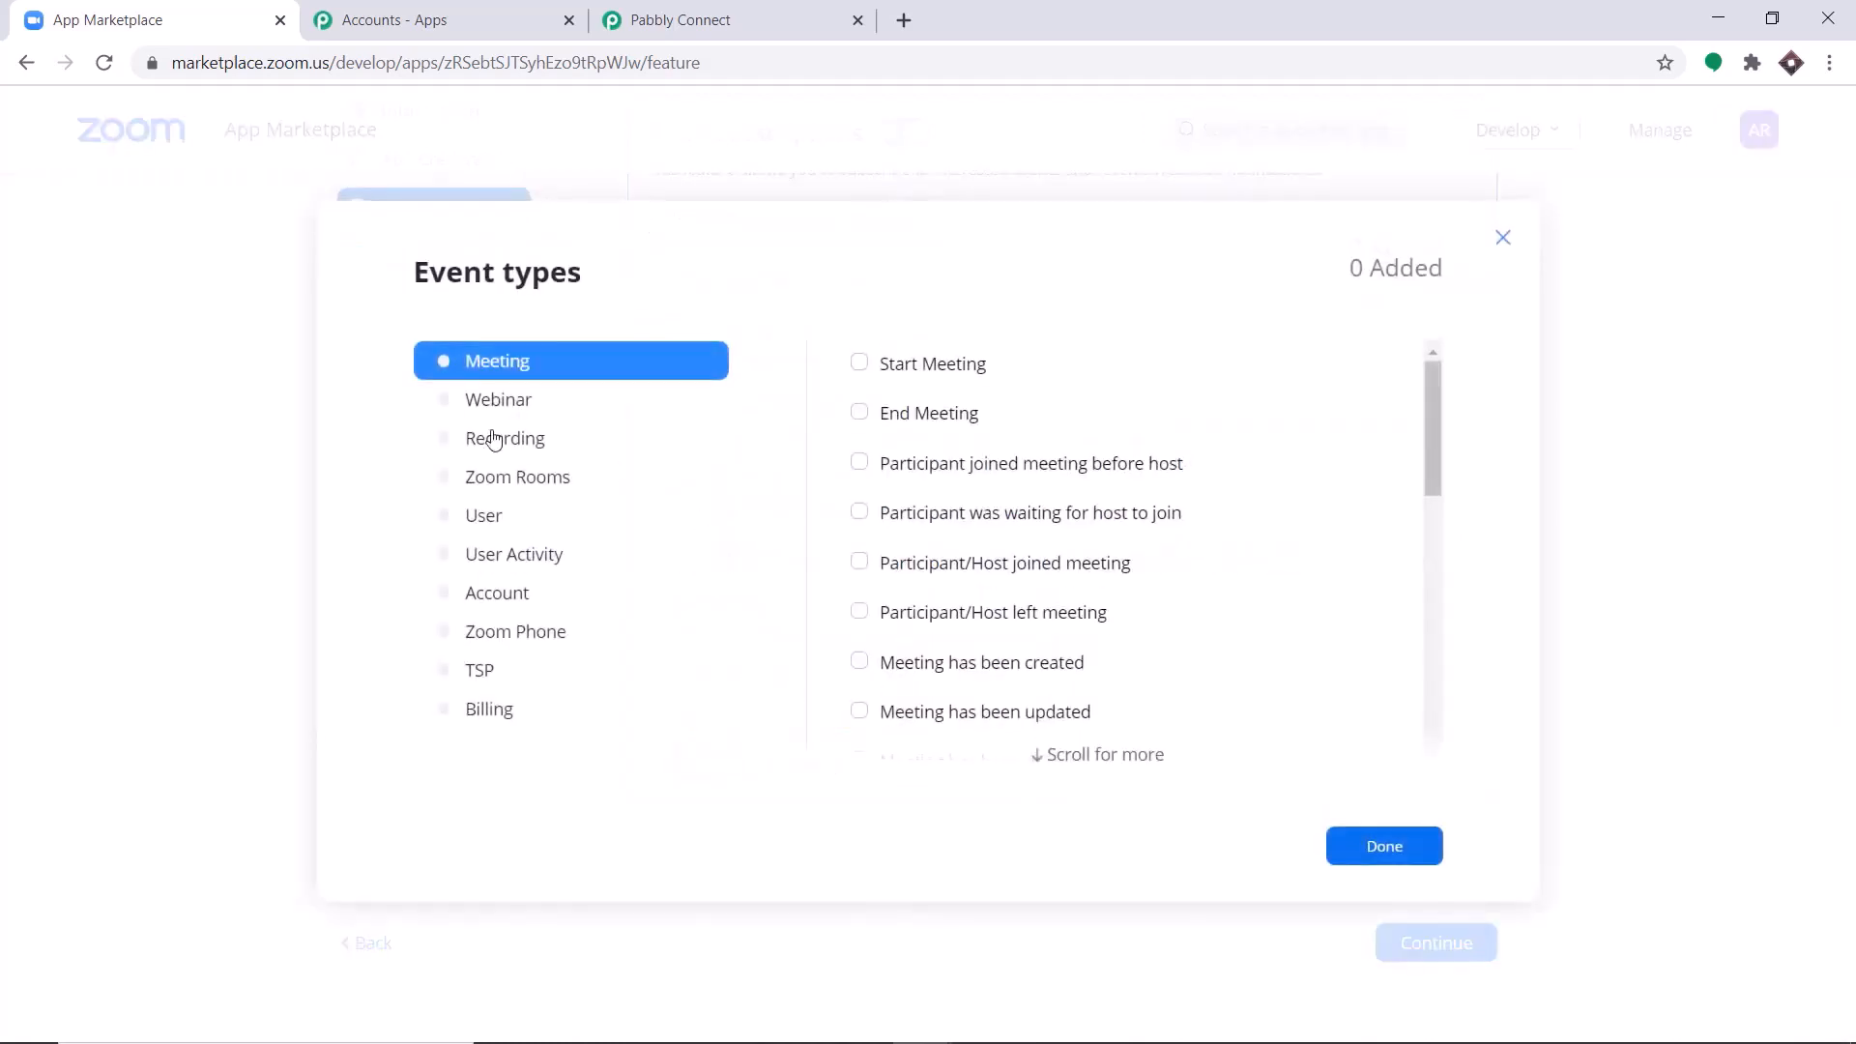
left_click(494, 440)
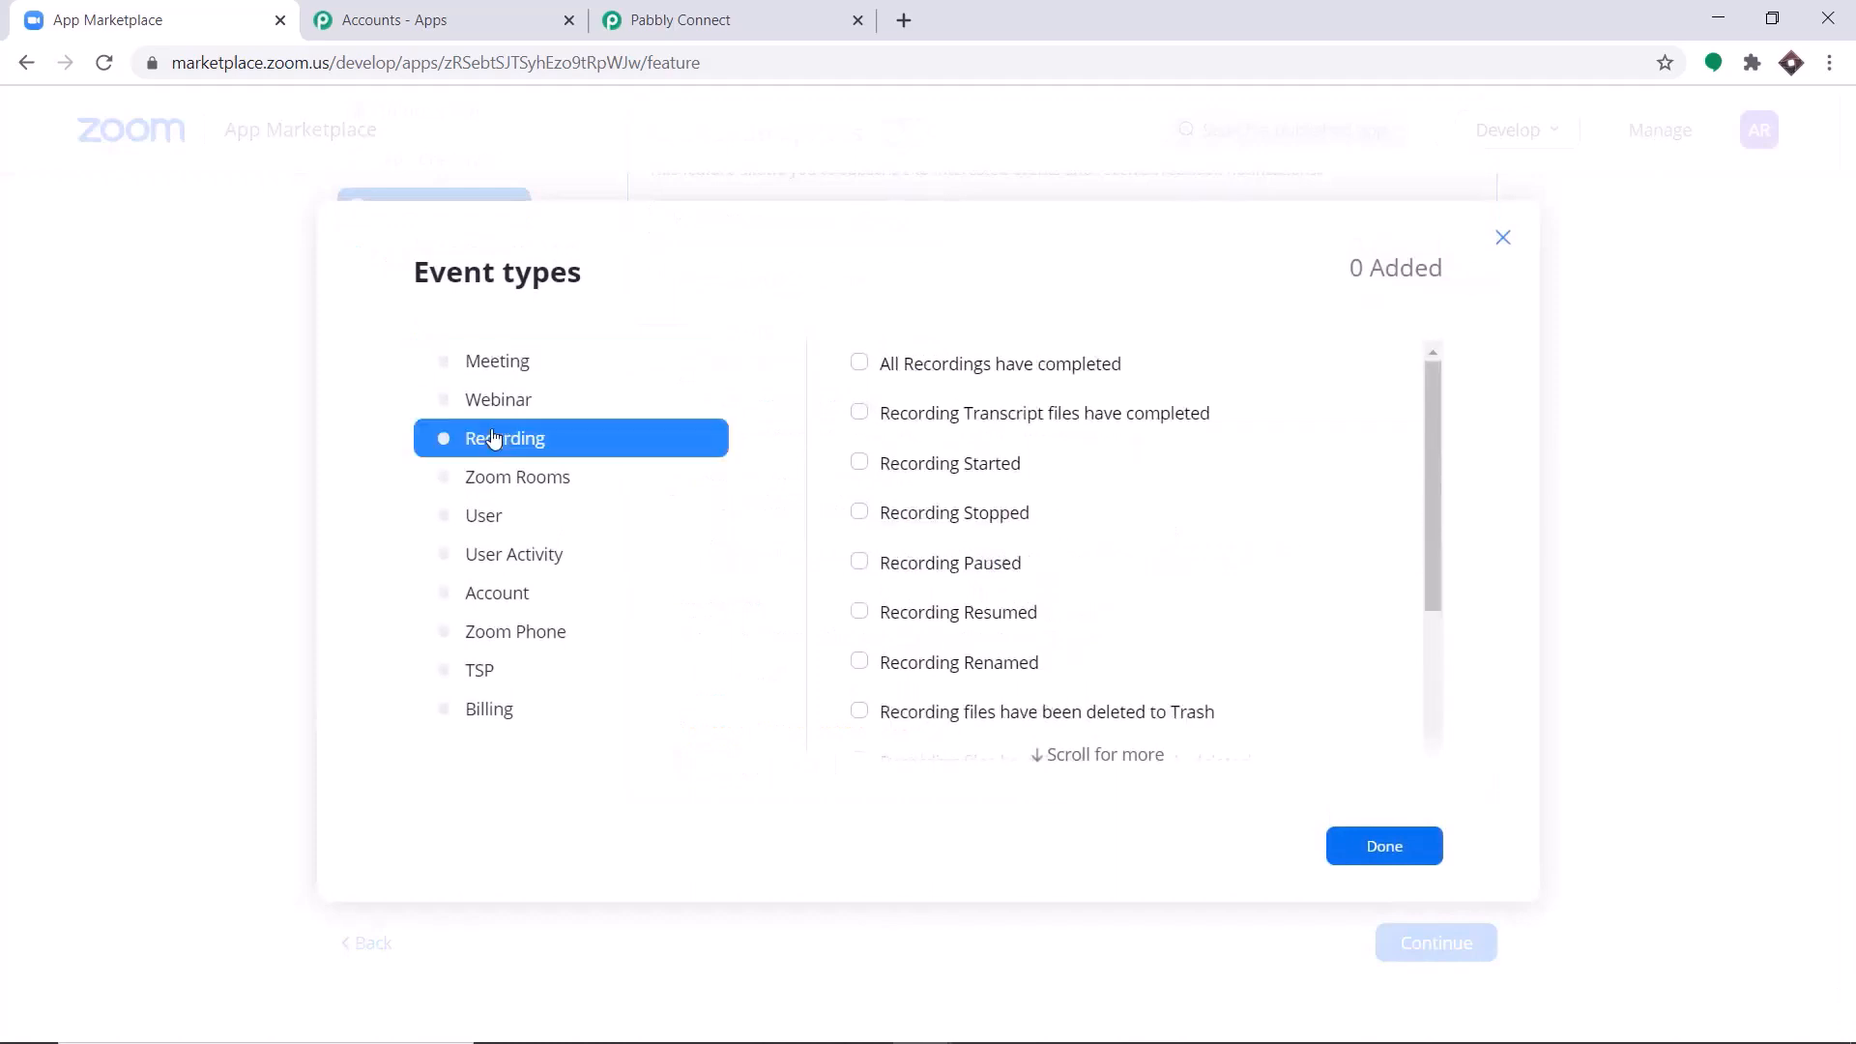
left_click(907, 367)
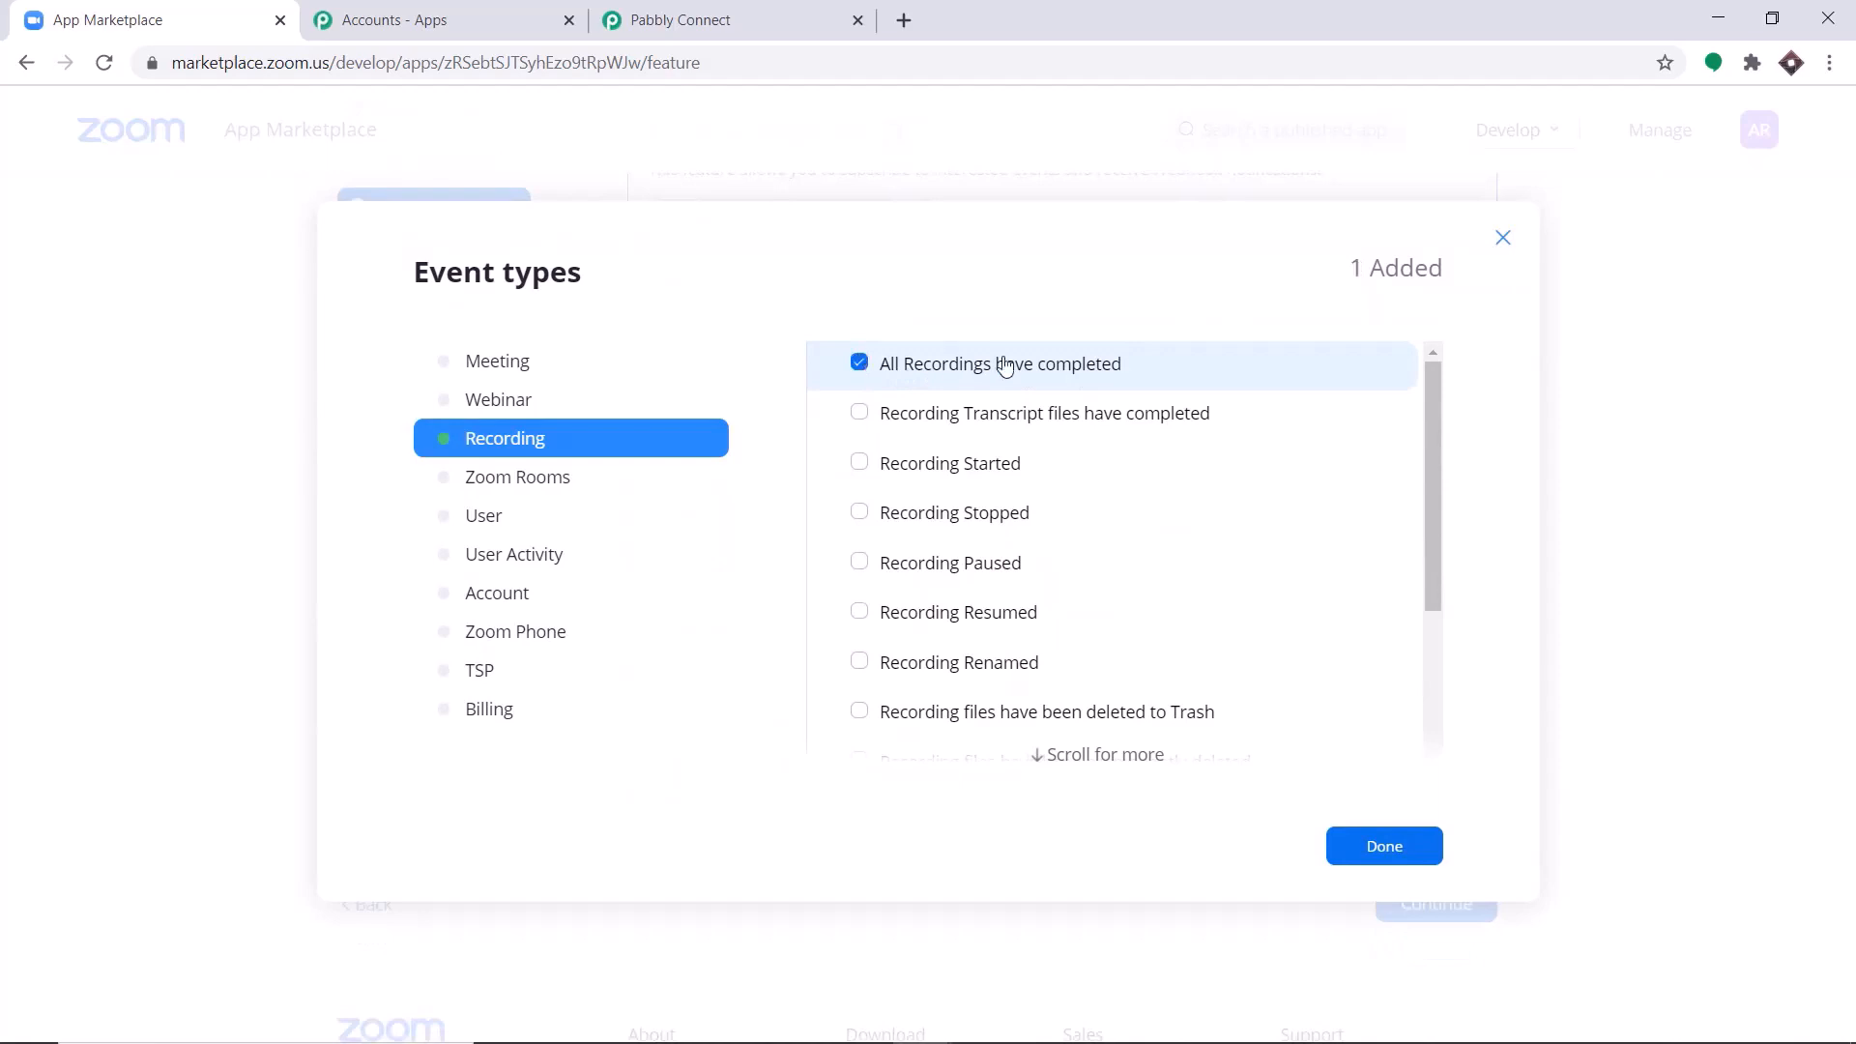
left_click(1385, 845)
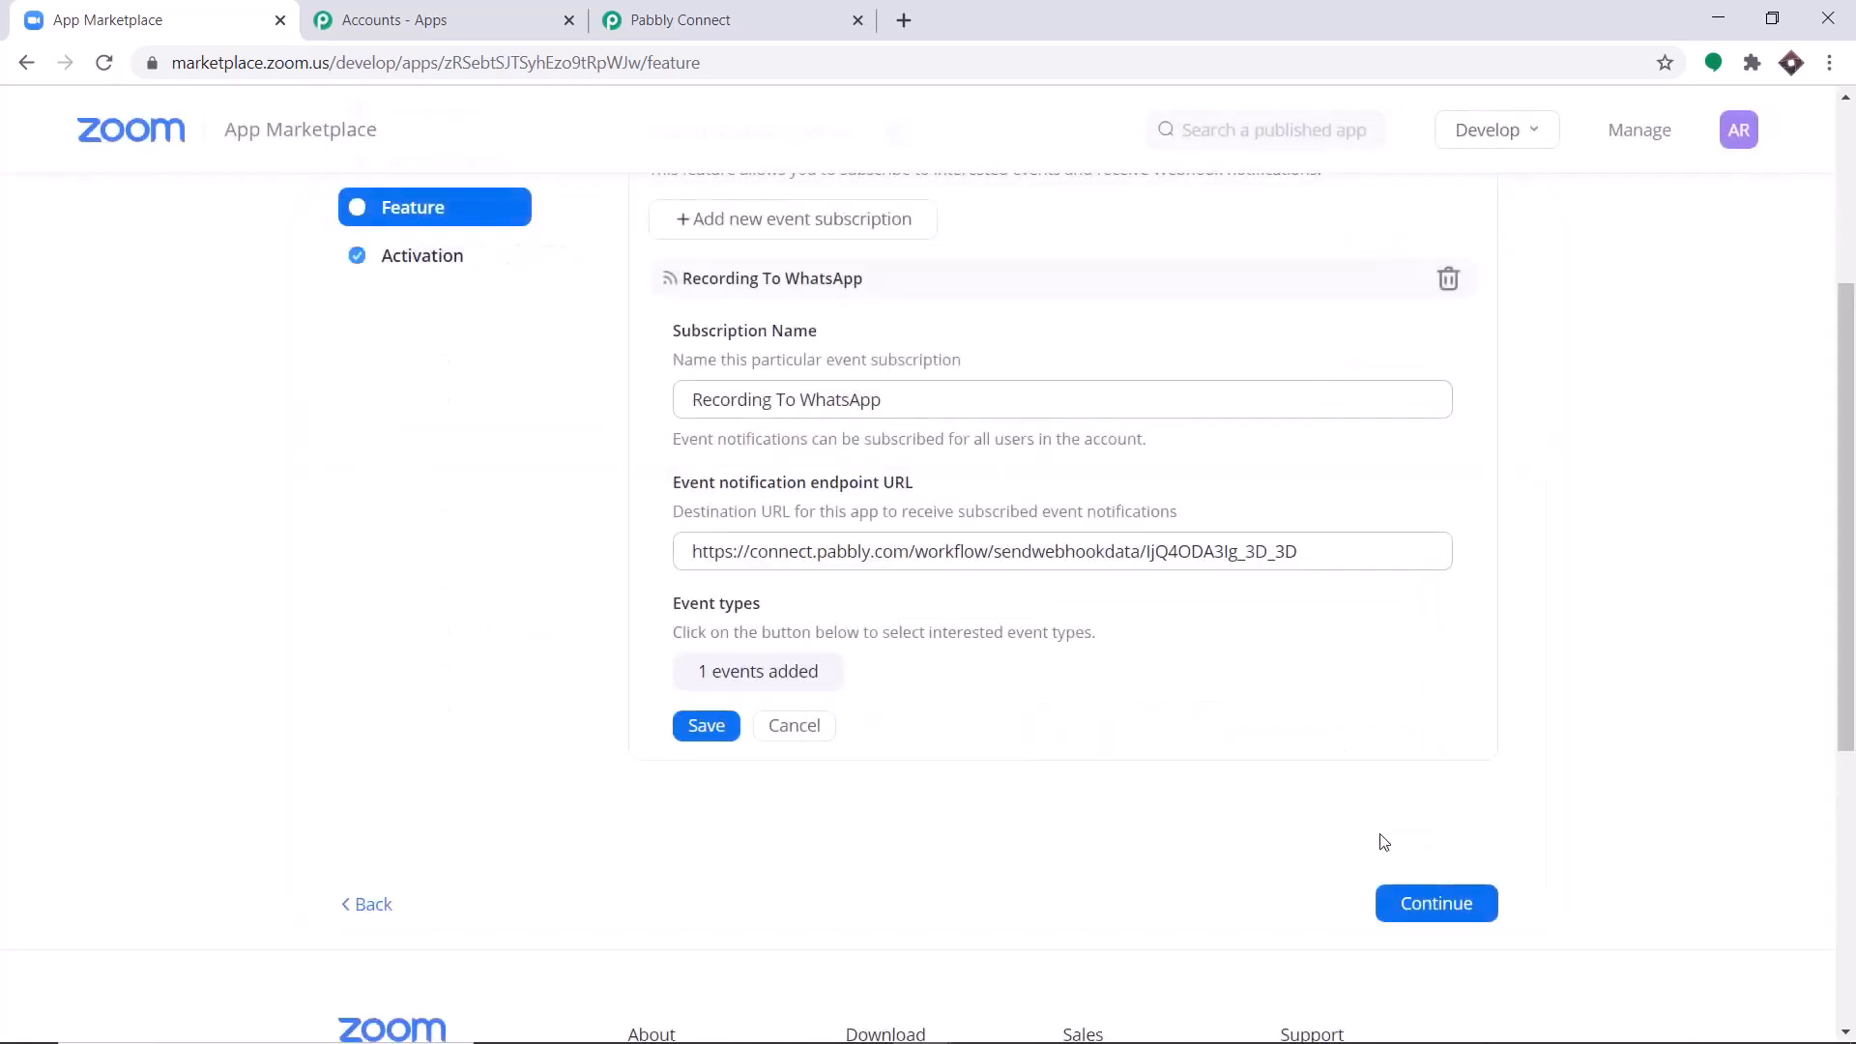
left_click(710, 736)
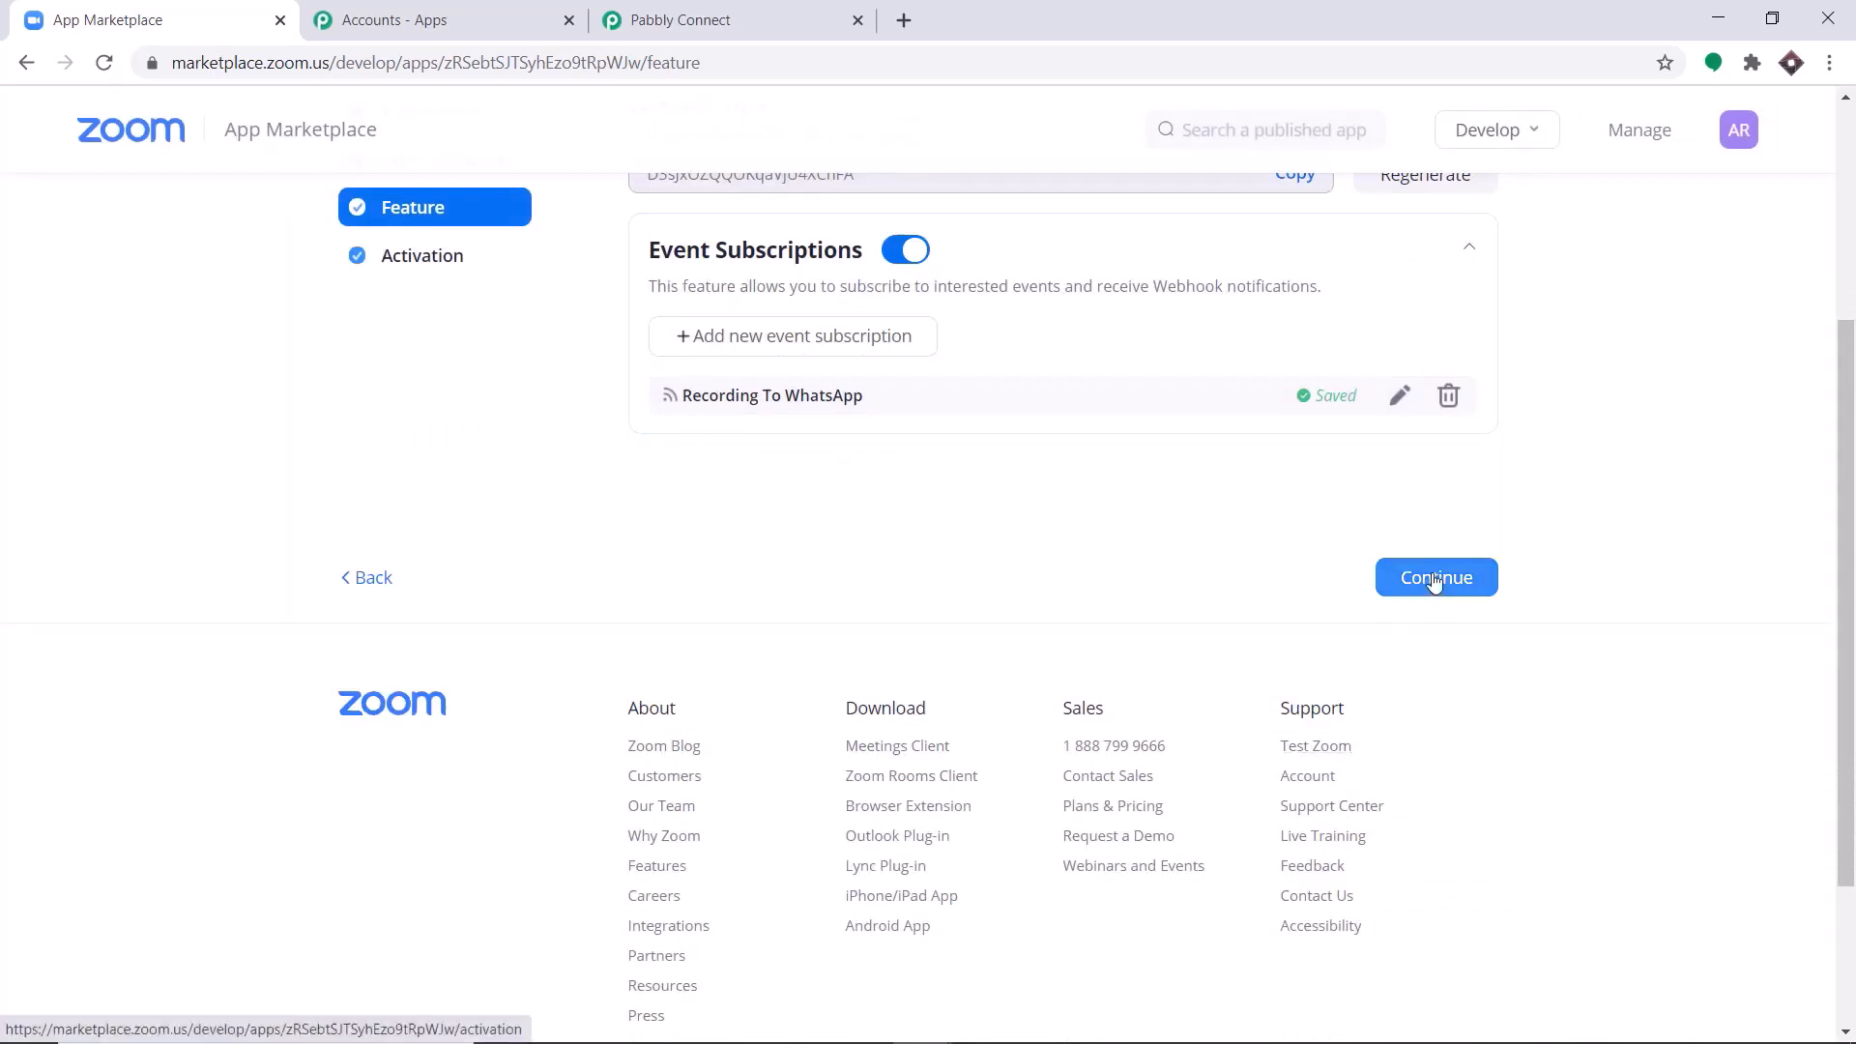
left_click(1434, 578)
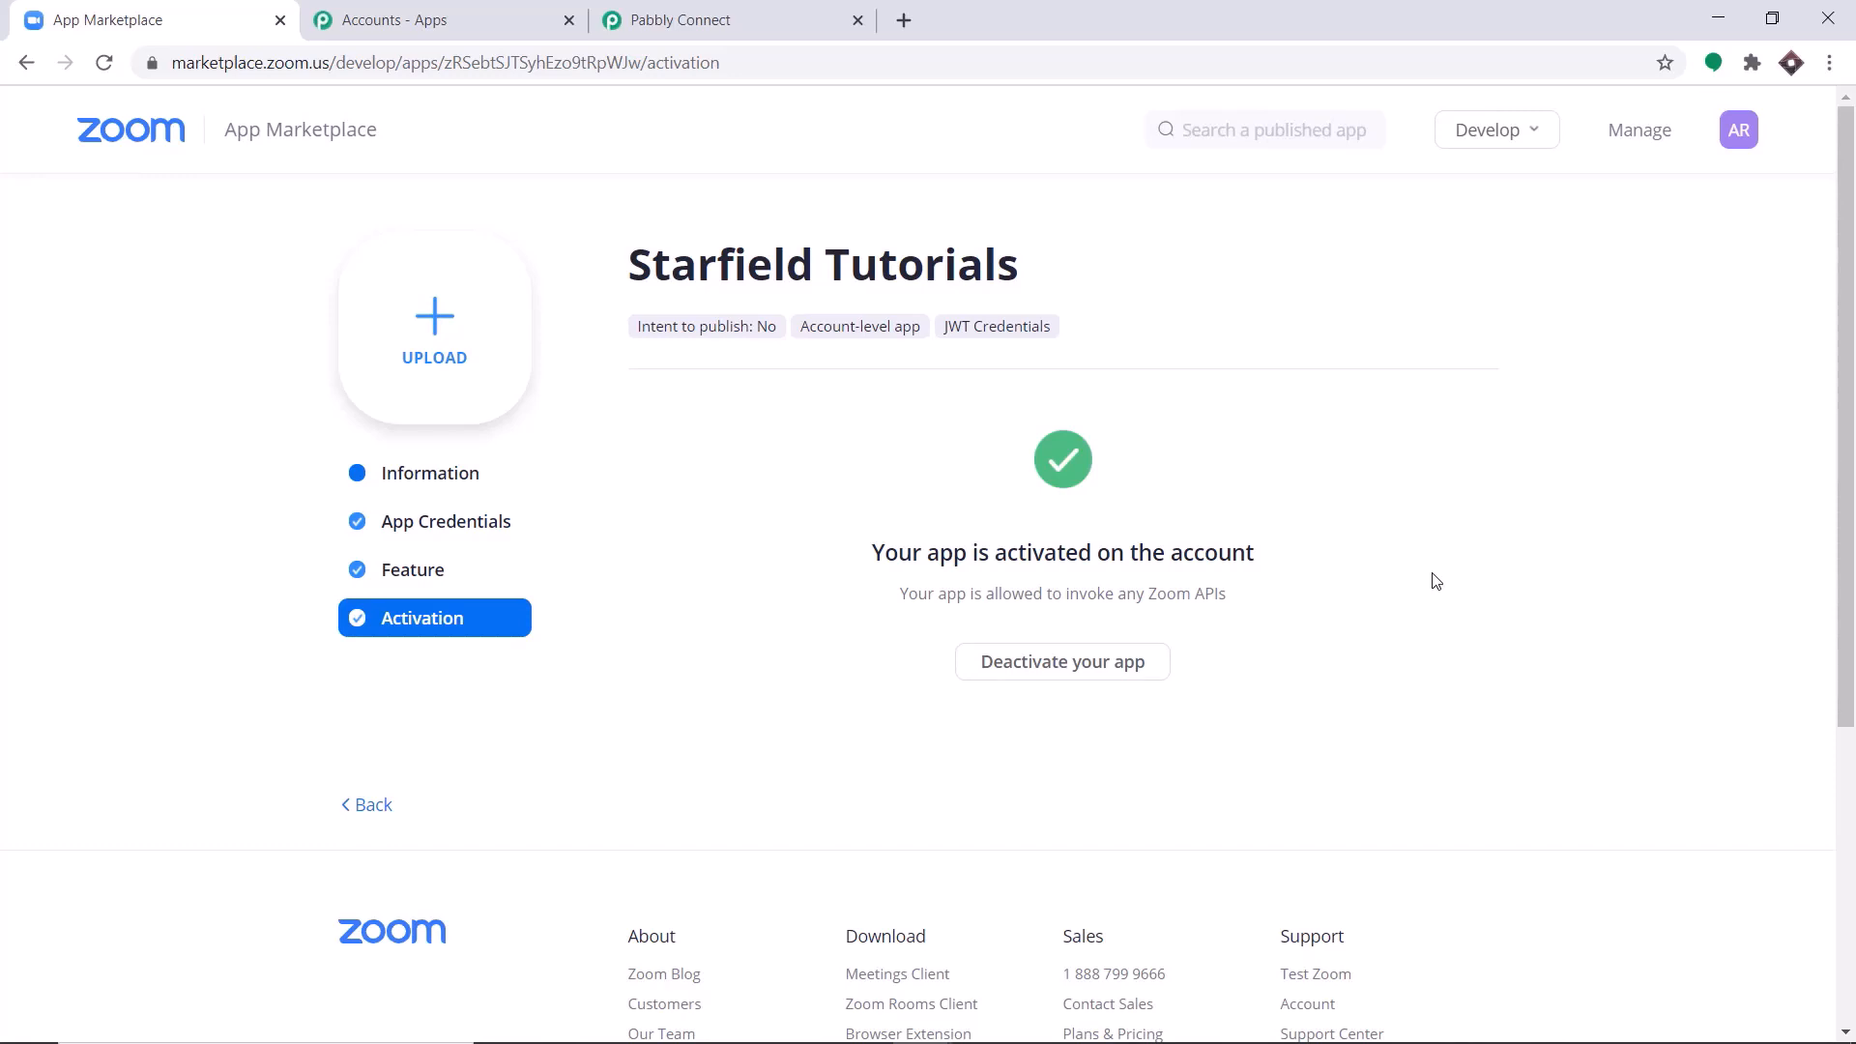
Switch to the Pabbly Connect workflow and start capturing the webhook response for the Zoom trigger.
left_click(681, 12)
scroll(717, 319, "down", 2)
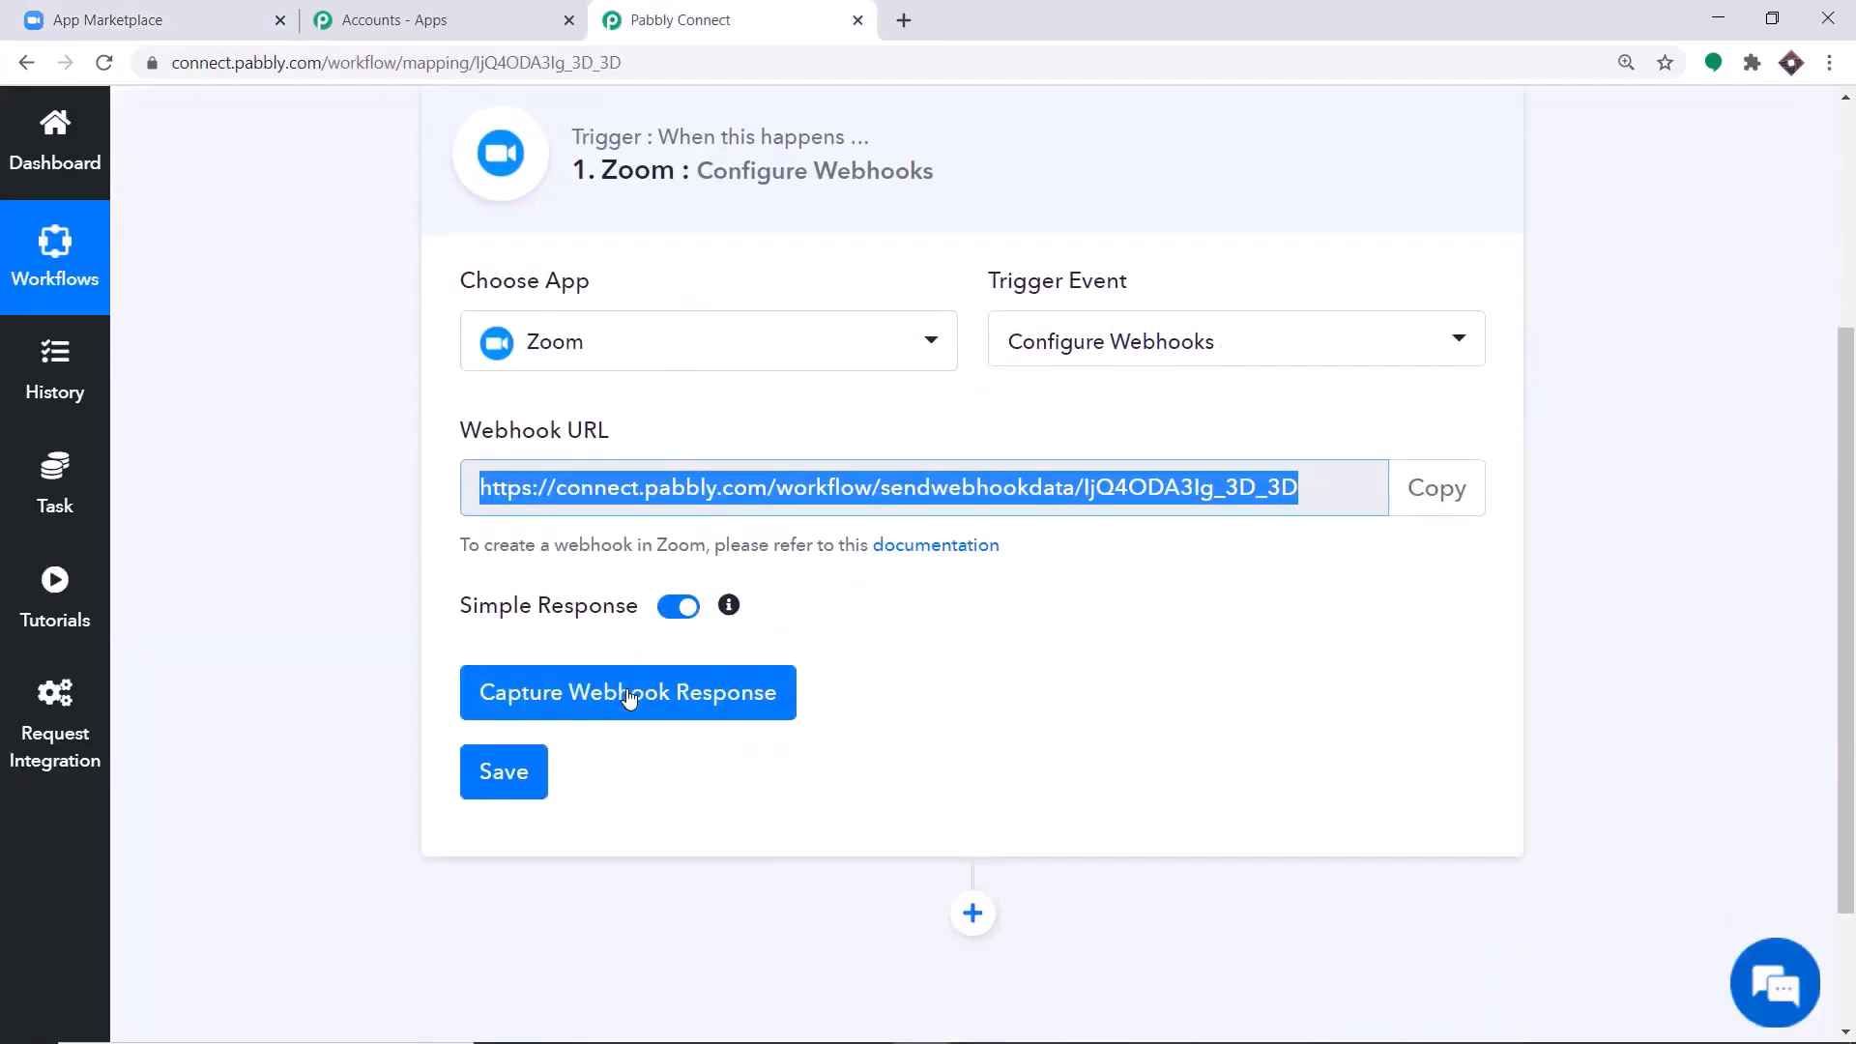
left_click(630, 697)
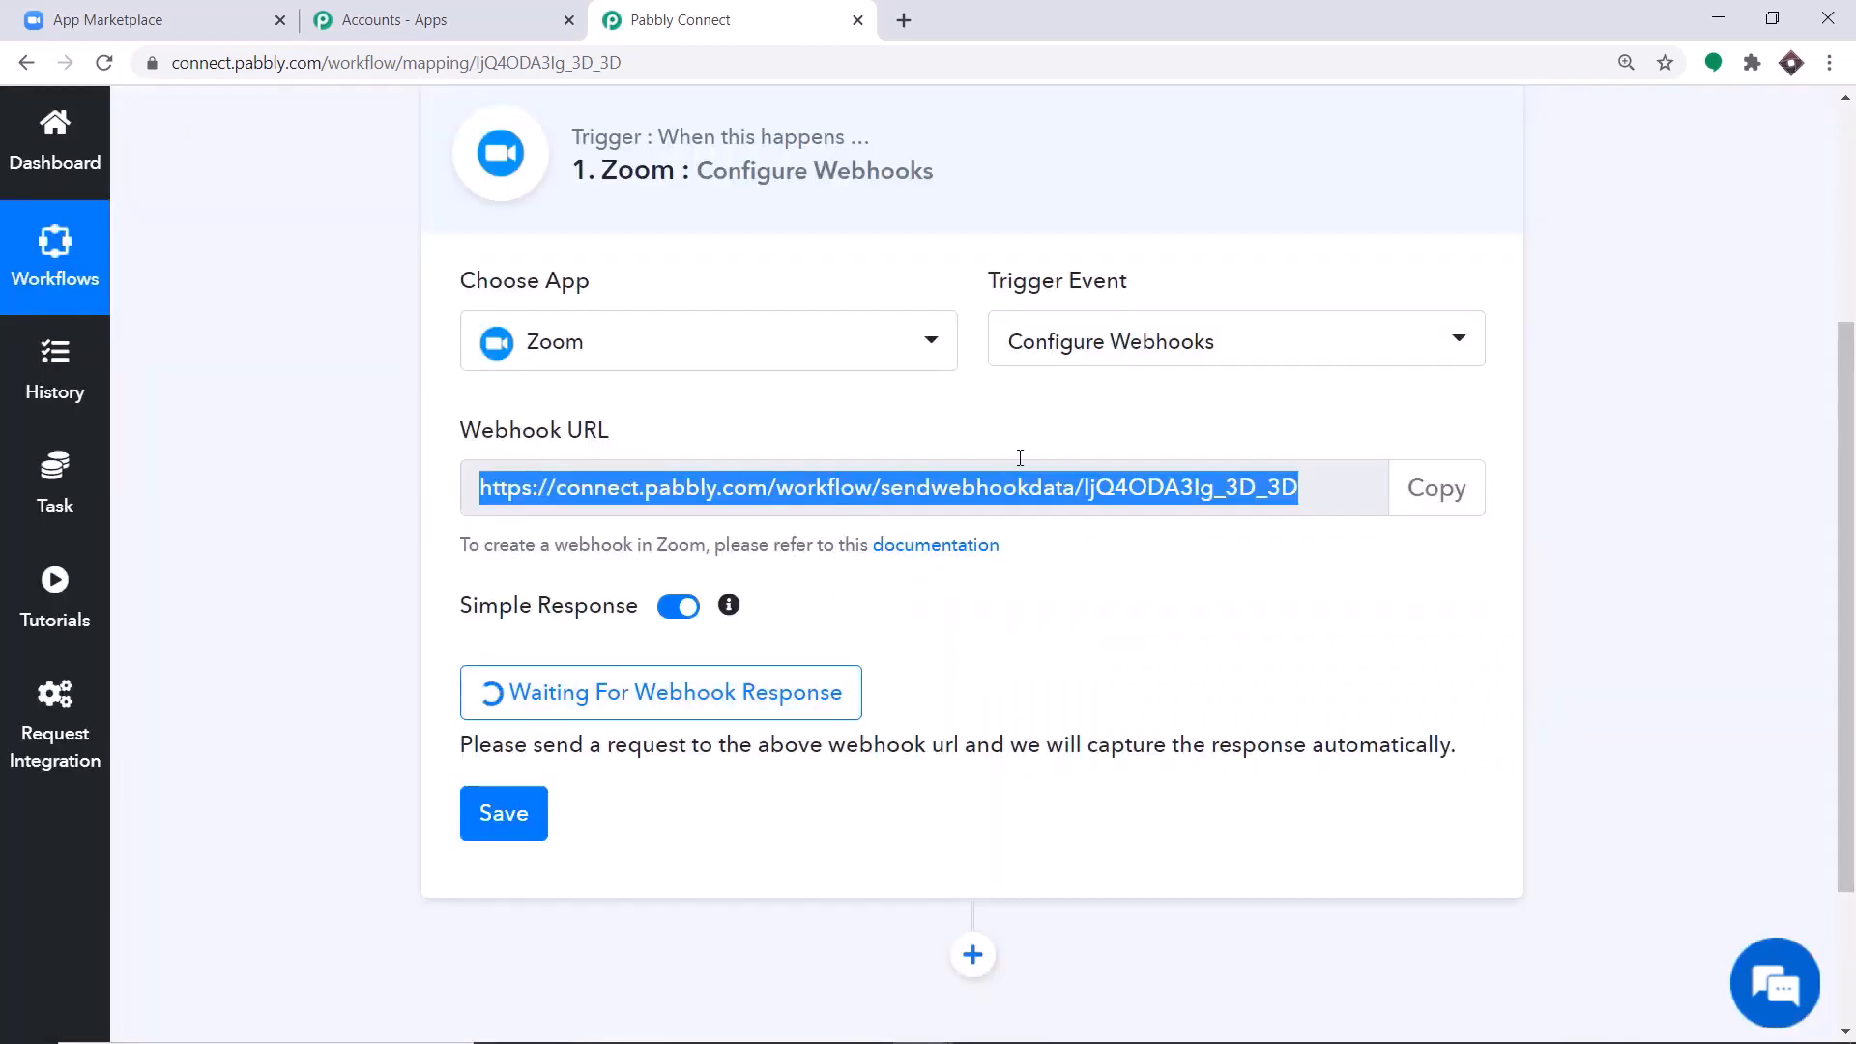
Open the Zoom My Meetings page in a new browser tab and start scheduling a new meeting.
left_click(914, 14)
type("me")
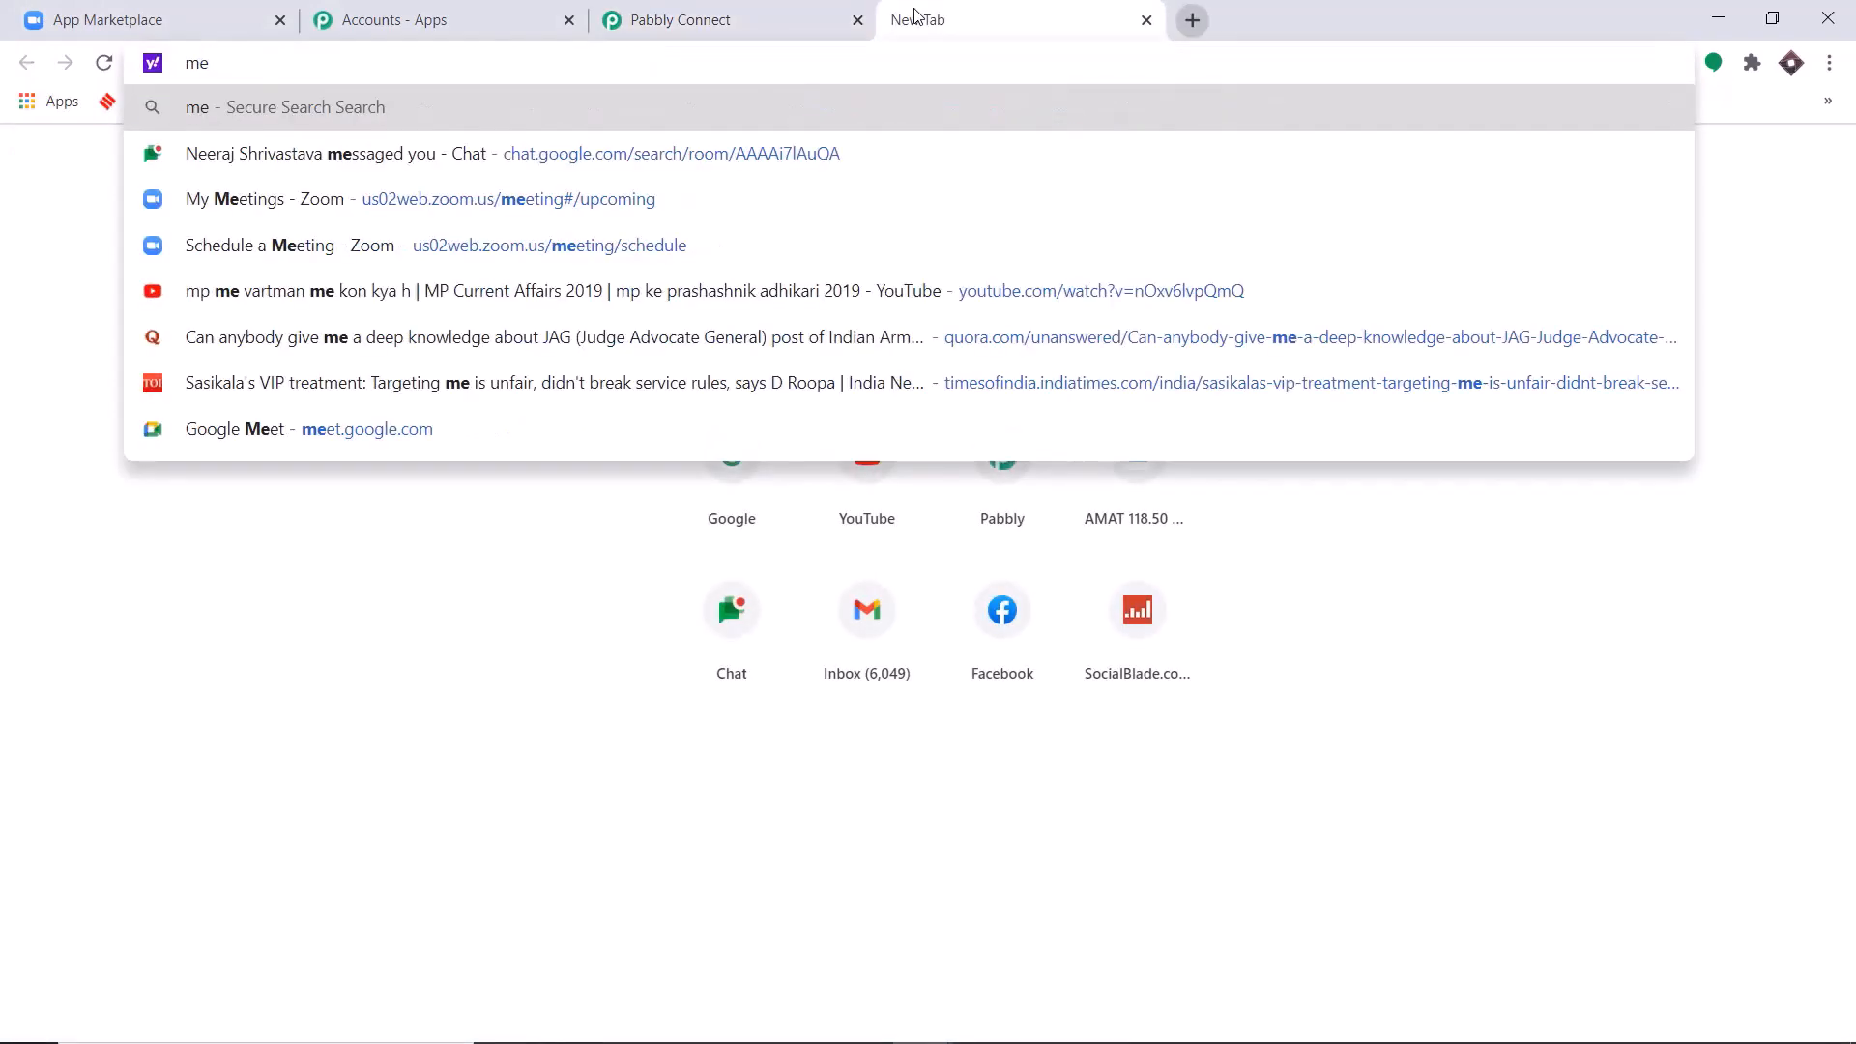
left_click(640, 199)
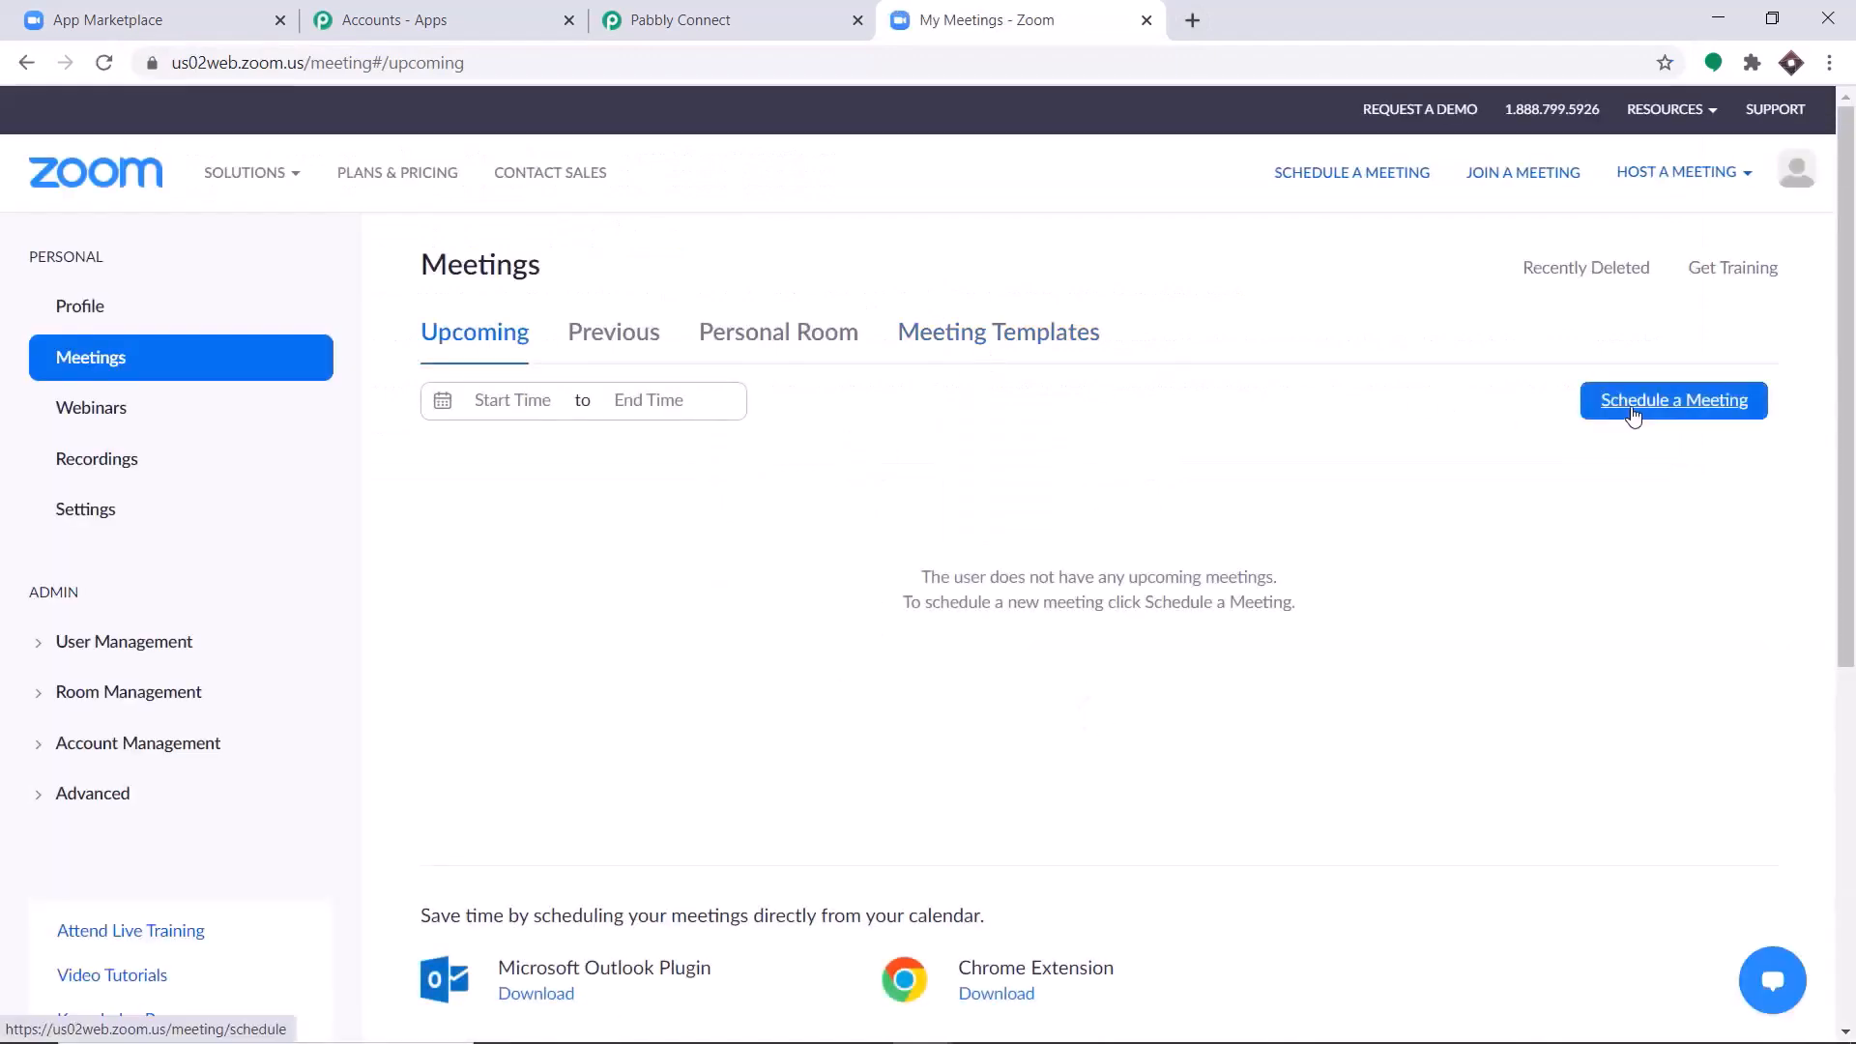
left_click(1585, 401)
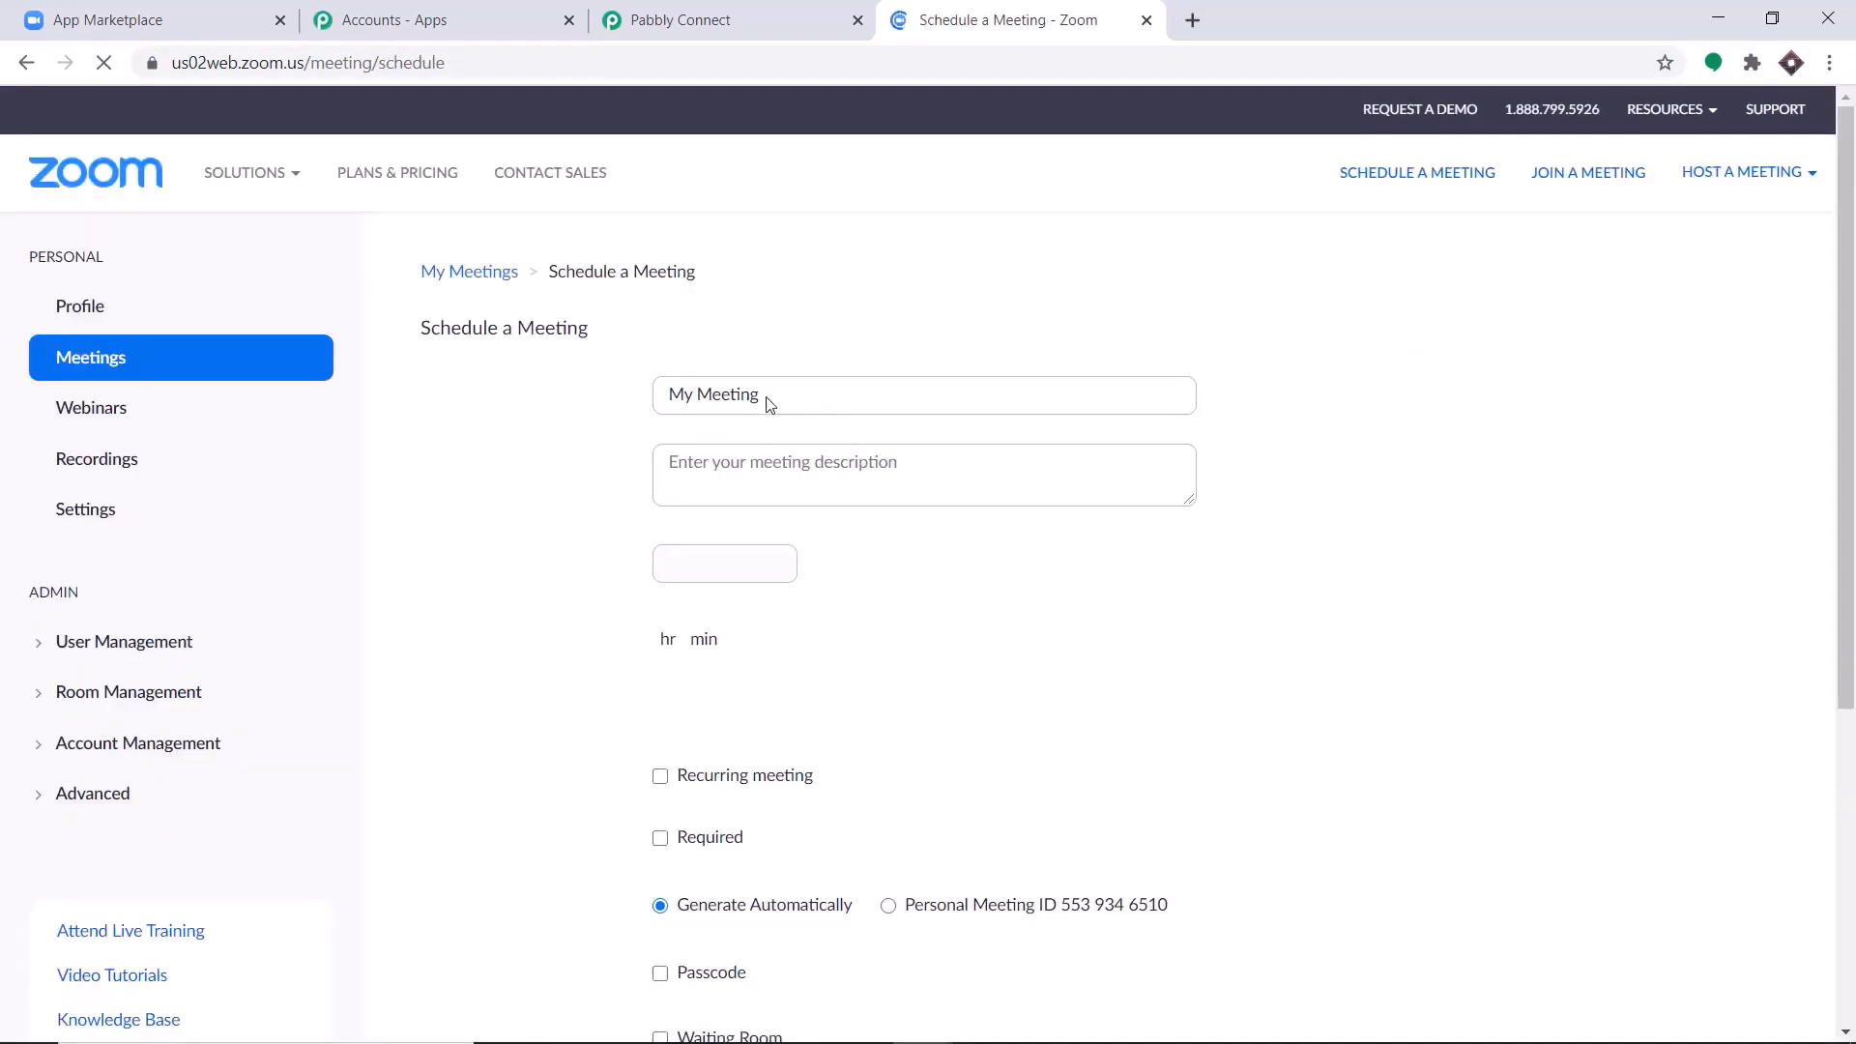
Replace the default meeting topic with "Biology Lecture 101".
triple_click(767, 396)
key("BackSpace")
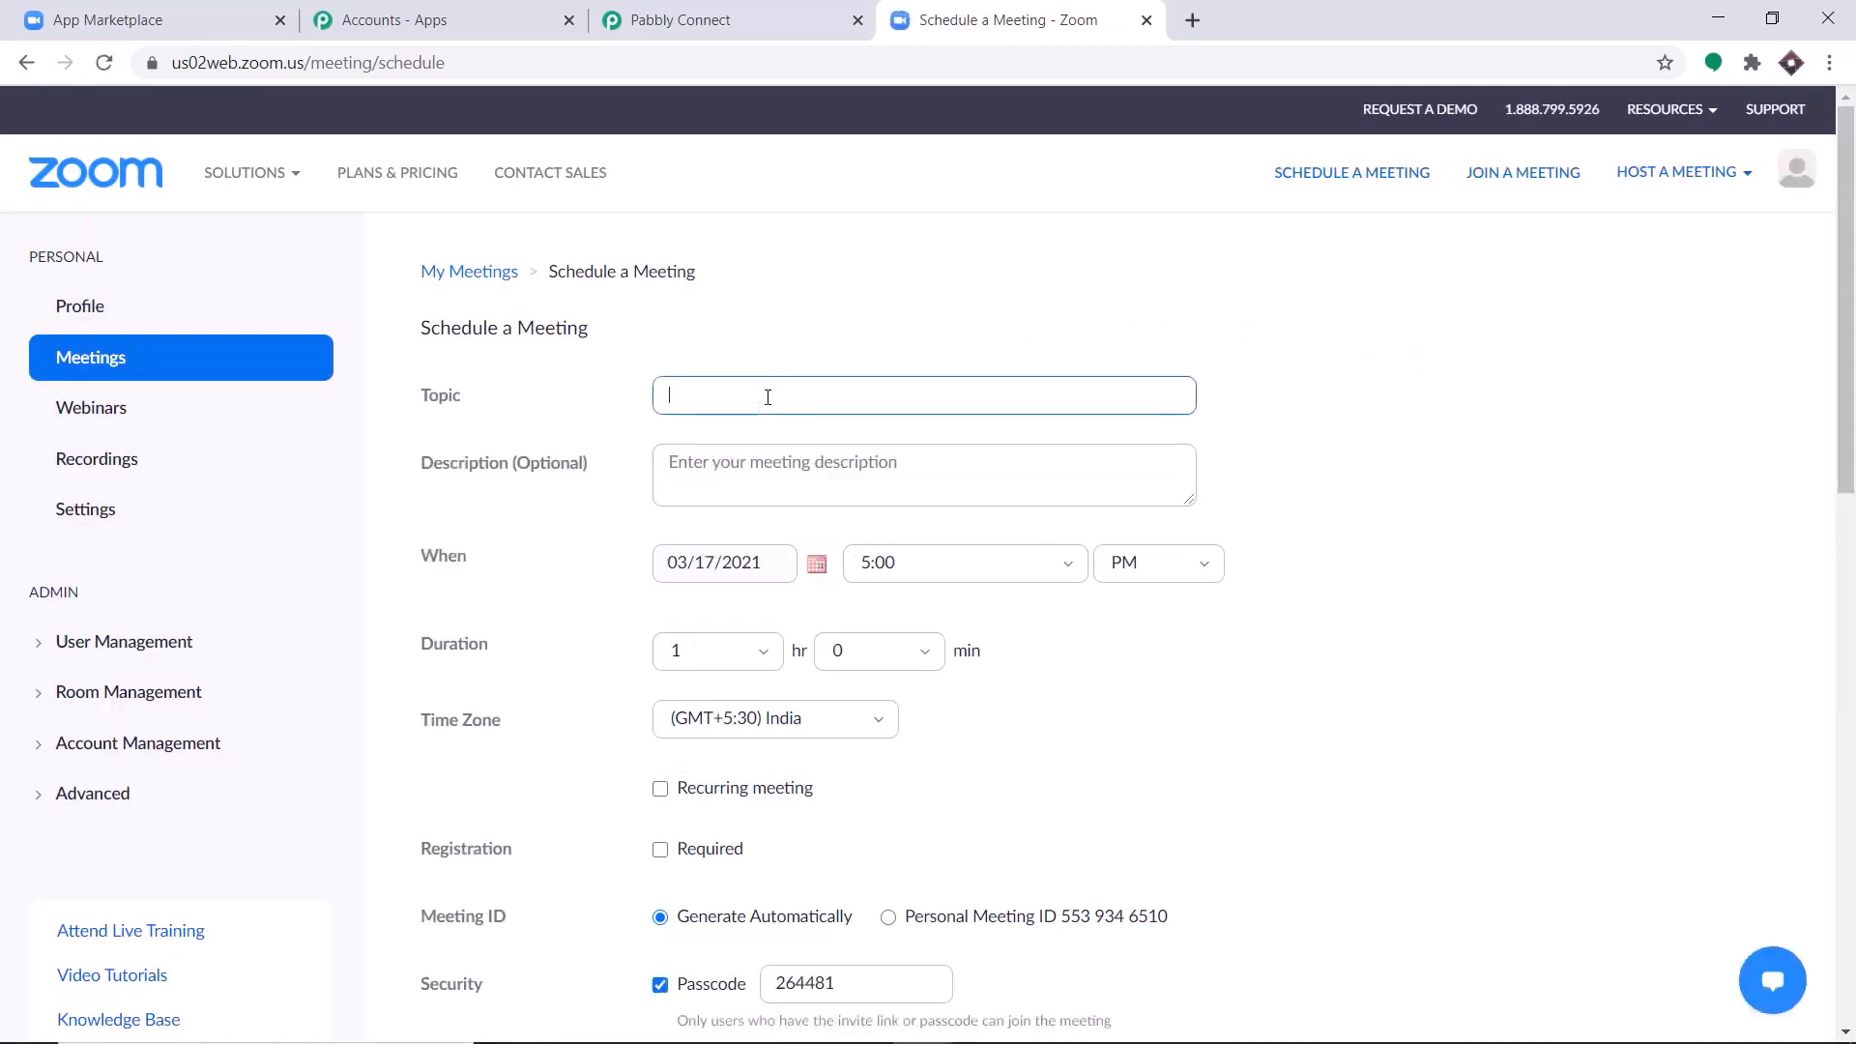
type("Biology")
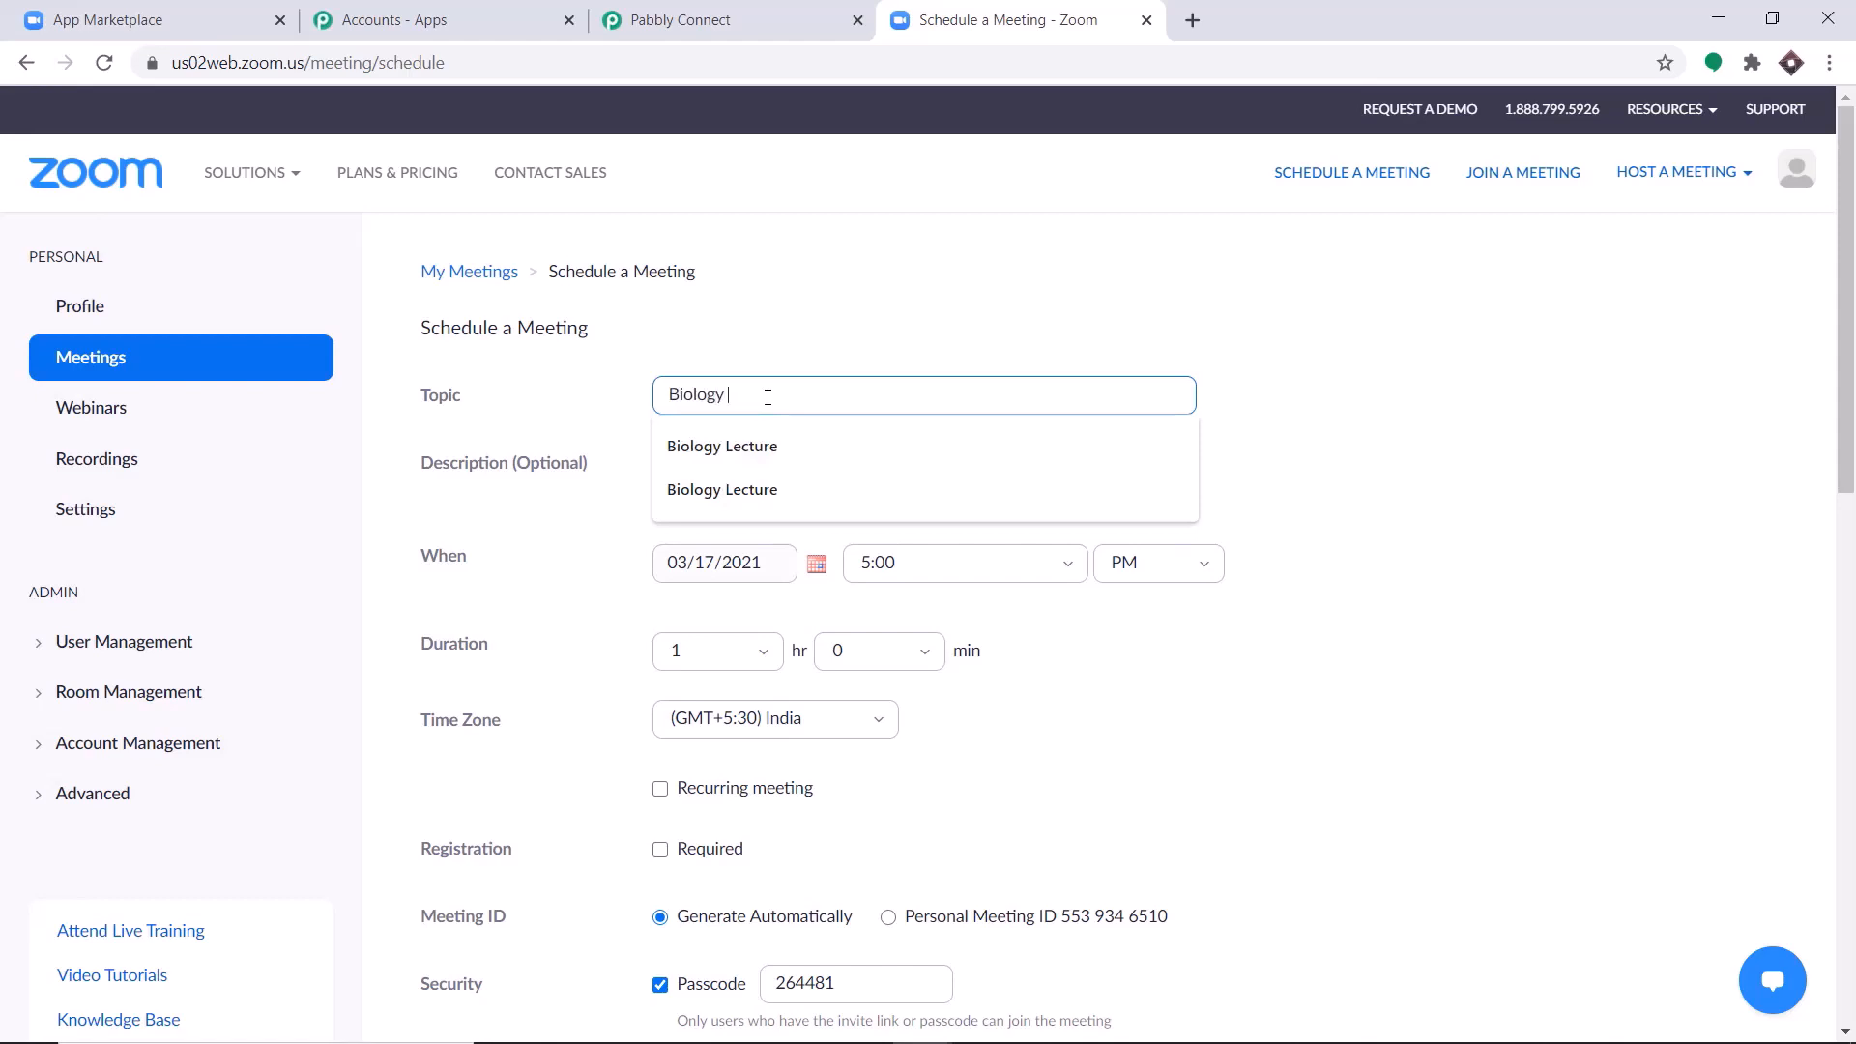
type("101")
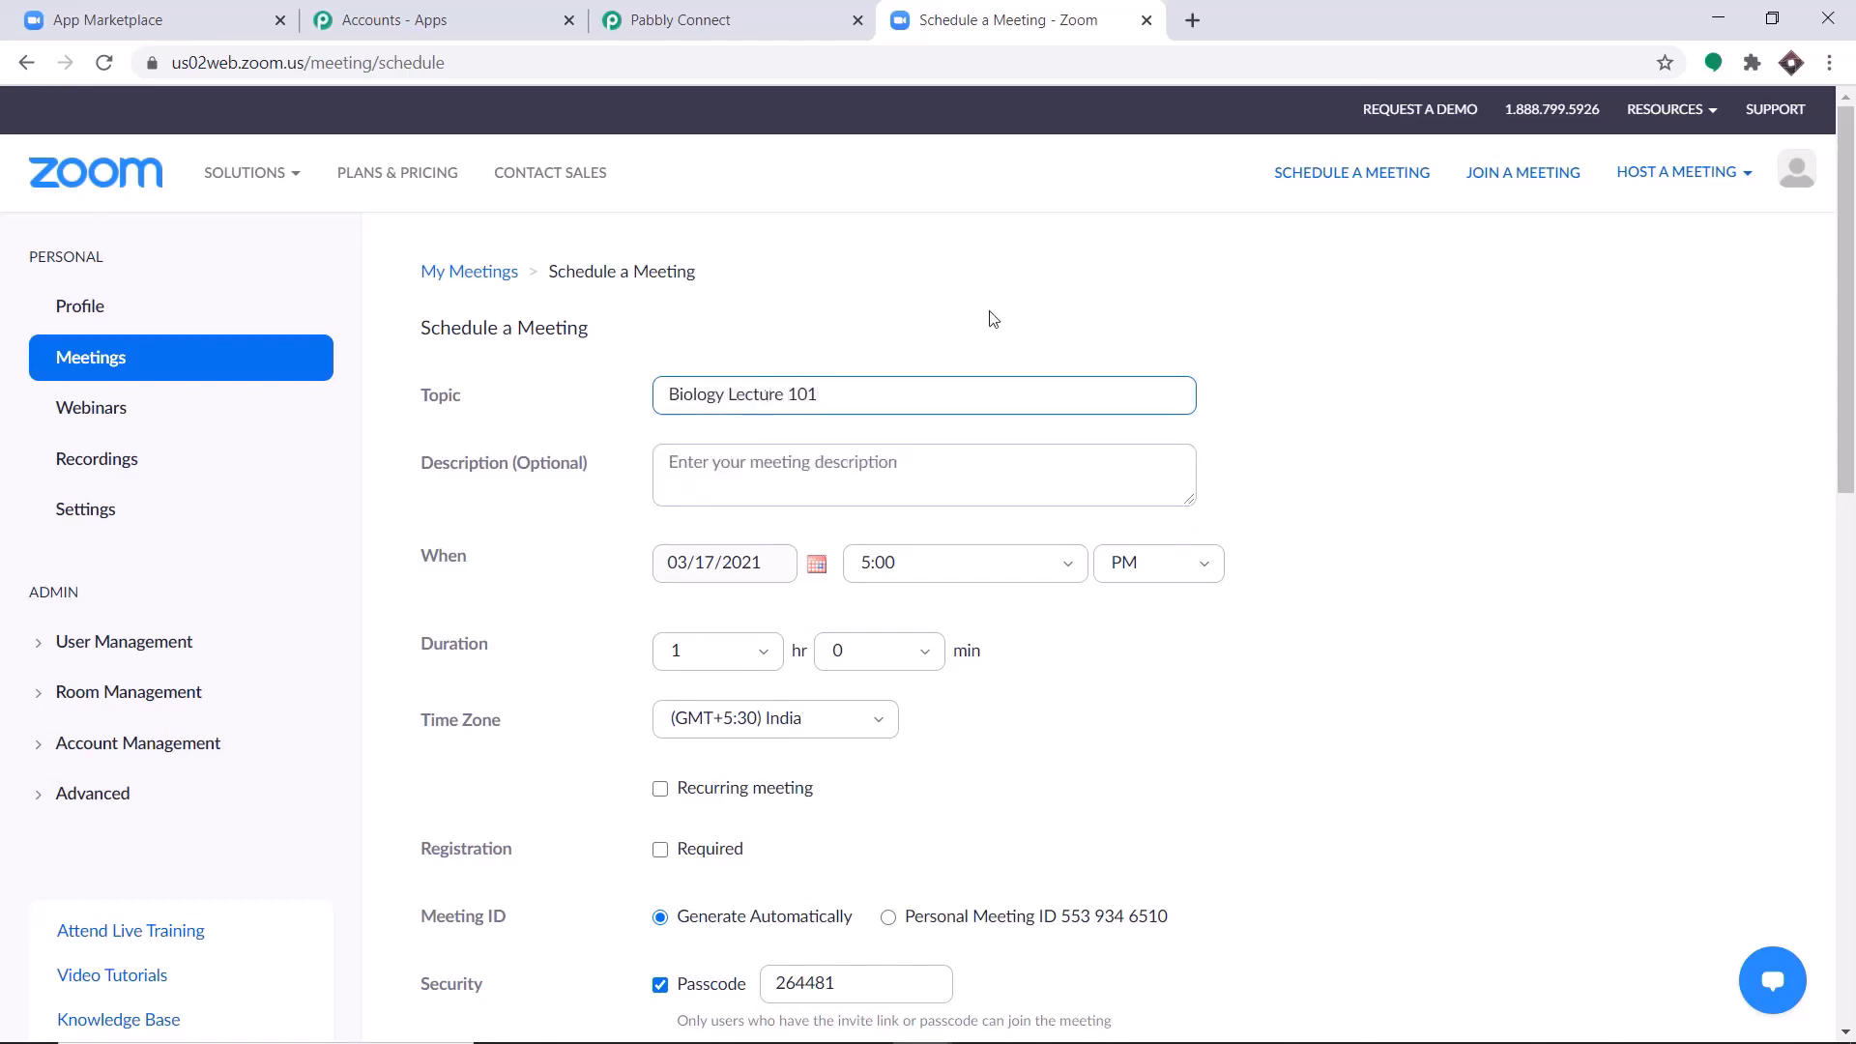
Make registration required for the meeting, keeping the default date, time and duration.
scroll(853, 373, "down", 1)
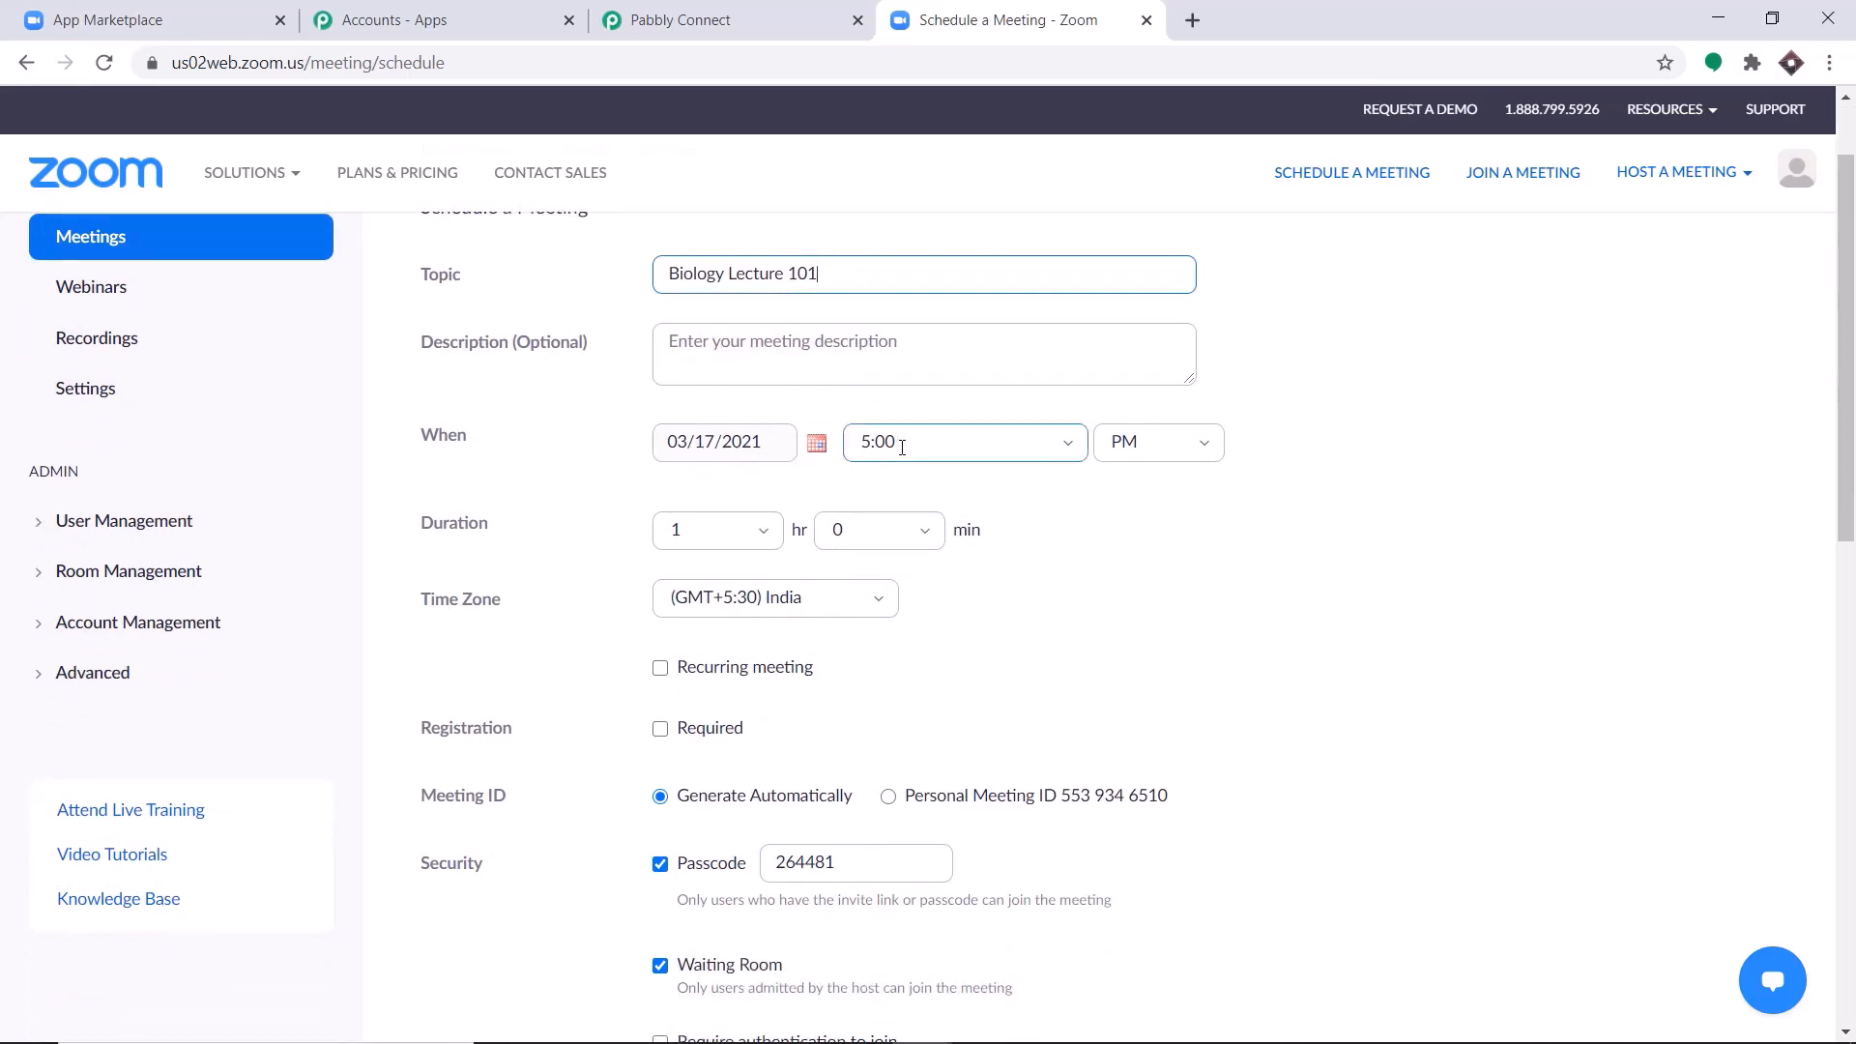
scroll(802, 485, "down", 1)
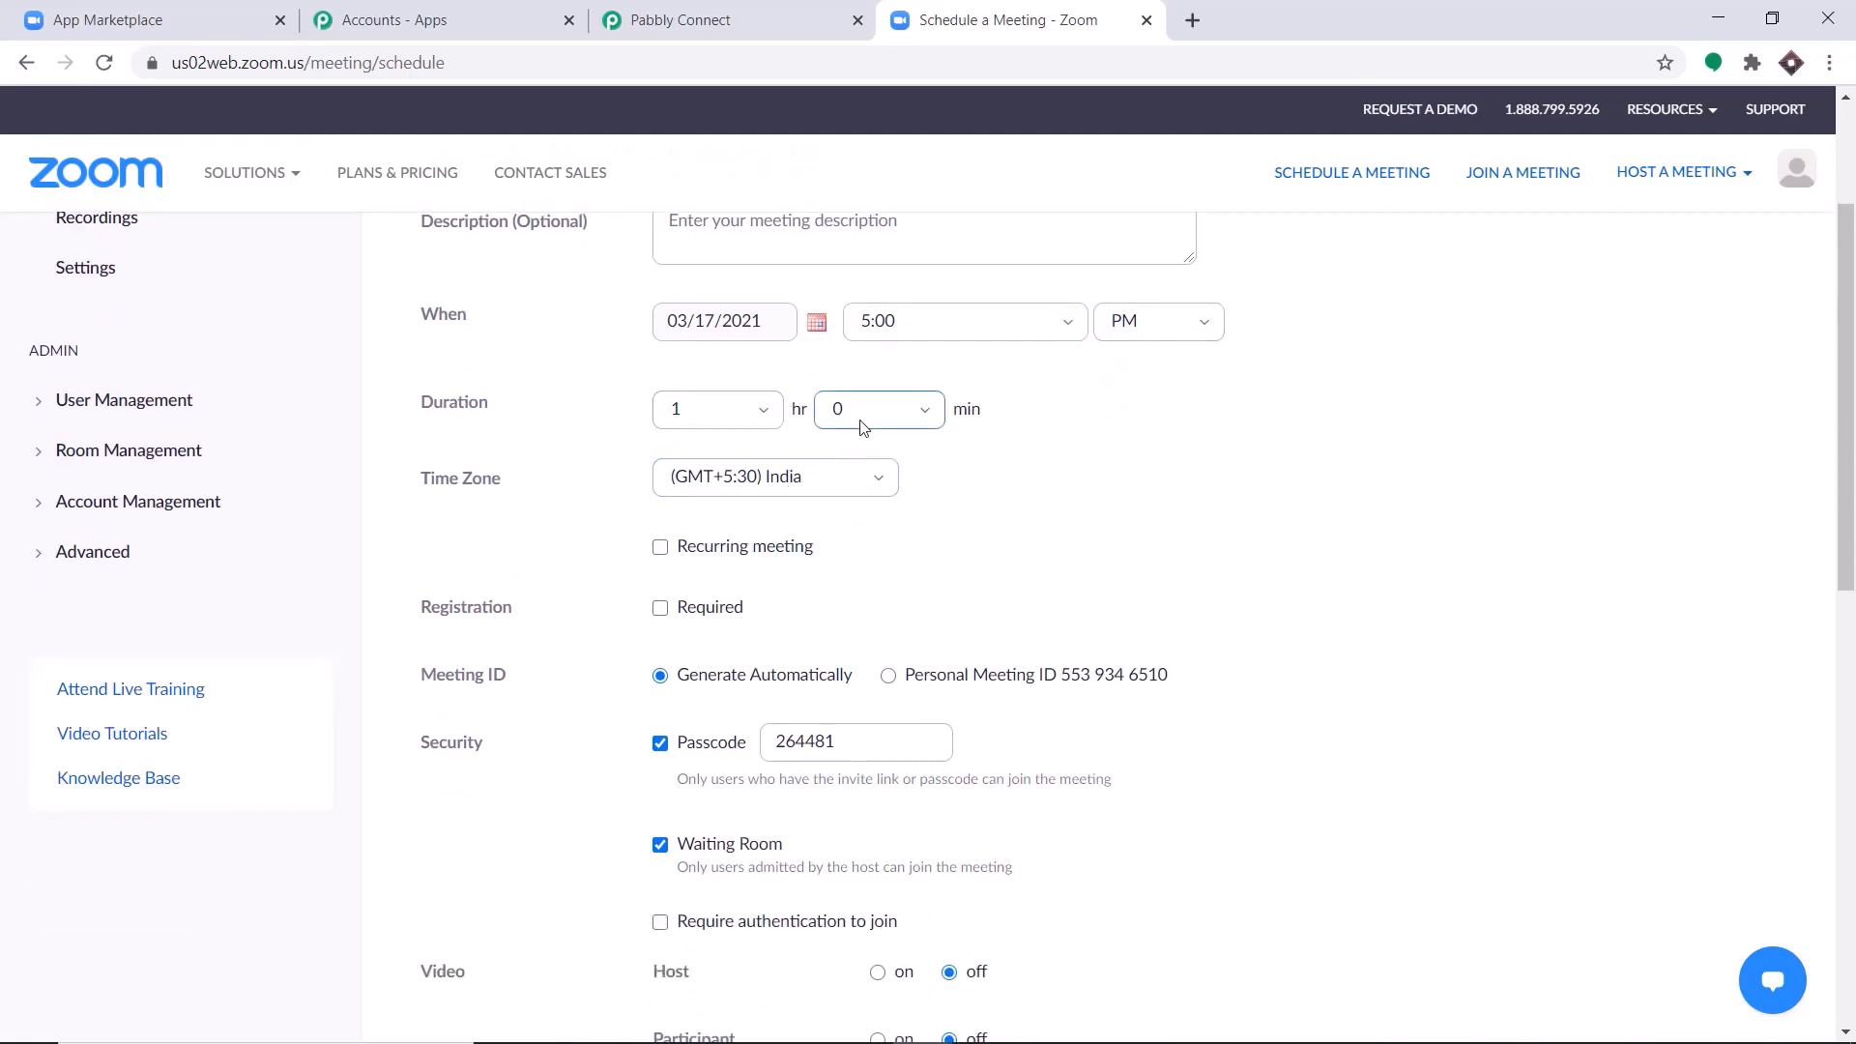
scroll(863, 430, "down", 1)
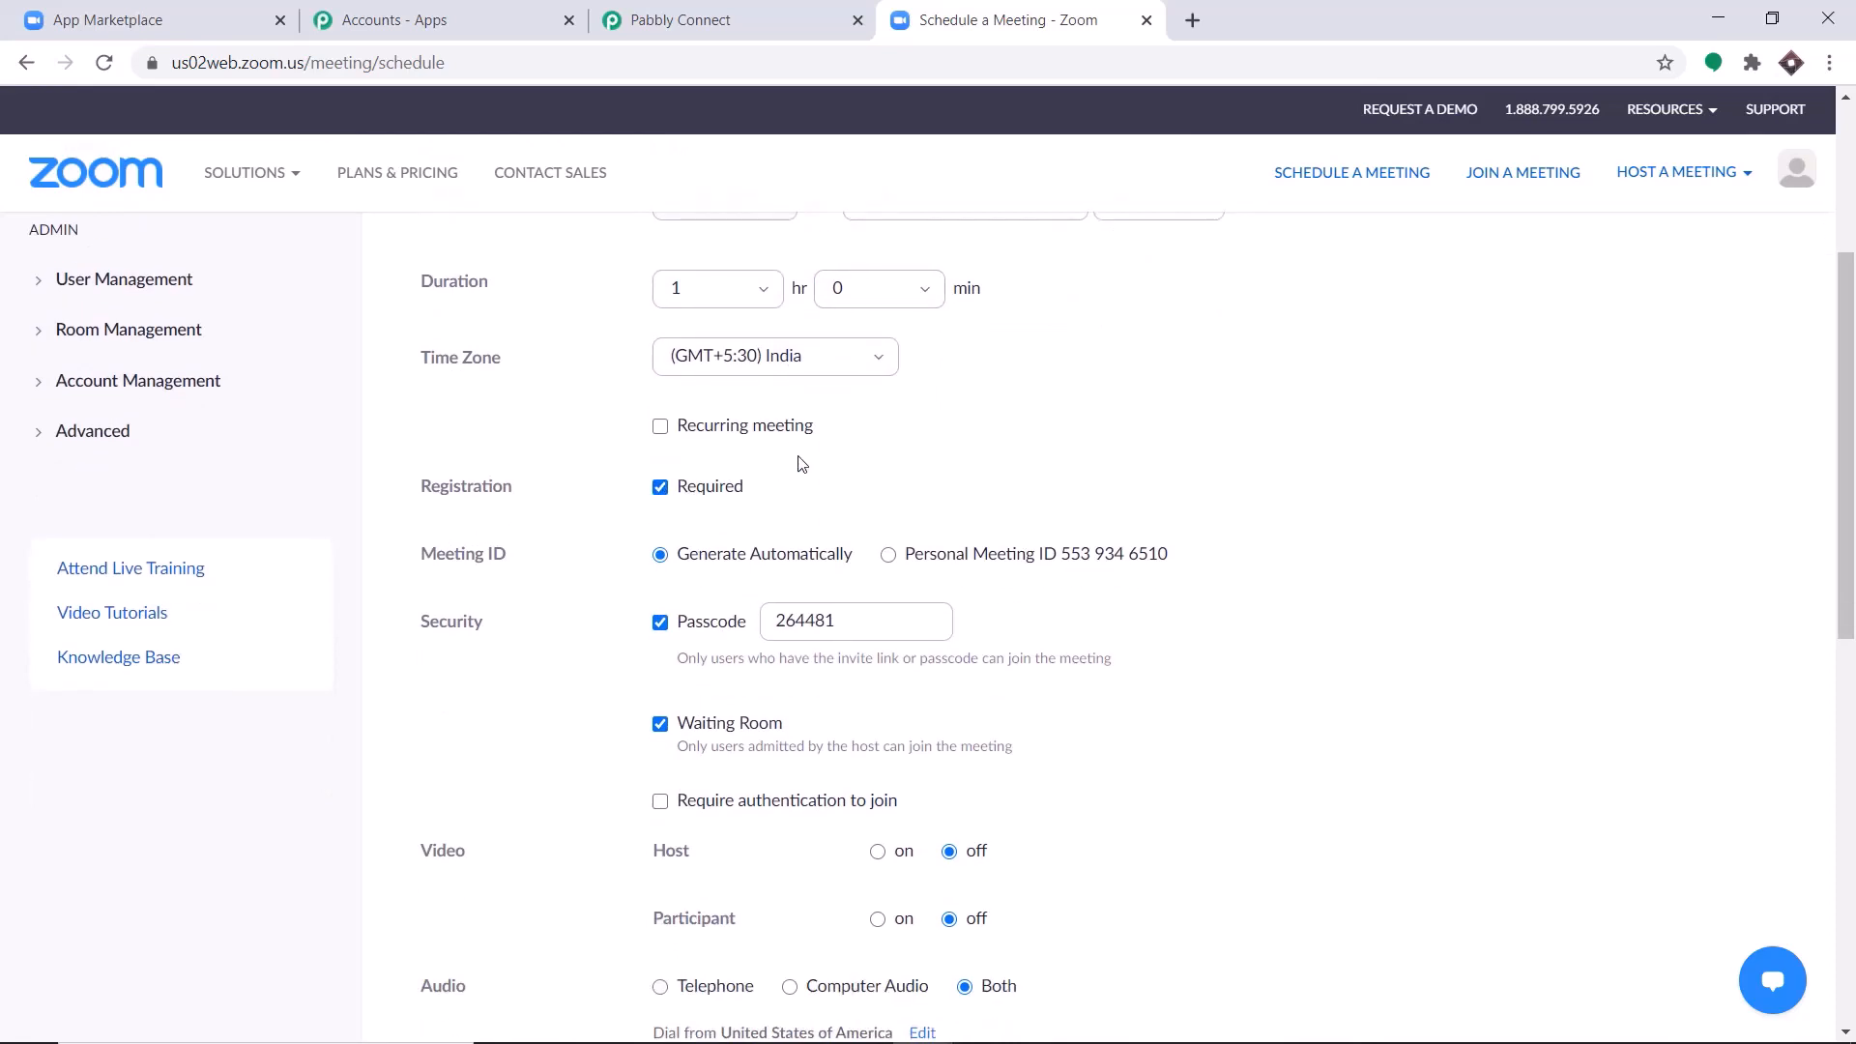
Set the meeting to record automatically in the cloud and save the scheduled meeting.
scroll(799, 468, "down", 1)
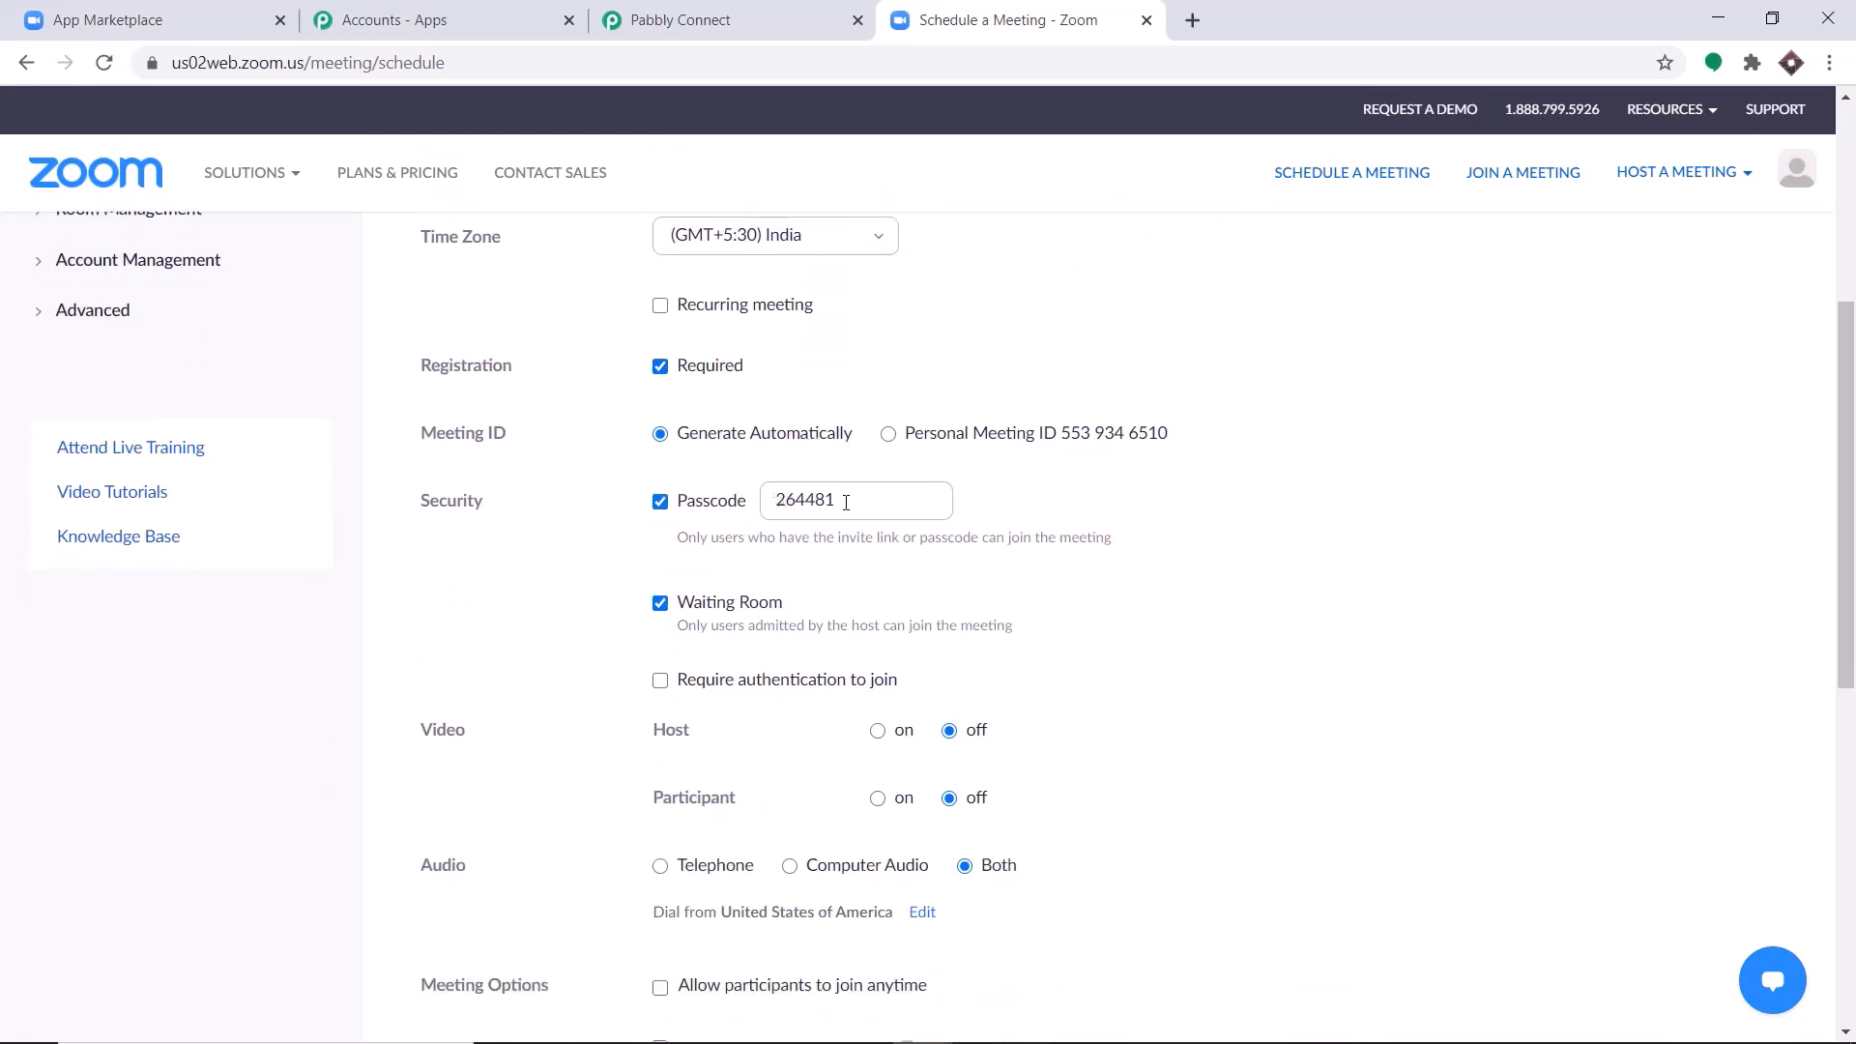
scroll(812, 508, "down", 1)
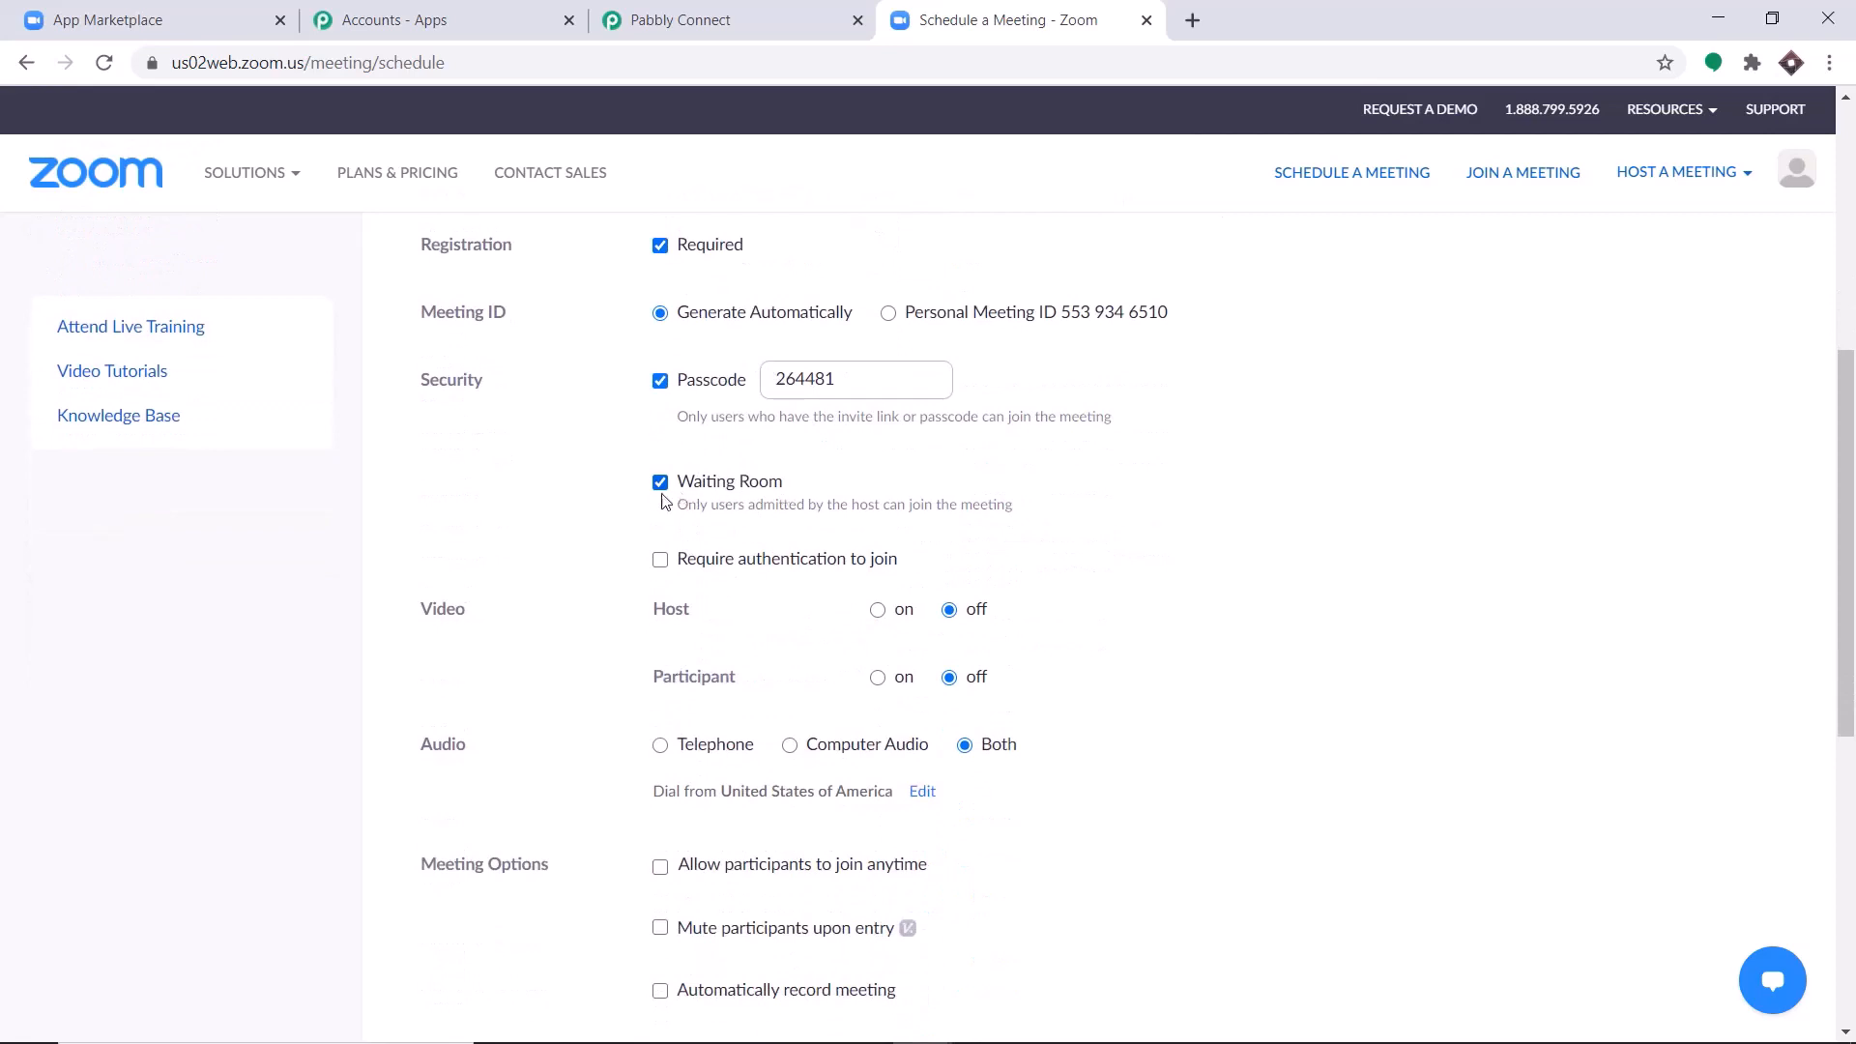
scroll(1010, 585, "down", 1)
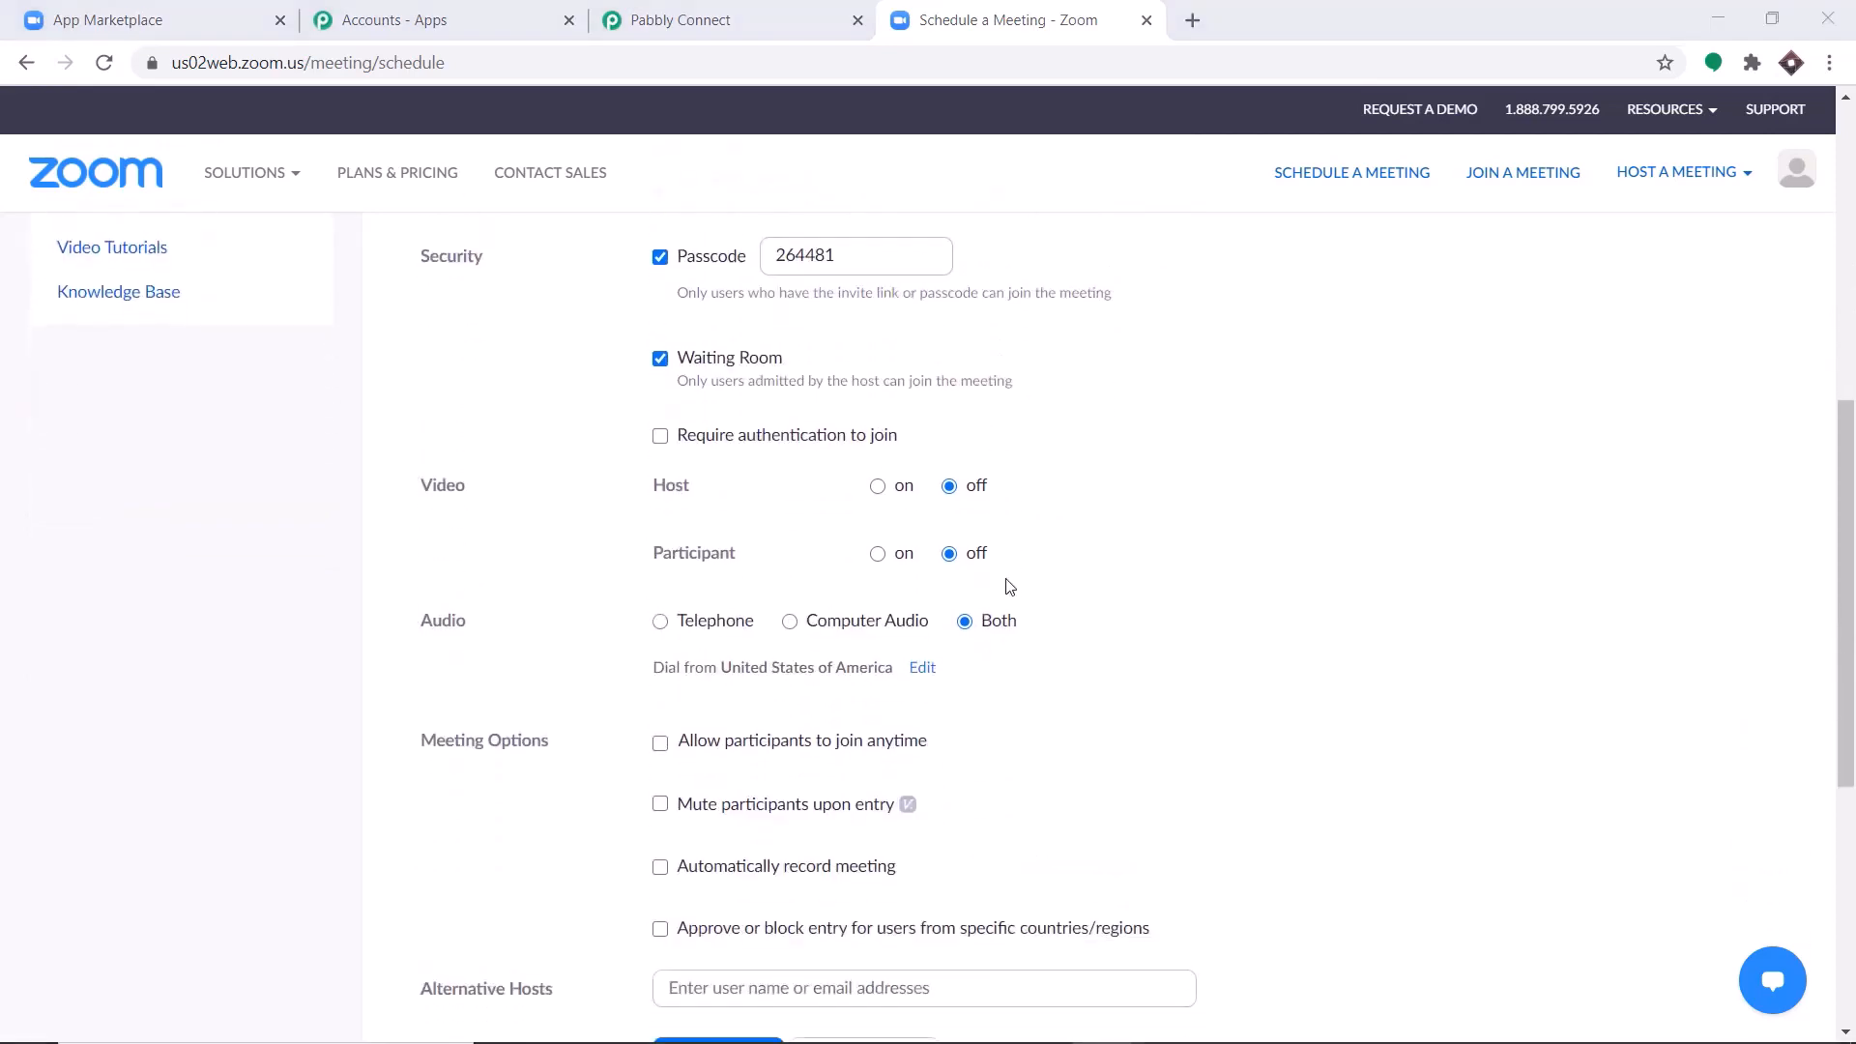
scroll(957, 546, "down", 1)
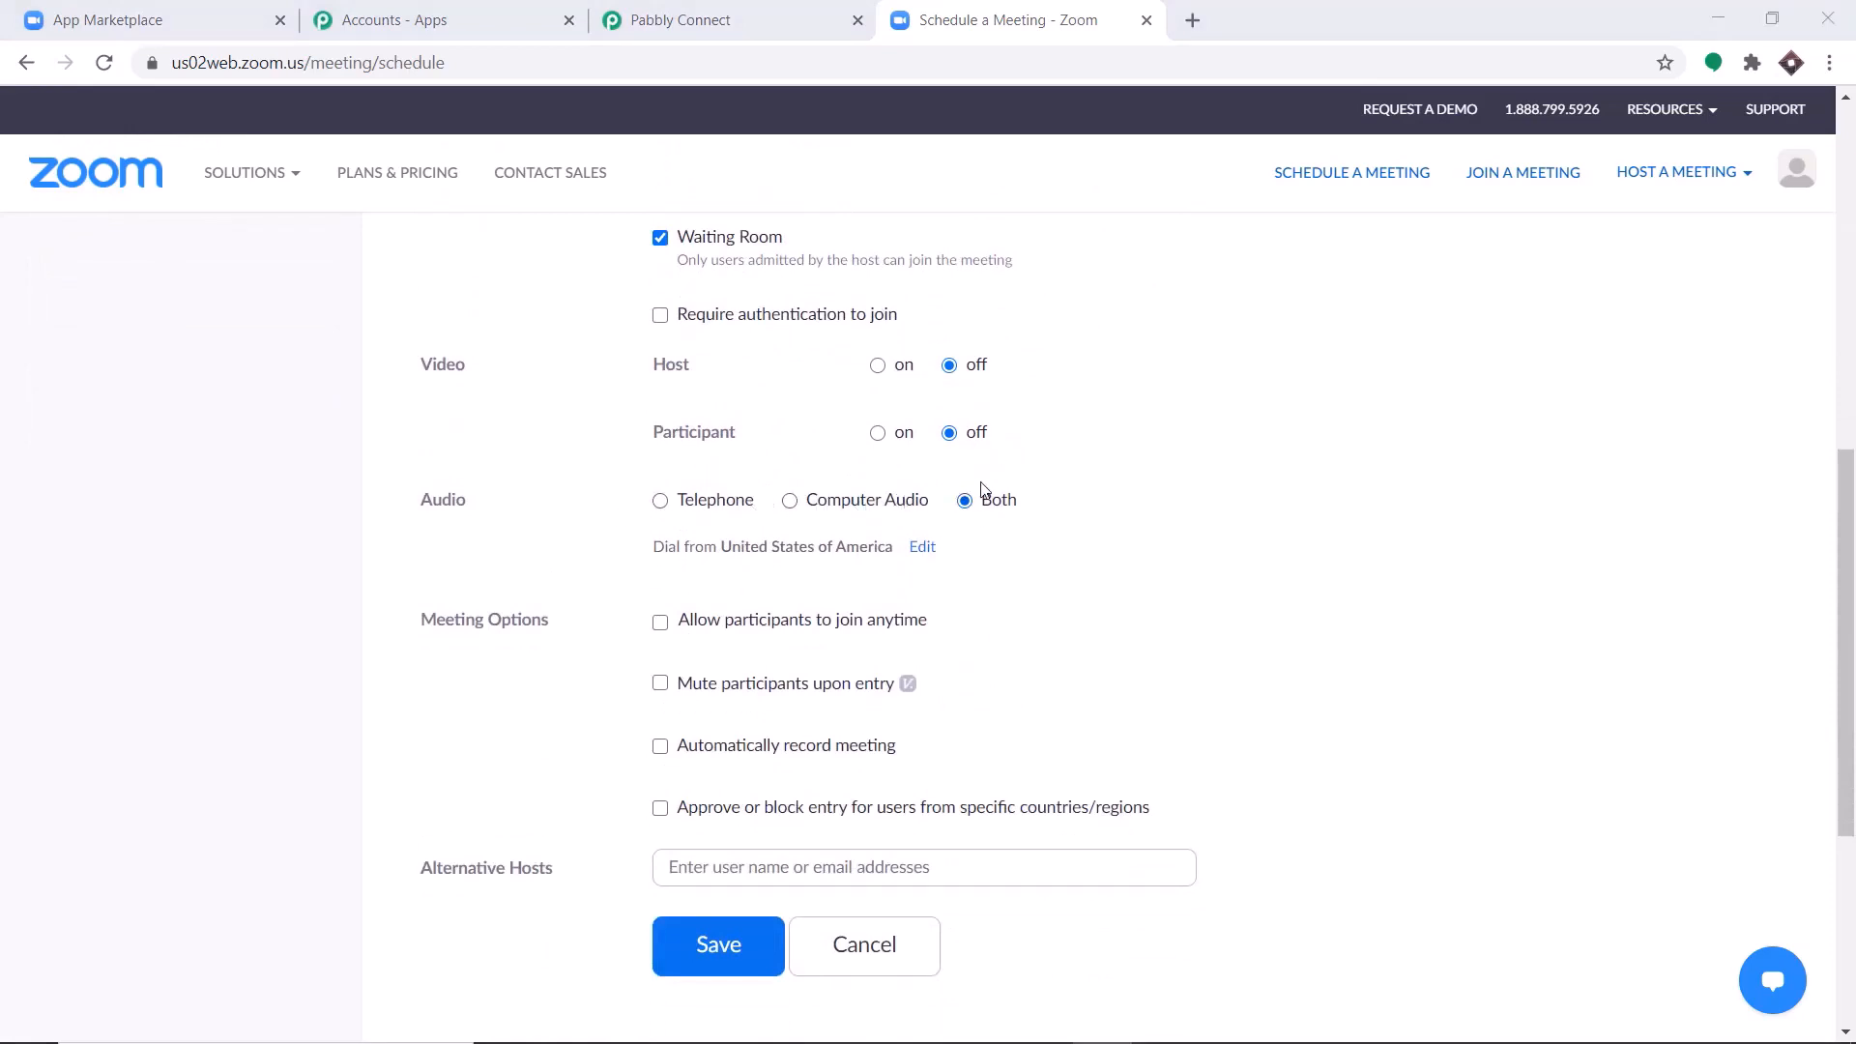
scroll(982, 488, "down", 1)
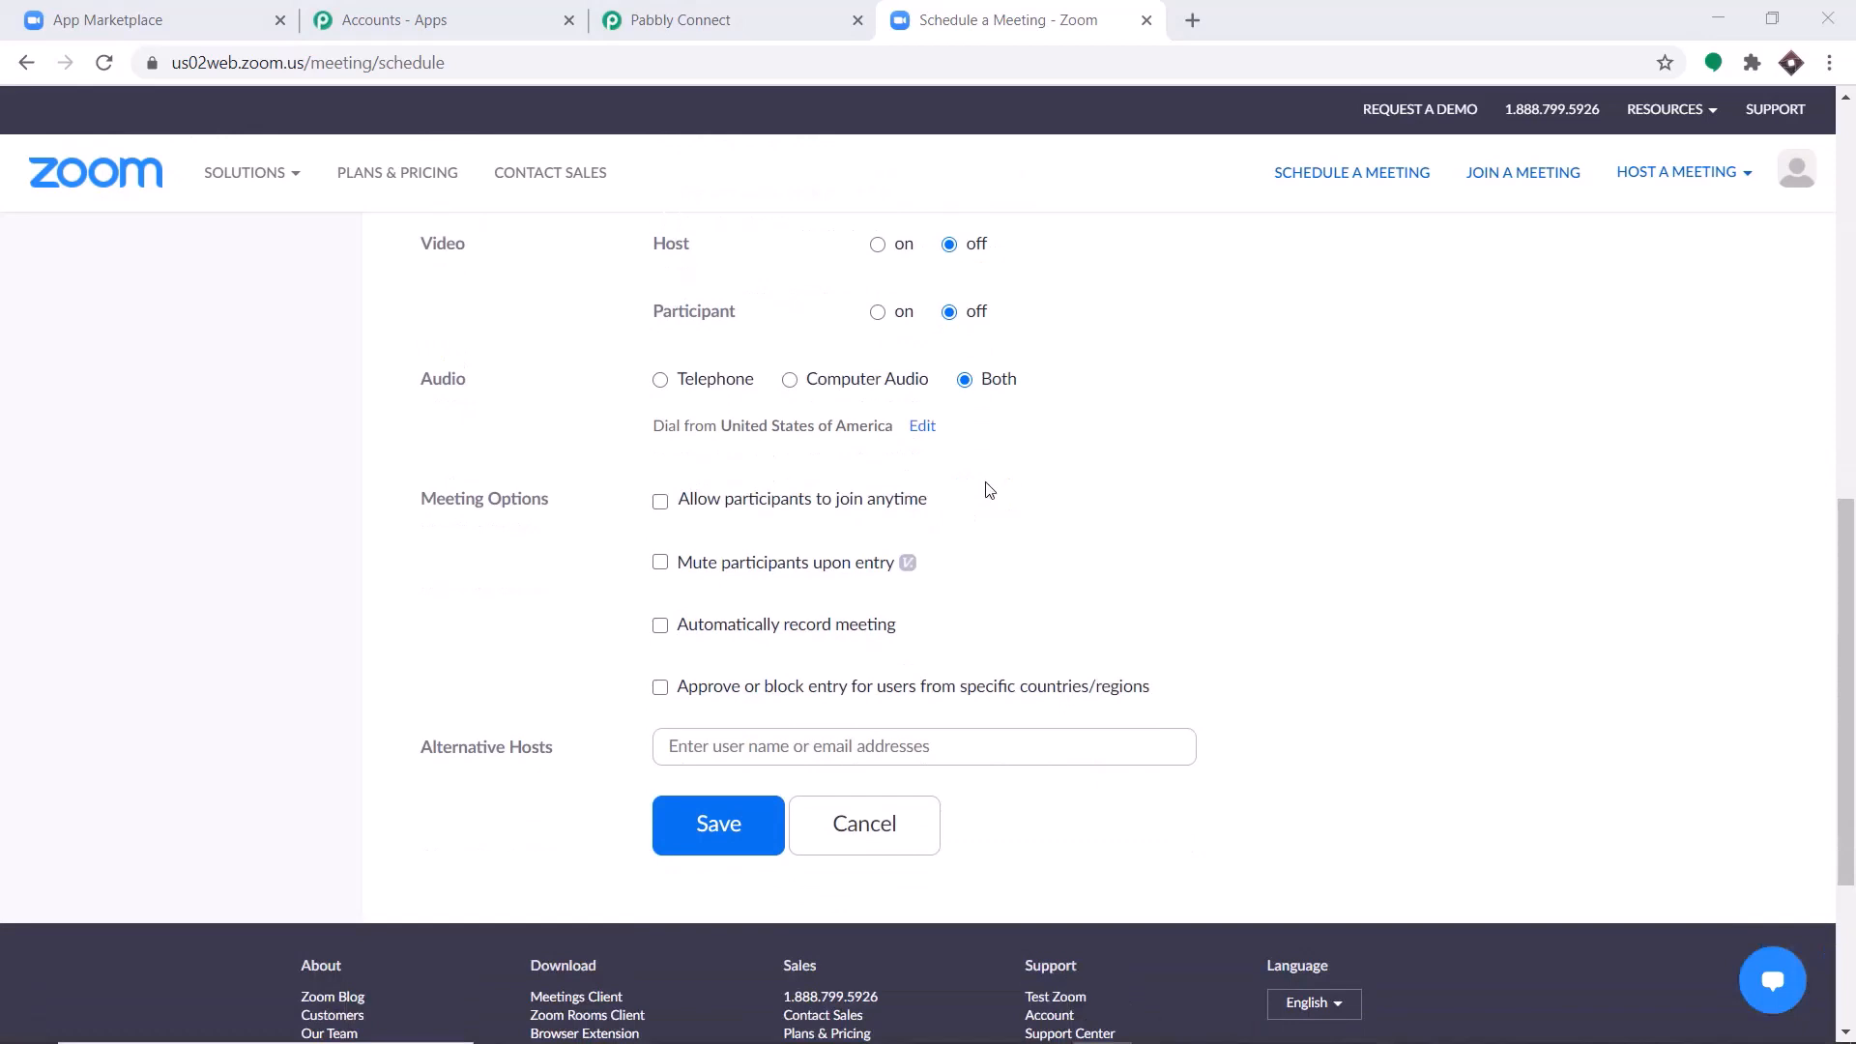
left_click(661, 626)
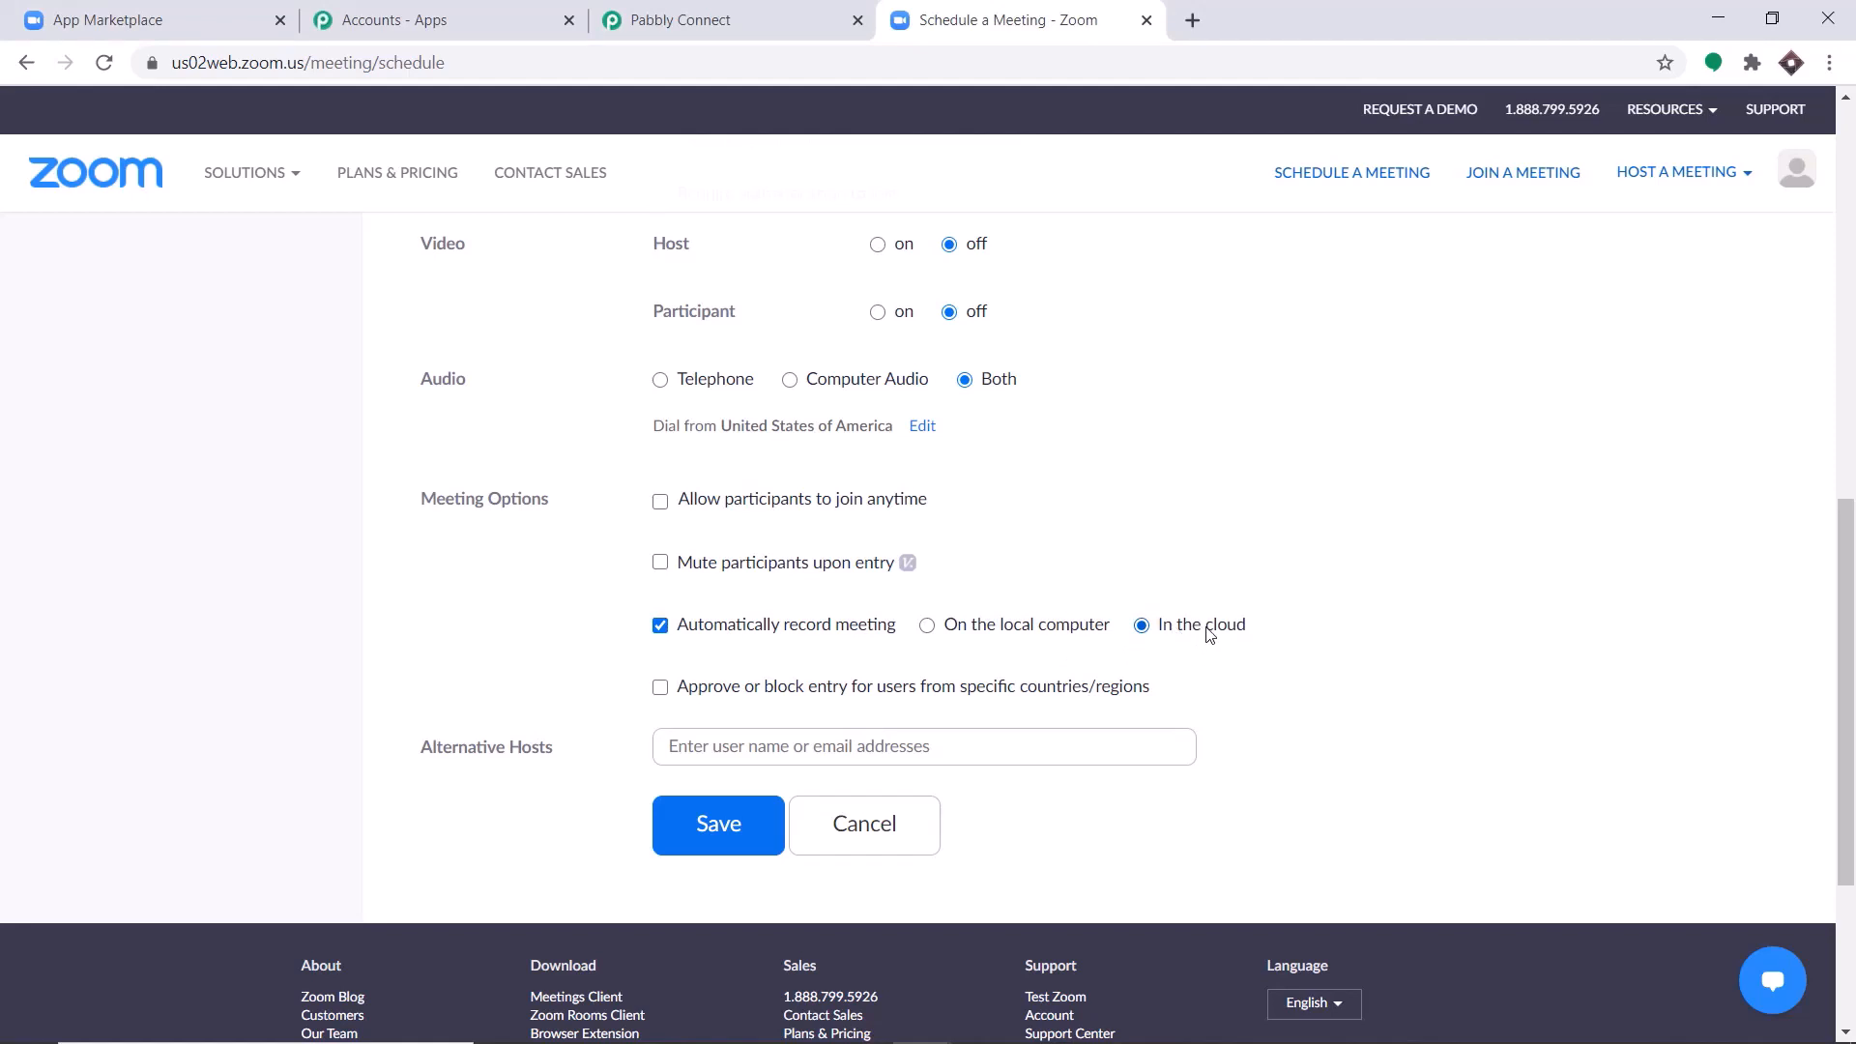
scroll(1218, 648, "down", 1)
left_click(723, 711)
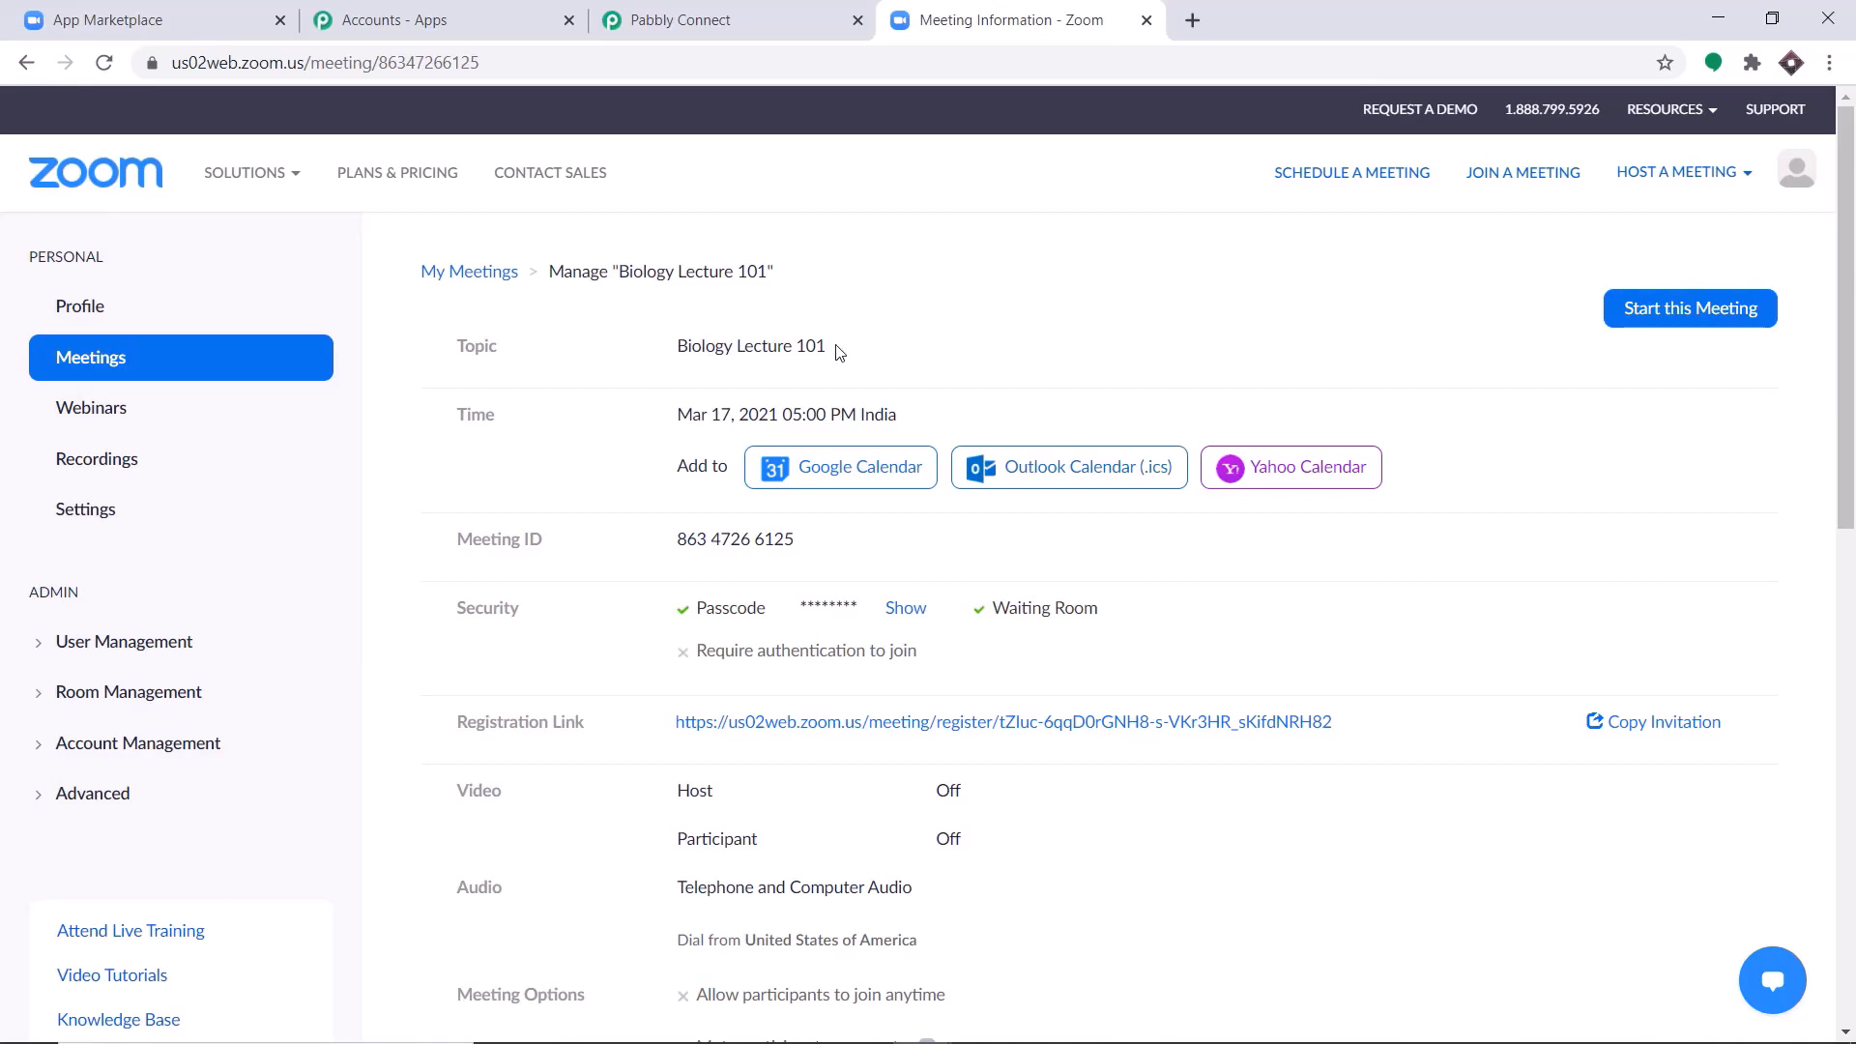
Open the meeting's registration link to check which fields the form asks for, and return to the meeting information page.
scroll(837, 351, "down", 2)
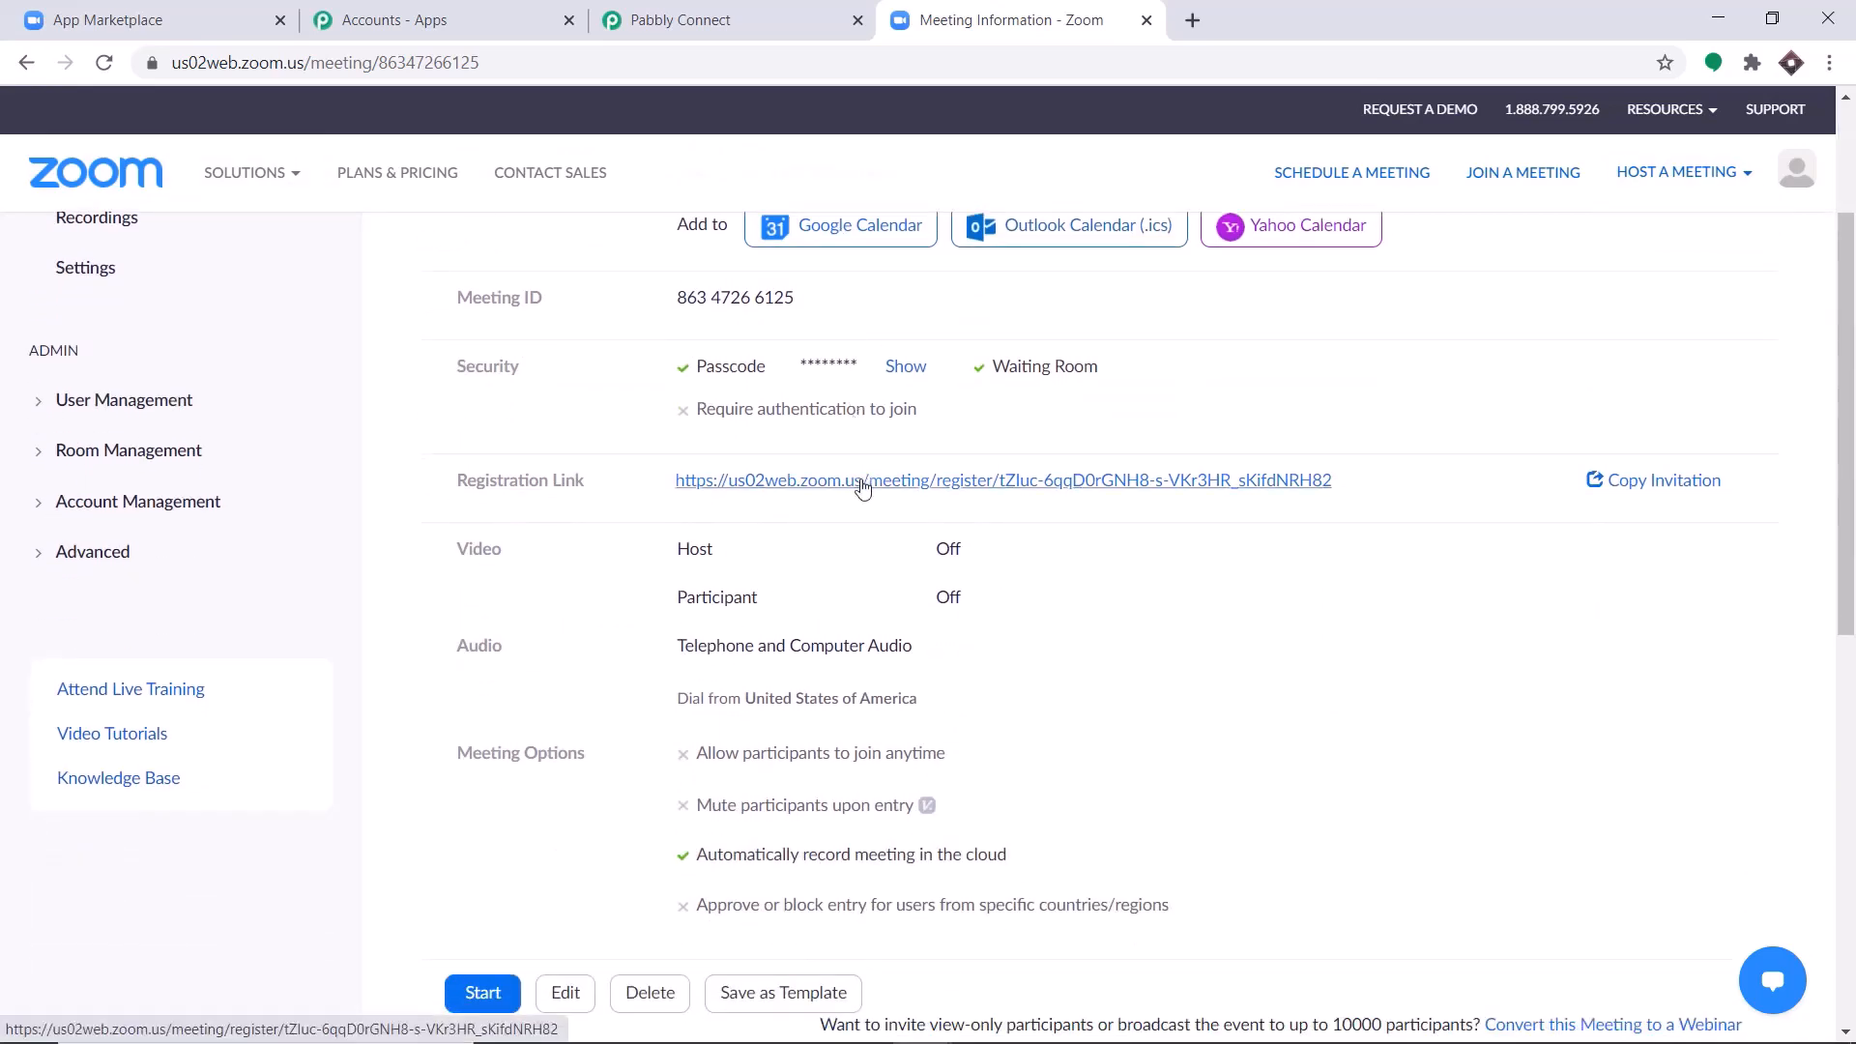
left_click(863, 480)
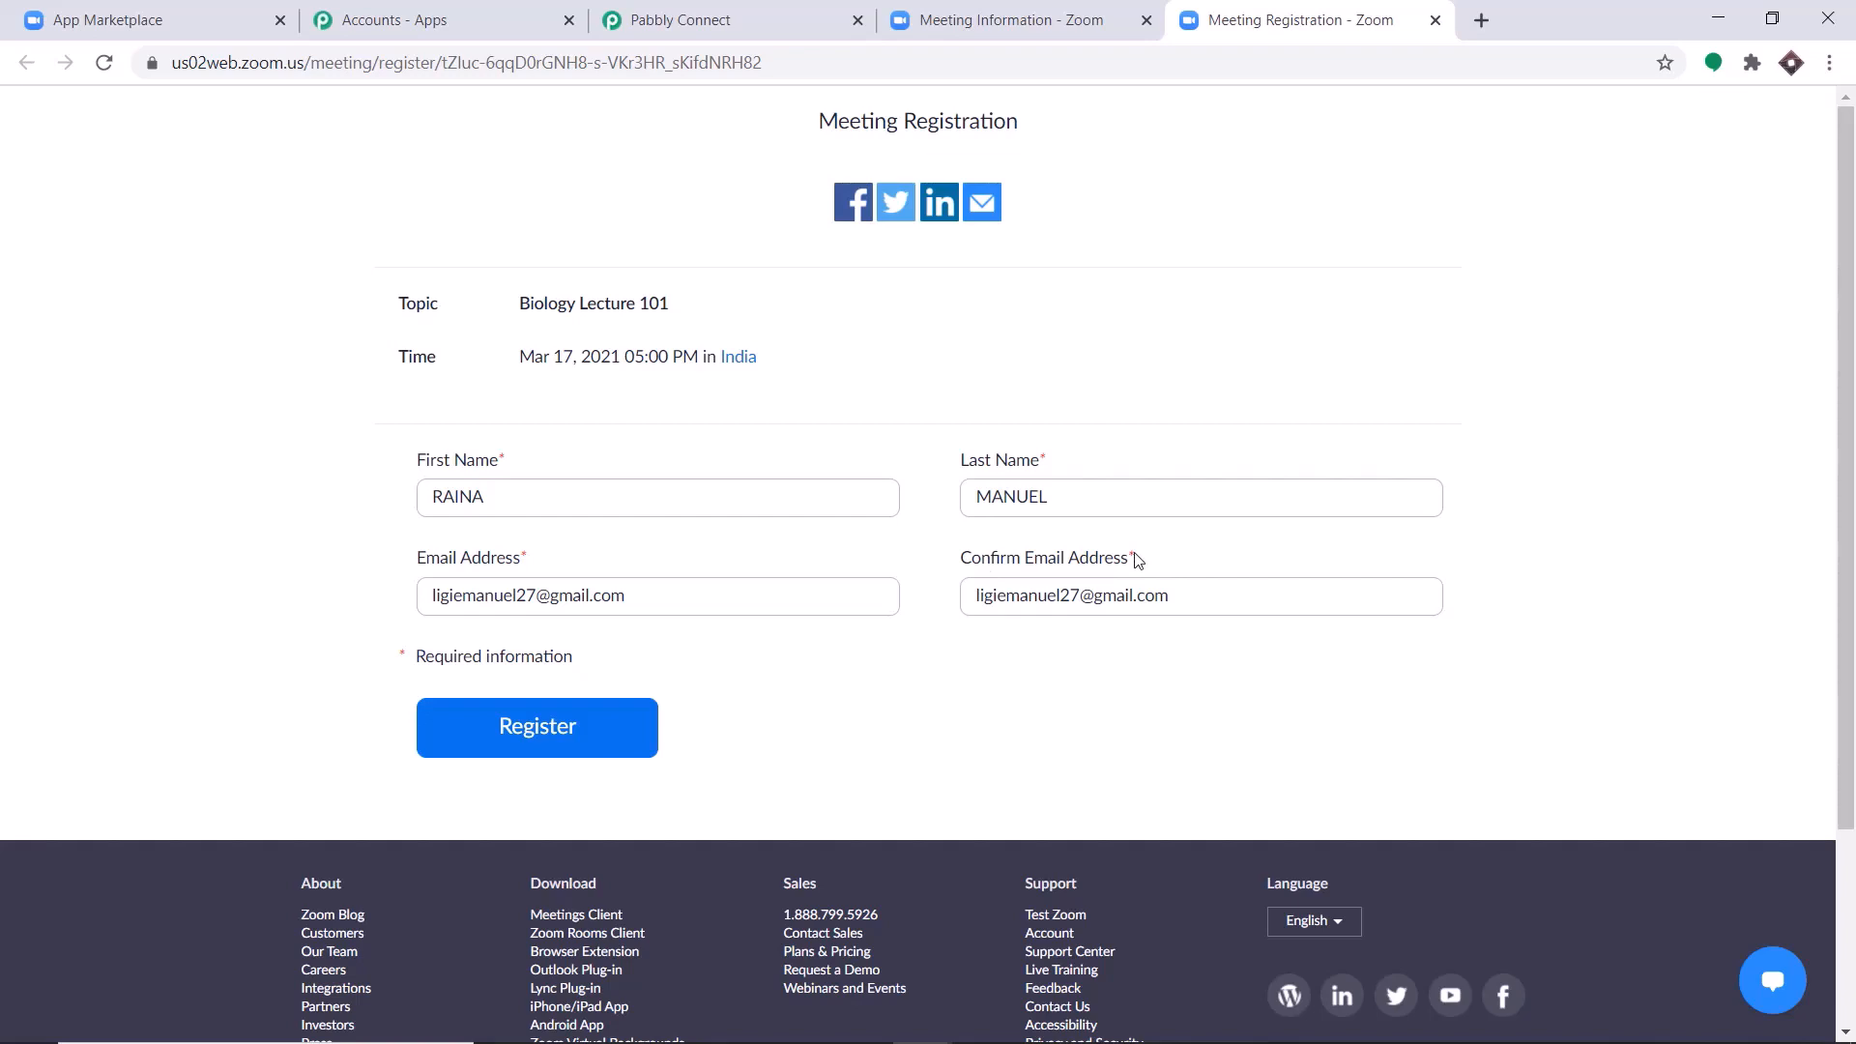
left_click(1024, 30)
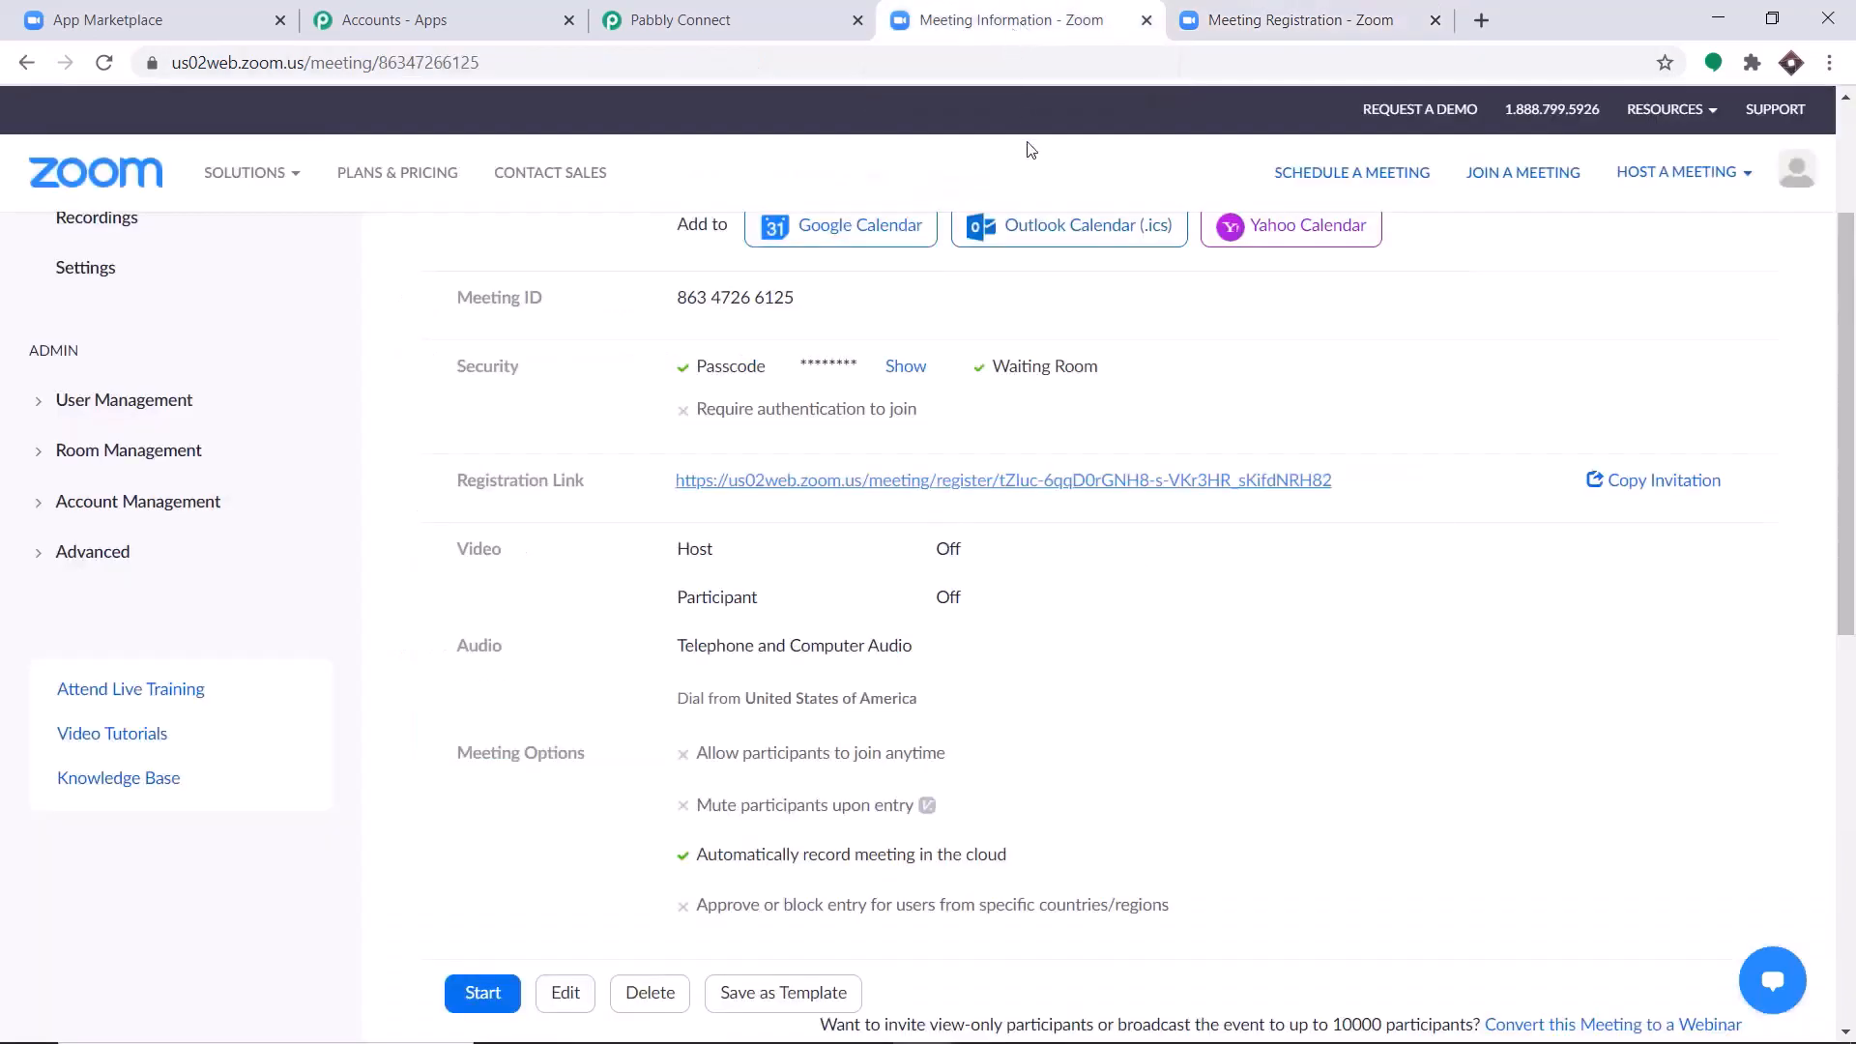
Edit the meeting's registration options to add Address, City, Country/Region, Zip/Postal Code, State/Province and Phone as registration questions.
scroll(986, 495, "down", 8)
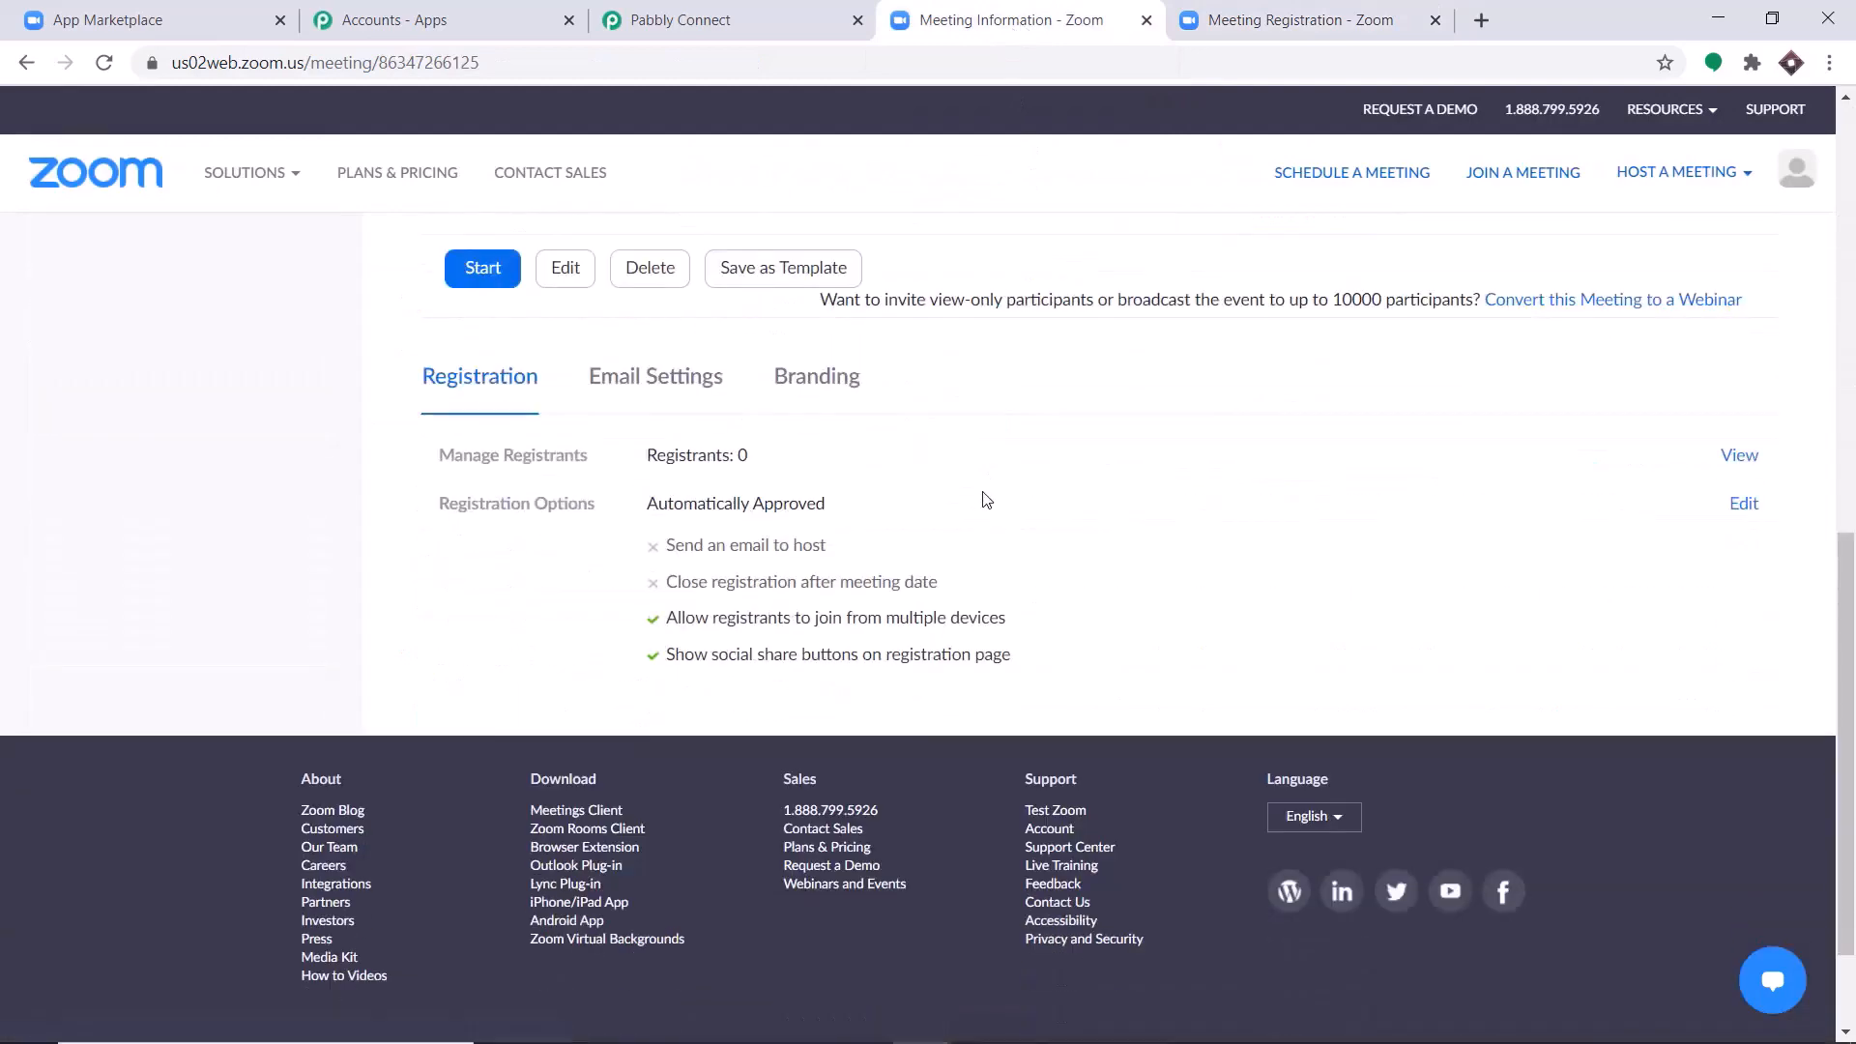
left_click(1743, 504)
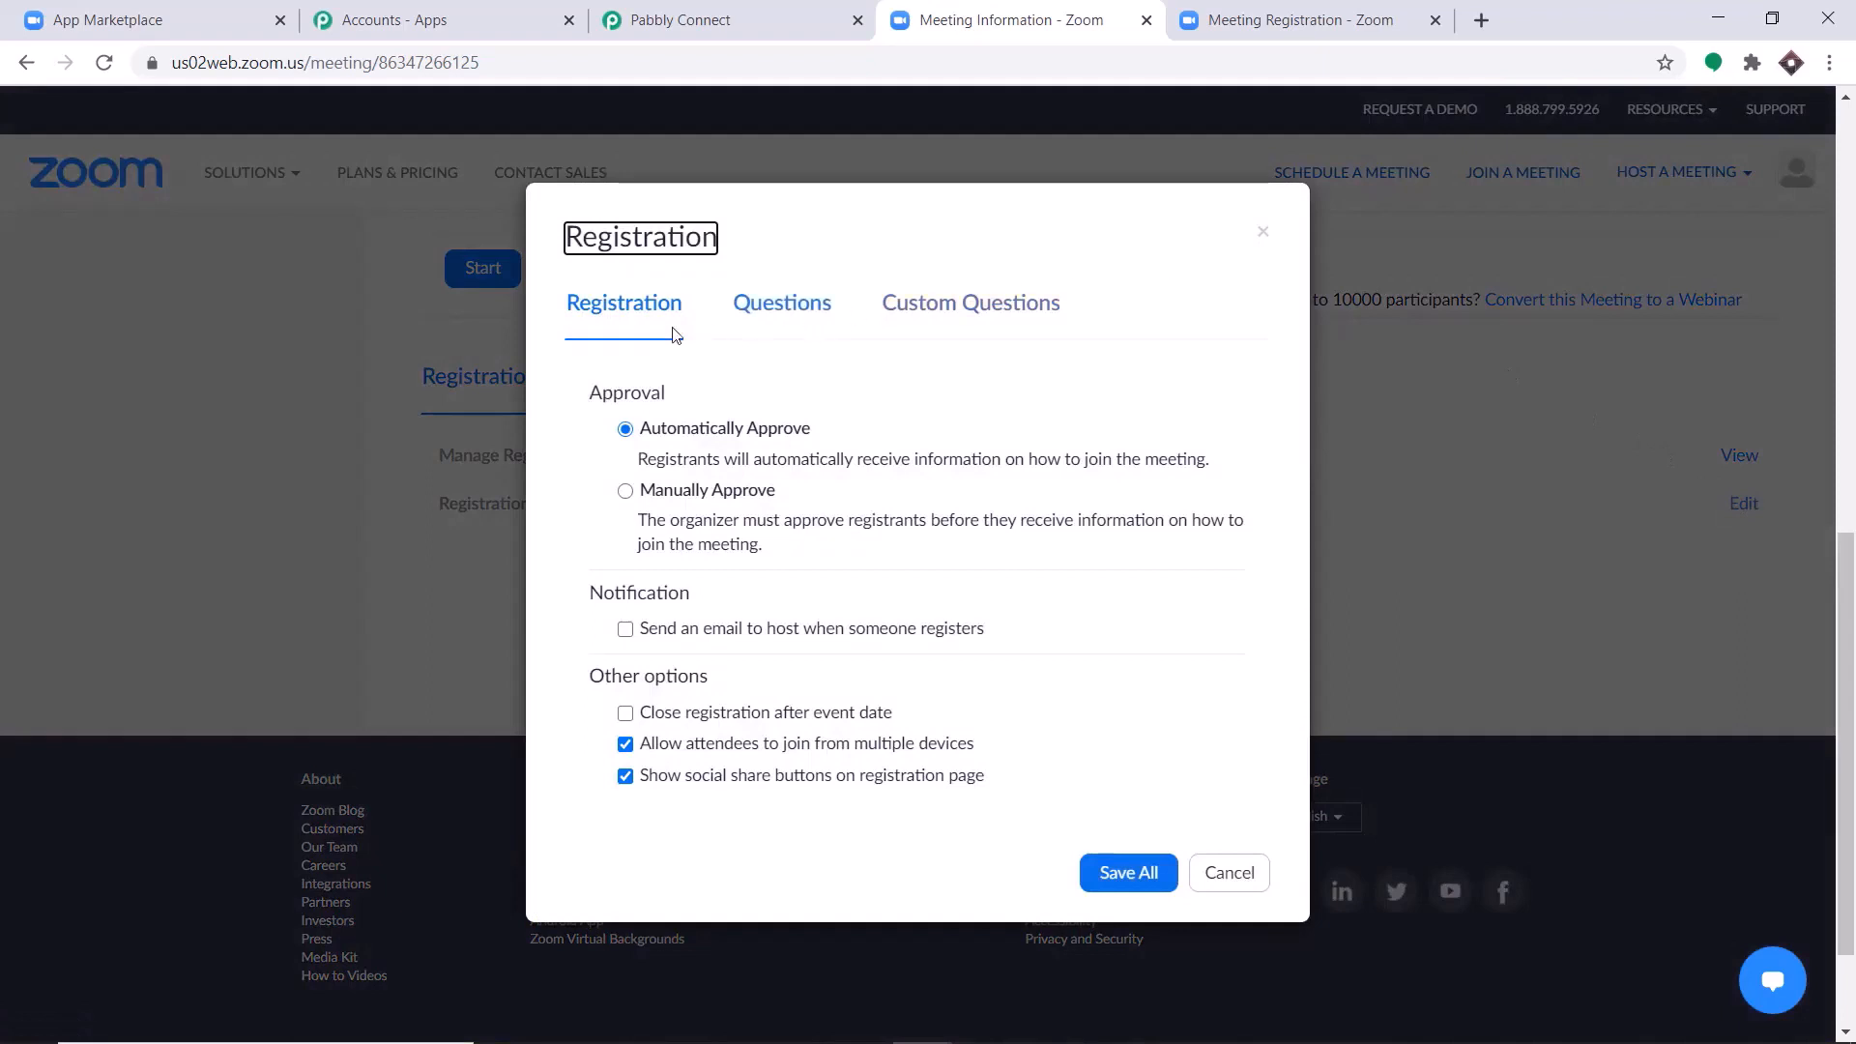
left_click(769, 316)
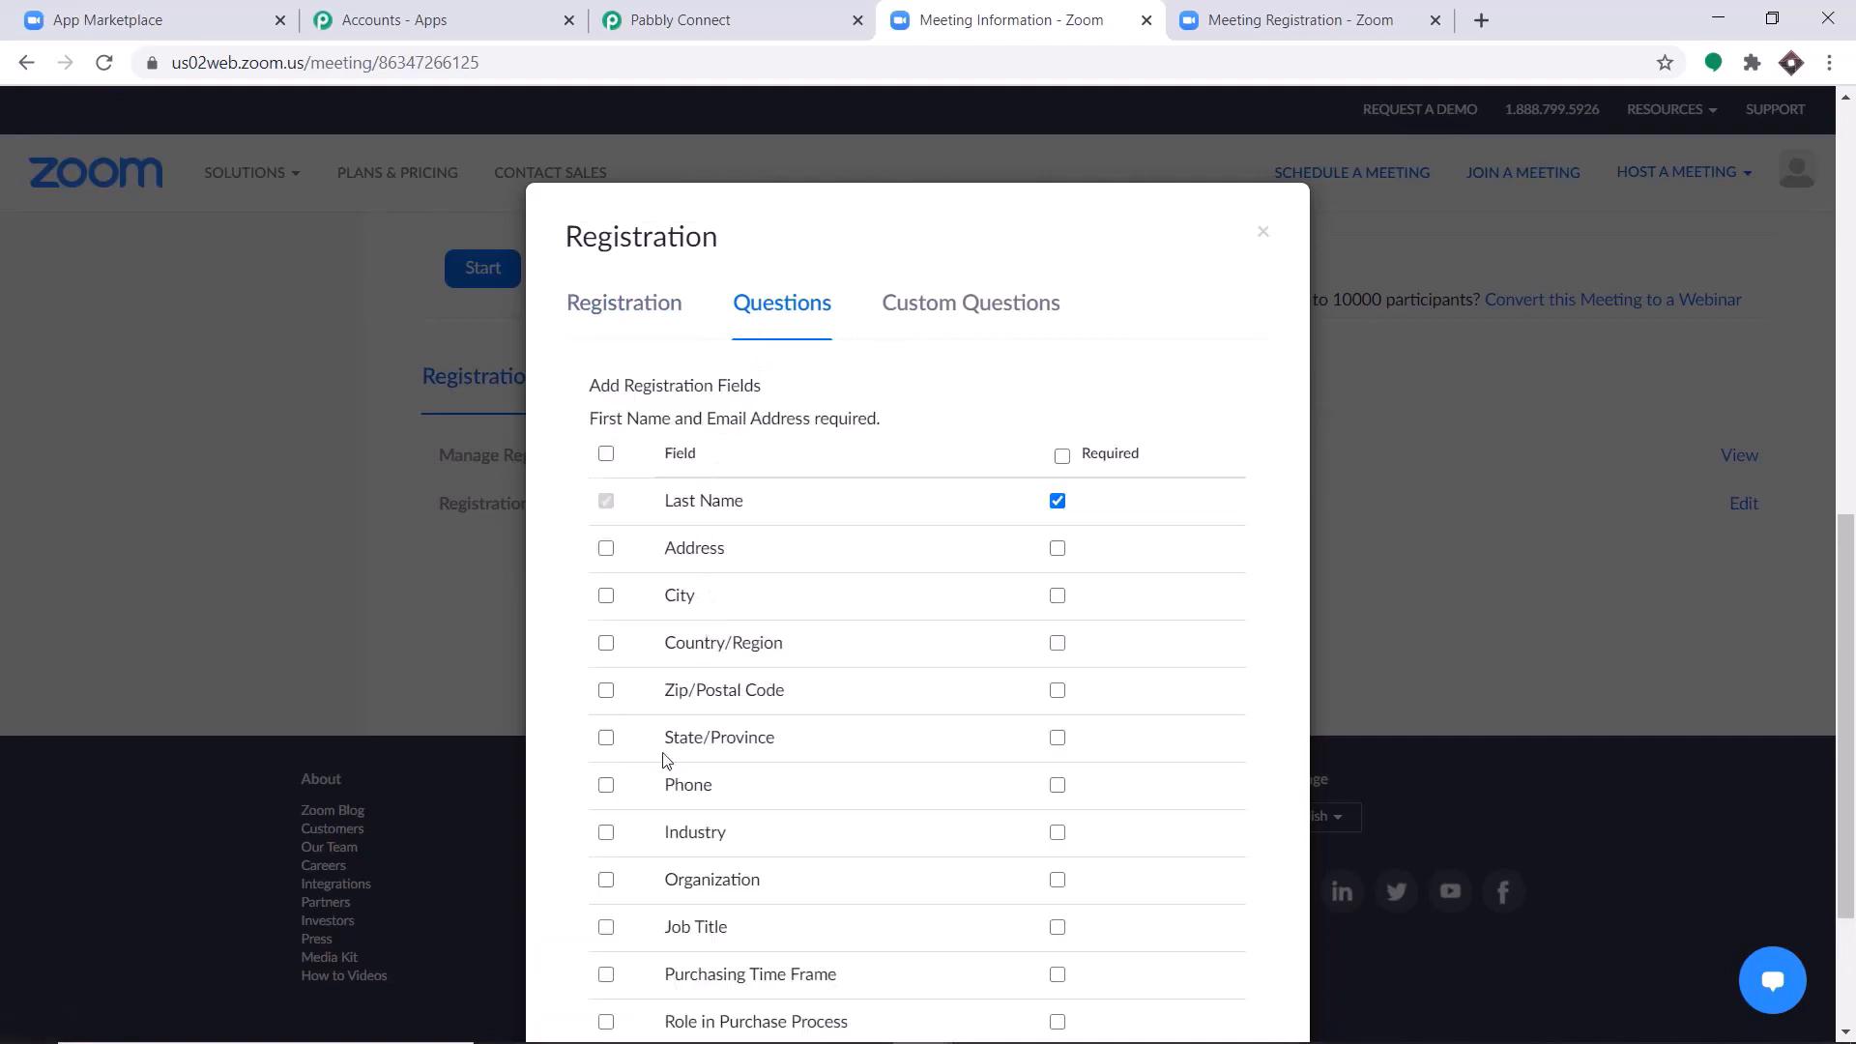
left_click(606, 740)
left_click(606, 691)
left_click(606, 643)
left_click(606, 596)
left_click(606, 549)
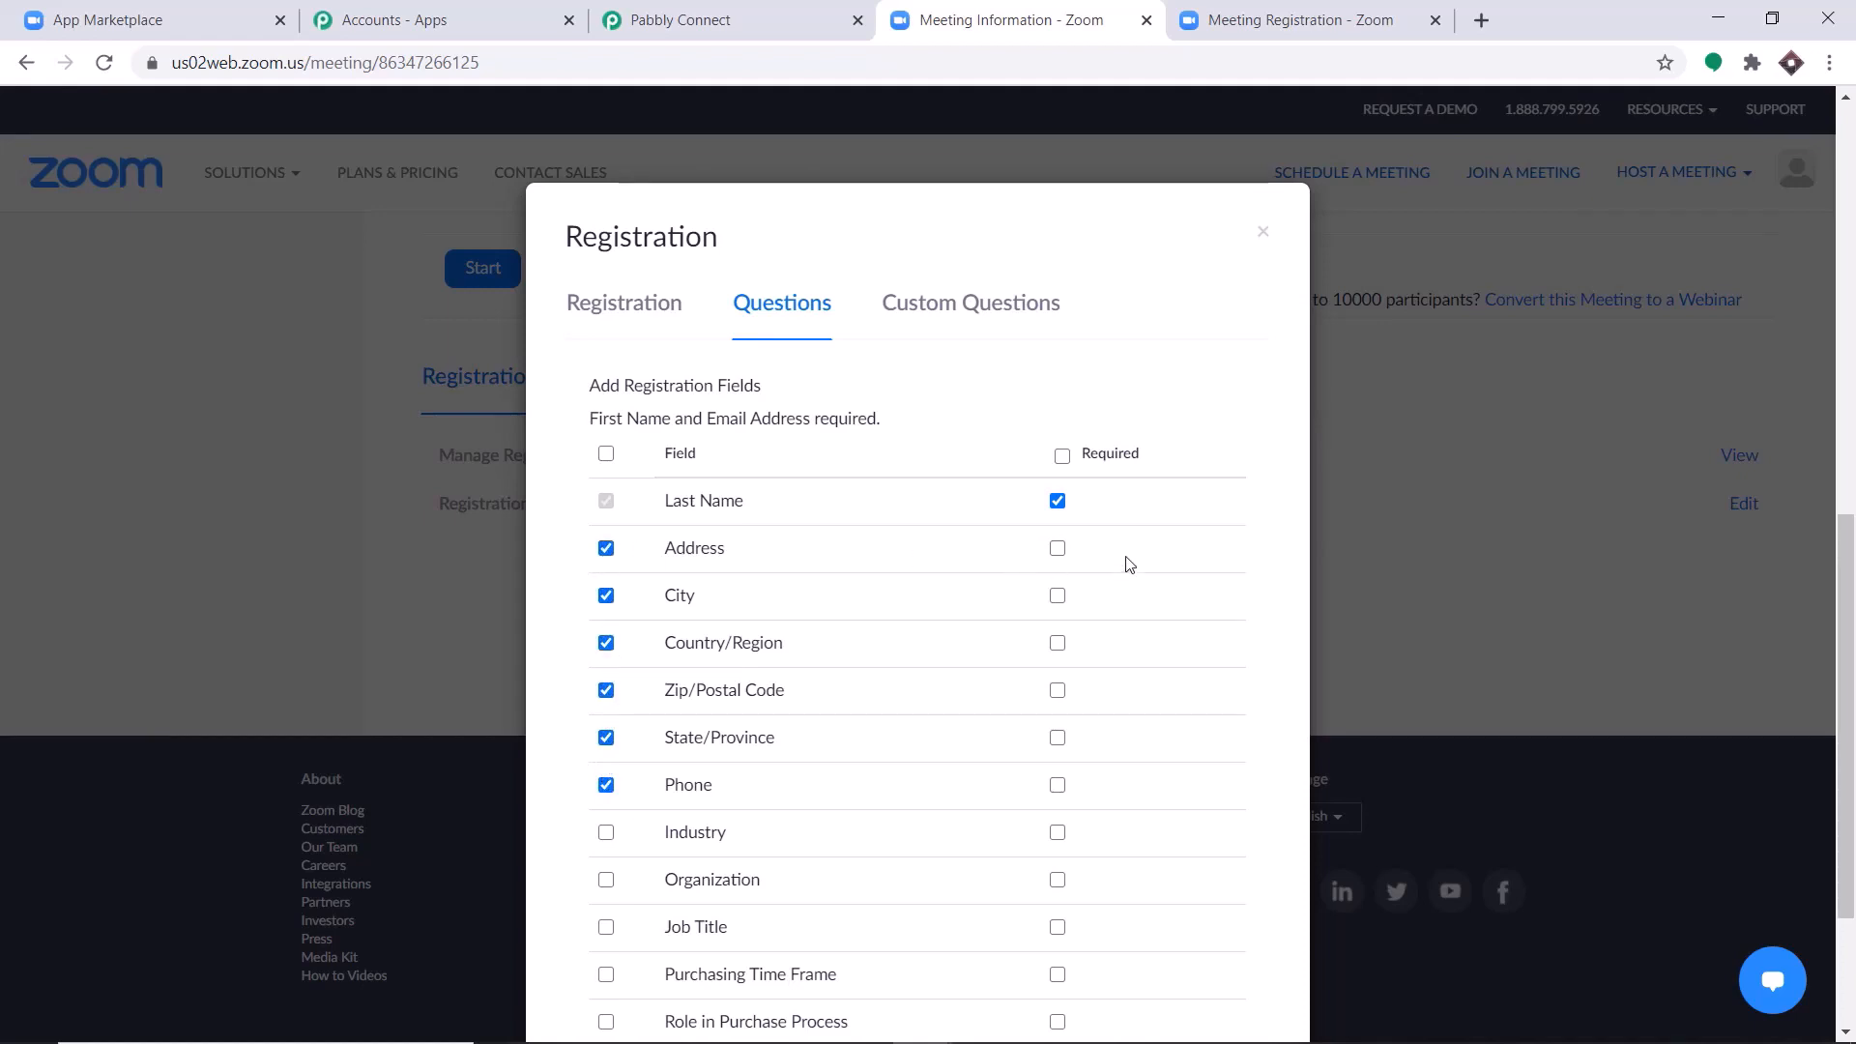
Mark the Address, City, Country/Region, Zip/Postal Code, State/Province and Phone questions as required and save the registration settings.
left_click(1059, 548)
left_click(1059, 596)
left_click(1059, 643)
left_click(1058, 690)
left_click(1057, 738)
left_click(1057, 785)
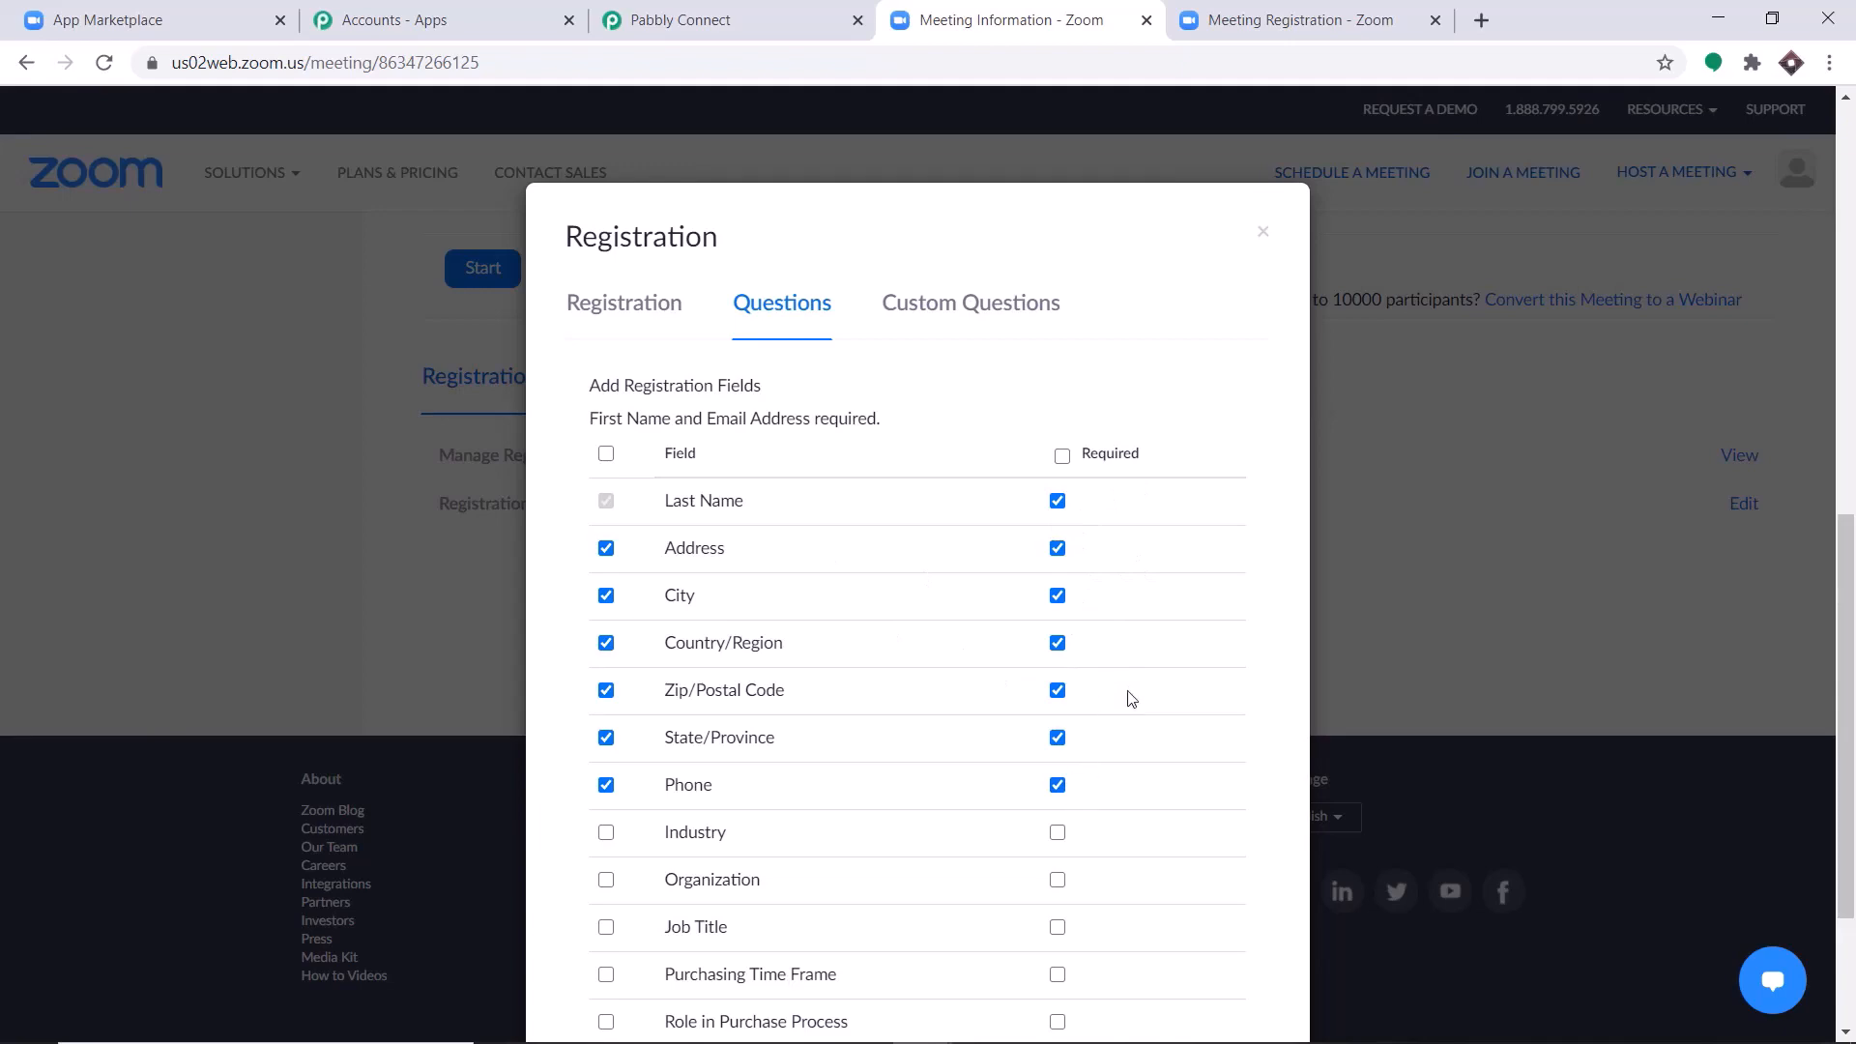
scroll(1131, 698, "down", 3)
left_click(1128, 995)
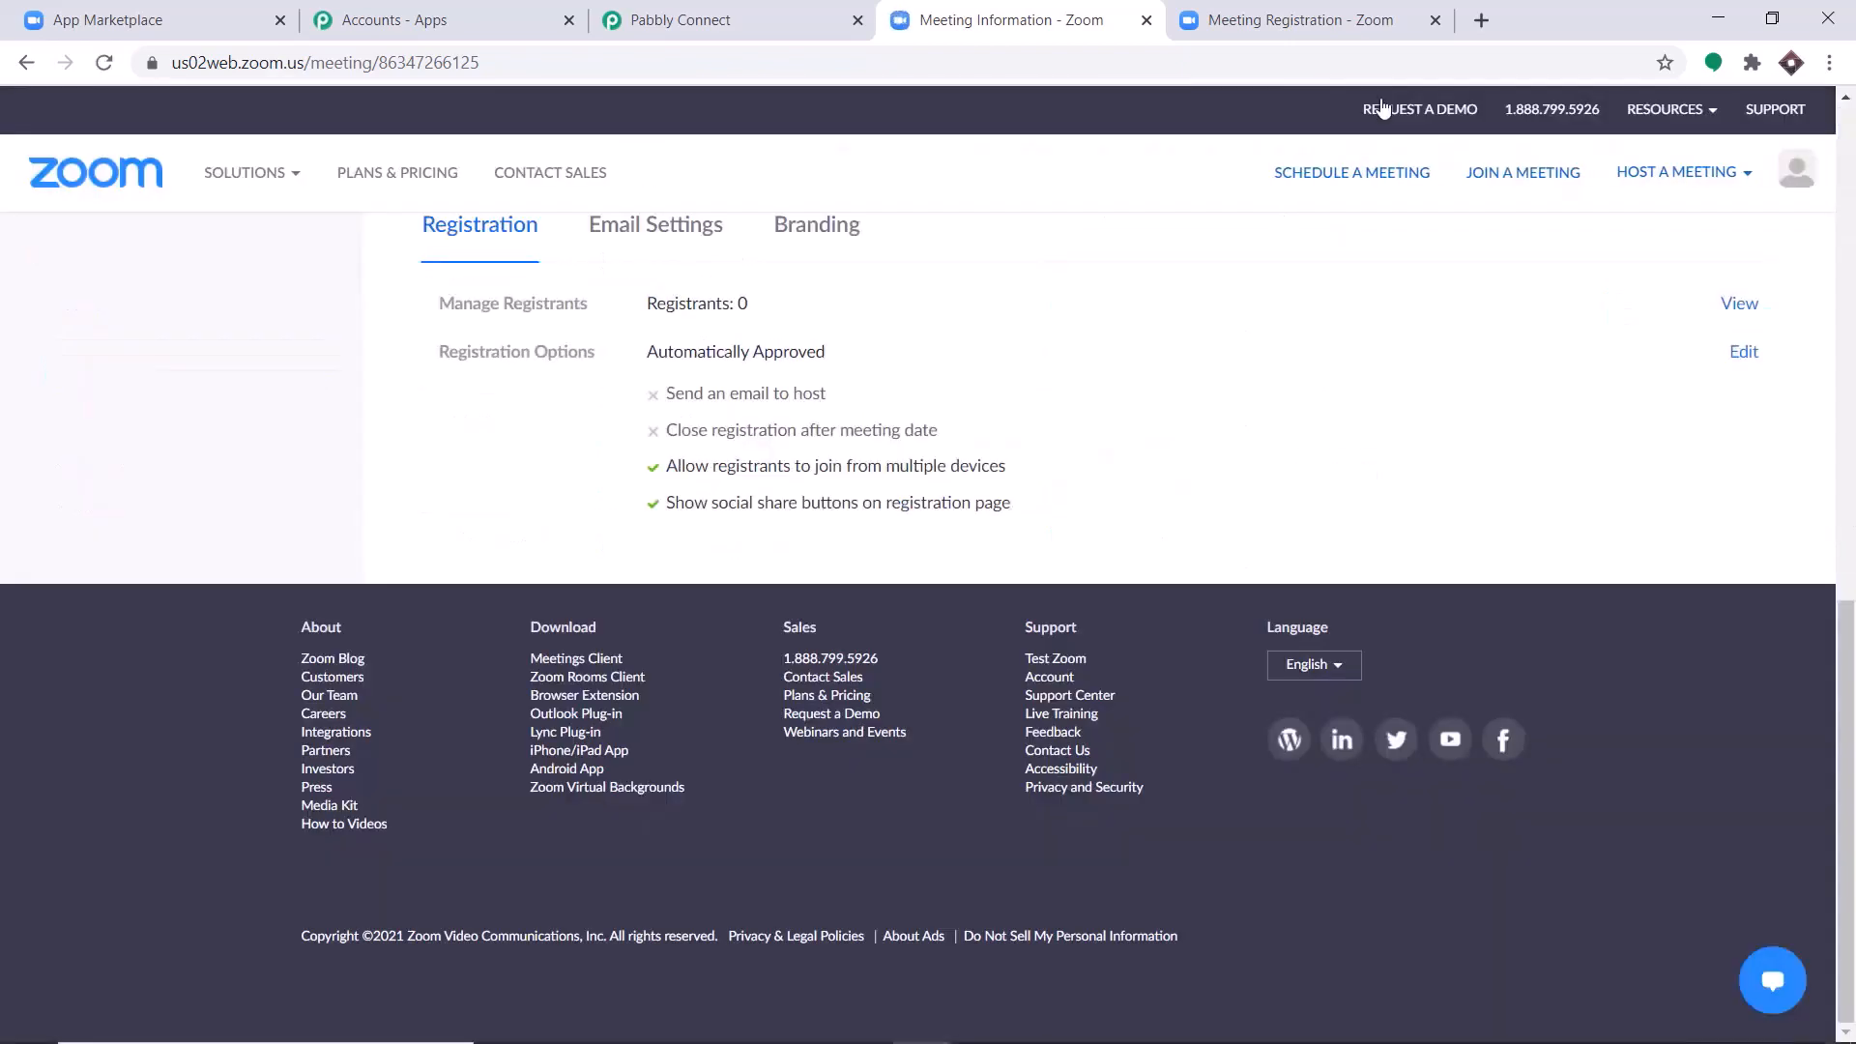
Close the outdated registration page and reopen the meeting's registration link to load the updated form.
left_click(1435, 20)
scroll(1118, 533, "up", 7)
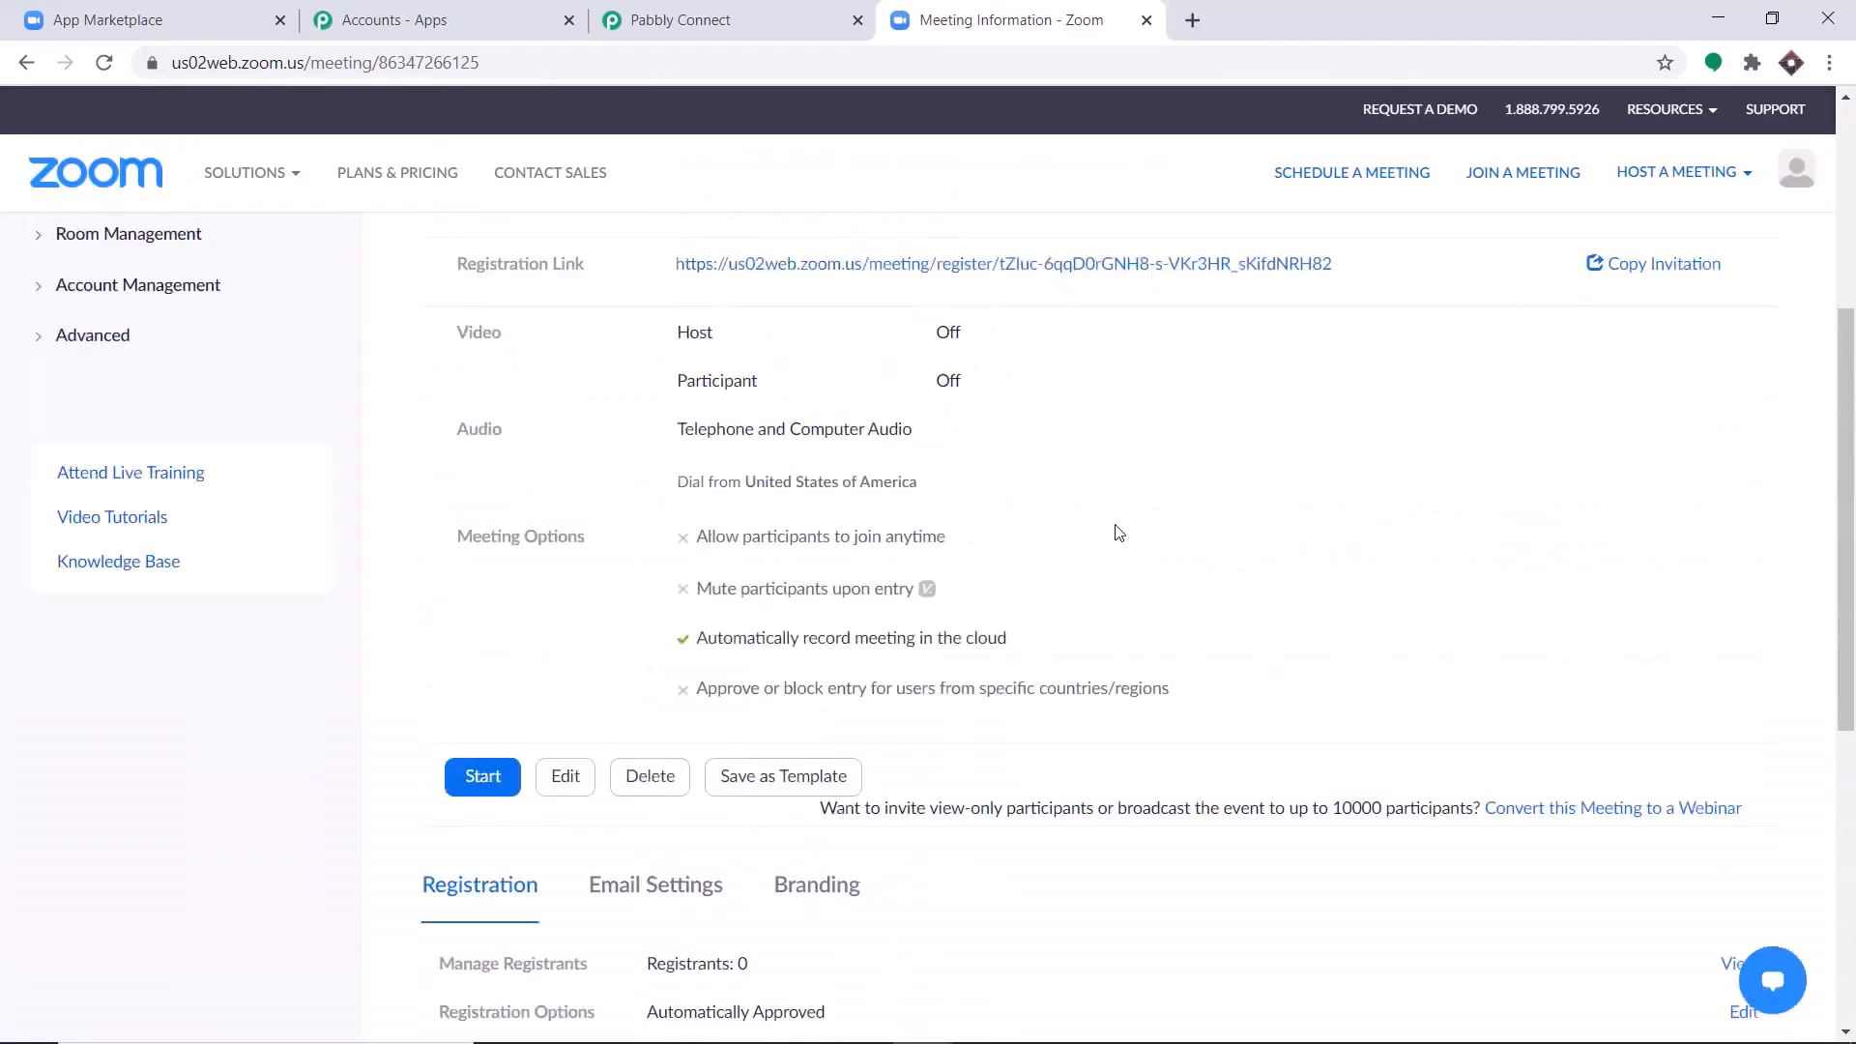
scroll(1063, 541, "up", 3)
left_click(969, 575)
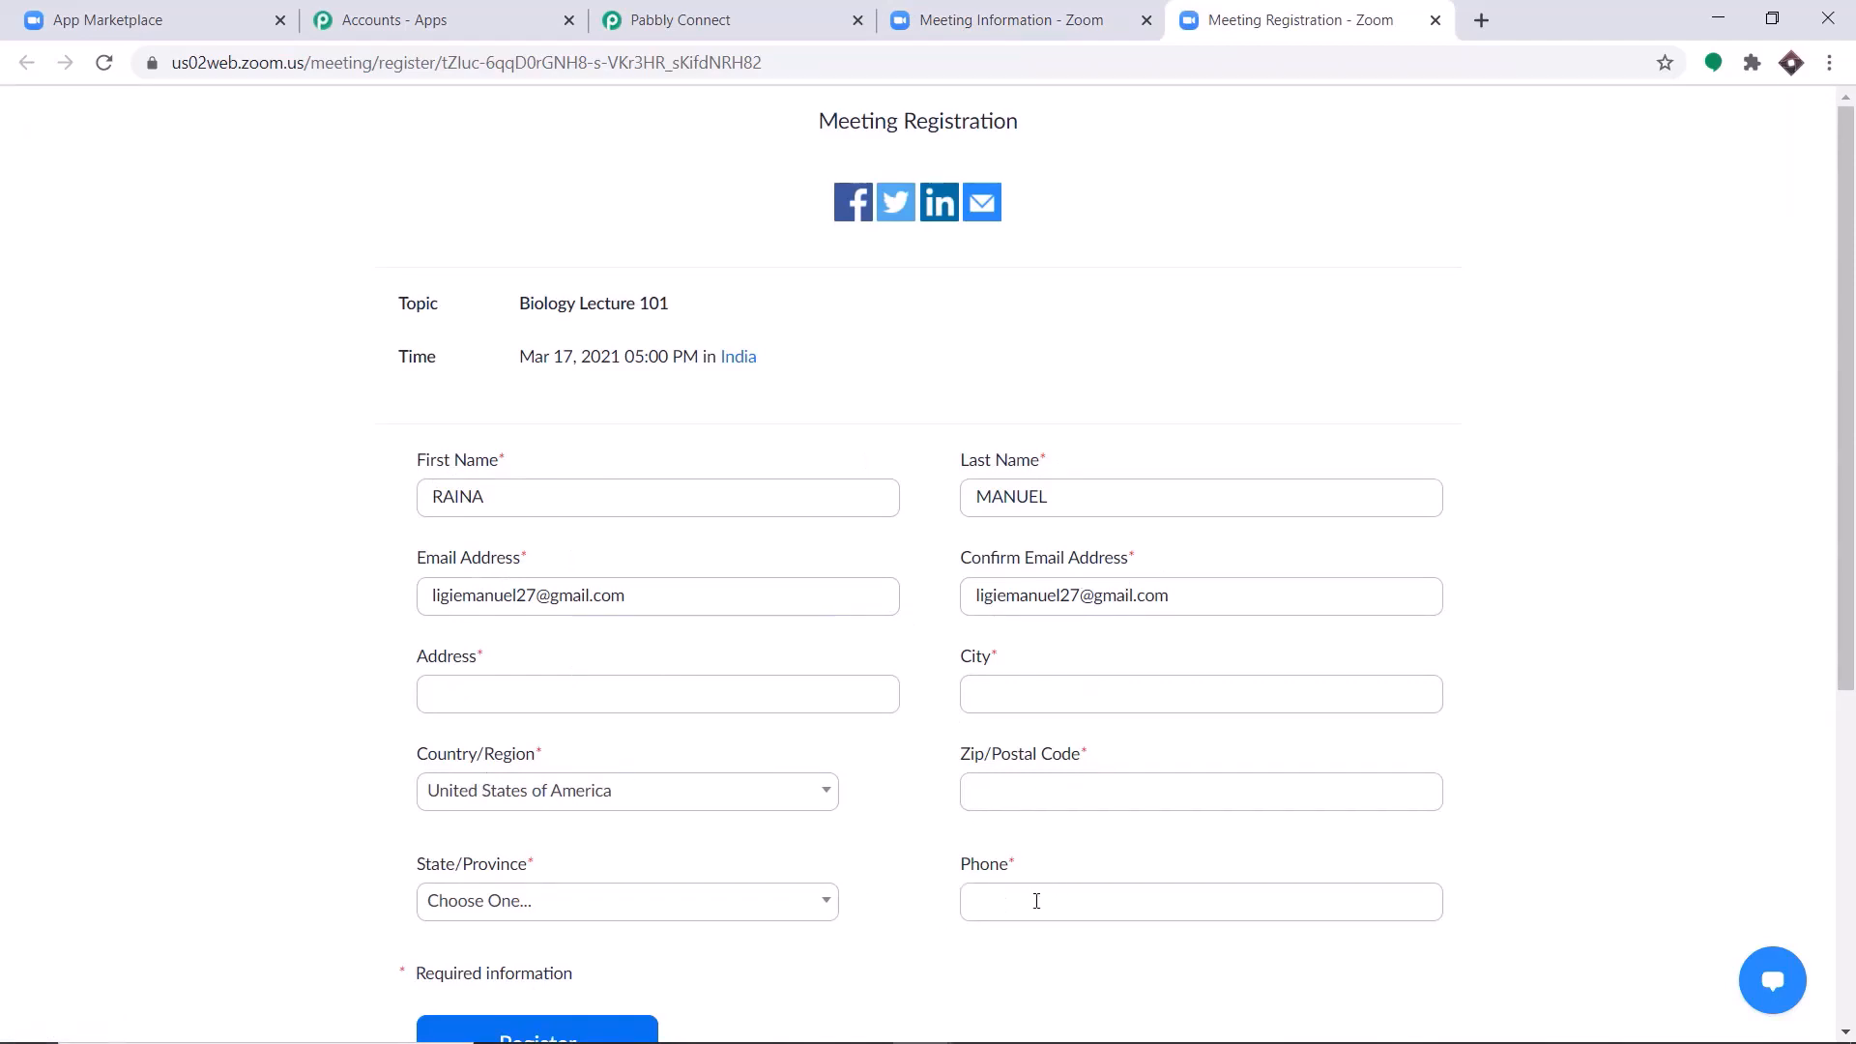
Open two more copies of the Biology Lecture 101 registration form in new tabs from the meeting's registration link.
scroll(1038, 899, "down", 1)
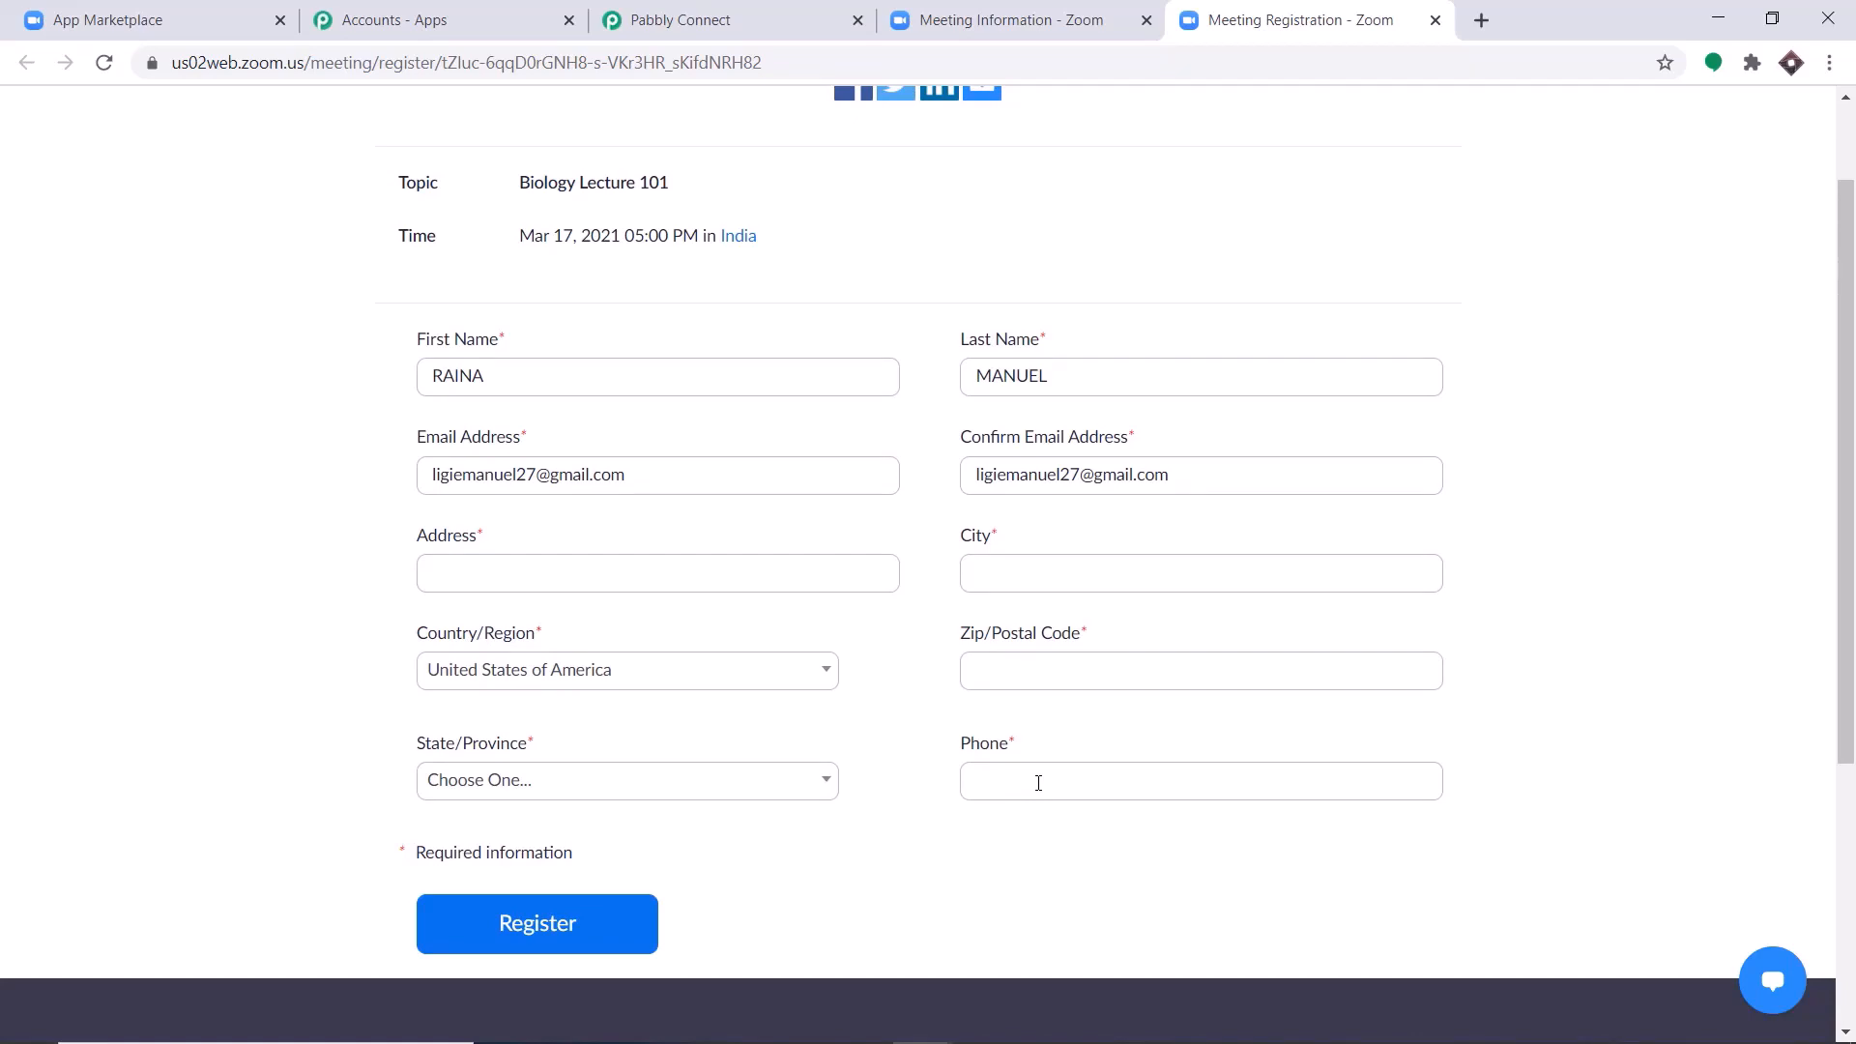
left_click(1051, 21)
right_click(876, 571)
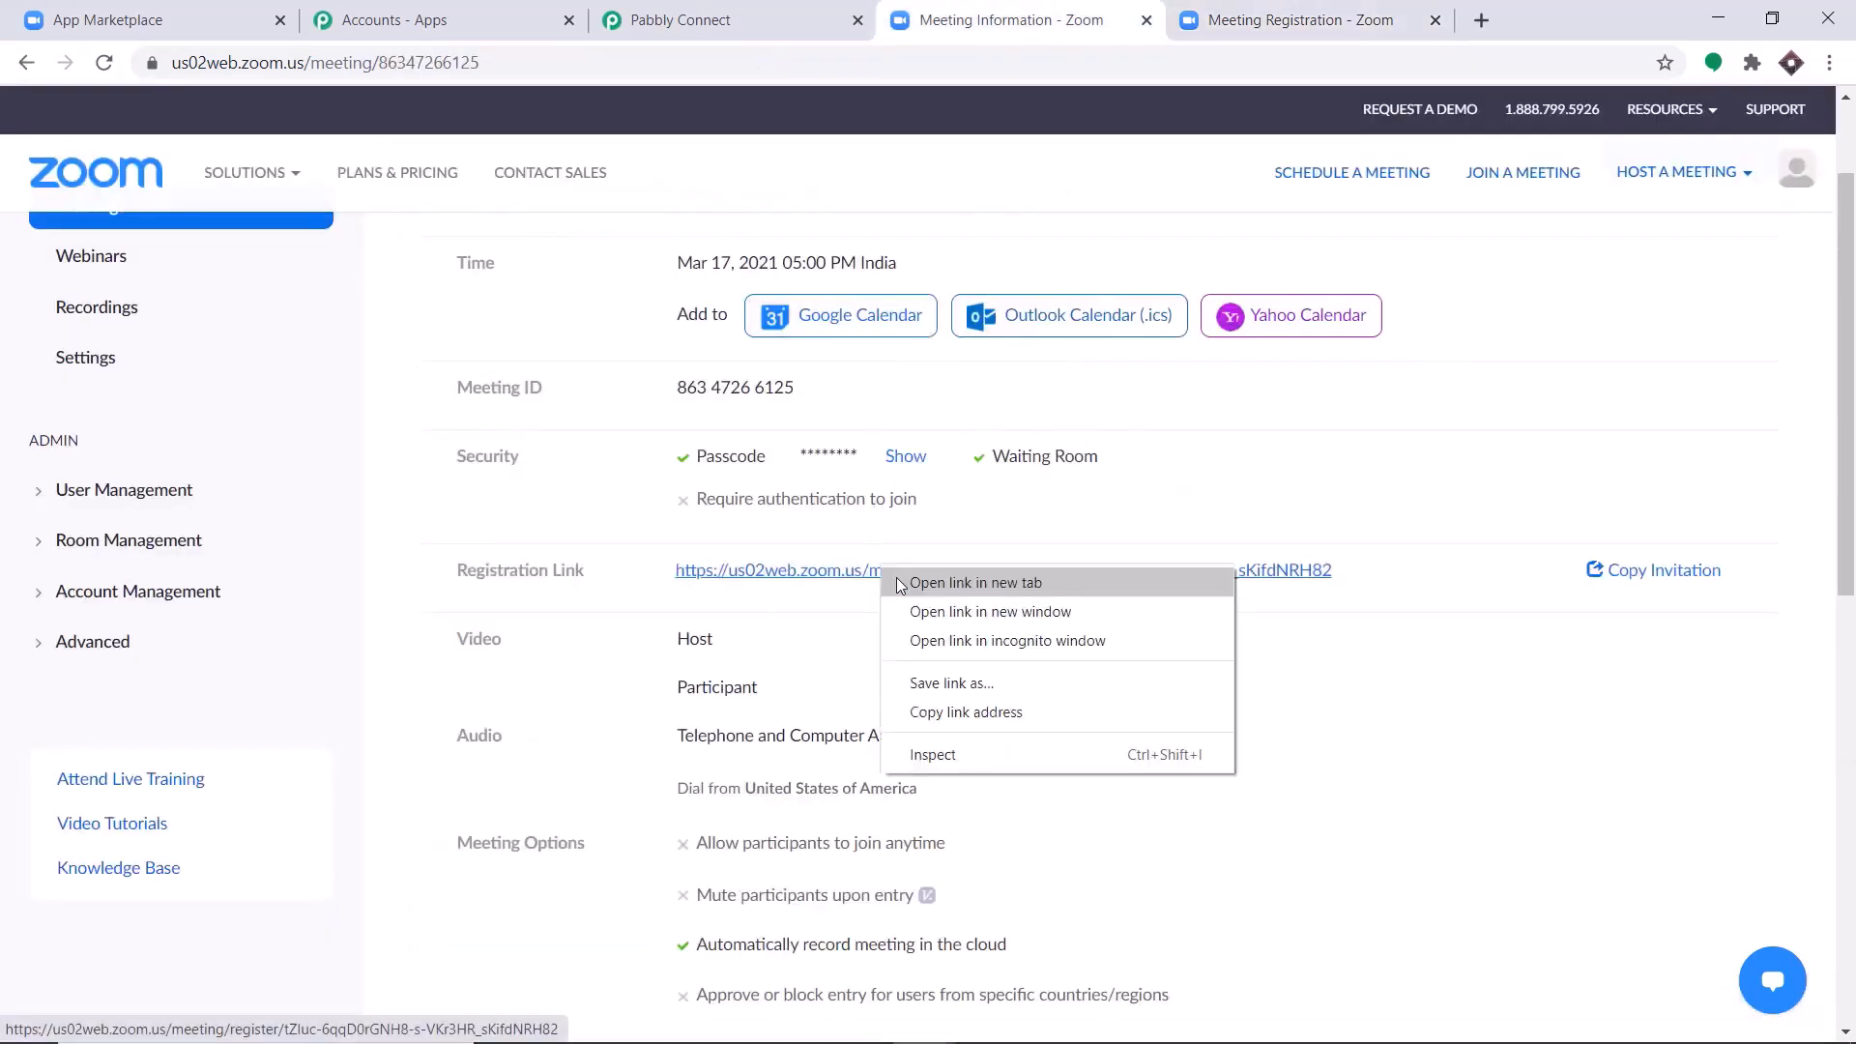
left_click(883, 583)
right_click(874, 577)
left_click(918, 588)
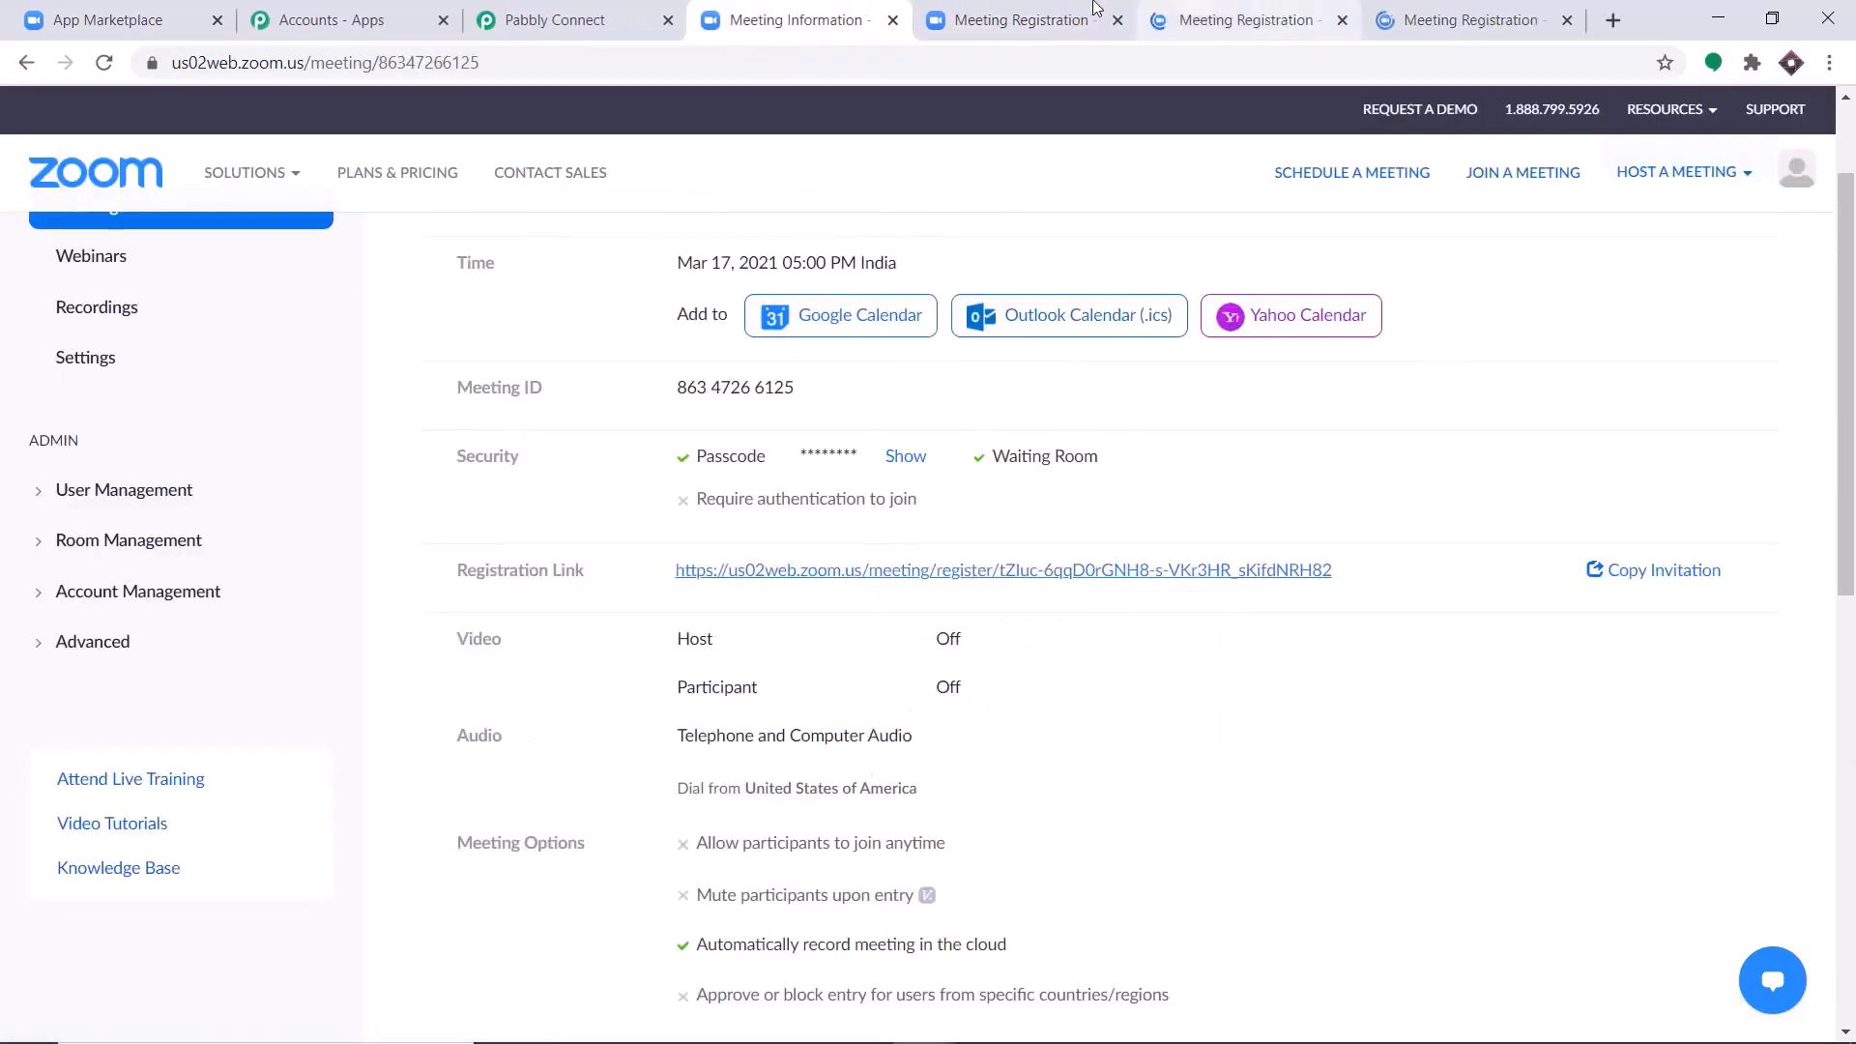
Complete the first registration form with the registrant's saved address details and phone number including country code 91, and submit it.
left_click(1056, 10)
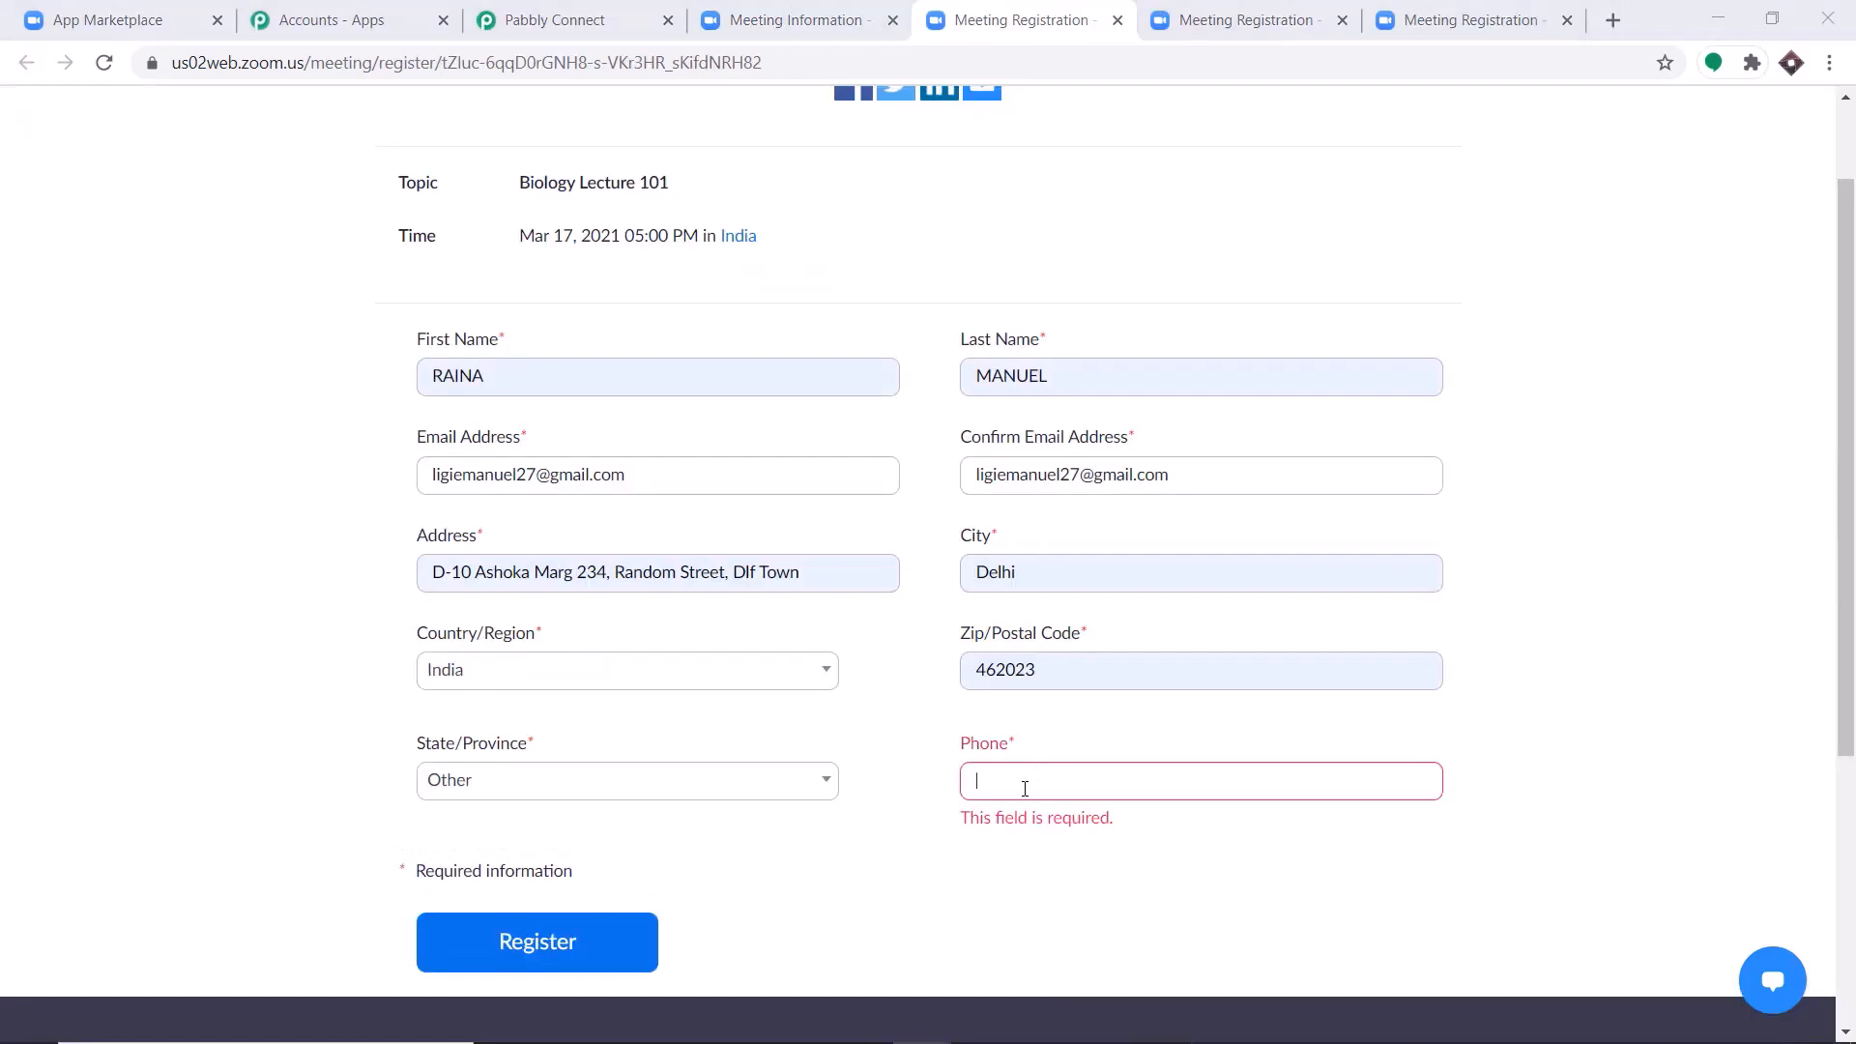
left_click(1025, 788)
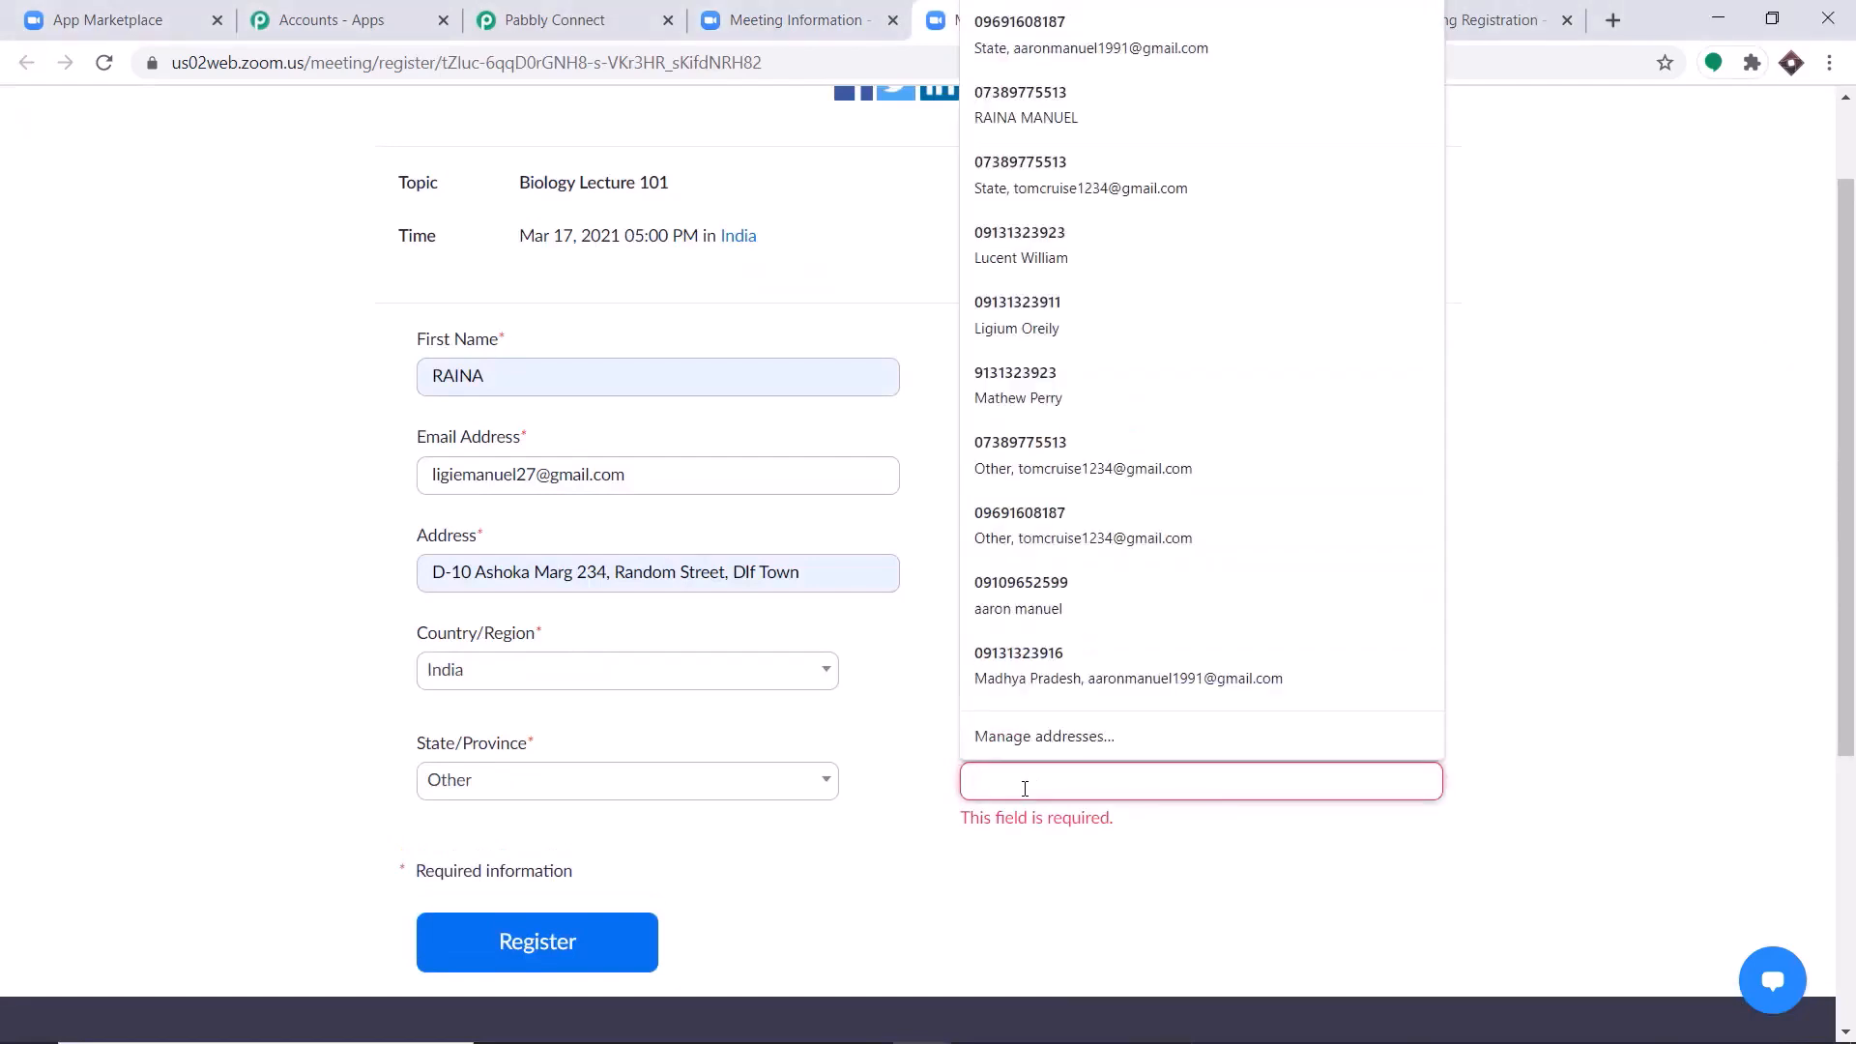
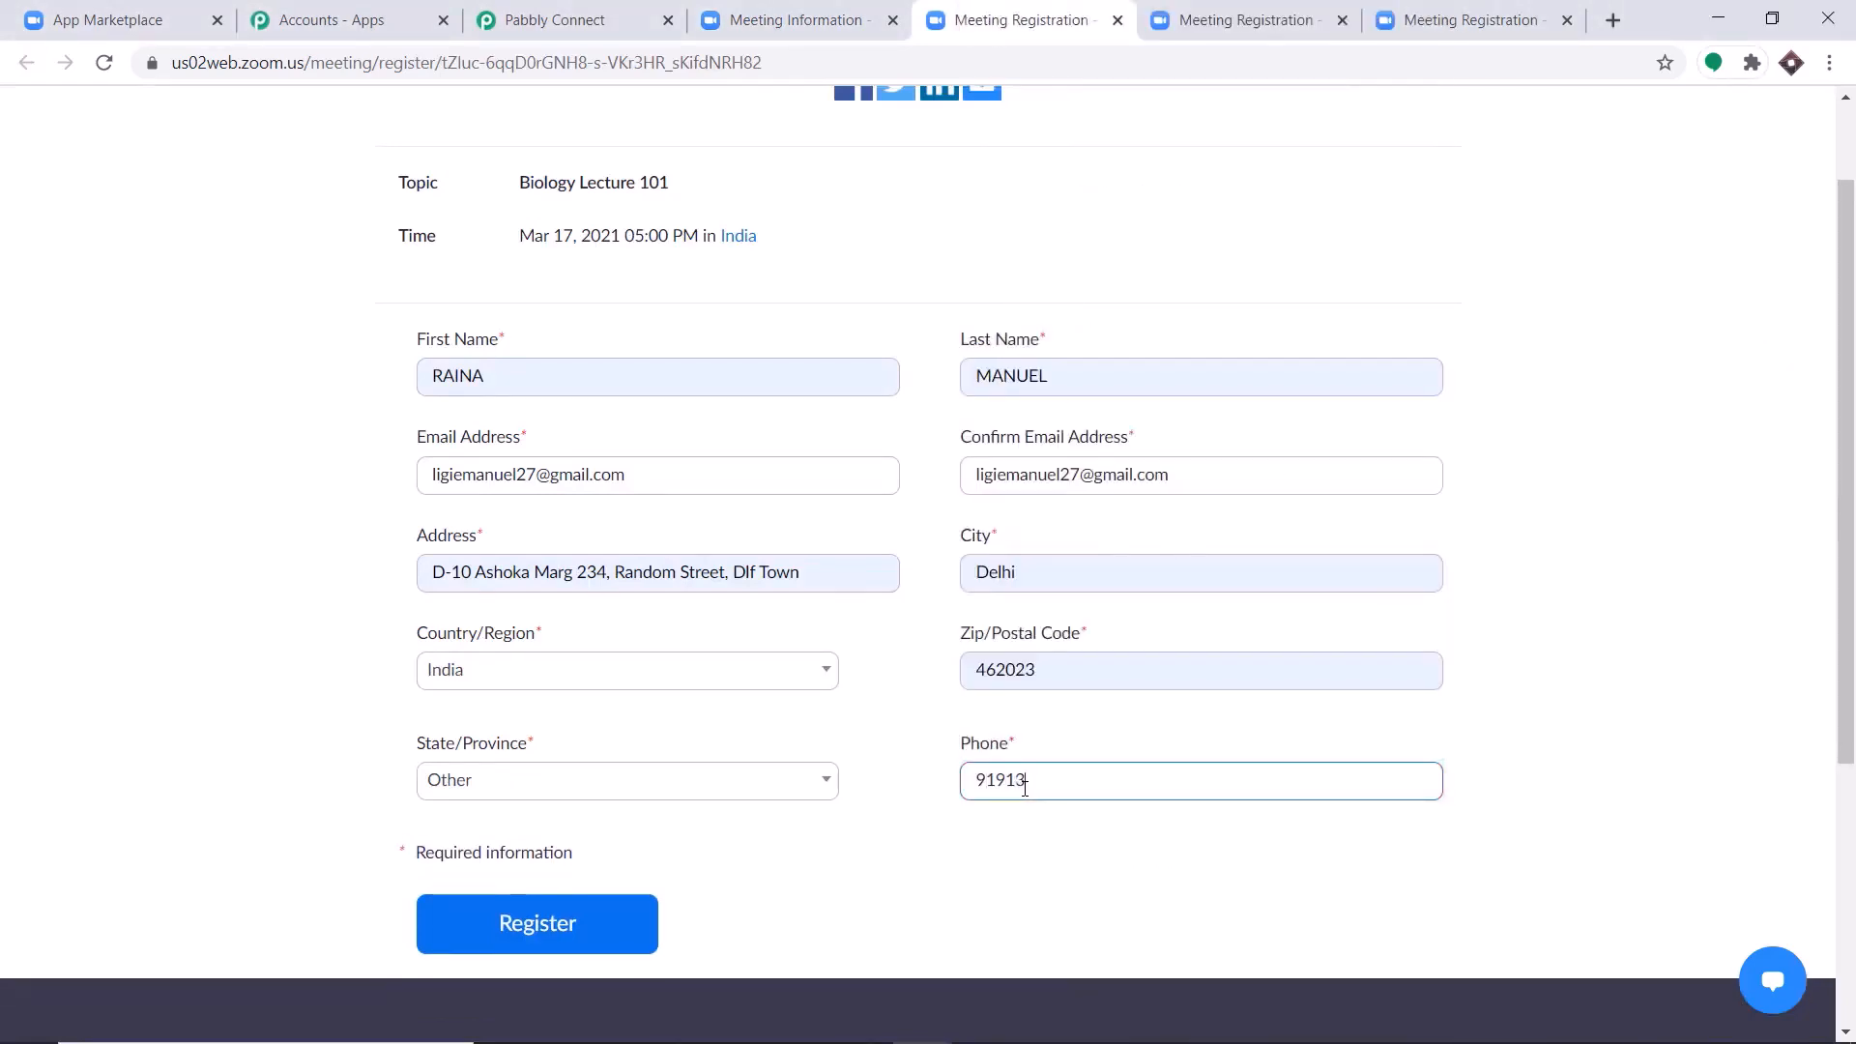
left_click(1569, 338)
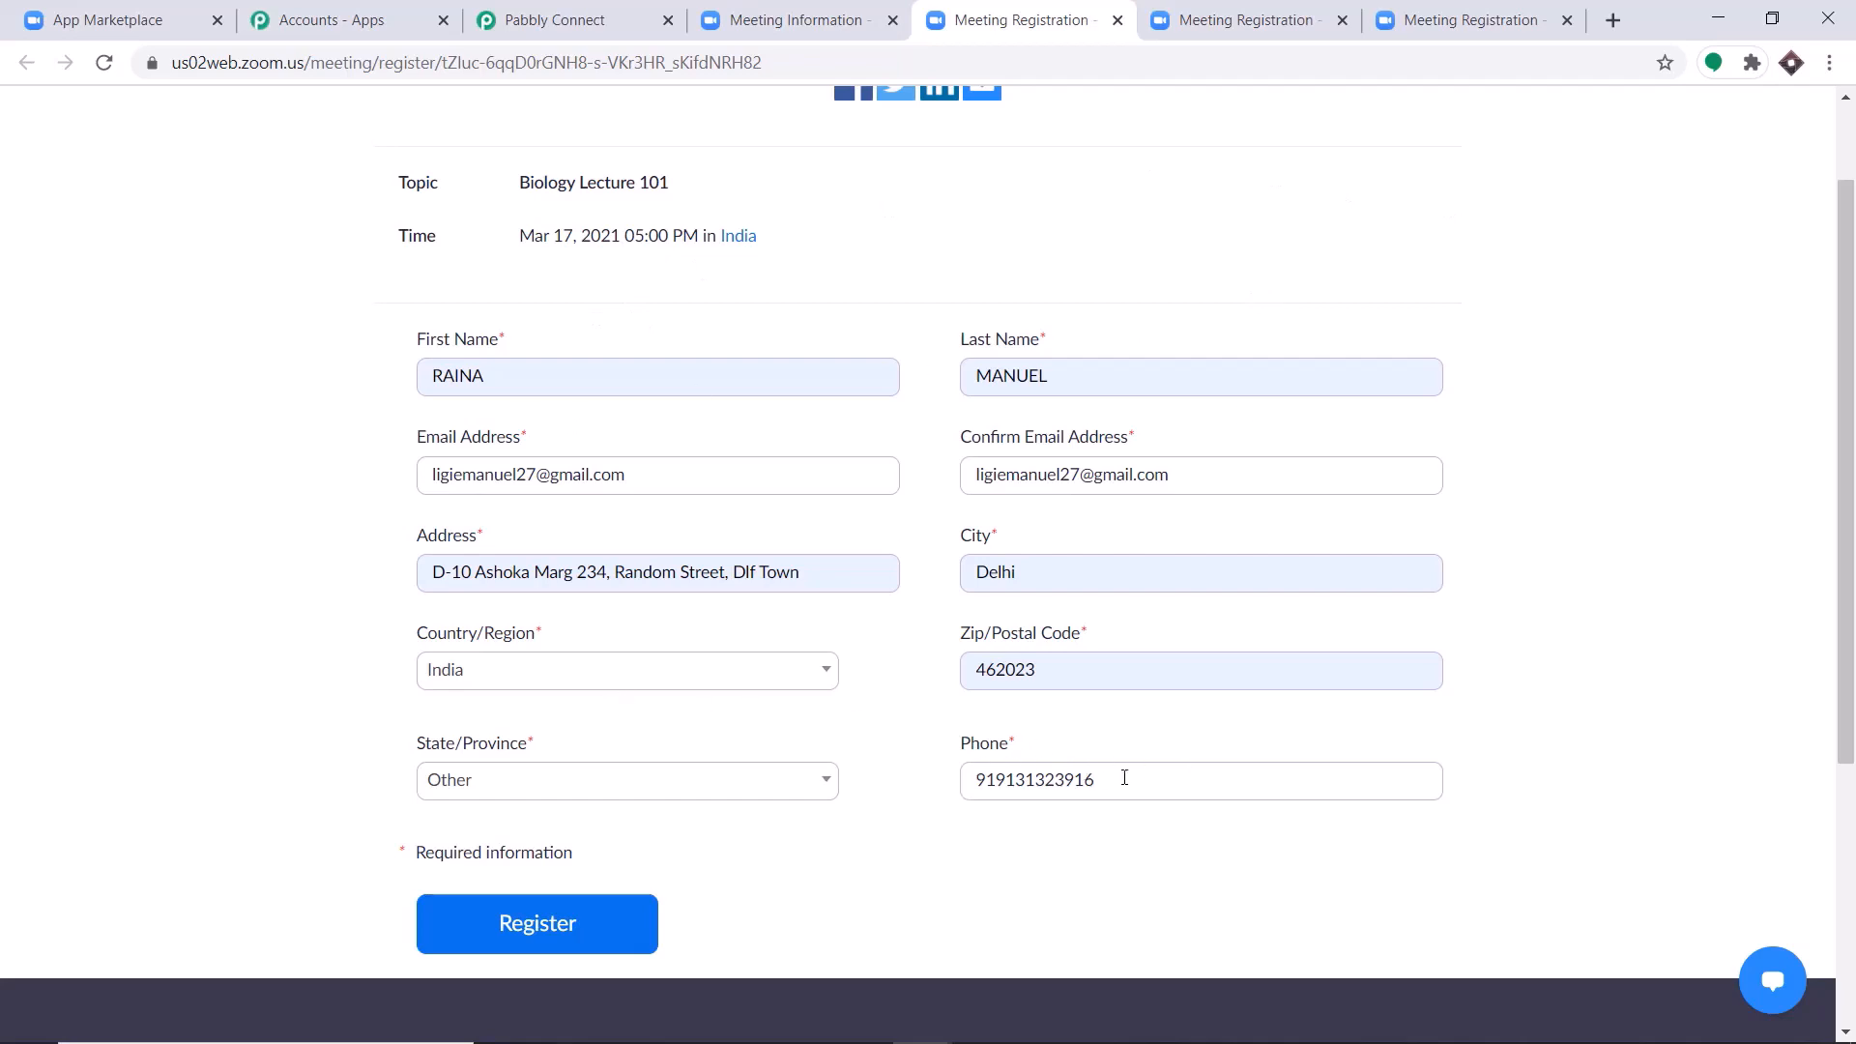
left_click(513, 926)
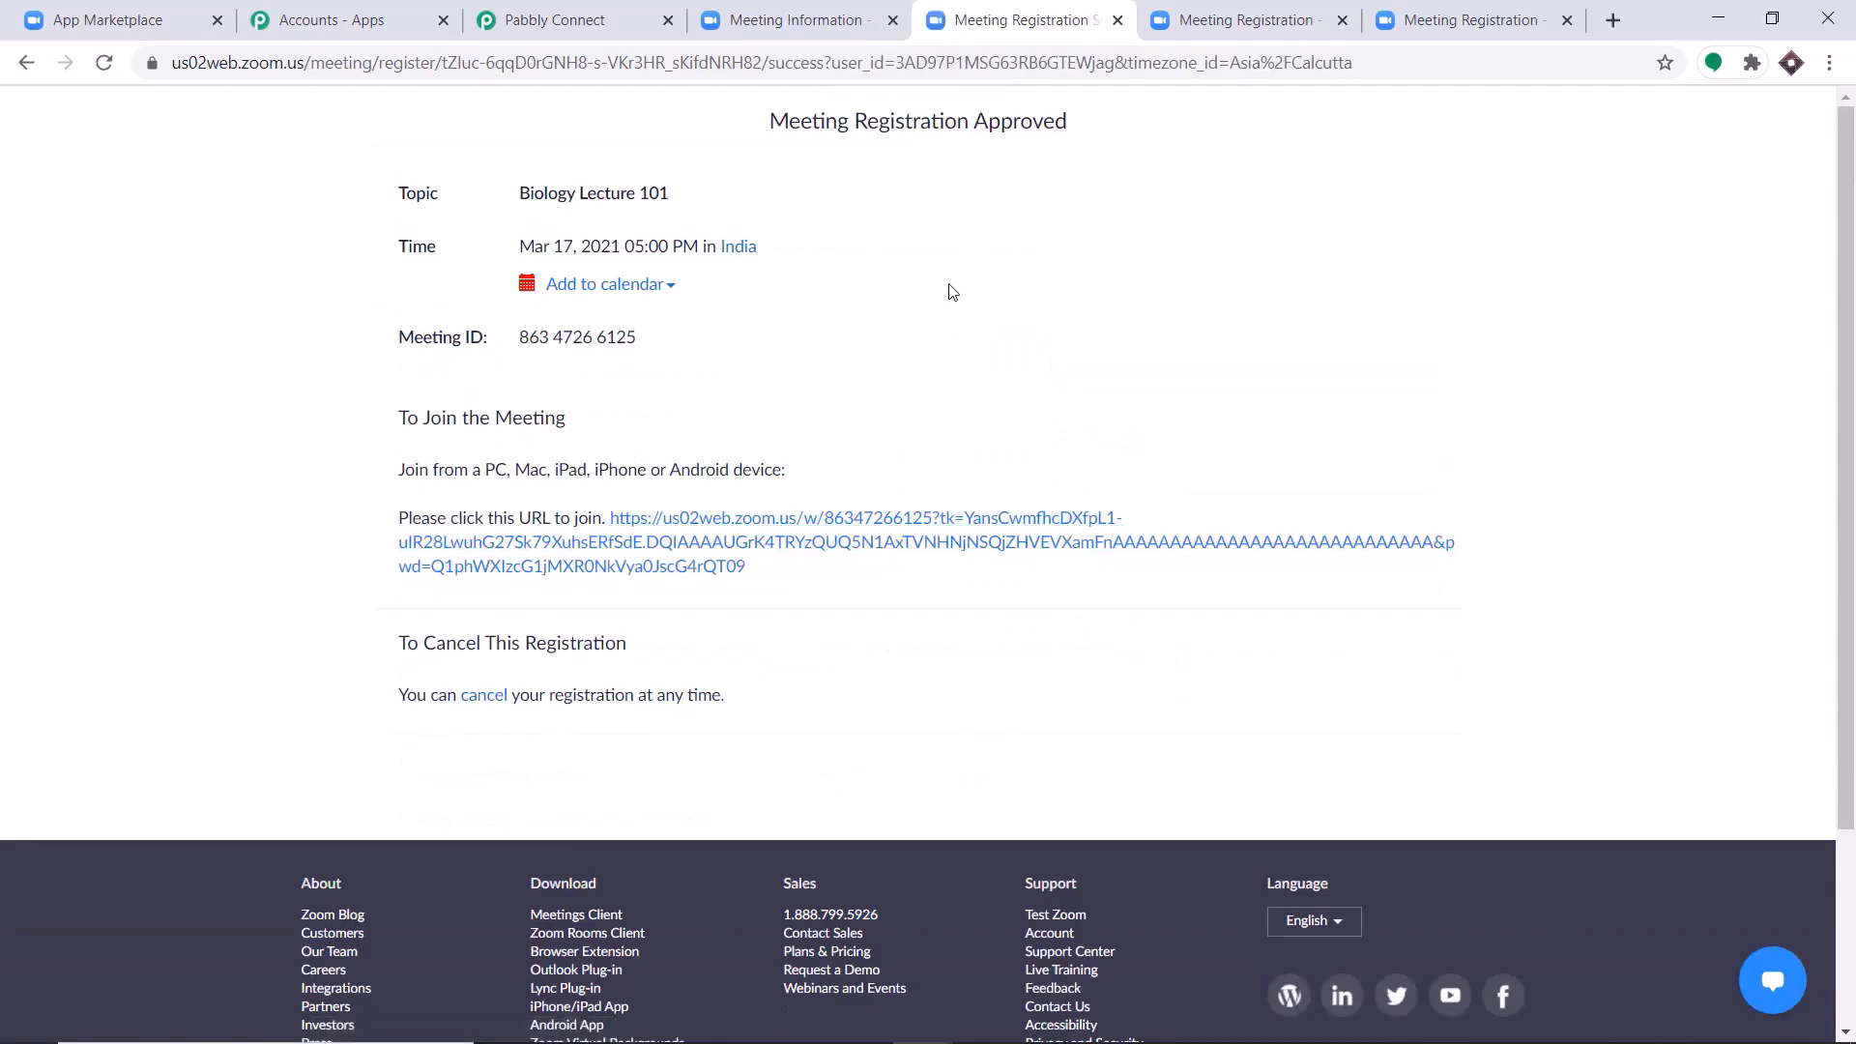
Fill in the second registration form with a different registrant's saved name, e-mail and address details.
left_click(1197, 8)
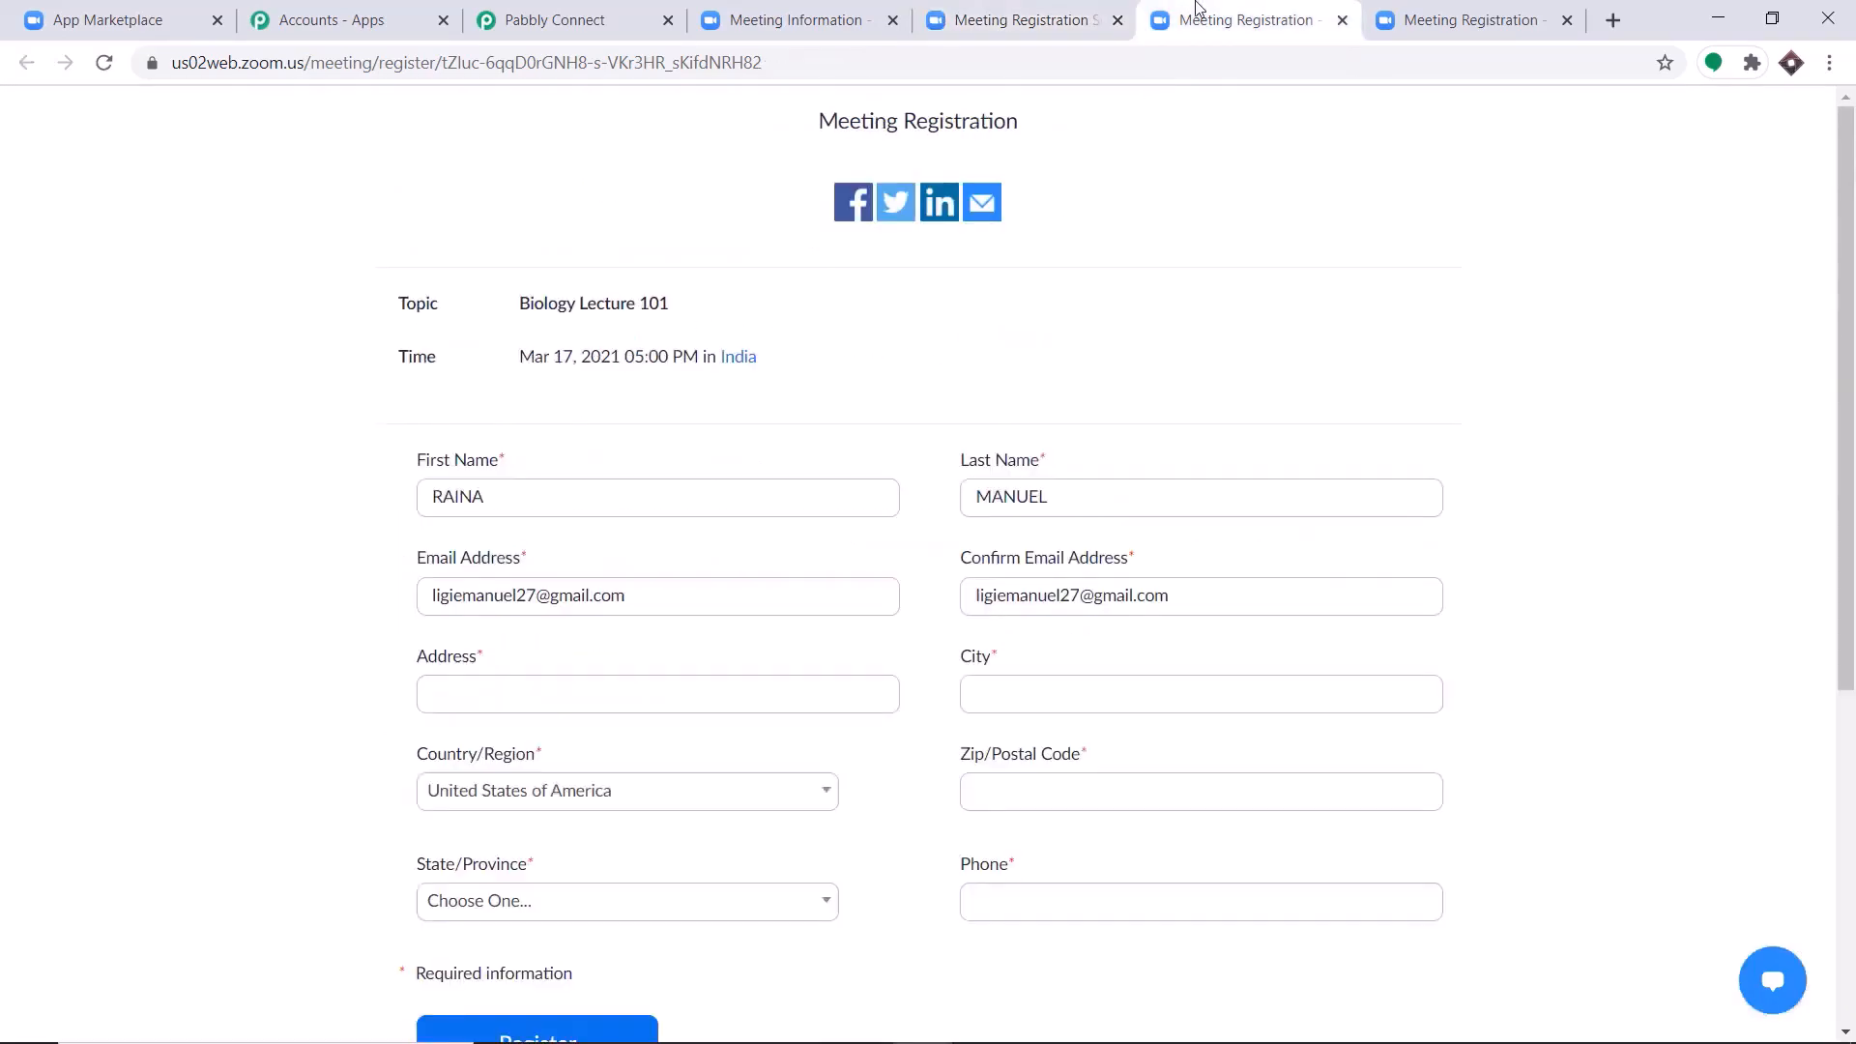
double_click(477, 495)
key("BackSpace")
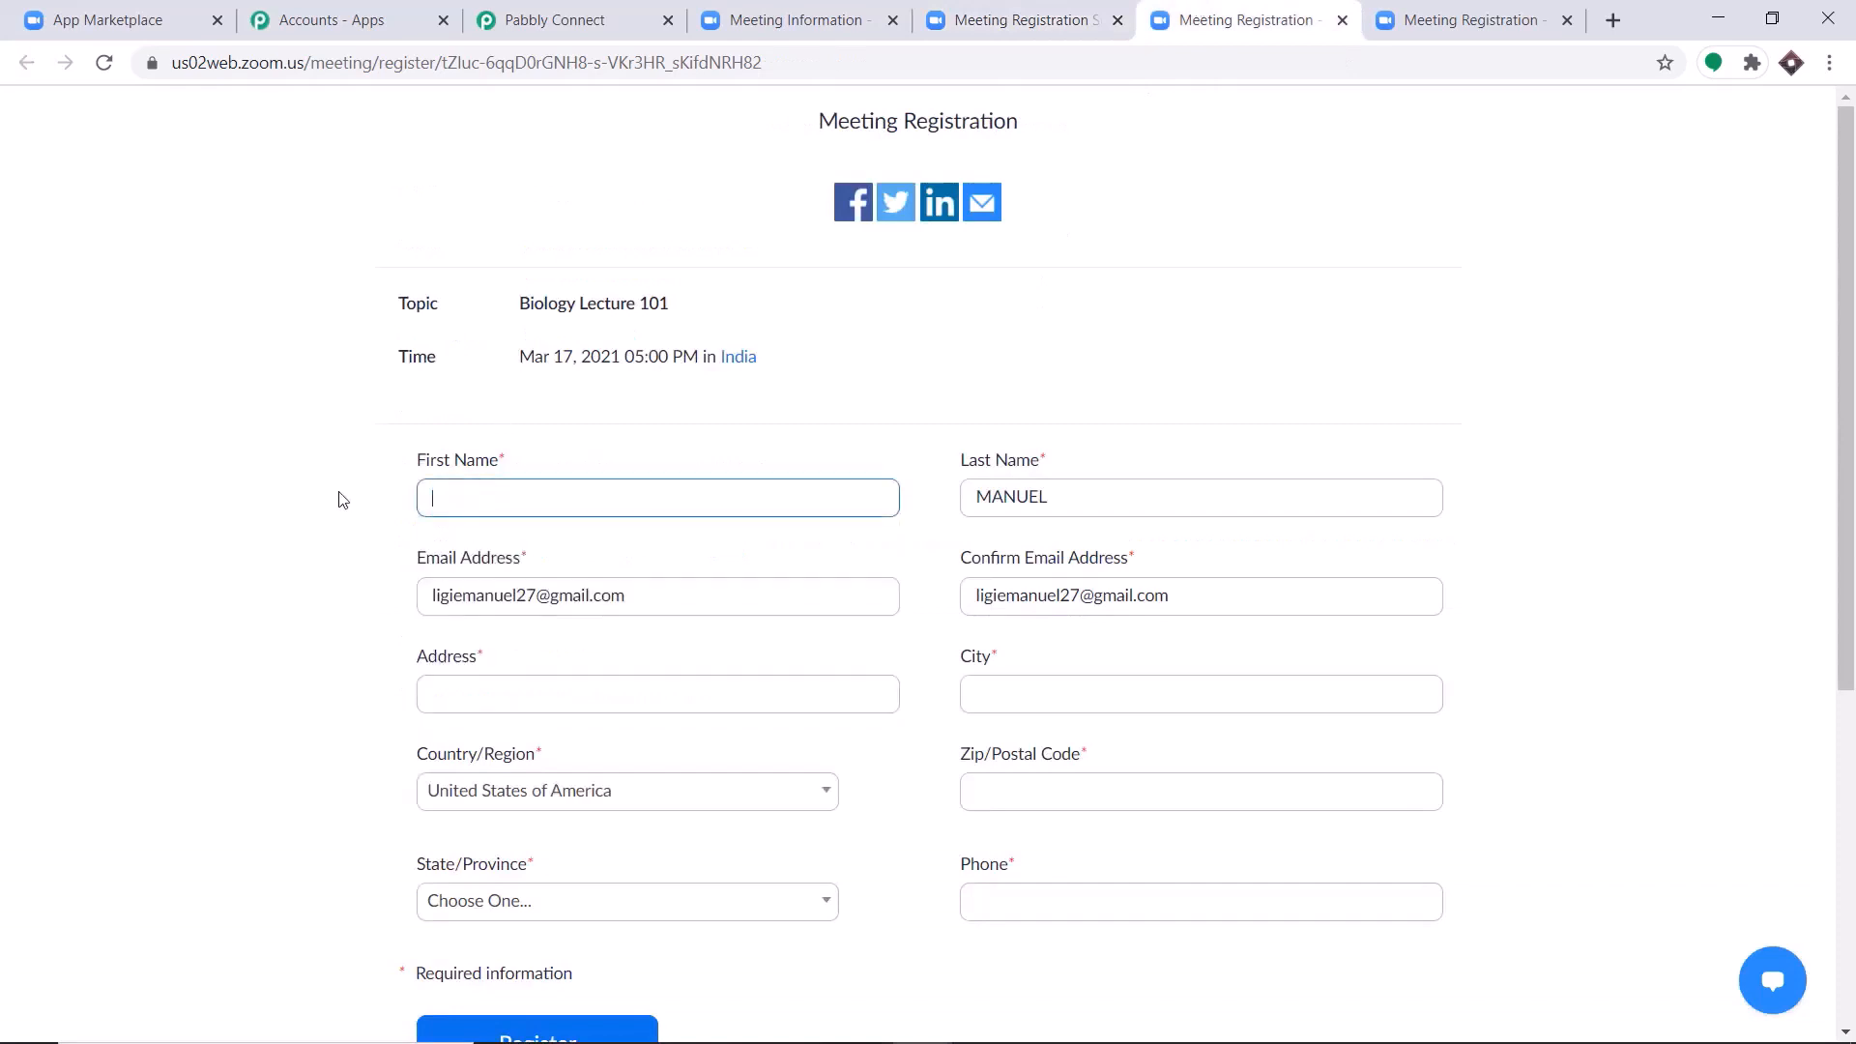
type("aa")
left_click(483, 571)
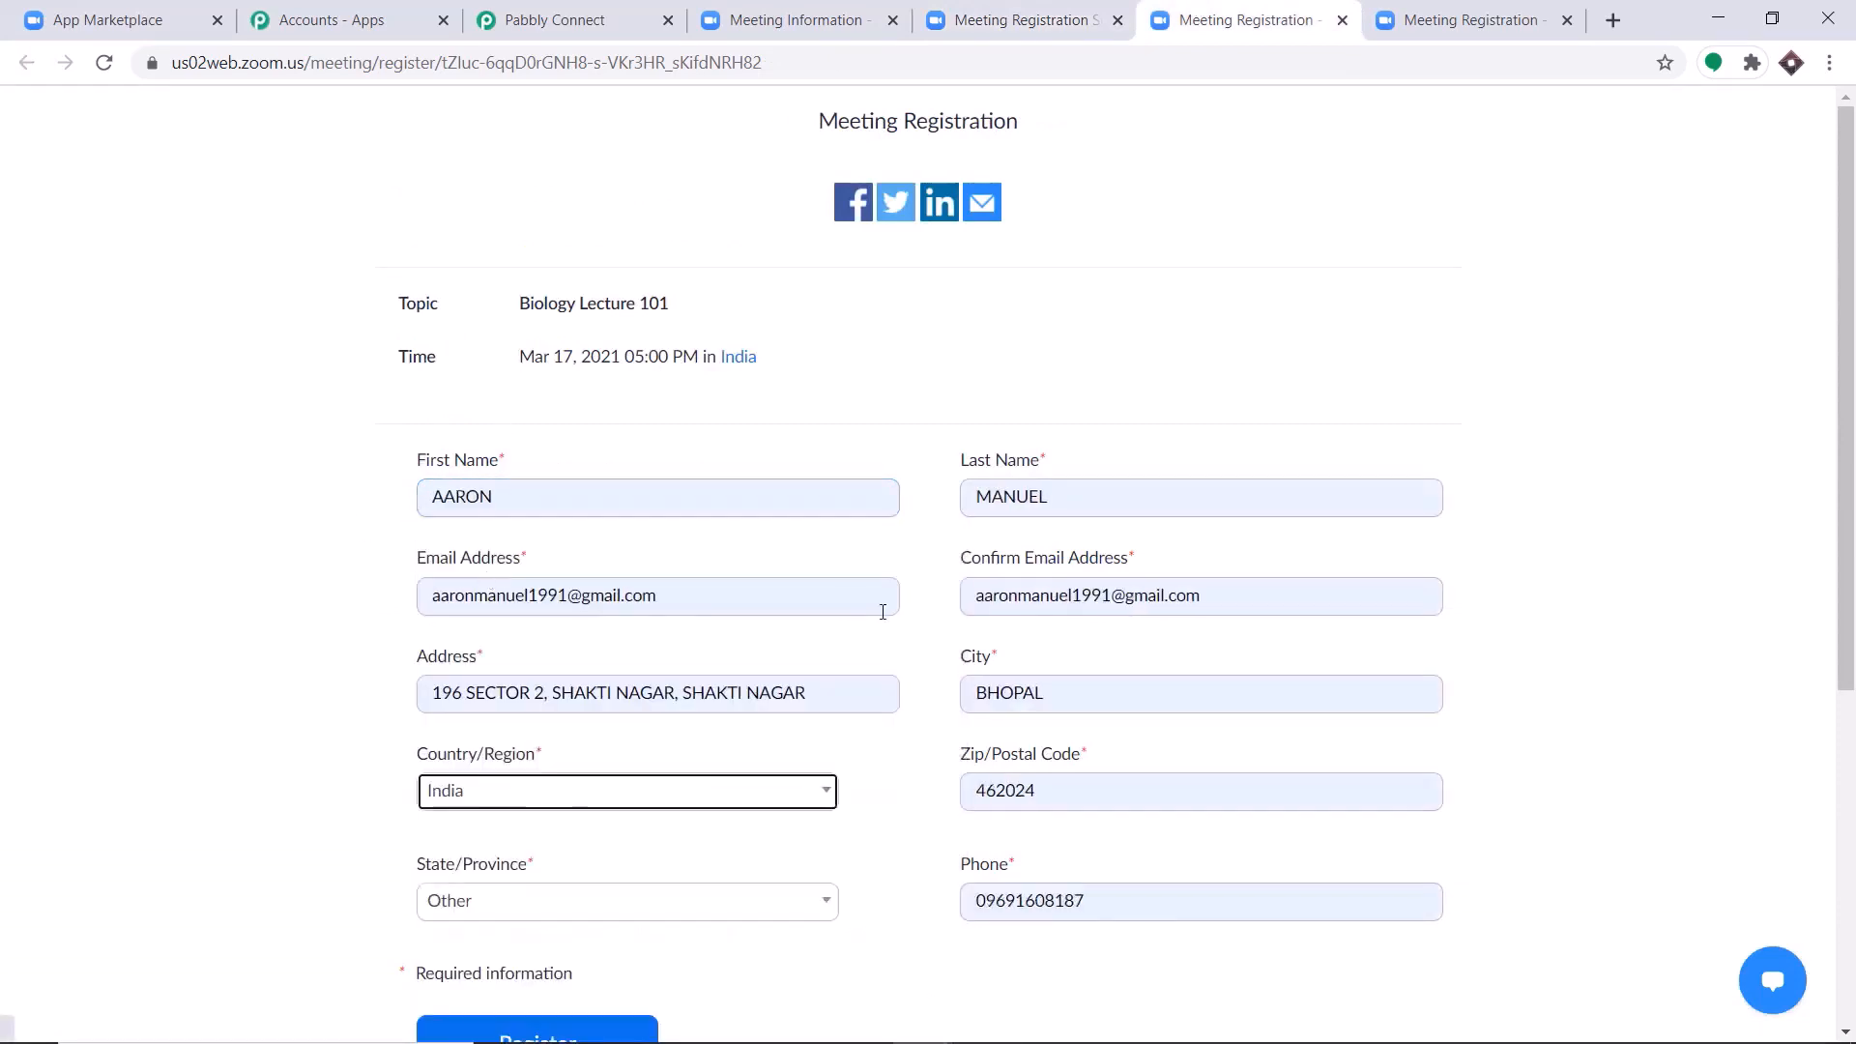
Replace the leading 0 of the second registrant's phone number with country code 91, complete the reCAPTCHA and submit the registration.
left_click(985, 902)
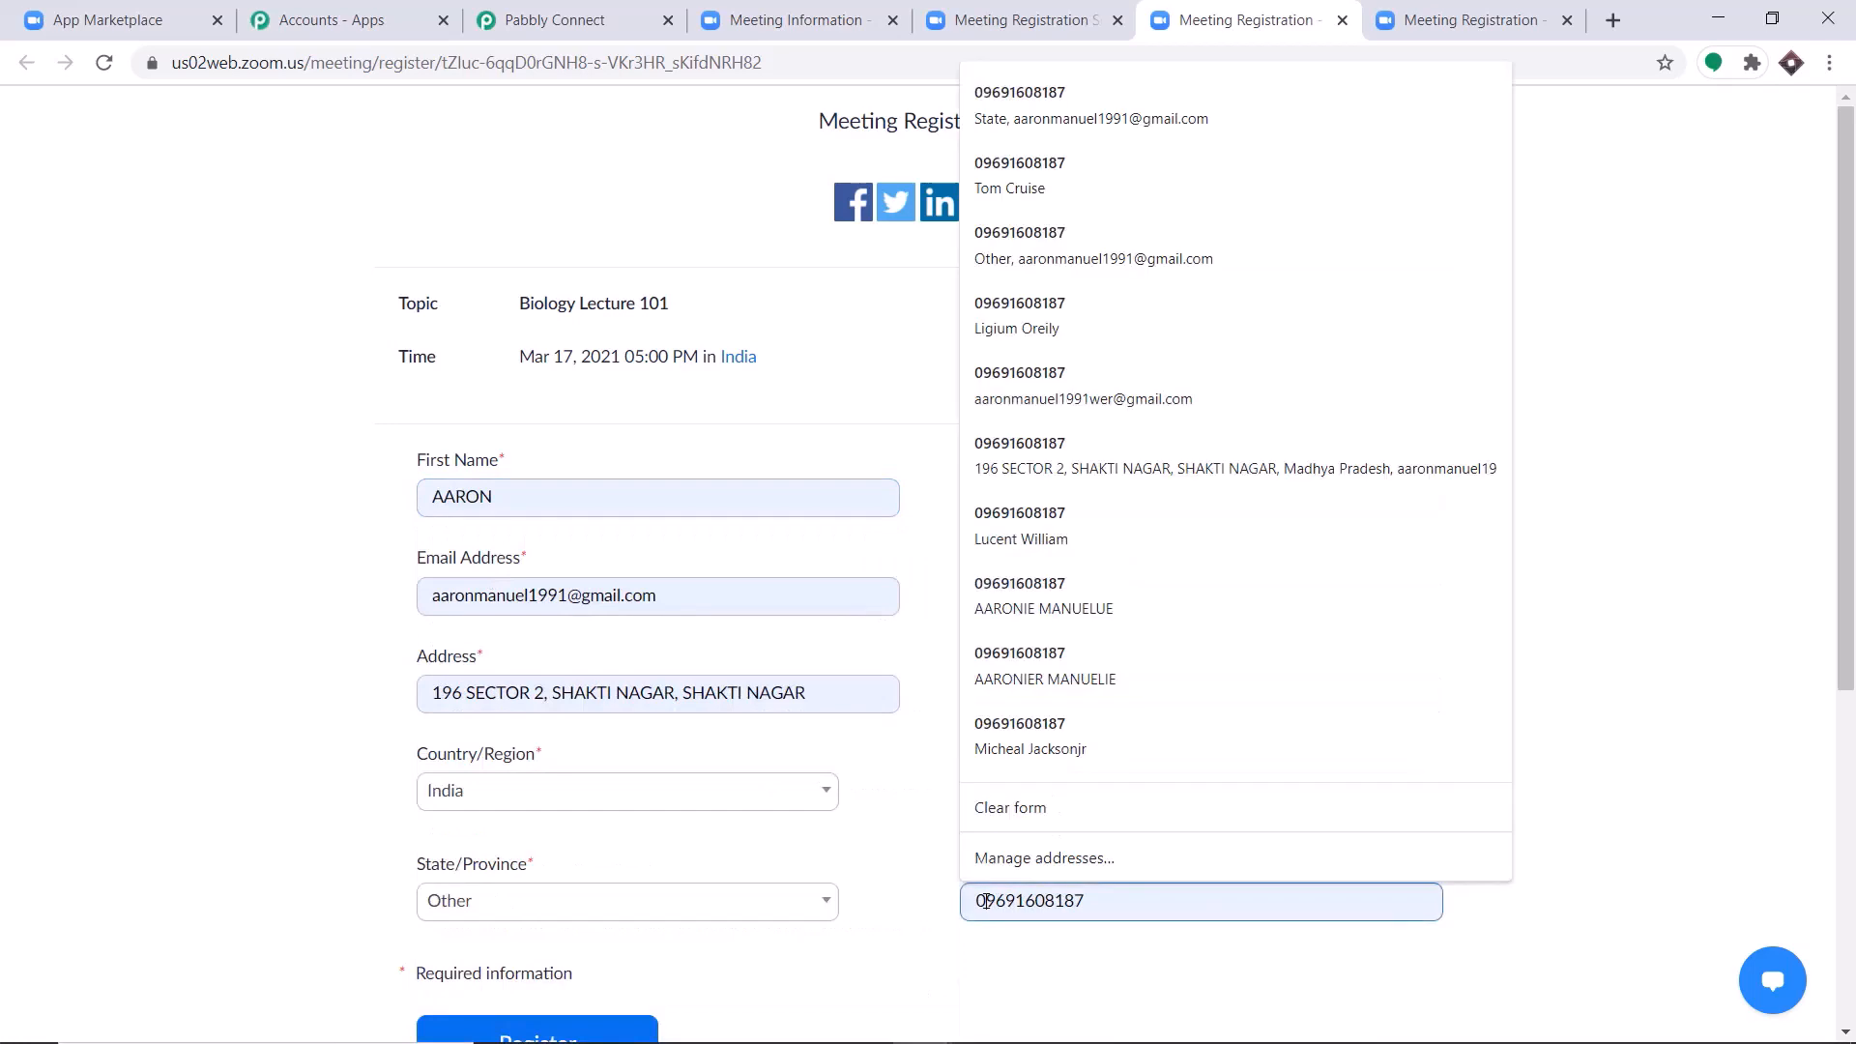
key("BackSpace")
type("91")
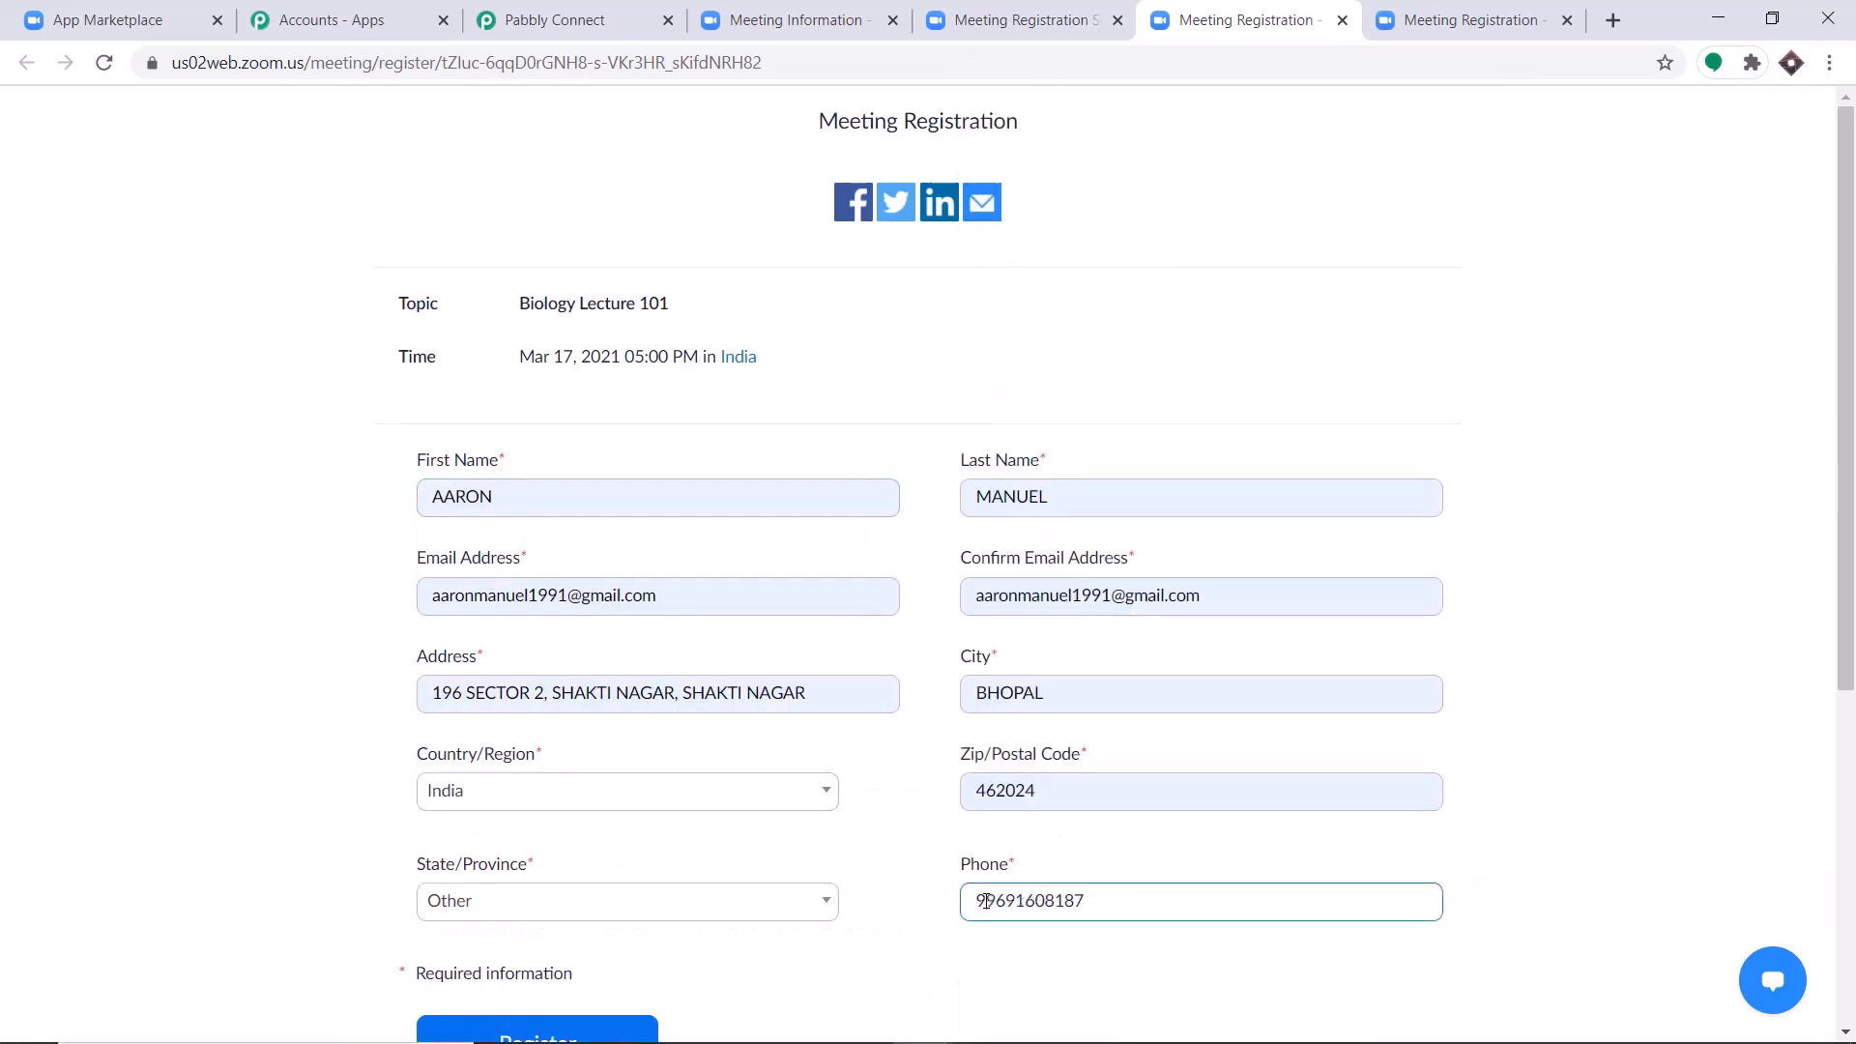
scroll(933, 886, "down", 3)
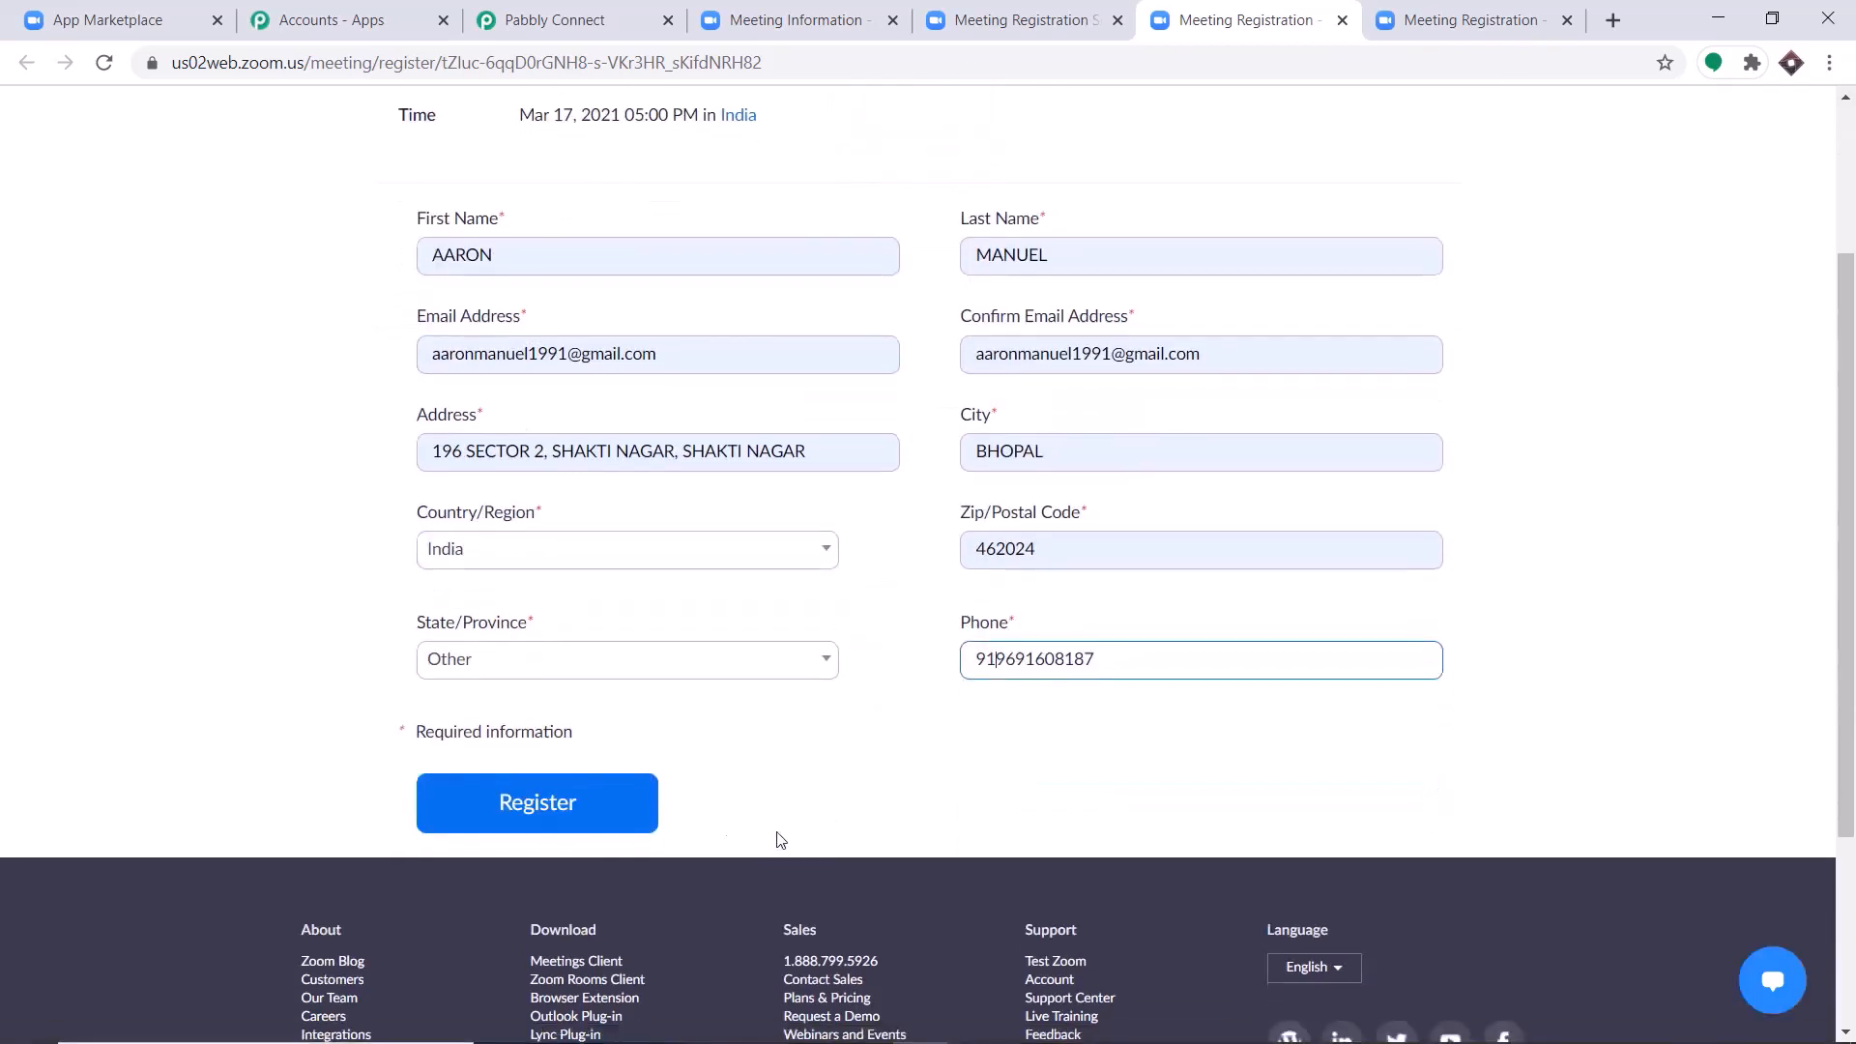
left_click(580, 828)
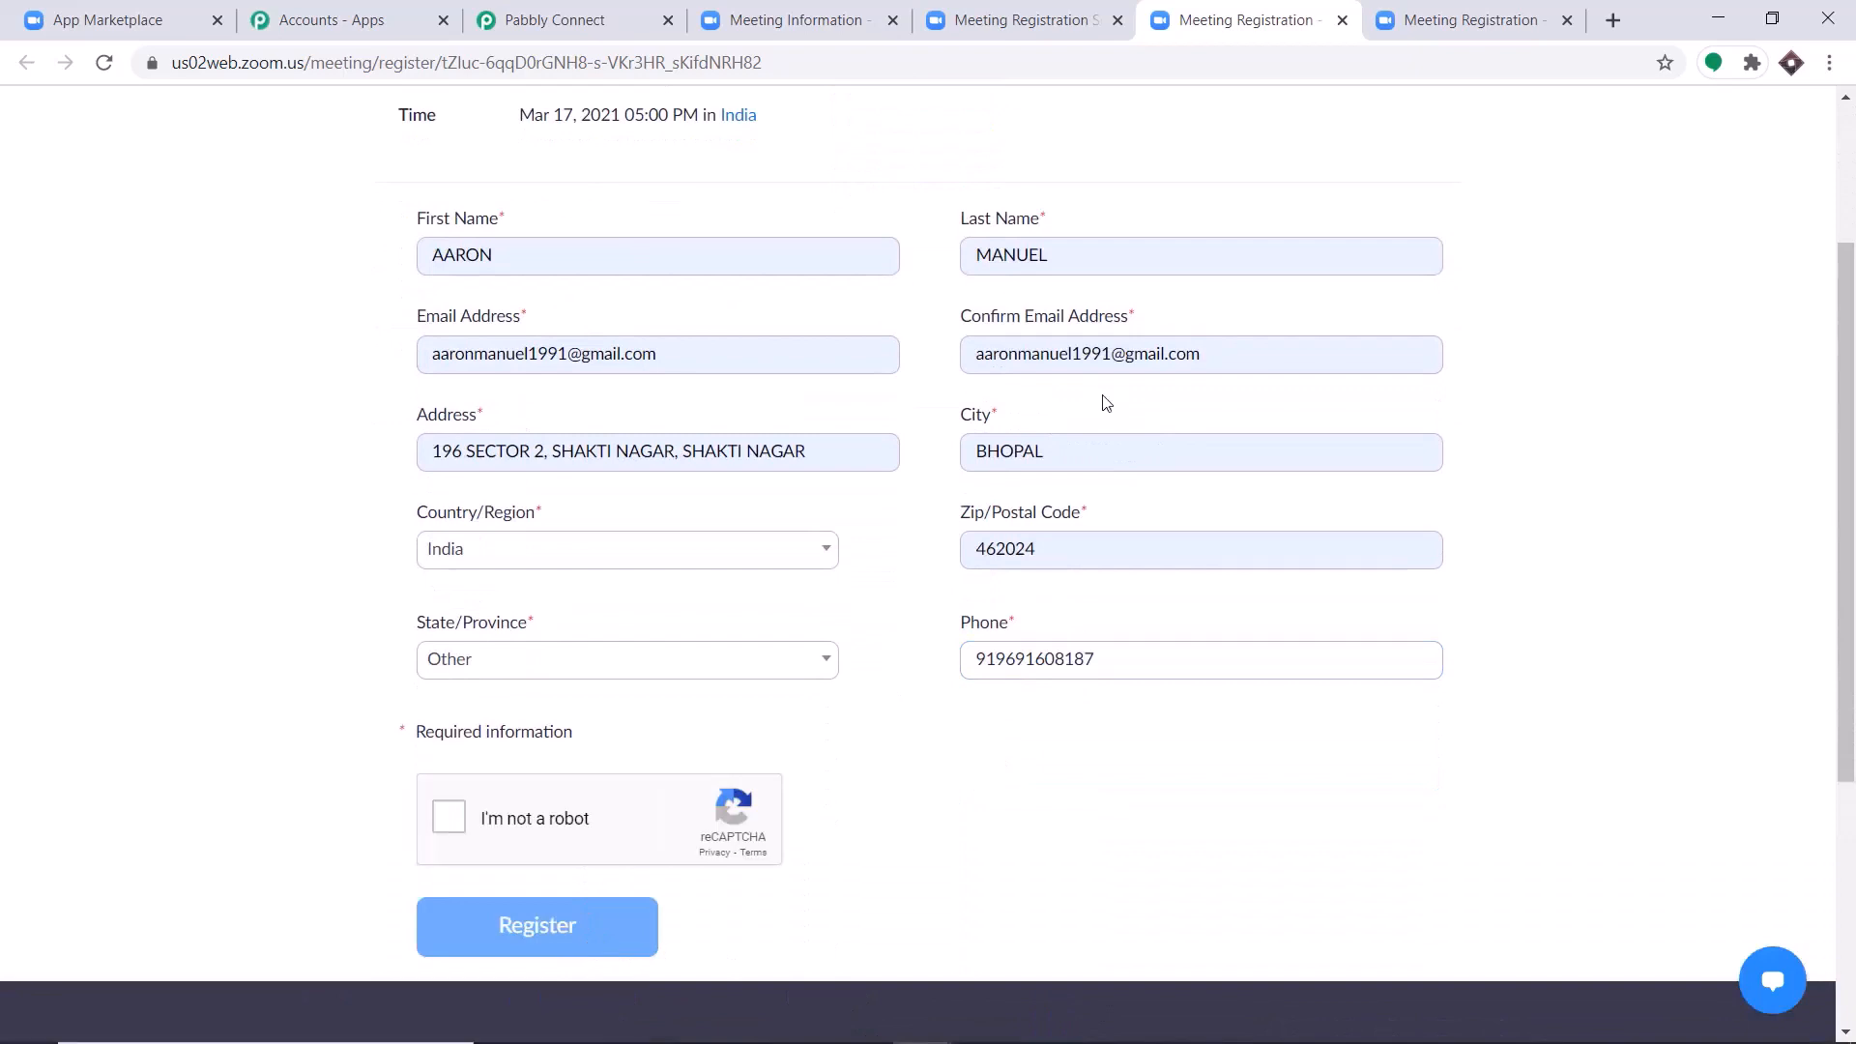
left_click(449, 817)
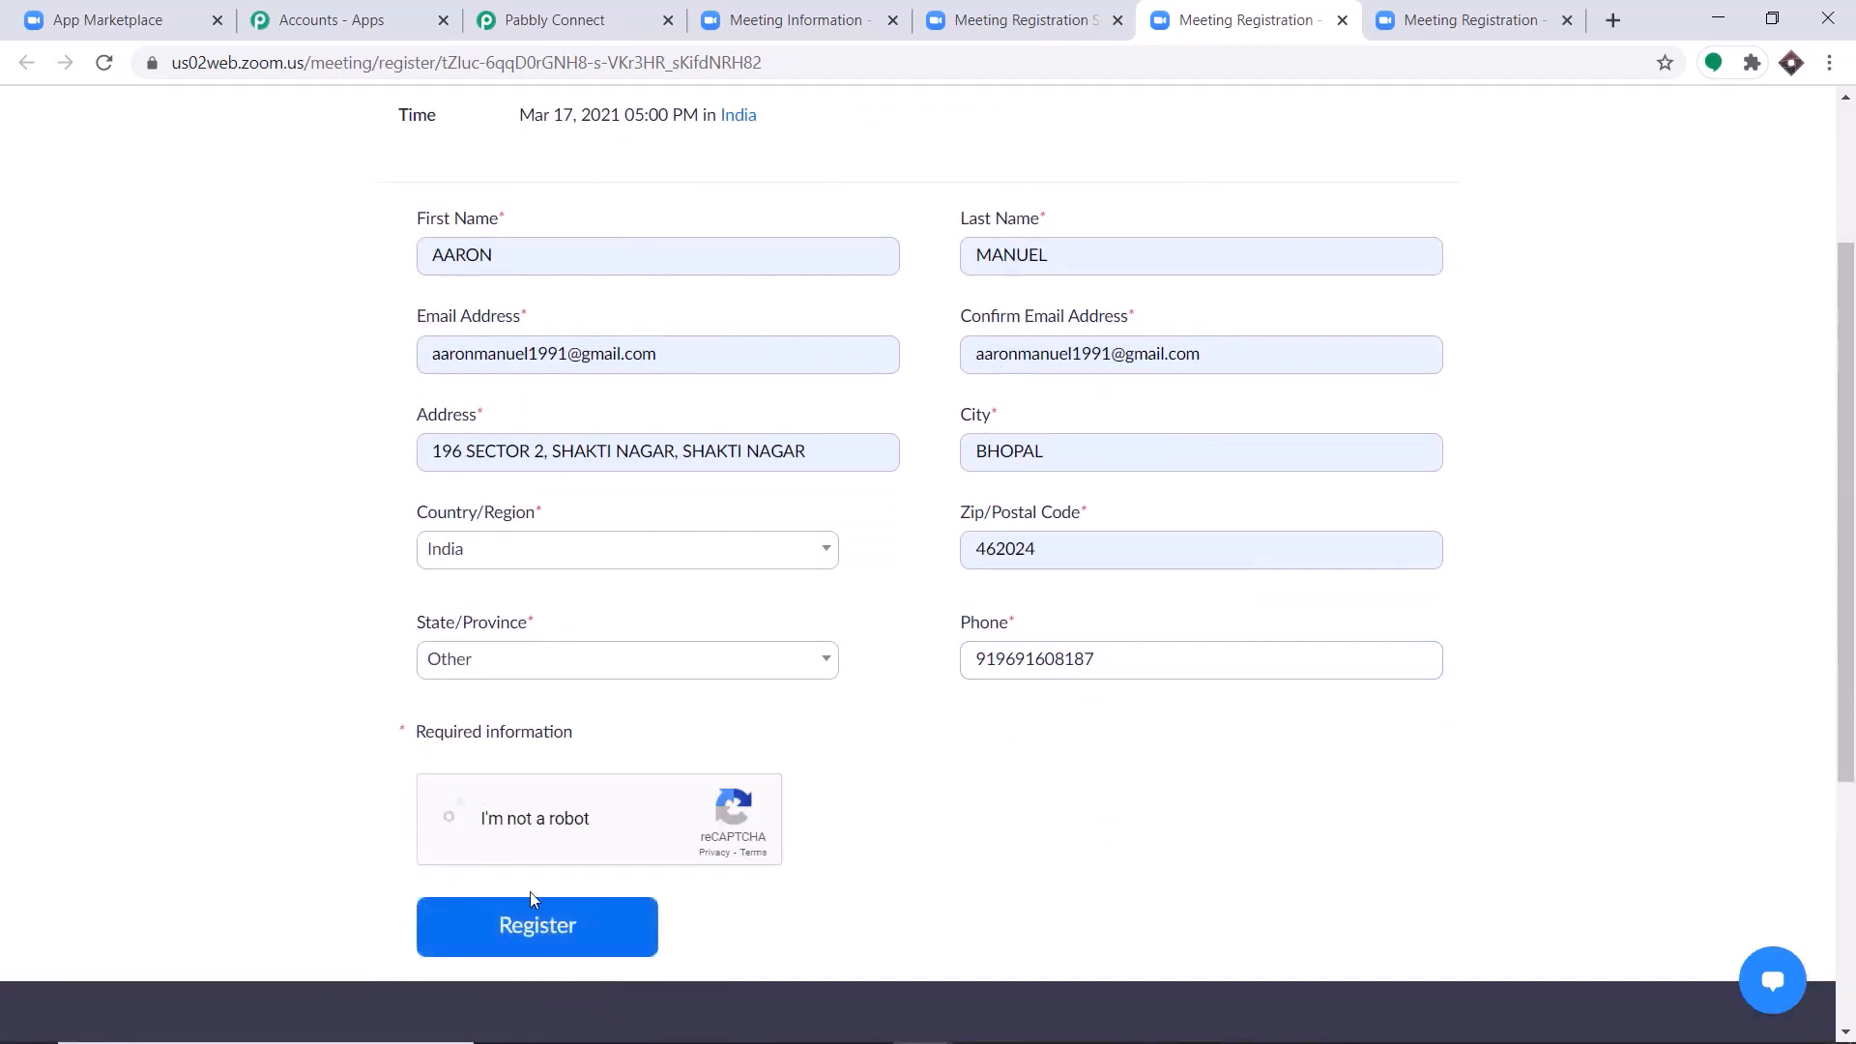
left_click(565, 943)
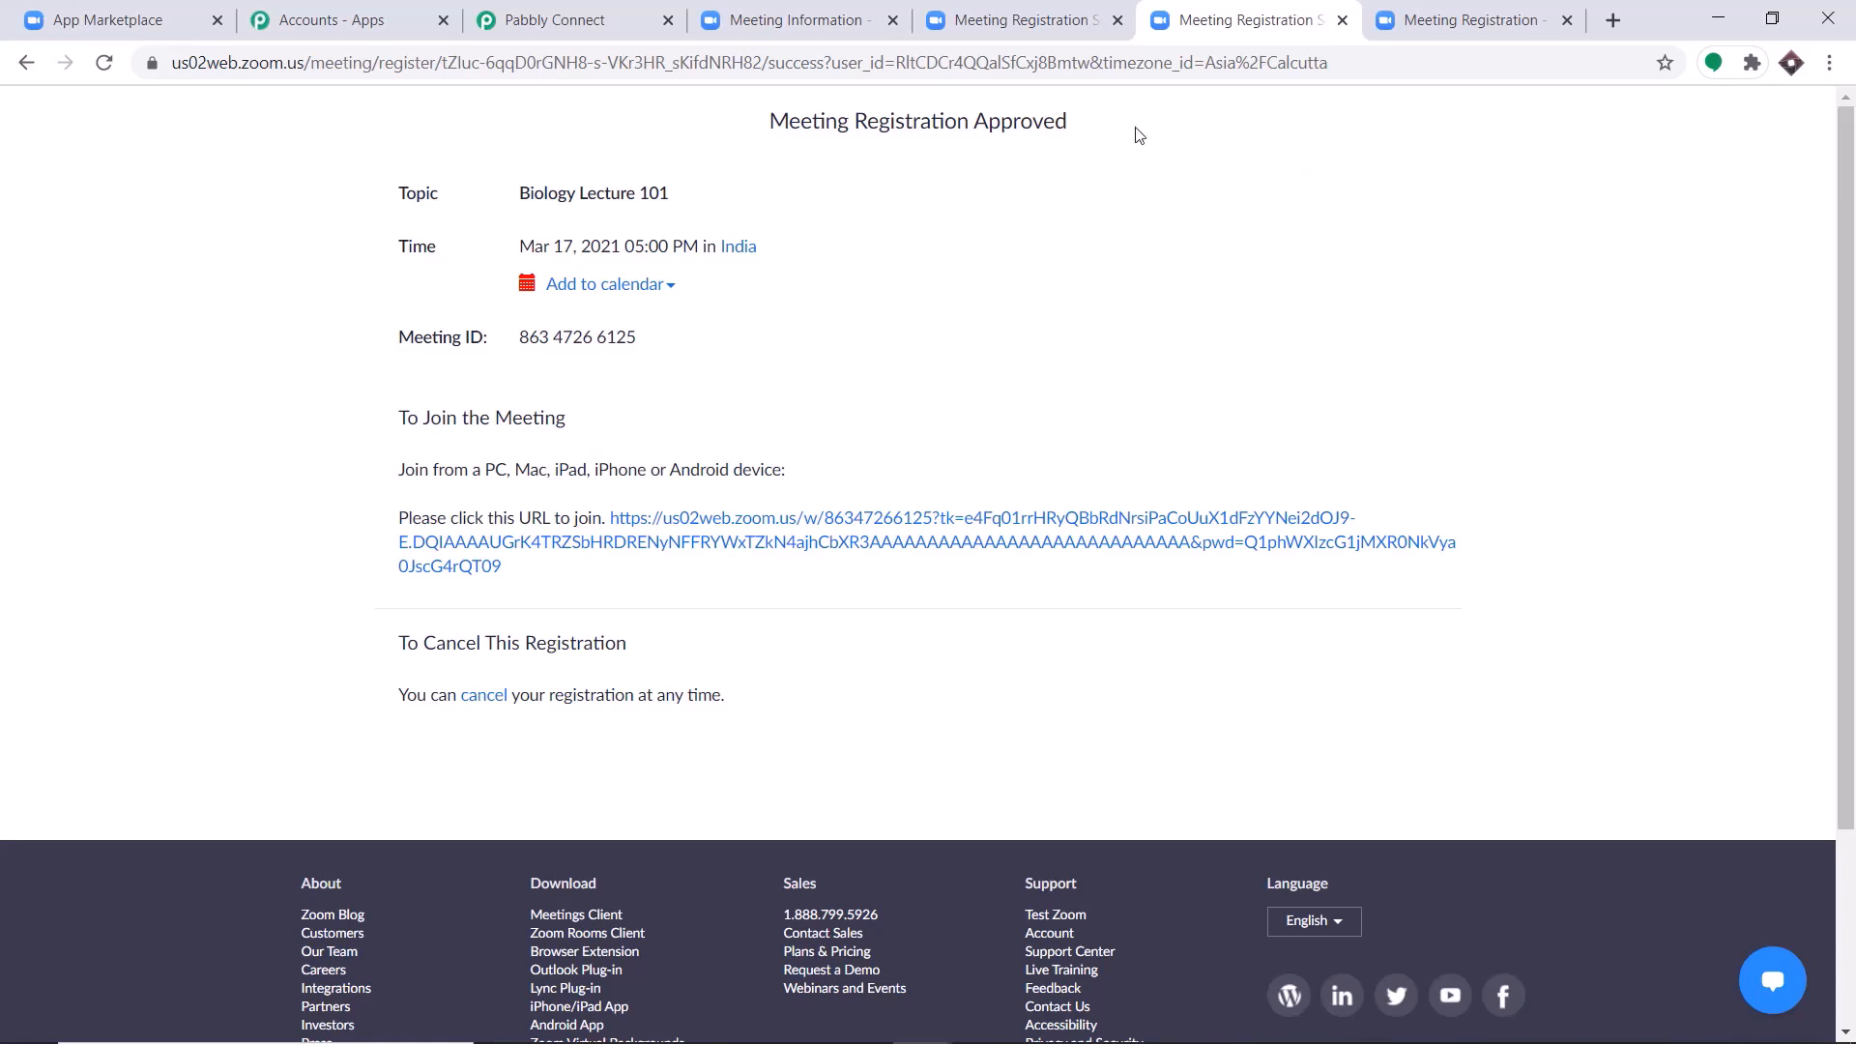
Fill in the third registration form with another registrant's saved name, e-mail and address details.
left_click(1447, 17)
left_click_drag(490, 516, 404, 512)
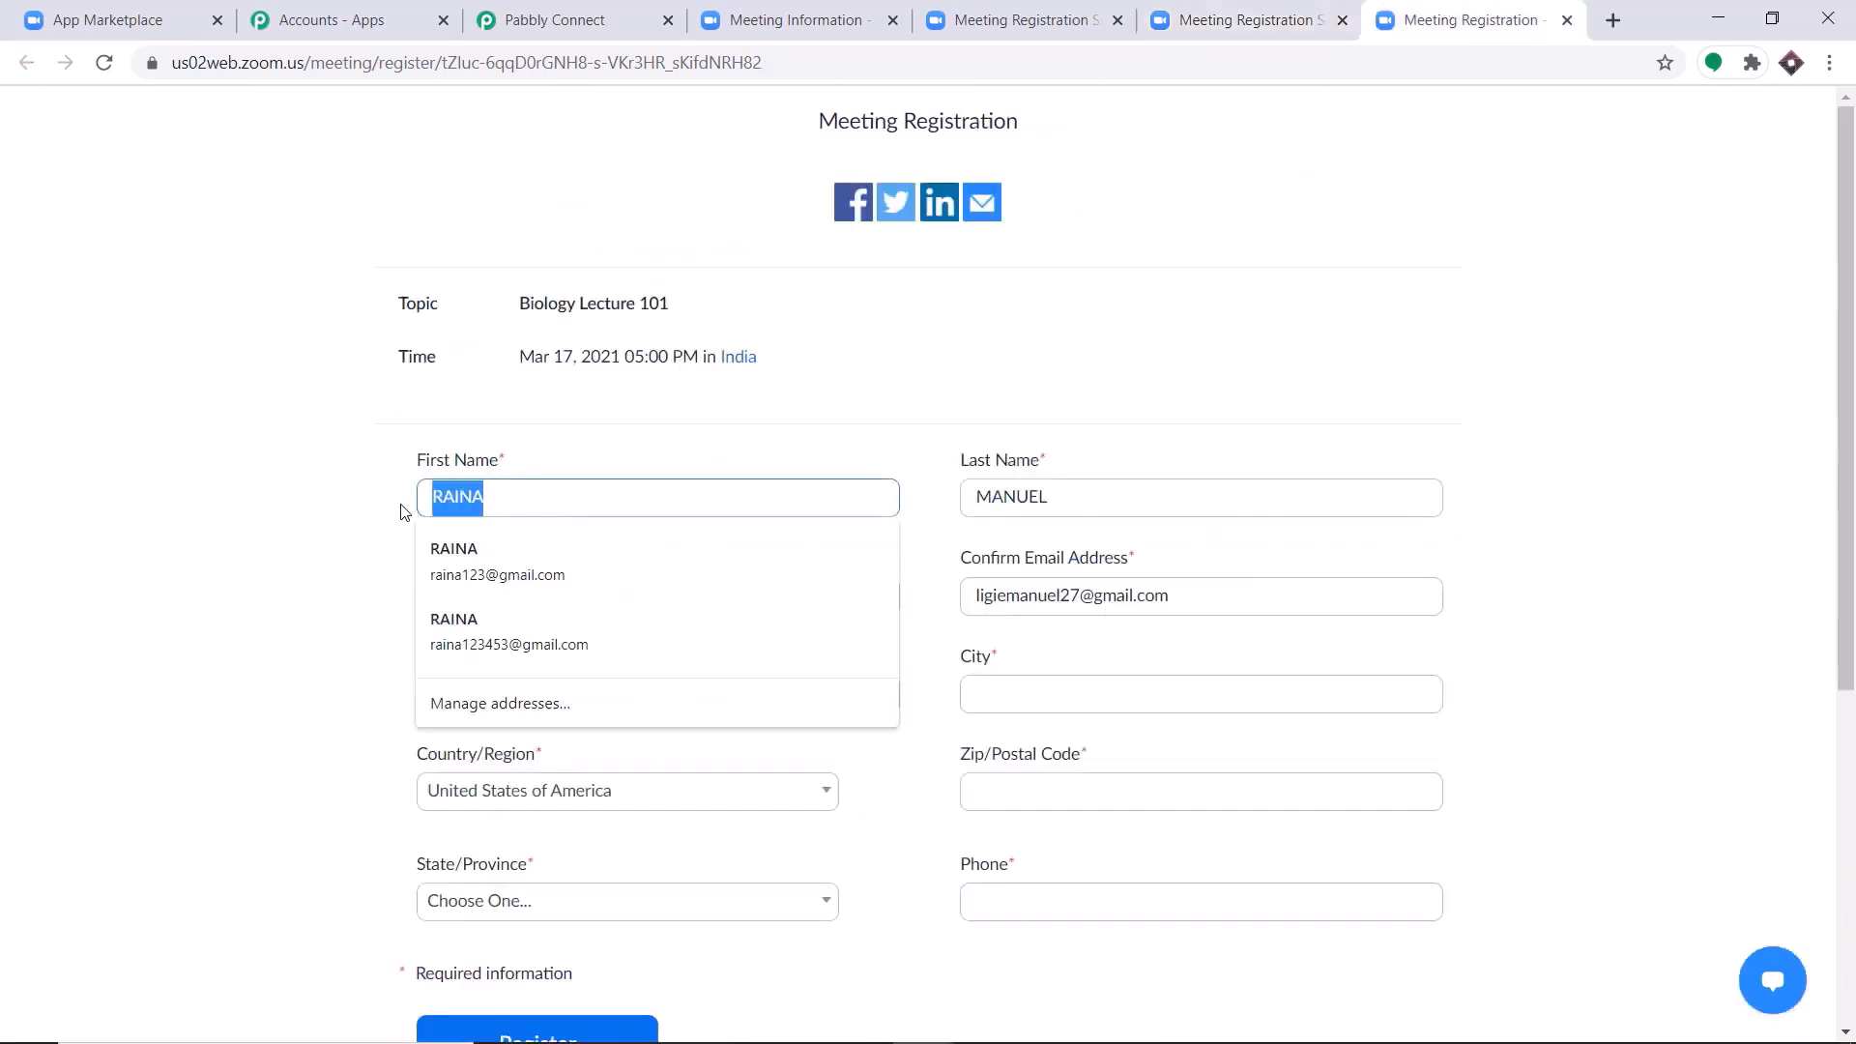
key("BackSpace")
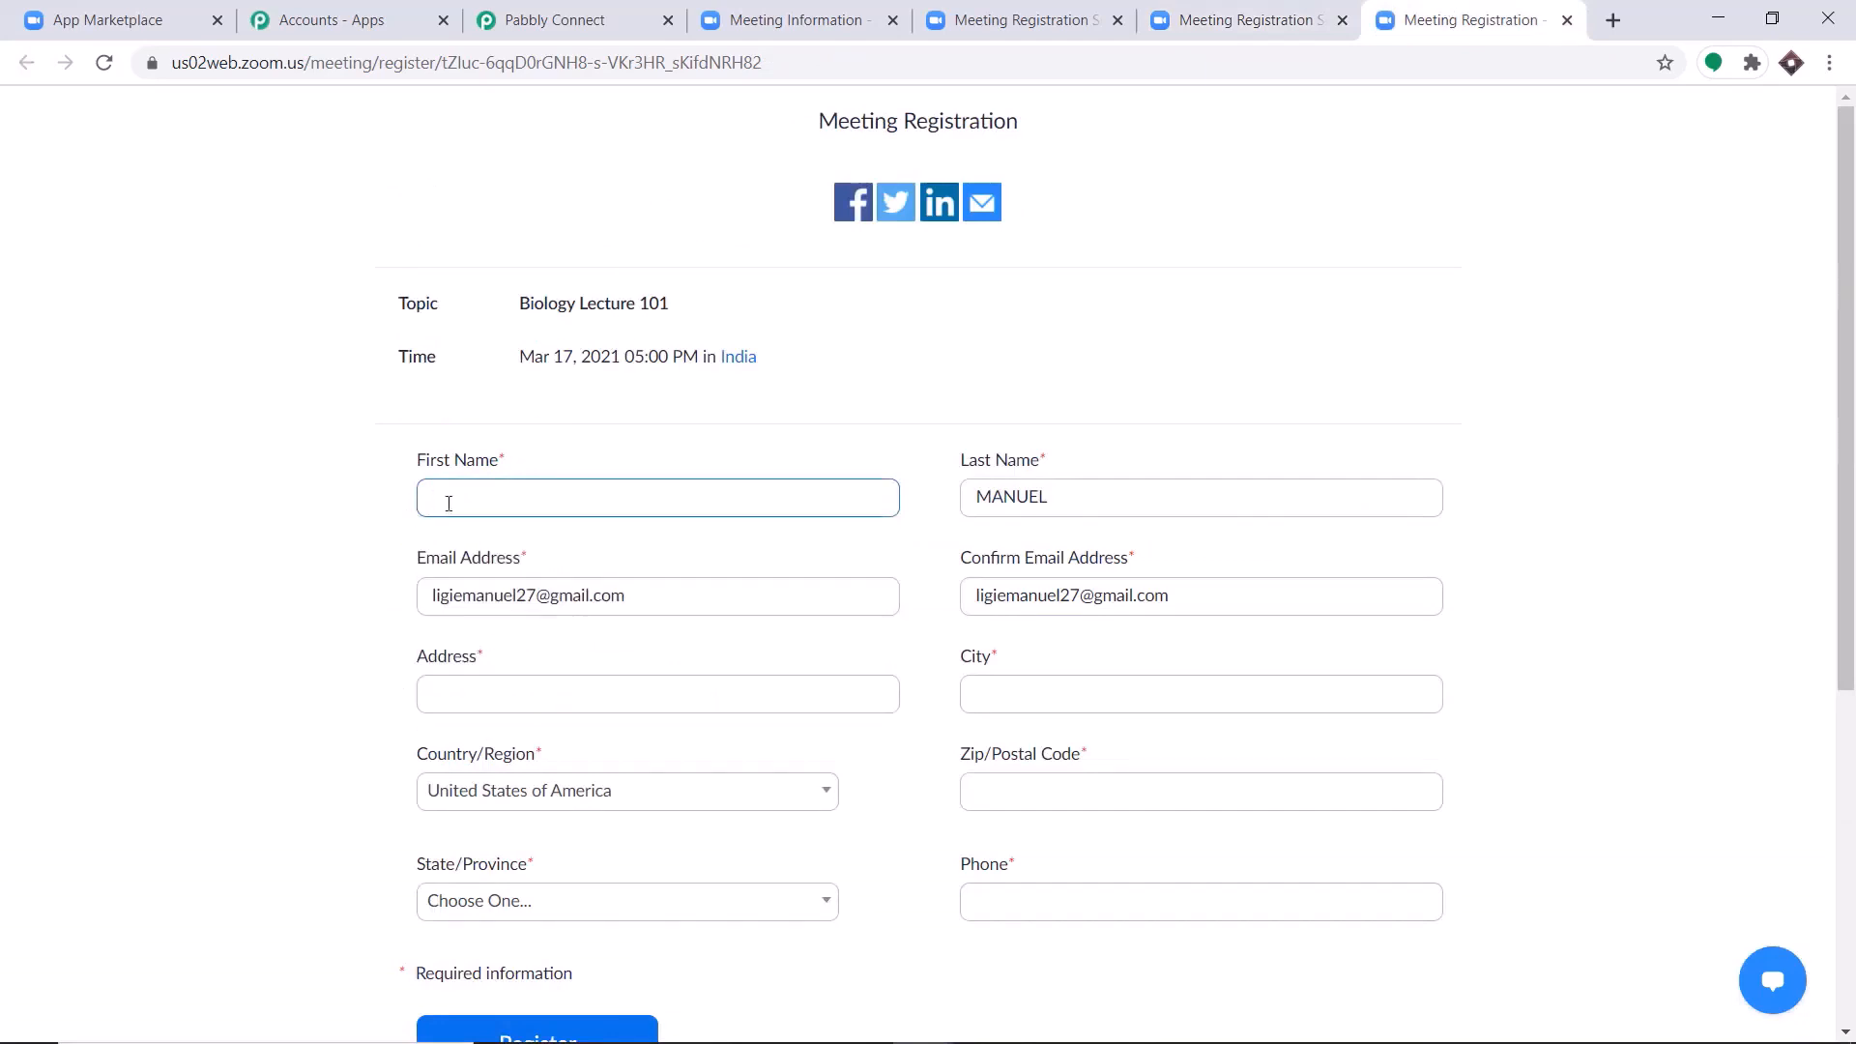
type("Tom")
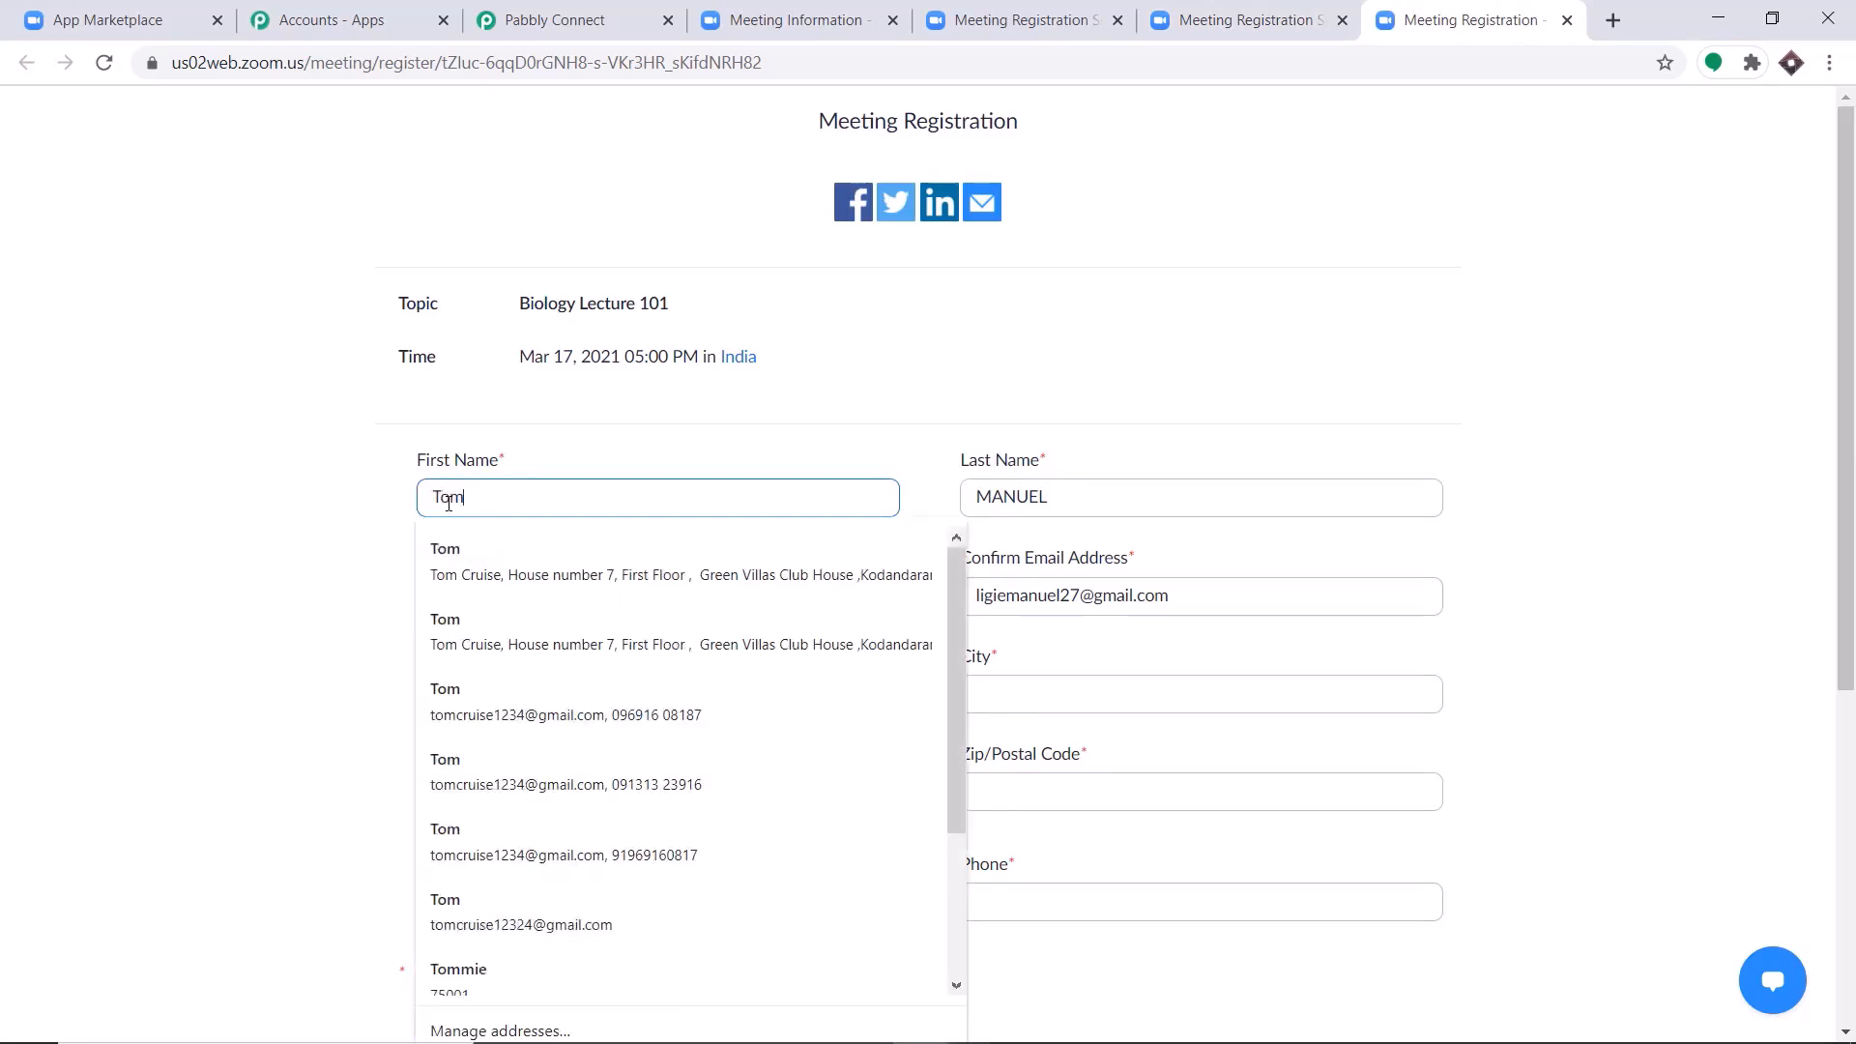
left_click(531, 570)
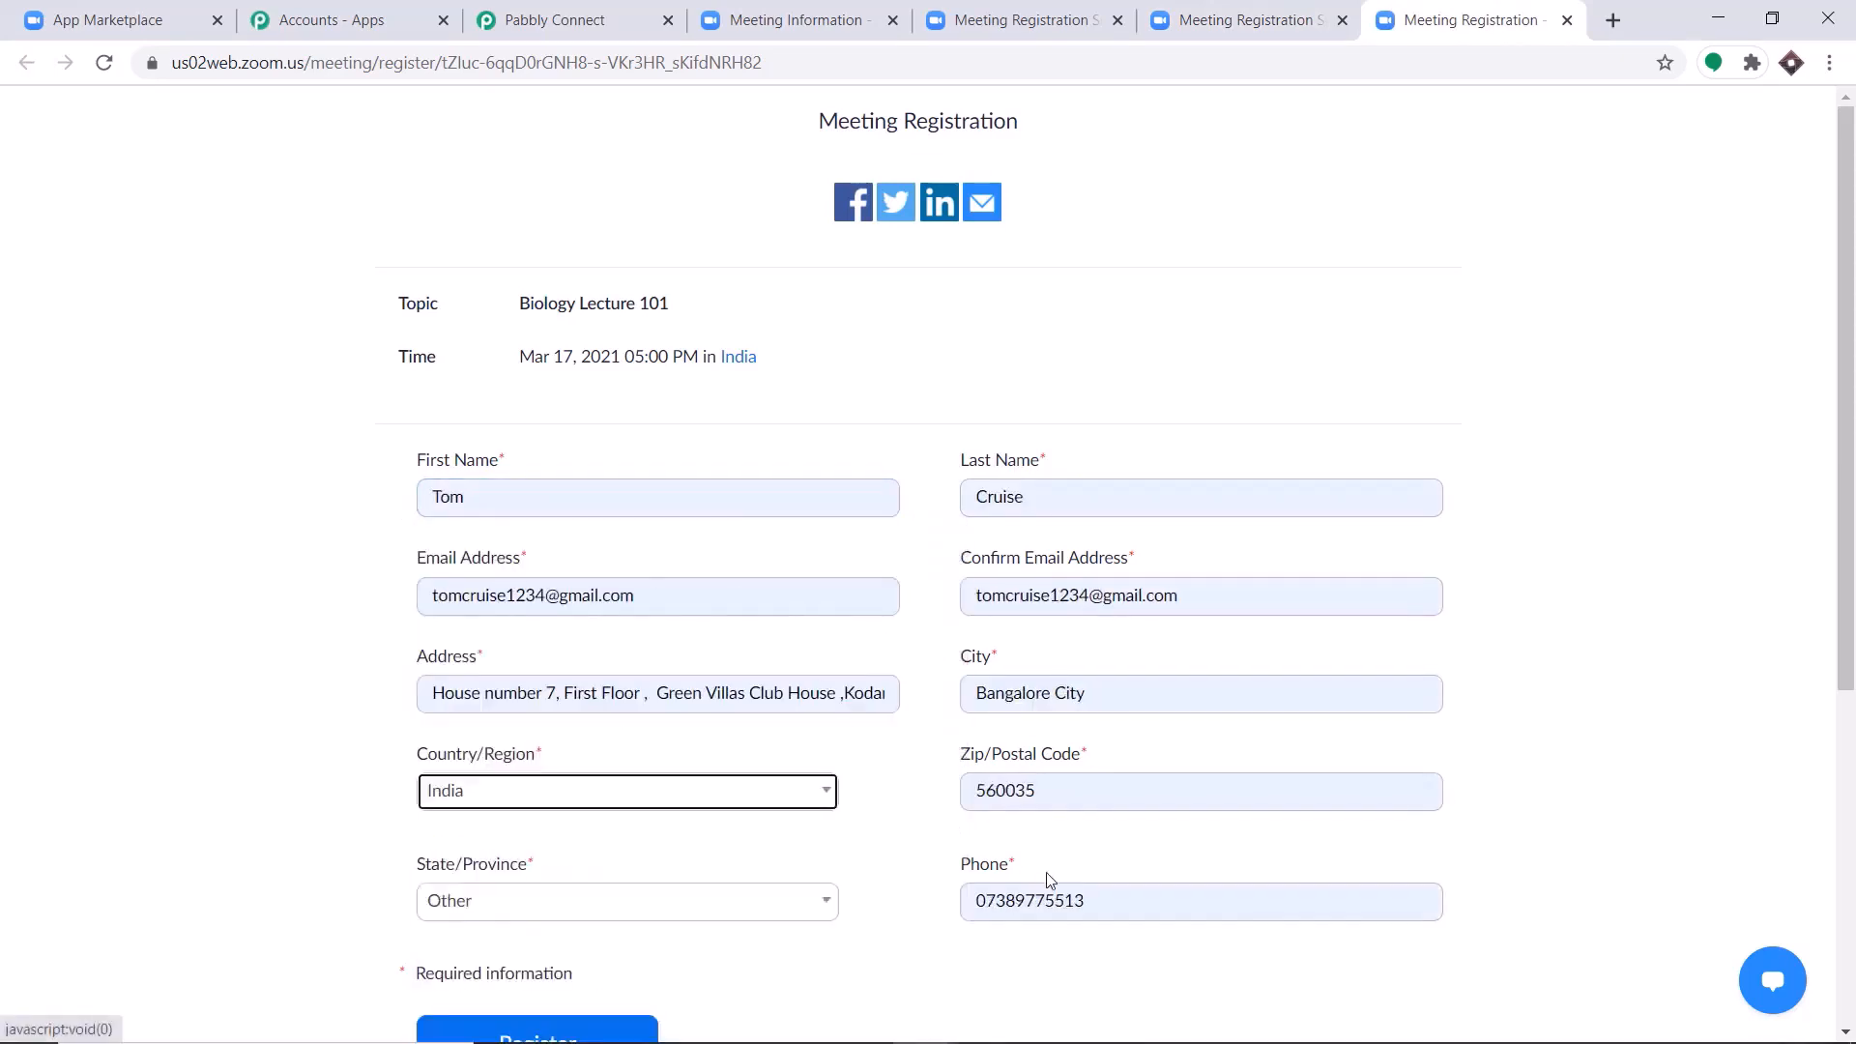
Replace the third registrant's phone number with one including country code 91, complete the reCAPTCHA and submit the registration.
left_click(1095, 901)
left_click_drag(1094, 901, 965, 881)
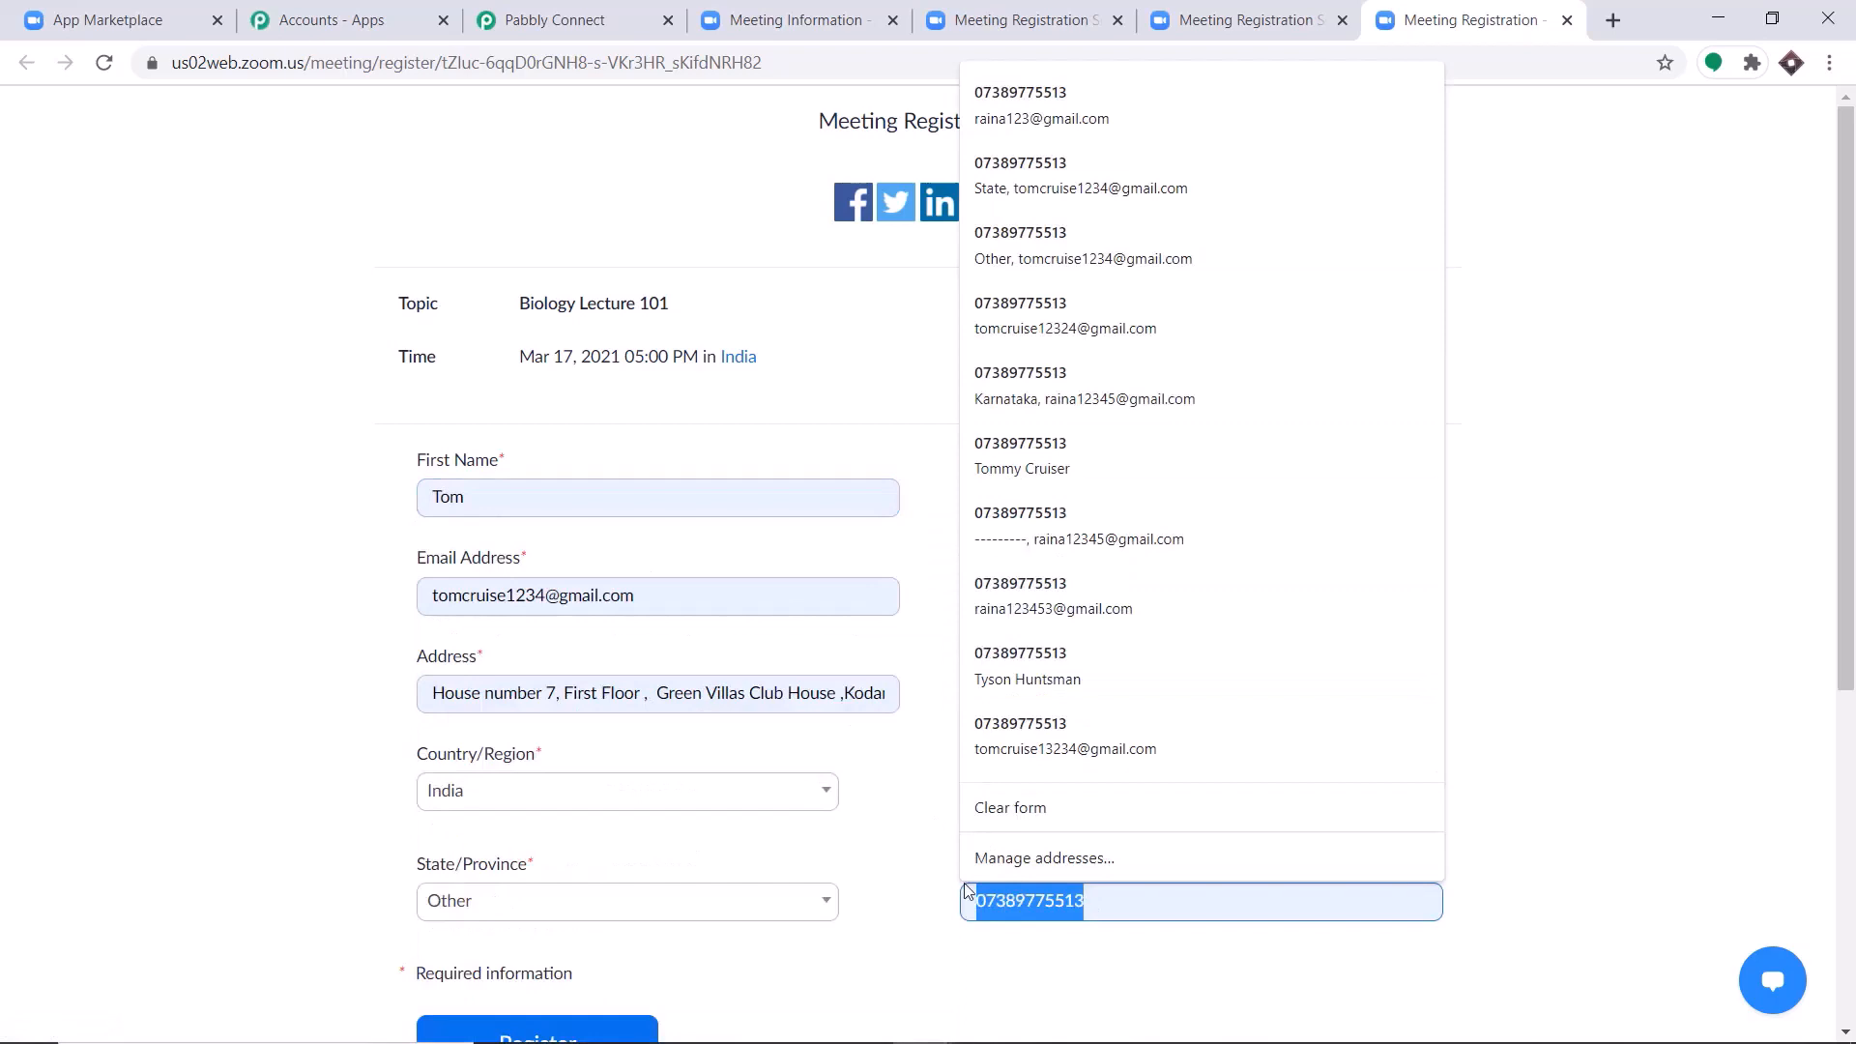
key("BackSpace")
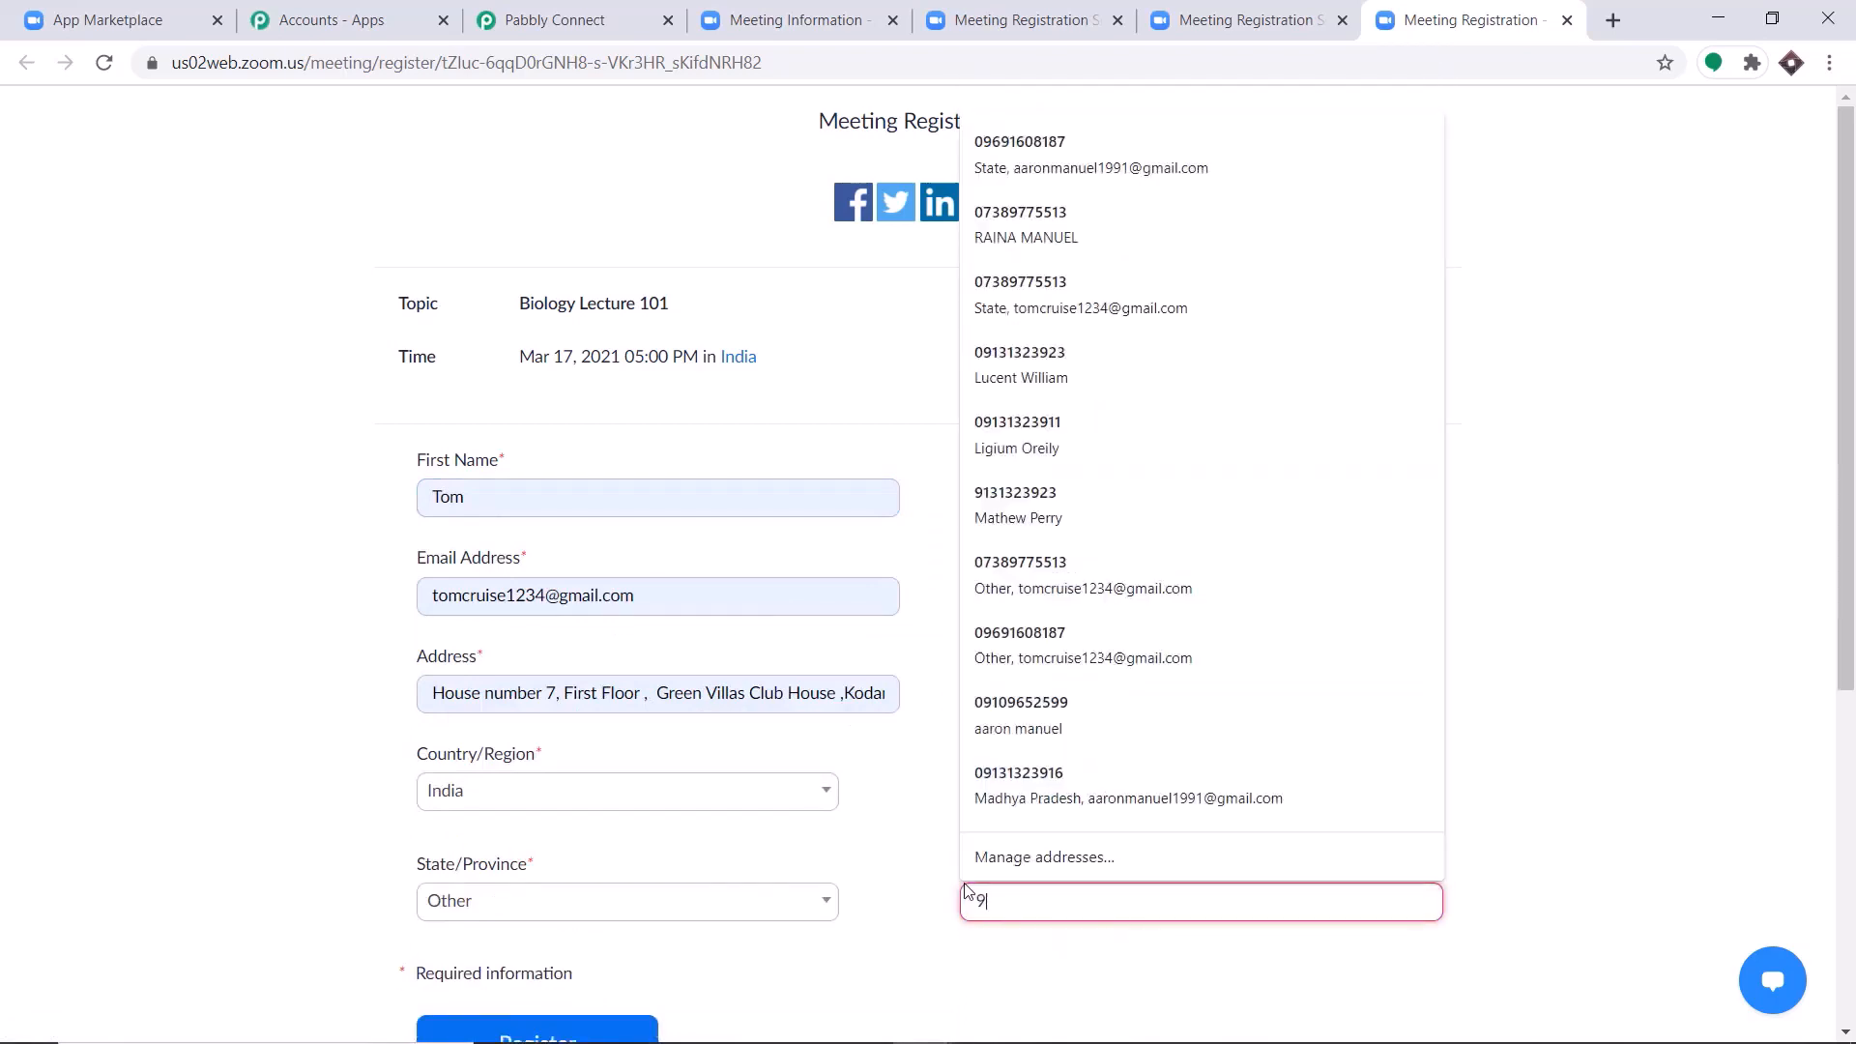
scroll(1143, 650, "down", 1)
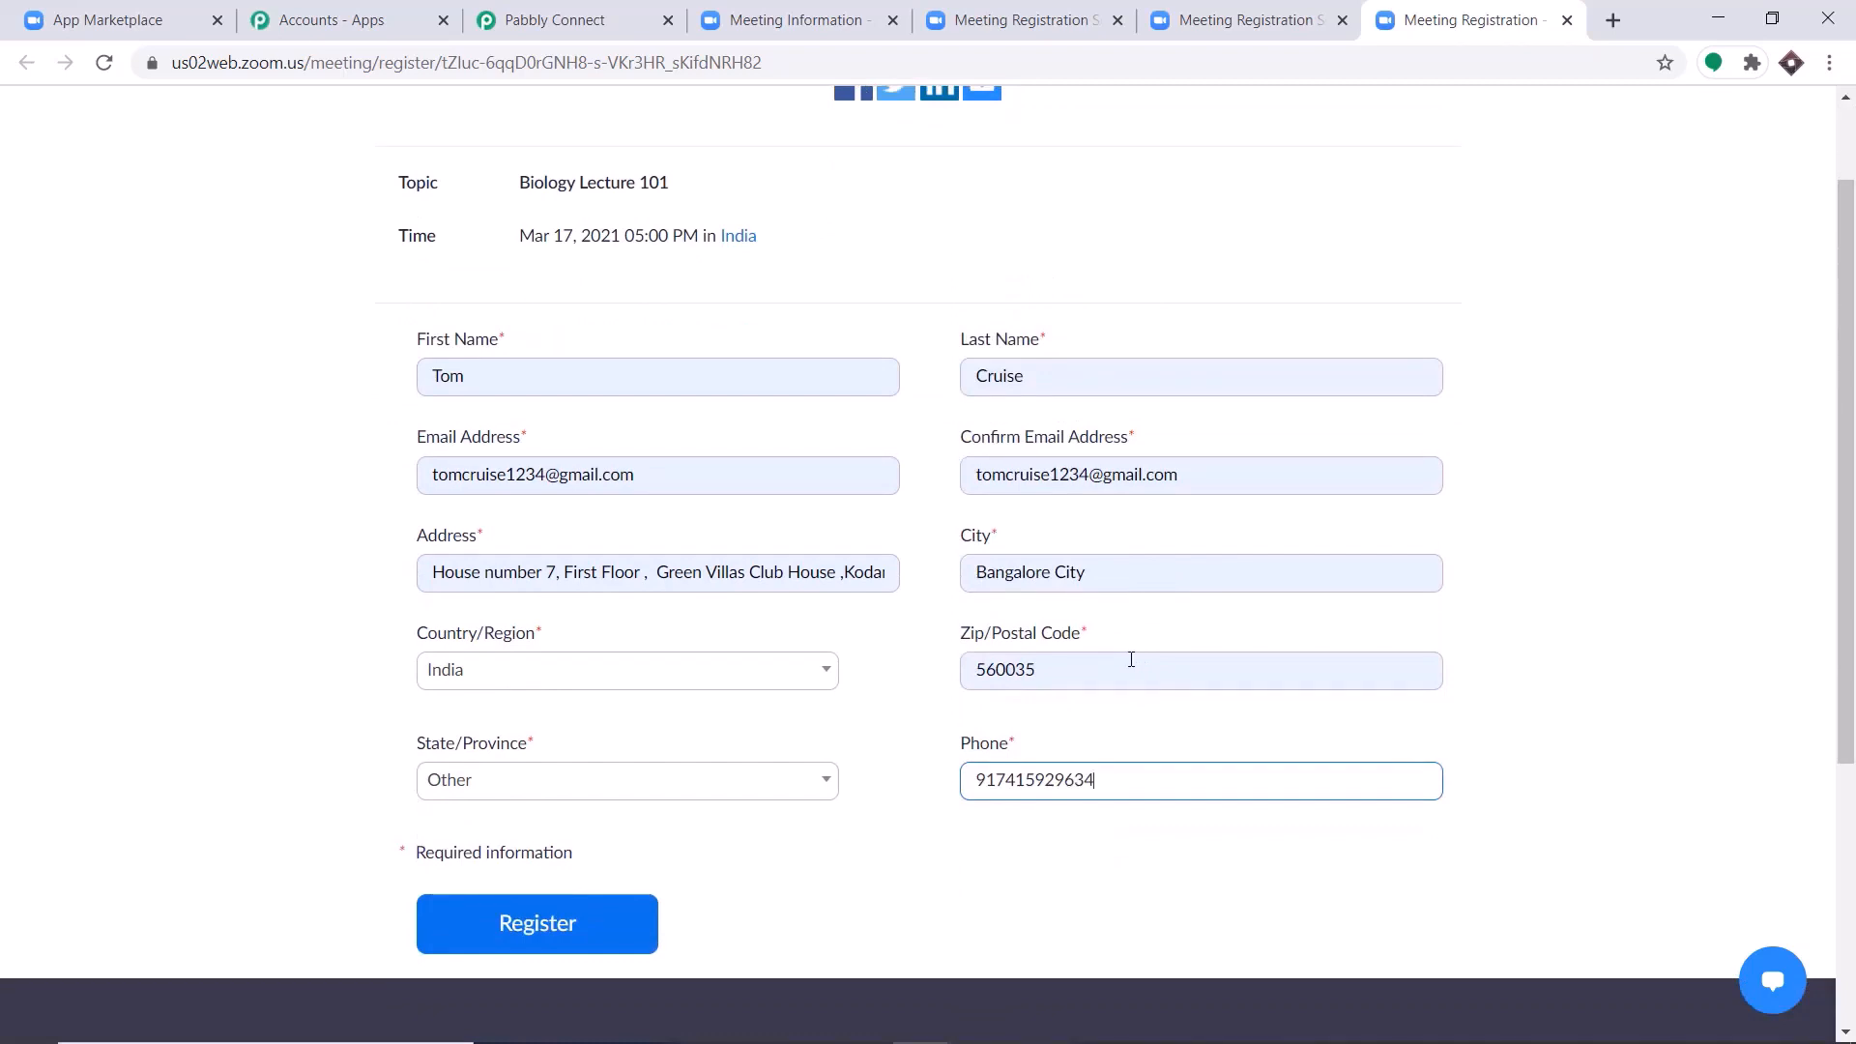
scroll(1111, 656, "down", 1)
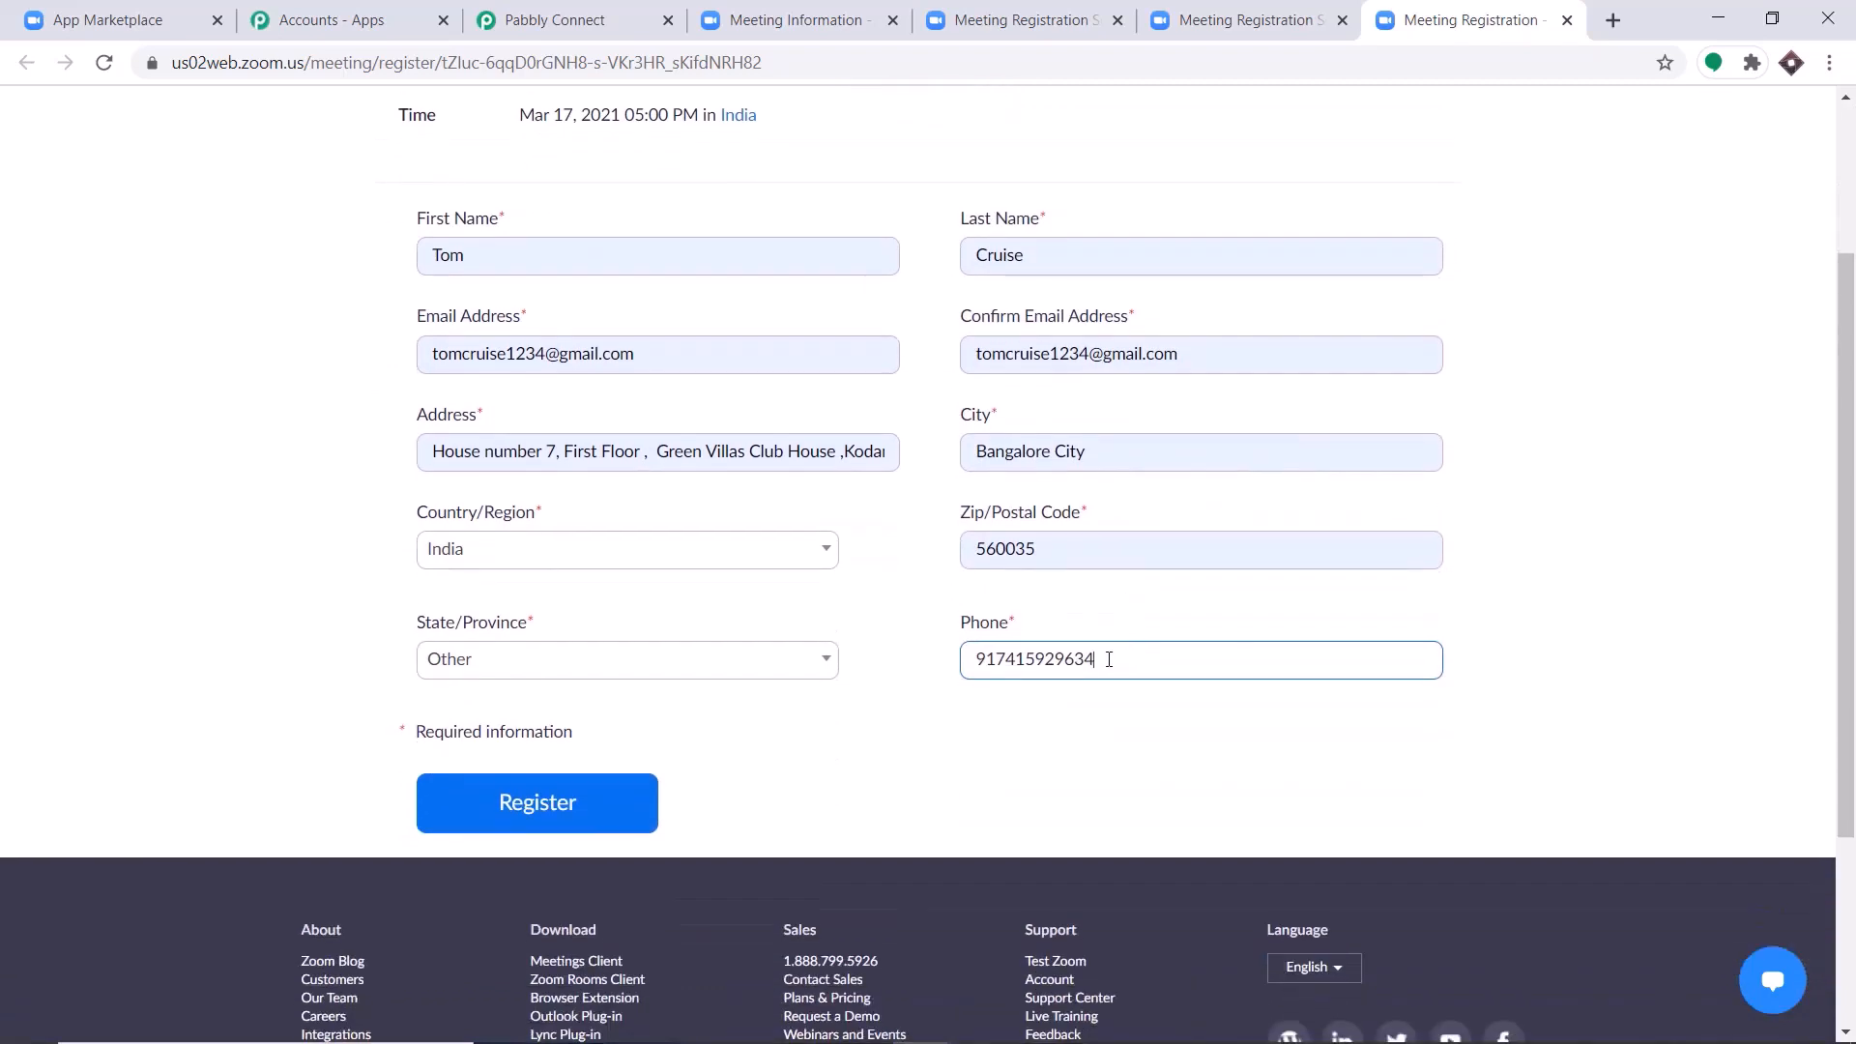
left_click(578, 820)
left_click(448, 817)
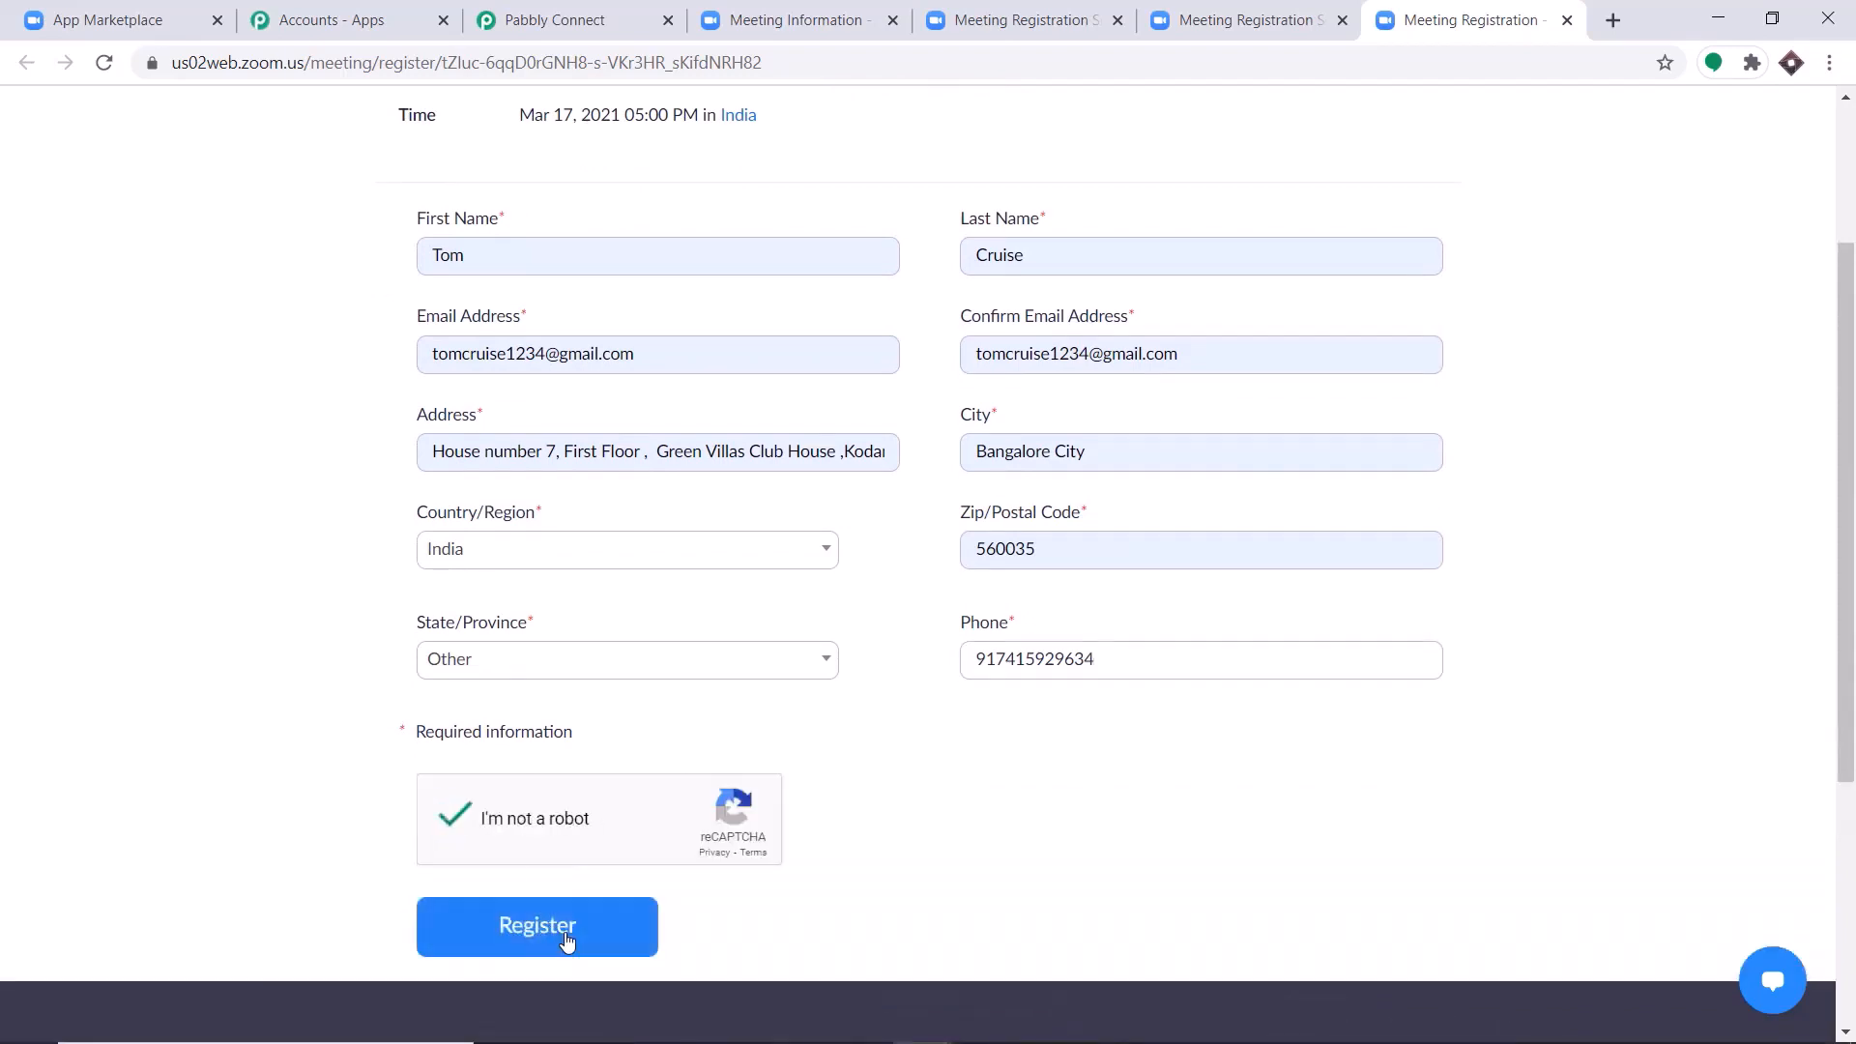
left_click(561, 937)
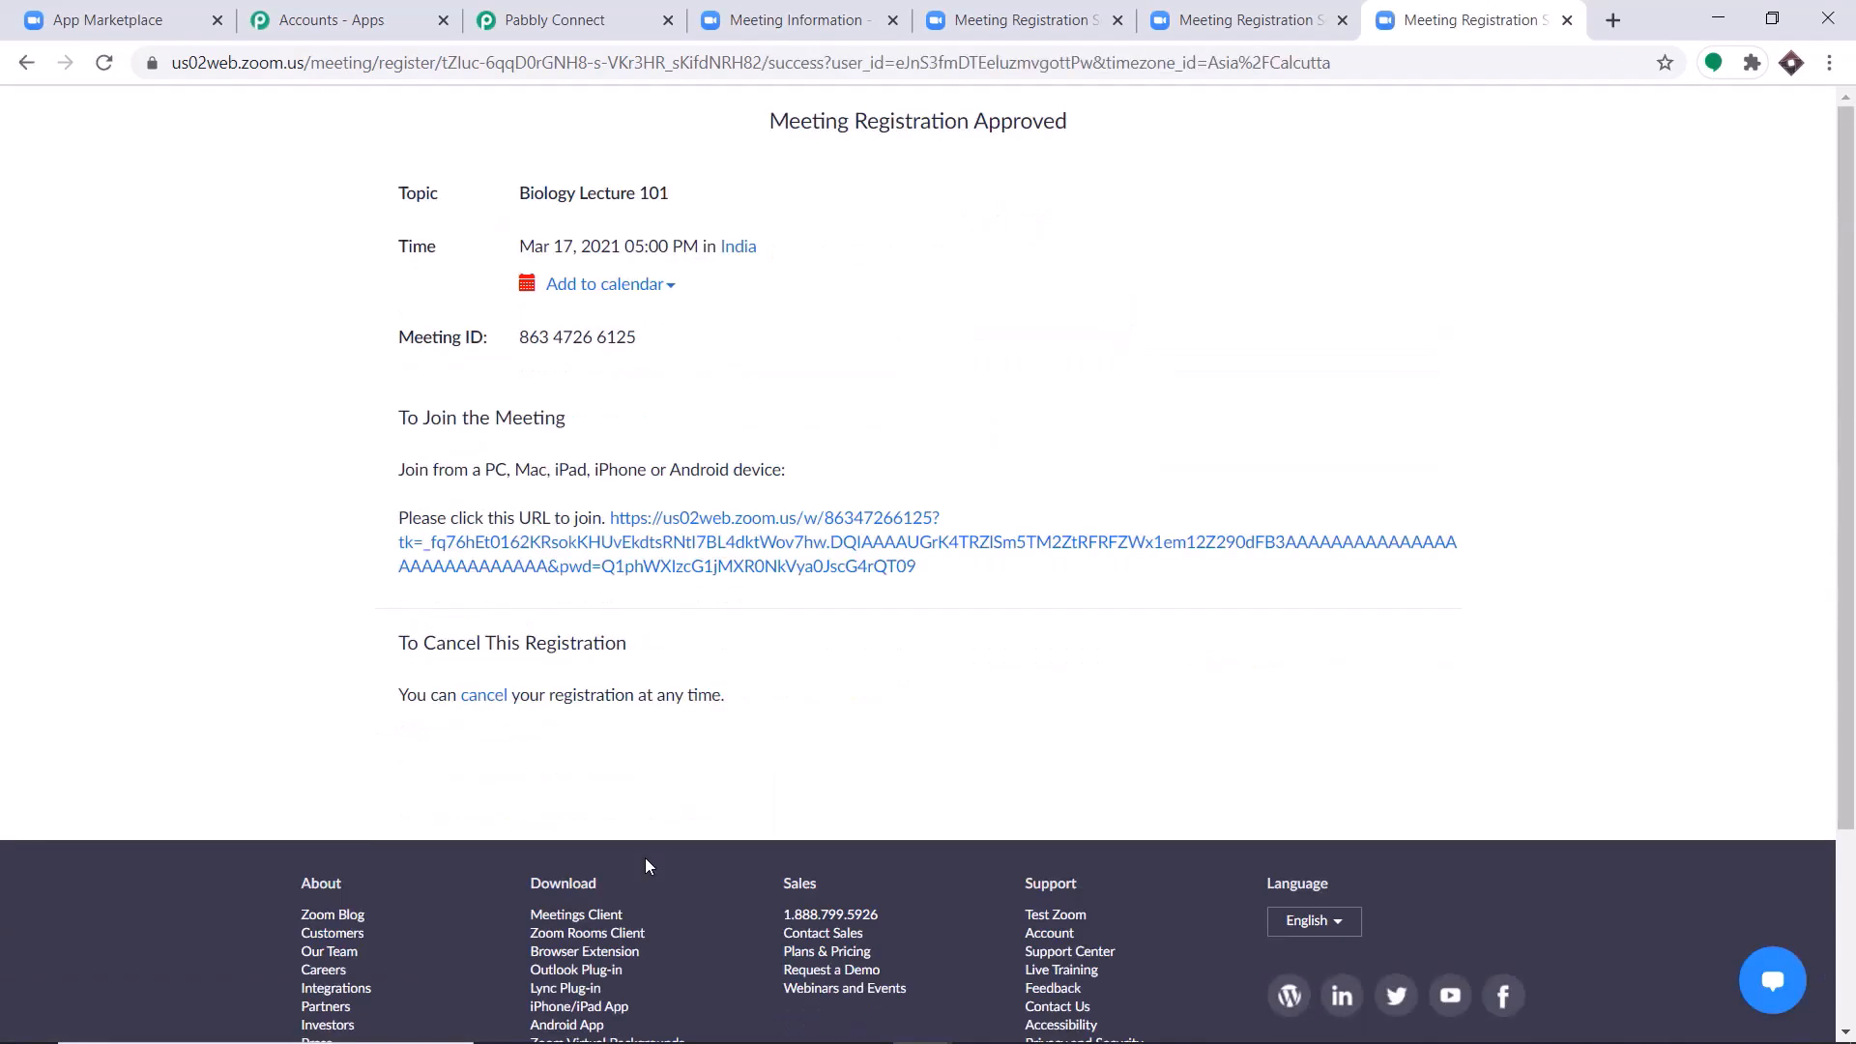
Open Zoom's upcoming meetings page in a new tab and start the Biology Lecture 101 meeting.
left_click(1612, 19)
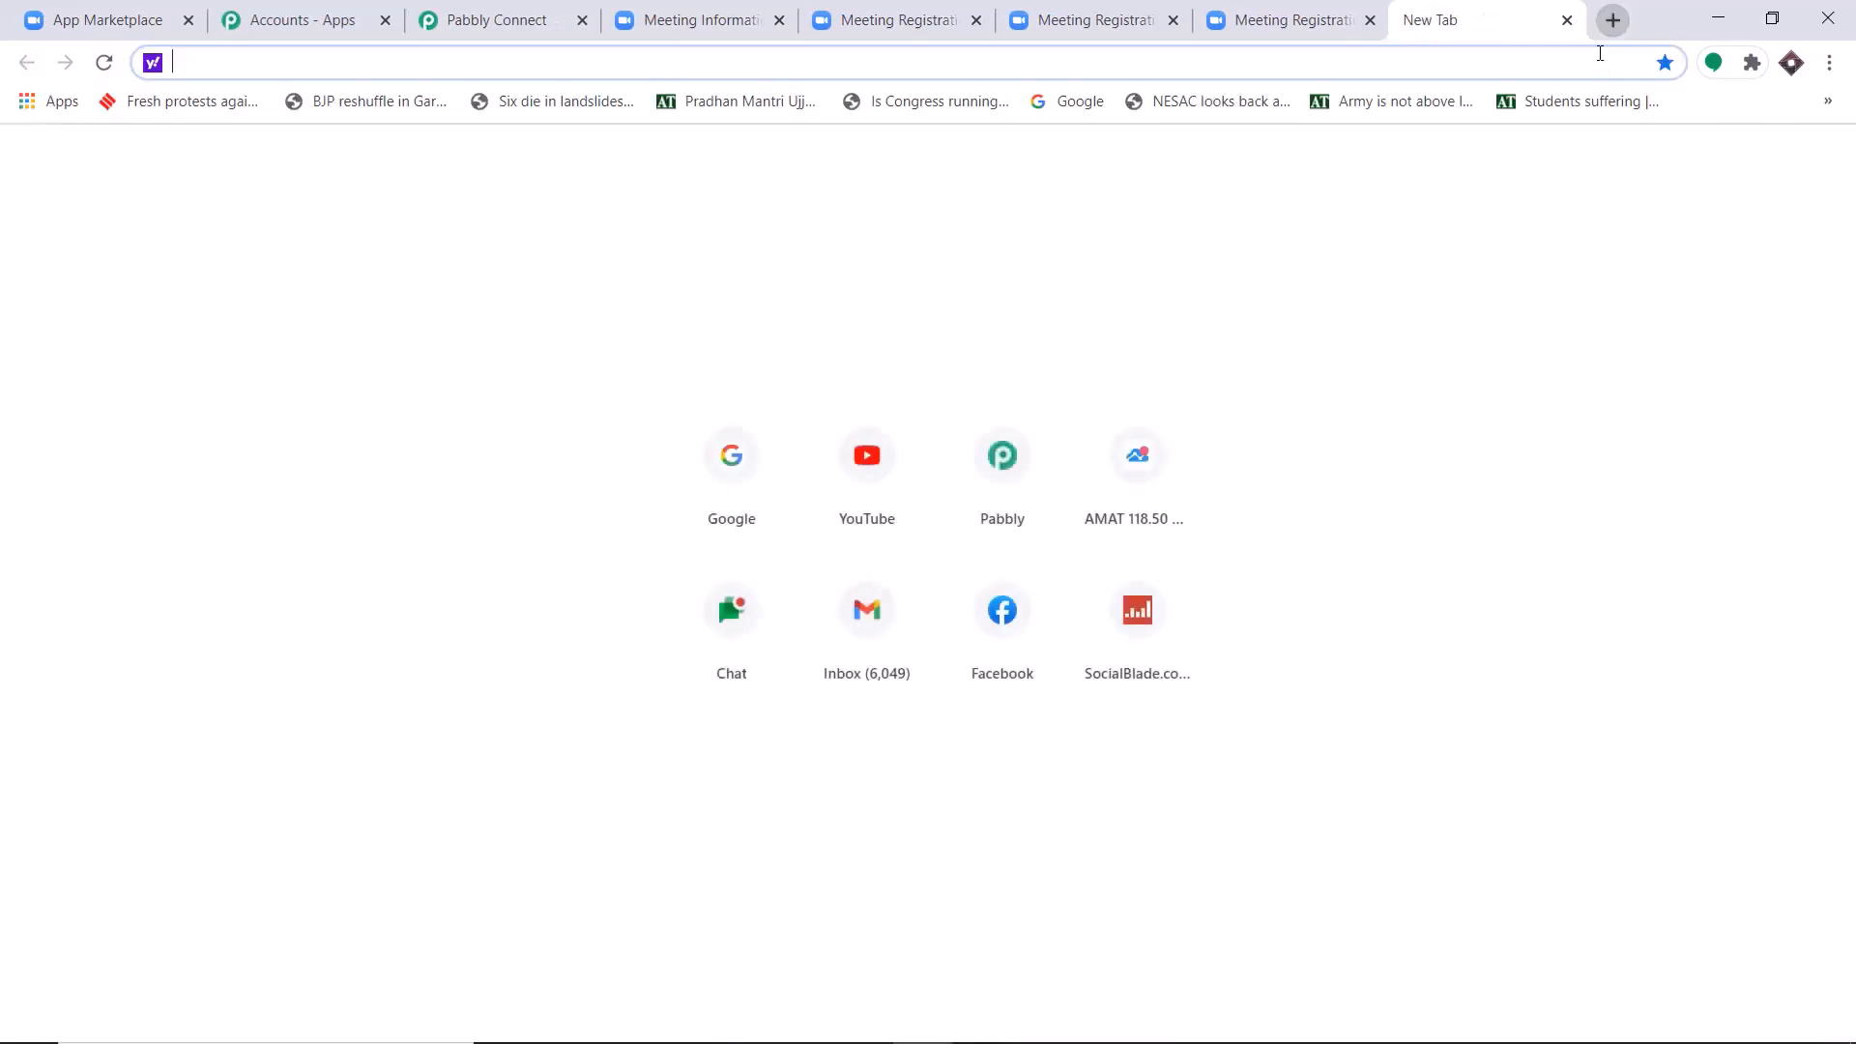
type("me")
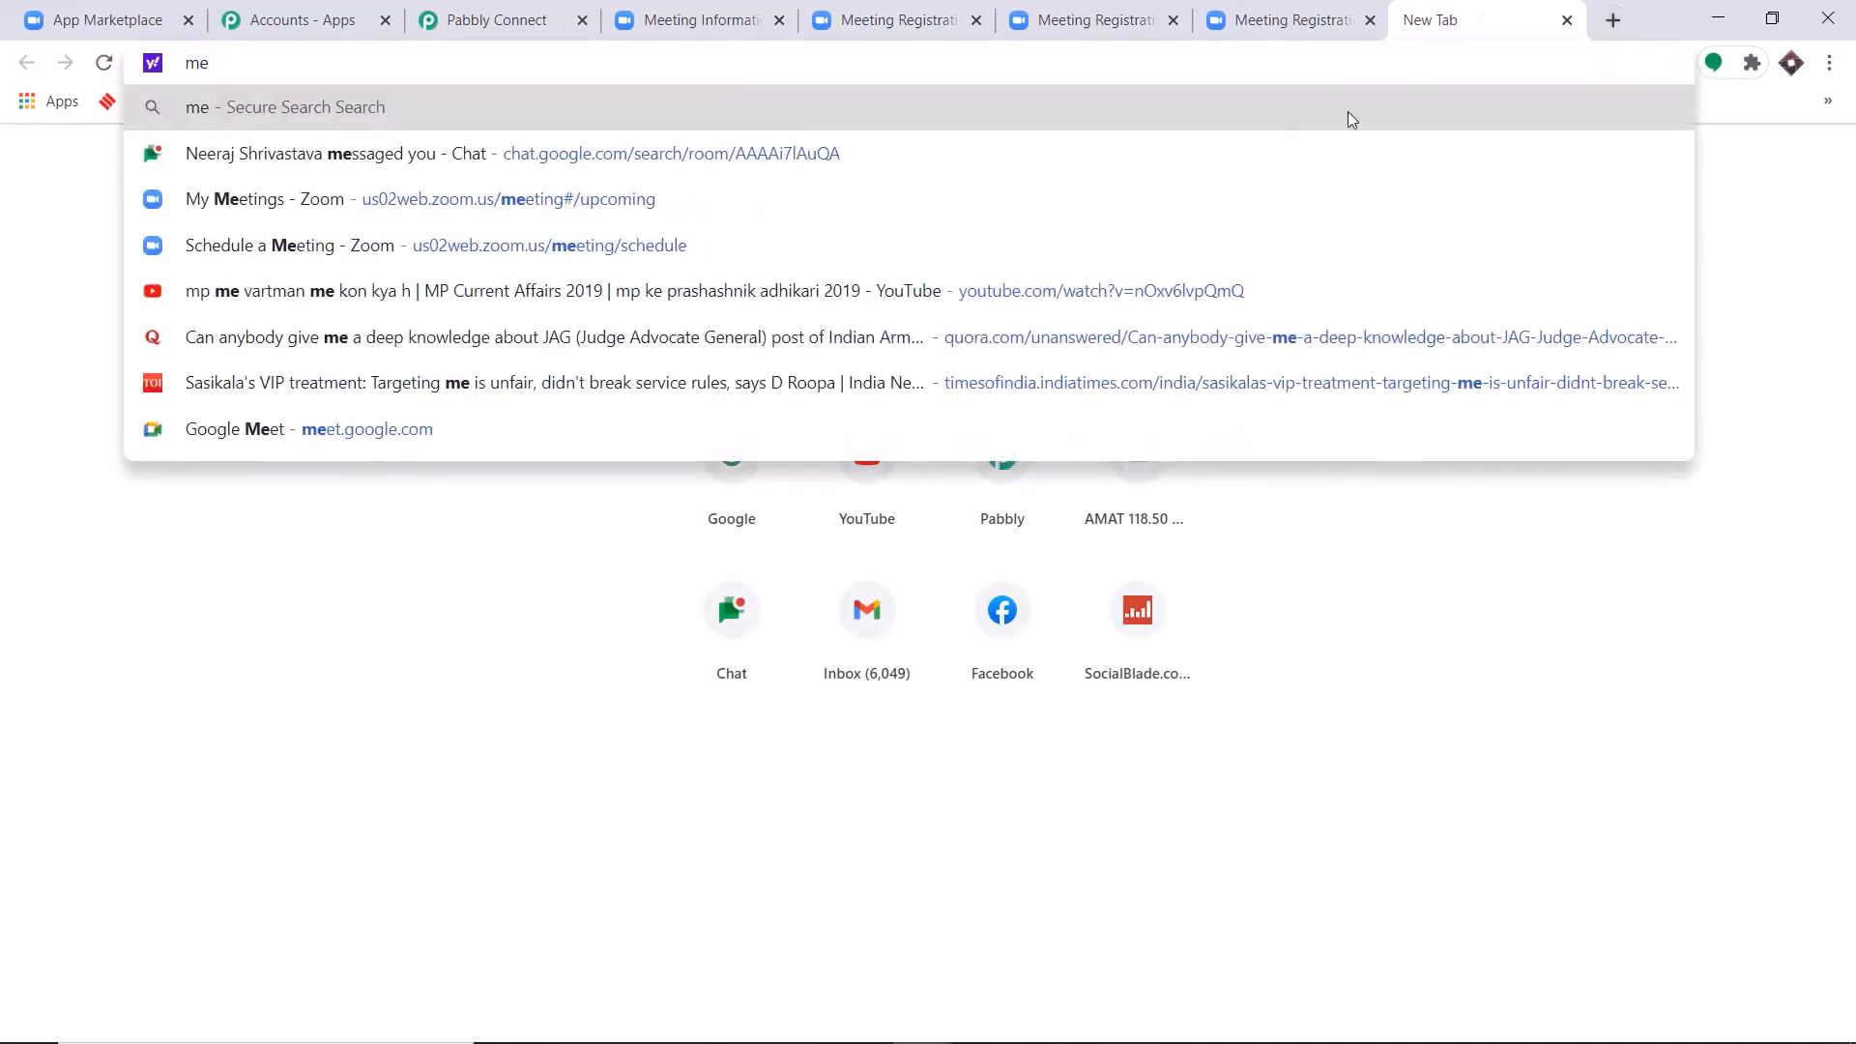
left_click(876, 206)
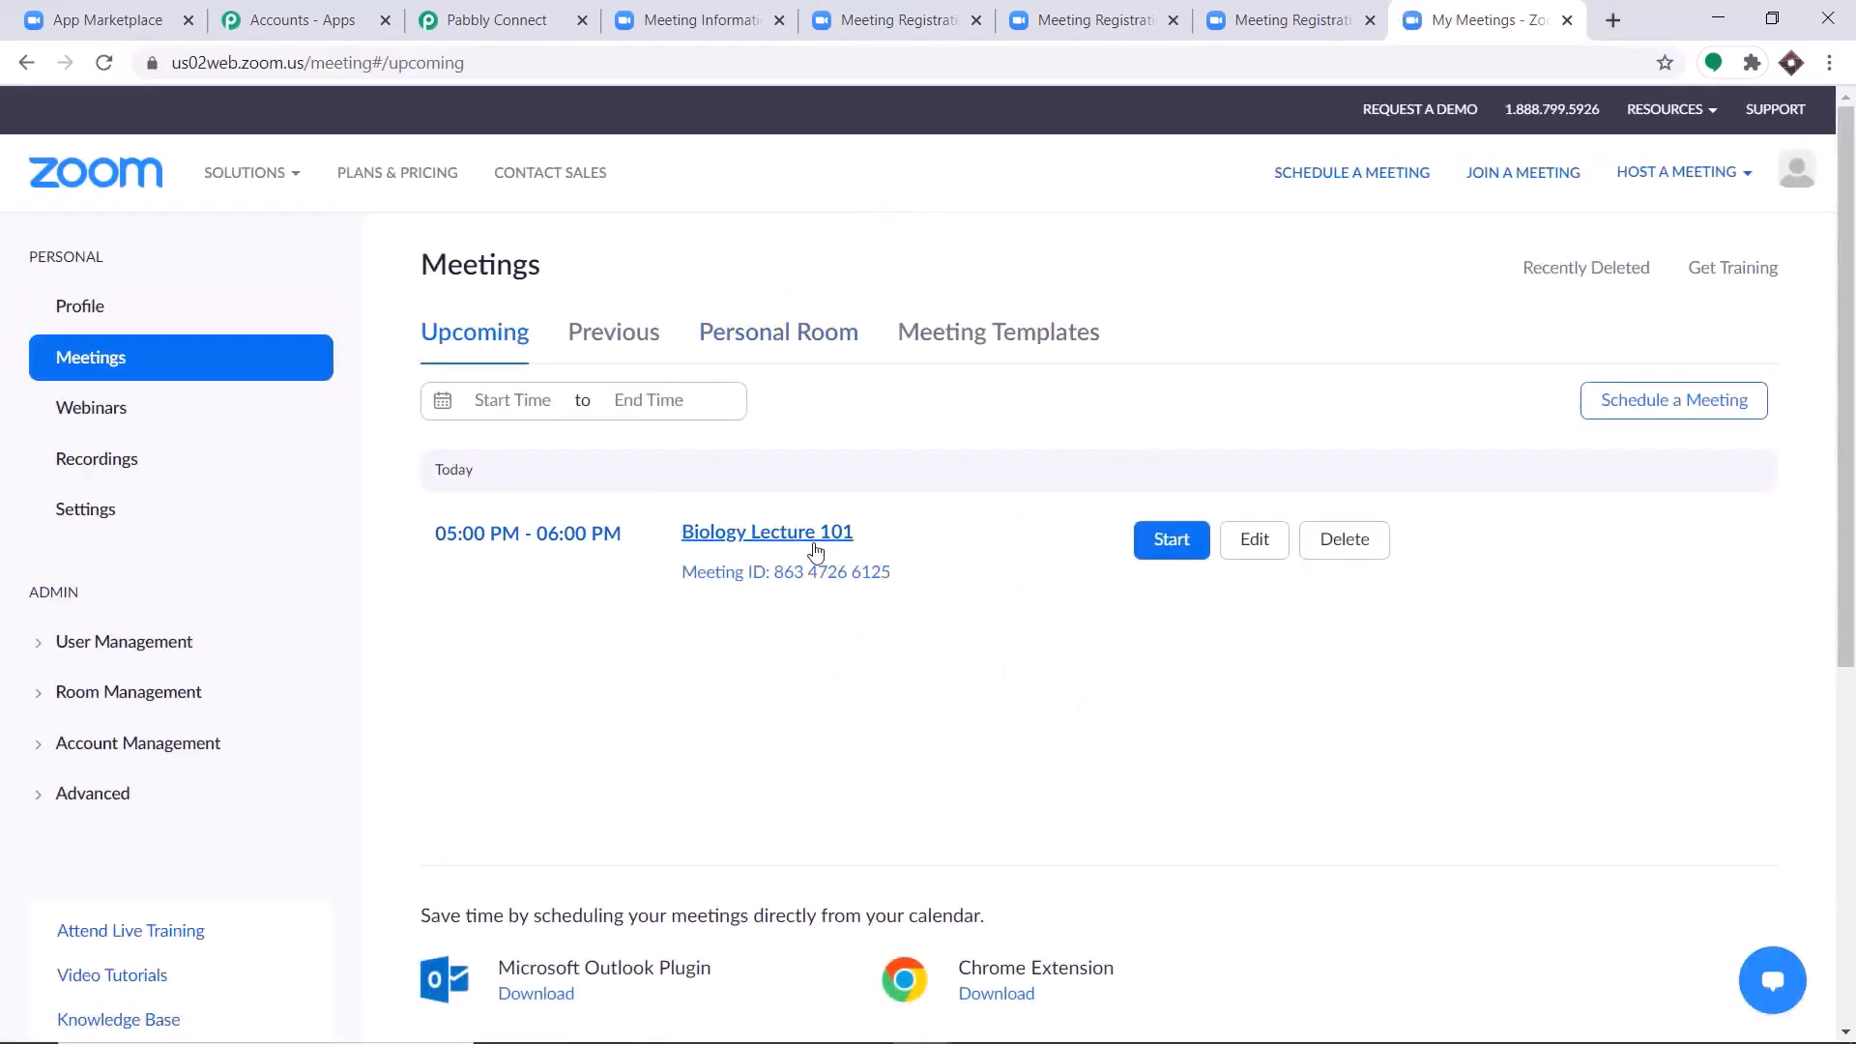
left_click(1178, 544)
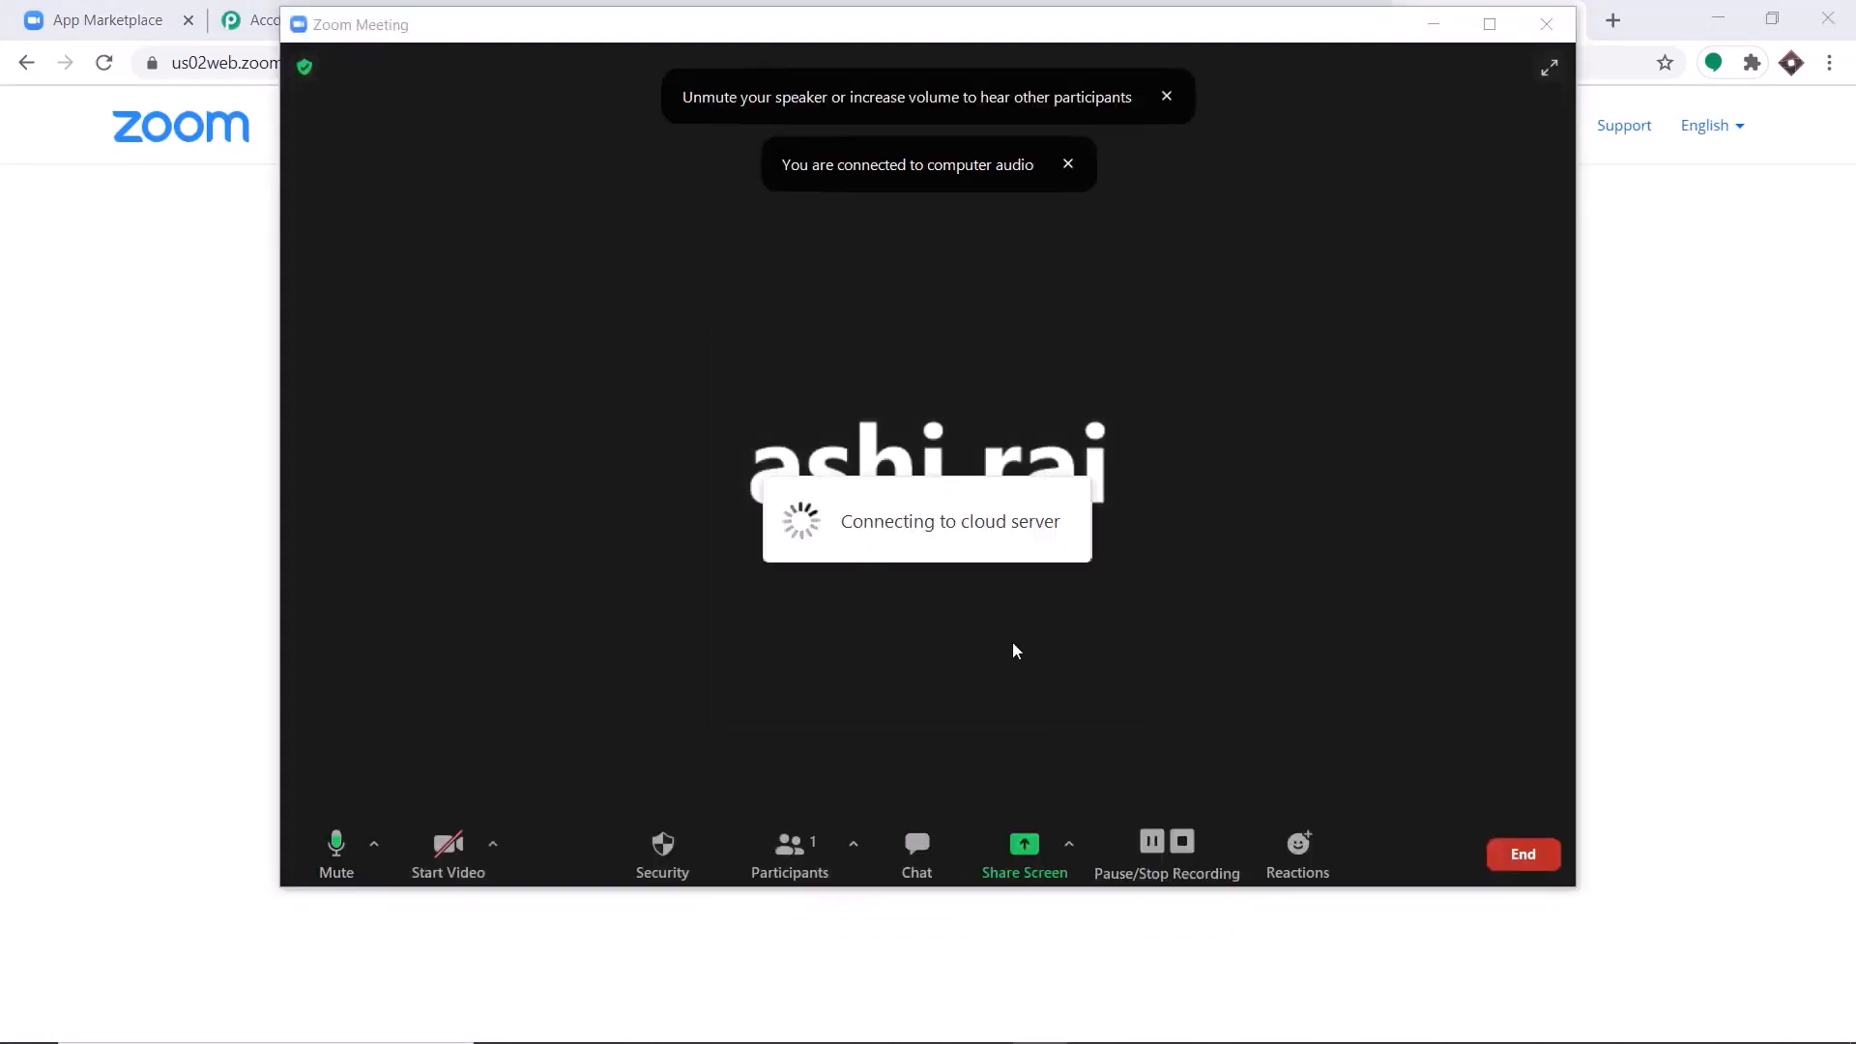
Share a whiteboard in the running Zoom meeting.
left_click(1022, 846)
left_click(826, 332)
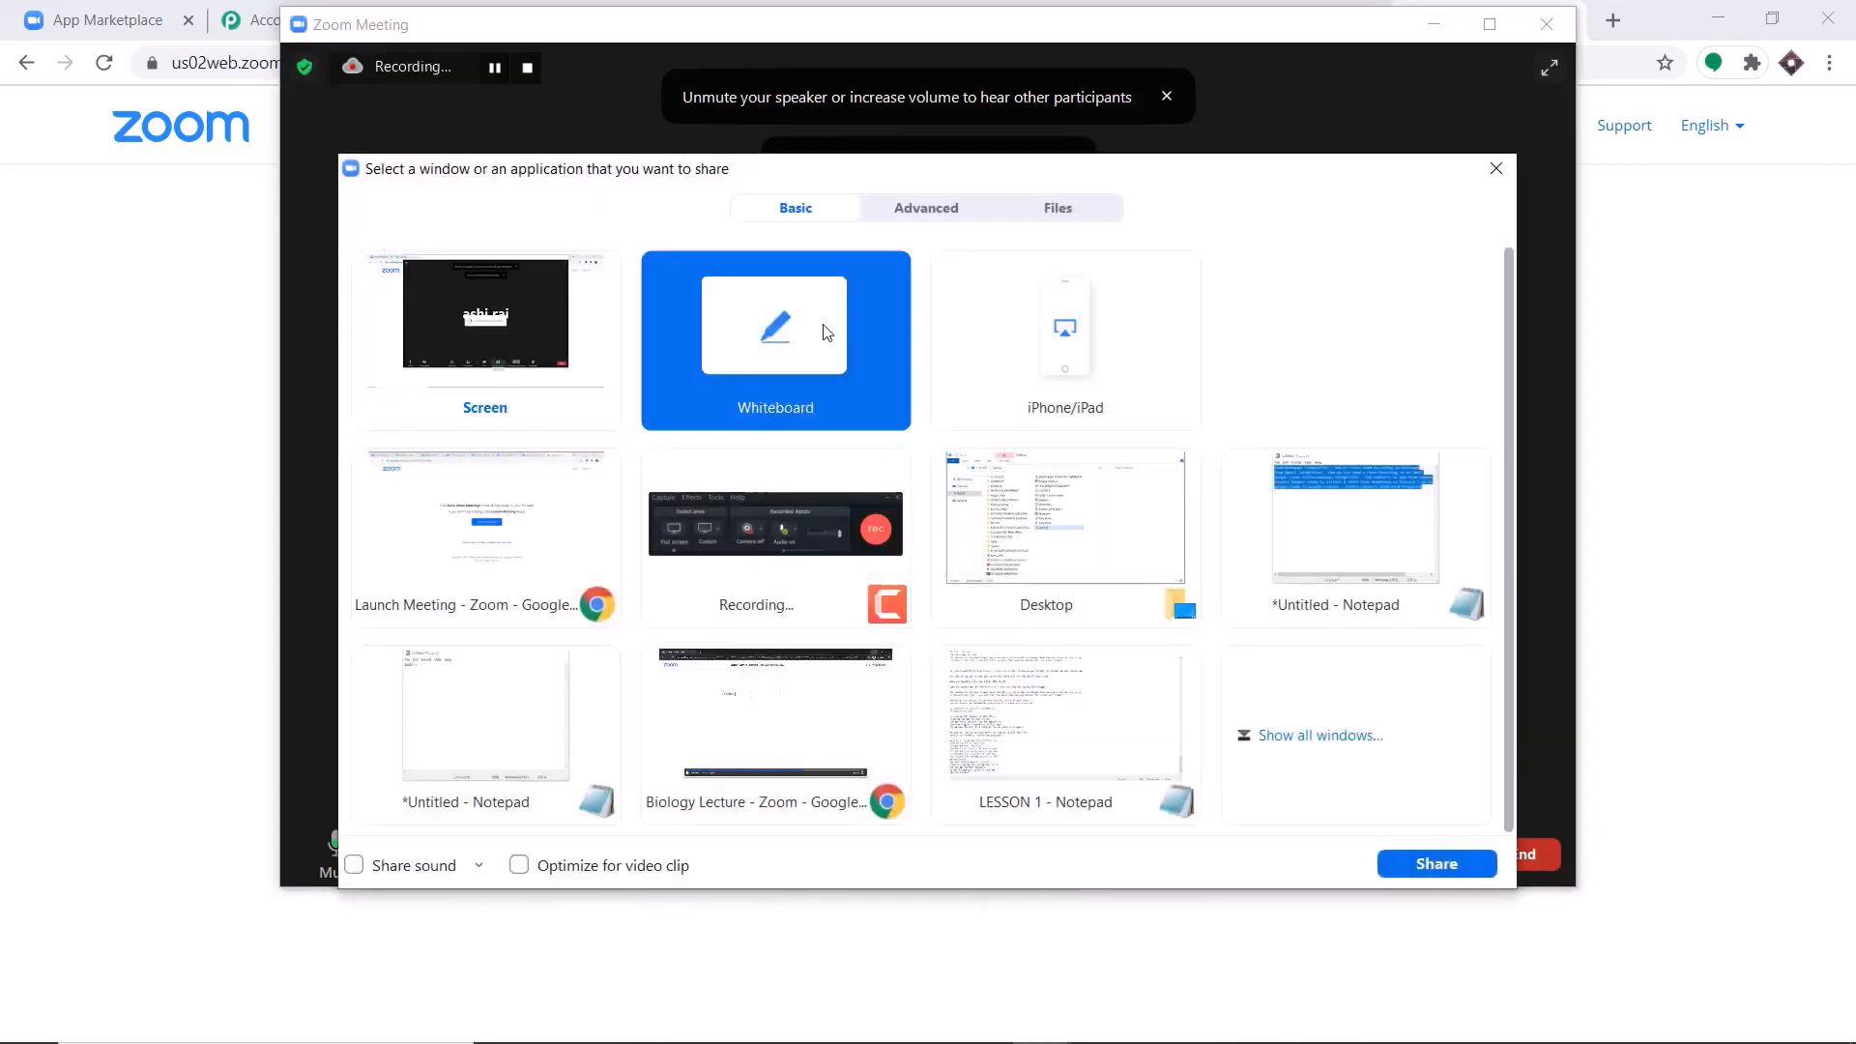
left_click(1421, 864)
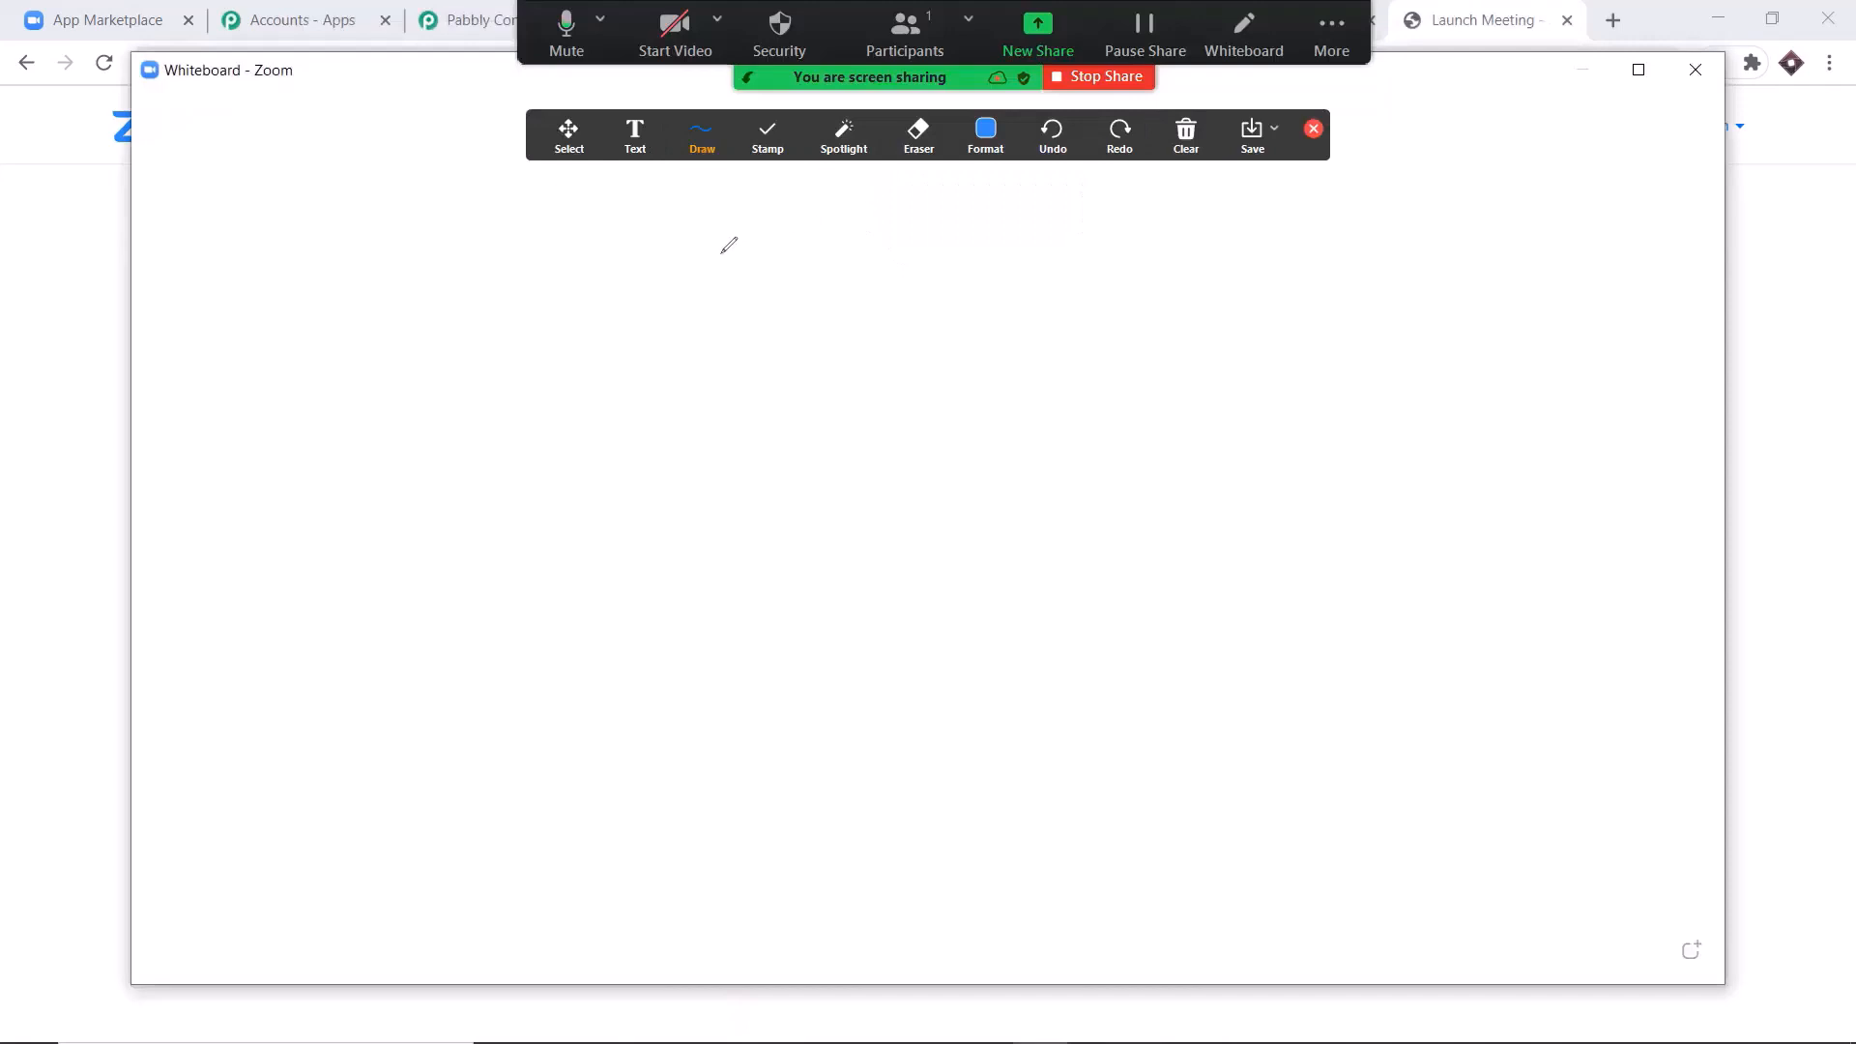
Draw two irregular closed shapes side by side on the whiteboard with an arrow pointing from the first to the second.
mouse_move(504, 345)
left_mouse_down()
mouse_move(488, 360)
mouse_move(551, 486)
mouse_move(628, 416)
mouse_move(569, 340)
mouse_move(504, 344)
left_mouse_up()
mouse_move(723, 382)
left_mouse_down()
mouse_move(818, 381)
mouse_move(802, 404)
left_mouse_up()
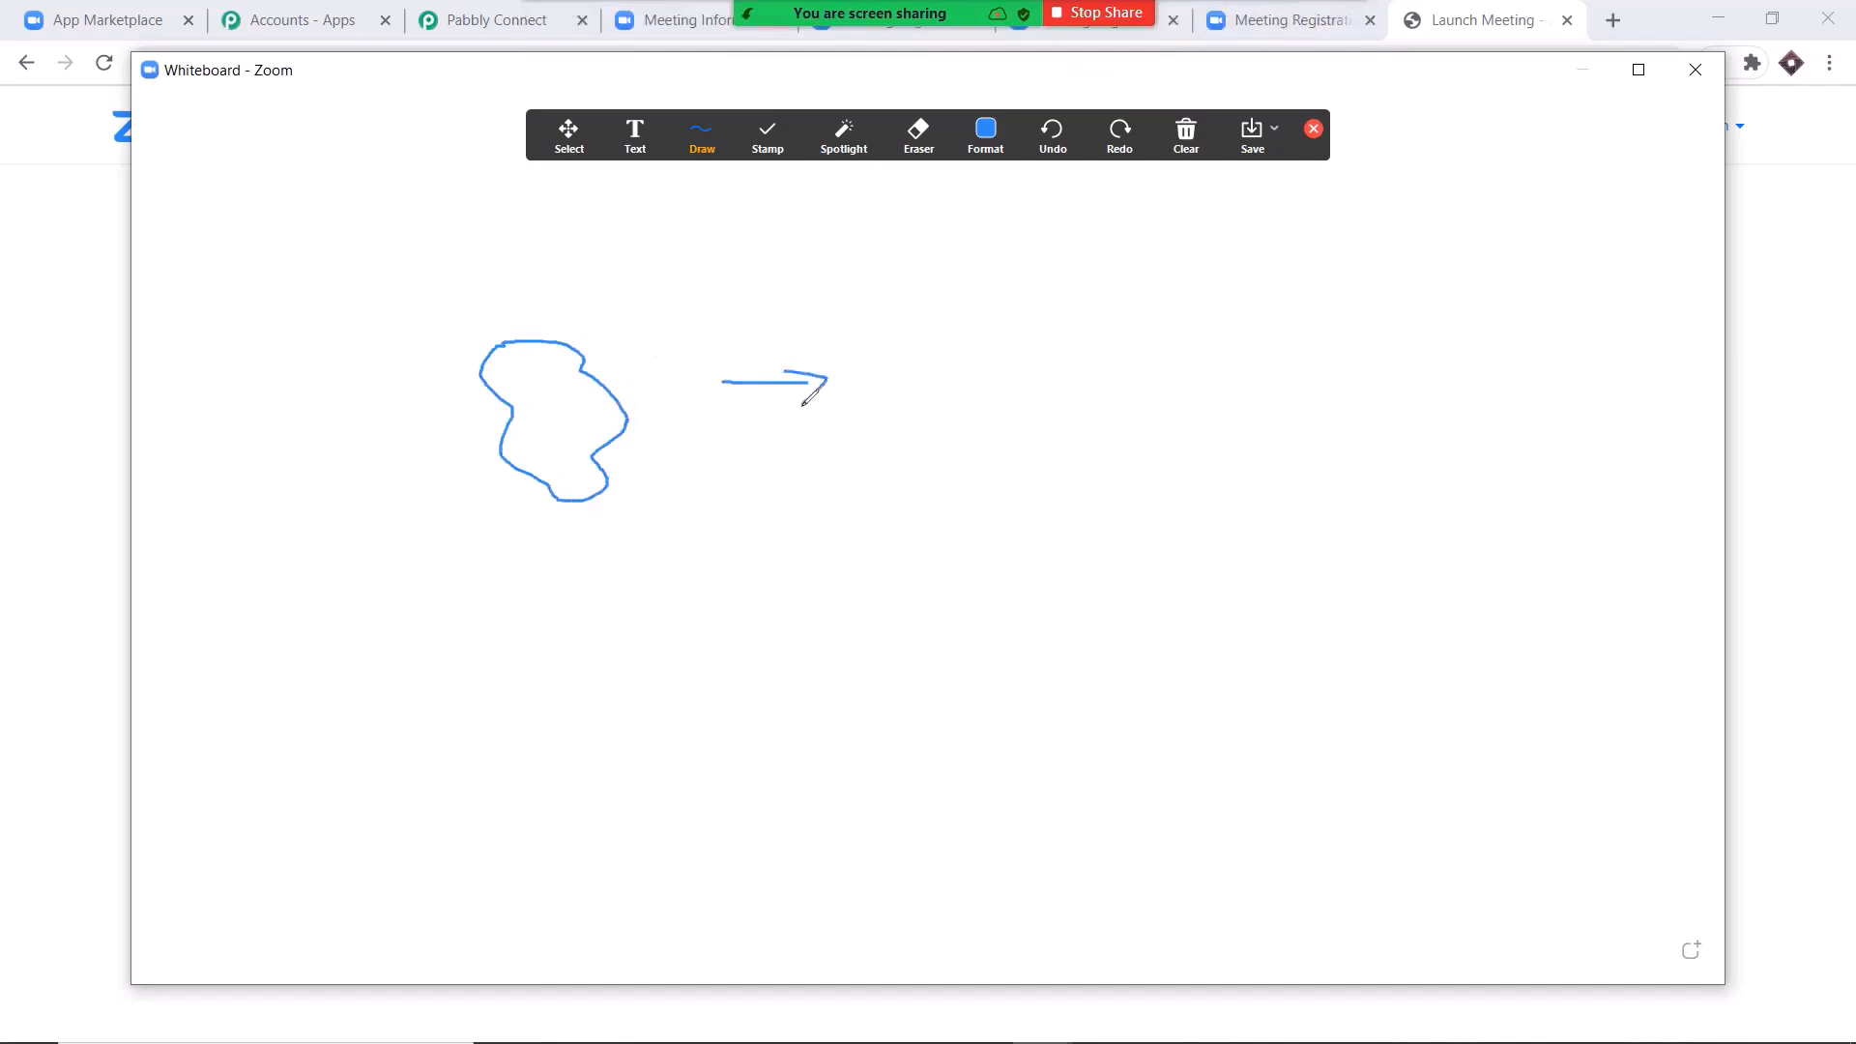
mouse_move(967, 334)
left_mouse_down()
mouse_move(928, 425)
mouse_move(1025, 387)
mouse_move(957, 325)
left_mouse_up()
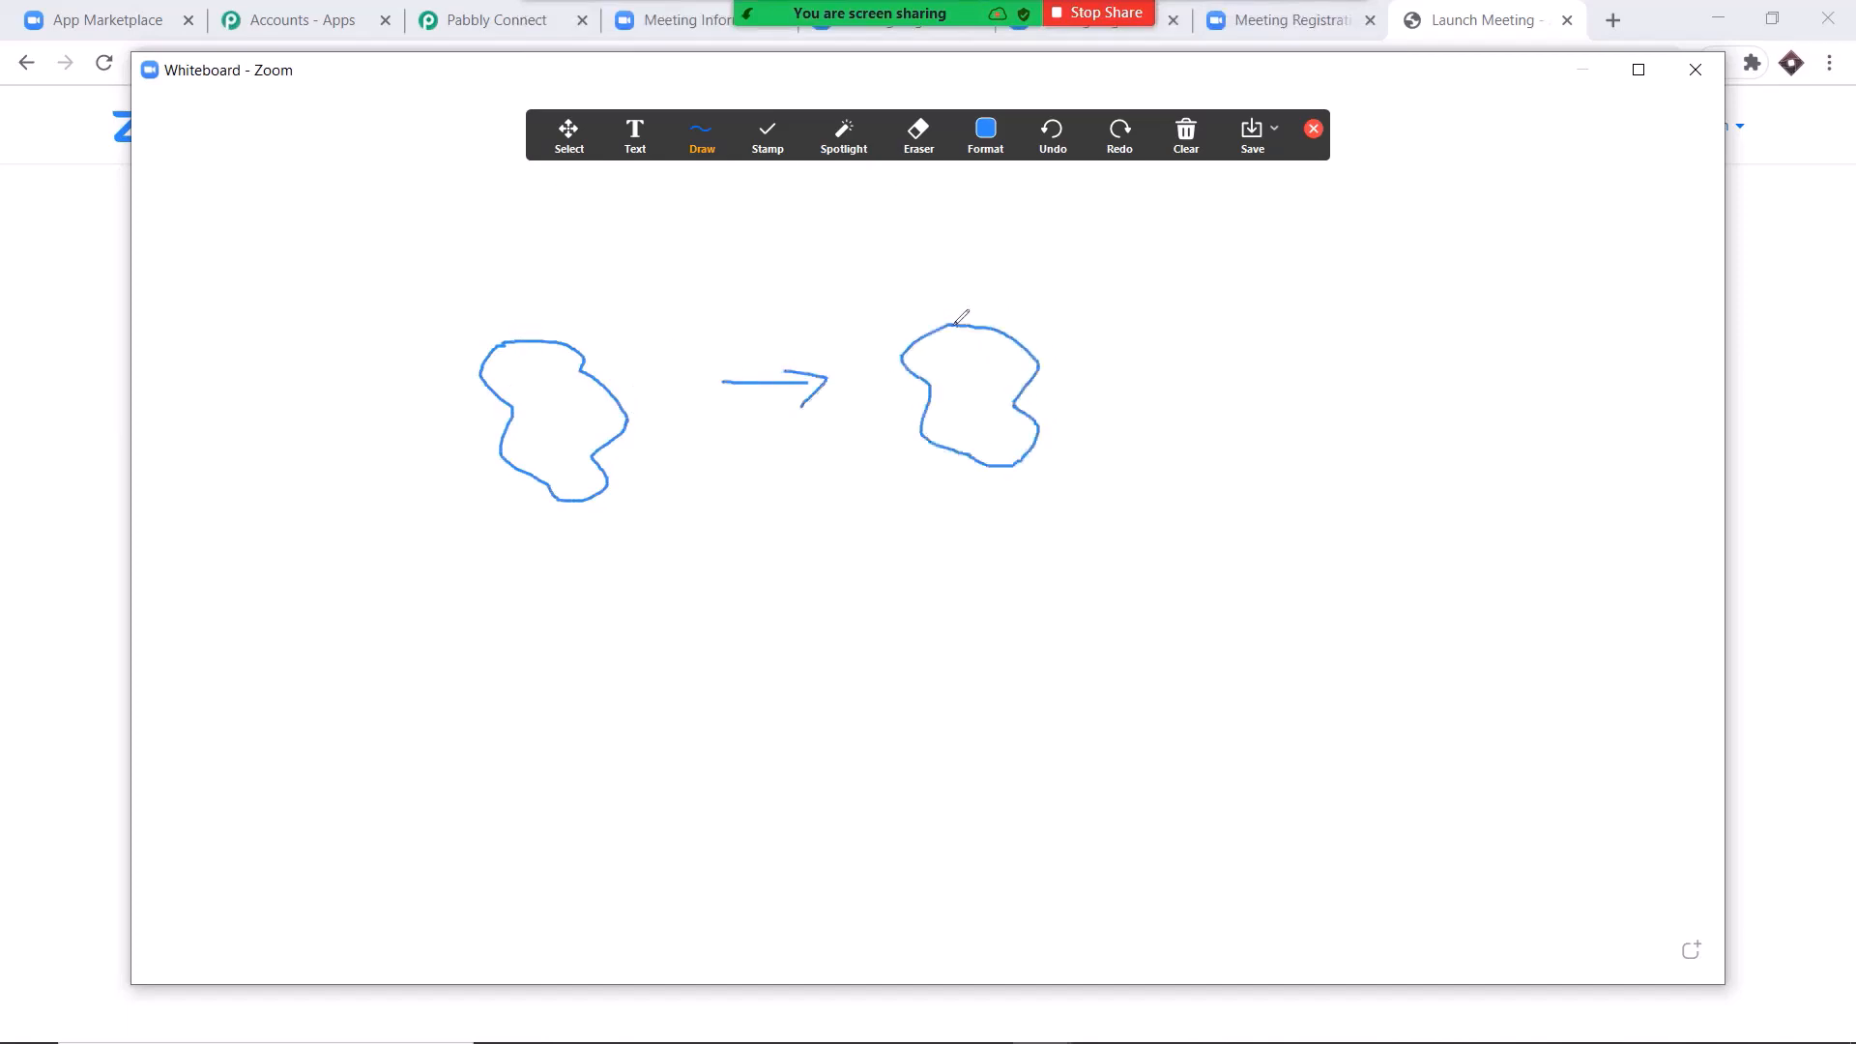
Draw a plus sign and a third irregular closed shape after the second shape on the whiteboard.
mouse_move(1100, 331)
left_mouse_down()
mouse_move(1107, 371)
mouse_move(1140, 351)
mouse_move(1285, 381)
mouse_move(1231, 306)
mouse_move(1194, 305)
left_mouse_up()
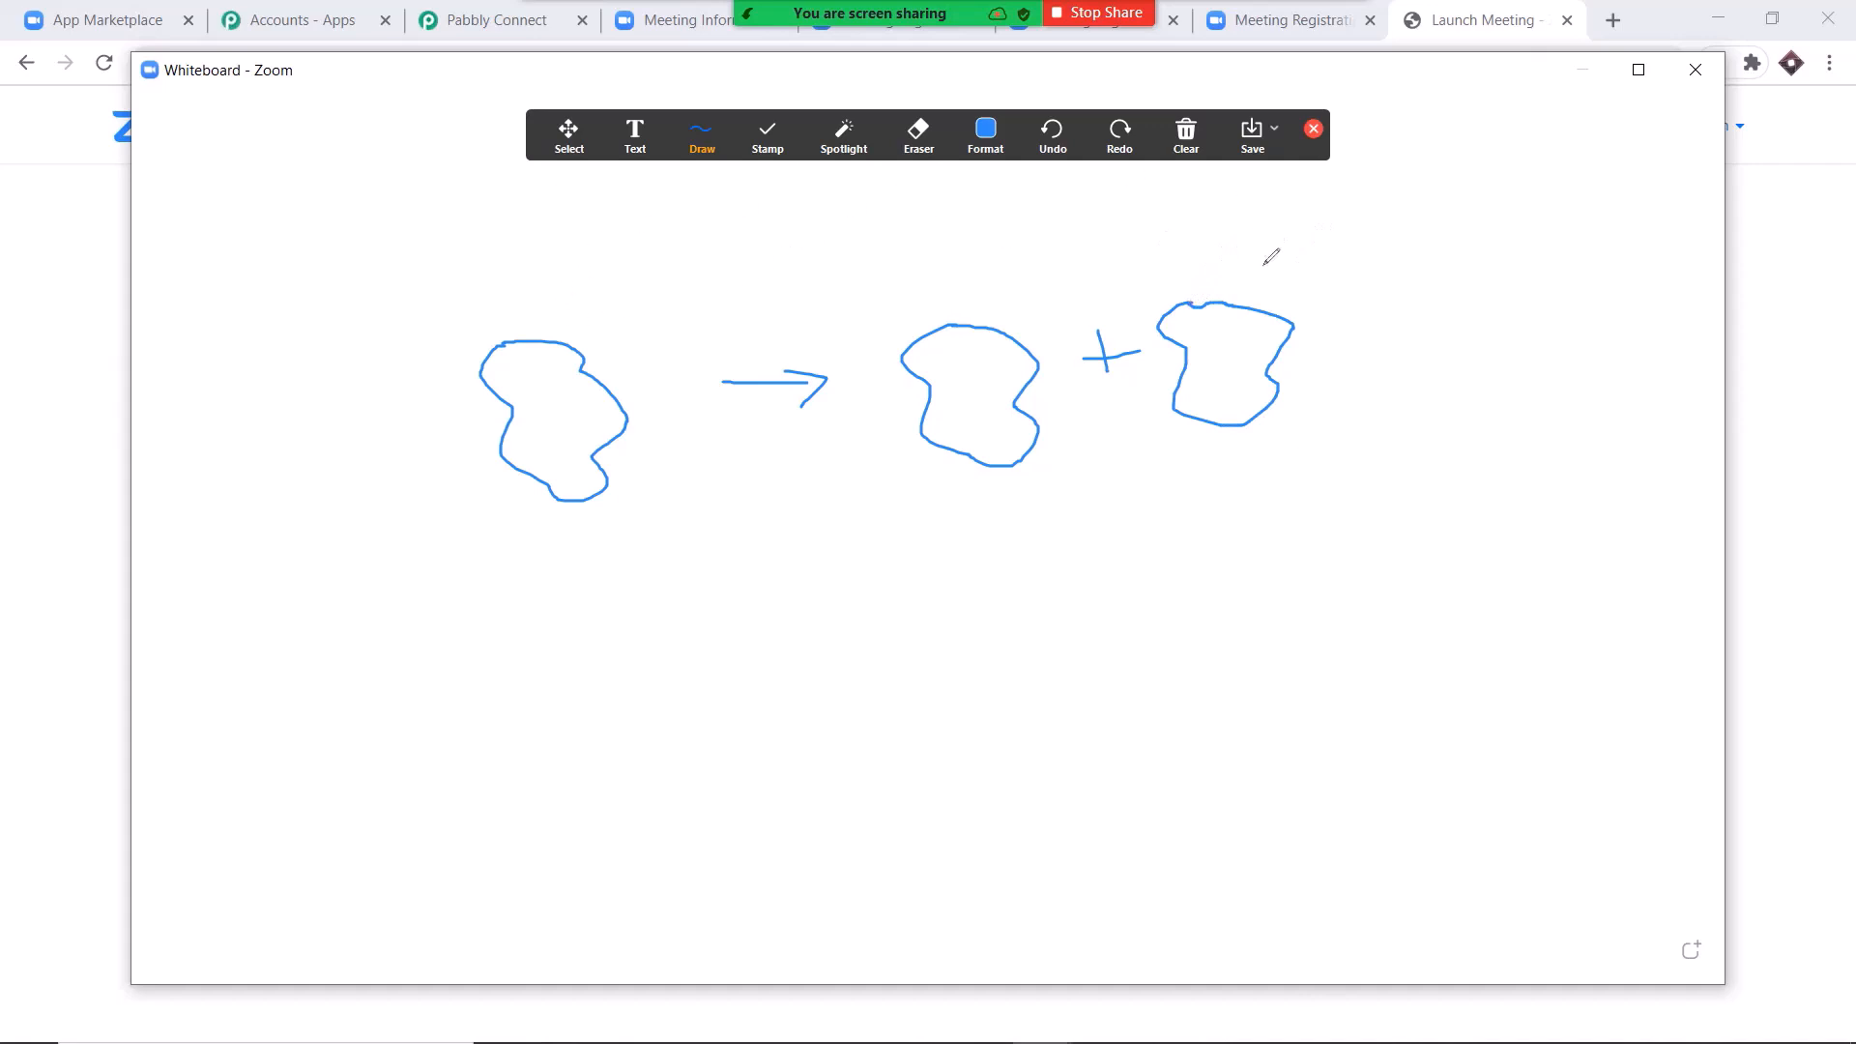
Stop sharing the whiteboard and end the Zoom meeting.
left_click(1097, 12)
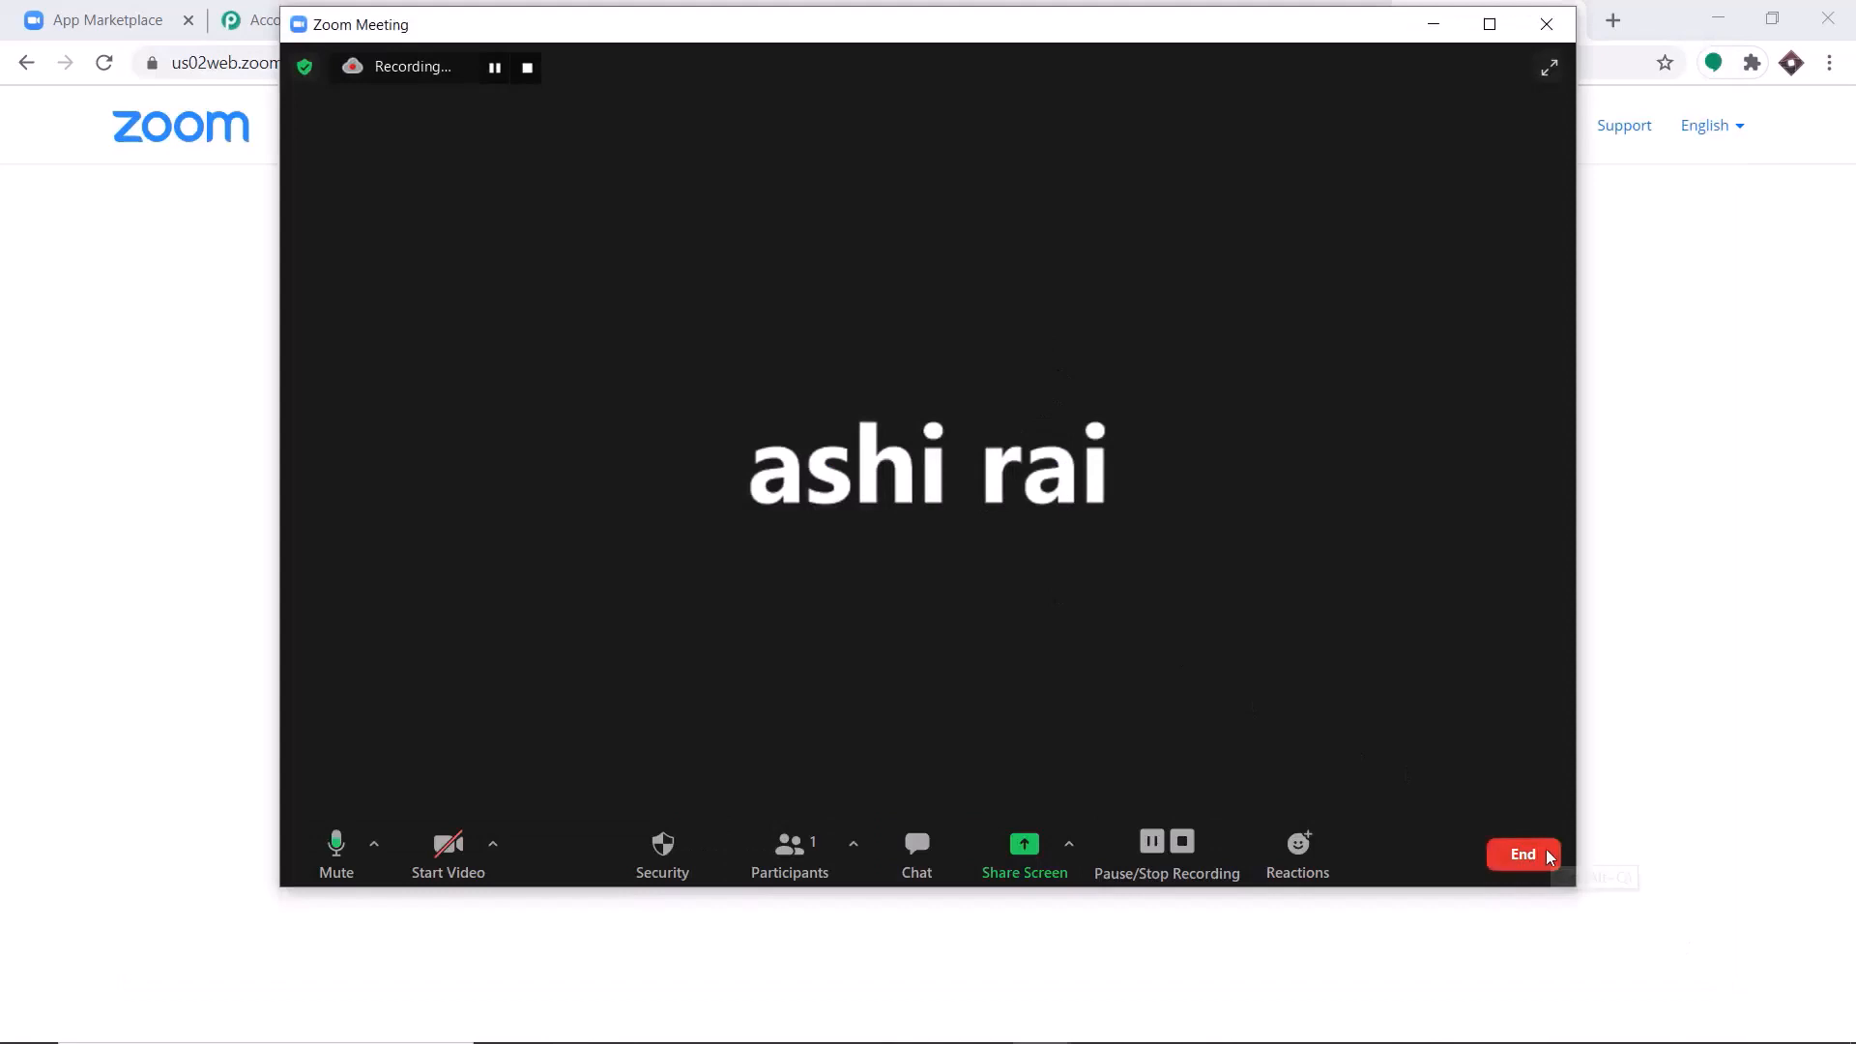
left_click(1523, 855)
left_click(1470, 734)
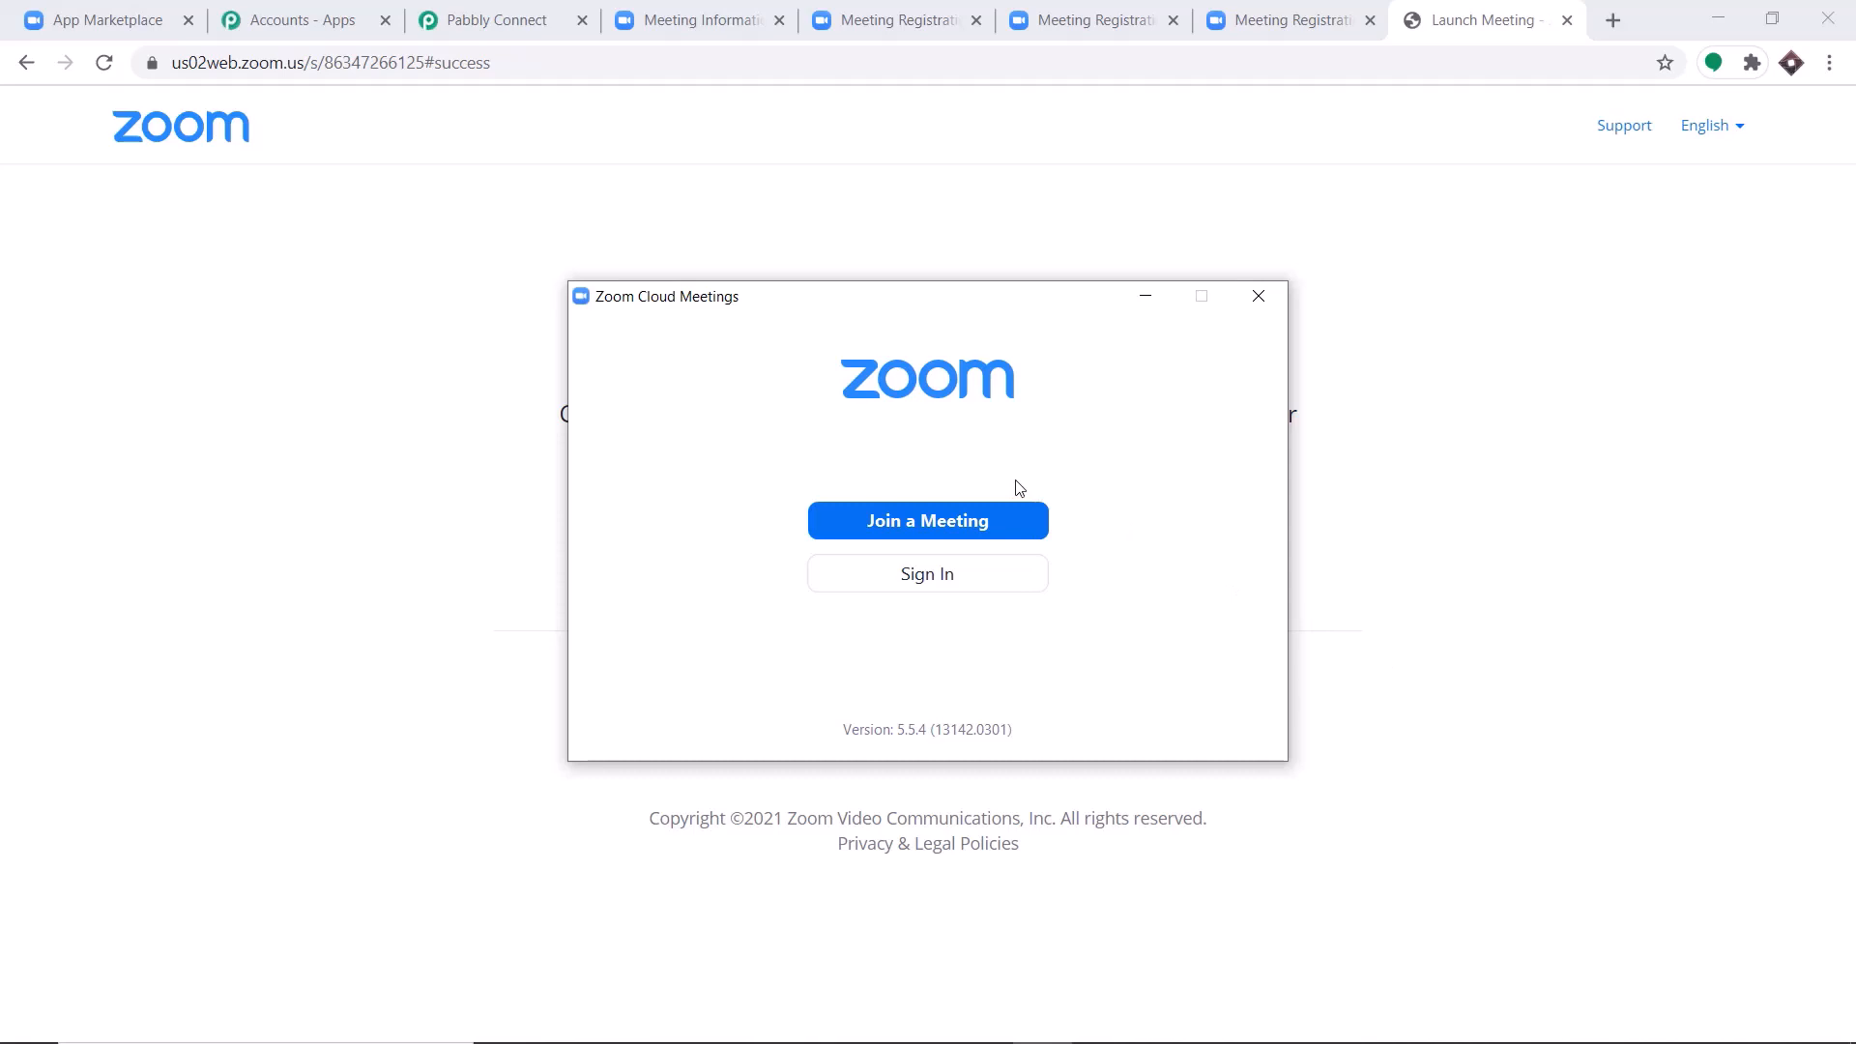
Switch to the Pabbly Connect workflow and examine the captured webhook response, including the meeting details, recording files and event fields.
left_click(523, 15)
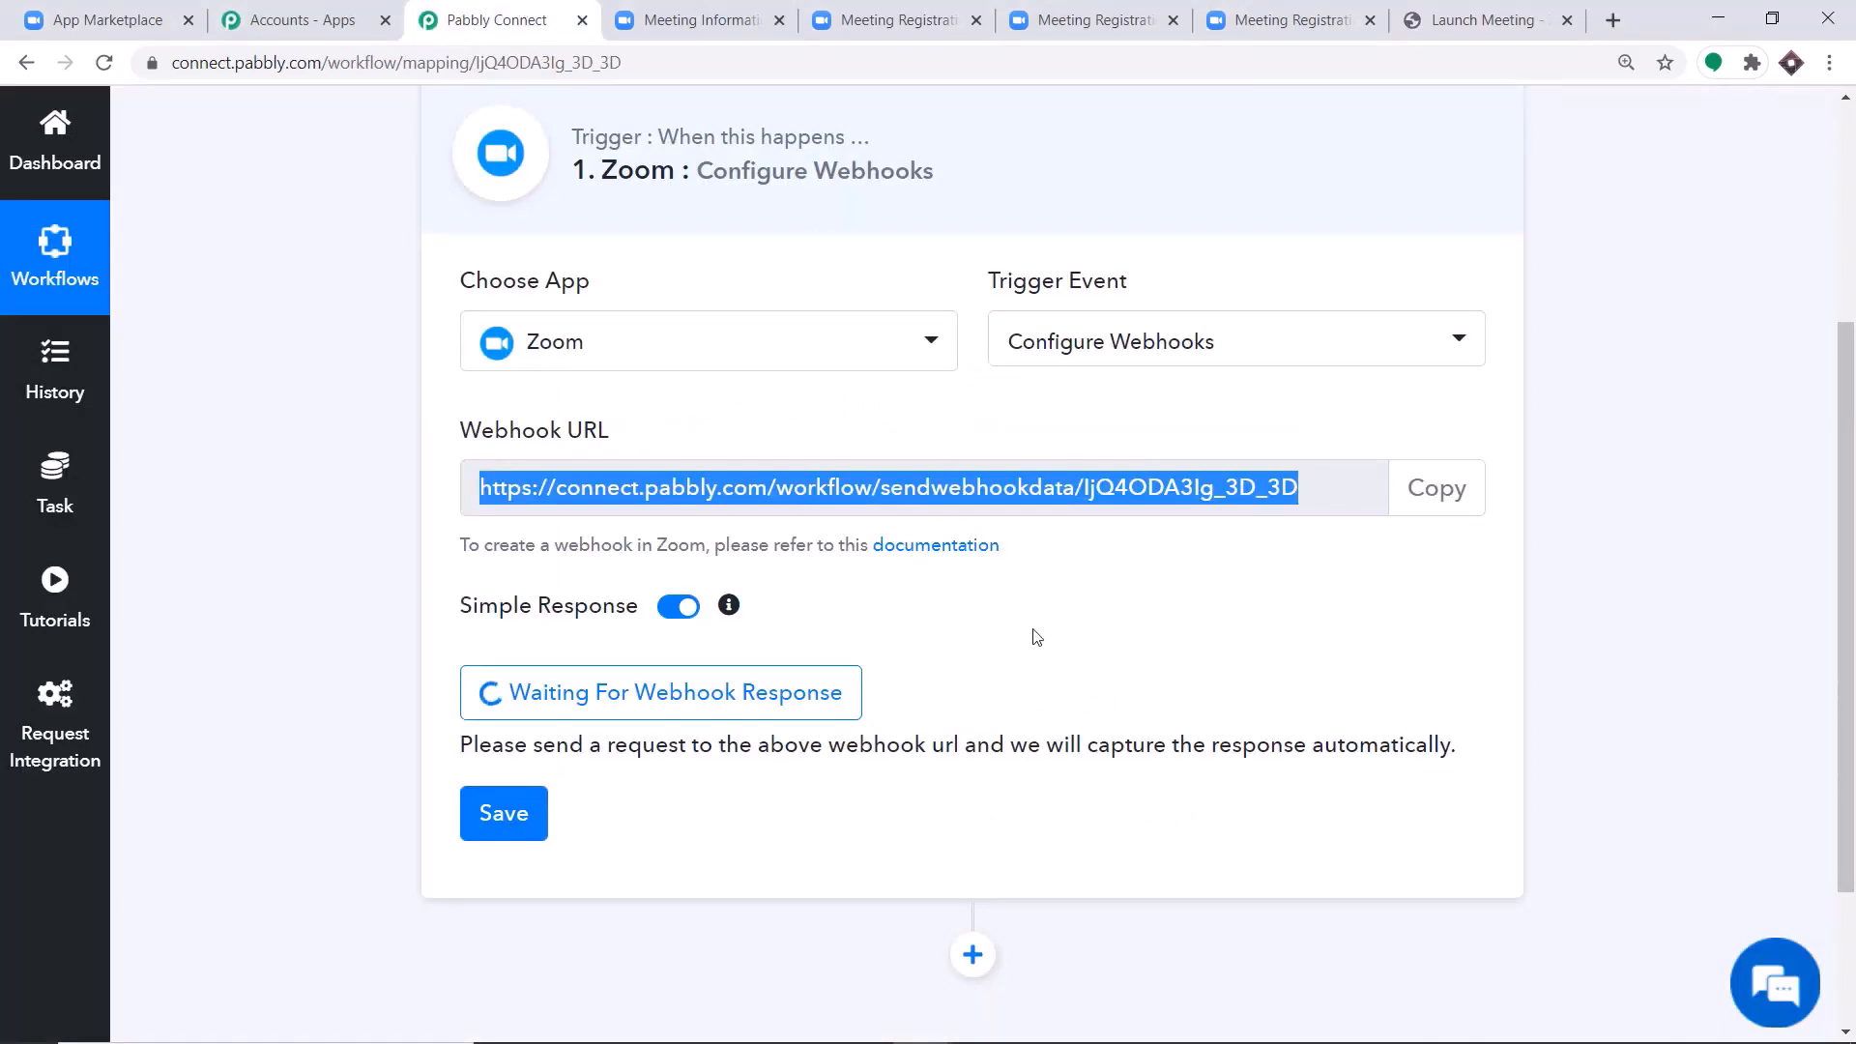
scroll(1361, 464, "down", 6)
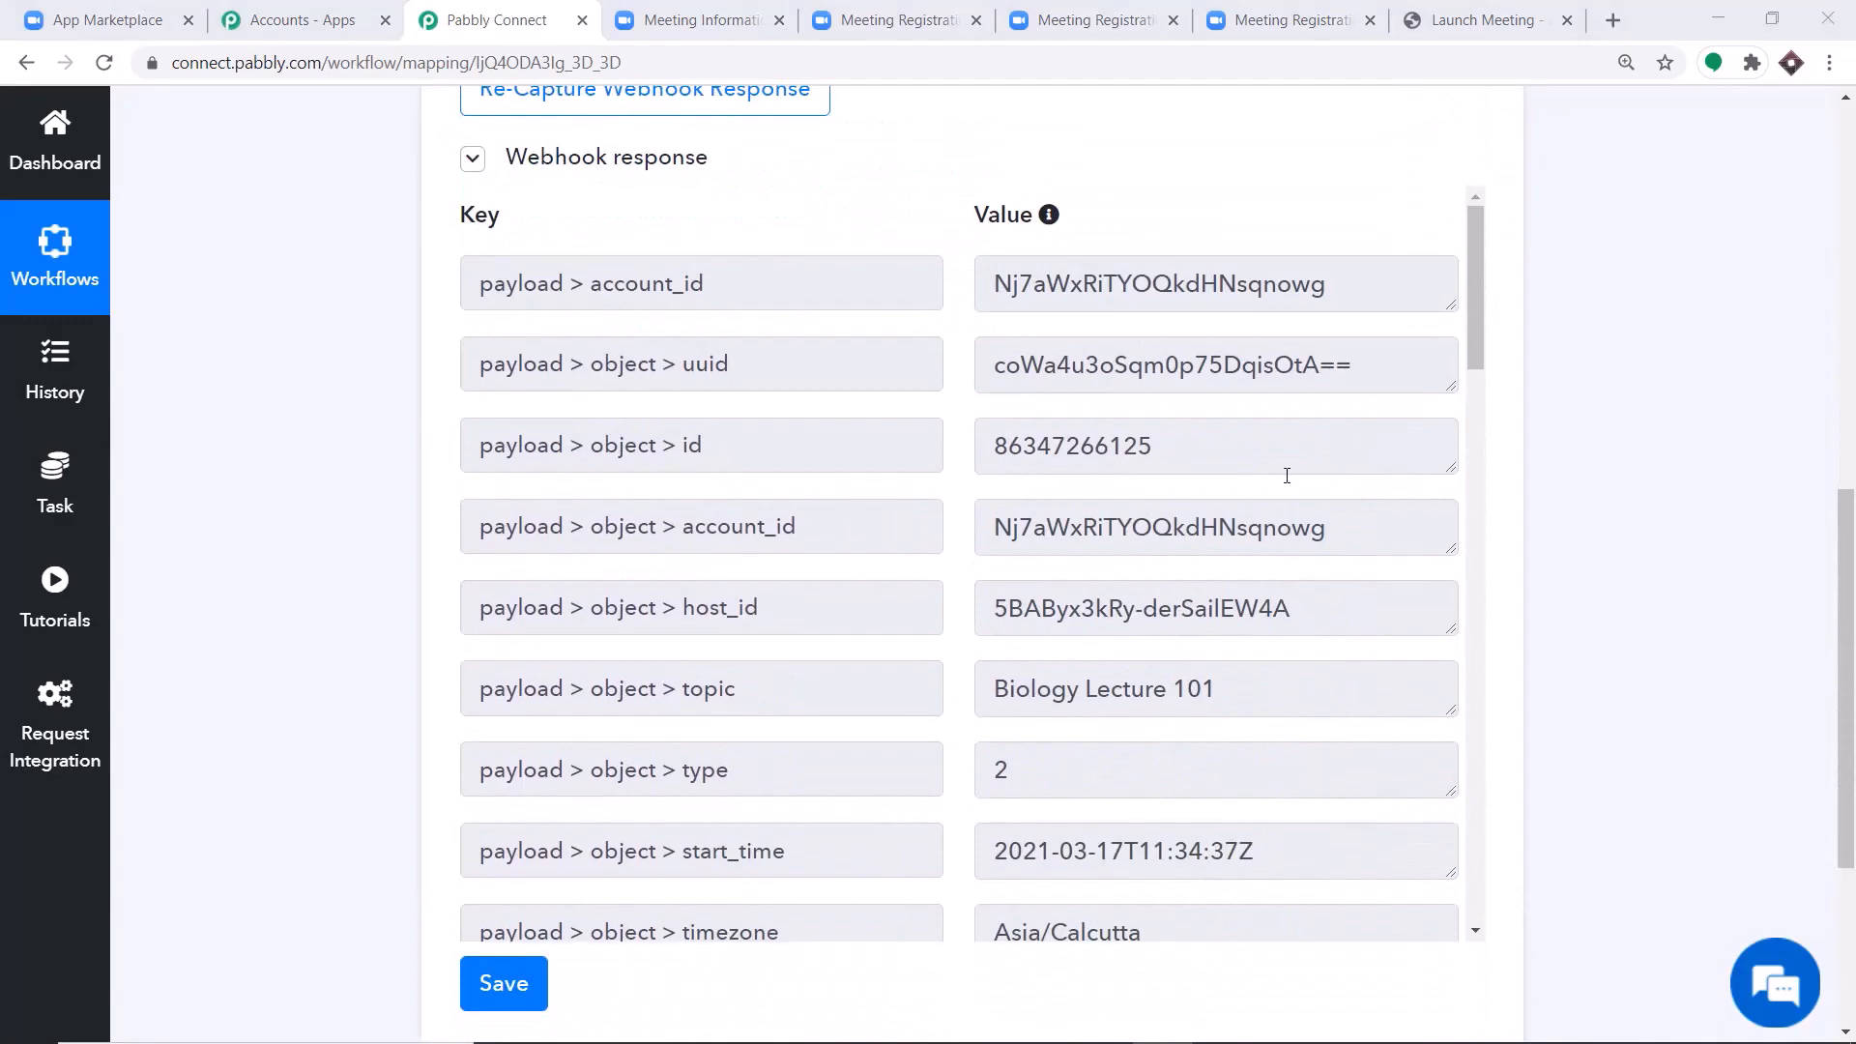
scroll(1286, 475, "down", 2)
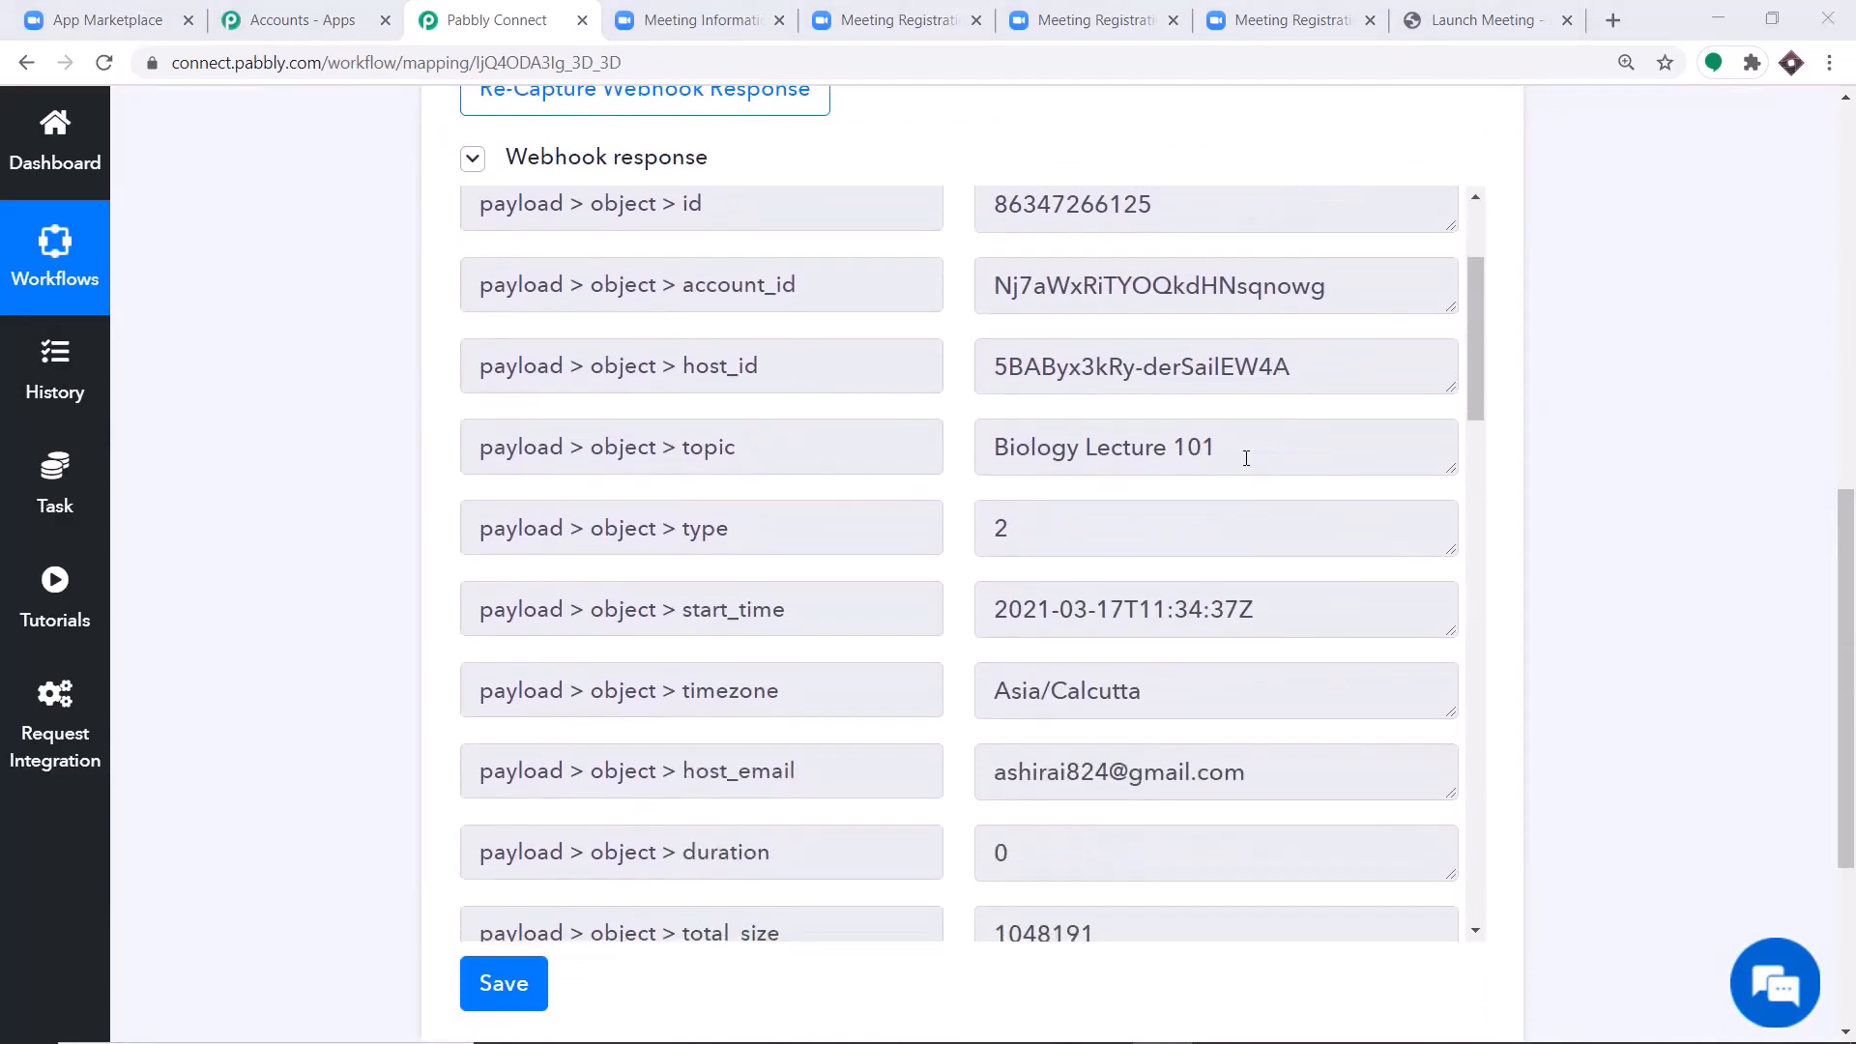
scroll(1218, 474, "down", 3)
scroll(1189, 478, "down", 1)
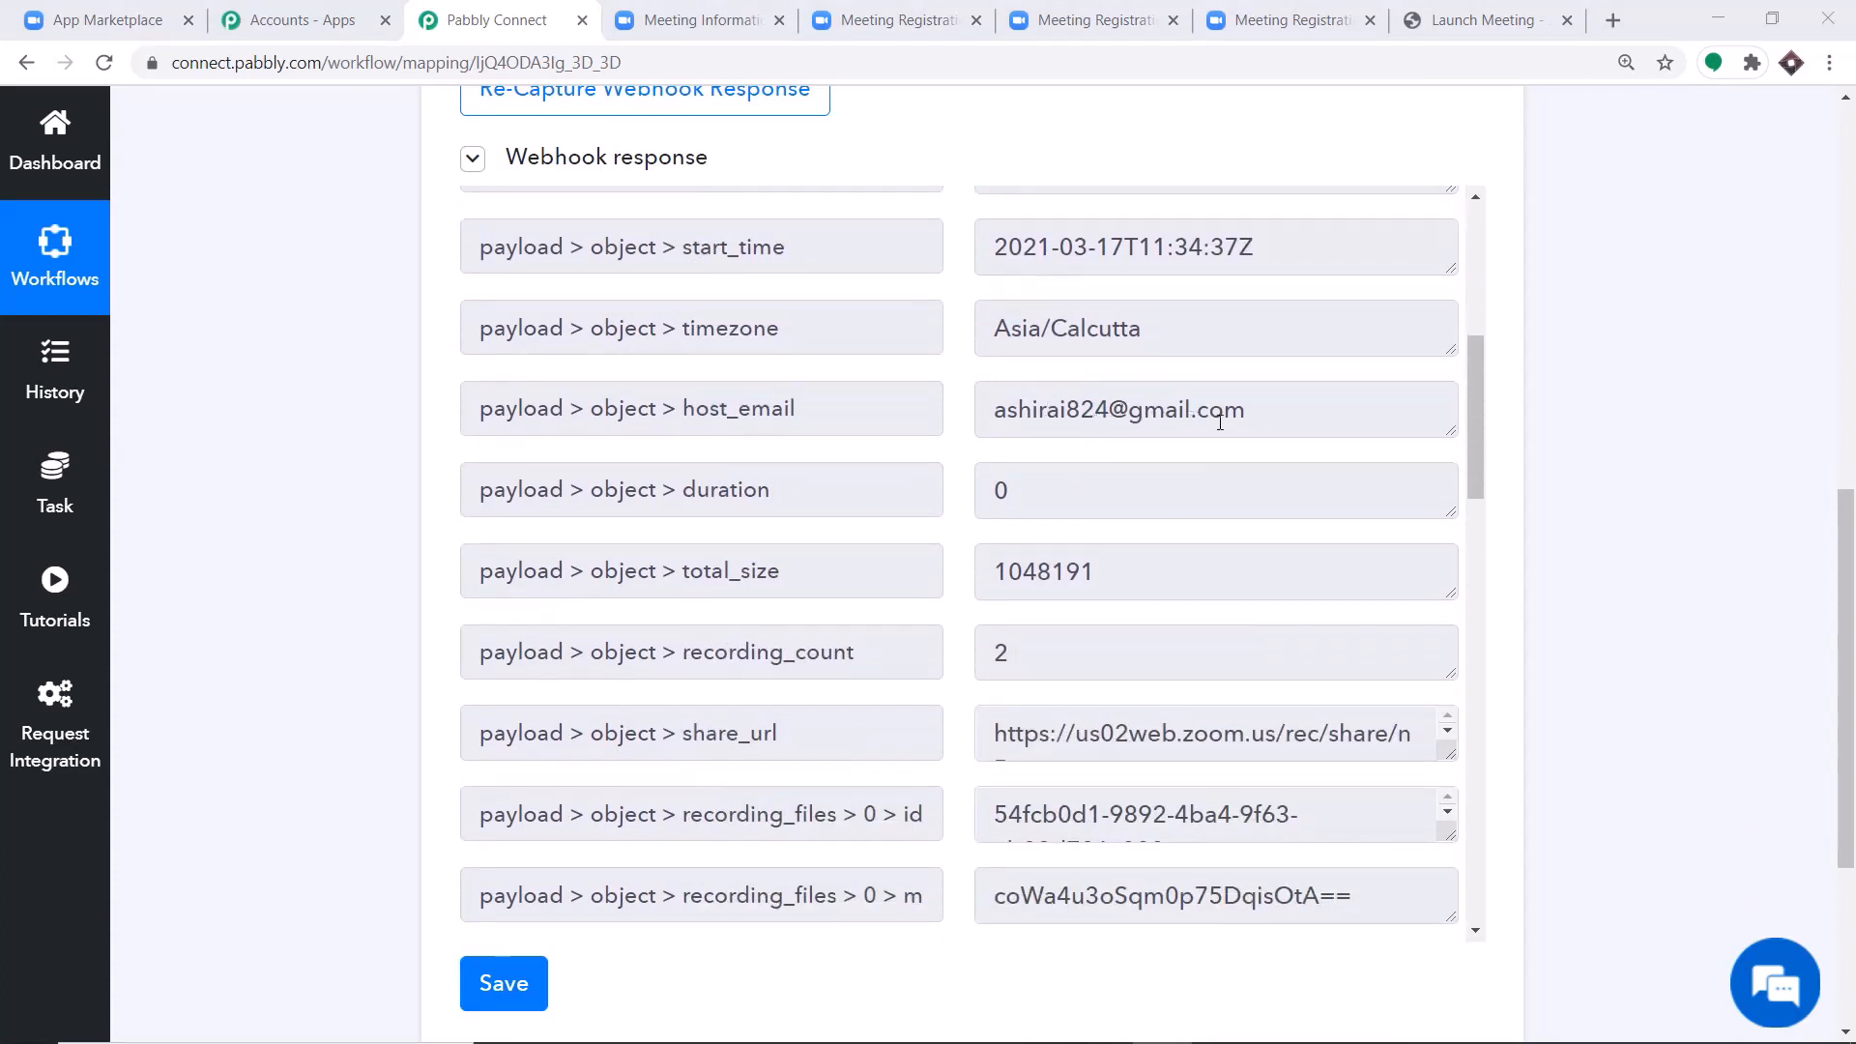
scroll(1218, 406, "down", 1)
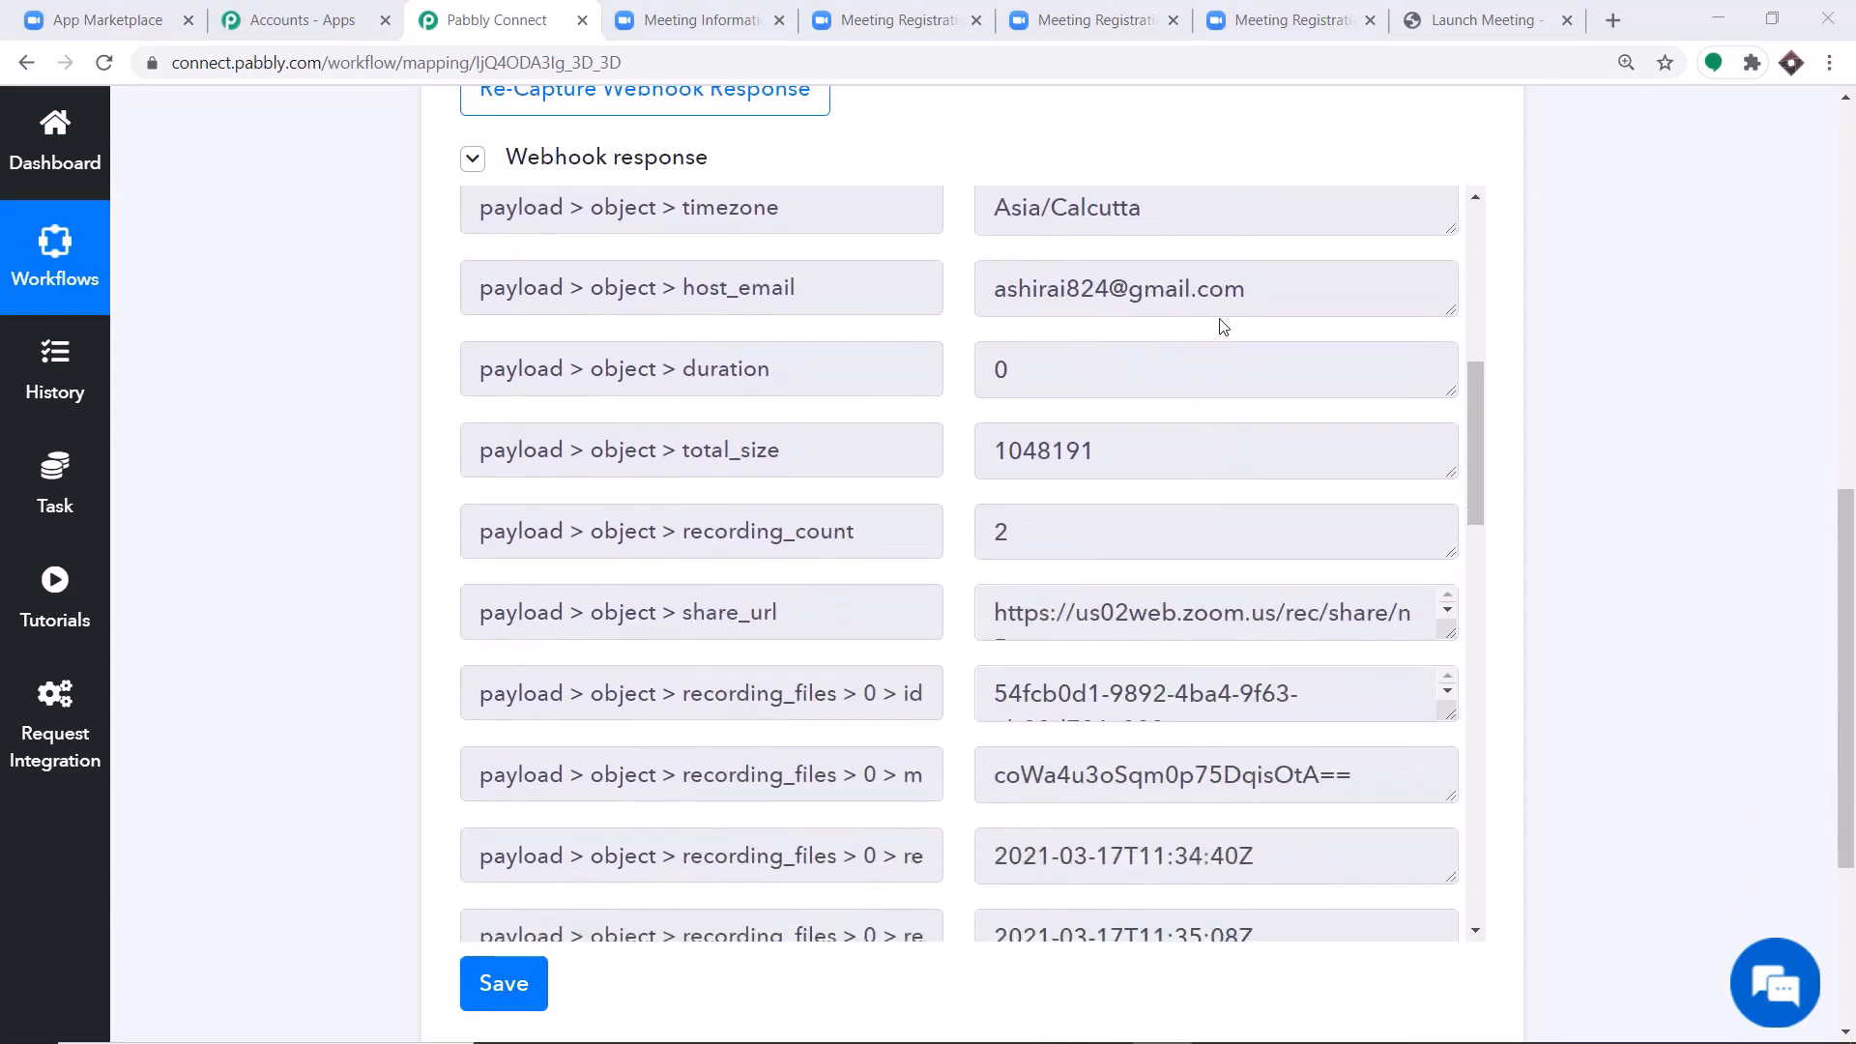
scroll(1194, 316, "down", 3)
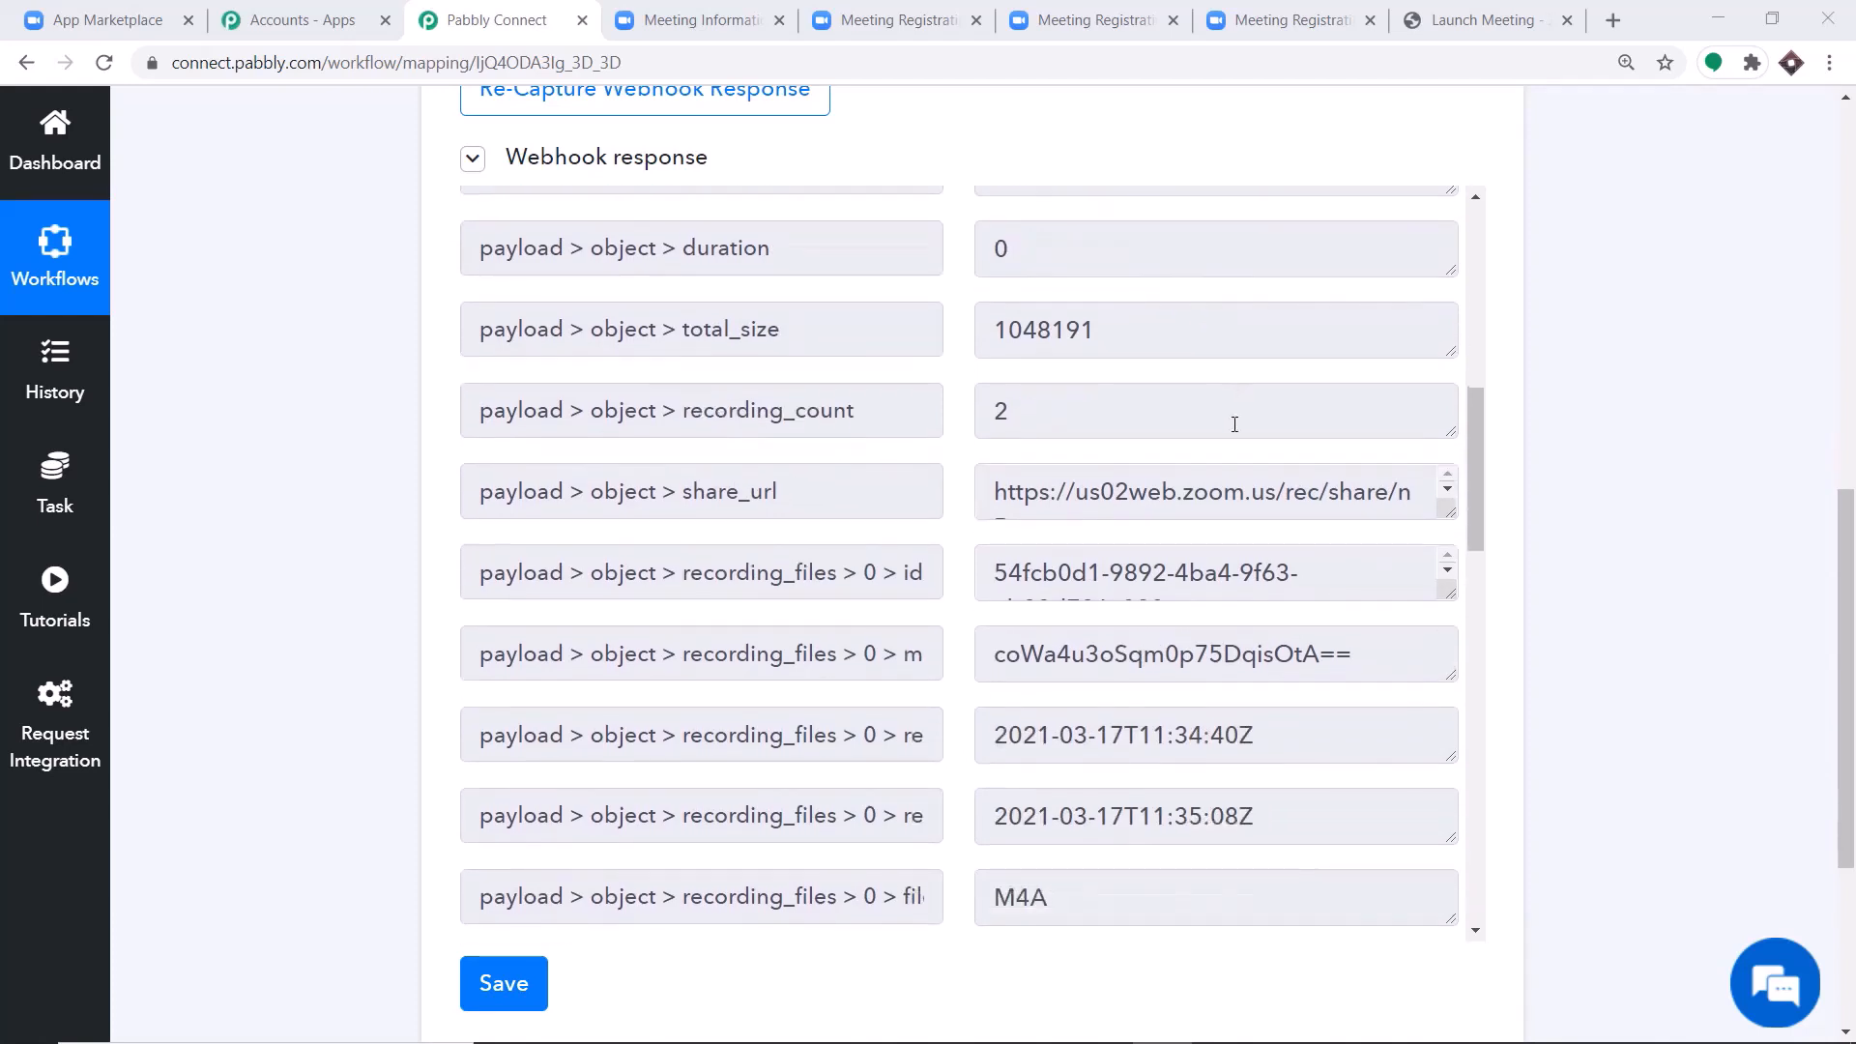
scroll(1212, 430, "down", 3)
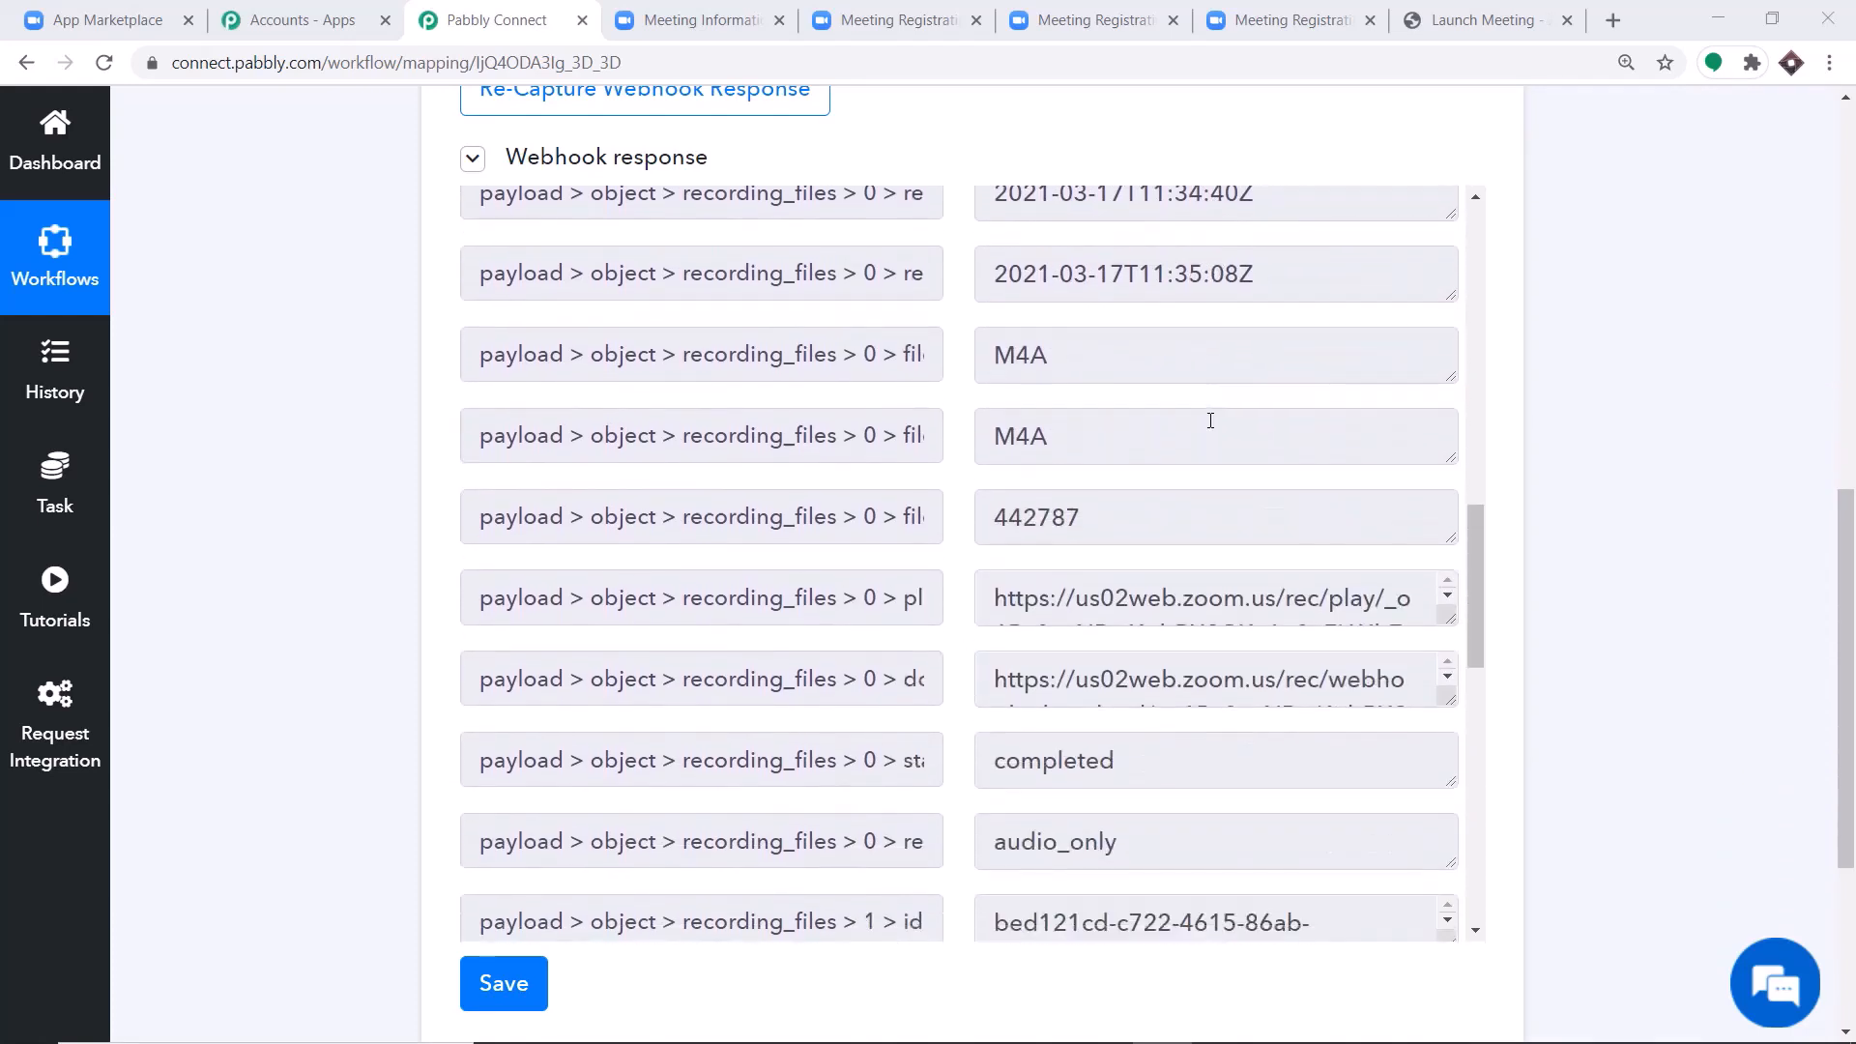
scroll(1191, 373, "up", 2)
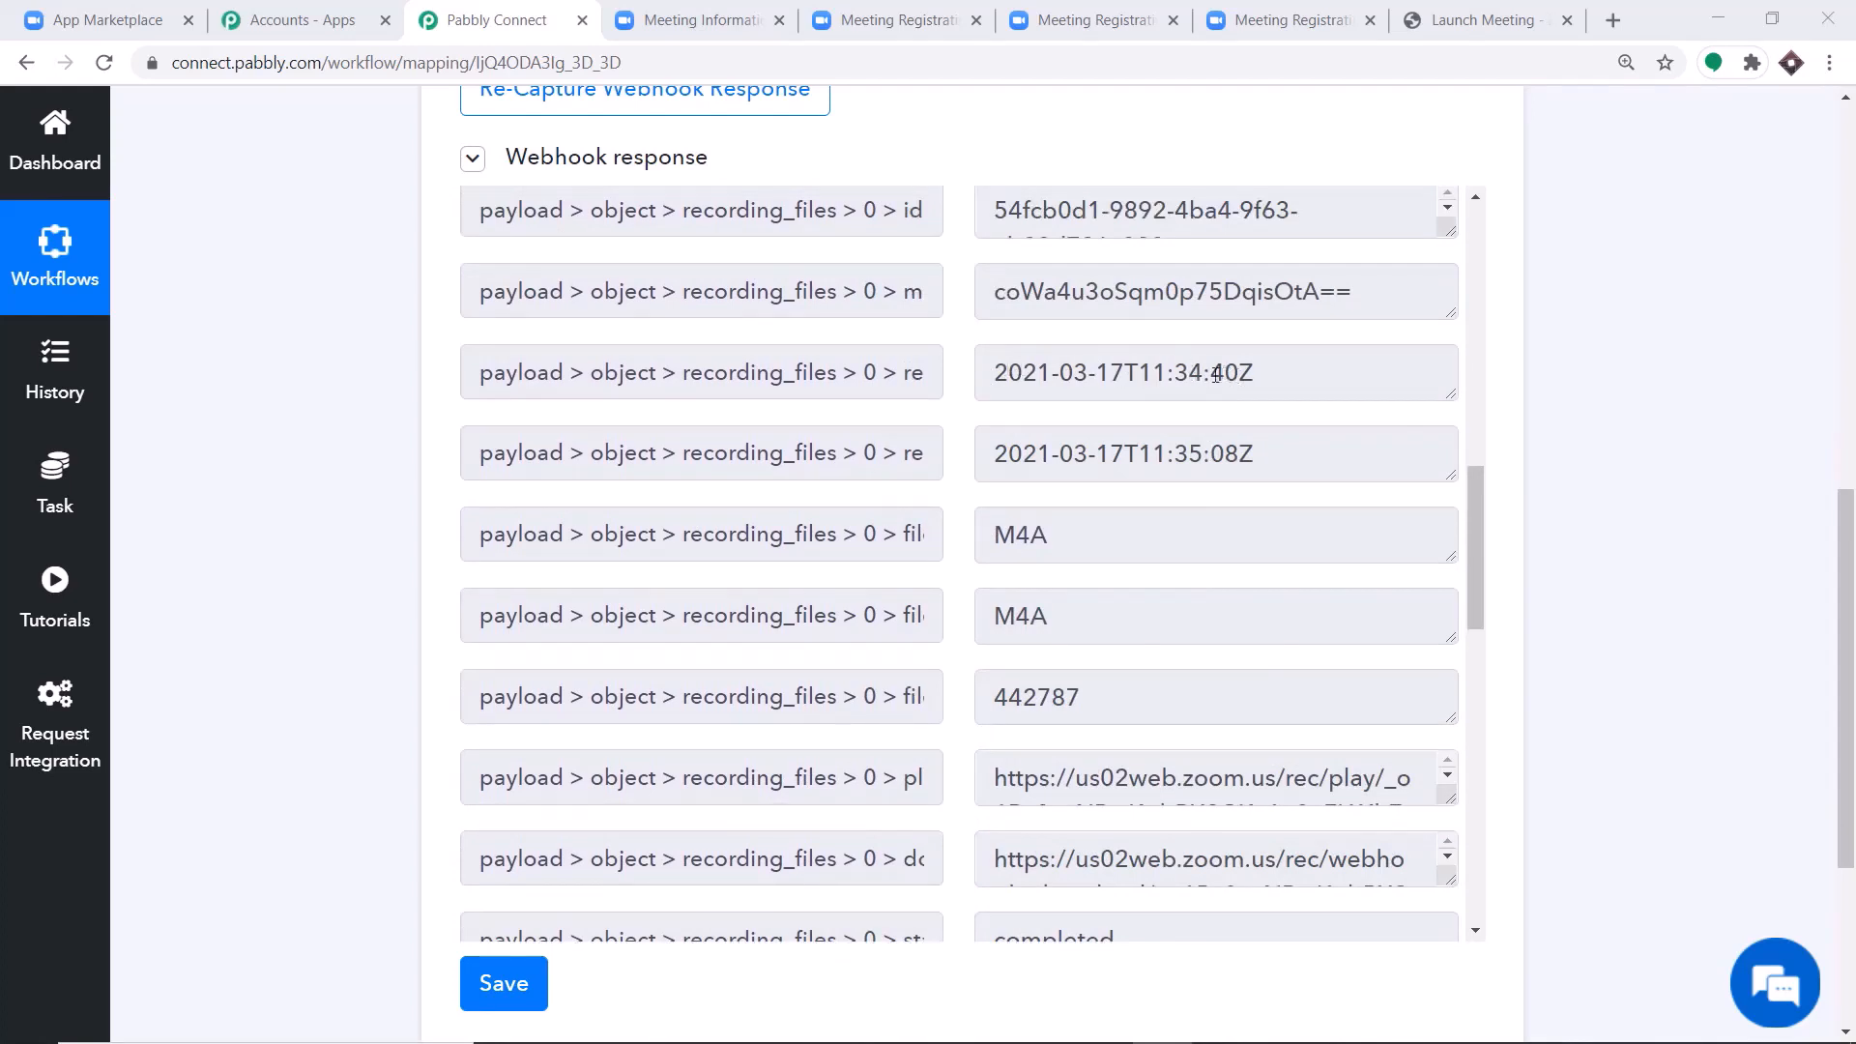
scroll(1216, 375, "down", 5)
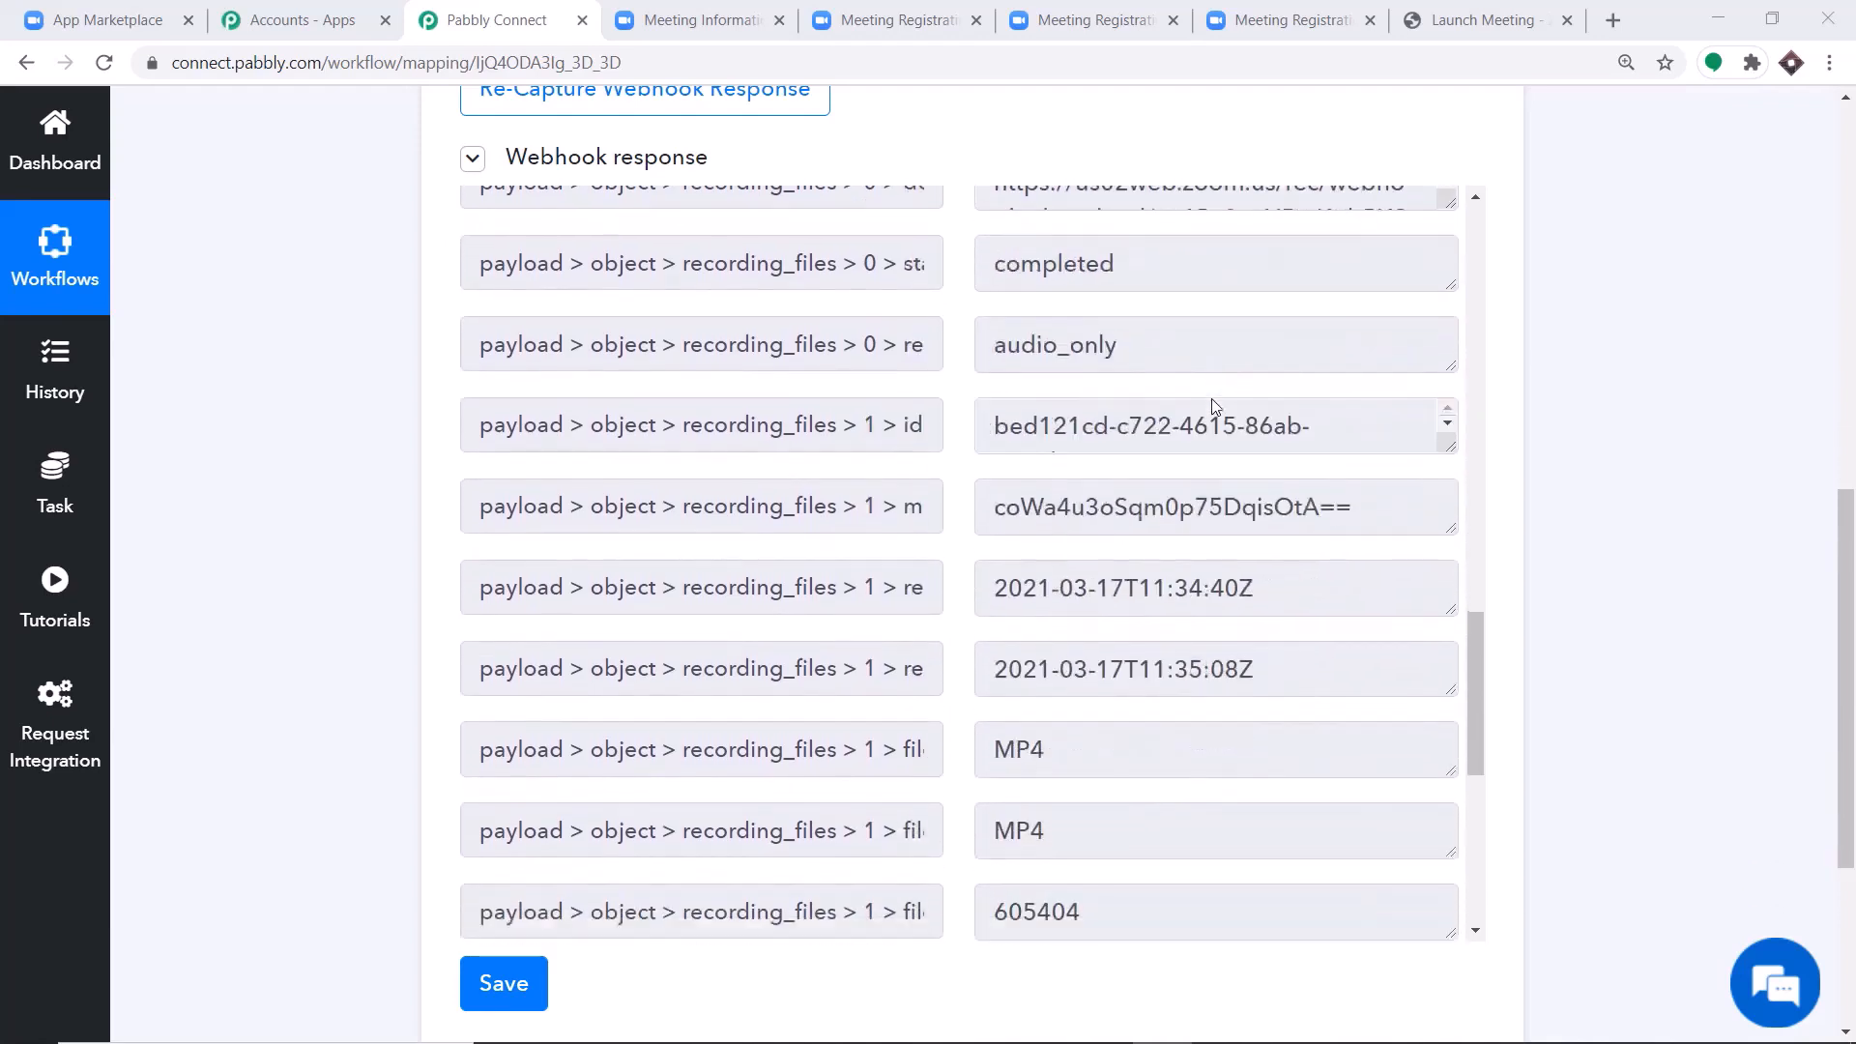
scroll(1212, 425, "down", 5)
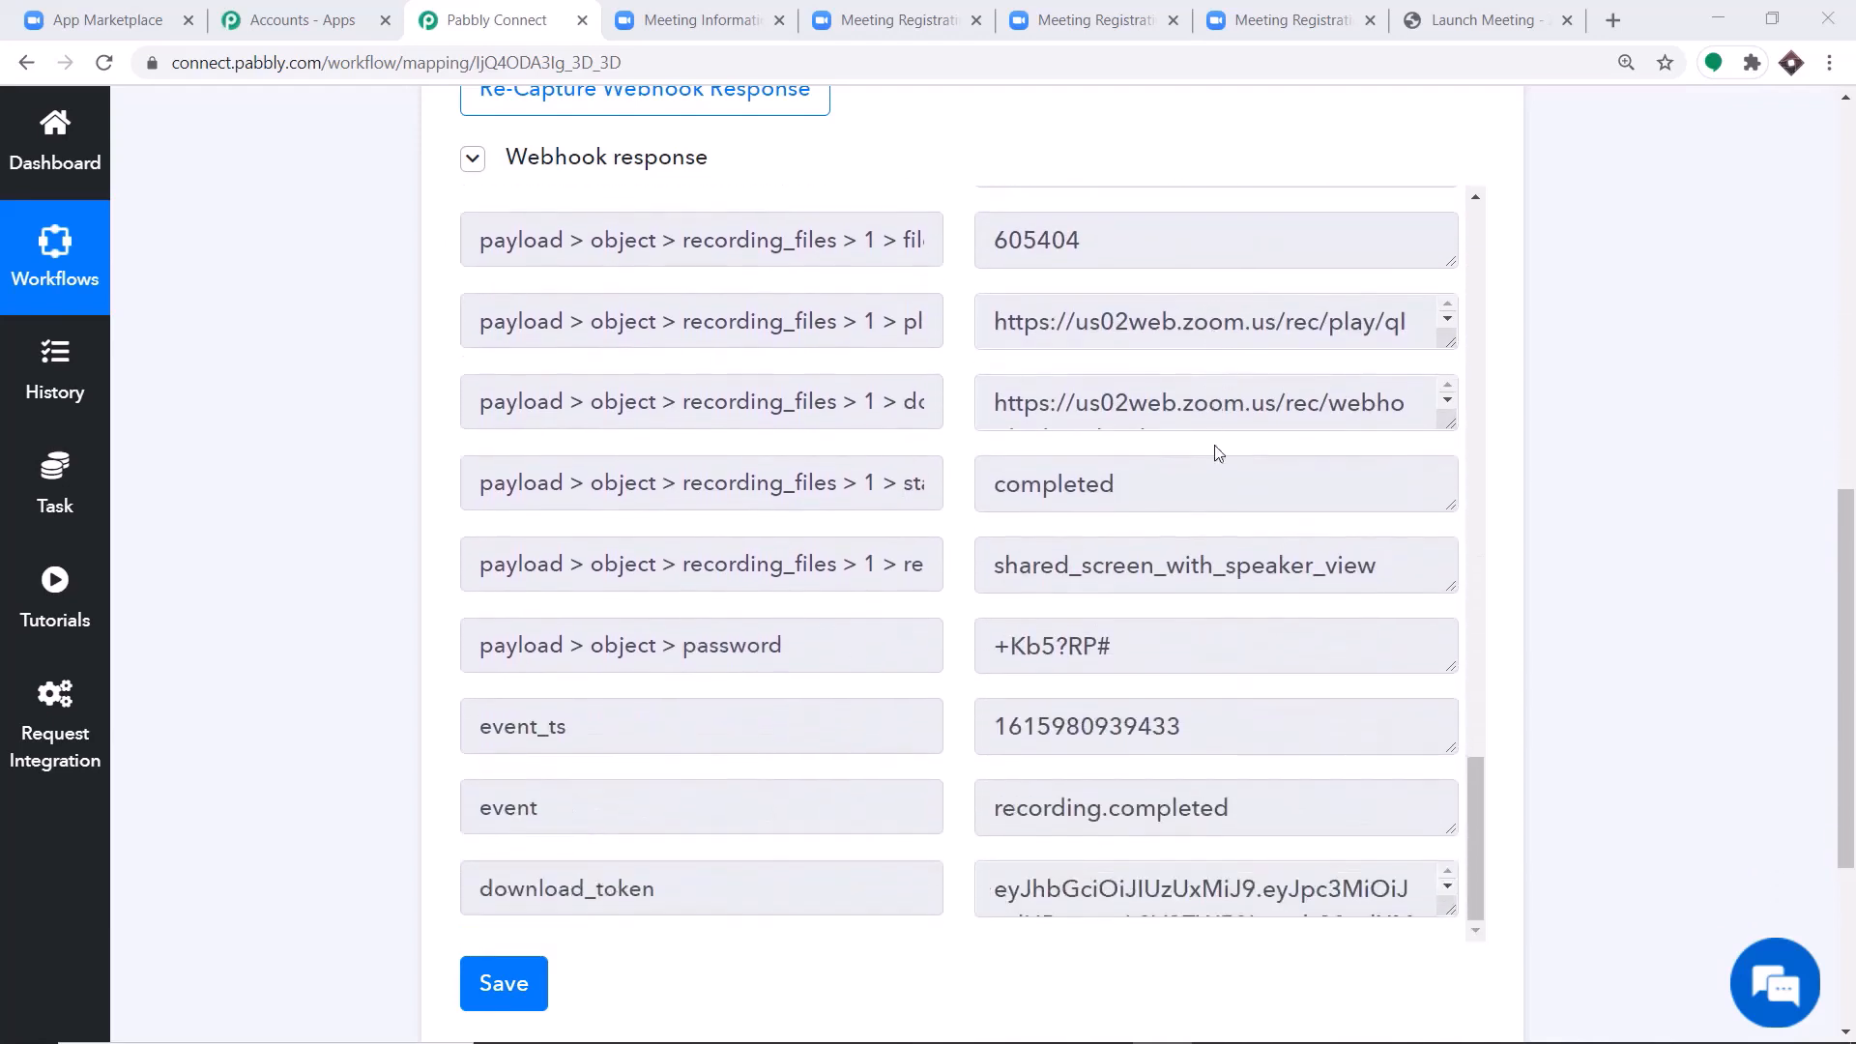
scroll(1227, 474, "down", 2)
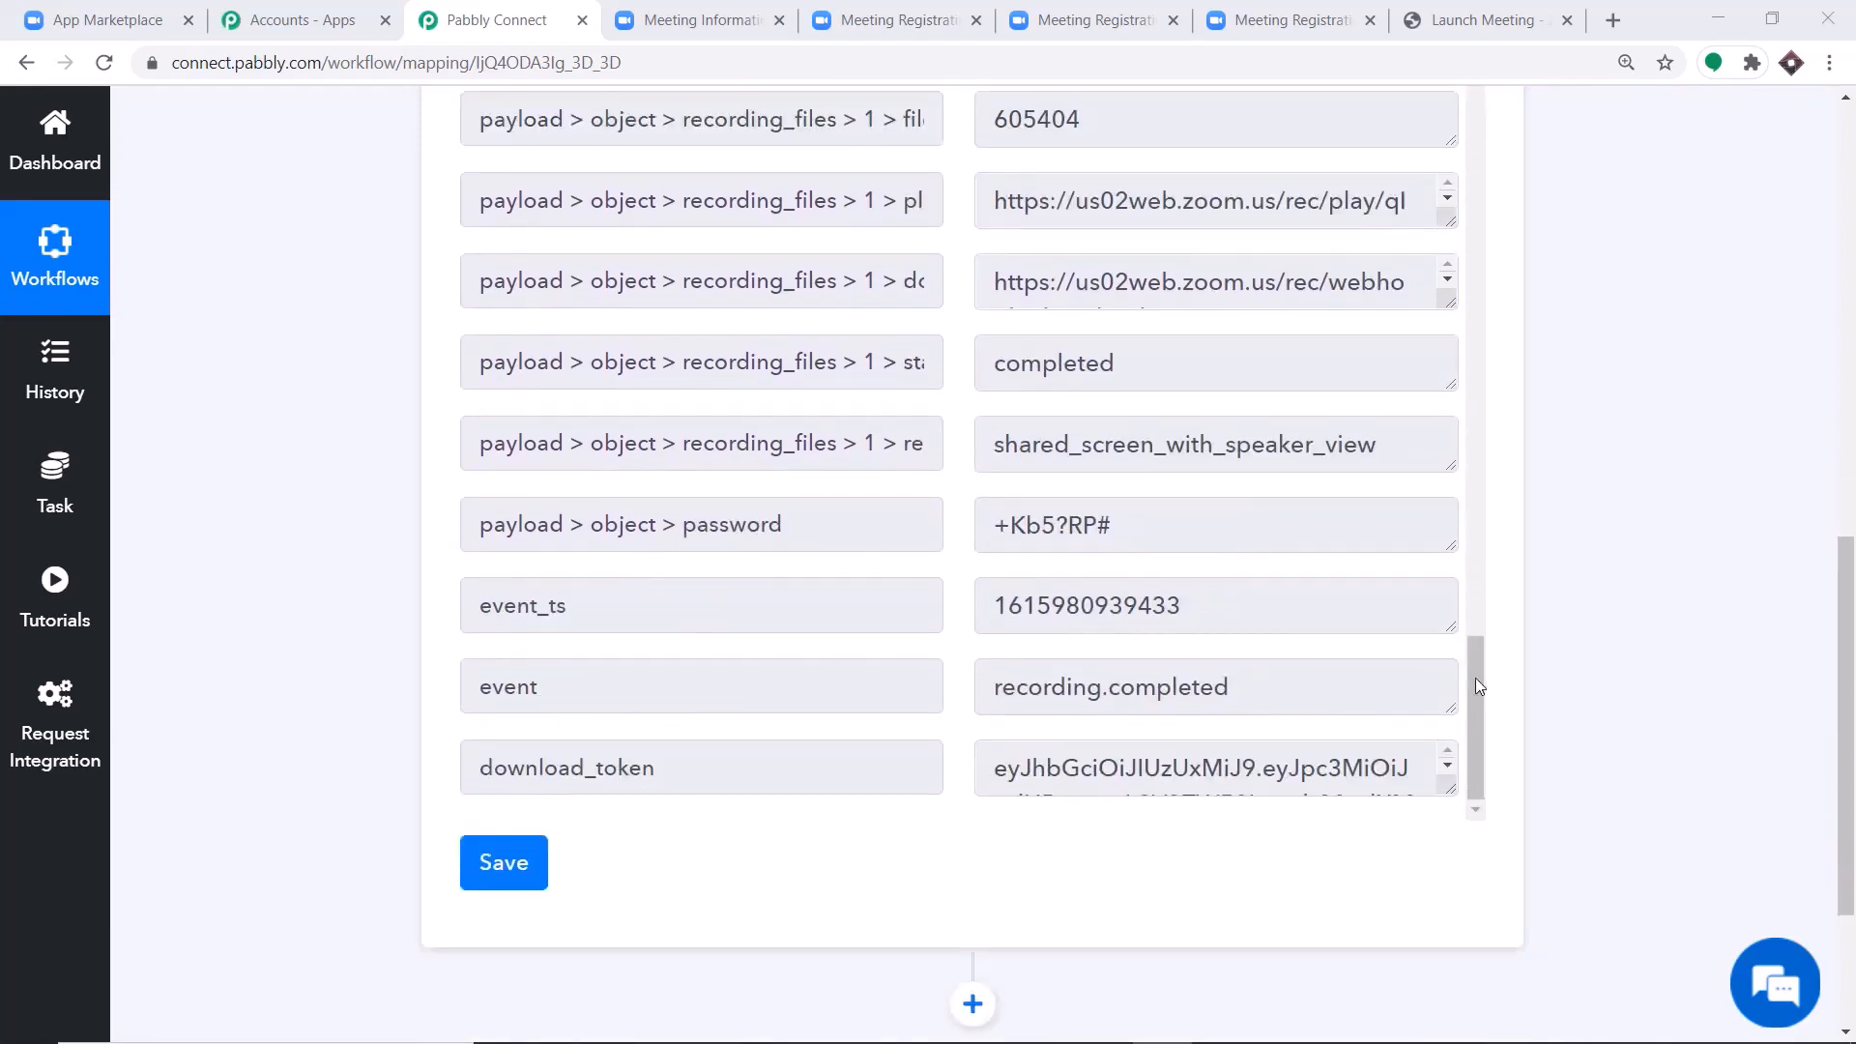
Enlarge the share_url value in the webhook response and highlight the complete recording link.
scroll(1475, 687, "up", 6)
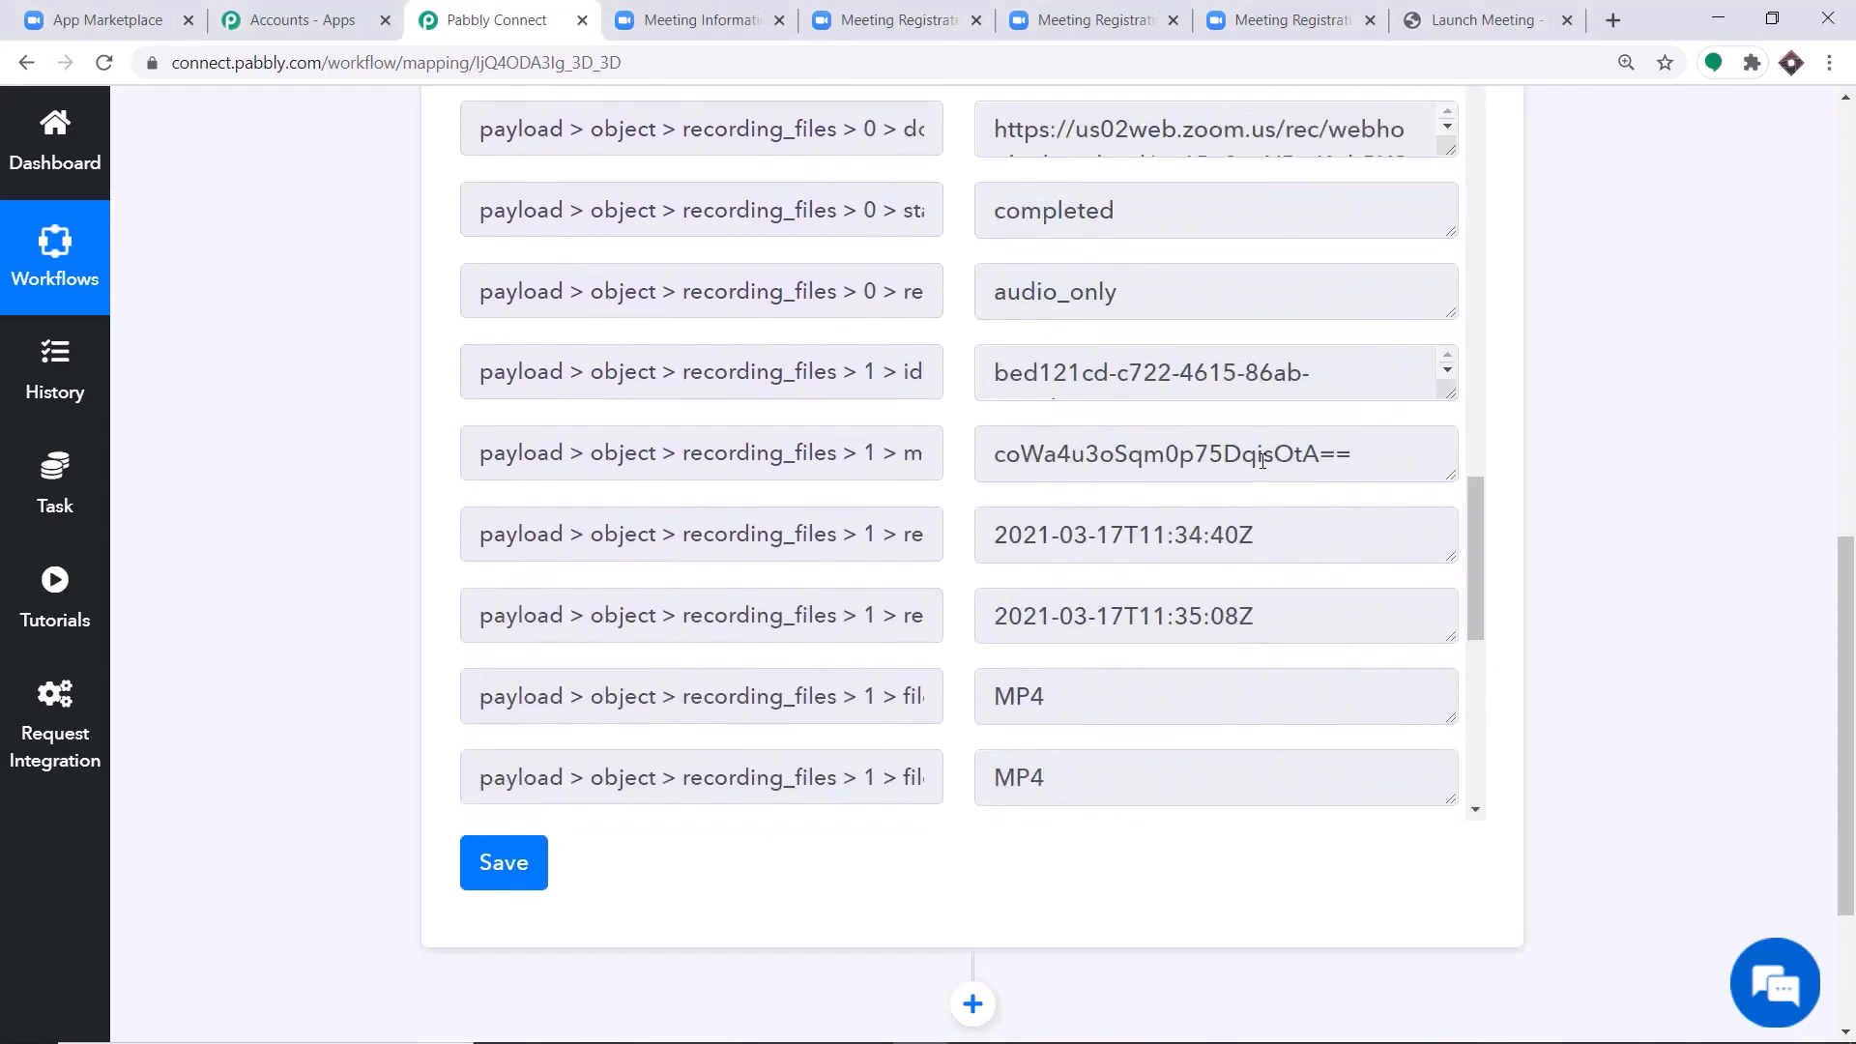
scroll(1262, 461, "up", 8)
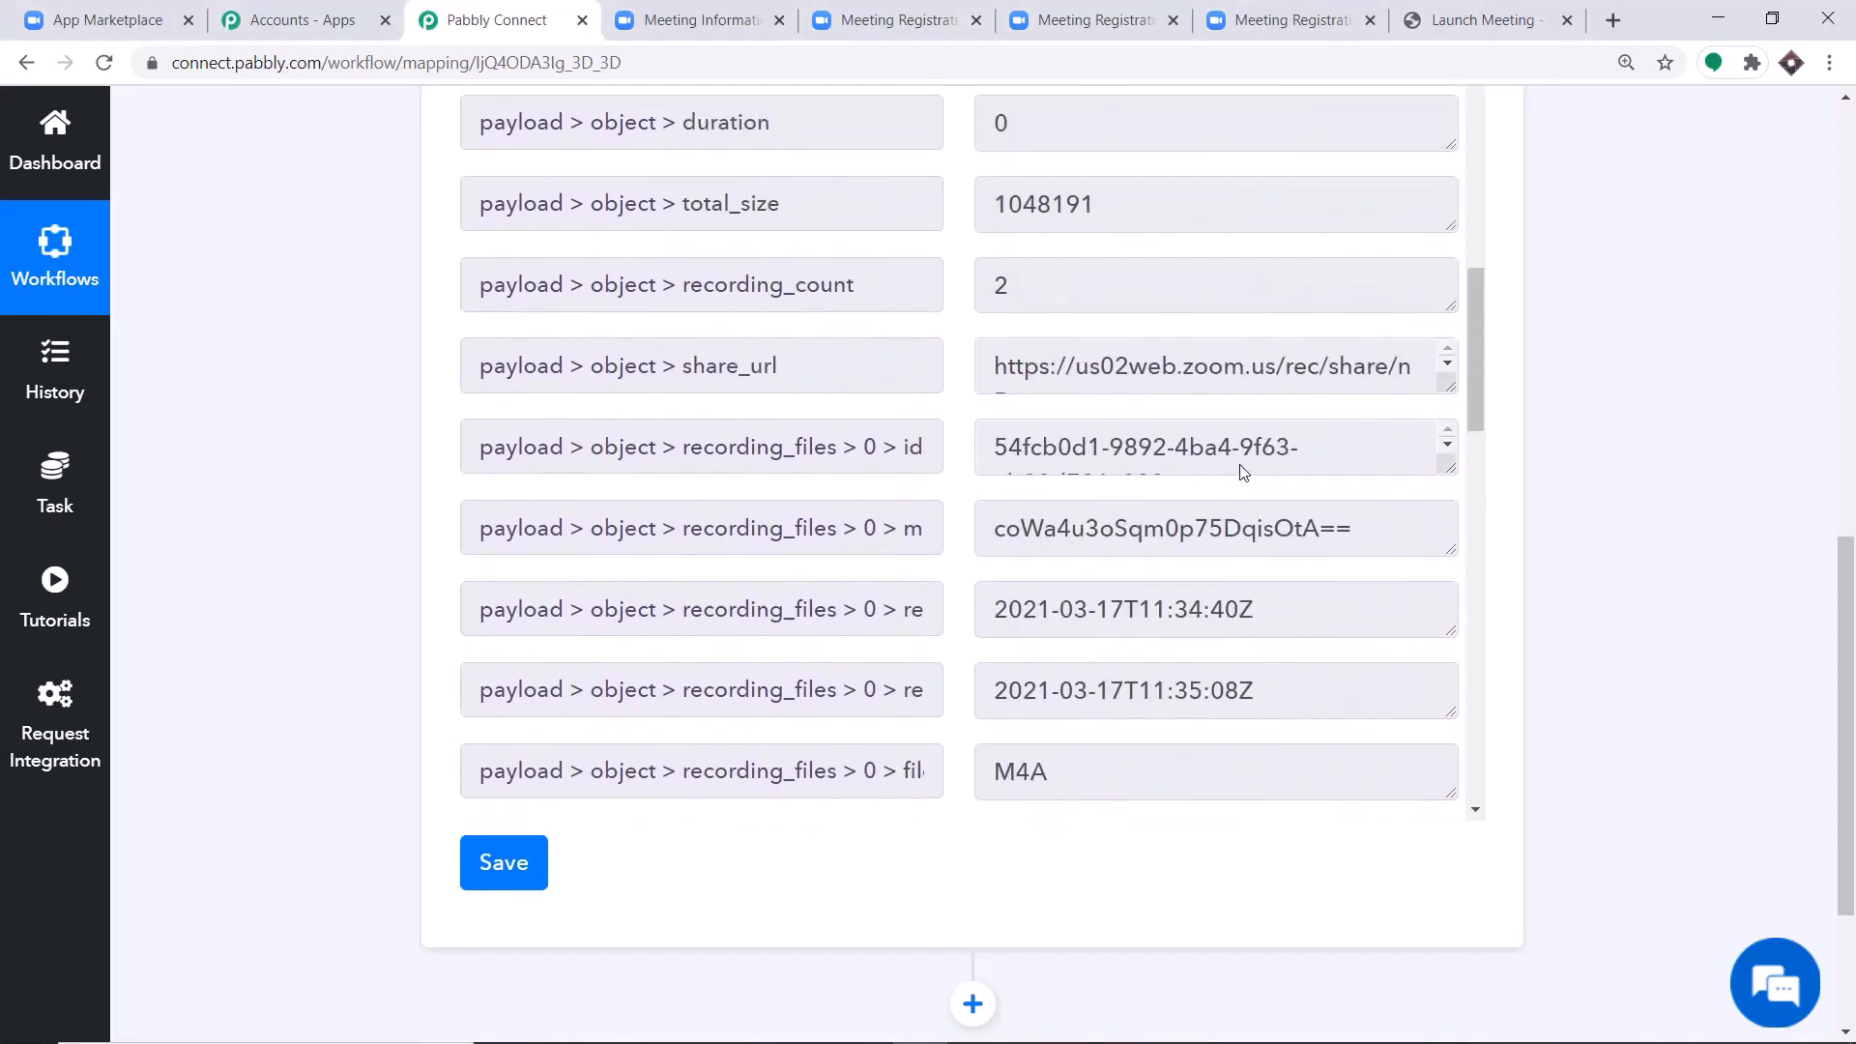
scroll(1243, 471, "up", 1)
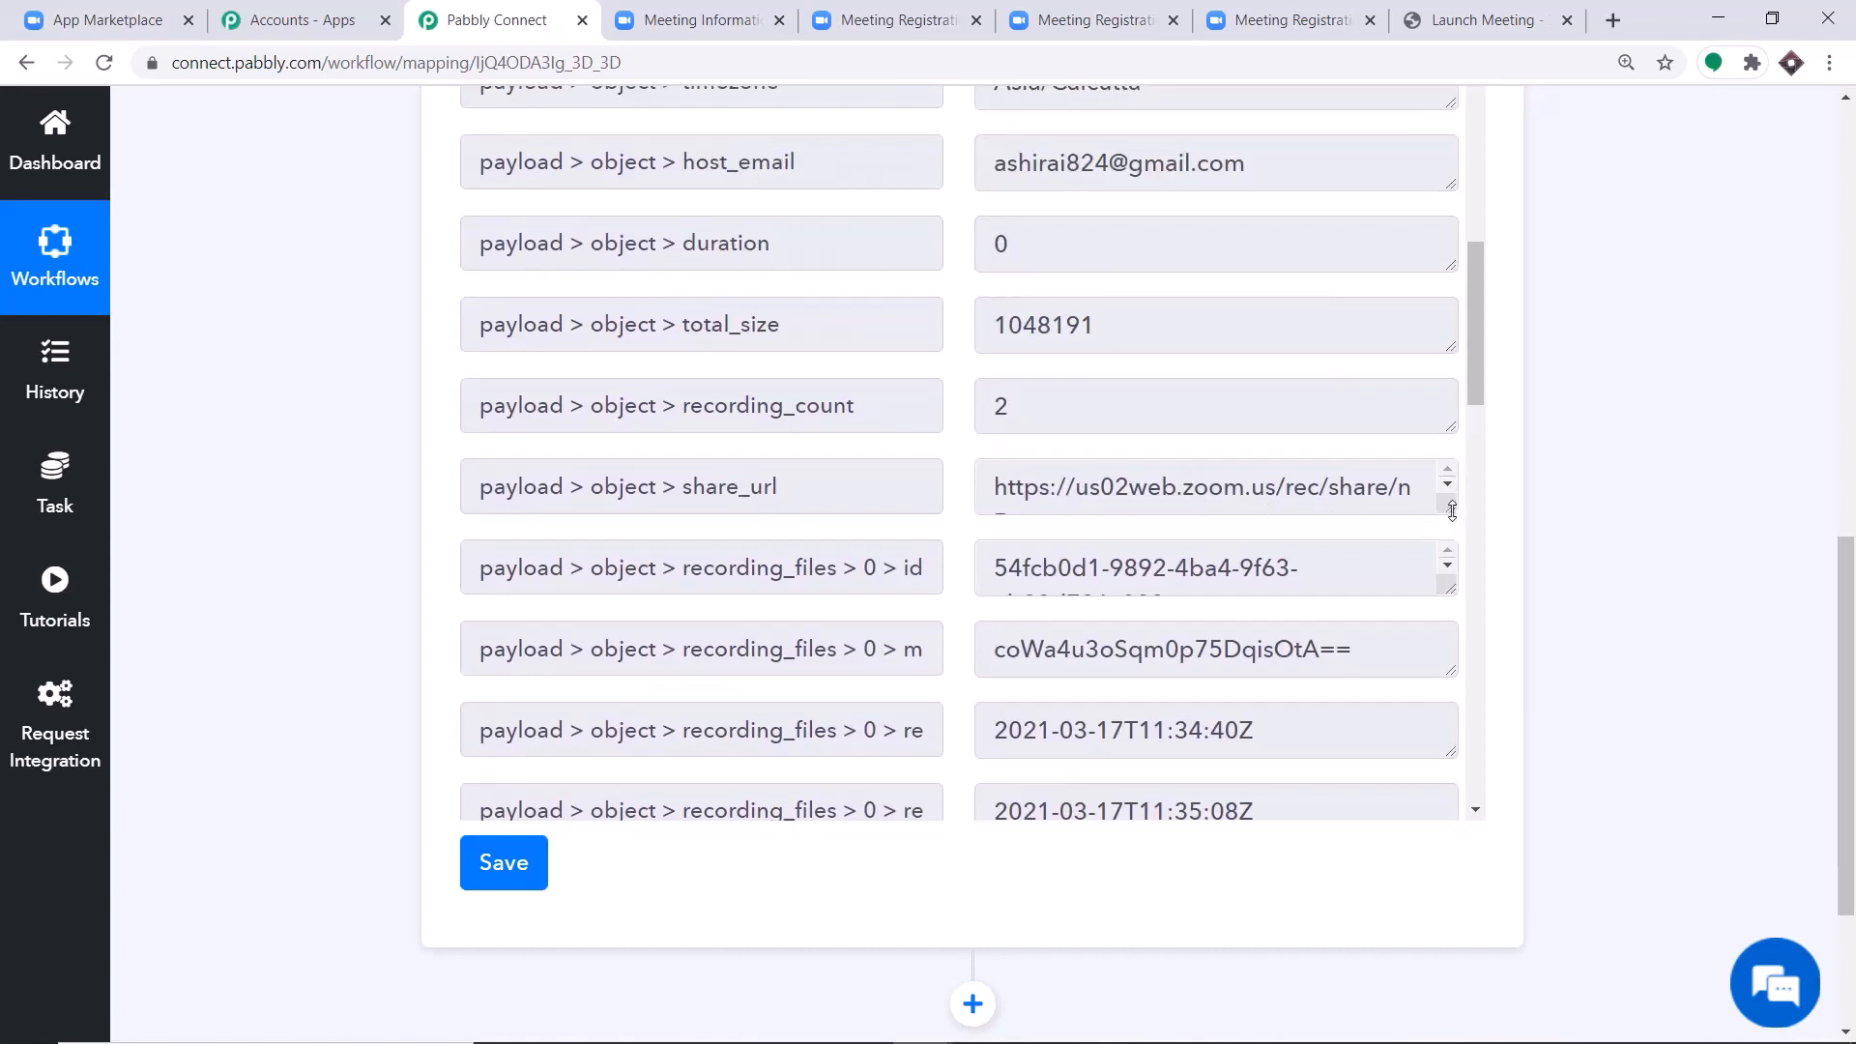
left_click_drag(1452, 511, 1441, 709)
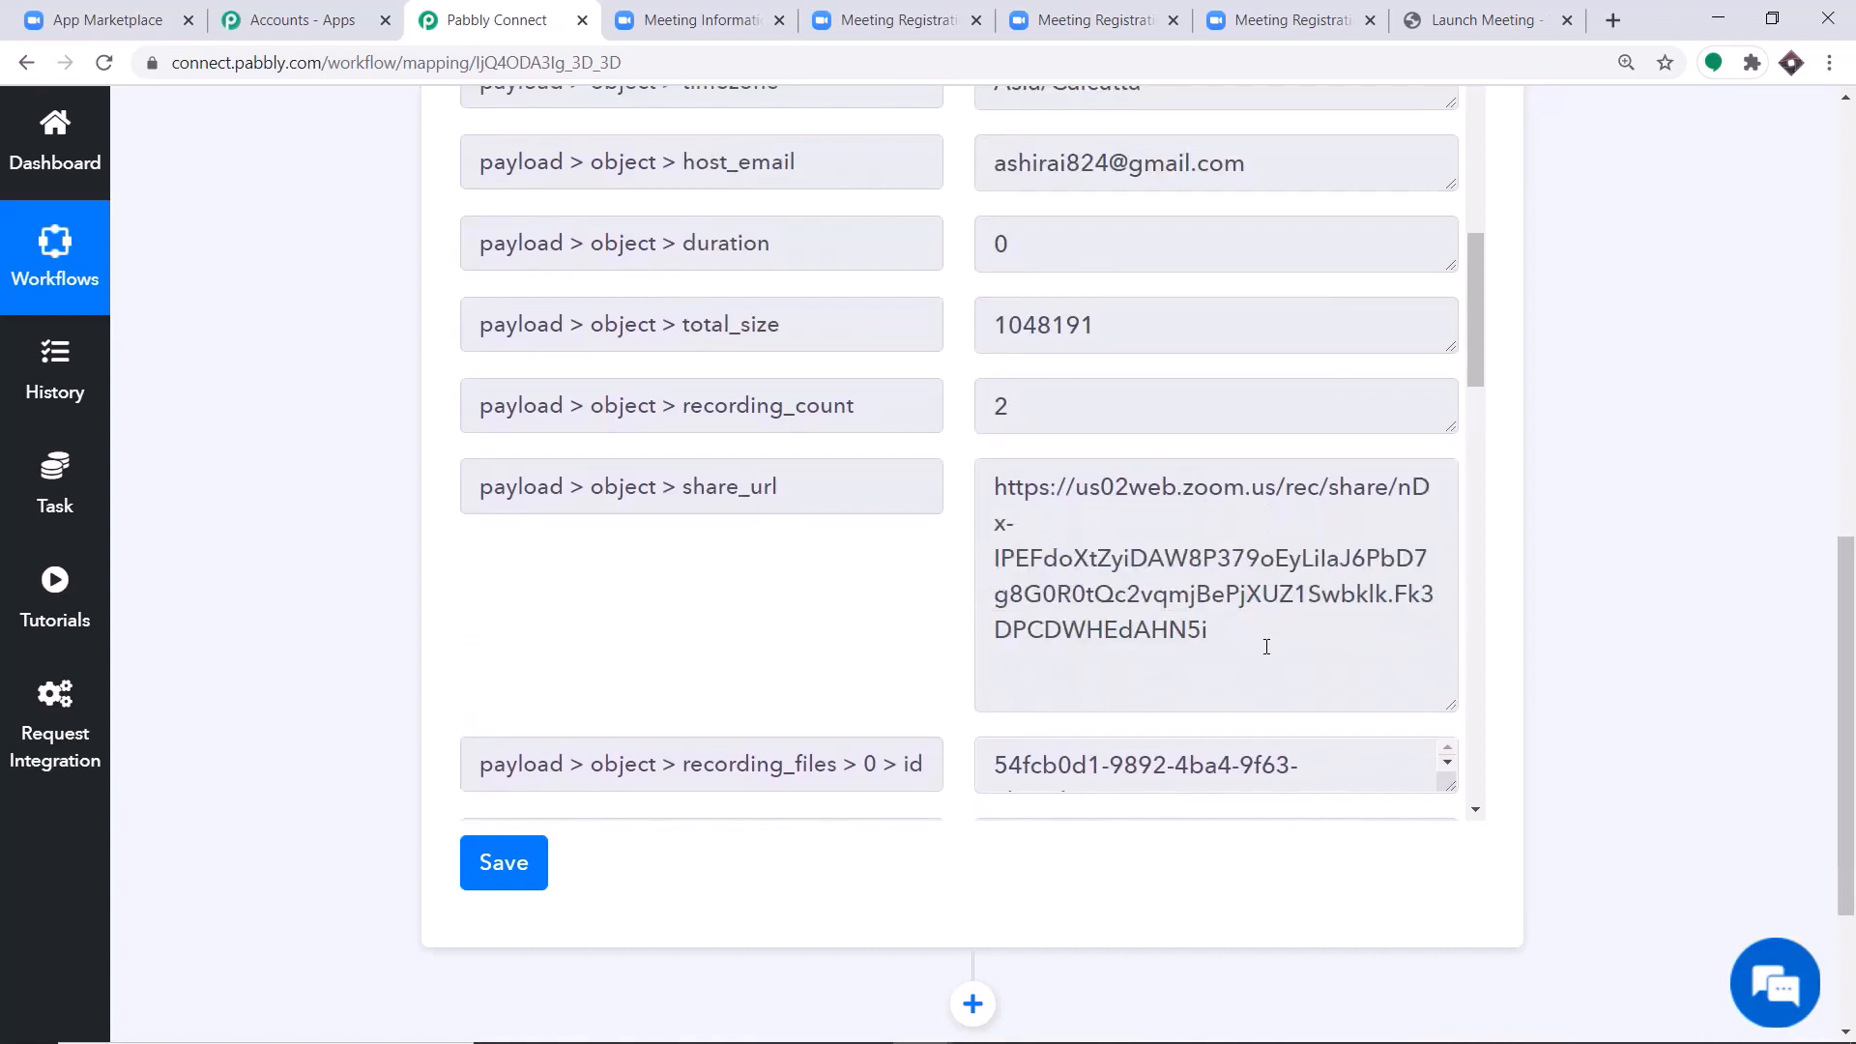
left_click_drag(1266, 647, 992, 479)
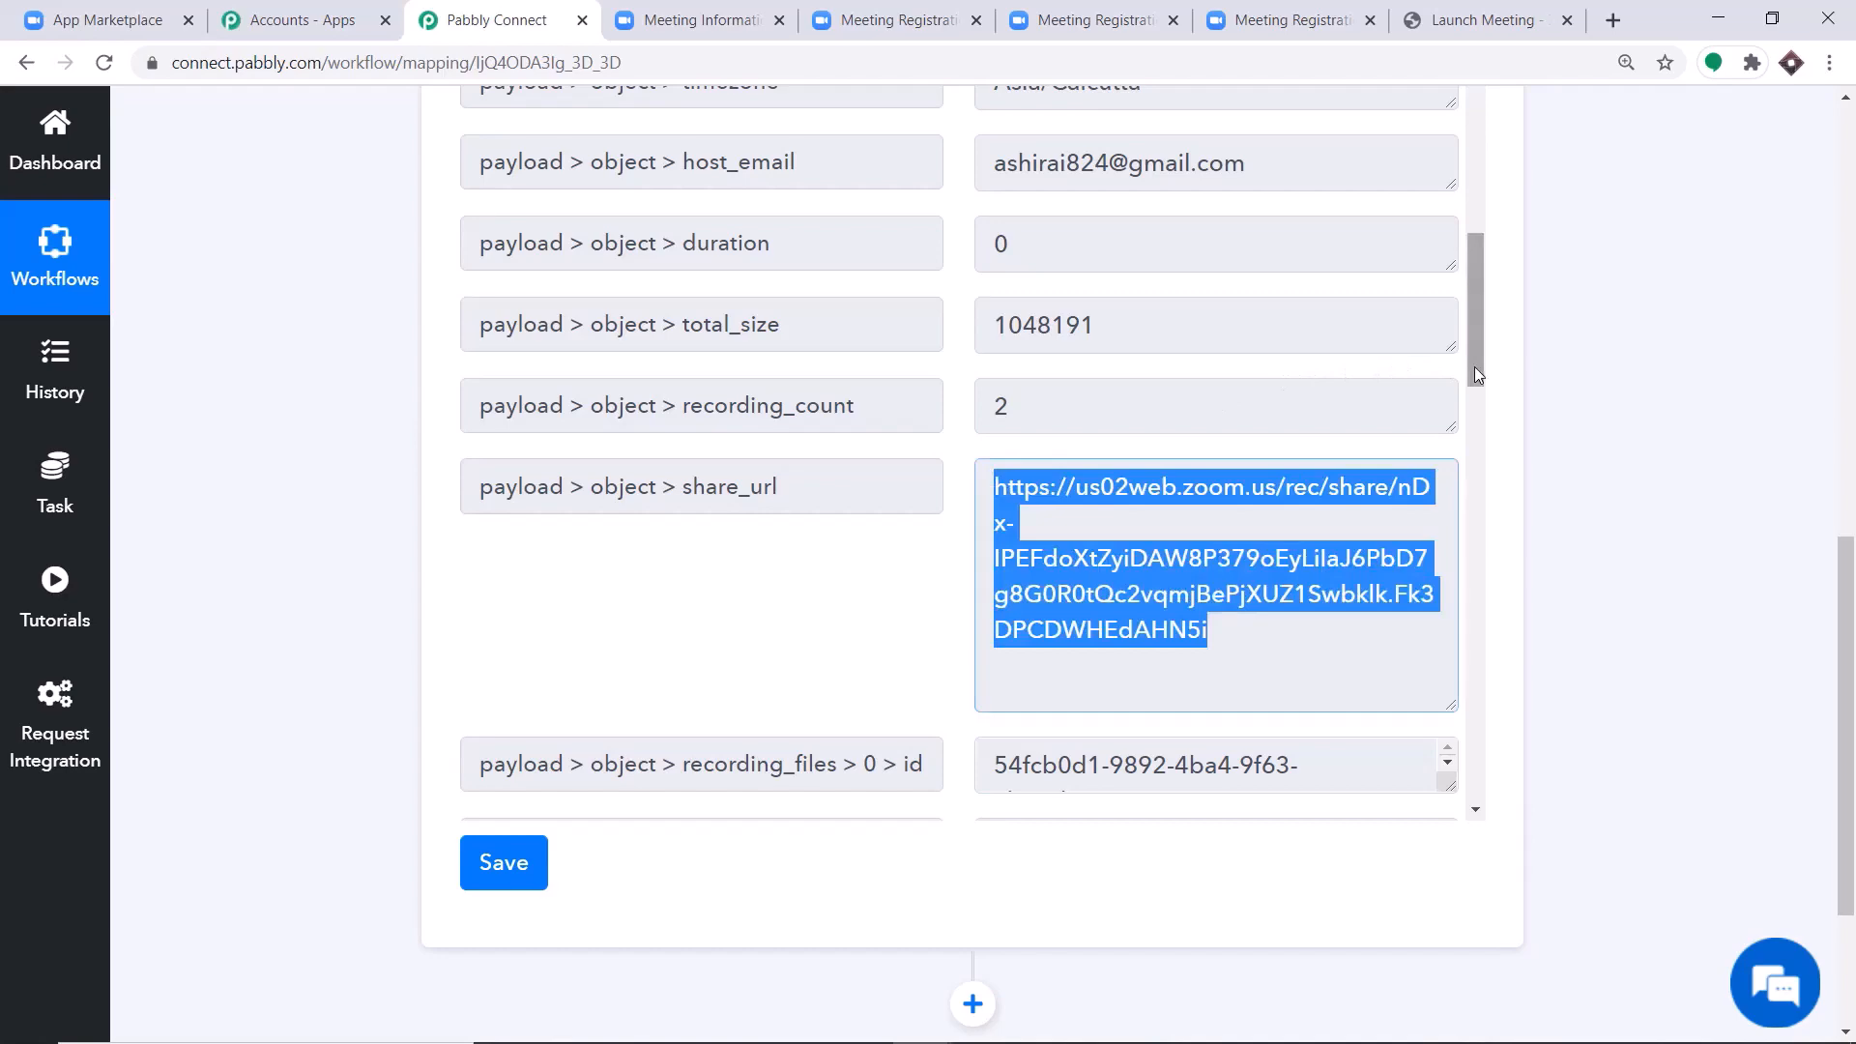
Add an action step after the webhook trigger, using the Zoom app with the Get Meeting Registrant event.
left_click_drag(1475, 367, 1475, 789)
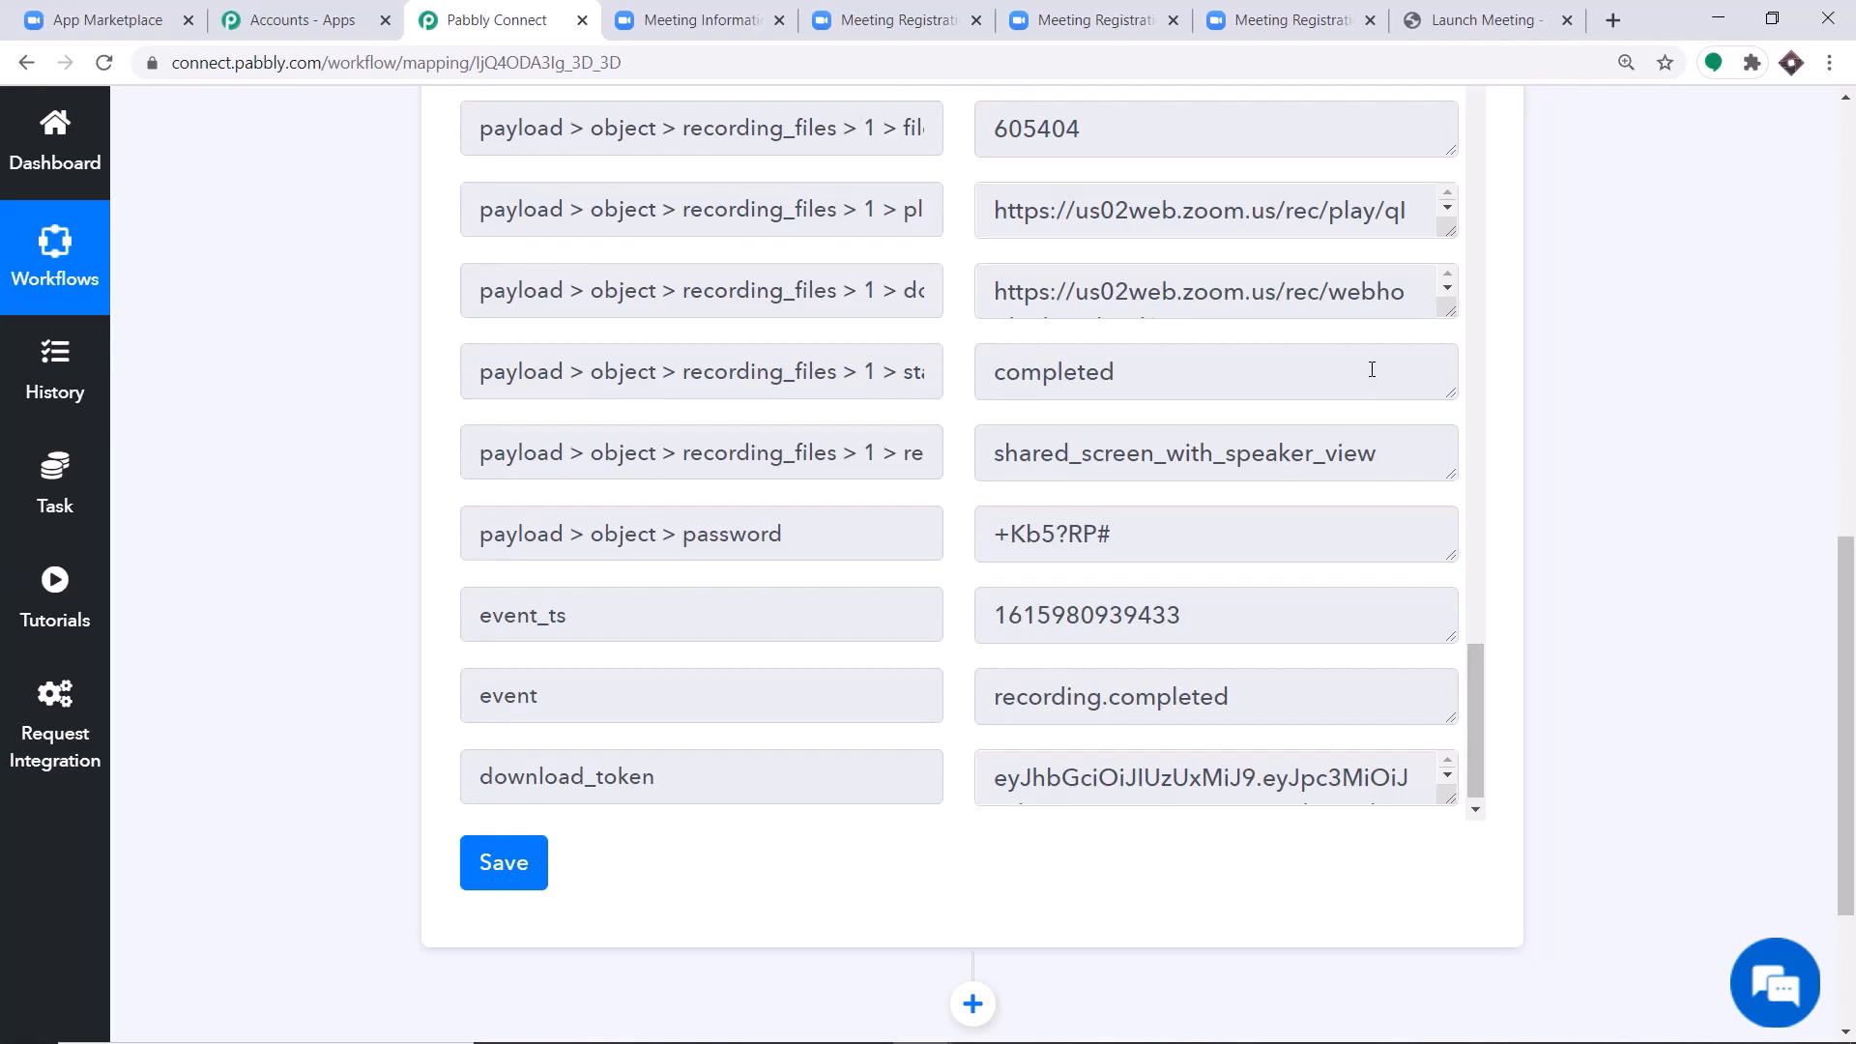
scroll(1833, 715, "down", 3)
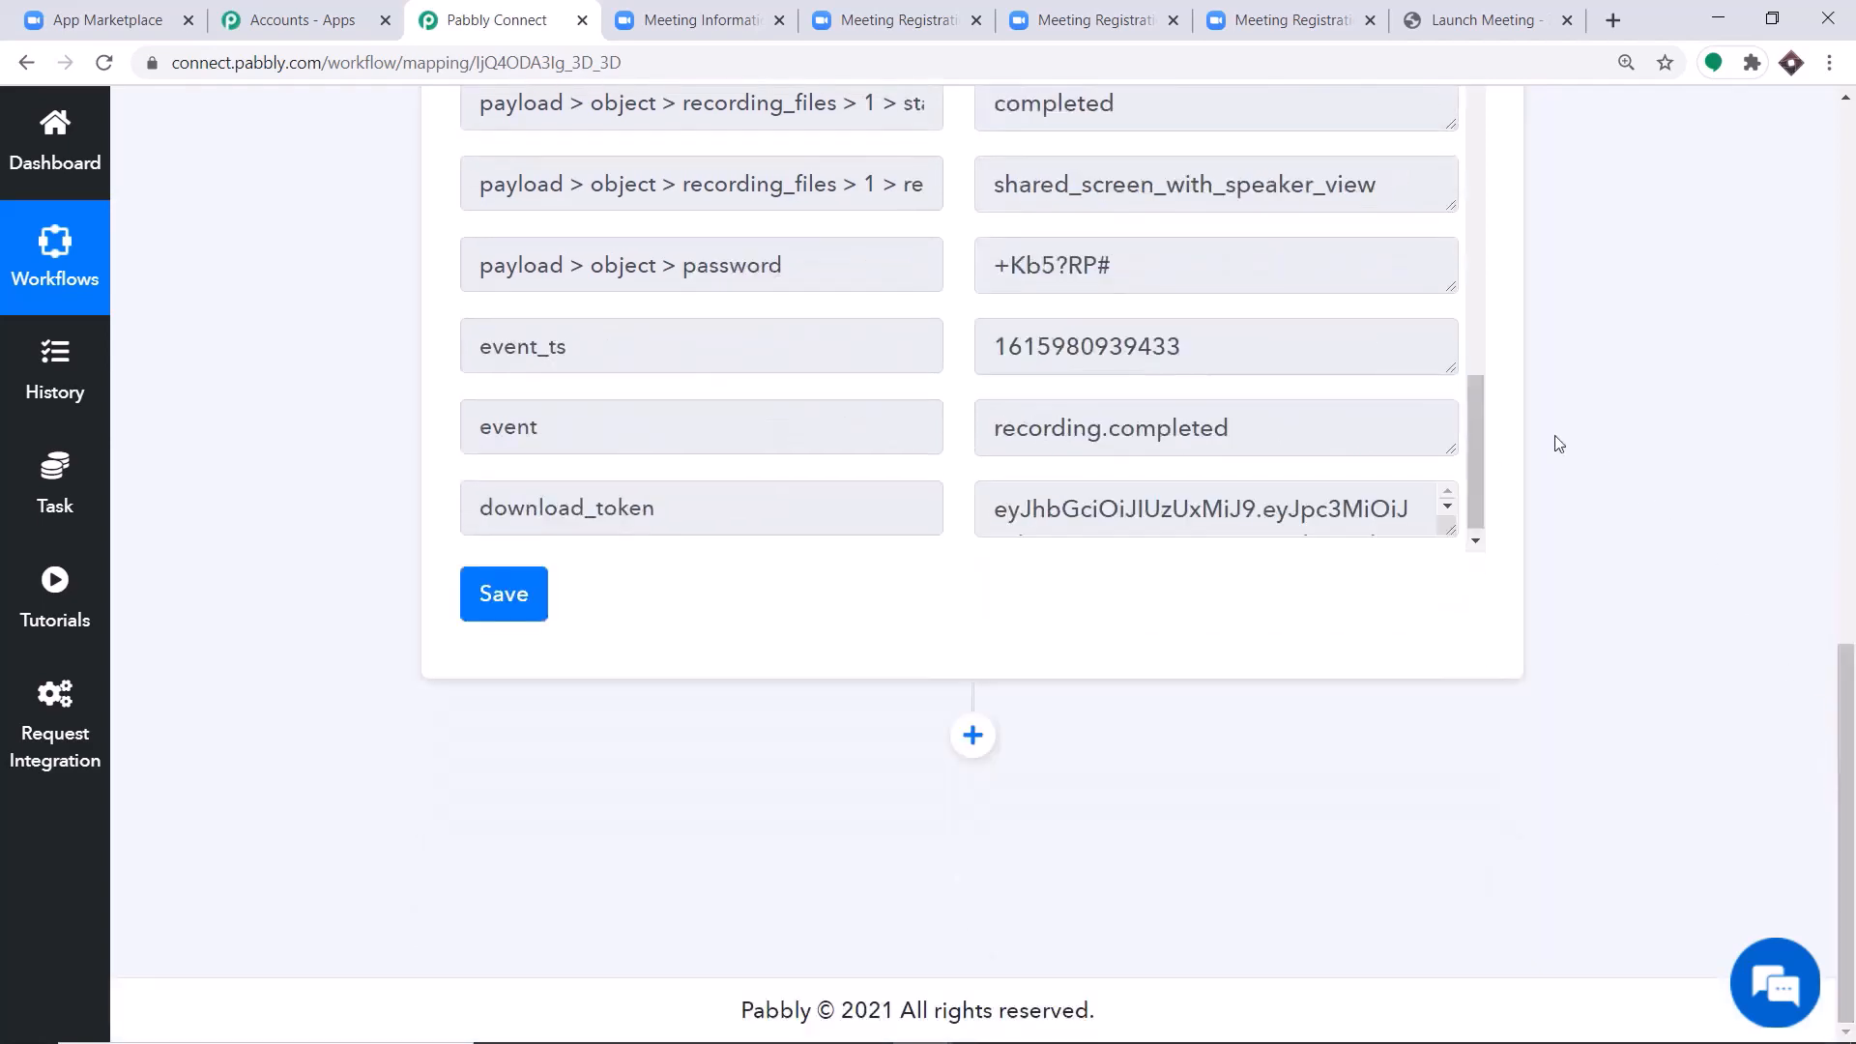
left_click(988, 735)
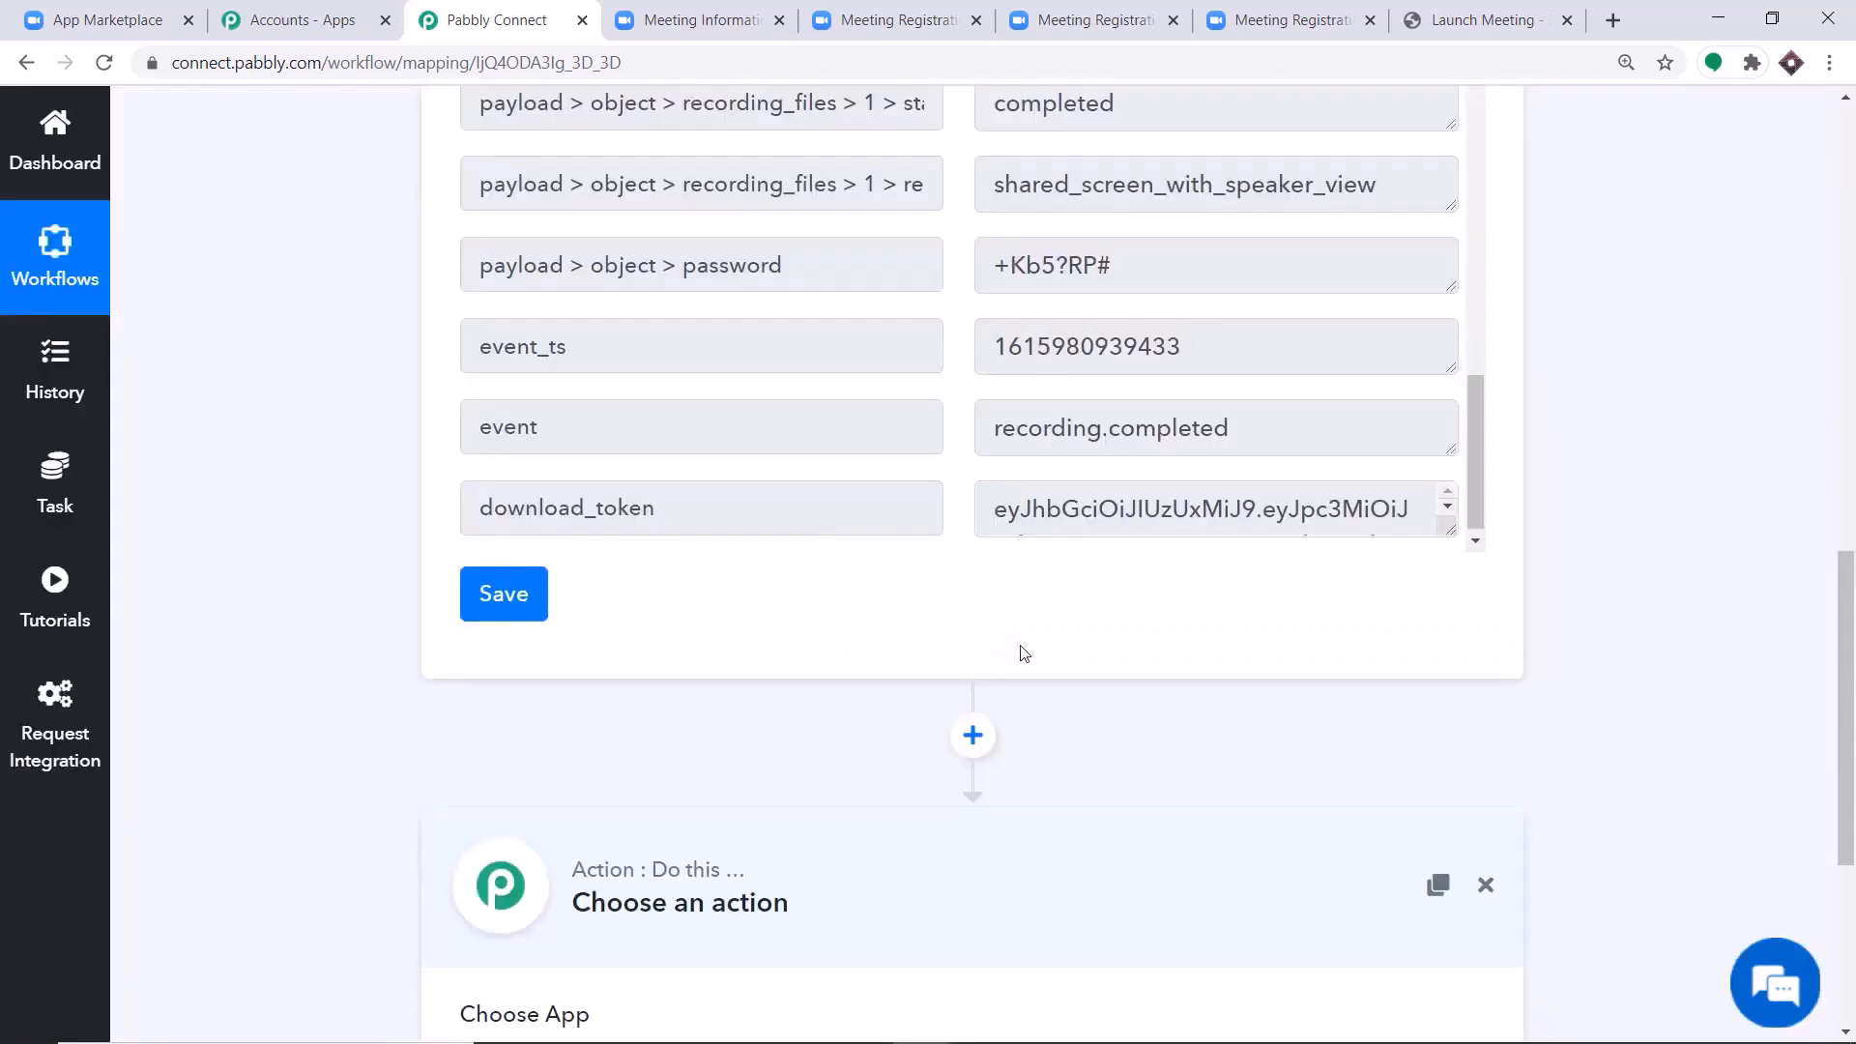
scroll(1839, 667, "down", 5)
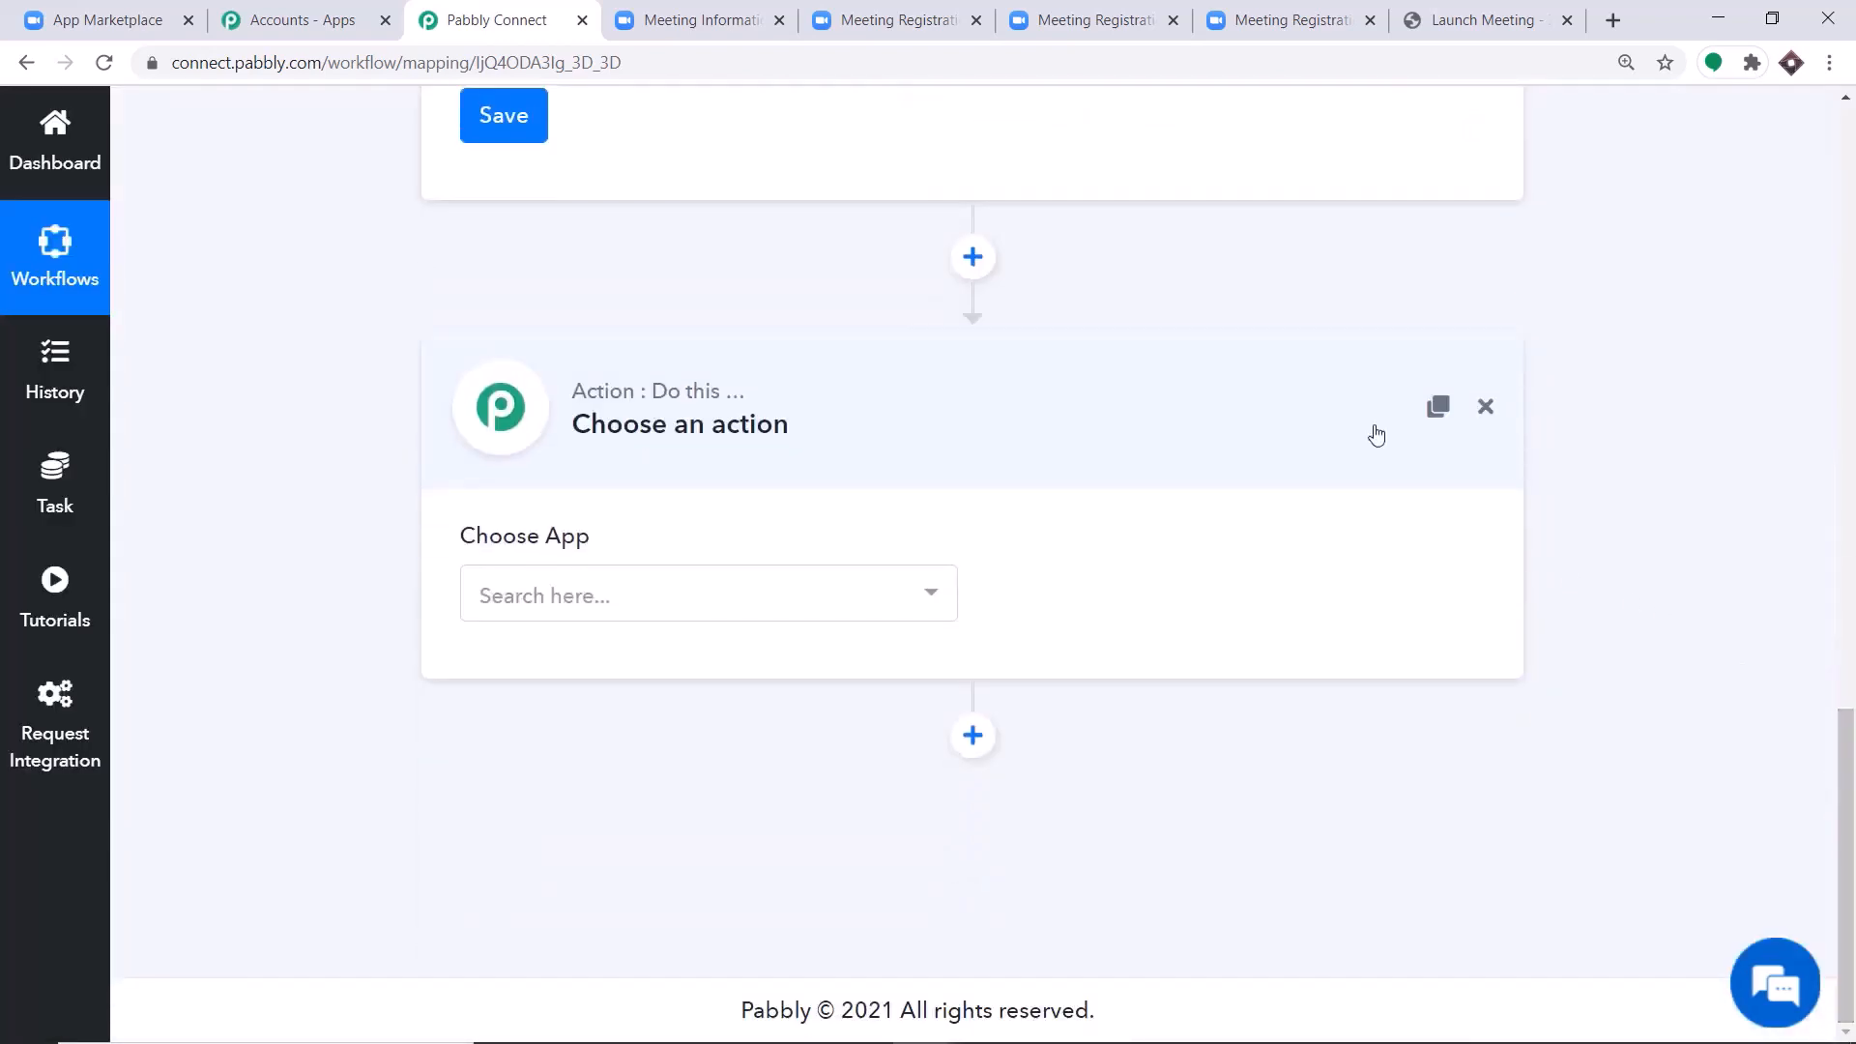
left_click(580, 601)
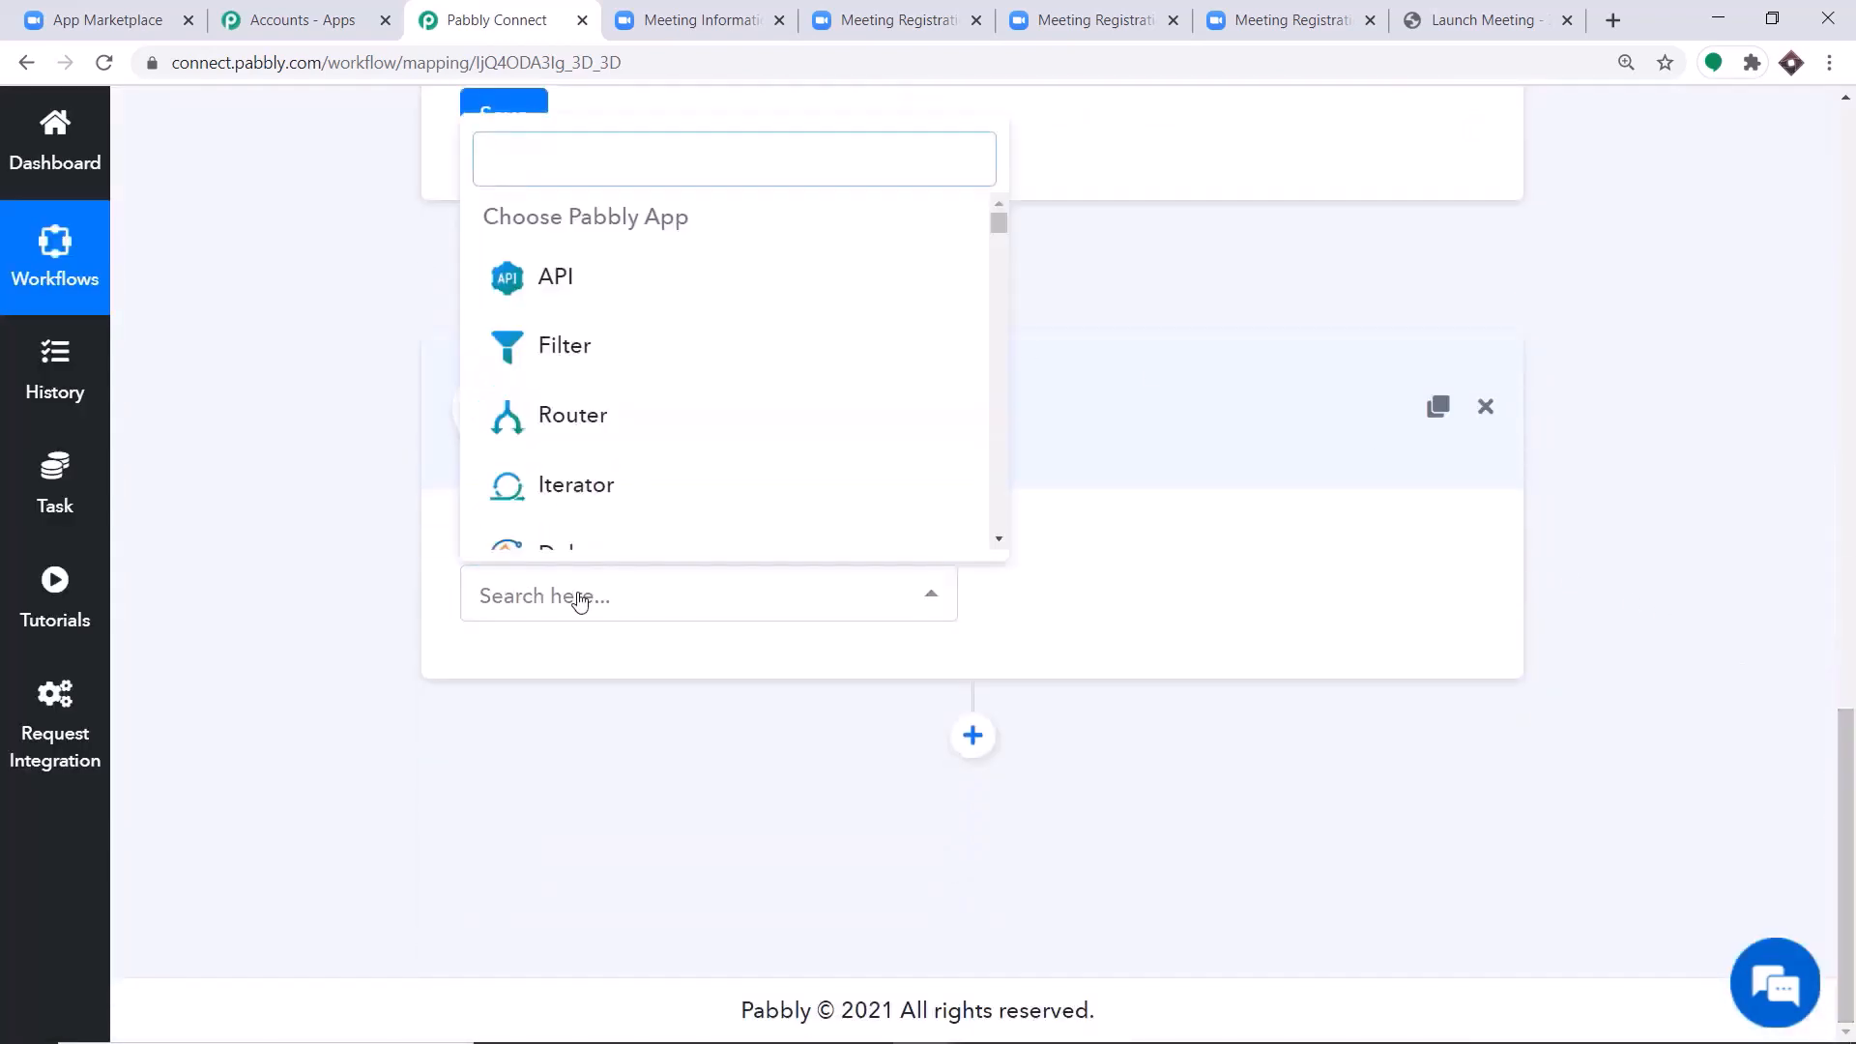
type("zoom")
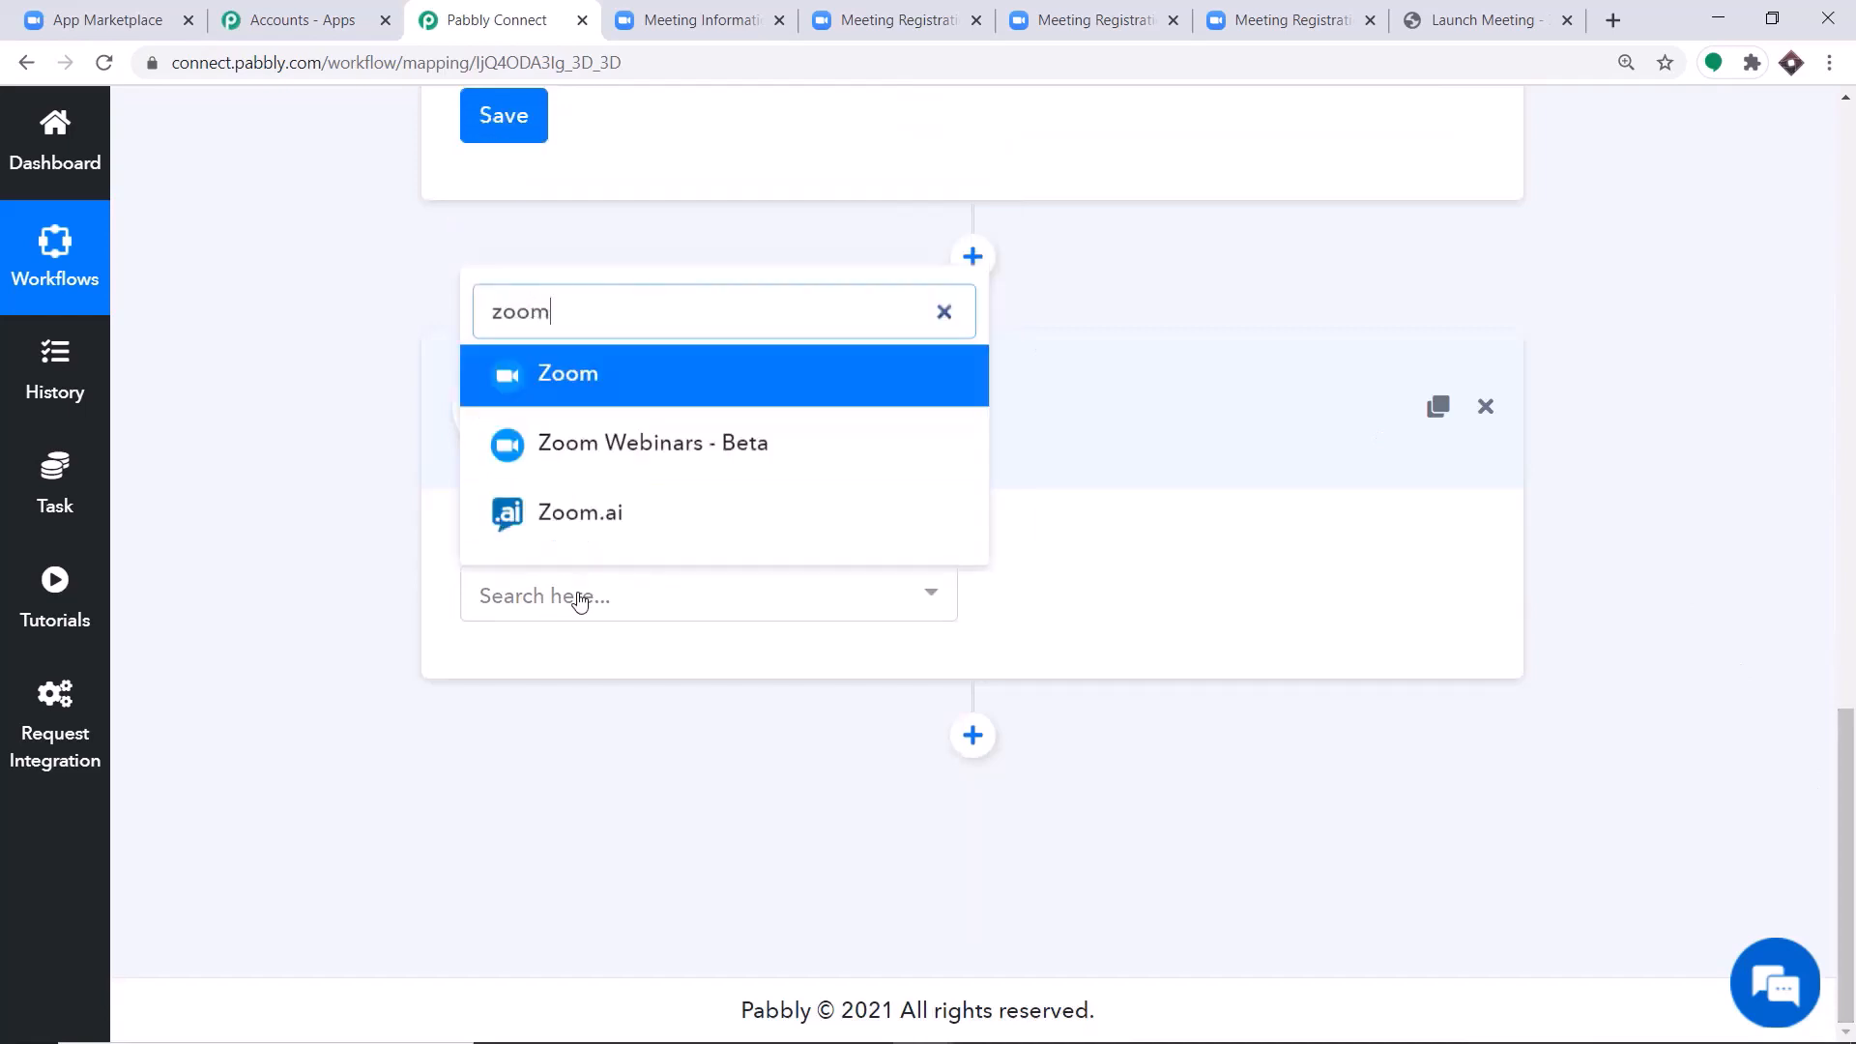
left_click(580, 379)
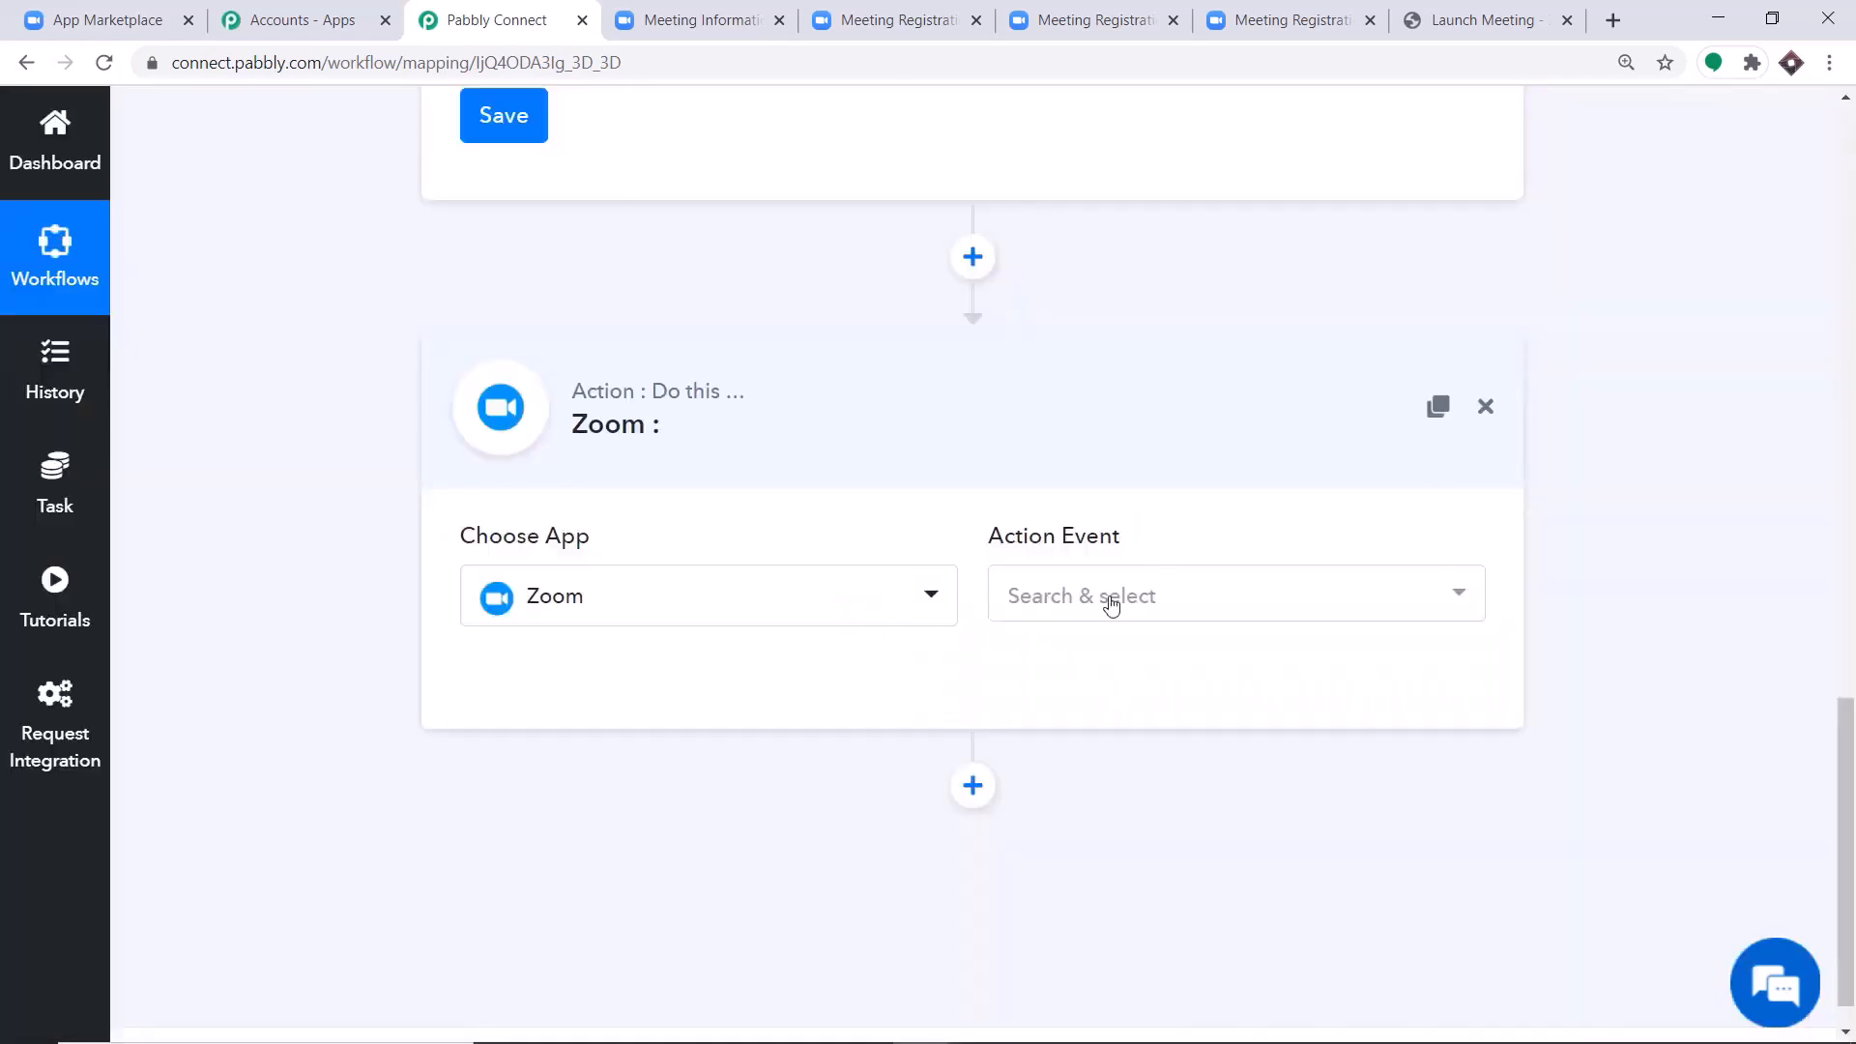
left_click(1112, 598)
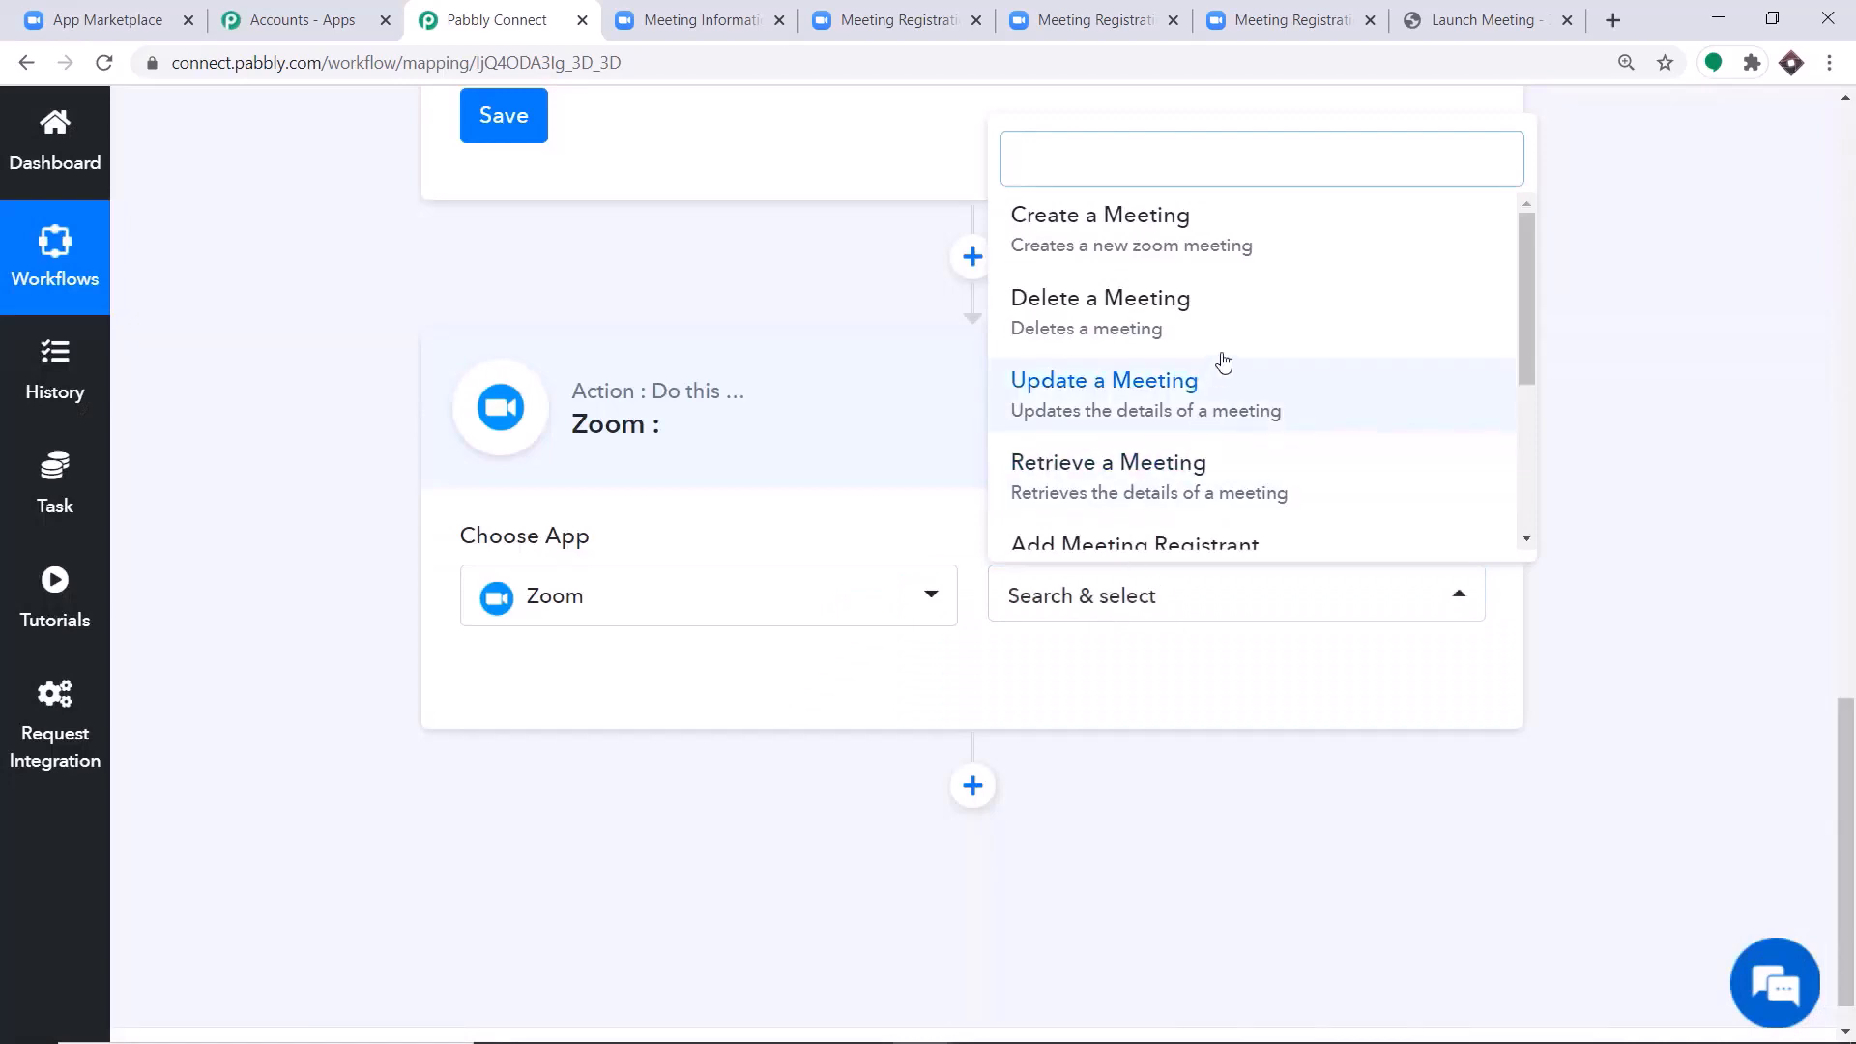
scroll(1247, 332, "down", 3)
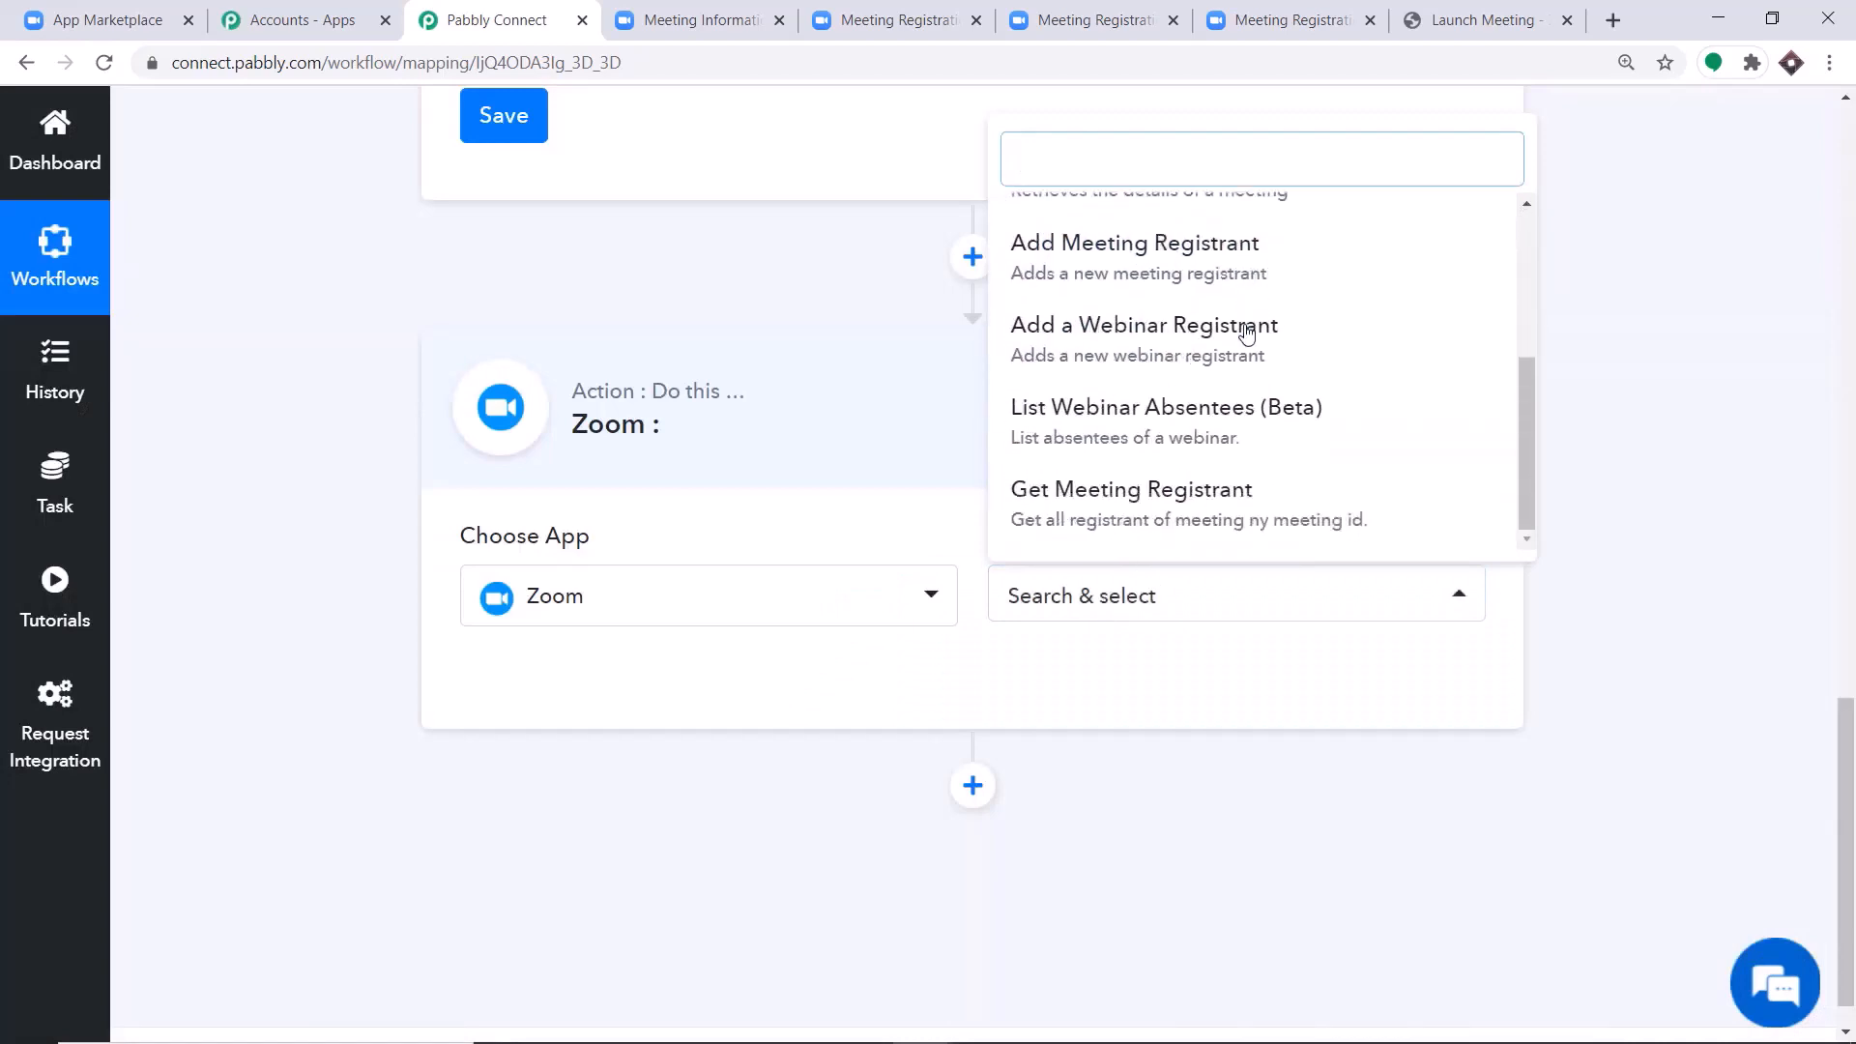
left_click(1073, 512)
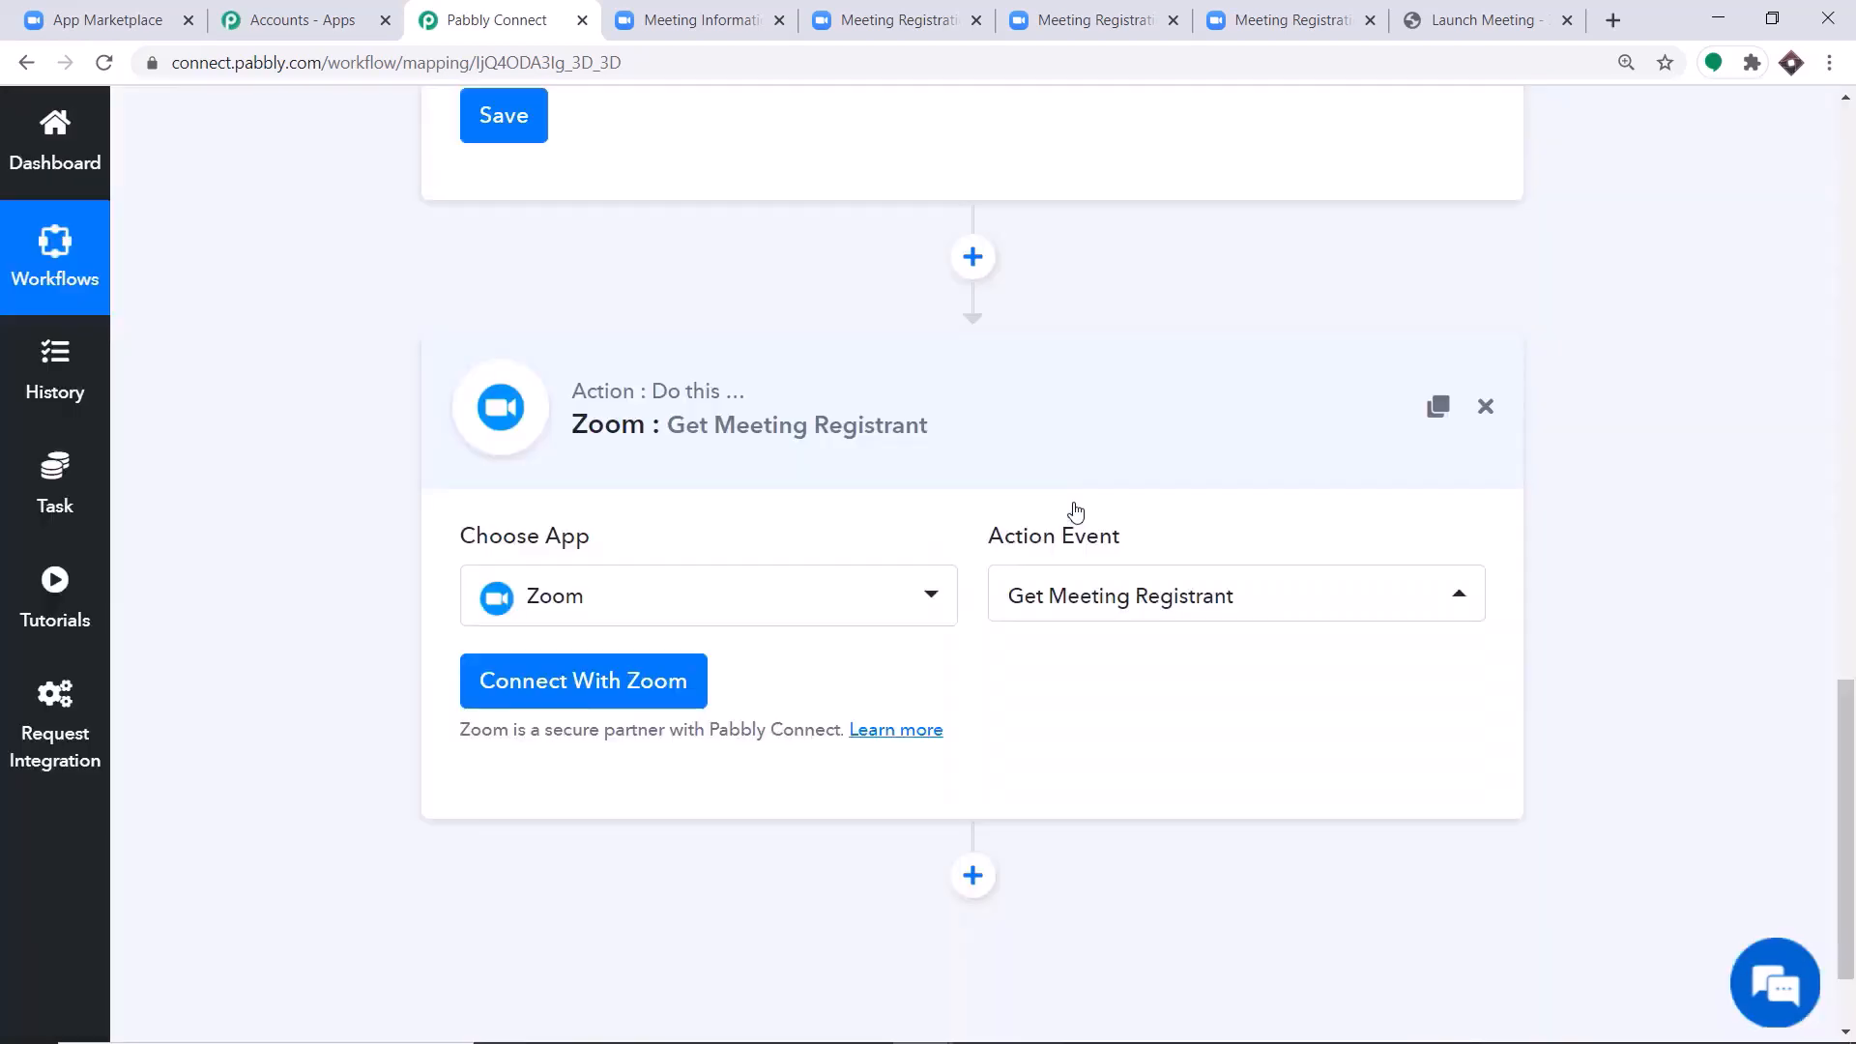
Connect the action step to Zoom with new credentials and acknowledge the authorization.
left_click(619, 703)
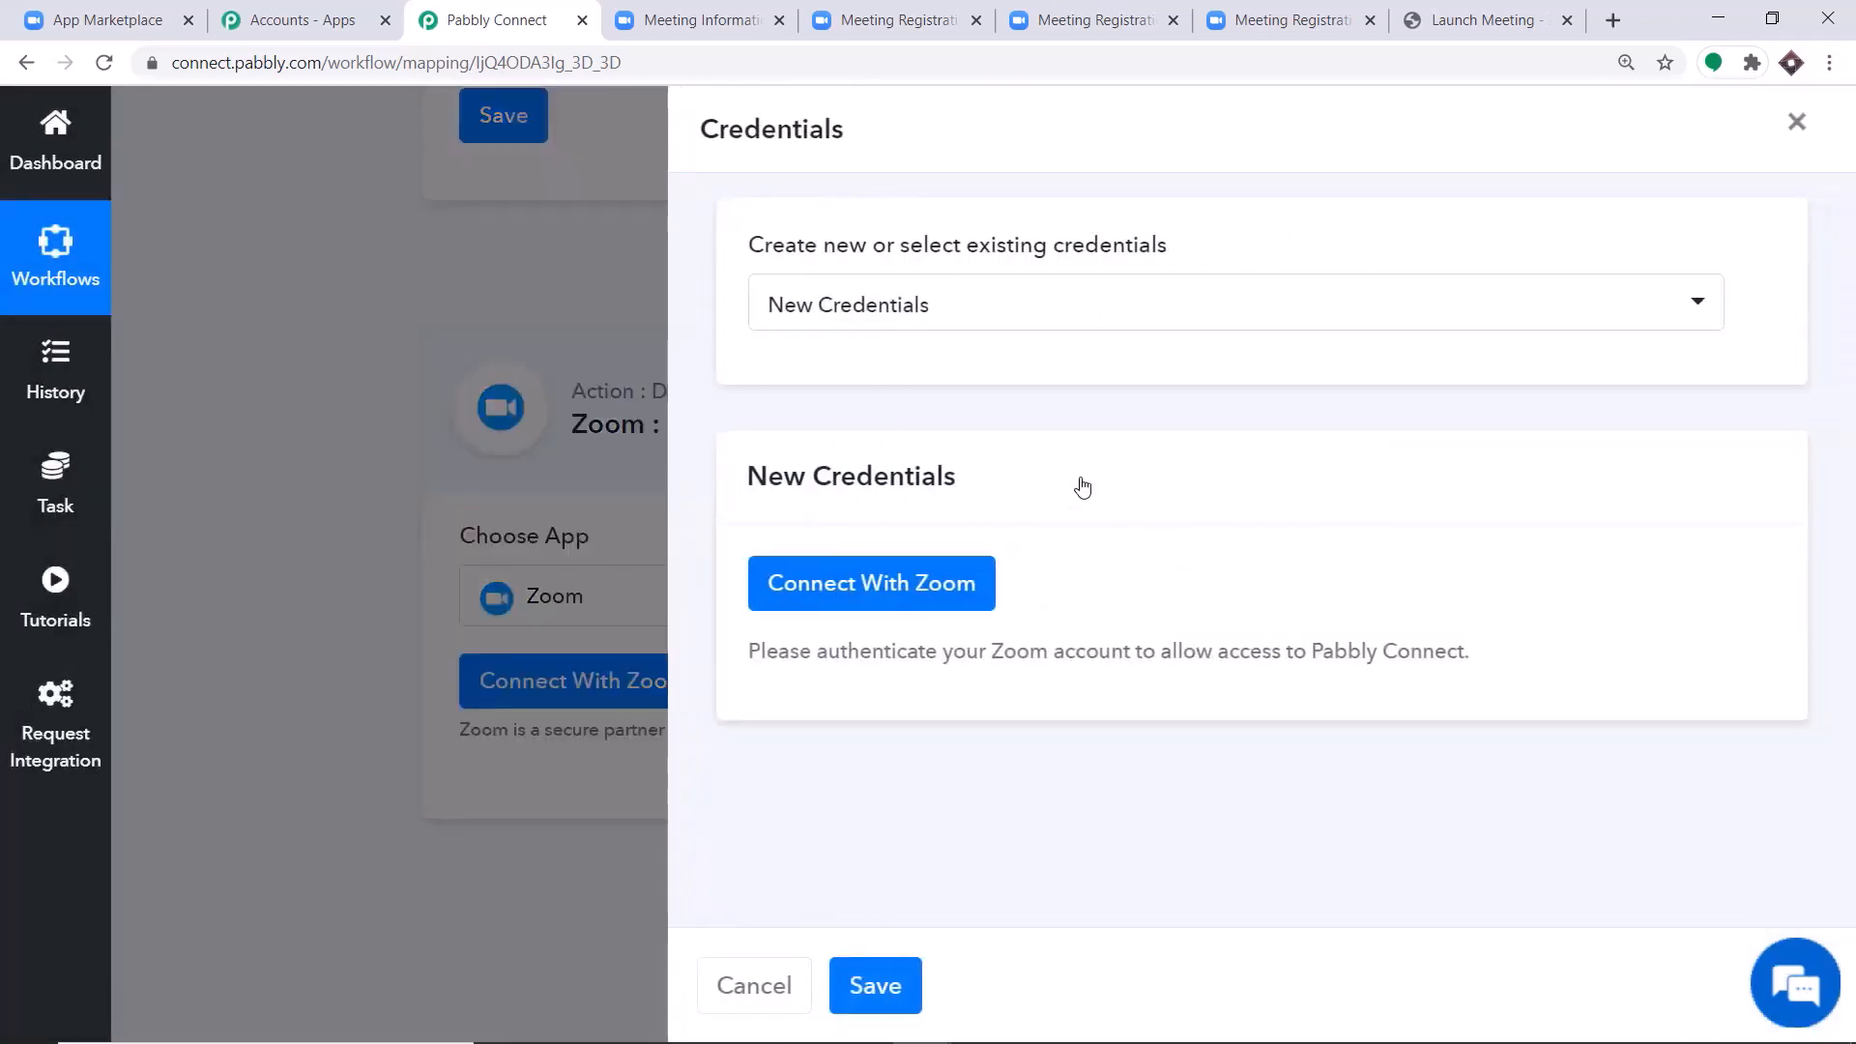
left_click(854, 580)
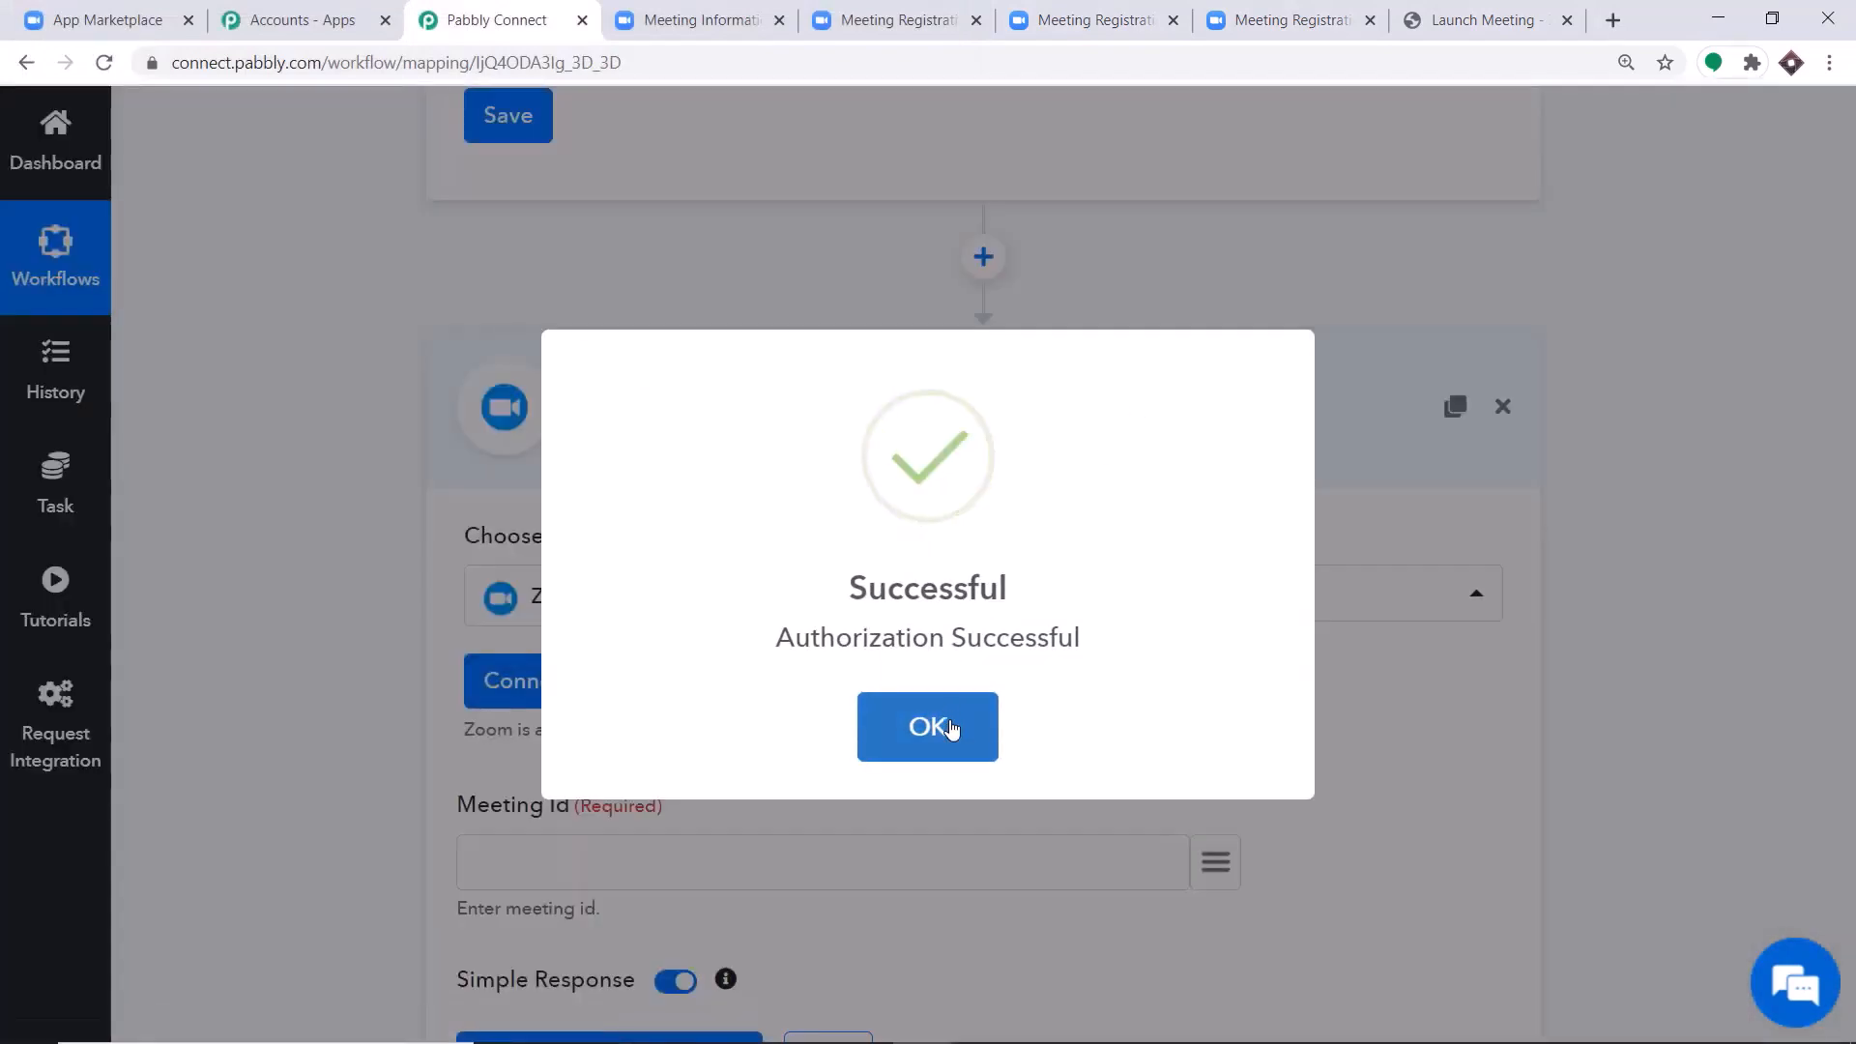
left_click(951, 730)
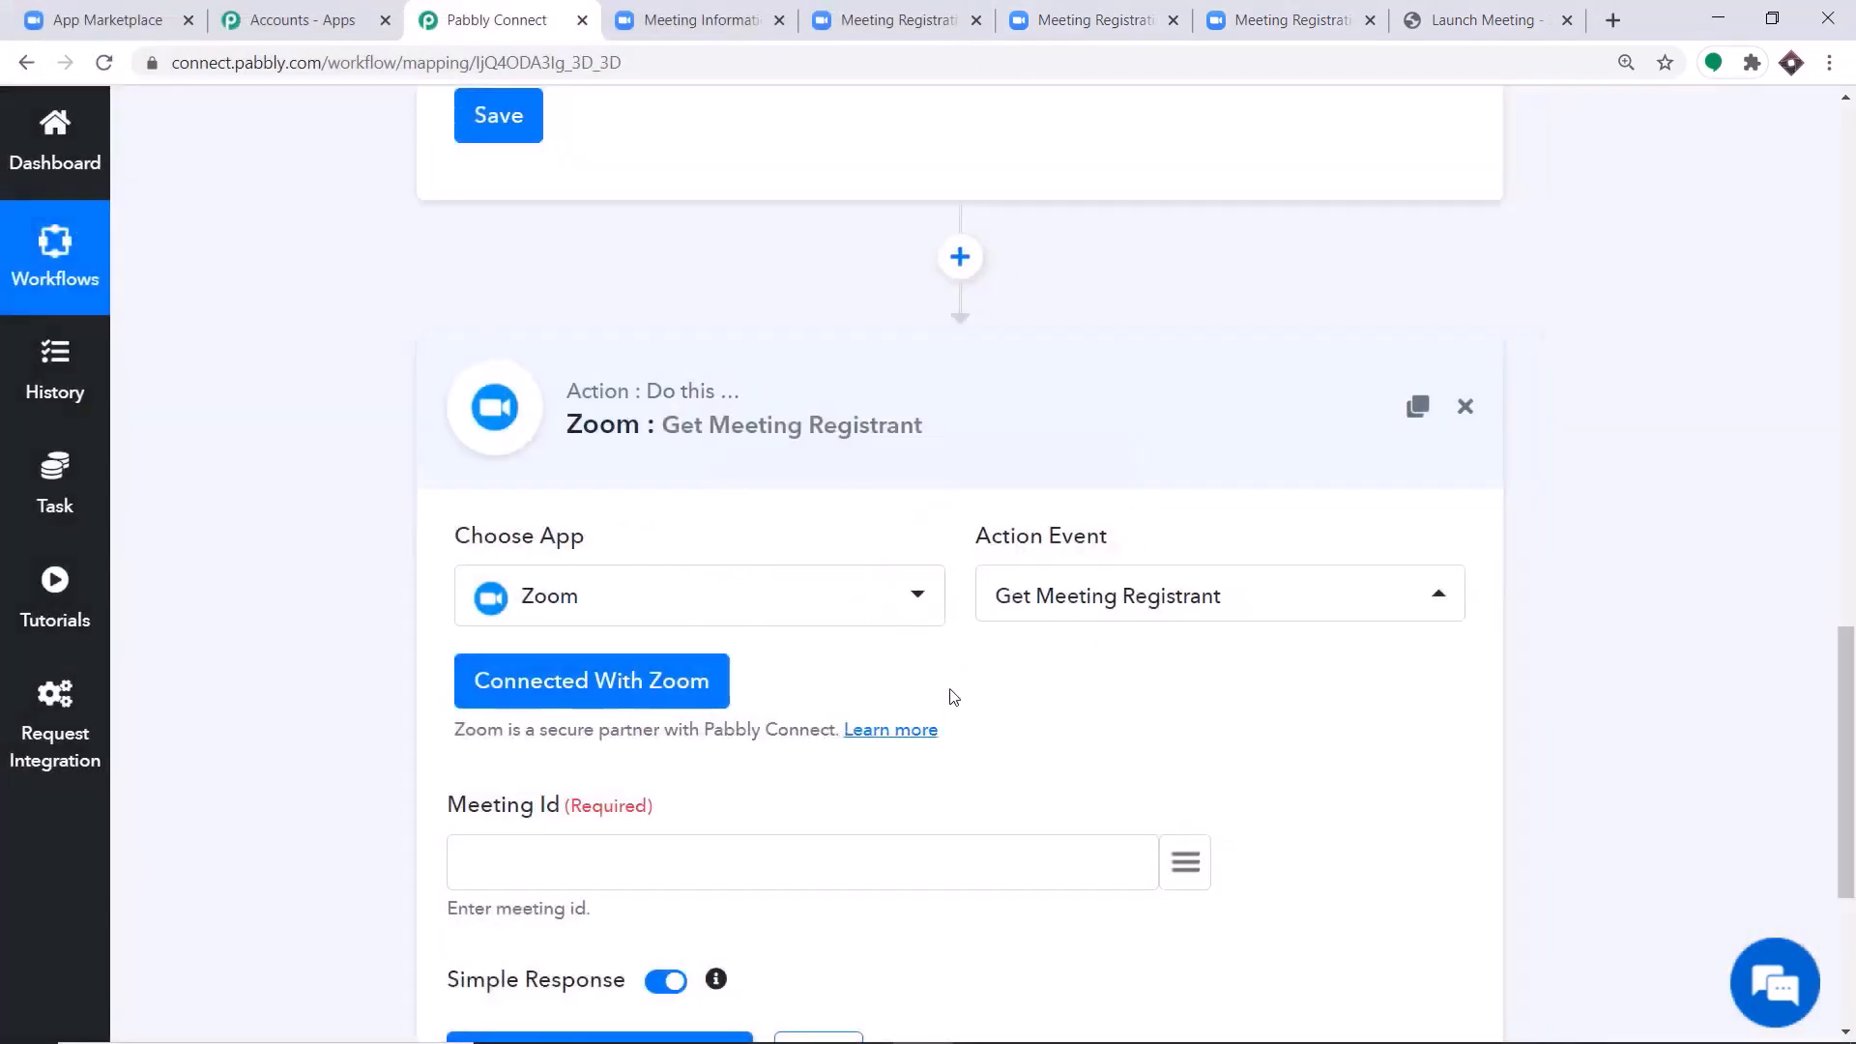
Locate the meeting ID in the webhook response and highlight the payload > object > id value.
scroll(937, 614, "down", 3)
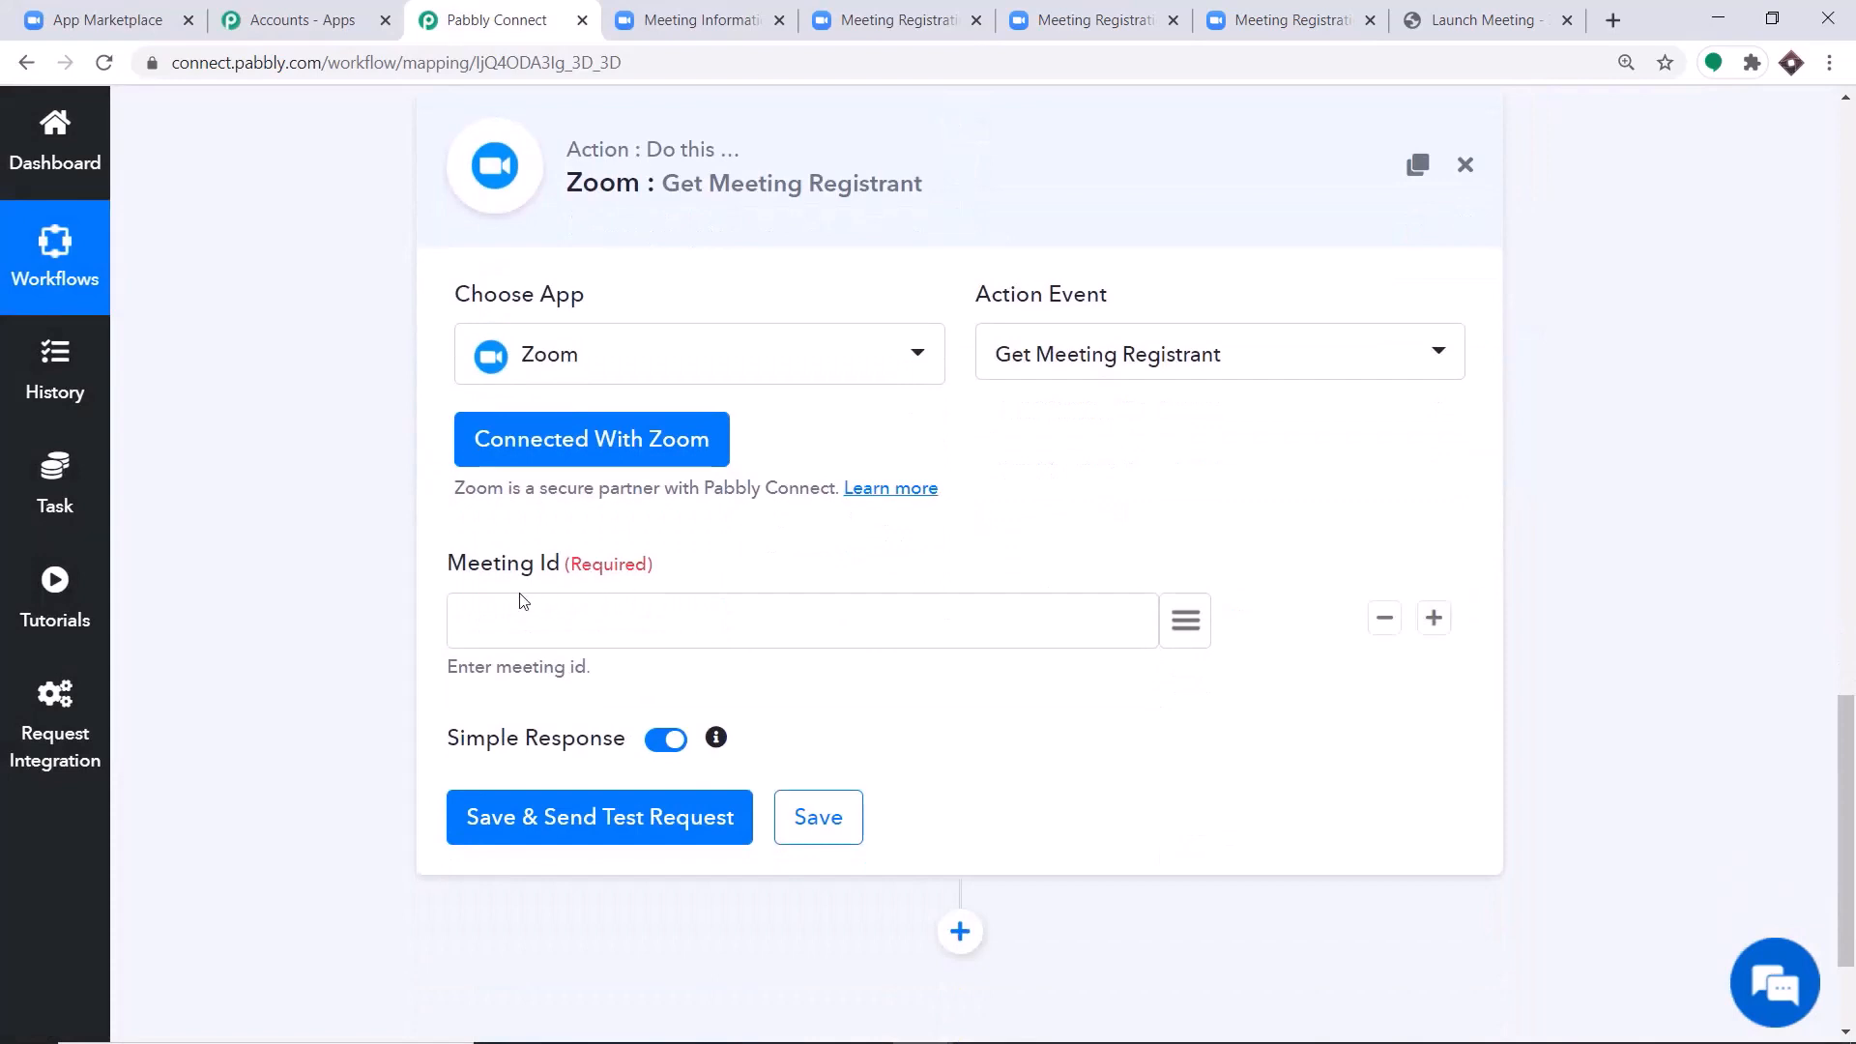
scroll(522, 580, "down", 1)
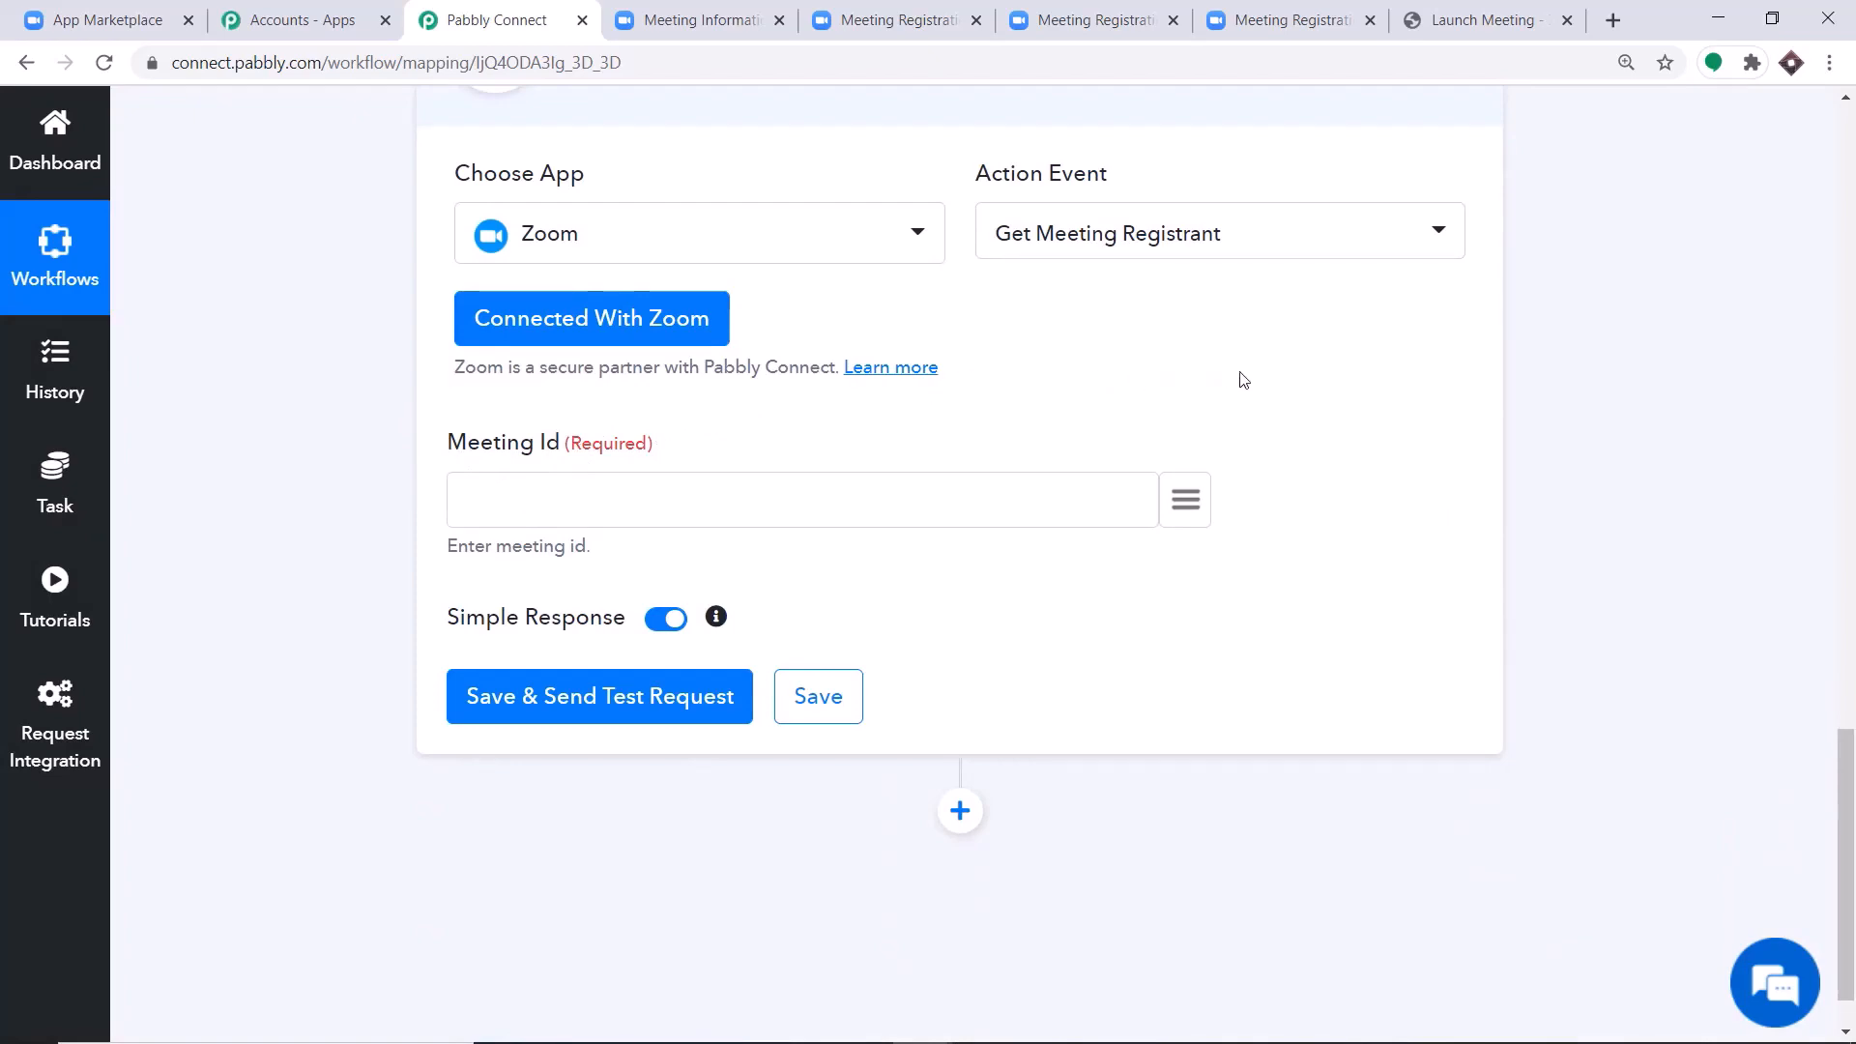
left_click_drag(1846, 925, 1848, 599)
scroll(1251, 526, "up", 20)
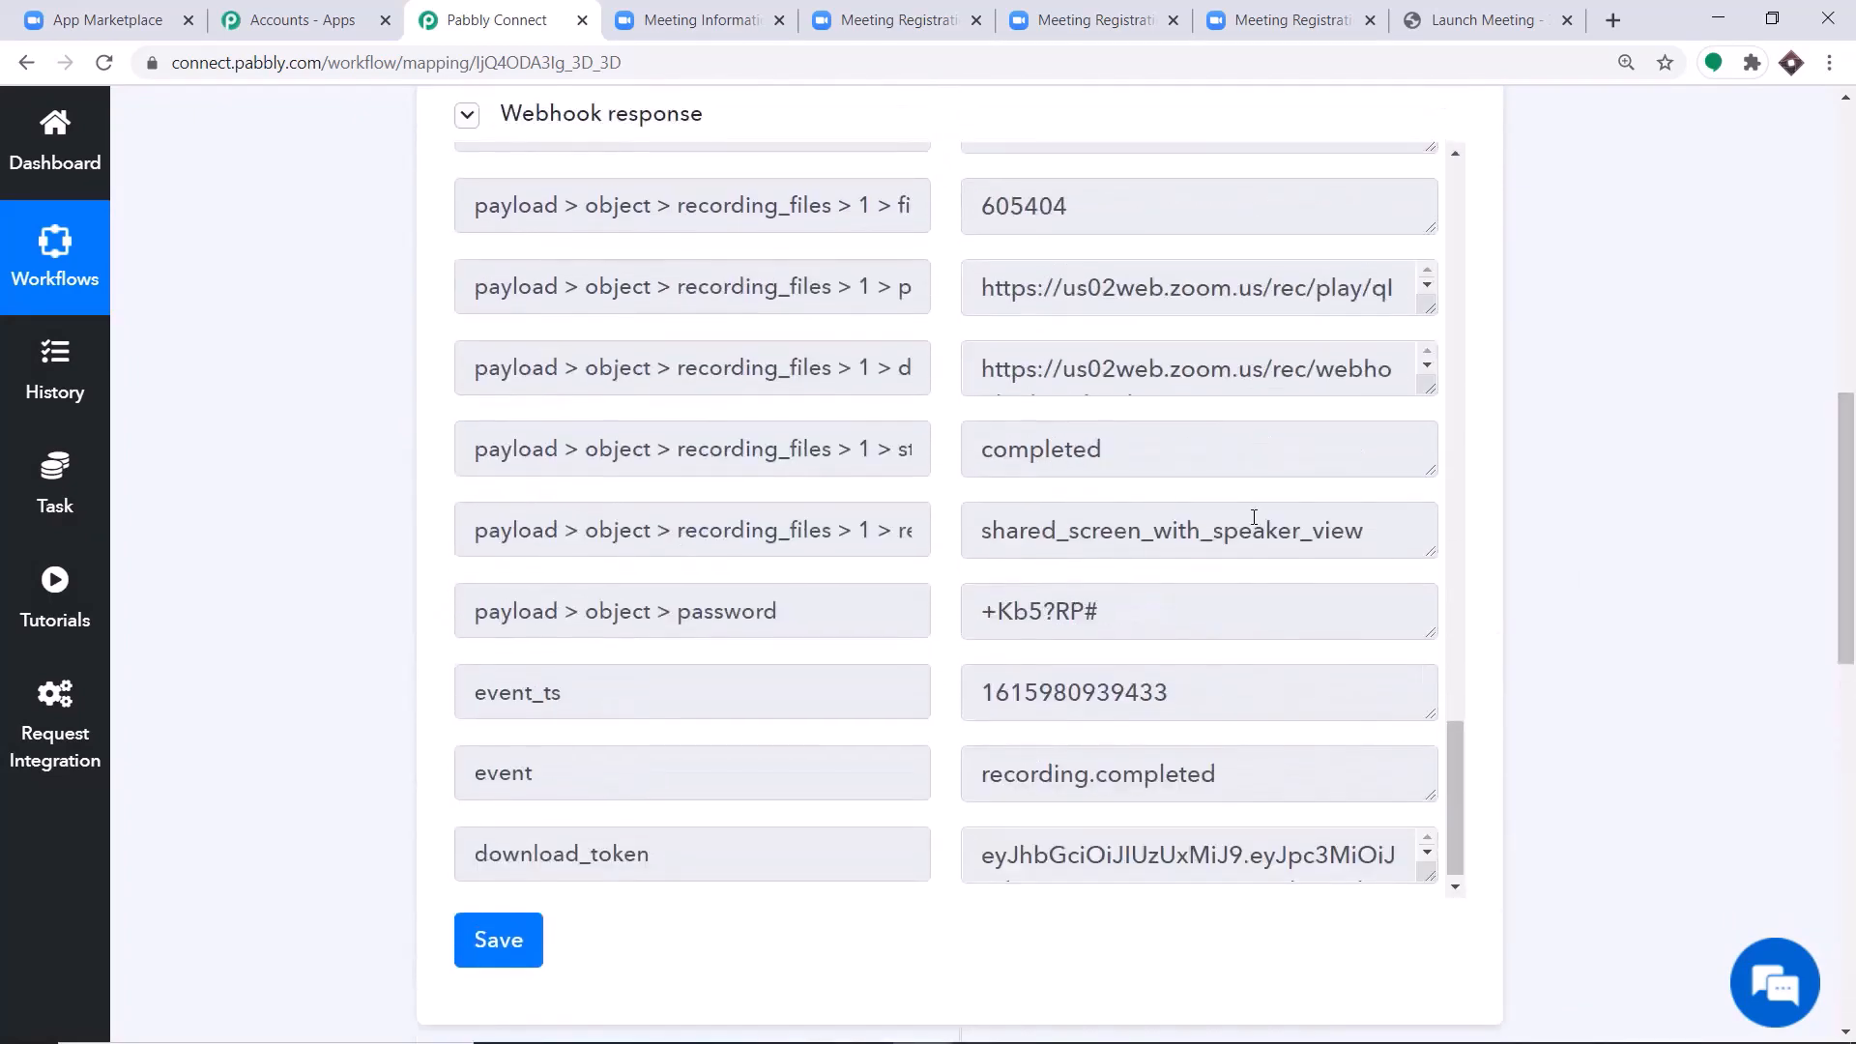
scroll(1190, 426, "up", 4)
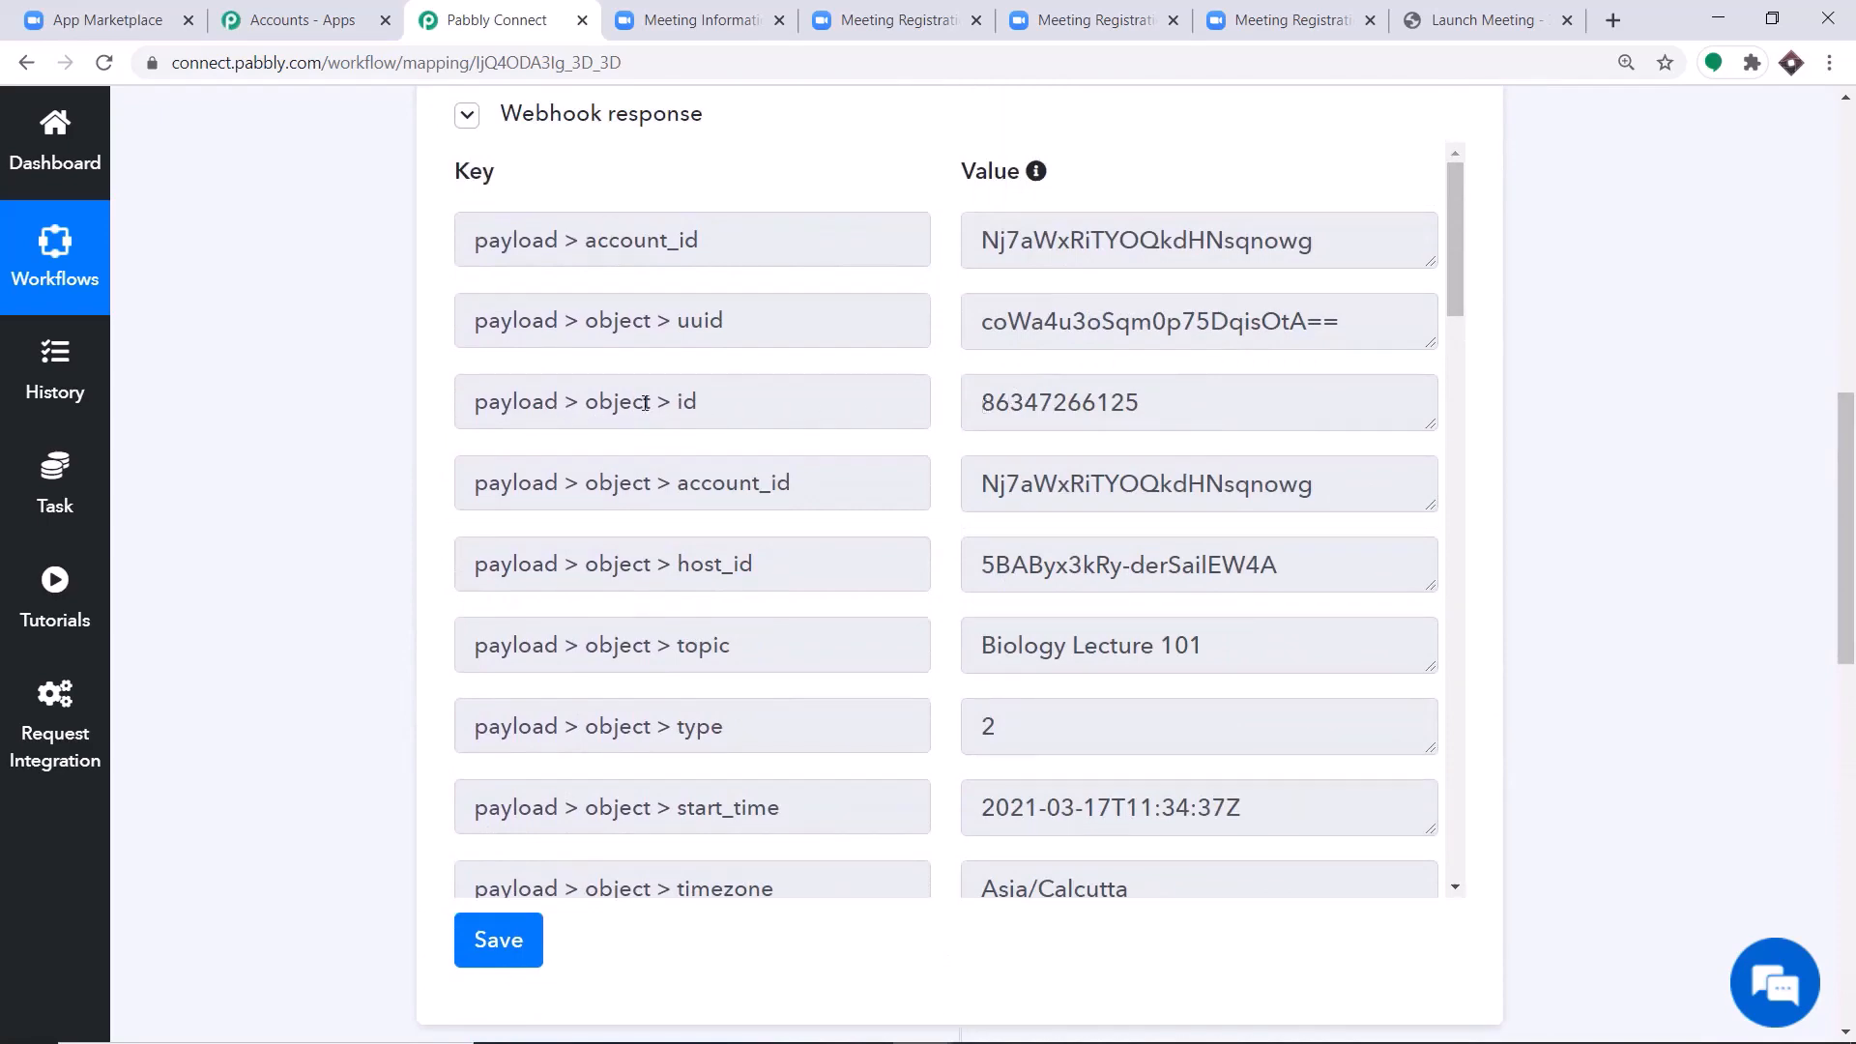
double_click(1116, 404)
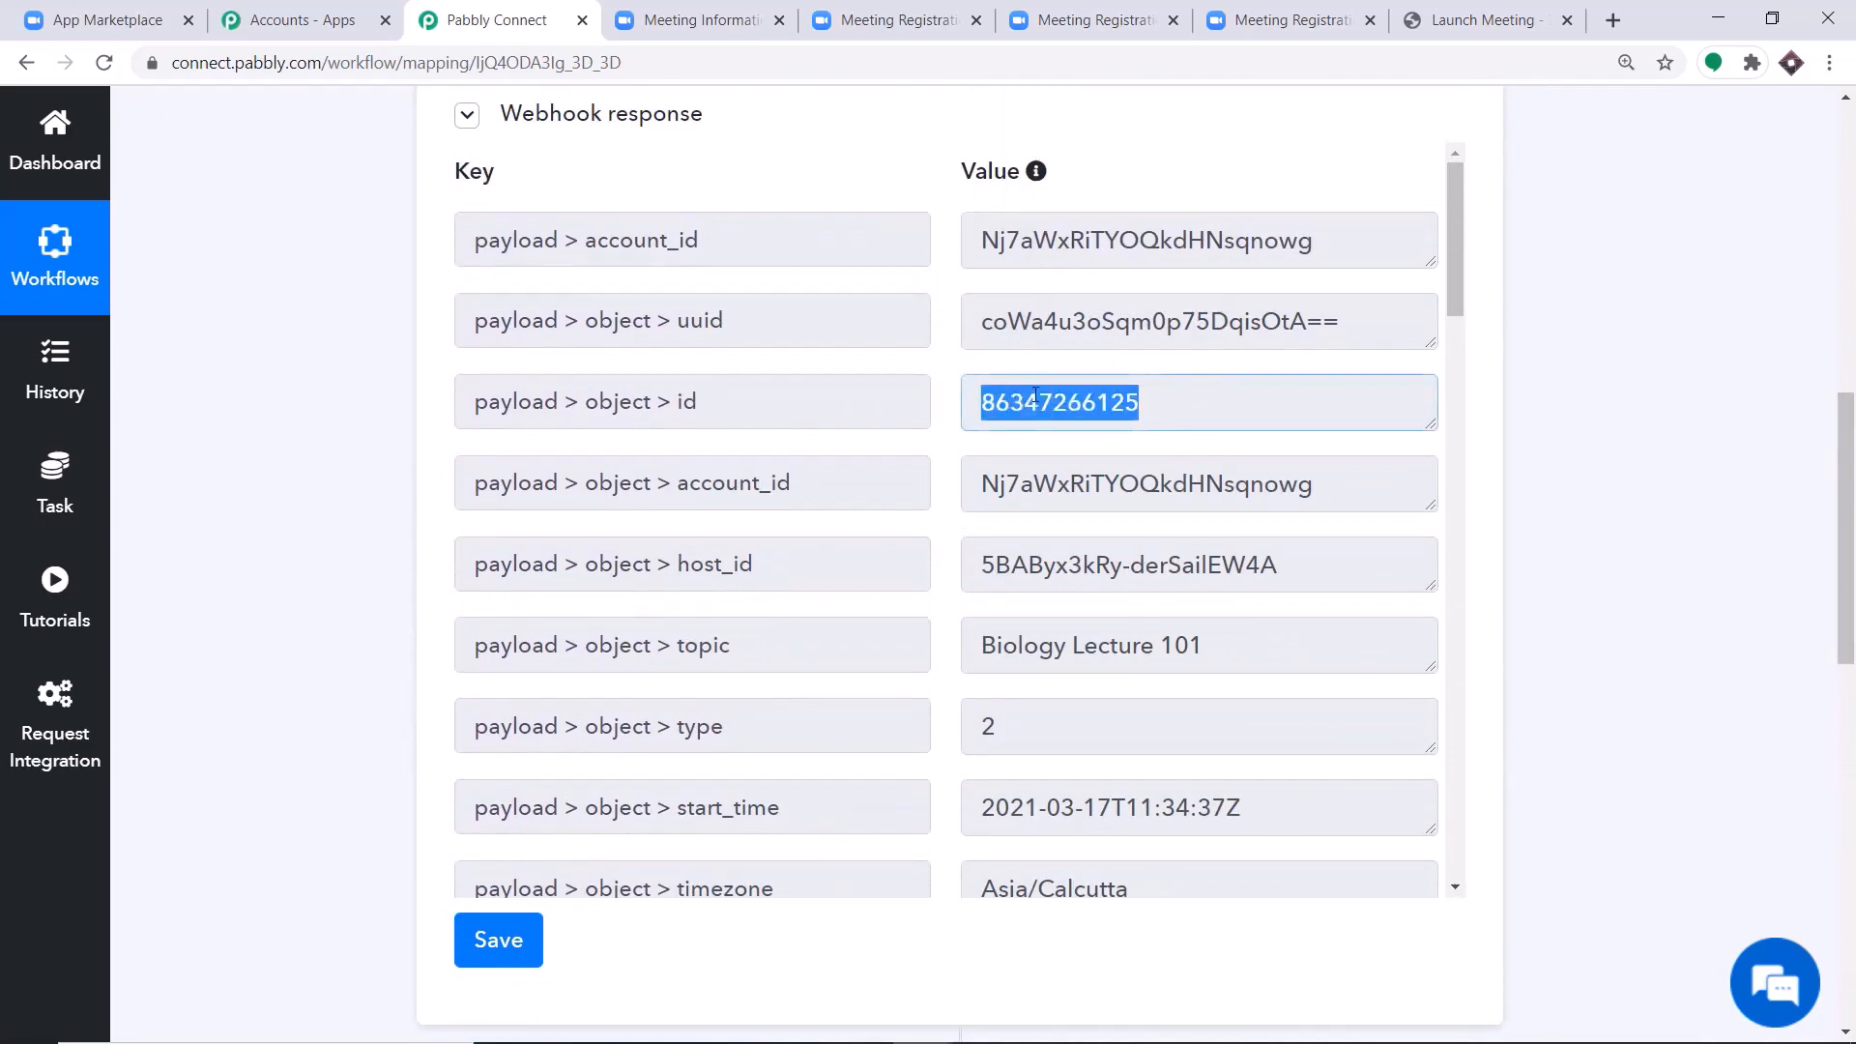
Map the action's Meeting Id to the trigger's payload > object > id value, then save and send a test request.
scroll(1757, 441, "down", 11)
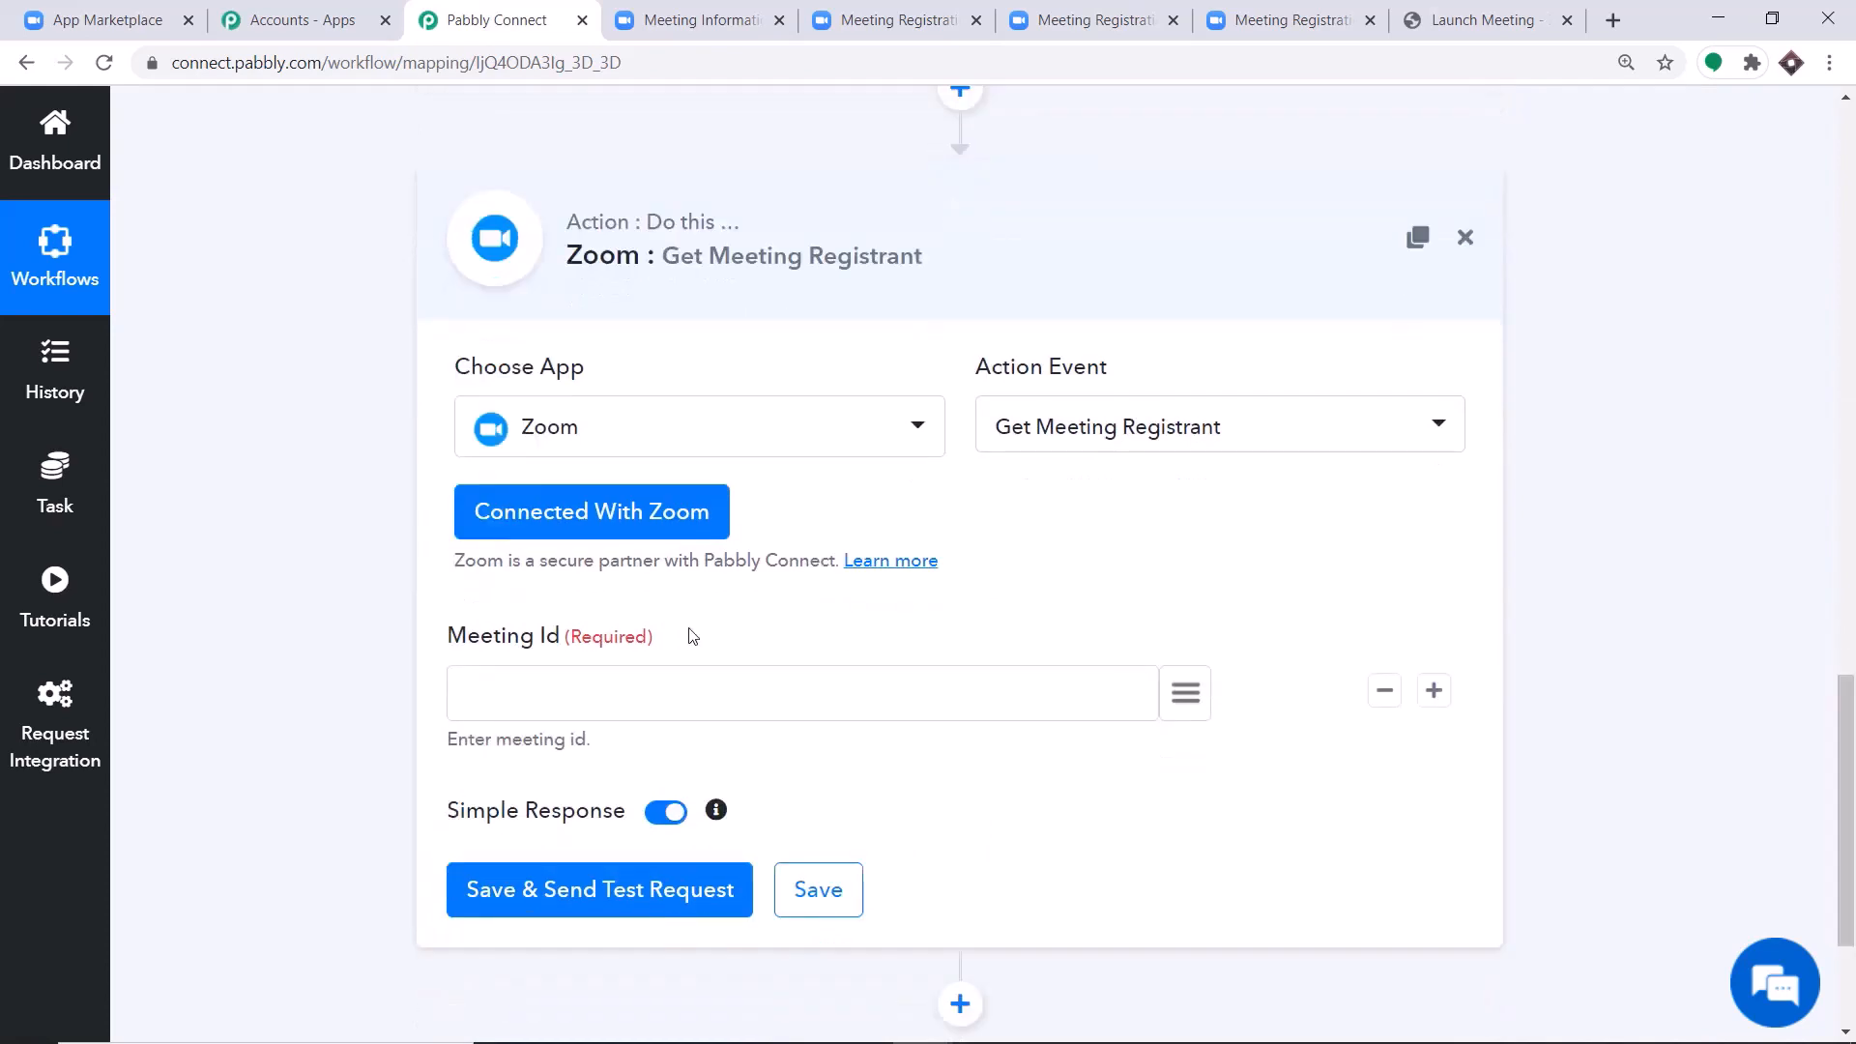
scroll(1379, 504, "down", 3)
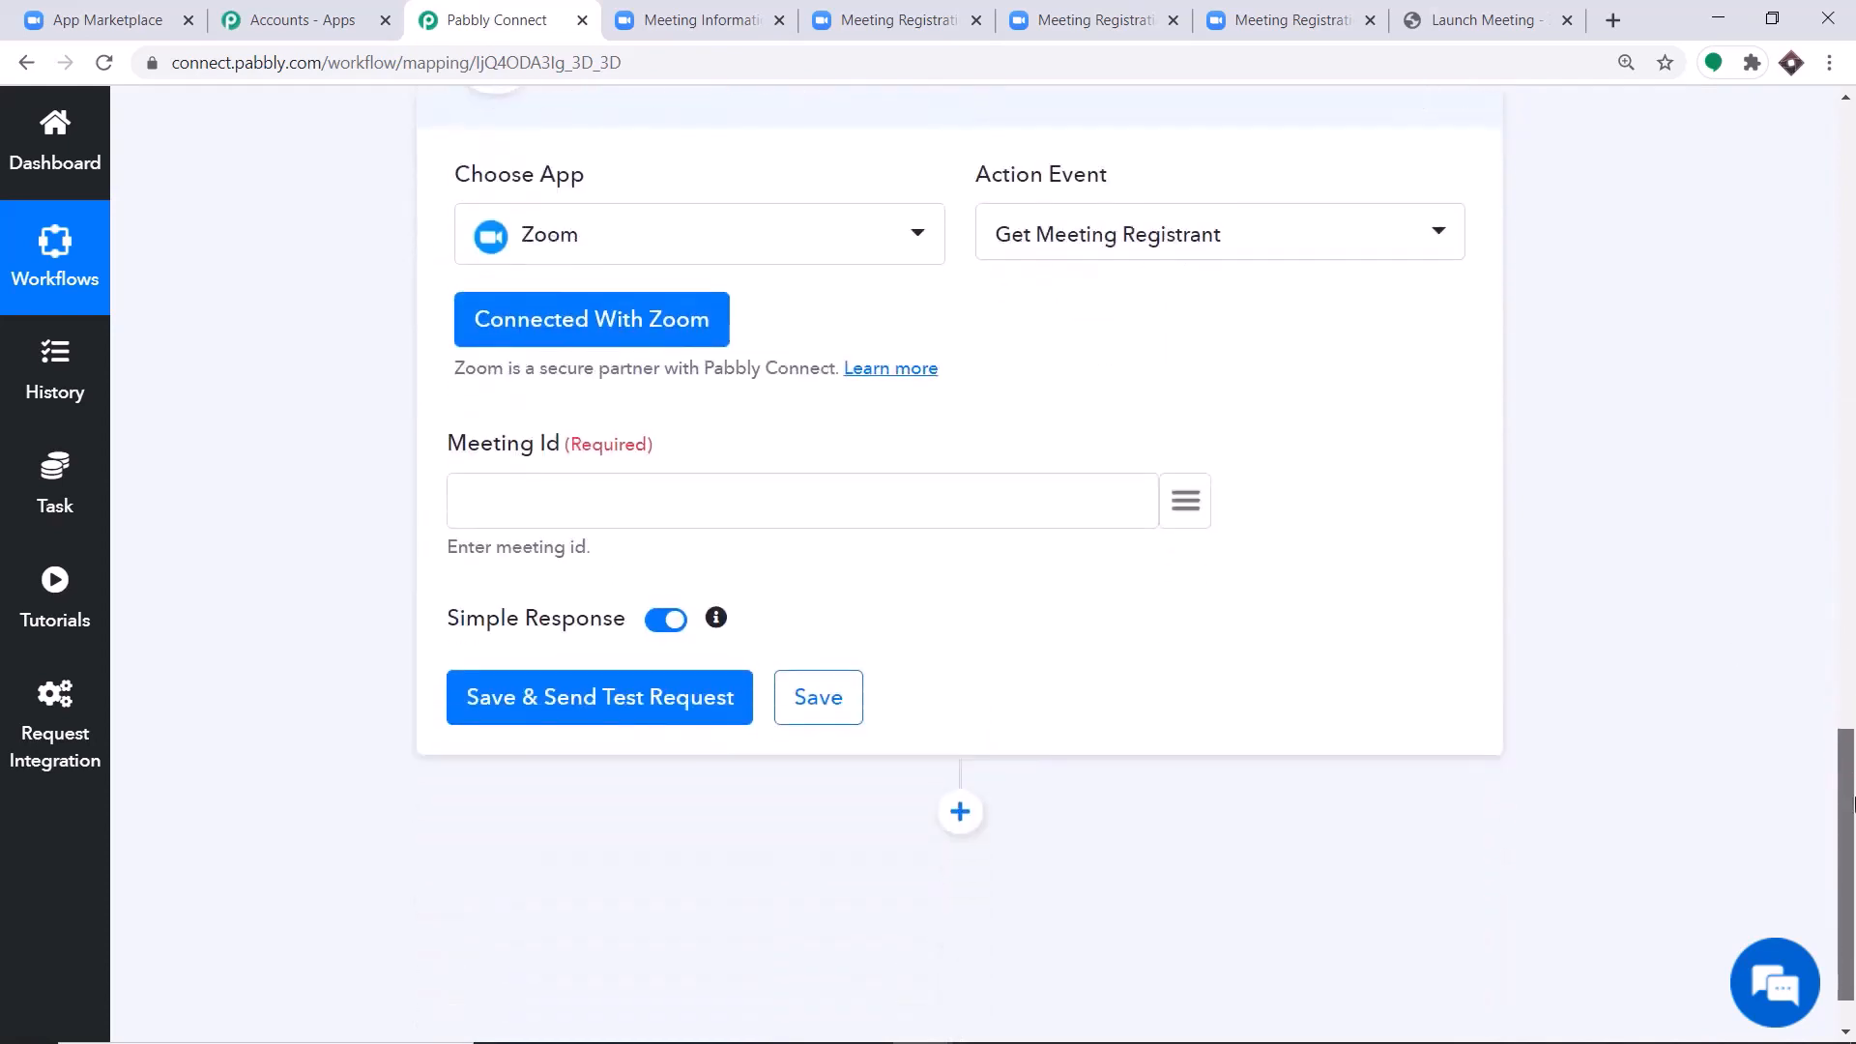
scroll(1247, 493, "up", 2)
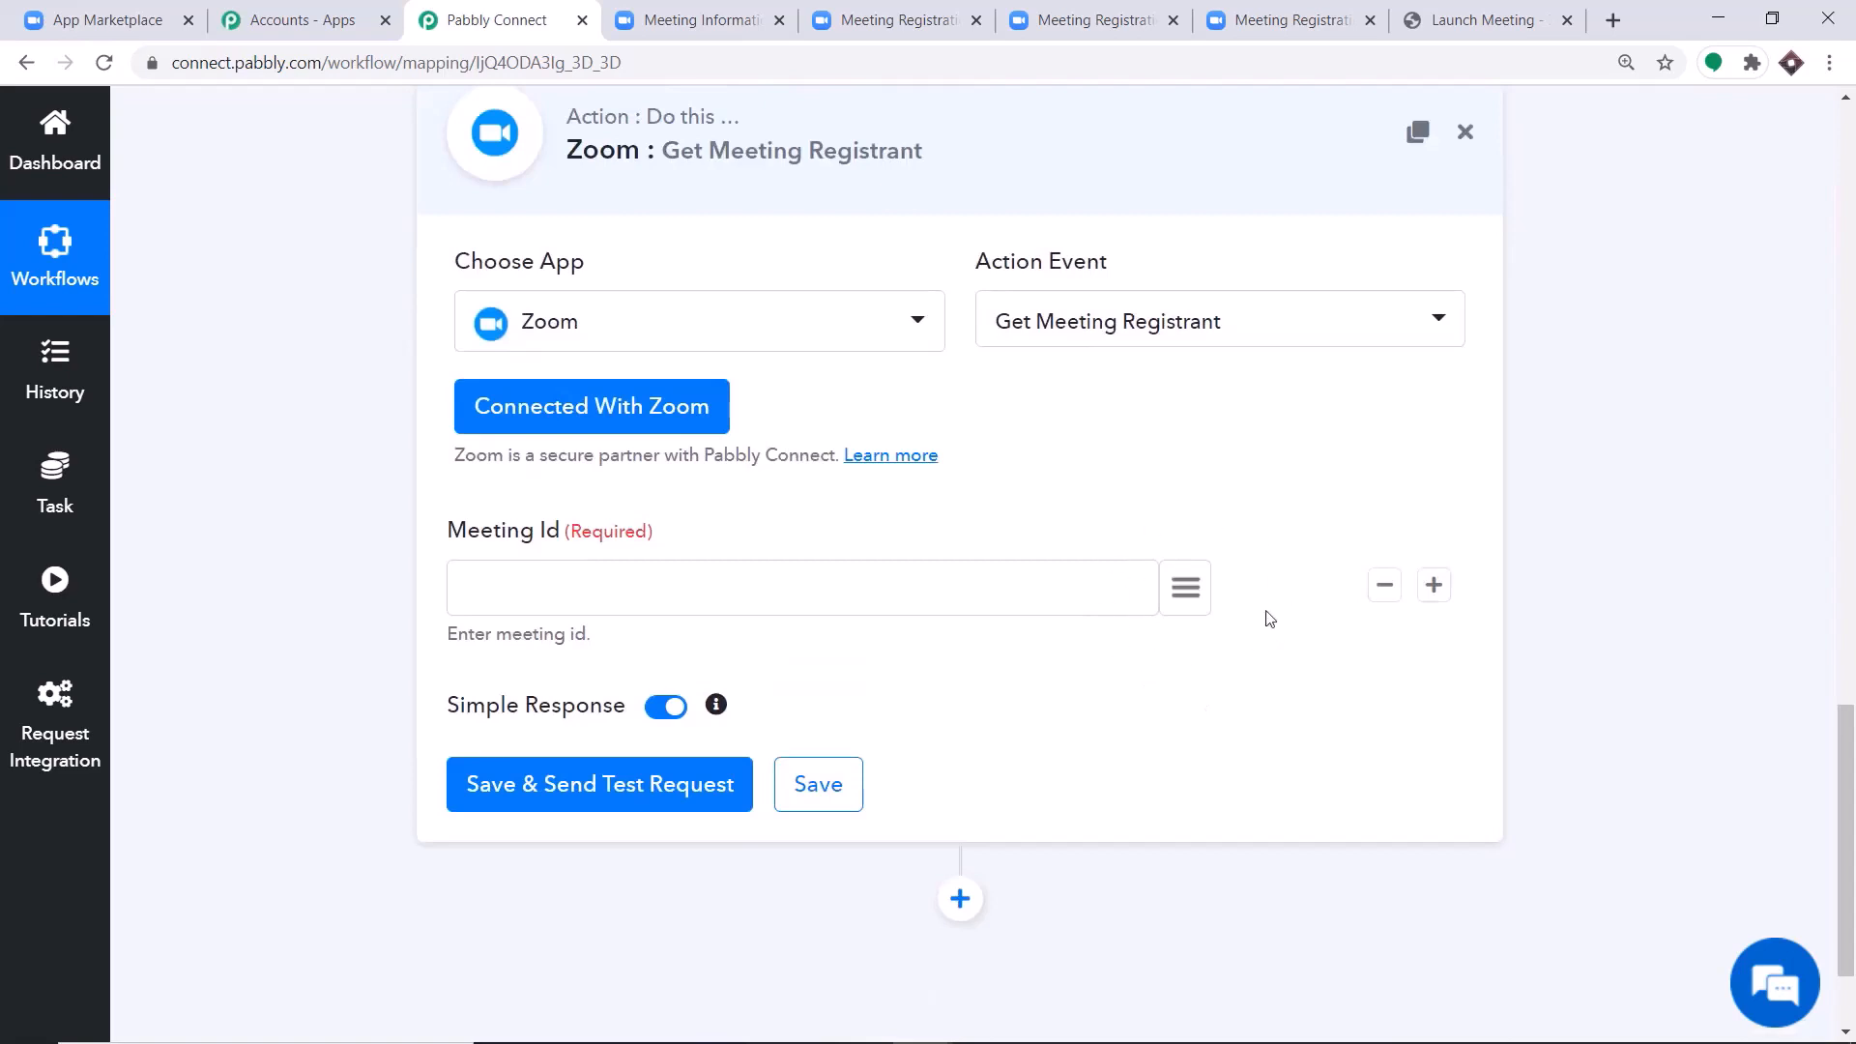
left_click(1184, 594)
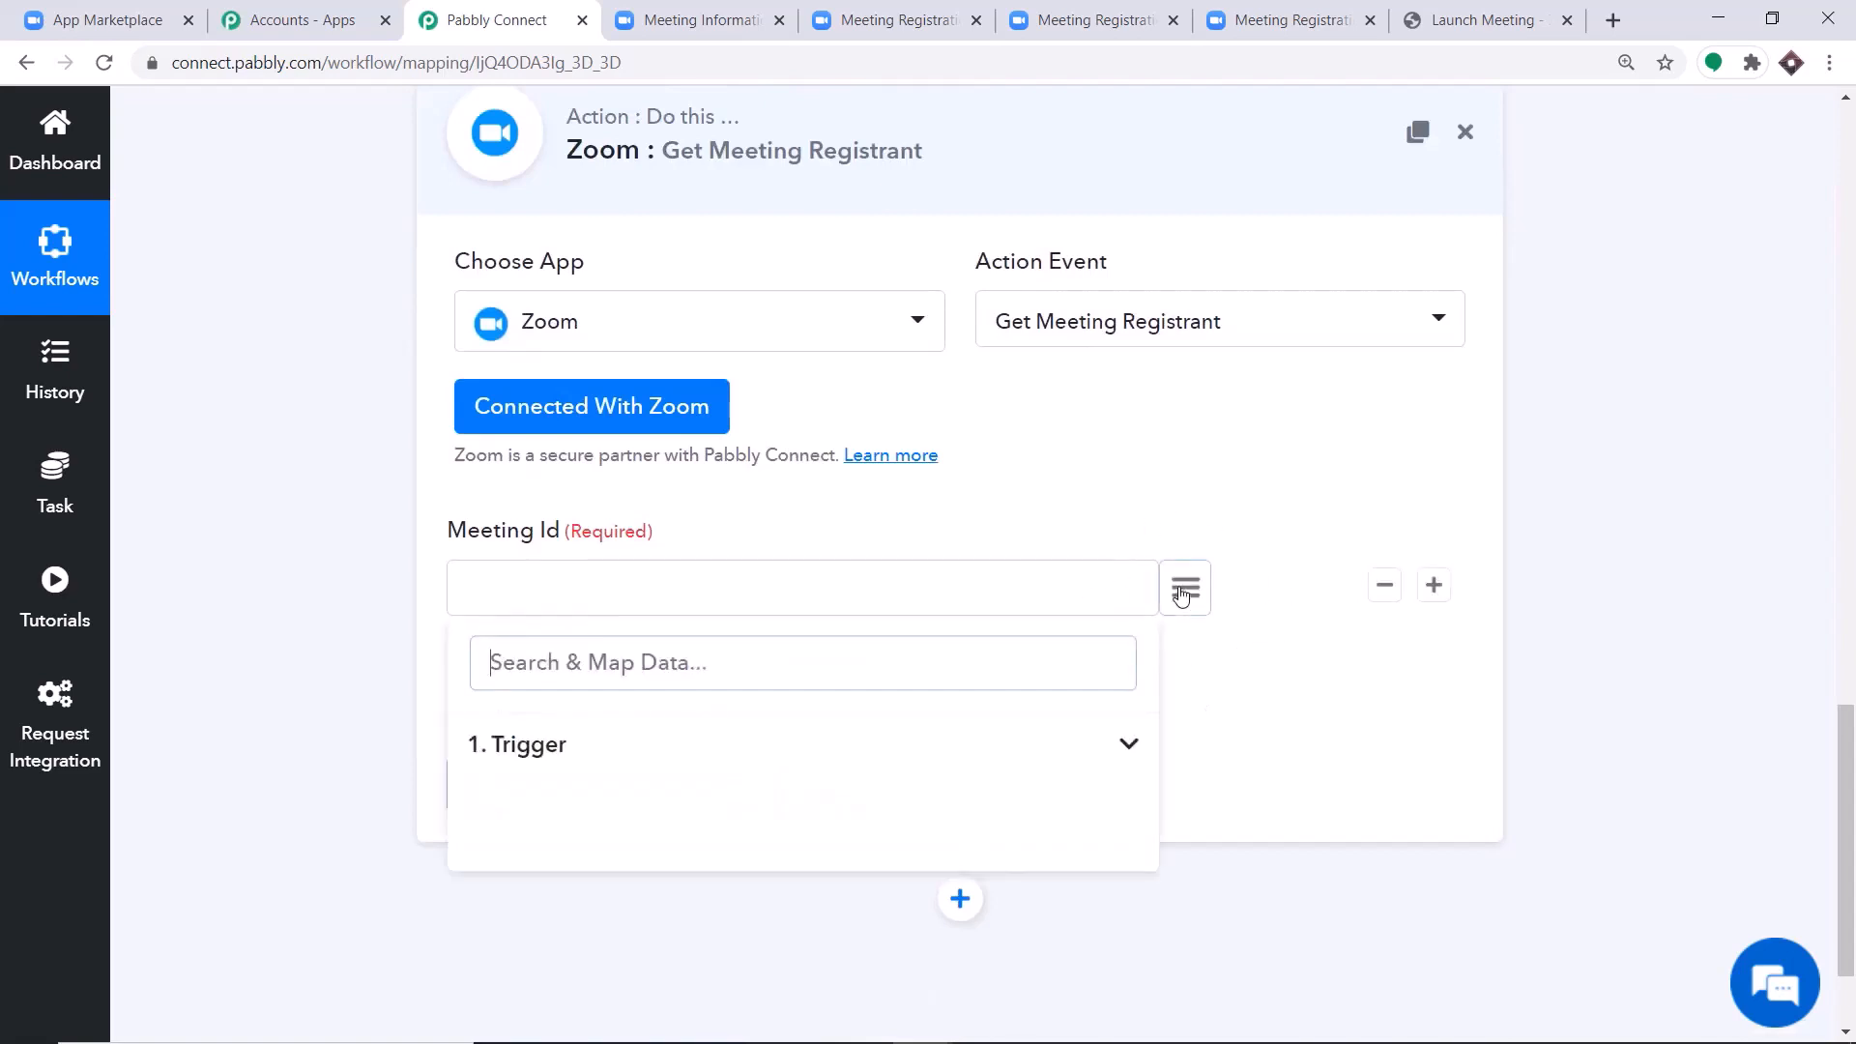
left_click(517, 753)
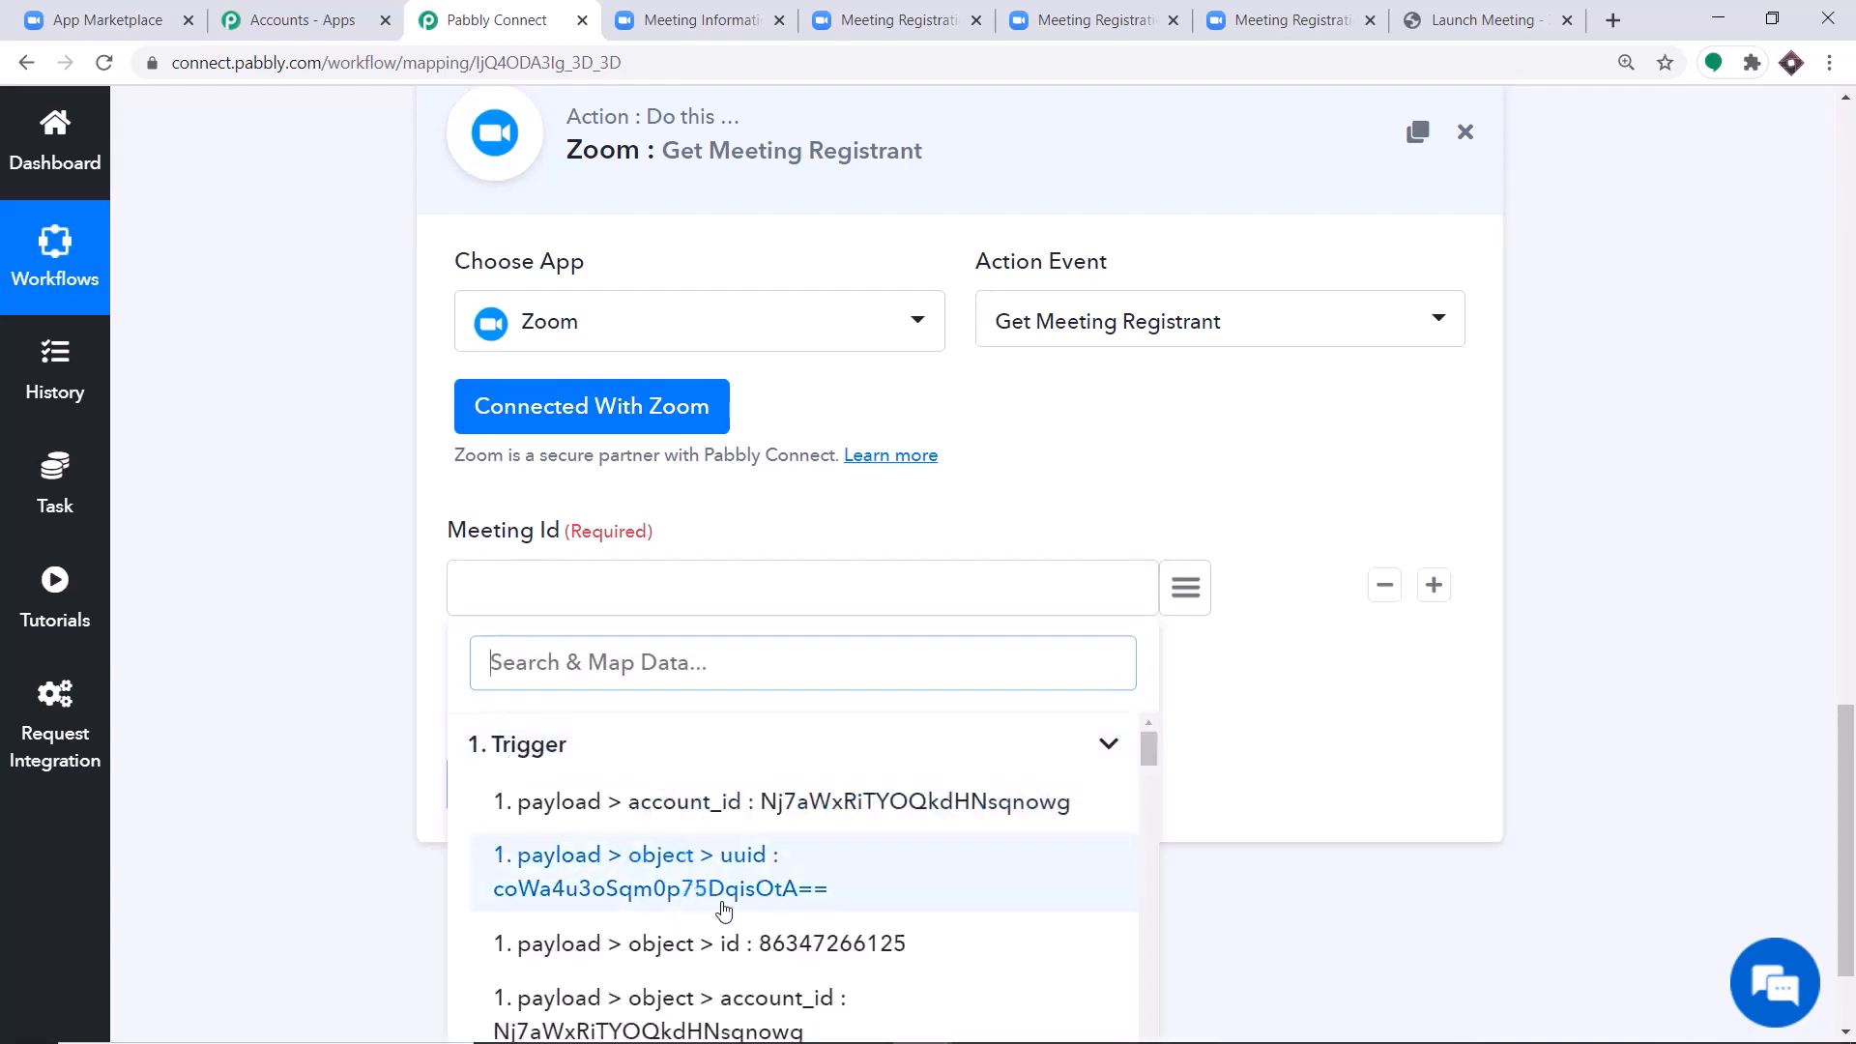
left_click(747, 943)
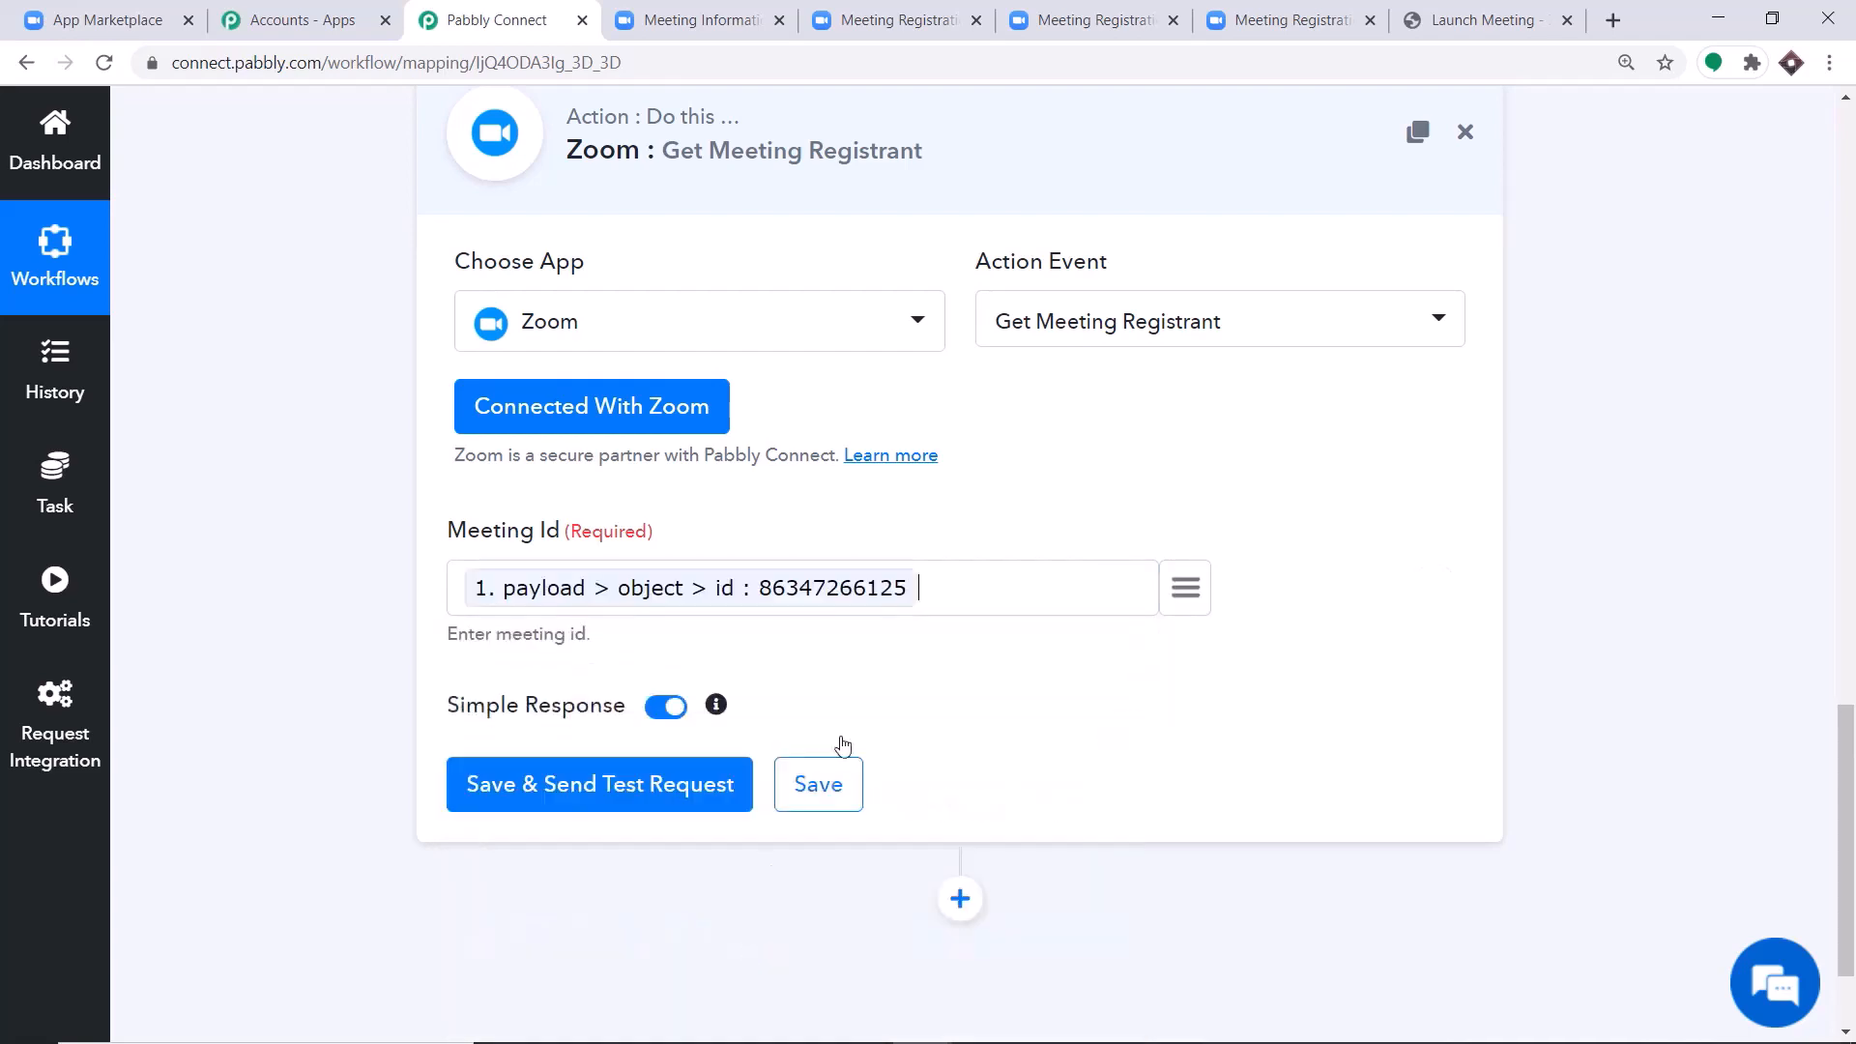
scroll(1071, 556, "down", 1)
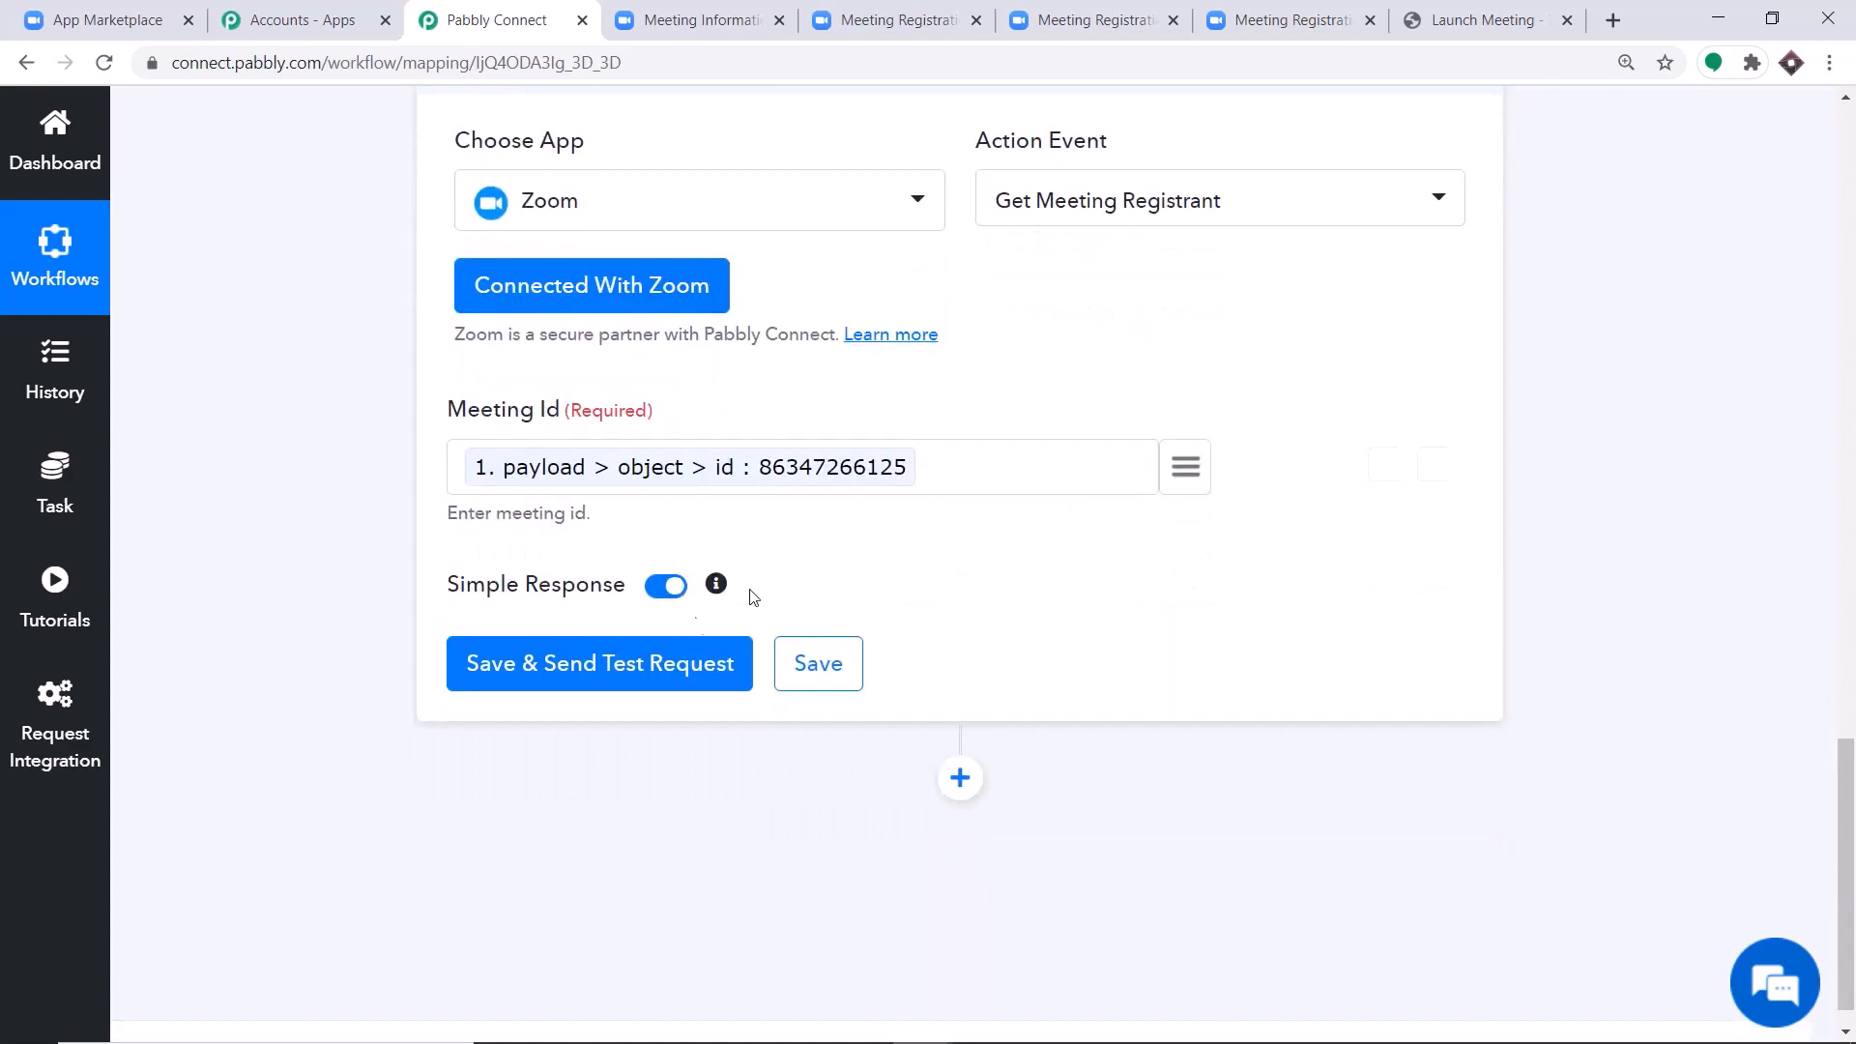
left_click(612, 688)
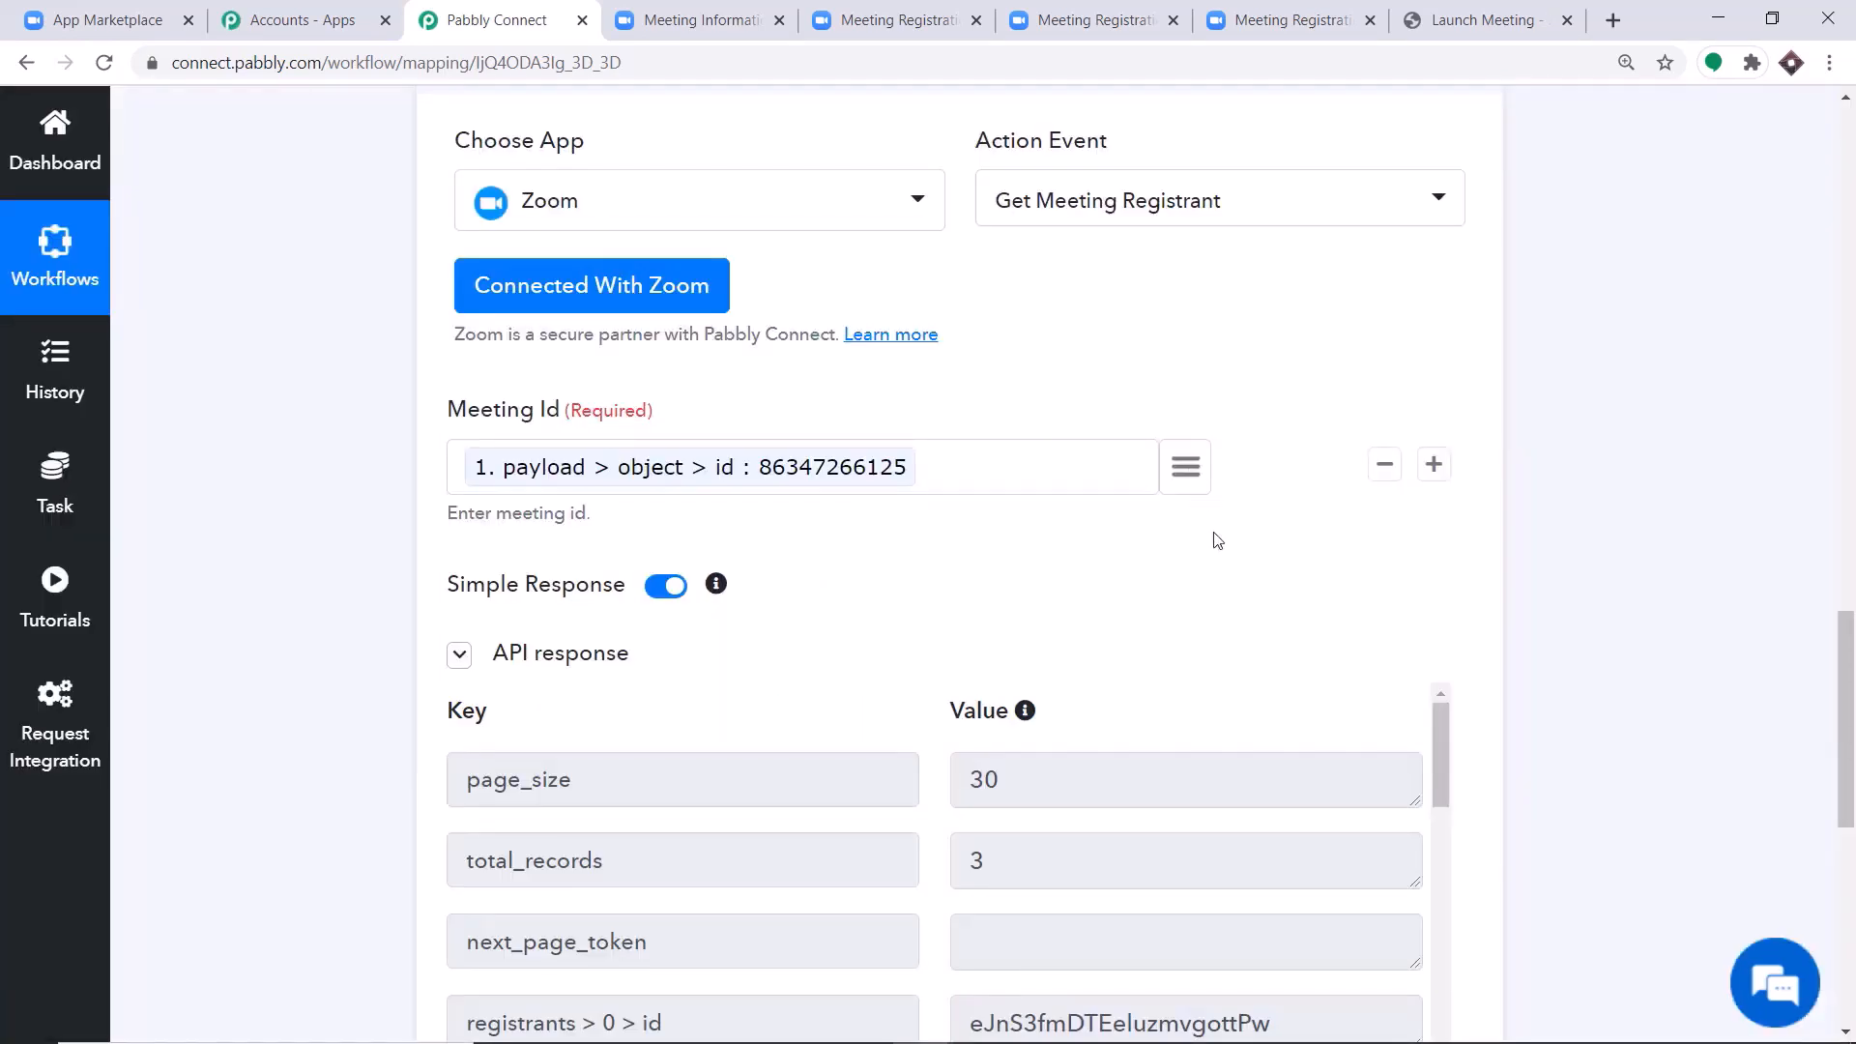
Examine the first registrant's details in the API response and highlight the phone number value.
scroll(1223, 604, "down", 3)
scroll(756, 474, "down", 3)
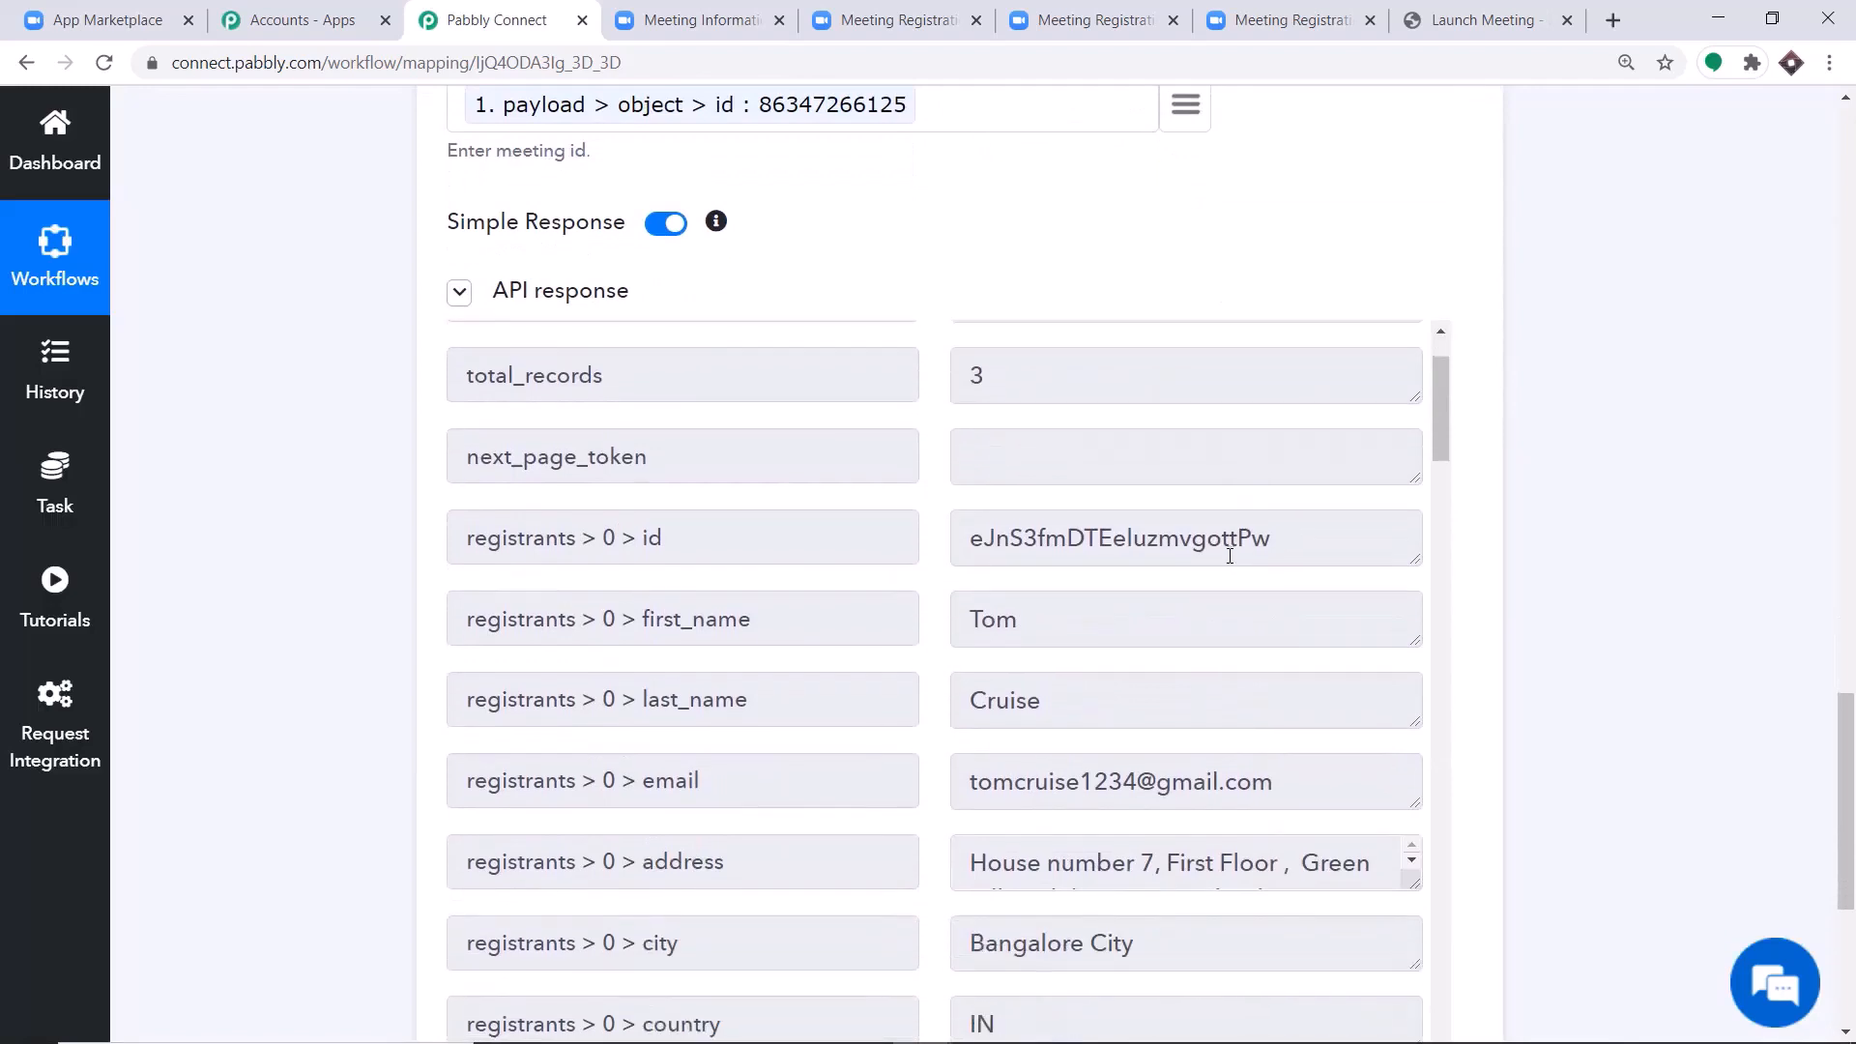
scroll(986, 505, "down", 2)
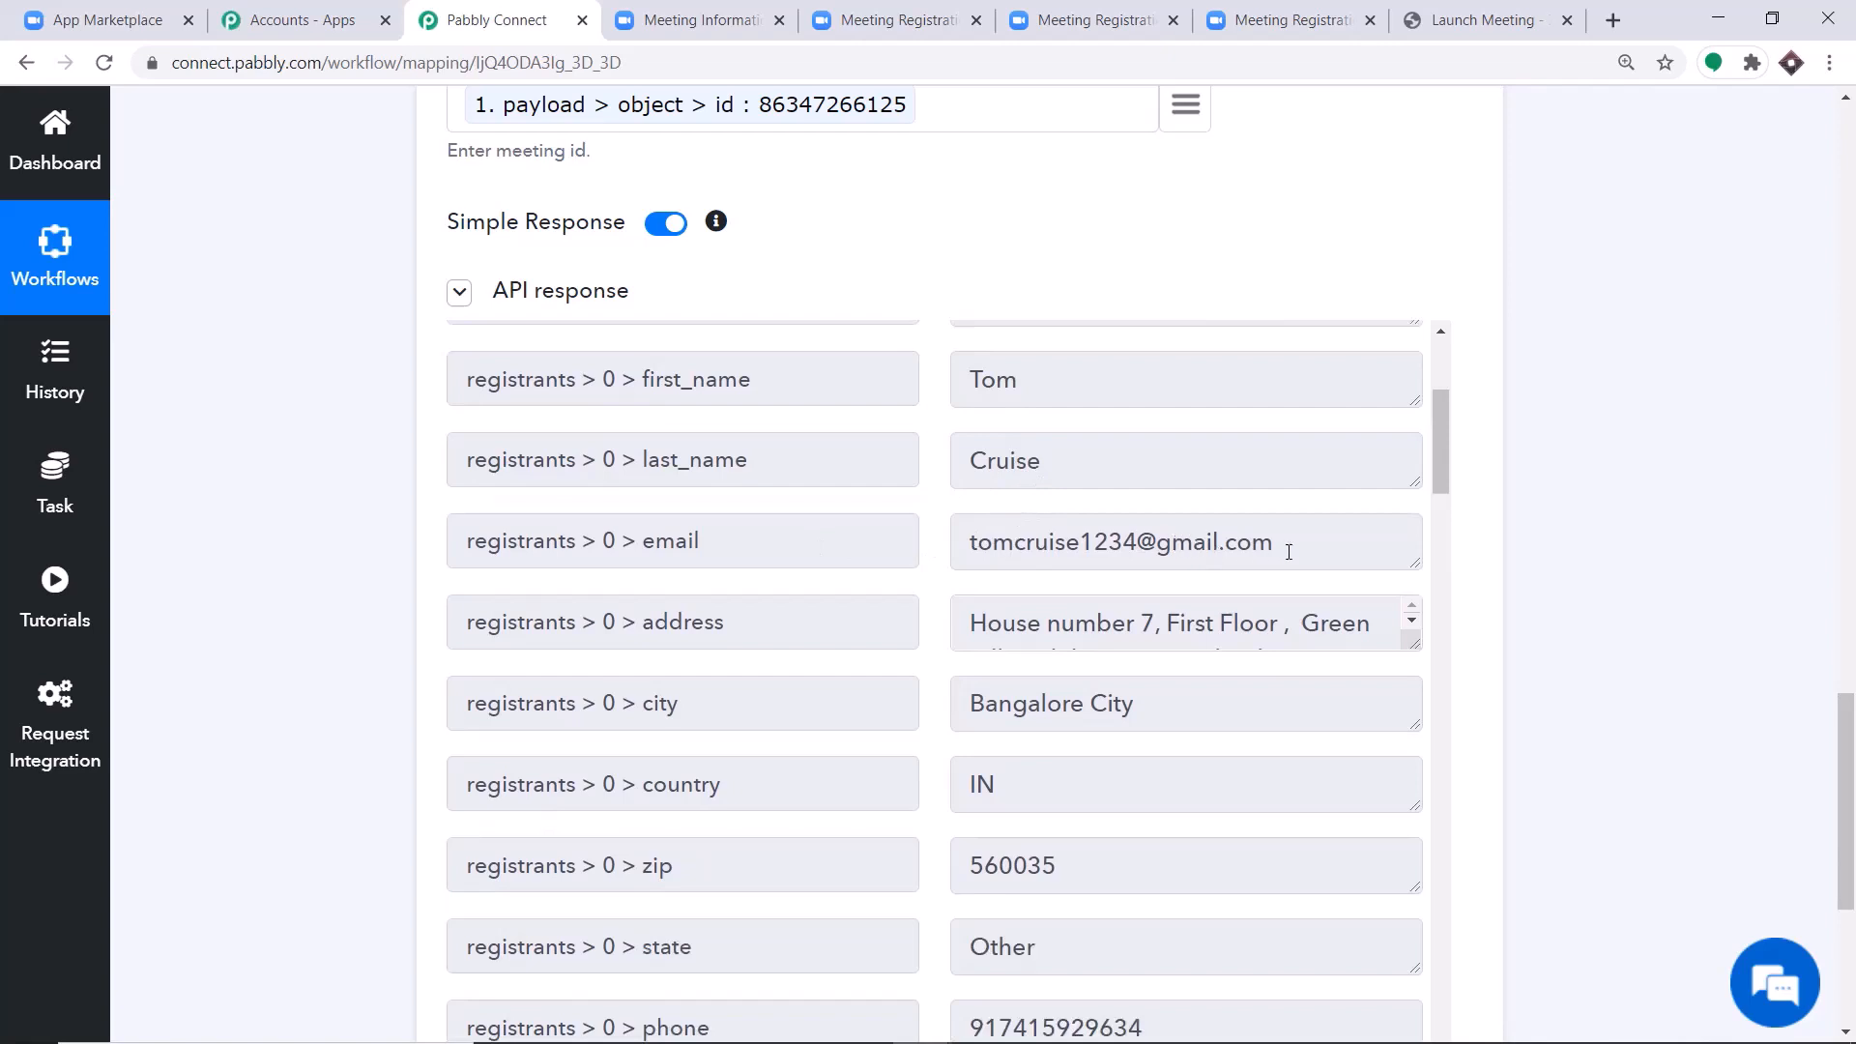
scroll(797, 604, "down", 2)
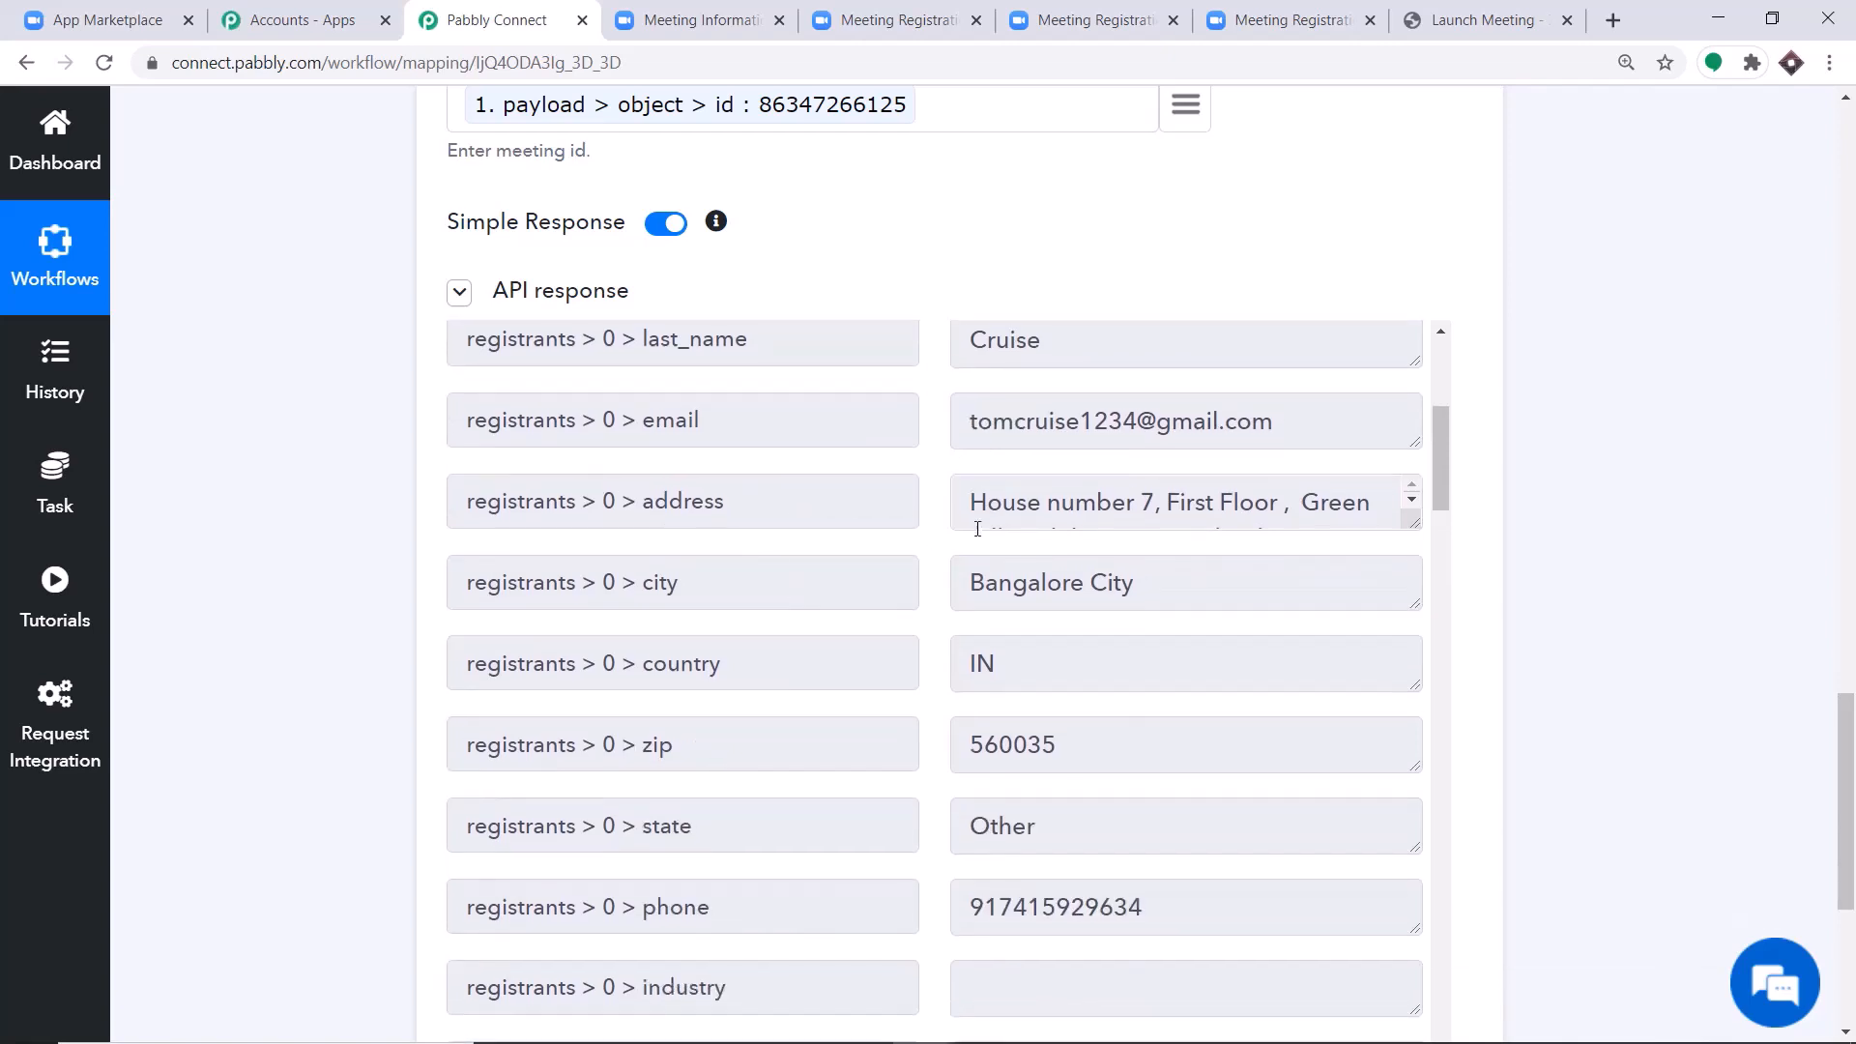
scroll(1102, 551, "down", 2)
scroll(1082, 489, "down", 1)
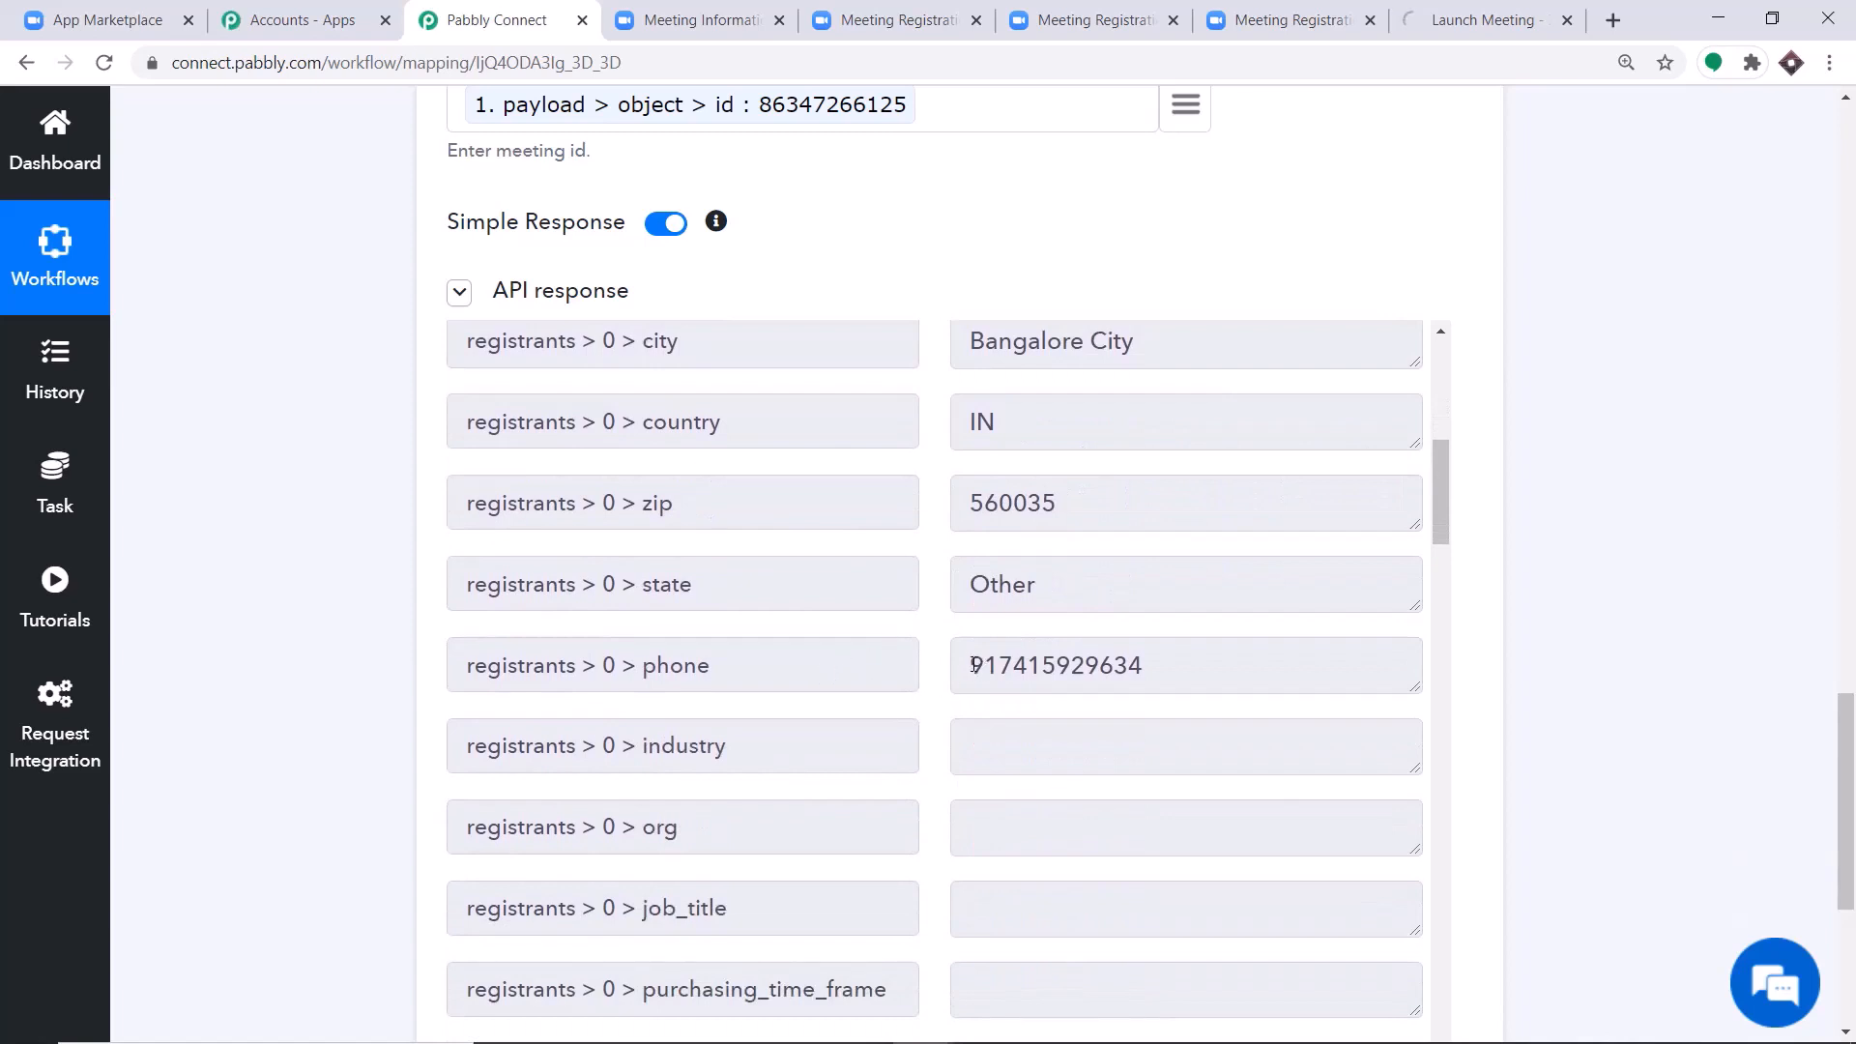
left_click_drag(973, 665, 1148, 665)
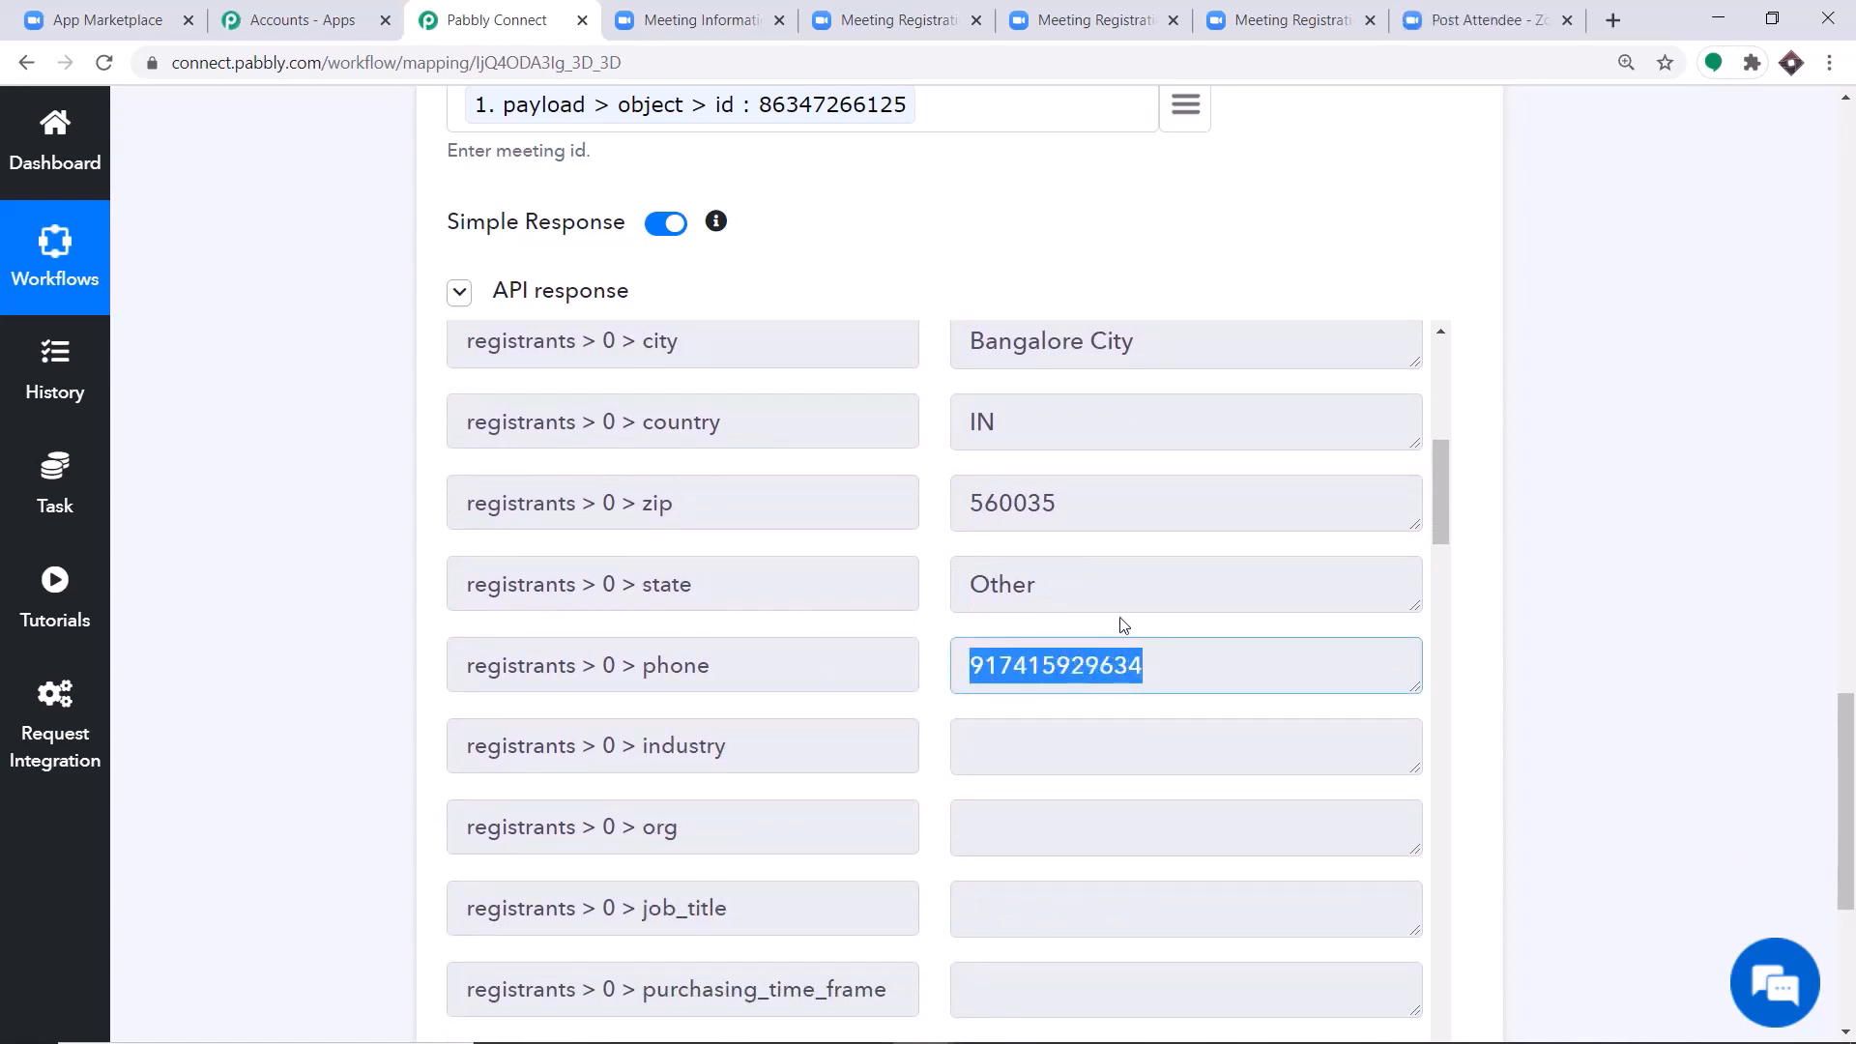
Examine the second registrant's details in the API response, highlighting the first name, last name, email and phone values.
scroll(1123, 624, "down", 6)
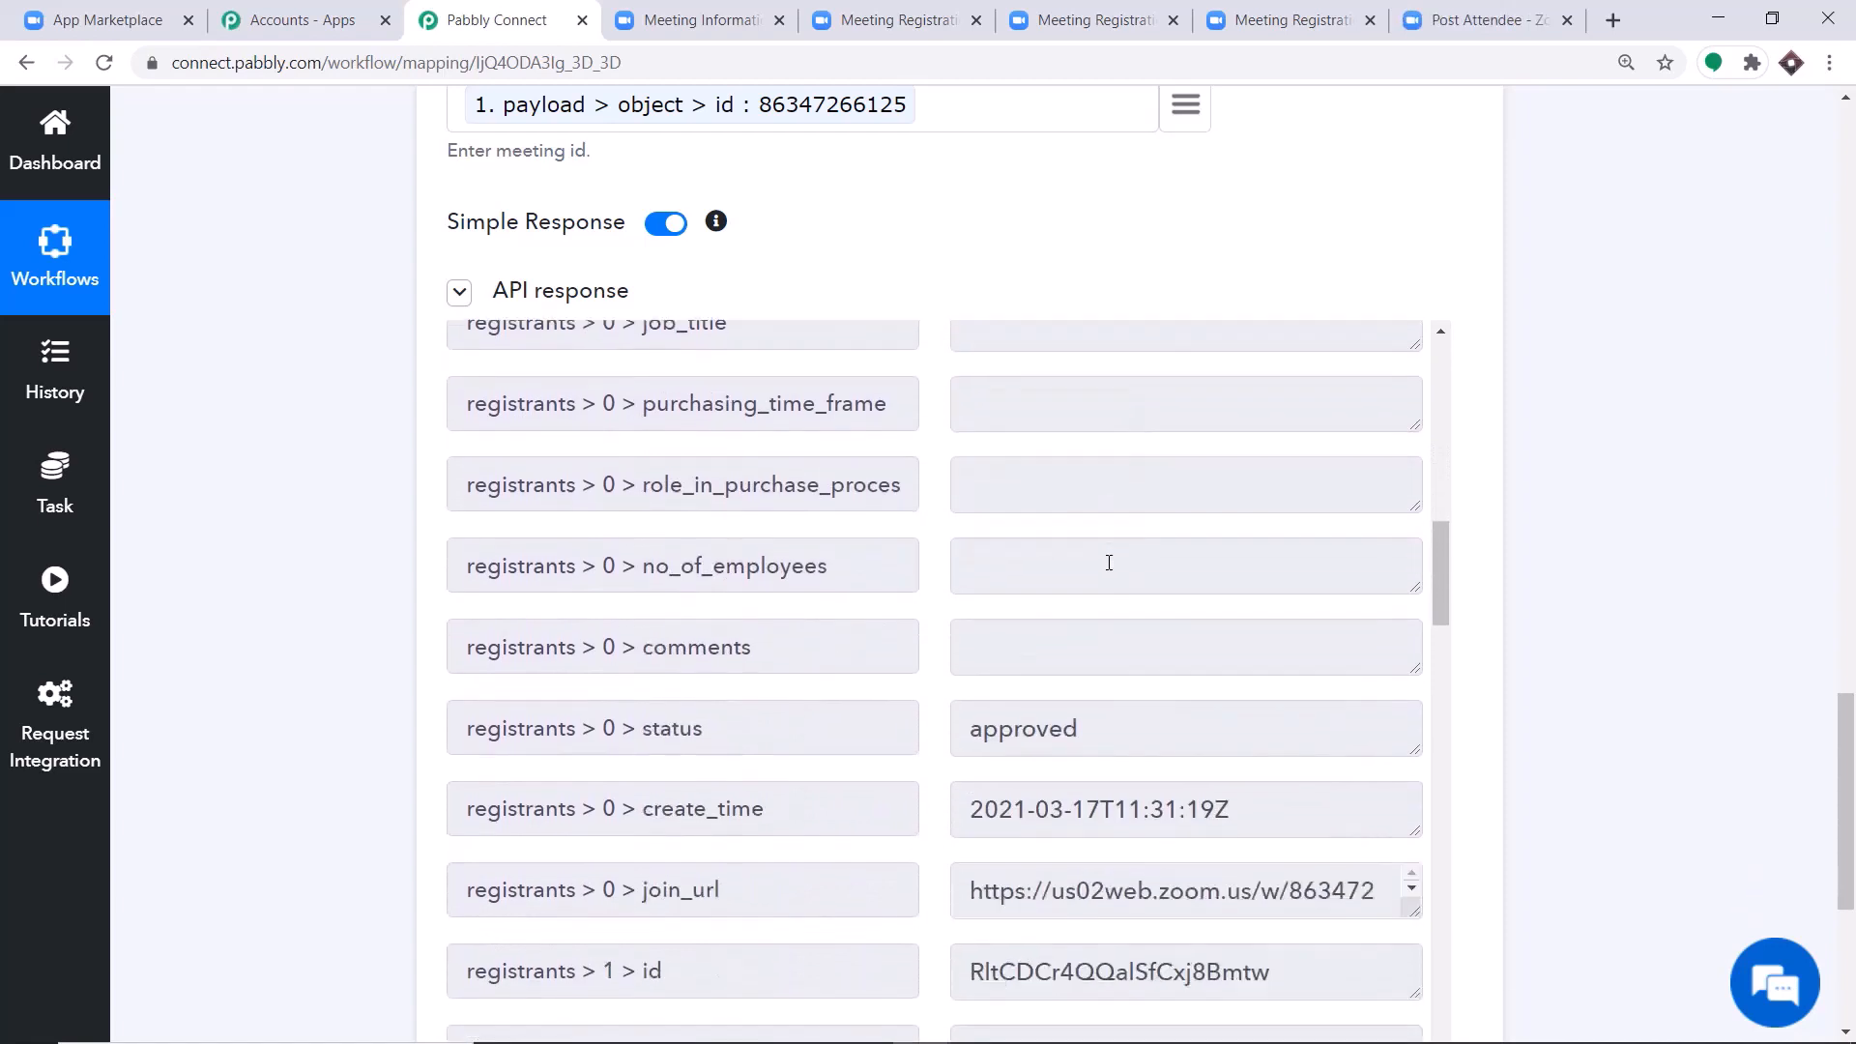
scroll(1109, 563, "down", 5)
scroll(865, 554, "down", 1)
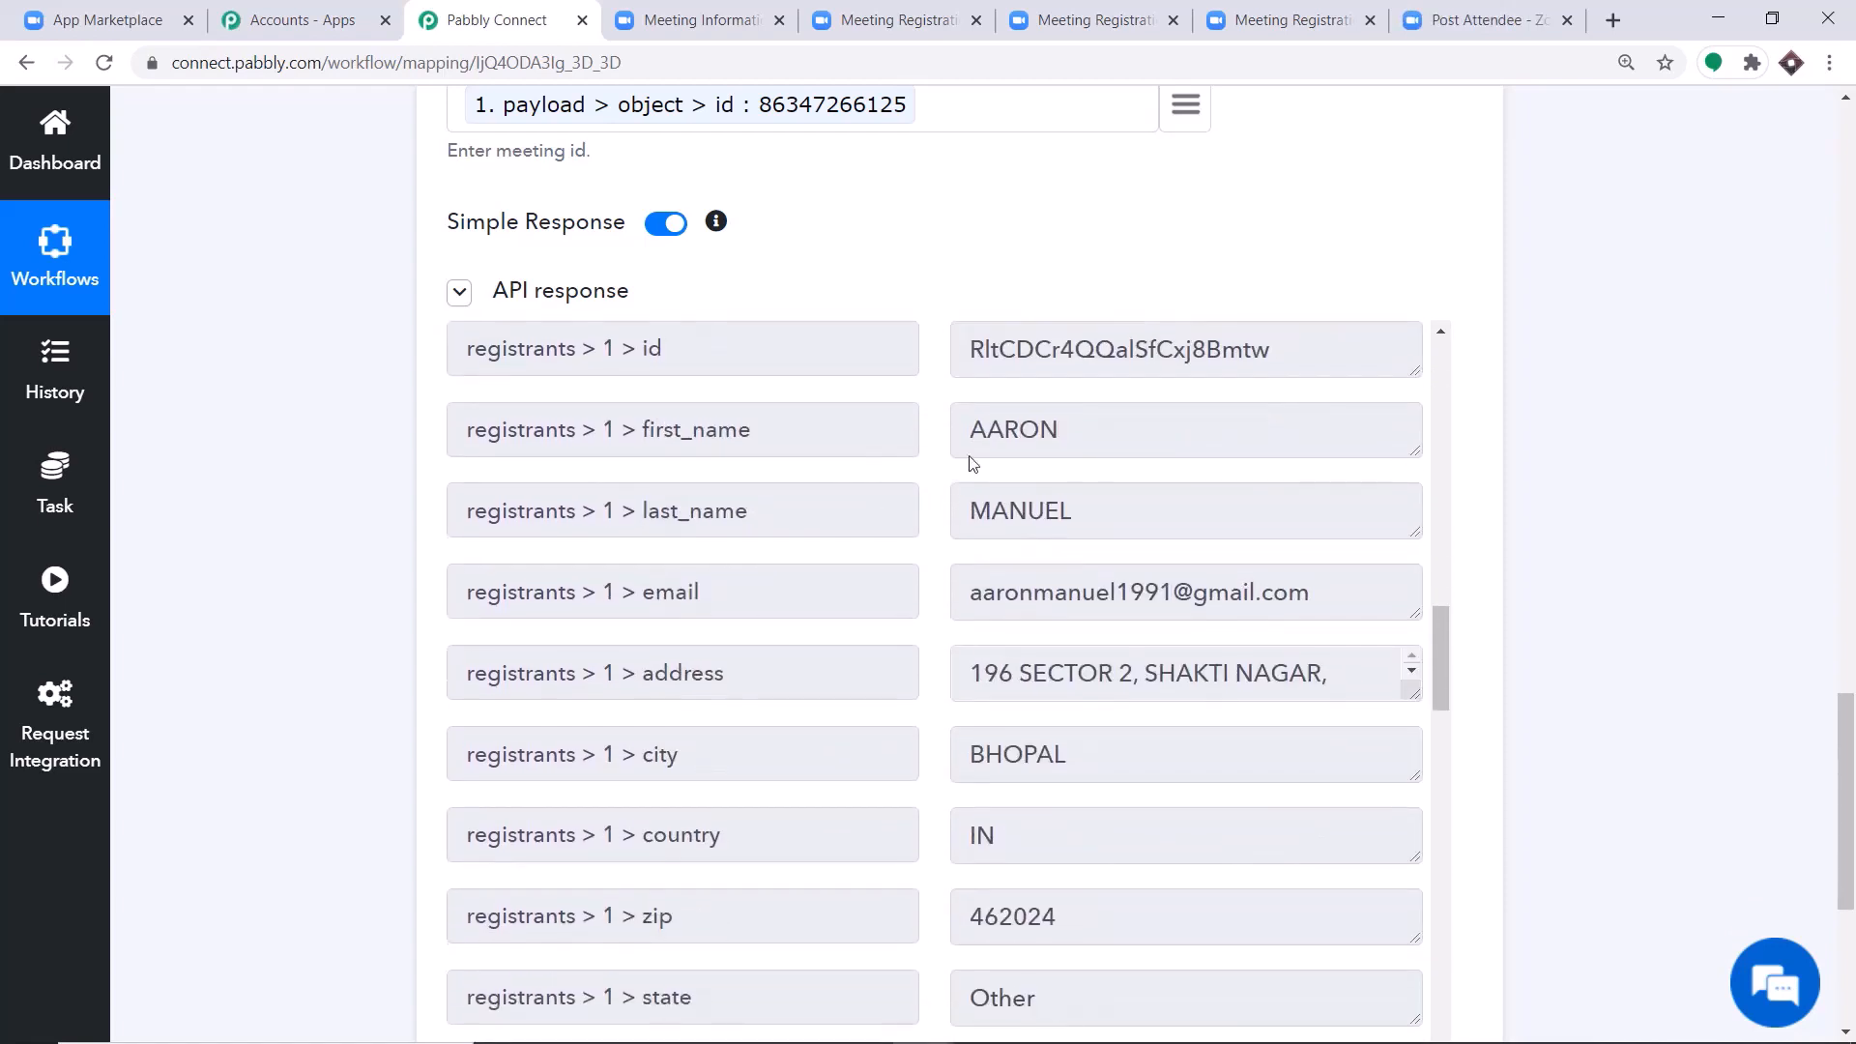
left_click_drag(969, 430, 1080, 442)
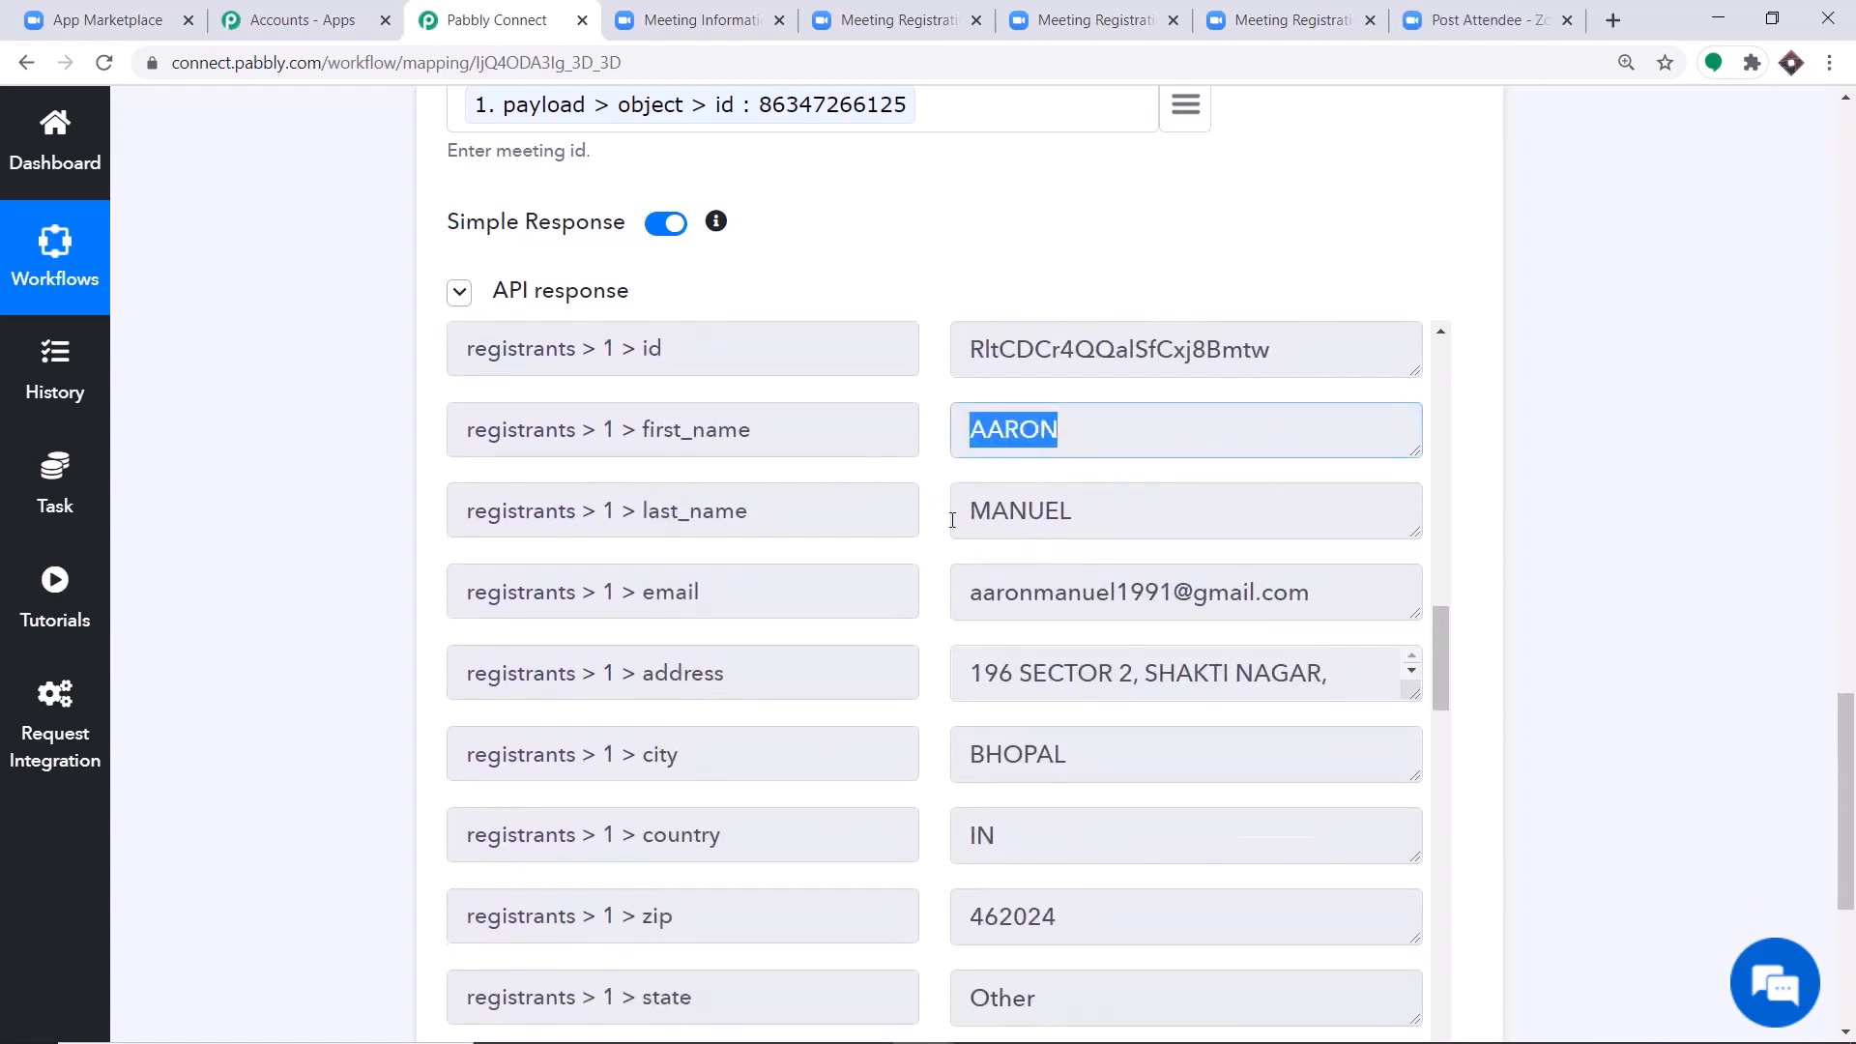
left_click_drag(966, 513, 1078, 512)
scroll(1074, 527, "down", 1)
scroll(1074, 527, "down", 1)
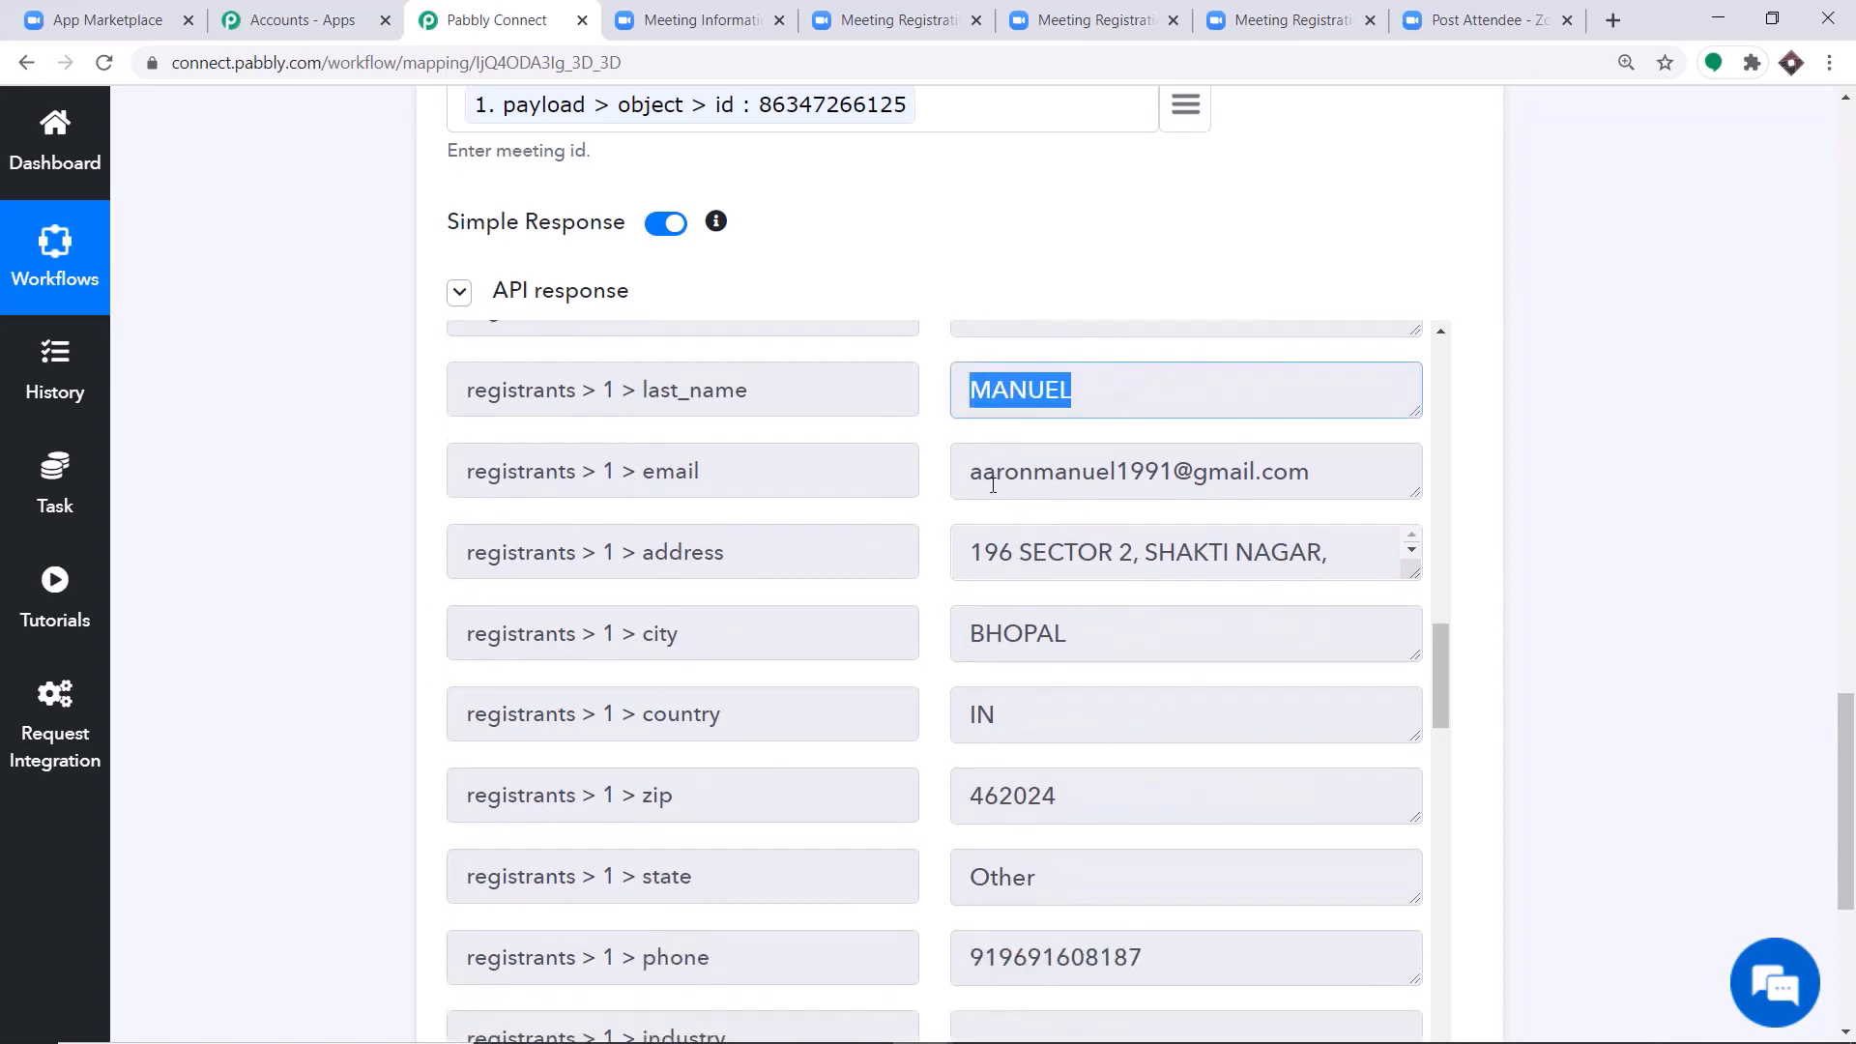
left_click_drag(983, 472, 1232, 514)
scroll(1073, 557, "down", 1)
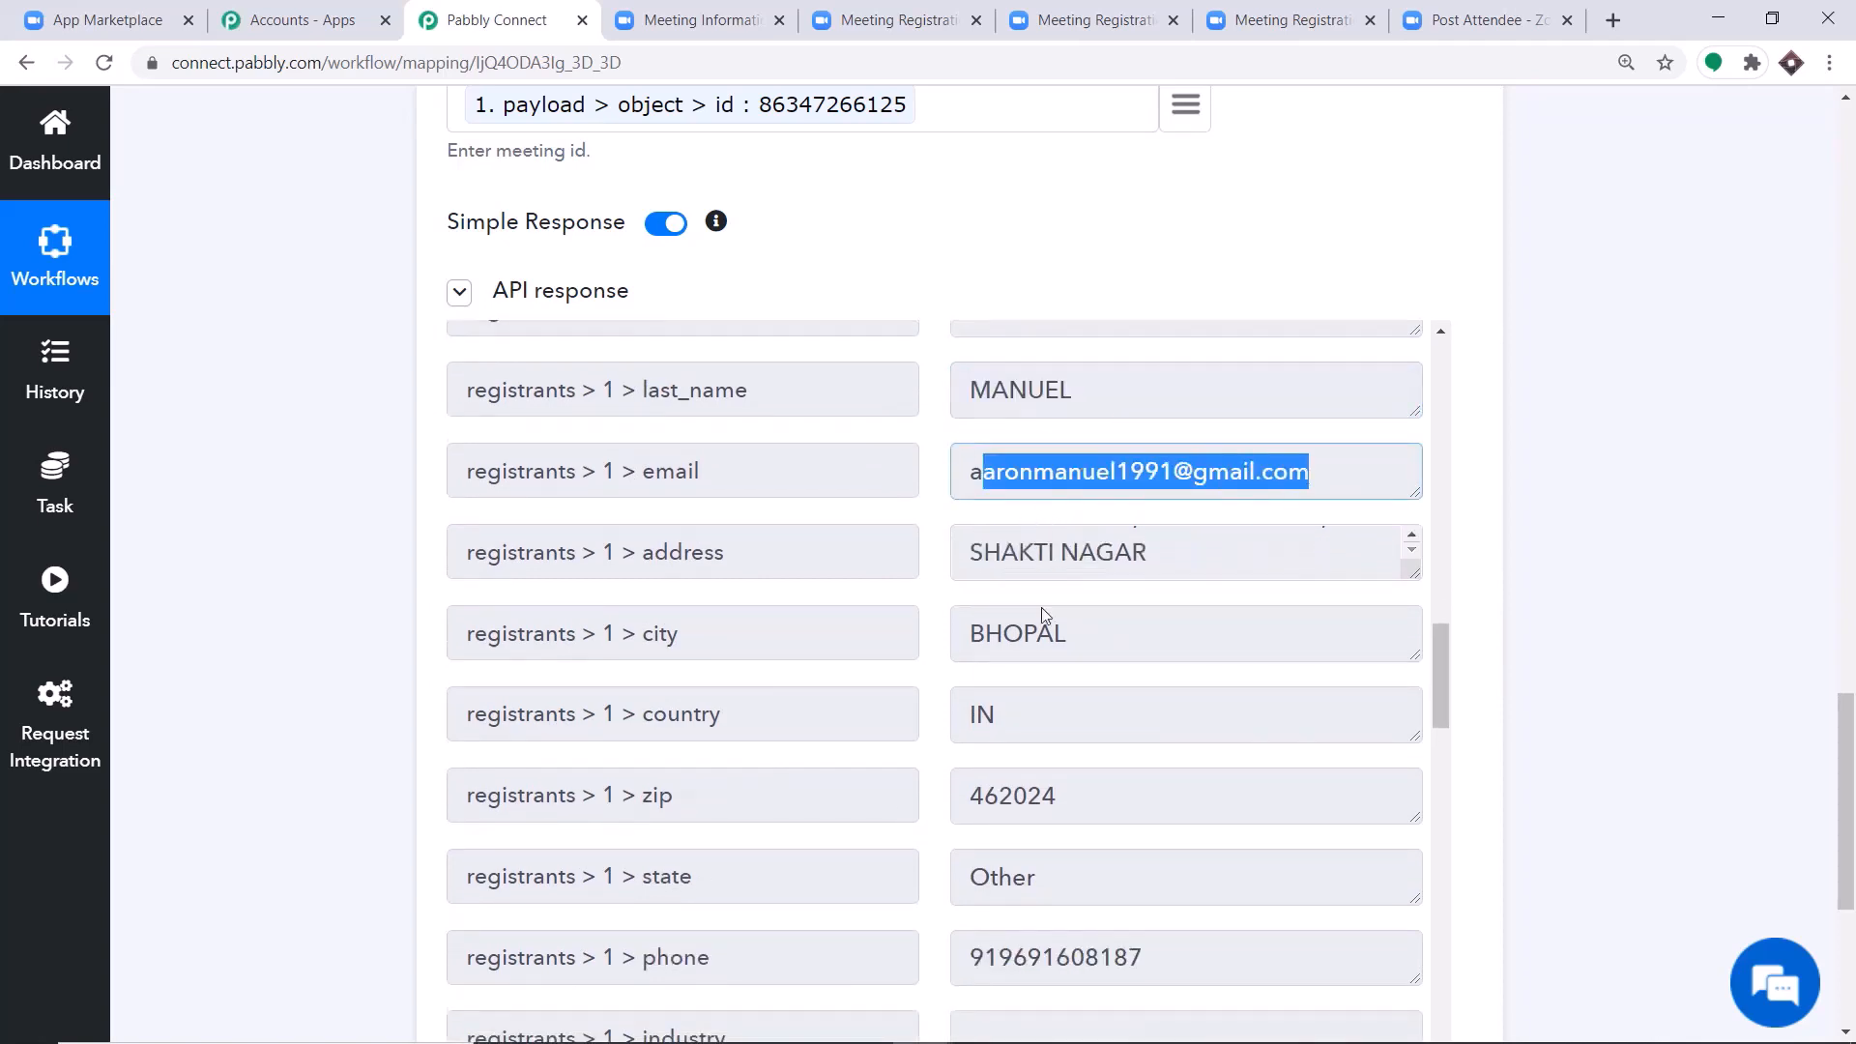
scroll(1041, 607, "down", 3)
left_click_drag(971, 715, 1211, 715)
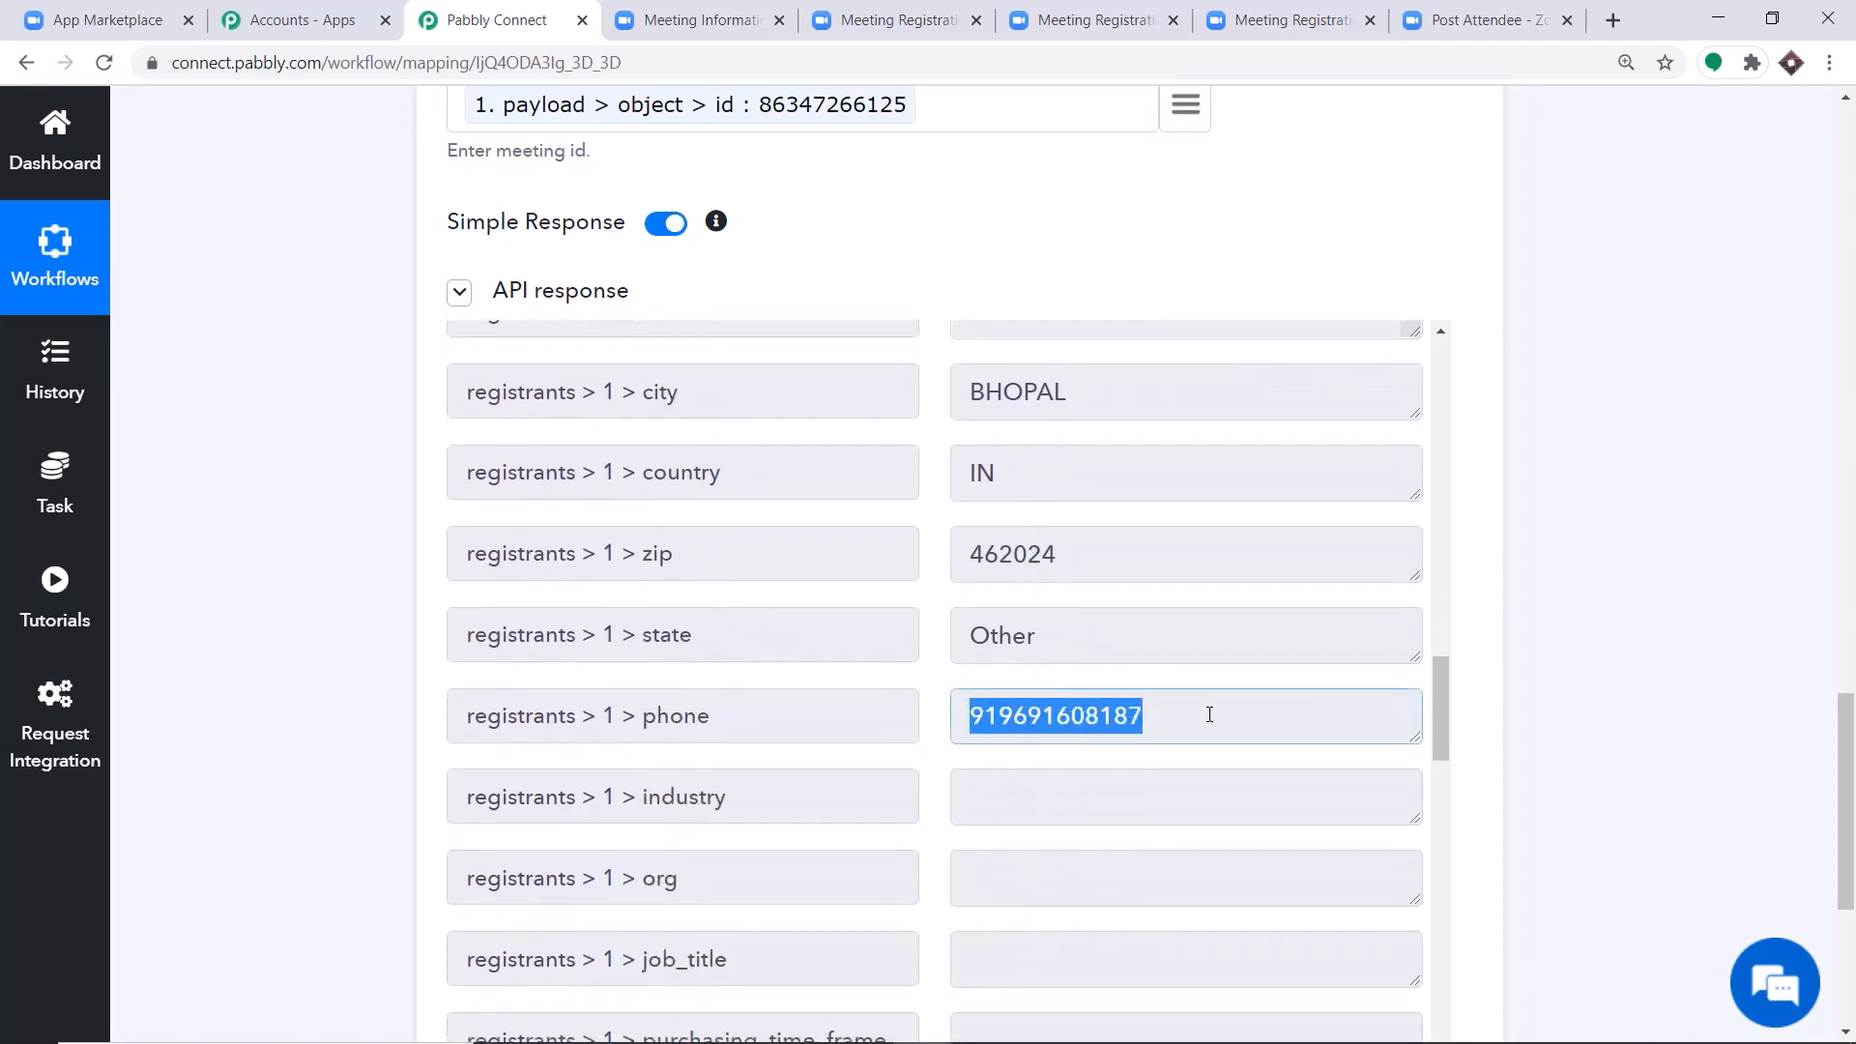
Examine the third registrant's details in the API response, highlighting the first name and reviewing through to the phone field.
scroll(1092, 623, "down", 1)
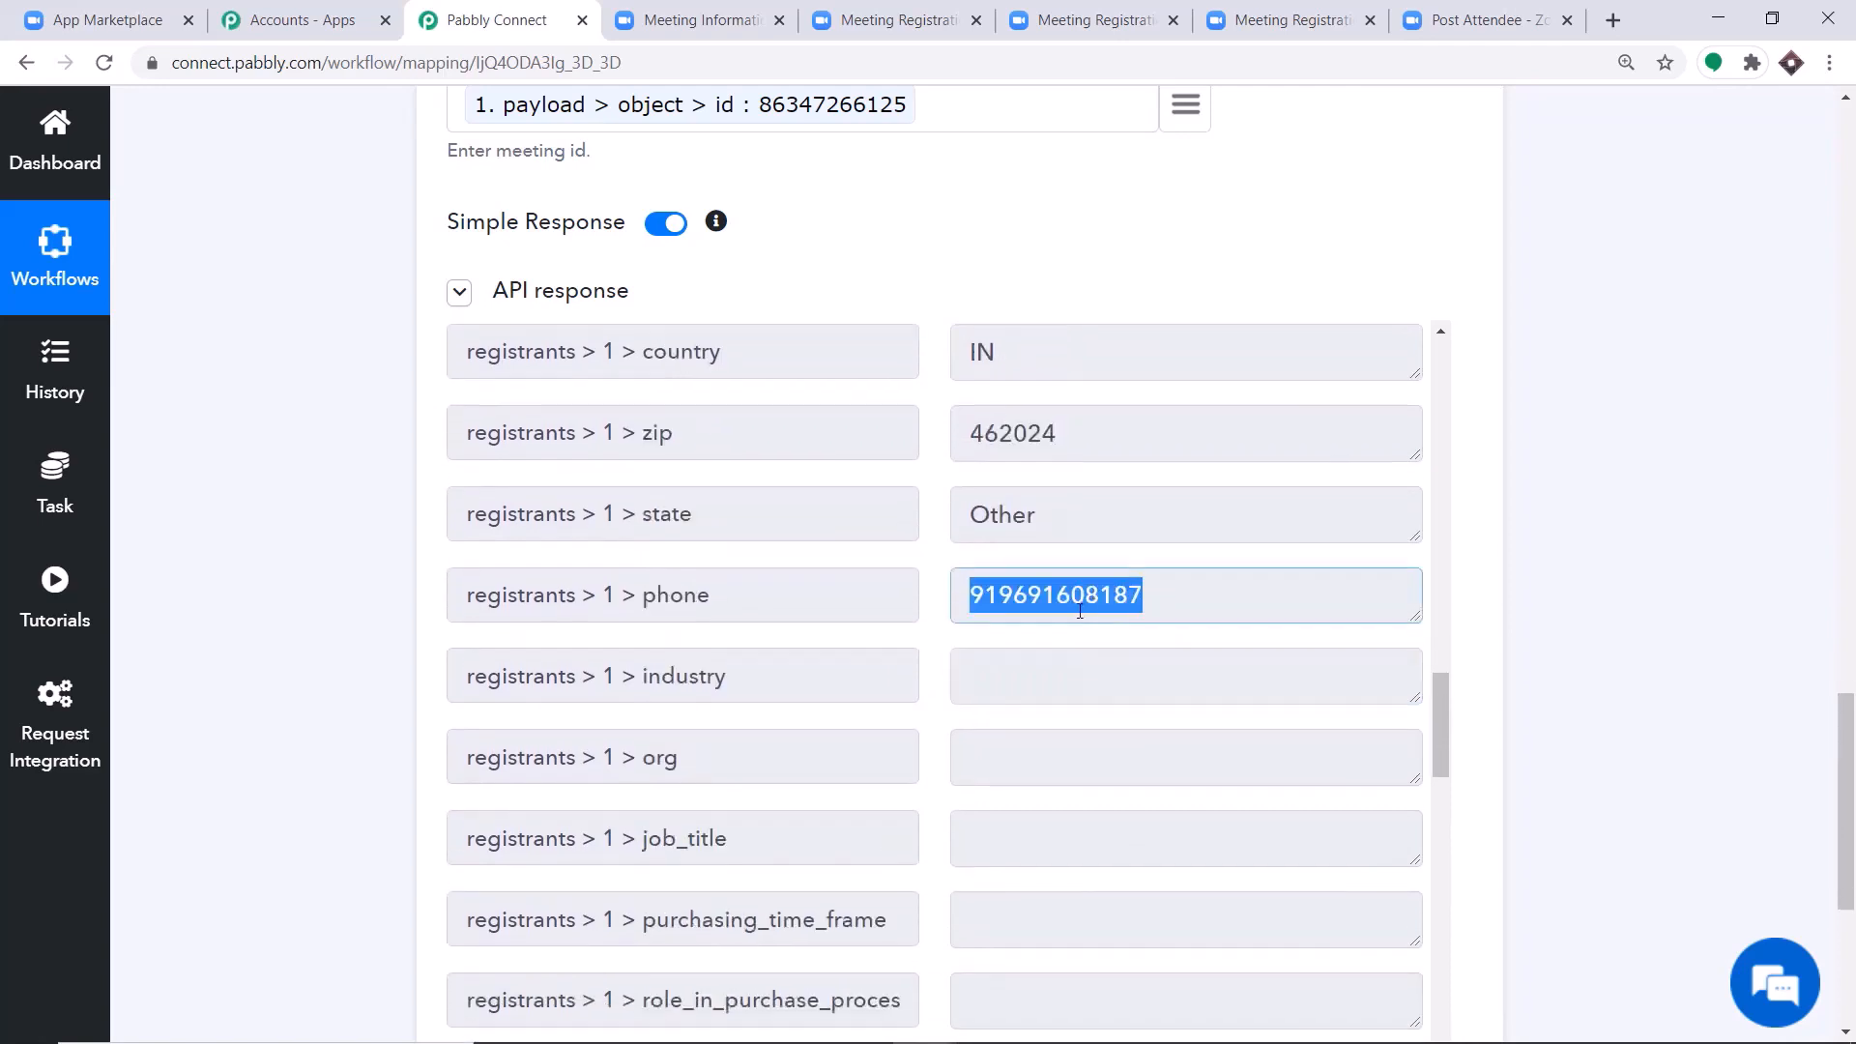
scroll(1137, 609, "down", 6)
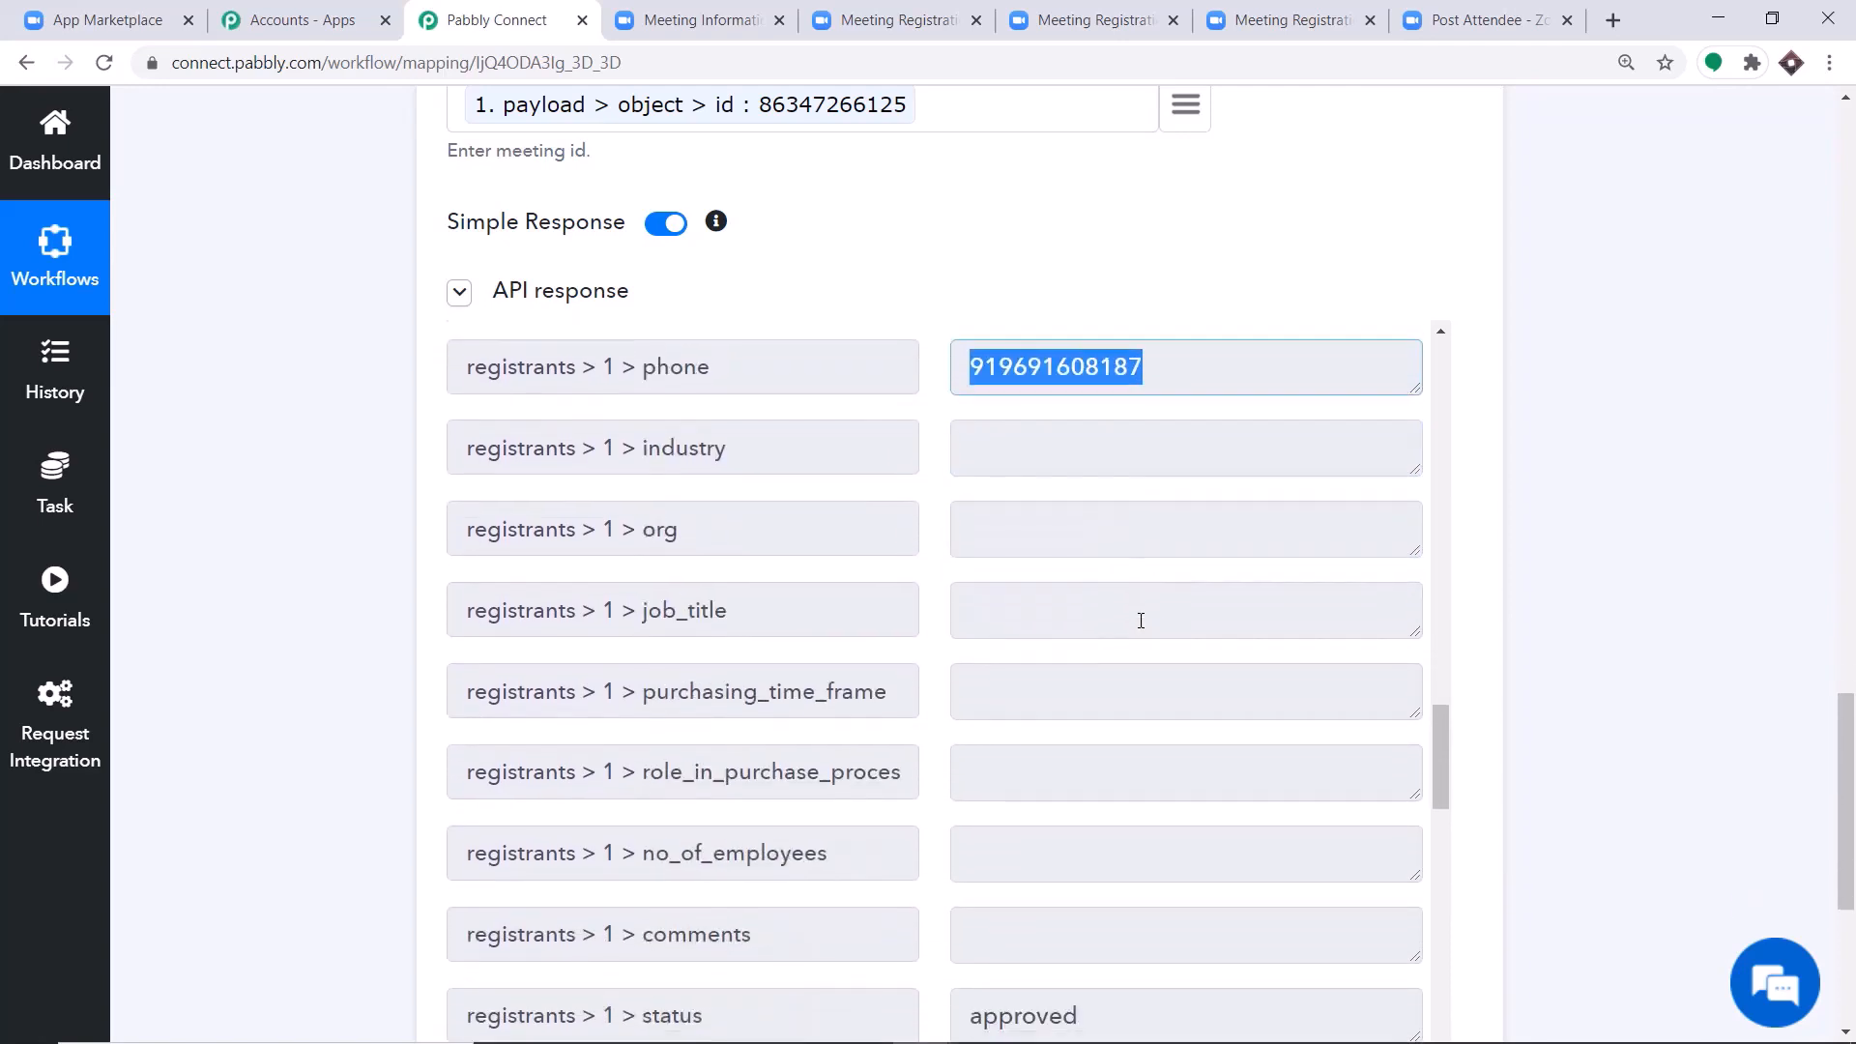
scroll(1102, 607, "down", 3)
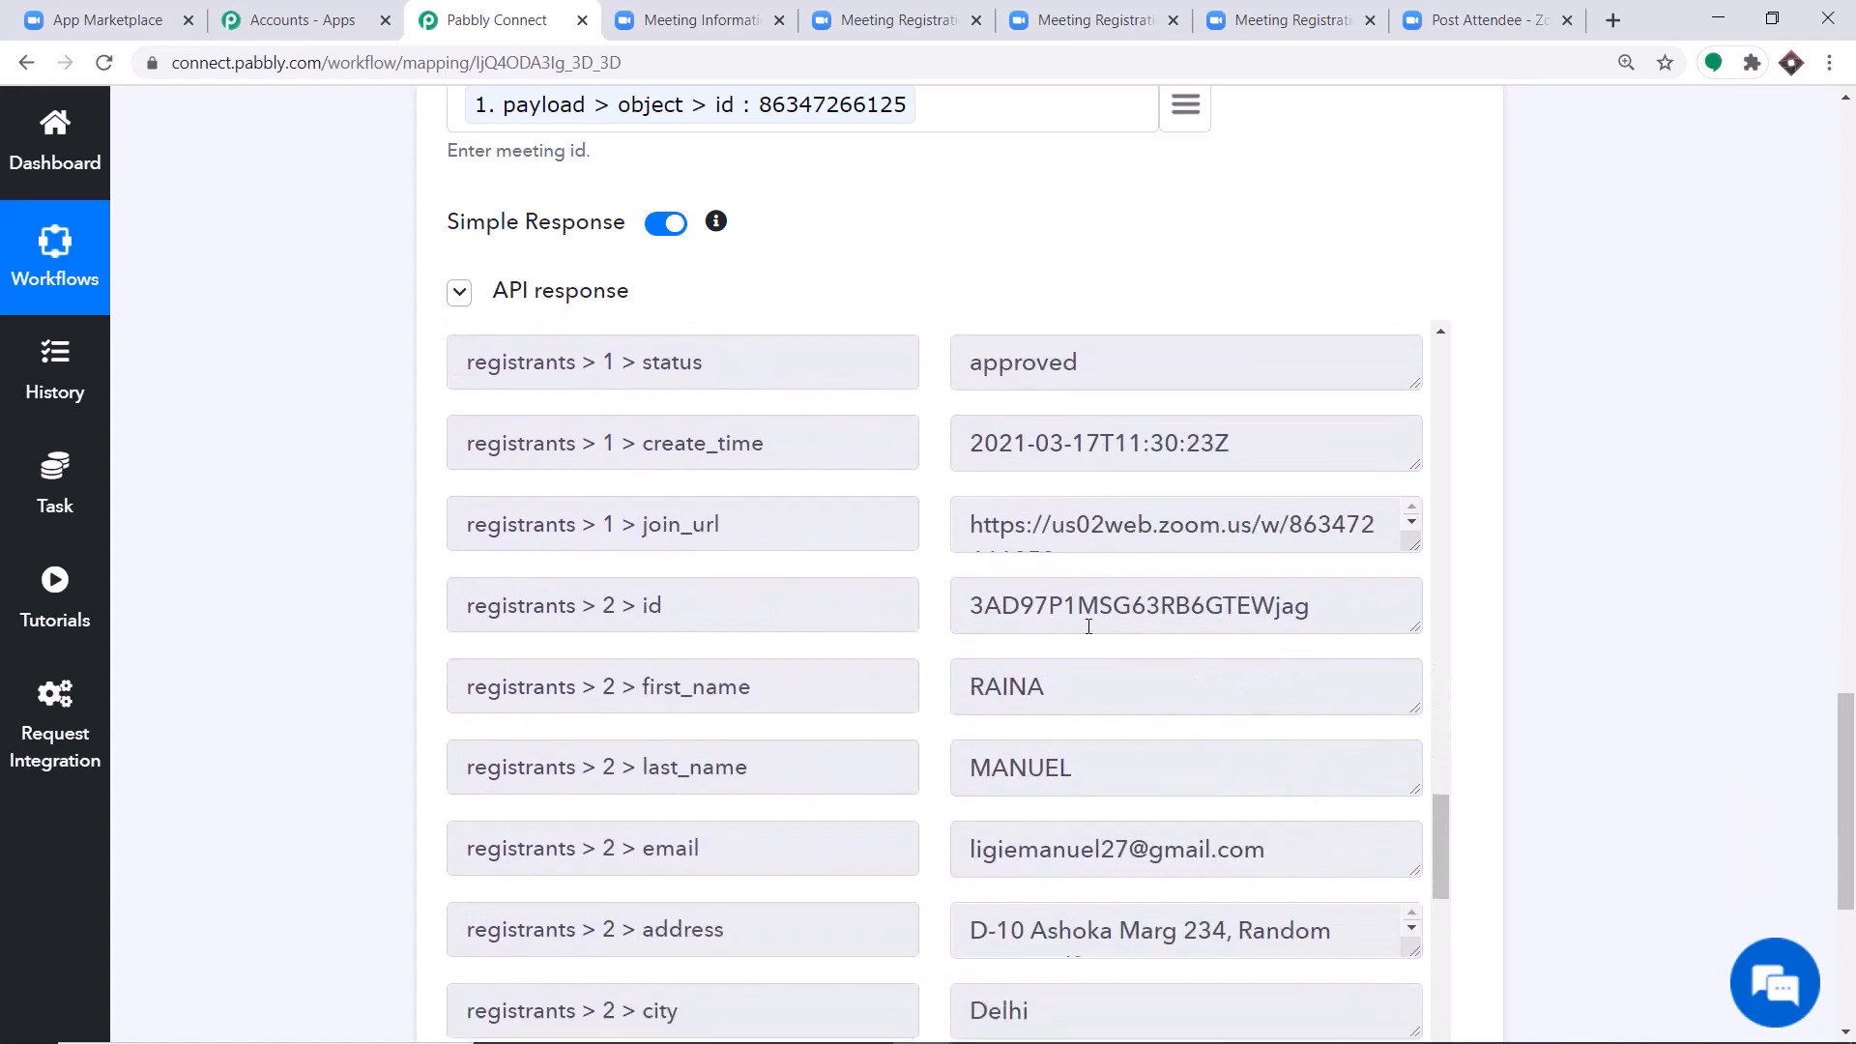
left_click_drag(970, 601, 1059, 601)
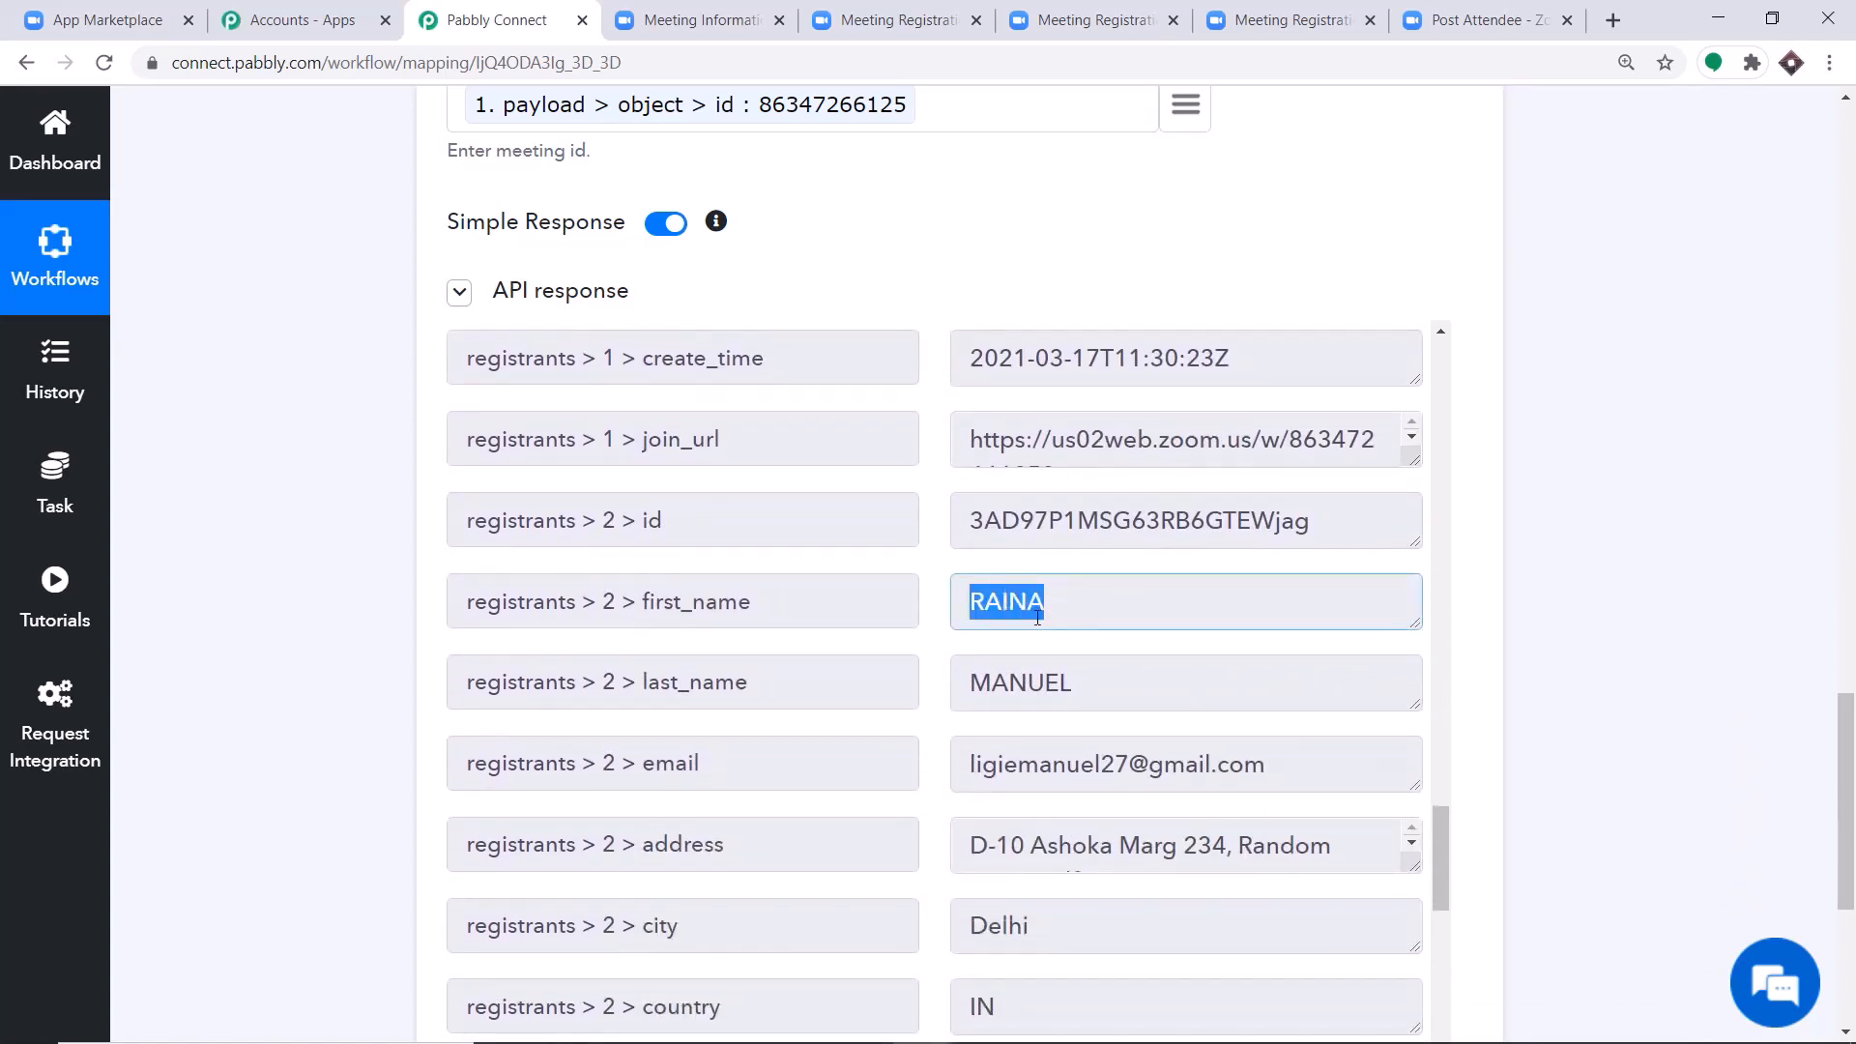
scroll(1037, 617, "down", 3)
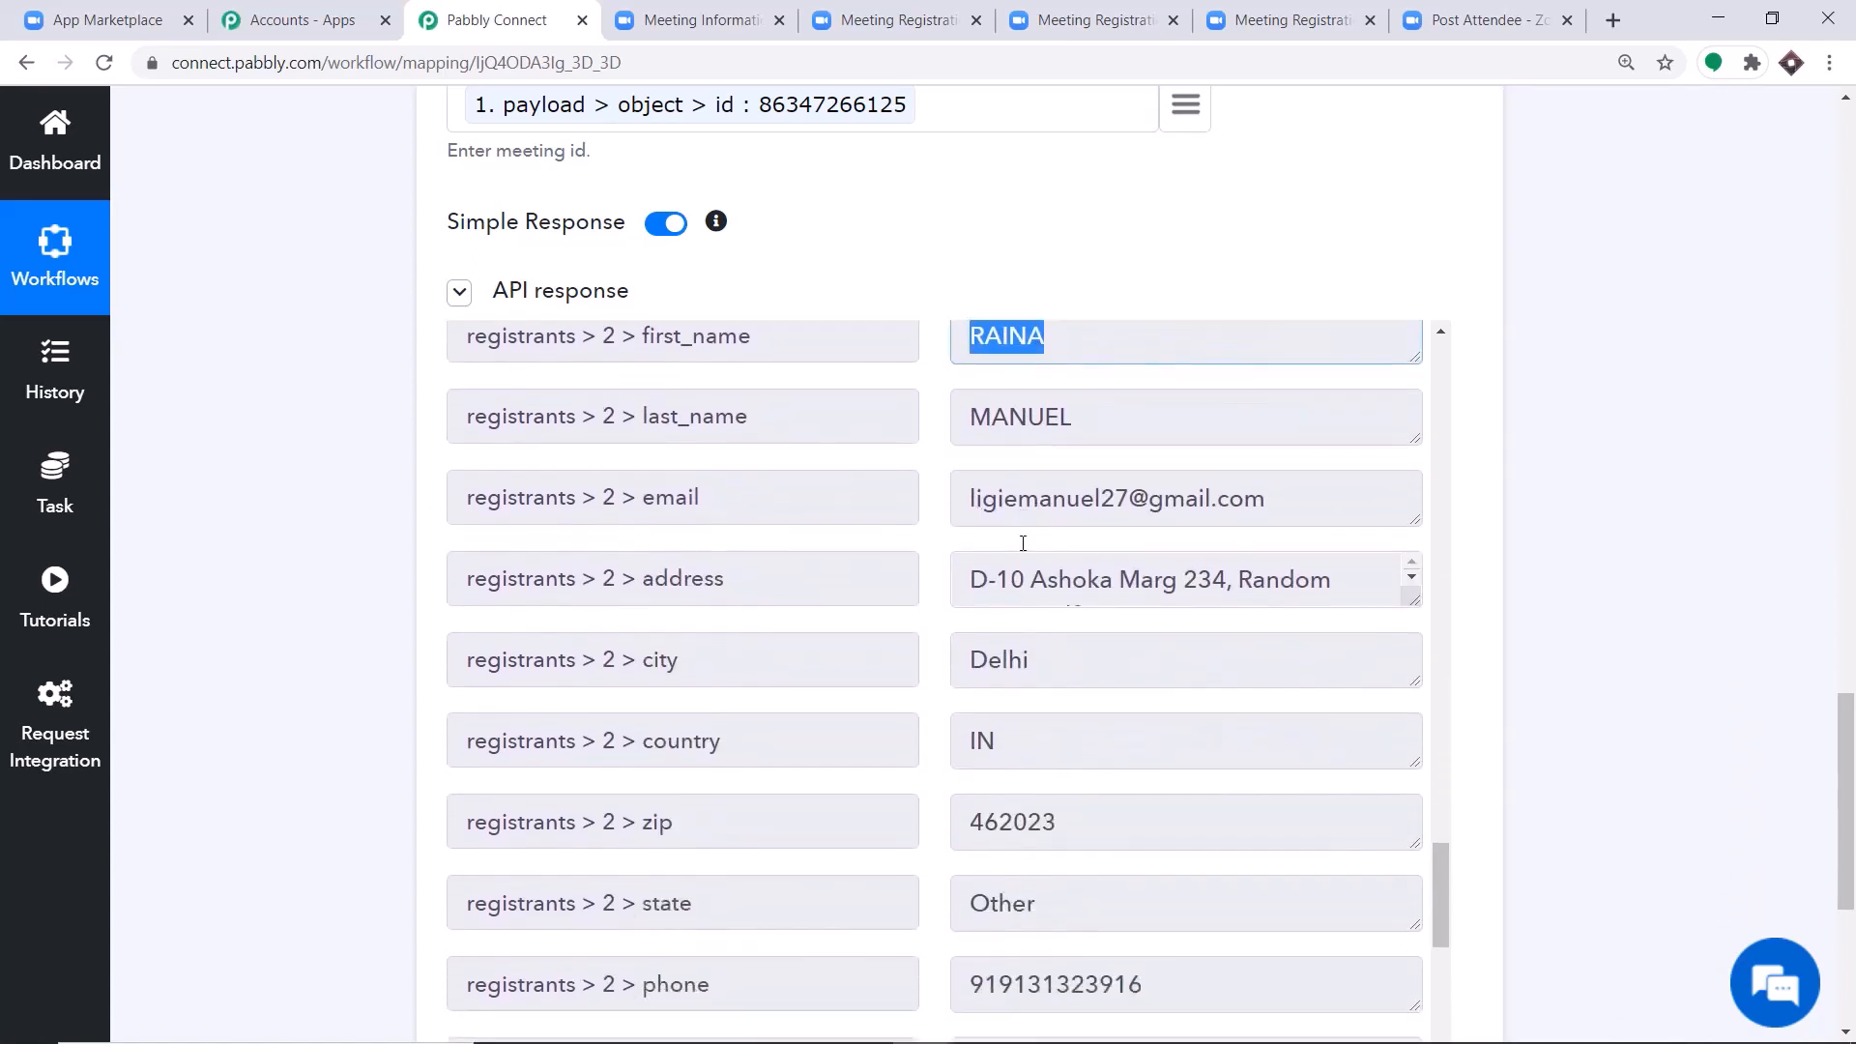
scroll(1023, 543, "down", 1)
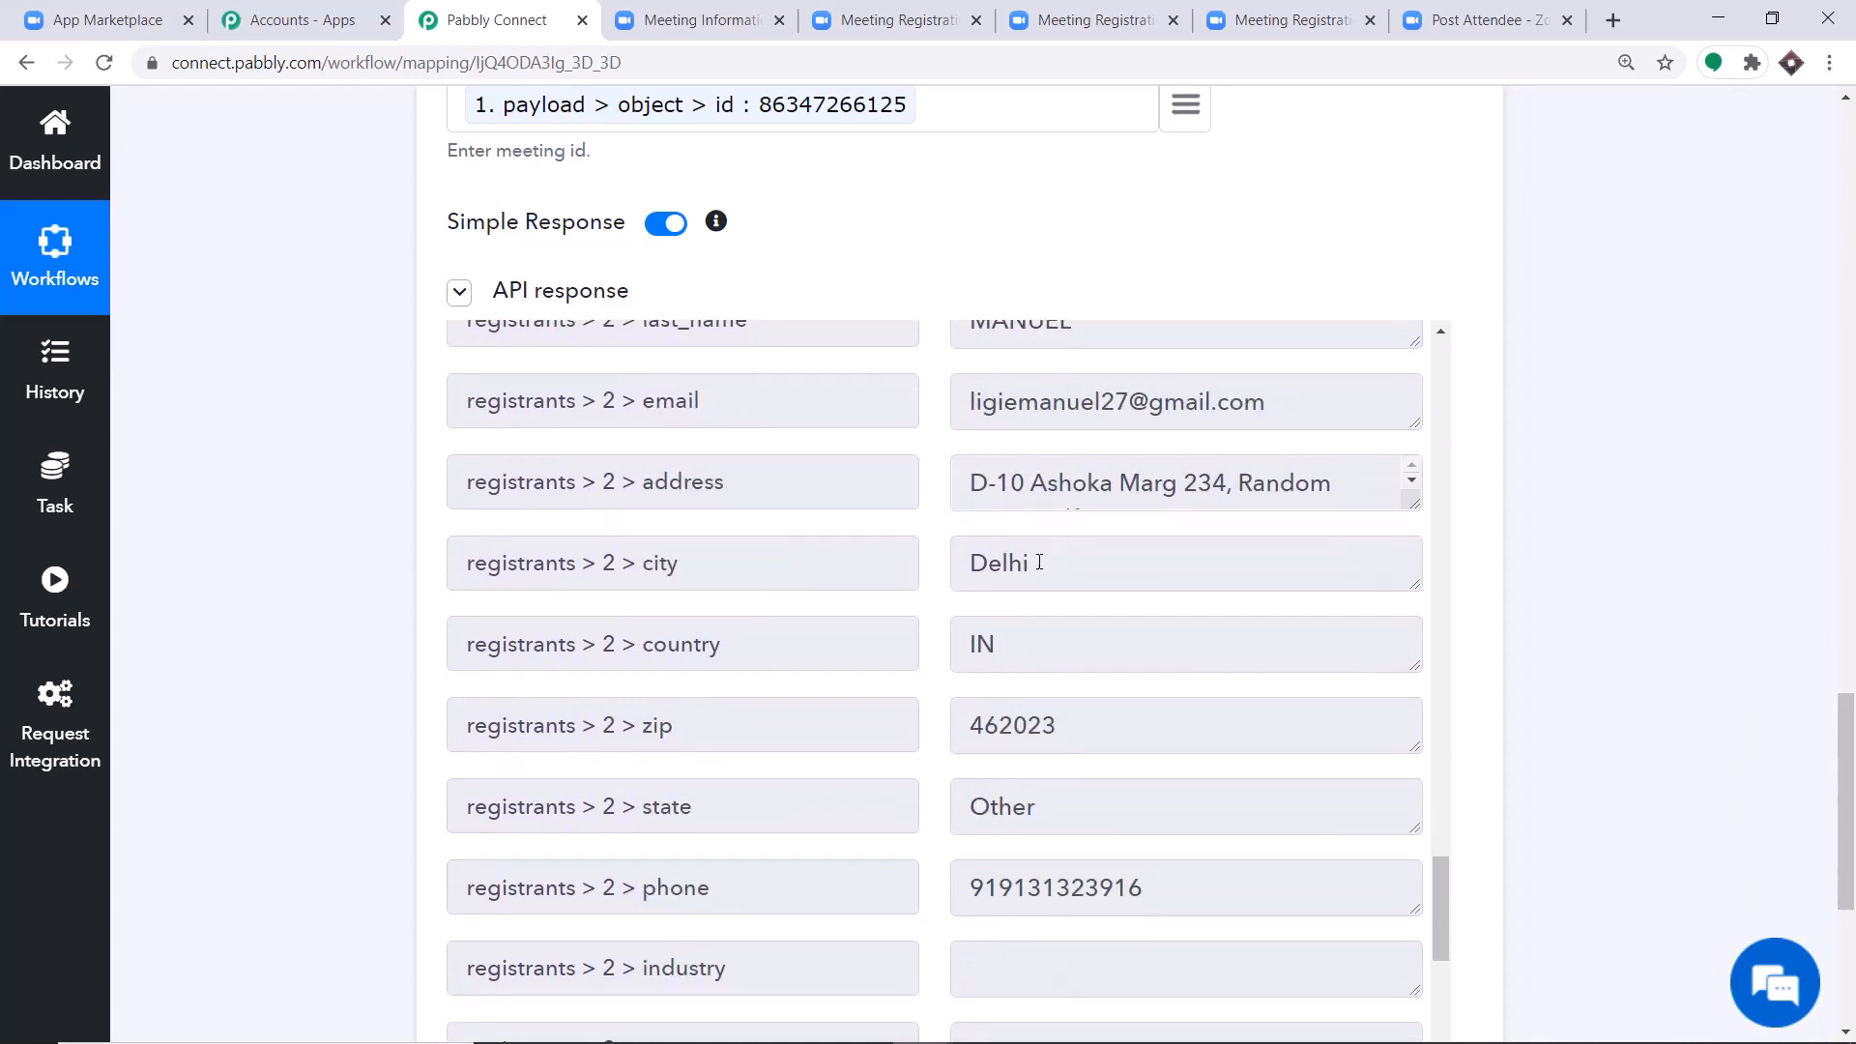
scroll(1039, 562, "down", 3)
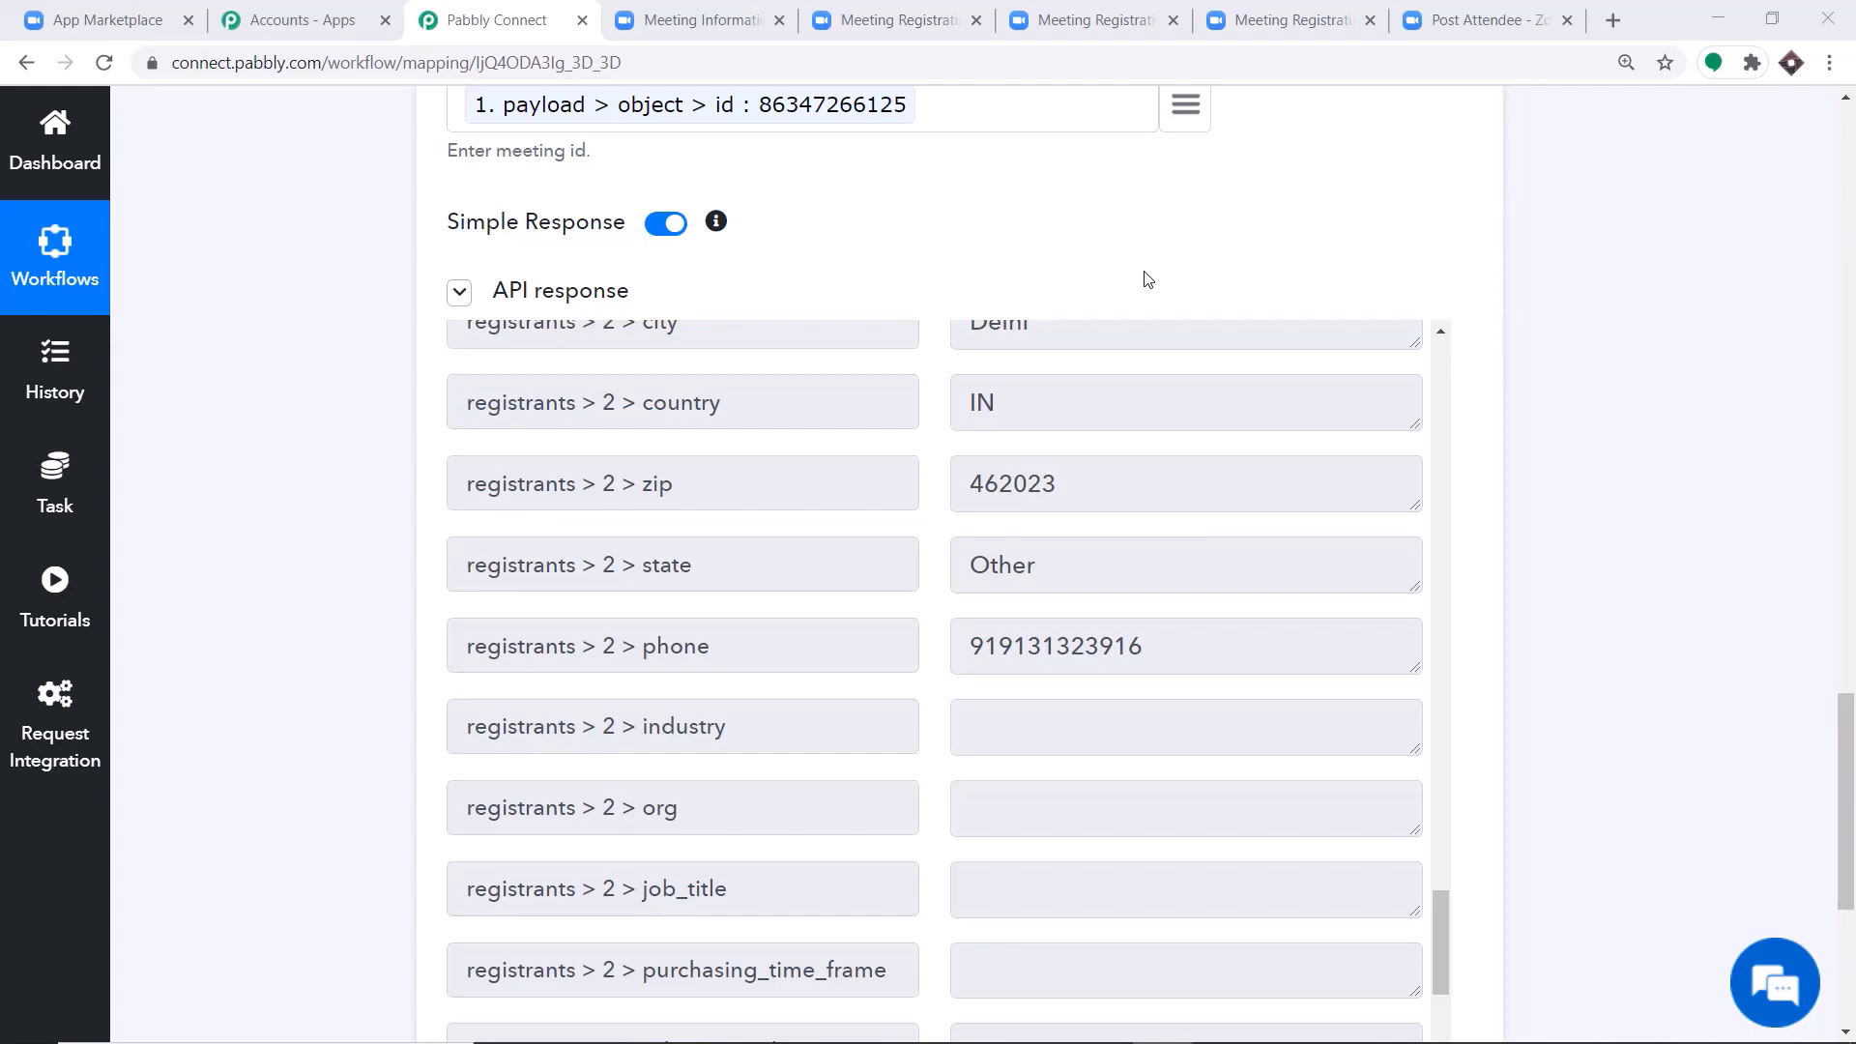
Turn off Simple Response for the Get Meeting Registrant action, then save and send the test request again.
left_click(663, 232)
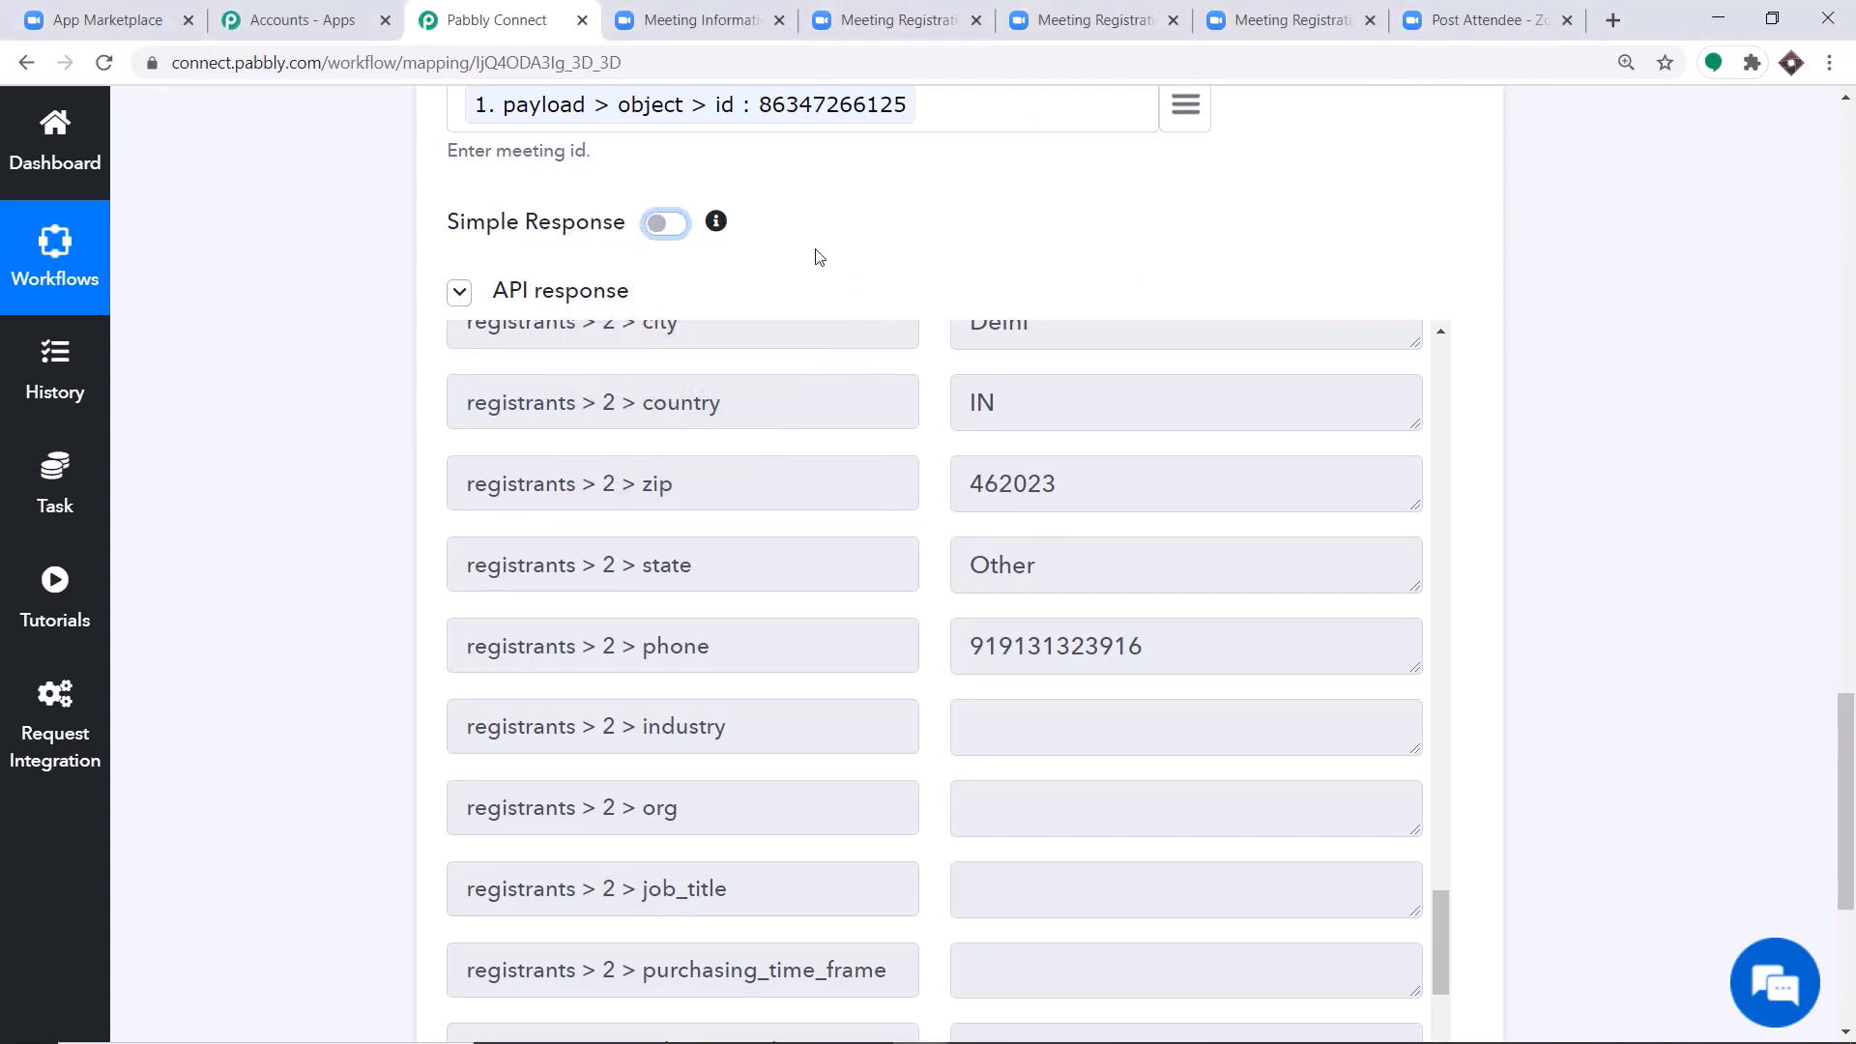
scroll(814, 251, "down", 5)
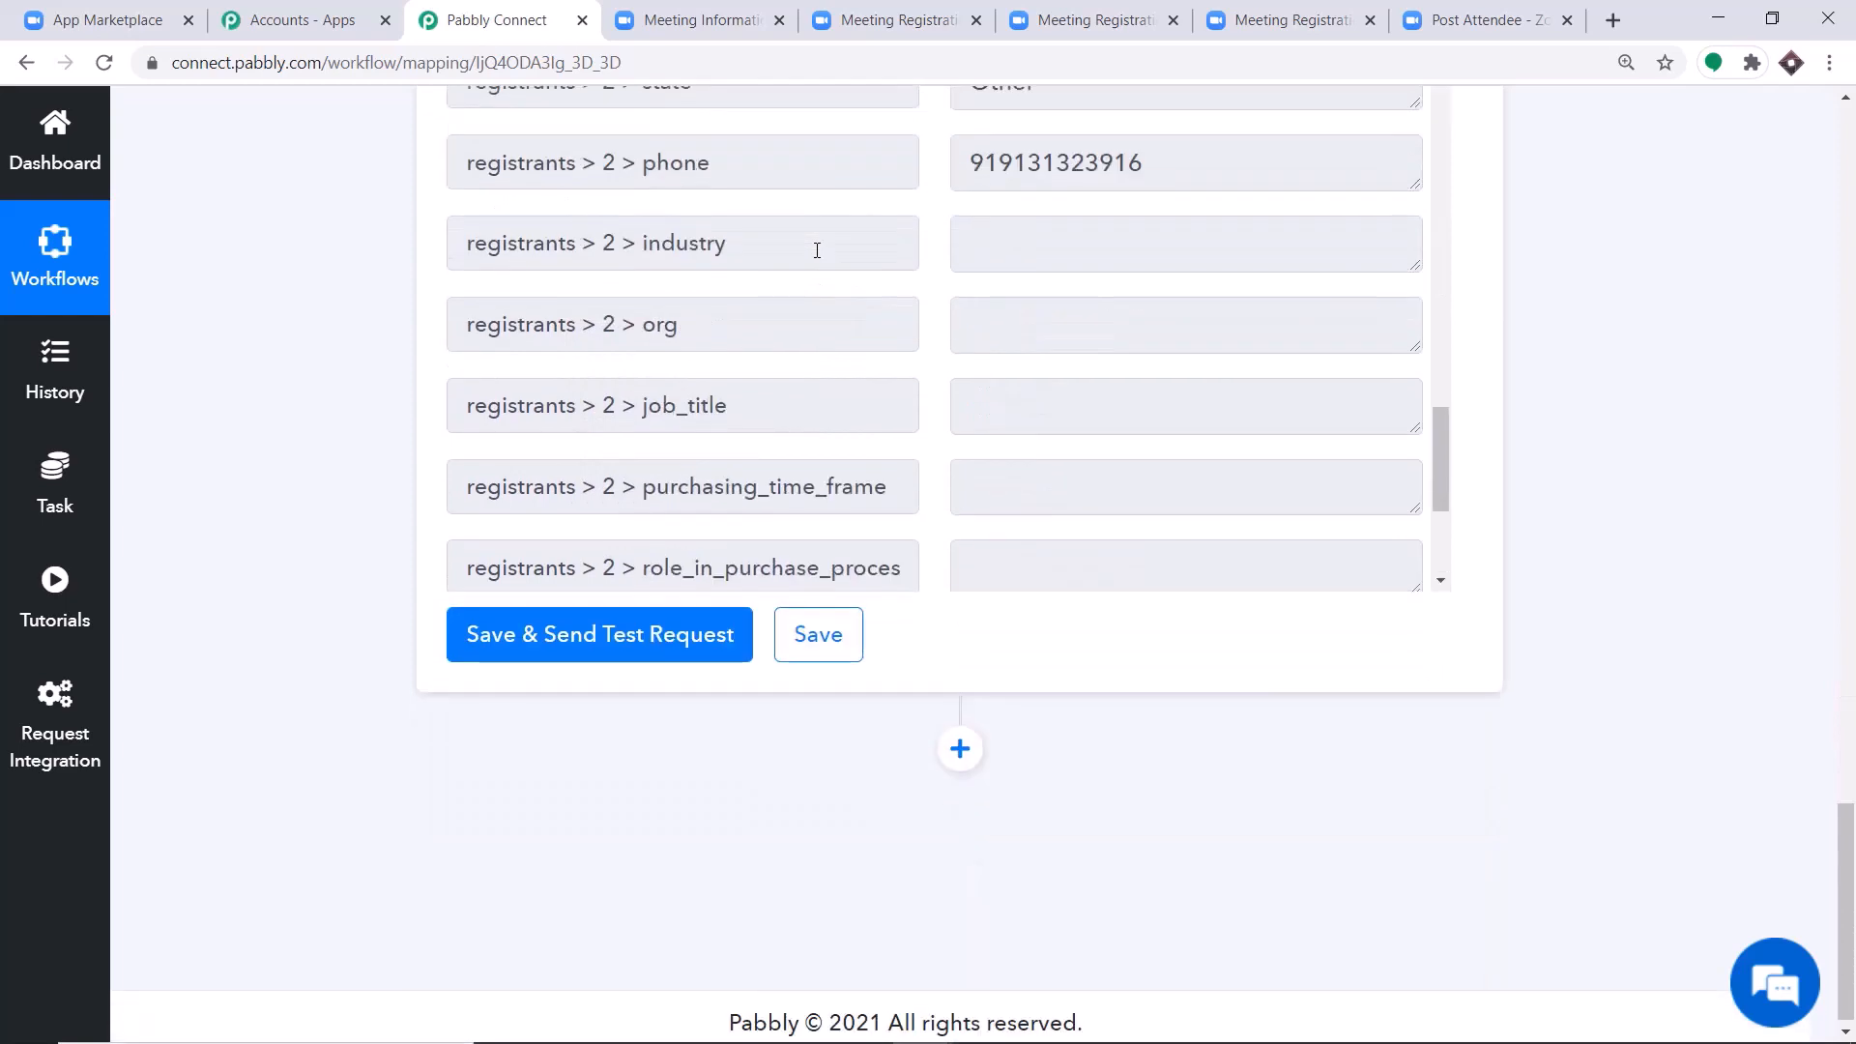
left_click(588, 636)
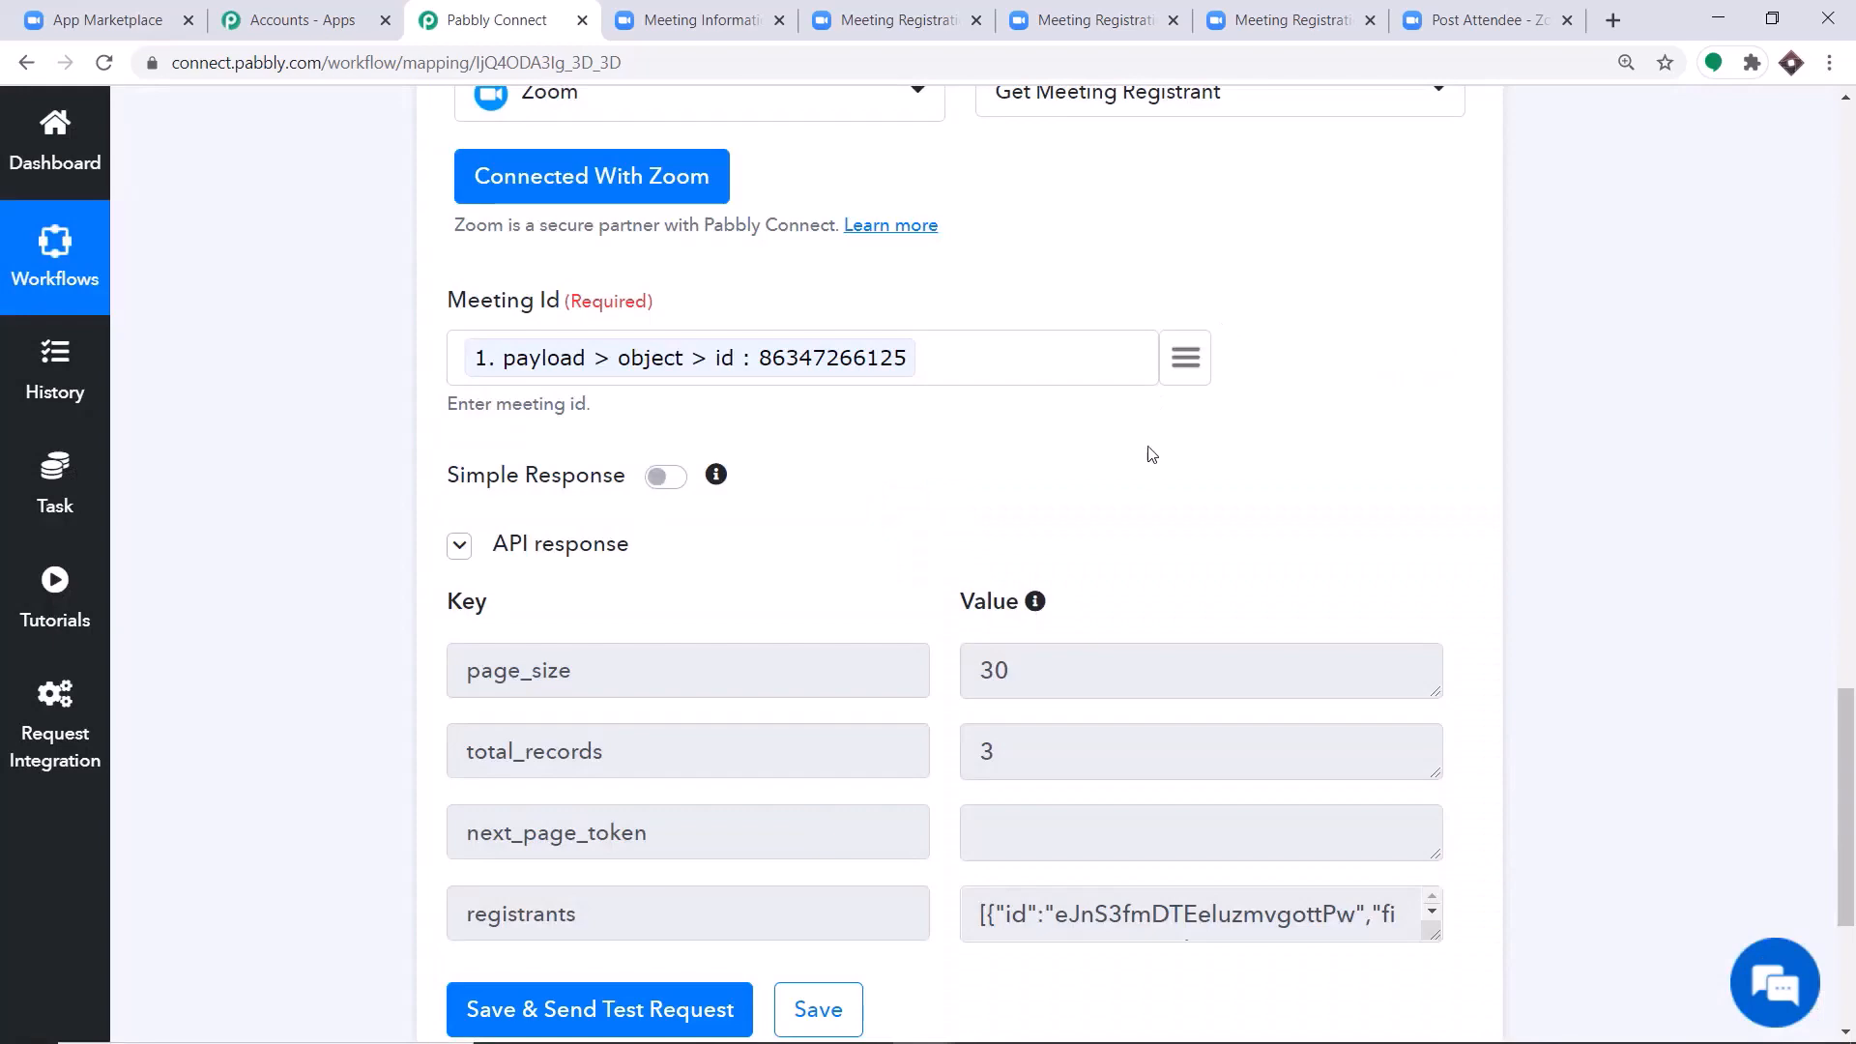
scroll(1156, 460, "down", 3)
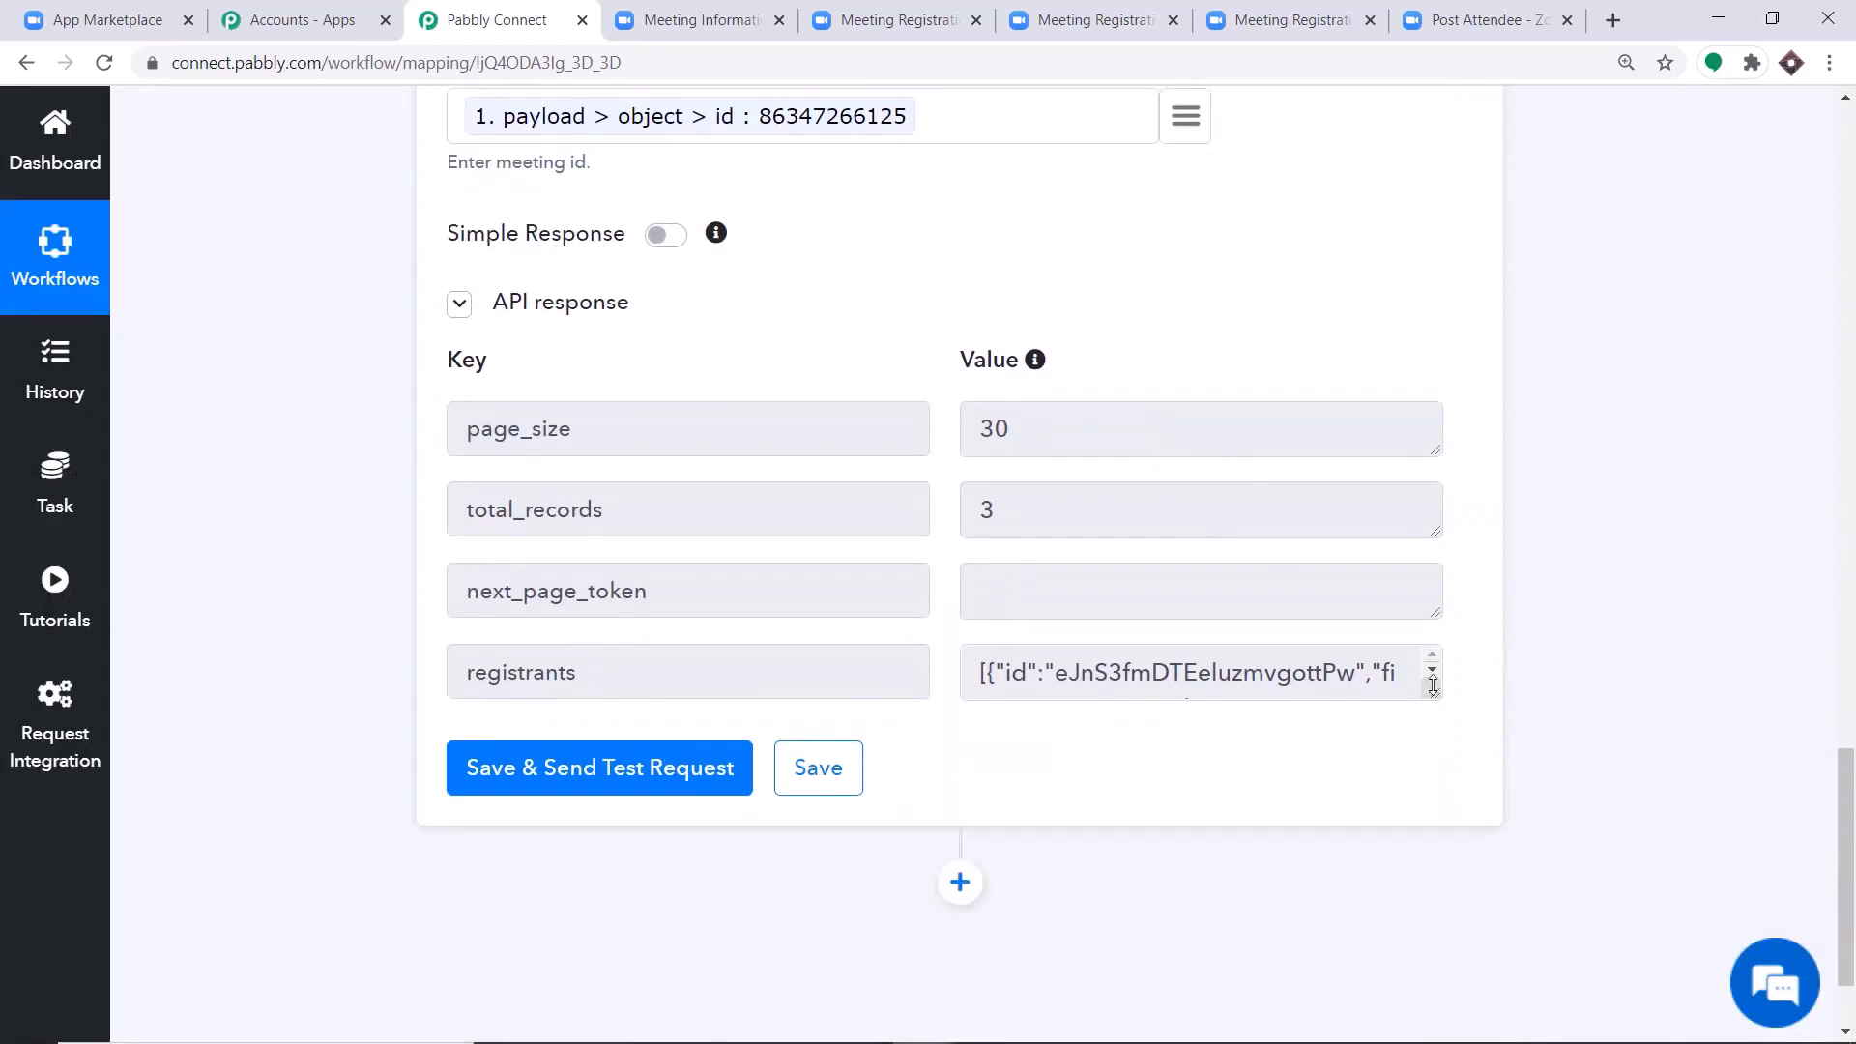
Enlarge the registrants value in the Get Meeting Registrant response and examine the details of all registrants in the array.
left_click_drag(1434, 692, 1463, 1040)
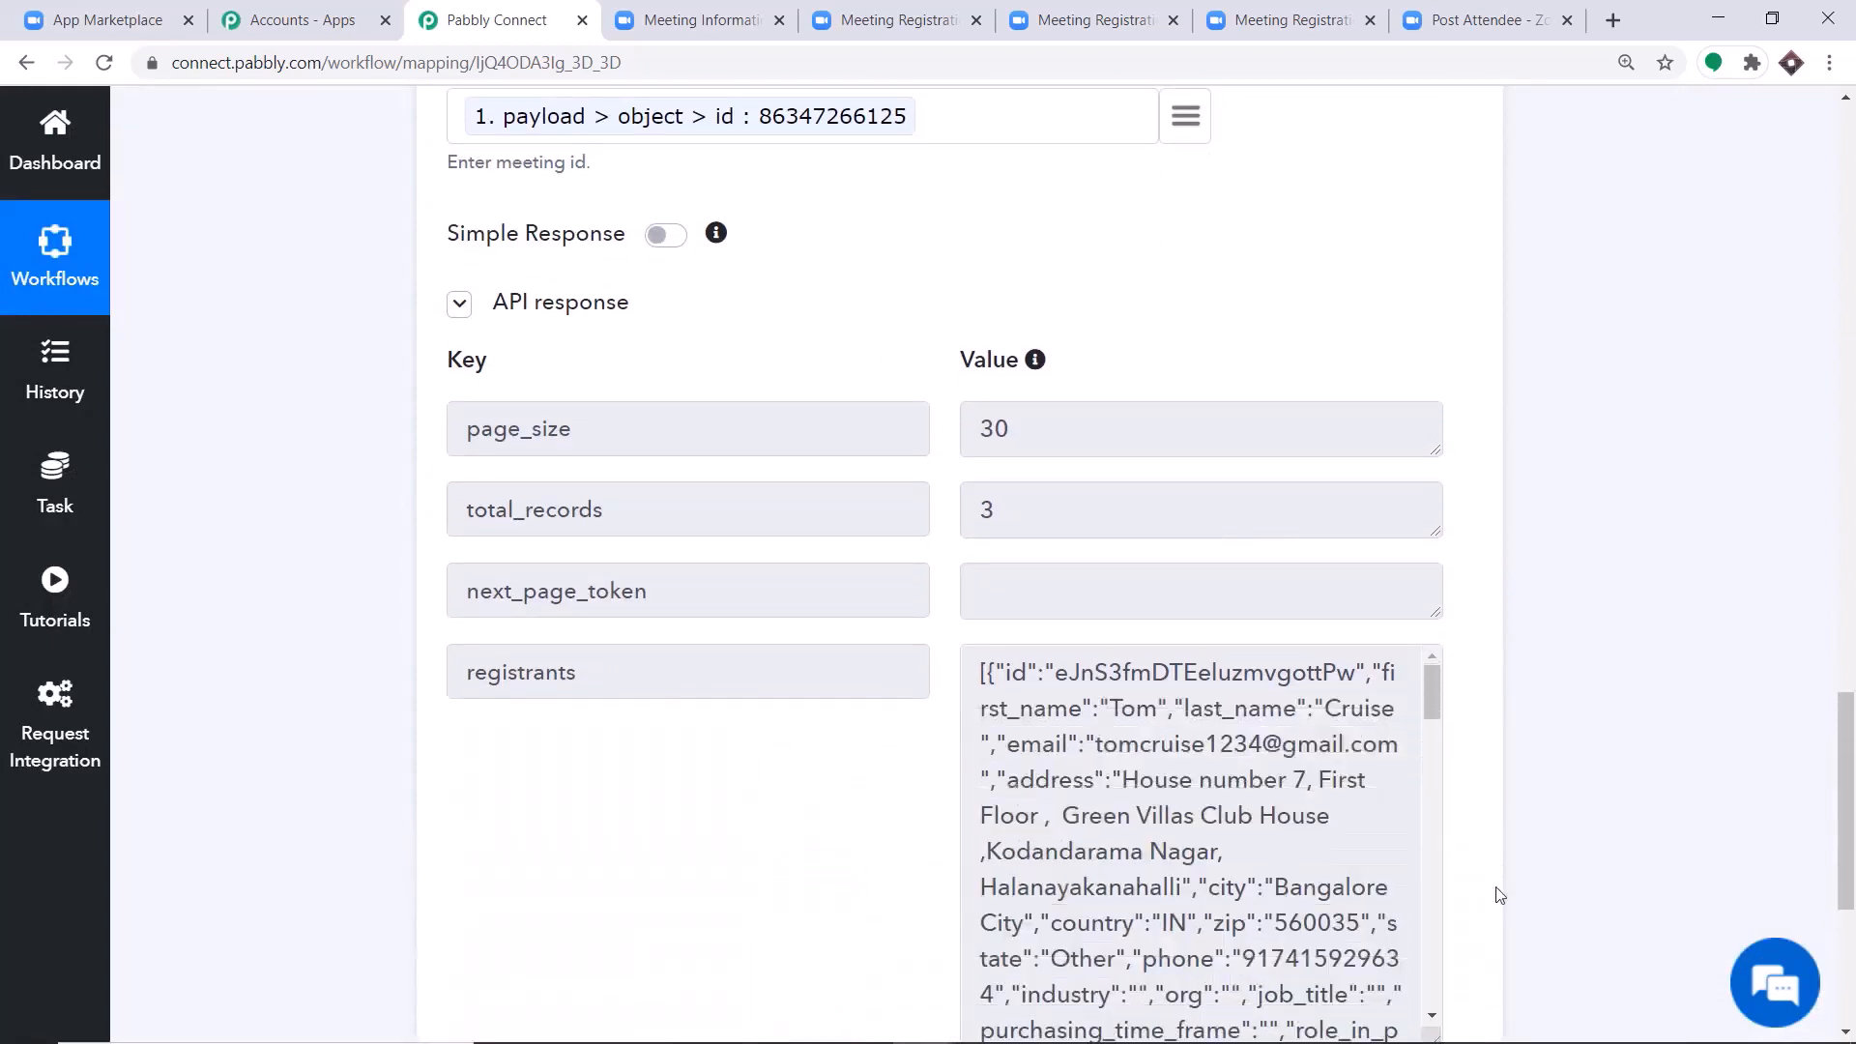
scroll(1842, 803, "down", 4)
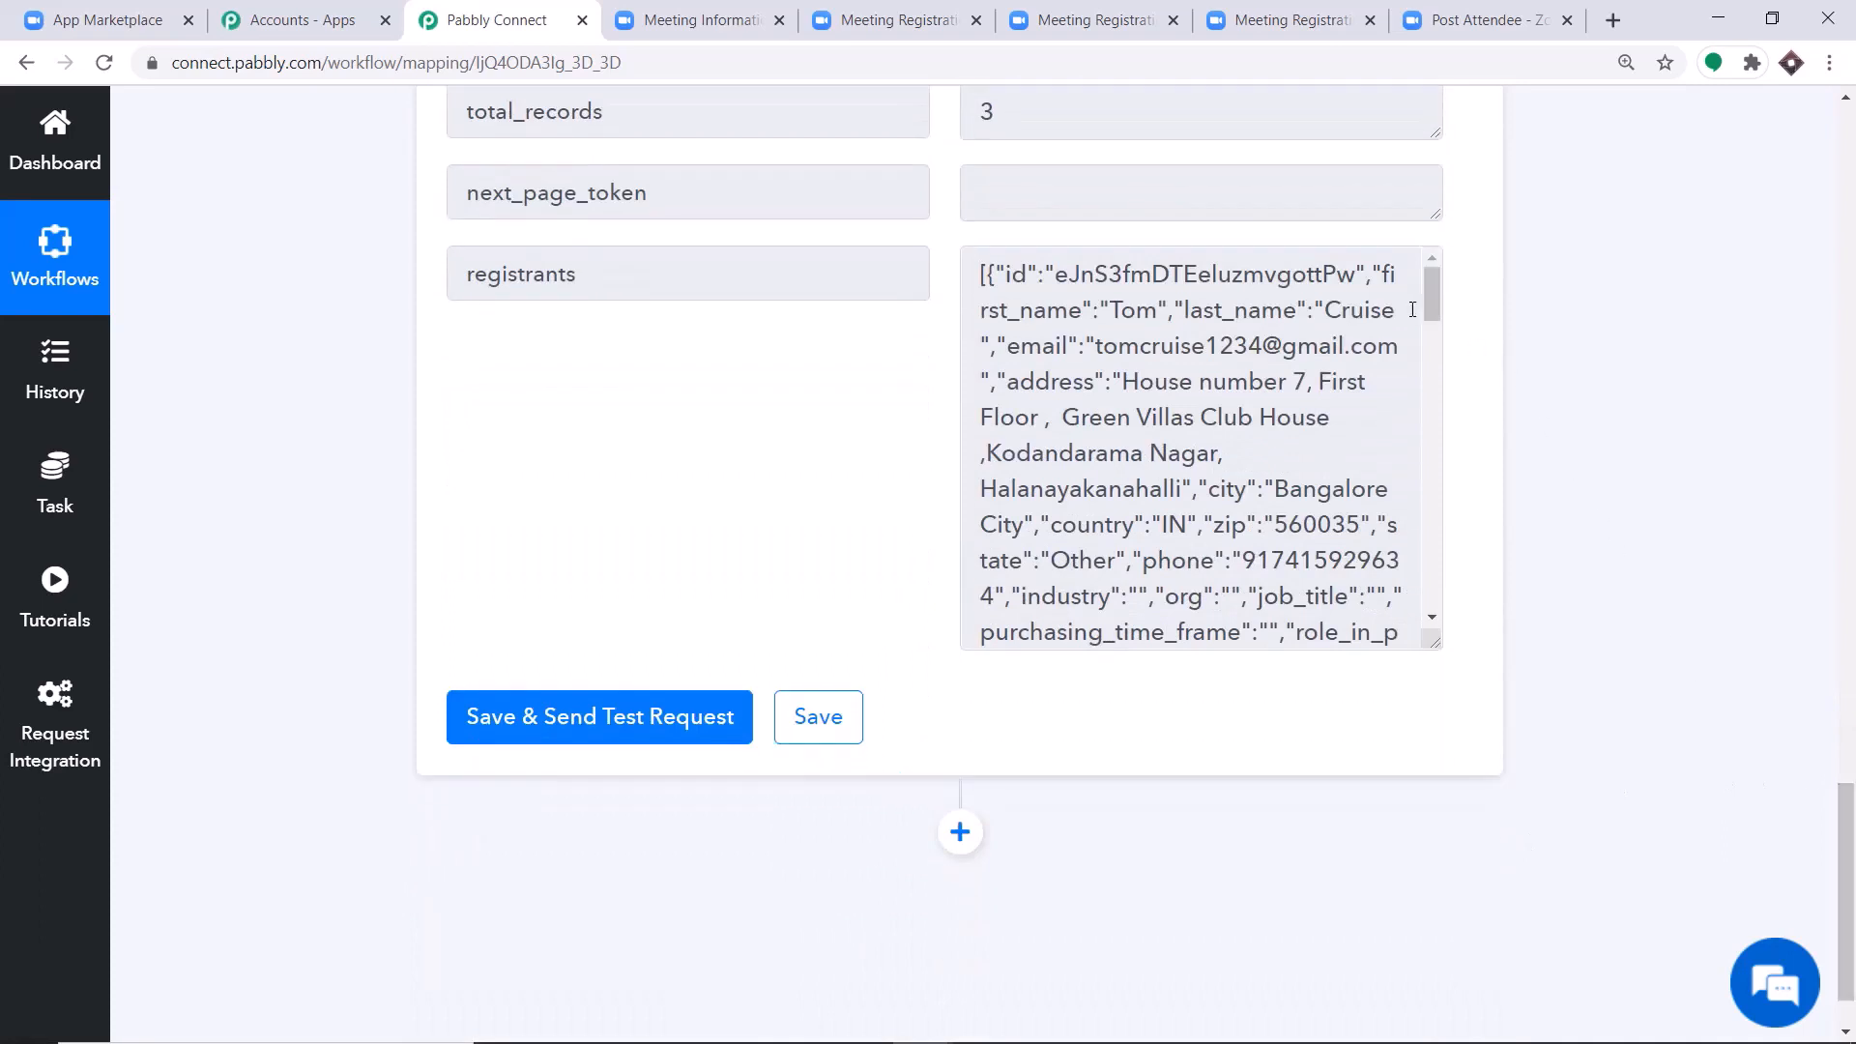
left_click_drag(1434, 645, 1441, 816)
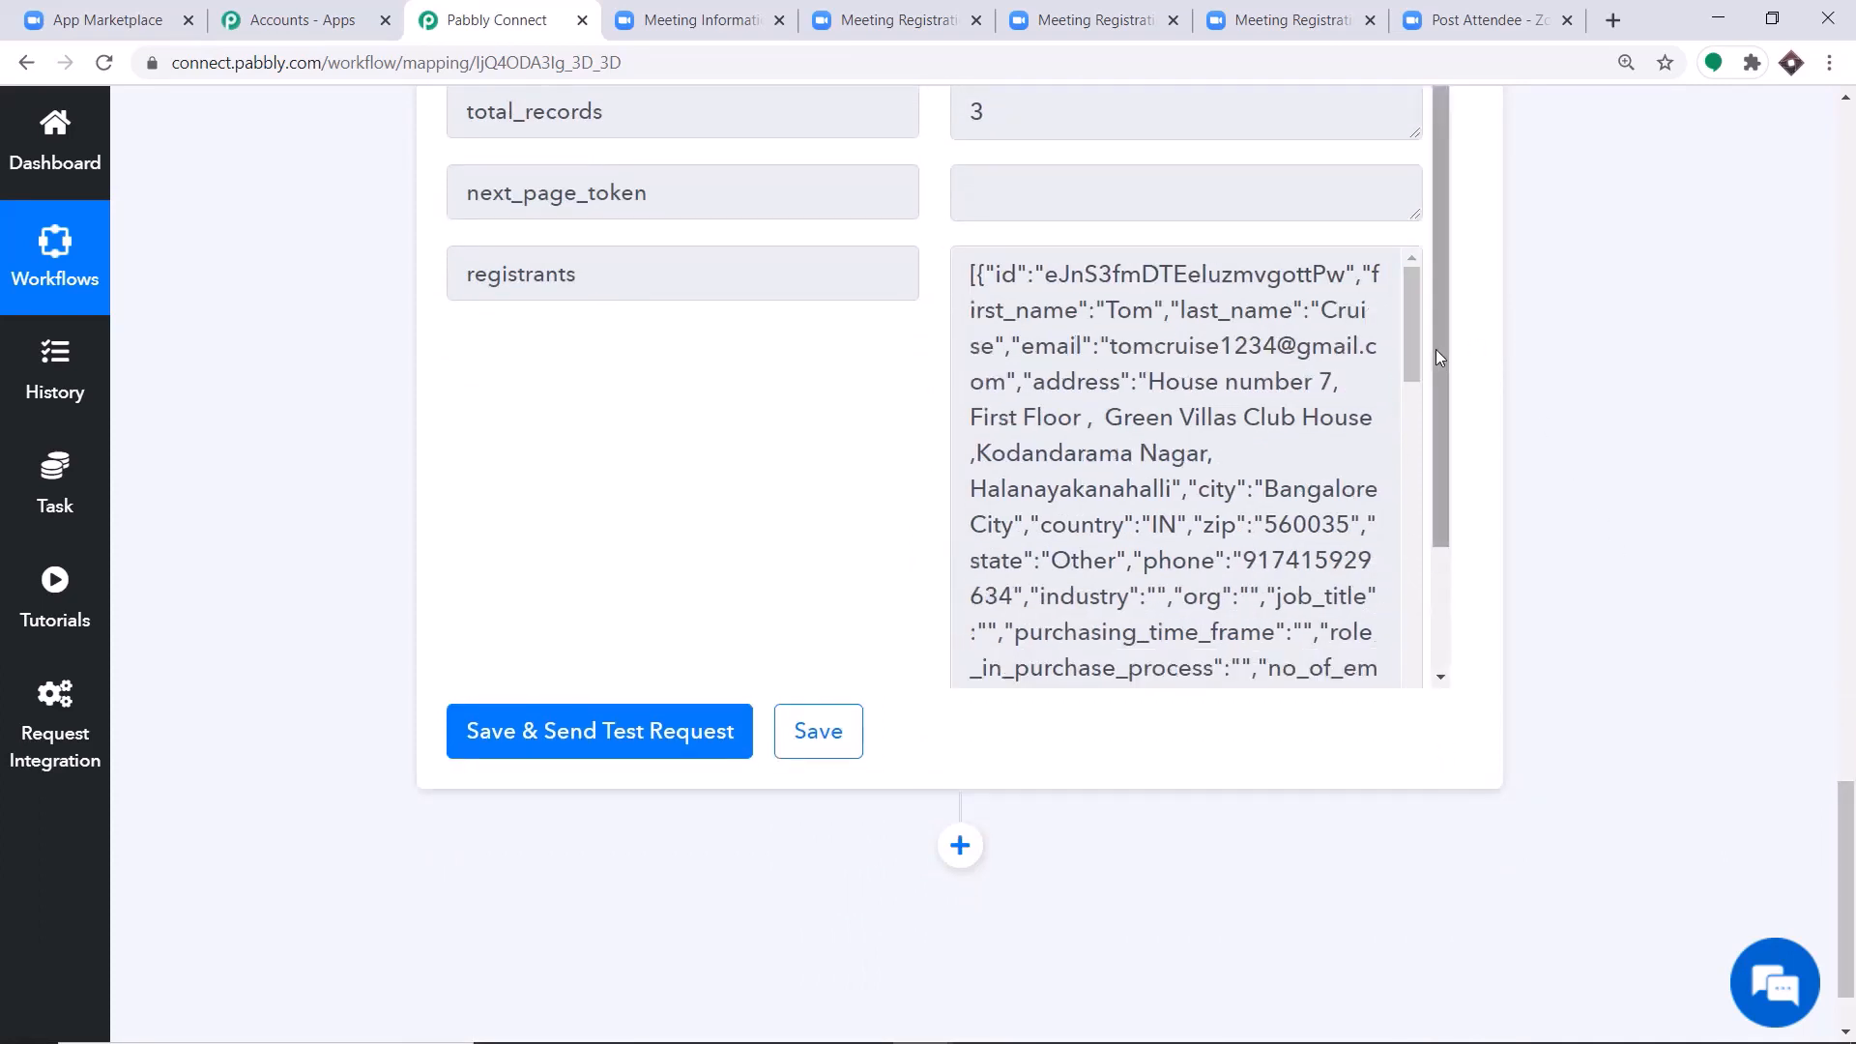
left_click_drag(1435, 350, 1443, 455)
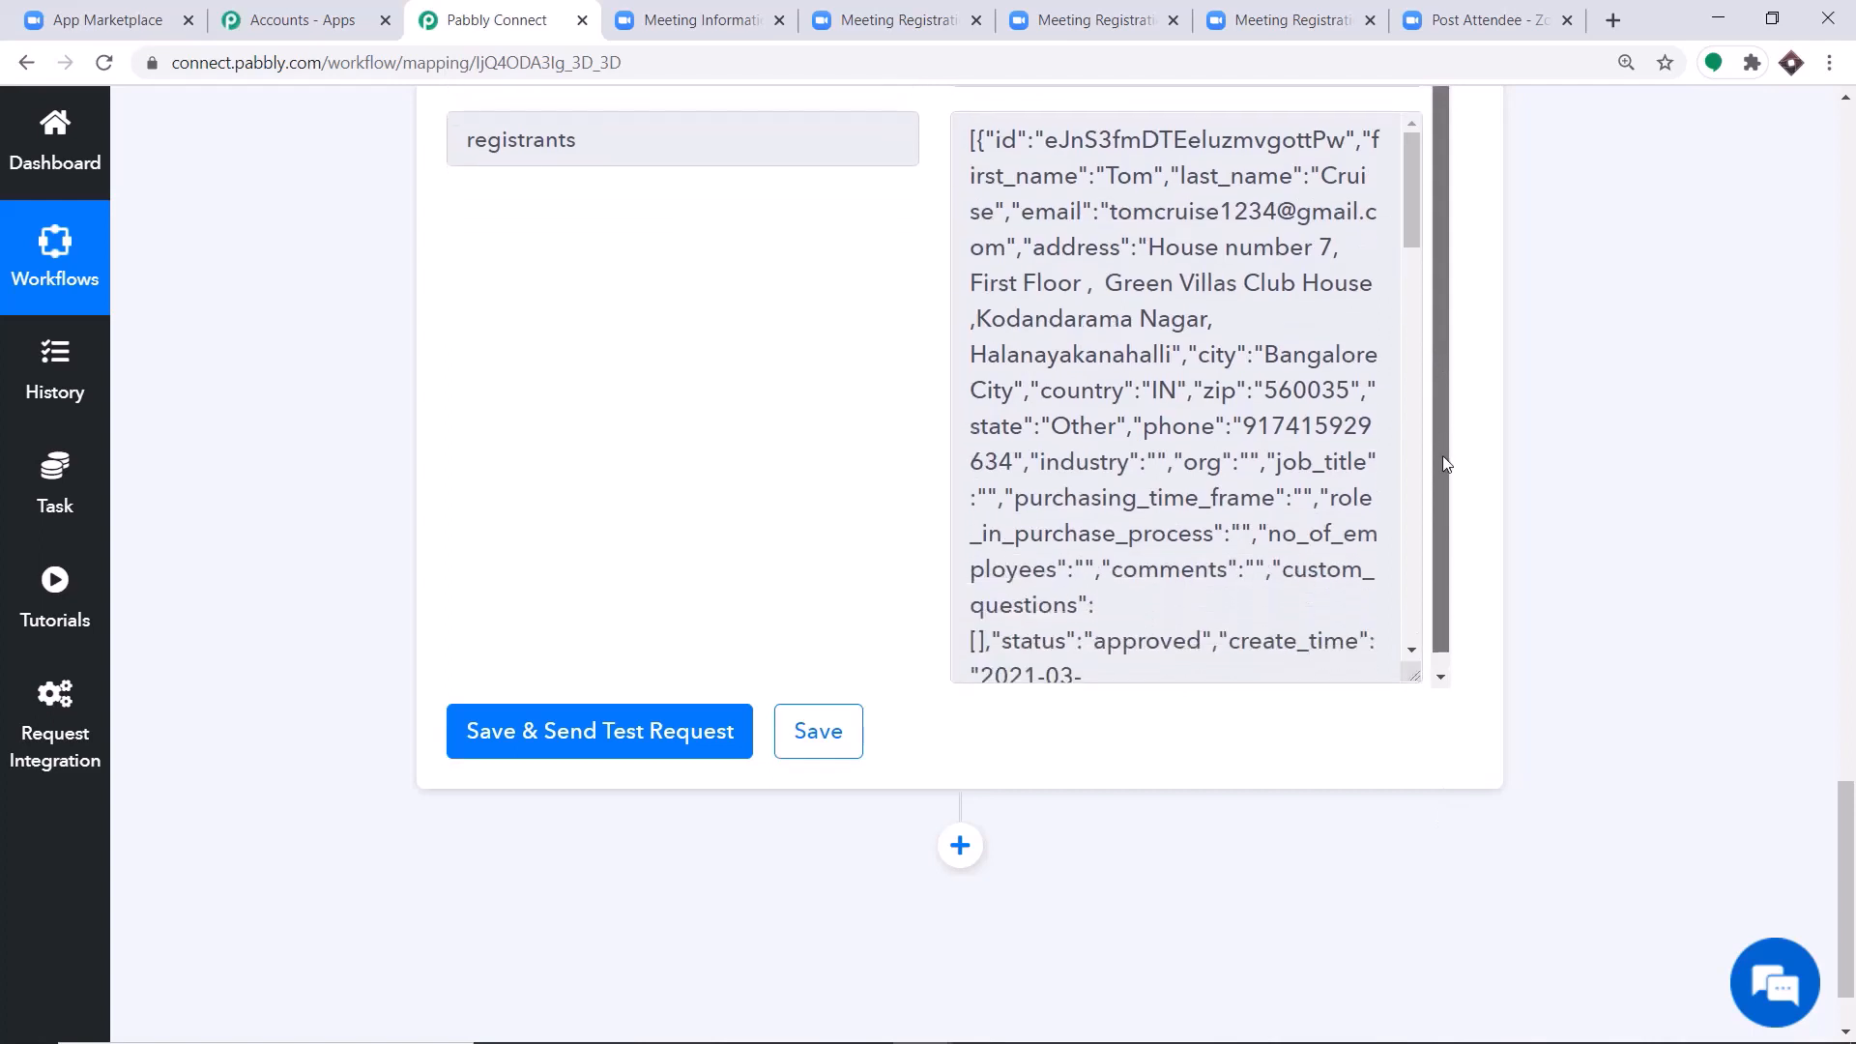
left_click(1411, 207)
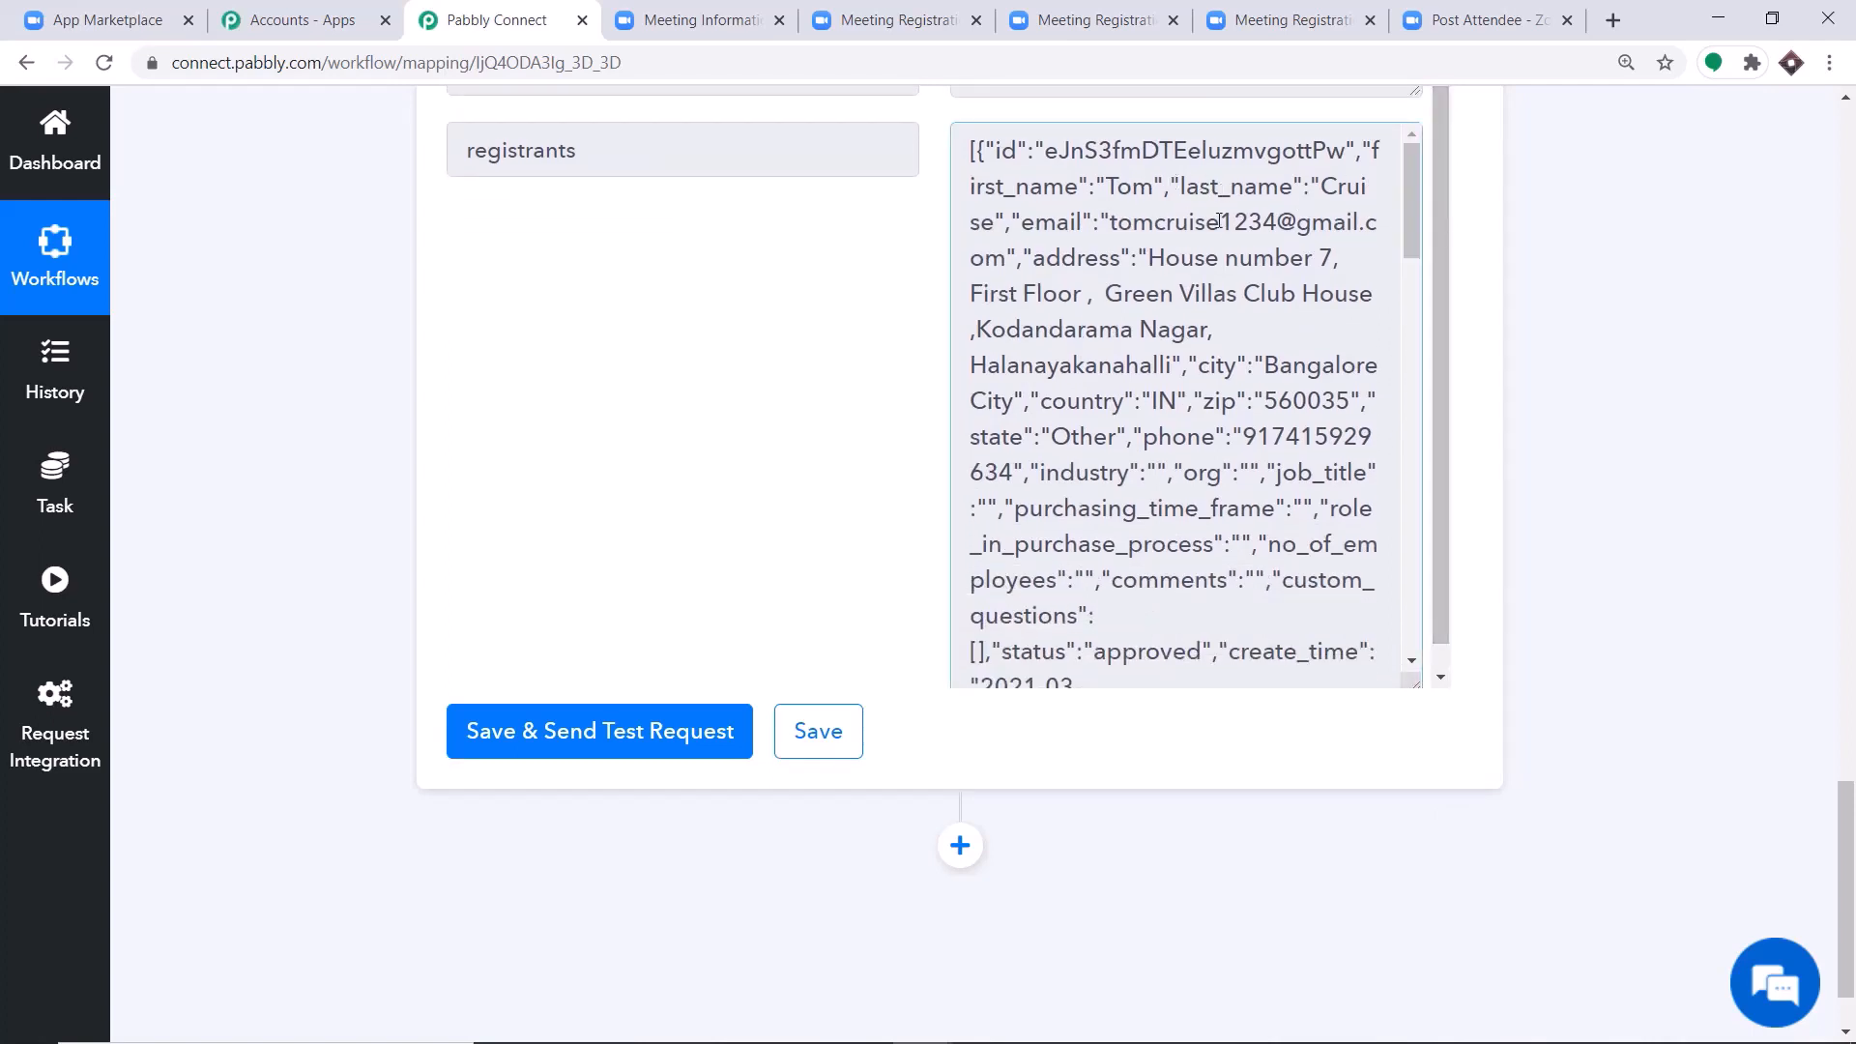
scroll(1213, 300, "down", 5)
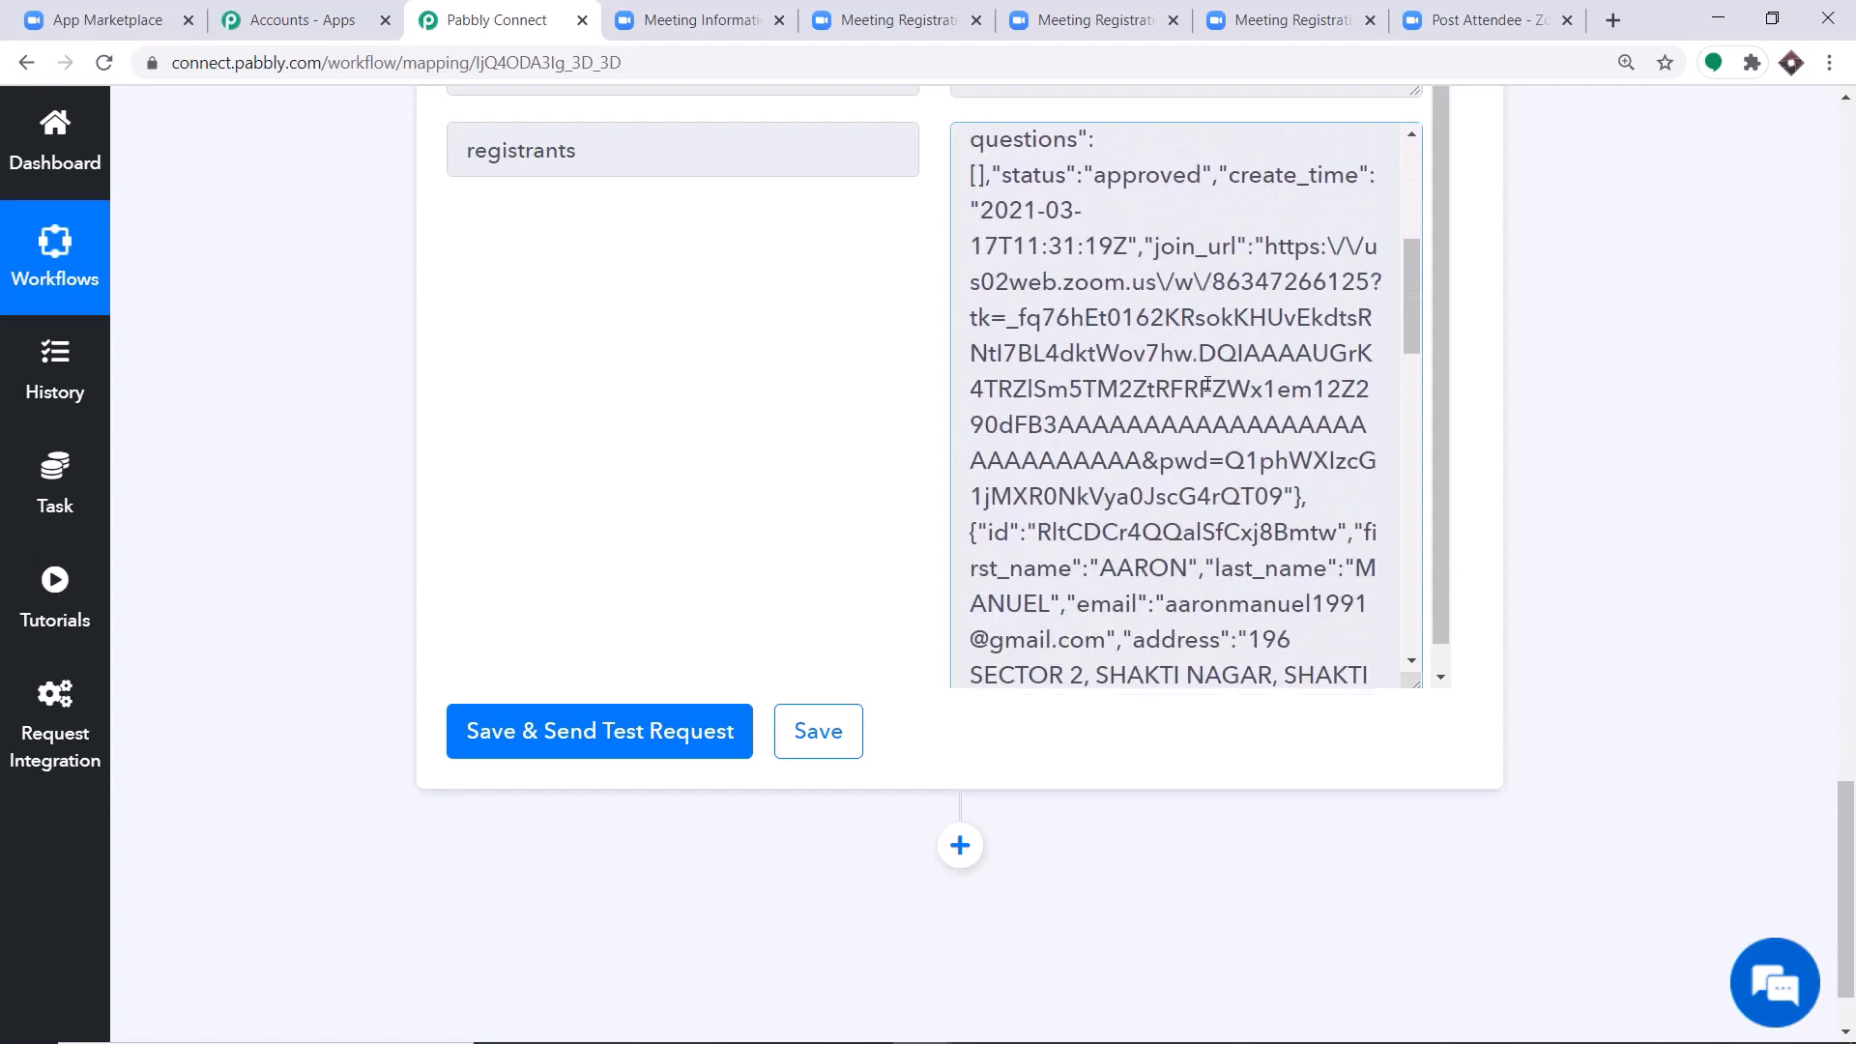
scroll(1207, 384, "down", 3)
scroll(1132, 336, "down", 4)
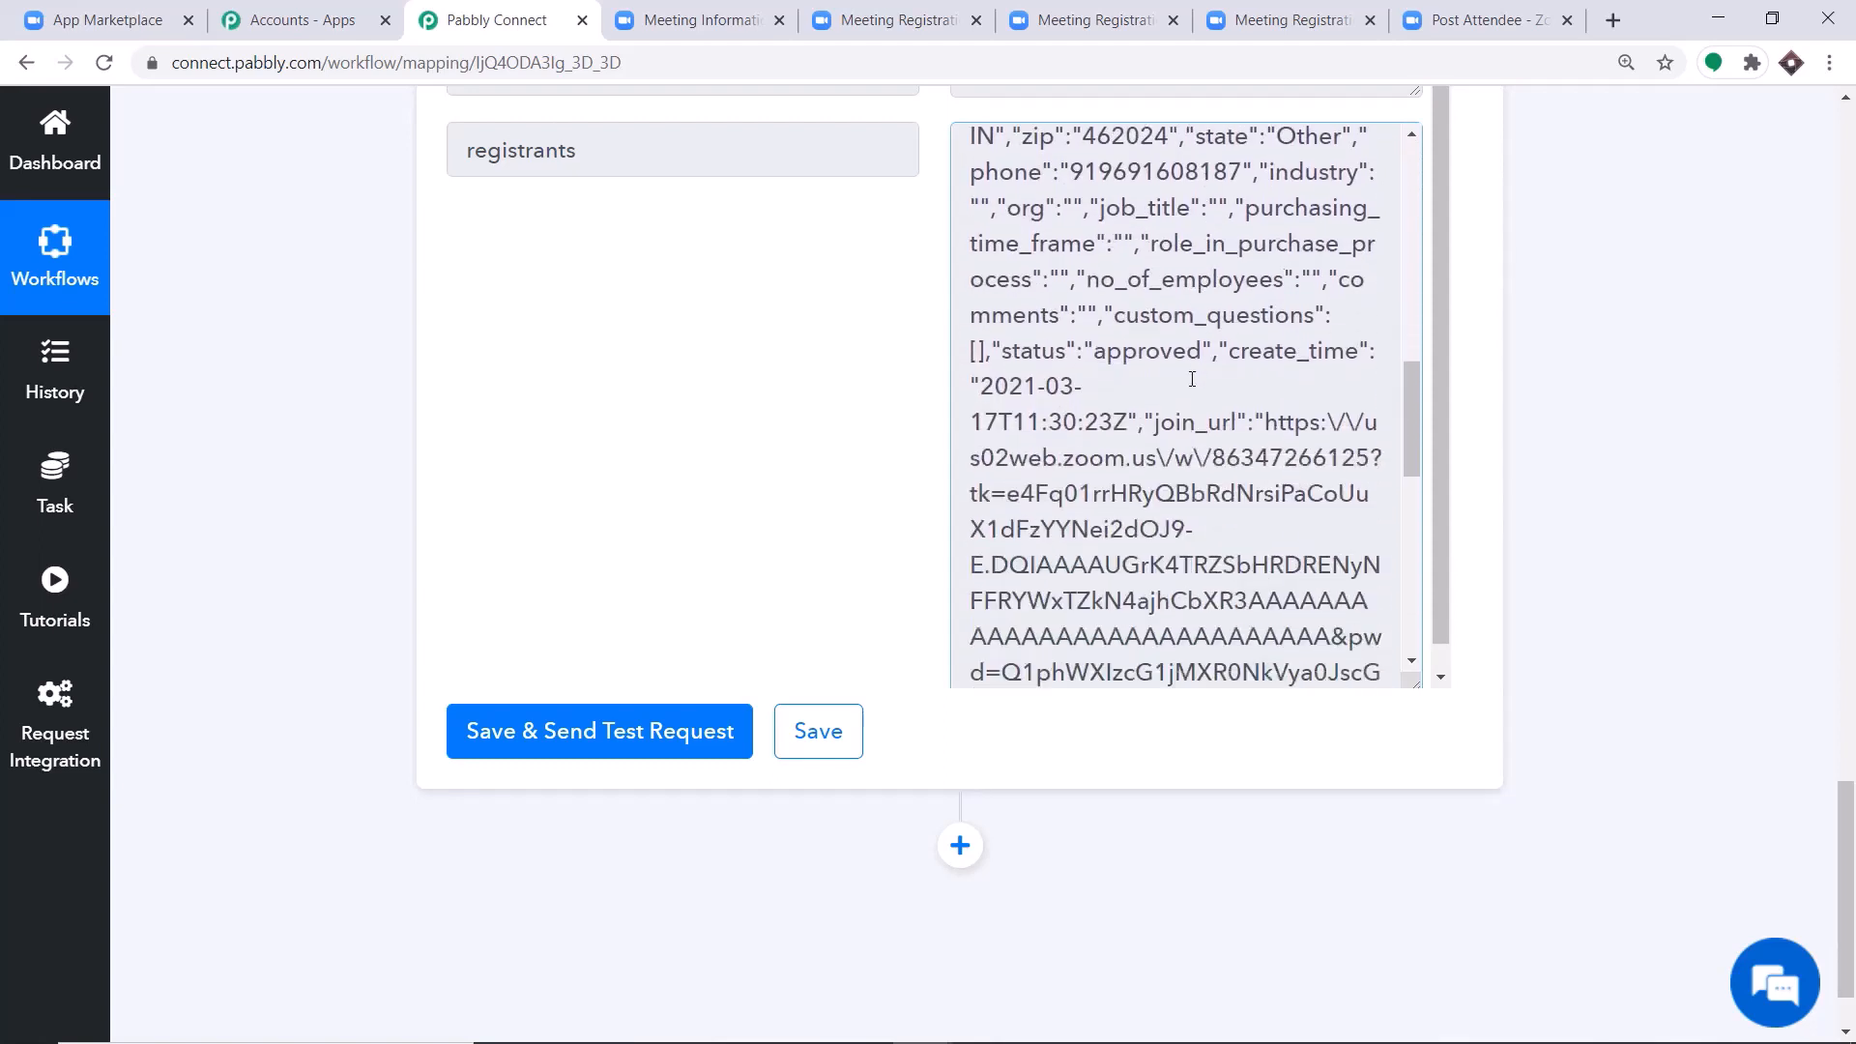
scroll(1189, 435, "down", 3)
scroll(1189, 437, "down", 1)
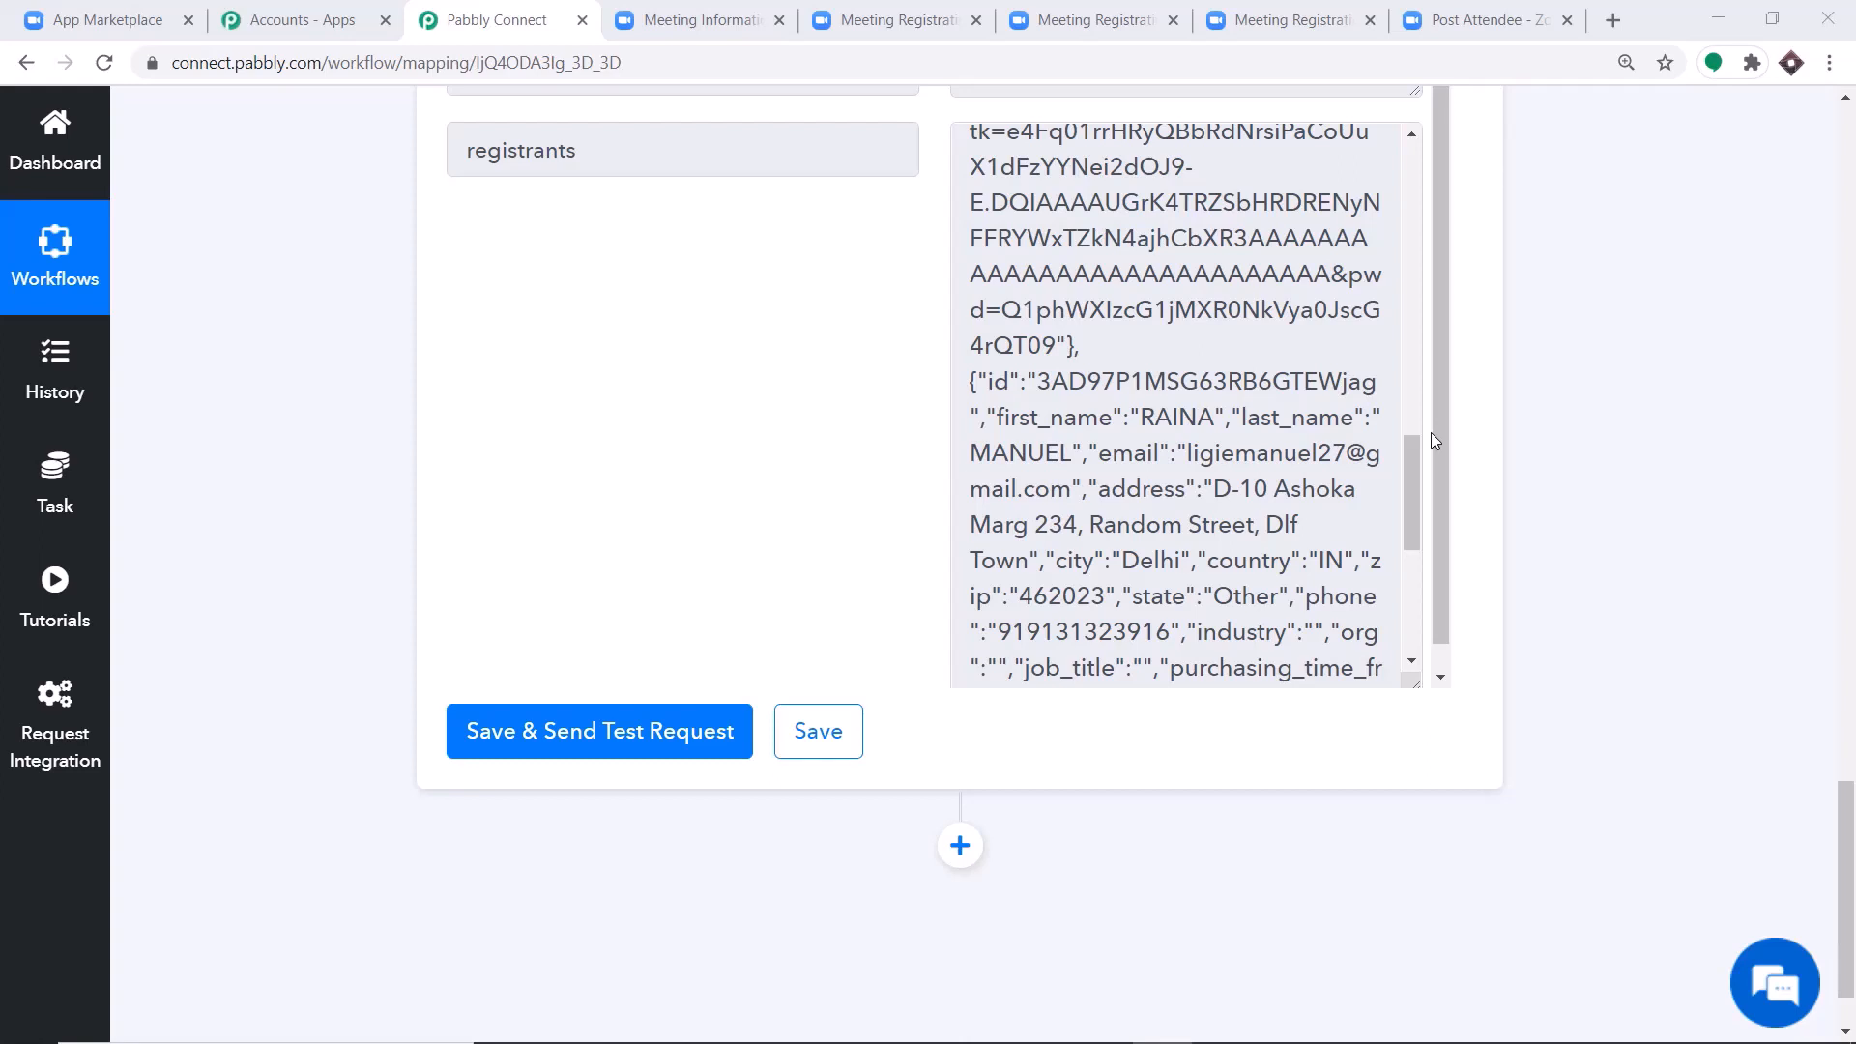
Add an Iterator action after the Zoom action for the array "2. registrants []", then save it and send the test request.
scroll(1630, 578, "down", 2)
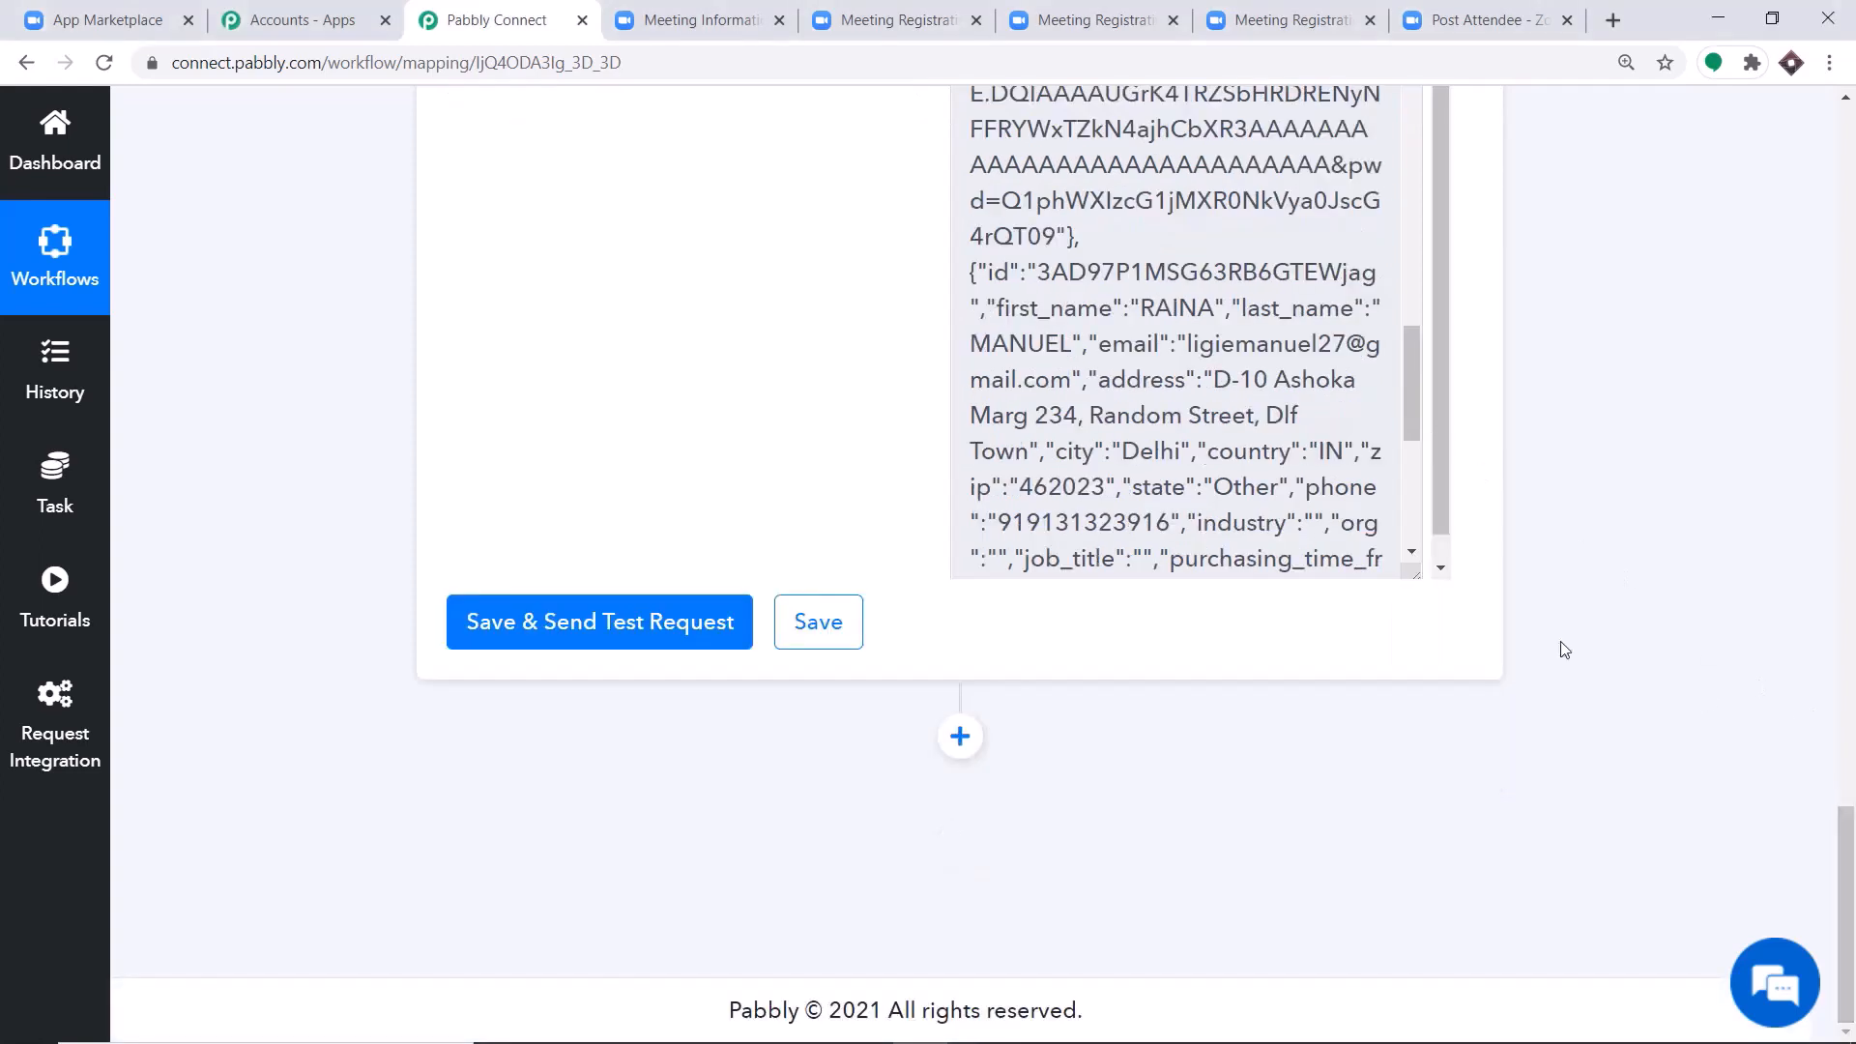
left_click(960, 736)
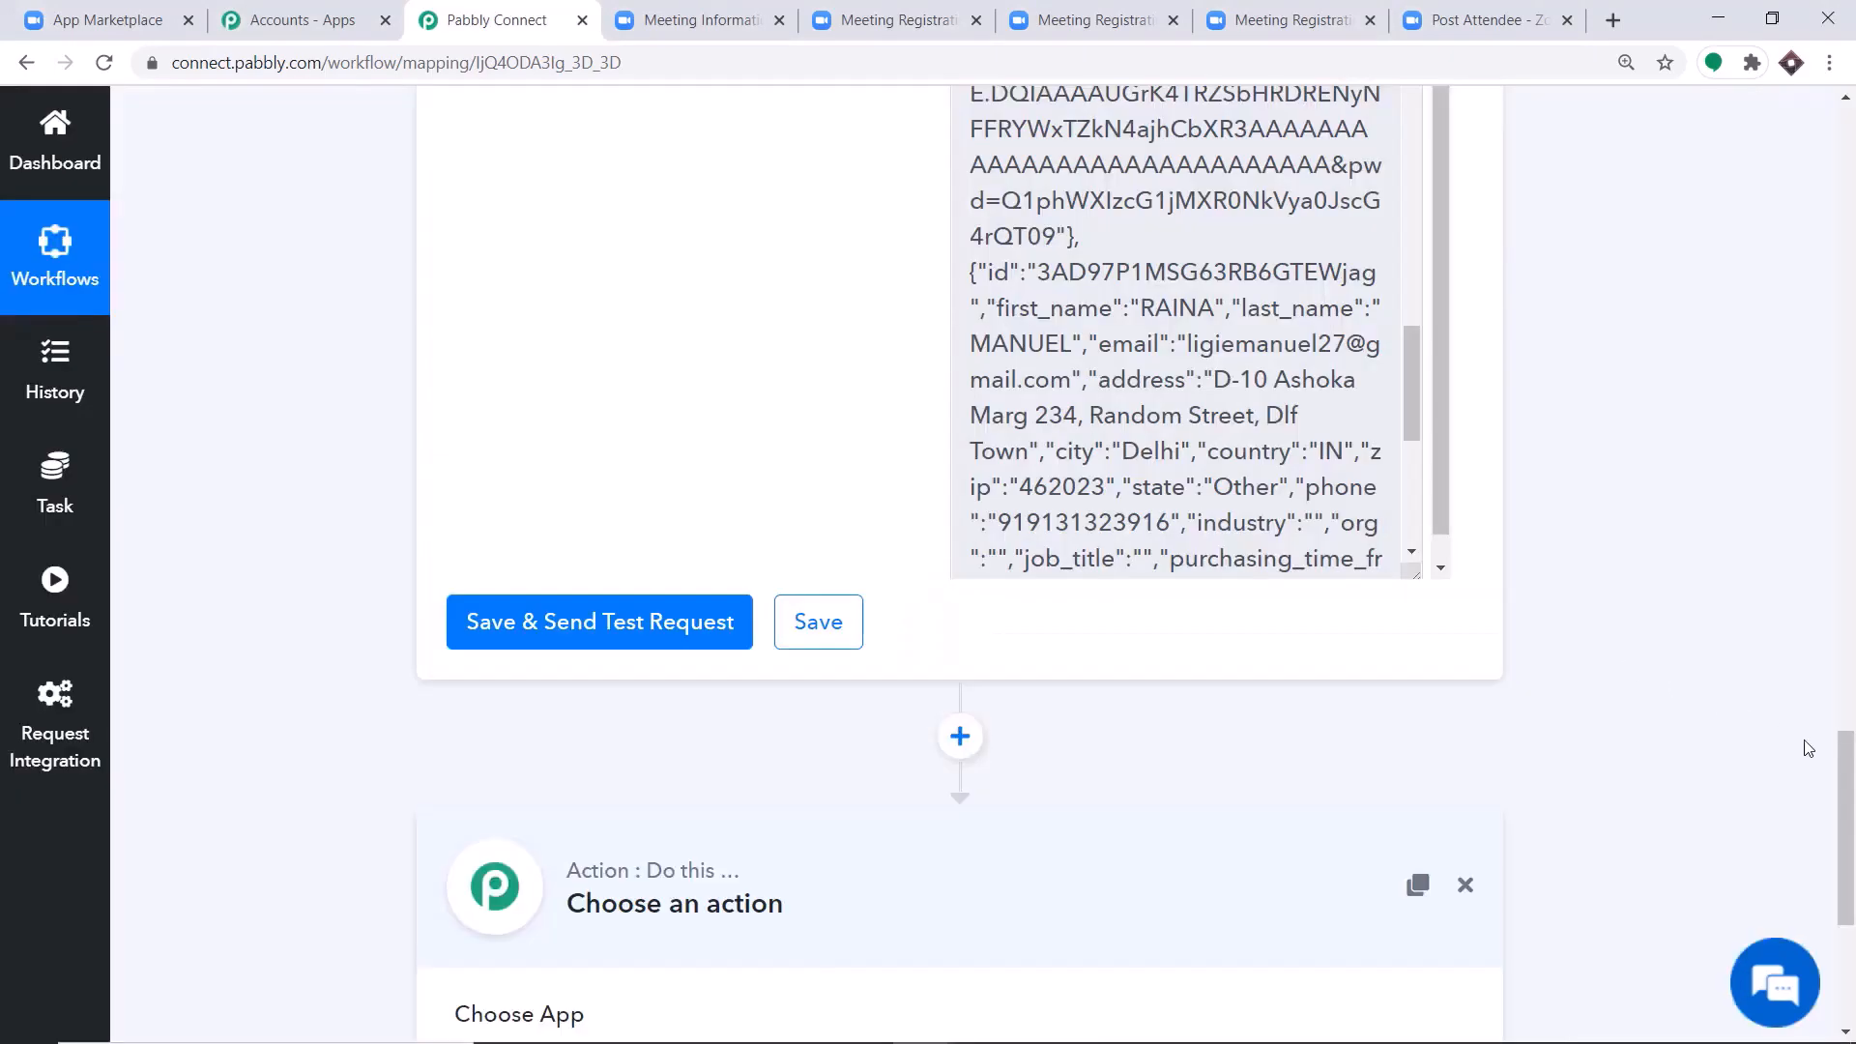
scroll(1806, 749, "down", 5)
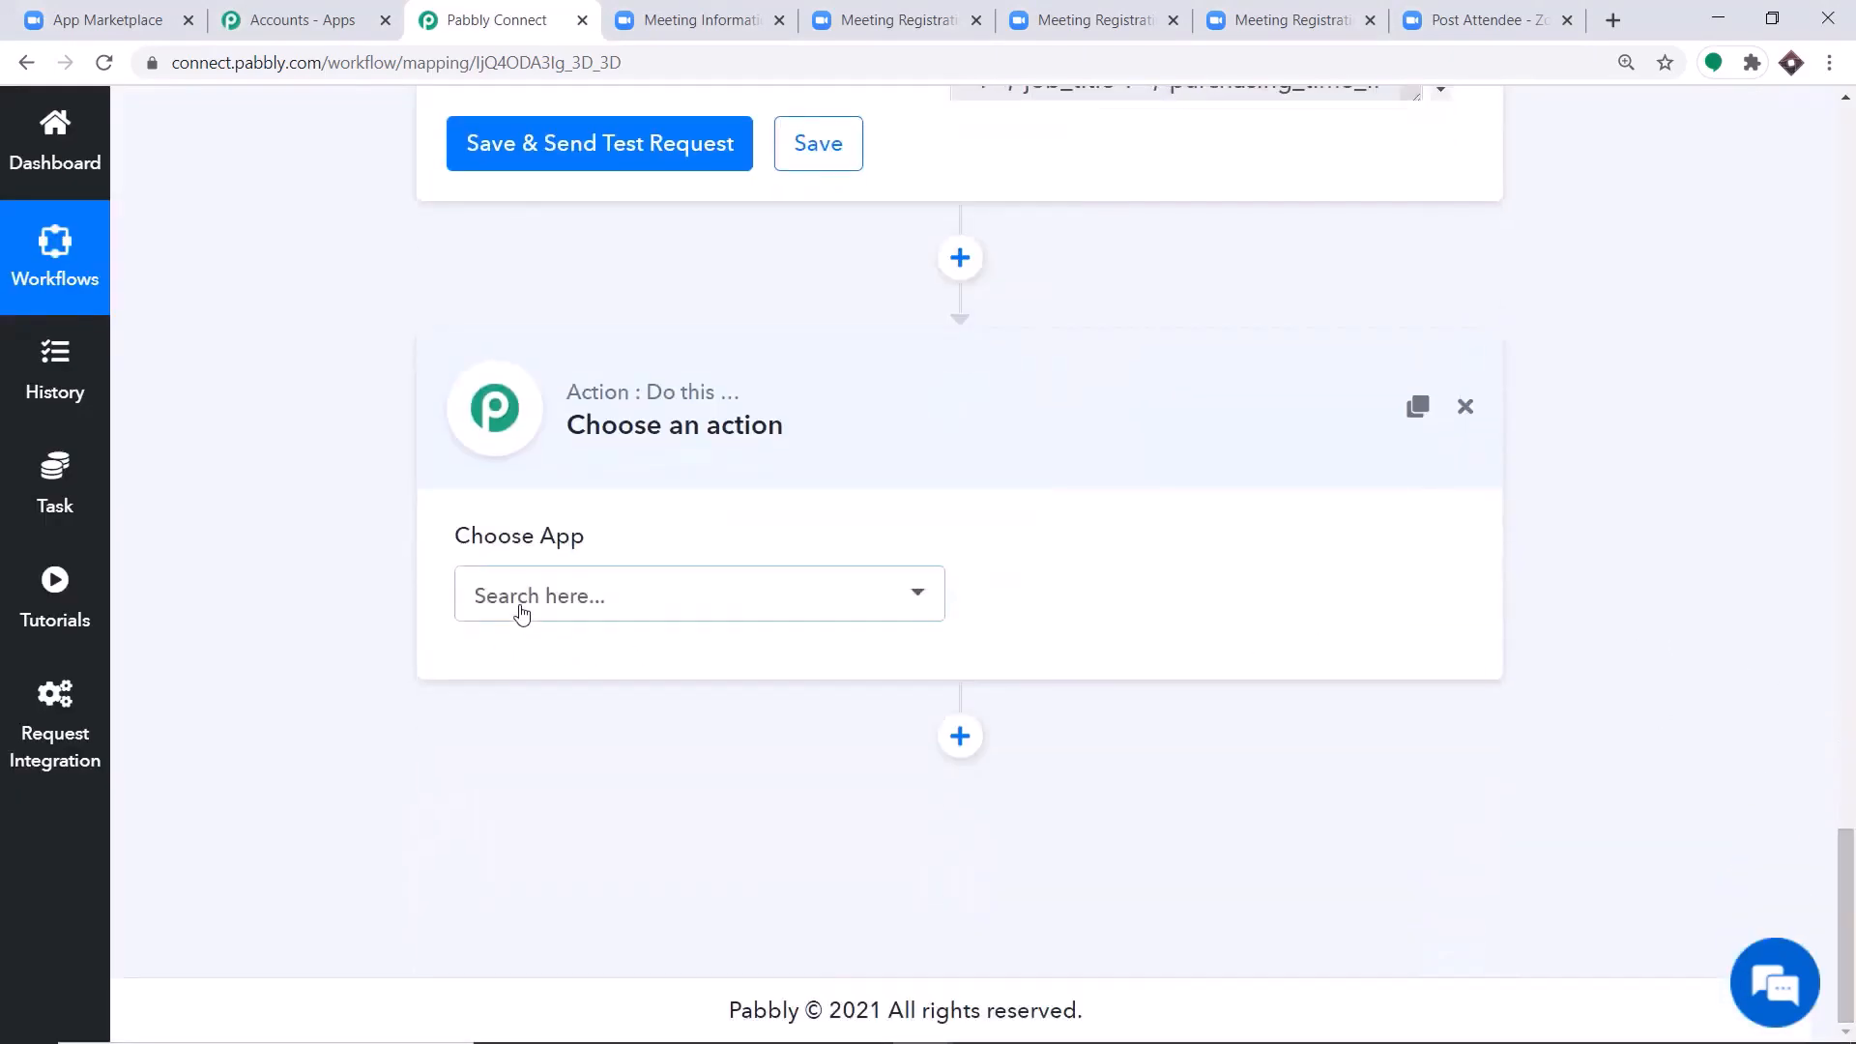
left_click(522, 614)
type("it")
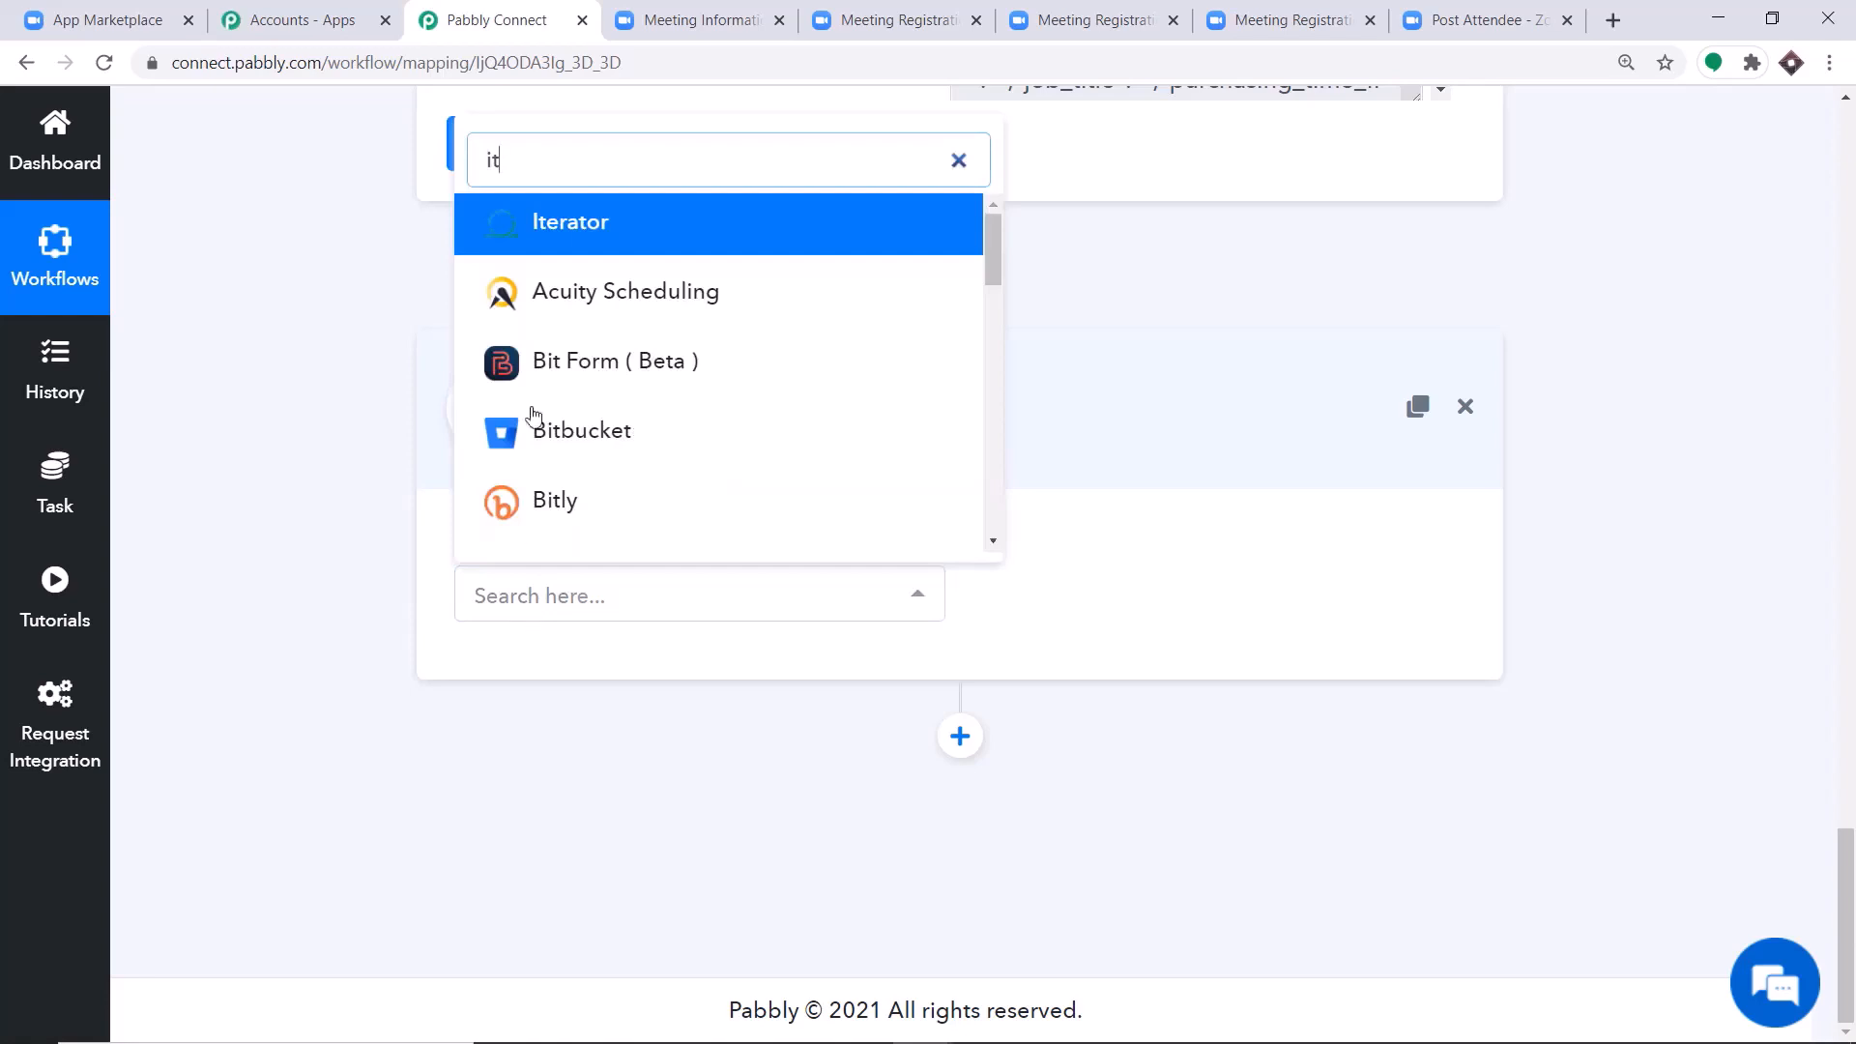
left_click(587, 228)
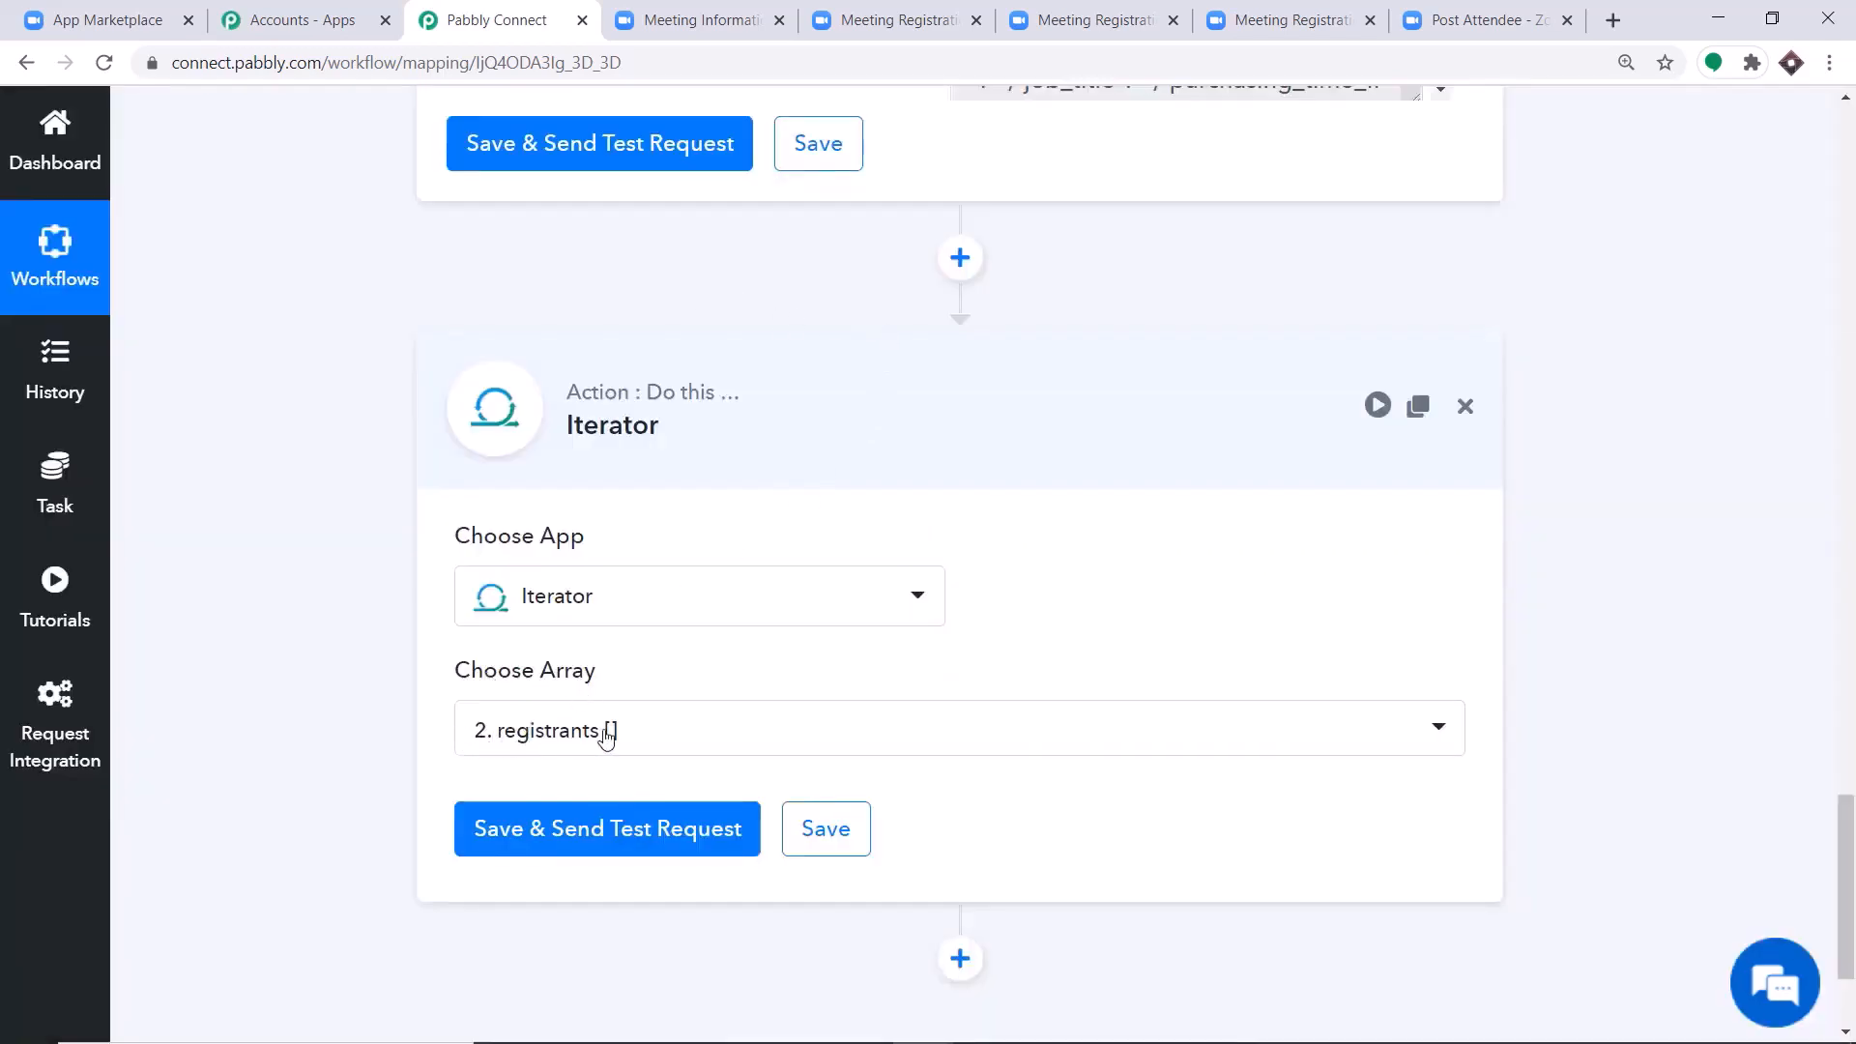
scroll(619, 725, "down", 2)
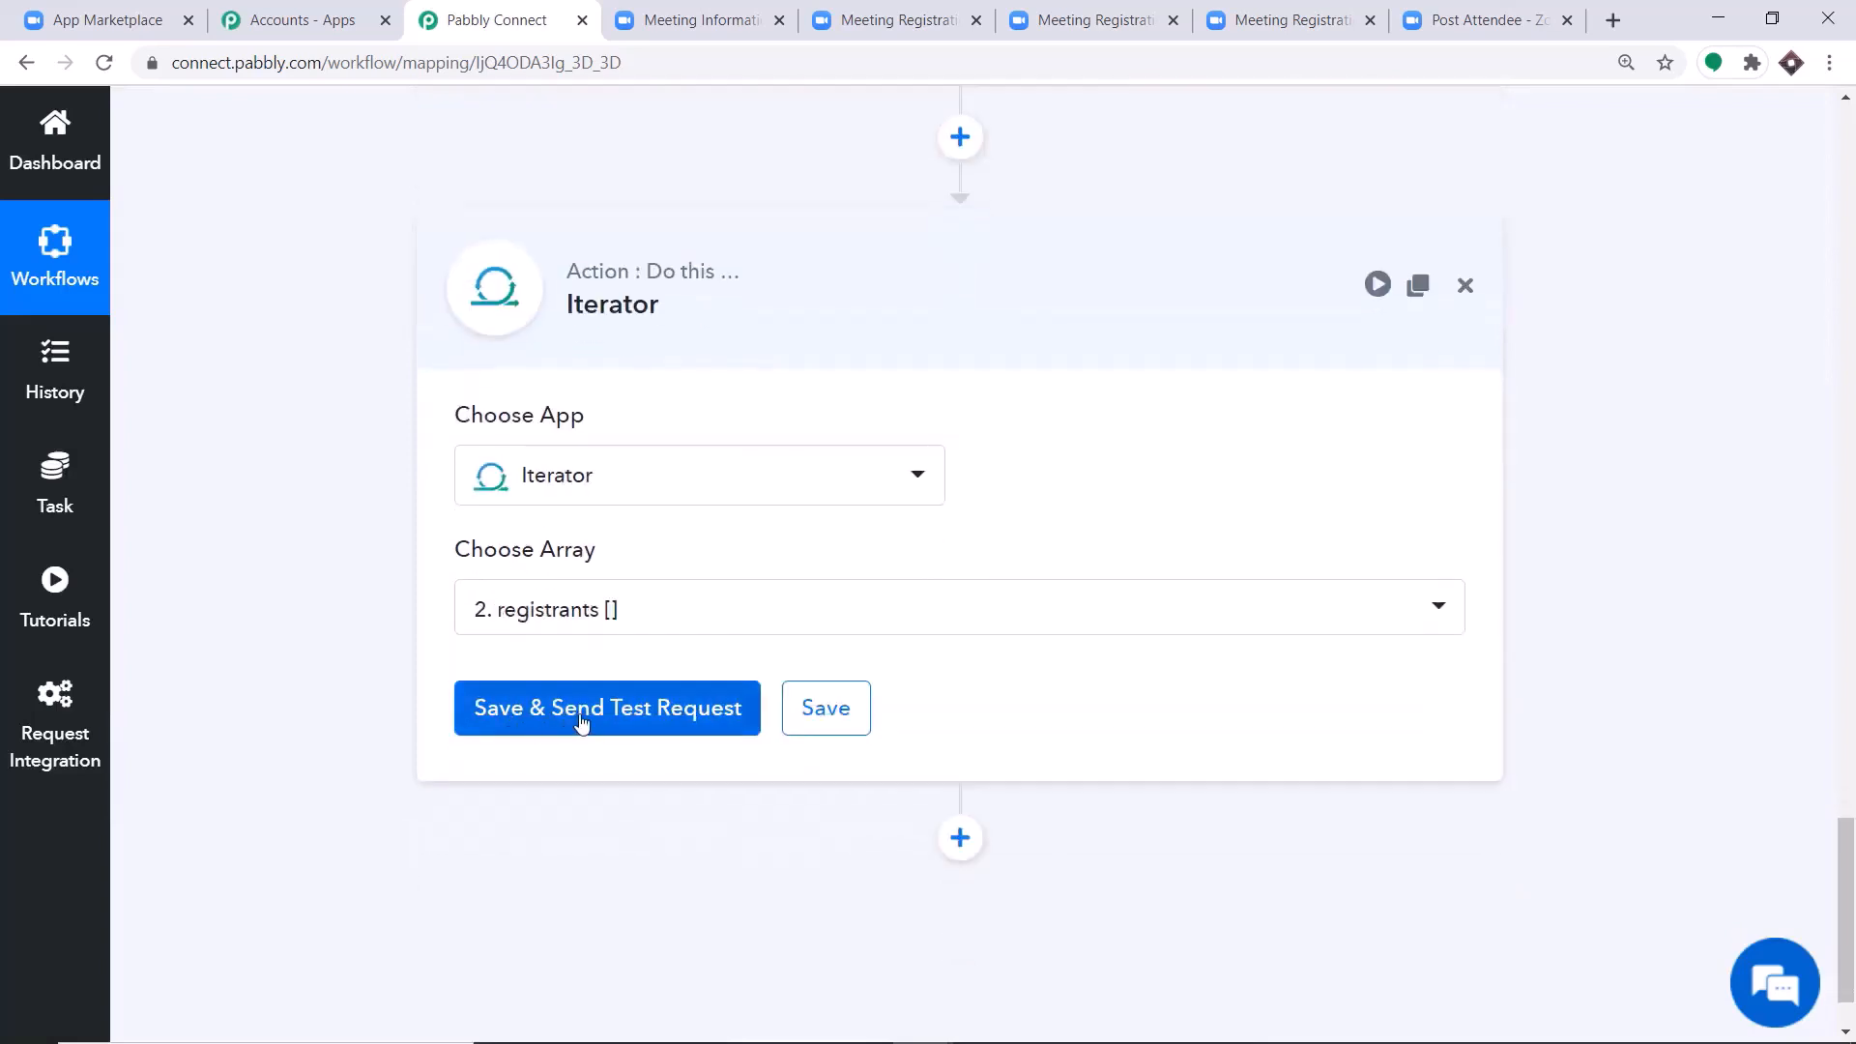
left_click(581, 723)
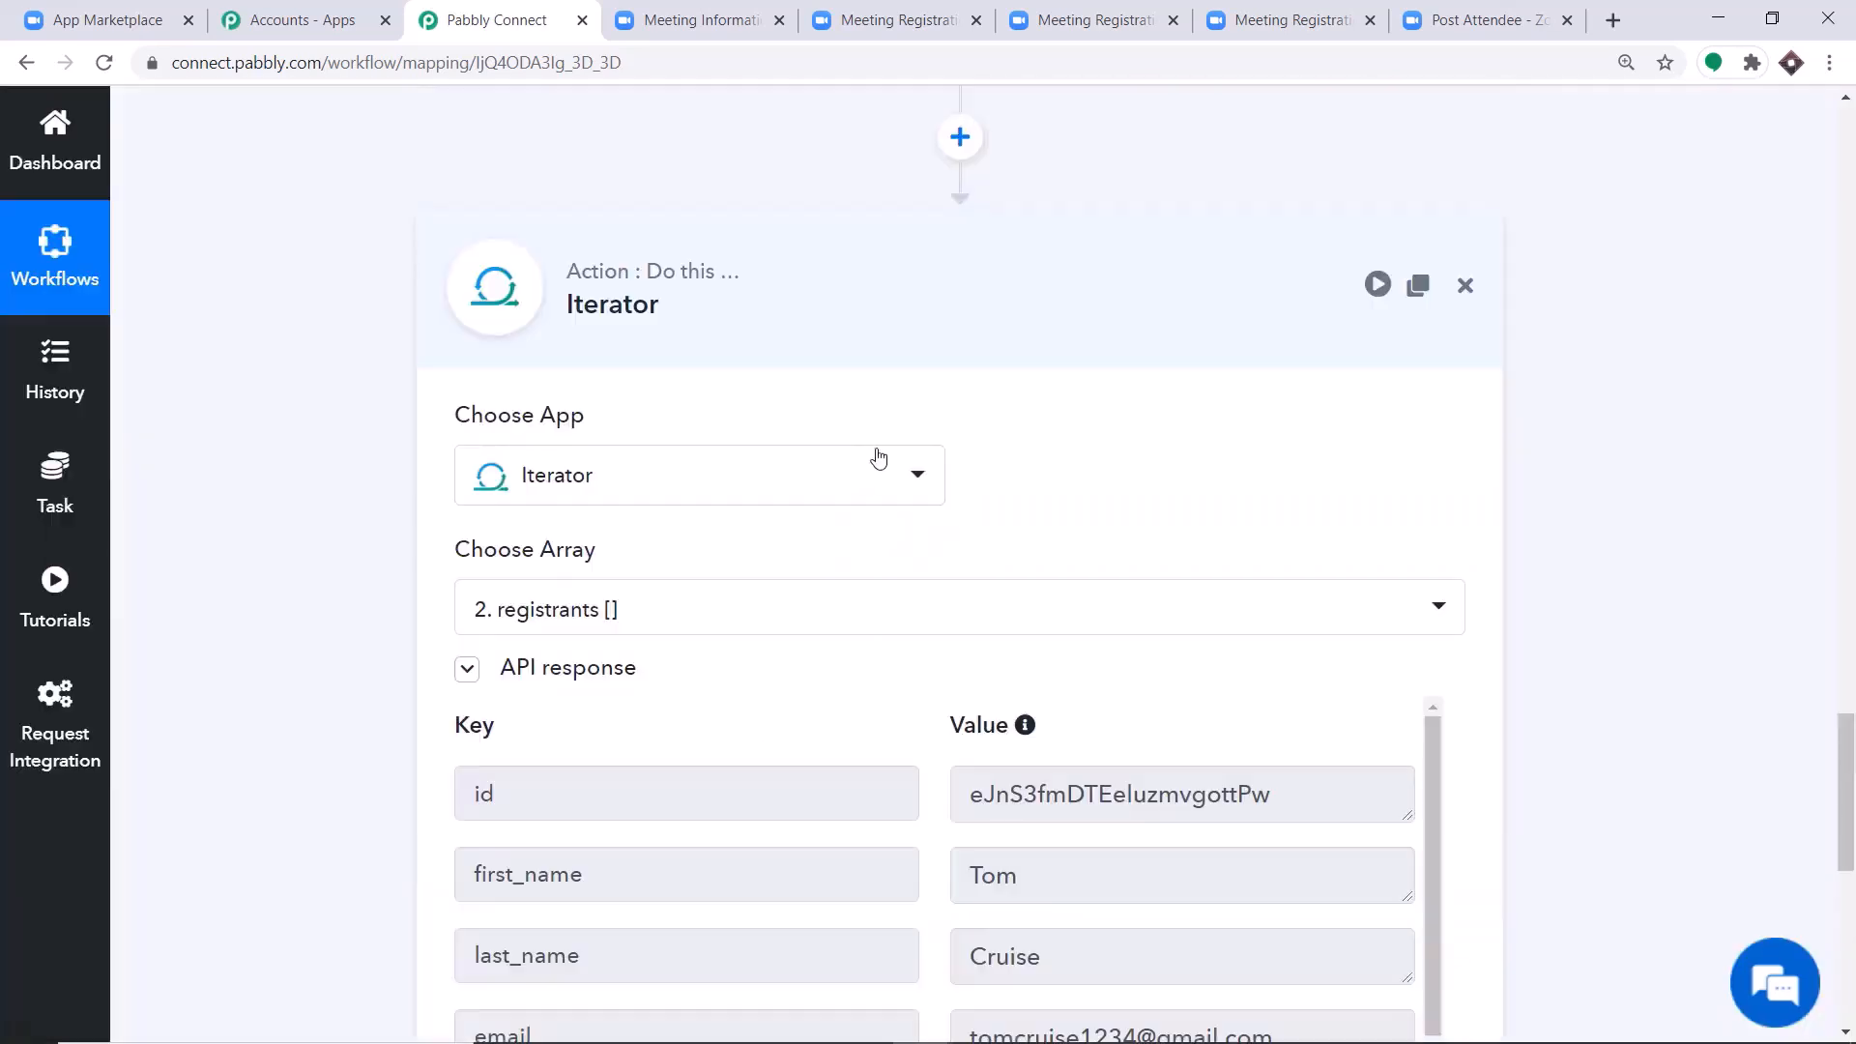
Examine the Iterator's API response from the first registrant's name and email through to the phone field.
scroll(1122, 510, "down", 5)
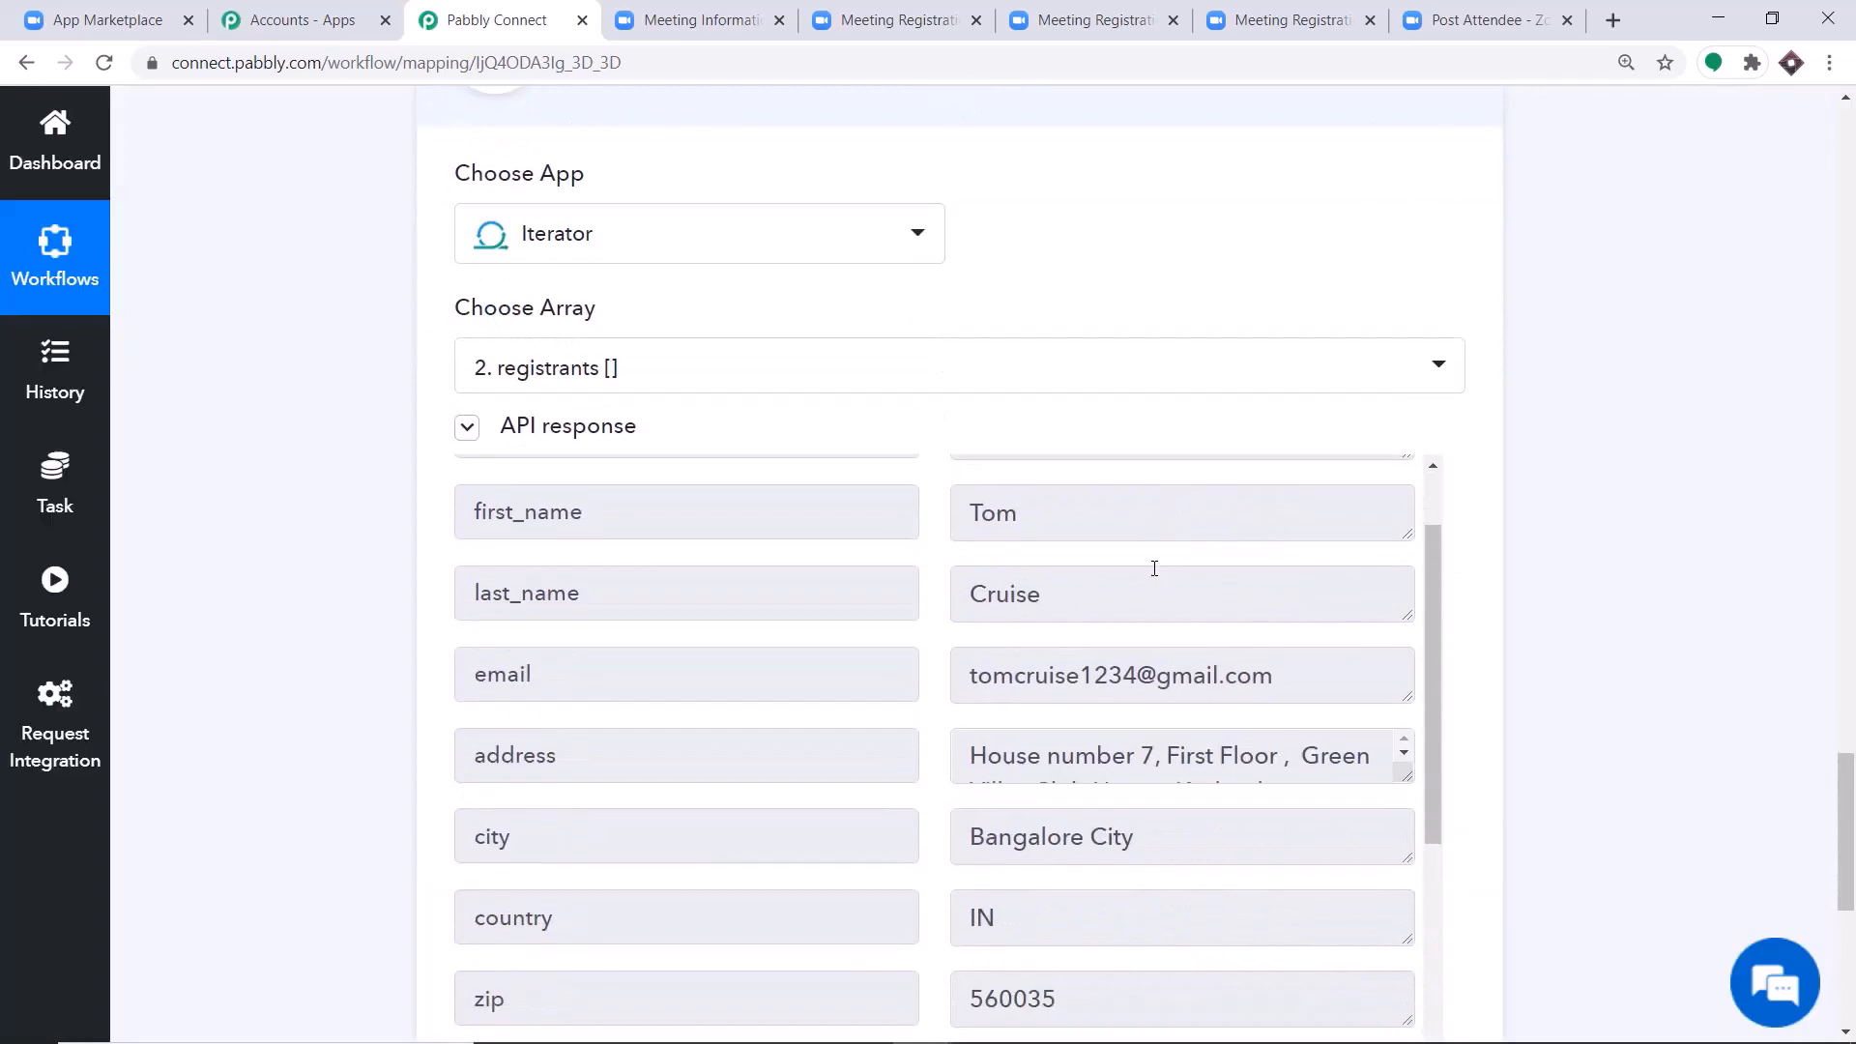
scroll(1062, 565, "up", 2)
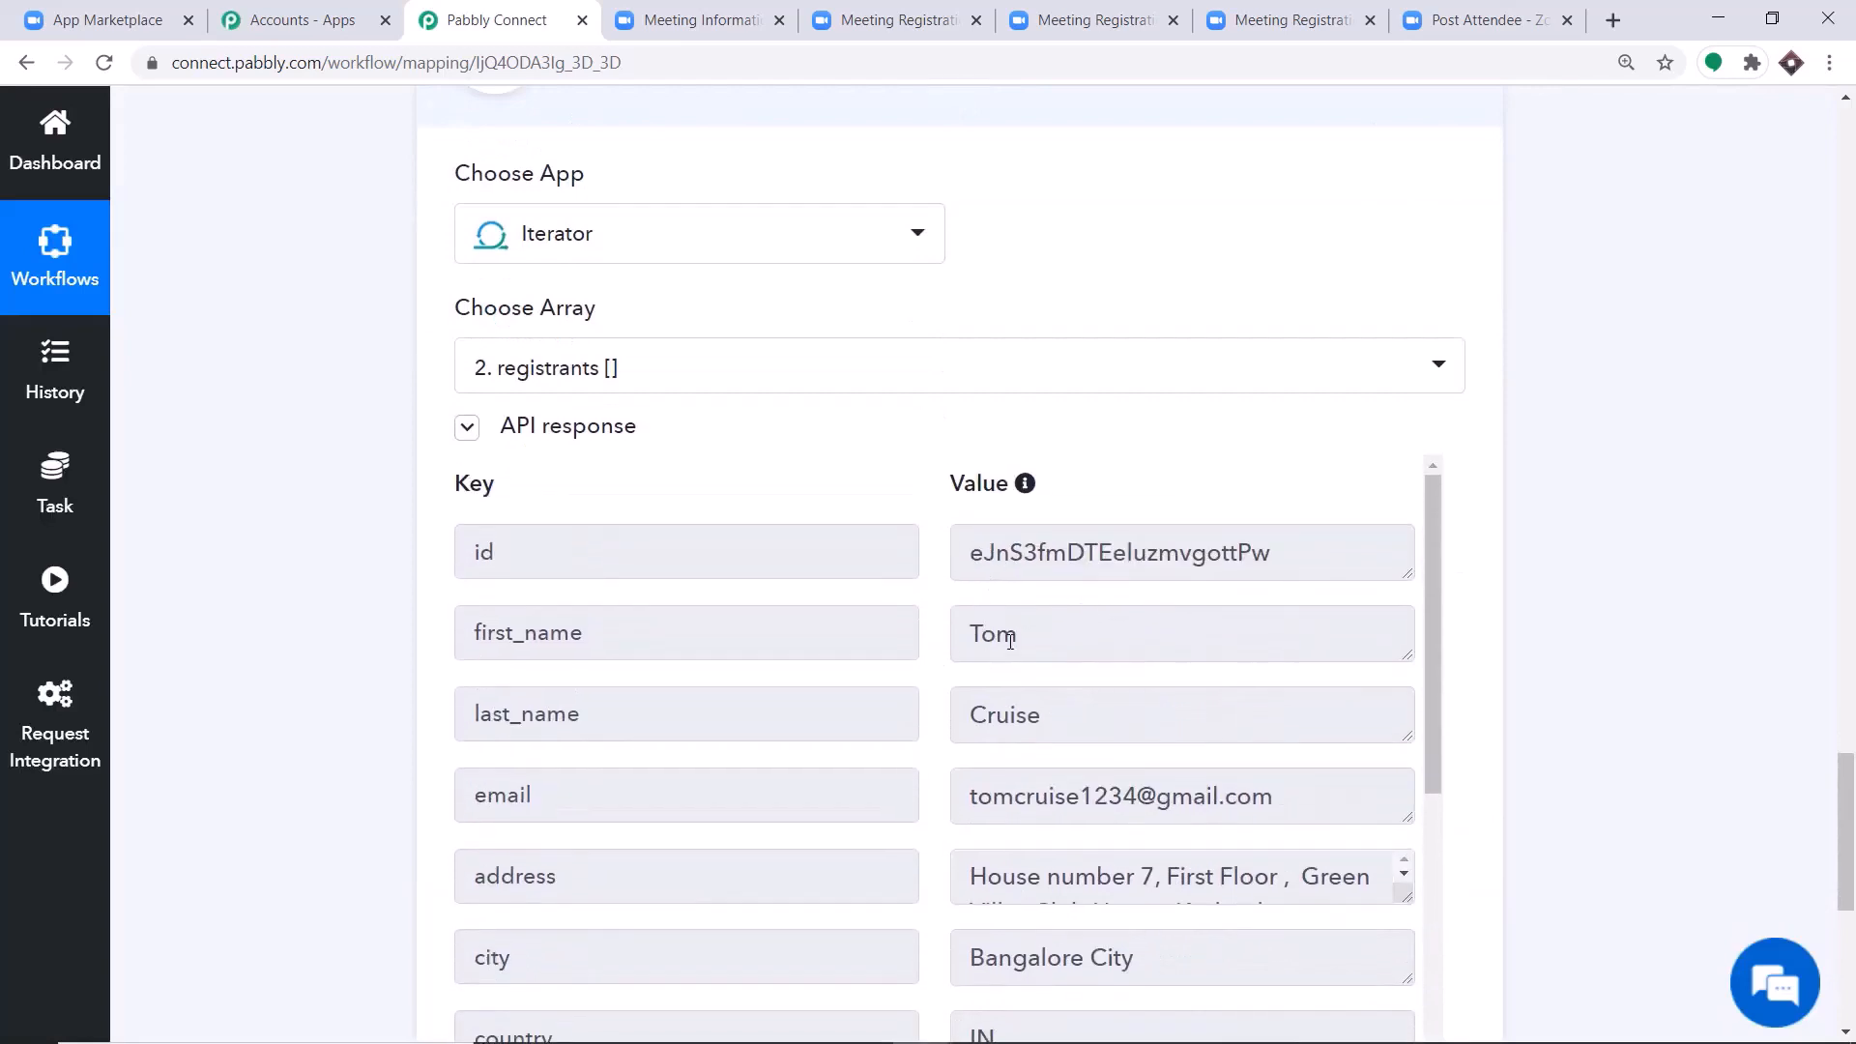
scroll(1015, 720, "down", 2)
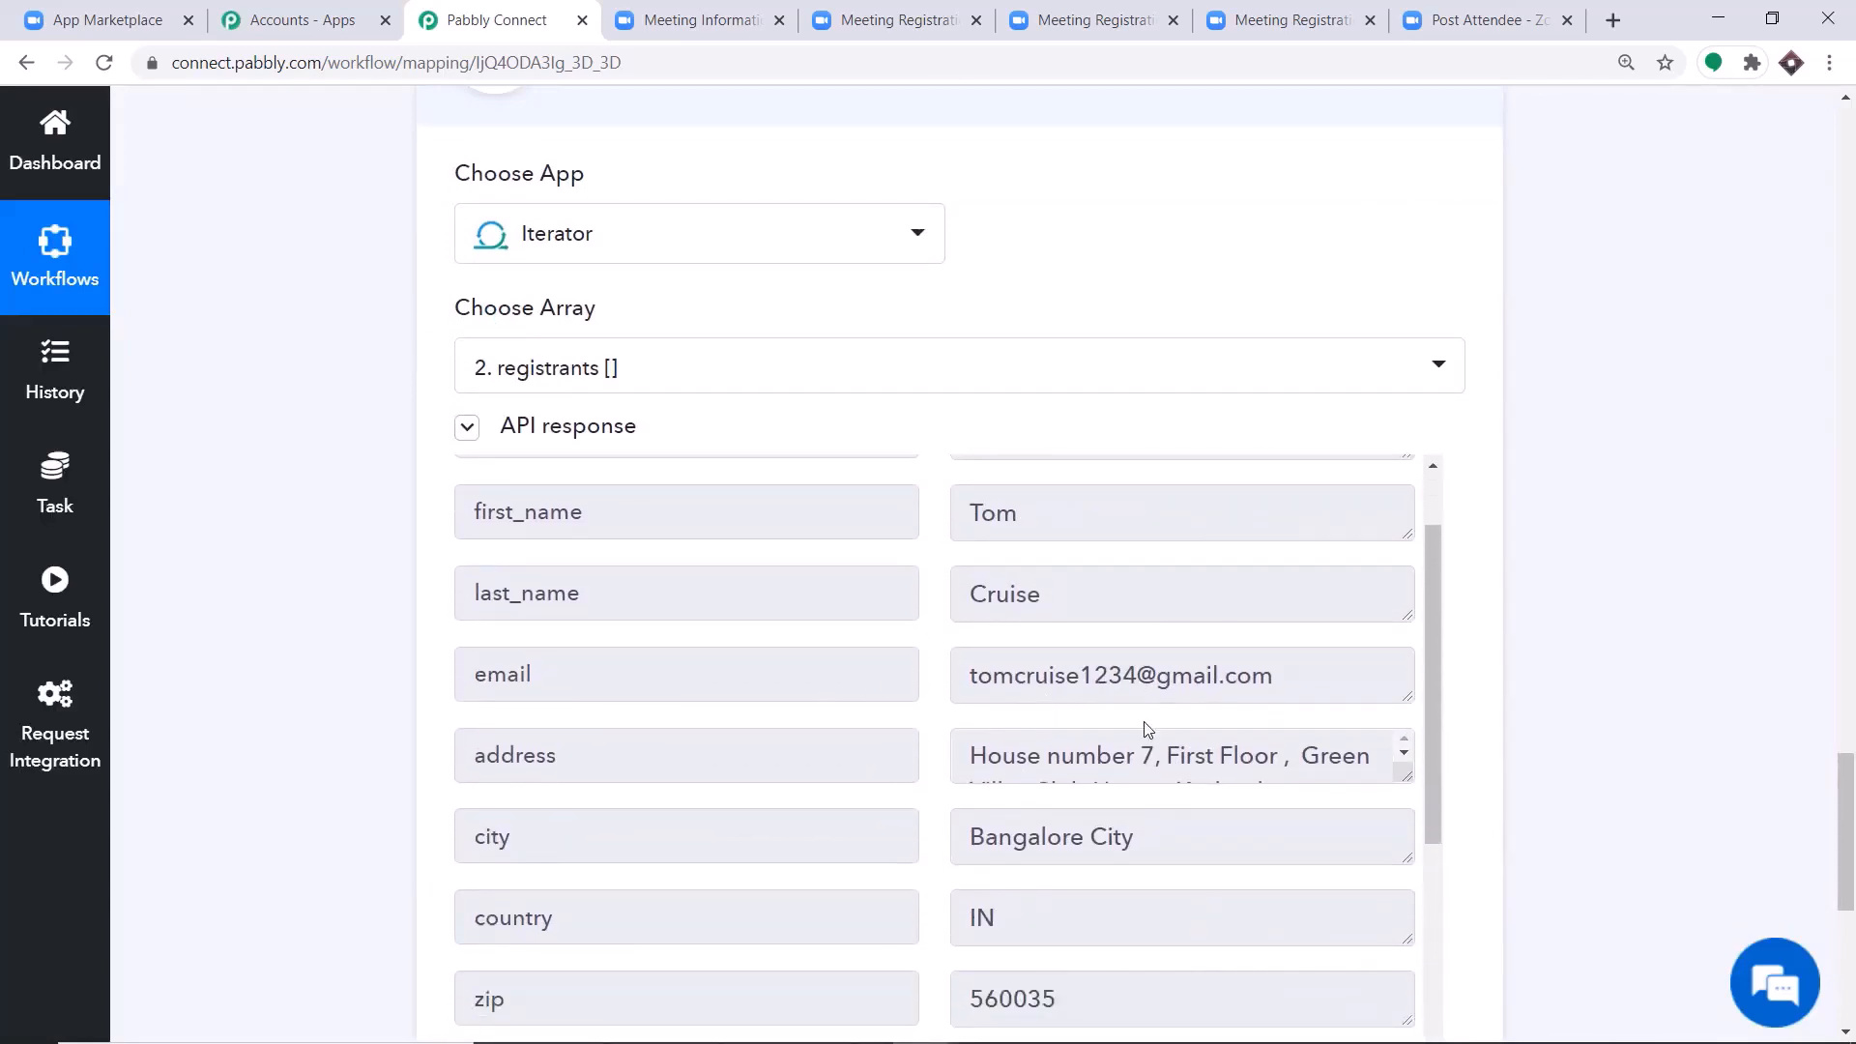
scroll(1073, 714, "down", 2)
scroll(1000, 690, "down", 6)
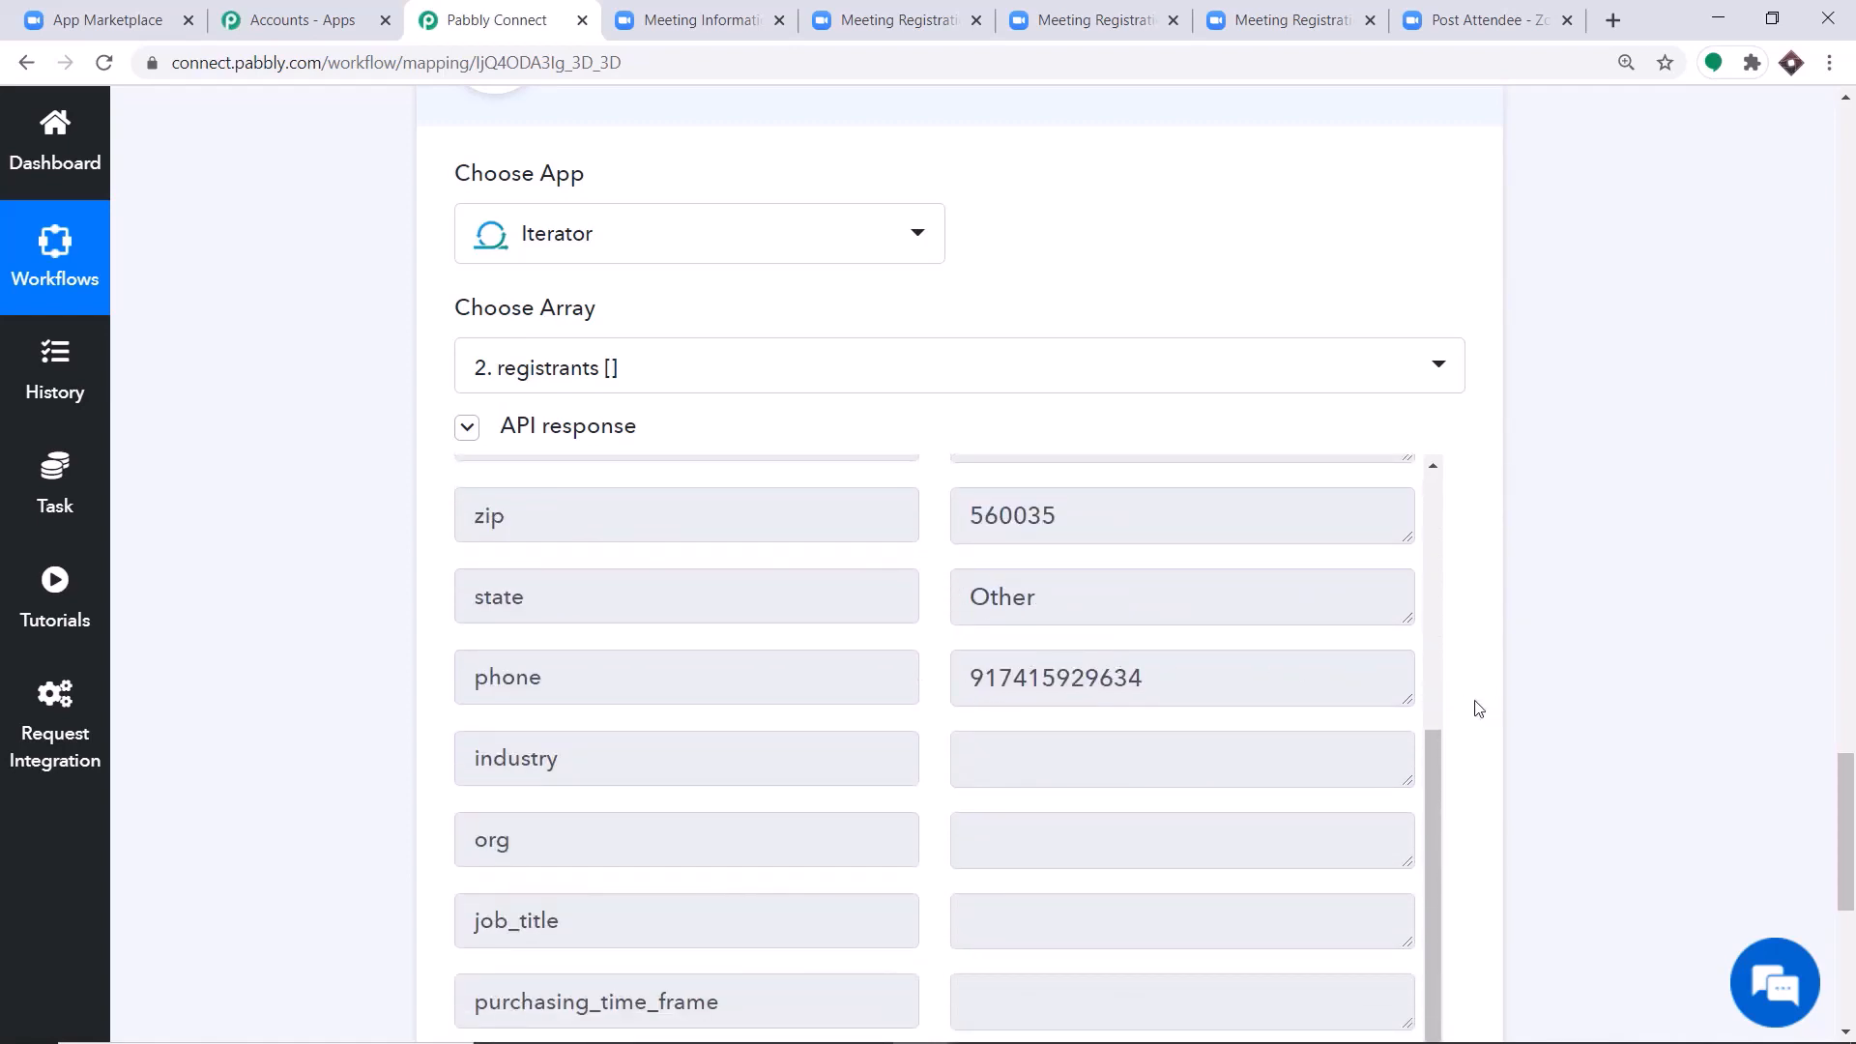
scroll(1849, 791, "down", 2)
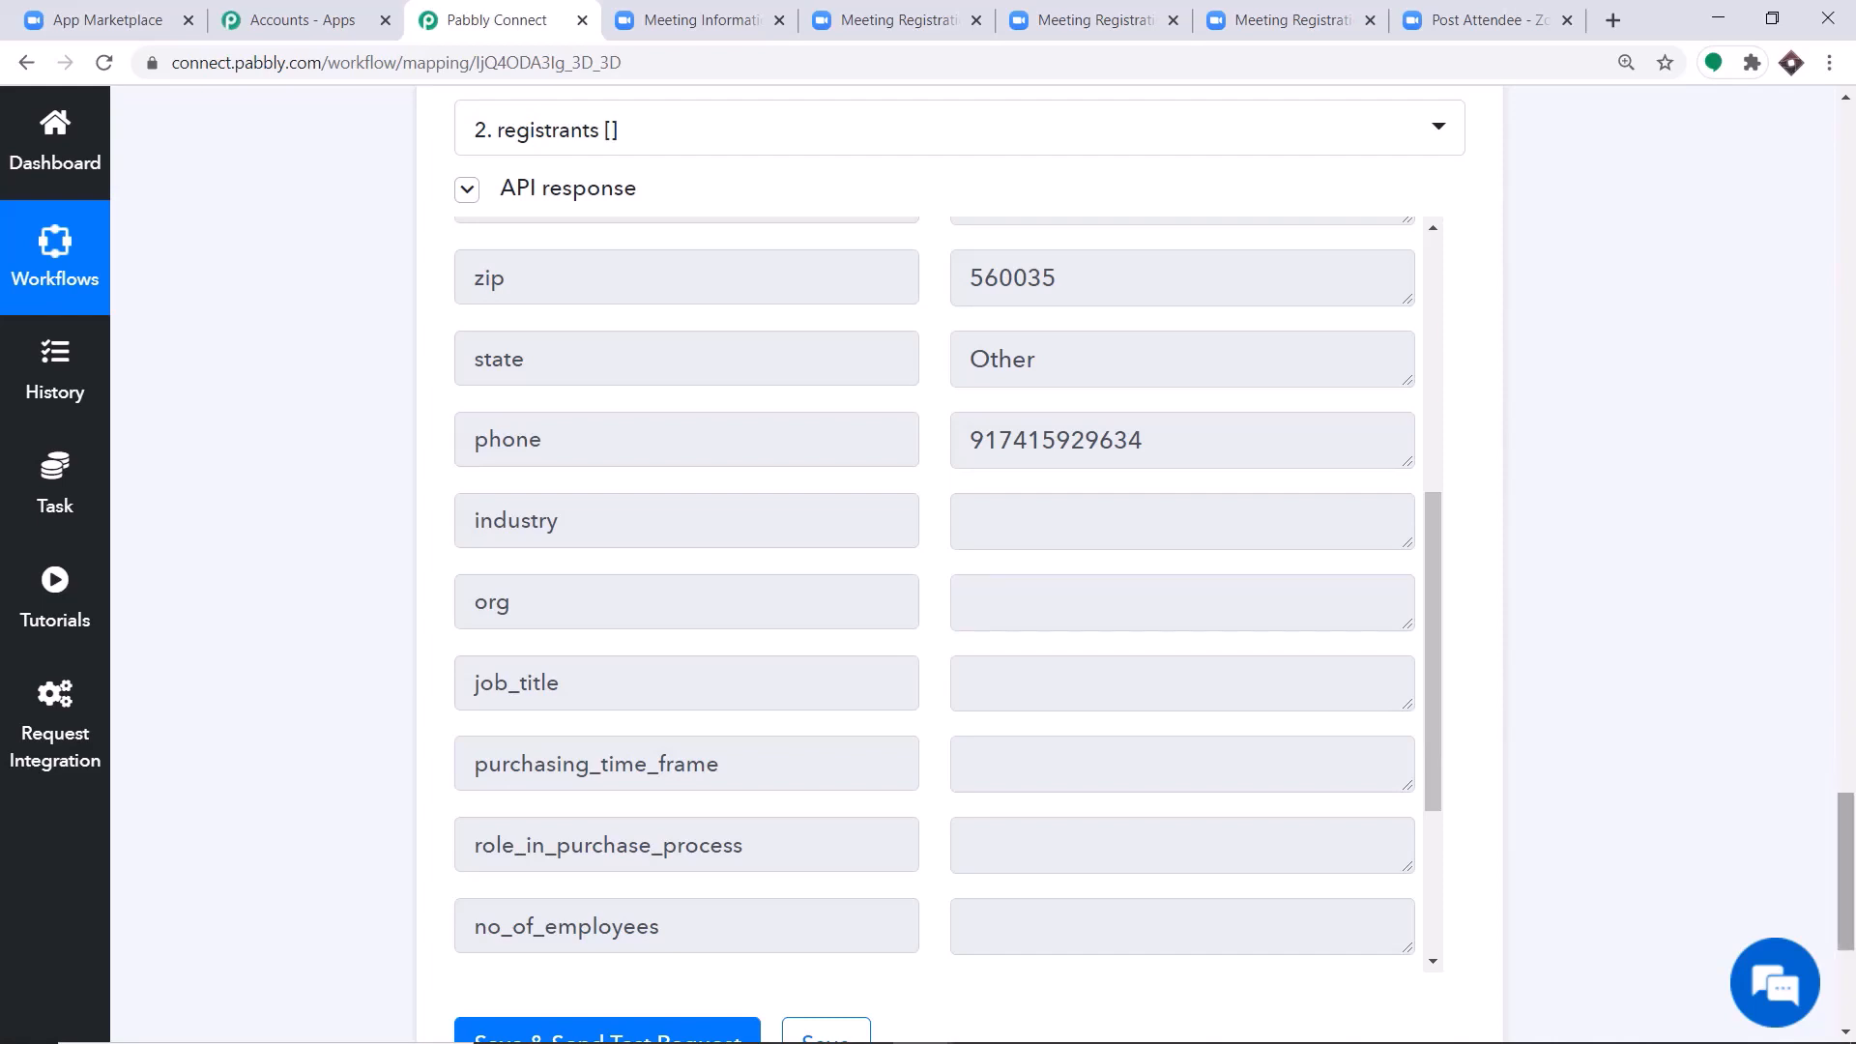
scroll(1849, 850, "down", 2)
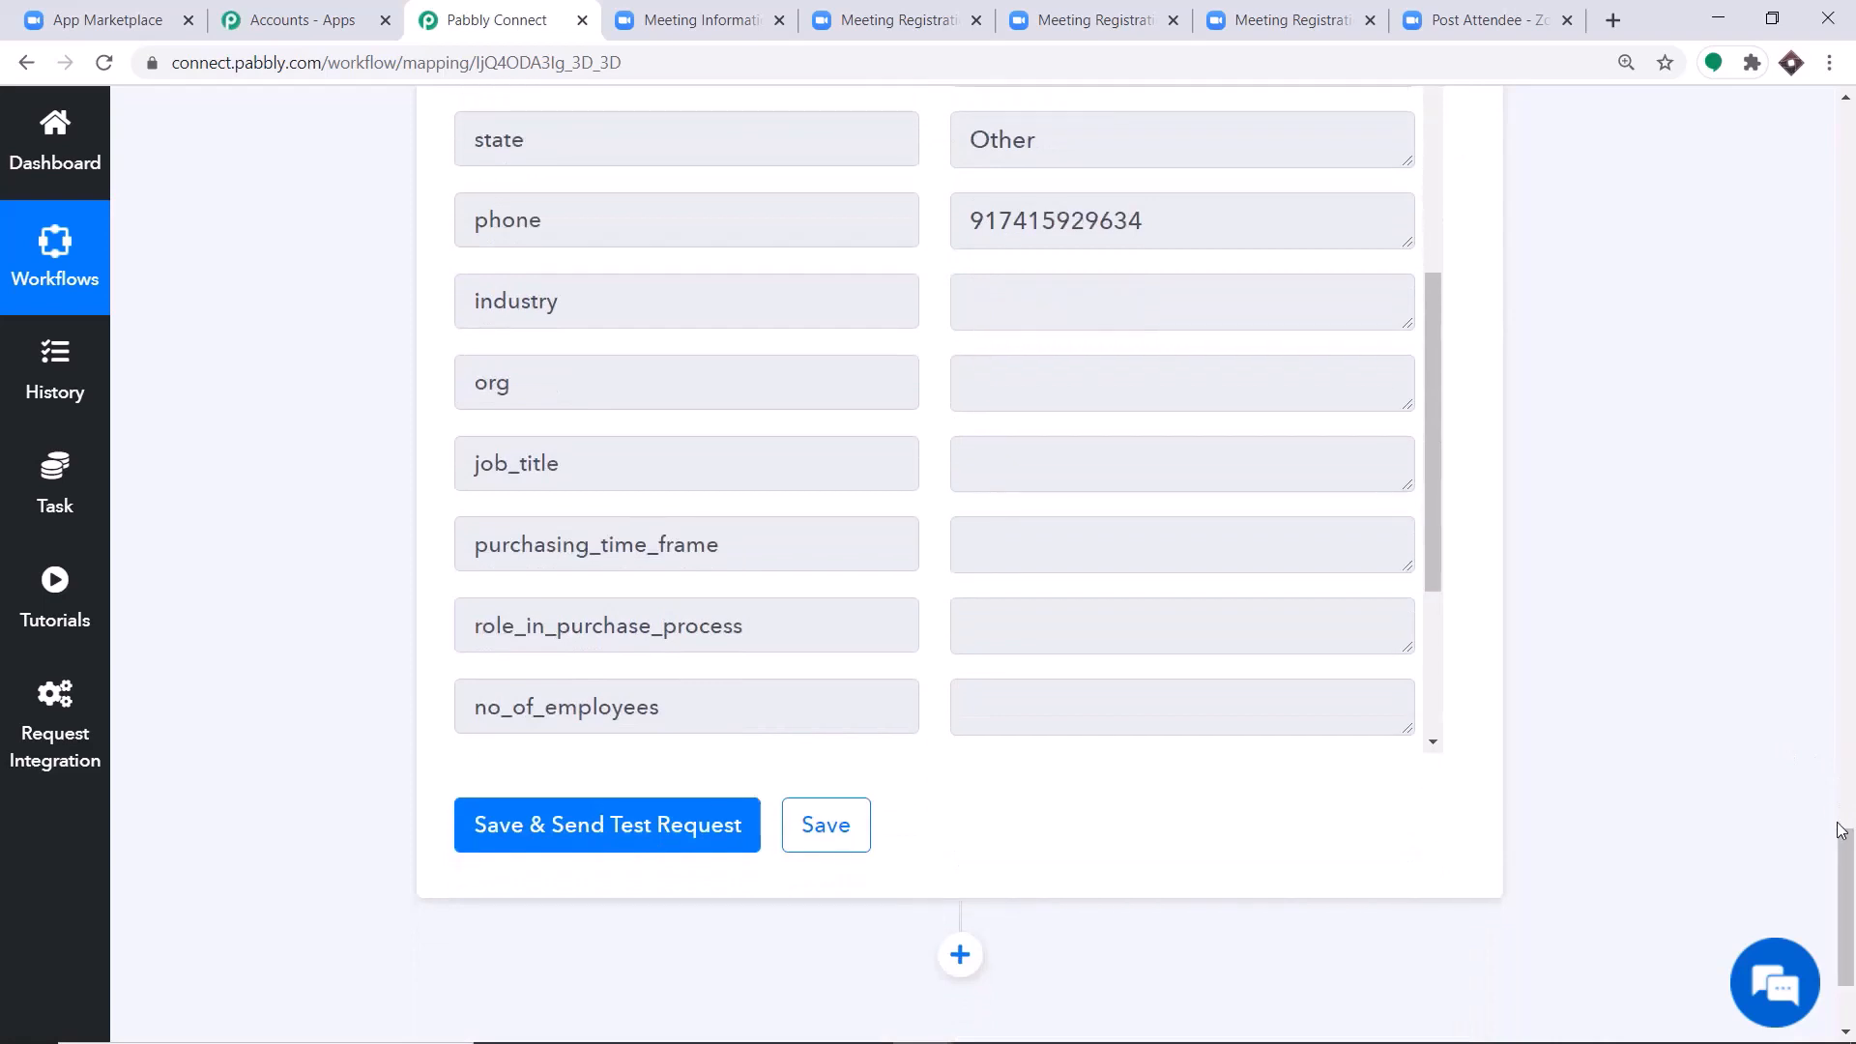
Add another action step after the Iterator using the Chat API app with the Send Link action event.
scroll(1849, 870, "down", 1)
scroll(1849, 887, "down", 1)
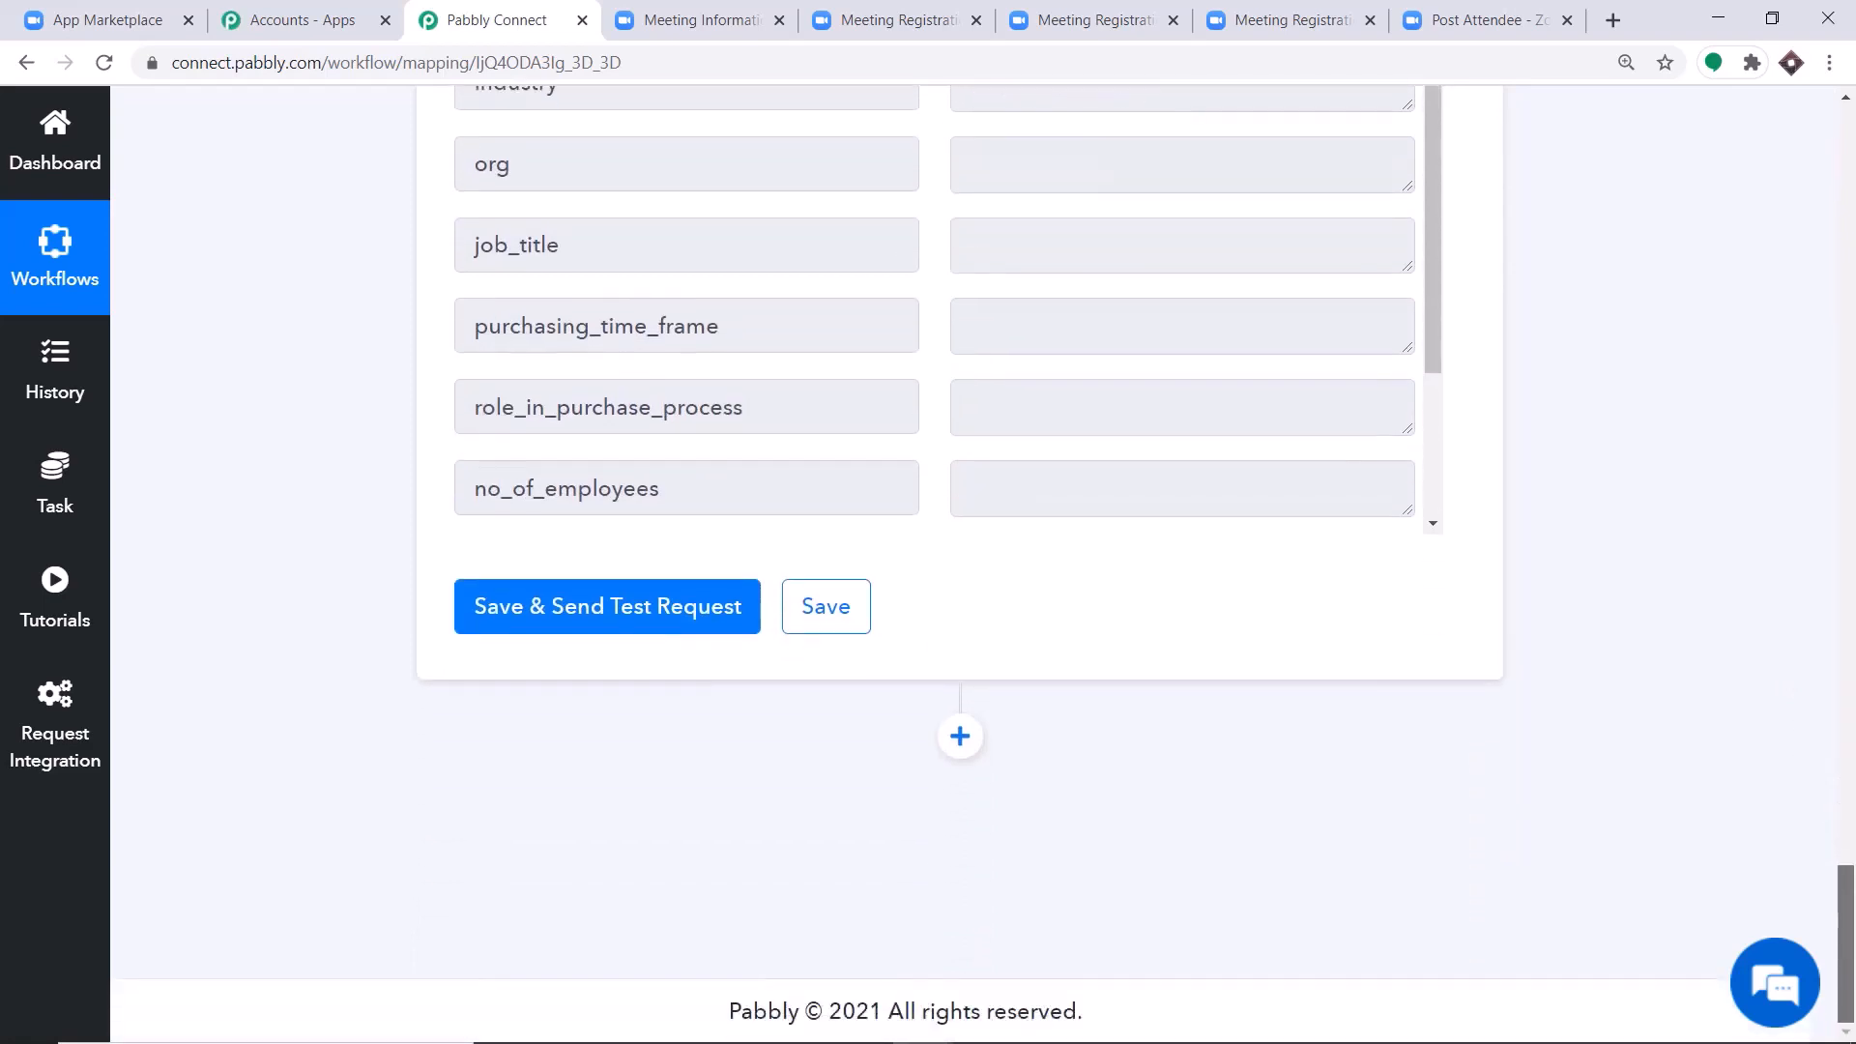
left_click(977, 741)
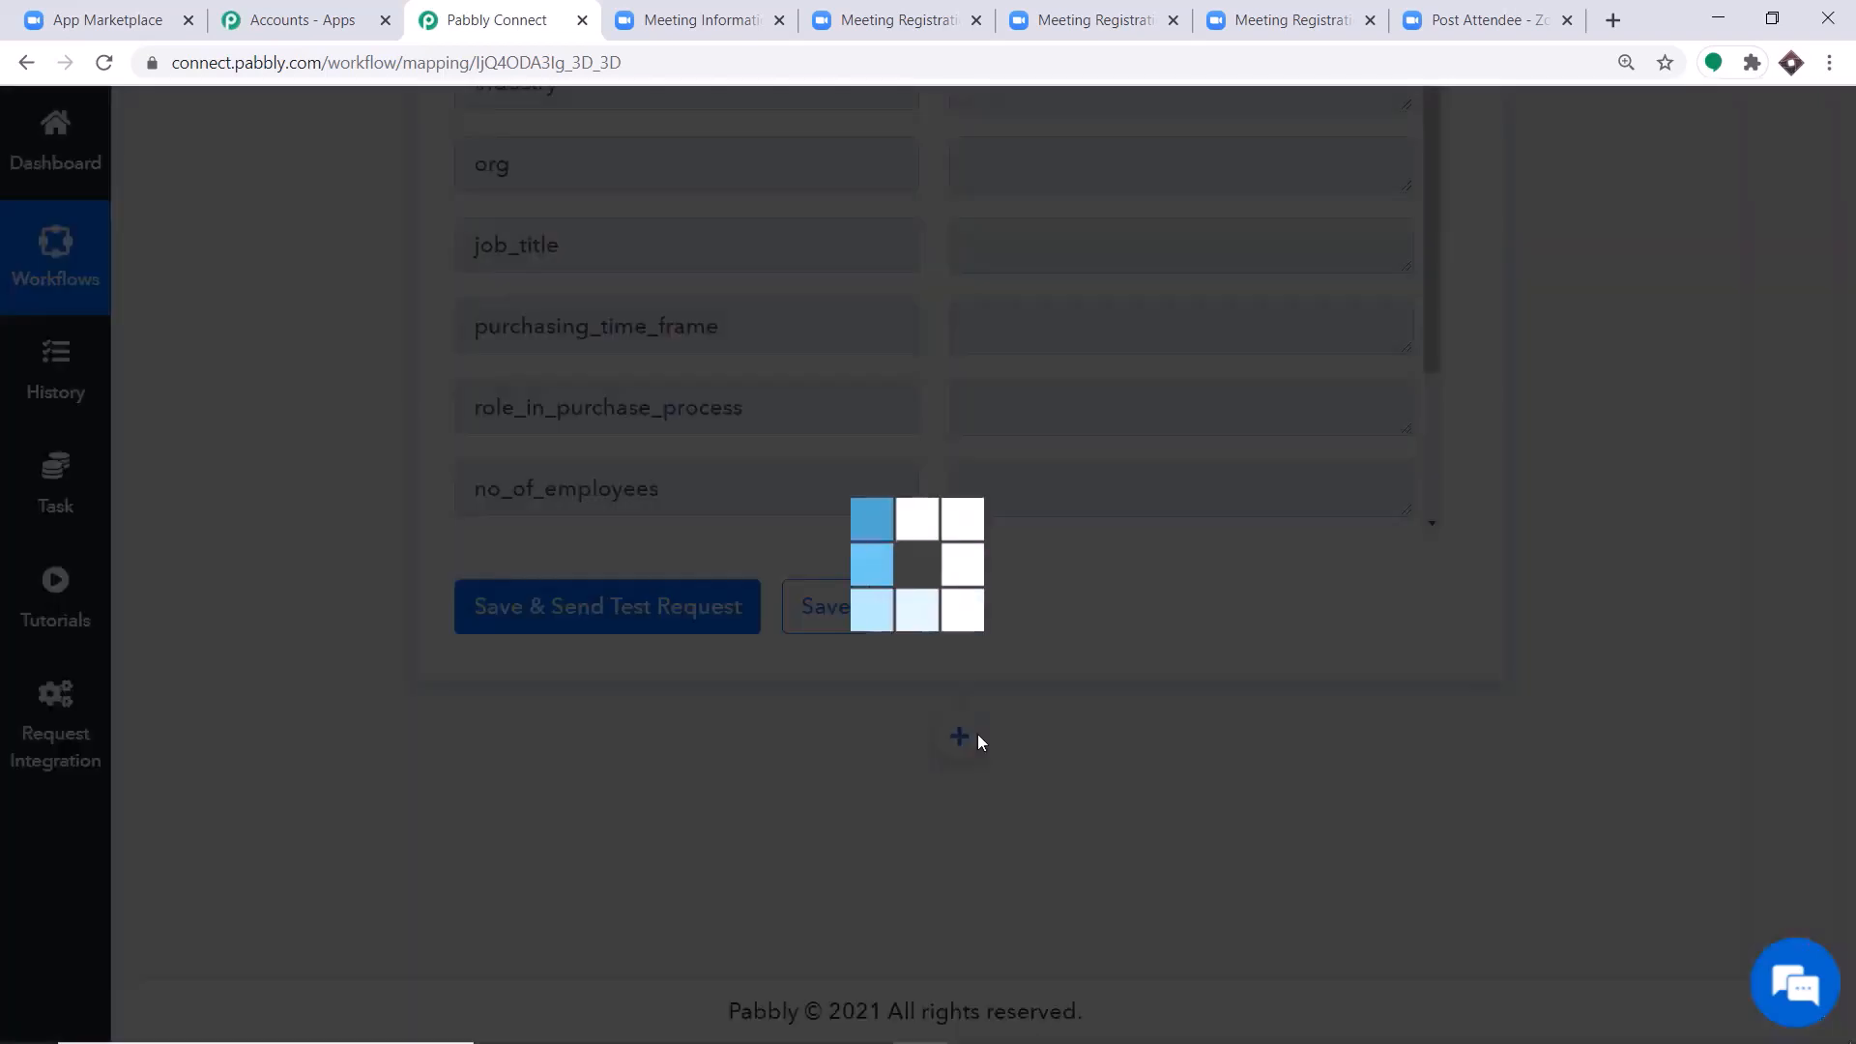
scroll(1851, 942, "down", 4)
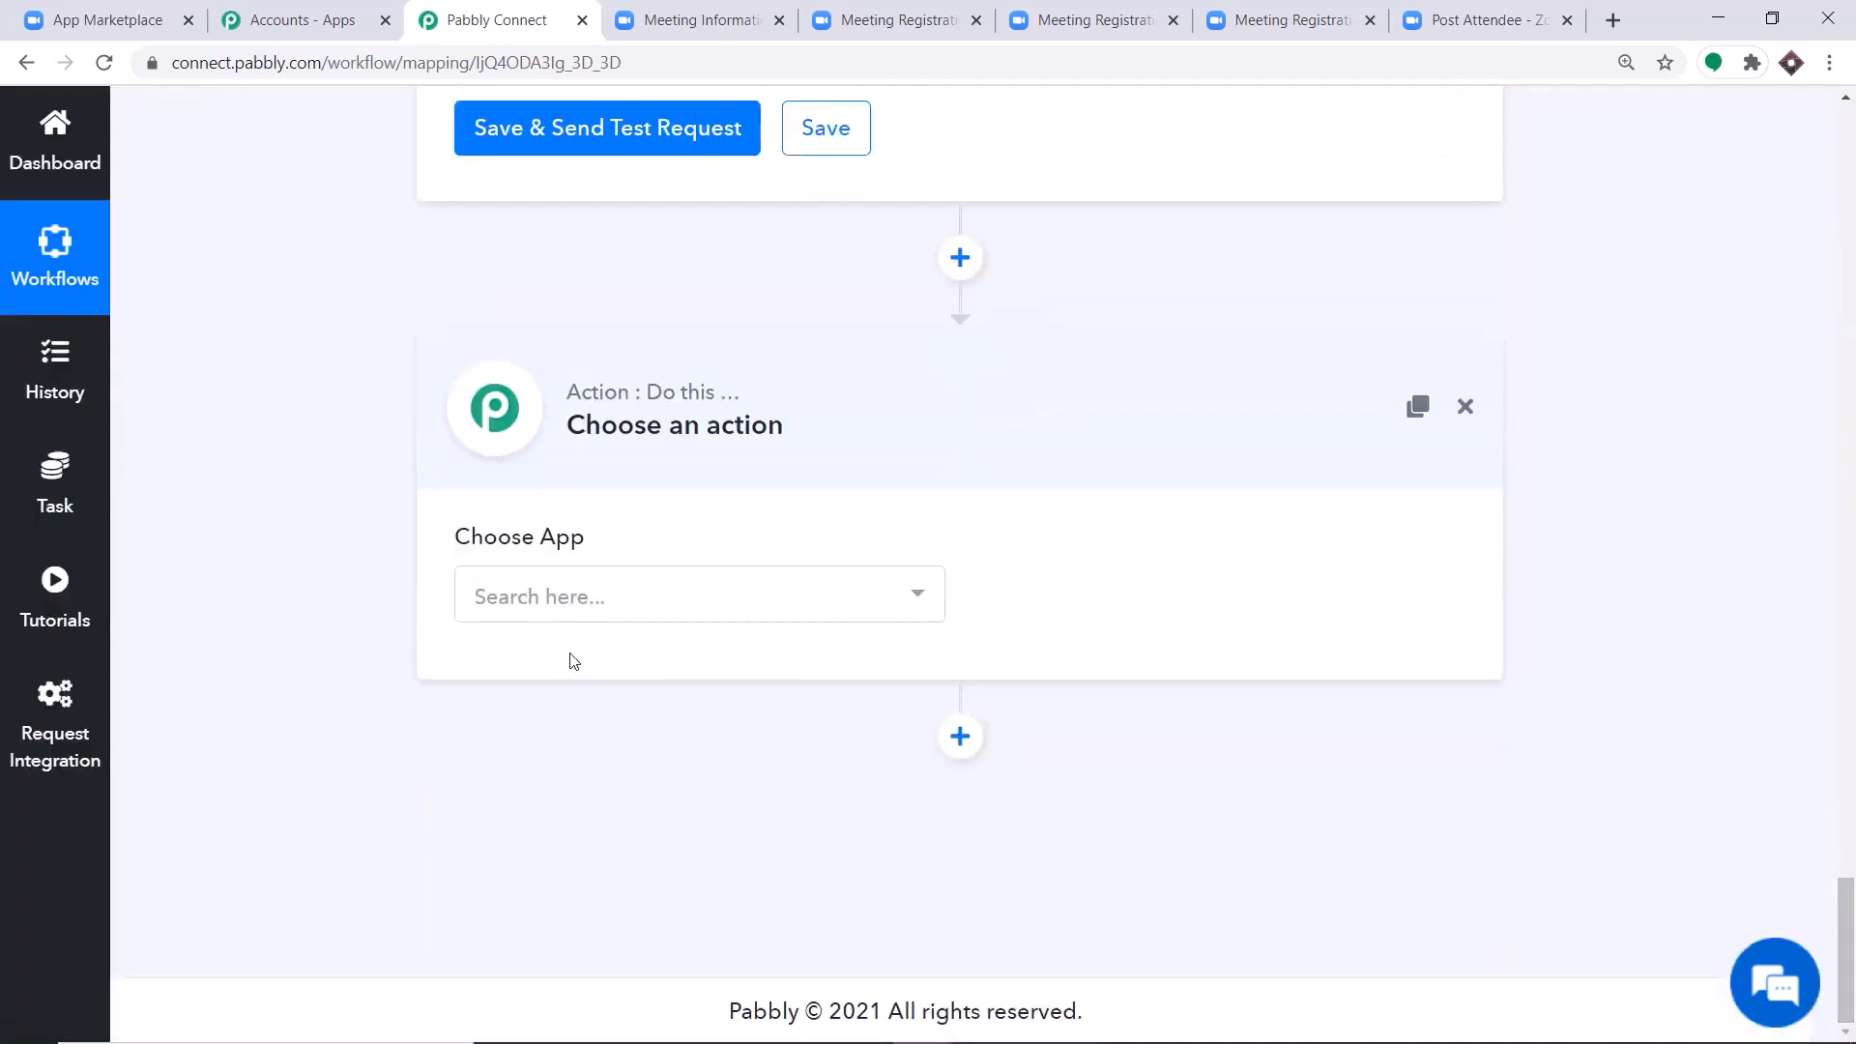
left_click(566, 597)
type("chat")
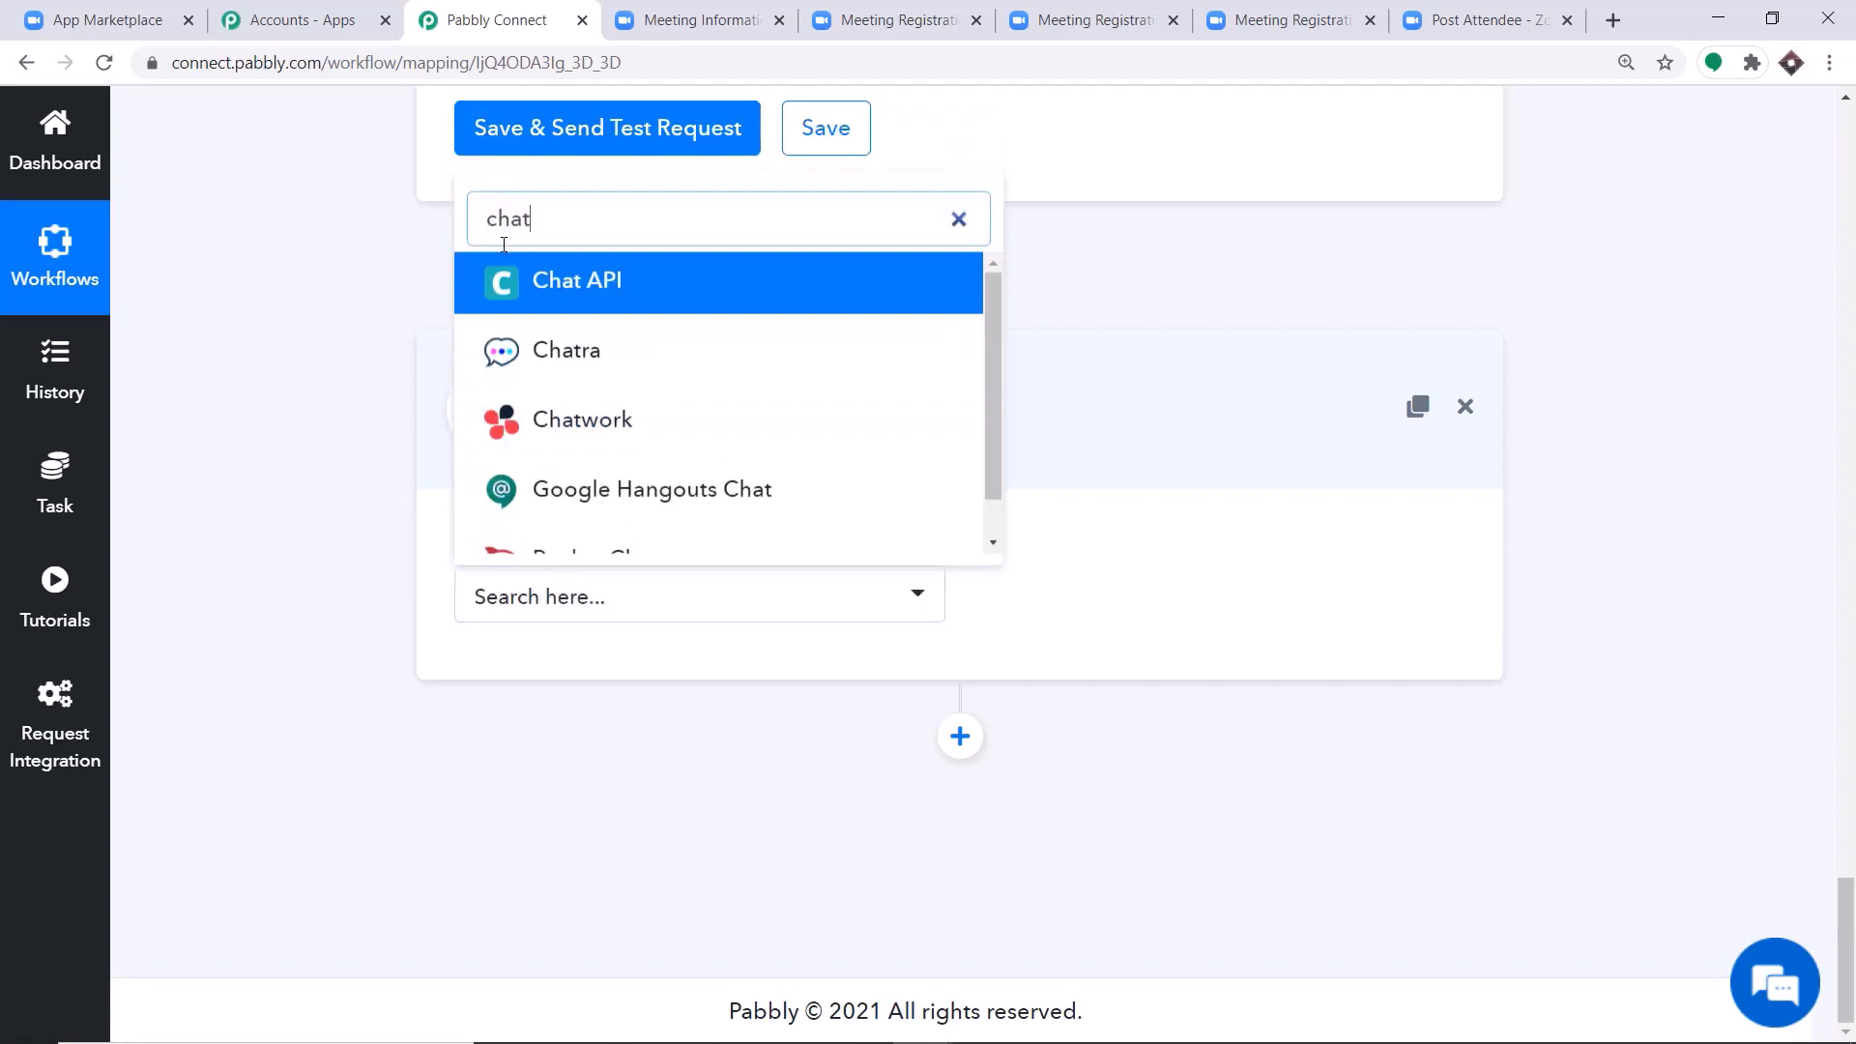
left_click(522, 275)
left_click(1075, 580)
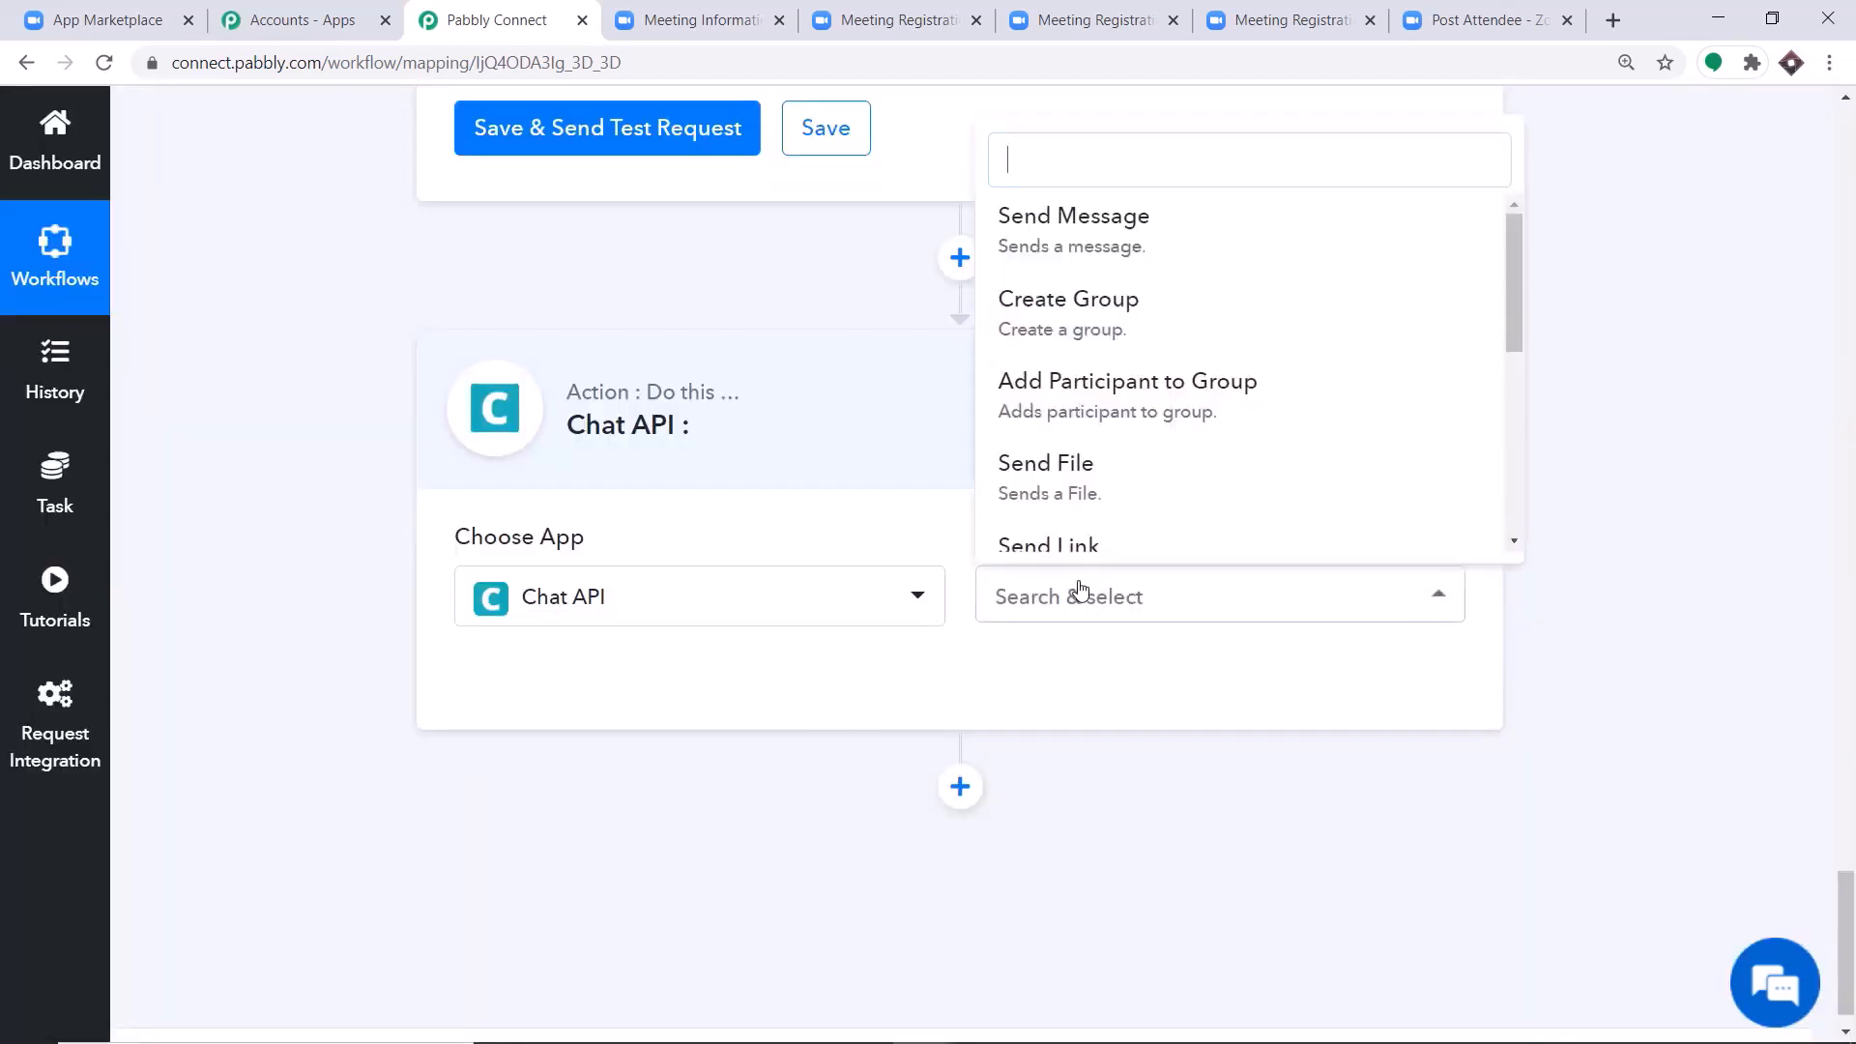
scroll(1131, 339, "down", 1)
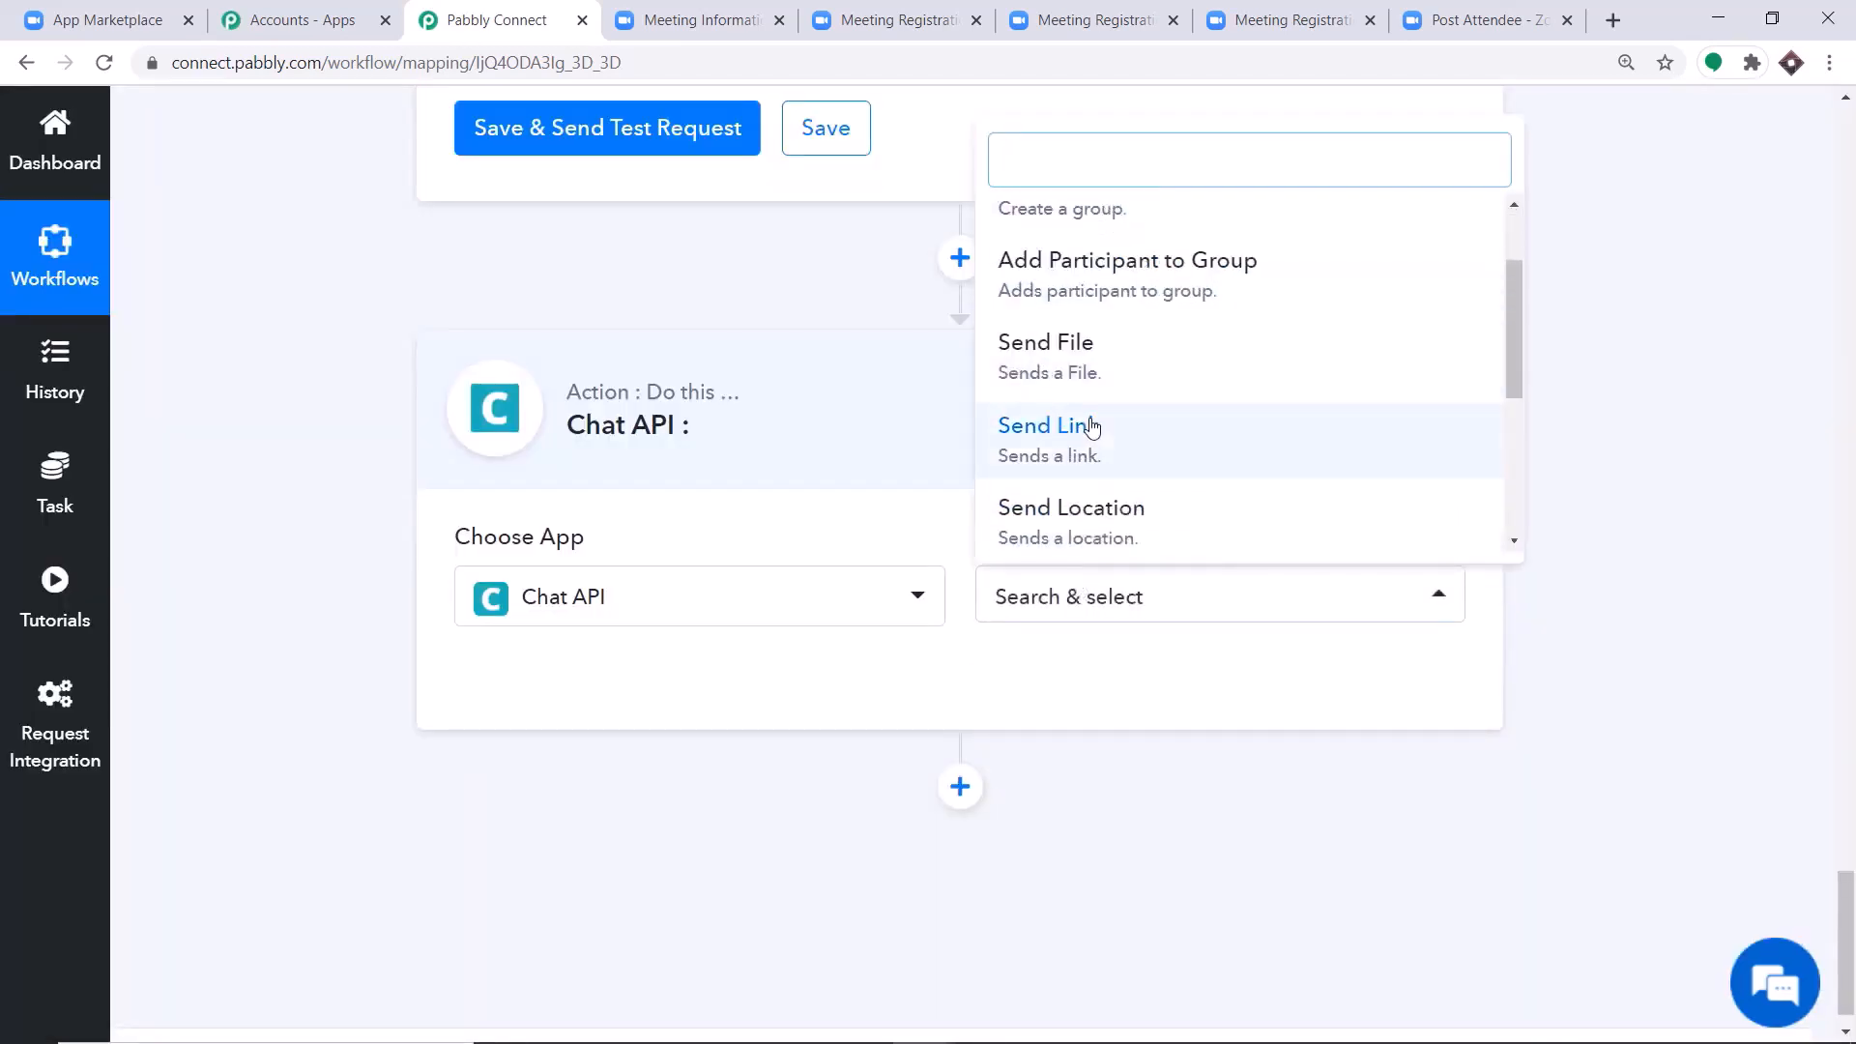
left_click(1088, 426)
Start connecting Chat API with new credentials, and open the Chat API dashboard in a new browser tab.
left_click(584, 682)
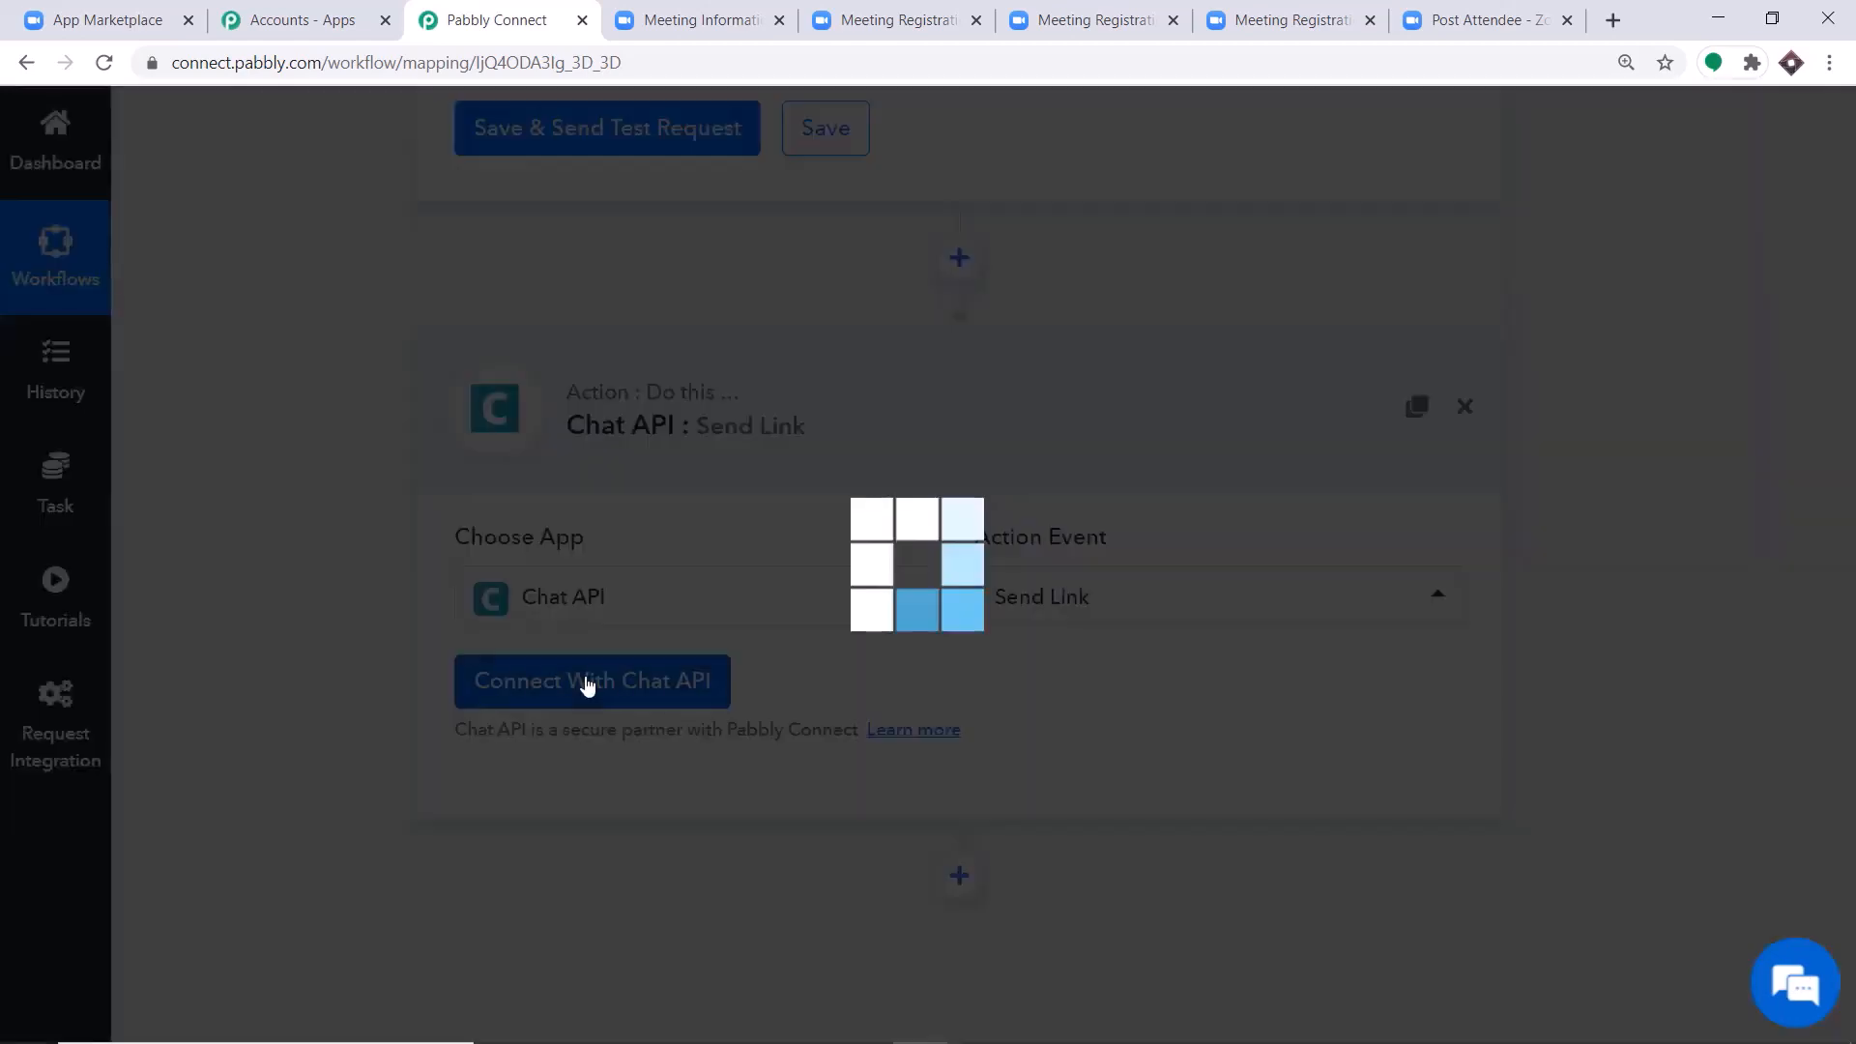
scroll(944, 551, "down", 2)
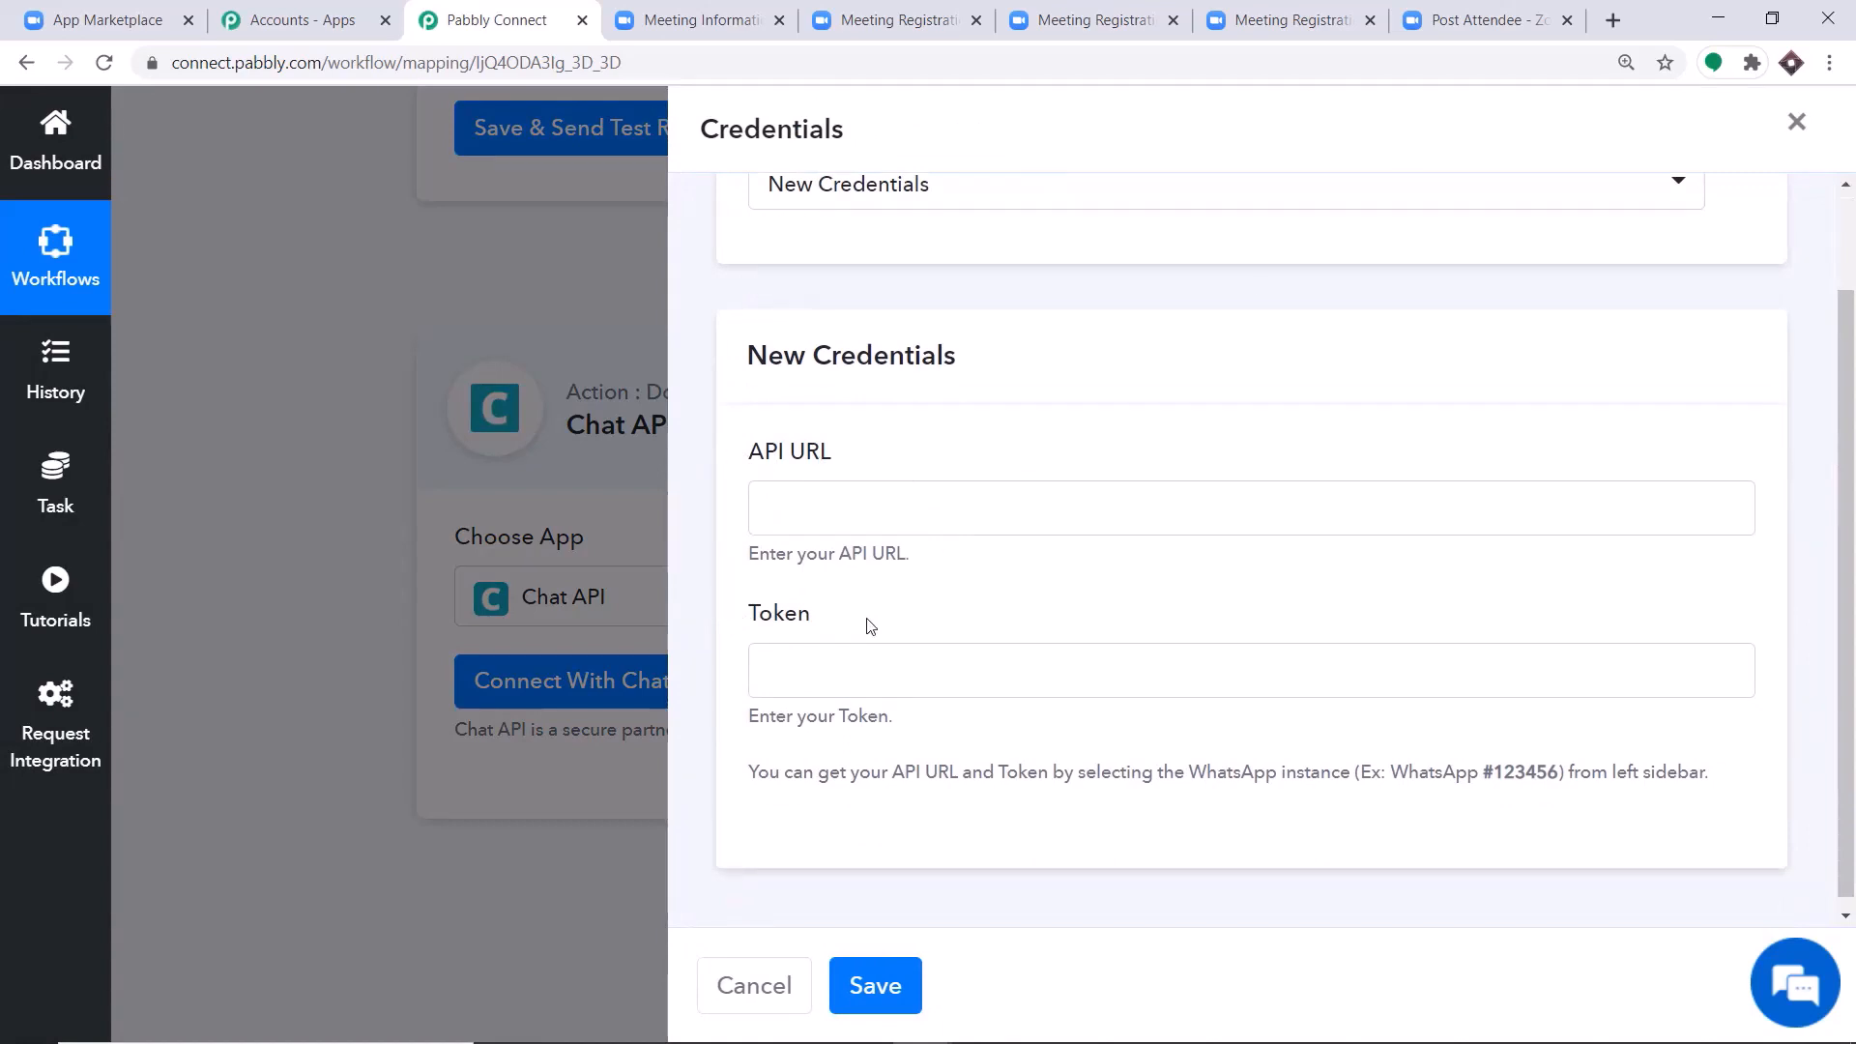
left_click(1612, 19)
type("cha")
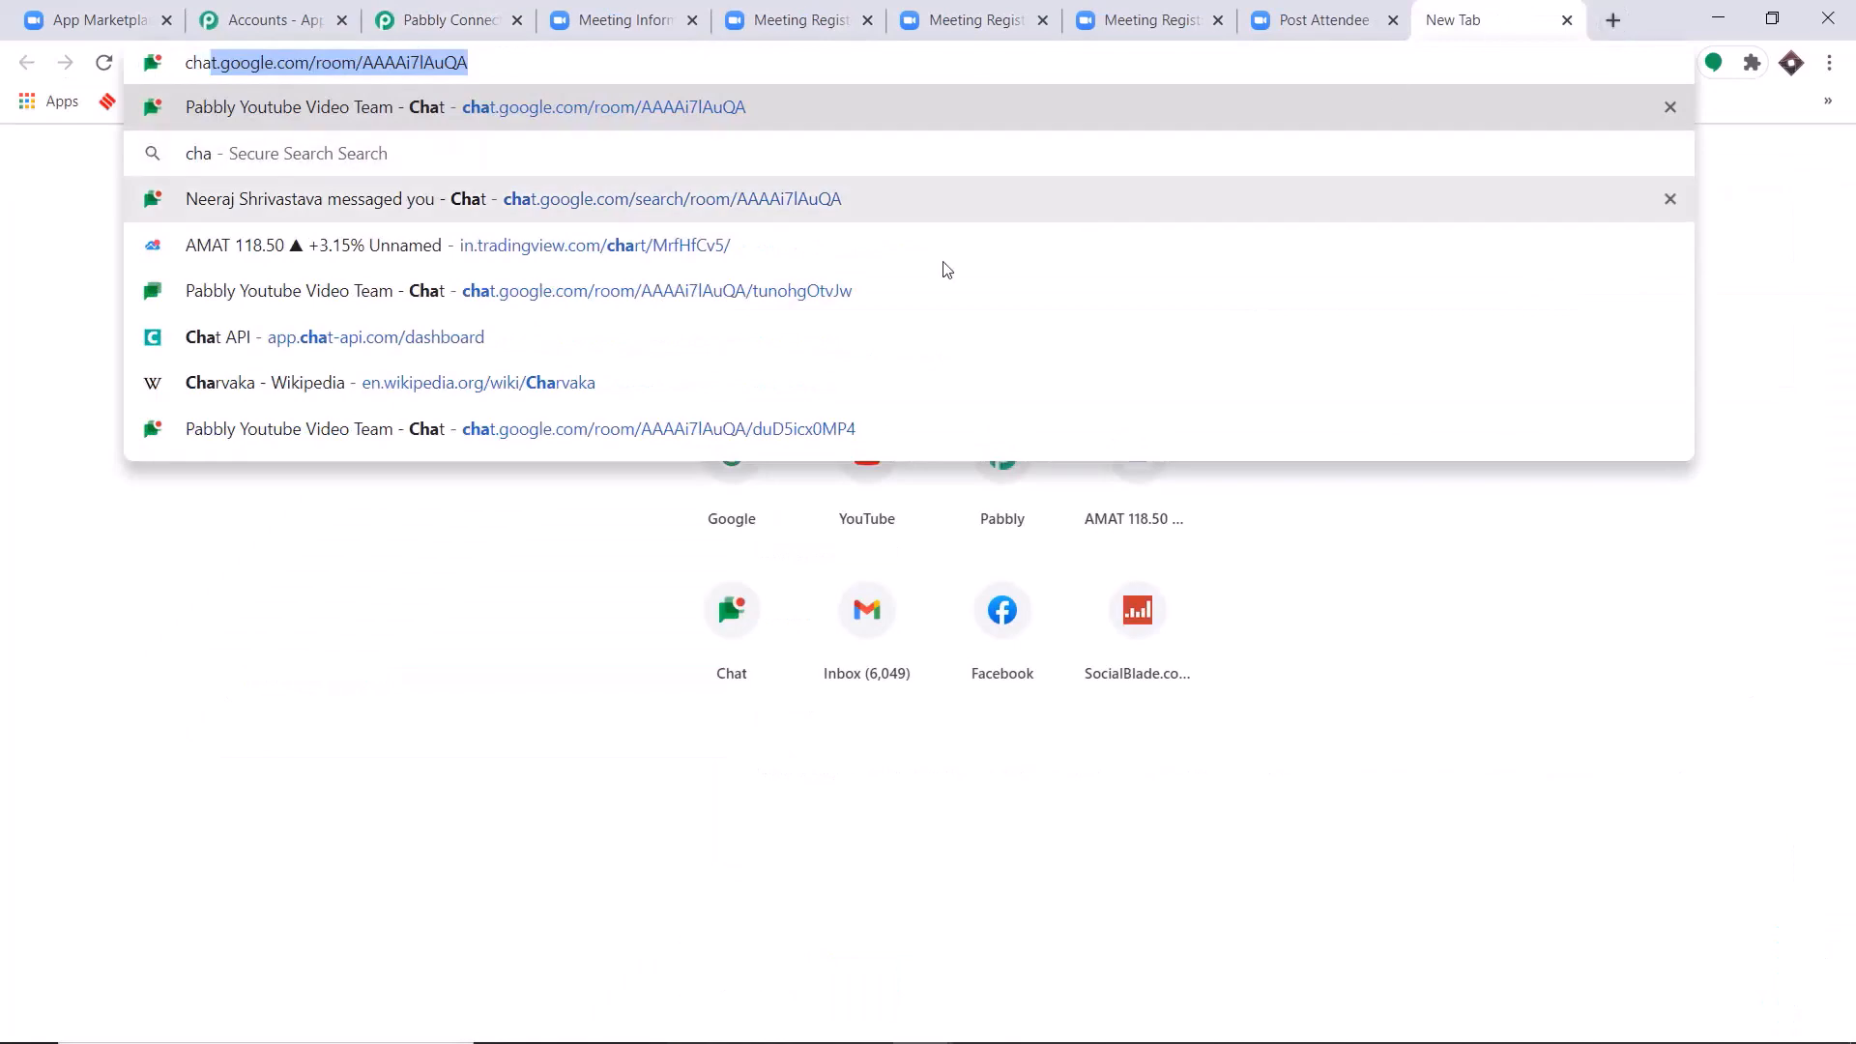
left_click(750, 335)
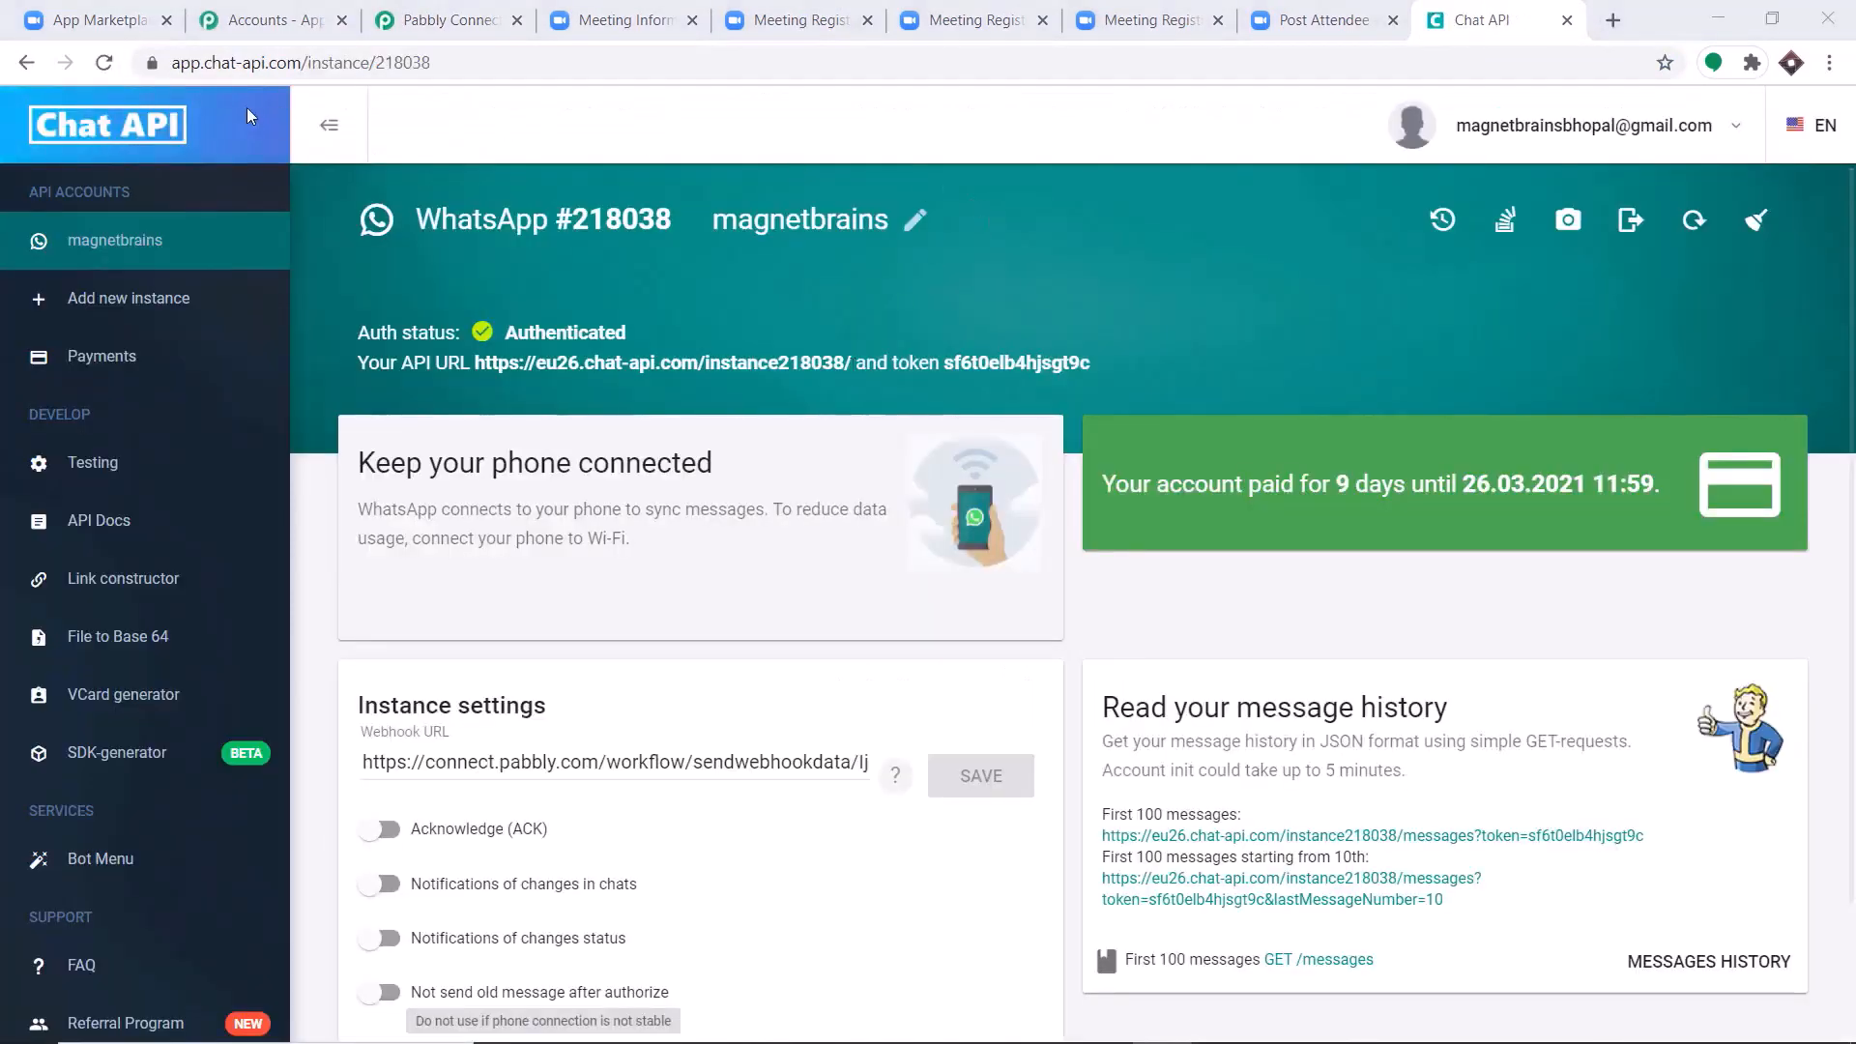
Copy the API URL from the Chat API instance page and paste it into the new credentials' API URL field in Pabbly Connect.
left_click_drag(857, 361, 807, 360)
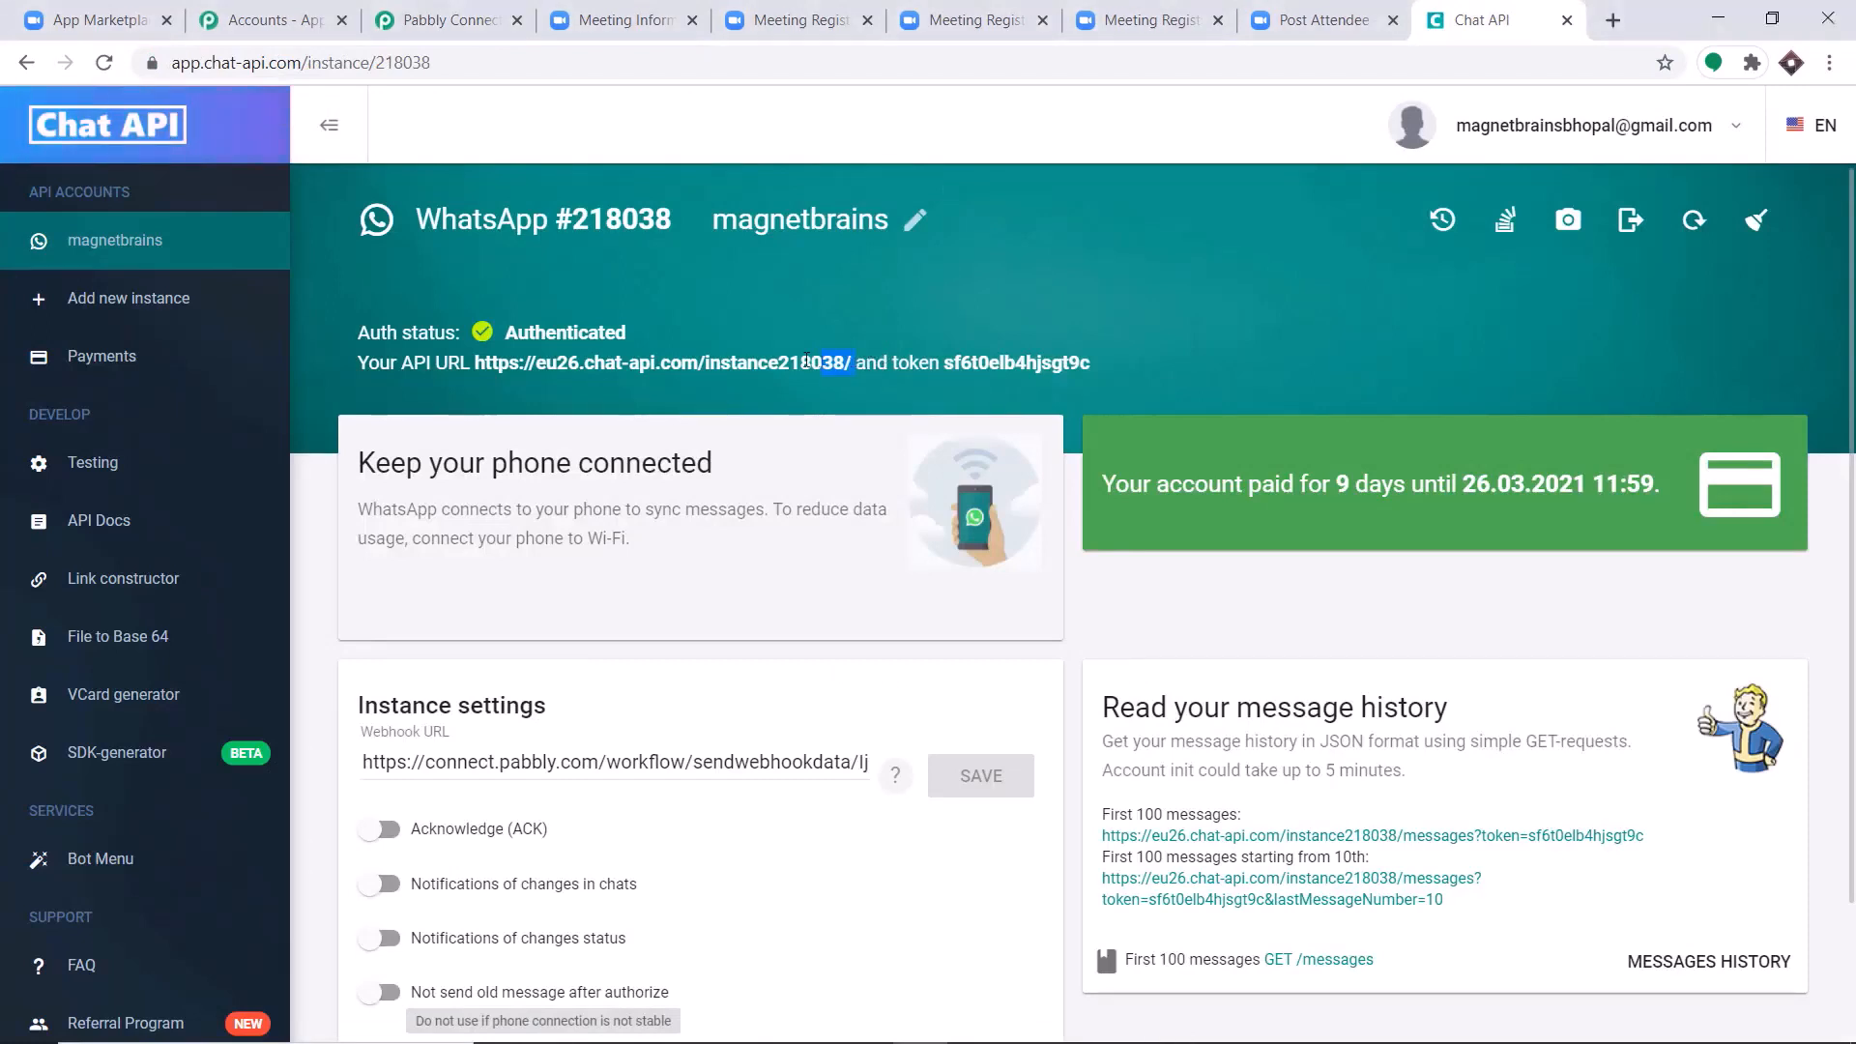
left_click_drag(616, 361, 534, 361)
key("ctrl+c")
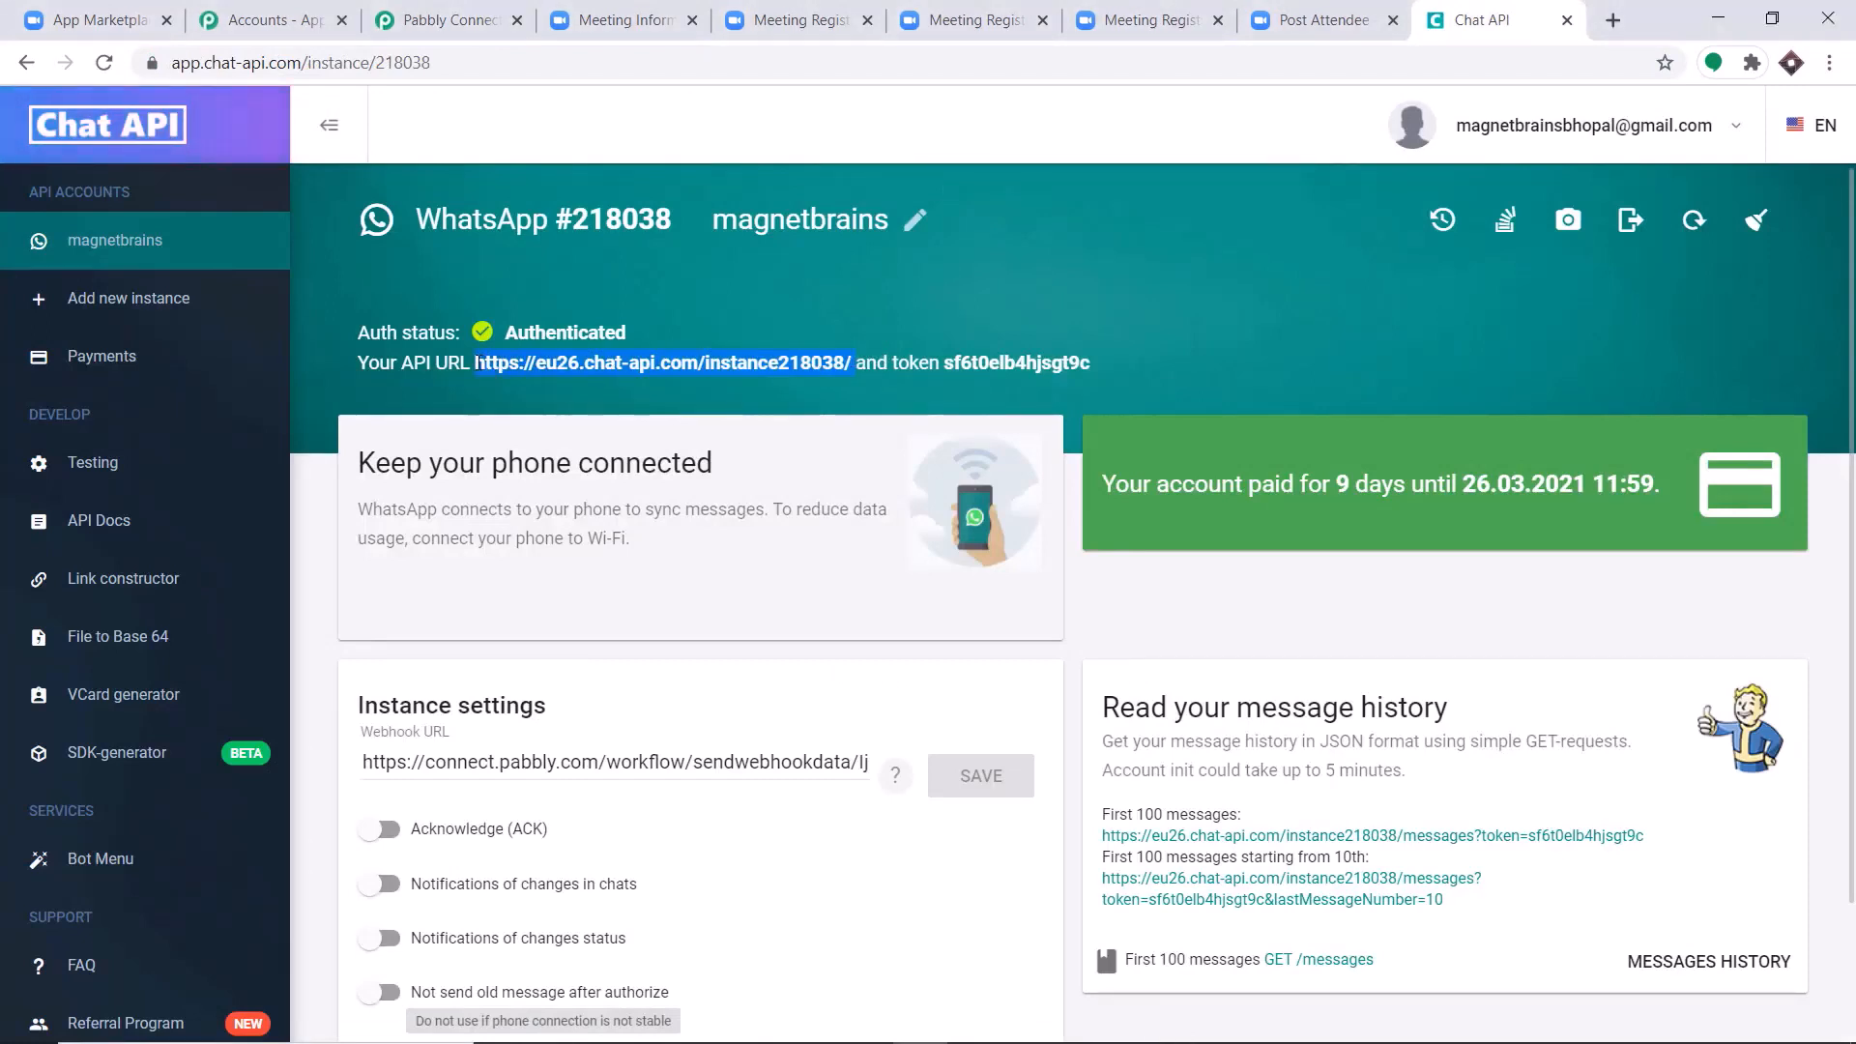
right_click(477, 364)
left_click(513, 380)
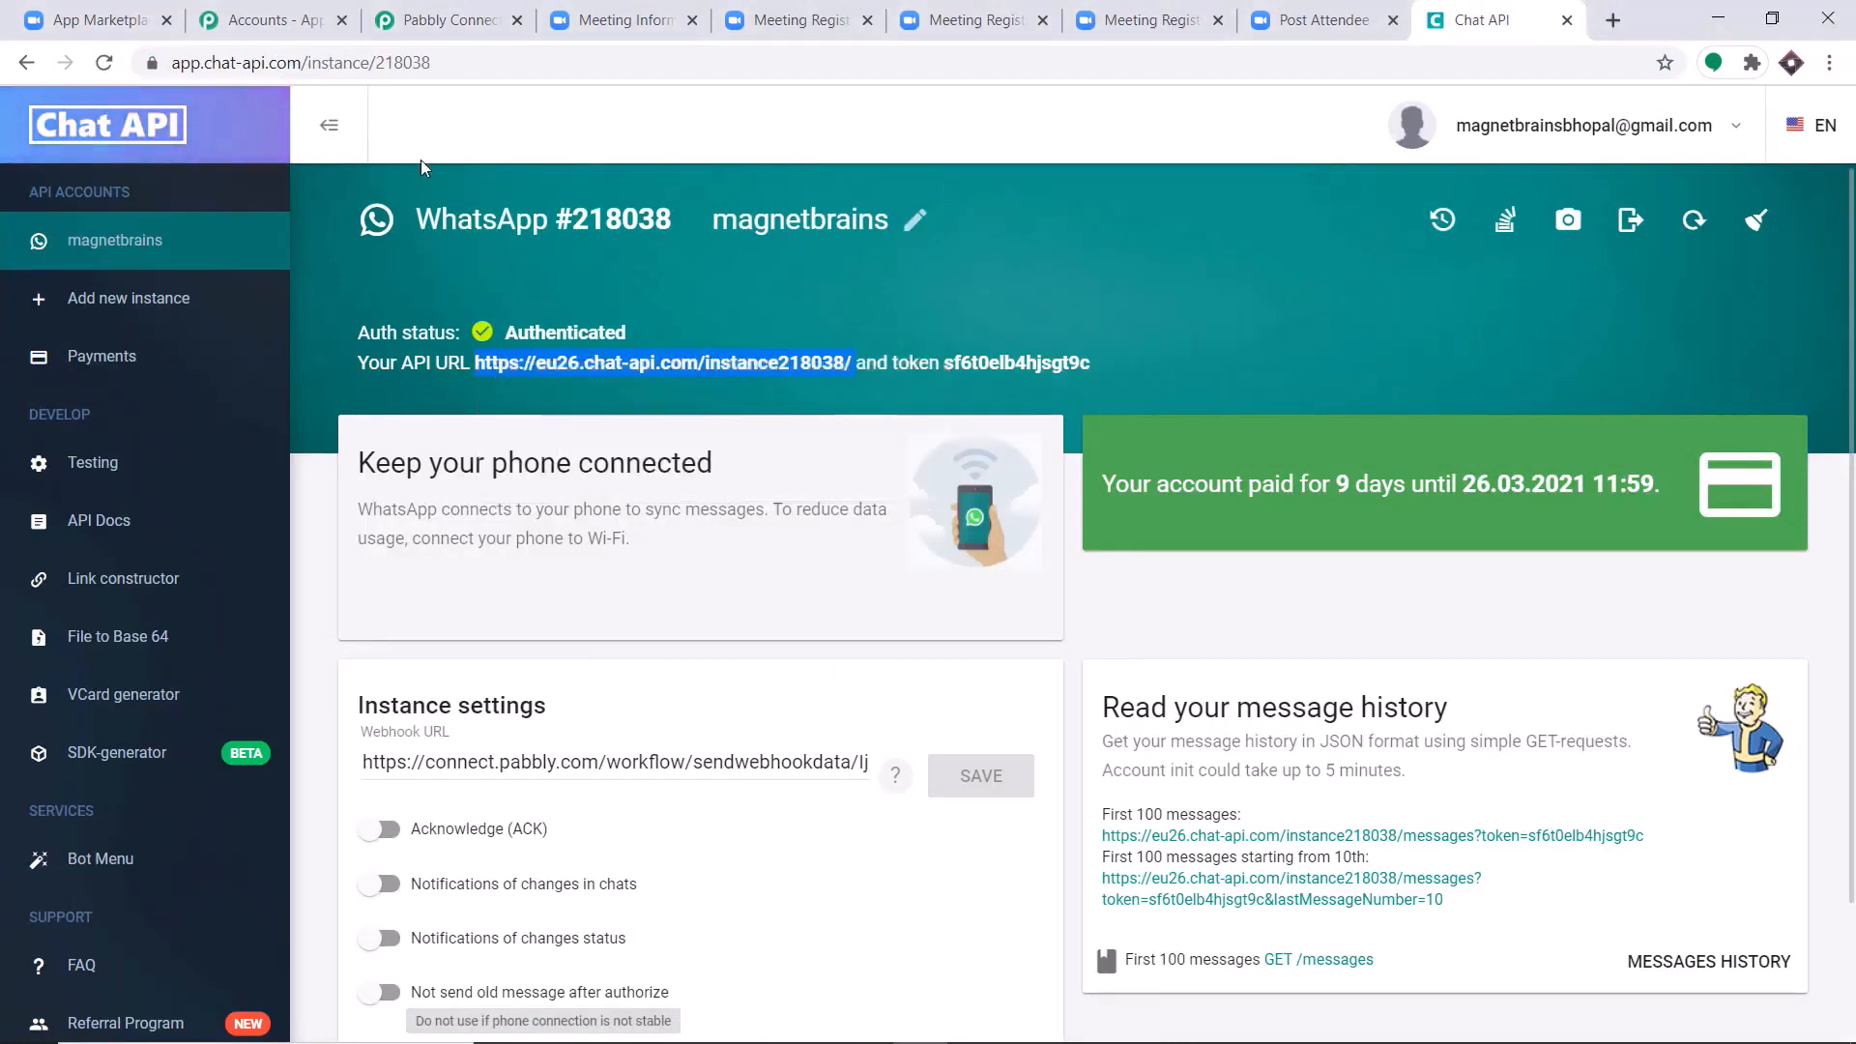
left_click(450, 19)
left_click(777, 502)
right_click(777, 502)
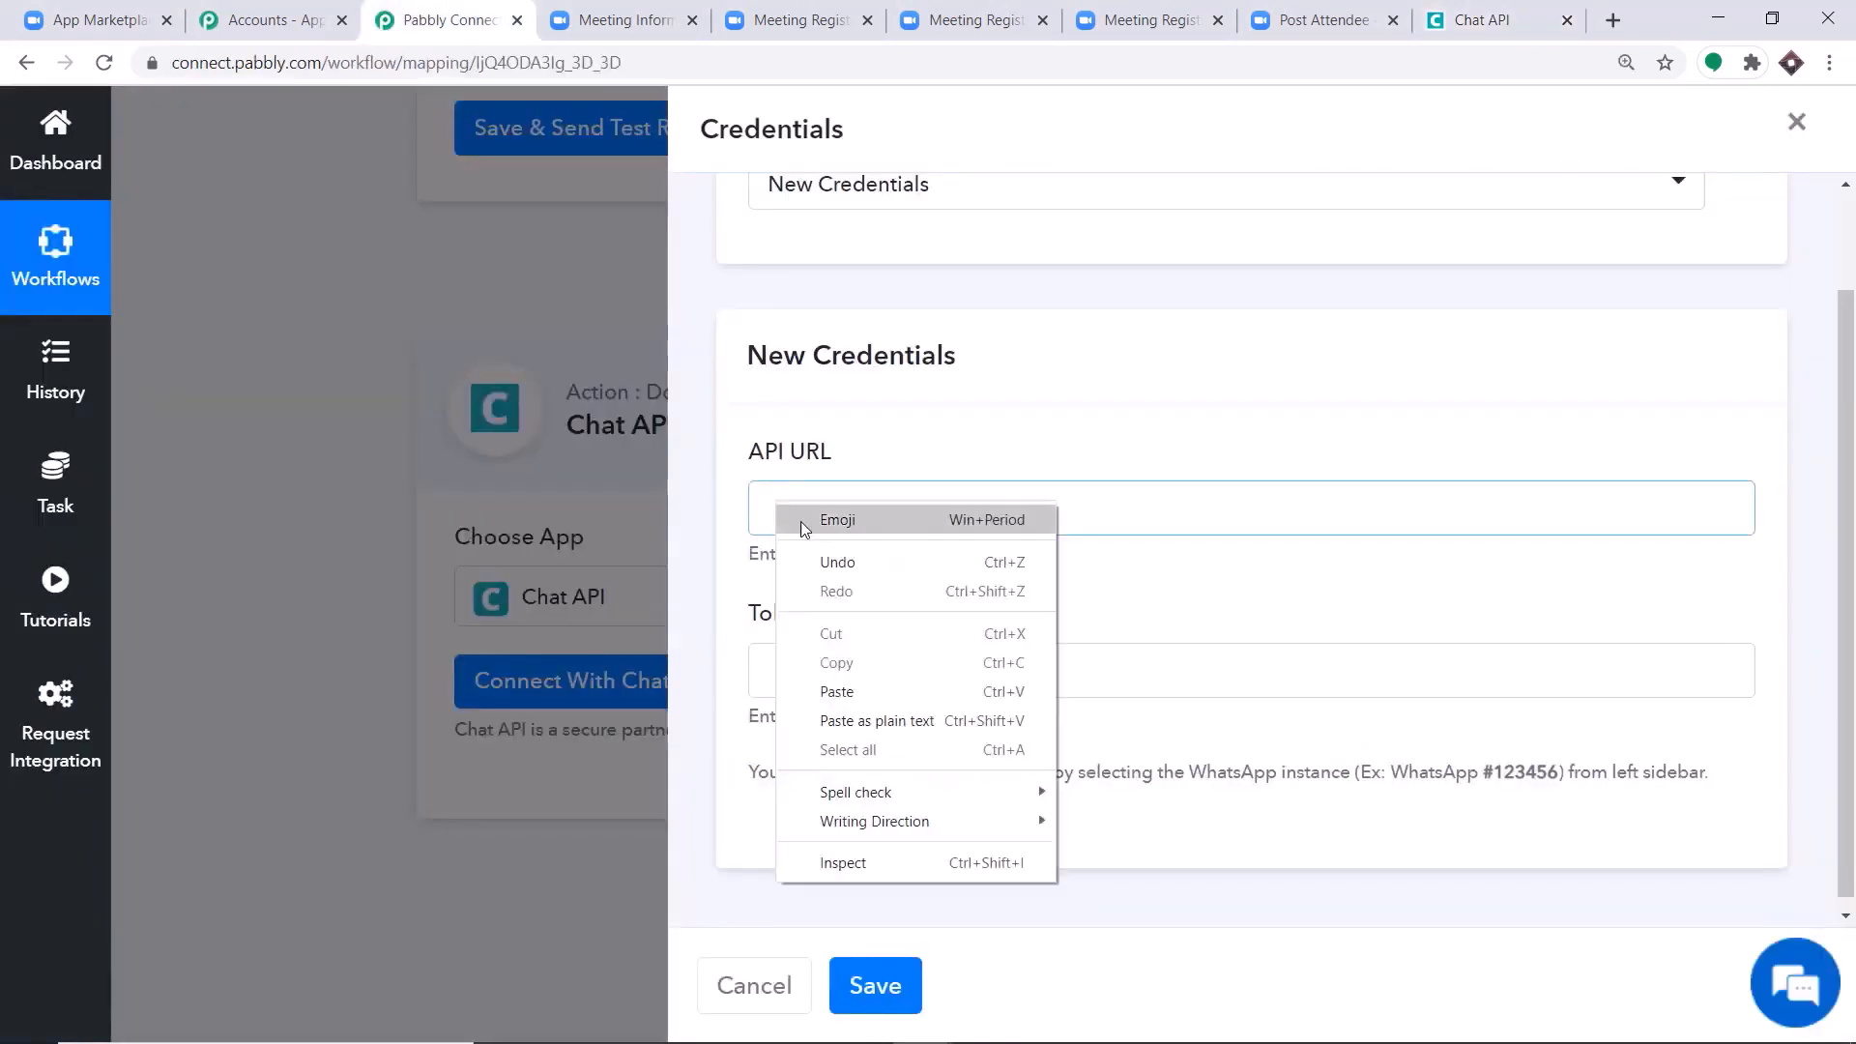
left_click(842, 689)
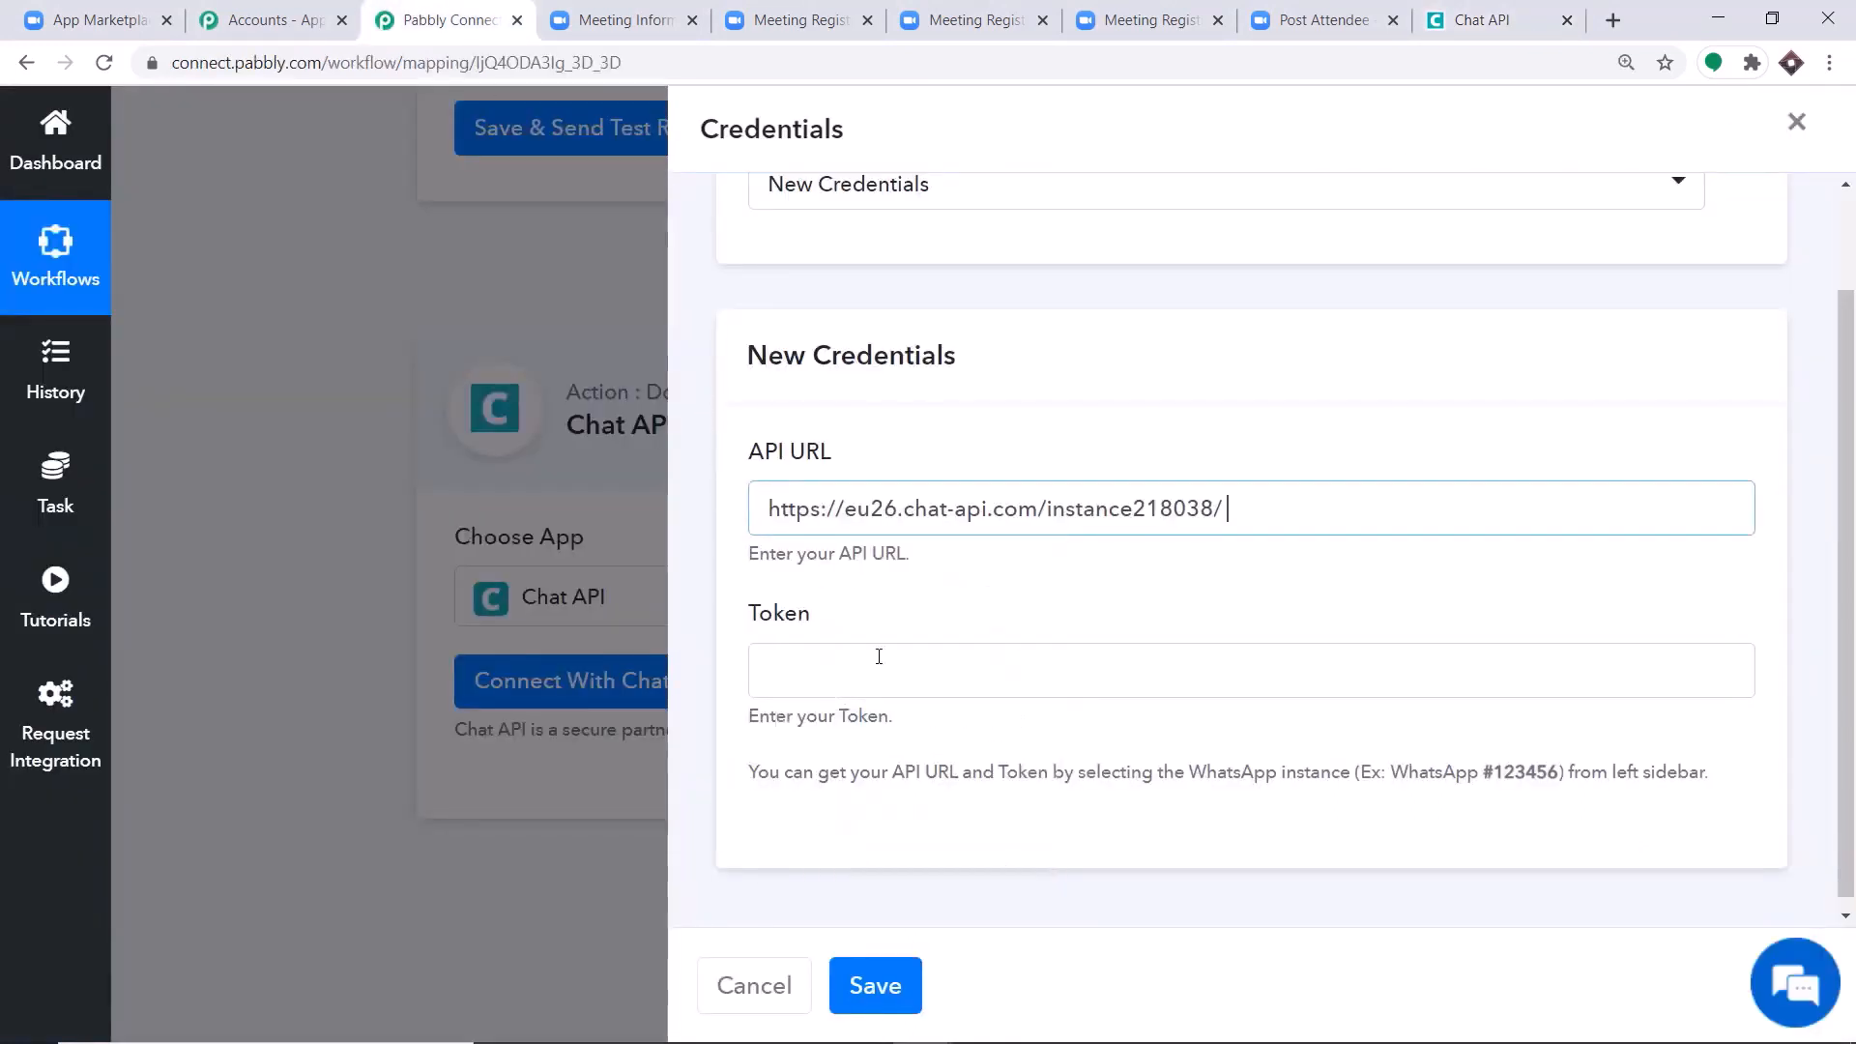
Copy the token from the Chat API instance page into the new credentials' Token field in Pabbly Connect, and save the credentials.
left_click(1450, 23)
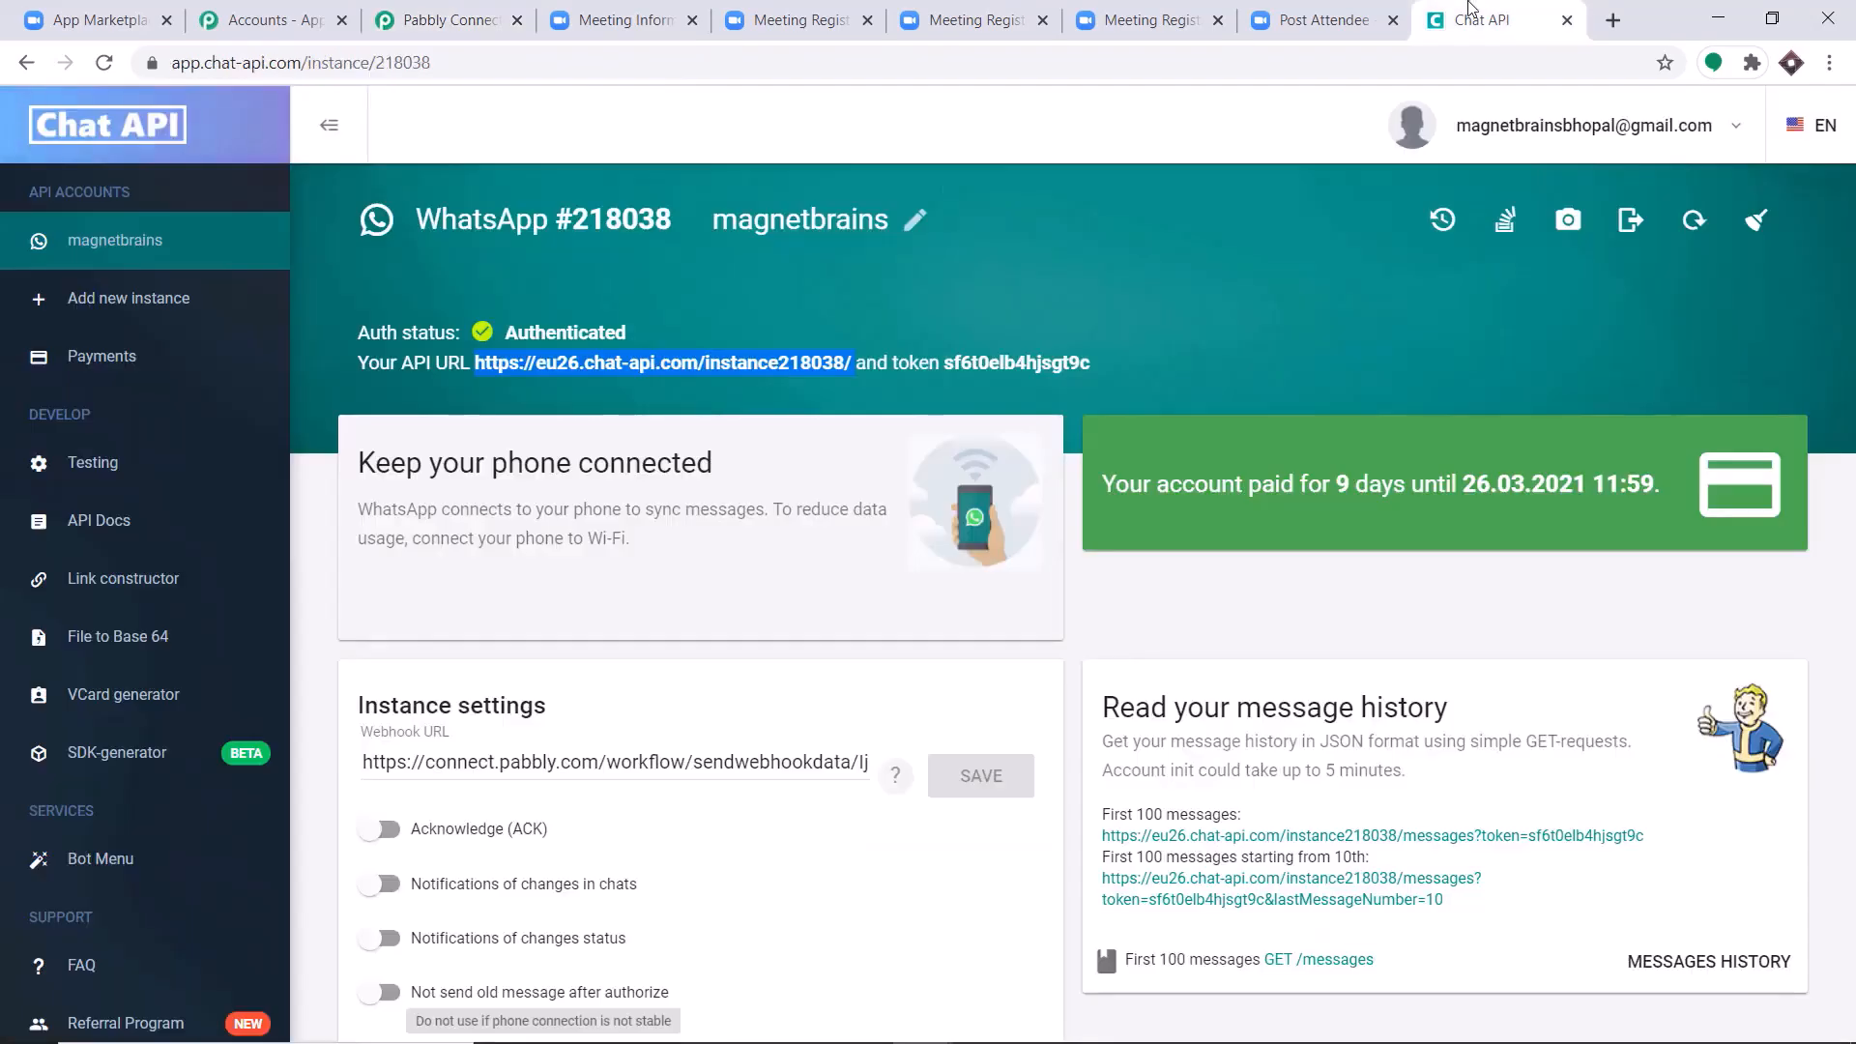
left_click_drag(1090, 364, 952, 366)
right_click(946, 365)
left_click(969, 382)
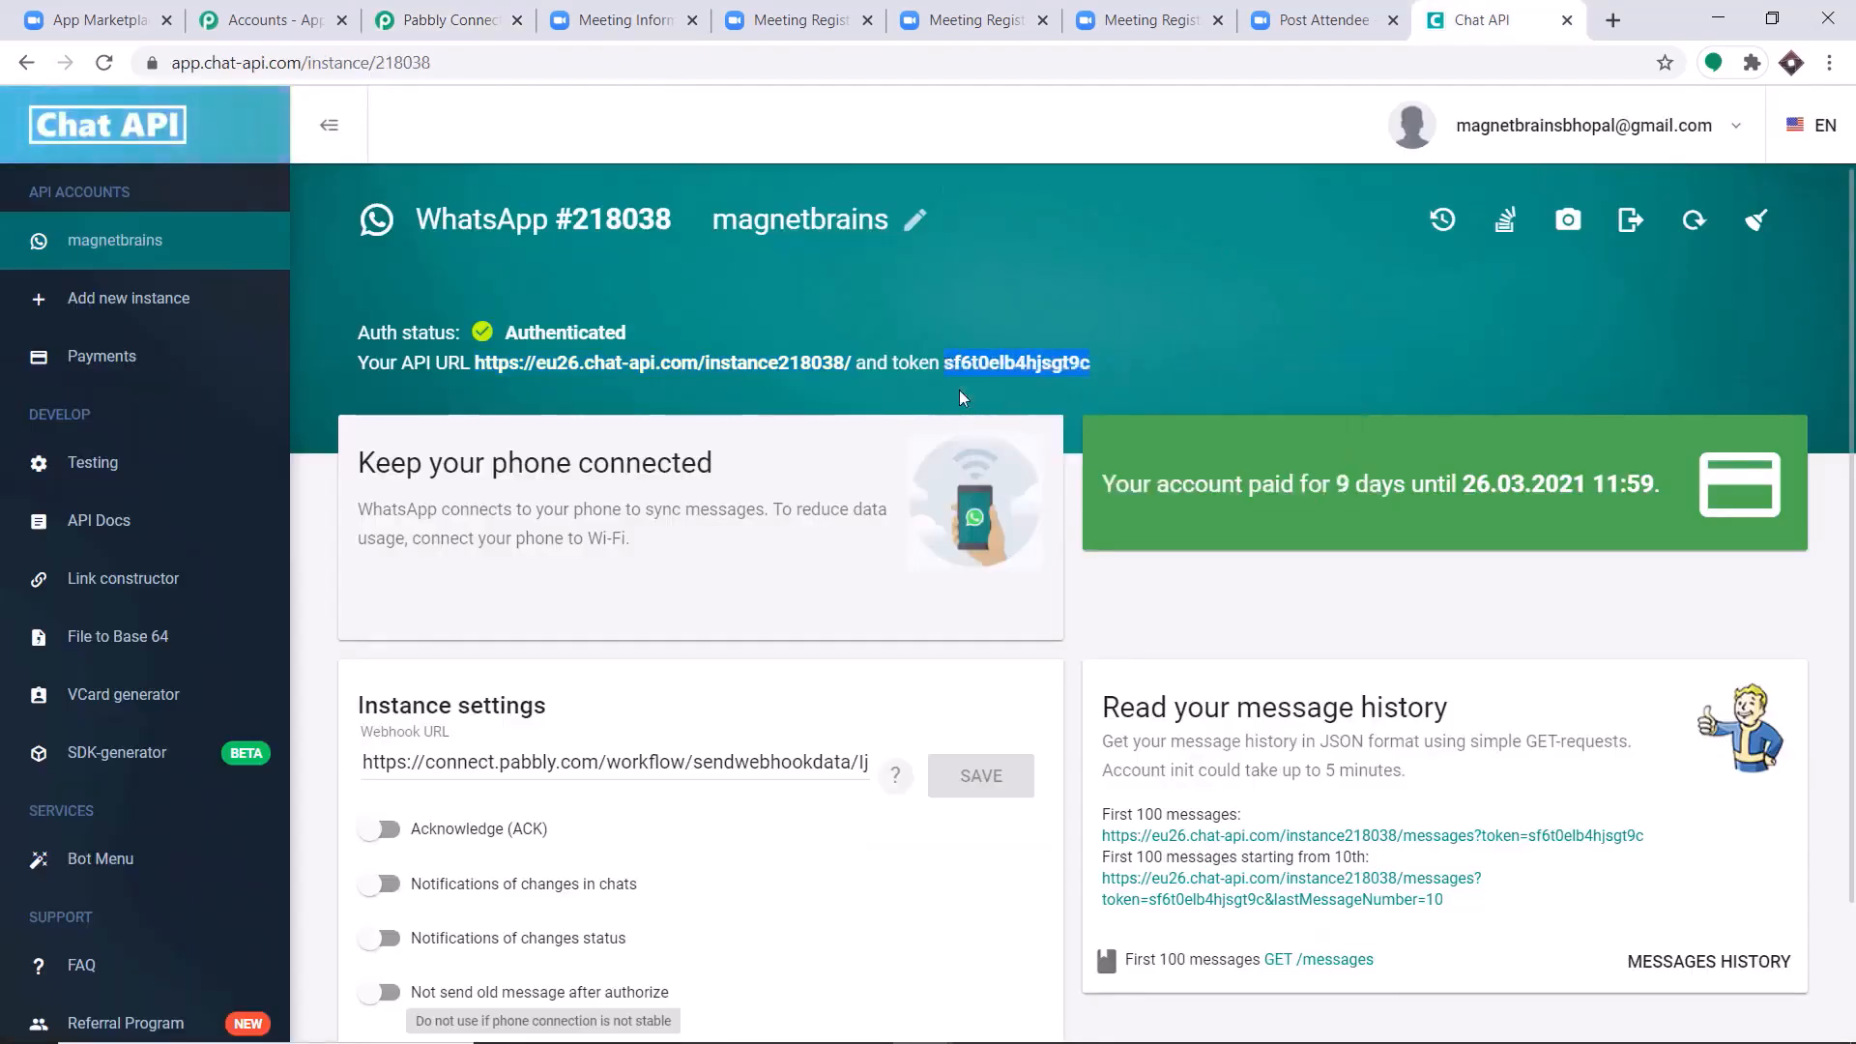
left_click(464, 22)
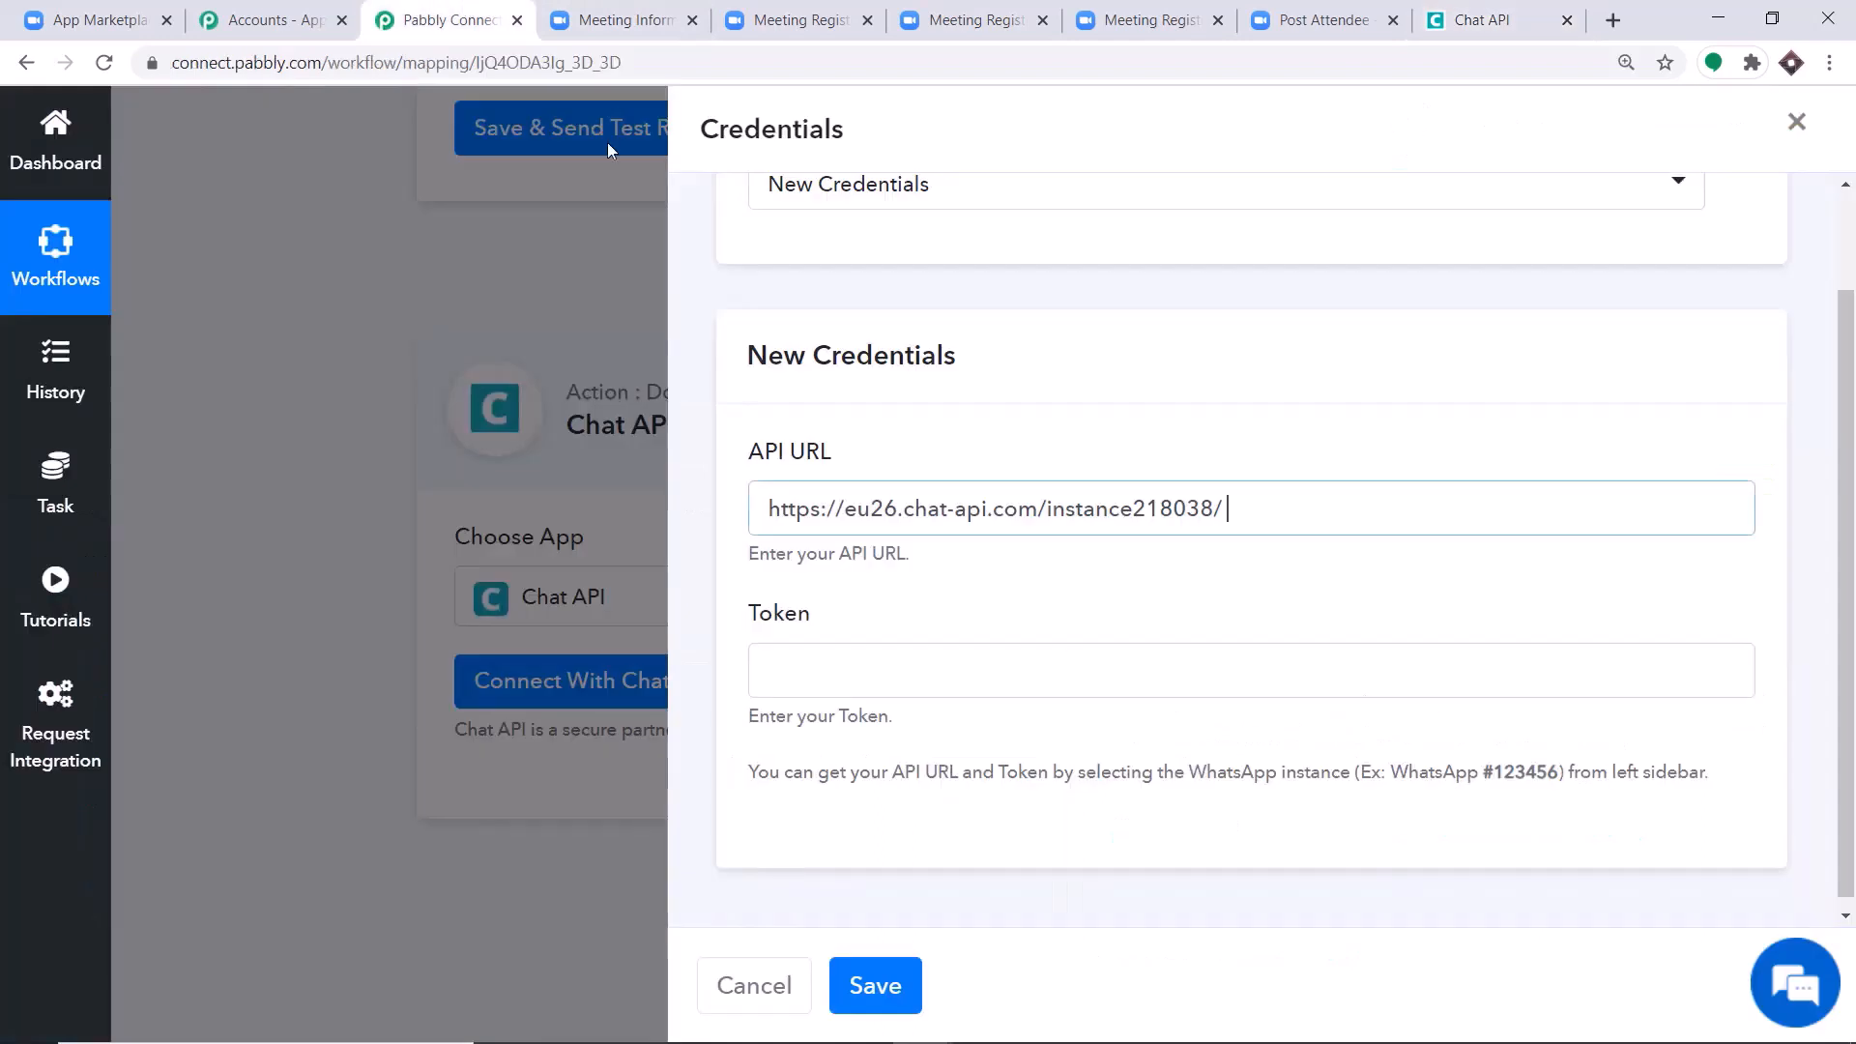
right_click(831, 674)
left_click(924, 484)
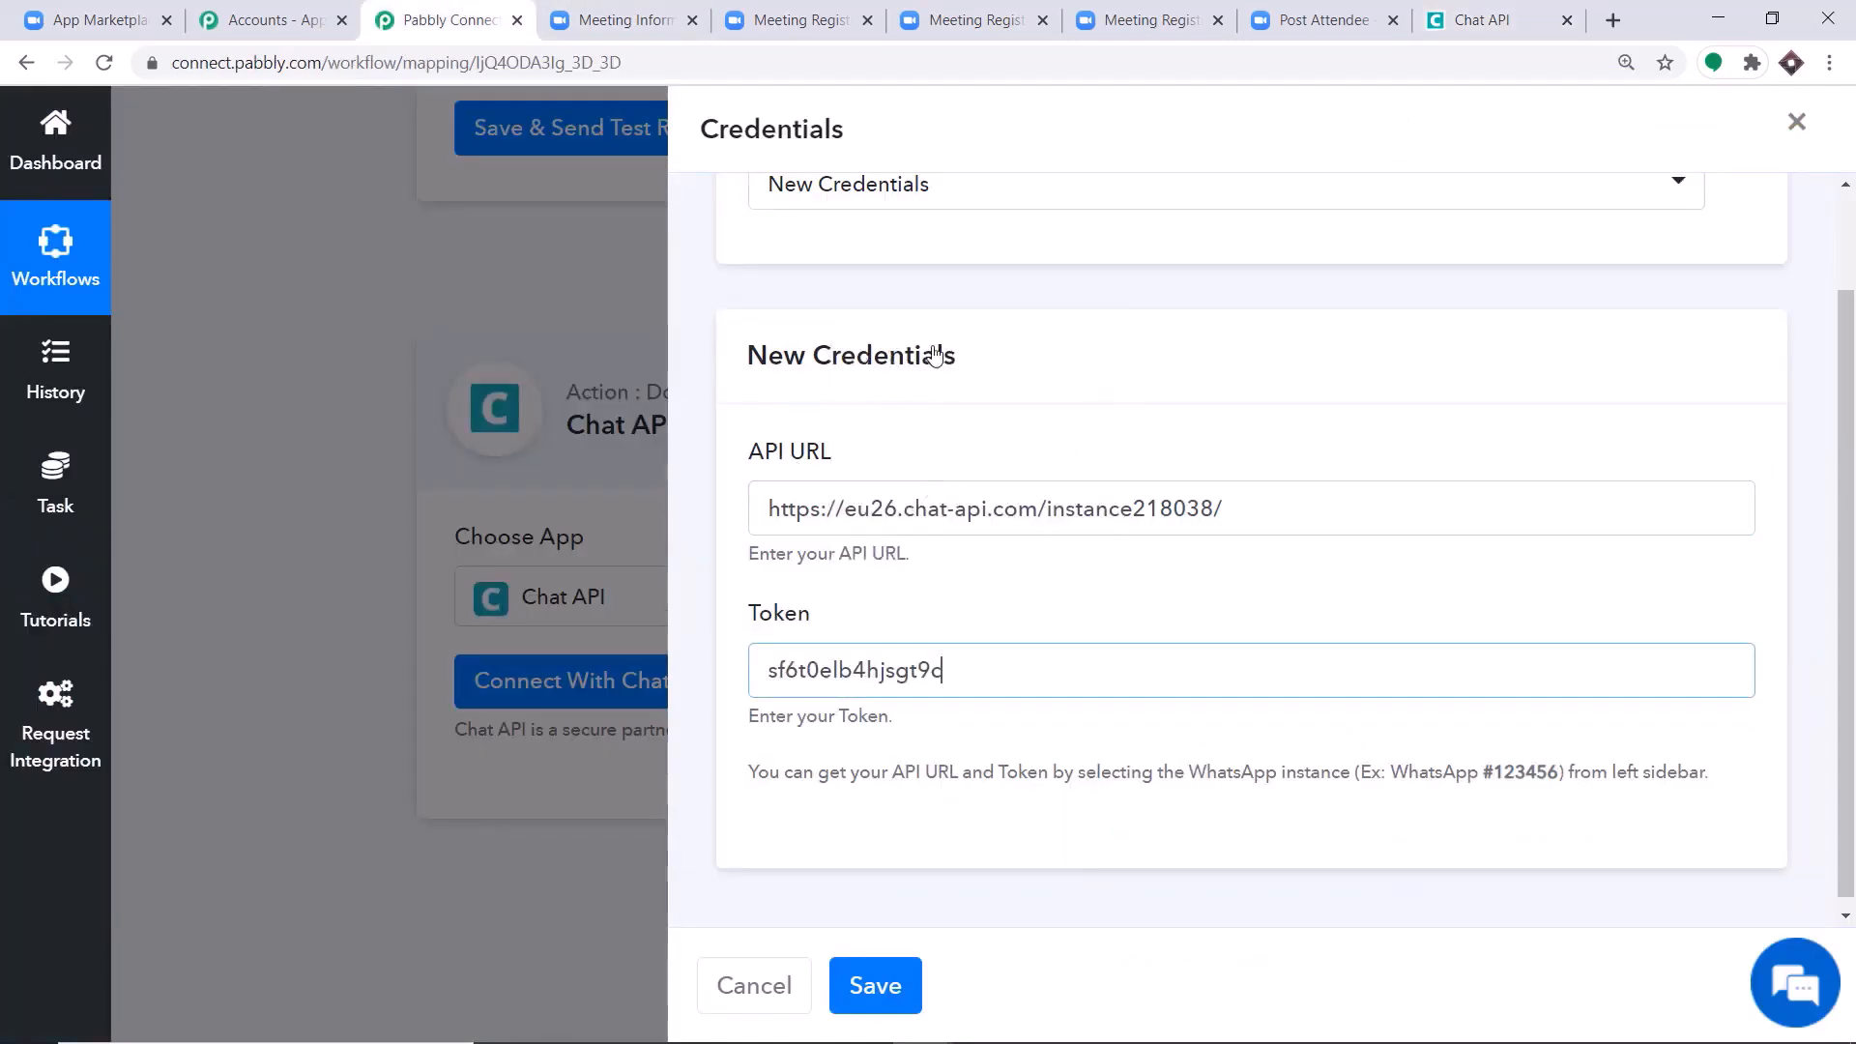
left_click(880, 986)
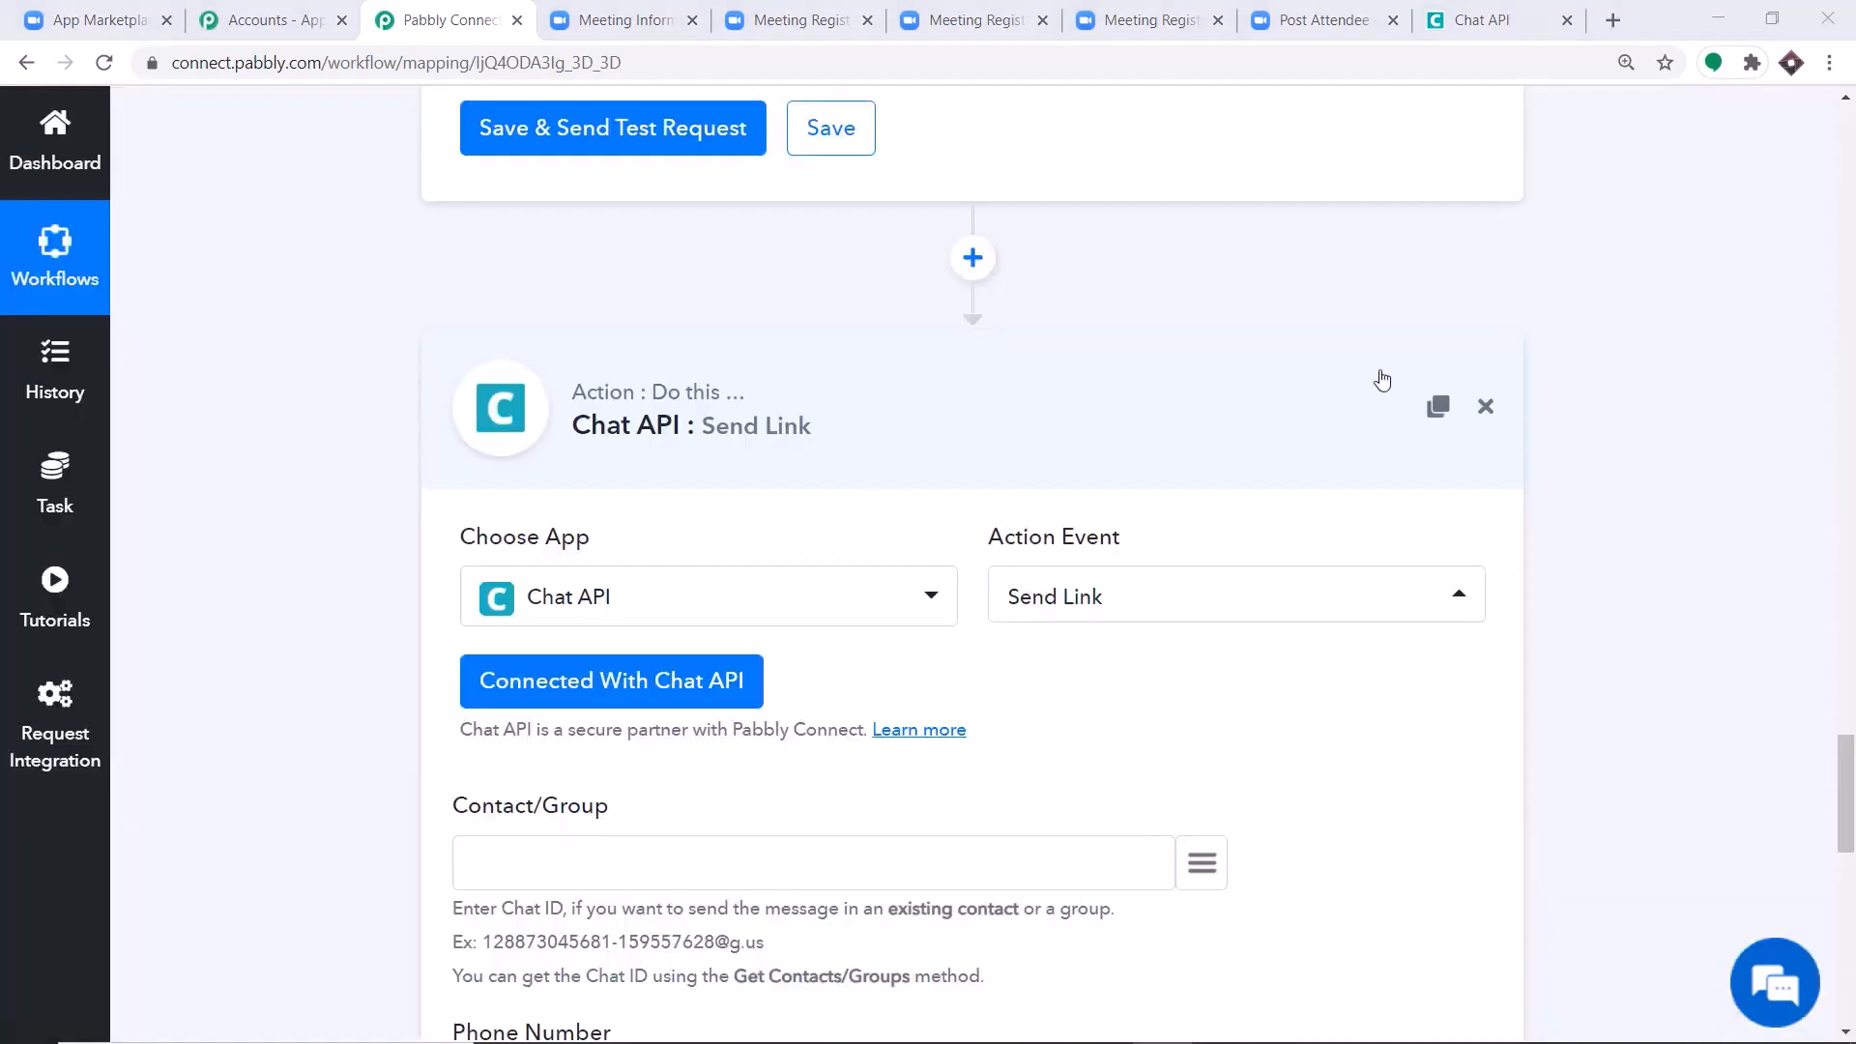
Examine the Chat API Send Link action's input fields, from Contact/Group and Phone Number through Body, Base64 Encoded, Title and Description.
scroll(1383, 379, "down", 9)
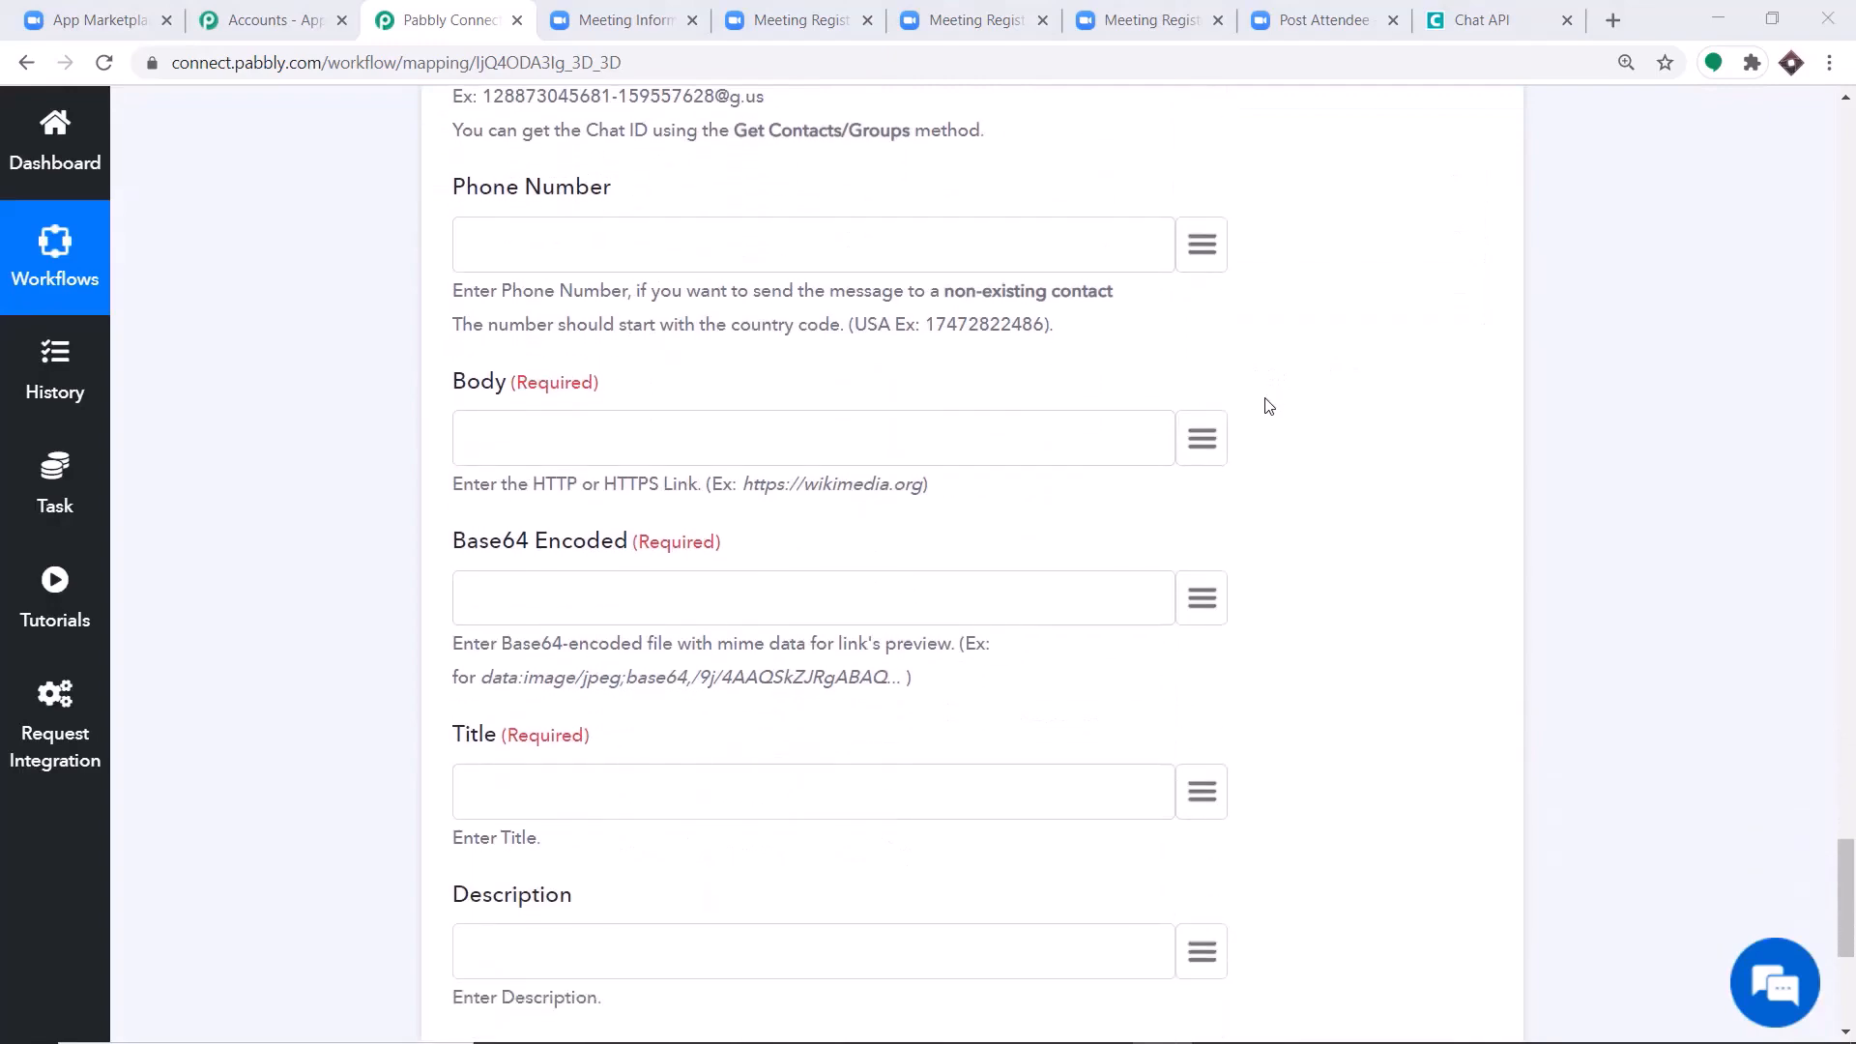
scroll(1208, 449, "down", 3)
scroll(1036, 468, "up", 6)
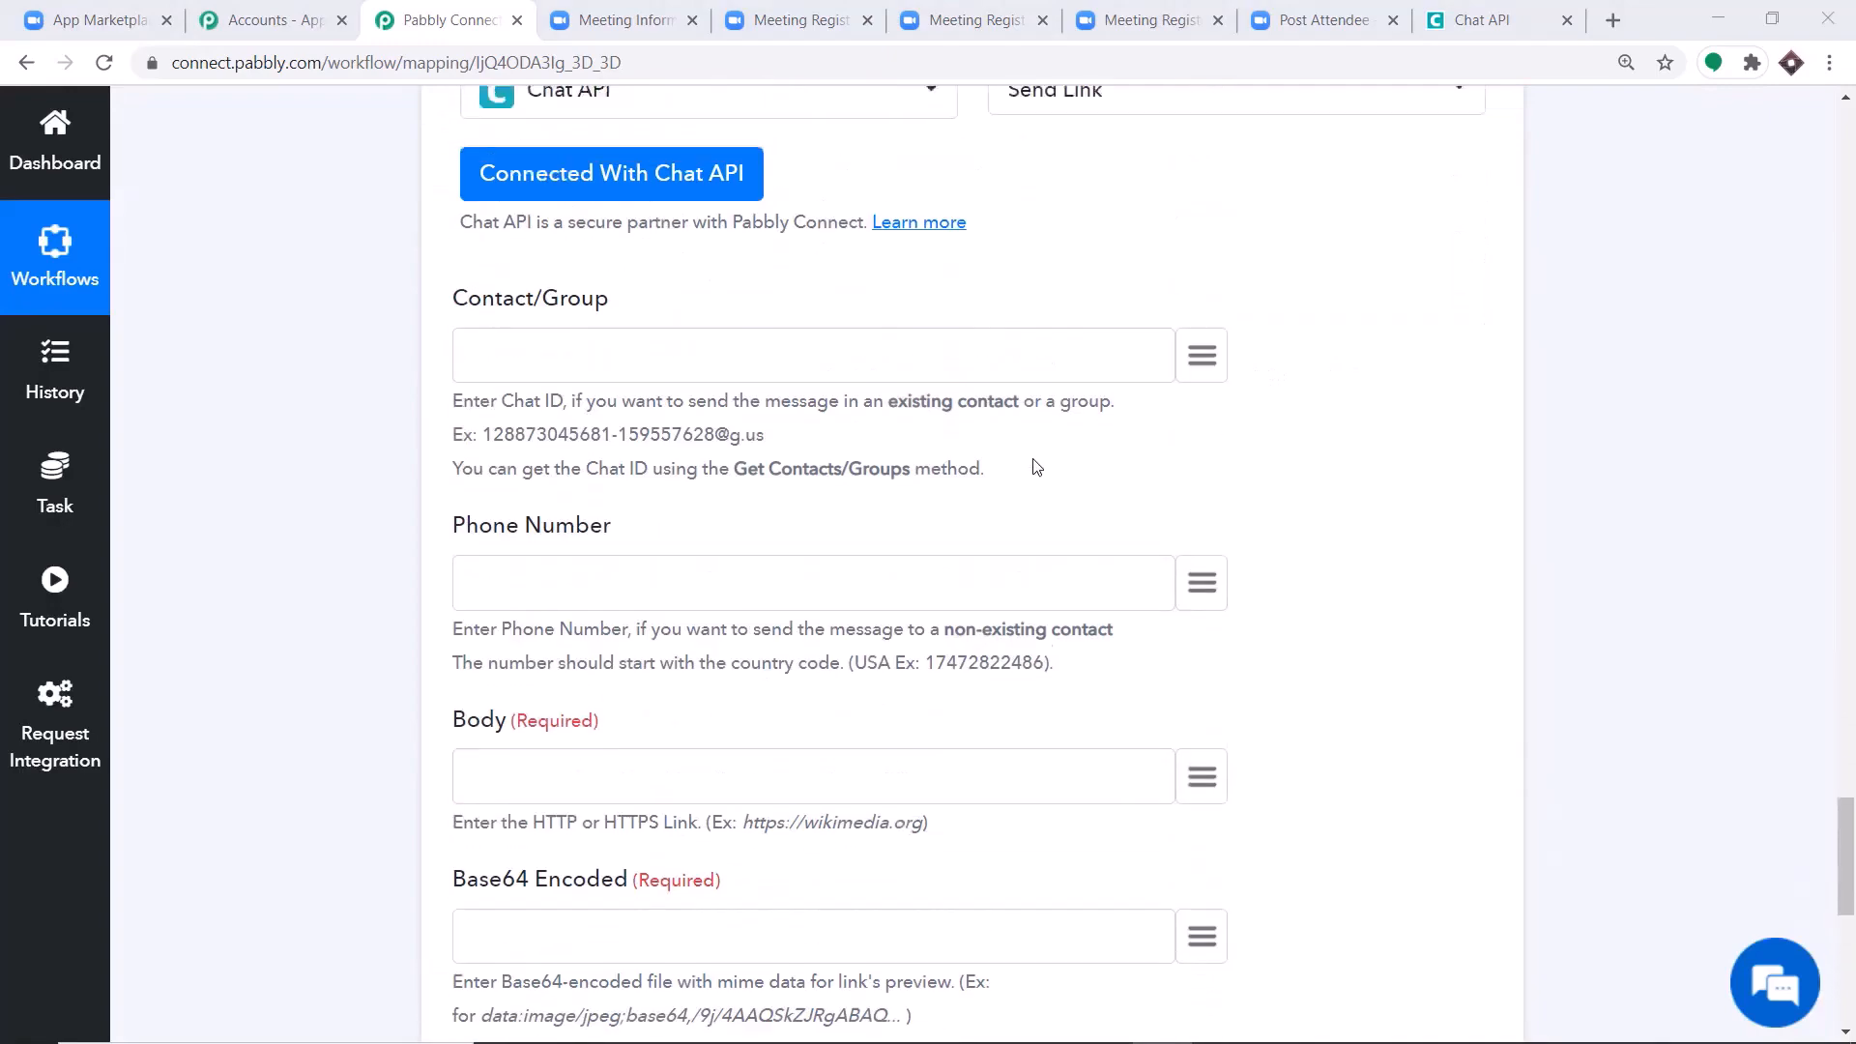
scroll(1036, 468, "up", 2)
scroll(1035, 468, "up", 1)
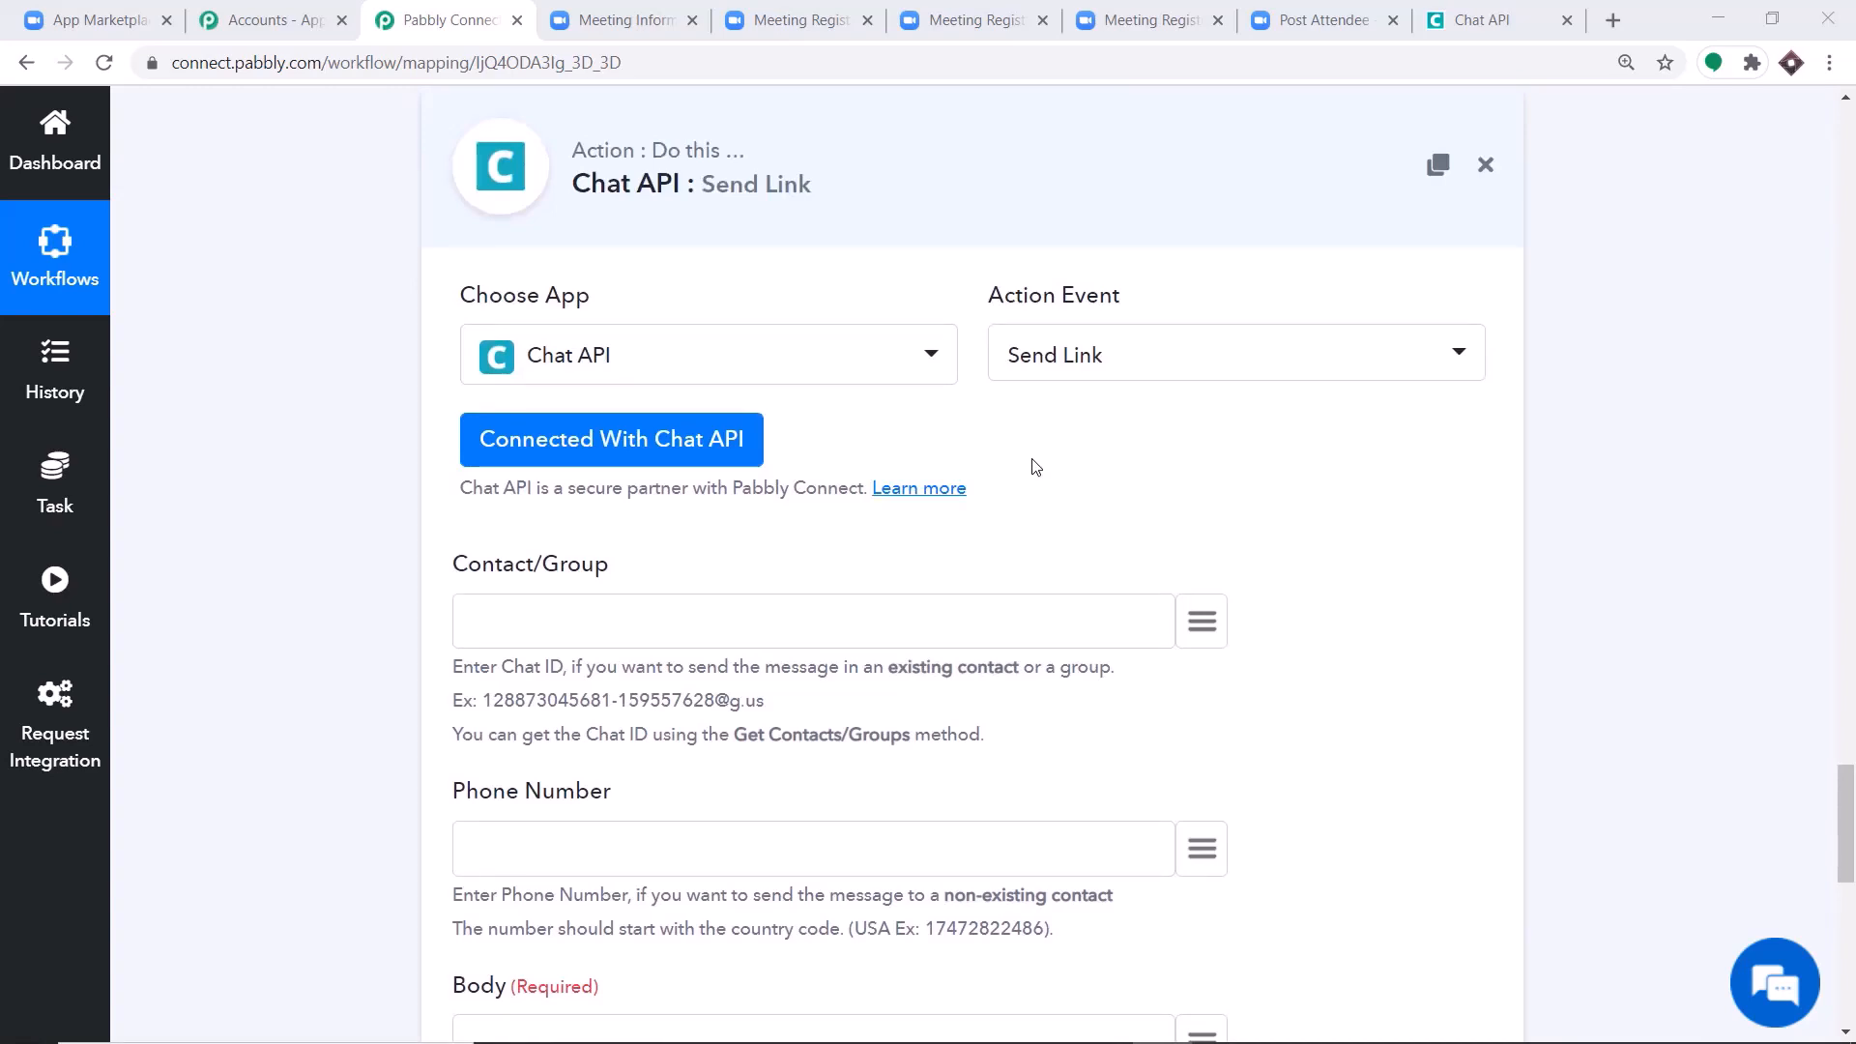
scroll(1035, 468, "down", 4)
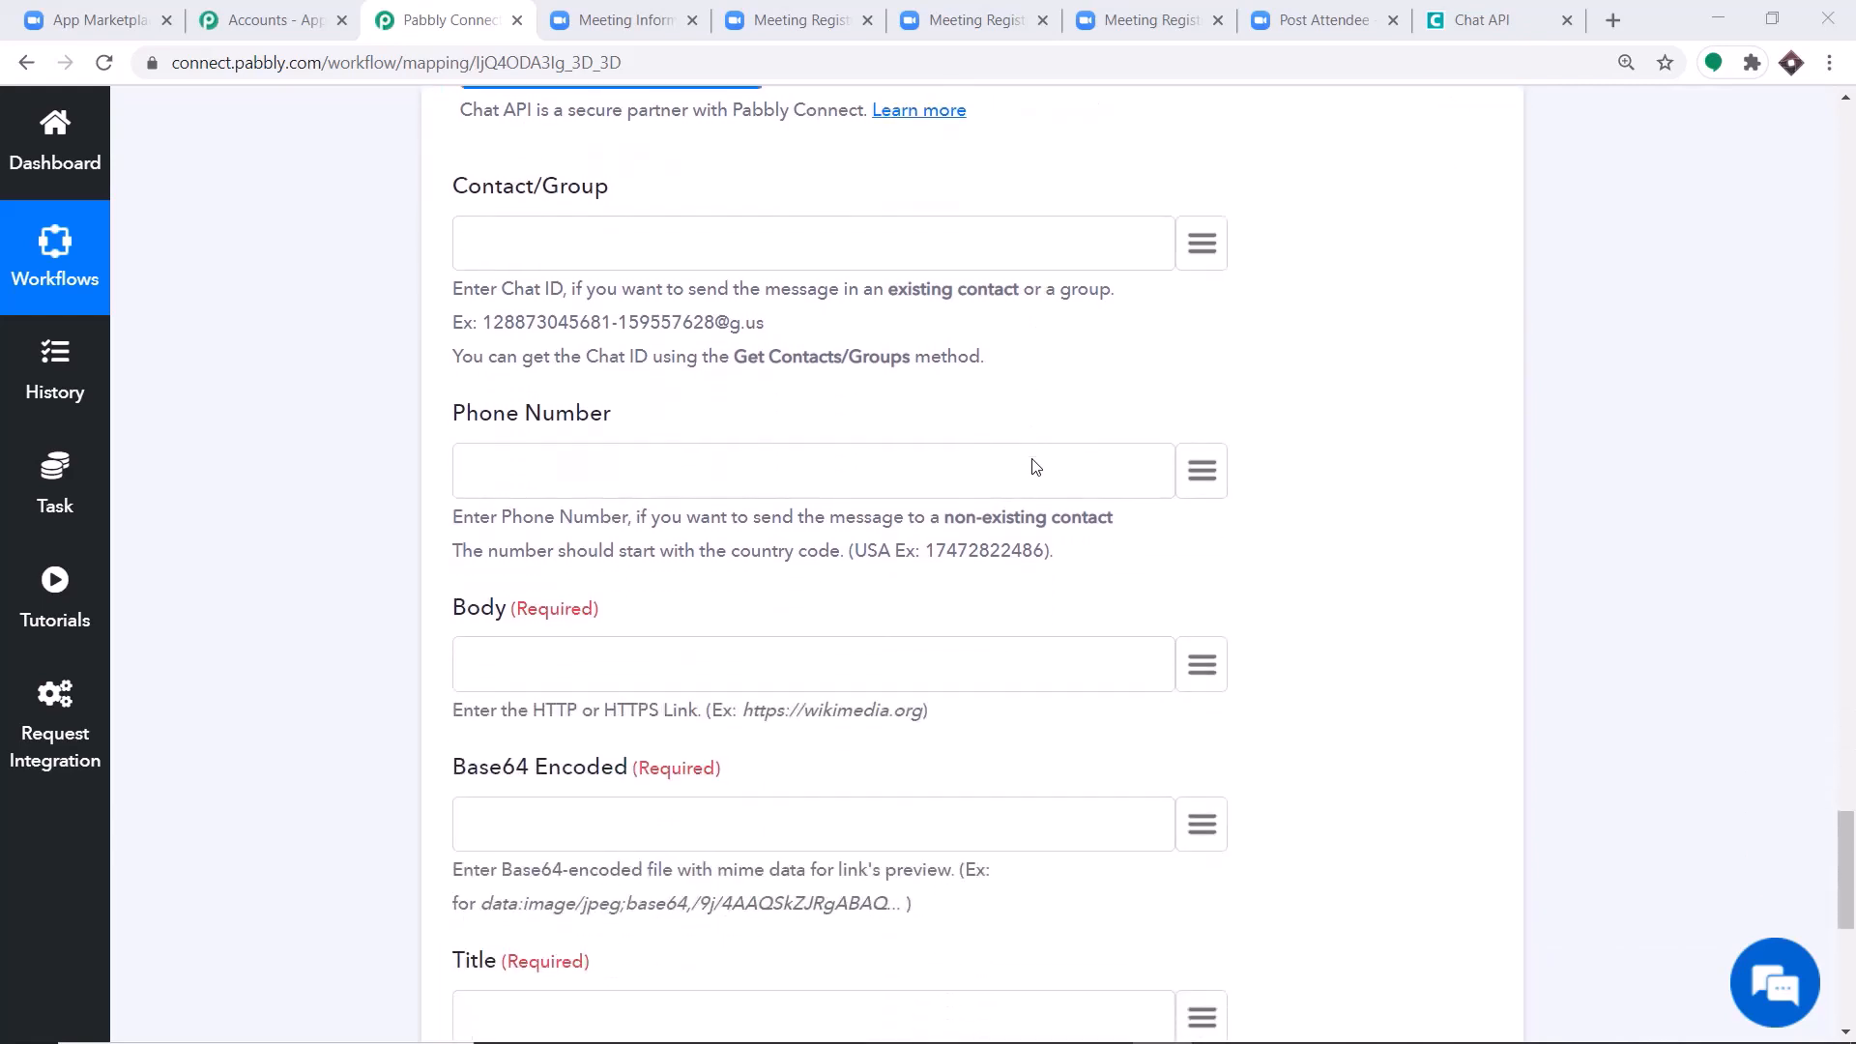
scroll(1035, 468, "down", 2)
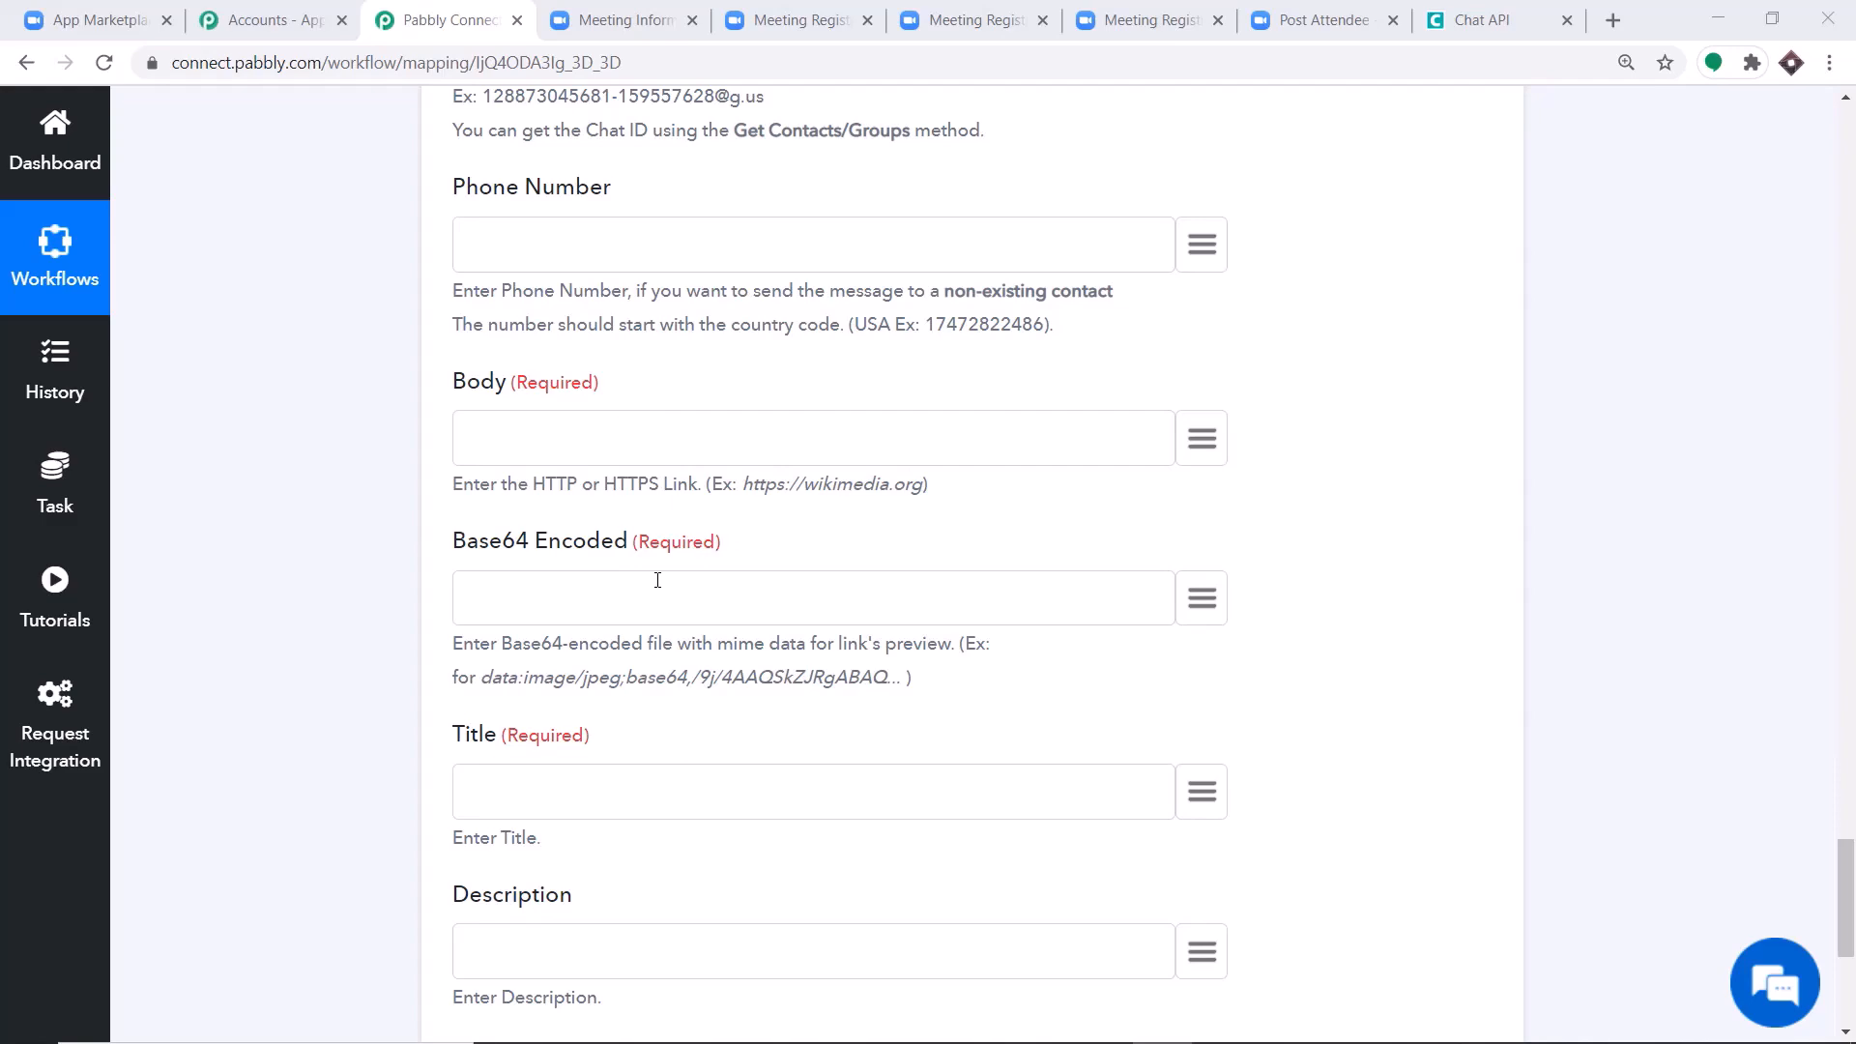
Insert a new action step between the Iterator and the Chat API step, and choose Data Transformer as its app.
scroll(817, 464, "up", 10)
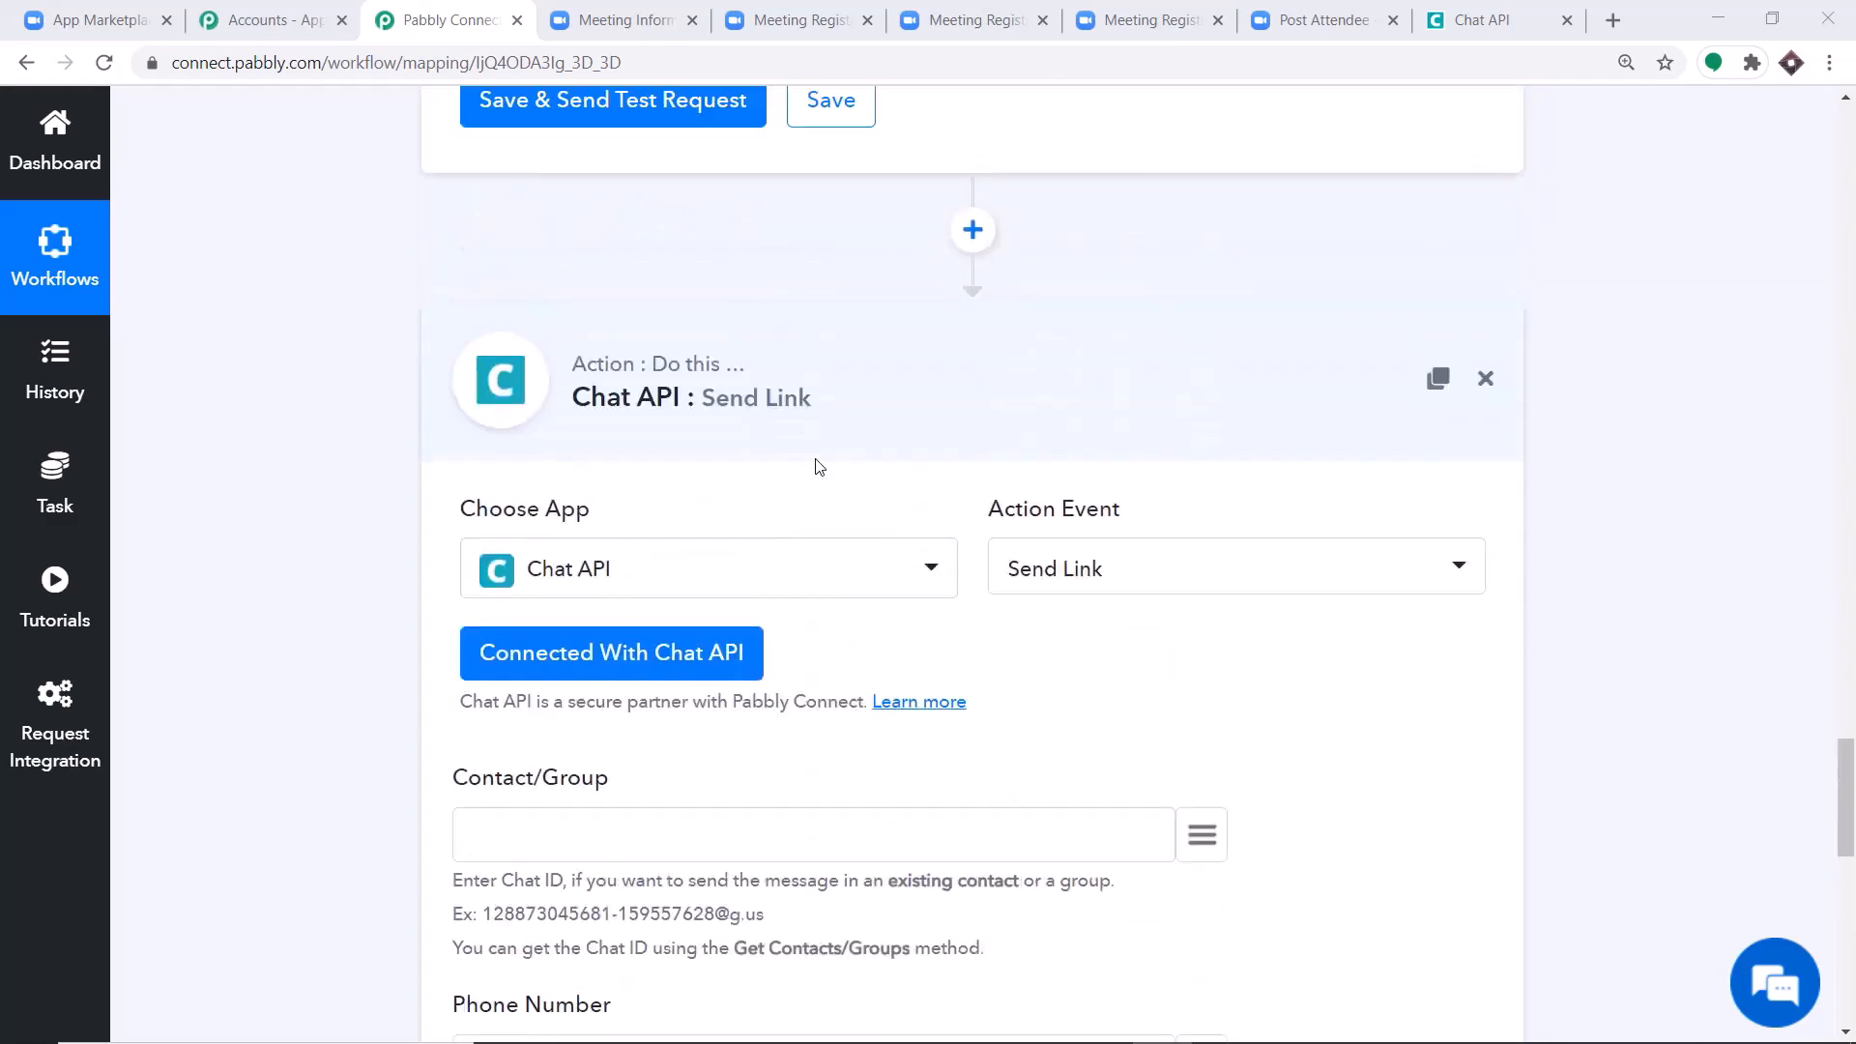
left_click(972, 380)
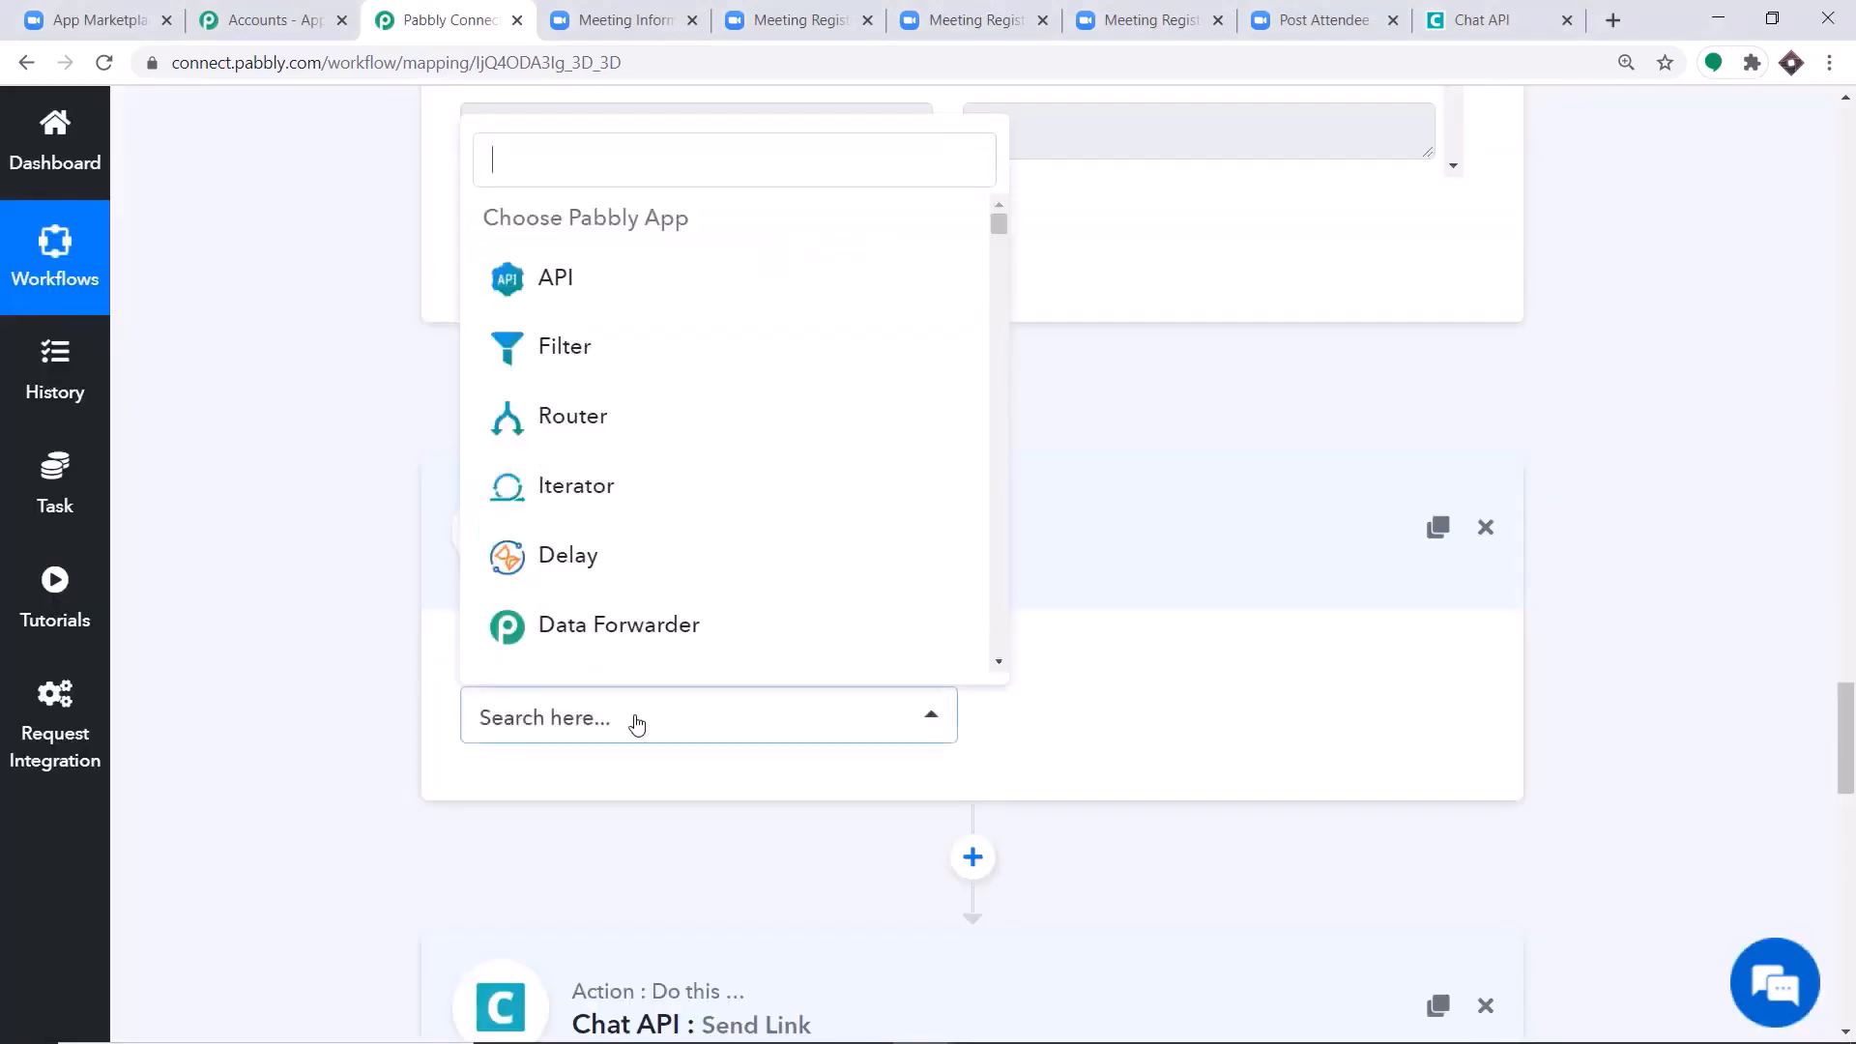
left_click(635, 721)
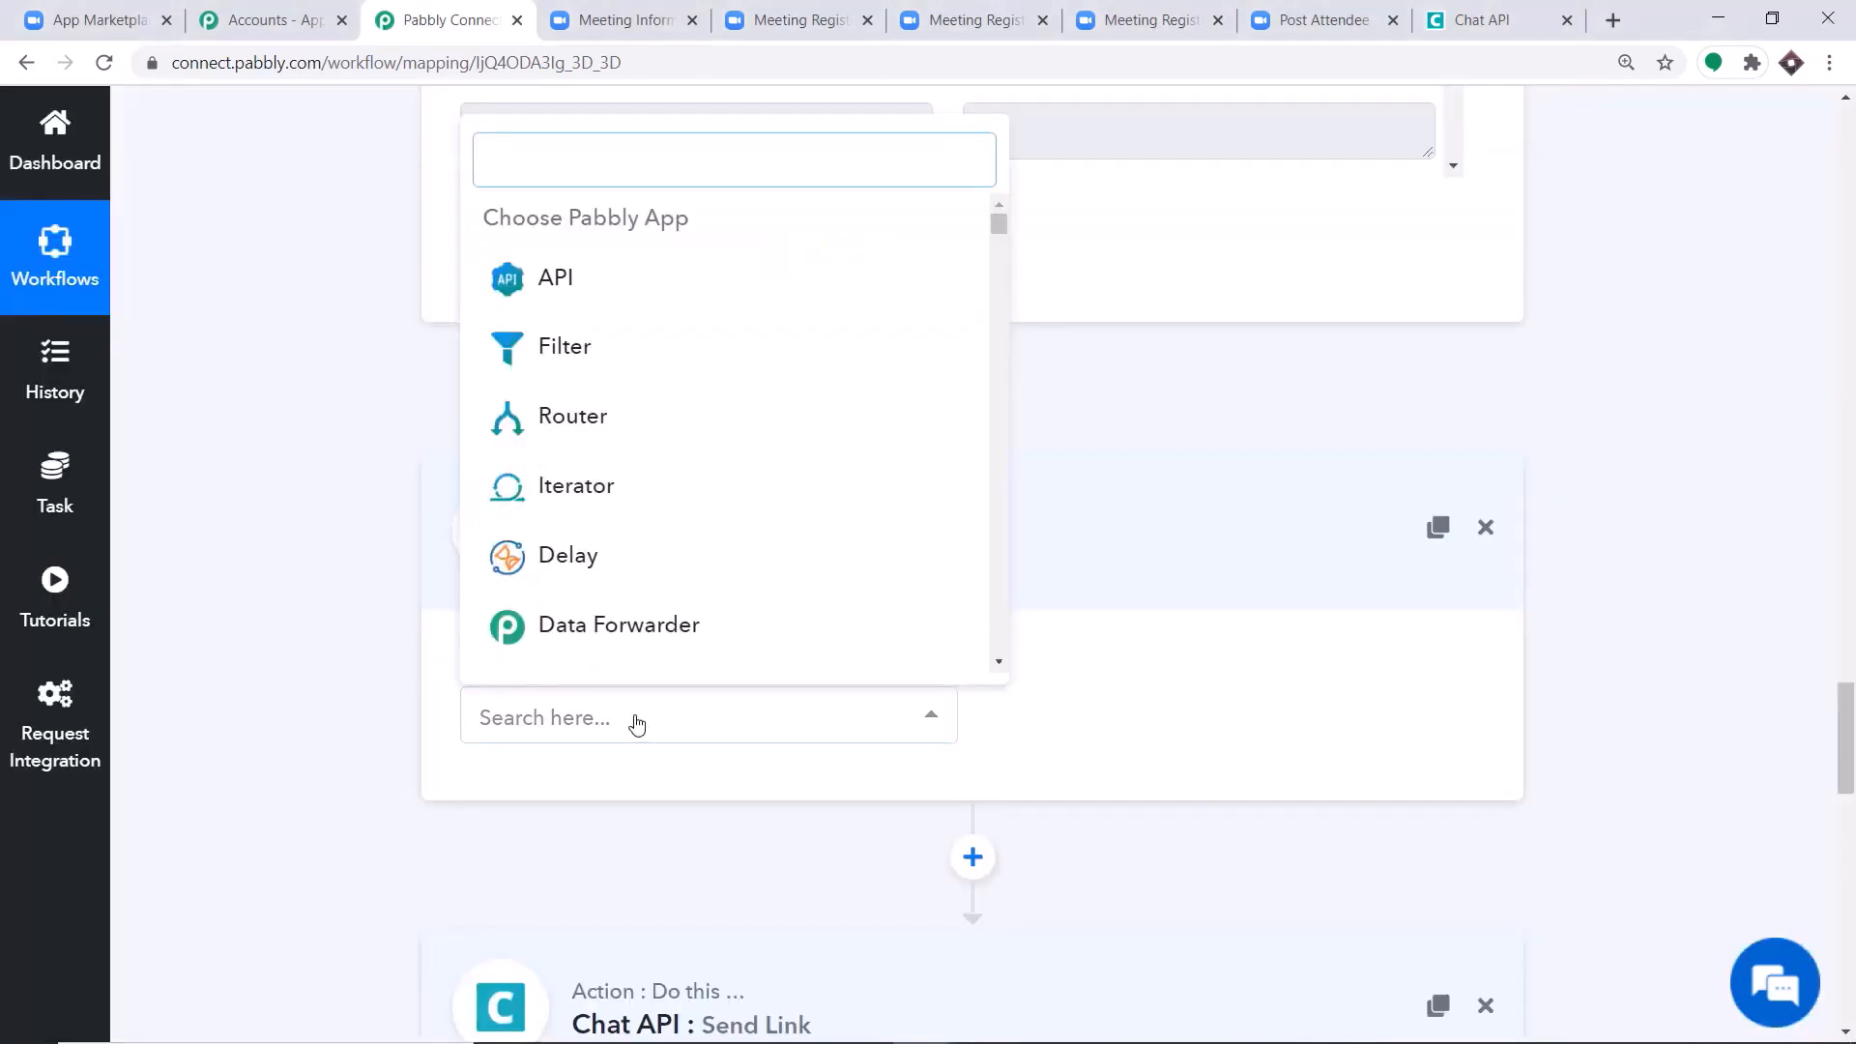
type("data")
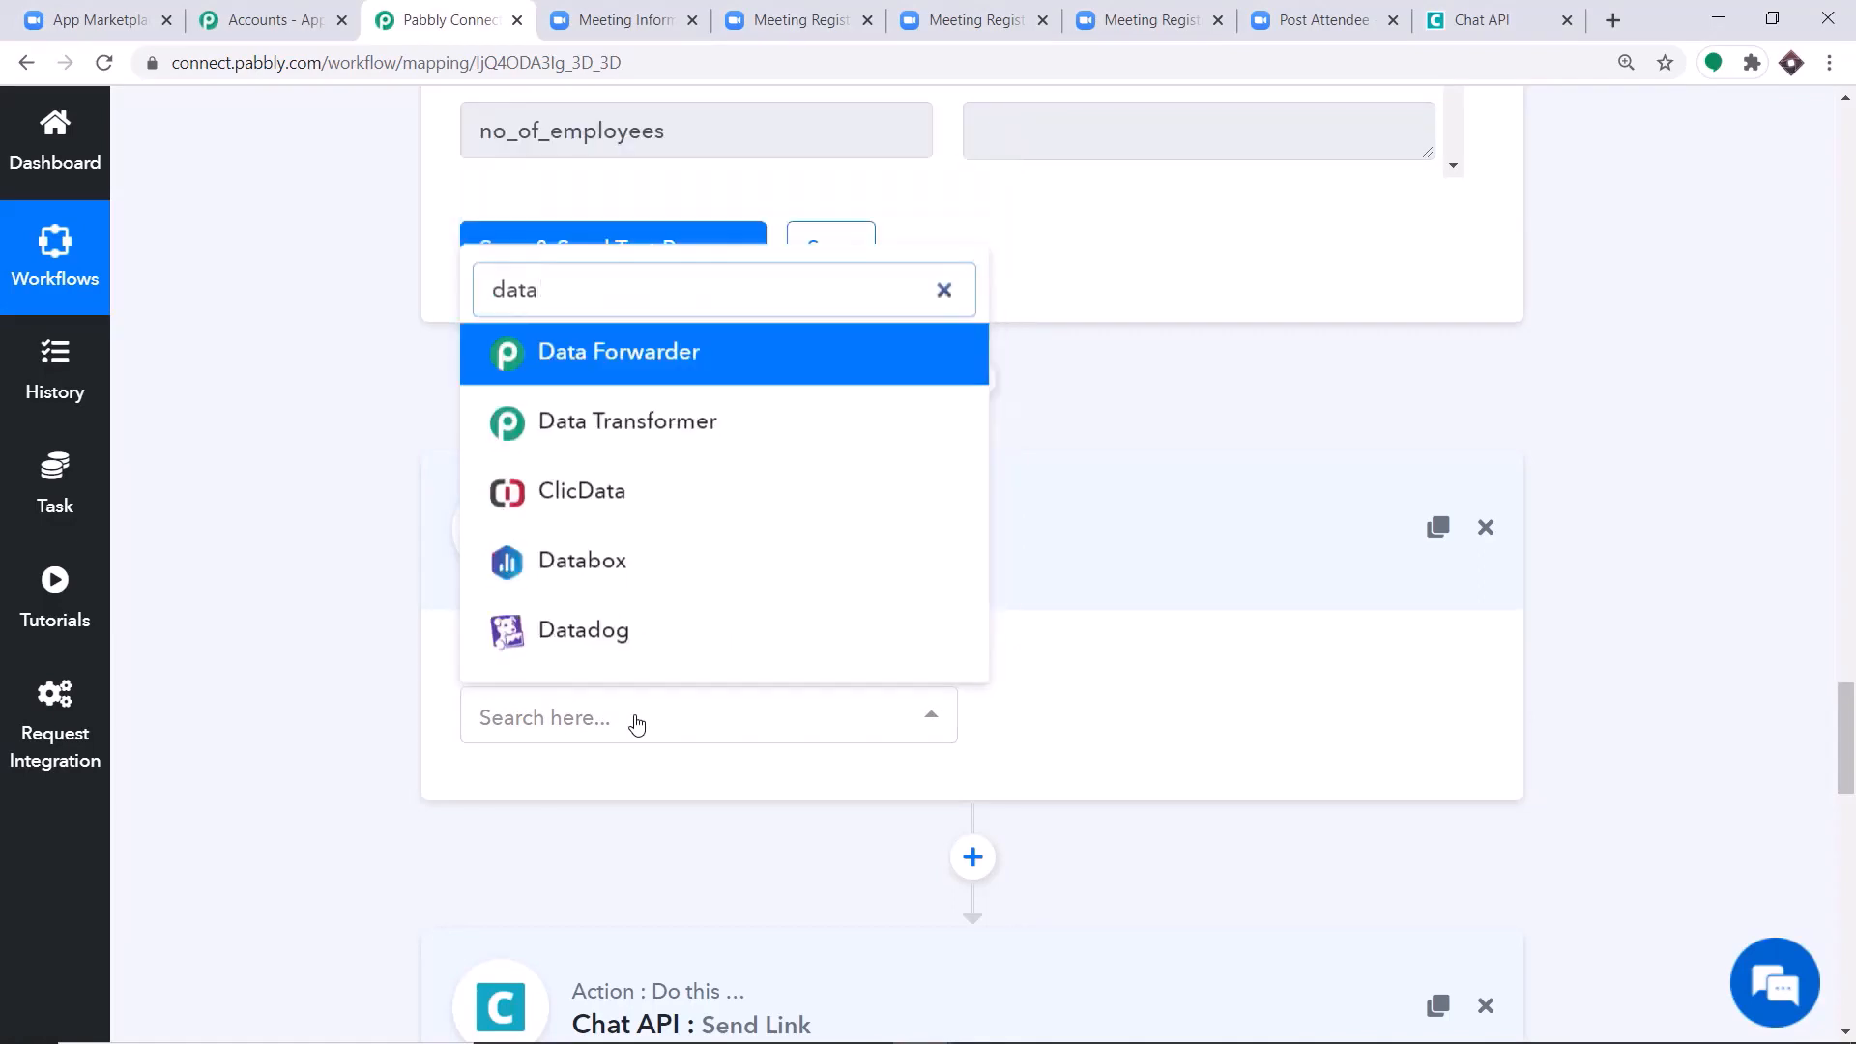
left_click(636, 430)
Set the Data Transformer's action event to Base64 Encode and connect it.
left_click(1139, 716)
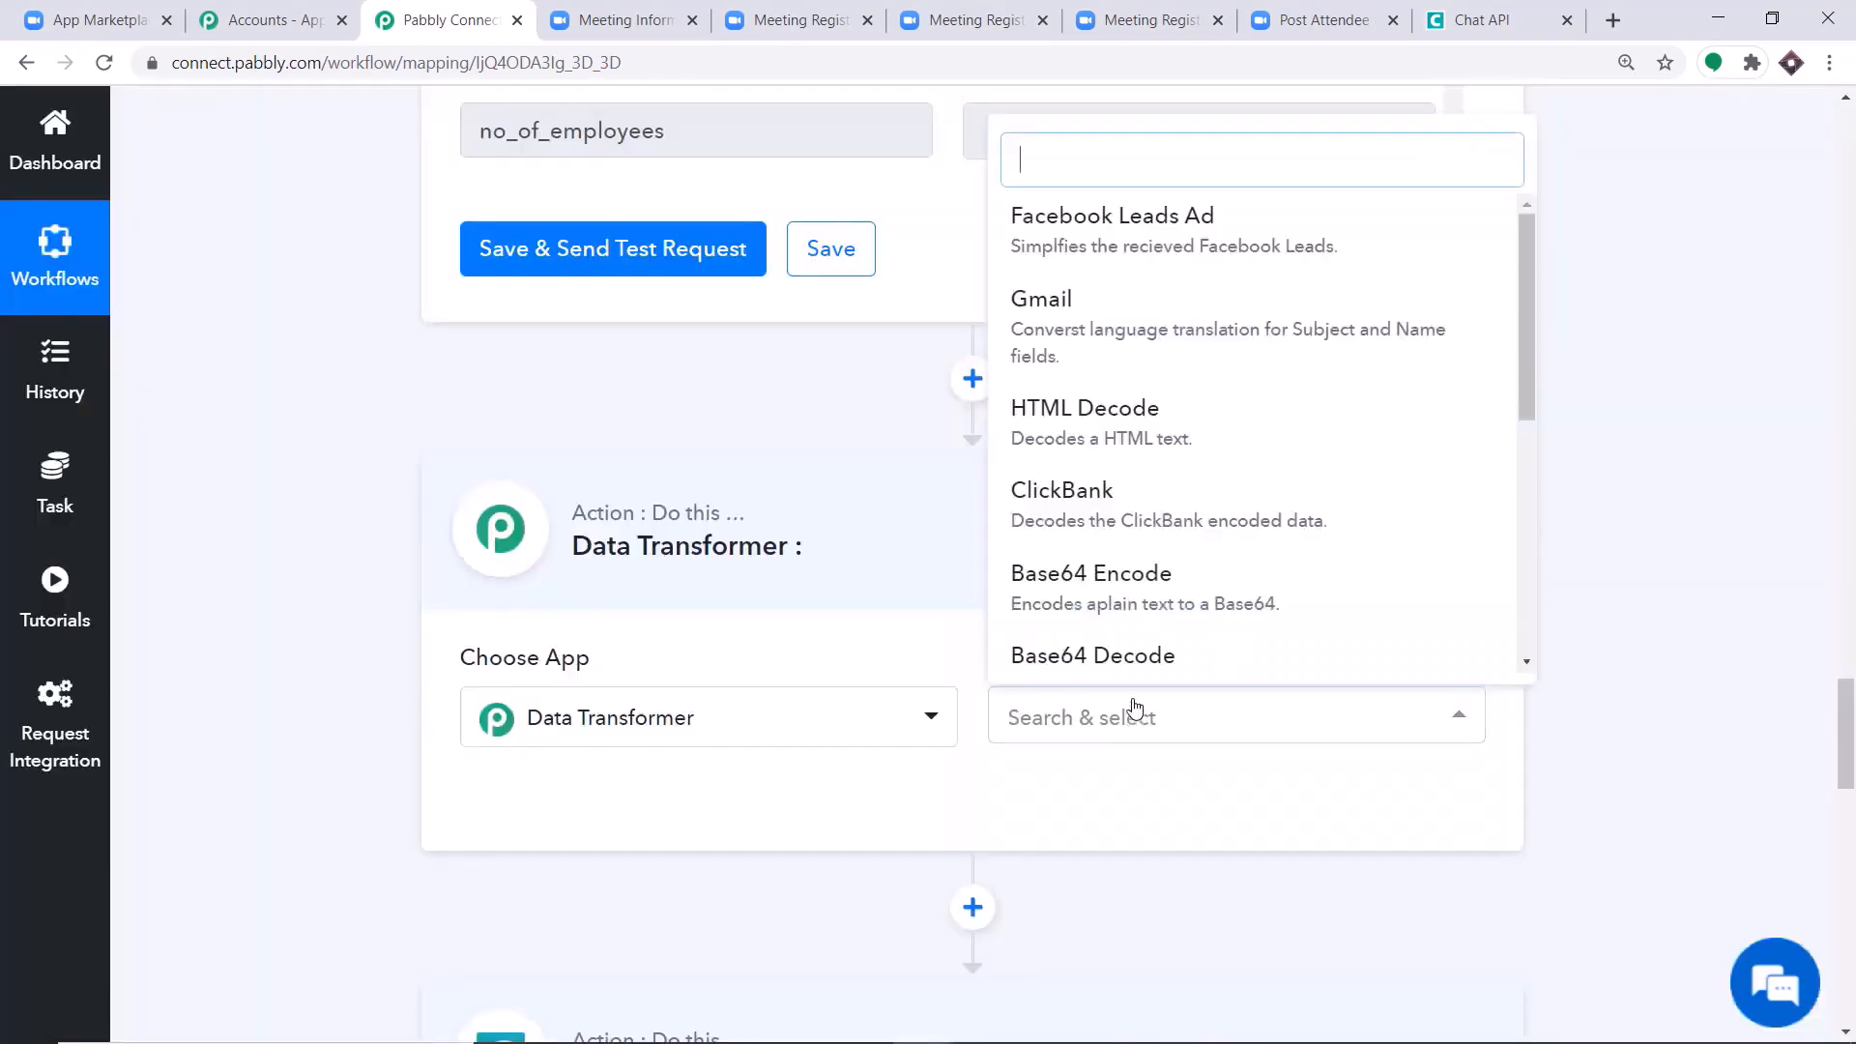
scroll(1151, 522, "down", 1)
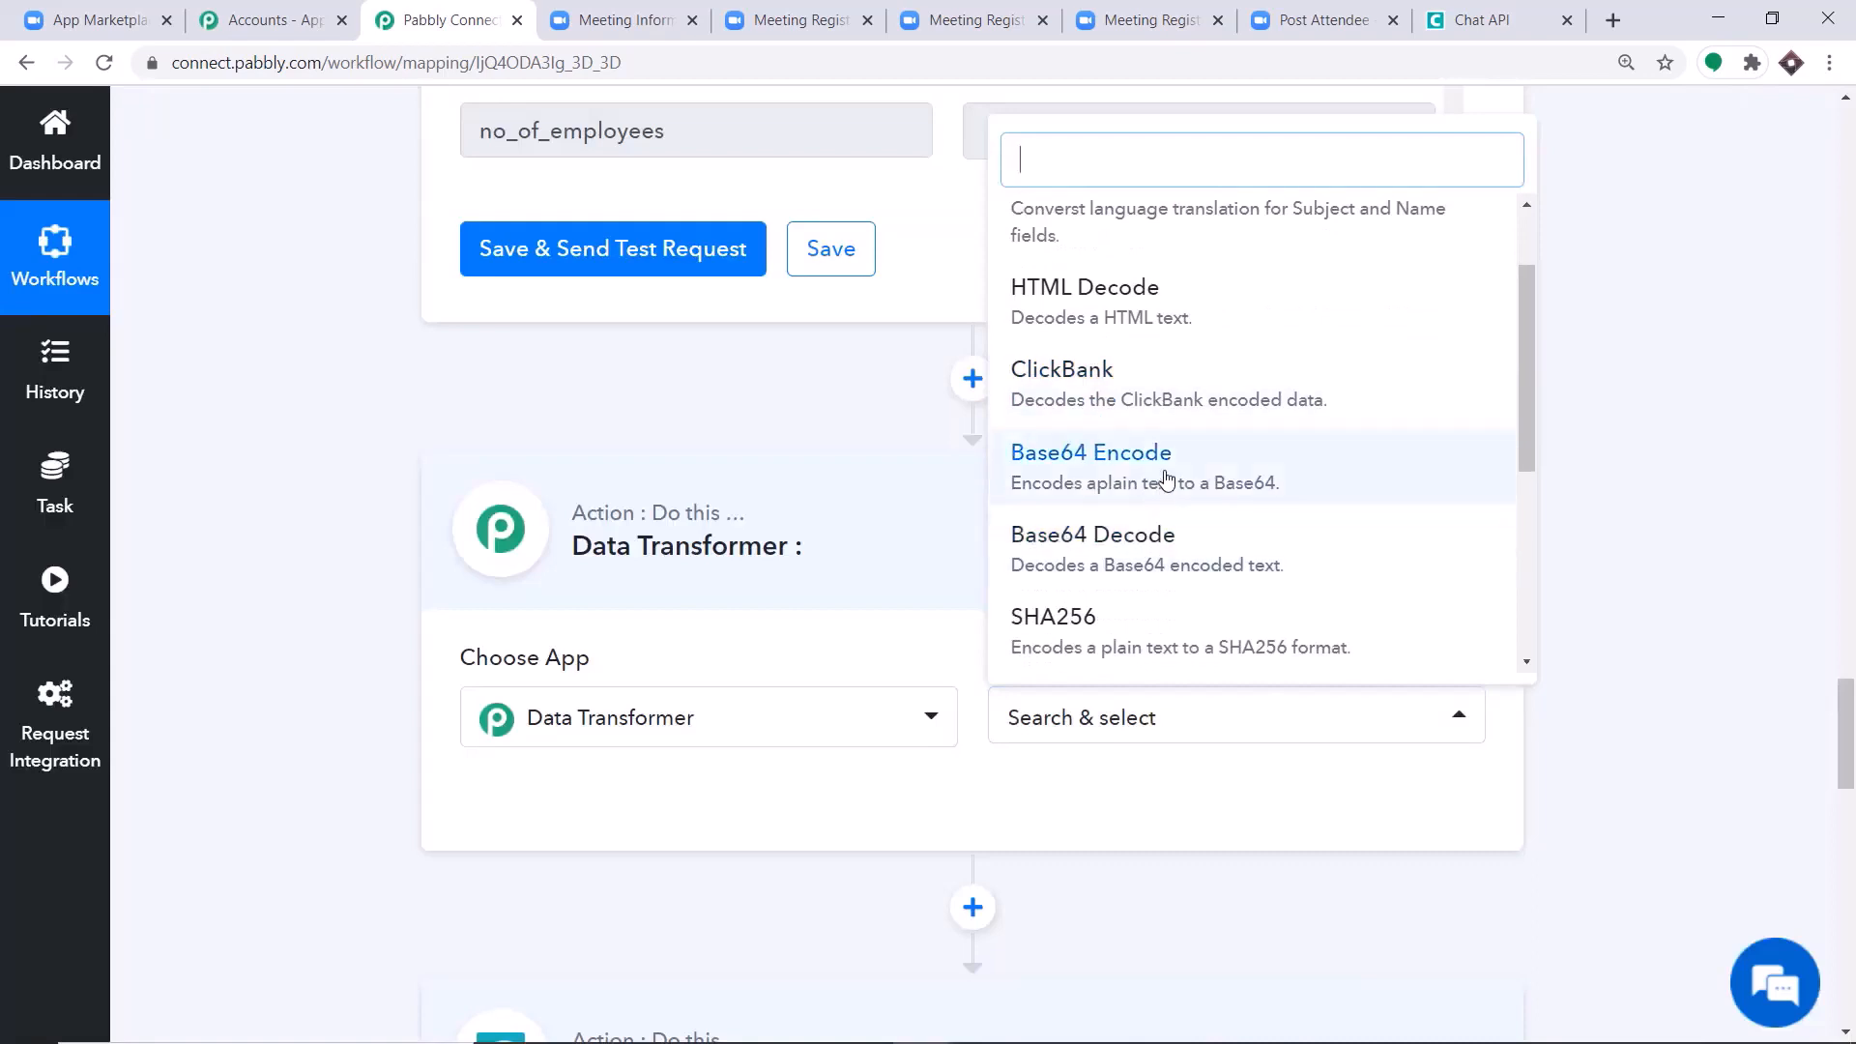
left_click(1166, 481)
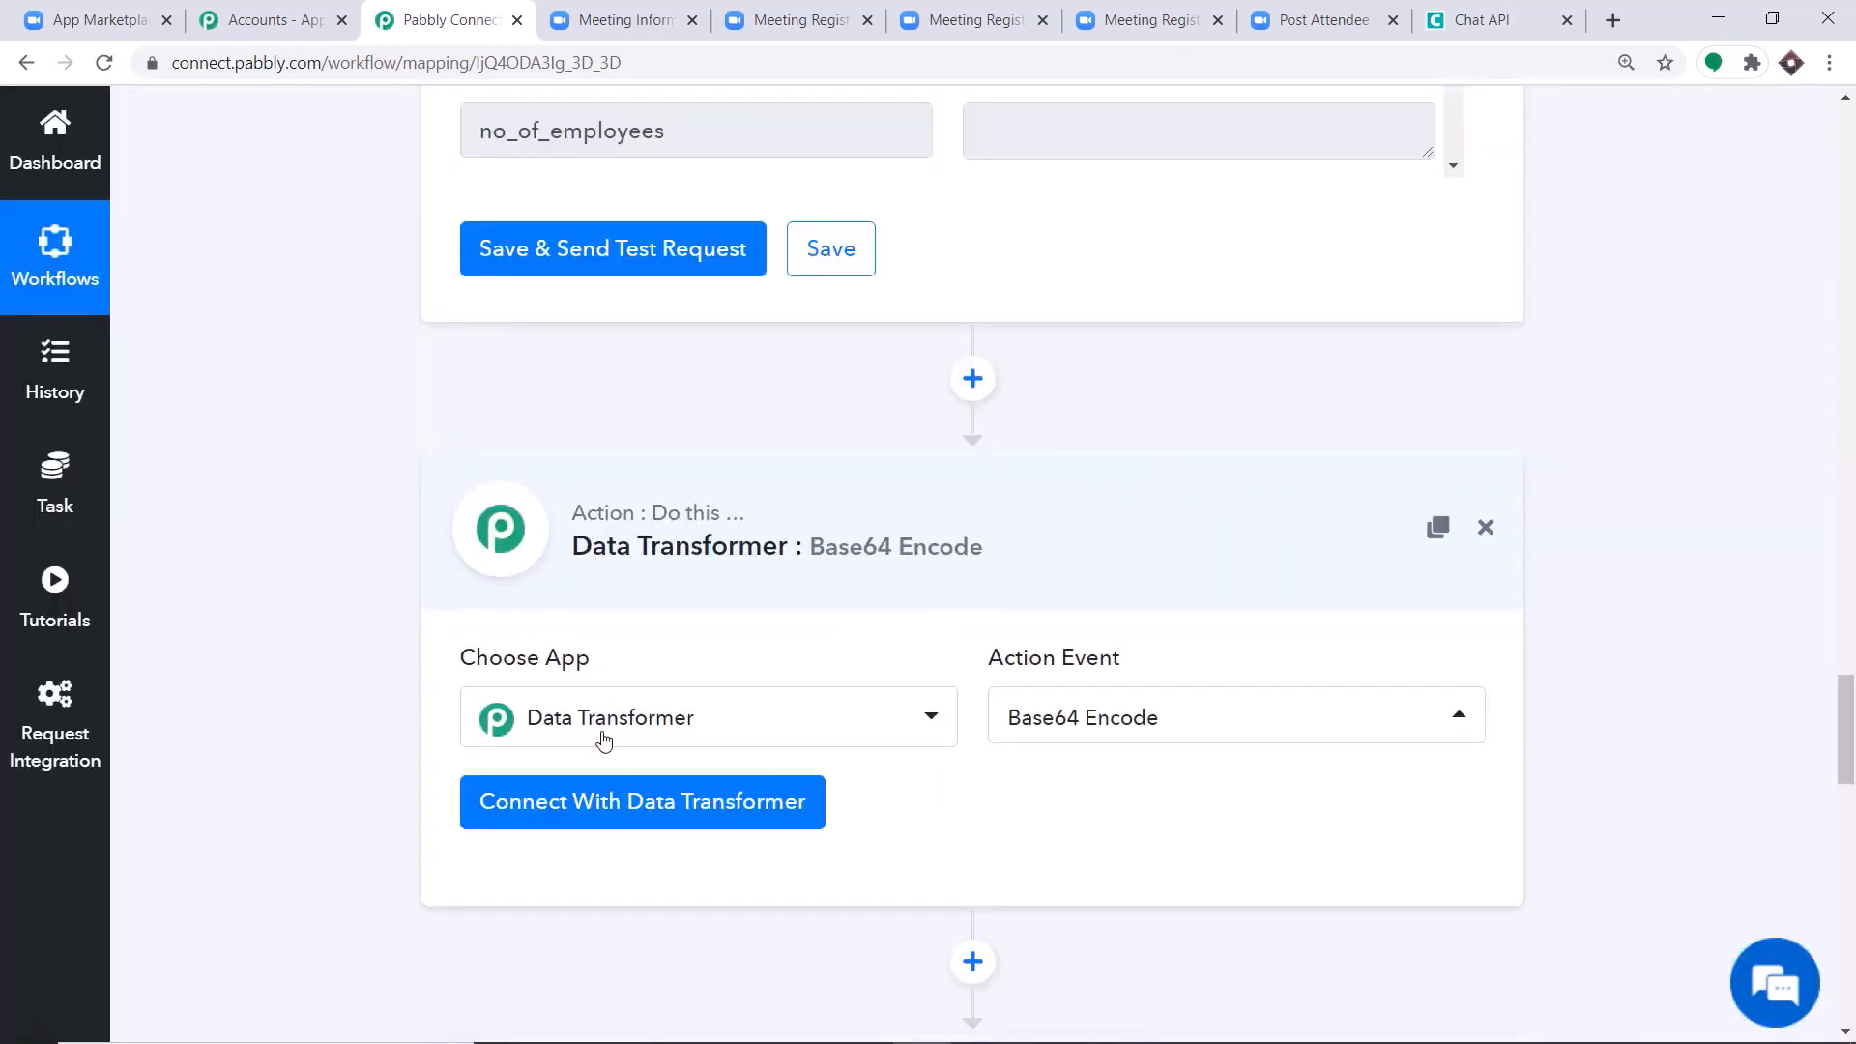
left_click(622, 800)
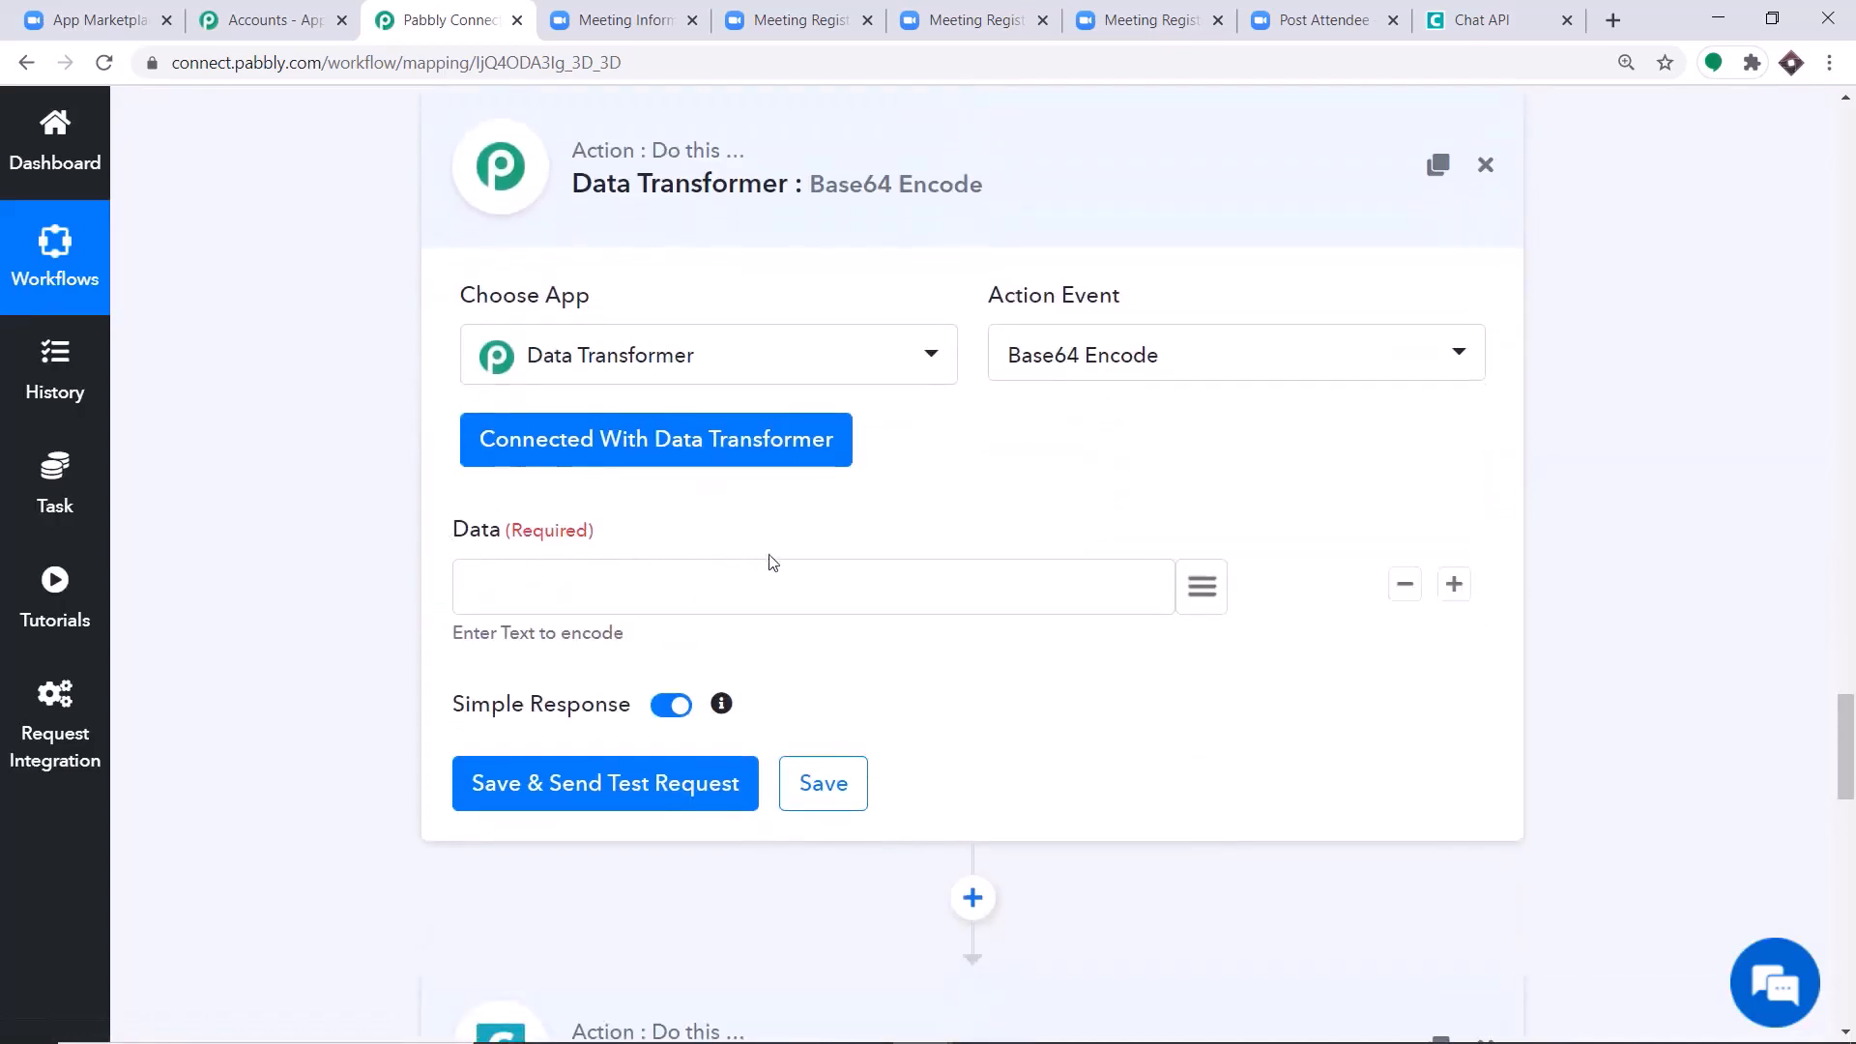
Find the recording's share_url in the trigger's response data and highlight its value.
left_click_drag(1844, 737, 1851, 145)
scroll(1544, 310, "down", 7)
scroll(1367, 362, "down", 4)
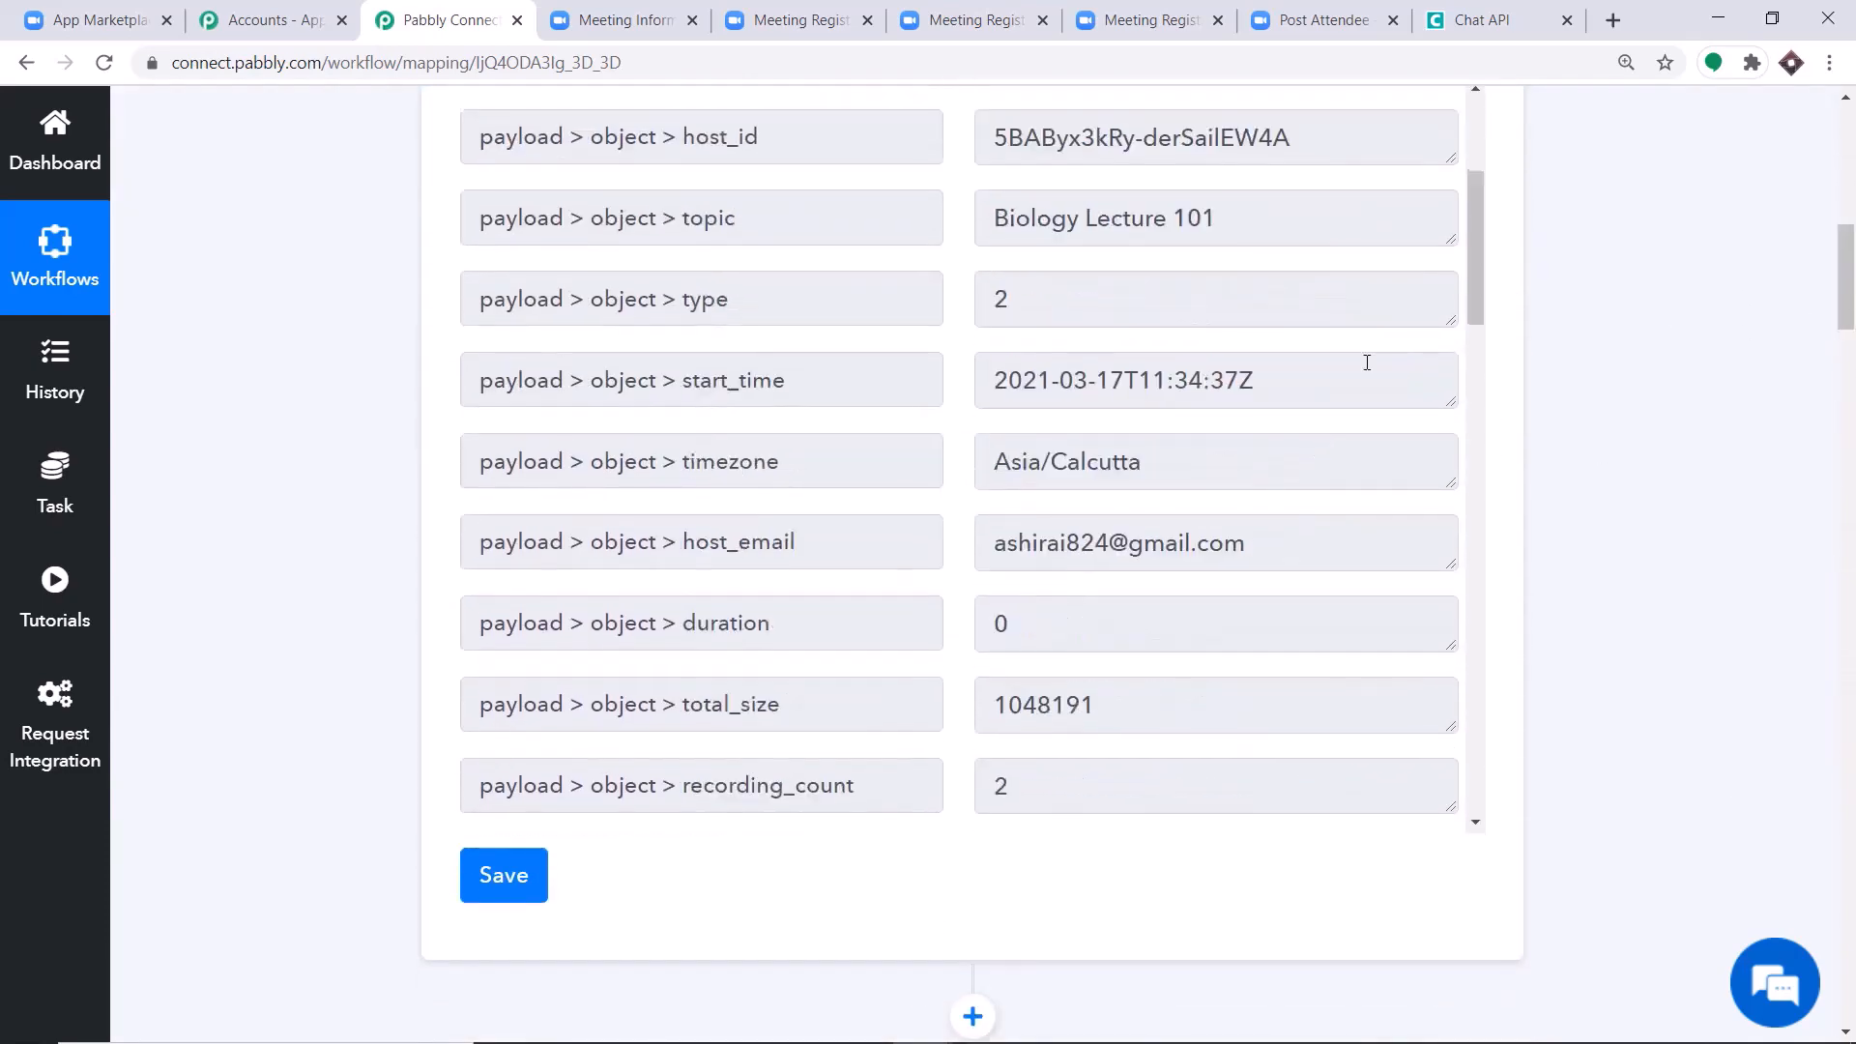
scroll(1367, 406, "down", 9)
scroll(1365, 462, "up", 3)
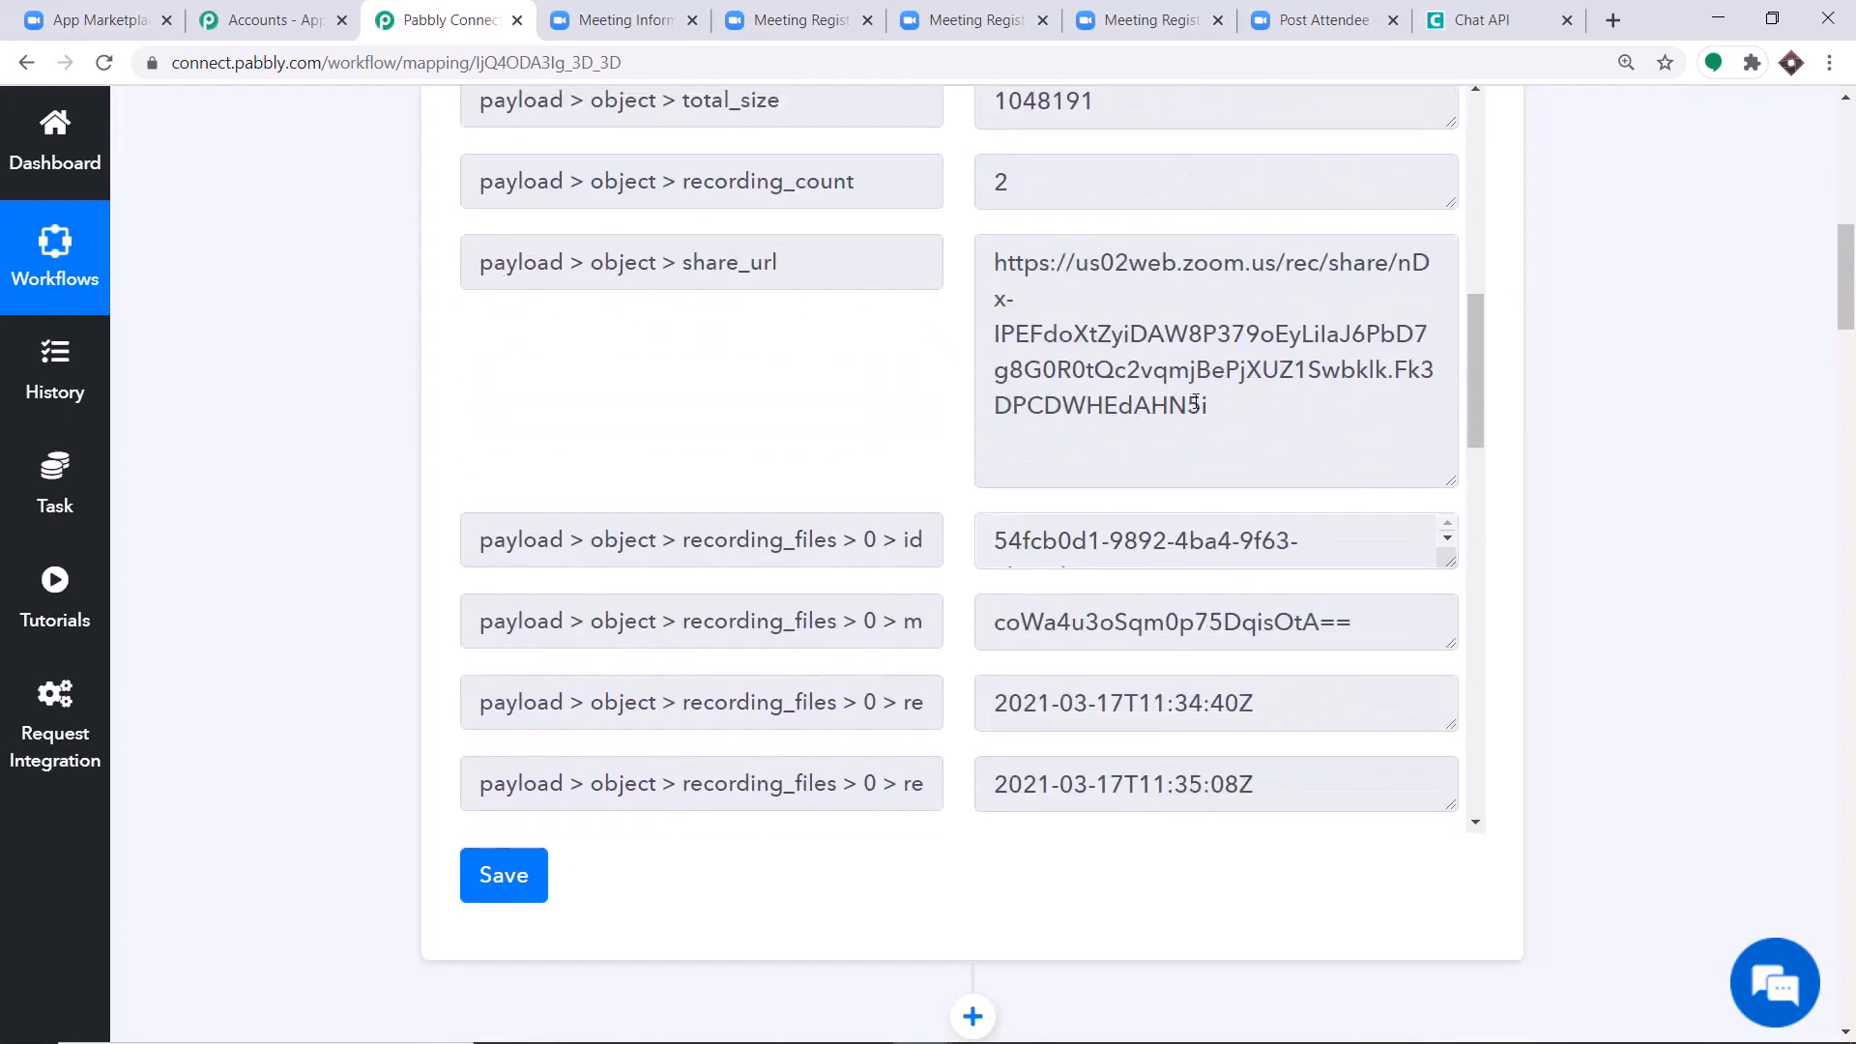
left_click_drag(1196, 404, 977, 244)
Map the trigger's payload > object > share_url into the Base64 Encode step's Data field, then save and send a test request.
left_click_drag(1846, 297, 1853, 740)
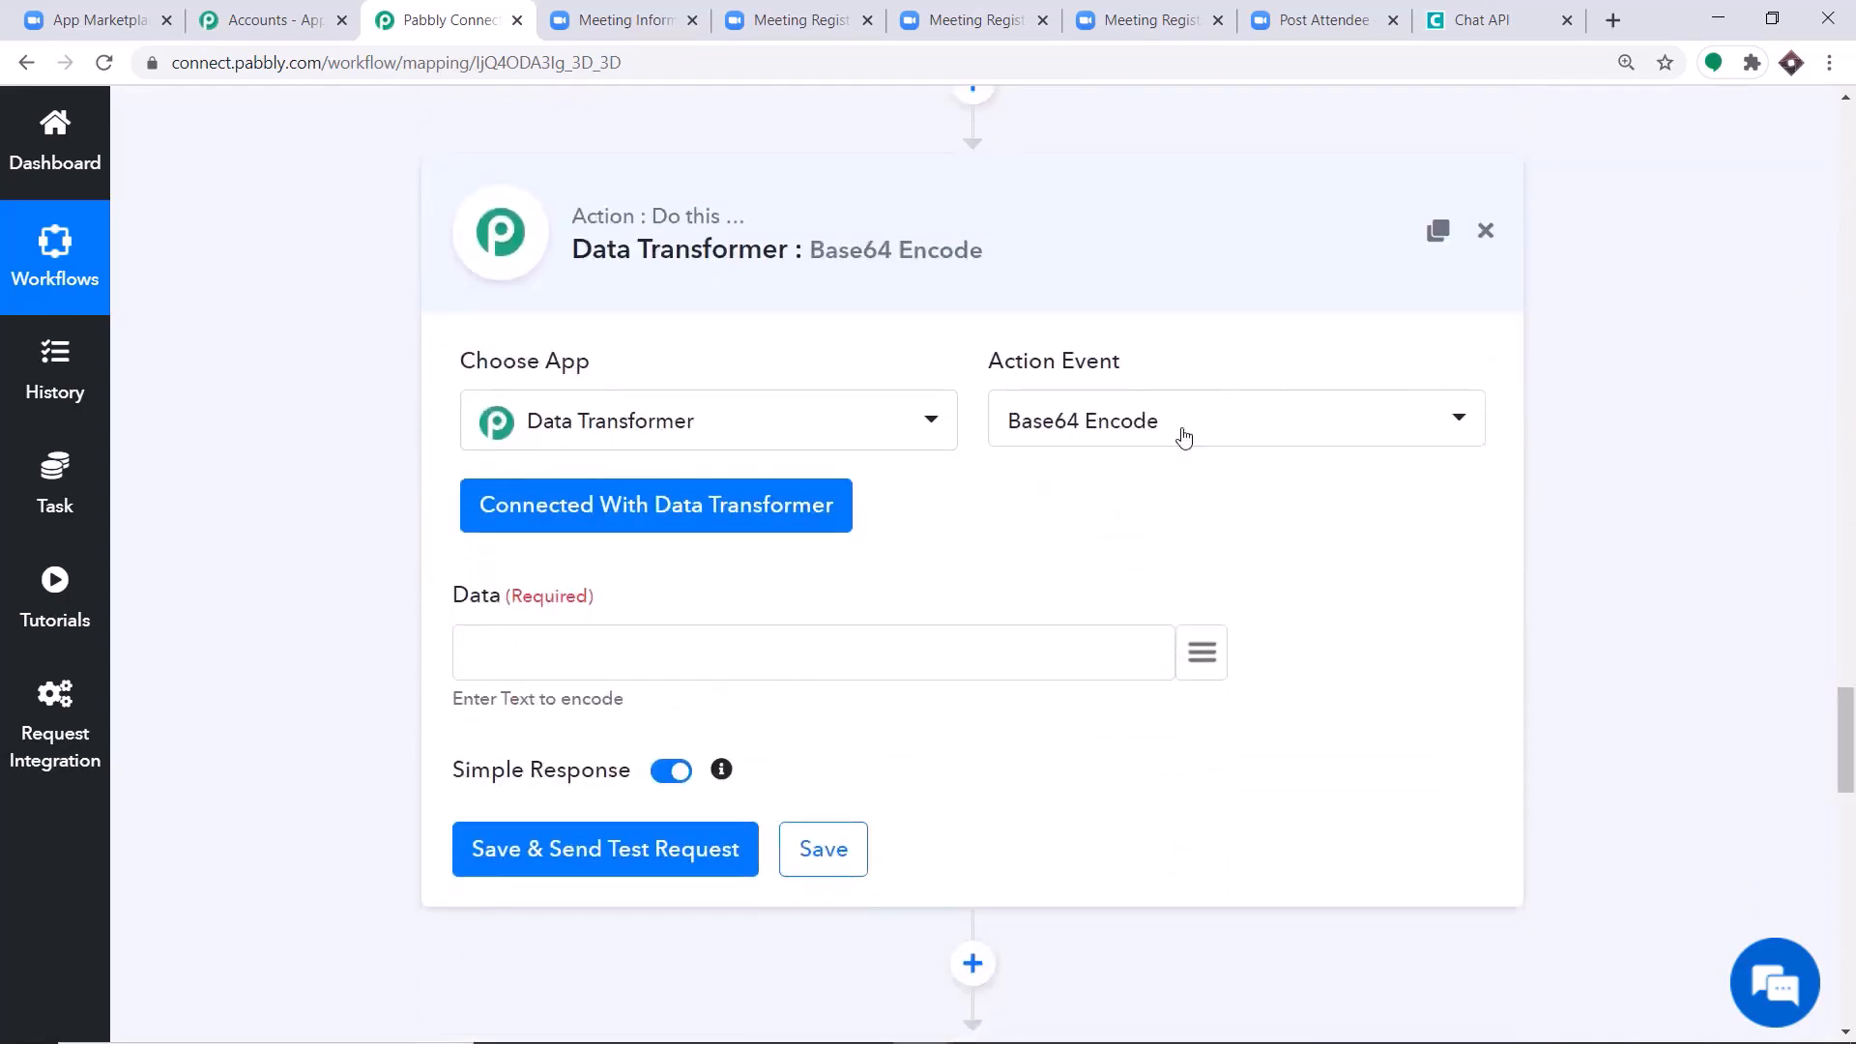
left_click(1202, 665)
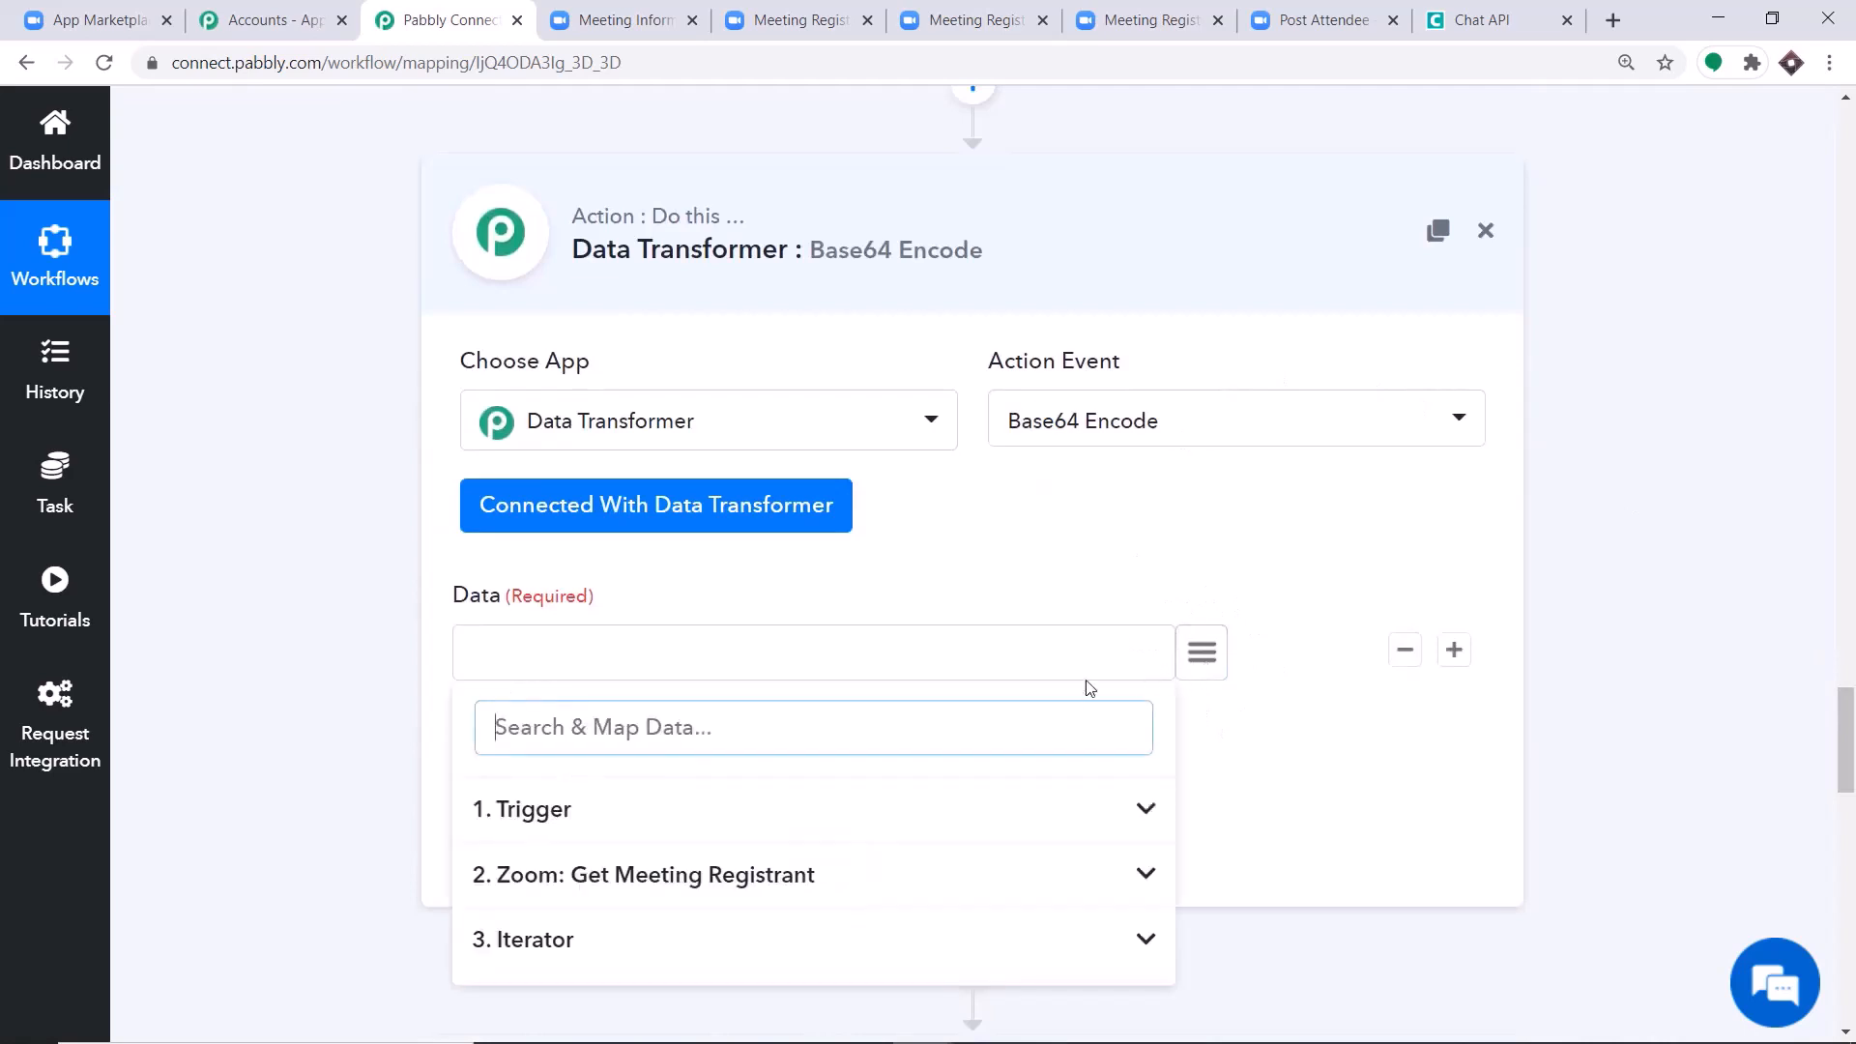
left_click(527, 816)
scroll(938, 831, "down", 5)
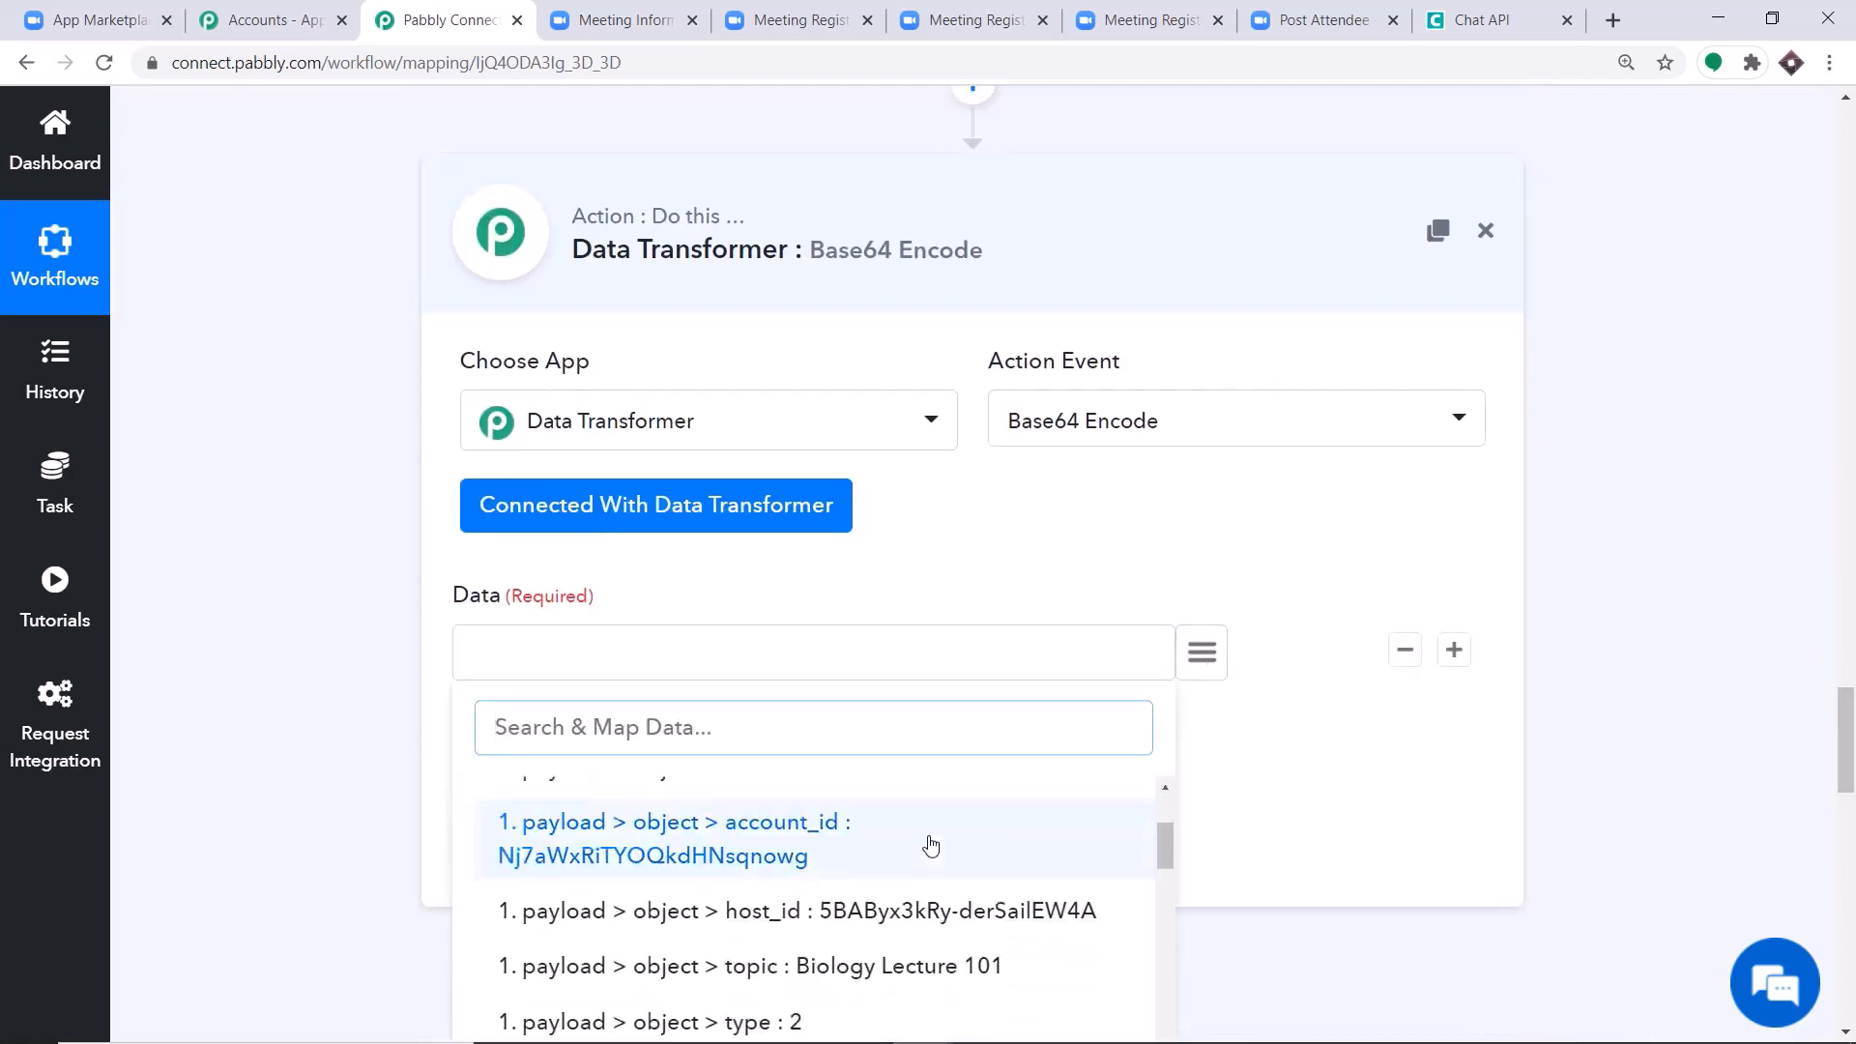
scroll(899, 860, "down", 5)
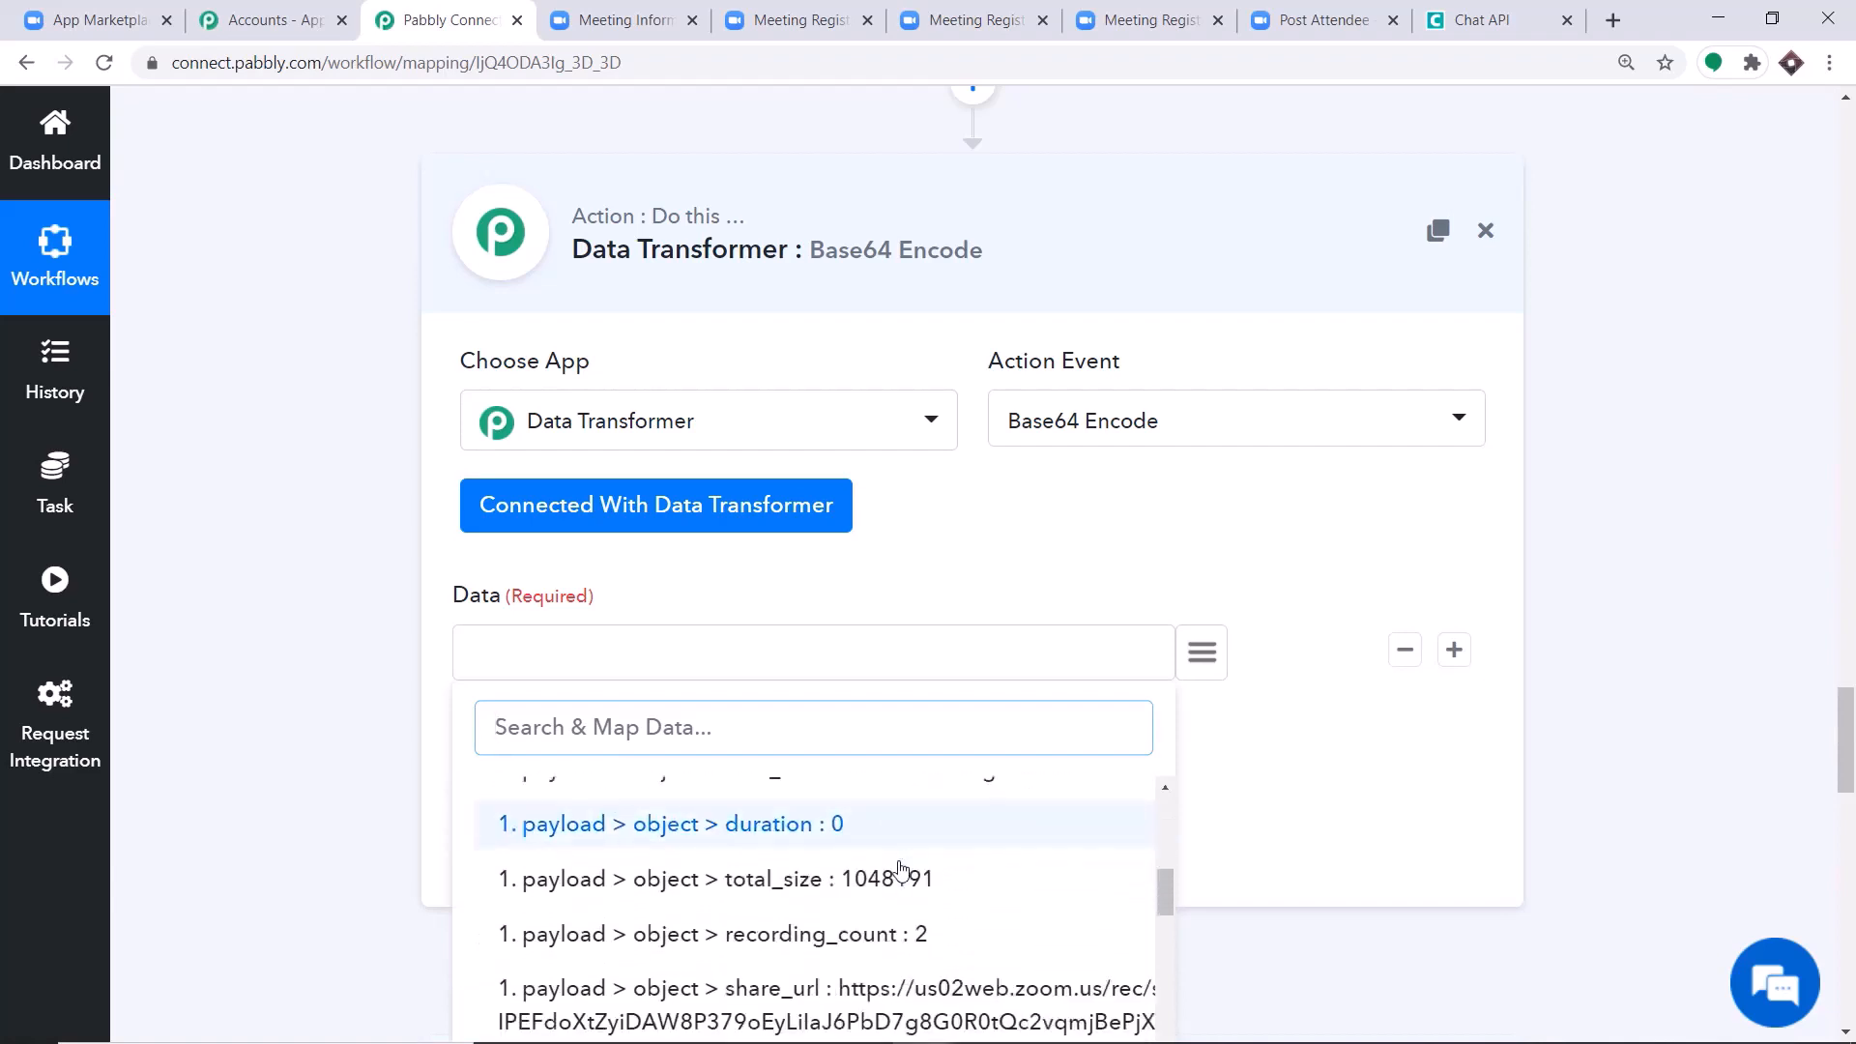
left_click(875, 834)
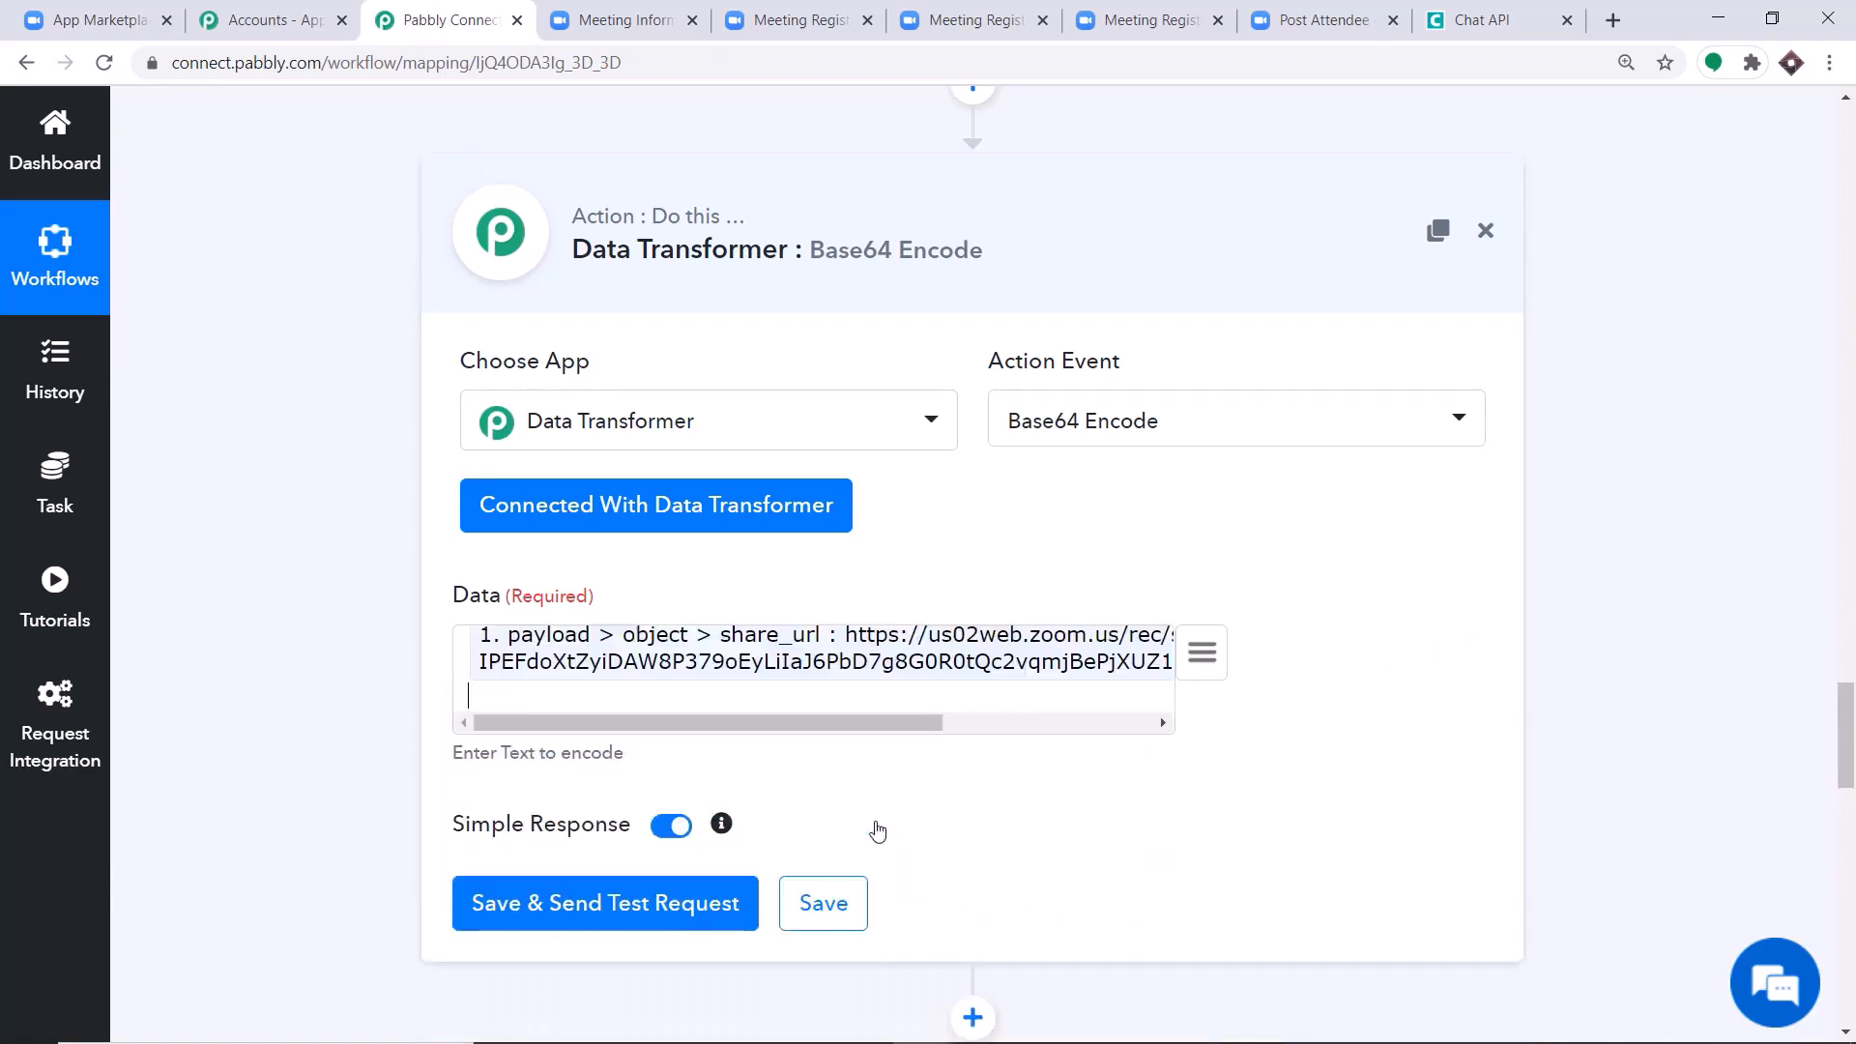
left_click(571, 910)
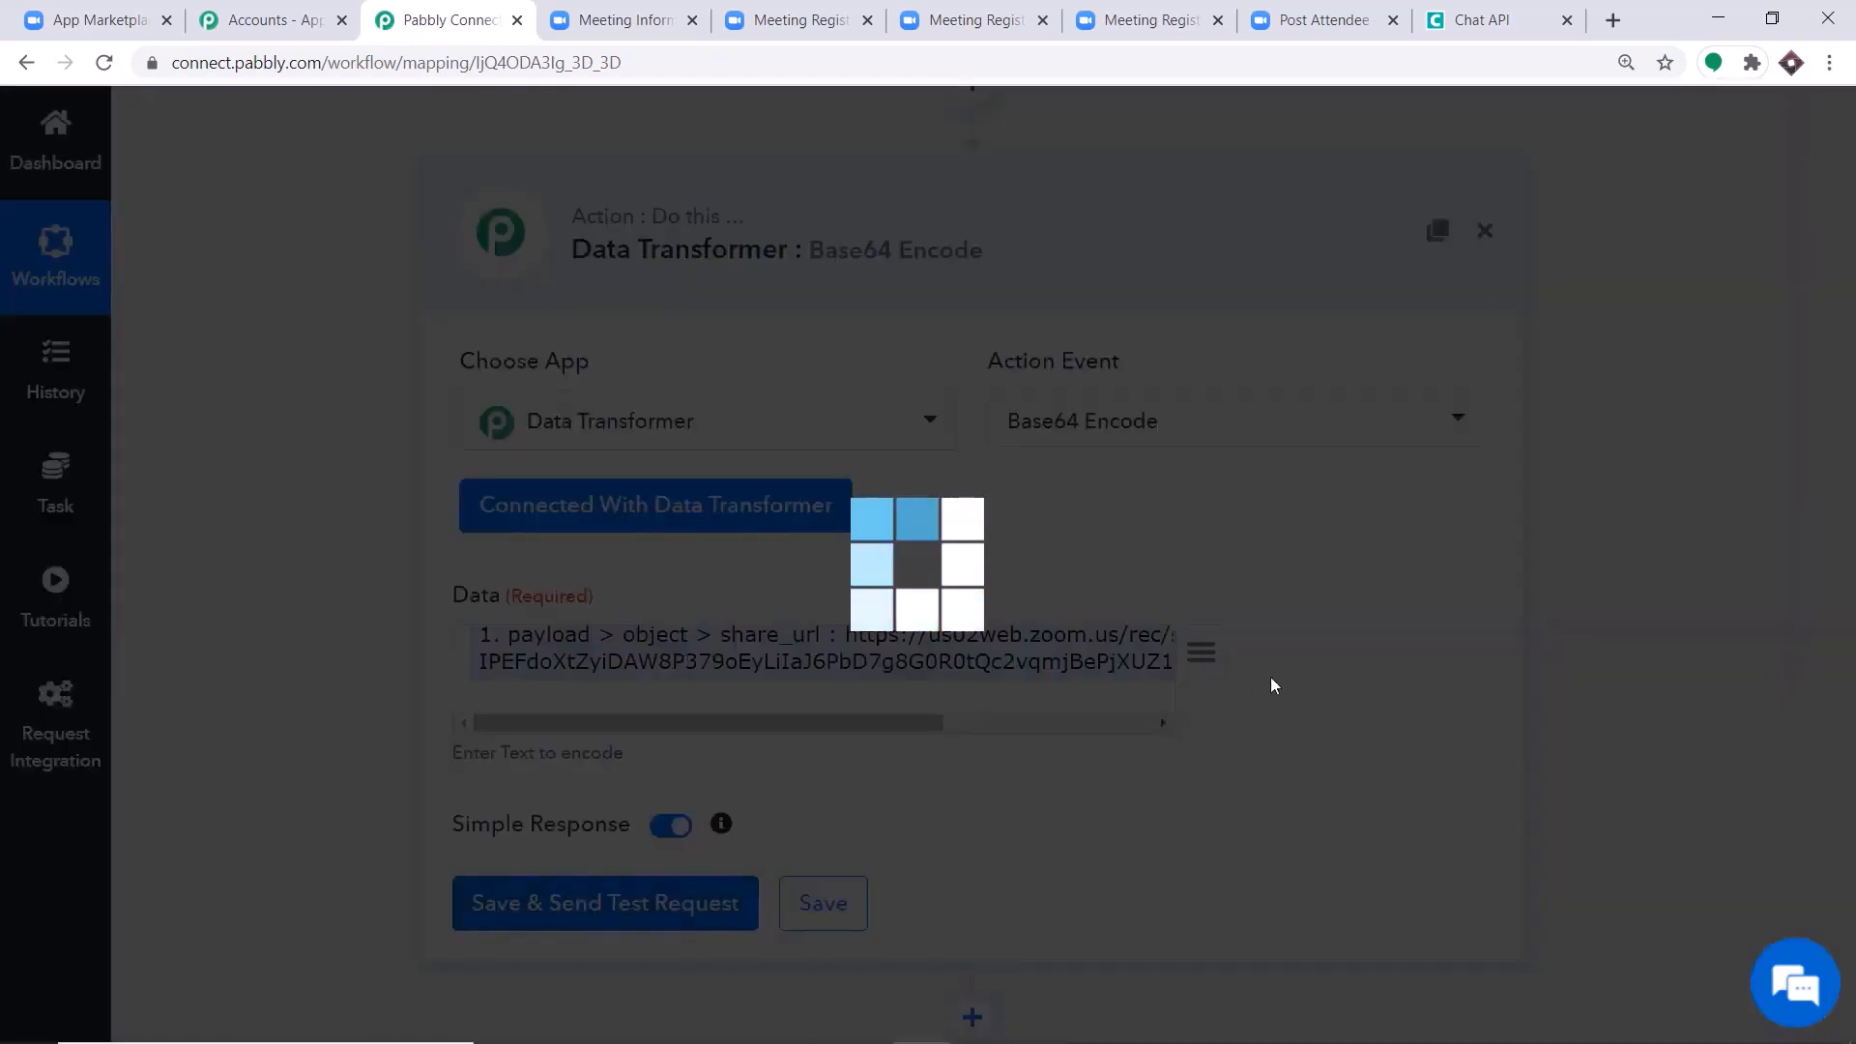
Enlarge the encode value in the Base64 Encode step's API response and highlight the whole encoded string.
scroll(1224, 523, "down", 5)
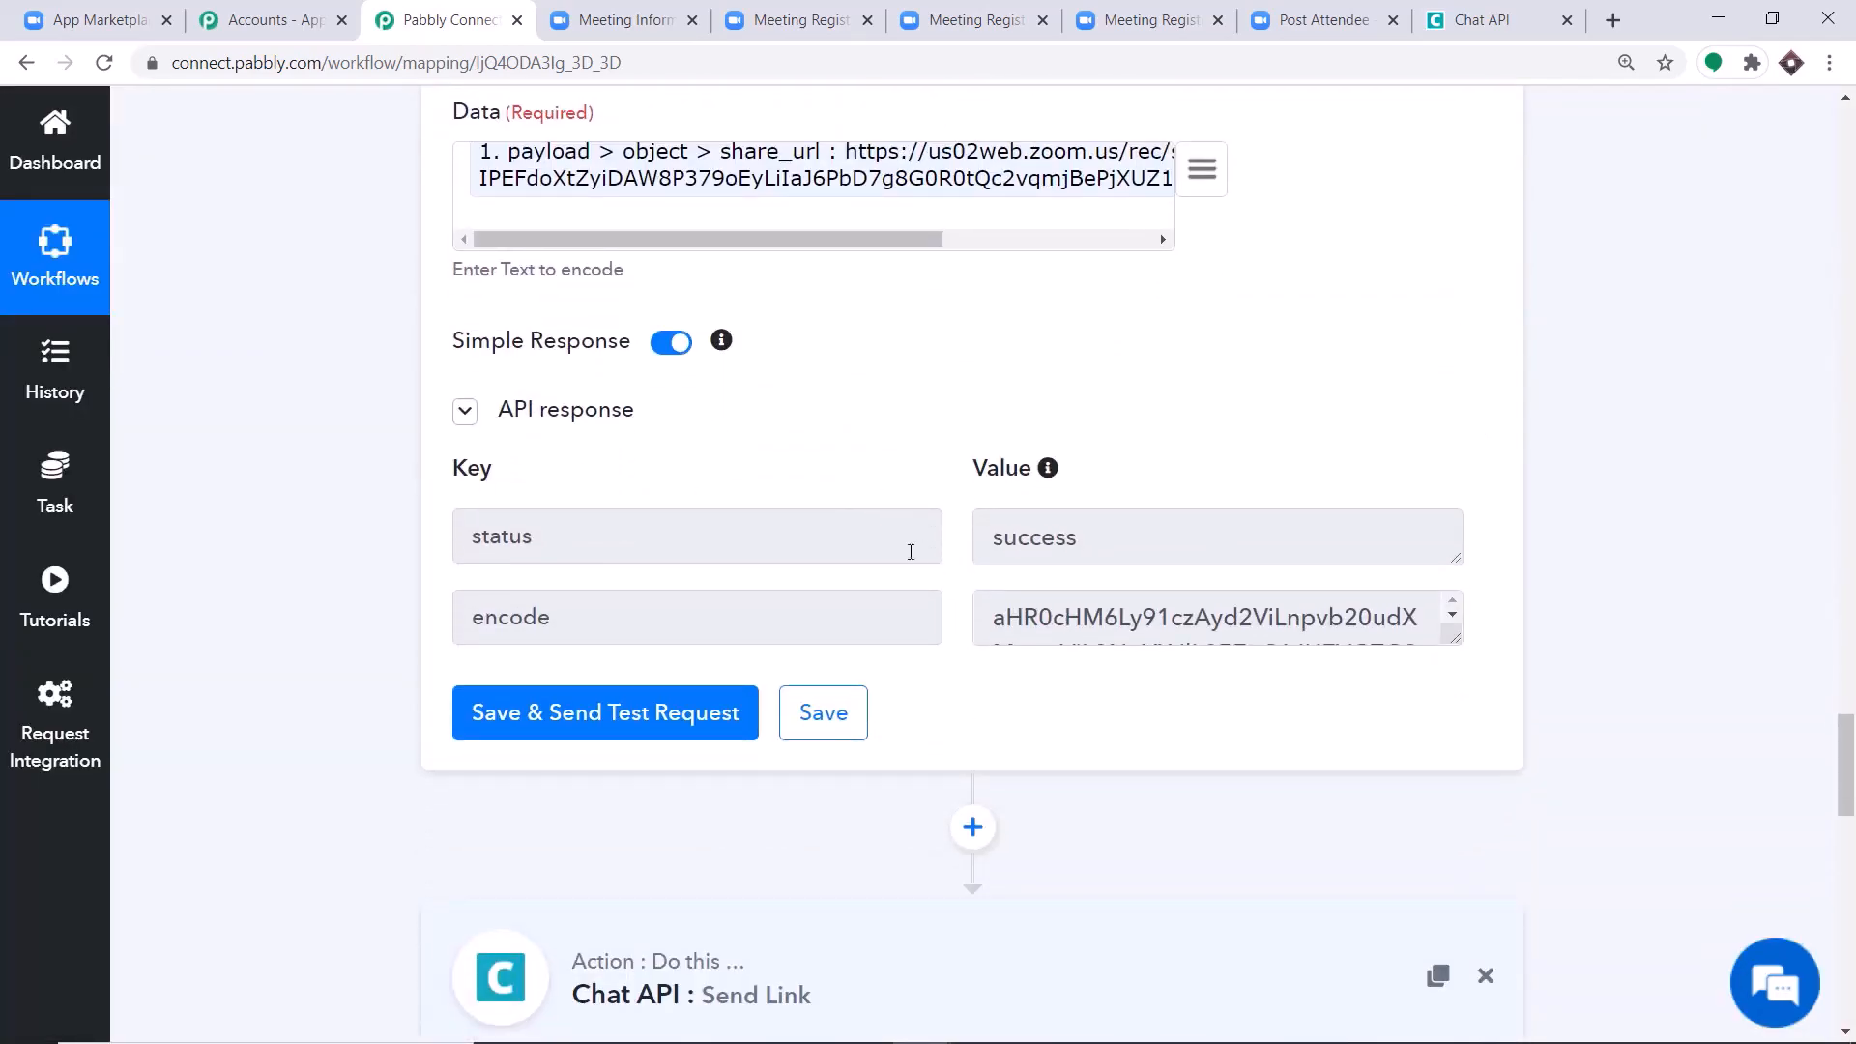
scroll(1413, 790, "up", 1)
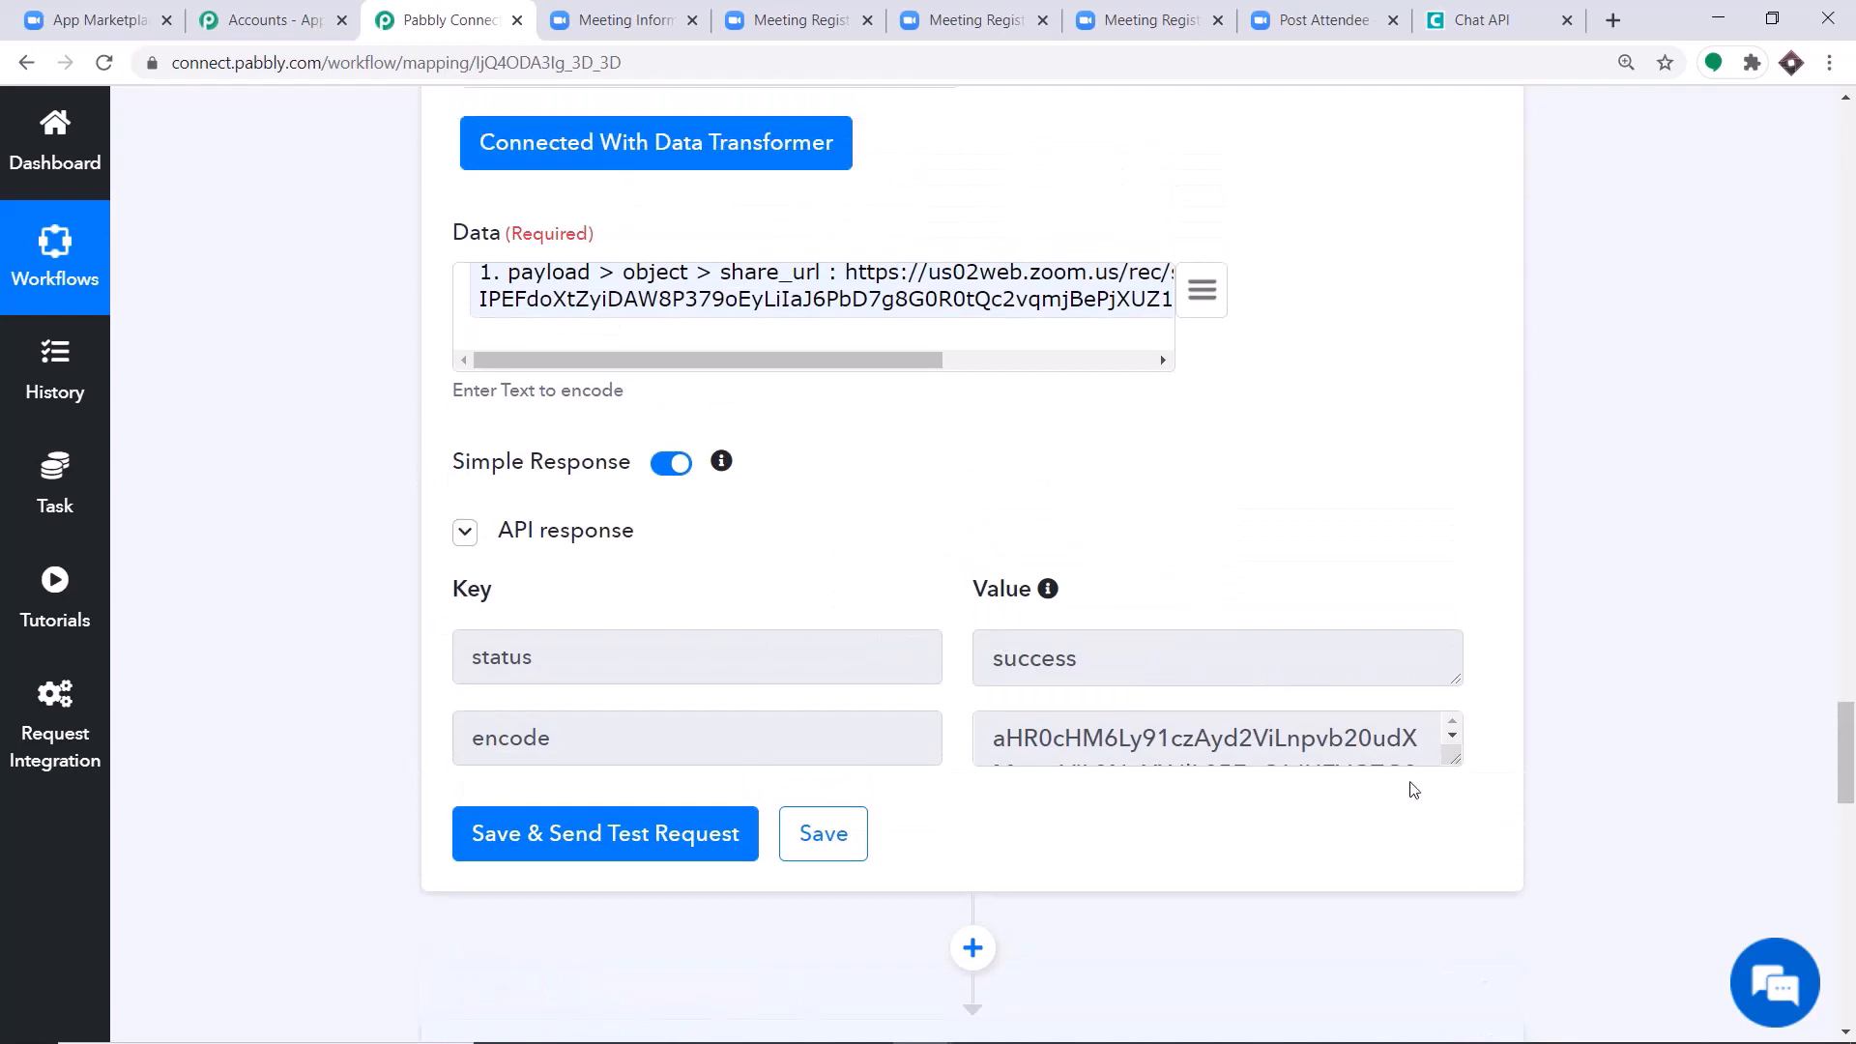
left_click_drag(1451, 761, 1455, 967)
scroll(1432, 778, "down", 5)
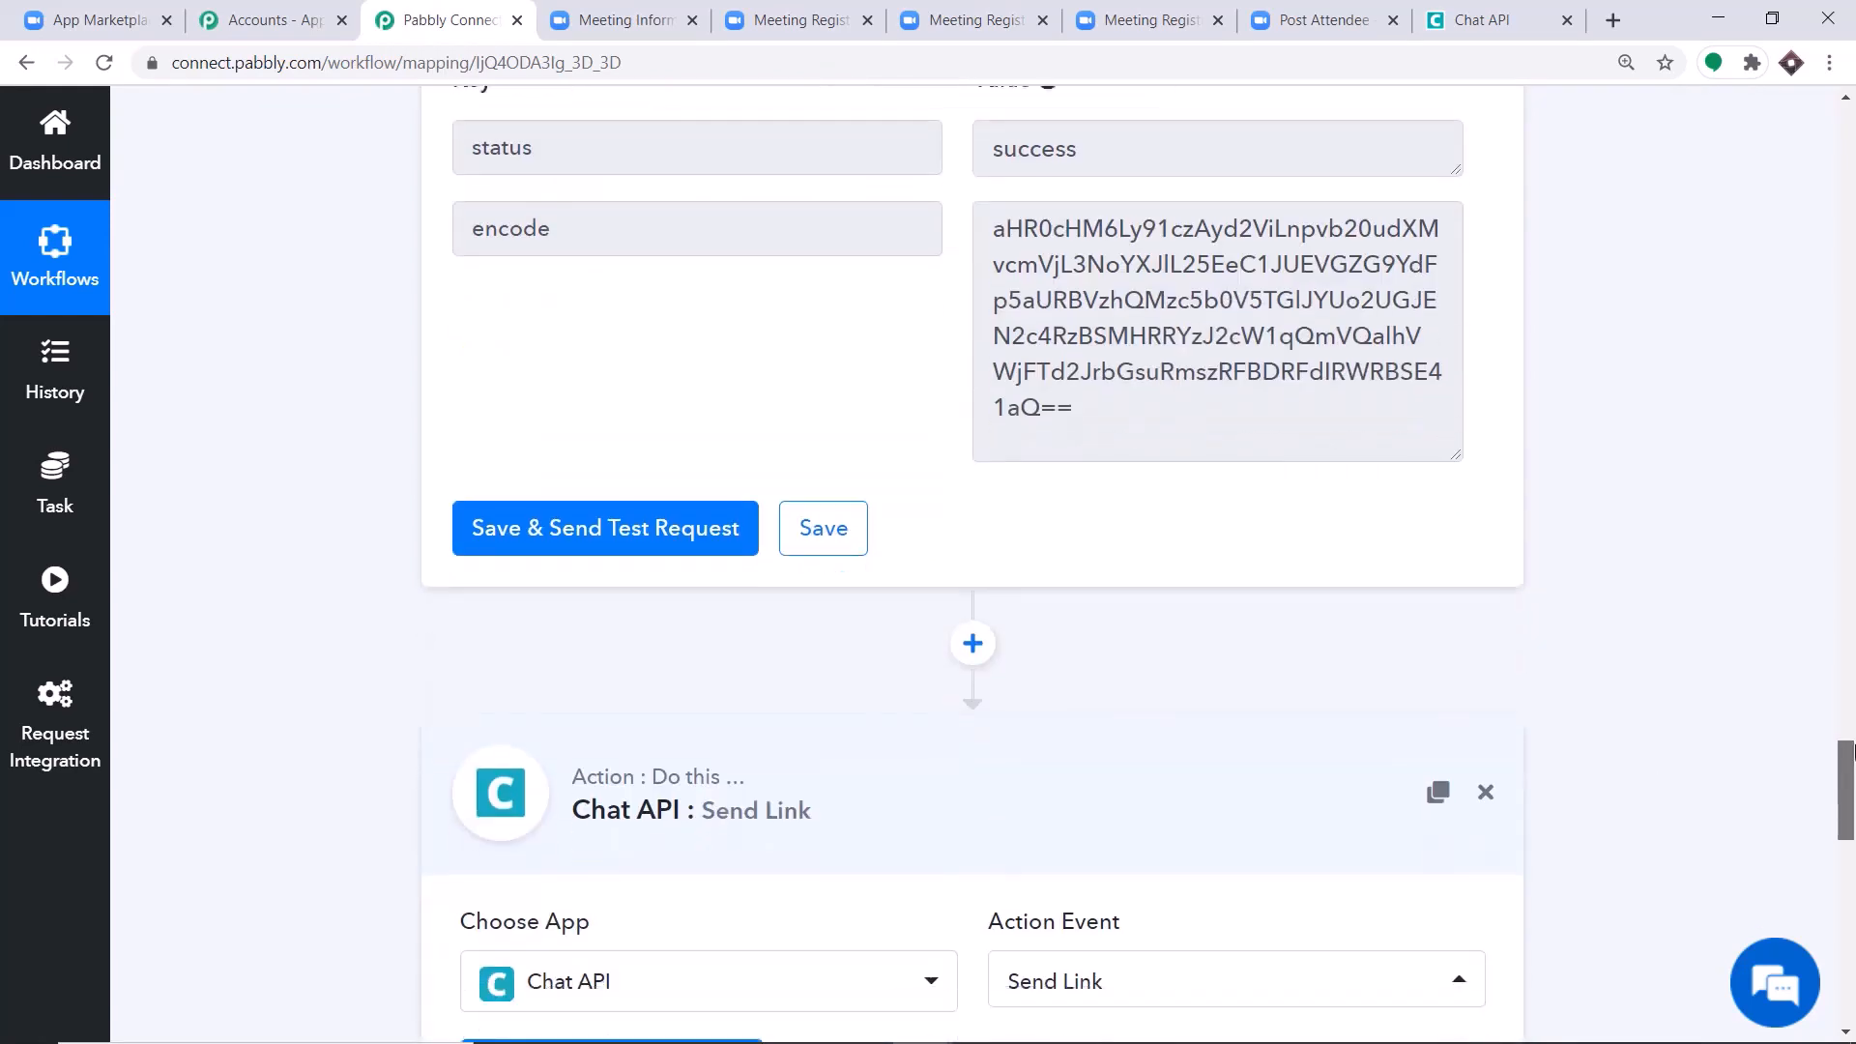
left_click_drag(1101, 411, 1087, 242)
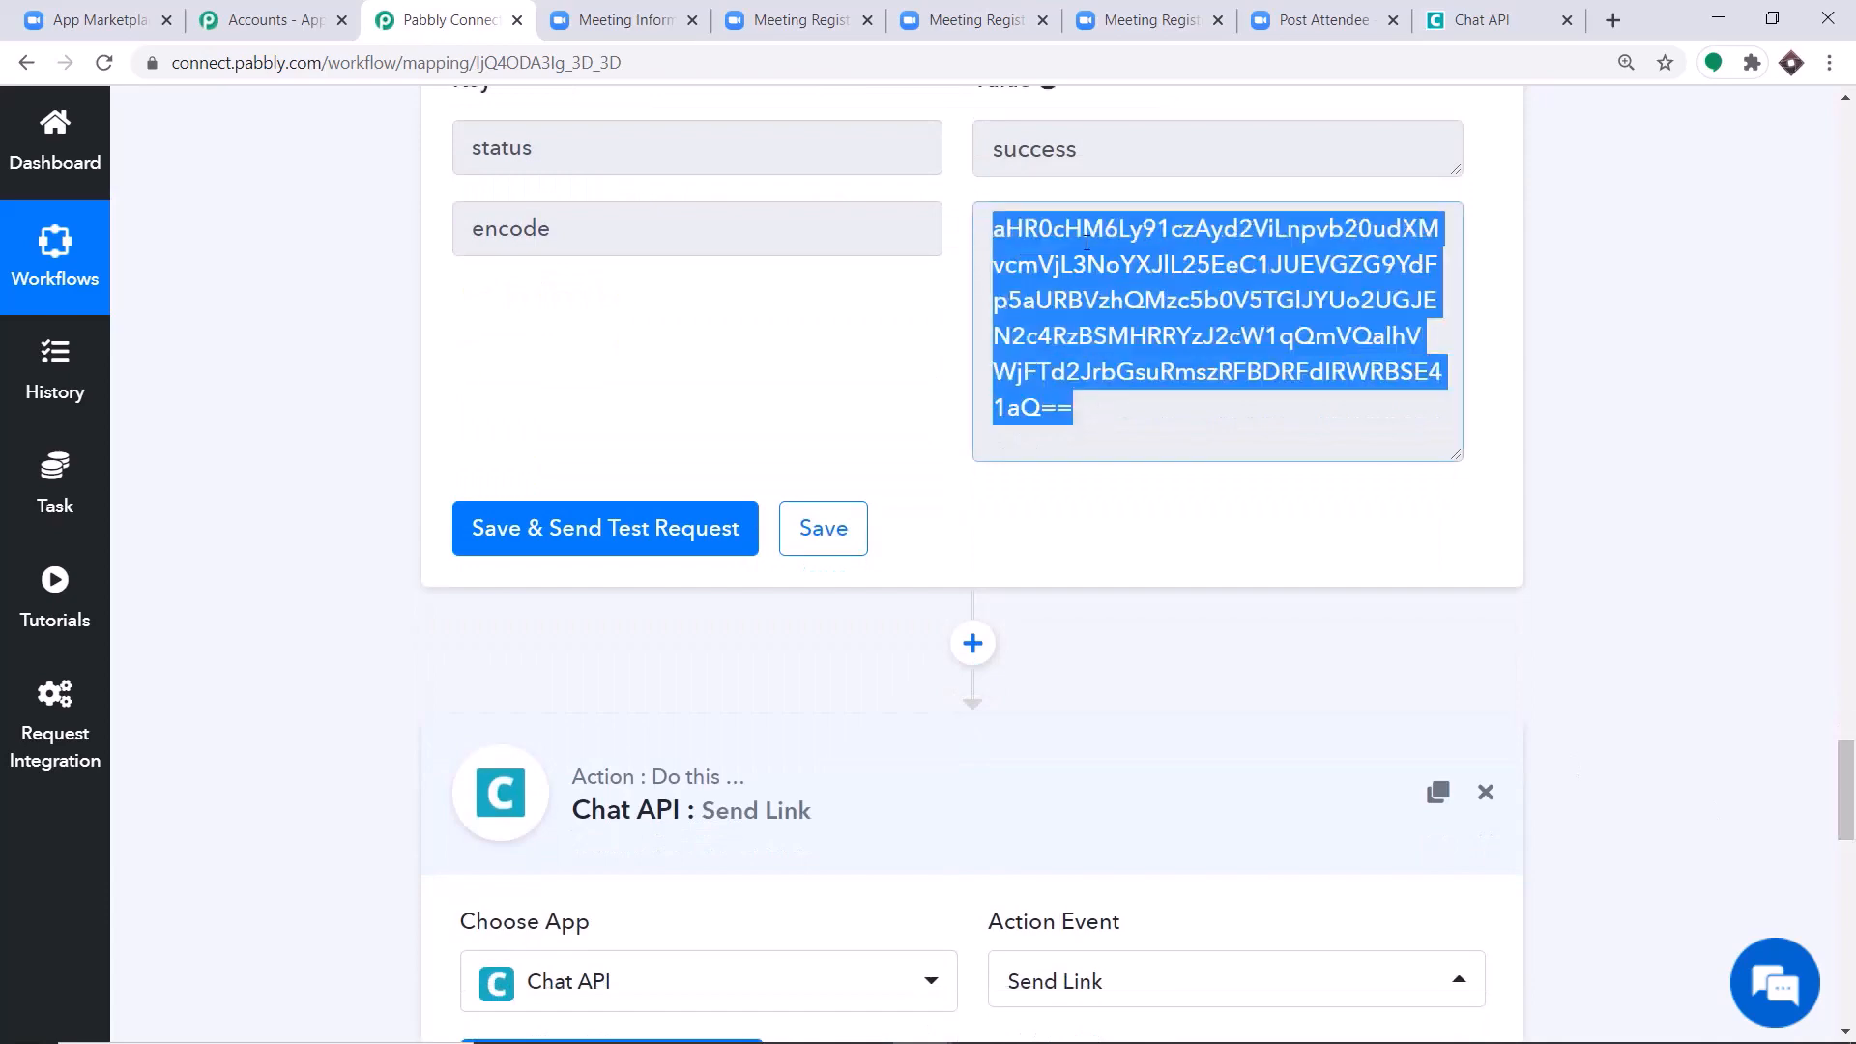
Reopen the Chat API step's credentials, select the existing Chat API #43 entry and save it.
scroll(629, 502, "down", 10)
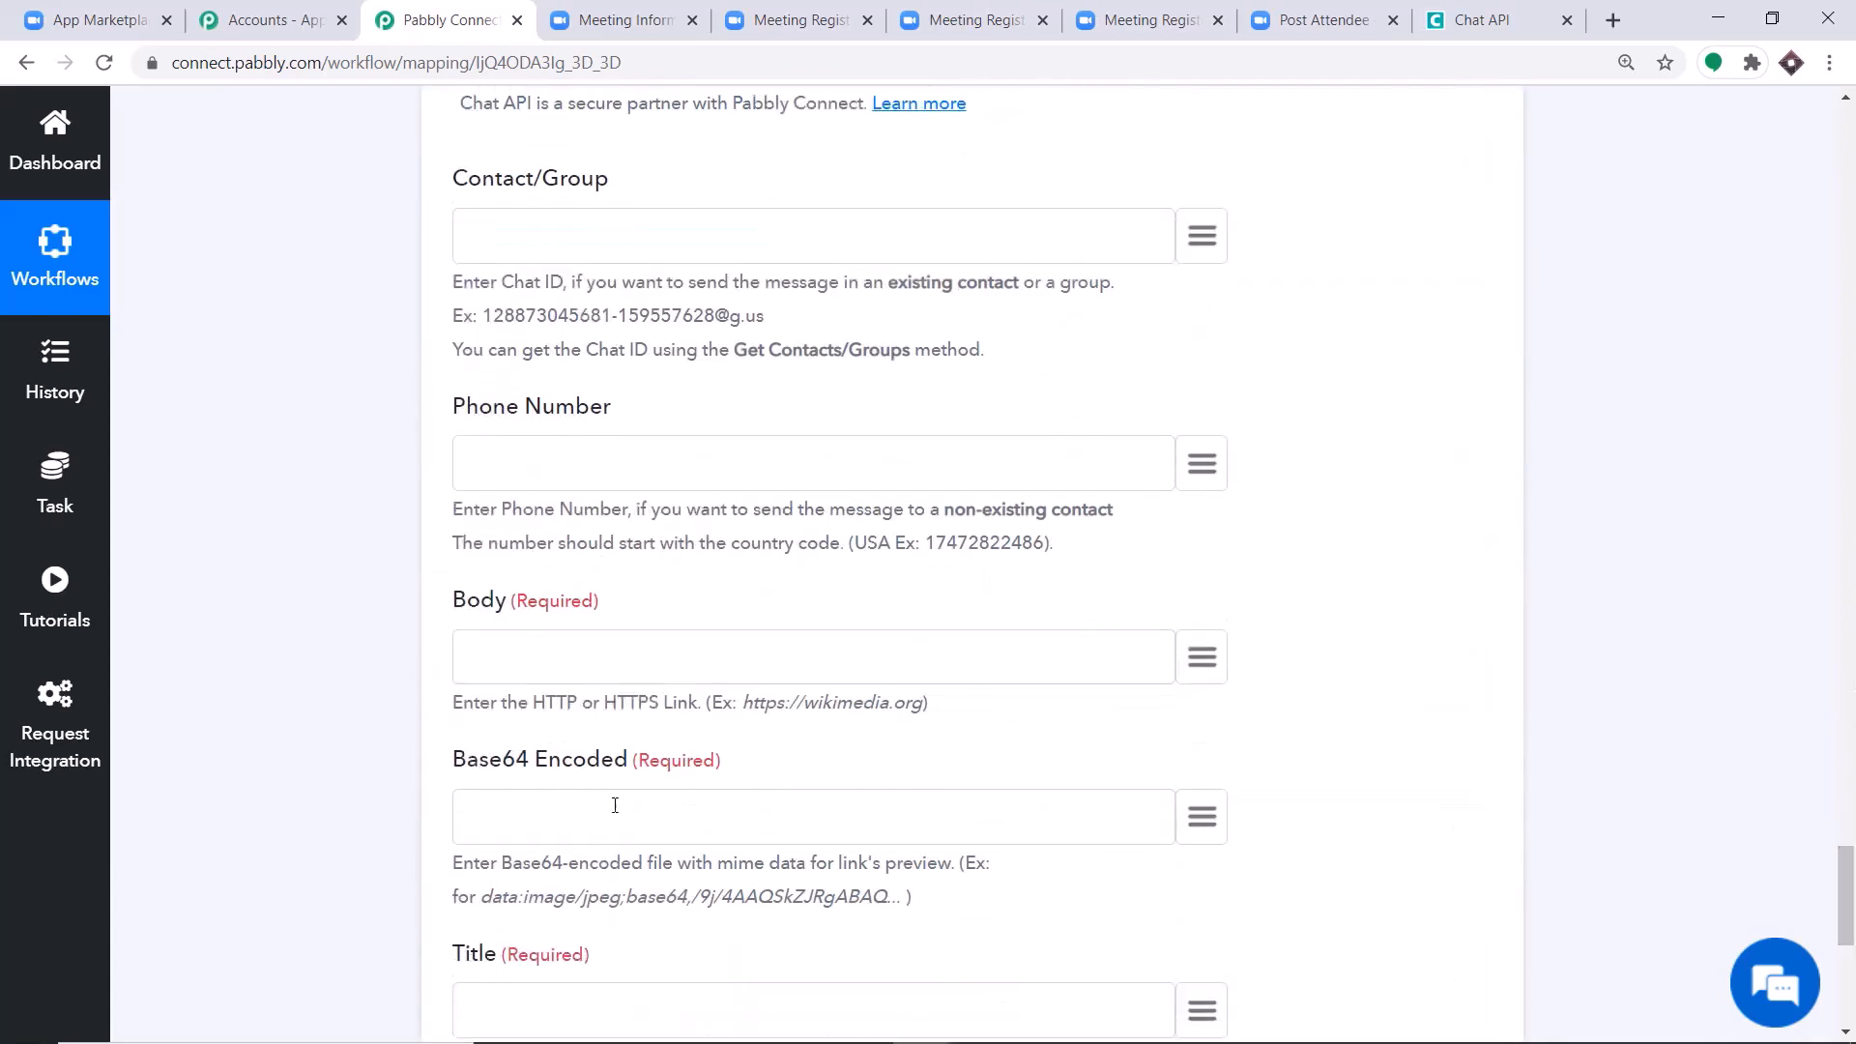
scroll(861, 741, "up", 5)
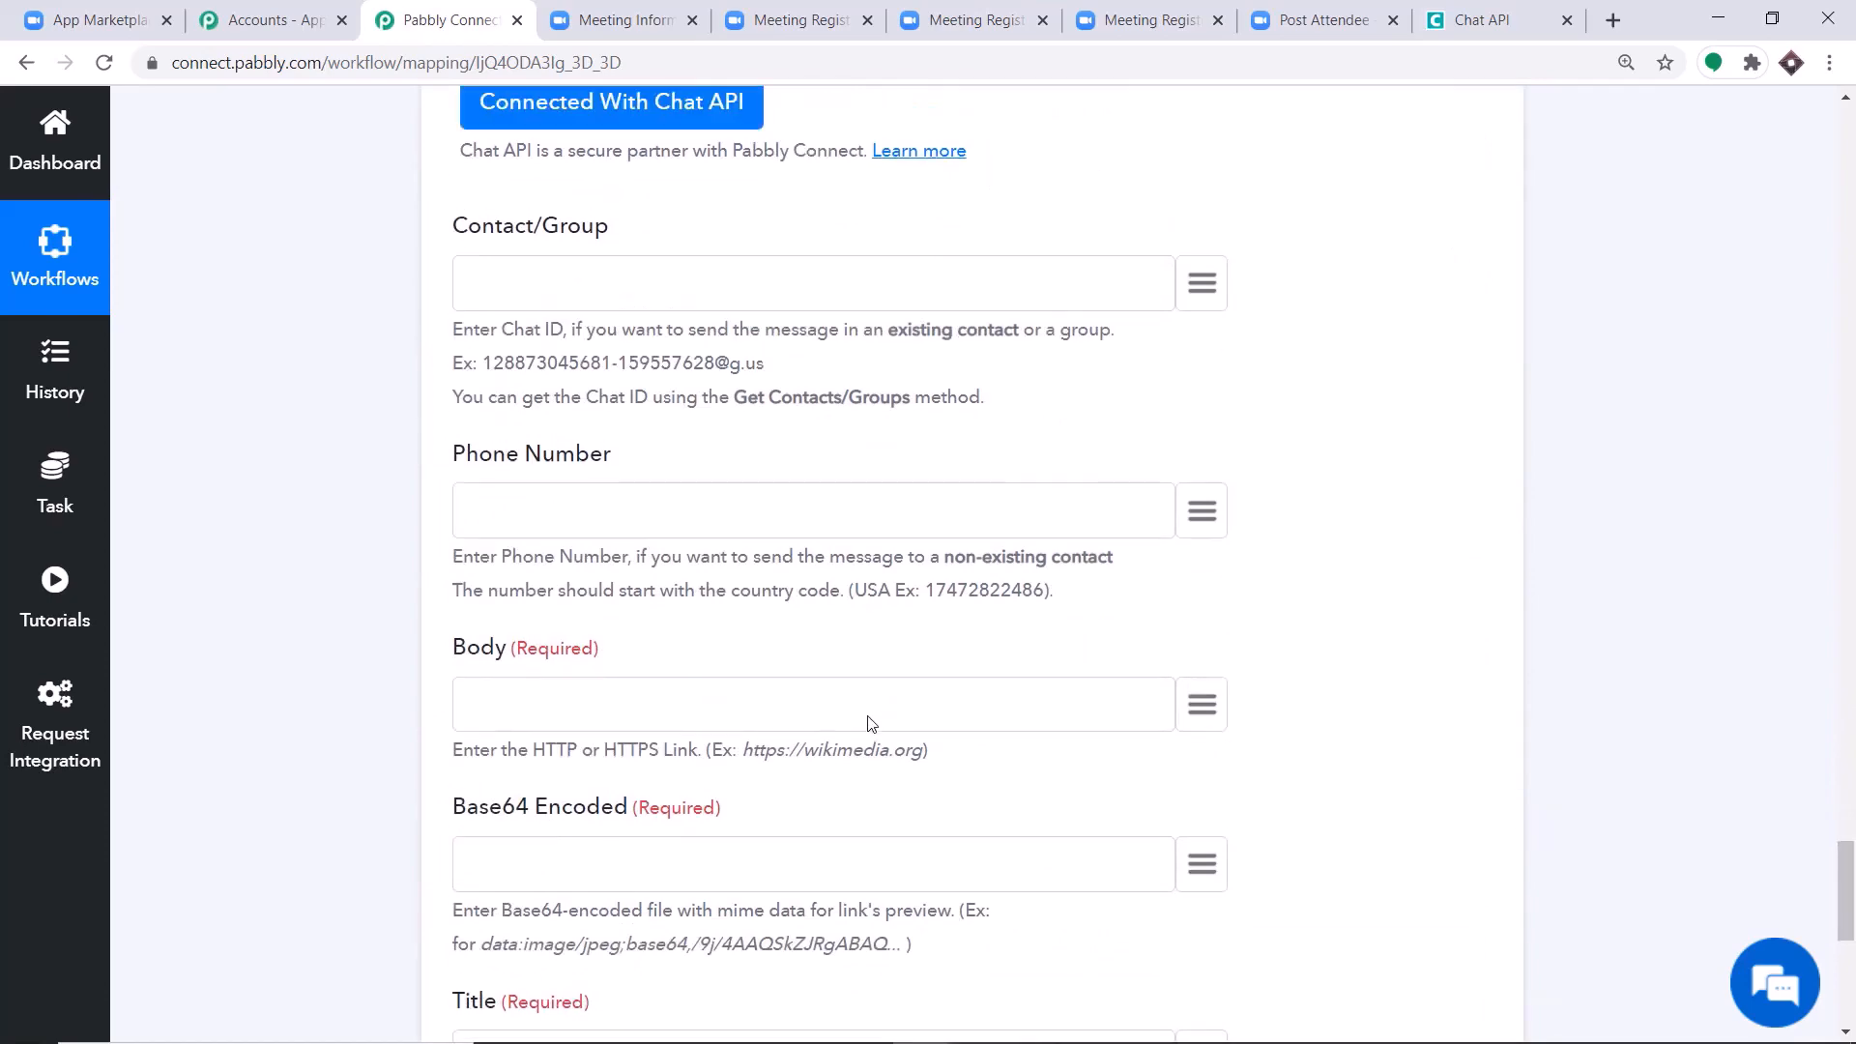
left_click(571, 544)
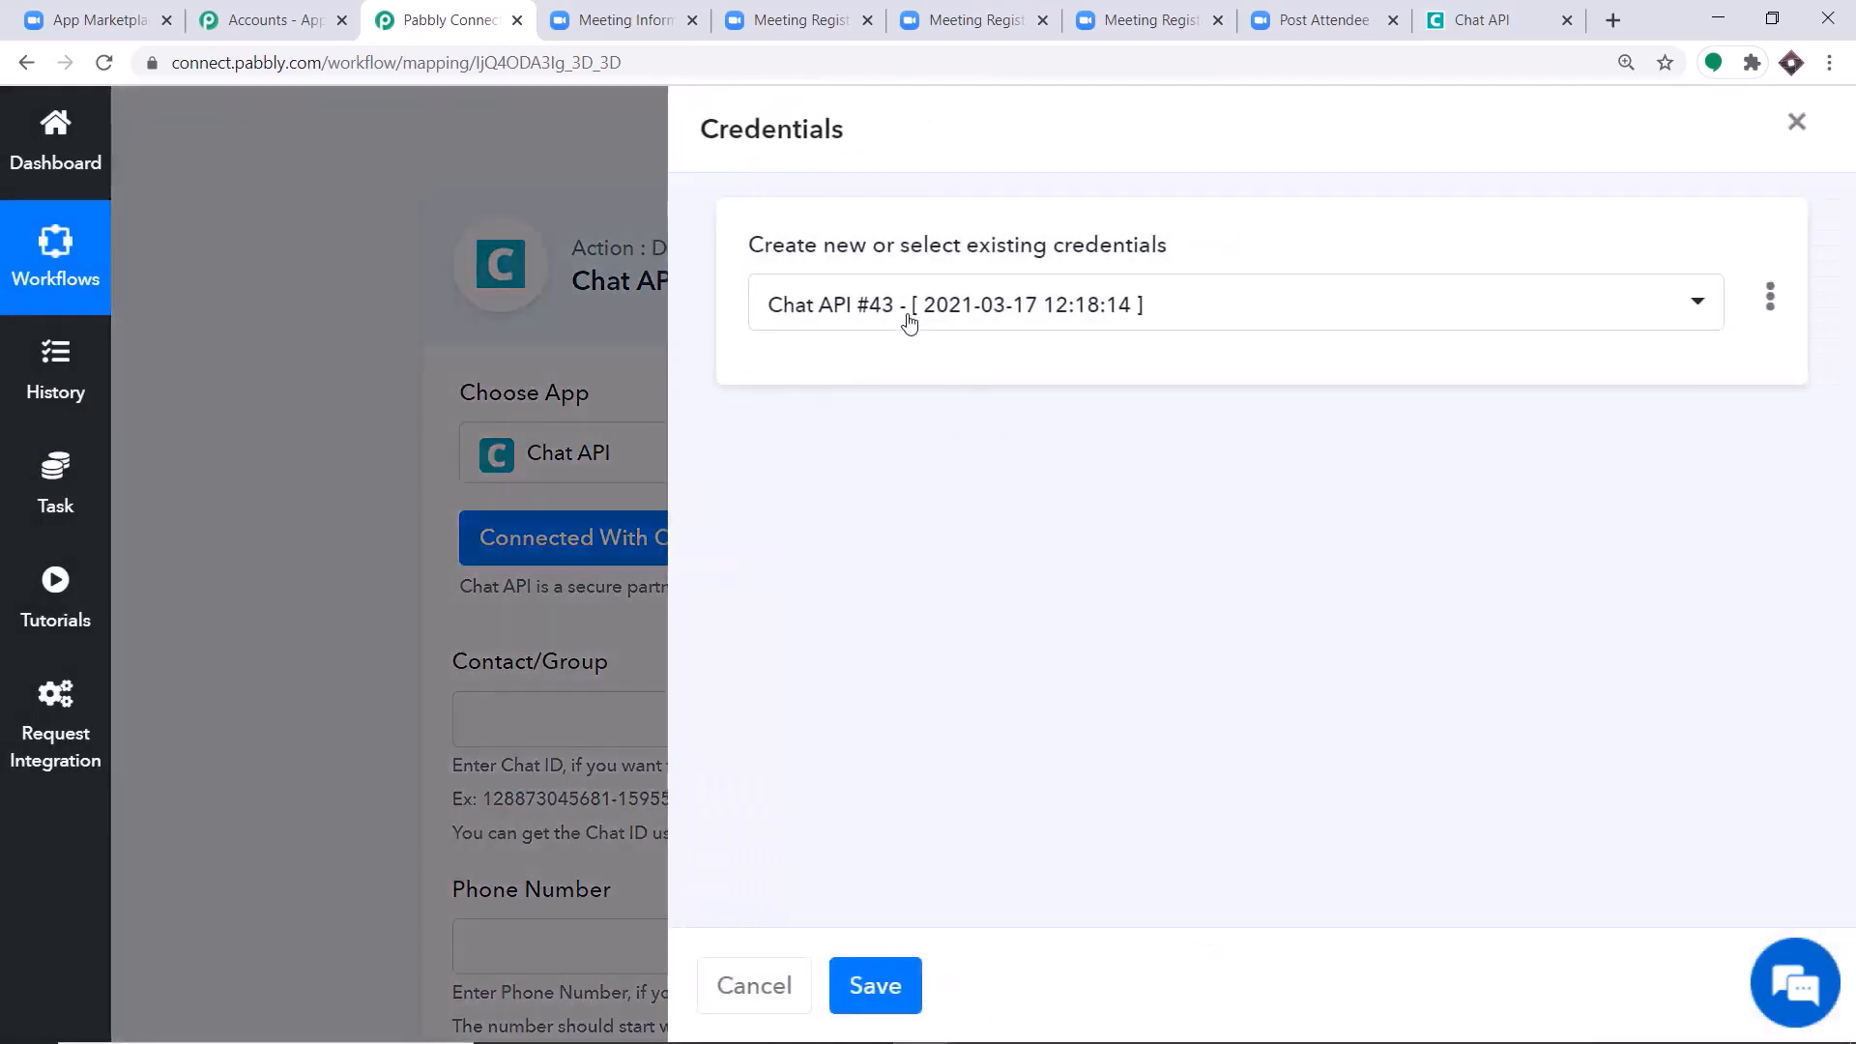
left_click(907, 319)
scroll(861, 851, "down", 1)
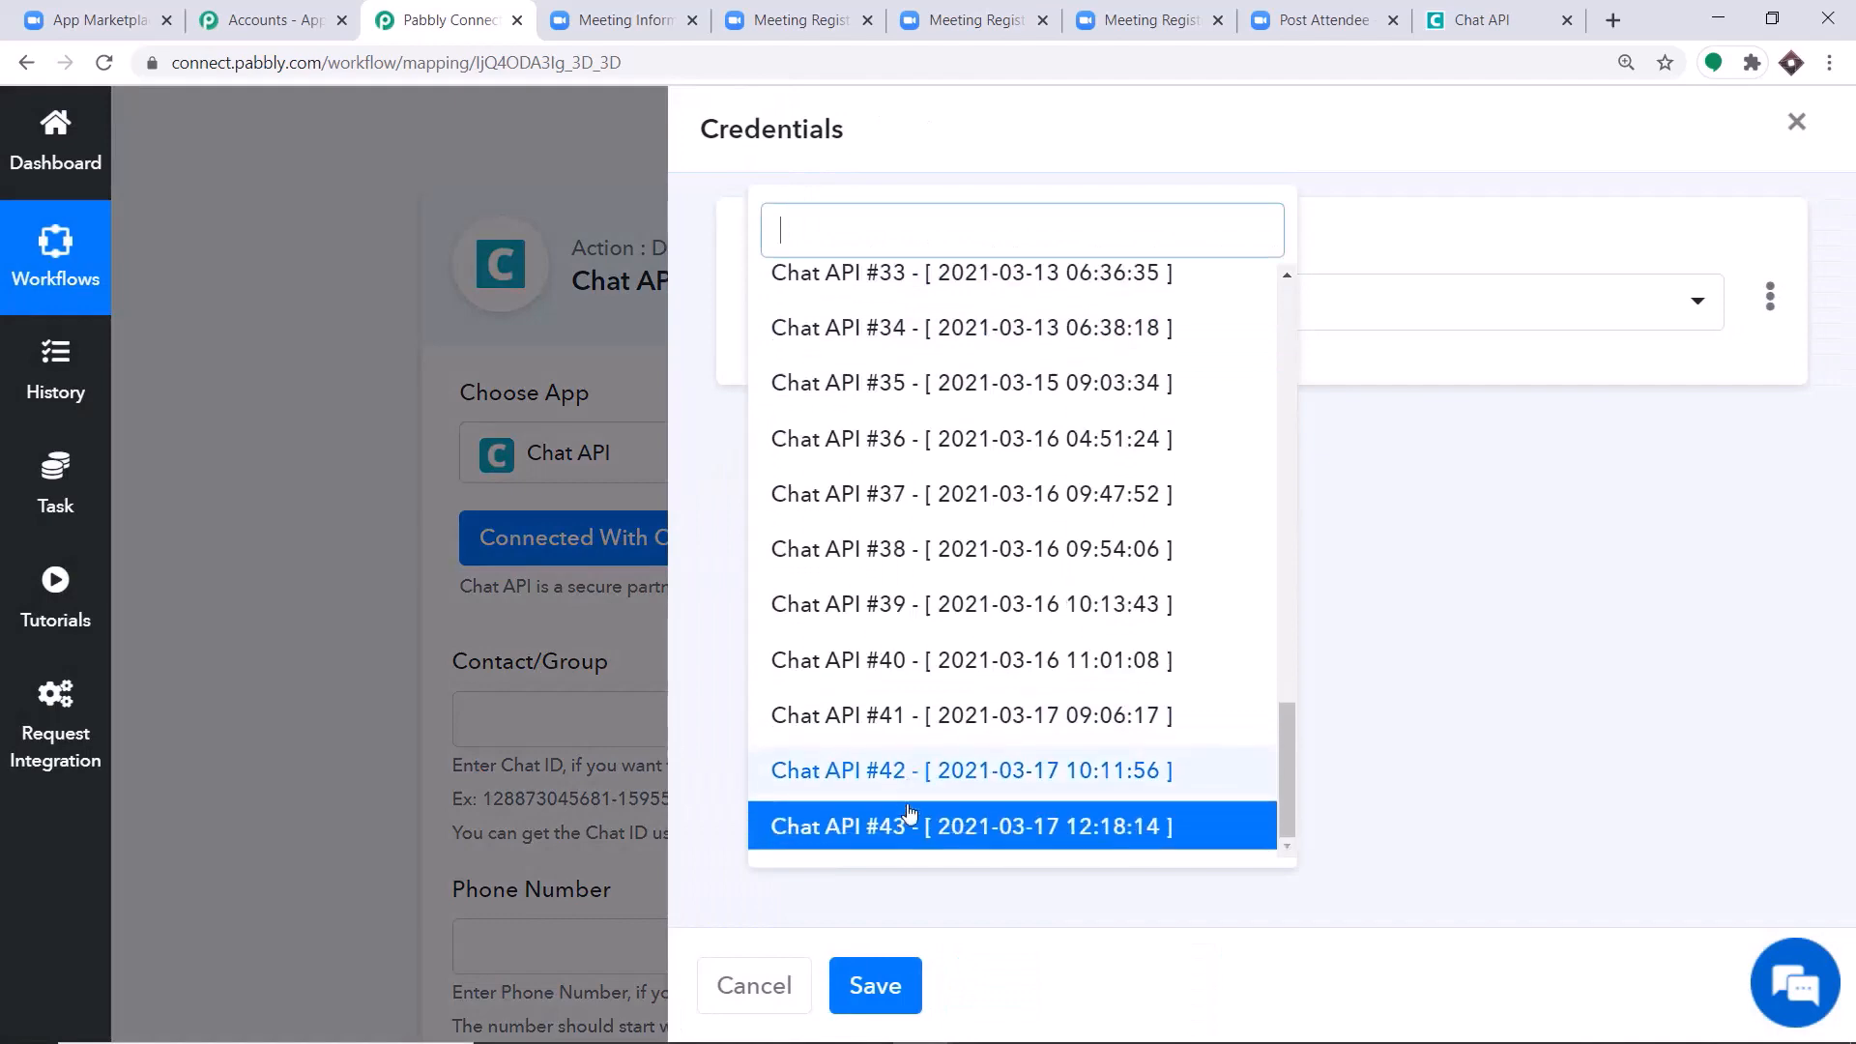
left_click(882, 825)
left_click(877, 983)
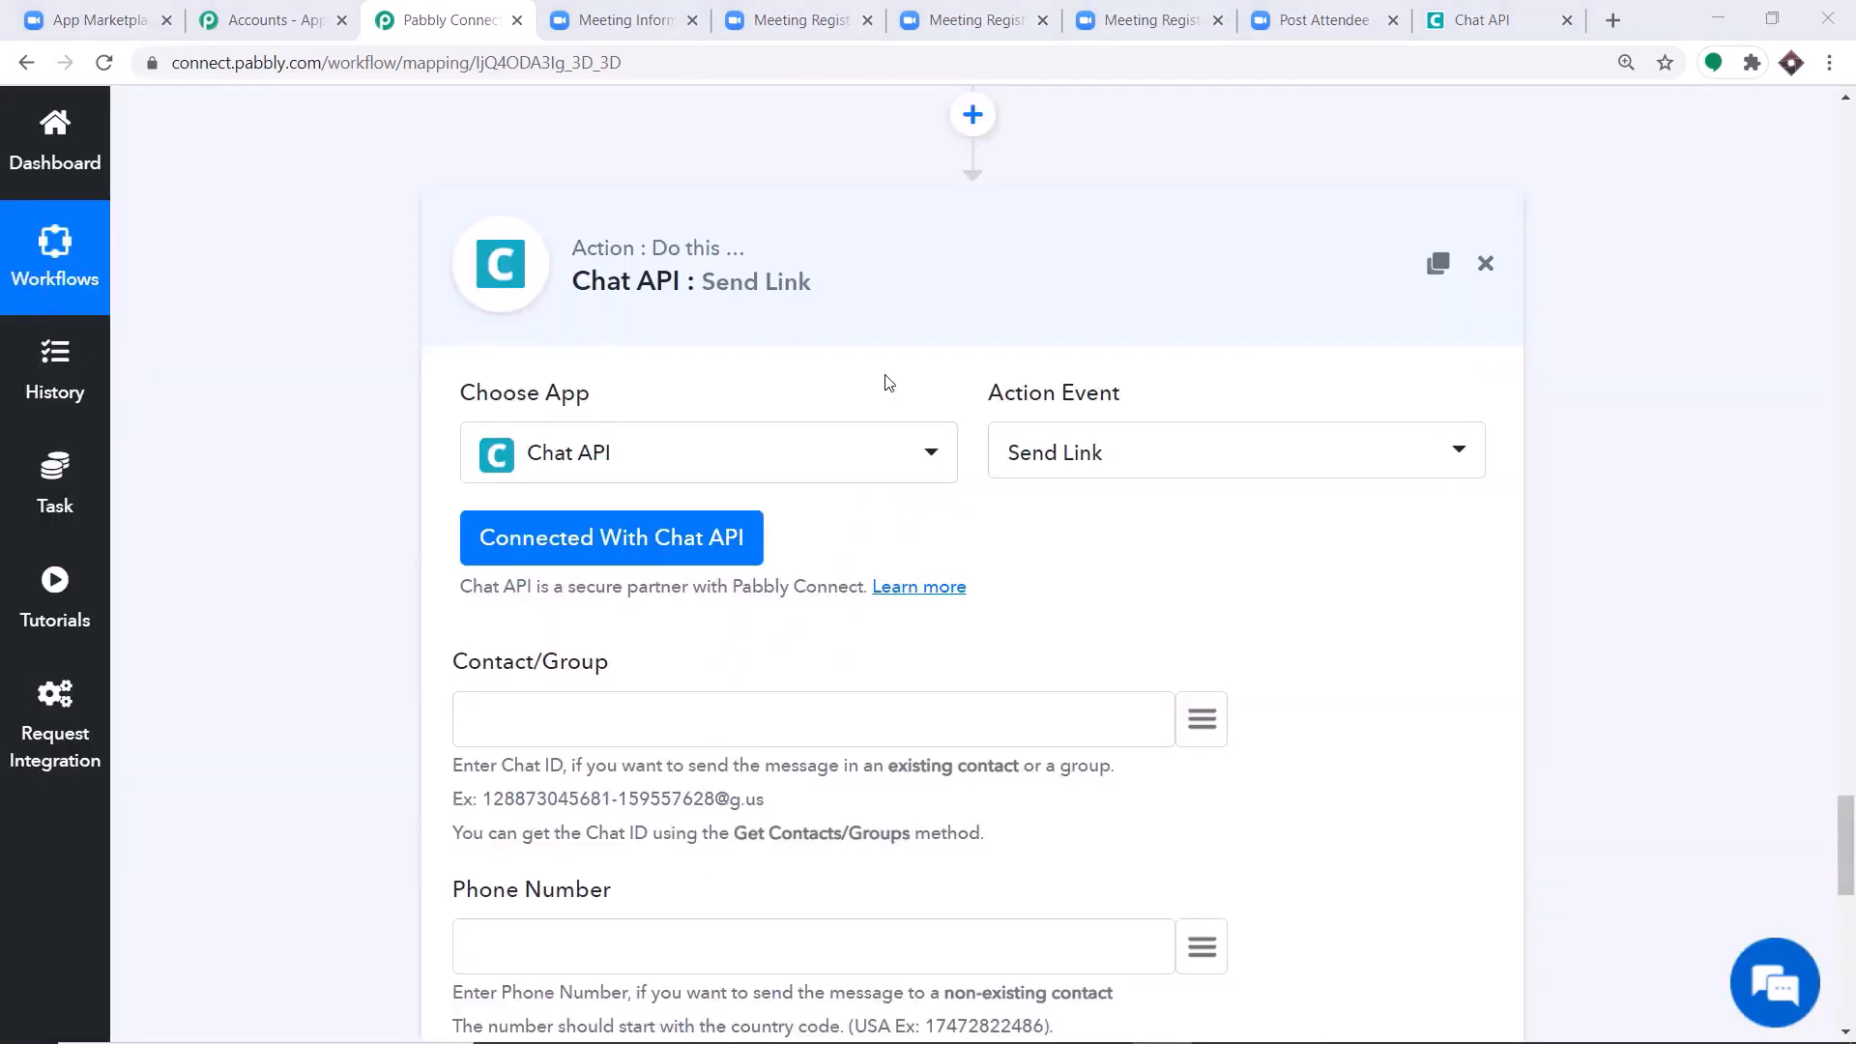
Map the registrant's phone value from the Iterator into the Send Link action's Phone Number field.
scroll(888, 381, "down", 4)
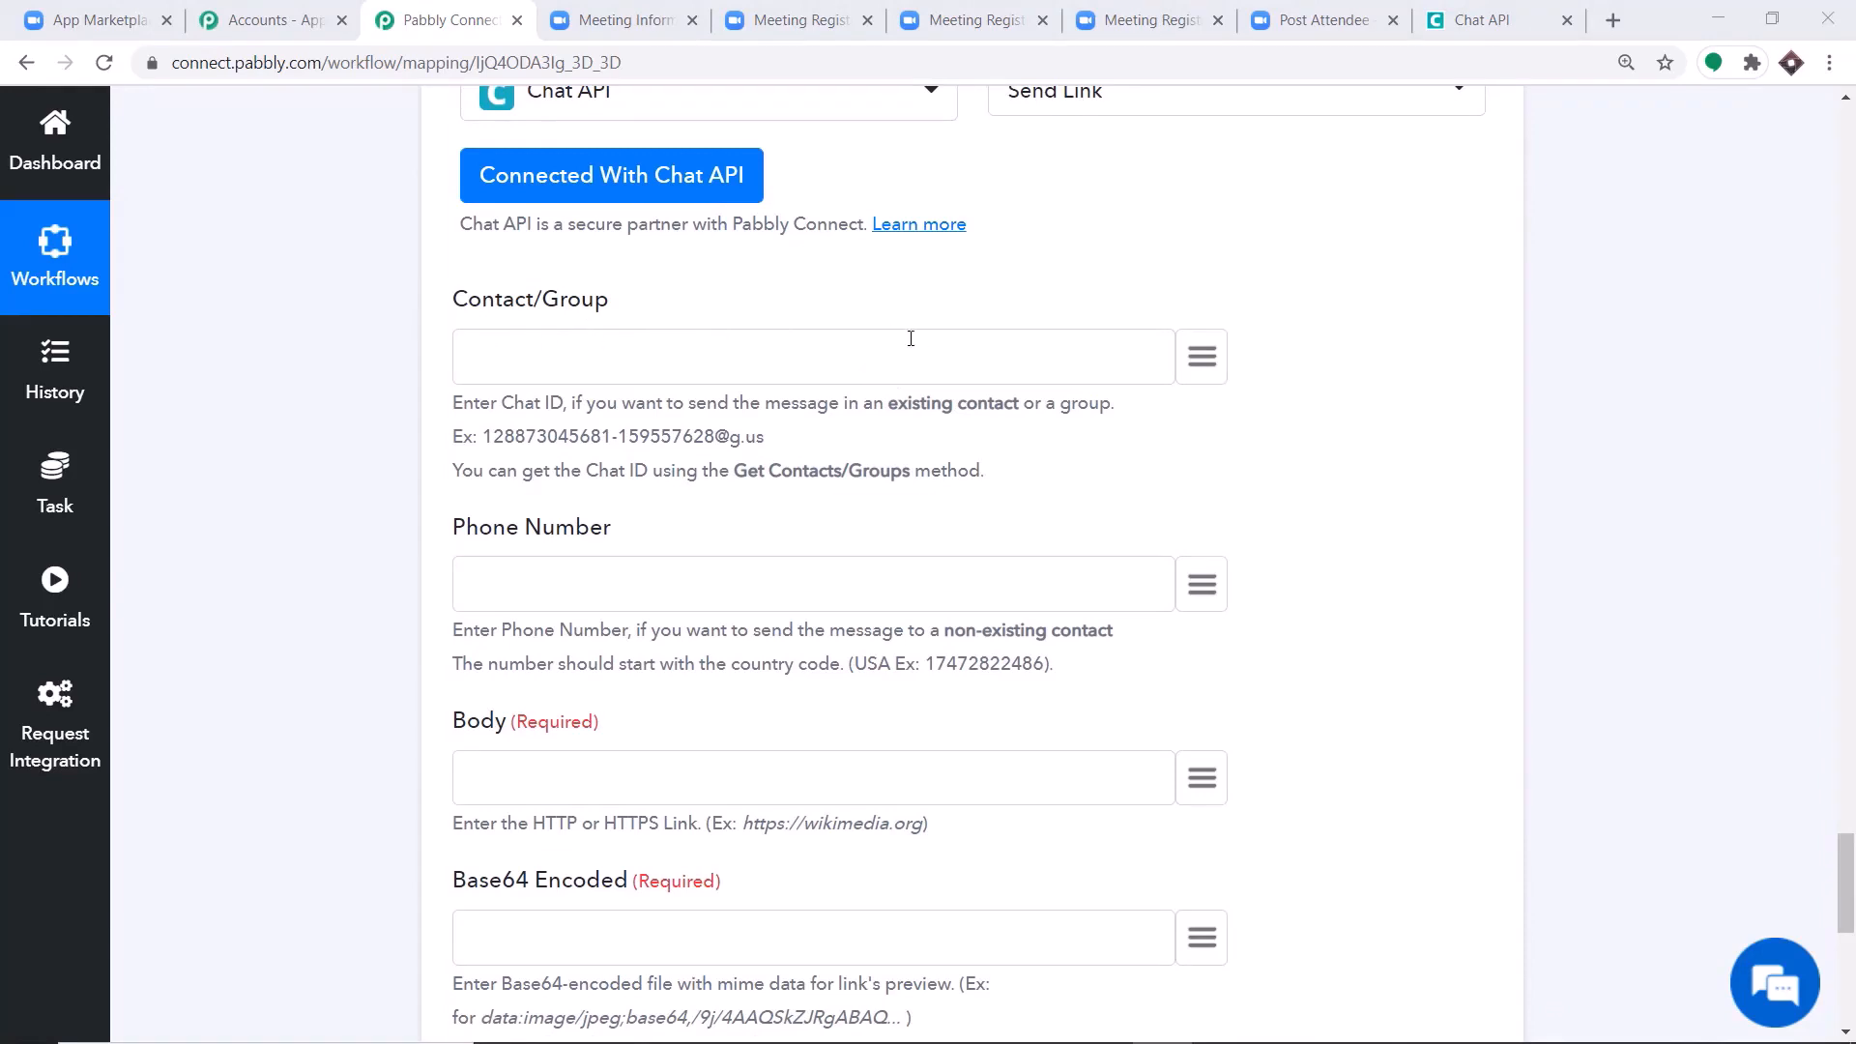
scroll(911, 339, "down", 2)
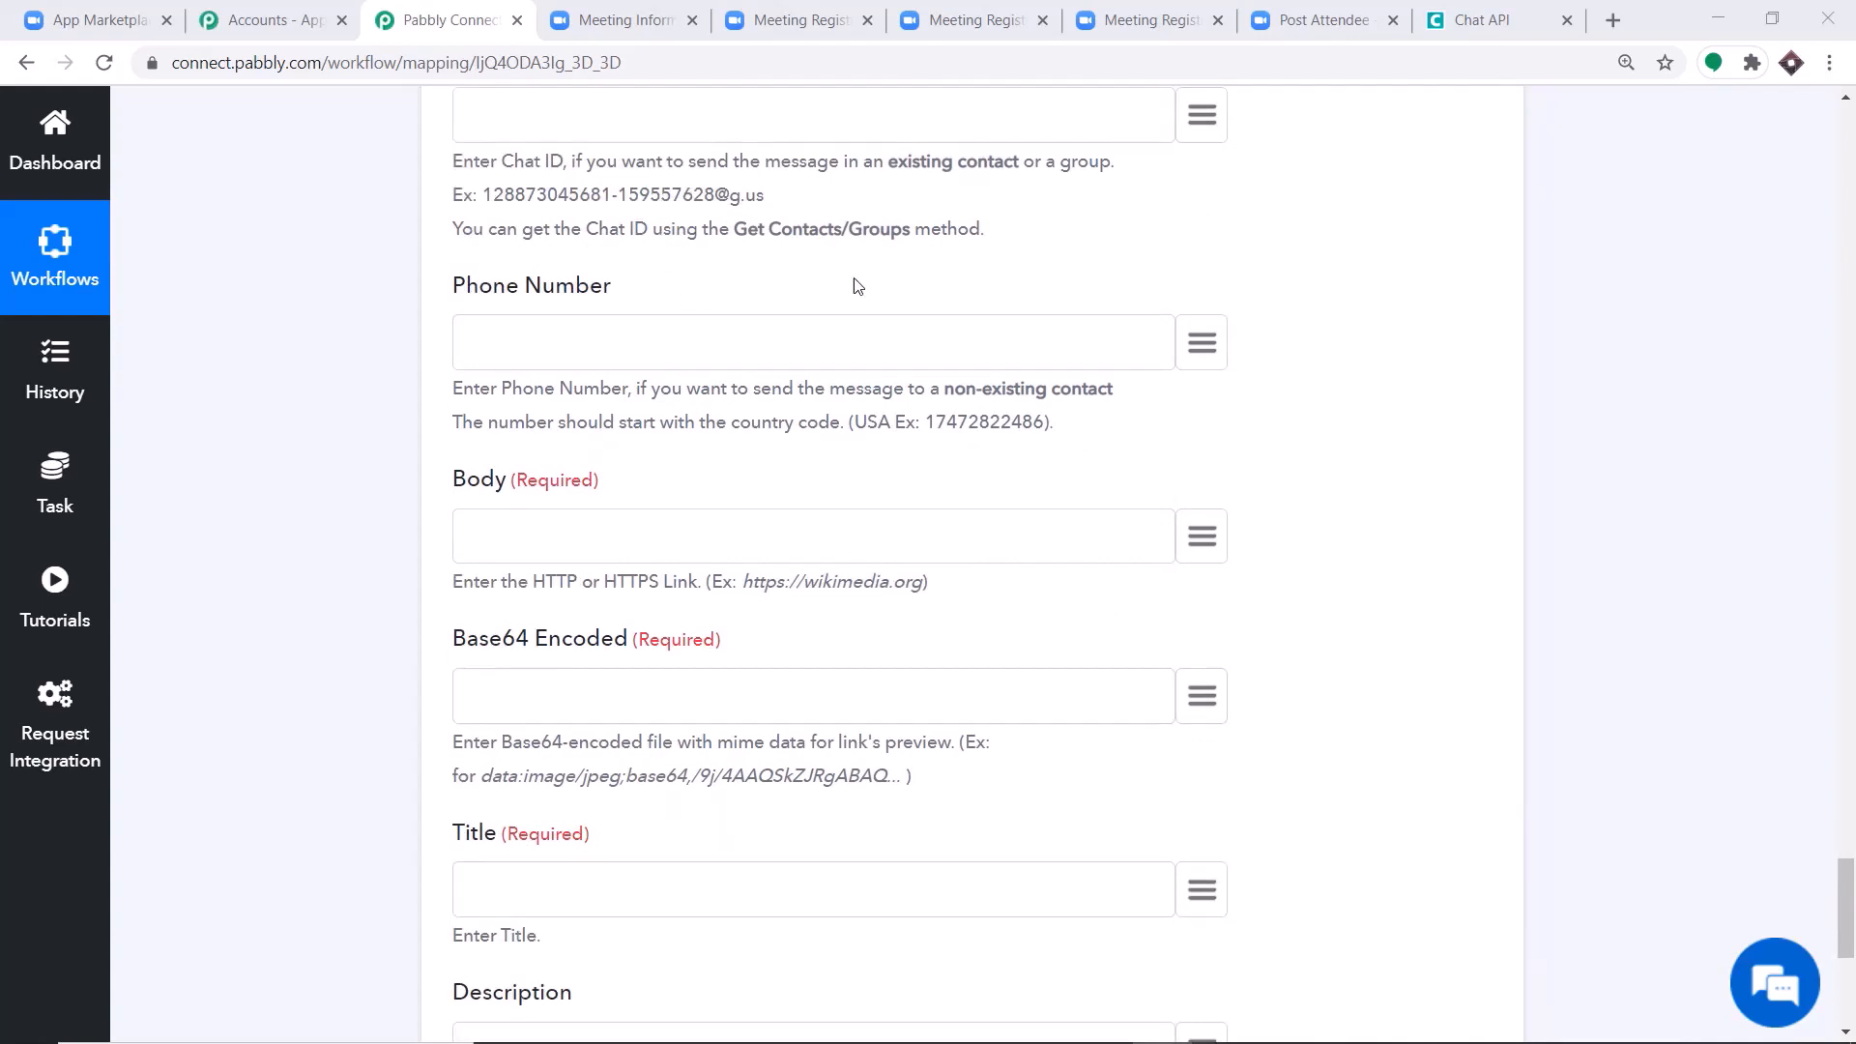
left_click(1204, 342)
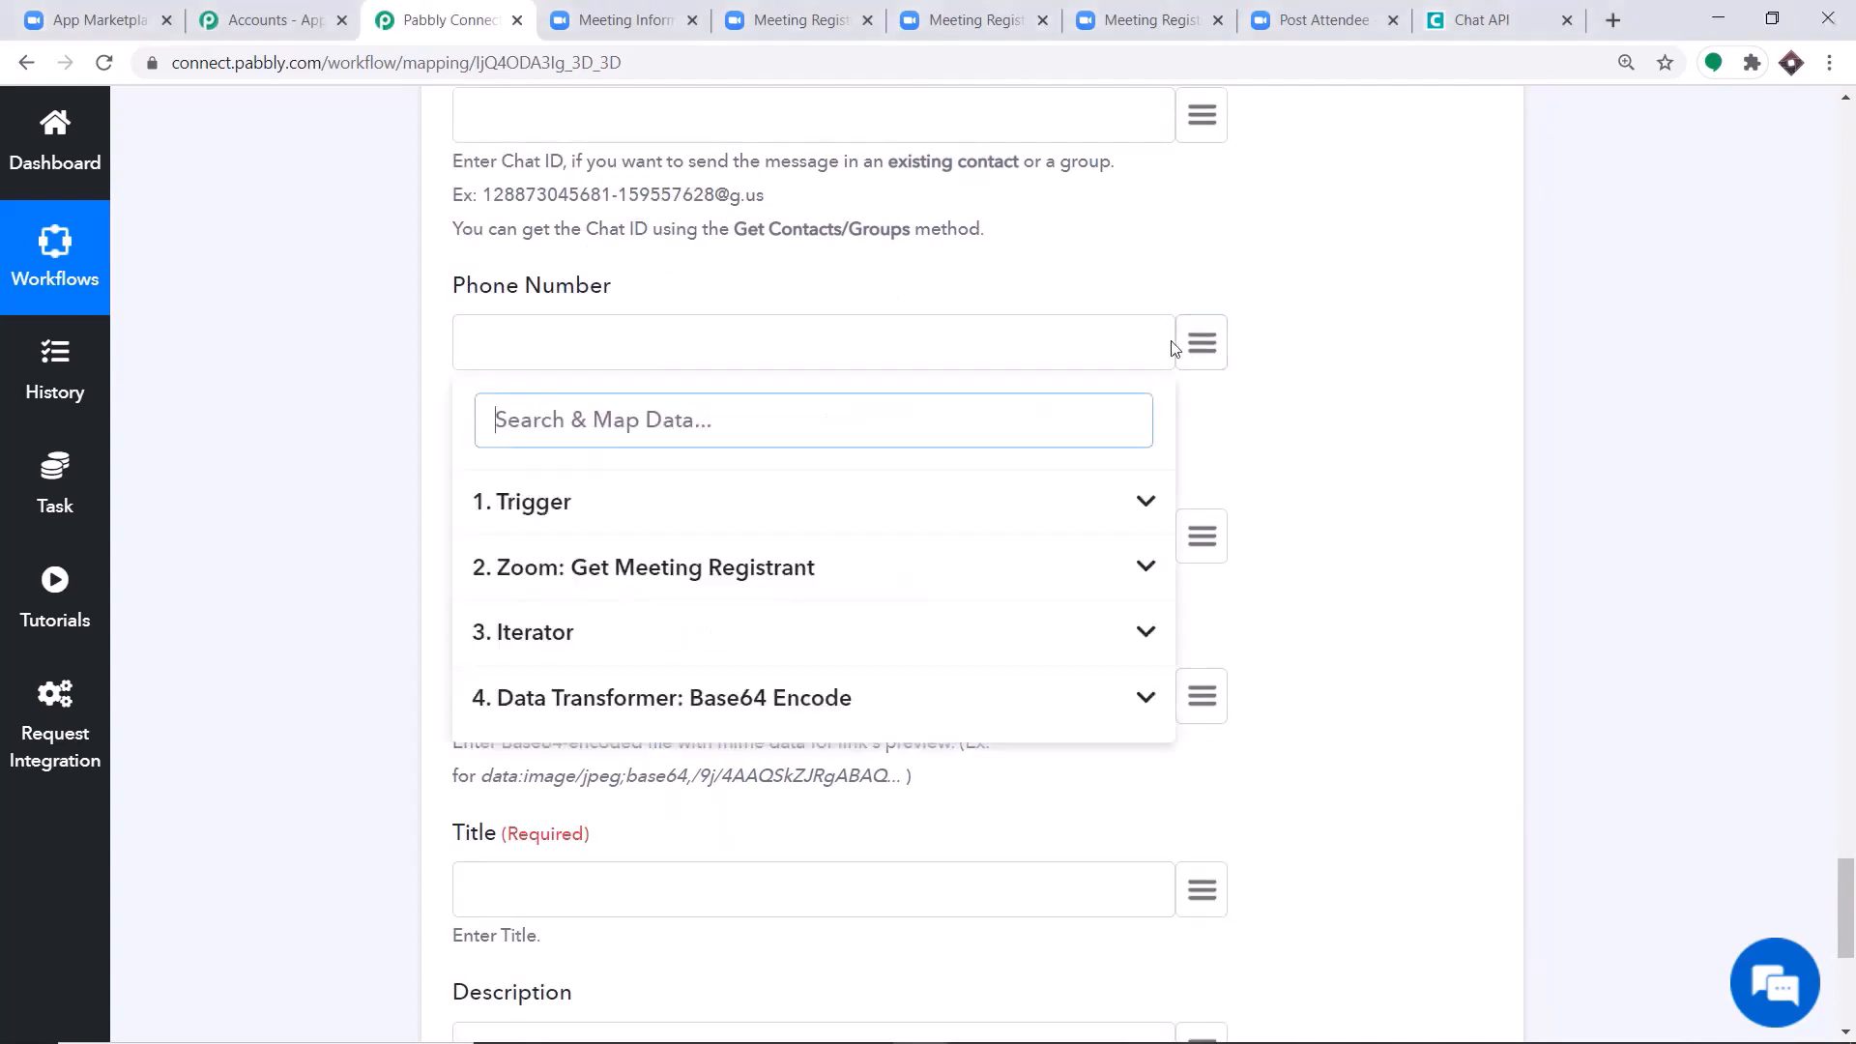
left_click(593, 634)
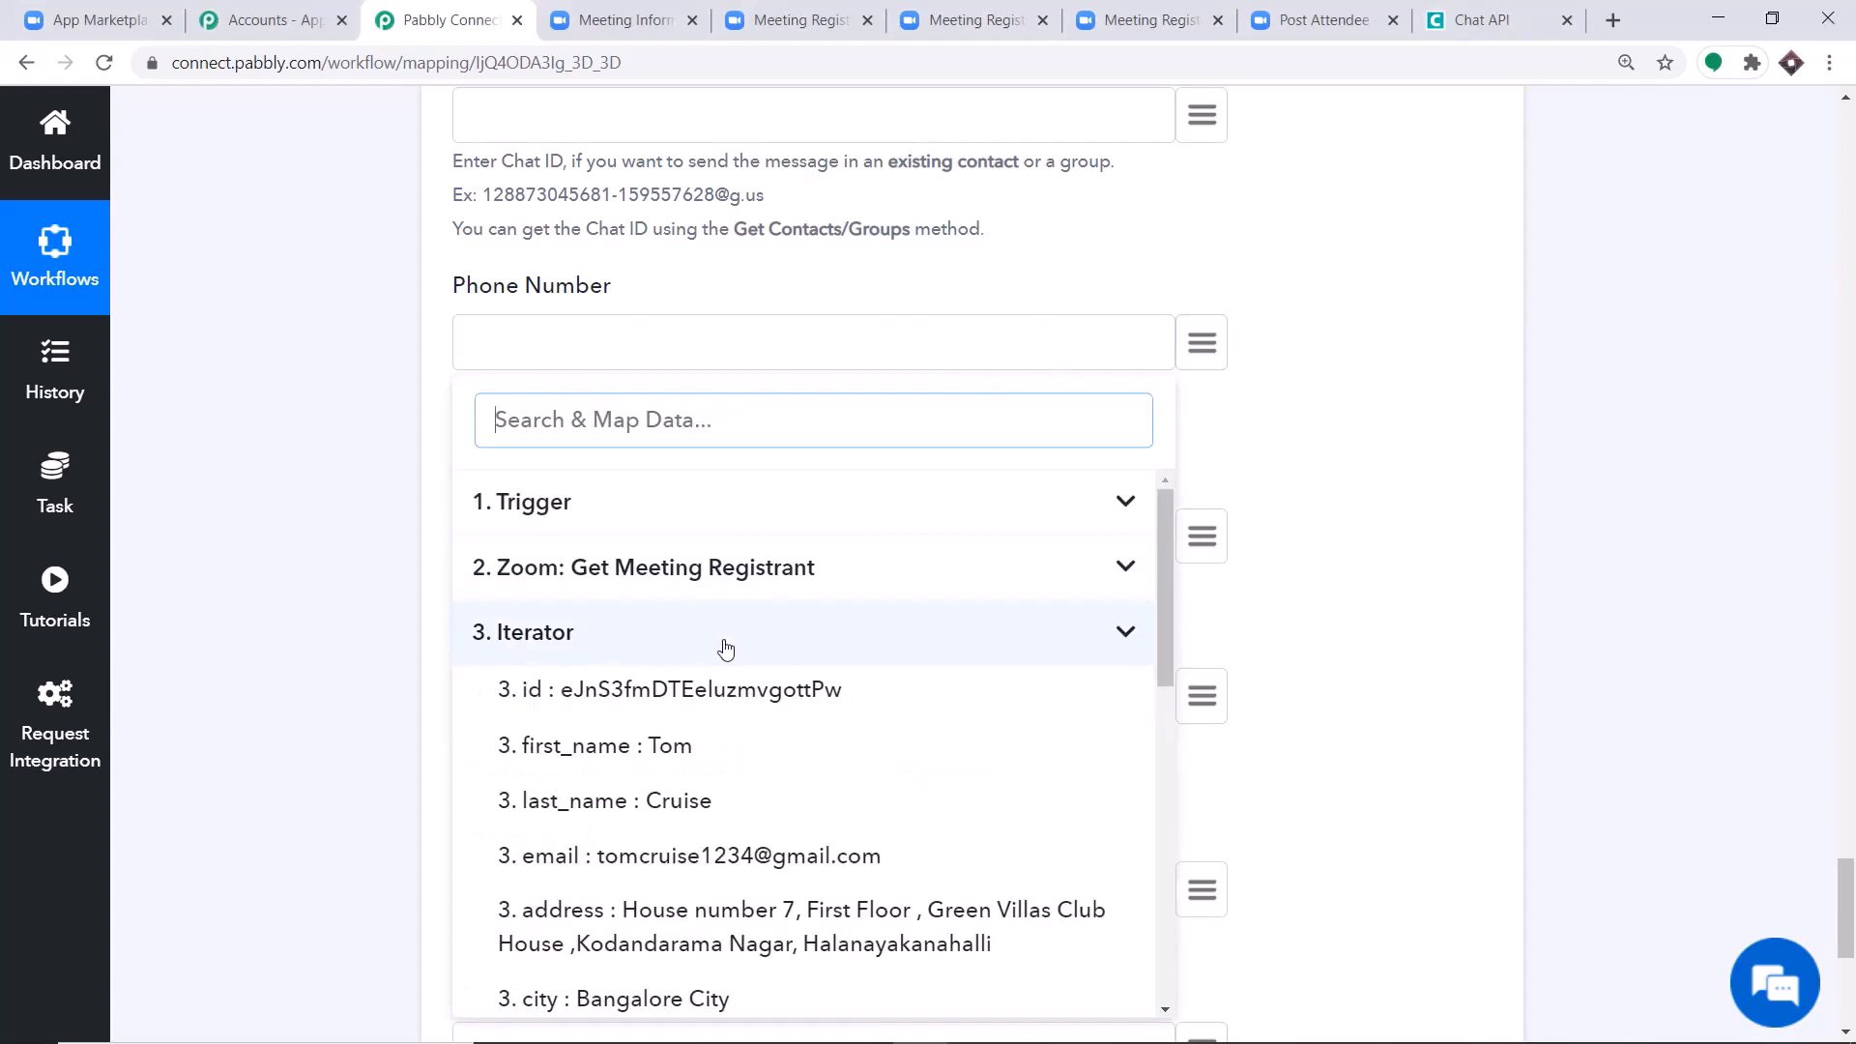
scroll(727, 658, "down", 2)
scroll(732, 696, "down", 3)
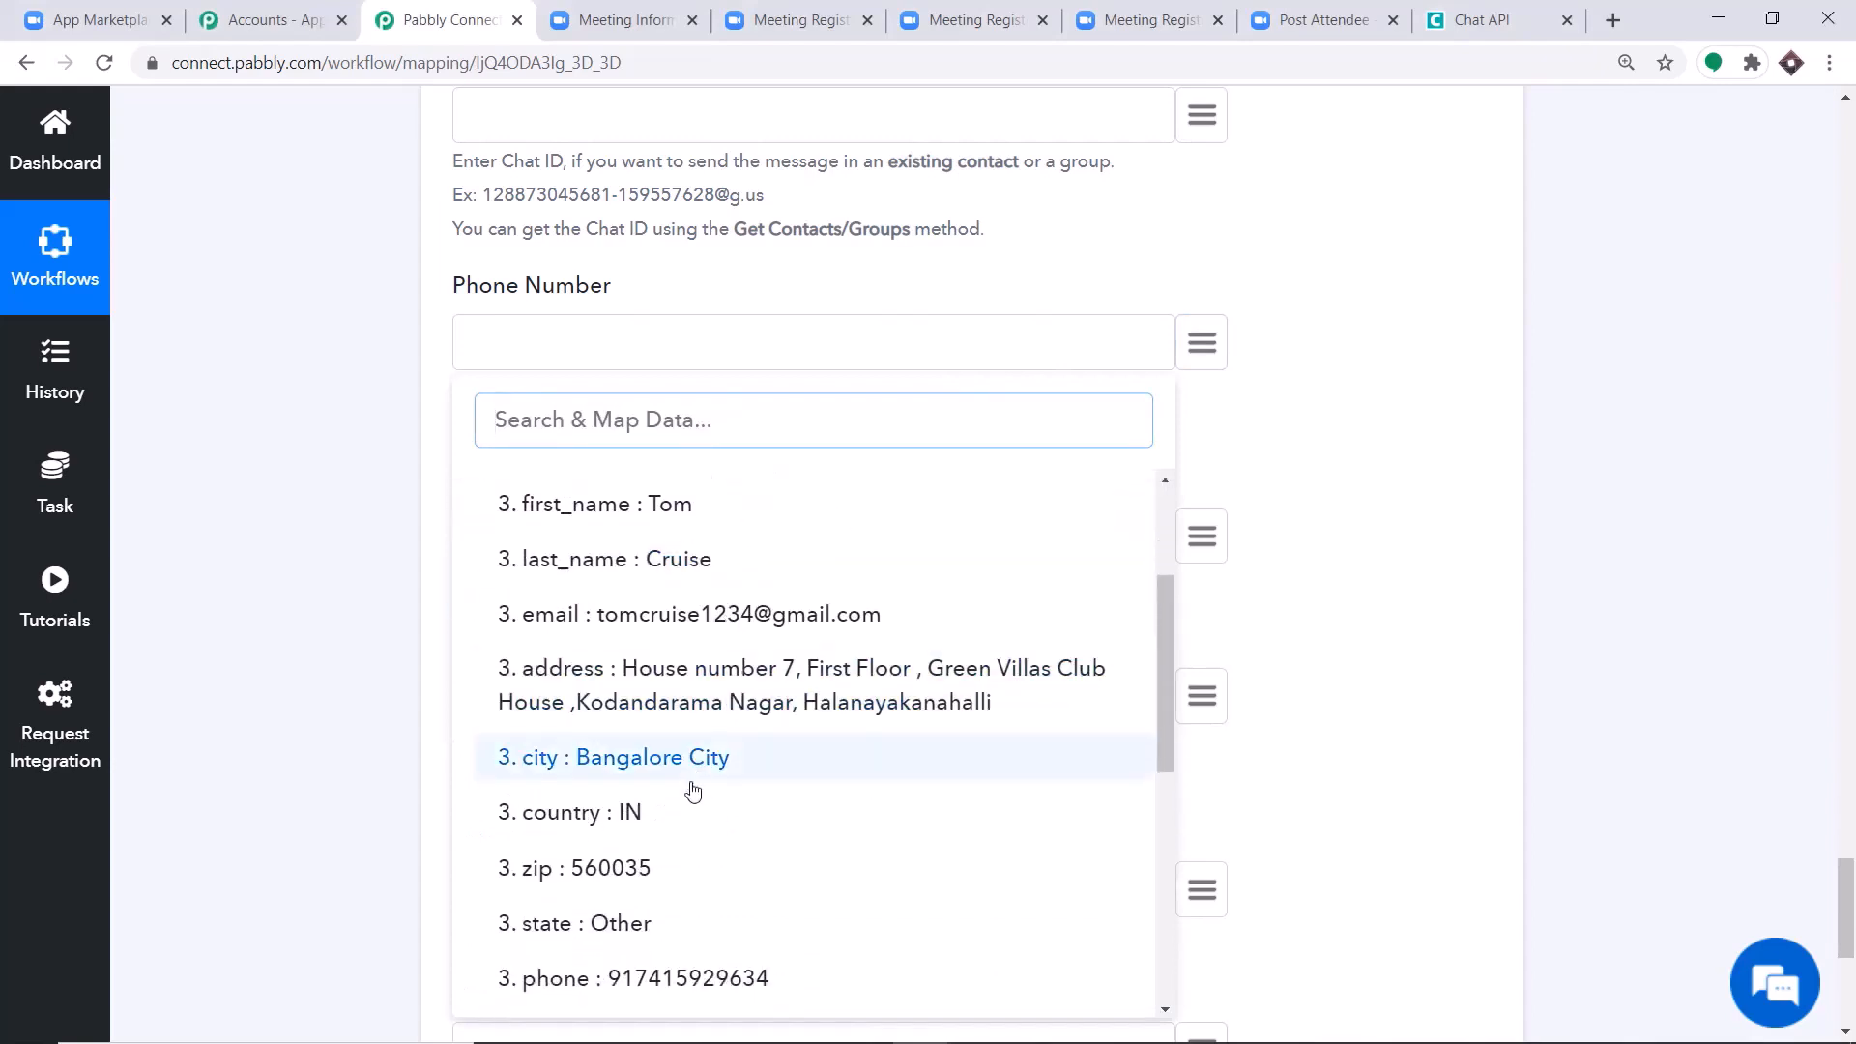
left_click(662, 868)
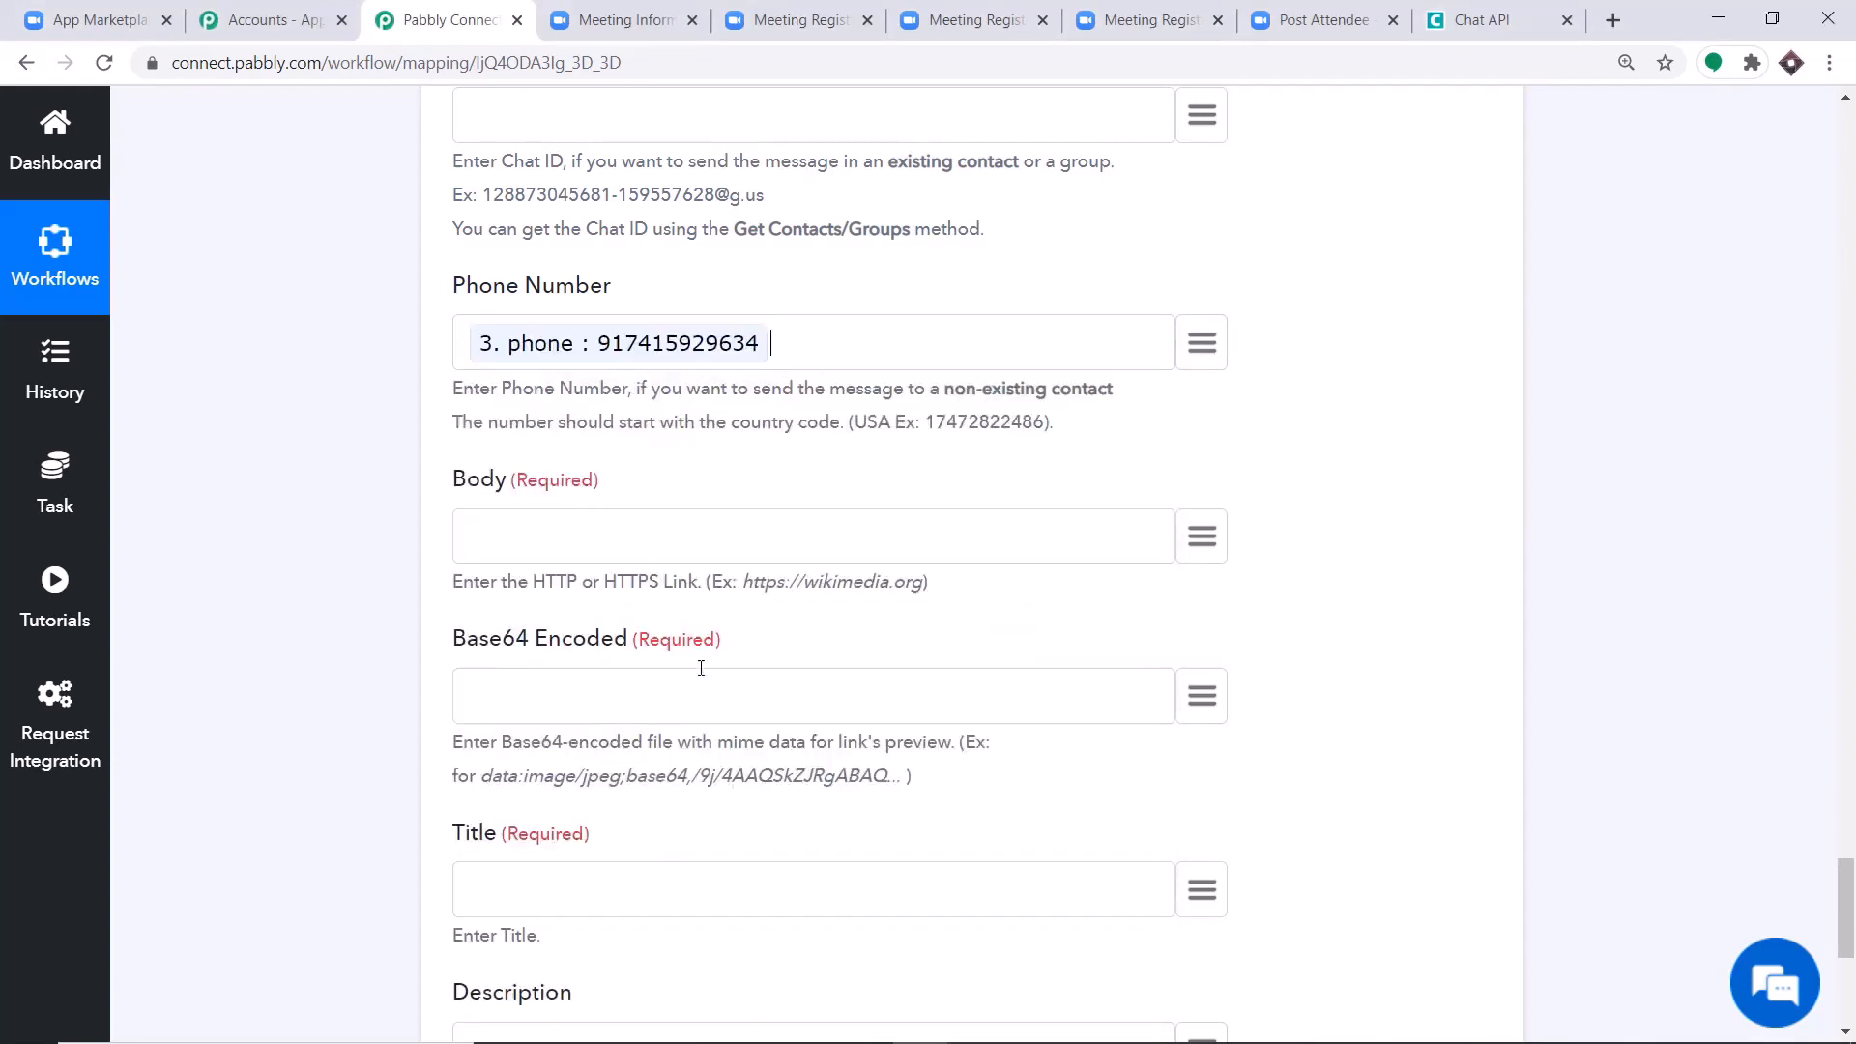
Map the trigger's payload > object > share_url into the Send Link action's Body field.
scroll(653, 465, "down", 1)
left_click(1201, 415)
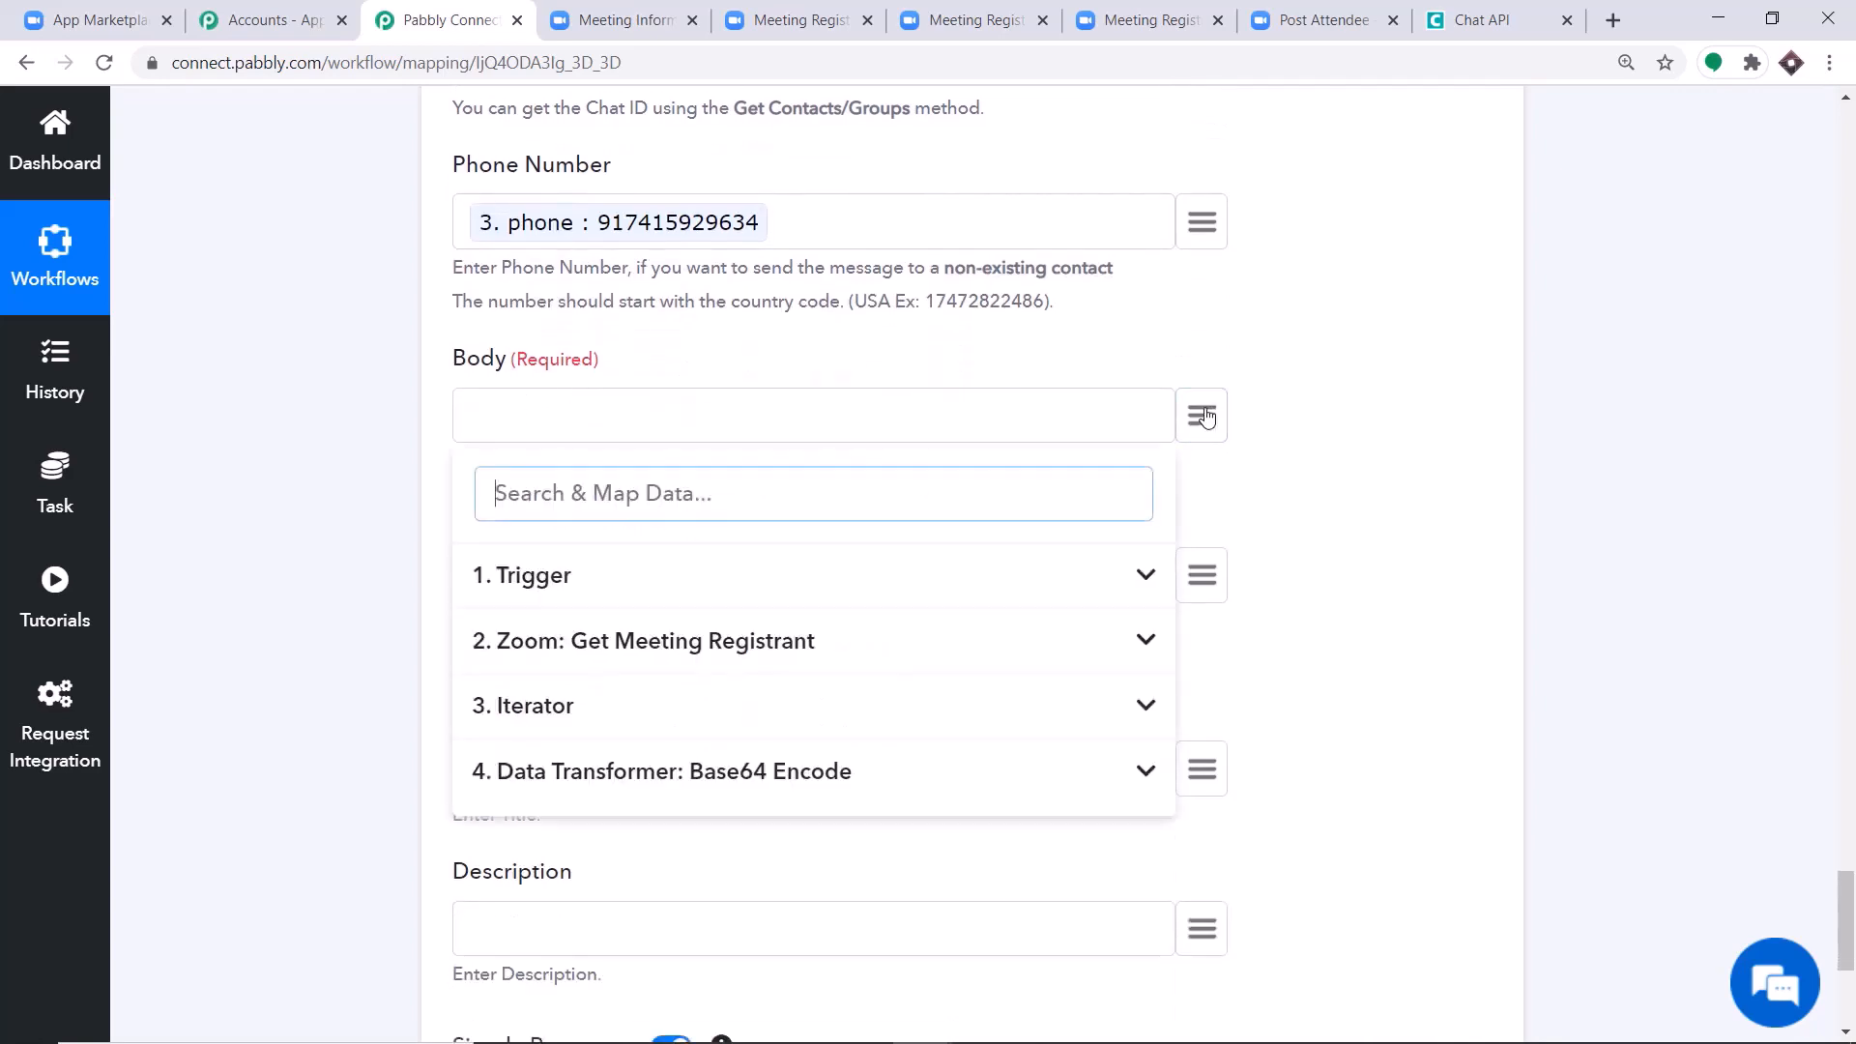
left_click(523, 578)
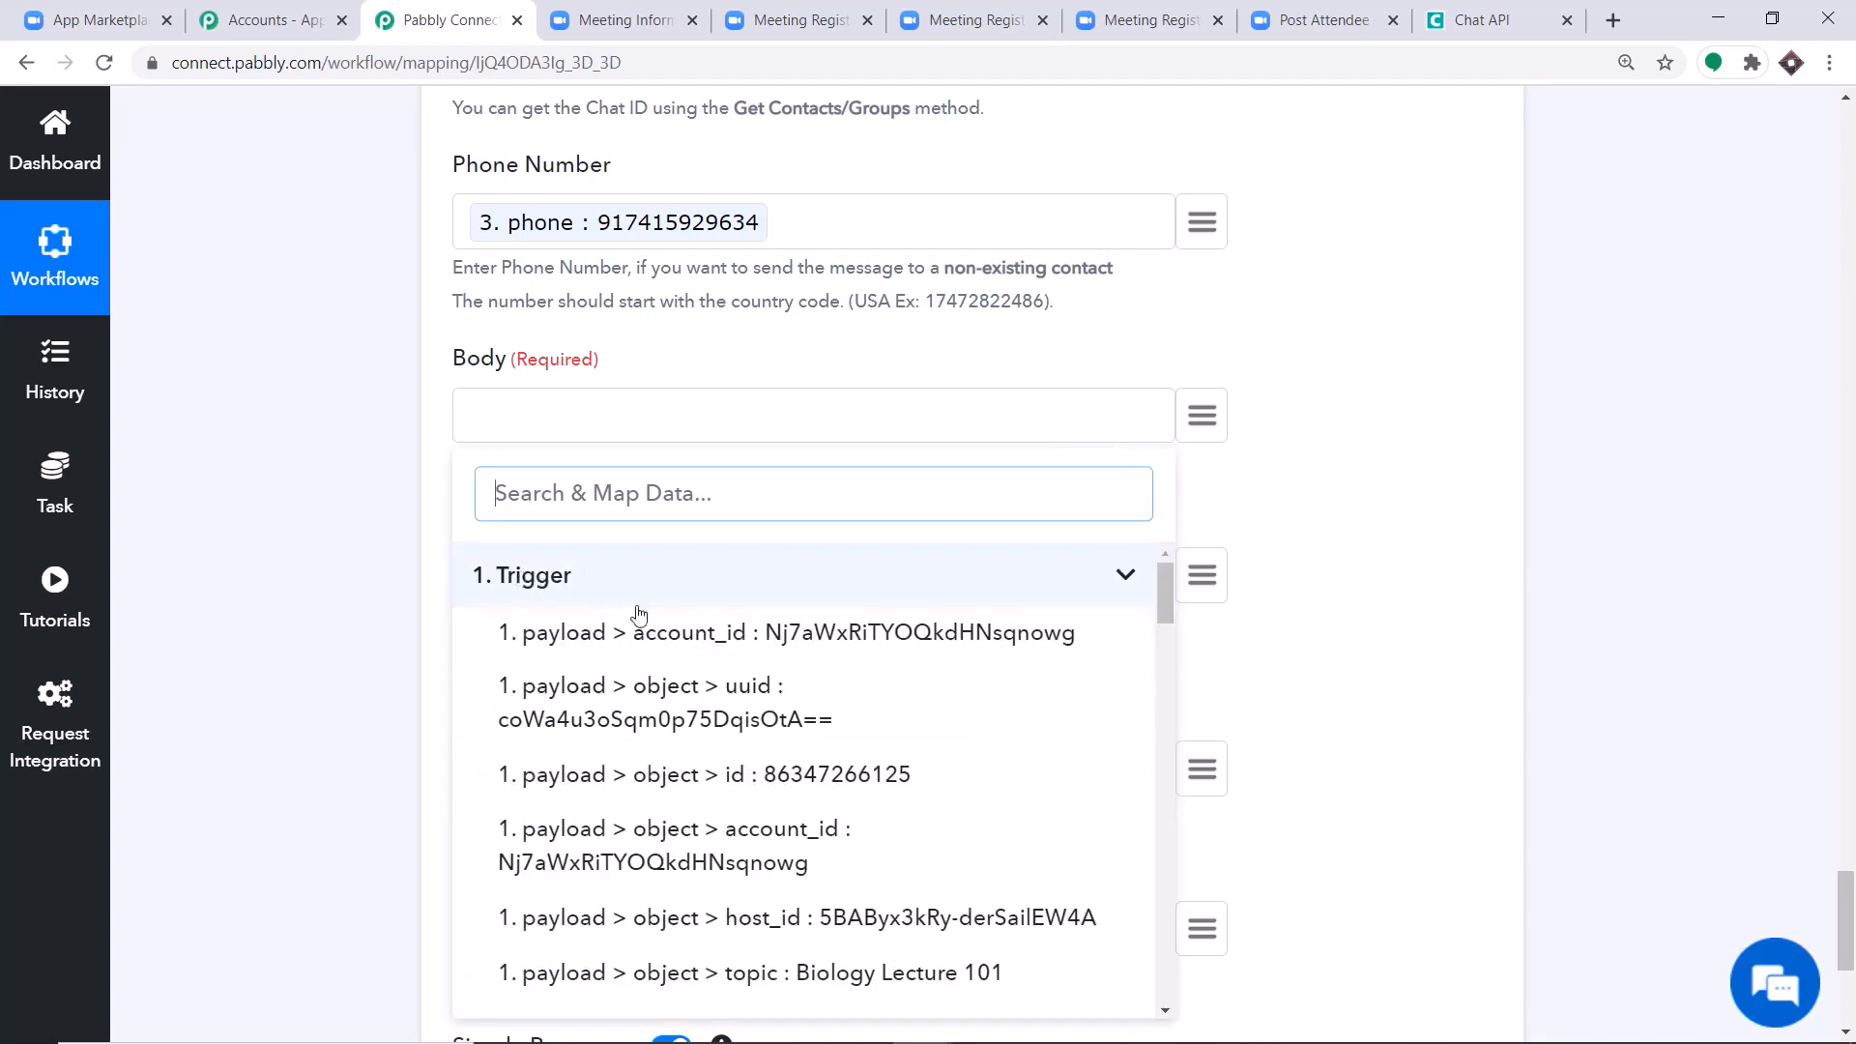
scroll(657, 628, "down", 6)
scroll(701, 665, "down", 1)
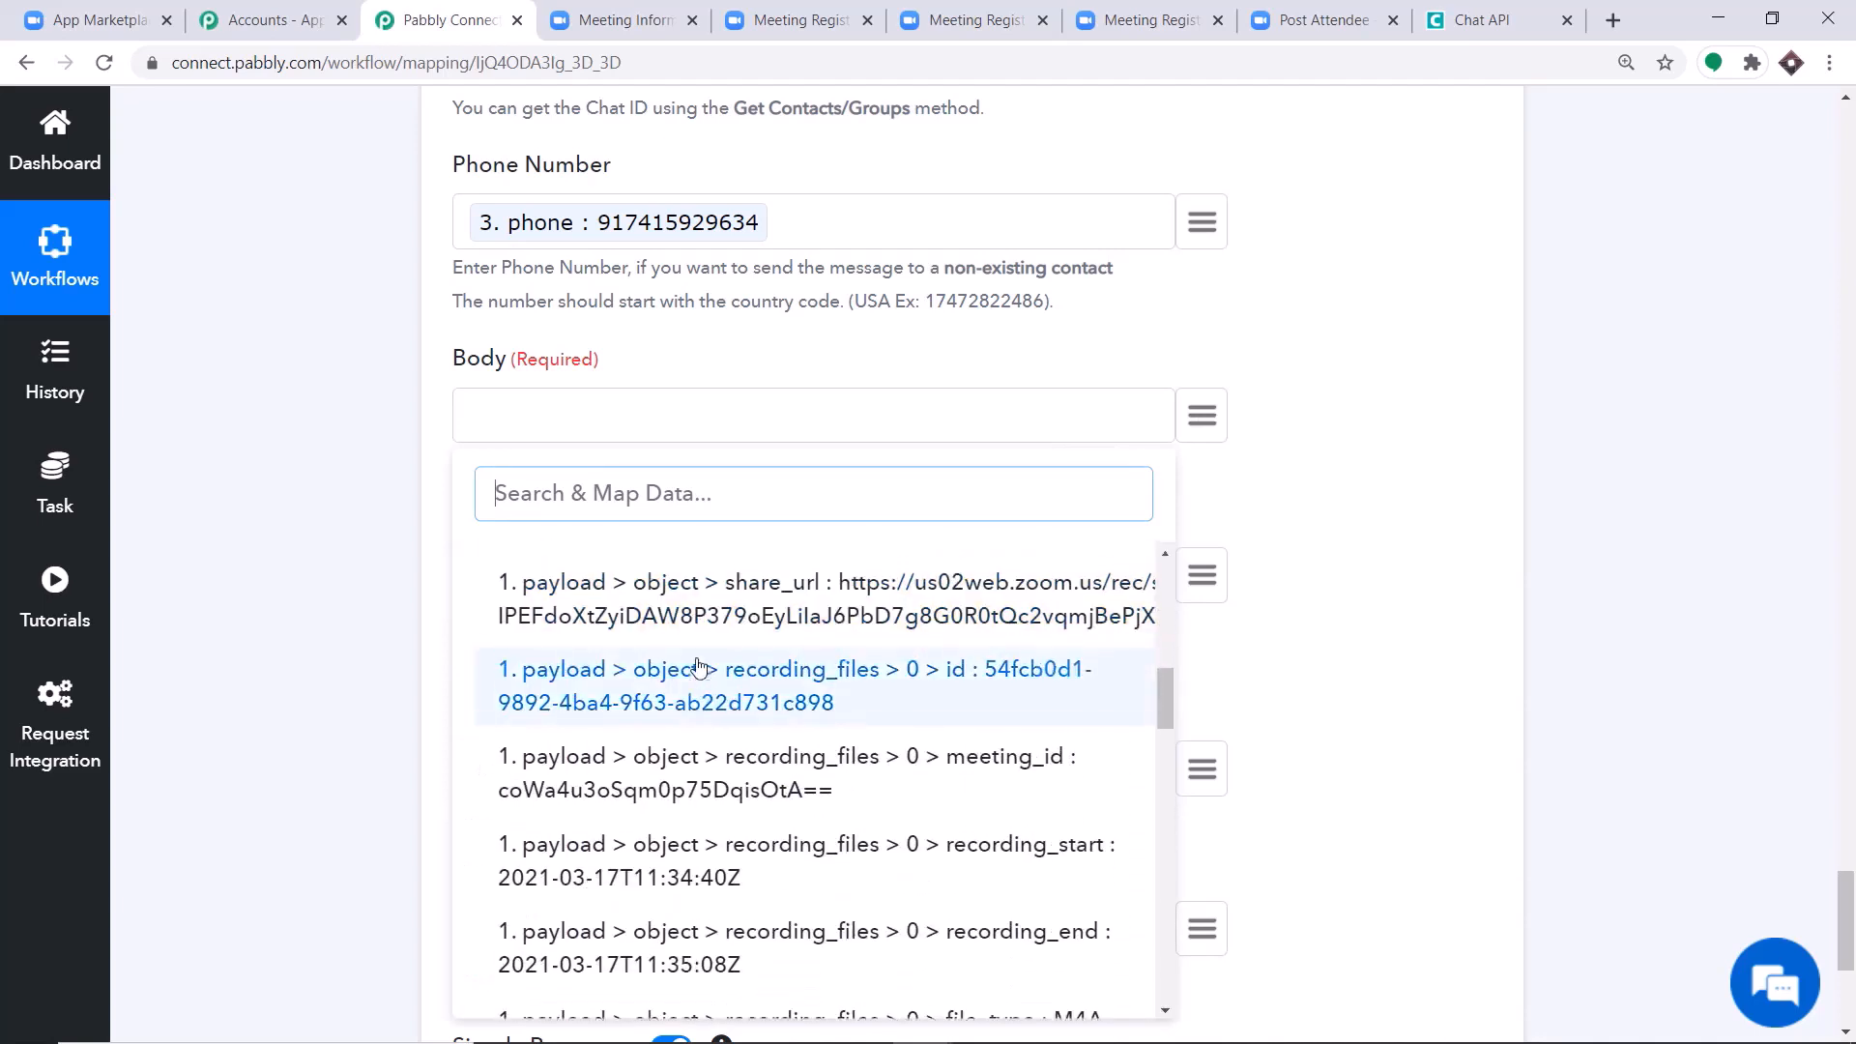
scroll(744, 686, "up", 1)
left_click(810, 710)
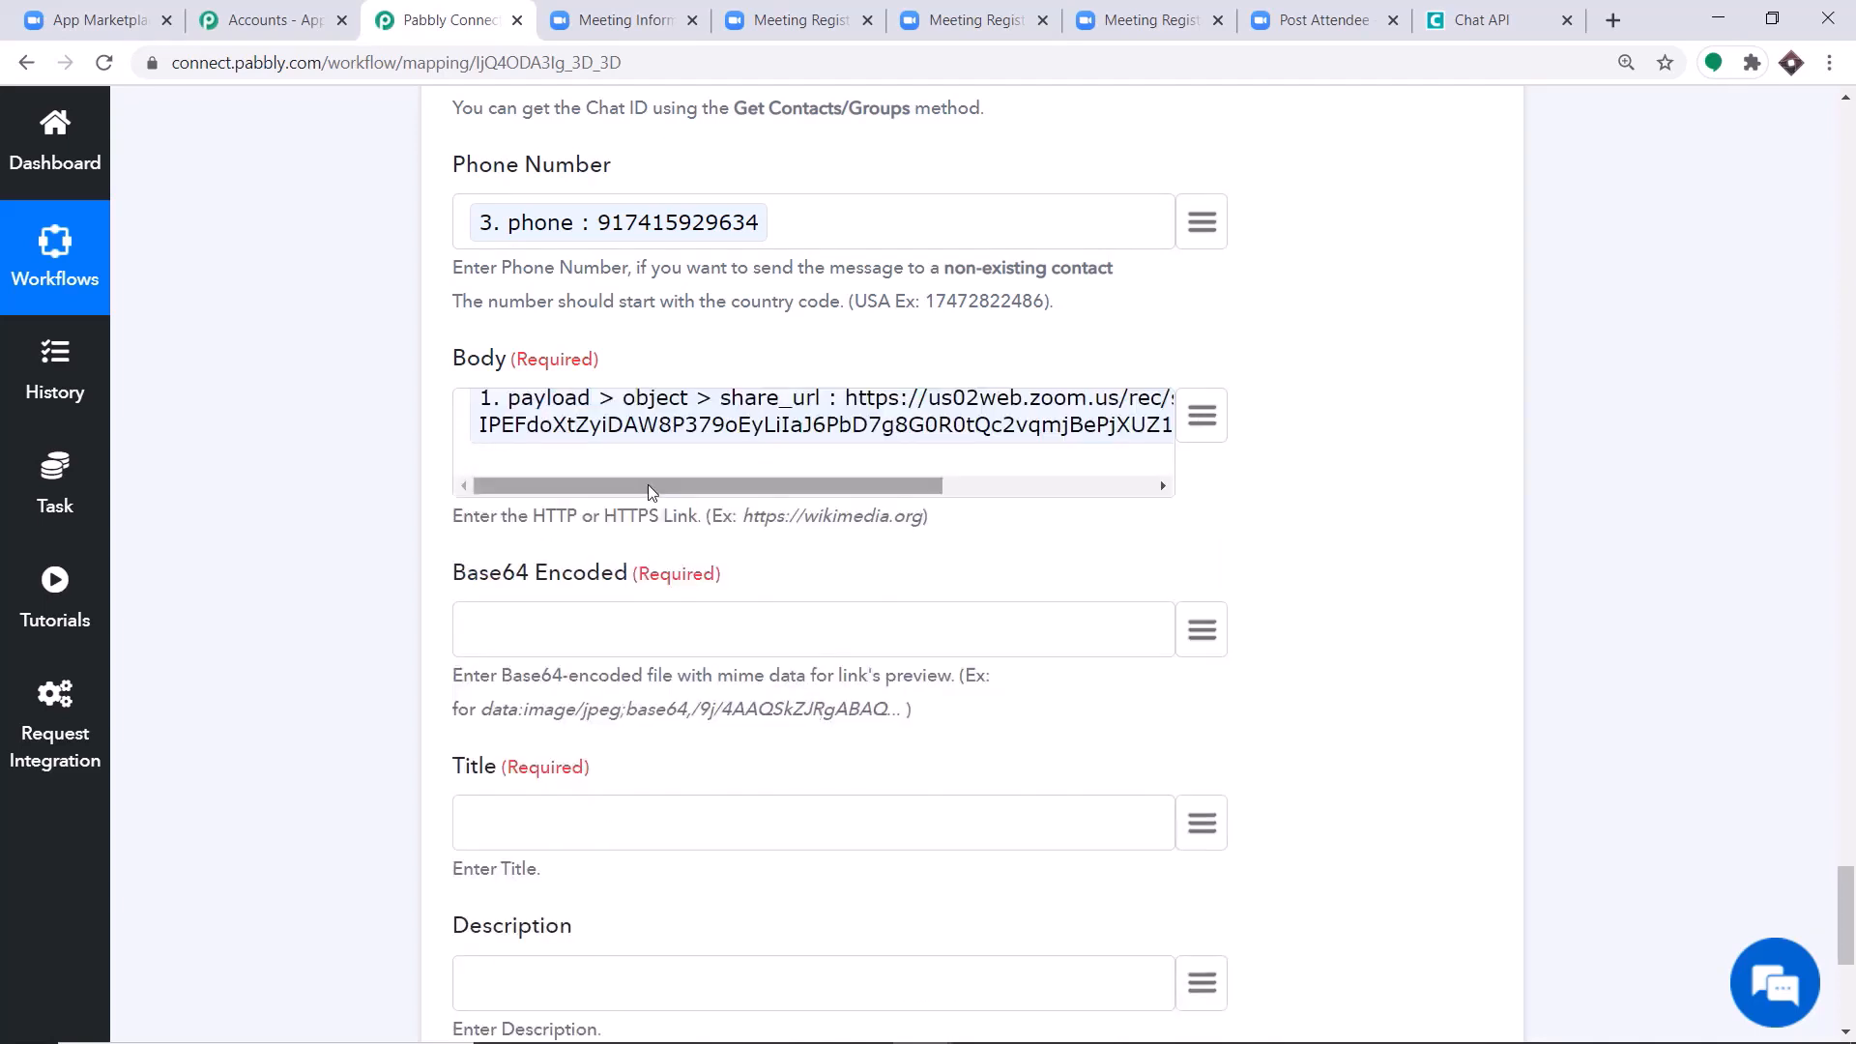
Map the encode value from the Base64 Encode step into the Send Link action's Base64 Encoded field.
scroll(985, 494, "down", 1)
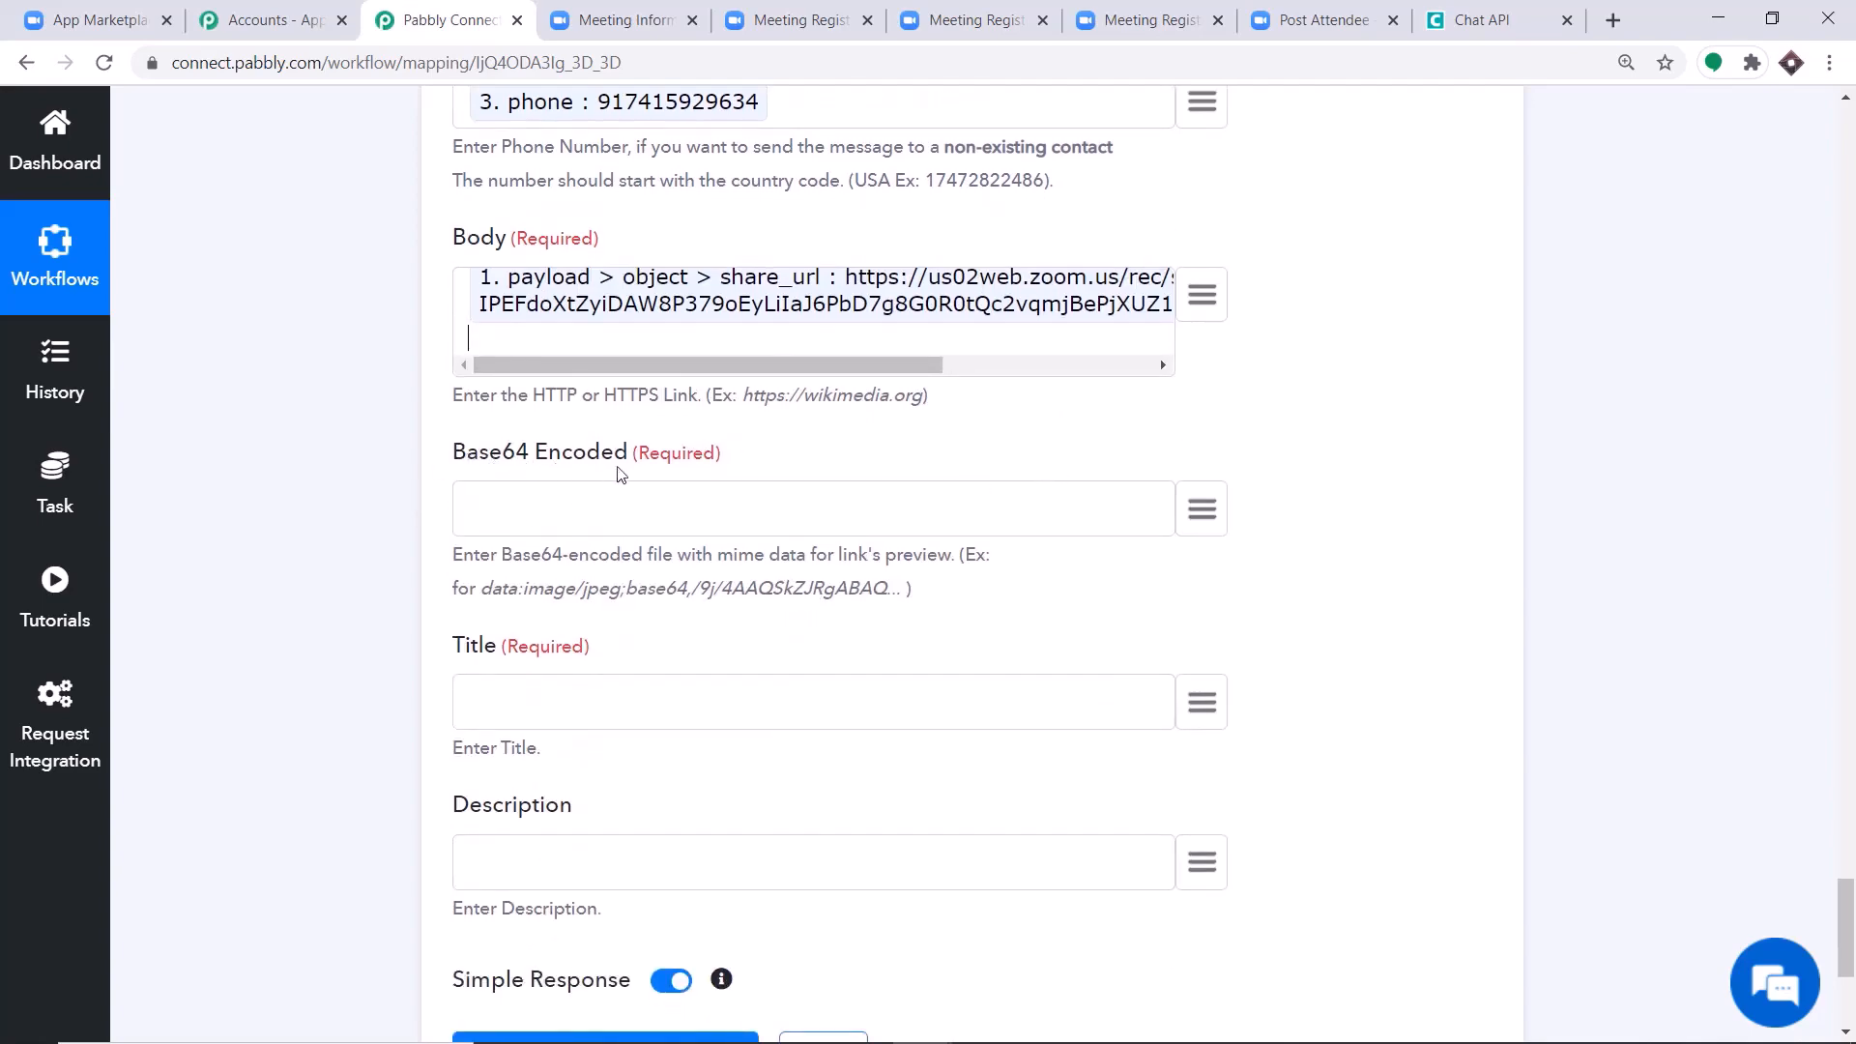
scroll(617, 473, "up", 12)
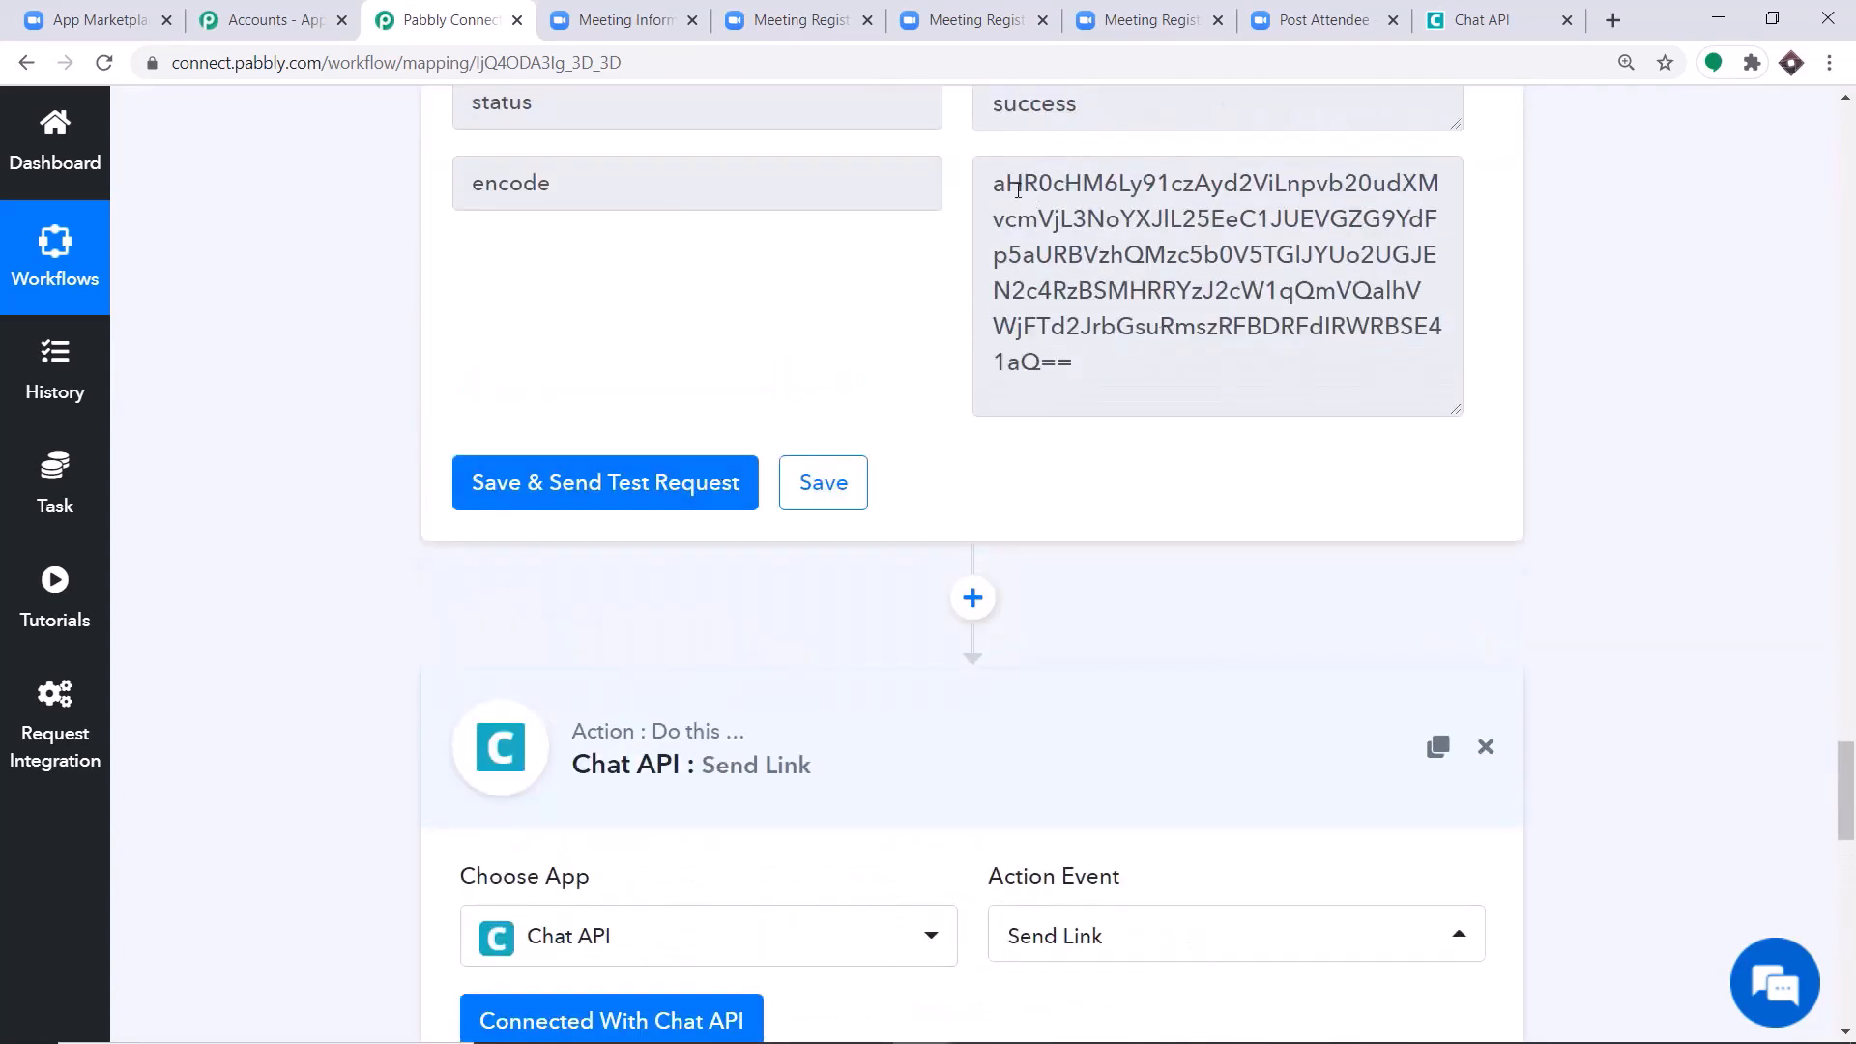
left_click_drag(1004, 183, 1119, 364)
scroll(999, 538, "down", 12)
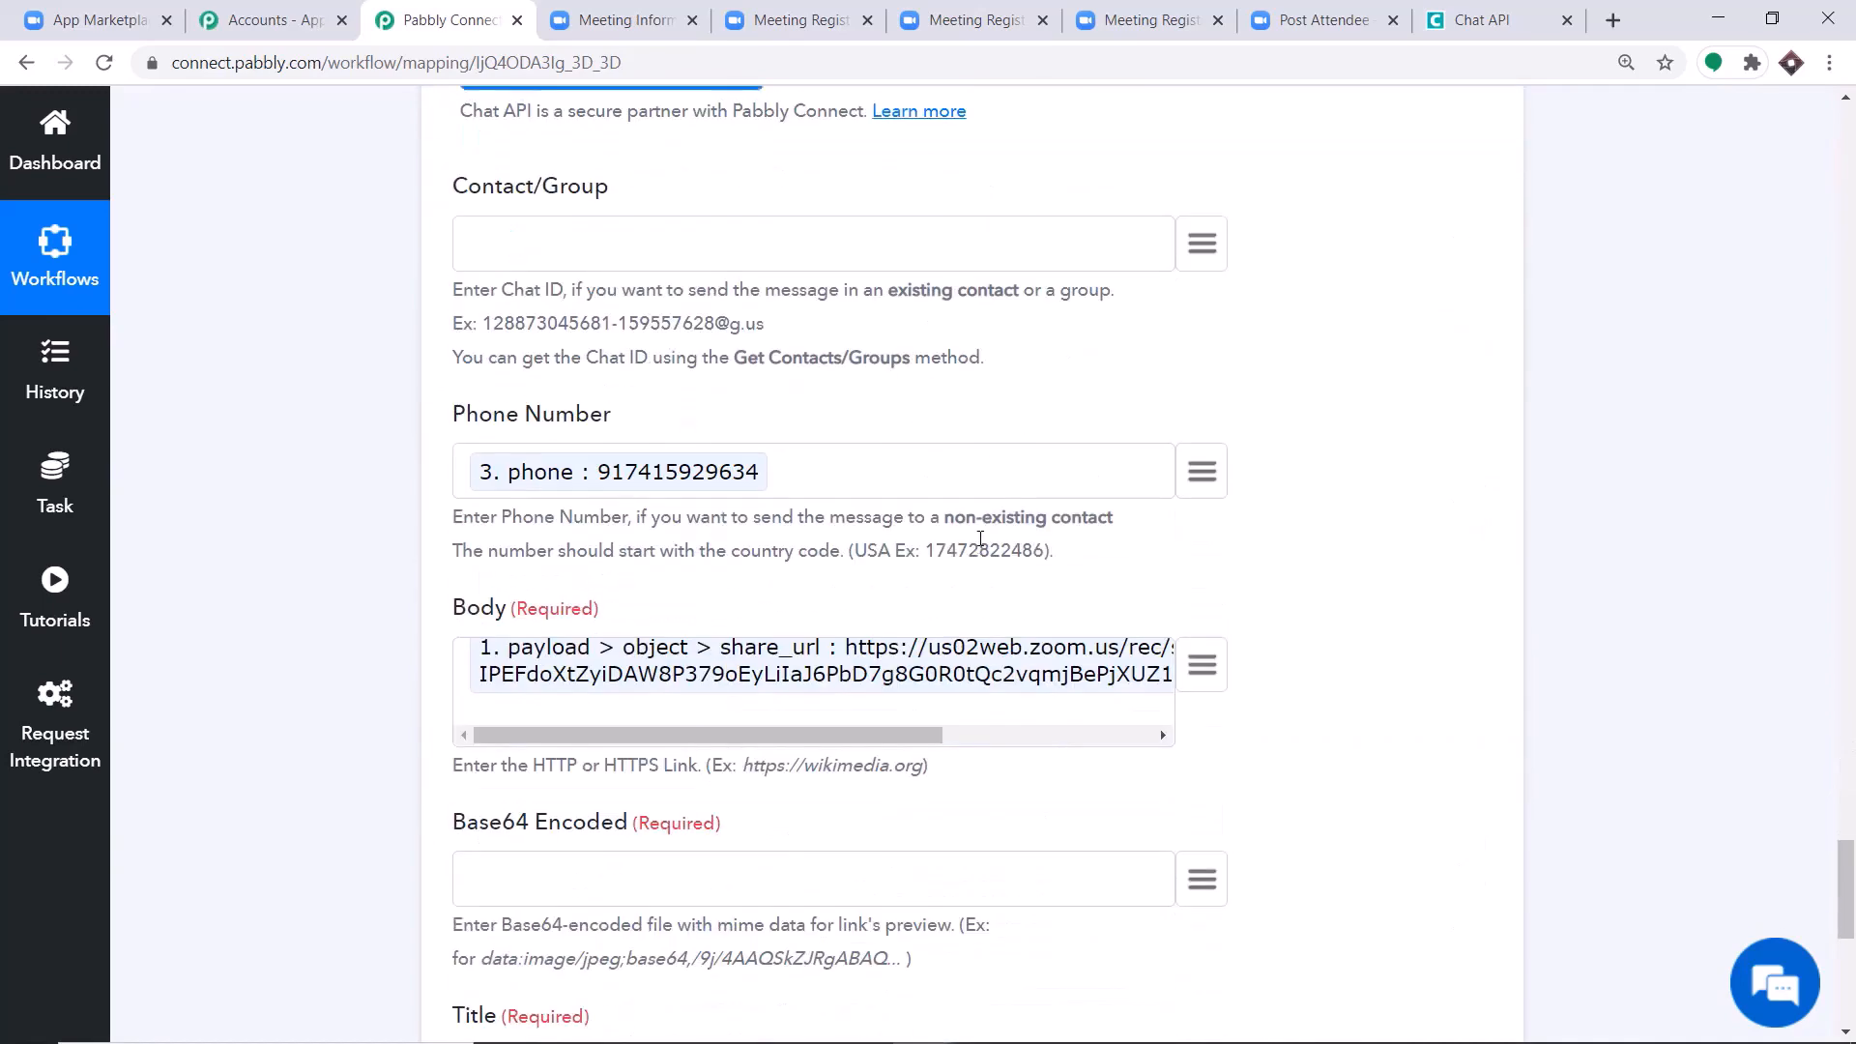
scroll(956, 547, "down", 2)
left_click(1201, 388)
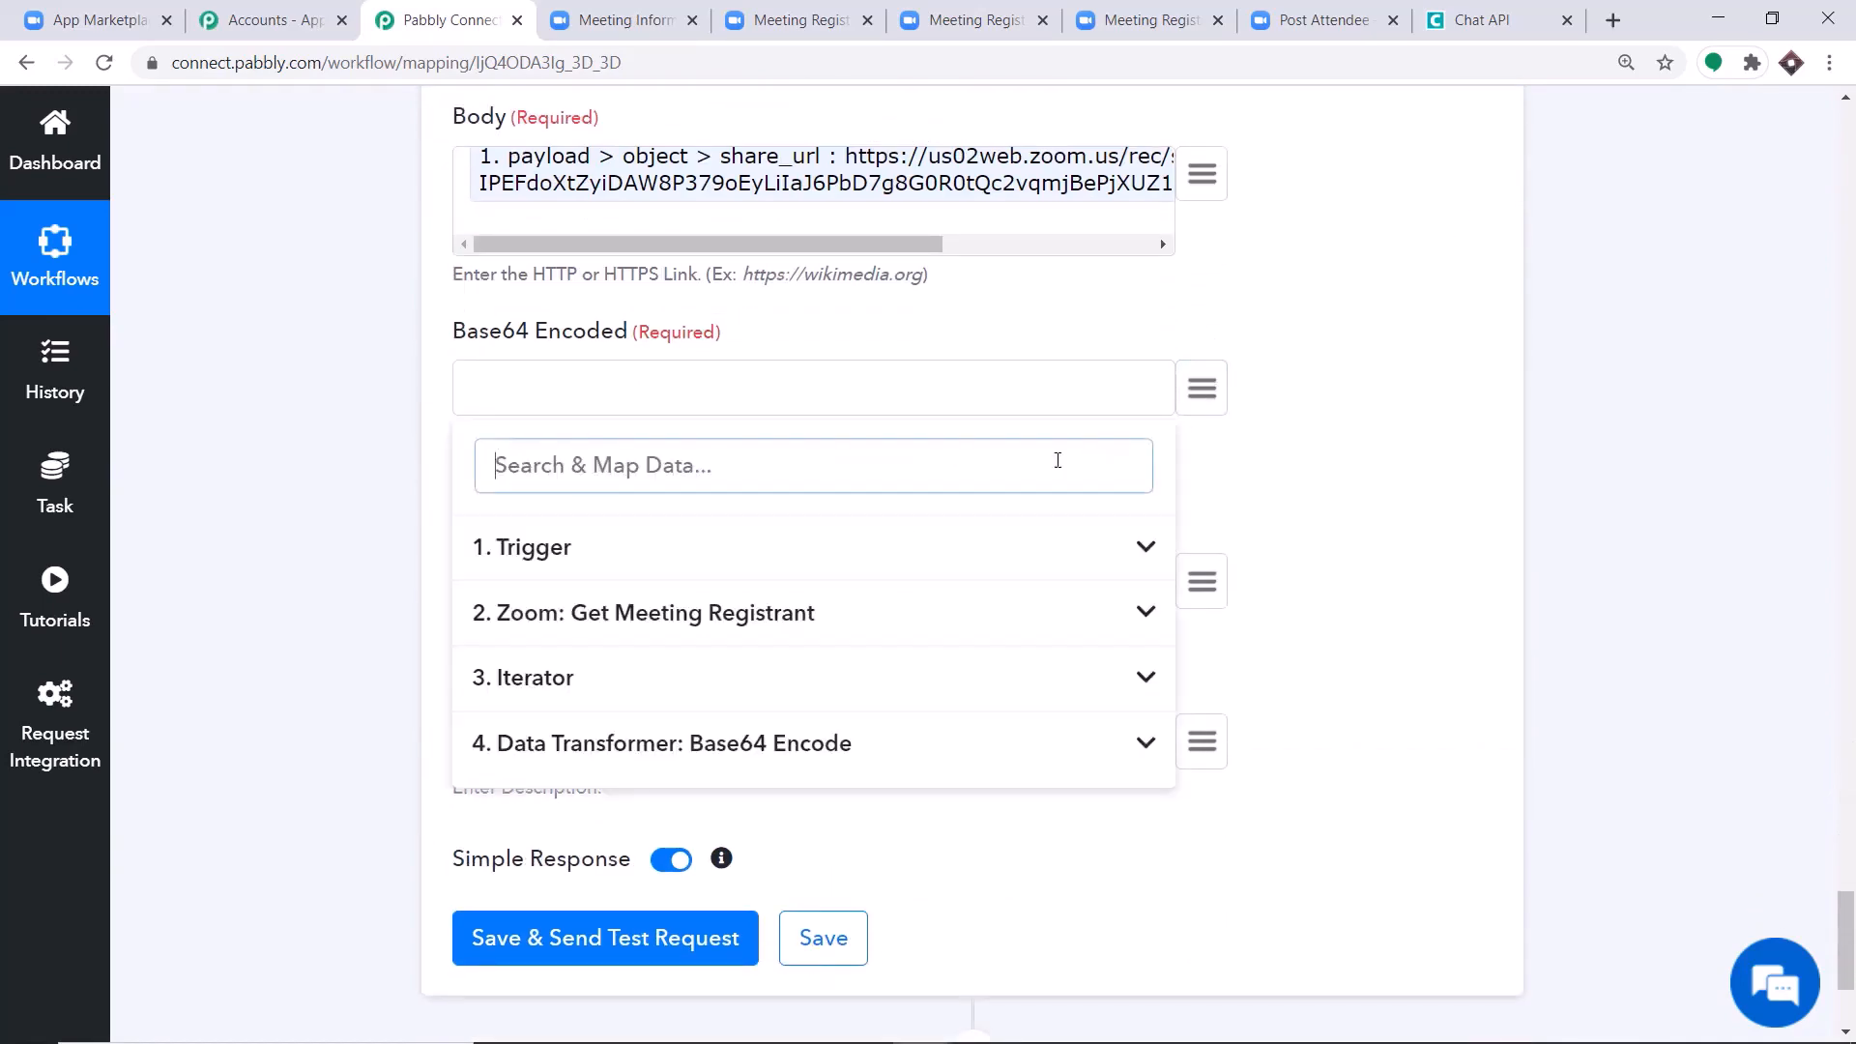
left_click(548, 757)
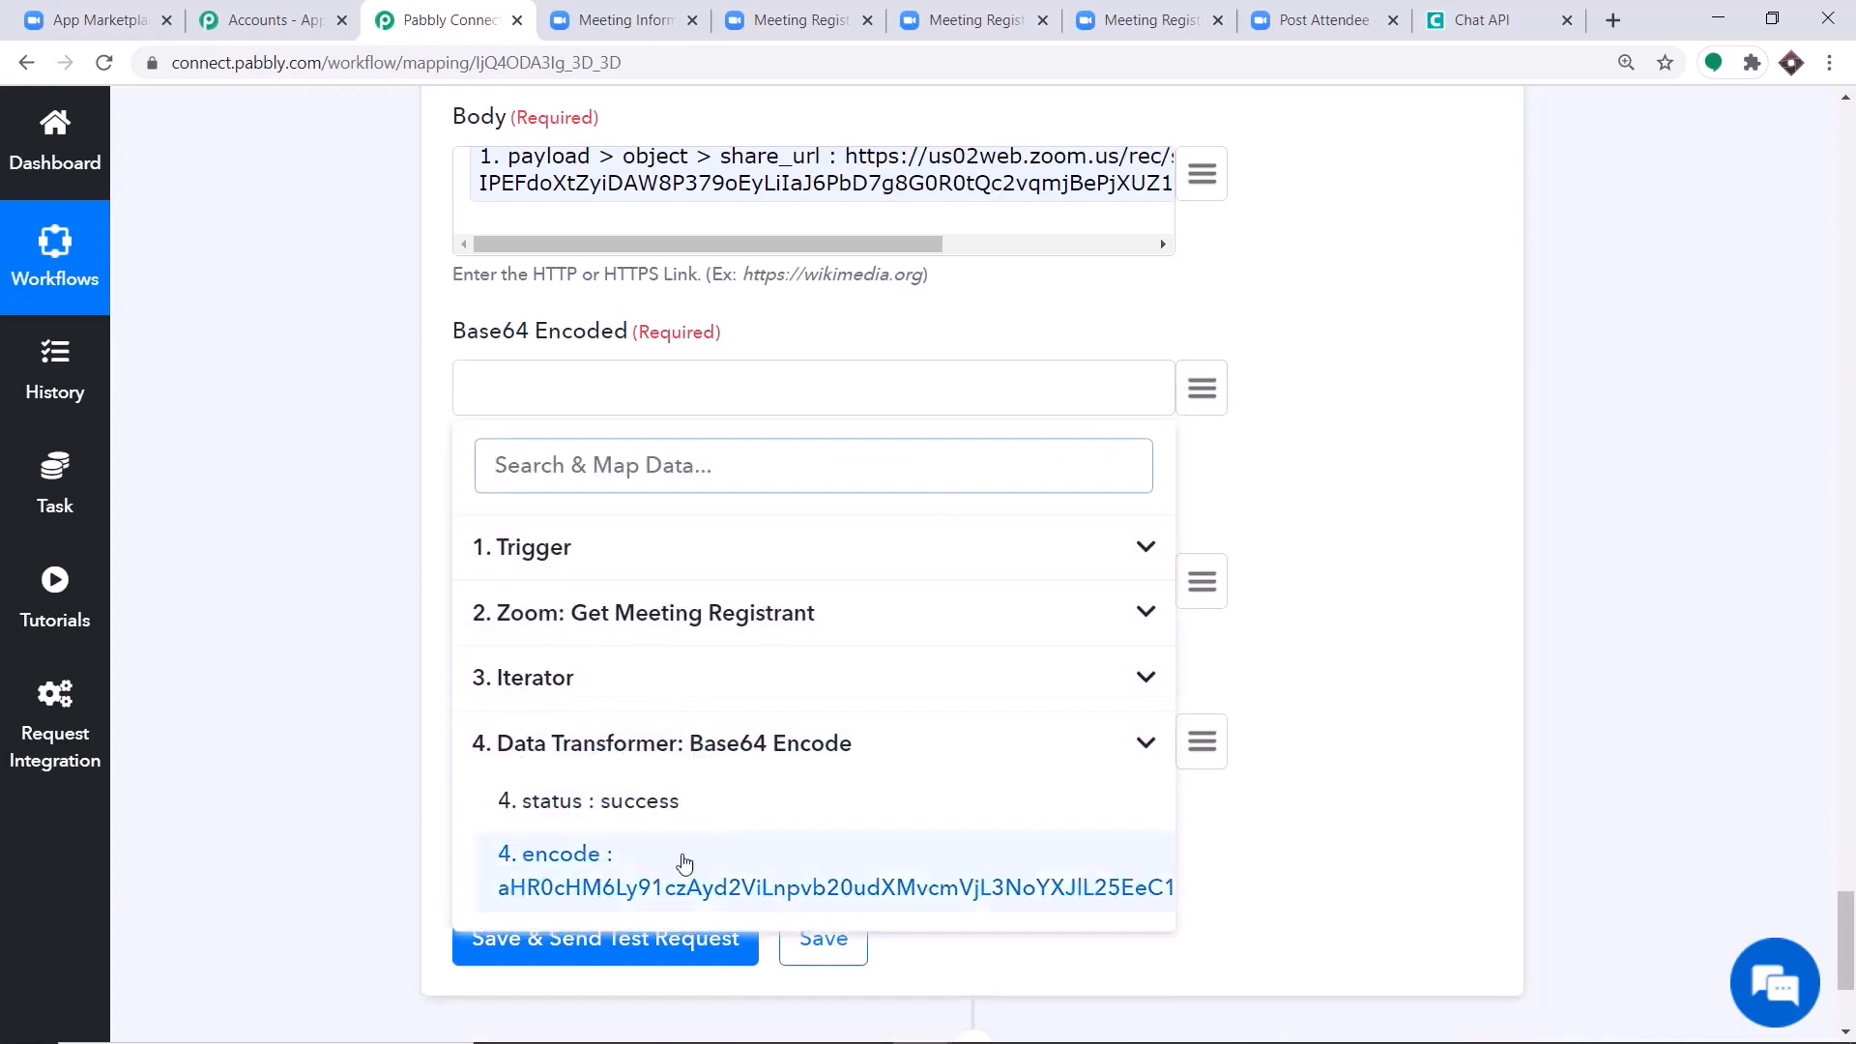
left_click(665, 873)
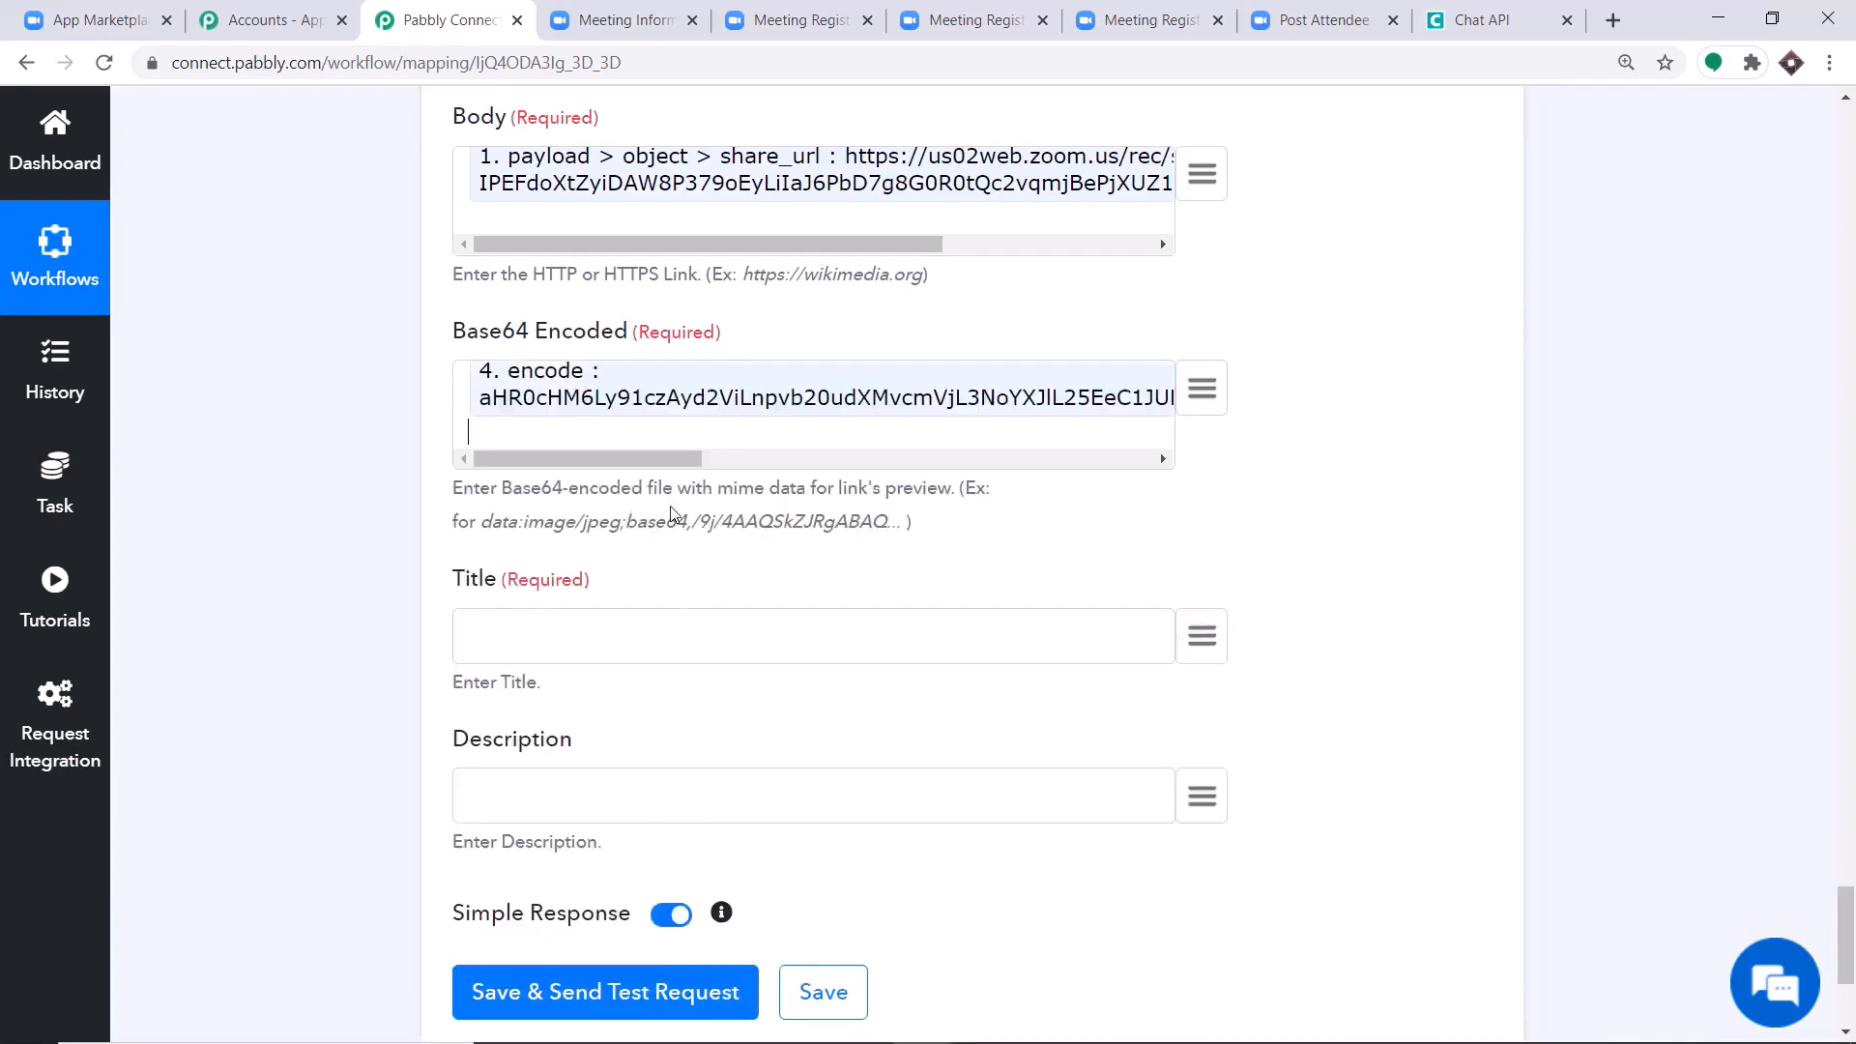
Map the trigger's payload > object > topic into the Send Link action's Title field.
scroll(673, 514, "down", 2)
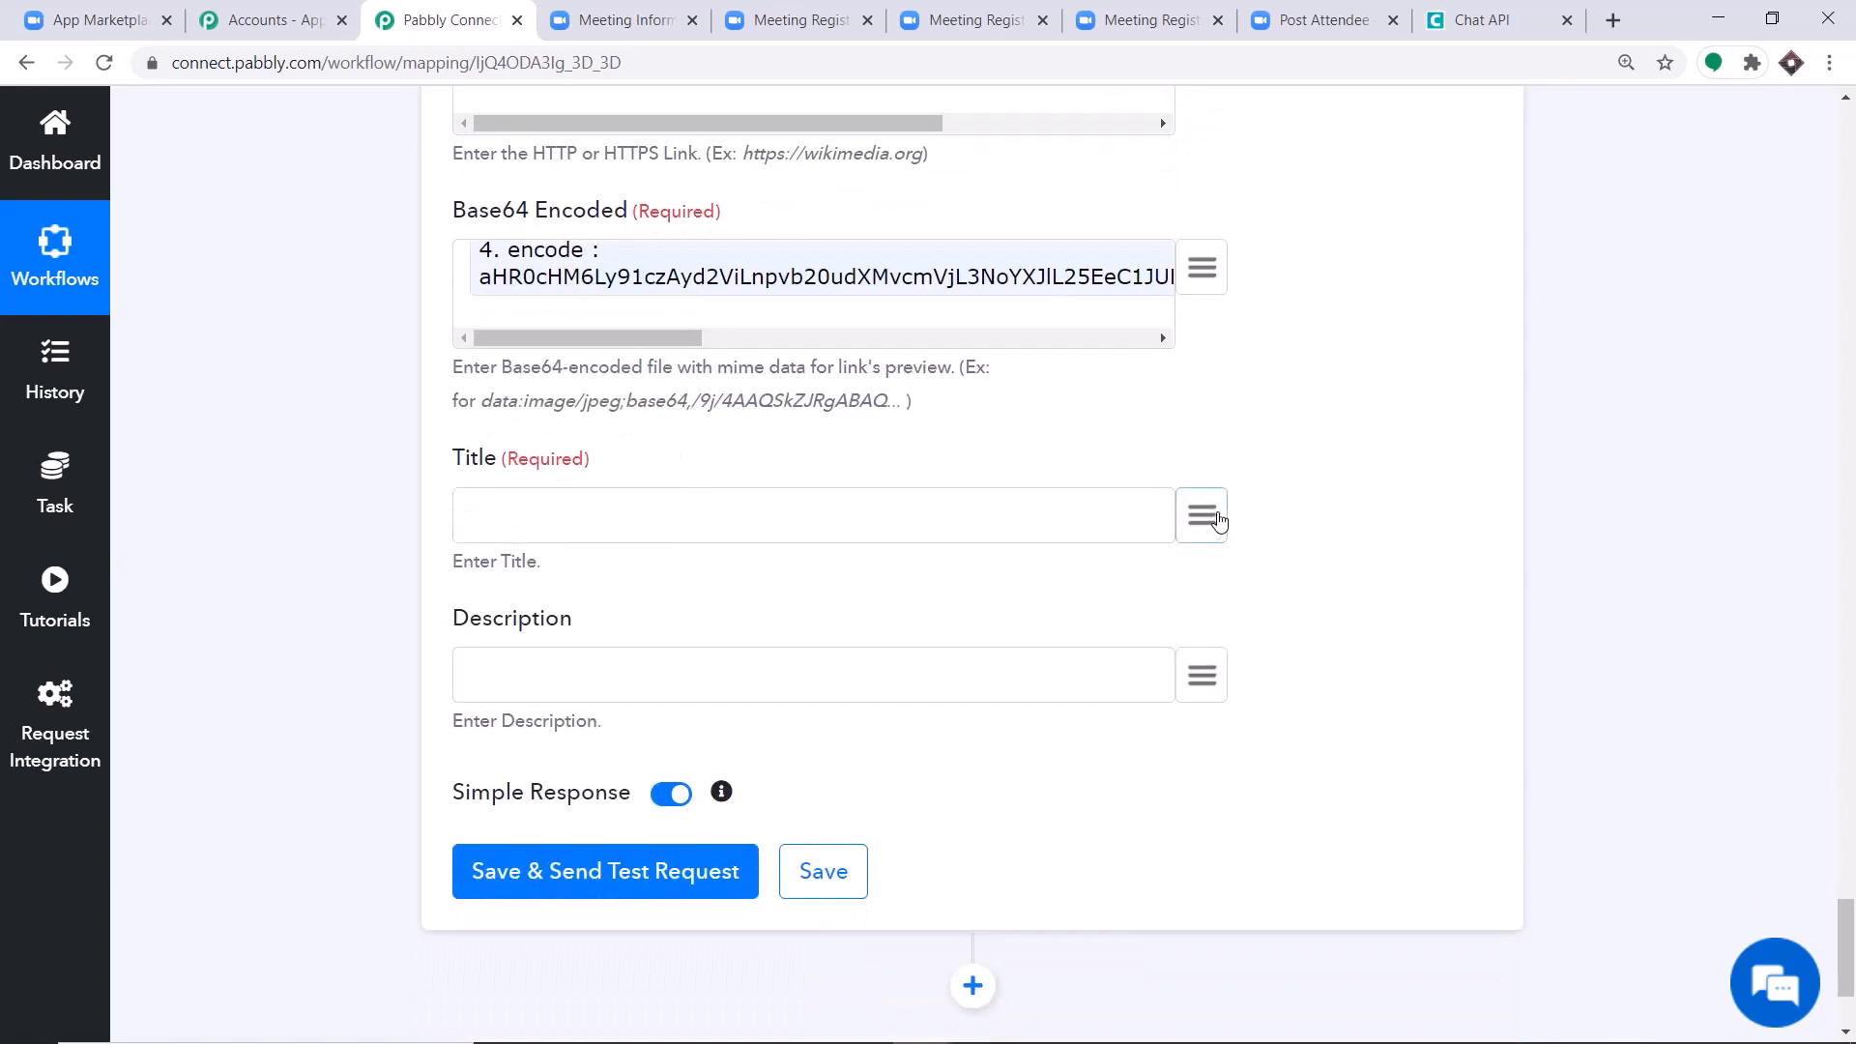
left_click(1216, 519)
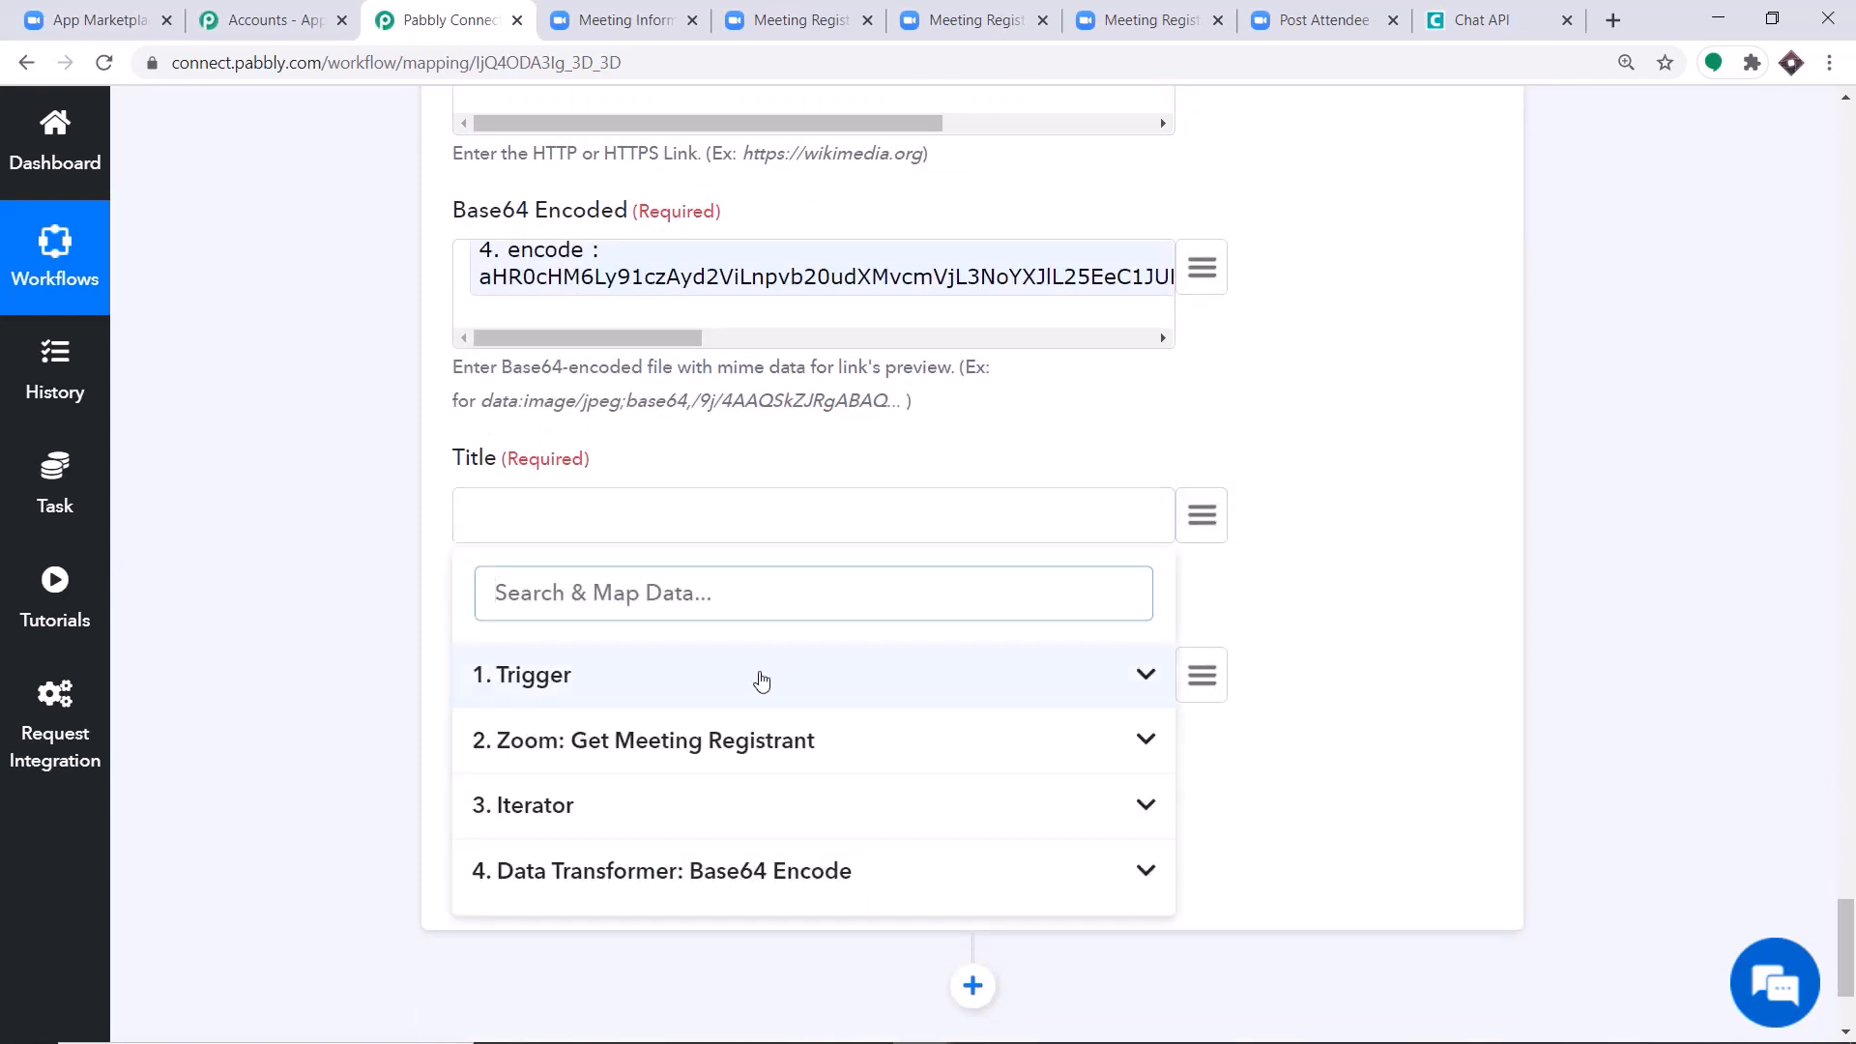
left_click(762, 676)
scroll(828, 754, "down", 3)
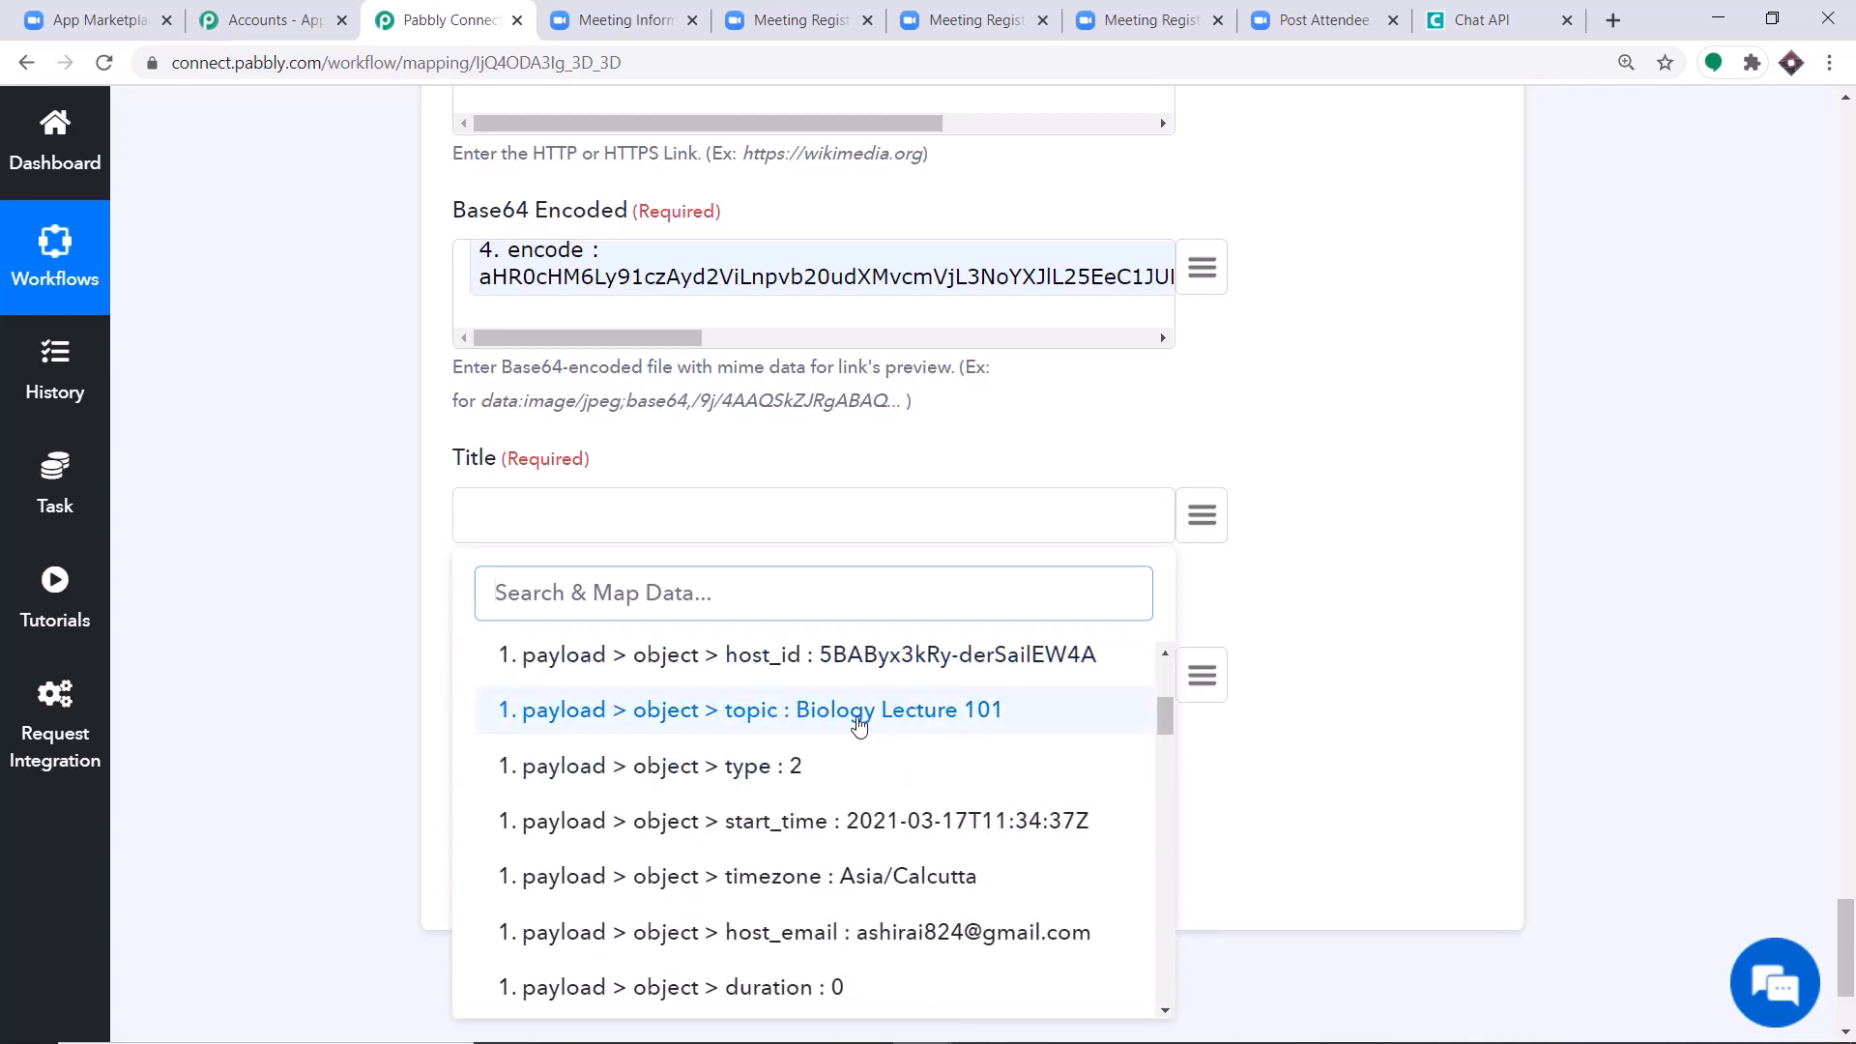
left_click(859, 723)
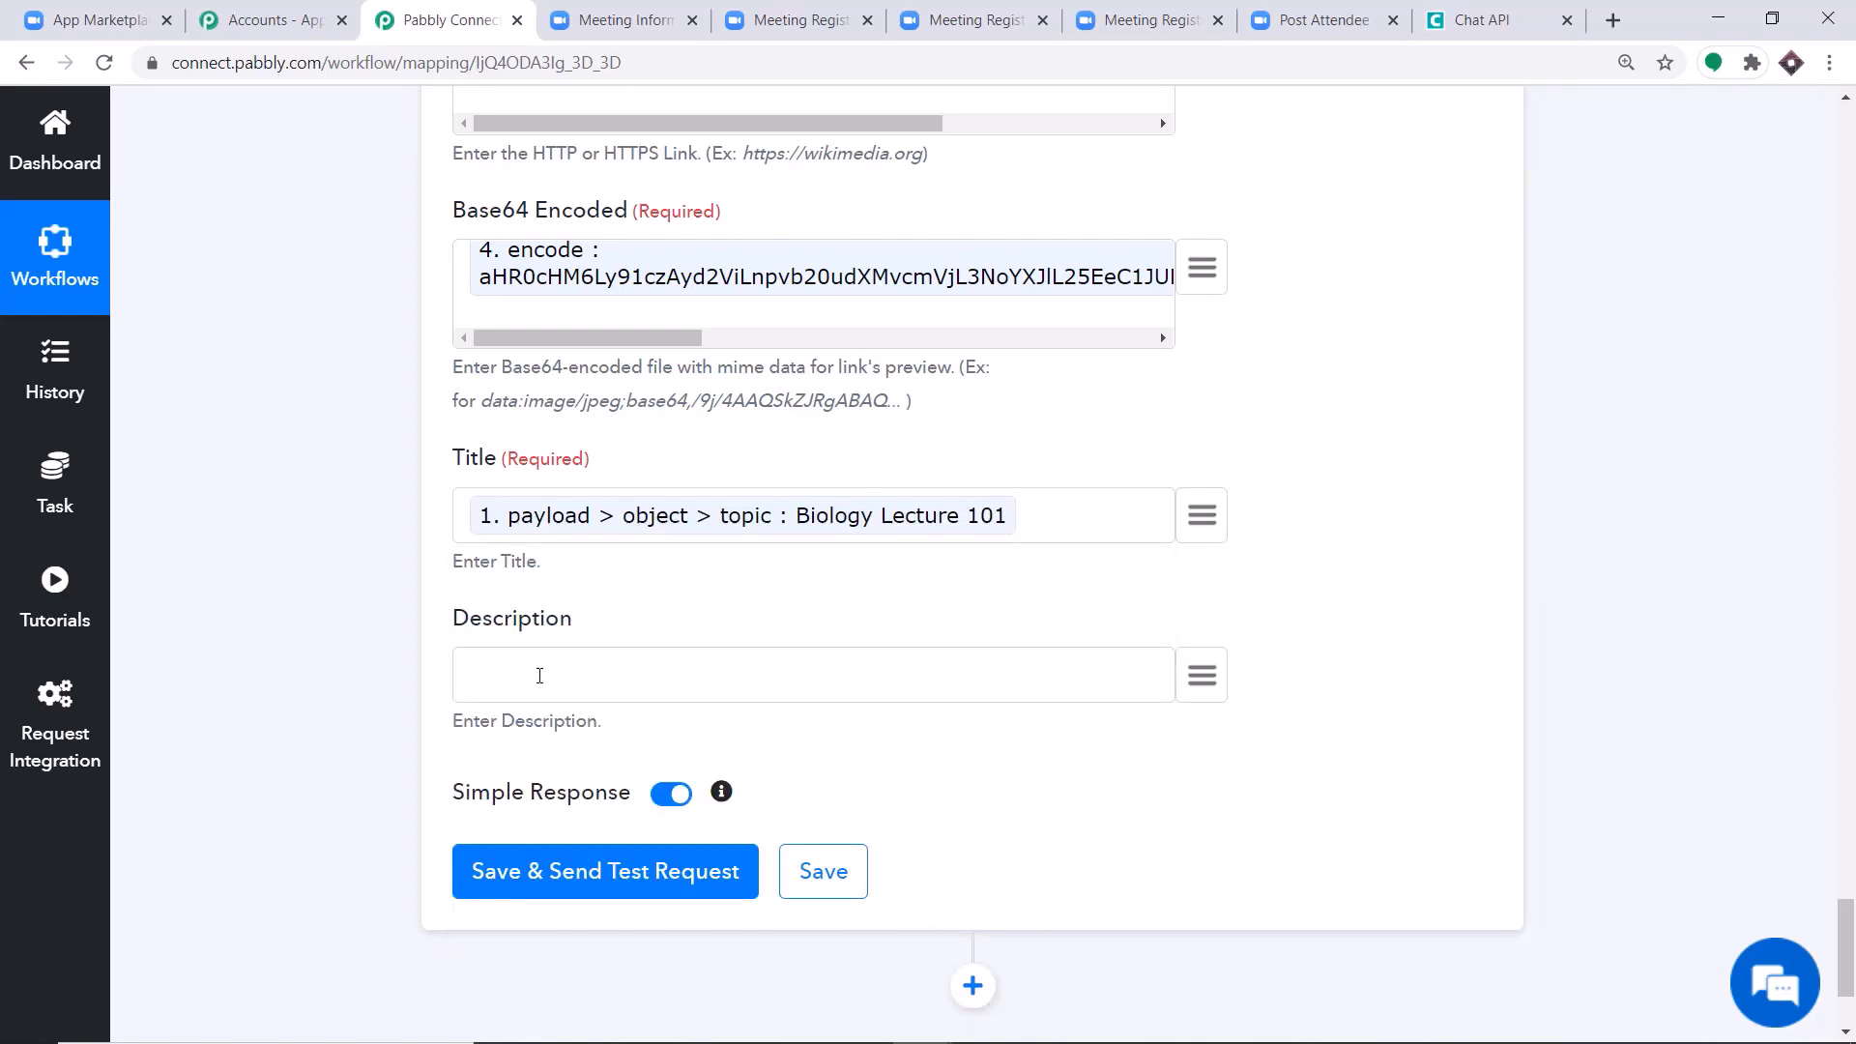
Start the Description with "Mr" followed by the Iterator's mapped first_name and last_name values.
type("Mr")
left_click(1198, 674)
scroll(773, 870, "down", 1)
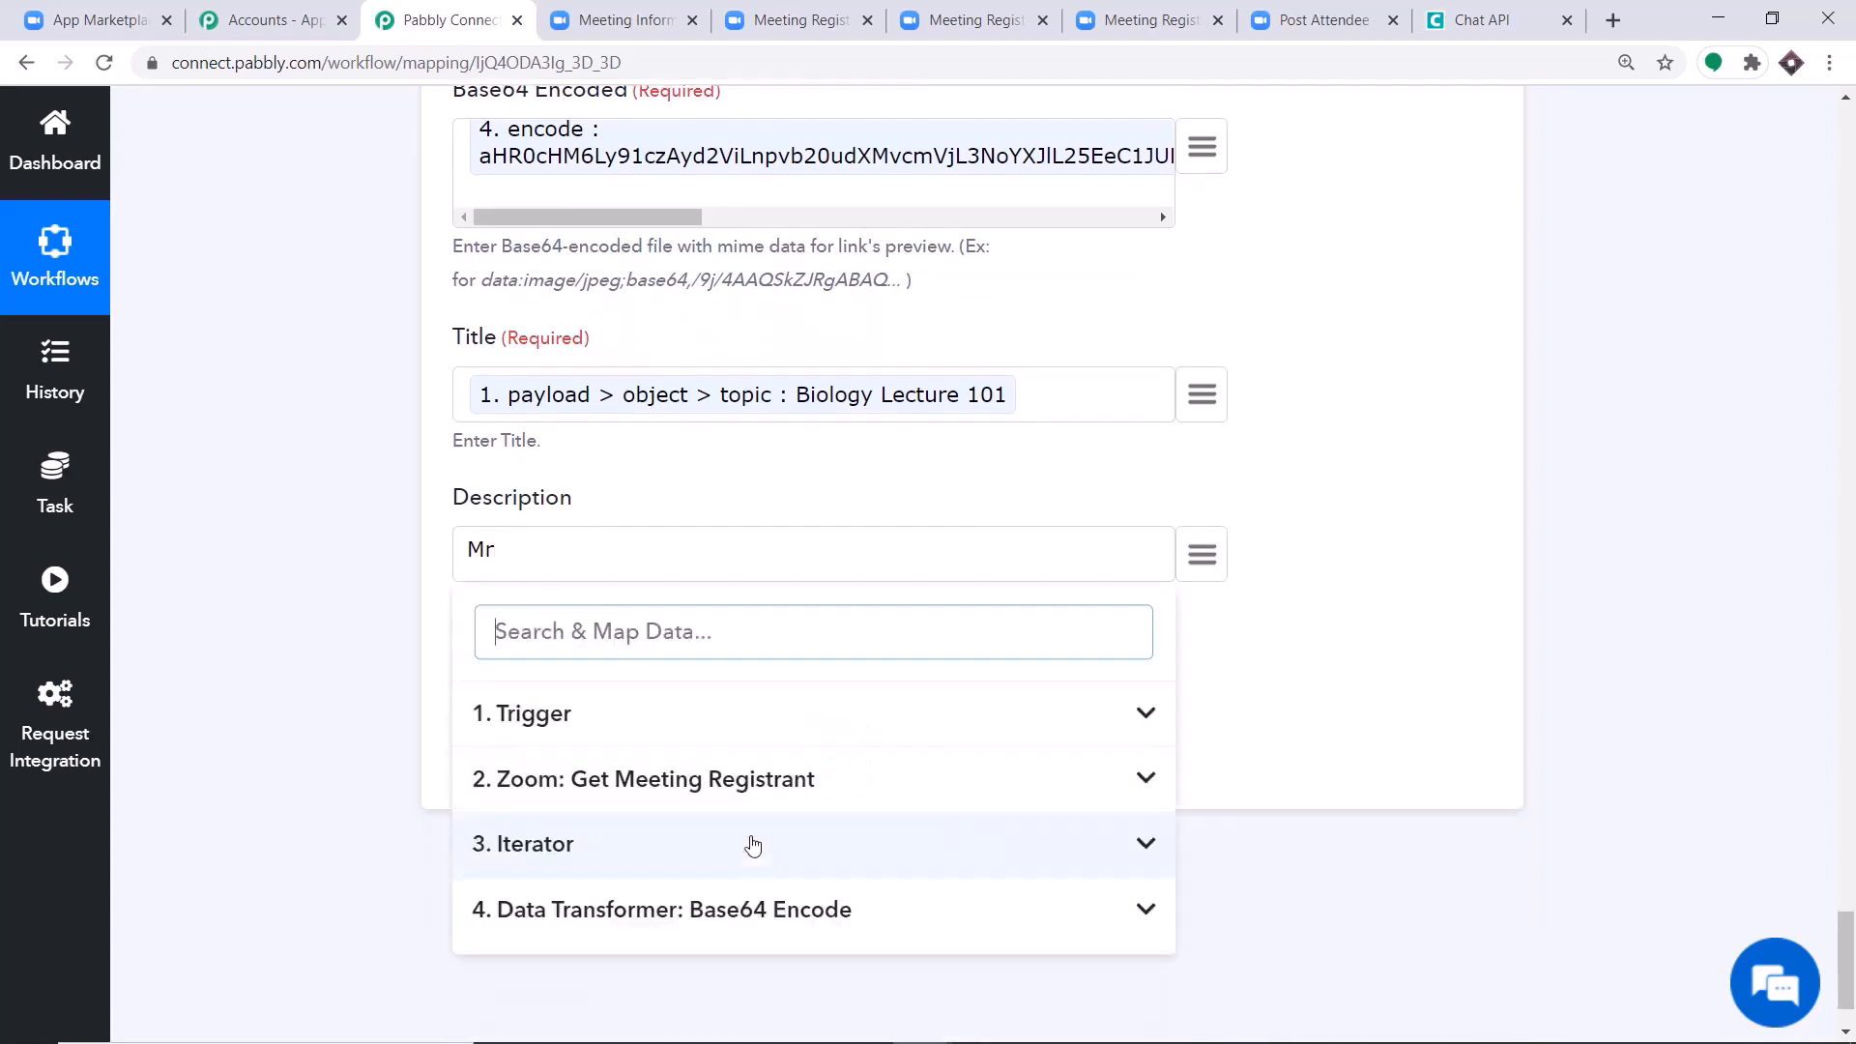
left_click(623, 853)
scroll(677, 822, "down", 2)
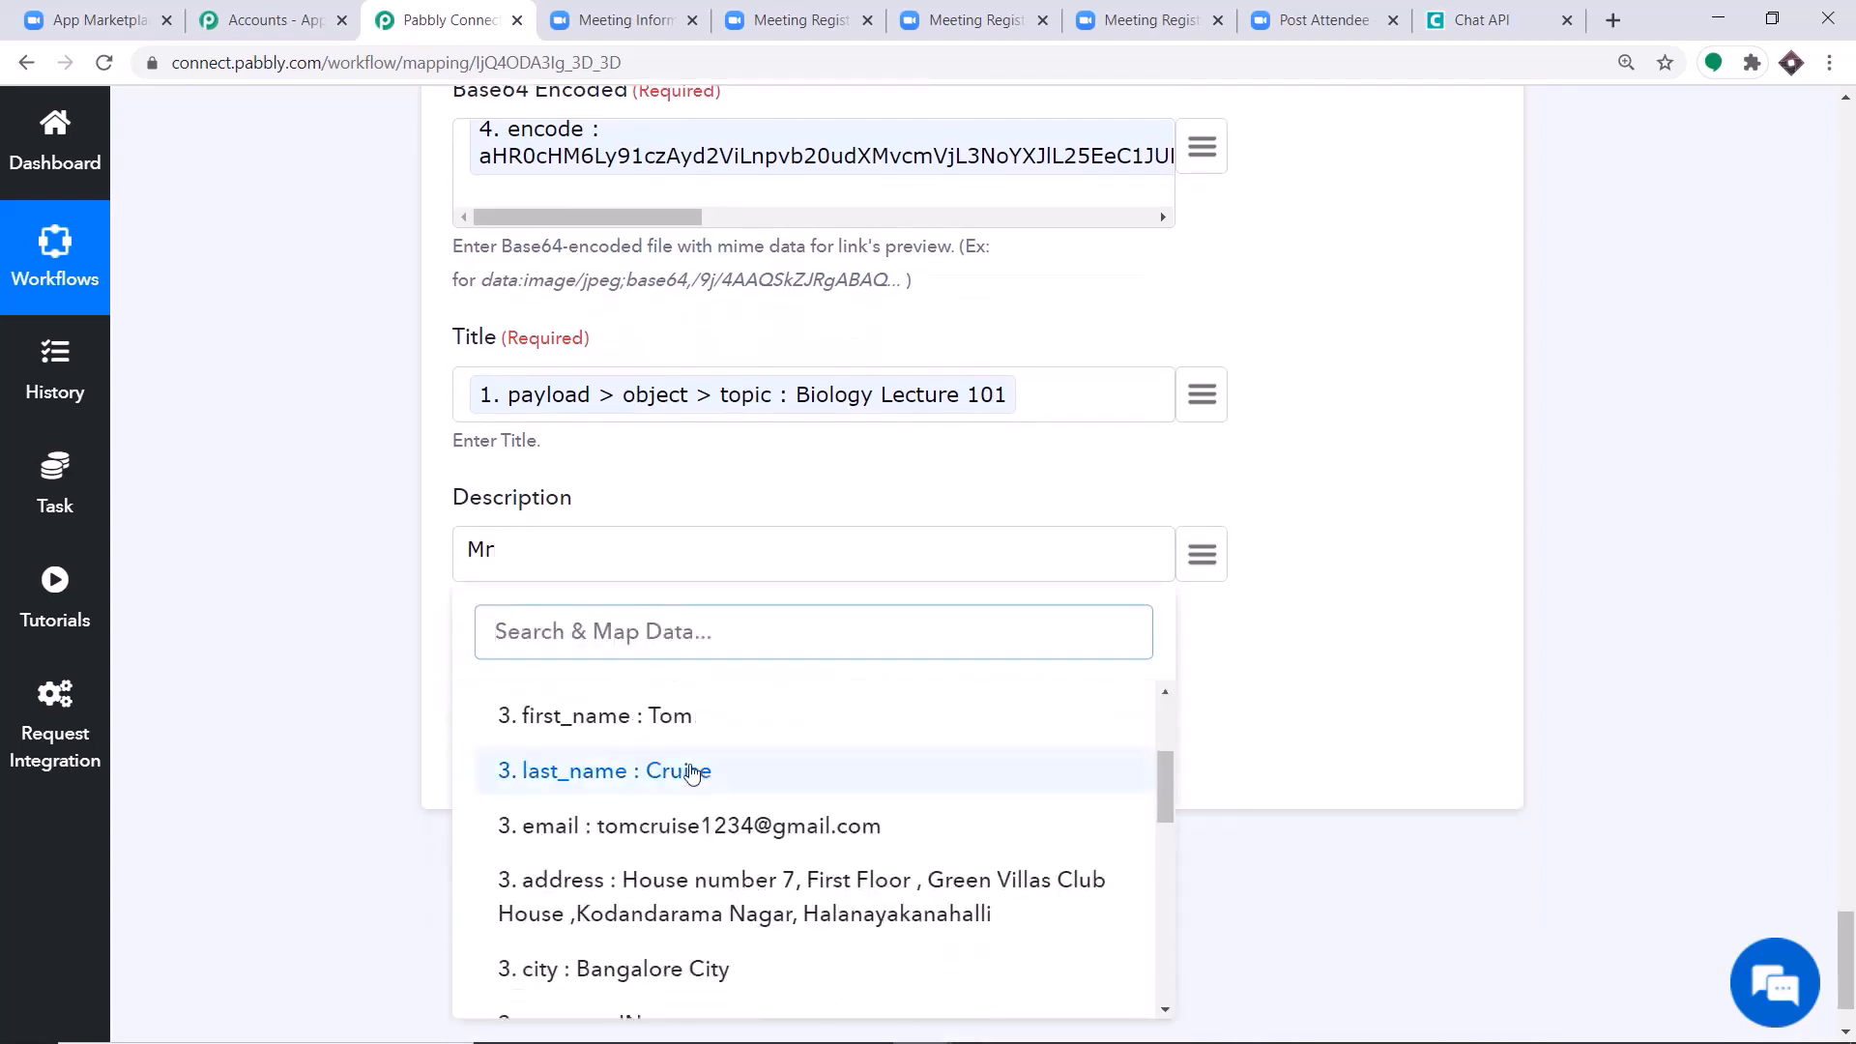
left_click(706, 720)
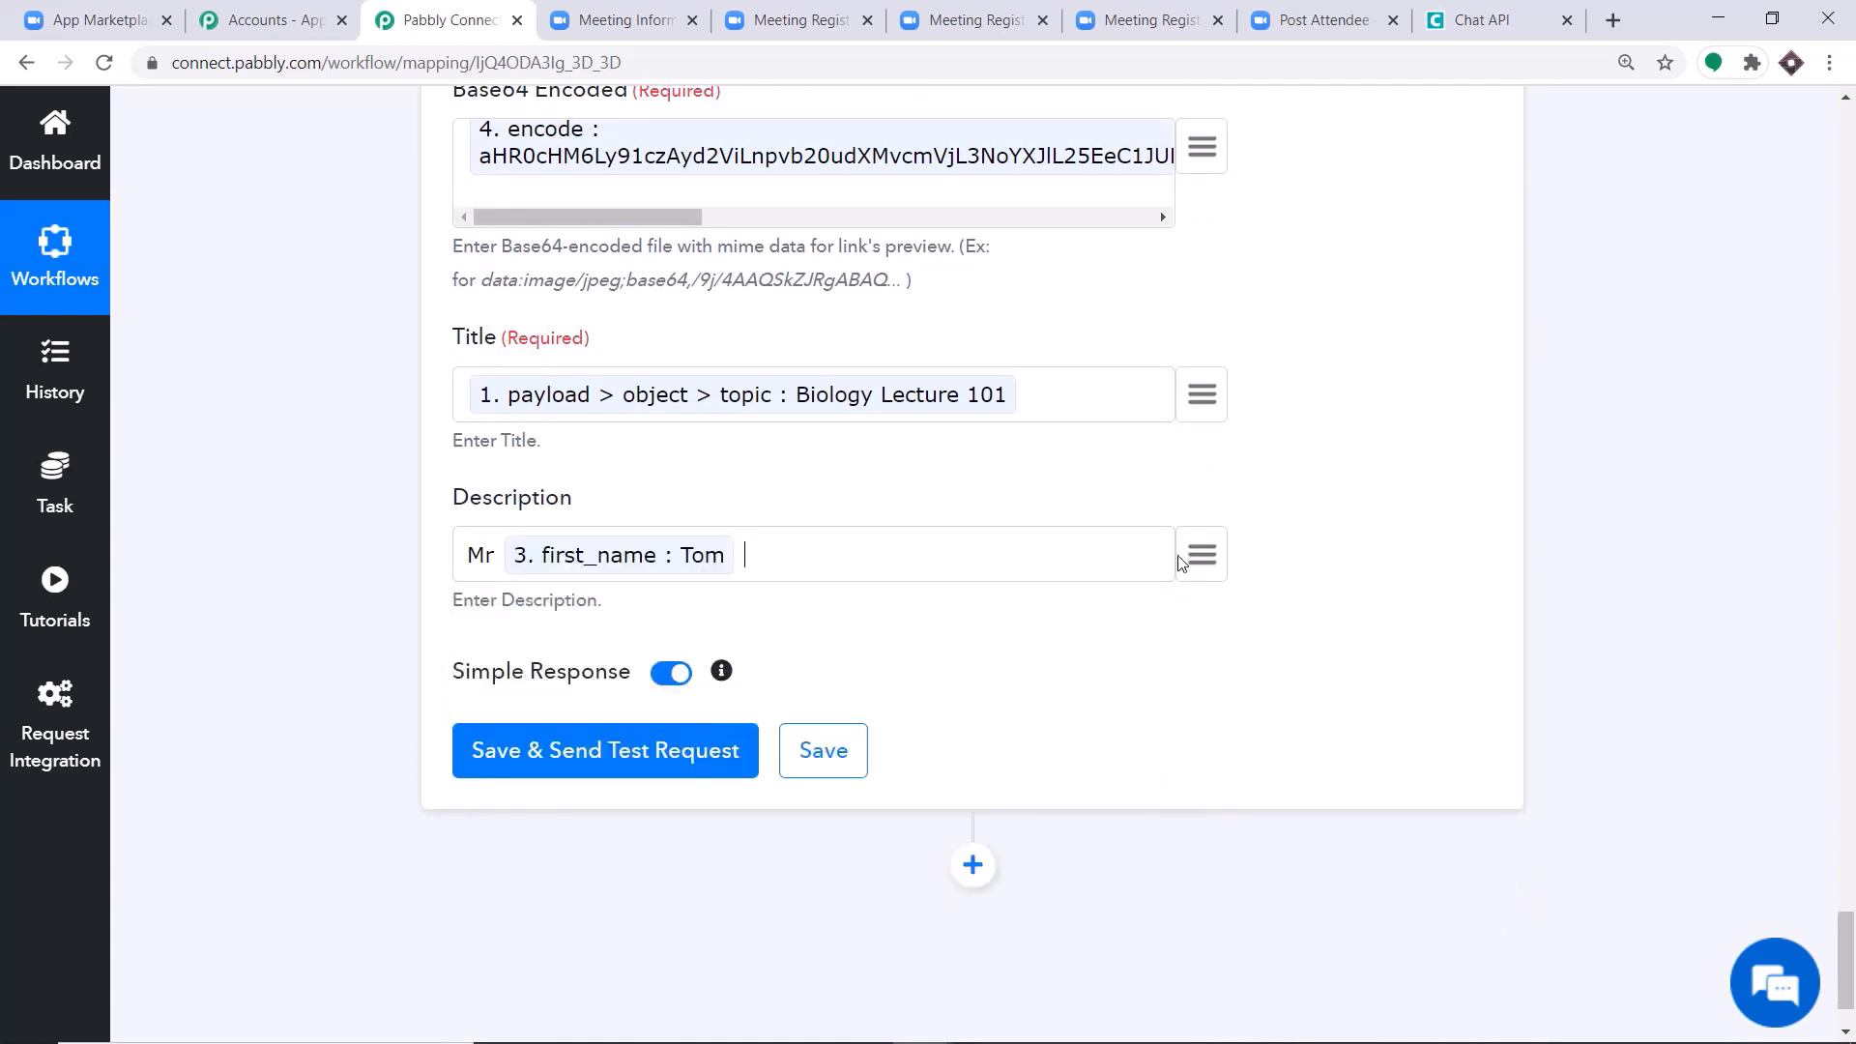
left_click(1201, 554)
scroll(720, 841, "down", 1)
left_click(716, 890)
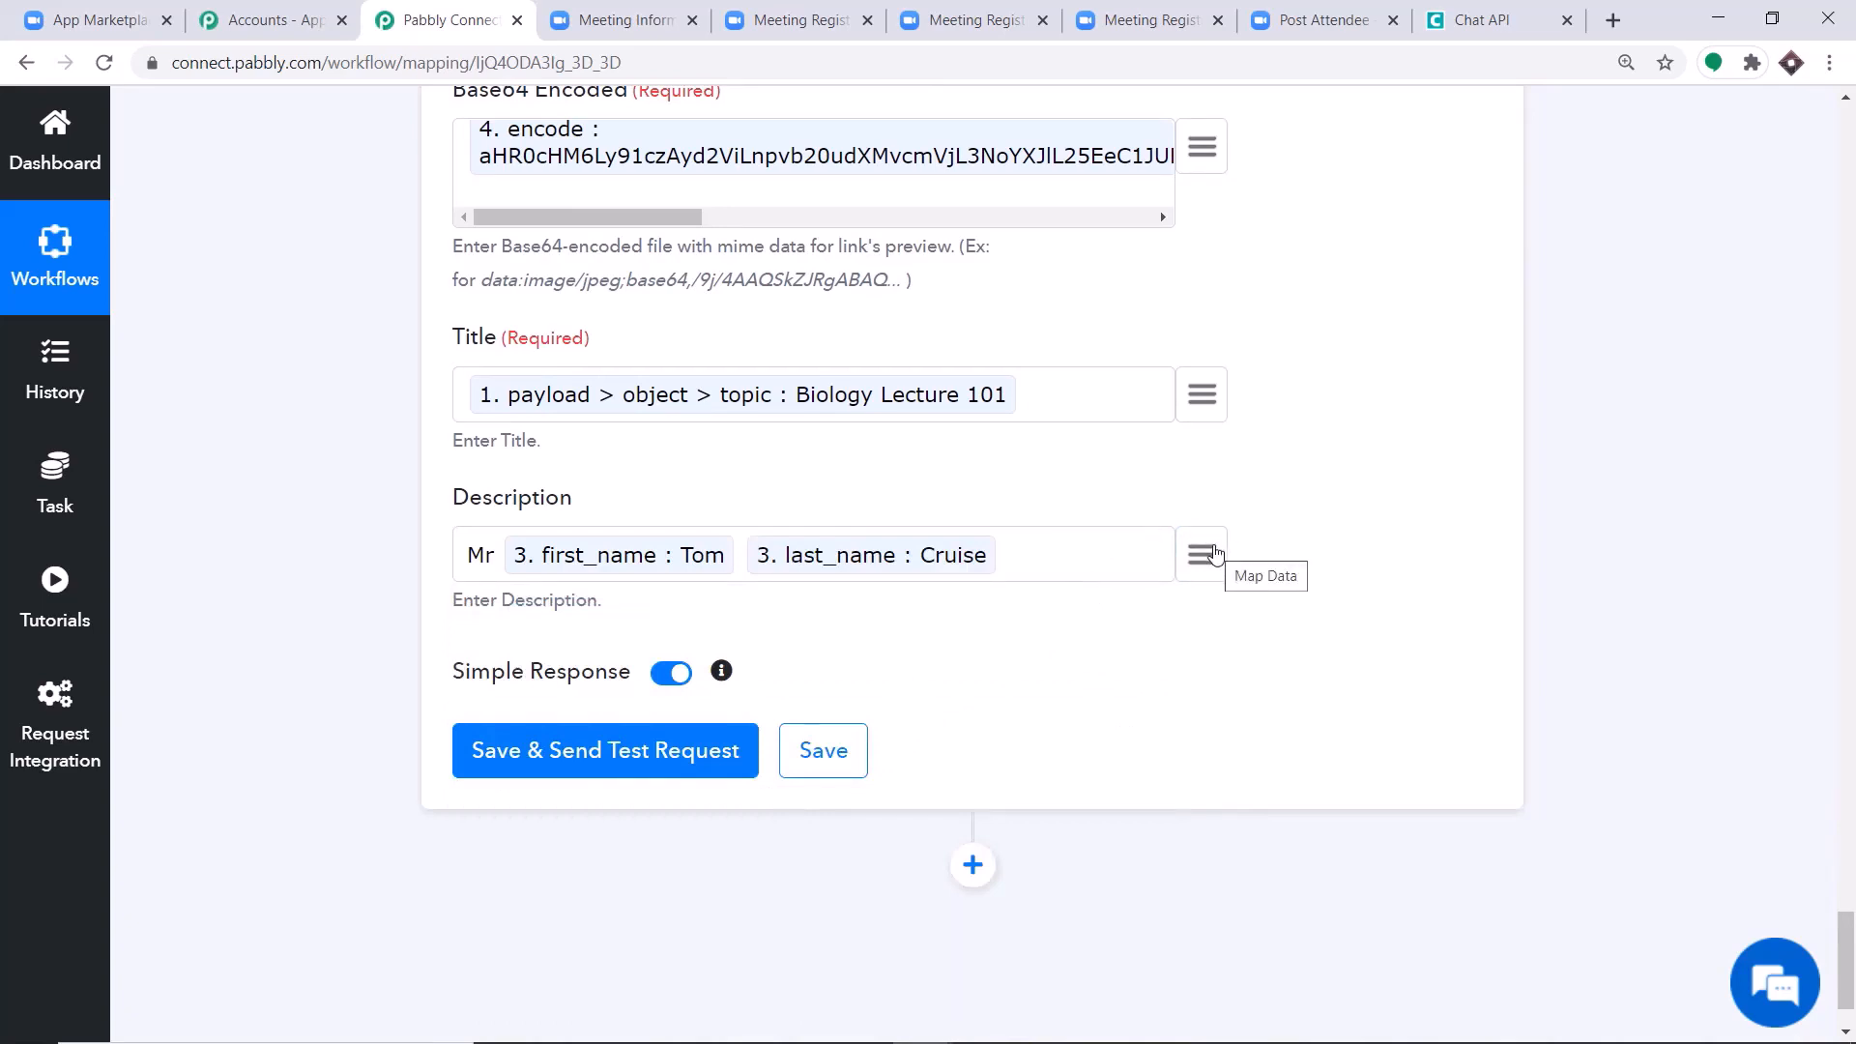
Append "this is your password" to the Description, followed by the trigger's mapped payload > object > password value.
type("this is your pa")
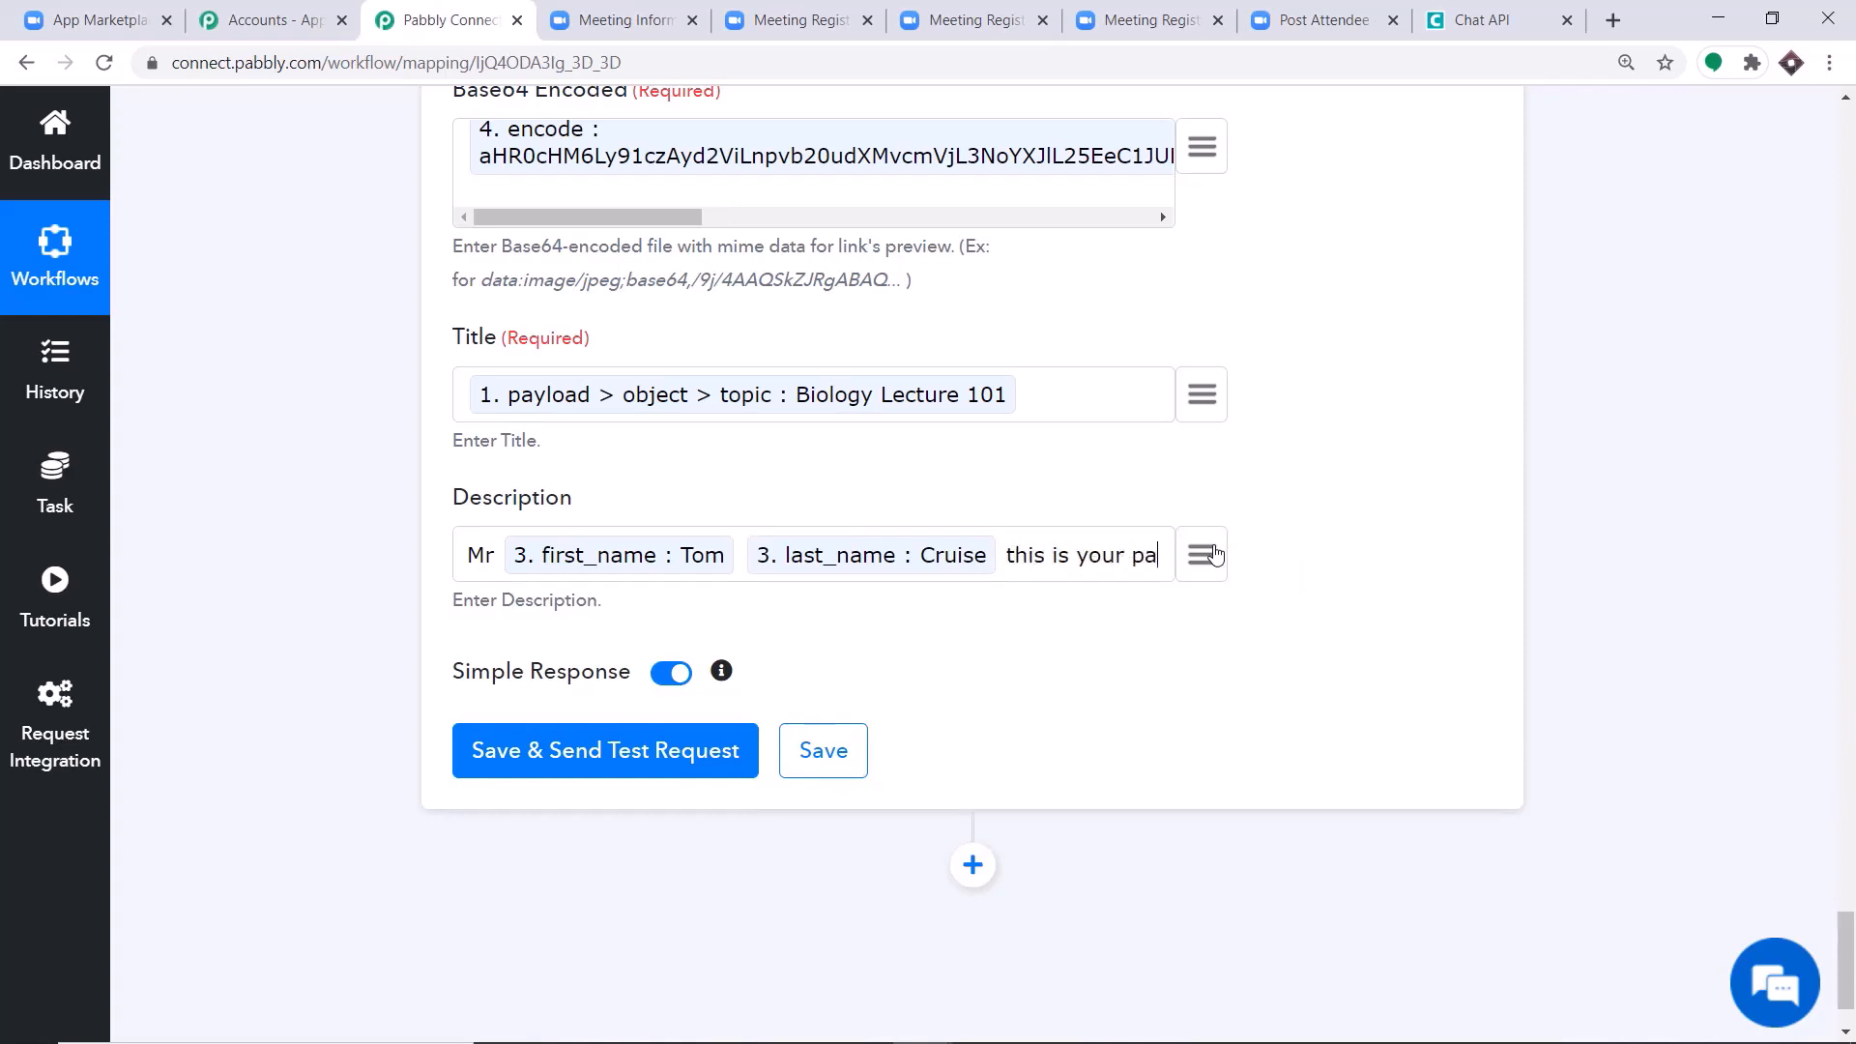
type("ssword")
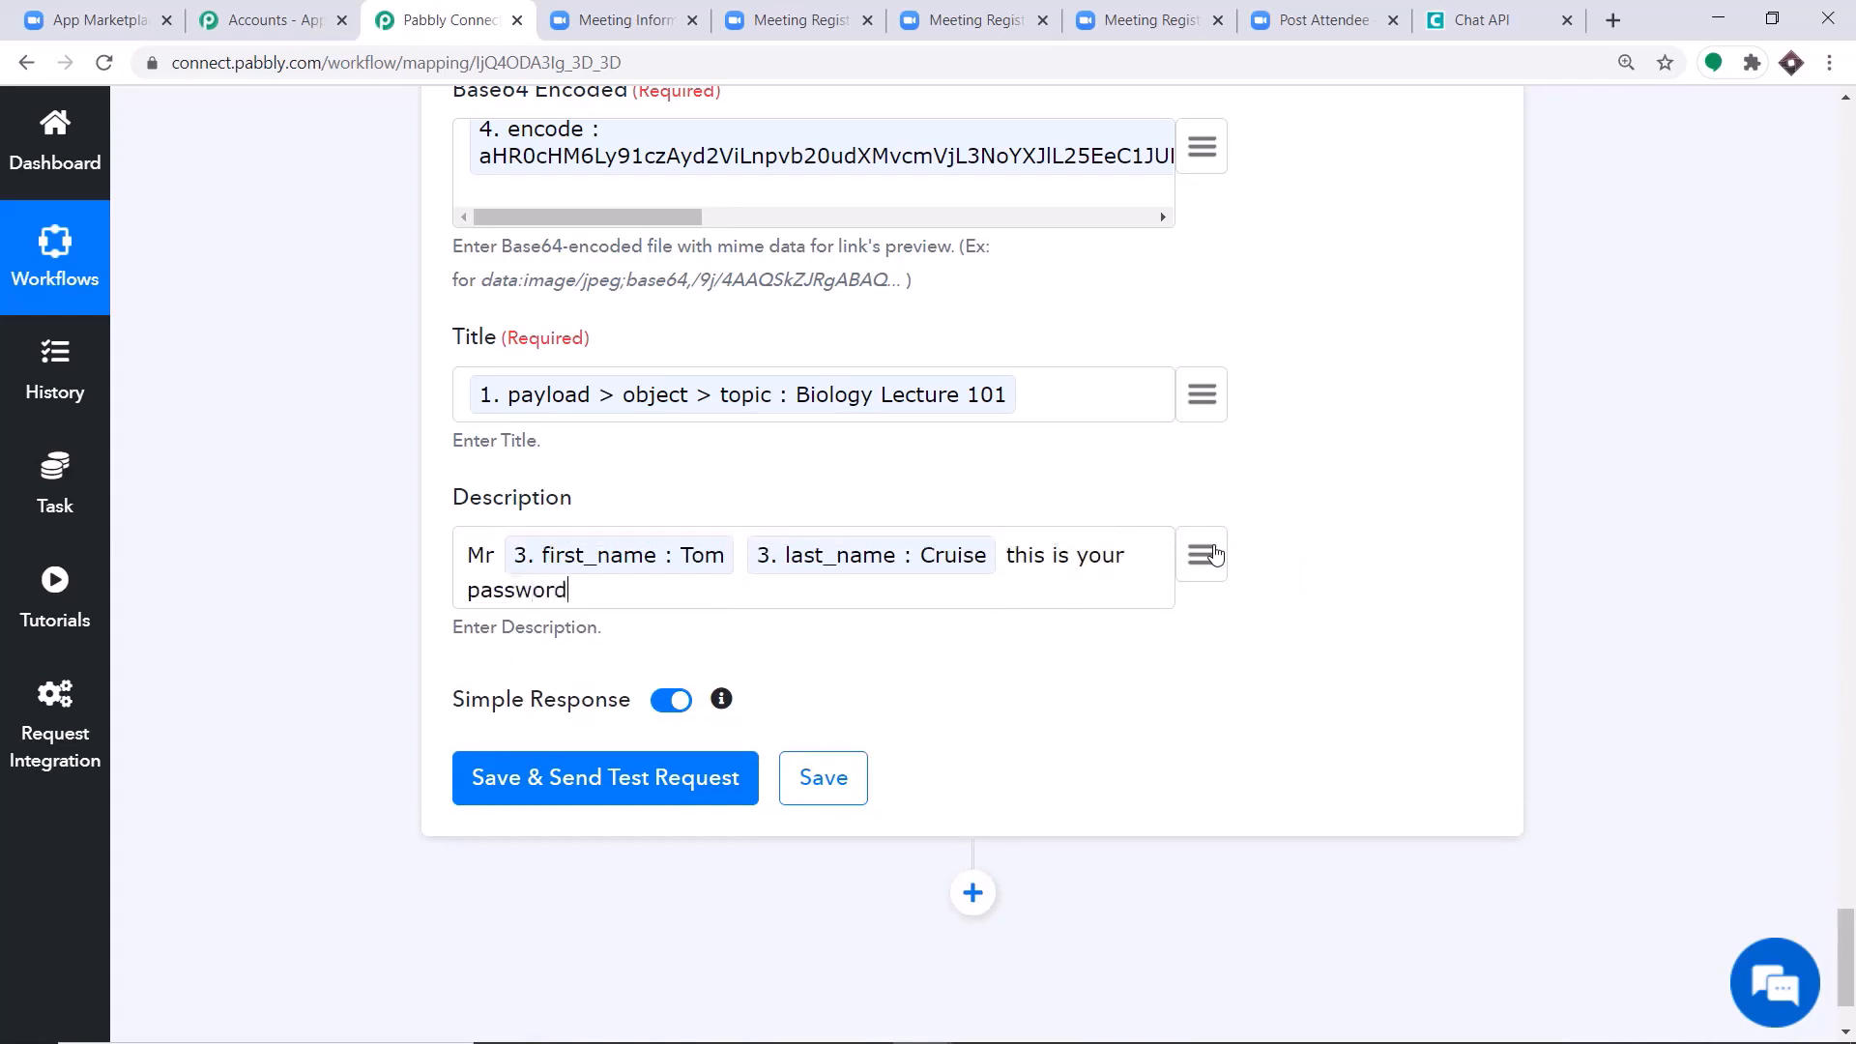
left_click(1211, 554)
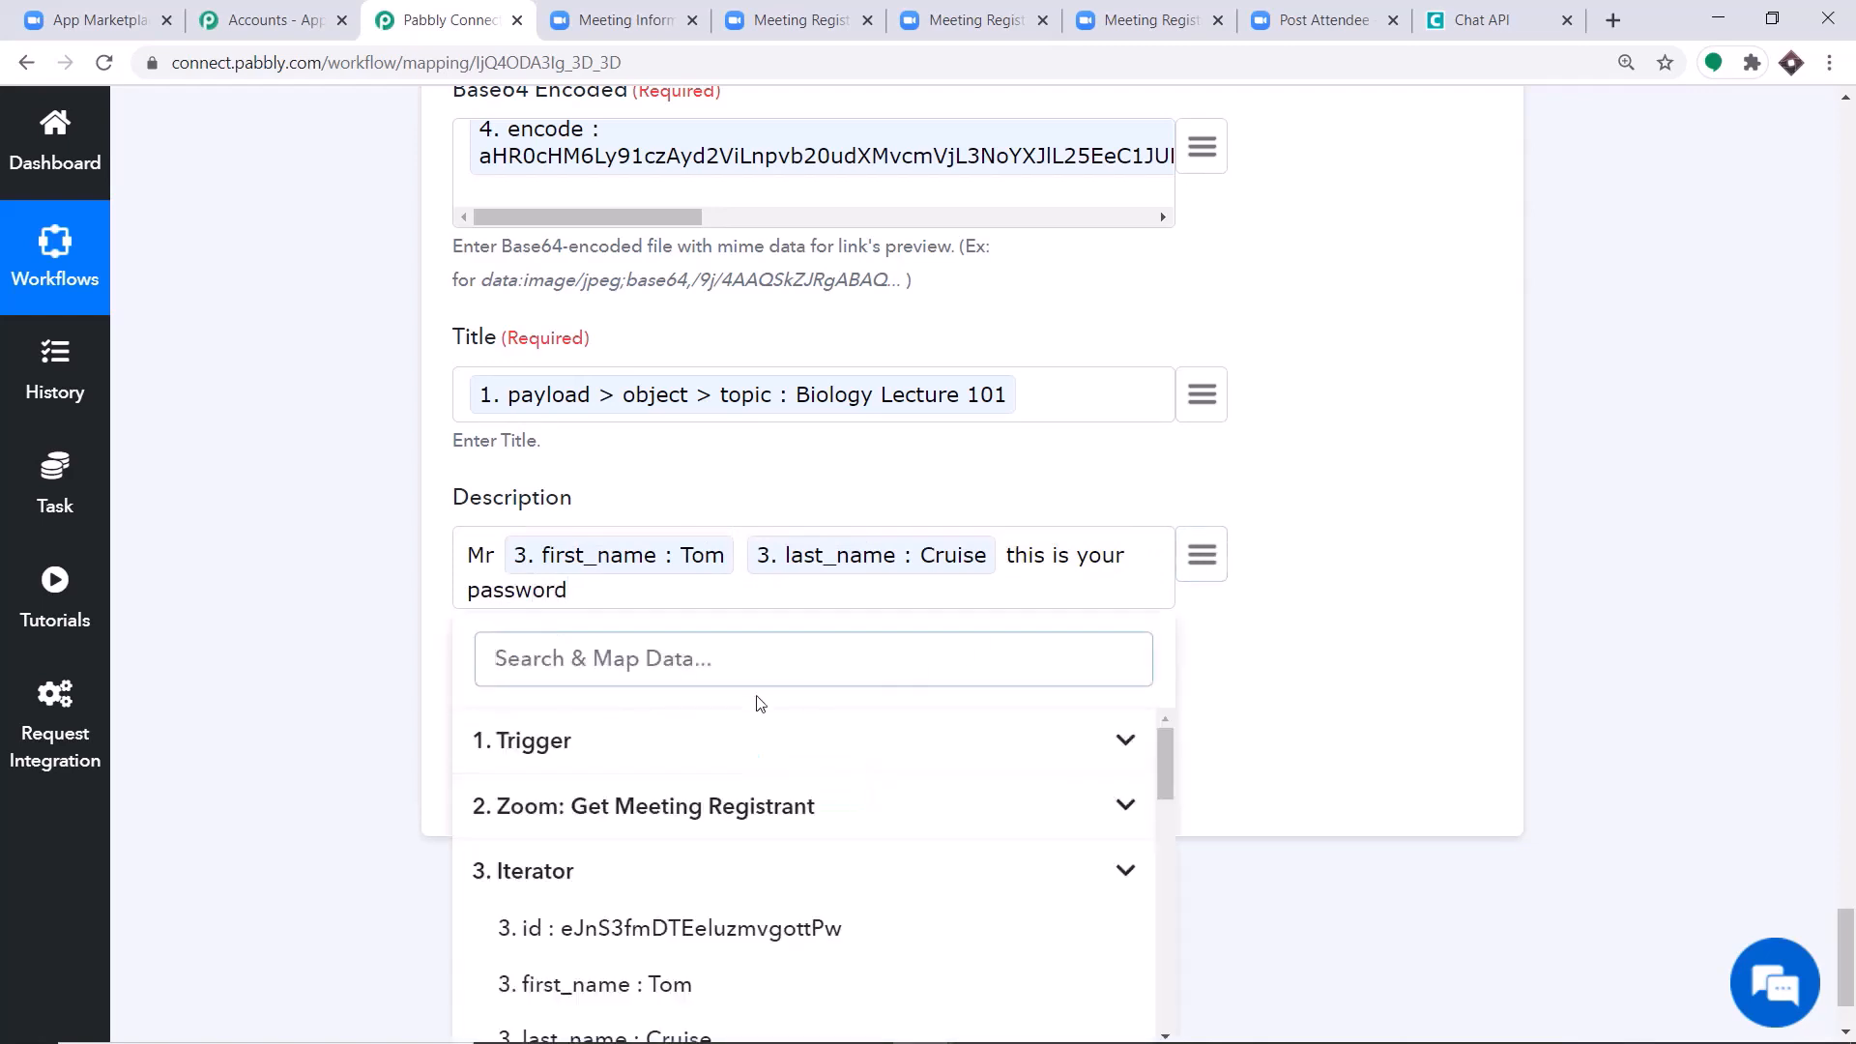
left_click(619, 747)
scroll(801, 754, "down", 5)
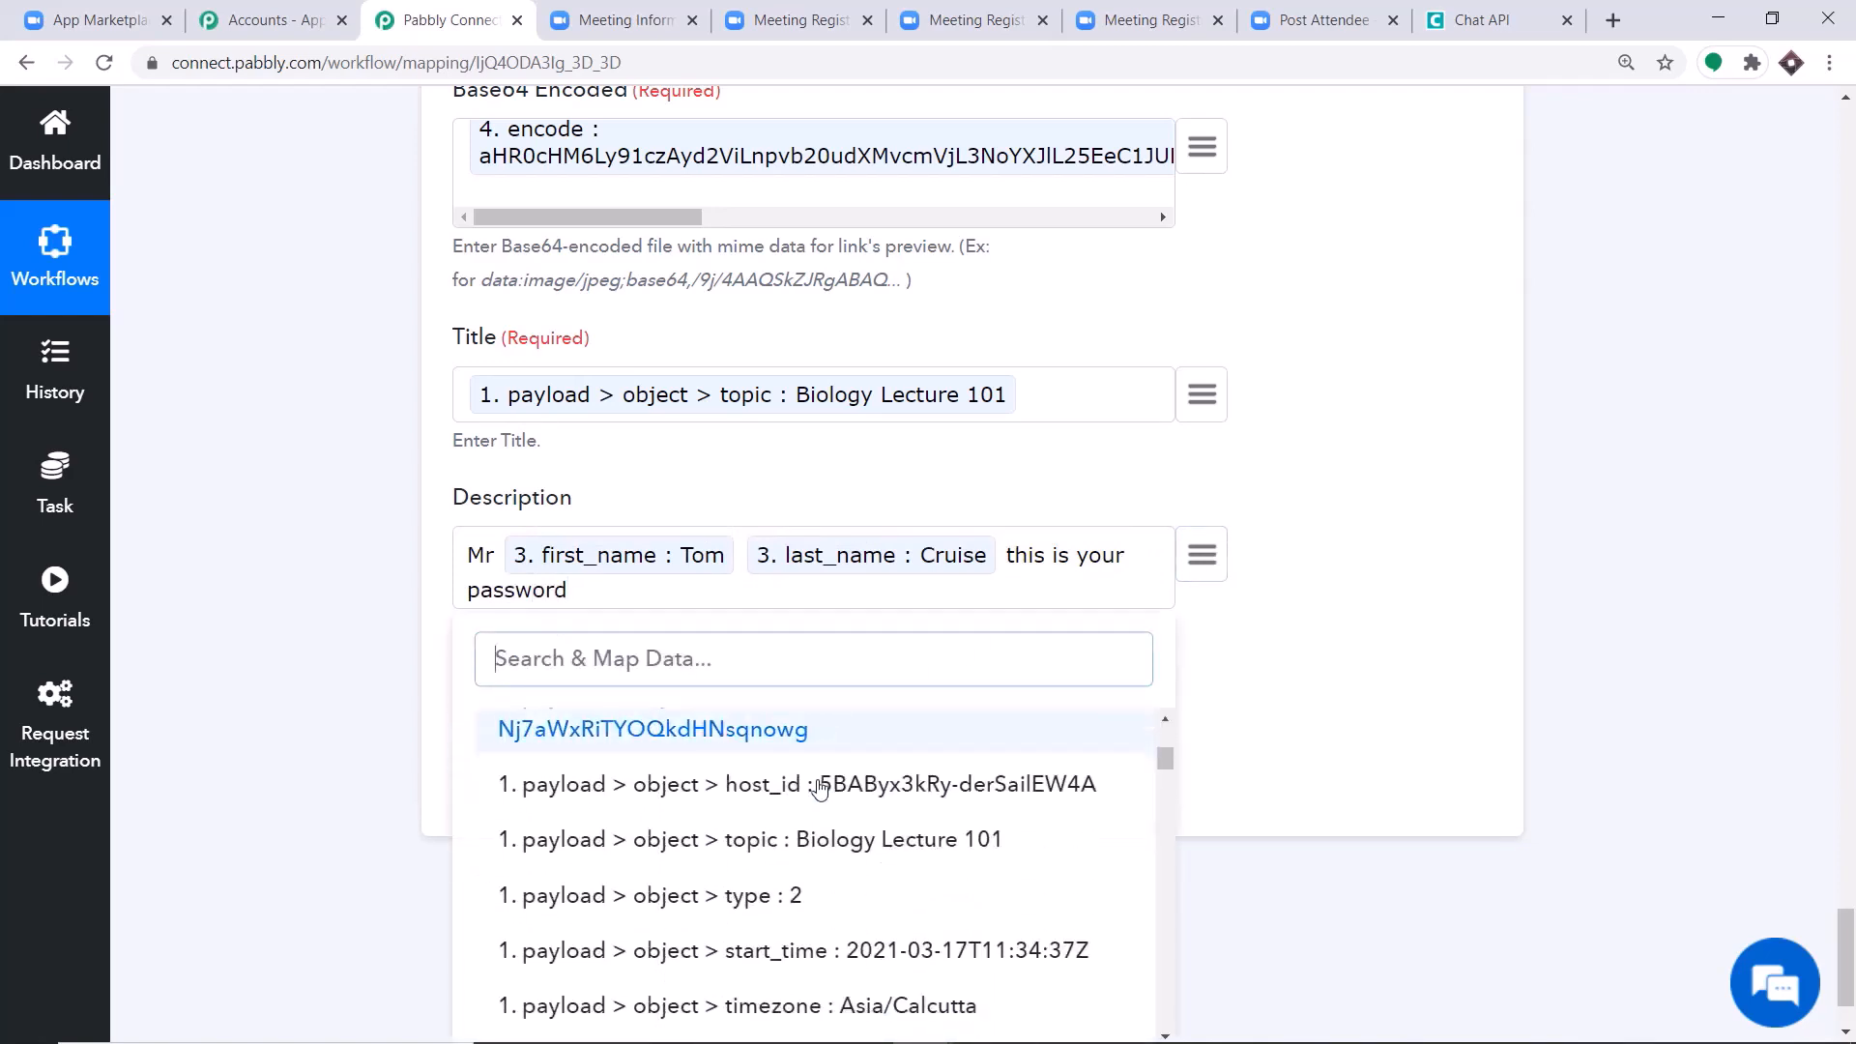
scroll(865, 821, "down", 8)
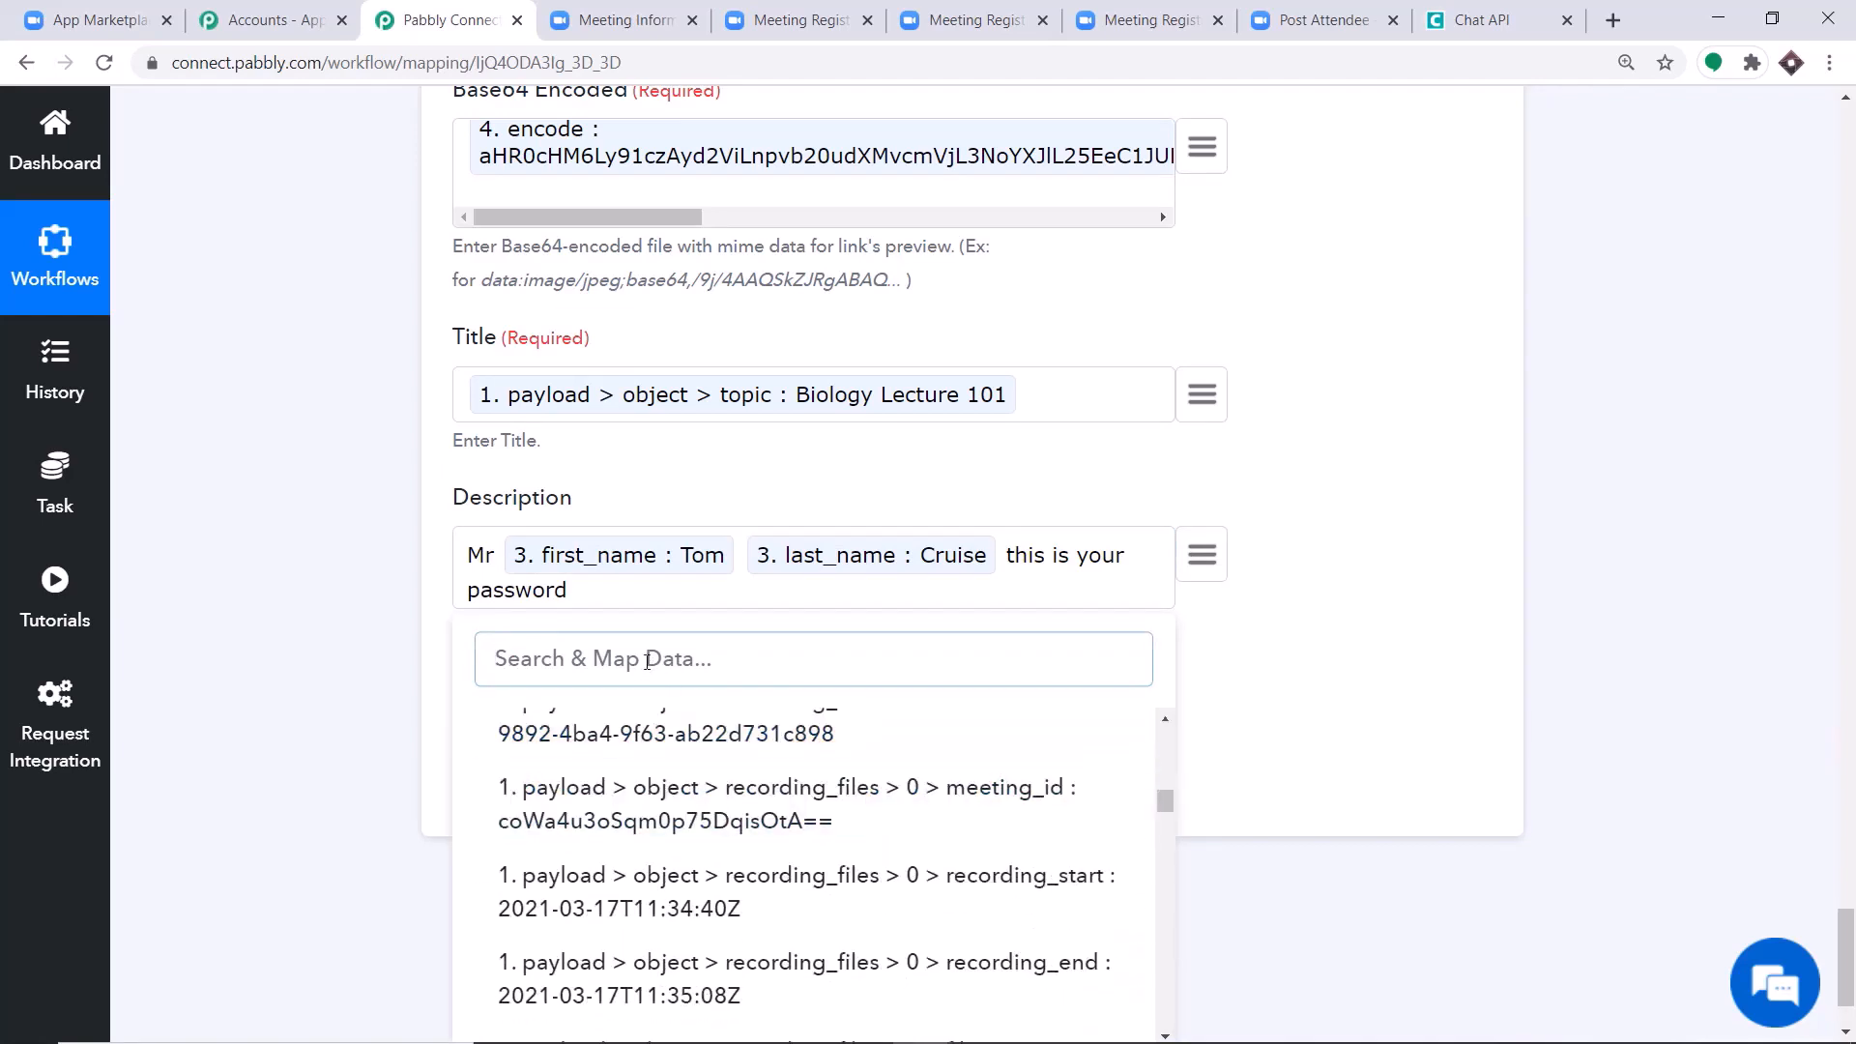
type("pass")
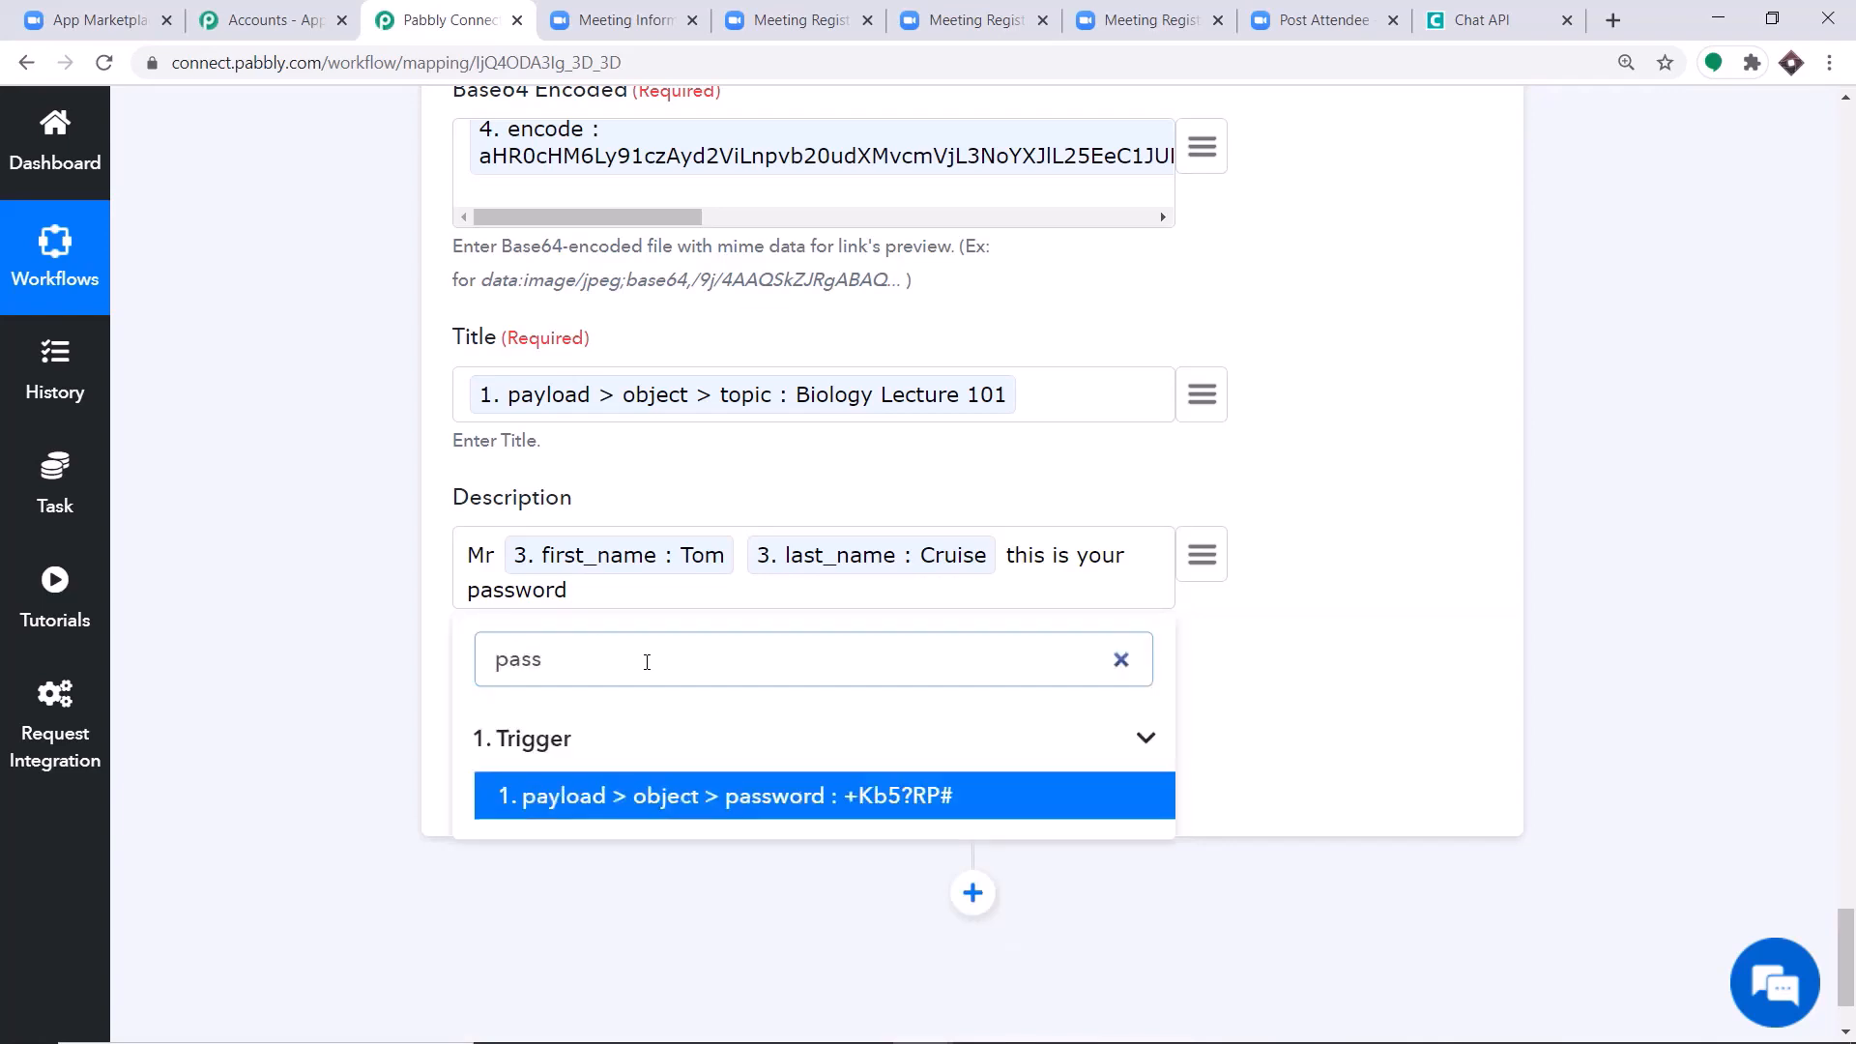
left_click(708, 810)
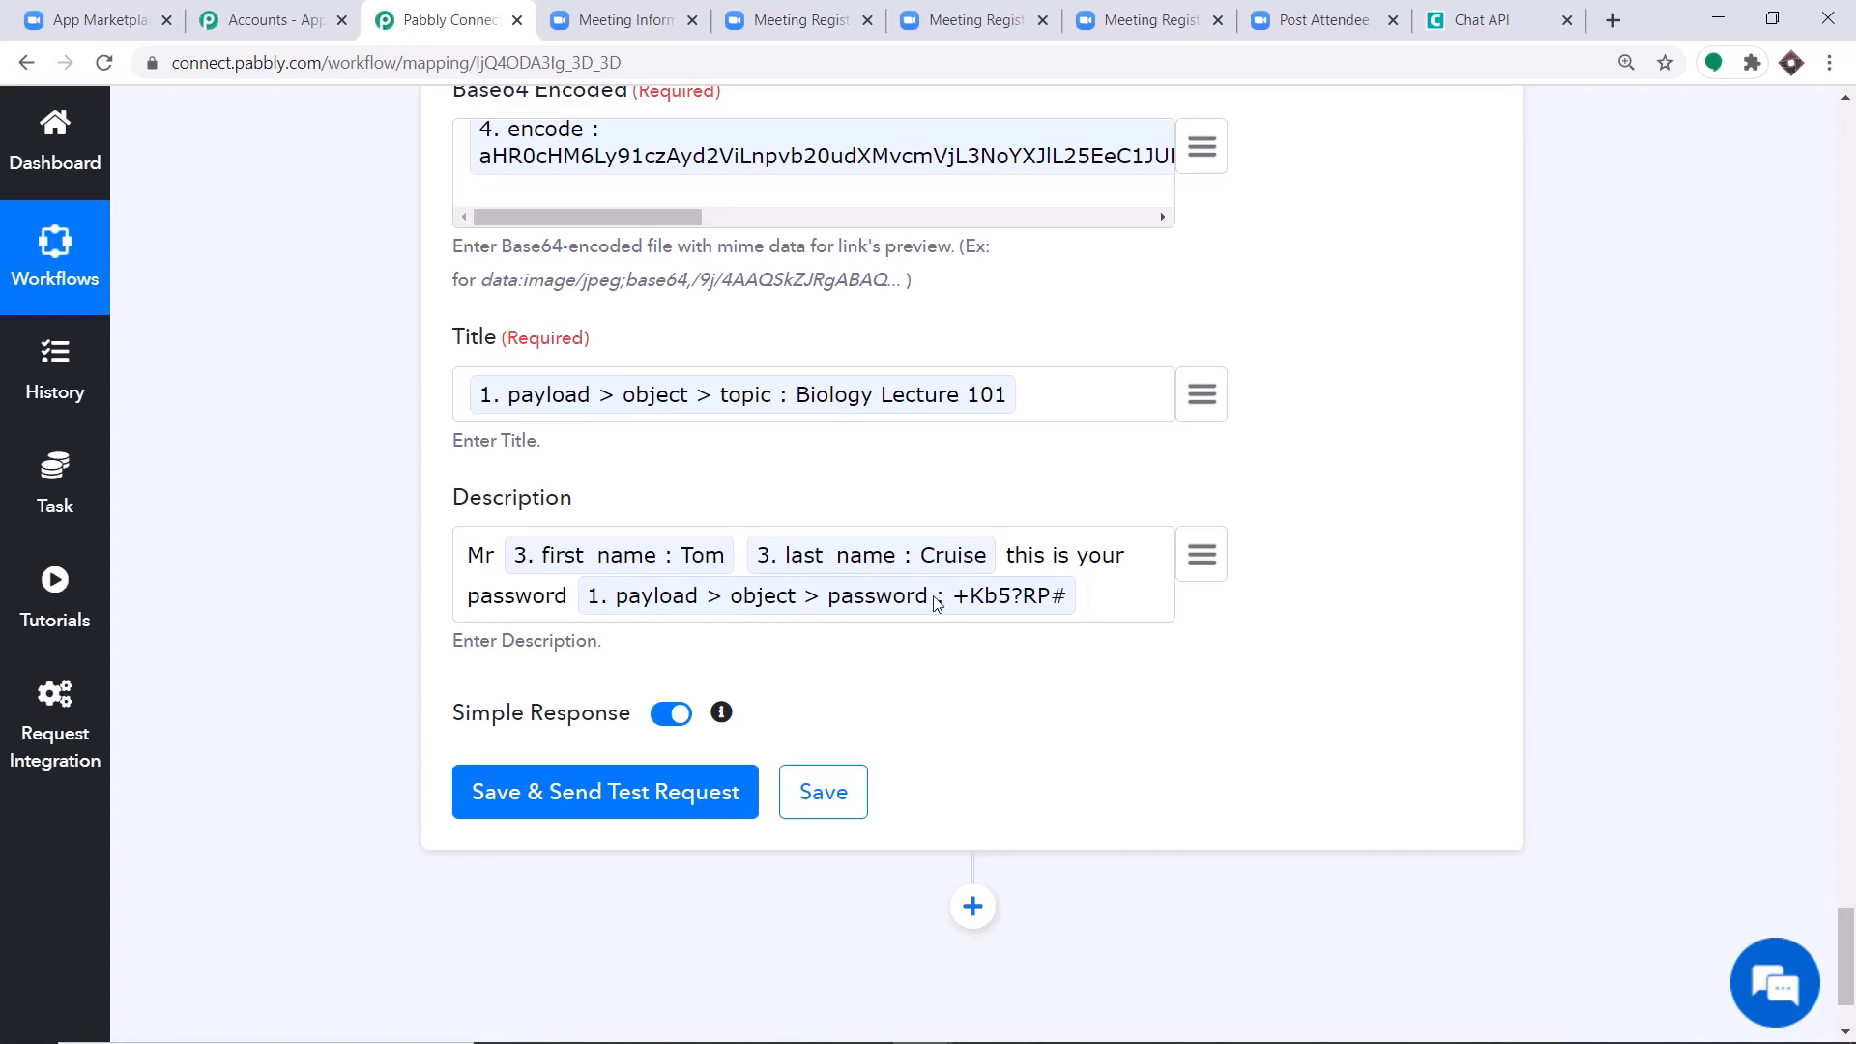
Finish the Description text with "to open your recording".
type("open your rec")
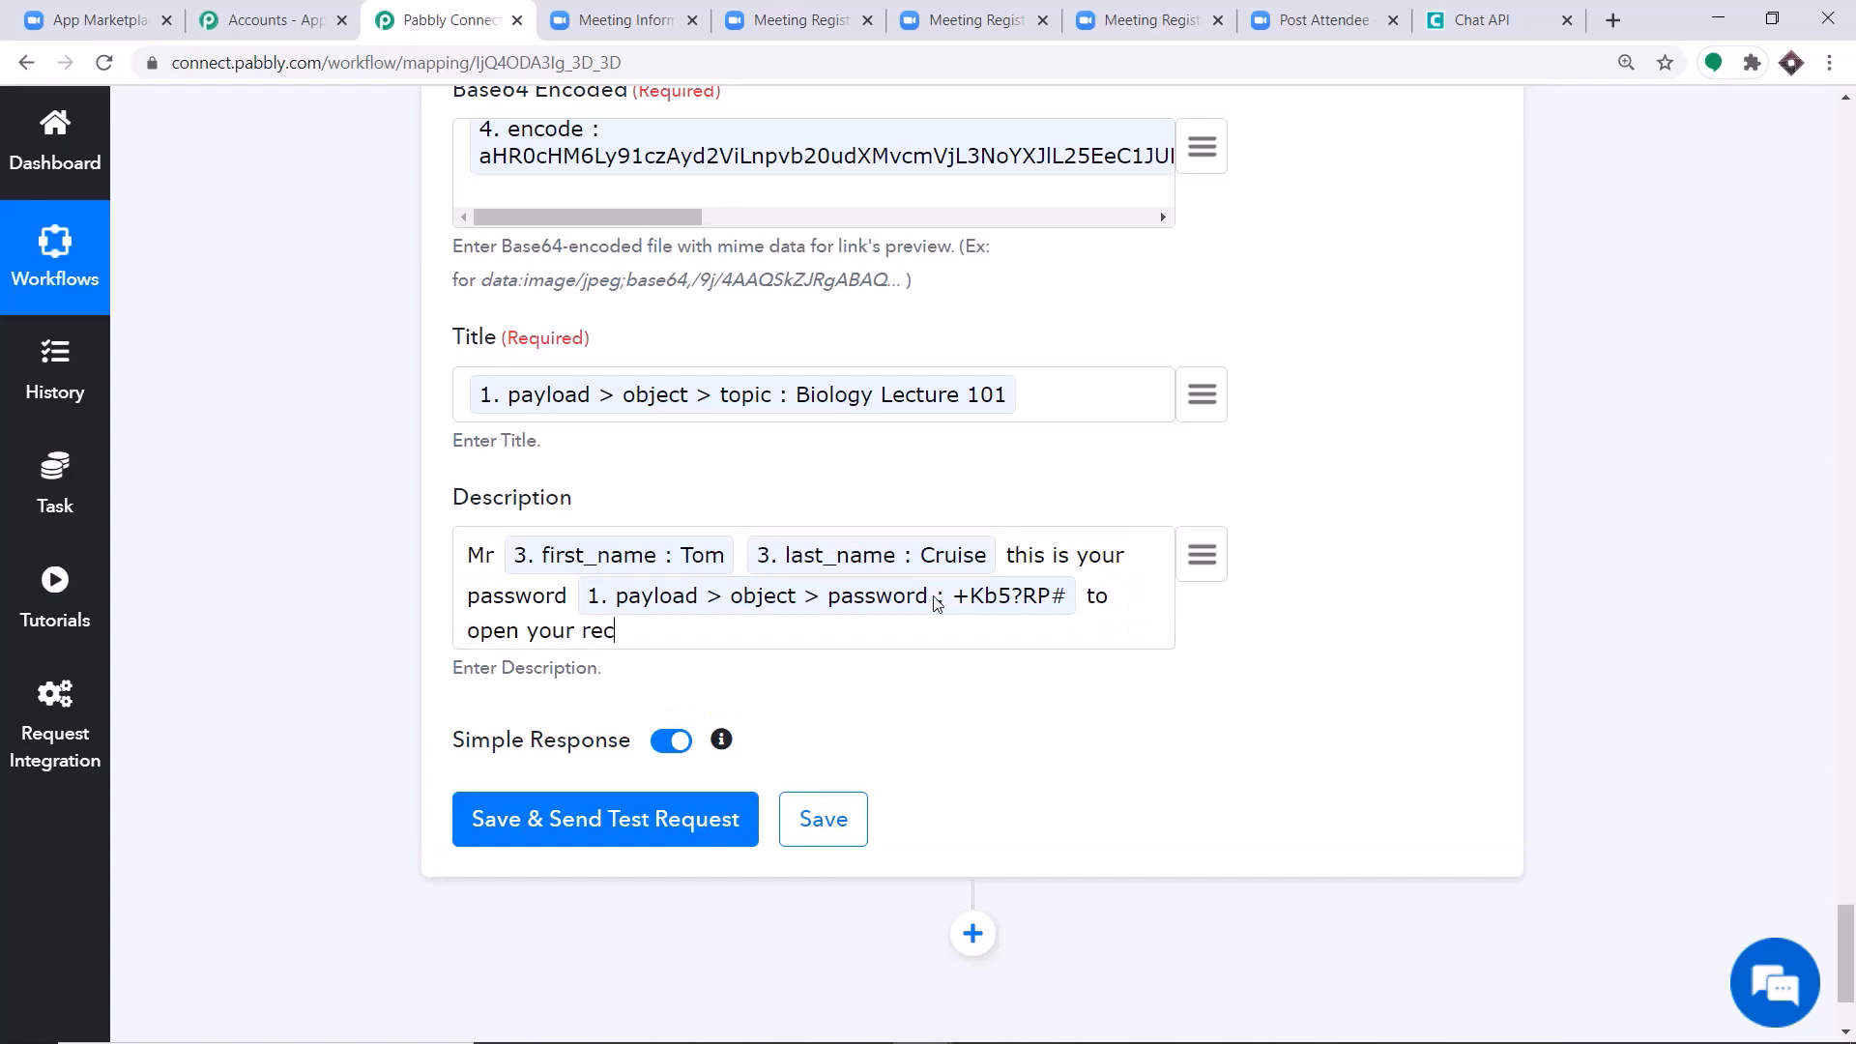
type("ording")
Review the Send Link action's mapped fields against the encoded response, and save and send the test request.
scroll(593, 569, "up", 2)
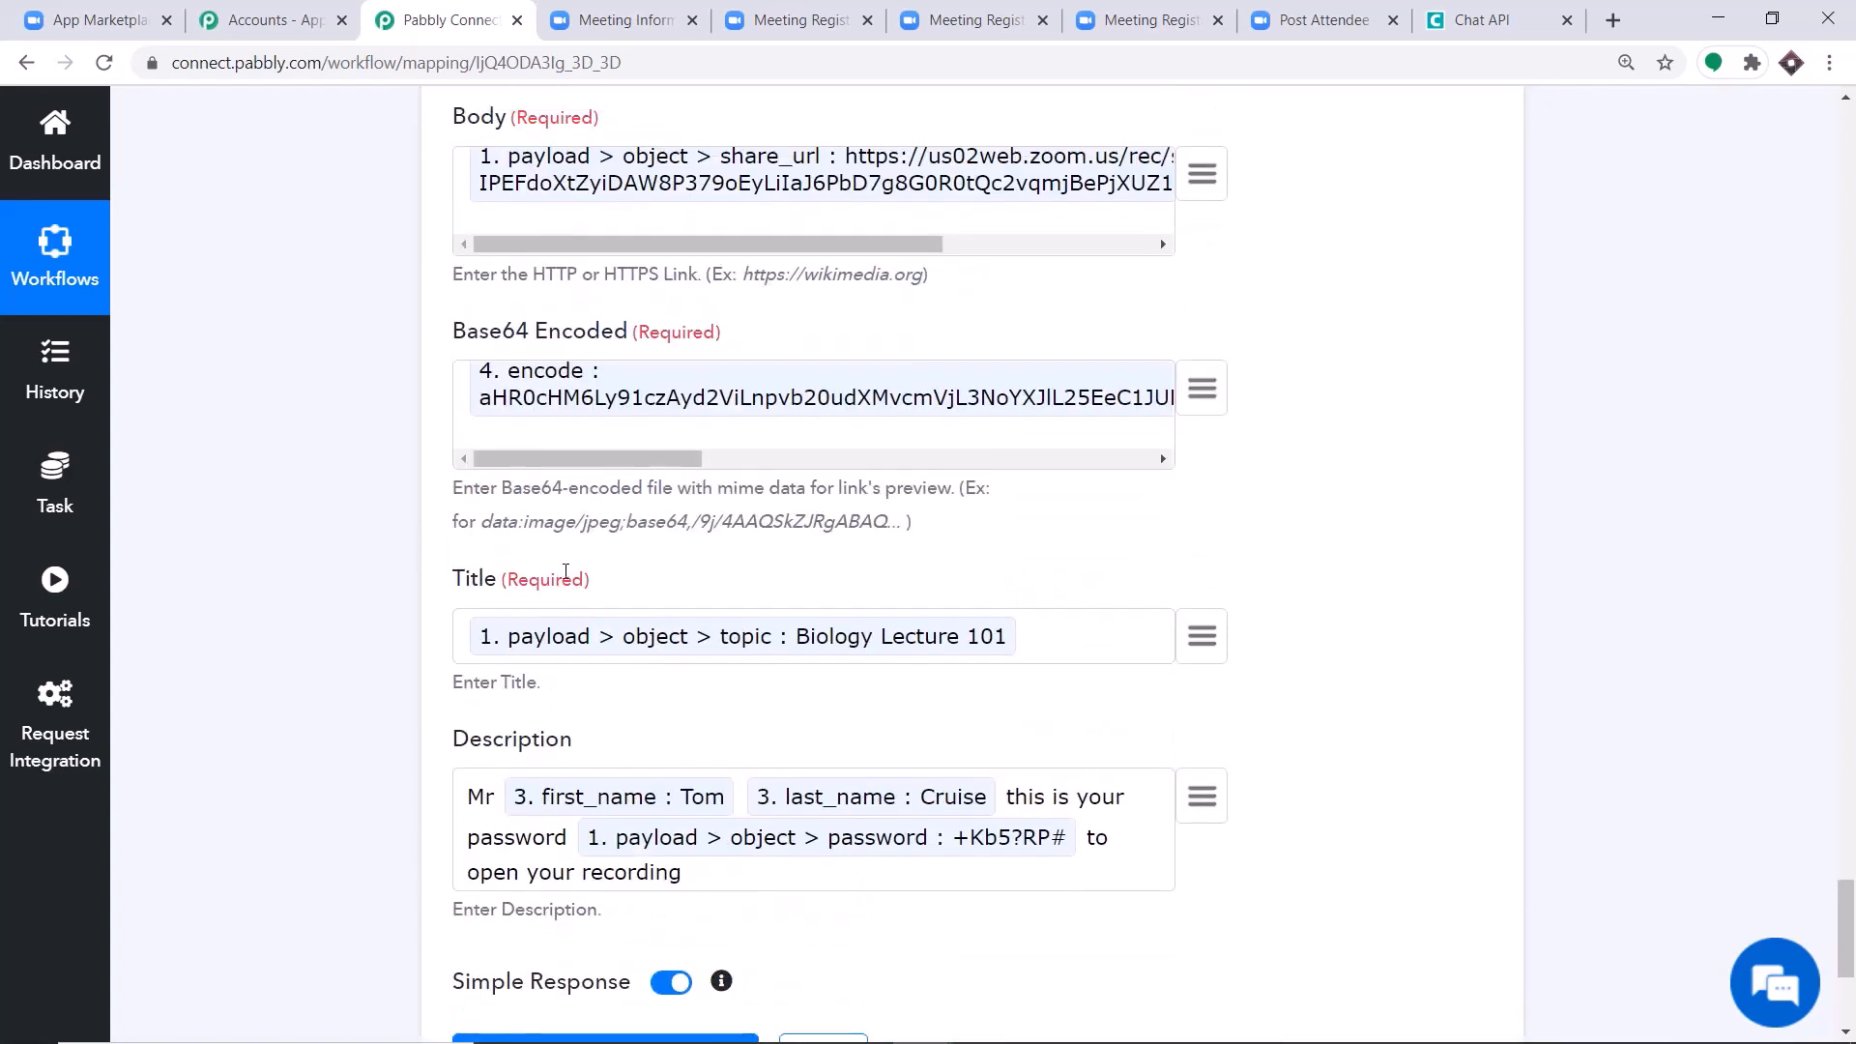
scroll(592, 570, "up", 1)
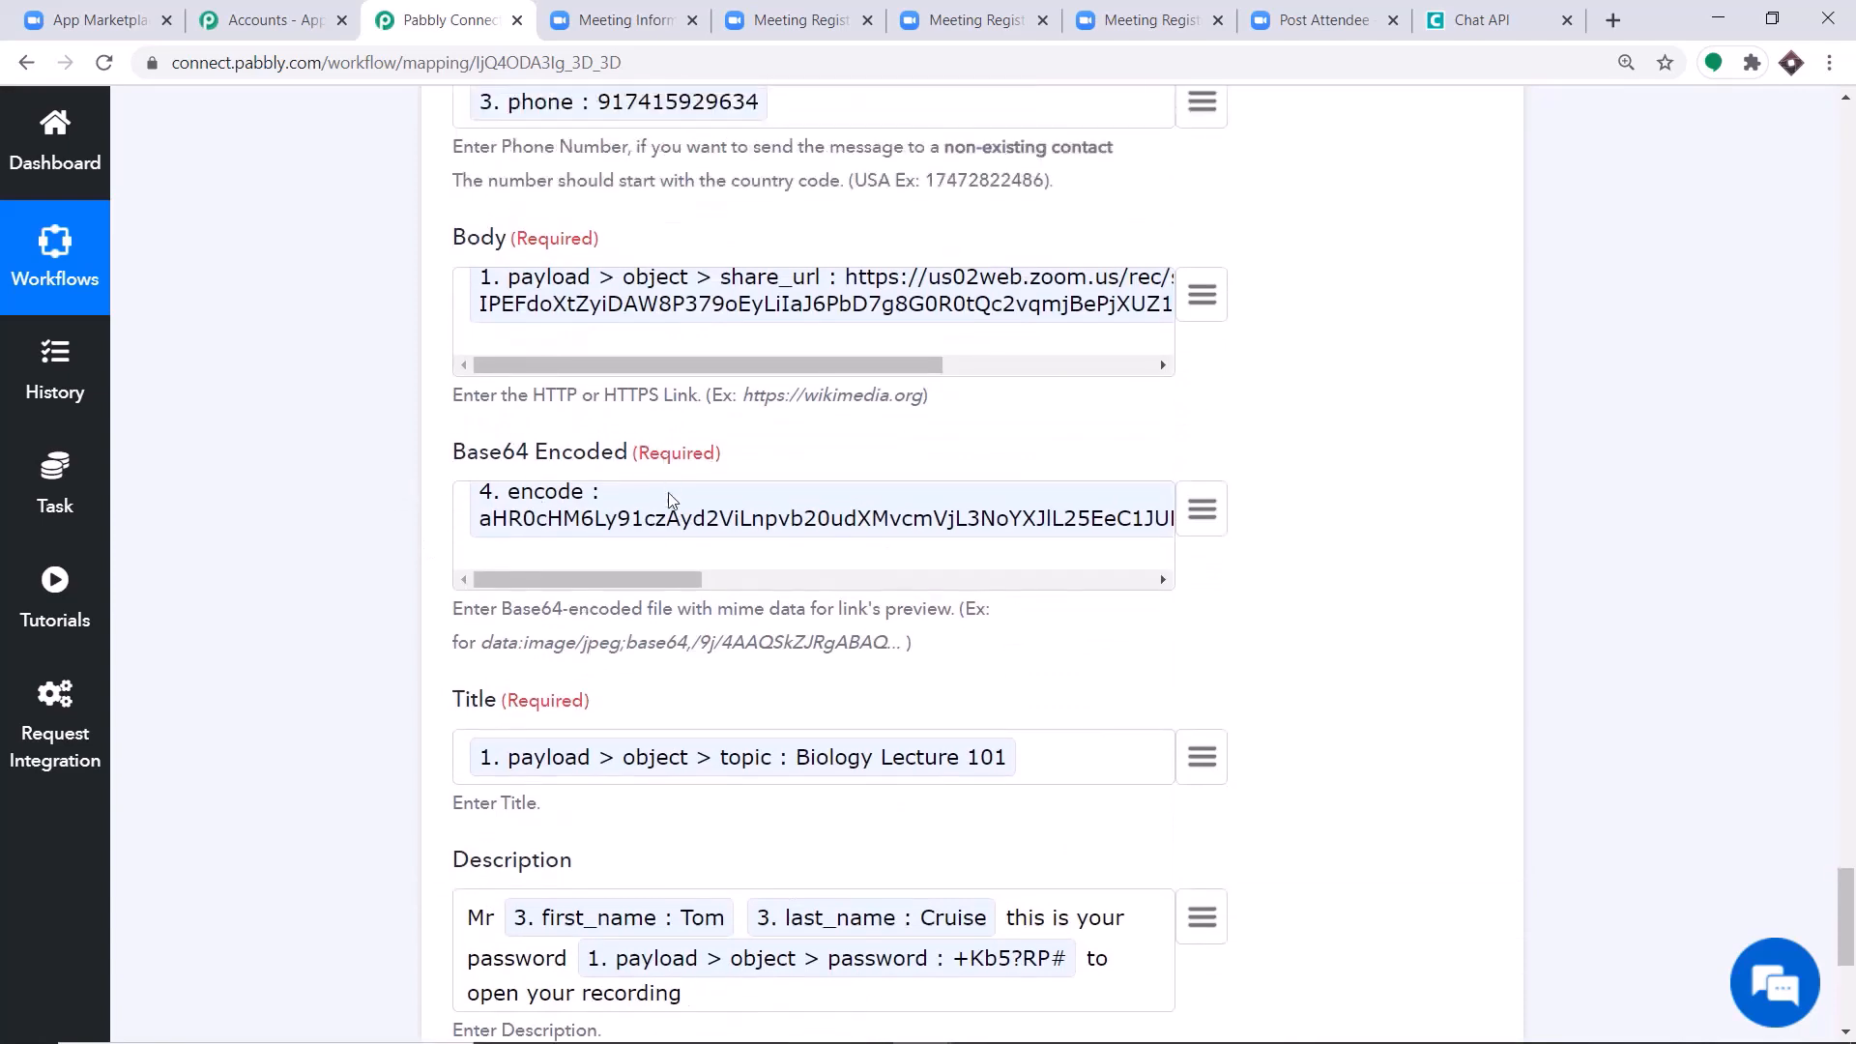
scroll(715, 501, "up", 1)
scroll(739, 504, "up", 10)
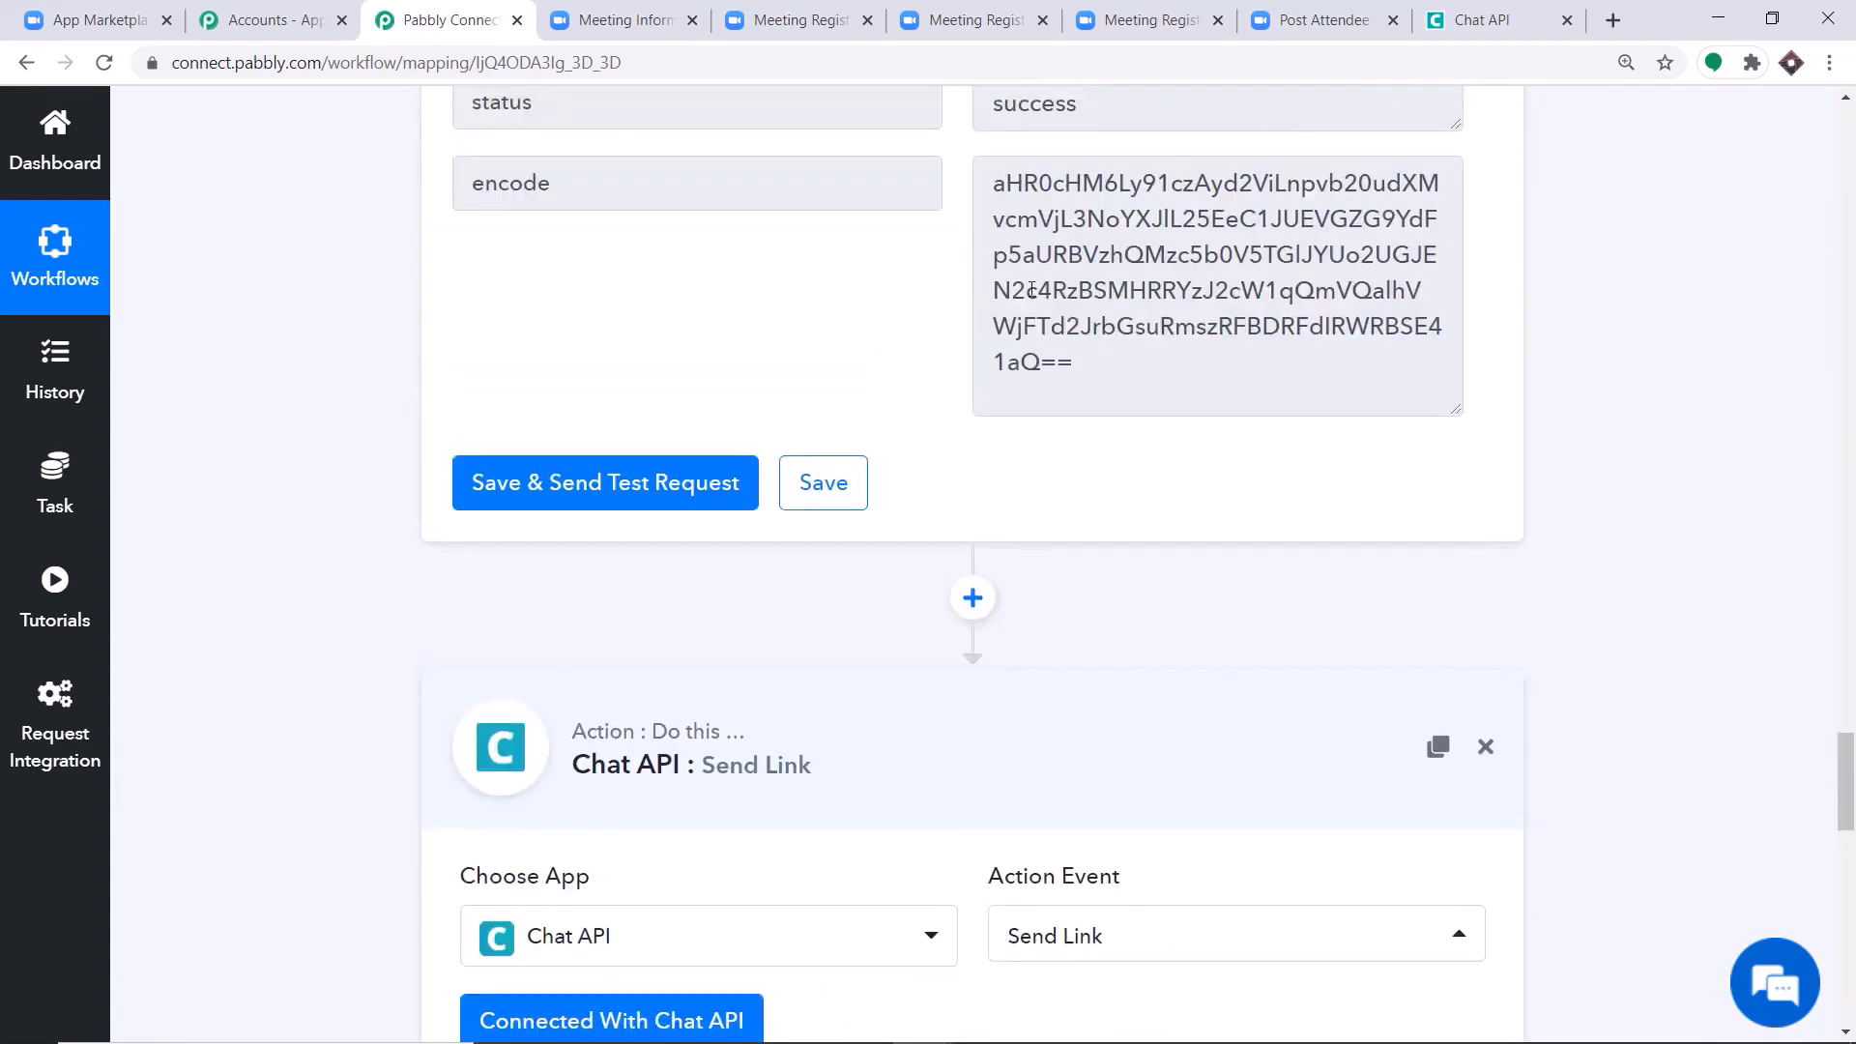
scroll(1081, 404, "down", 4)
scroll(1082, 404, "down", 4)
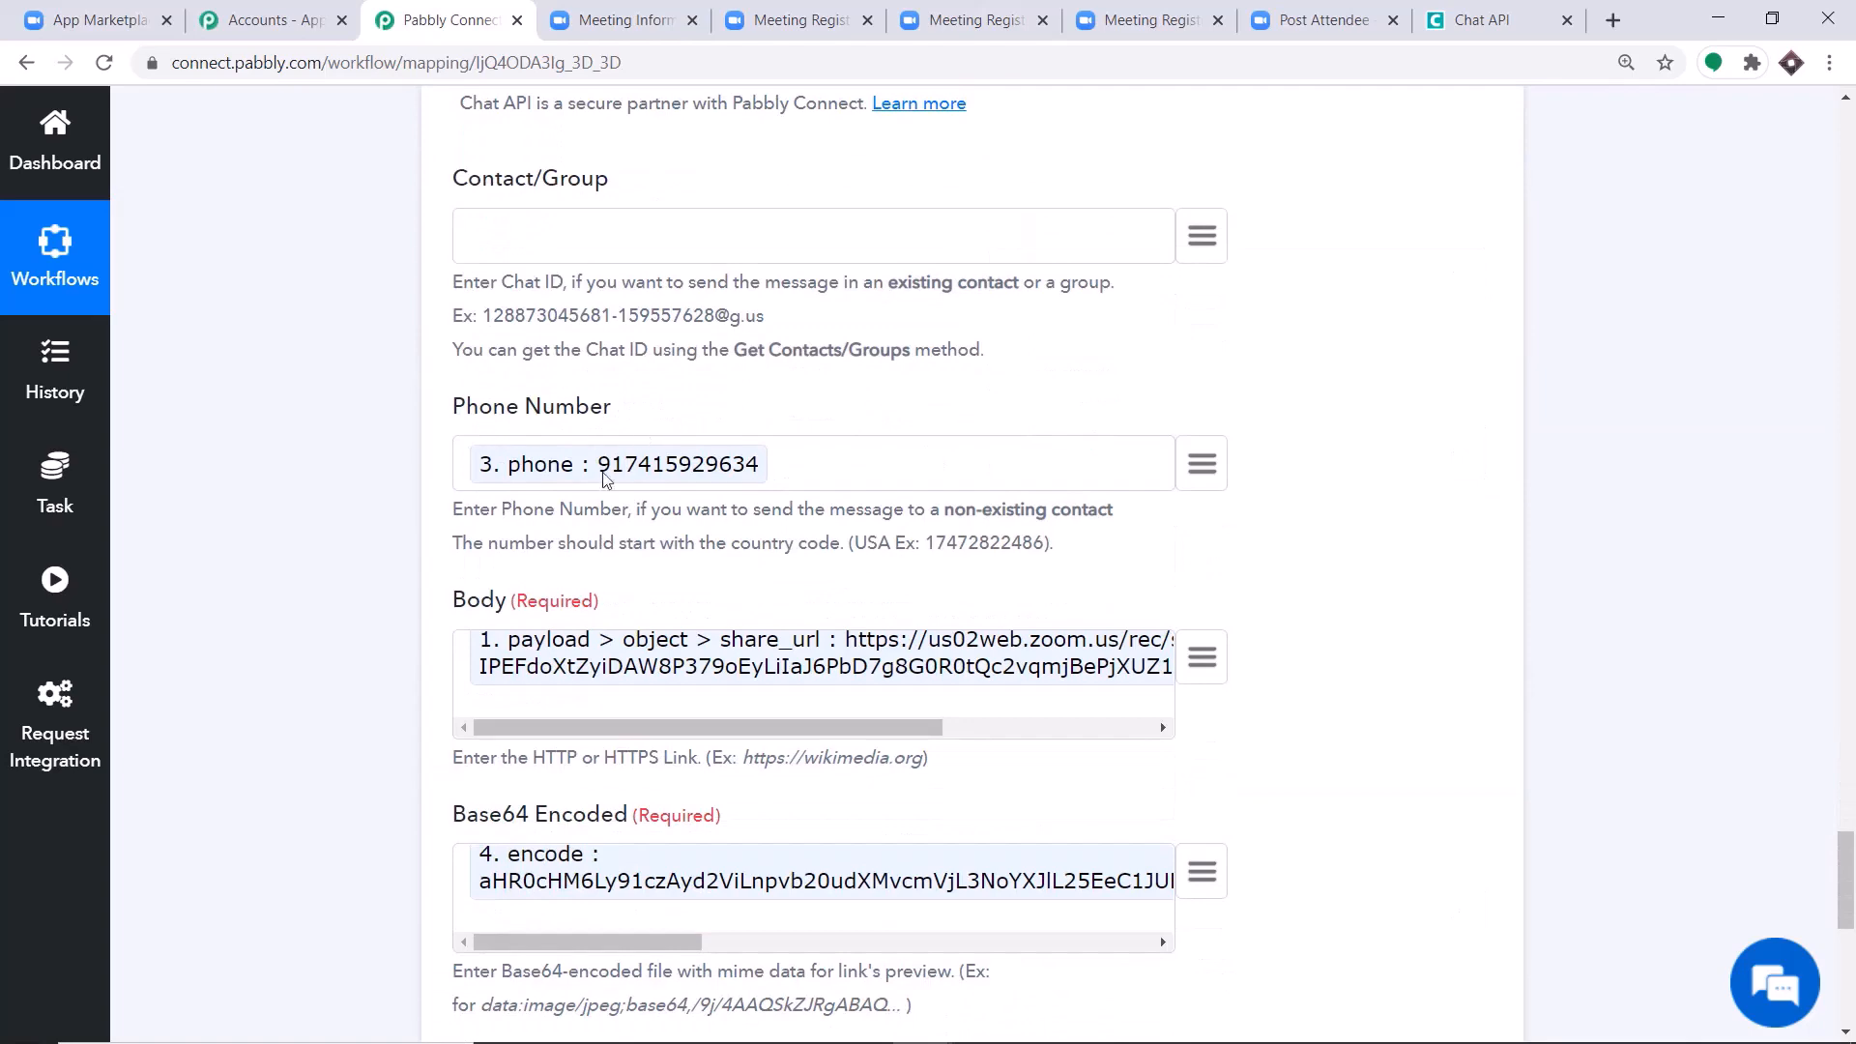
scroll(590, 498, "down", 1)
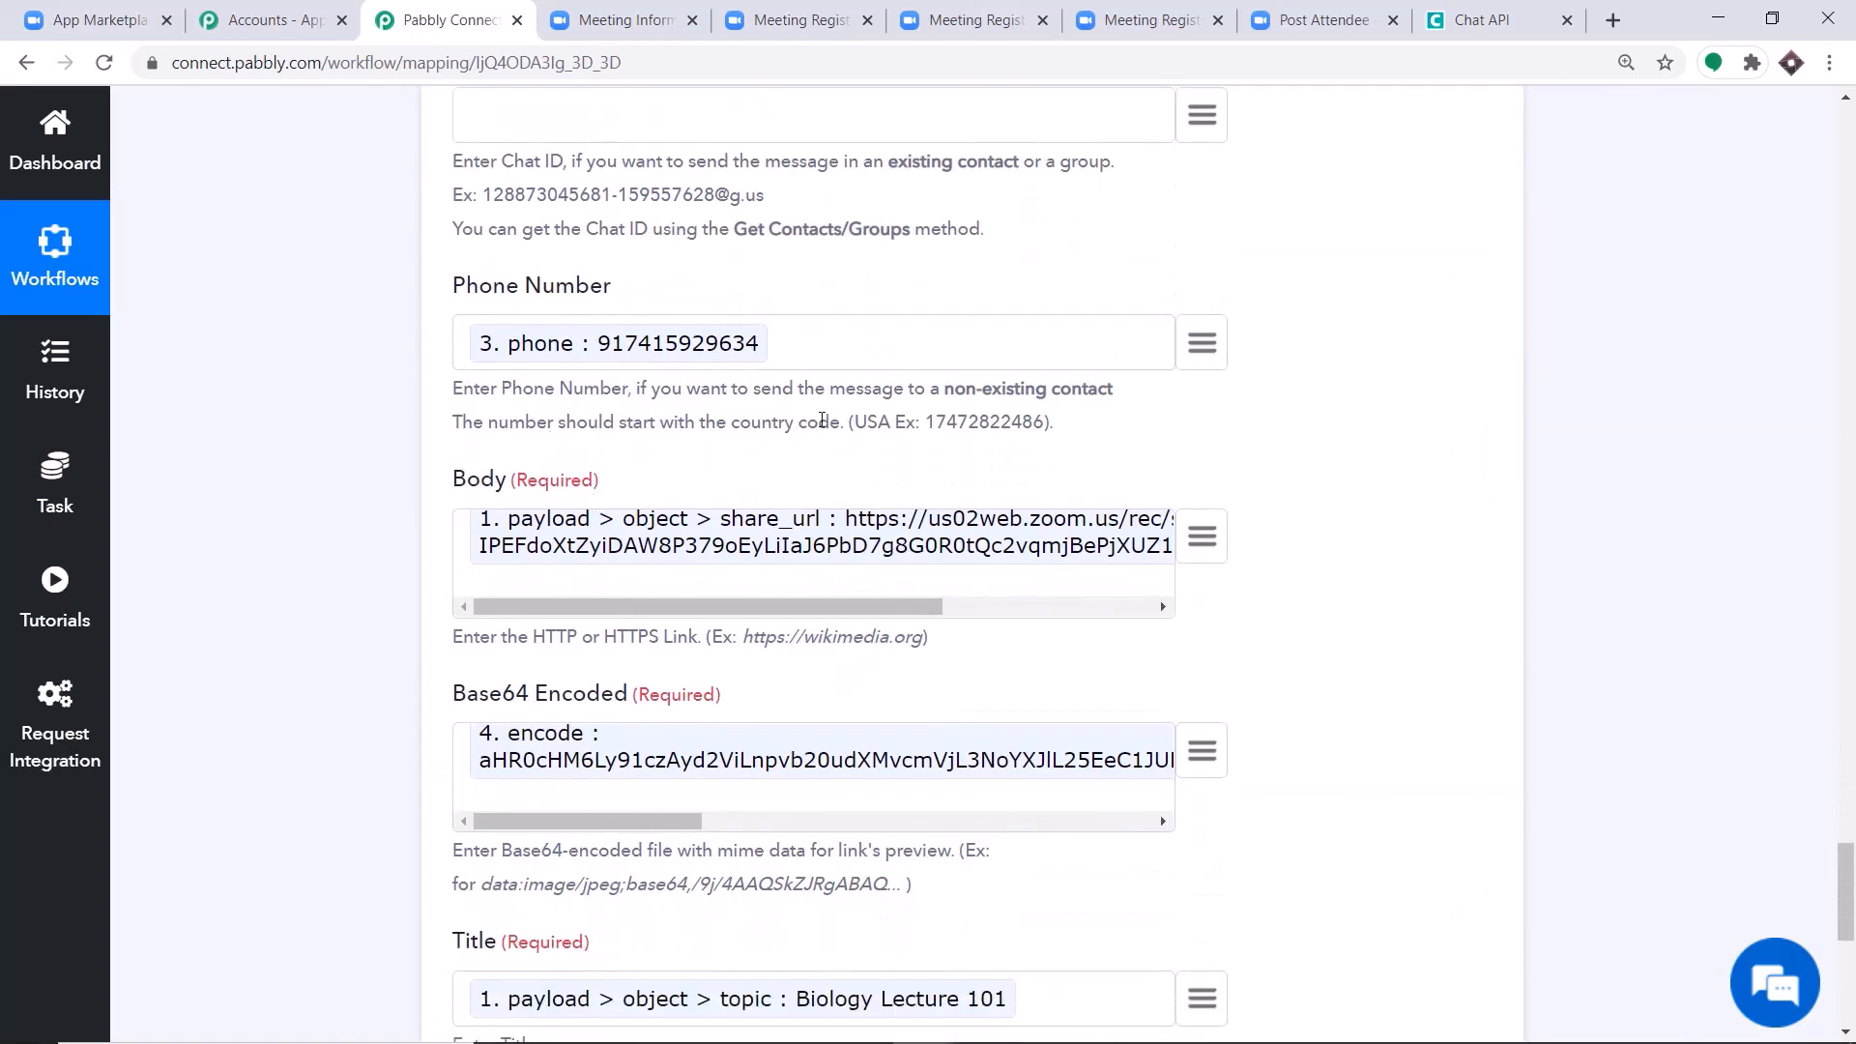
scroll(810, 459, "down", 1)
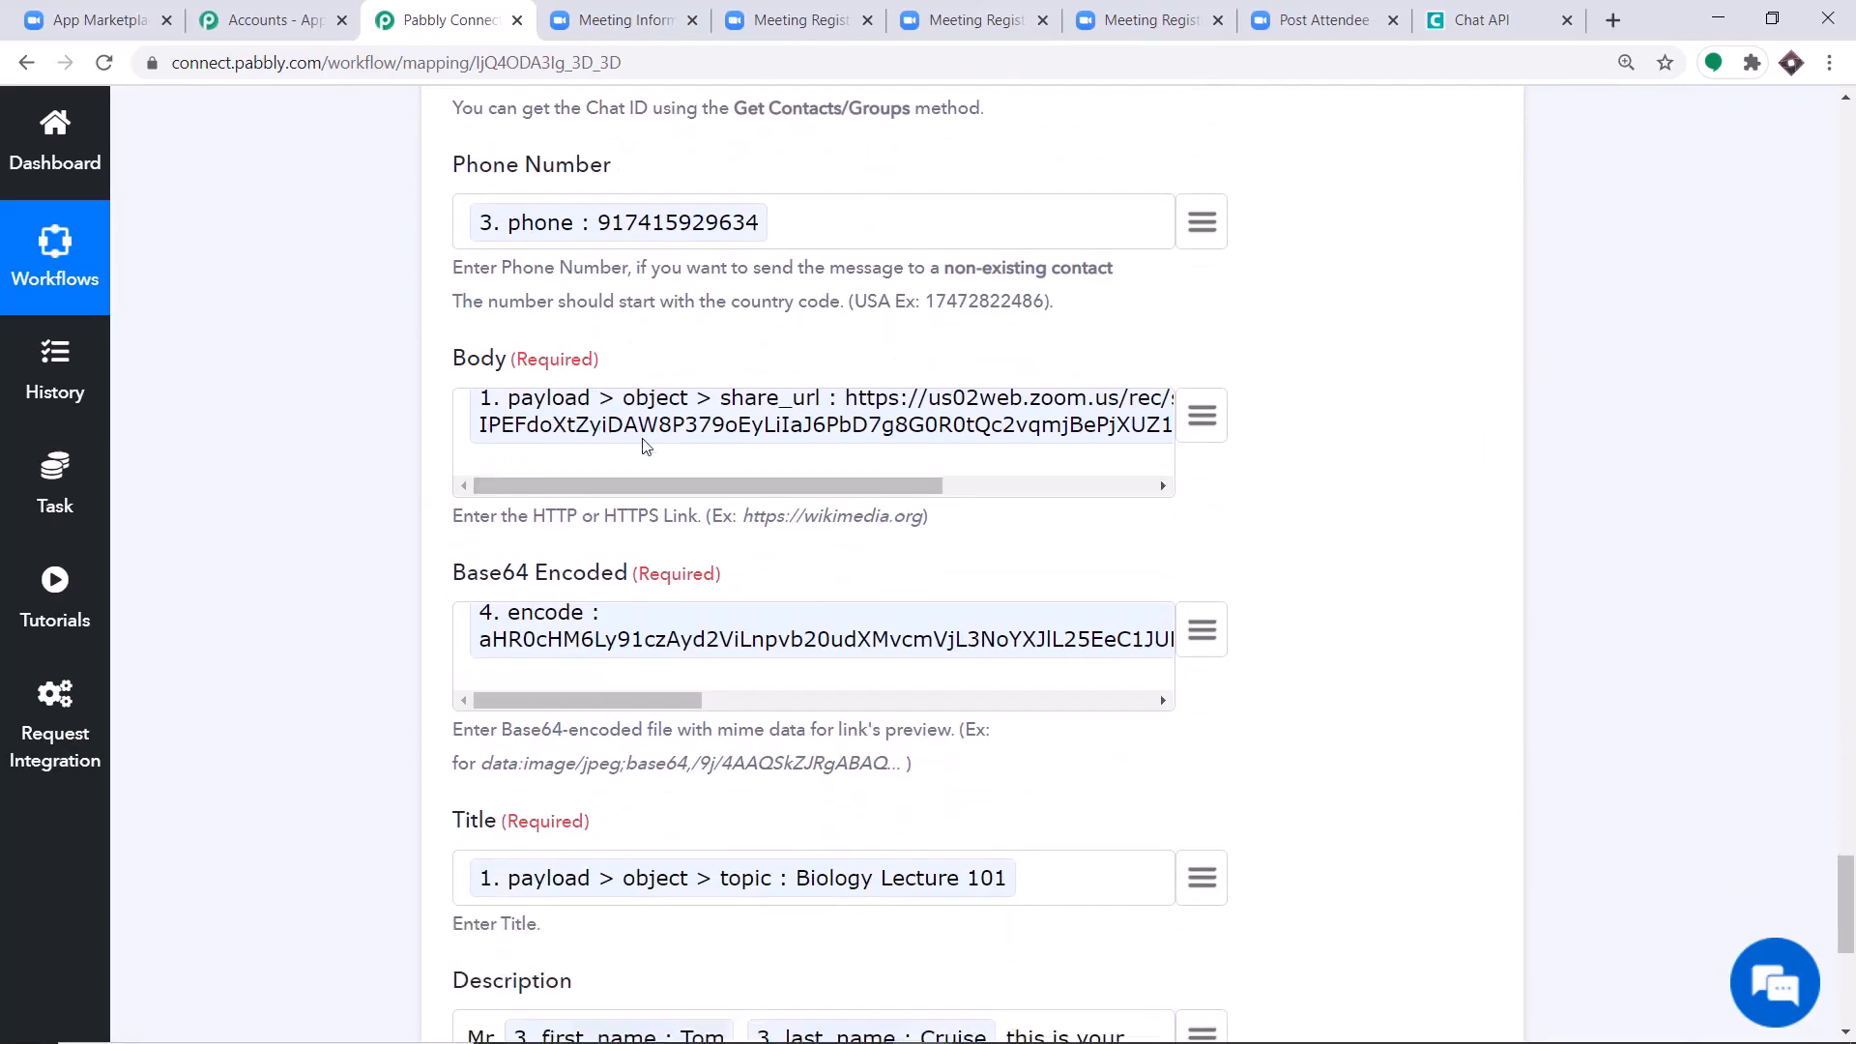
scroll(676, 462, "down", 2)
scroll(677, 462, "down", 4)
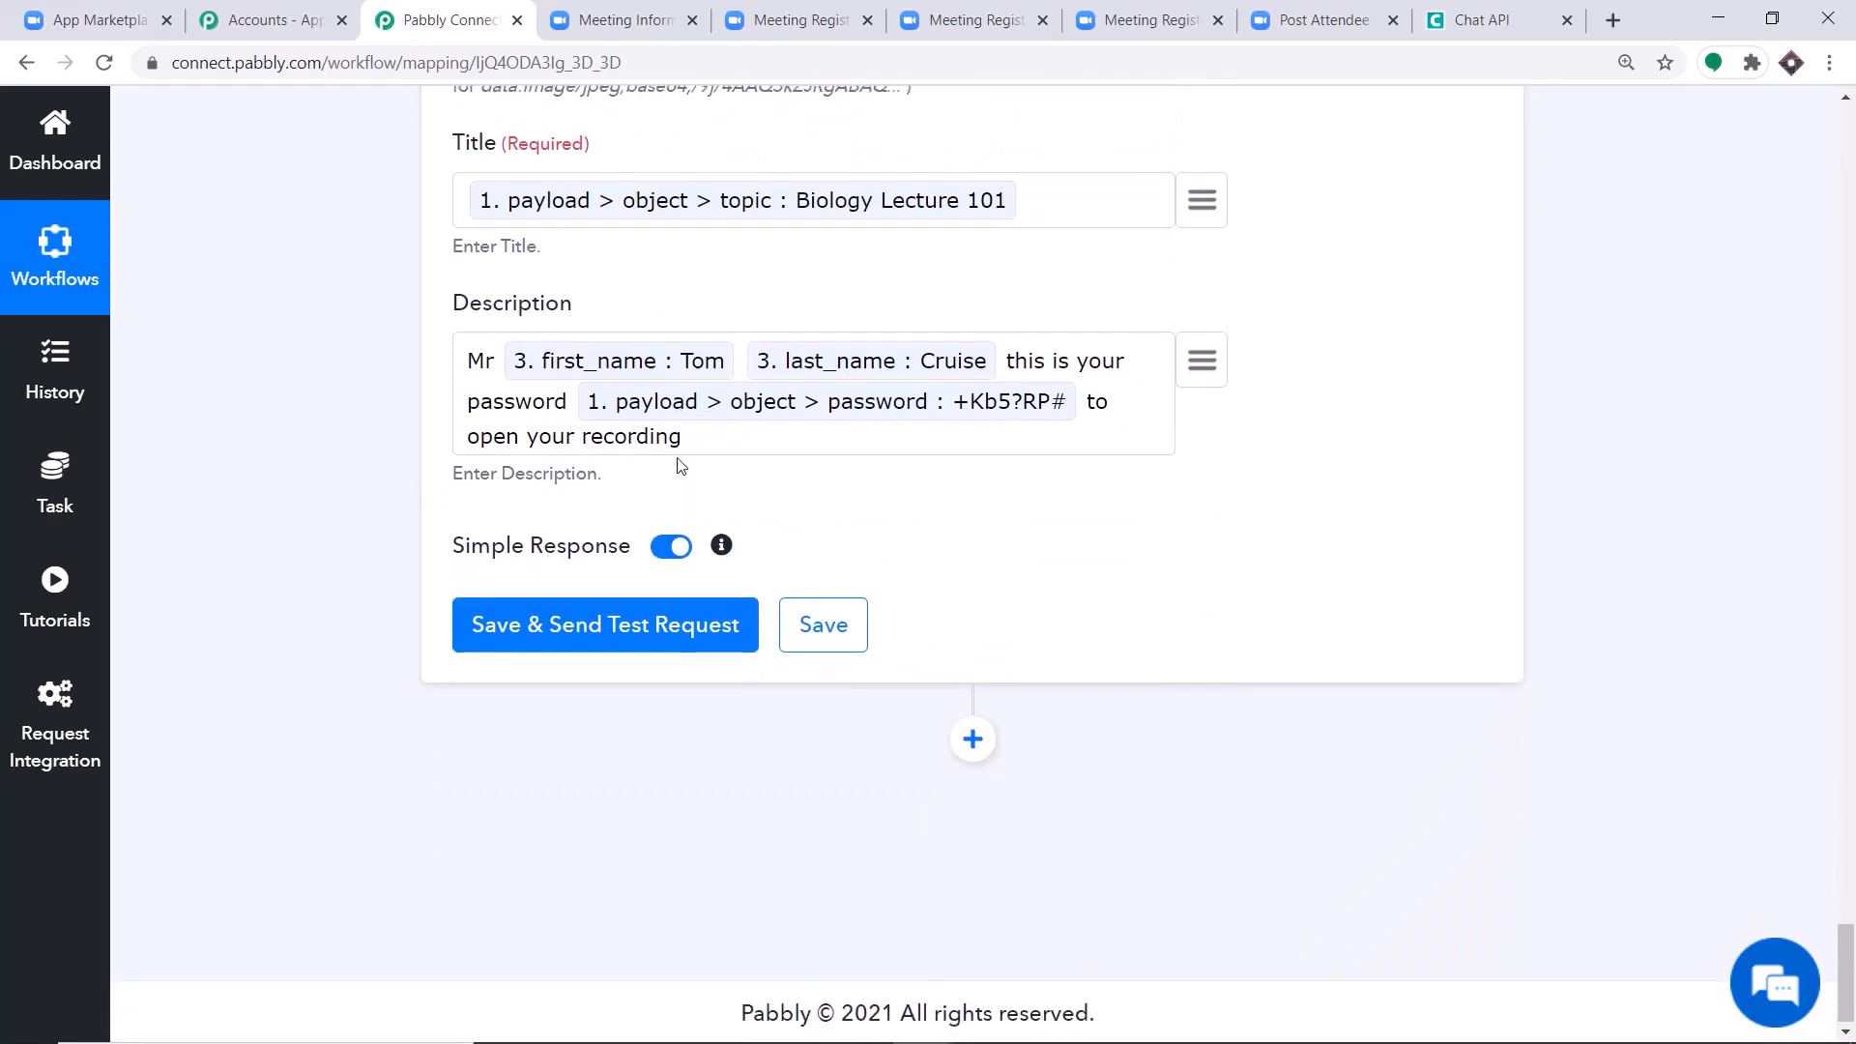
left_click(619, 630)
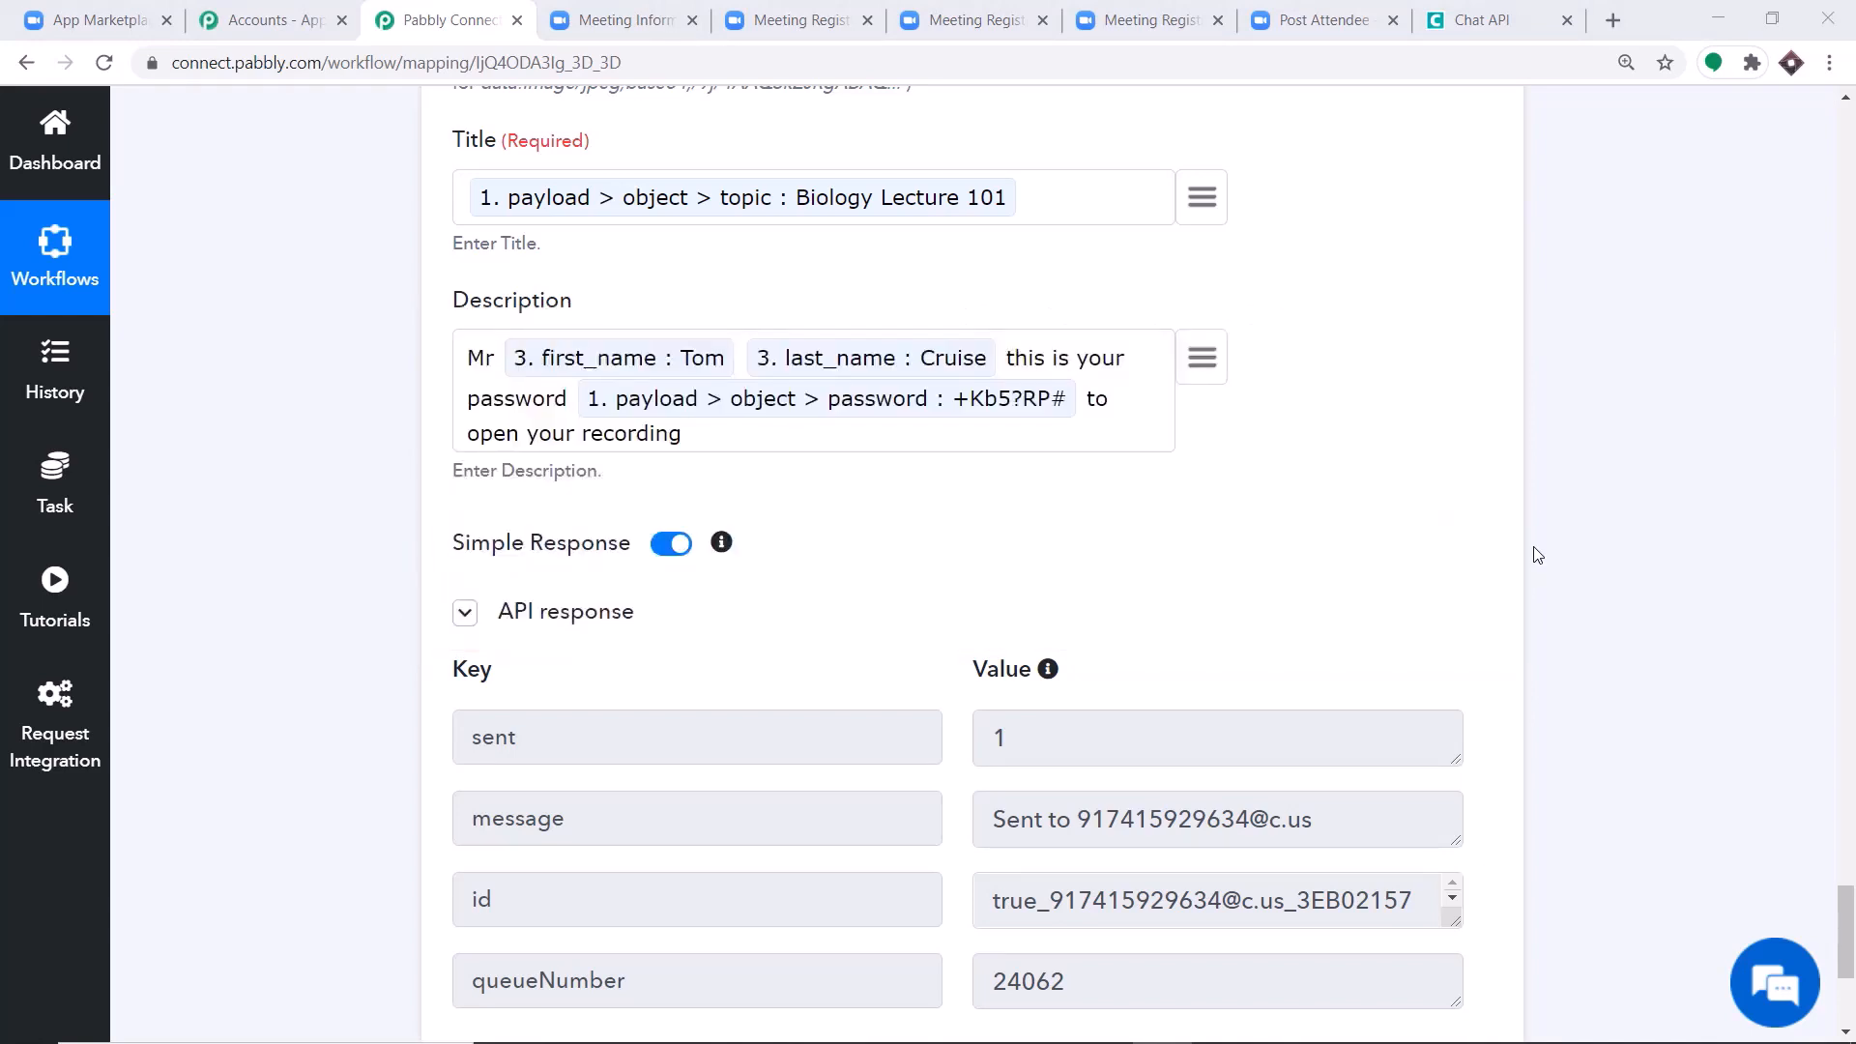
Open WhatsApp at web.whatsapp.com in a new browser tab to check the delivered recording messages.
left_click(1608, 21)
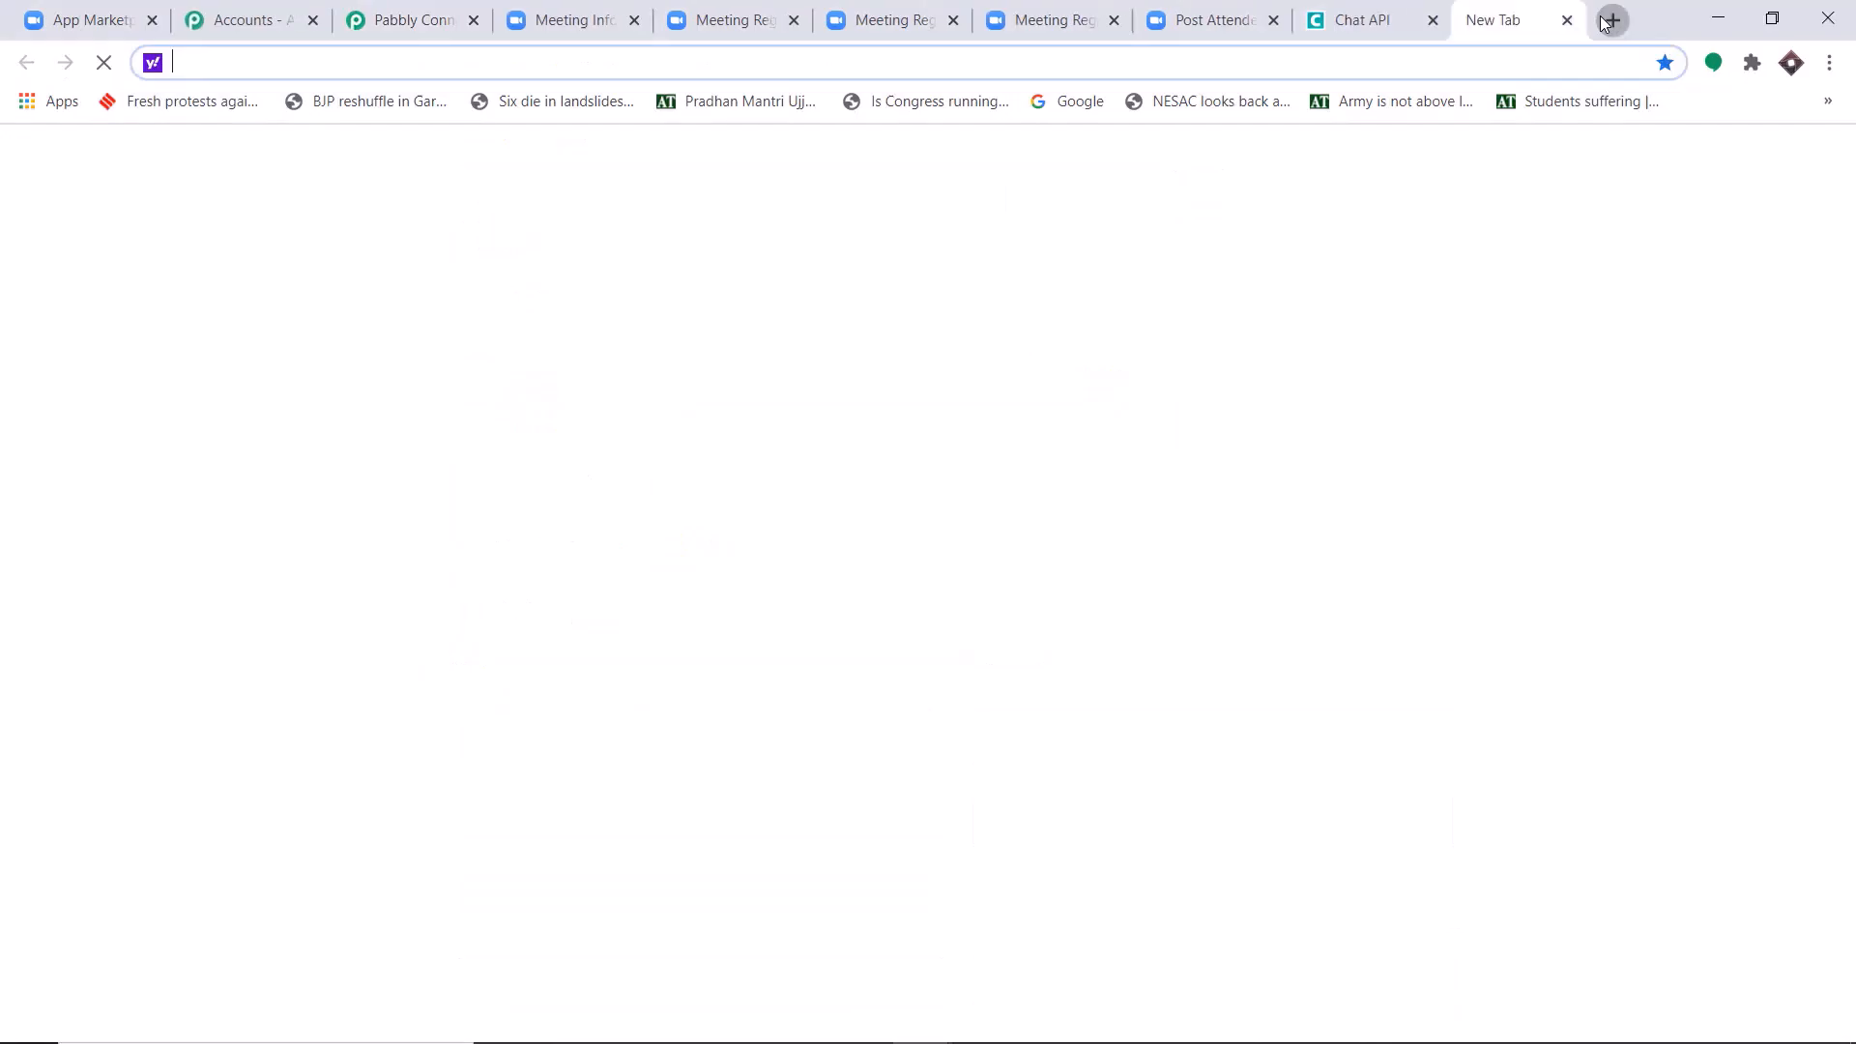
type("web.whatsapp.com")
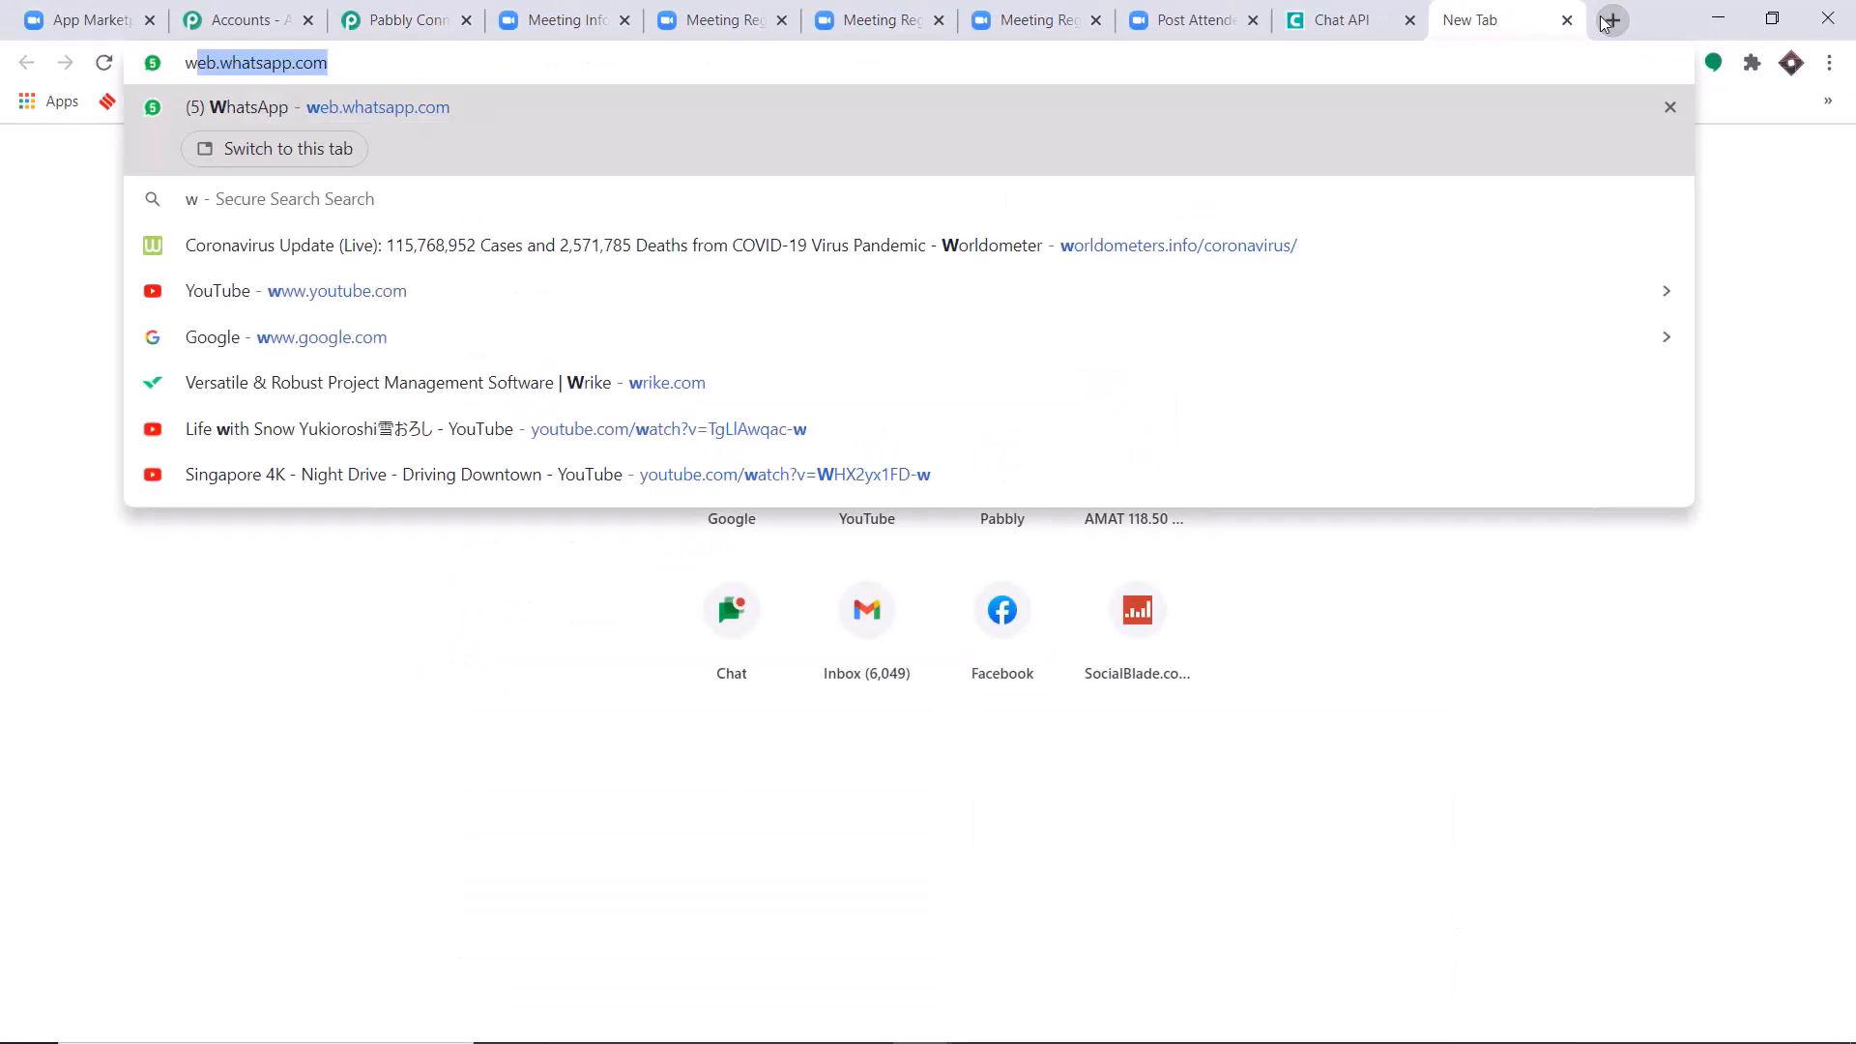
left_click(814, 112)
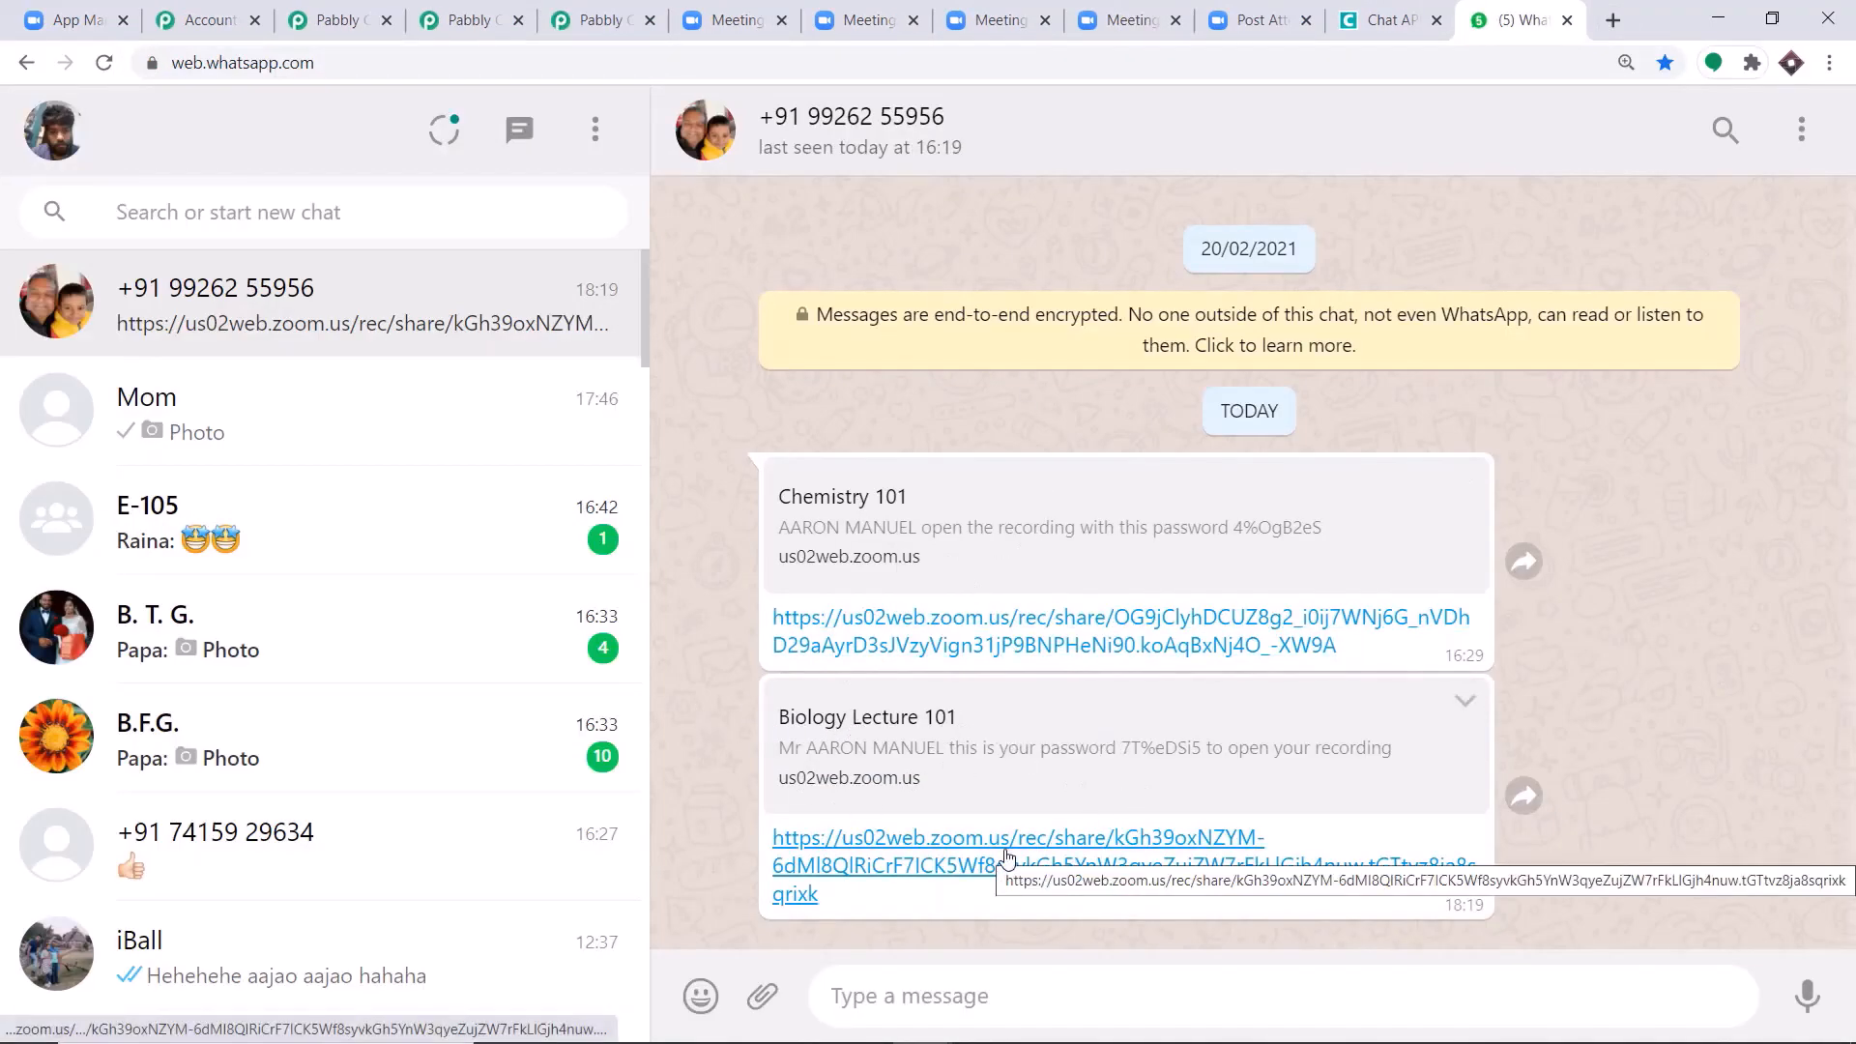
Return to the Zoom Integration workflow and collapse its Chat API Send Link and Data Transformer Base64 Encode steps.
left_click(590, 7)
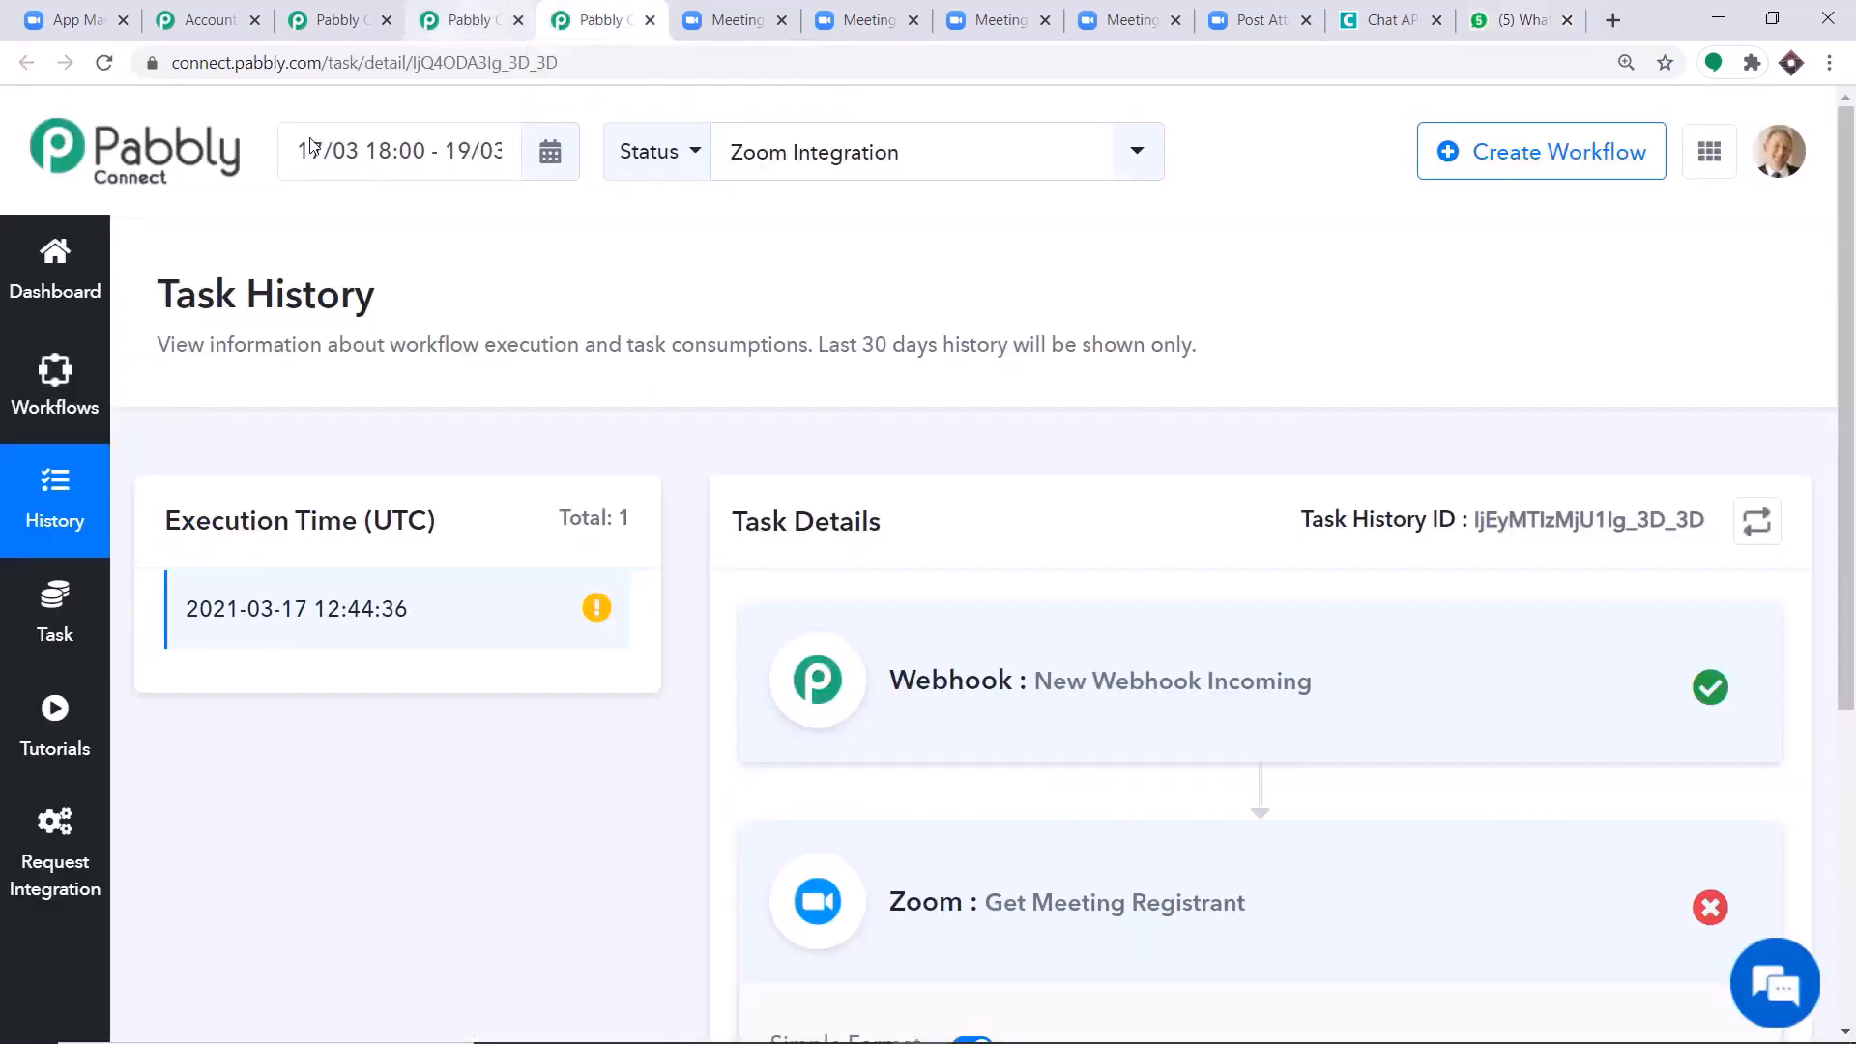
left_click(363, 14)
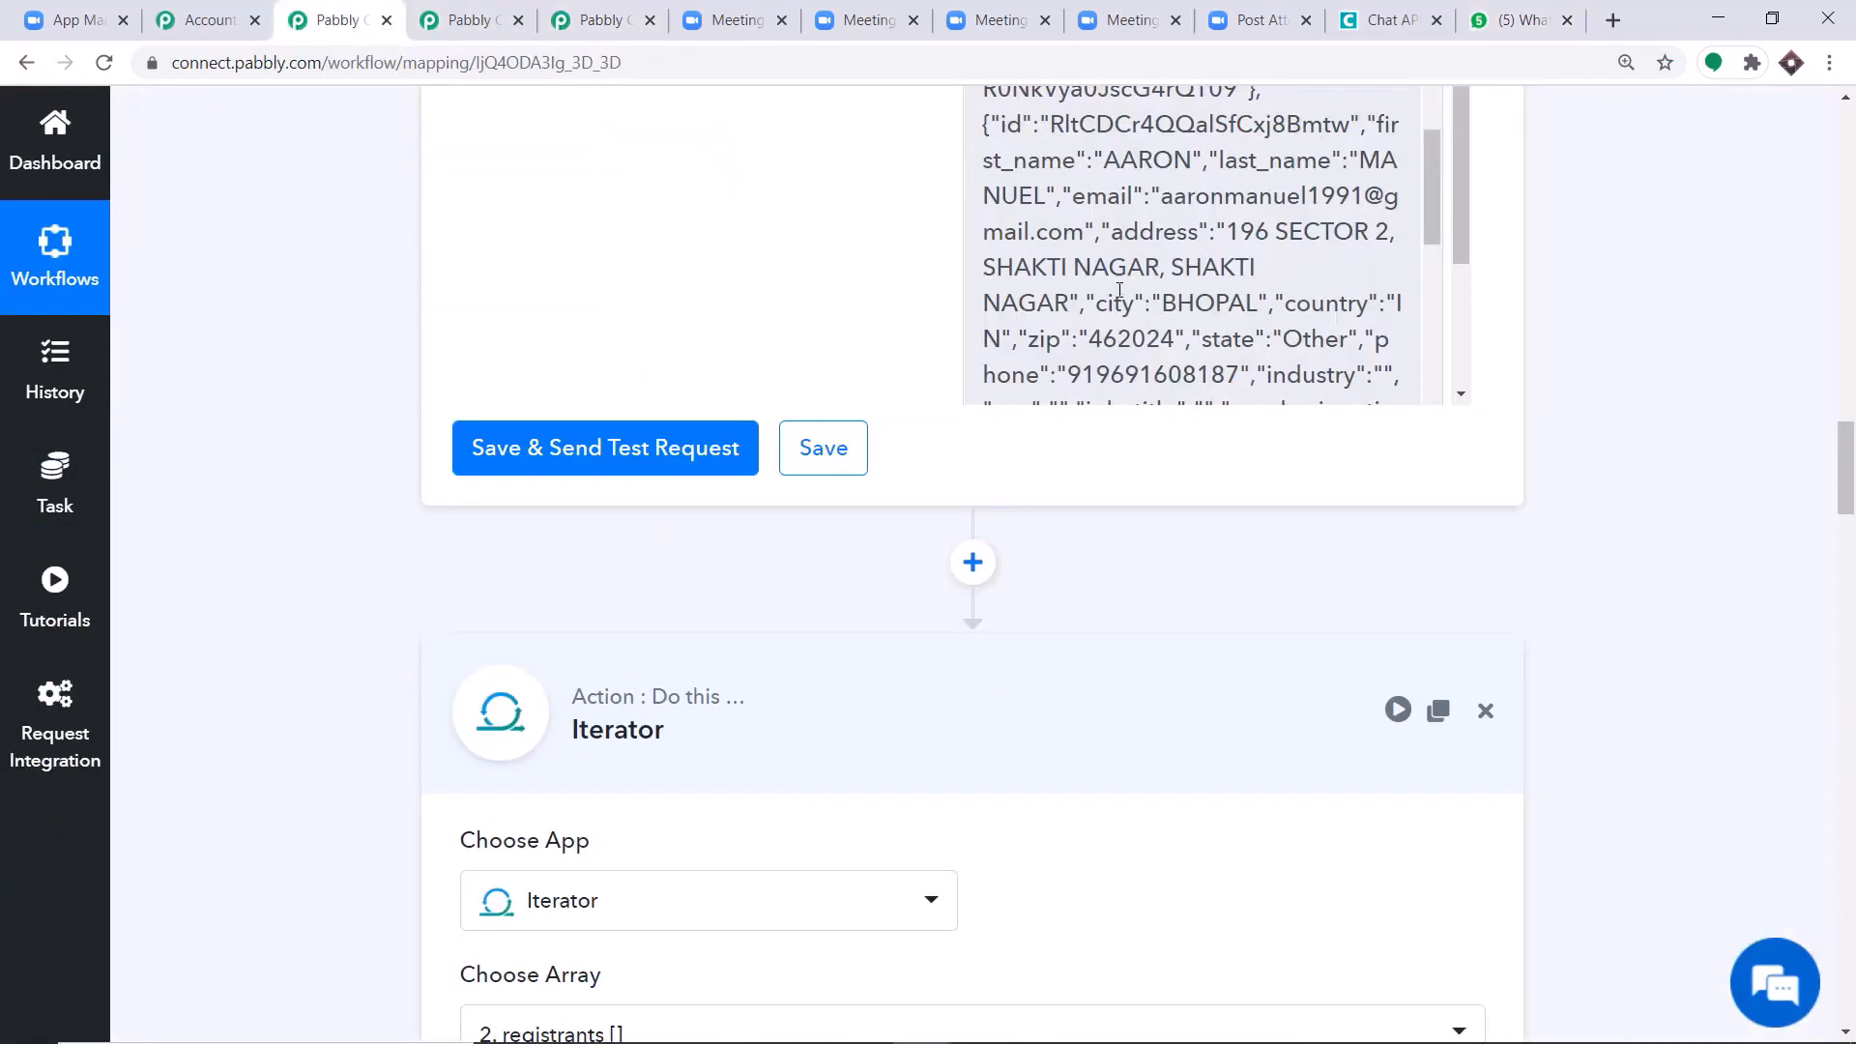
scroll(1341, 448, "down", 8)
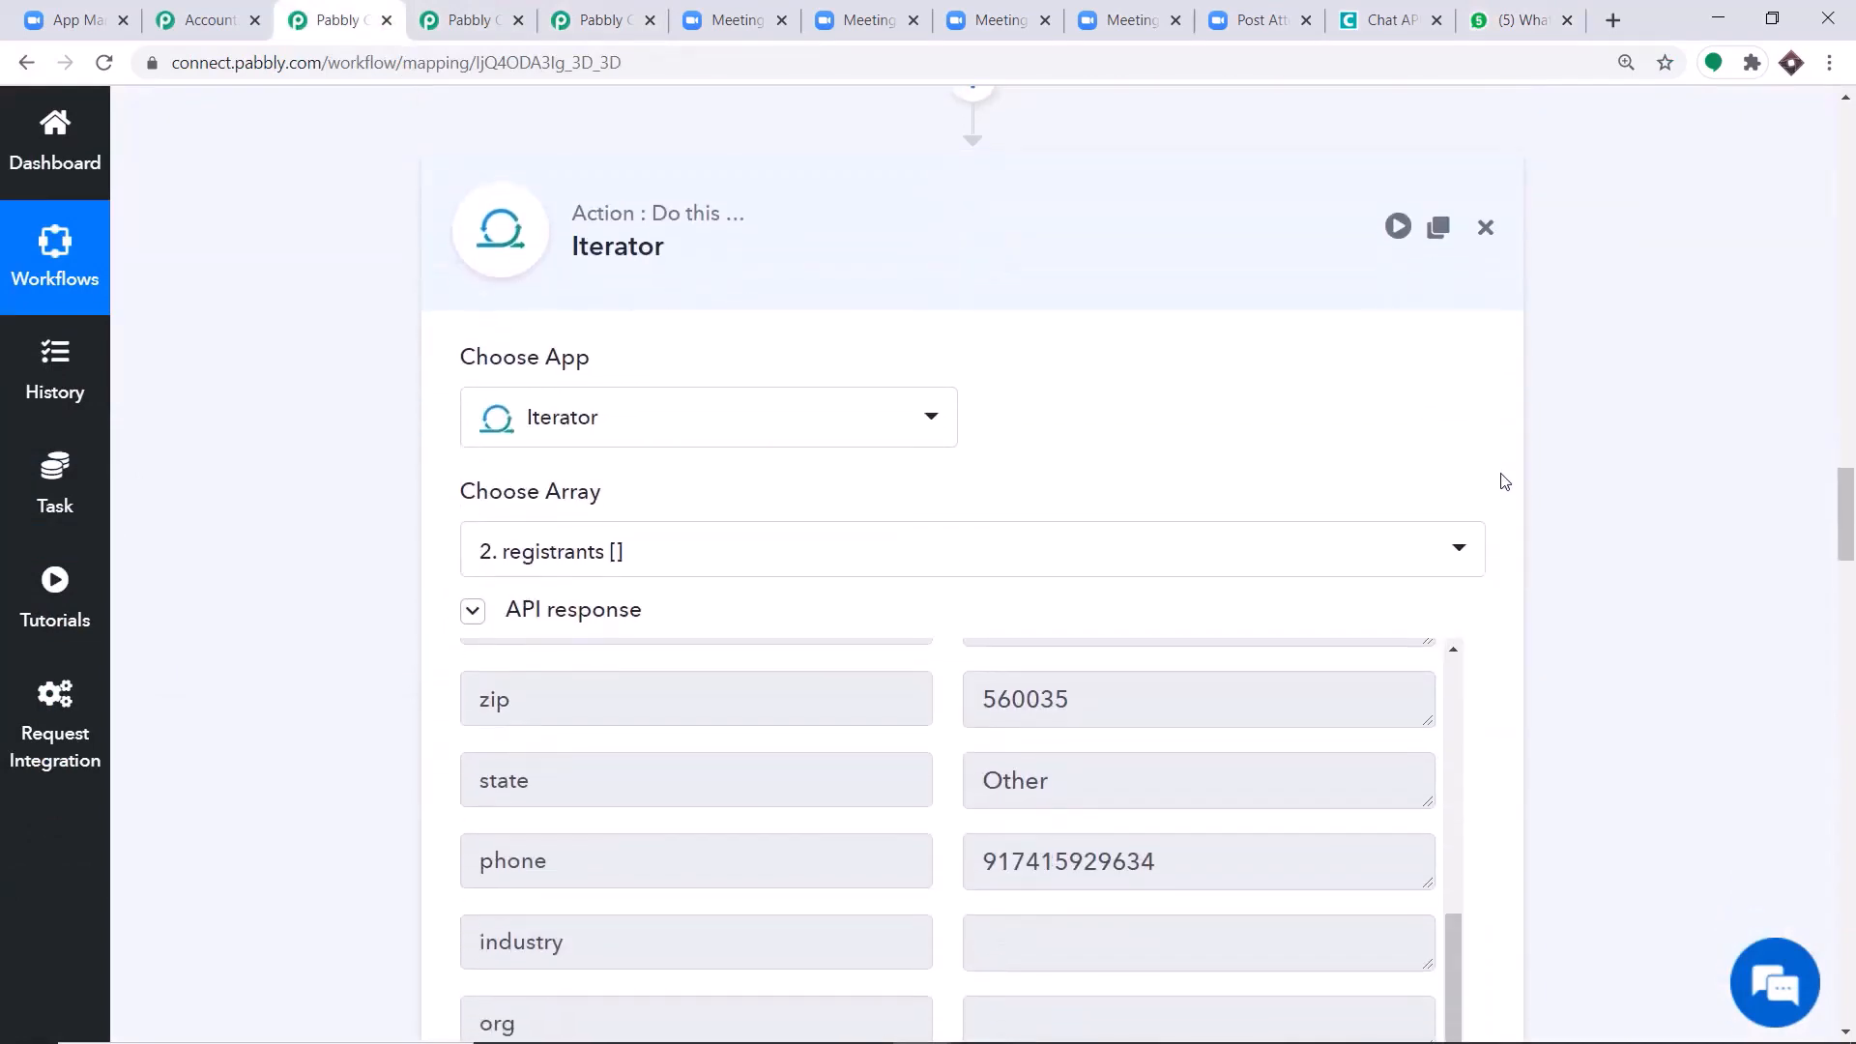
left_click_drag(1845, 534, 1849, 742)
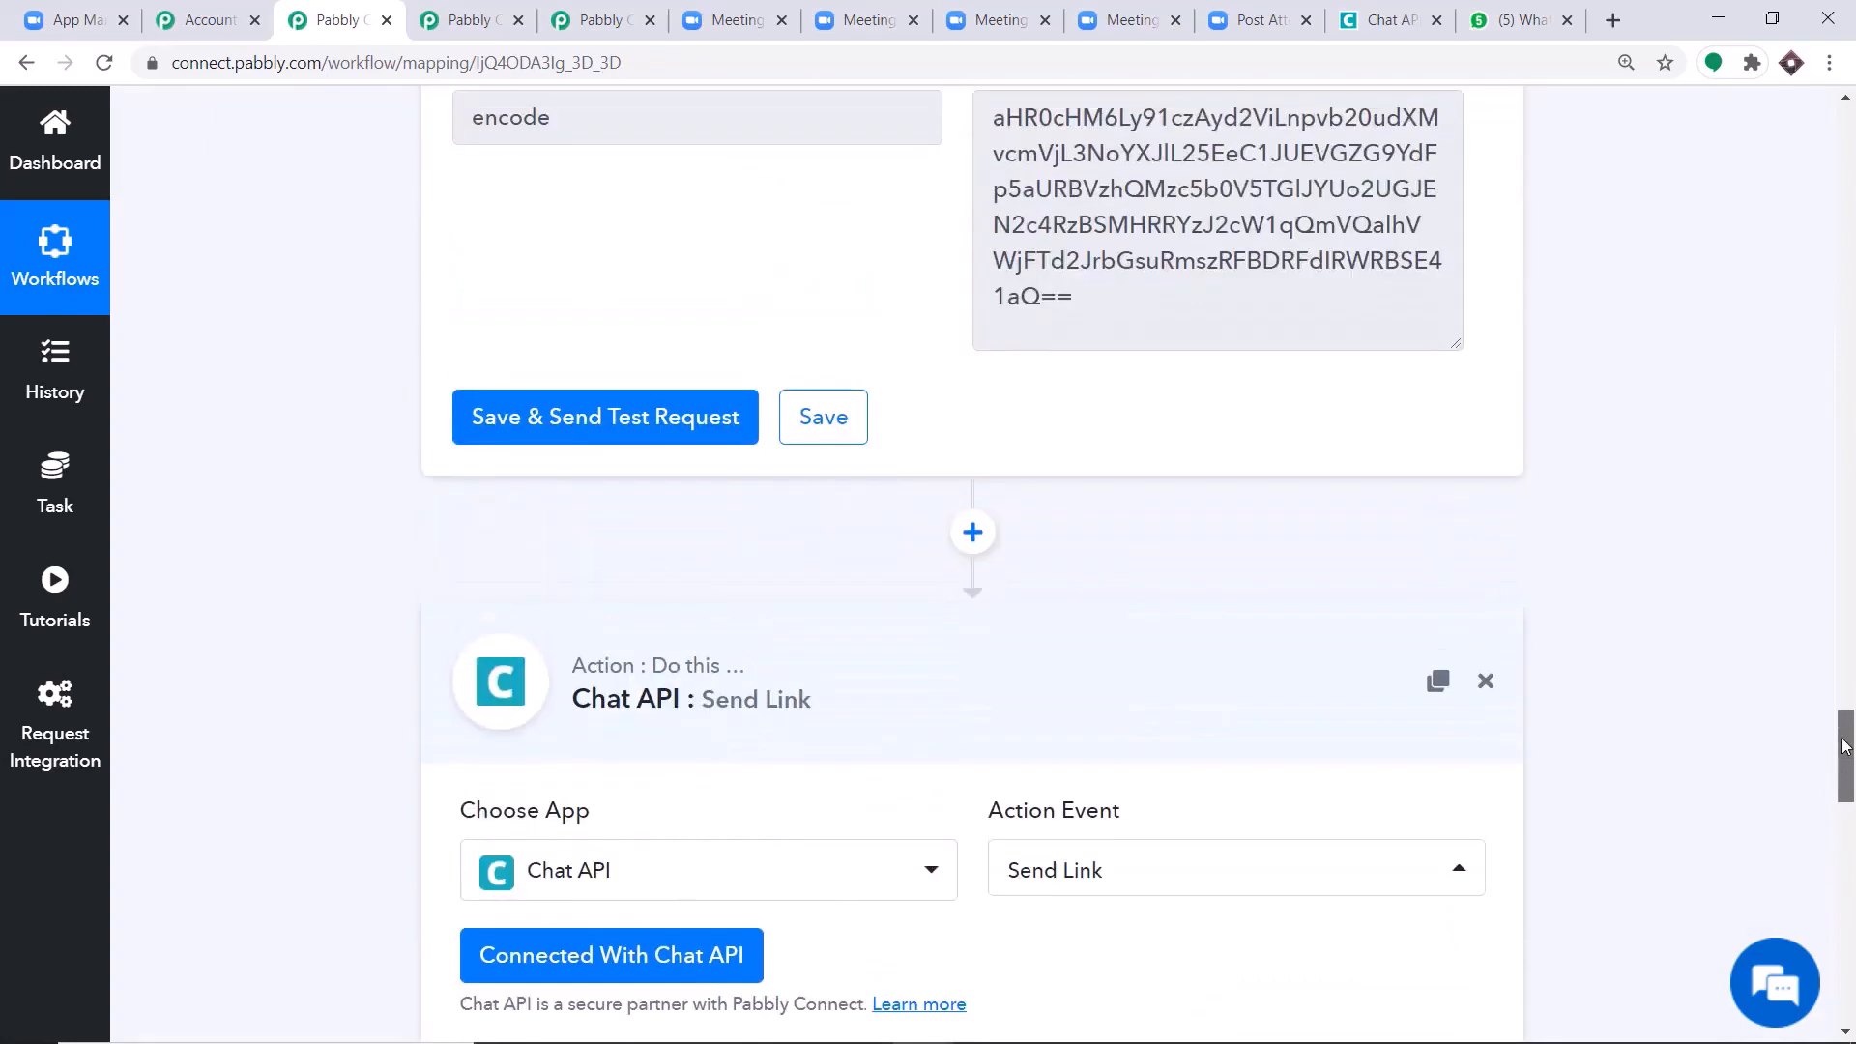
left_click(882, 737)
left_click(1849, 759)
left_click(1848, 759)
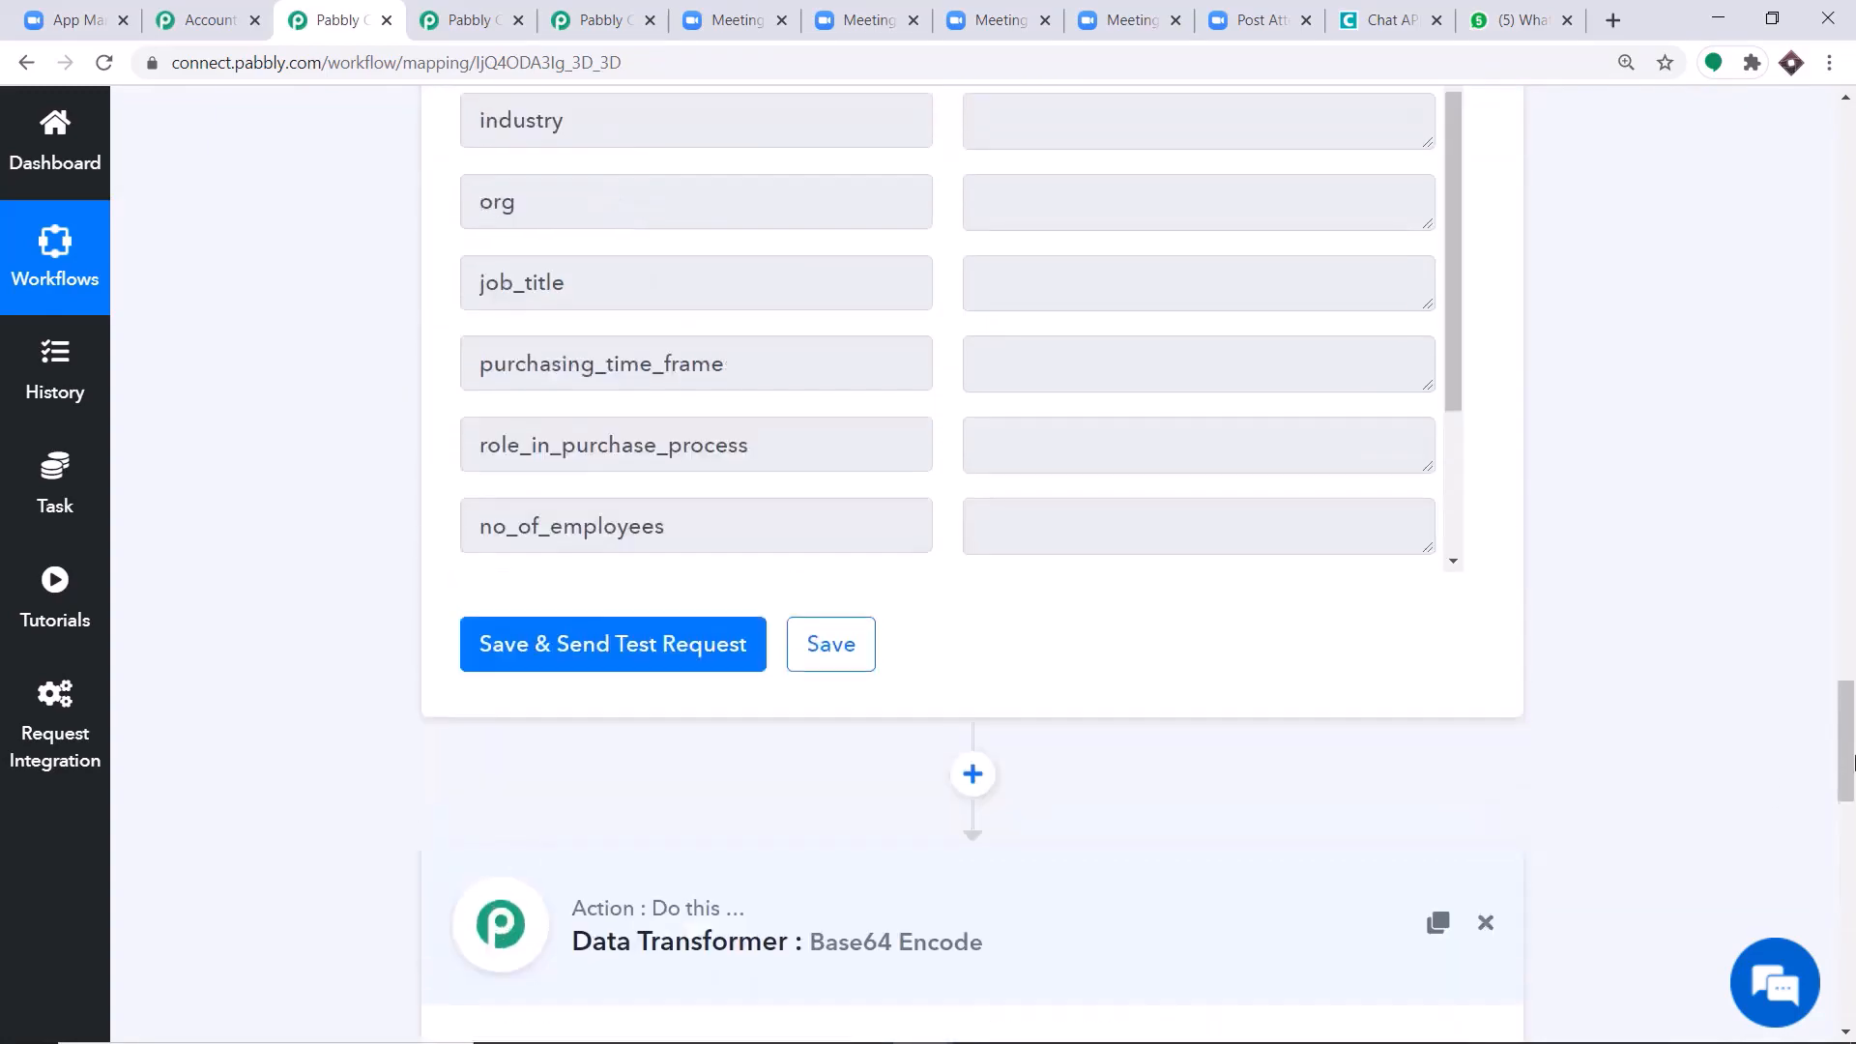
left_click(1084, 948)
Collapse the Iterator, Get Meeting Registrant and Zoom Configure Webhooks trigger steps of the workflow.
left_click(1848, 754)
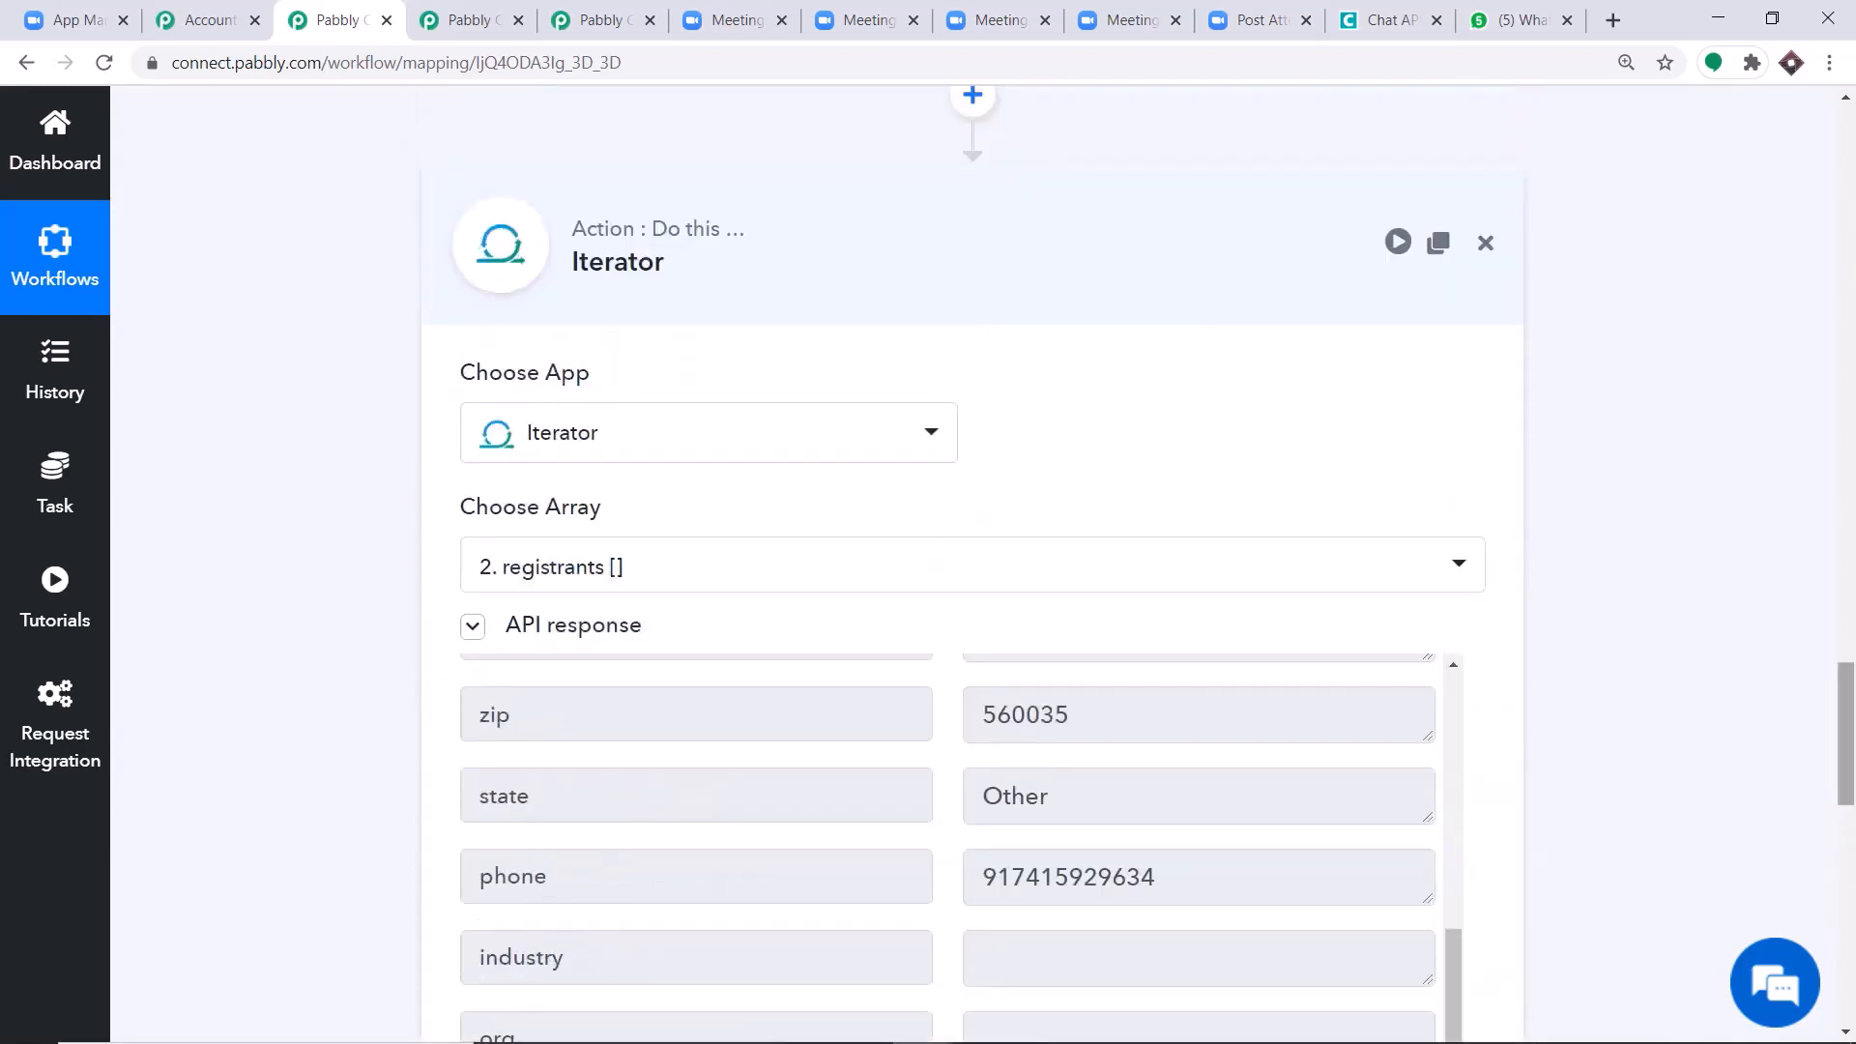
left_click(767, 288)
left_click(1840, 457)
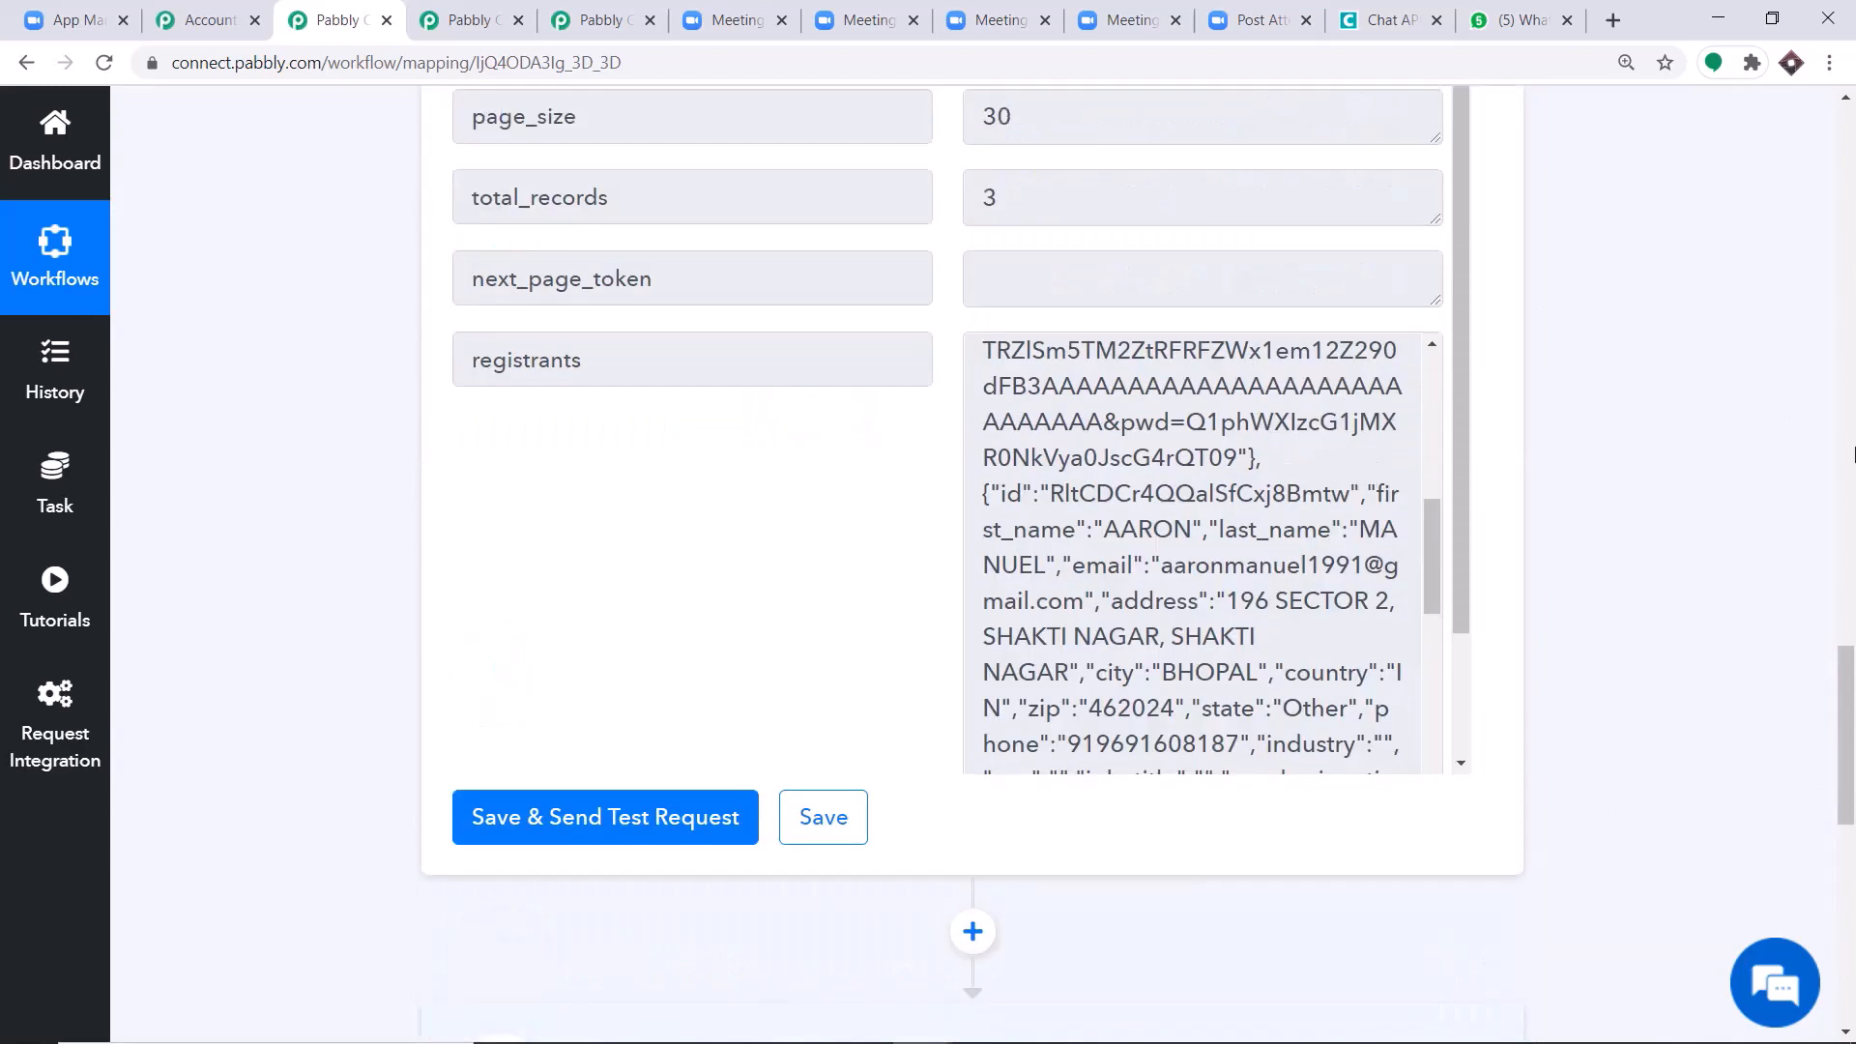
left_click(1839, 457)
left_click(812, 201)
left_click(1848, 339)
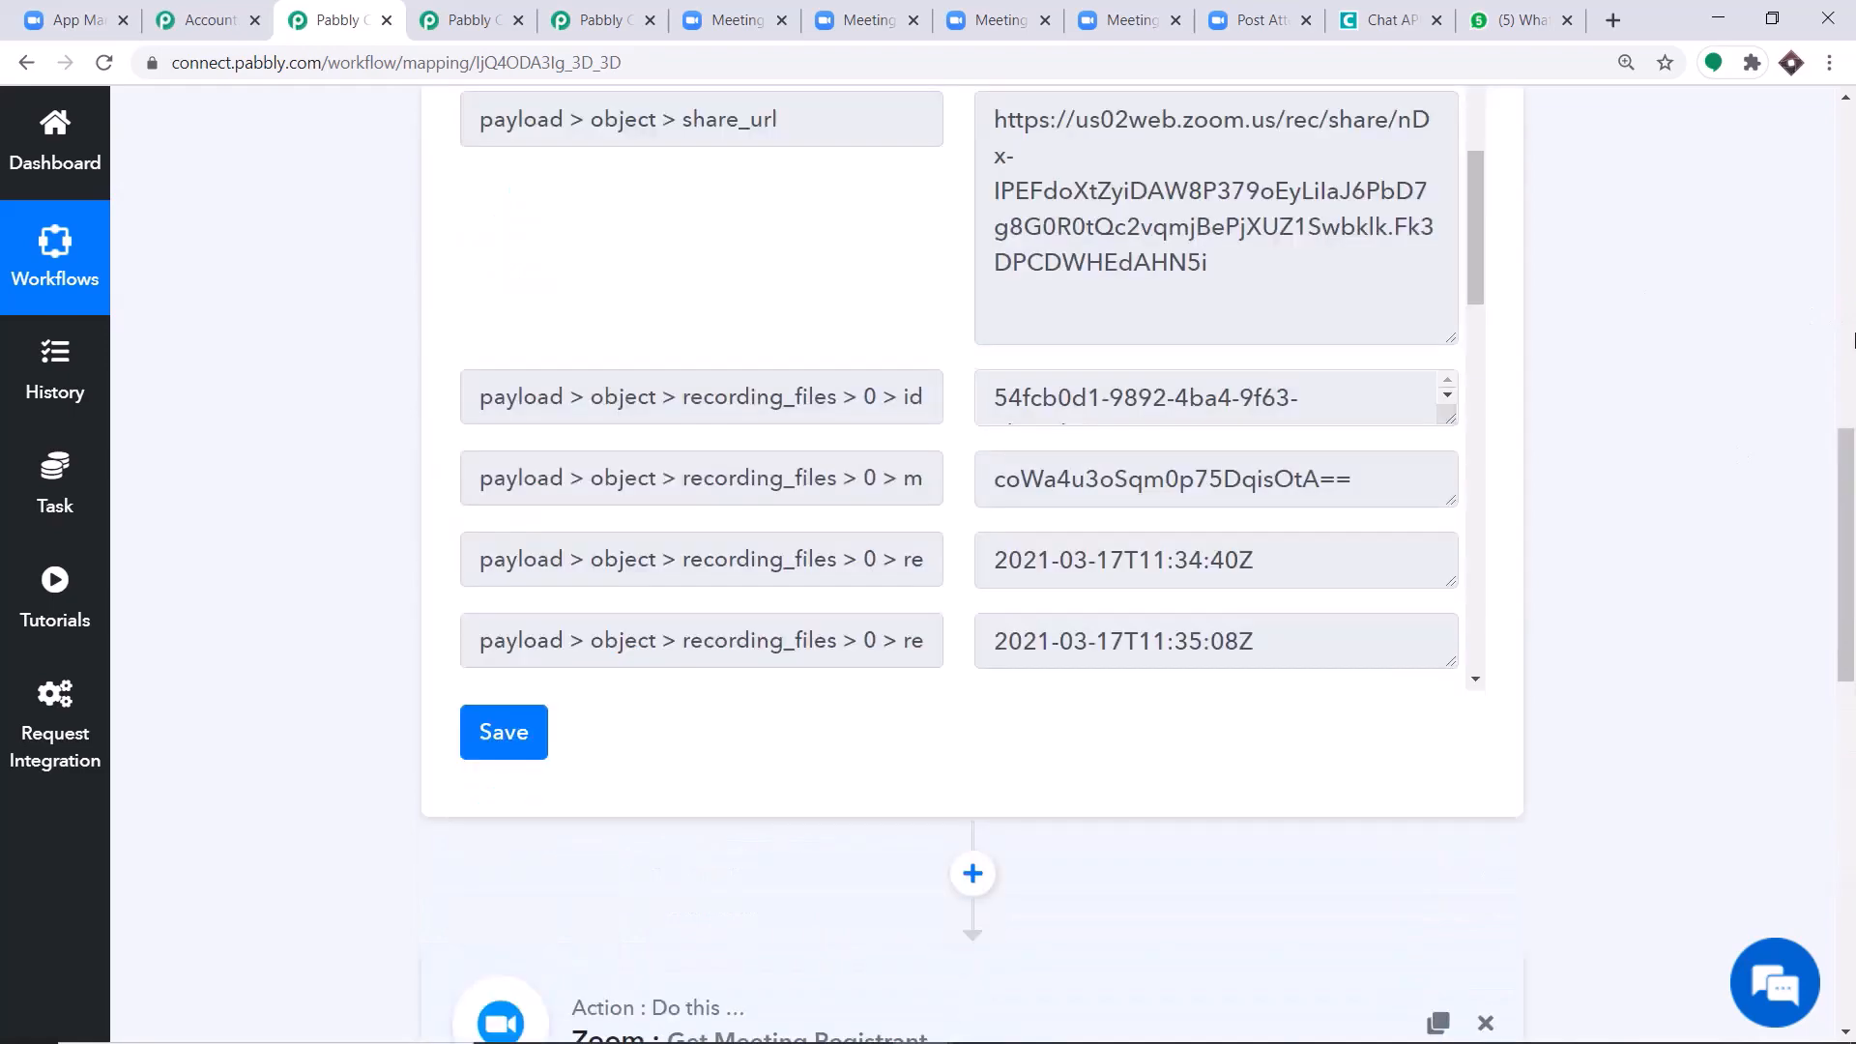
left_click(1848, 339)
scroll(1849, 339, "up", 2)
left_click(886, 257)
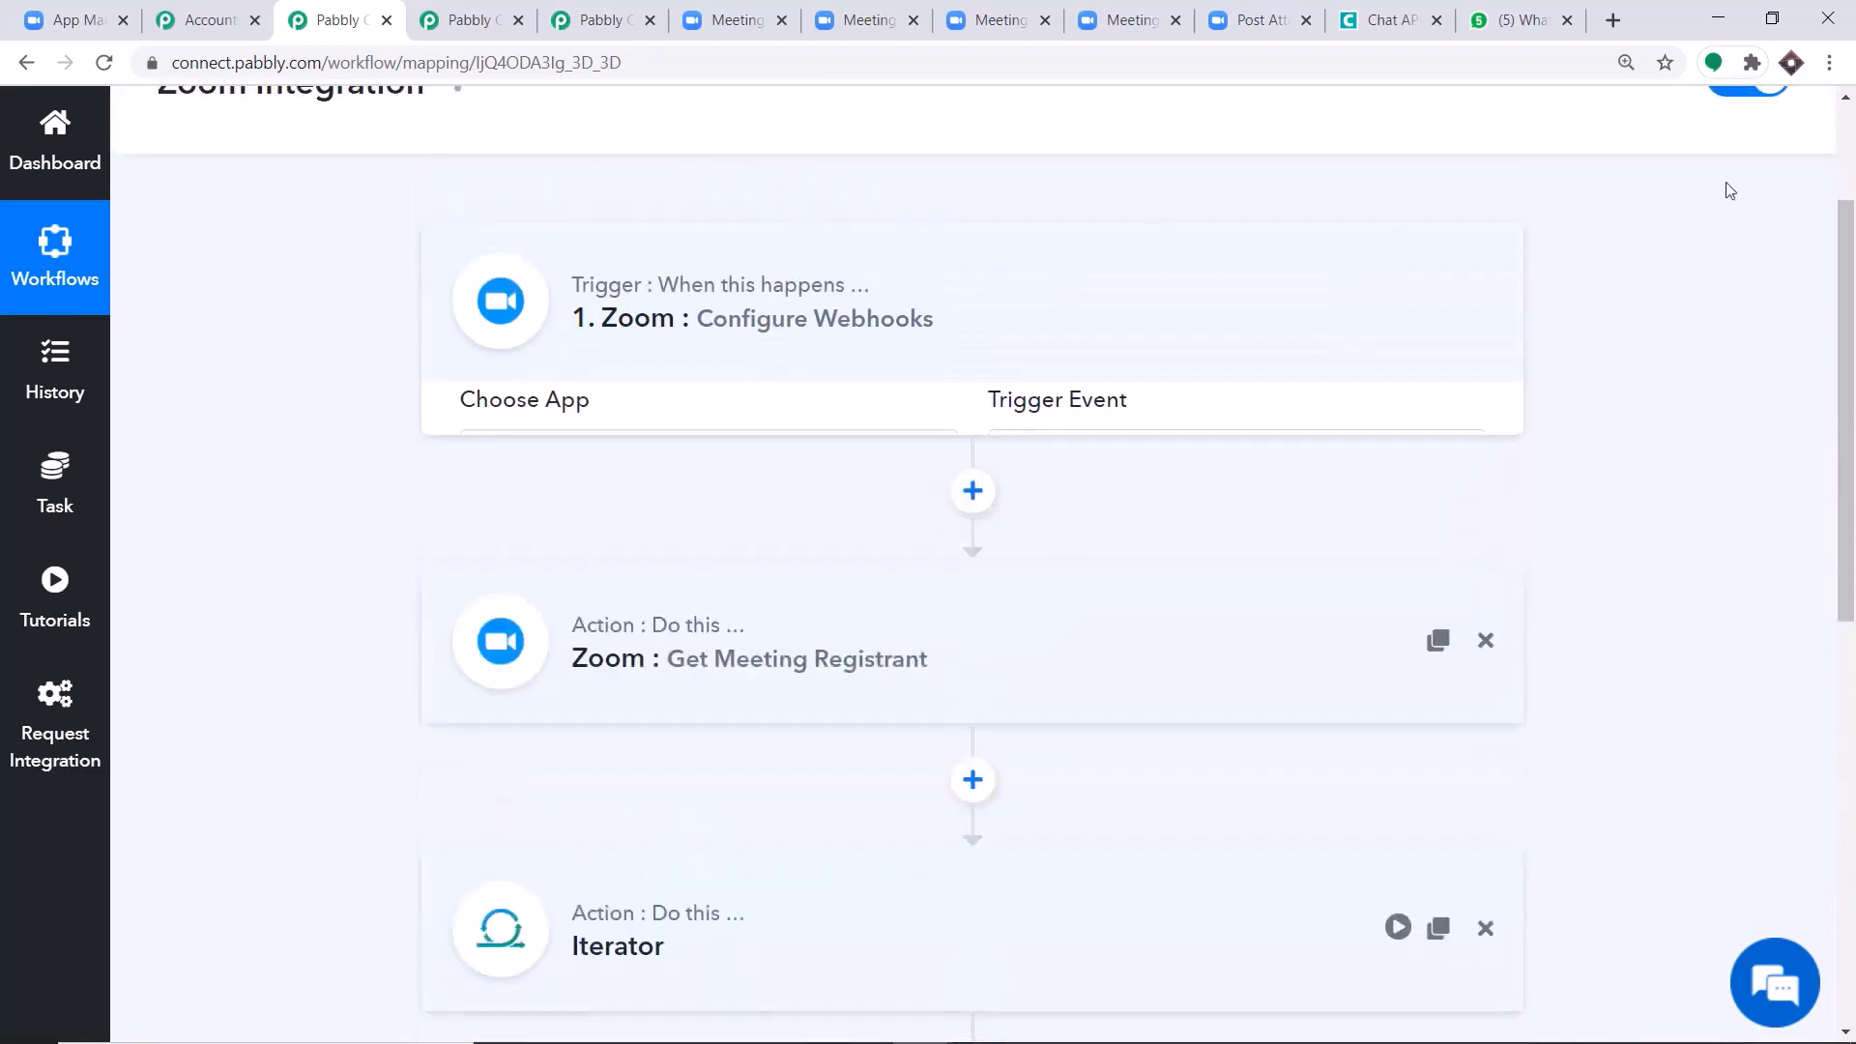
Review the sequence of collapsed workflow steps from the Zoom trigger to the Chat API Send Link action.
left_click_drag(1854, 327, 1854, 421)
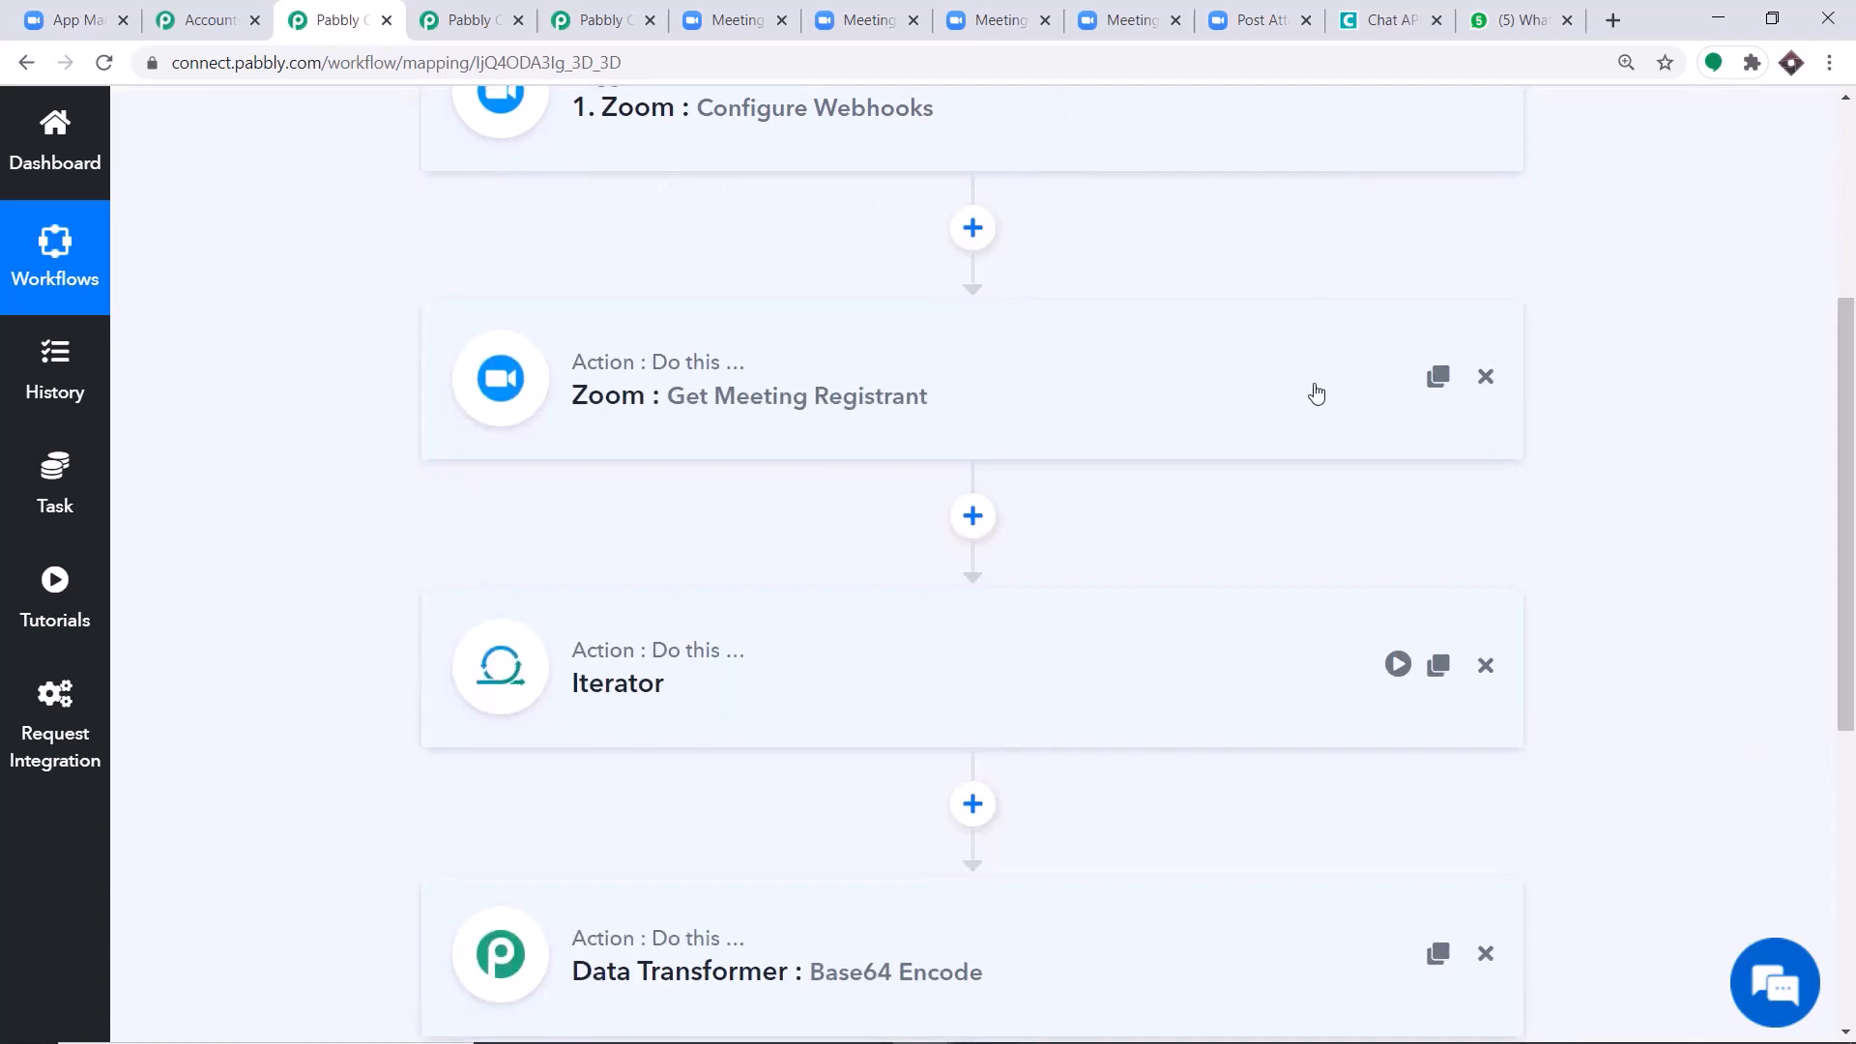
scroll(1316, 391, "down", 1)
scroll(1317, 391, "down", 2)
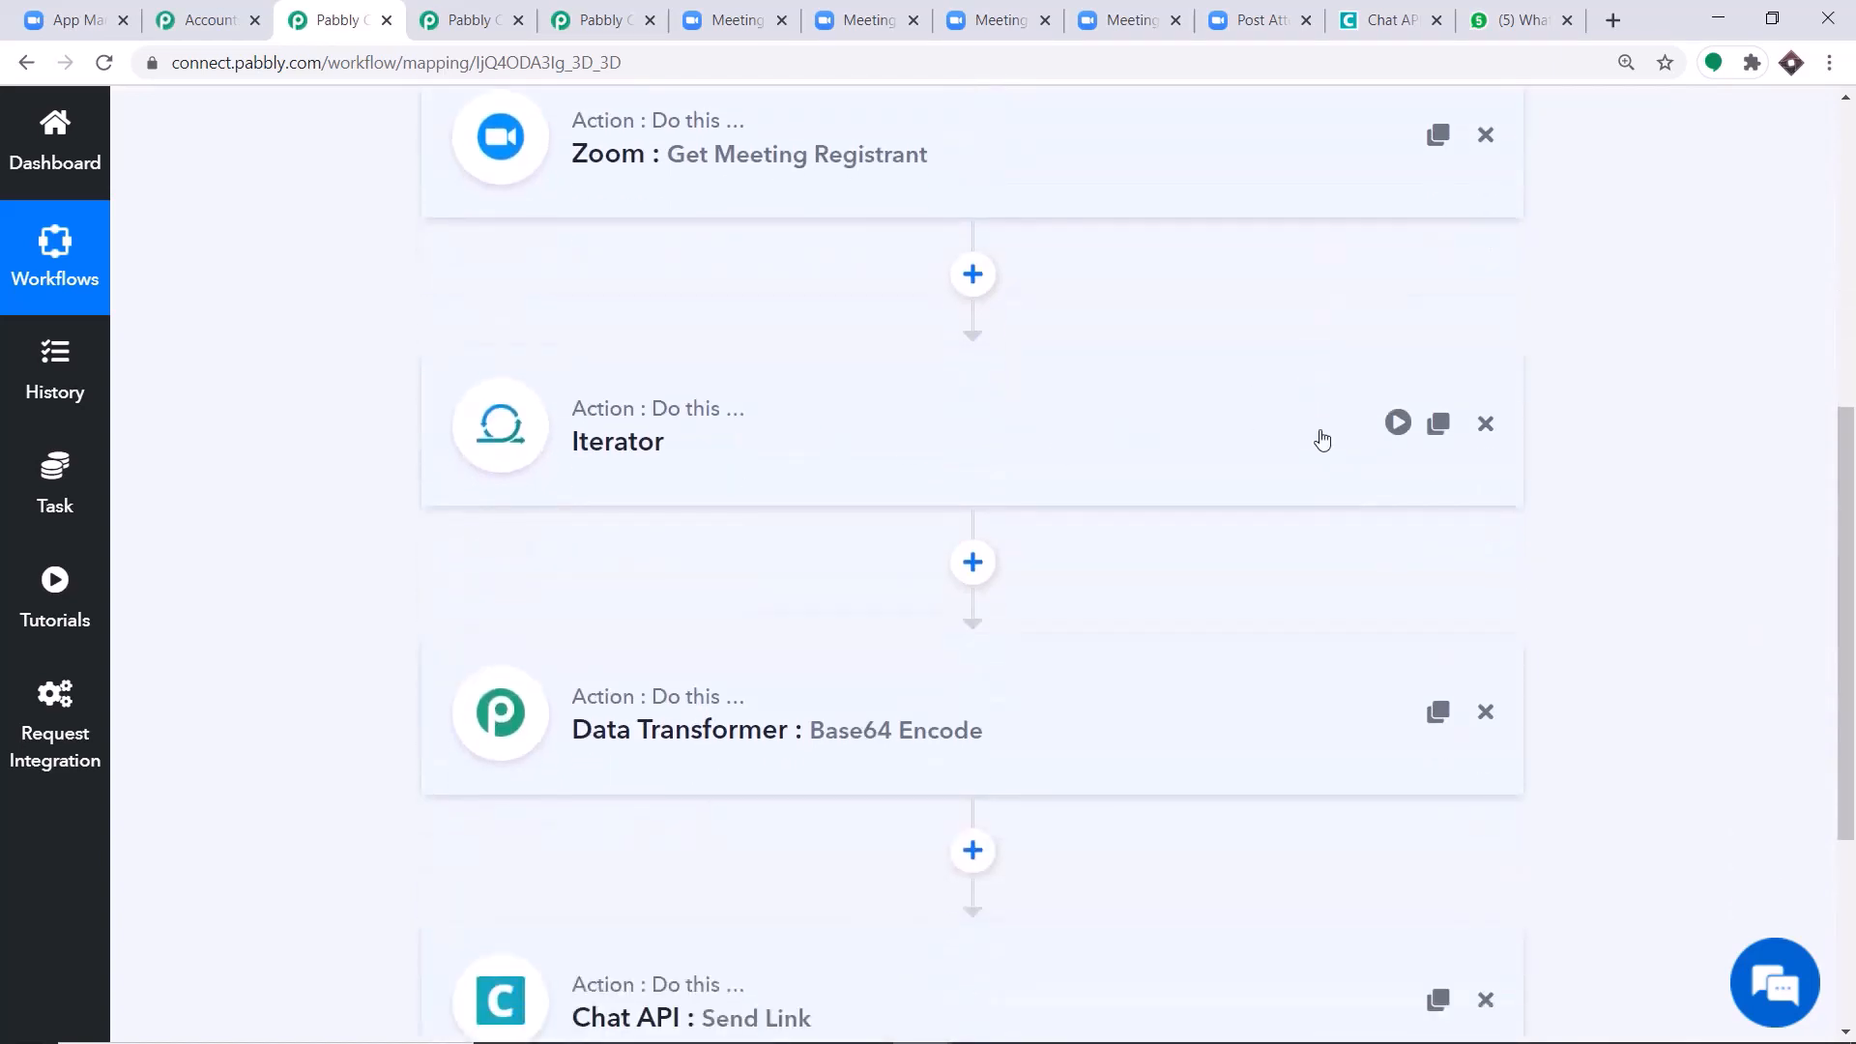
scroll(1305, 414, "down", 3)
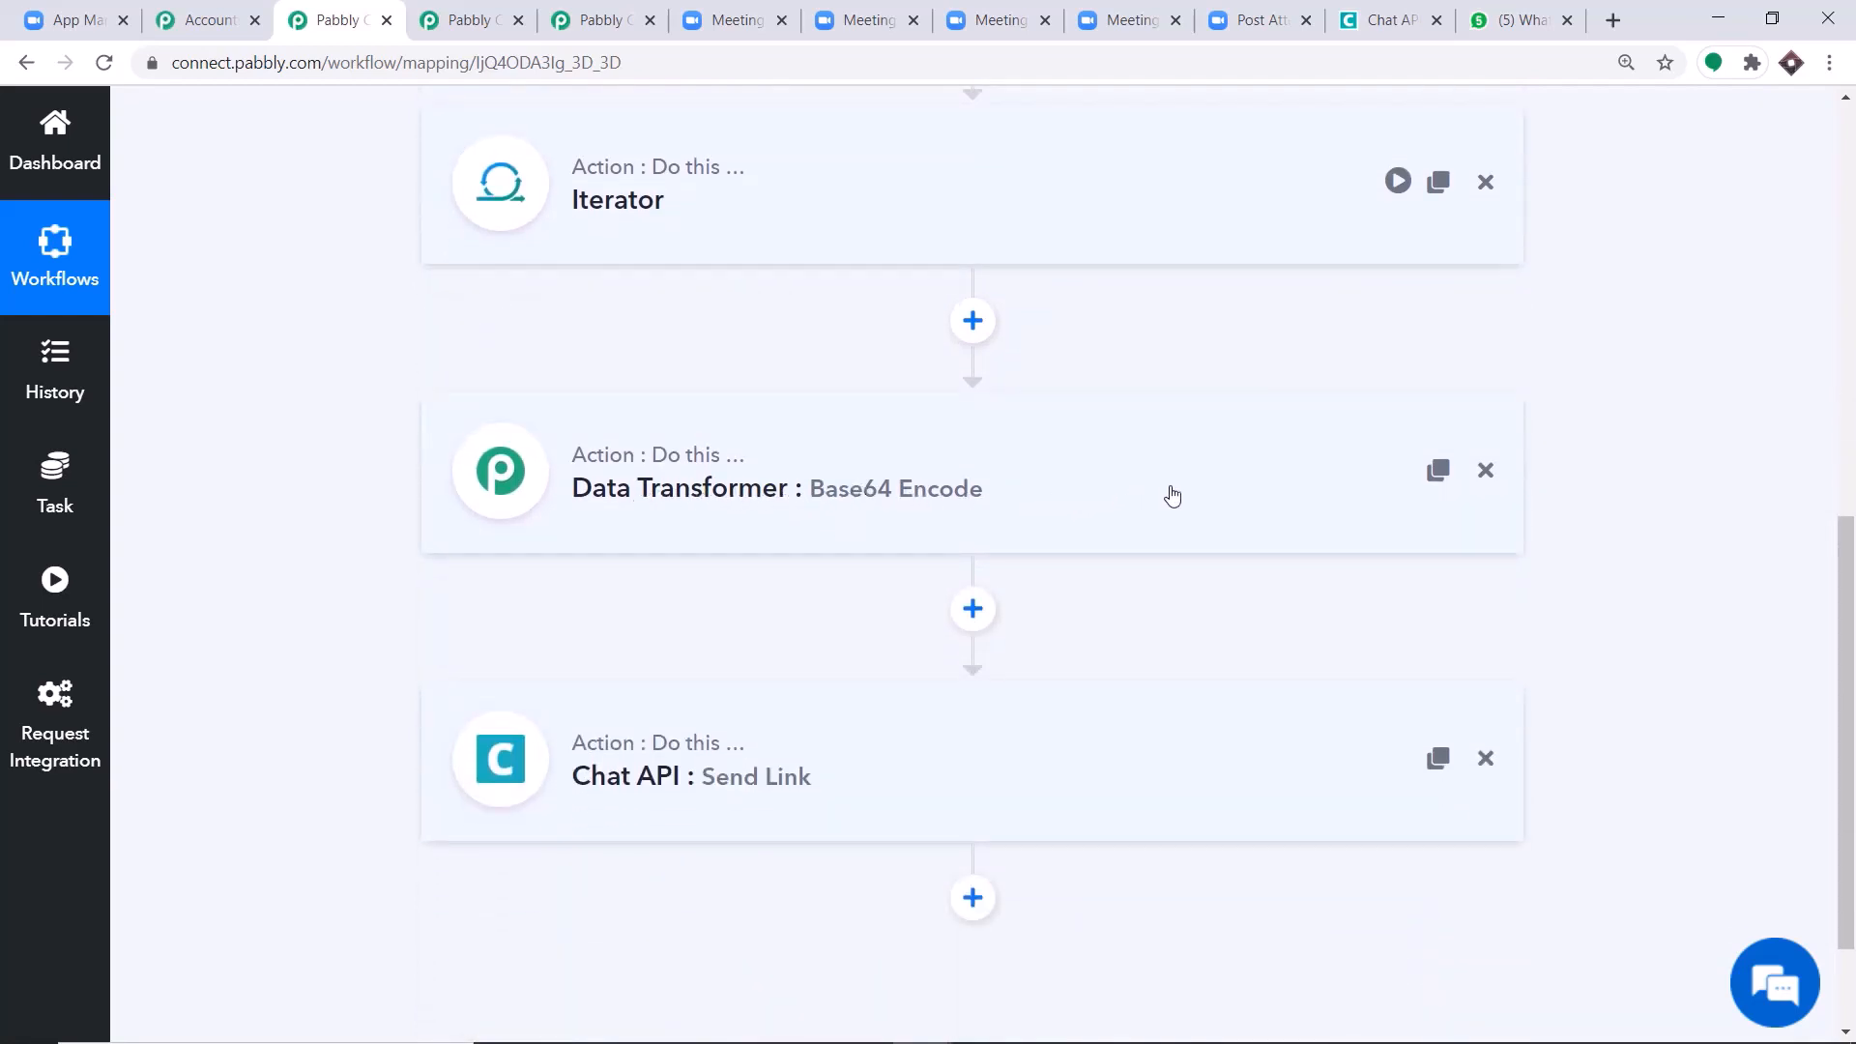
scroll(956, 523, "down", 2)
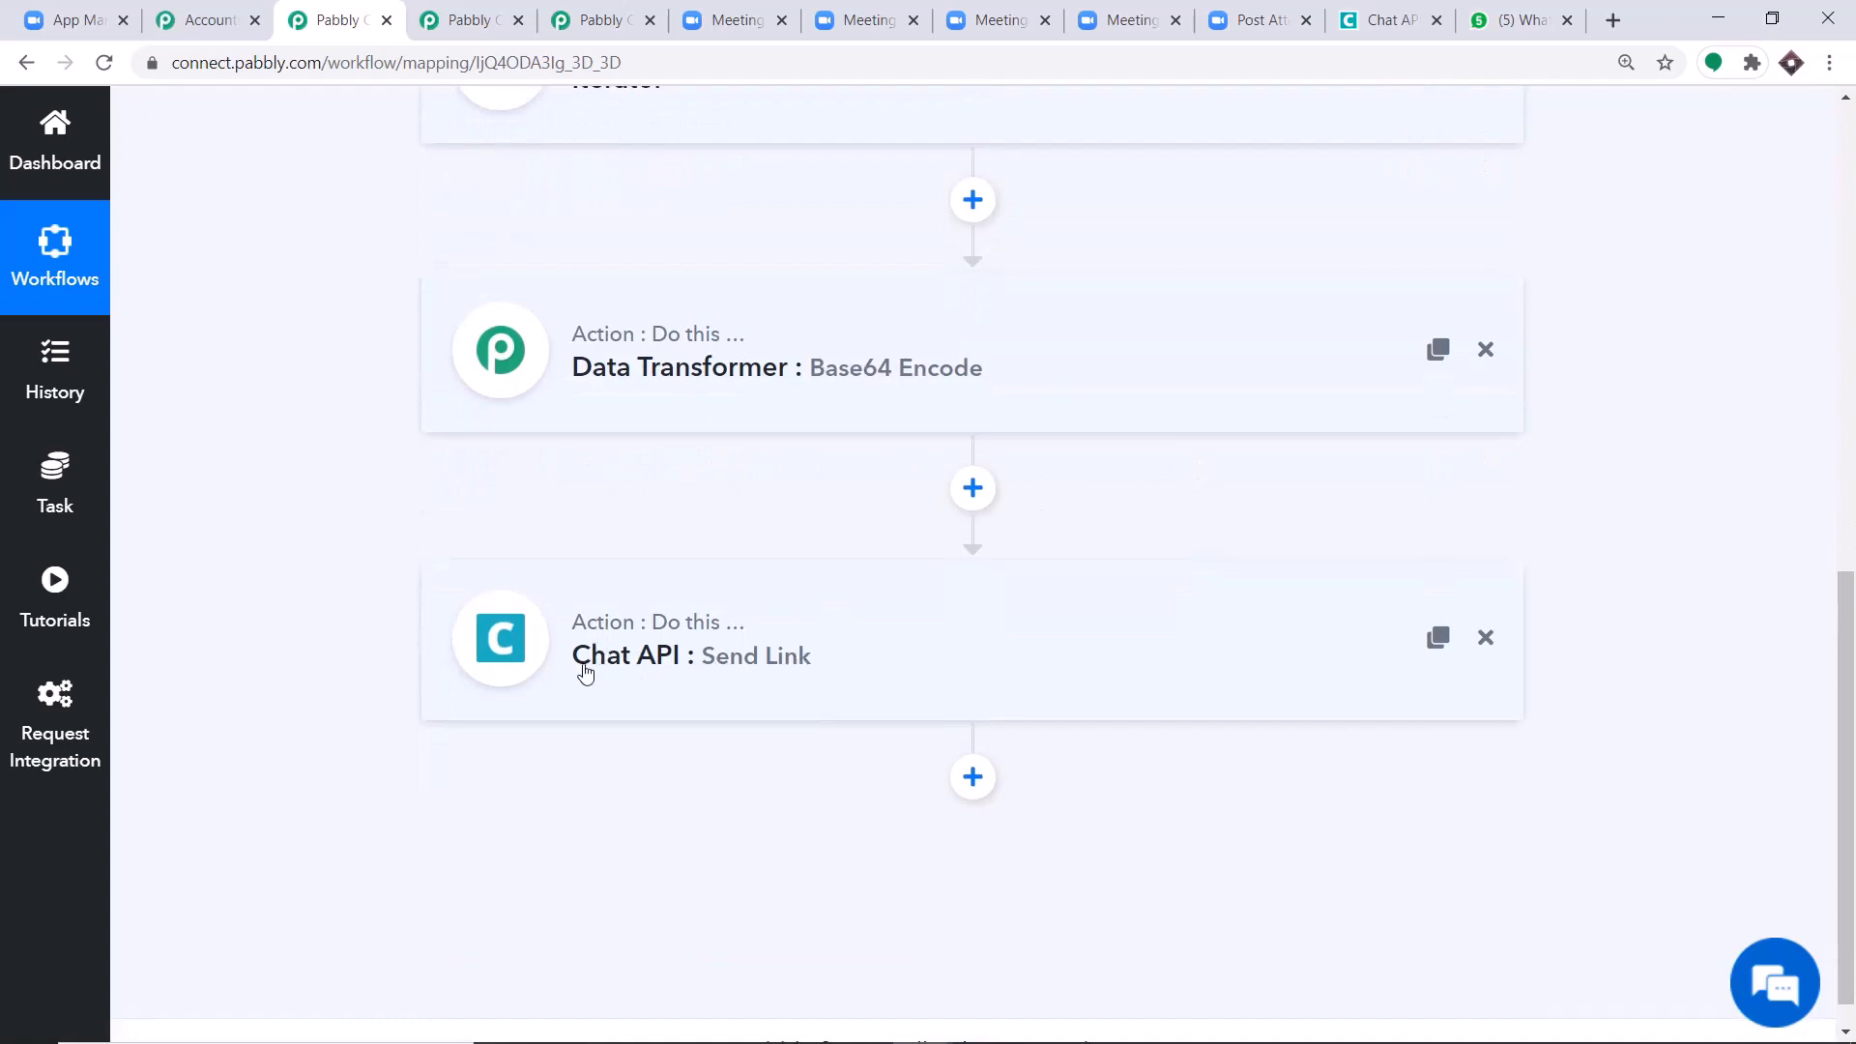
scroll(870, 650, "up", 8)
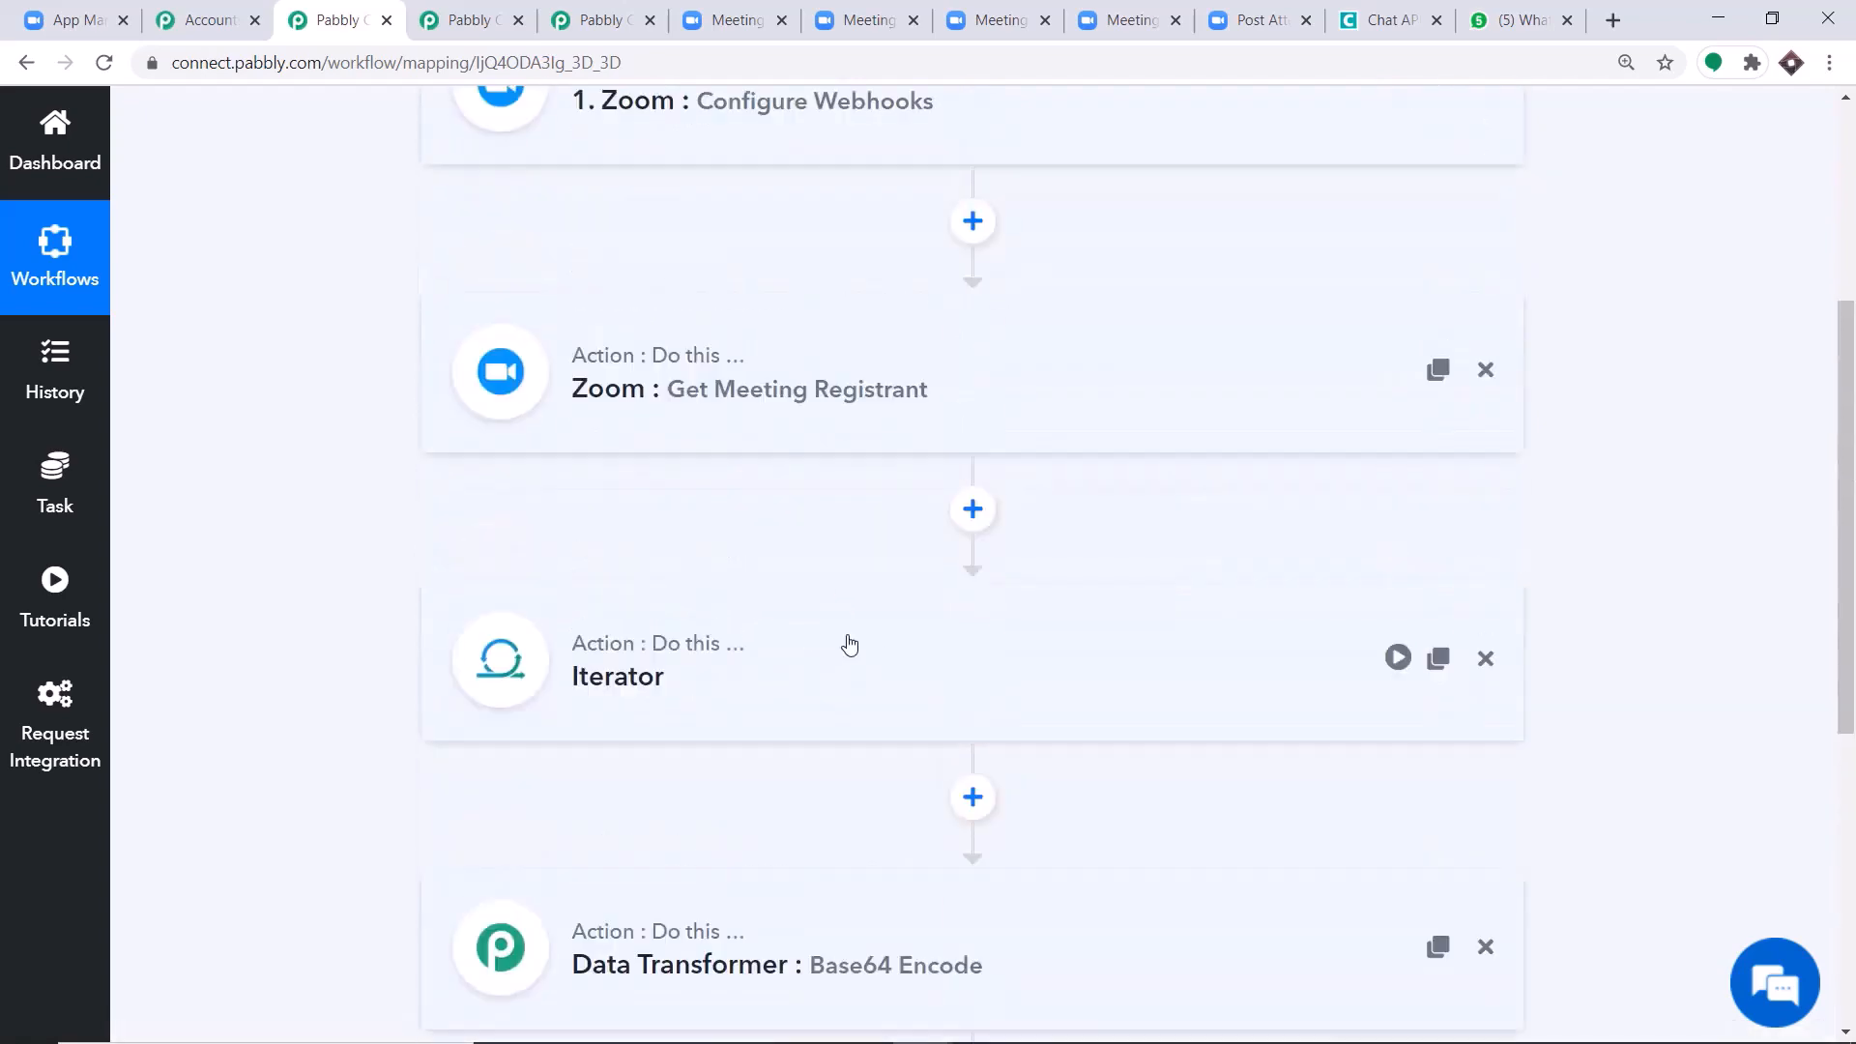
scroll(657, 353, "down", 8)
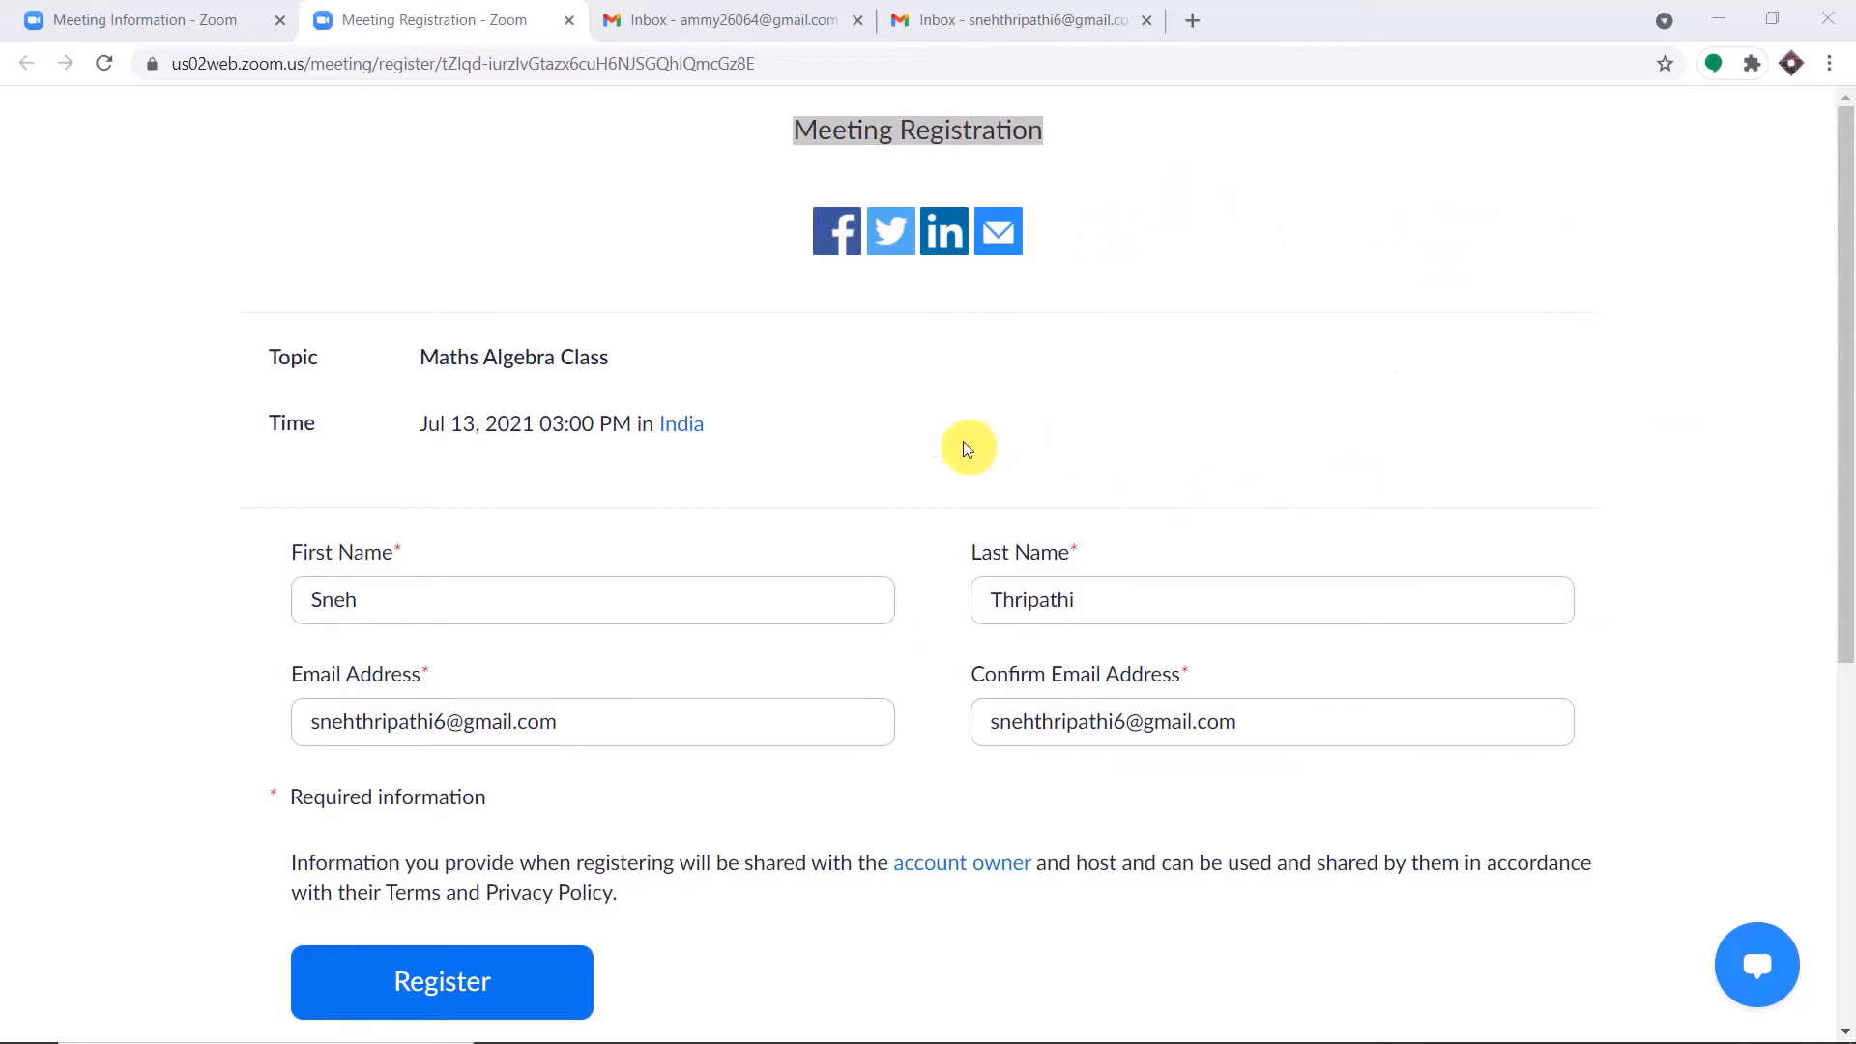
Submit the prefilled Zoom registration for Maths Algebra Class, completing the "I'm not a robot" check.
scroll(967, 440, "down", 2)
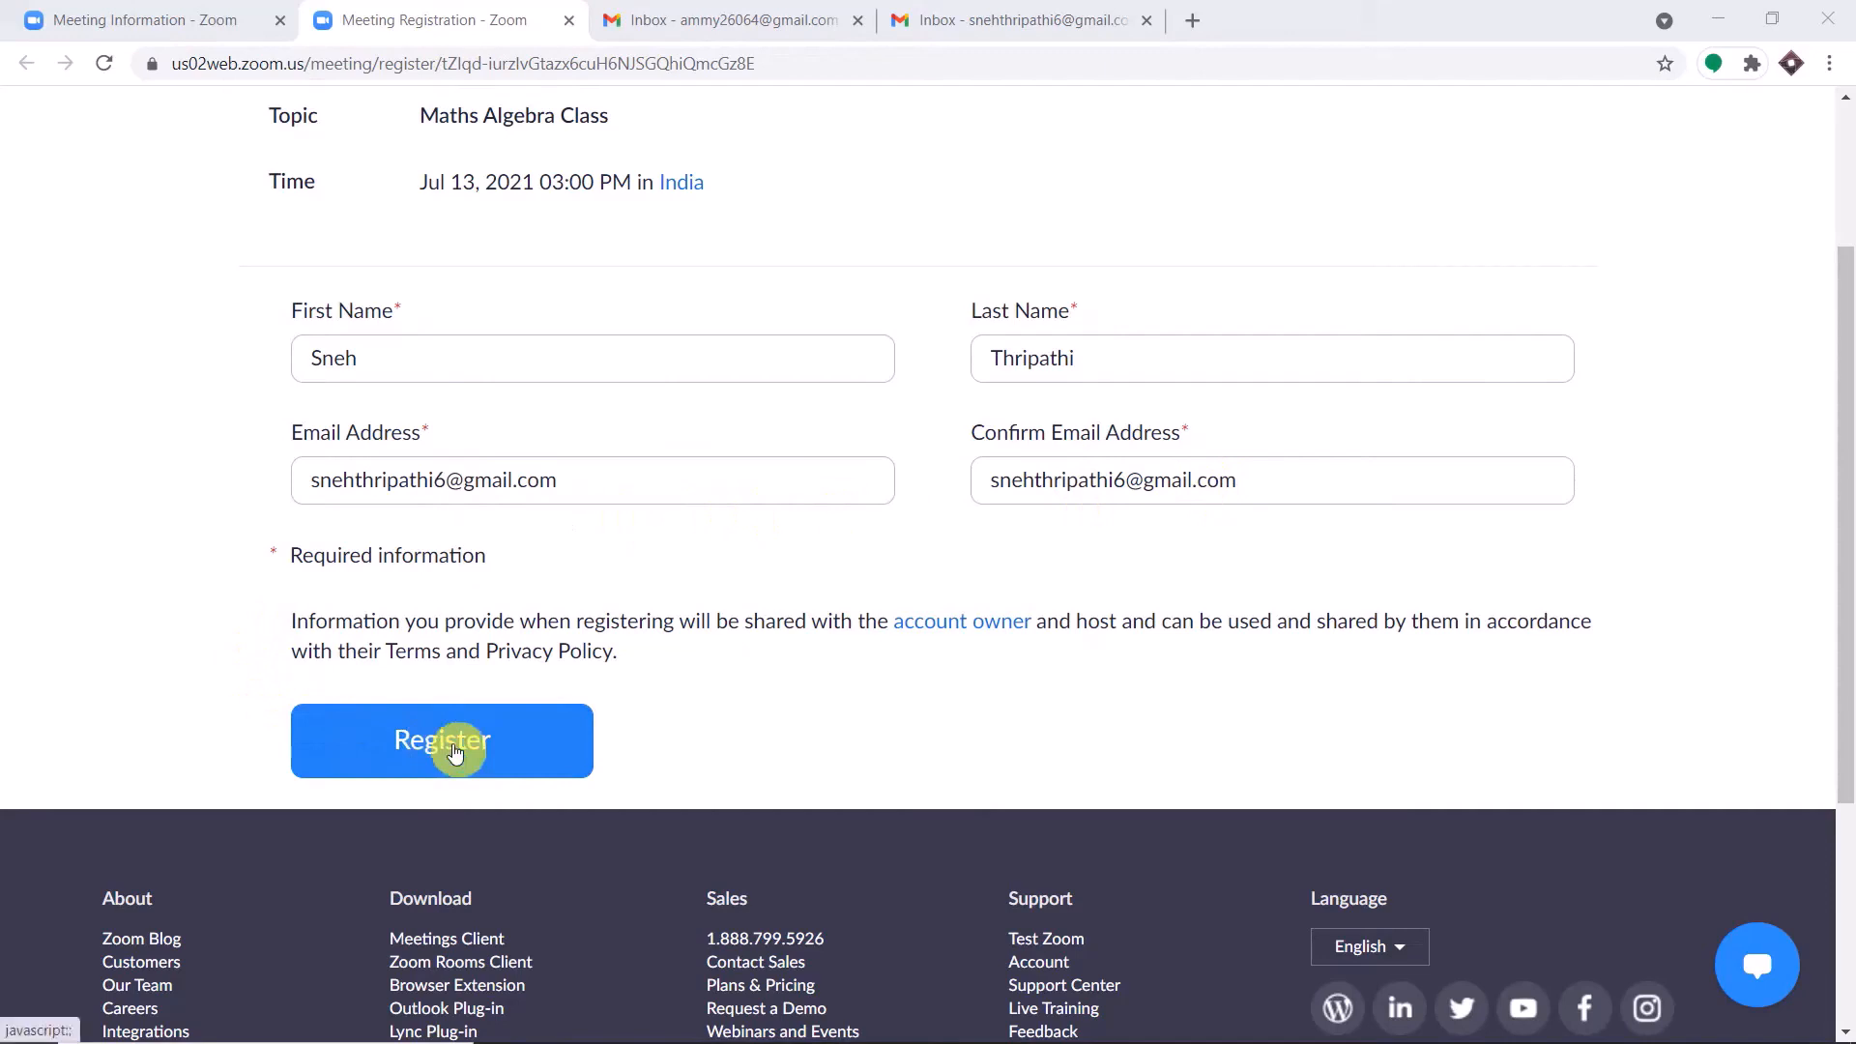
left_click(453, 751)
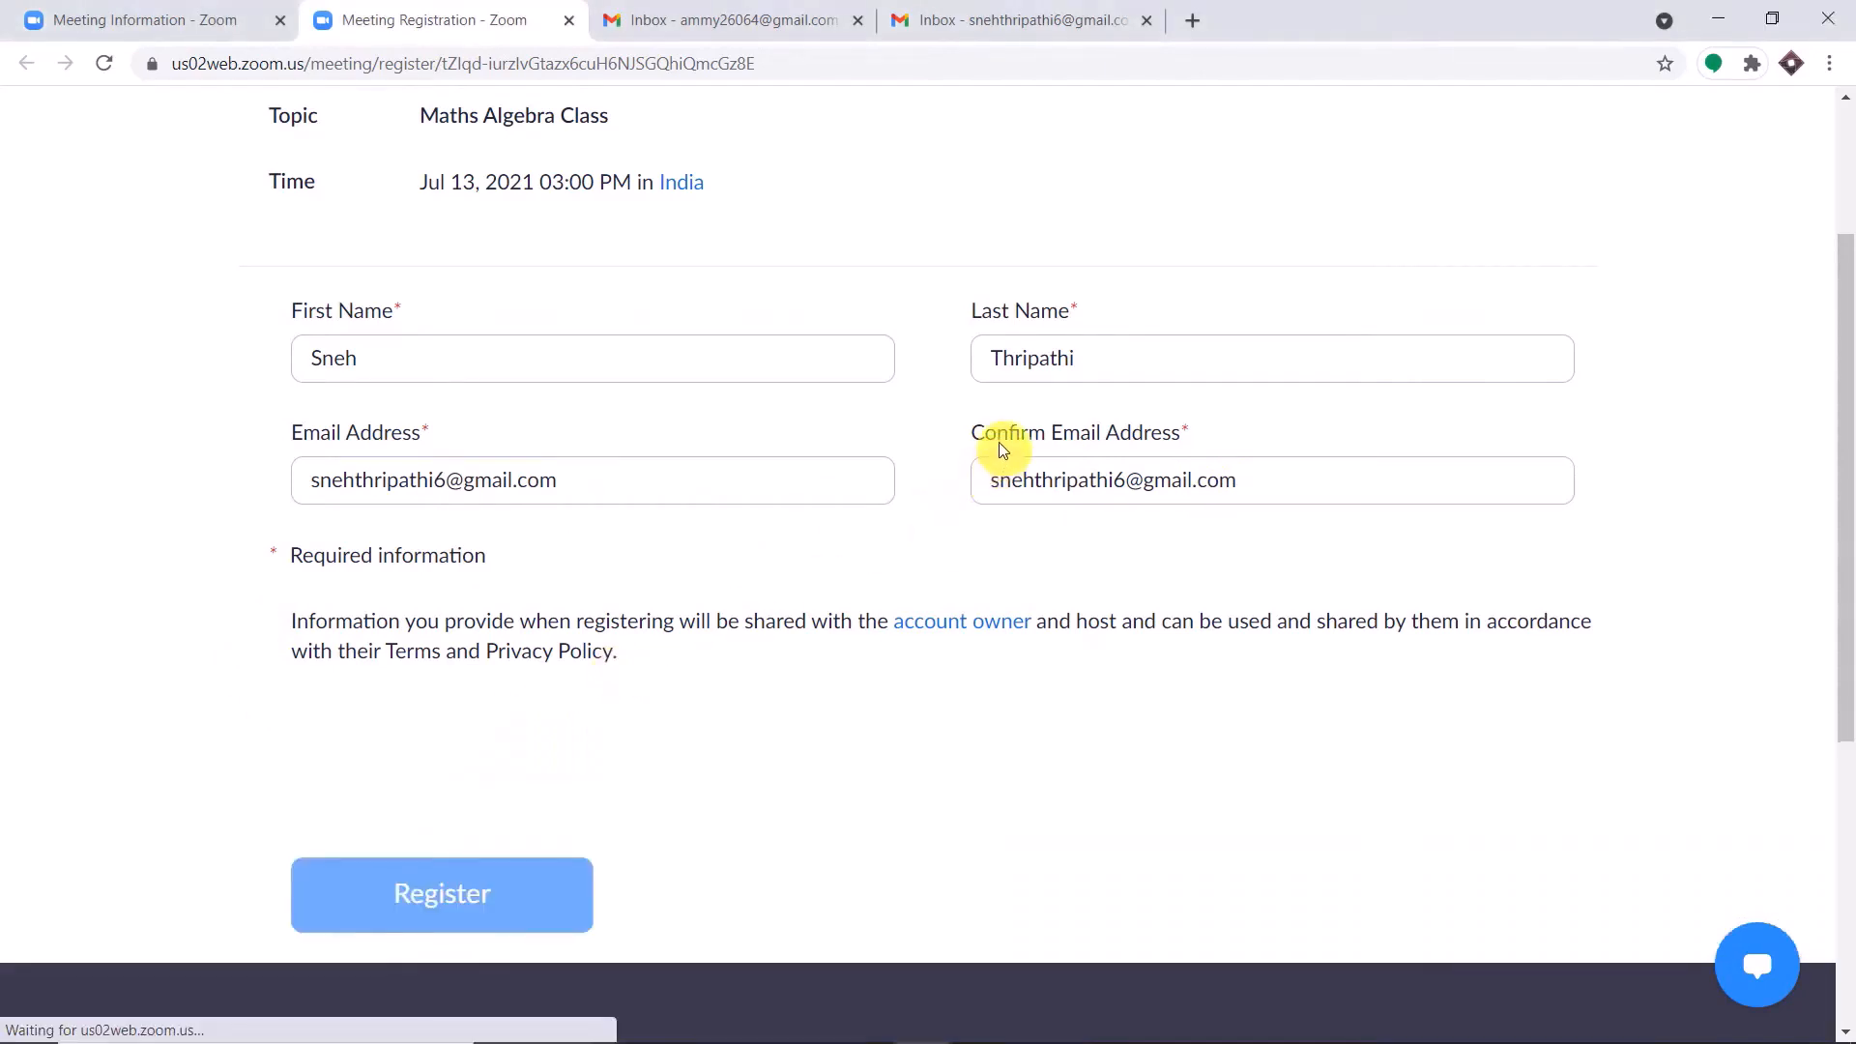
left_click(329, 758)
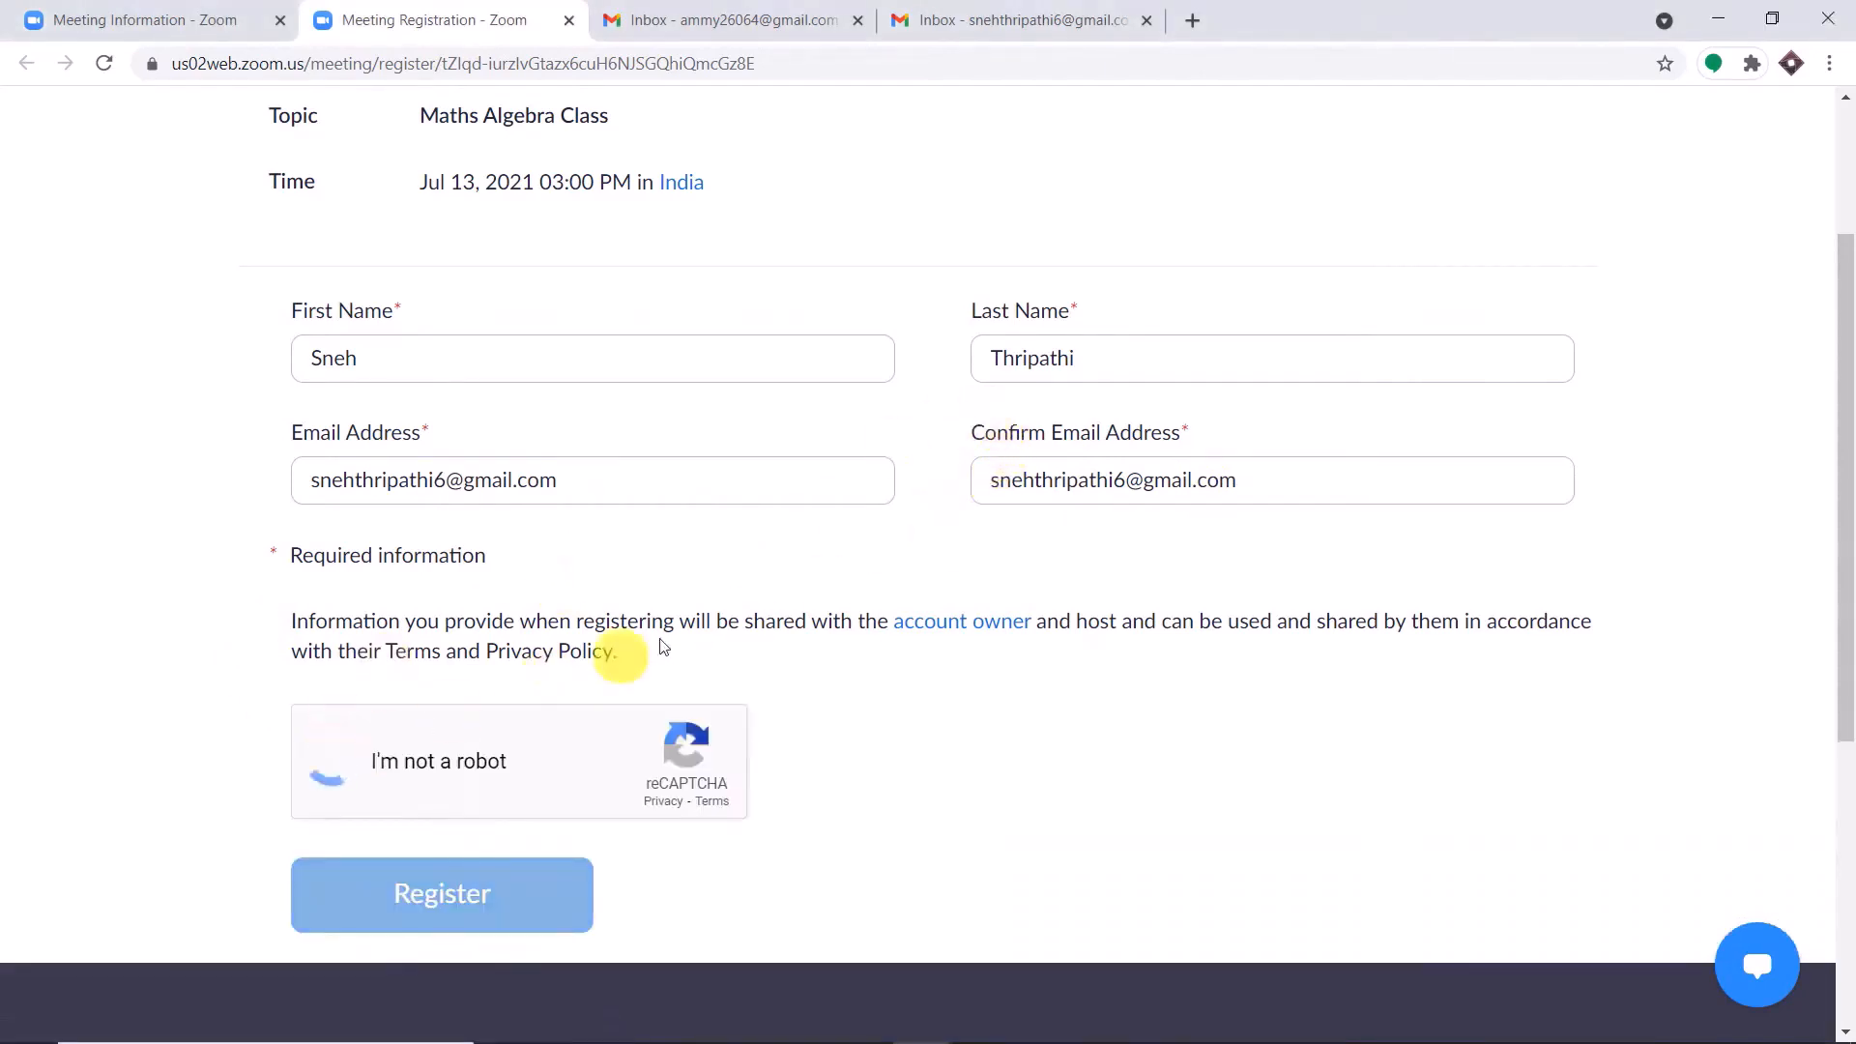
left_click(455, 899)
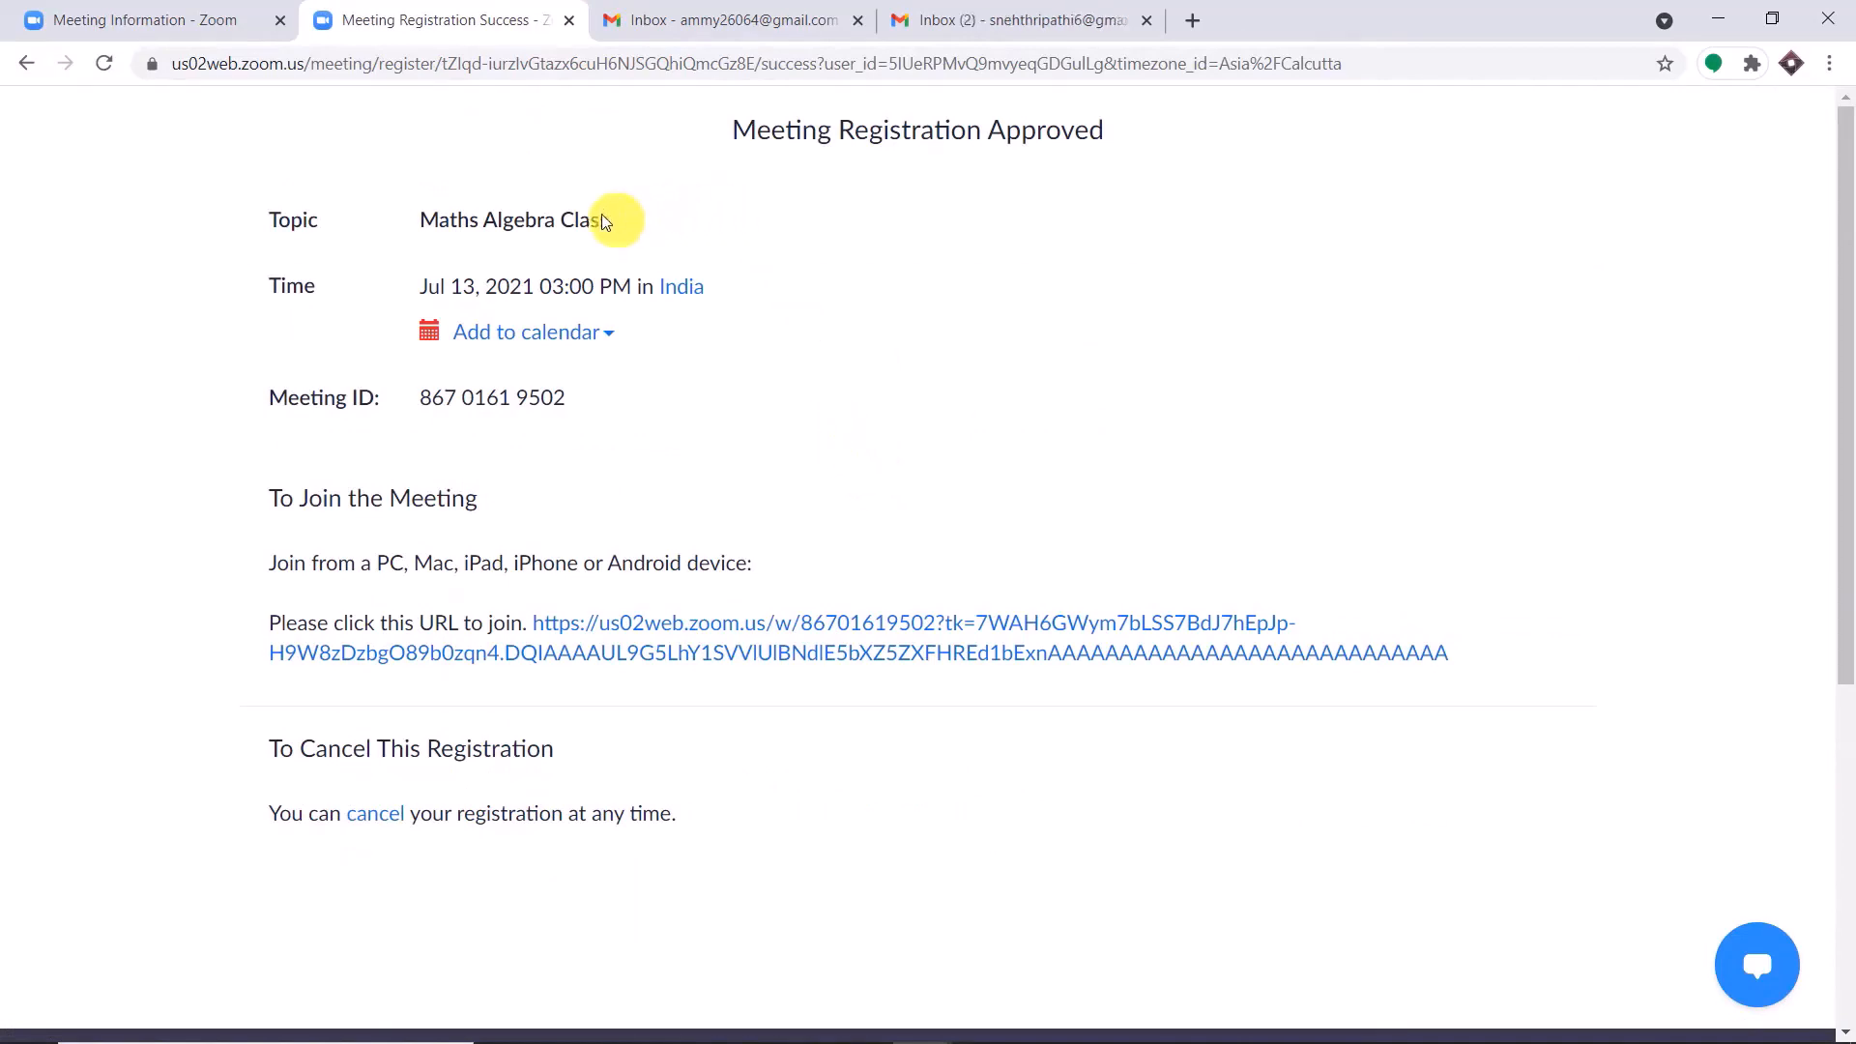
Select the registered meeting's topic, and open the Zoom Meeting (Maths Algebra Class) email in the registrant's Gmail inbox.
left_click_drag(611, 219, 423, 212)
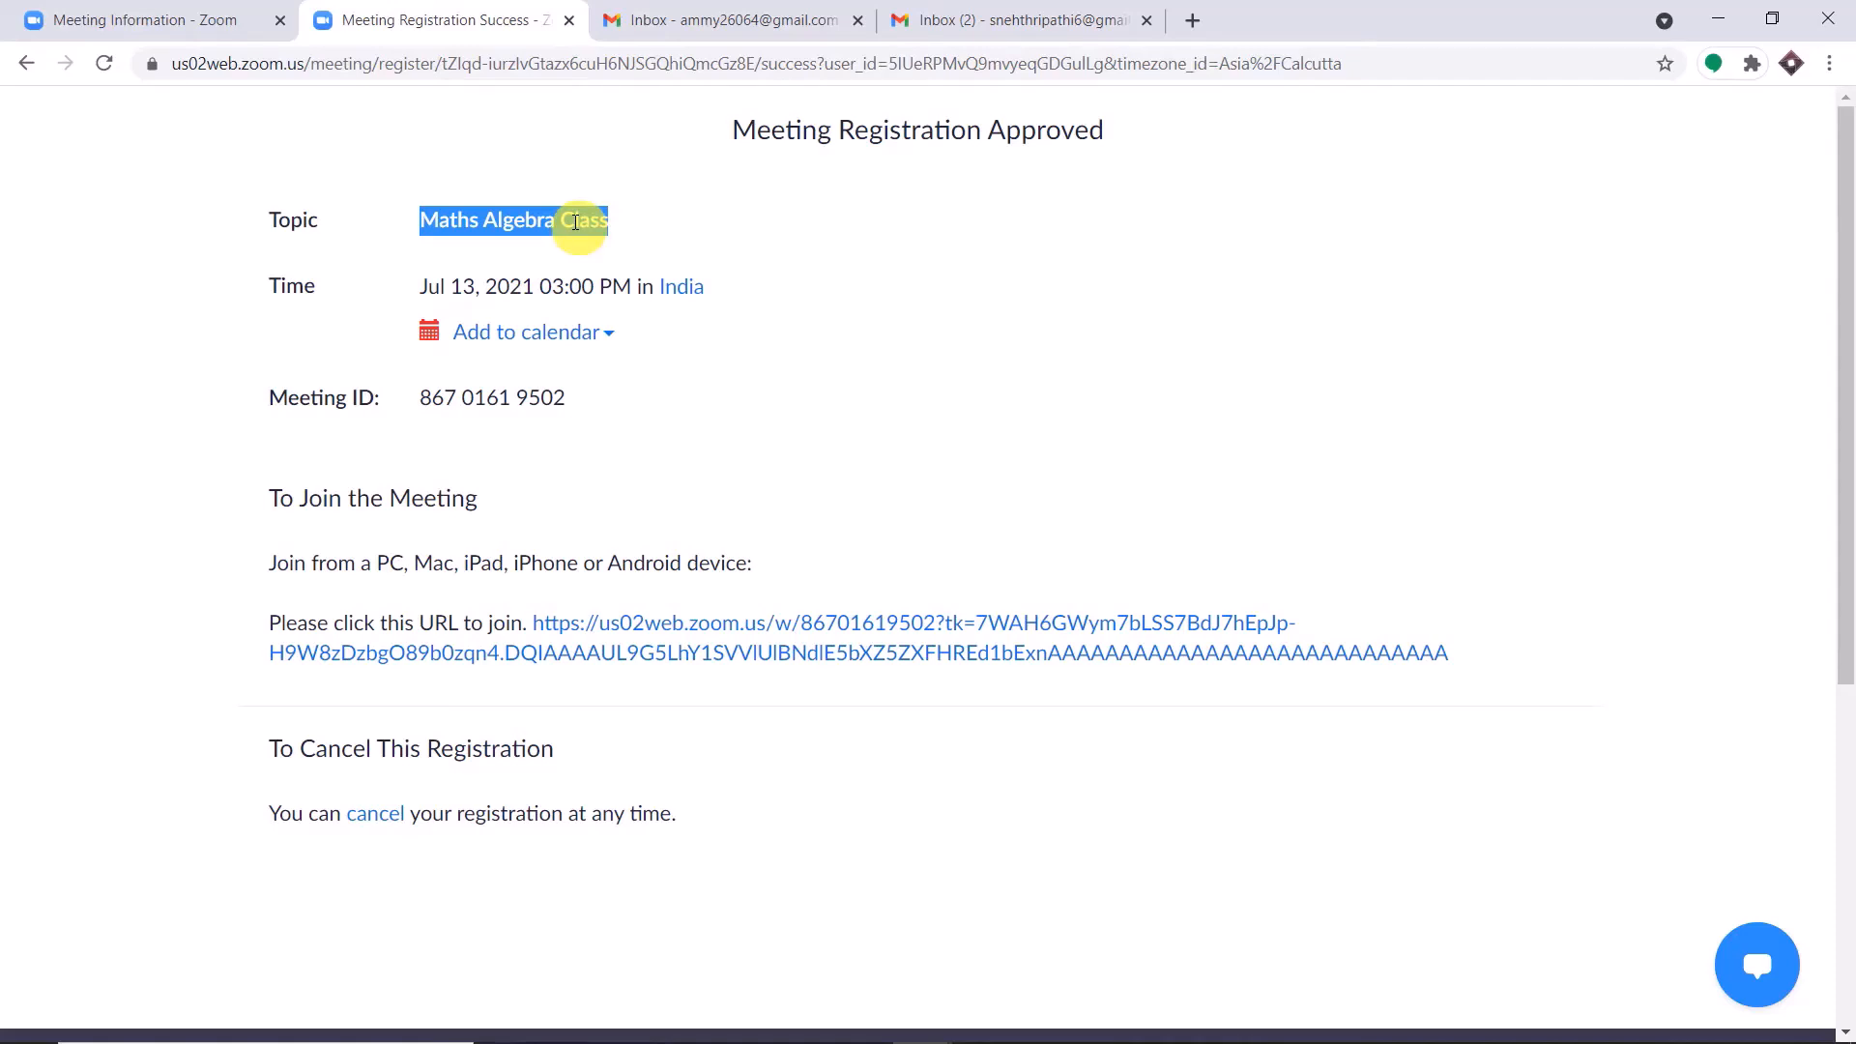
key("ctrl+4")
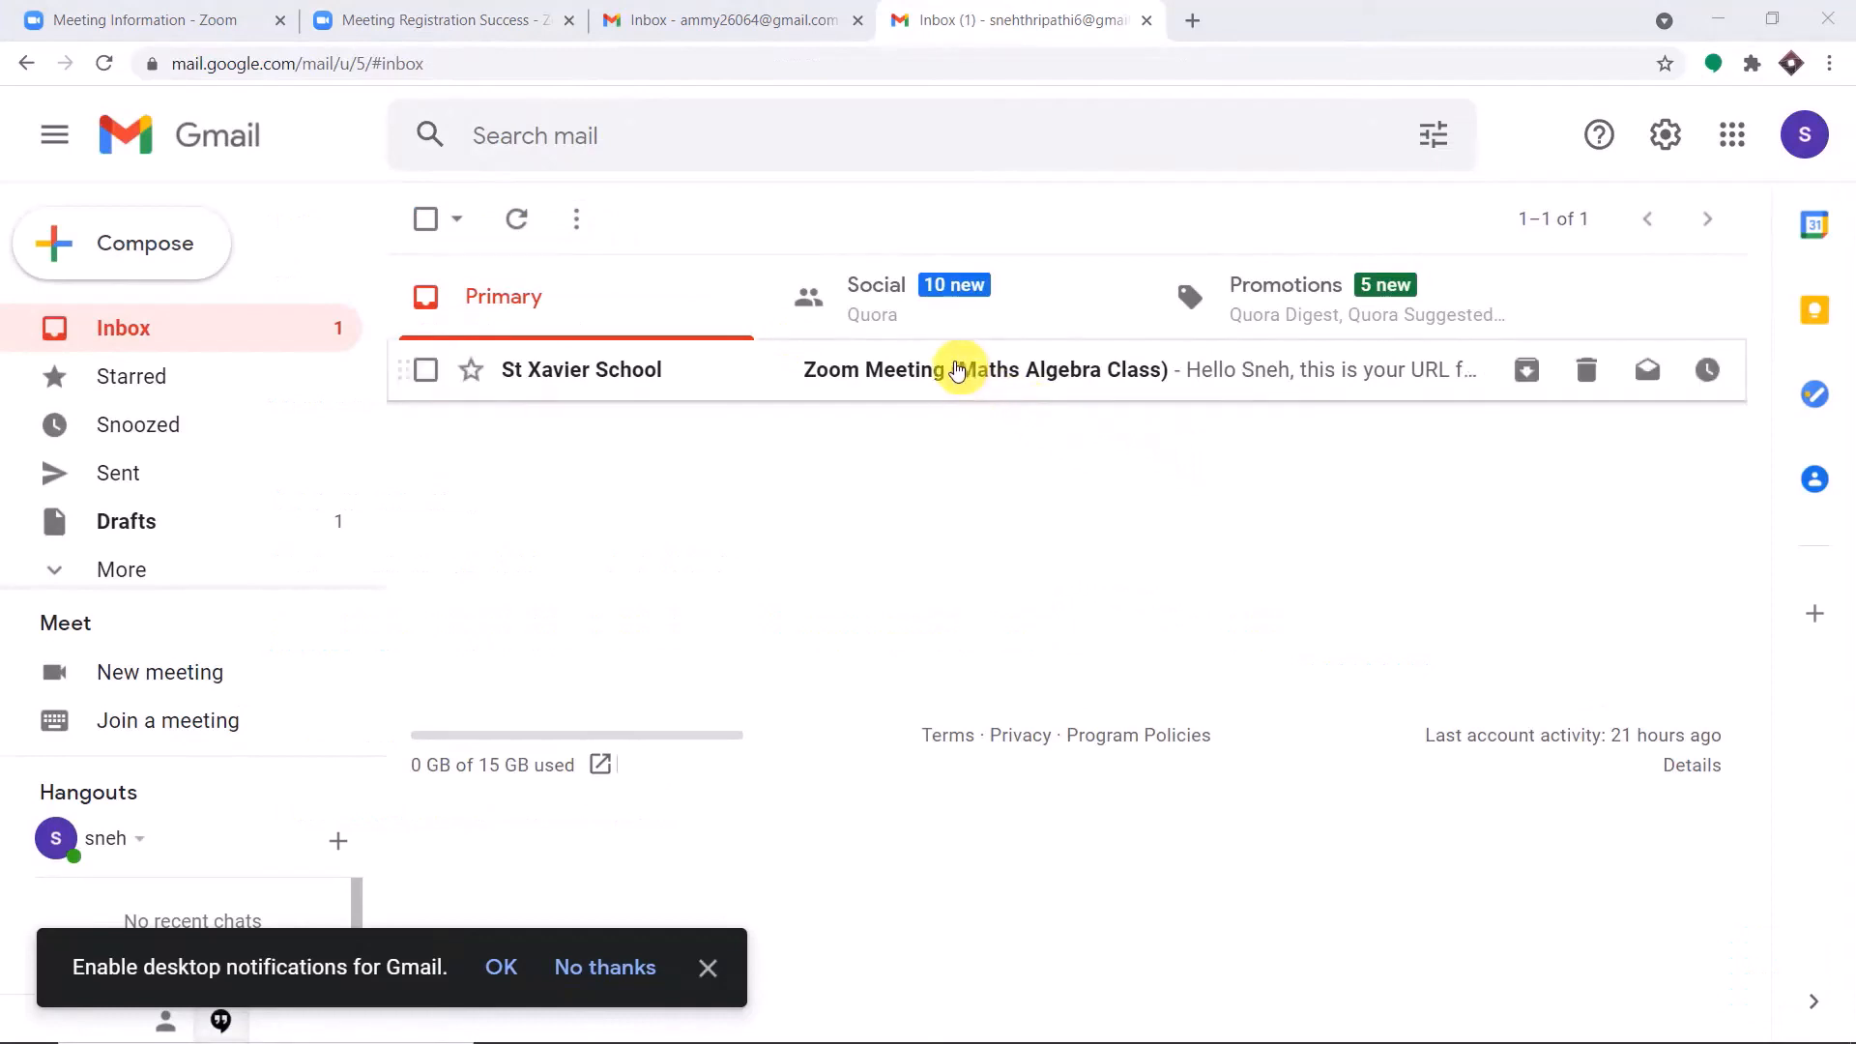
left_click(959, 370)
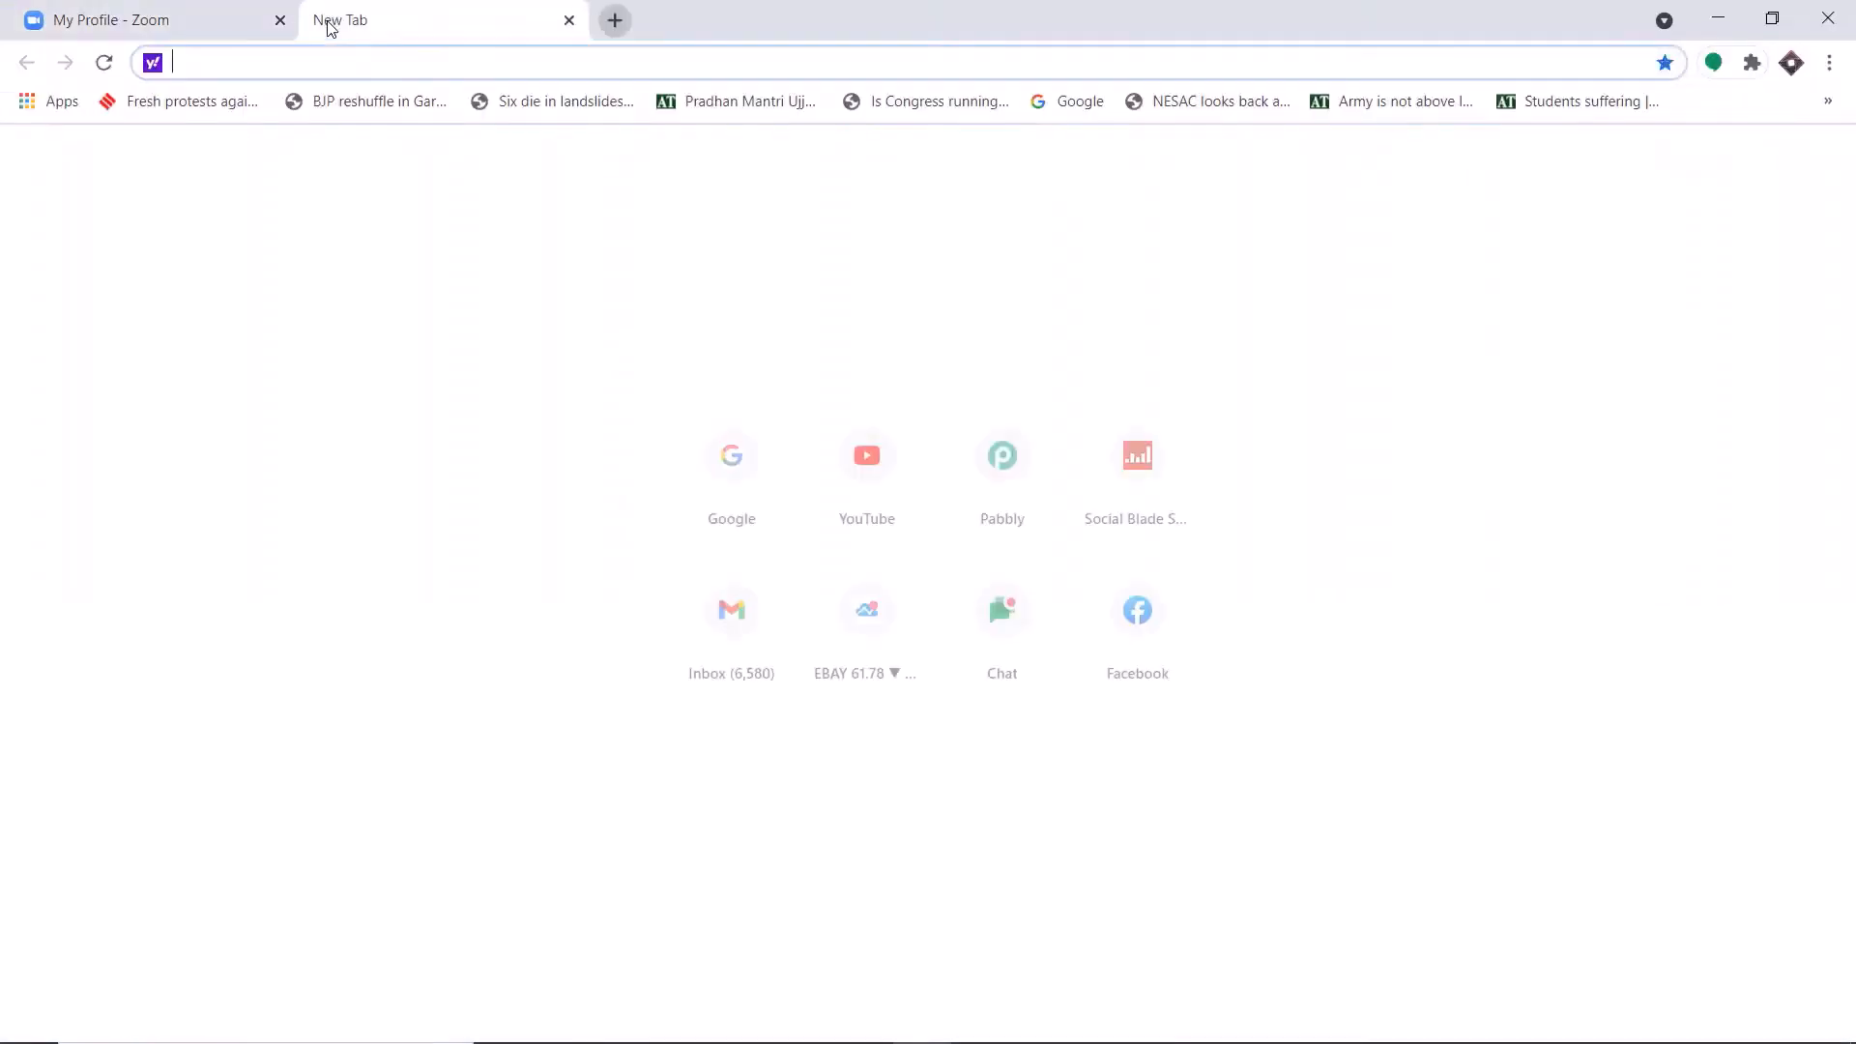
Go to pabbly.com in the new browser tab, sign in to the account and open the Connect application.
type("pabbly.com")
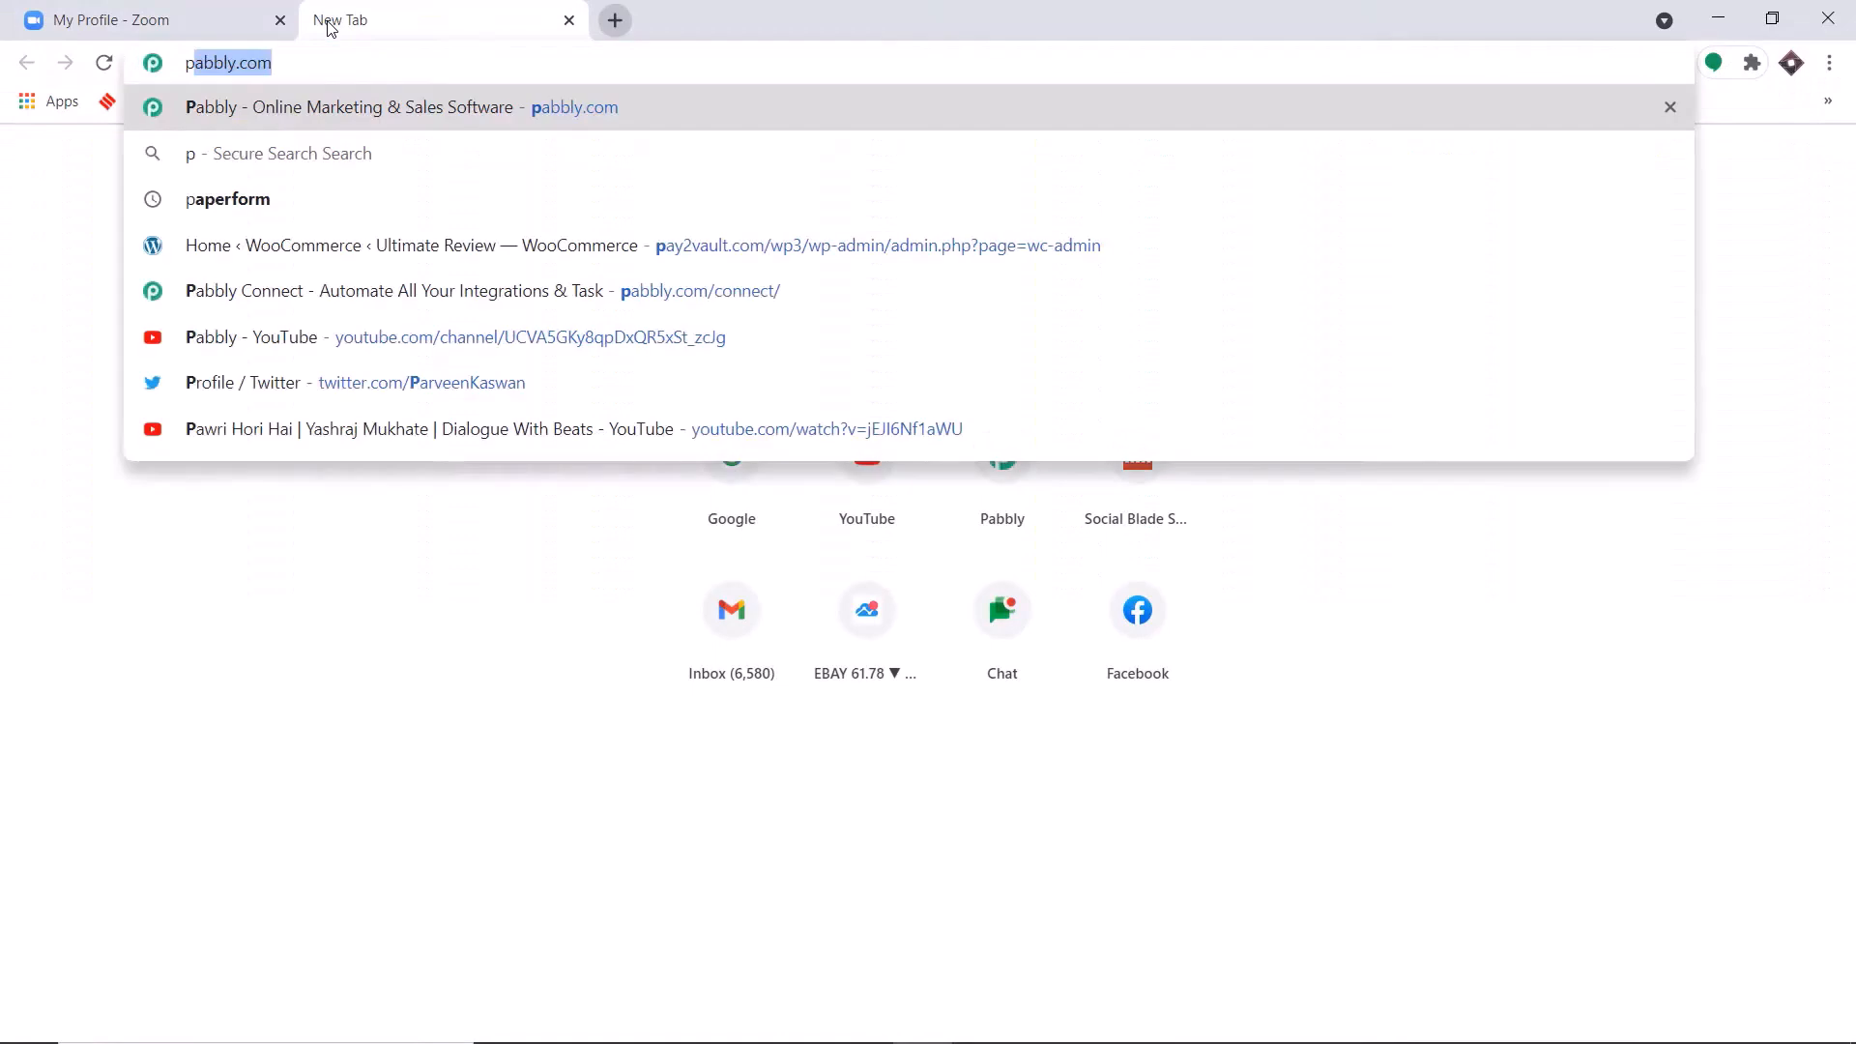
key("Return")
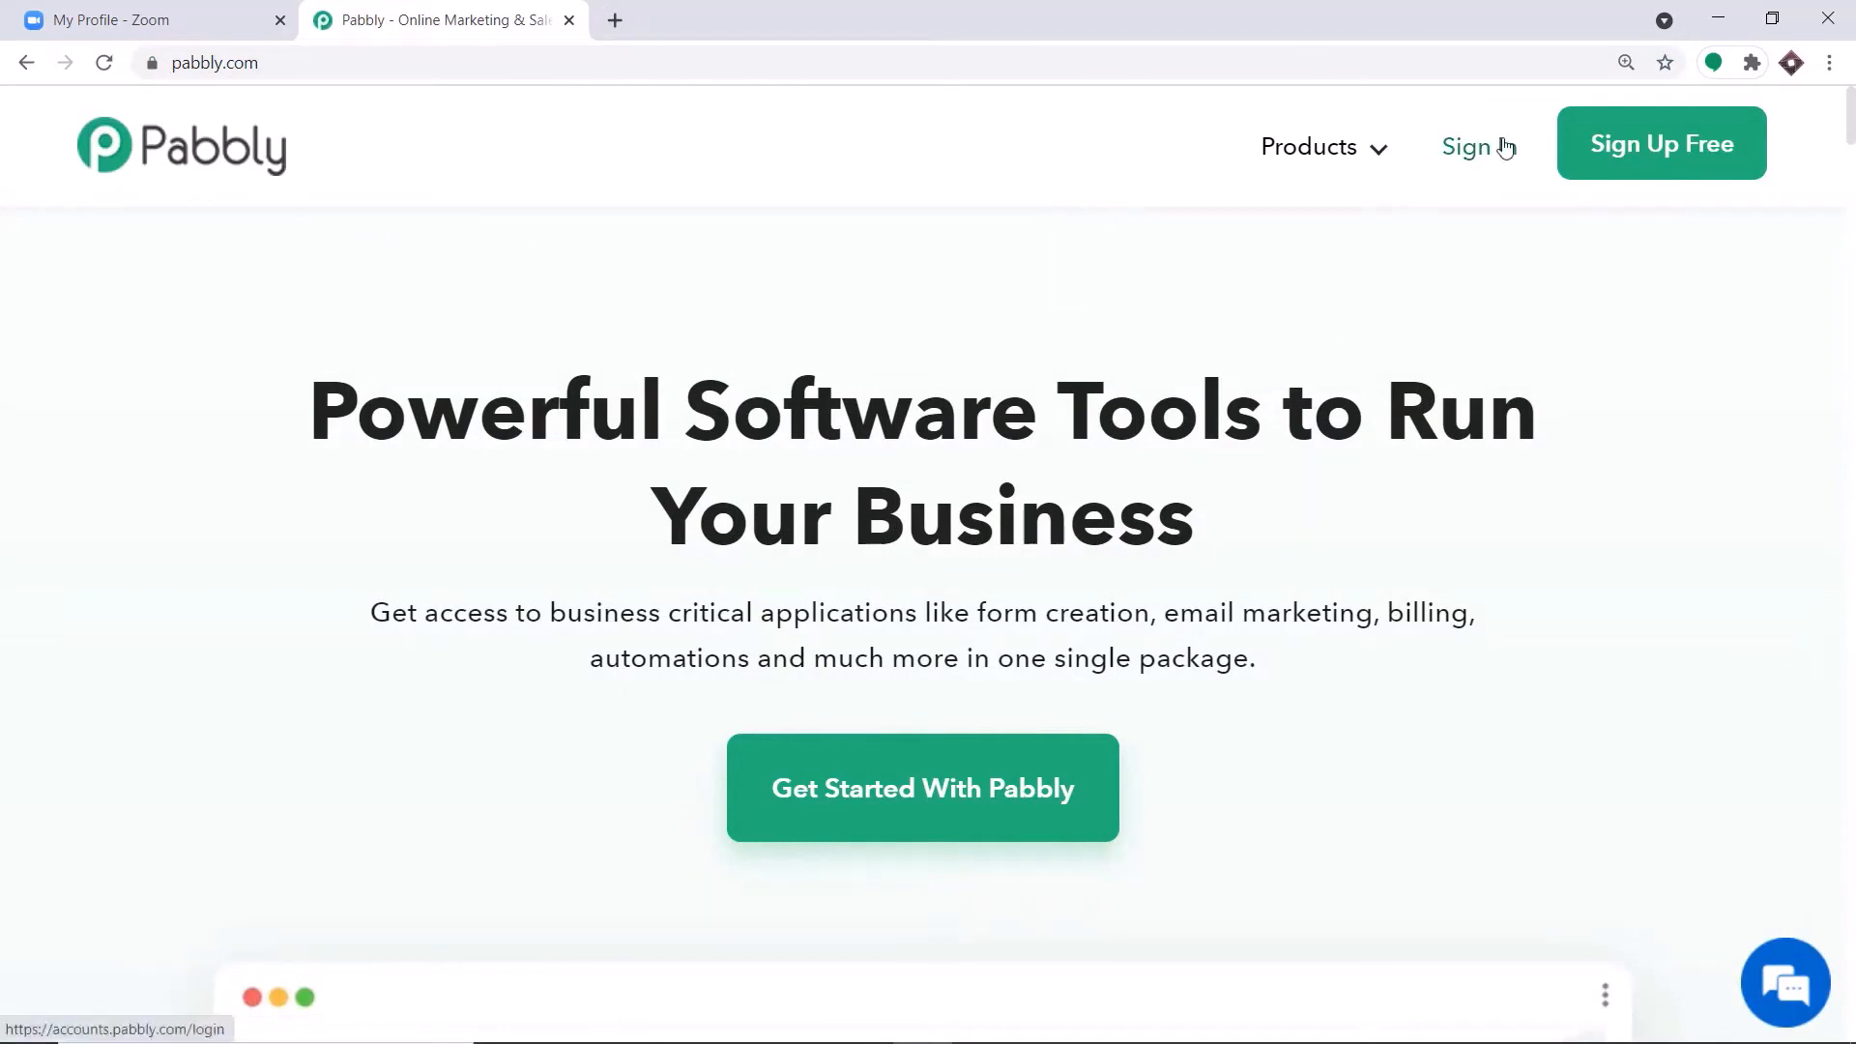
left_click(1505, 145)
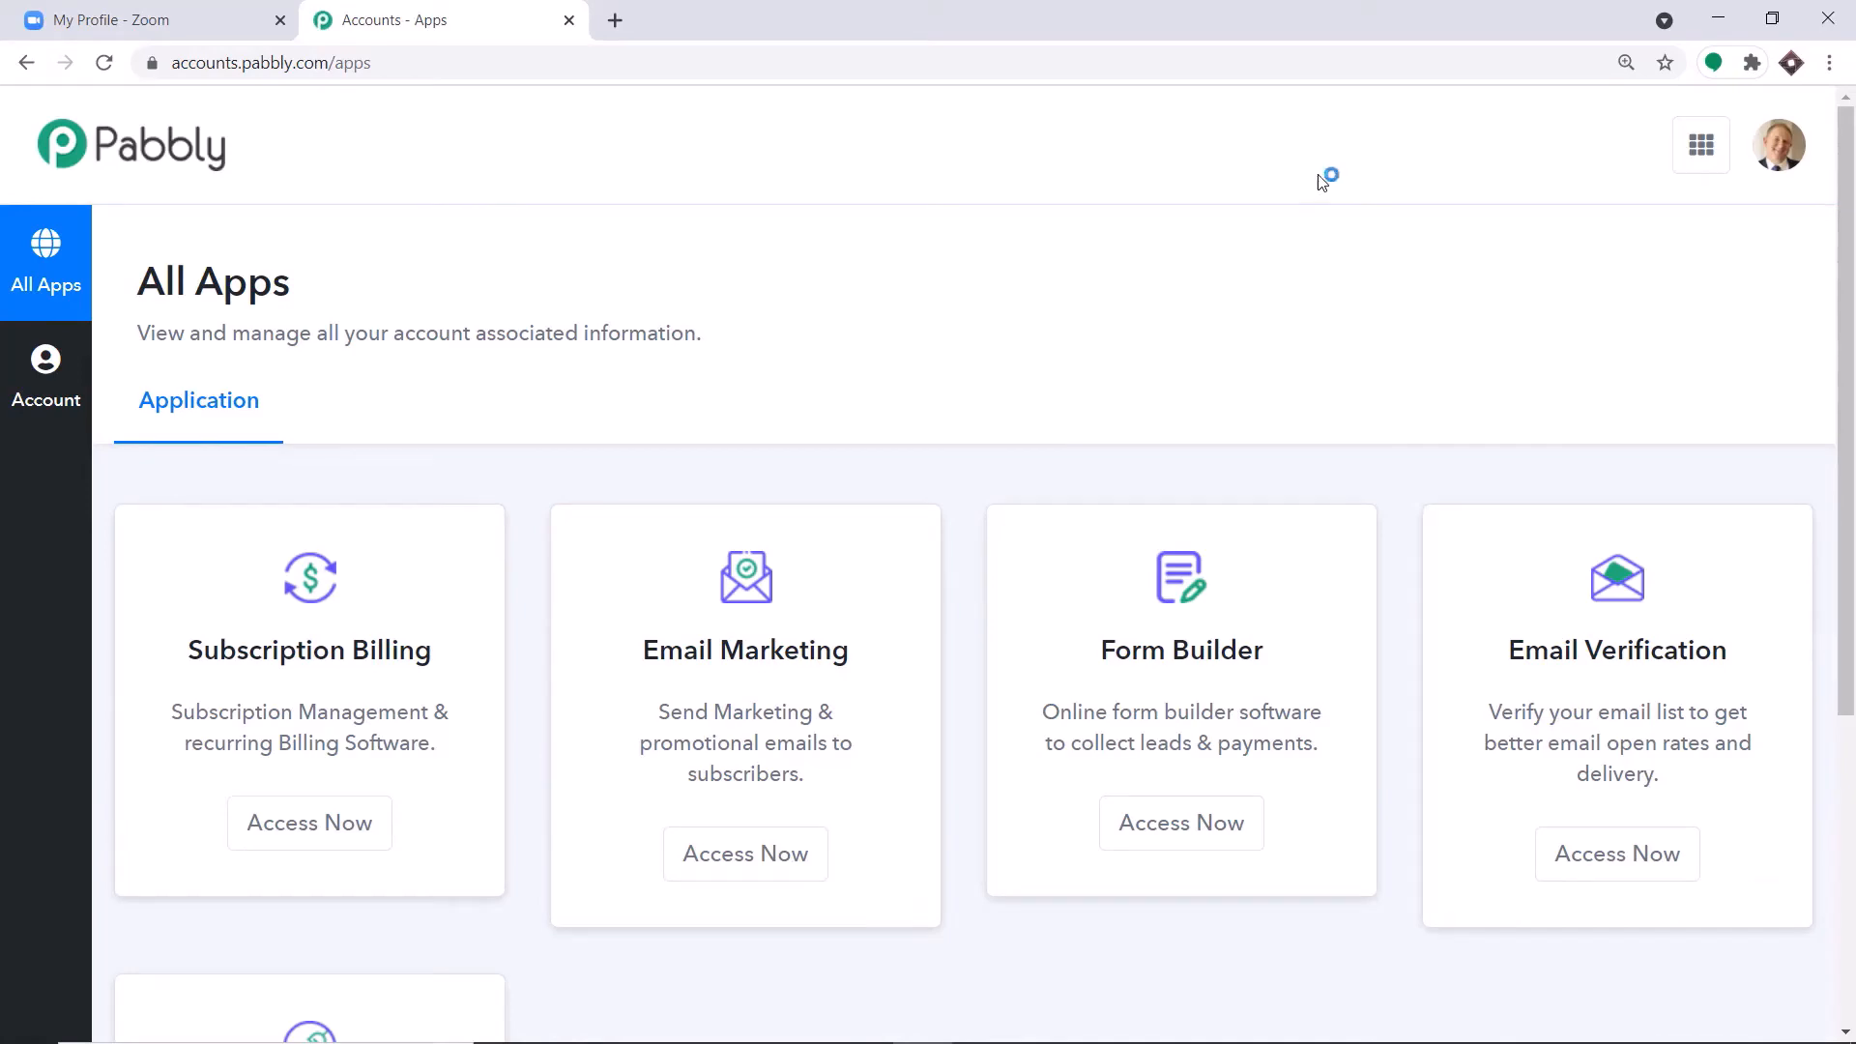
scroll(1208, 220, "down", 5)
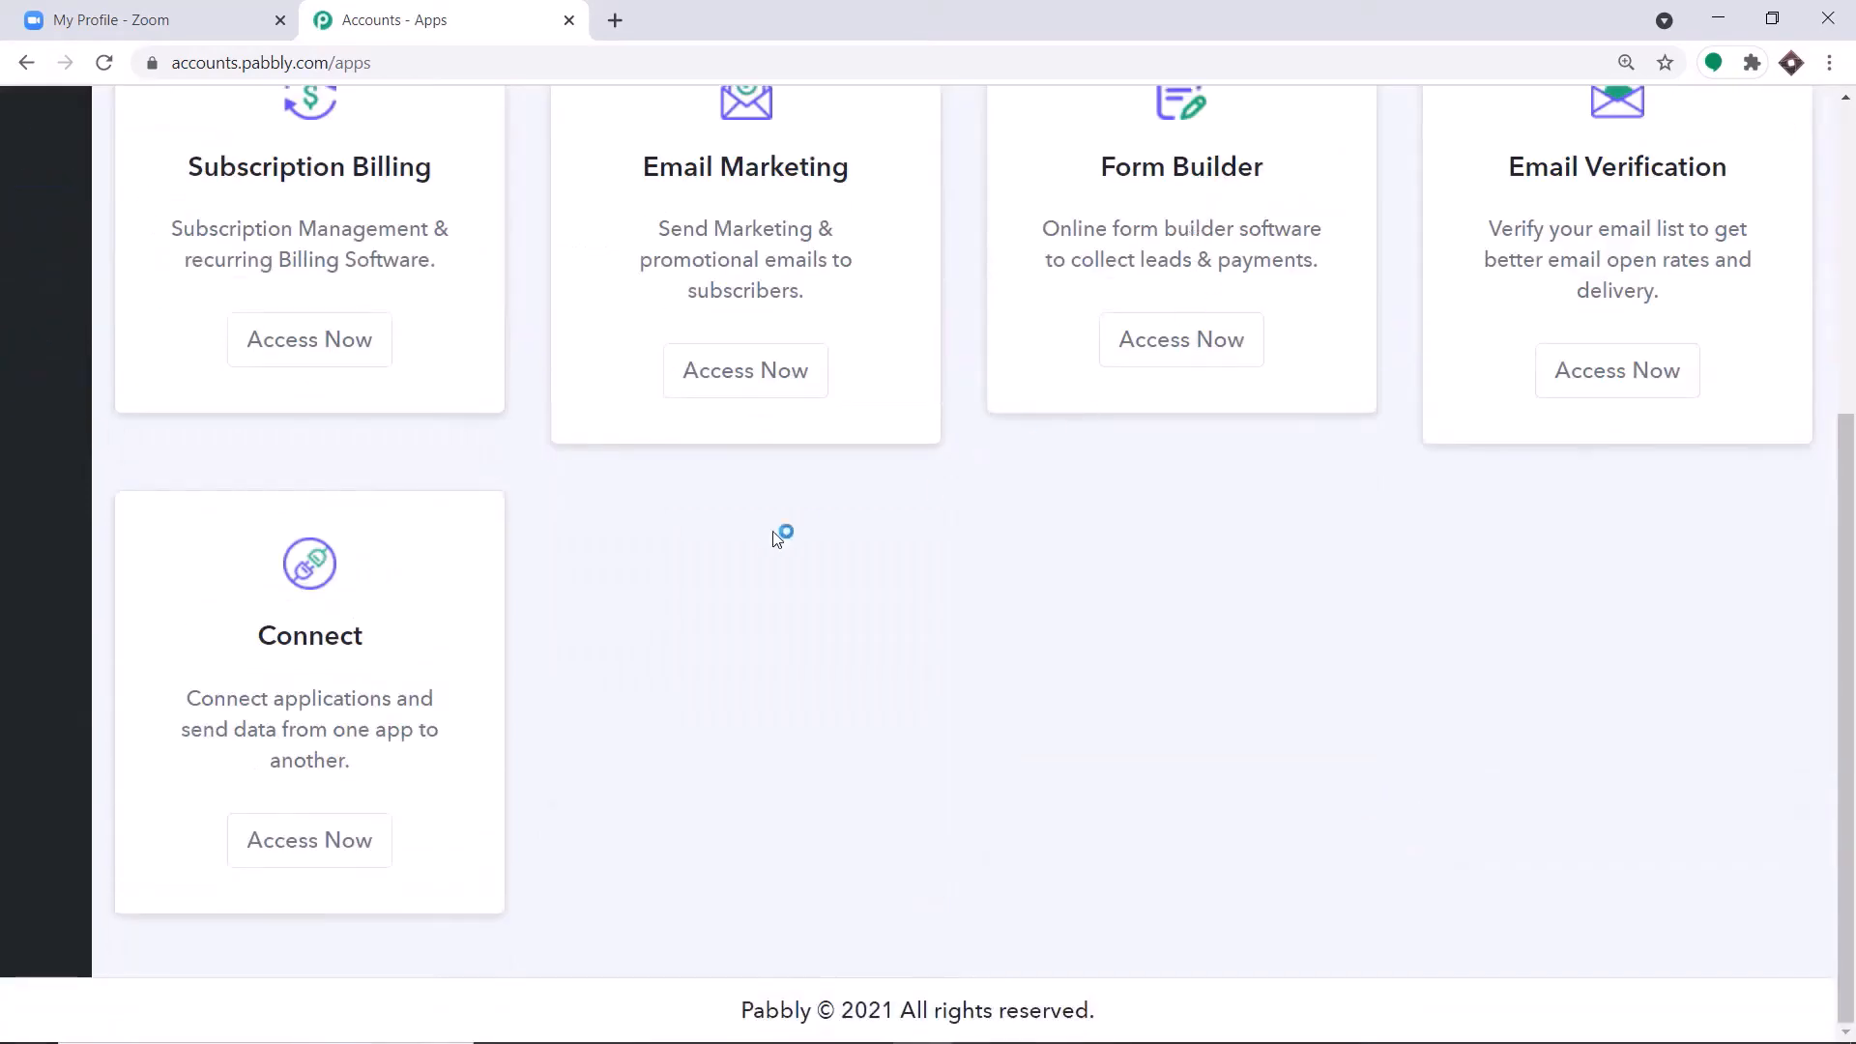
left_click(355, 833)
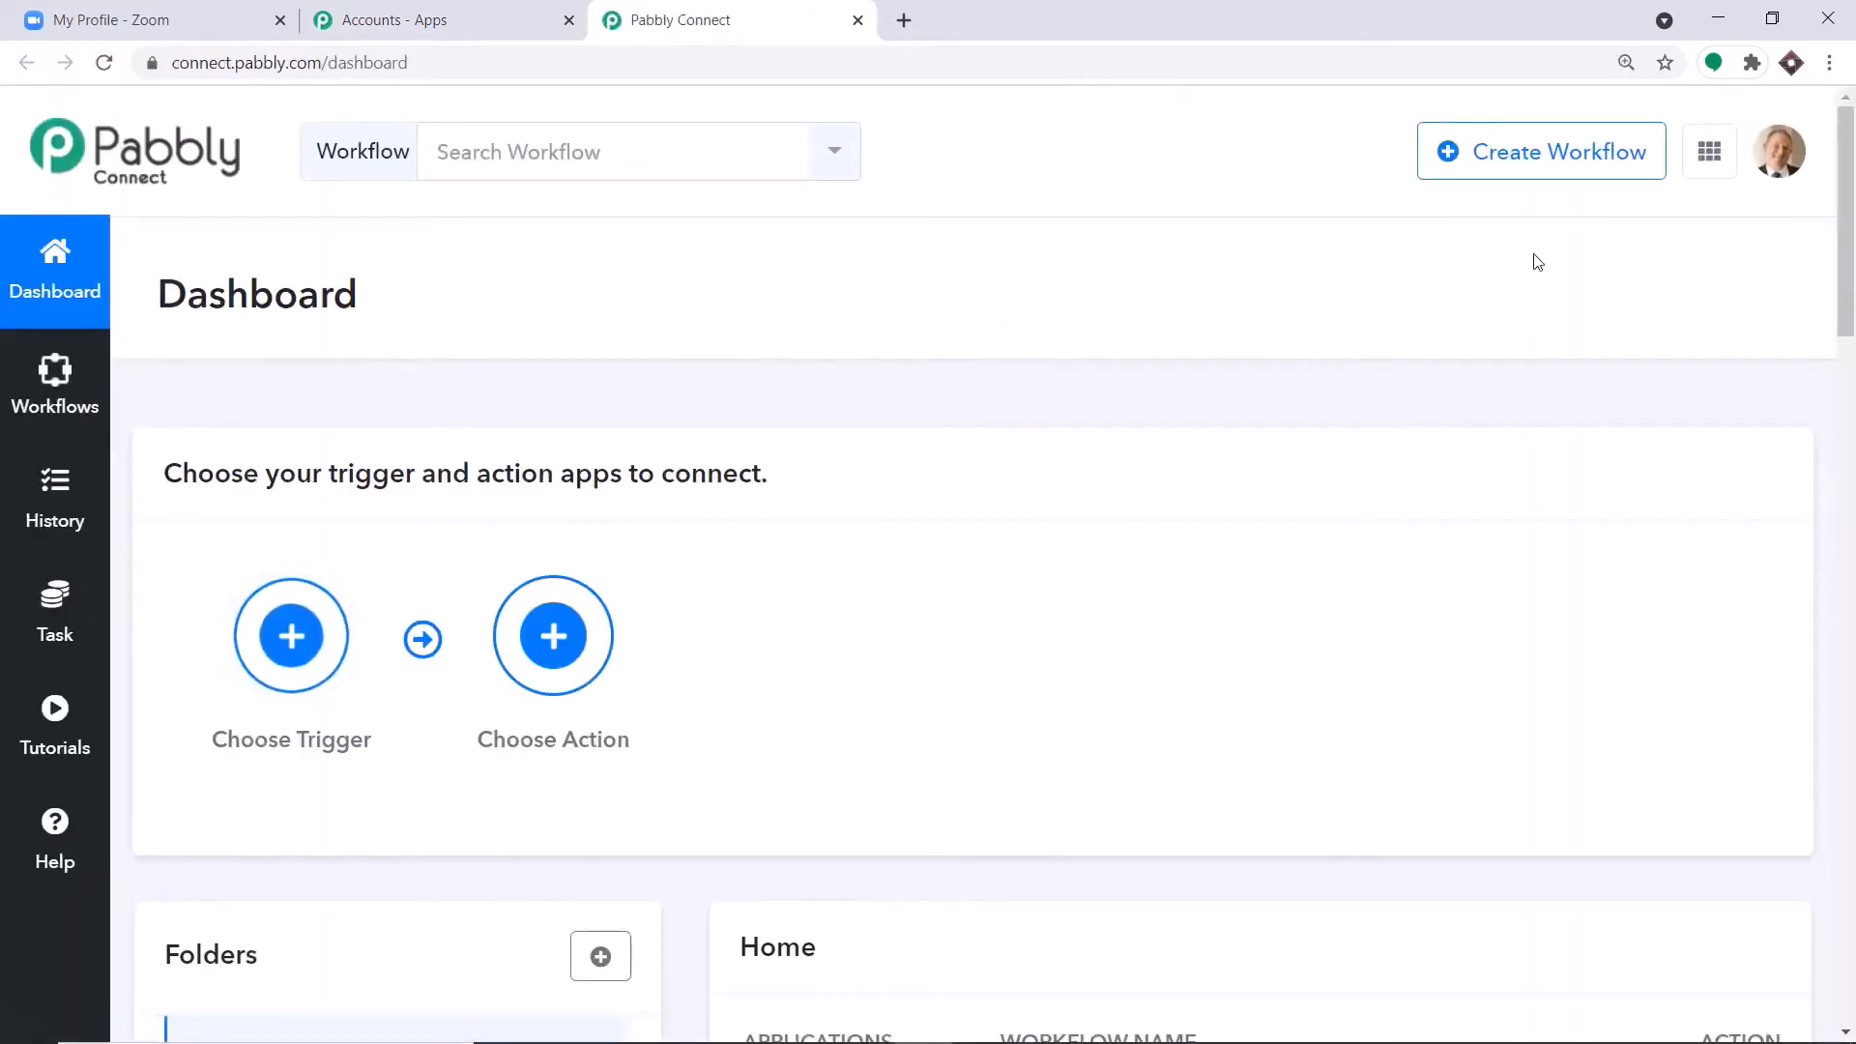
Create a new workflow named "Zoom Connections".
left_click(1516, 171)
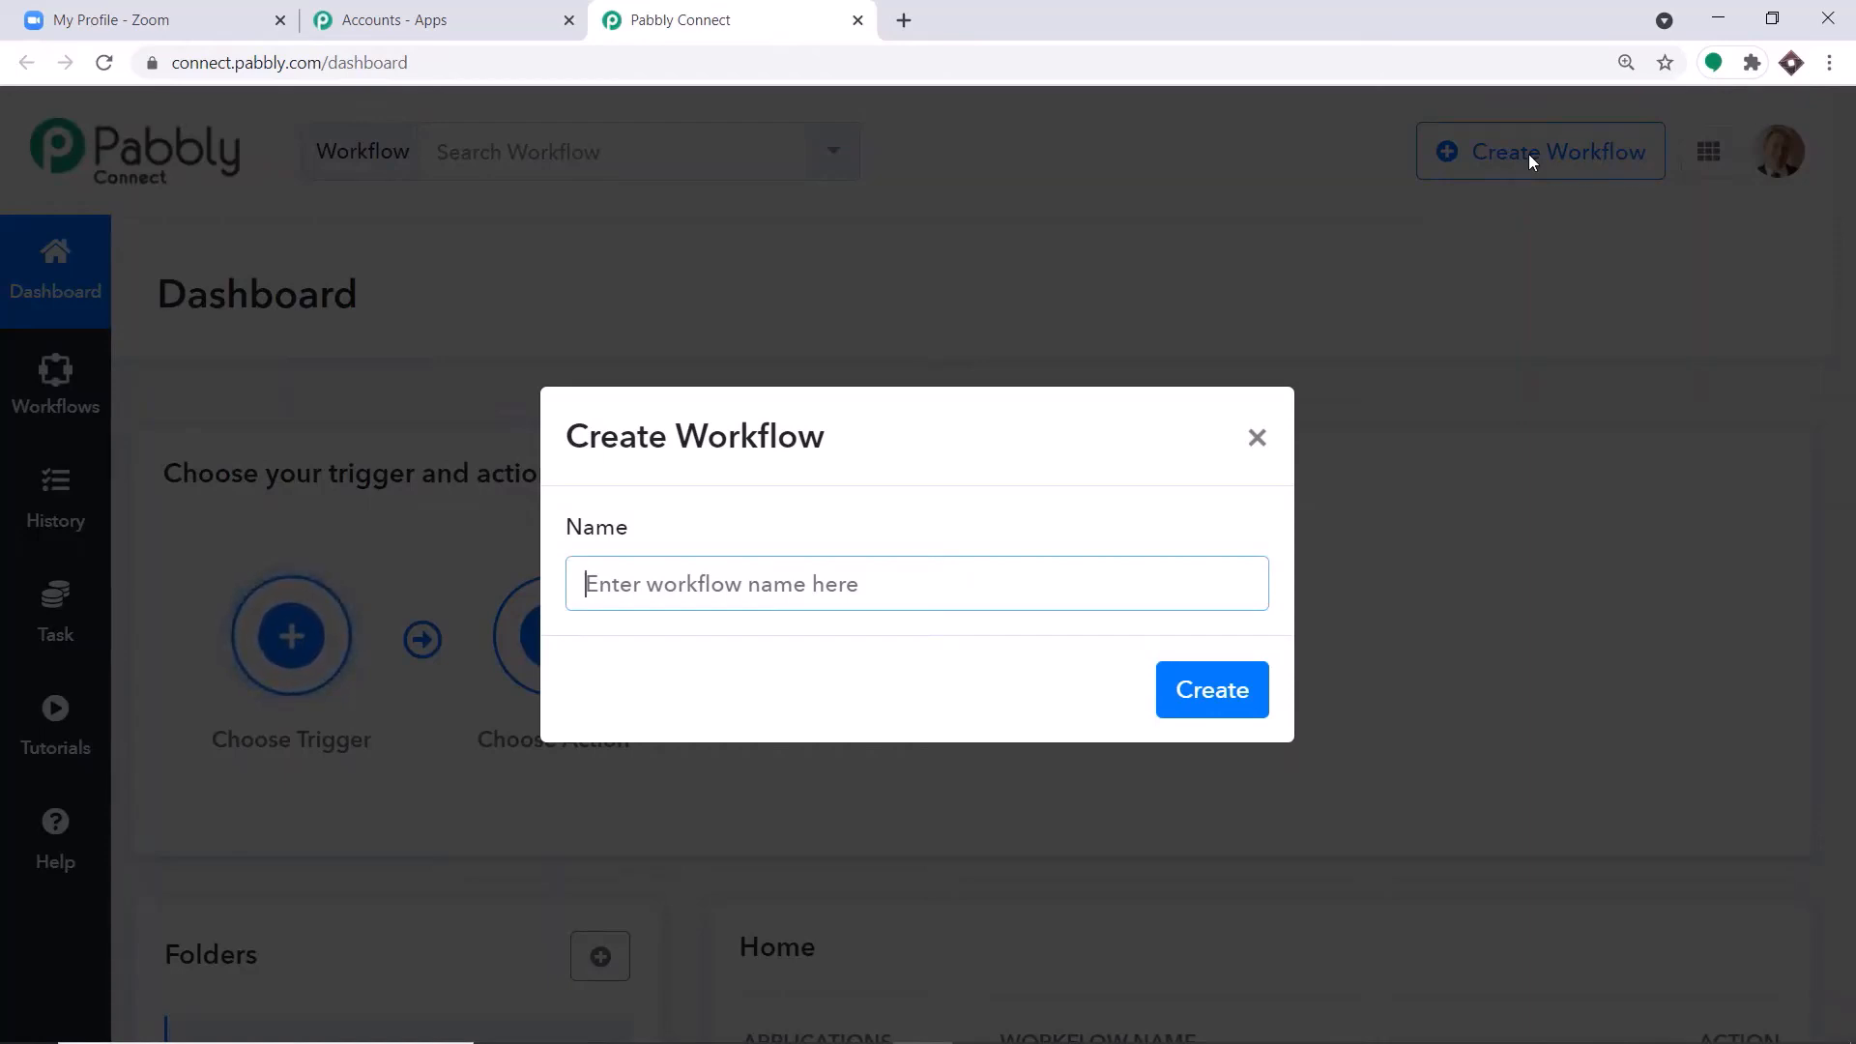
type("Zoom ")
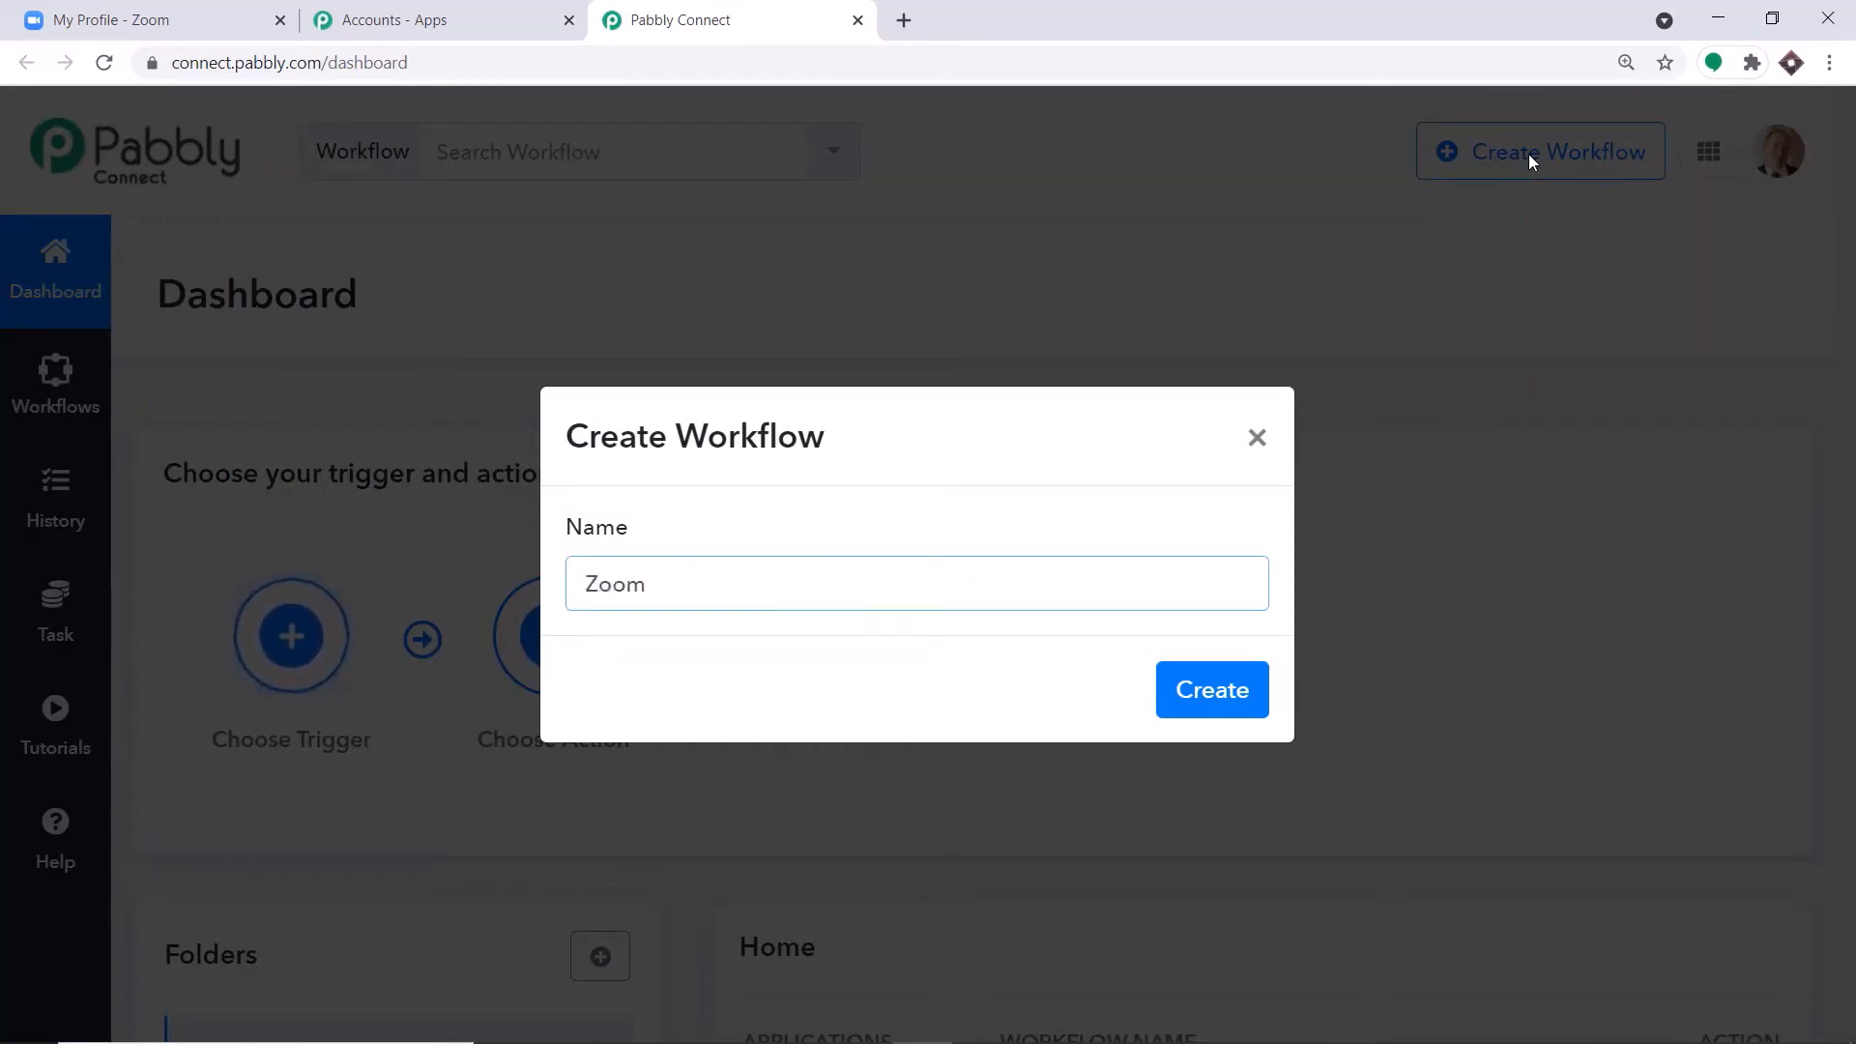
type("Connections")
left_click(1197, 698)
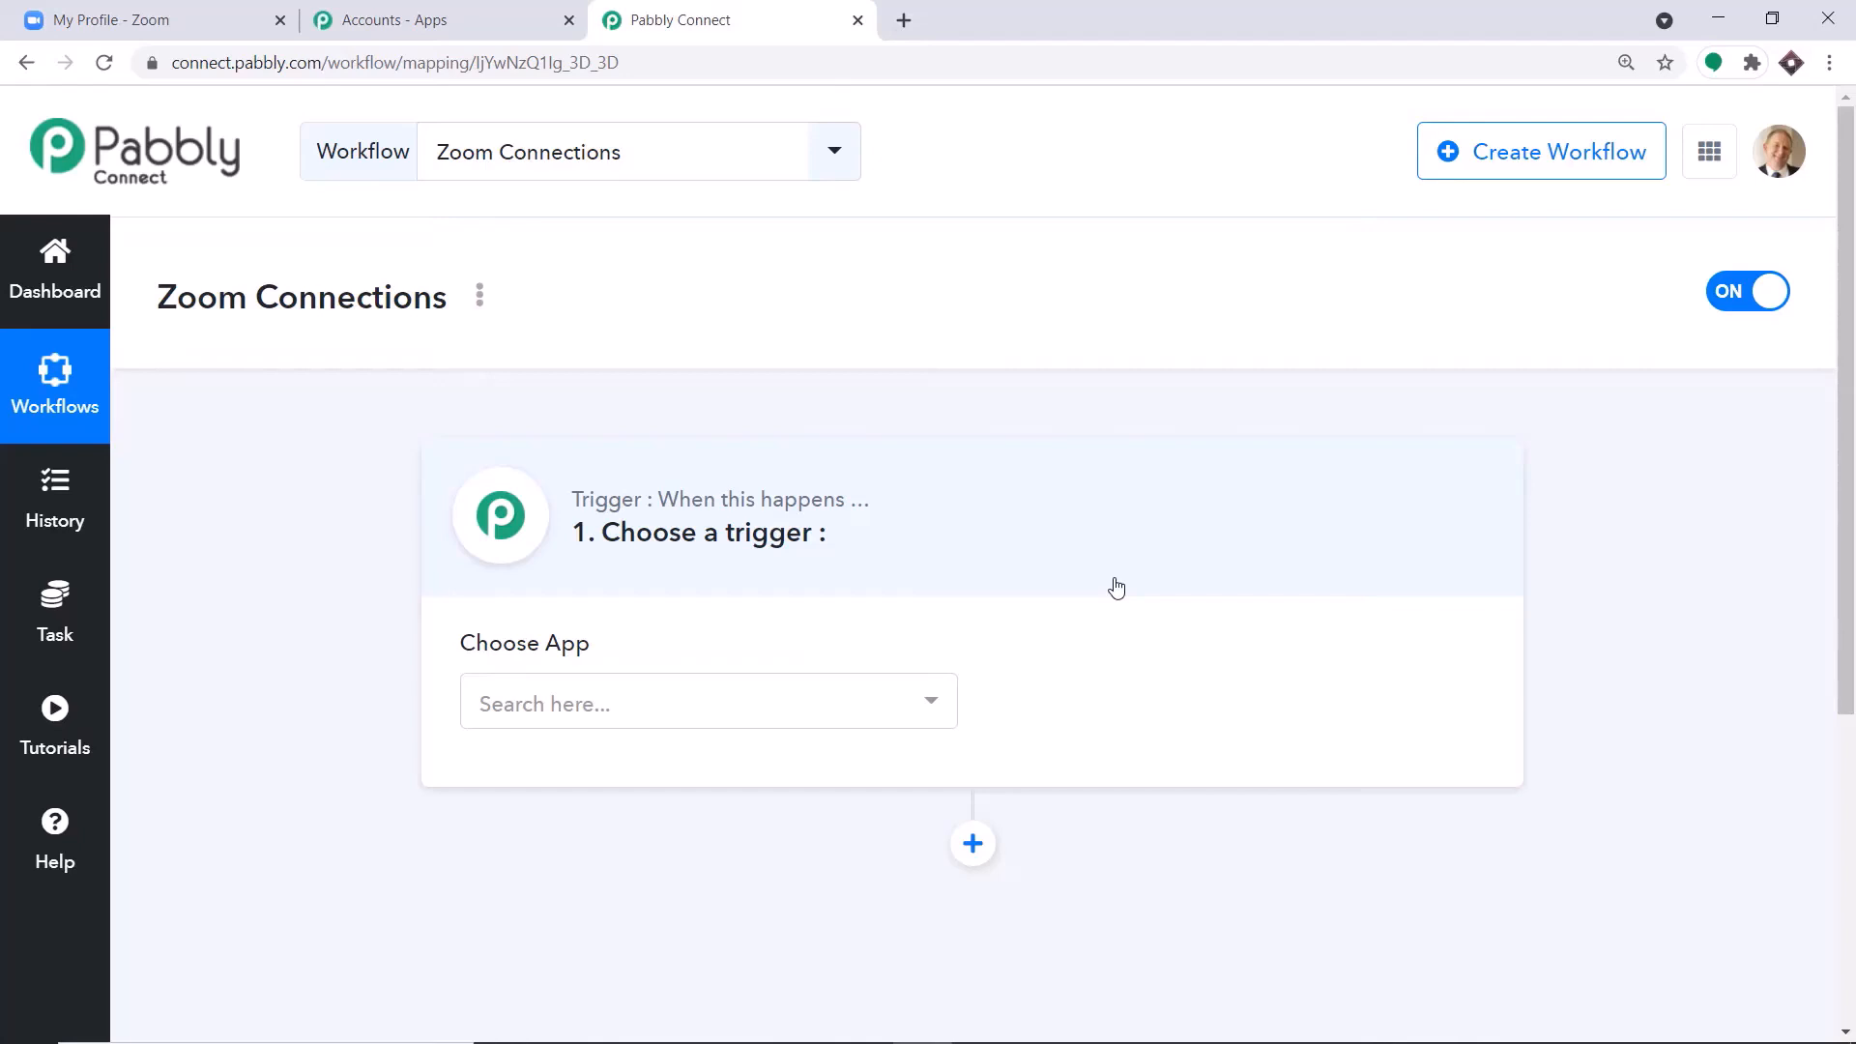
Set the workflow's trigger app to Zoom and its trigger event to Configure Webhooks.
left_click(615, 708)
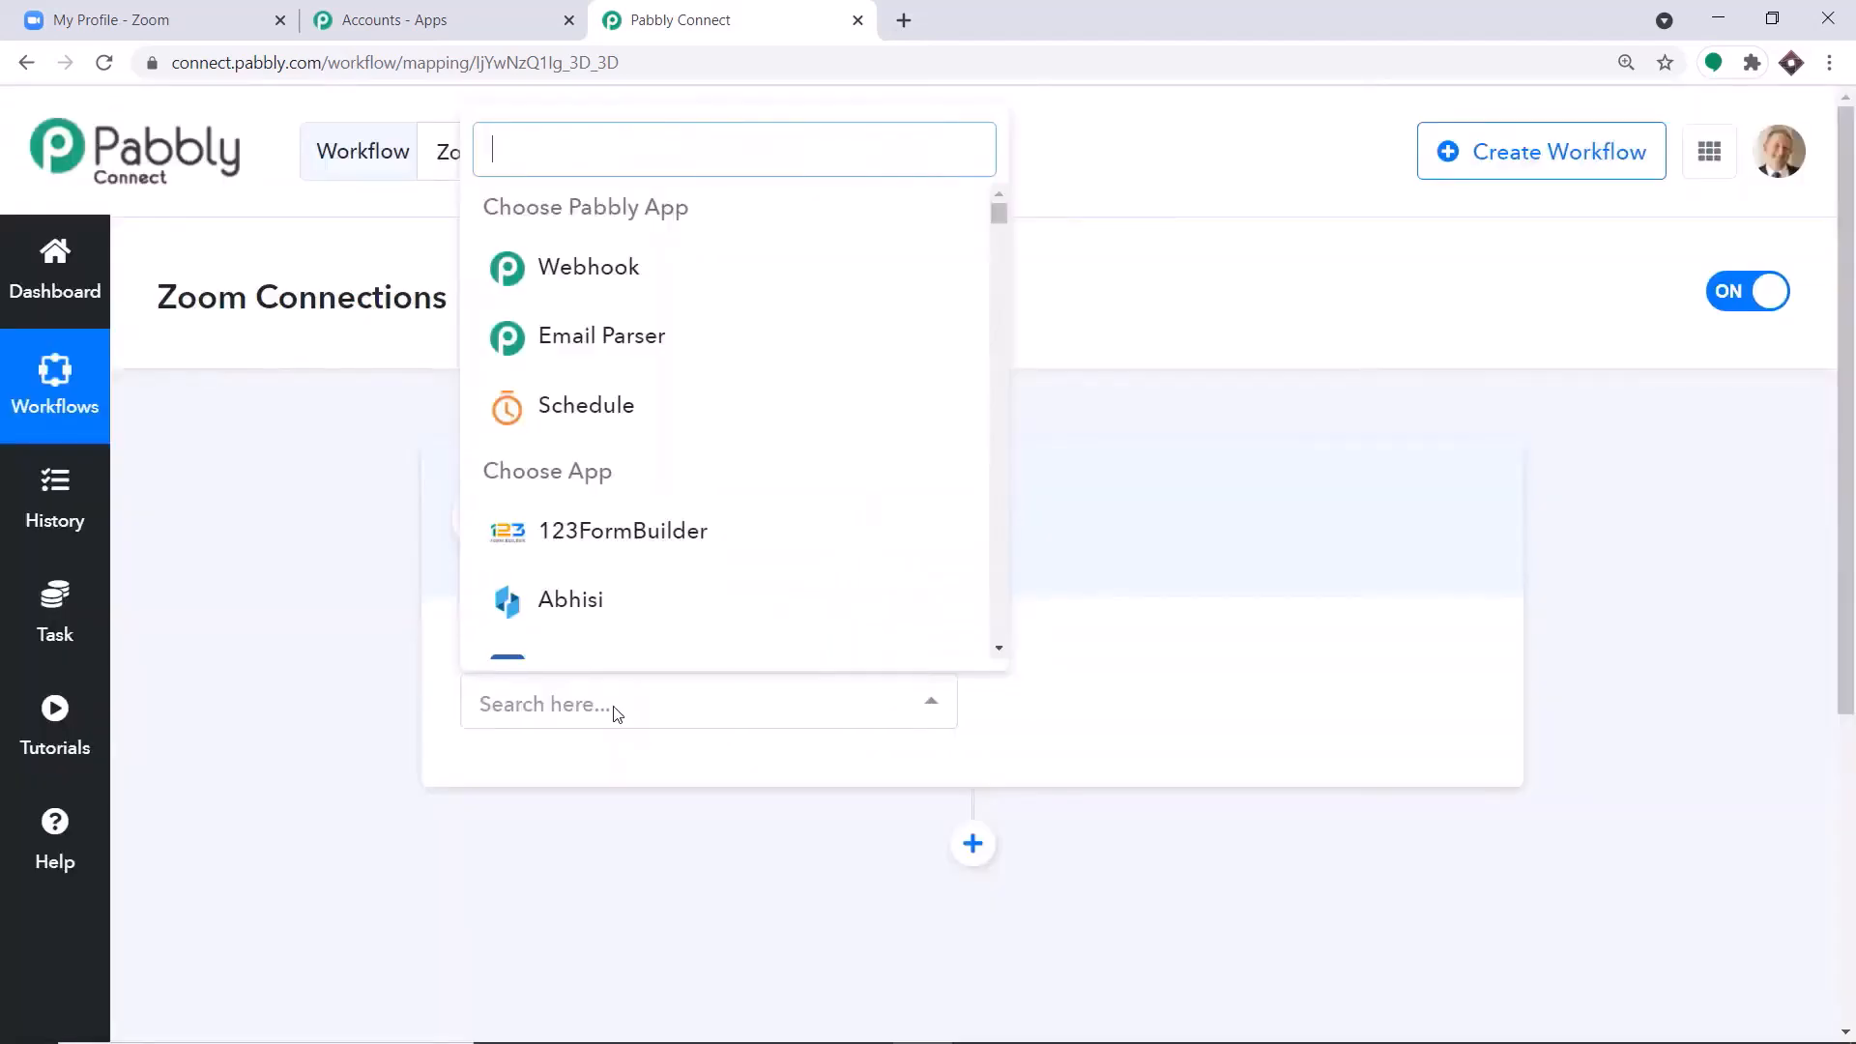
type("zoom")
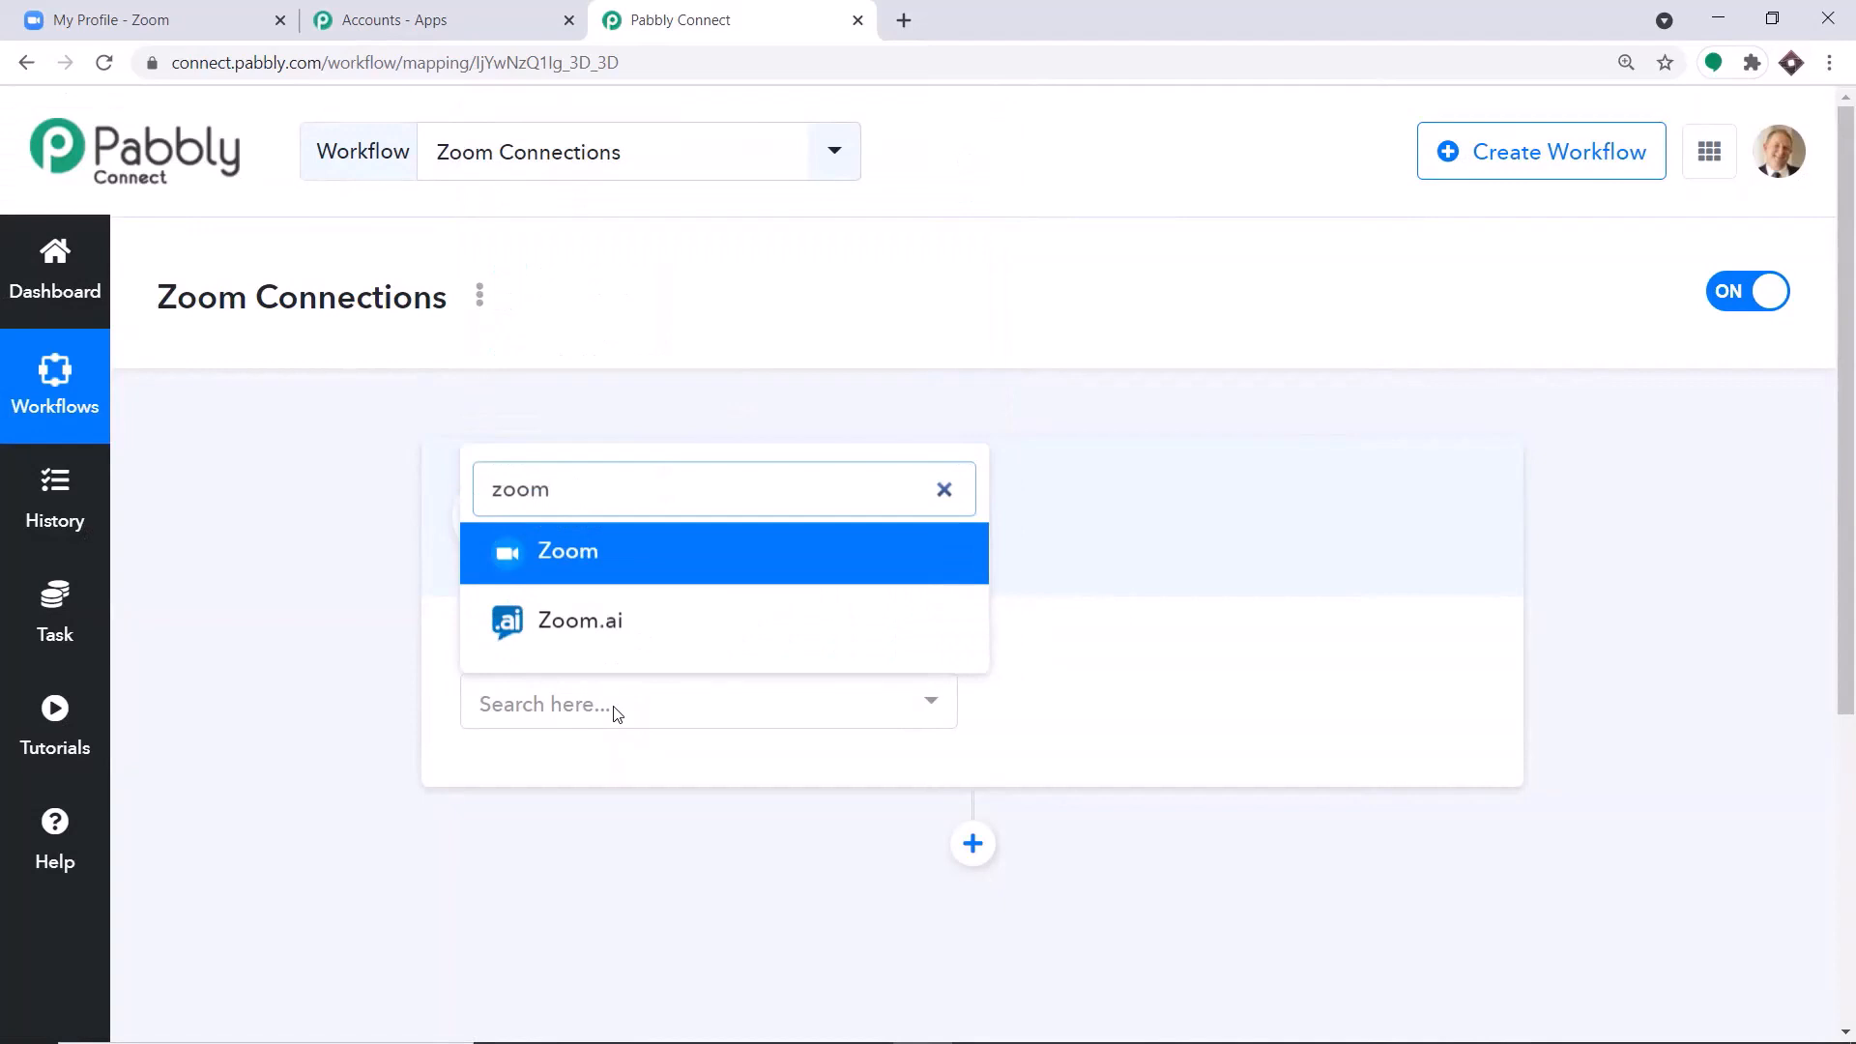
left_click(531, 551)
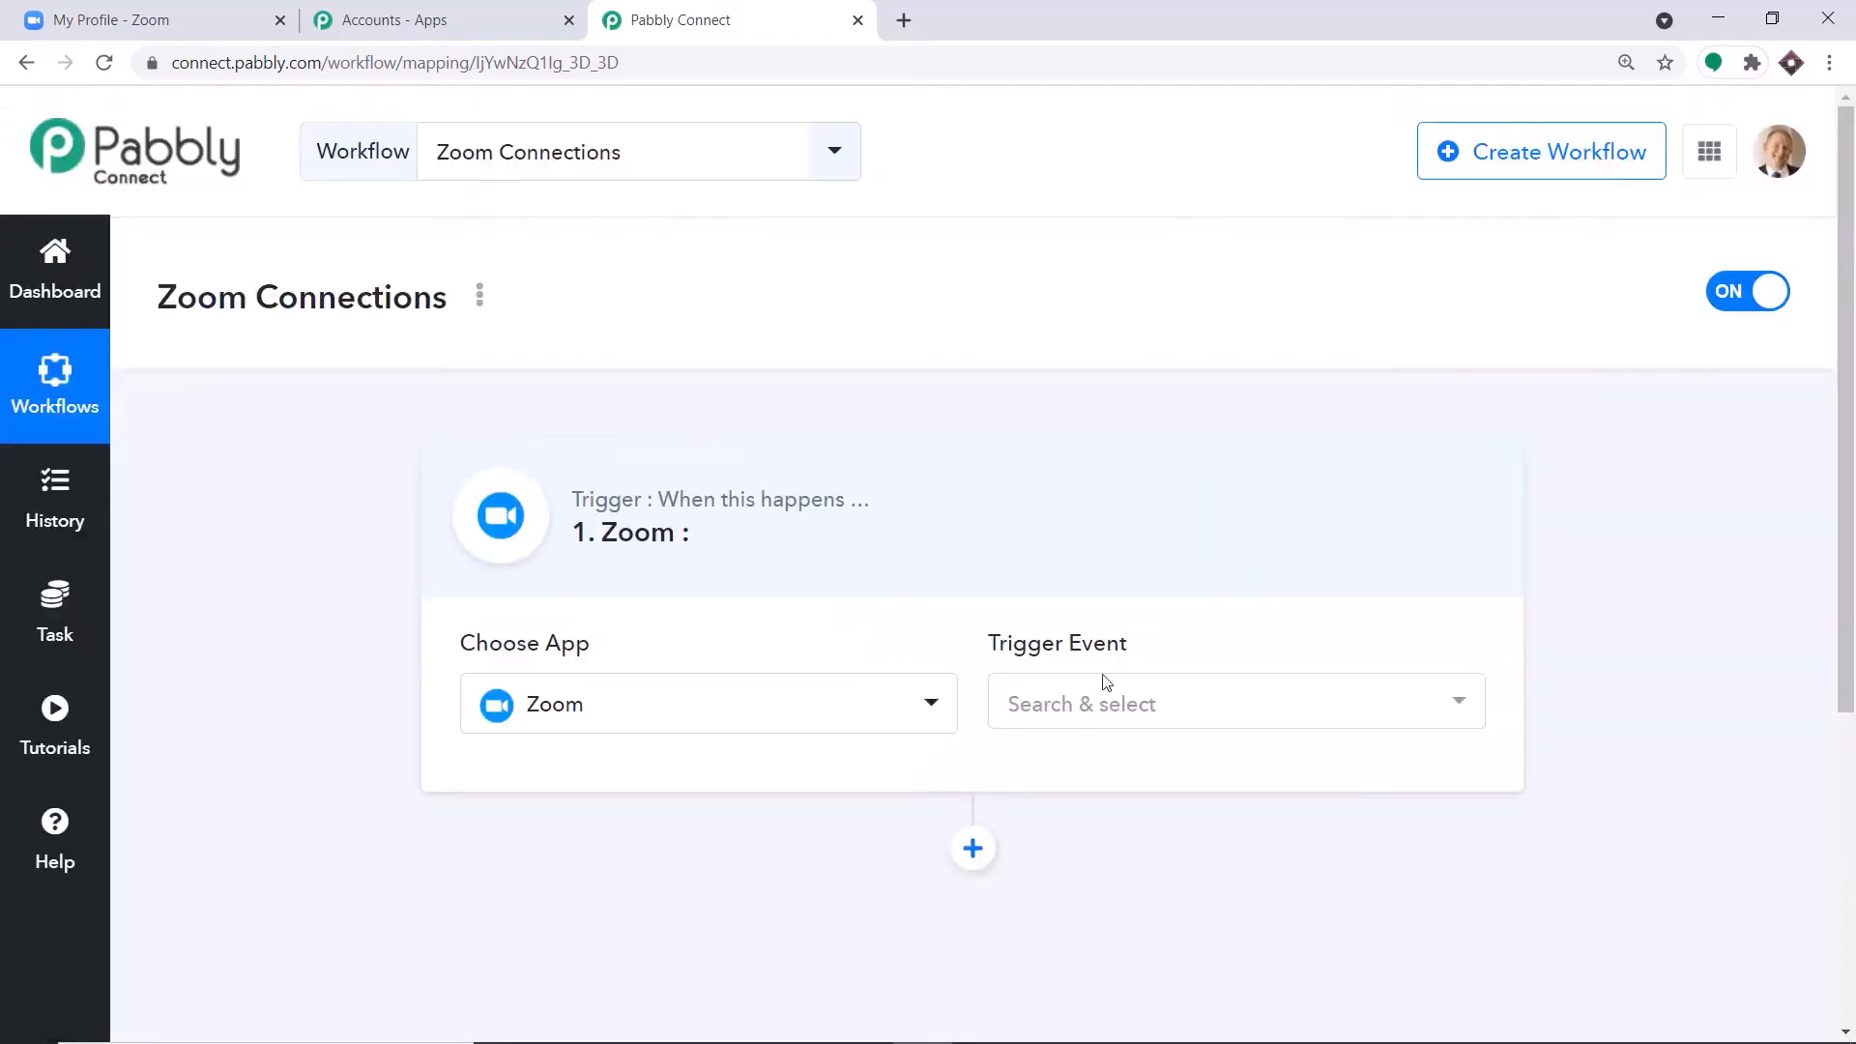
left_click(1095, 703)
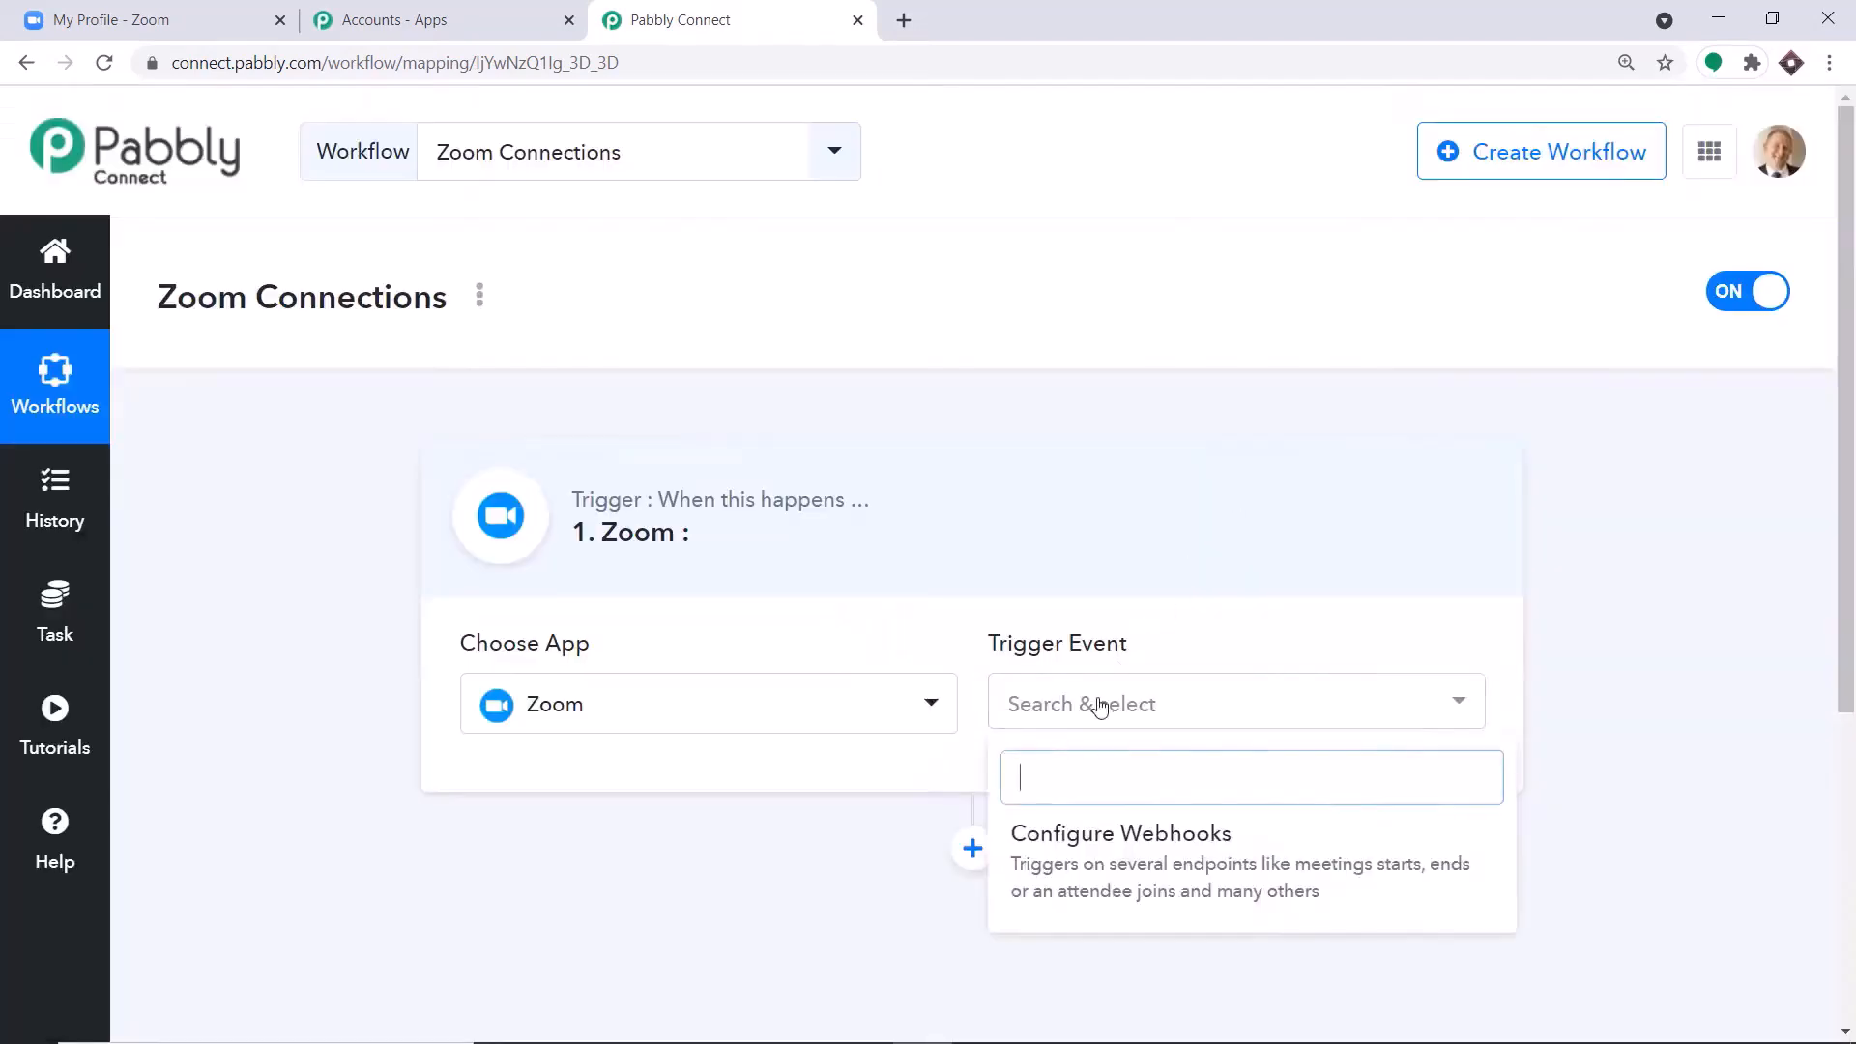
left_click(1084, 858)
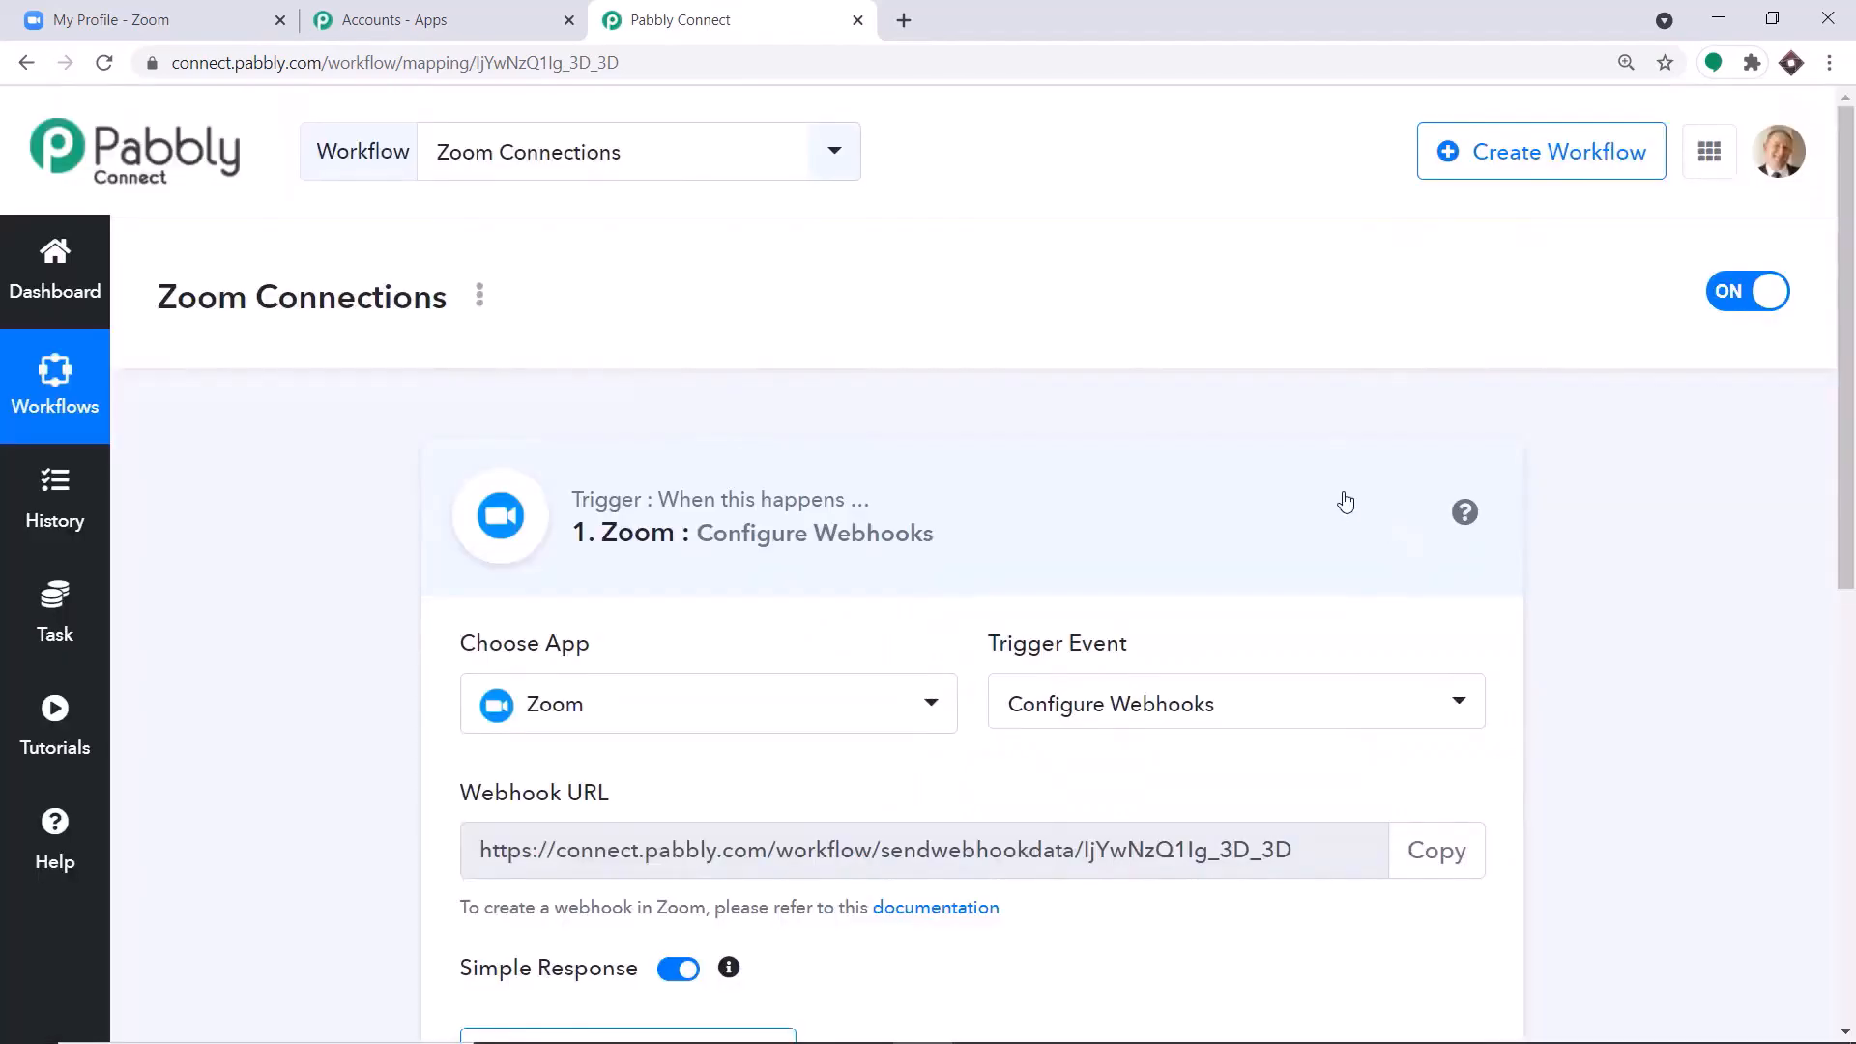
Switch to the Zoom account, go from its Advanced Integration page to the App Marketplace, and agree to the Marketplace Terms of Use.
scroll(1344, 502, "down", 3)
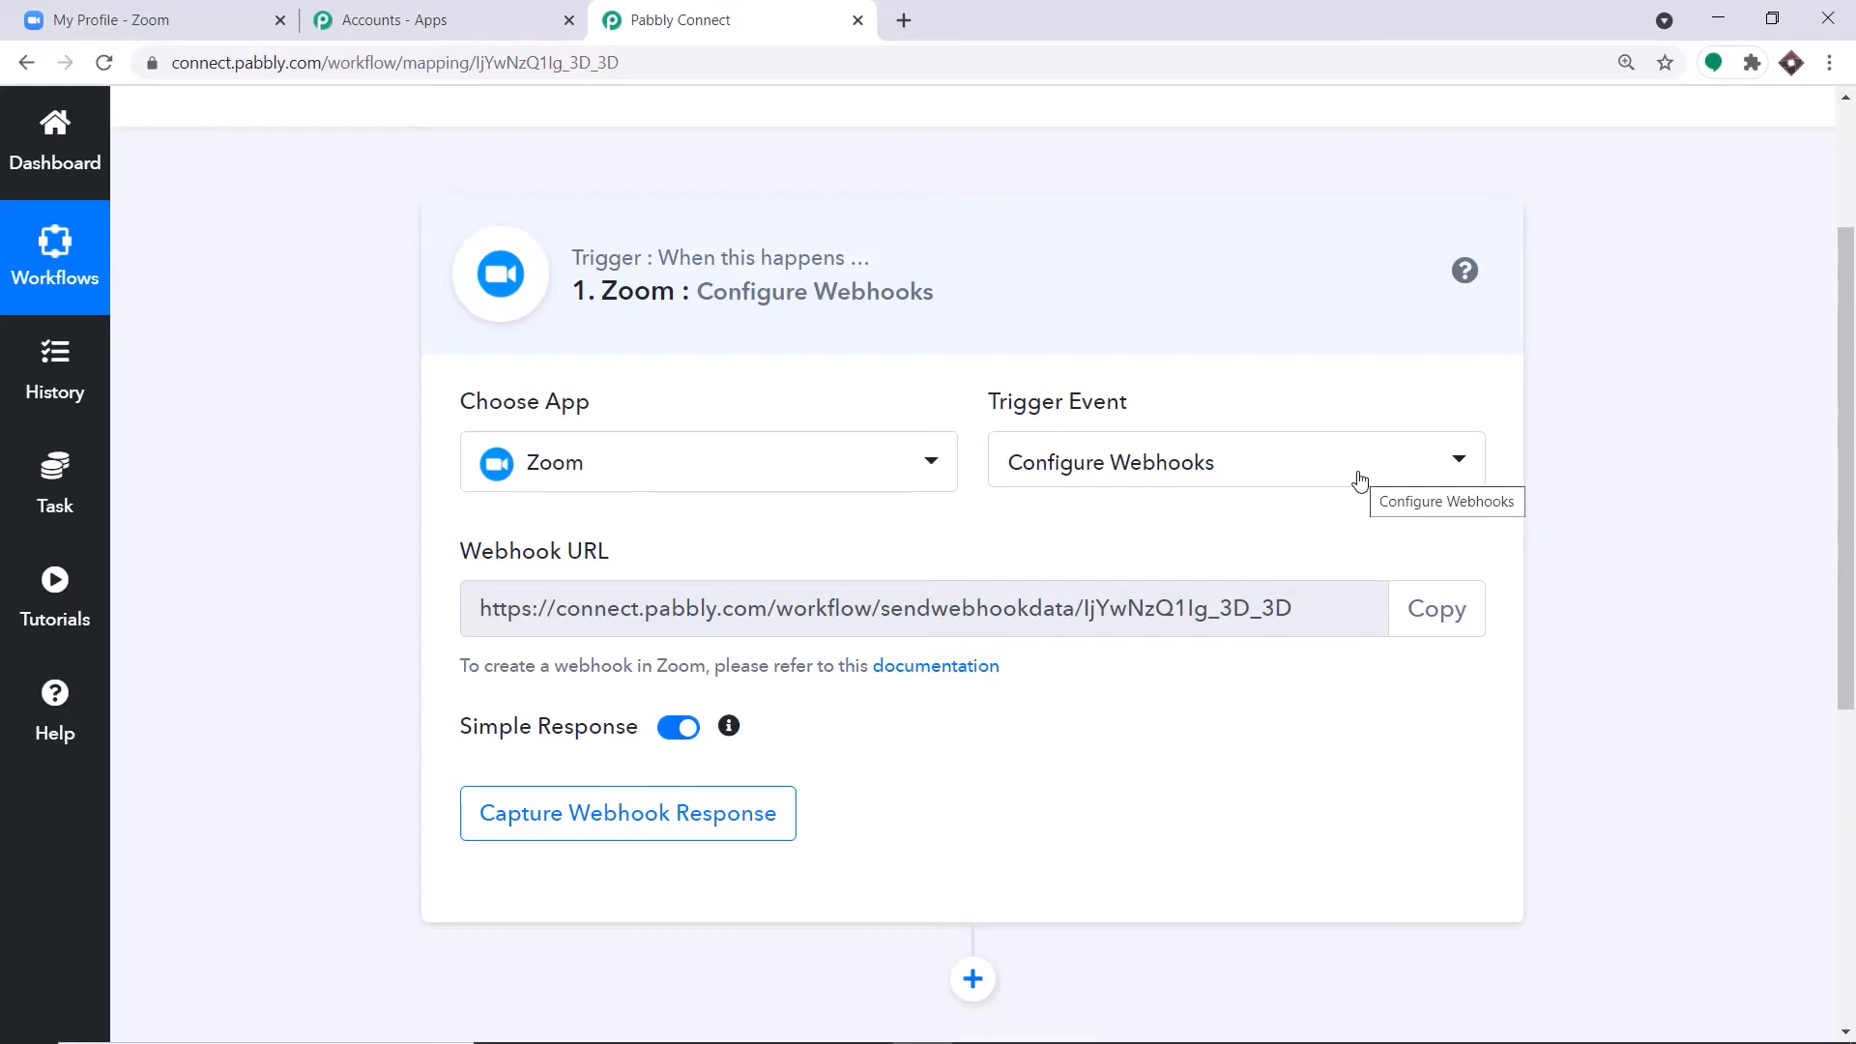
left_click(147, 17)
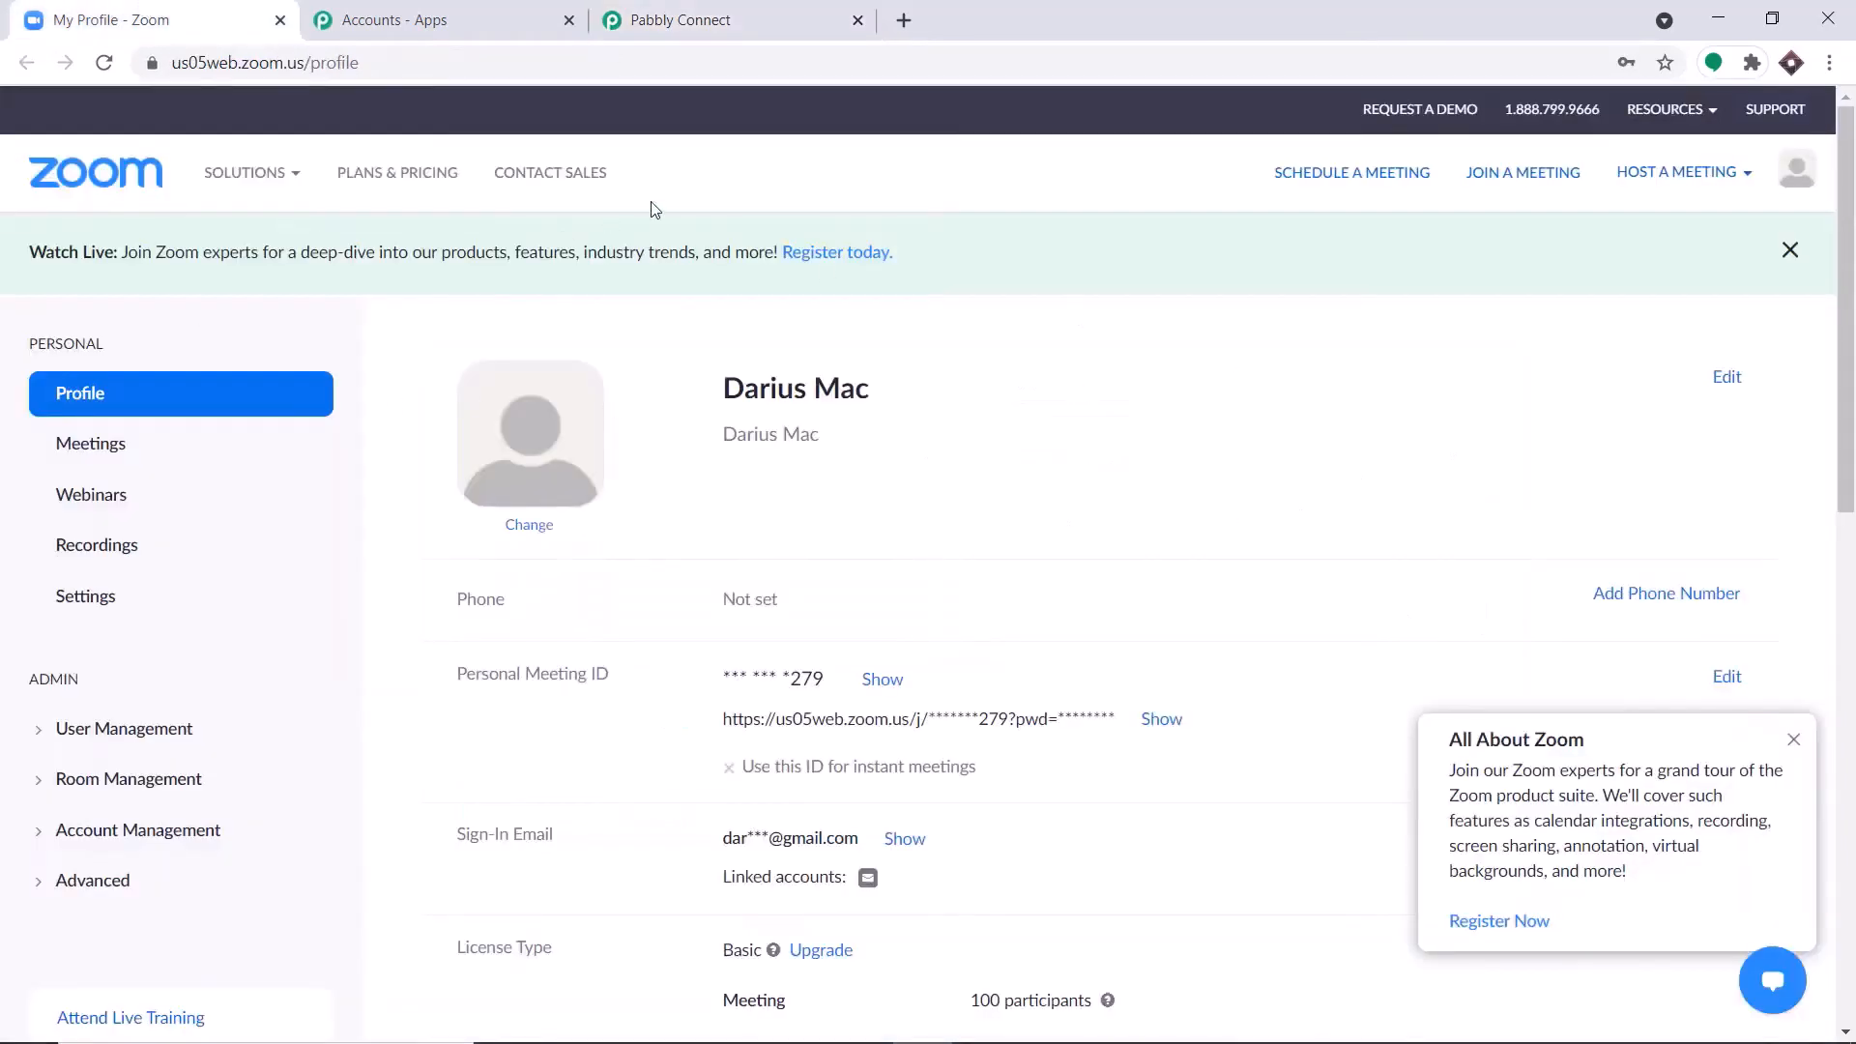
scroll(261, 536, "down", 3)
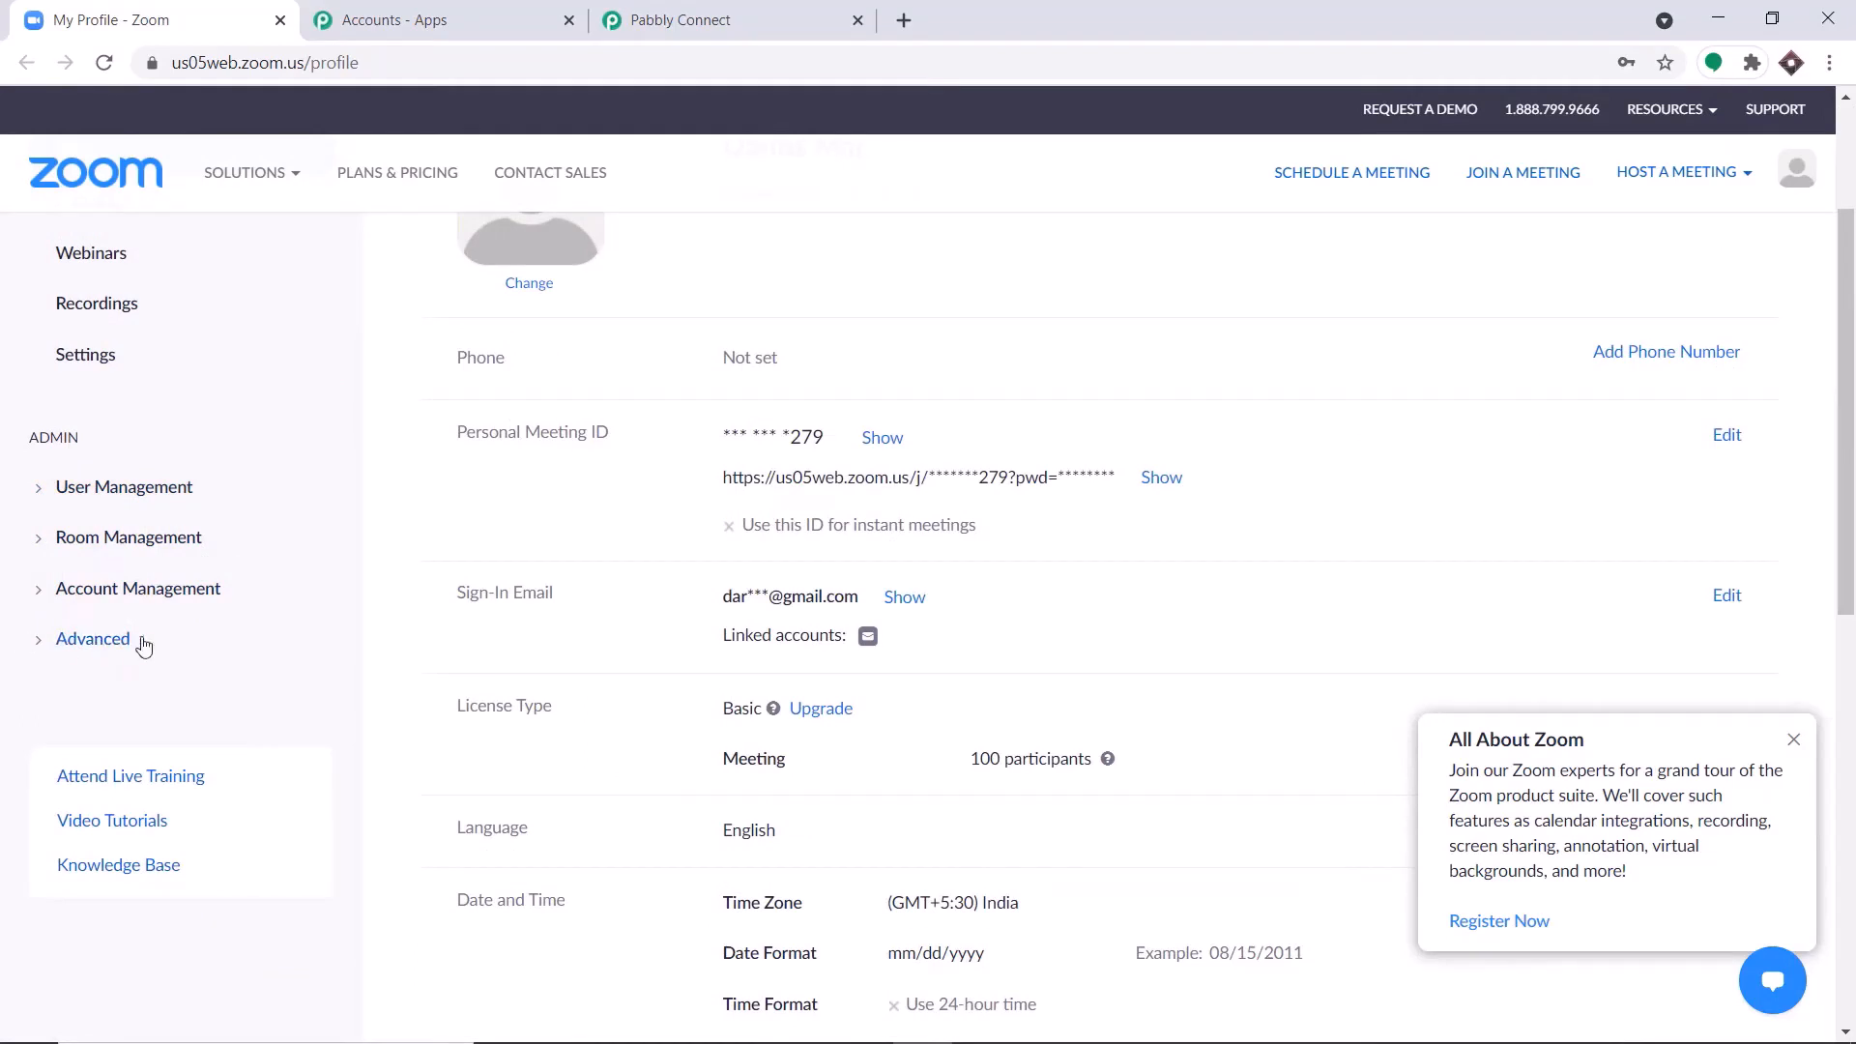
left_click(114, 641)
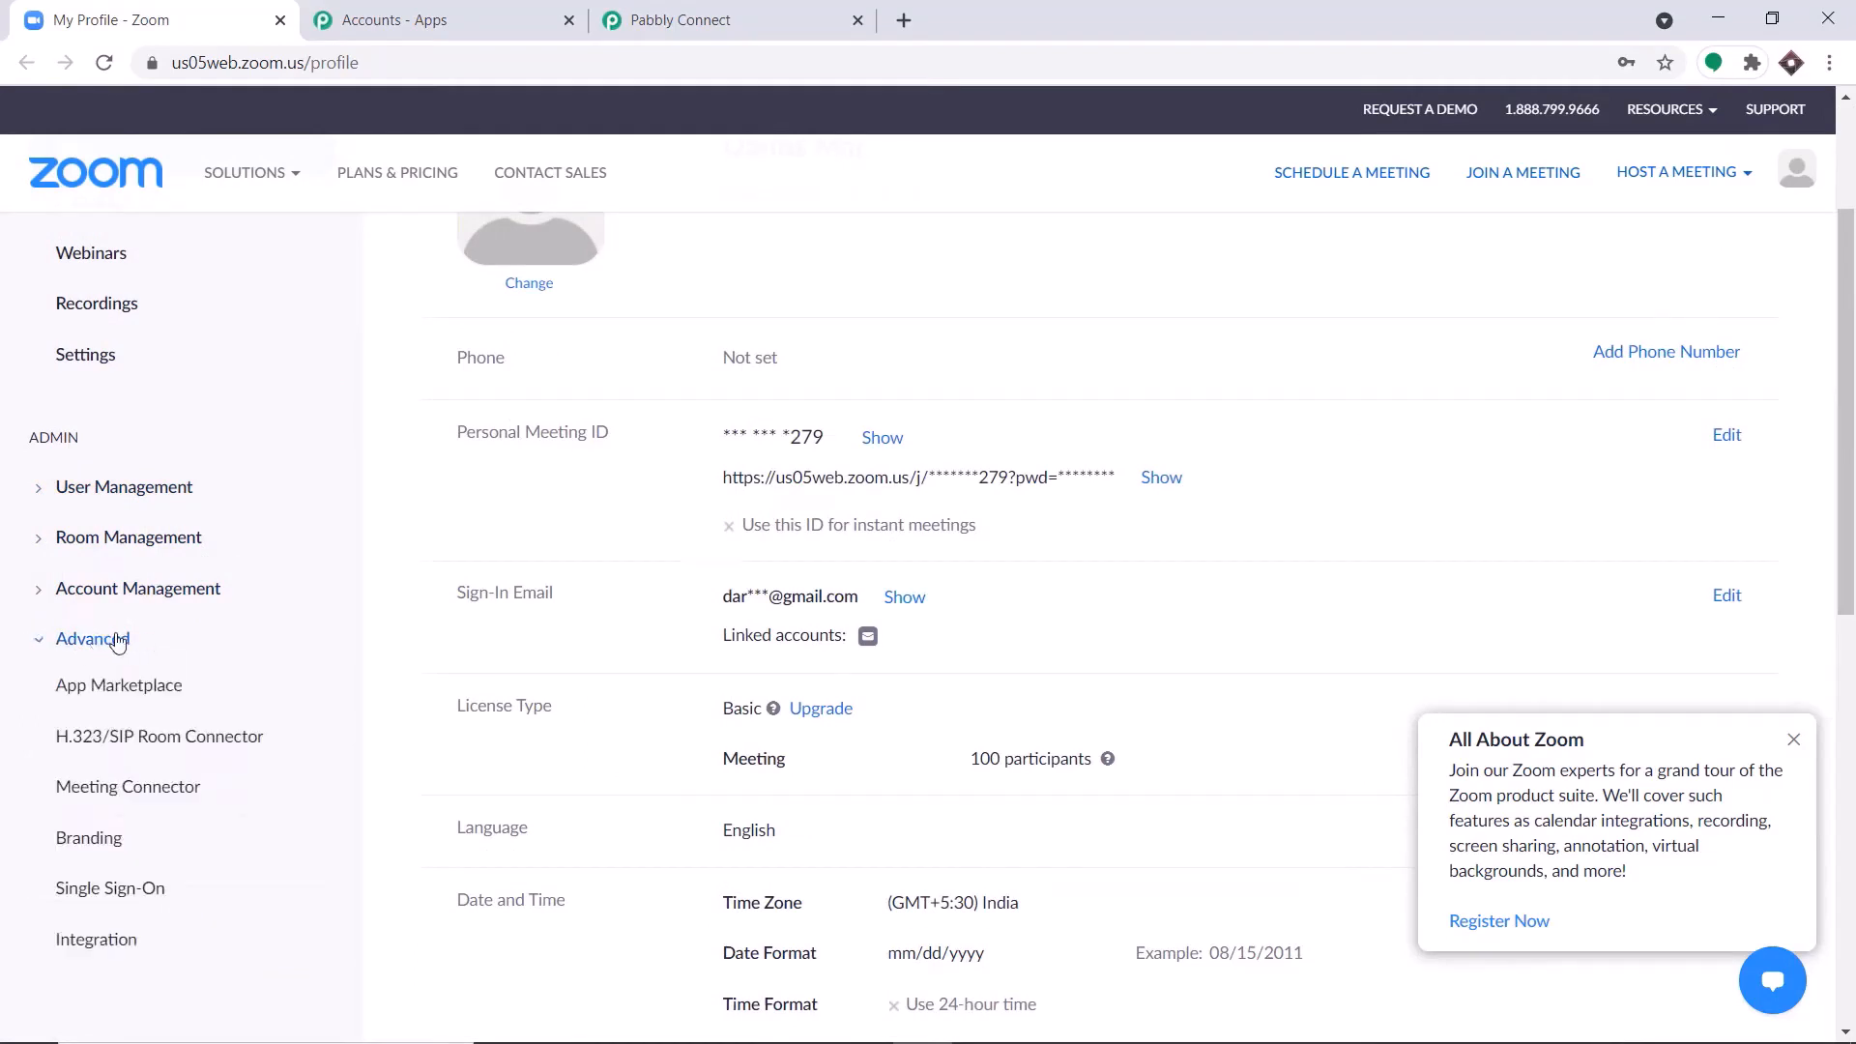
scroll(184, 652, "down", 2)
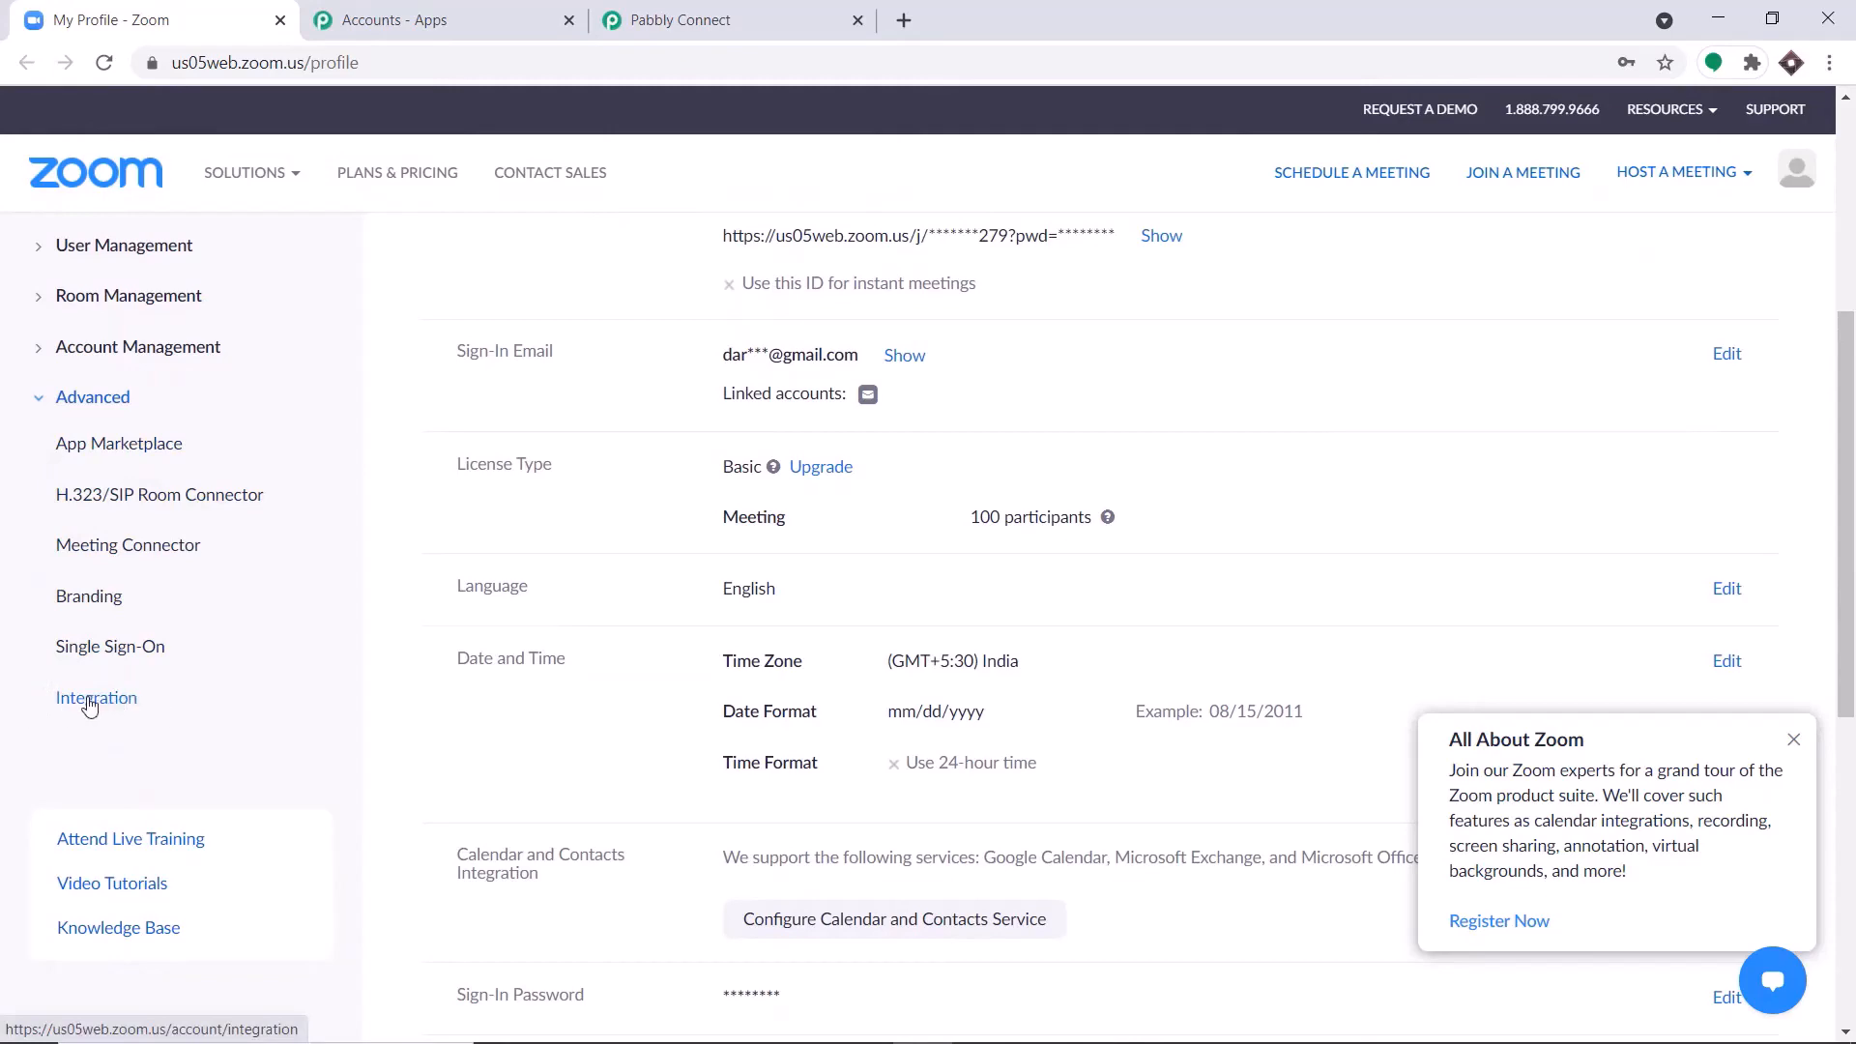
left_click(89, 704)
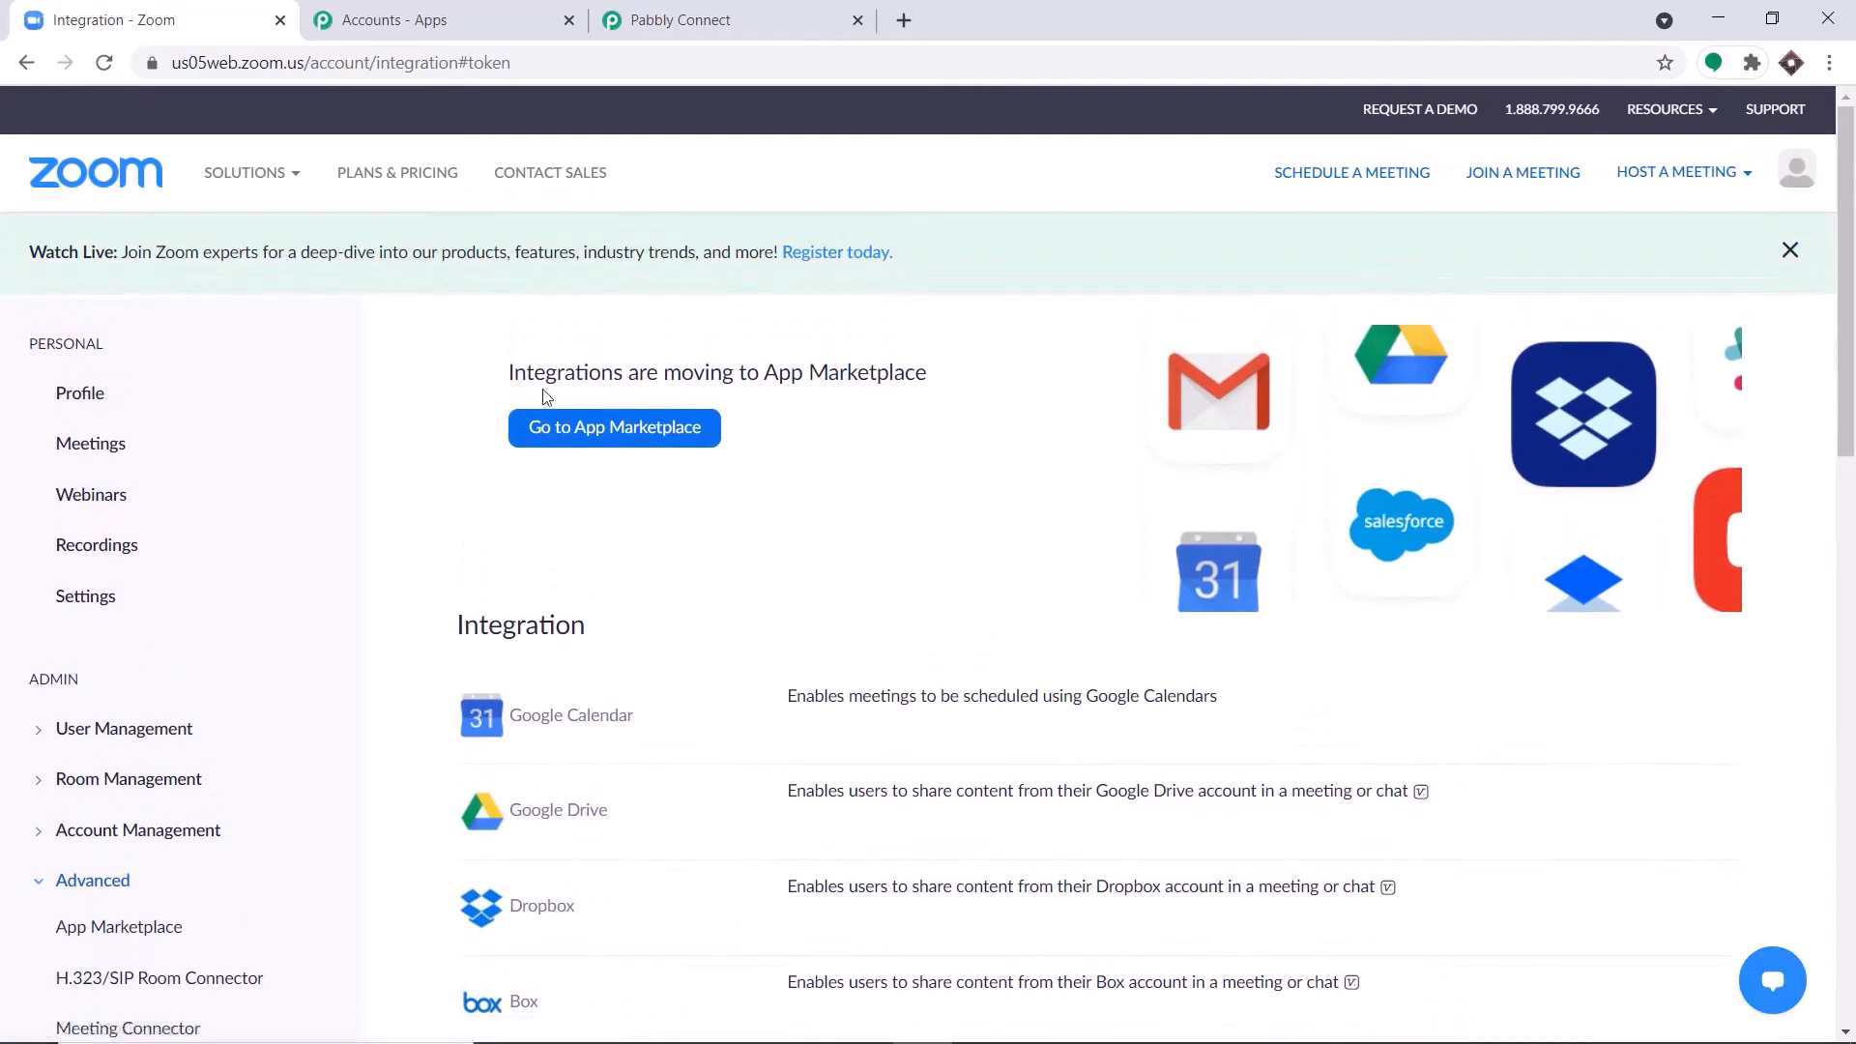
left_click(580, 447)
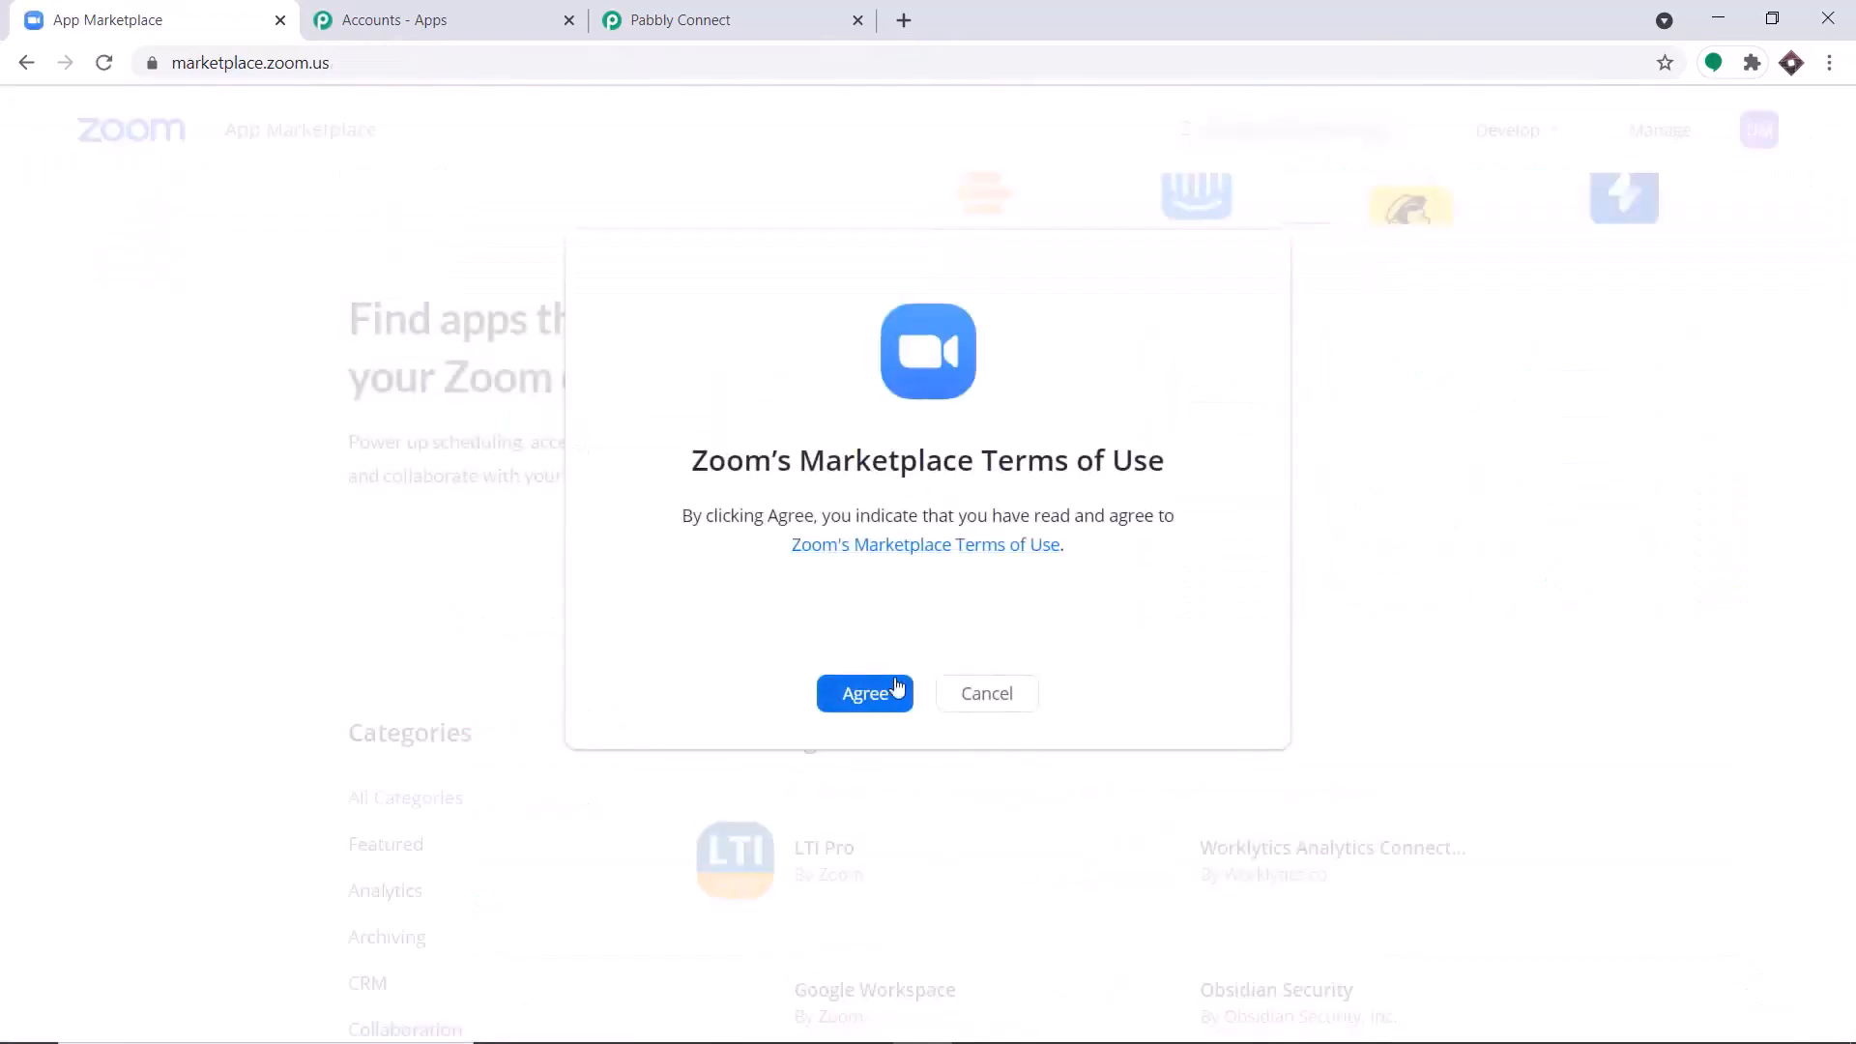
left_click(864, 694)
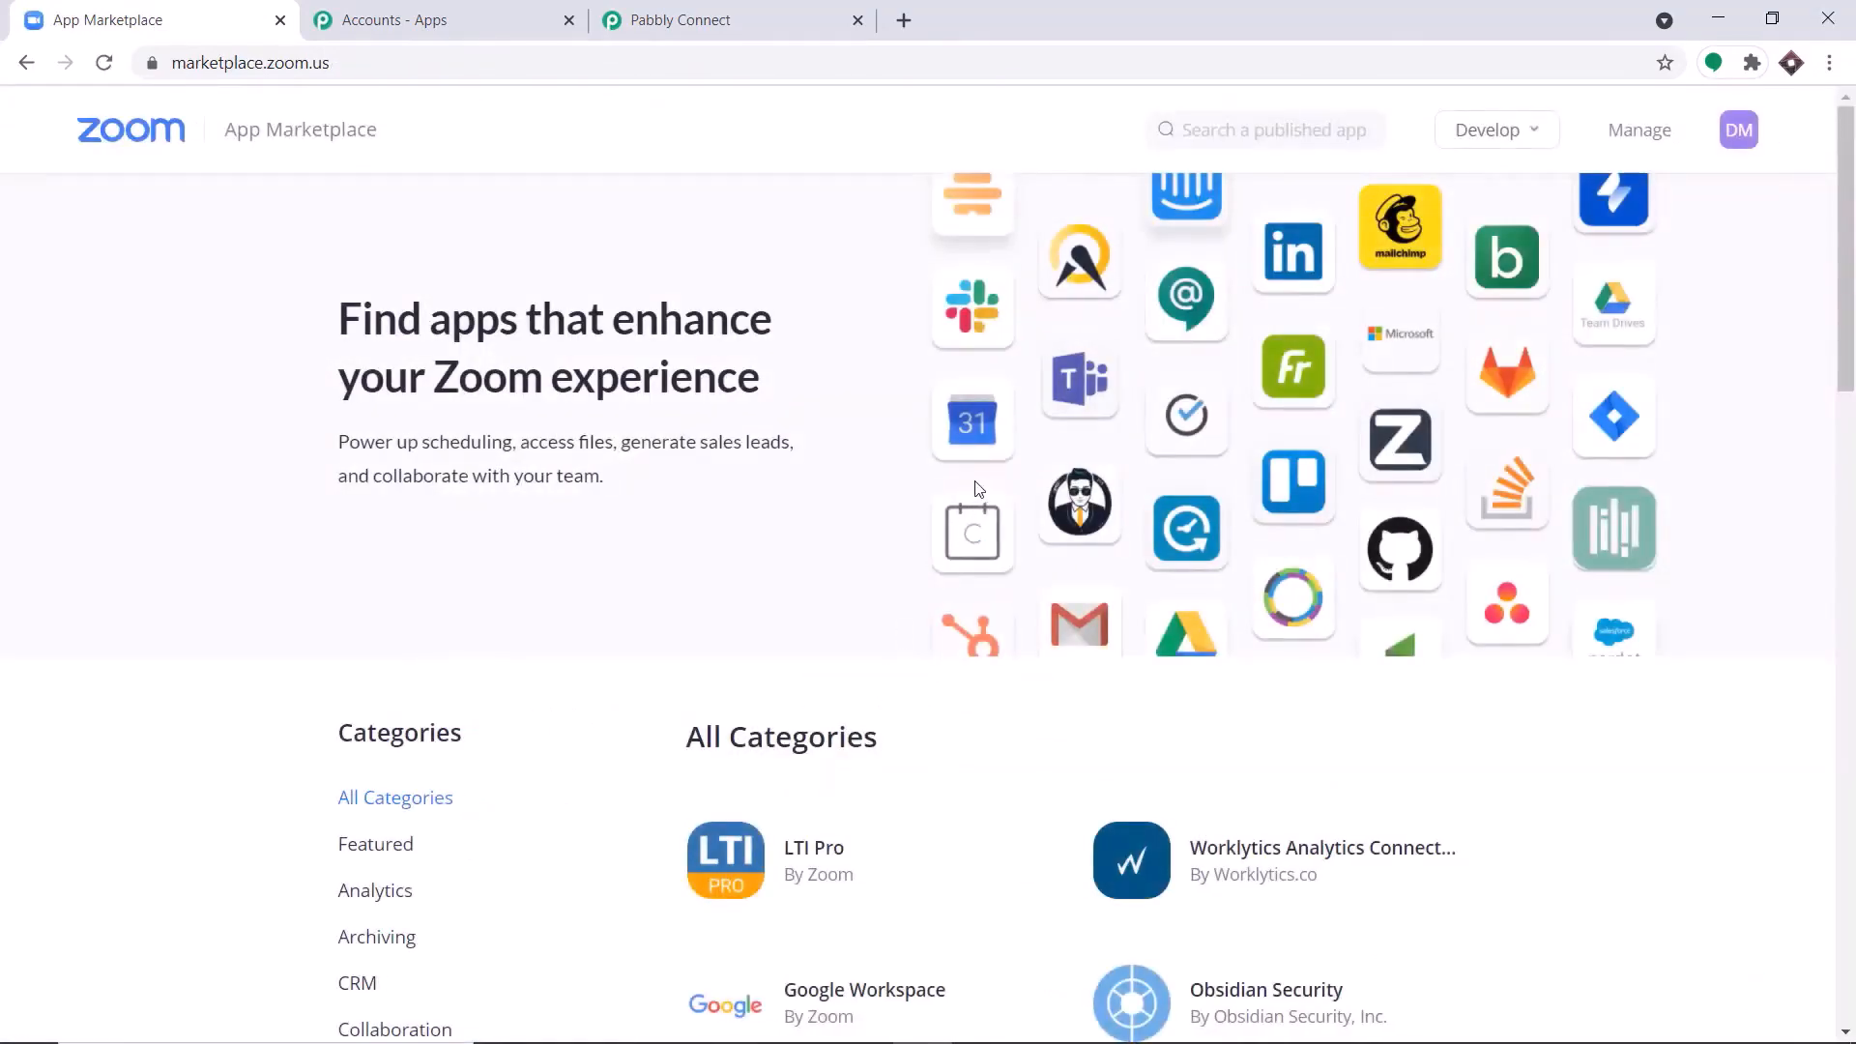
Start building an app in the Zoom App Marketplace and agree to the API License and Terms of Use.
left_click(1517, 131)
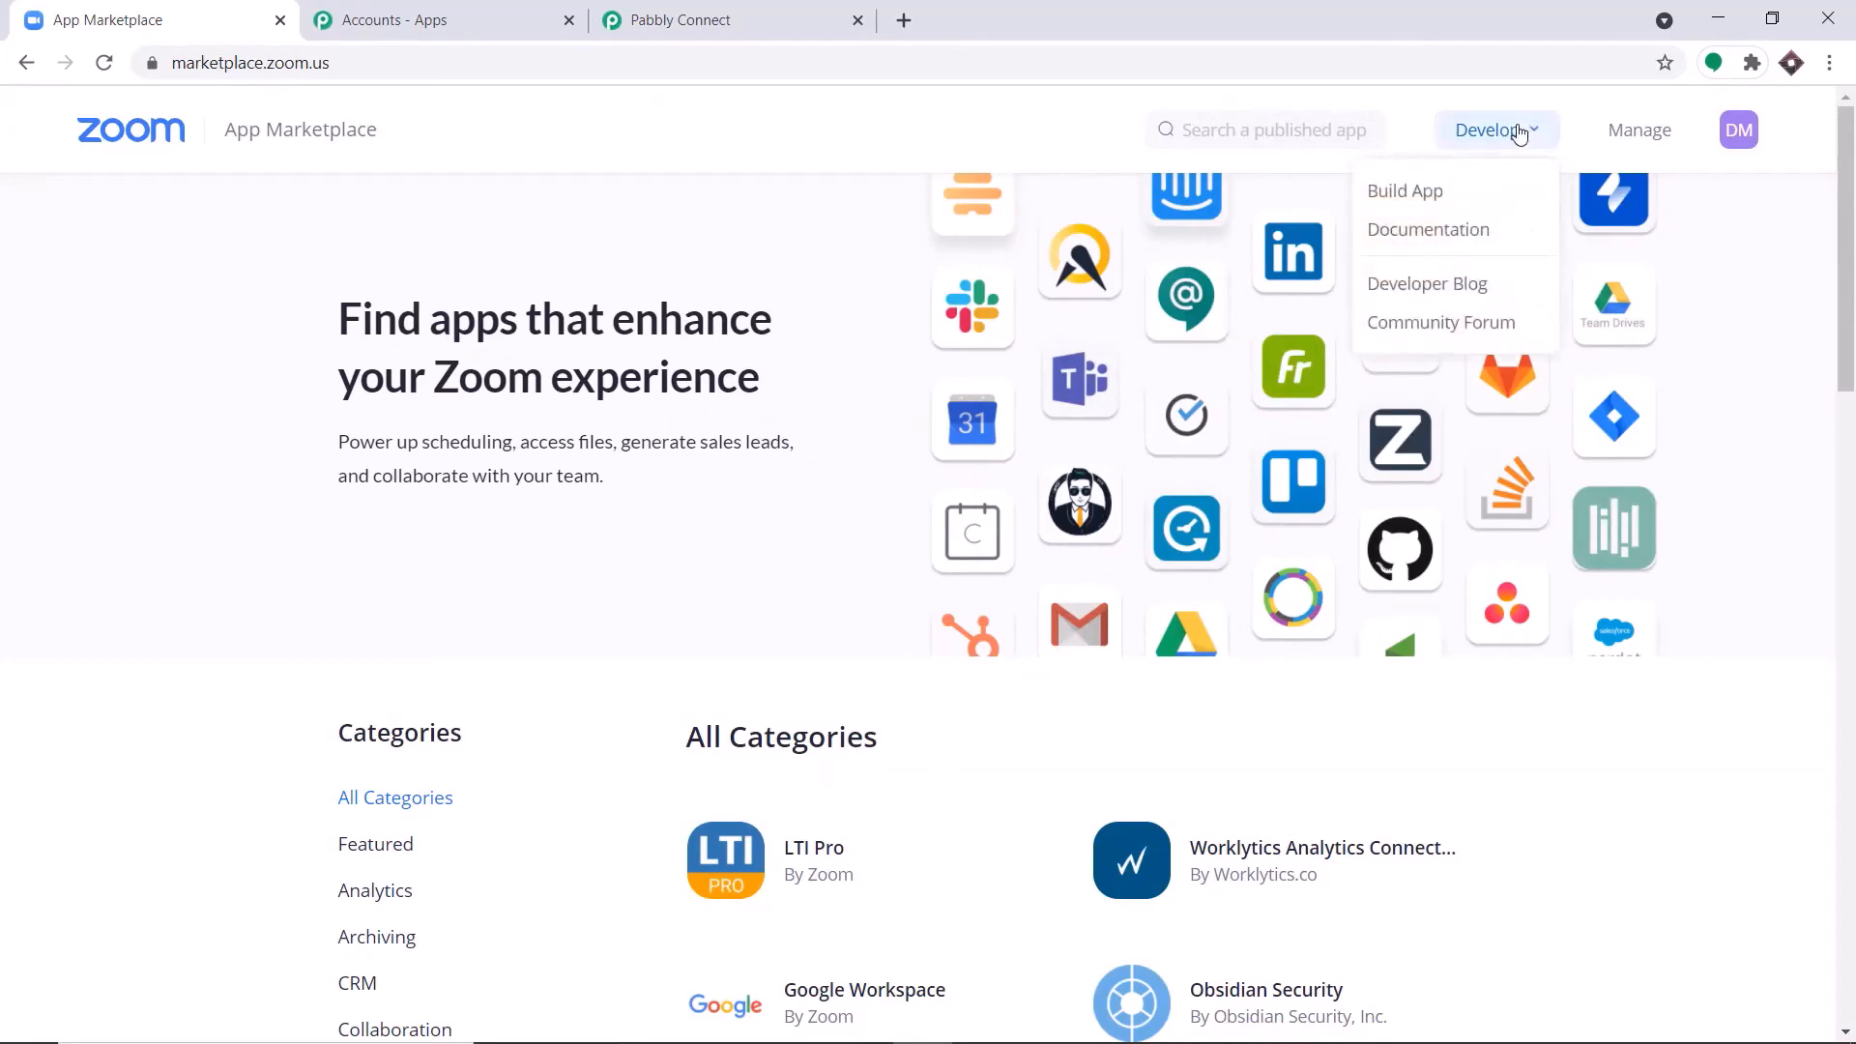
left_click(1403, 191)
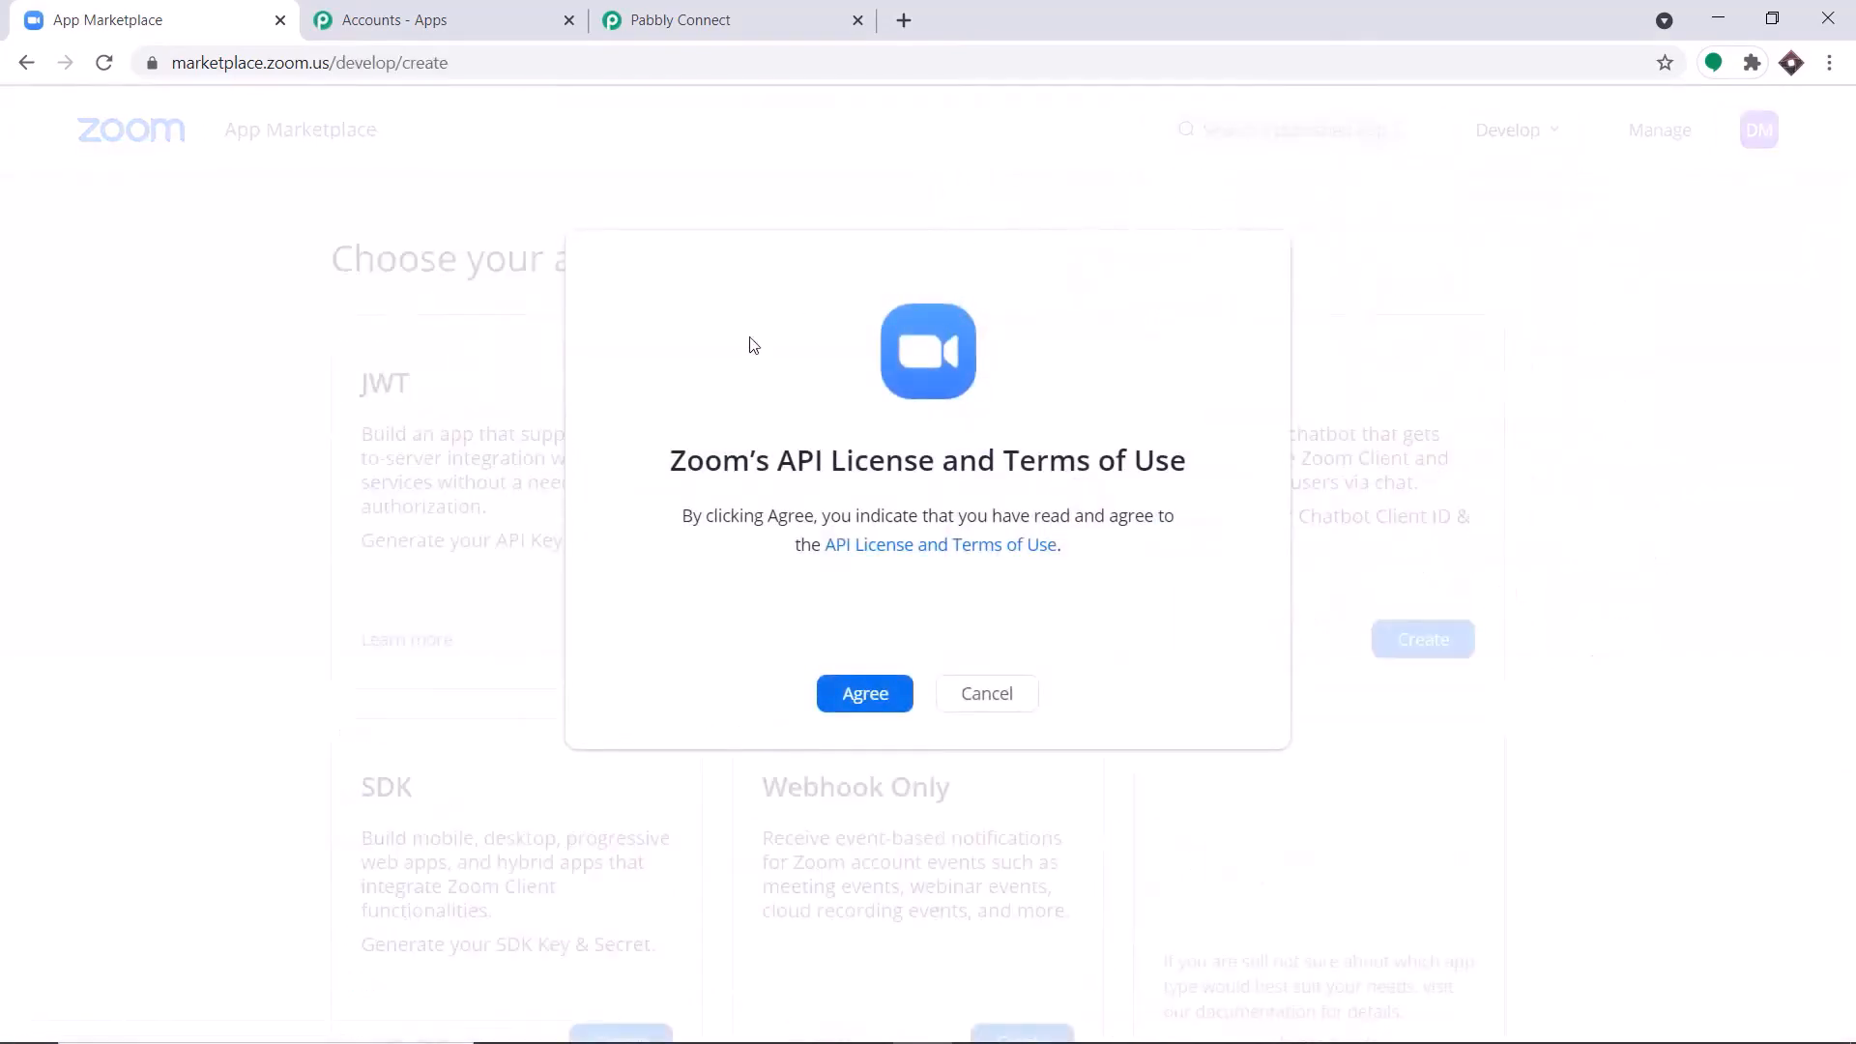
left_click(859, 694)
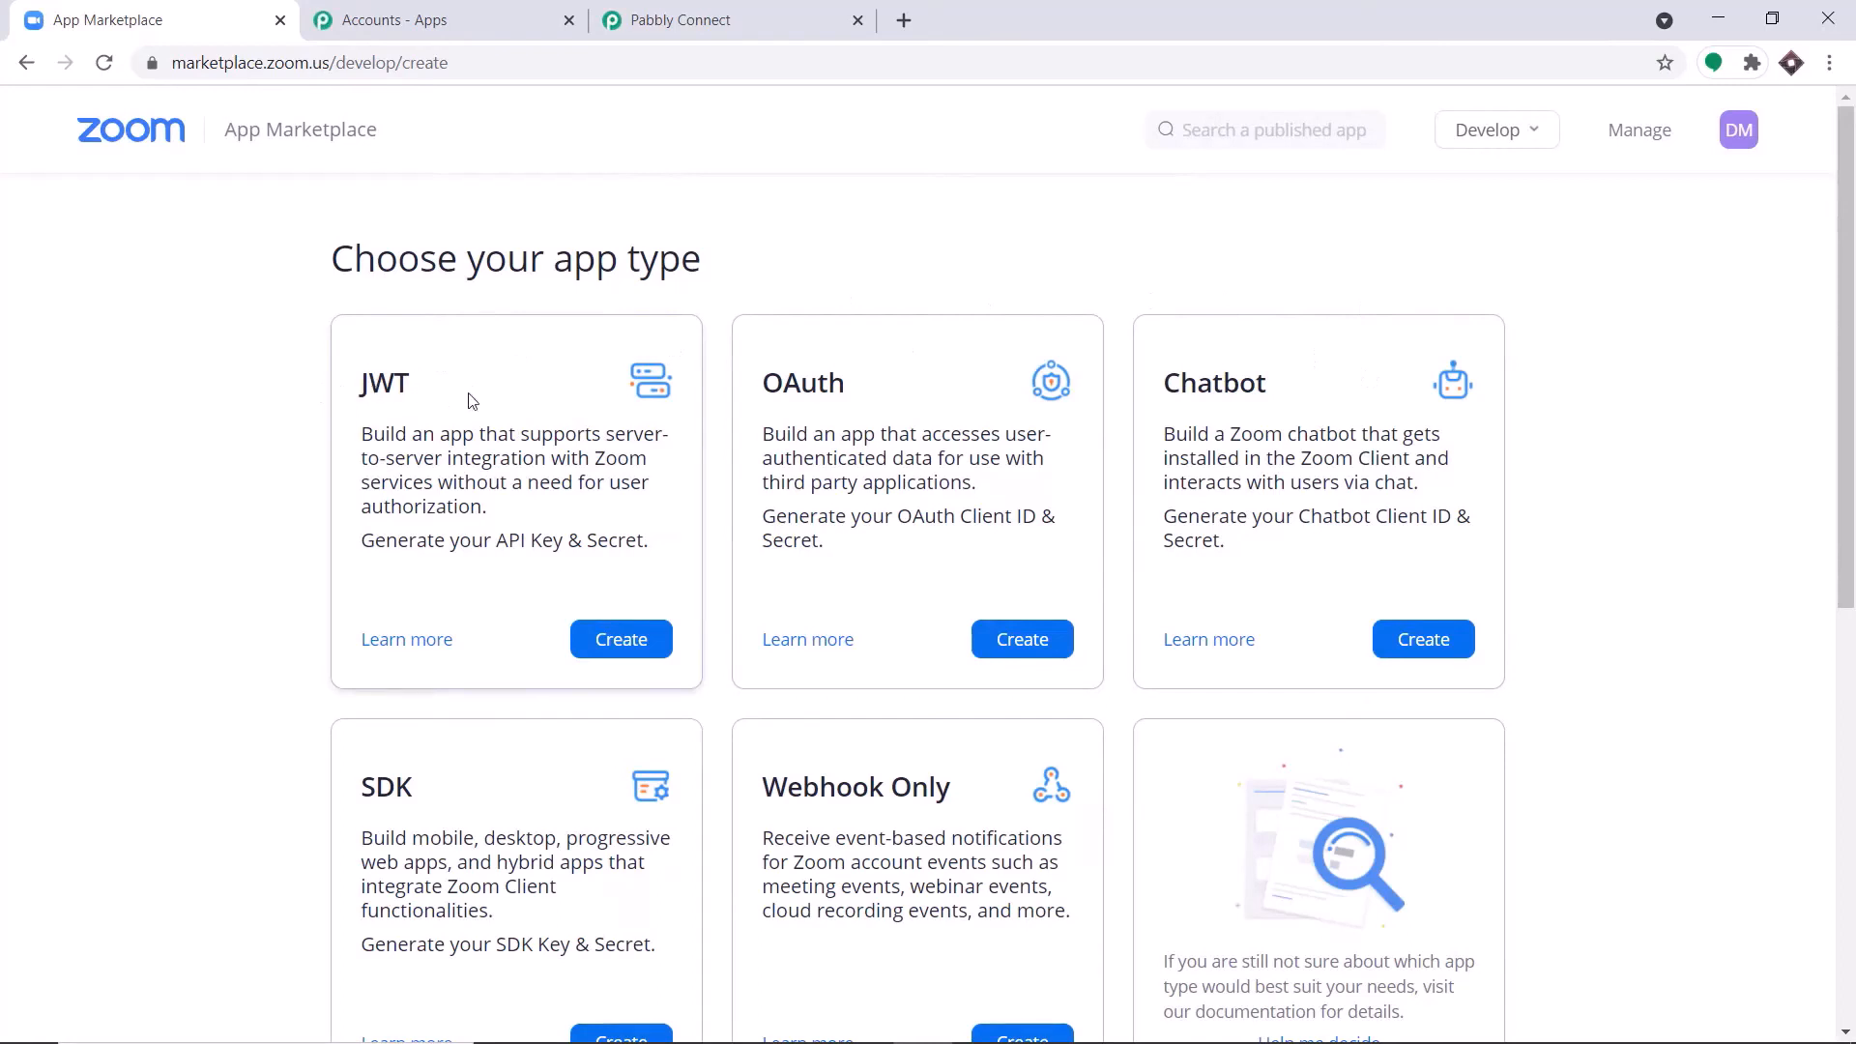
Create a JWT app named "Pabbly Connect test".
left_click(633, 643)
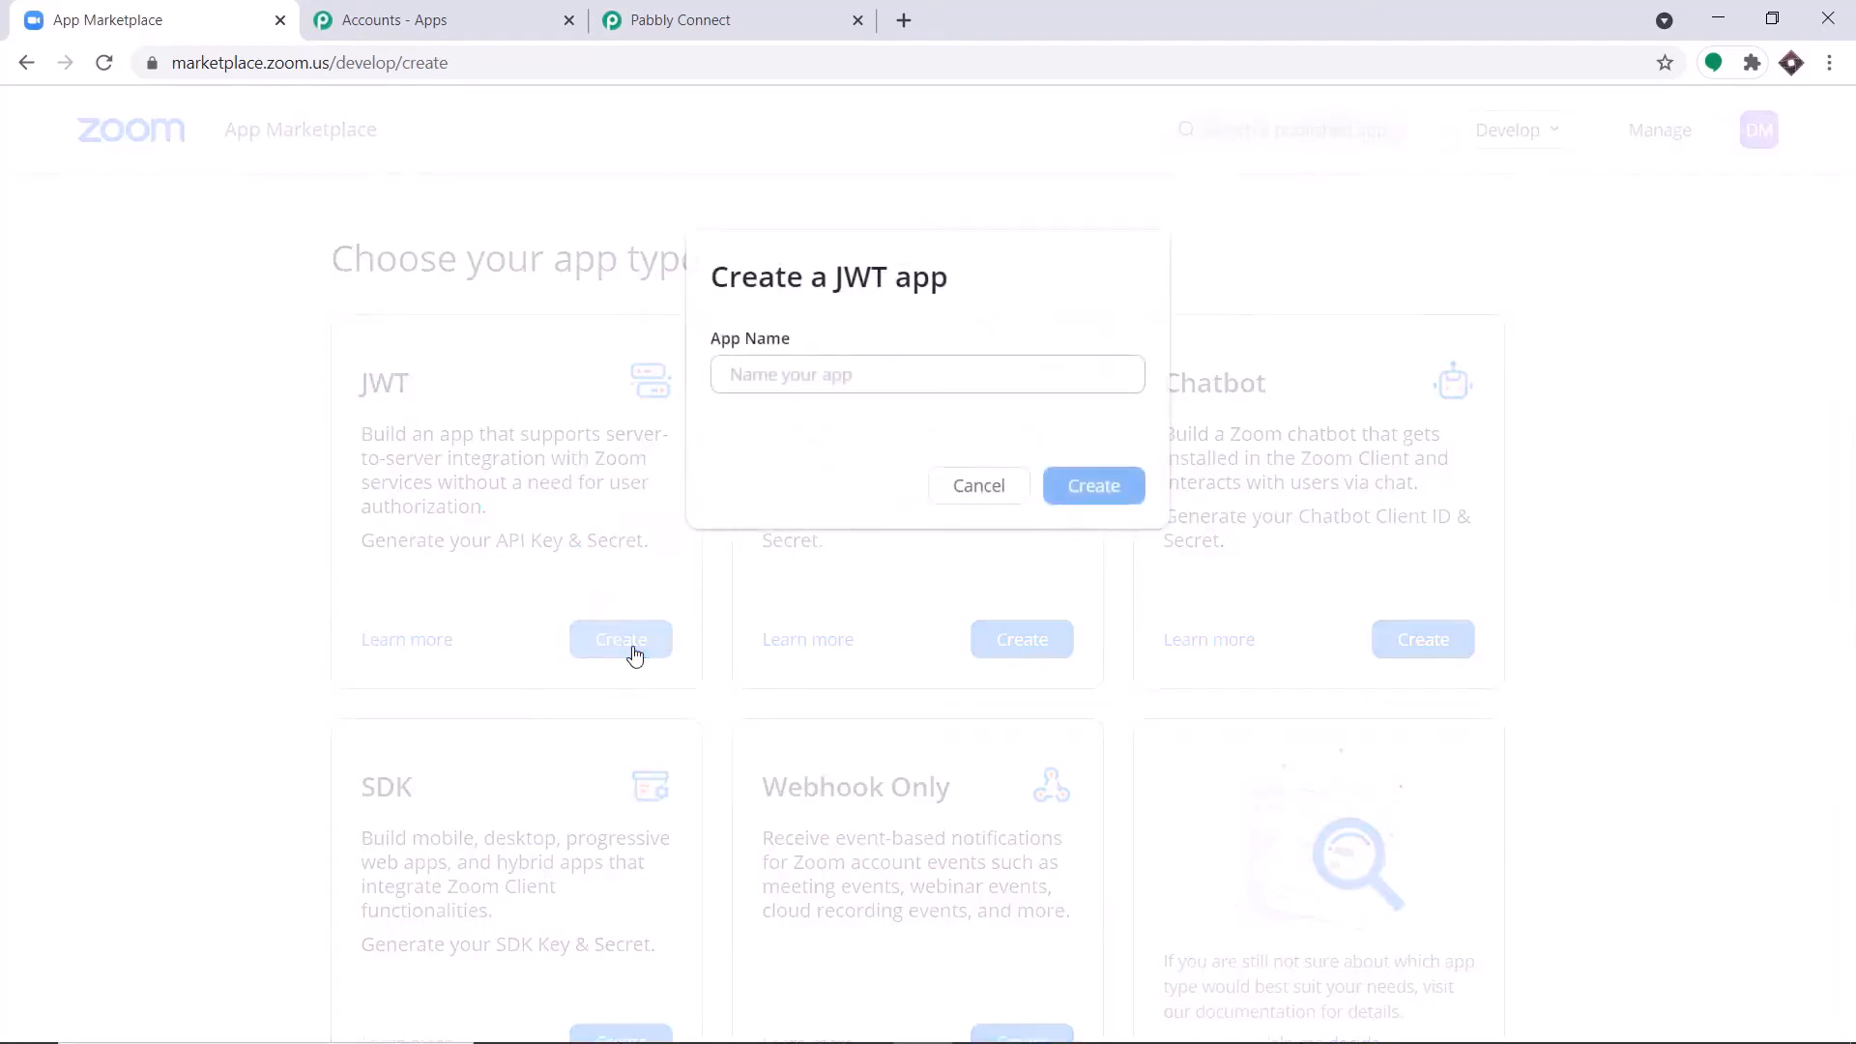
left_click(753, 384)
type("Pabbl")
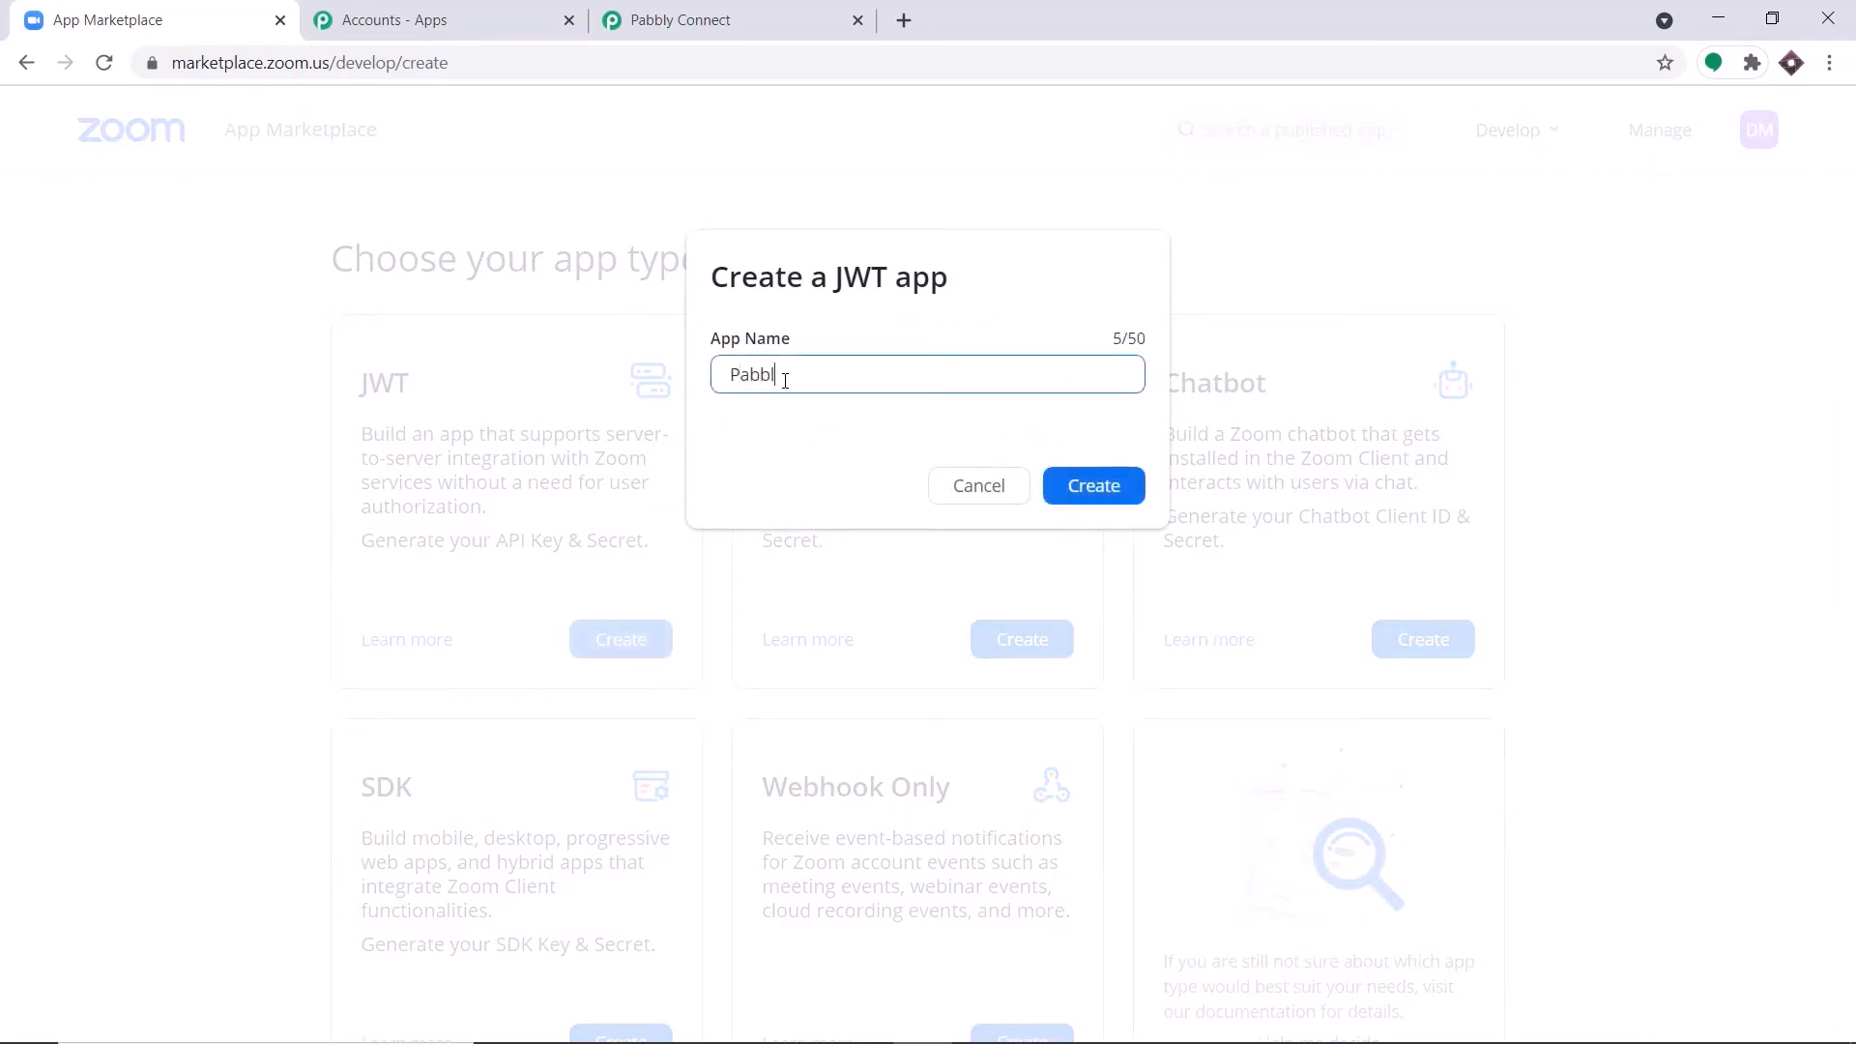
type("y Conect")
key("BackSpace")
key("BackSpace")
key("BackSpace")
left_click(1080, 496)
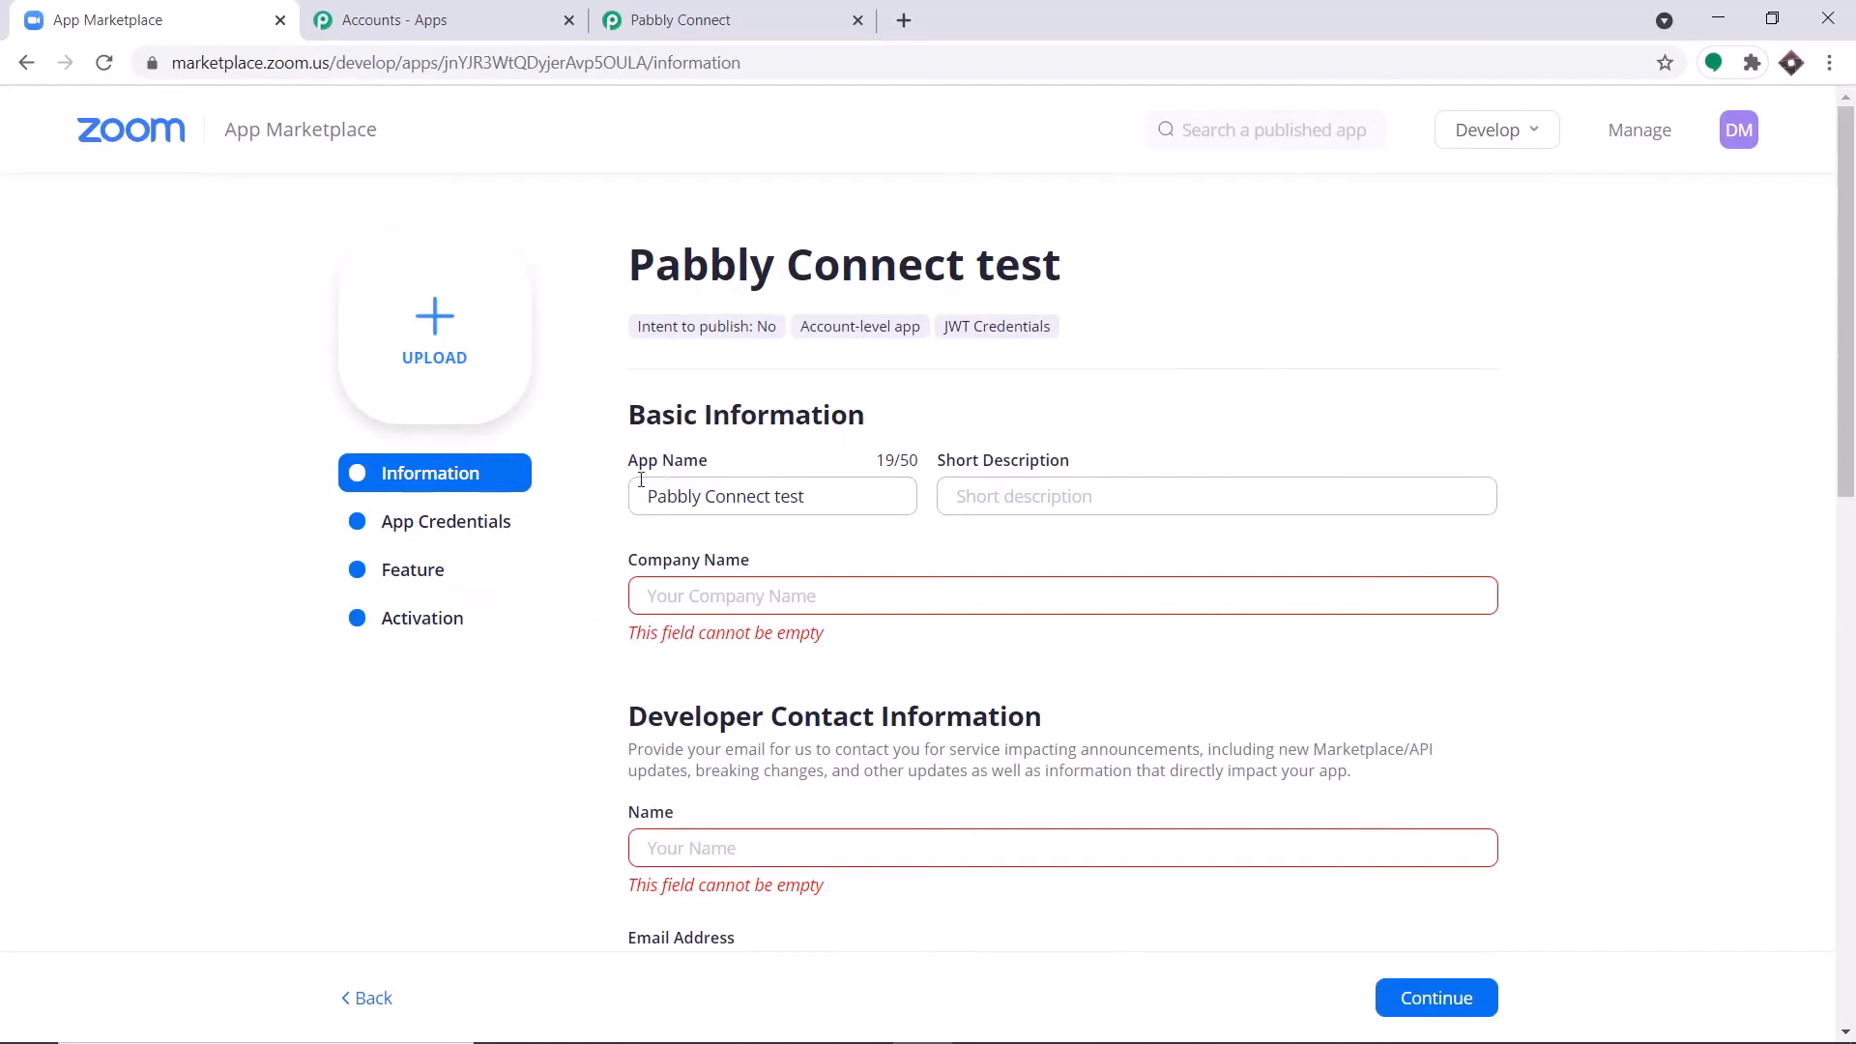
Set the company name in the app's basic information to Tesla.
left_click(779, 596)
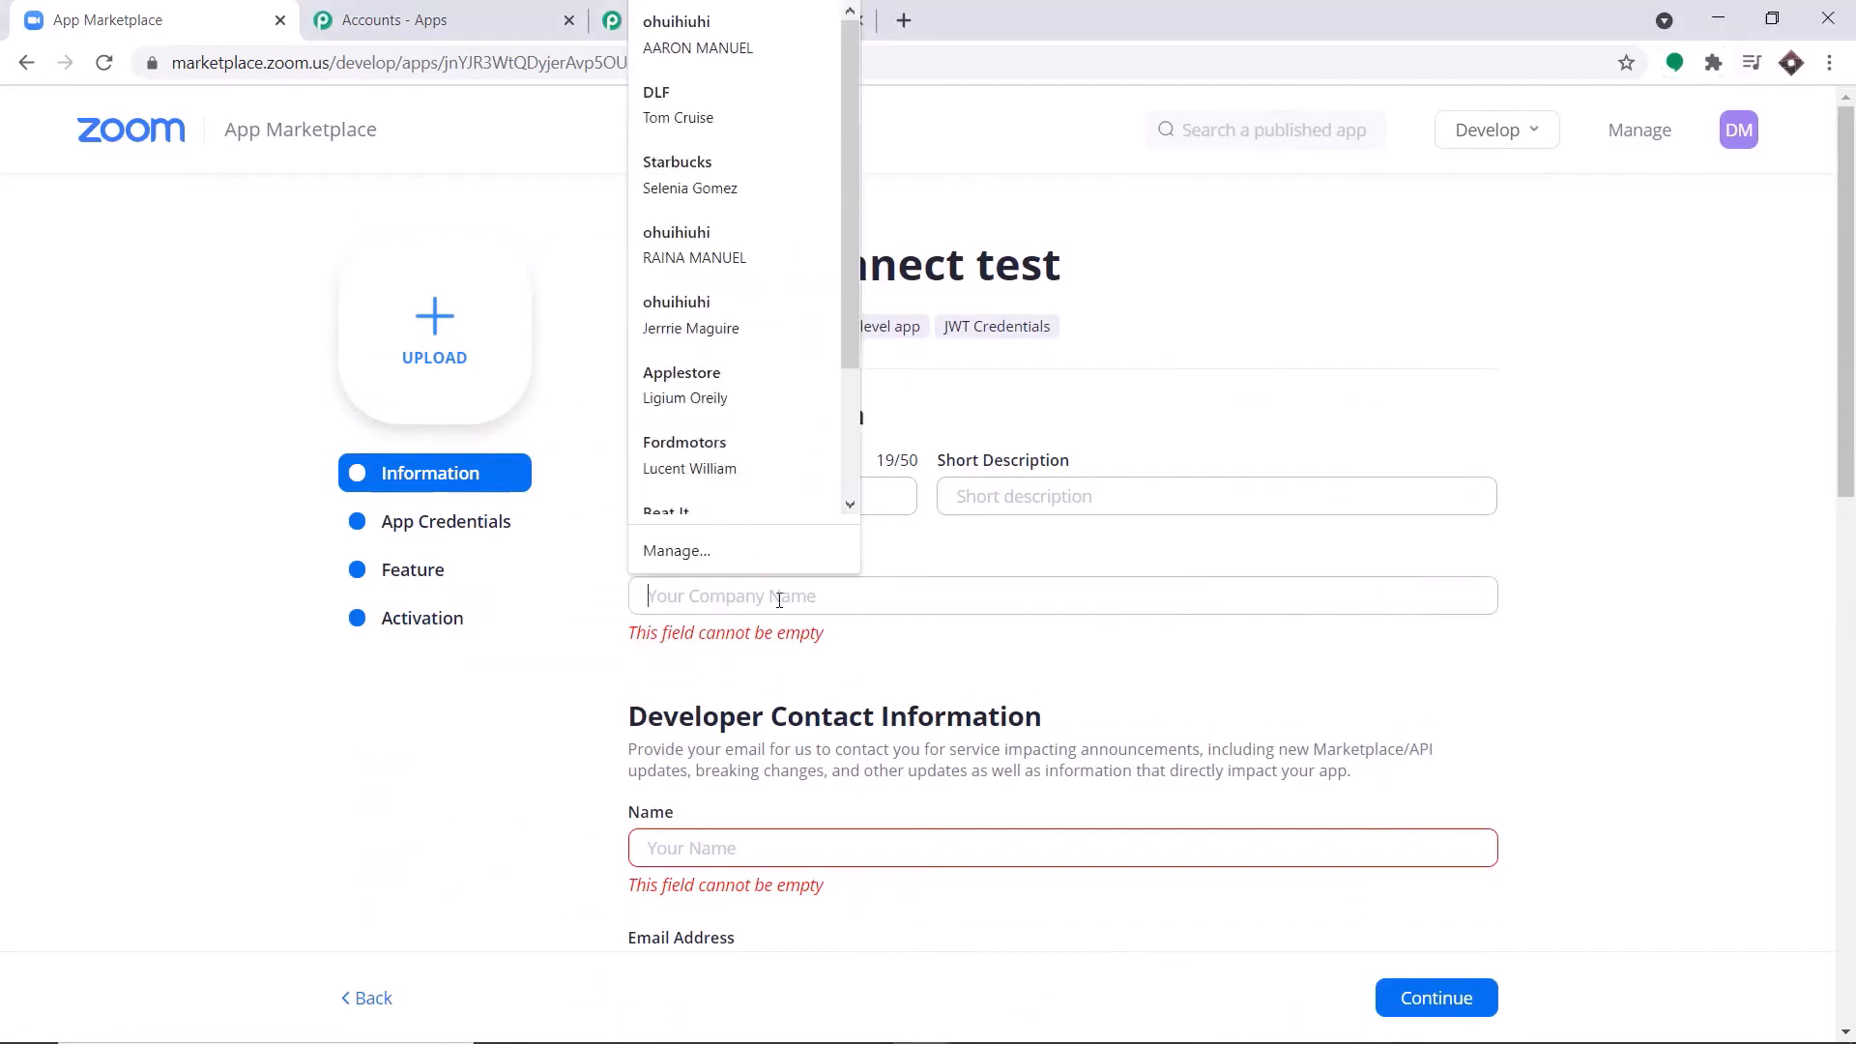
type("Tesl")
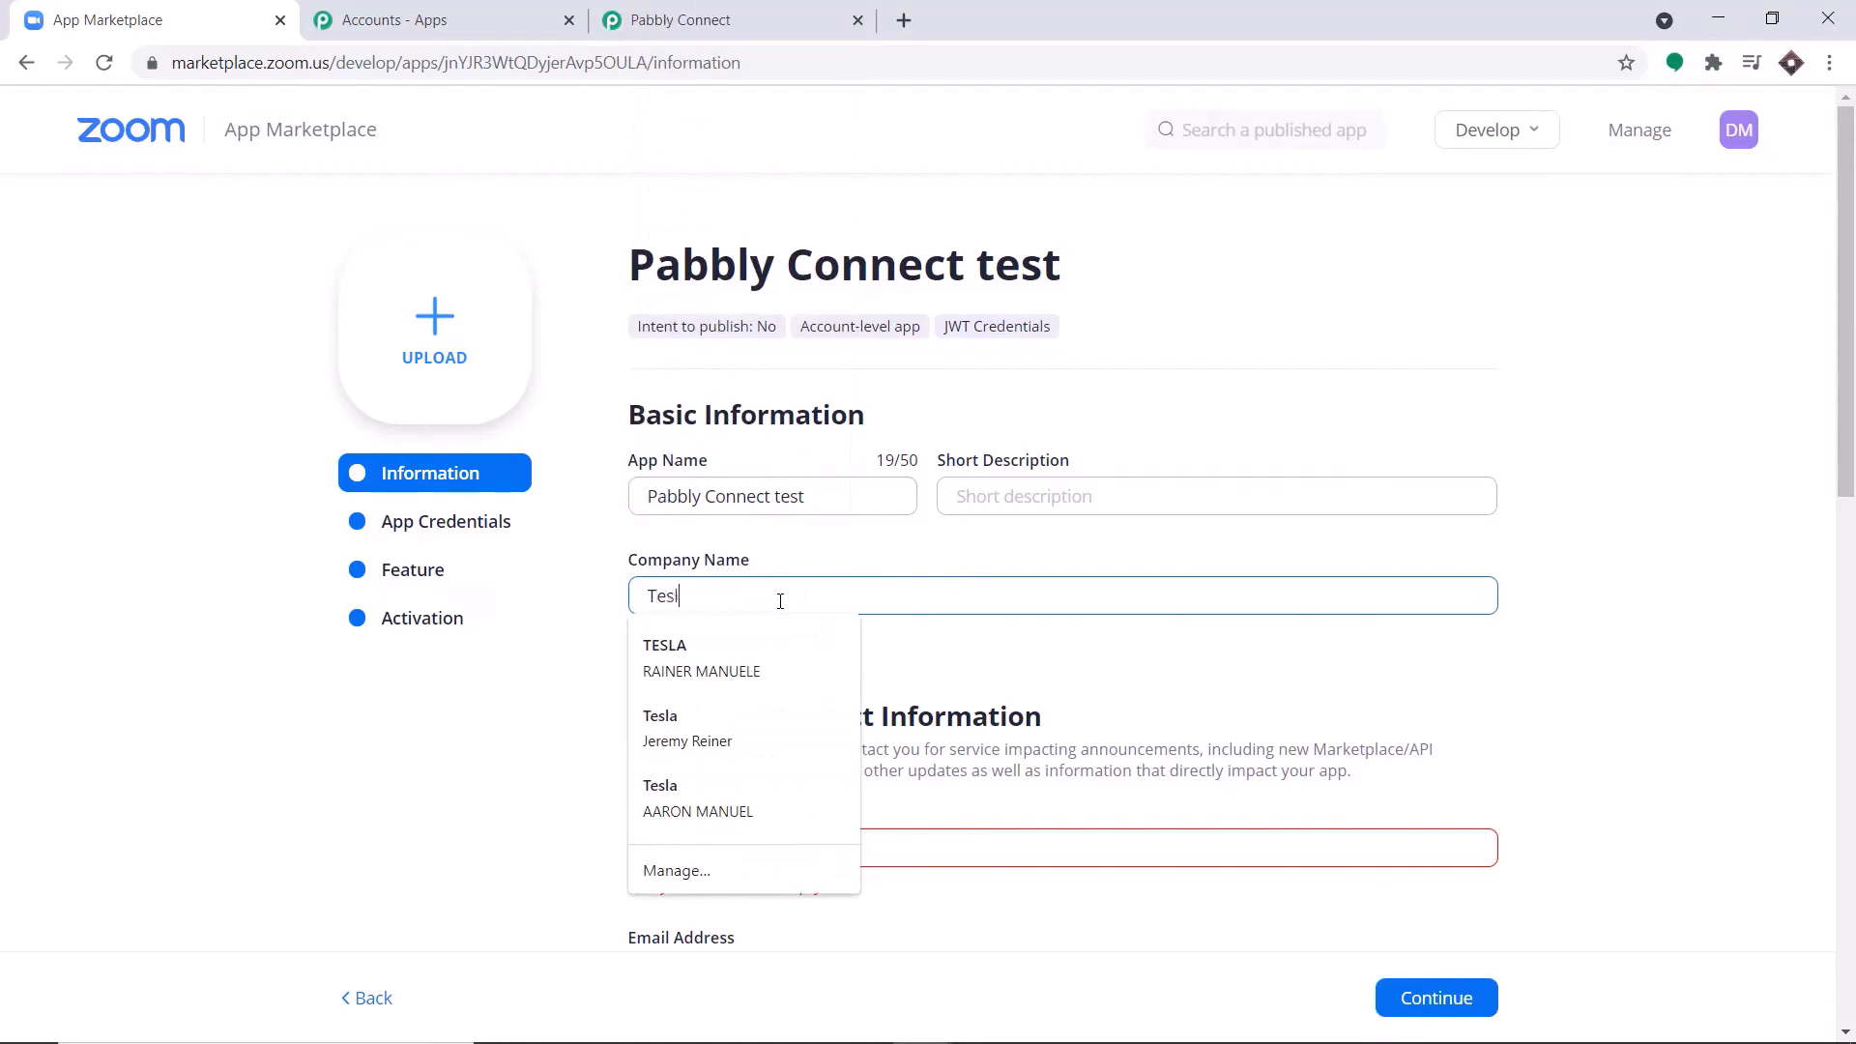
type("a")
left_click(1001, 556)
scroll(966, 628, "down", 1)
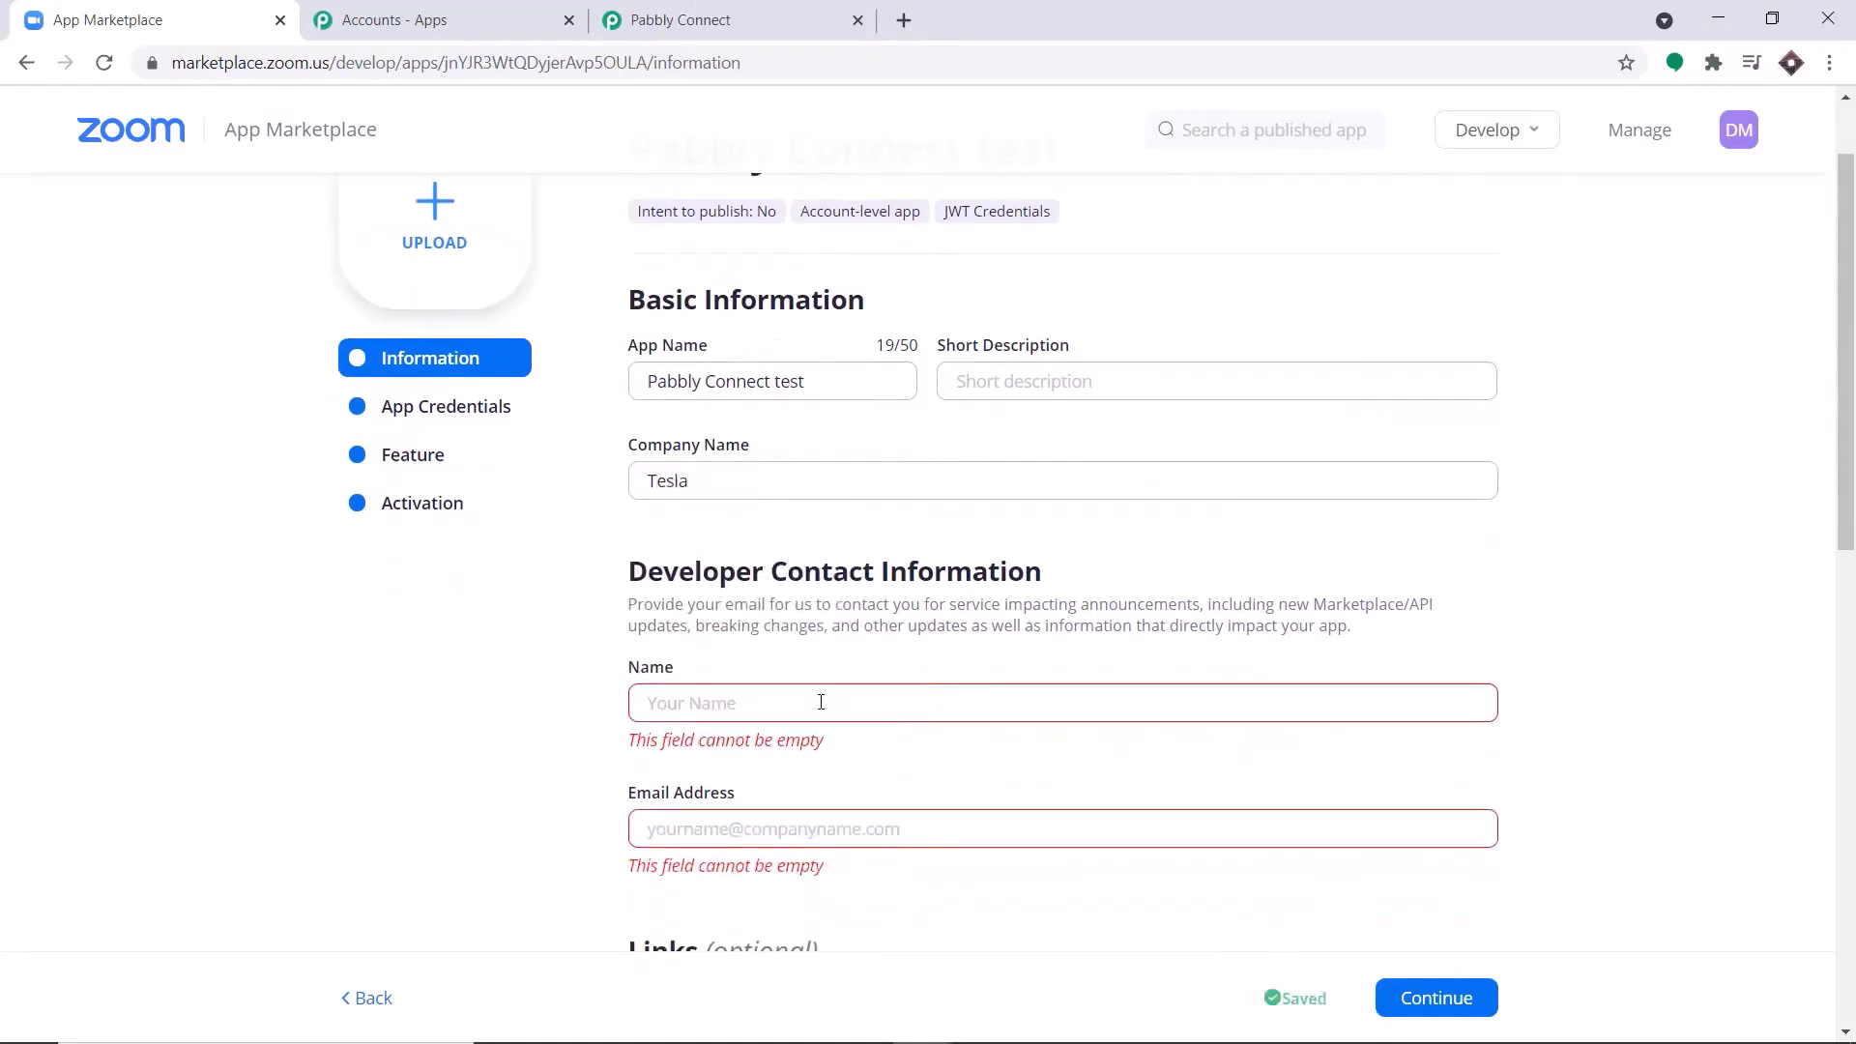
Fill in the developer contact's name and email address, leave the optional links empty, and continue to the app credentials.
left_click(724, 700)
type("Elon")
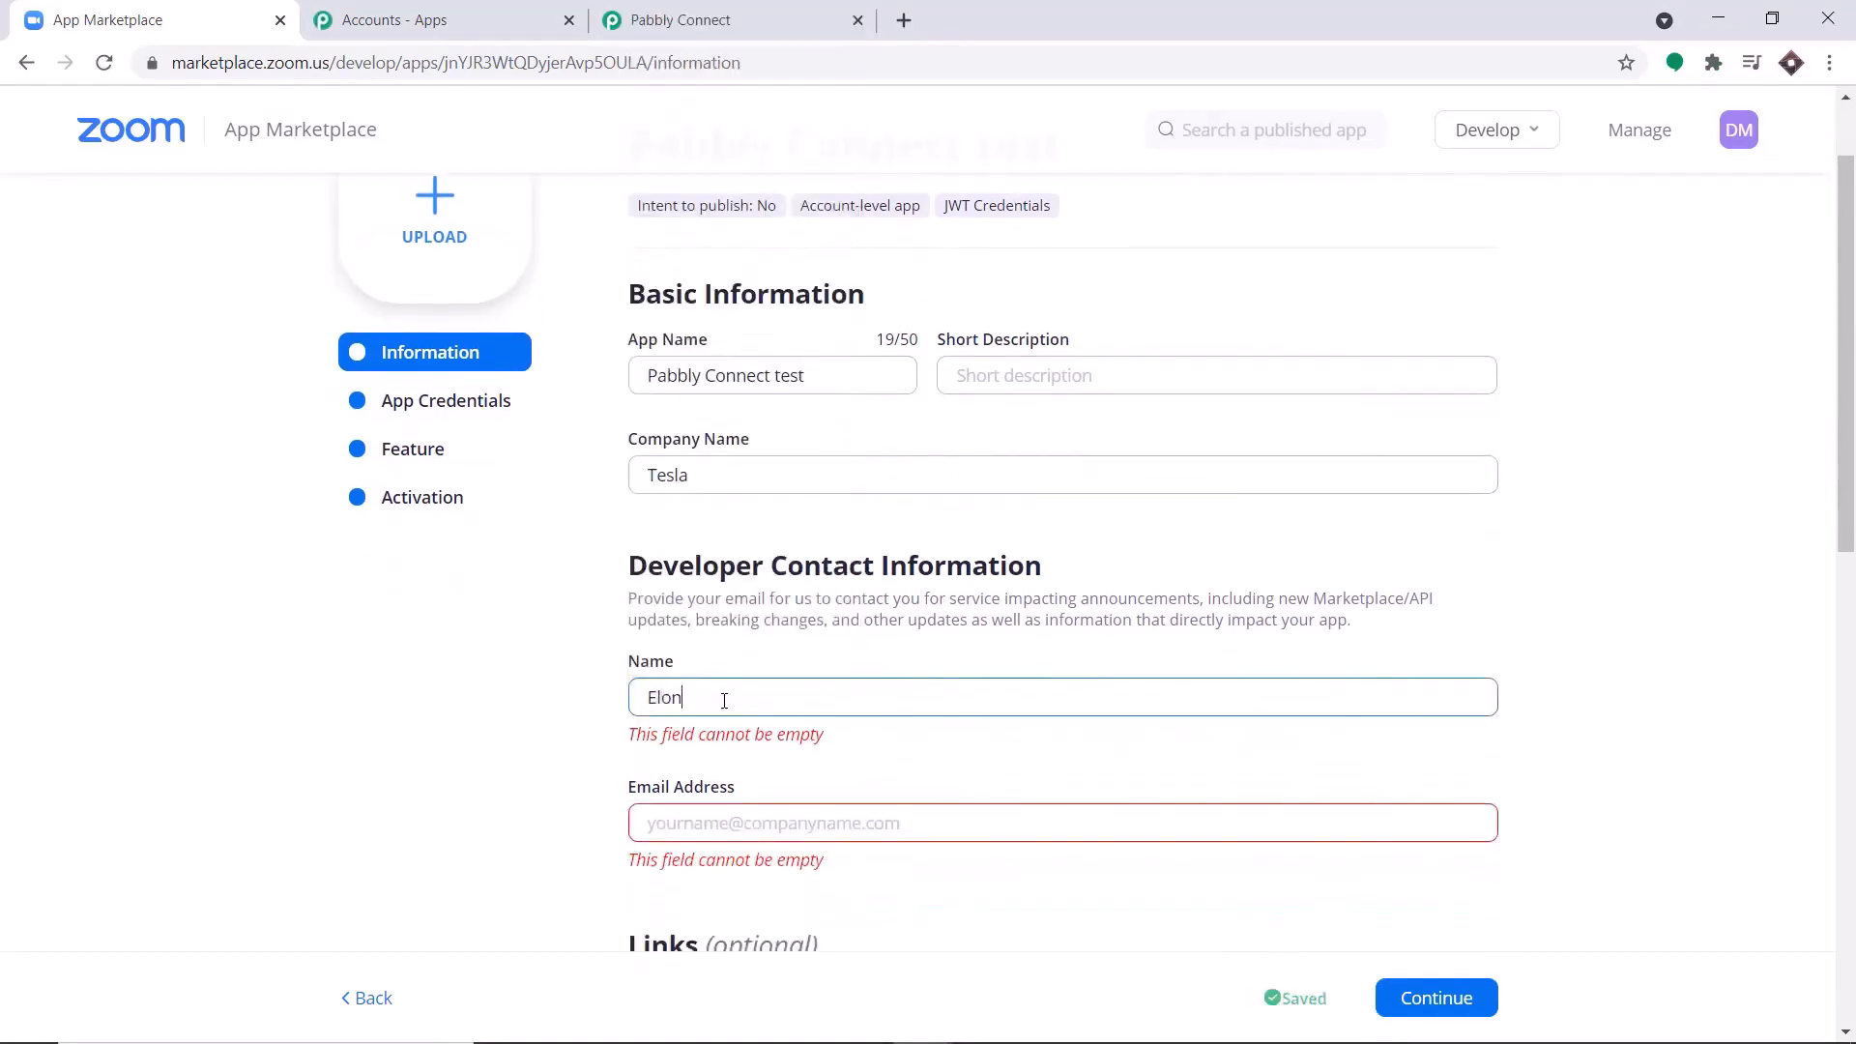
left_click(764, 789)
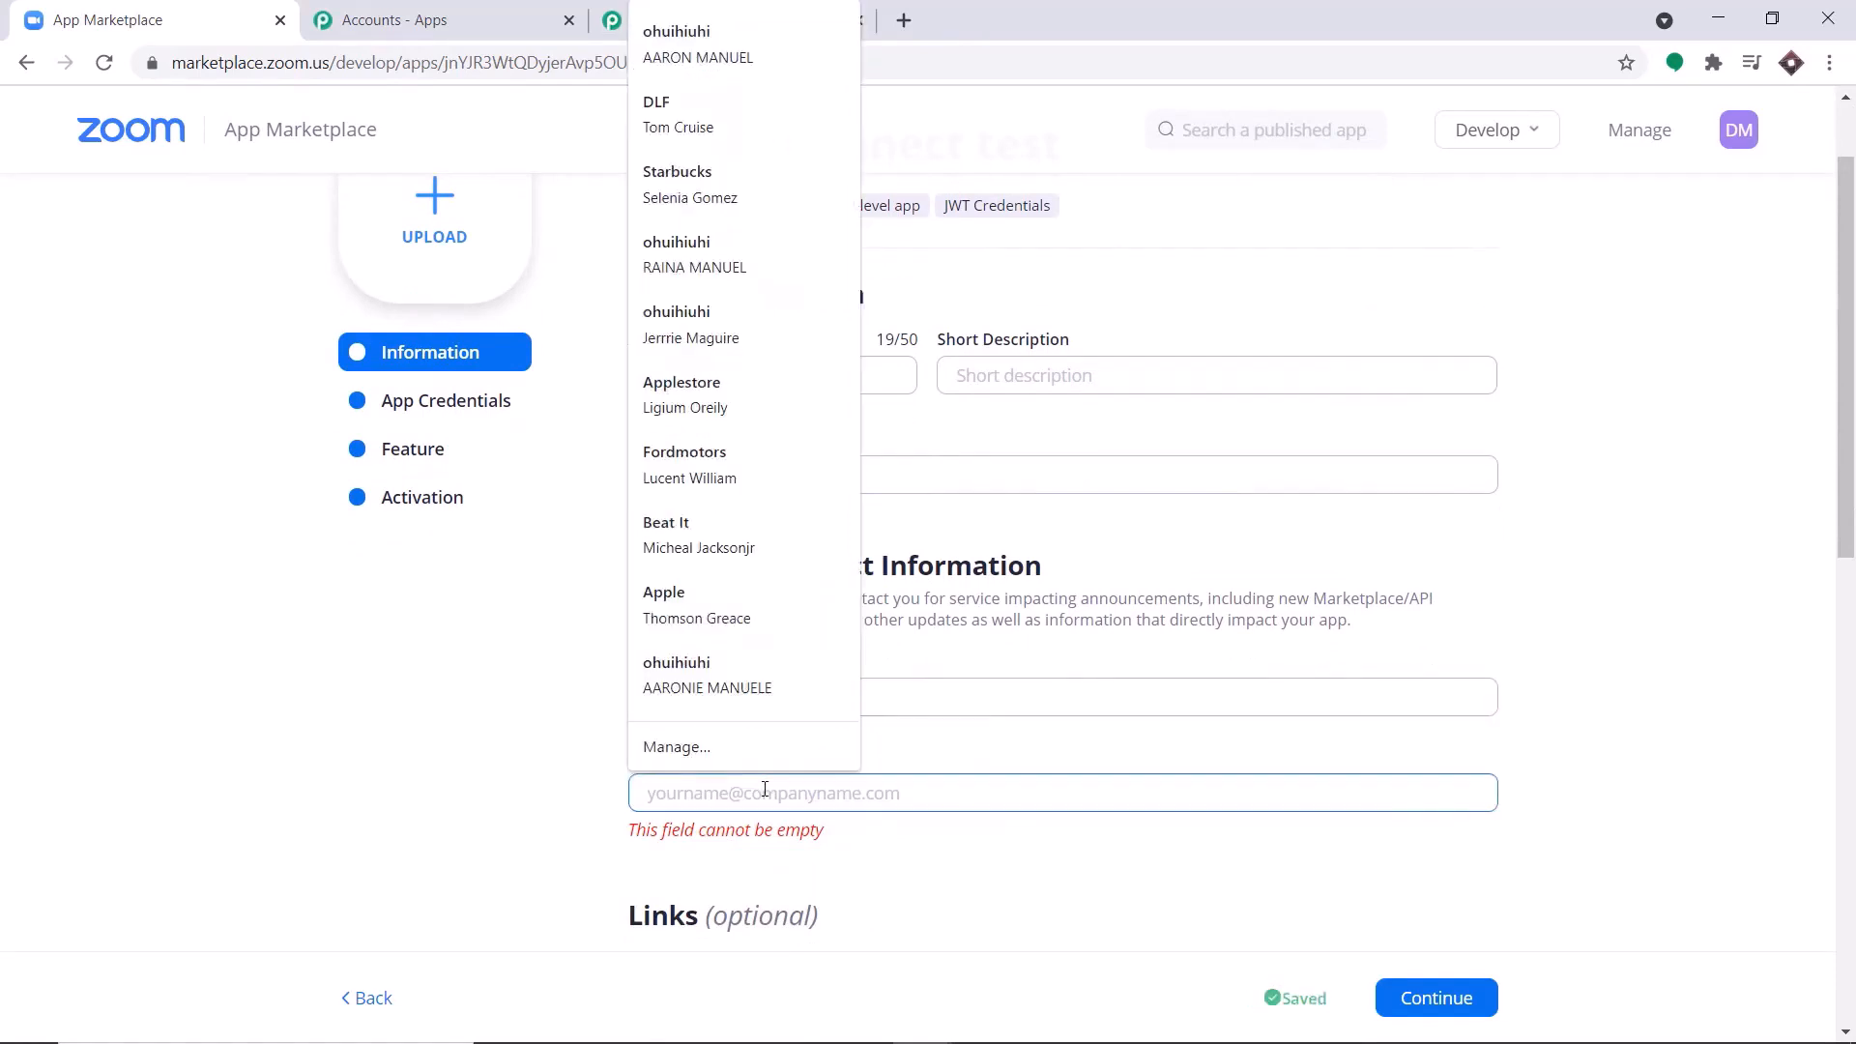
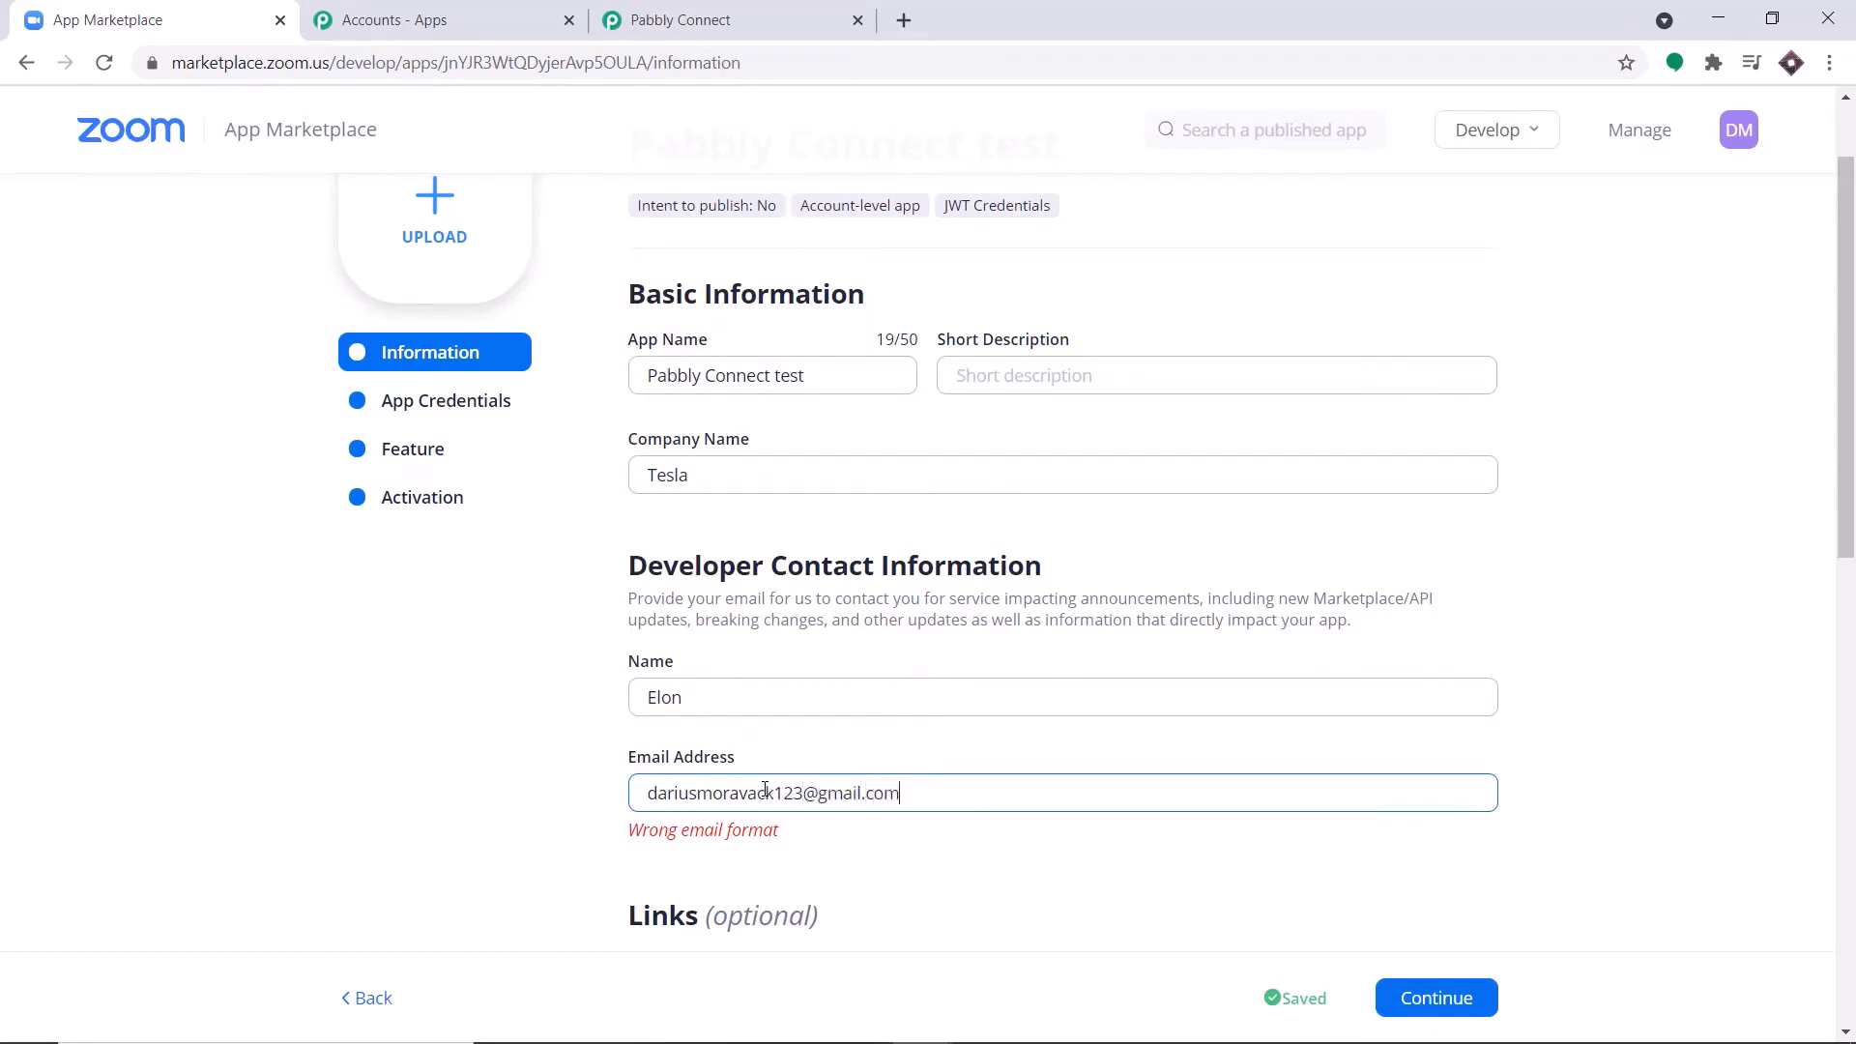
scroll(861, 616, "down", 4)
scroll(791, 626, "down", 1)
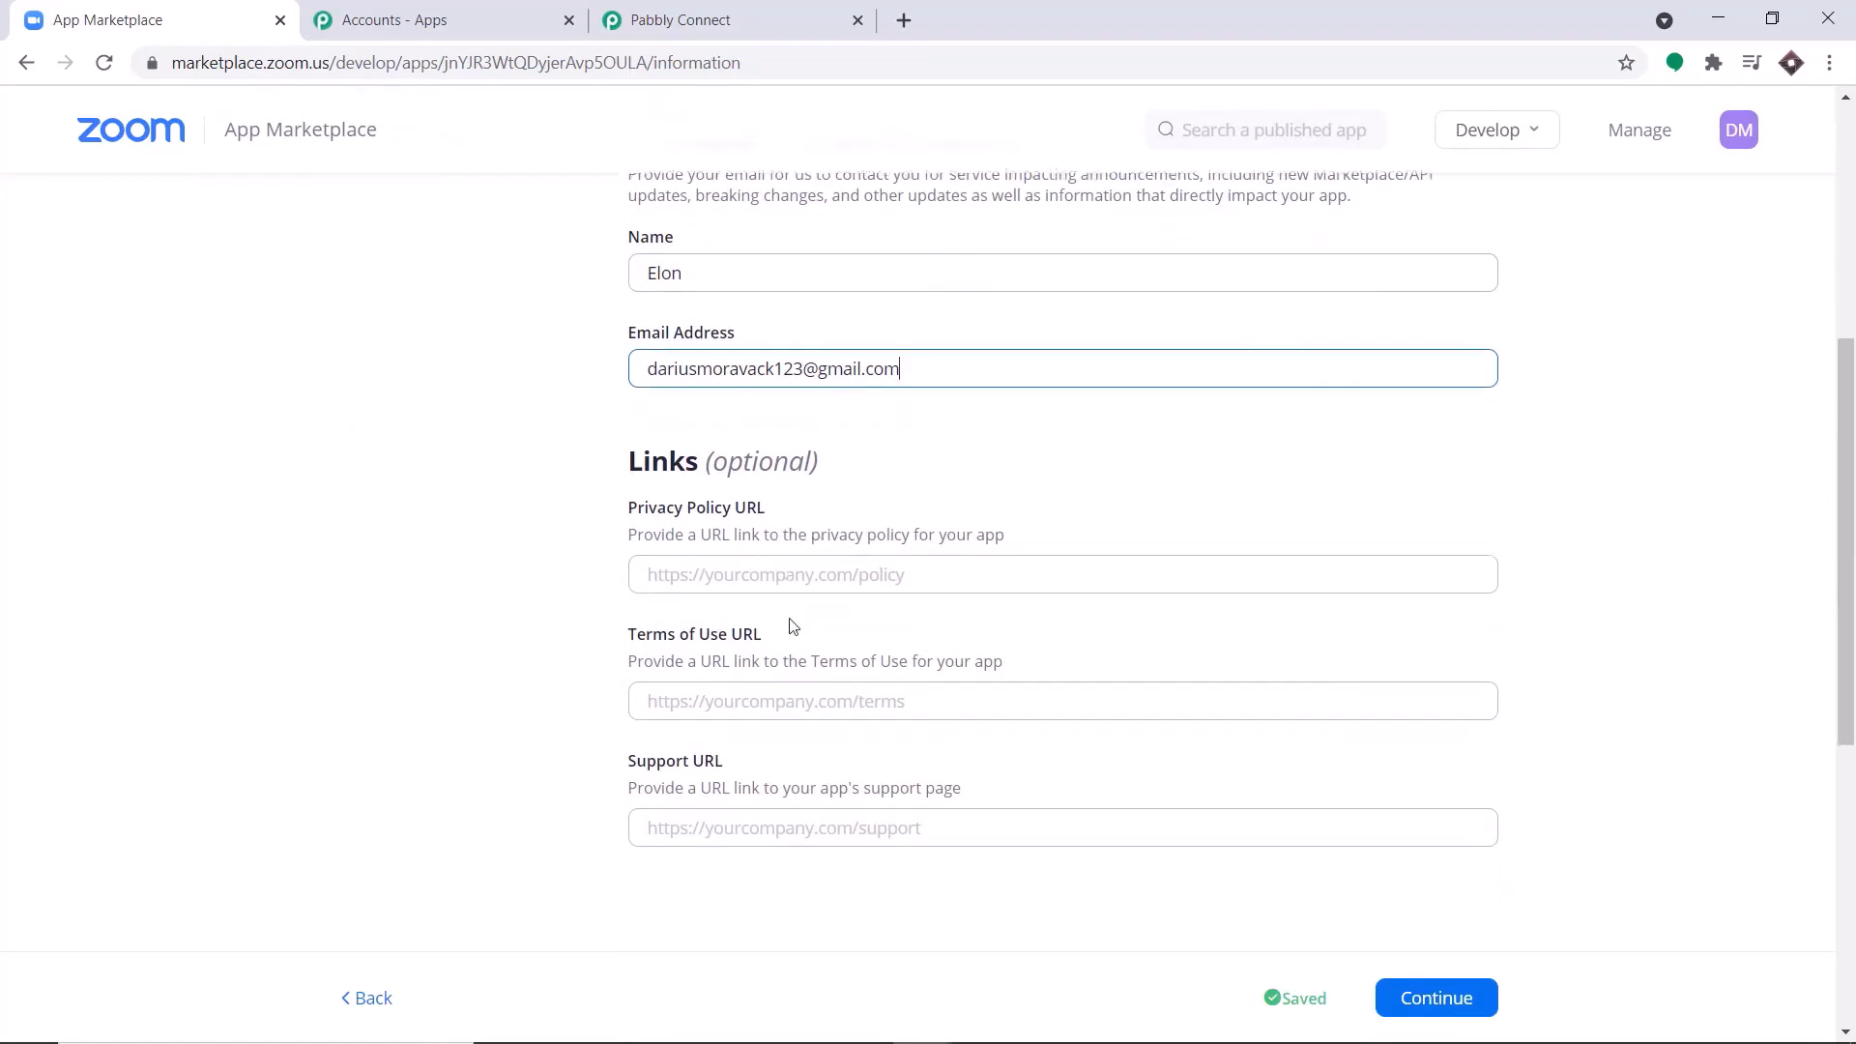
scroll(791, 626, "down", 1)
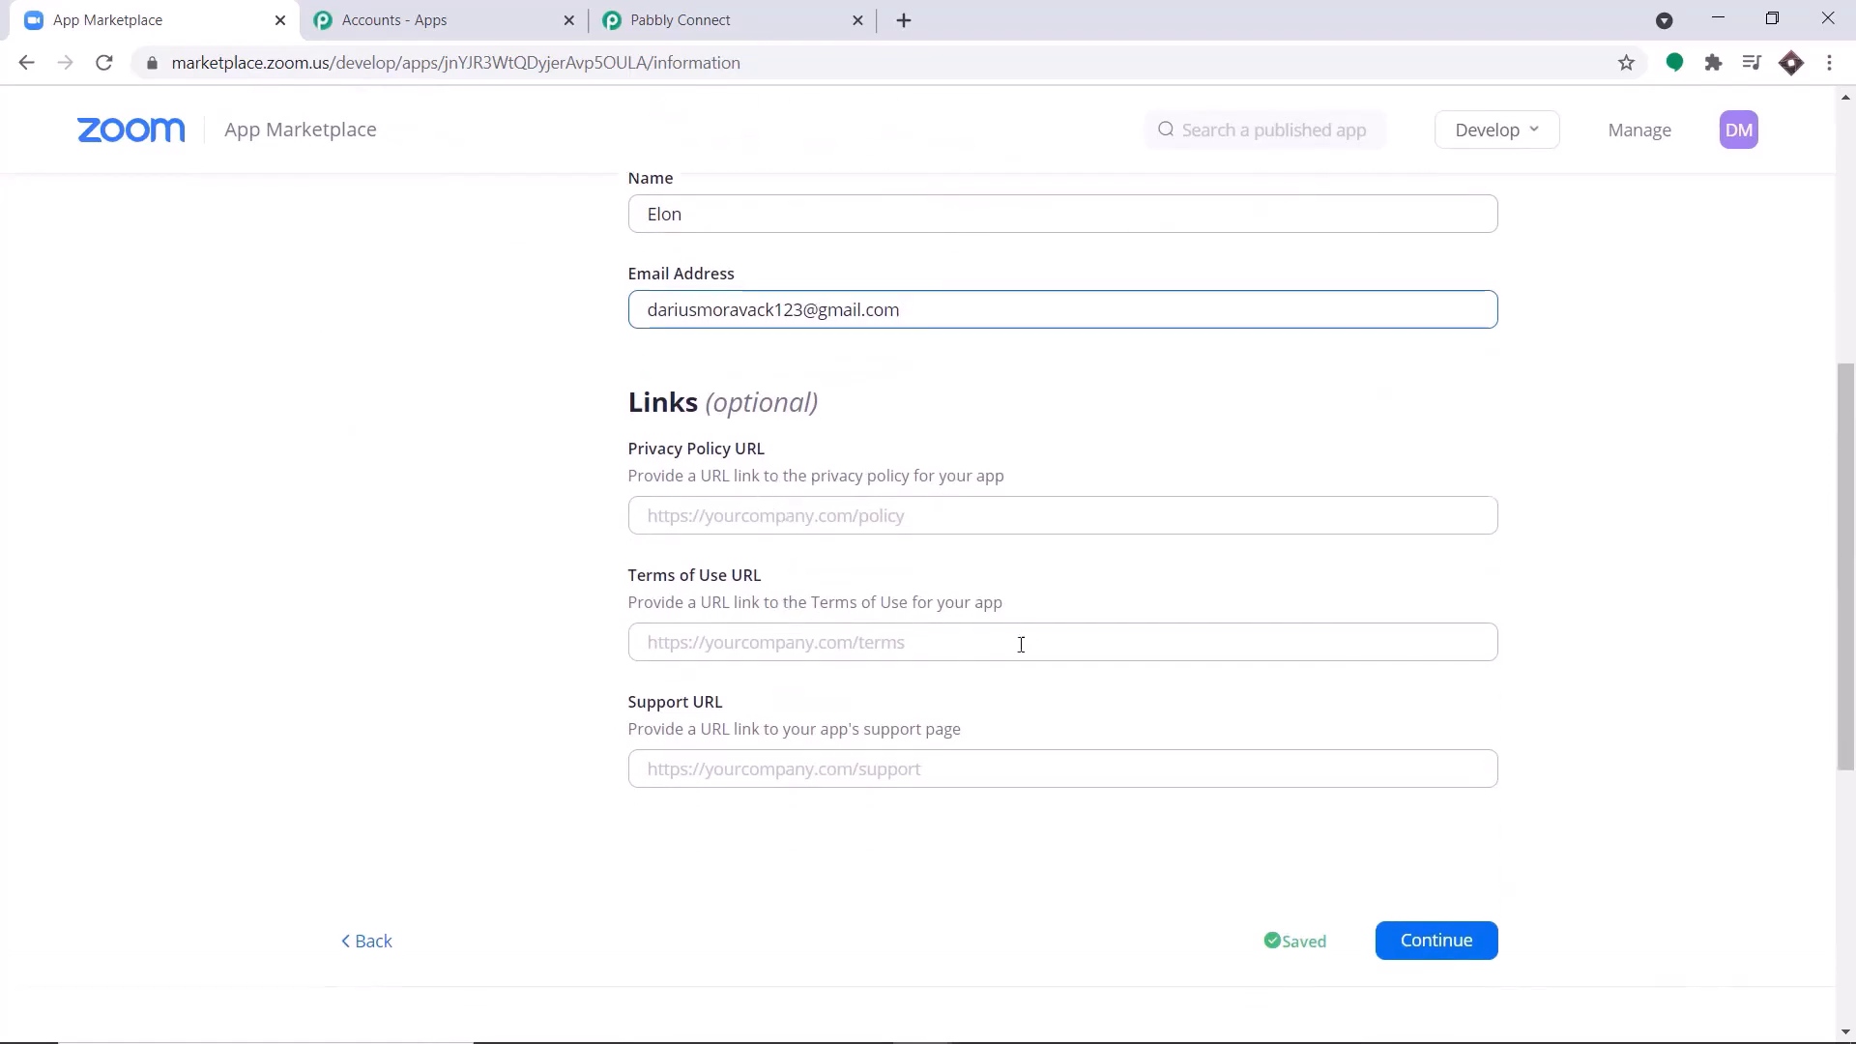
left_click(1471, 946)
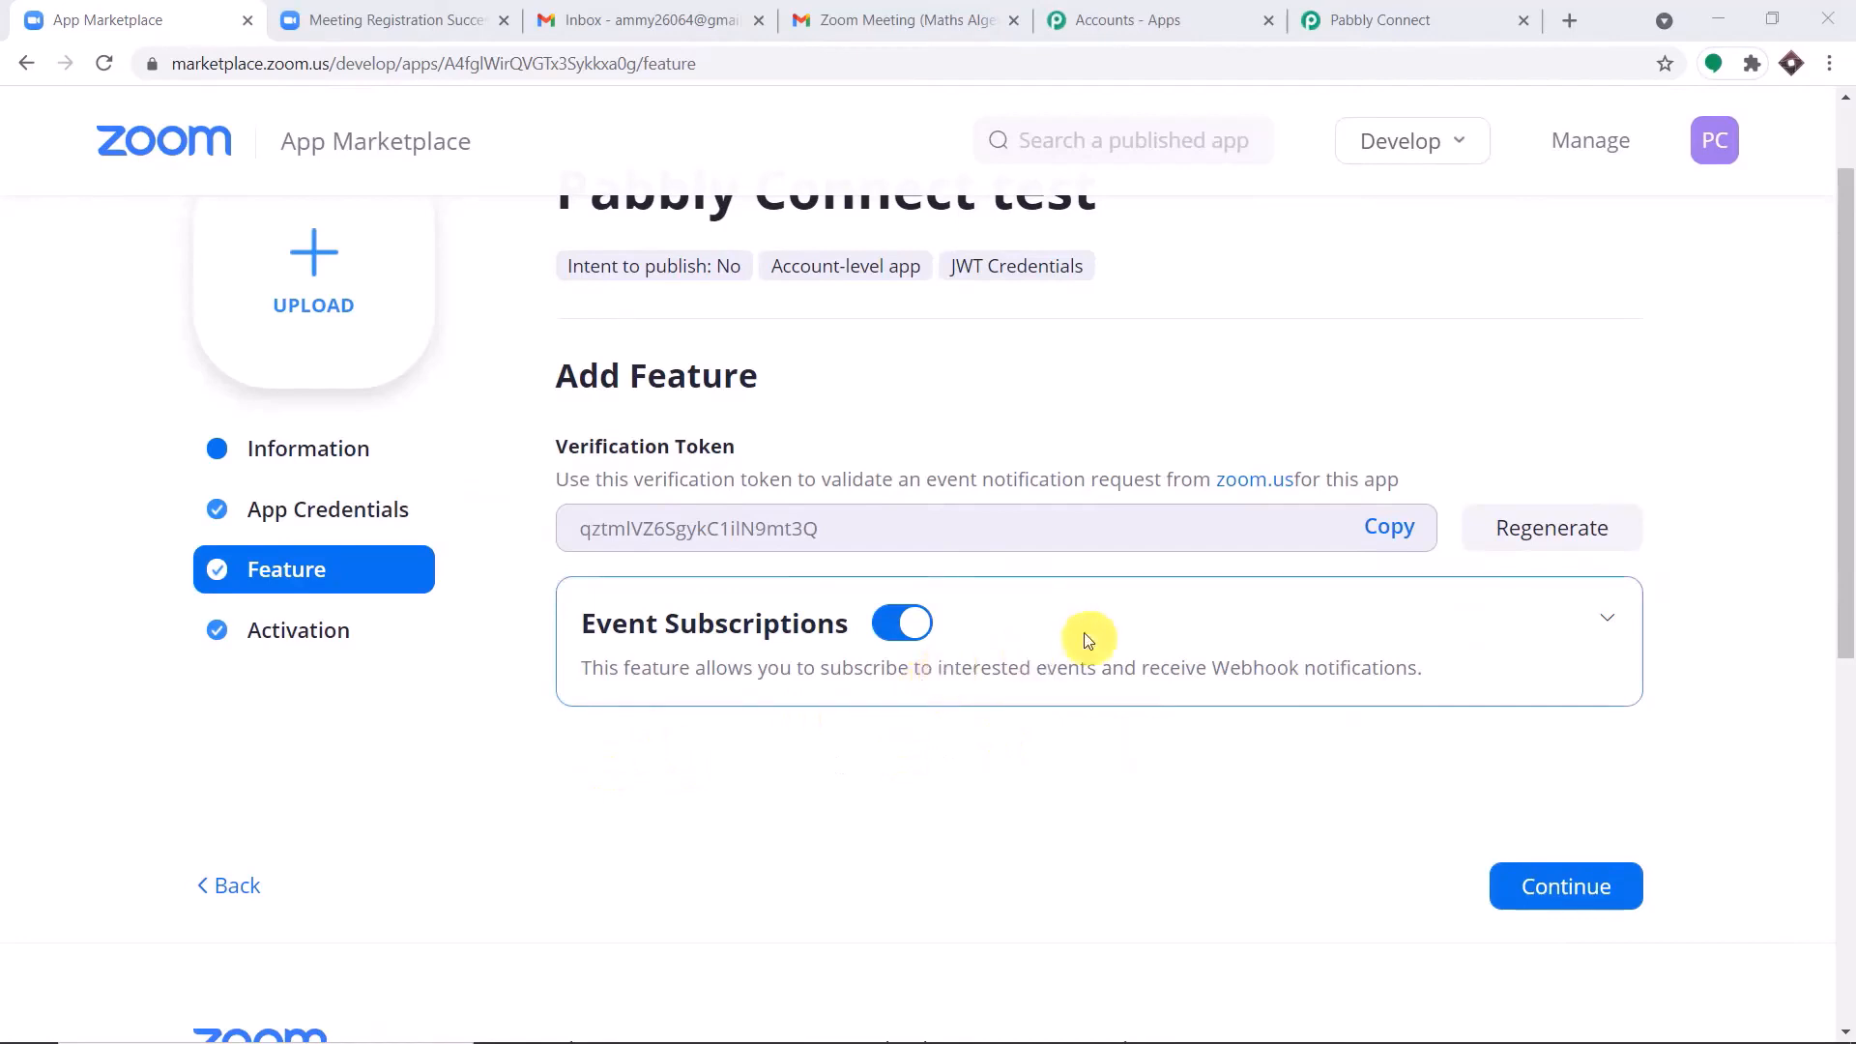
Add a new event subscription named "Zoom Data Entry" to the app's Event Subscriptions feature.
left_click(1611, 628)
scroll(1566, 623, "down", 3)
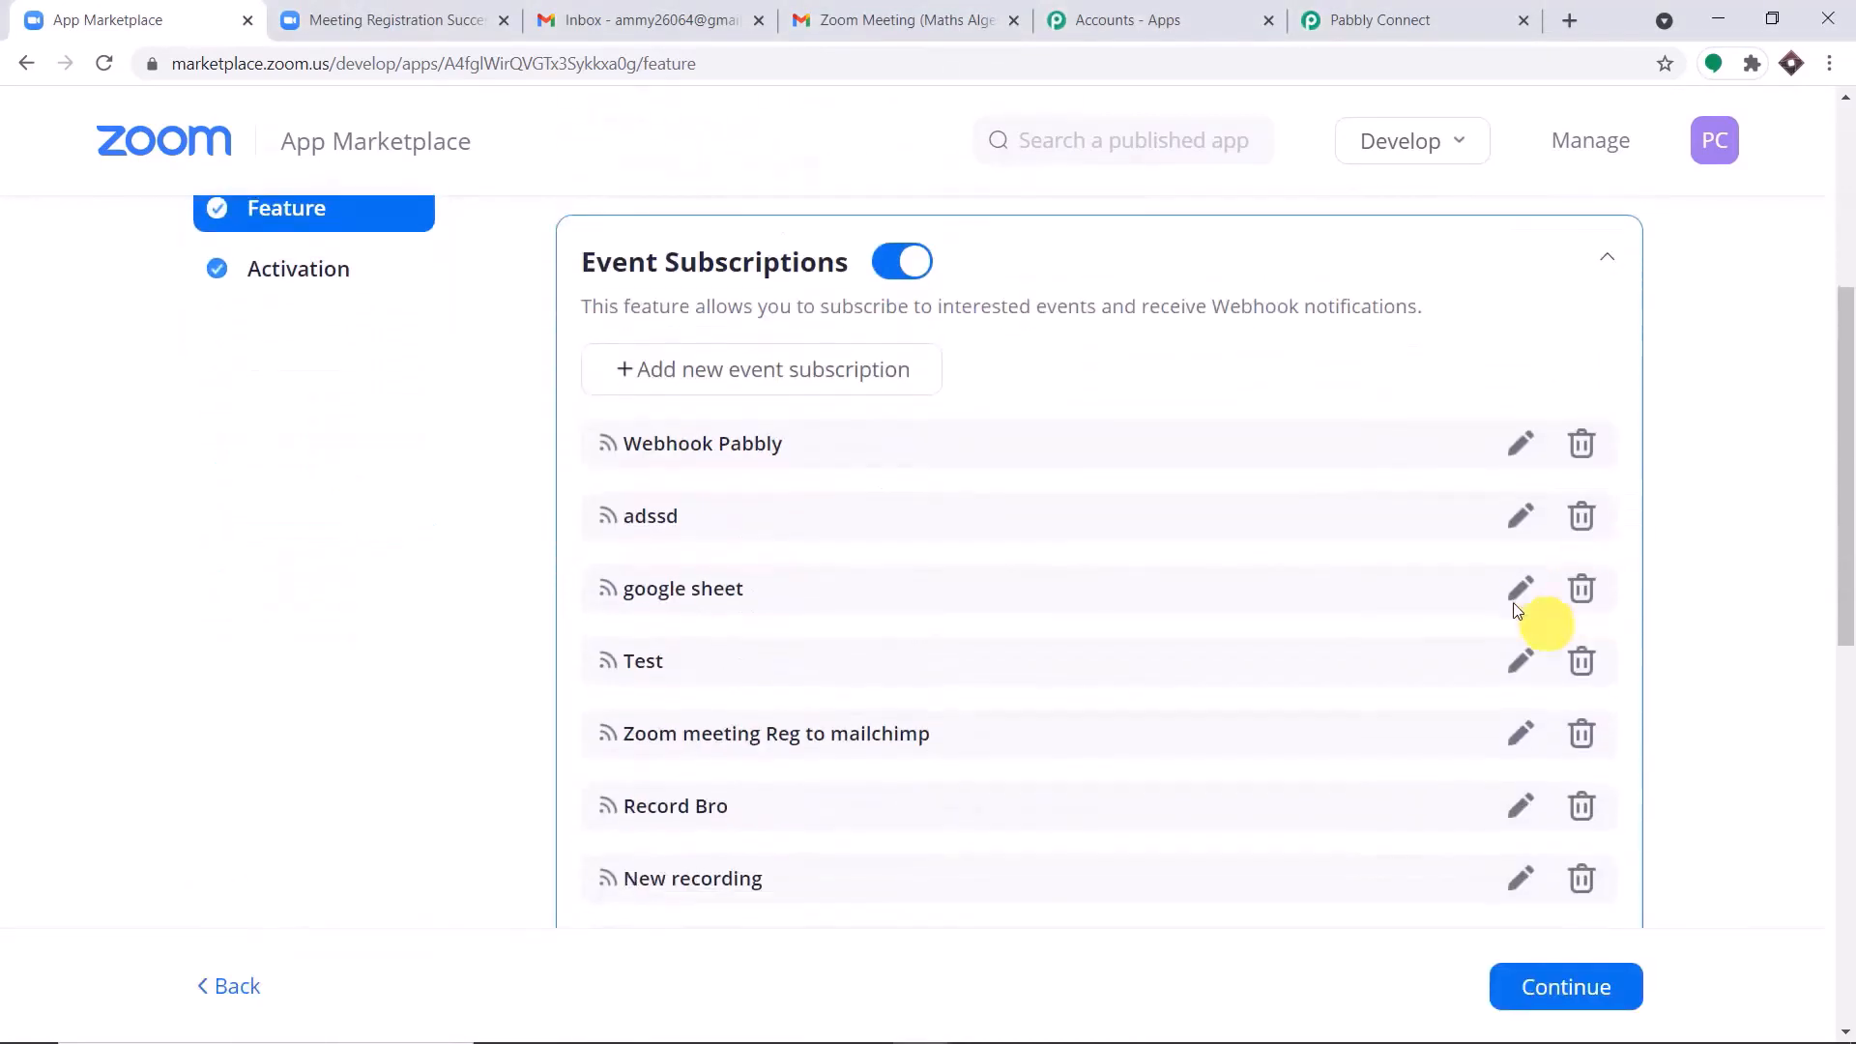
left_click(783, 384)
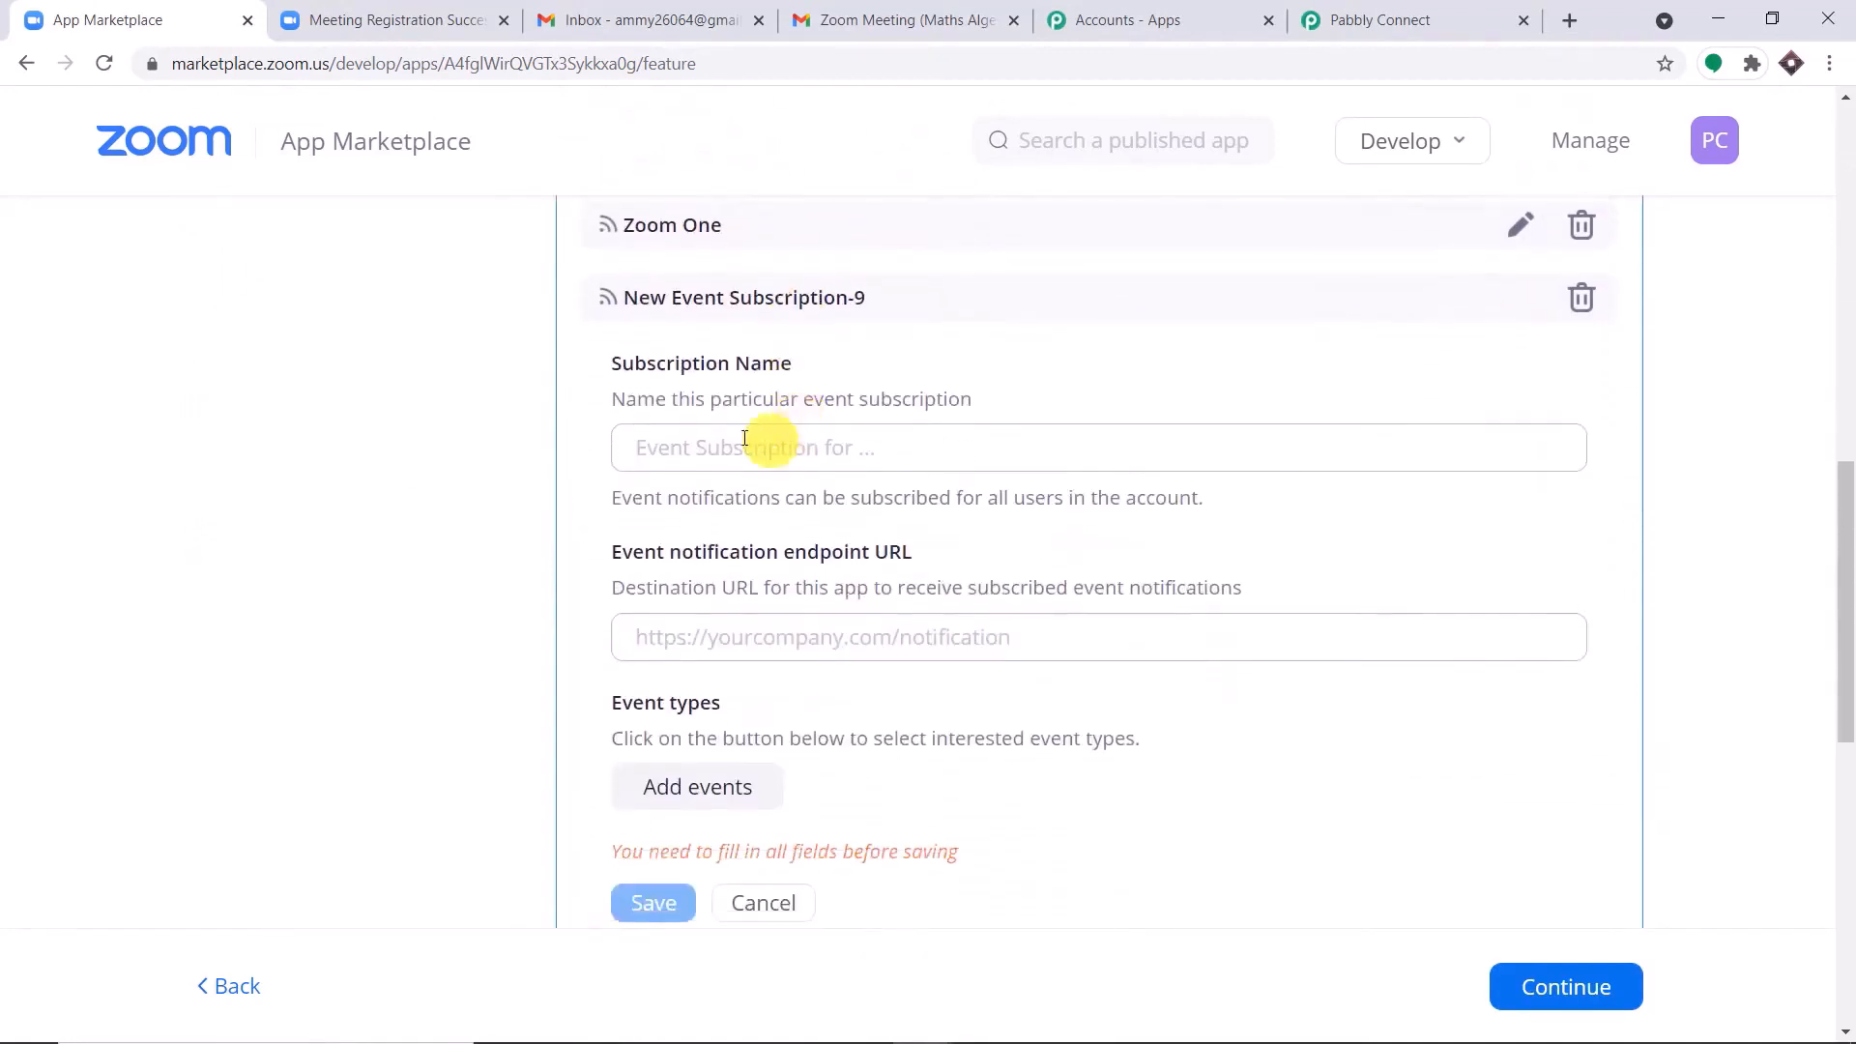
left_click(710, 448)
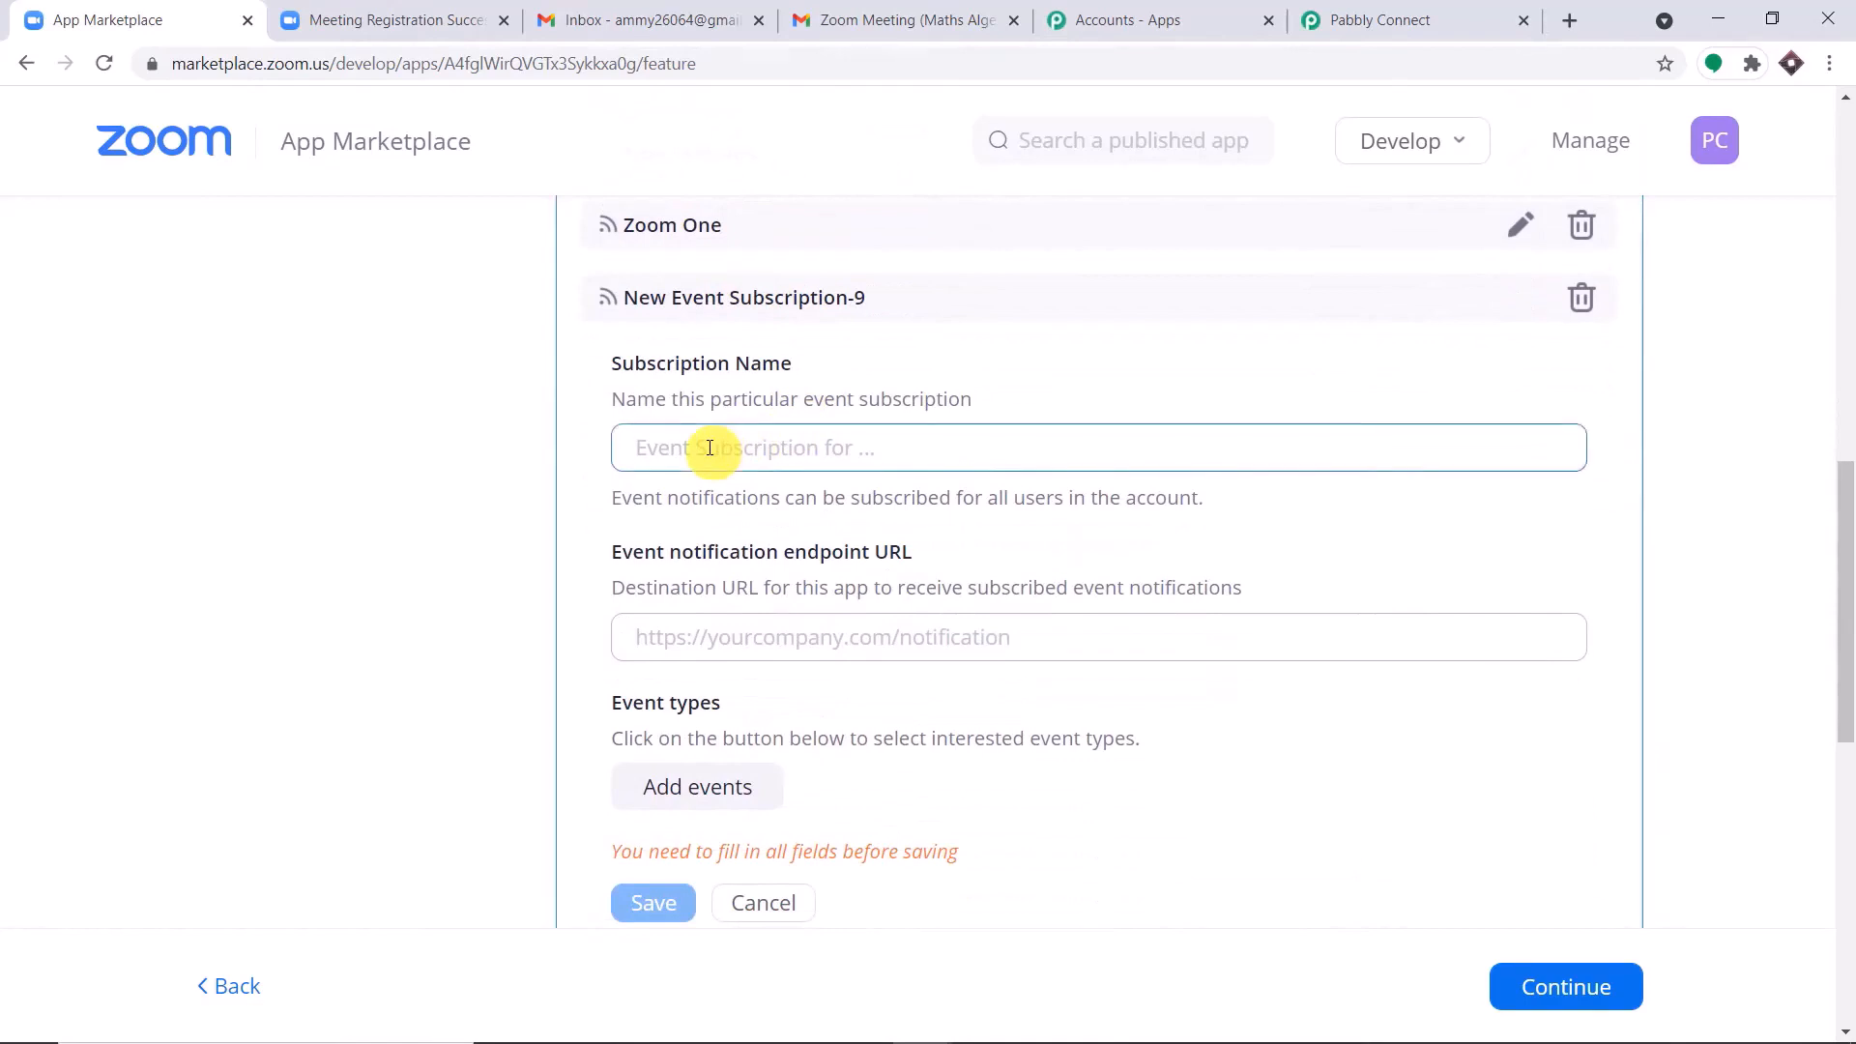
type("Zoom")
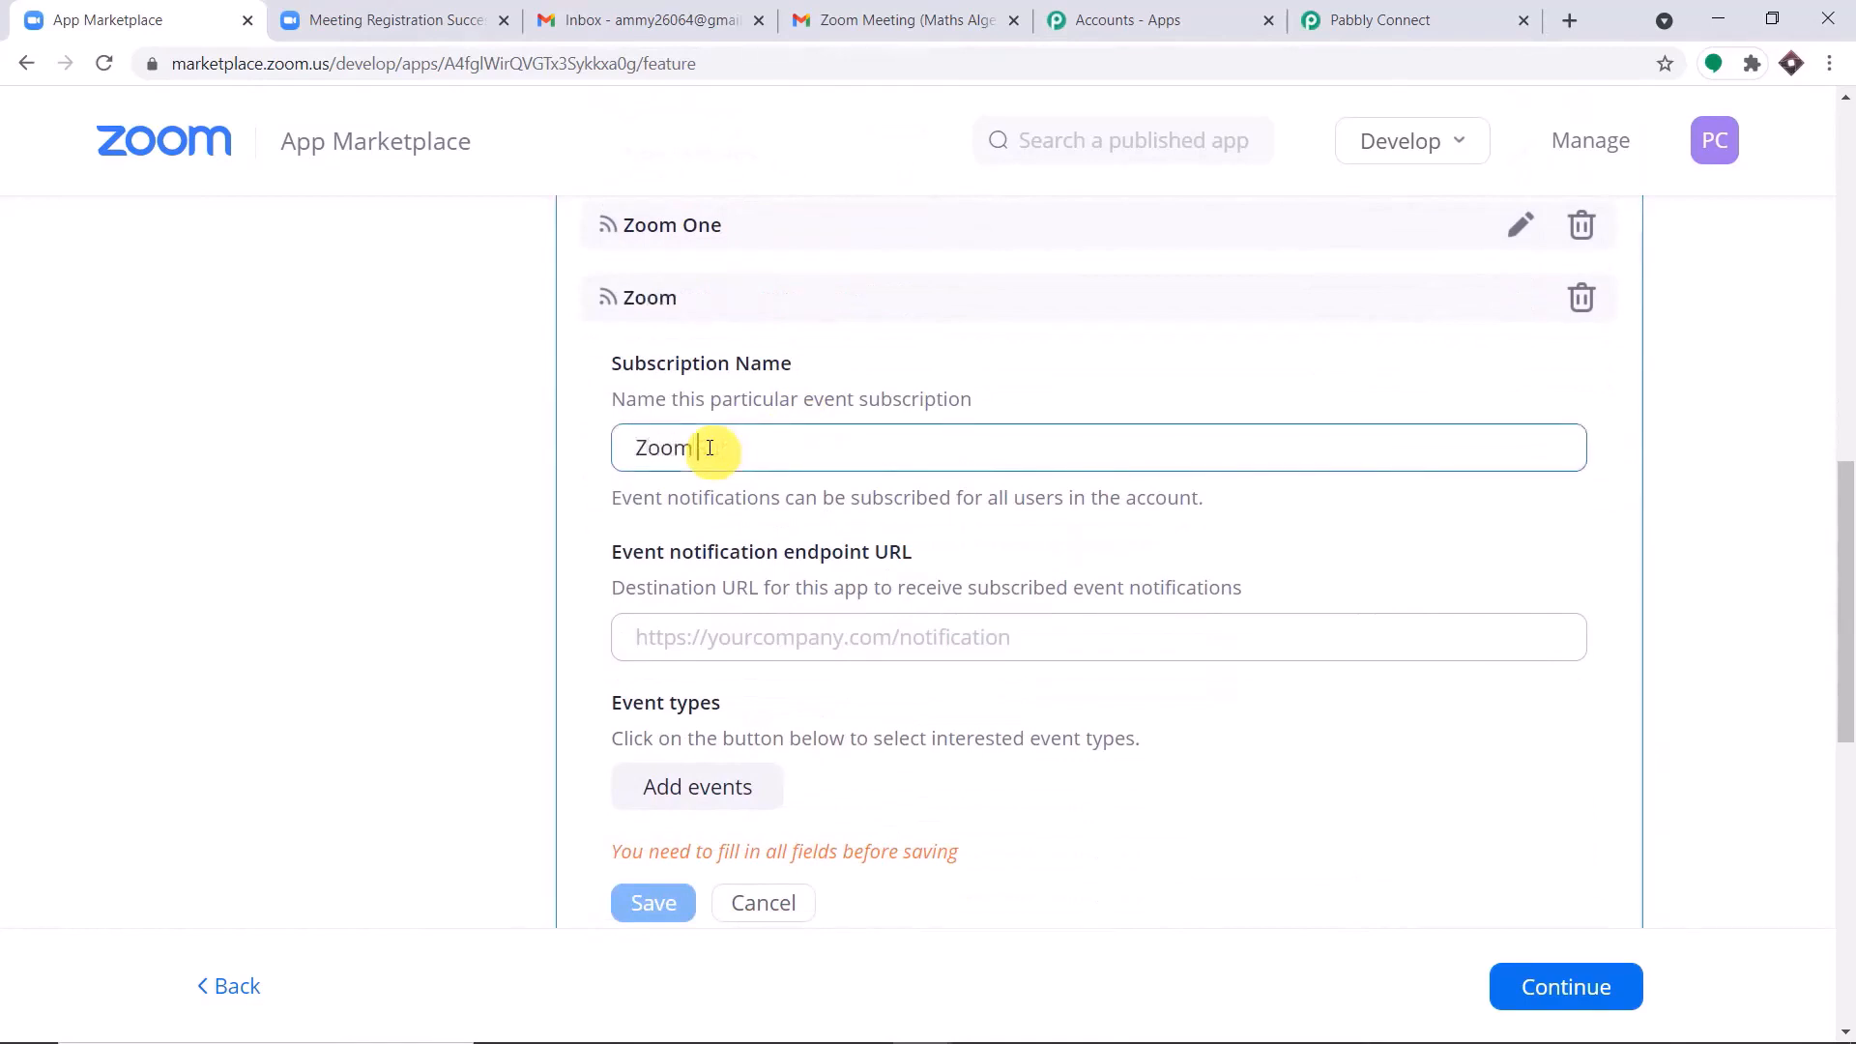
type(" Data Entry")
left_click(883, 520)
scroll(1046, 473, "down", 2)
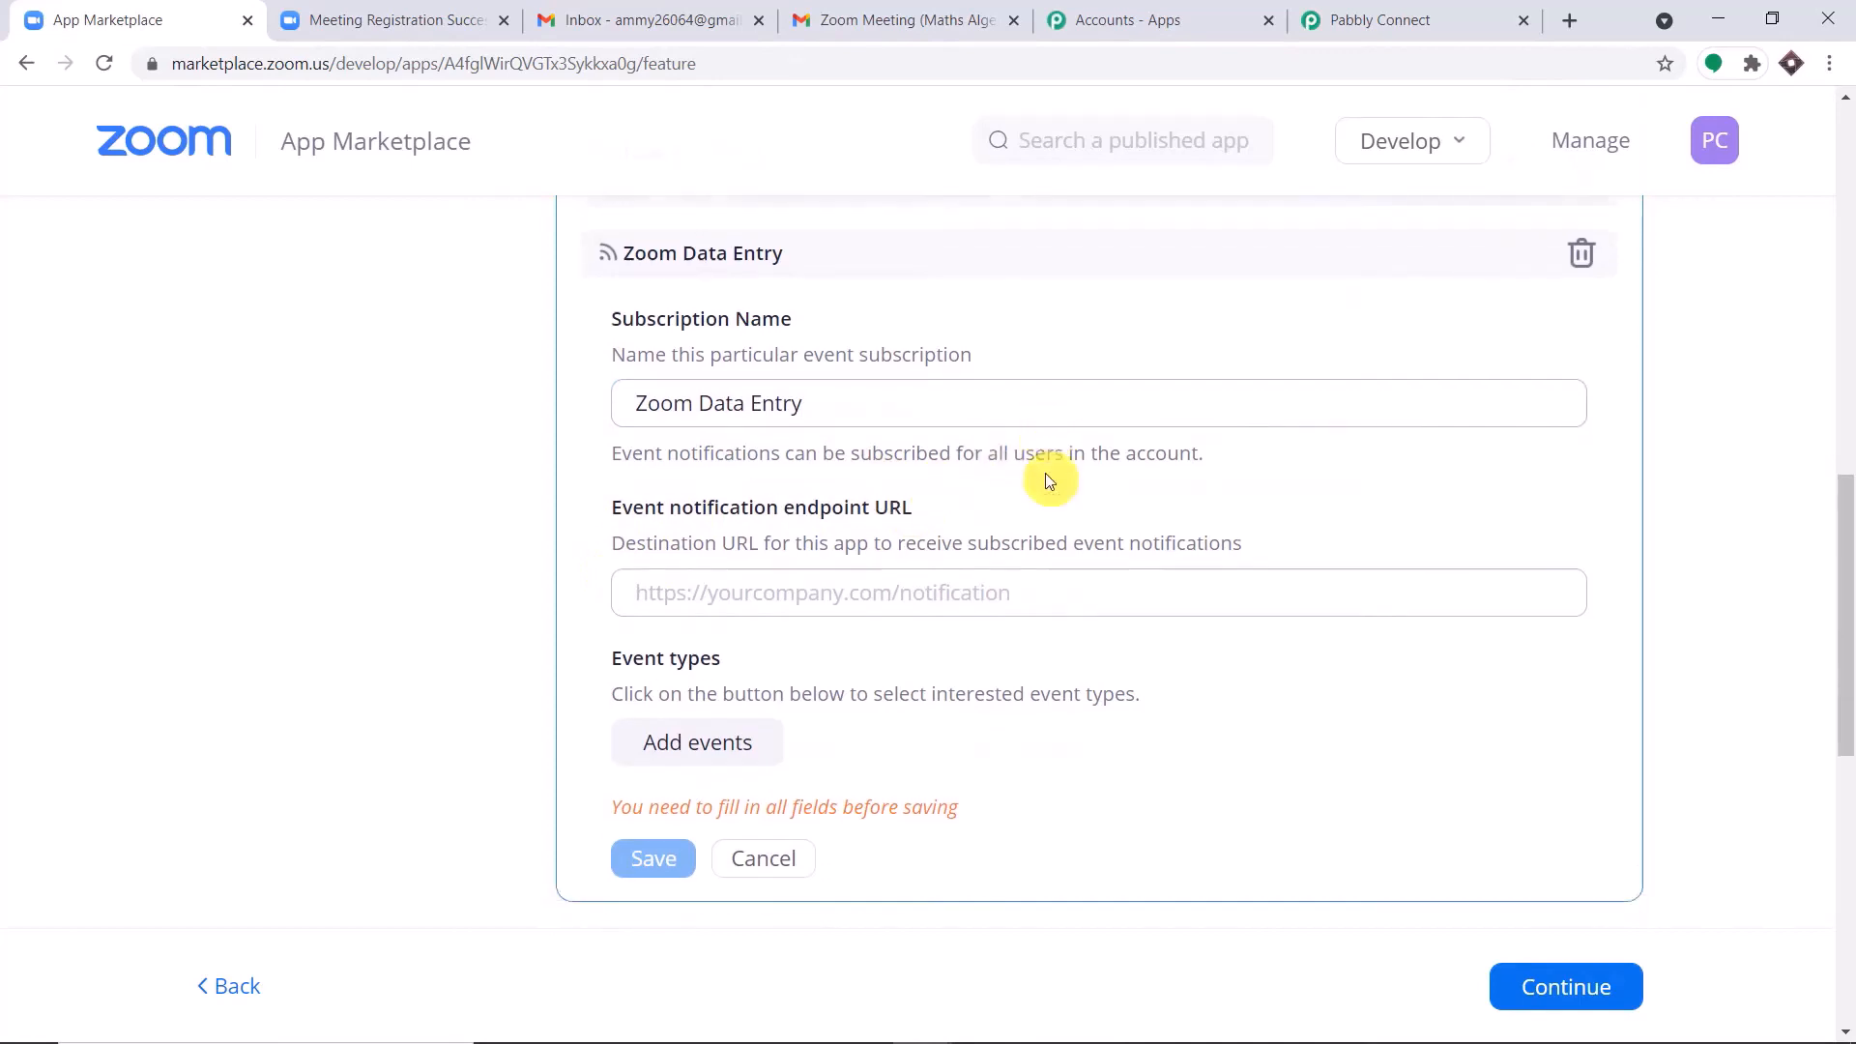
Copy the webhook URL from the Pabbly Connect workflow's Zoom trigger into the subscription's event notification endpoint URL.
left_click(1413, 17)
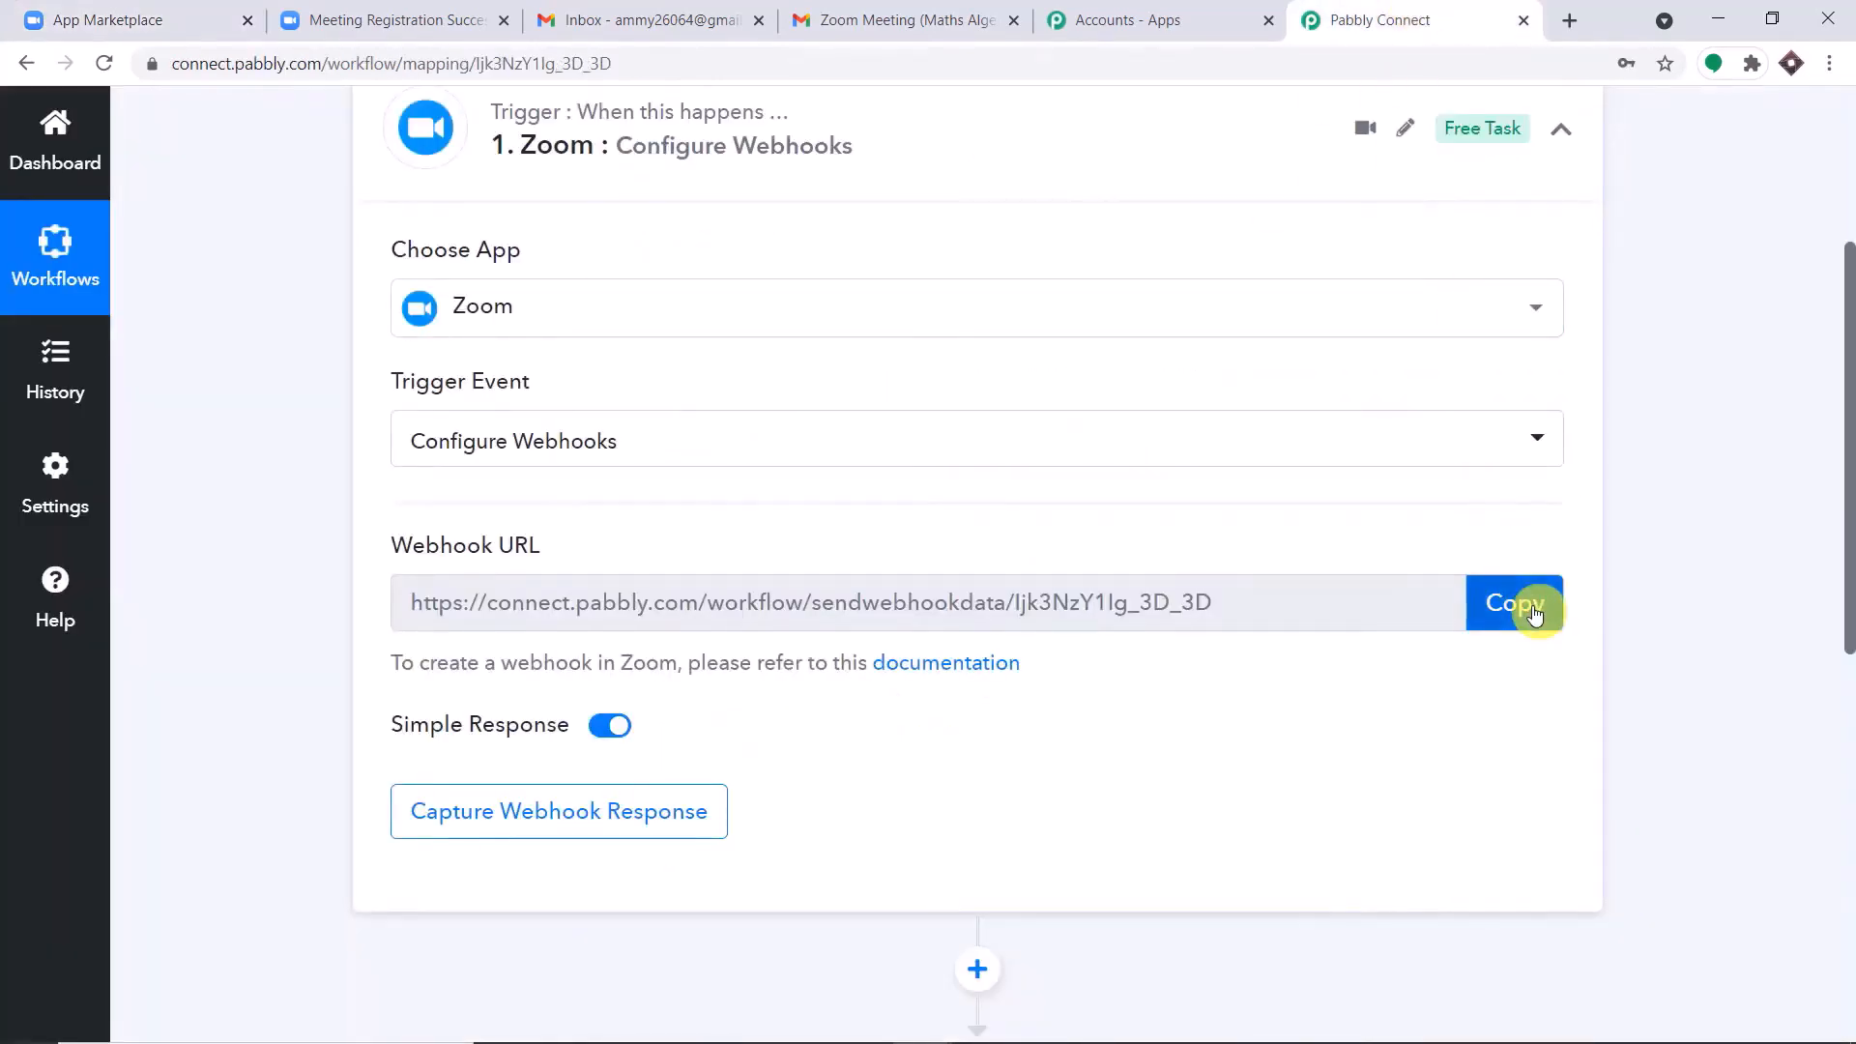
left_click(1536, 614)
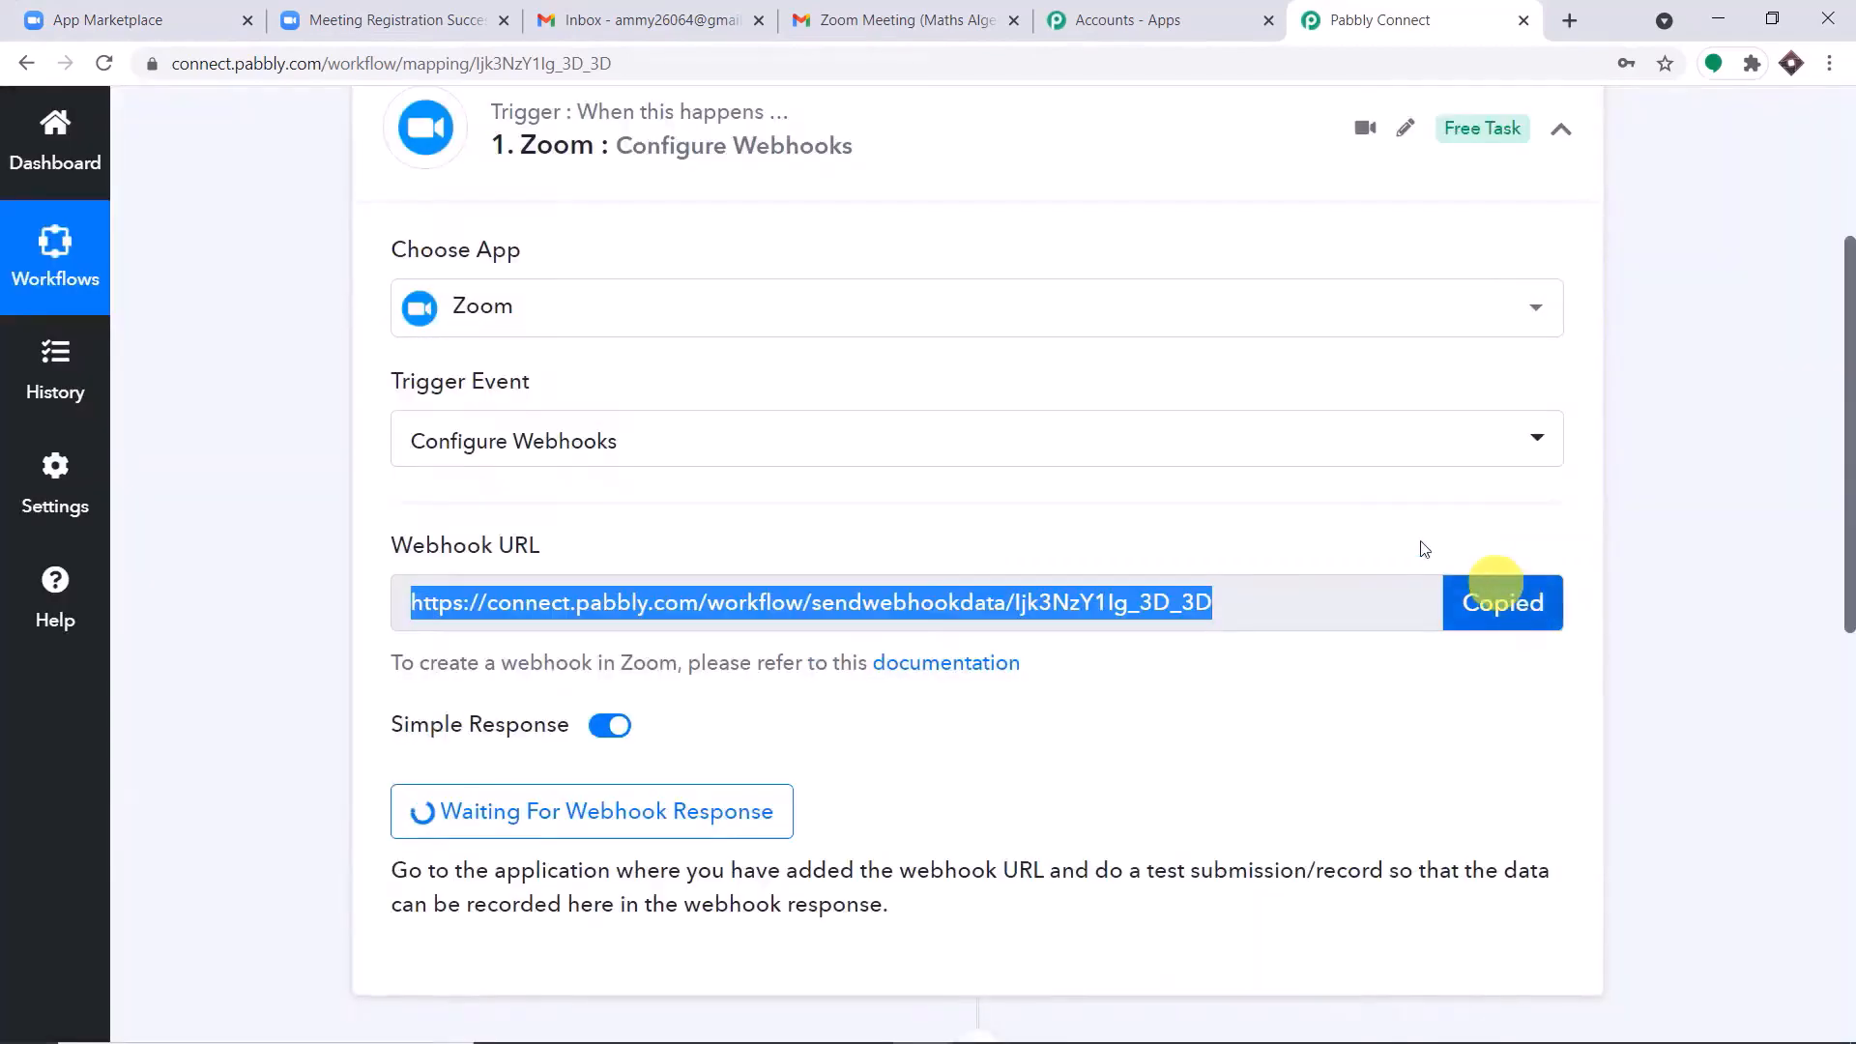
left_click(61, 8)
left_click(357, 17)
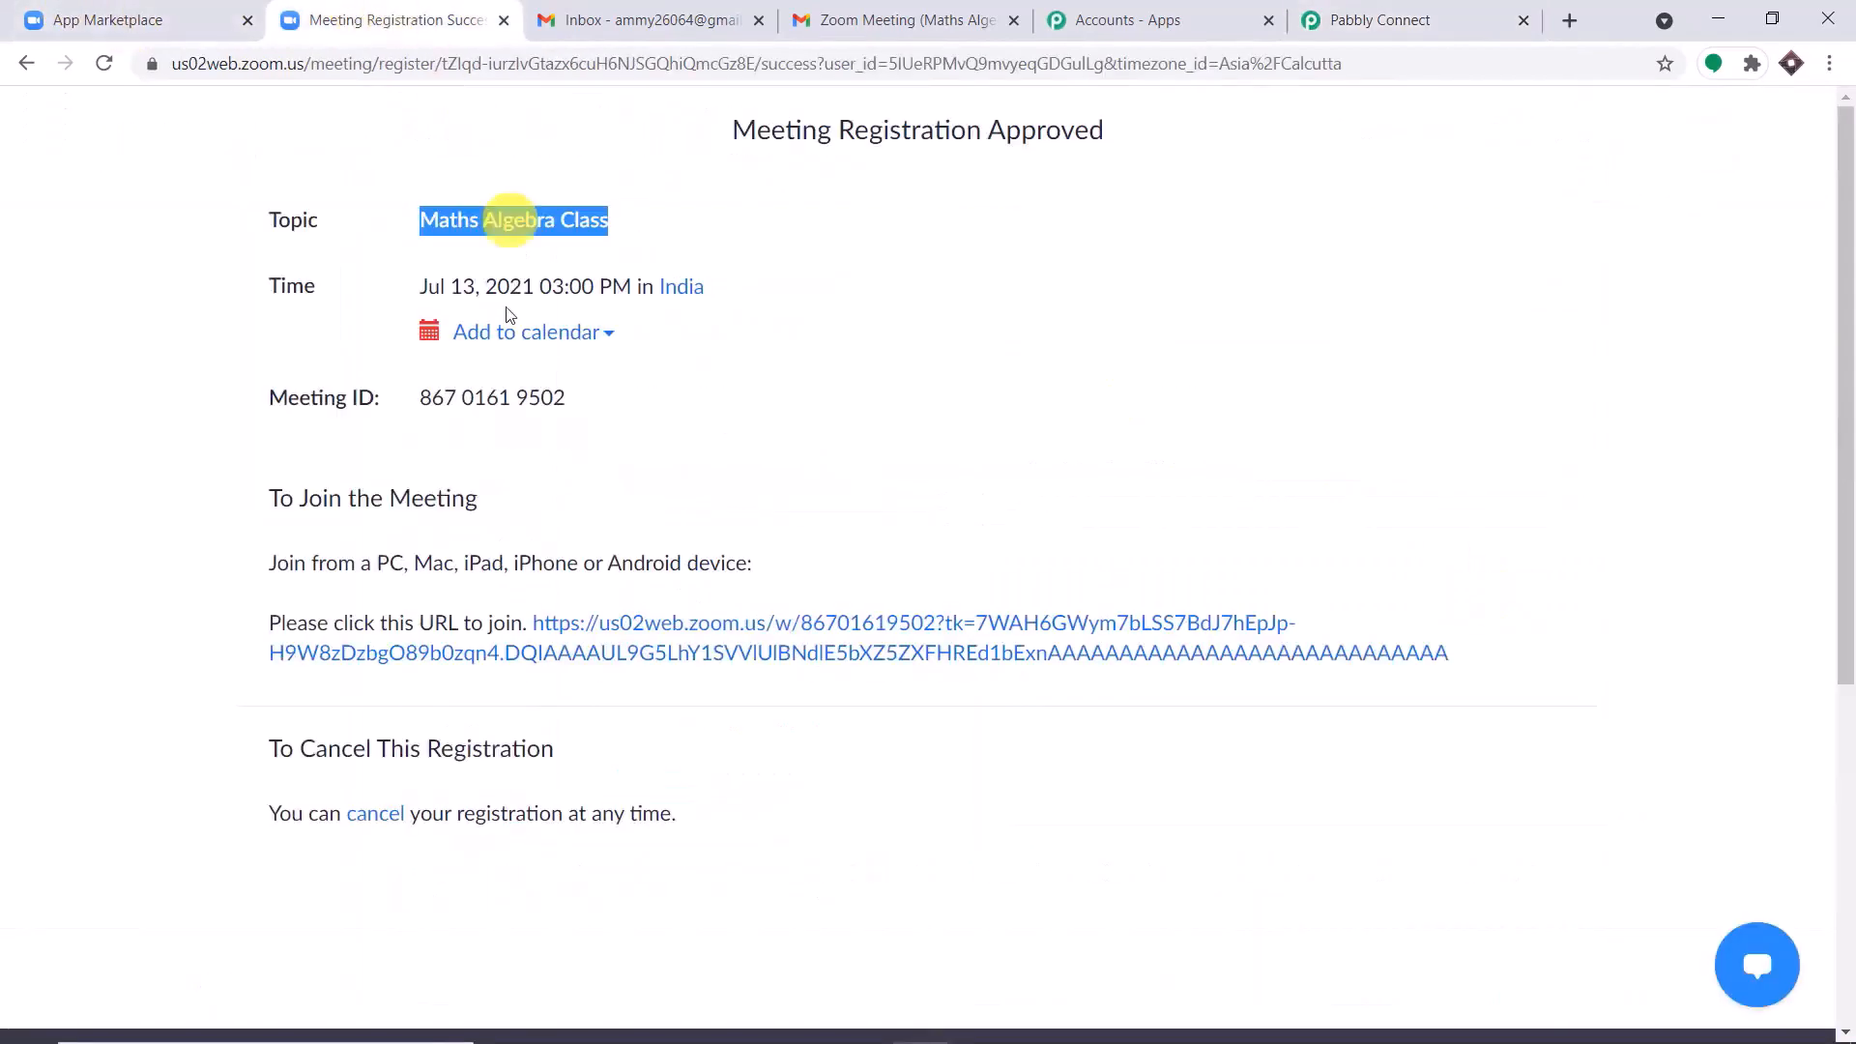
left_click(135, 18)
left_click(679, 516)
right_click(682, 518)
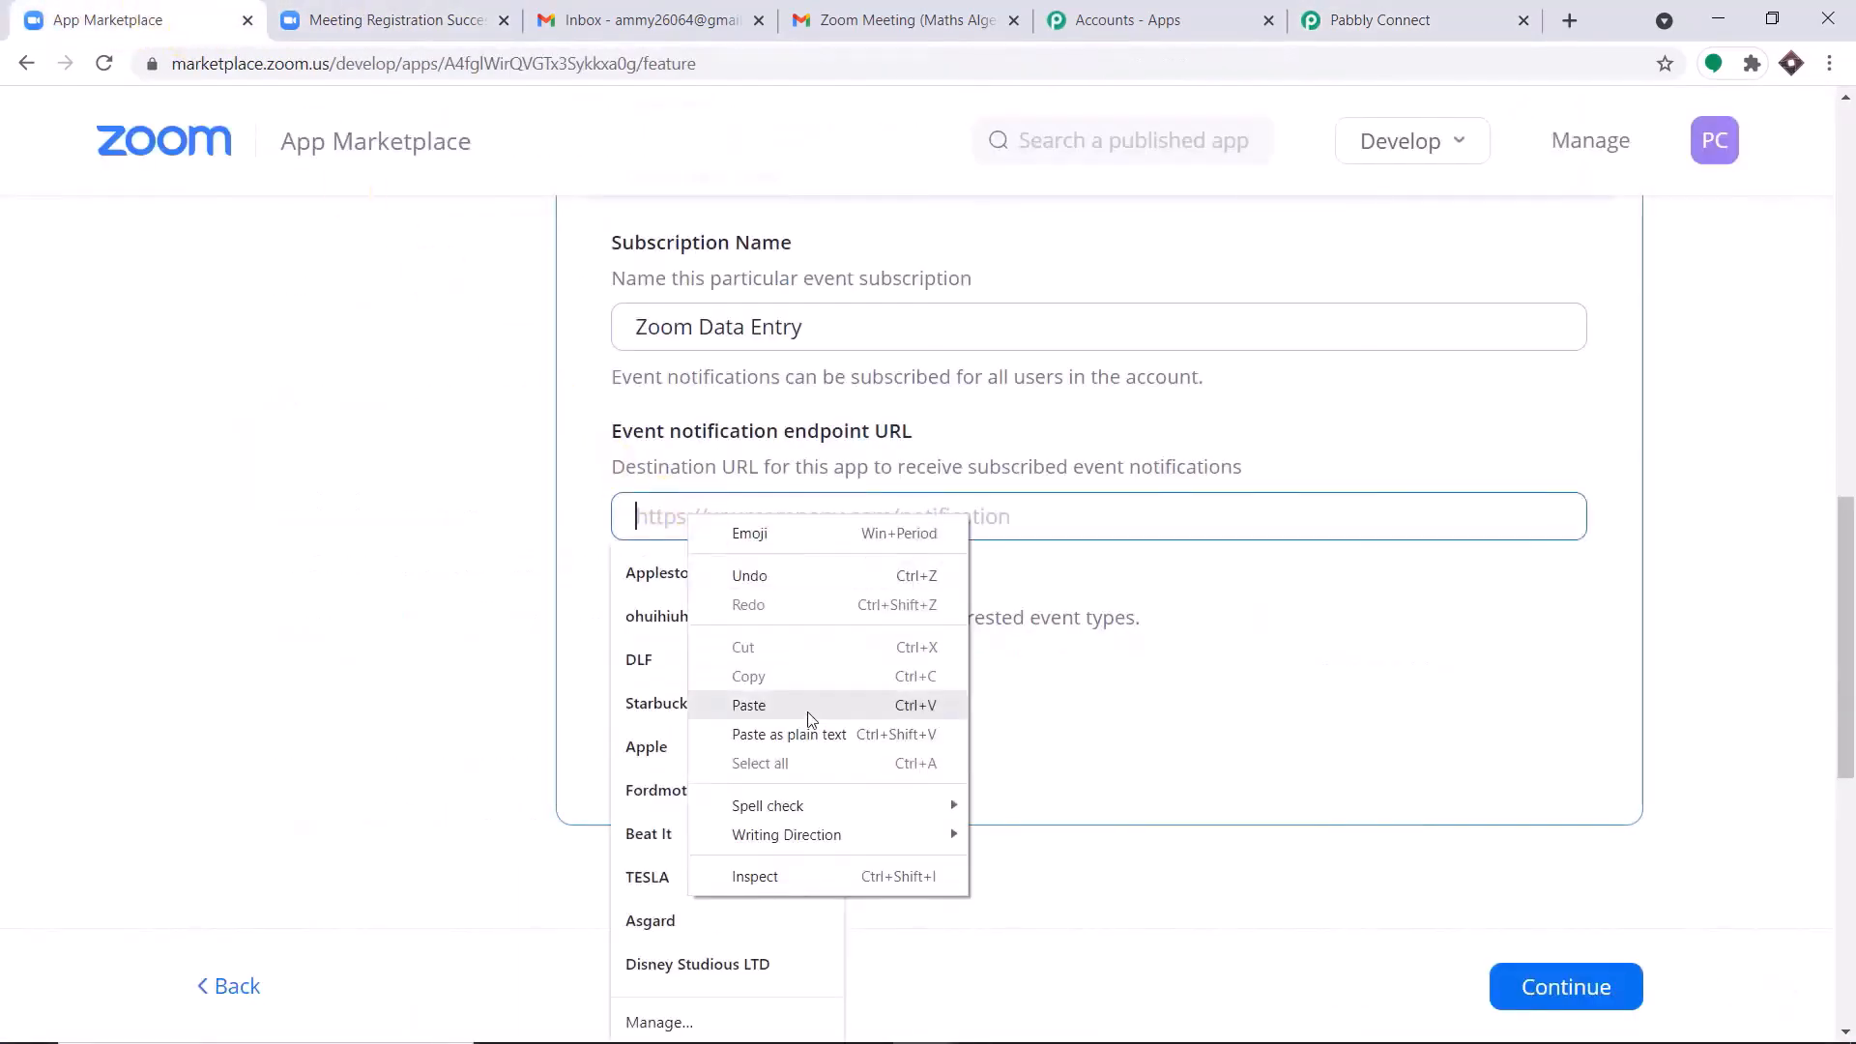
left_click(677, 704)
Add the Meeting event type "Meeting Registration has been created" to the Zoom Data Entry event subscription.
scroll(1344, 425, "down", 3)
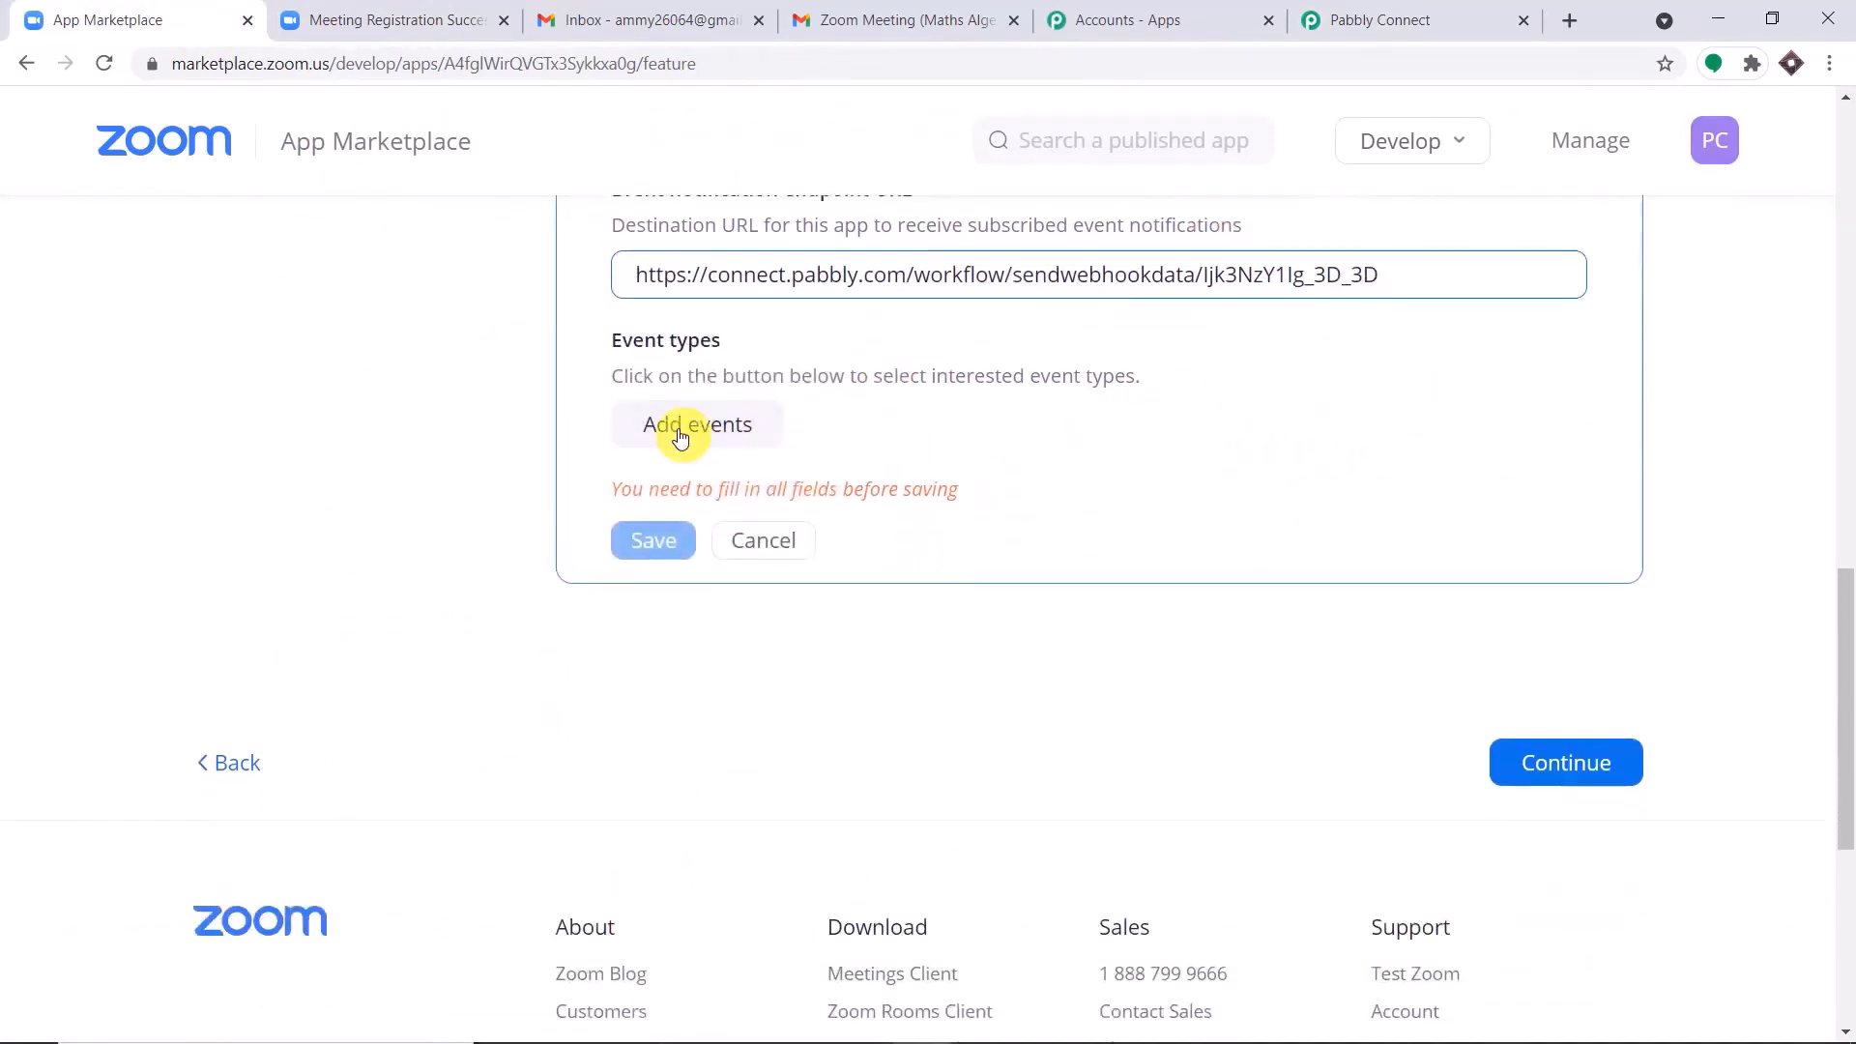
left_click(713, 427)
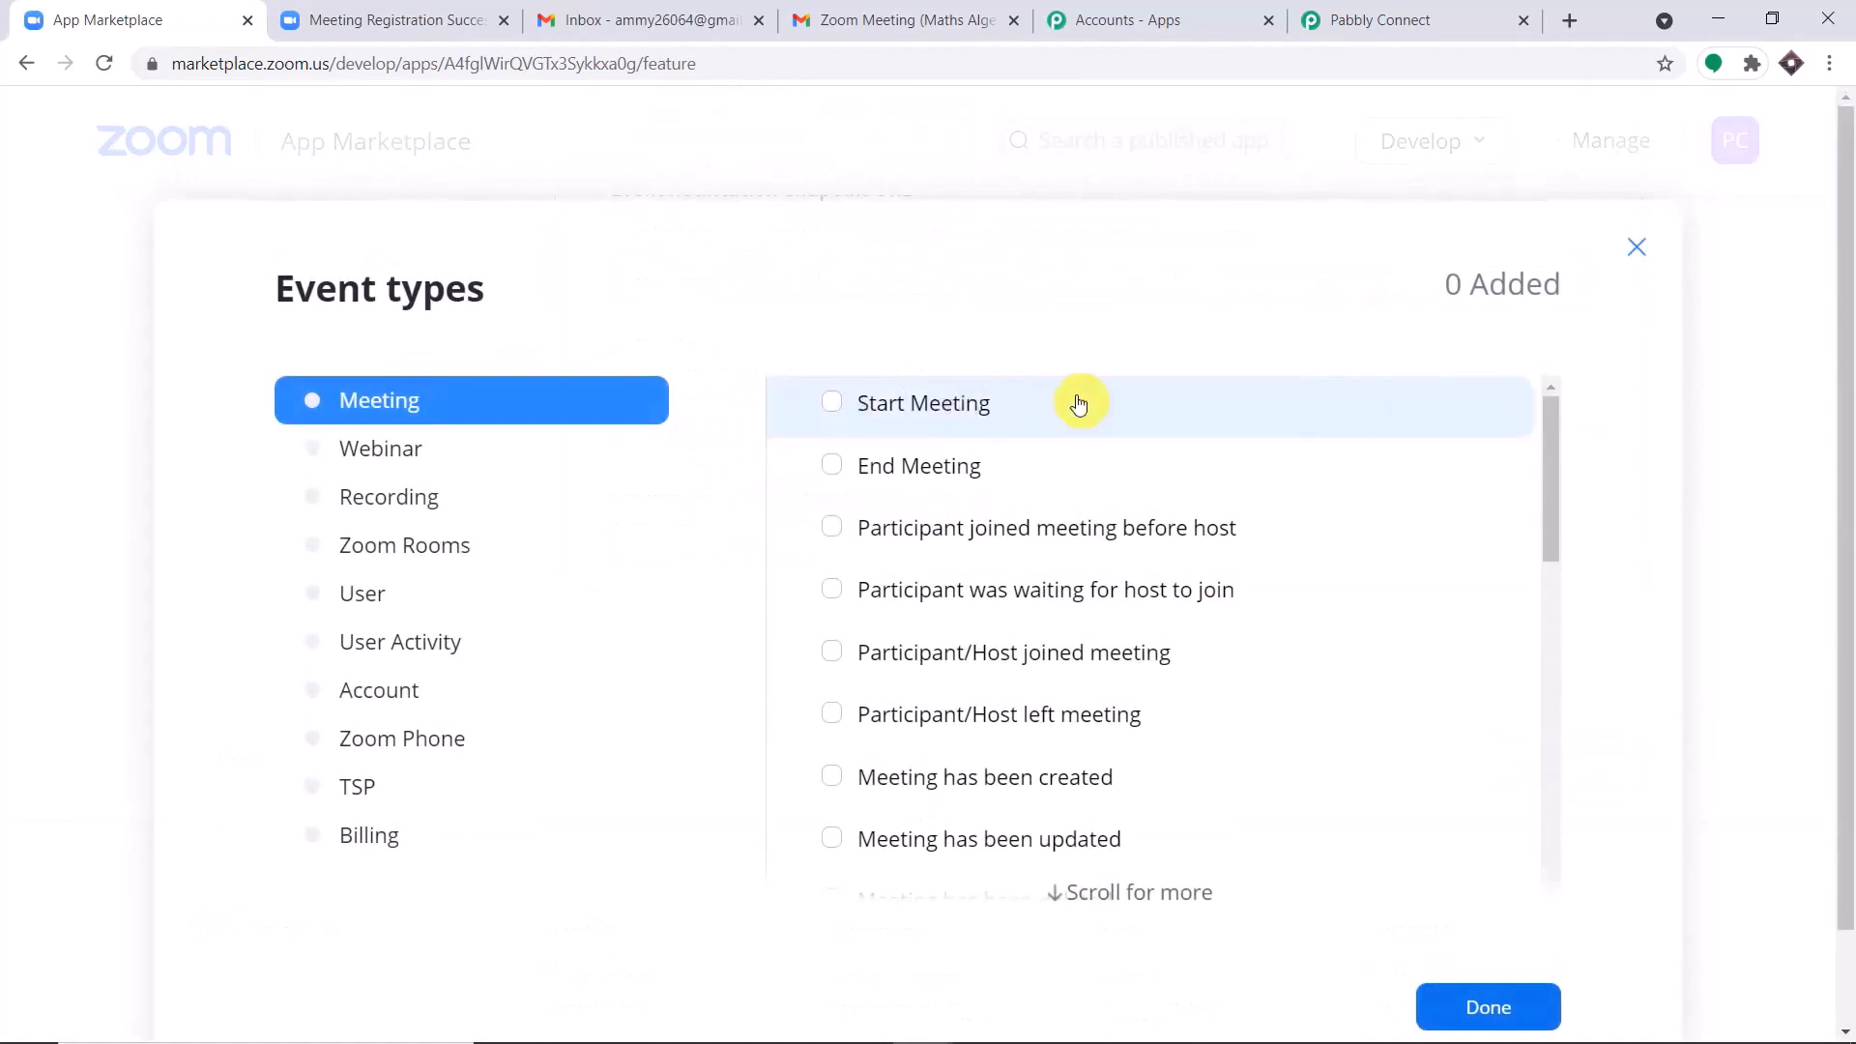
scroll(1079, 404, "down", 4)
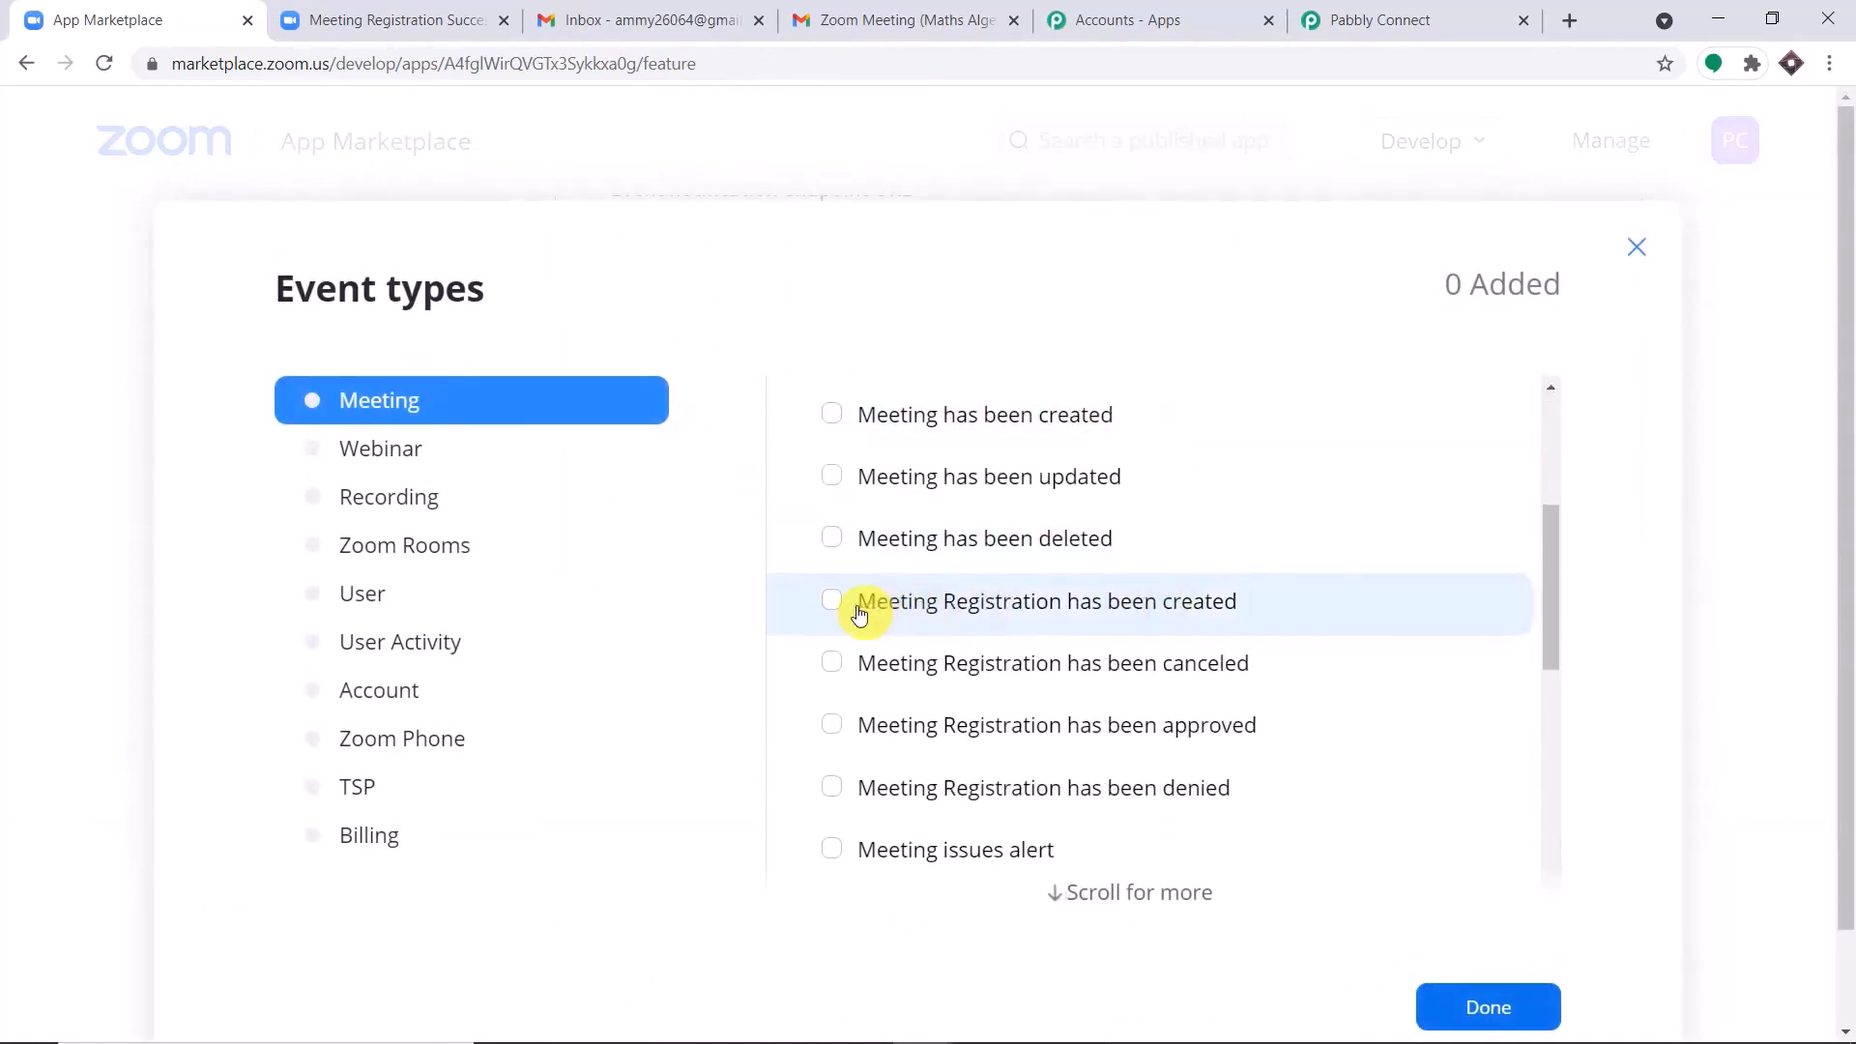
left_click(835, 602)
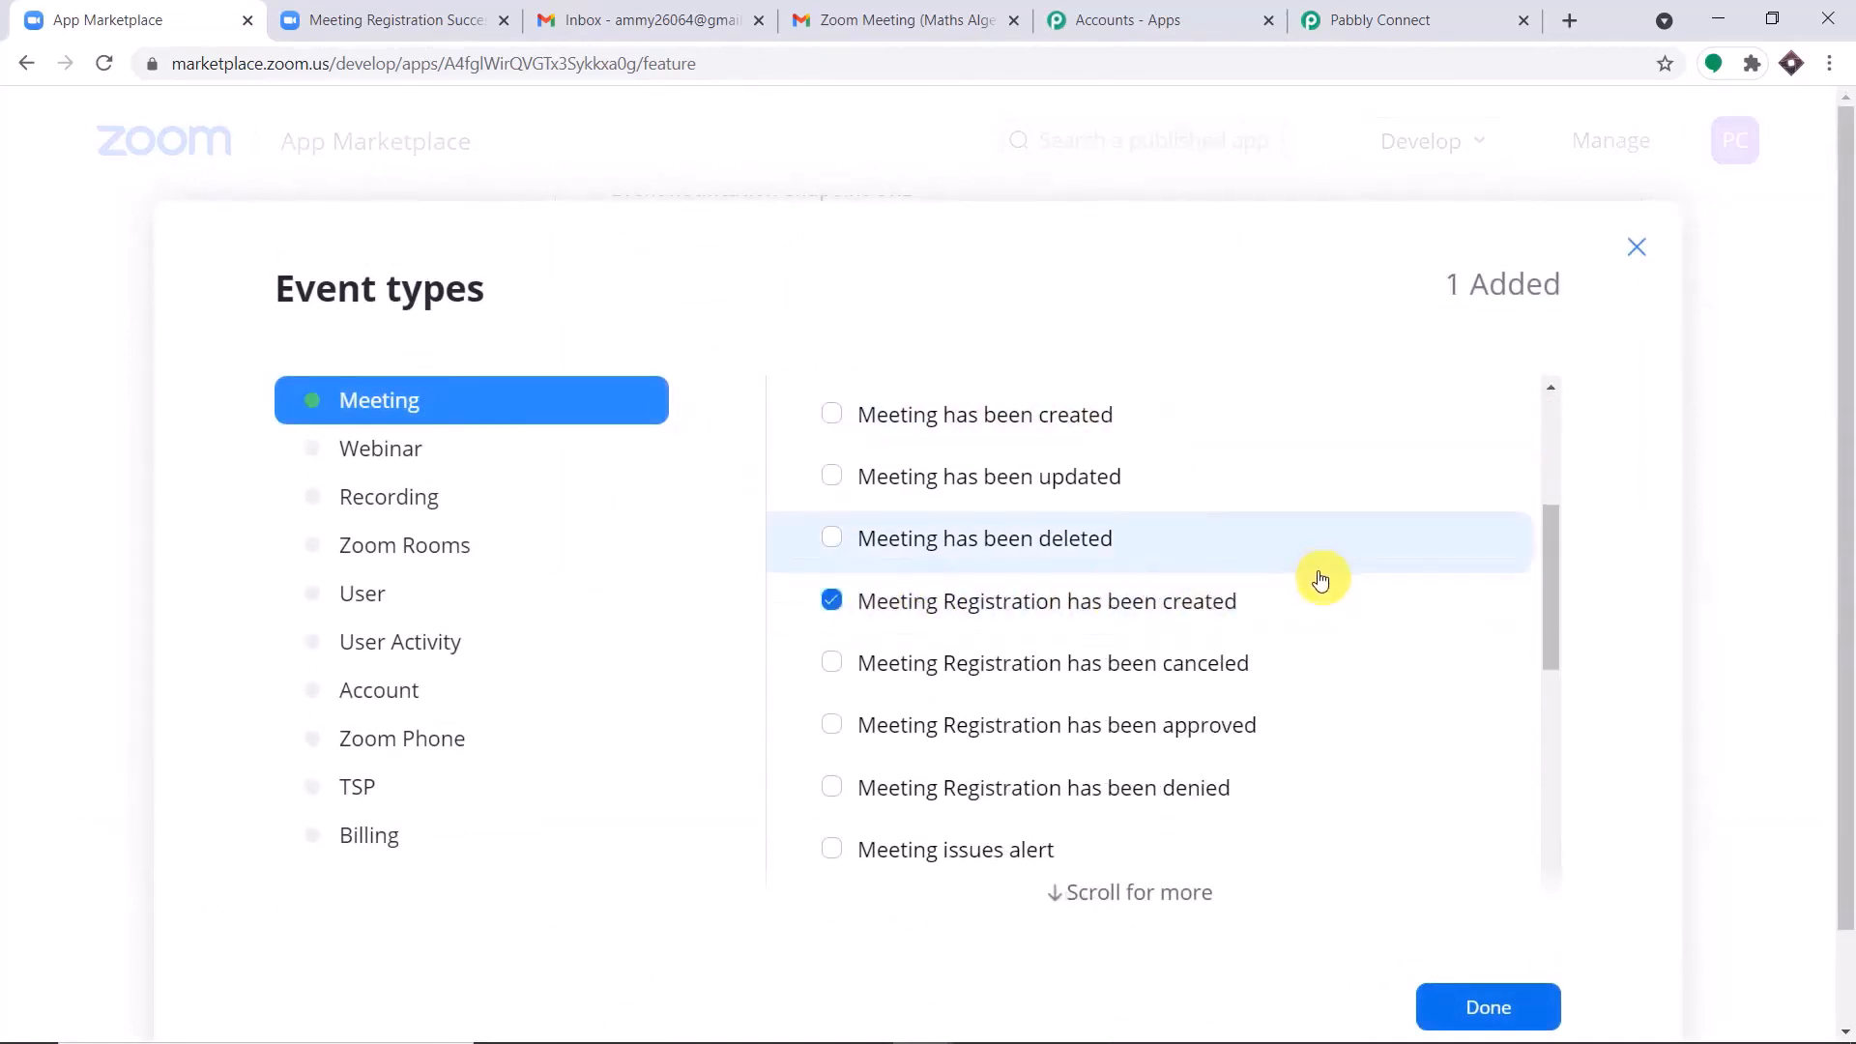
scroll(1320, 580, "down", 8)
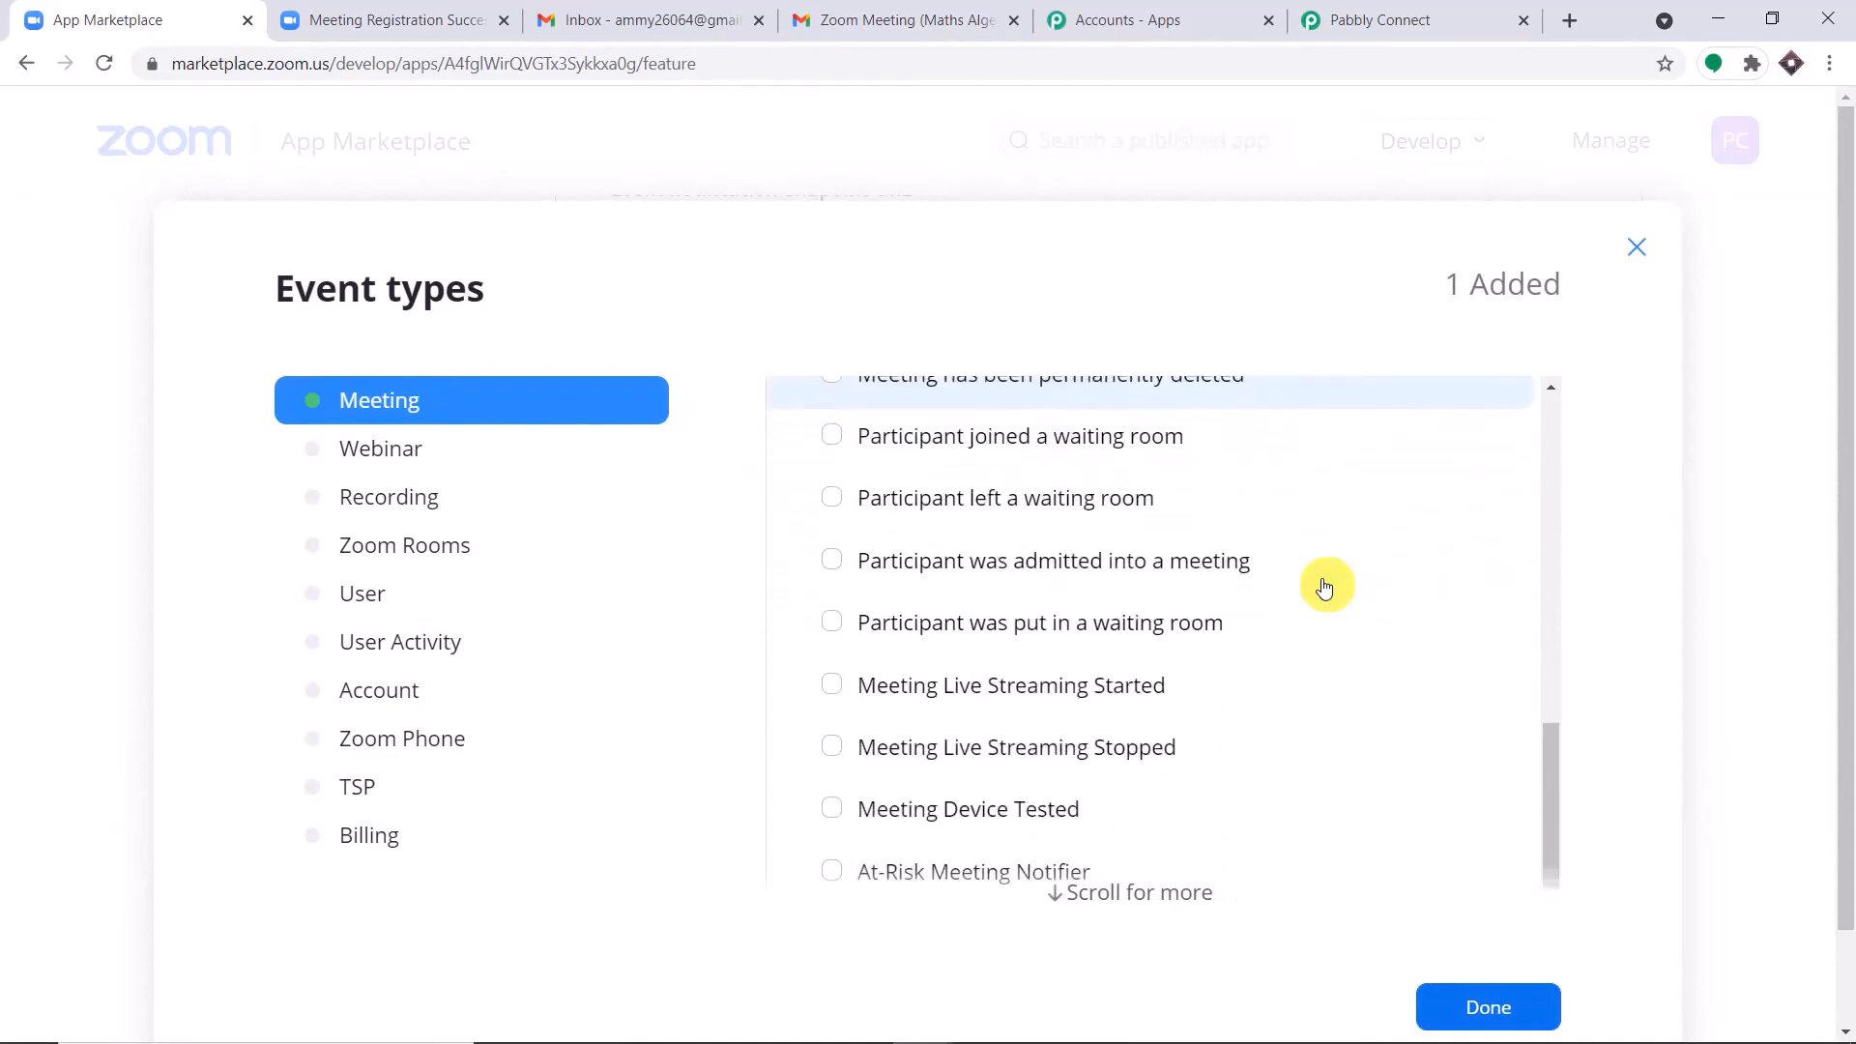
scroll(1295, 589, "up", 4)
scroll(1136, 571, "up", 3)
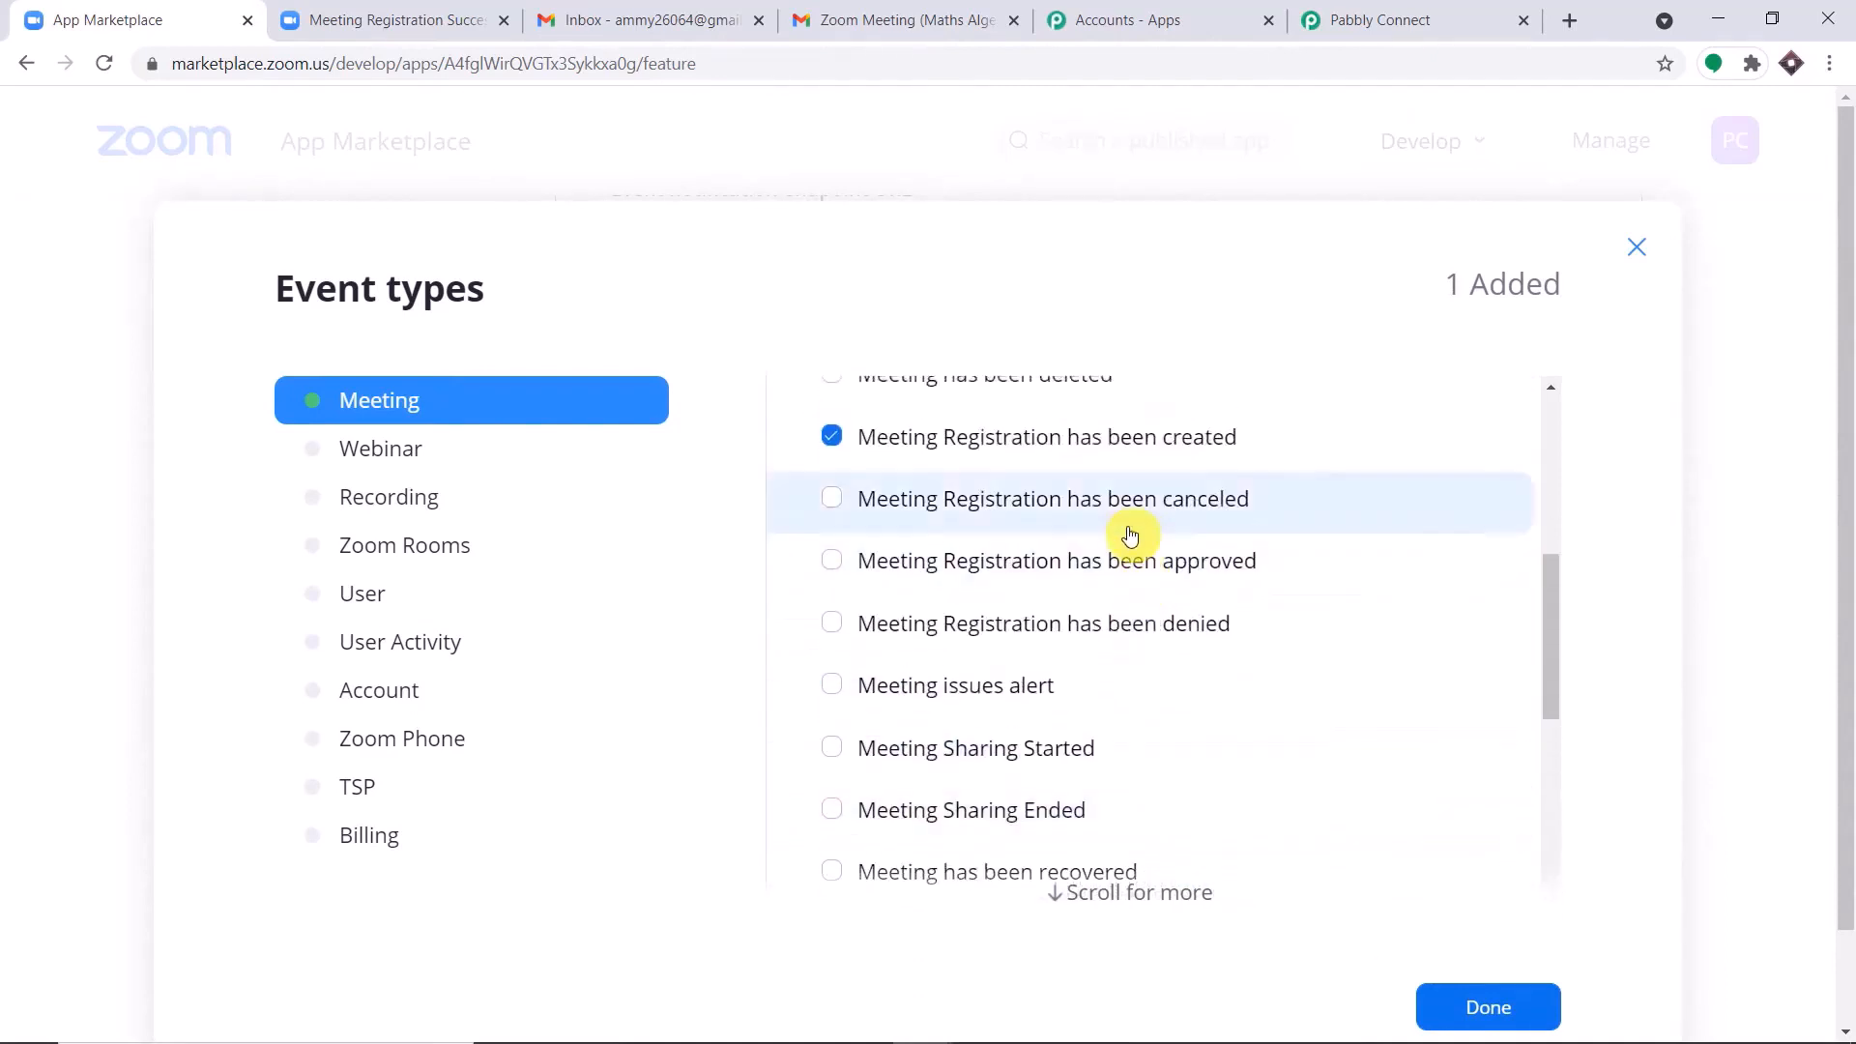
scroll(1129, 532, "up", 1)
scroll(1350, 526, "up", 3)
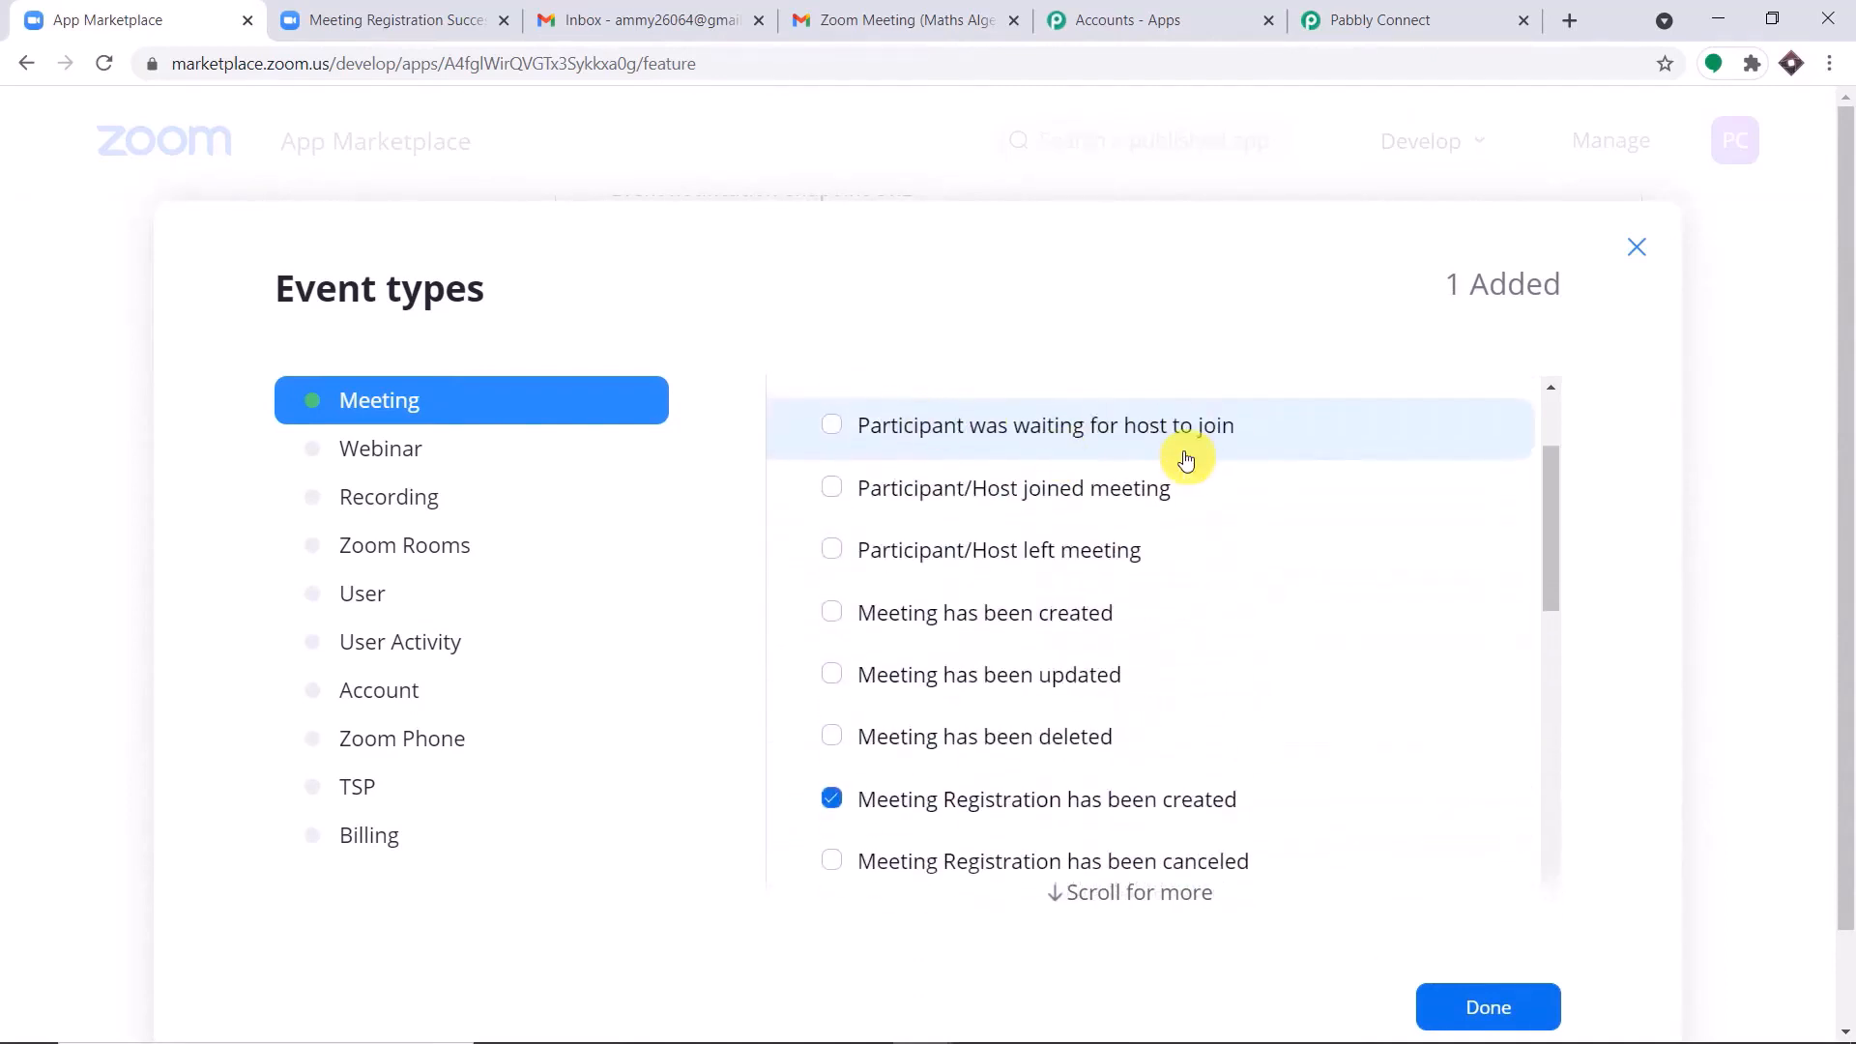
scroll(1188, 464, "down", 2)
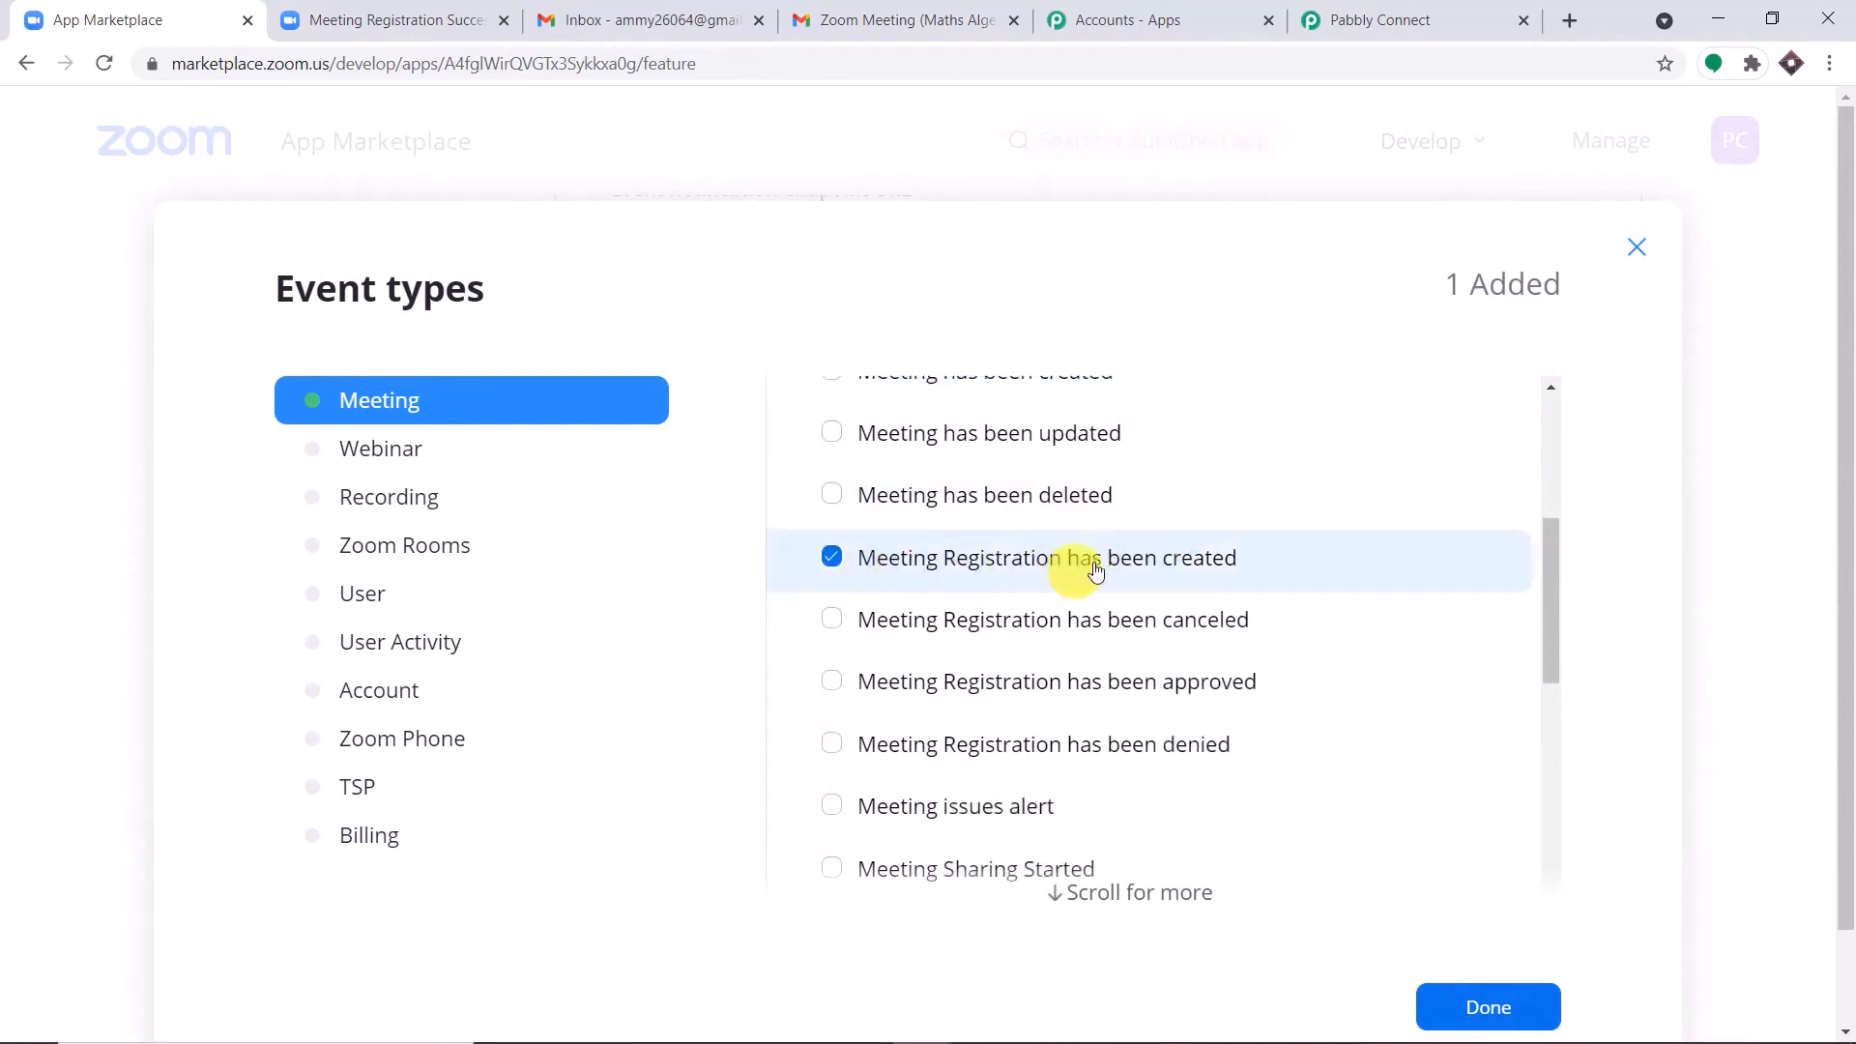
left_click(1497, 1005)
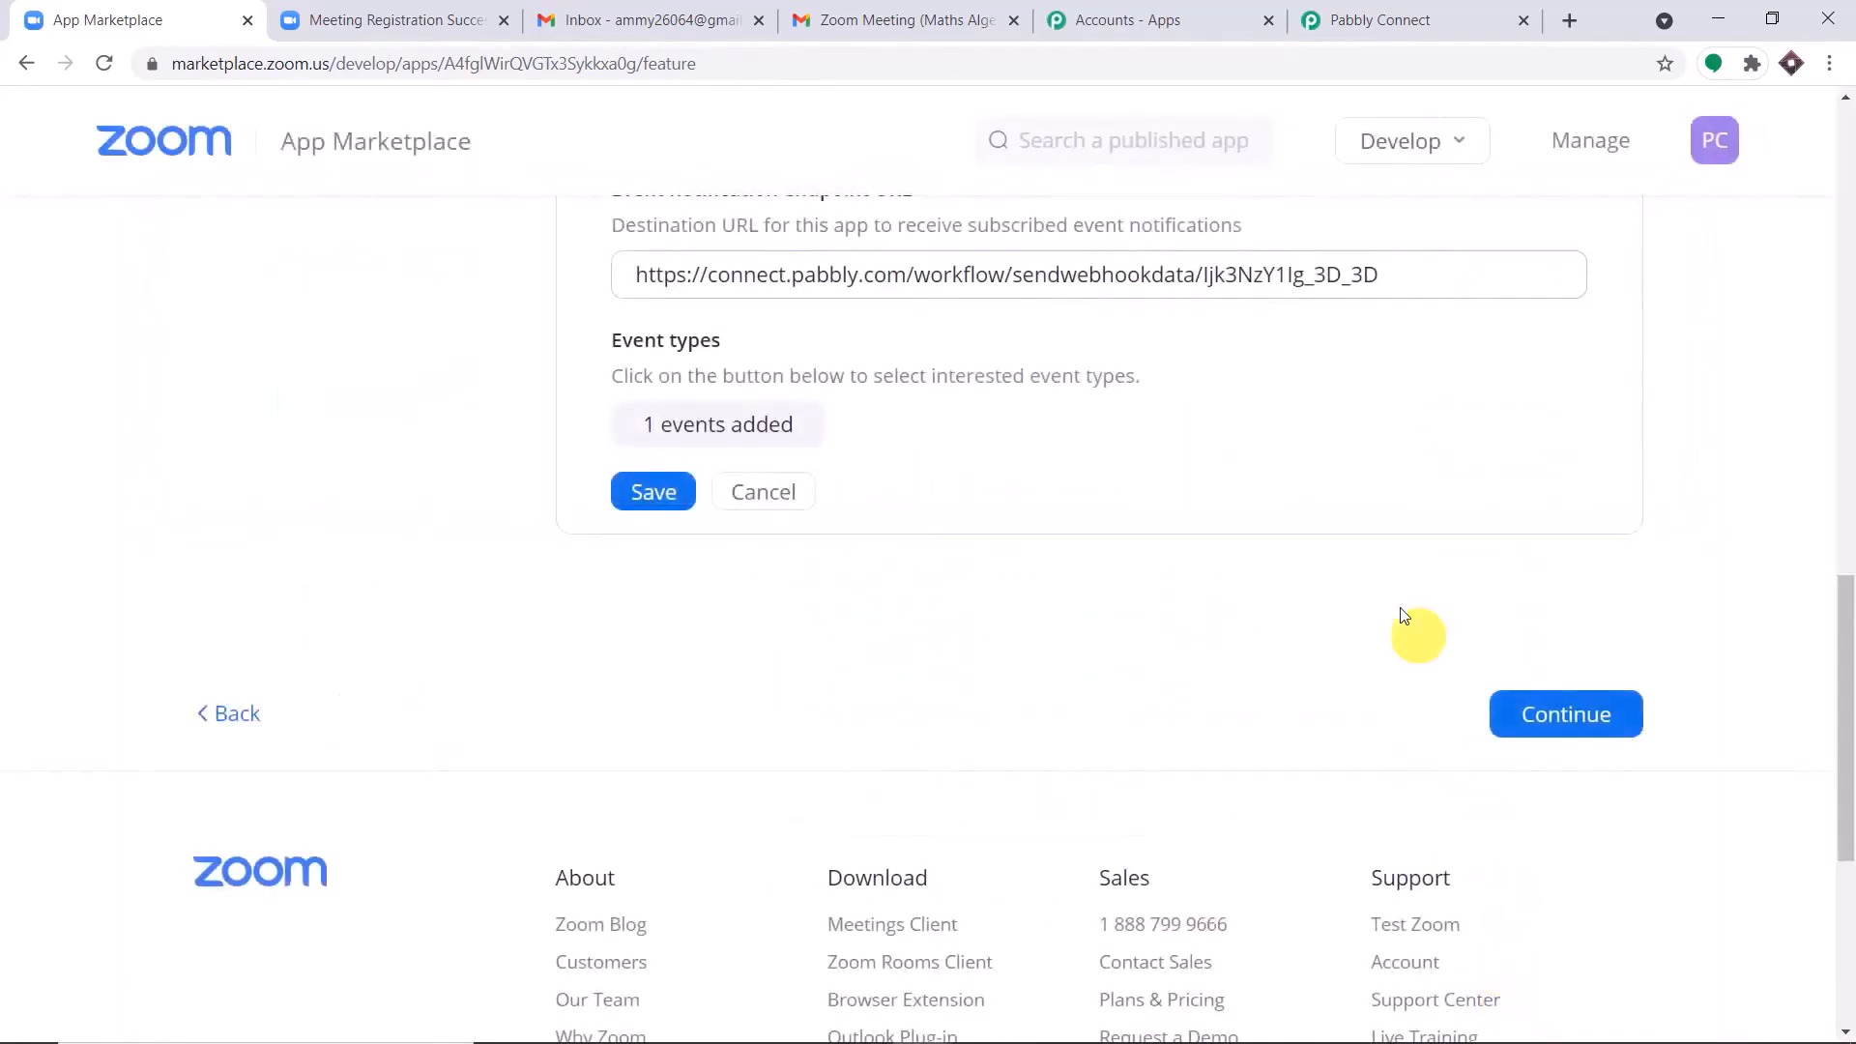
Save the Zoom Data Entry event subscription and continue to the app's activation page.
left_click(681, 493)
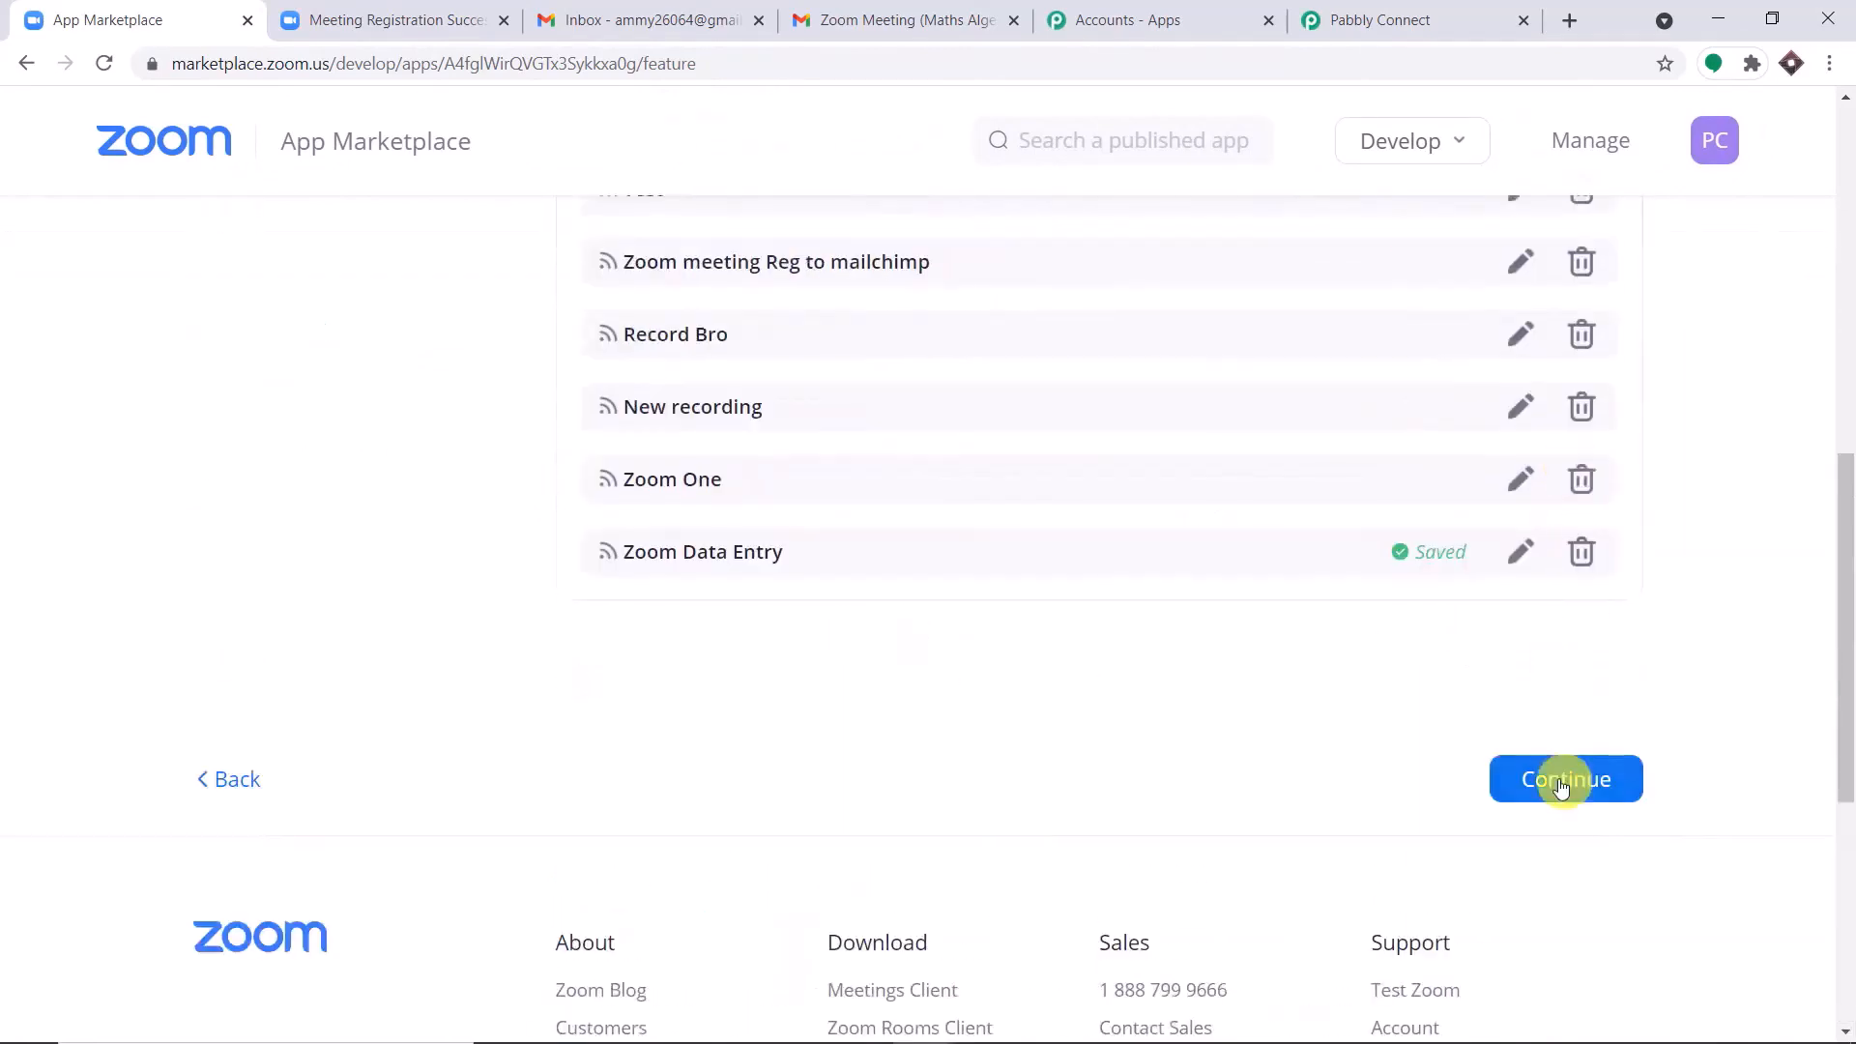
left_click(1560, 786)
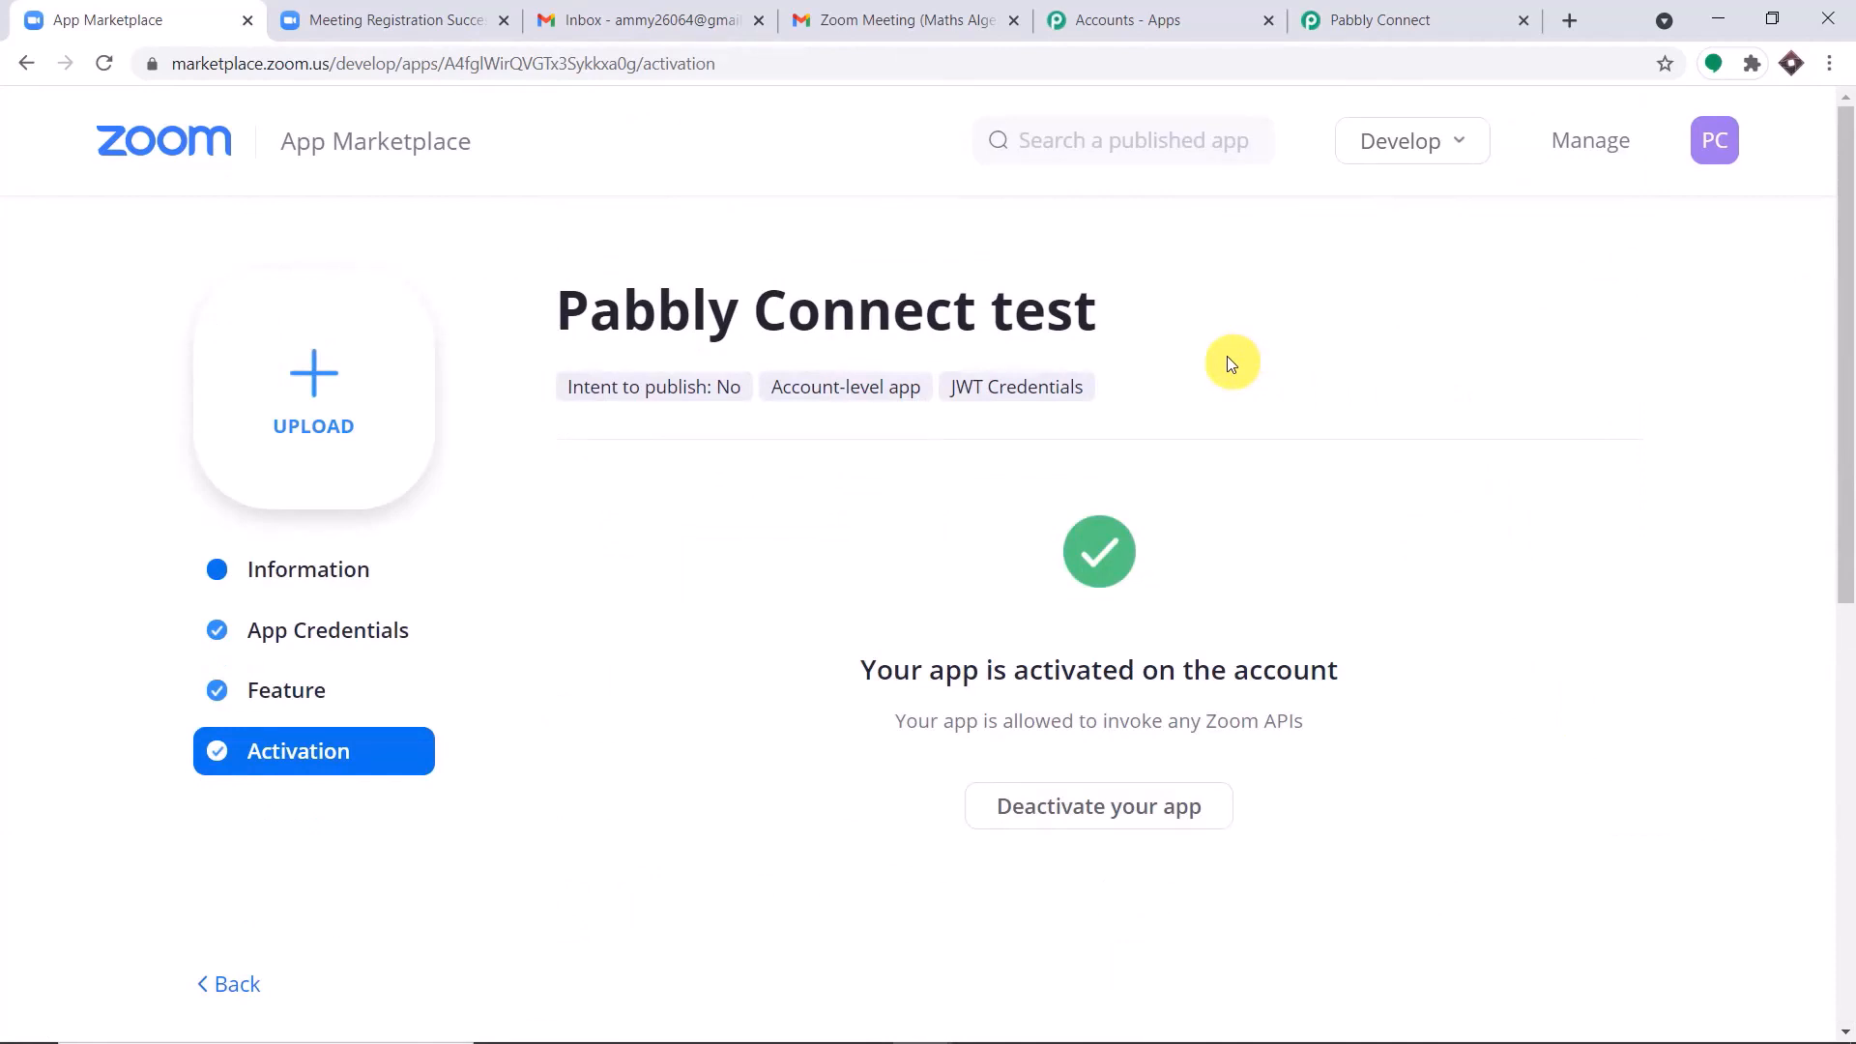
Check the Zoom trigger's webhook response status in the Pabbly Connect workflow, then review the Zoom app's activation page.
left_click(1392, 14)
scroll(1160, 270, "down", 2)
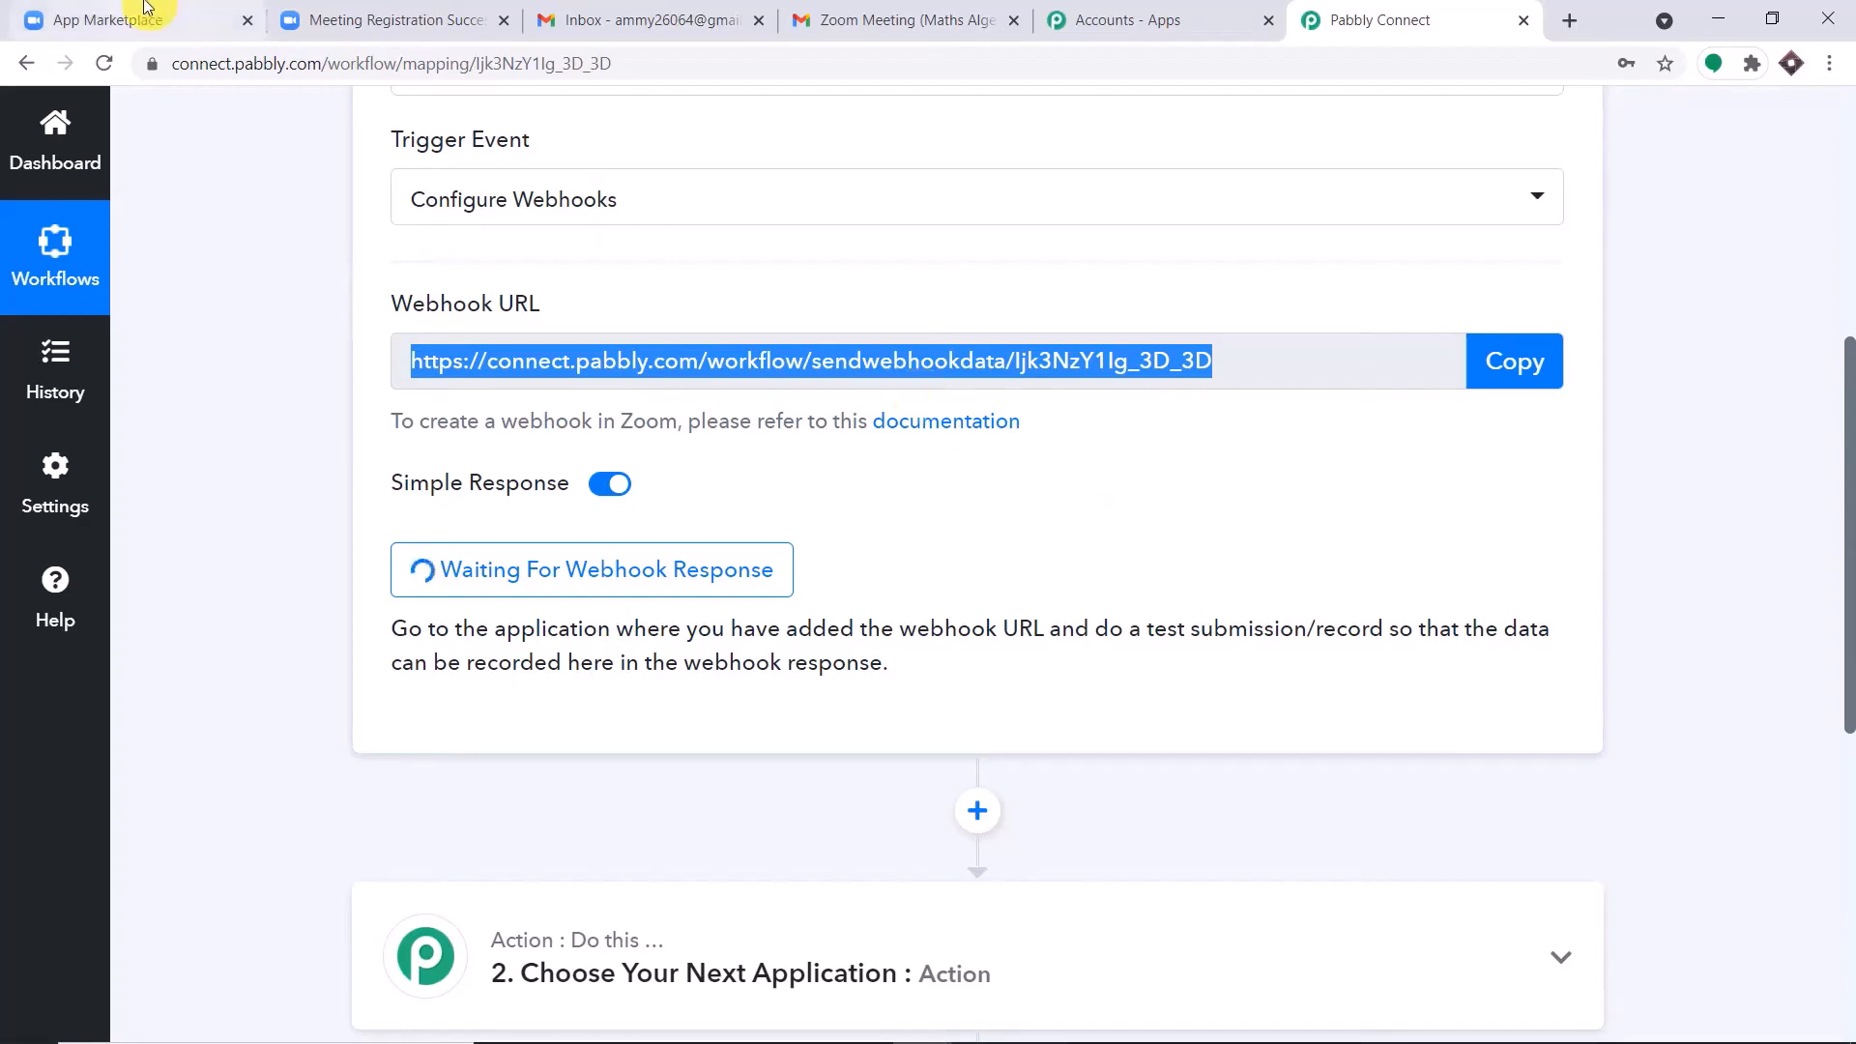
left_click(348, 19)
left_click(123, 12)
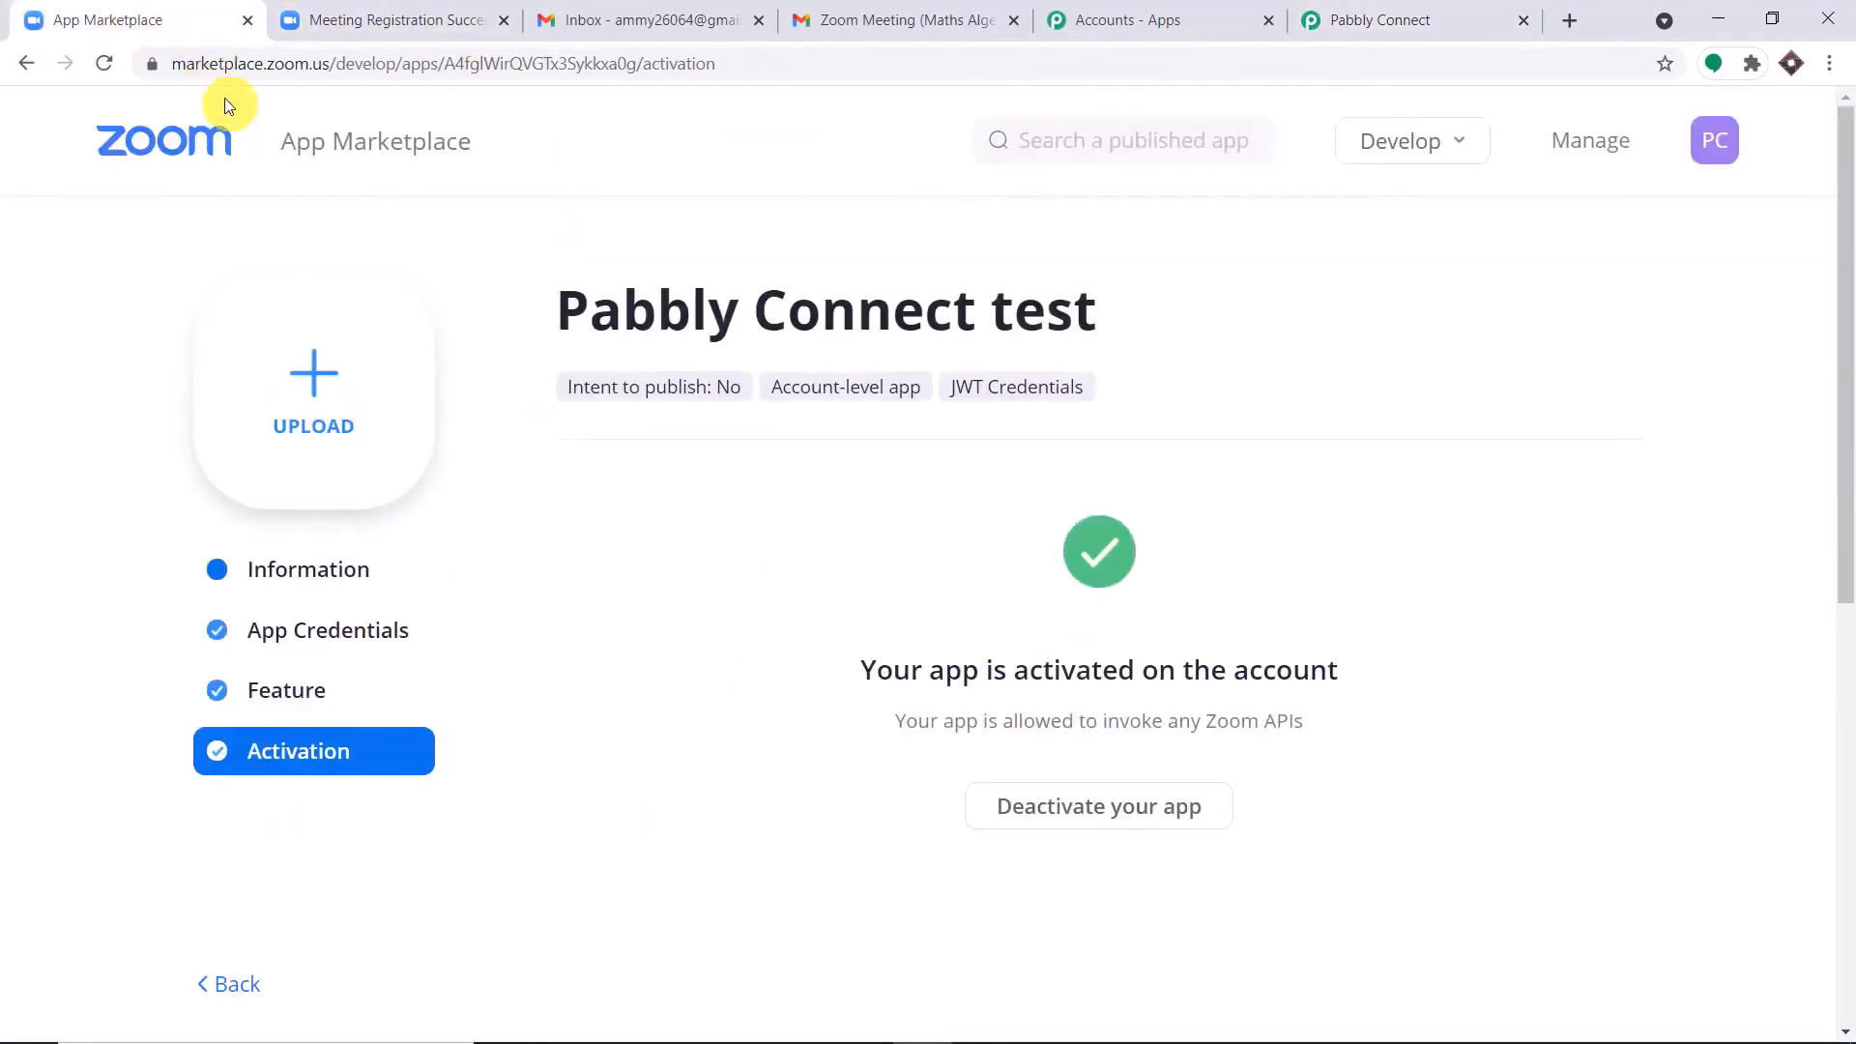
left_click(310, 19)
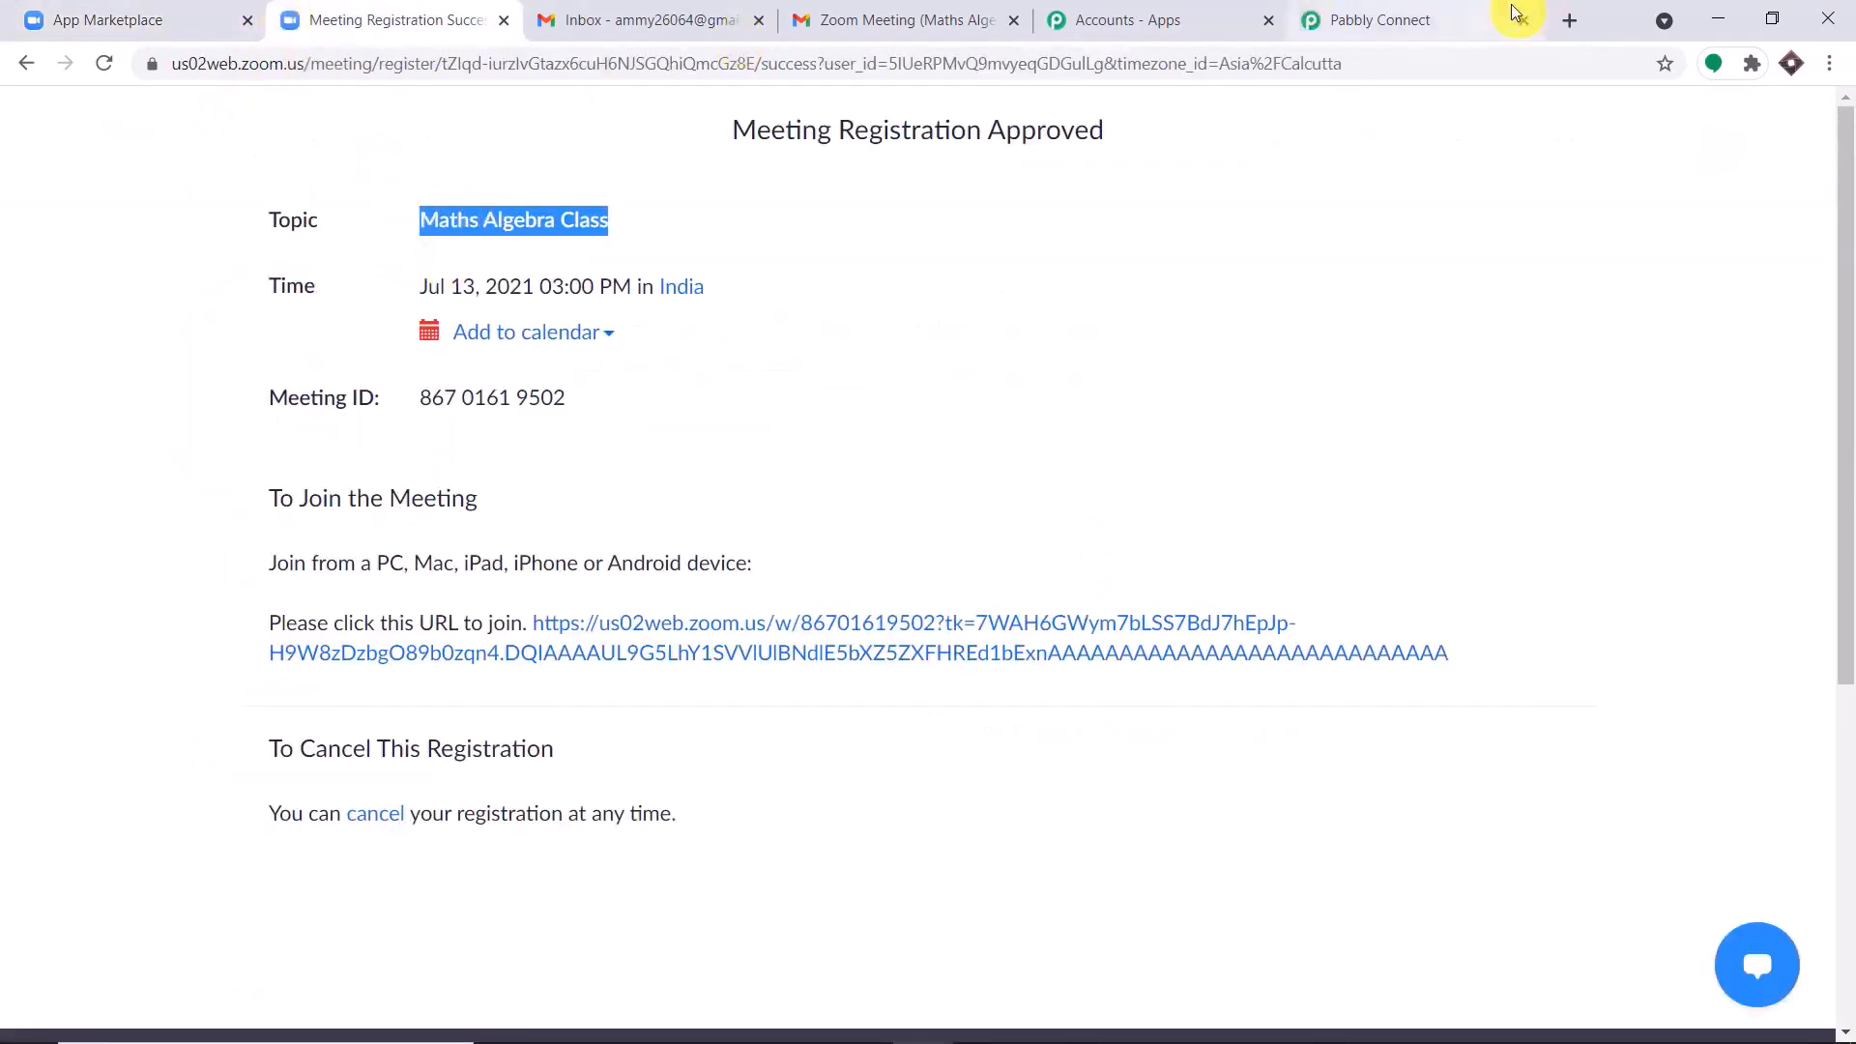
Open Zoom's My Meetings page in a new browser tab and start scheduling a meeting.
left_click(1574, 23)
type("z")
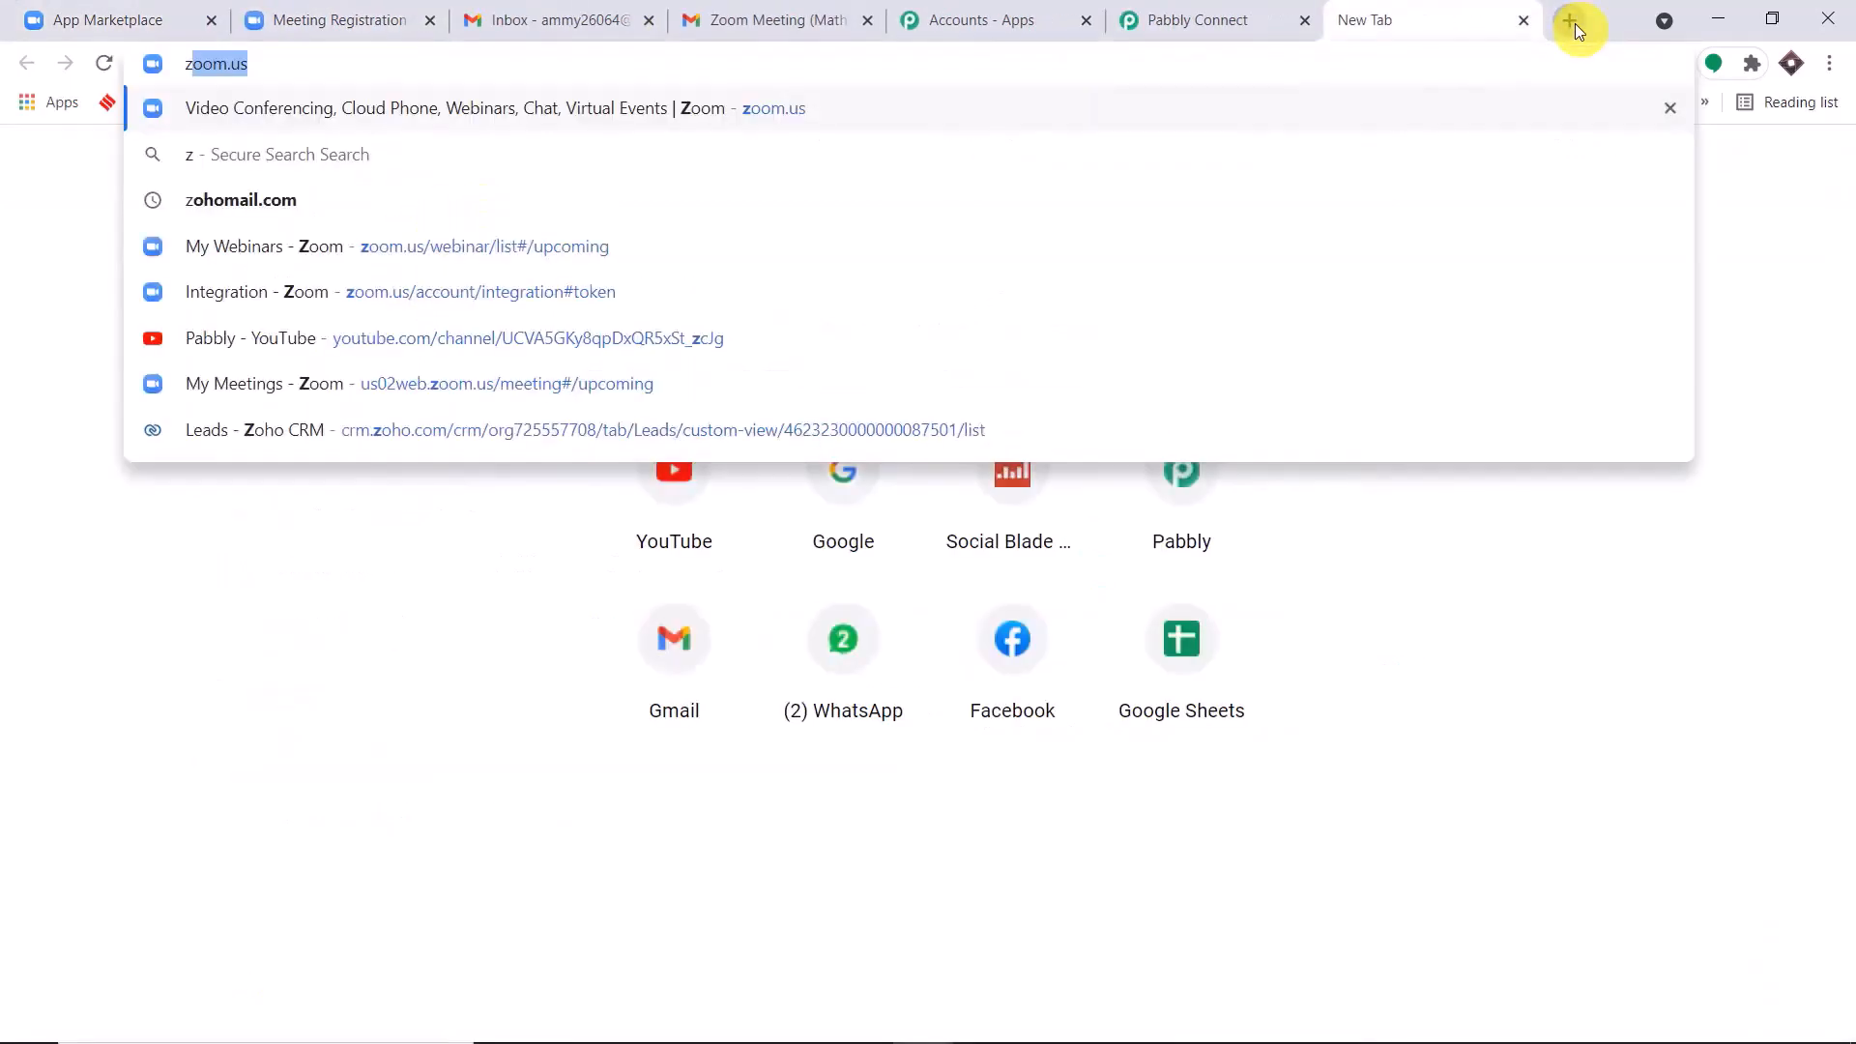
left_click(369, 381)
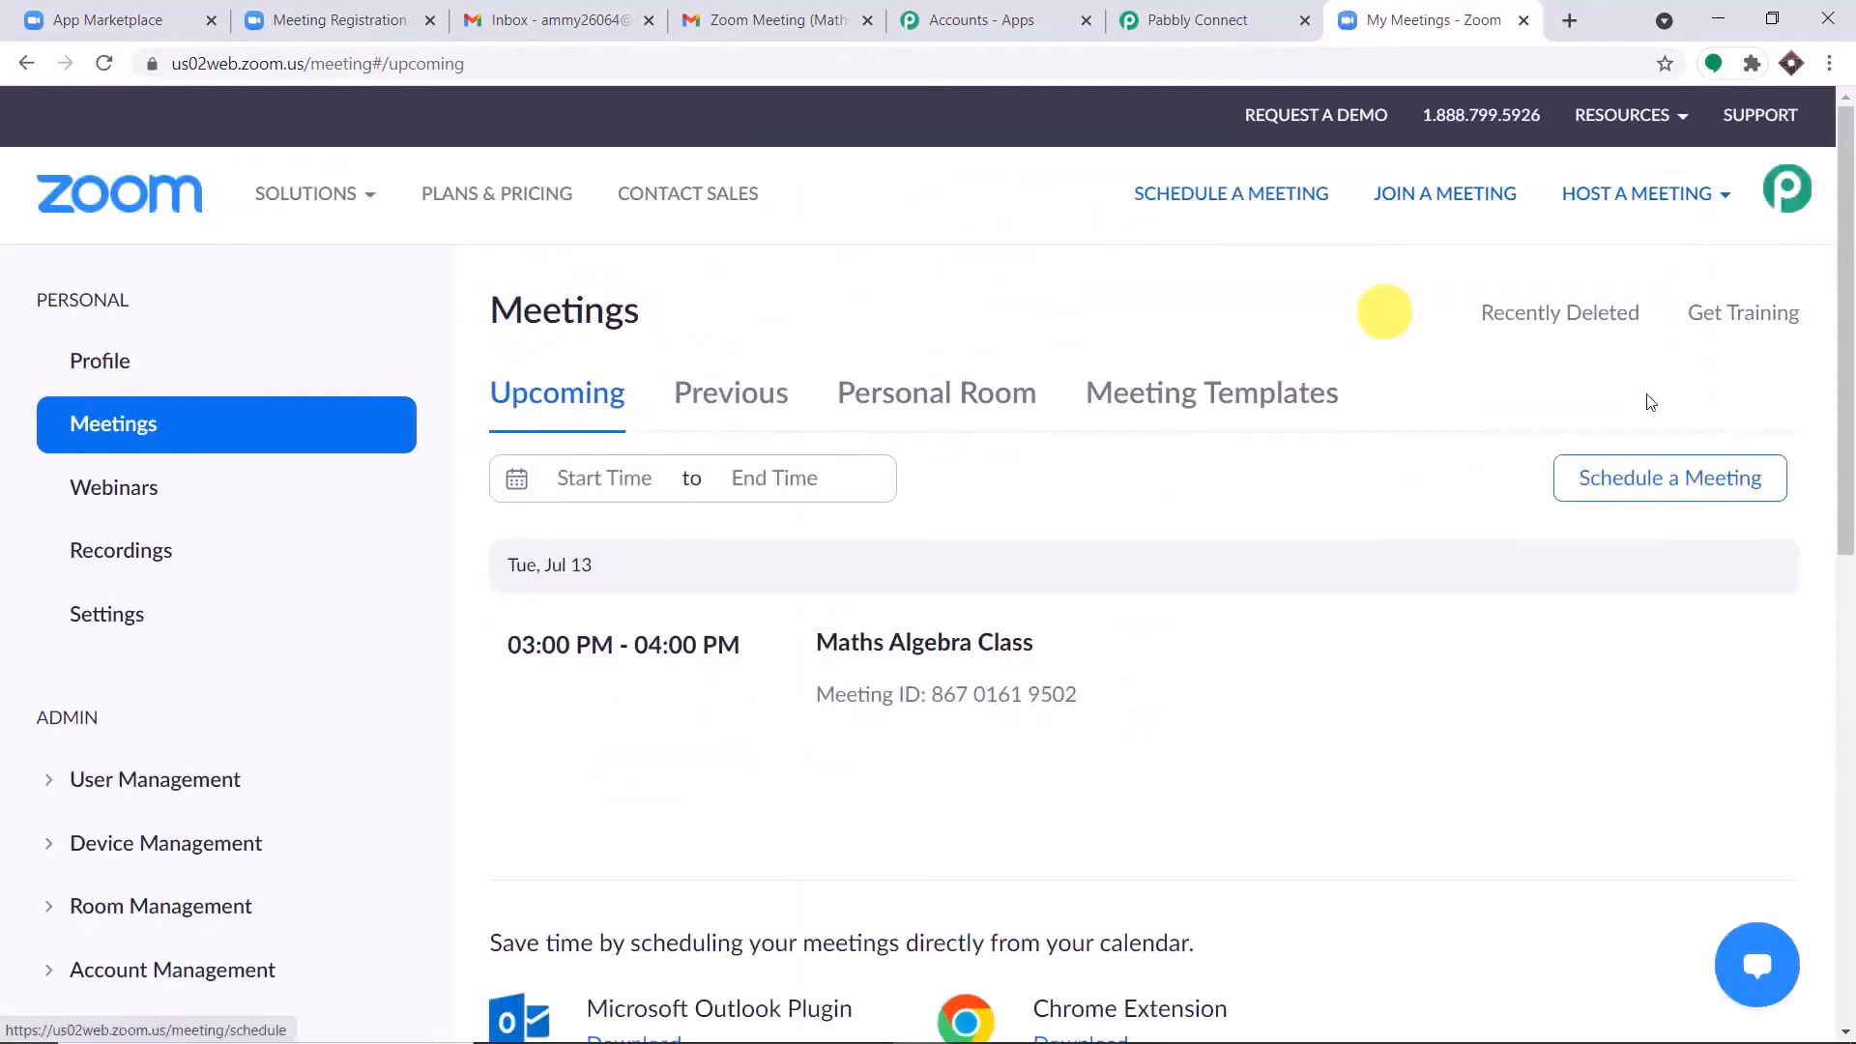
left_click(1669, 484)
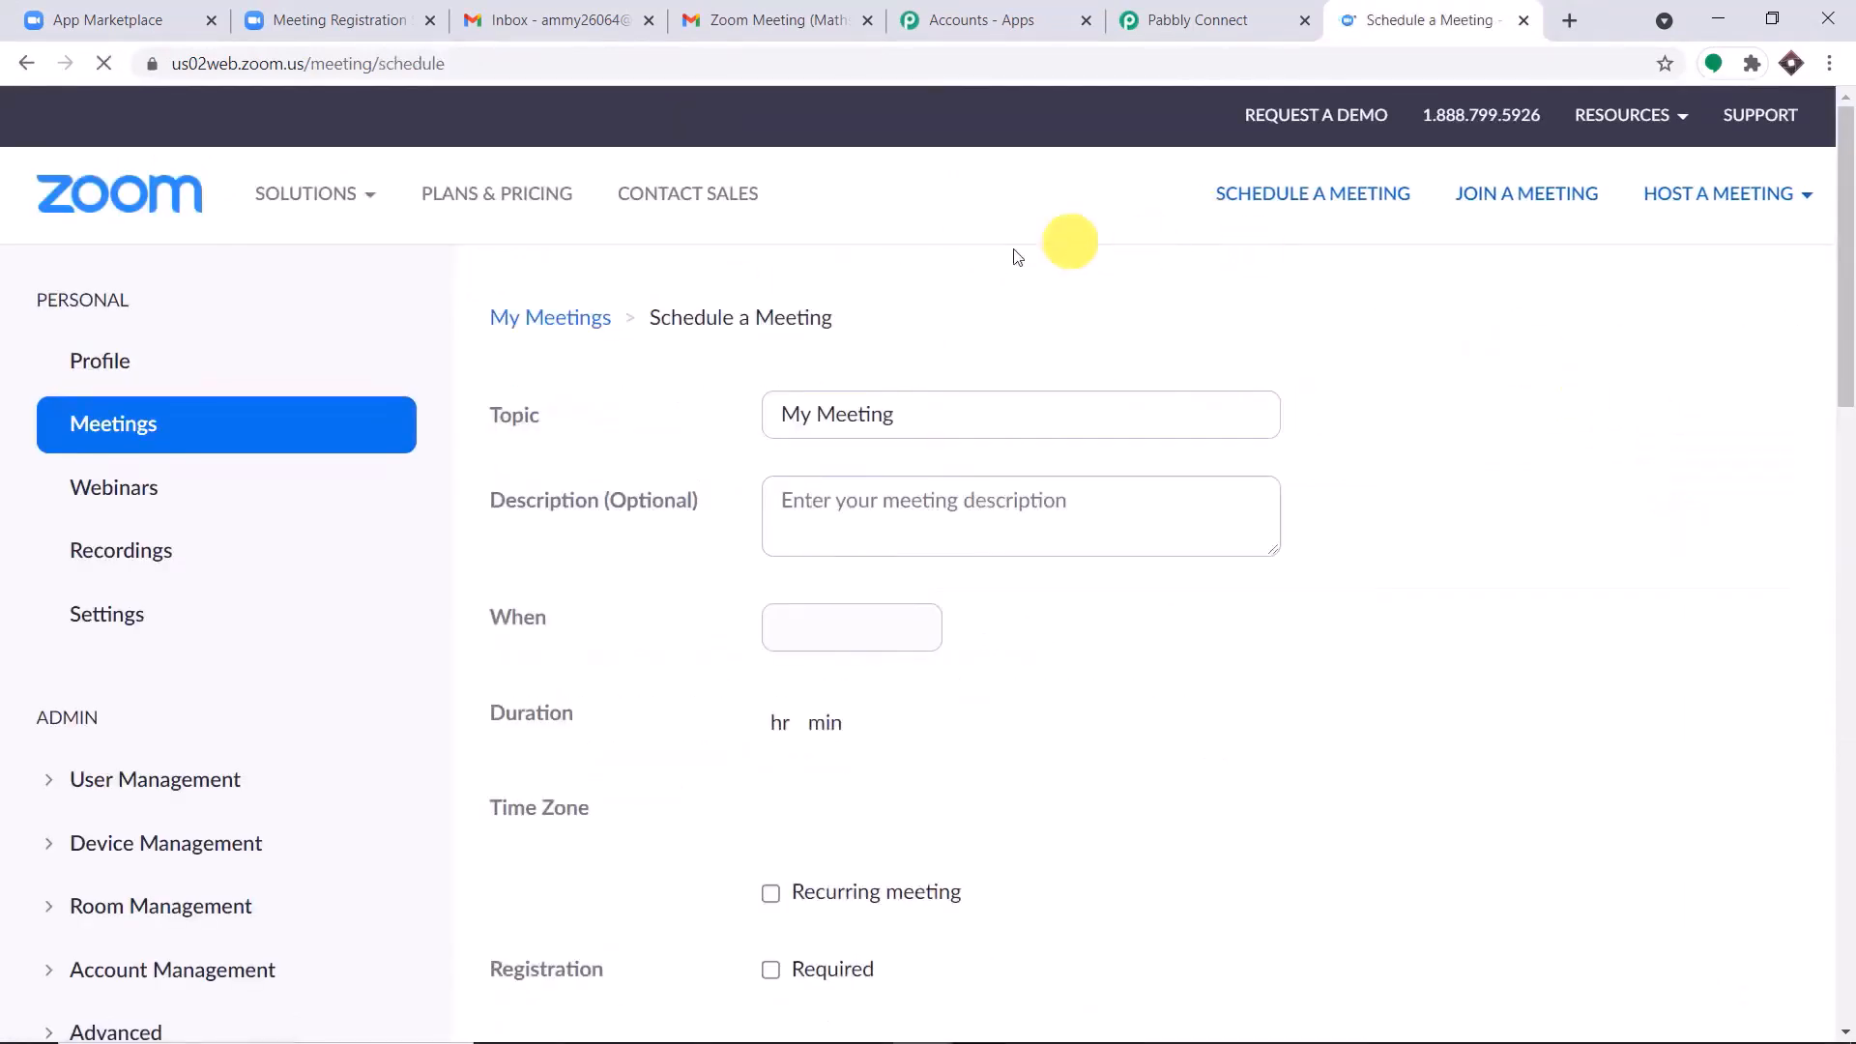
Set the new meeting's topic to "Maths Quantum Classes".
left_click(919, 416)
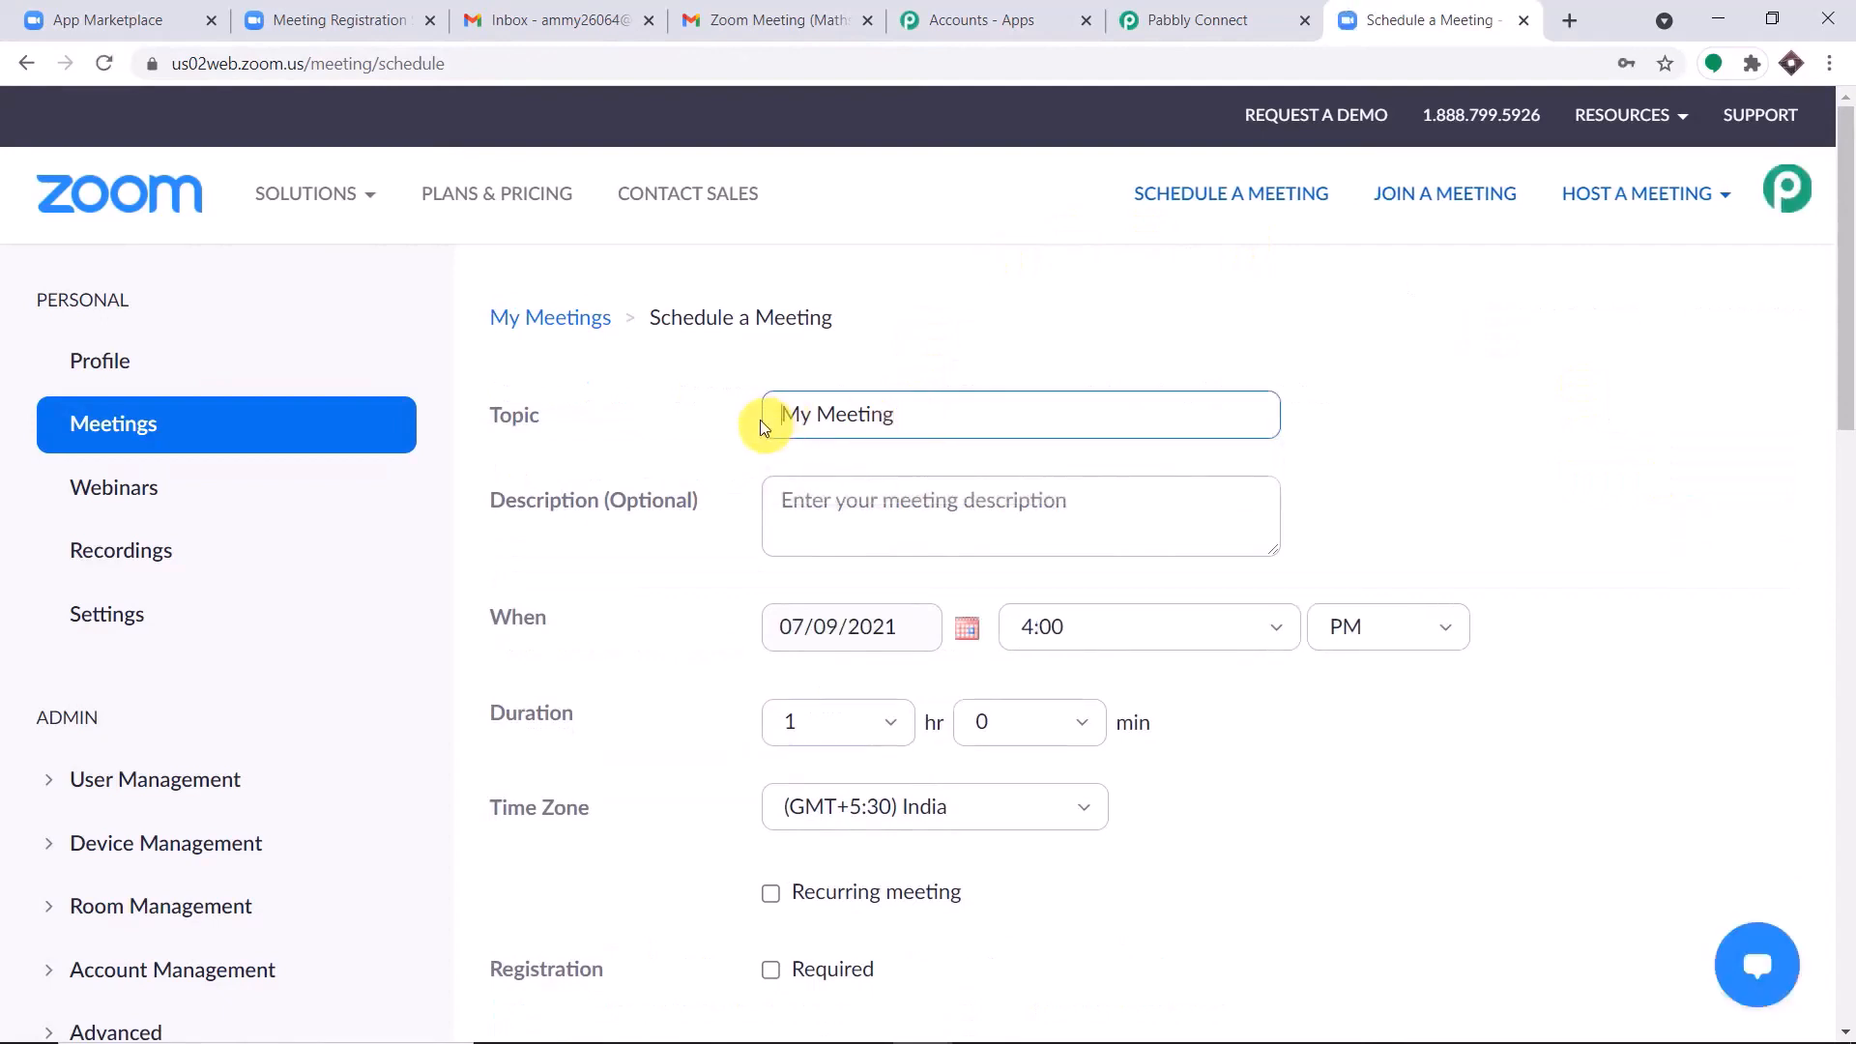
key("BackSpace")
key("BackSpace")
key("BackSpace")
key("BackSpace")
key("BackSpace")
key("BackSpace")
key("BackSpace")
key("BackSpace")
key("BackSpace")
key("BackSpace")
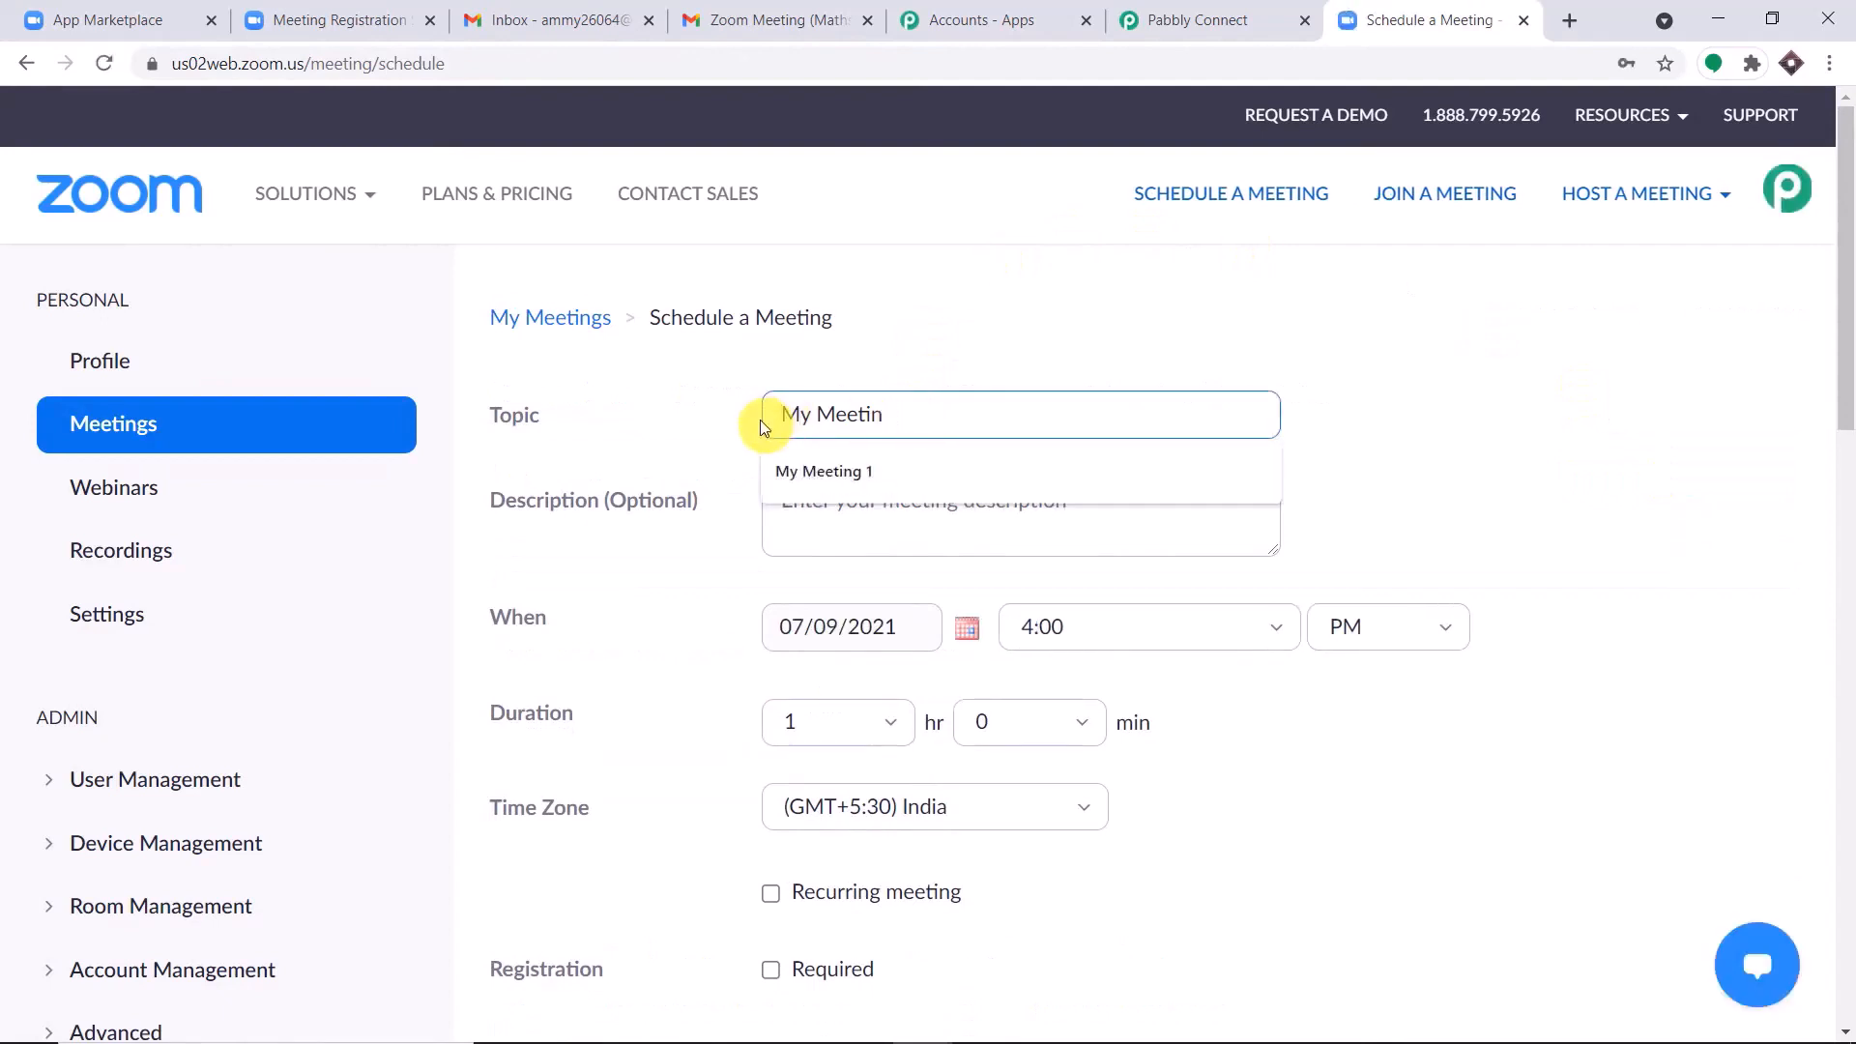
type("Mat")
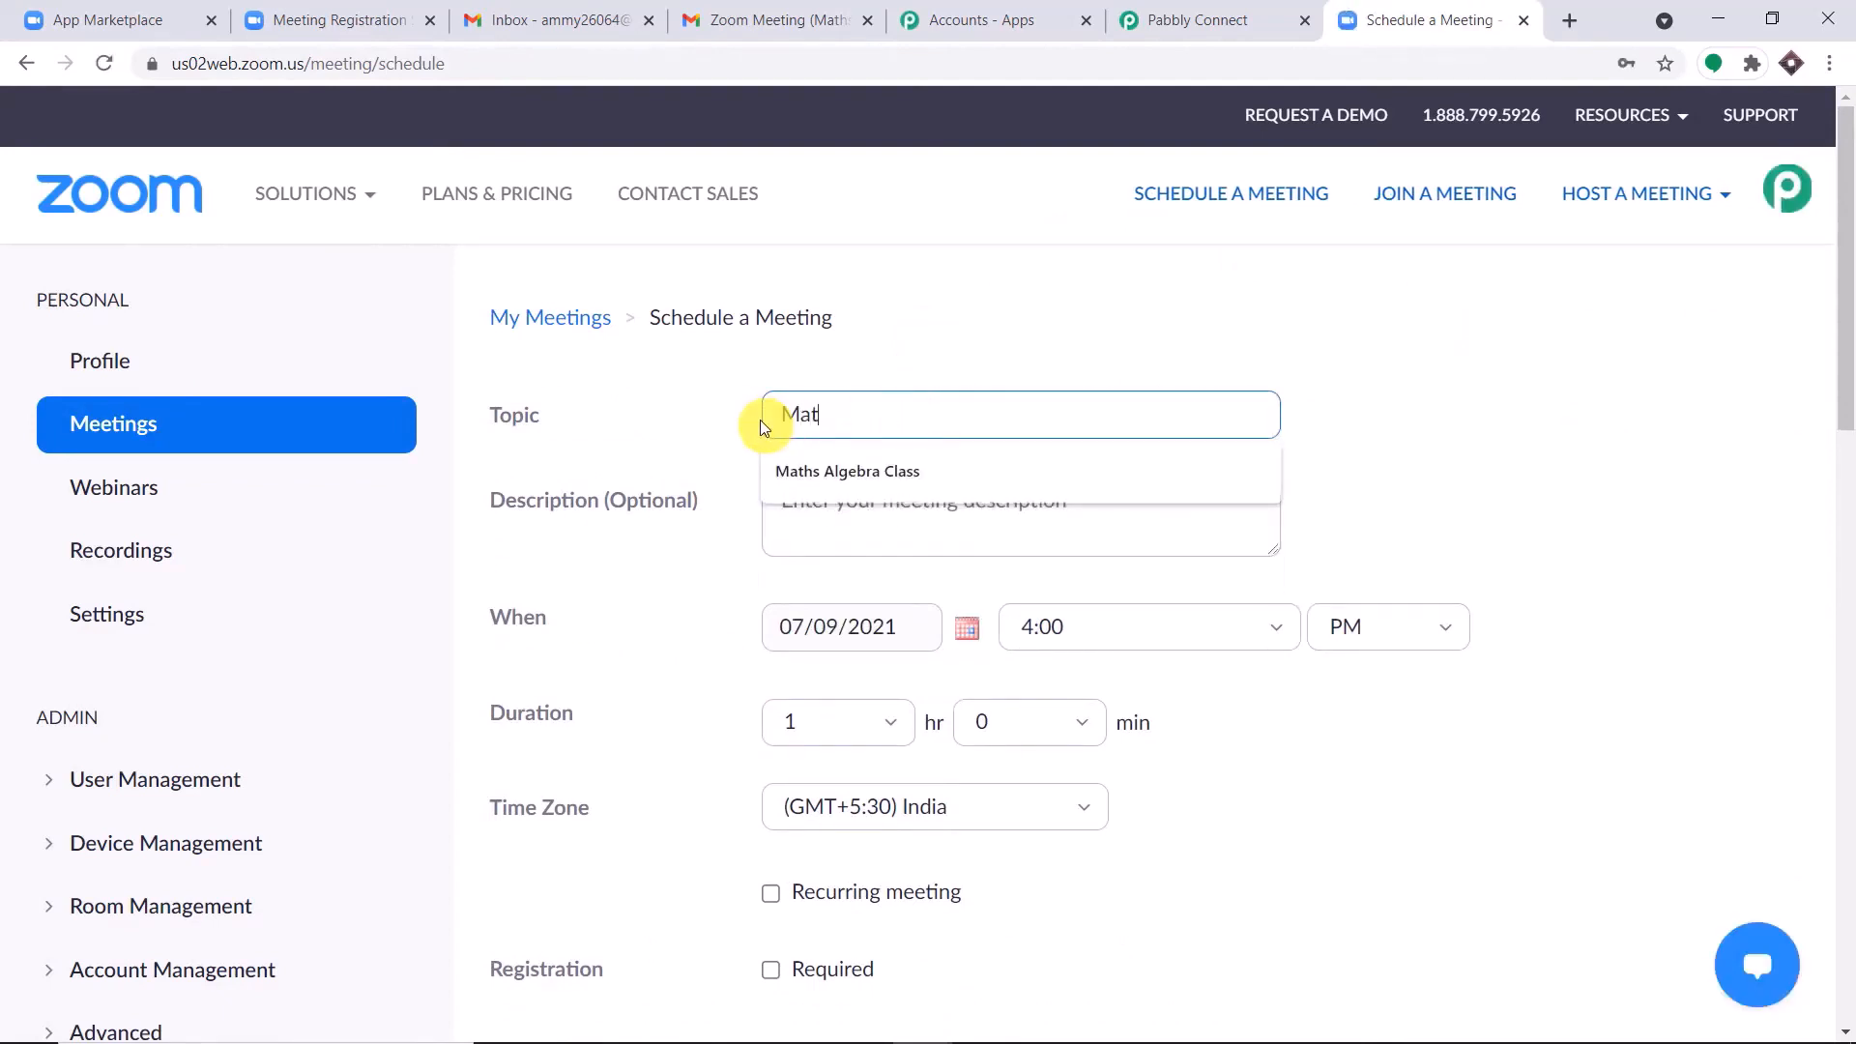
type("hs Quantum ")
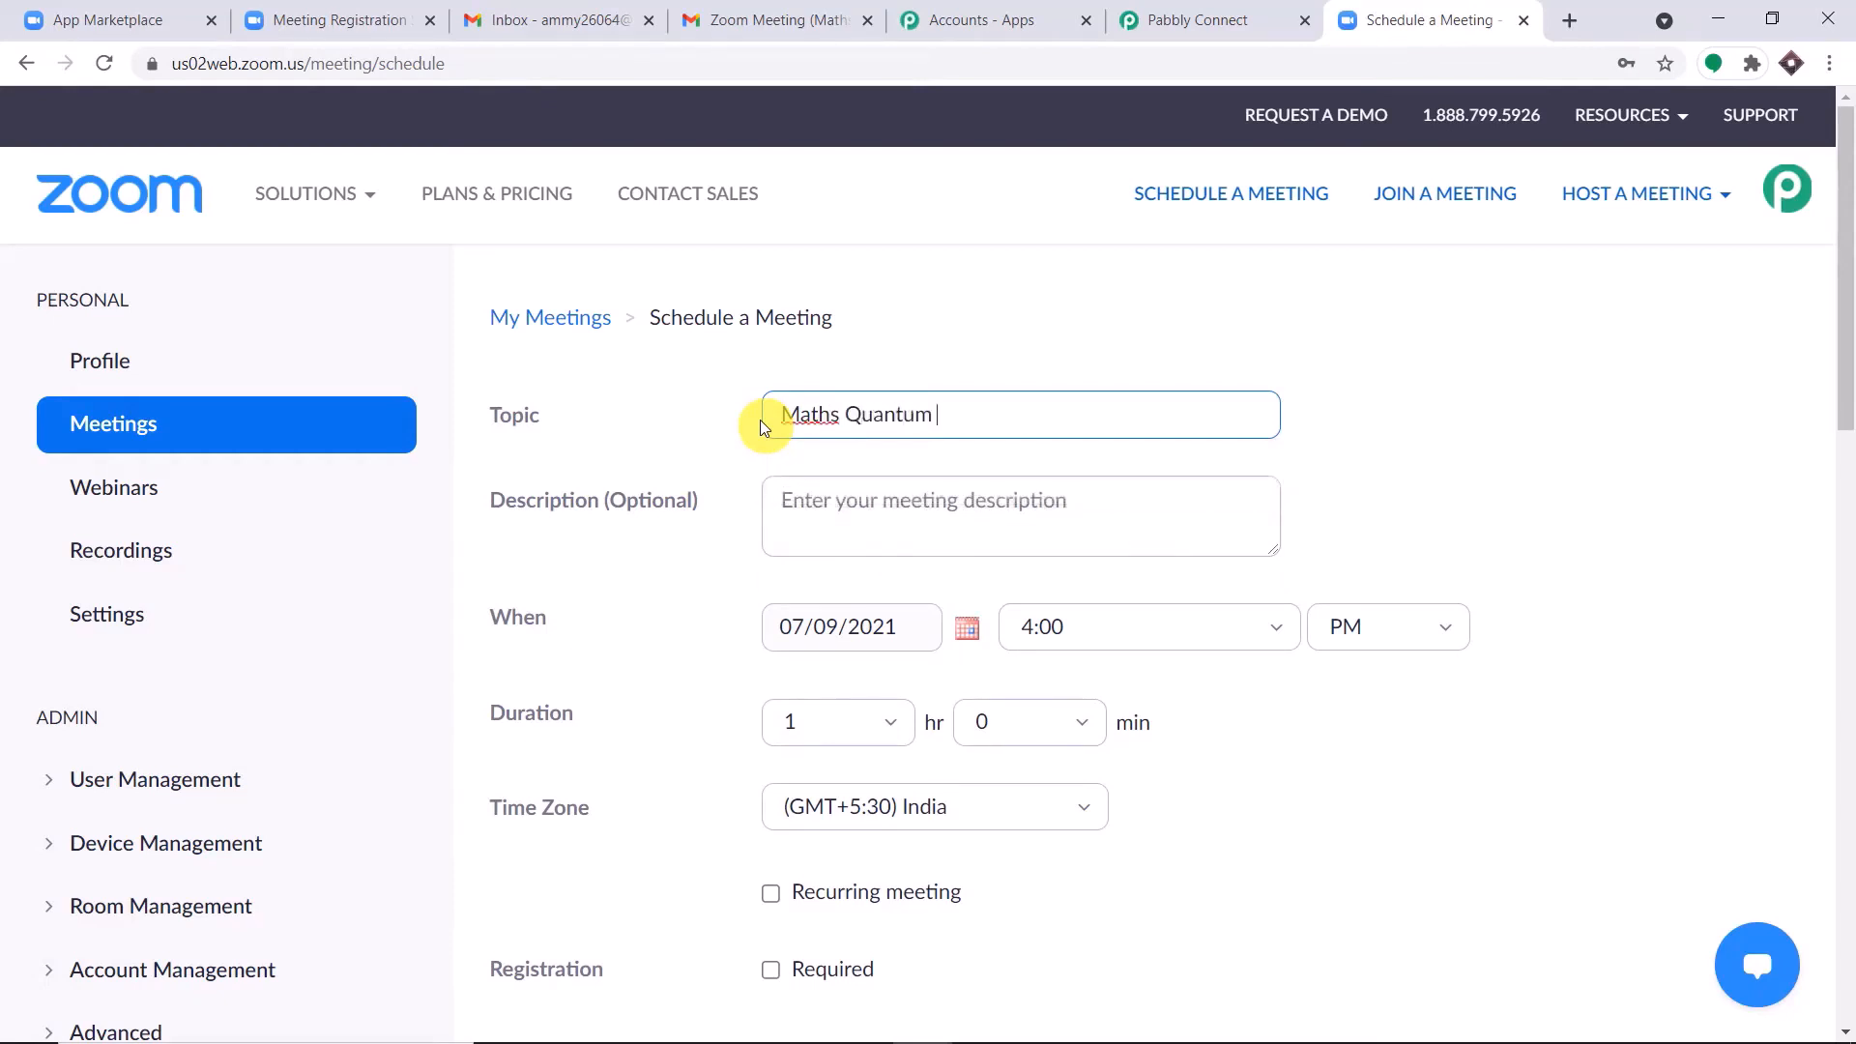
type("Classes")
left_click(1084, 336)
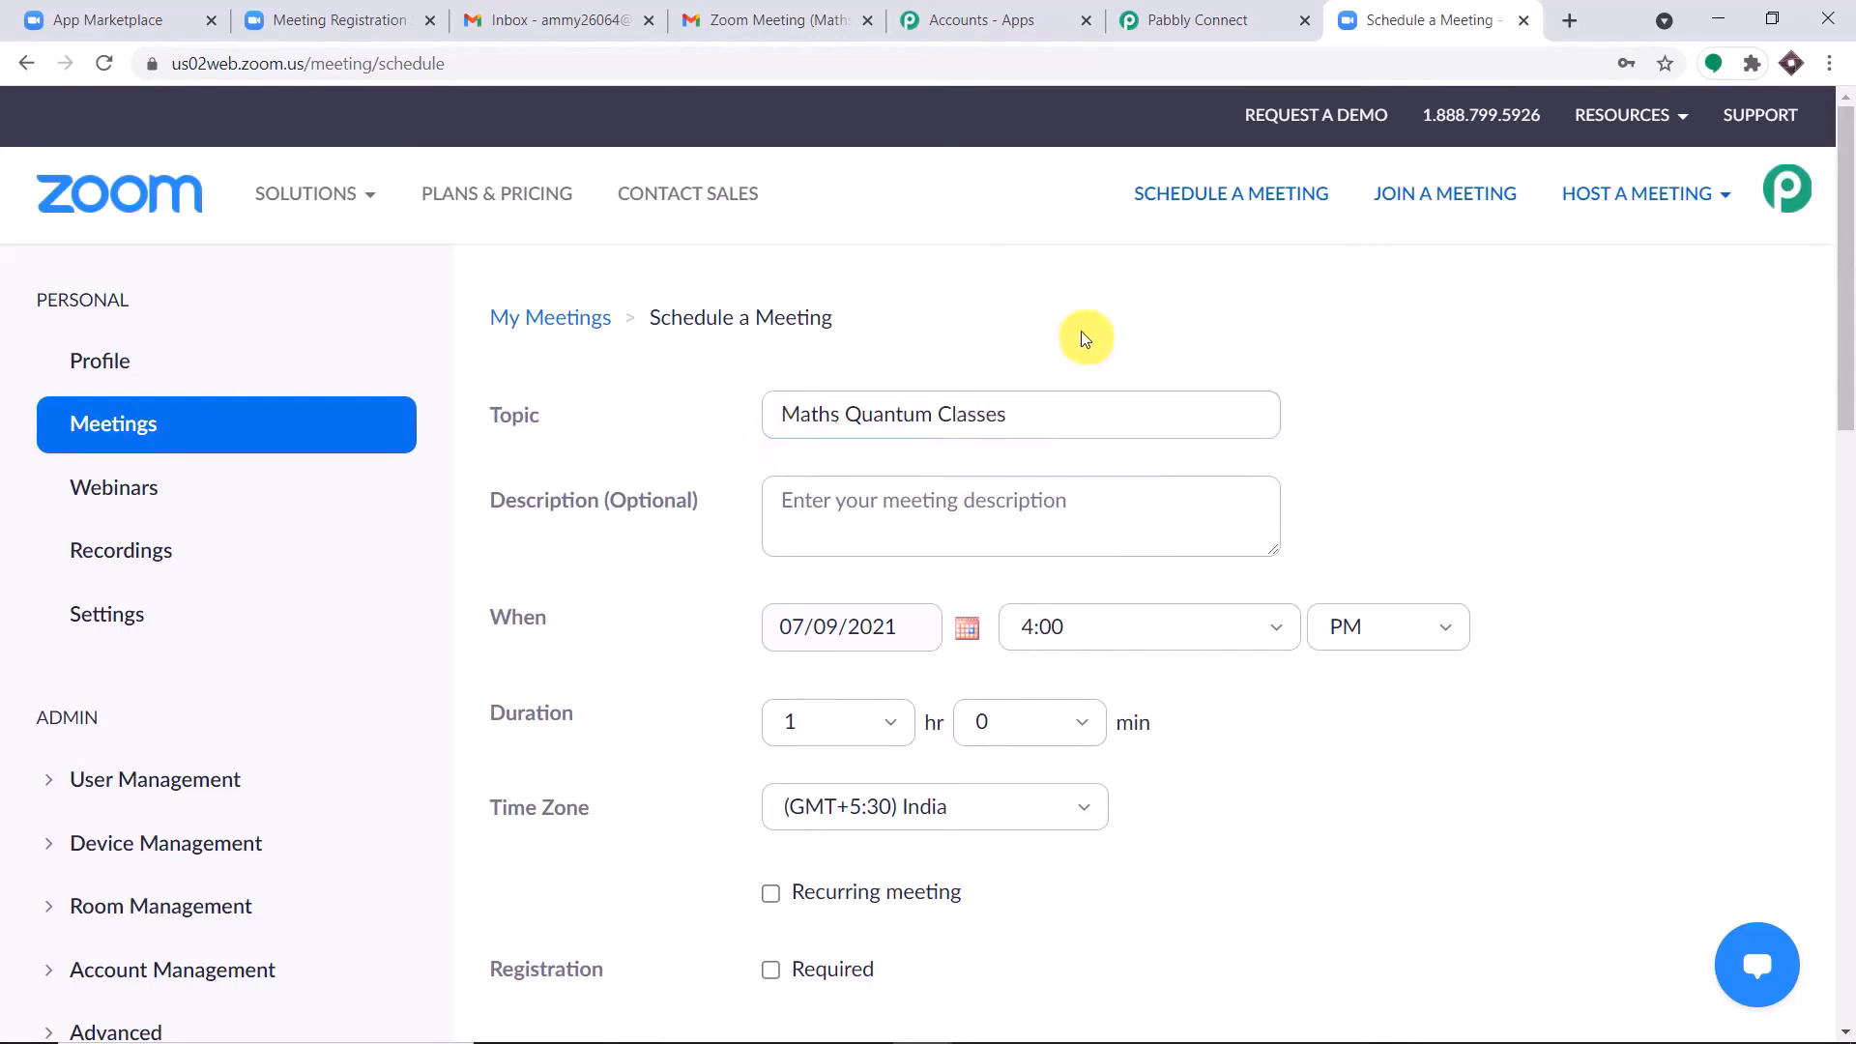
Set the meeting date to 07/16/2021 and make registration required.
scroll(1084, 338, "down", 1)
scroll(1085, 338, "down", 2)
left_click(966, 385)
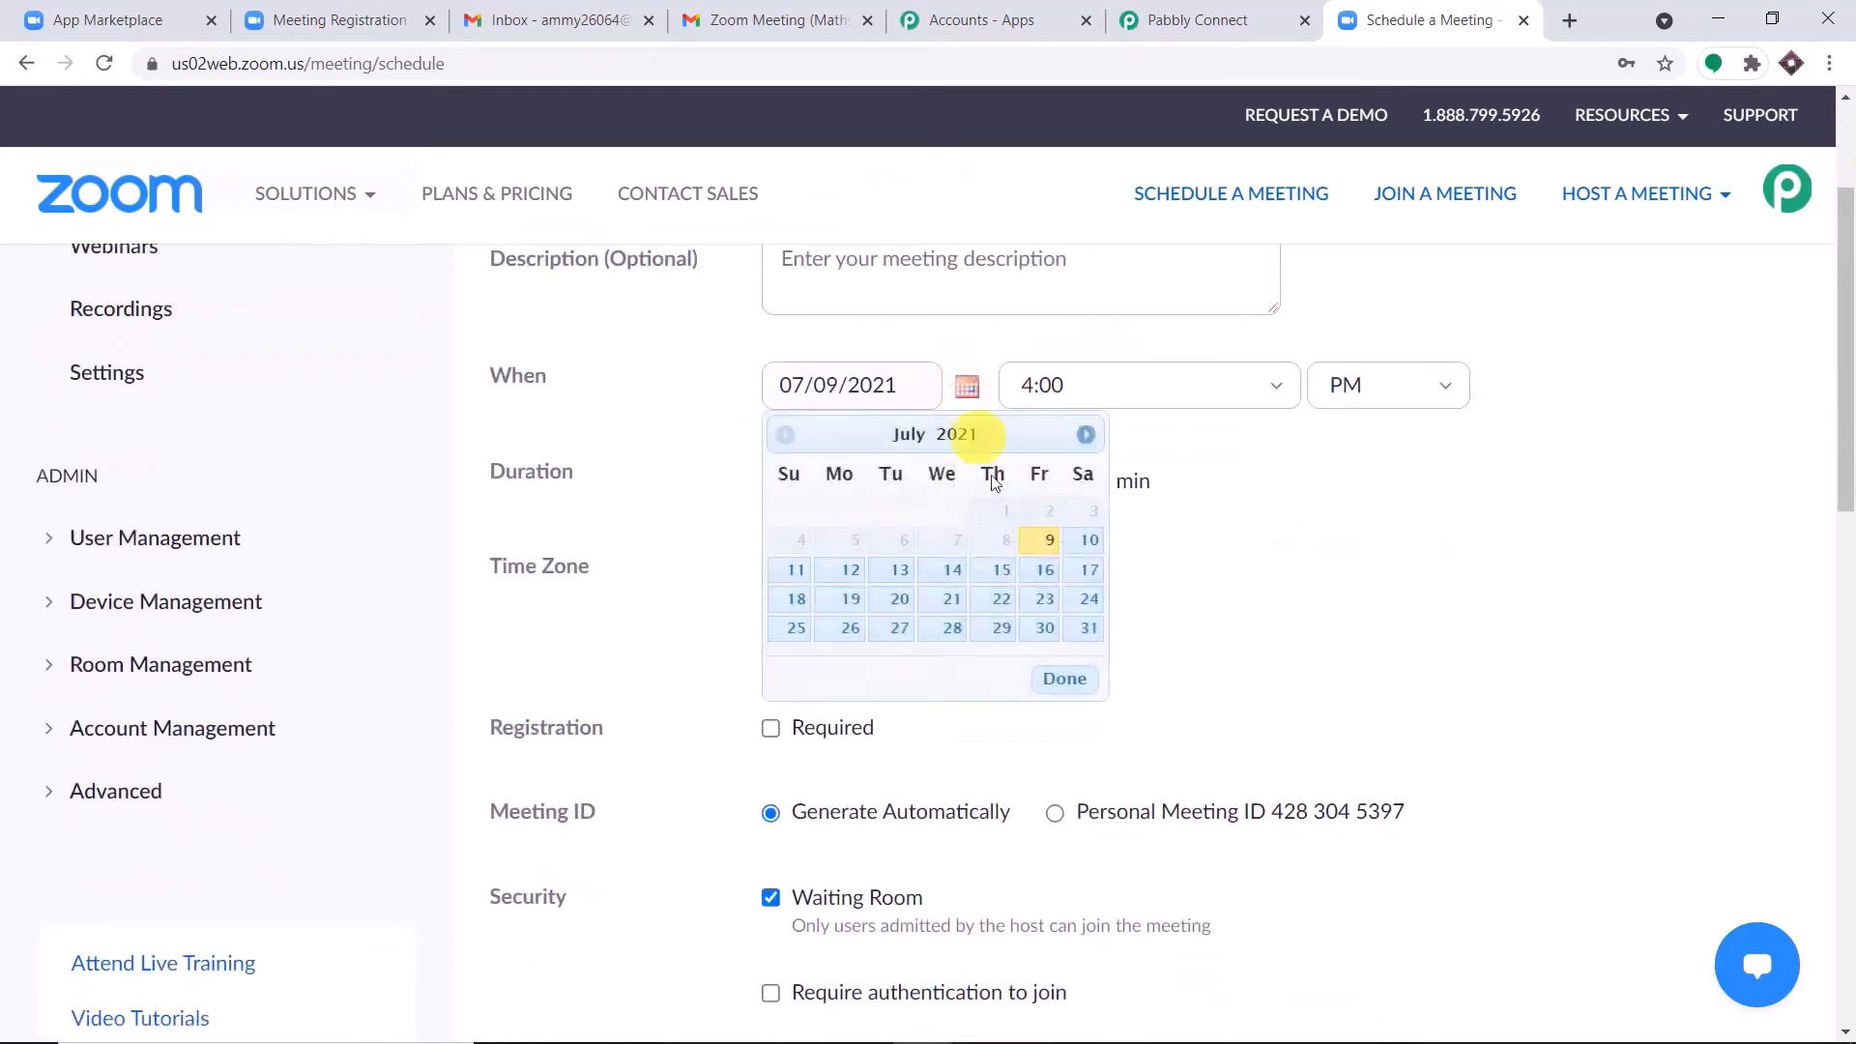
left_click(1041, 578)
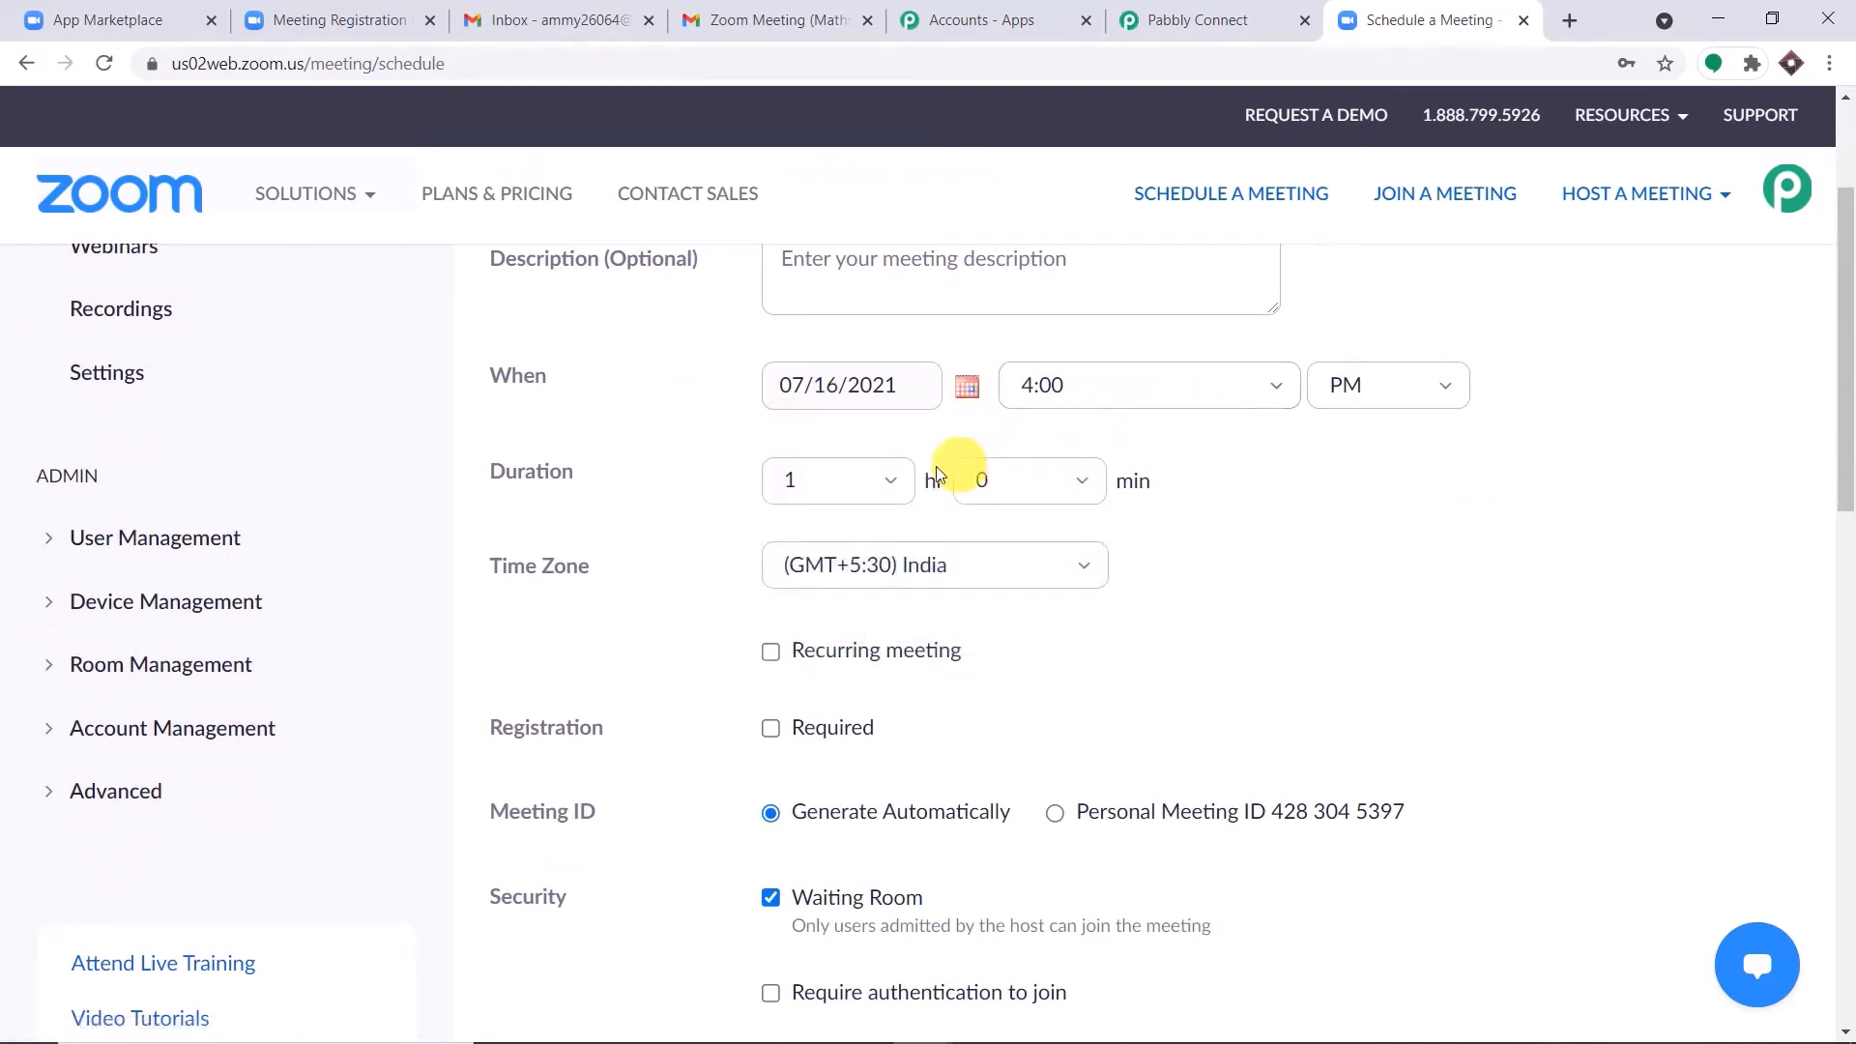
scroll(1187, 481, "down", 1)
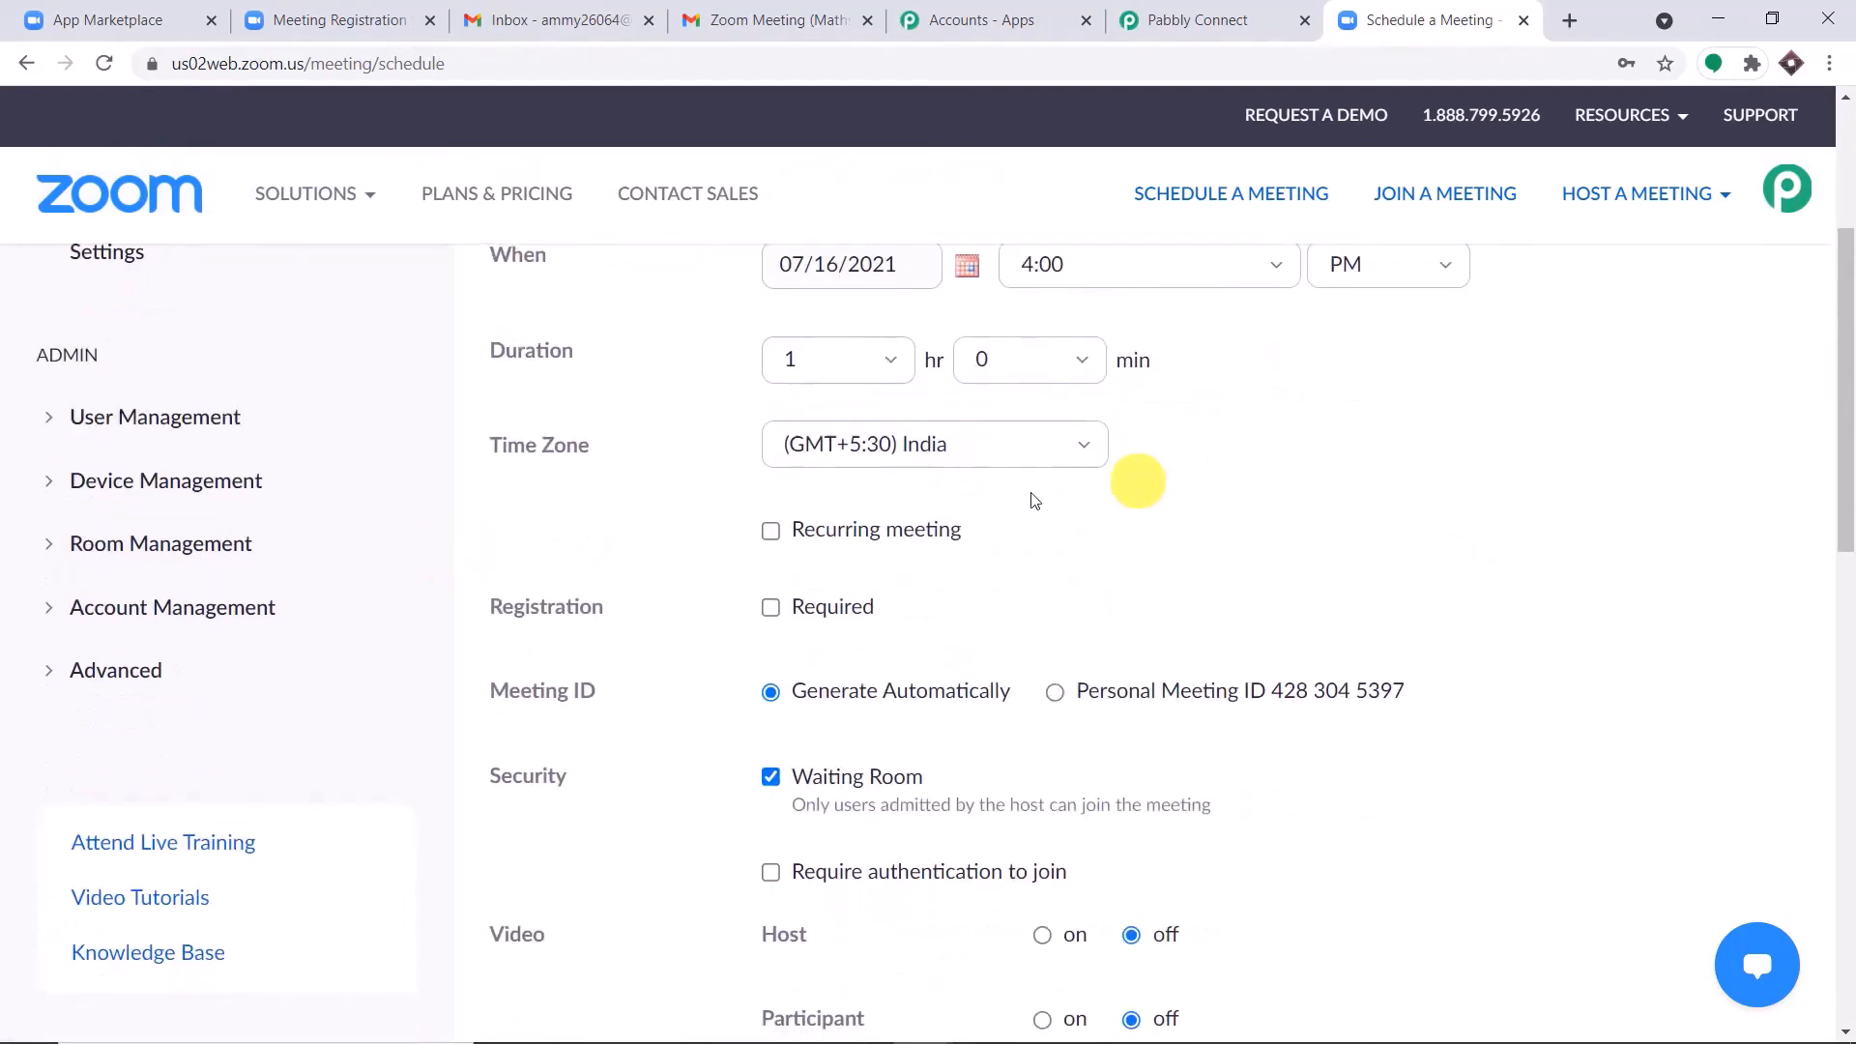
left_click(770, 607)
Turn on video for both the host and participants, and save the meeting.
scroll(1221, 501, "down", 3)
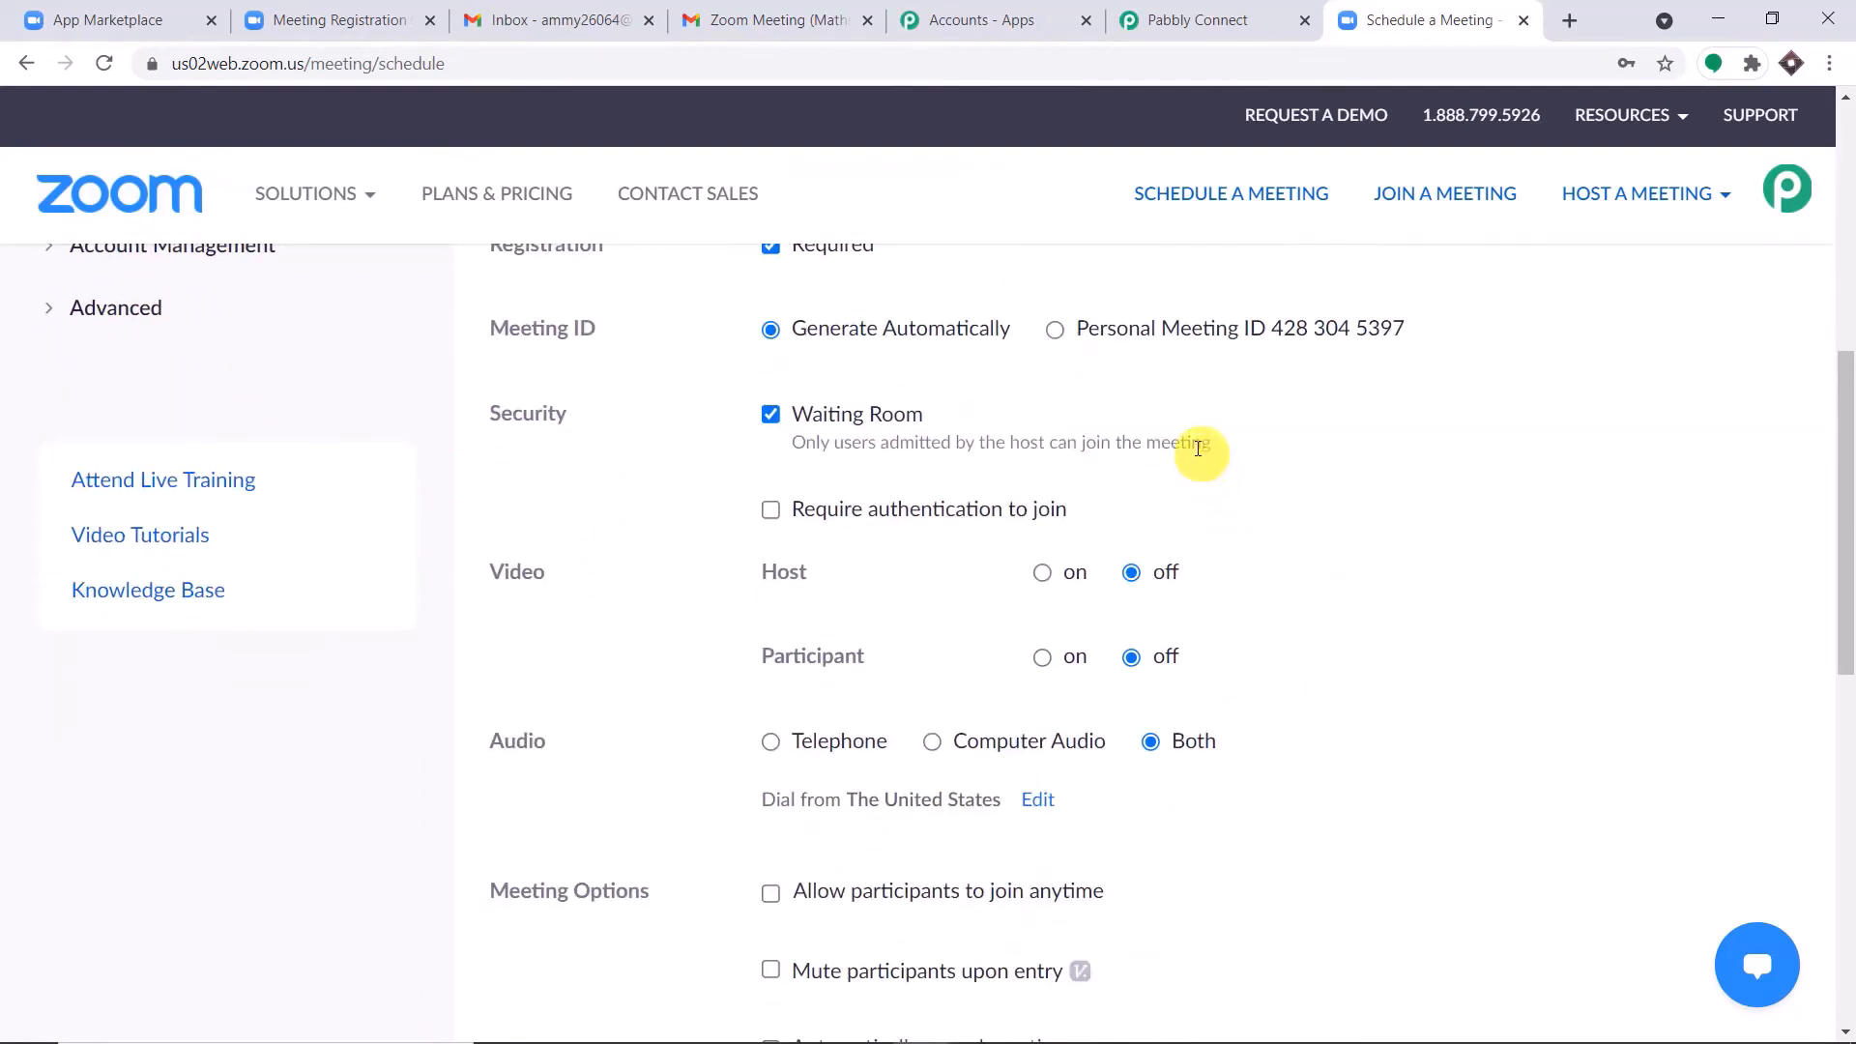
scroll(1286, 396, "down", 1)
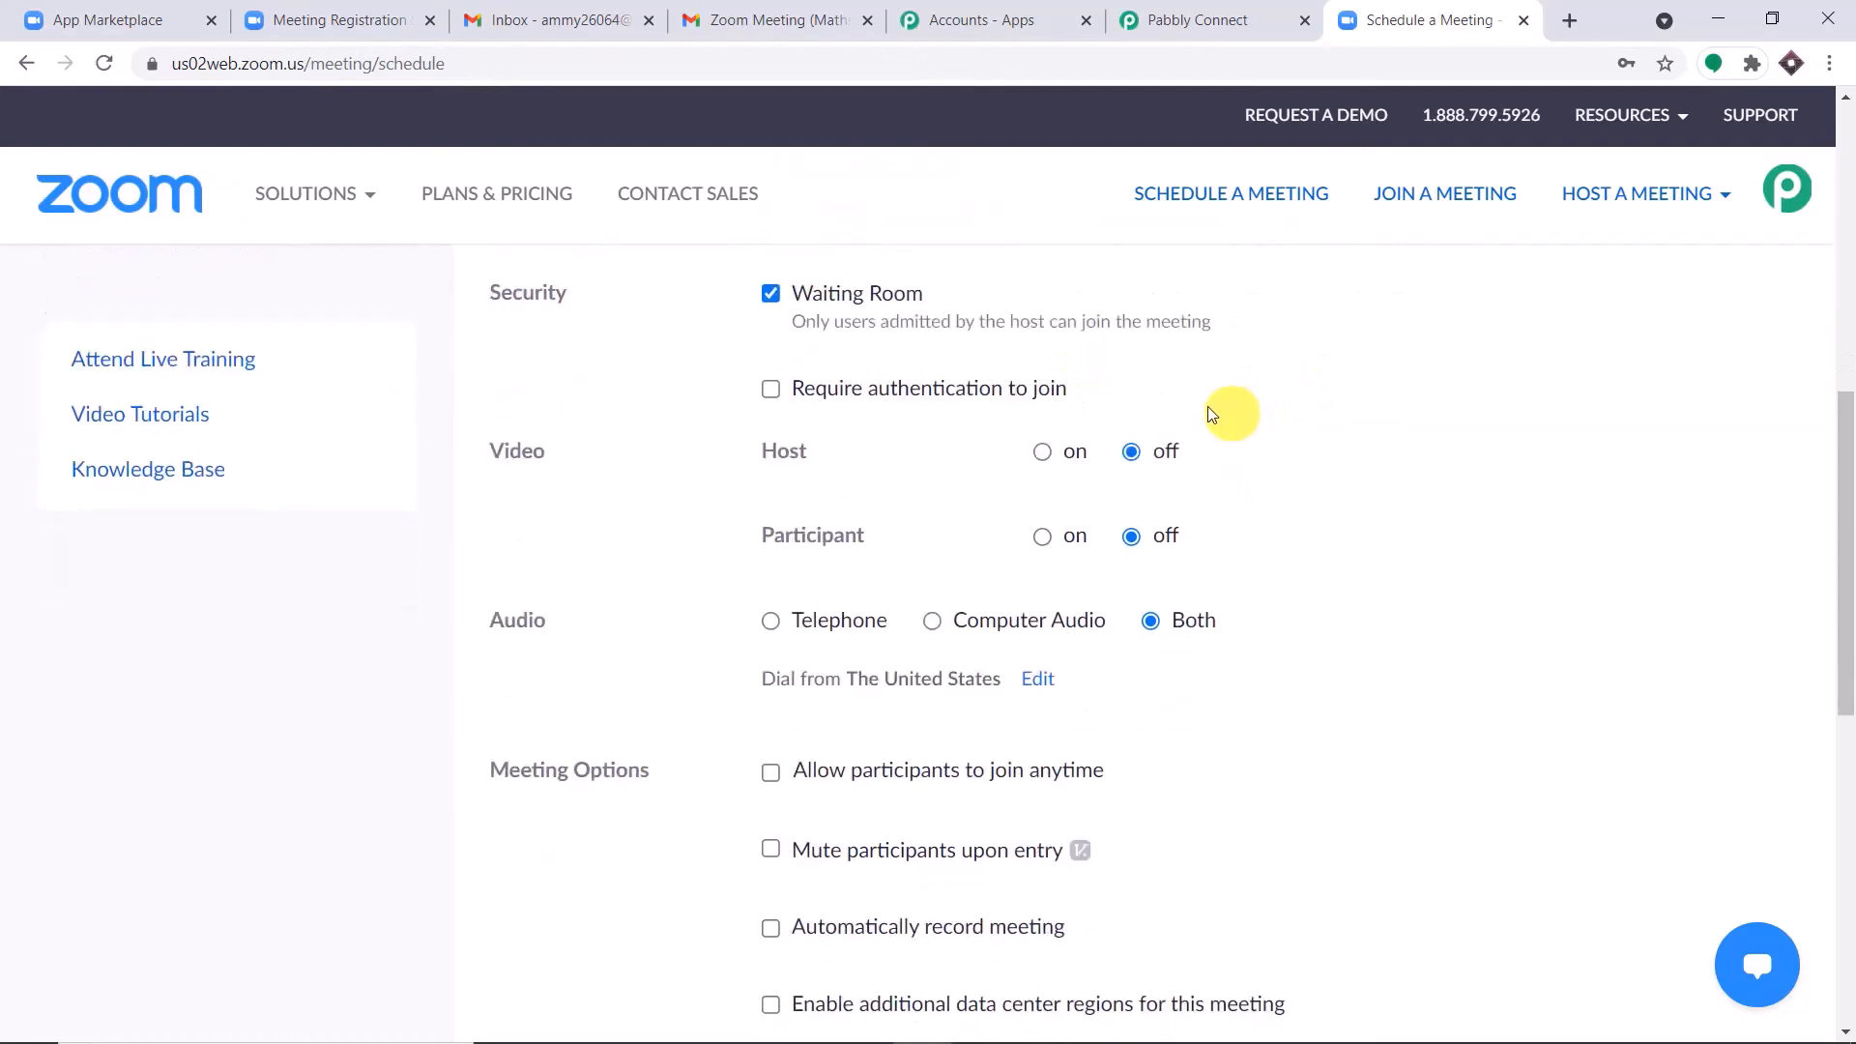
left_click(1044, 453)
left_click(1041, 539)
scroll(1343, 466, "down", 1)
scroll(1349, 467, "down", 1)
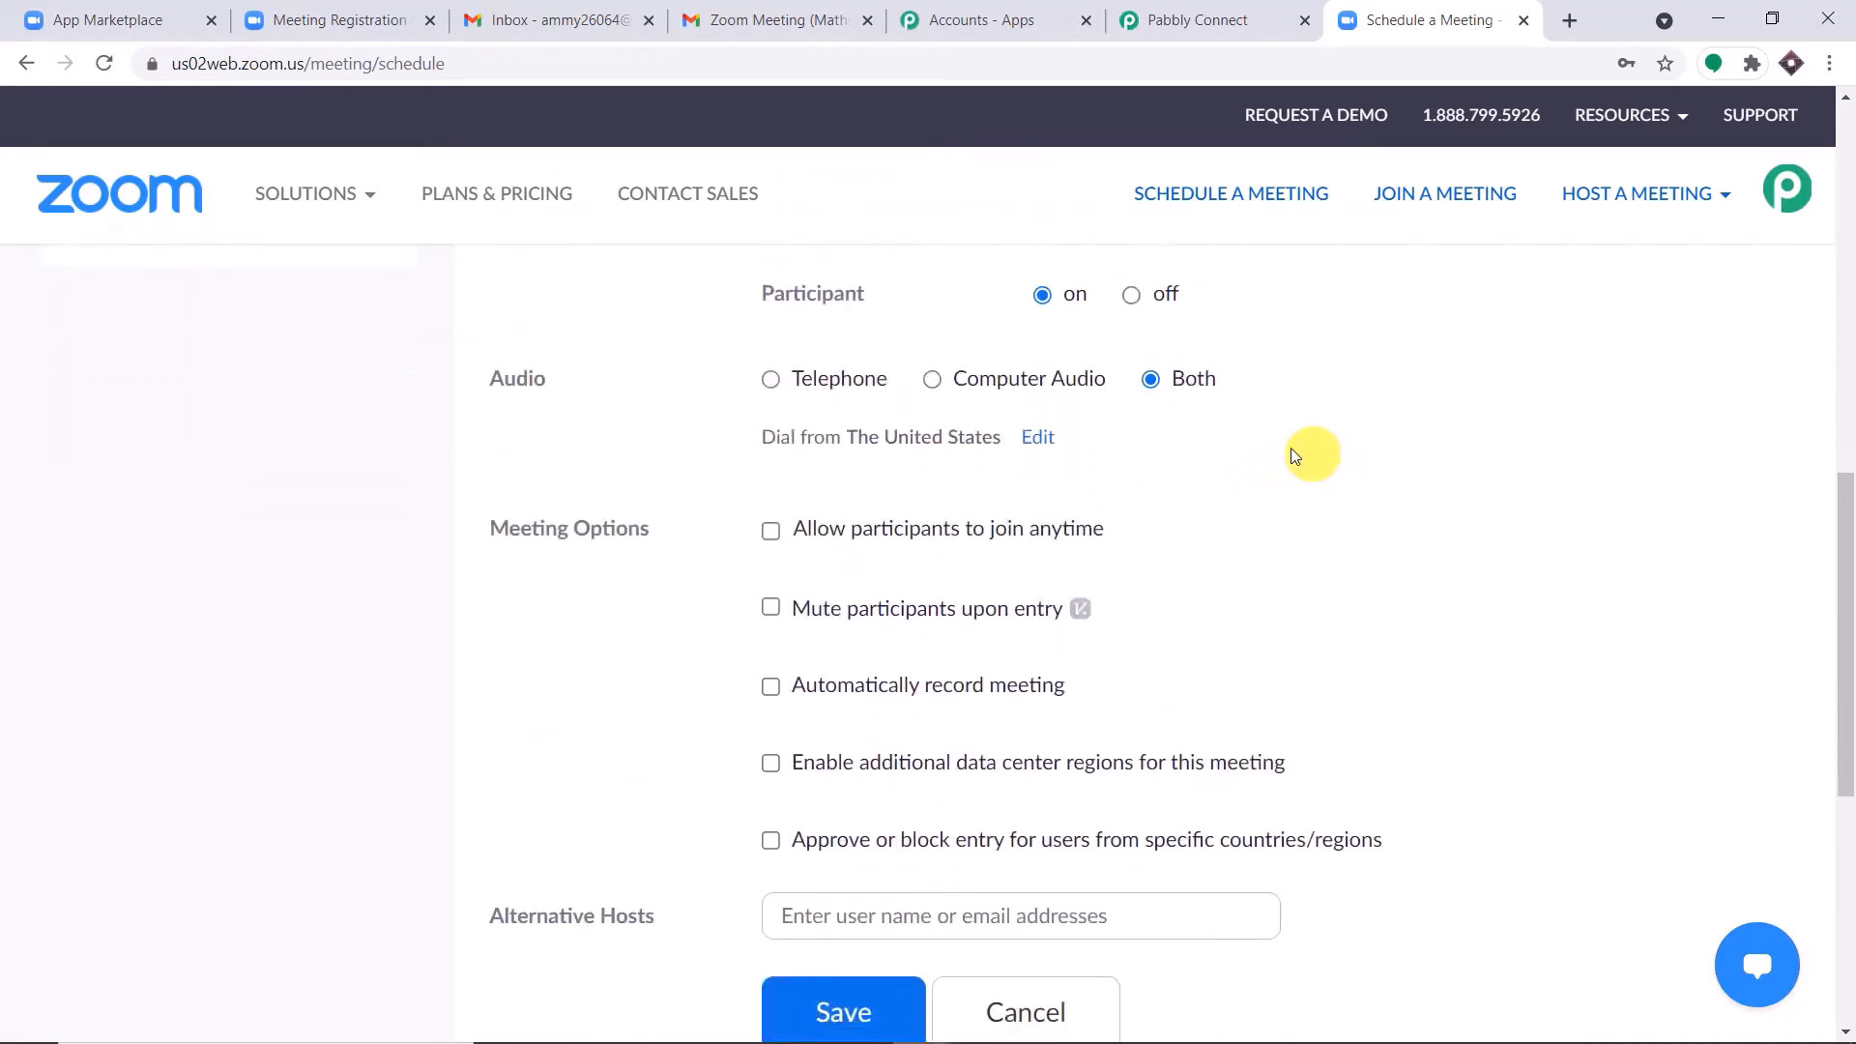
scroll(873, 554, "down", 2)
scroll(865, 599, "down", 1)
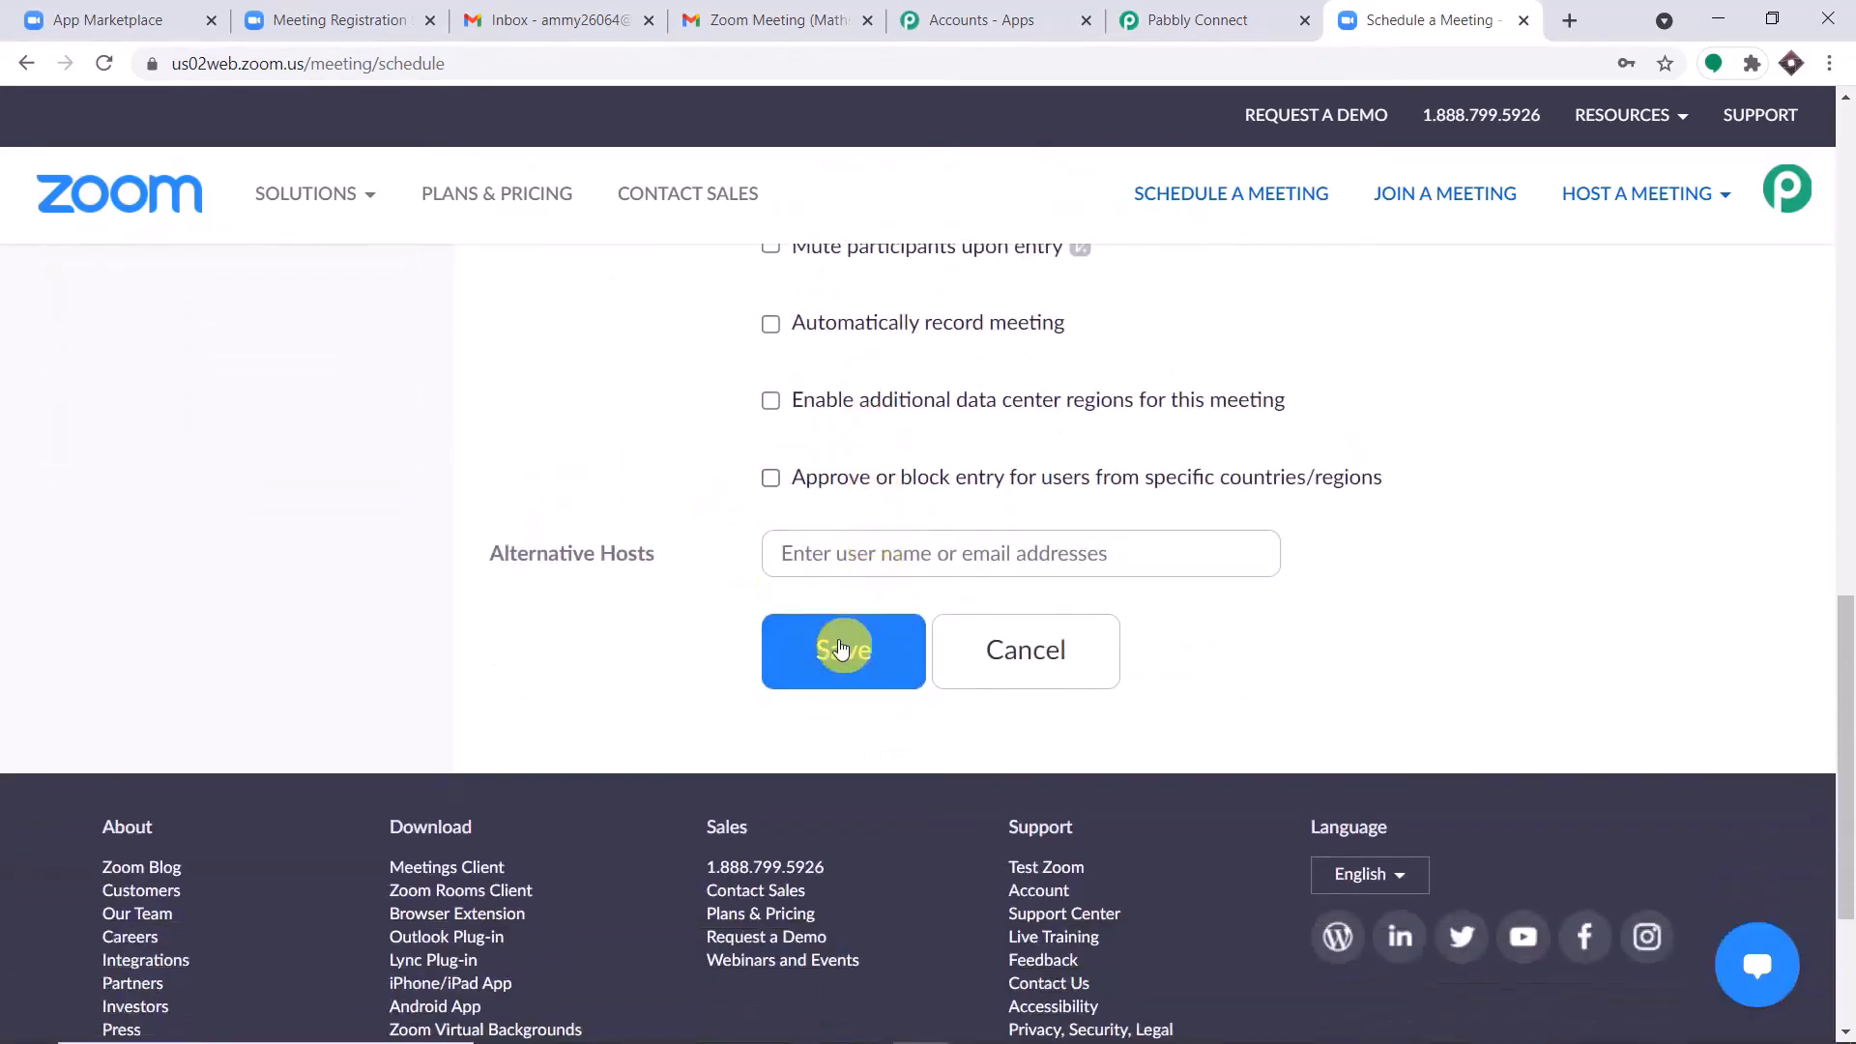
left_click(844, 646)
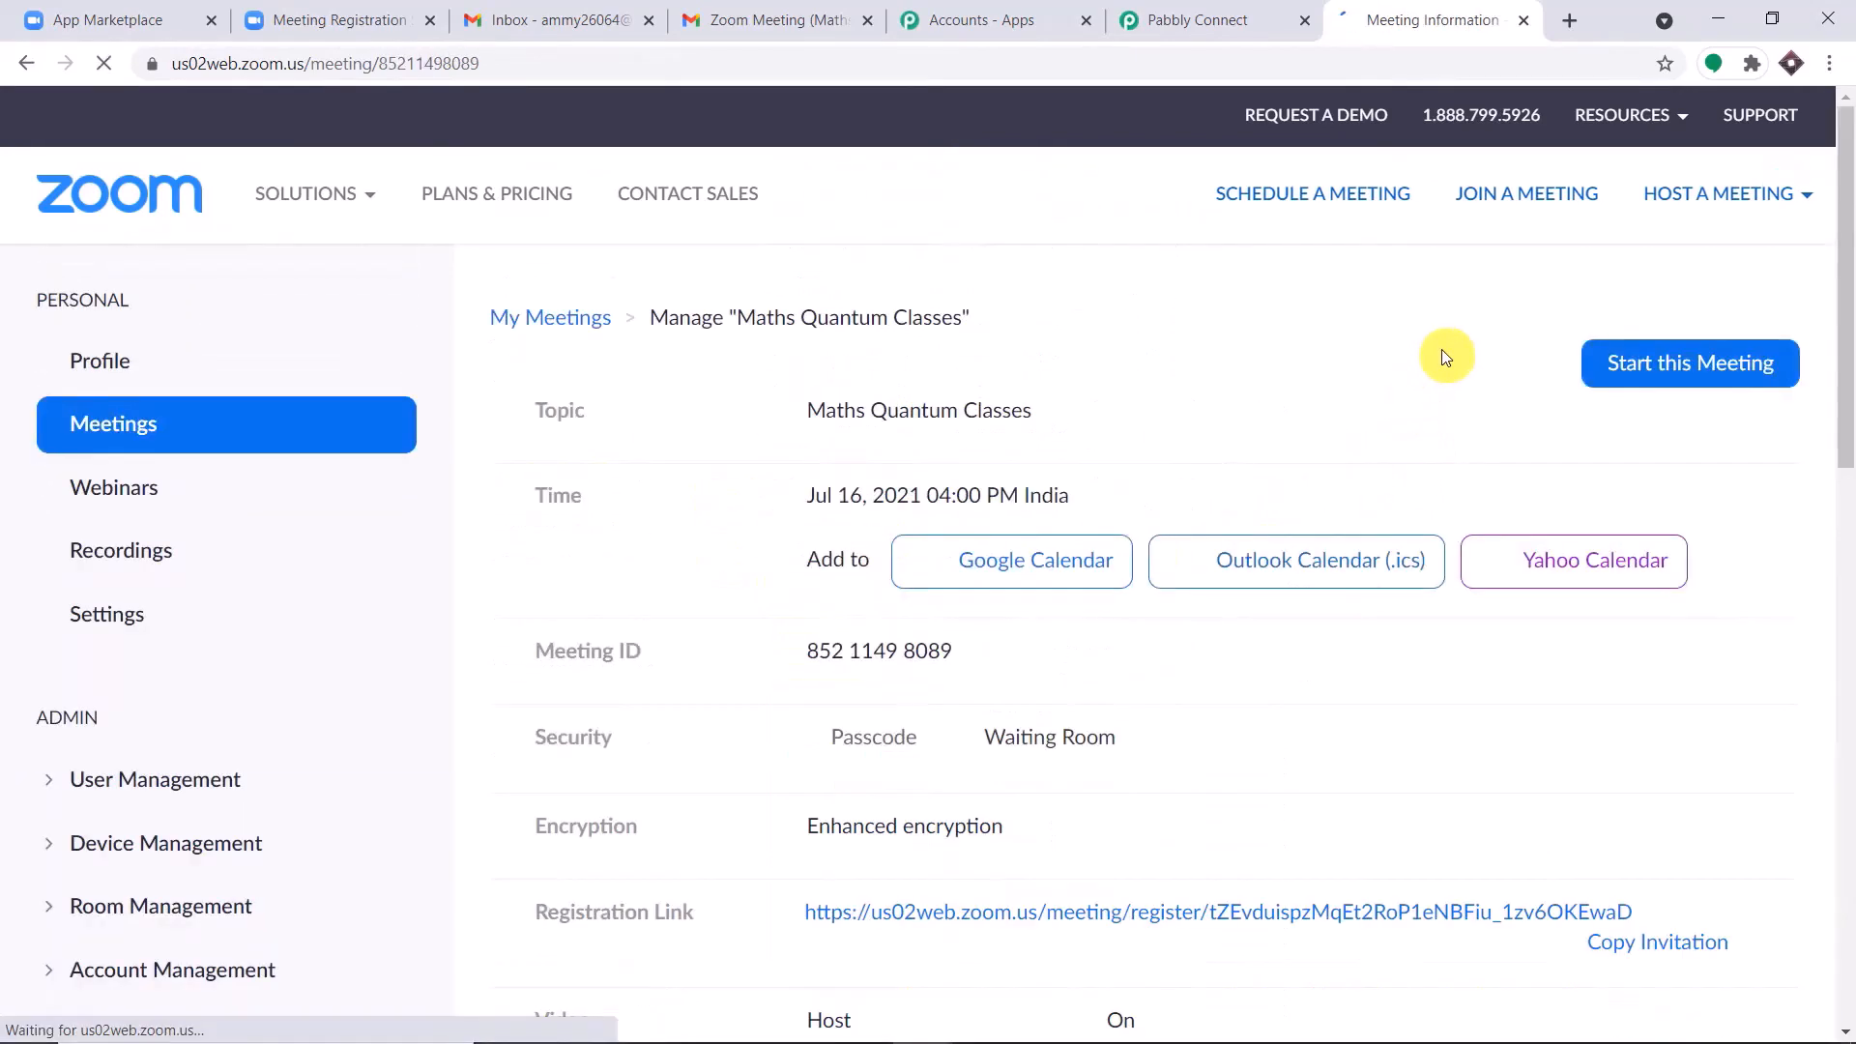
Review the saved meeting's details and open its registration link to reach the registration form.
scroll(1428, 359, "down", 1)
scroll(1425, 370, "down", 2)
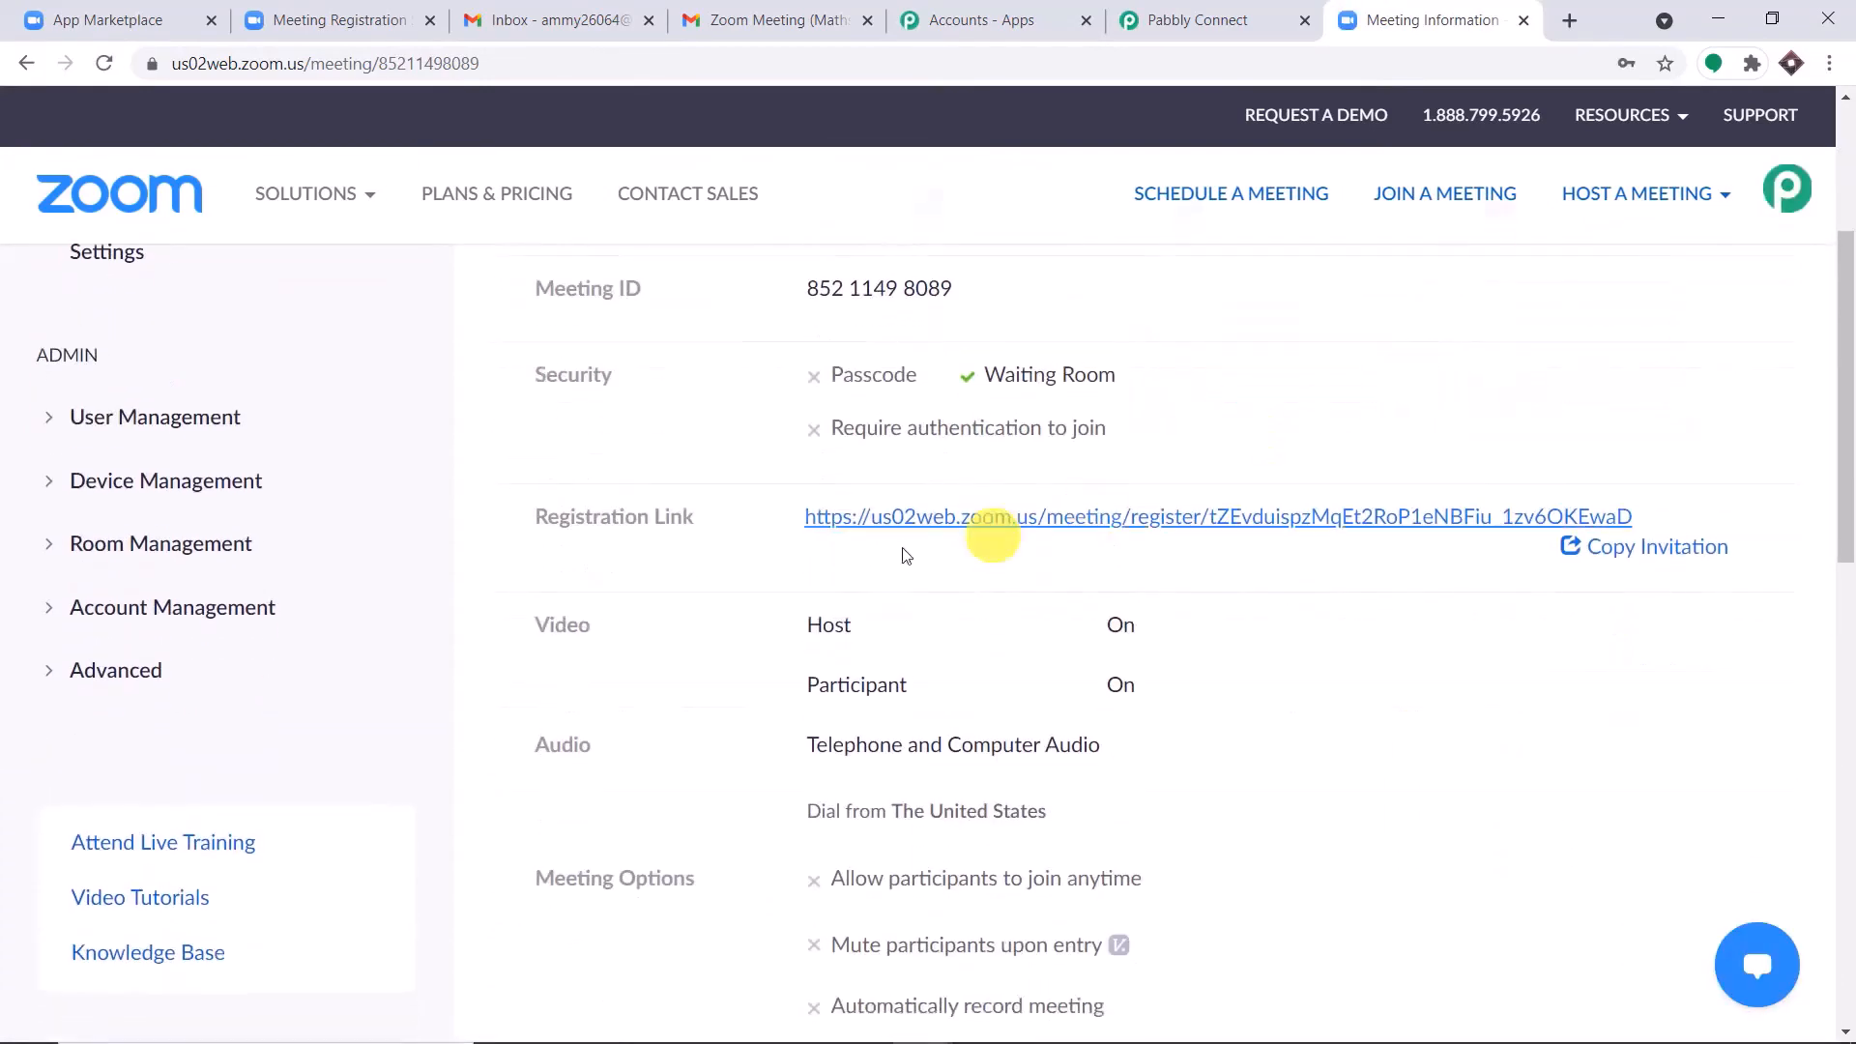
scroll(1449, 485, "up", 3)
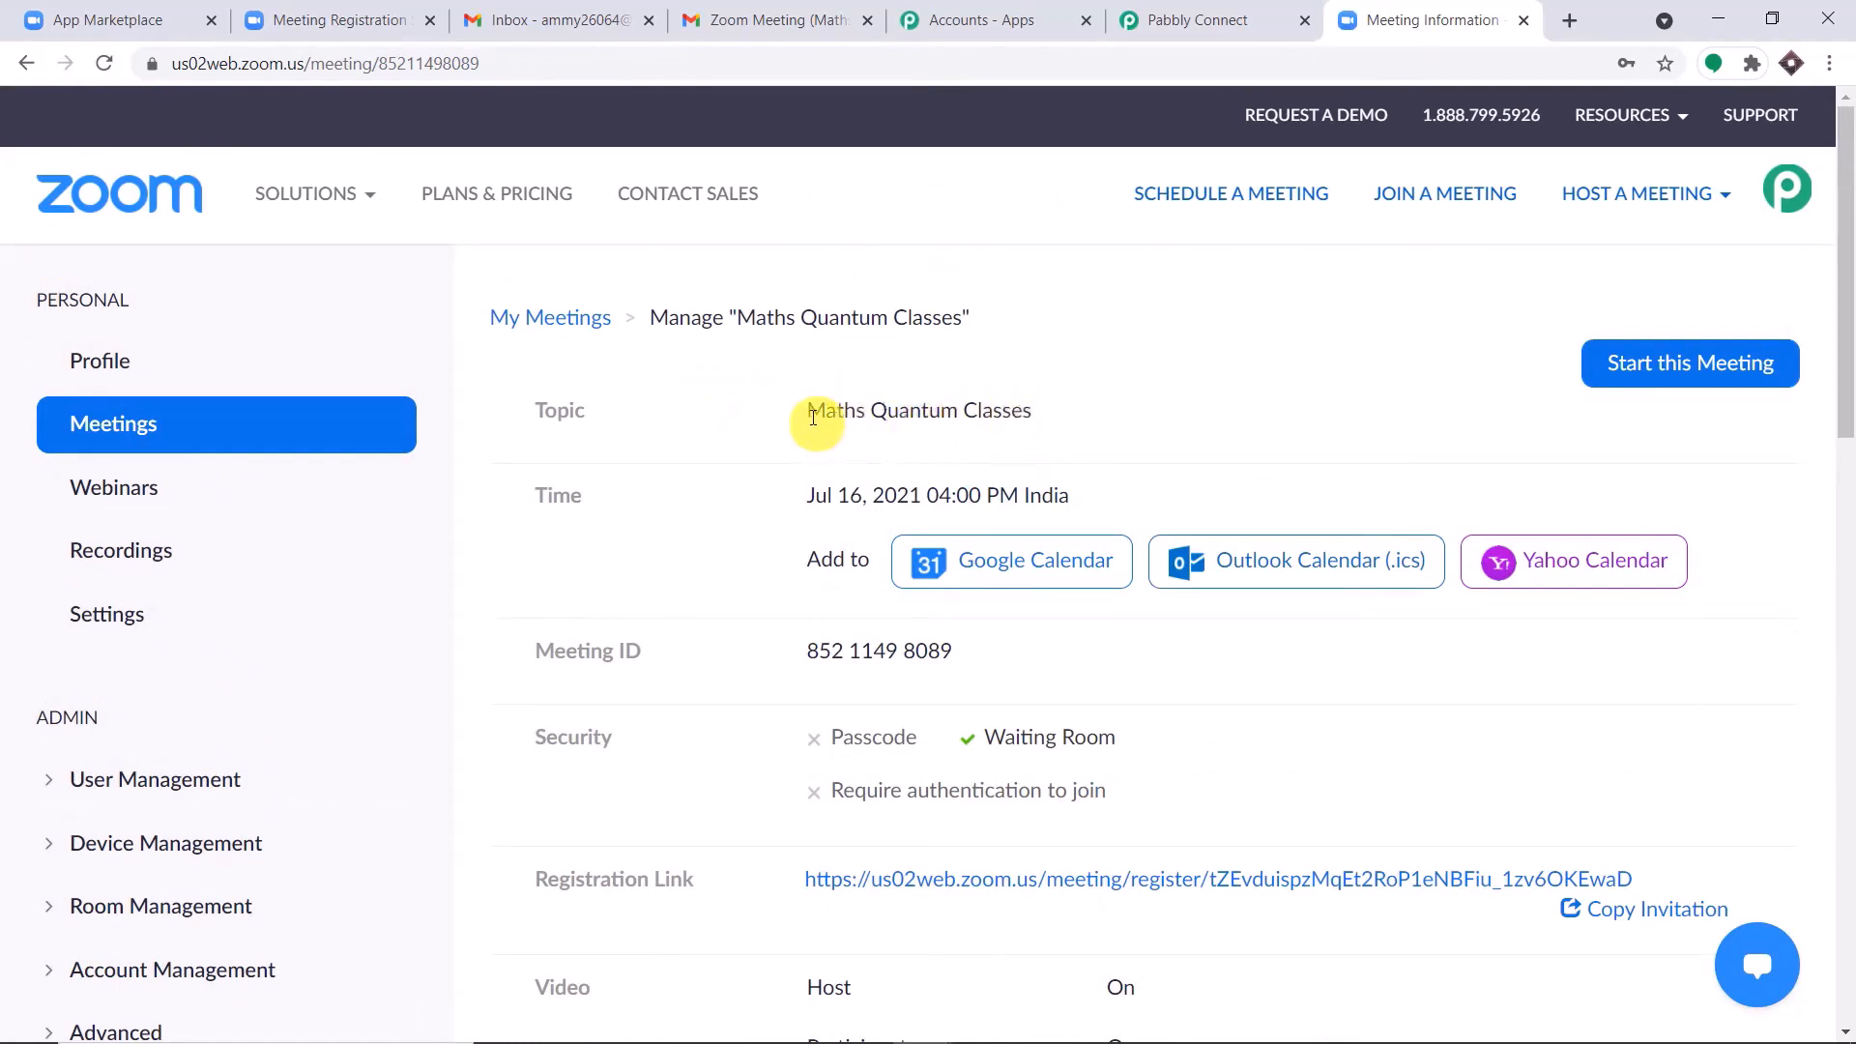
left_click_drag(810, 411, 1087, 410)
scroll(1097, 416, "down", 3)
scroll(1106, 421, "down", 1)
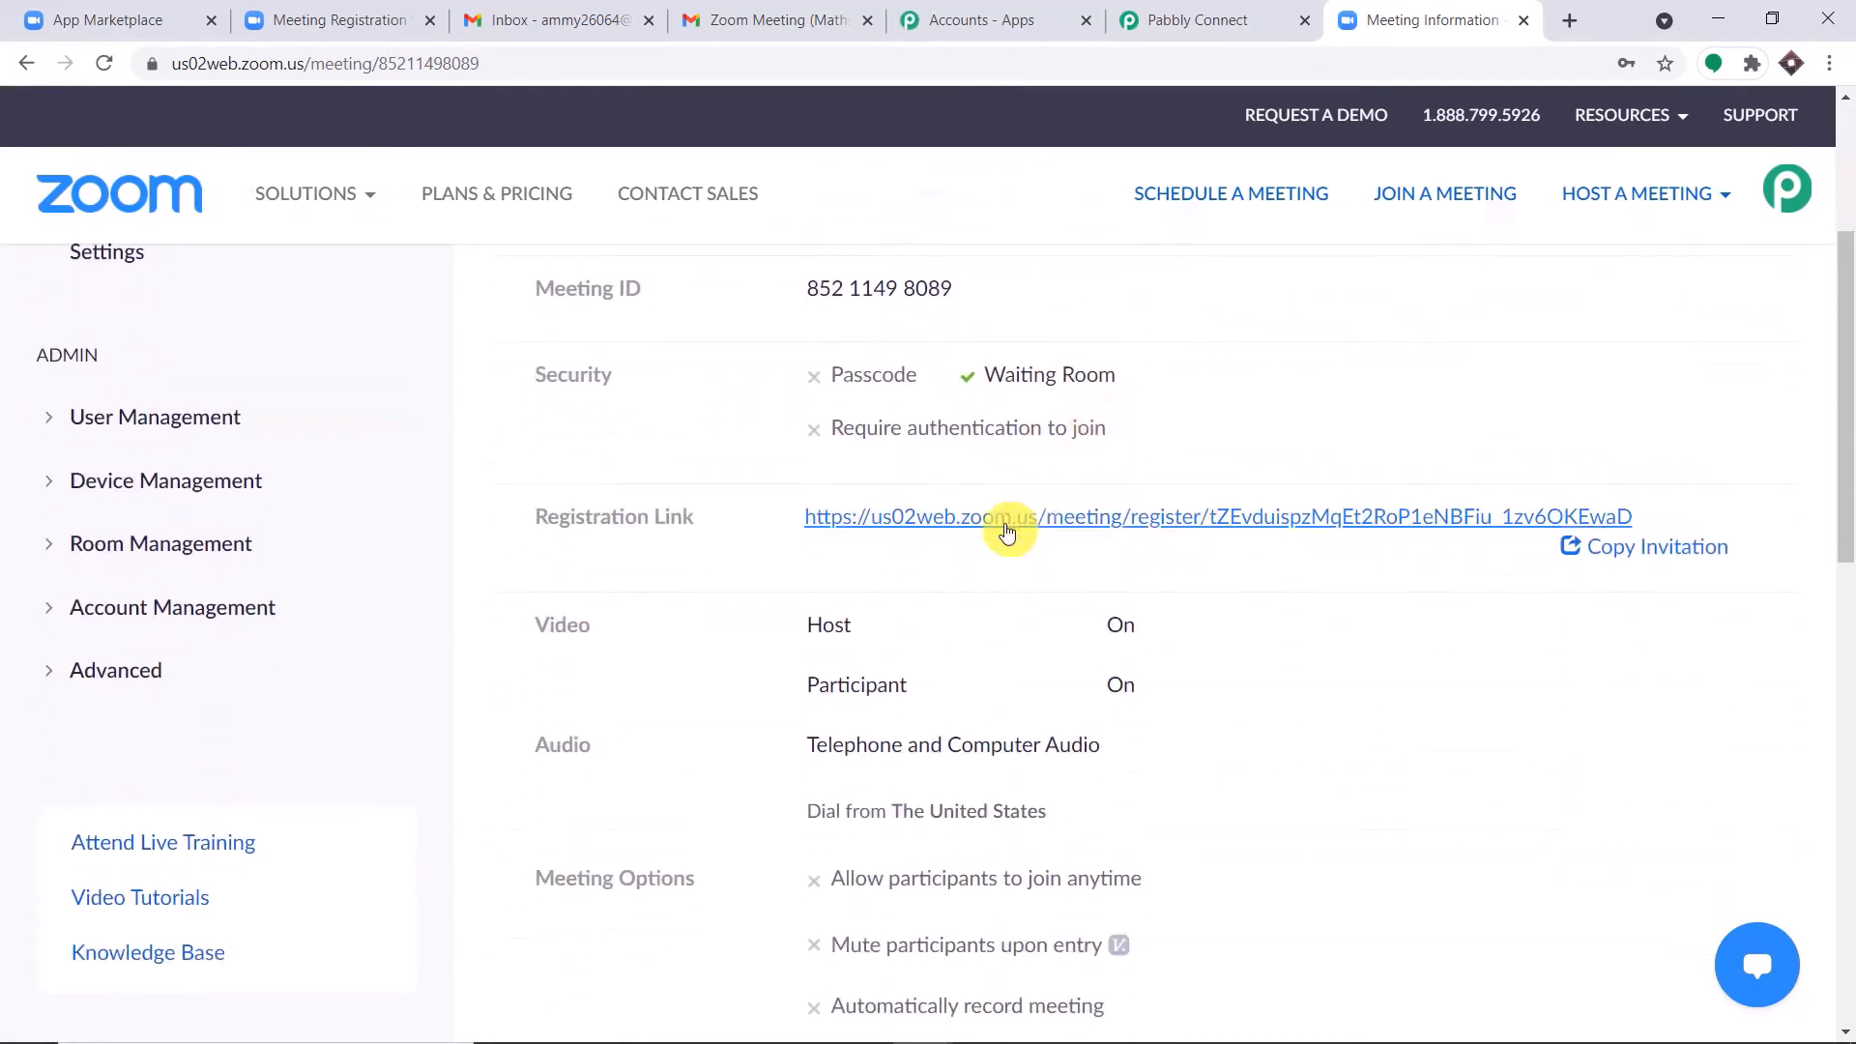
left_click(1006, 520)
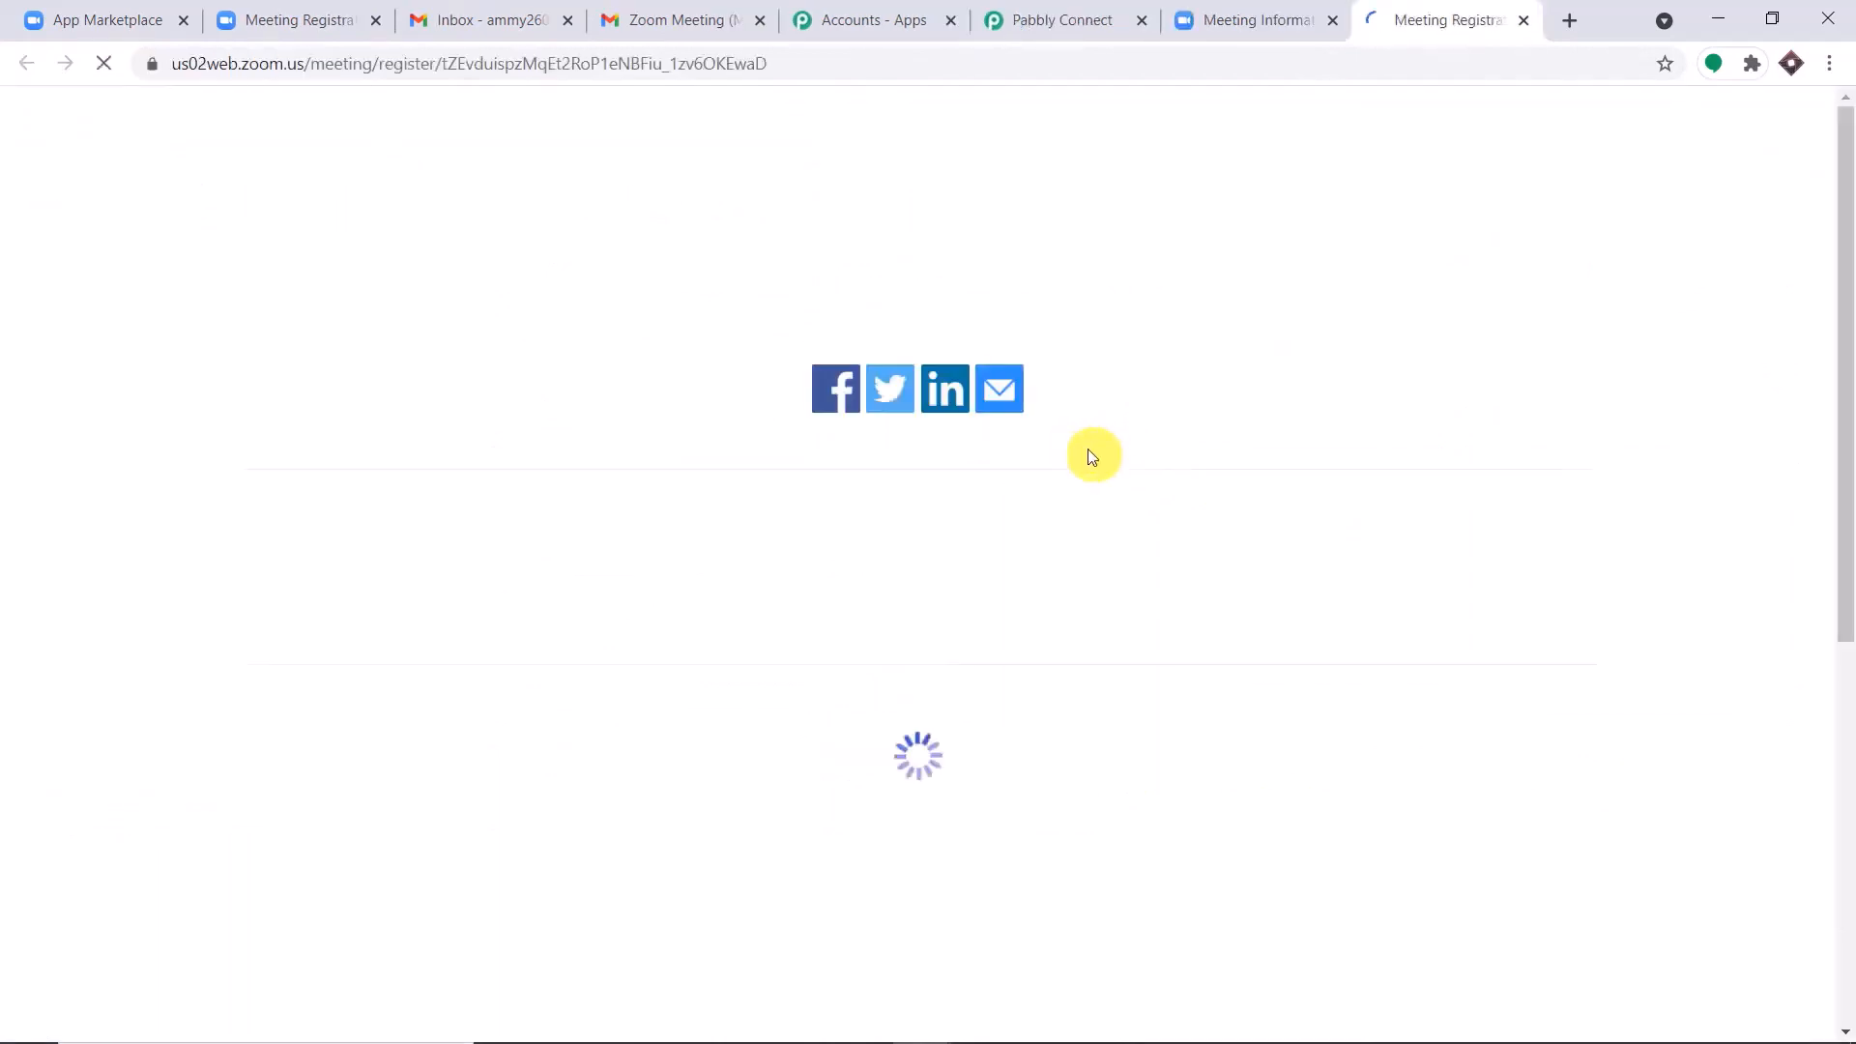
scroll(1089, 391, "down", 1)
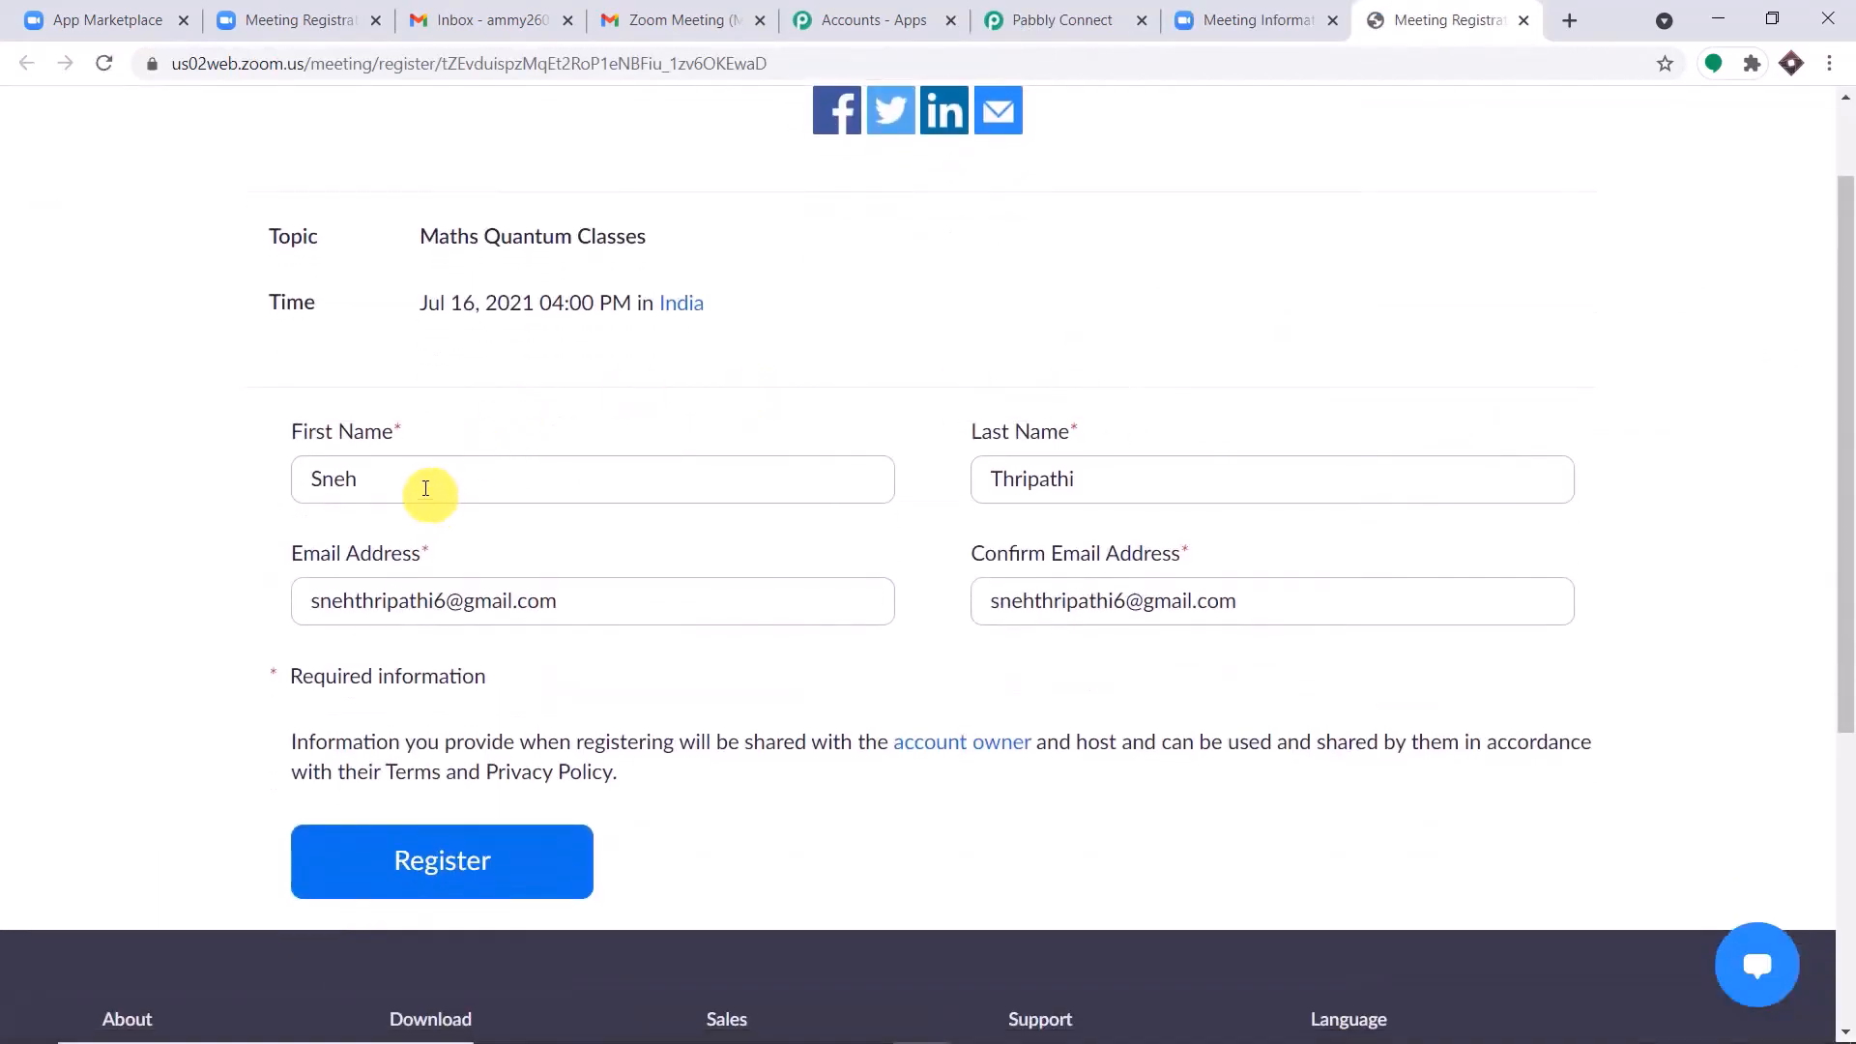
Clear the prefilled first name, last name, email and confirm email fields in the meeting registration form.
left_click_drag(427, 489, 205, 501)
key("BackSpace")
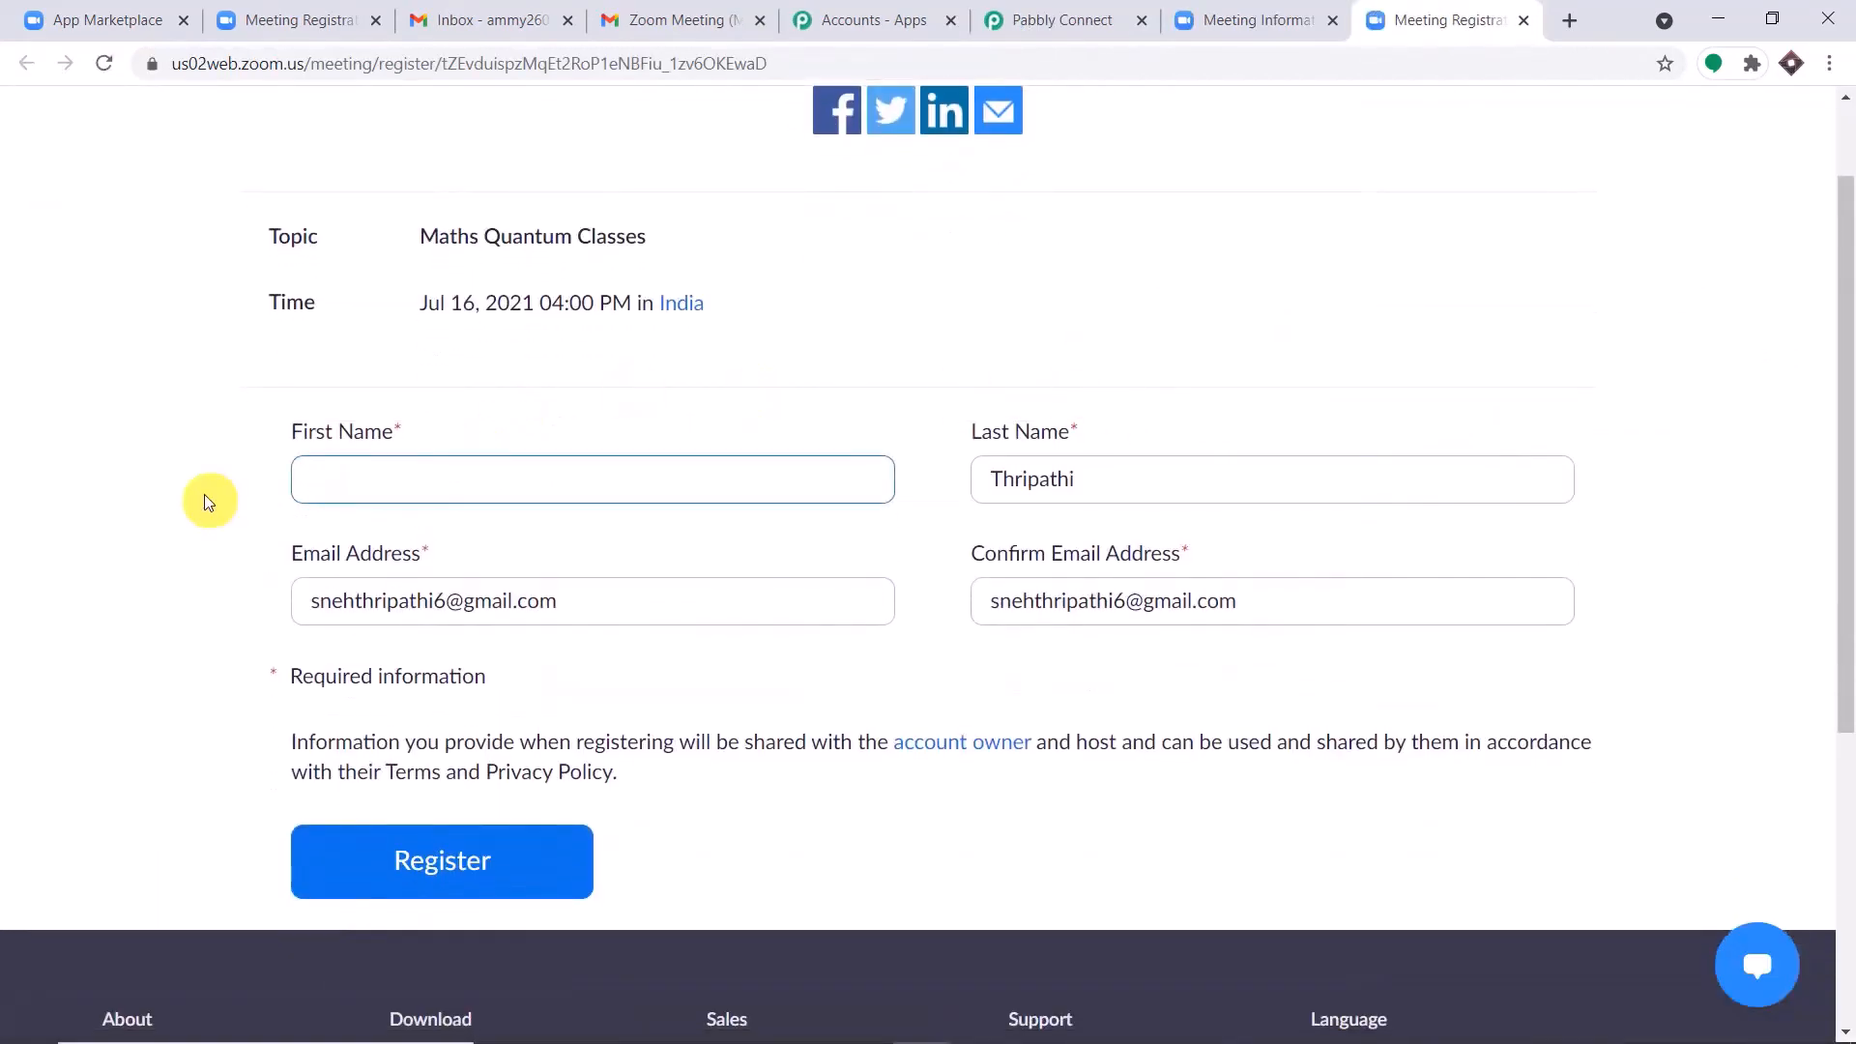
left_click_drag(1112, 477, 825, 481)
key("BackSpace")
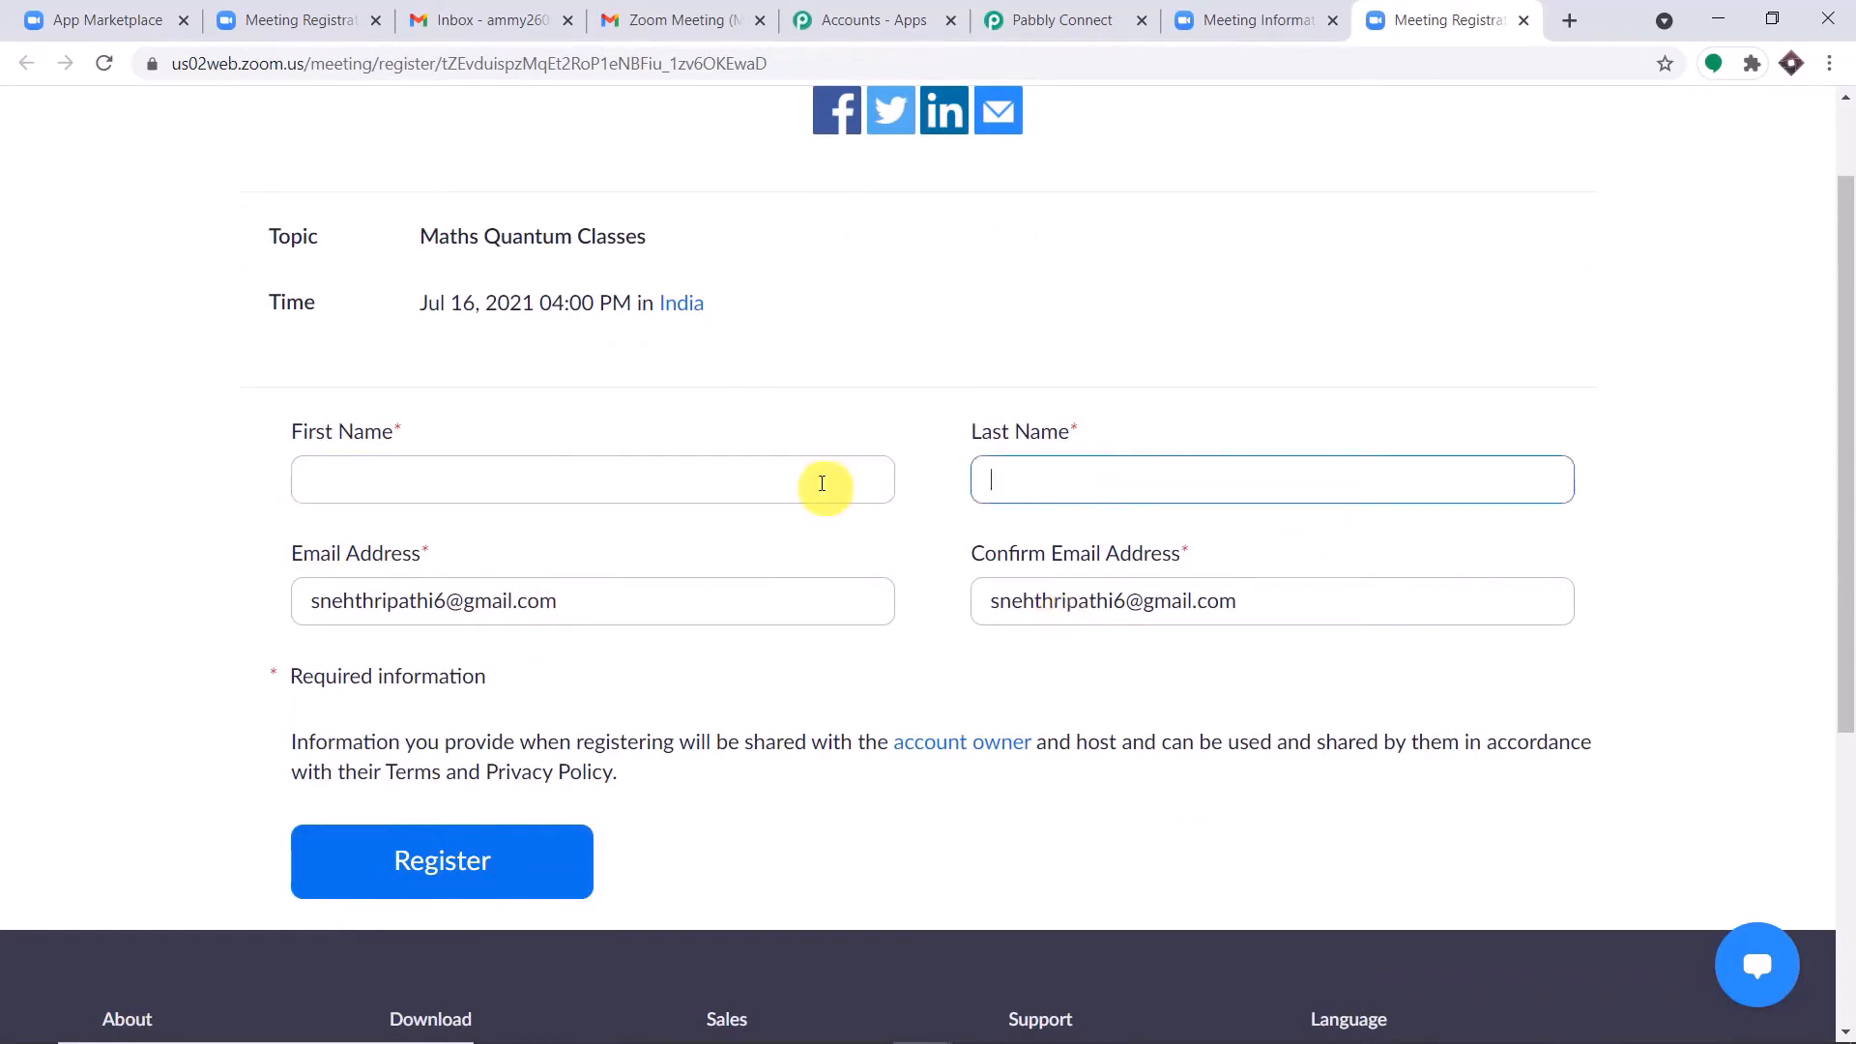
left_click_drag(601, 607, 56, 594)
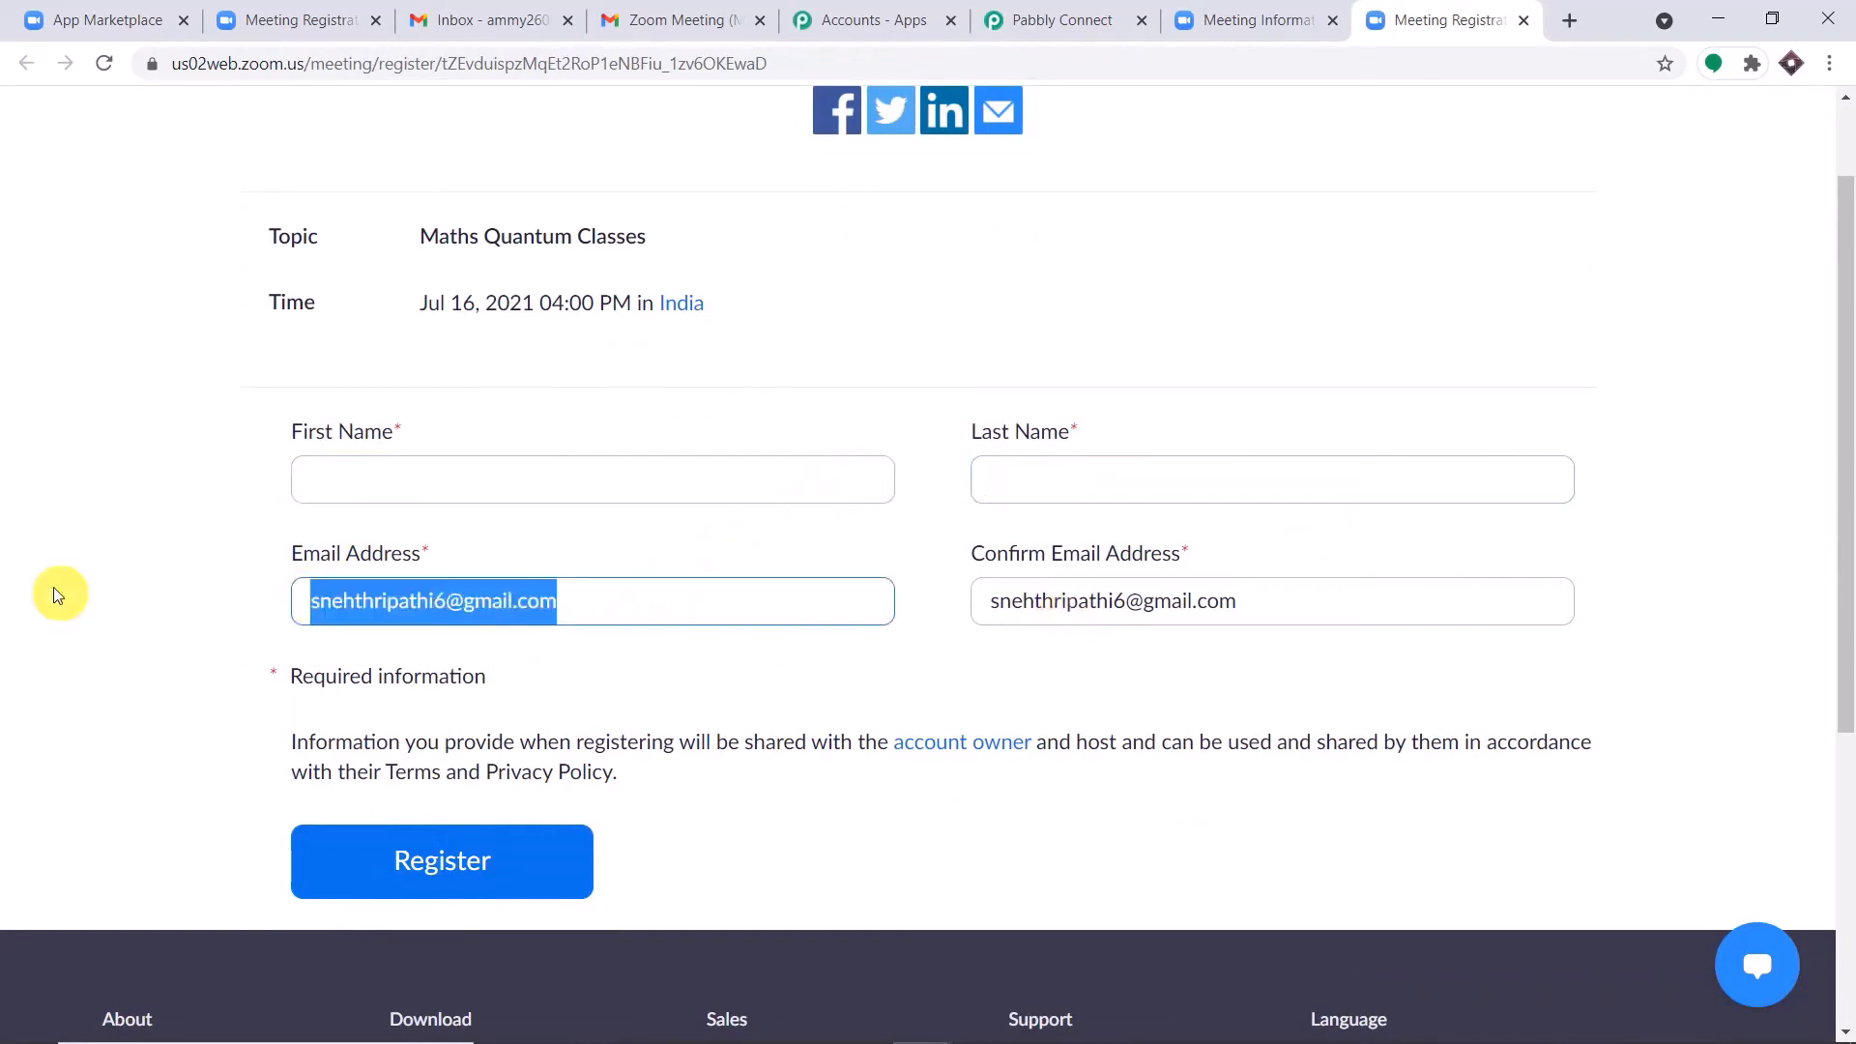
key("BackSpace")
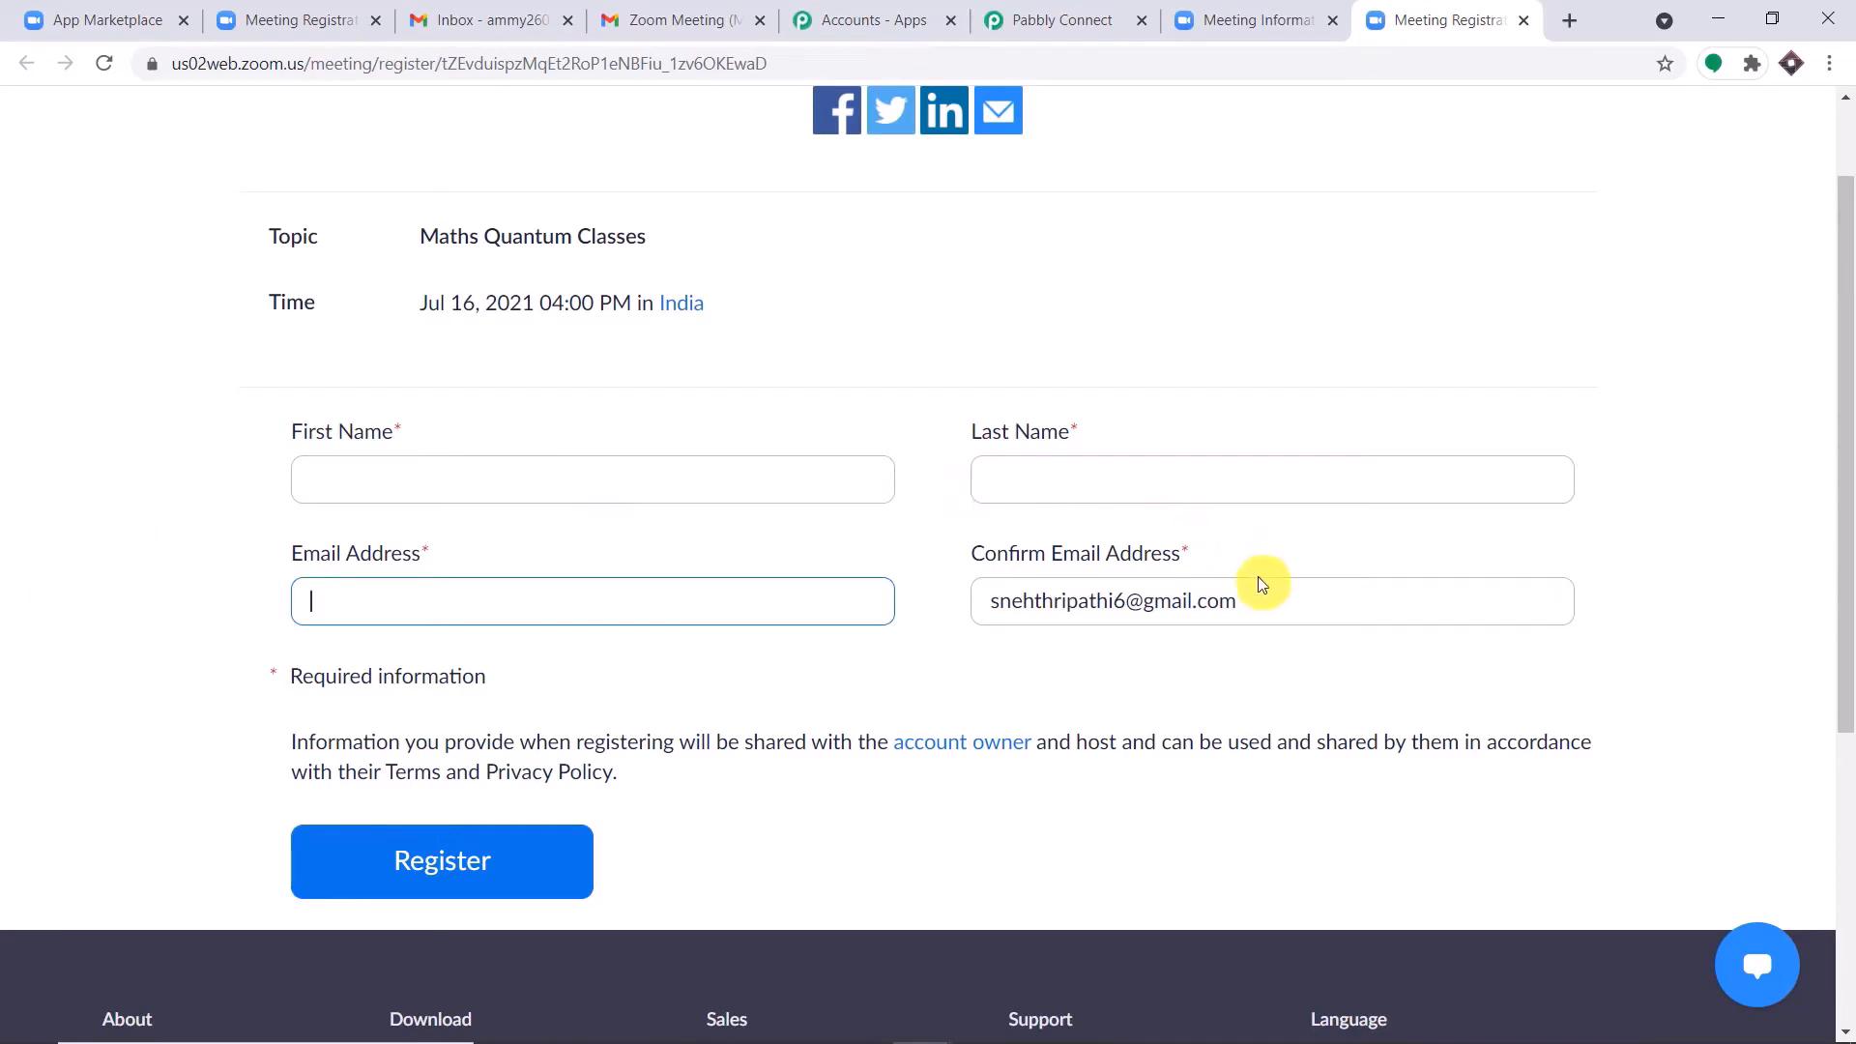
left_click_drag(1257, 590, 804, 606)
key("BackSpace")
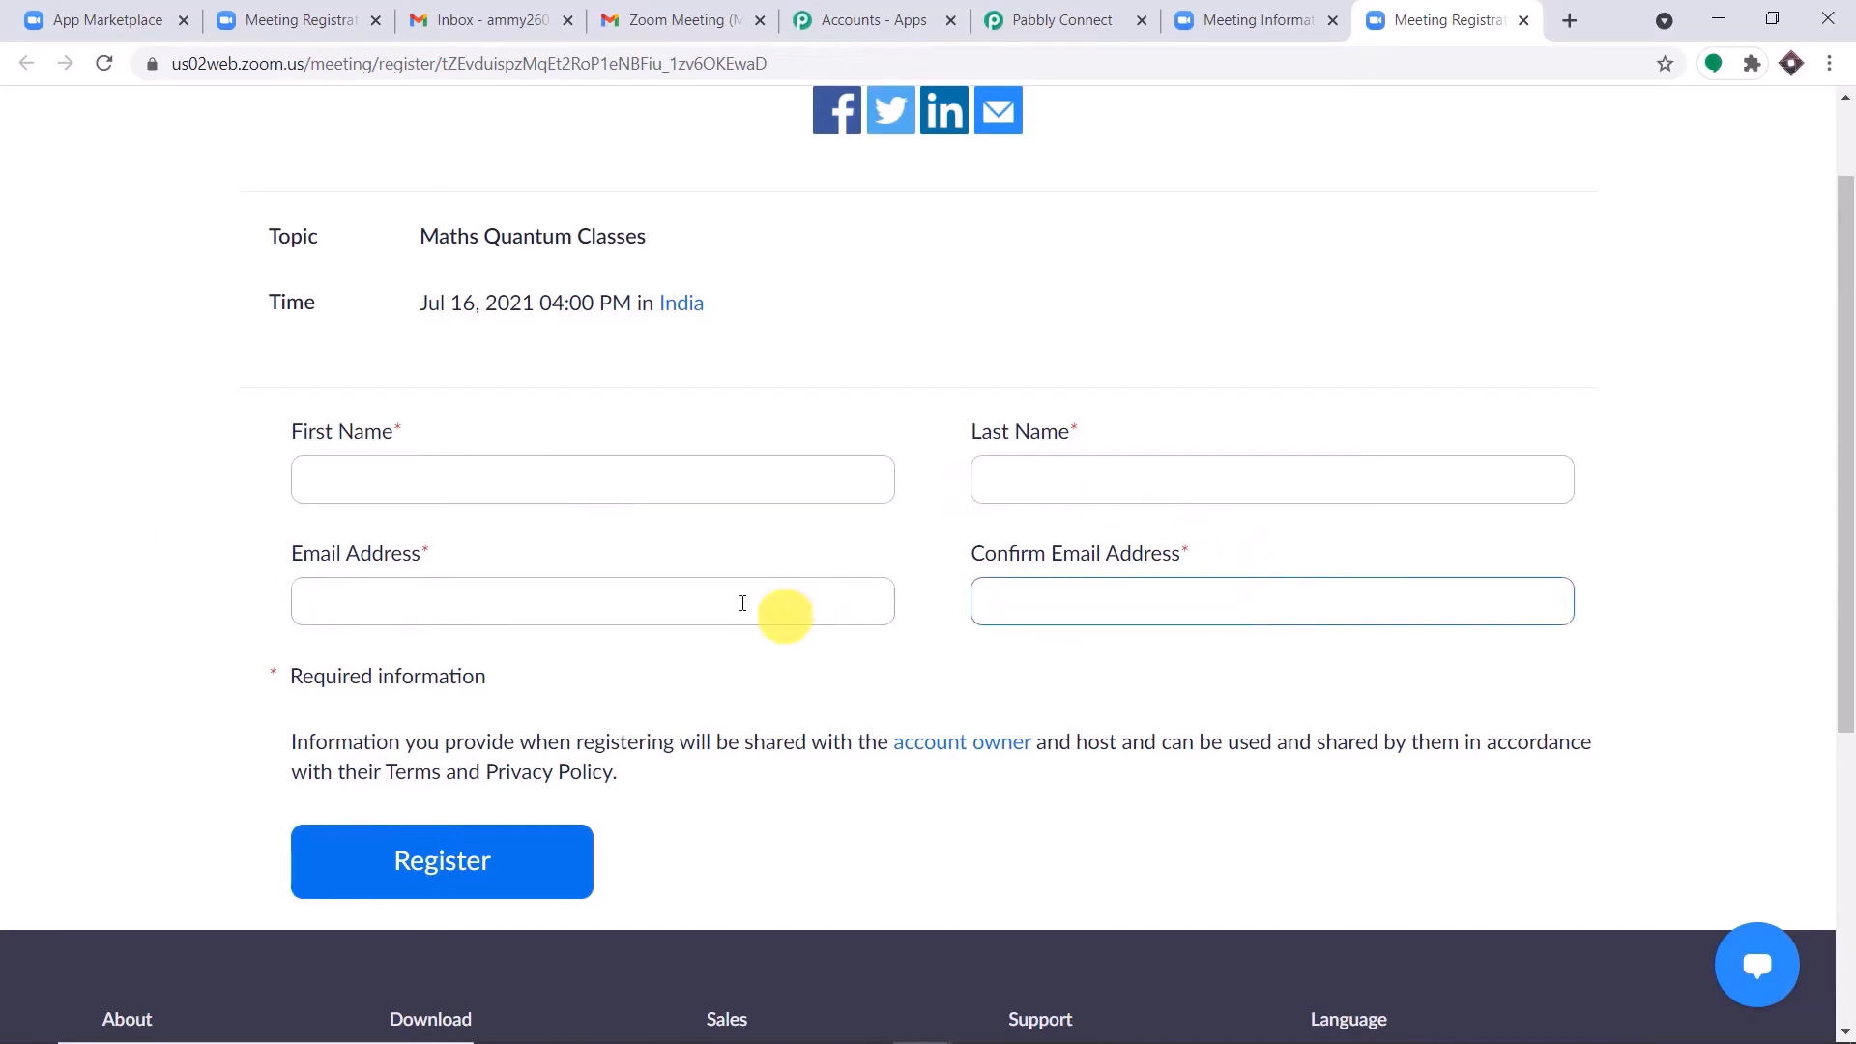
Enter the new registrant's first and last name in the registration form.
left_click(412, 482)
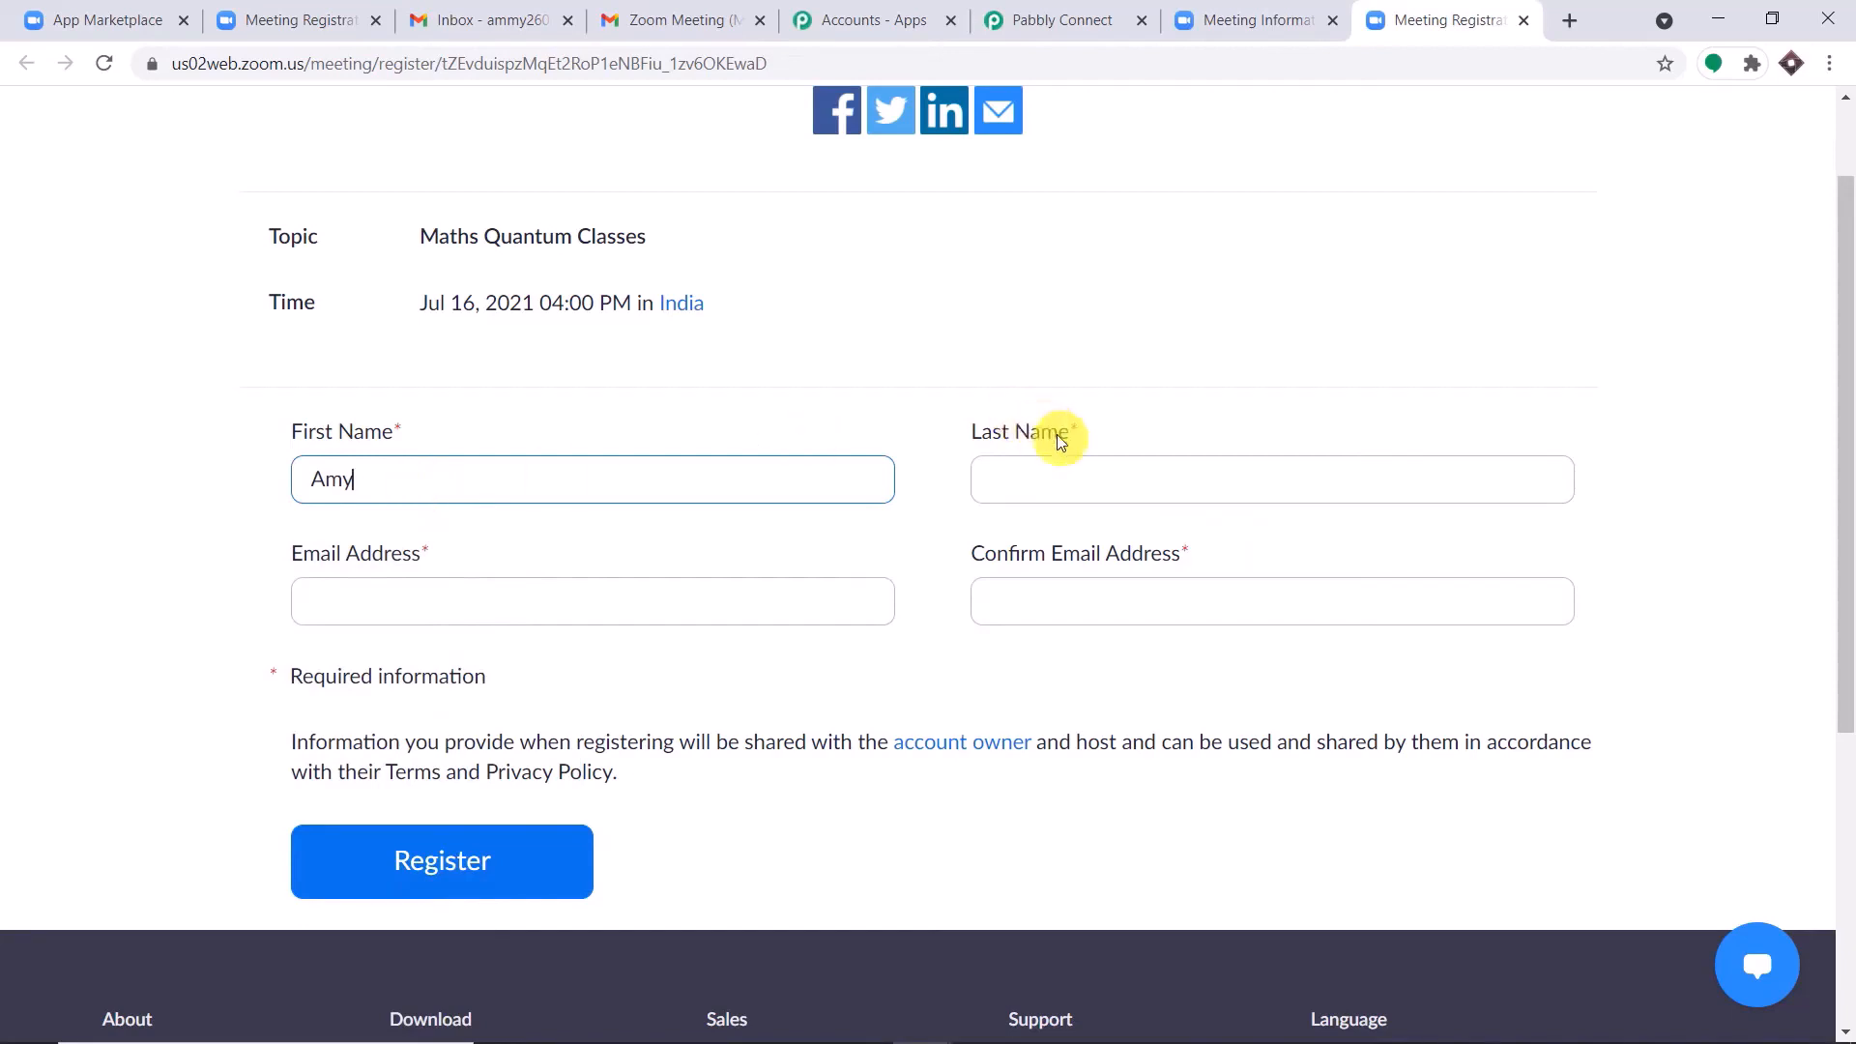
left_click(1076, 492)
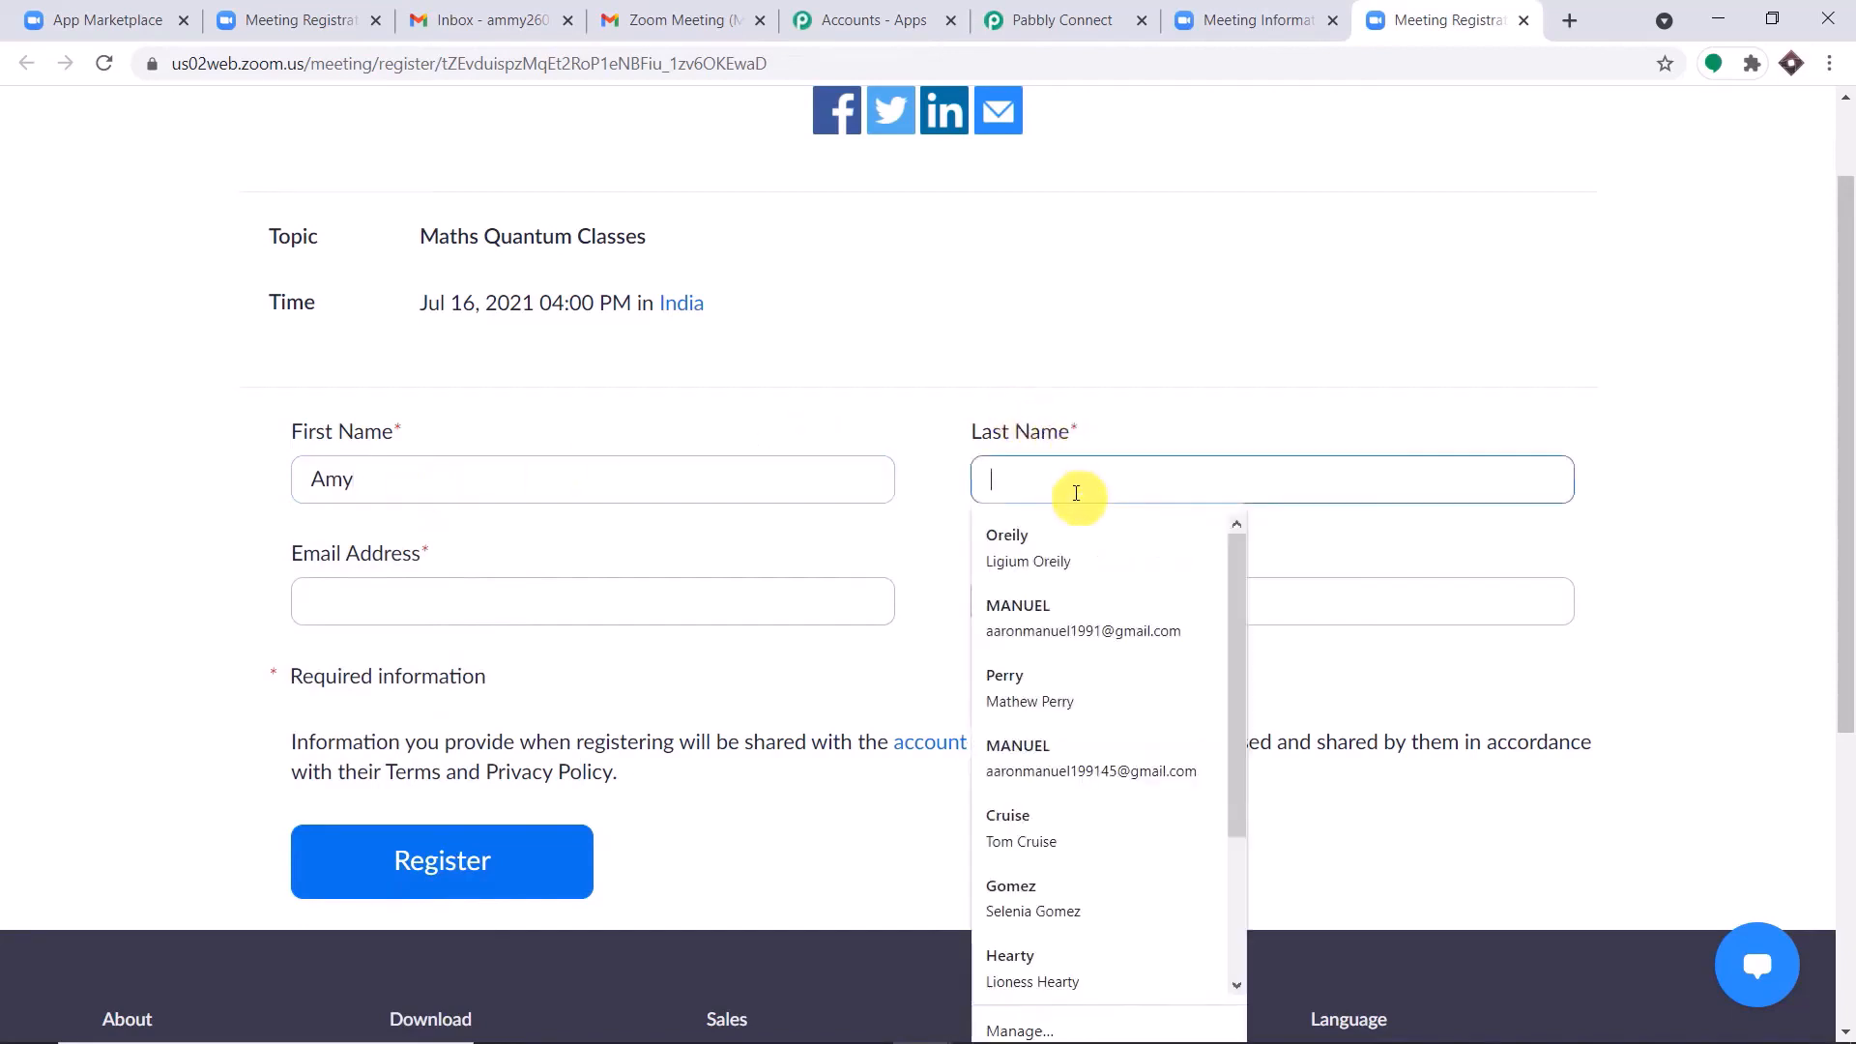
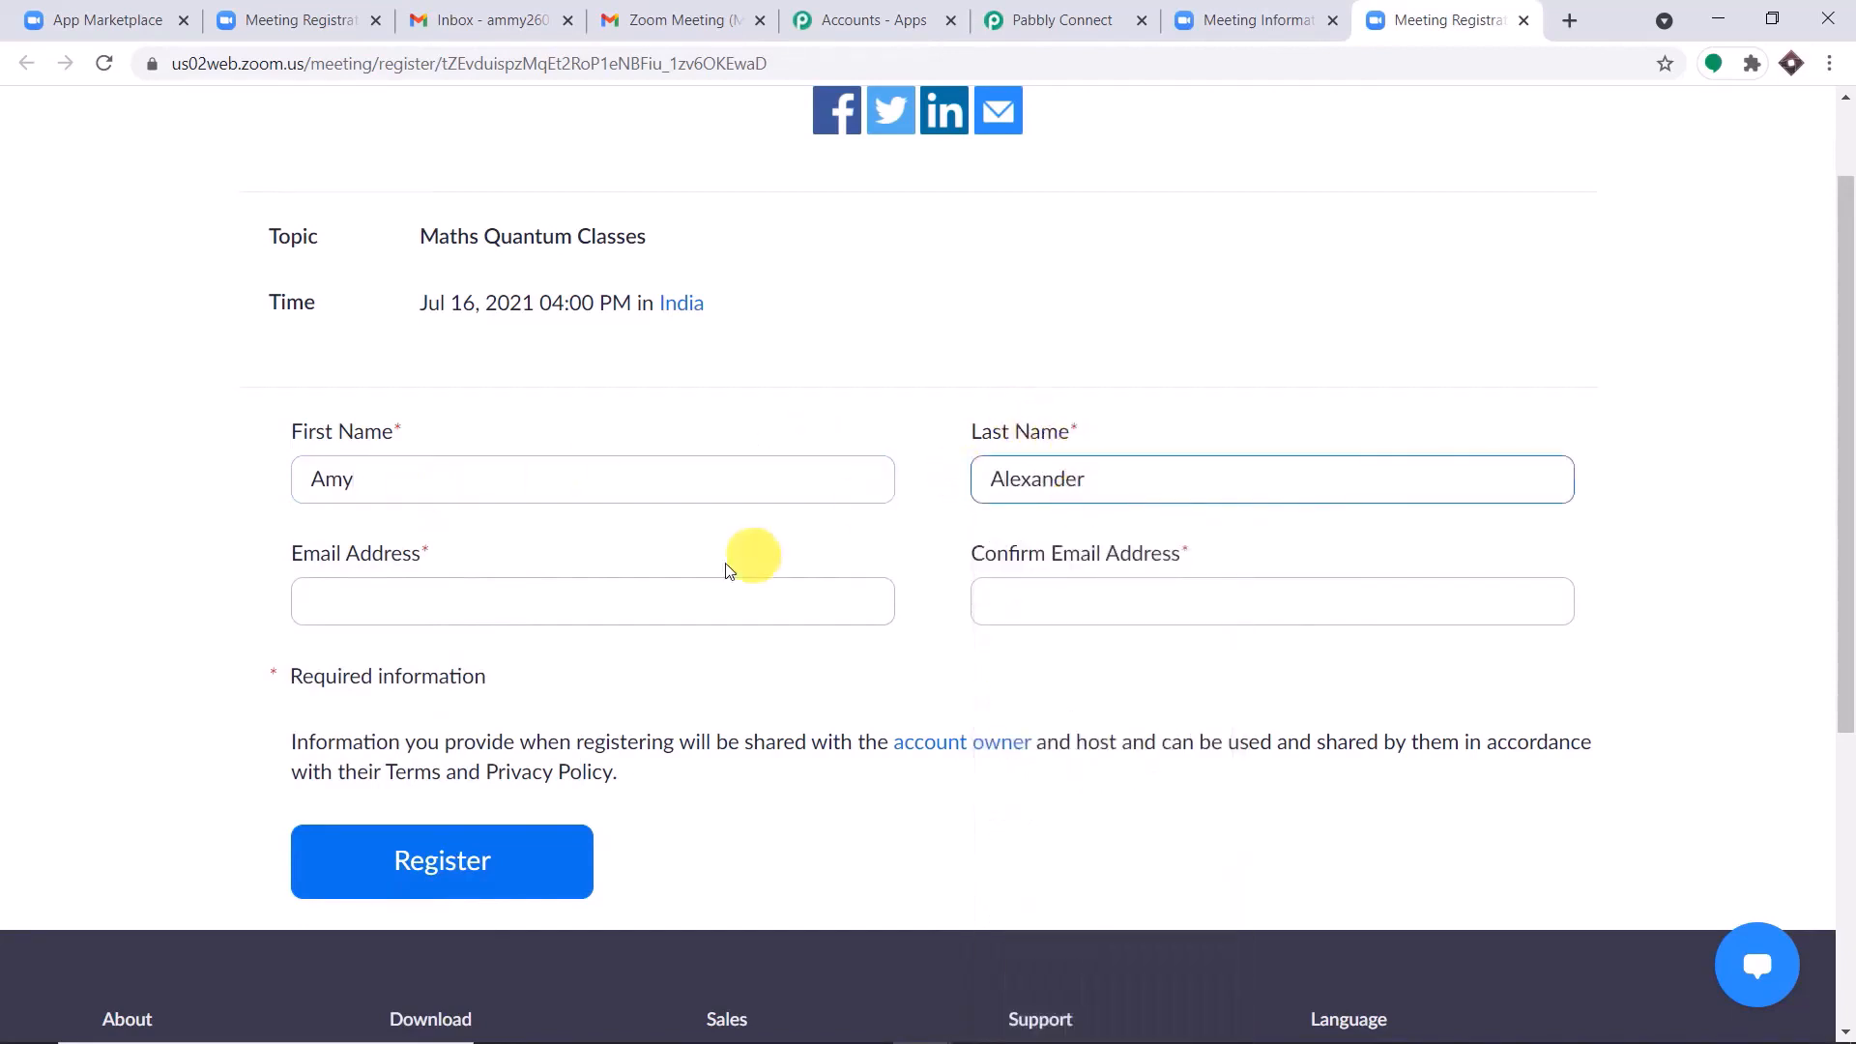
Fill in and confirm the registrant's email address, and submit the registration for Maths Quantum Classes.
left_click(633, 602)
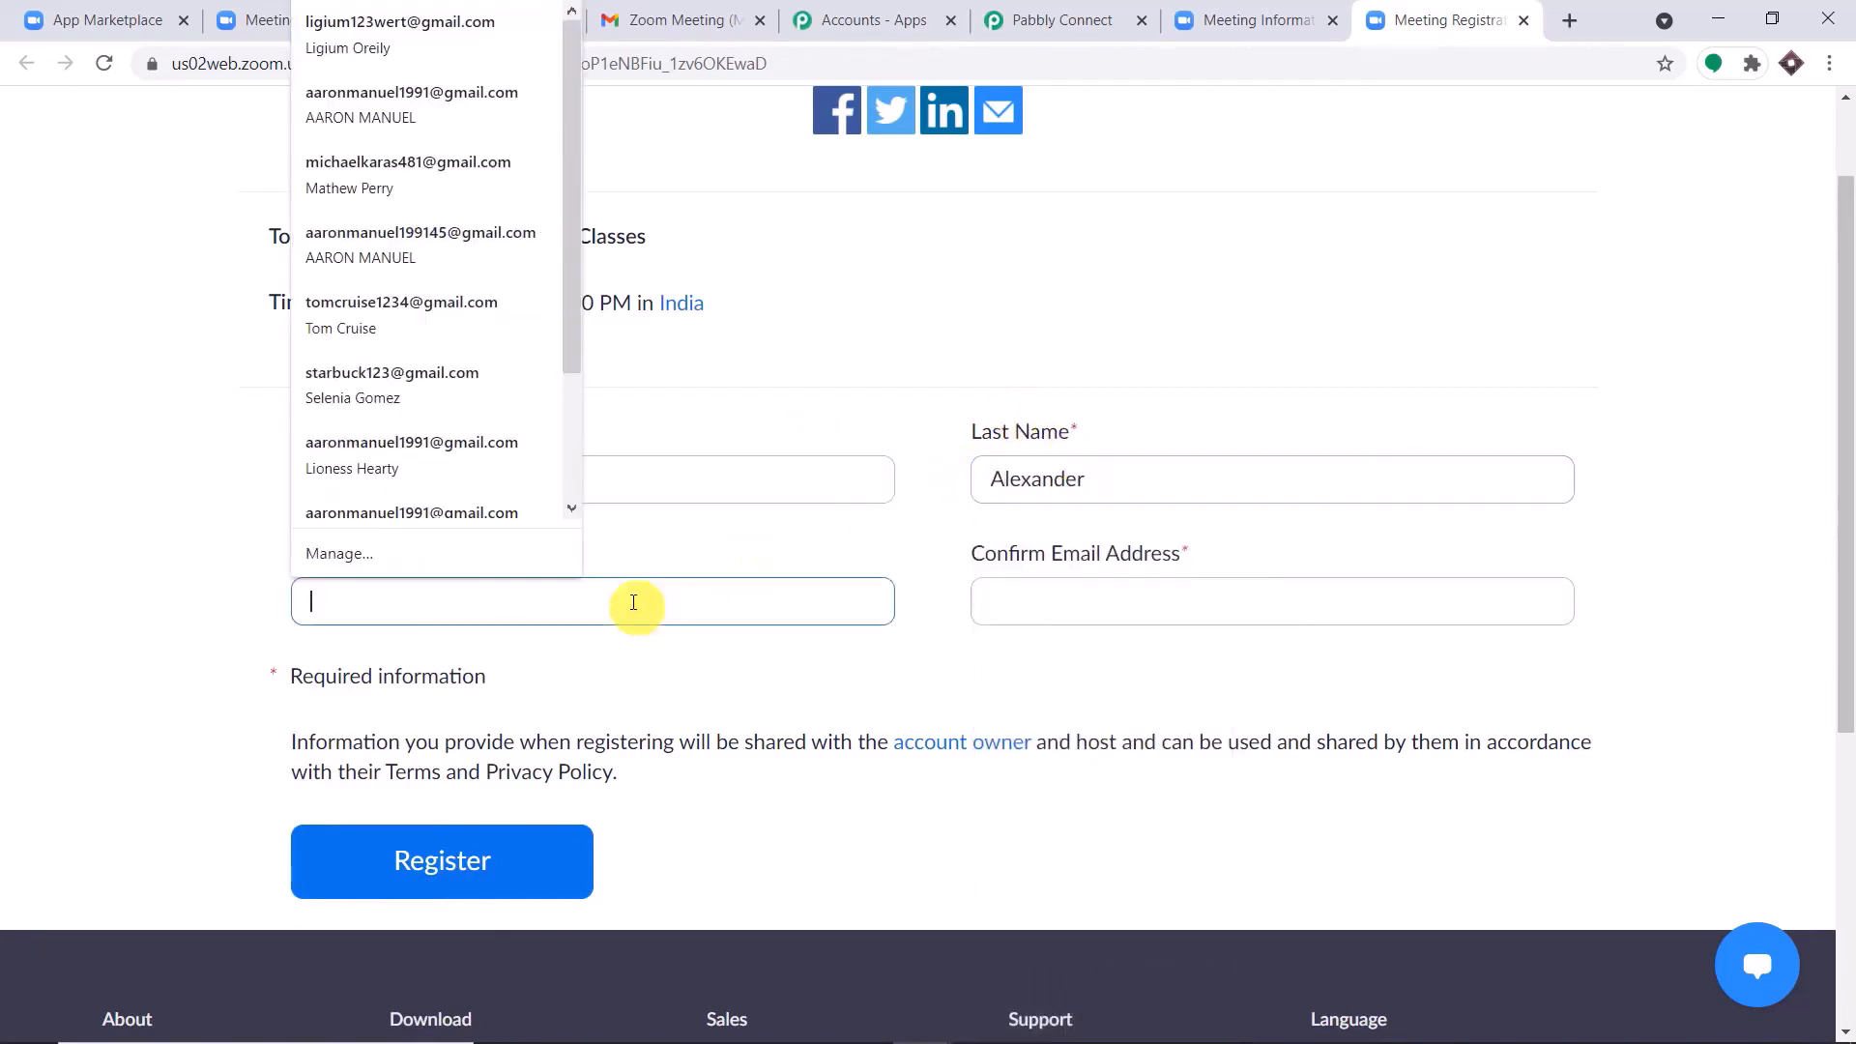
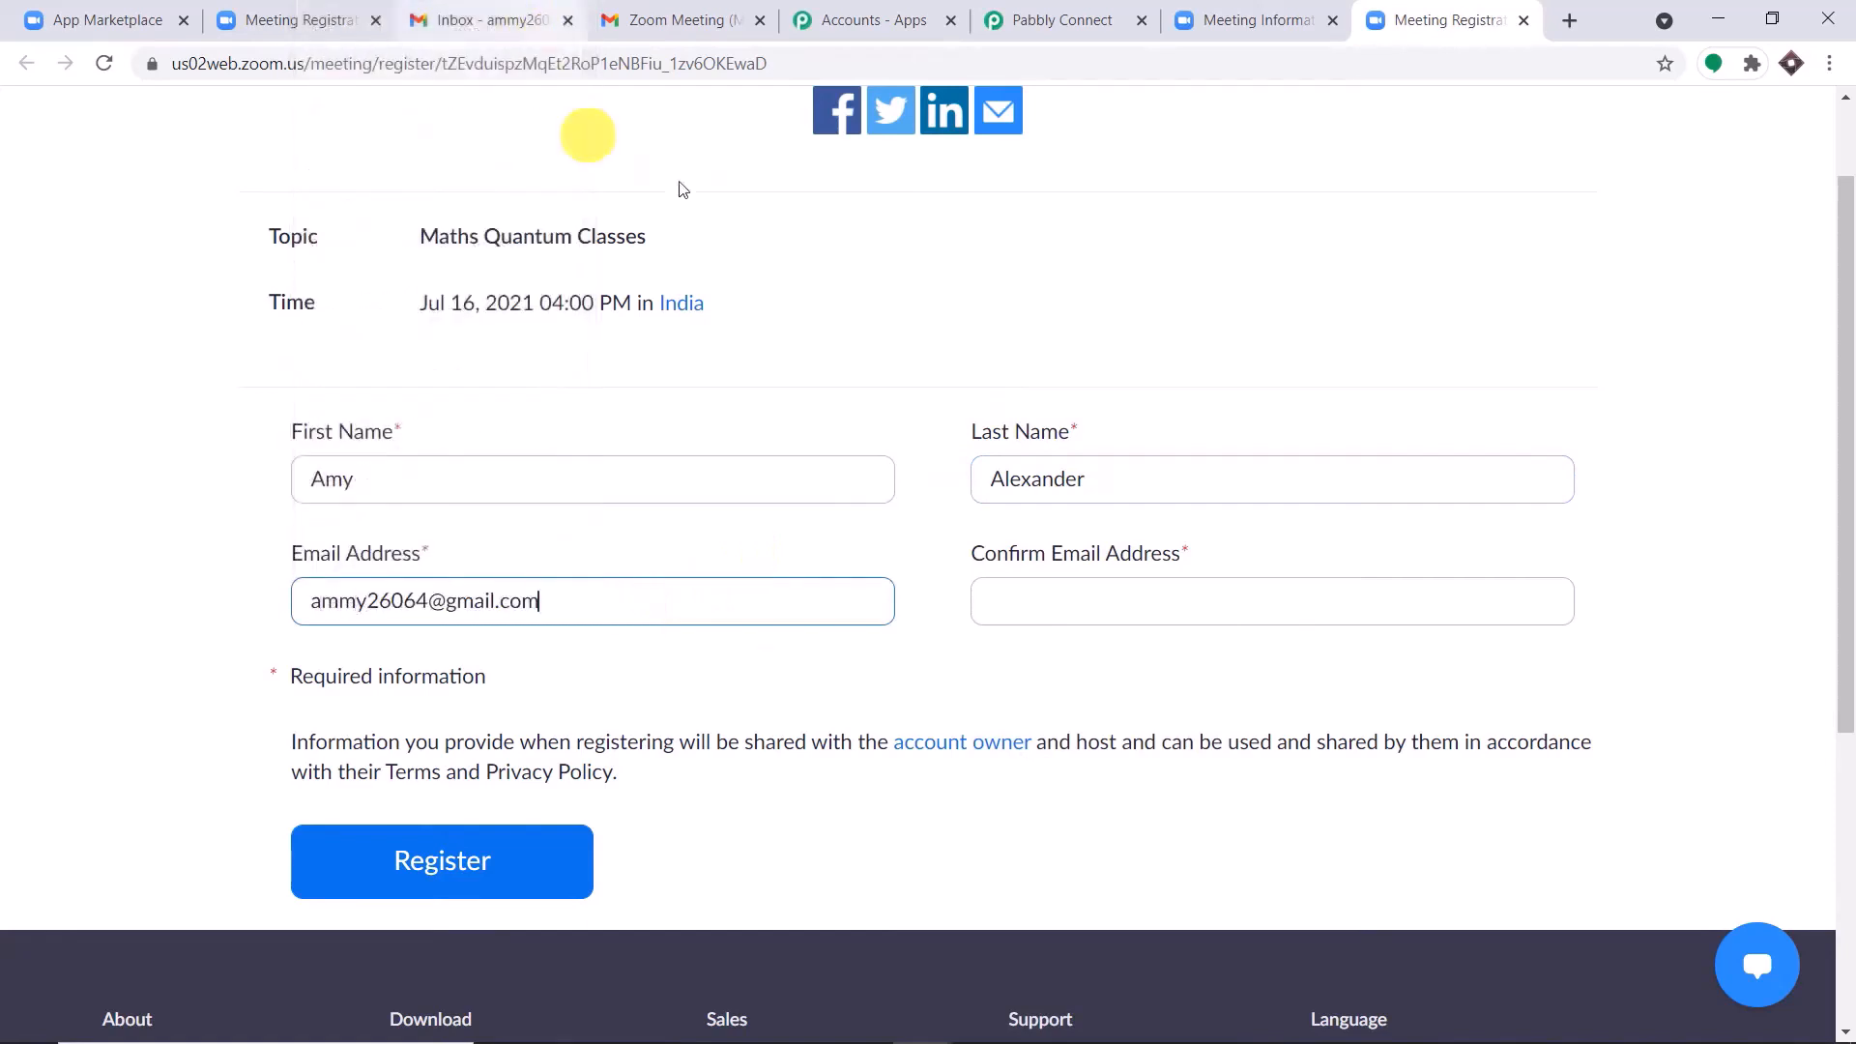
left_click(1022, 599)
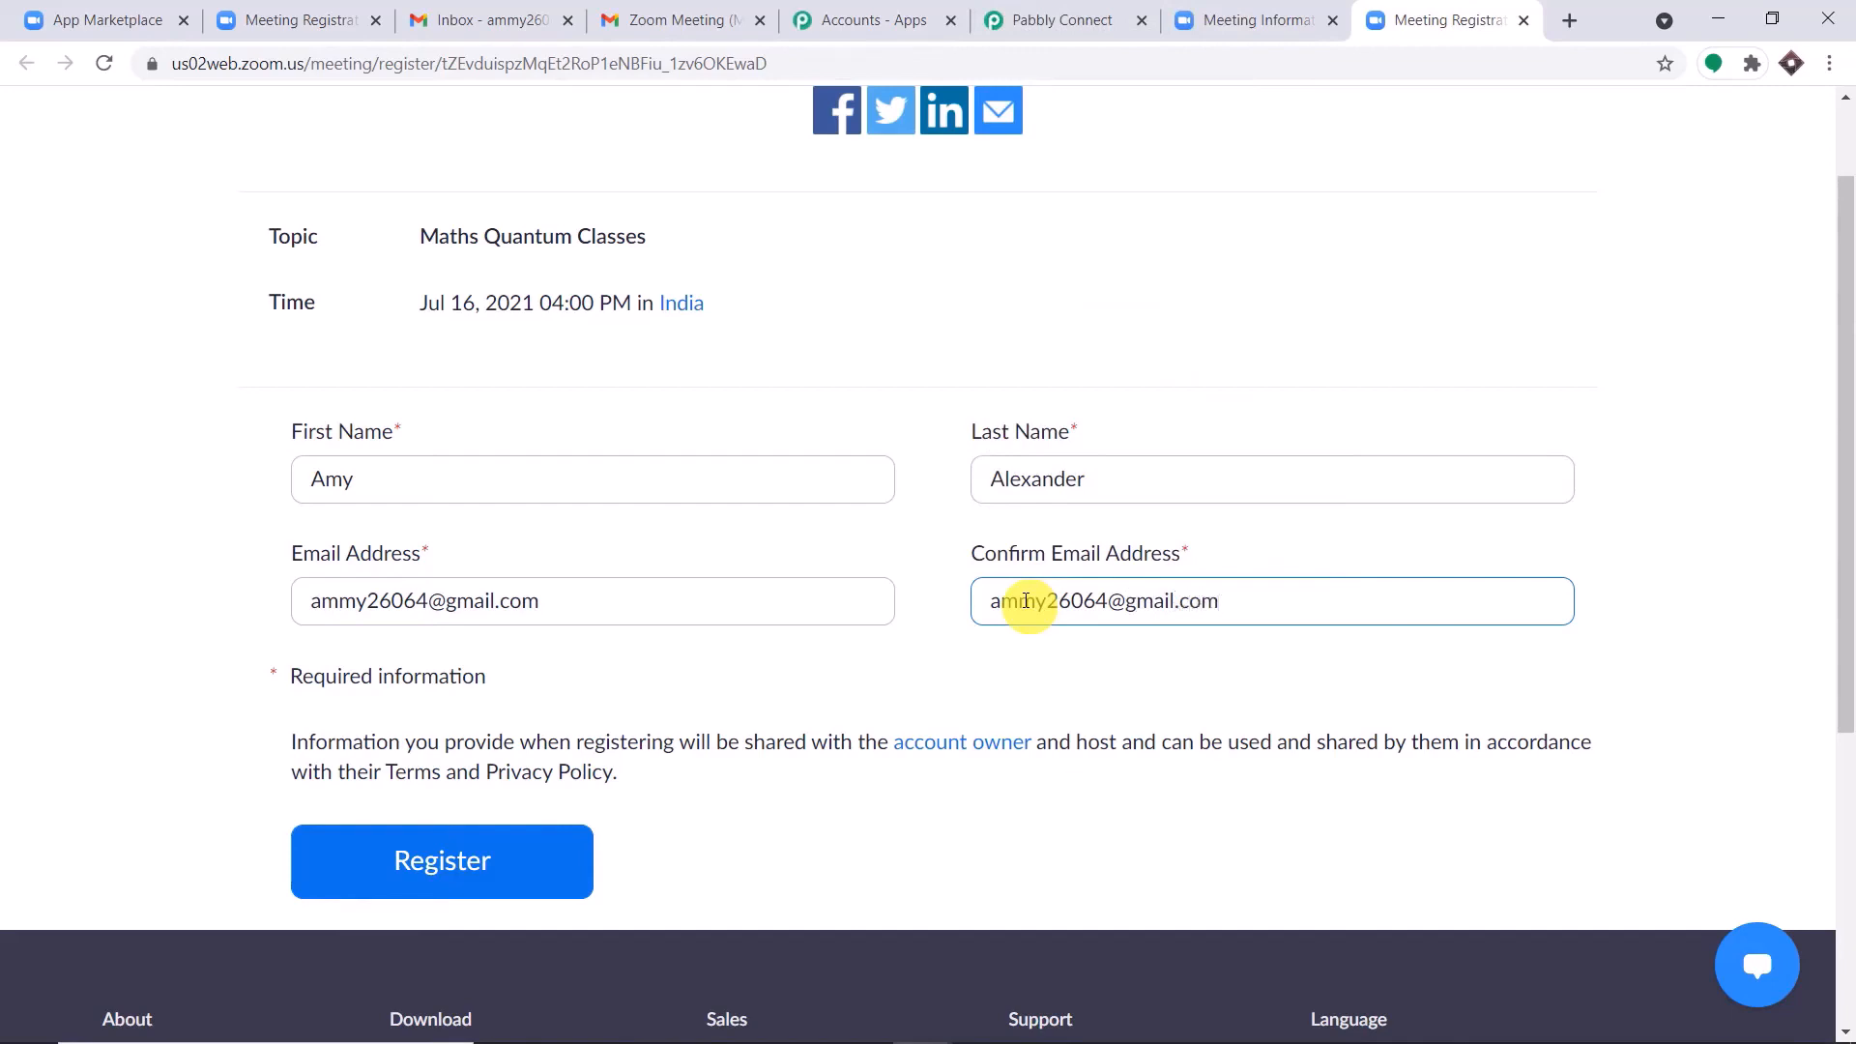
left_click(1086, 683)
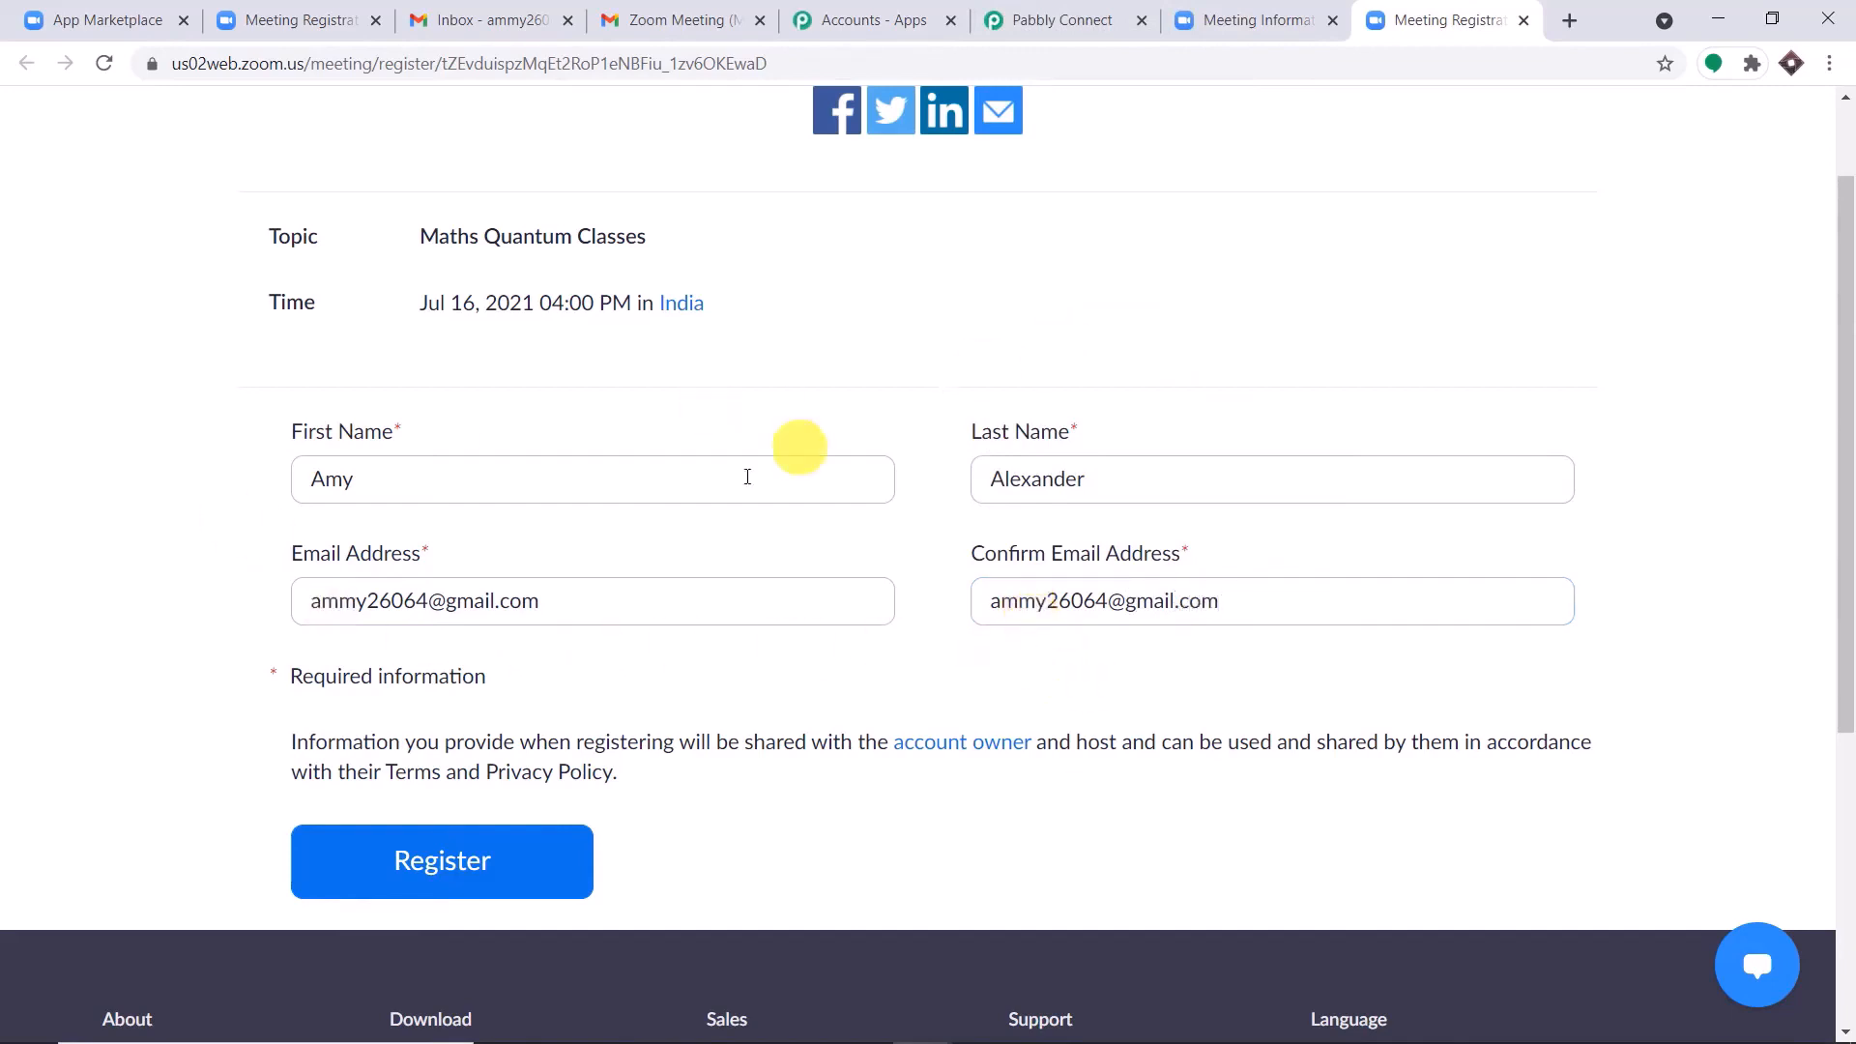
left_click(423, 870)
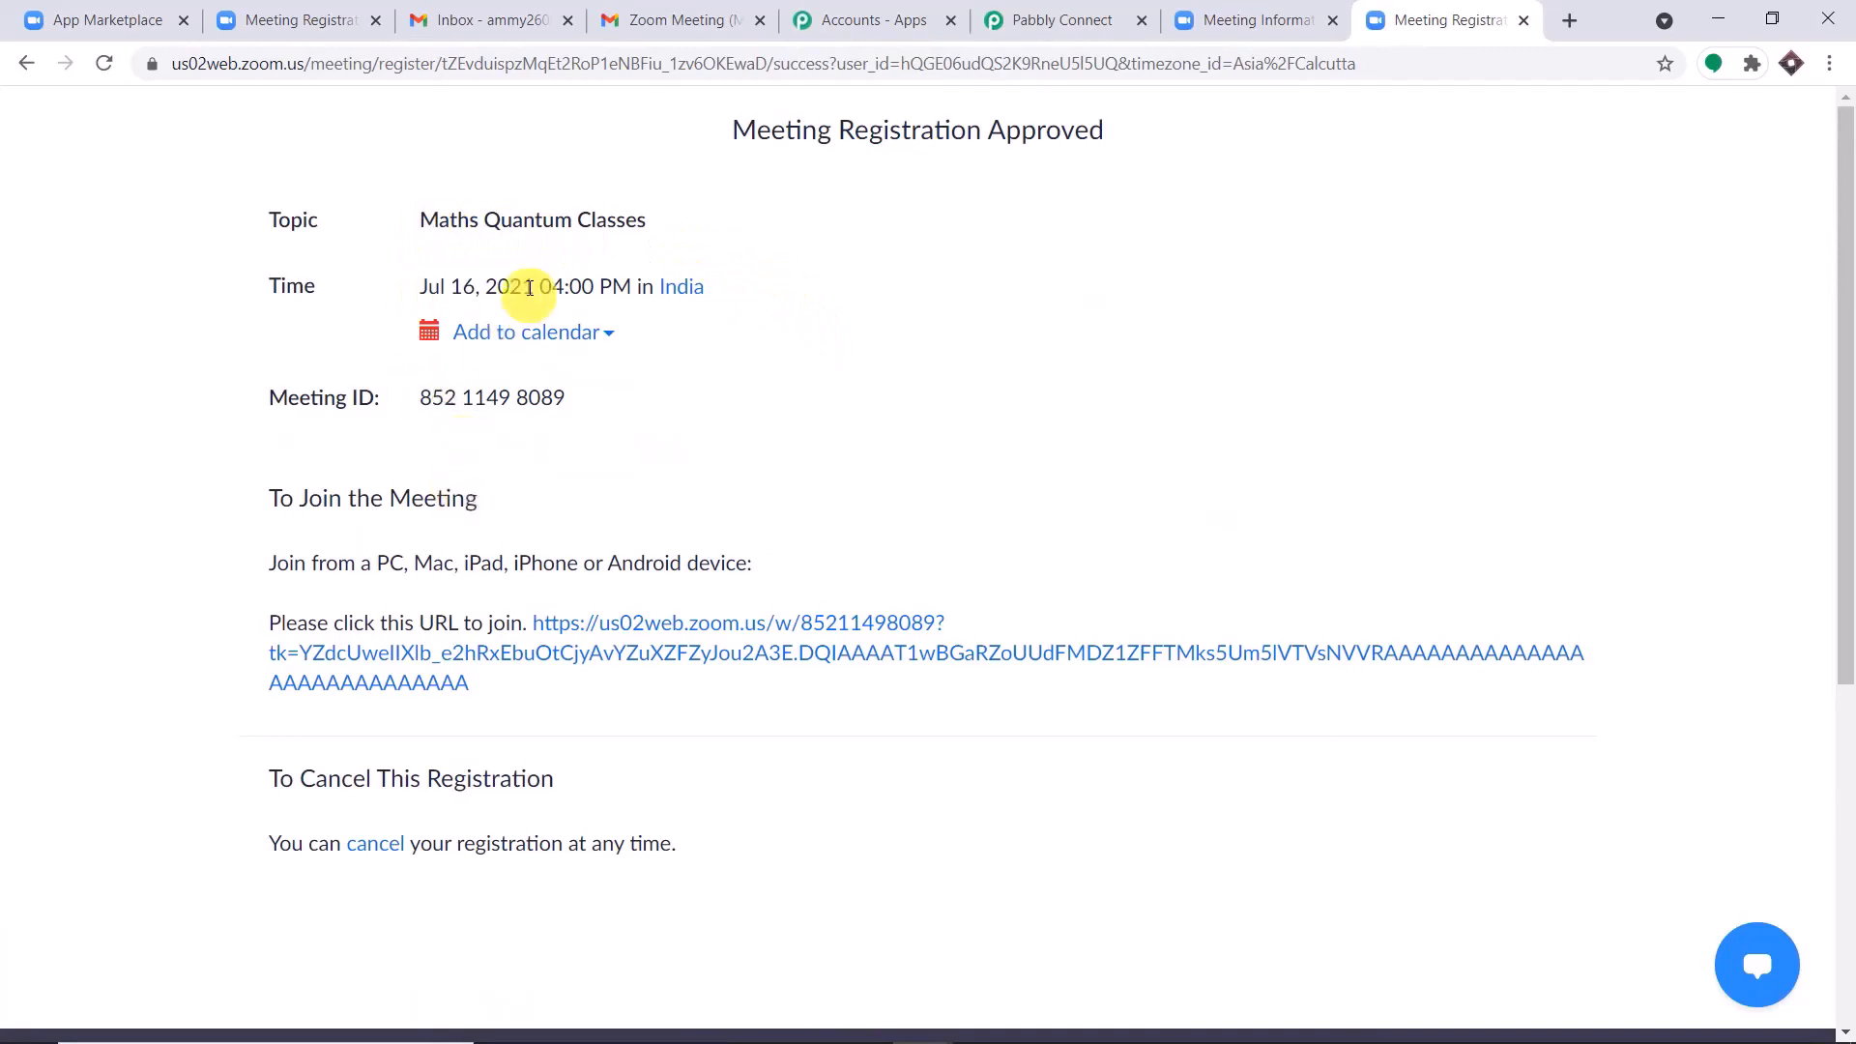
Switch to the Pabbly Connect workflow and check the meeting topic and the registrant's name and email in the captured webhook response.
left_click_drag(422, 219, 615, 215)
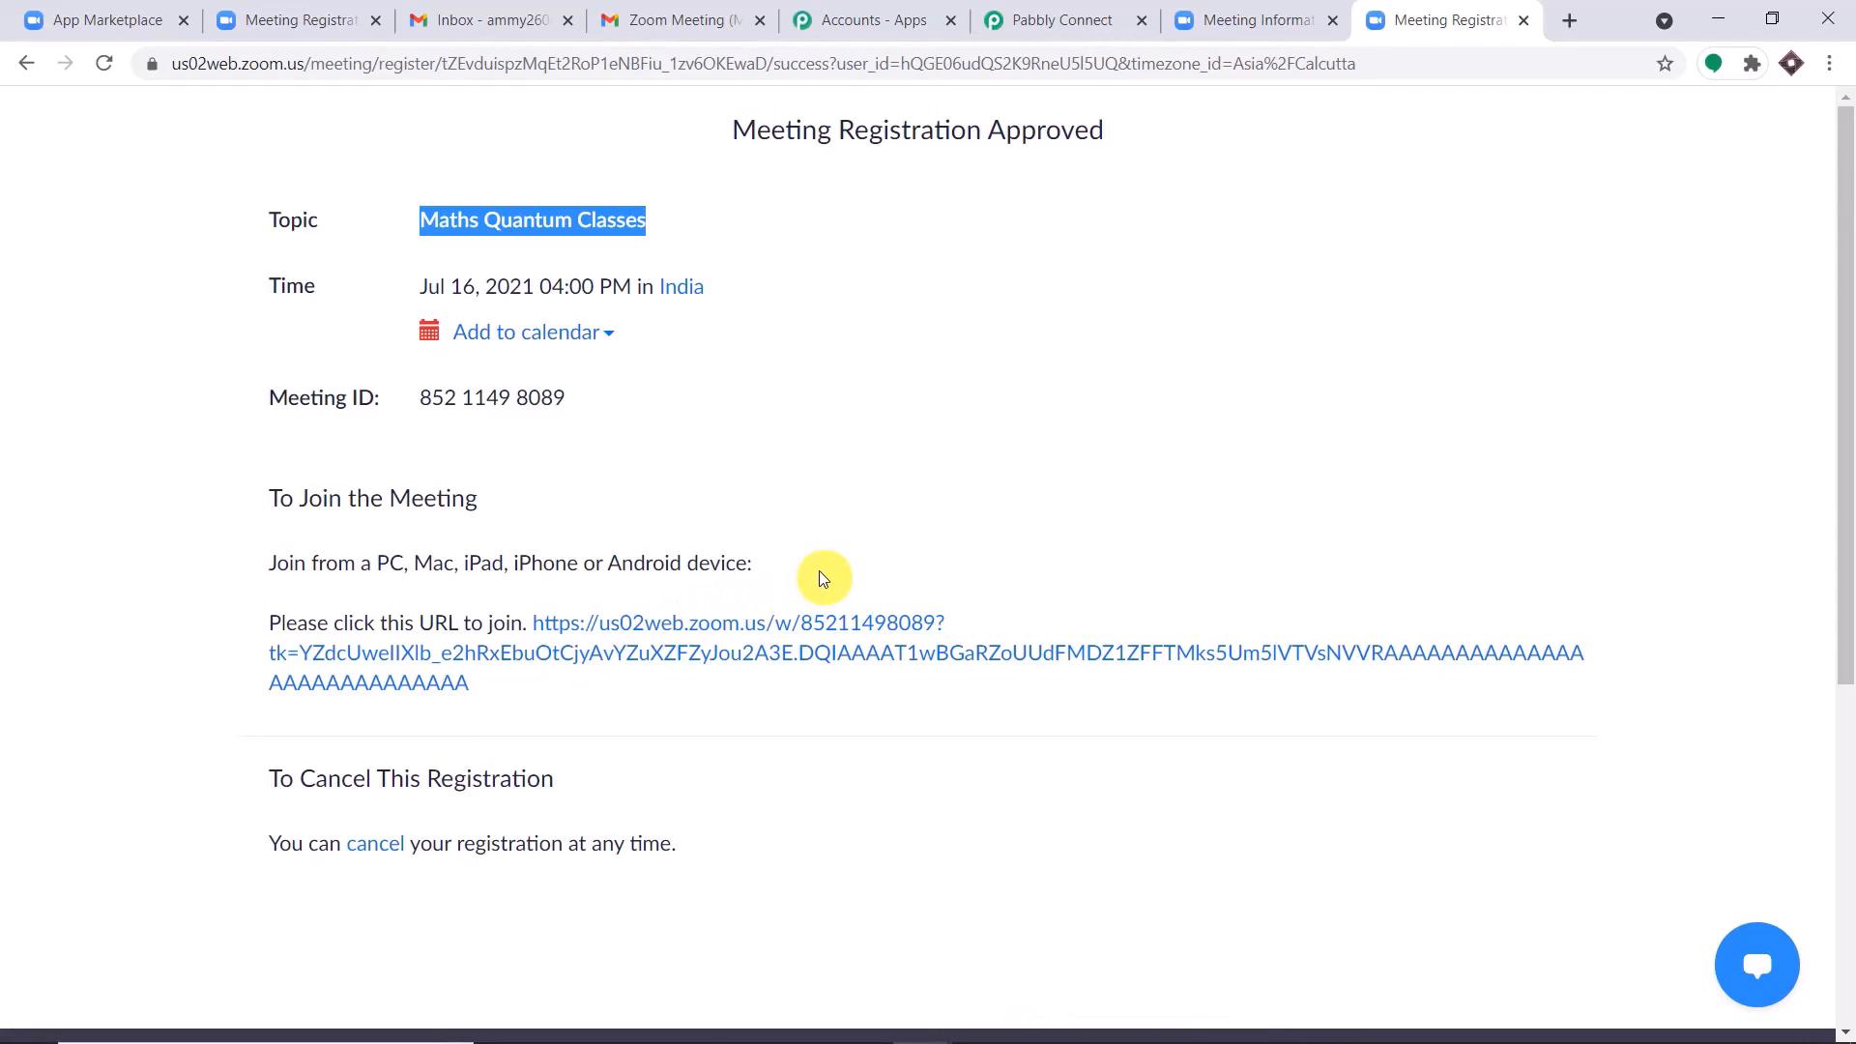
left_click(1066, 8)
left_click_drag(1850, 411, 1848, 551)
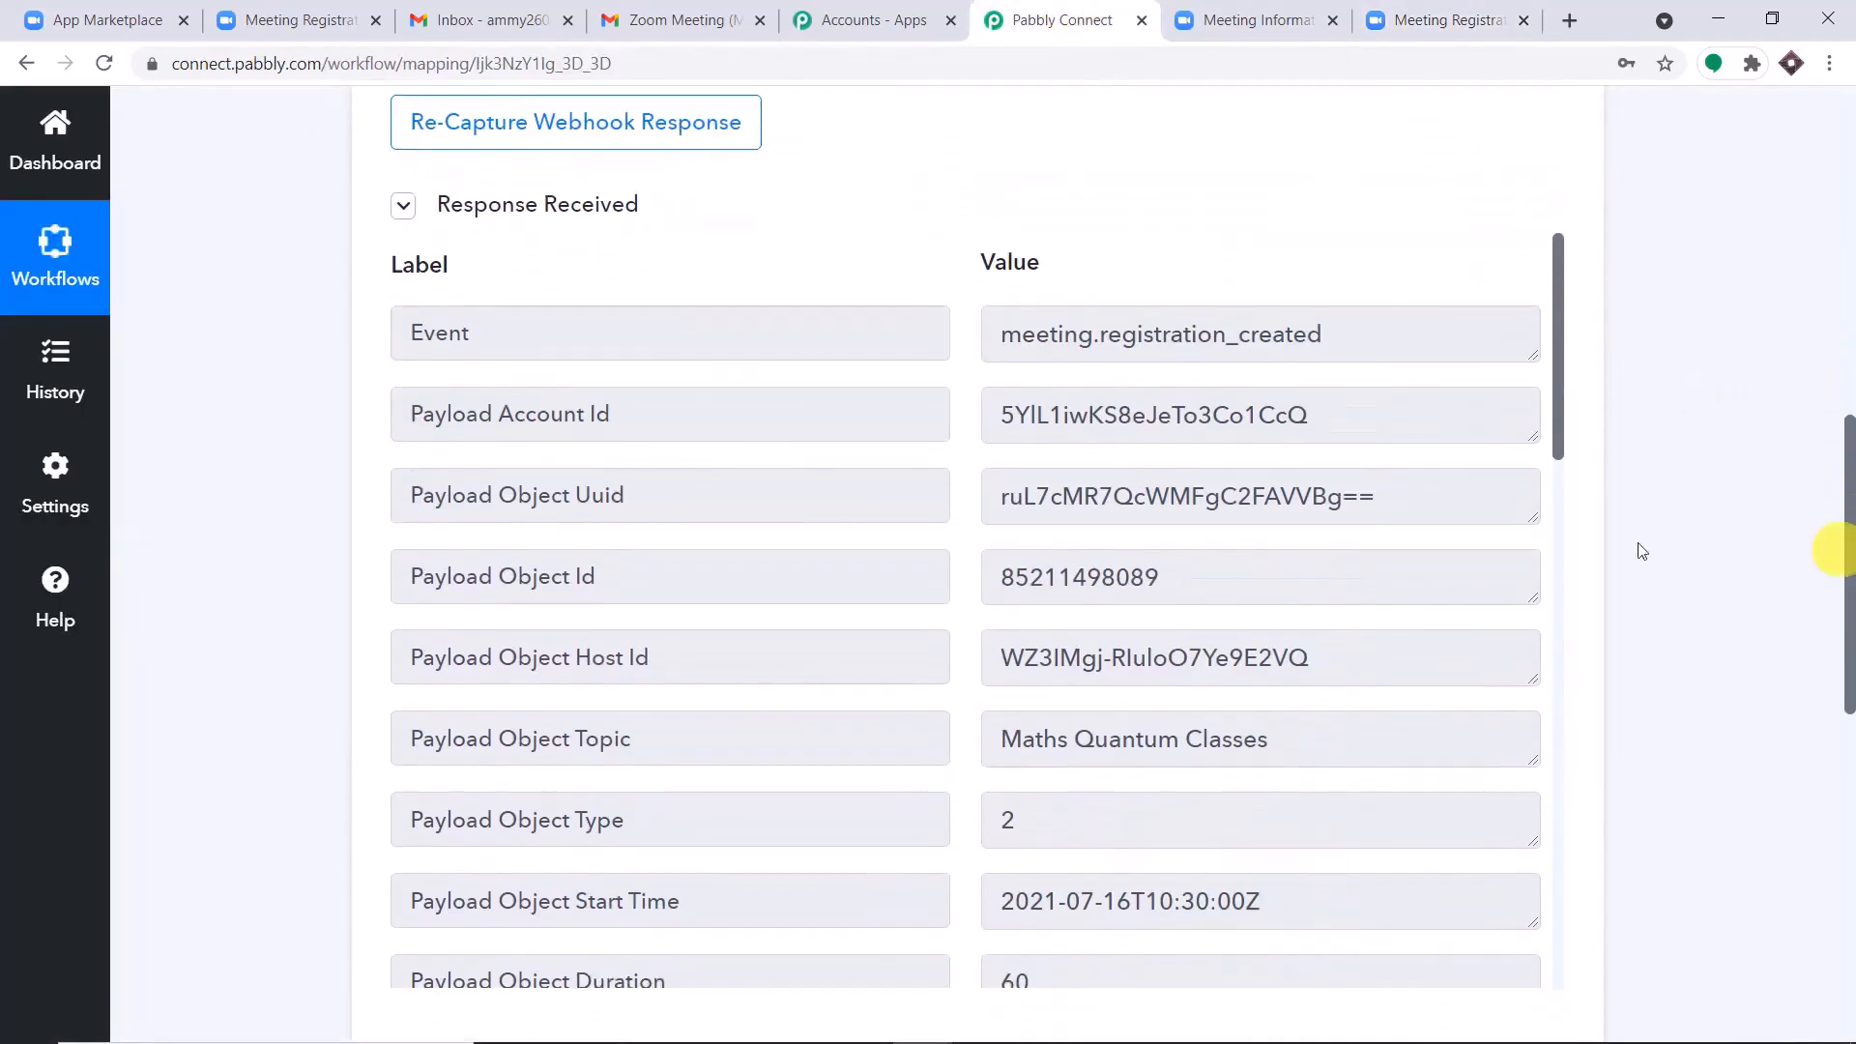
scroll(1285, 550, "down", 3)
left_click_drag(1268, 501, 896, 508)
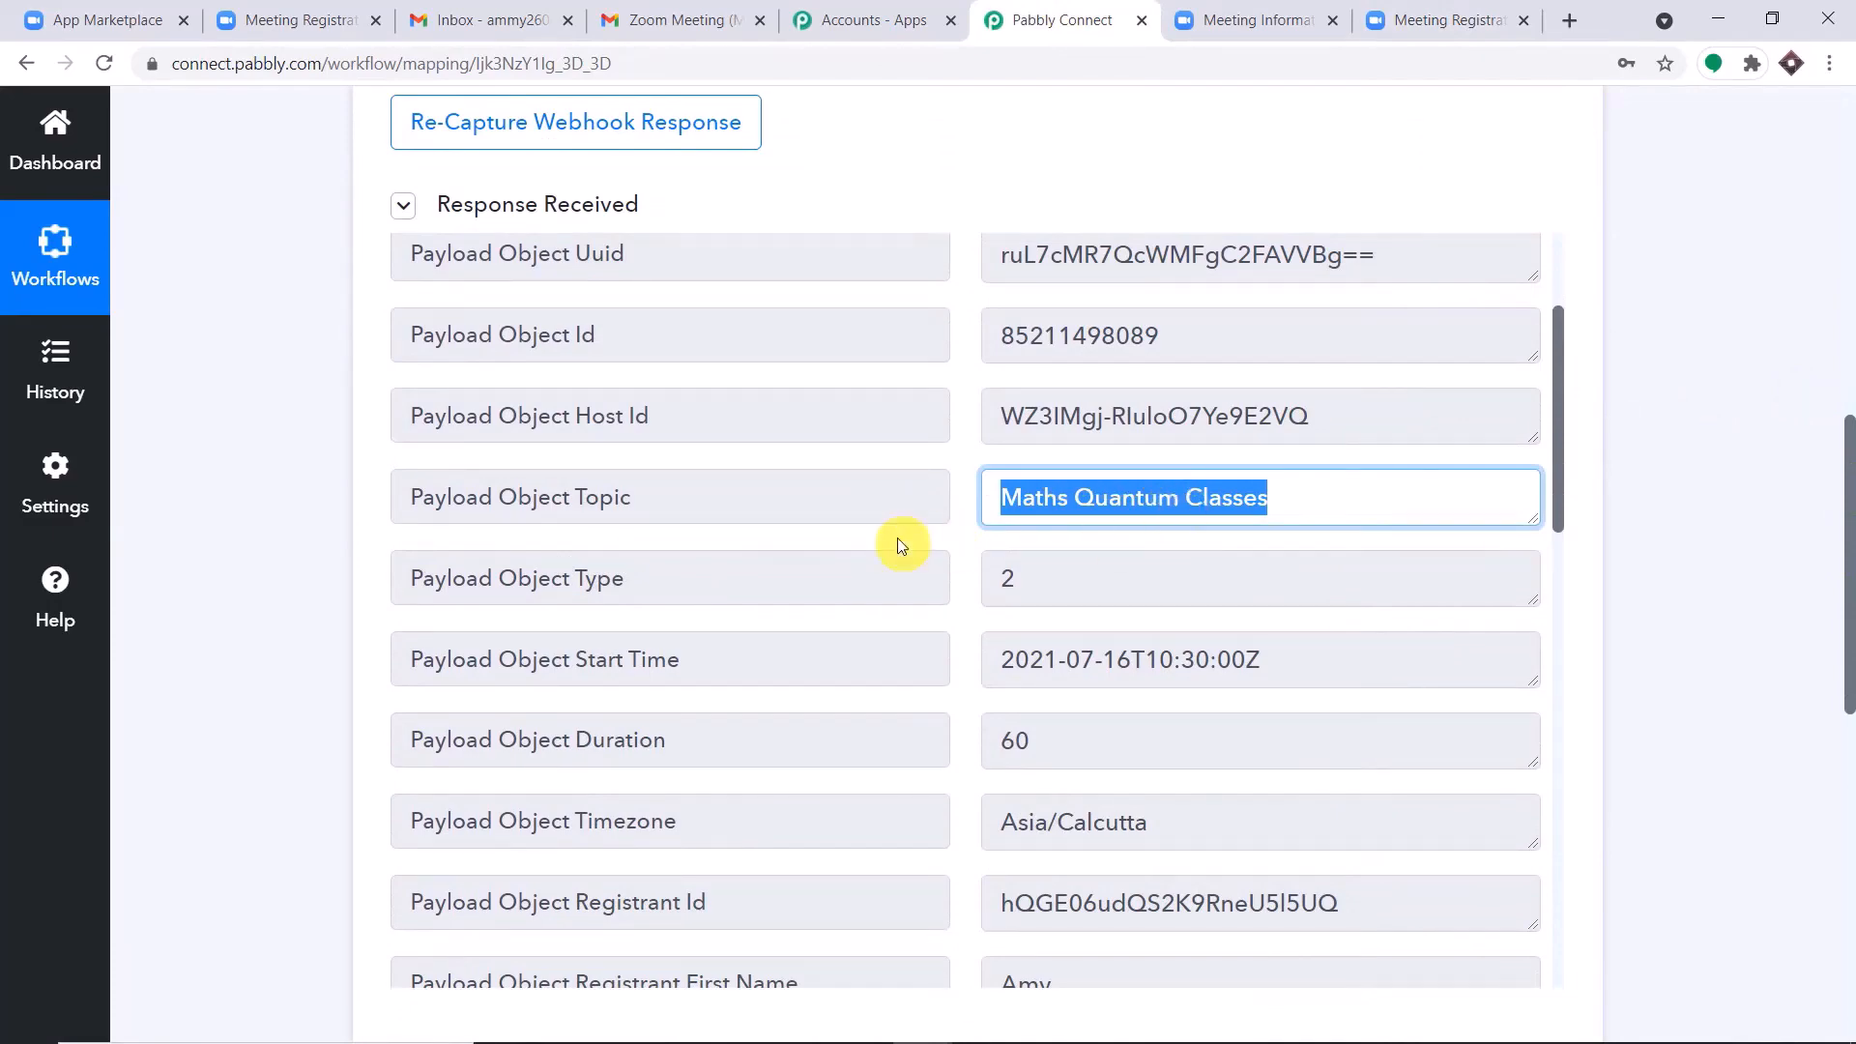
scroll(1262, 508, "down", 1)
scroll(1267, 505, "down", 5)
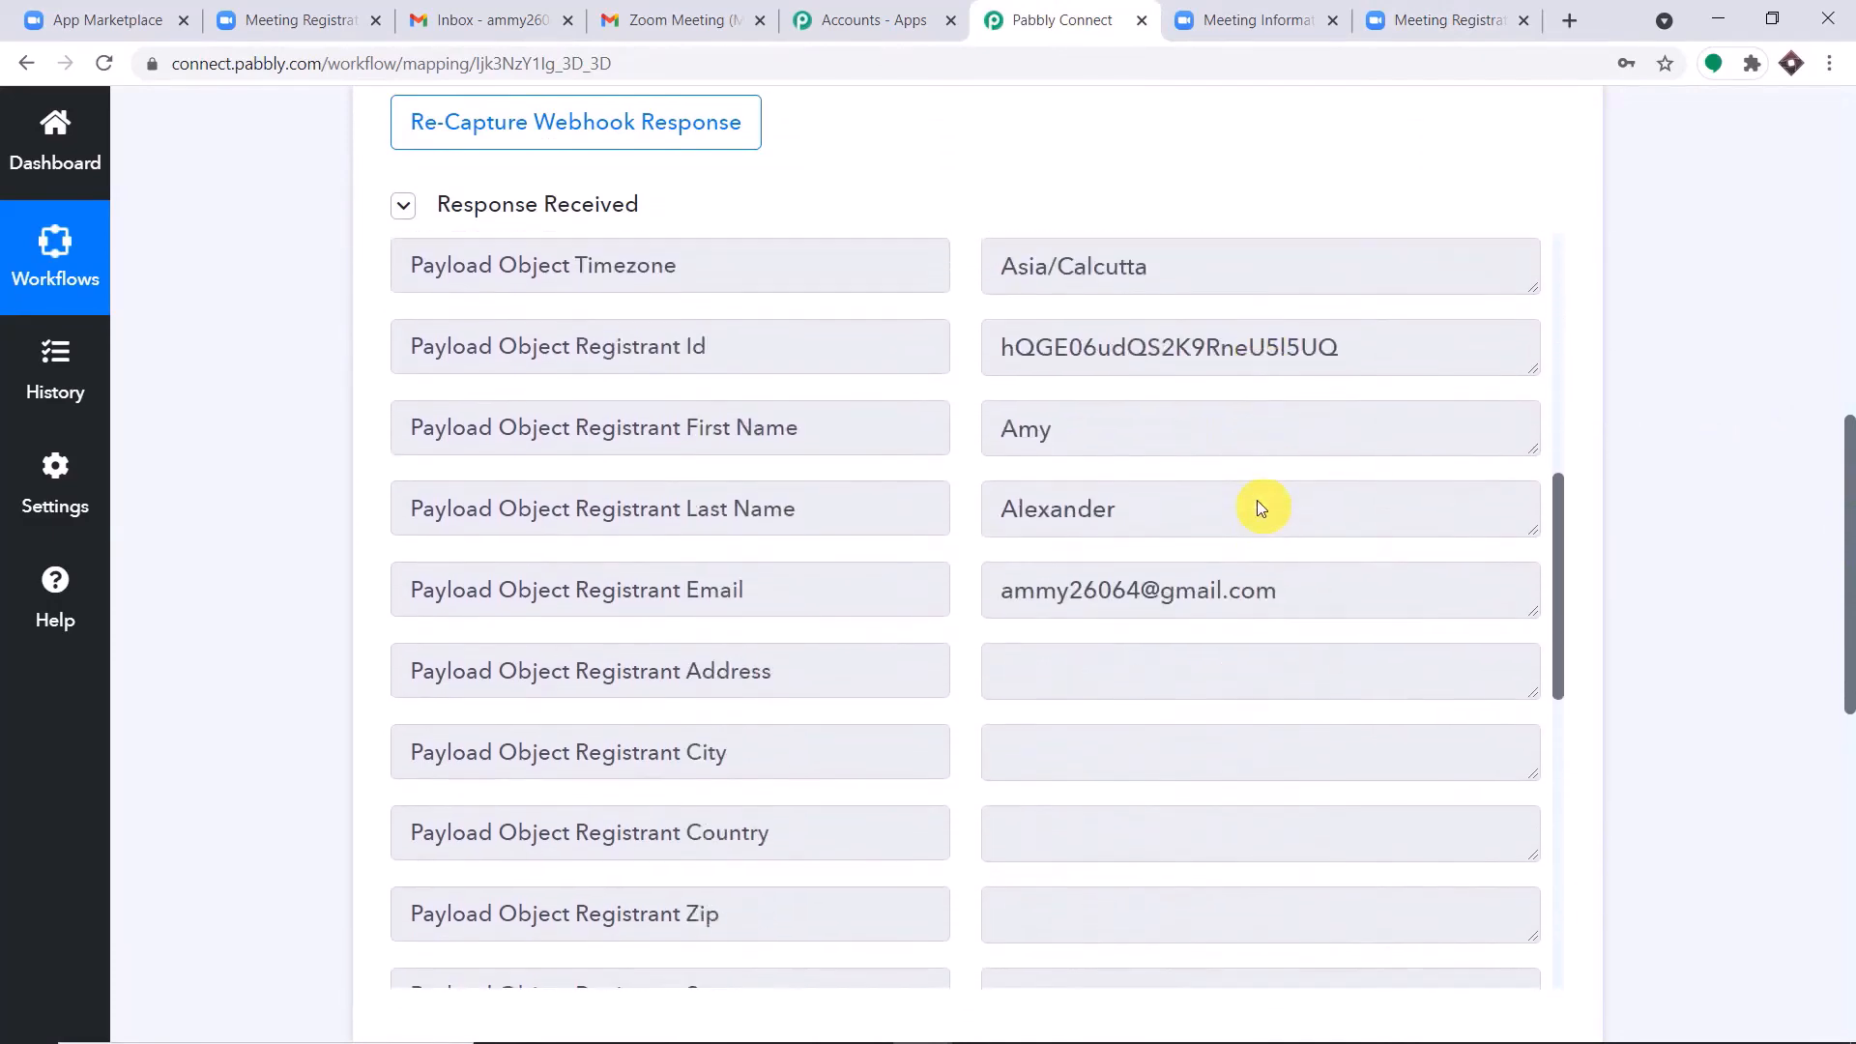
left_click_drag(1118, 386, 726, 385)
left_click_drag(1189, 464, 828, 493)
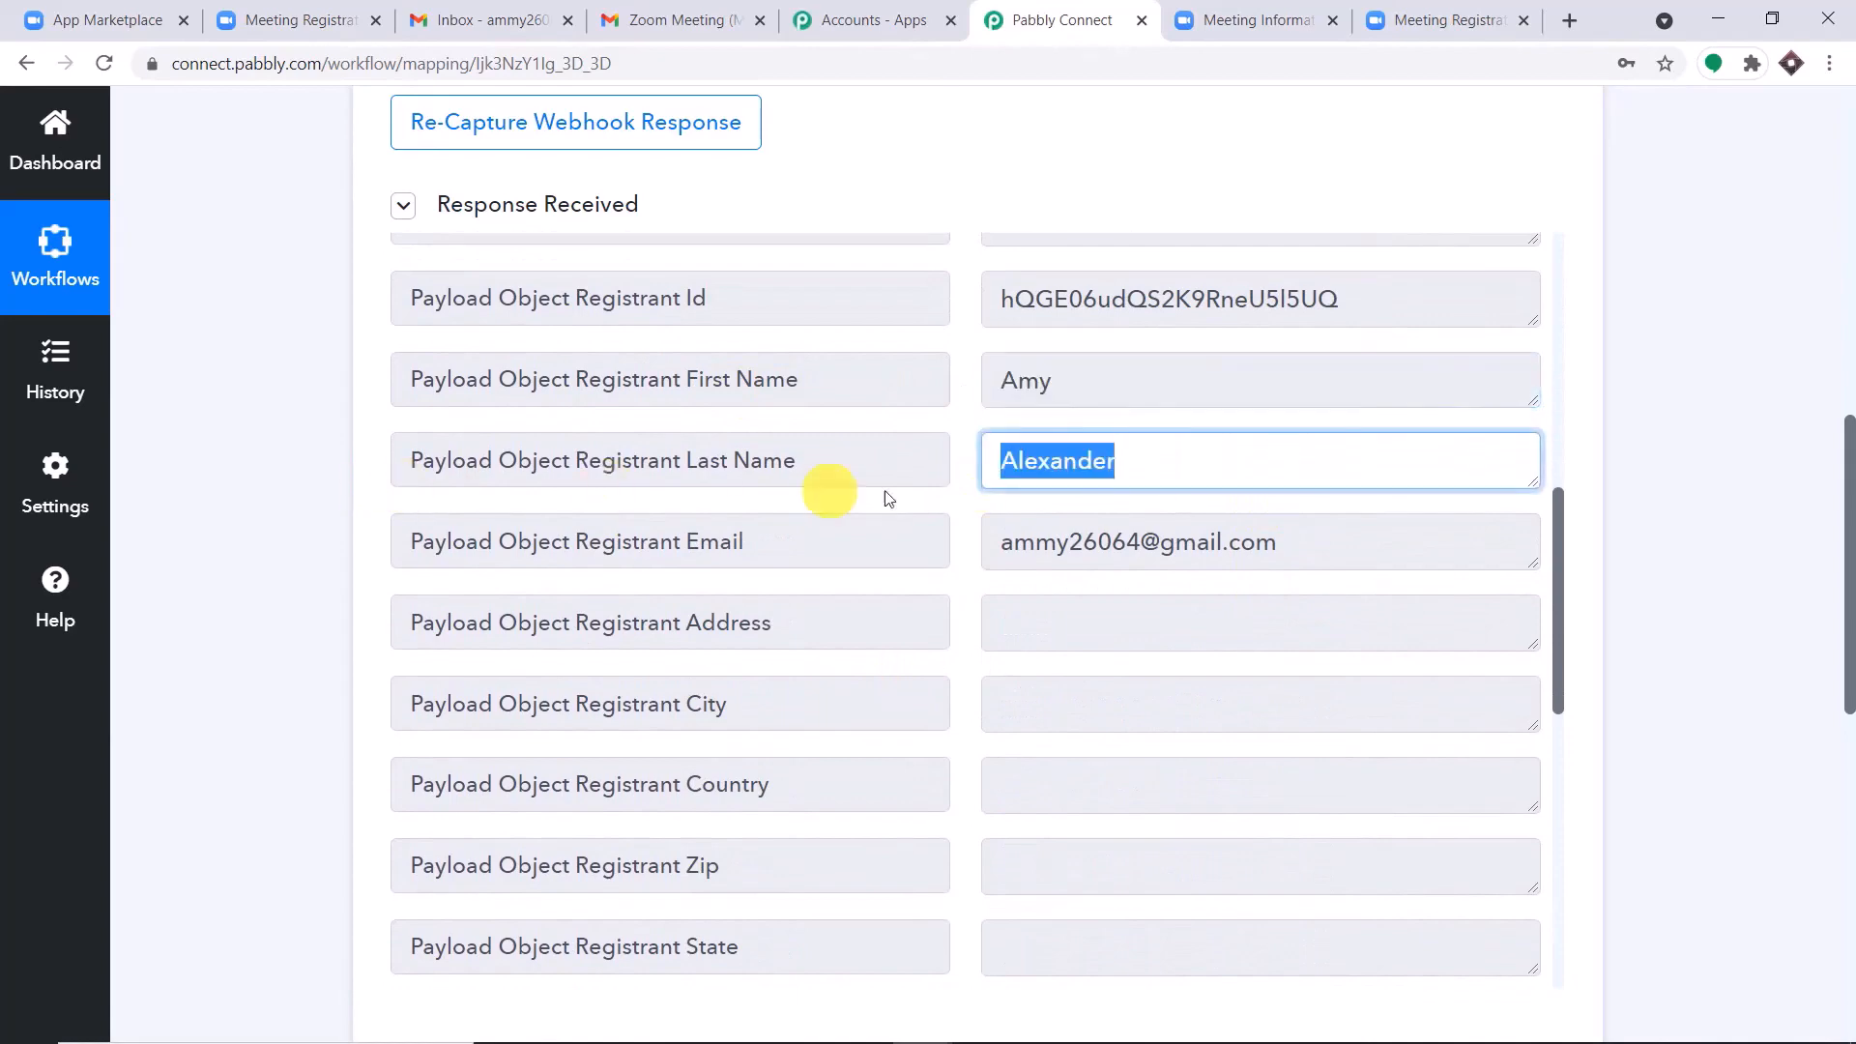
left_click_drag(1309, 538, 821, 546)
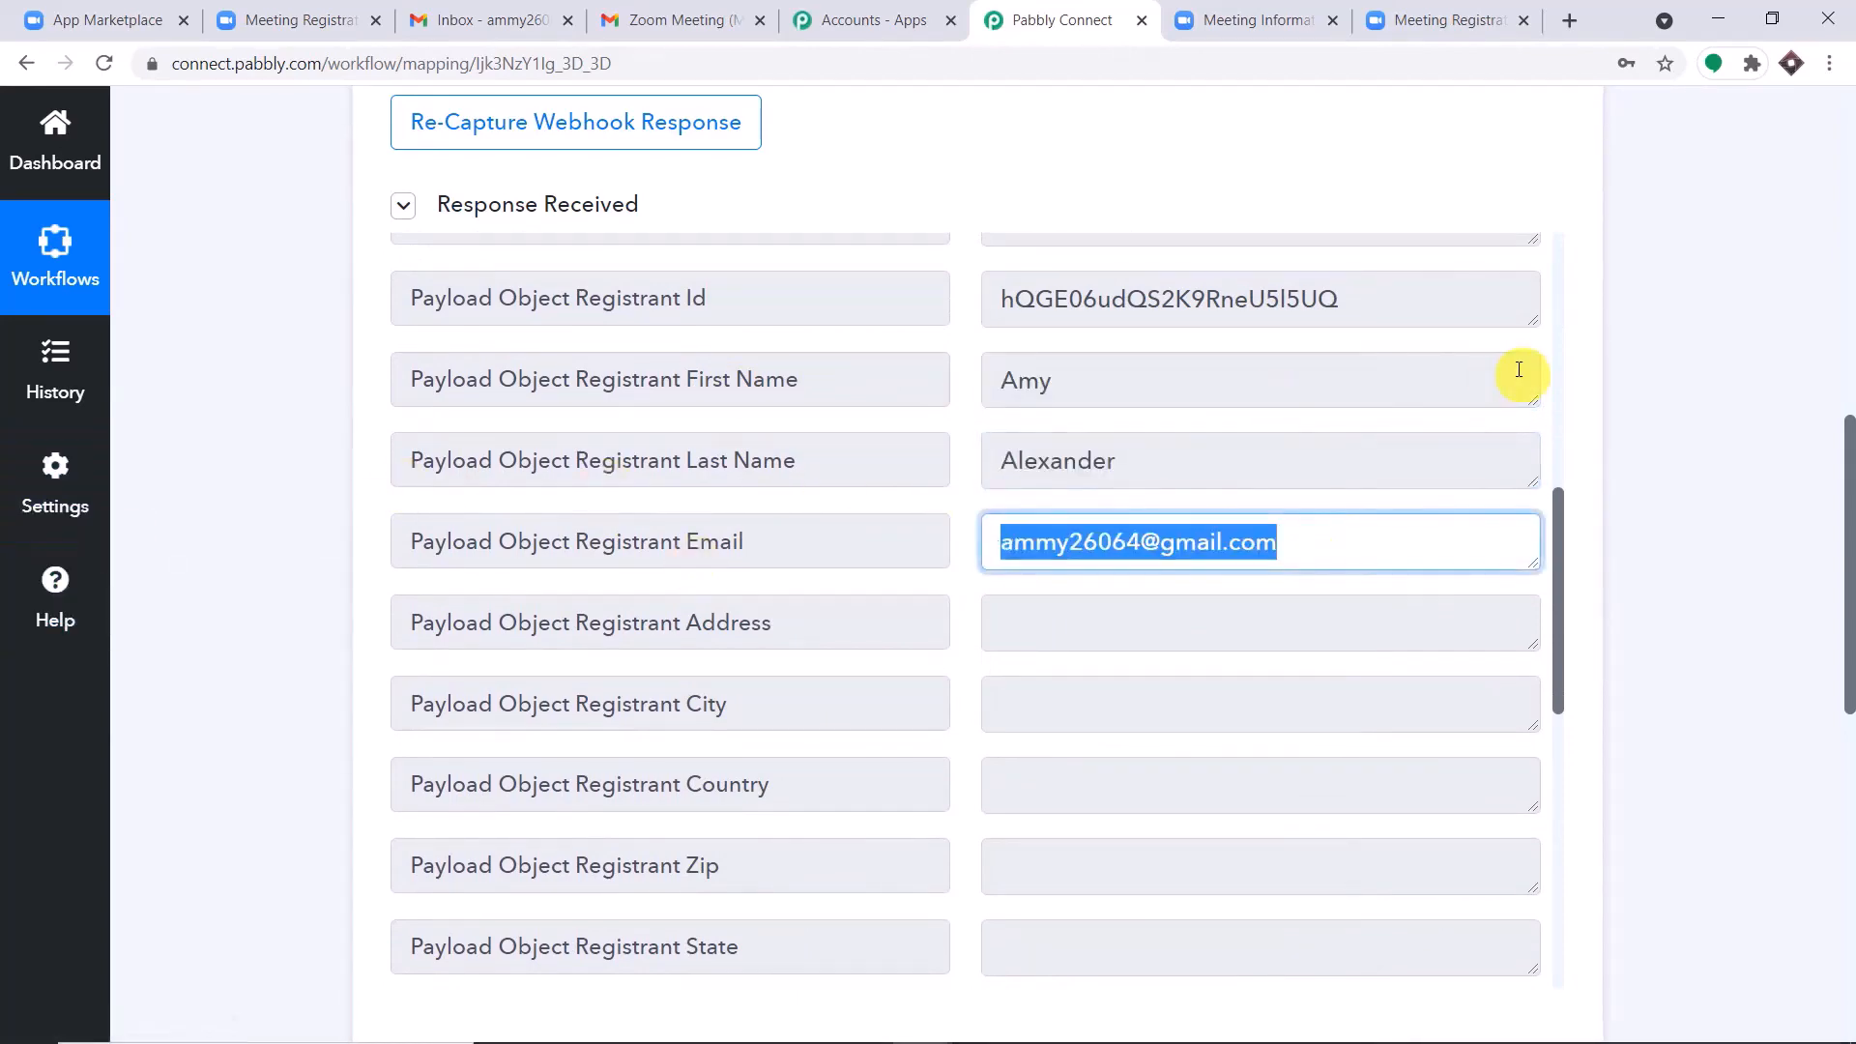
Enlarge the registrant join URL value near the end of the webhook response and examine the full link.
scroll(1380, 387, "down", 10)
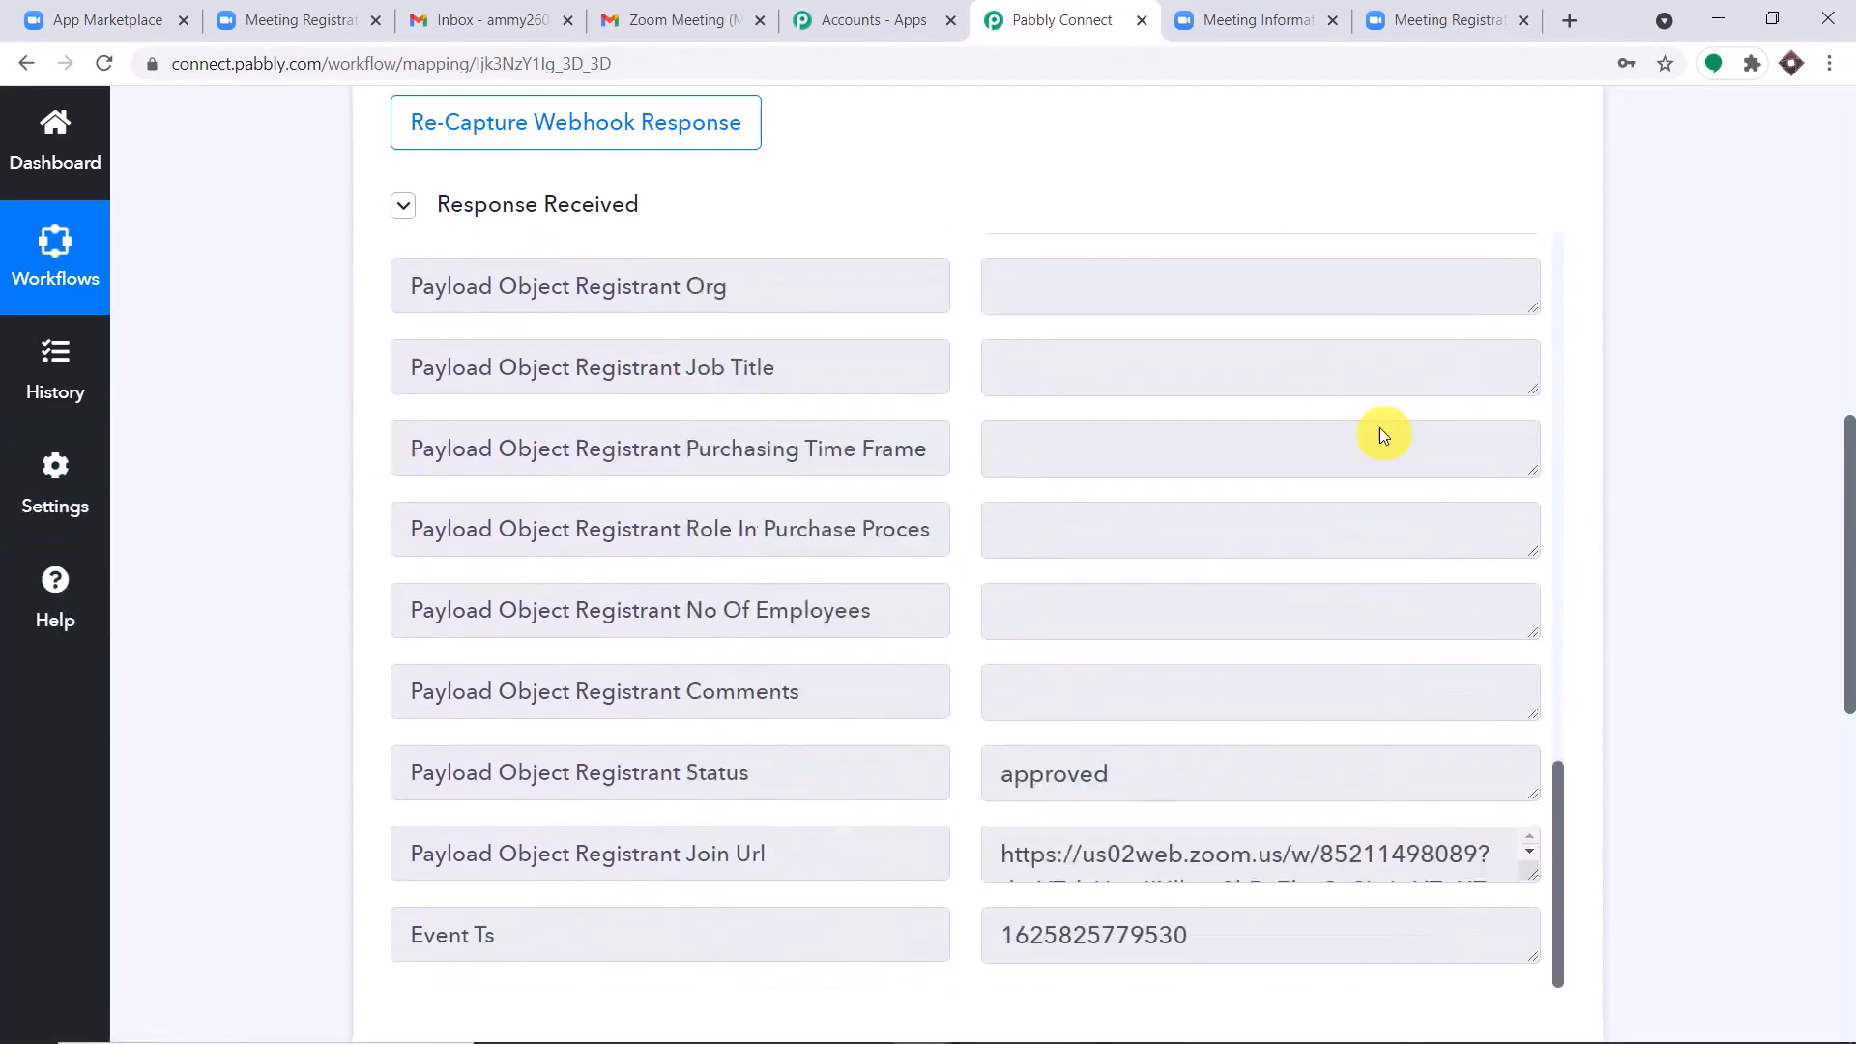
left_click_drag(1846, 430, 1810, 551)
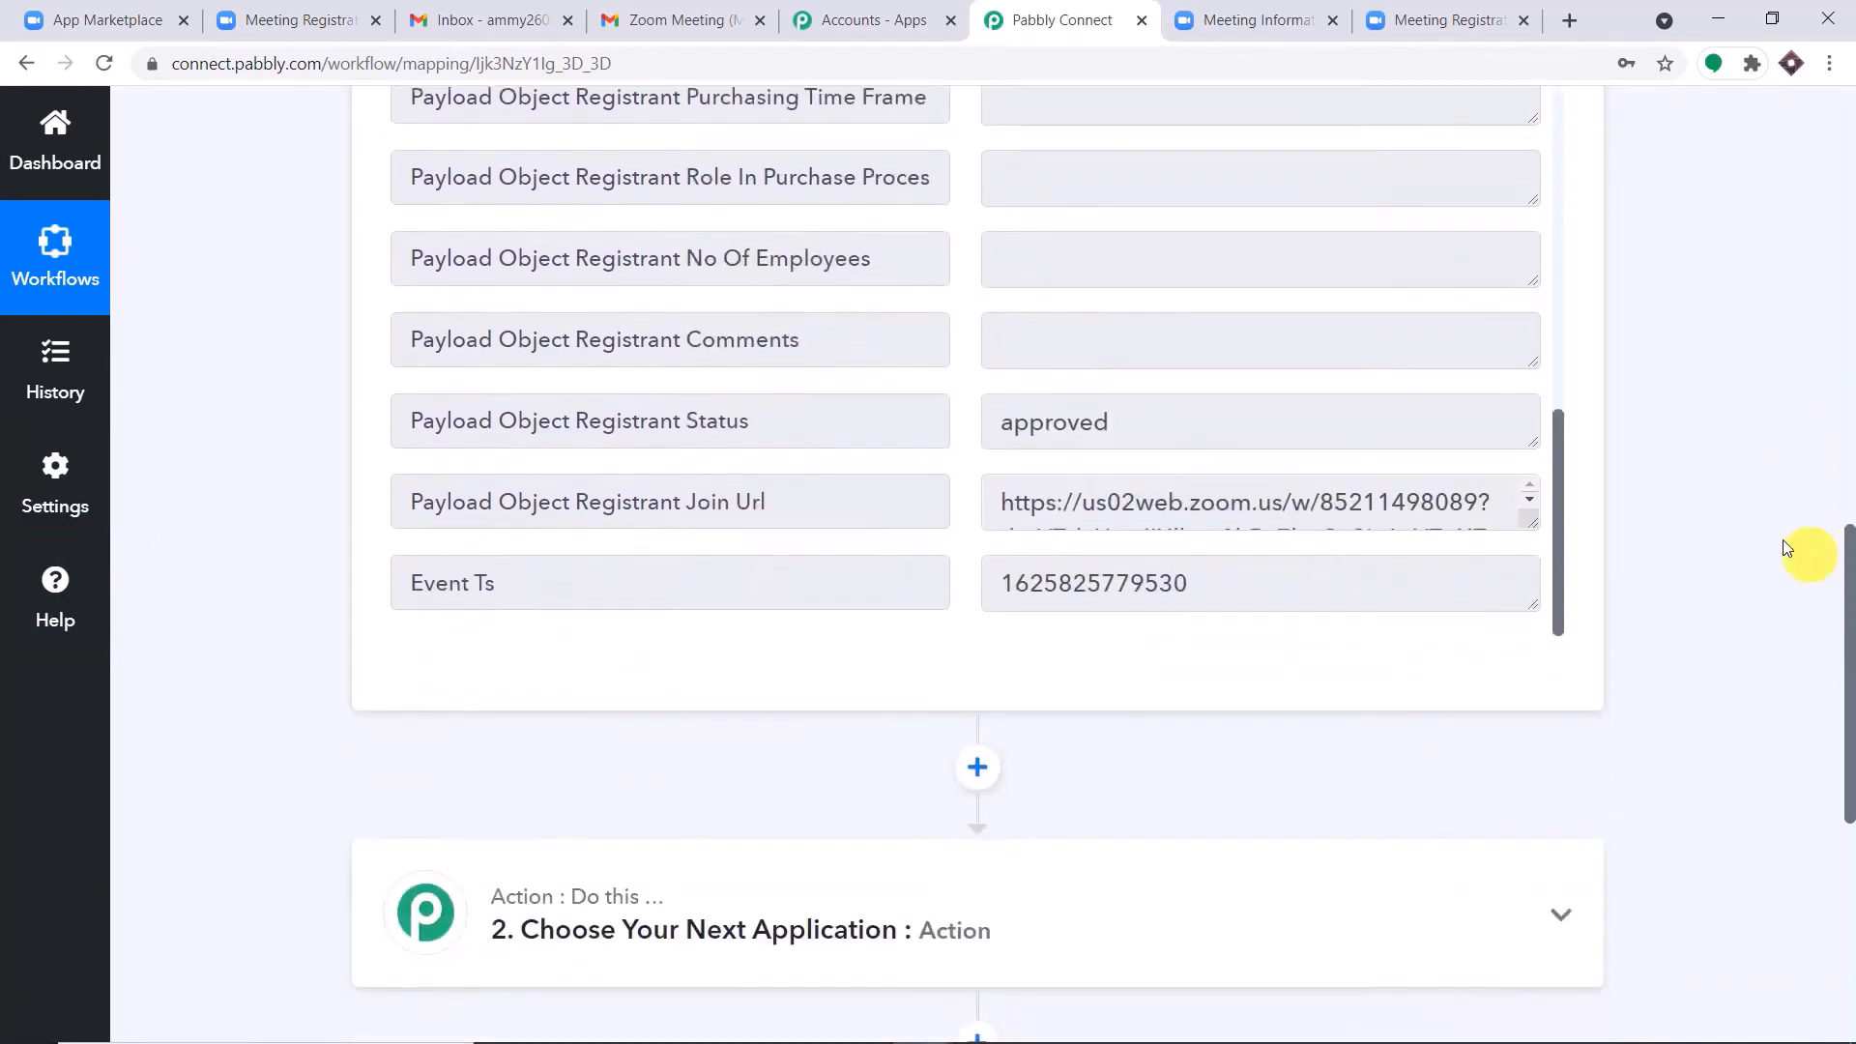
left_click_drag(1534, 525, 1401, 593)
left_click_drag(1273, 451, 601, 126)
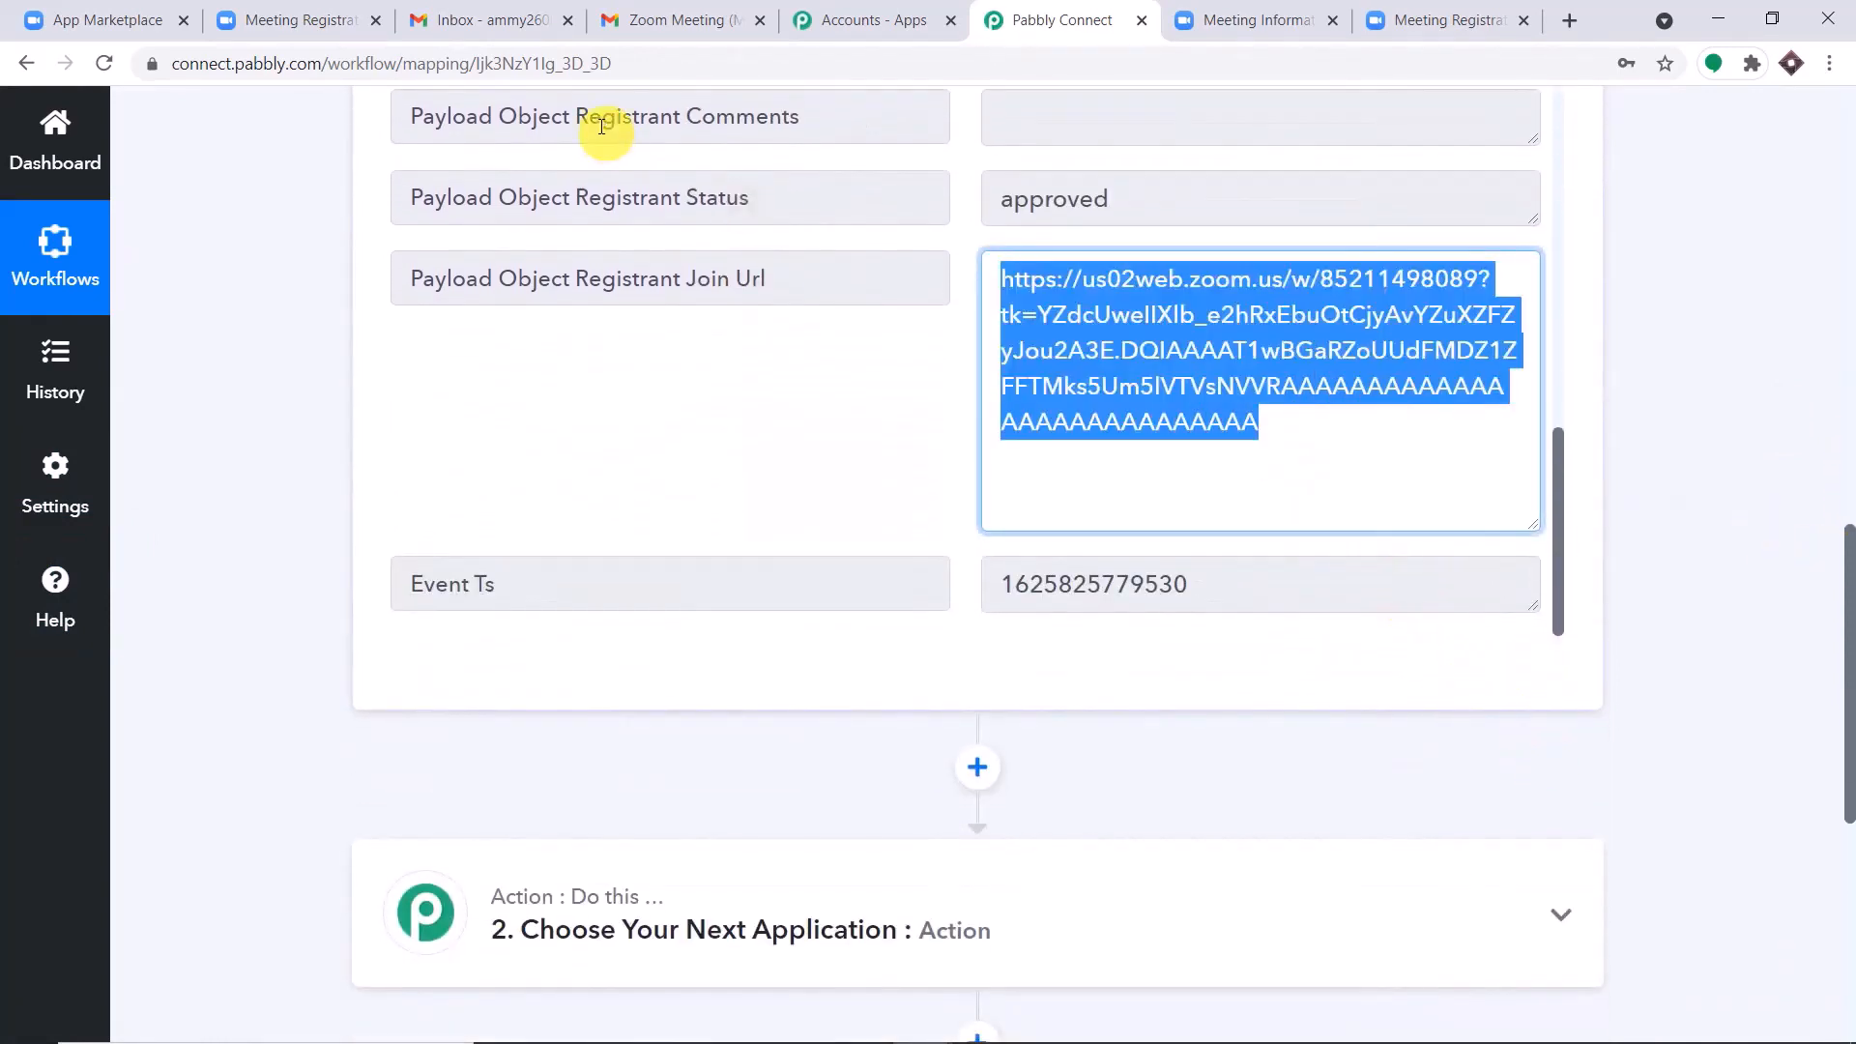
Set the workflow's second step to the Gmail app with the Send an Email action event.
scroll(1847, 629, "down", 4)
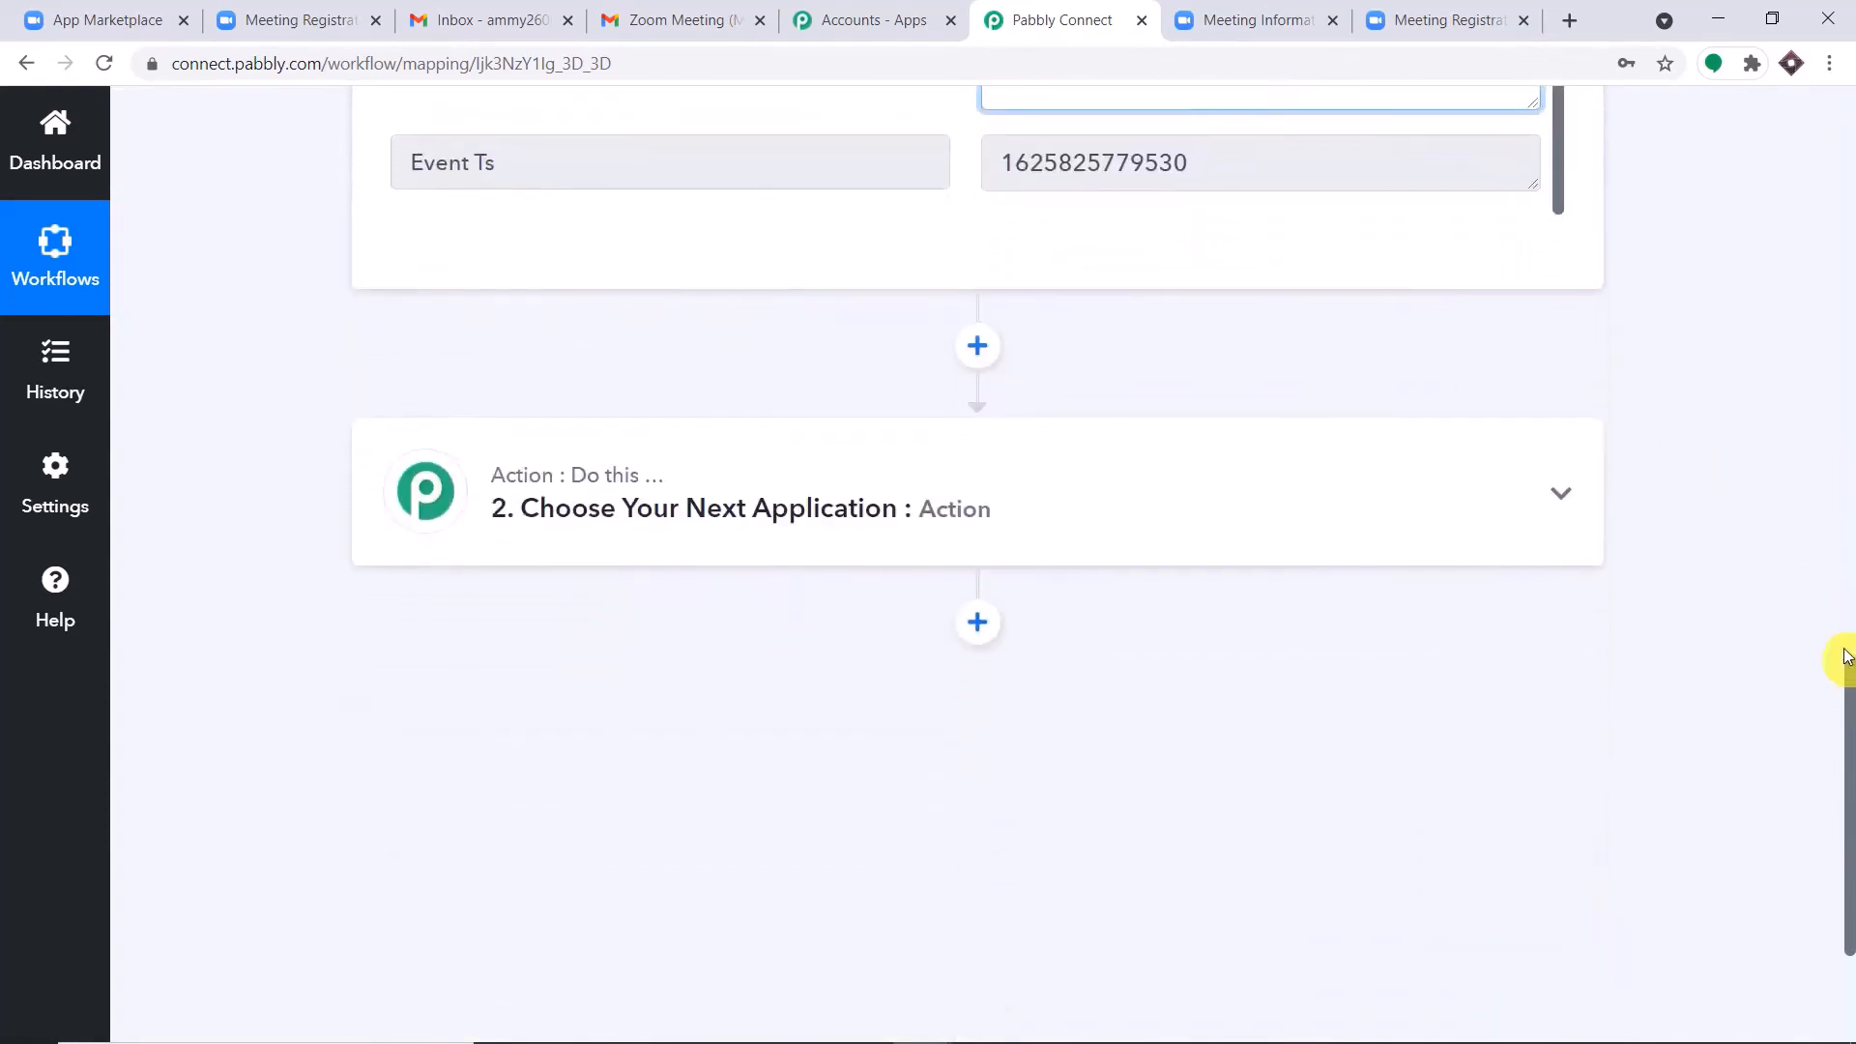
left_click(880, 528)
scroll(812, 570, "down", 1)
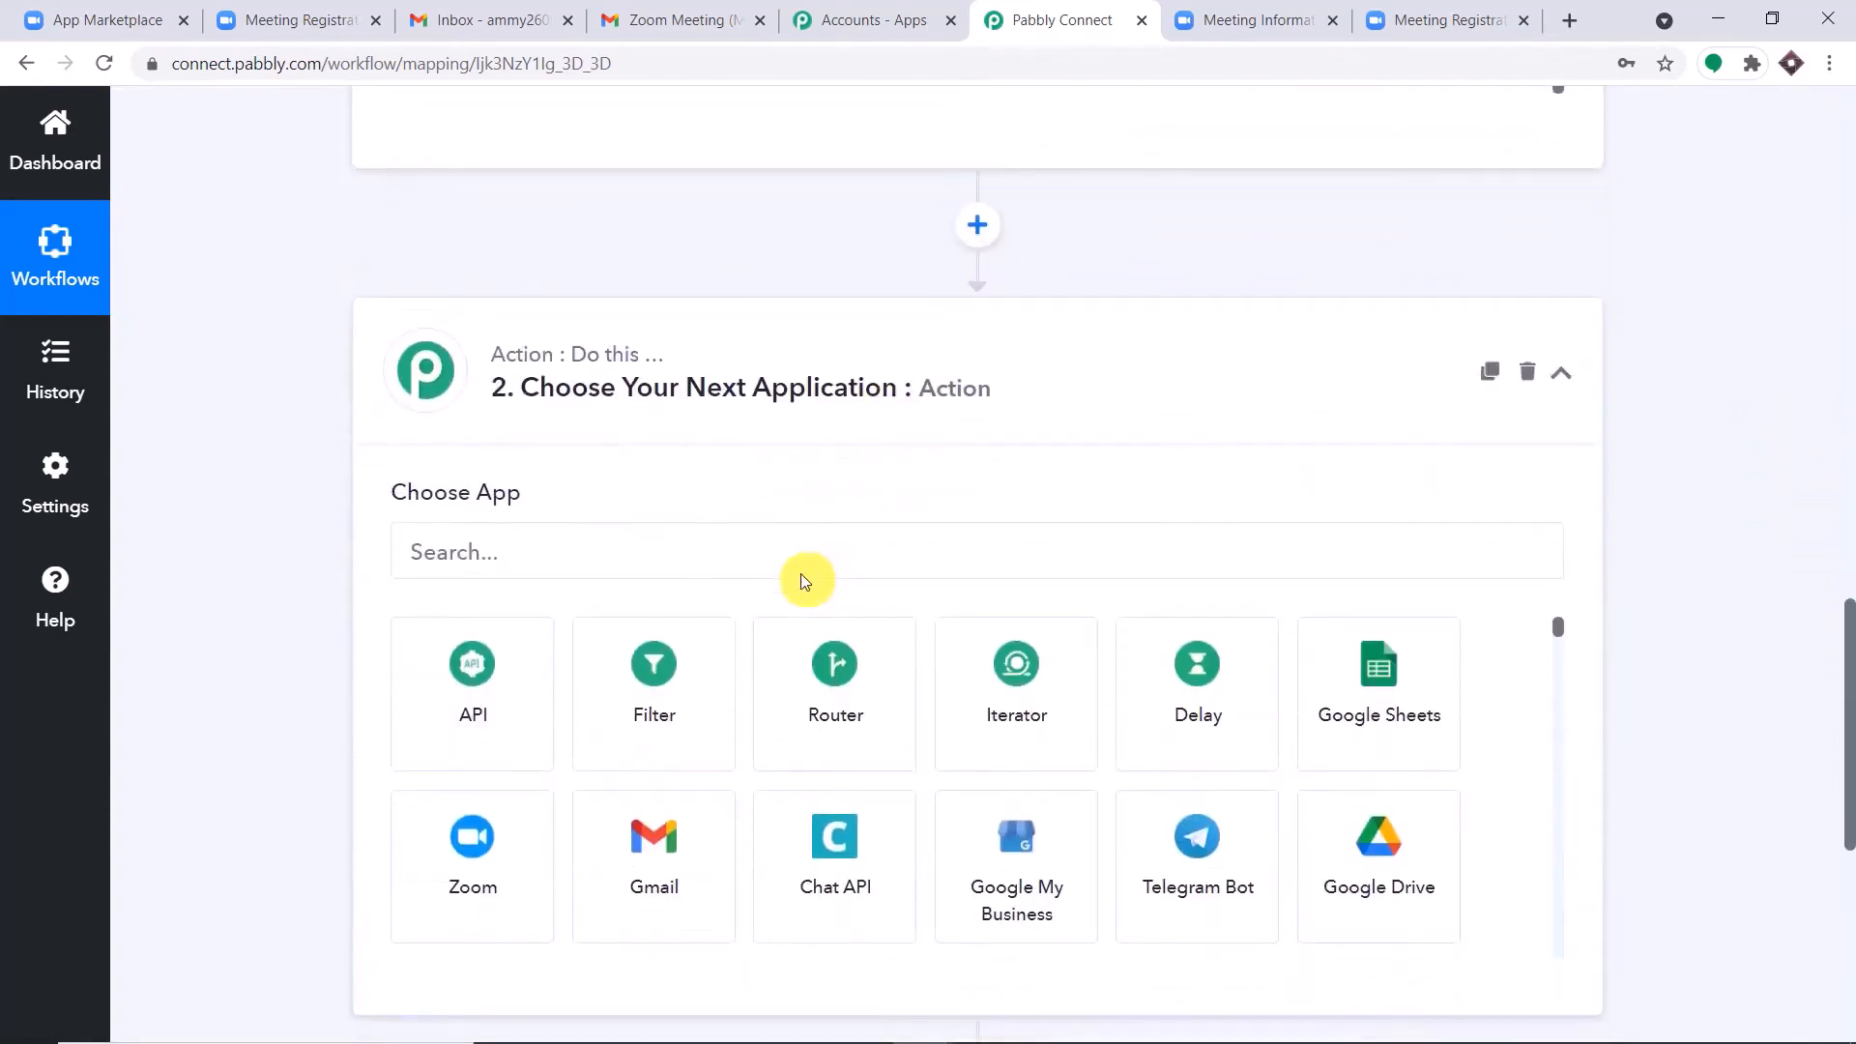
left_click(663, 558)
type("gmail")
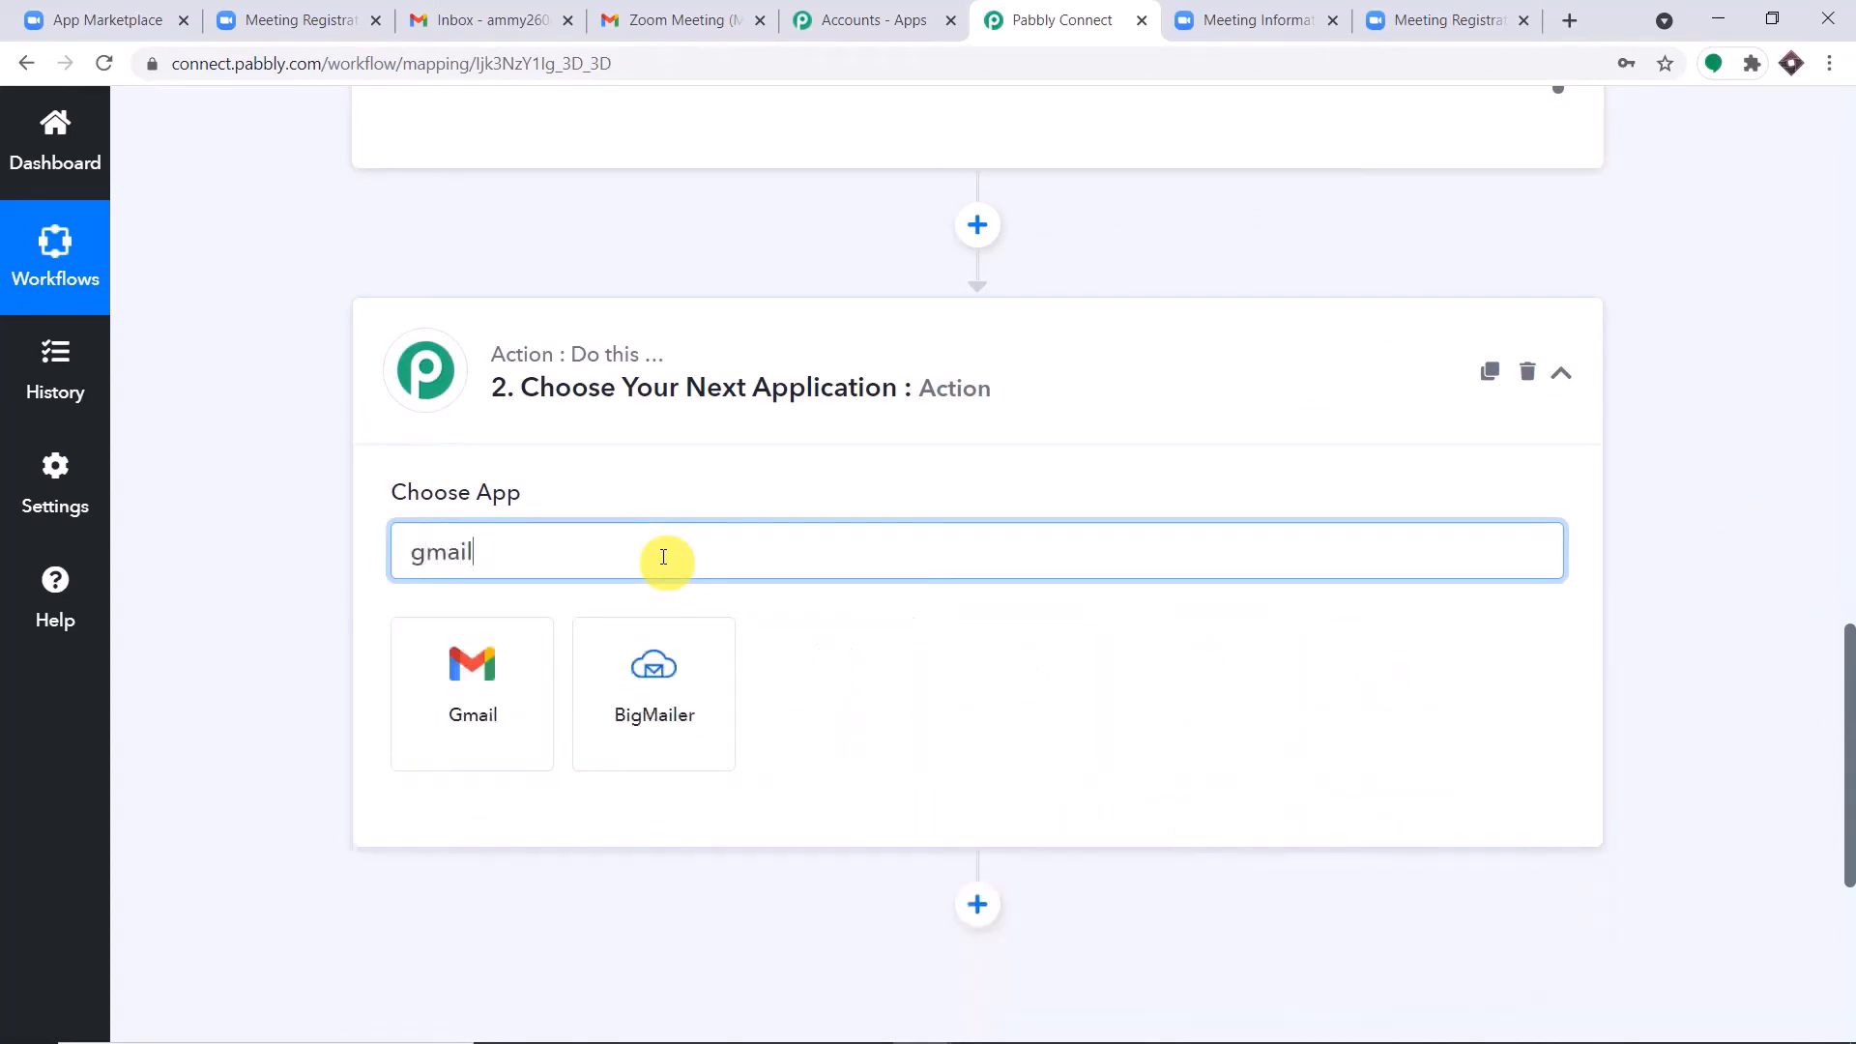
left_click(493, 686)
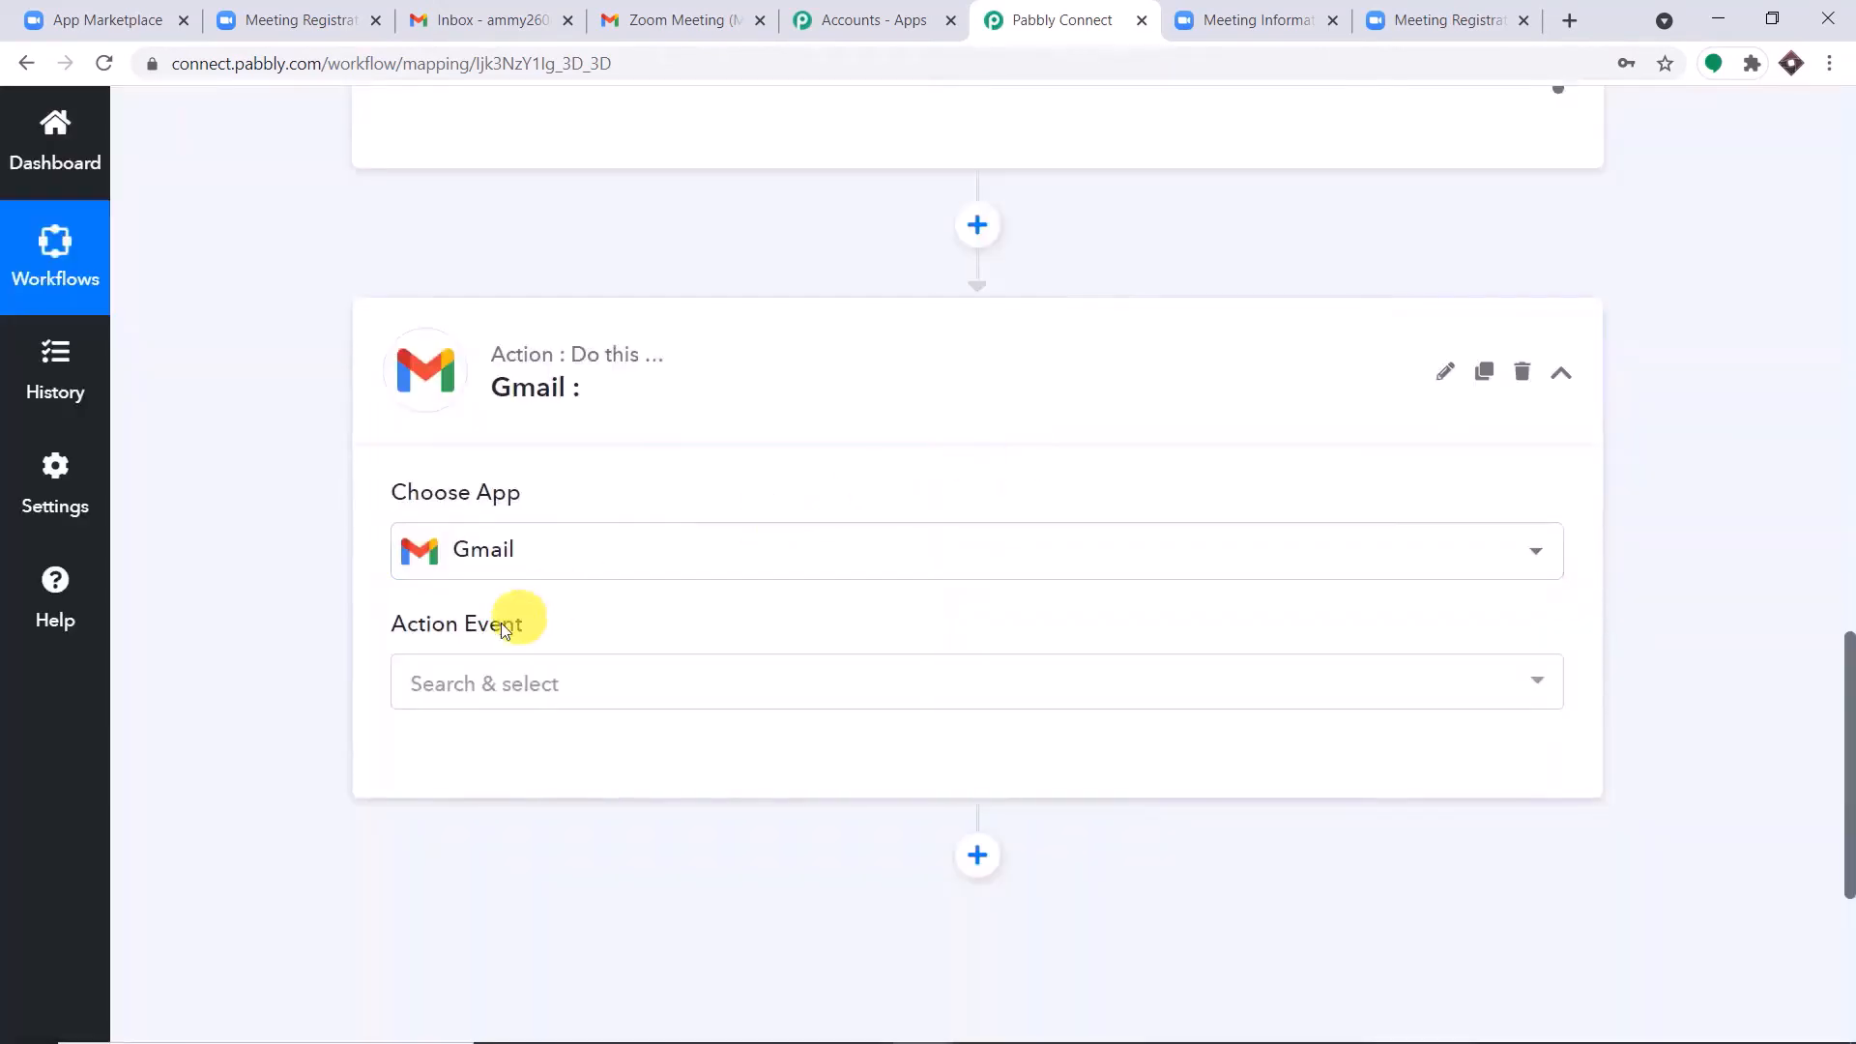
left_click(468, 688)
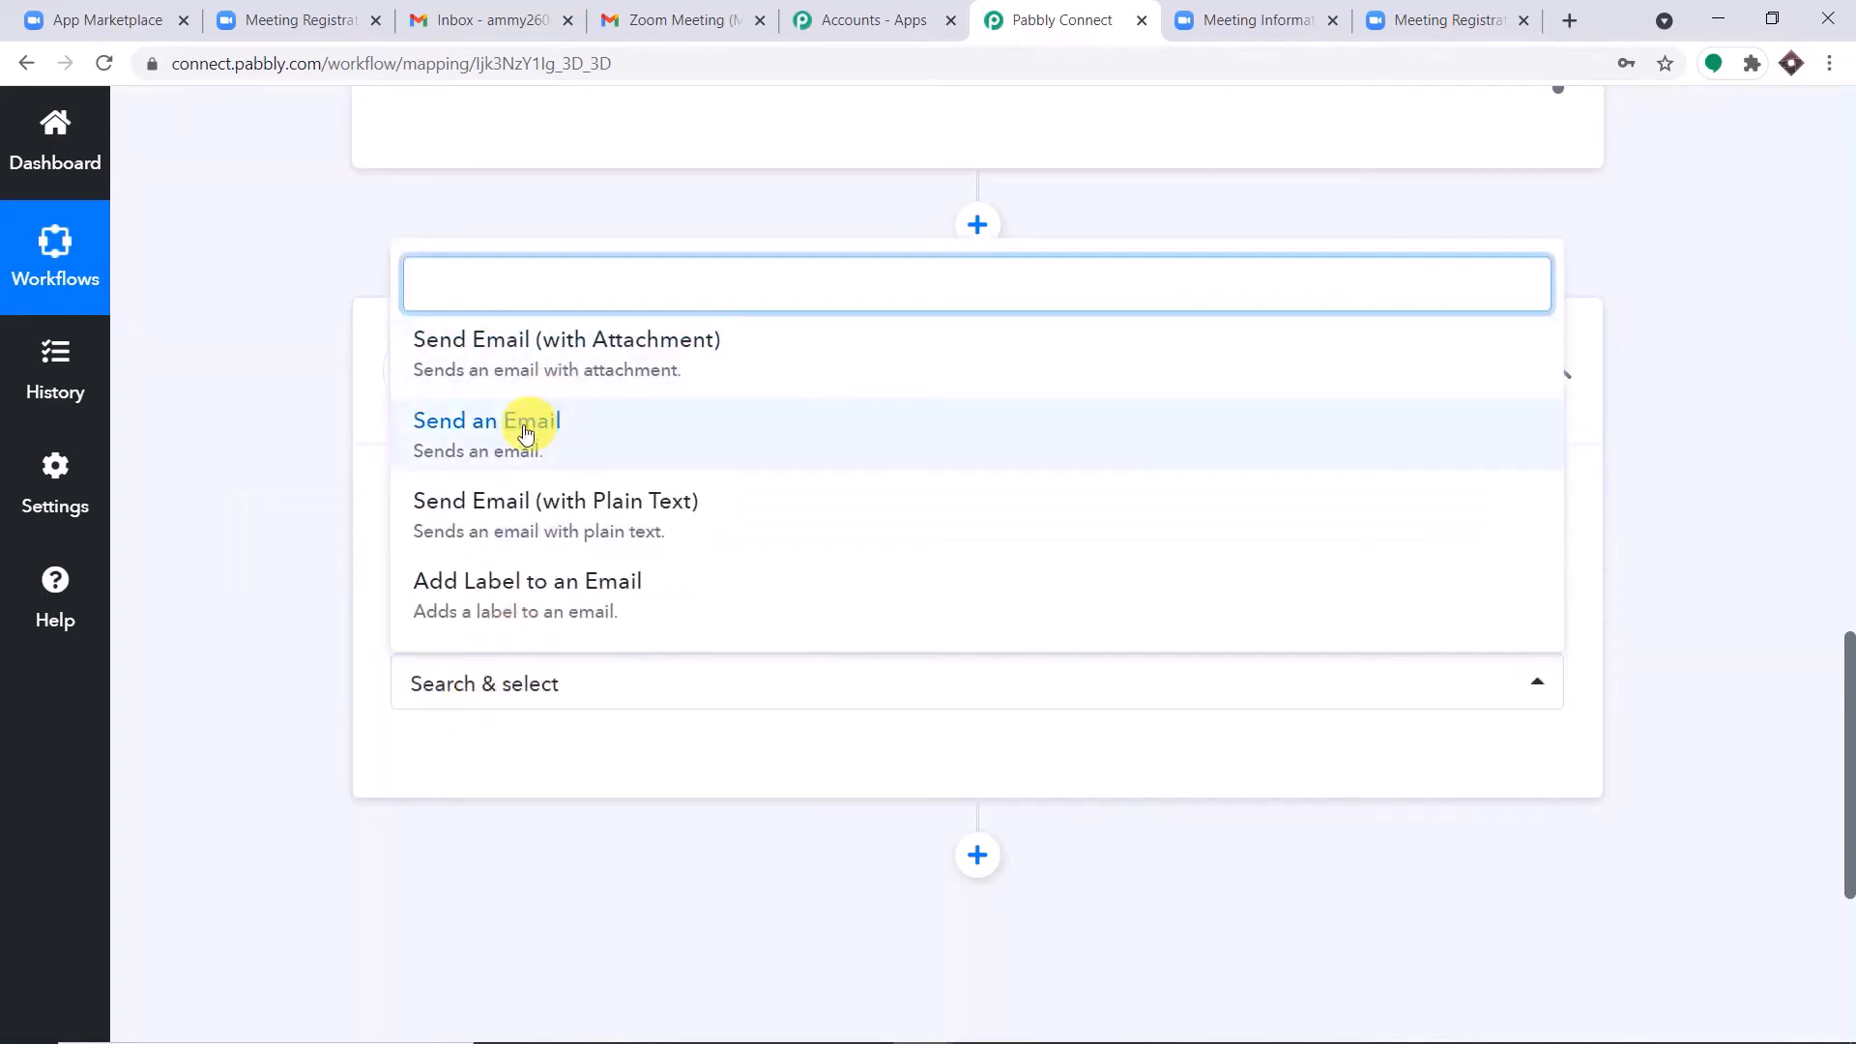
left_click(525, 432)
Add a new Gmail connection, authorizing Pabbly Connect to access the sender's Google account.
left_click(452, 765)
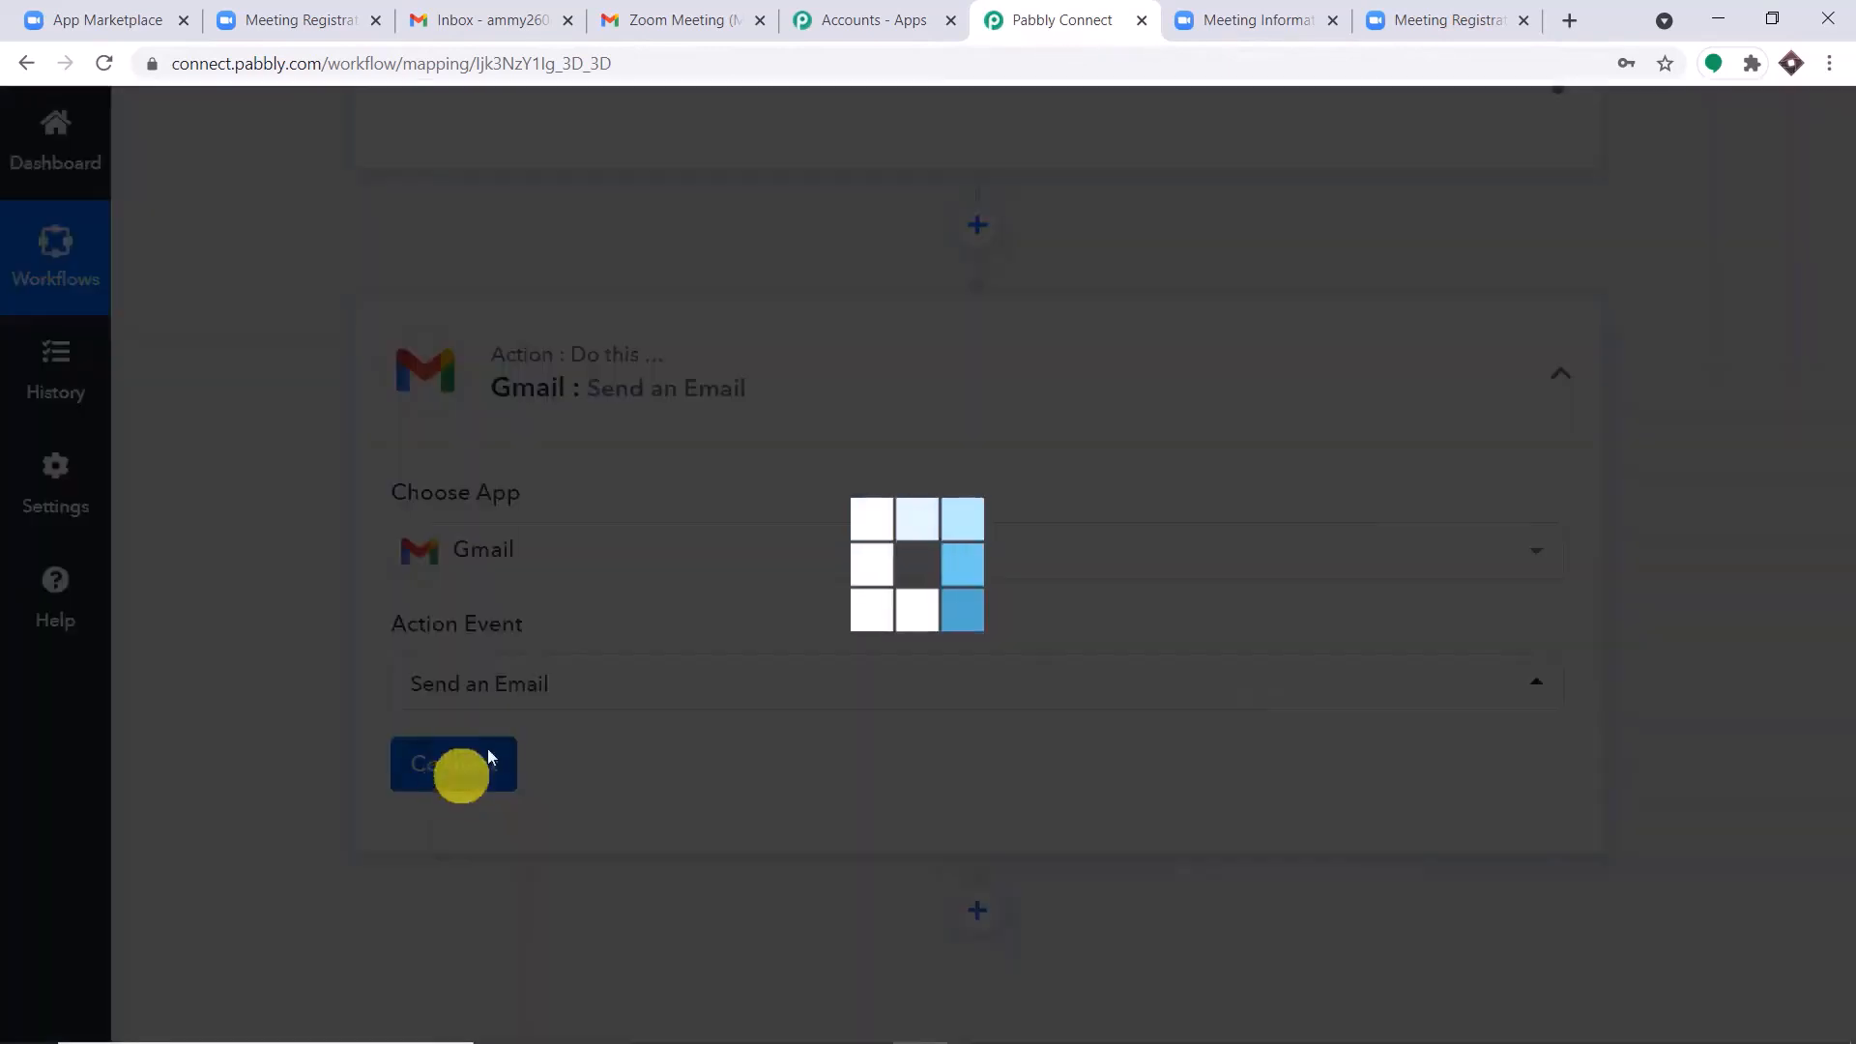
left_click(983, 406)
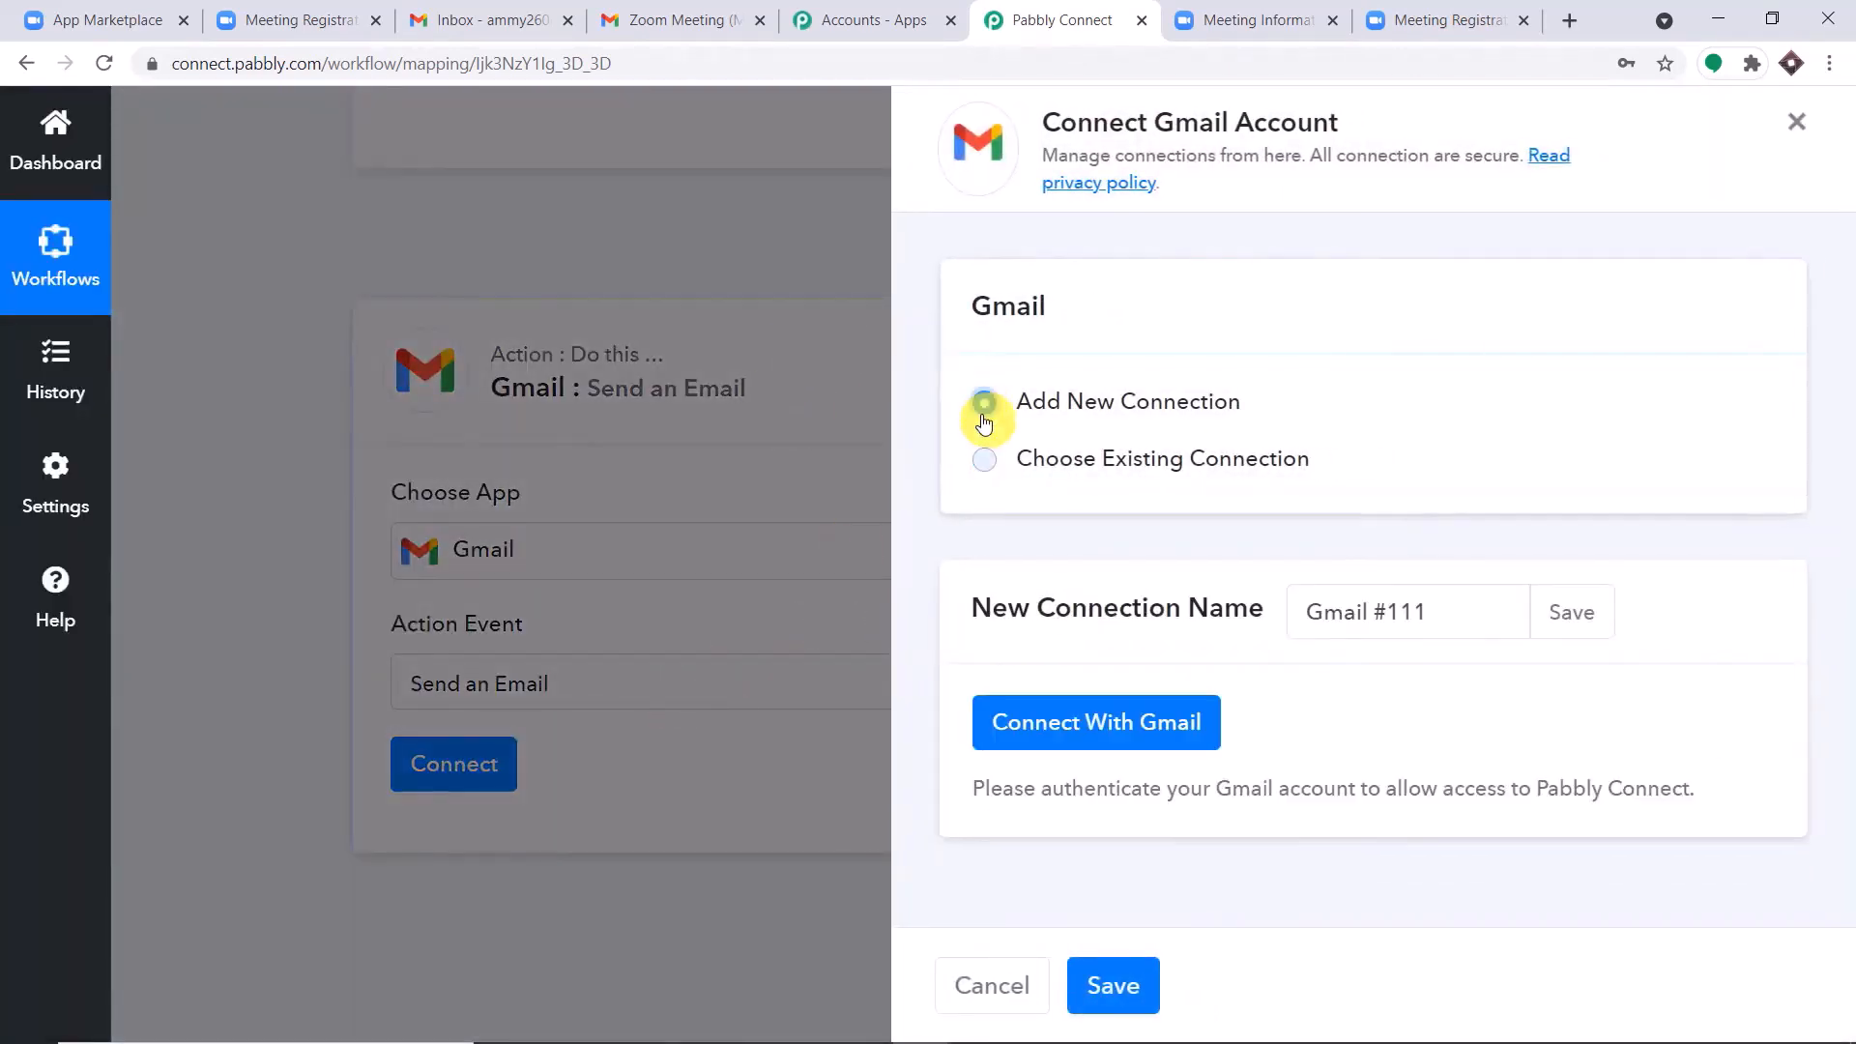
left_click(1175, 721)
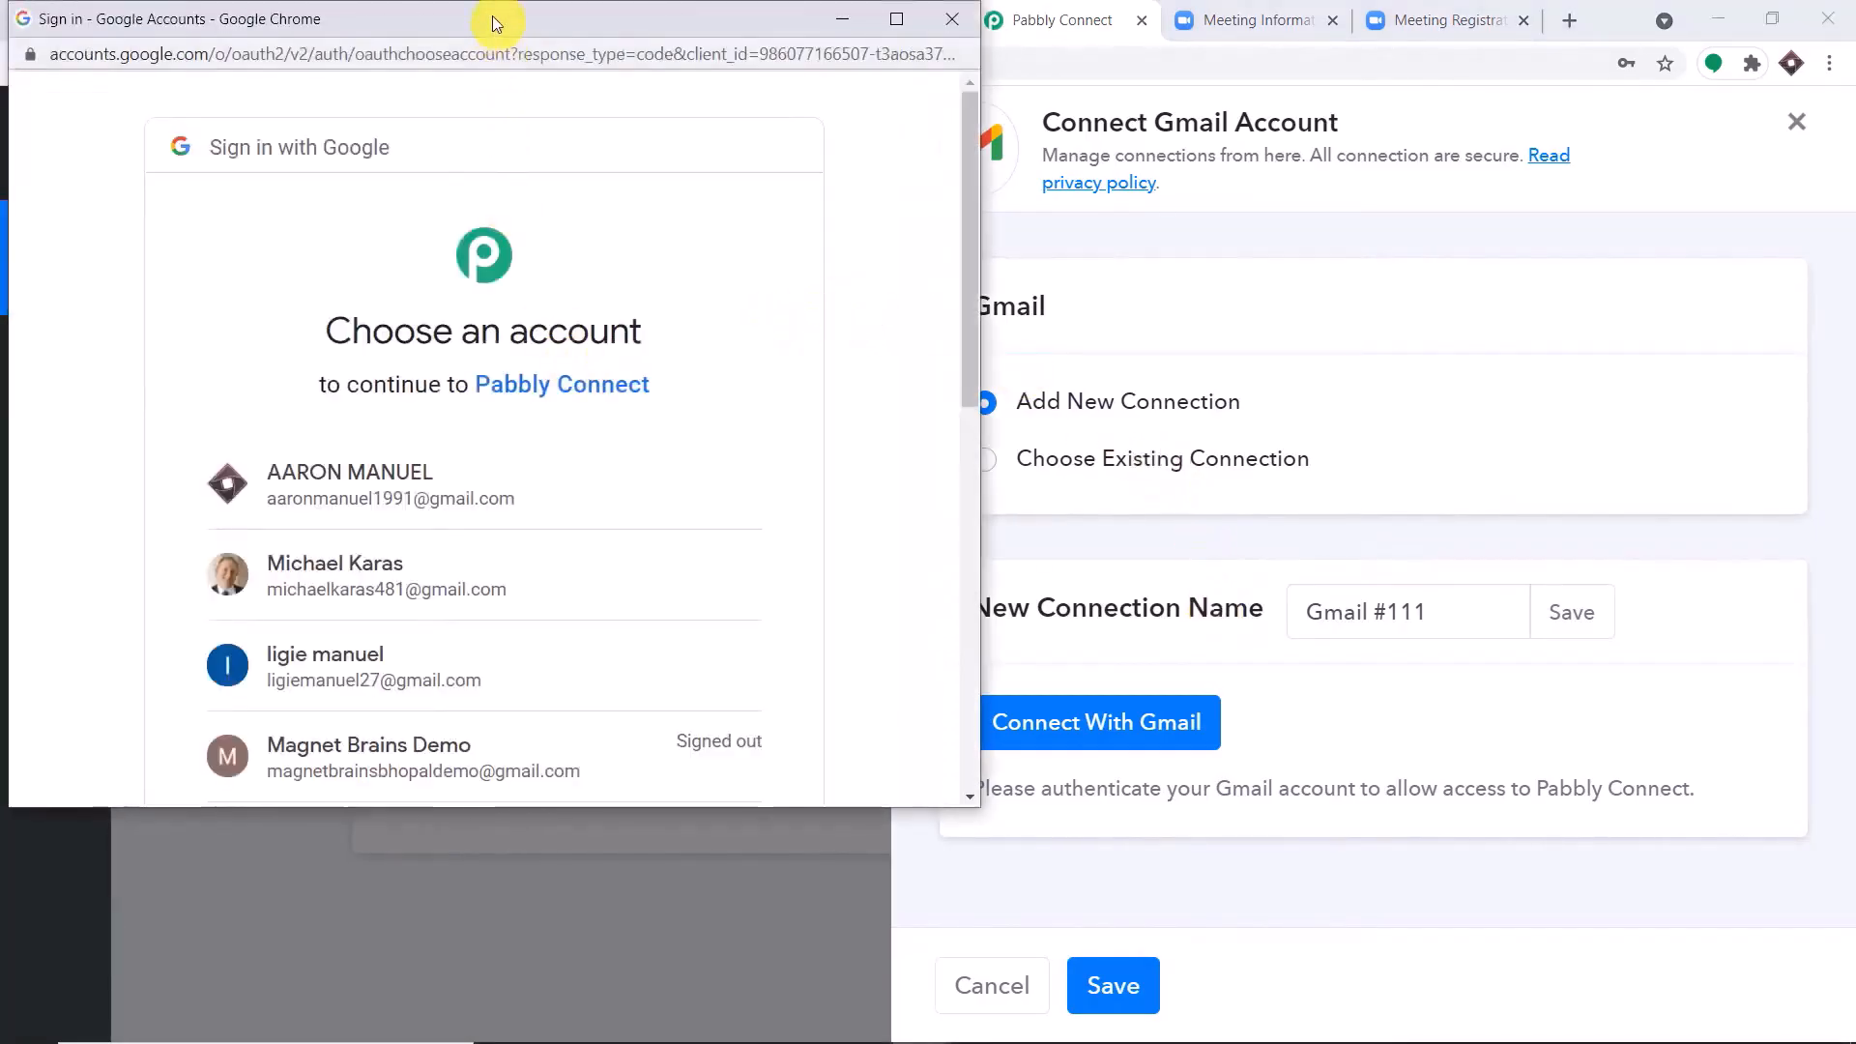
left_click_drag(491, 15, 1291, 43)
left_click(1228, 530)
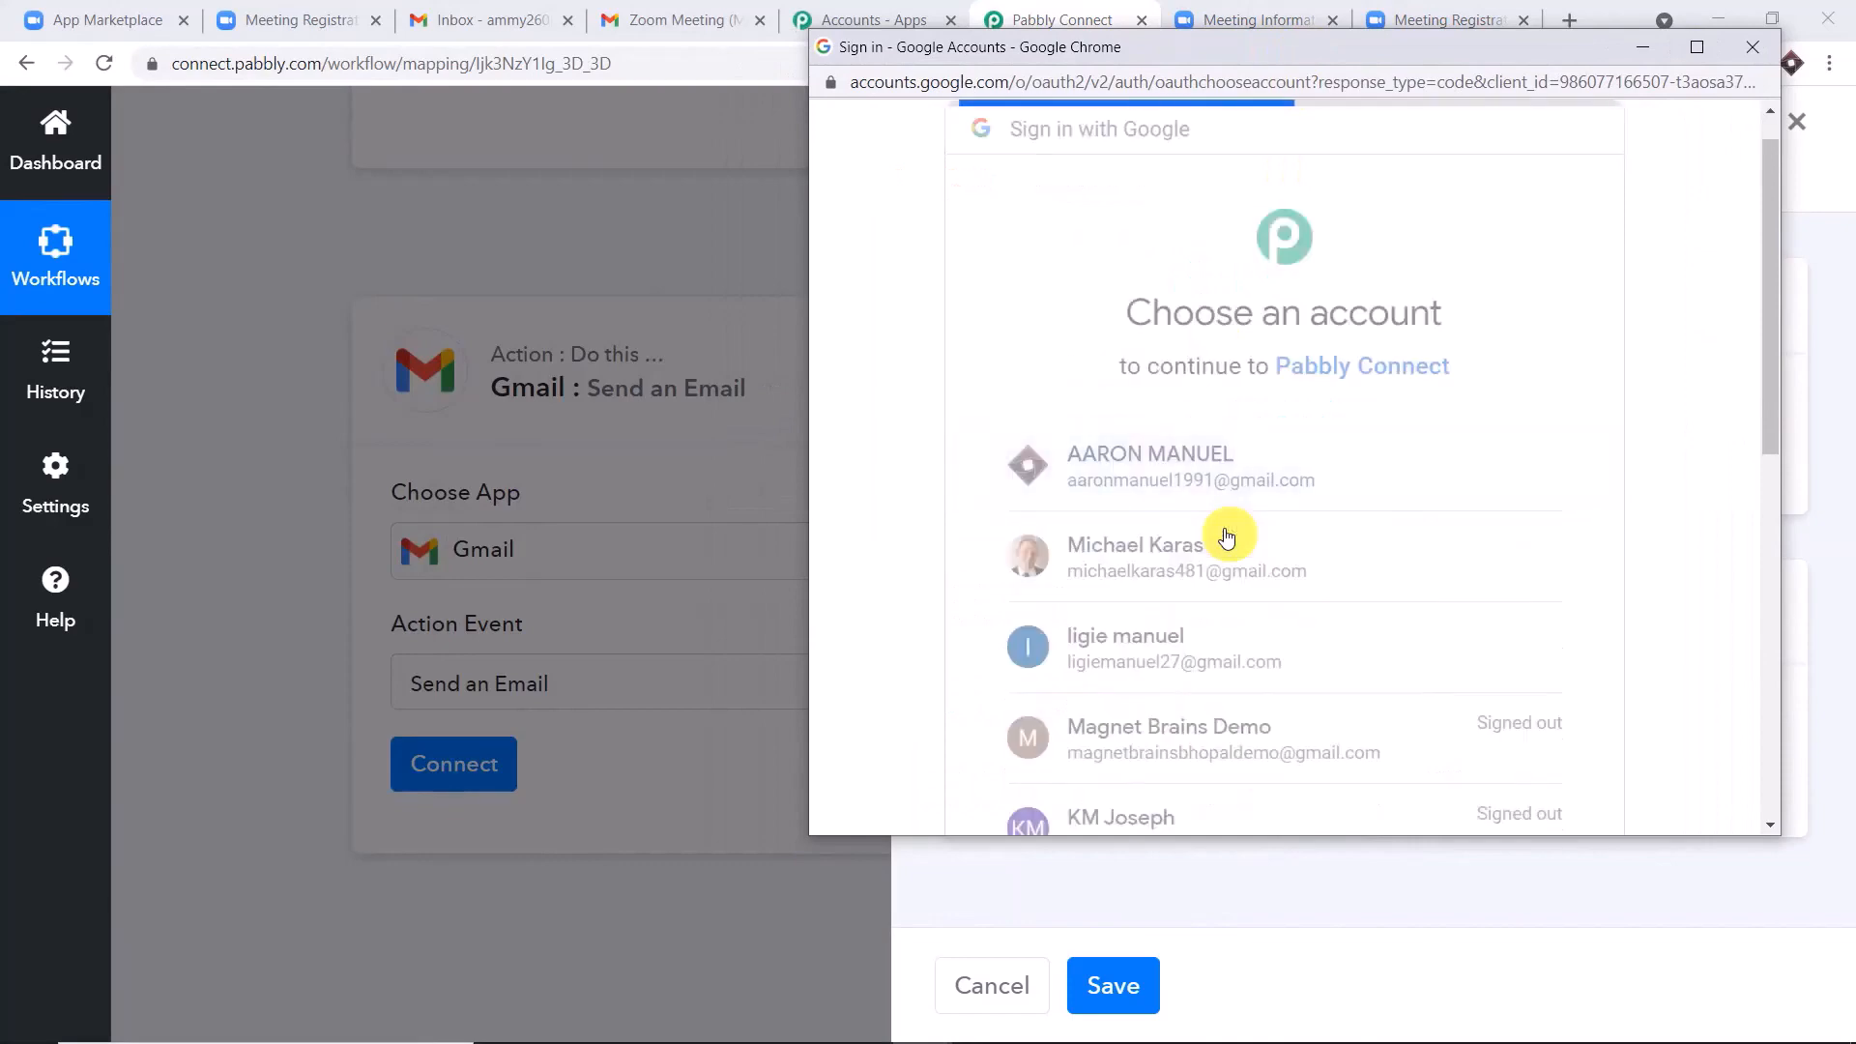
scroll(1247, 522, "down", 5)
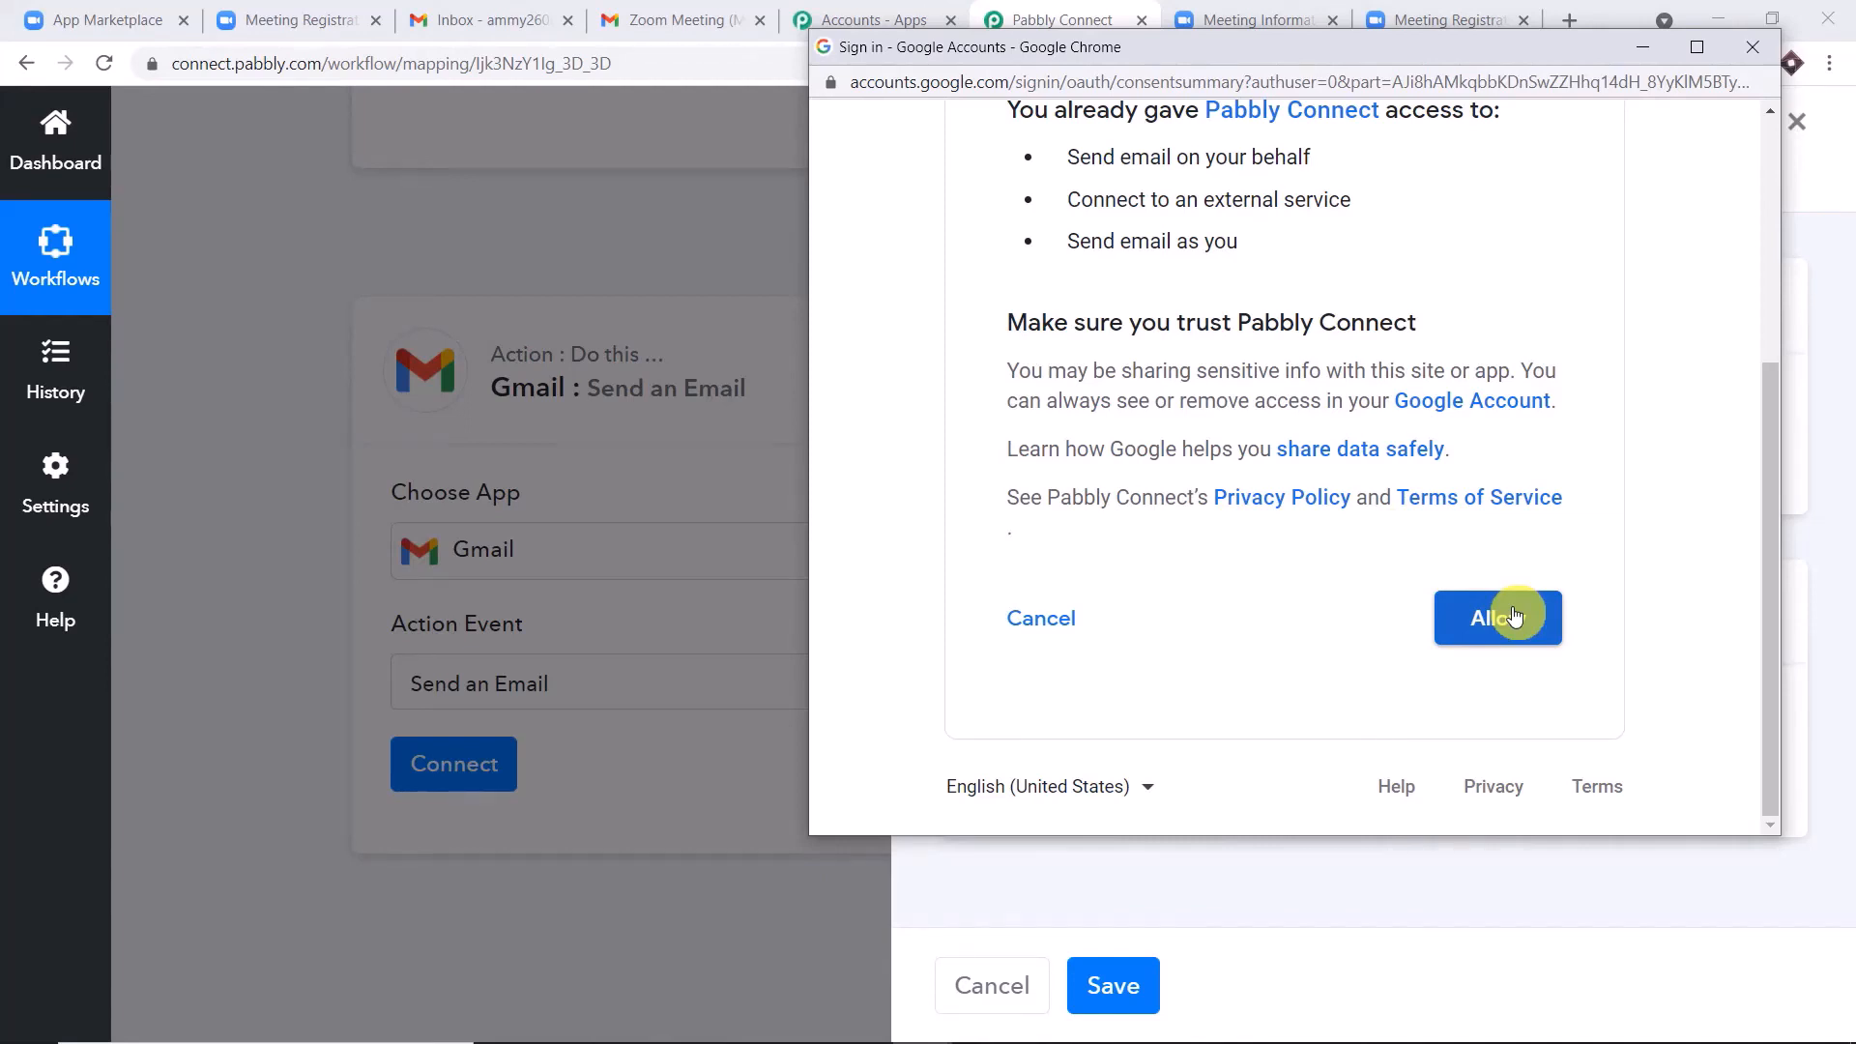
left_click(1514, 617)
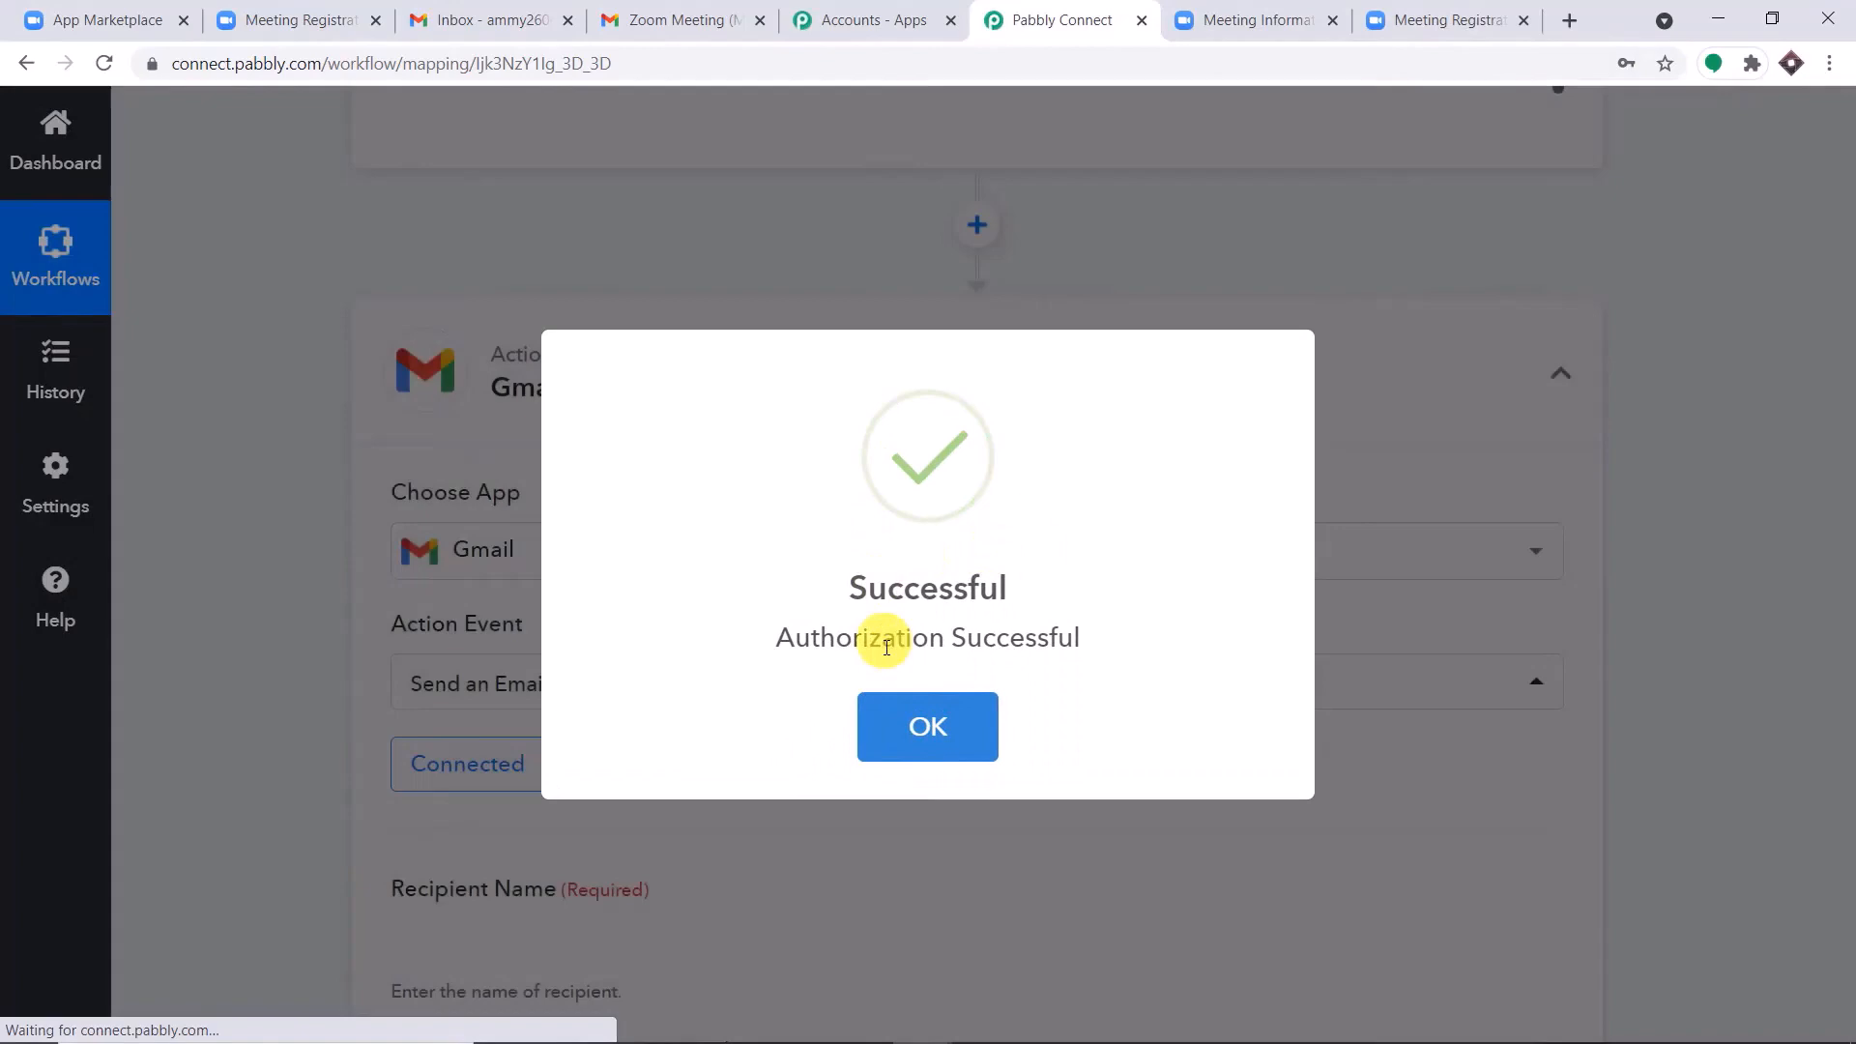
left_click(918, 720)
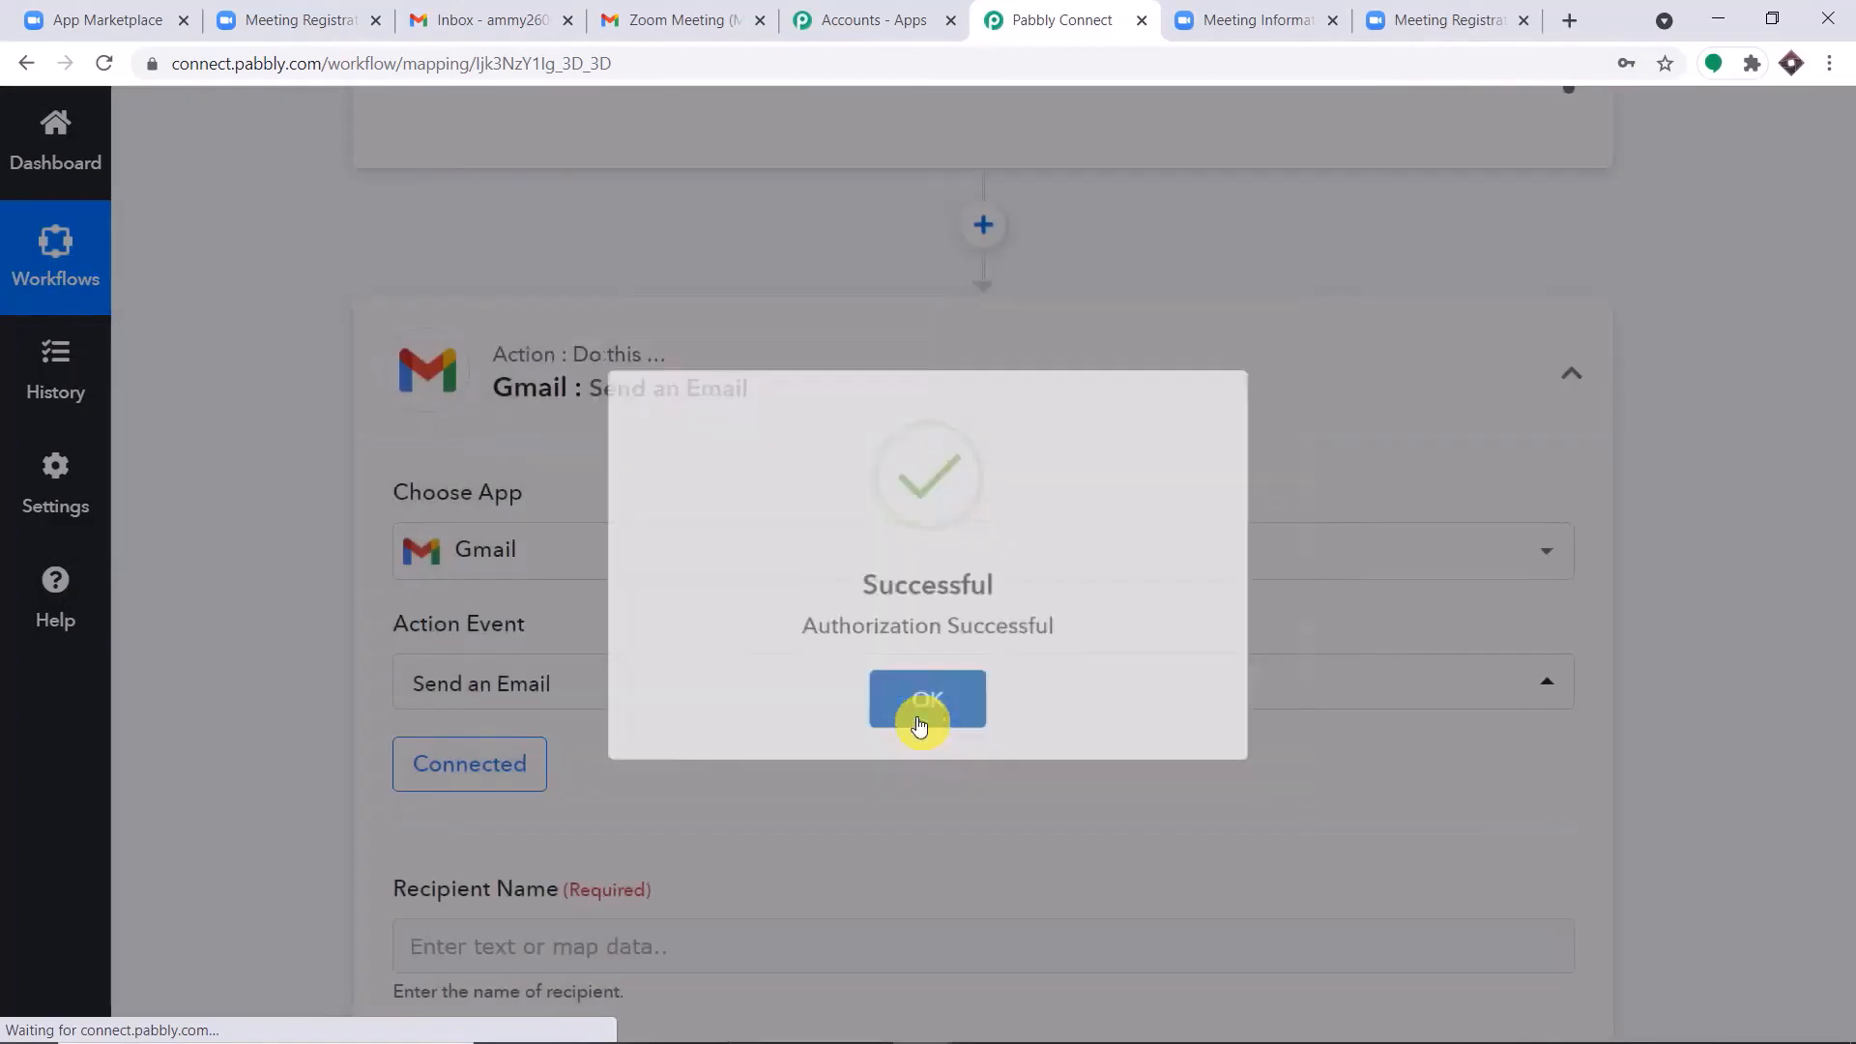
Look over the Gmail action's recipient, sender, subject and content fields and the webhook data available for the recipient name.
scroll(1177, 560, "down", 6)
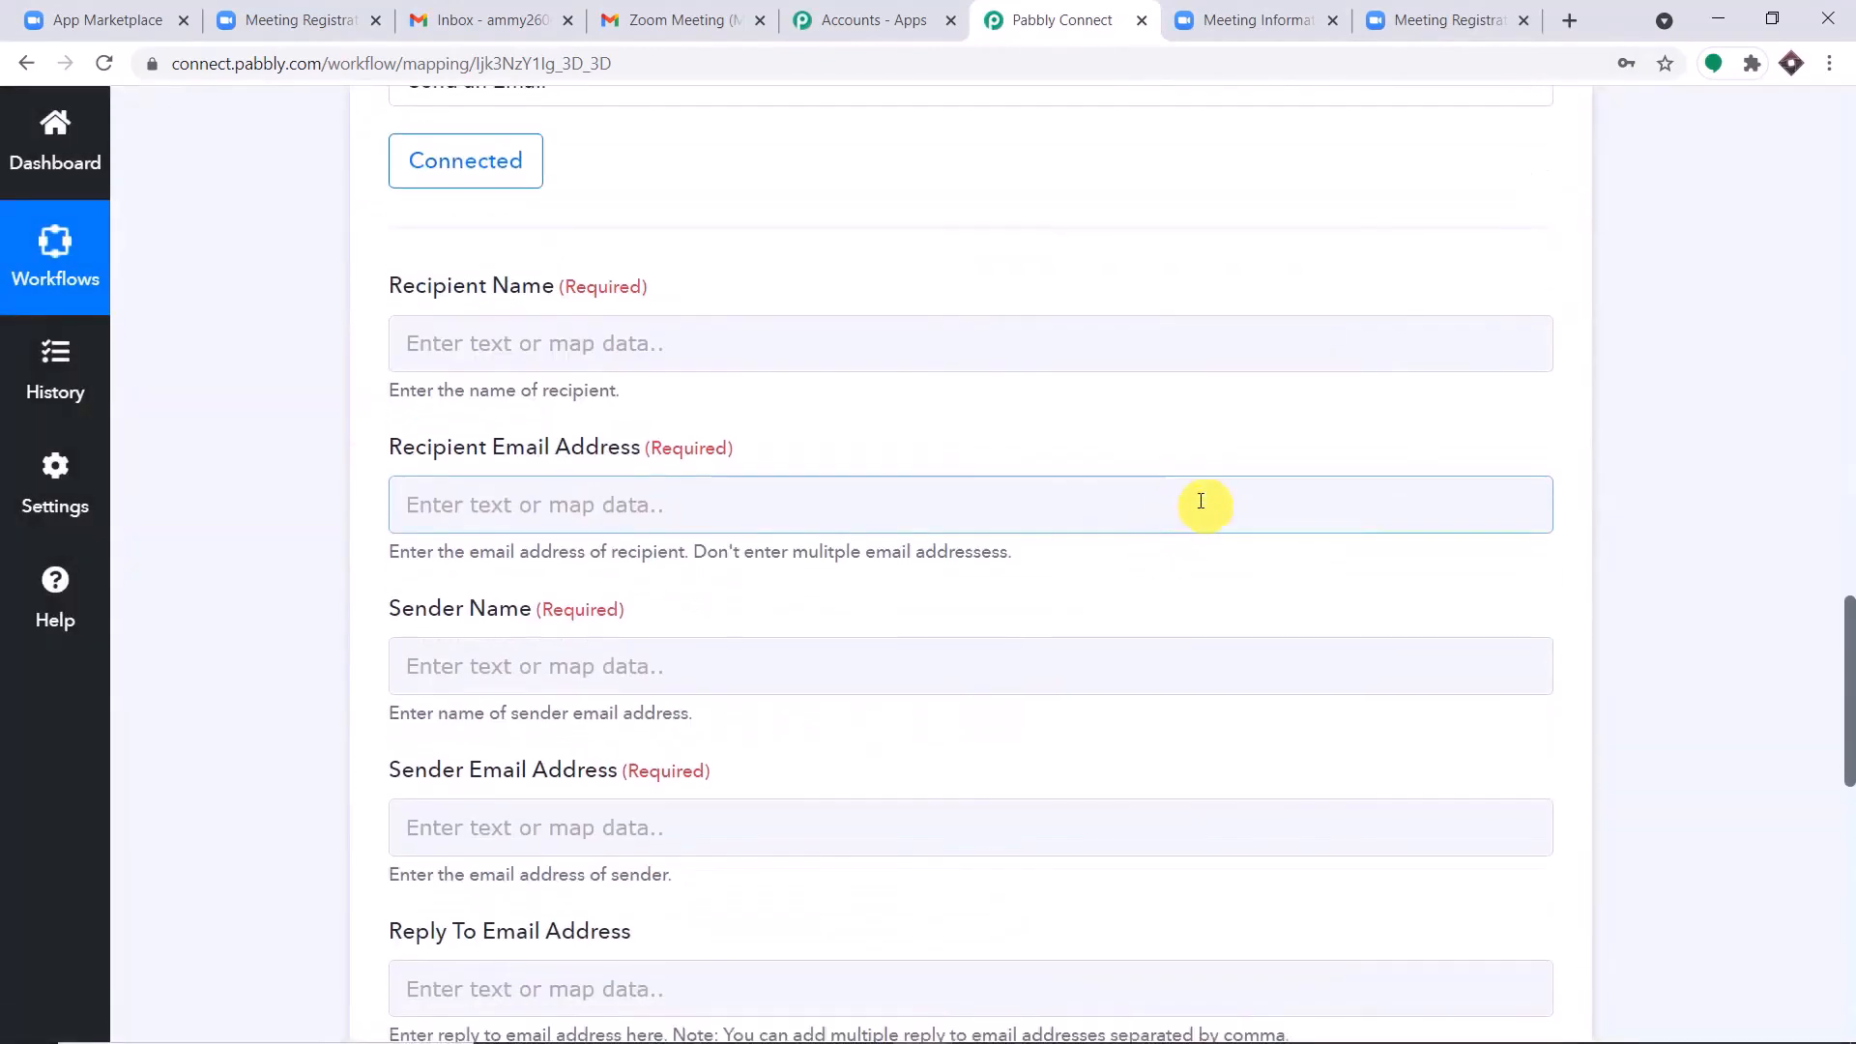
scroll(899, 629, "down", 3)
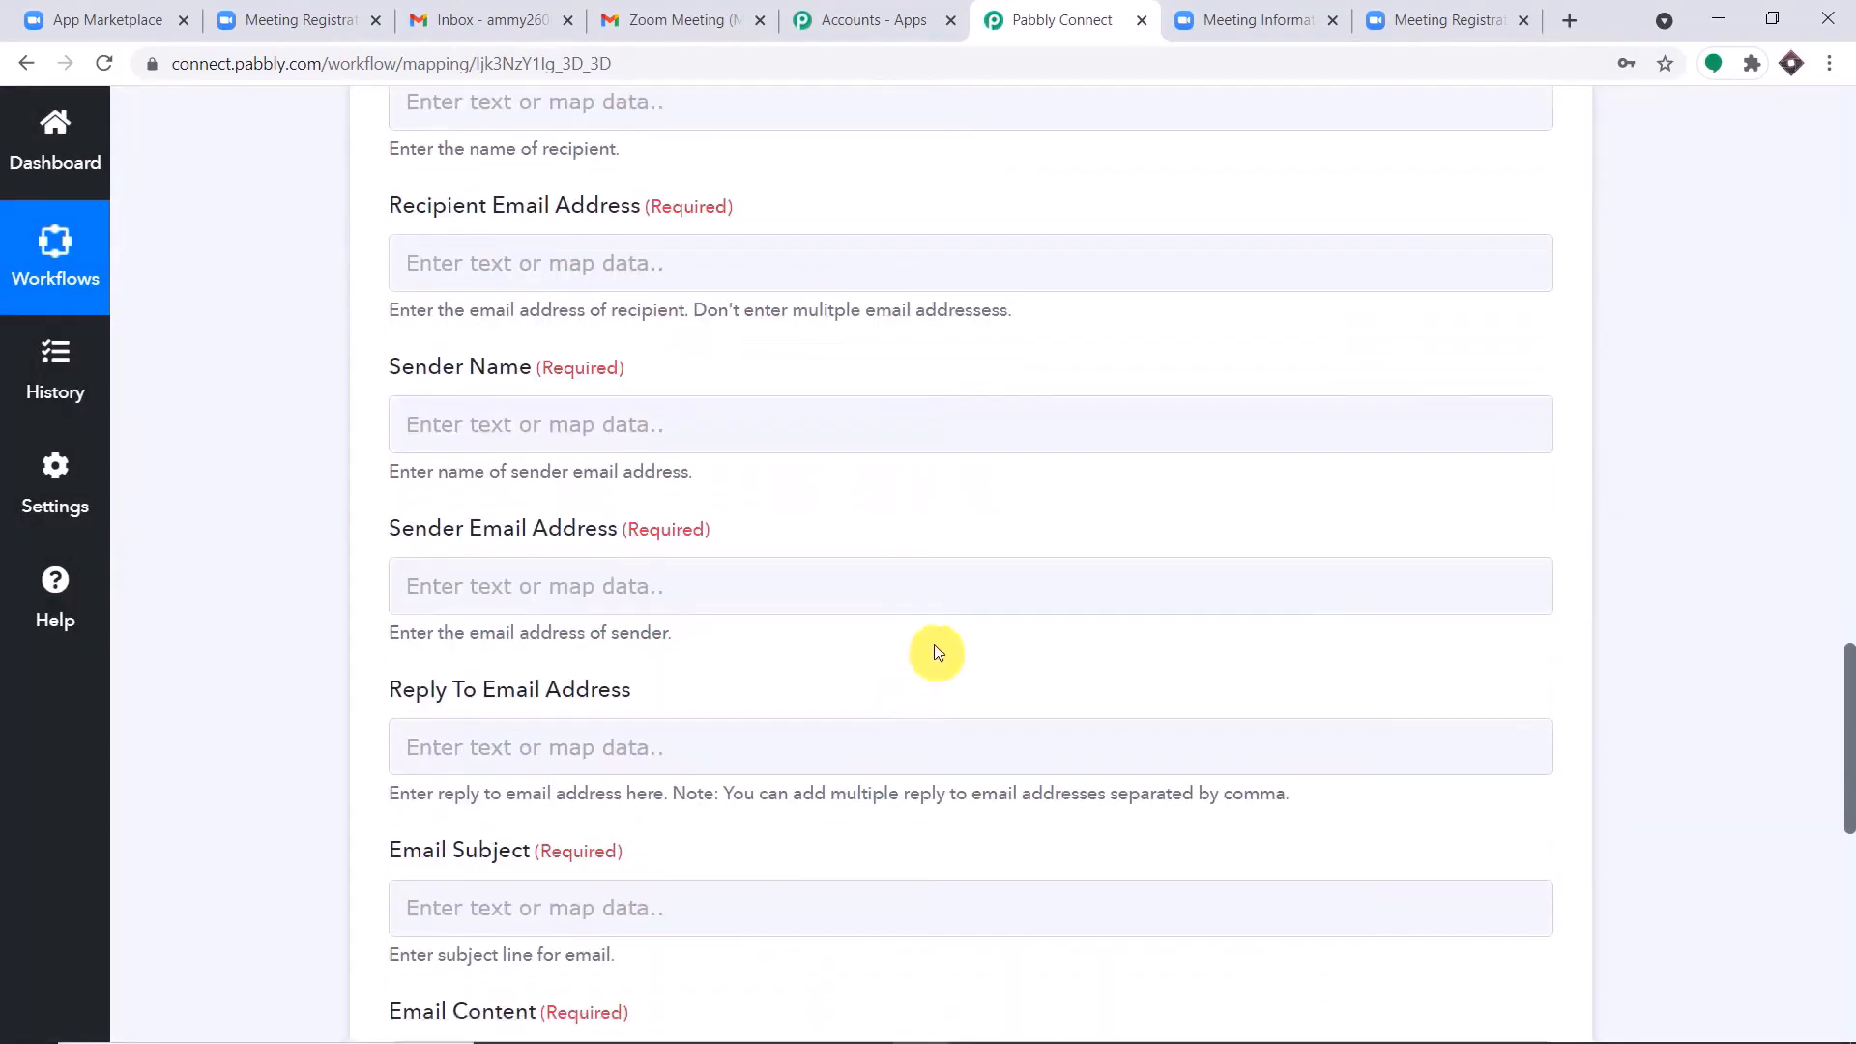
scroll(934, 652, "up", 5)
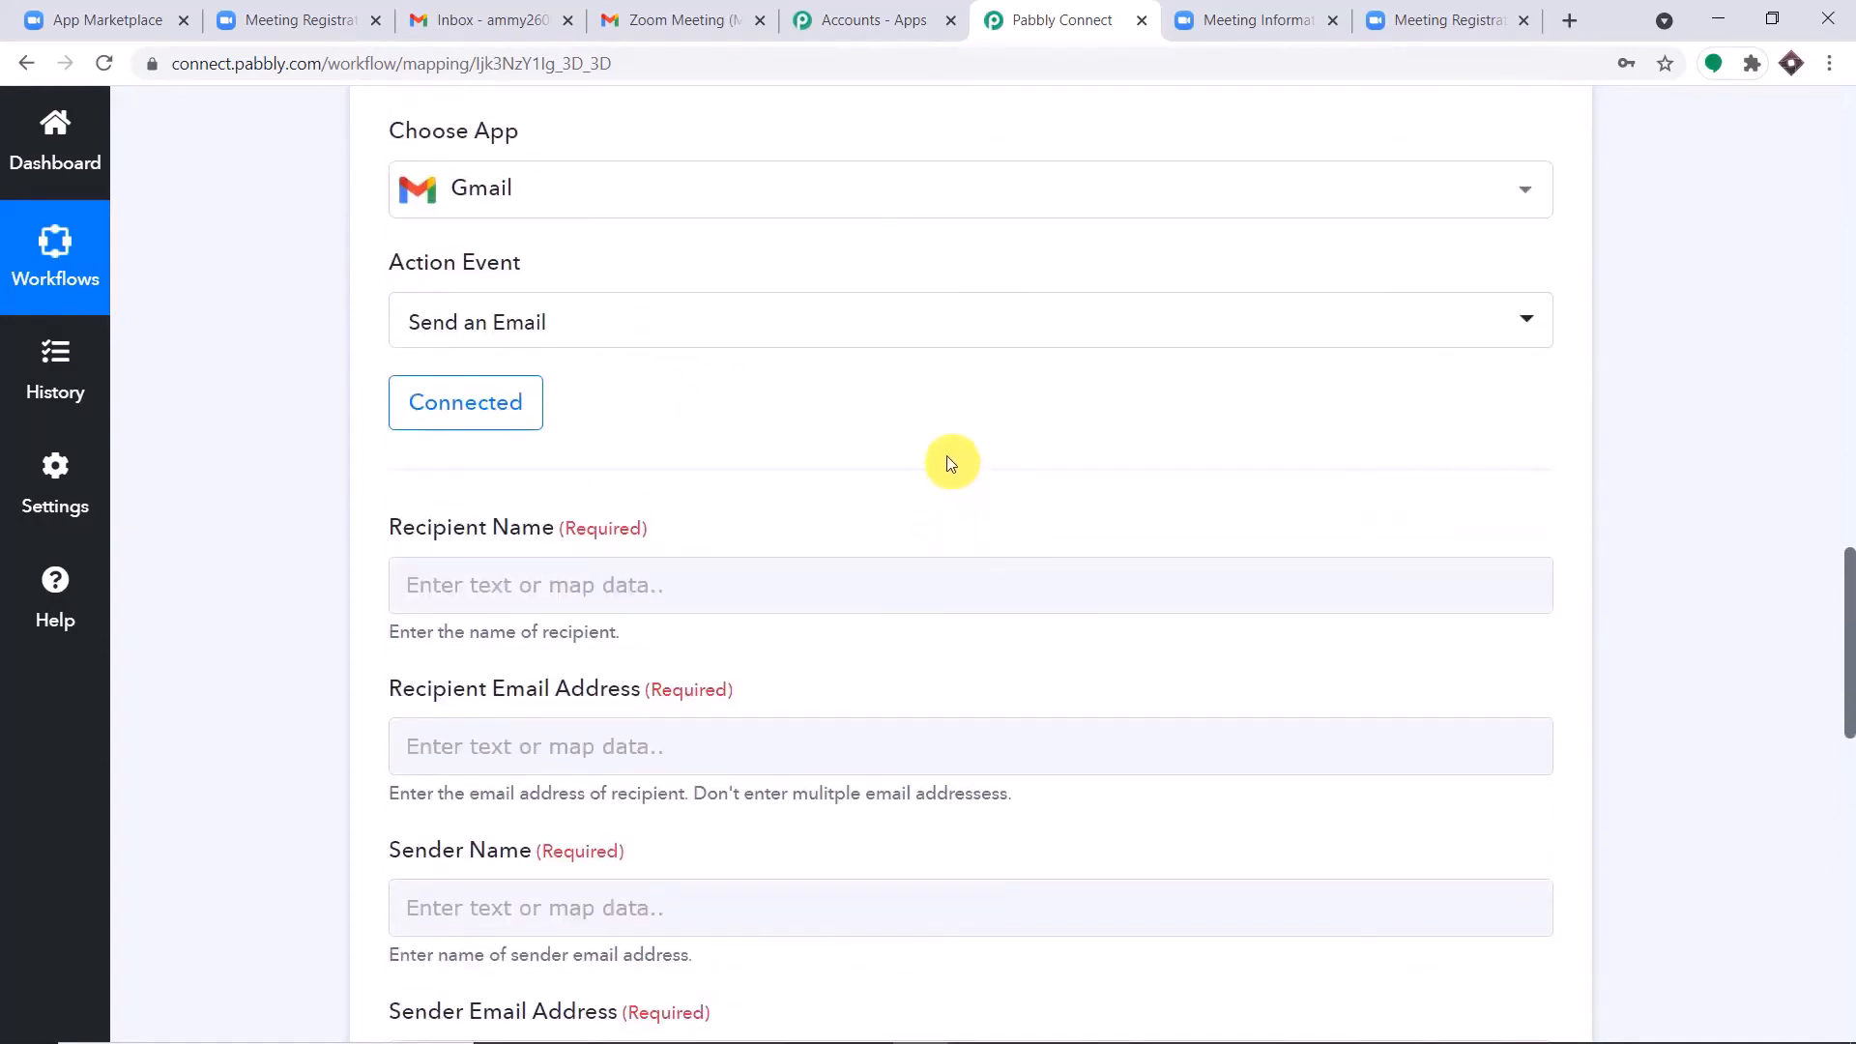
scroll(950, 463, "down", 3)
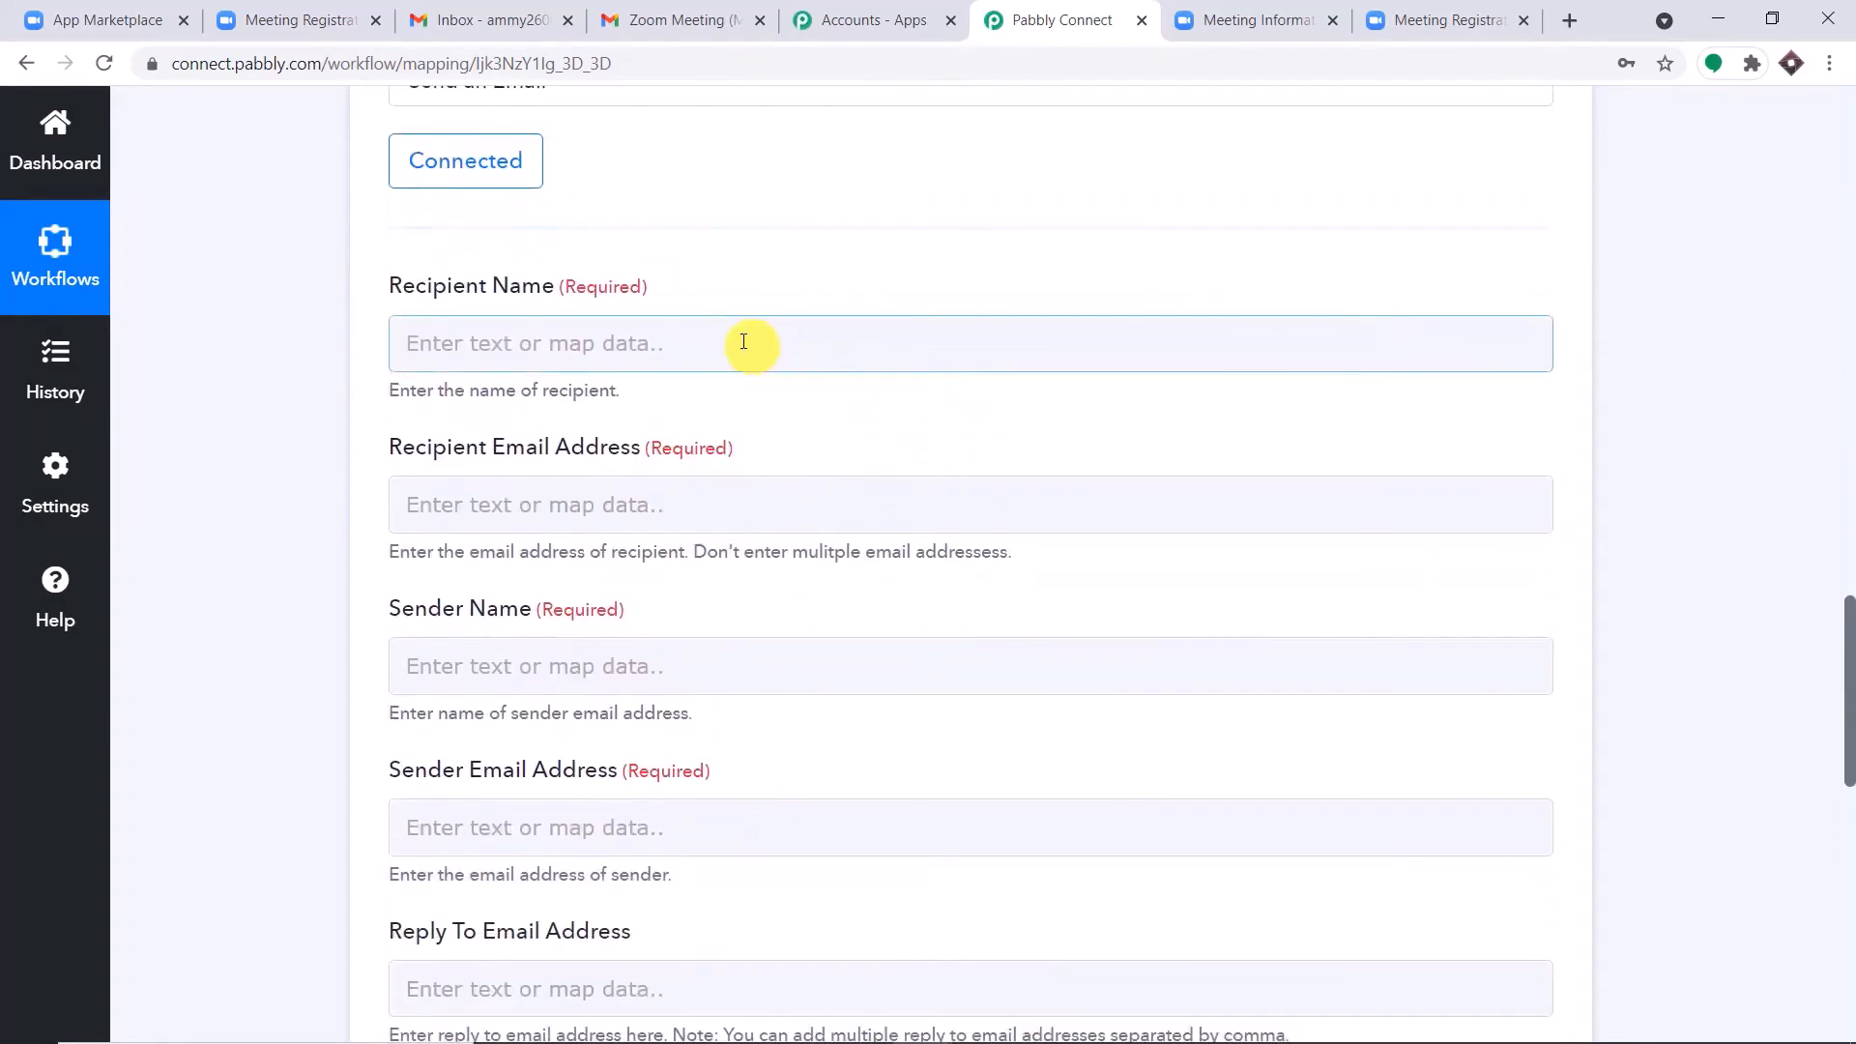
left_click(716, 343)
left_click(693, 542)
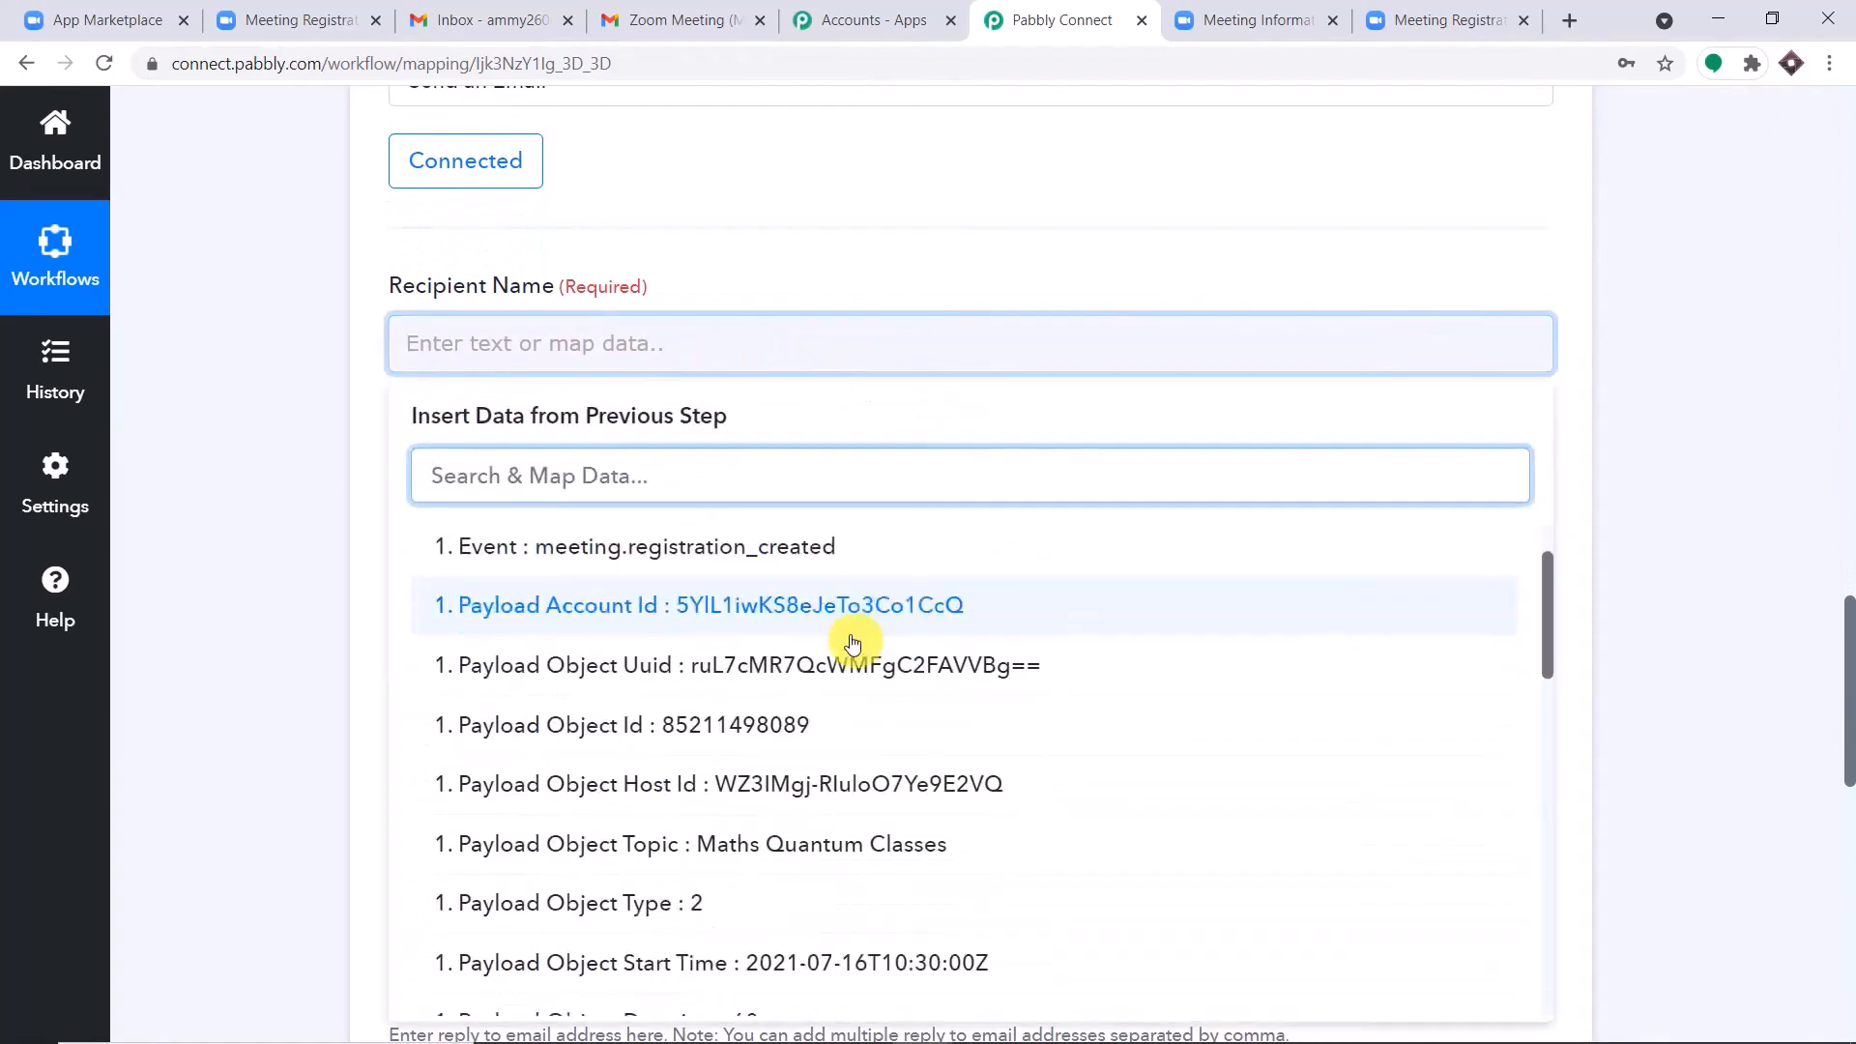
scroll(869, 541, "down", 2)
left_click(1677, 457)
Check the registrant's first name and last name fields in the captured Zoom webhook response.
scroll(1644, 425, "up", 15)
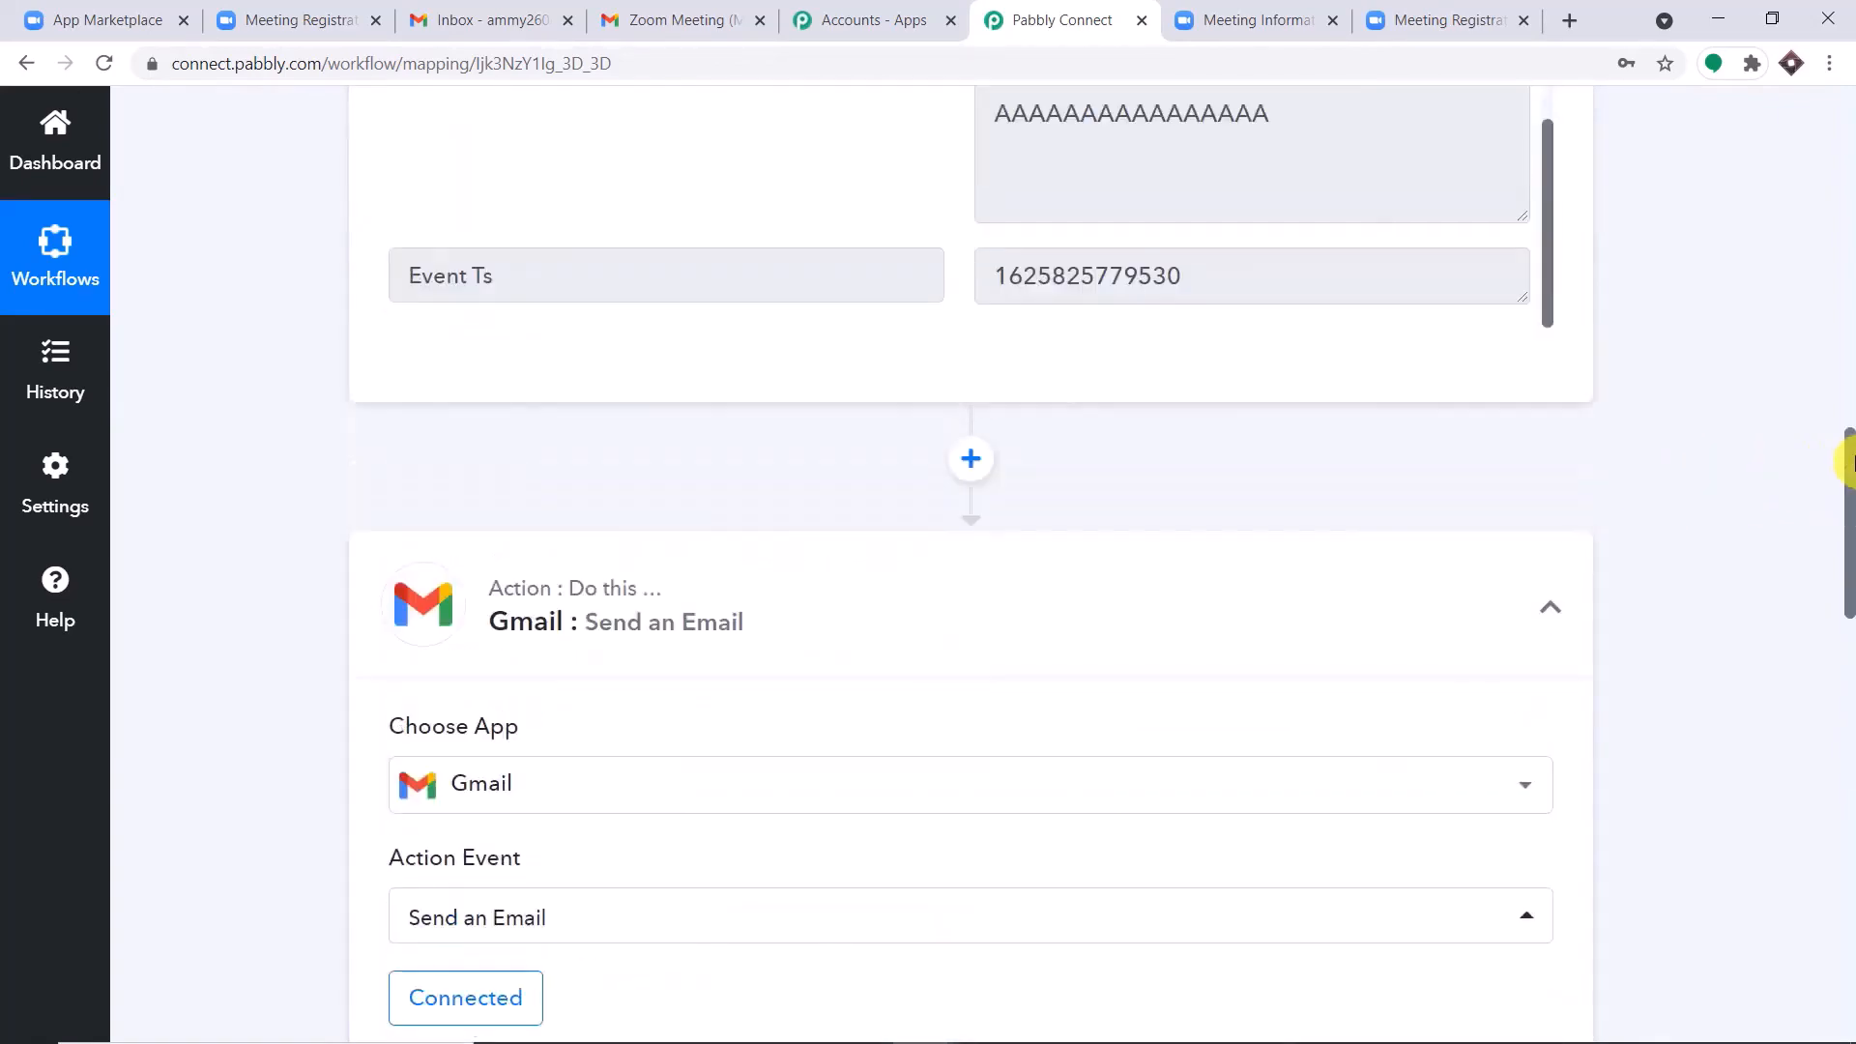
scroll(1363, 595, "up", 15)
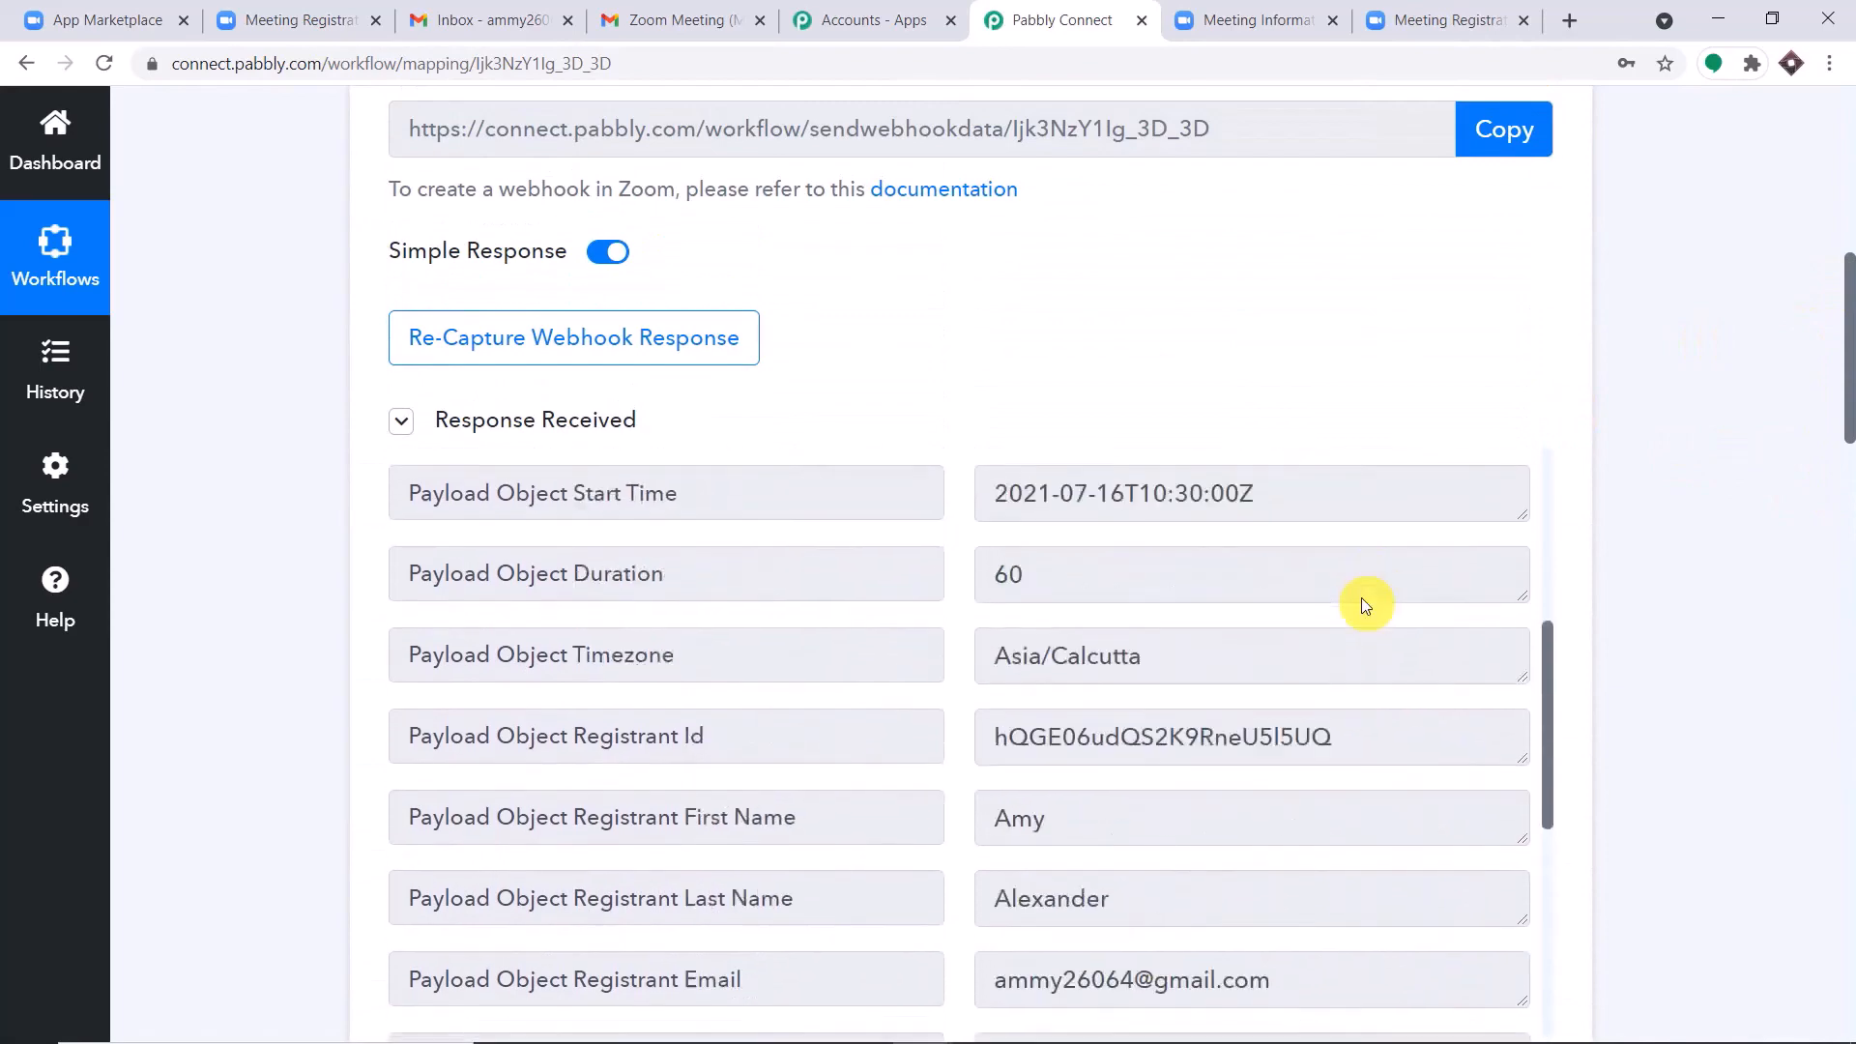
scroll(1363, 606, "down", 8)
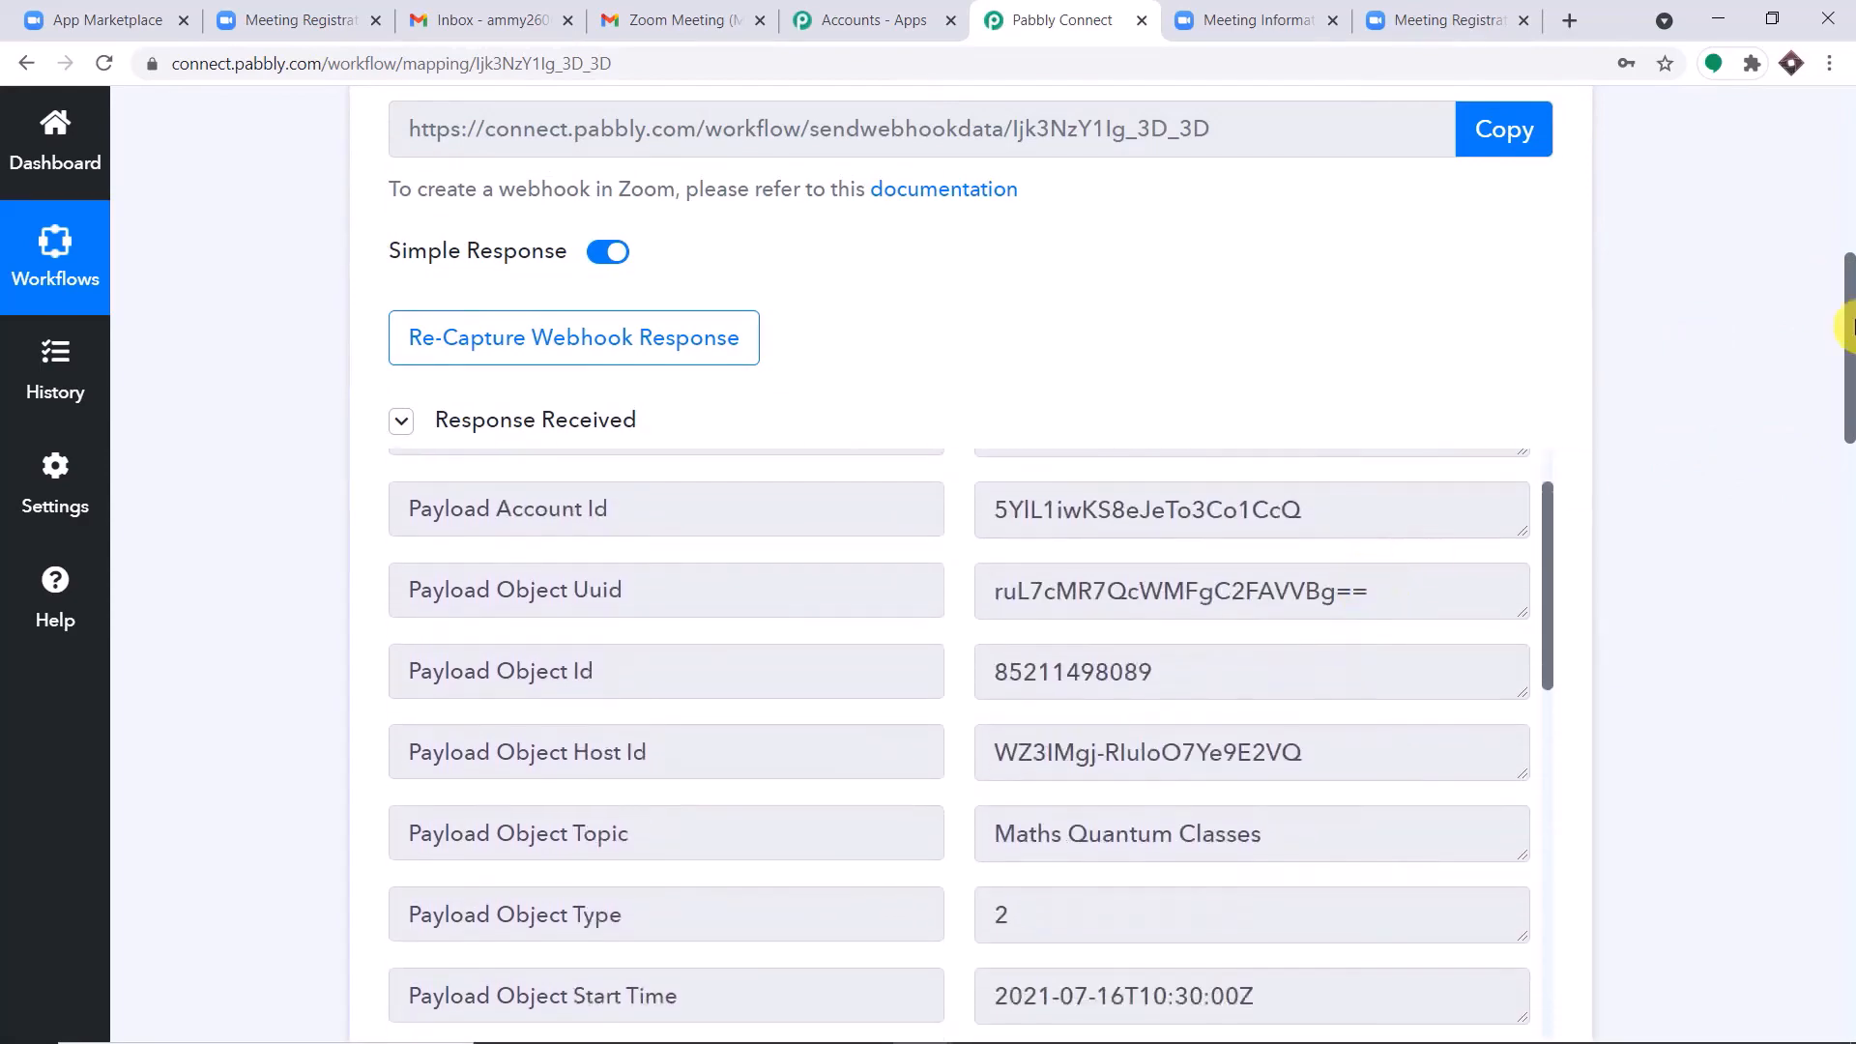
scroll(1226, 365, "down", 5)
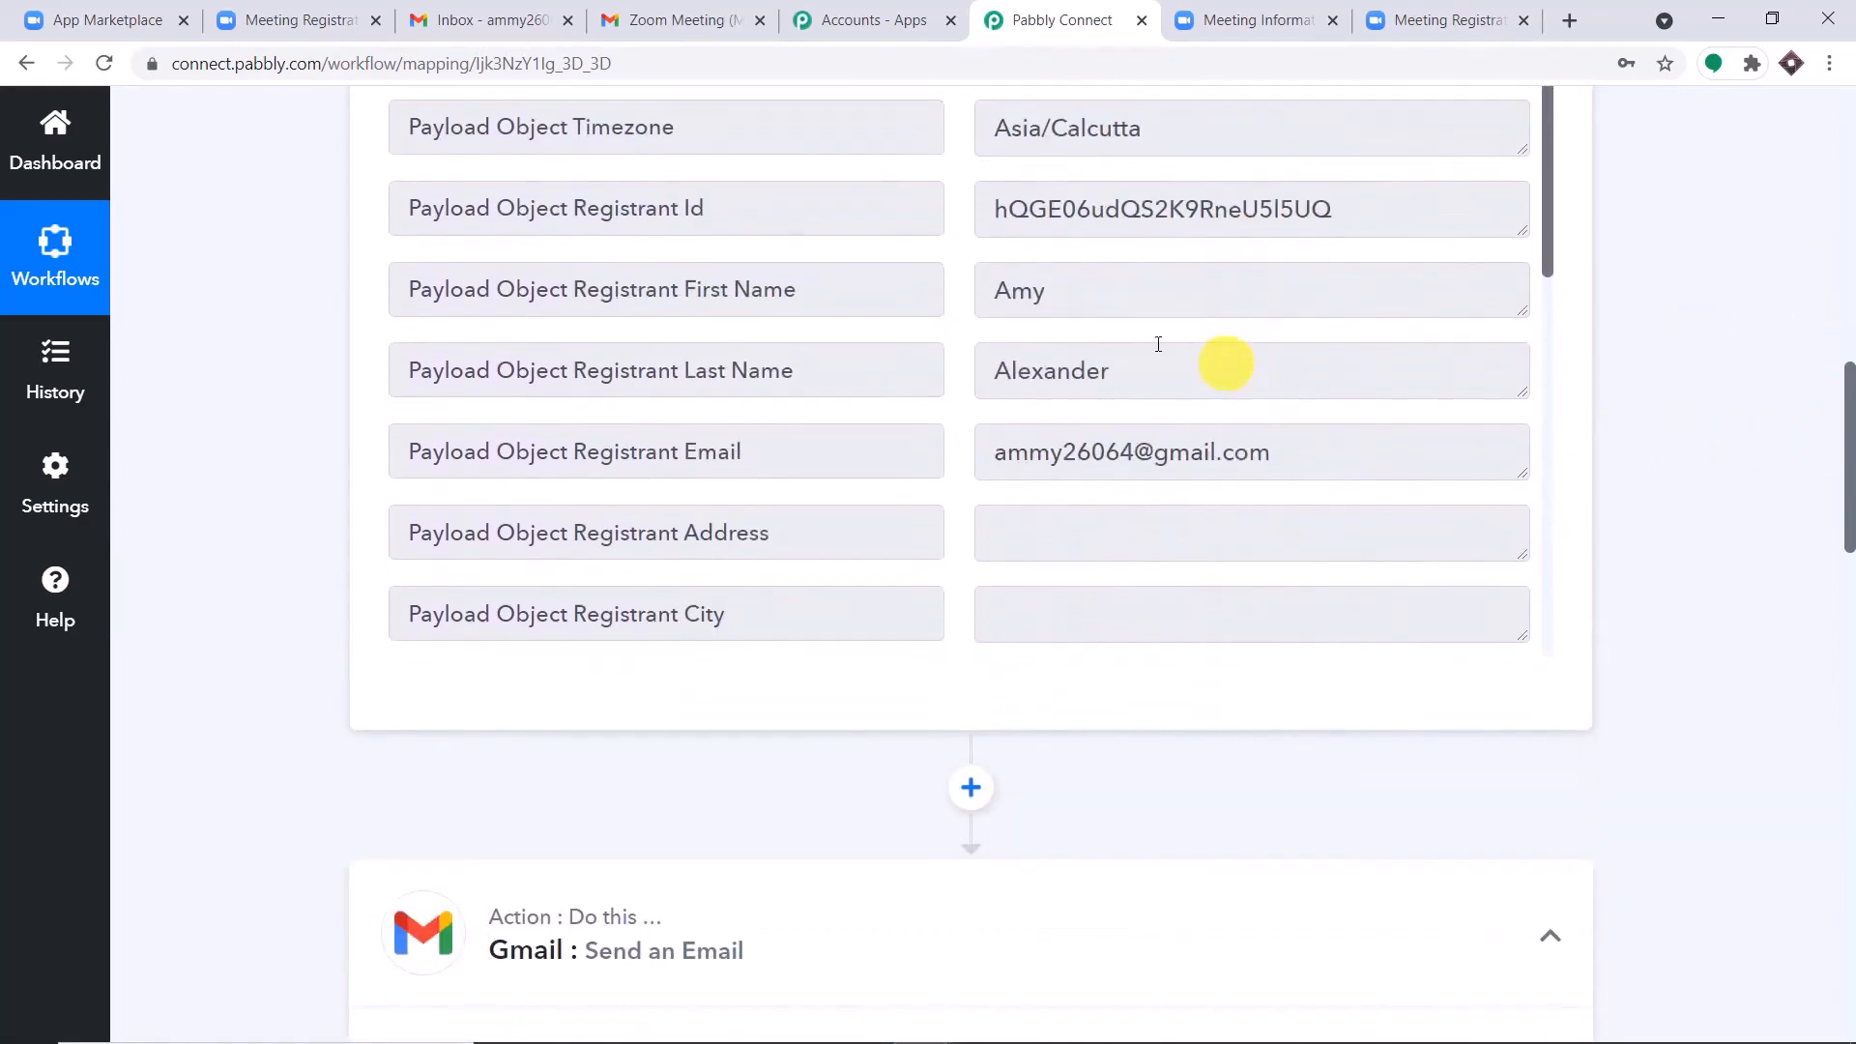
double_click(1102, 292)
left_click_drag(1135, 385, 736, 411)
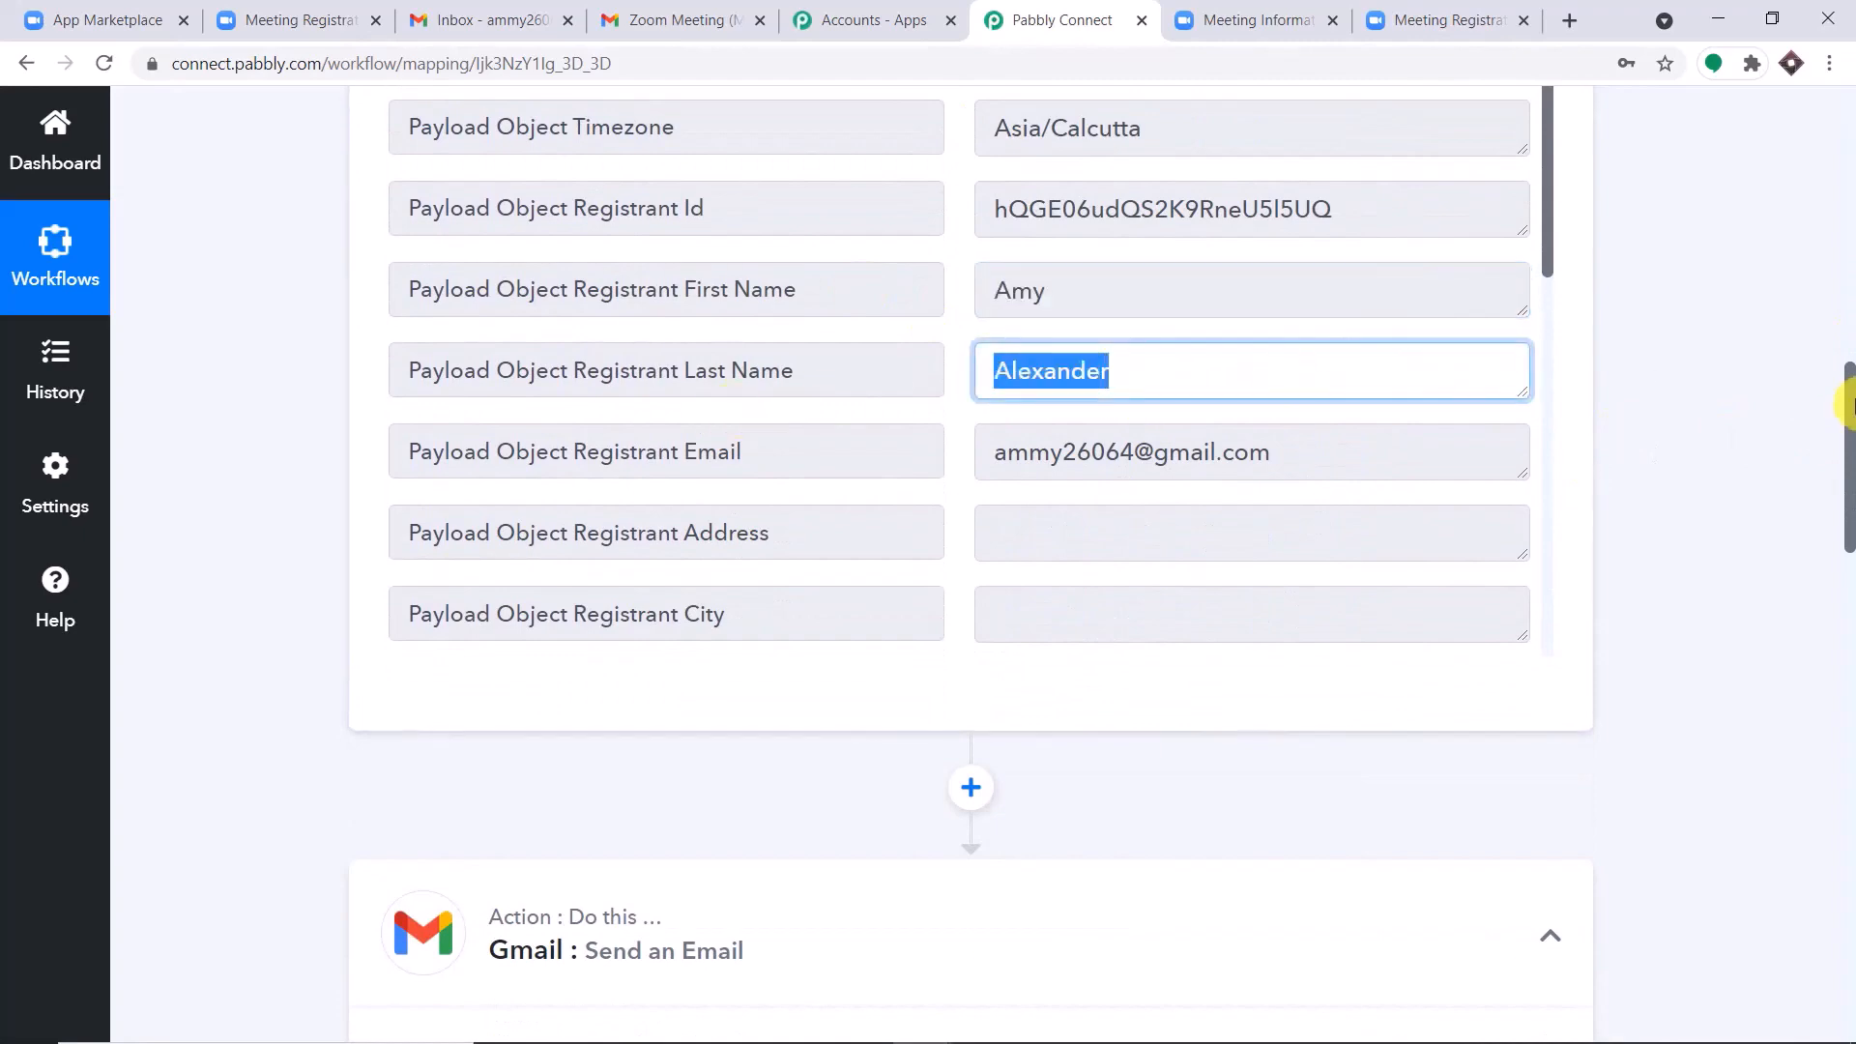
Map the recipient name to the webhook's registrant first name and registrant last name, separated by a hyphen.
left_click_drag(1850, 403, 1850, 561)
scroll(654, 551, "down", 2)
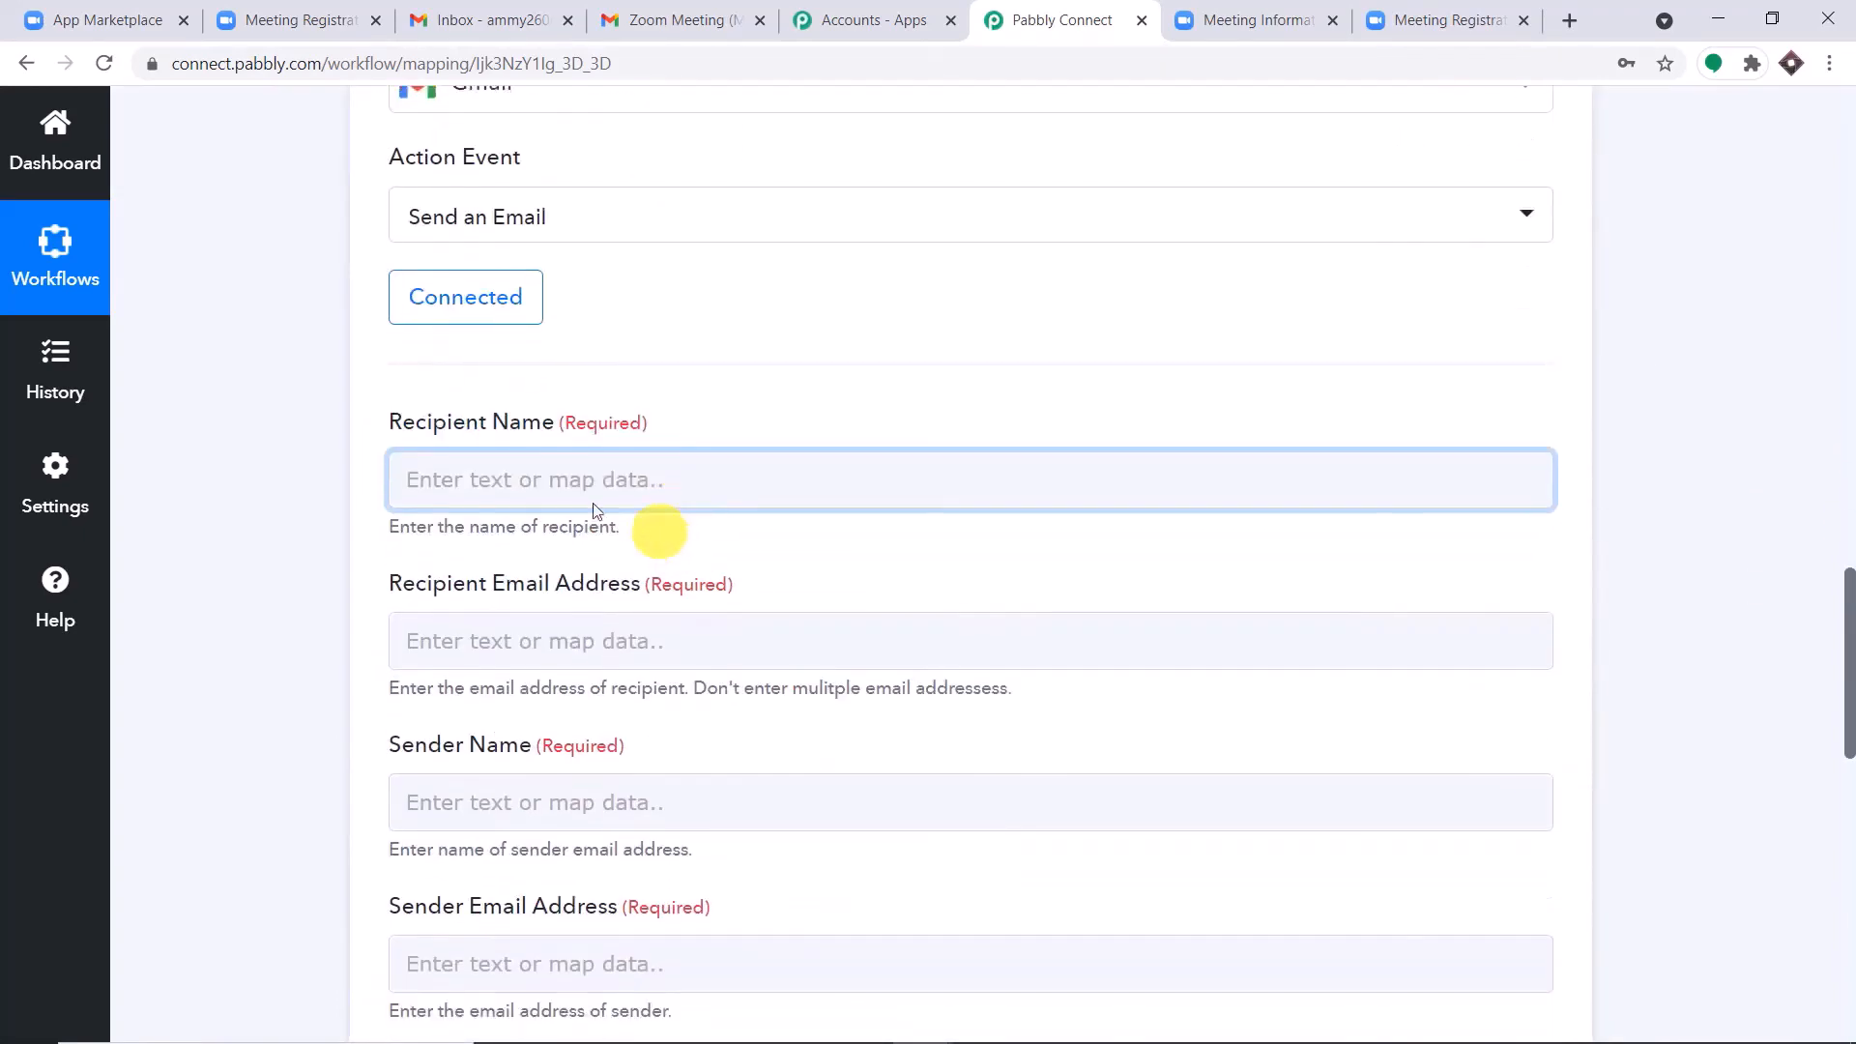
left_click(538, 480)
scroll(648, 696, "down", 3)
scroll(648, 698, "down", 5)
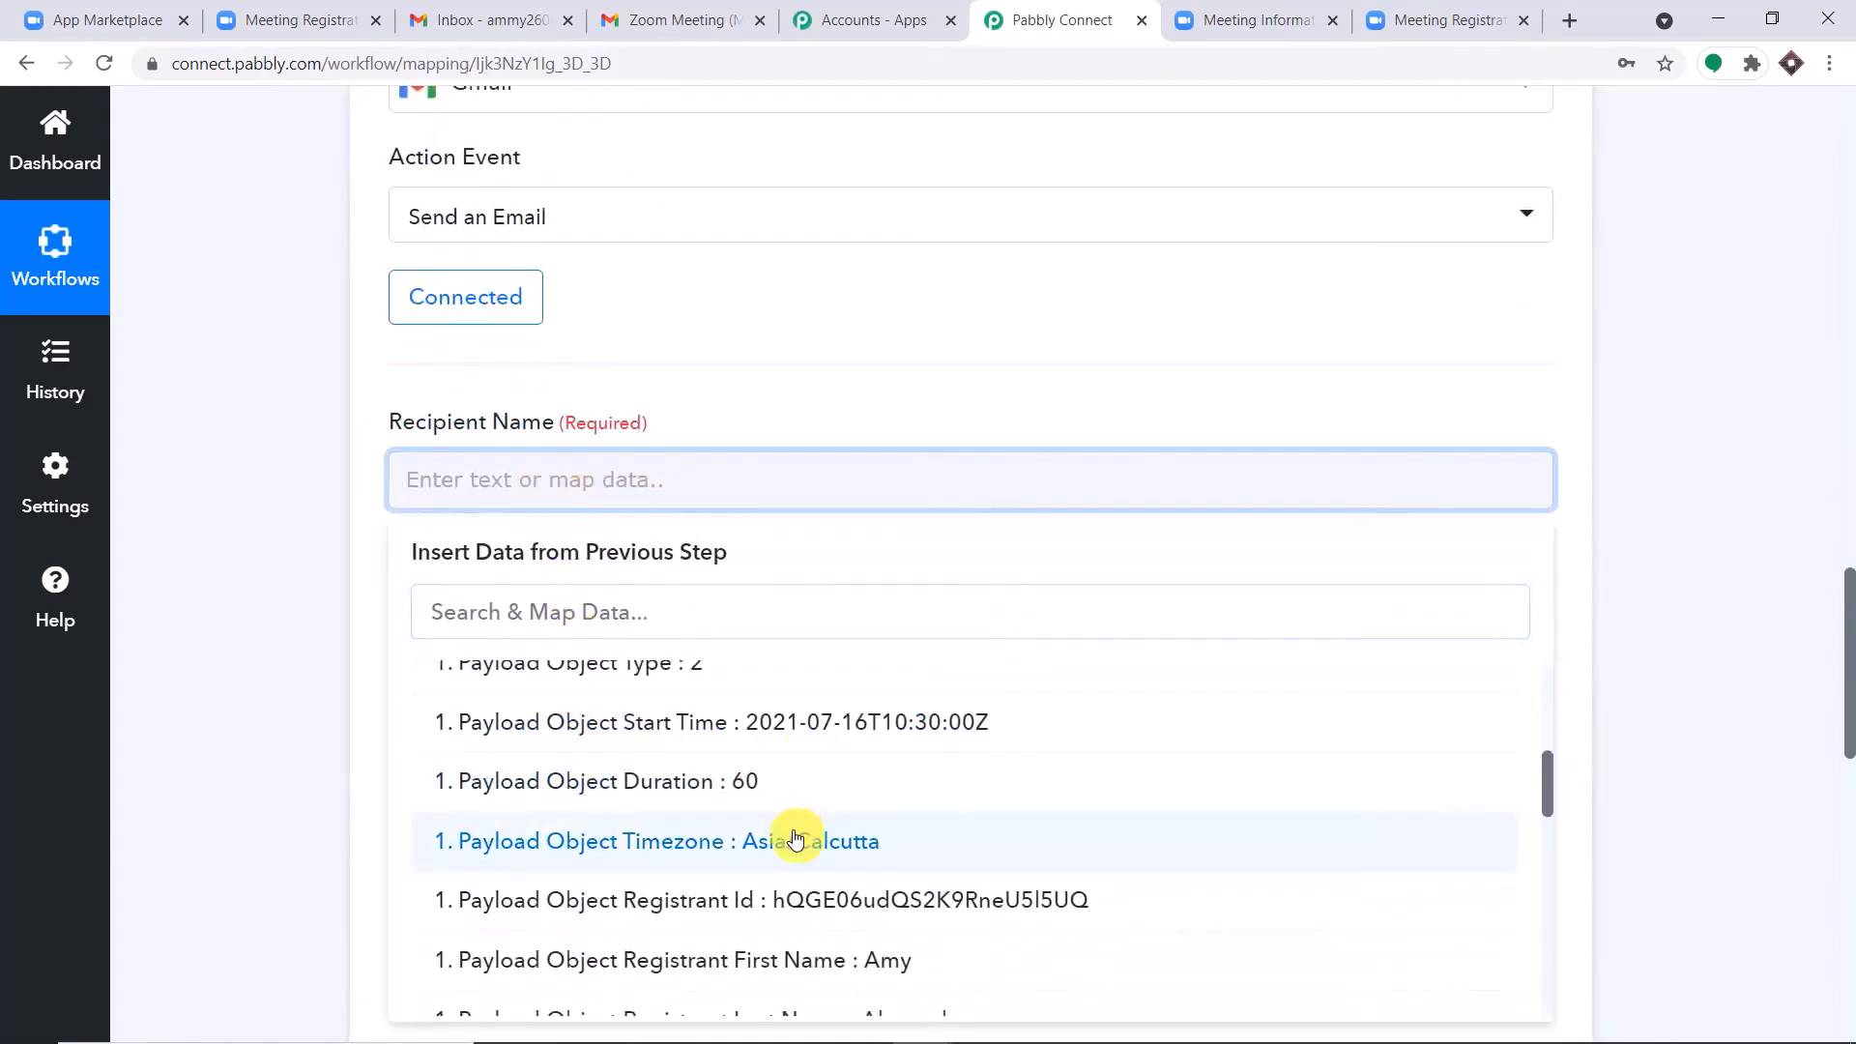
left_click(843, 736)
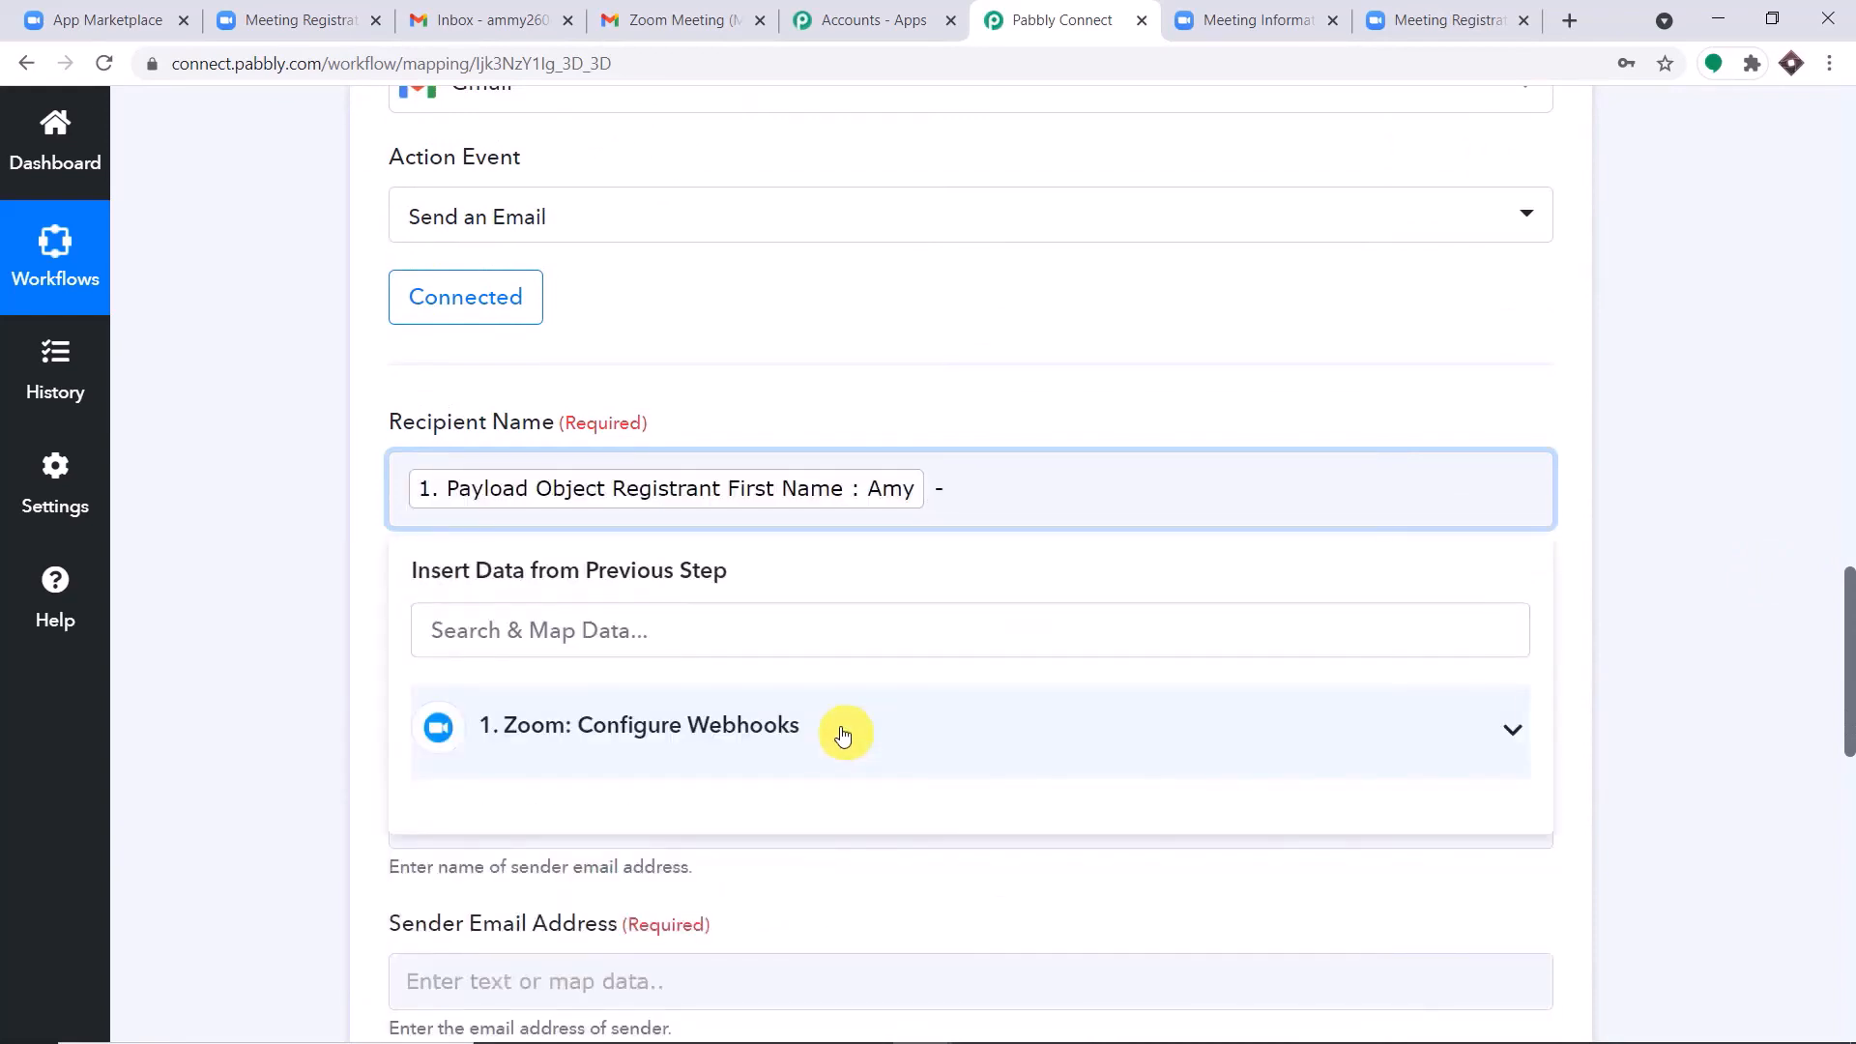
left_click(843, 736)
scroll(851, 773, "down", 5)
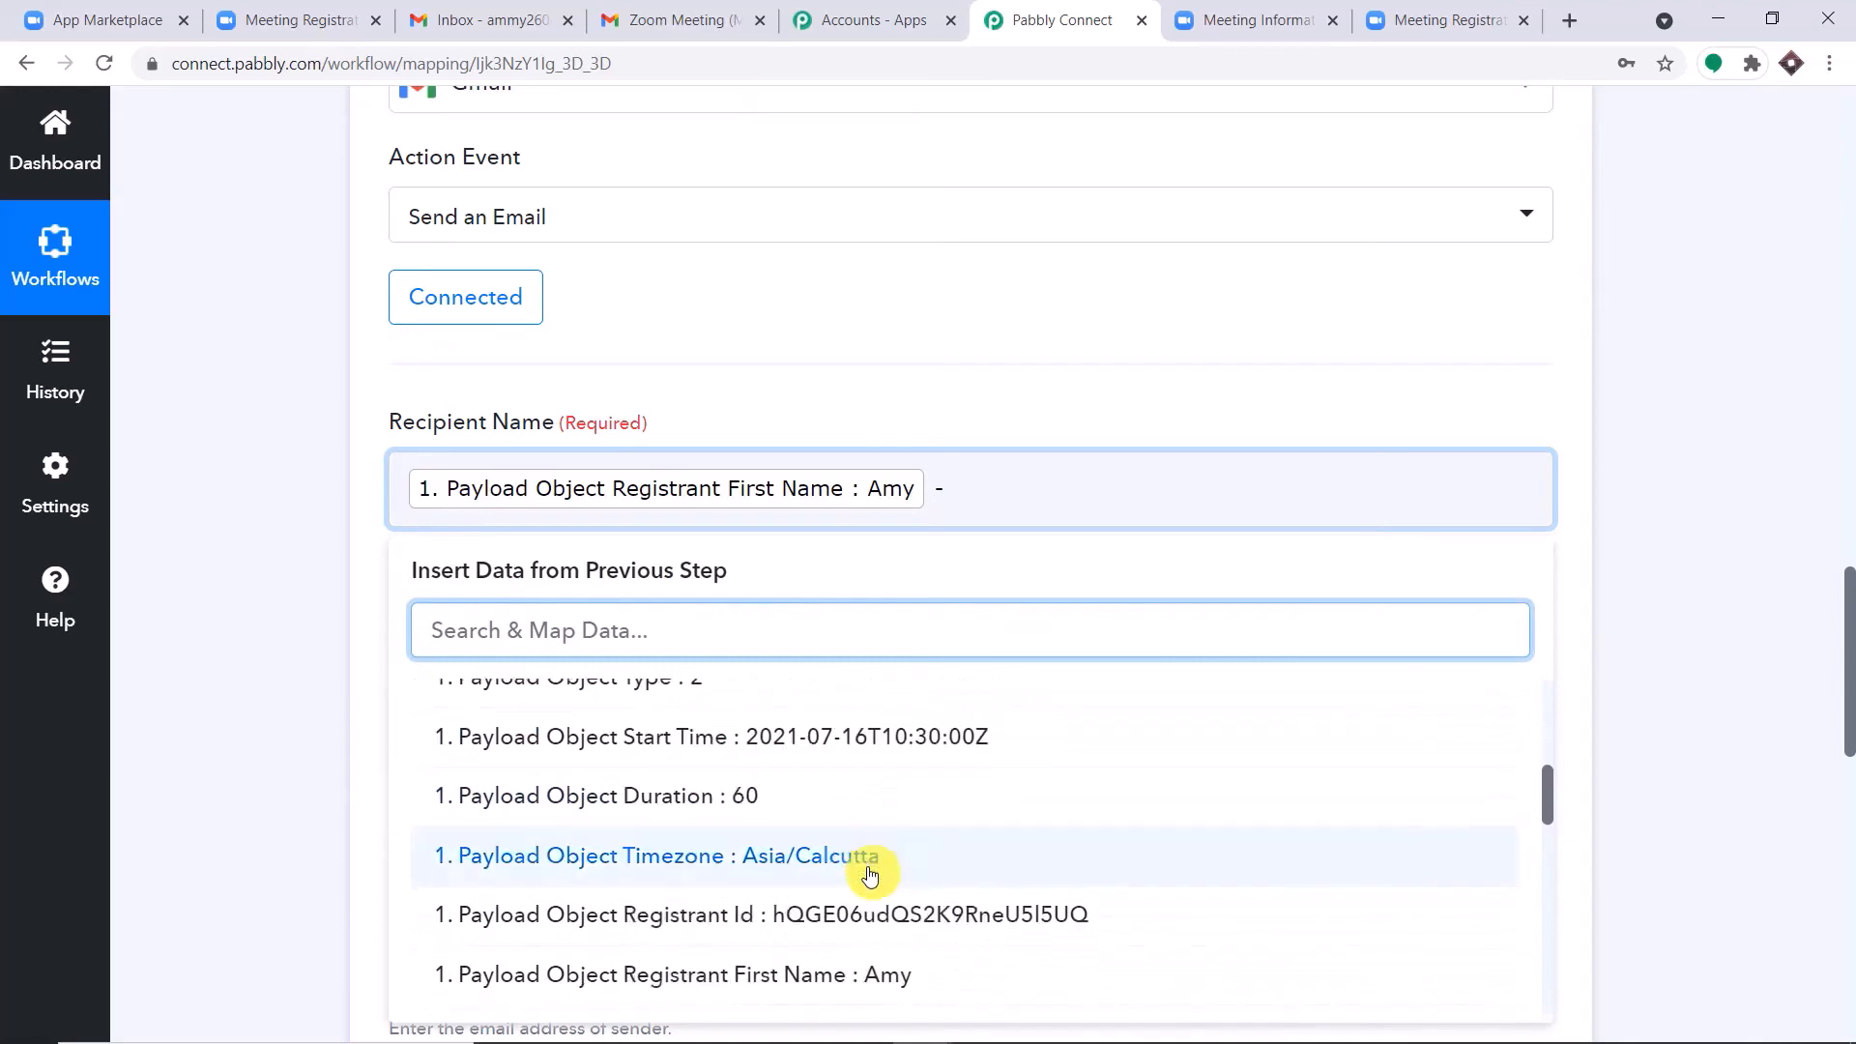
scroll(870, 865, "down", 3)
left_click(894, 798)
left_click(1187, 258)
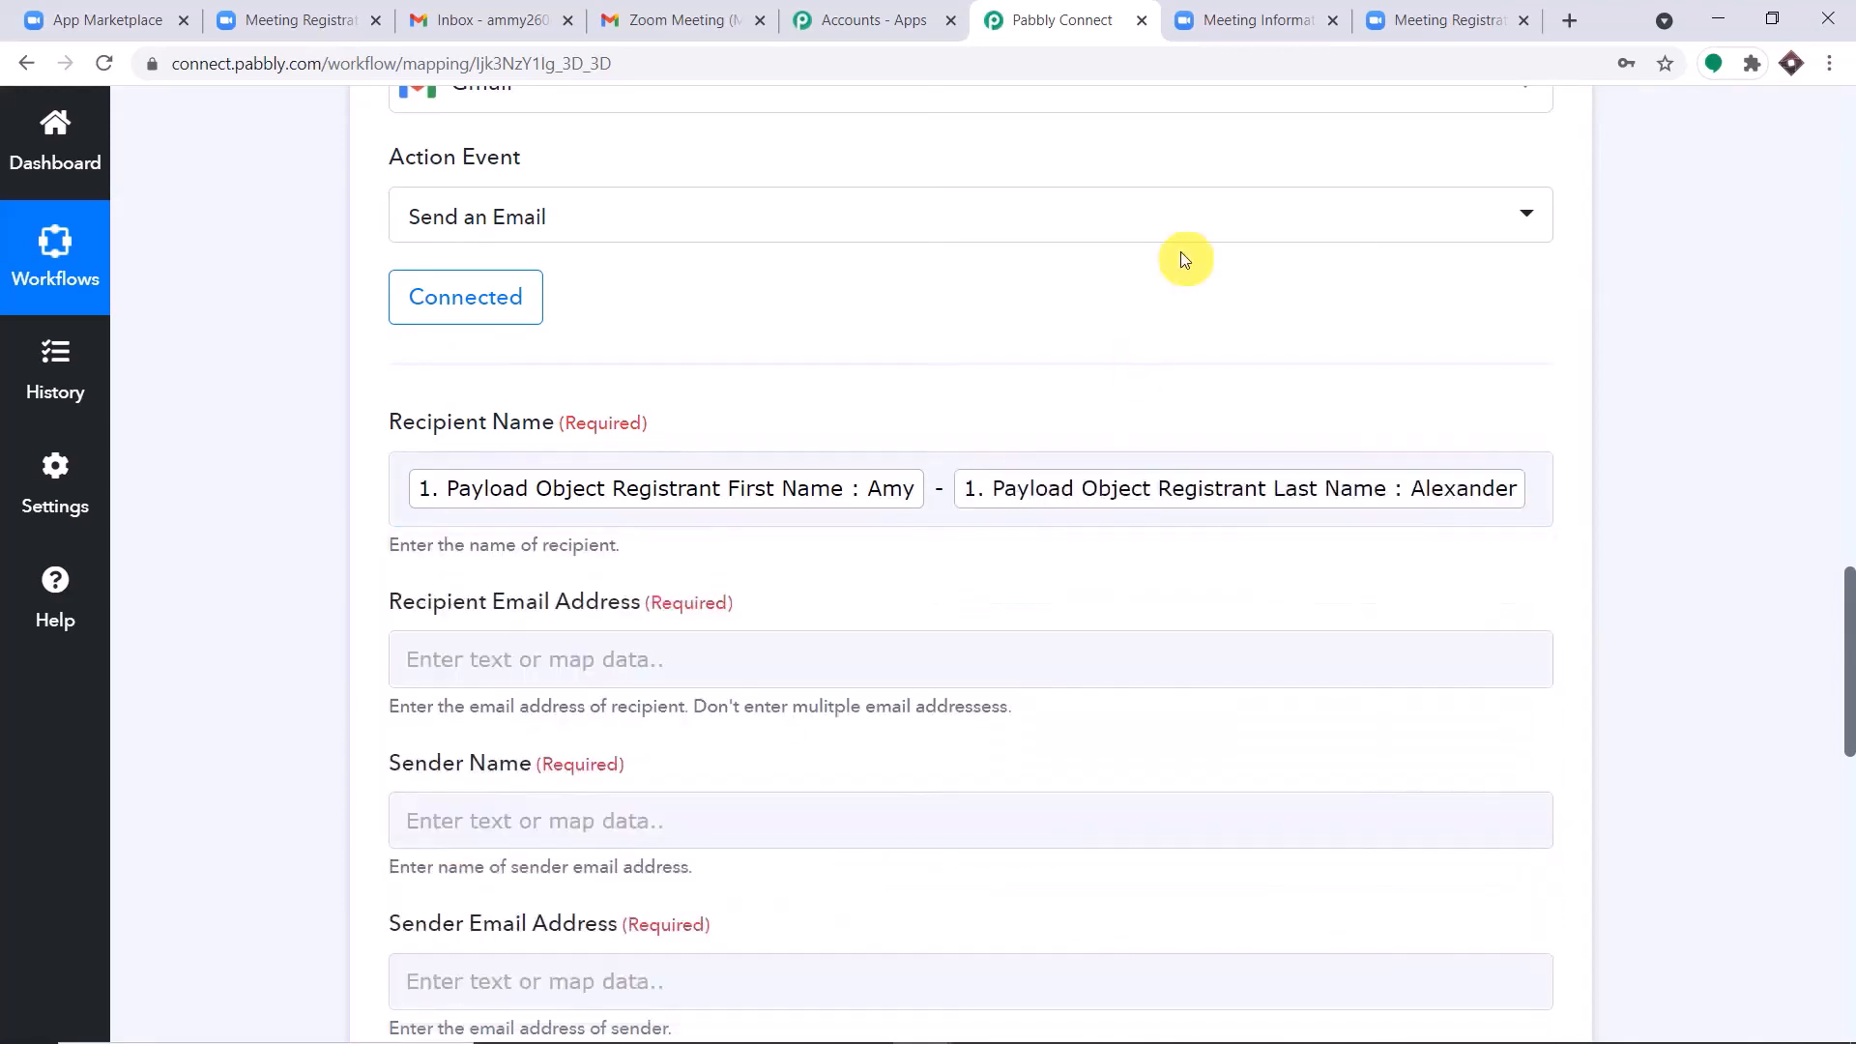
Map the recipient email address to the registrant email from the Zoom webhook data.
scroll(1076, 373, "down", 3)
left_click(676, 409)
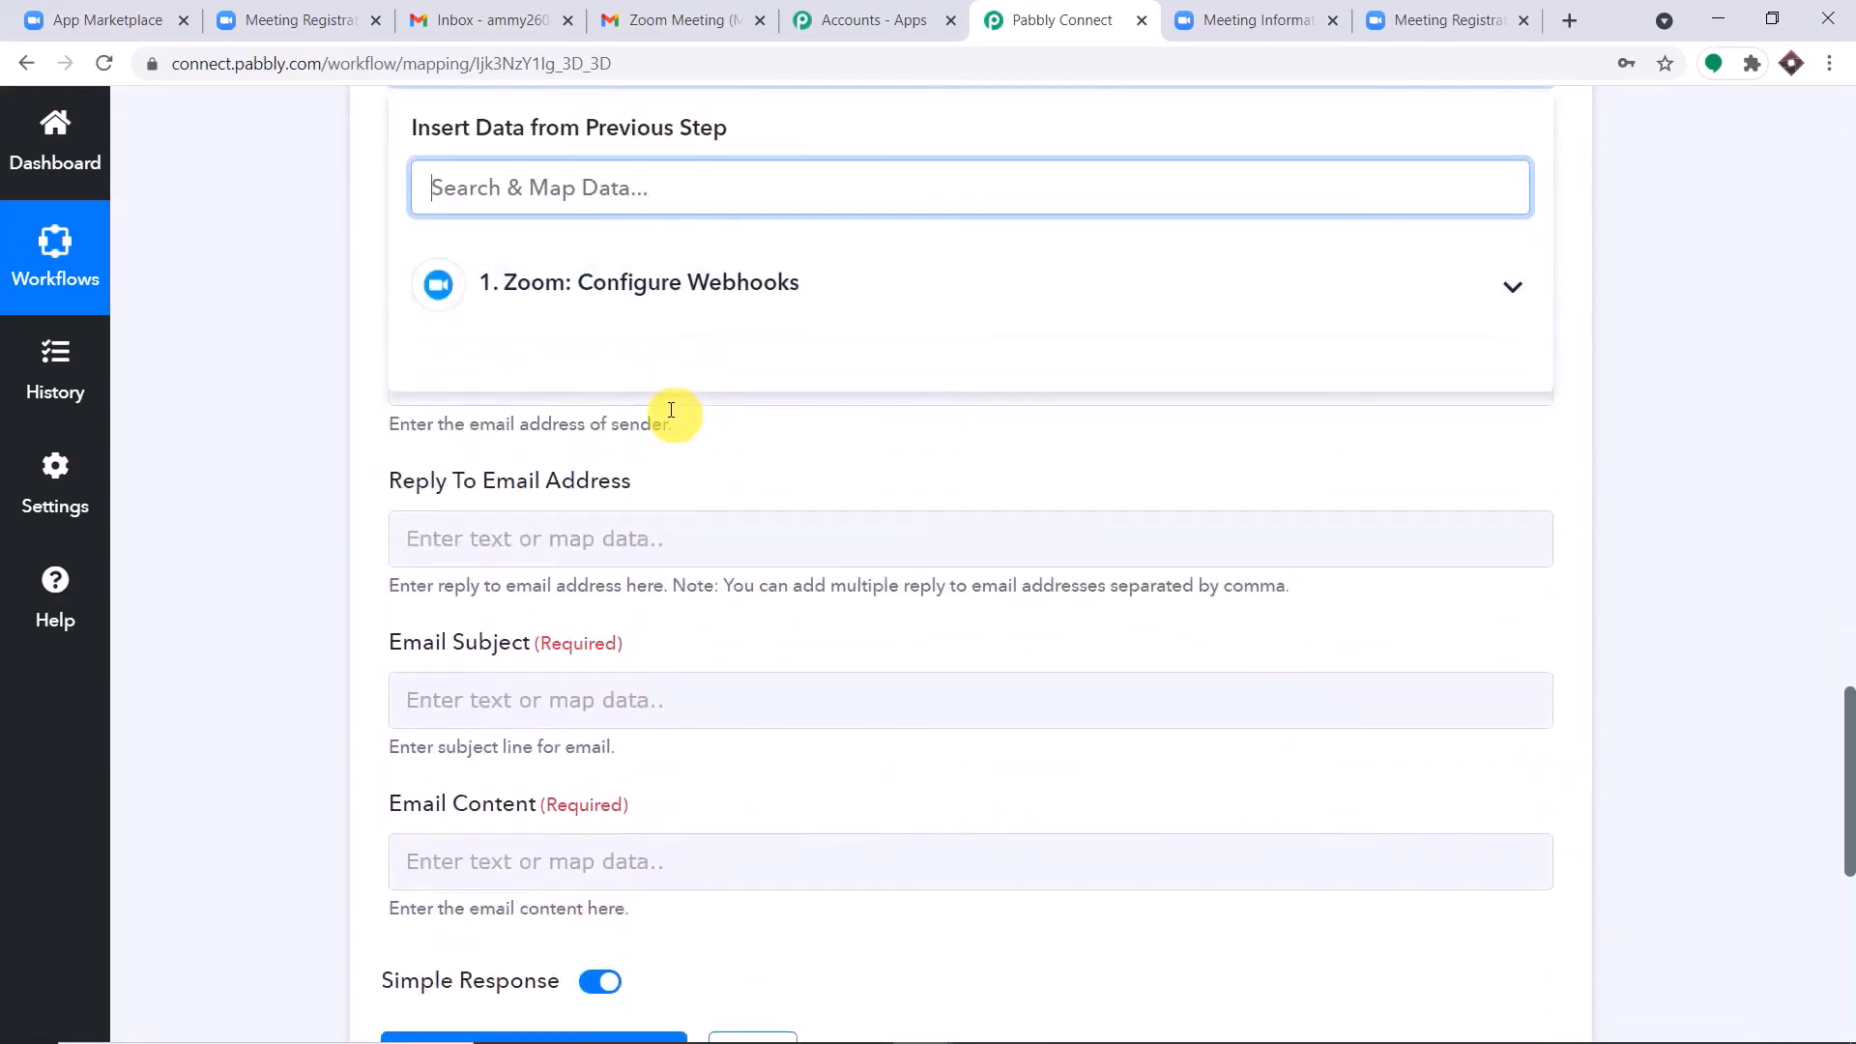
left_click(712, 290)
scroll(844, 530, "down", 3)
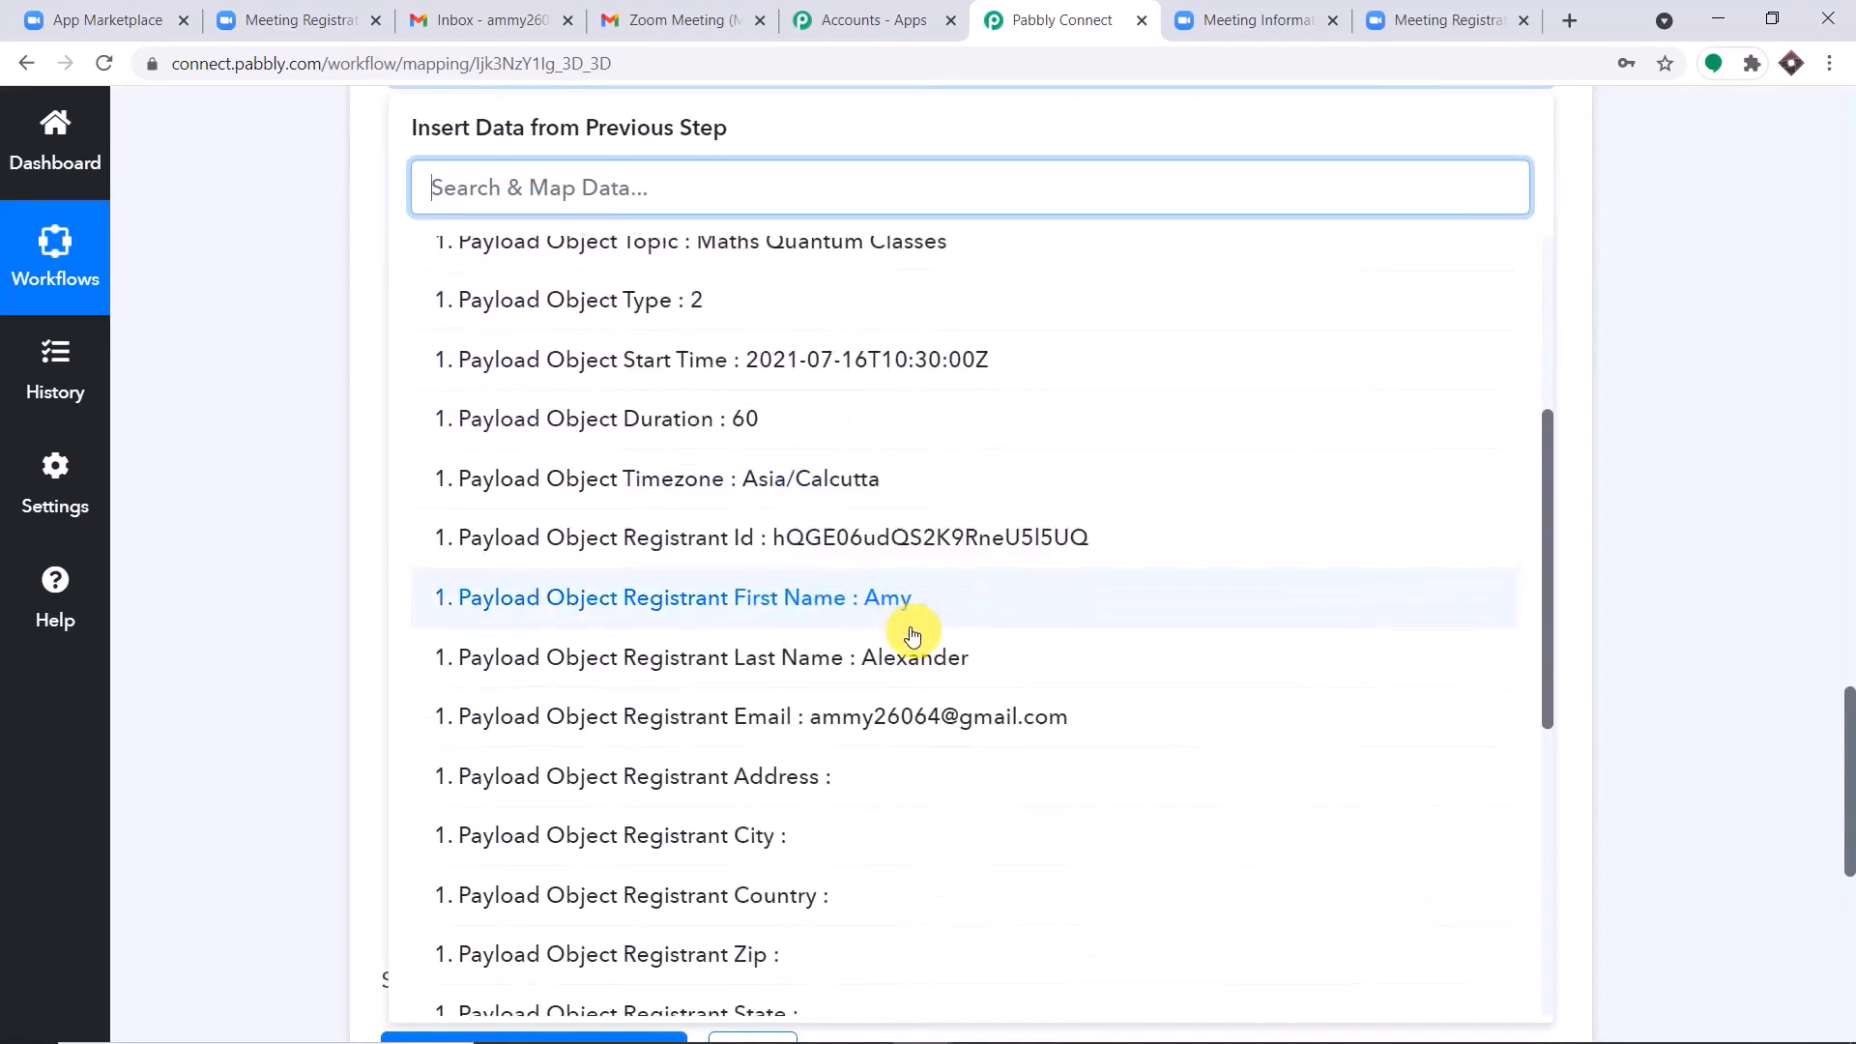
left_click(1048, 655)
left_click(1710, 364)
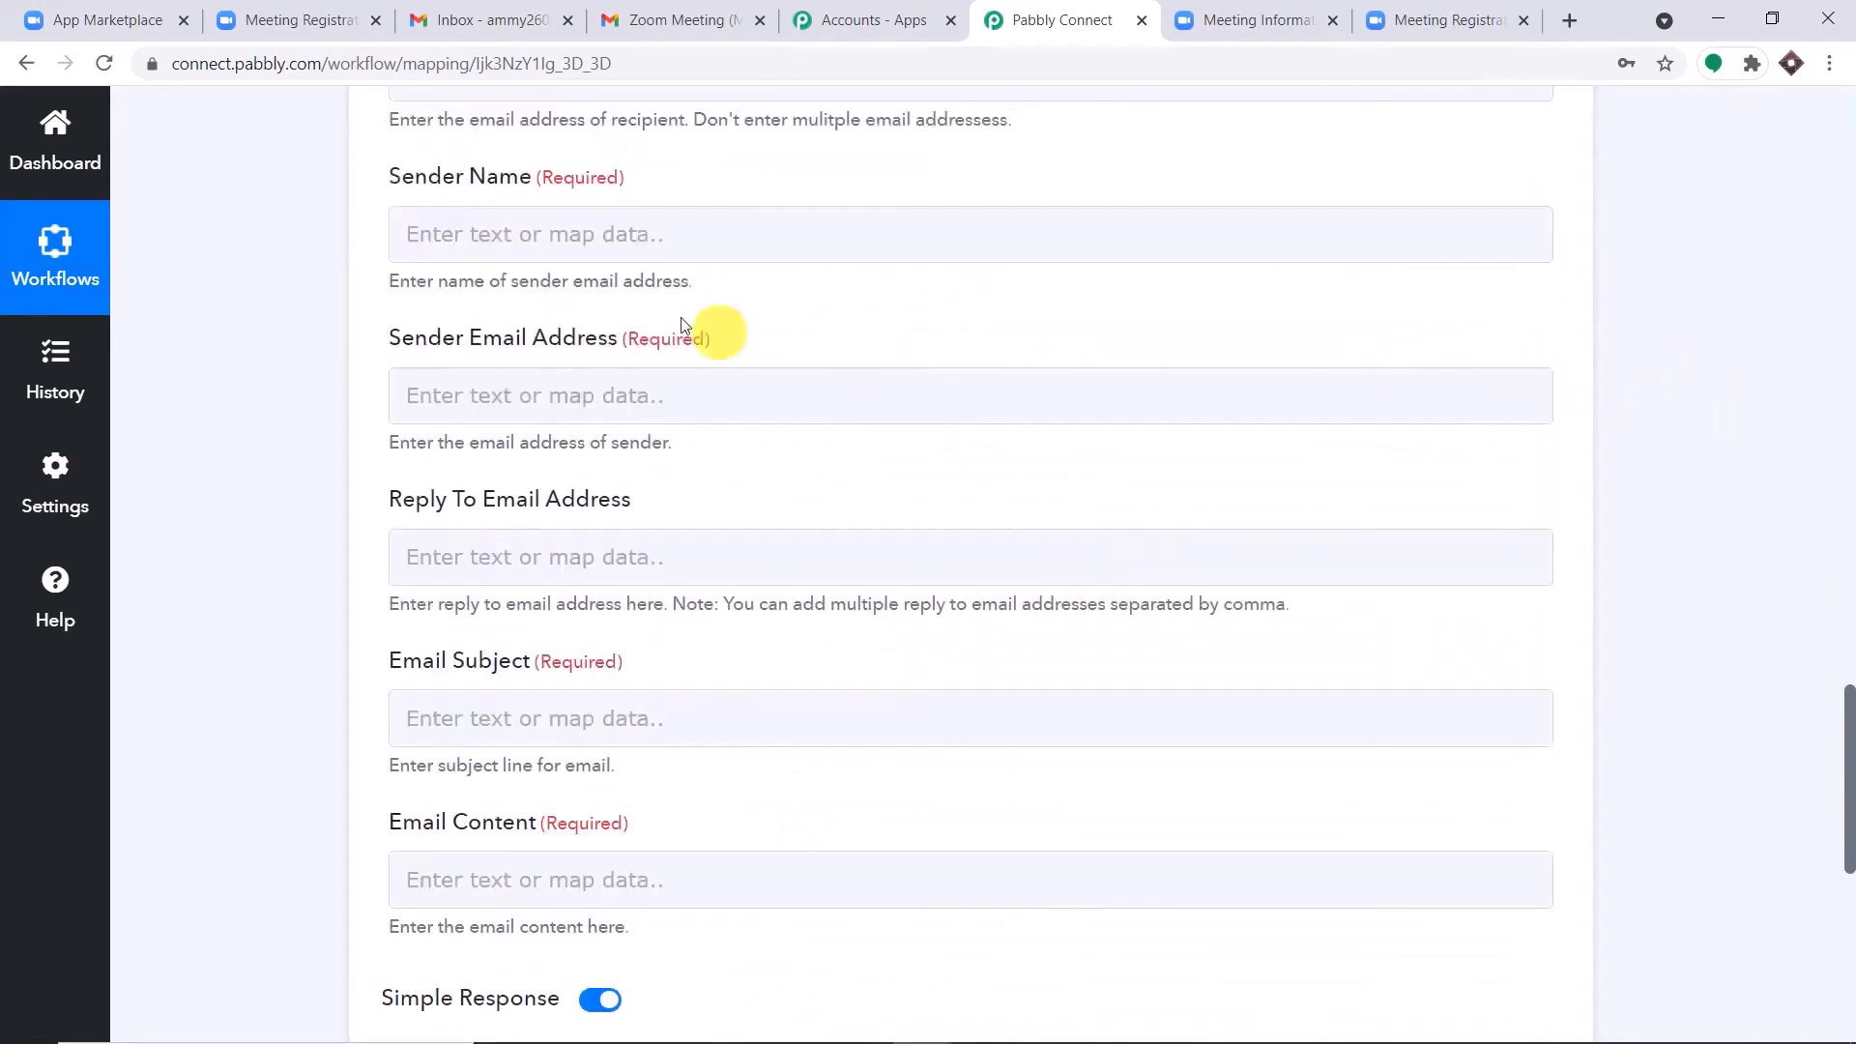
Set the sender name to "St Xavier High School".
left_click(583, 235)
scroll(713, 277, "up", 3)
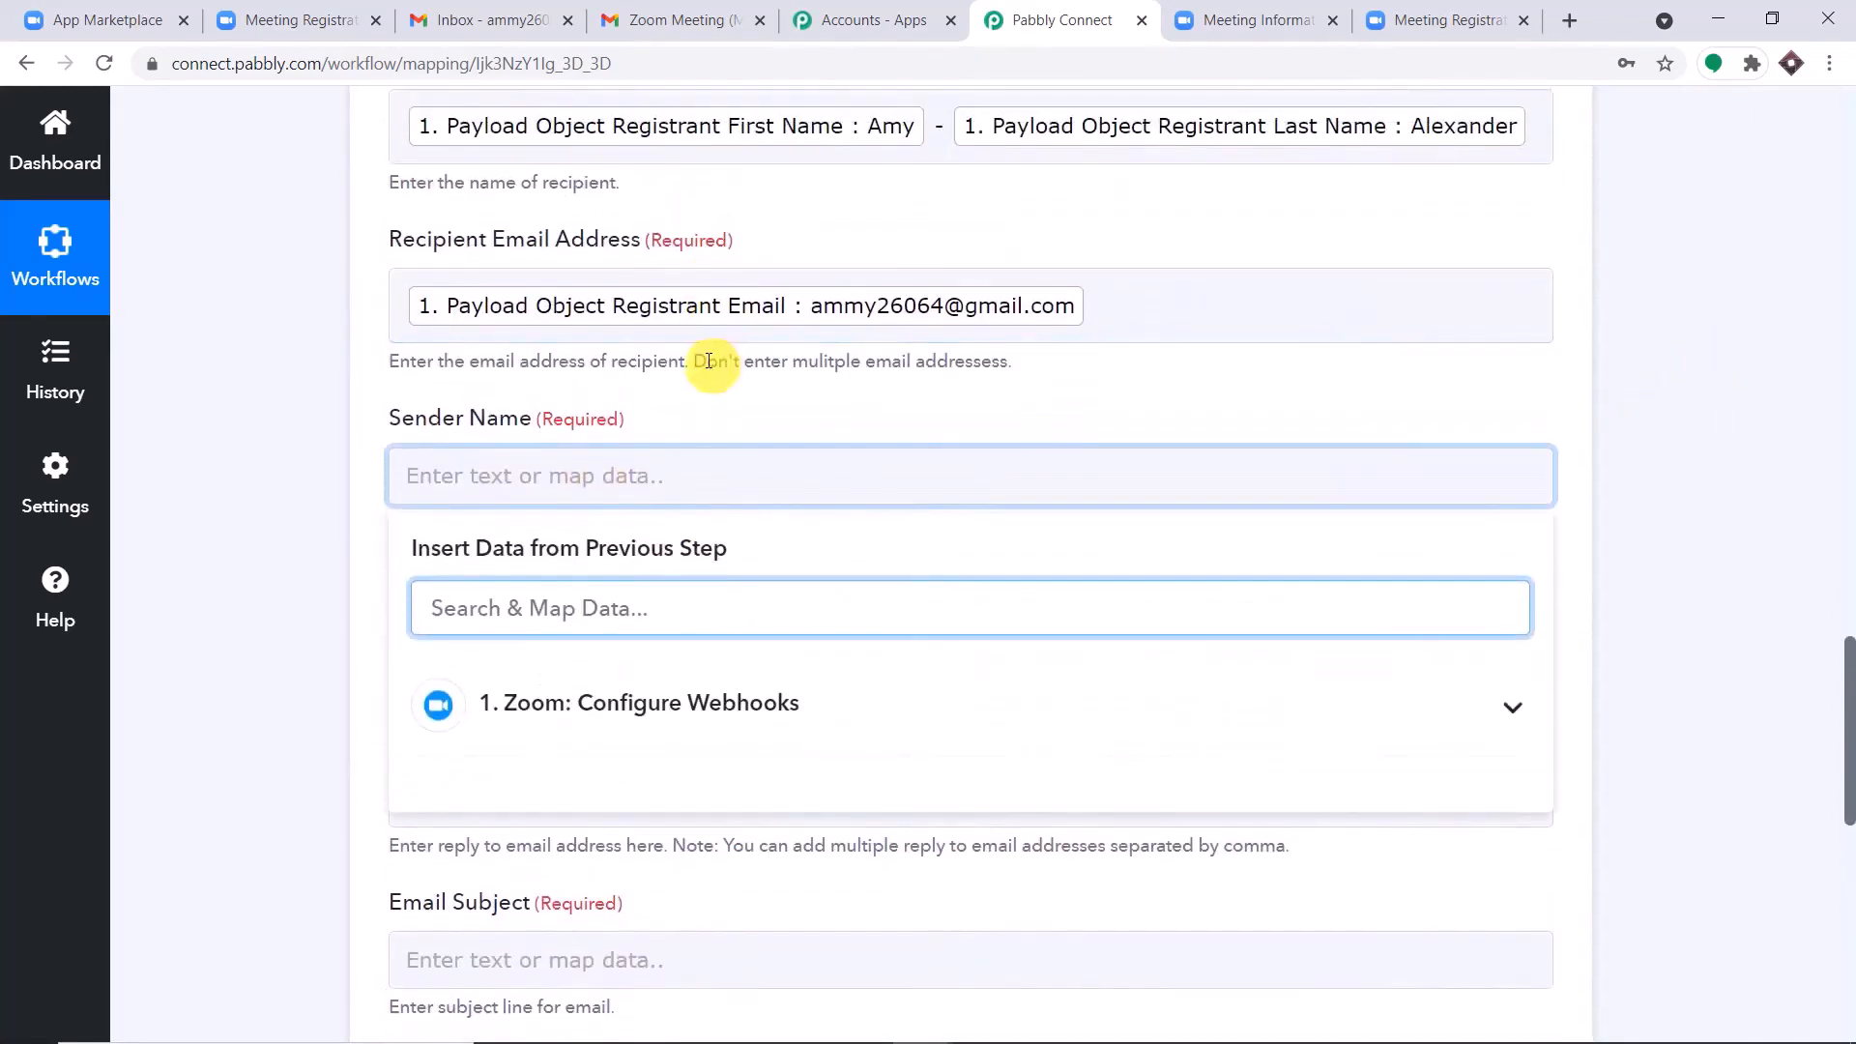
left_click(526, 481)
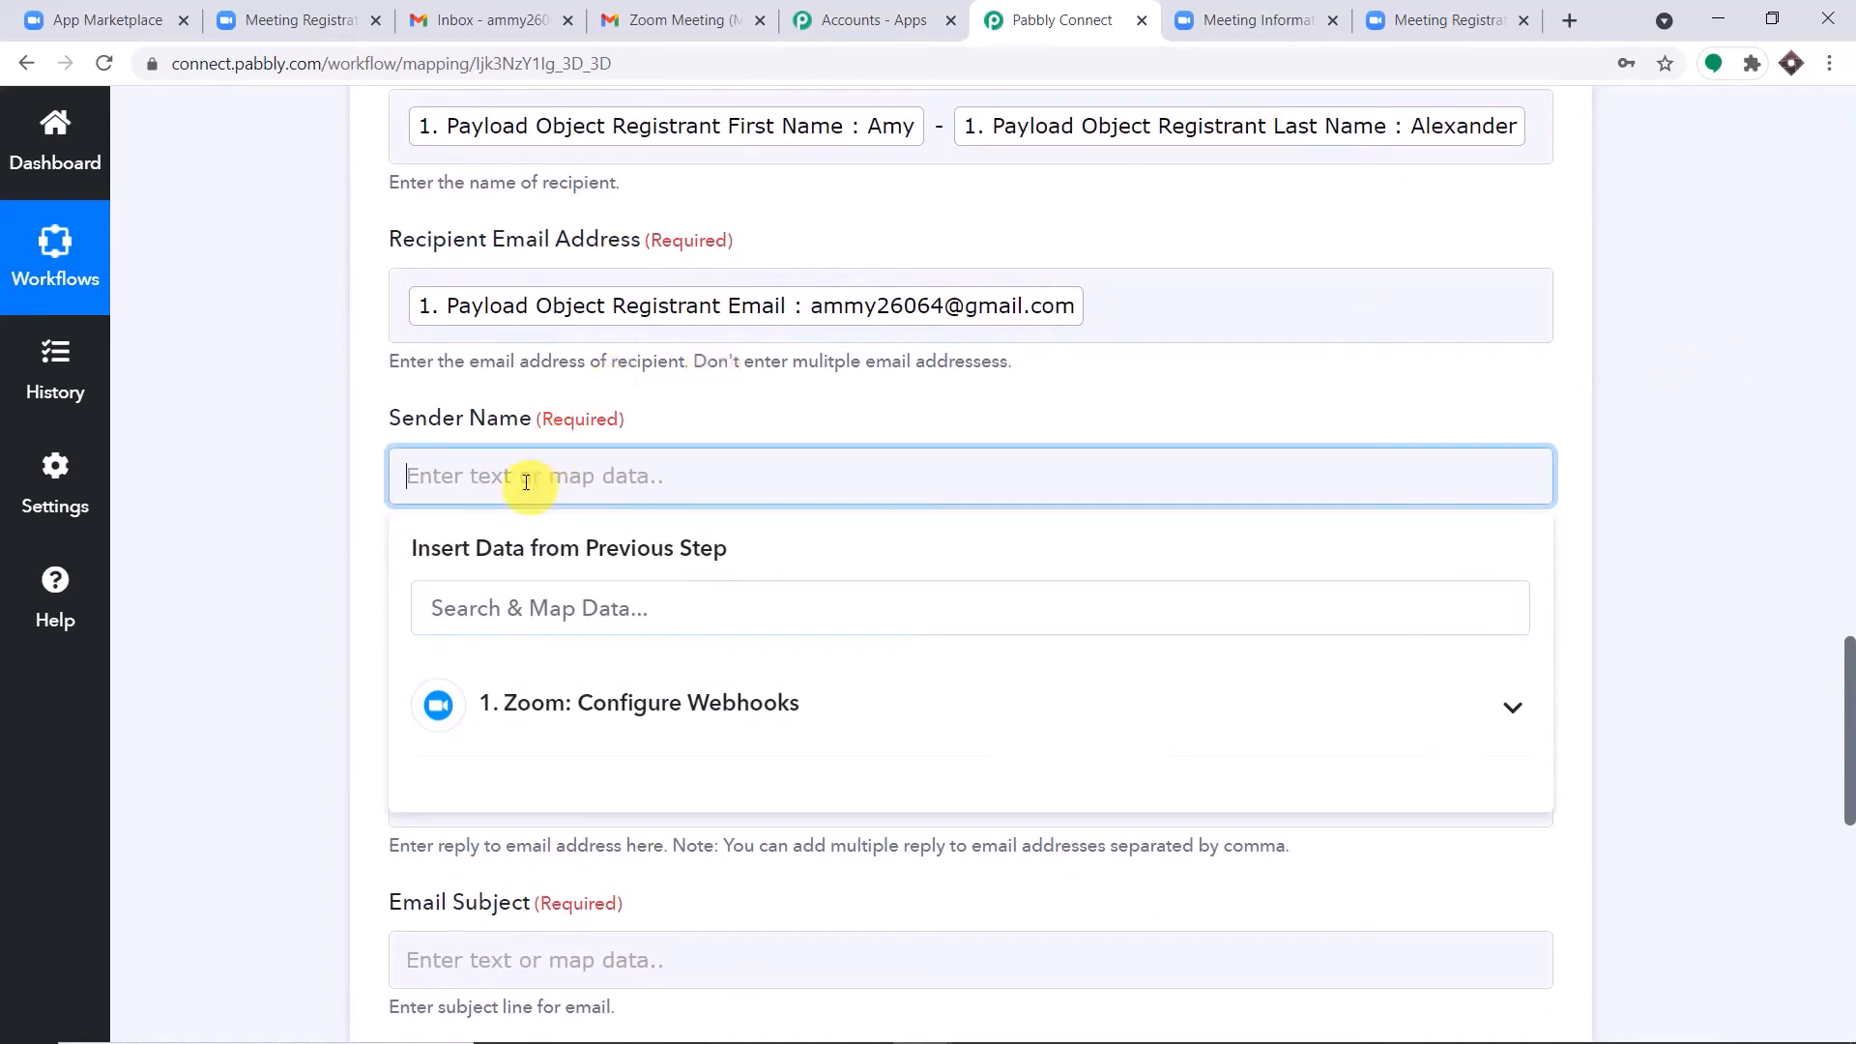
type("St Xavier")
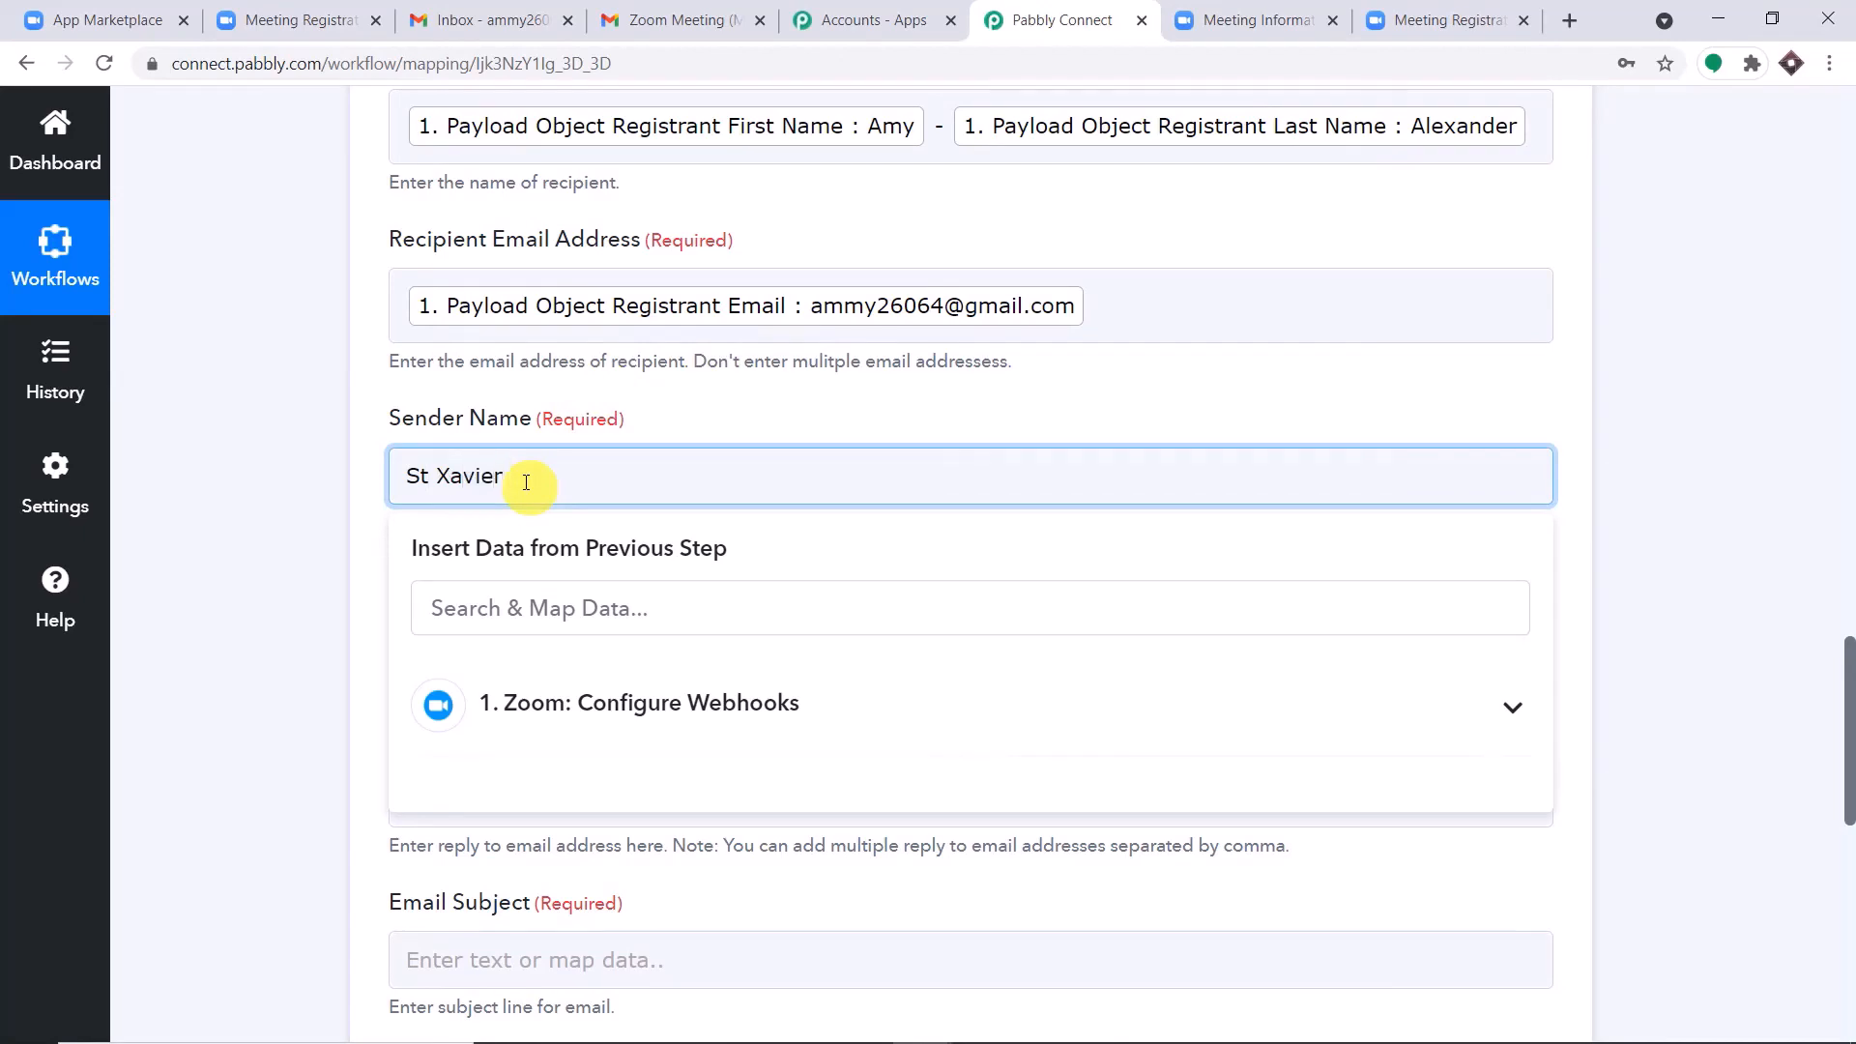
type("High School")
left_click(734, 409)
Enter the sender's Gmail address as the sender email address.
scroll(717, 409, "down", 2)
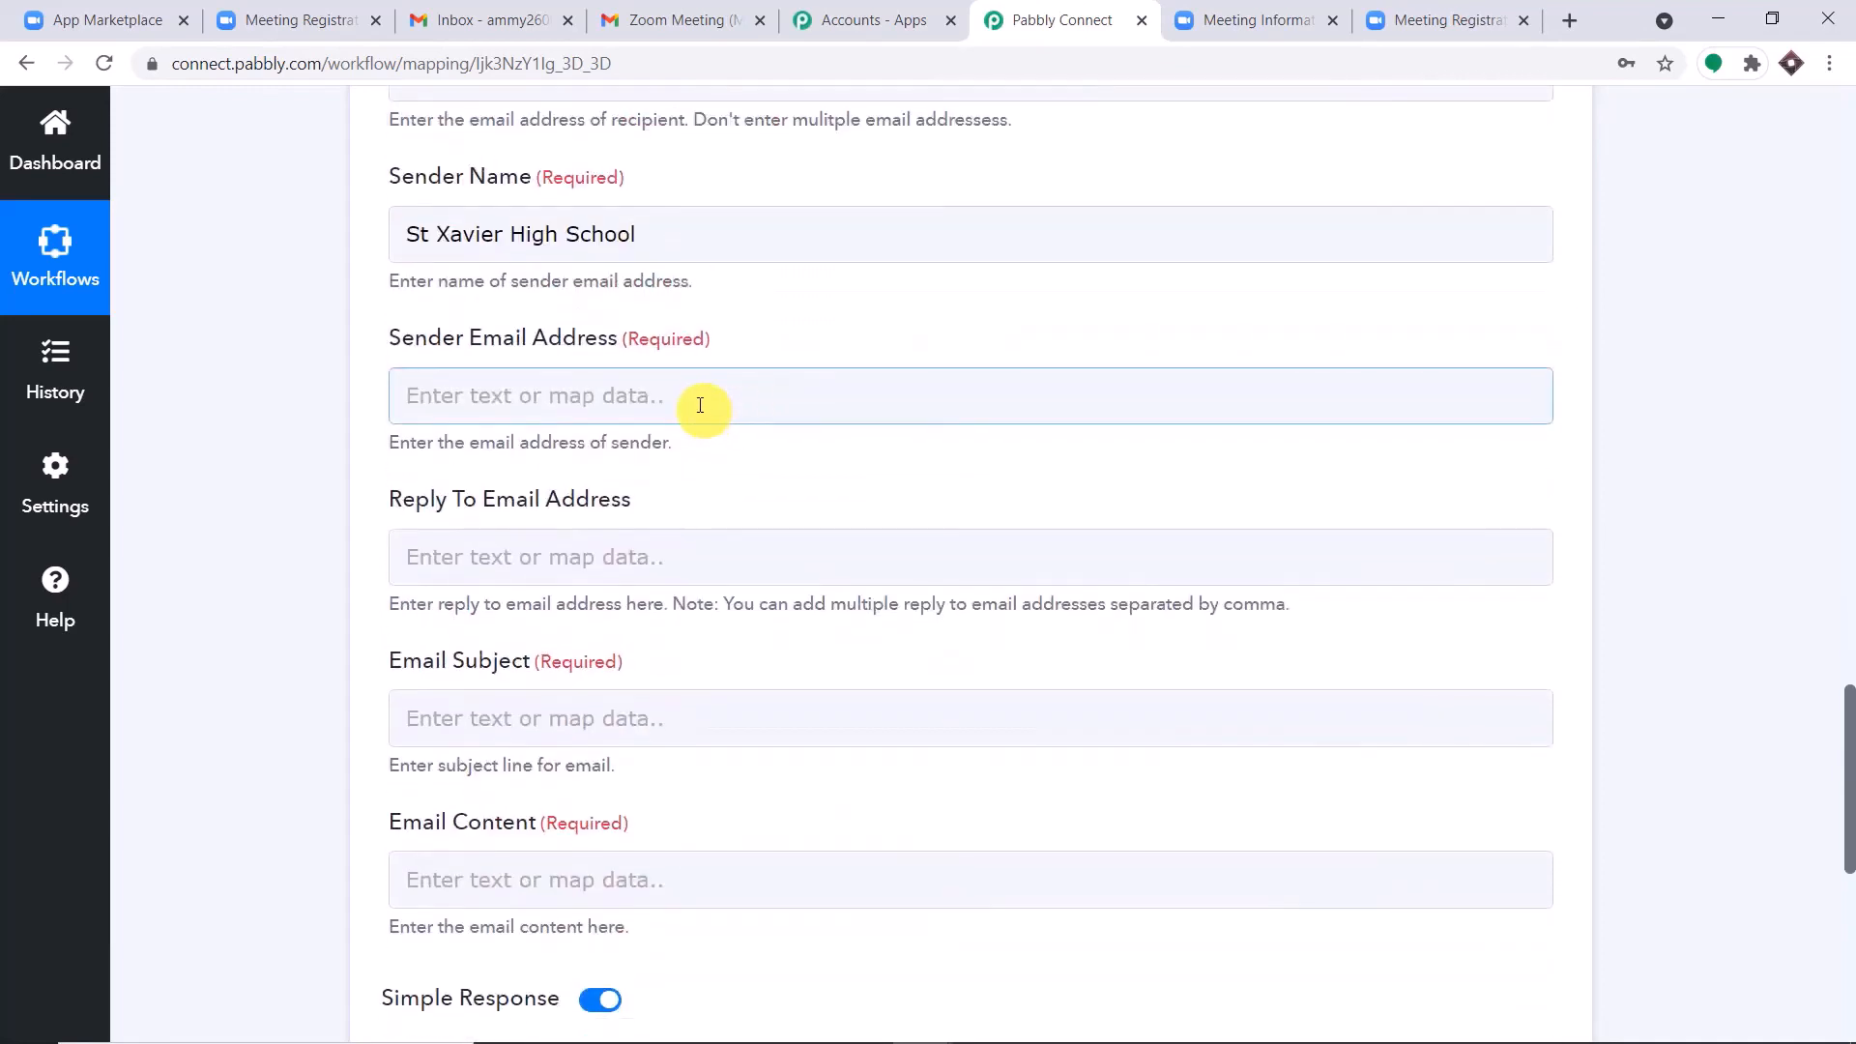
left_click(700, 405)
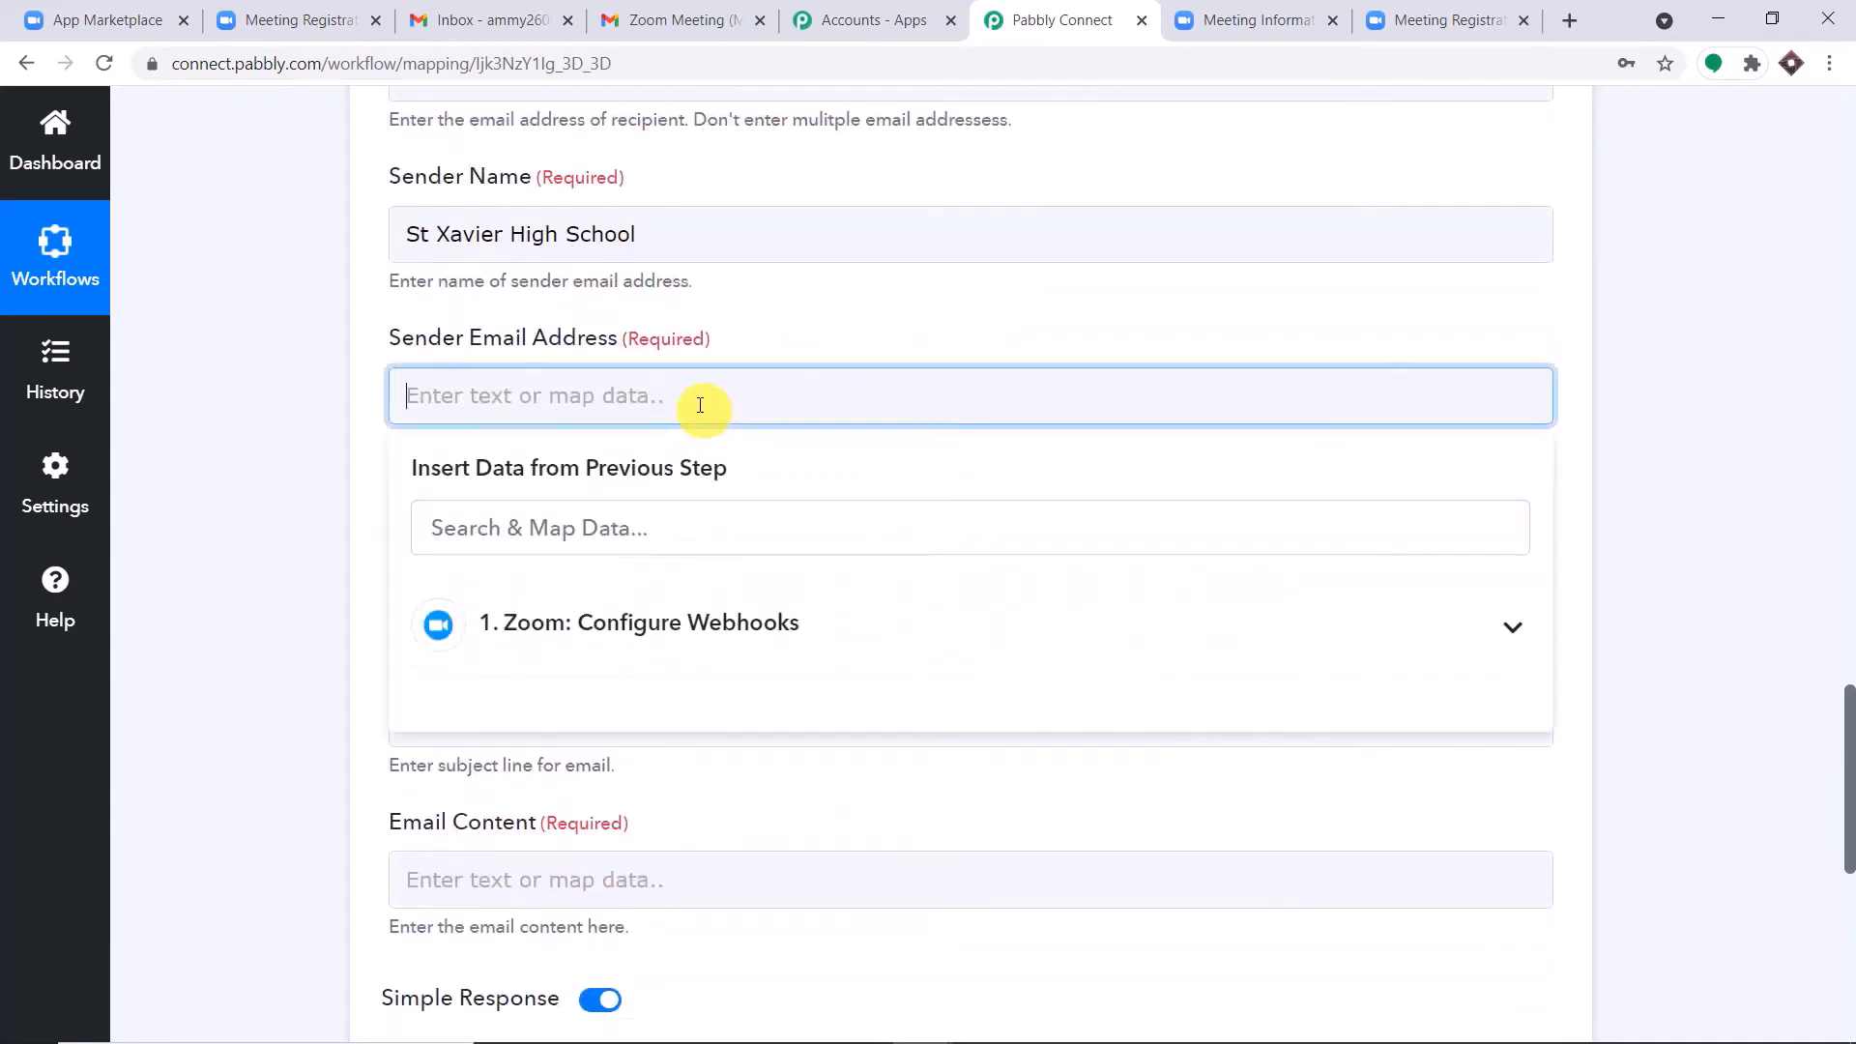
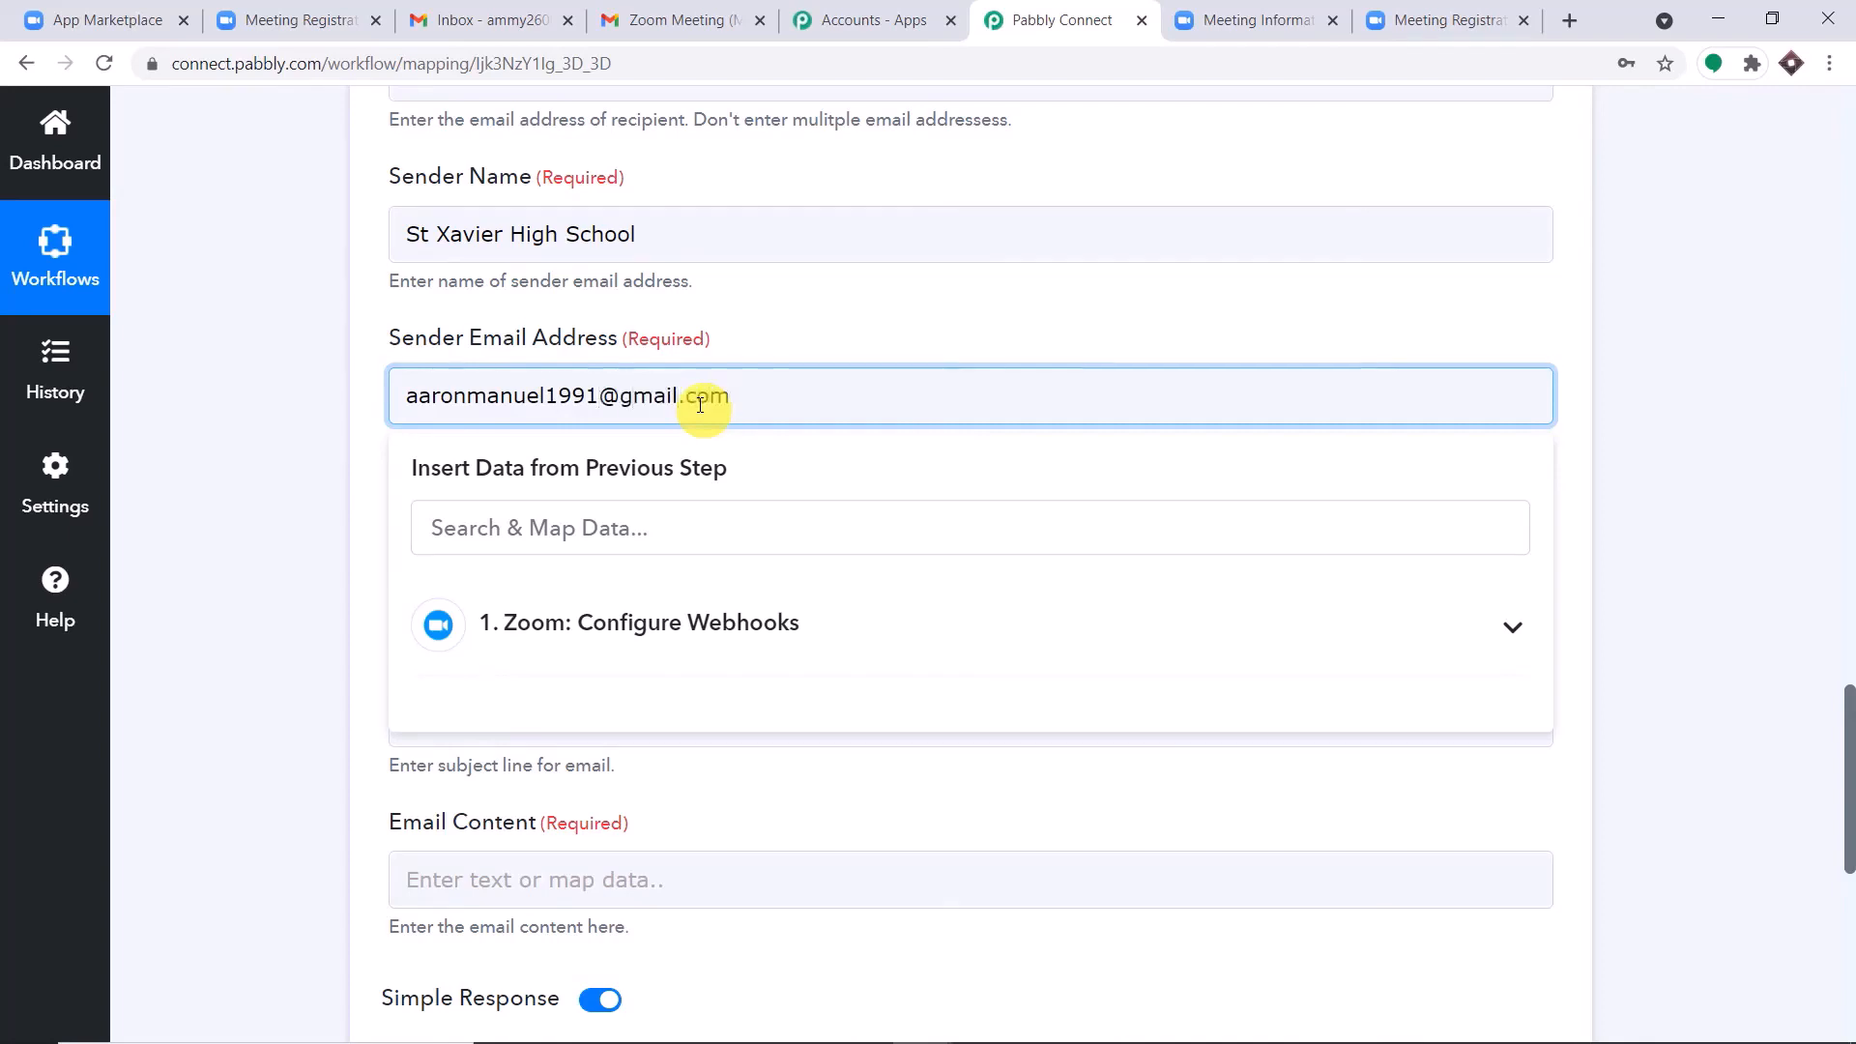
left_click(809, 338)
Set the email subject to "Registration Confirmed".
scroll(809, 339, "down", 4)
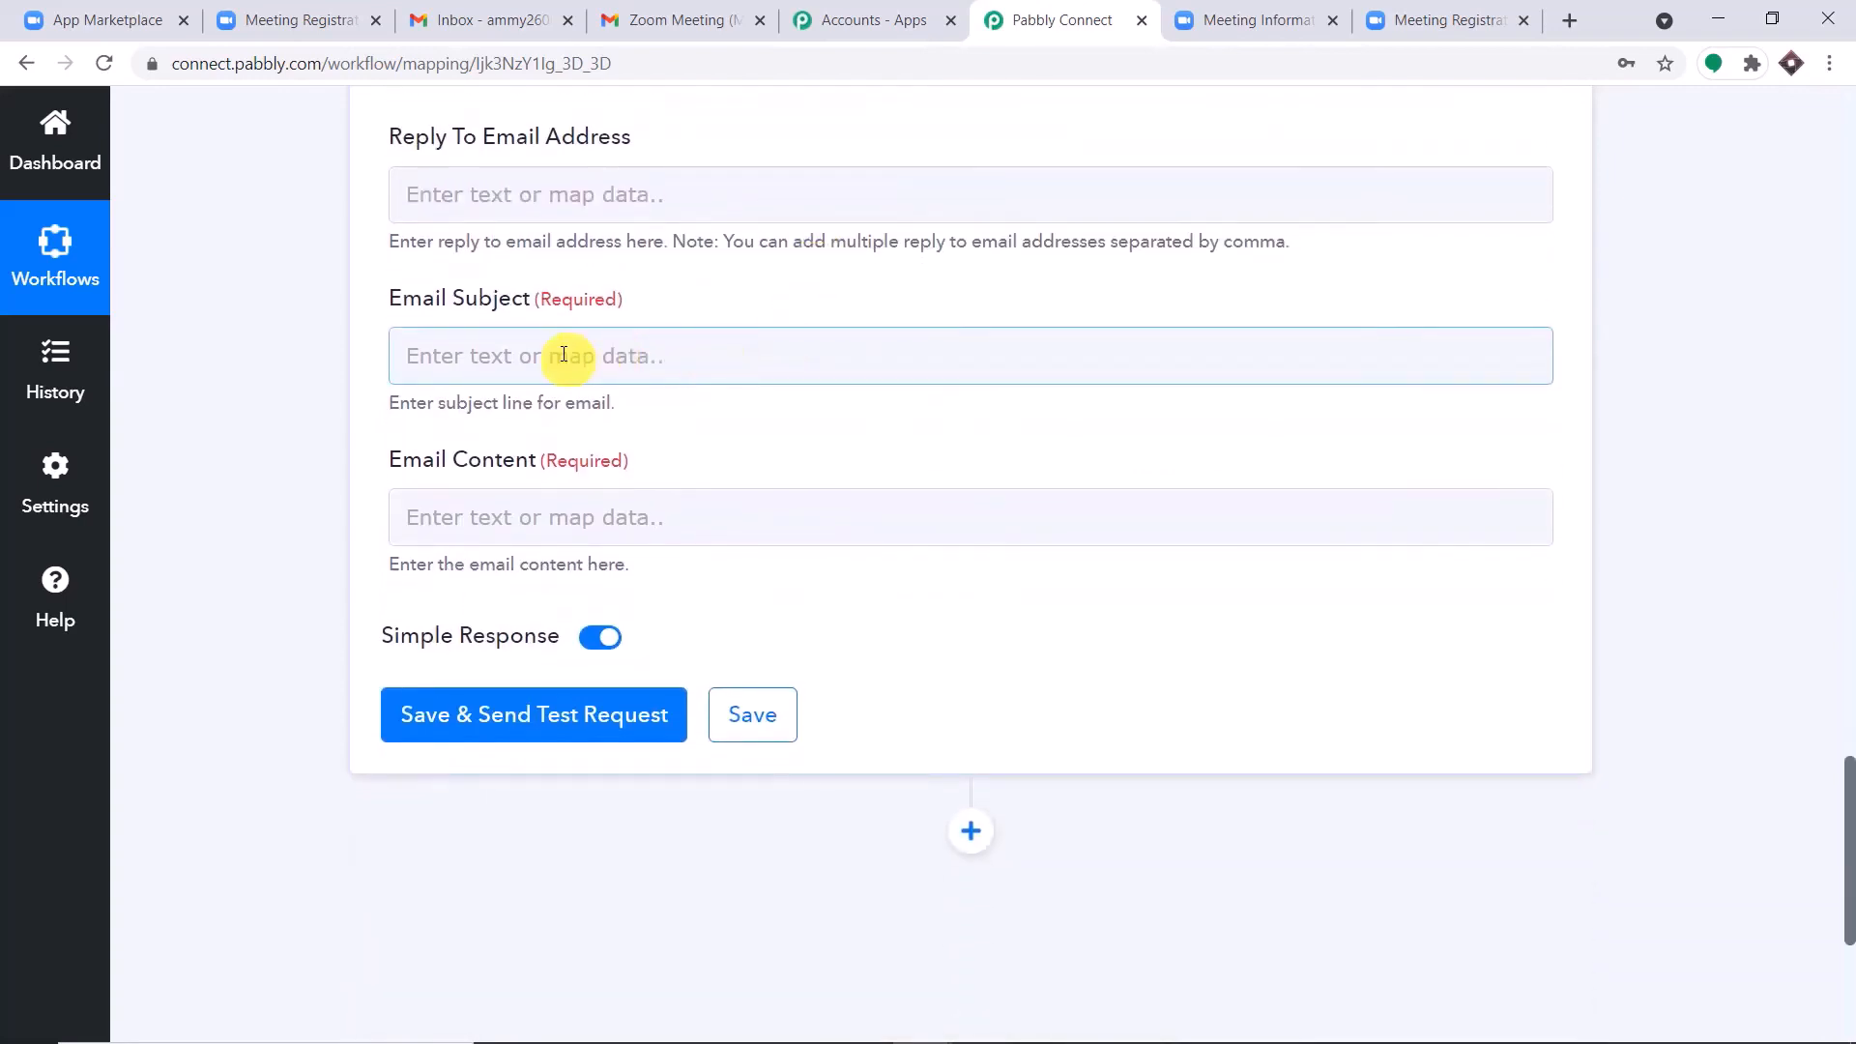
left_click(563, 355)
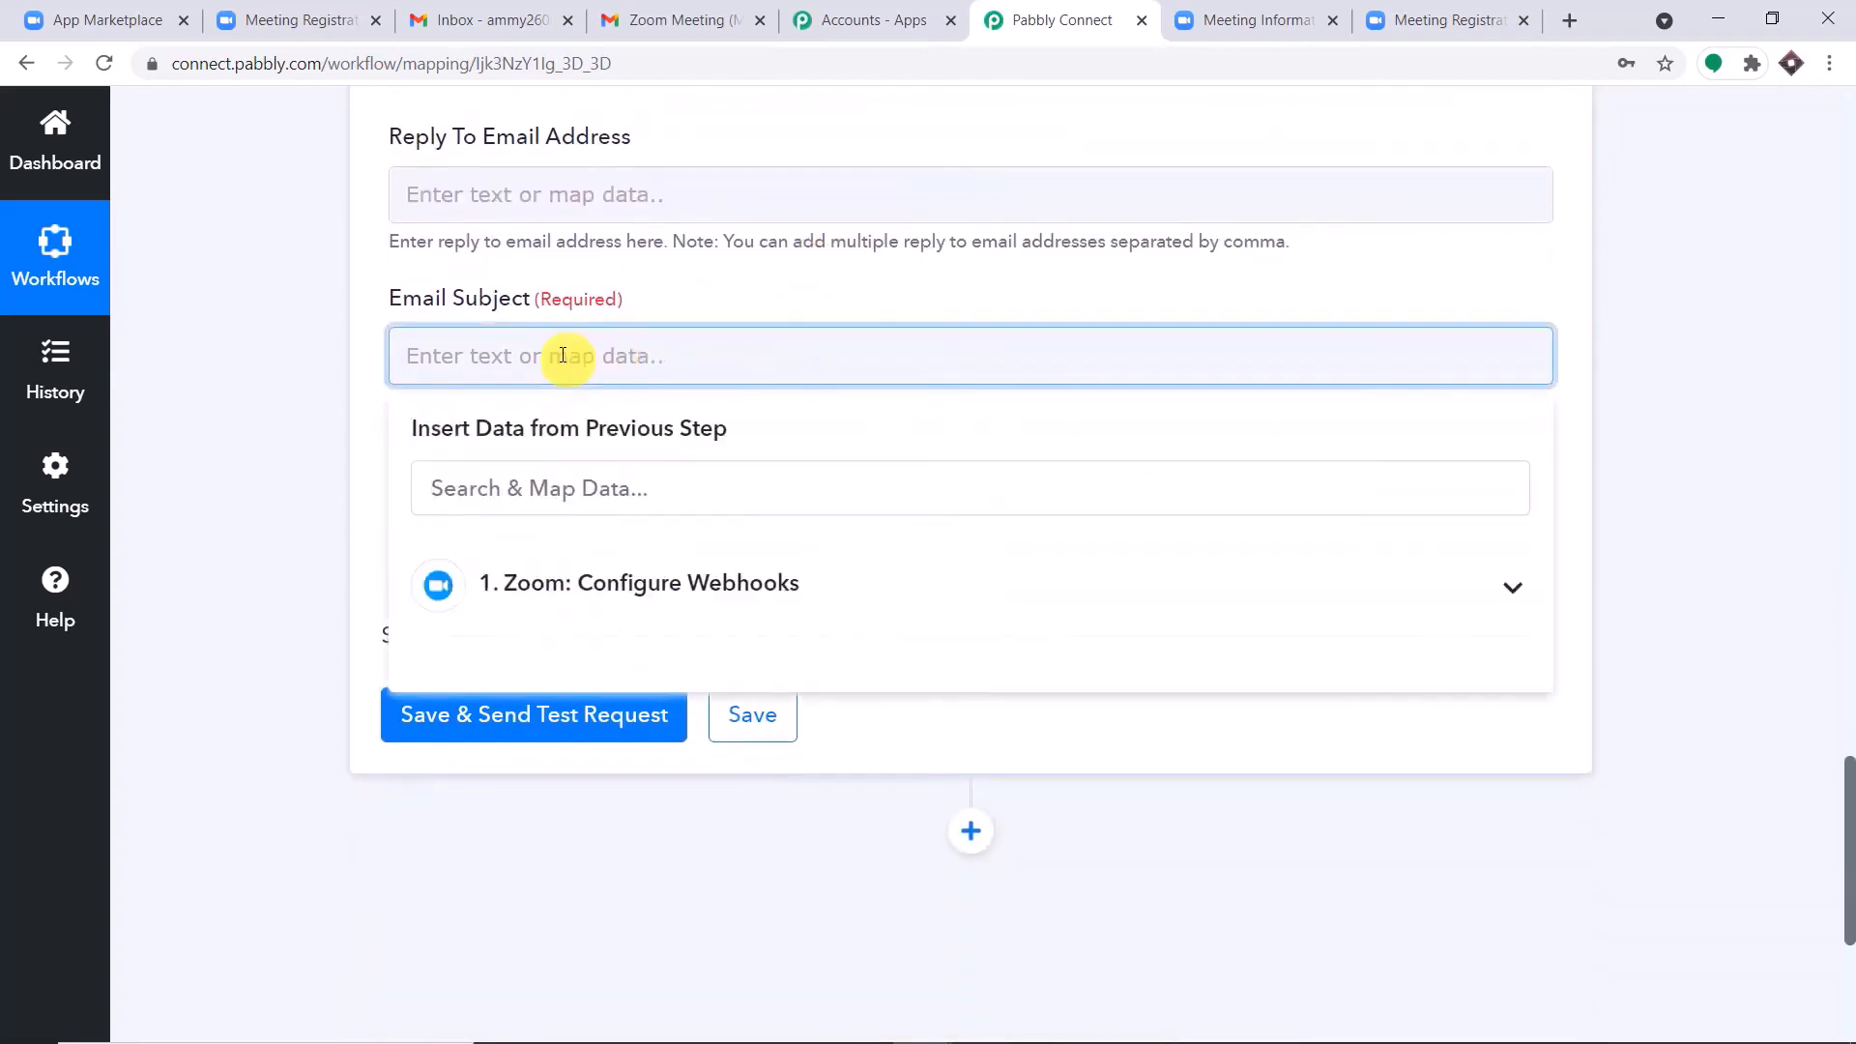
type("Registration Confirmed")
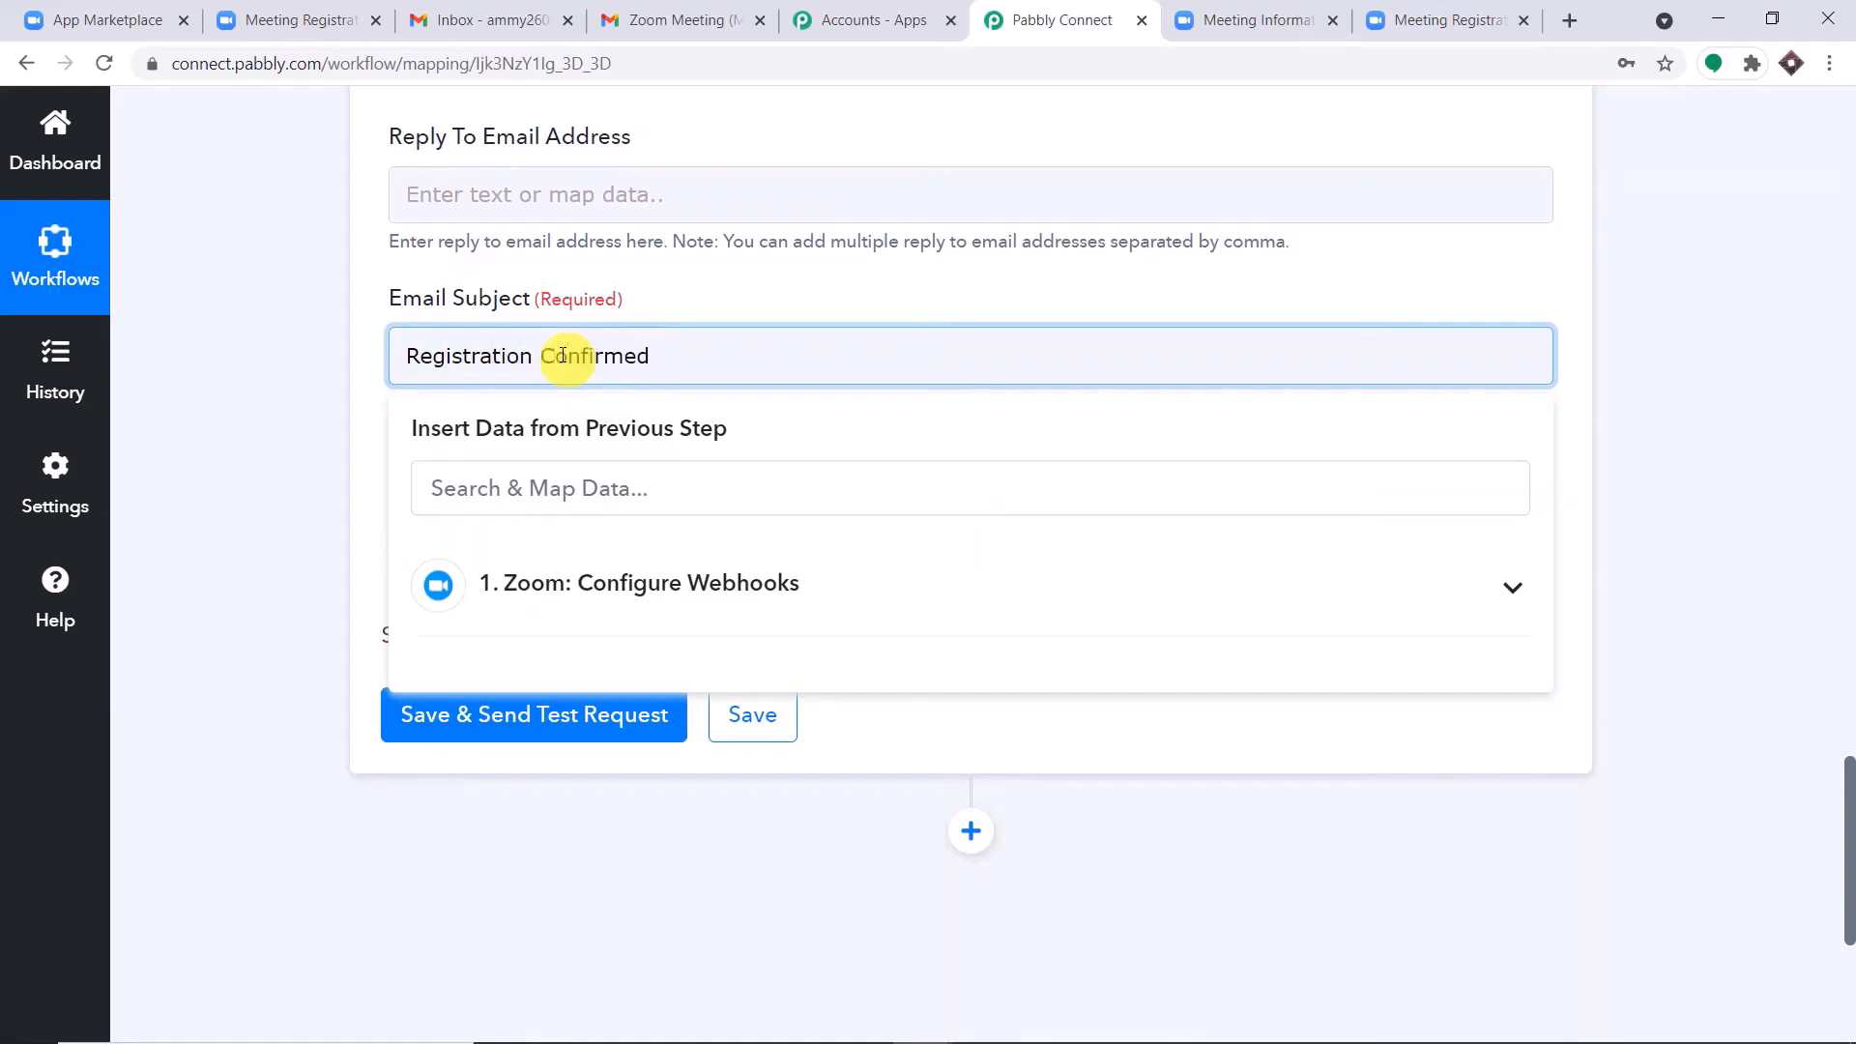
left_click(705, 315)
Begin the email content with "Hello" and insert the mapped registrant first name on a new line.
scroll(686, 338, "down", 1)
left_click(532, 286)
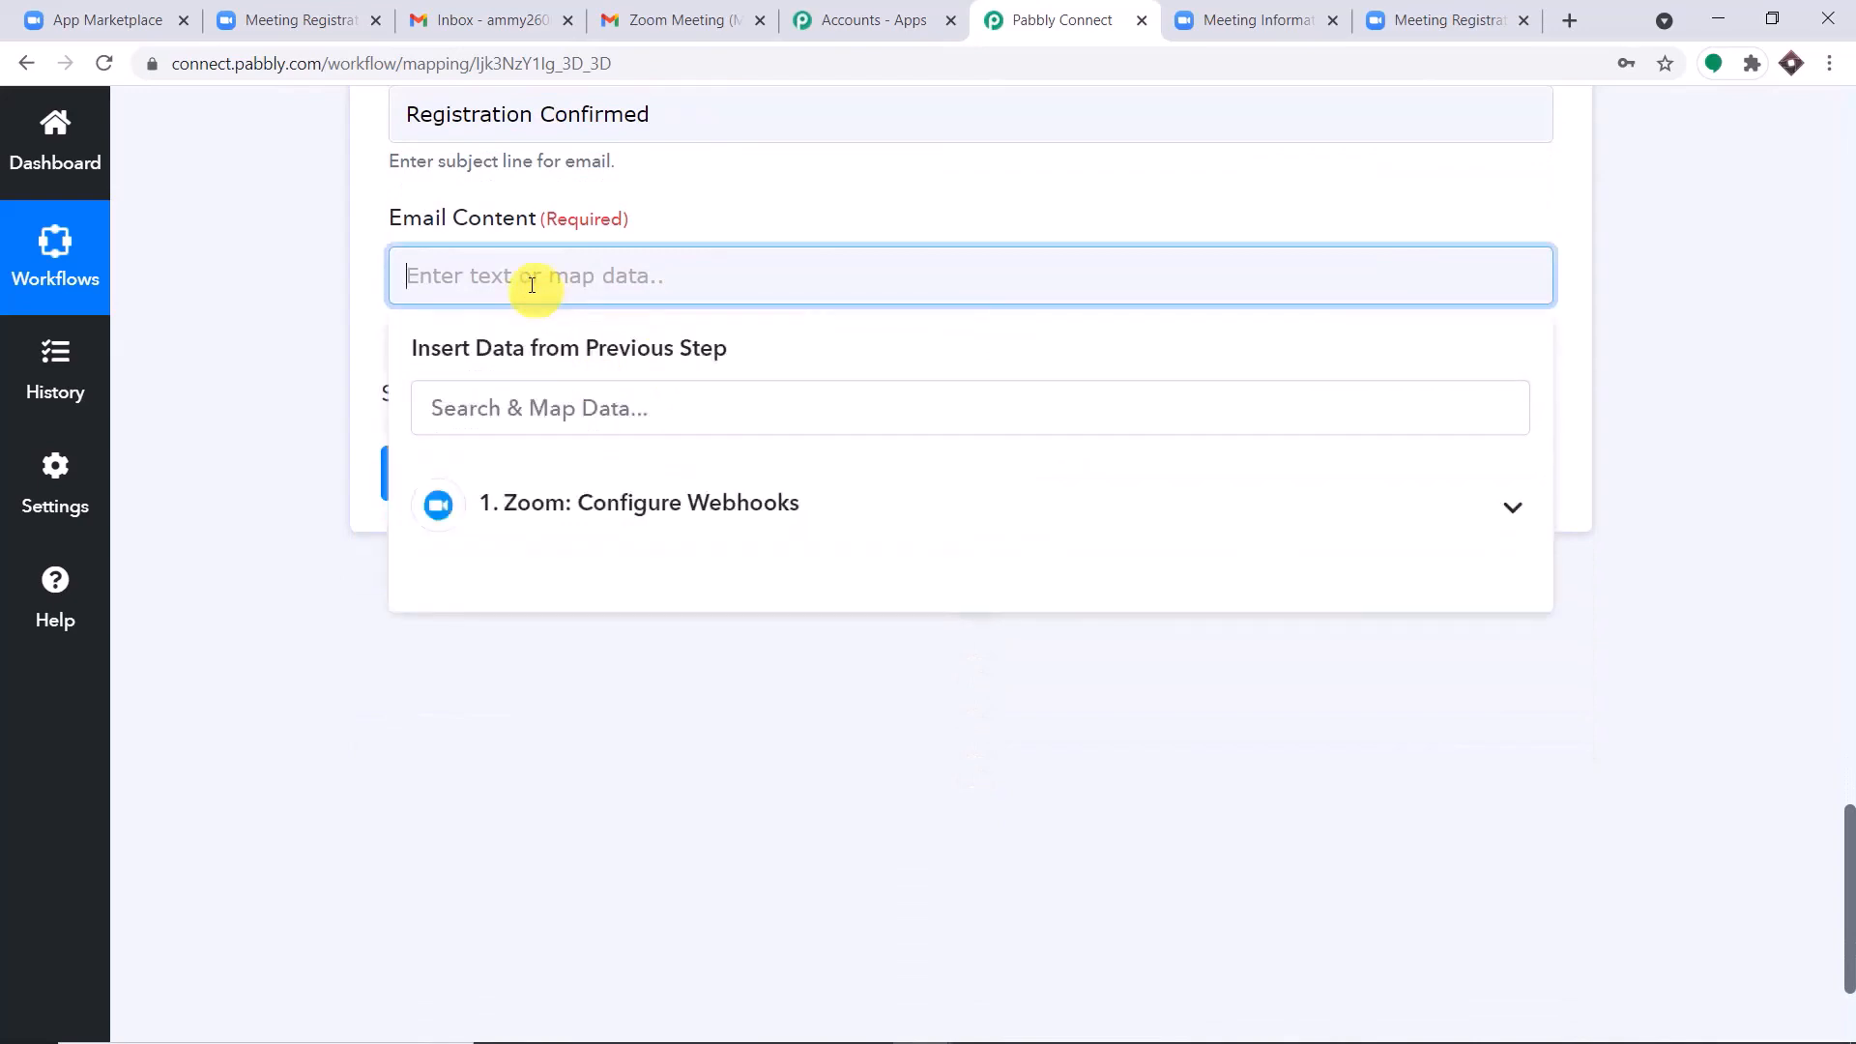
type("He")
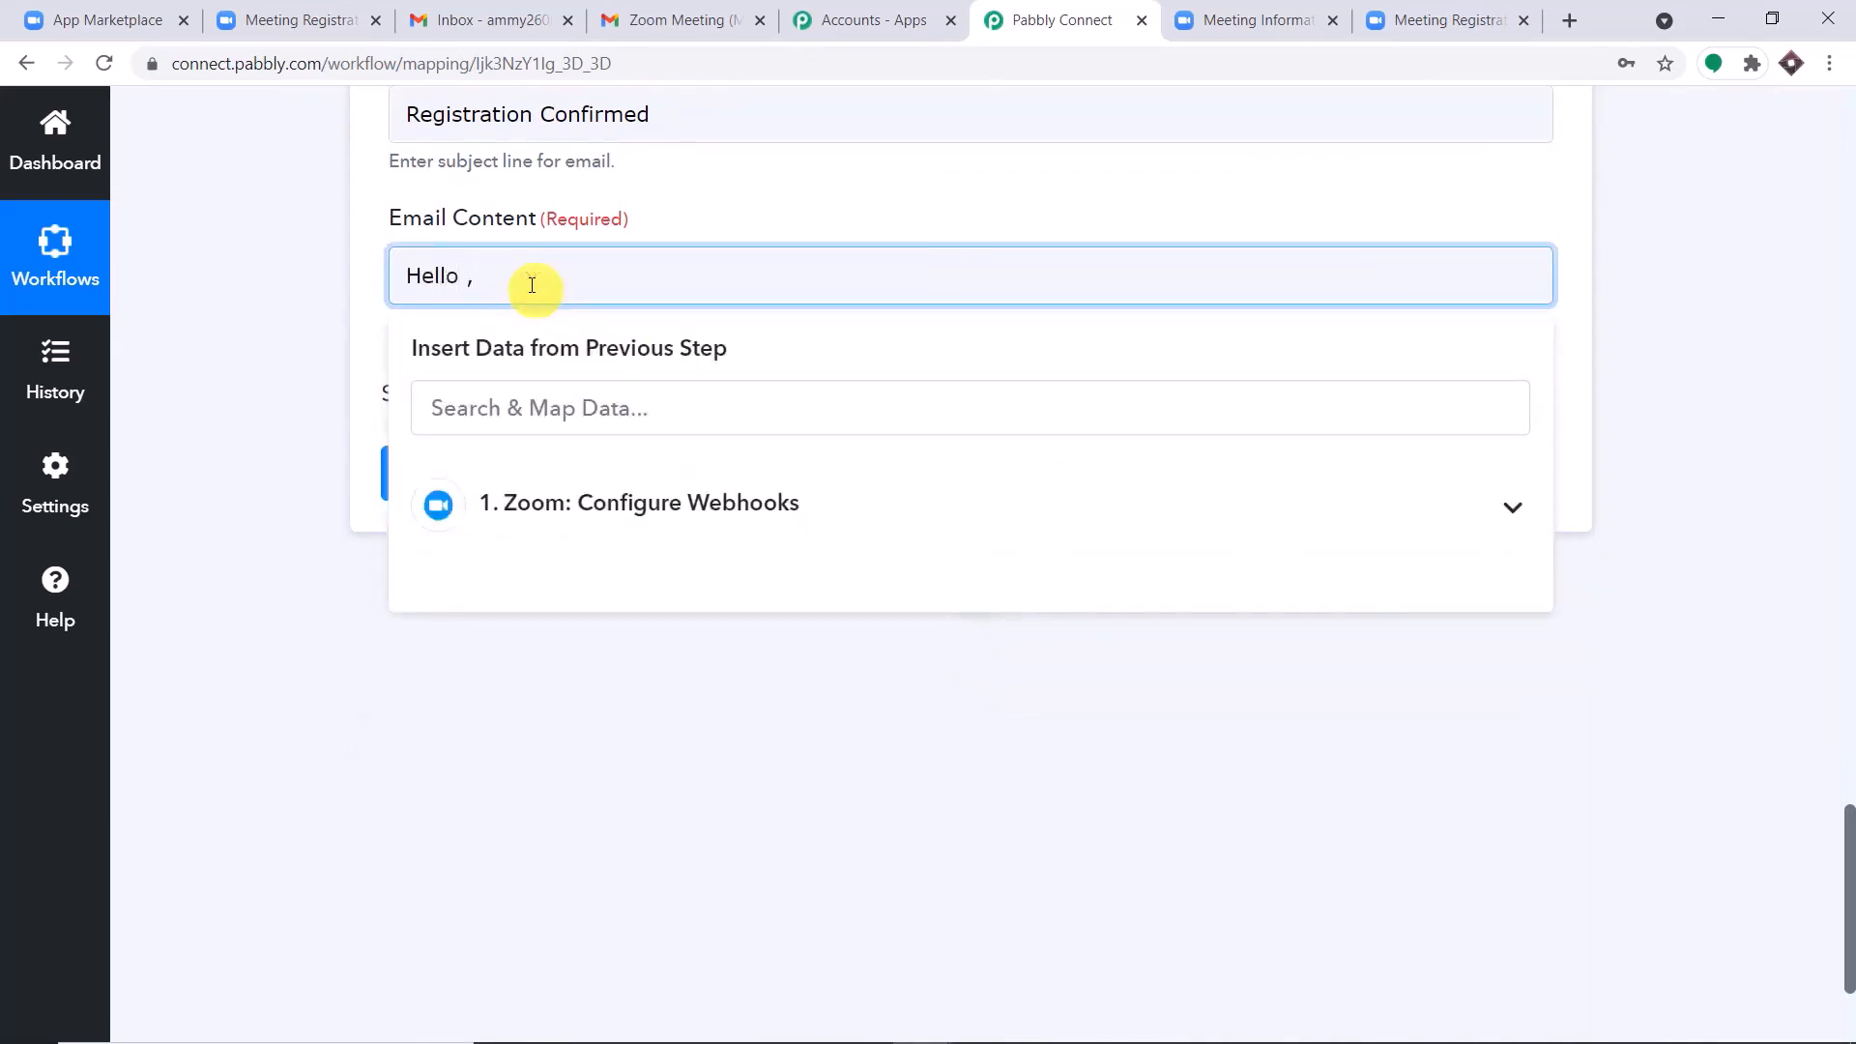
type("llo")
key("Return")
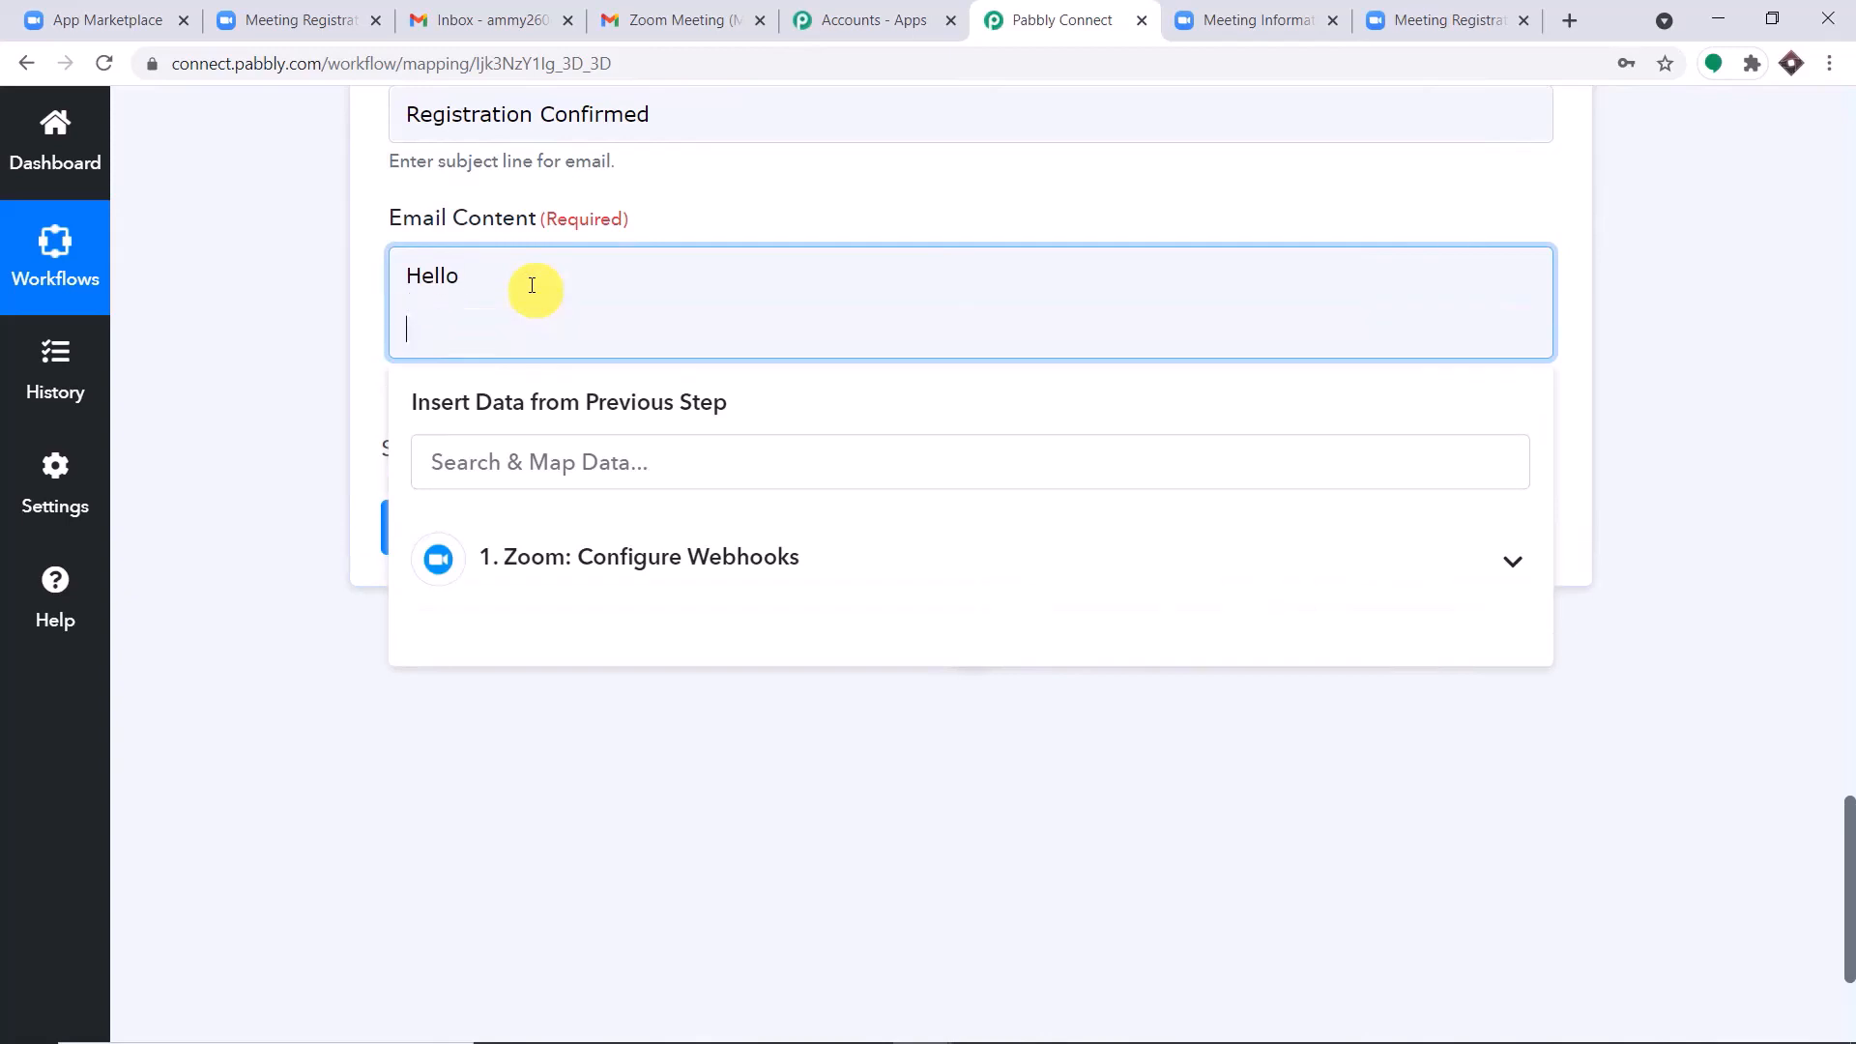
left_click(609, 551)
scroll(638, 657, "down", 3)
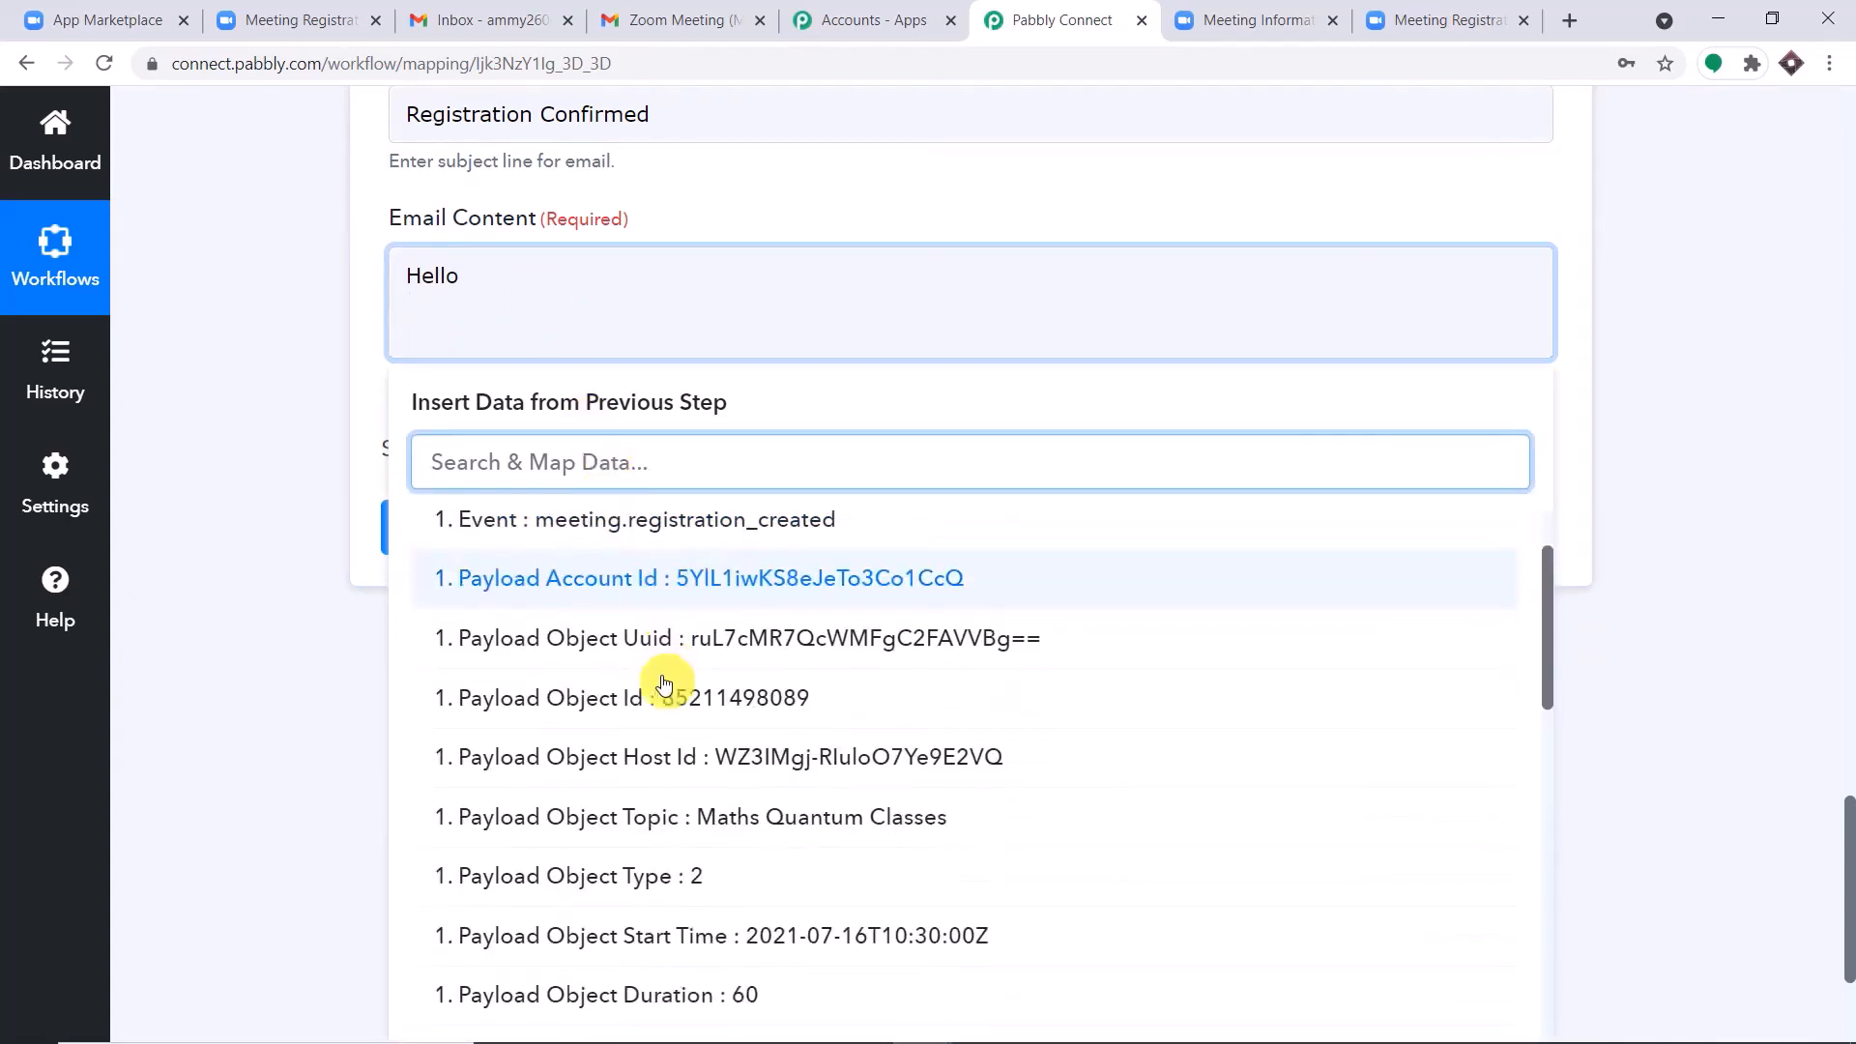
scroll(677, 725, "down", 5)
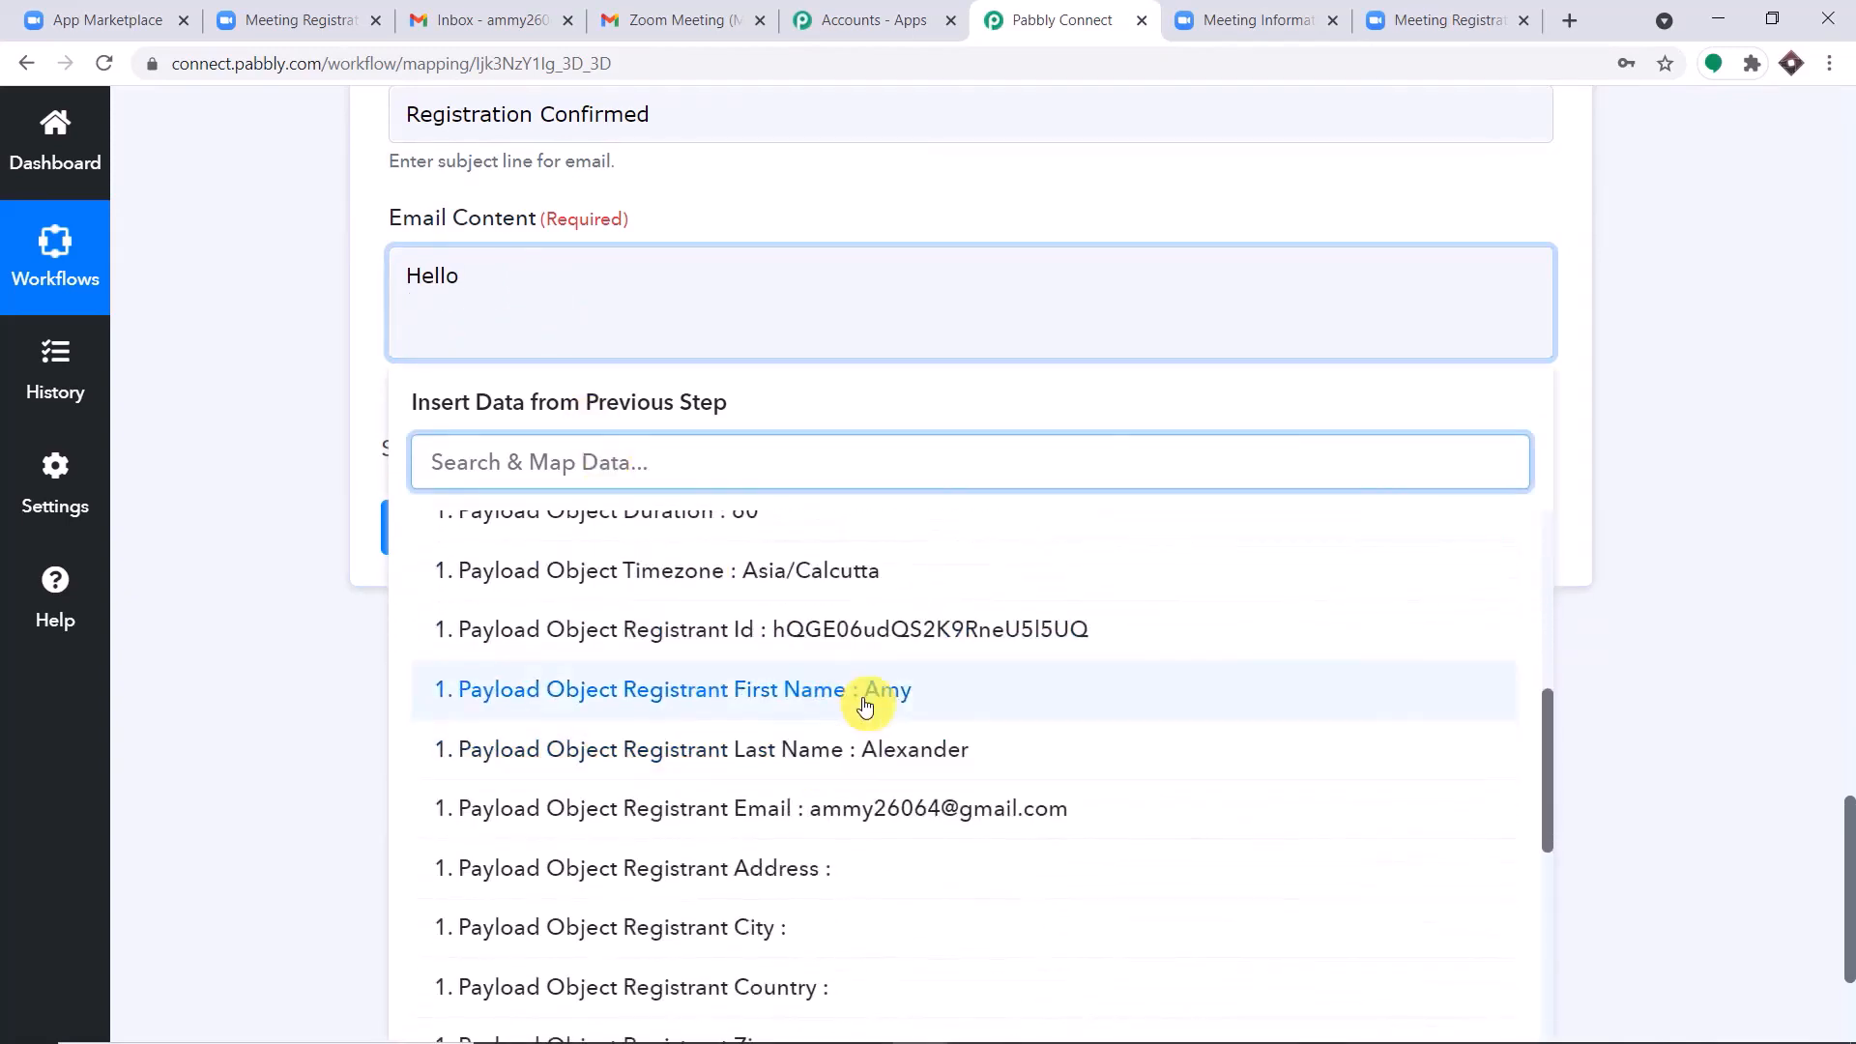
left_click(870, 691)
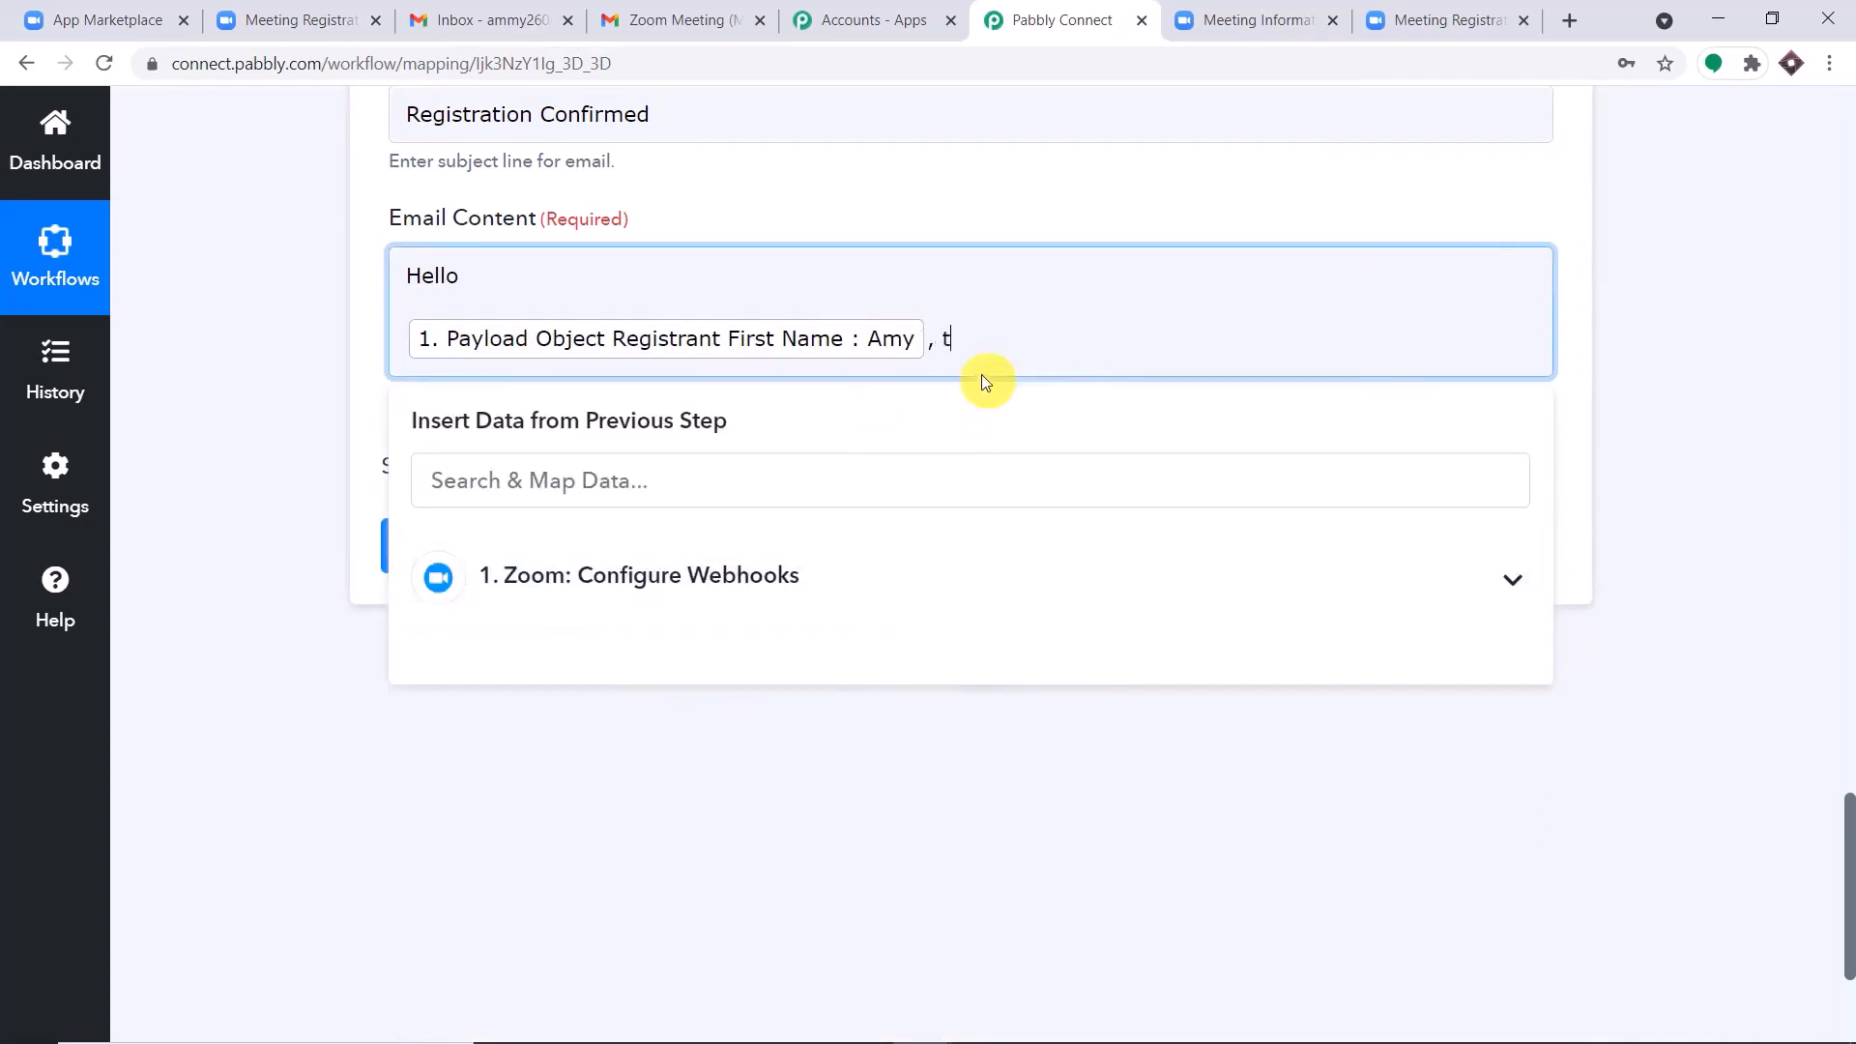
Continue the email content with ", thank you for registering on" and insert the mapped meeting topic.
type(", thank you for registering ")
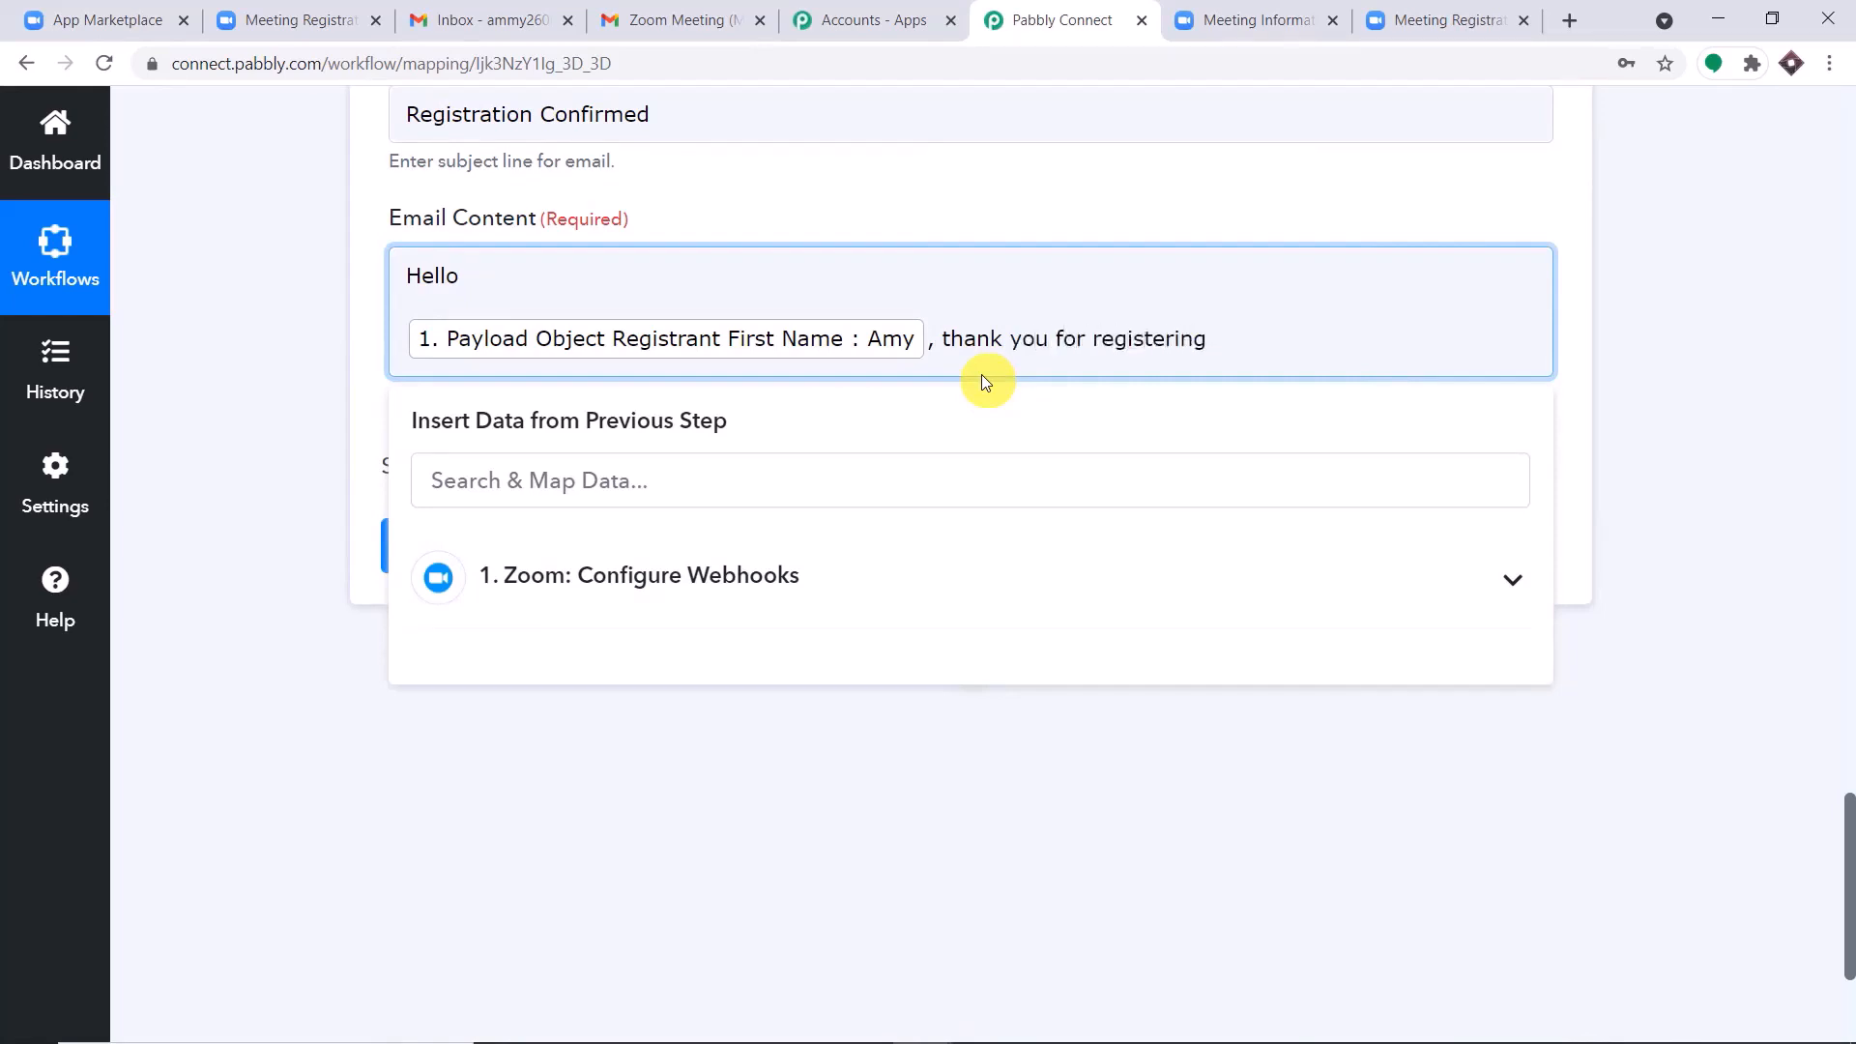
type("on")
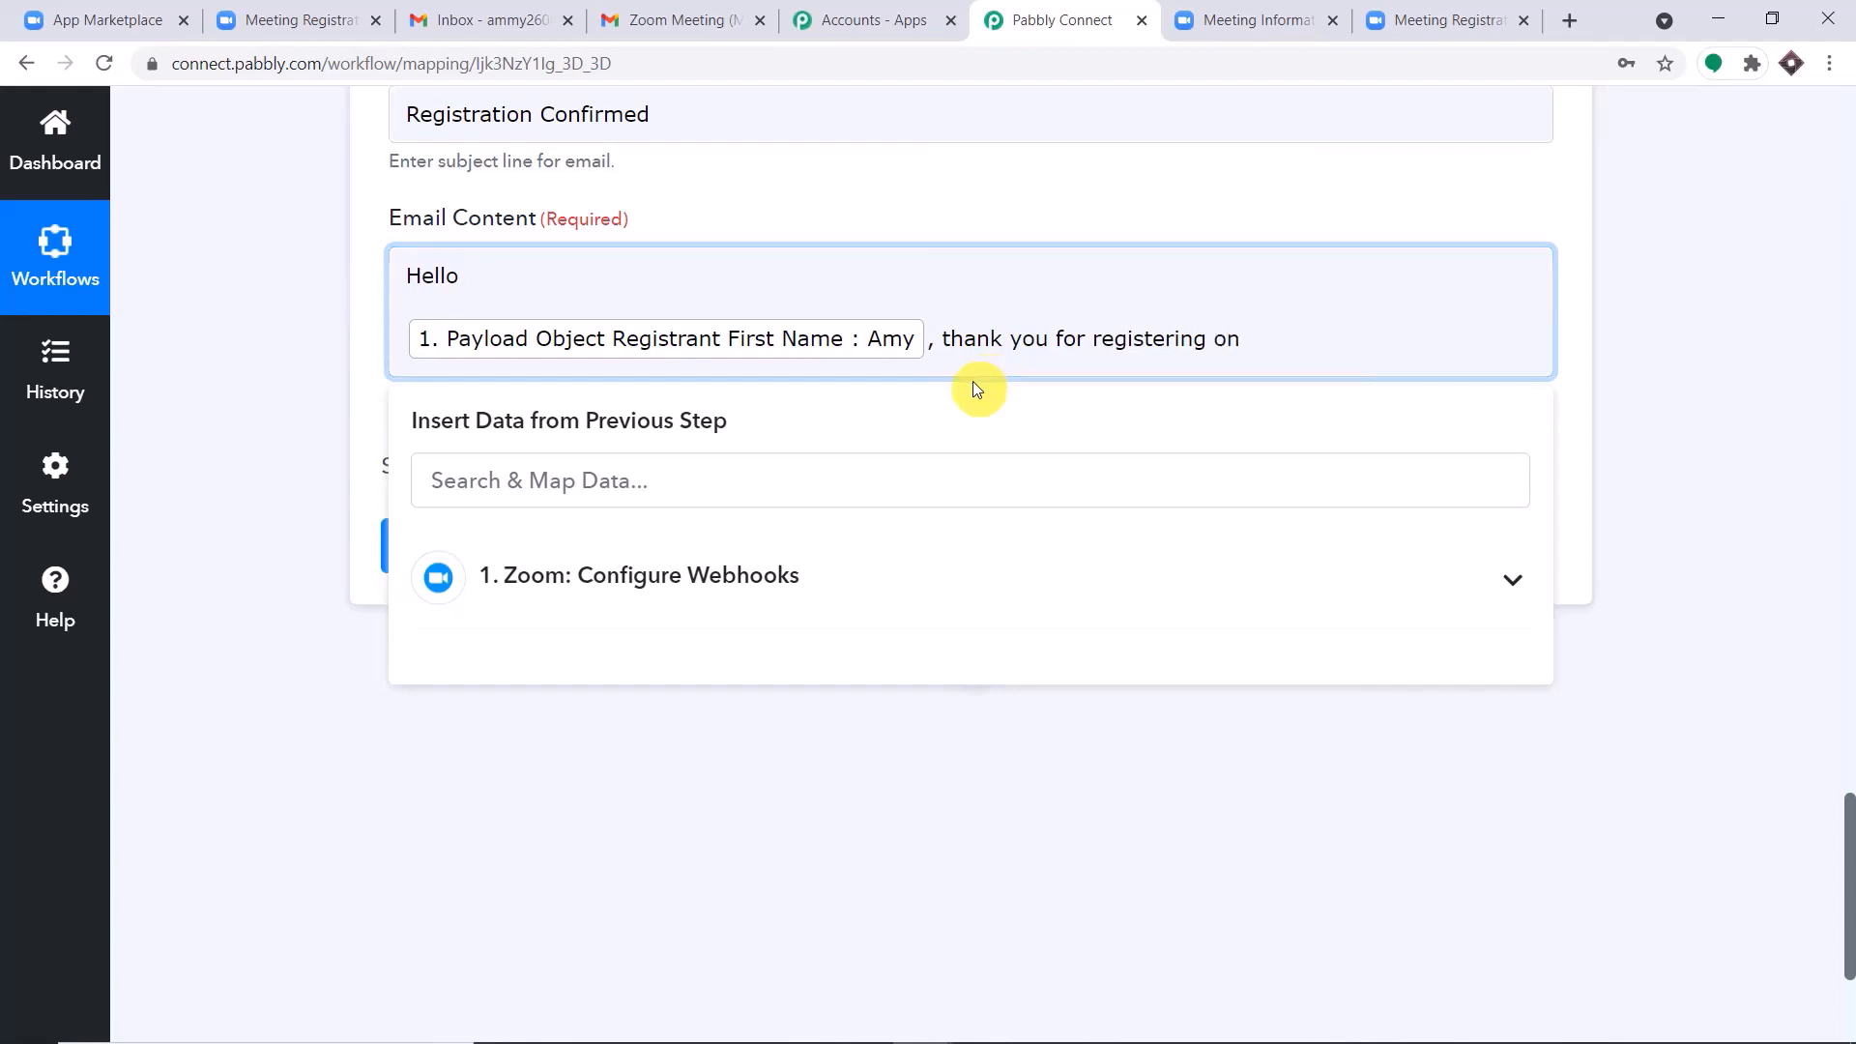
left_click(799, 577)
scroll(832, 657, "down", 3)
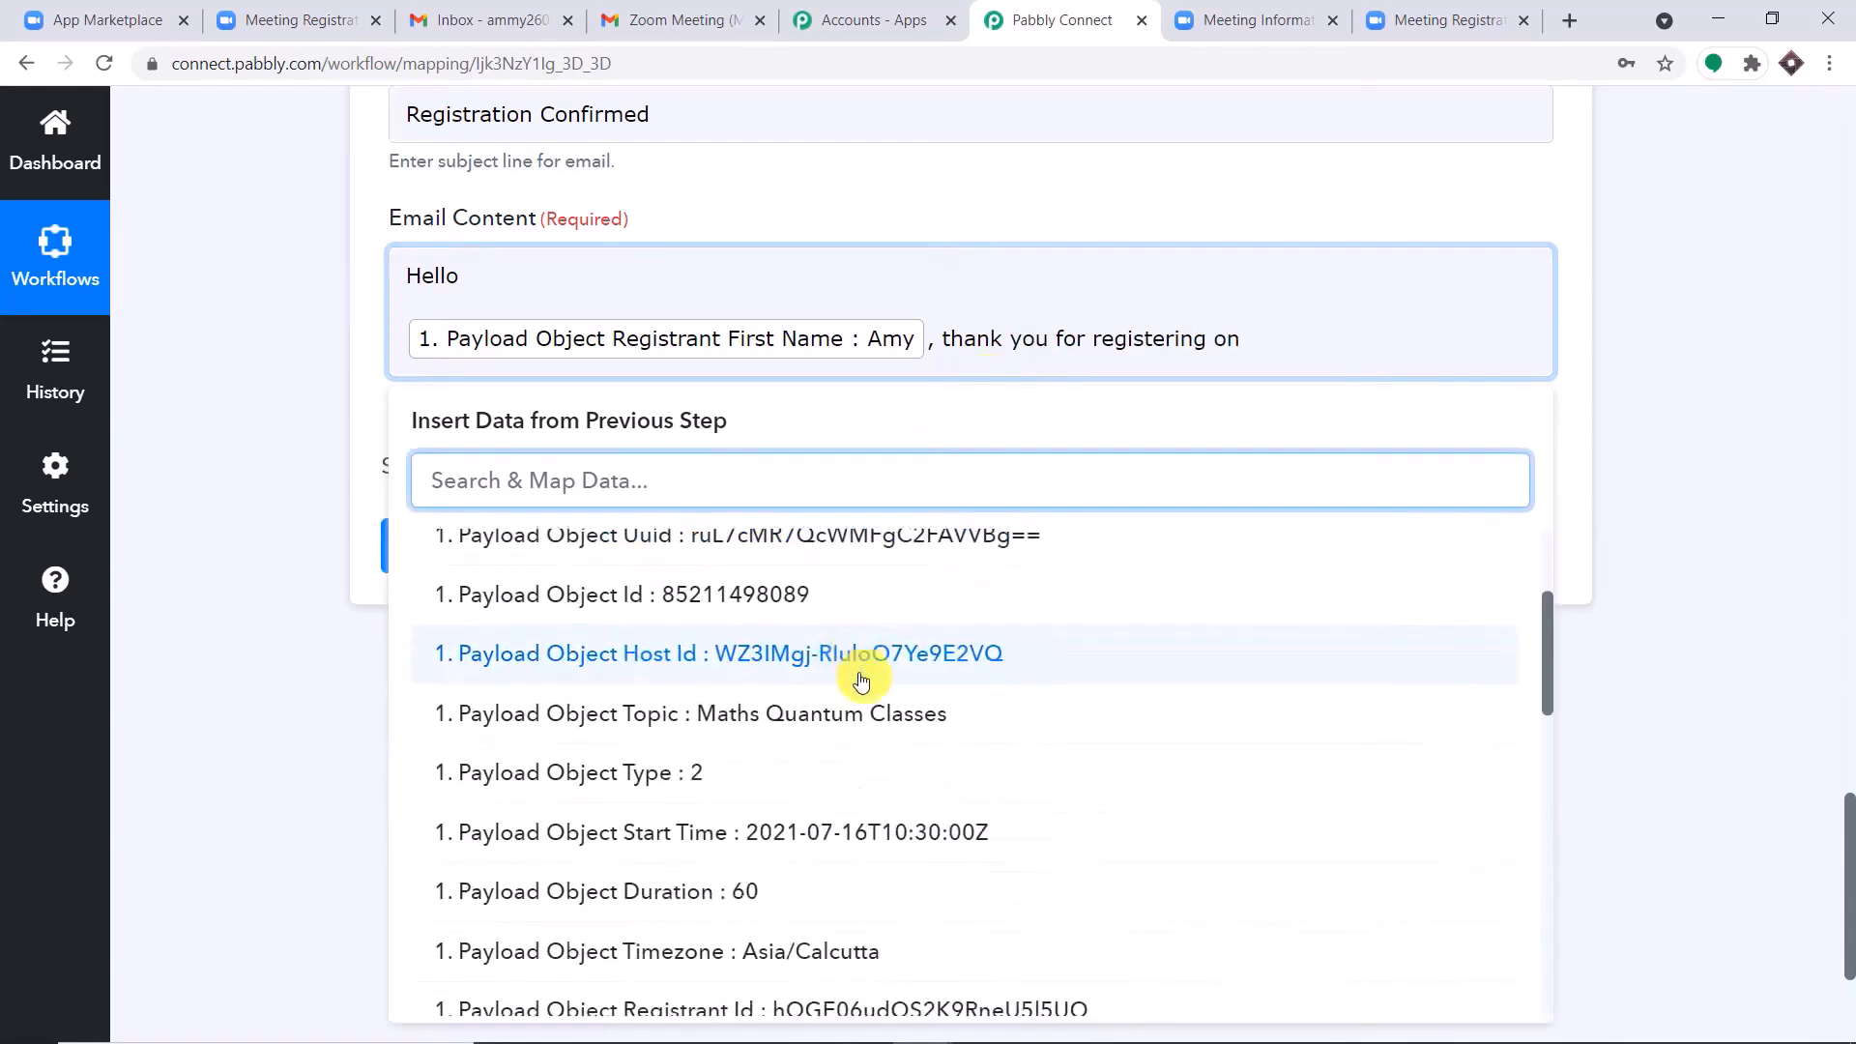
left_click(868, 700)
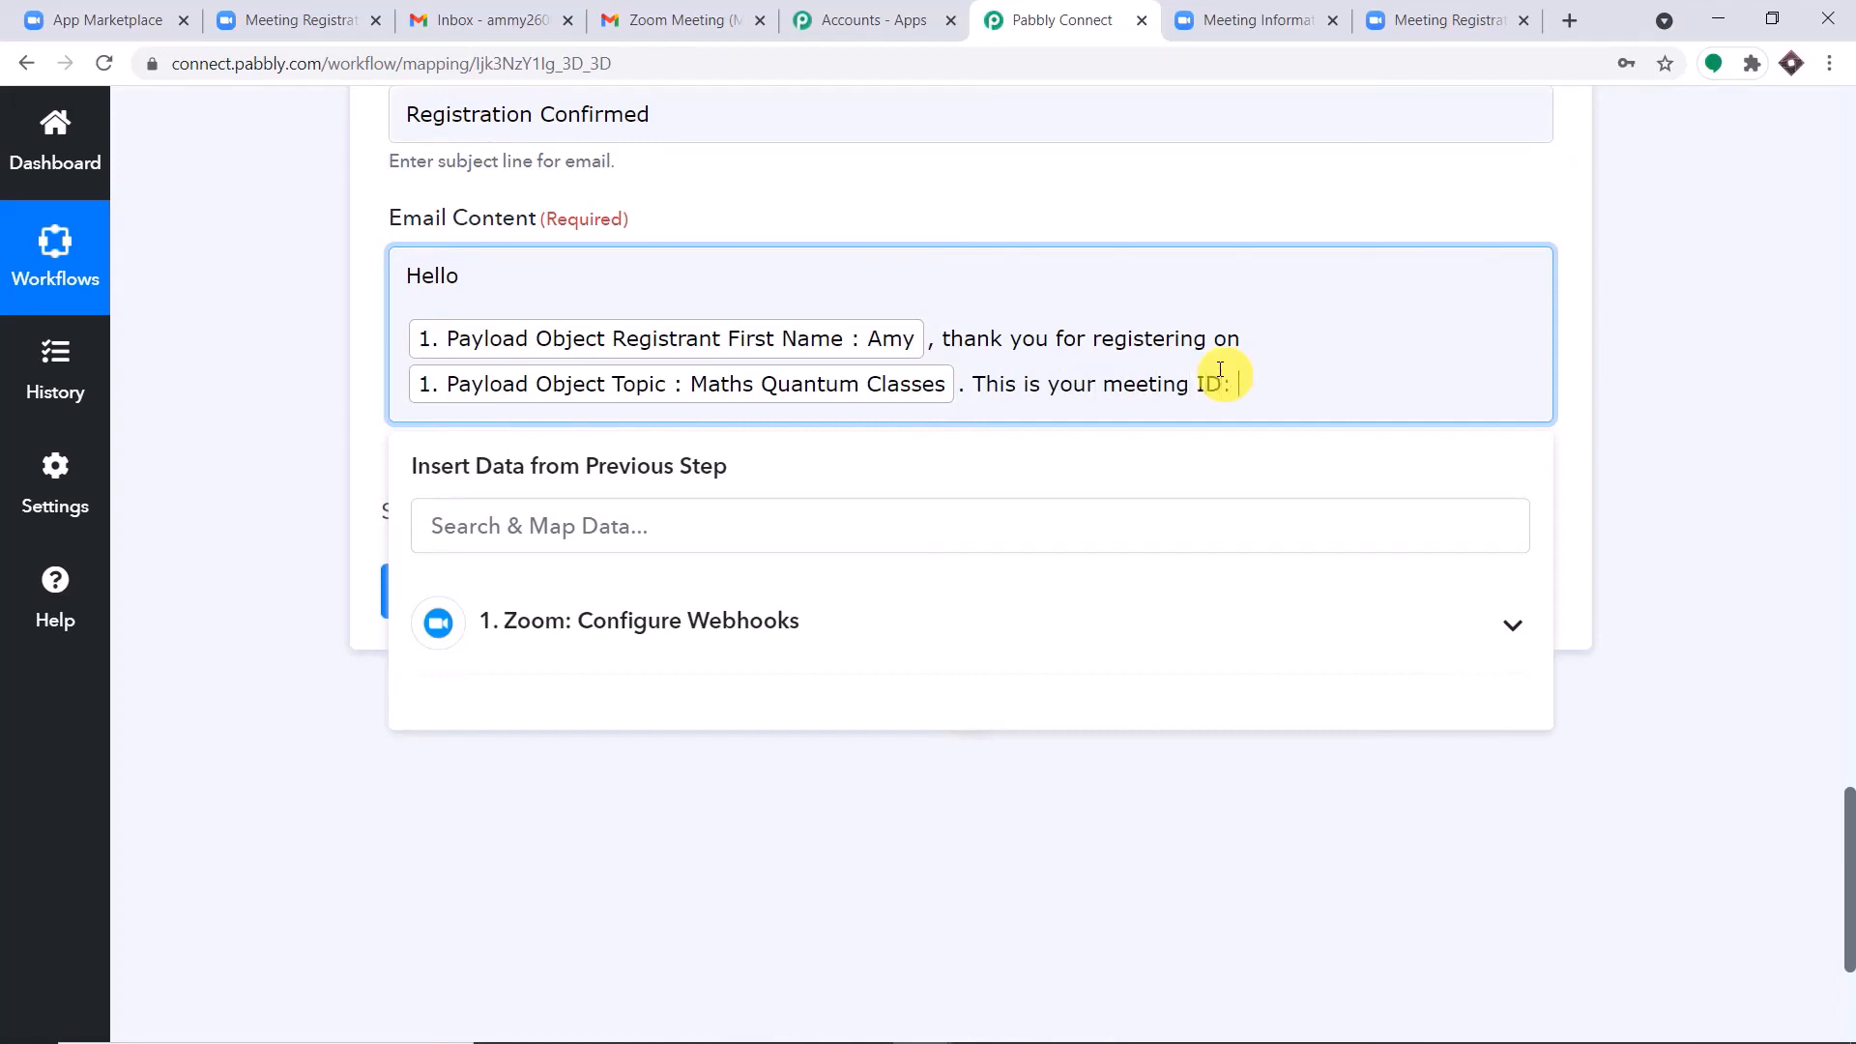
Add ". This is your registration ID:" to the email content, followed by the mapped Registrant Id.
left_click(758, 619)
scroll(821, 677, "down", 1)
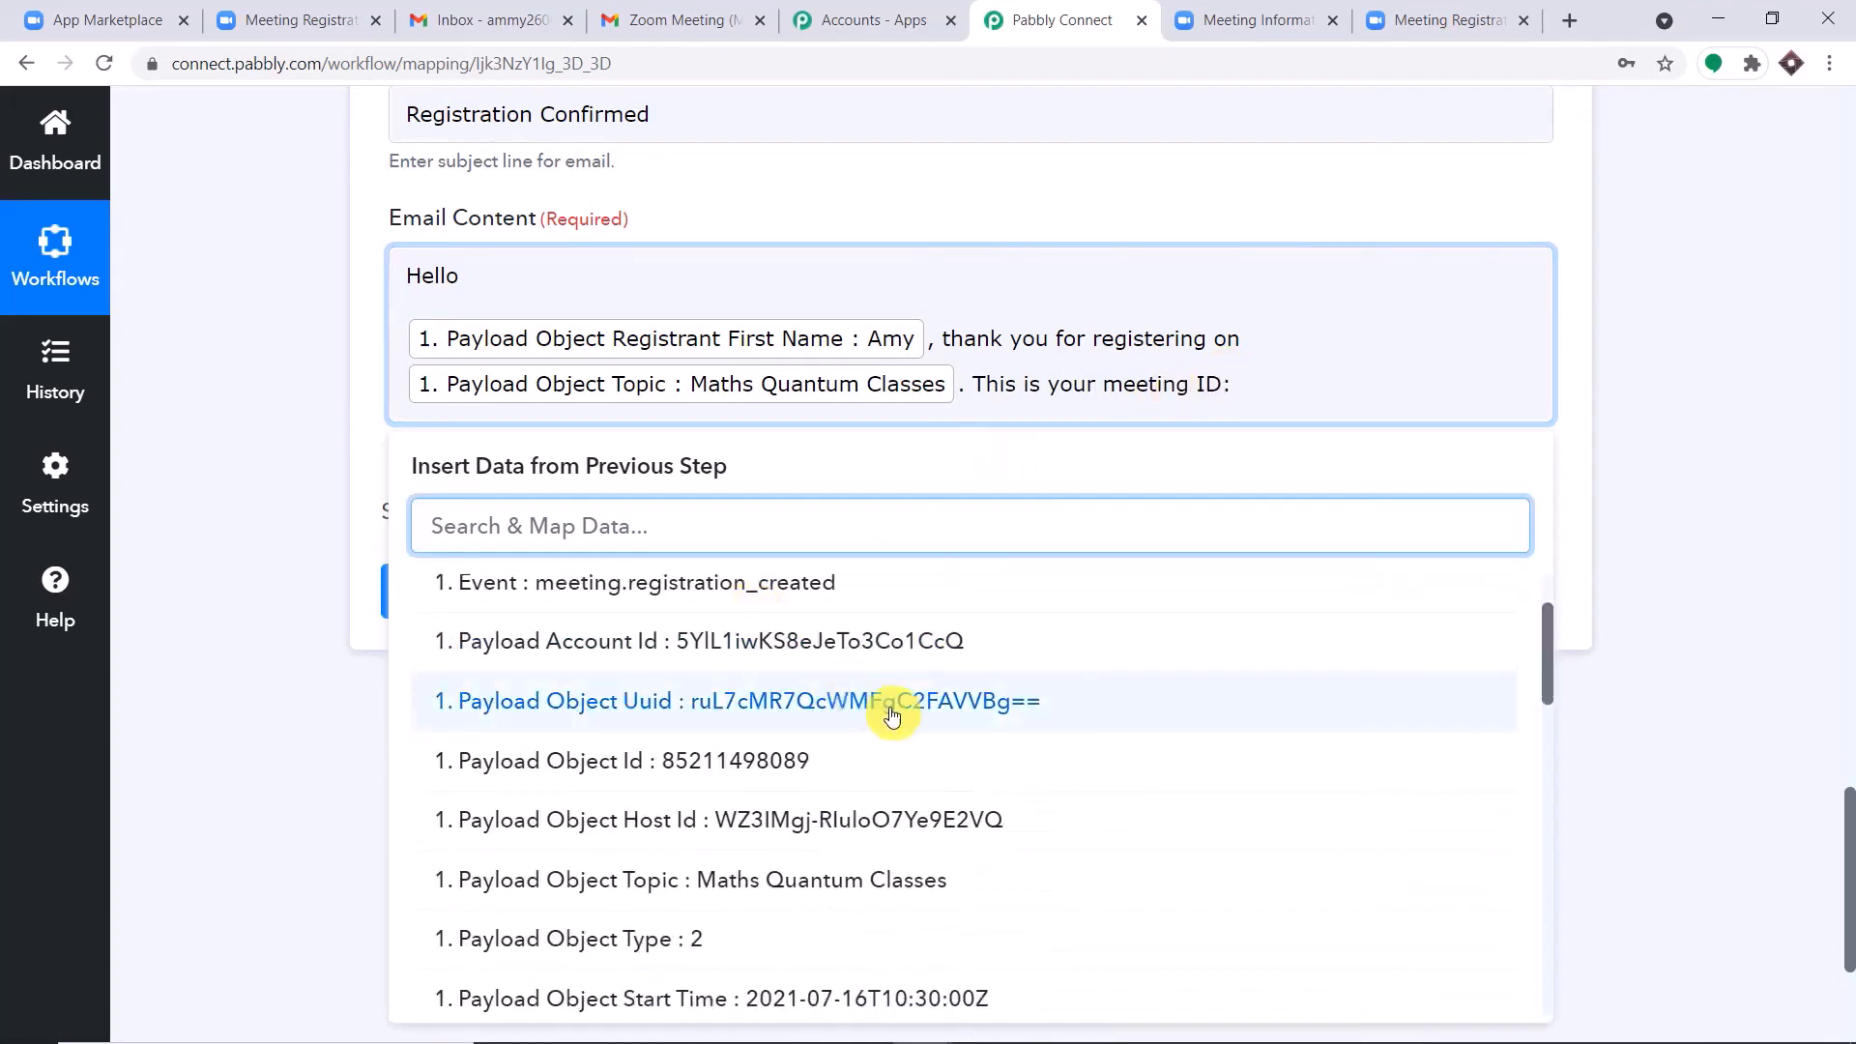
scroll(865, 761, "down", 5)
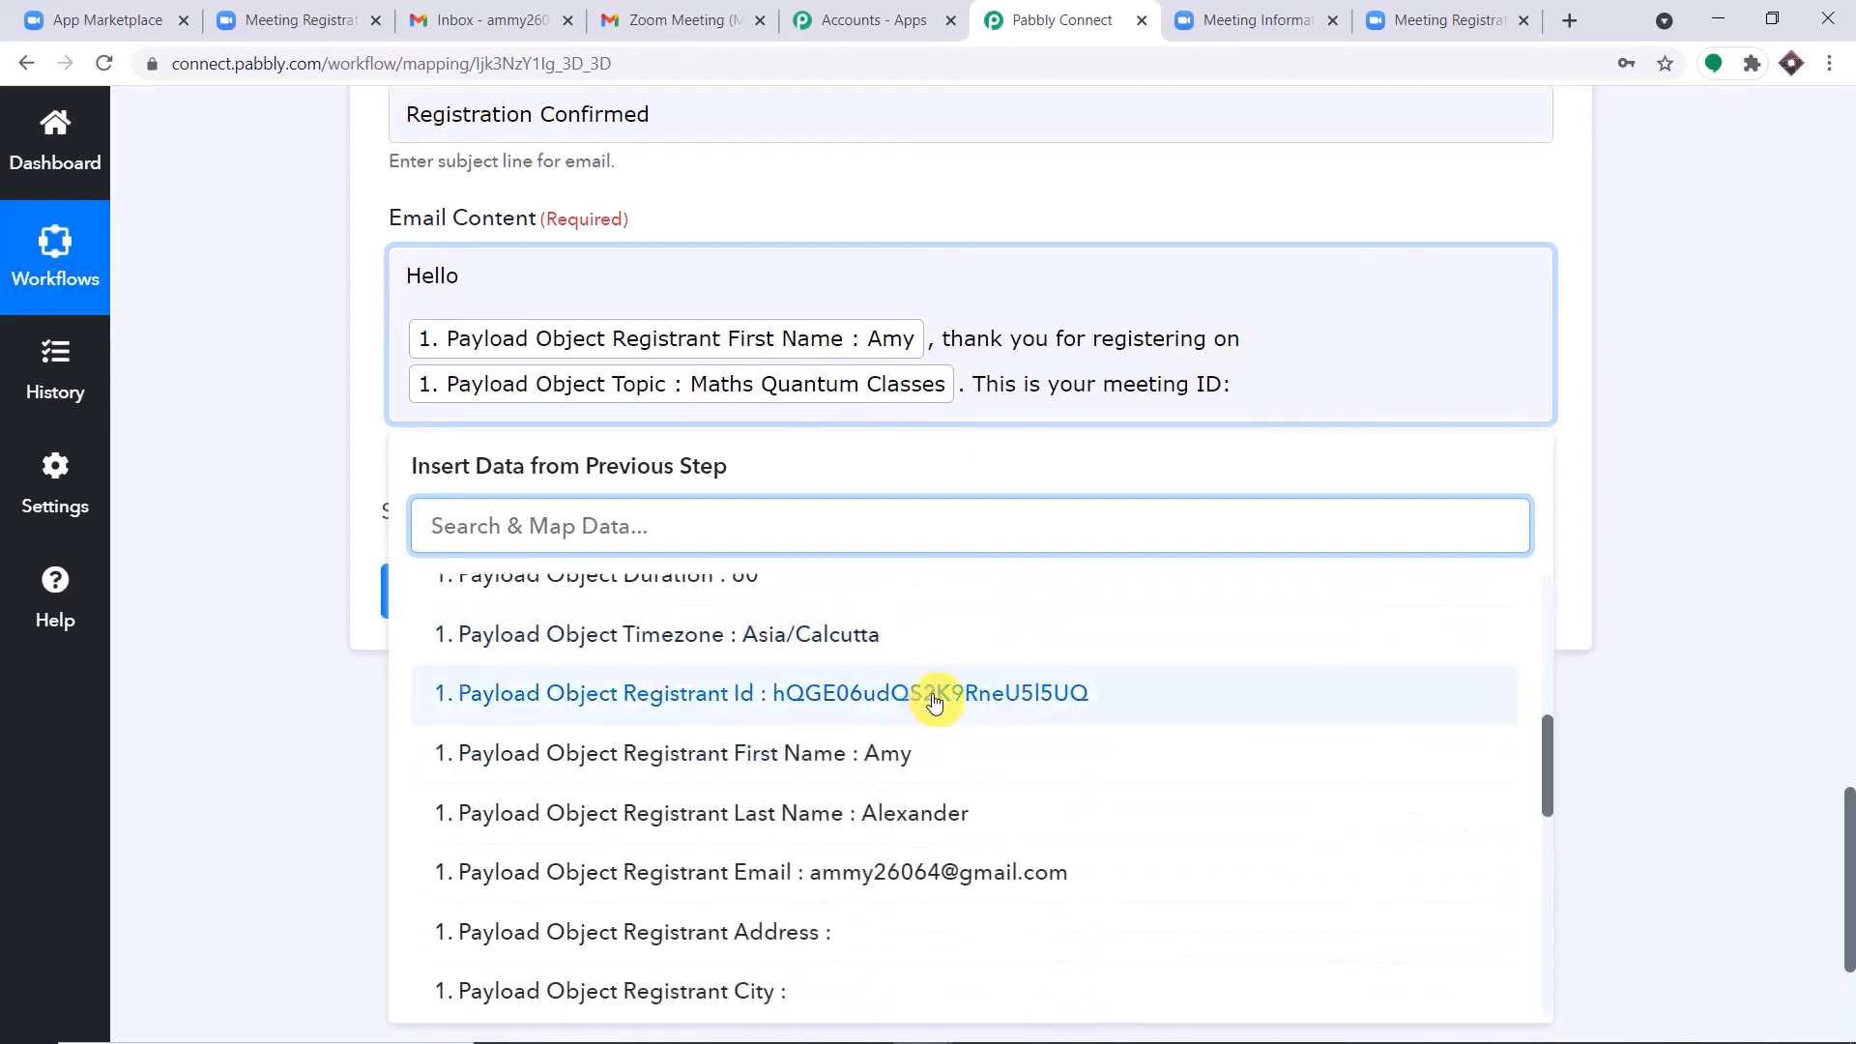
left_click(934, 702)
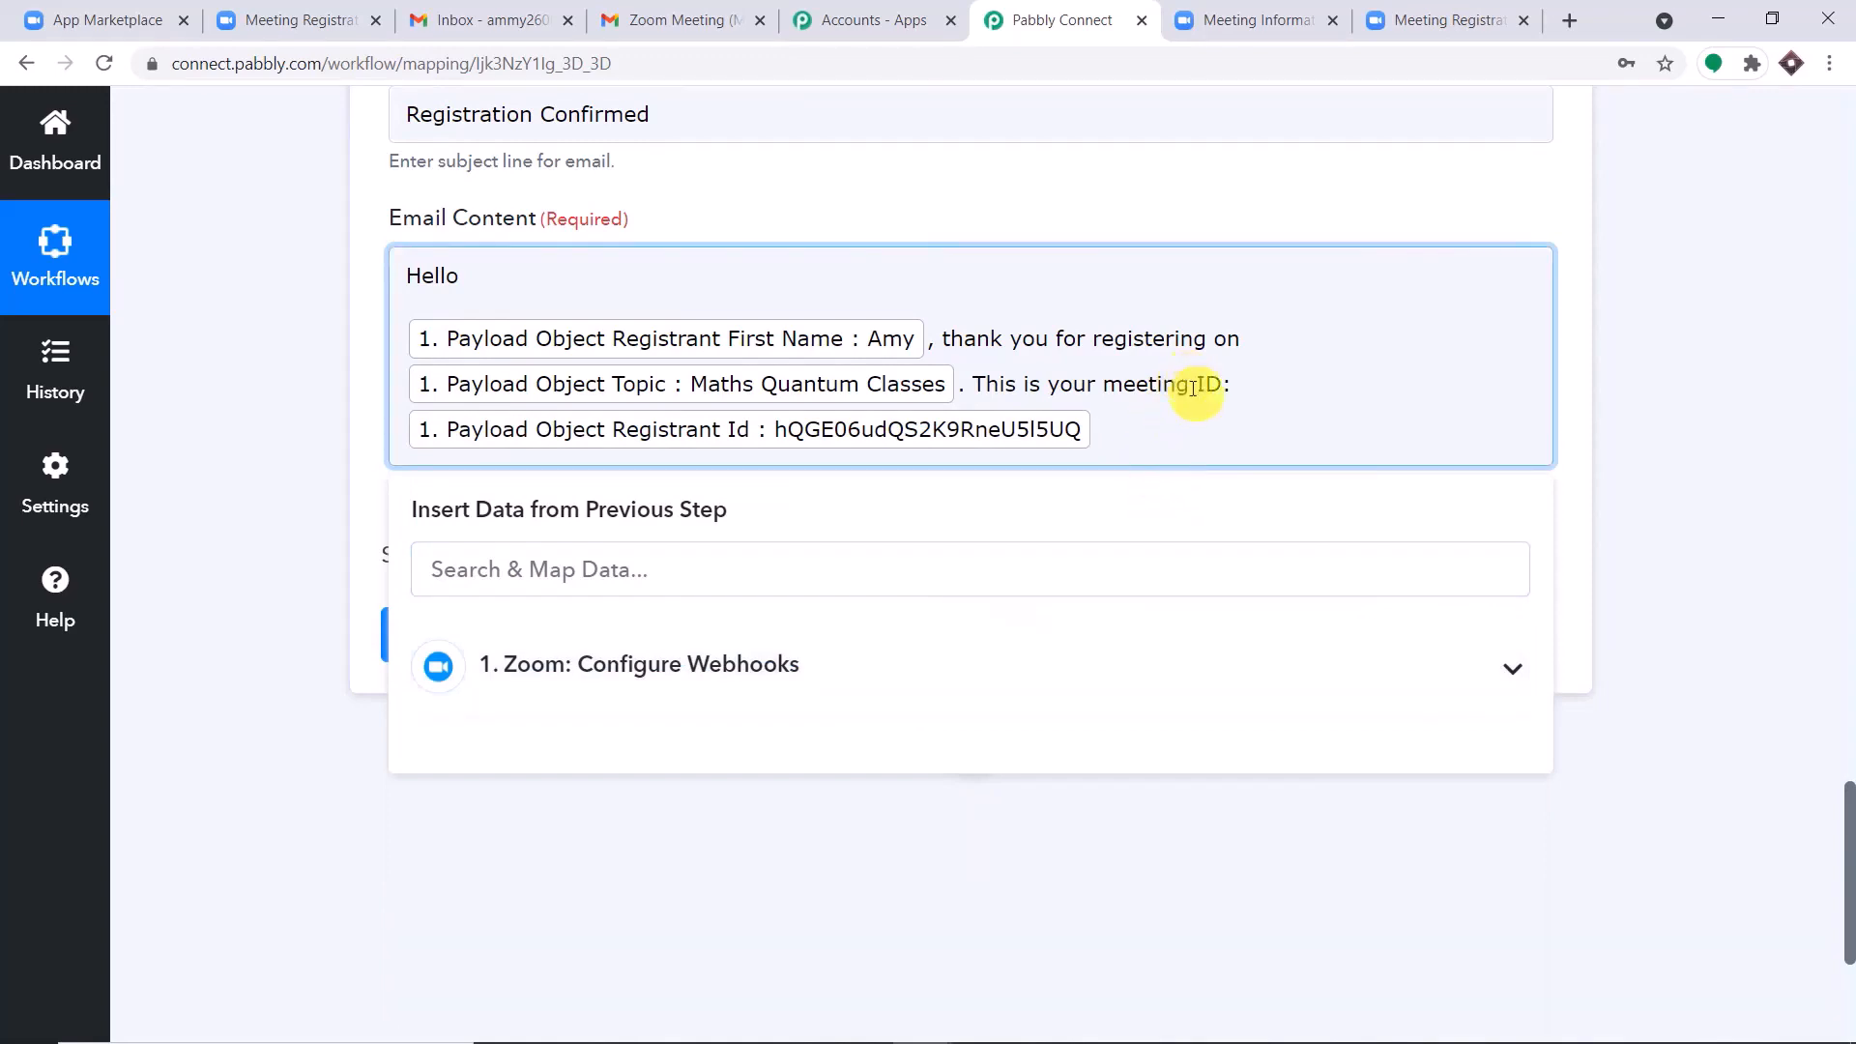
left_click_drag(1191, 385, 1078, 402)
type("registrat")
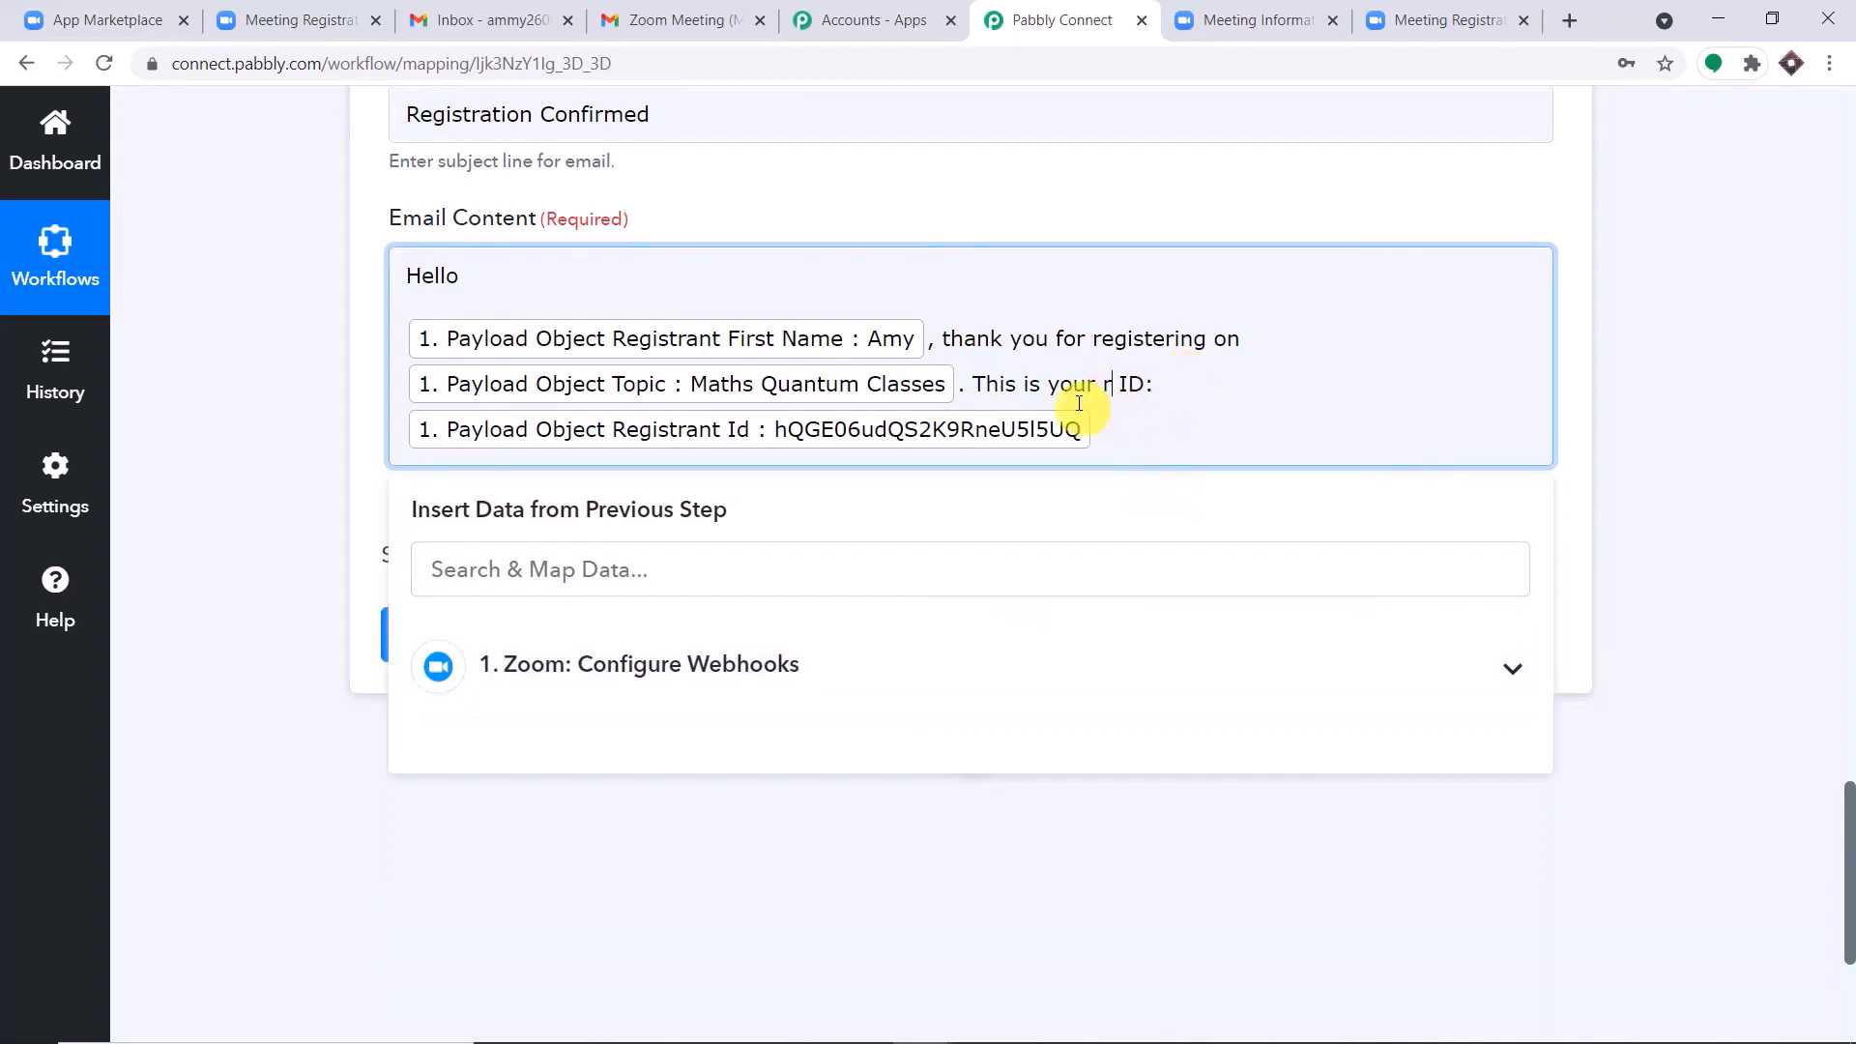
type("ion")
Continue the email content with "and the meetig is scheduled on" and insert the mapped meeting start time.
left_click(1102, 435)
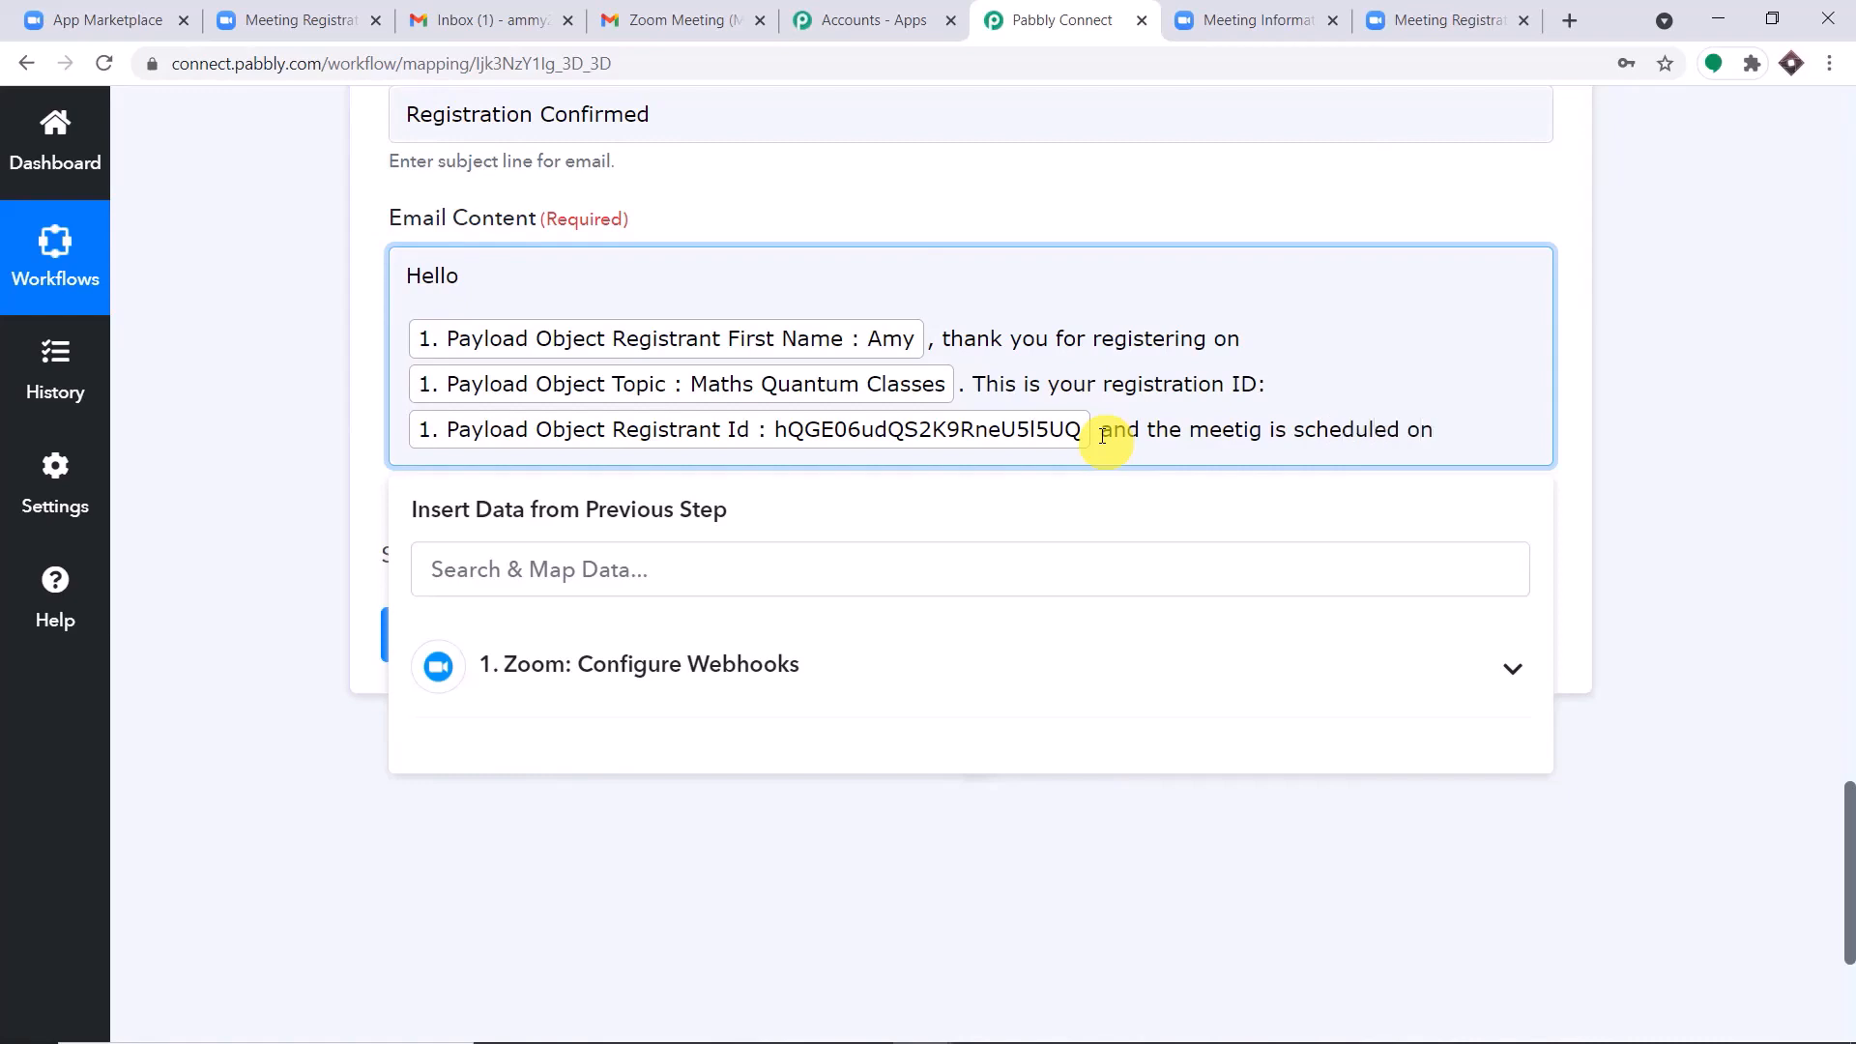
left_click(633, 663)
scroll(851, 713, "down", 1)
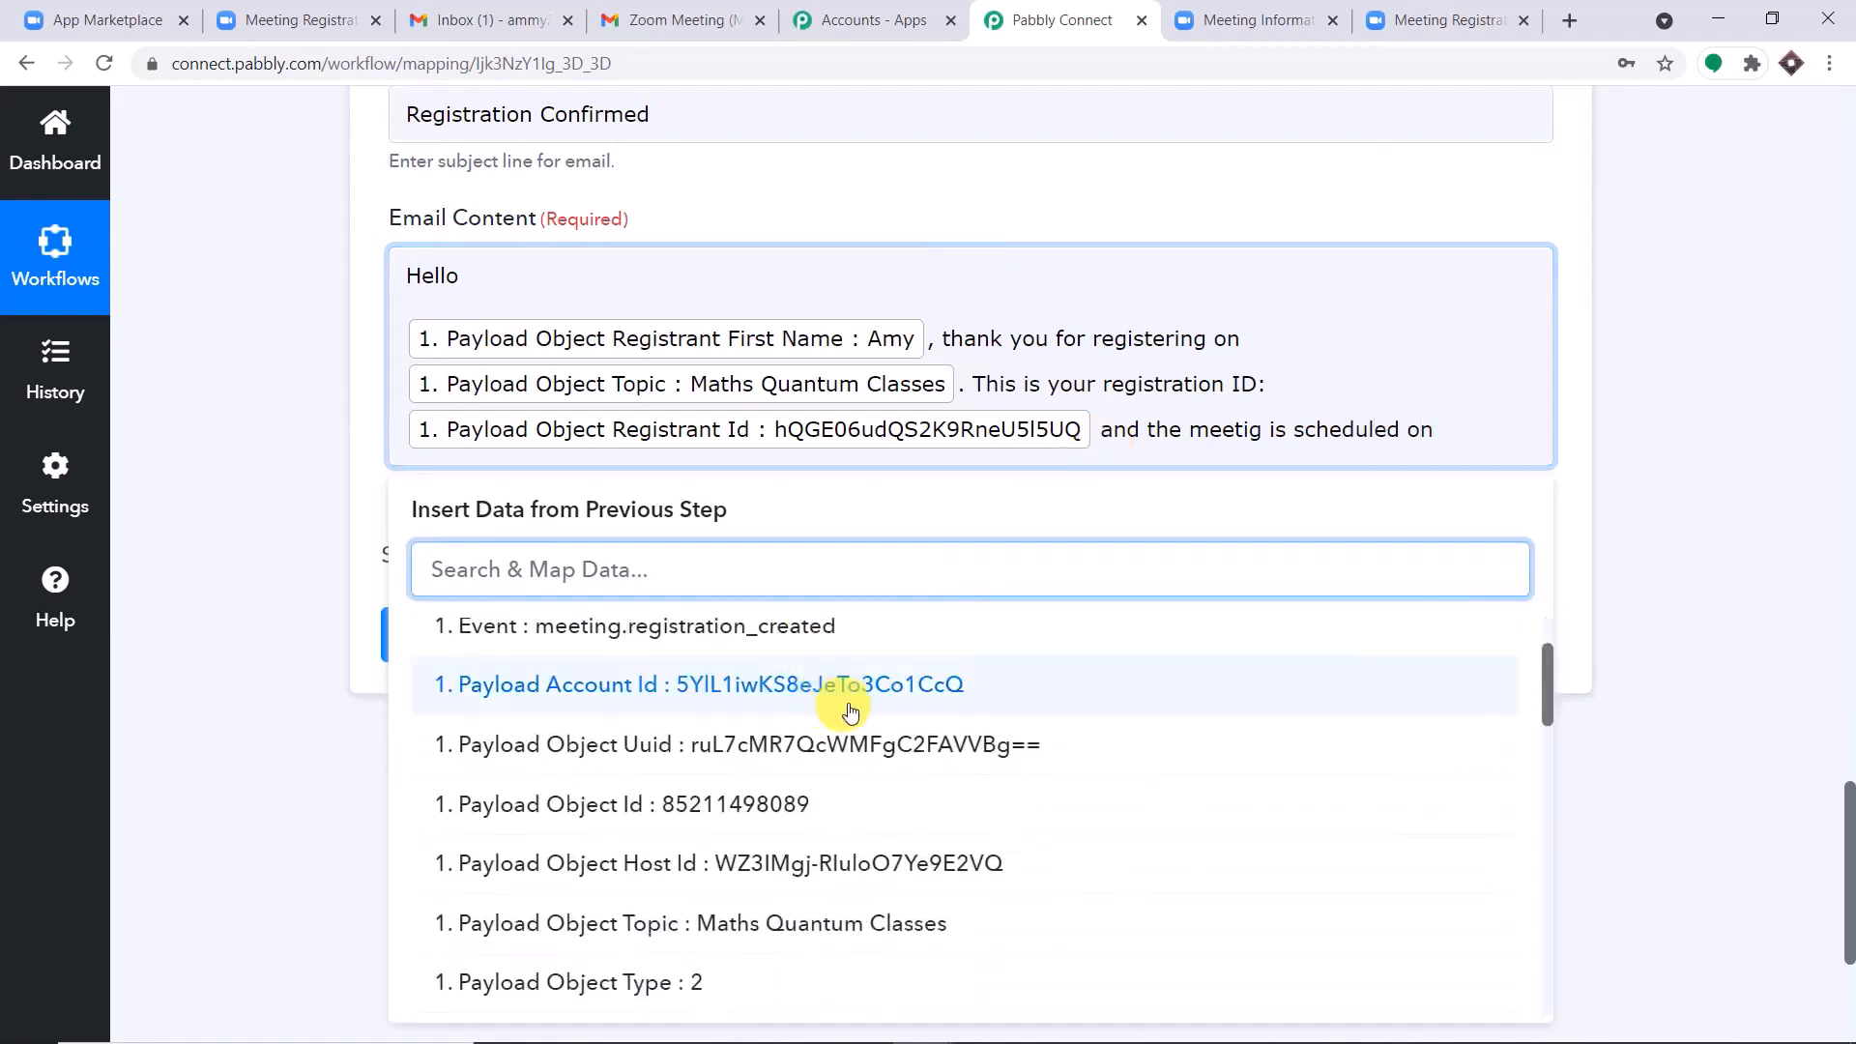
scroll(851, 713, "down", 2)
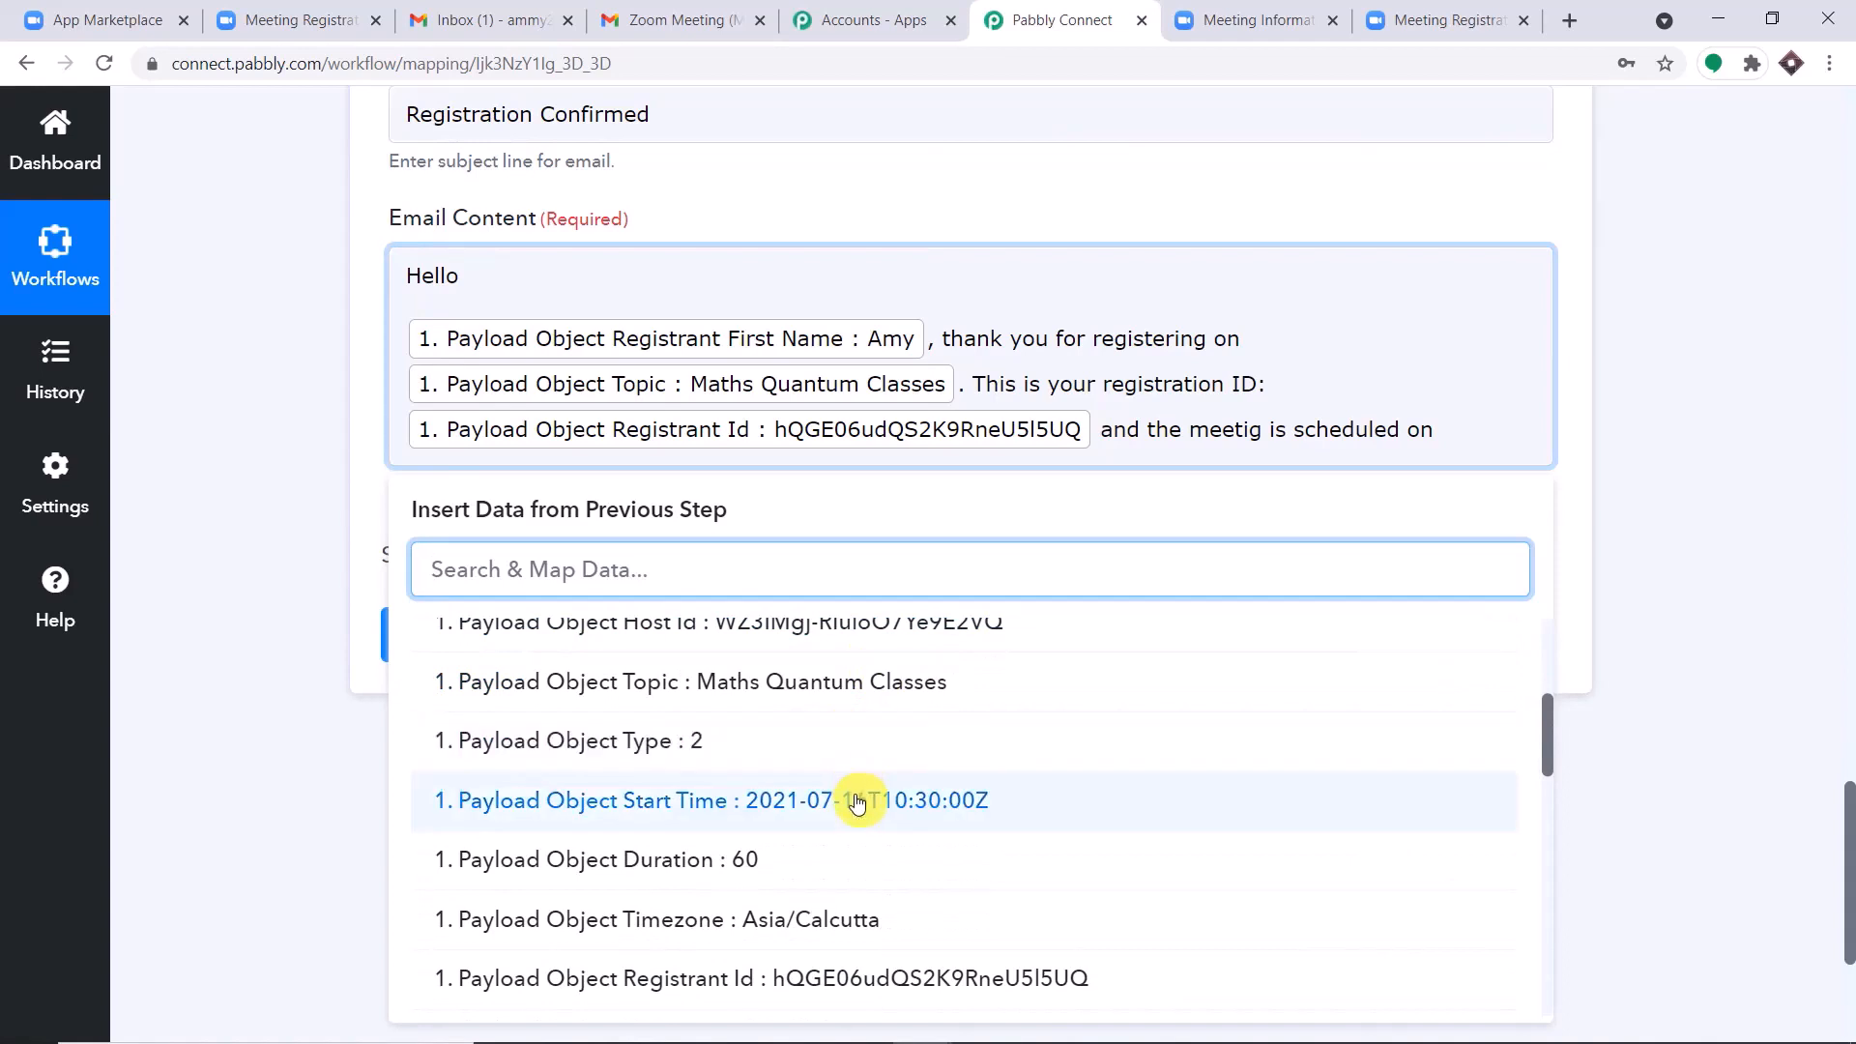
left_click(856, 802)
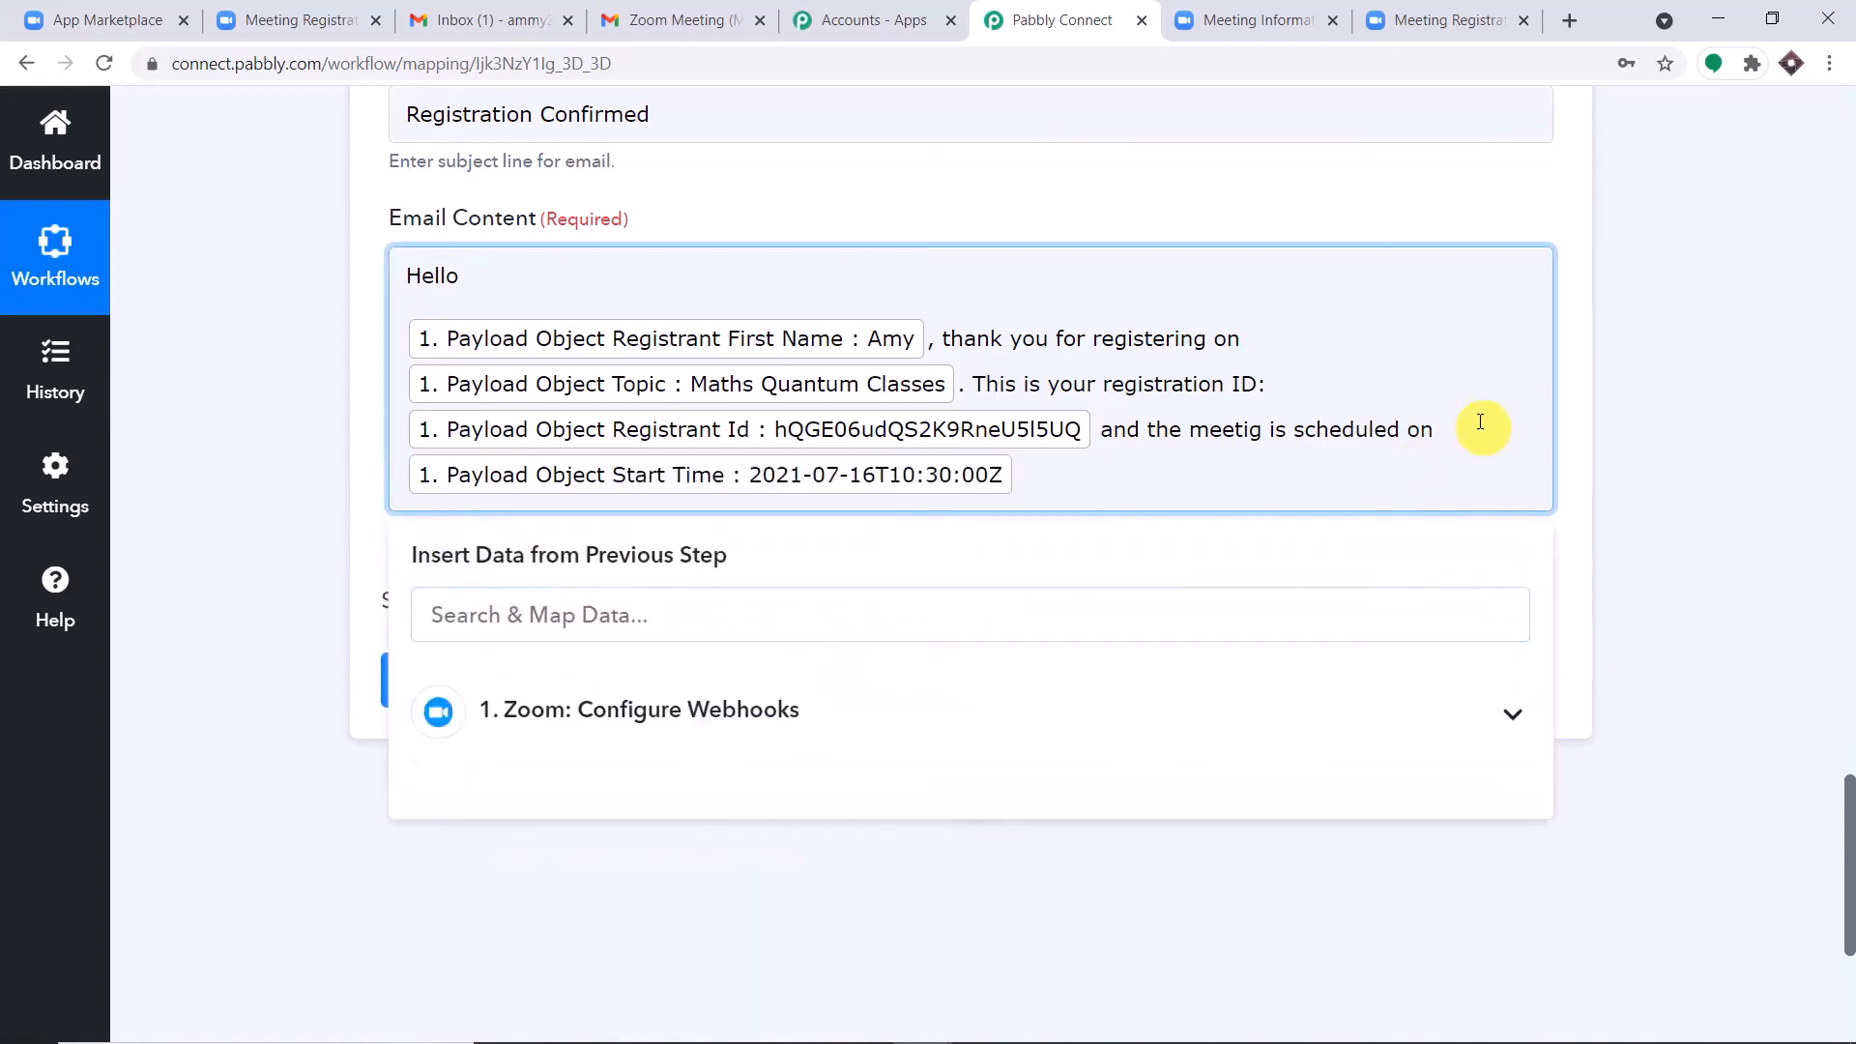
Finish the email content with ". Please join using this link :" and the mapped Registrant Join Url.
type(". POl")
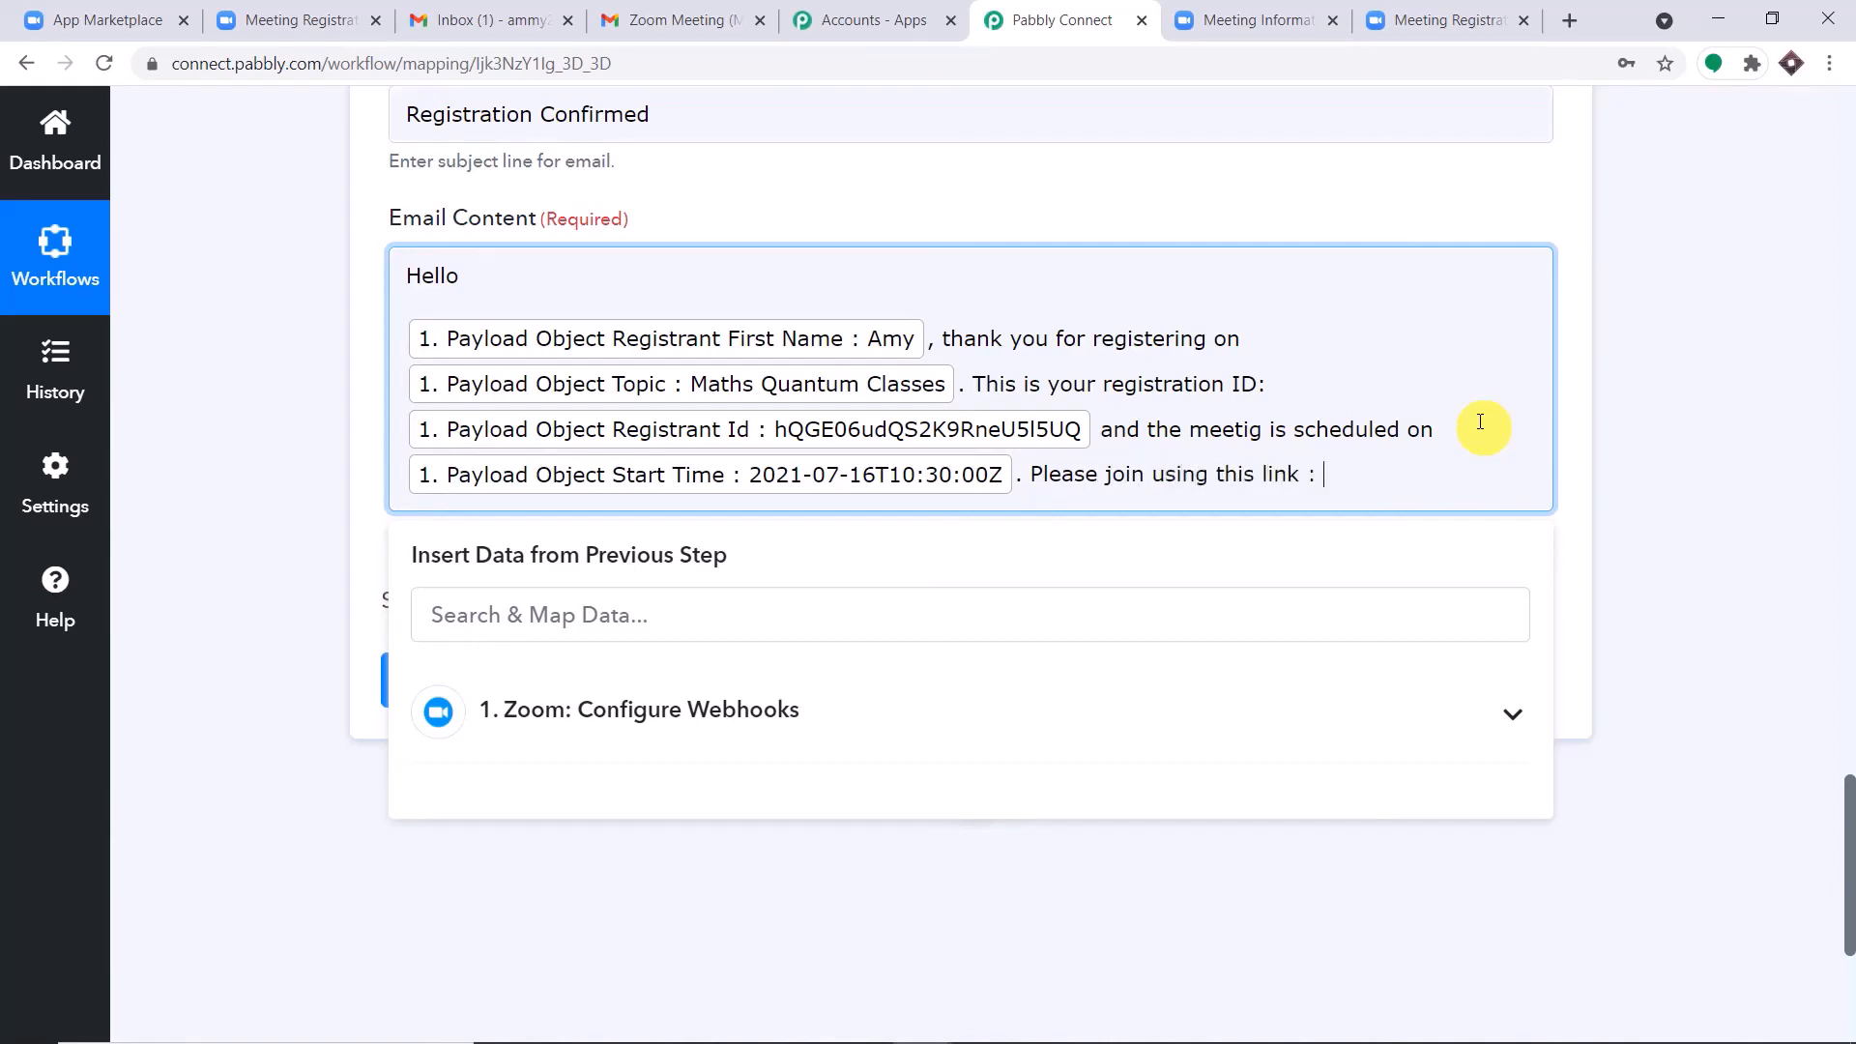
left_click(744, 712)
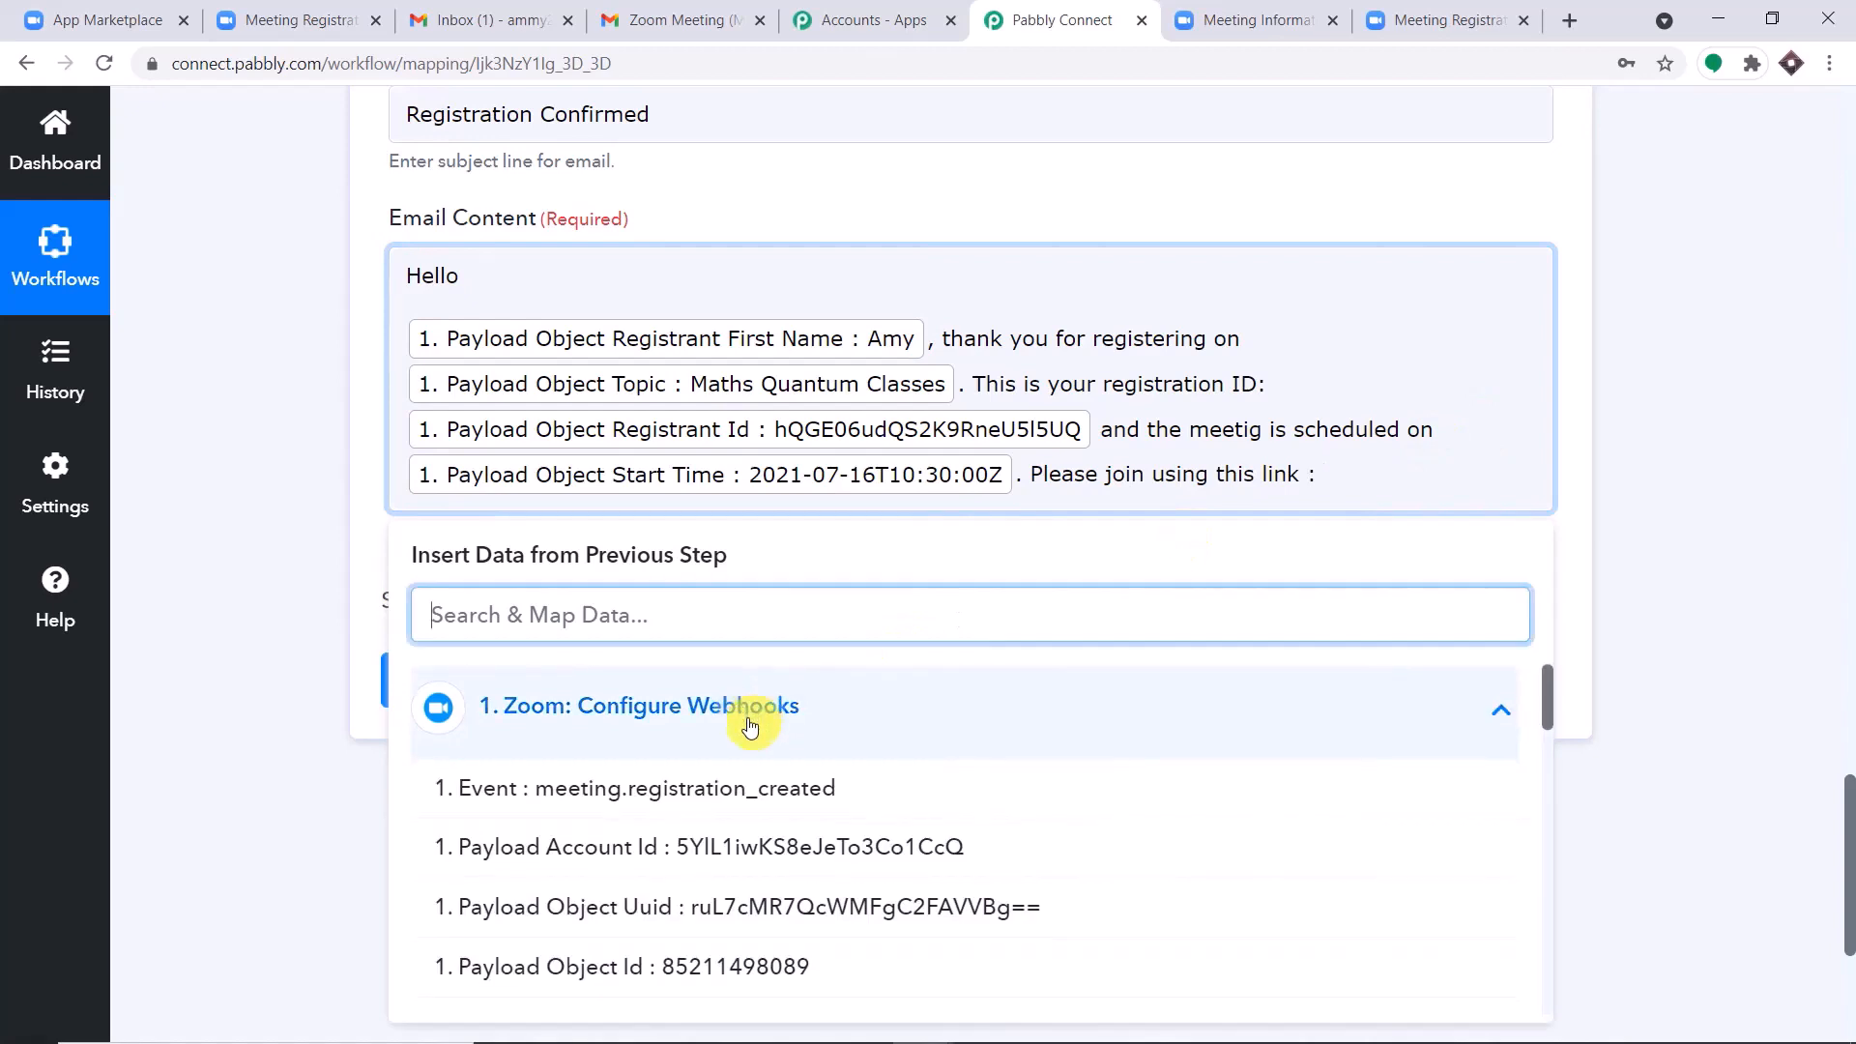
scroll(771, 745, "down", 2)
scroll(770, 744, "down", 7)
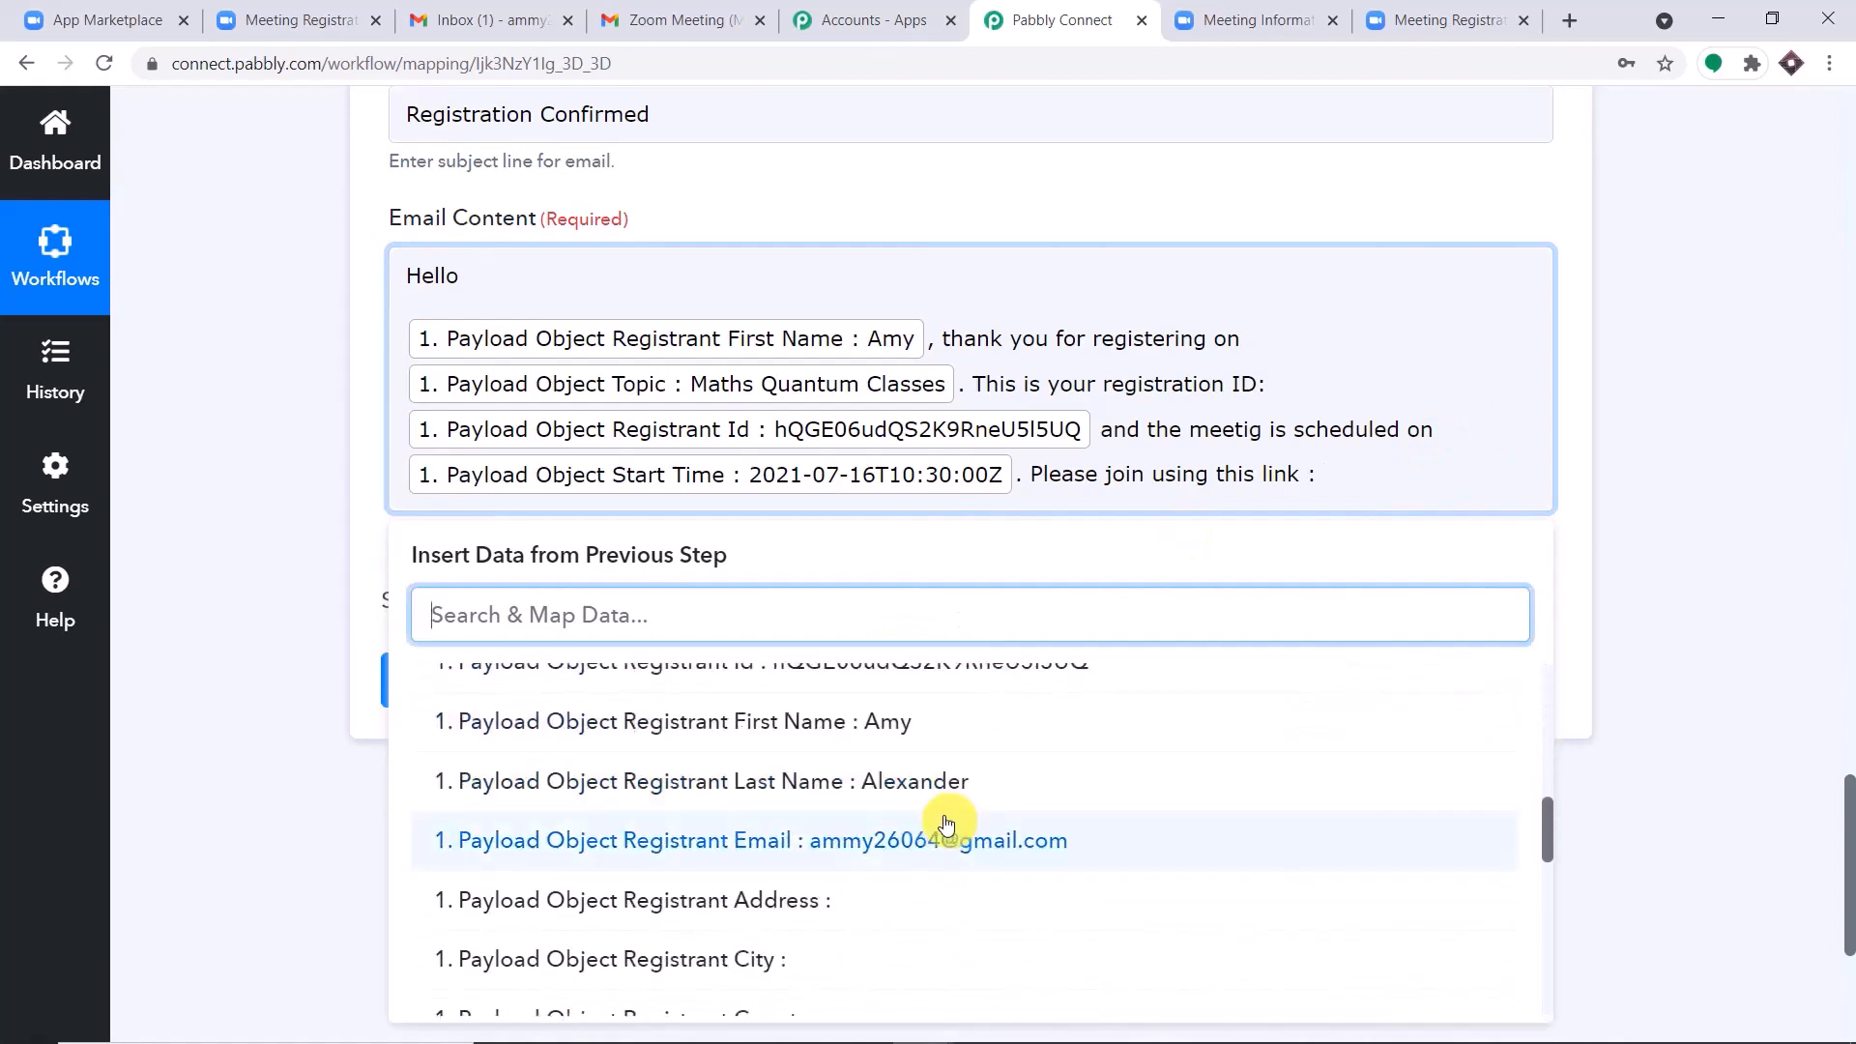
scroll(970, 826, "down", 5)
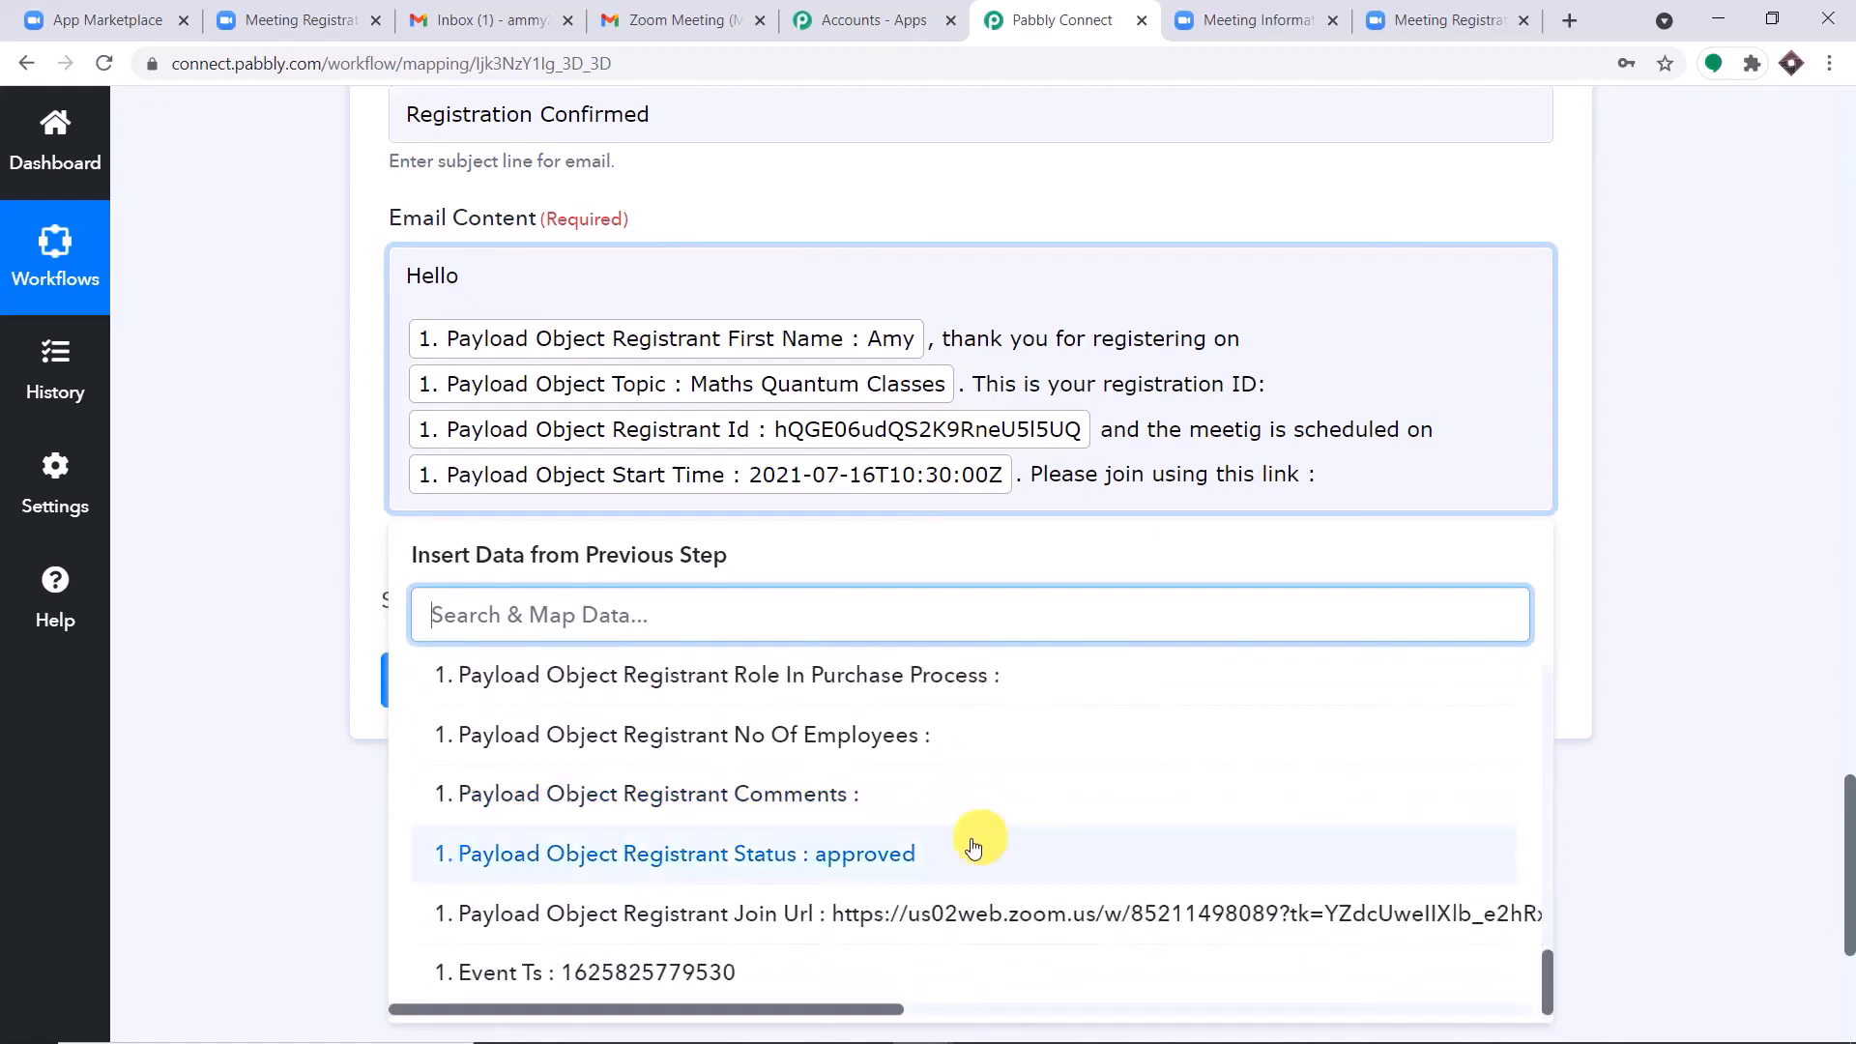
left_click(900, 926)
left_click(1672, 527)
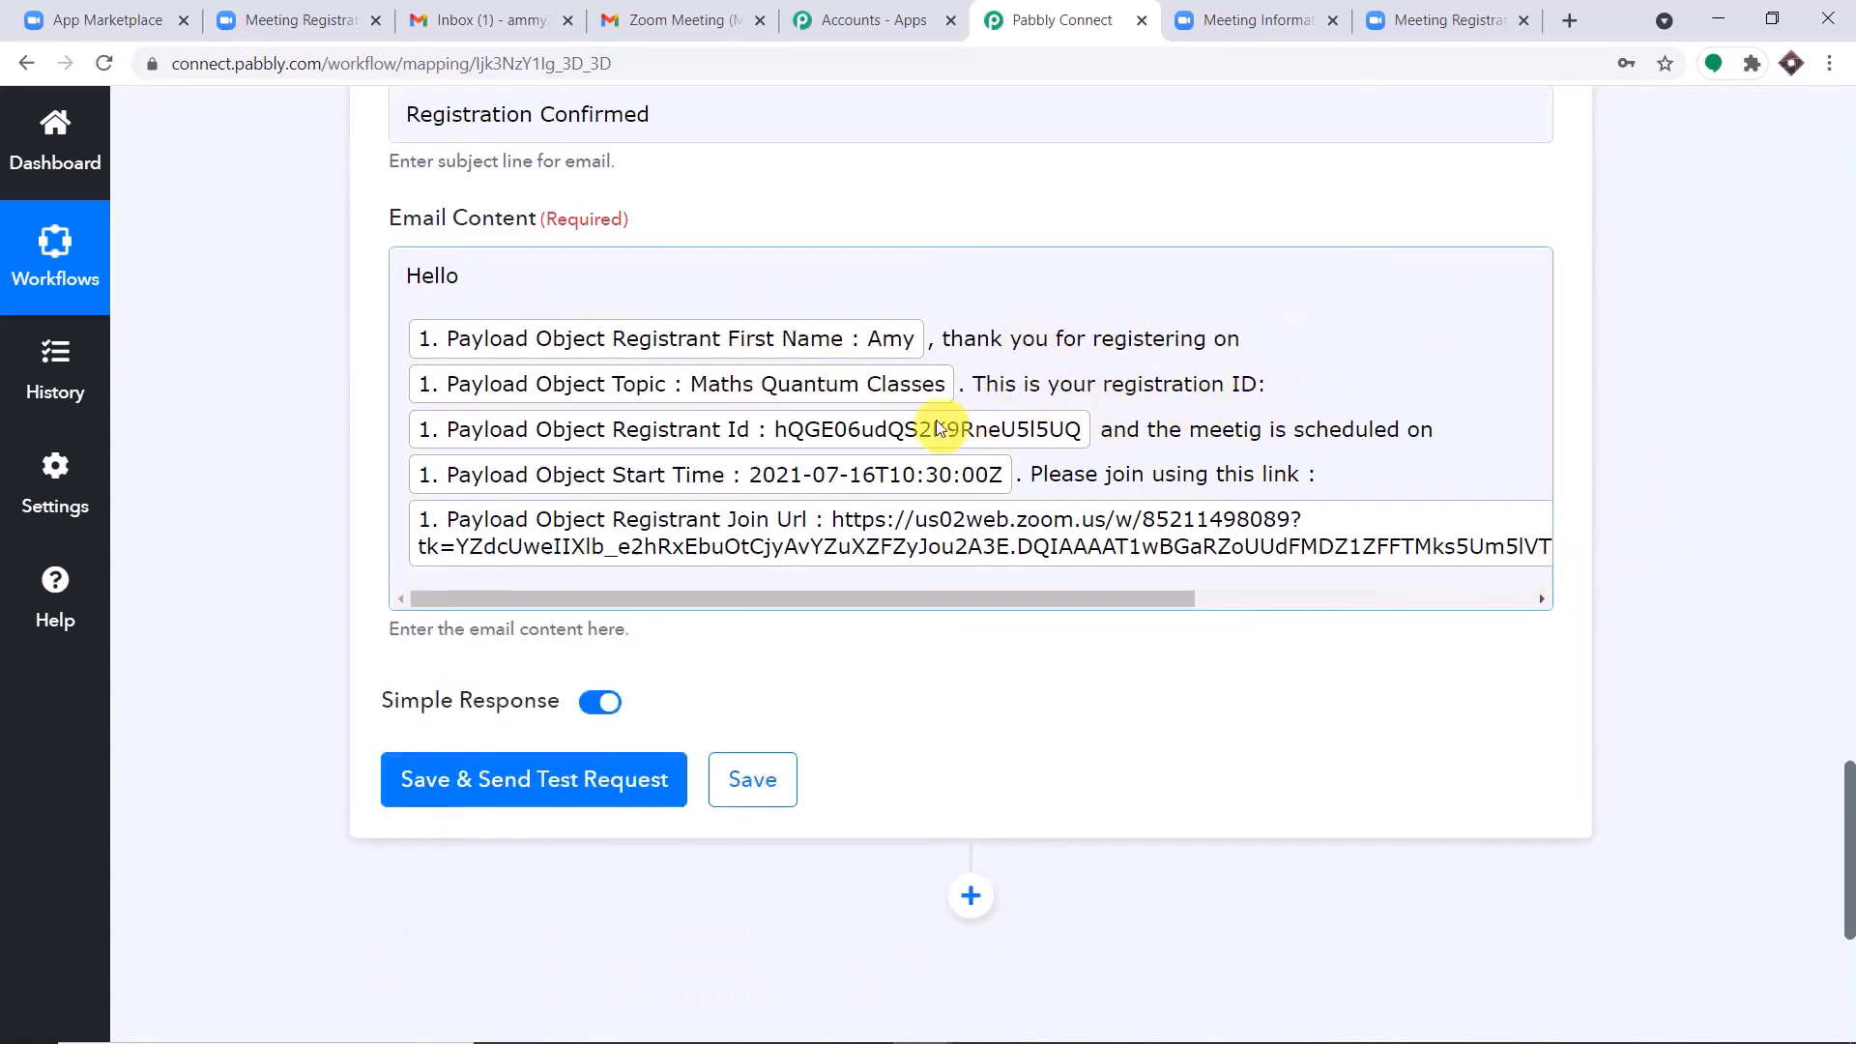
Correct "meetig" to "meeting" in the email content, and save the Gmail action with a test request.
left_click(1249, 429)
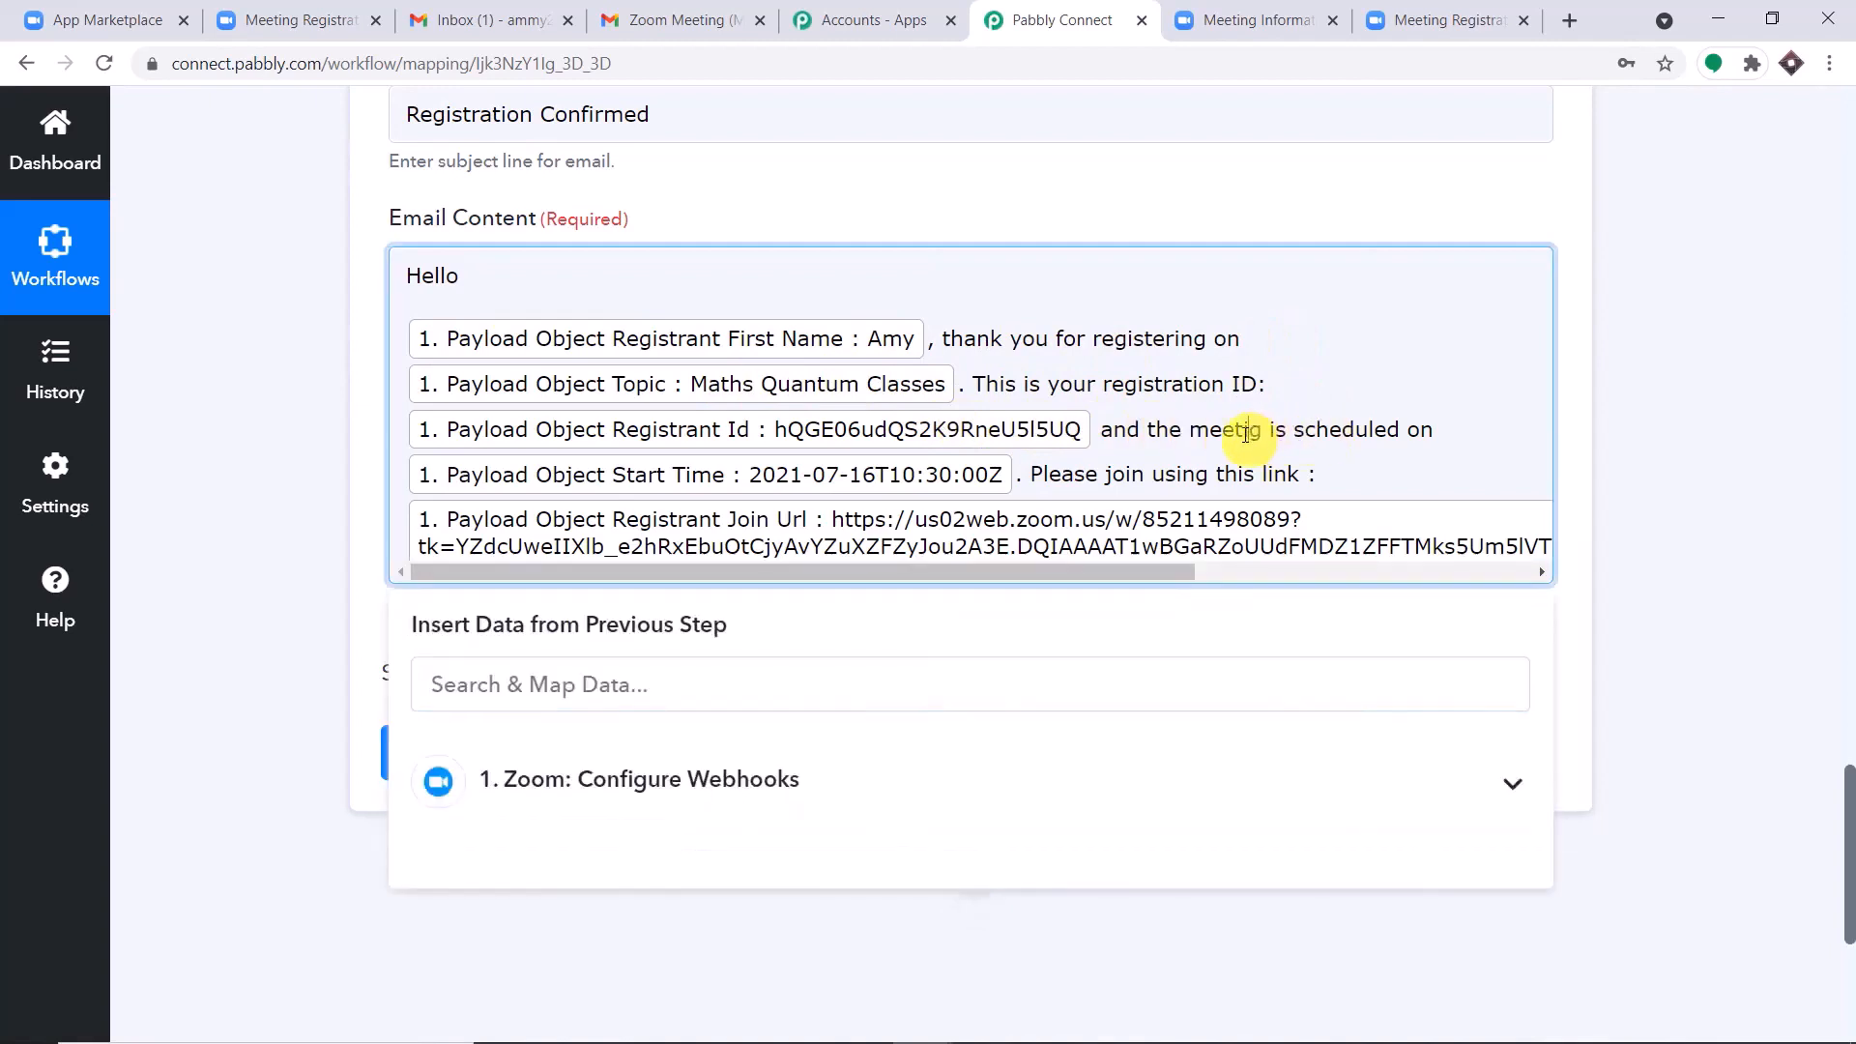
type("n")
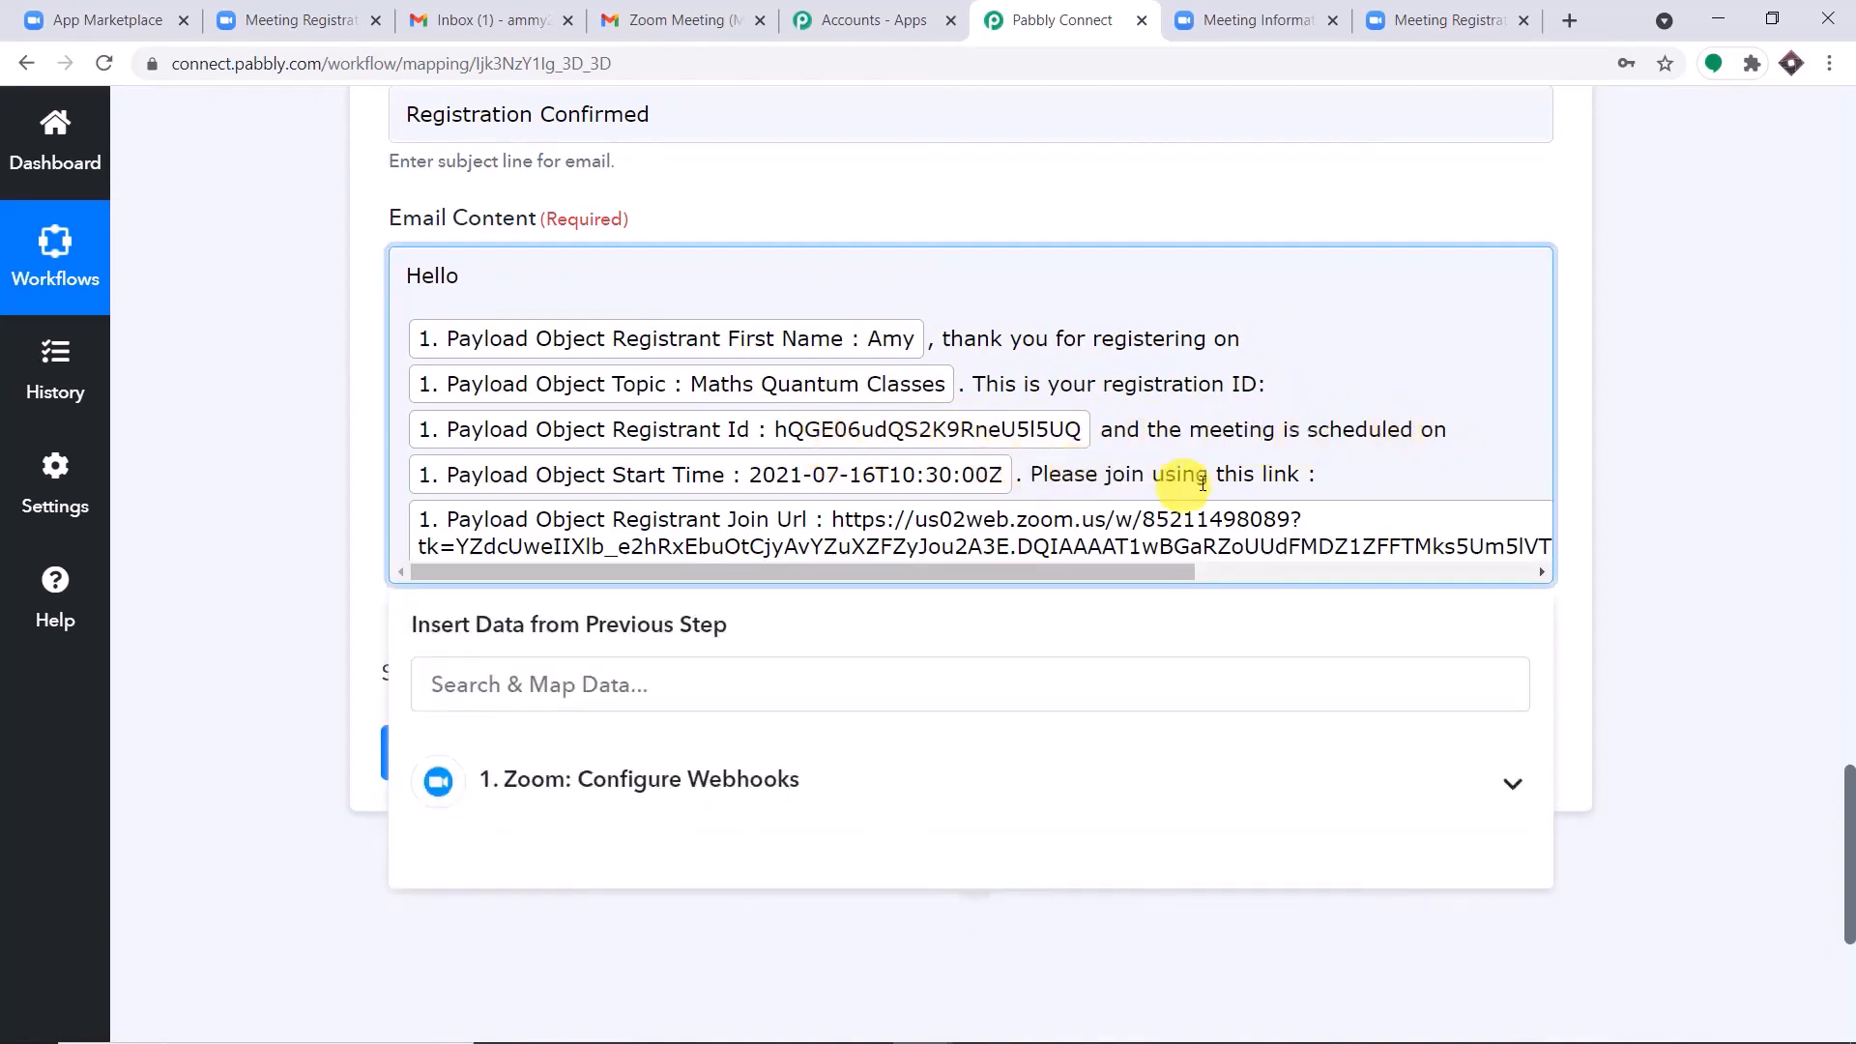
left_click(1635, 440)
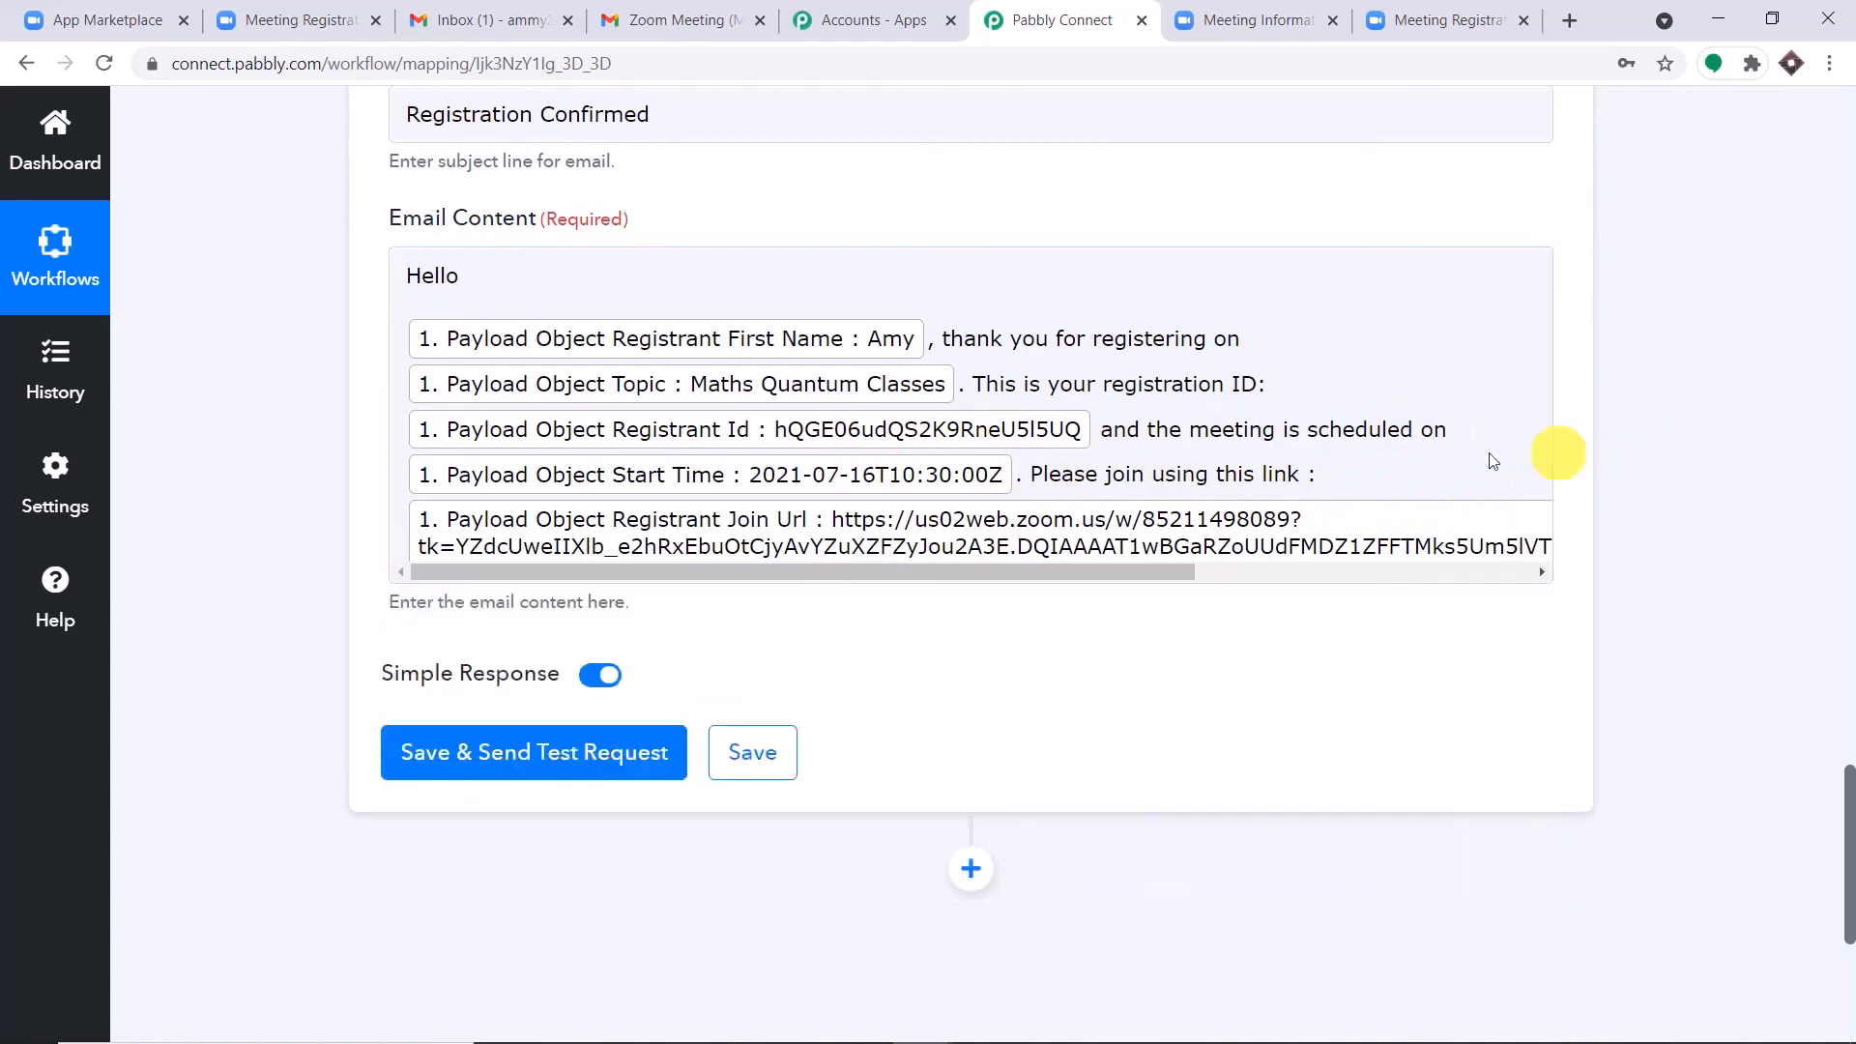
scroll(1228, 418, "down", 3)
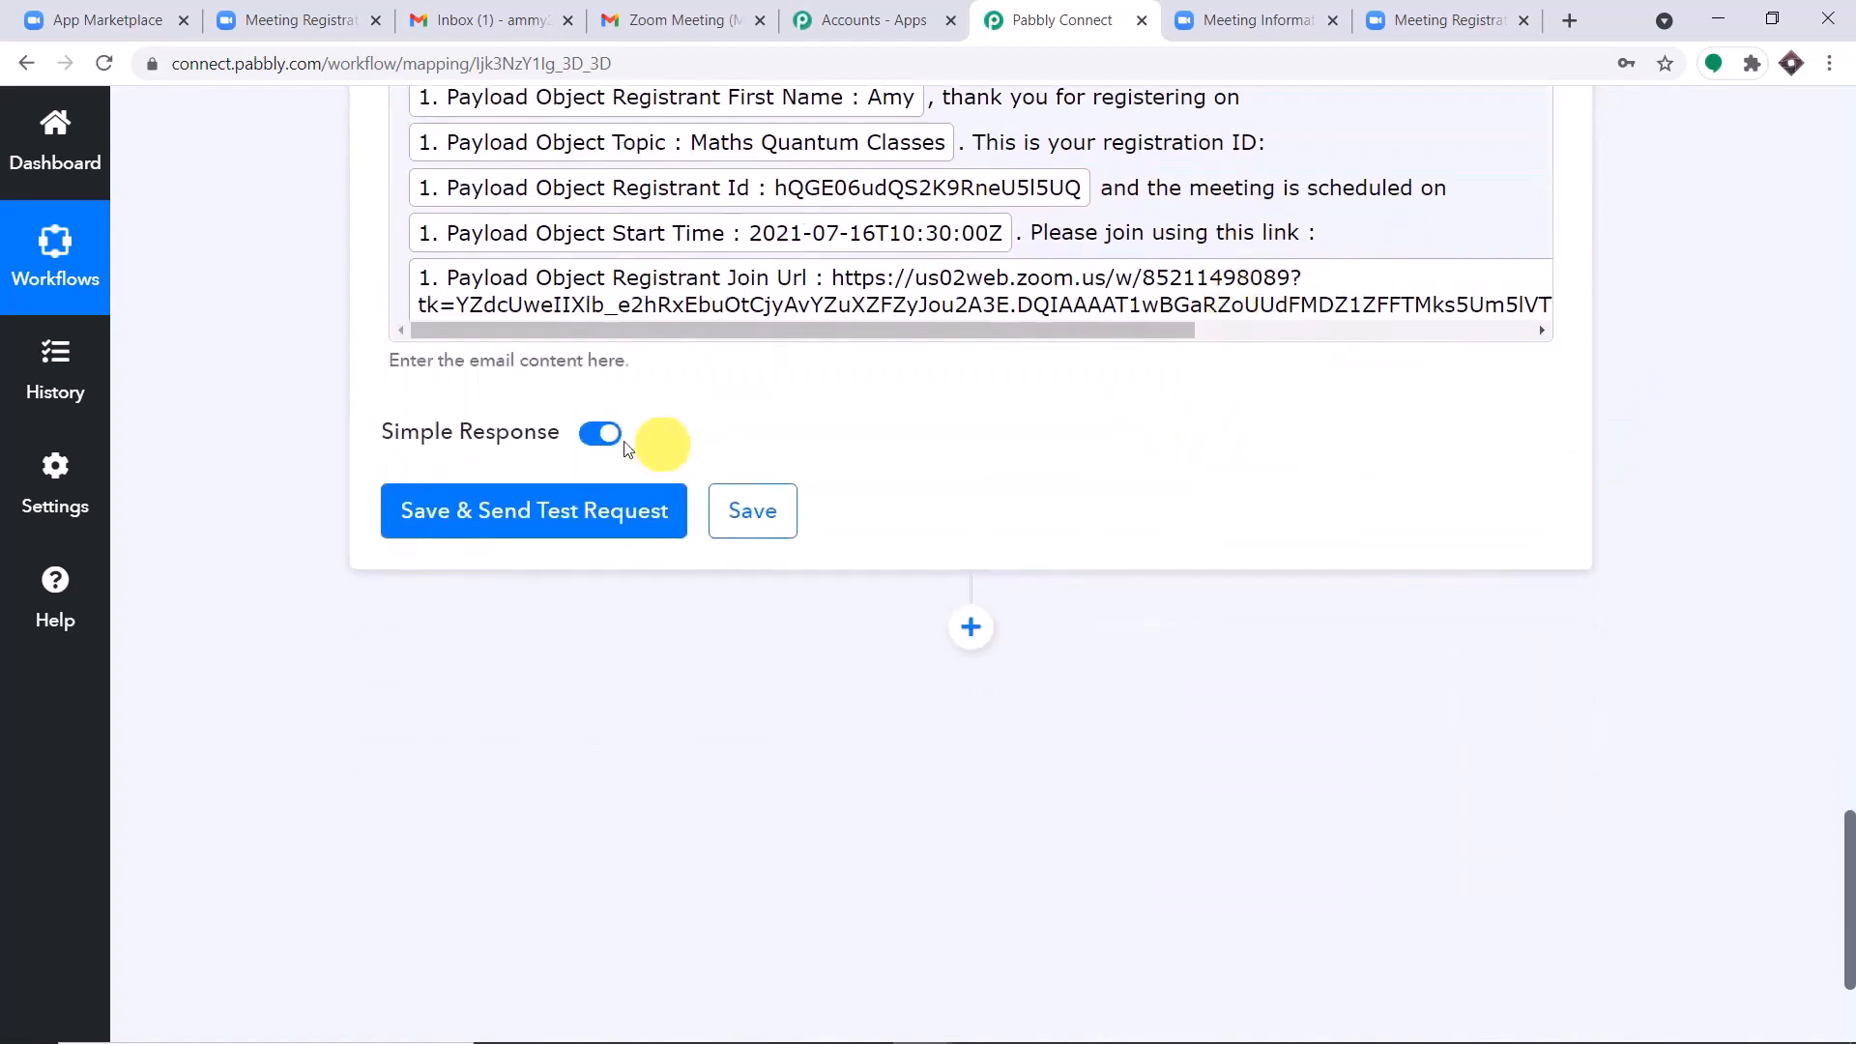
left_click(535, 510)
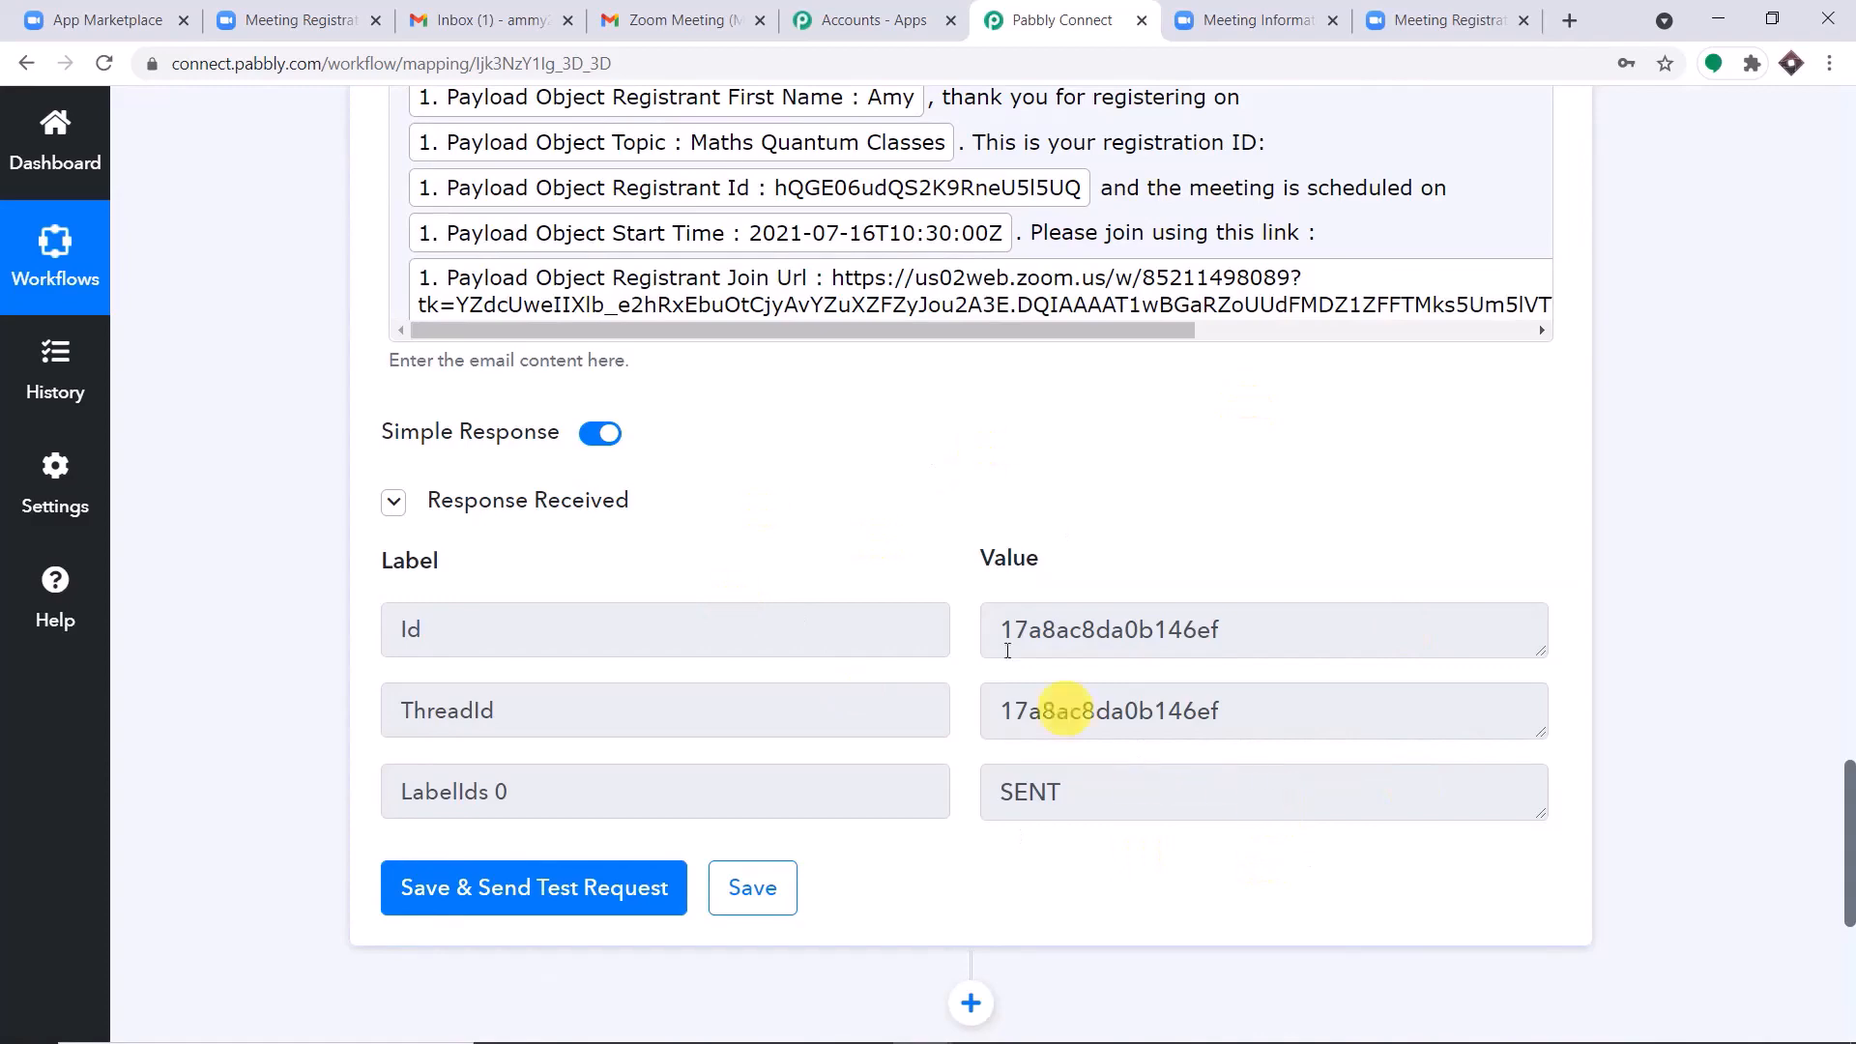
Switch to the Gmail inbox and open the "Registration Confirmed" email to check its text and scheduled date.
left_click(504, 20)
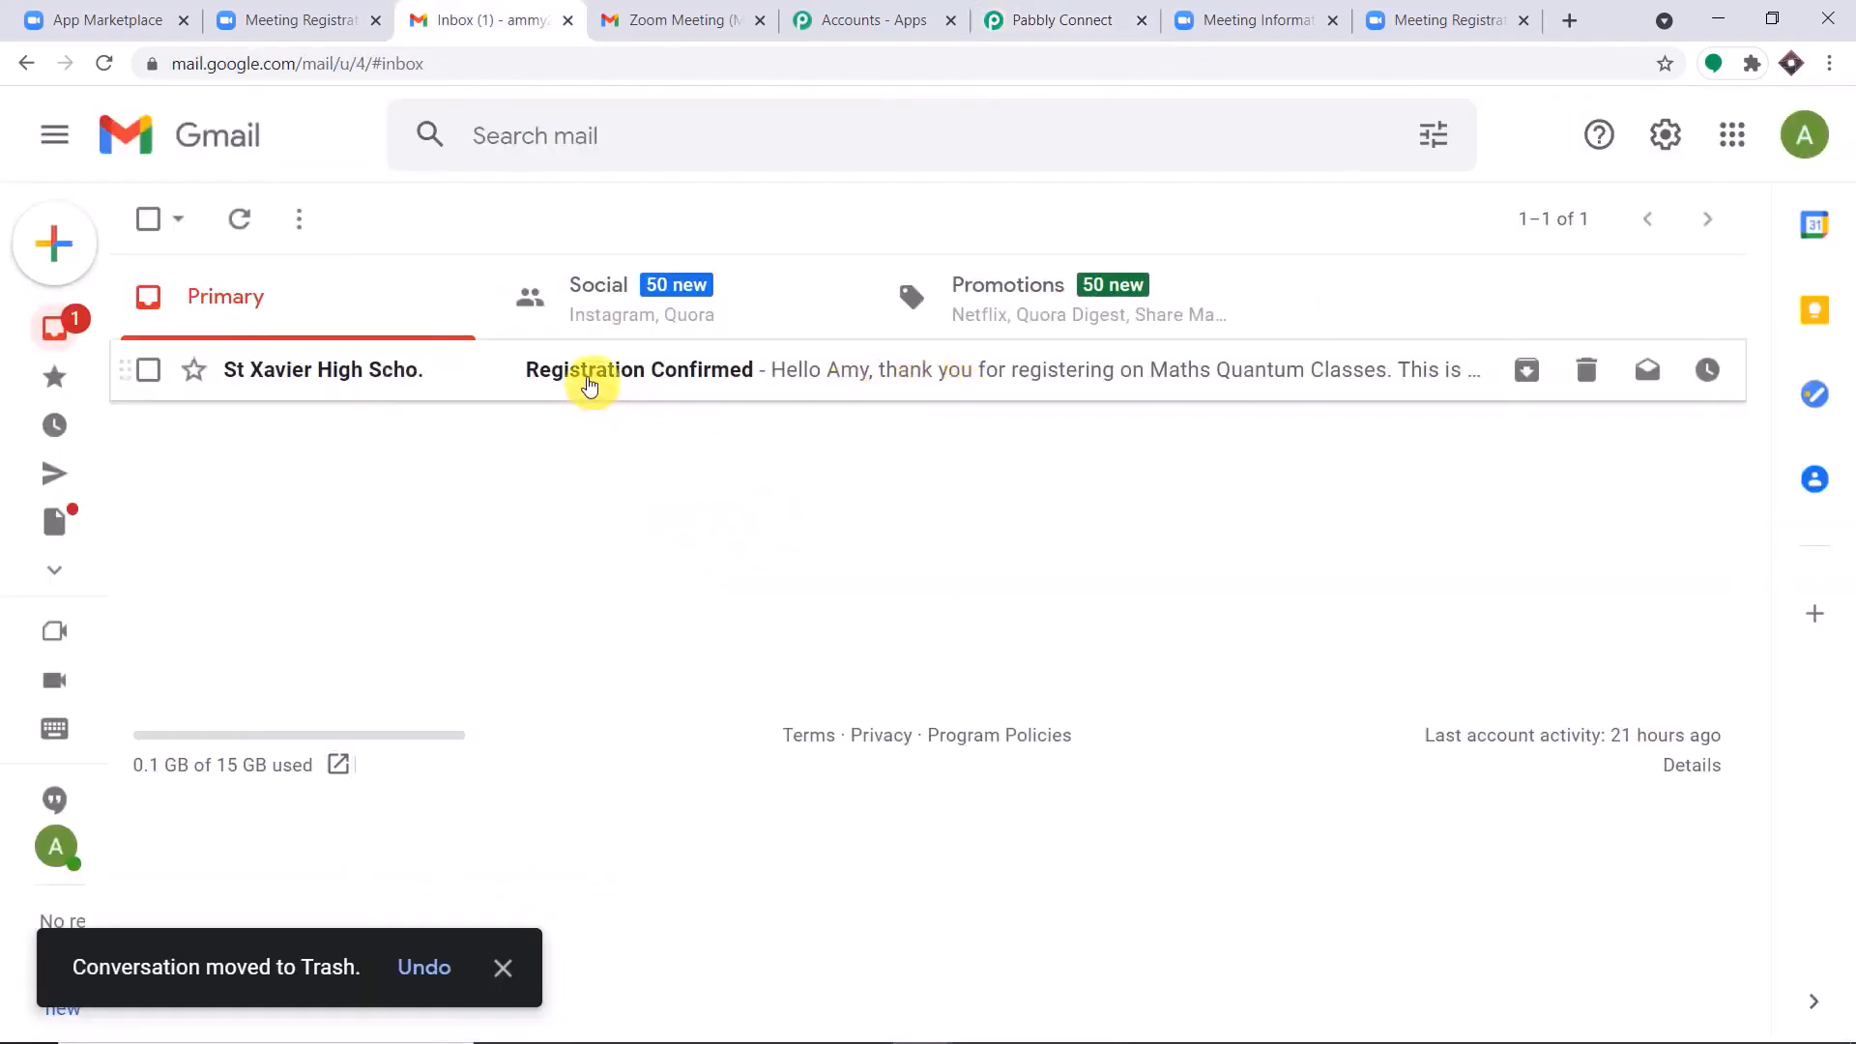
left_click(589, 382)
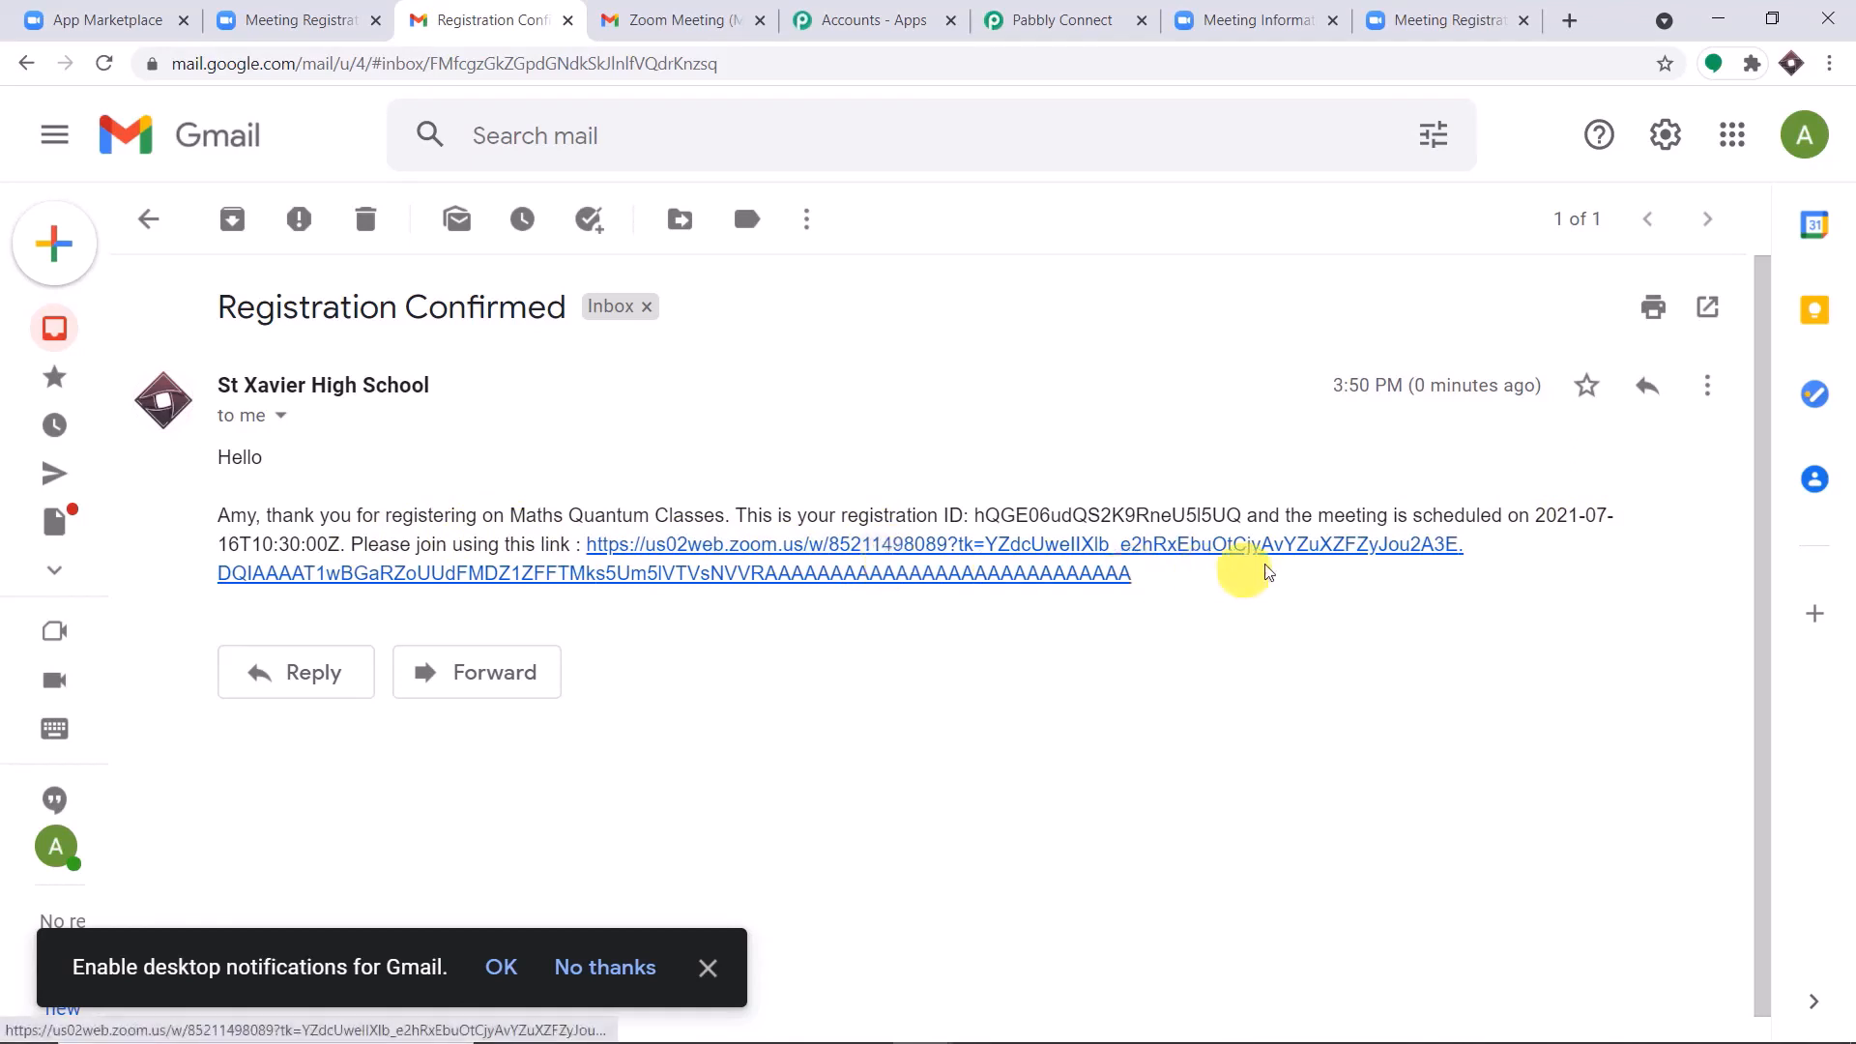
left_click_drag(1536, 516, 1612, 517)
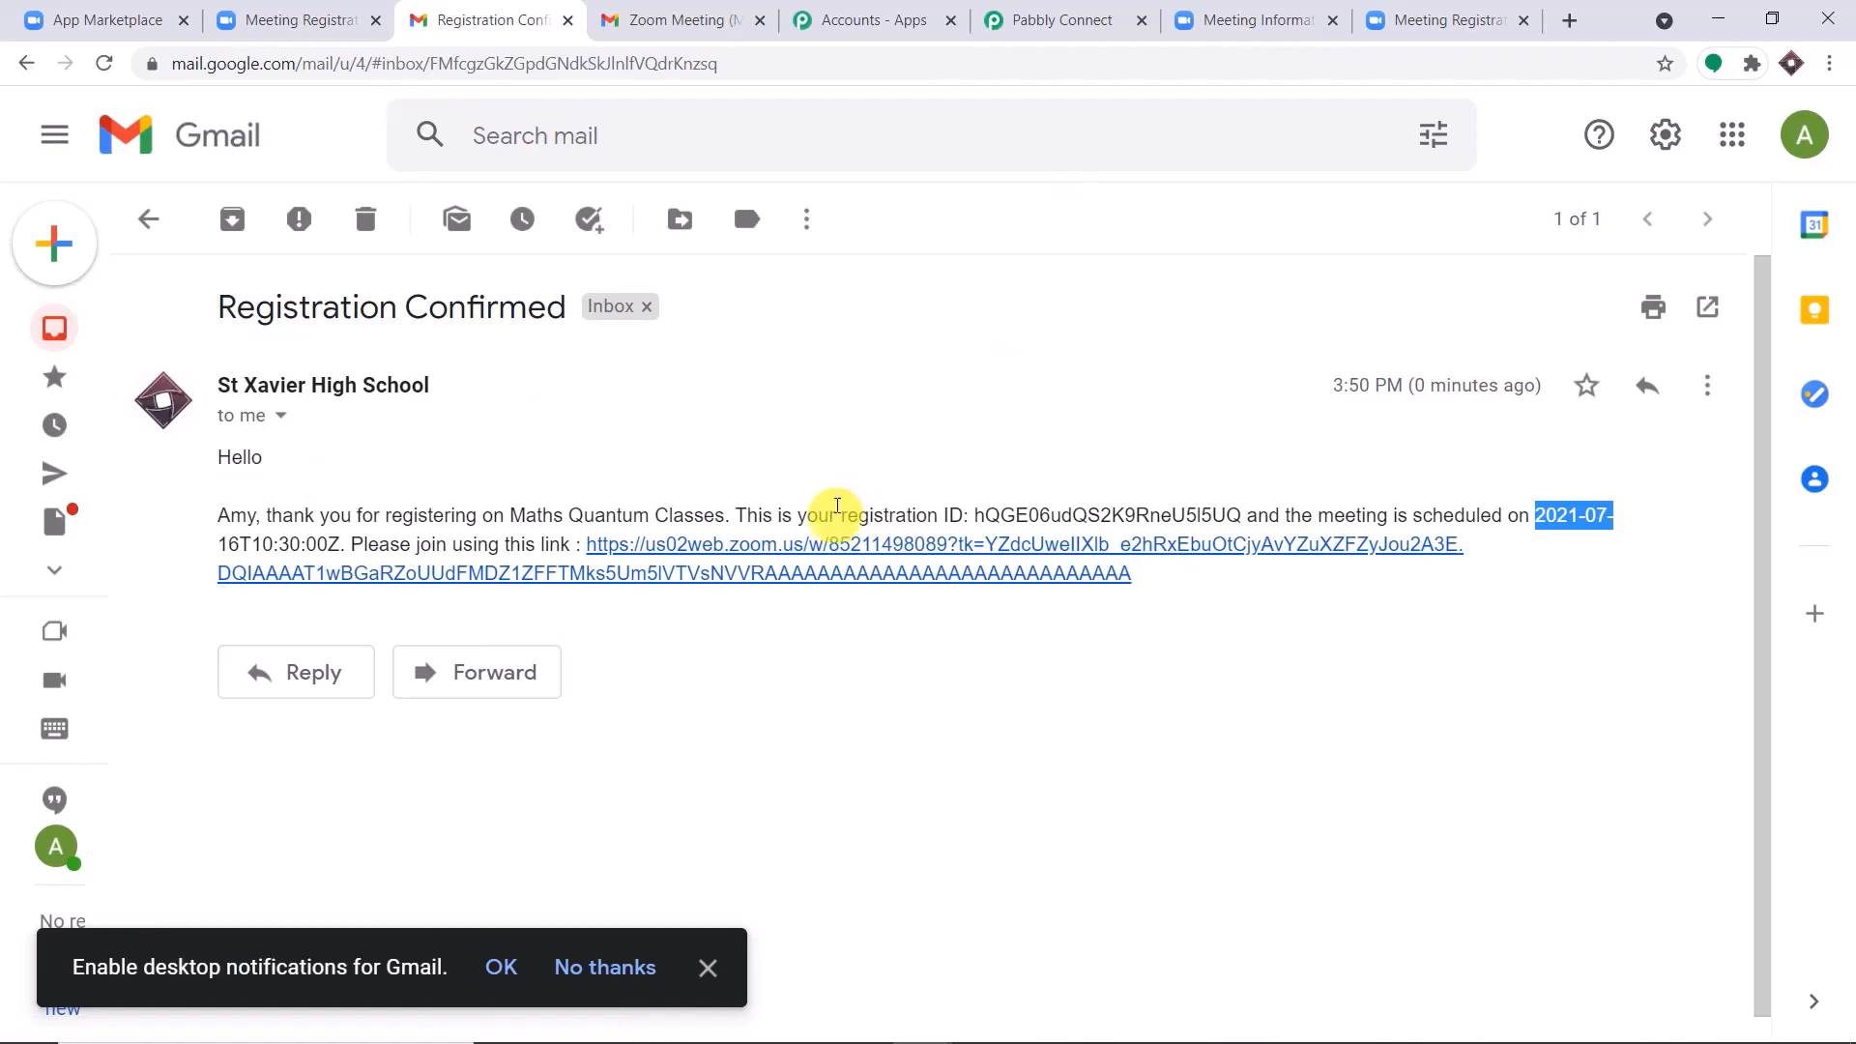
Return to the Pabbly Connect workflow and collapse the Gmail action and the Zoom trigger.
left_click(1057, 15)
scroll(1848, 612, "up", 20)
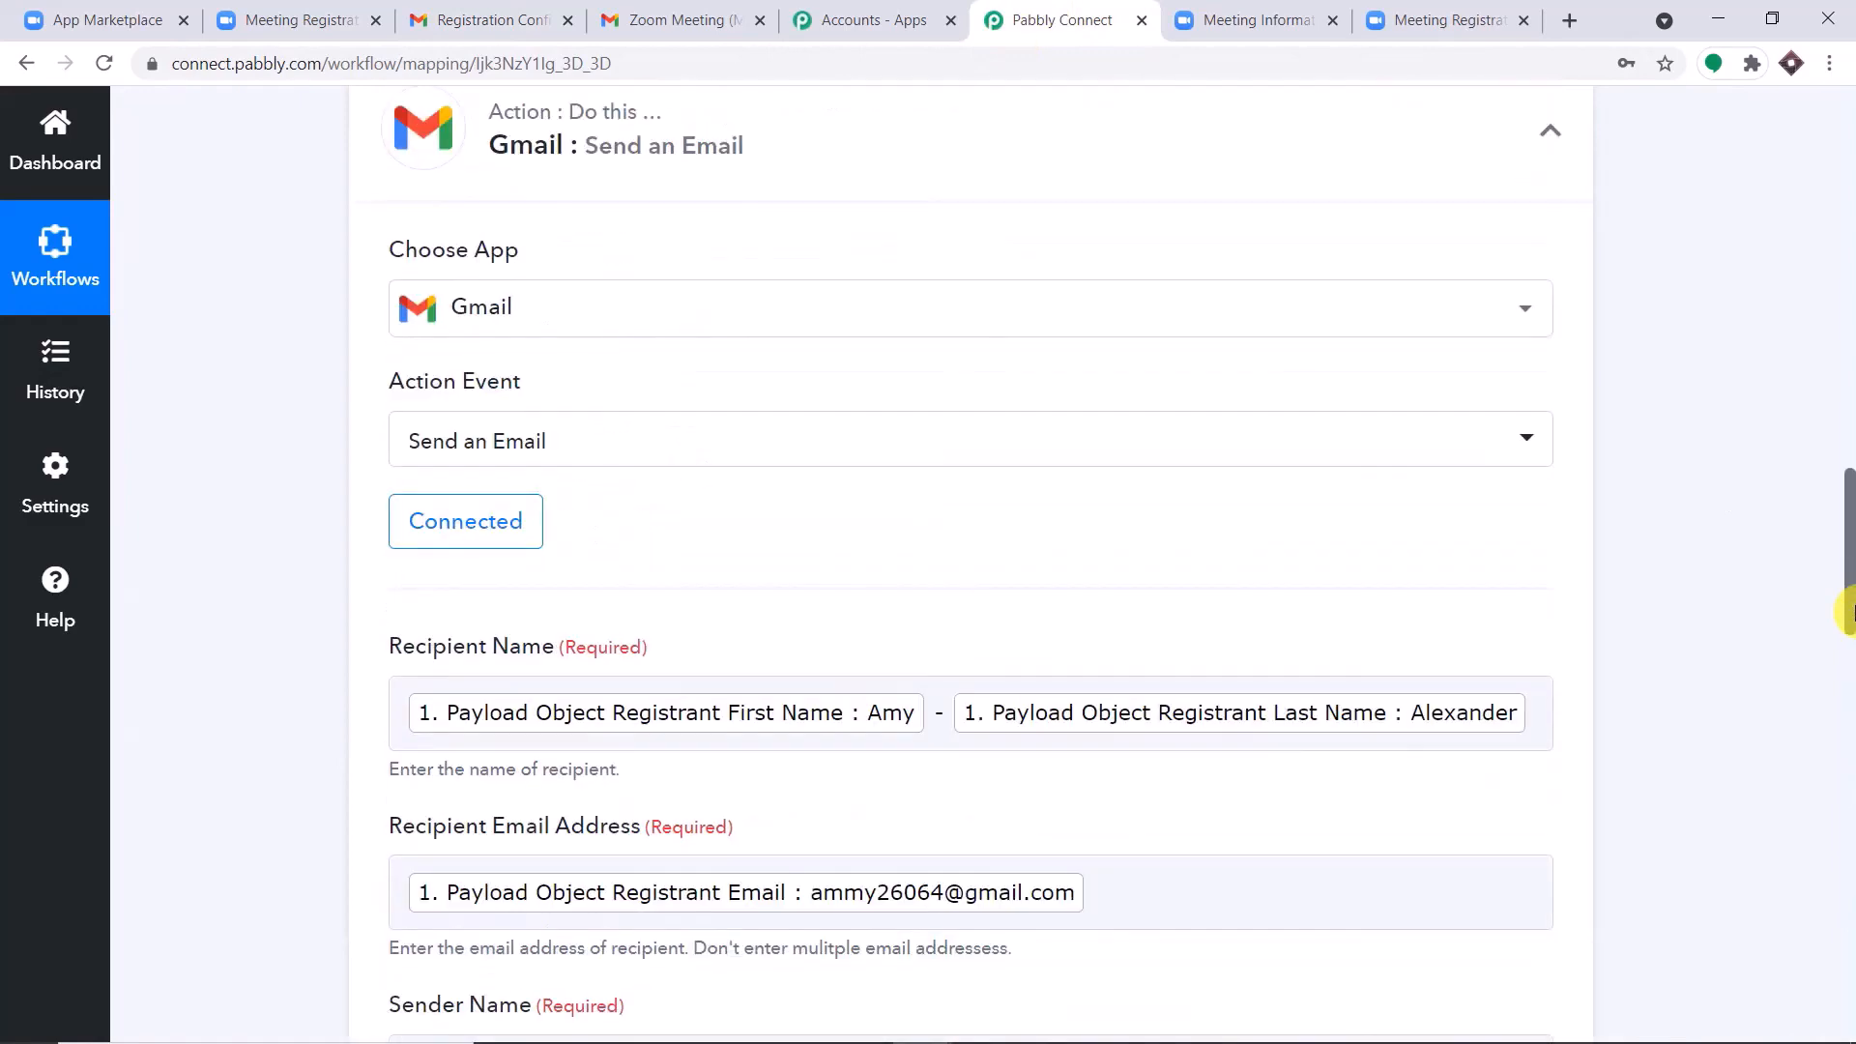
left_click(989, 374)
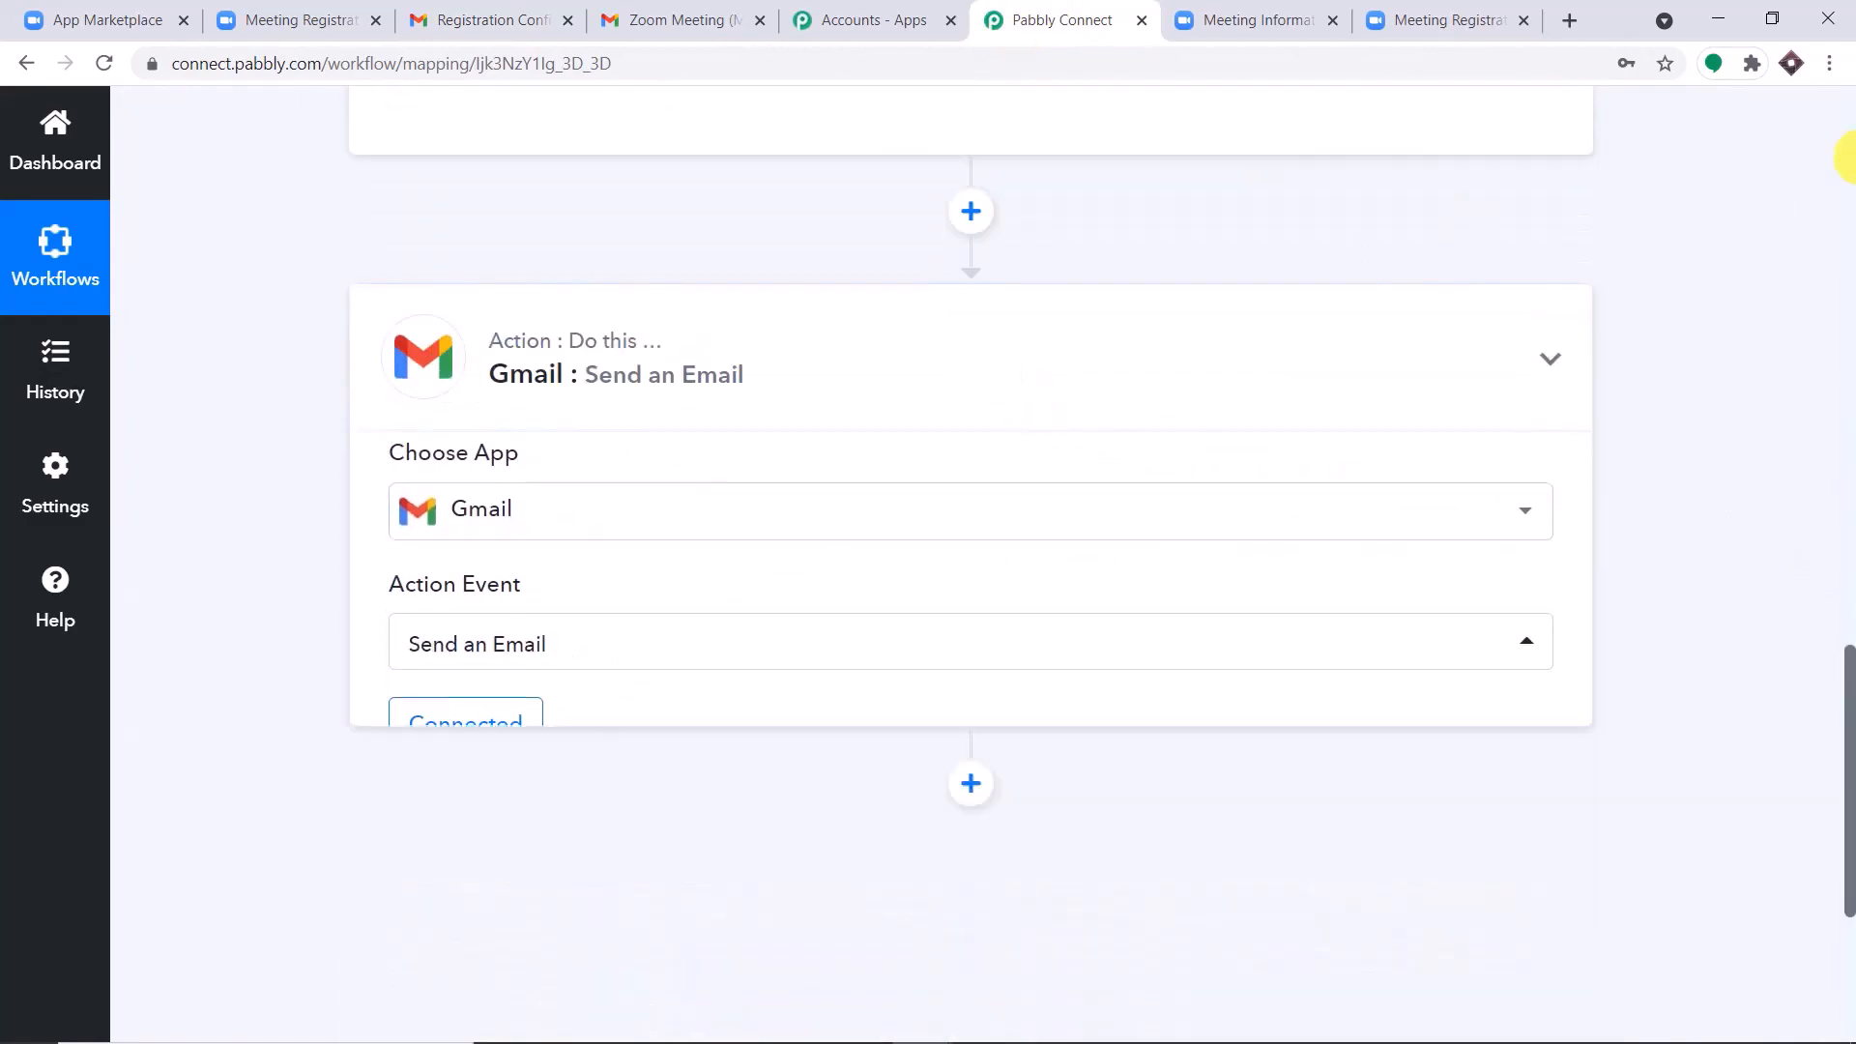
left_click(1847, 154)
left_click(1847, 155)
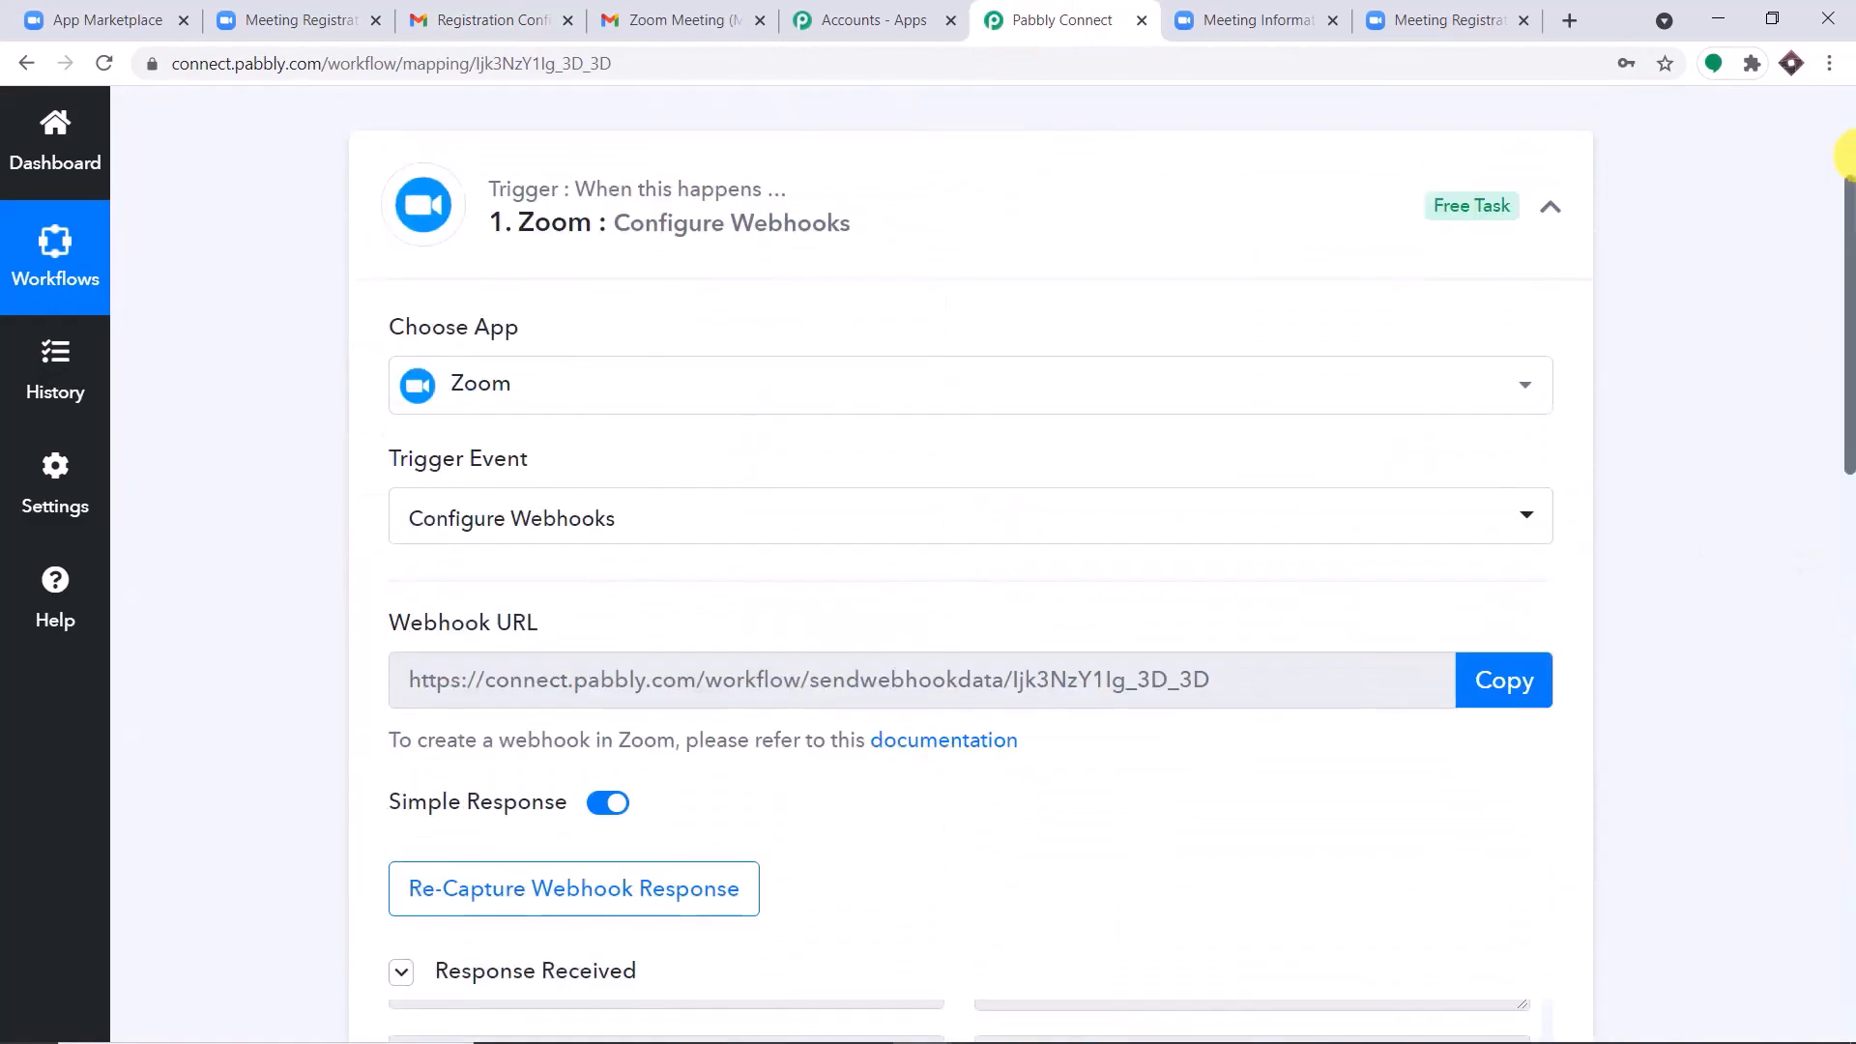
left_click(1057, 153)
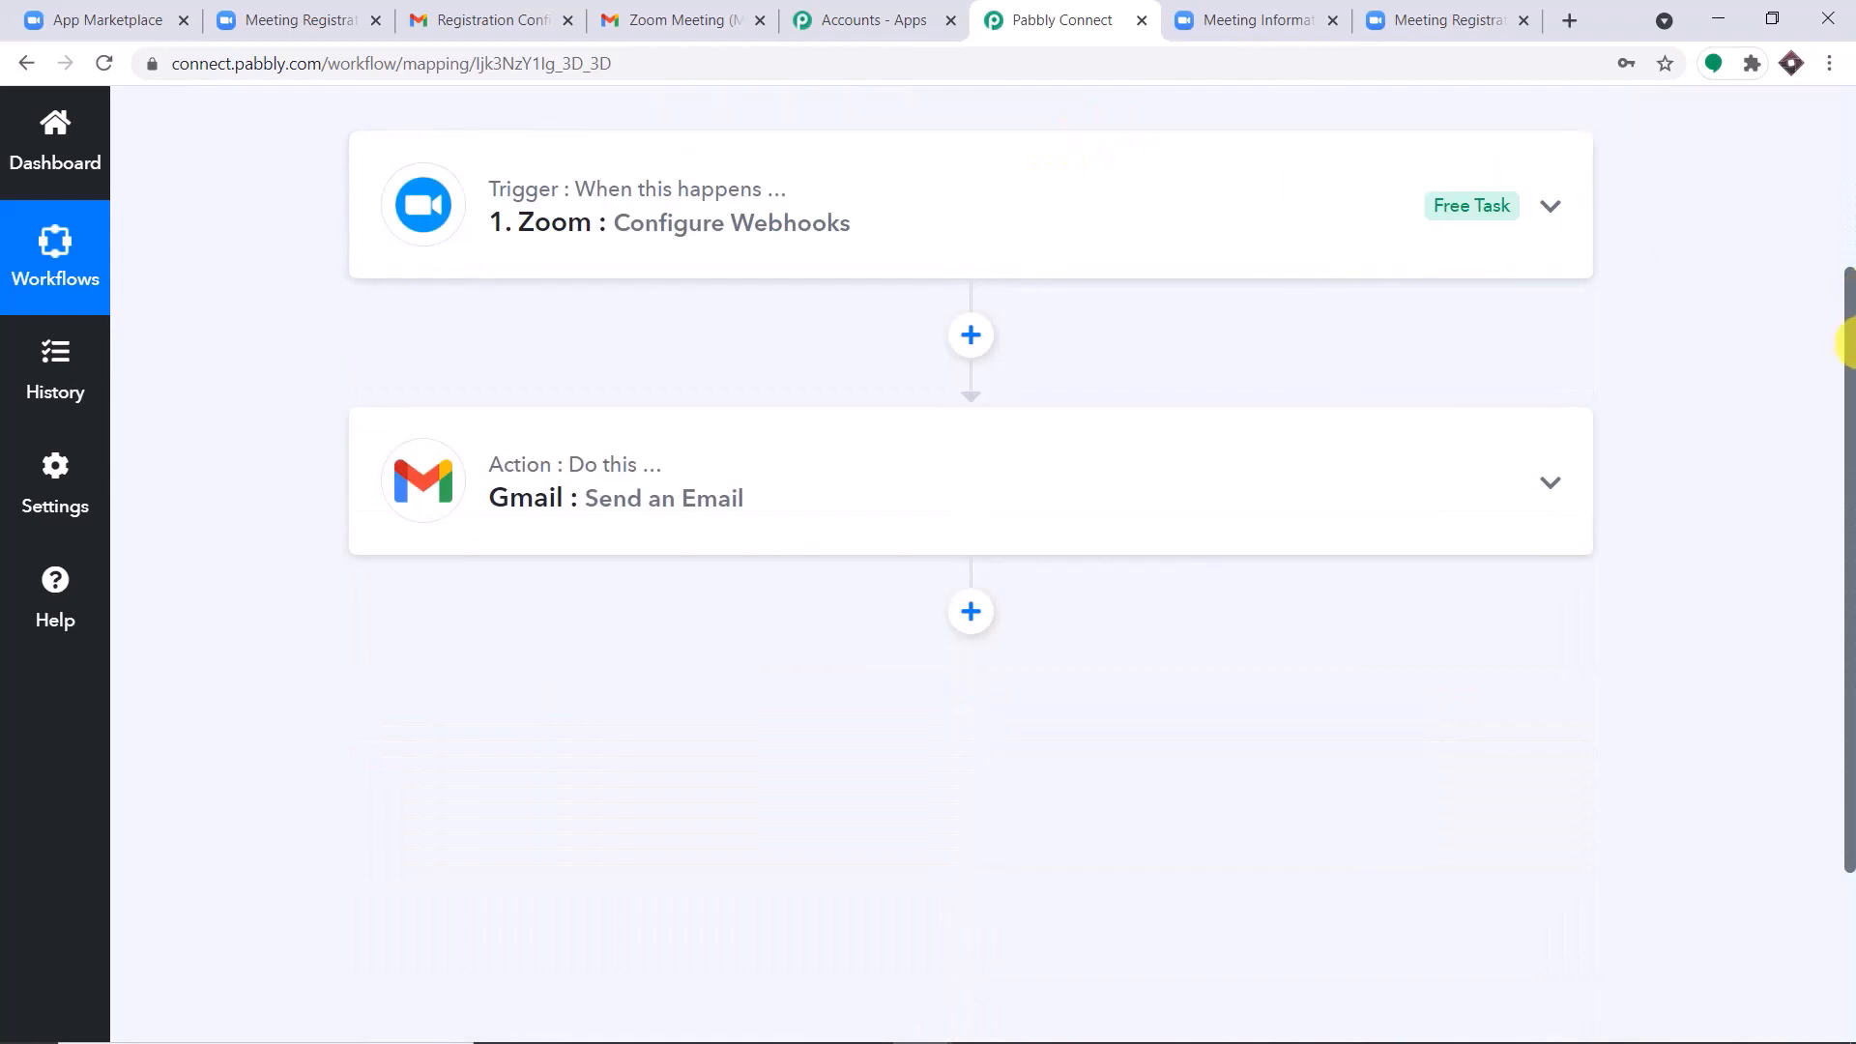
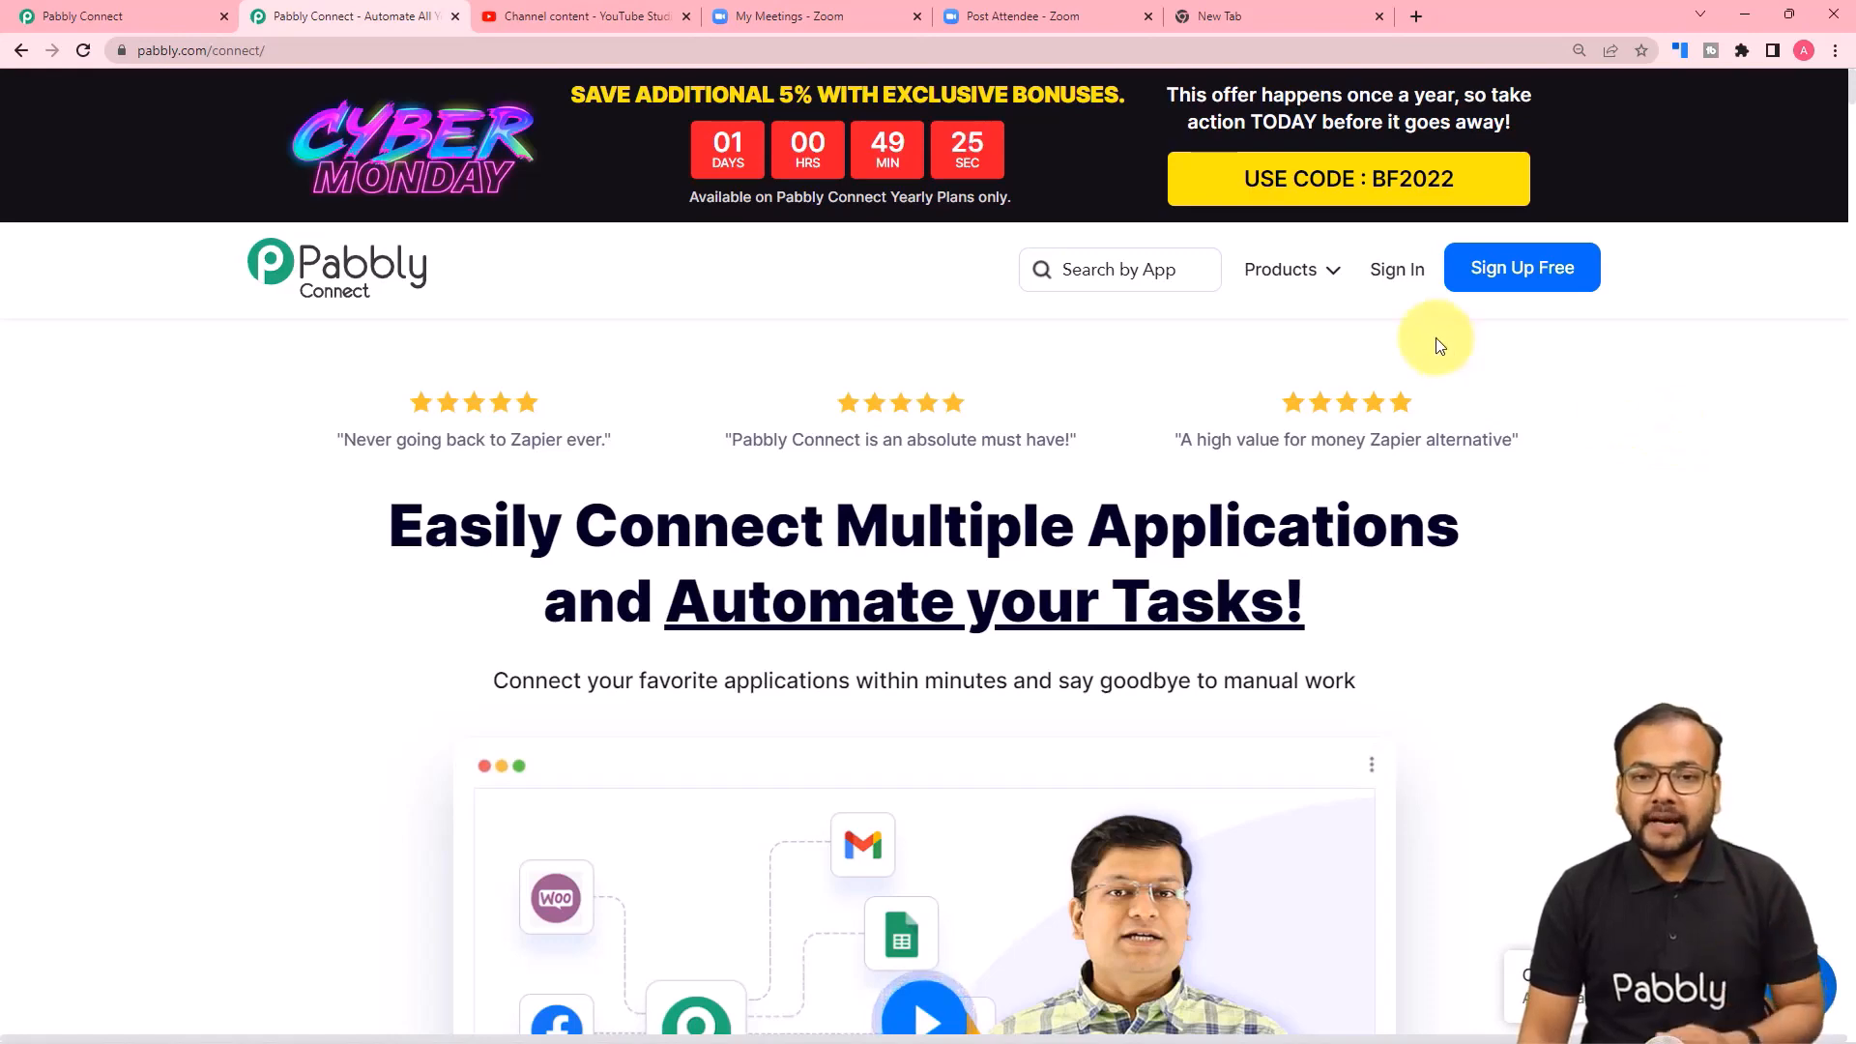
Sign in to Pabbly Connect and create a workflow named "Zoom Meeting Recordings on YouTube".
left_click(1389, 273)
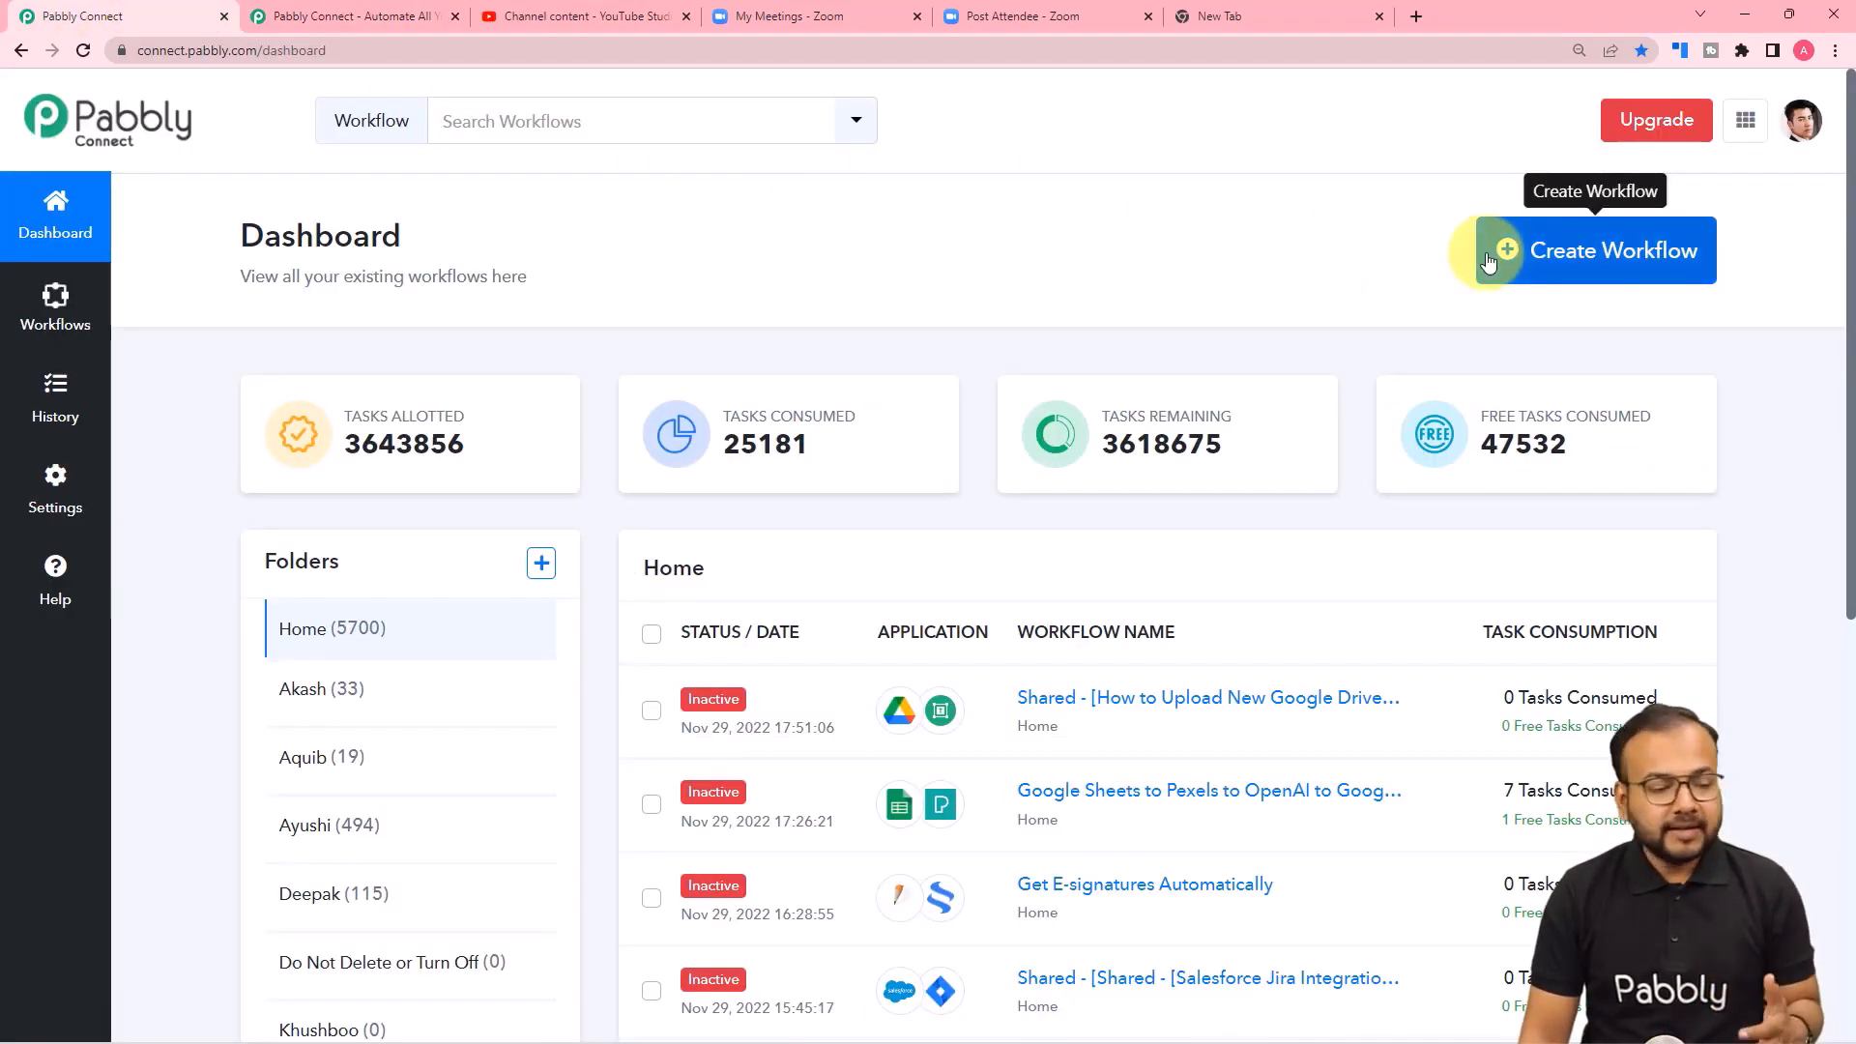
left_click(1633, 252)
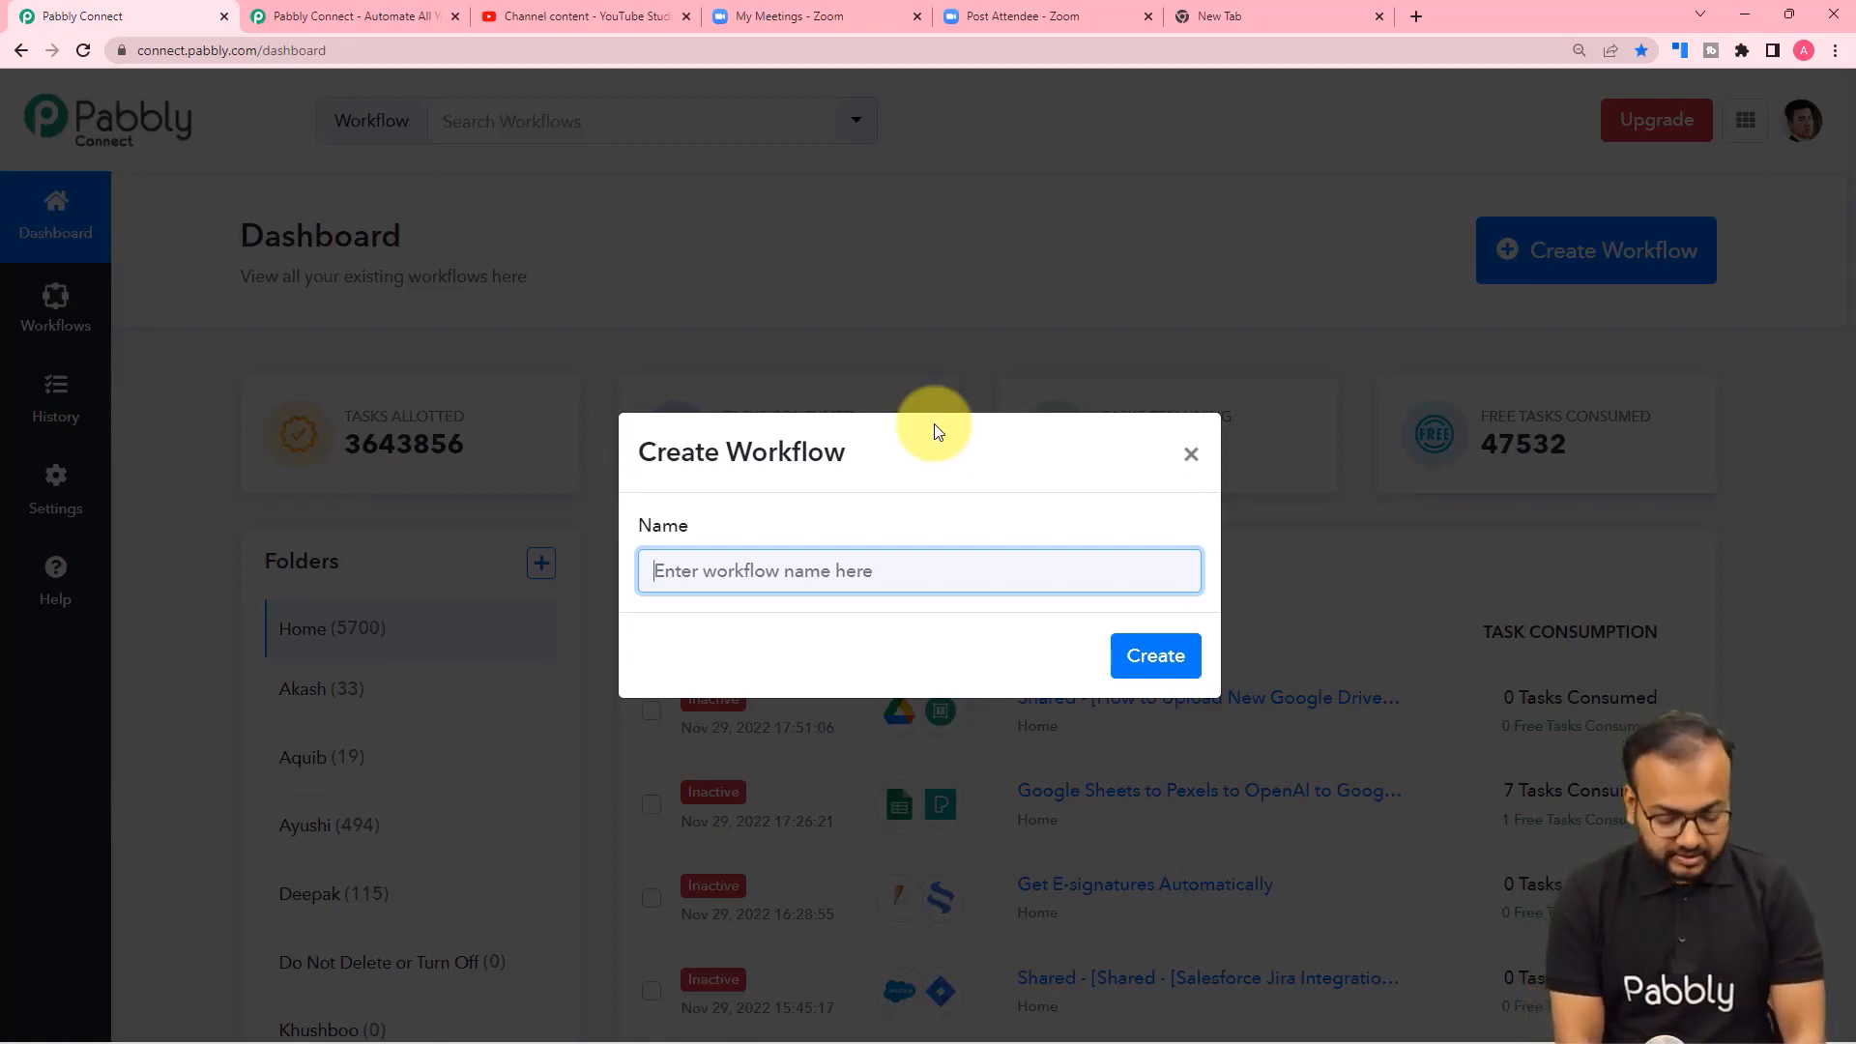
type("Z")
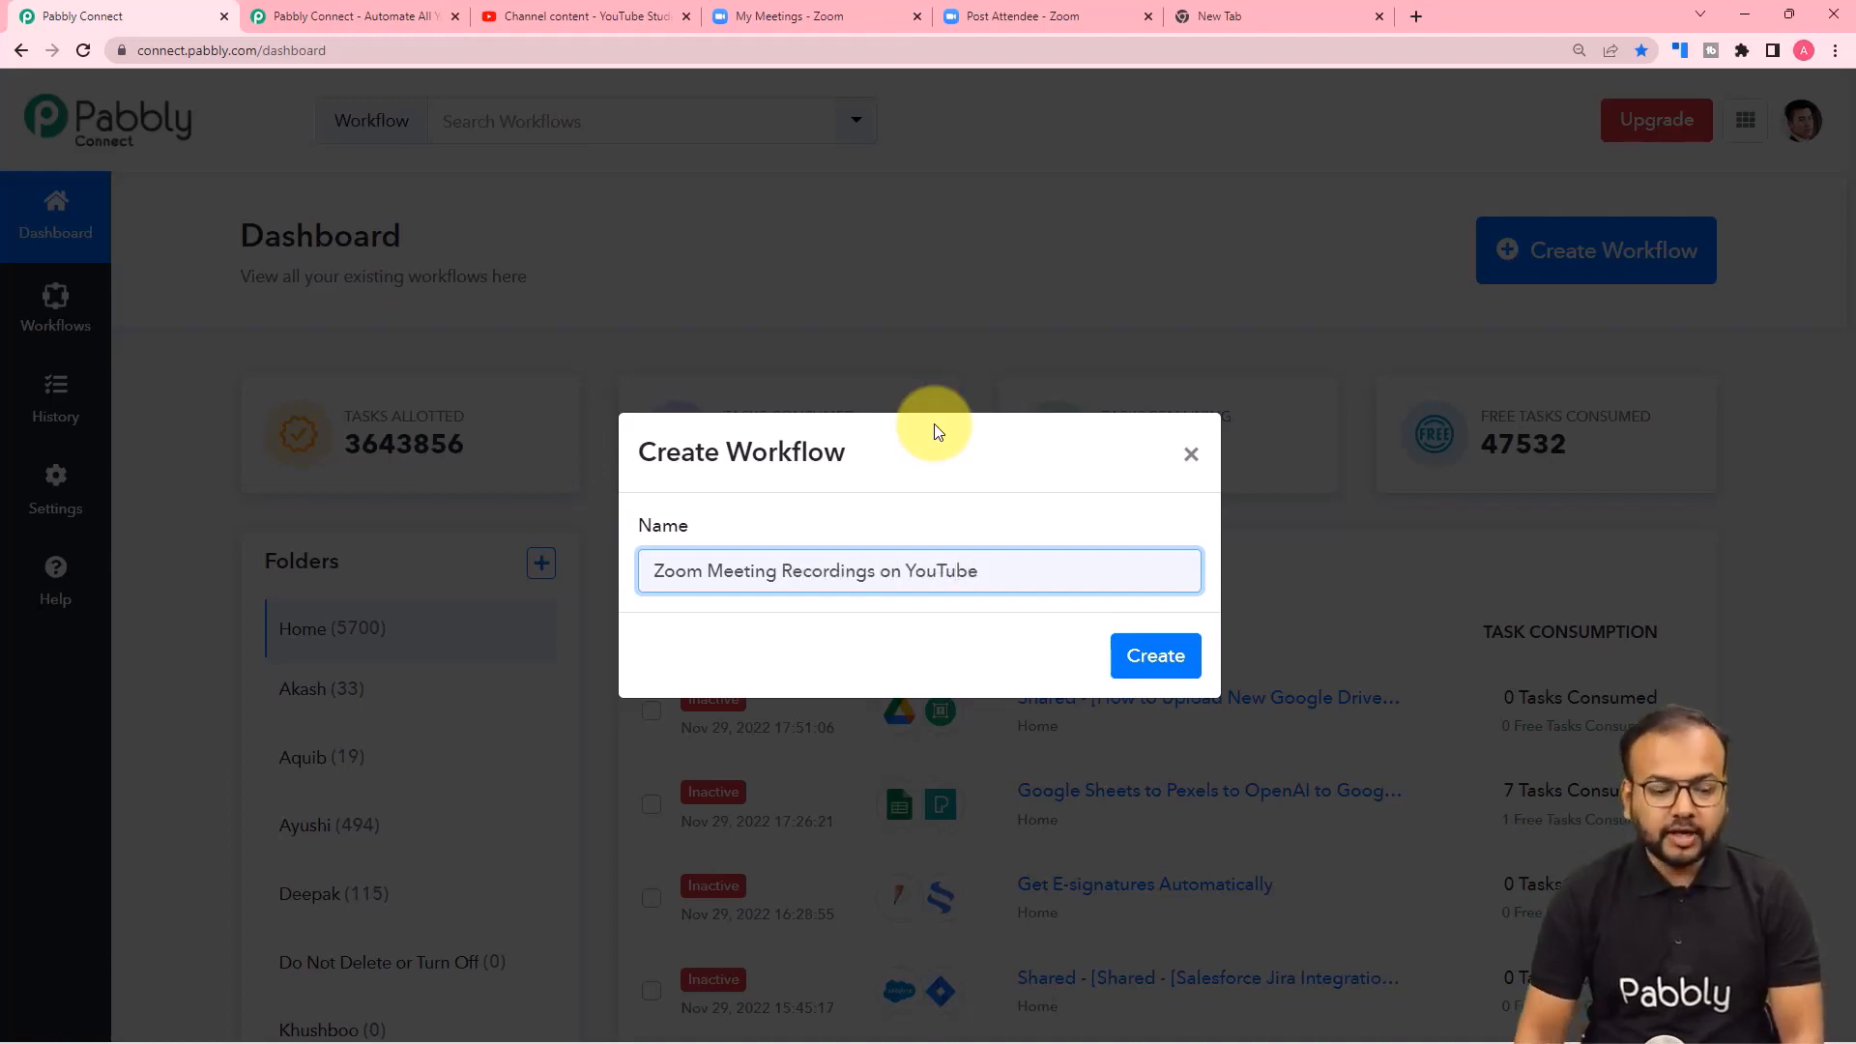
left_click(1137, 646)
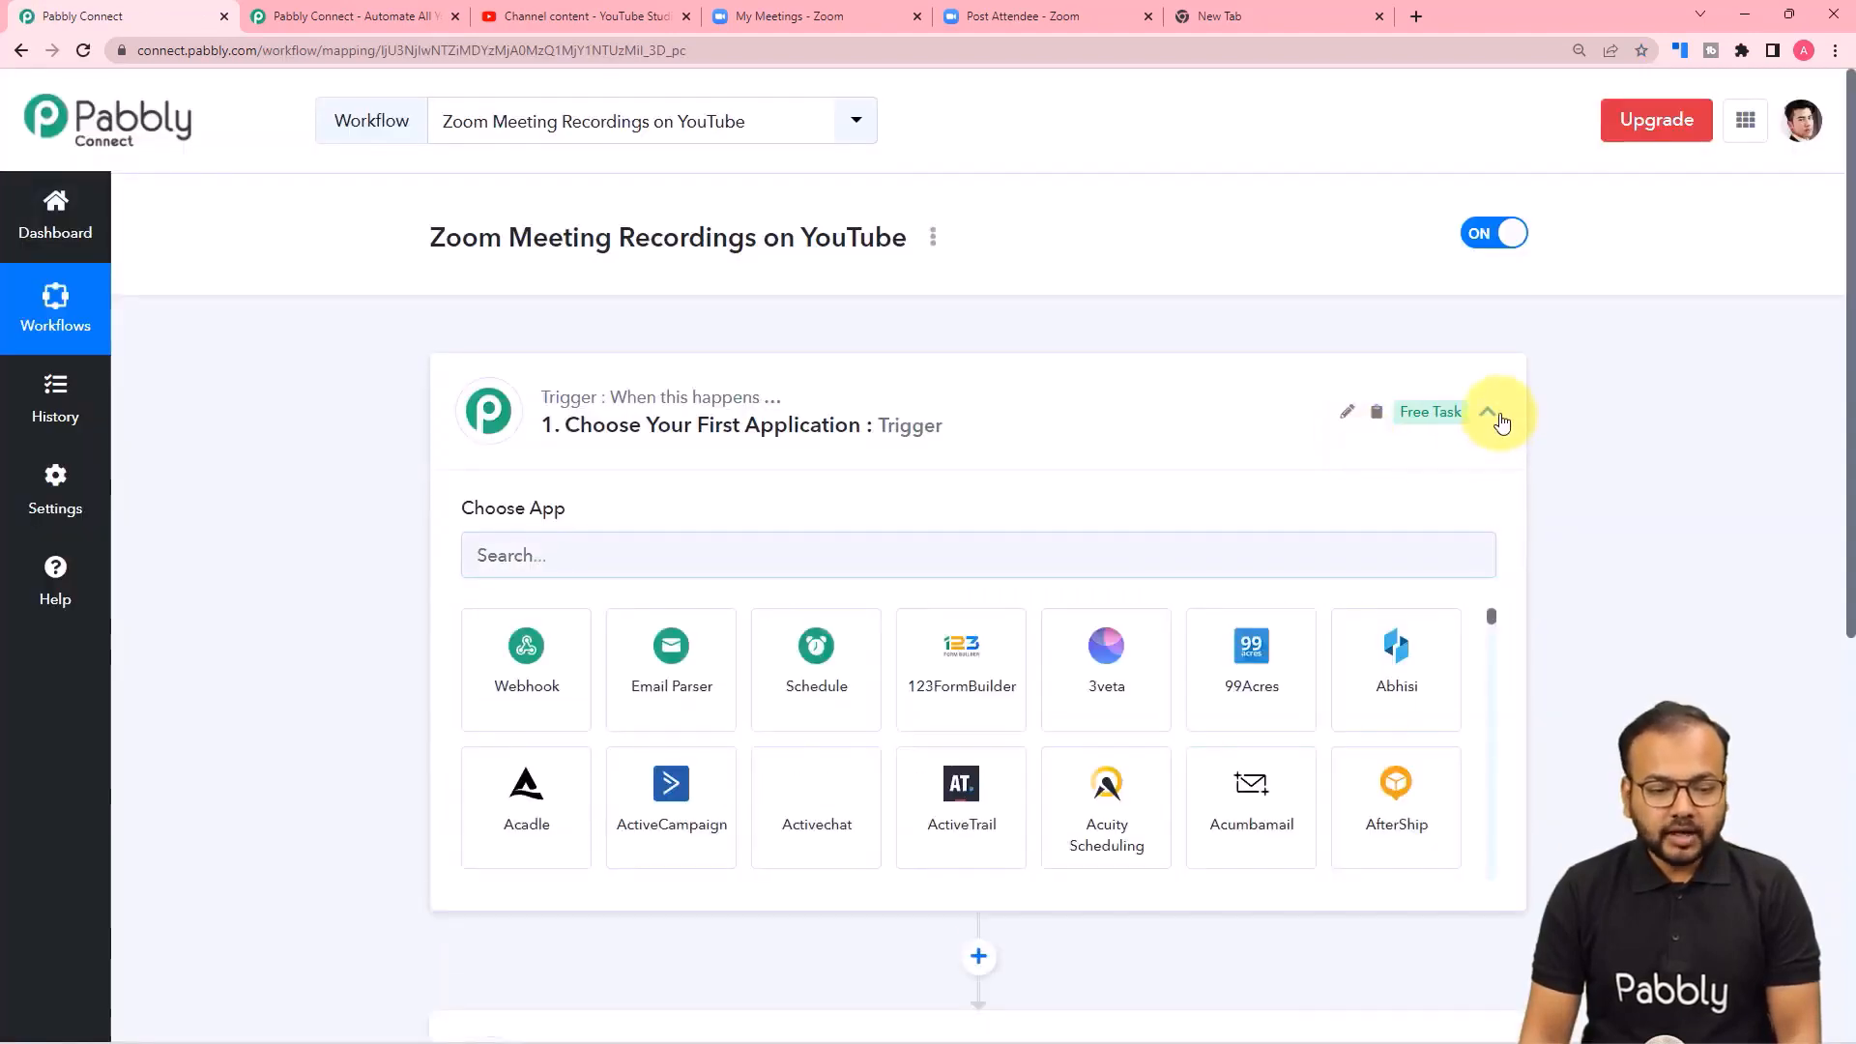
Examine the new workflow's trigger and action sections, expanding both to view their available app choices.
left_click(1486, 413)
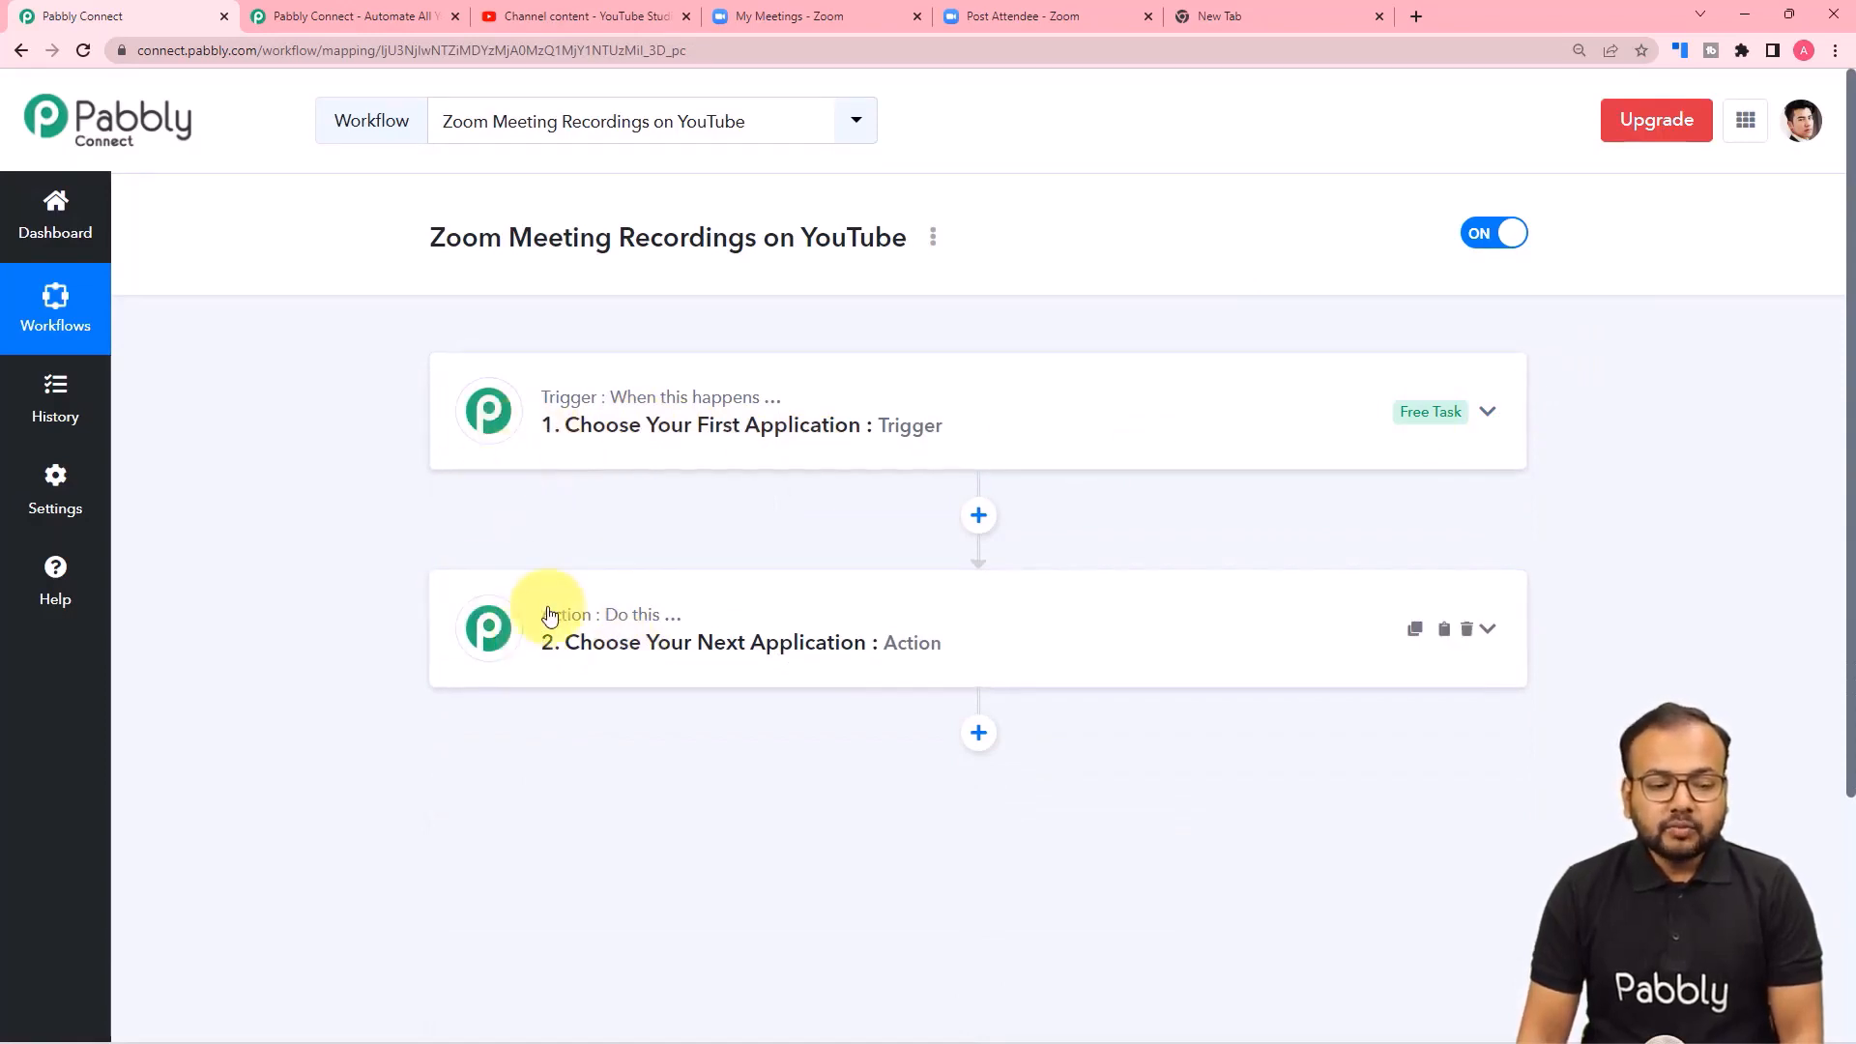
mouse_move(559, 618)
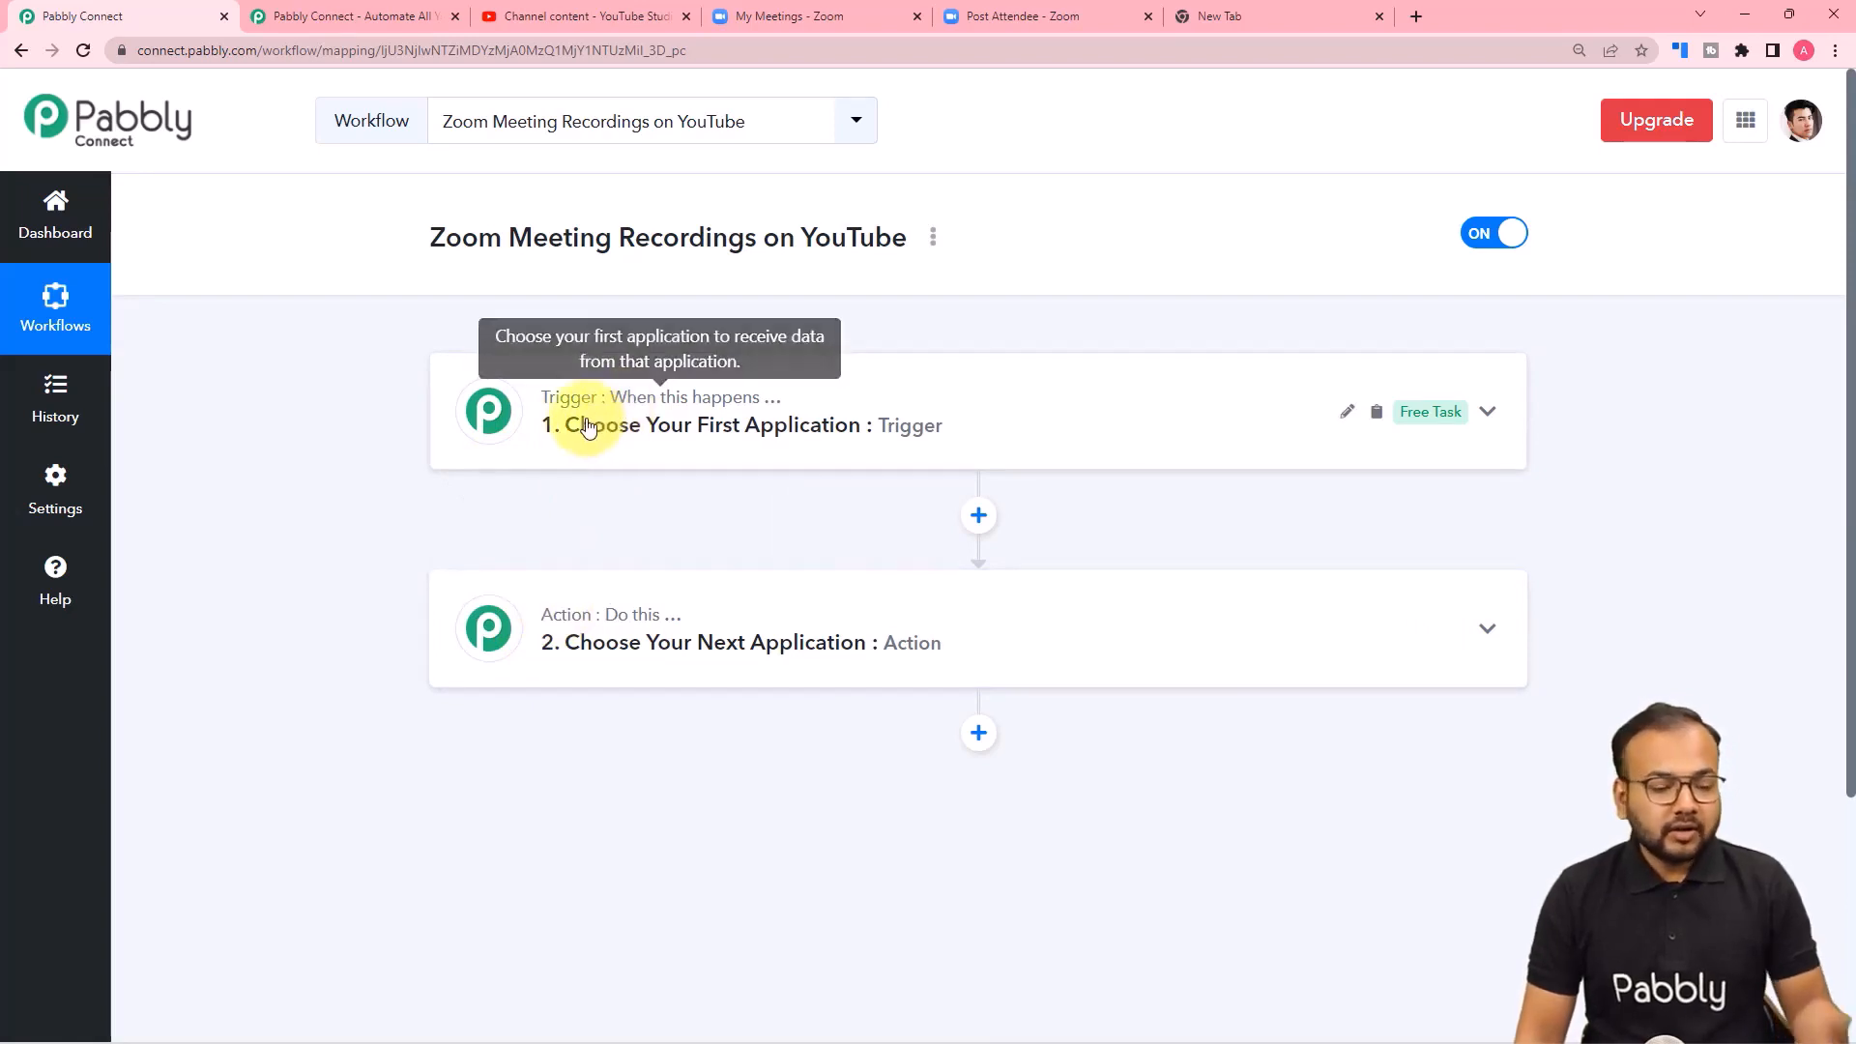
mouse_move(646, 414)
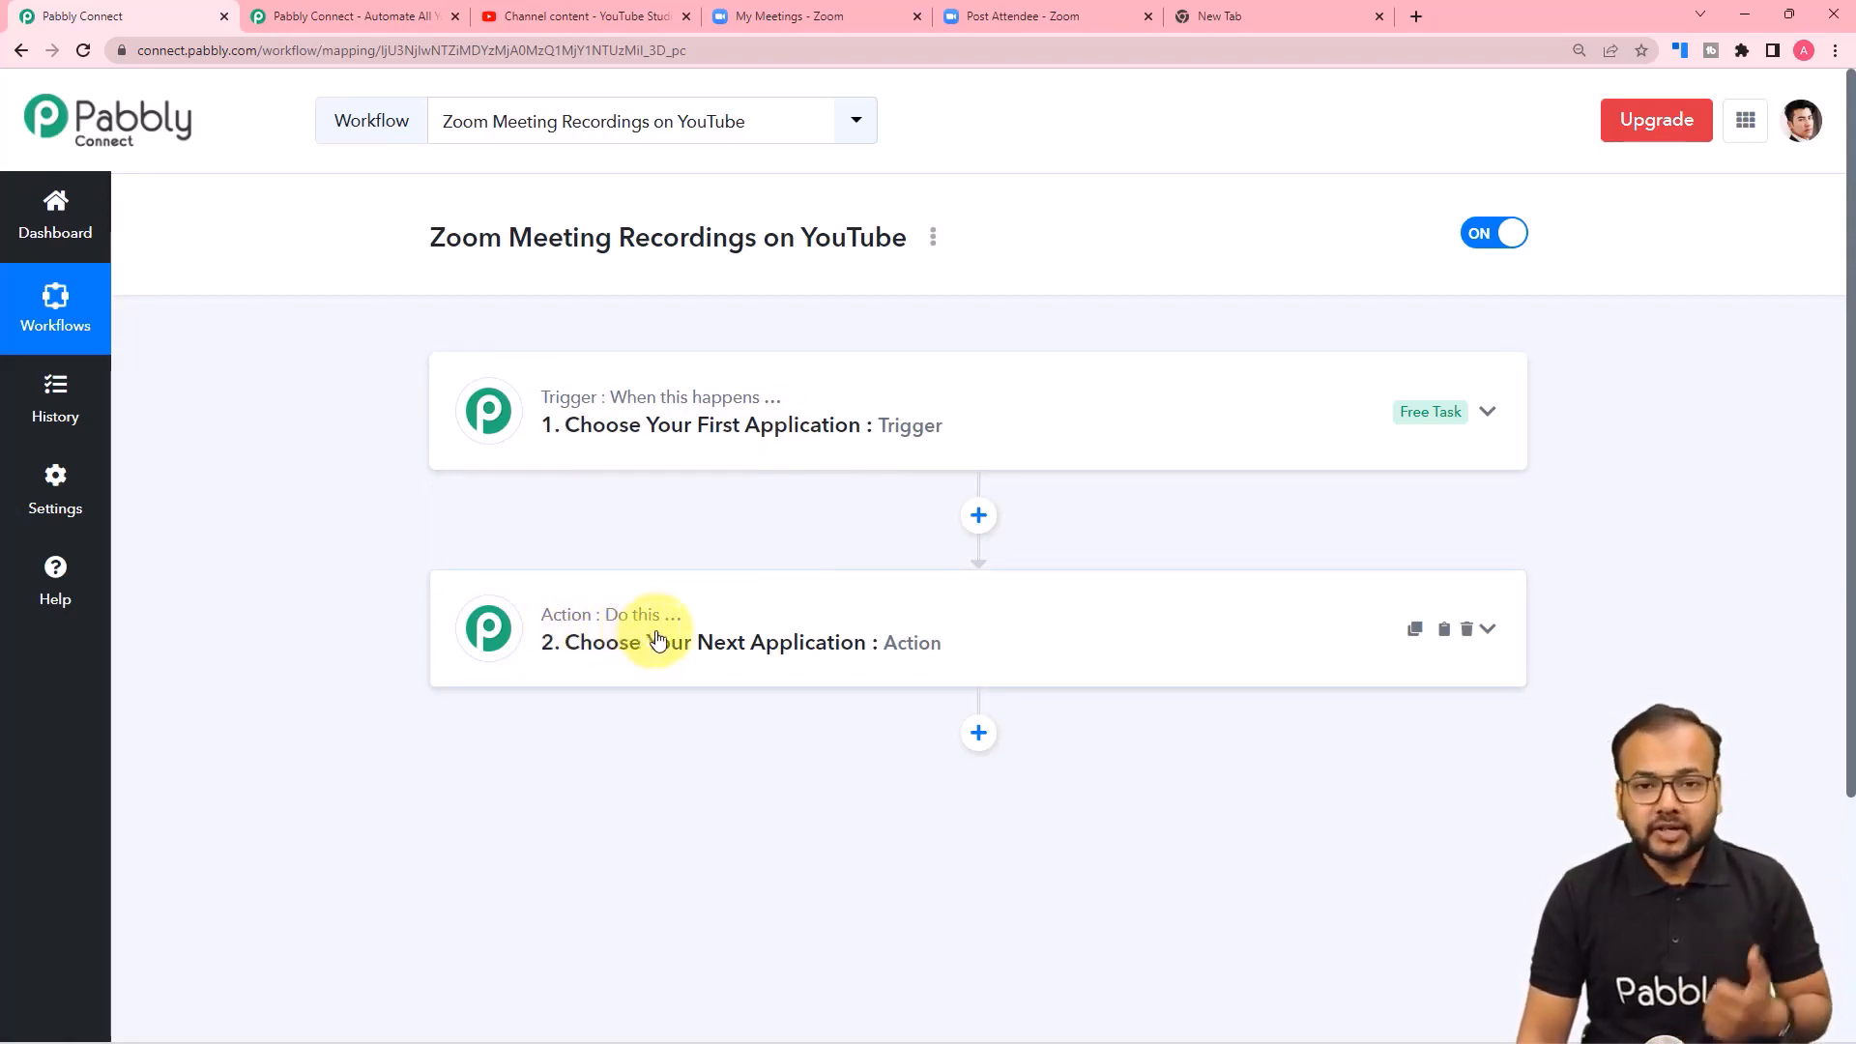
left_click(675, 440)
scroll(676, 440, "down", 1)
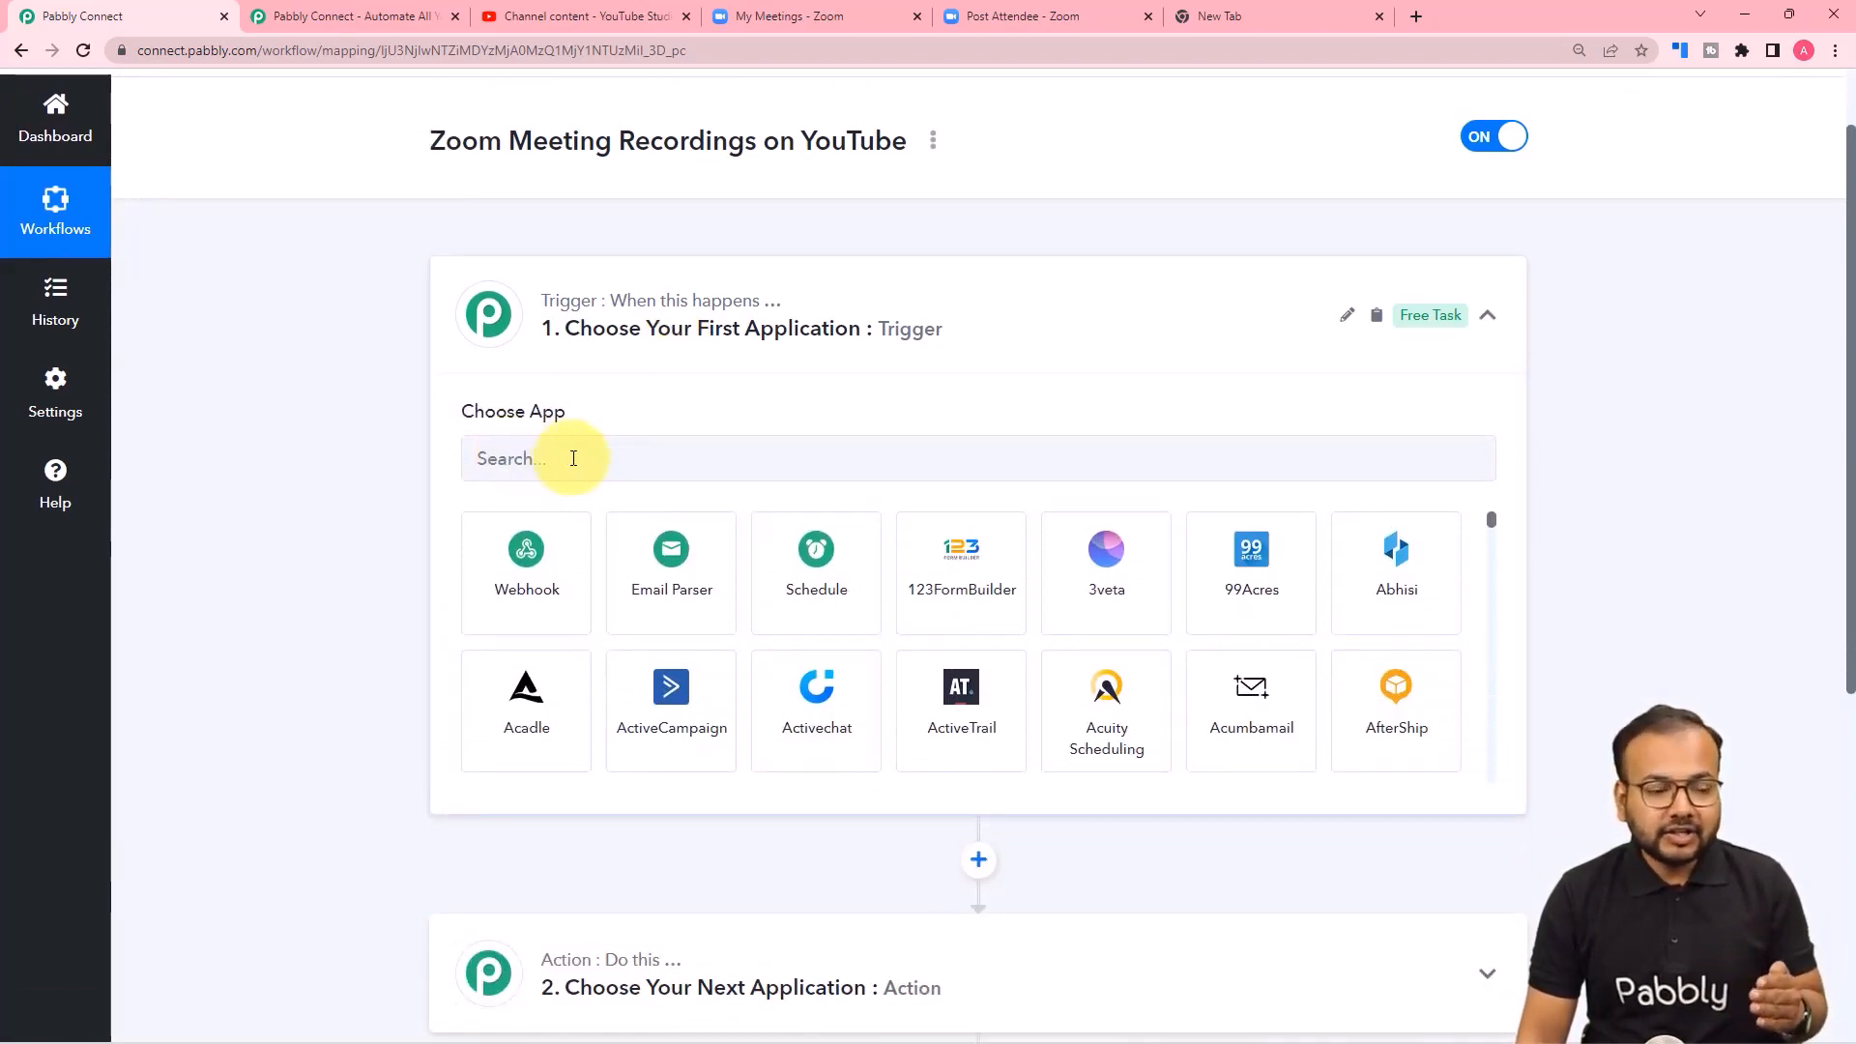
scroll(573, 458, "down", 3)
left_click(589, 677)
scroll(405, 599, "down", 2)
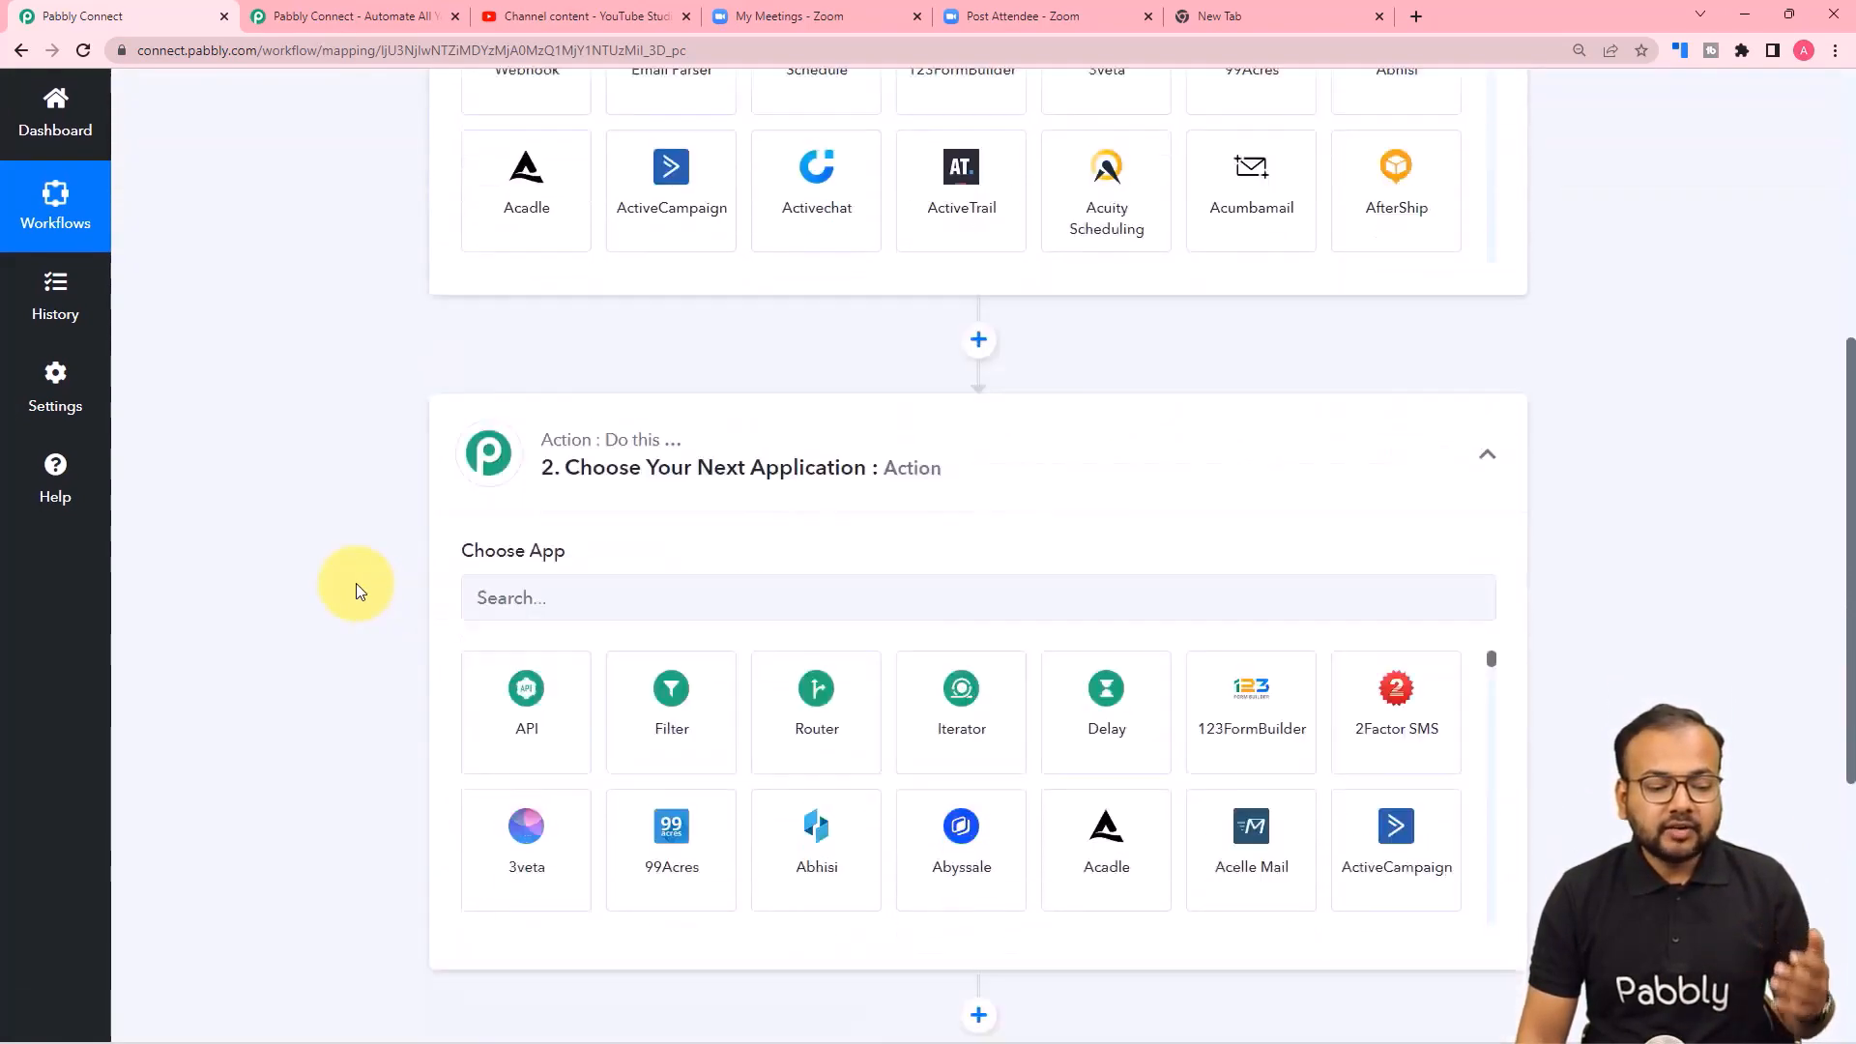
scroll(538, 553, "up", 5)
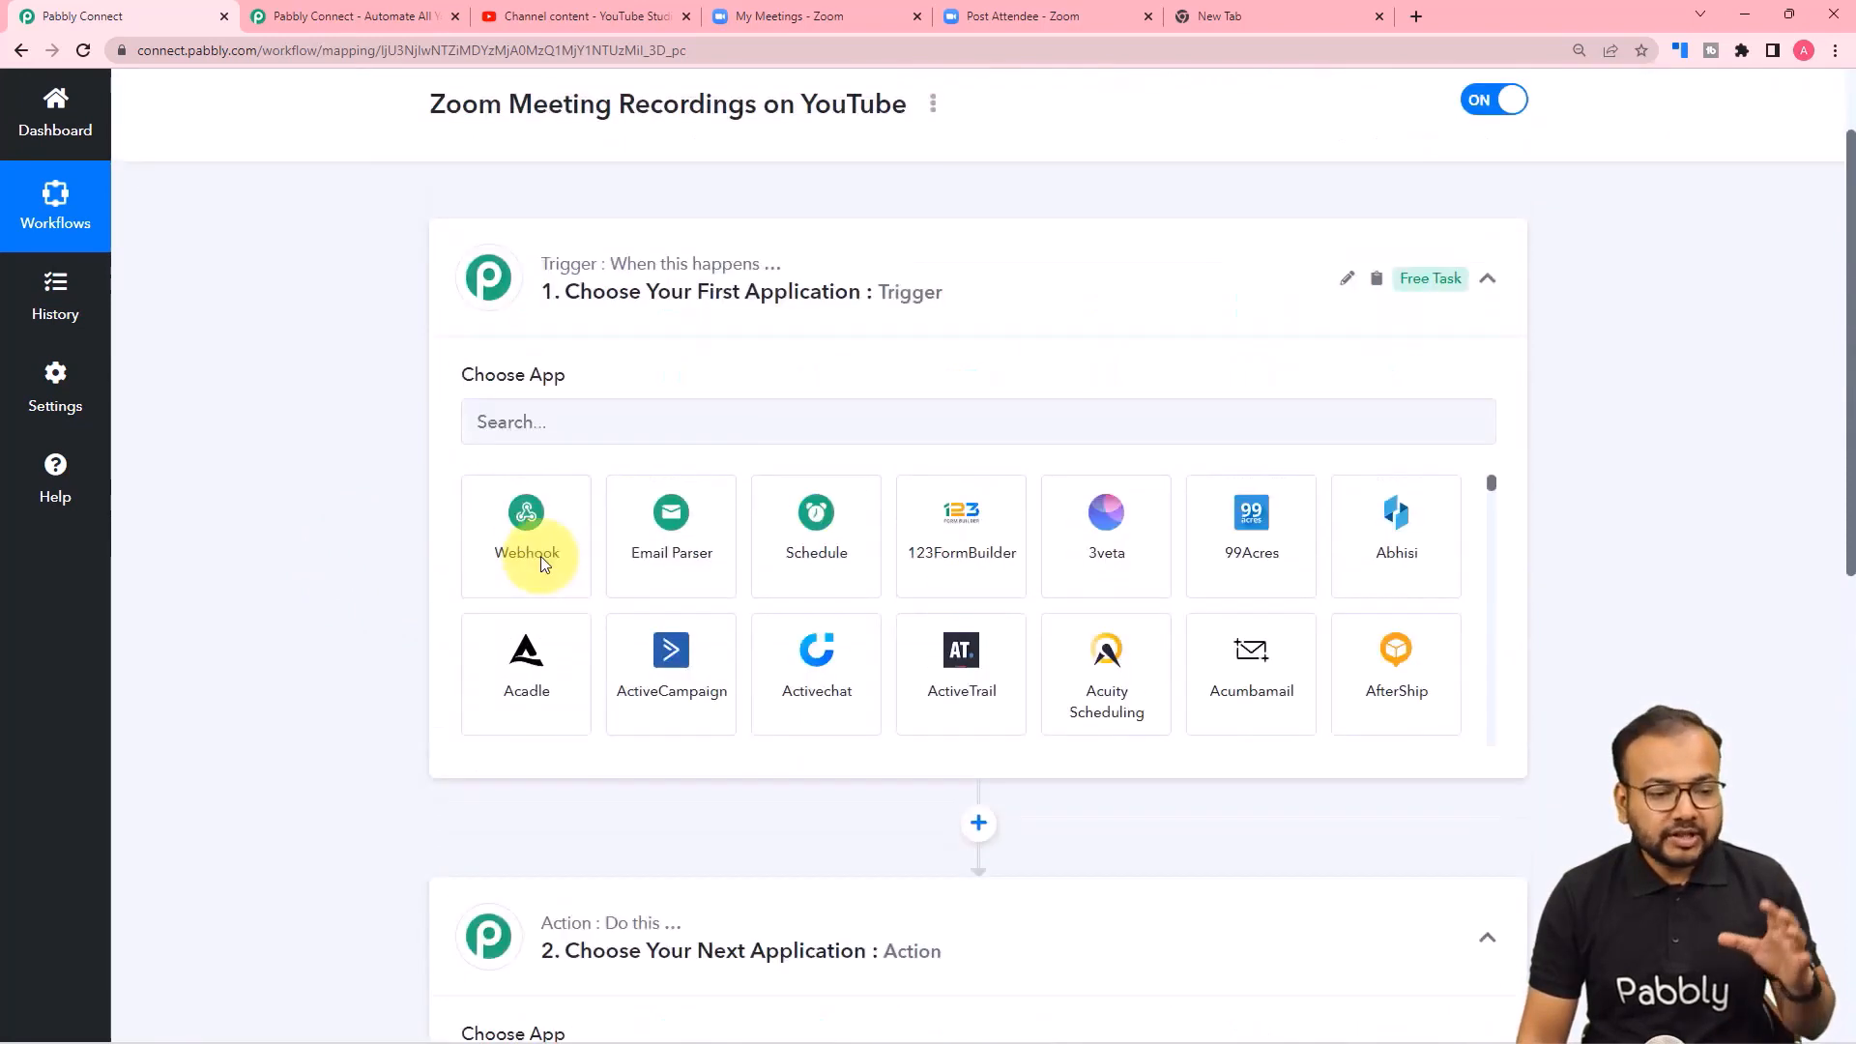
scroll(541, 555, "up", 2)
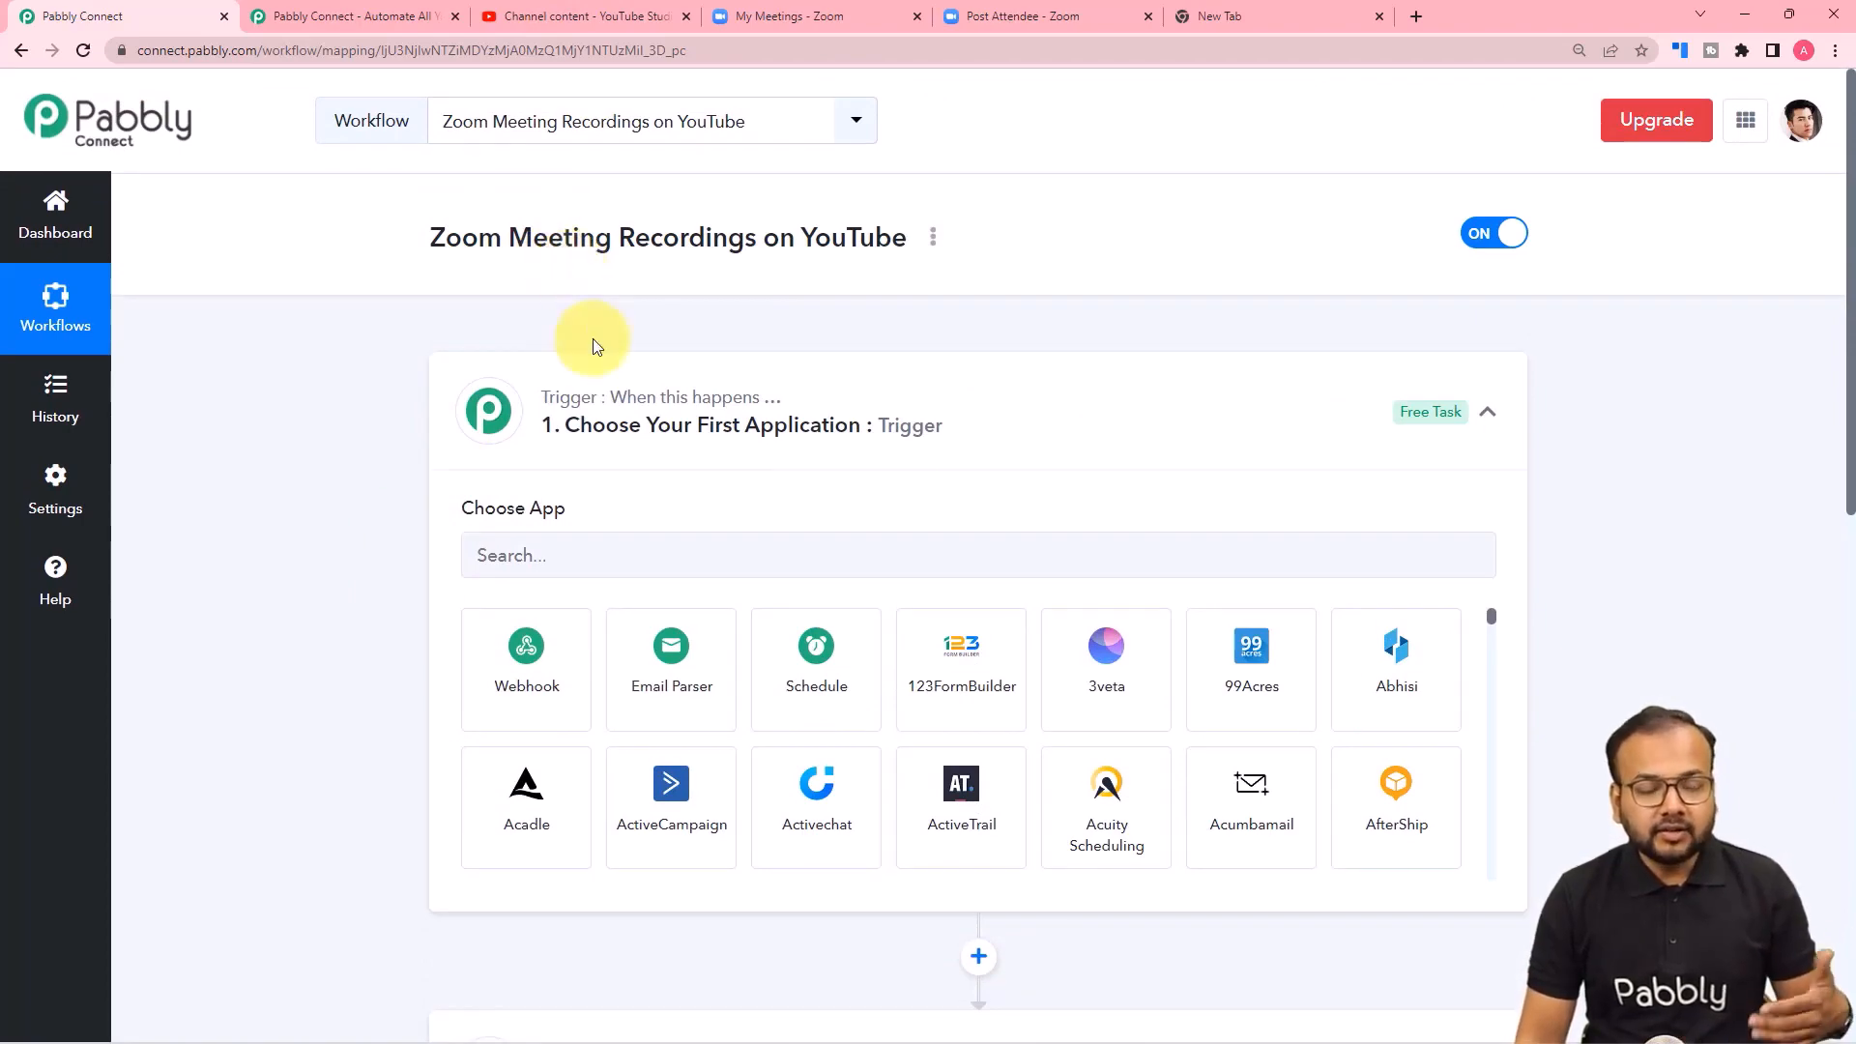
scroll(340, 433, "down", 6)
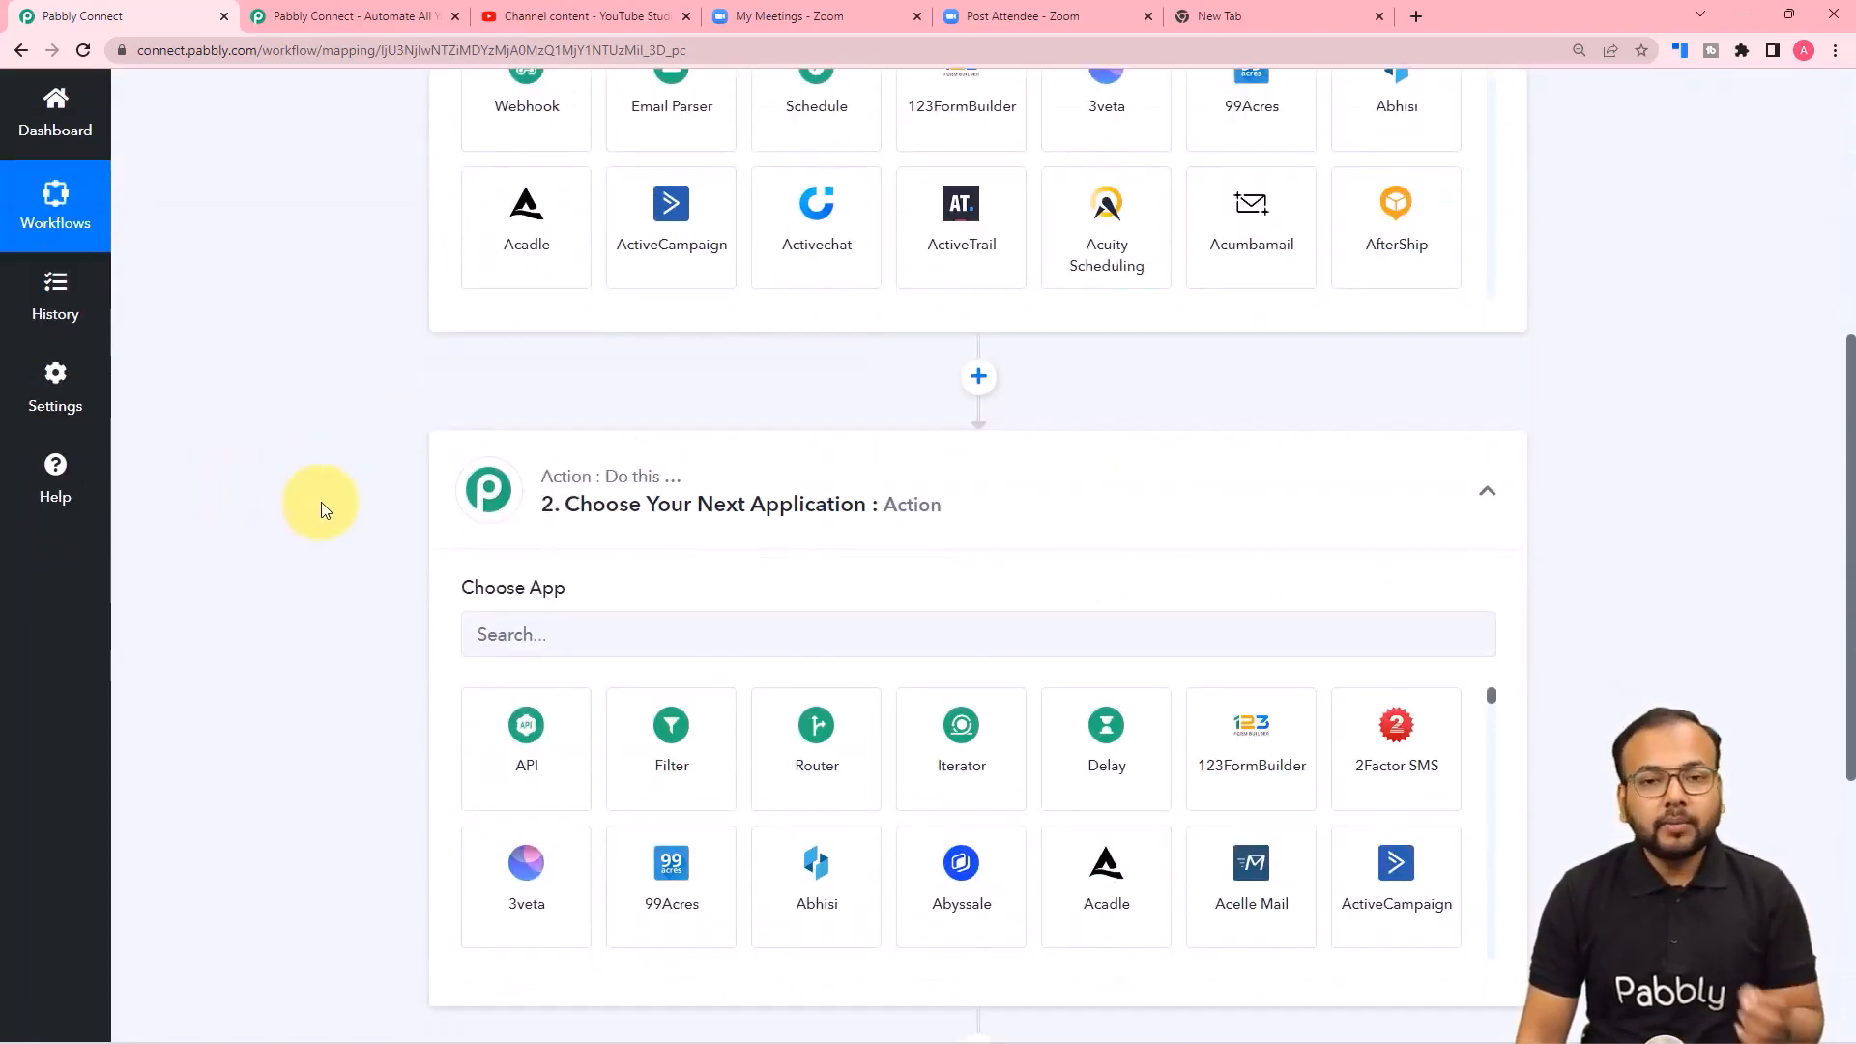
Choose Zoom as the trigger app and Configure Webhooks as its trigger event.
scroll(351, 505, "up", 4)
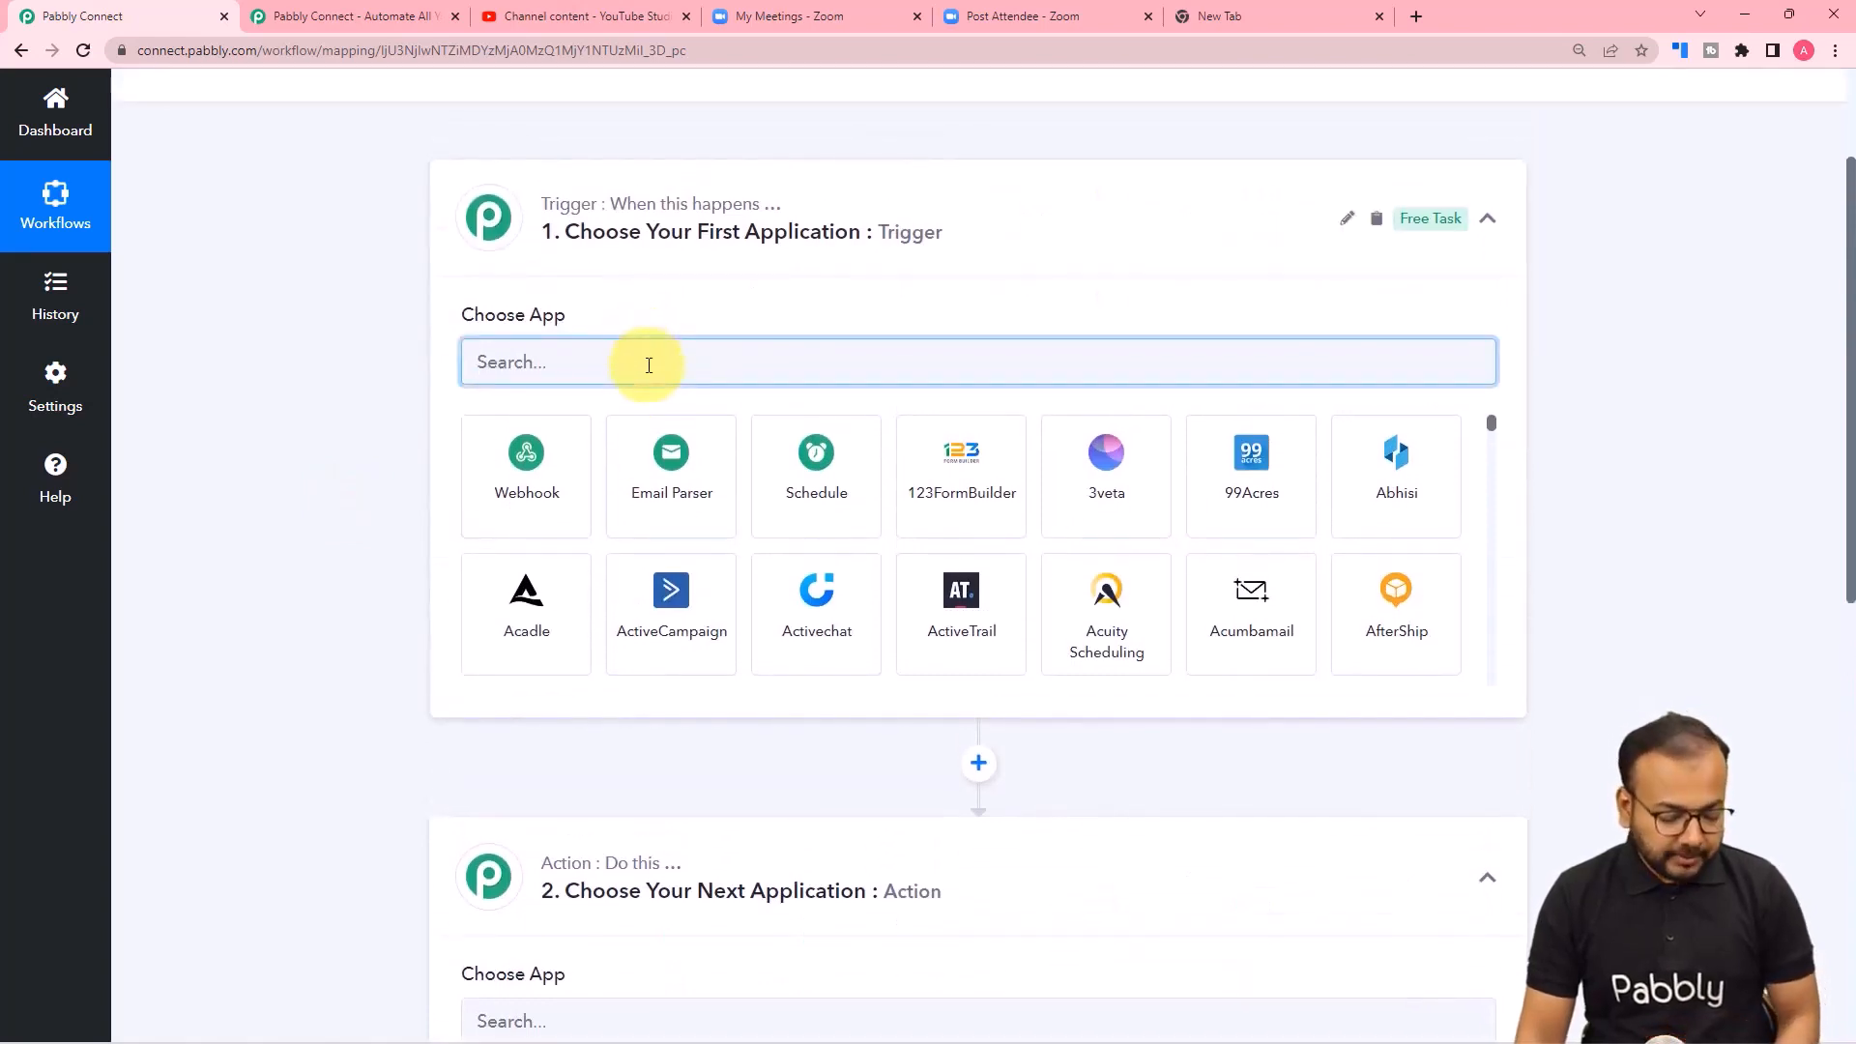
type("oo")
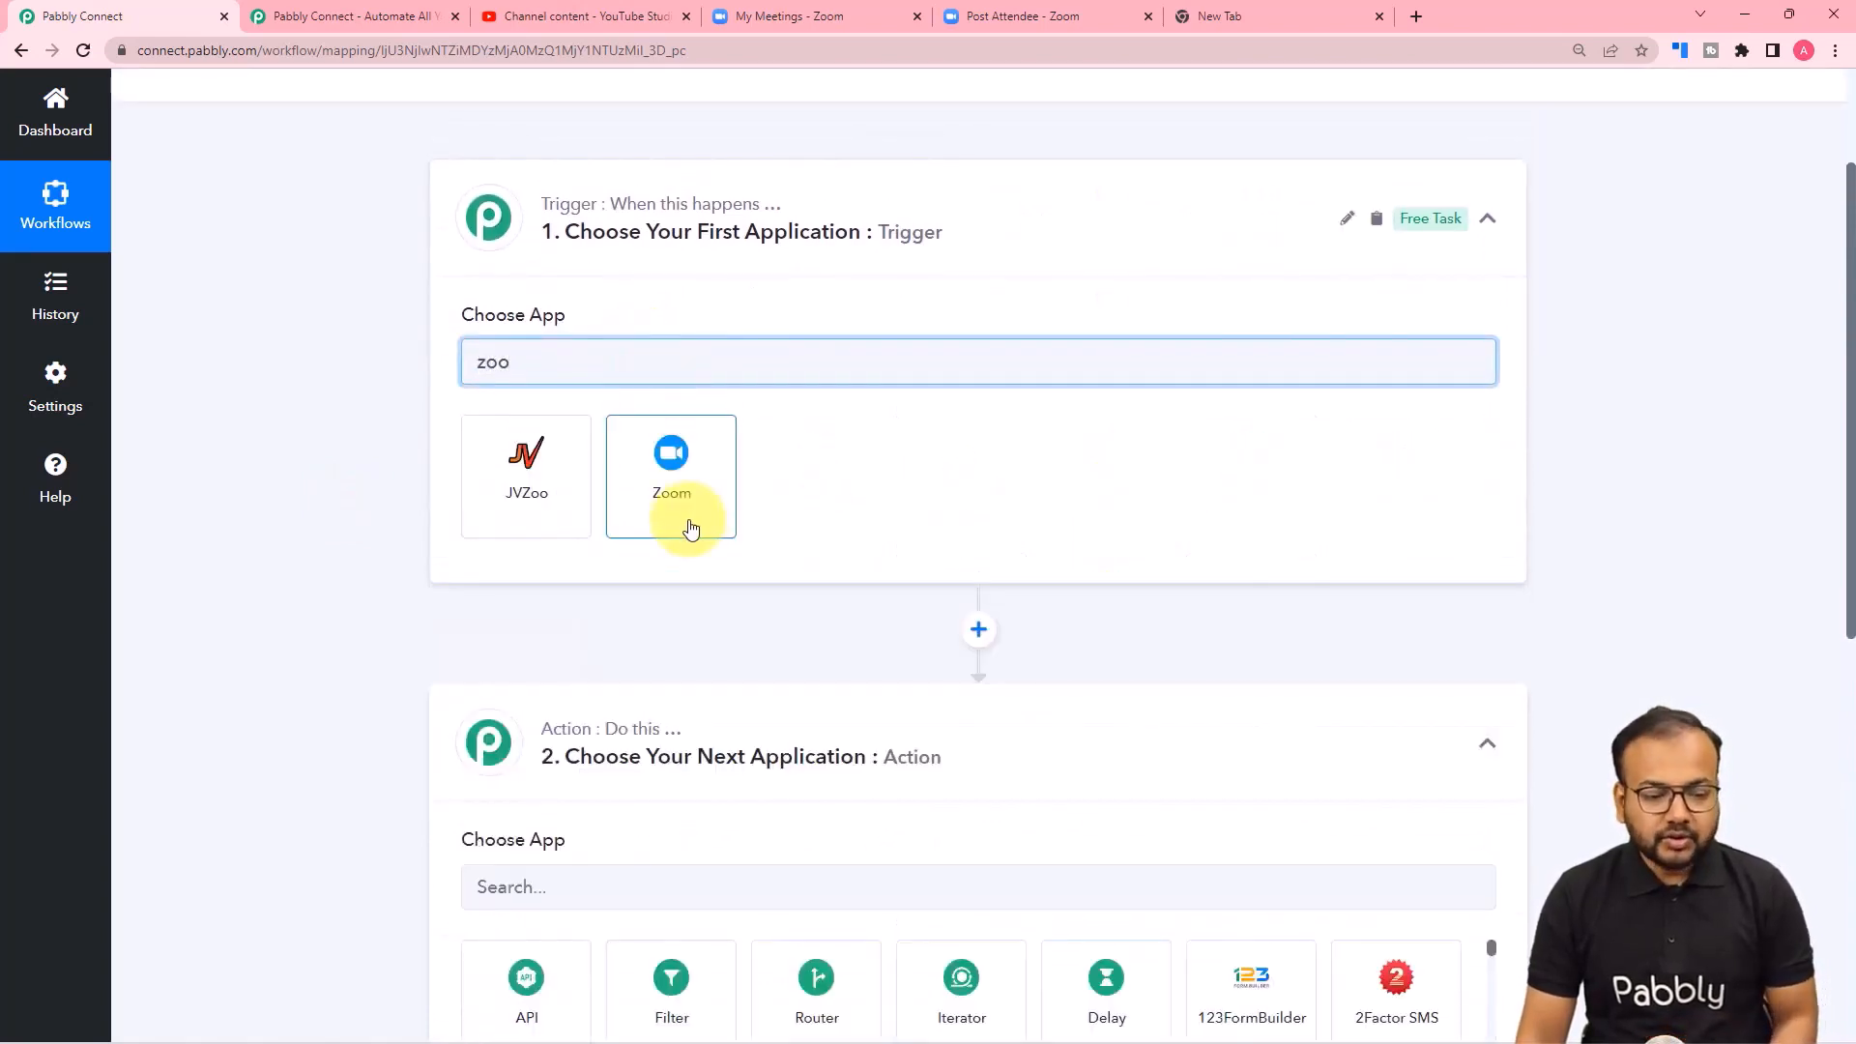
left_click(680, 494)
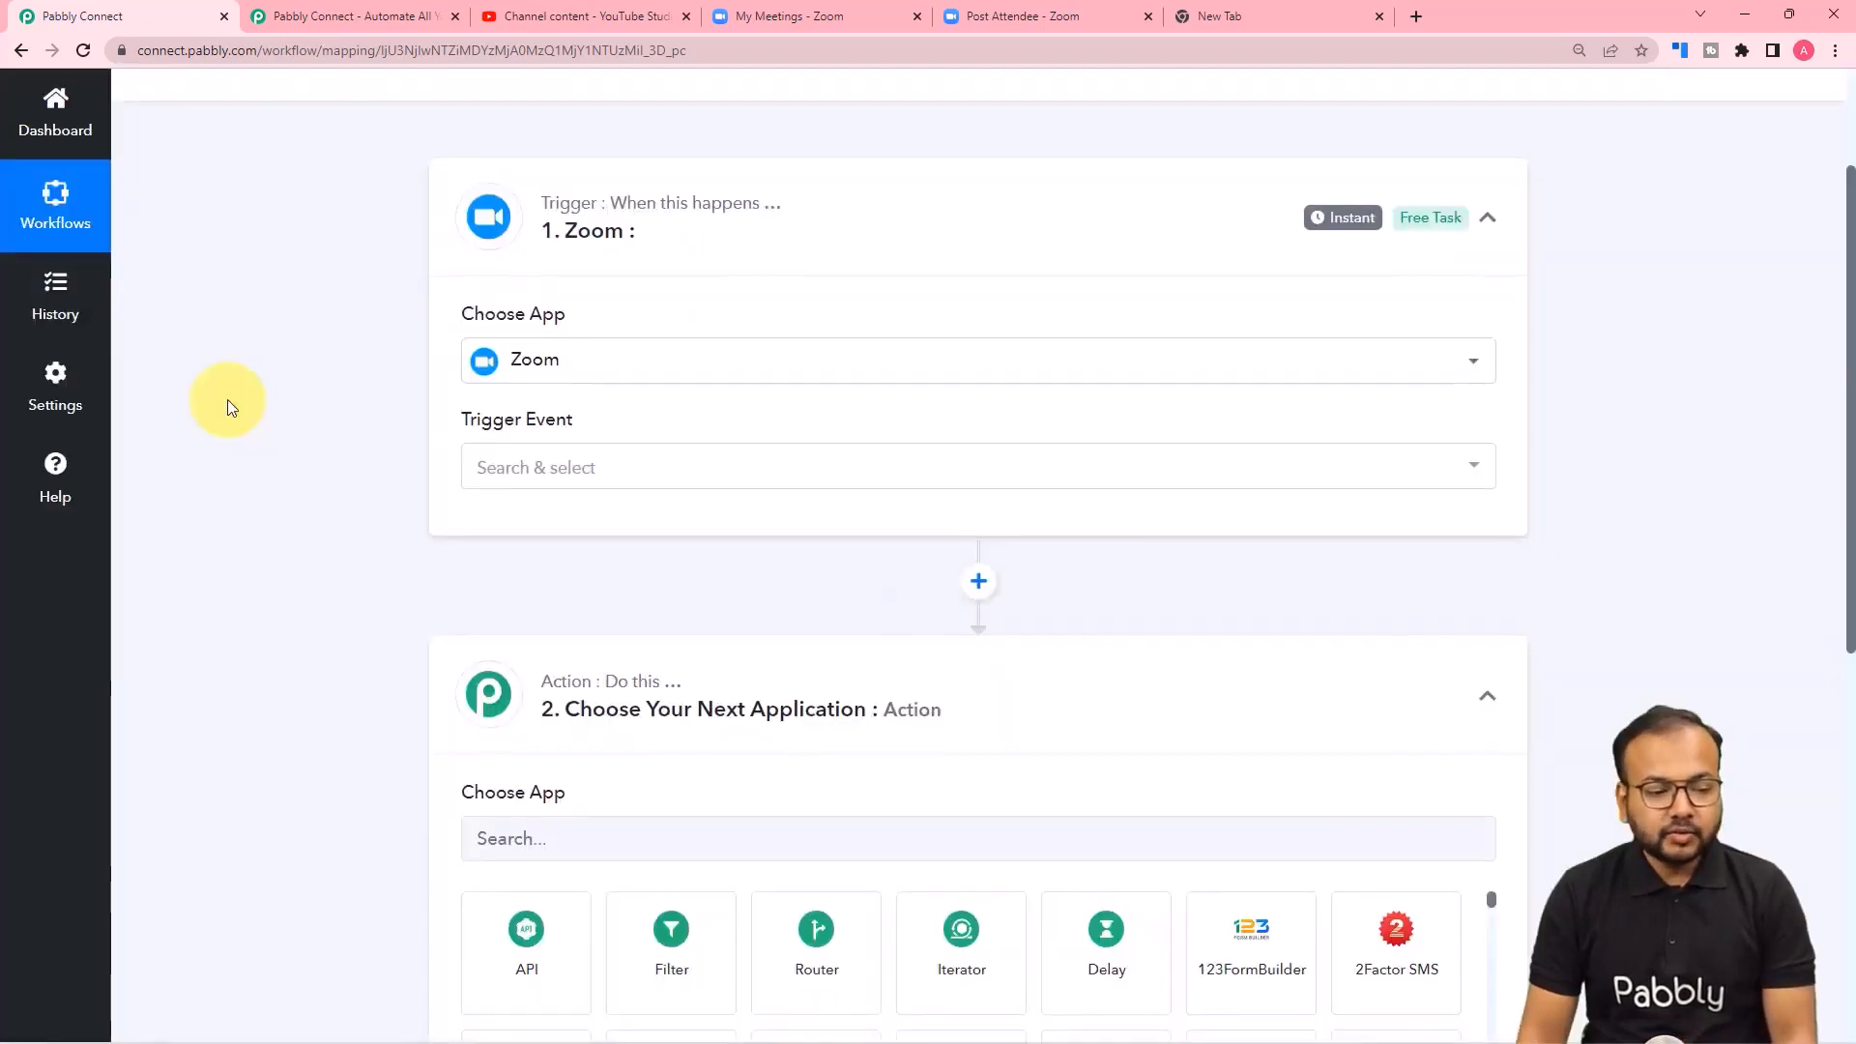
left_click(592, 381)
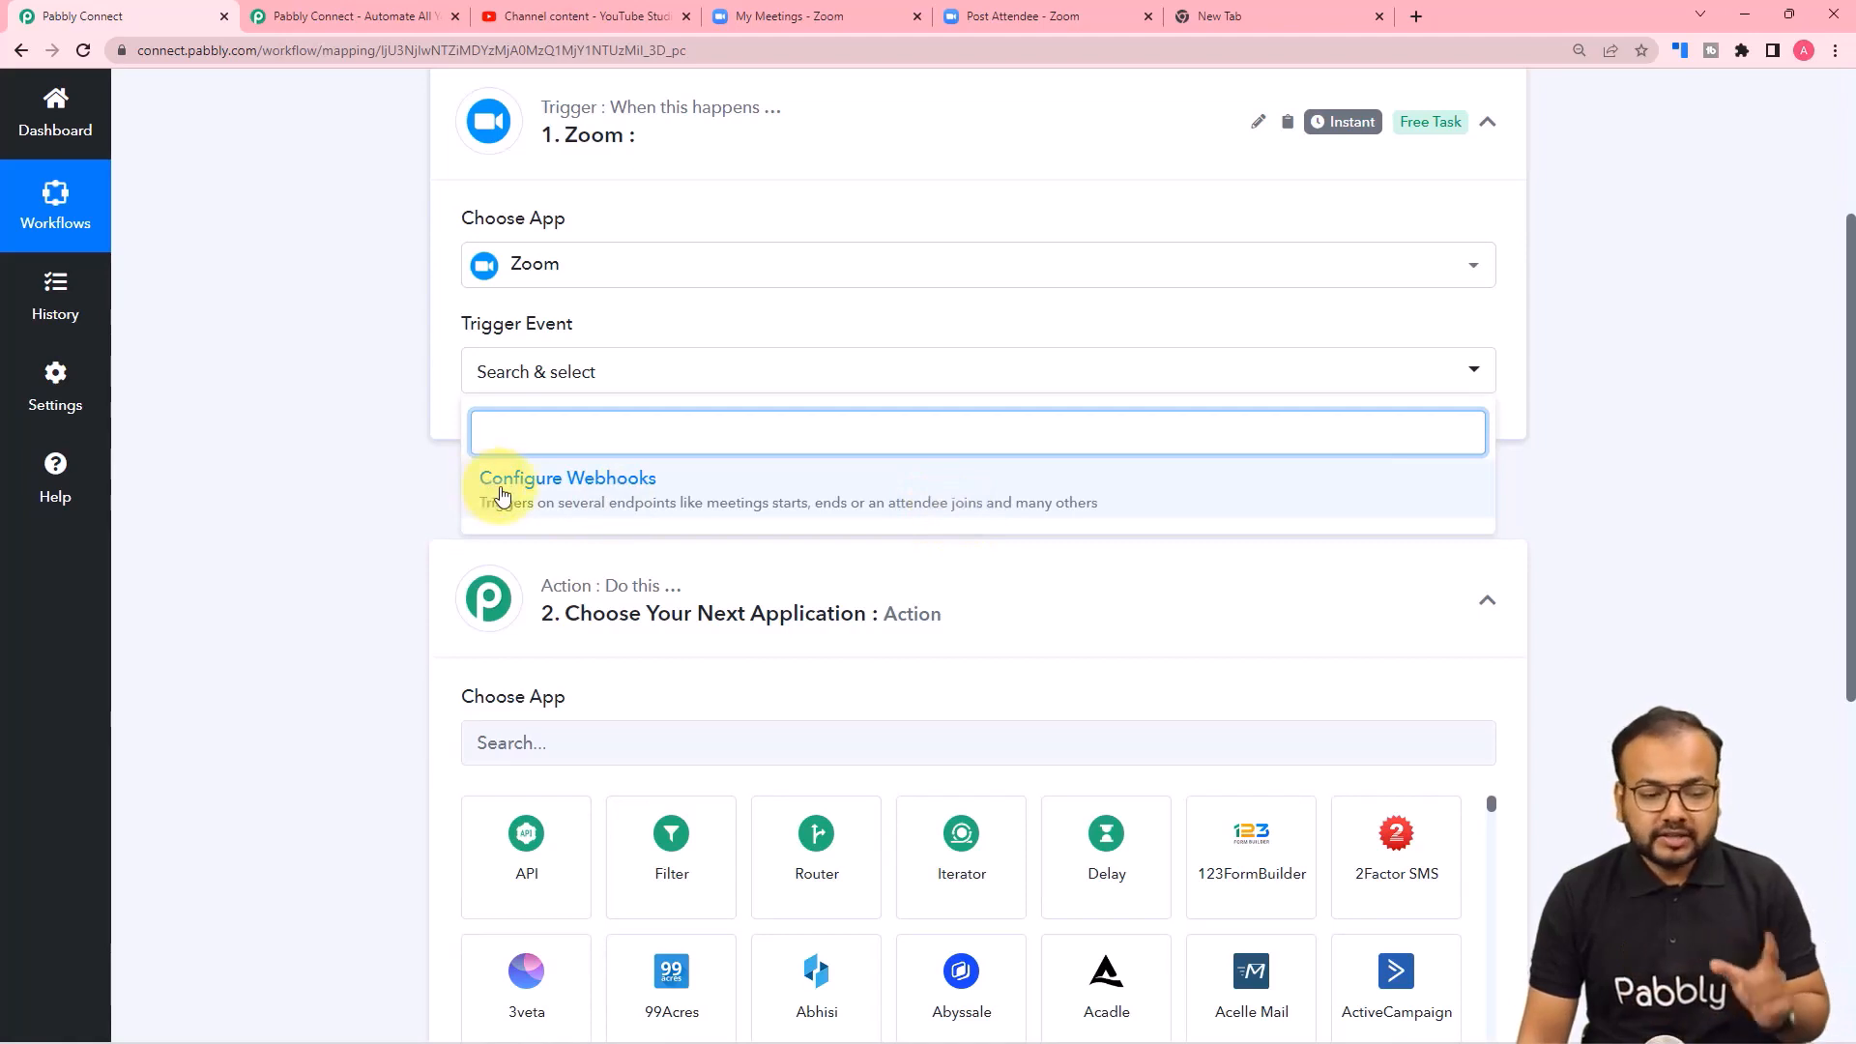
left_click(497, 495)
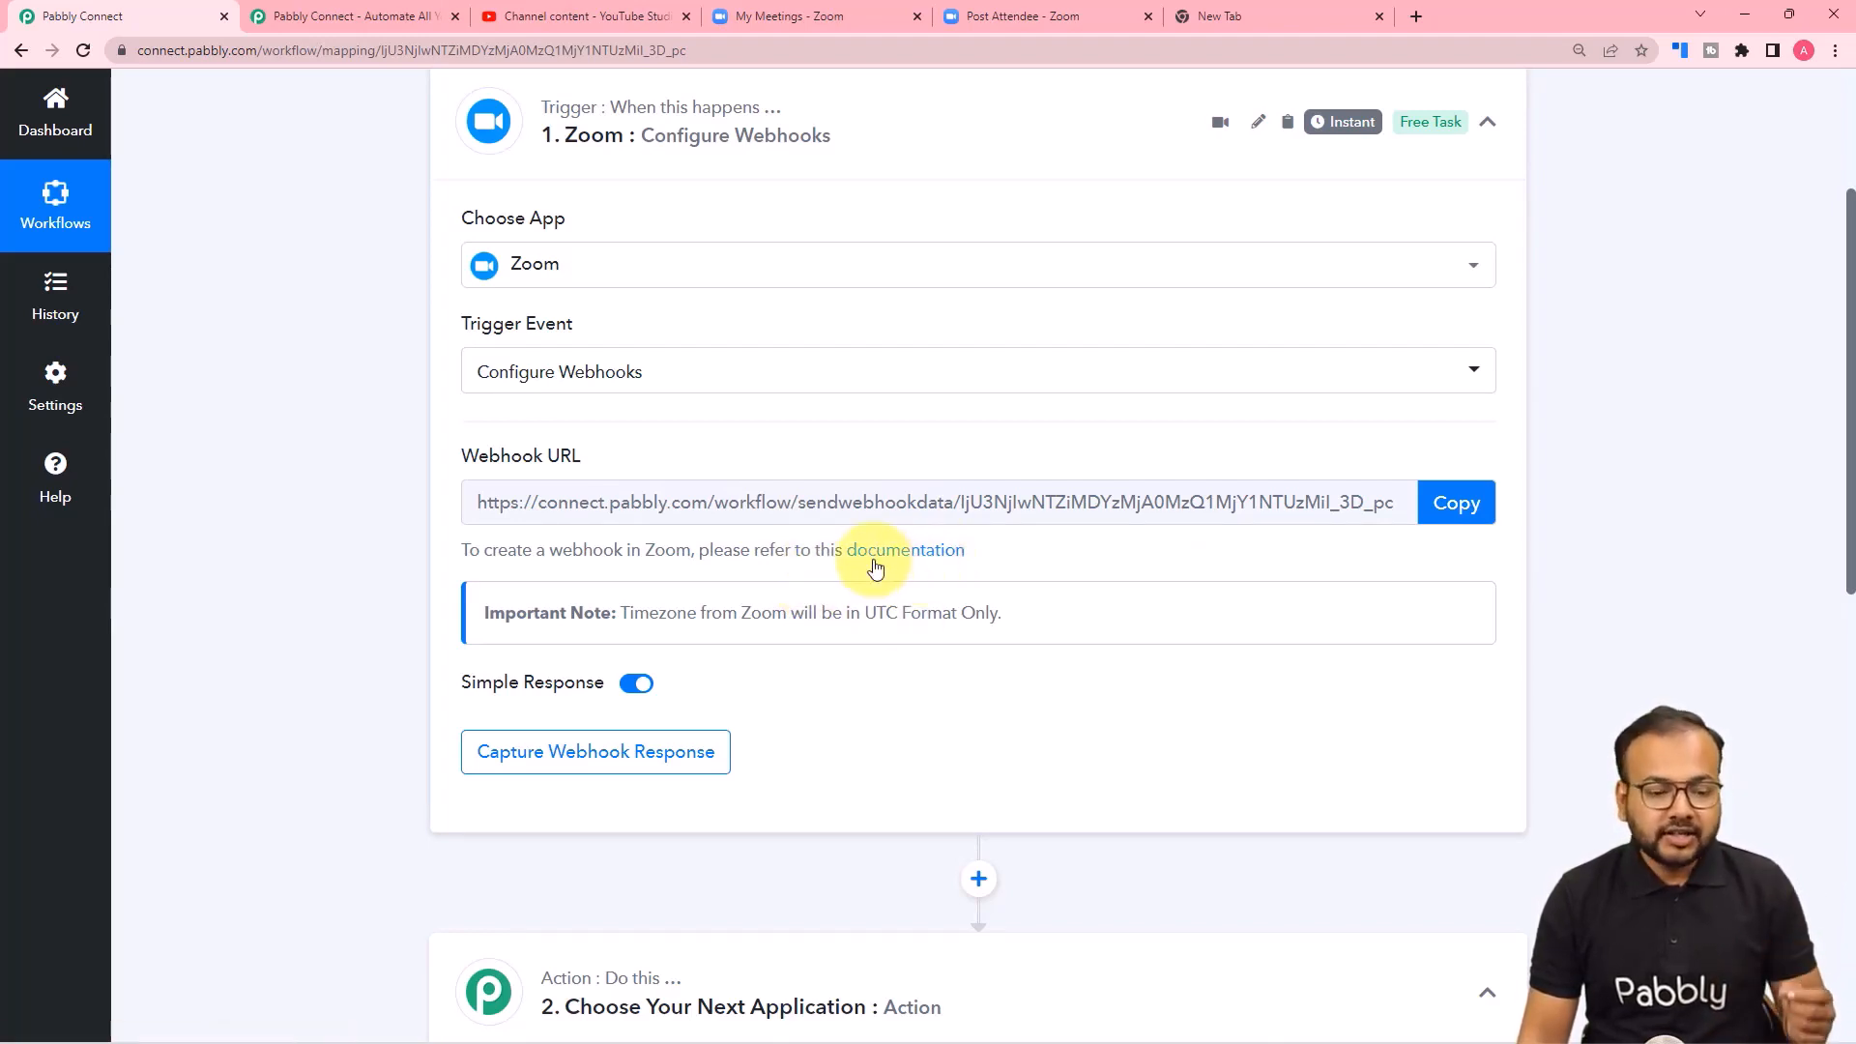
Open the Zoom webhook documentation linked under the webhook URL and read through the setup steps for a Webhooks Only app.
left_click(909, 553)
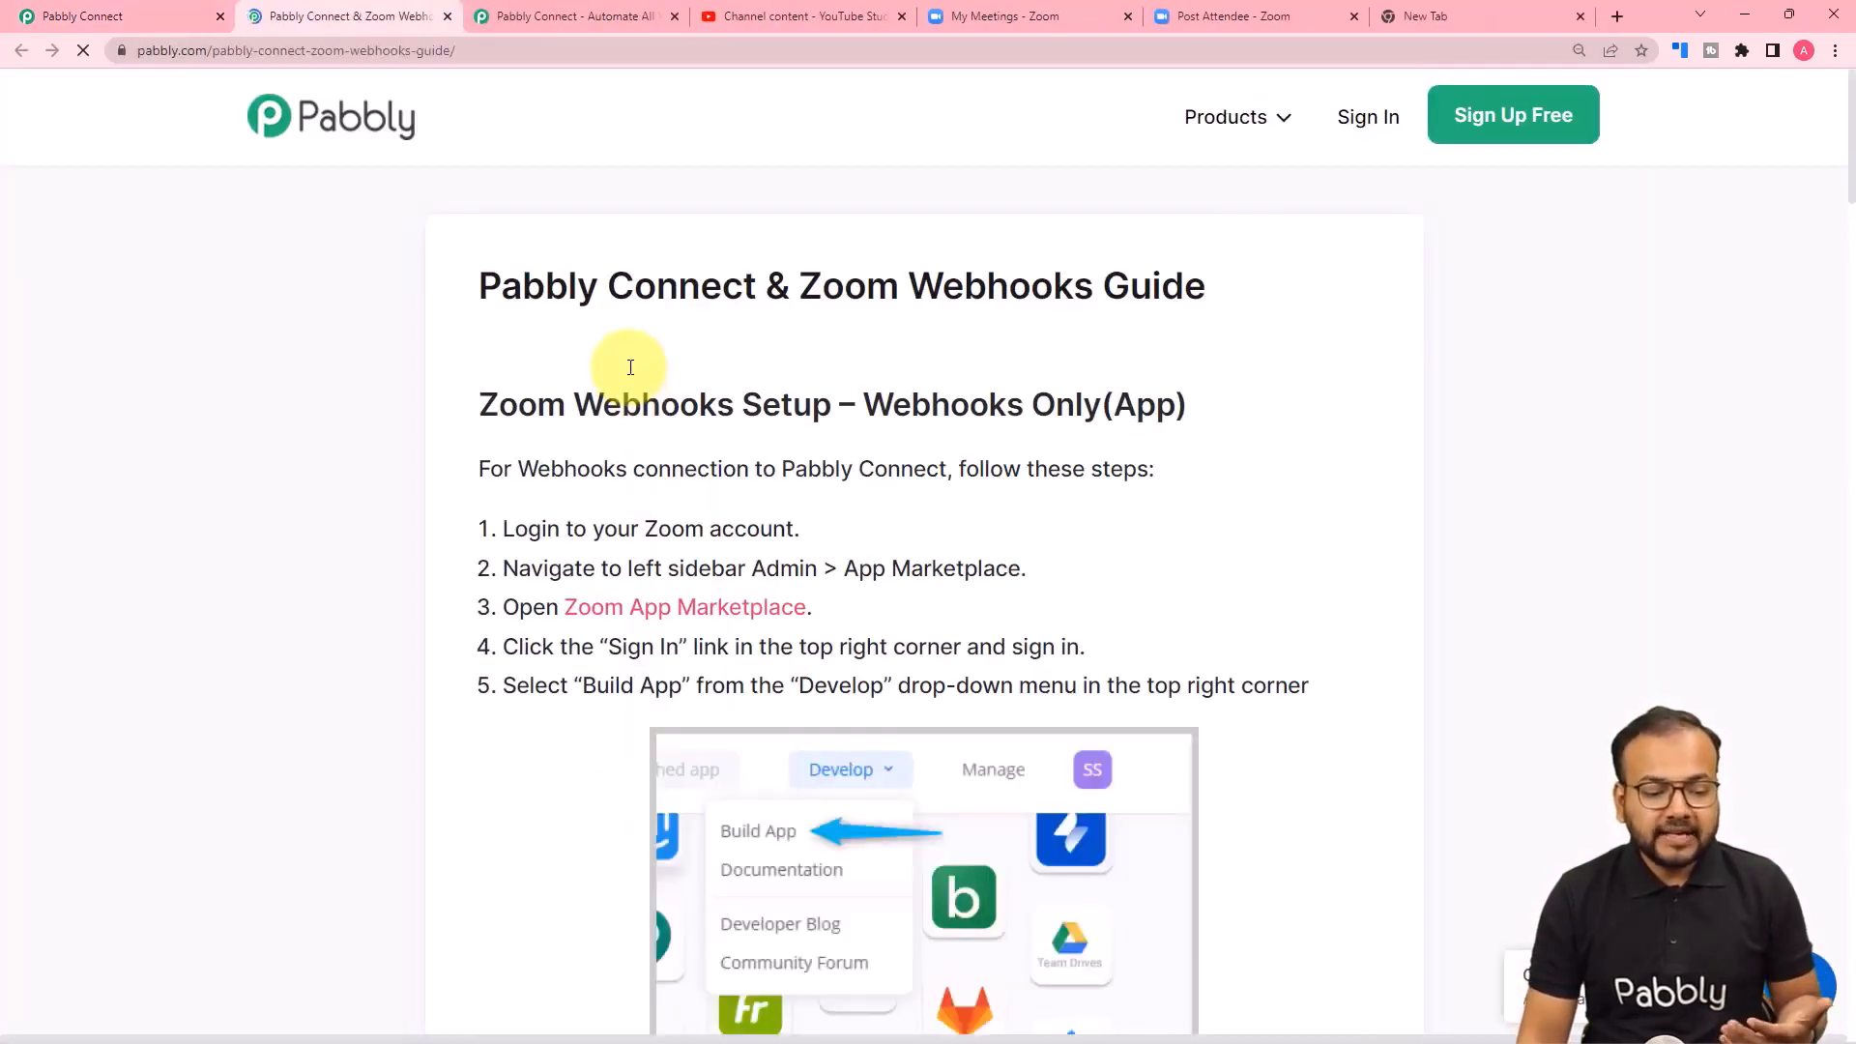
scroll(630, 367, "down", 7)
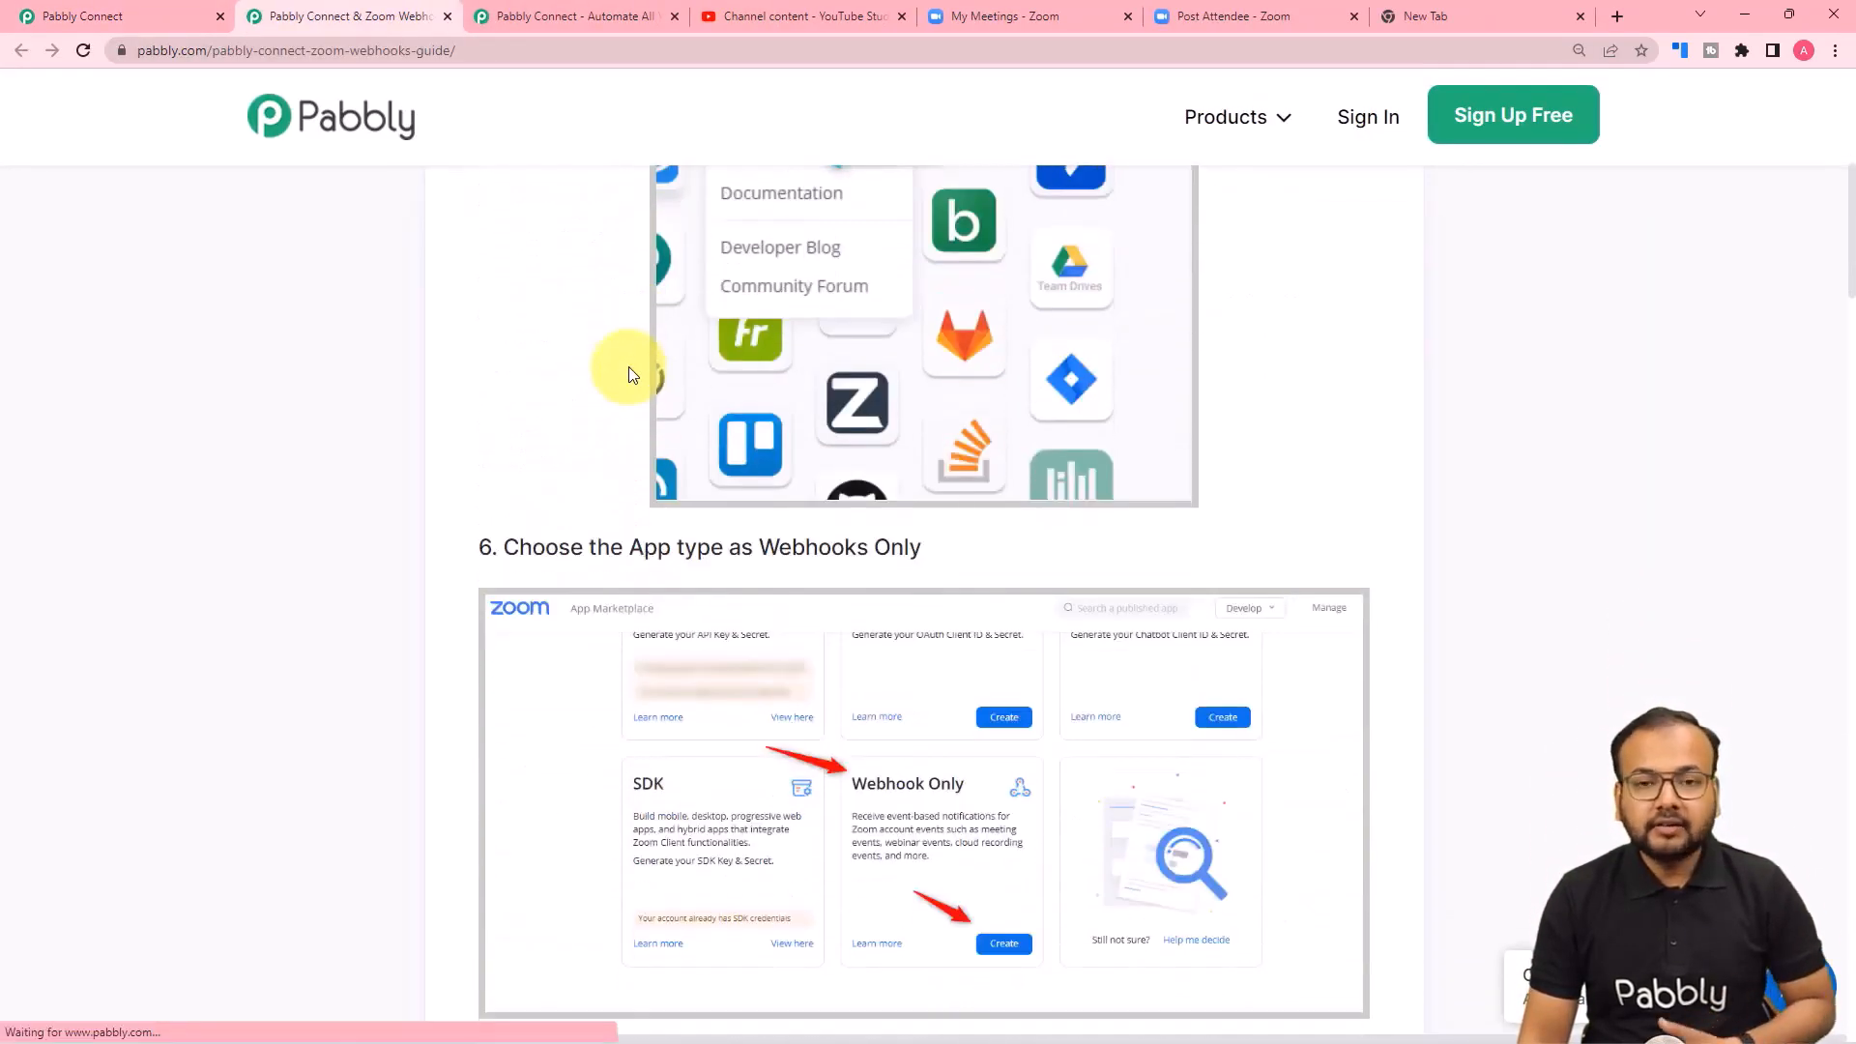
scroll(629, 375, "down", 1)
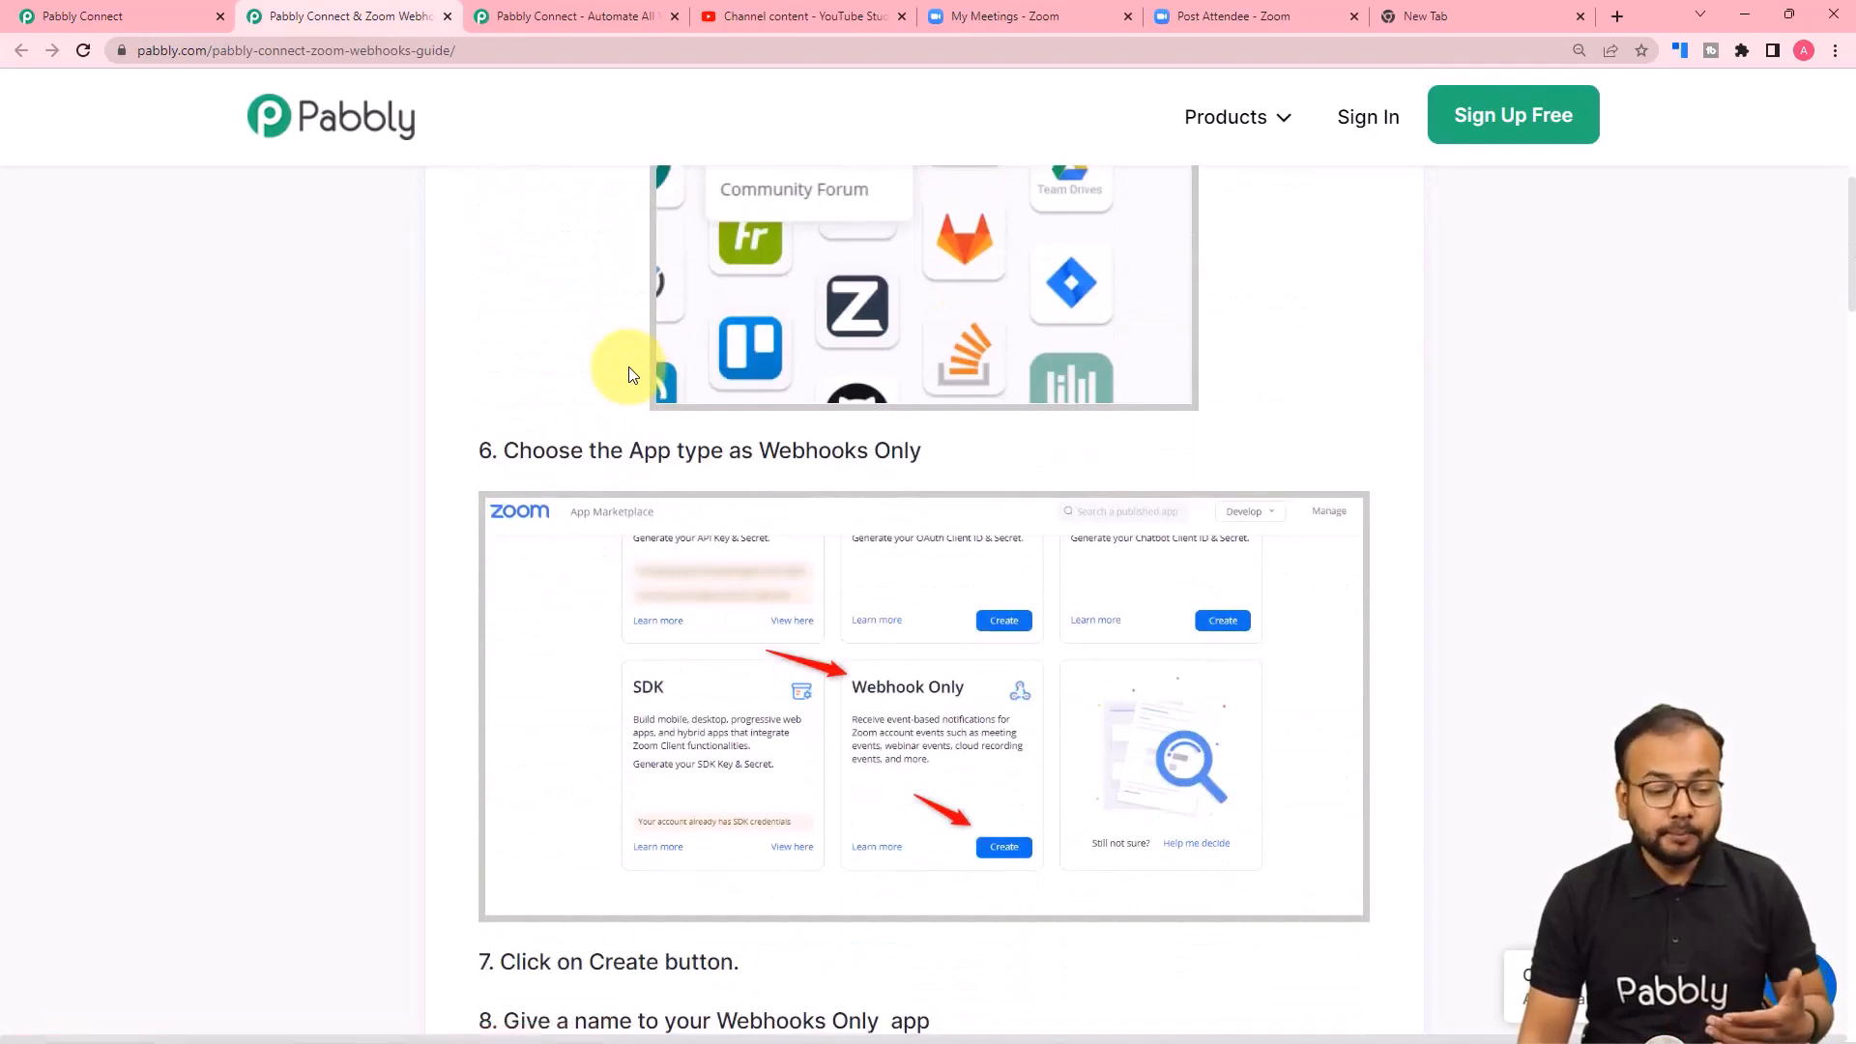
scroll(628, 375, "down", 2)
scroll(628, 375, "down", 3)
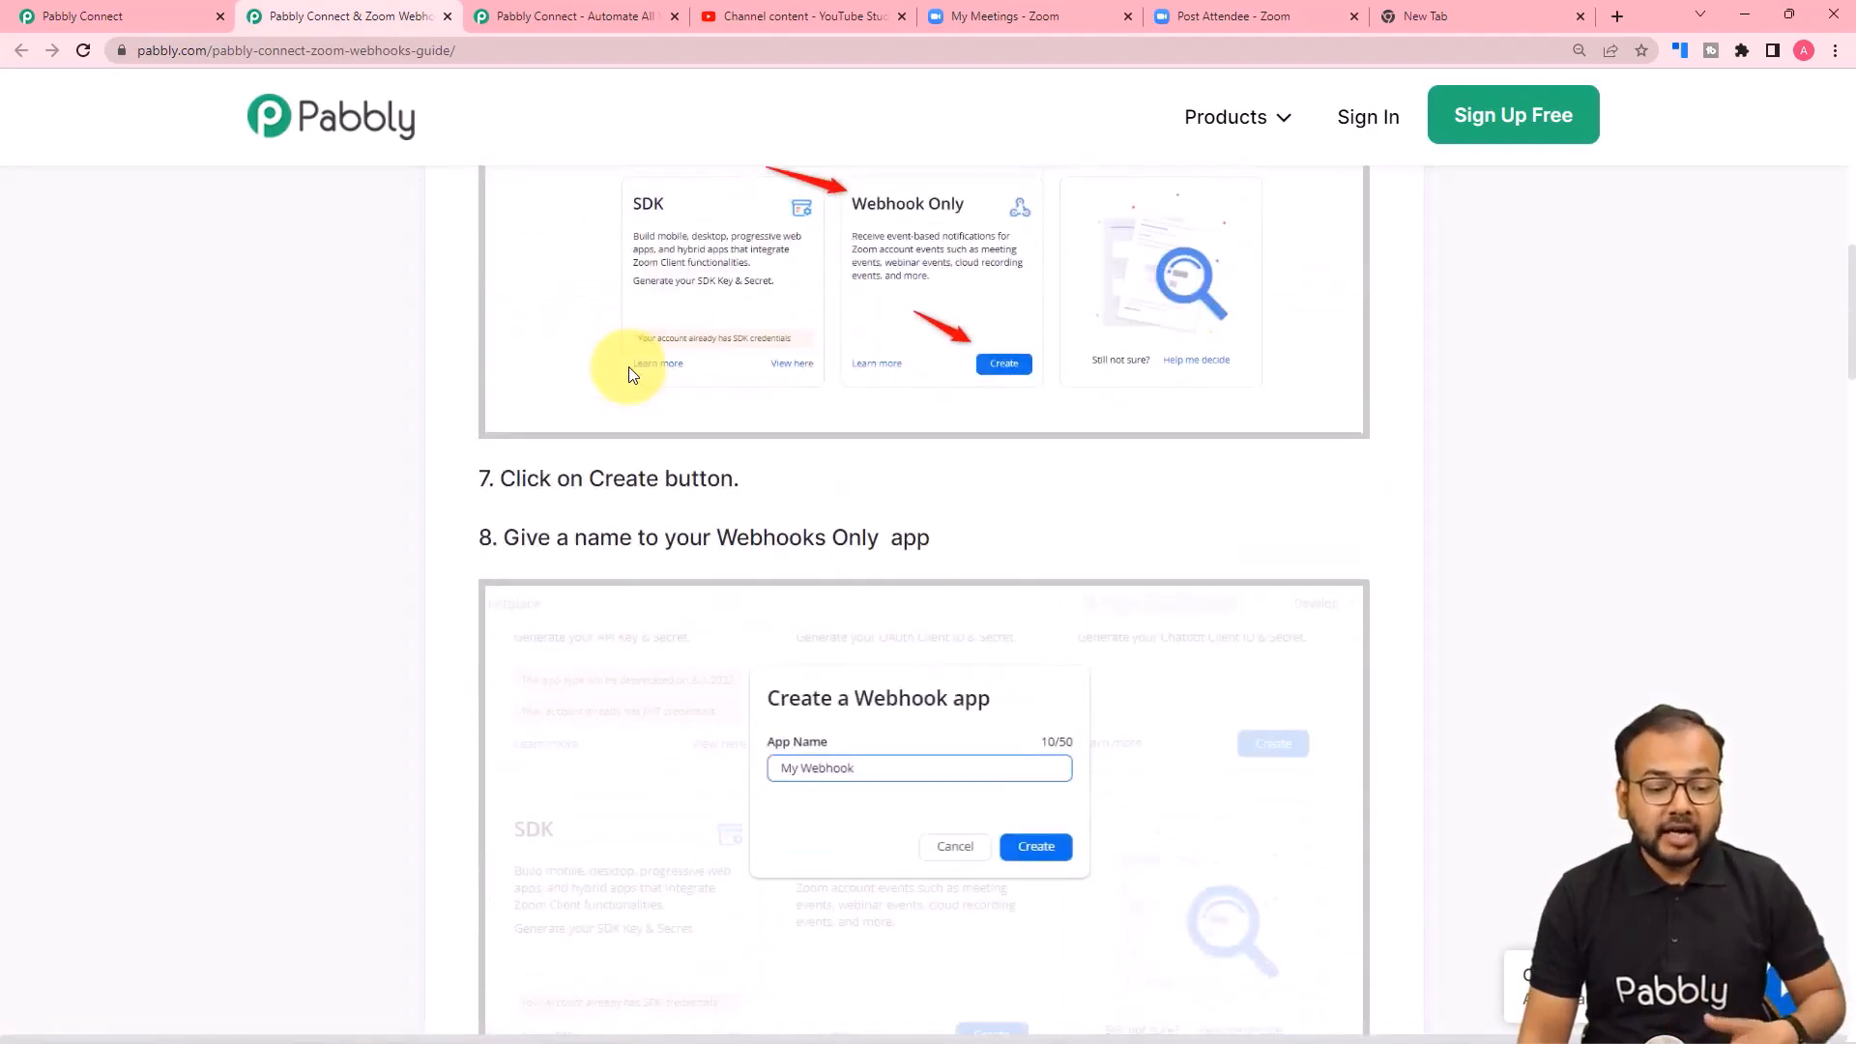
scroll(630, 375, "down", 2)
scroll(642, 375, "down", 2)
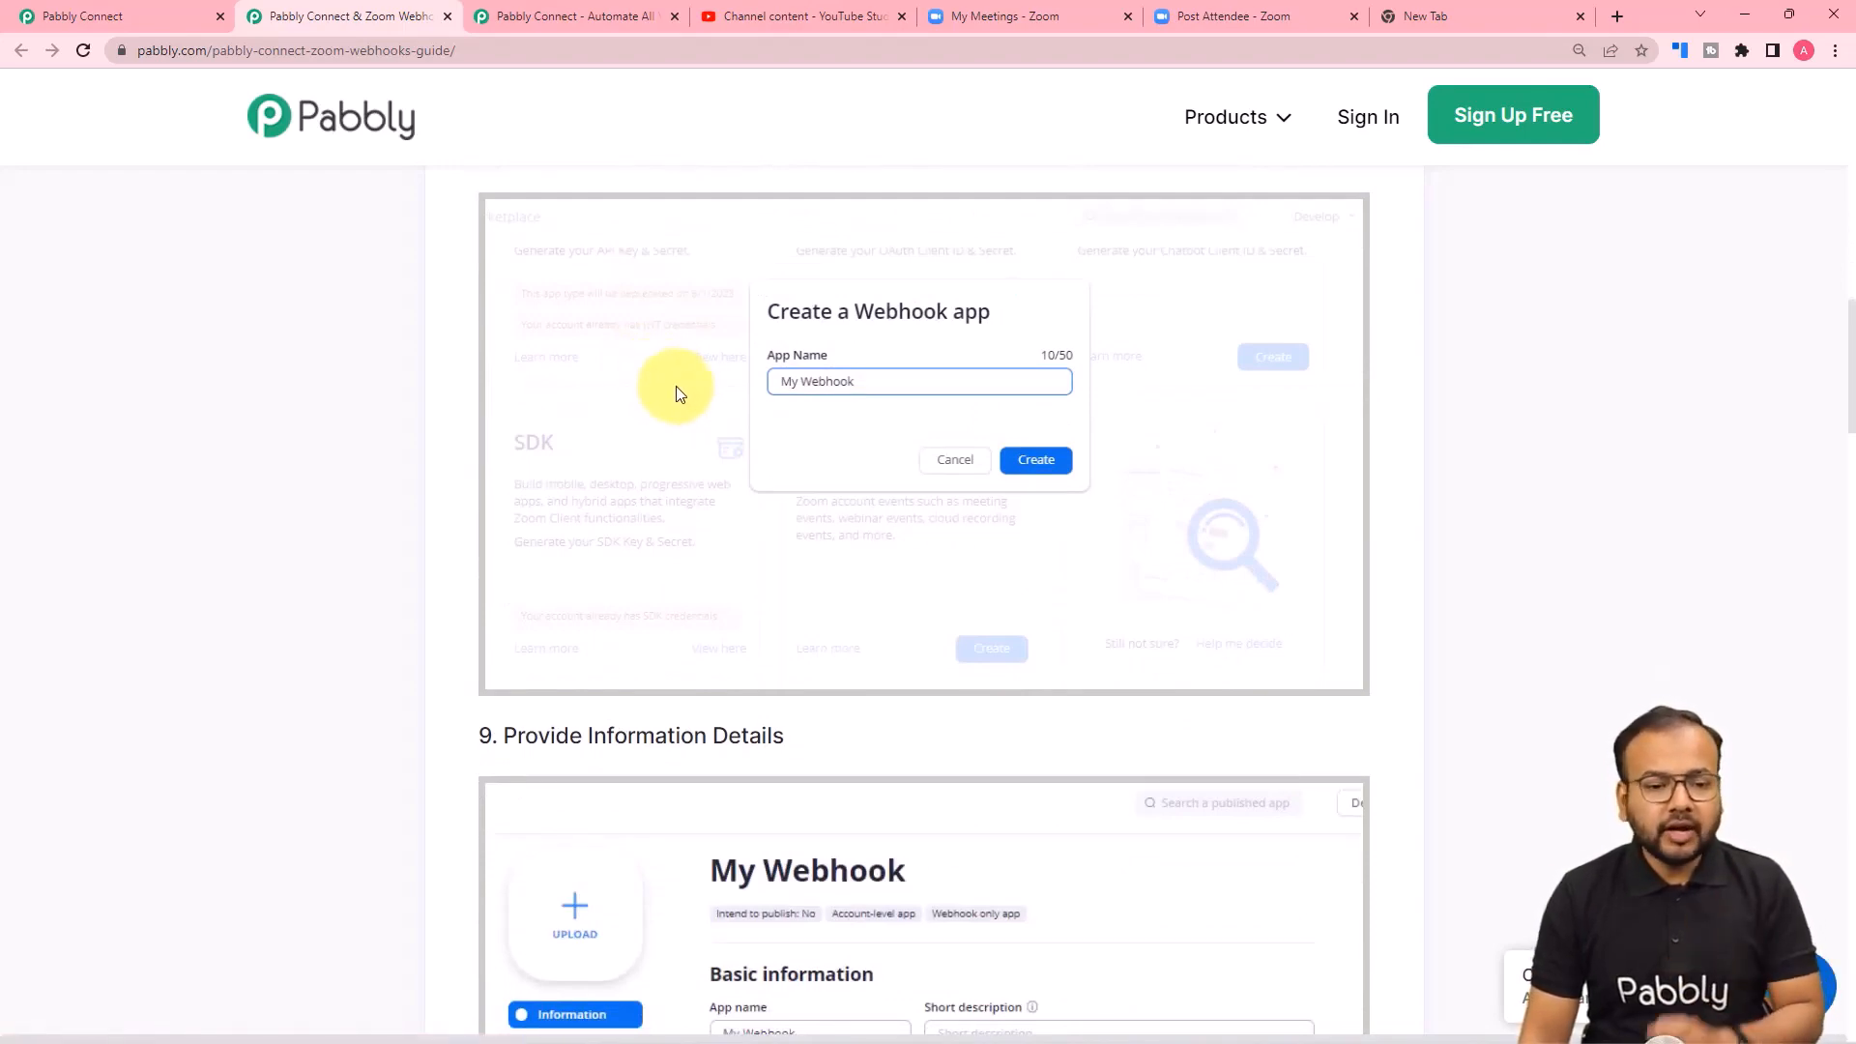
Switch to the Zoom account page and open the App Marketplace from the Advanced admin options.
left_click(976, 19)
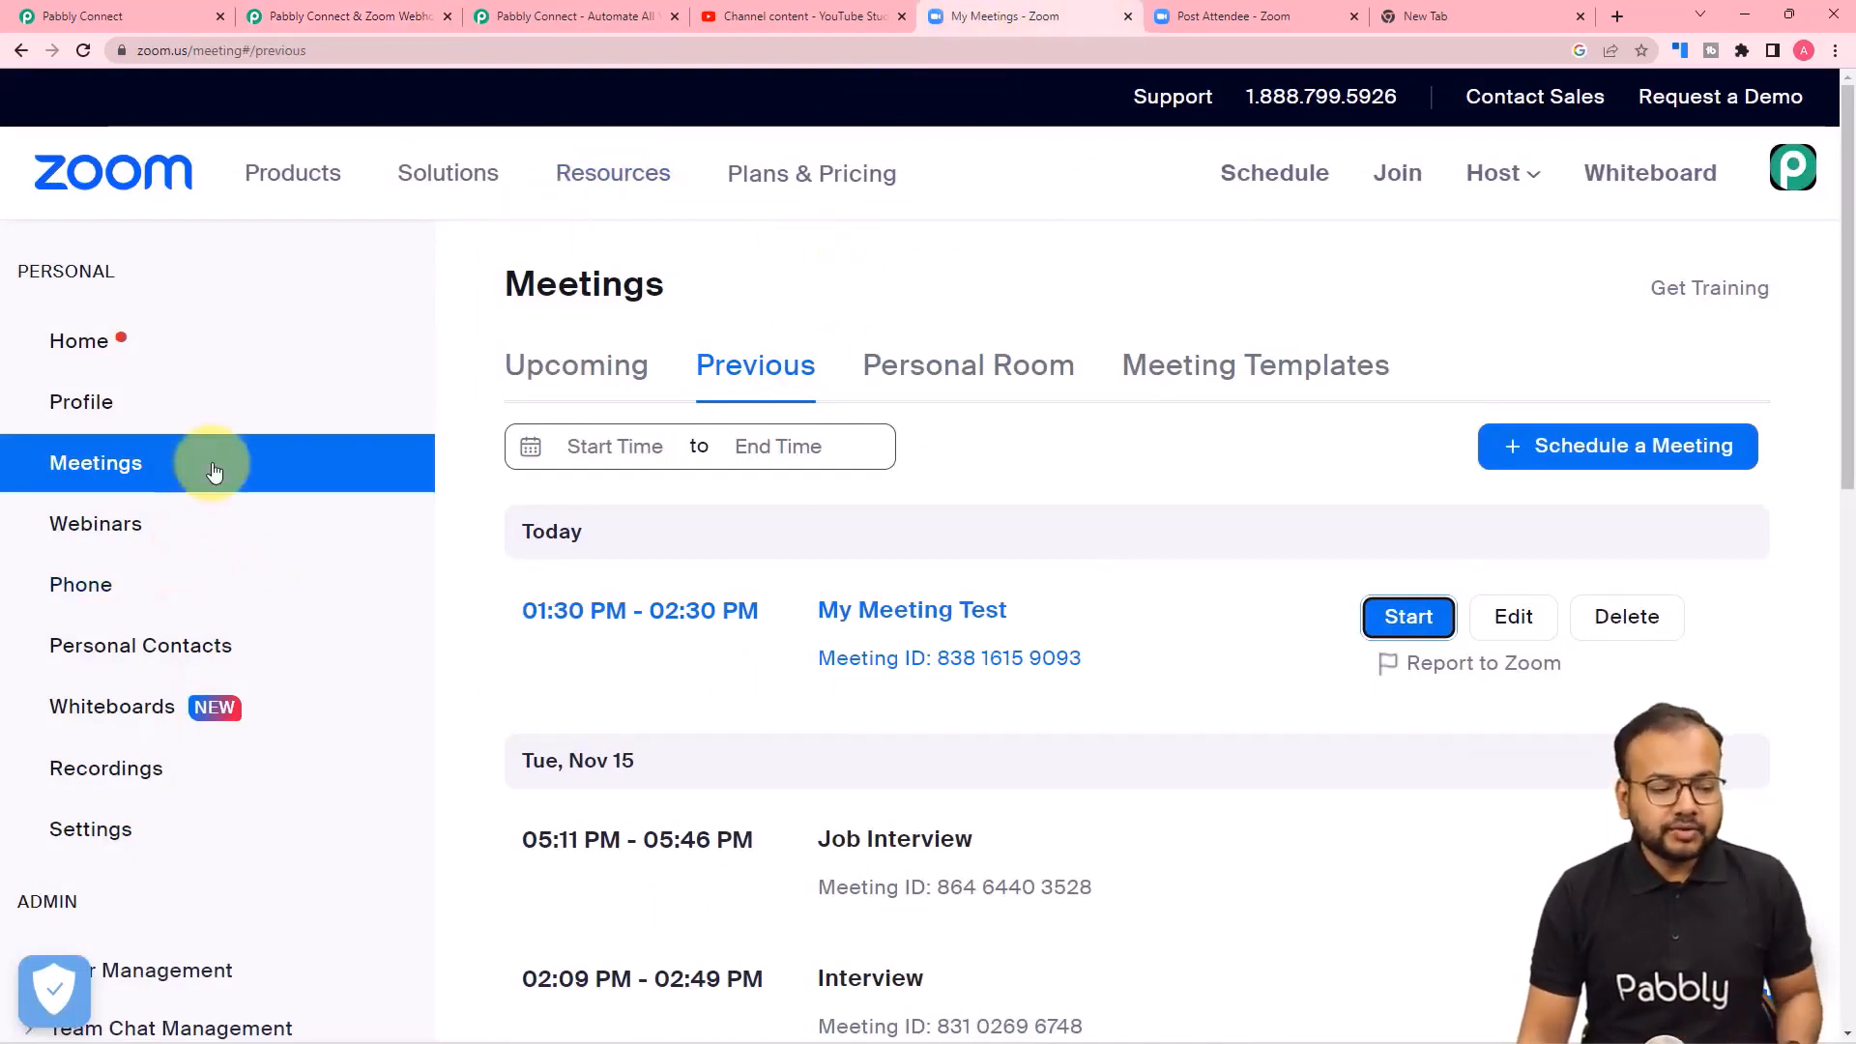
scroll(187, 512, "down", 6)
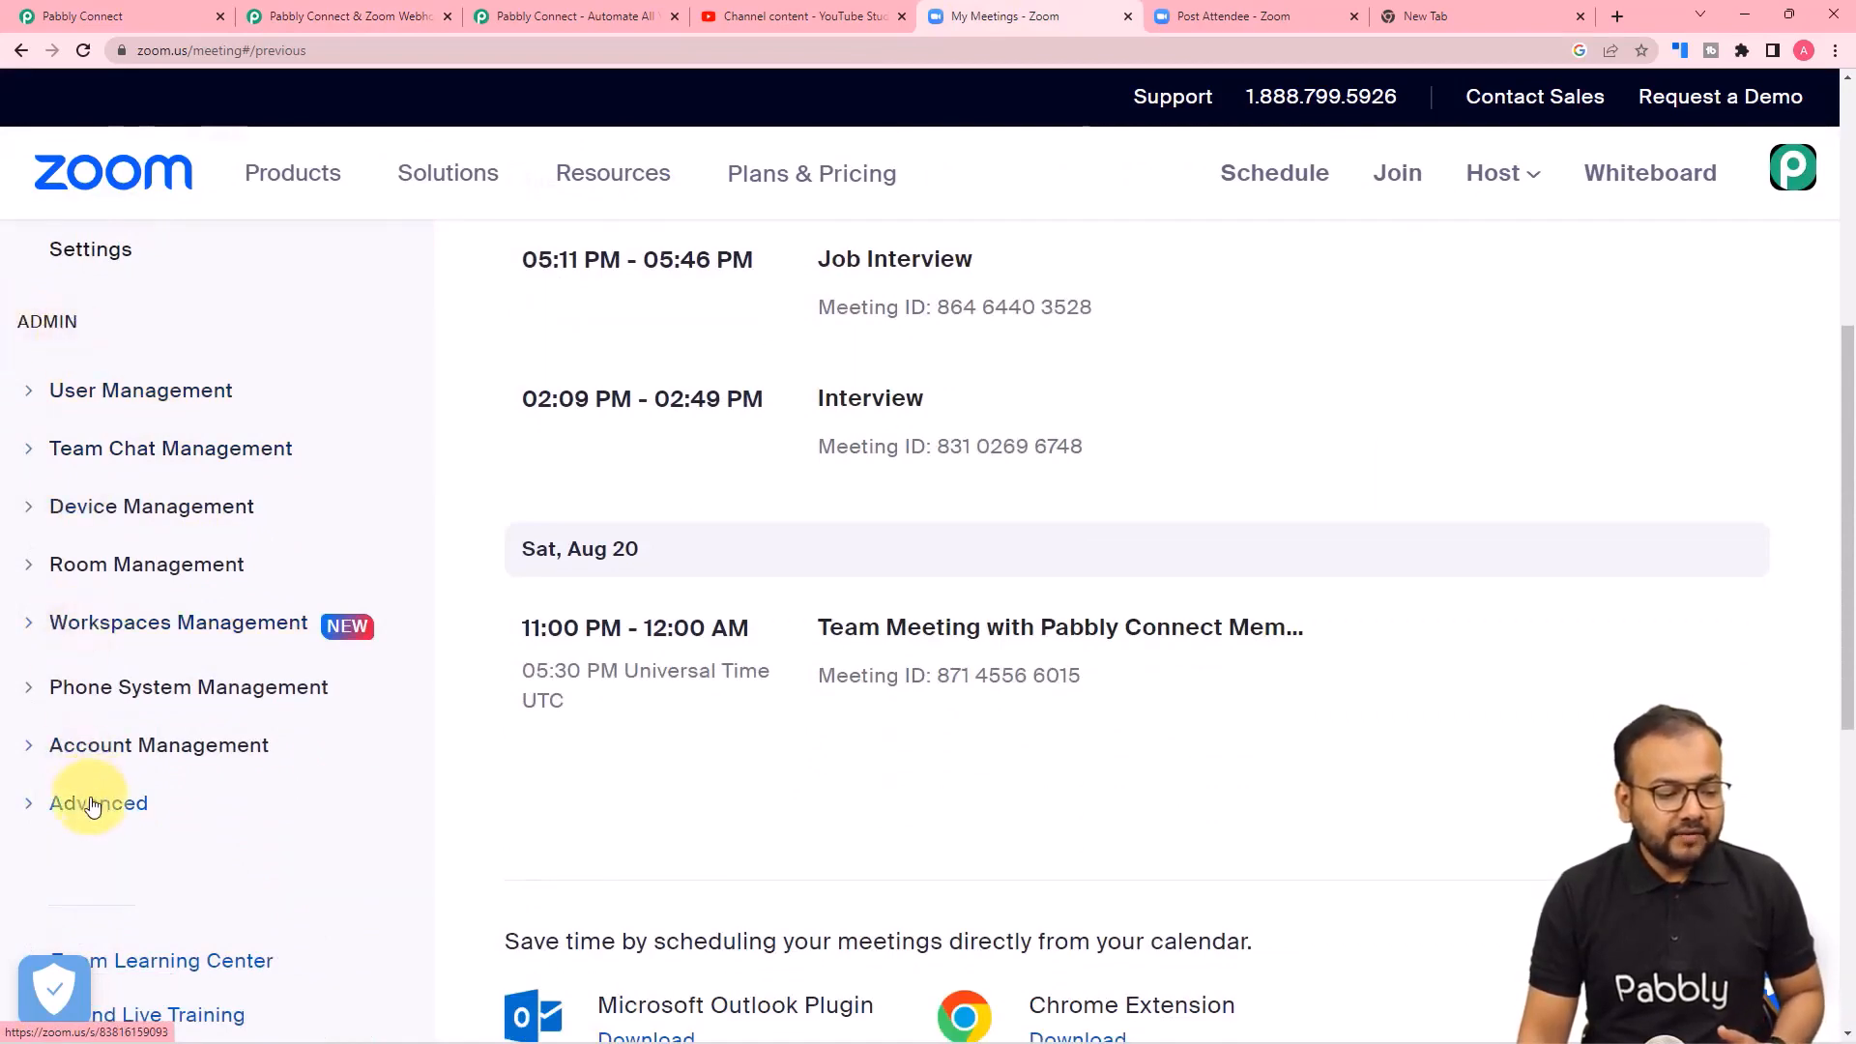
scroll(85, 795, "down", 1)
left_click(89, 710)
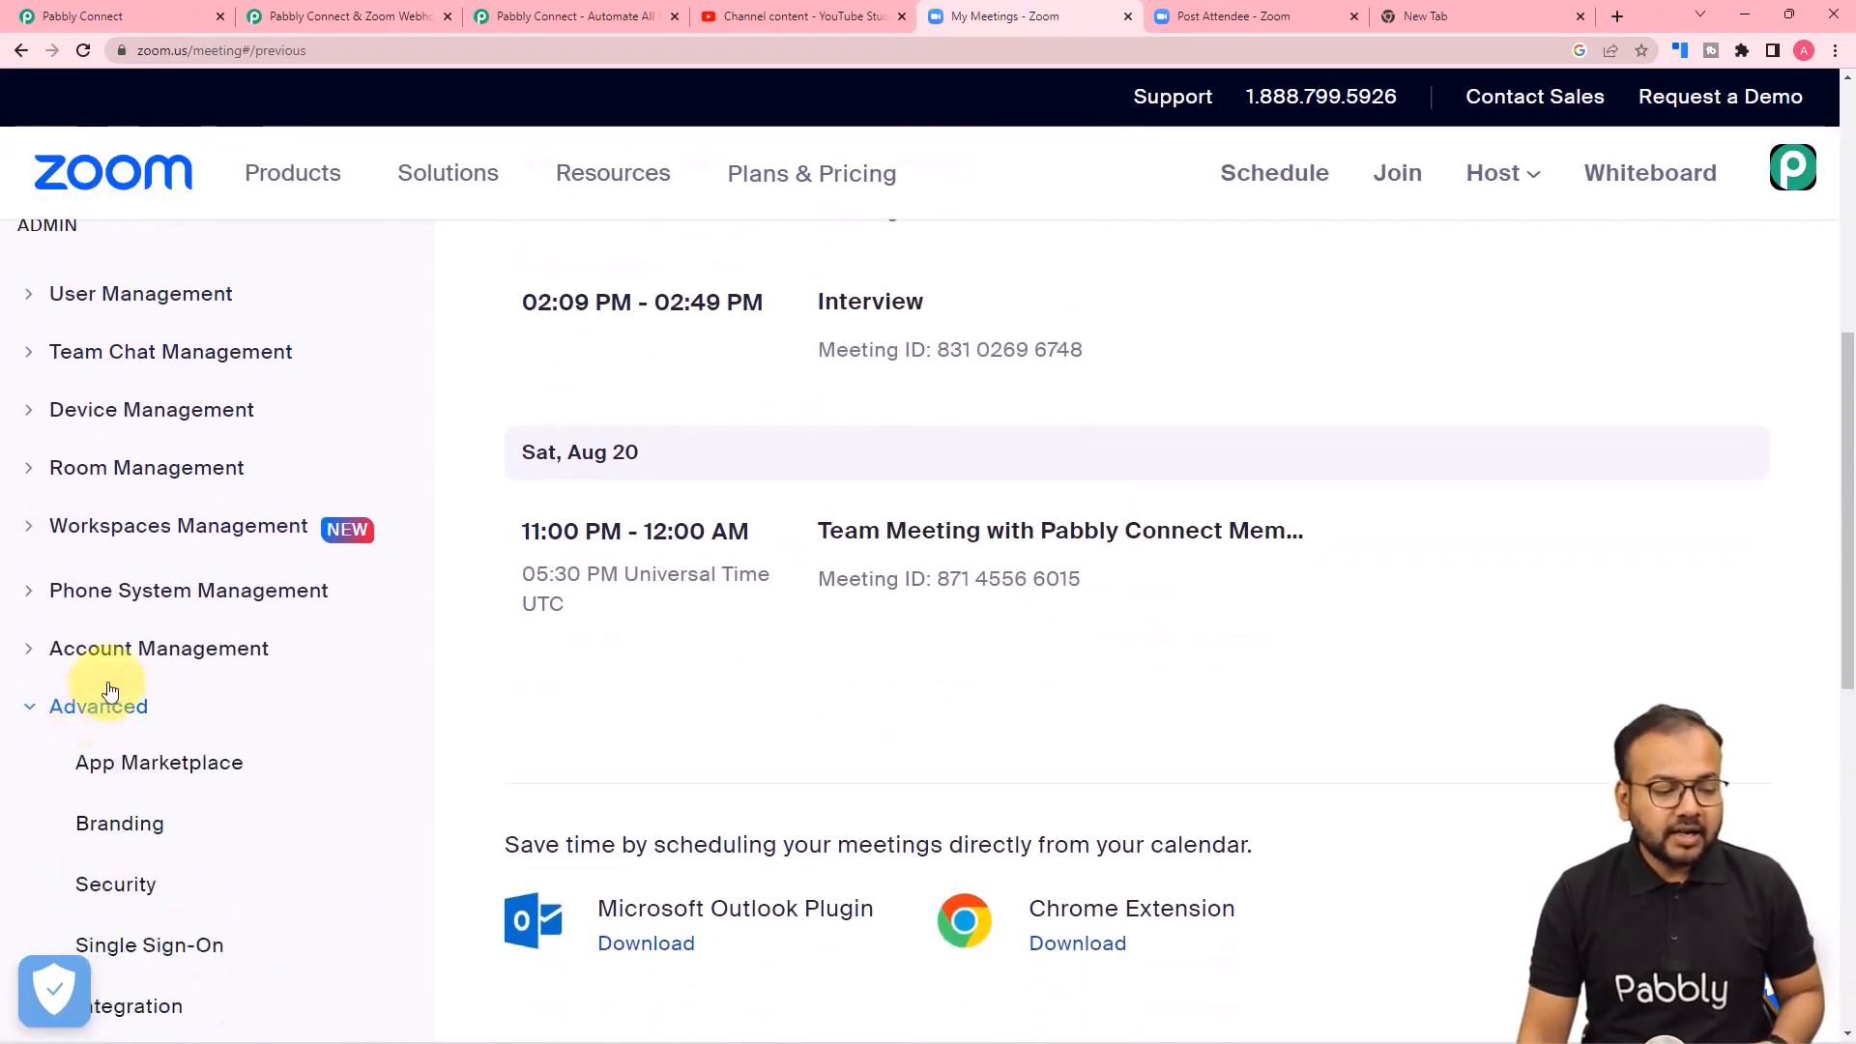
scroll(92, 638, "down", 3)
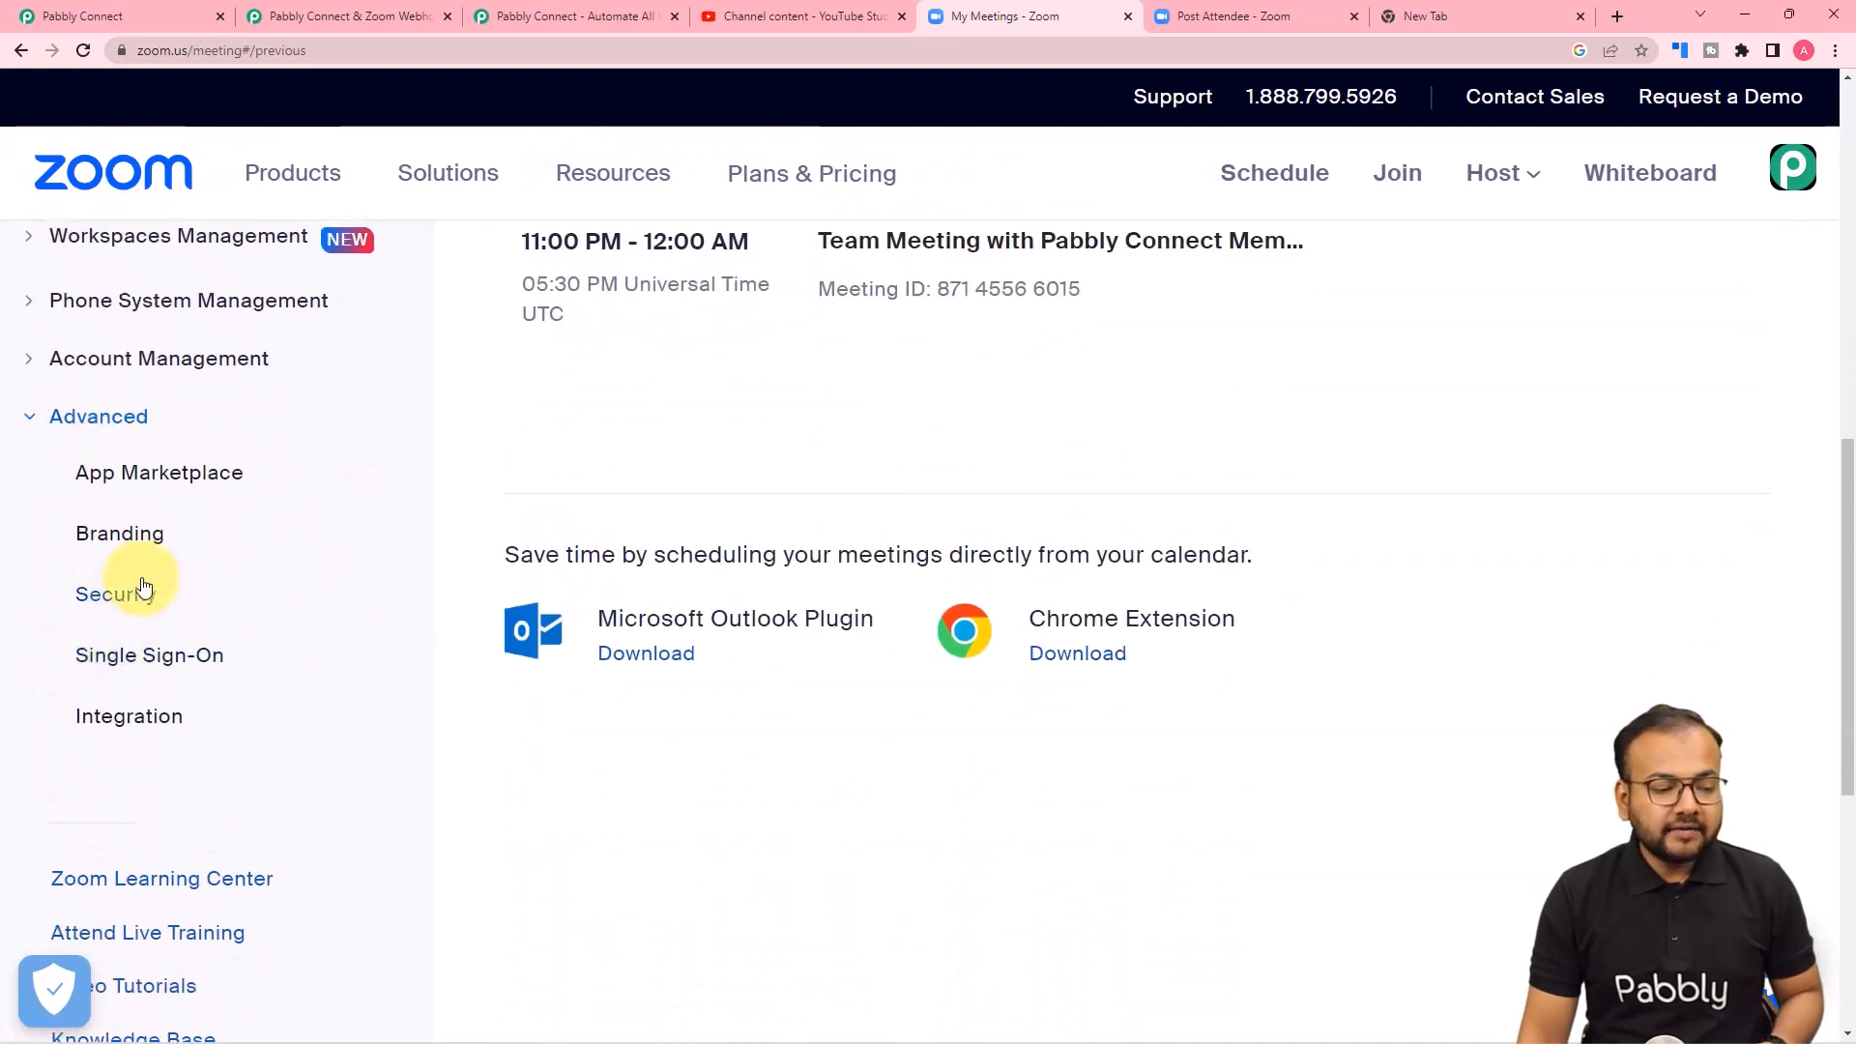
left_click(170, 491)
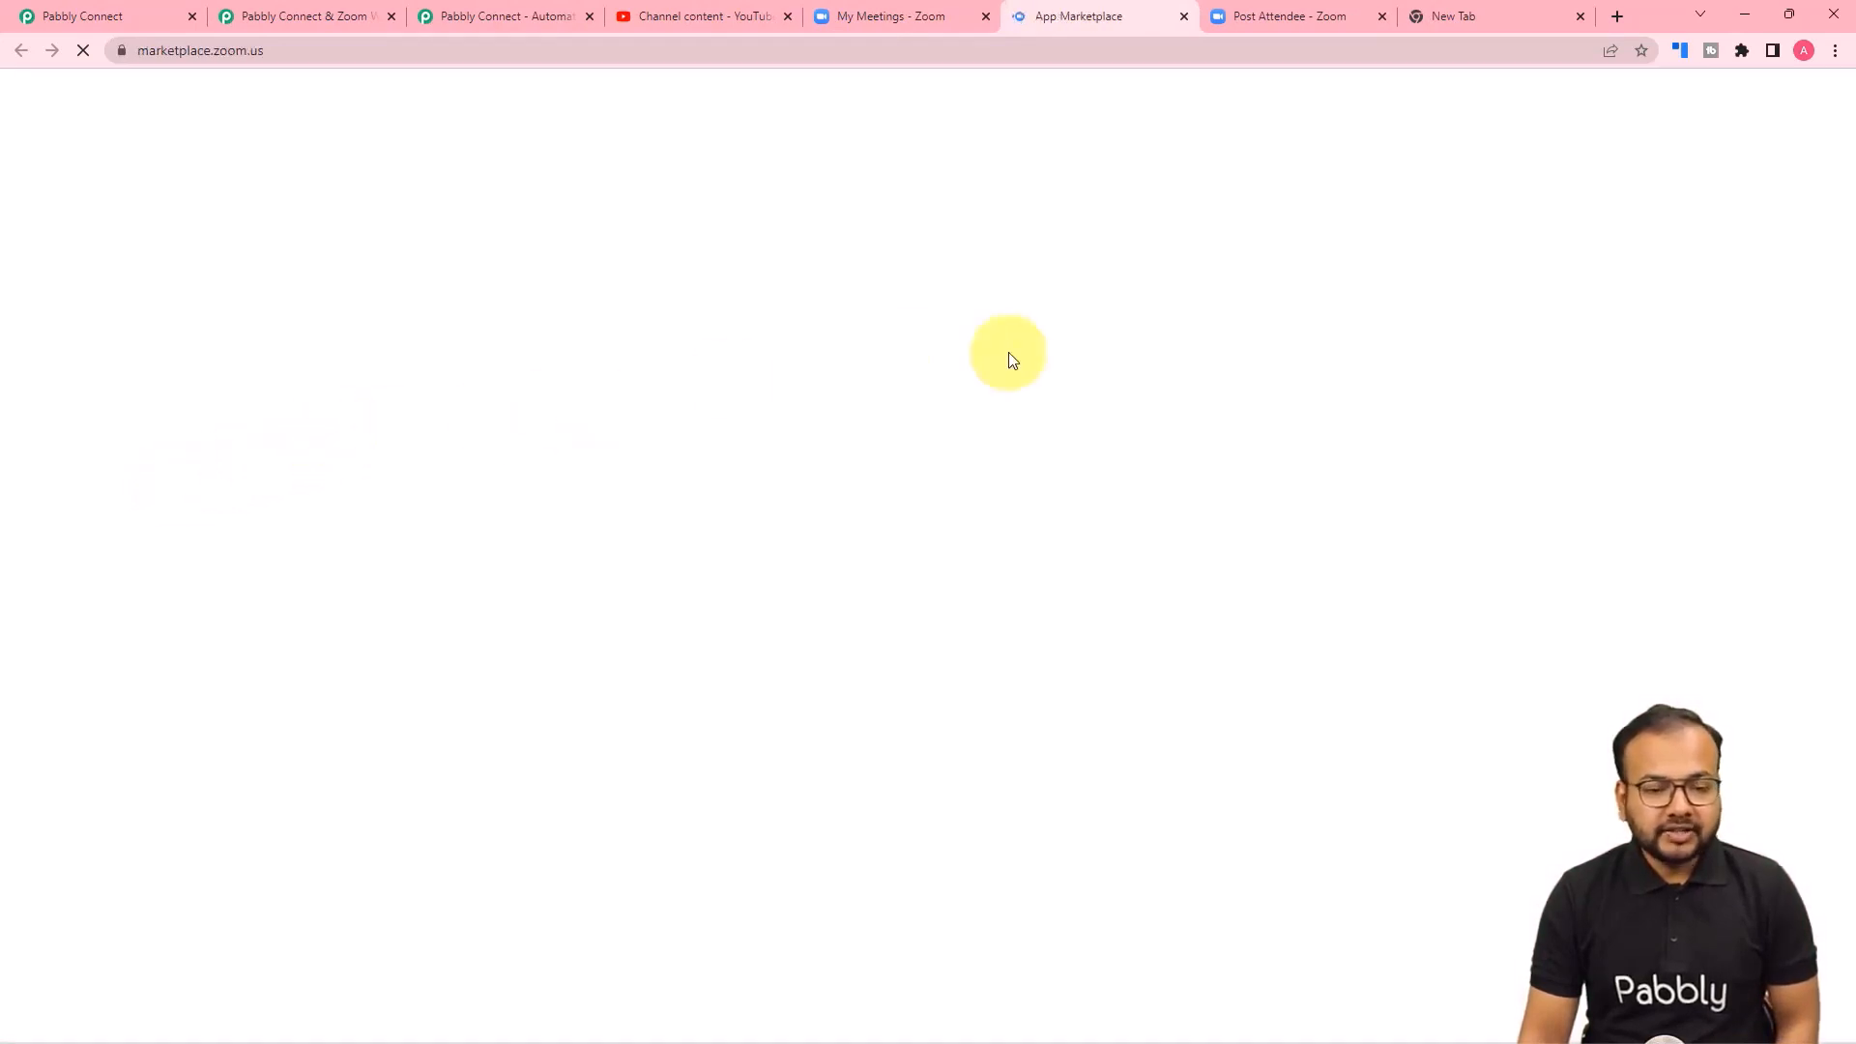
Build a Webhook Only app named "Zoom recordings" in the Zoom App Marketplace.
mouse_move(1443, 152)
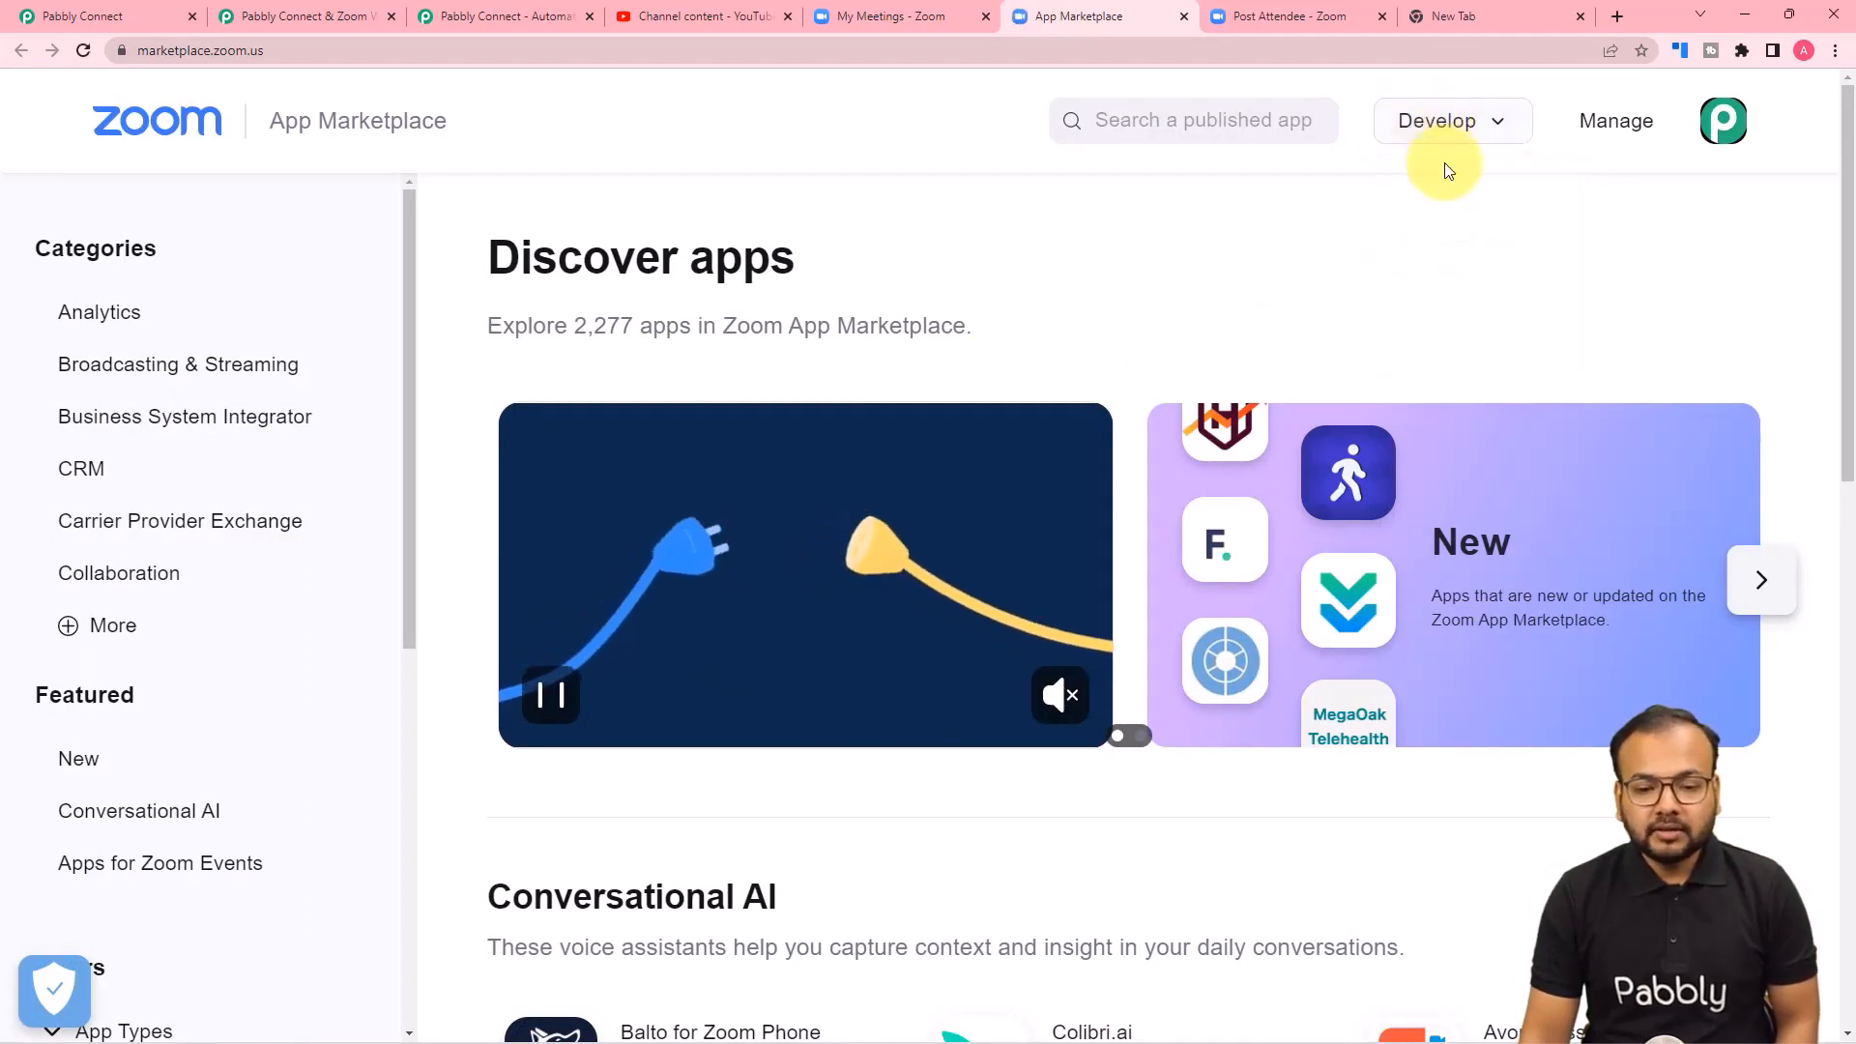
left_click(1435, 190)
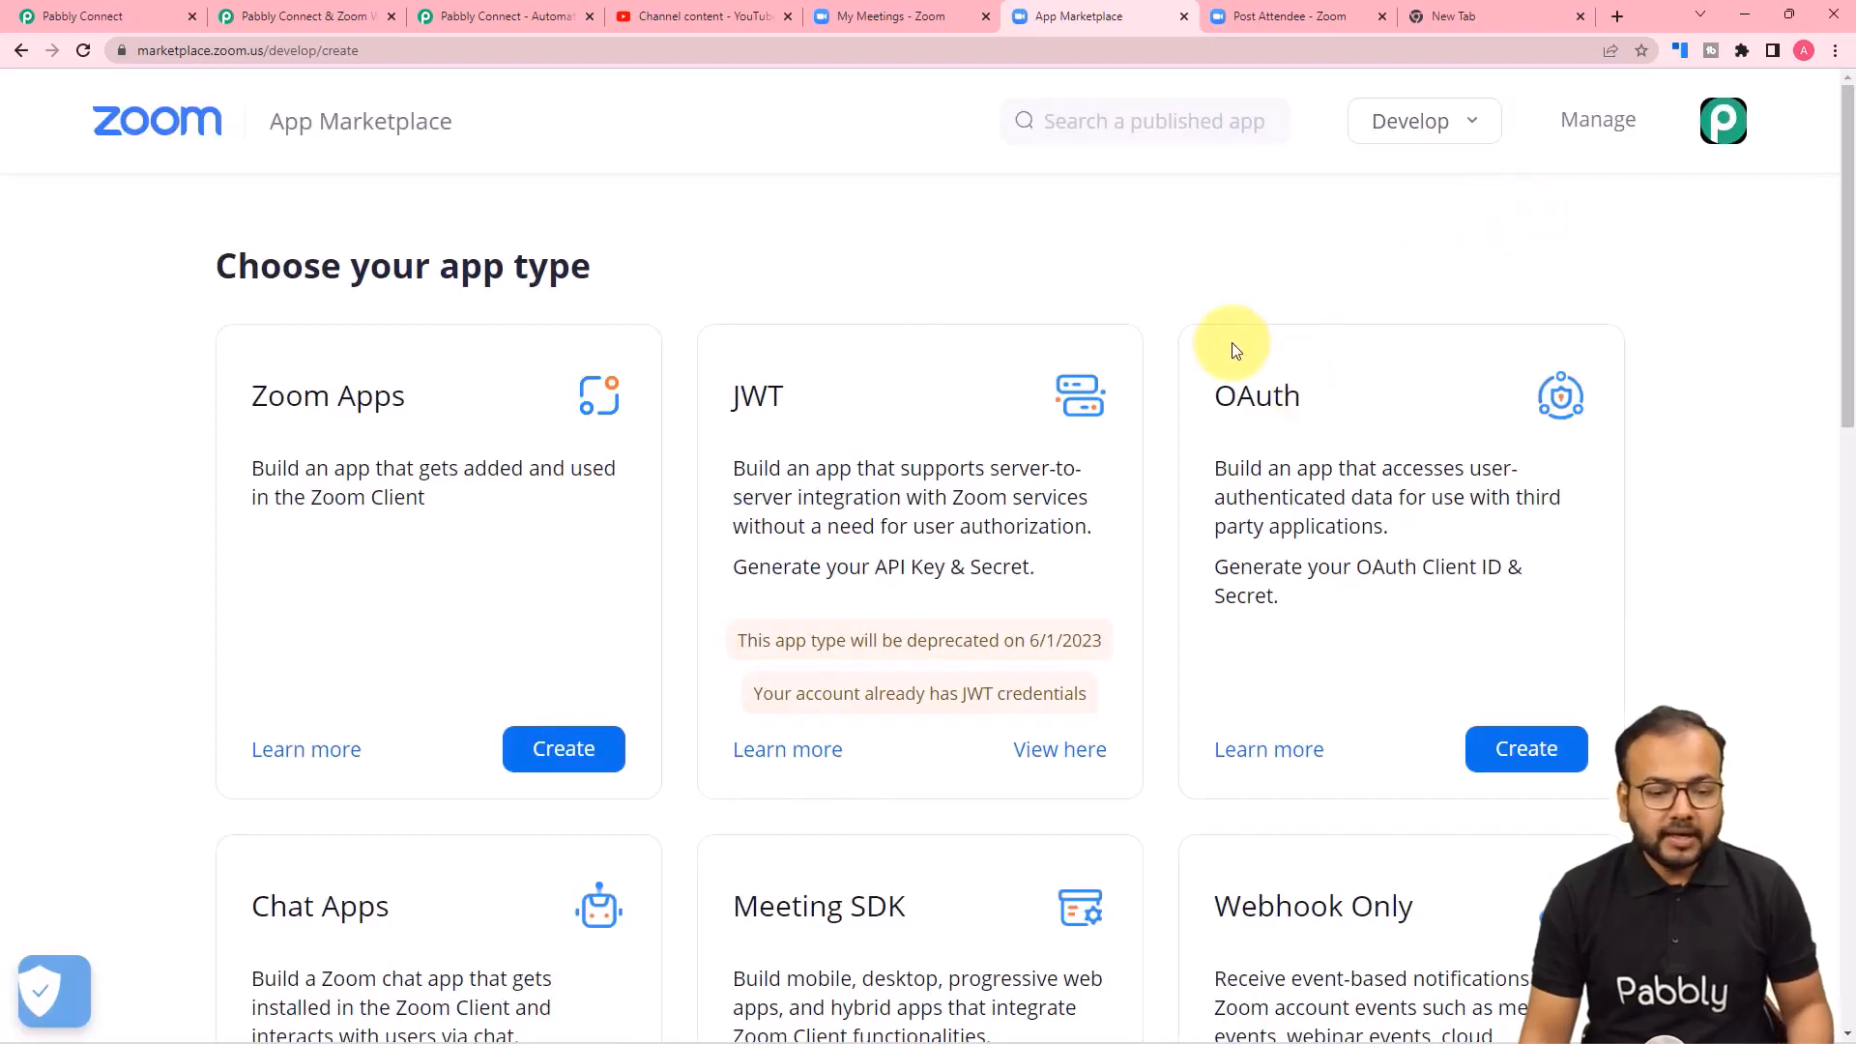
scroll(1232, 348, "down", 6)
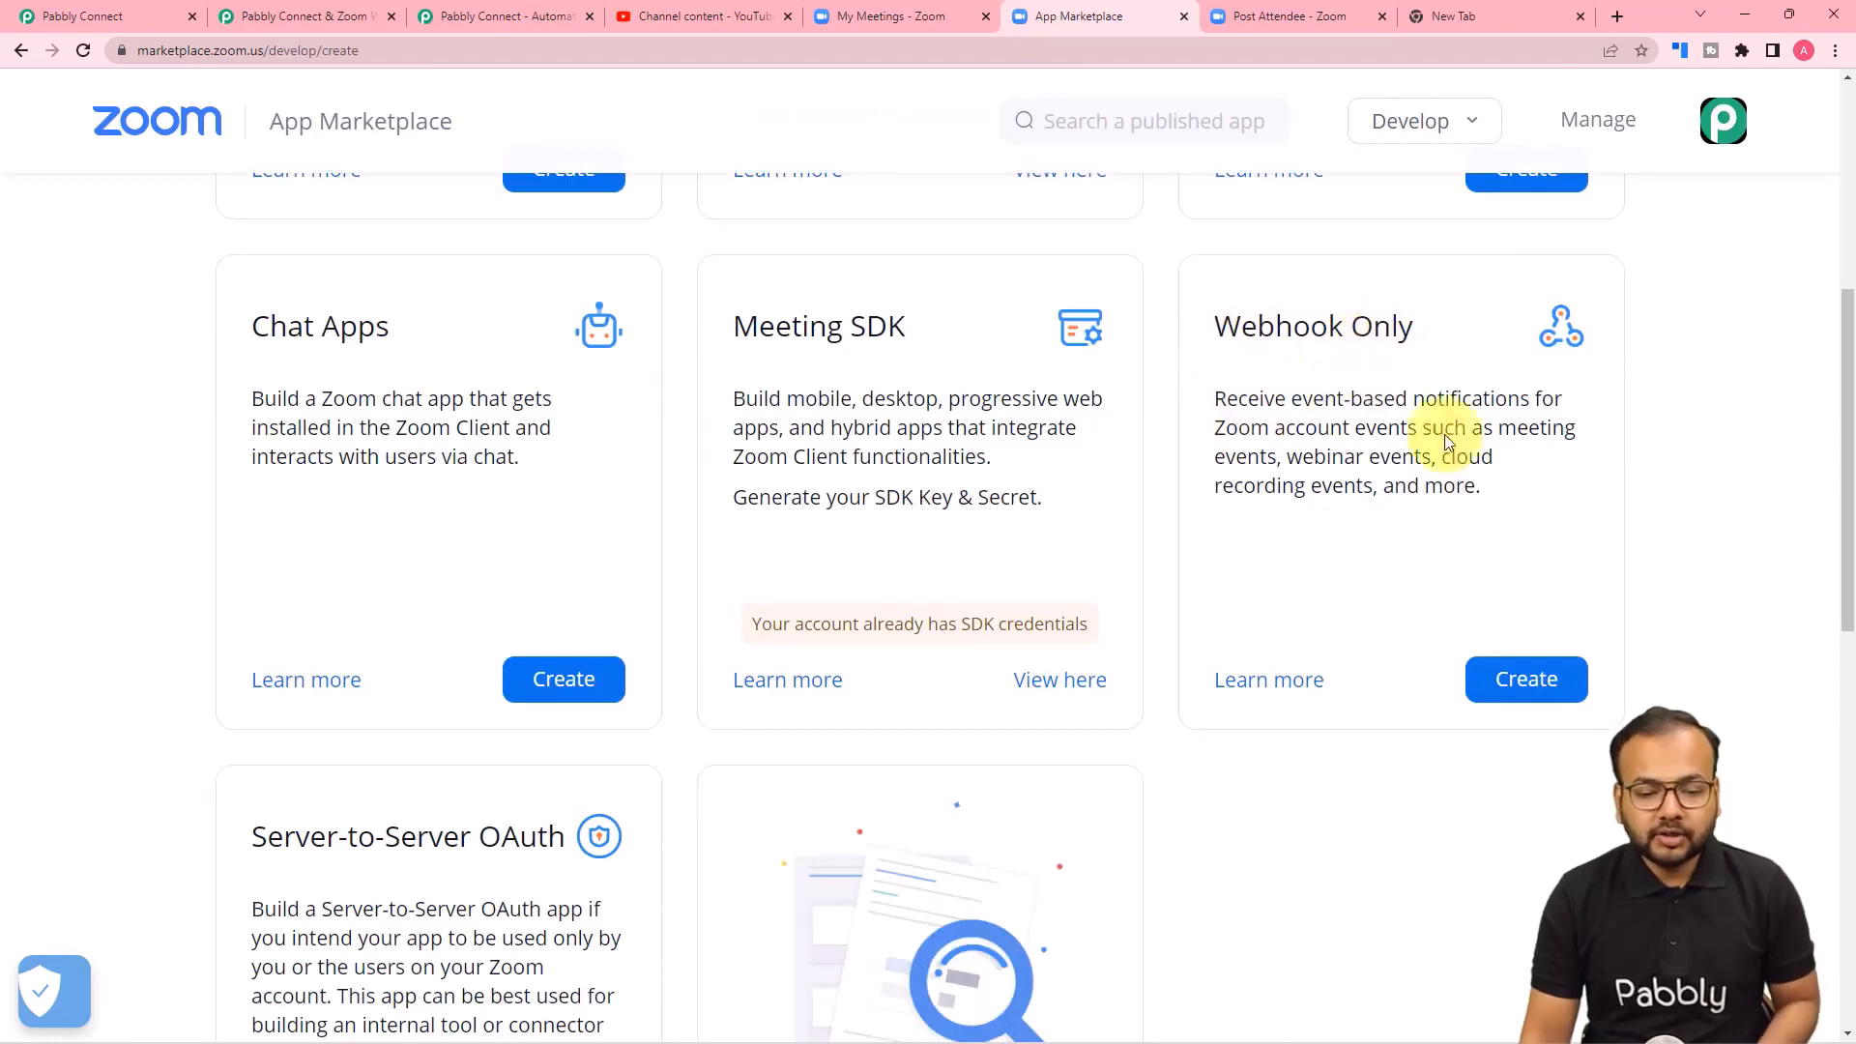
left_click(1518, 692)
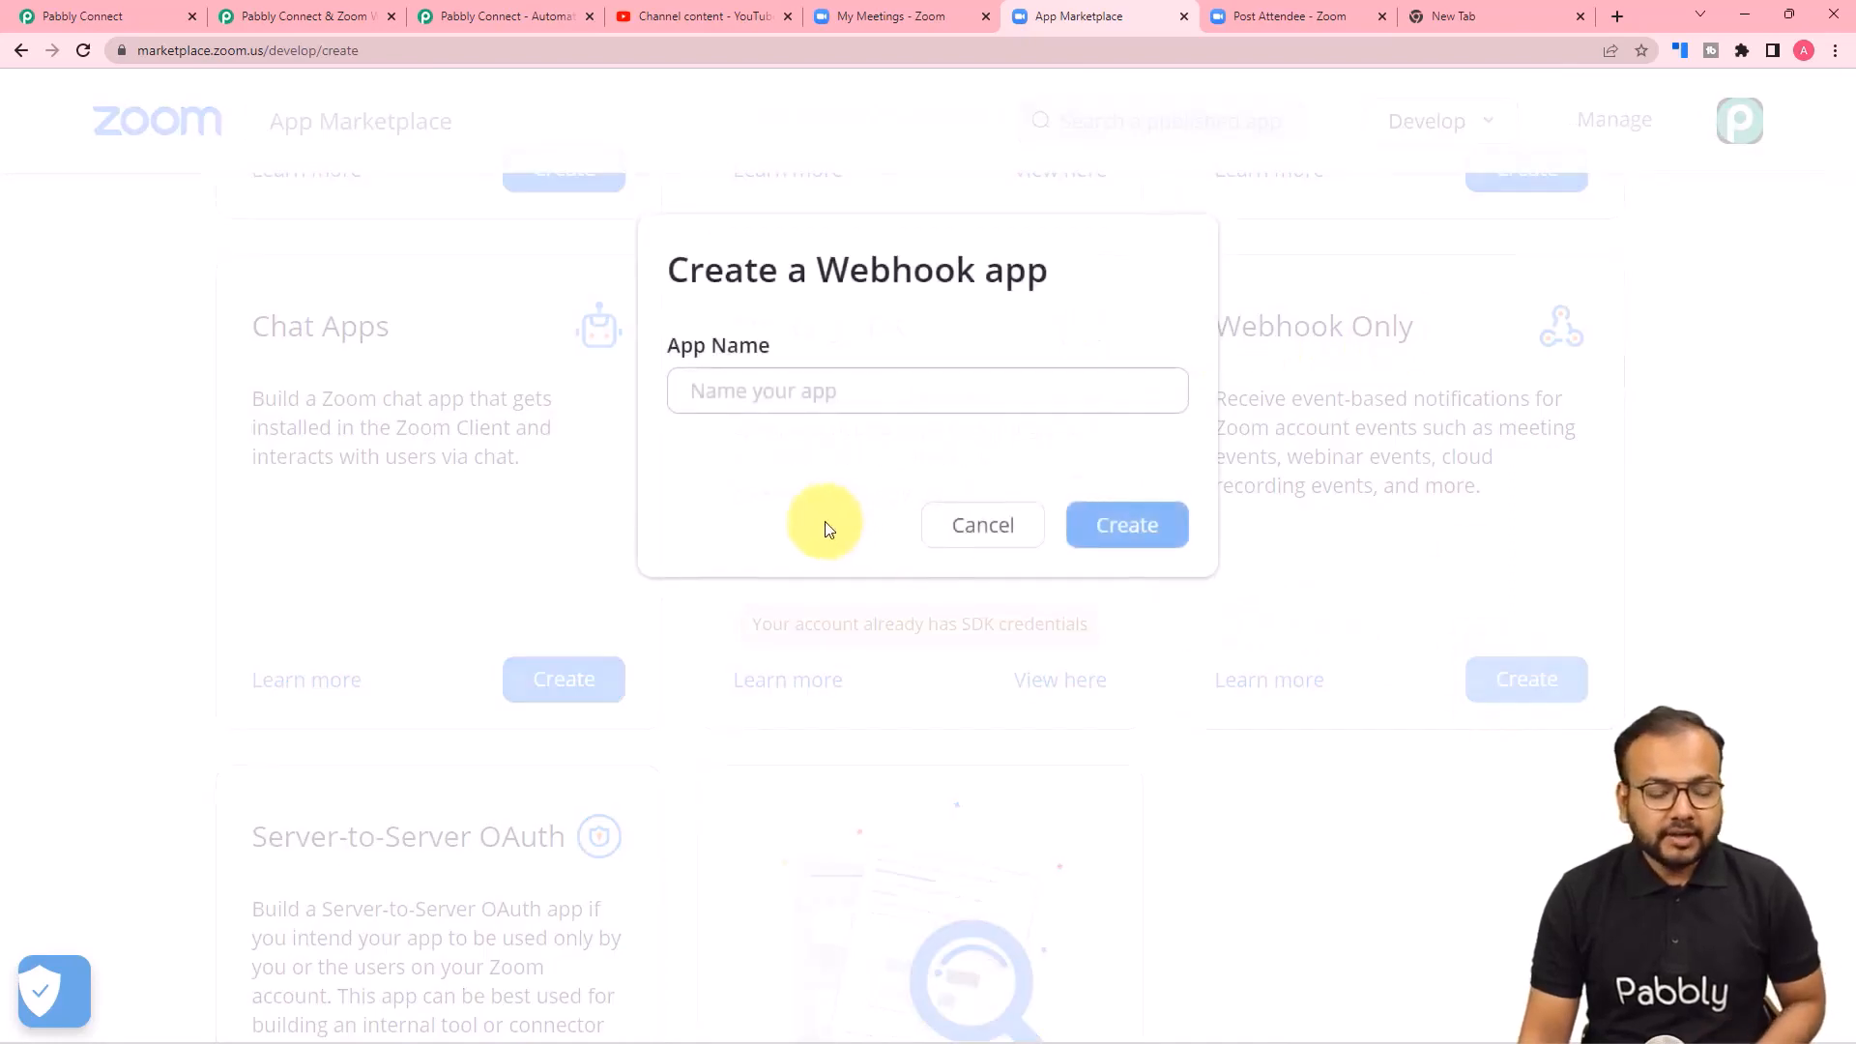
left_click(854, 399)
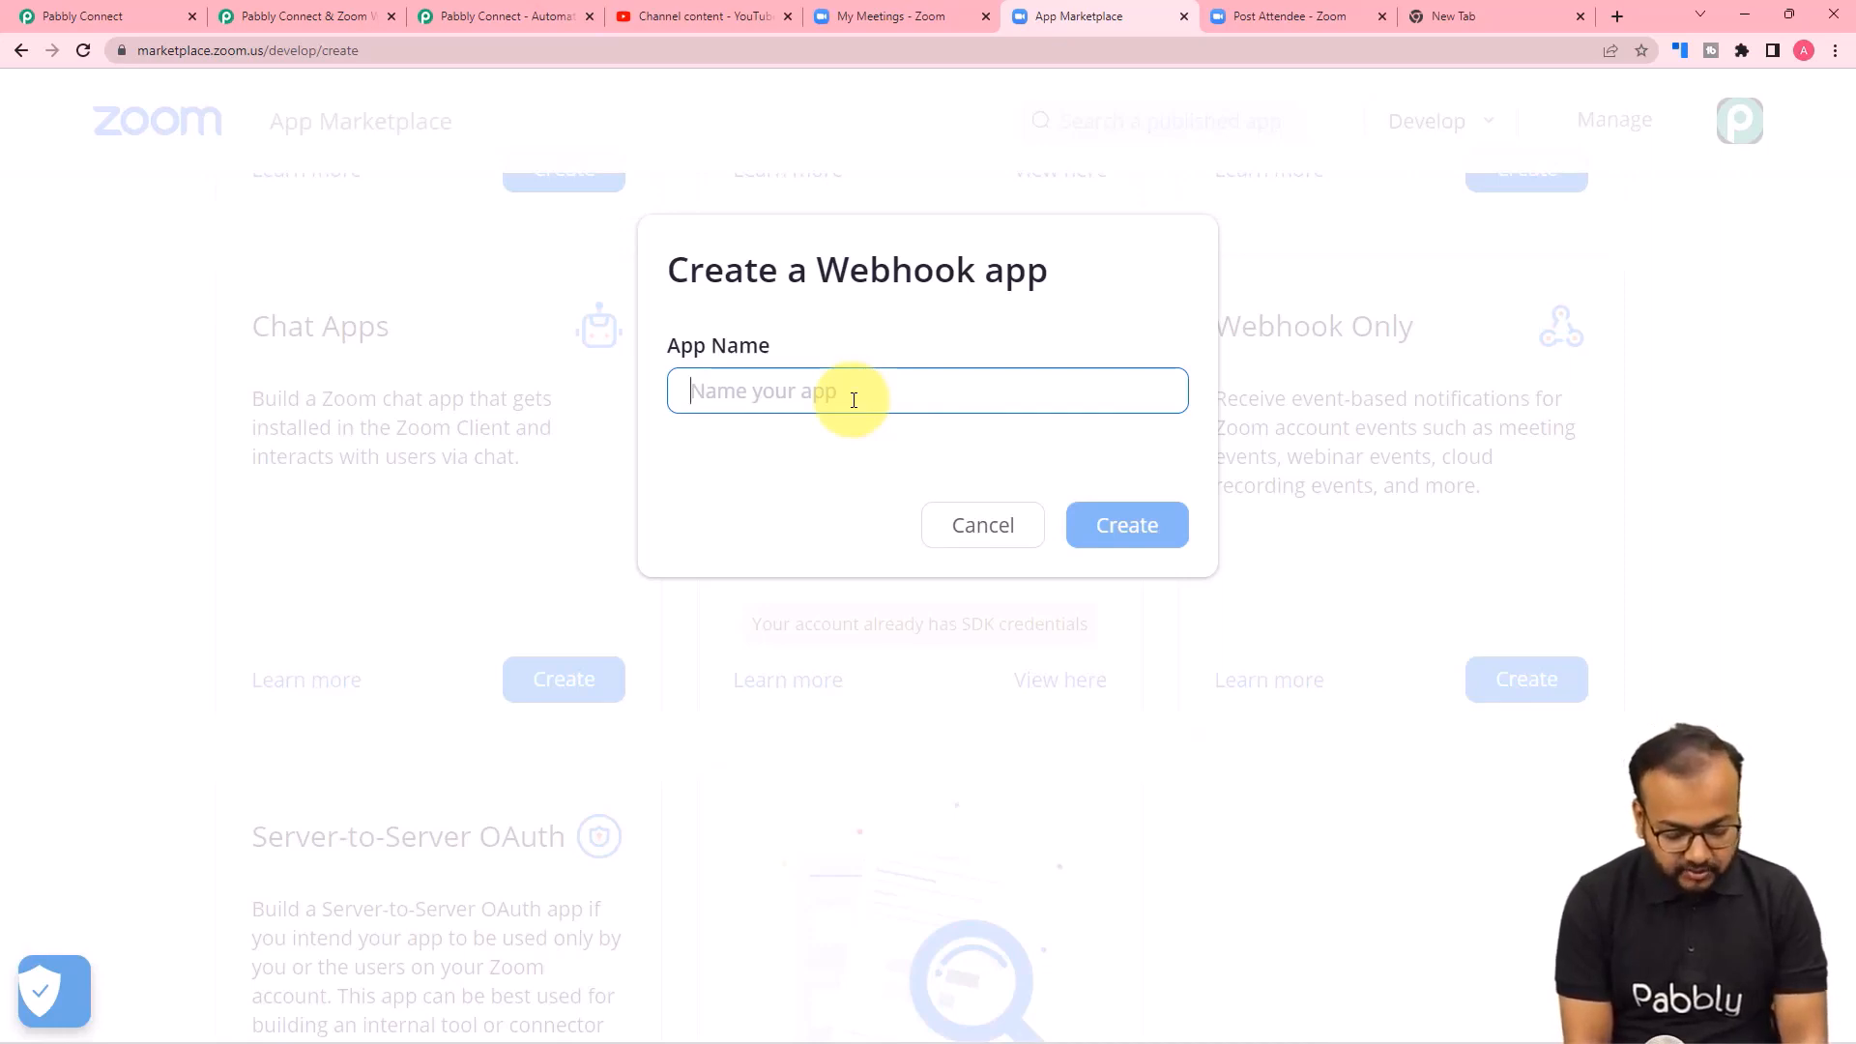
type("Zoom recordings")
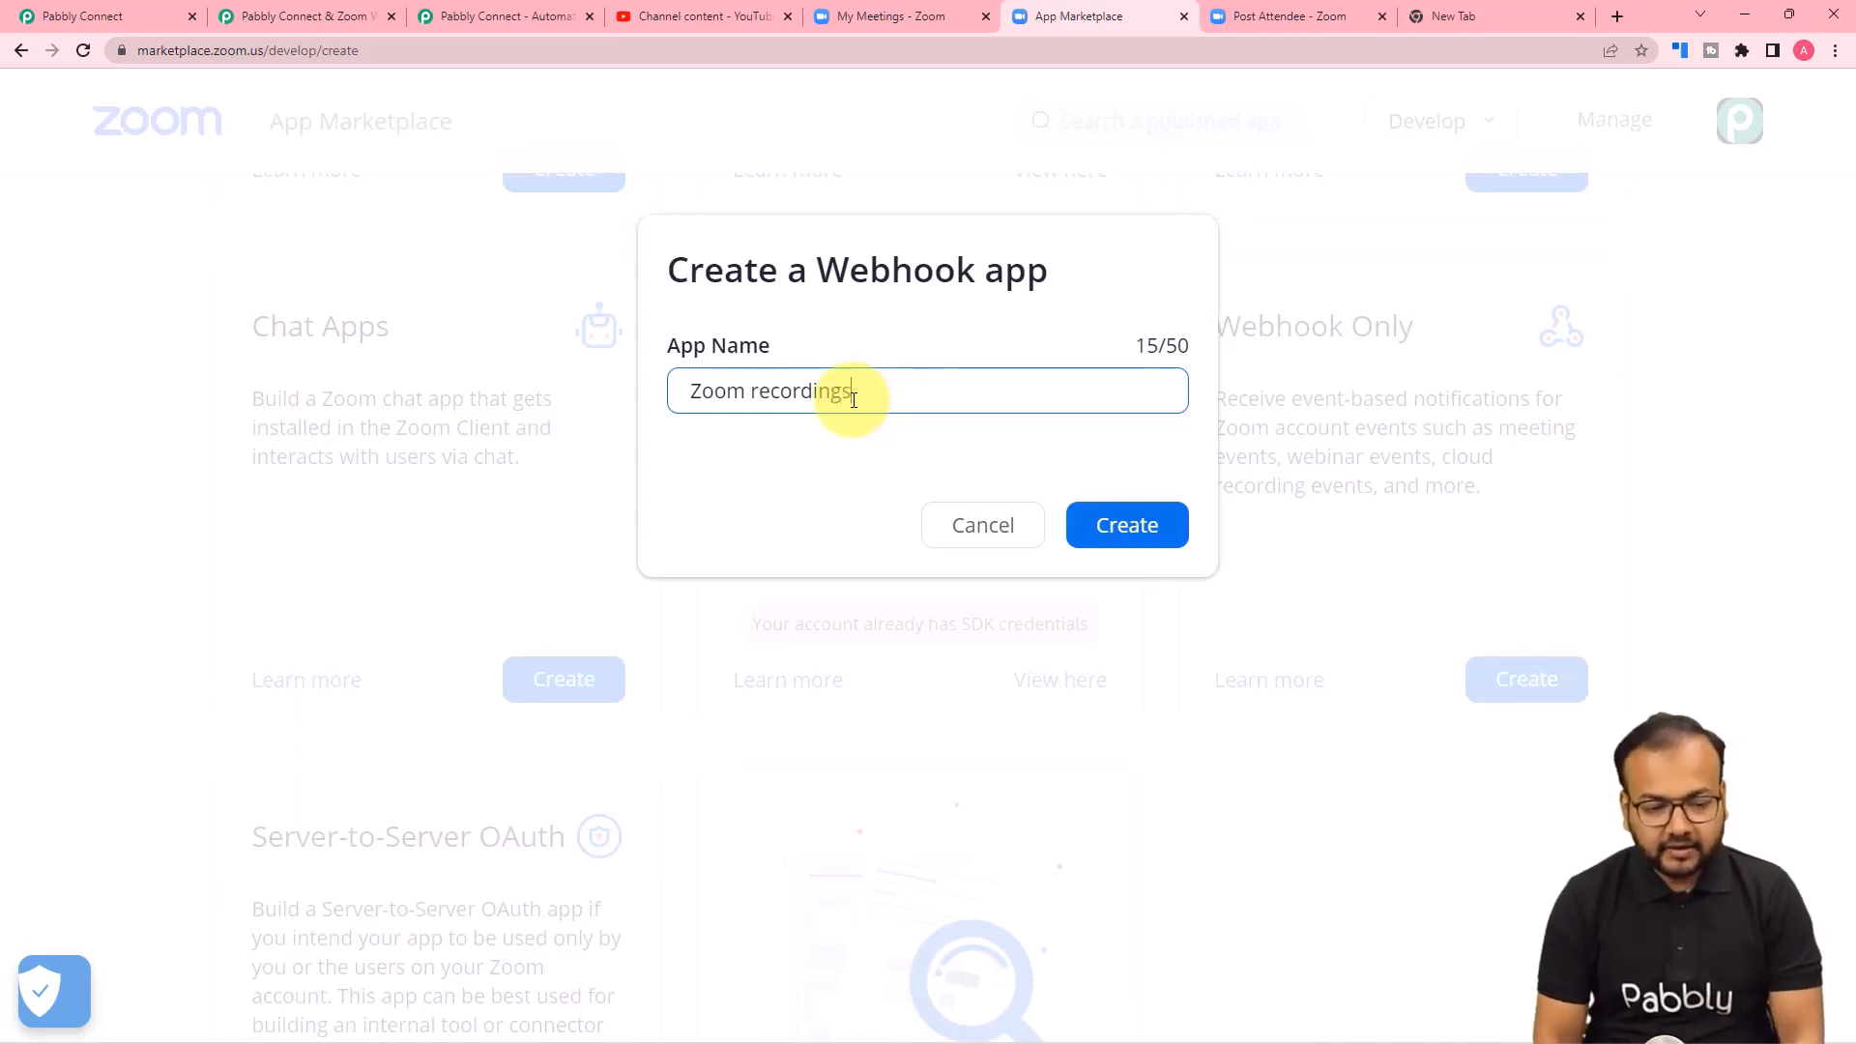
left_click(1102, 526)
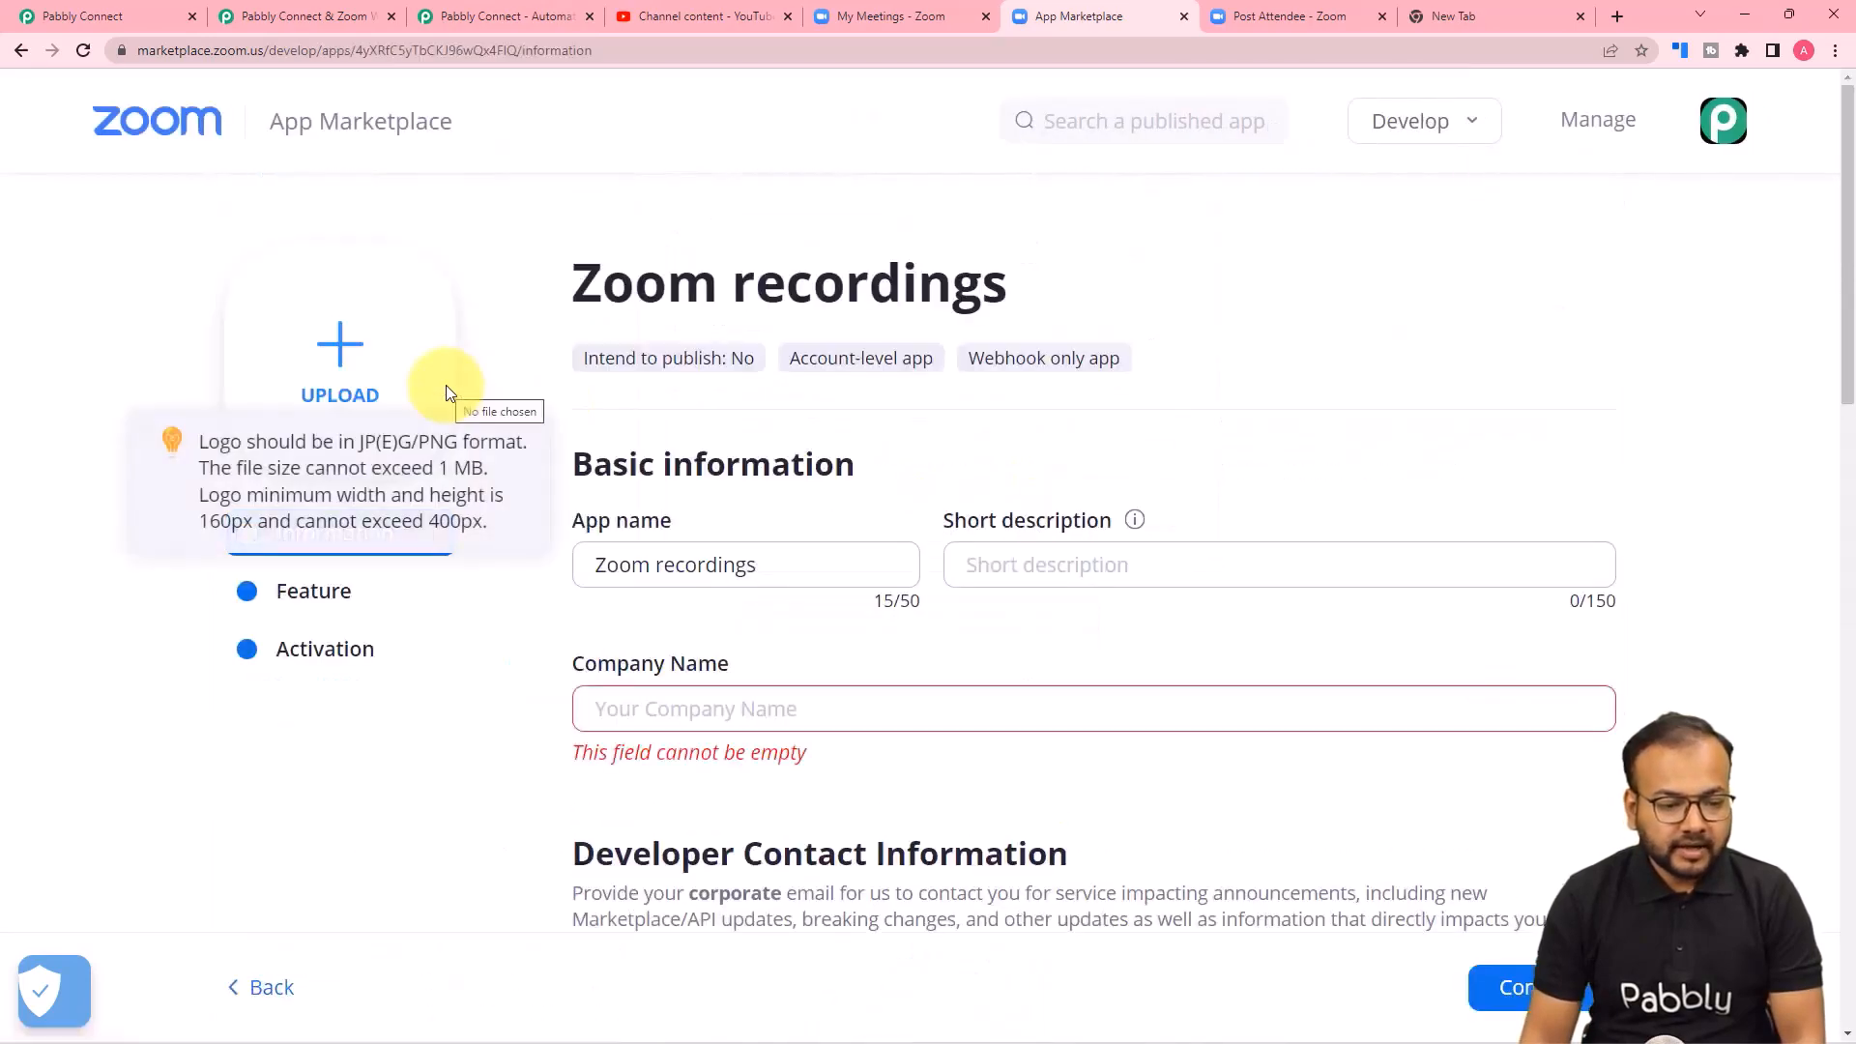
scroll(769, 348, "down", 1)
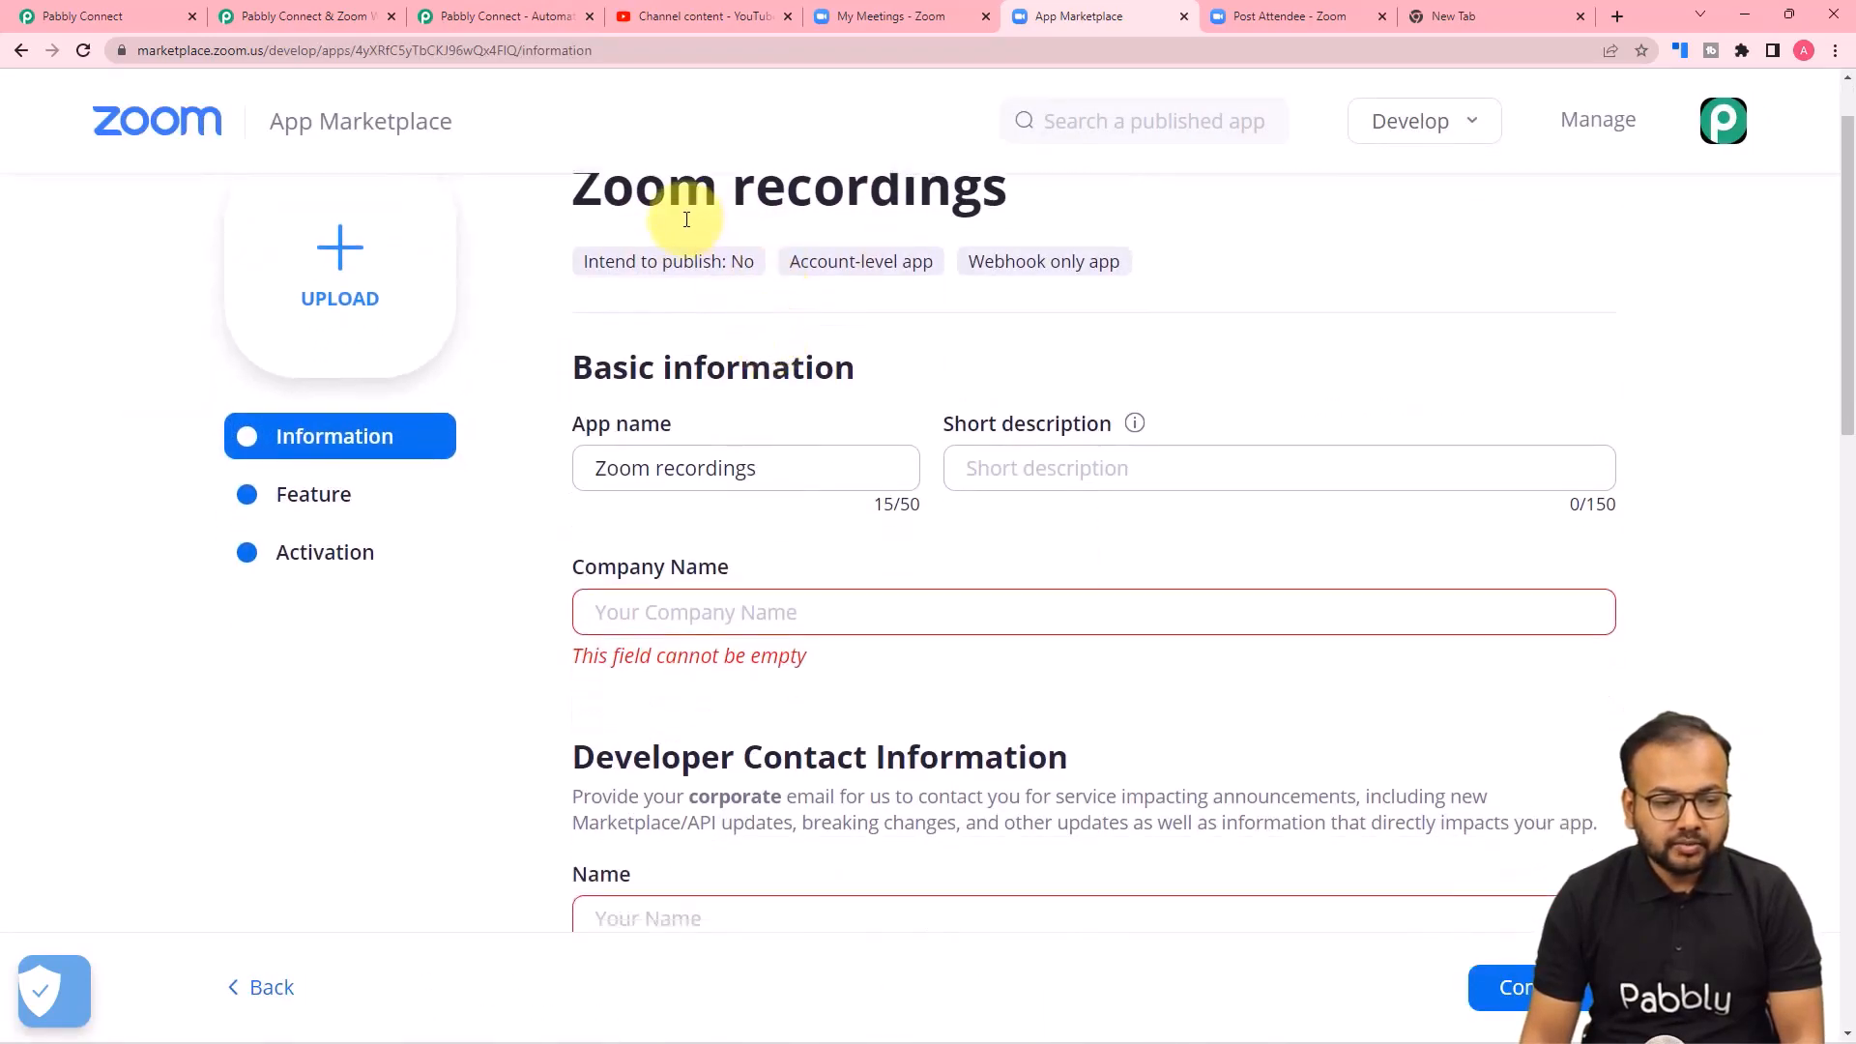
Enter "ABS" as the company name in the Zoom recordings app's basic information.
scroll(992, 234, "down", 1)
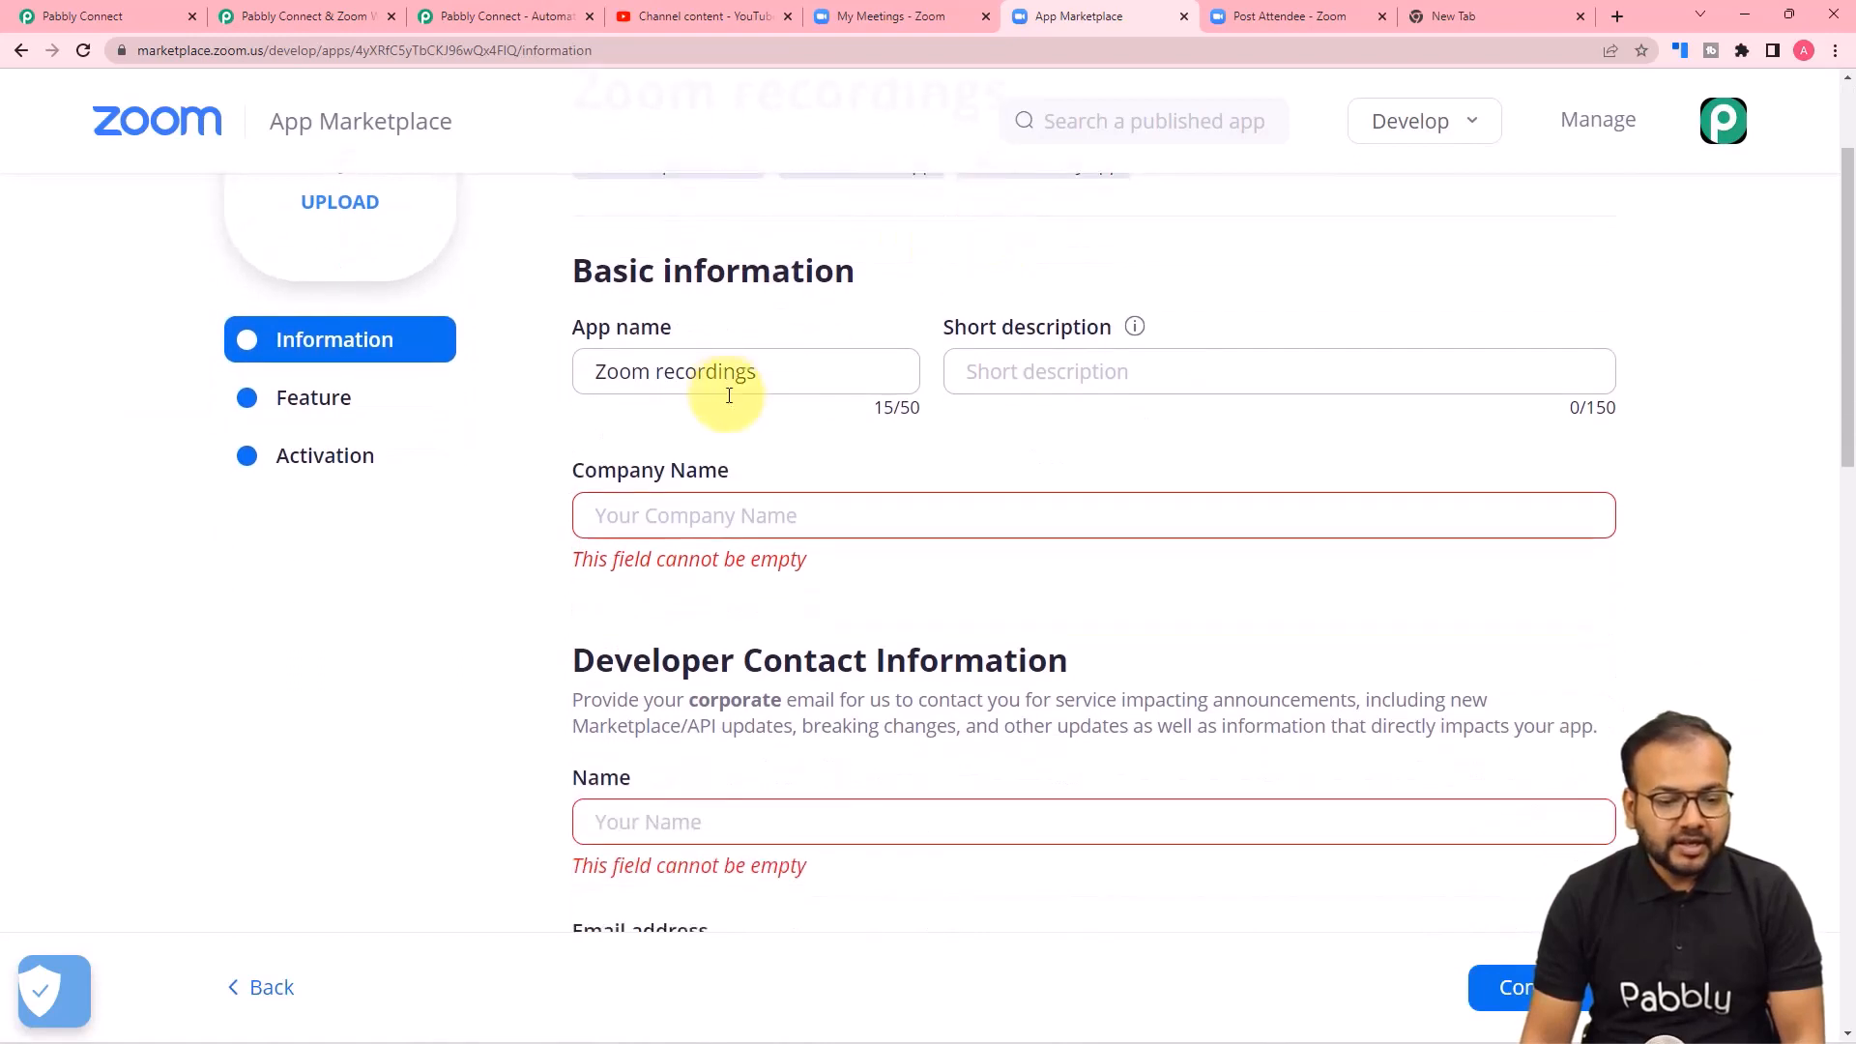
scroll(795, 402, "down", 2)
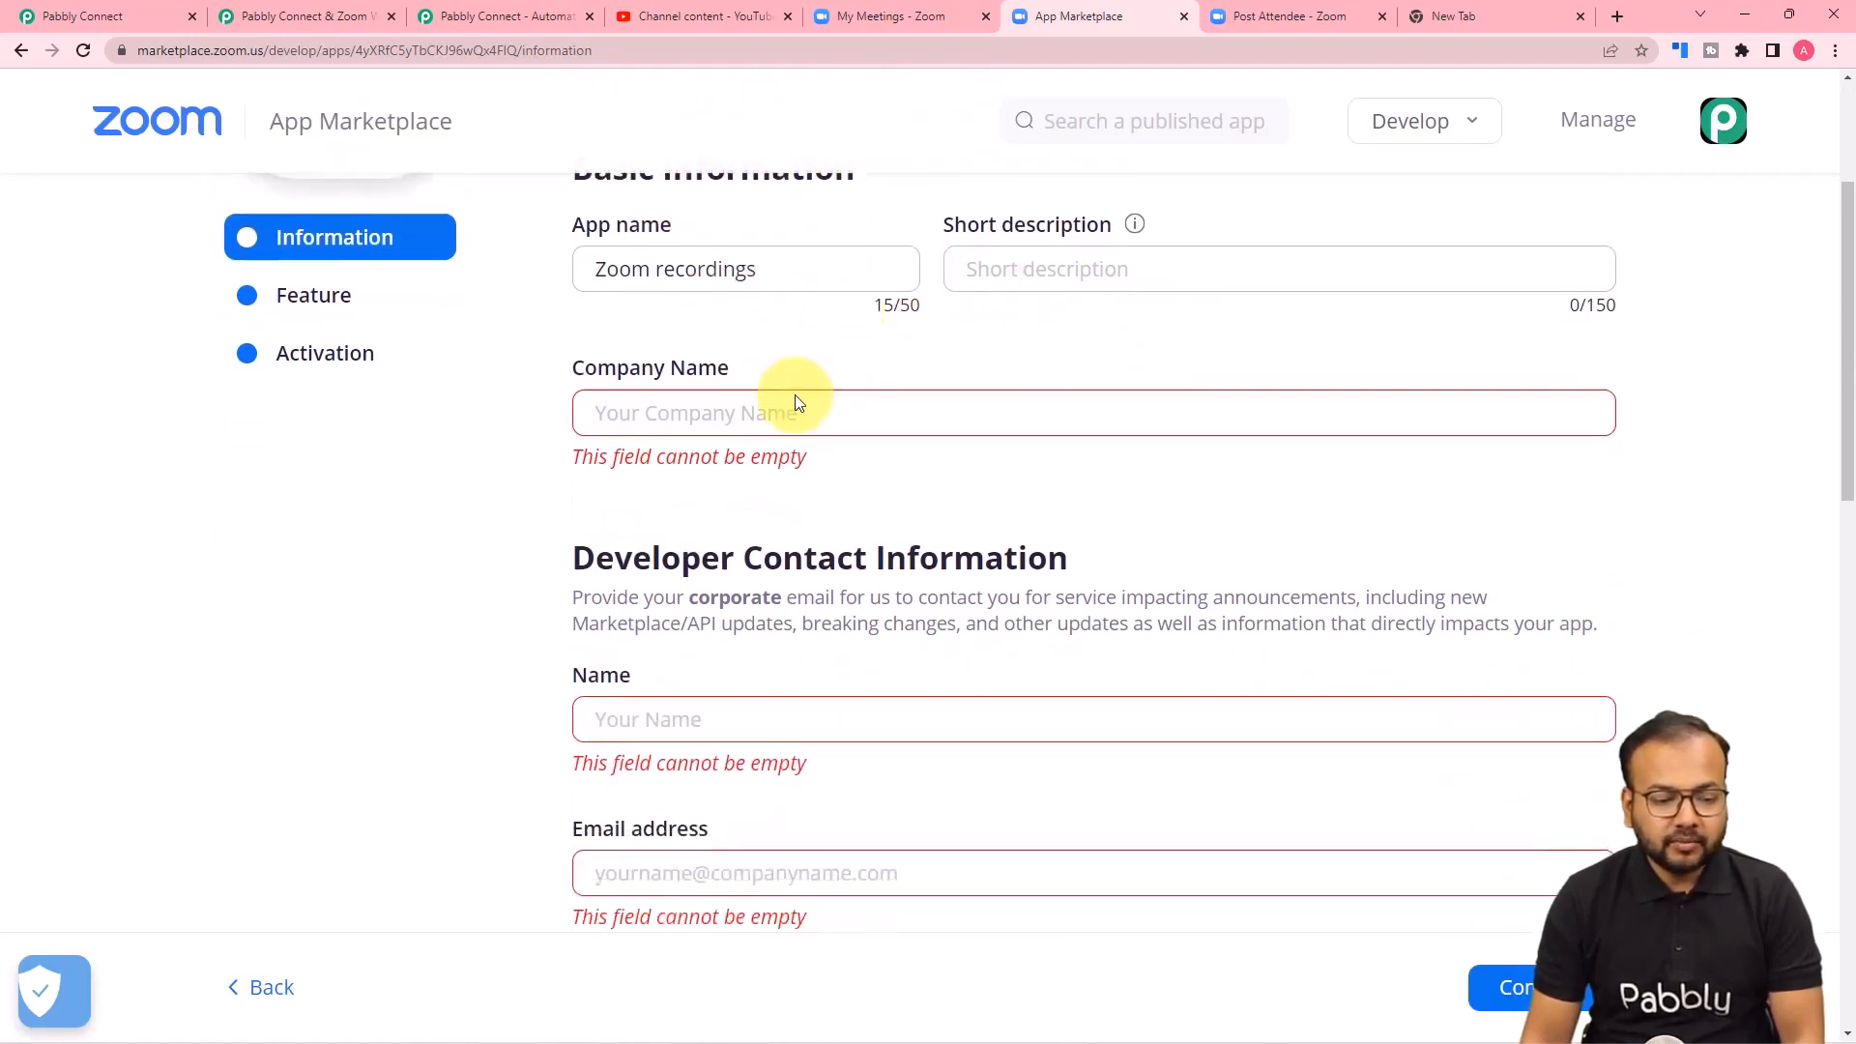
left_click(748, 329)
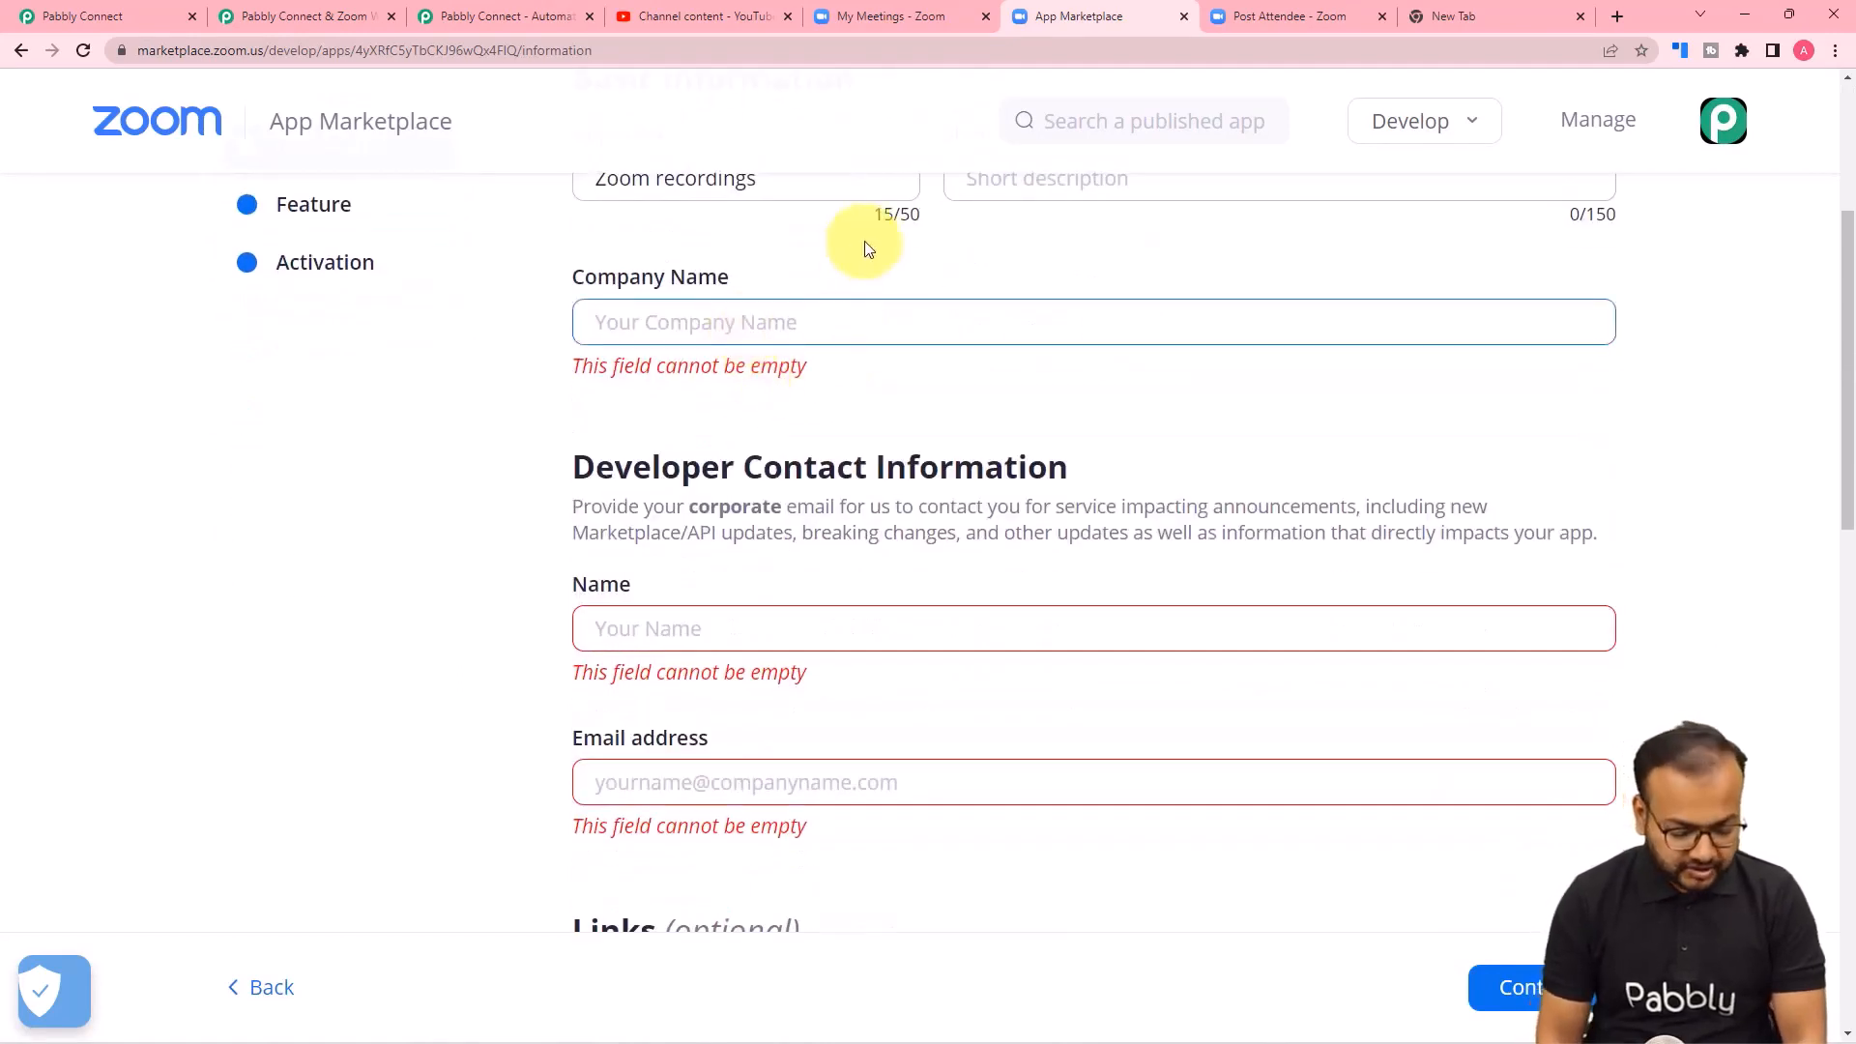
type("A")
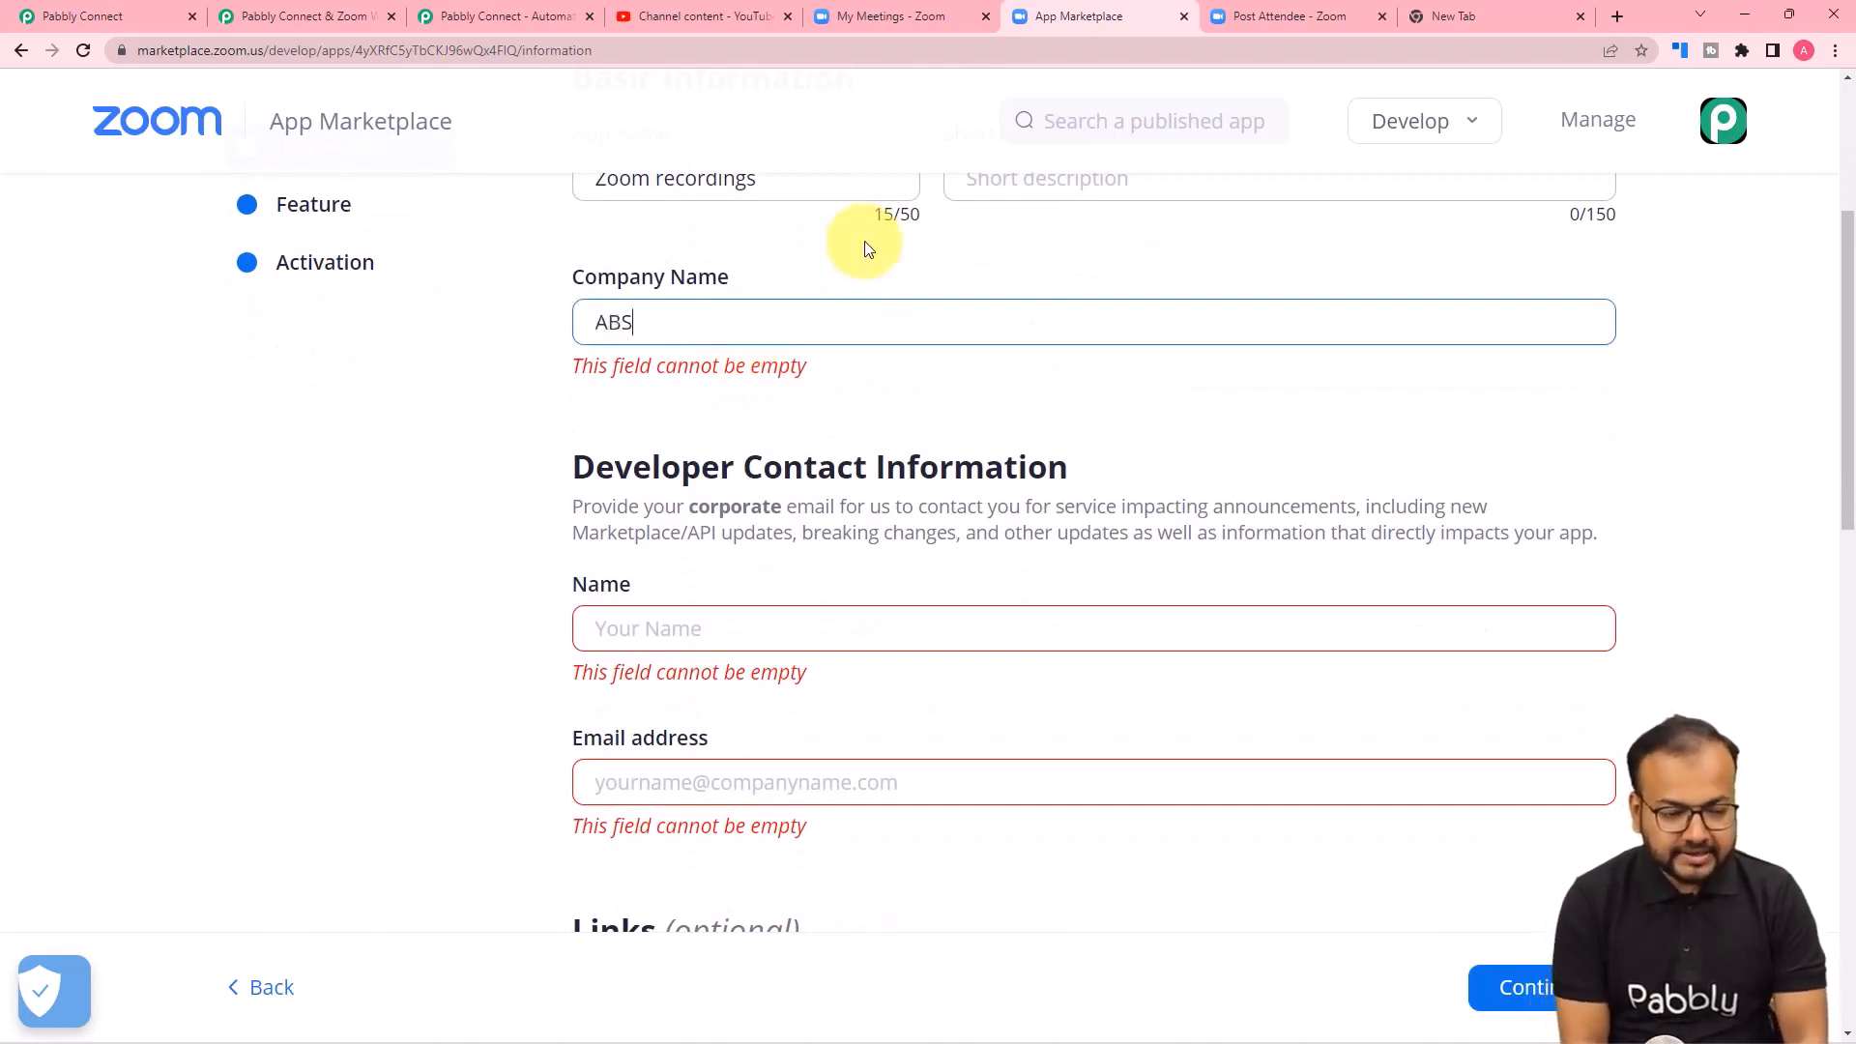
type("BS")
Set the developer contact's name to "Developer".
scroll(802, 319, "down", 2)
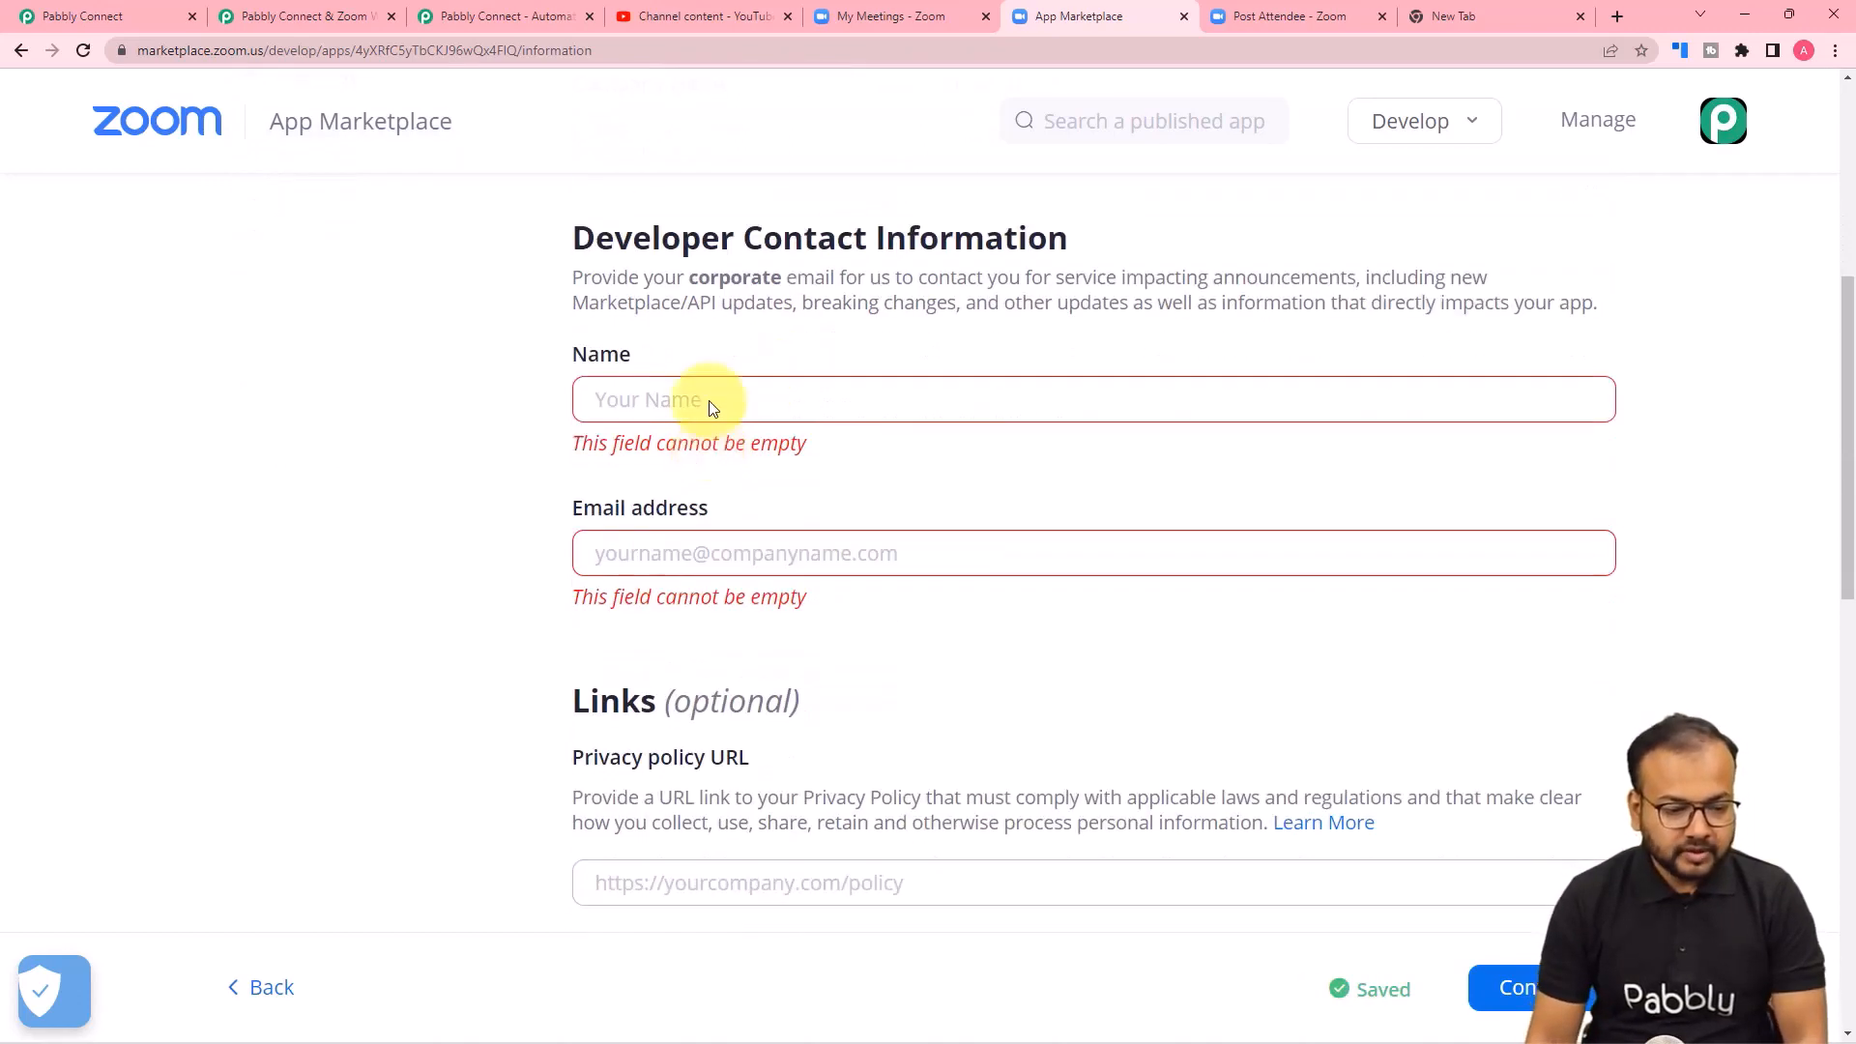
left_click(710, 398)
type("Deve")
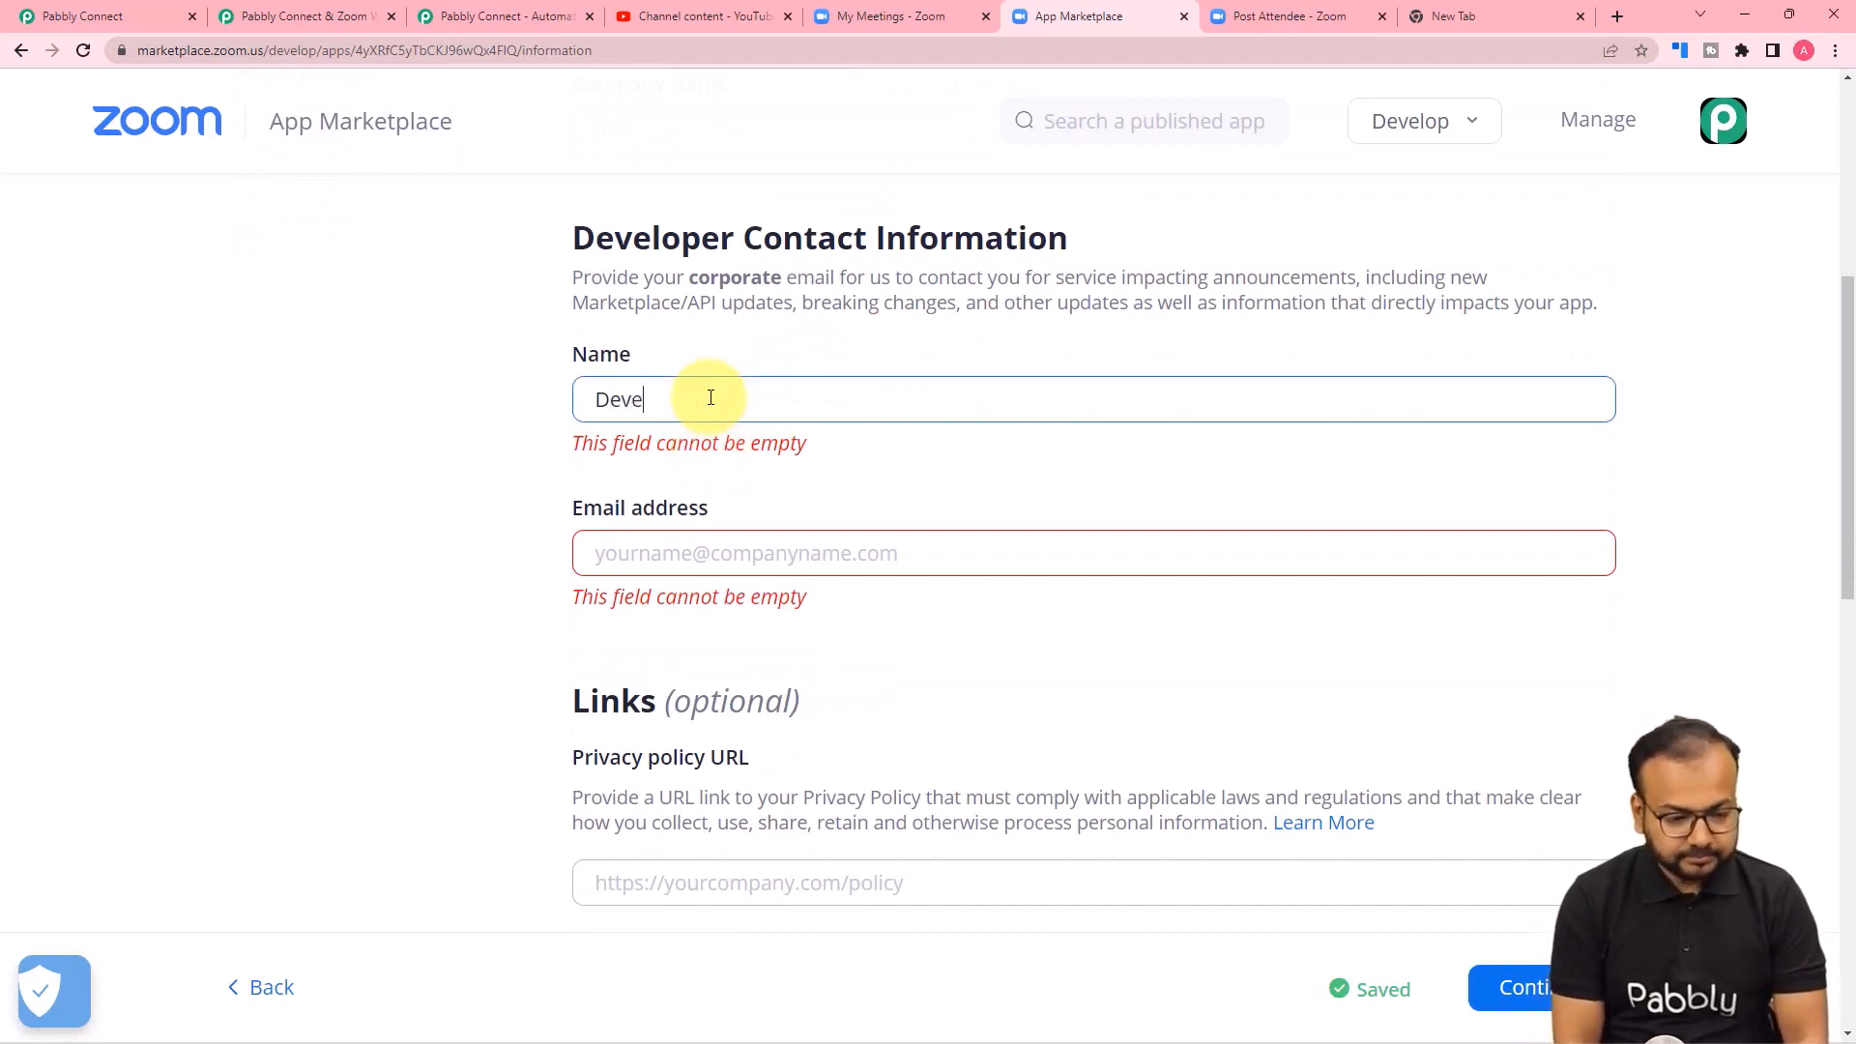
type("lope")
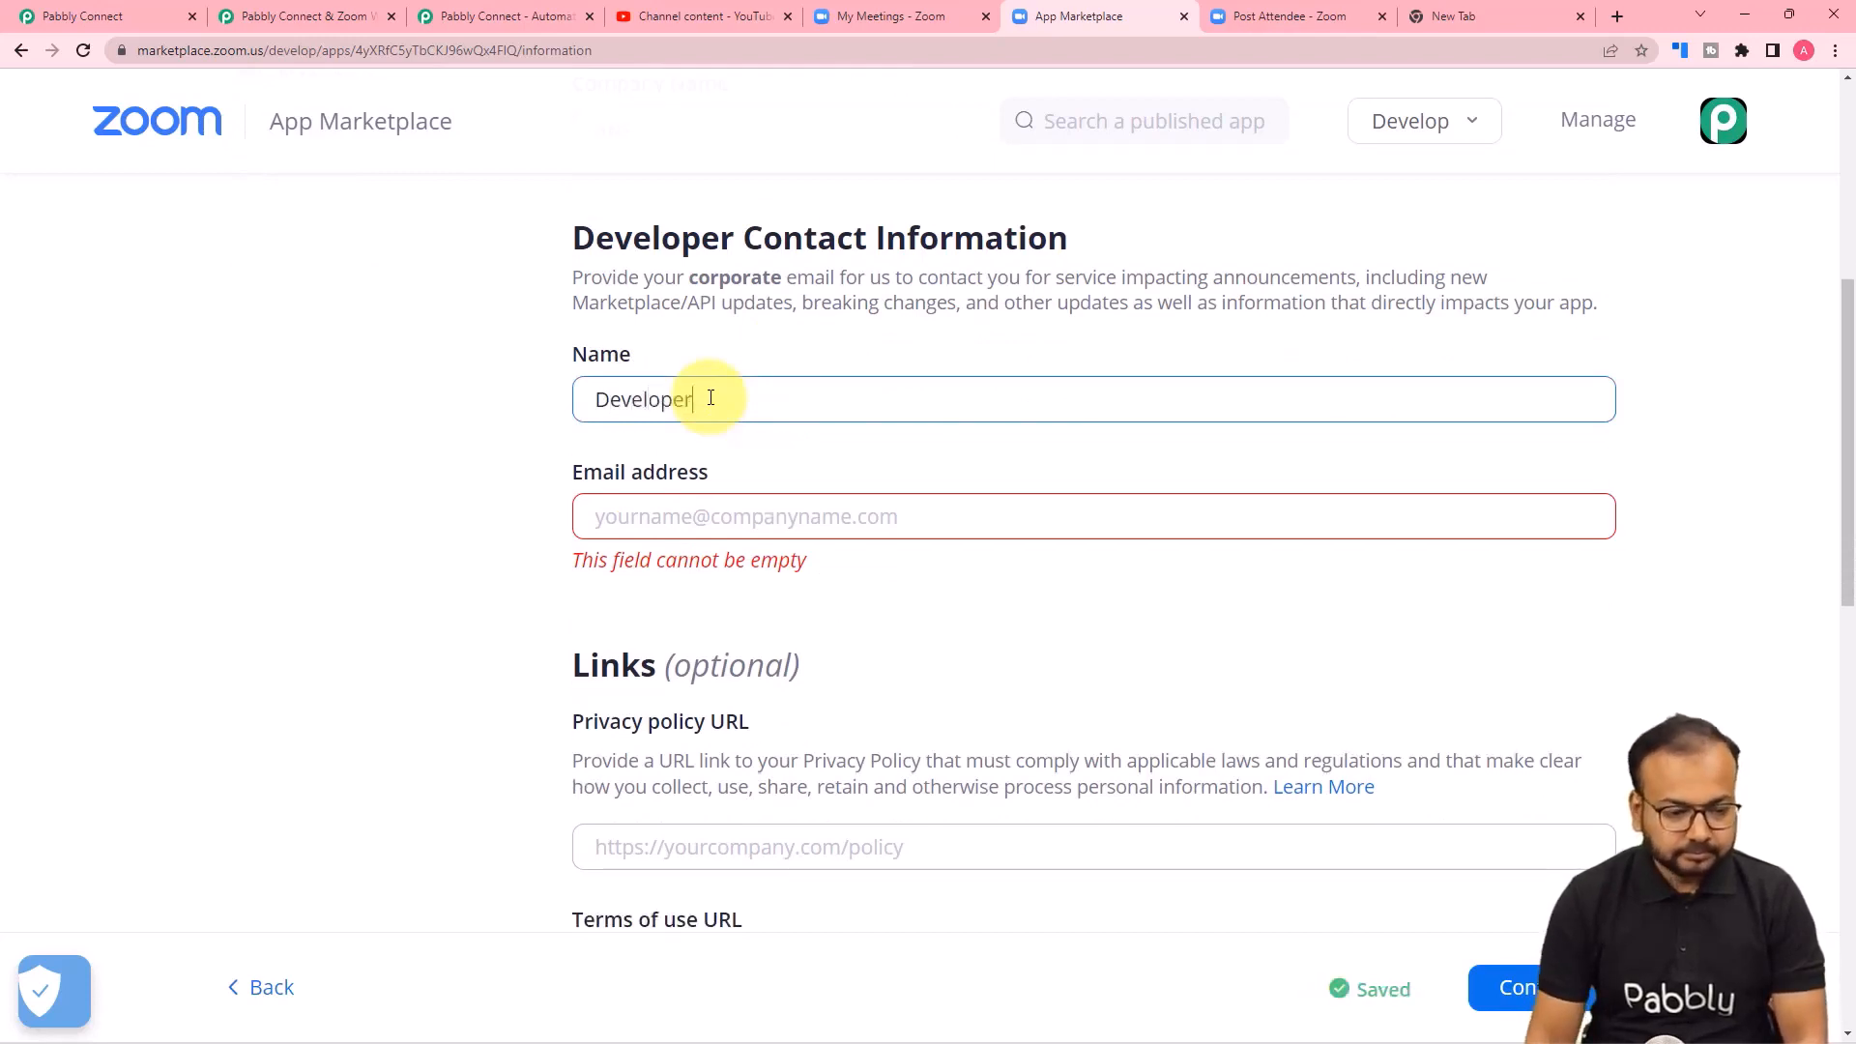
type("r")
Fill in the developer contact's email address and continue to the app's Feature settings.
left_click(700, 525)
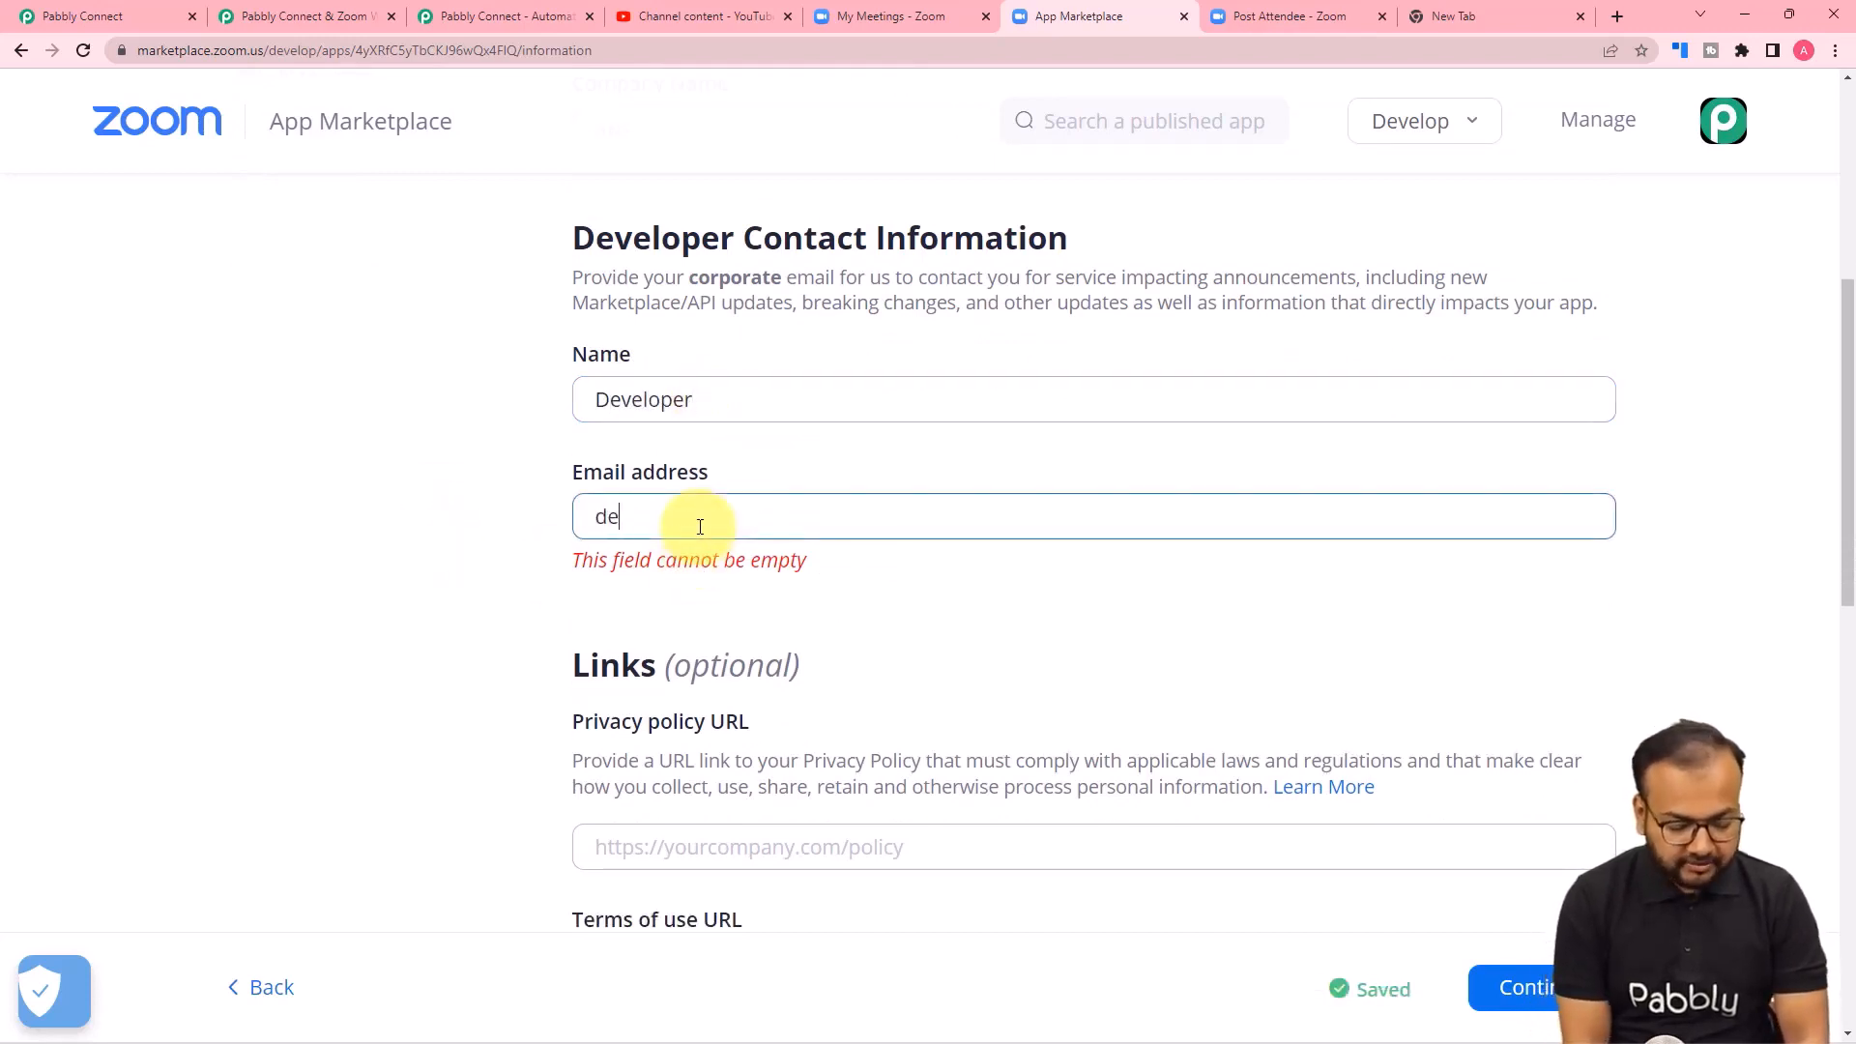
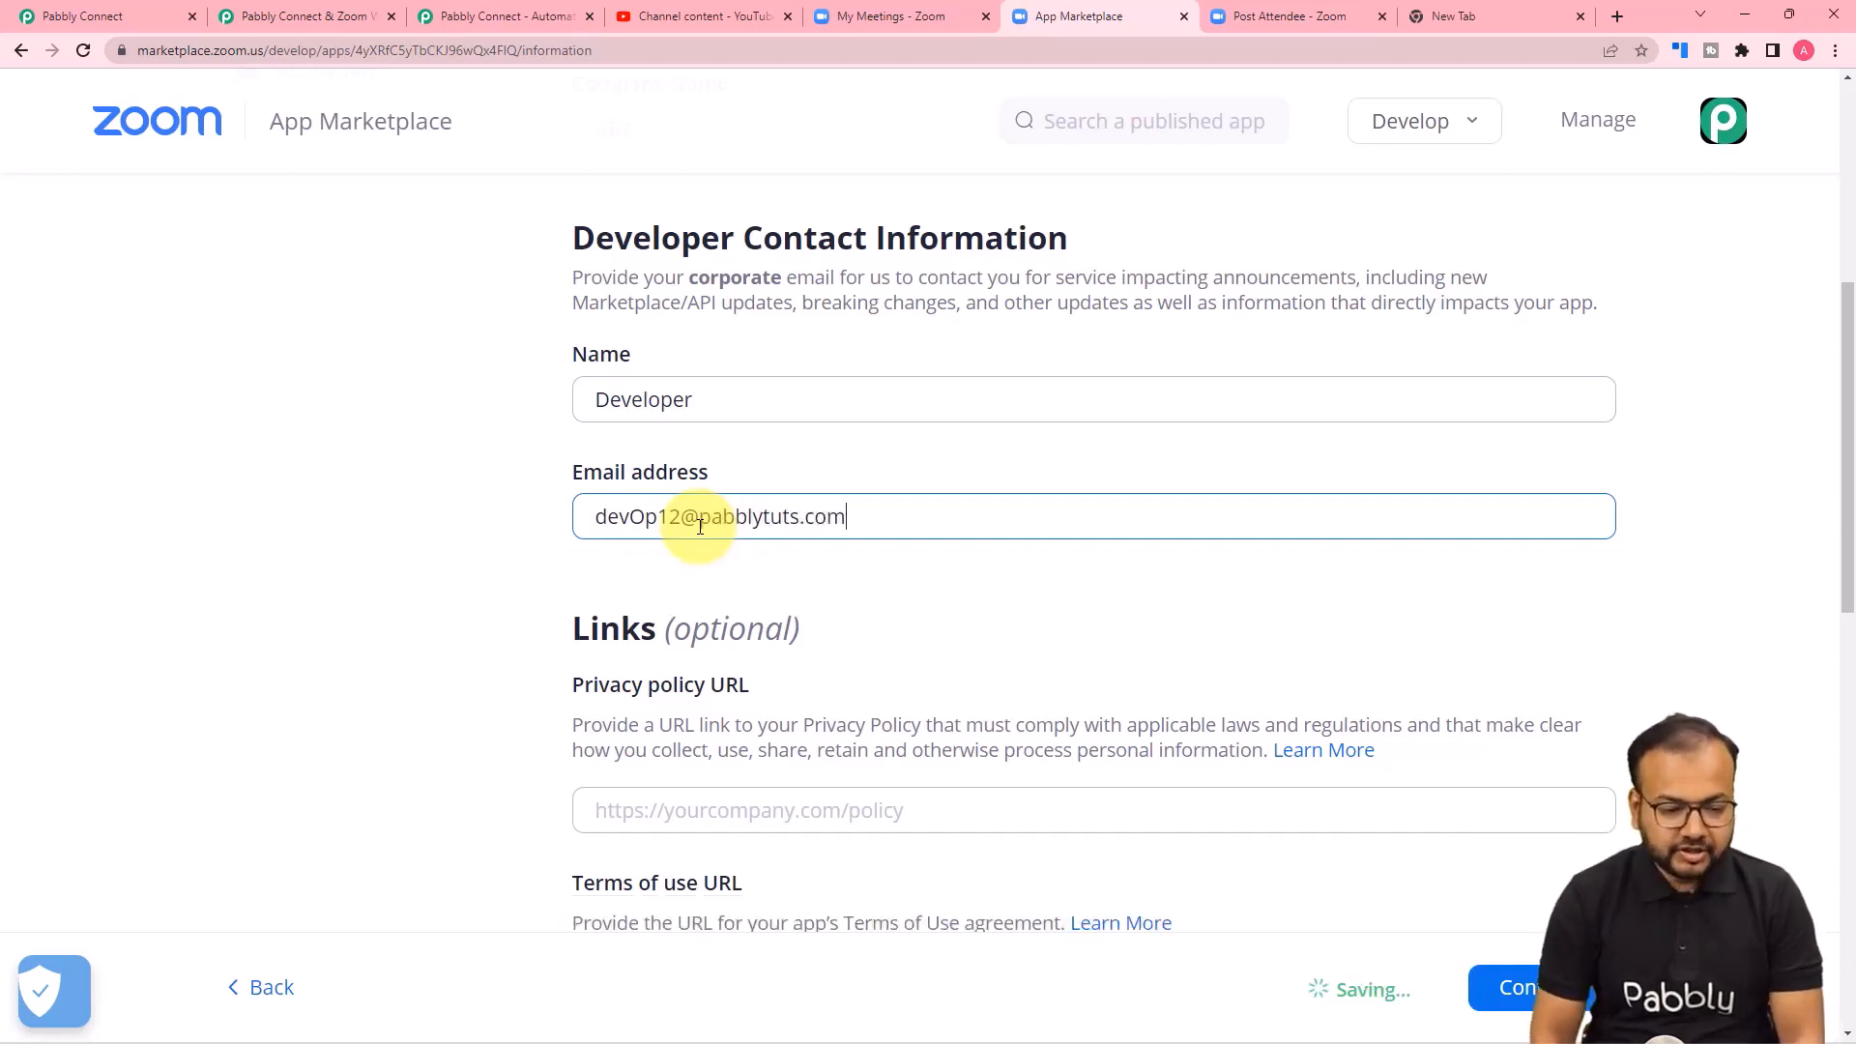
scroll(719, 516, "down", 3)
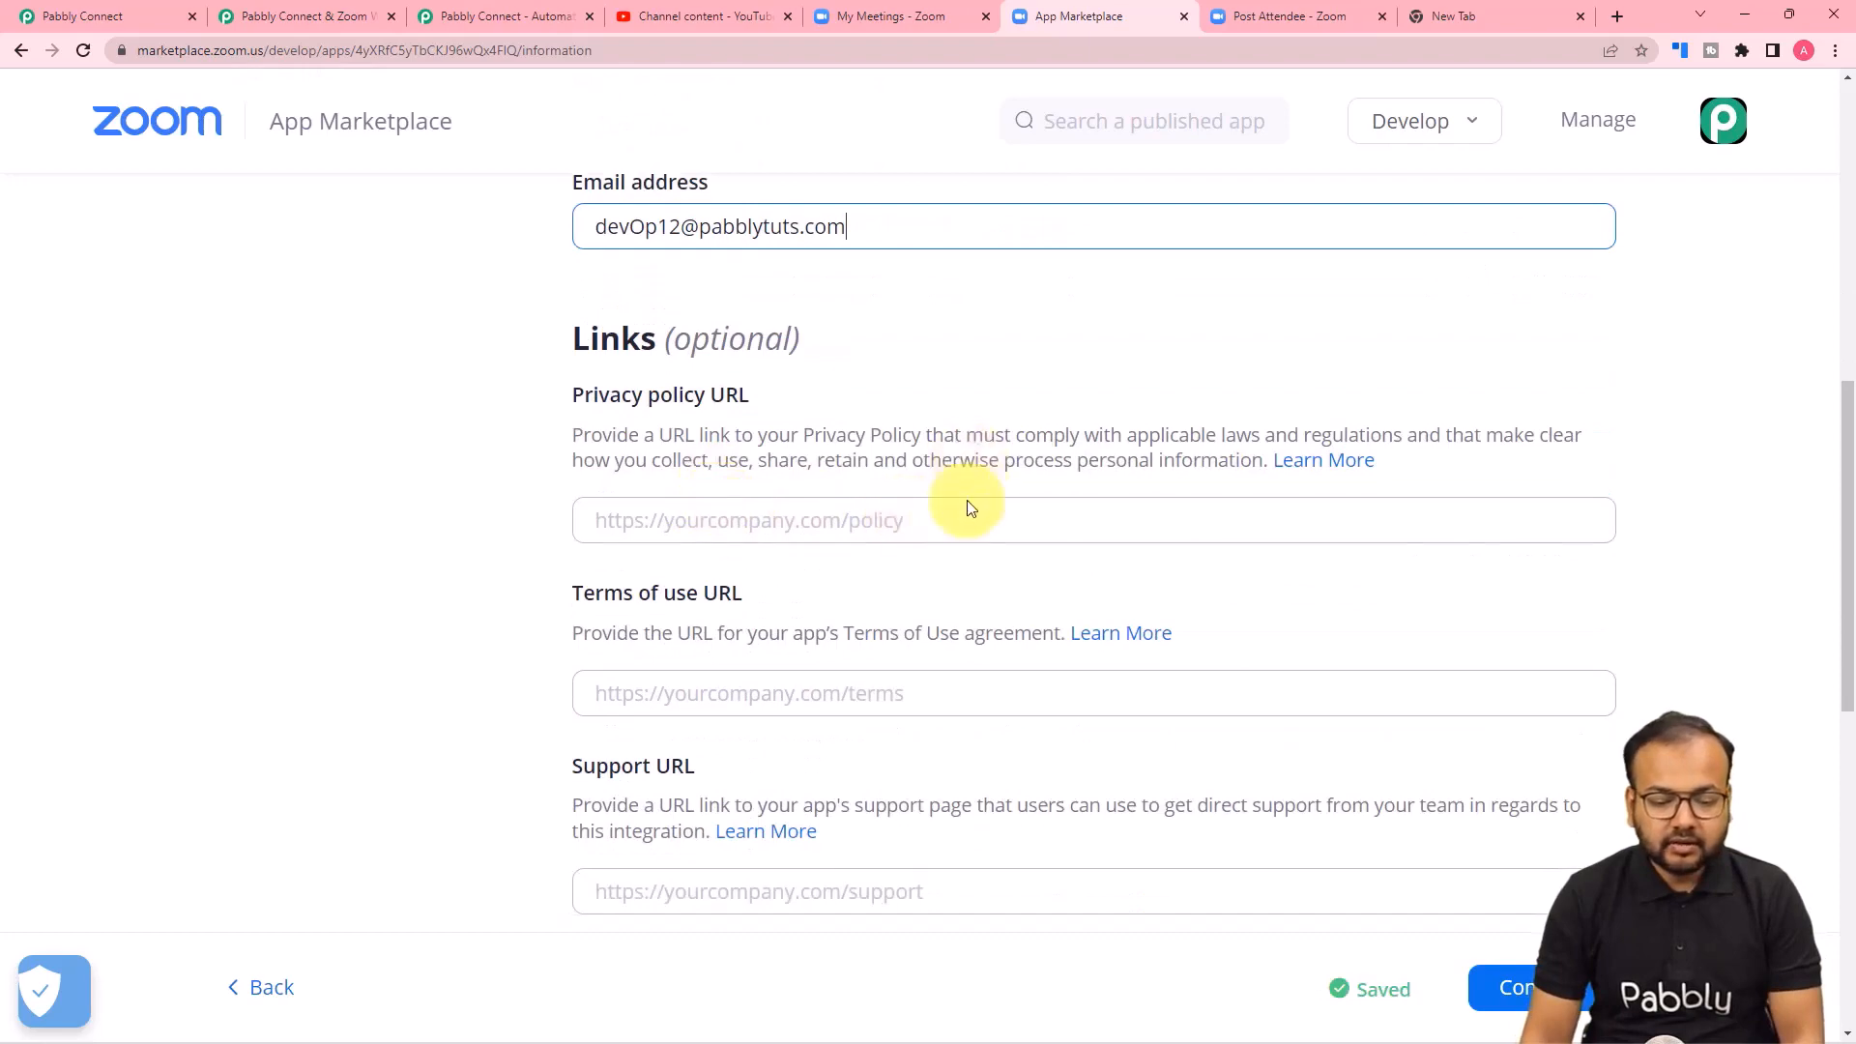
scroll(1064, 580, "down", 2)
left_click(1537, 906)
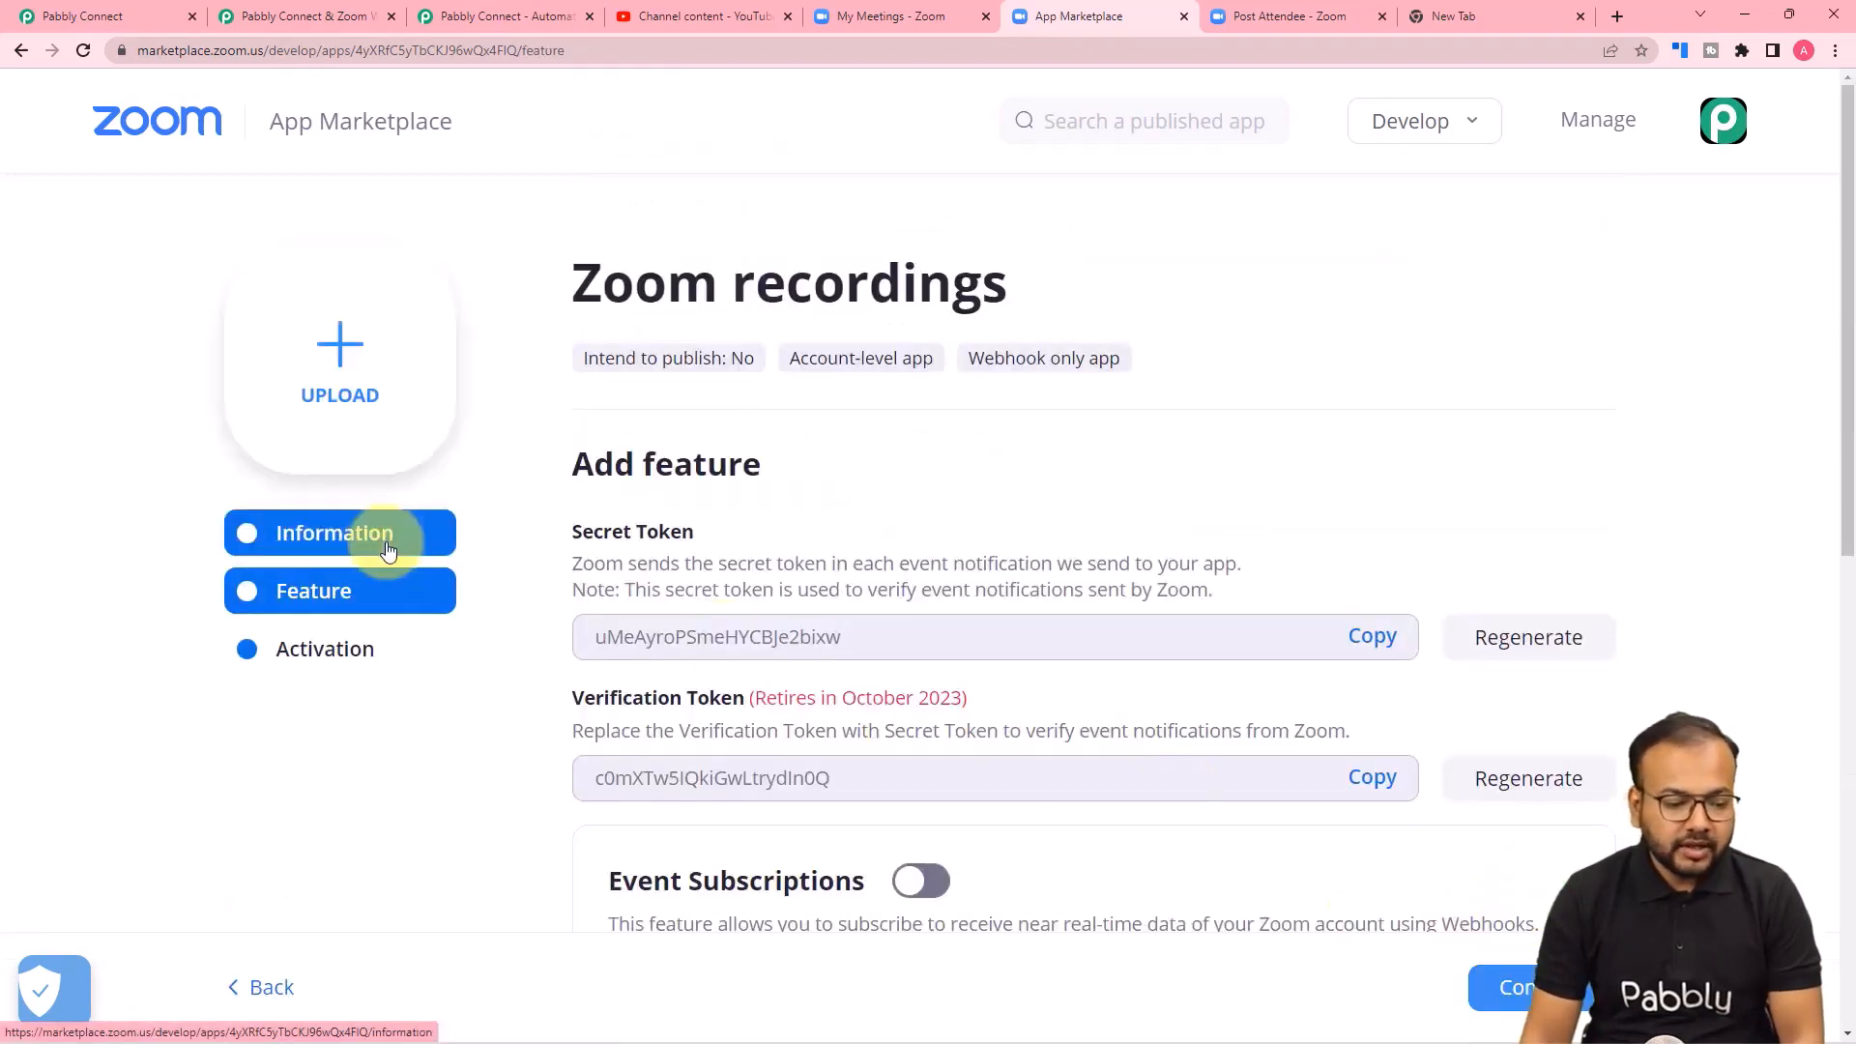
Enable Event Subscriptions for the app and add a new webhook event subscription.
scroll(242, 542, "down", 2)
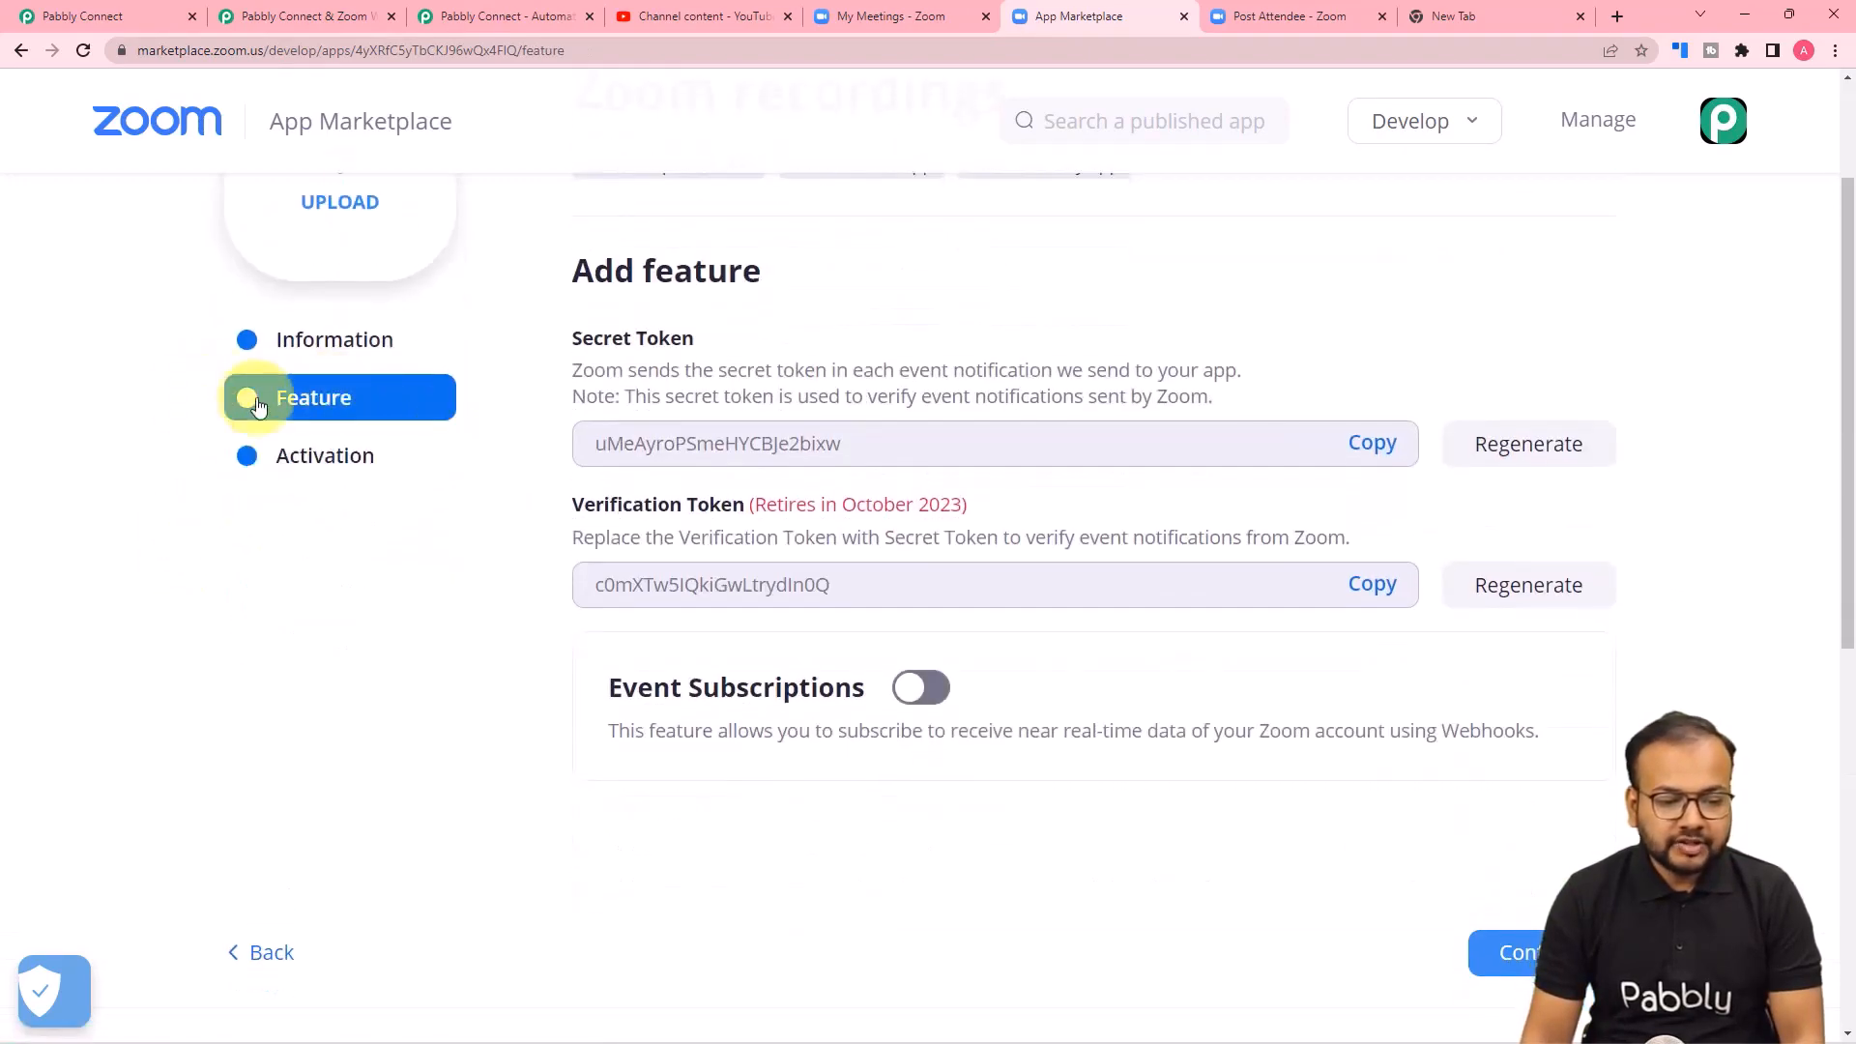
scroll(677, 464, "down", 3)
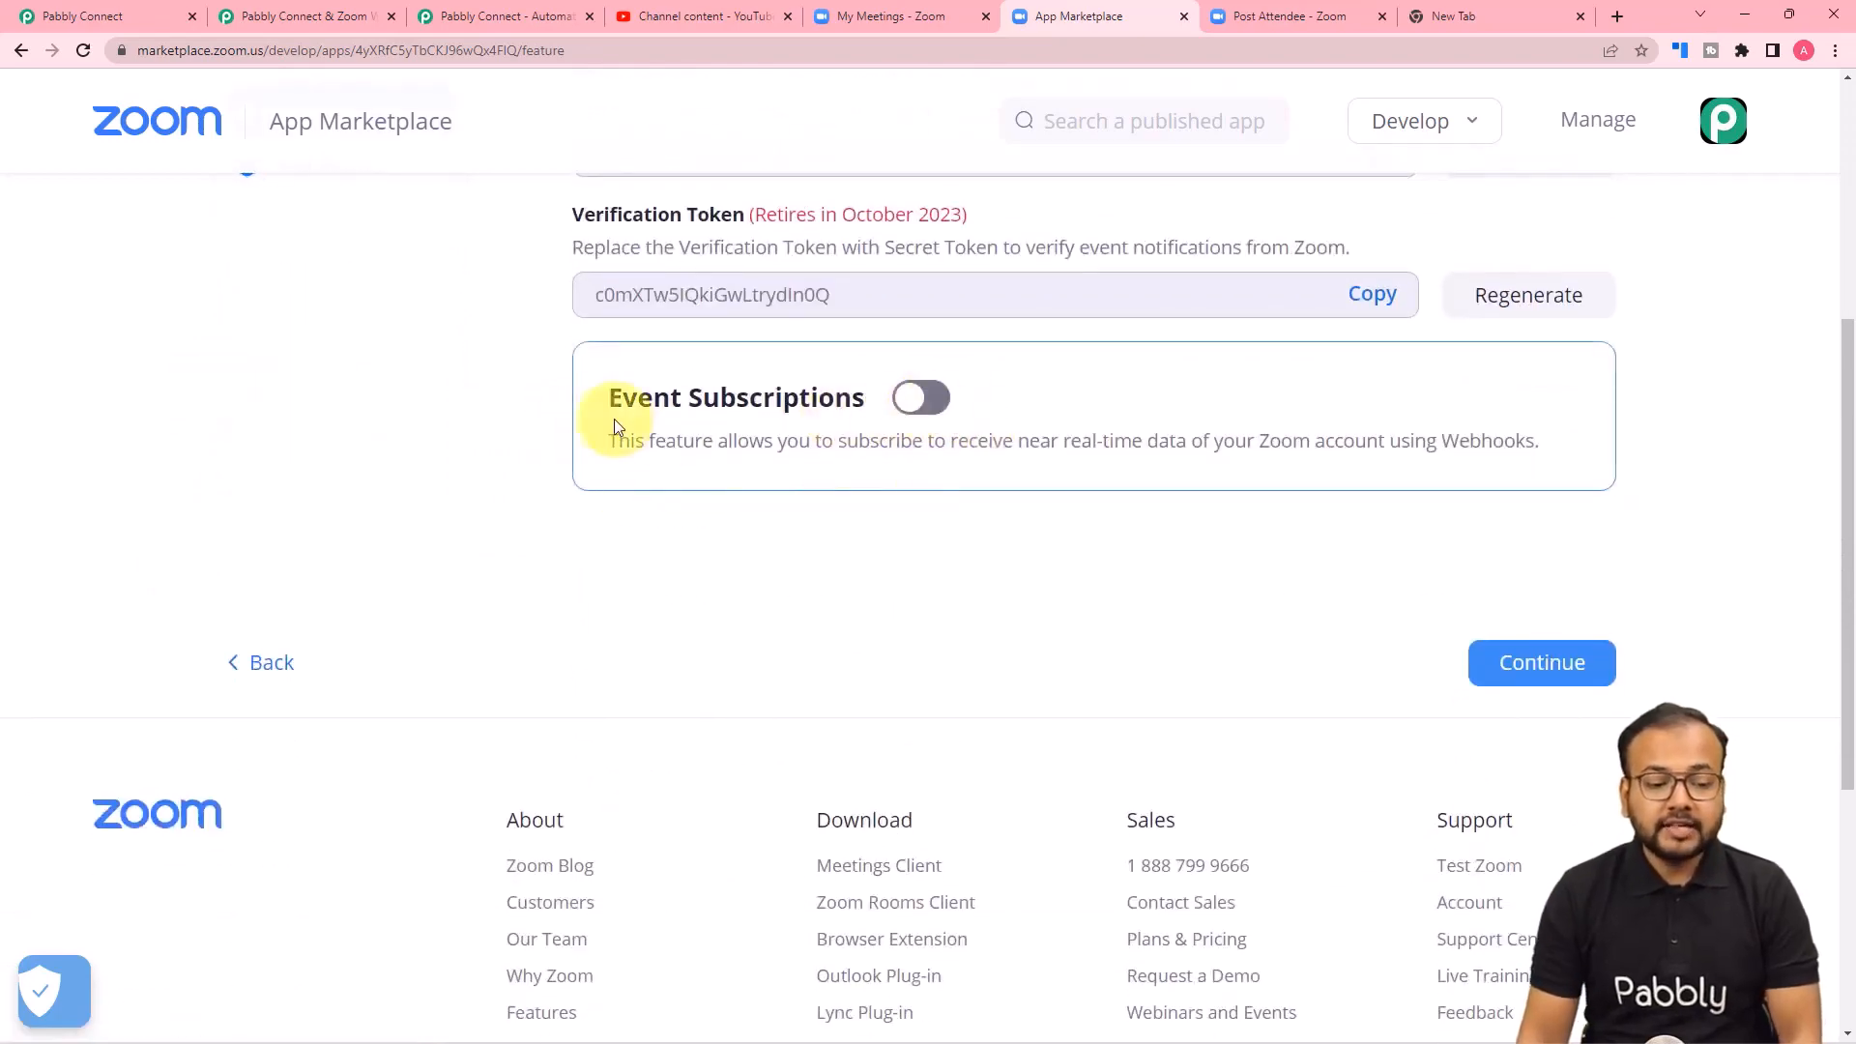
left_click(932, 404)
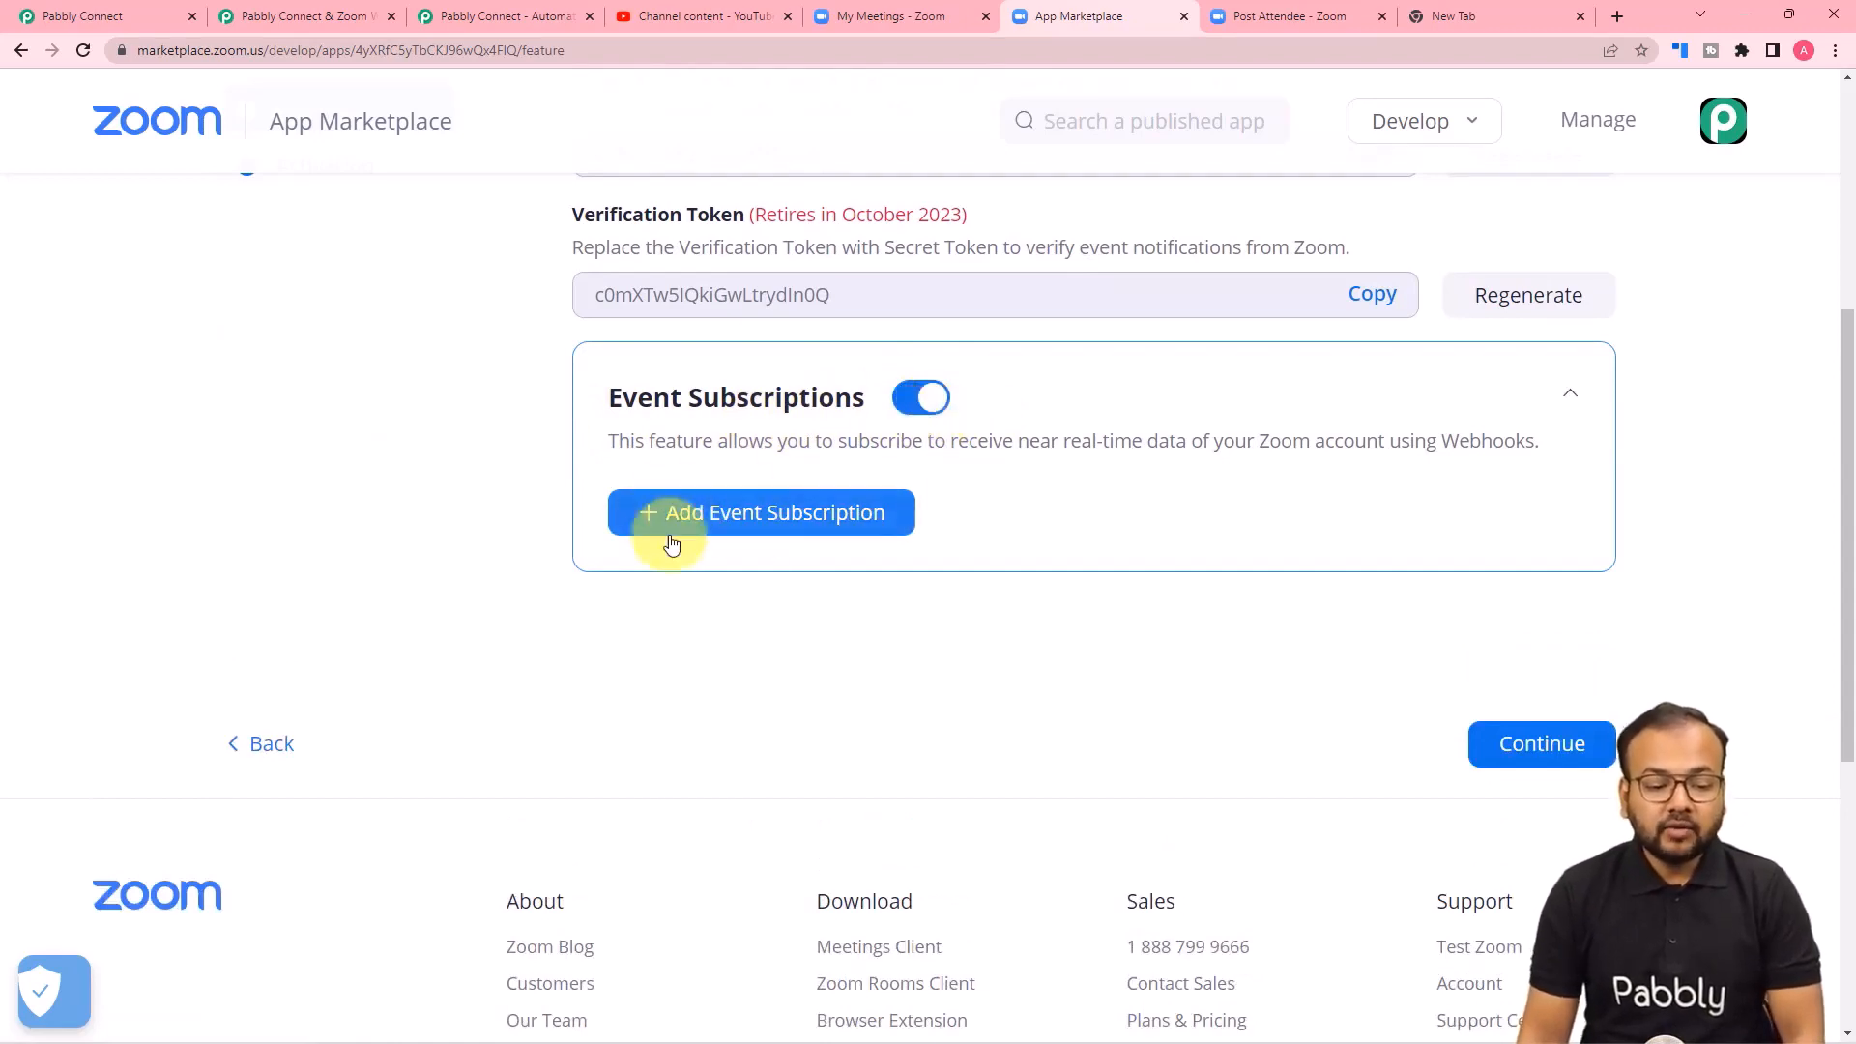
left_click(712, 517)
scroll(703, 514, "down", 3)
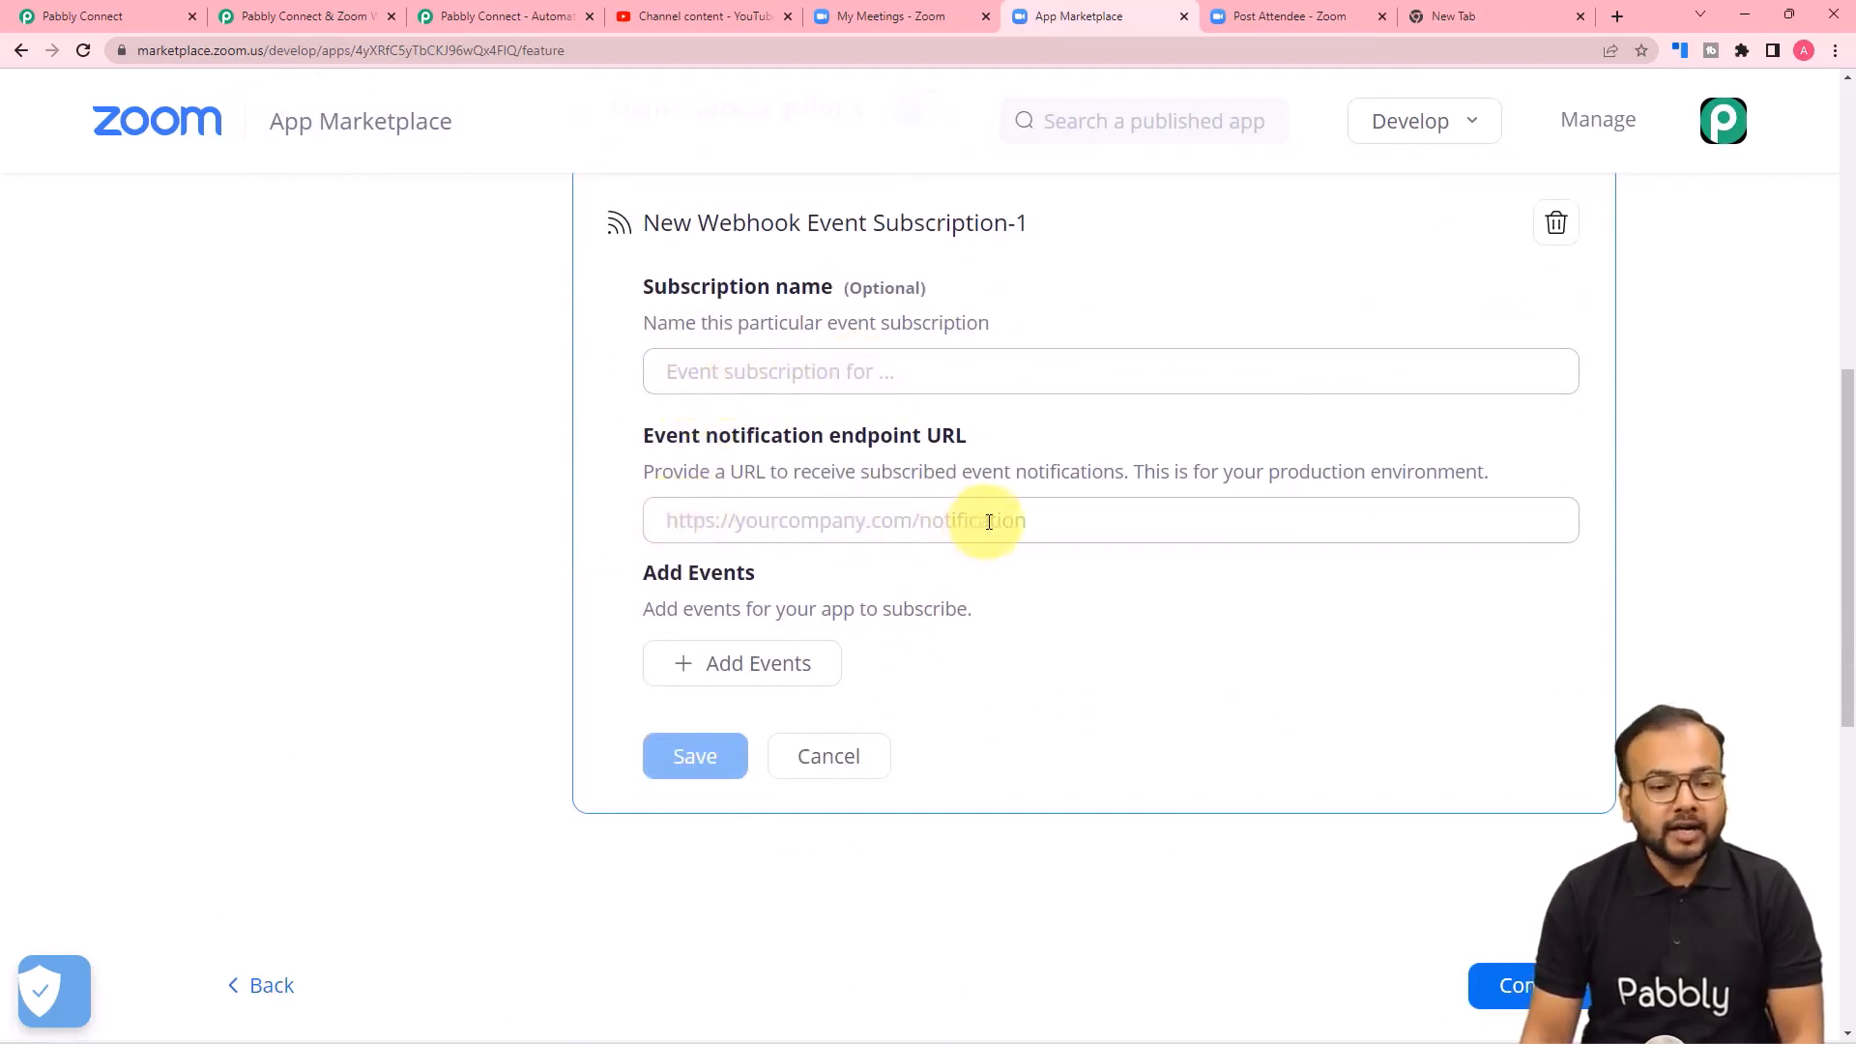
Name the new event subscription "Testing recording".
left_click(815, 386)
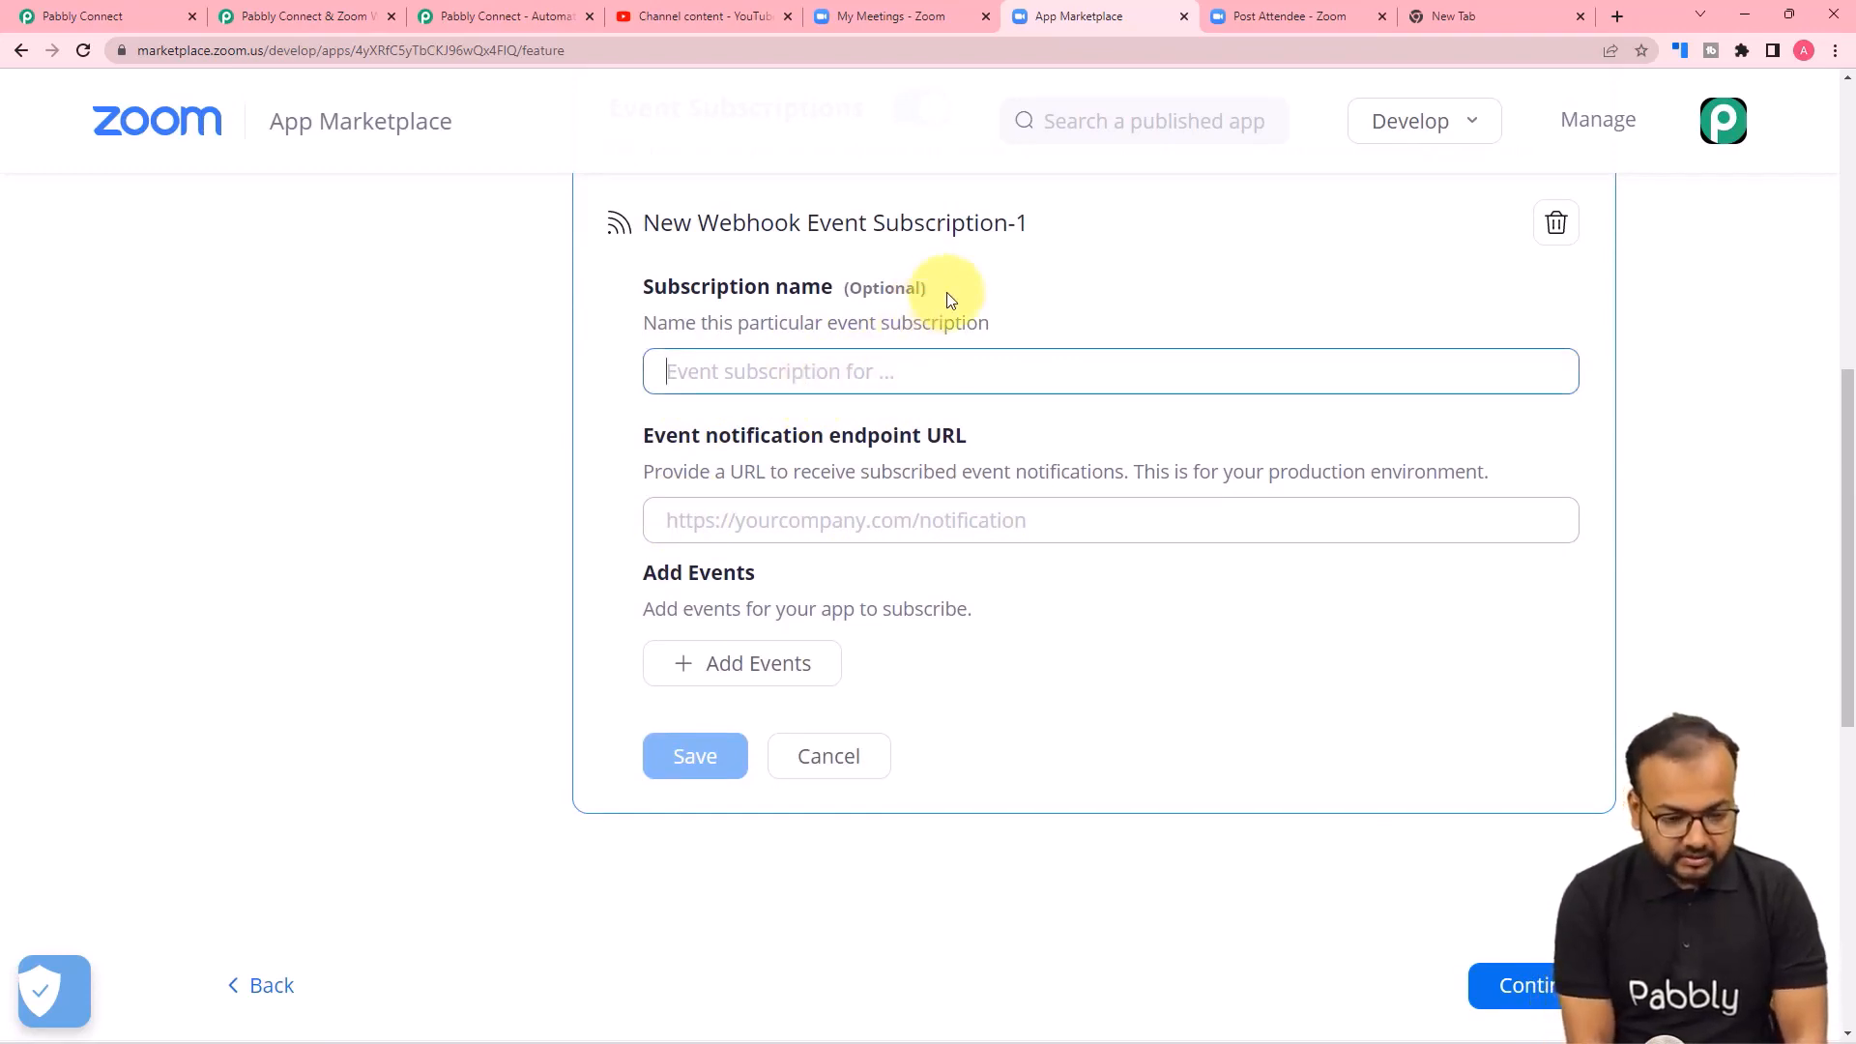
type("Testin")
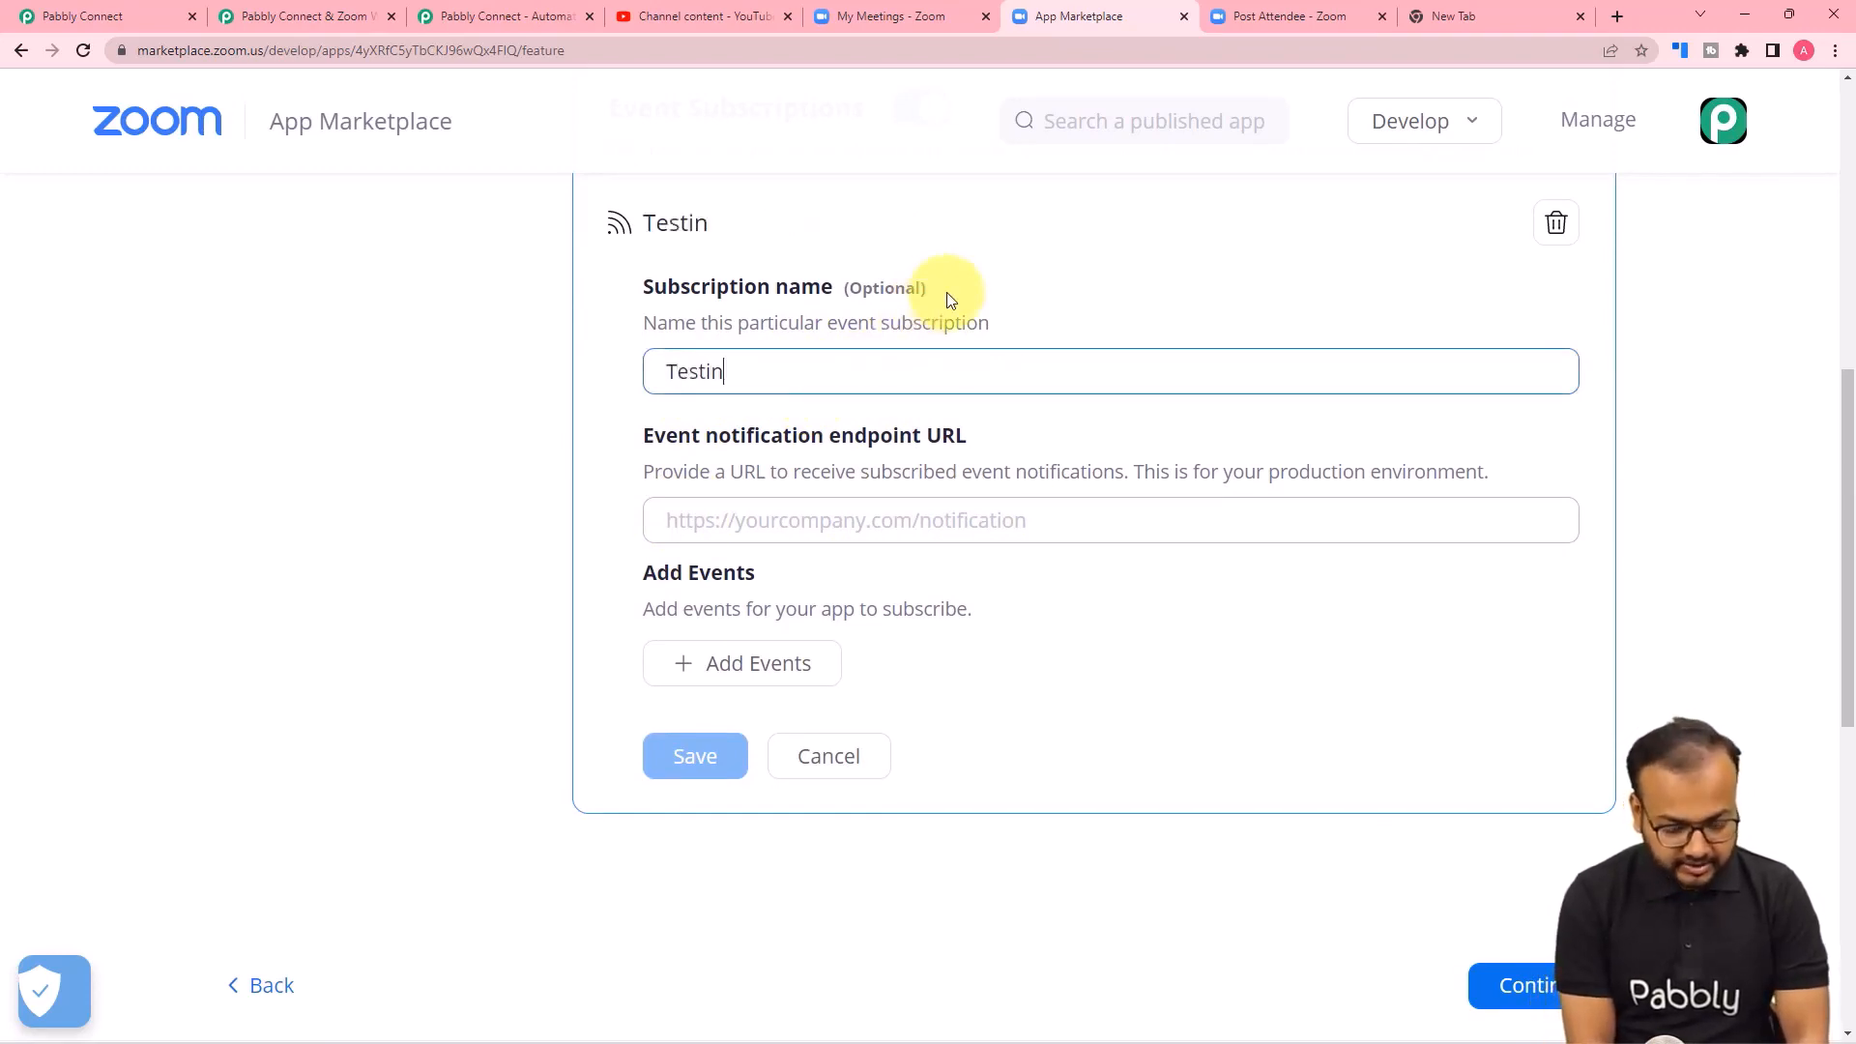
type("g reco")
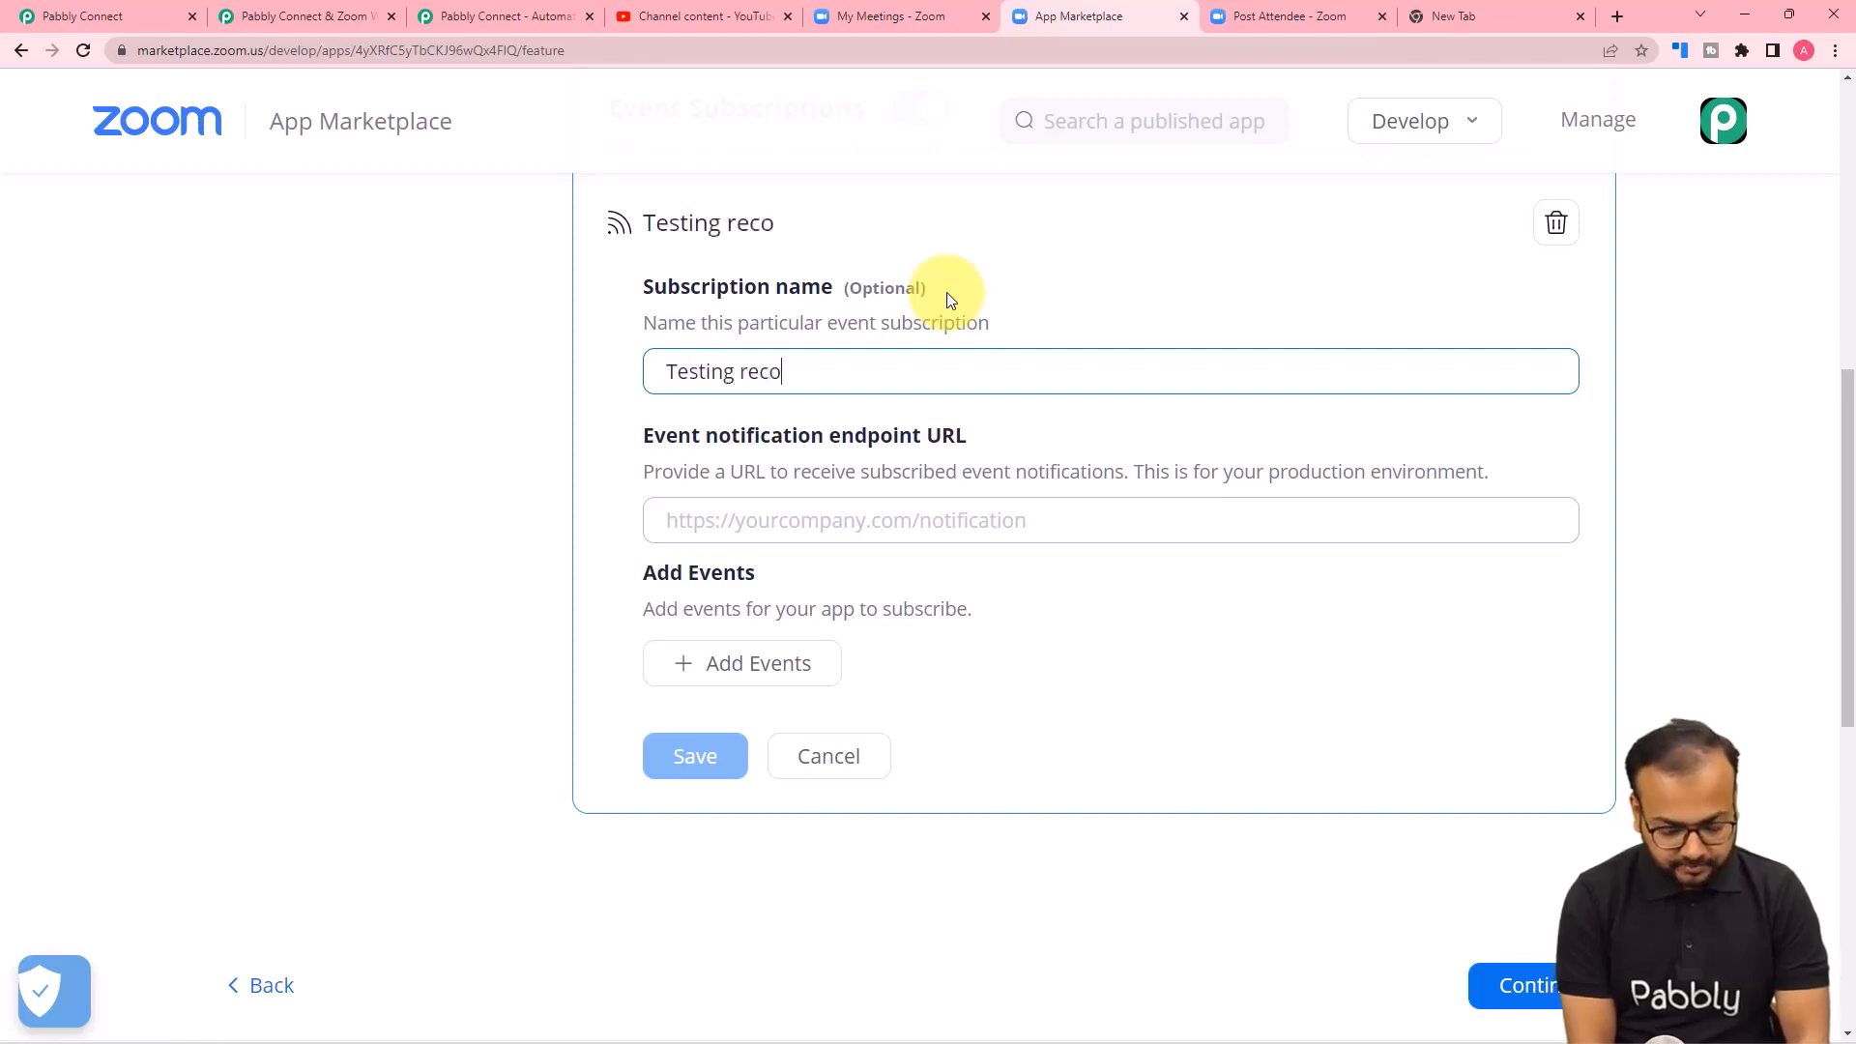
type("rding")
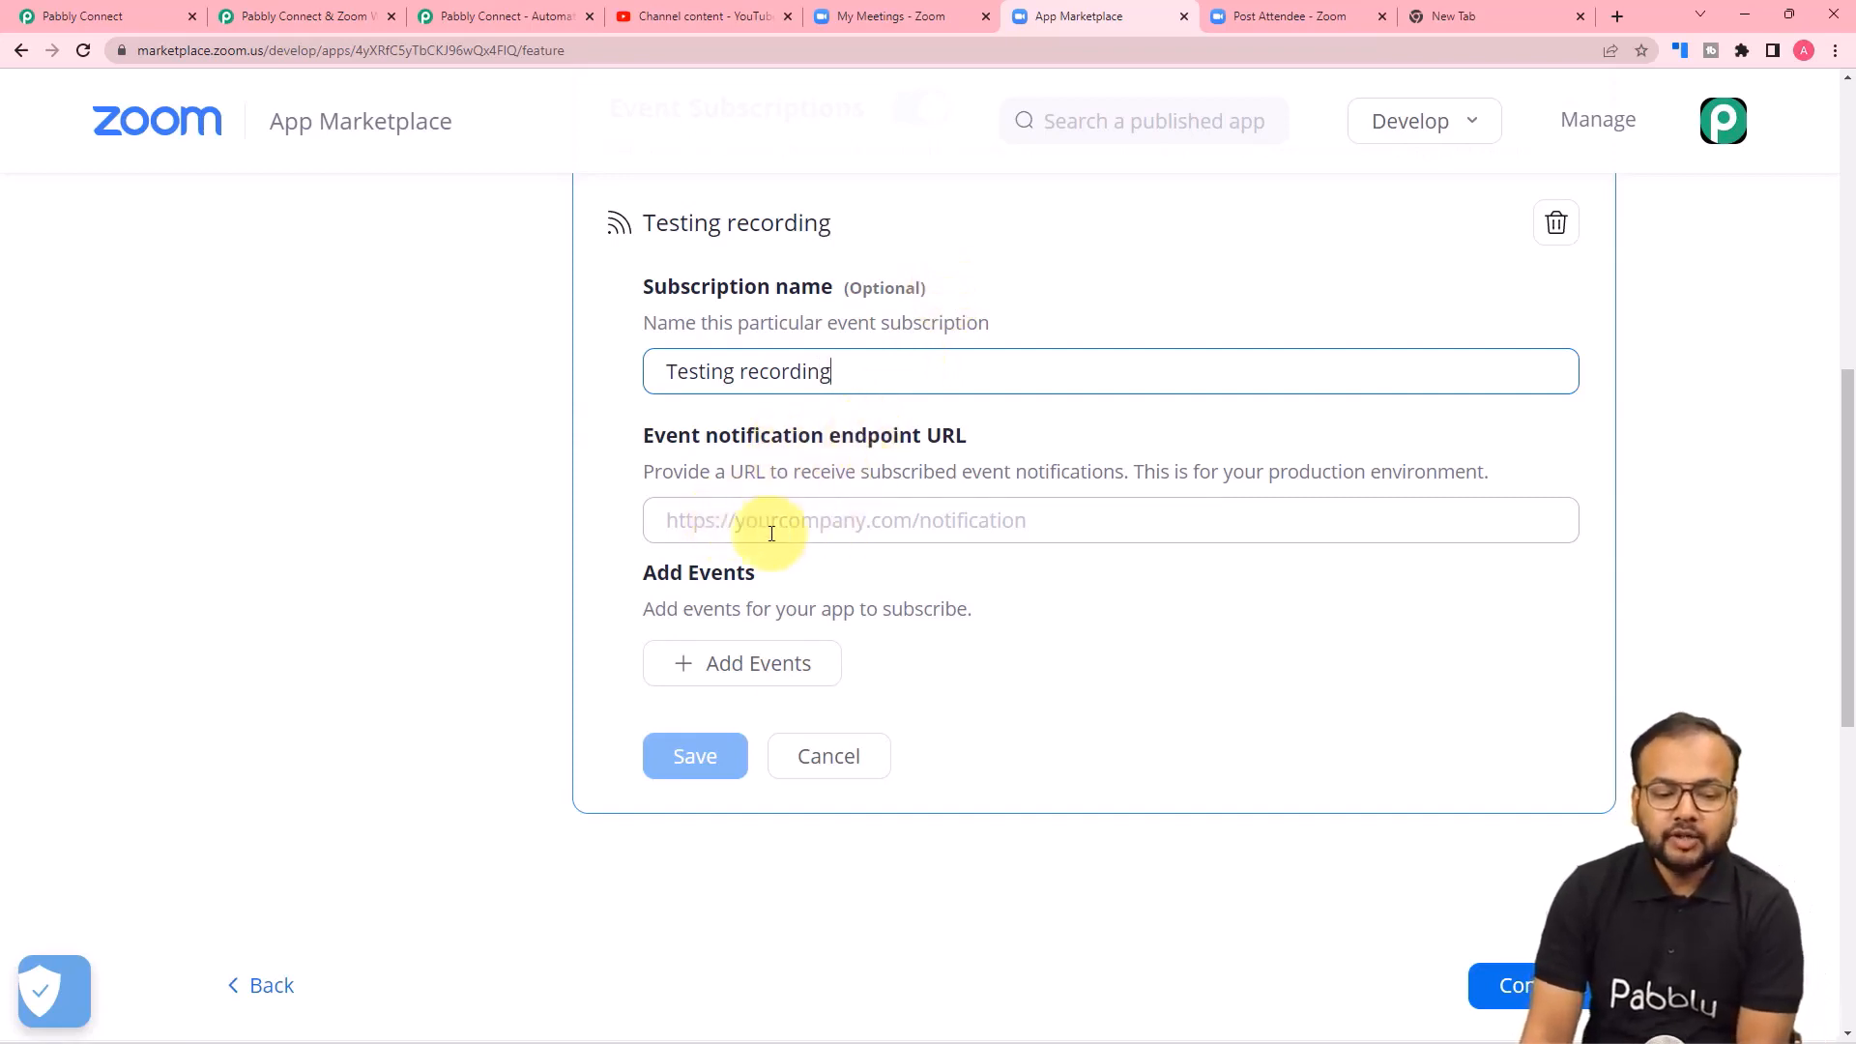
Copy the webhook URL from the Pabbly Connect trigger and paste it as the subscription's event notification endpoint URL in the Zoom App Marketplace.
left_click(150, 18)
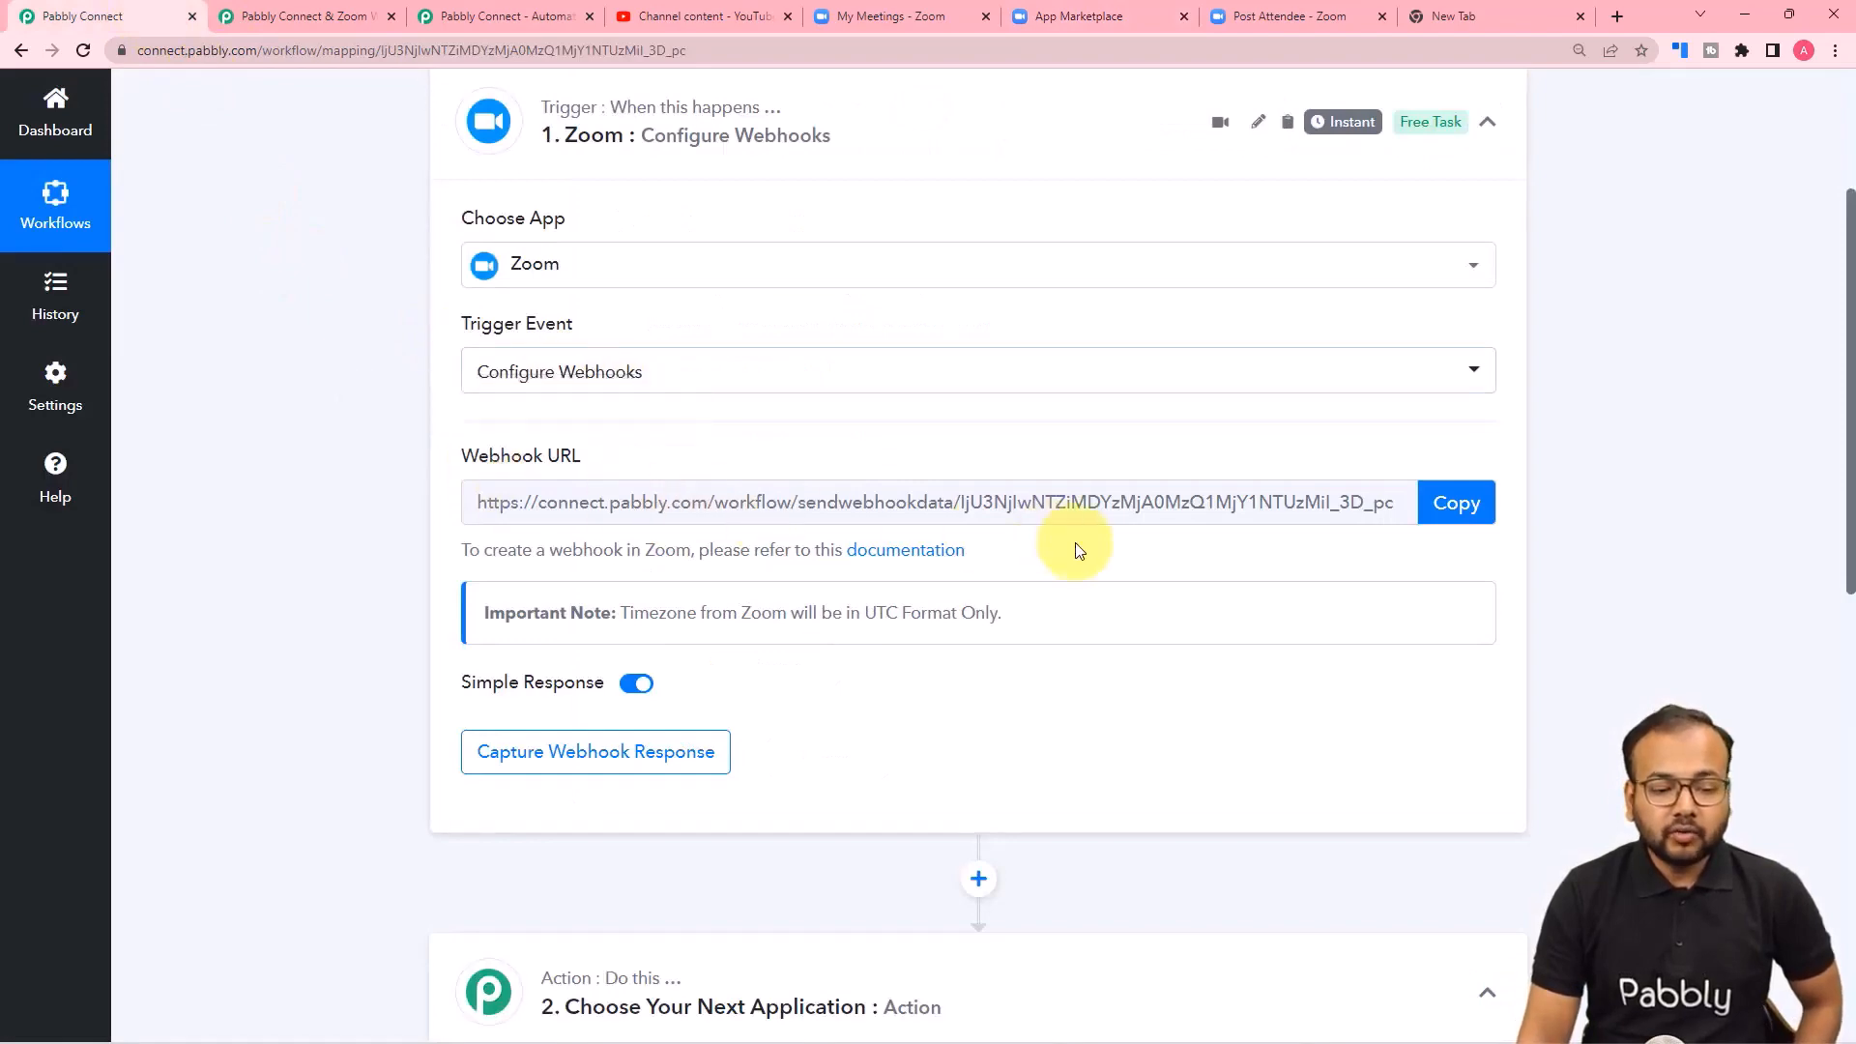
left_click(1464, 514)
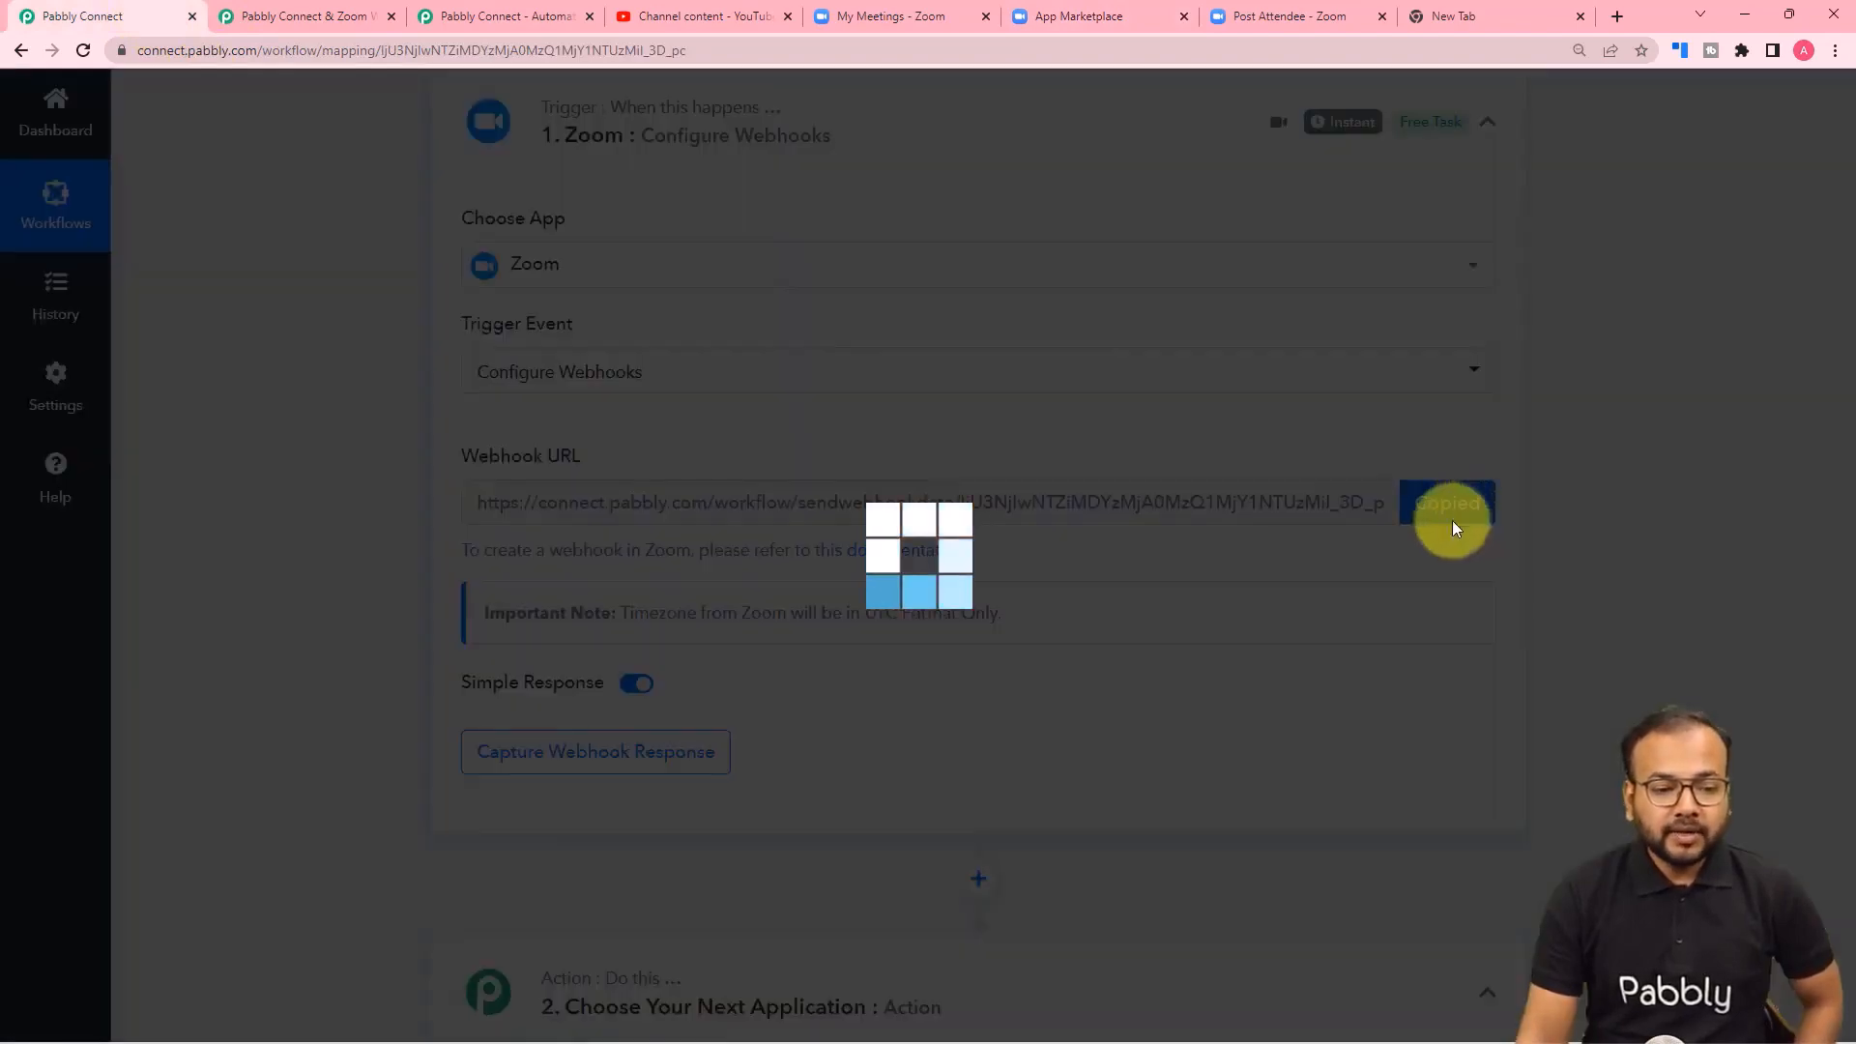
left_click(923, 17)
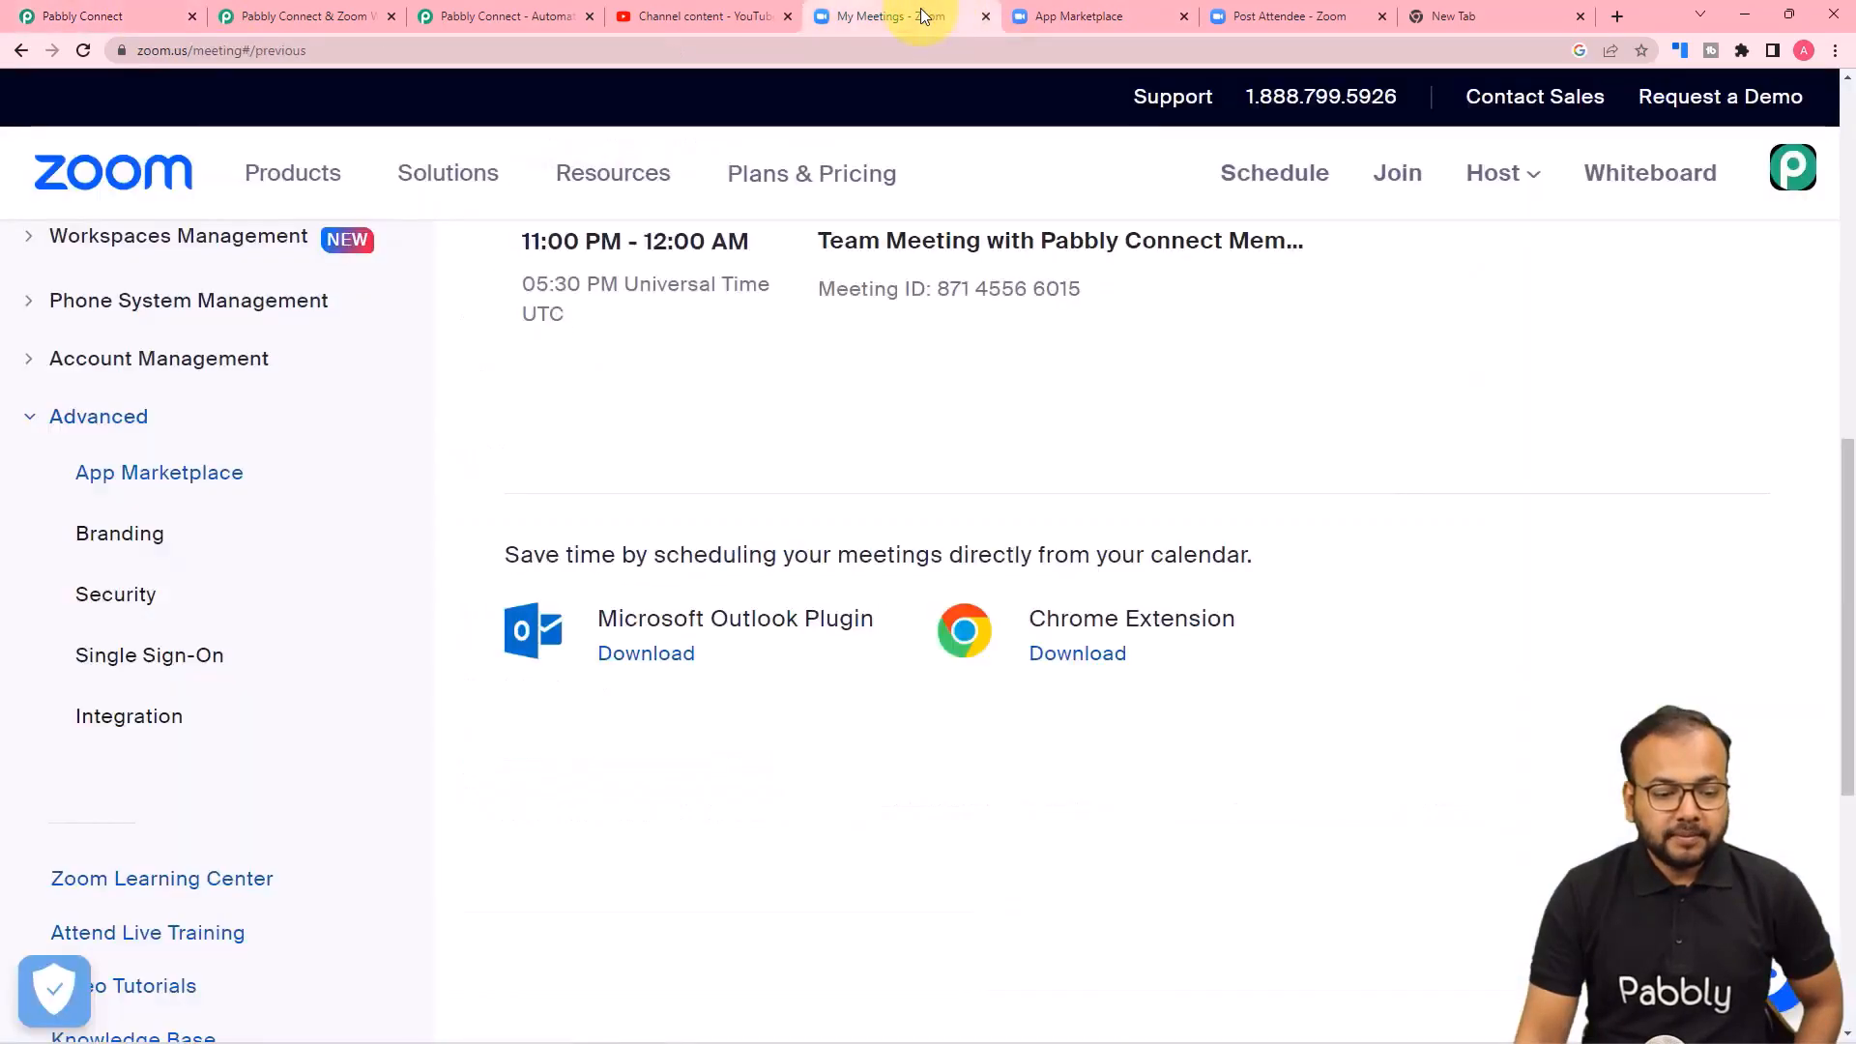
left_click(1073, 16)
right_click(741, 529)
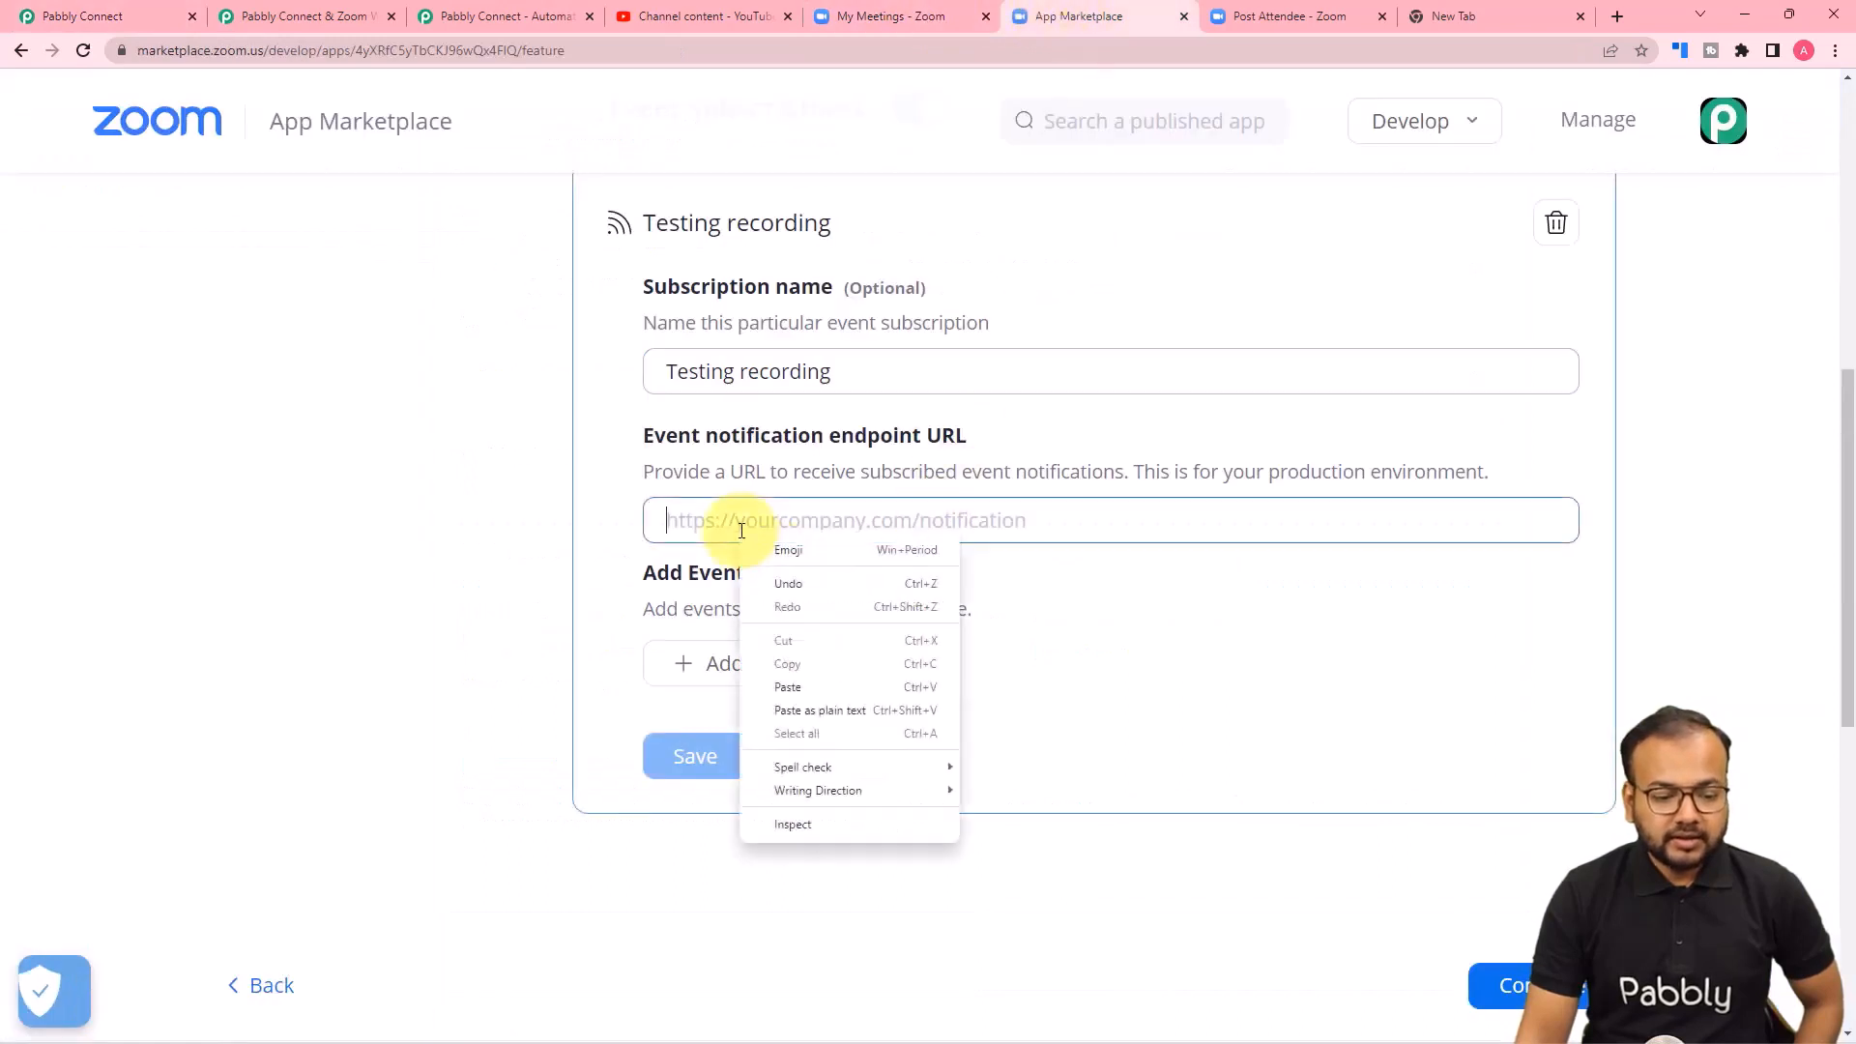
left_click(790, 680)
left_click(523, 599)
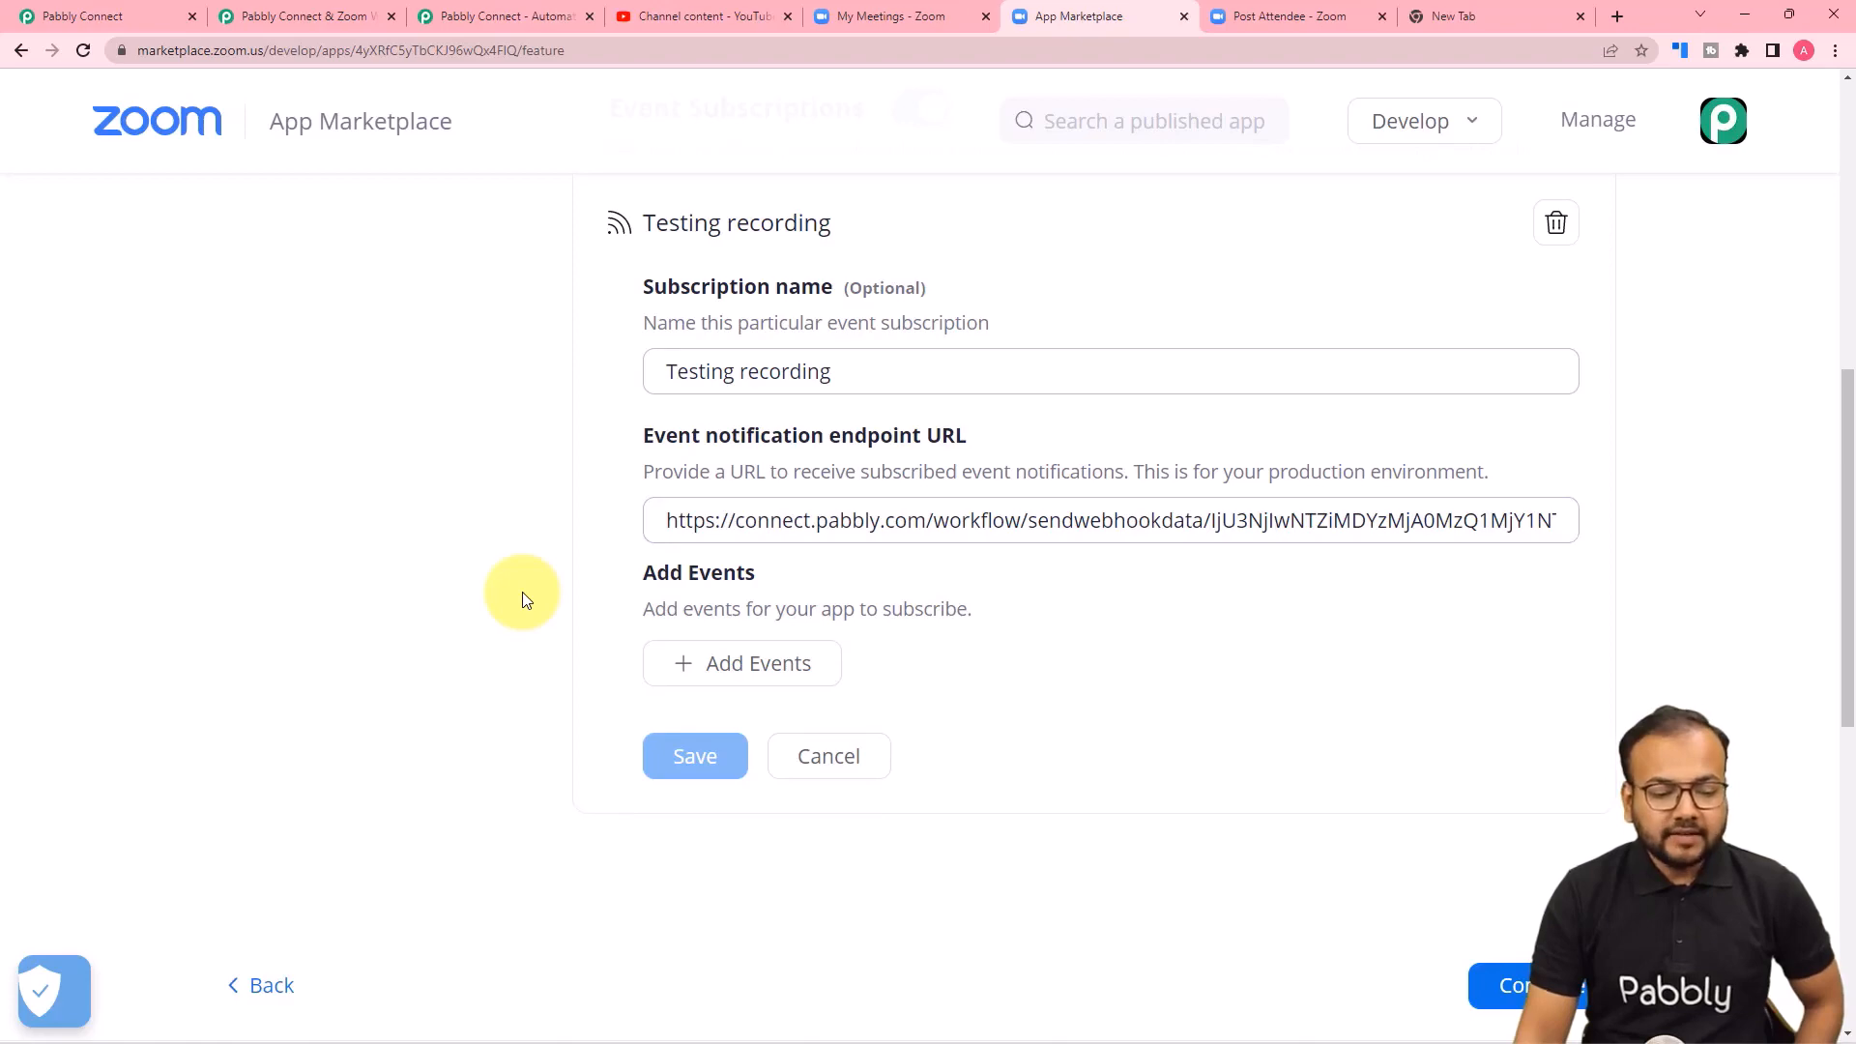
Add the Recording events "All Recordings have completed" and "Recording Stopped" to the subscription and save it.
left_click(729, 674)
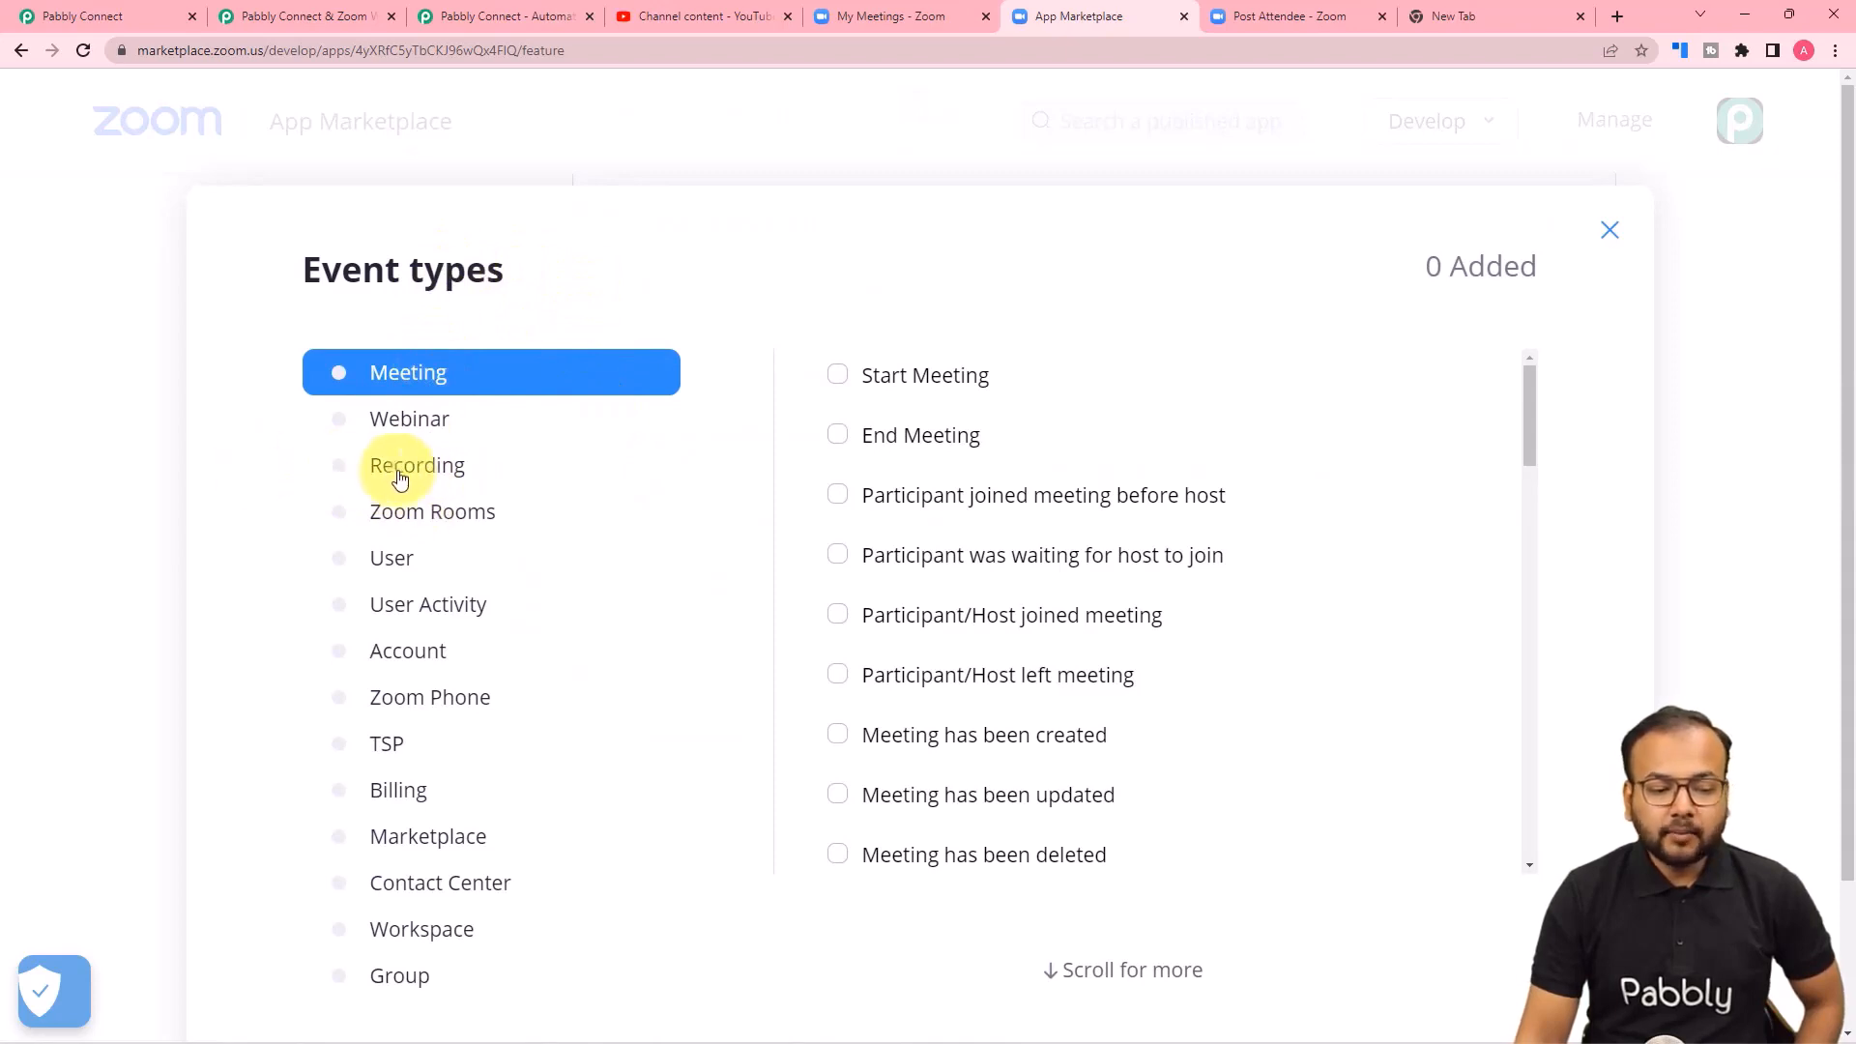
left_click(347, 474)
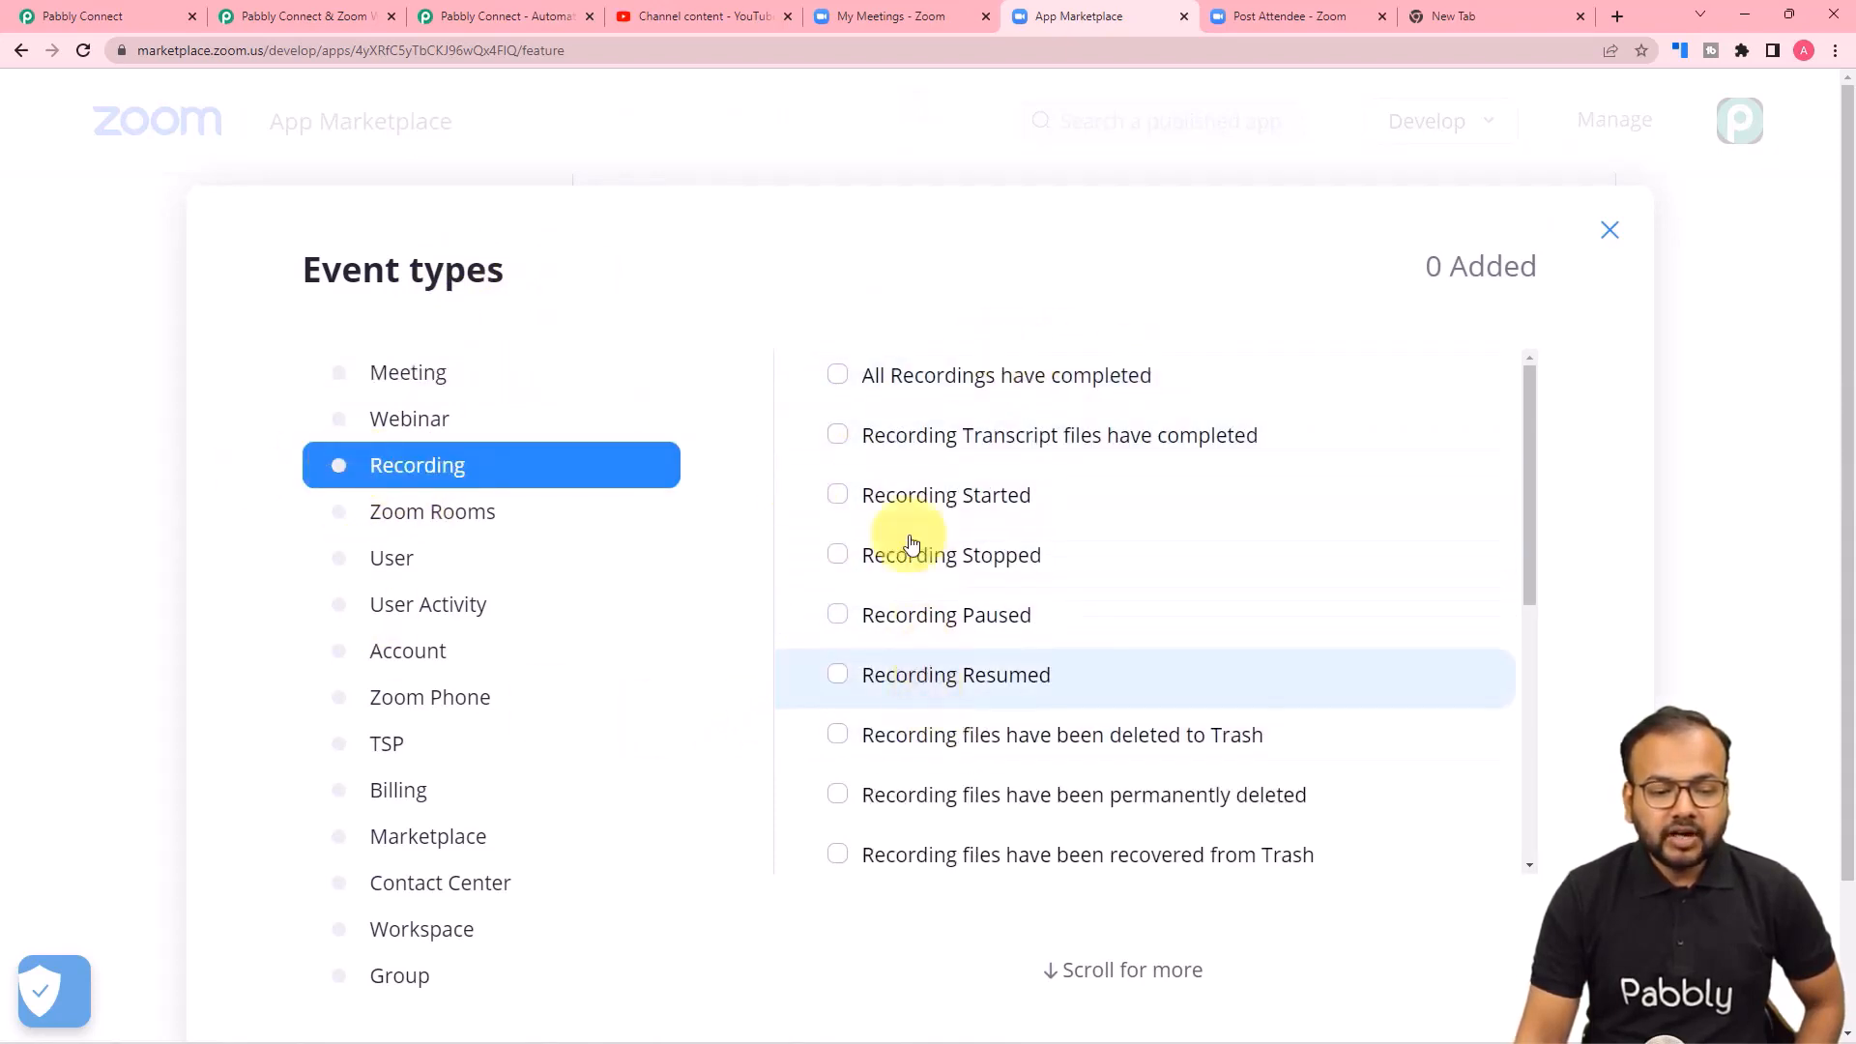
left_click(839, 377)
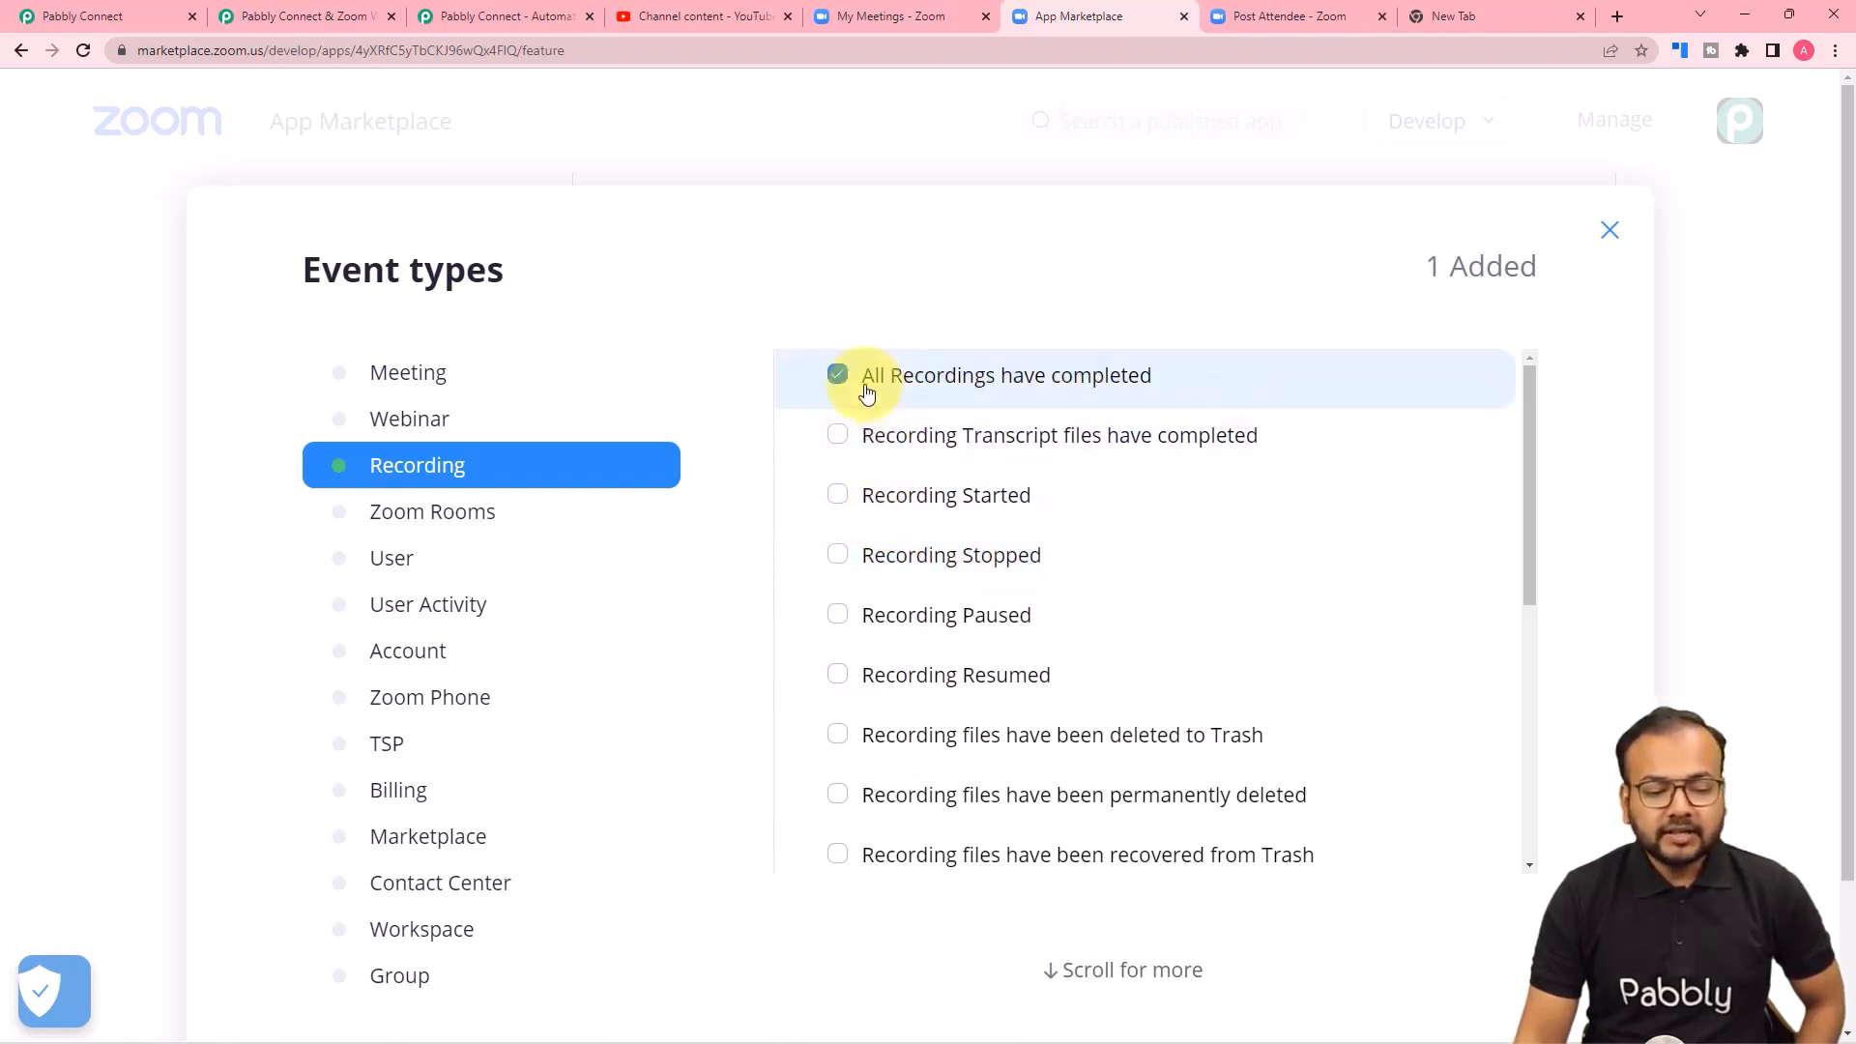
left_click(841, 572)
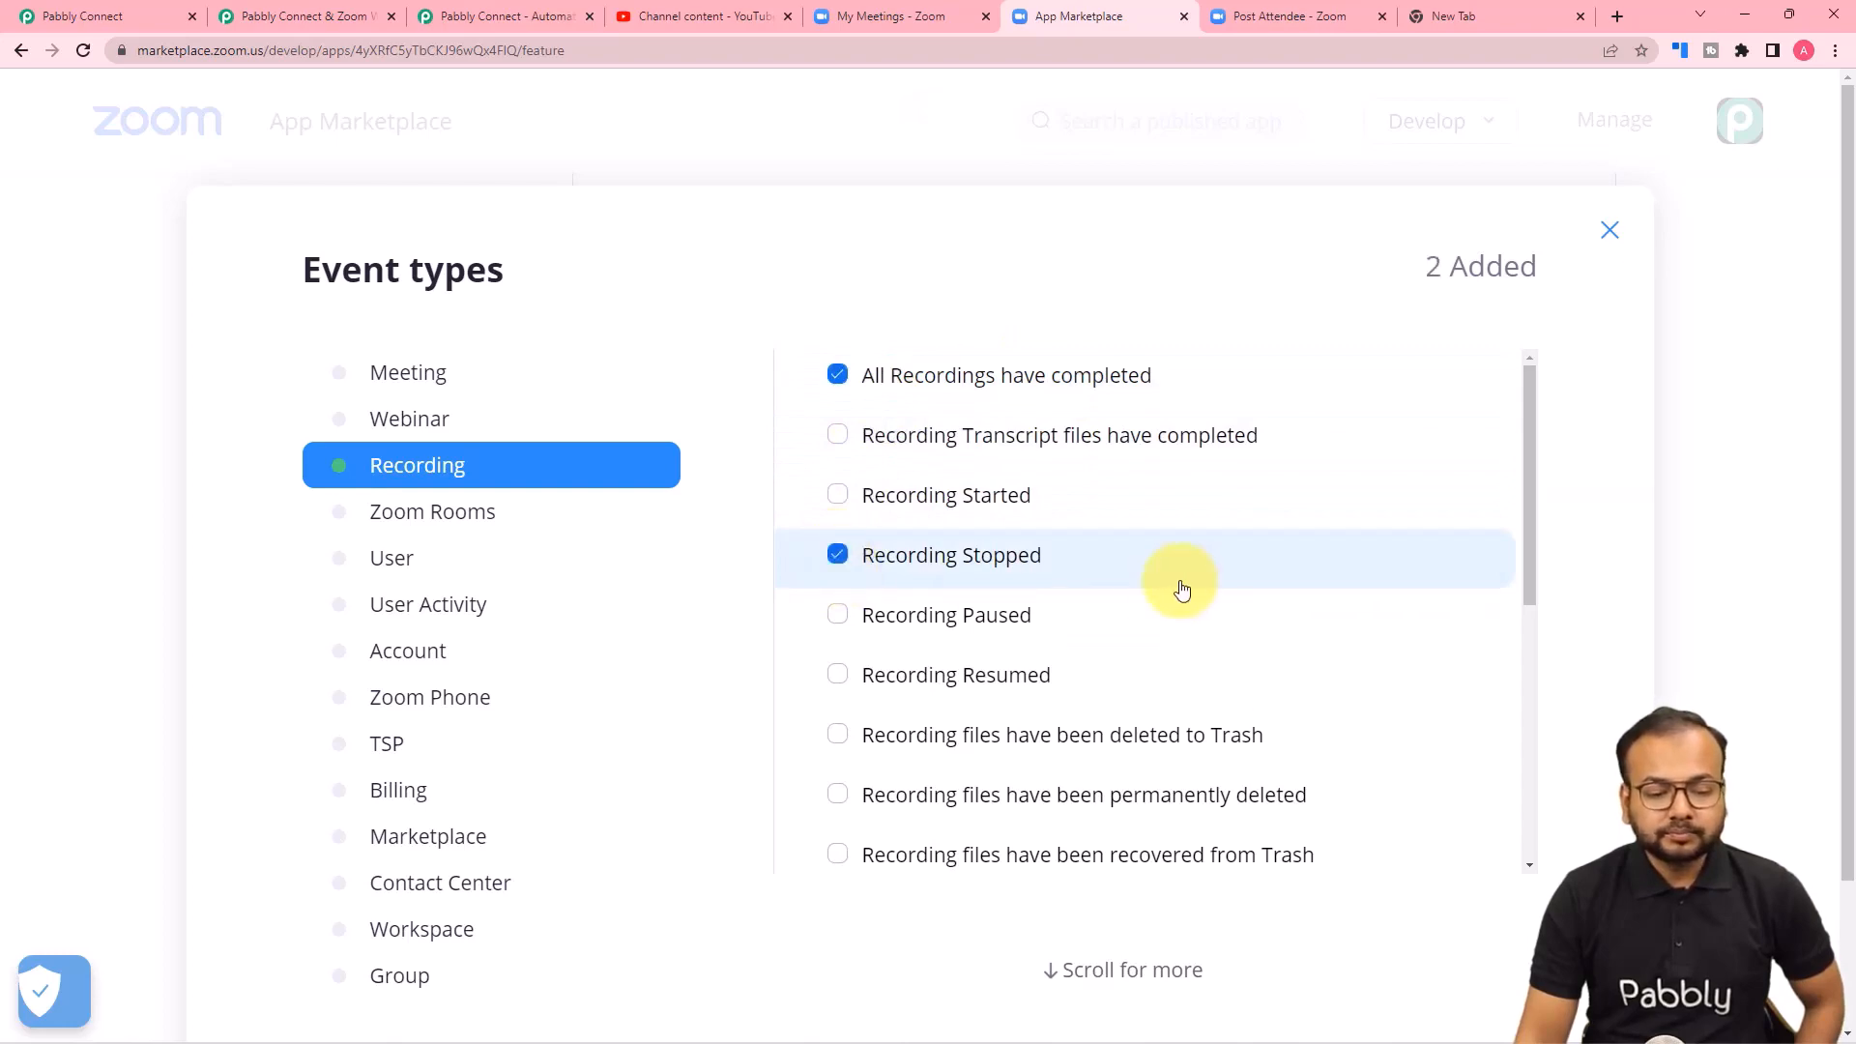
scroll(1181, 584, "down", 4)
scroll(1591, 800, "down", 2)
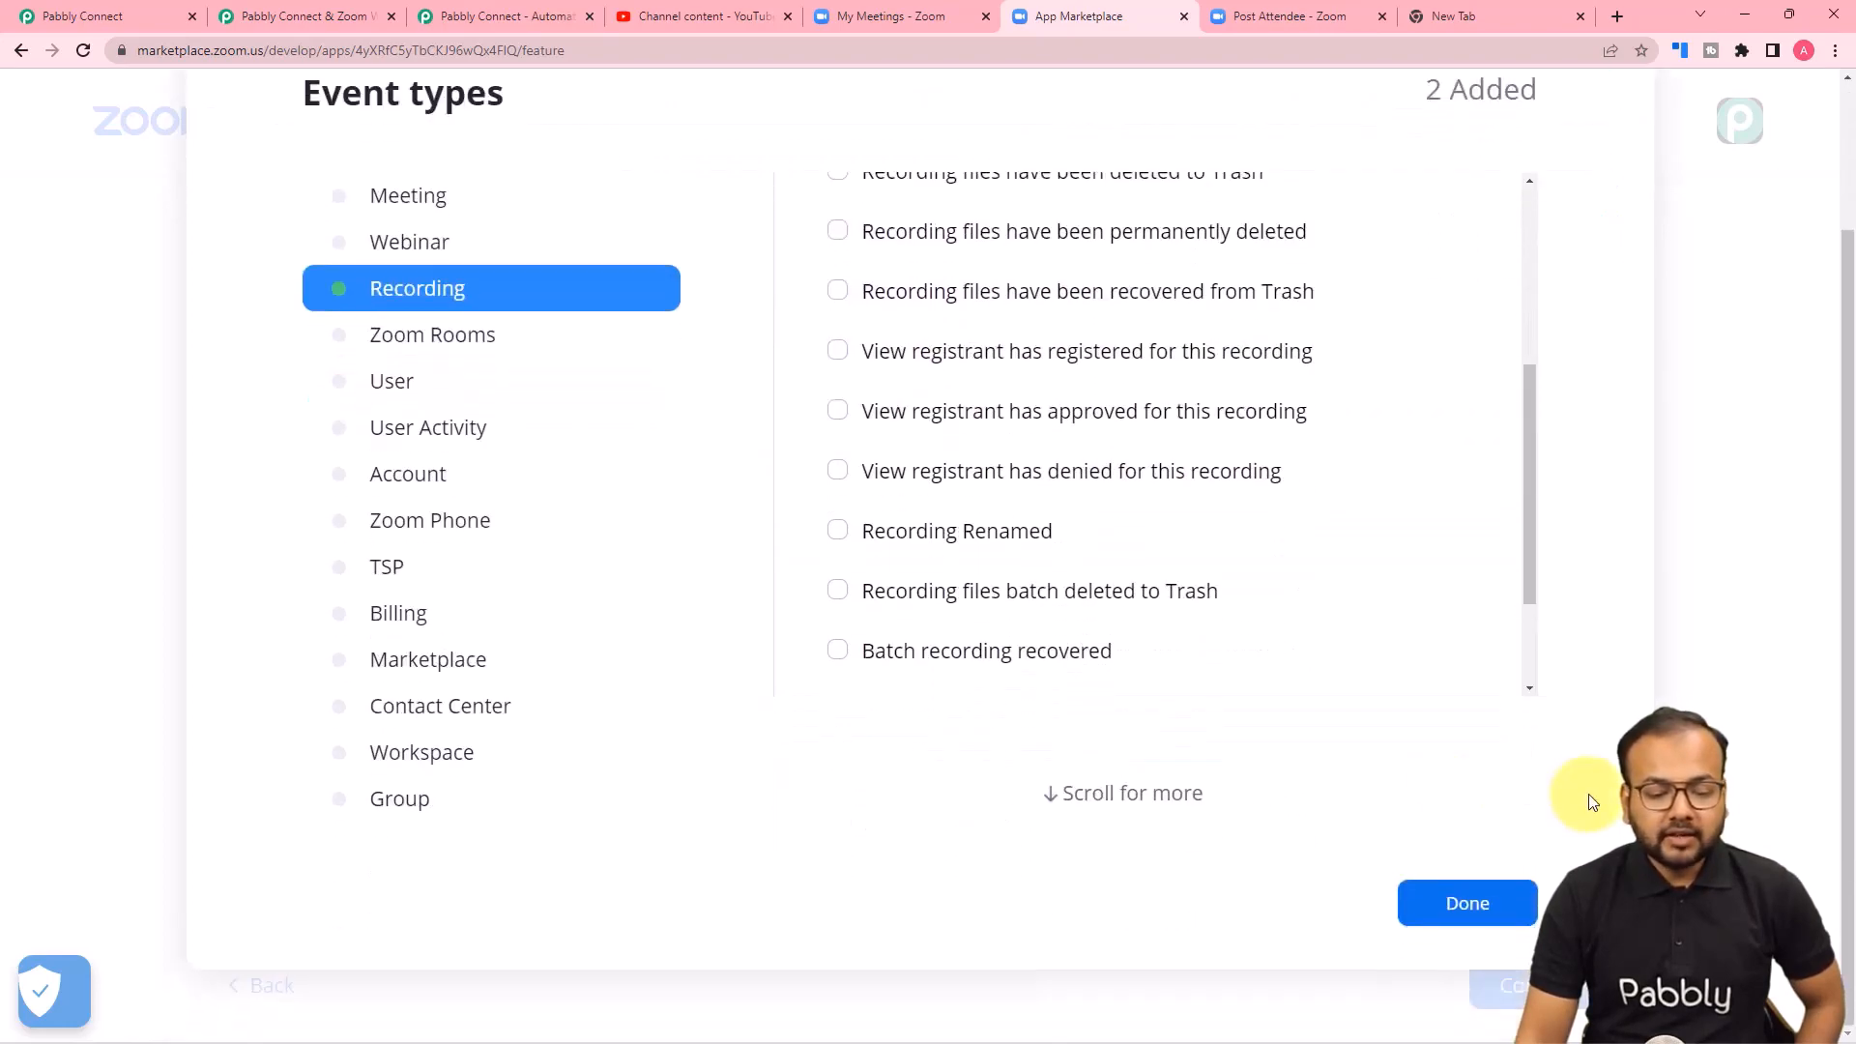
left_click(1448, 894)
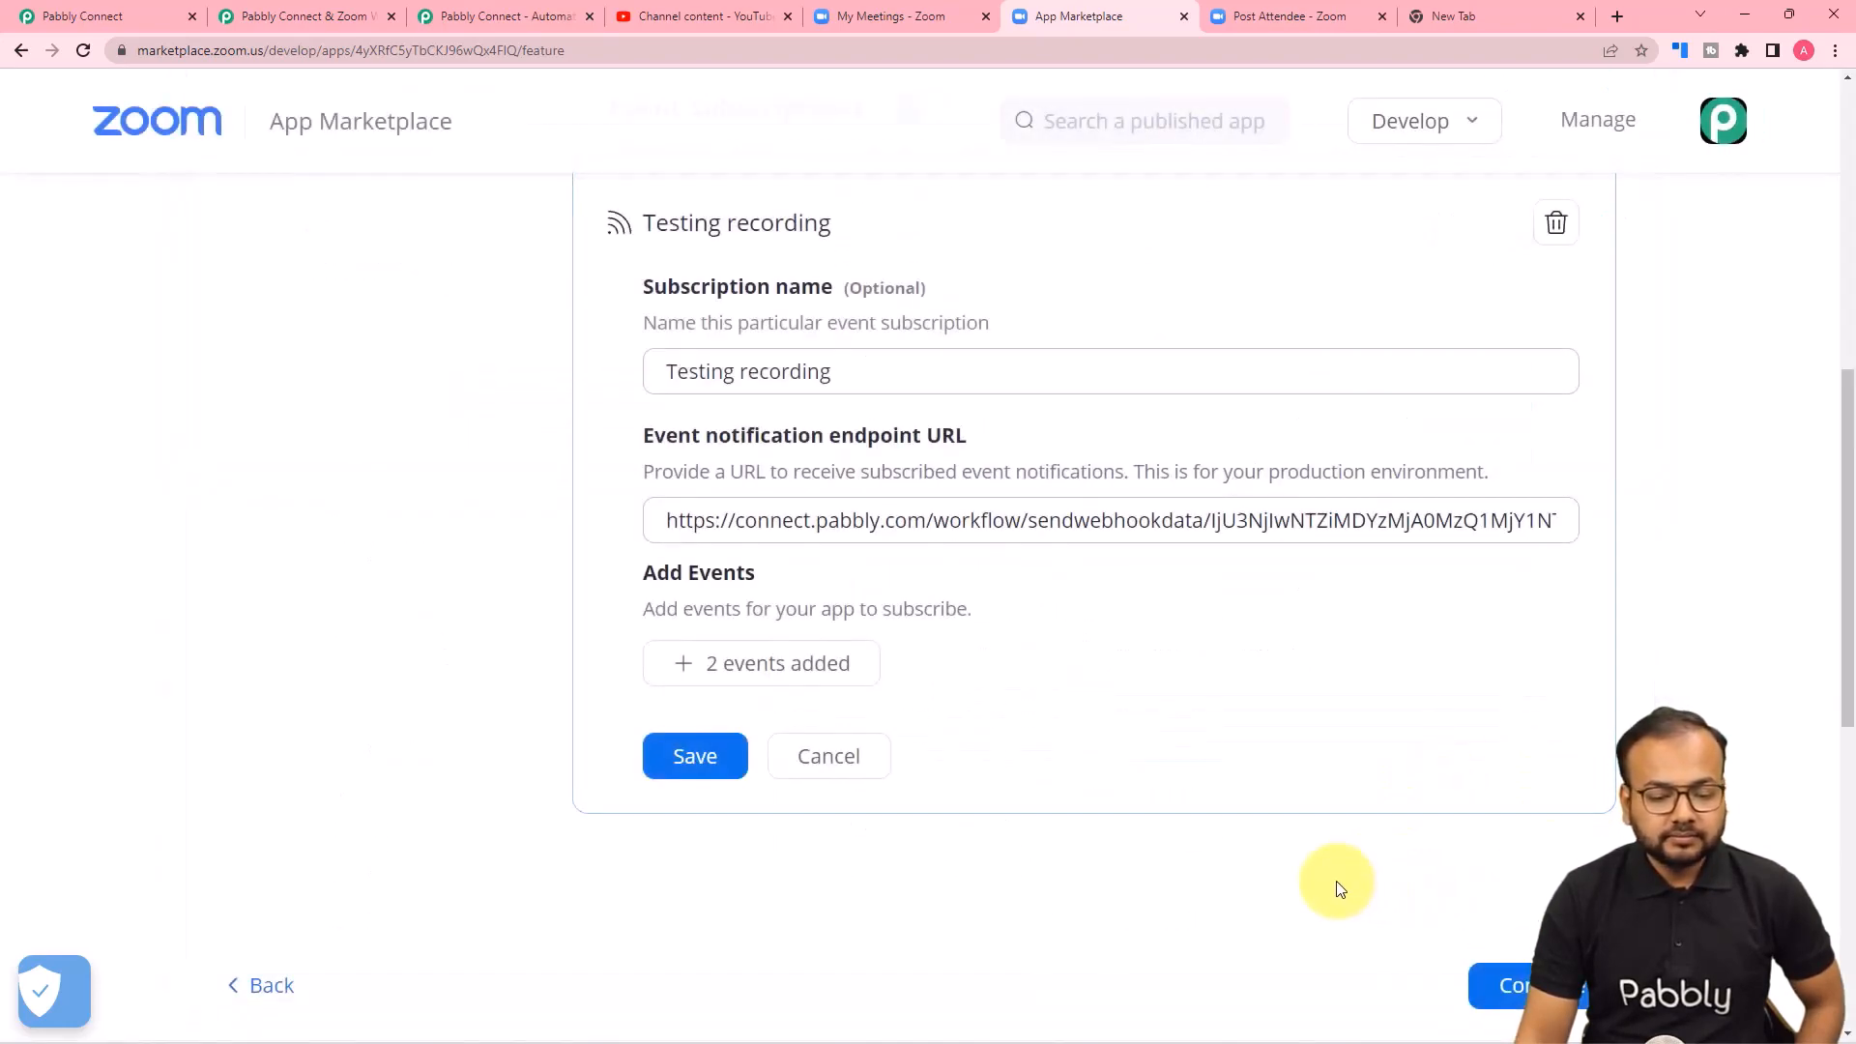
left_click(704, 755)
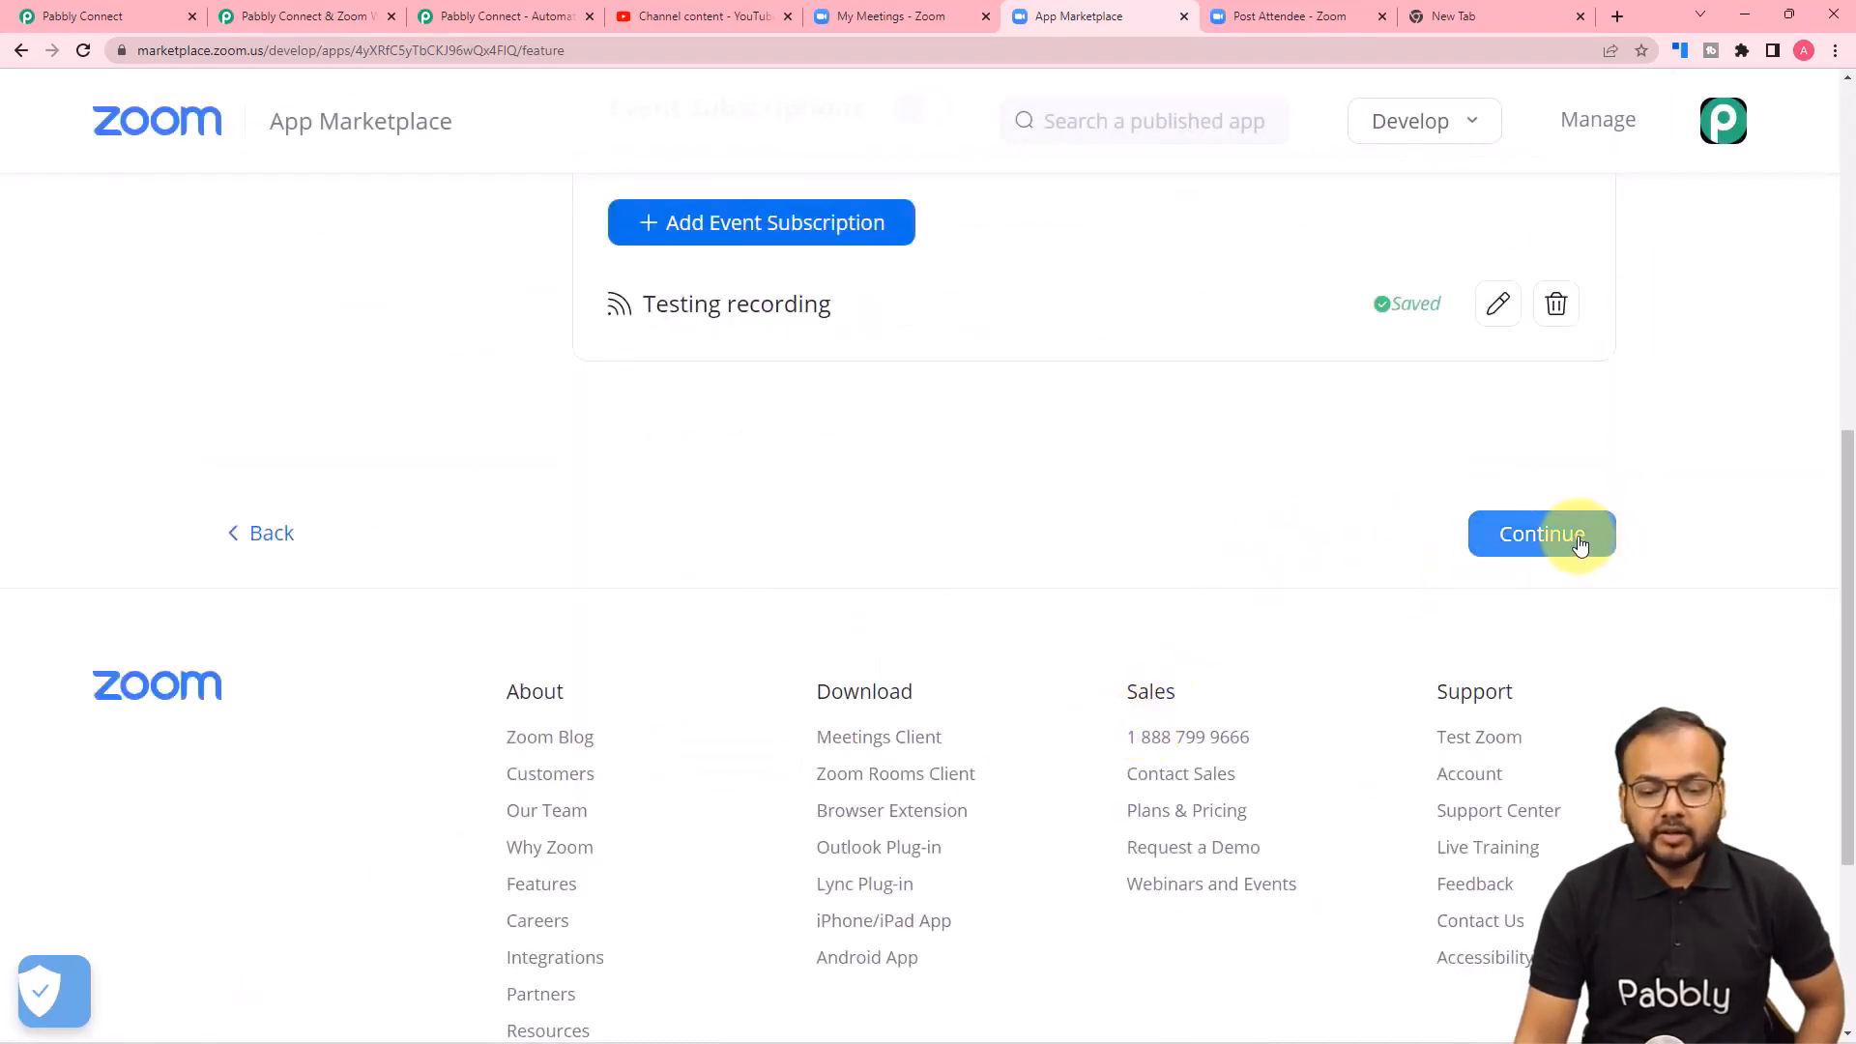
Continue to the Zoom app's activation and switch back to the Zoom trigger in the Pabbly Connect workflow.
left_click(1580, 543)
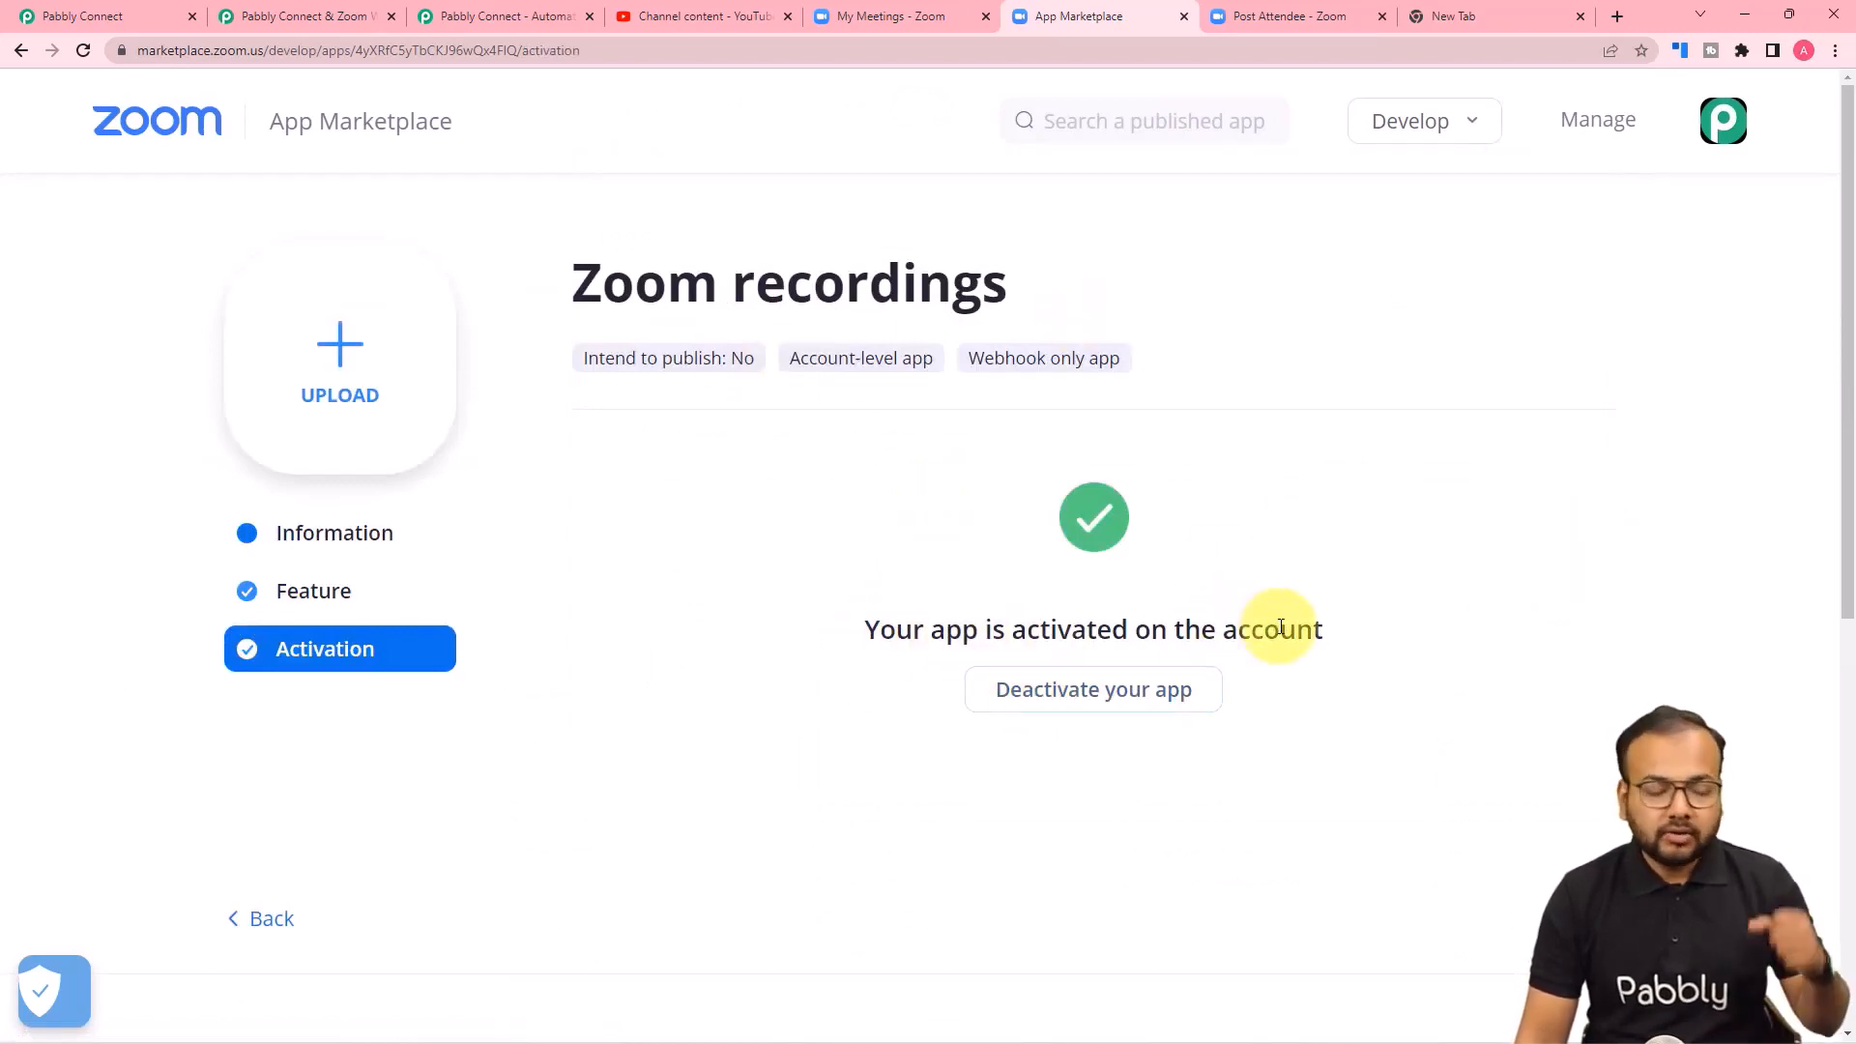
left_click(119, 21)
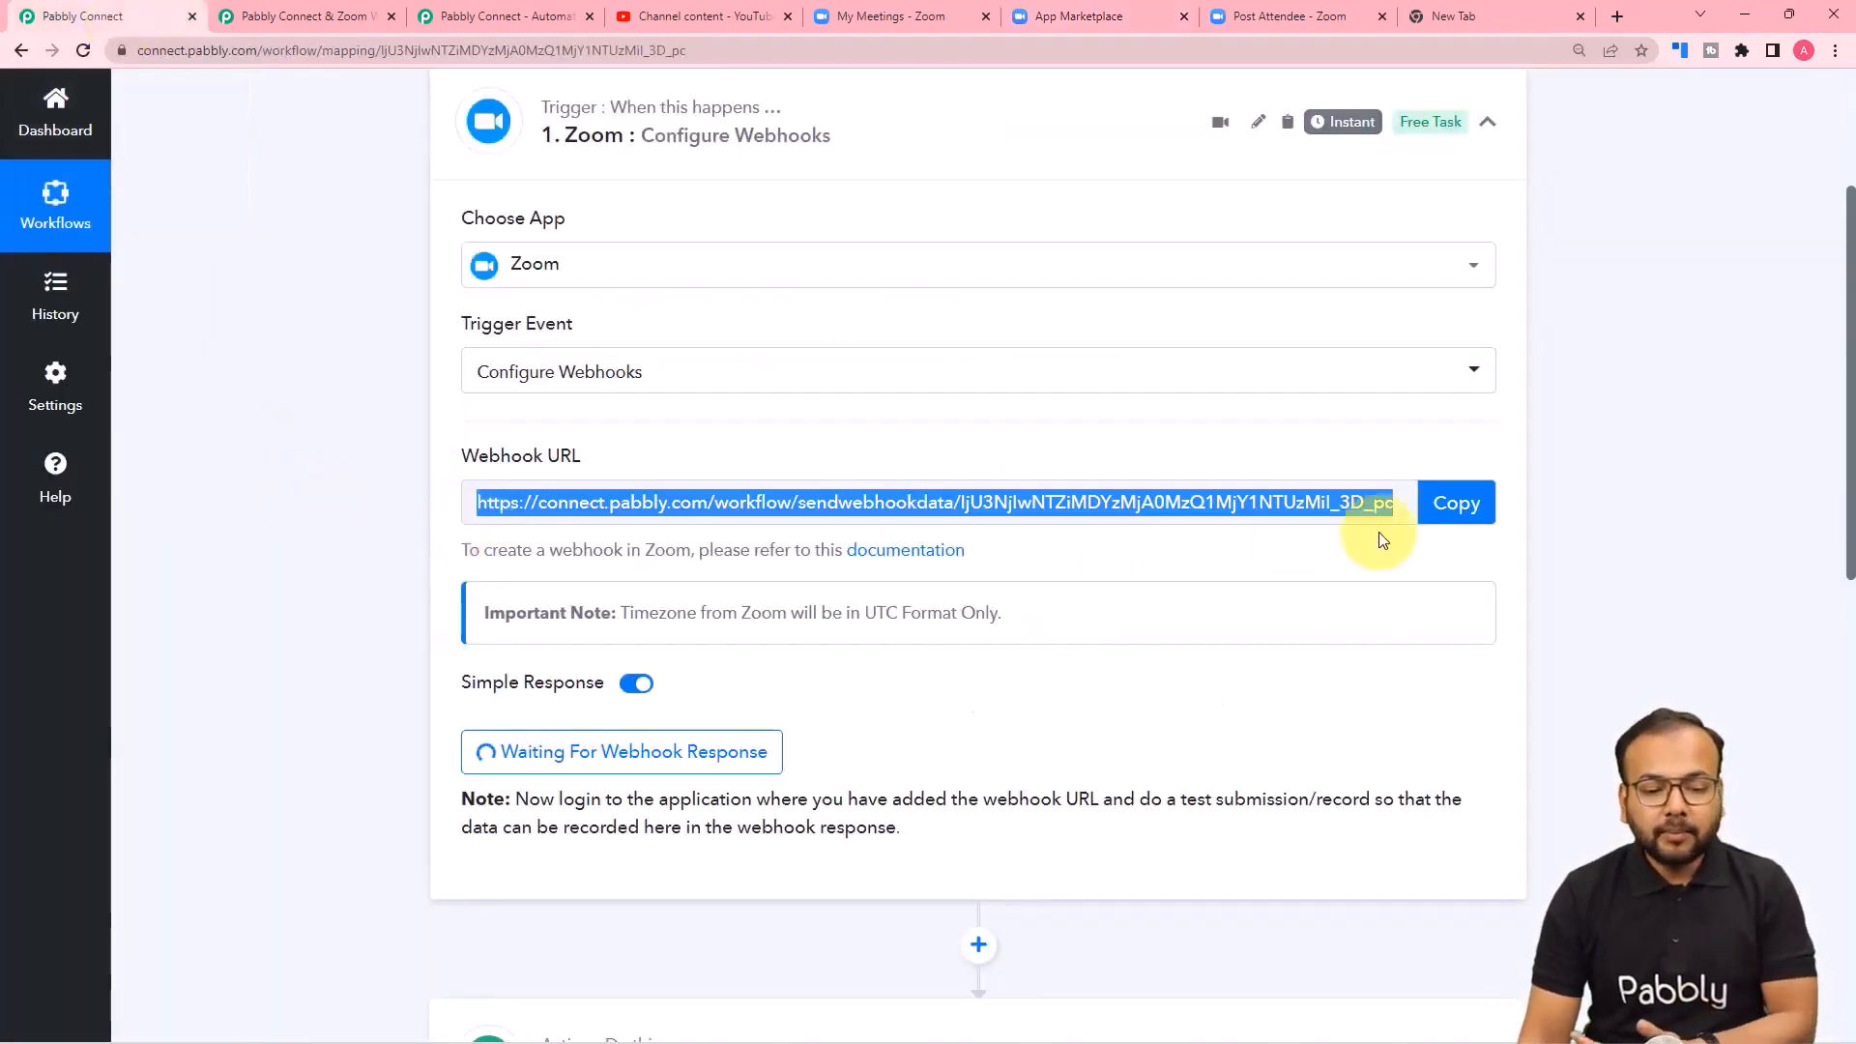
scroll(774, 556, "down", 2)
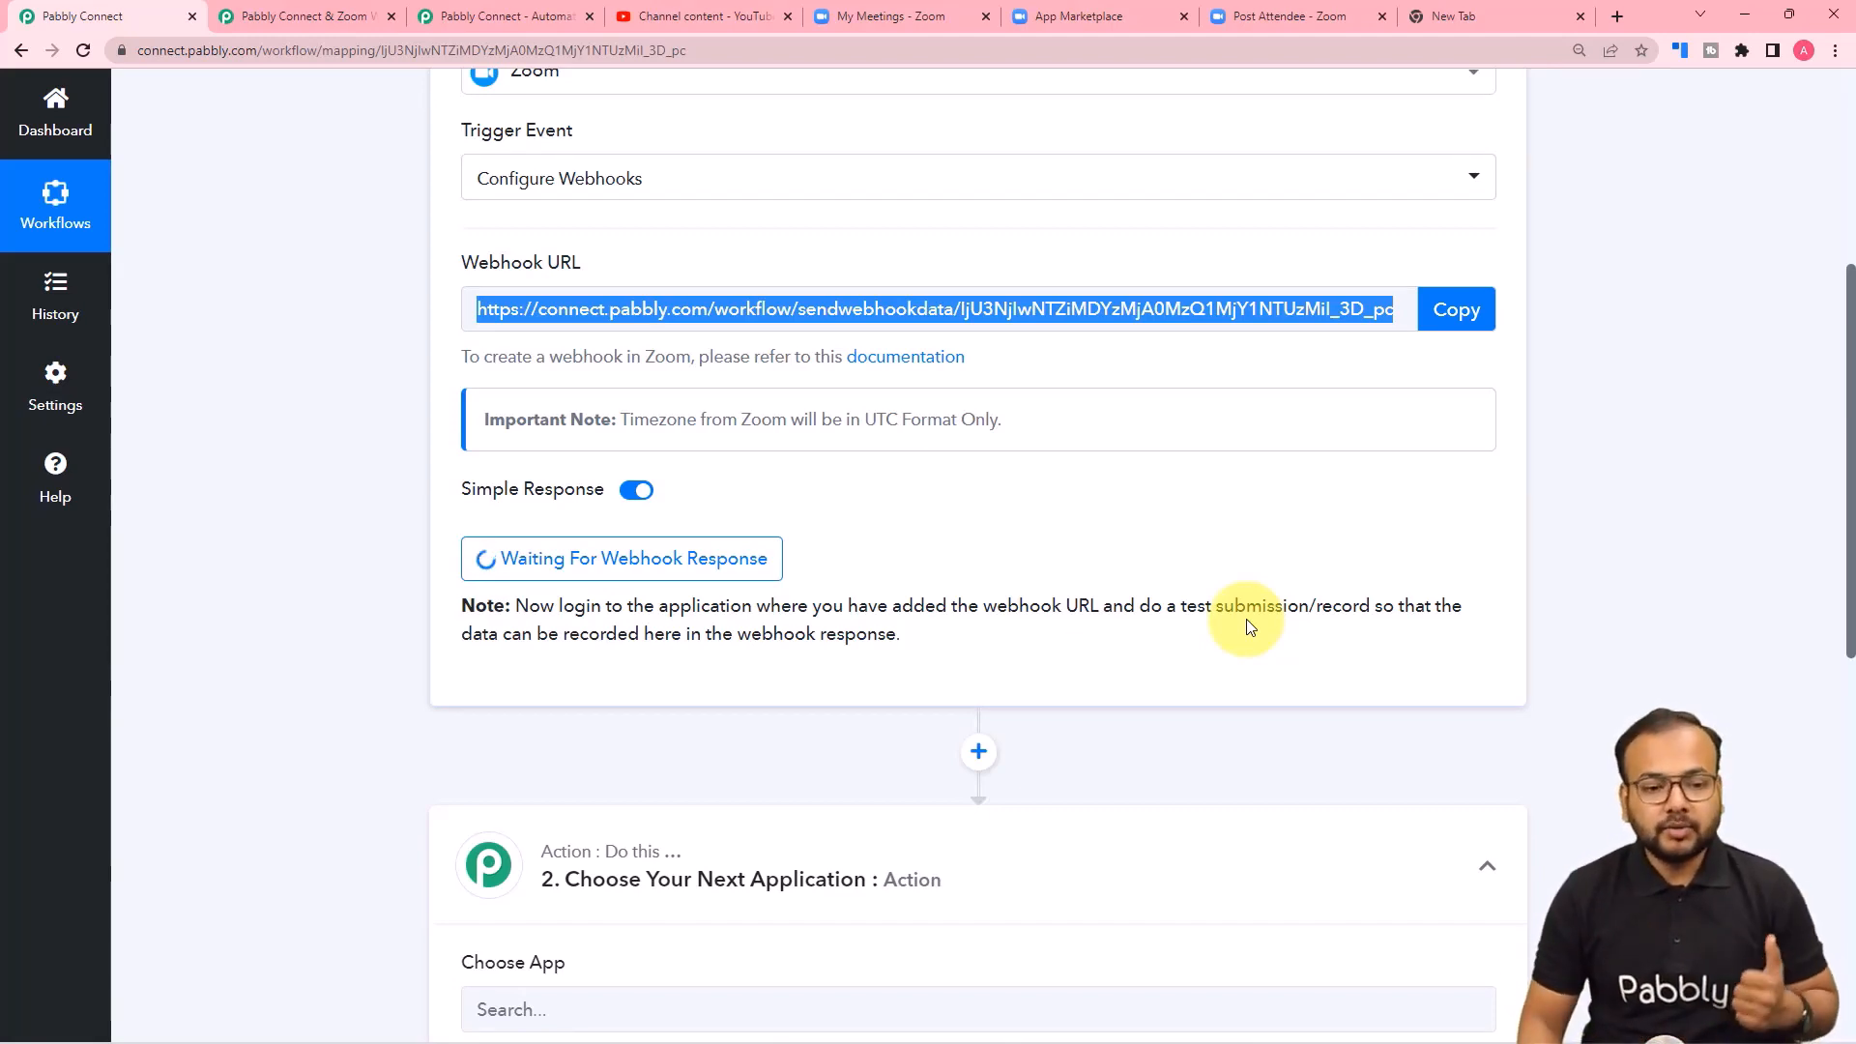
Switch to the Zoom meetings list, start "My Meeting Test" in the Zoom client and join it with computer audio.
left_click(890, 16)
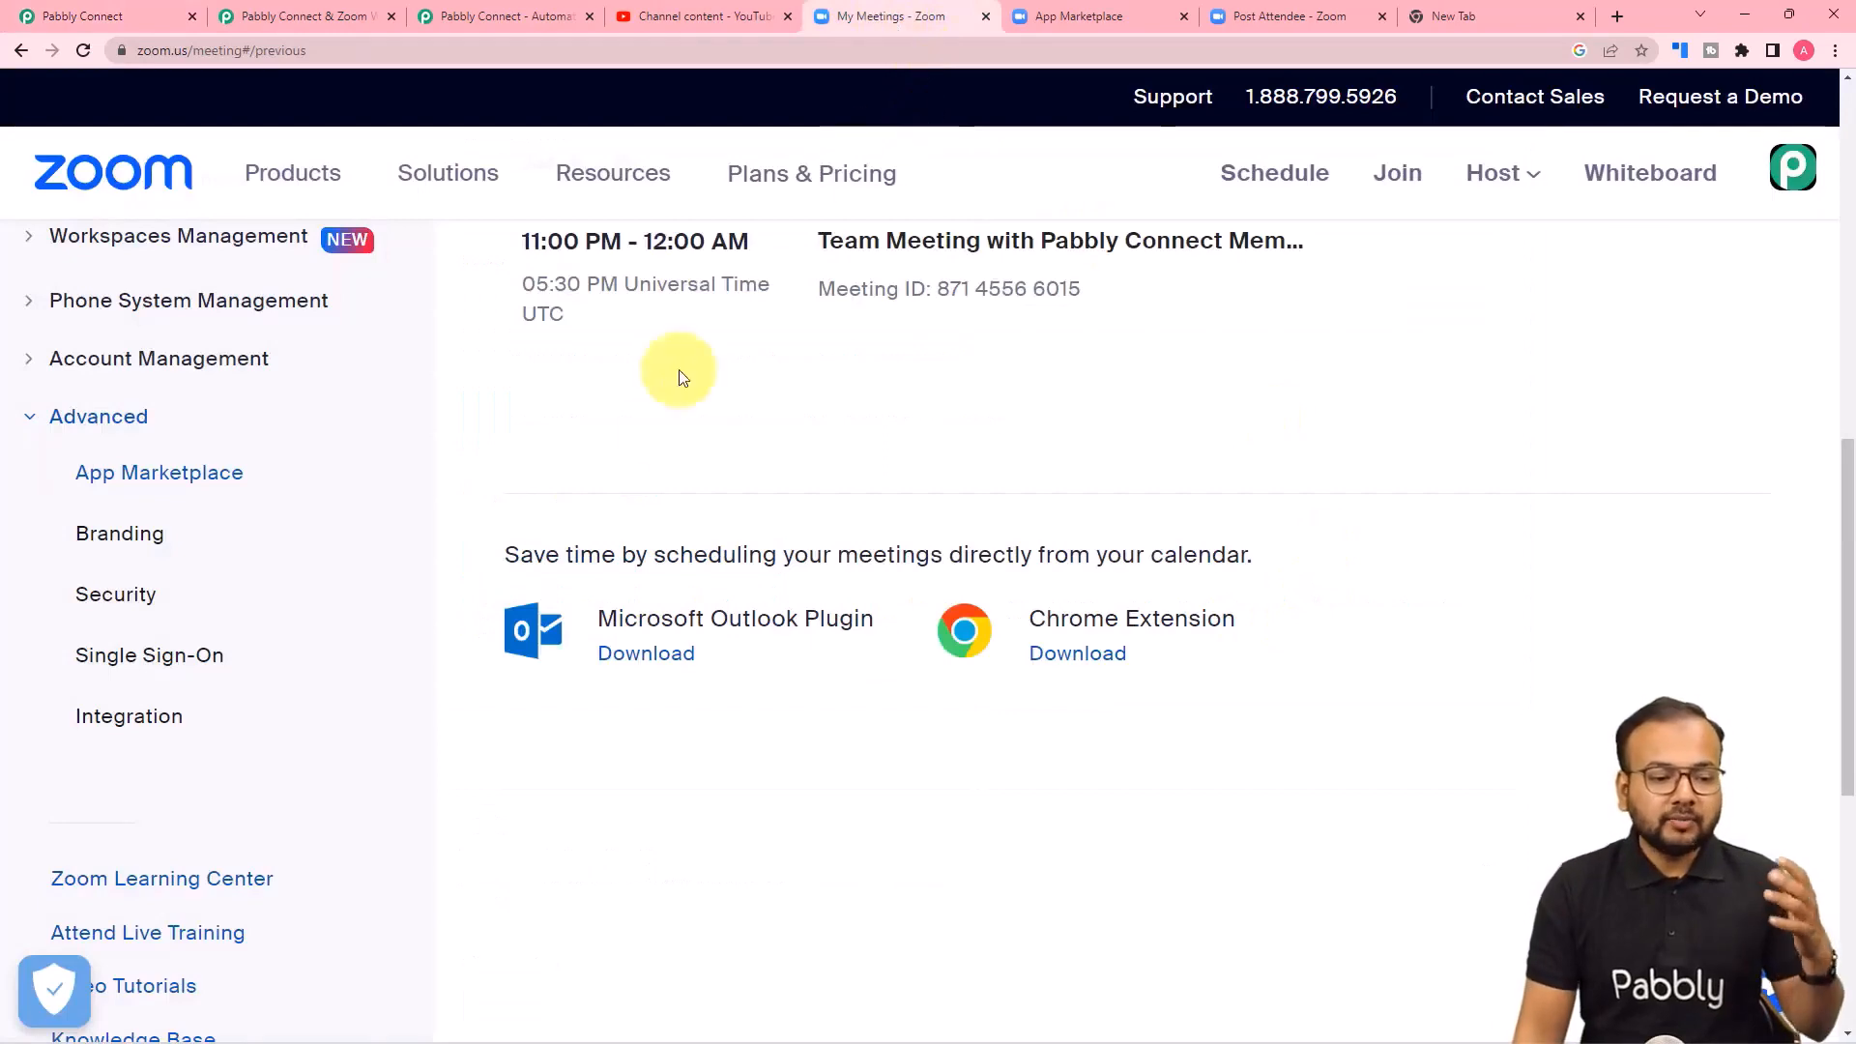
scroll(664, 478, "up", 8)
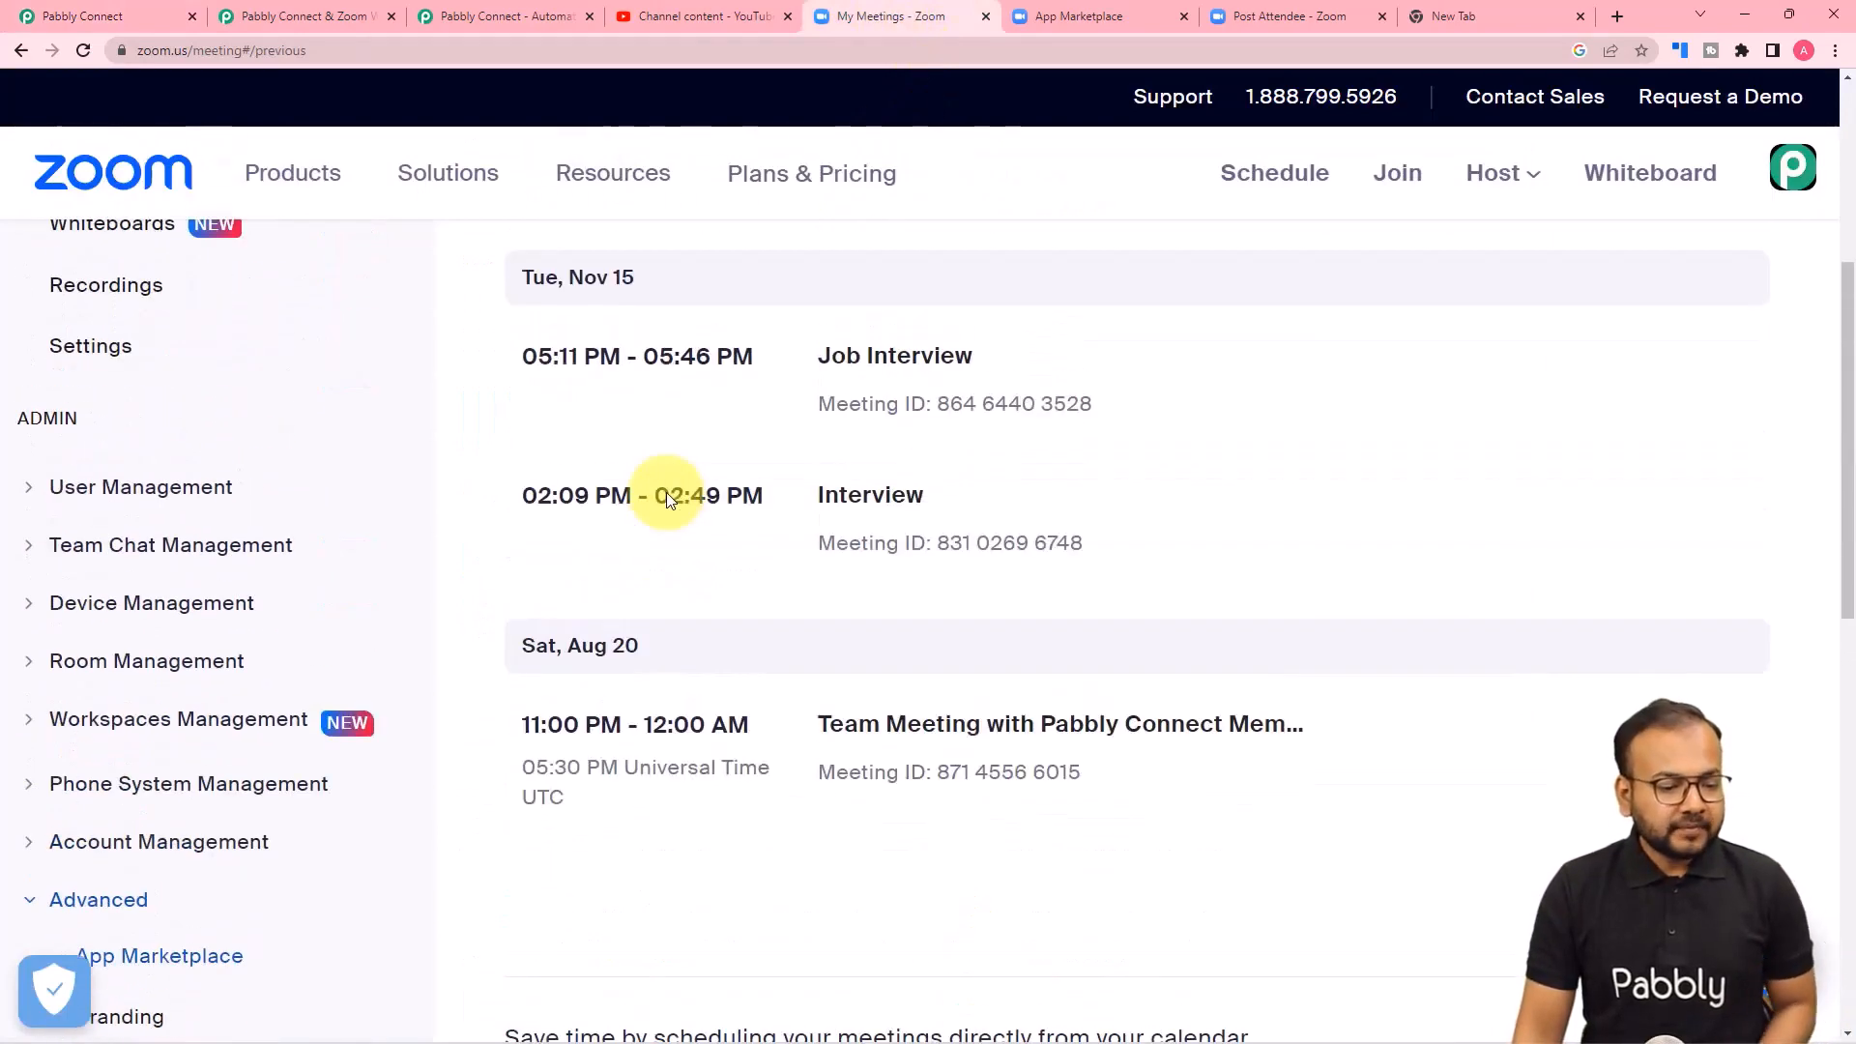
scroll(665, 491, "up", 1)
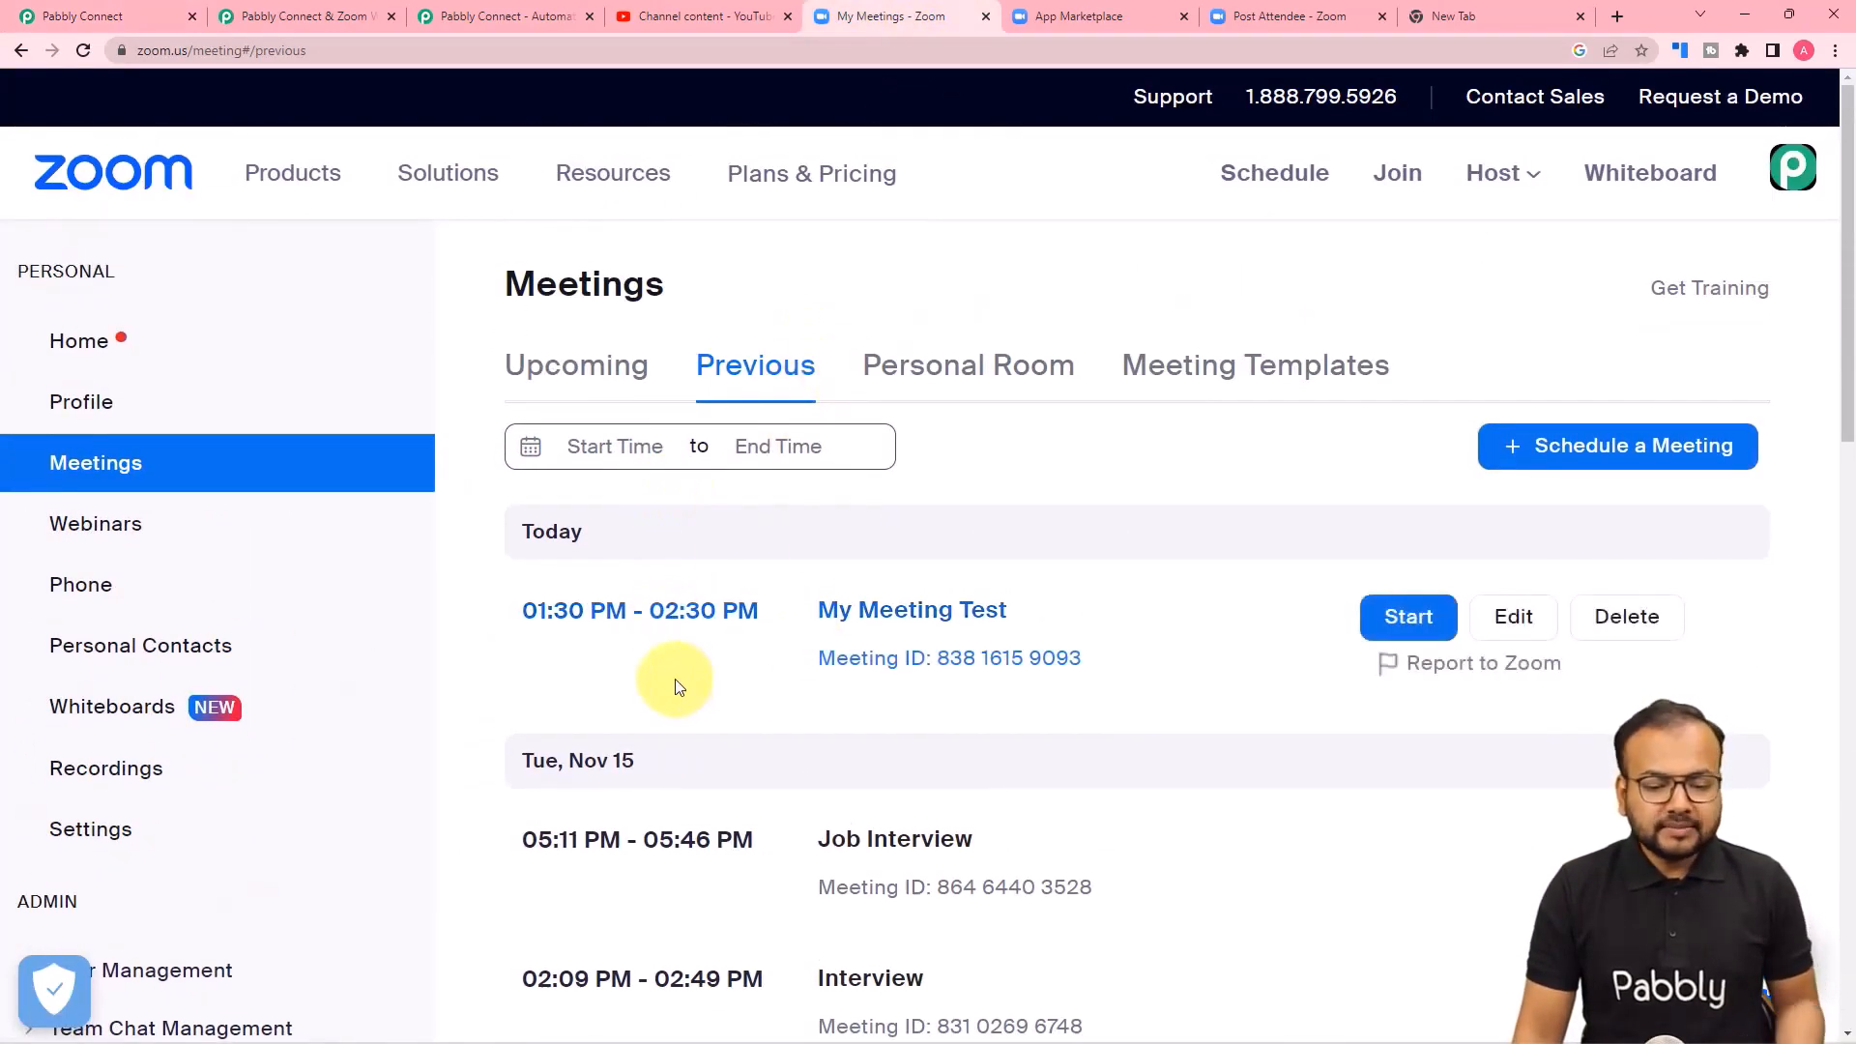
mouse_move(679, 654)
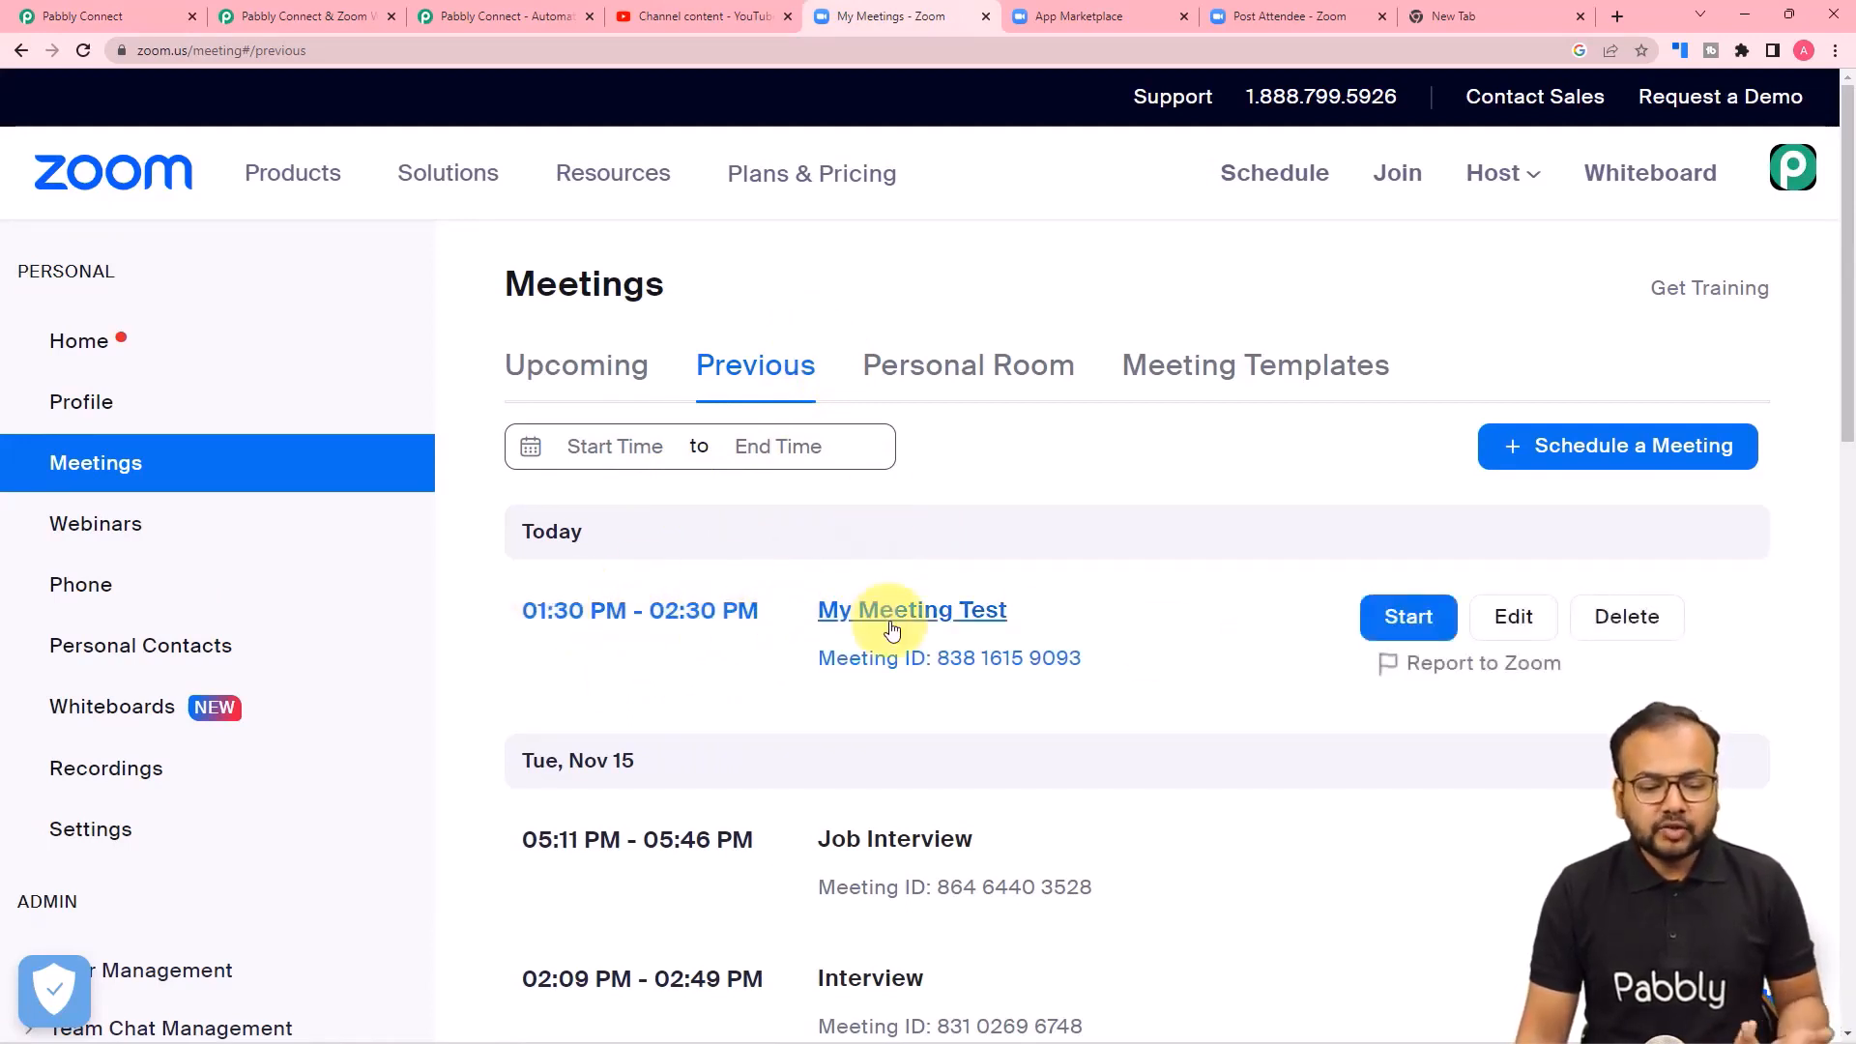
left_click(1397, 626)
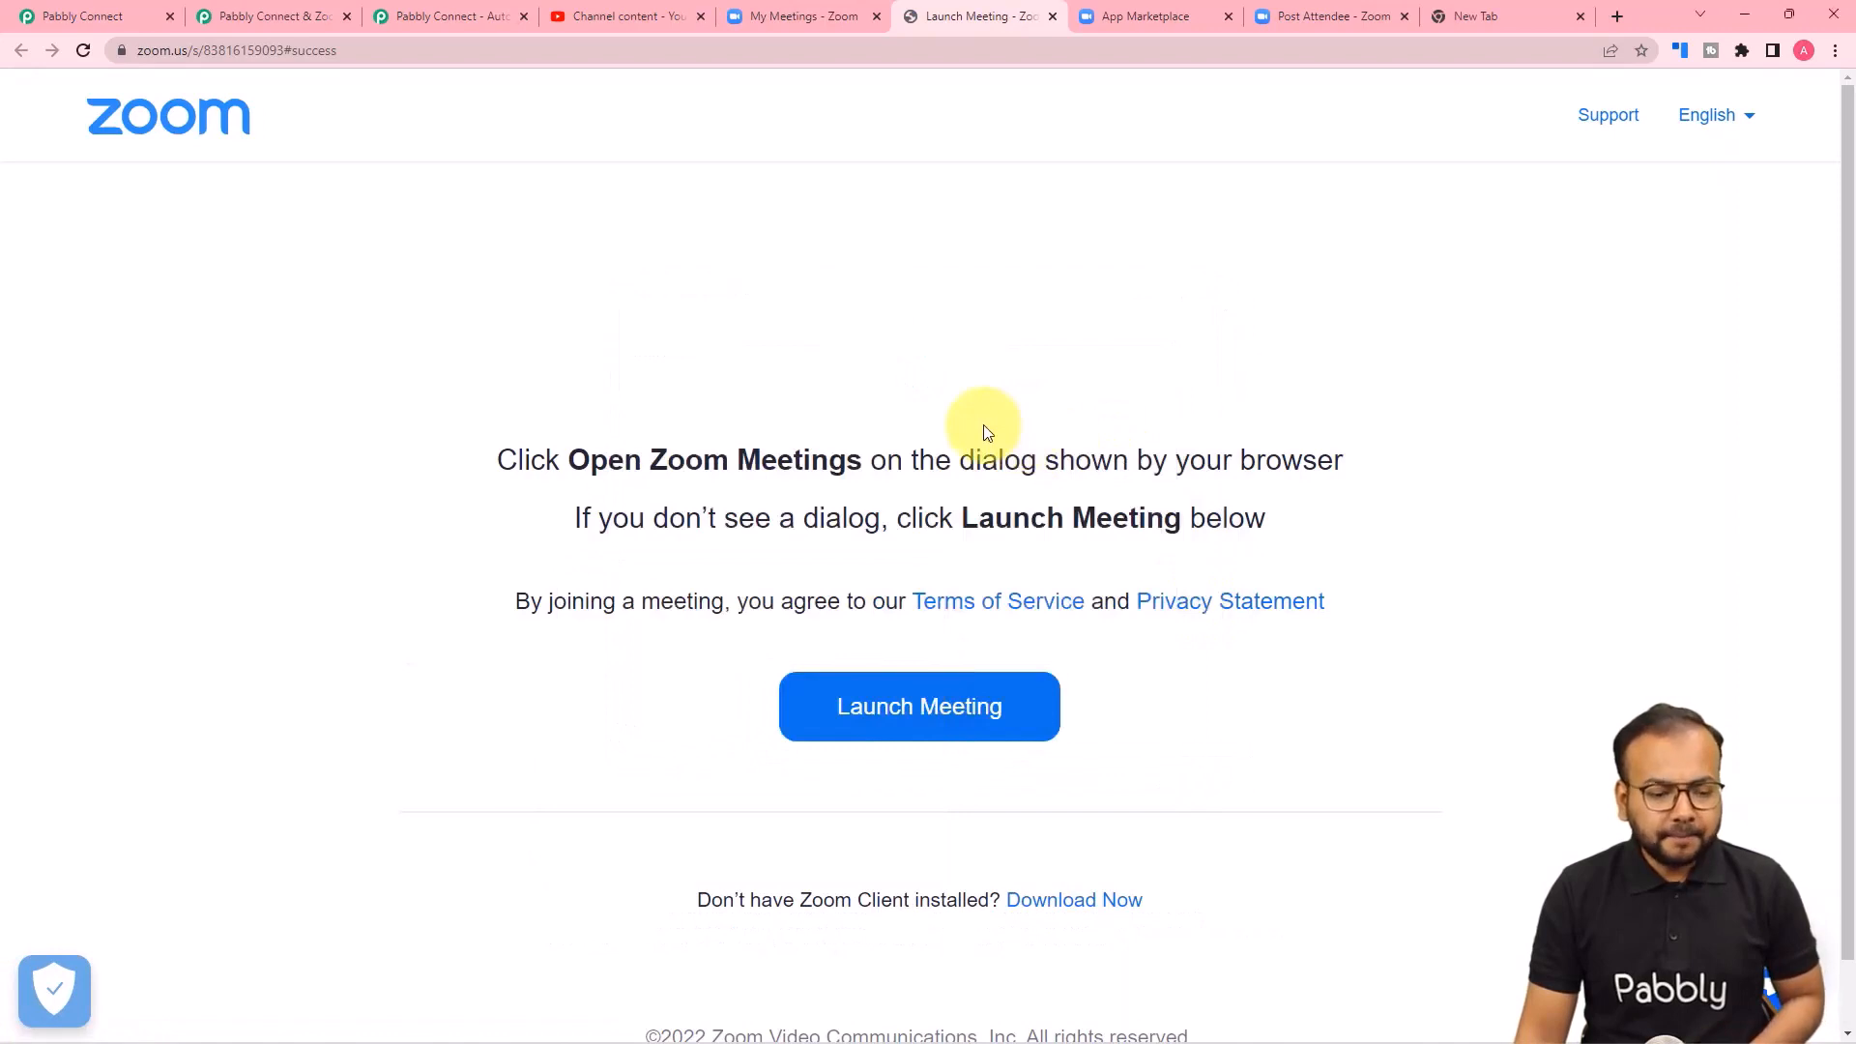
left_click(870, 705)
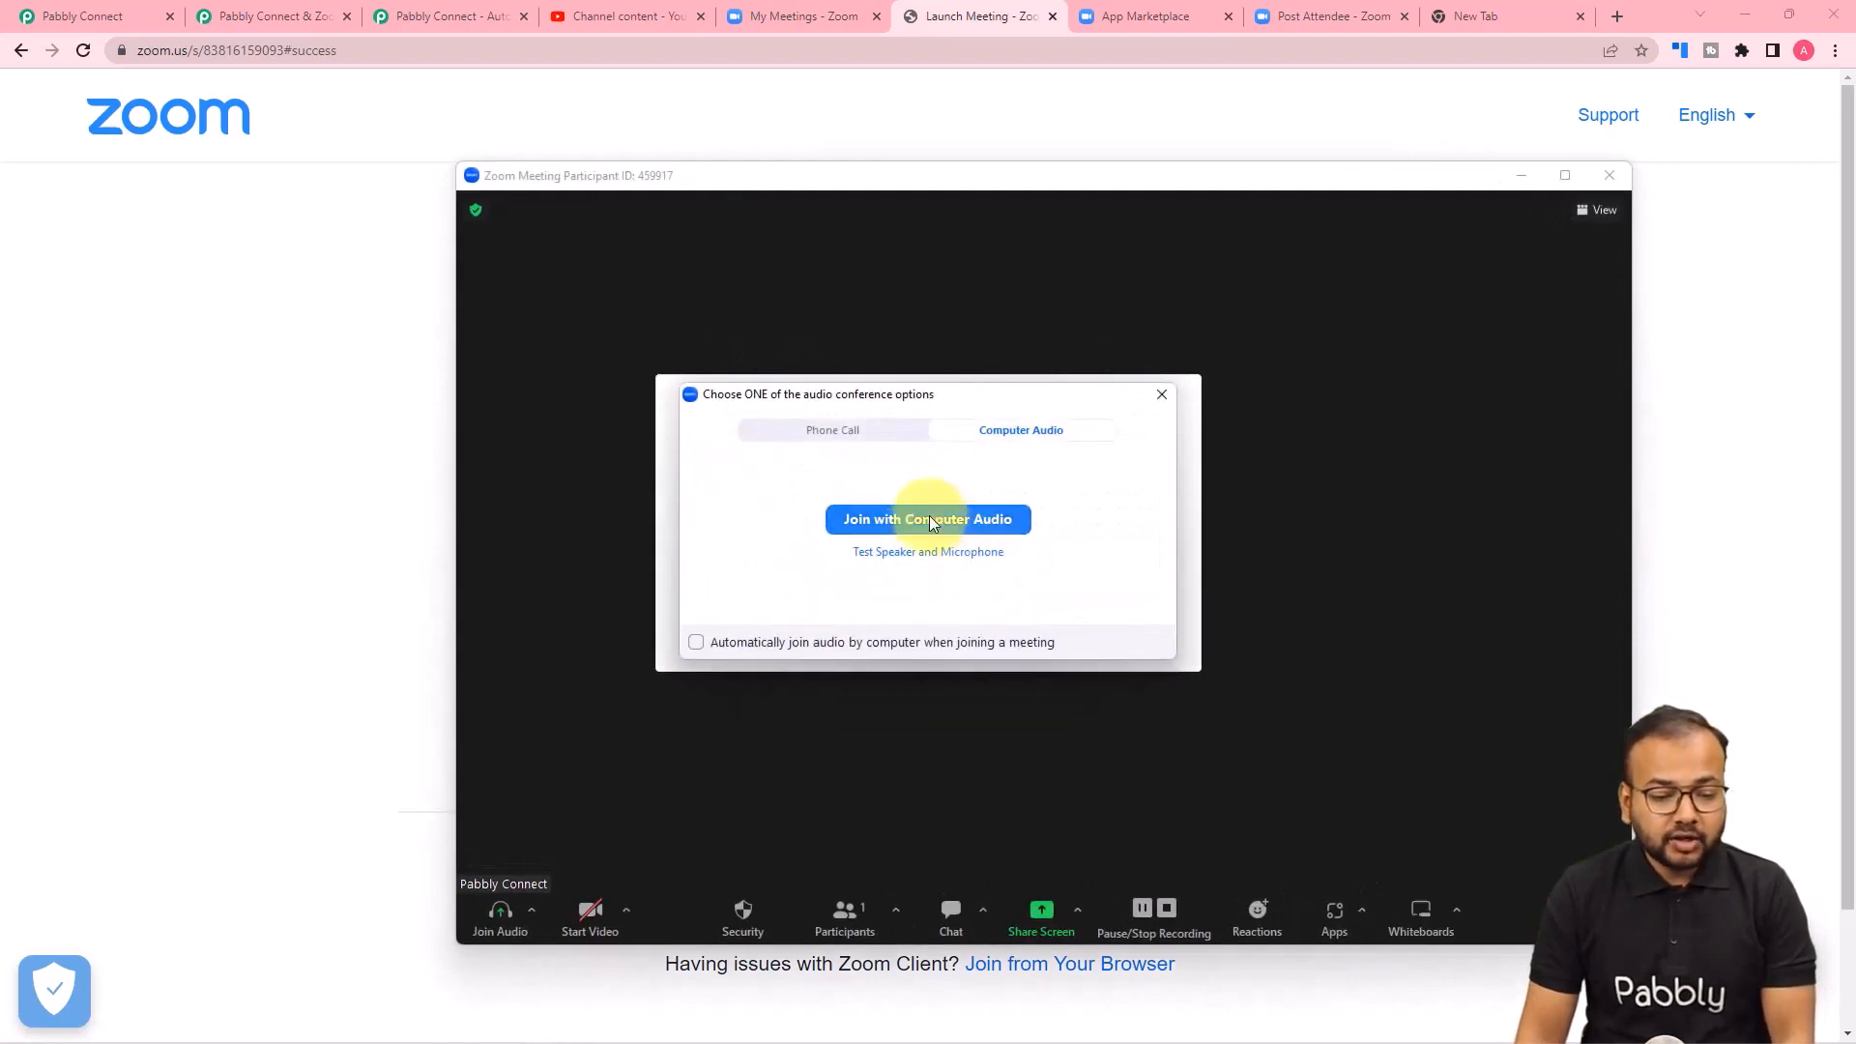
left_click(930, 523)
left_click(1015, 626)
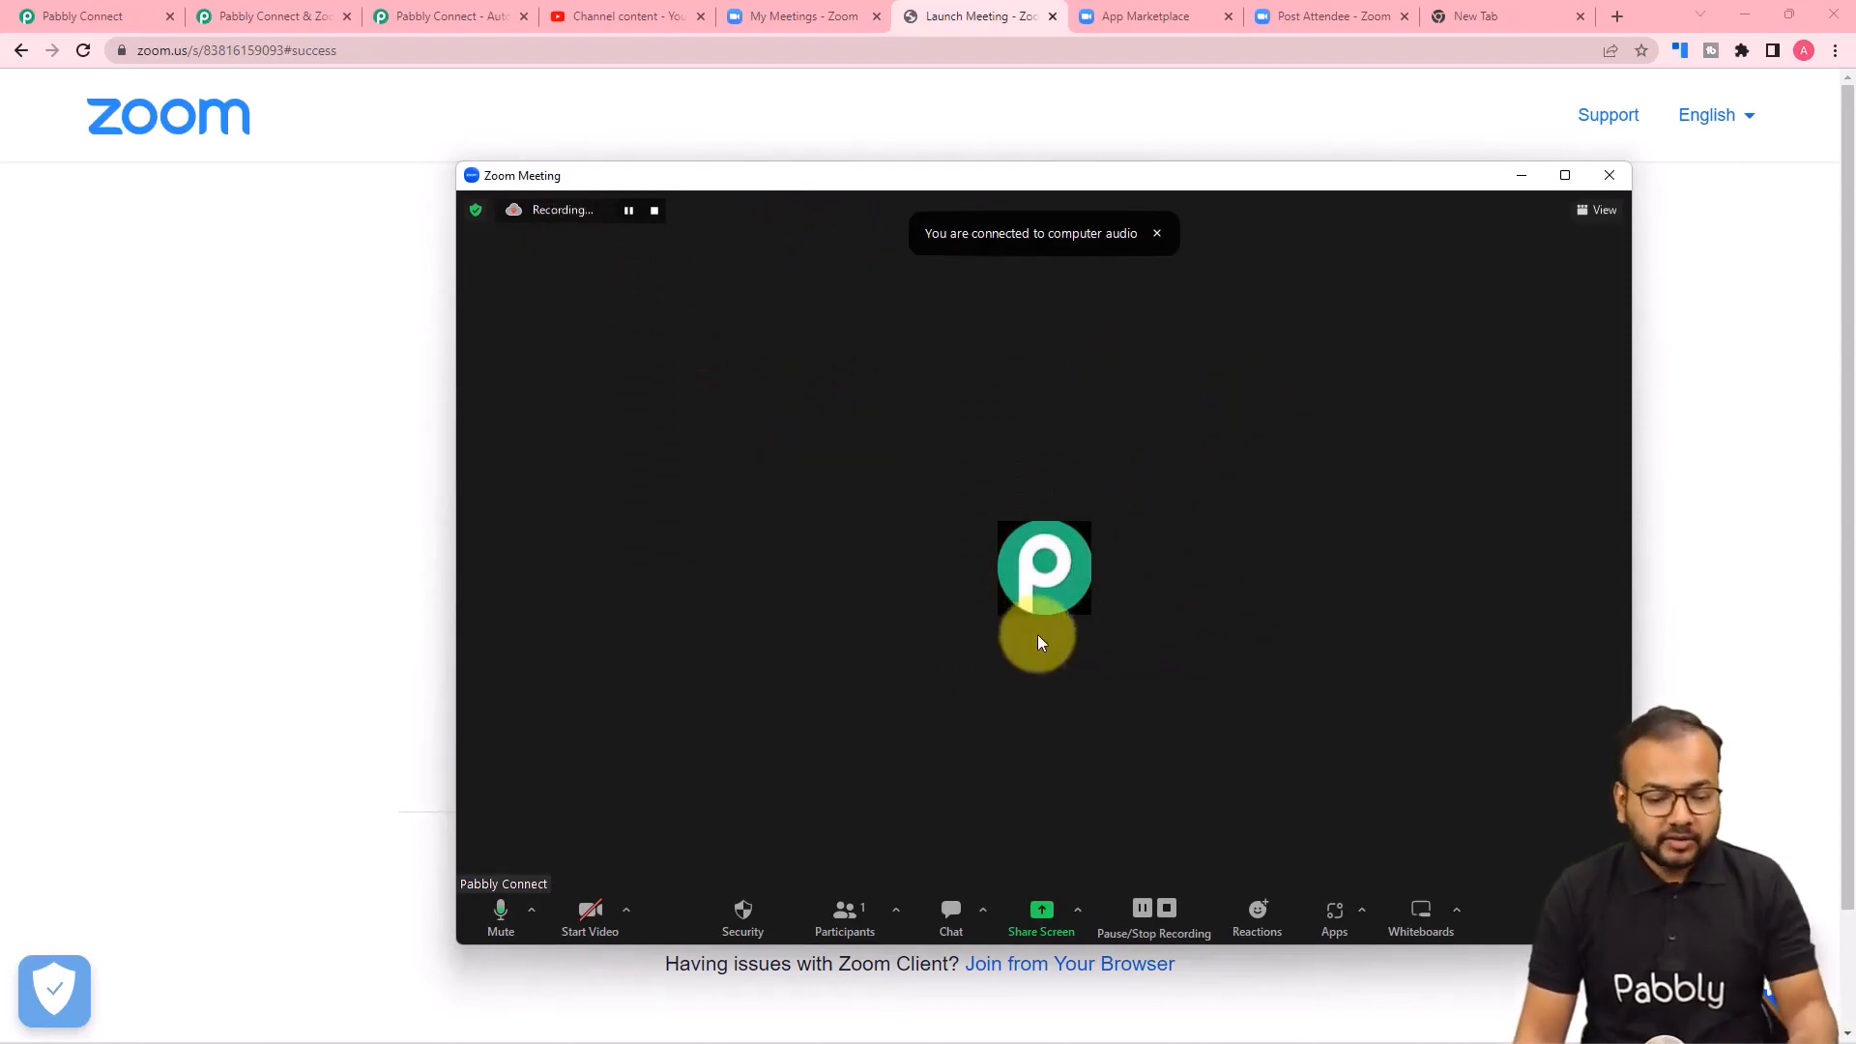
Open a new whiteboard for collaboration in the meeting and draw a freehand scribble across it with the pen.
left_click(1421, 908)
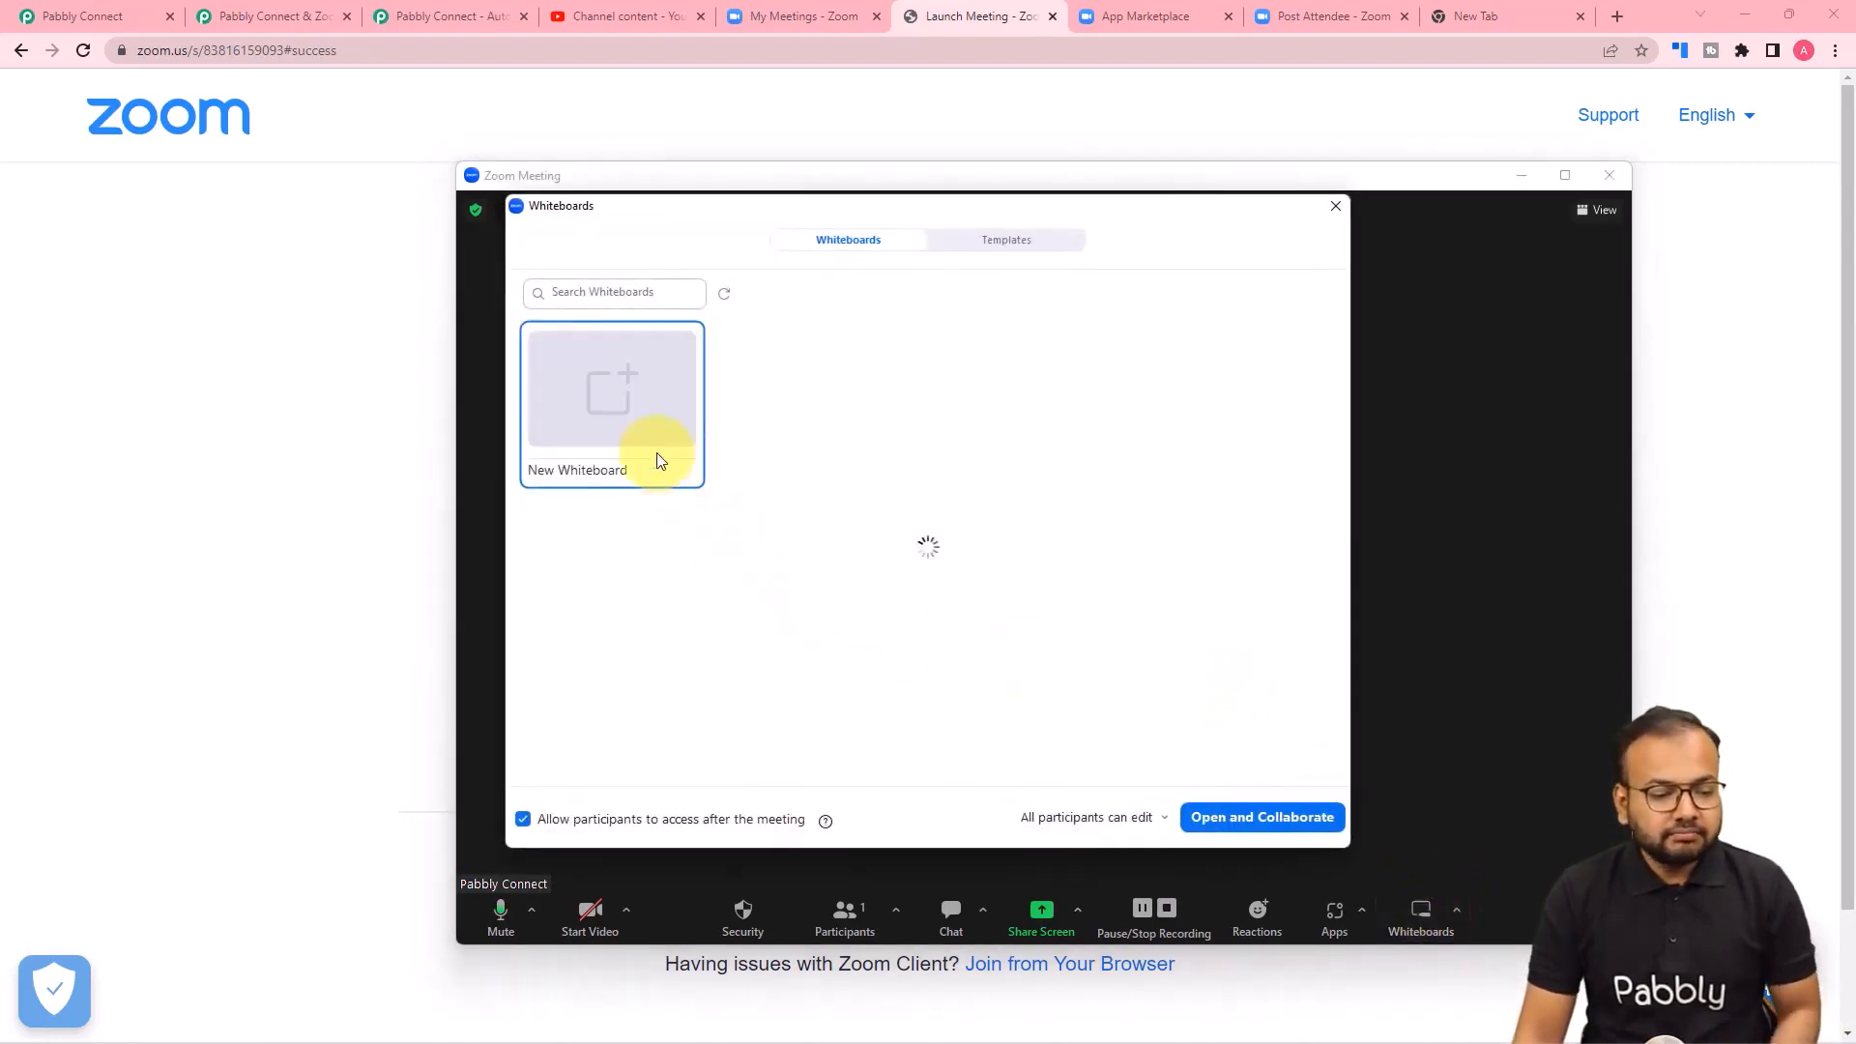
left_click(1247, 817)
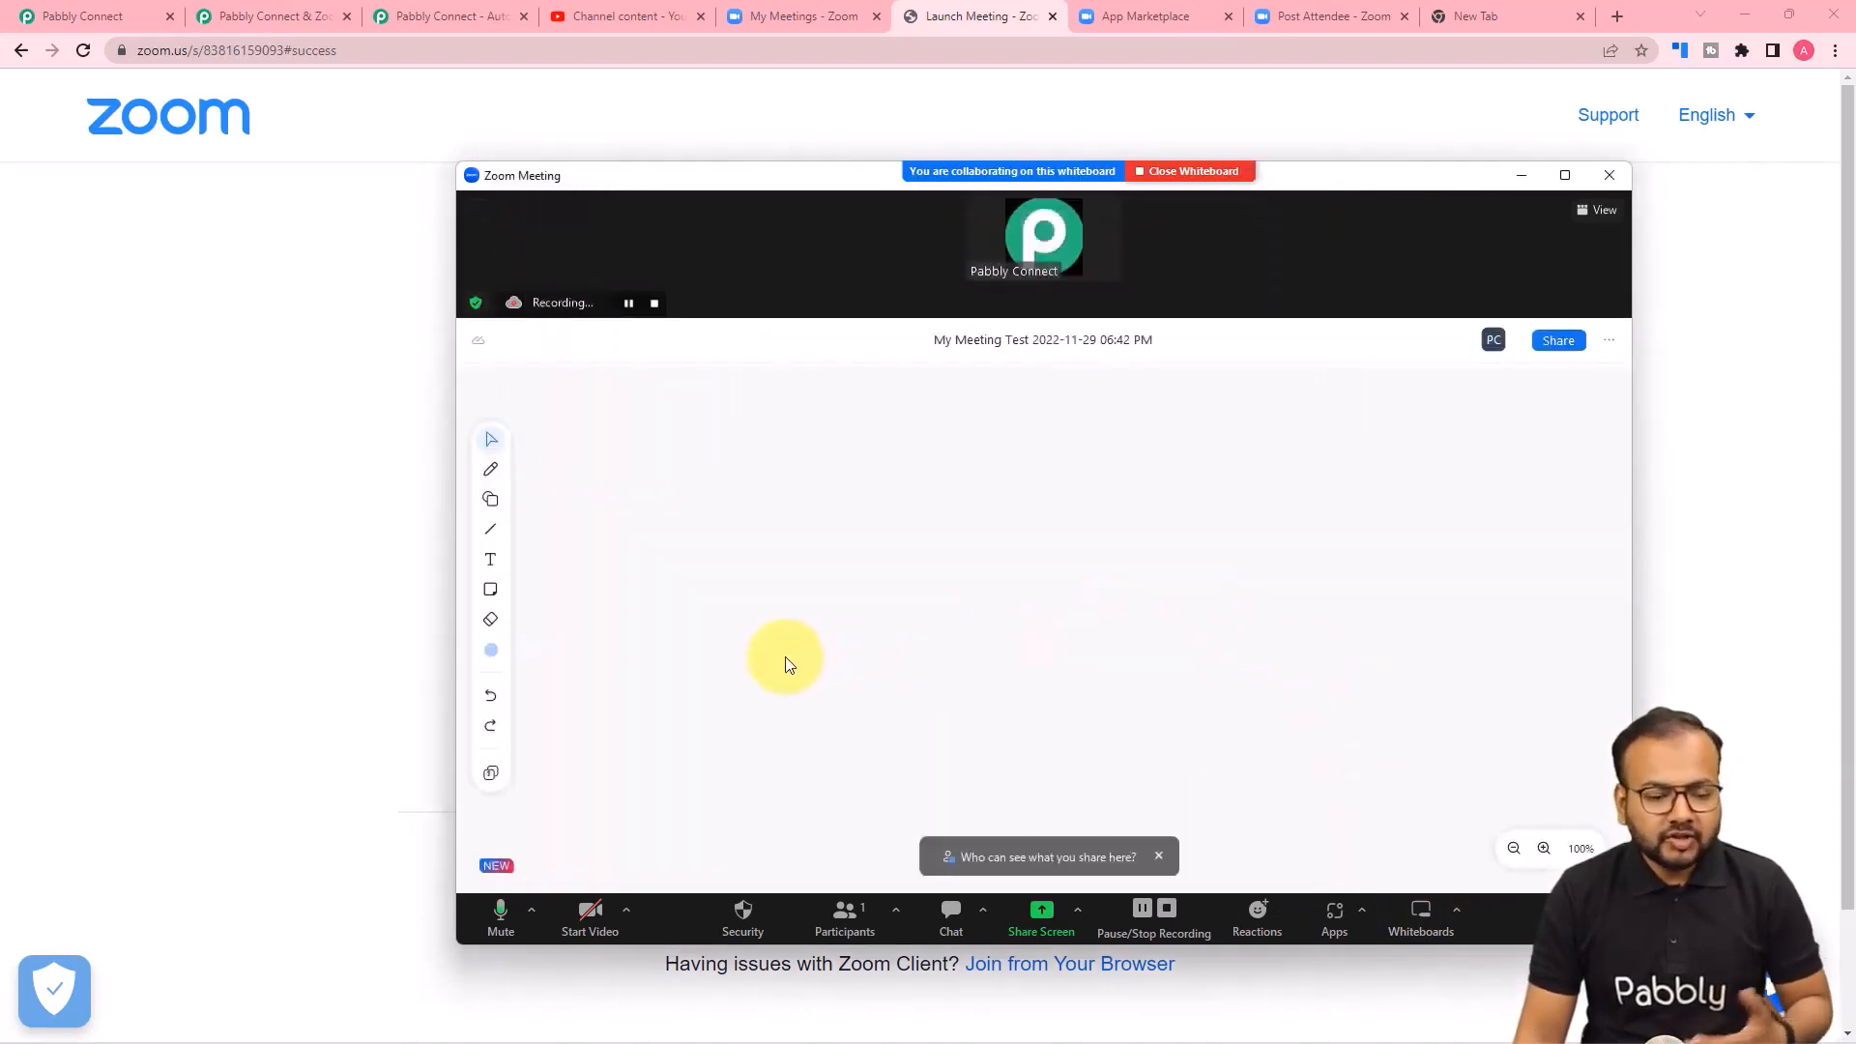
left_click_drag(791, 589, 1010, 604)
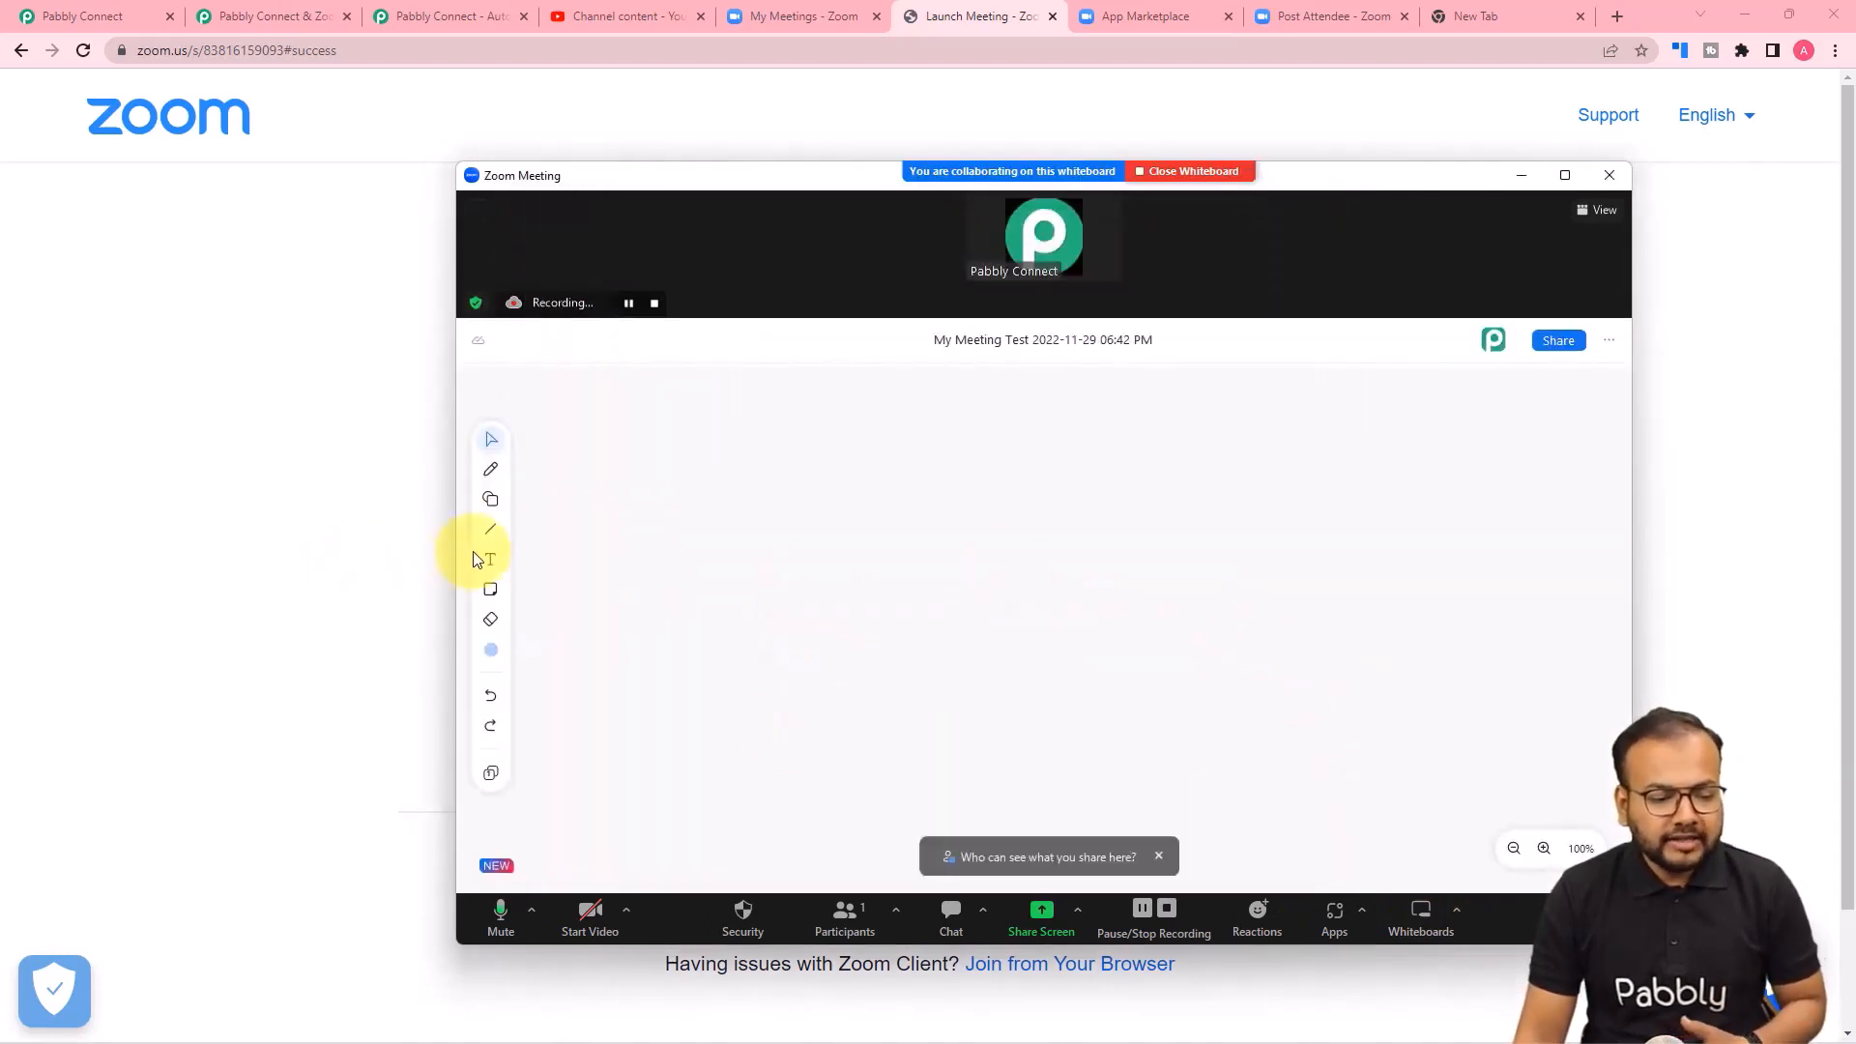
left_click(488, 471)
mouse_move(831, 592)
left_mouse_down()
mouse_move(833, 642)
mouse_move(1194, 663)
mouse_move(1173, 641)
mouse_move(1266, 628)
left_mouse_up()
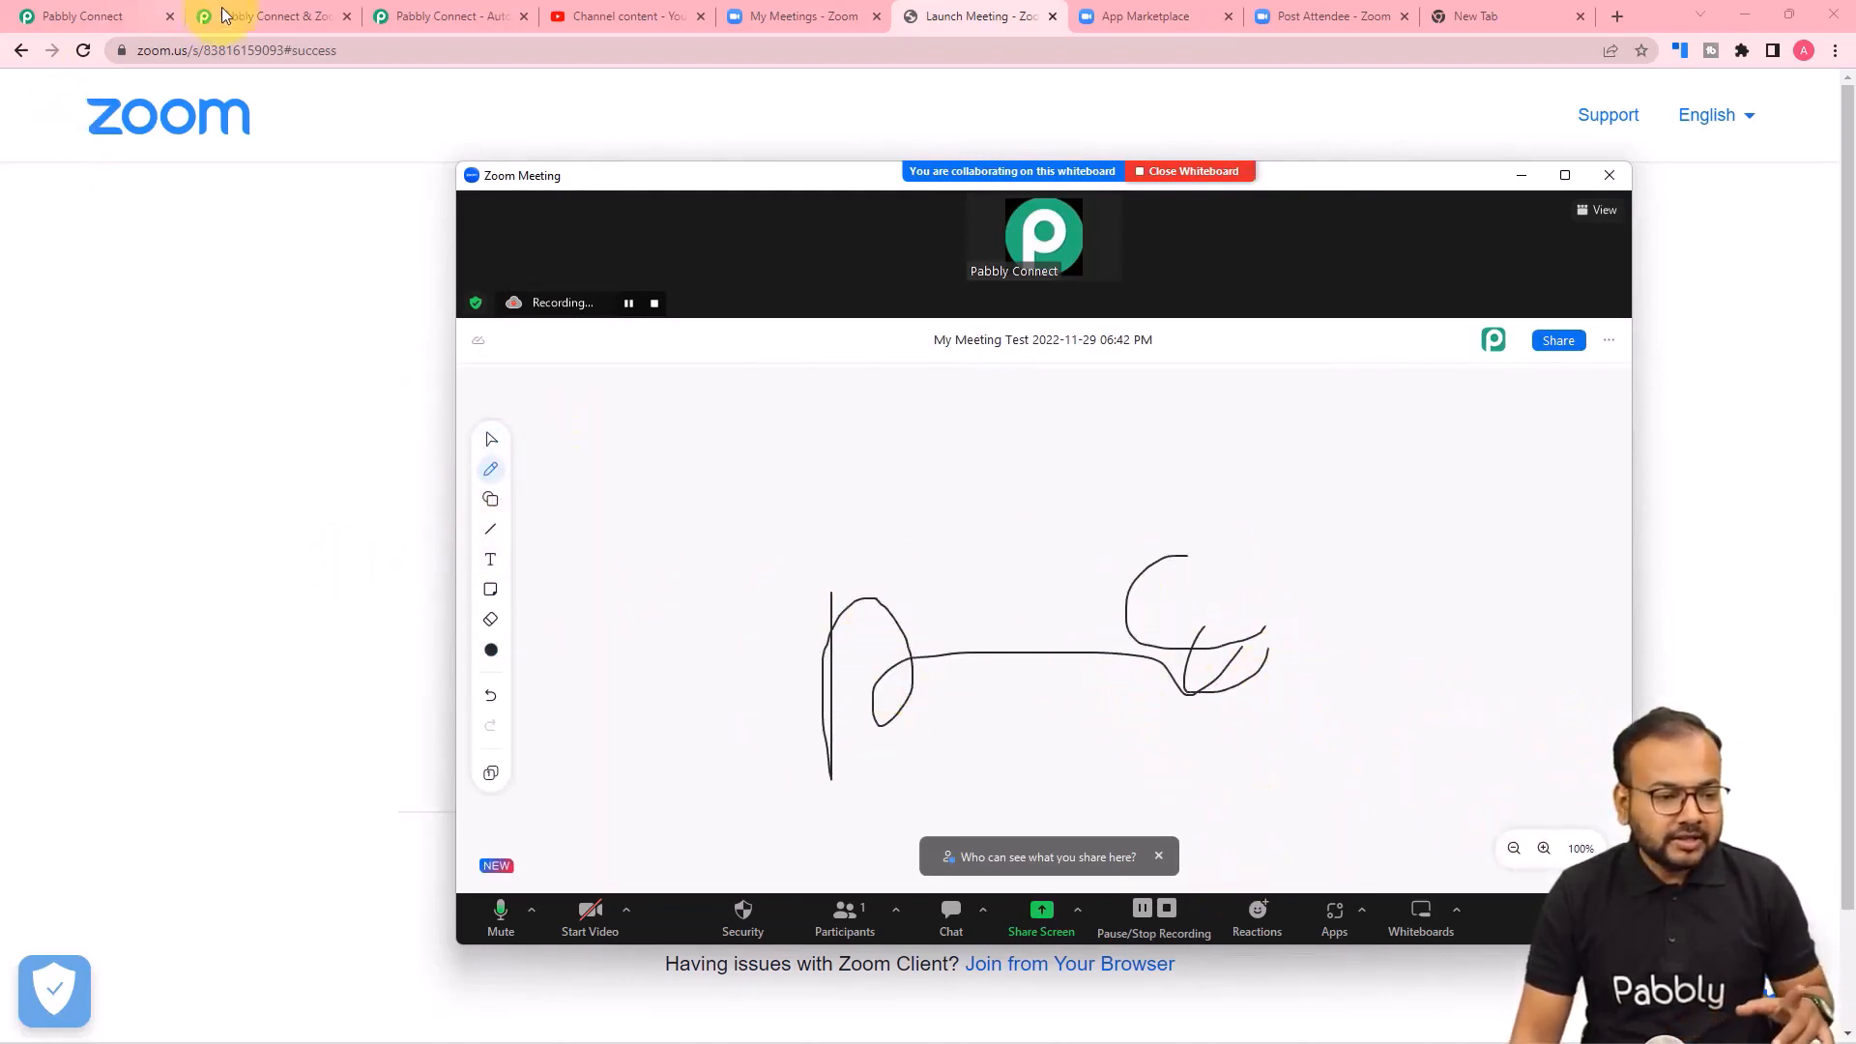
Check the Zoom trigger's webhook response in the Pabbly Connect workflow and bring the running Zoom meeting window back up.
left_click(102, 13)
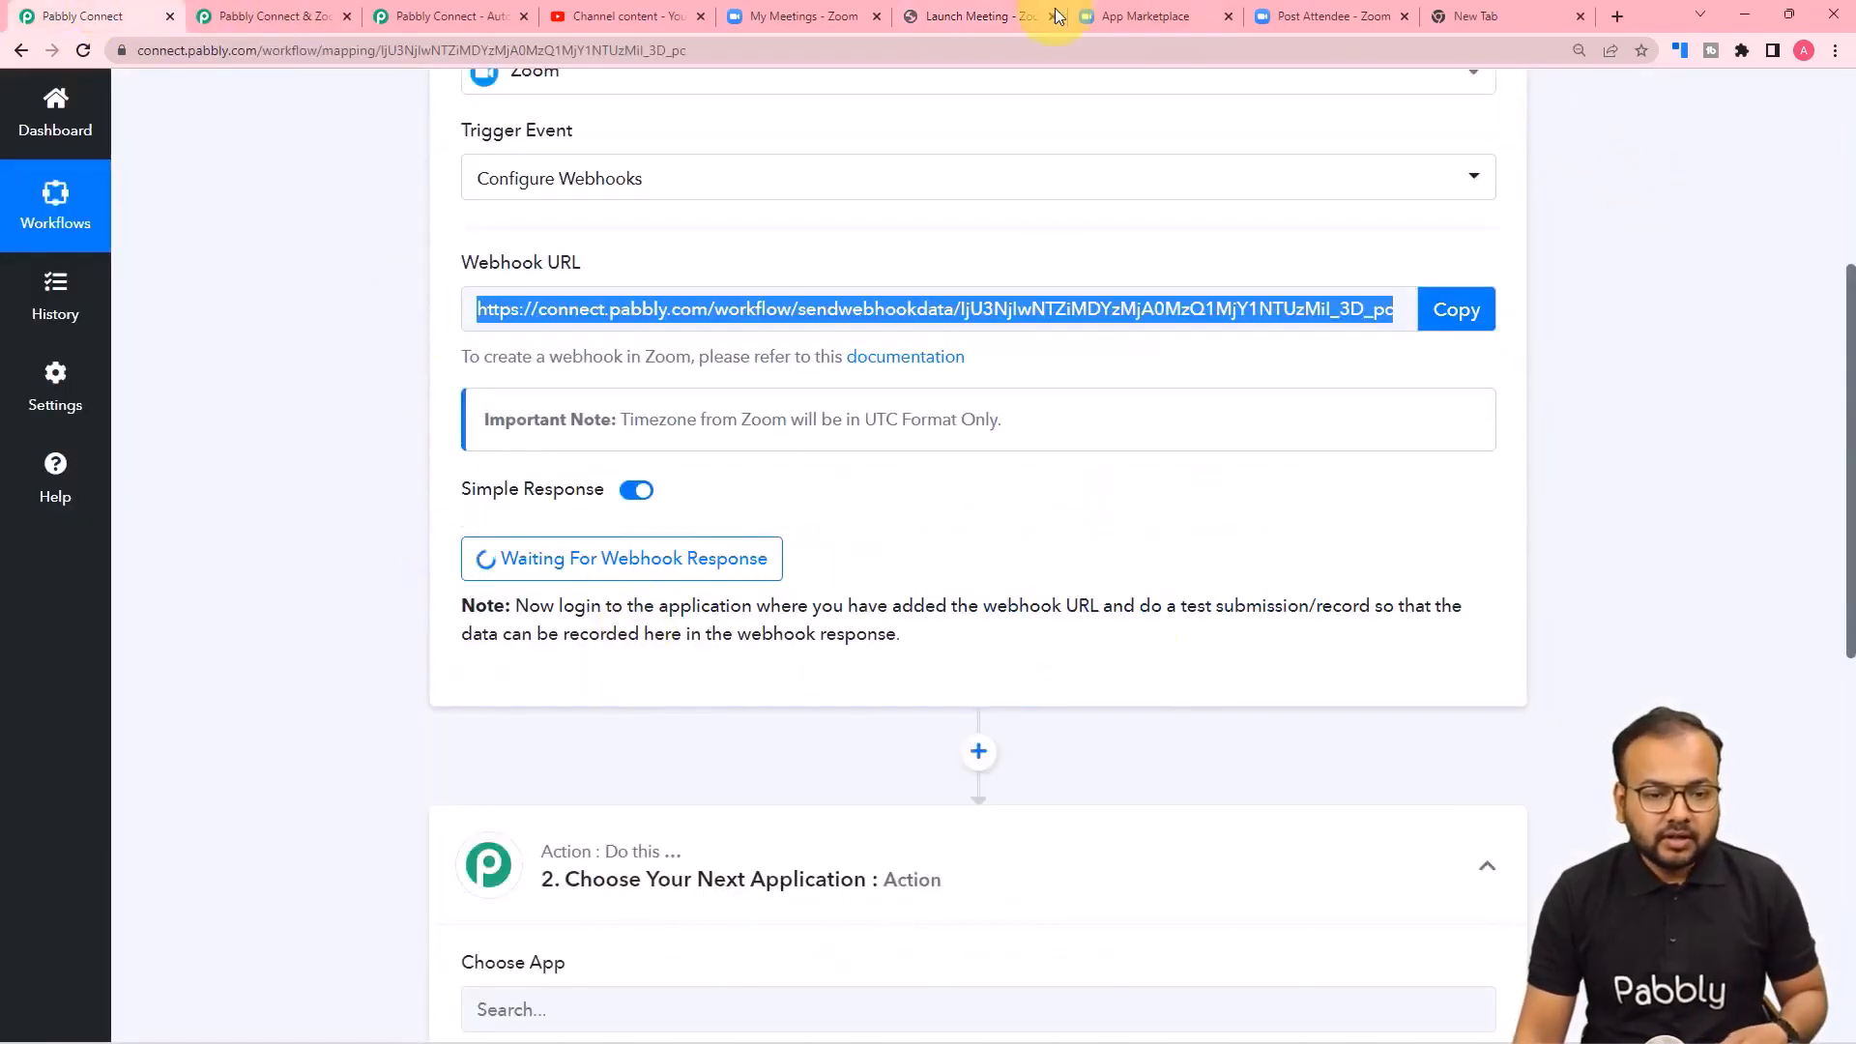
left_click(972, 15)
left_click(846, 10)
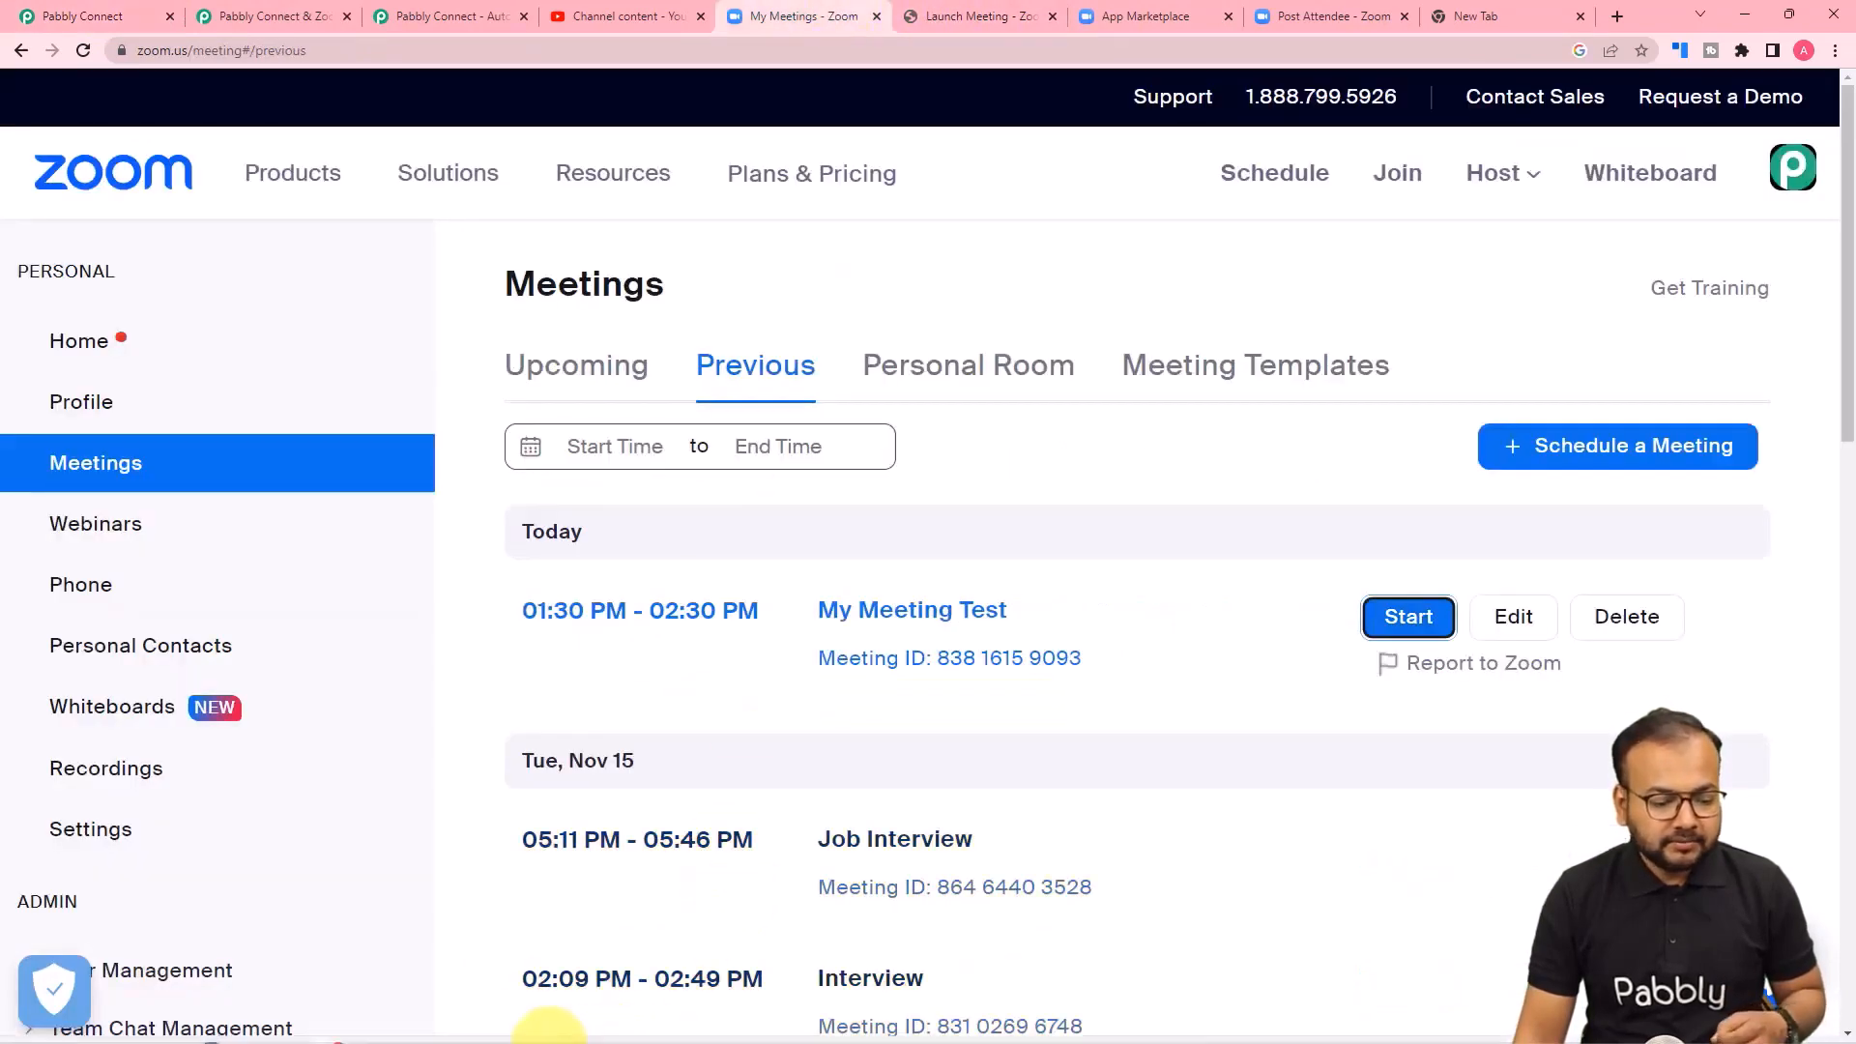
mouse_move(457, 1021)
left_click(483, 926)
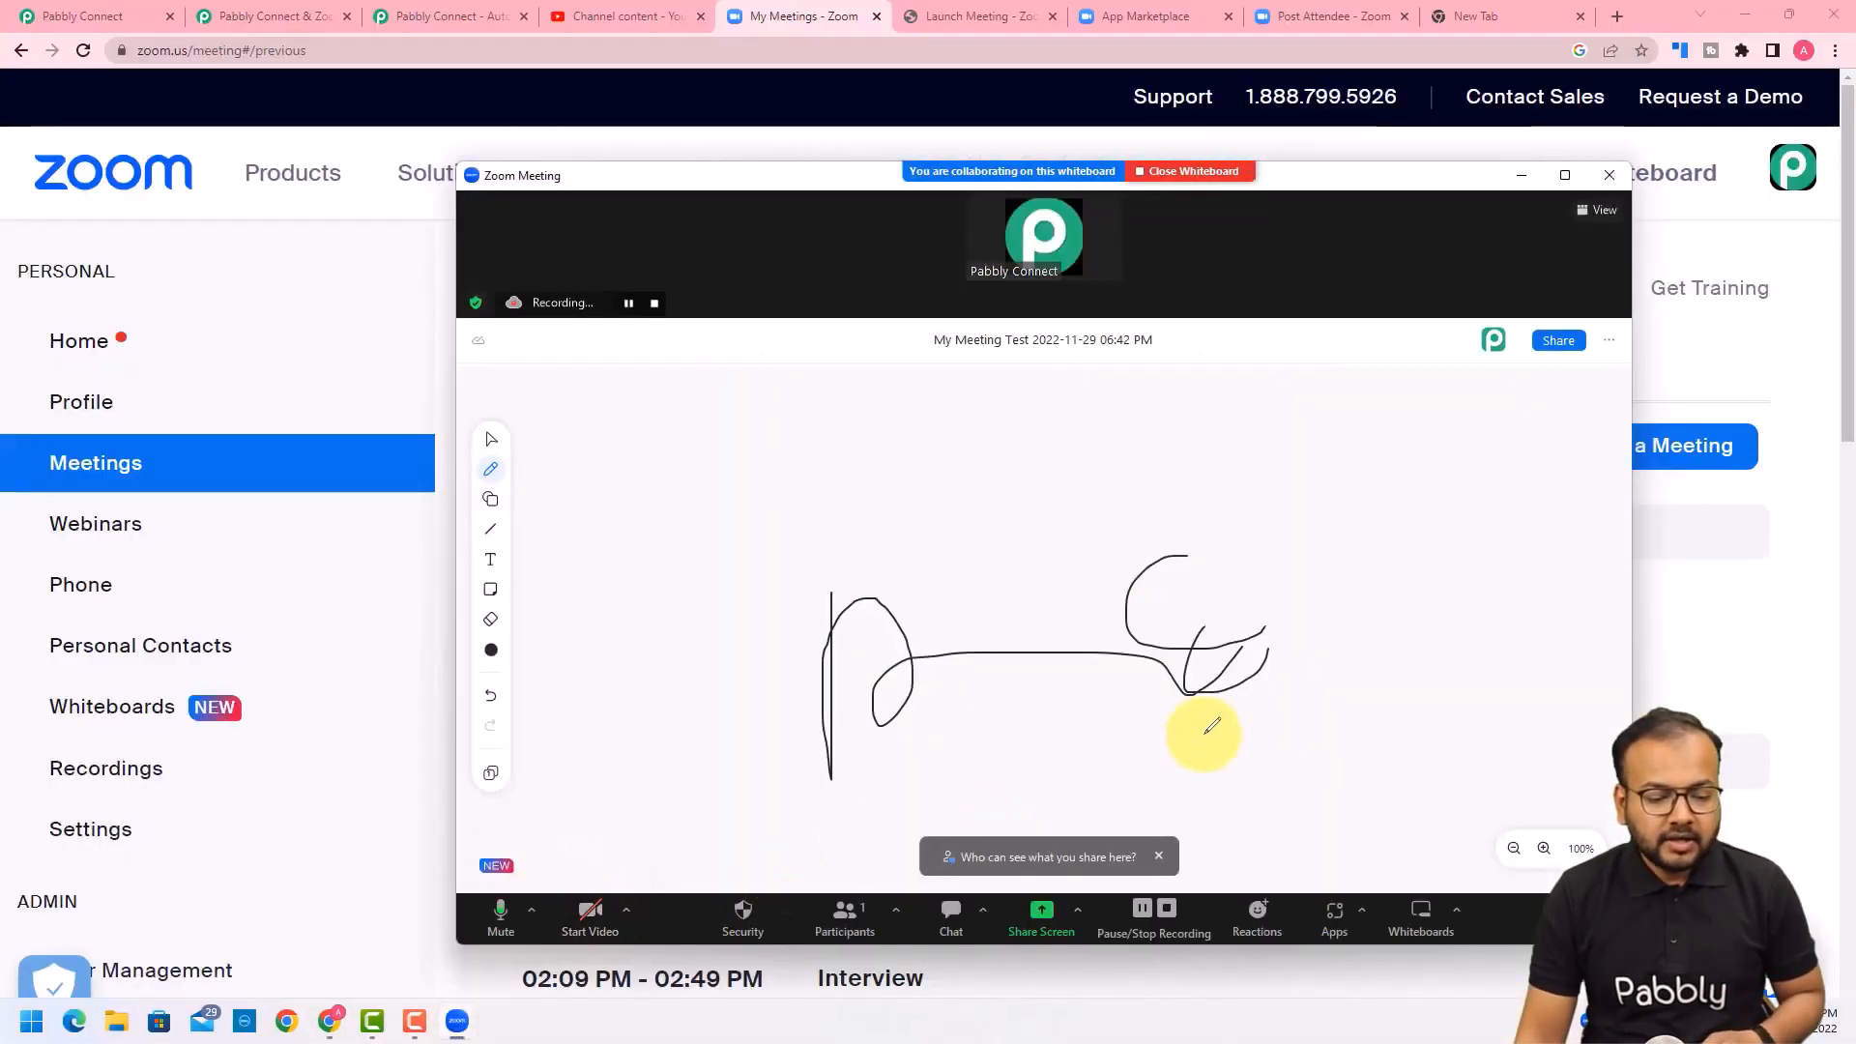
Stop the meeting's cloud recording and end the meeting for all participants.
left_click(1165, 909)
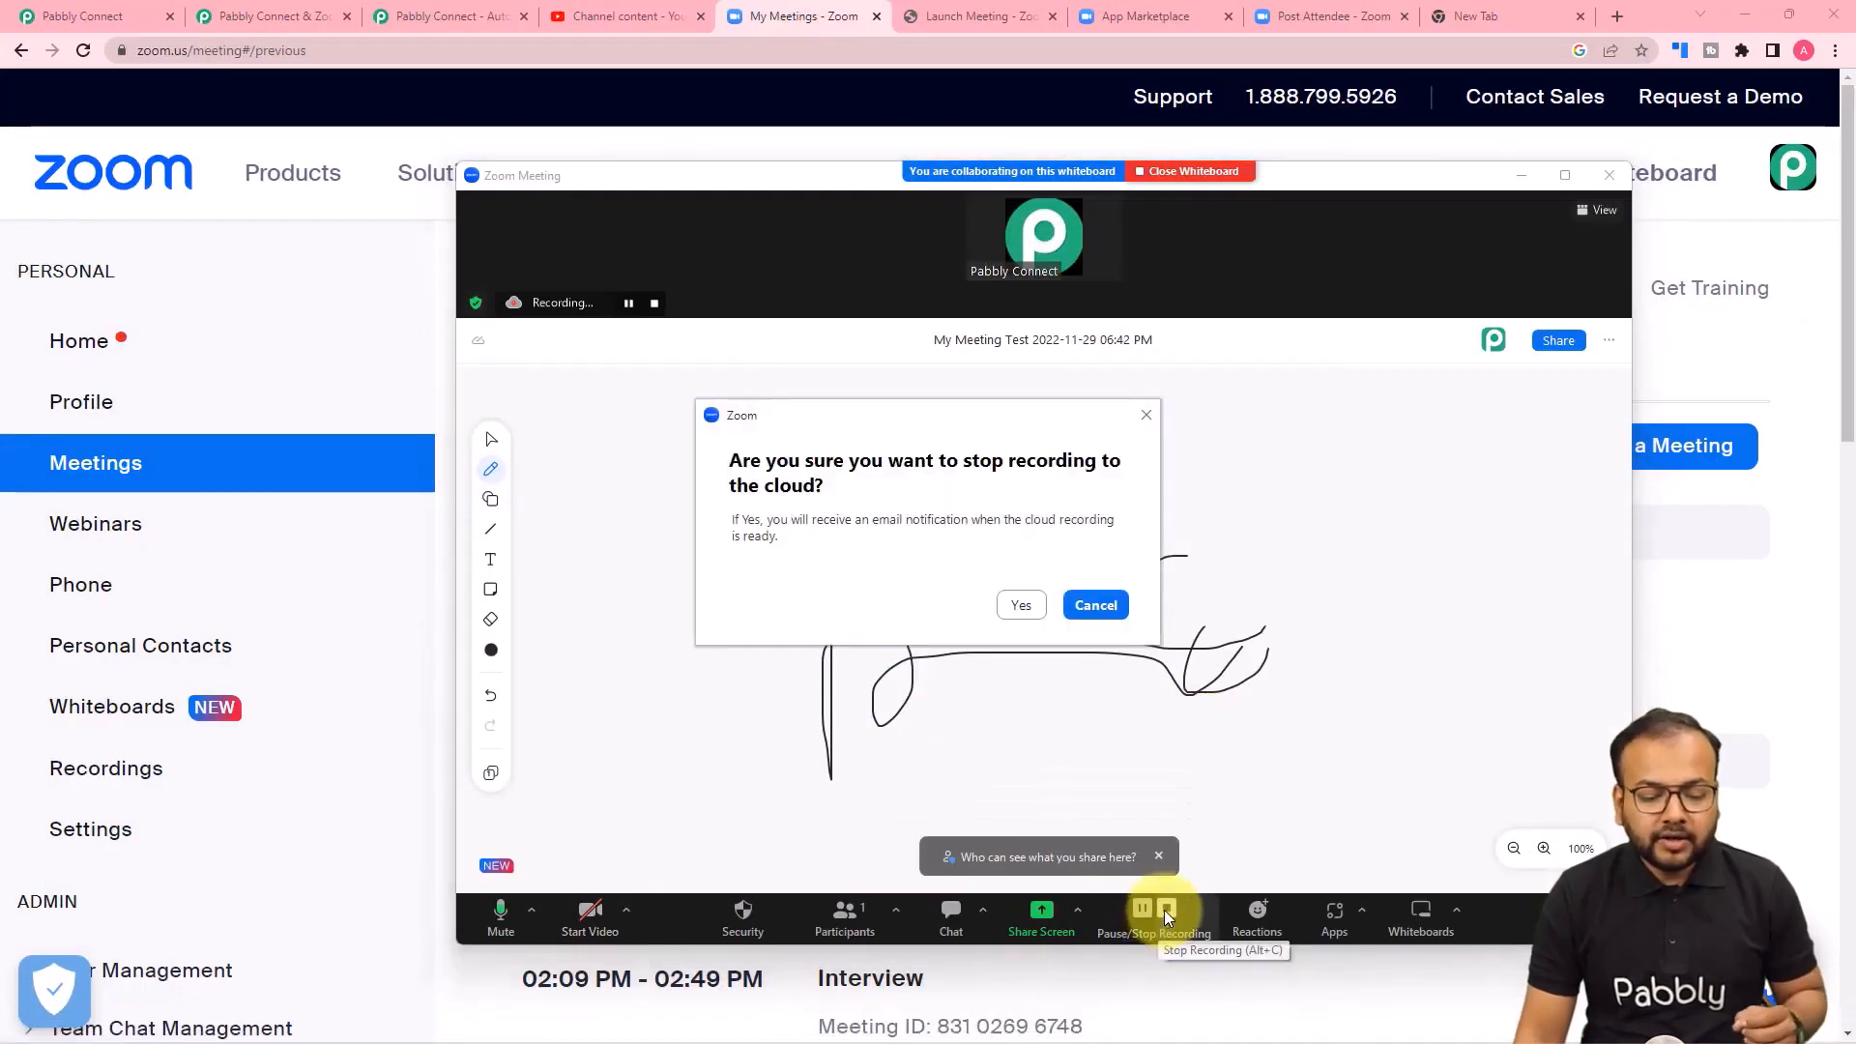
left_click(1022, 606)
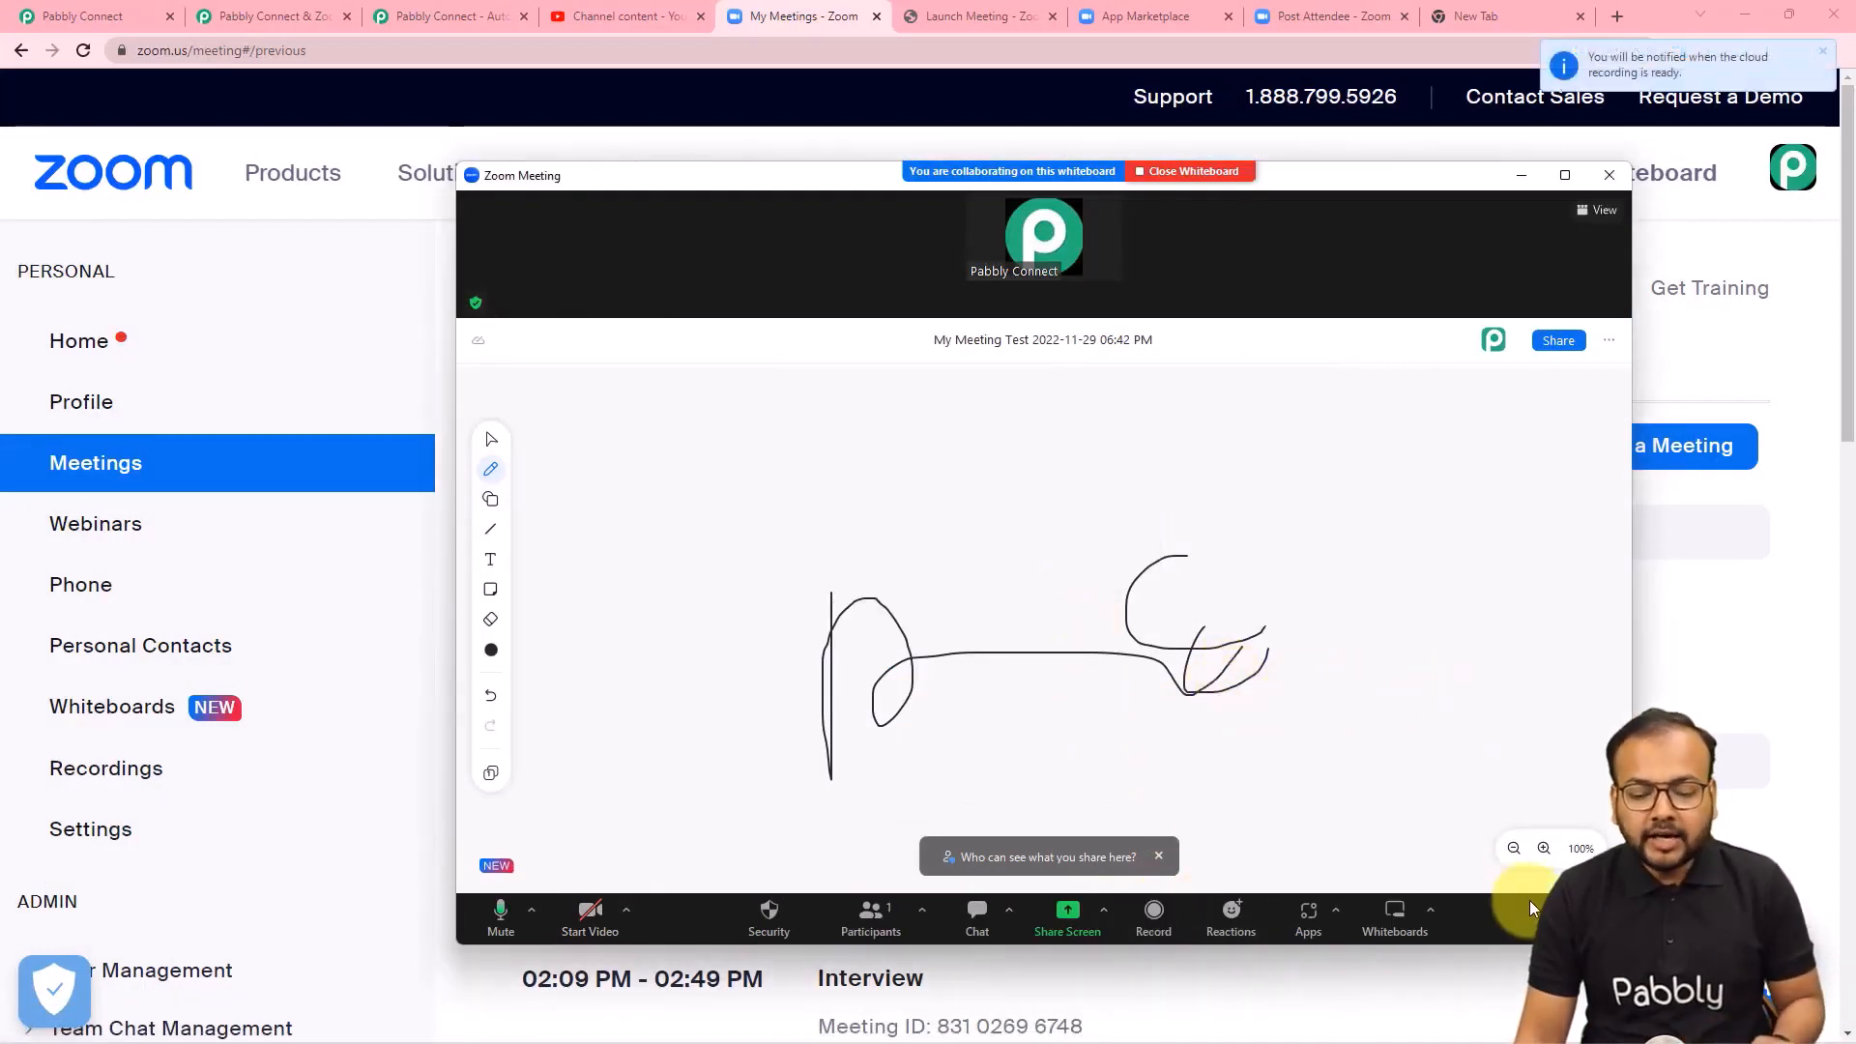
left_click(1577, 918)
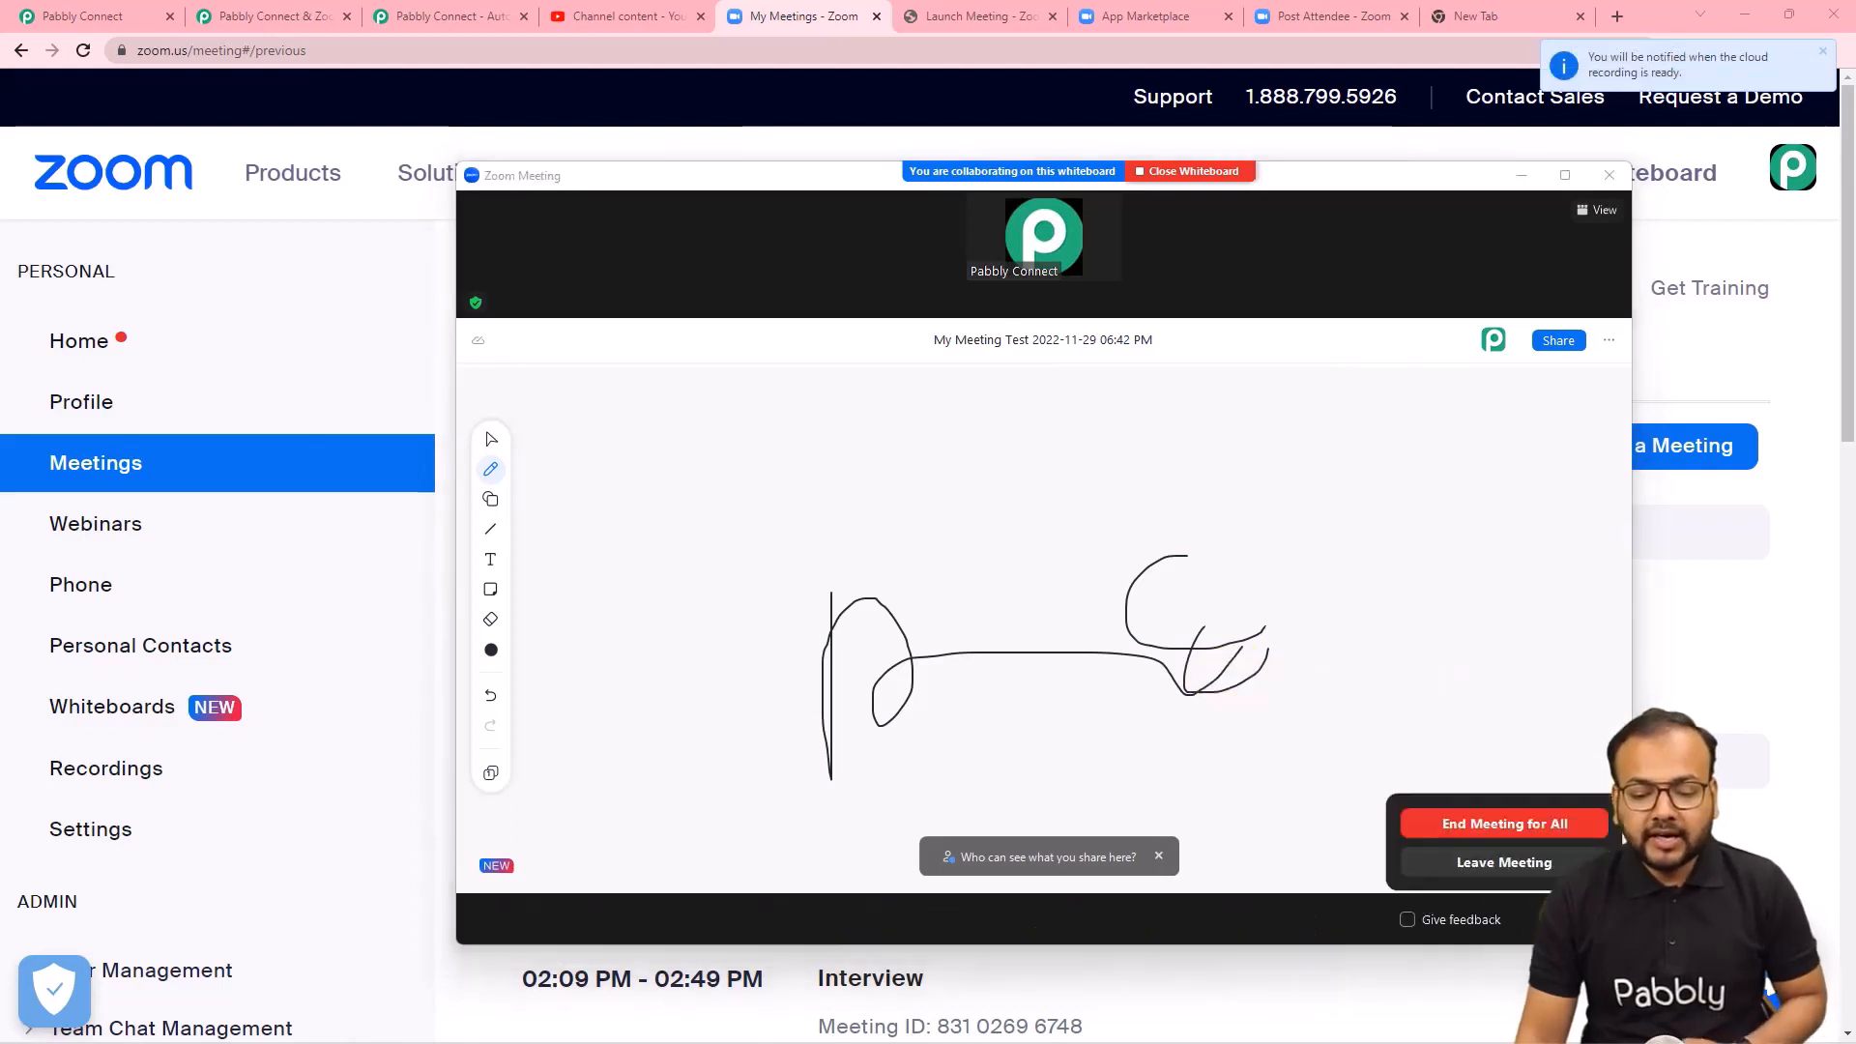
left_click(1455, 814)
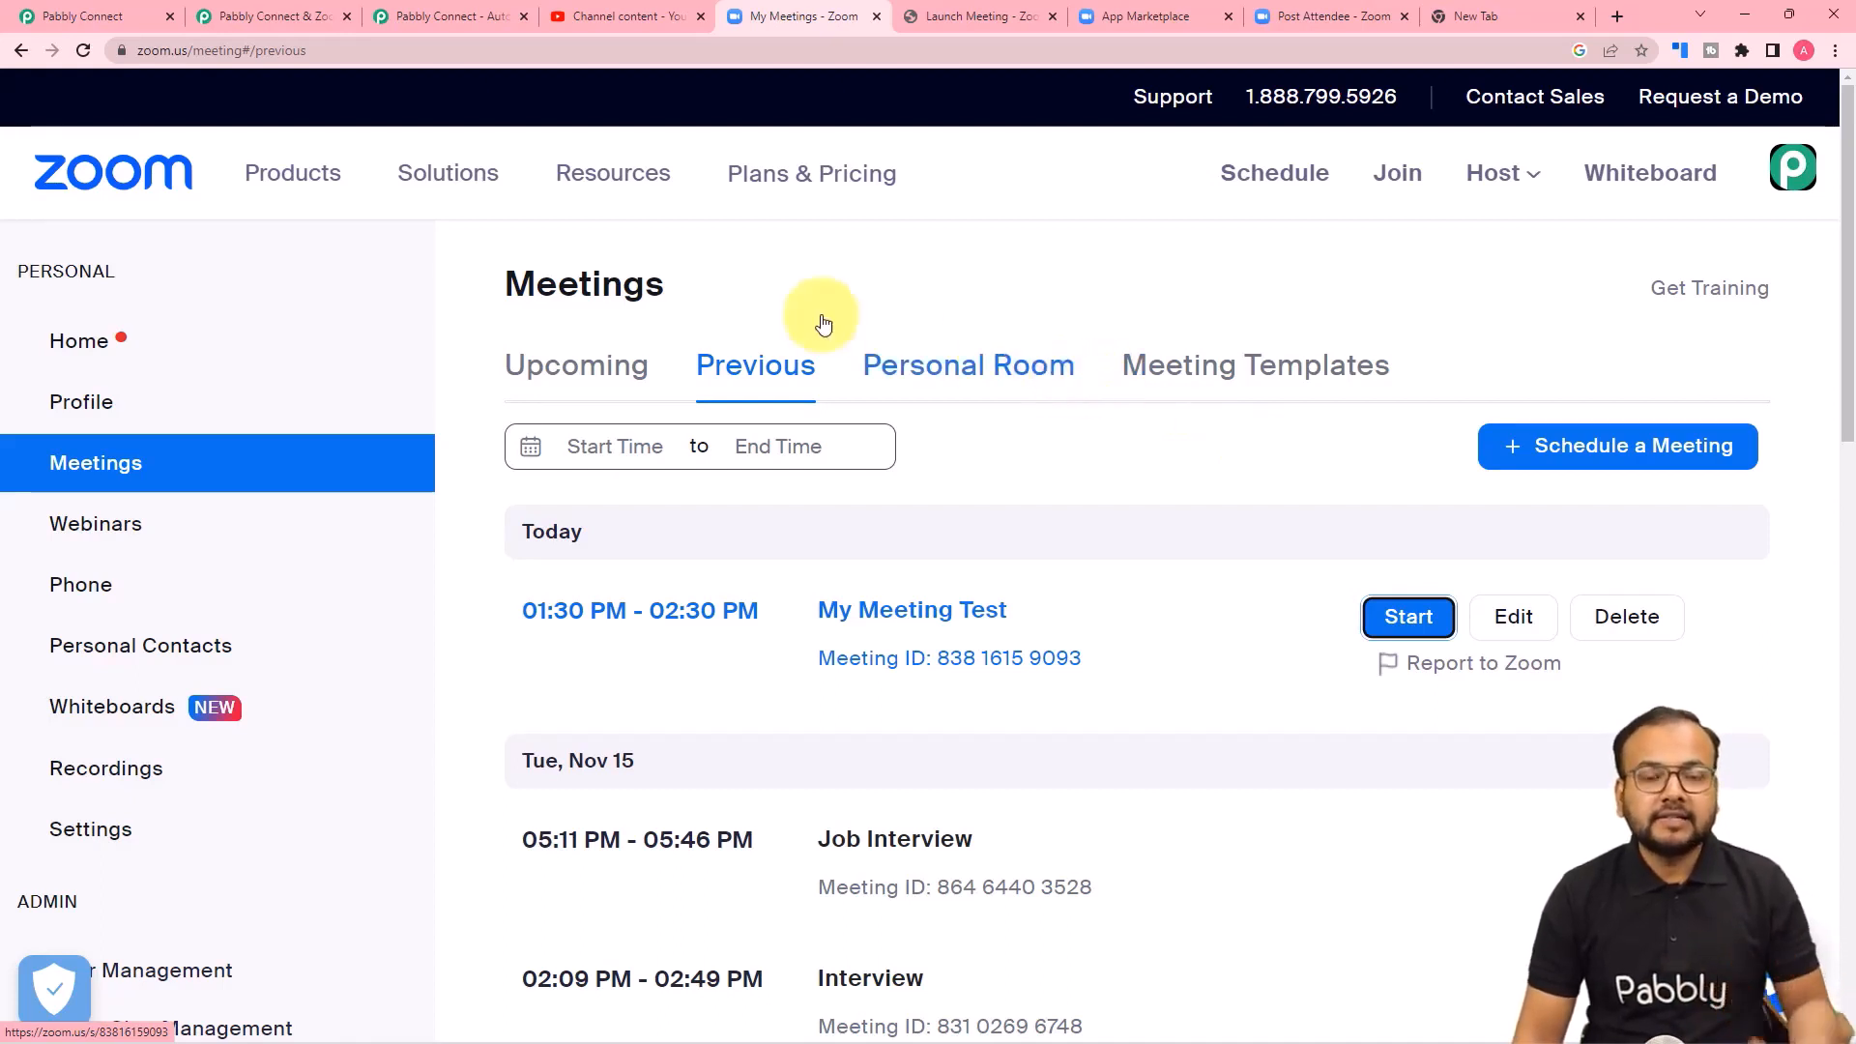
Compare the webhook response received in the Pabbly Connect workflow with the "My Meeting Test" entry in the Zoom meetings list.
left_click(112, 26)
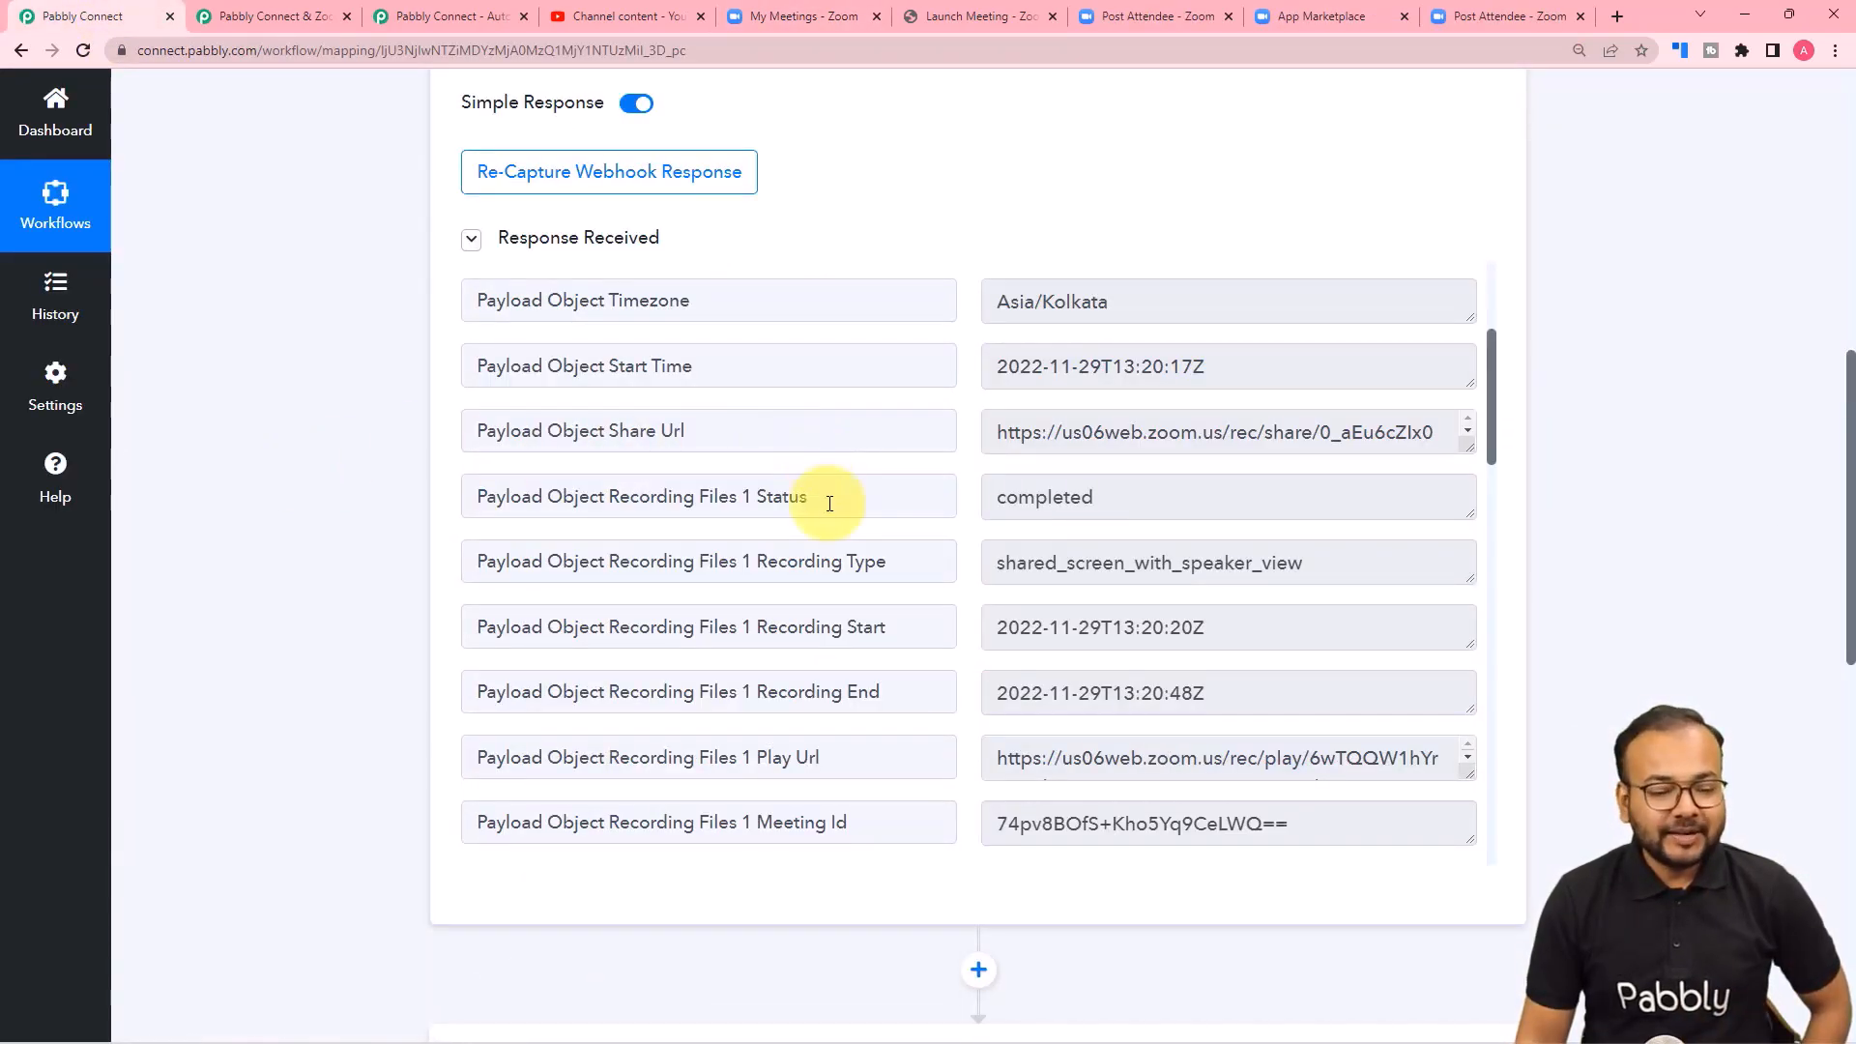
scroll(829, 503, "up", 4)
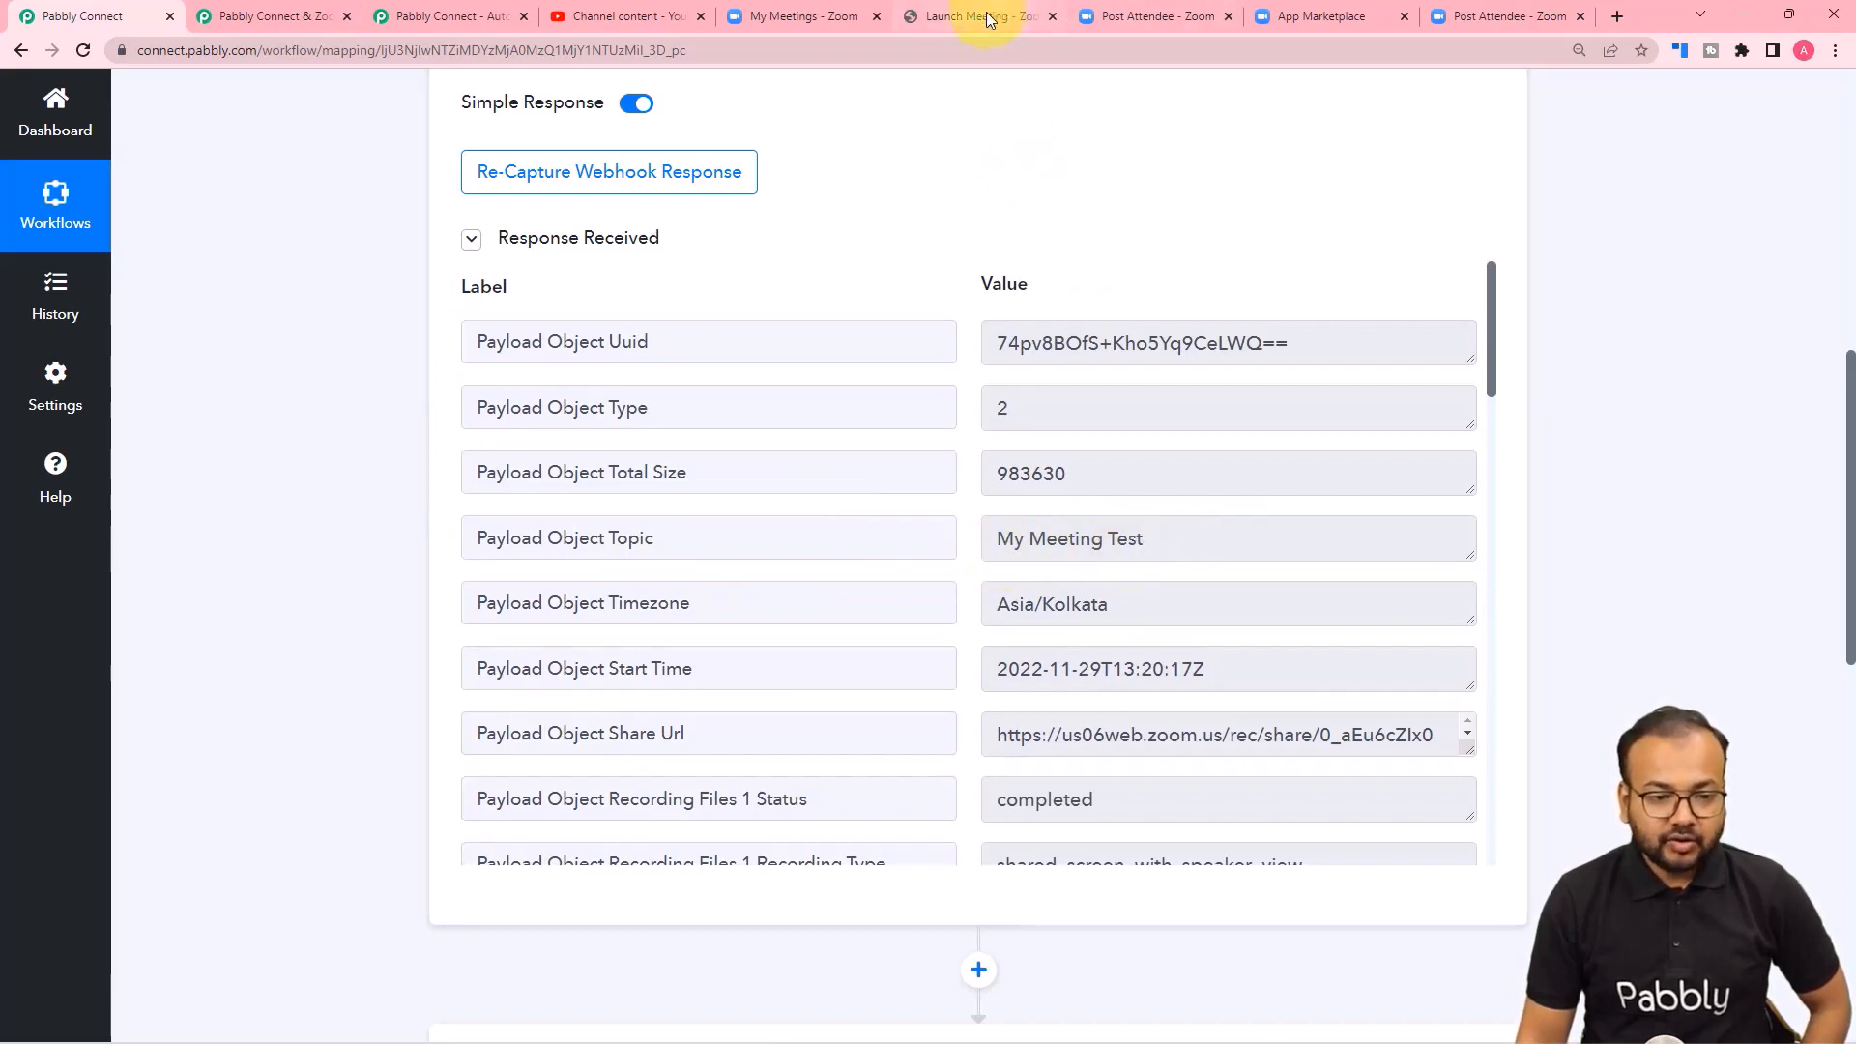
left_click(830, 14)
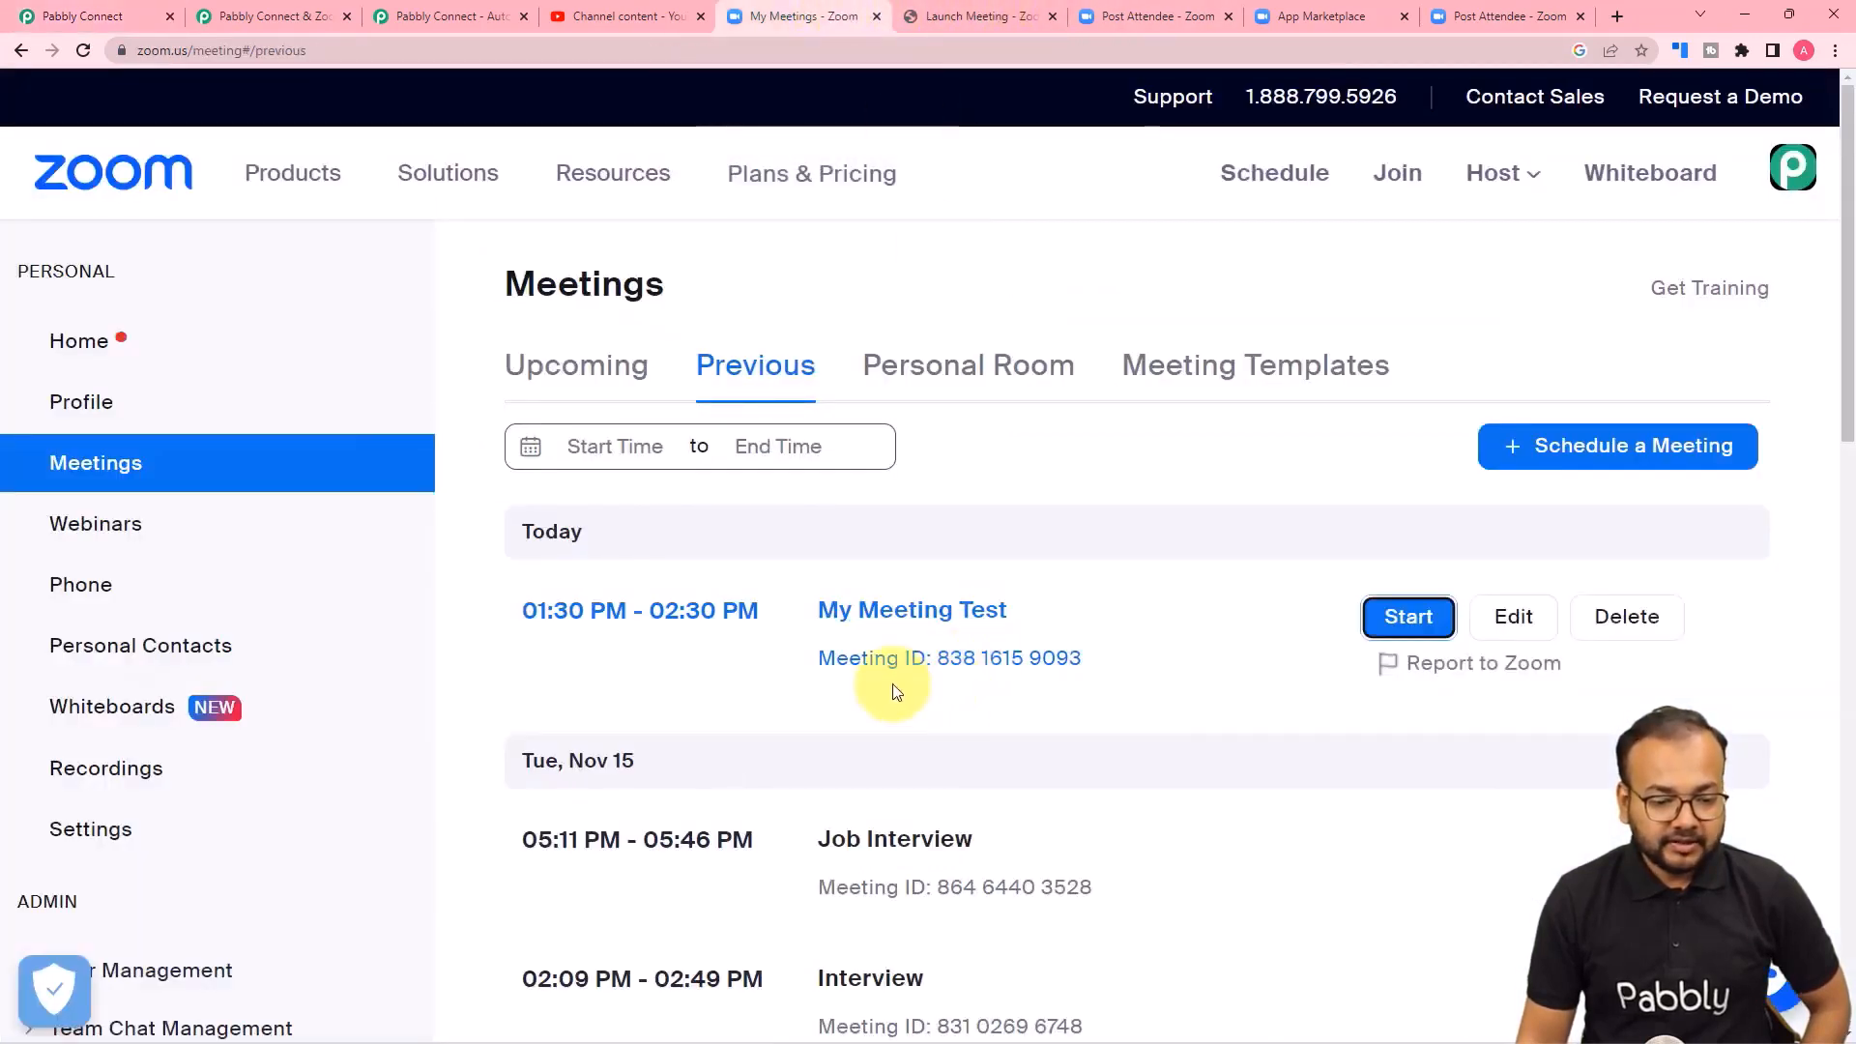
left_click(85, 20)
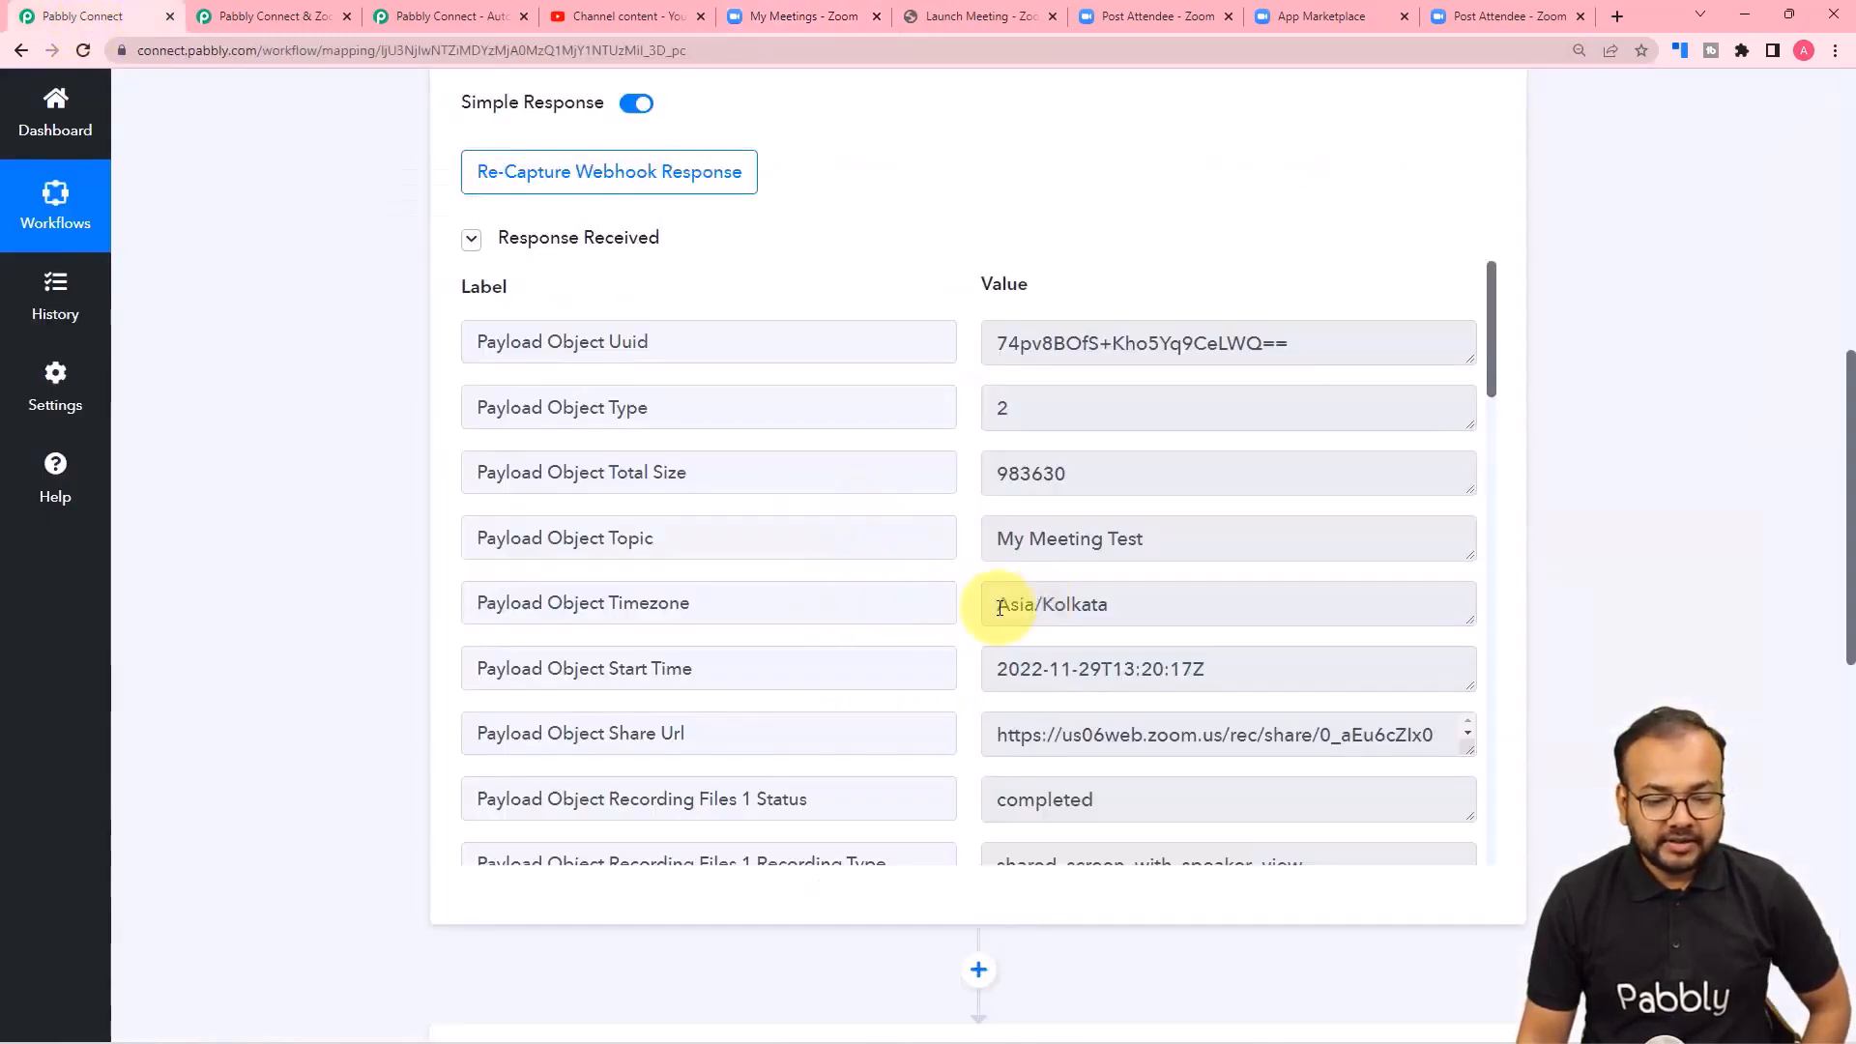
Examine the Recording Files 1 fields of the webhook response, enlarging the Play Url and Download Url values to read them.
scroll(899, 609, "down", 2)
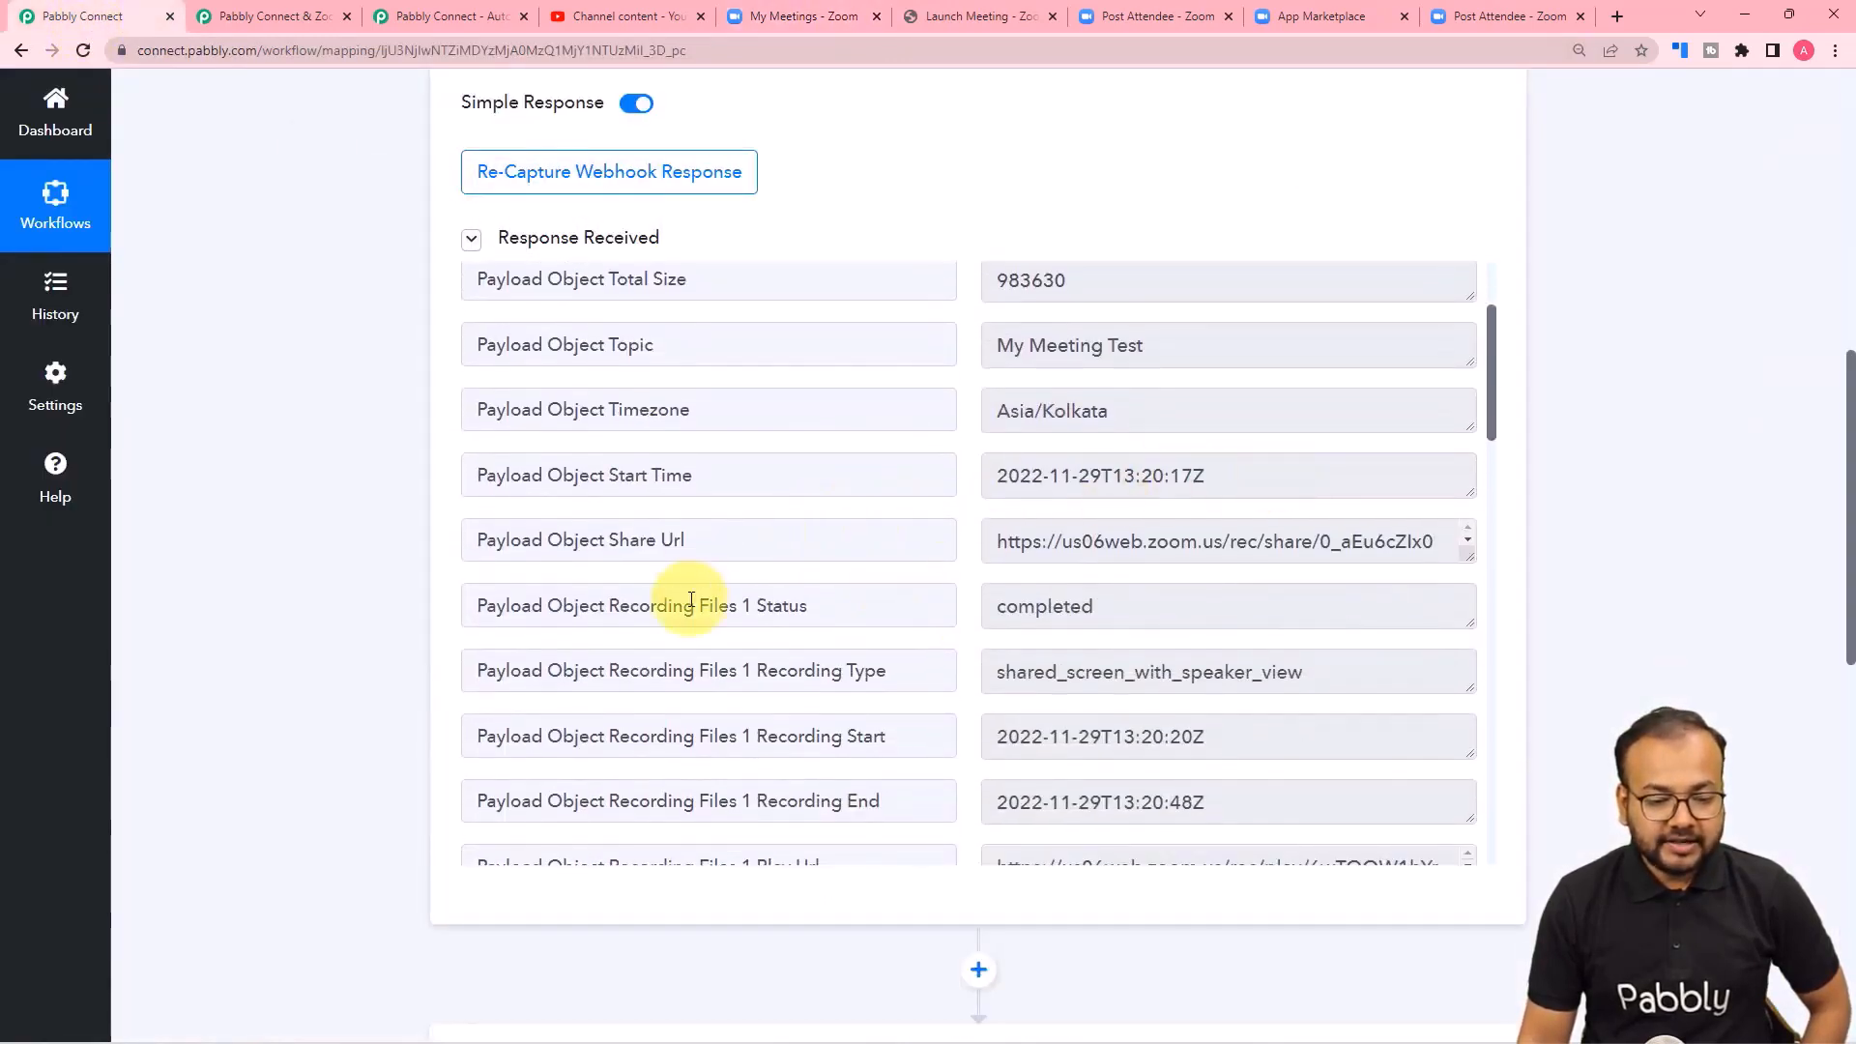
scroll(698, 592, "down", 1)
scroll(781, 631, "down", 2)
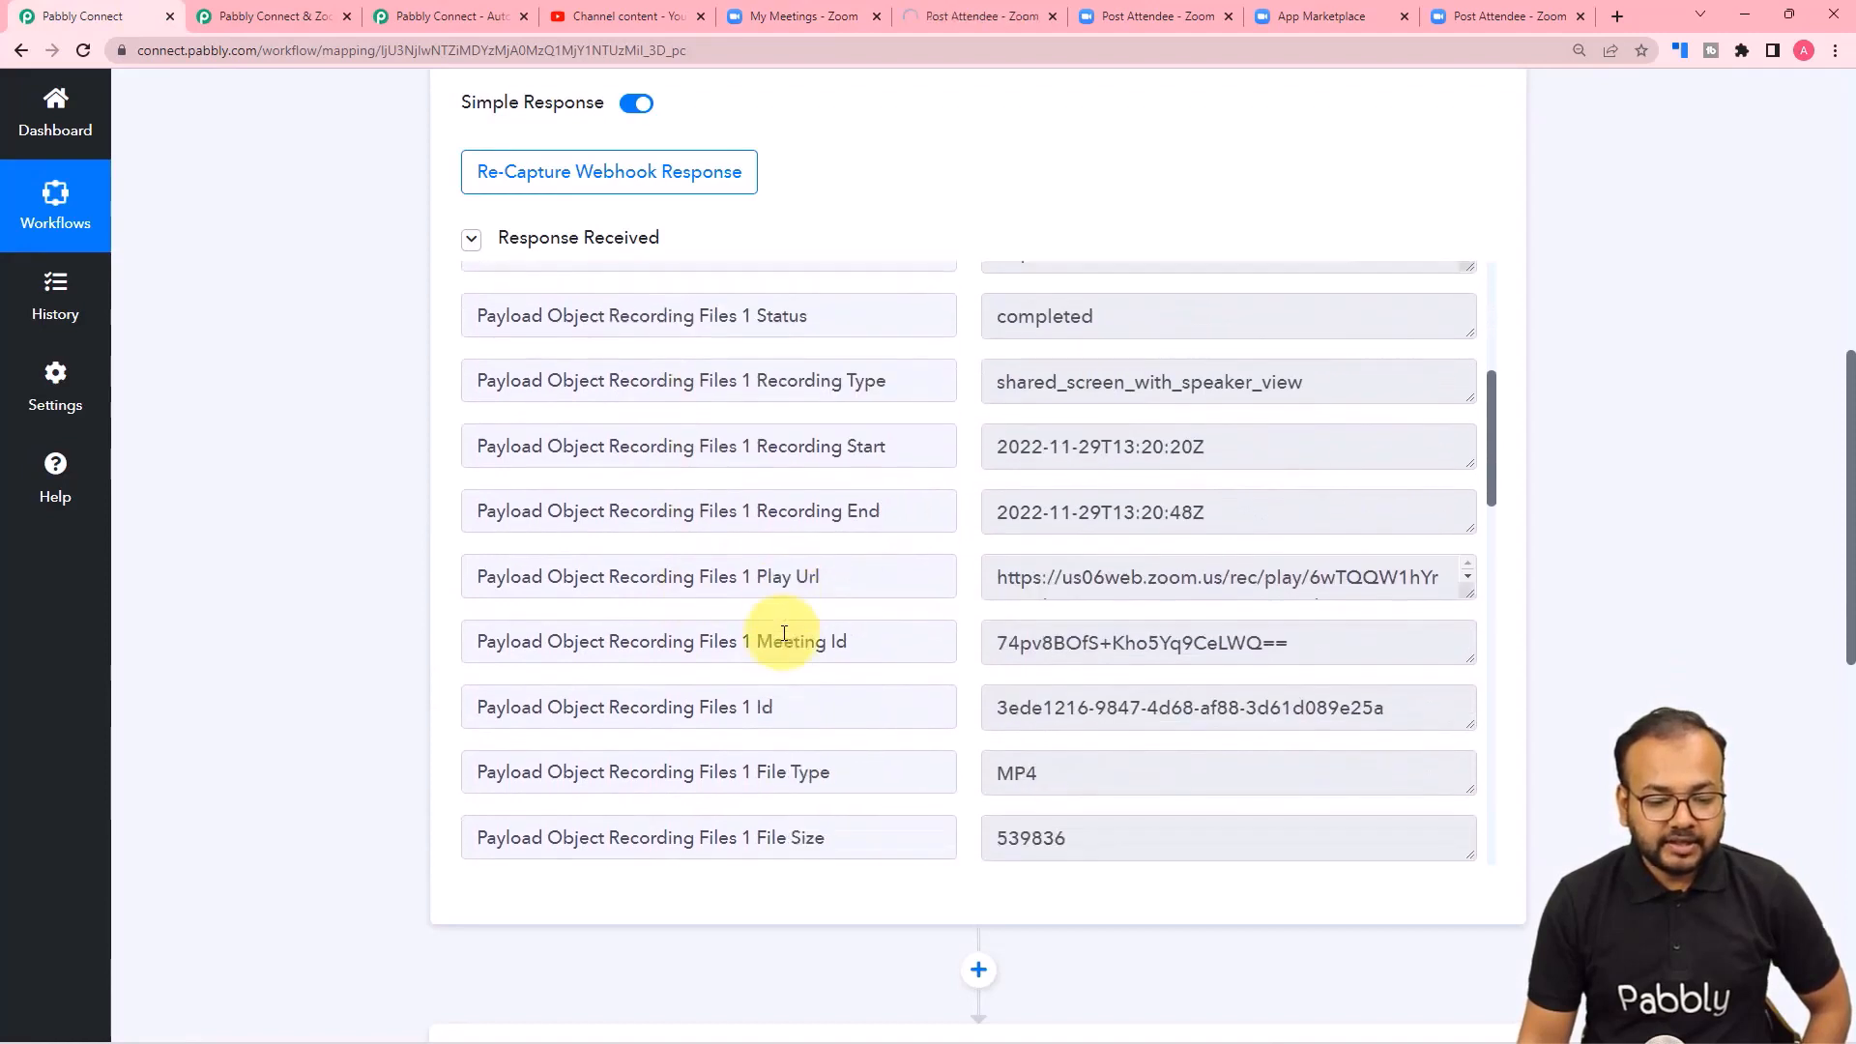
scroll(784, 633, "down", 1)
scroll(784, 633, "down", 1)
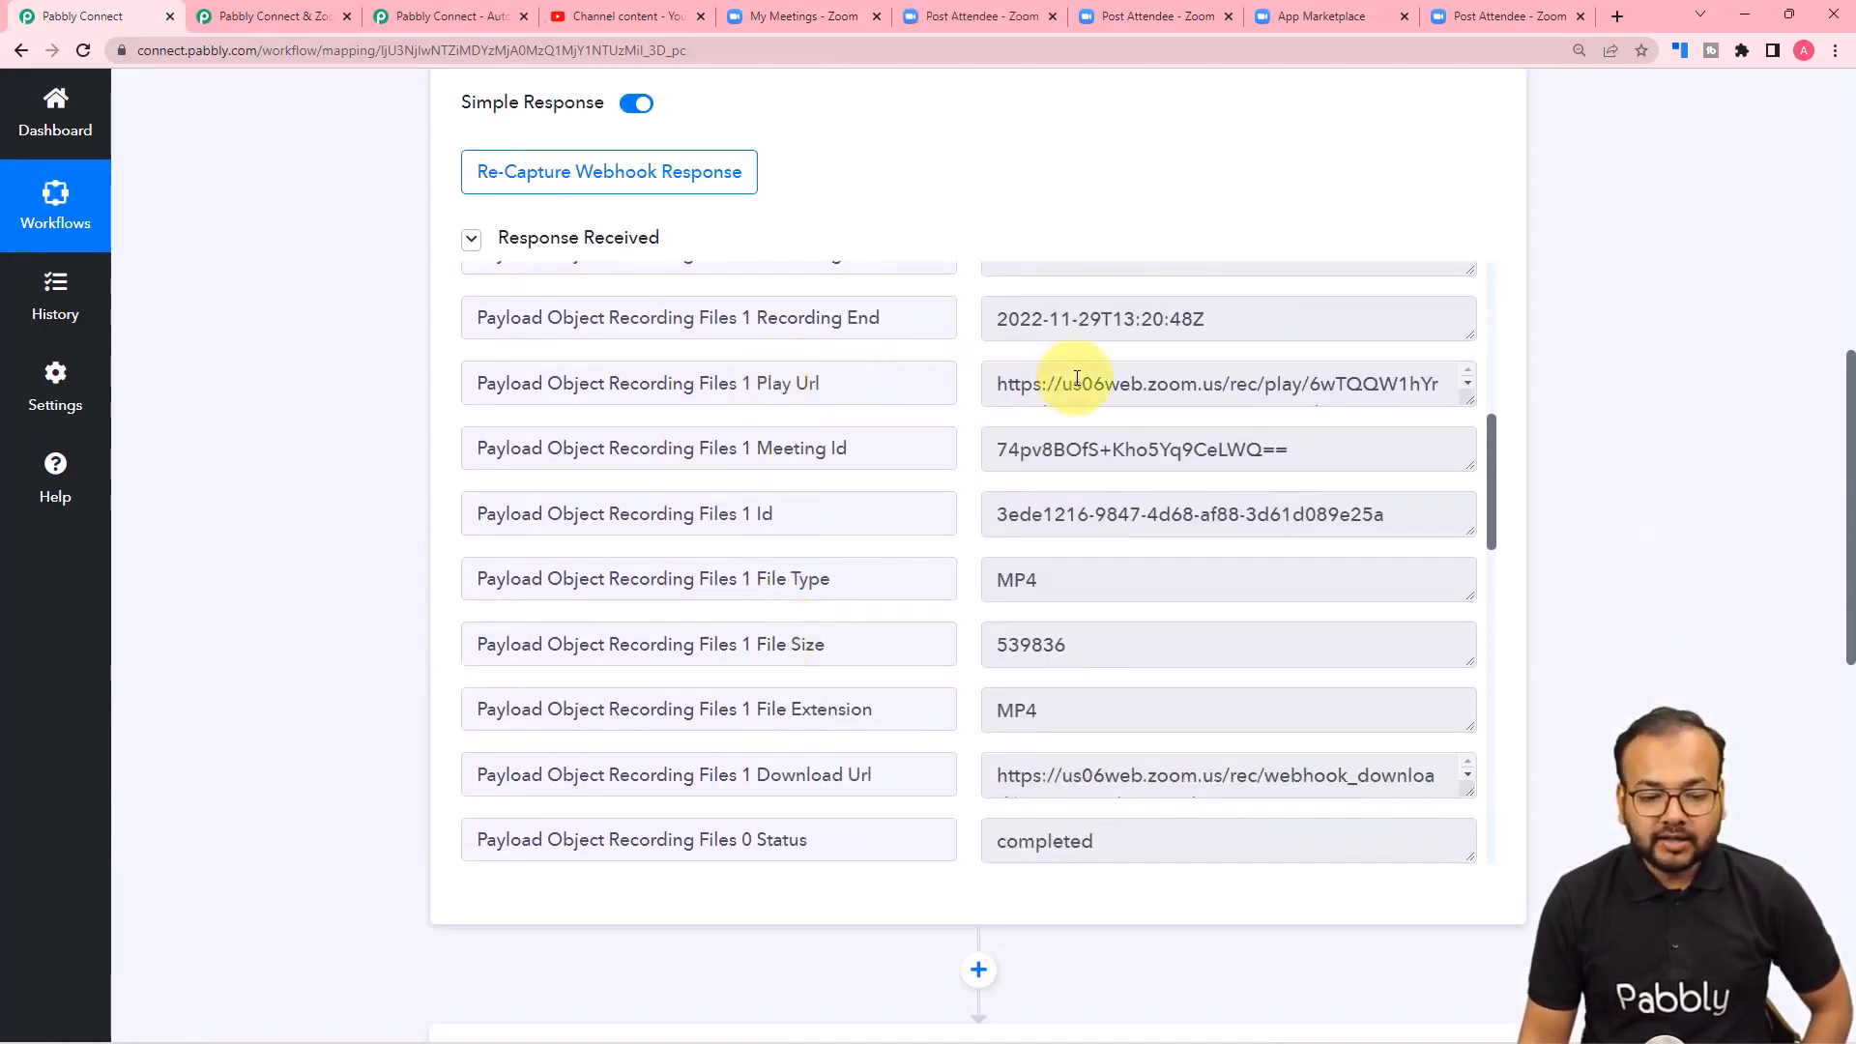
left_click_drag(1470, 402, 1482, 490)
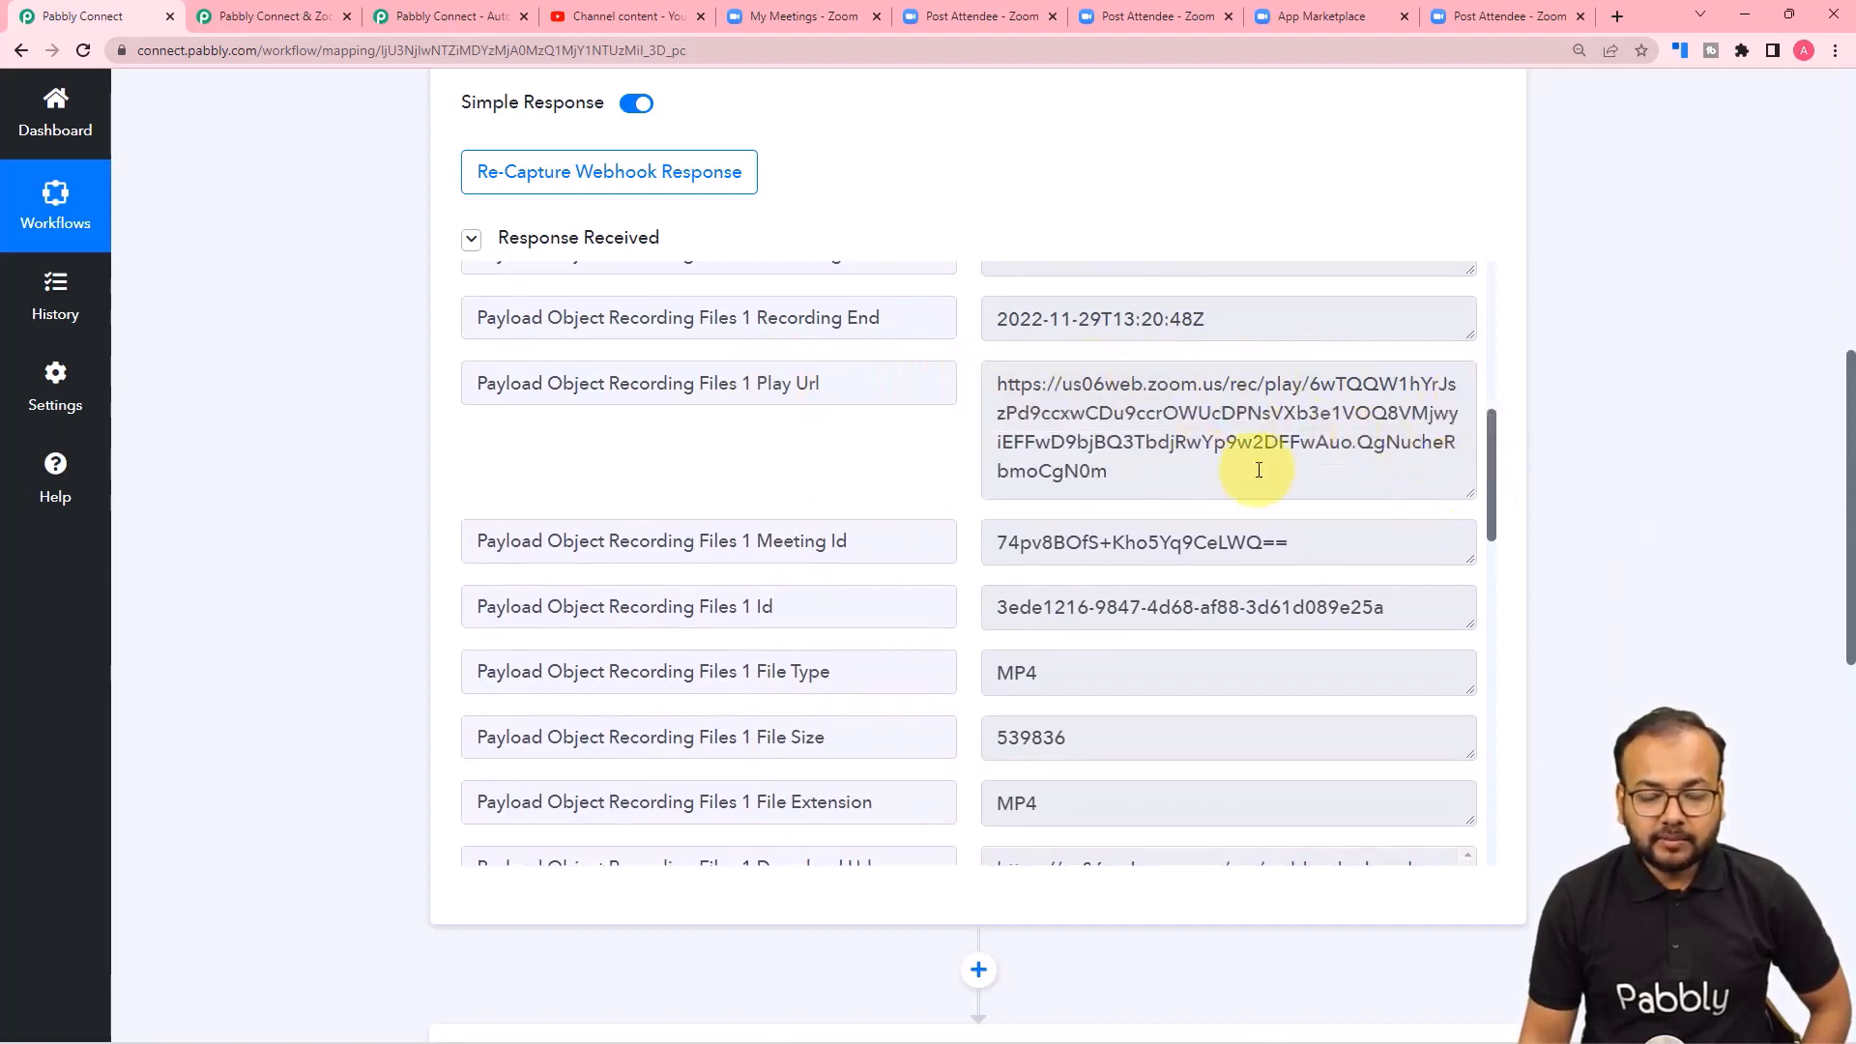
scroll(716, 484, "down", 3)
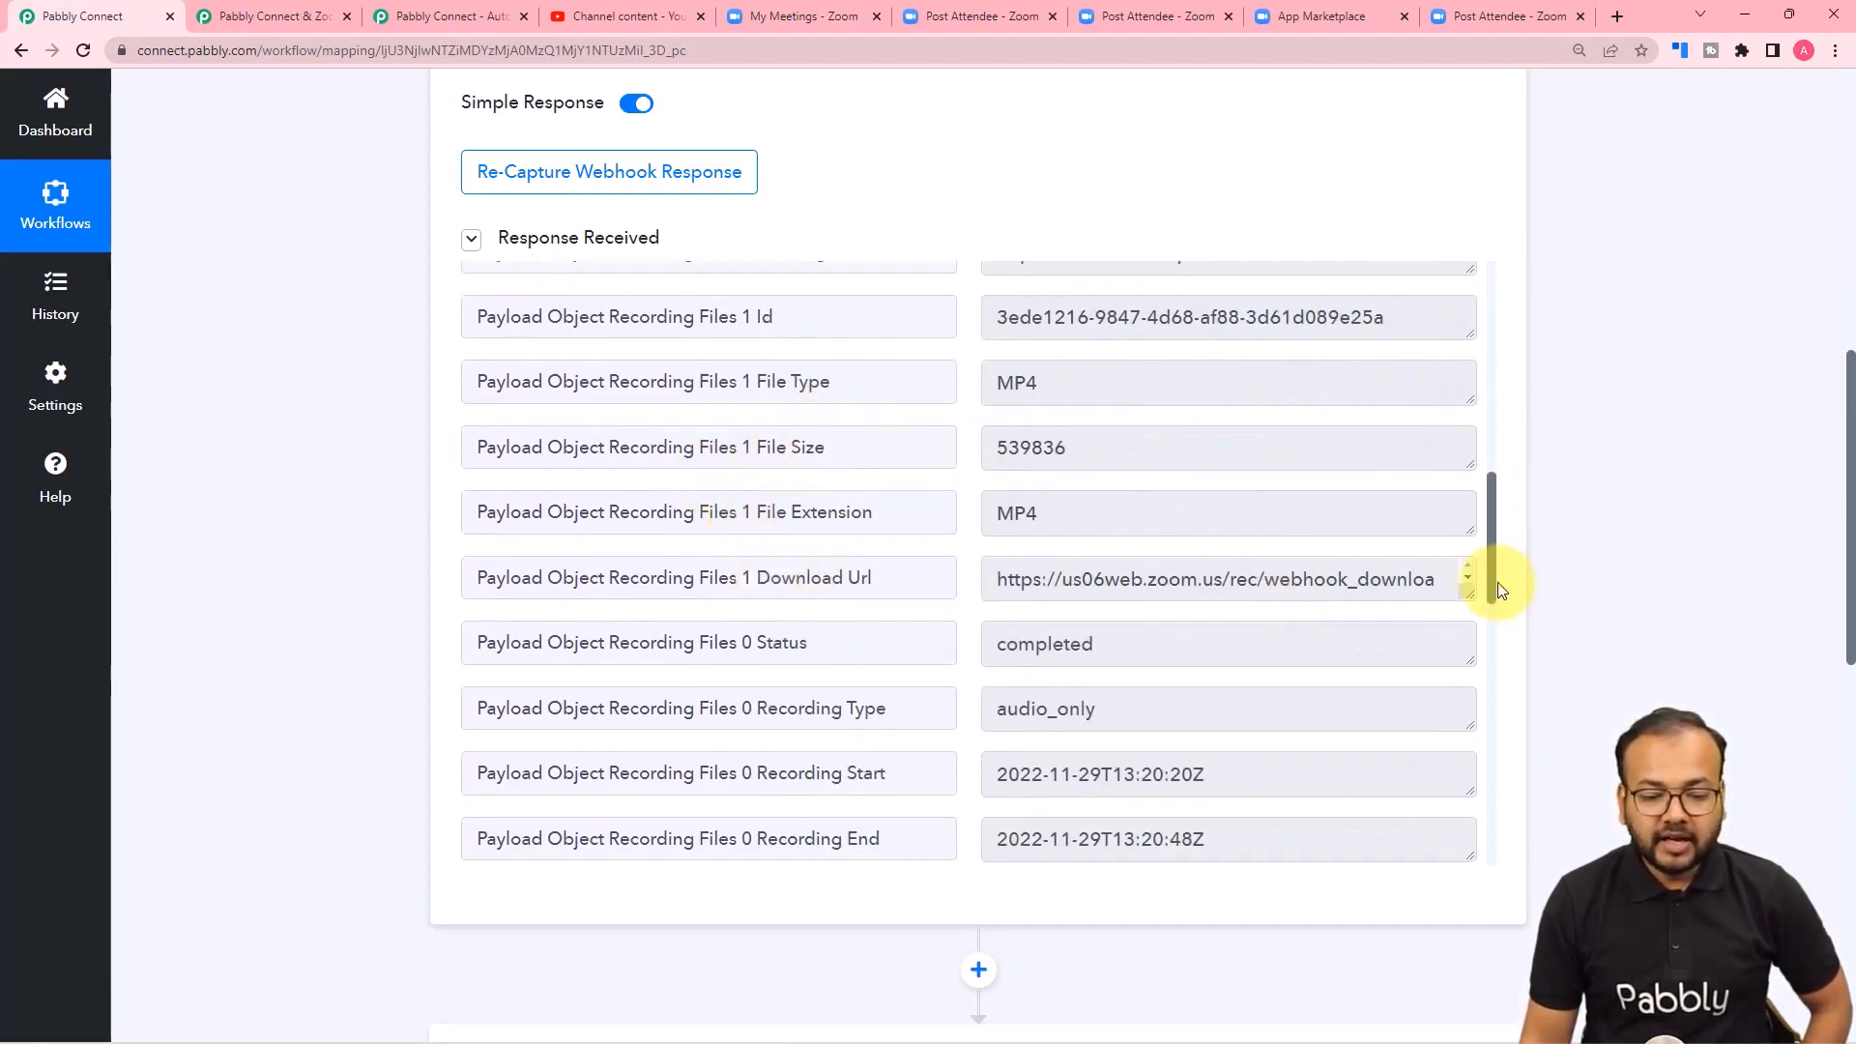
left_click_drag(1468, 593, 1478, 744)
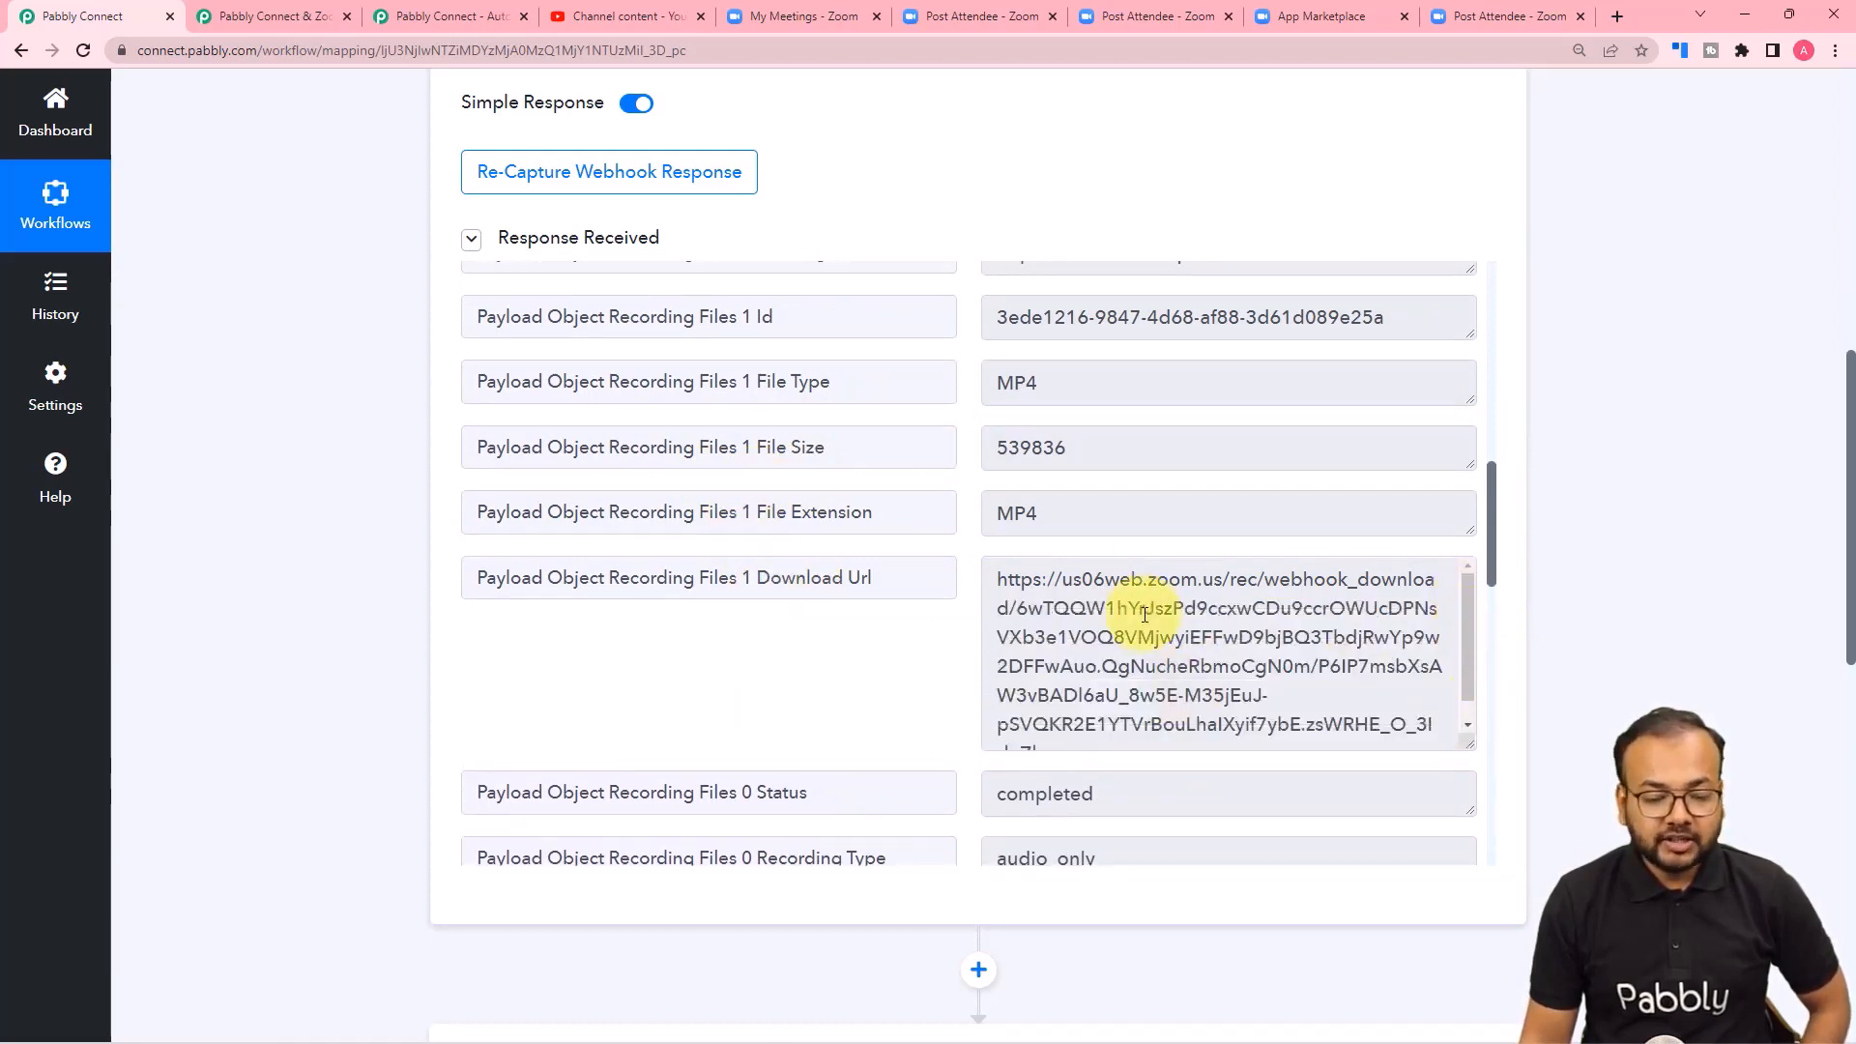
Examine the Recording Files 0 fields and the remaining meeting, account and event details of the webhook response.
scroll(1063, 599, "down", 1)
scroll(746, 595, "down", 3)
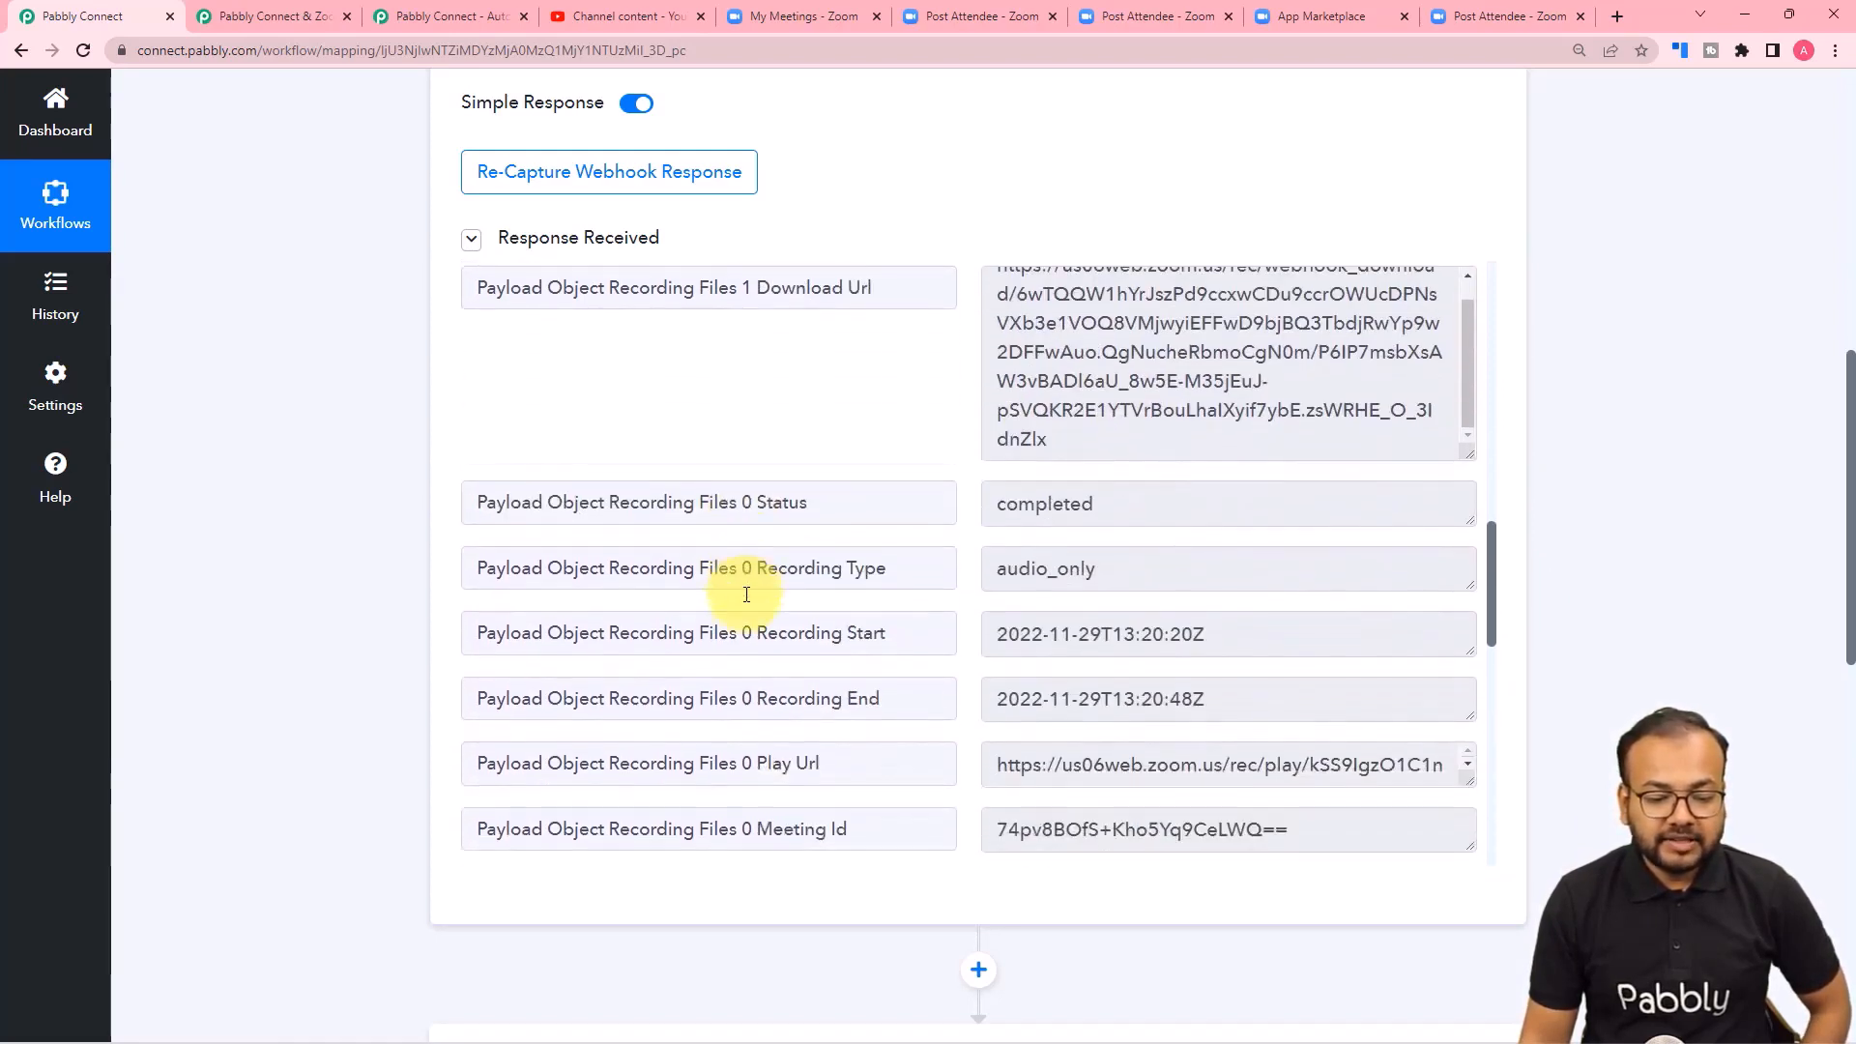
scroll(764, 599, "down", 2)
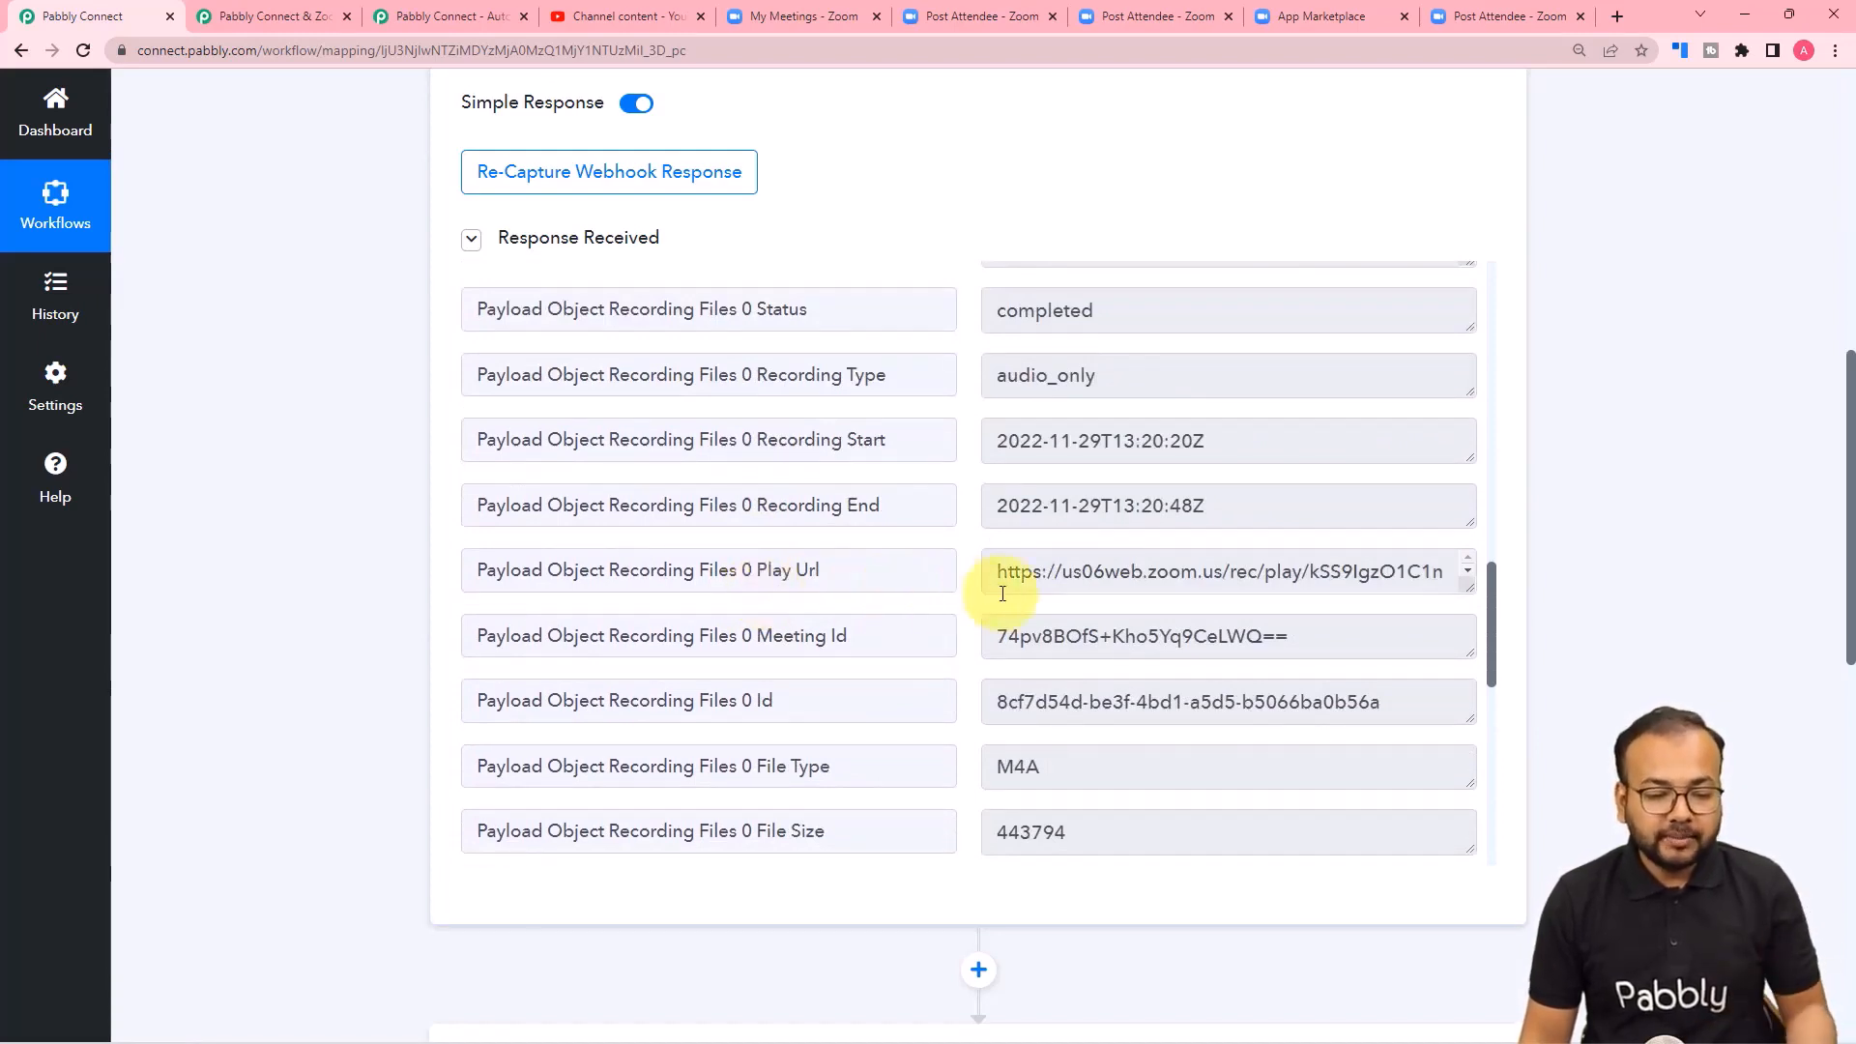
scroll(901, 604, "down", 1)
scroll(901, 605, "down", 5)
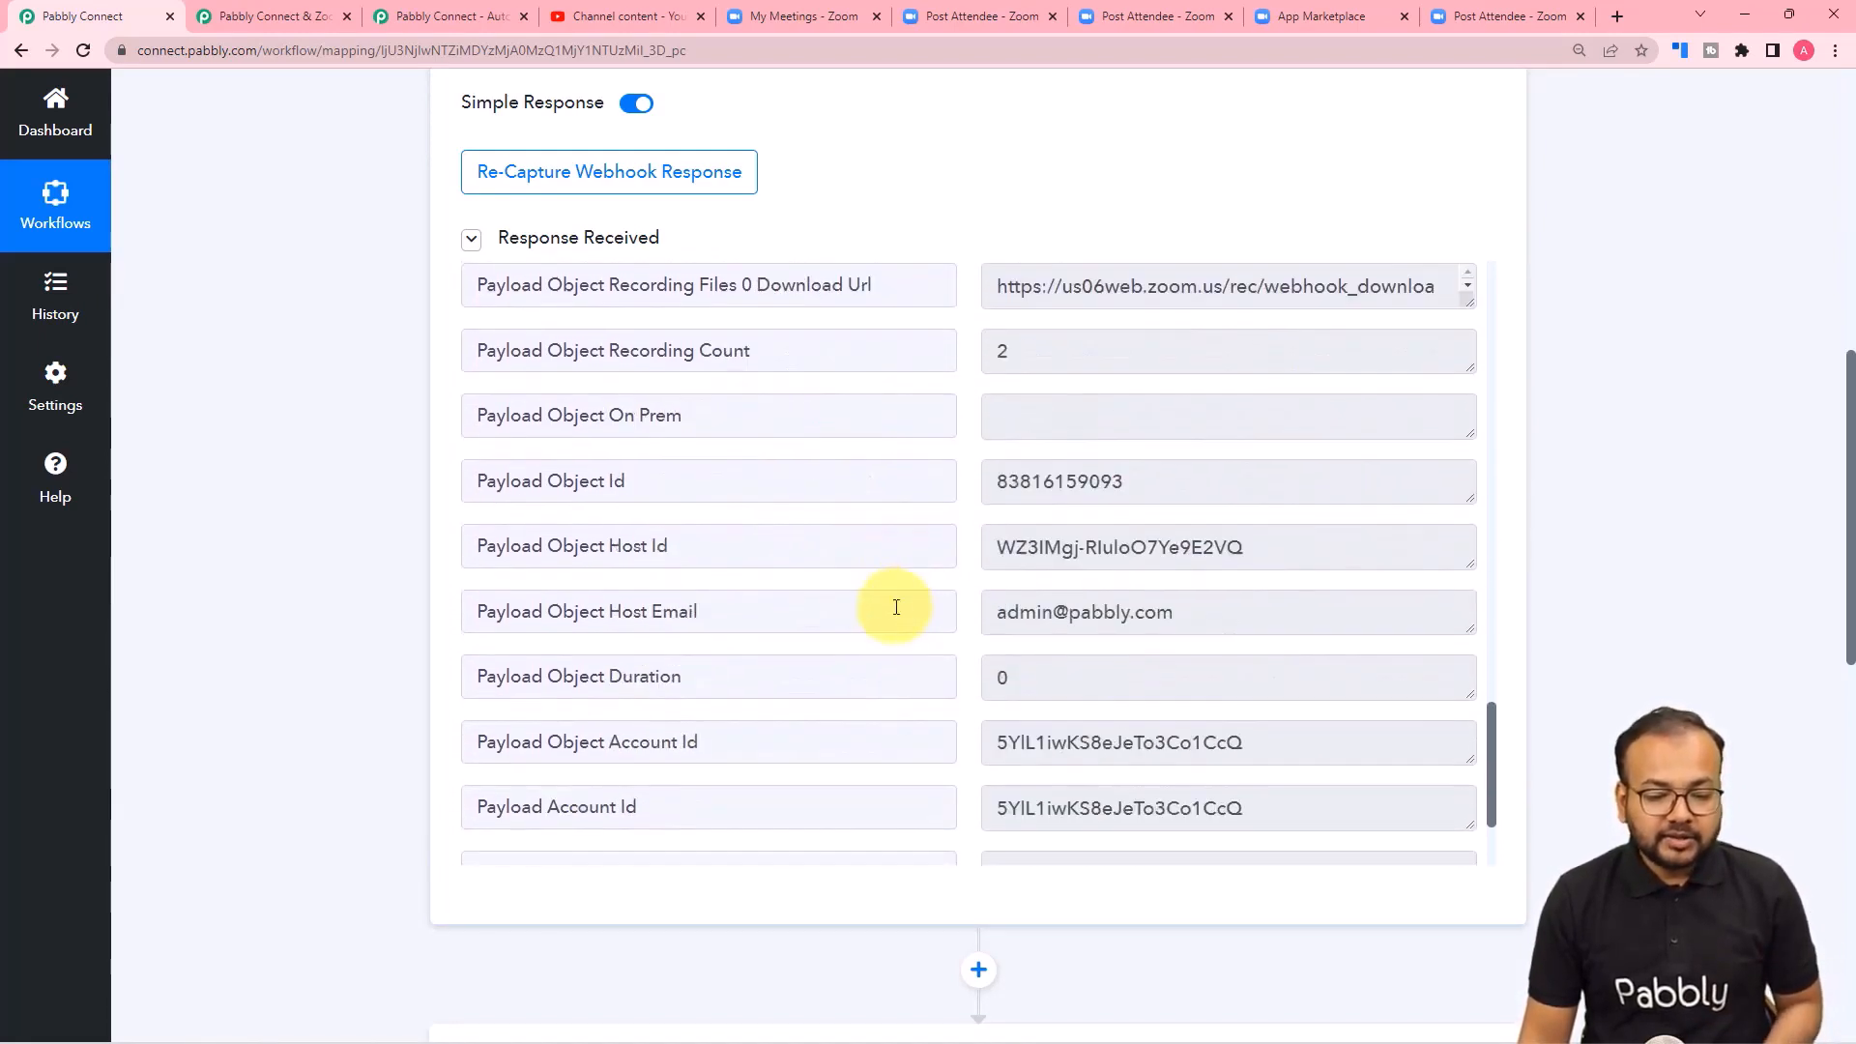
scroll(896, 607, "down", 2)
scroll(889, 605, "down", 2)
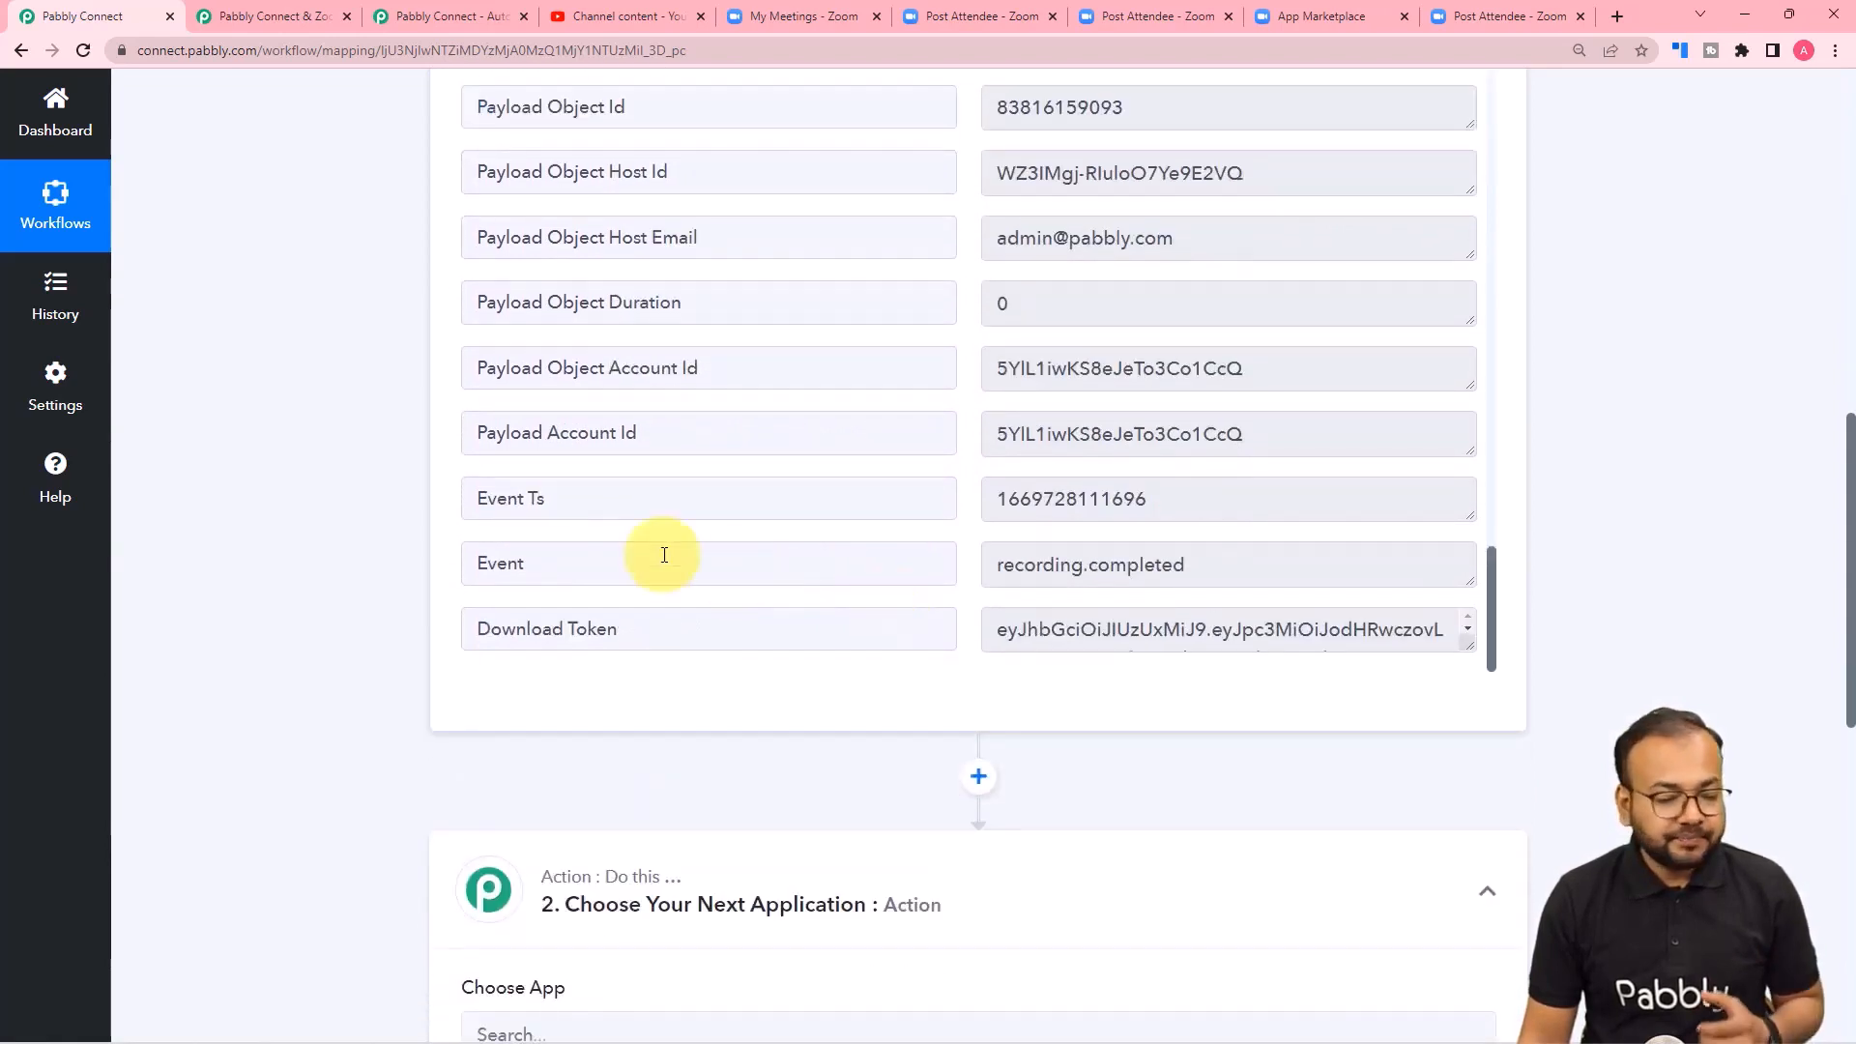
Choose YouTube as the application for the workflow's second step, the action after the Zoom webhook trigger.
scroll(375, 532, "down", 4)
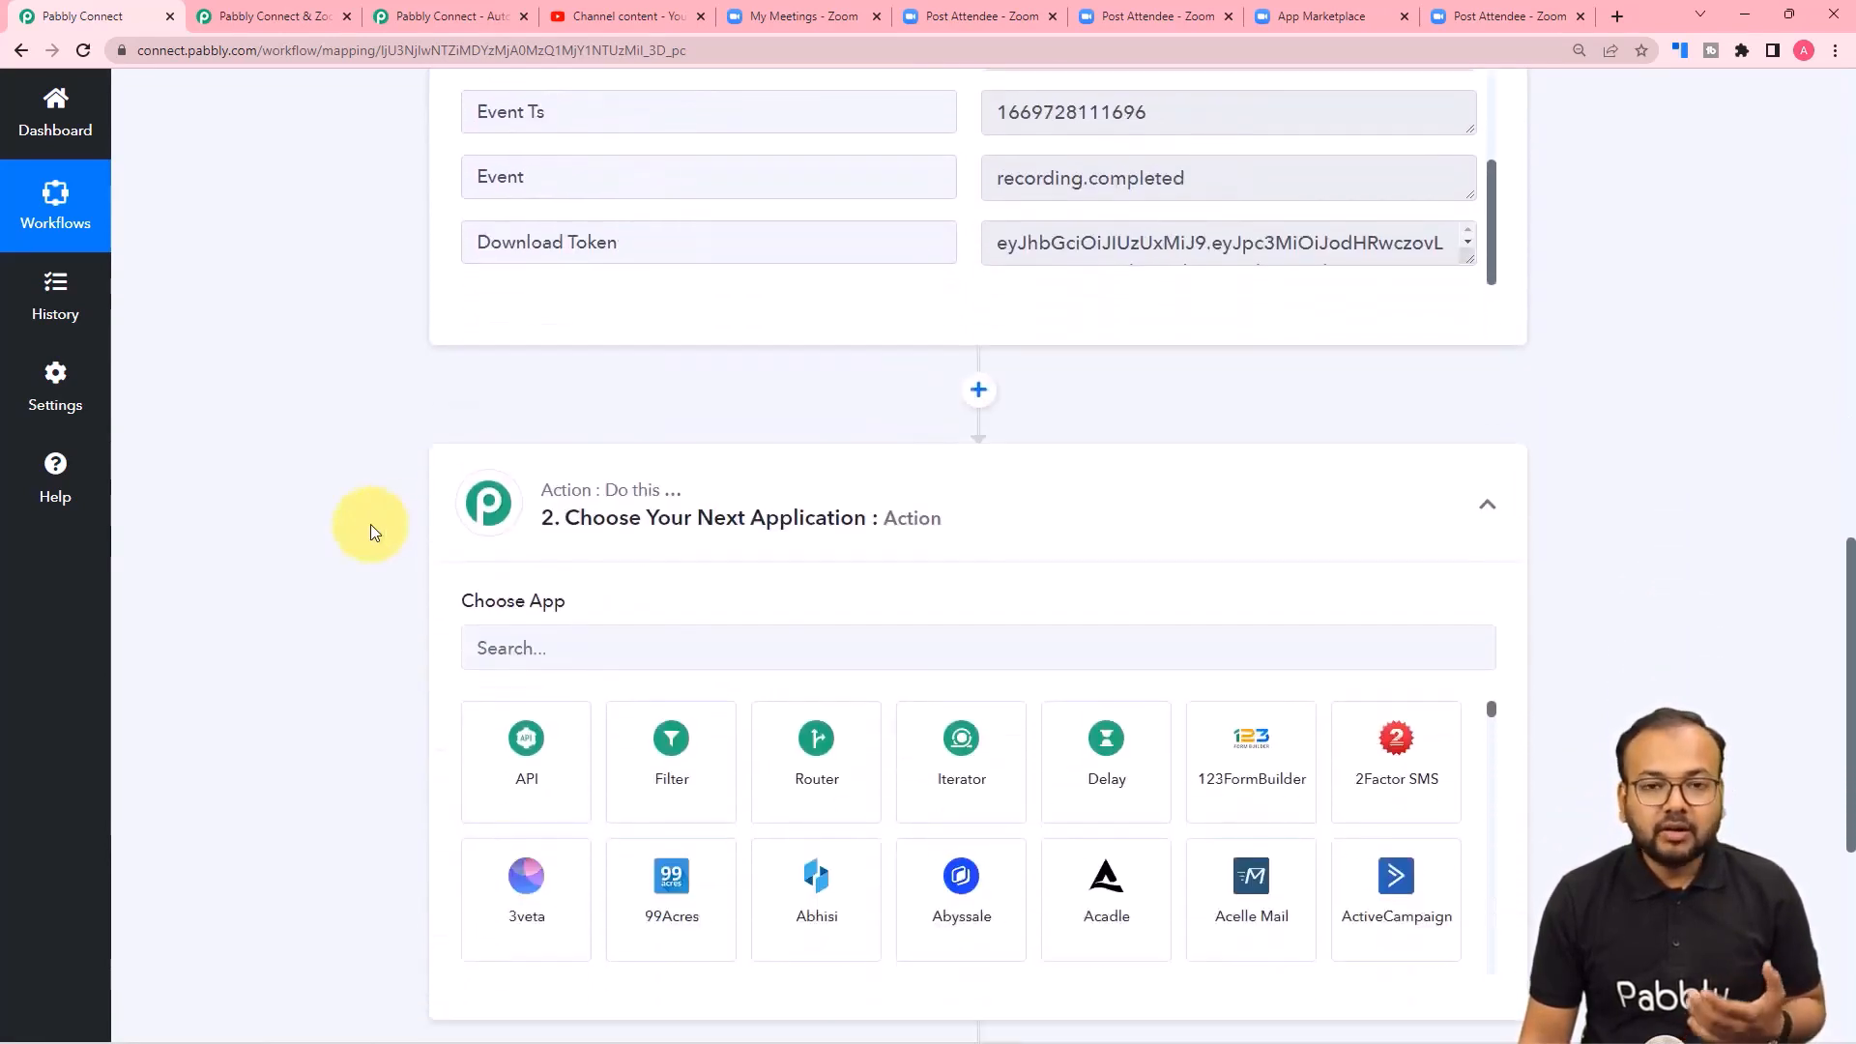
scroll(370, 524, "down", 1)
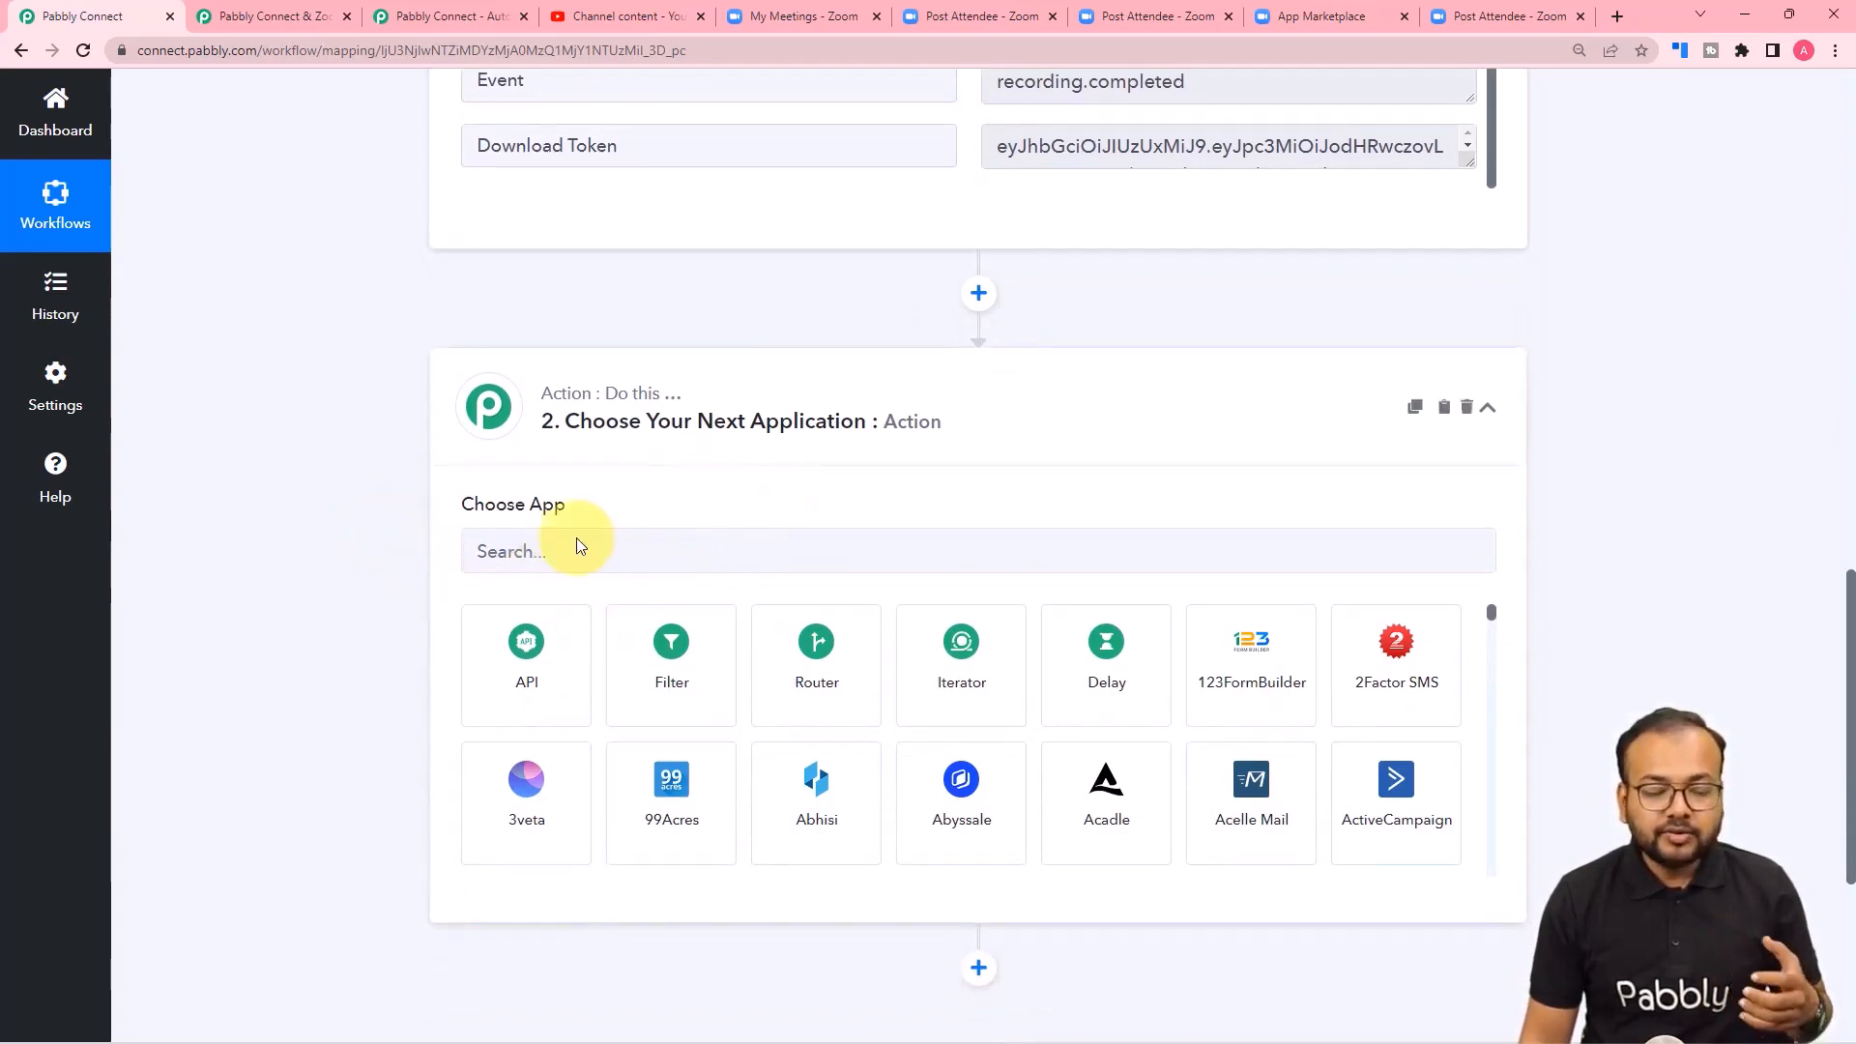
left_click(687, 555)
type("you")
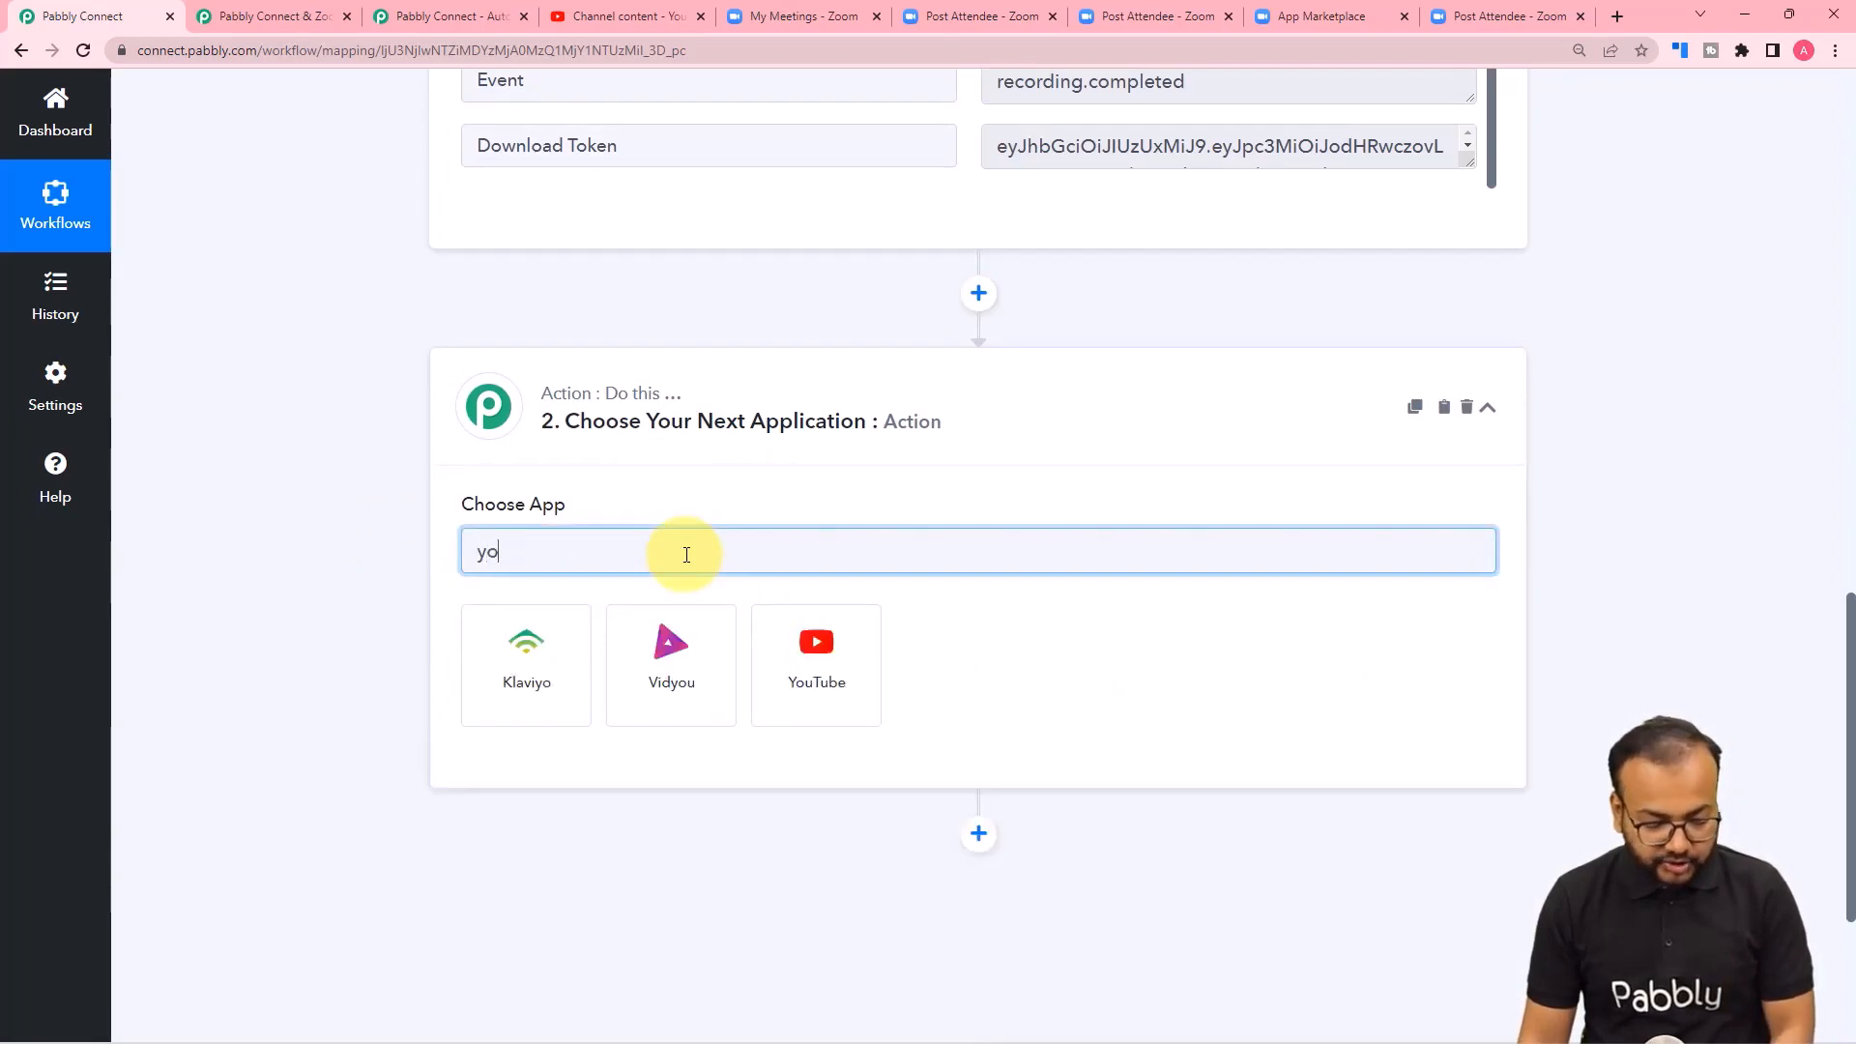
left_click(671, 663)
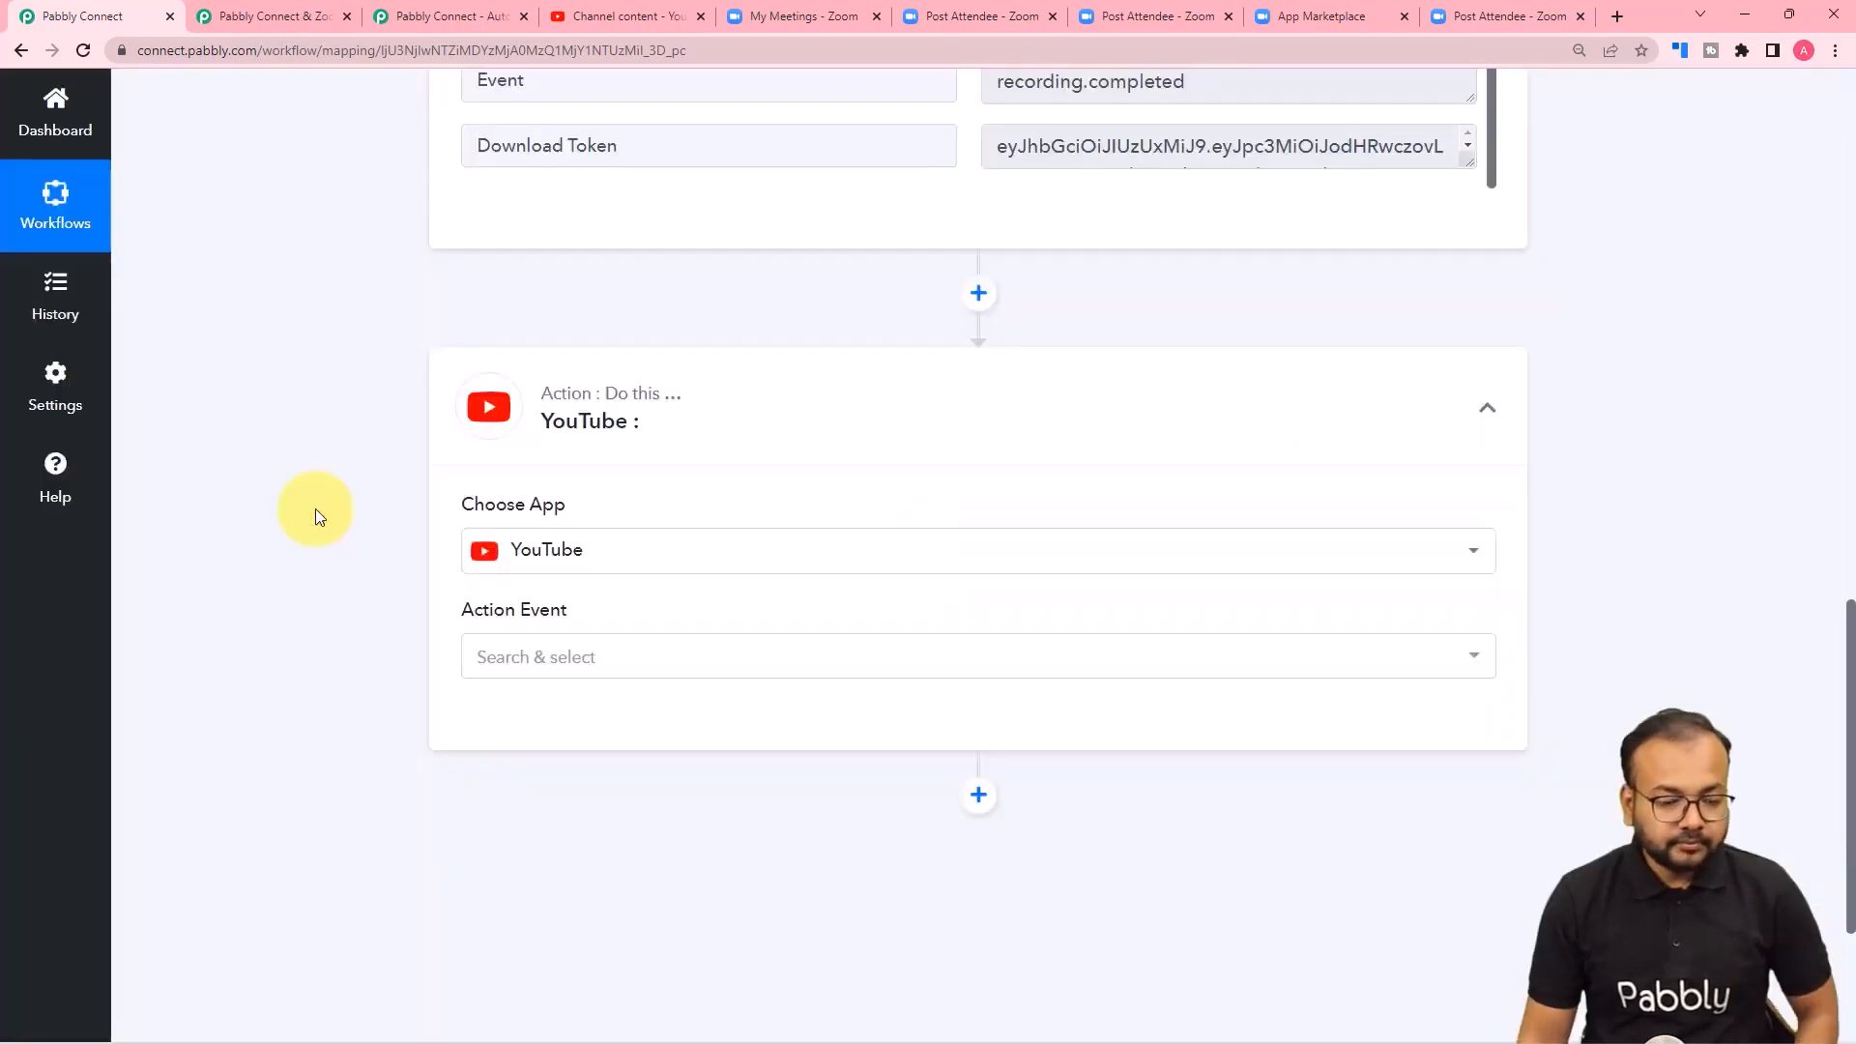
Set the YouTube action event to List Video Categories after looking through the available events, including Upload Video (Beta).
scroll(319, 522, "down", 2)
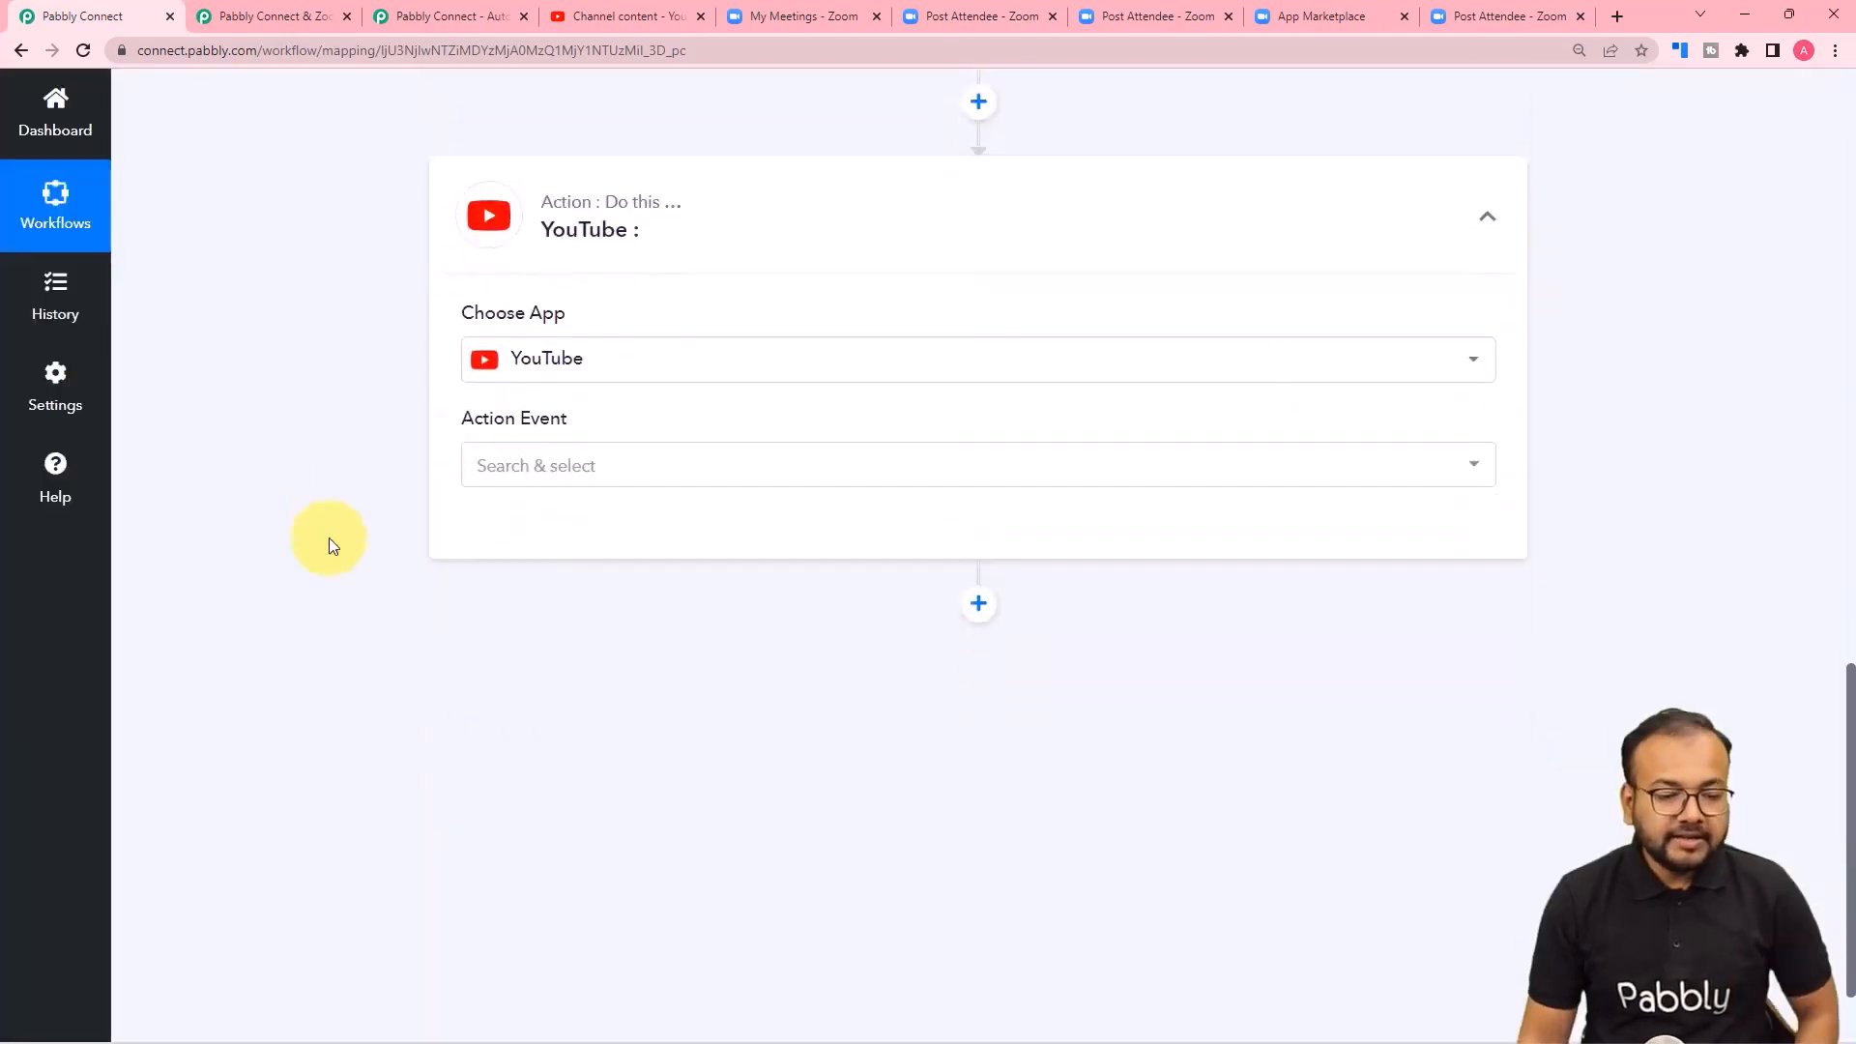
left_click(478, 470)
scroll(485, 759, "down", 3)
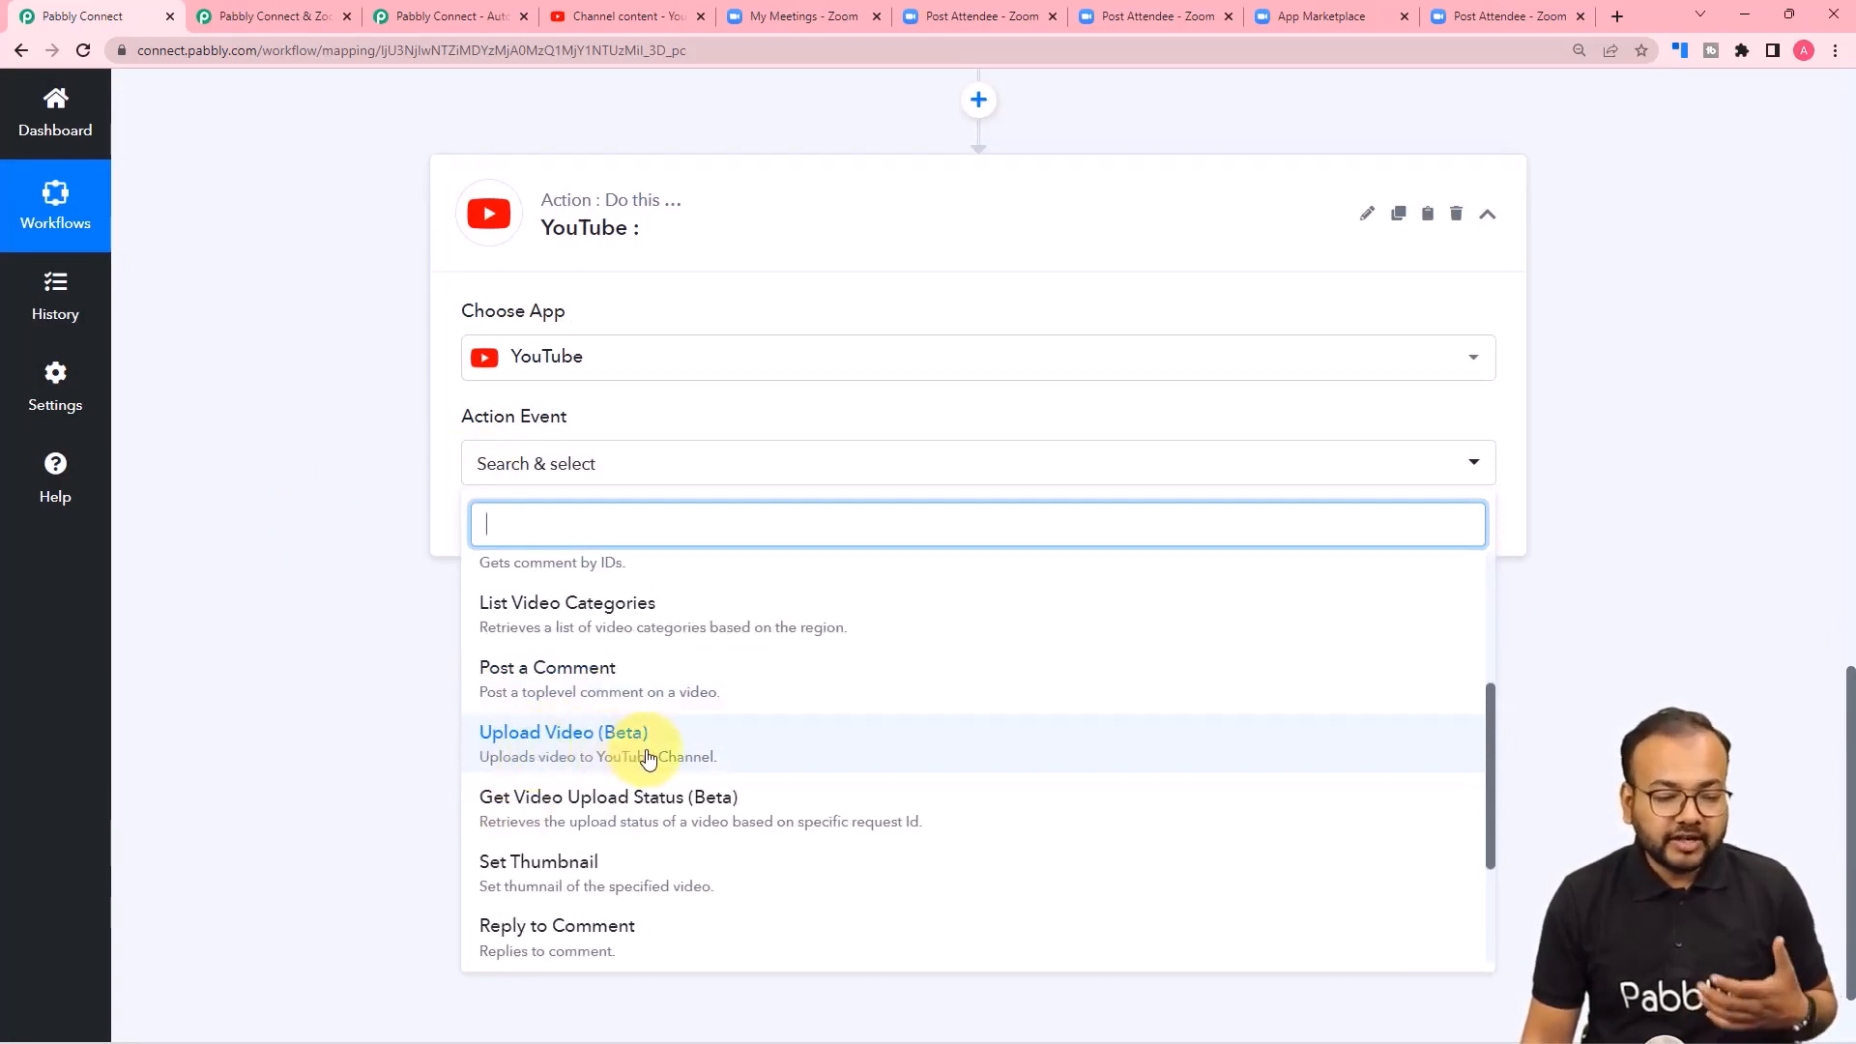
scroll(628, 759, "up", 2)
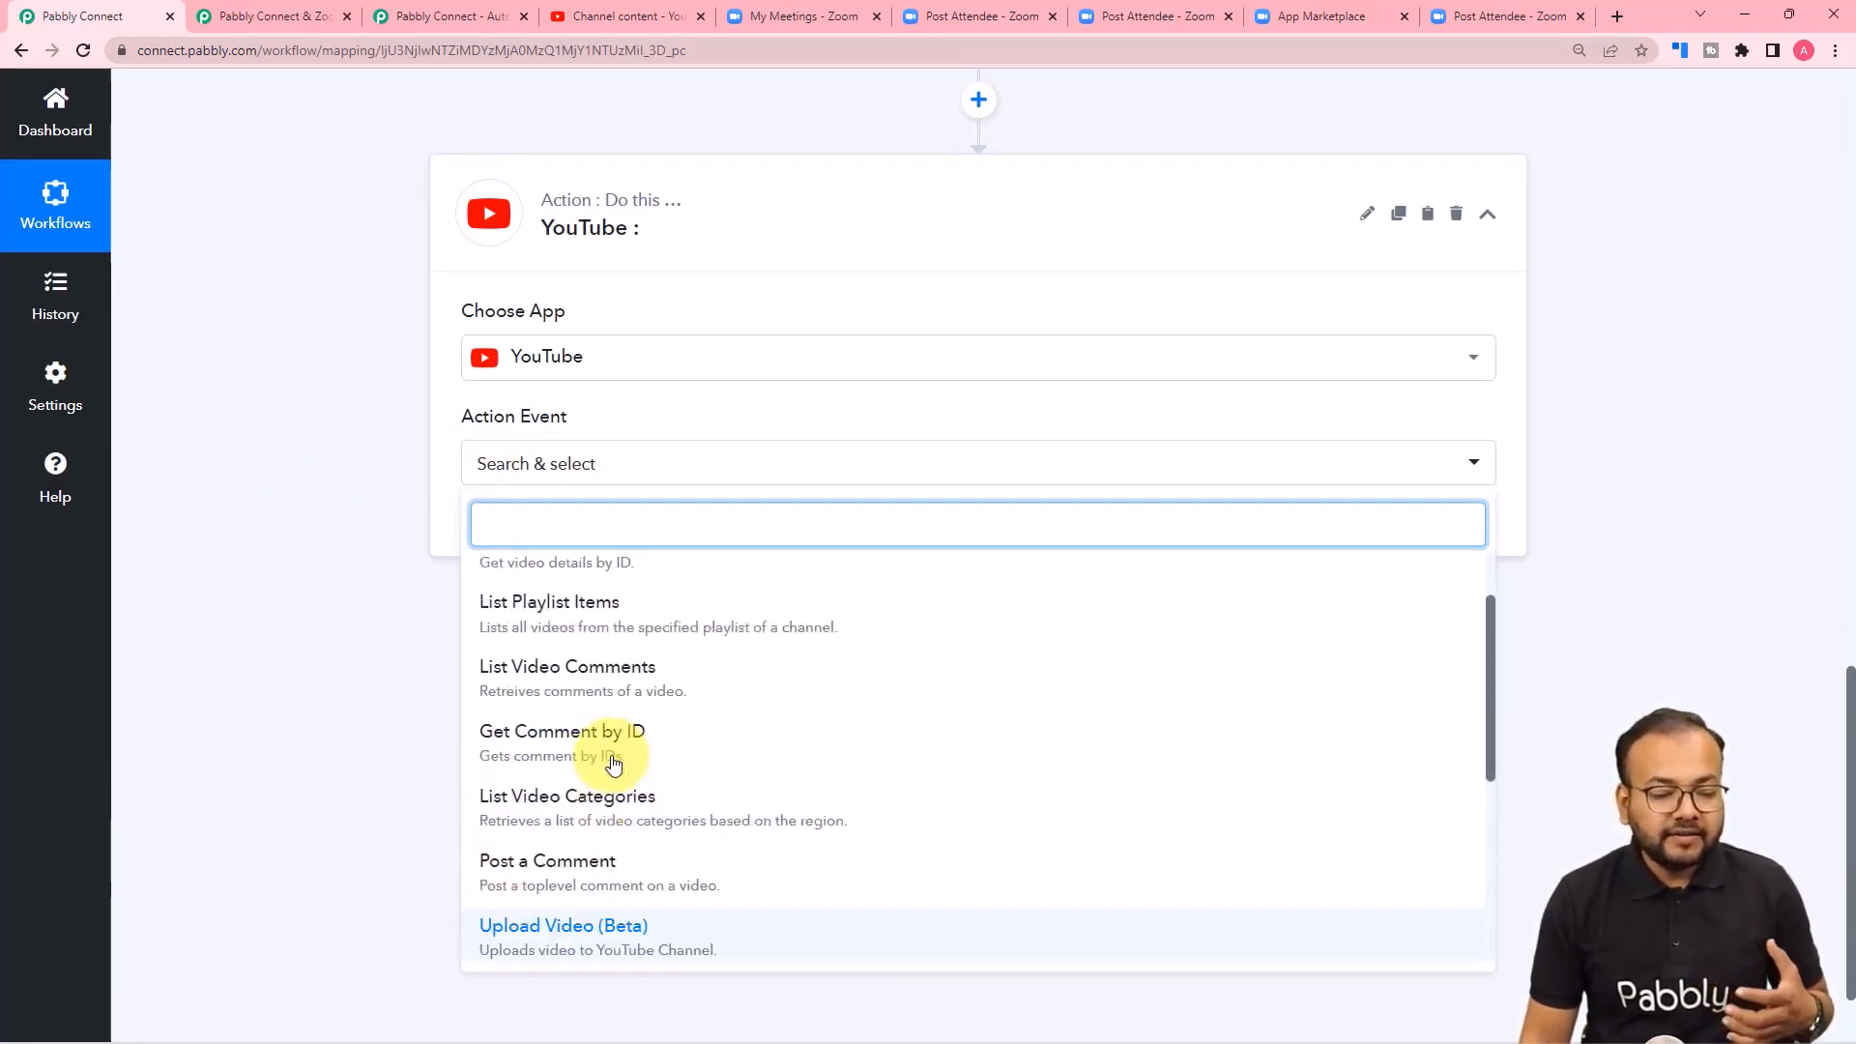
scroll(569, 690, "up", 1)
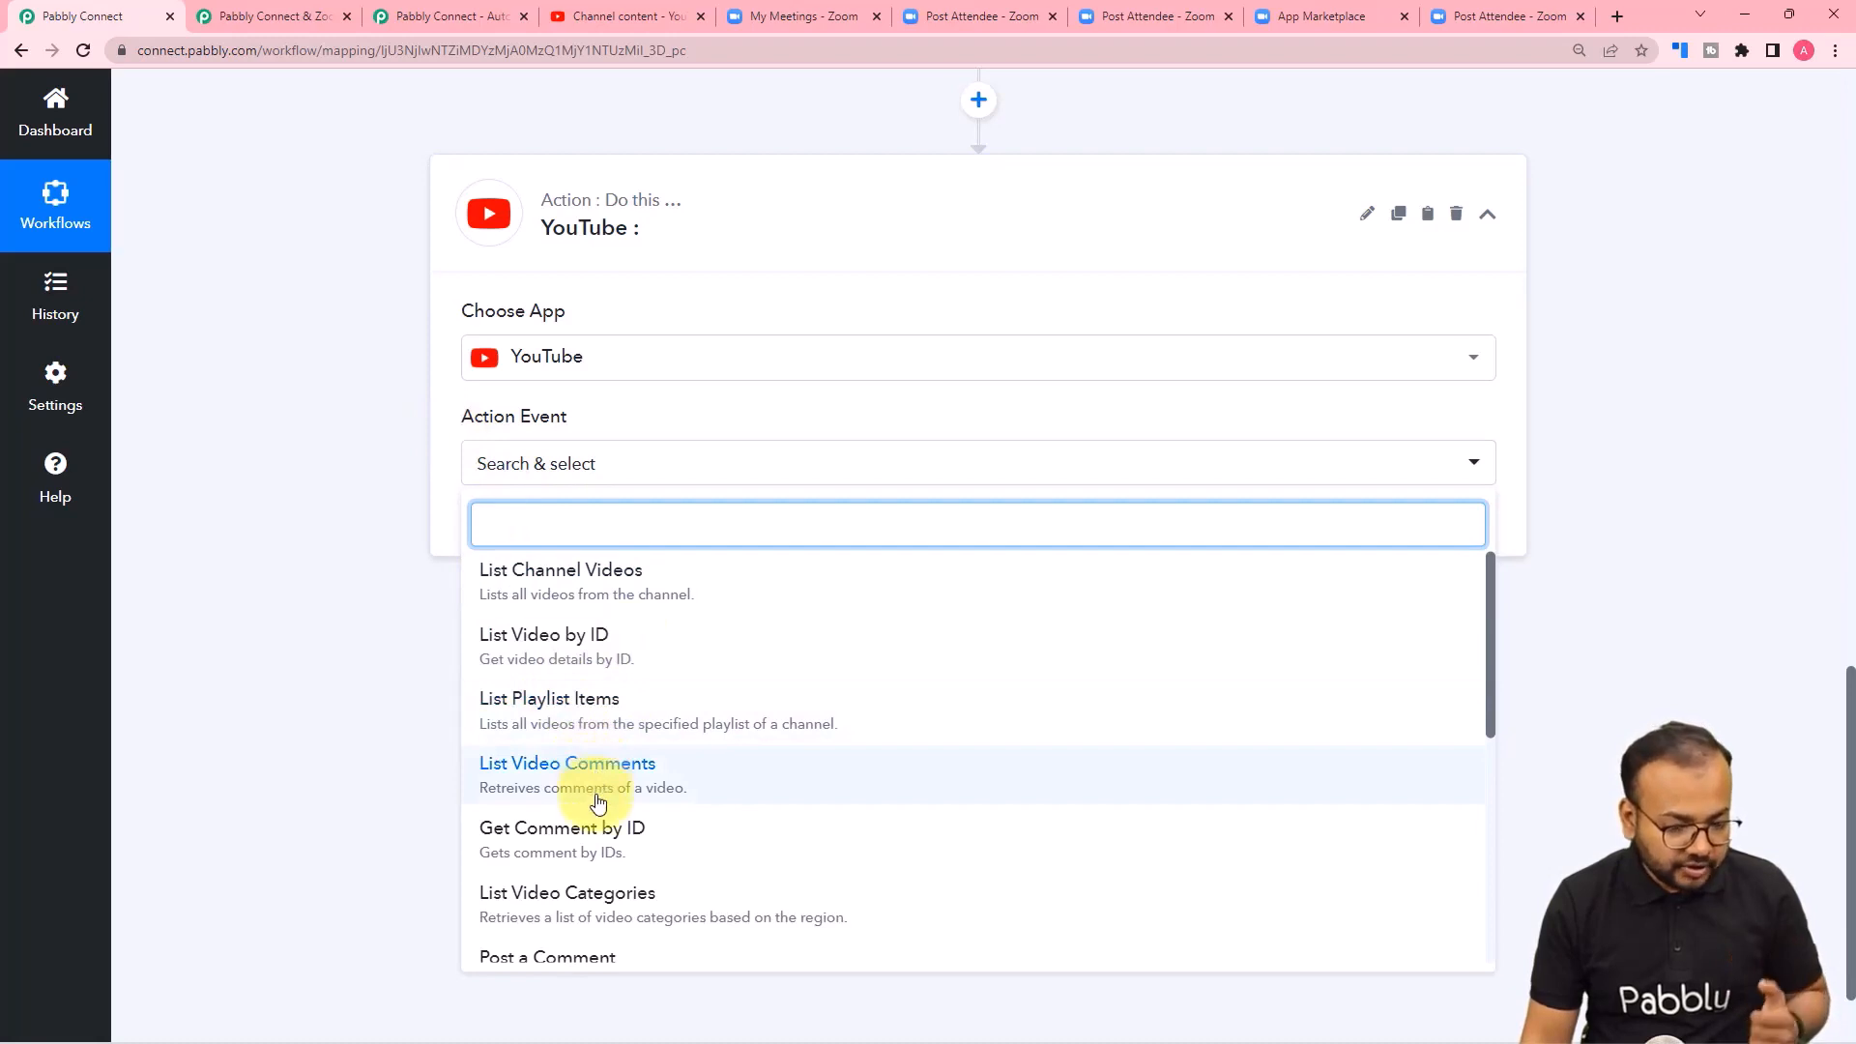
scroll(592, 749, "down", 2)
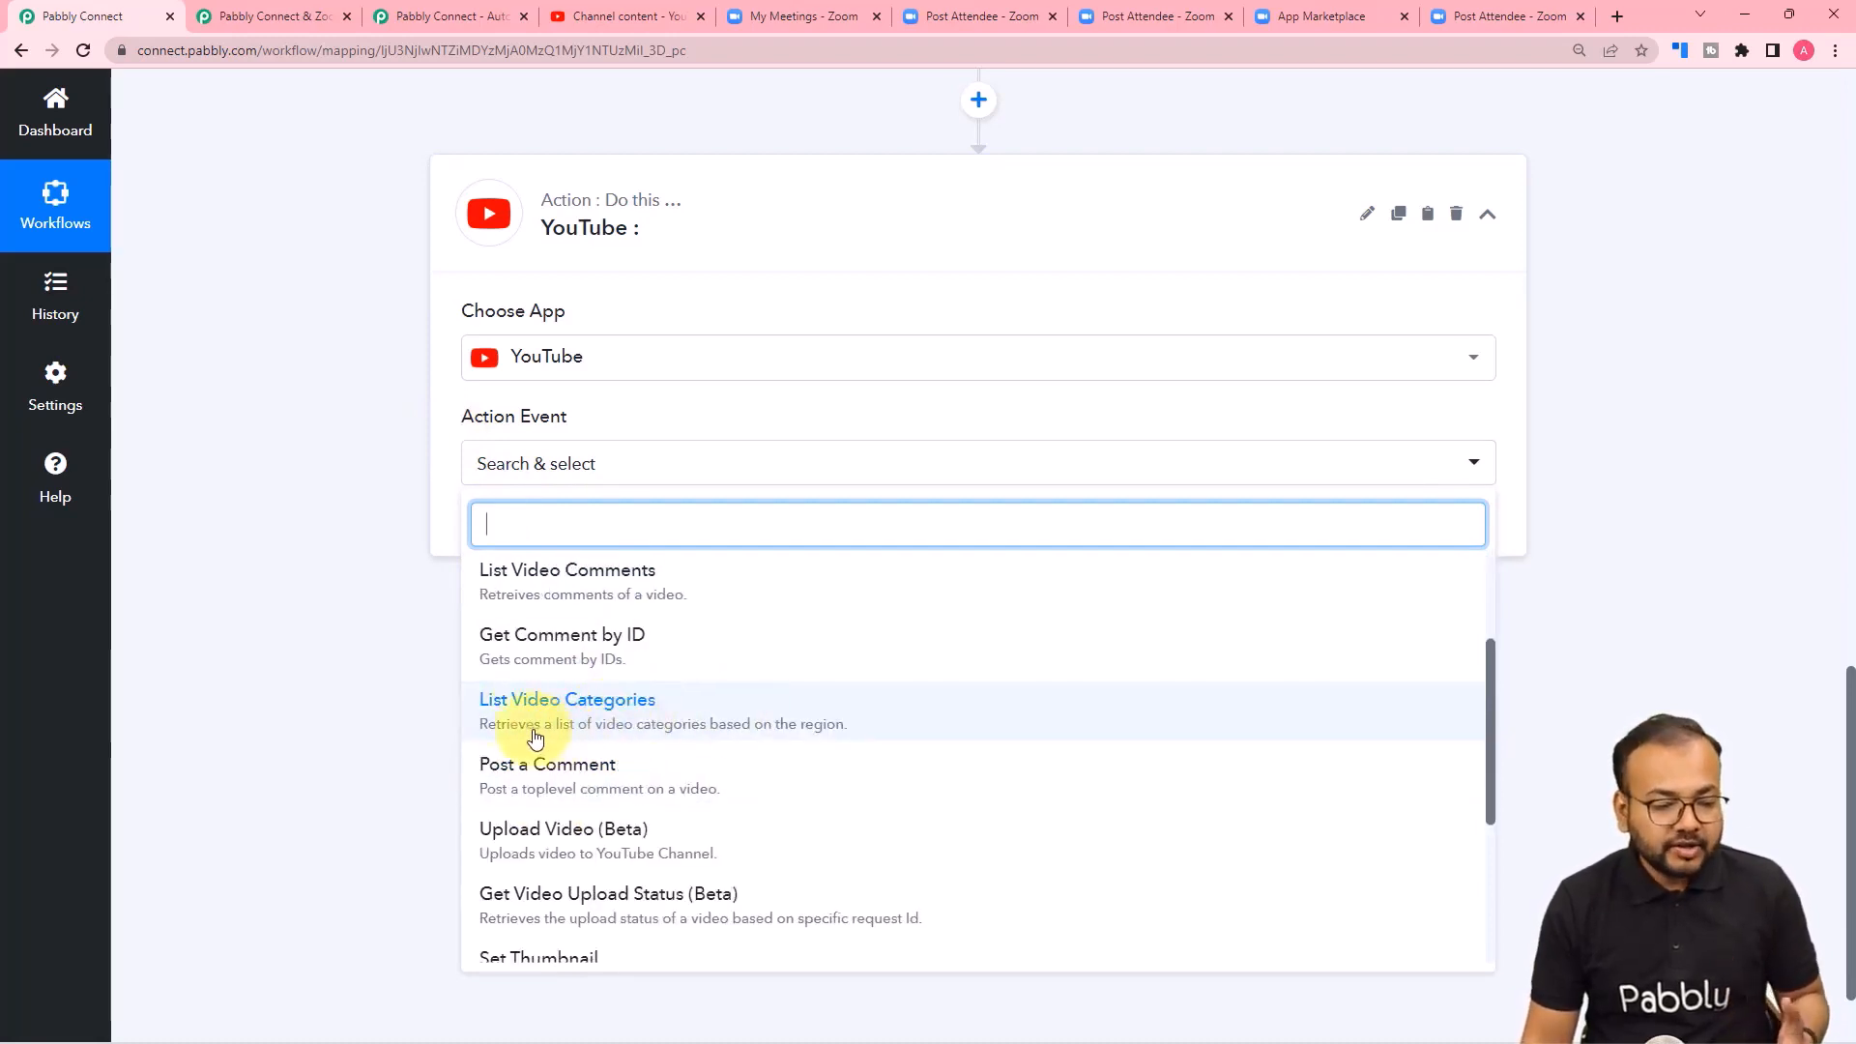
left_click(632, 723)
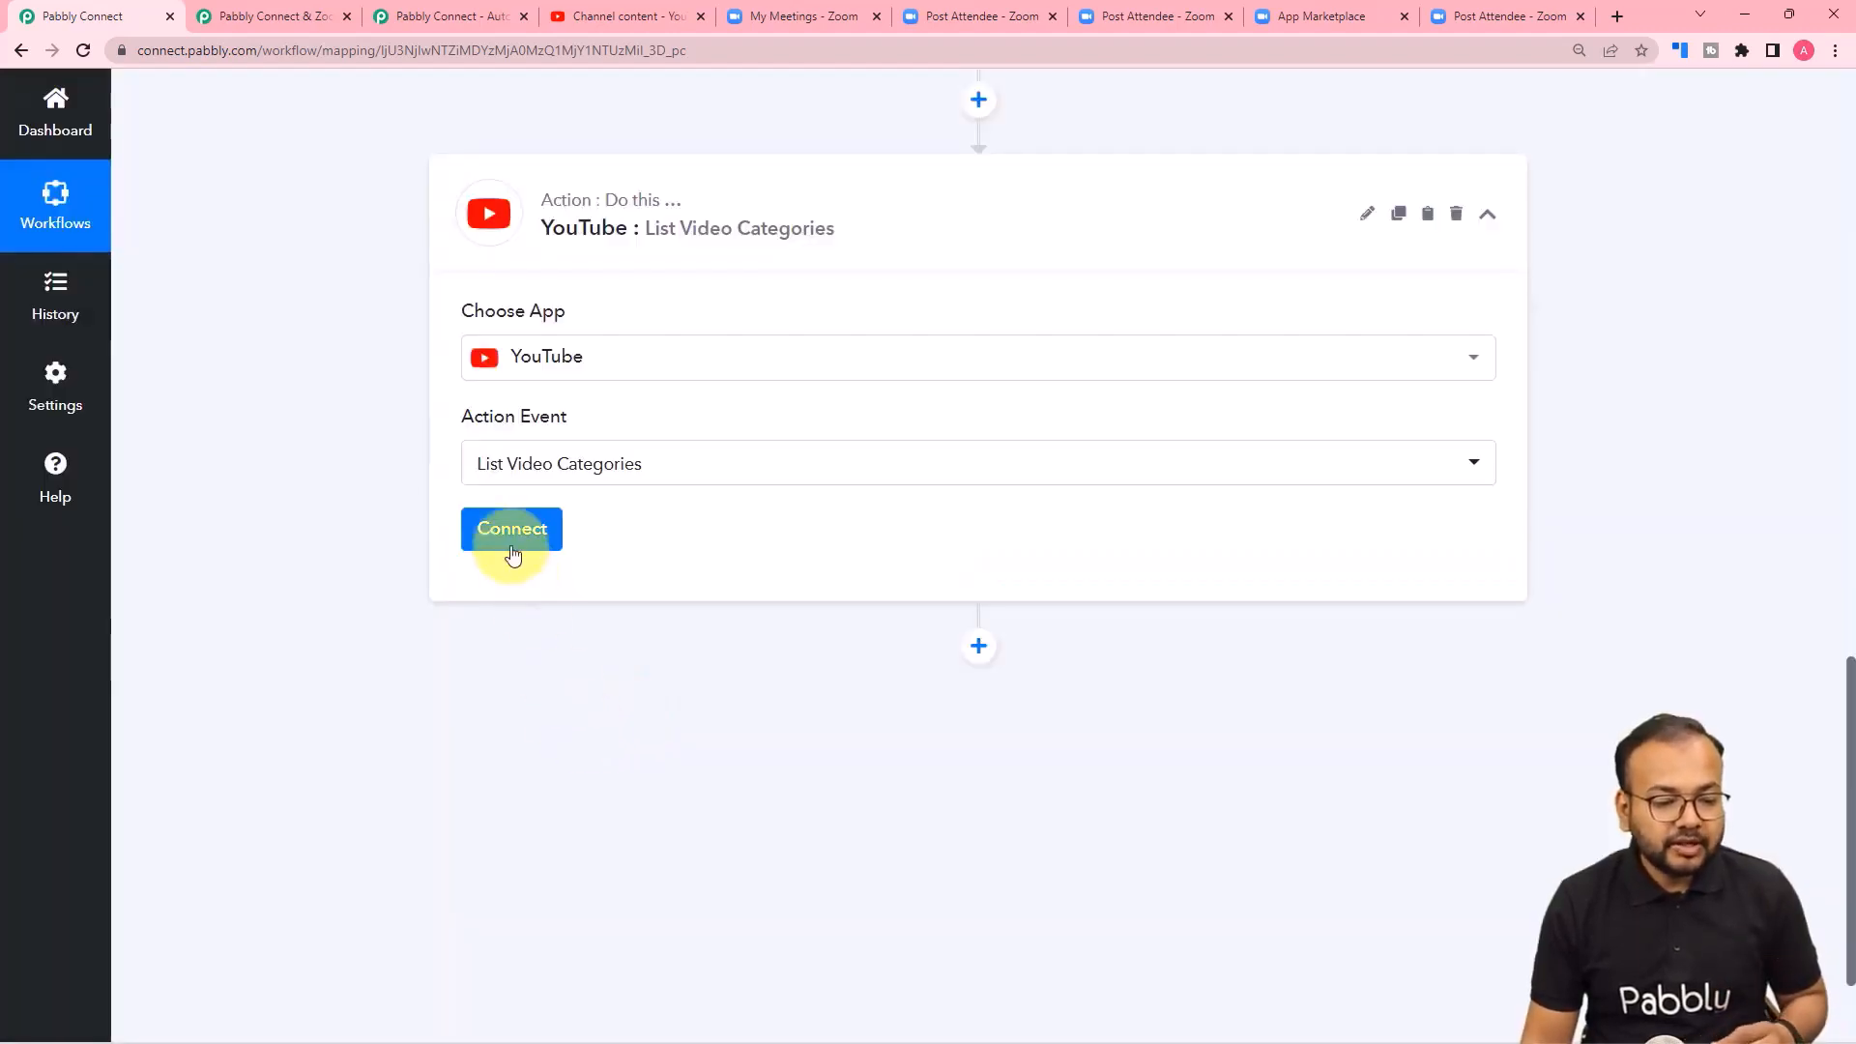
Add a new YouTube connection for the action, authorizing Pabbly Connect Videos with the channel's Google account.
left_click(511, 543)
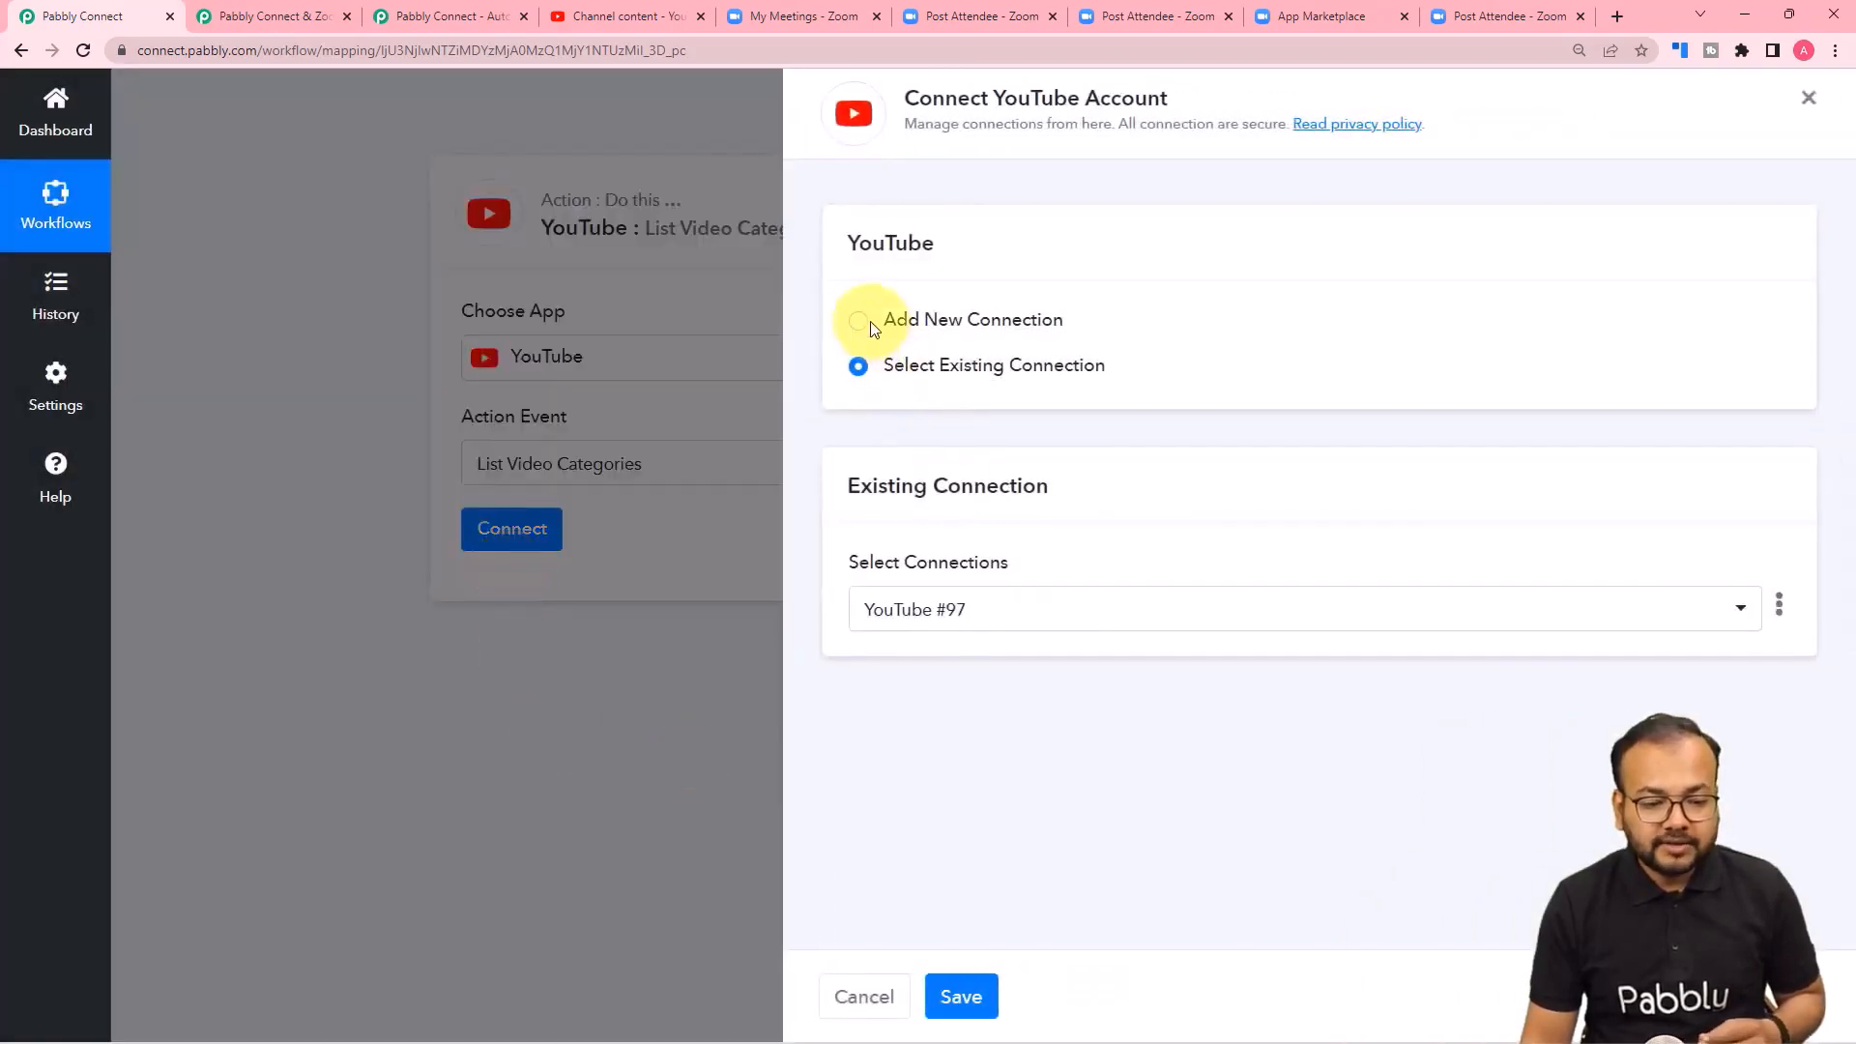
left_click(860, 322)
left_click(903, 580)
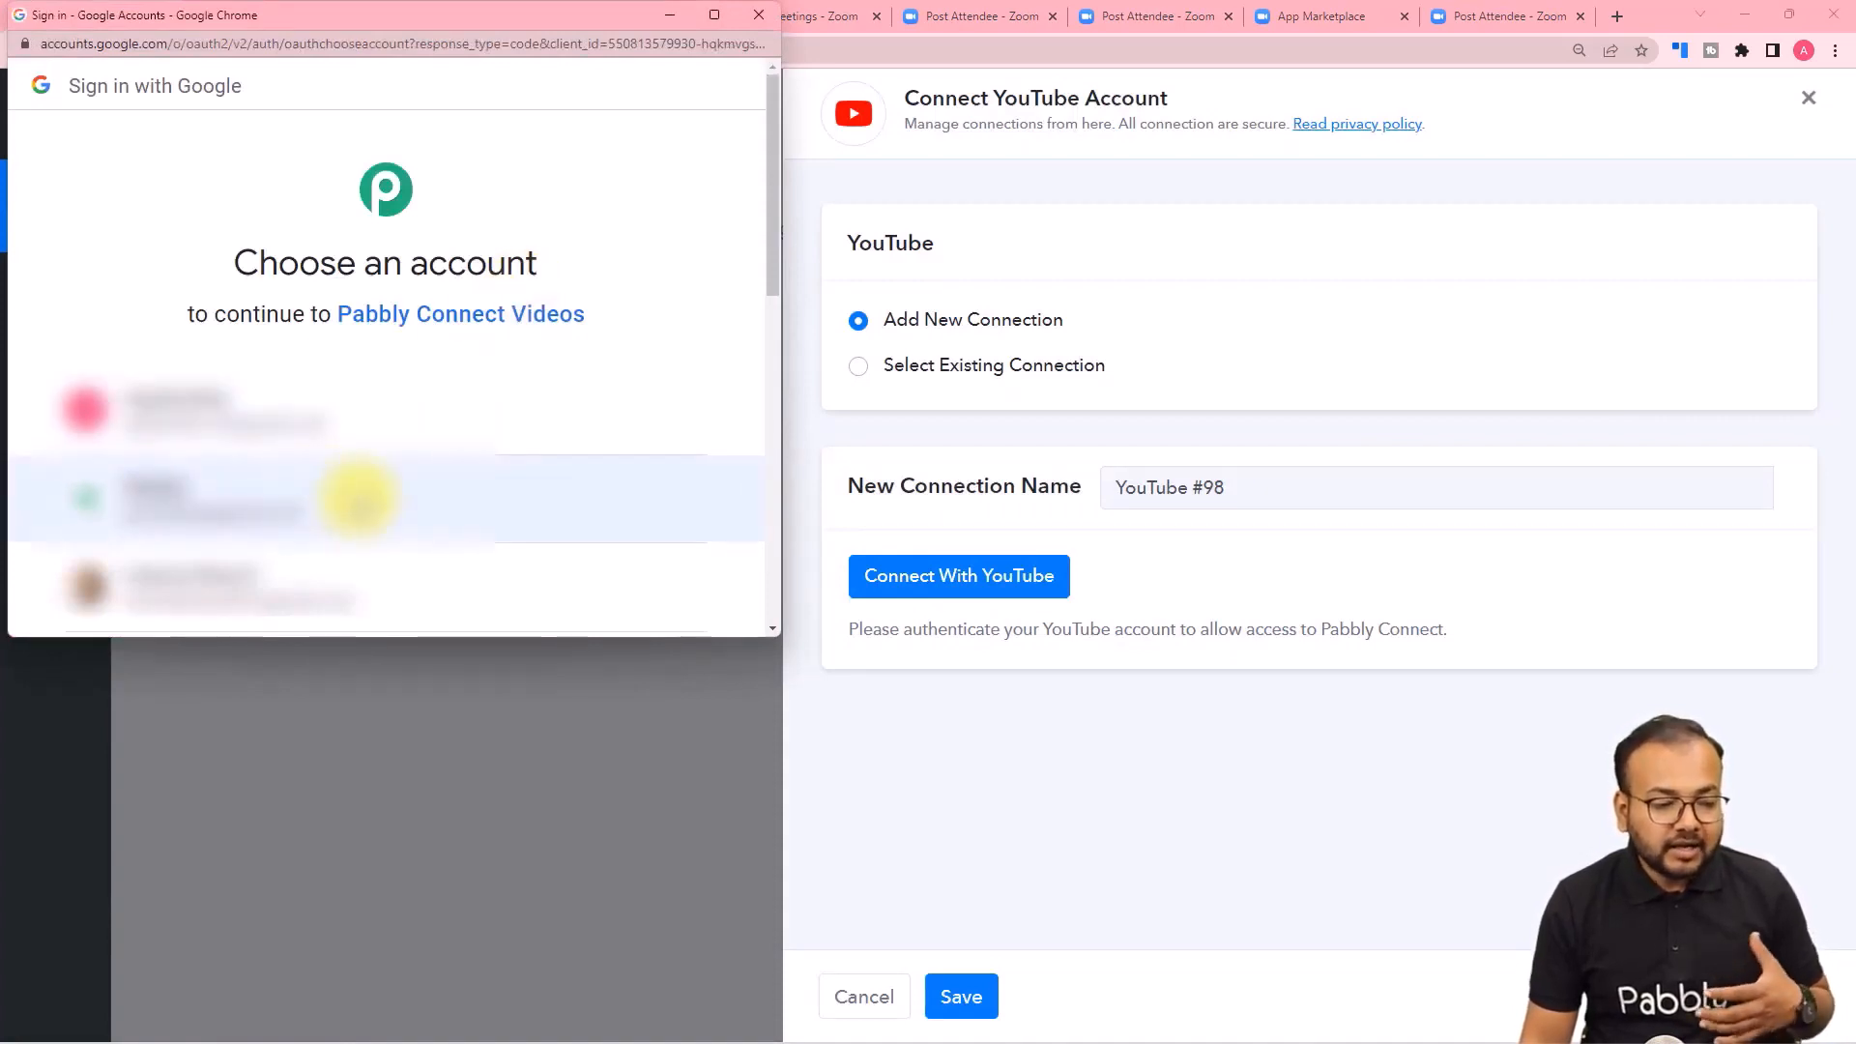
left_click(359, 498)
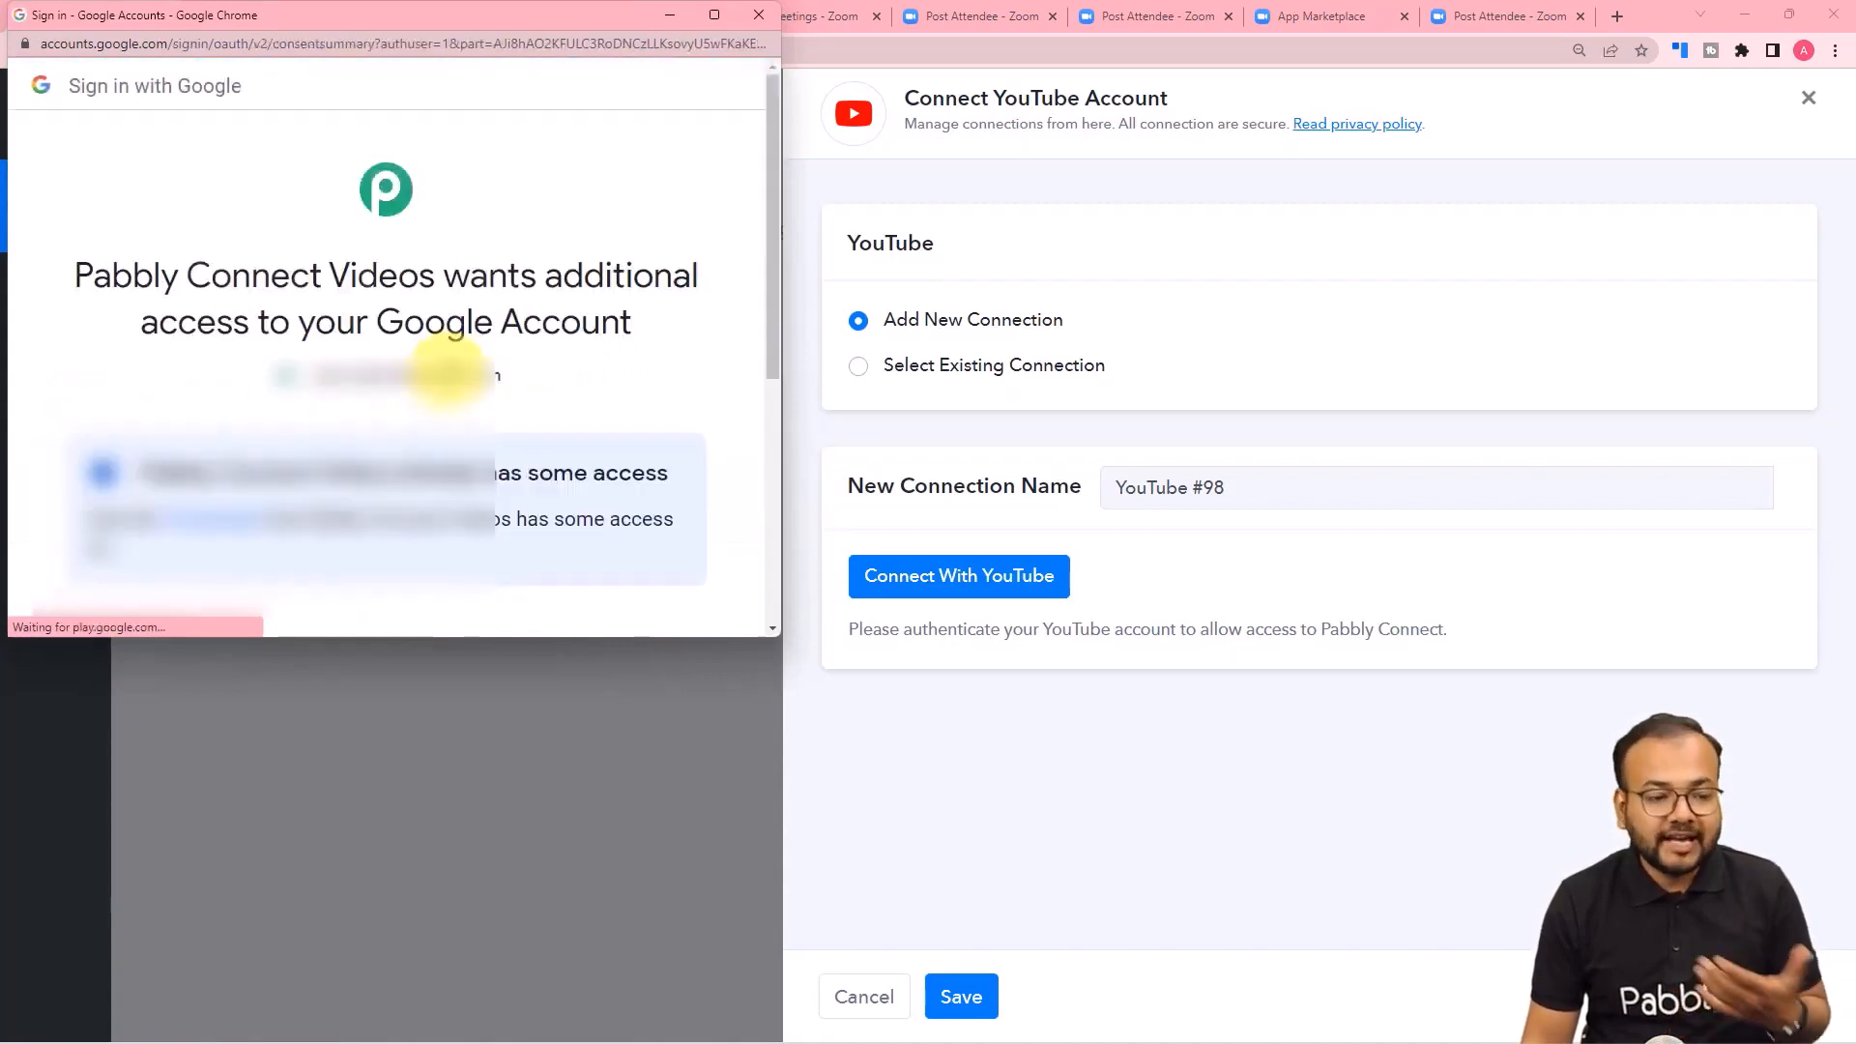
scroll(447, 370, "down", 5)
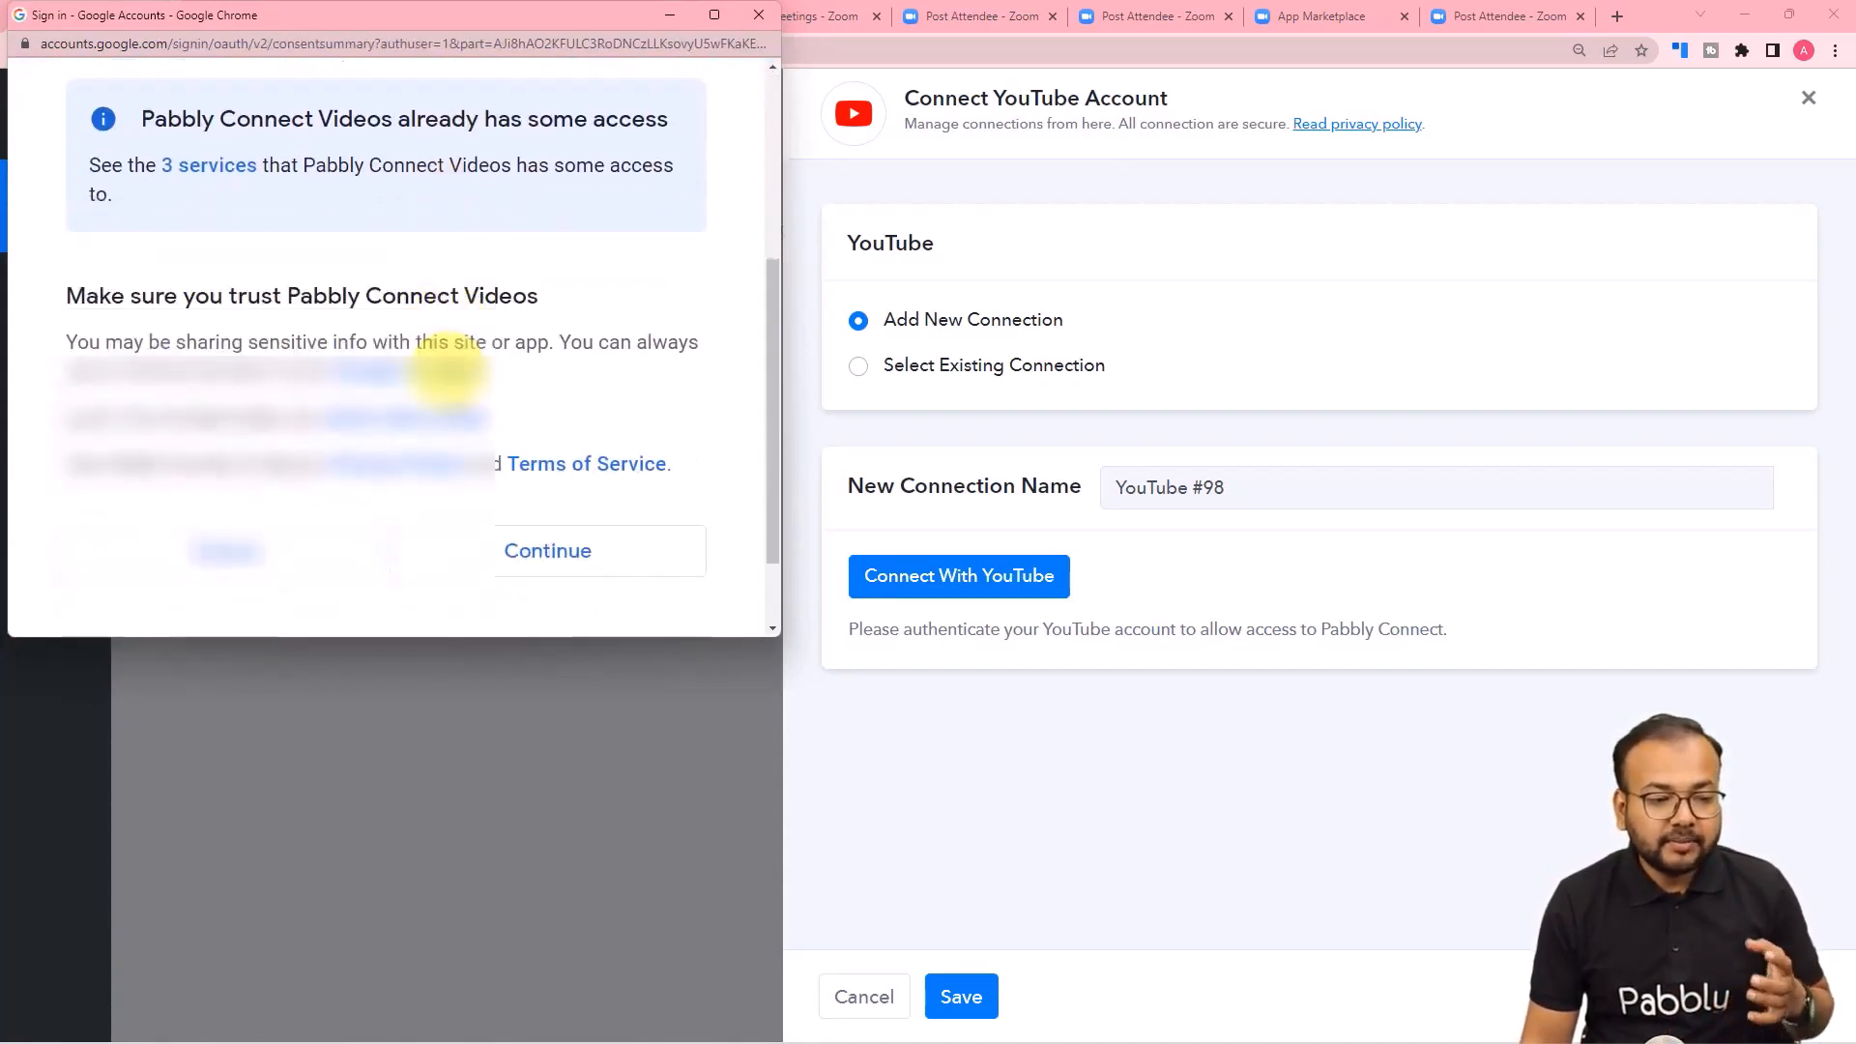
left_click(474, 447)
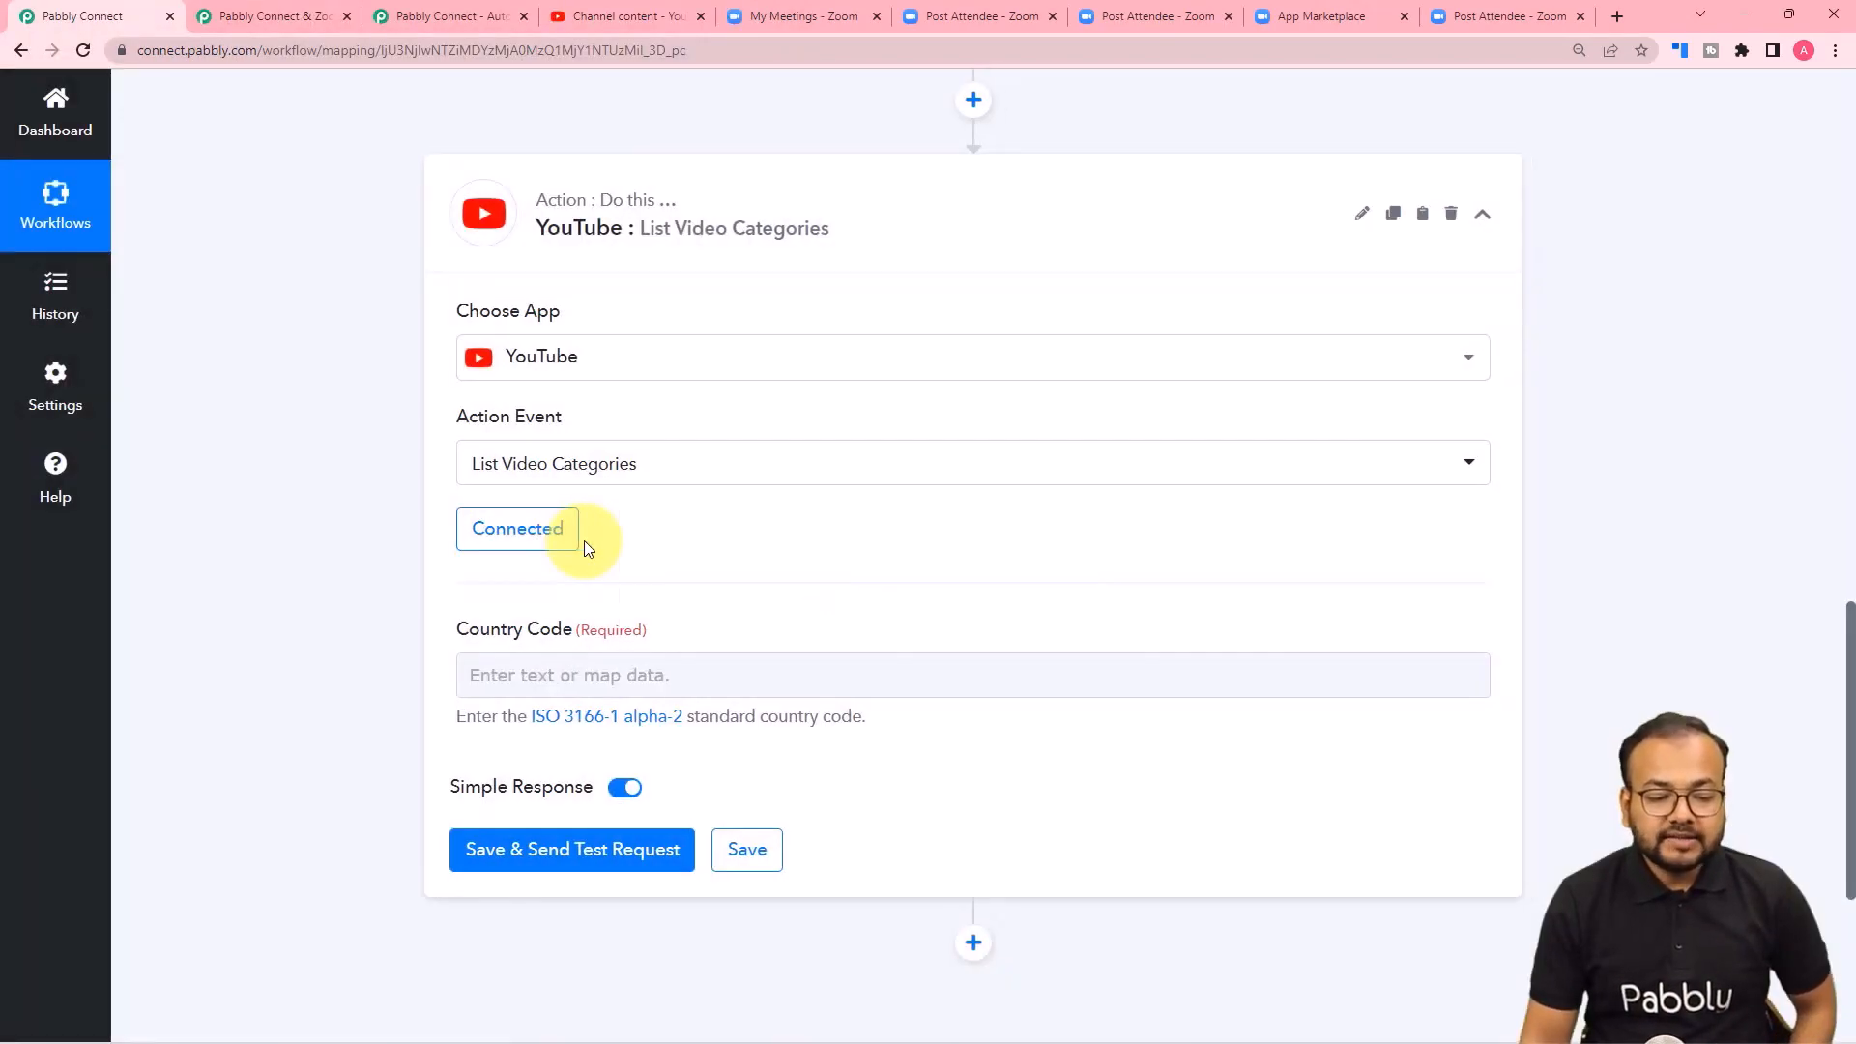
Set the country code to IN for List Video Categories, then save the action and send a test request.
scroll(586, 548, "down", 1)
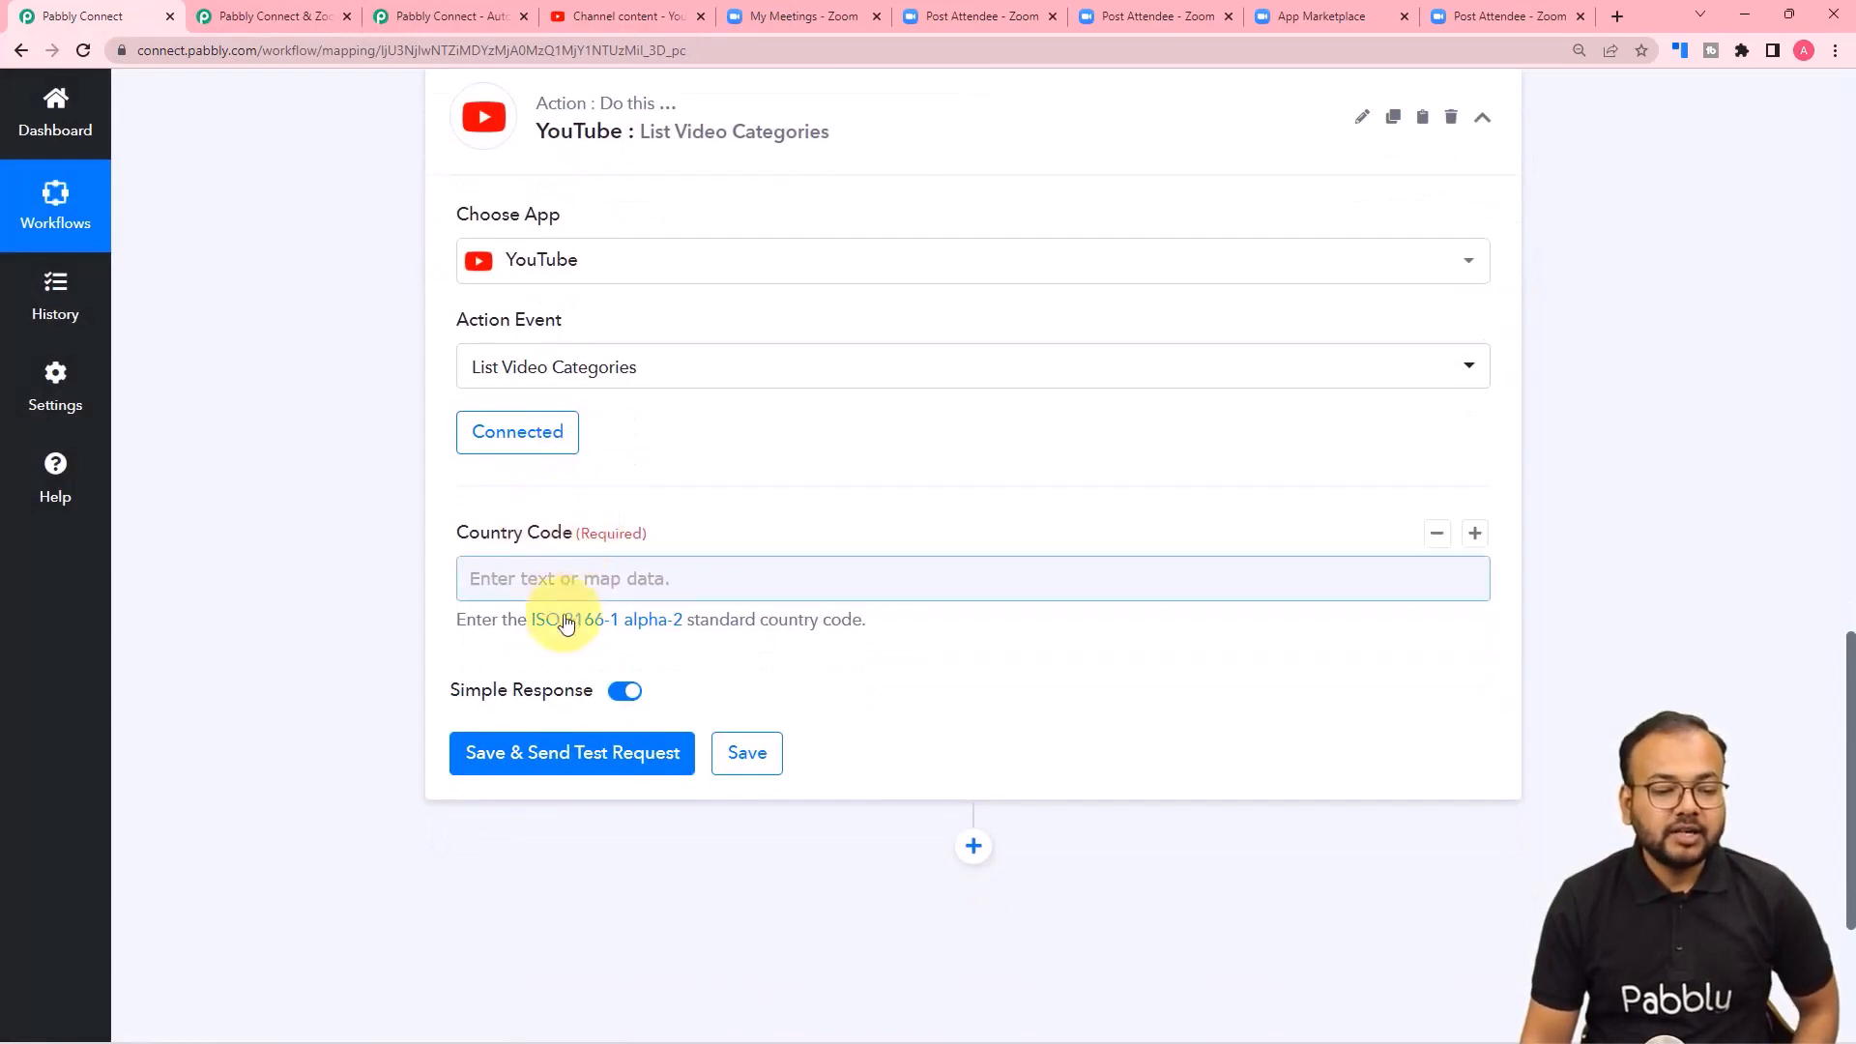
scroll(390, 528, "up", 1)
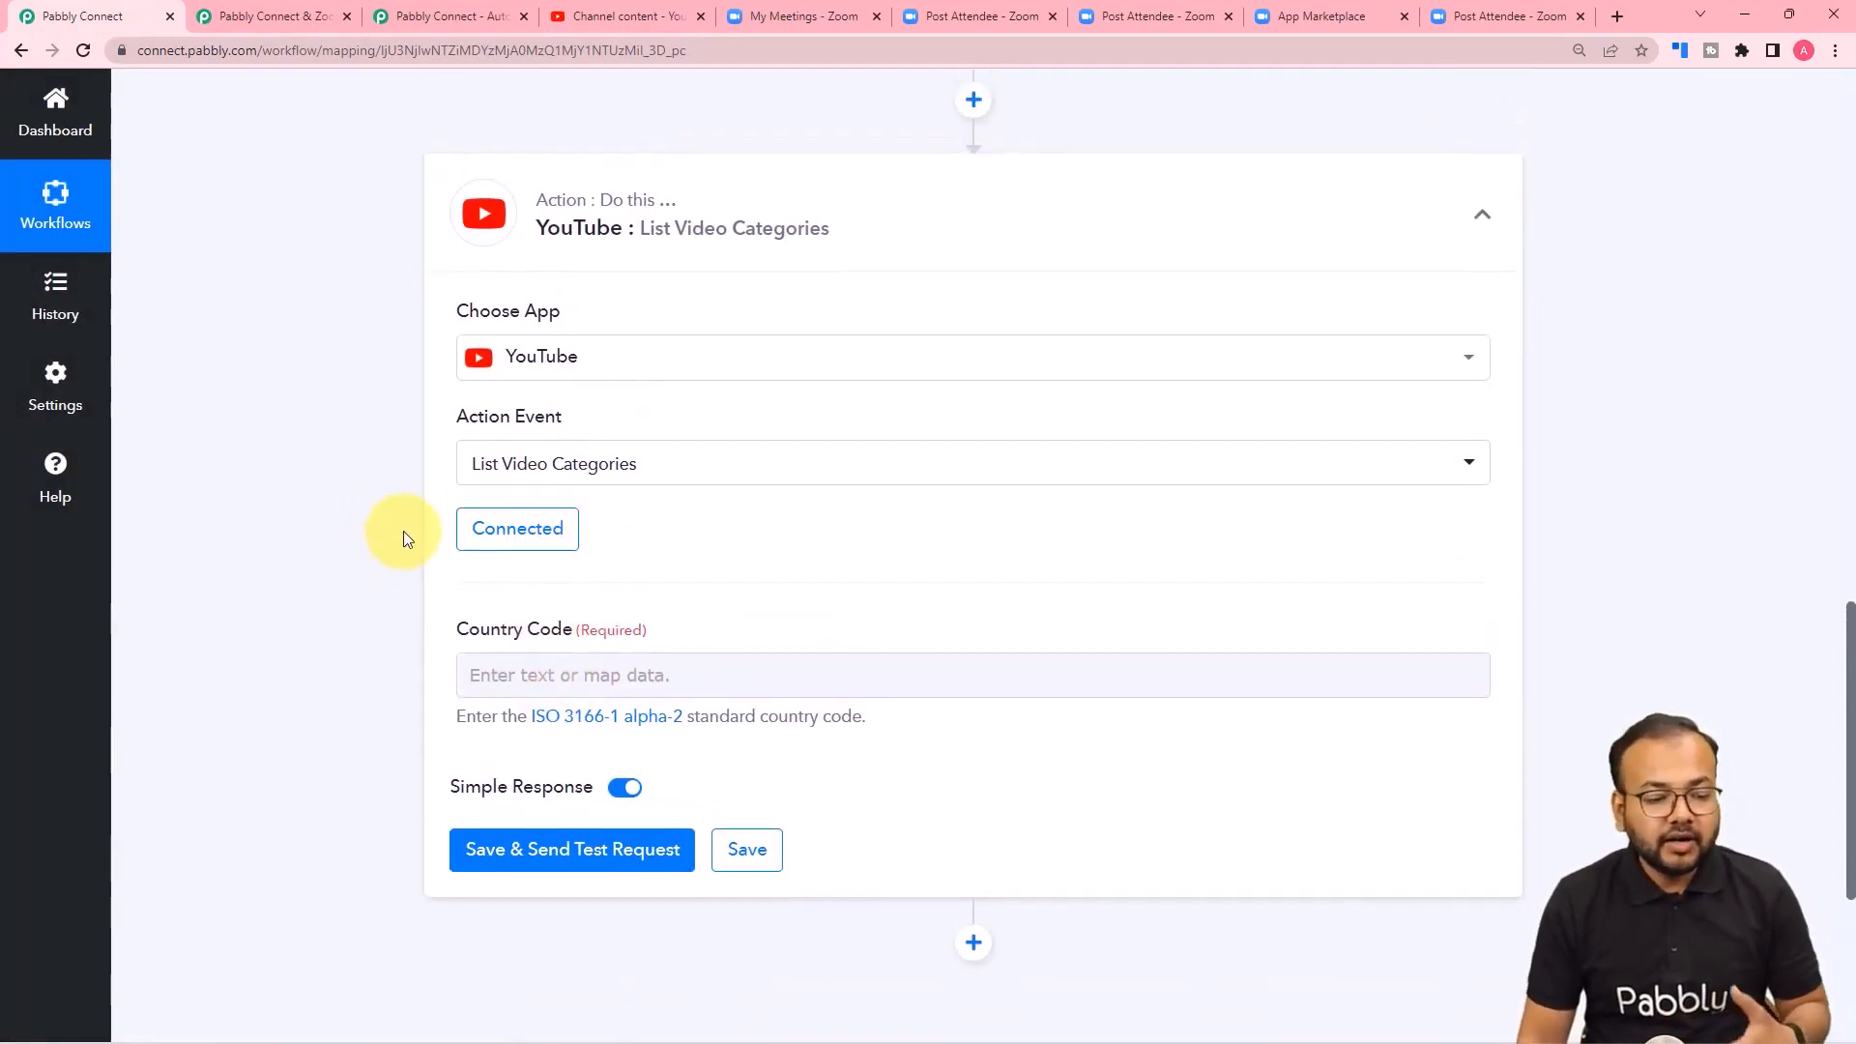
scroll(403, 538, "down", 1)
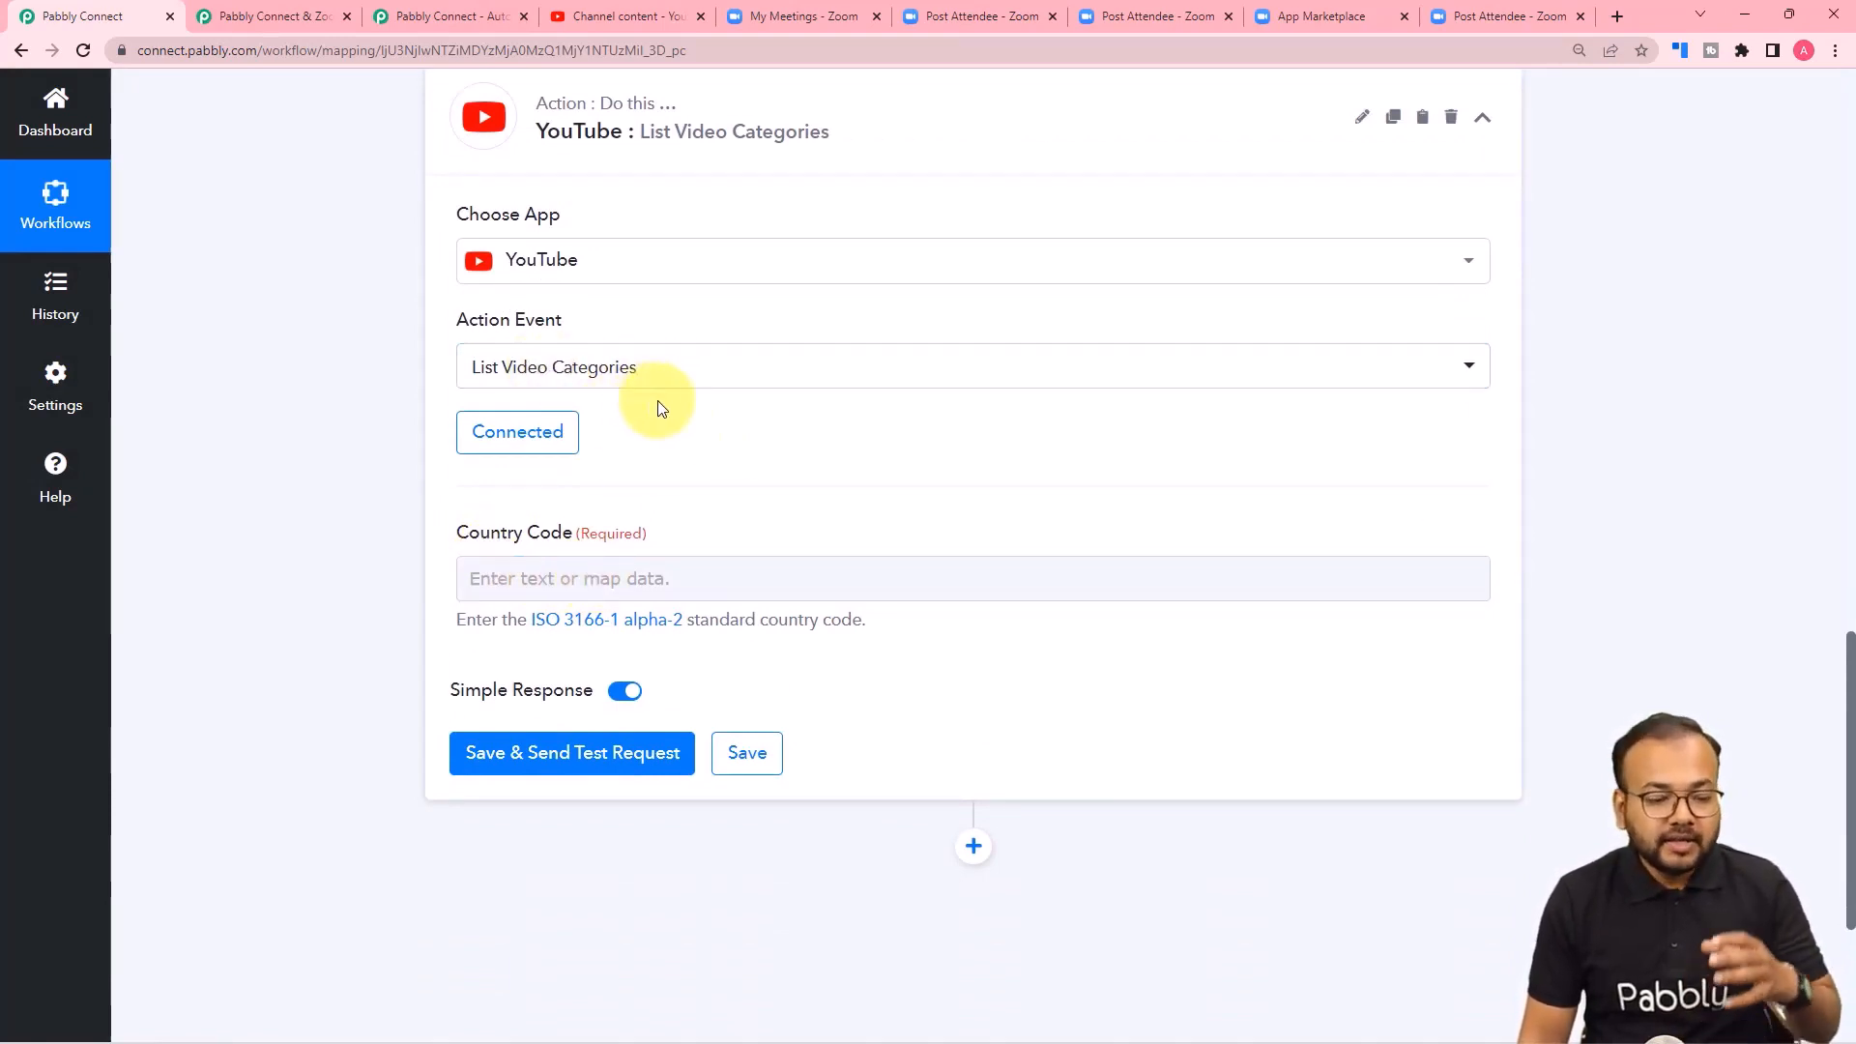
left_click(647, 581)
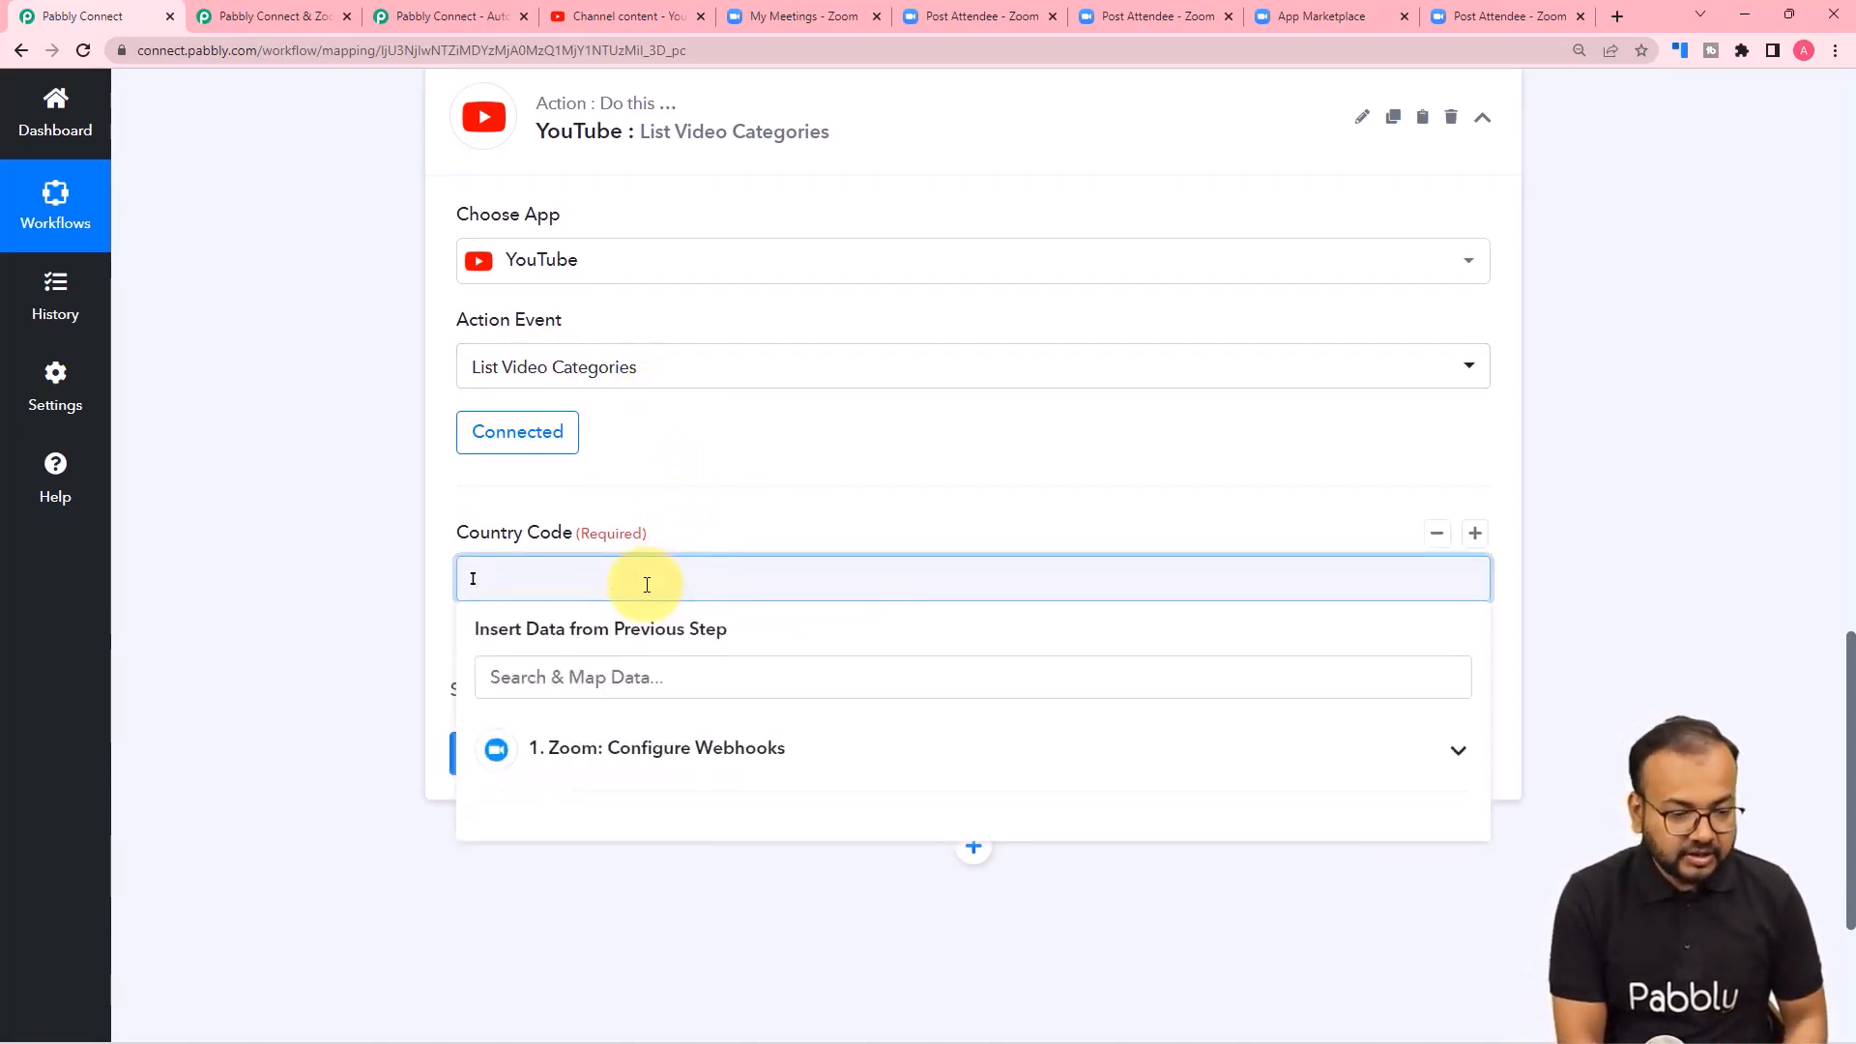
left_click(669, 485)
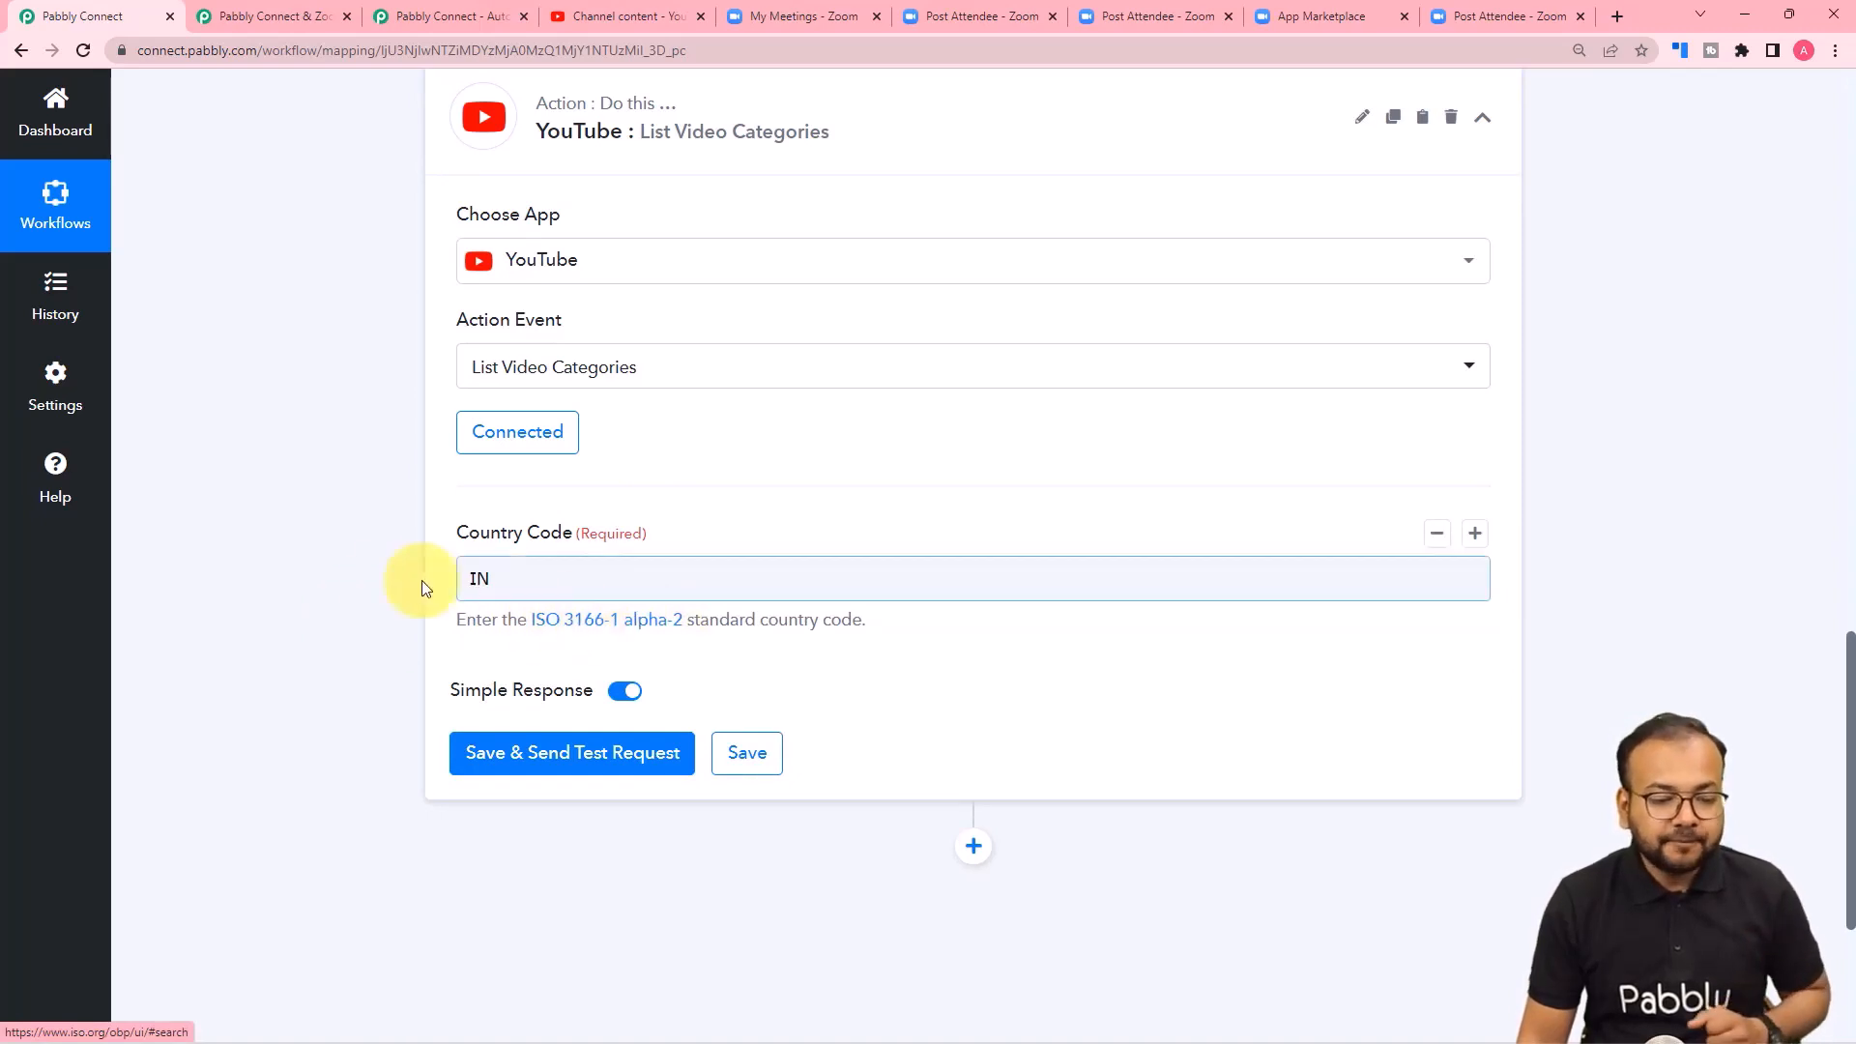
scroll(368, 571, "down", 3)
left_click(577, 463)
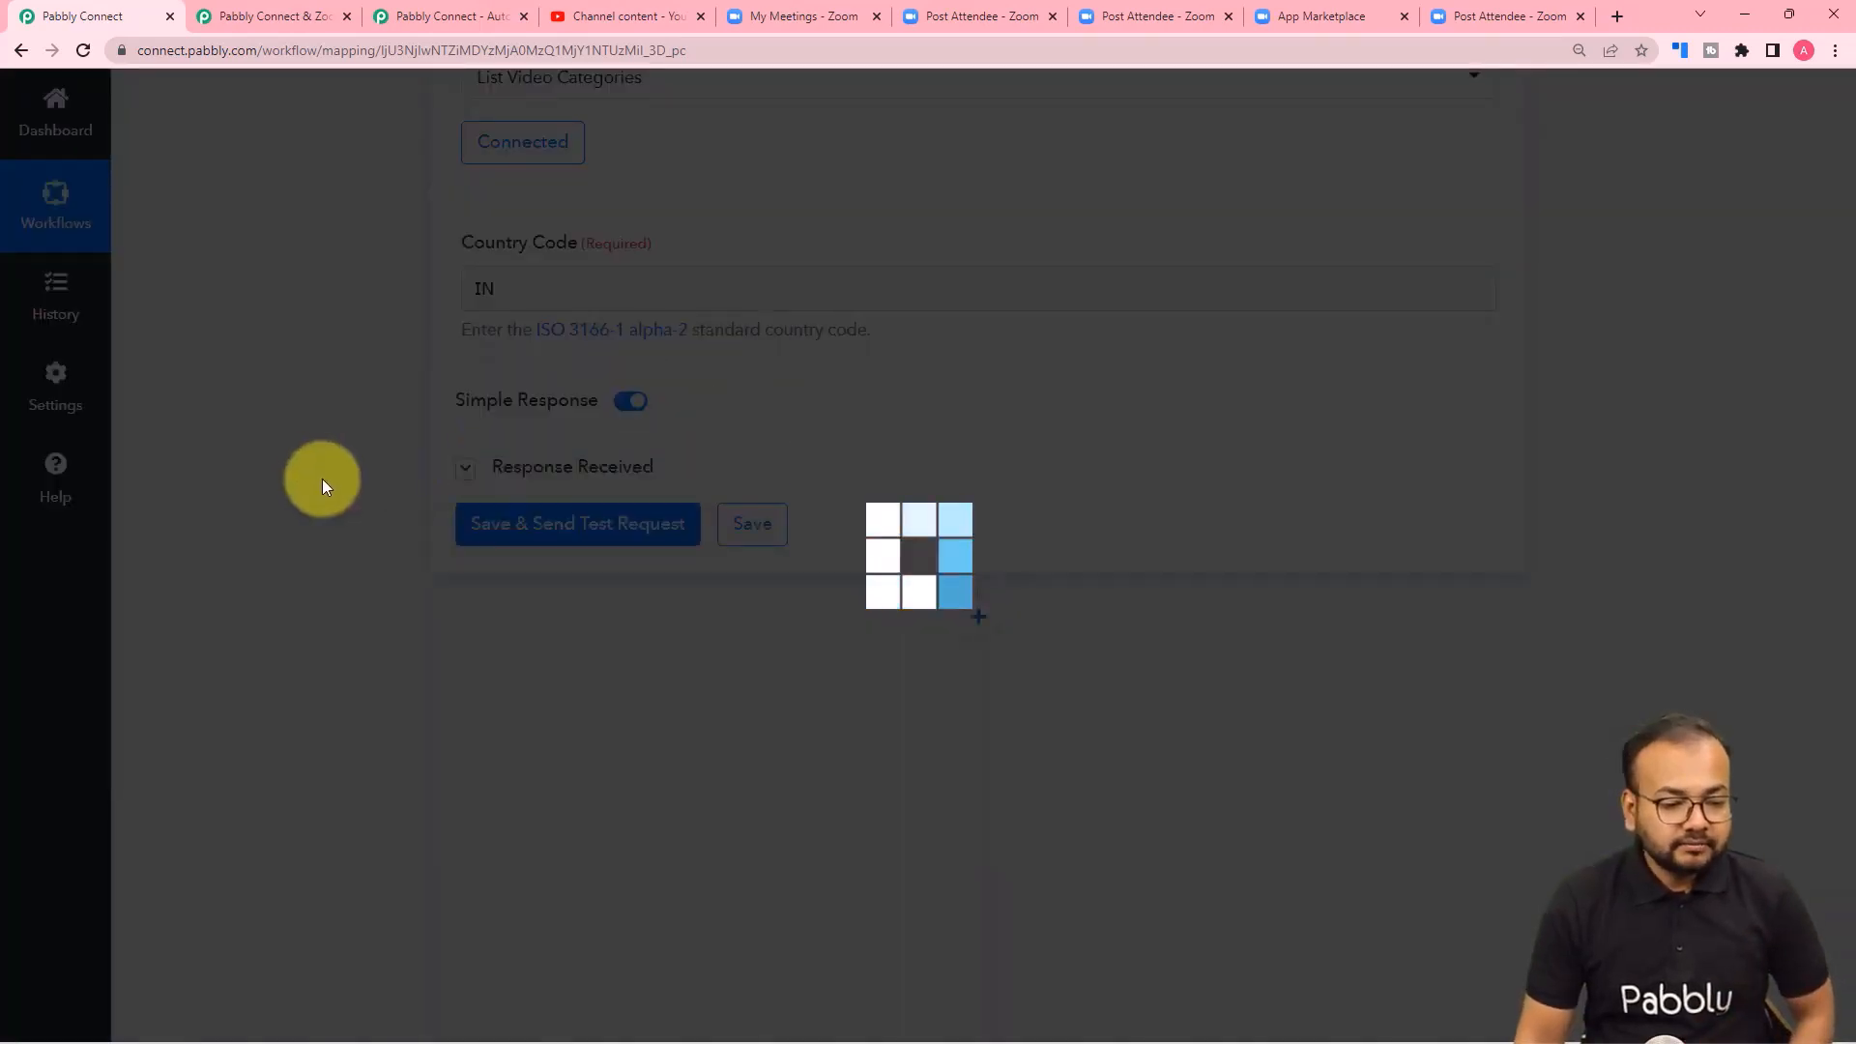
Examine the returned video categories in the response, matching each item's Id with its Snippet Title.
scroll(322, 478, "down", 2)
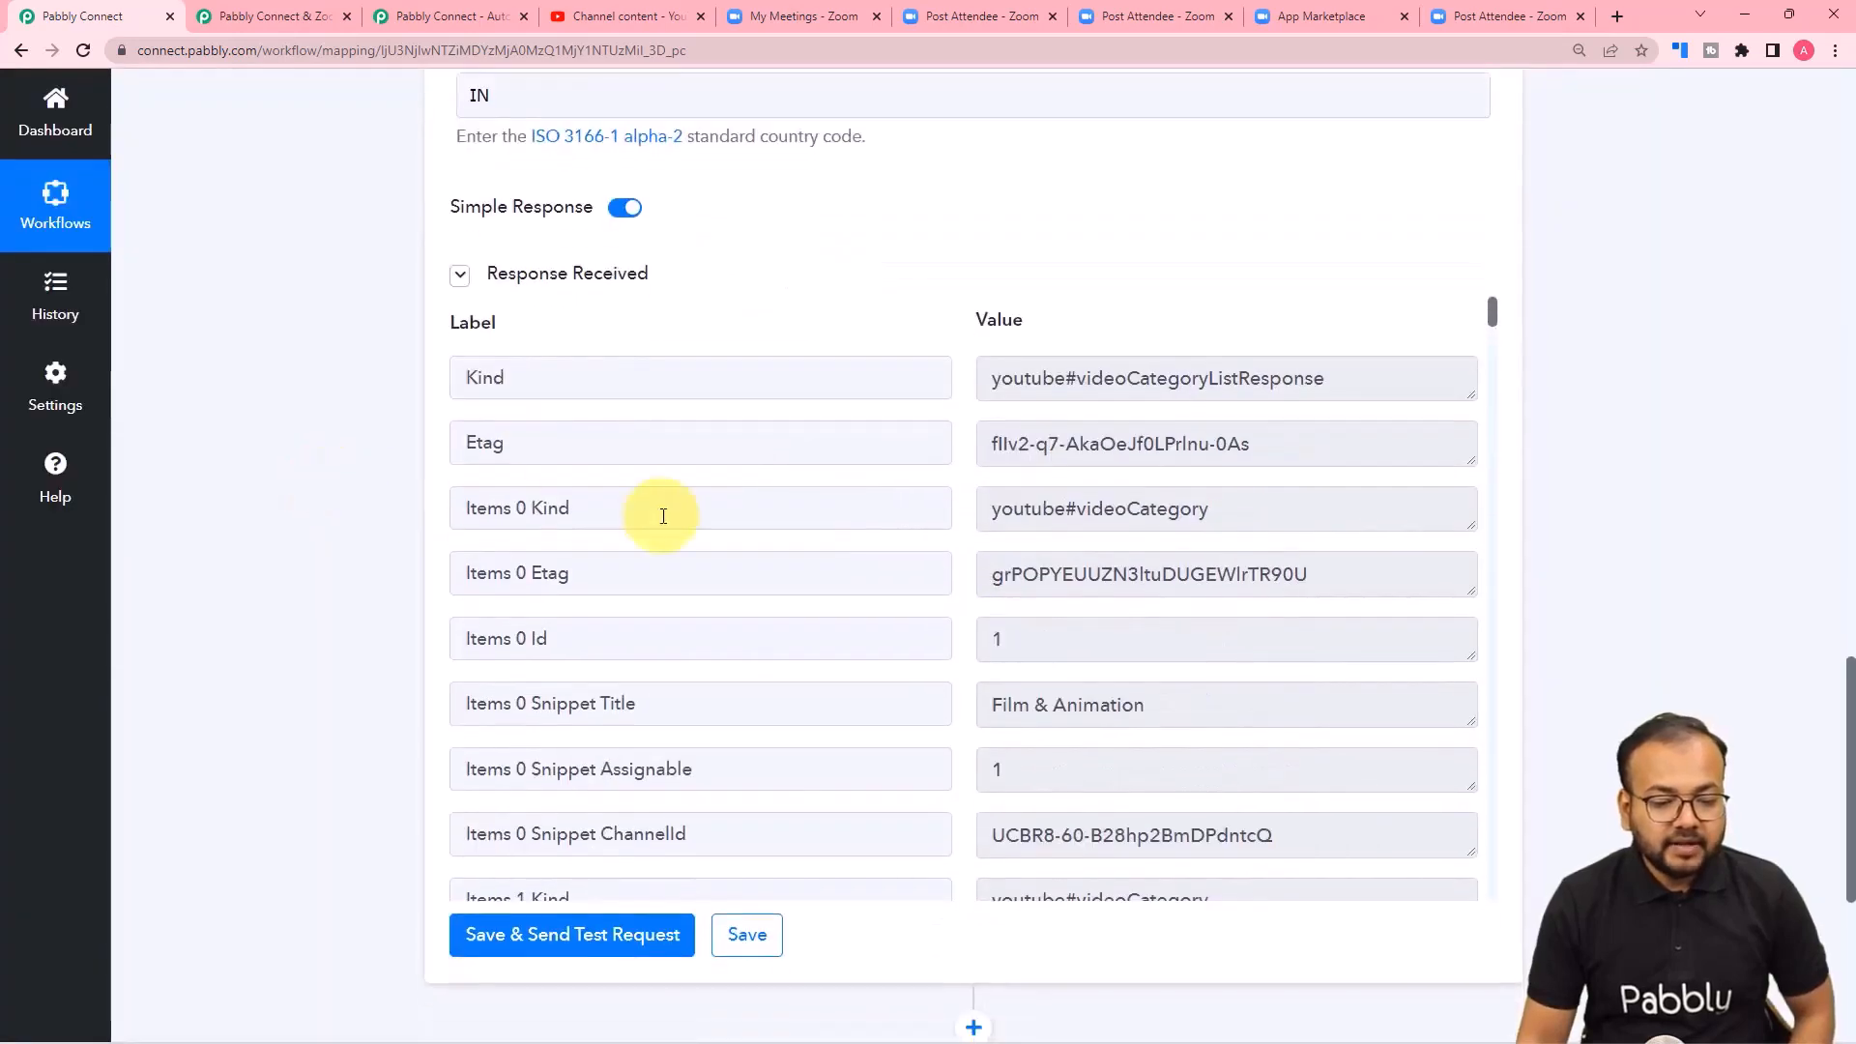
scroll(592, 618, "down", 1)
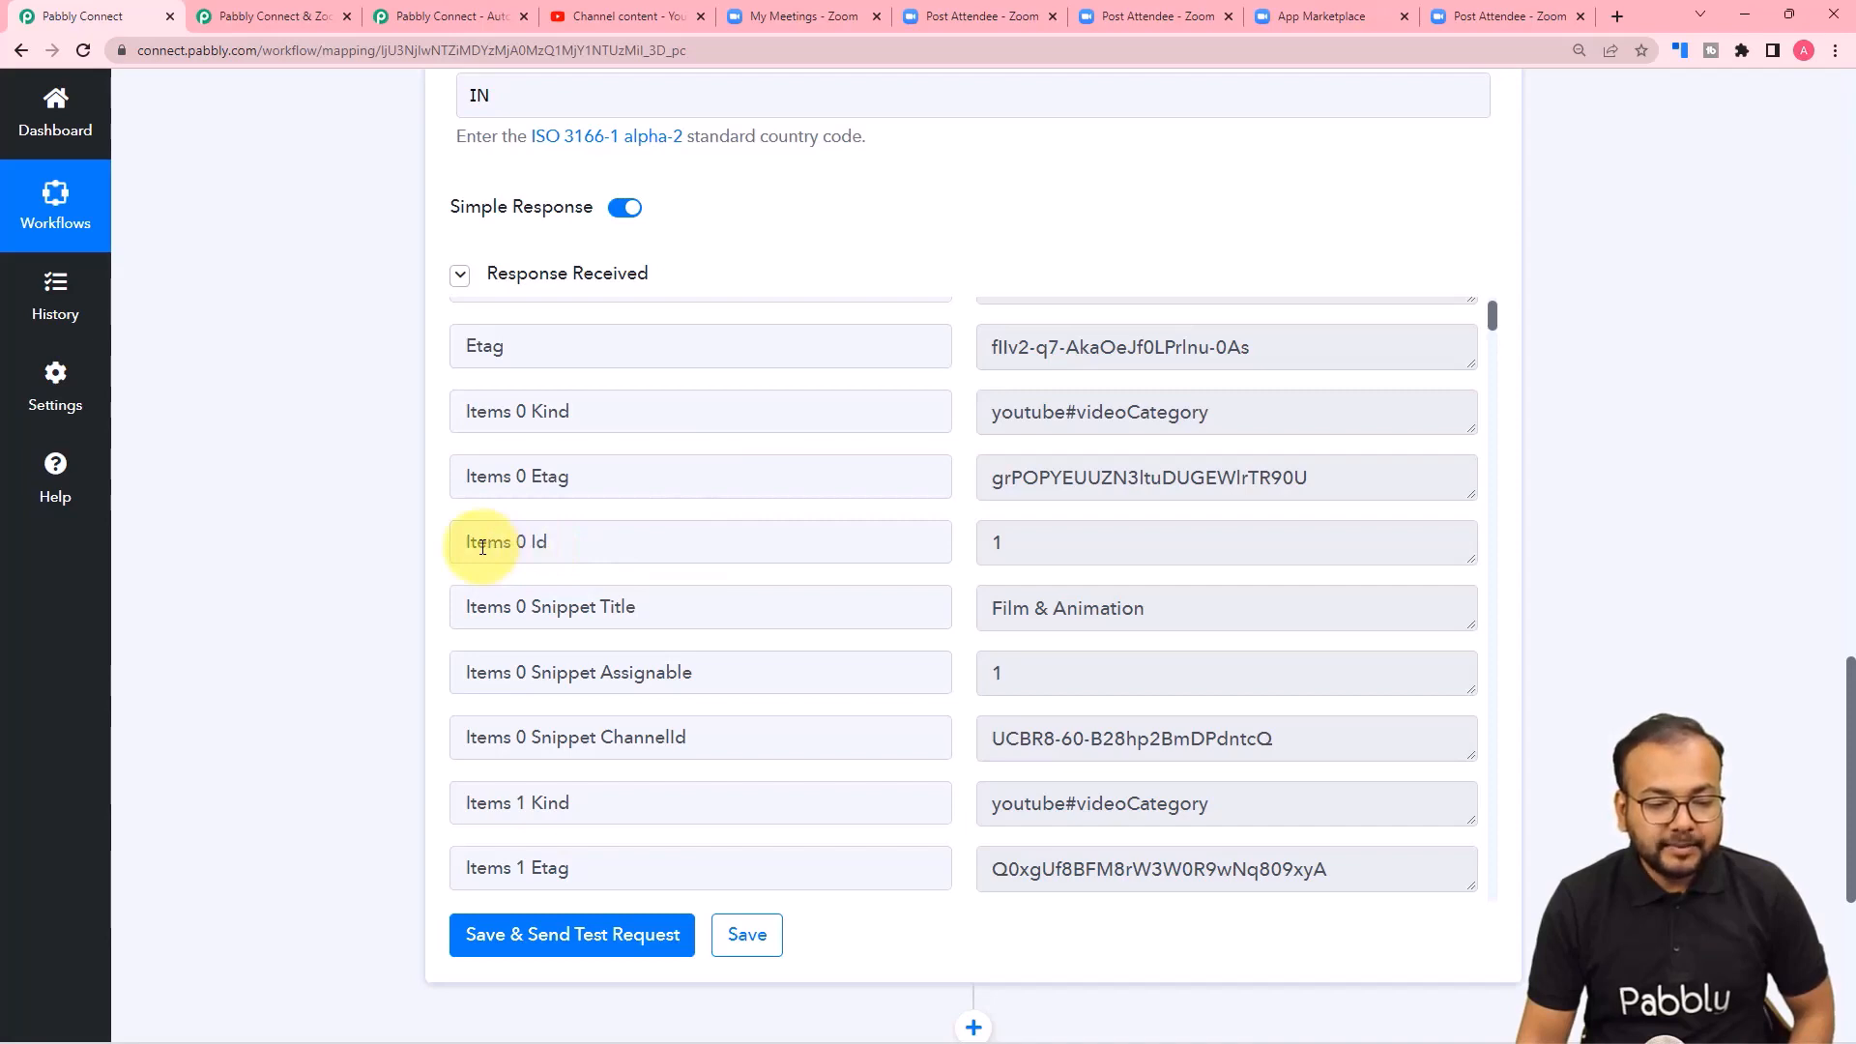
scroll(913, 555, "down", 2)
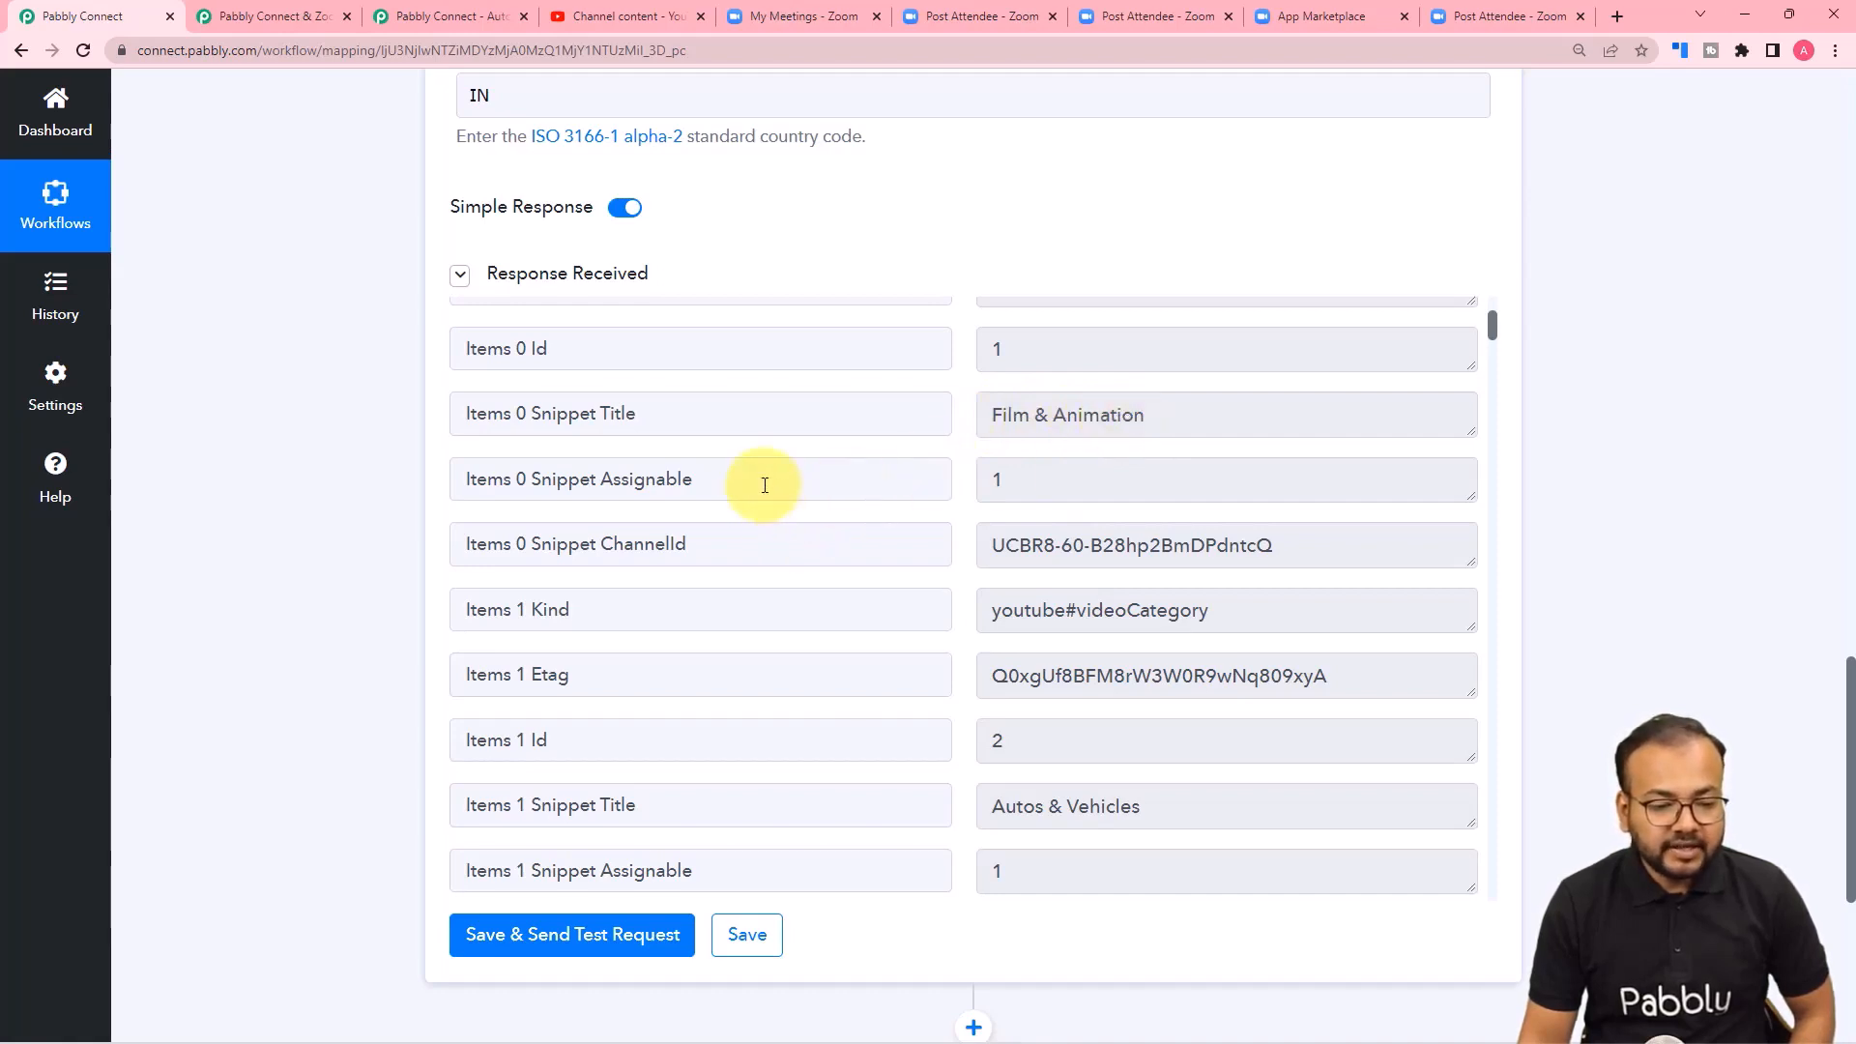
scroll(957, 484, "up", 1)
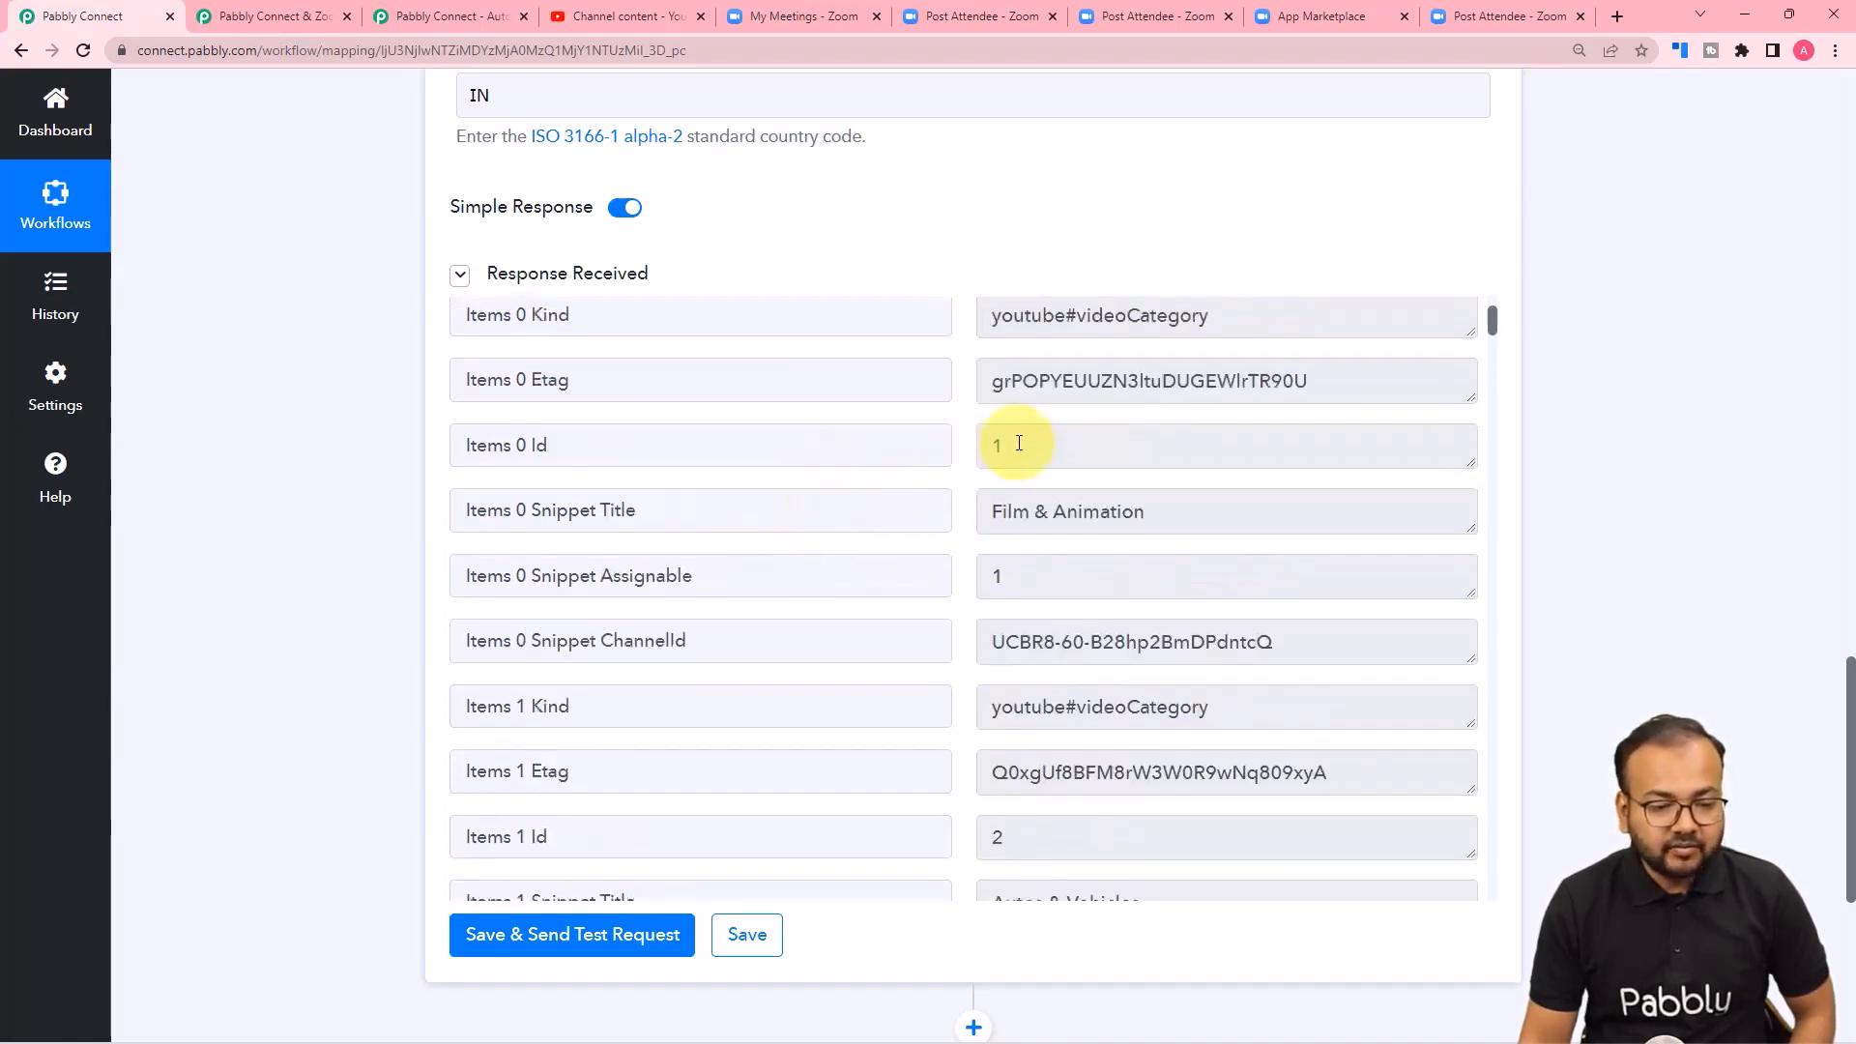
scroll(808, 555, "down", 3)
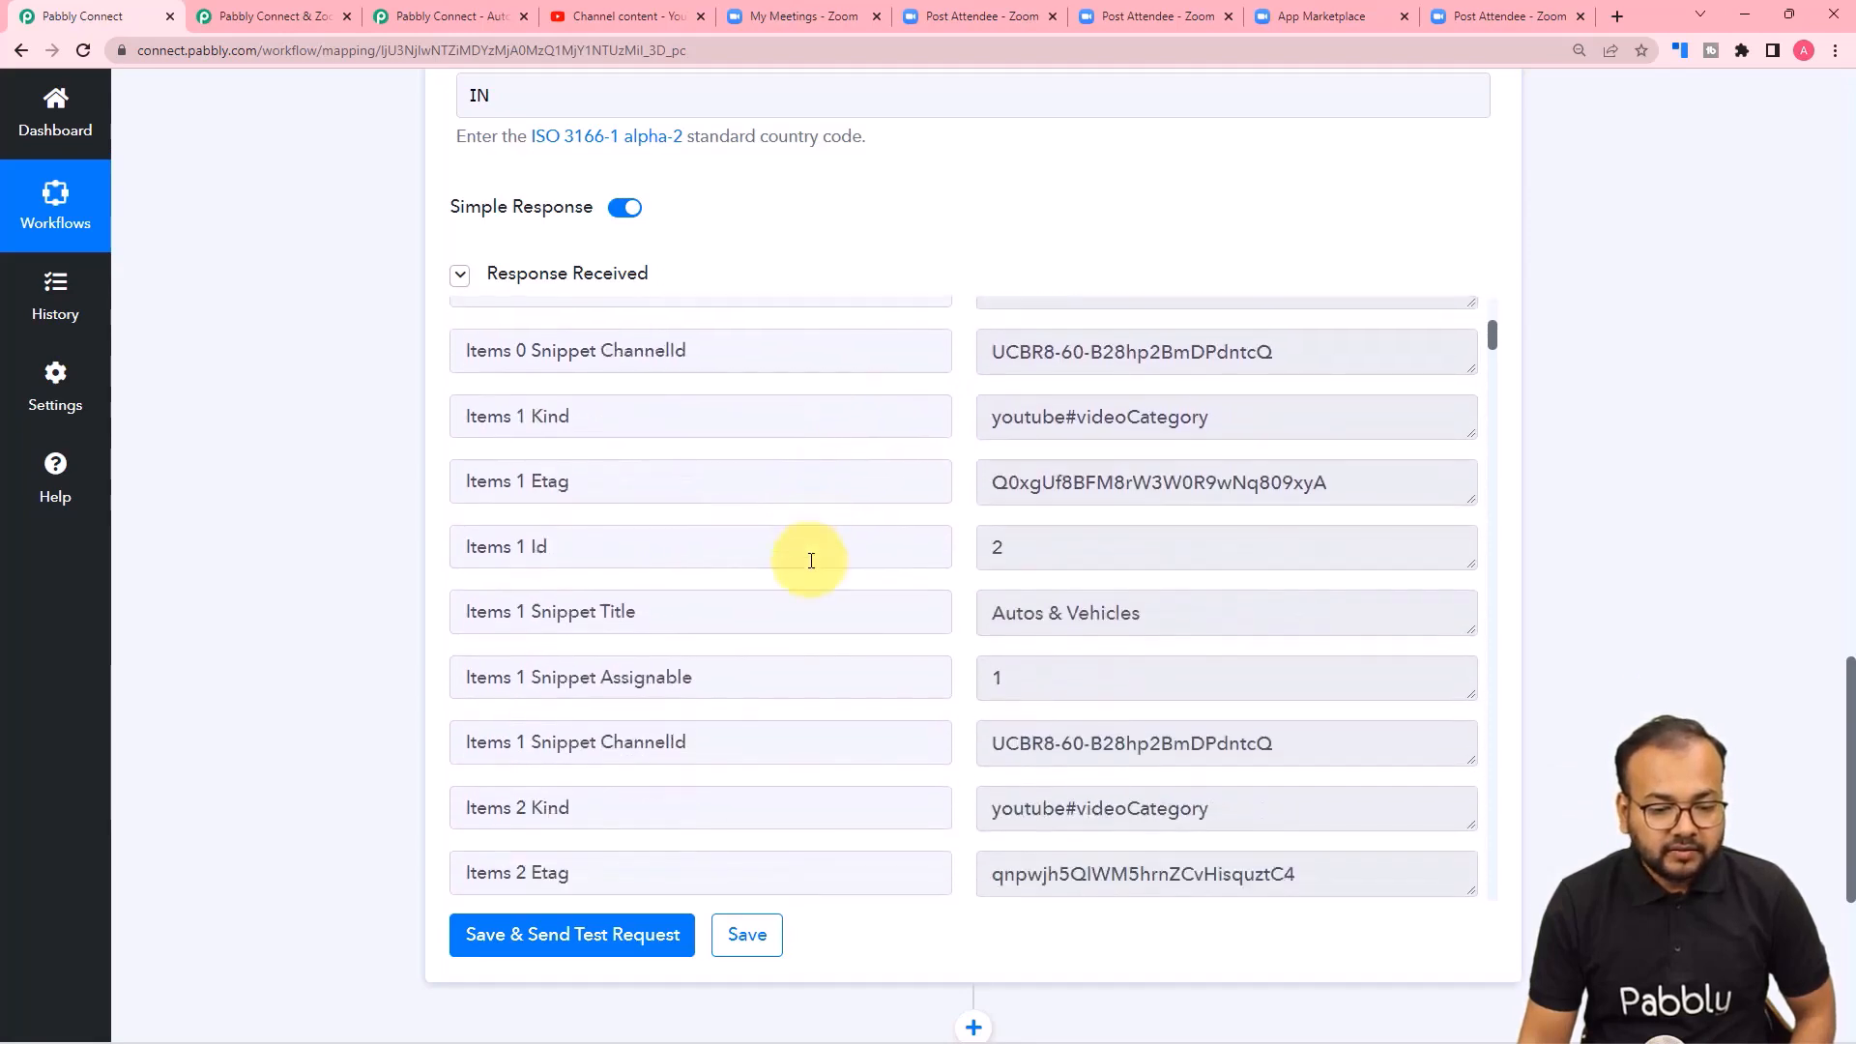
scroll(811, 560, "down", 1)
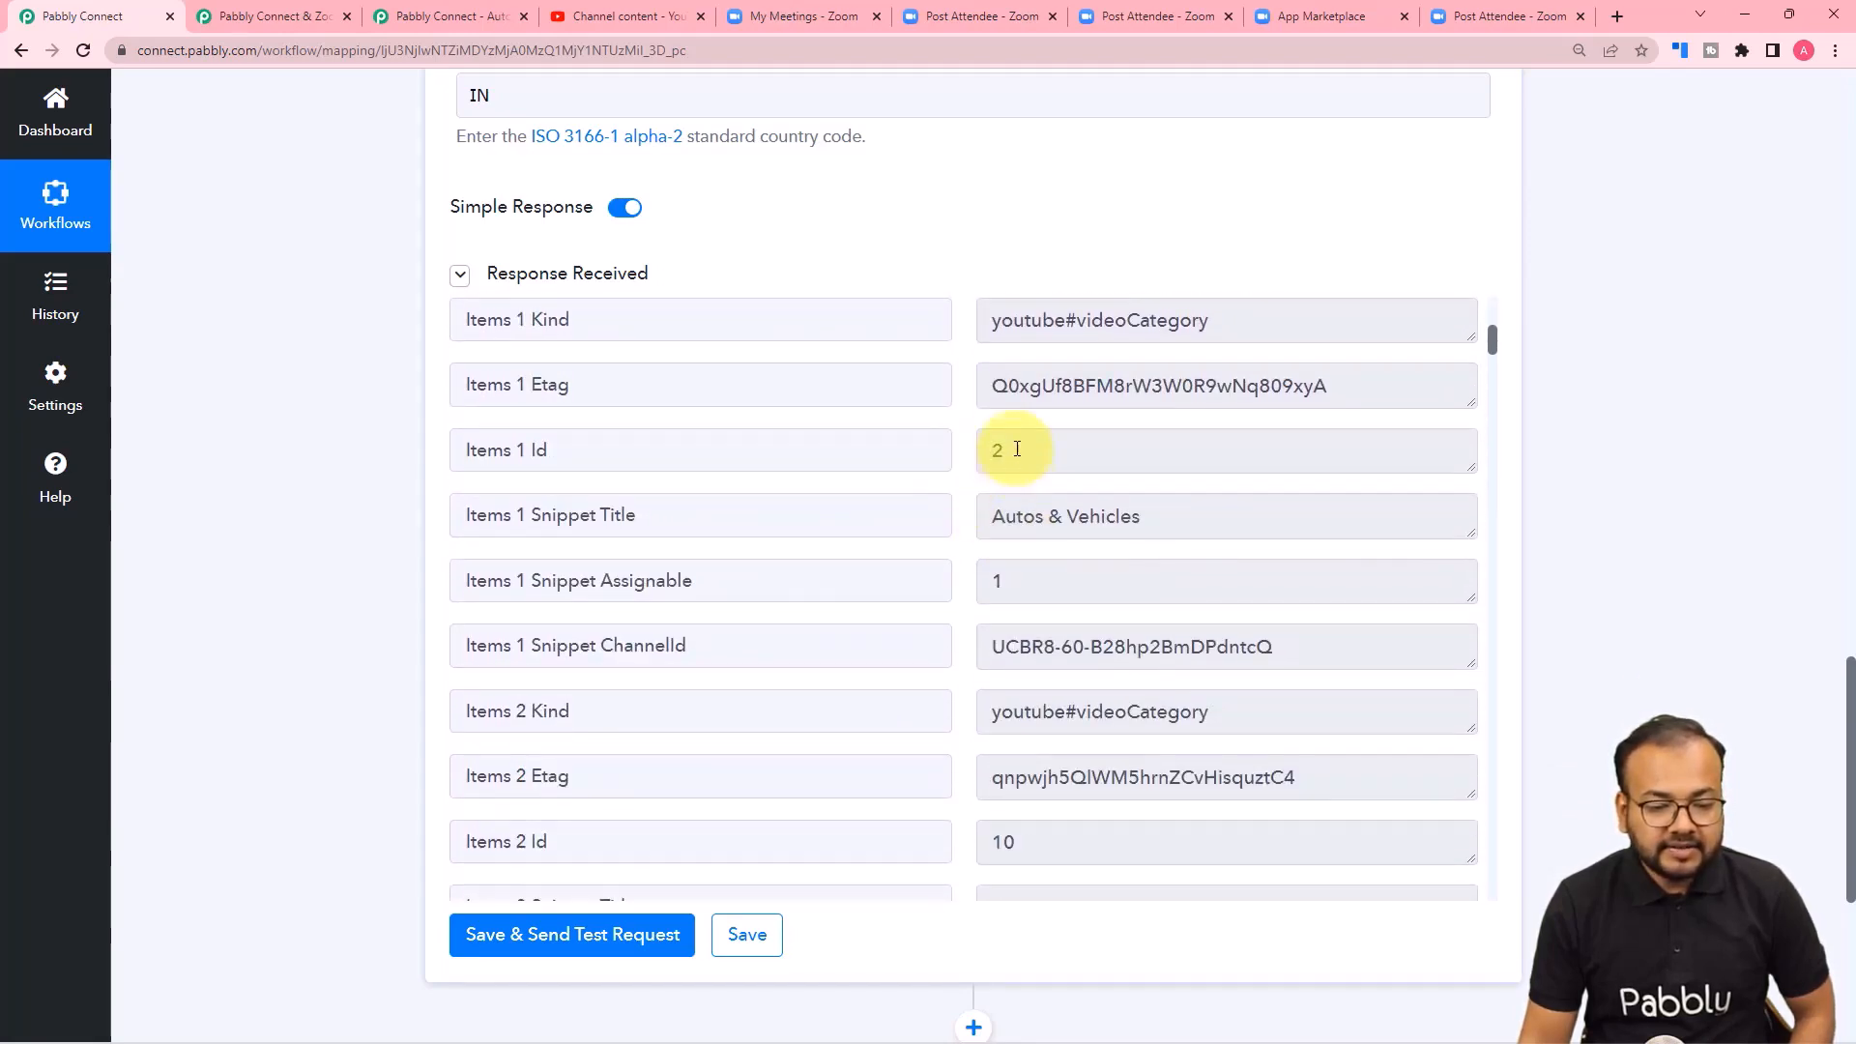
scroll(862, 611, "down", 1)
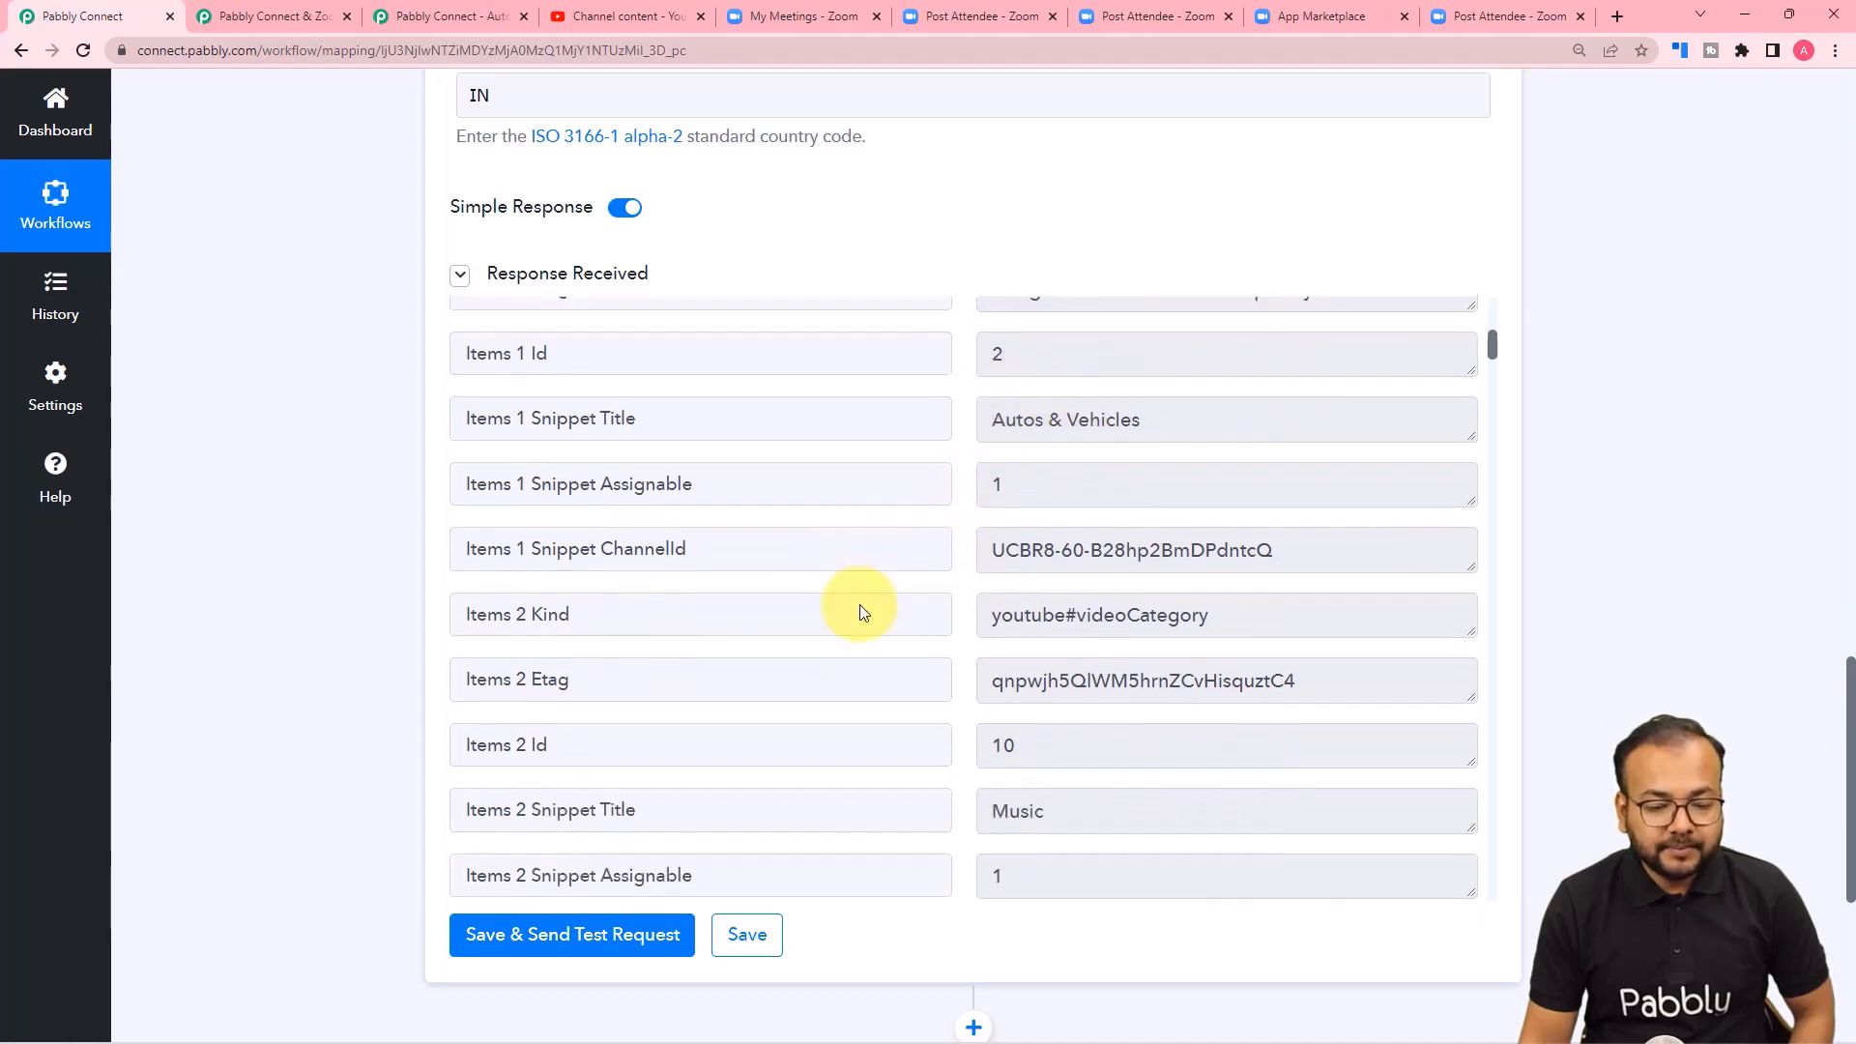
scroll(862, 612, "down", 3)
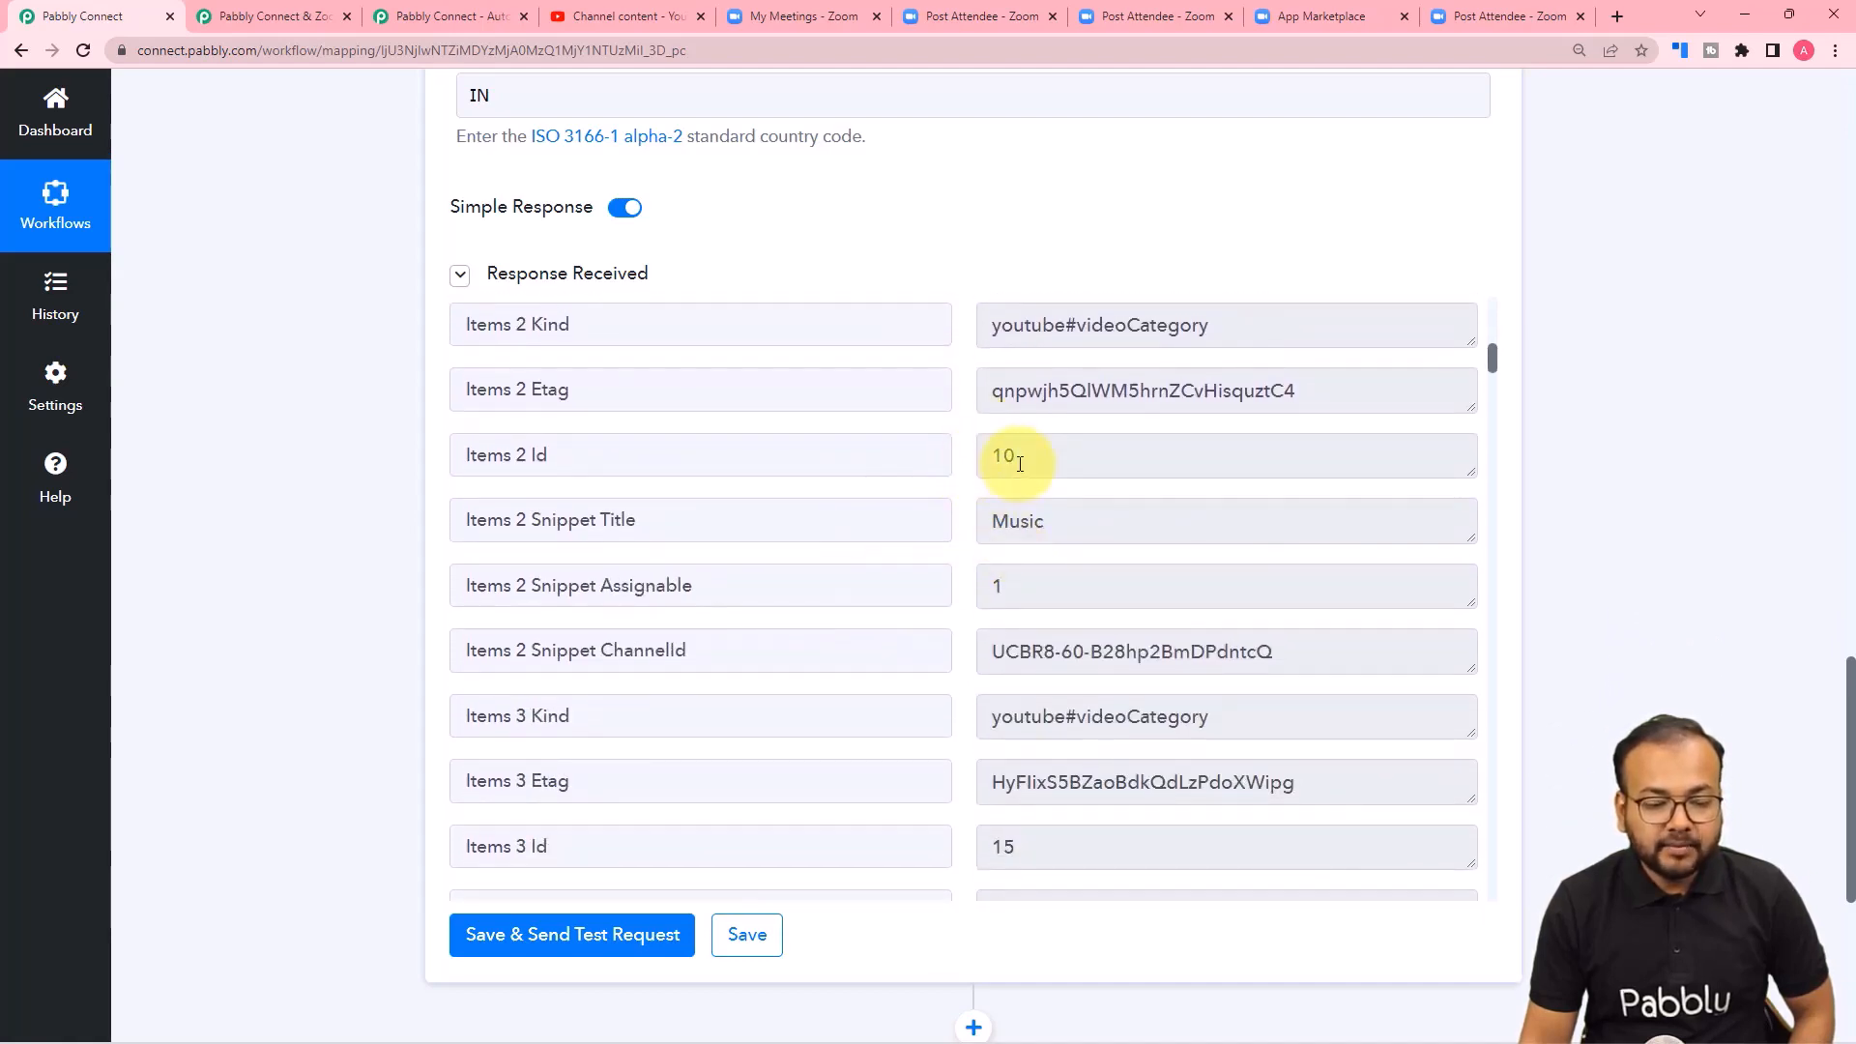
scroll(861, 589, "down", 3)
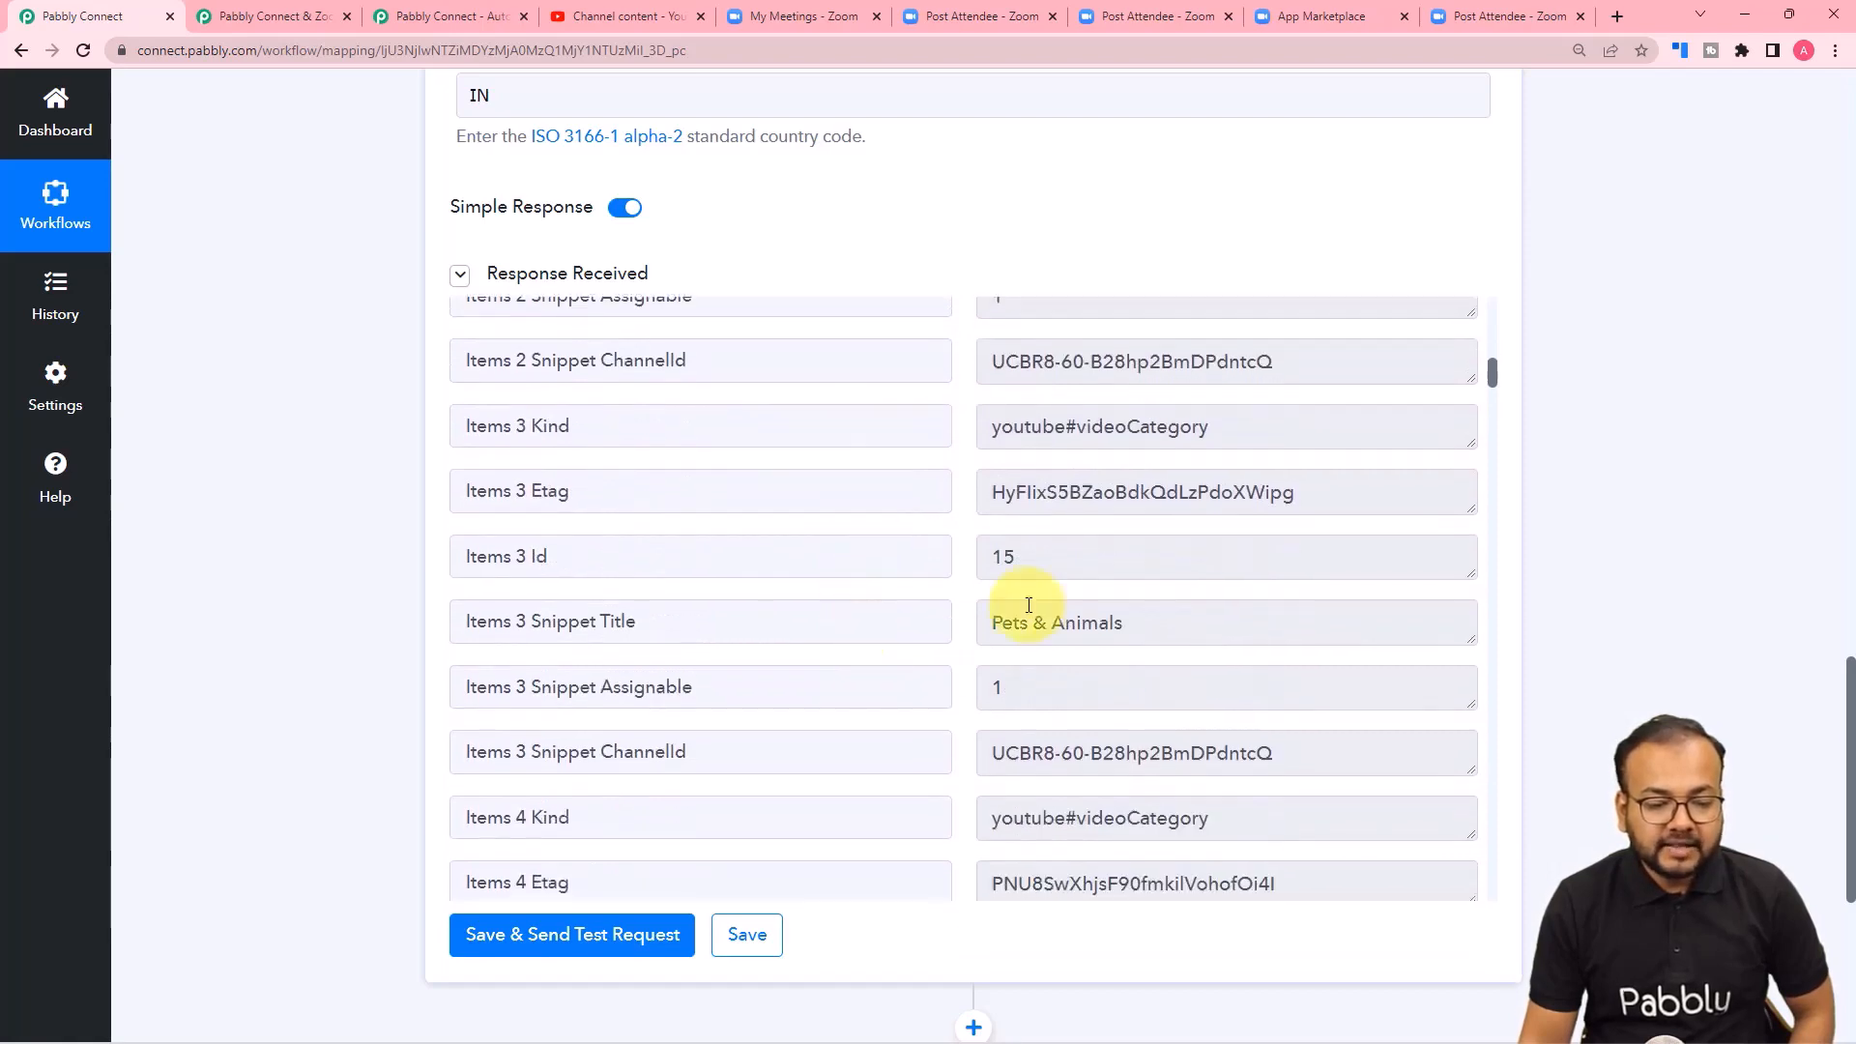
scroll(899, 629, "down", 5)
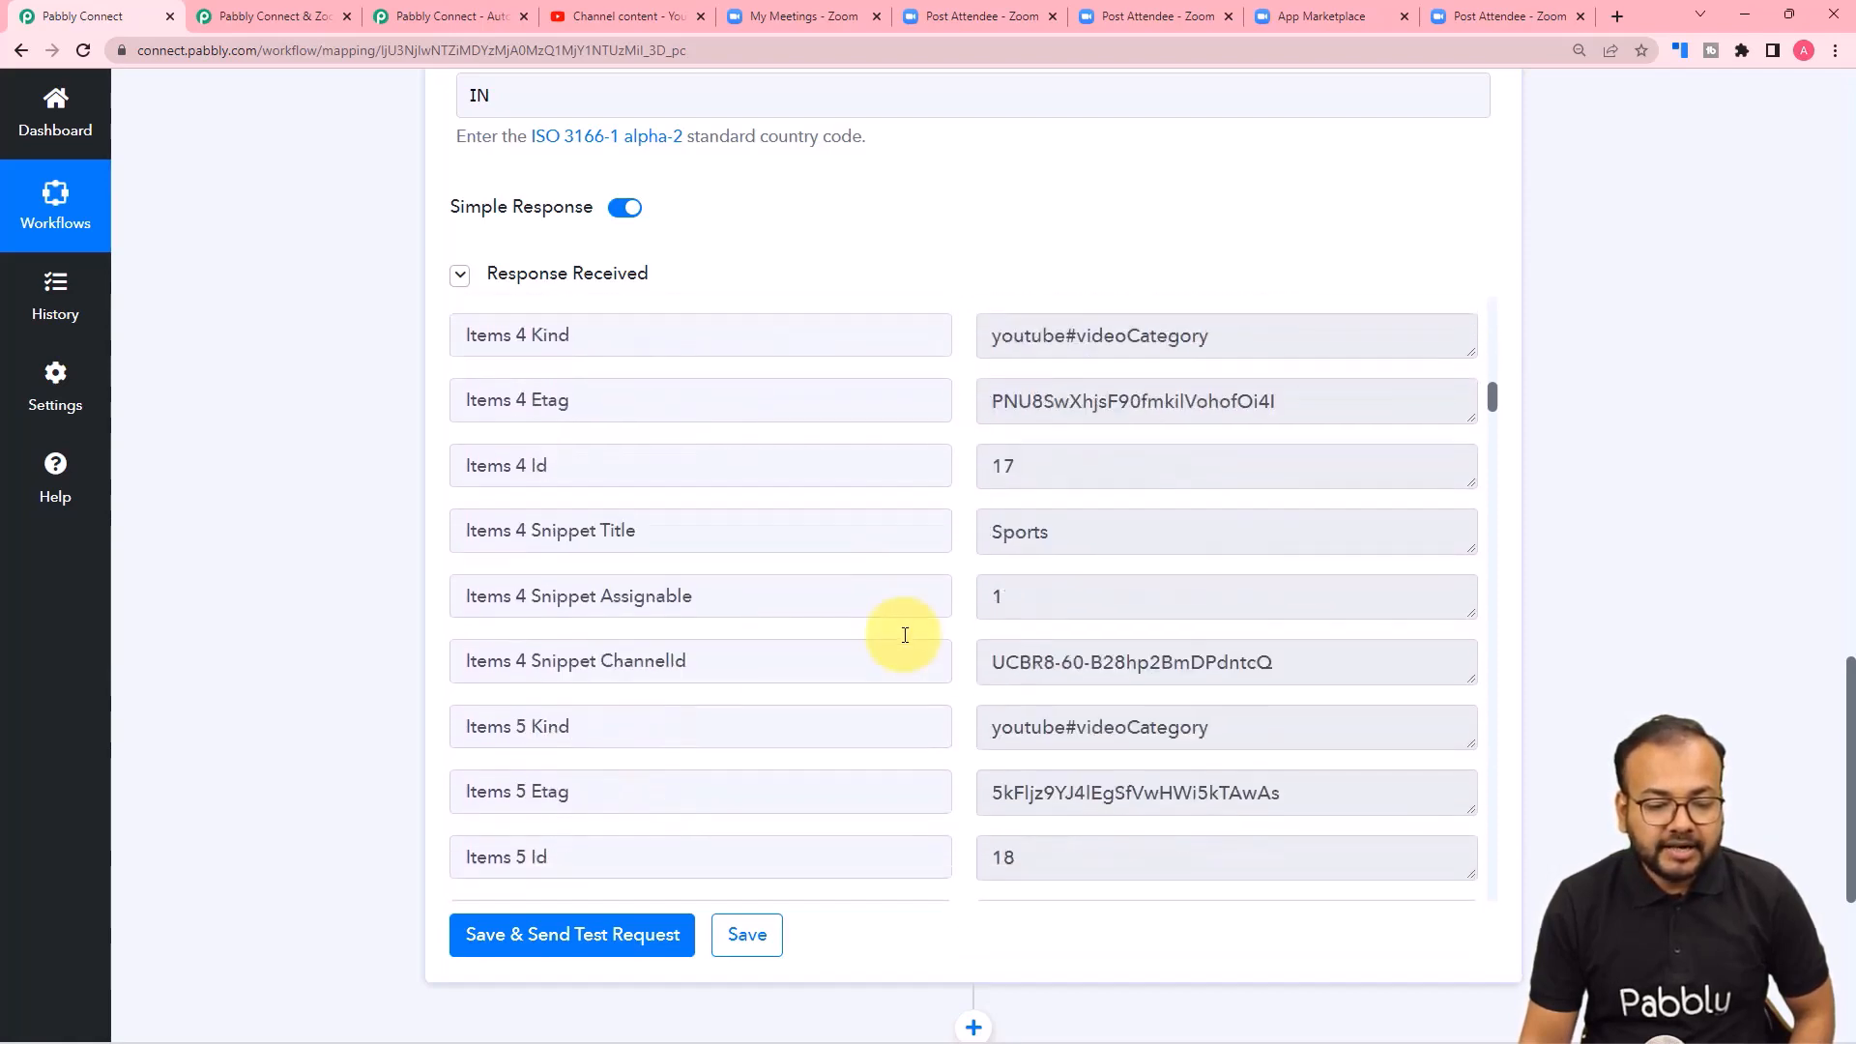
scroll(904, 642, "down", 5)
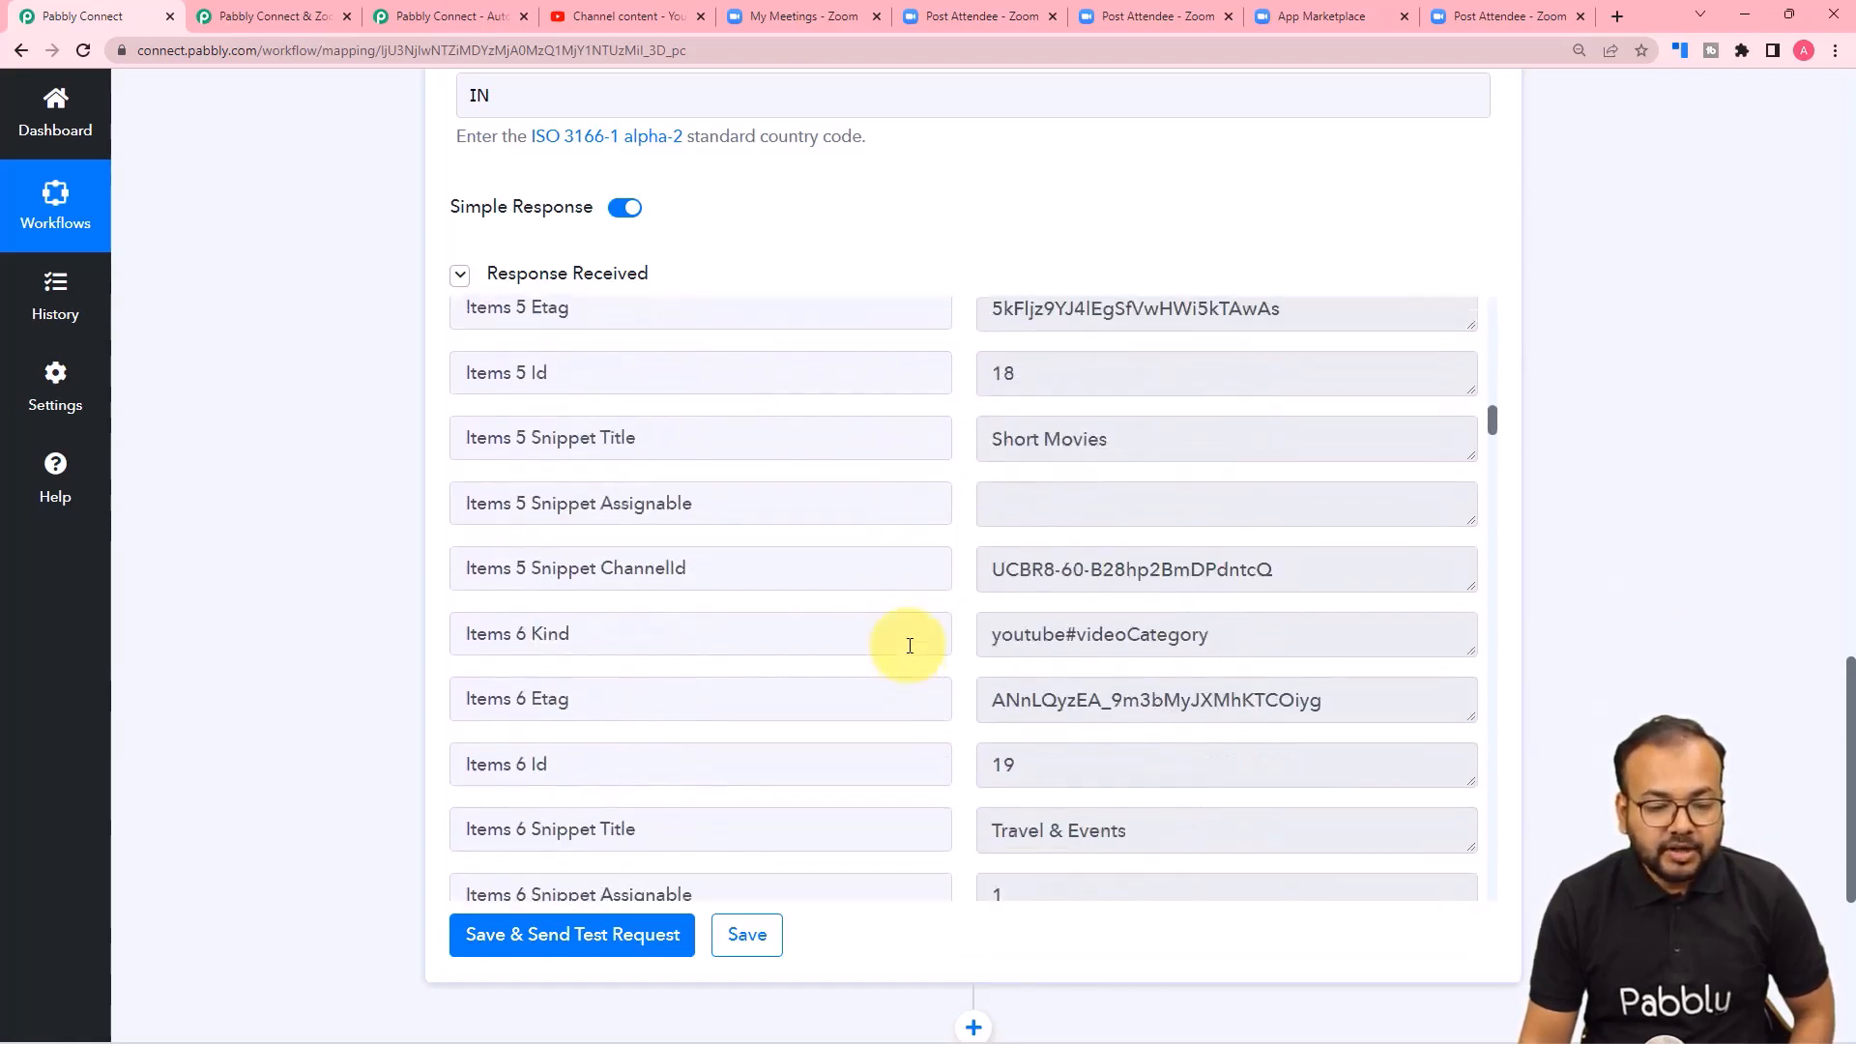
scroll(909, 646, "down", 9)
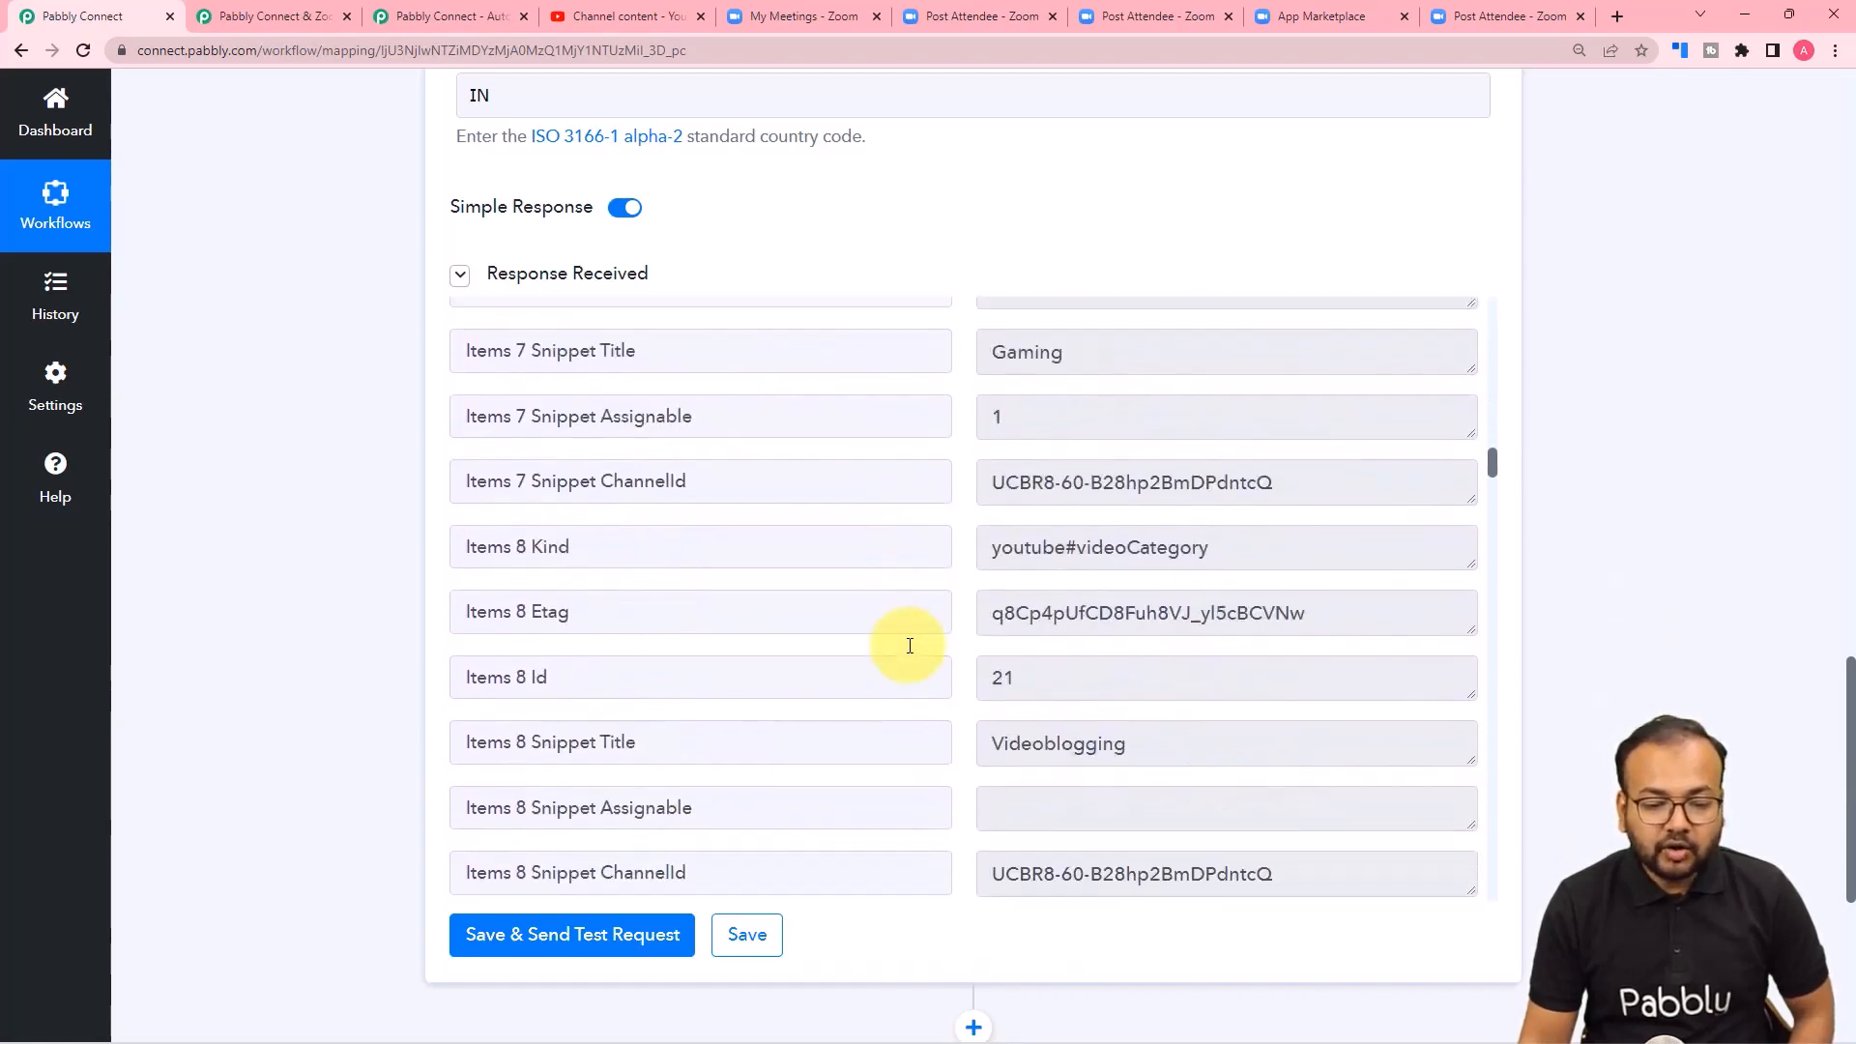
scroll(909, 646, "down", 5)
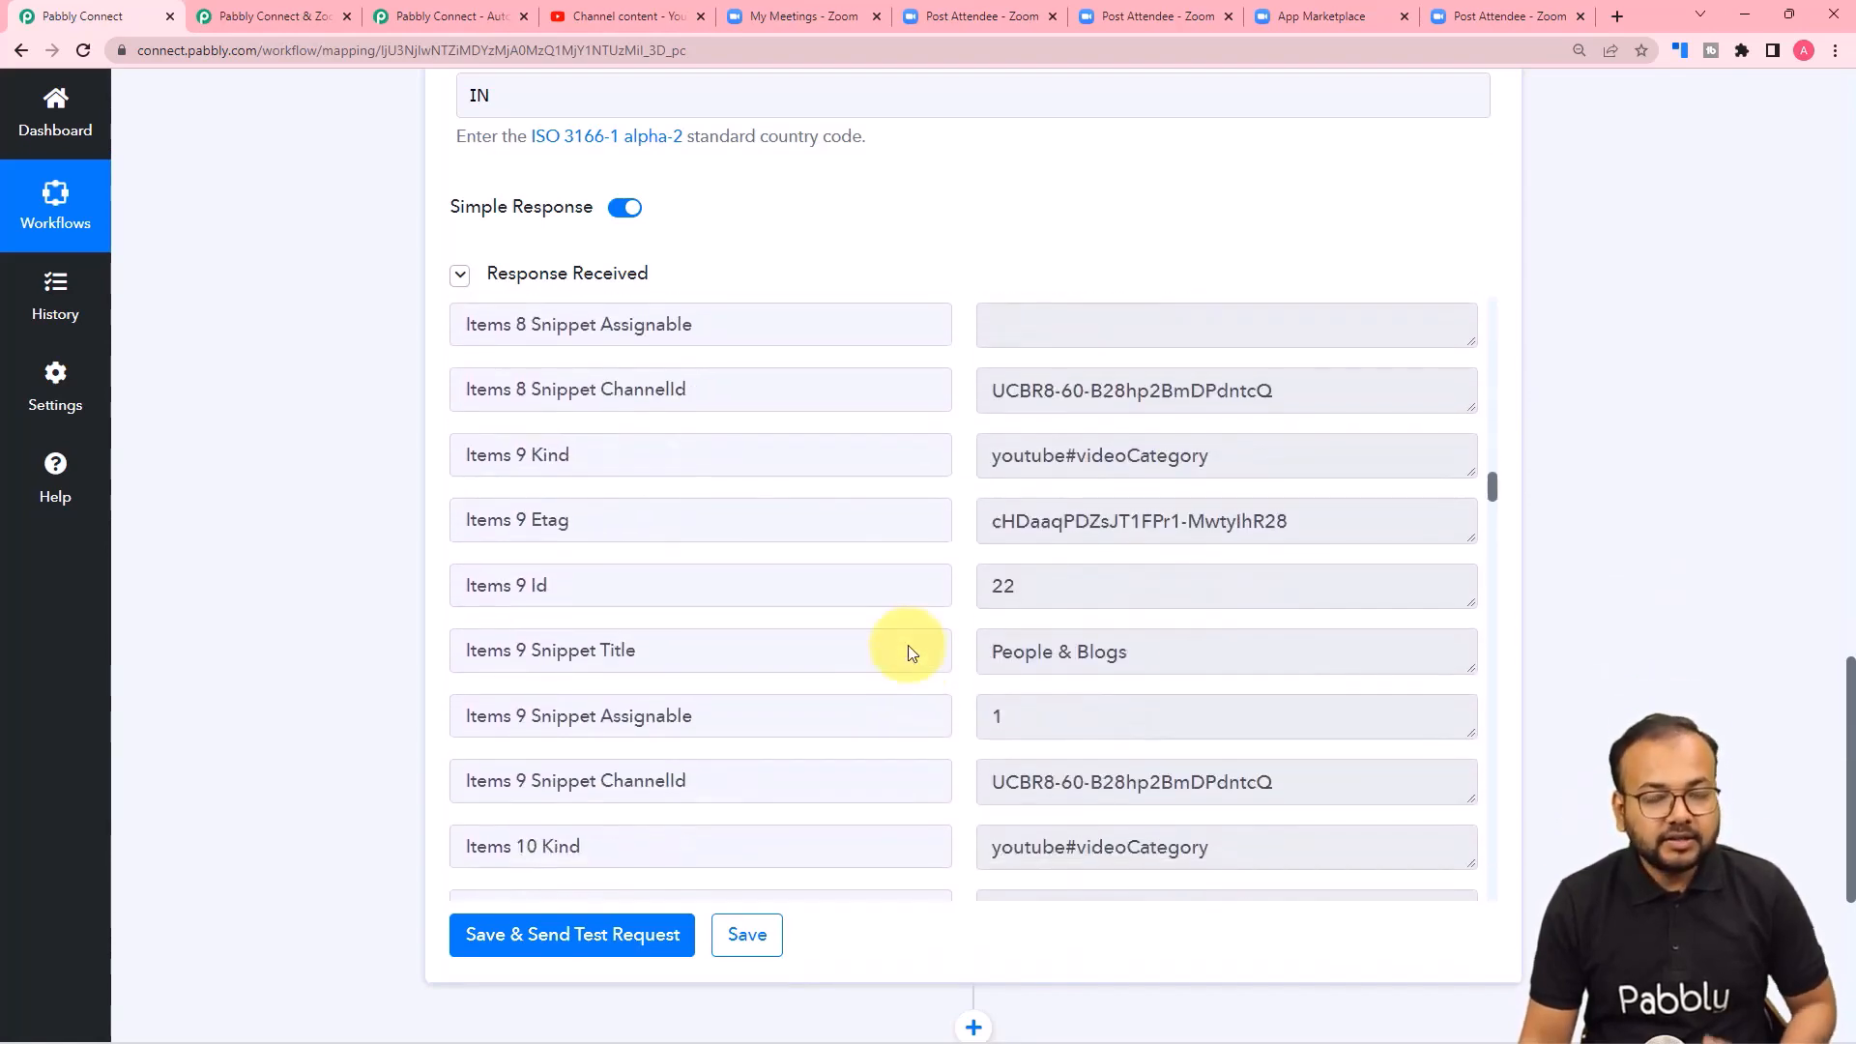
scroll(908, 653, "down", 8)
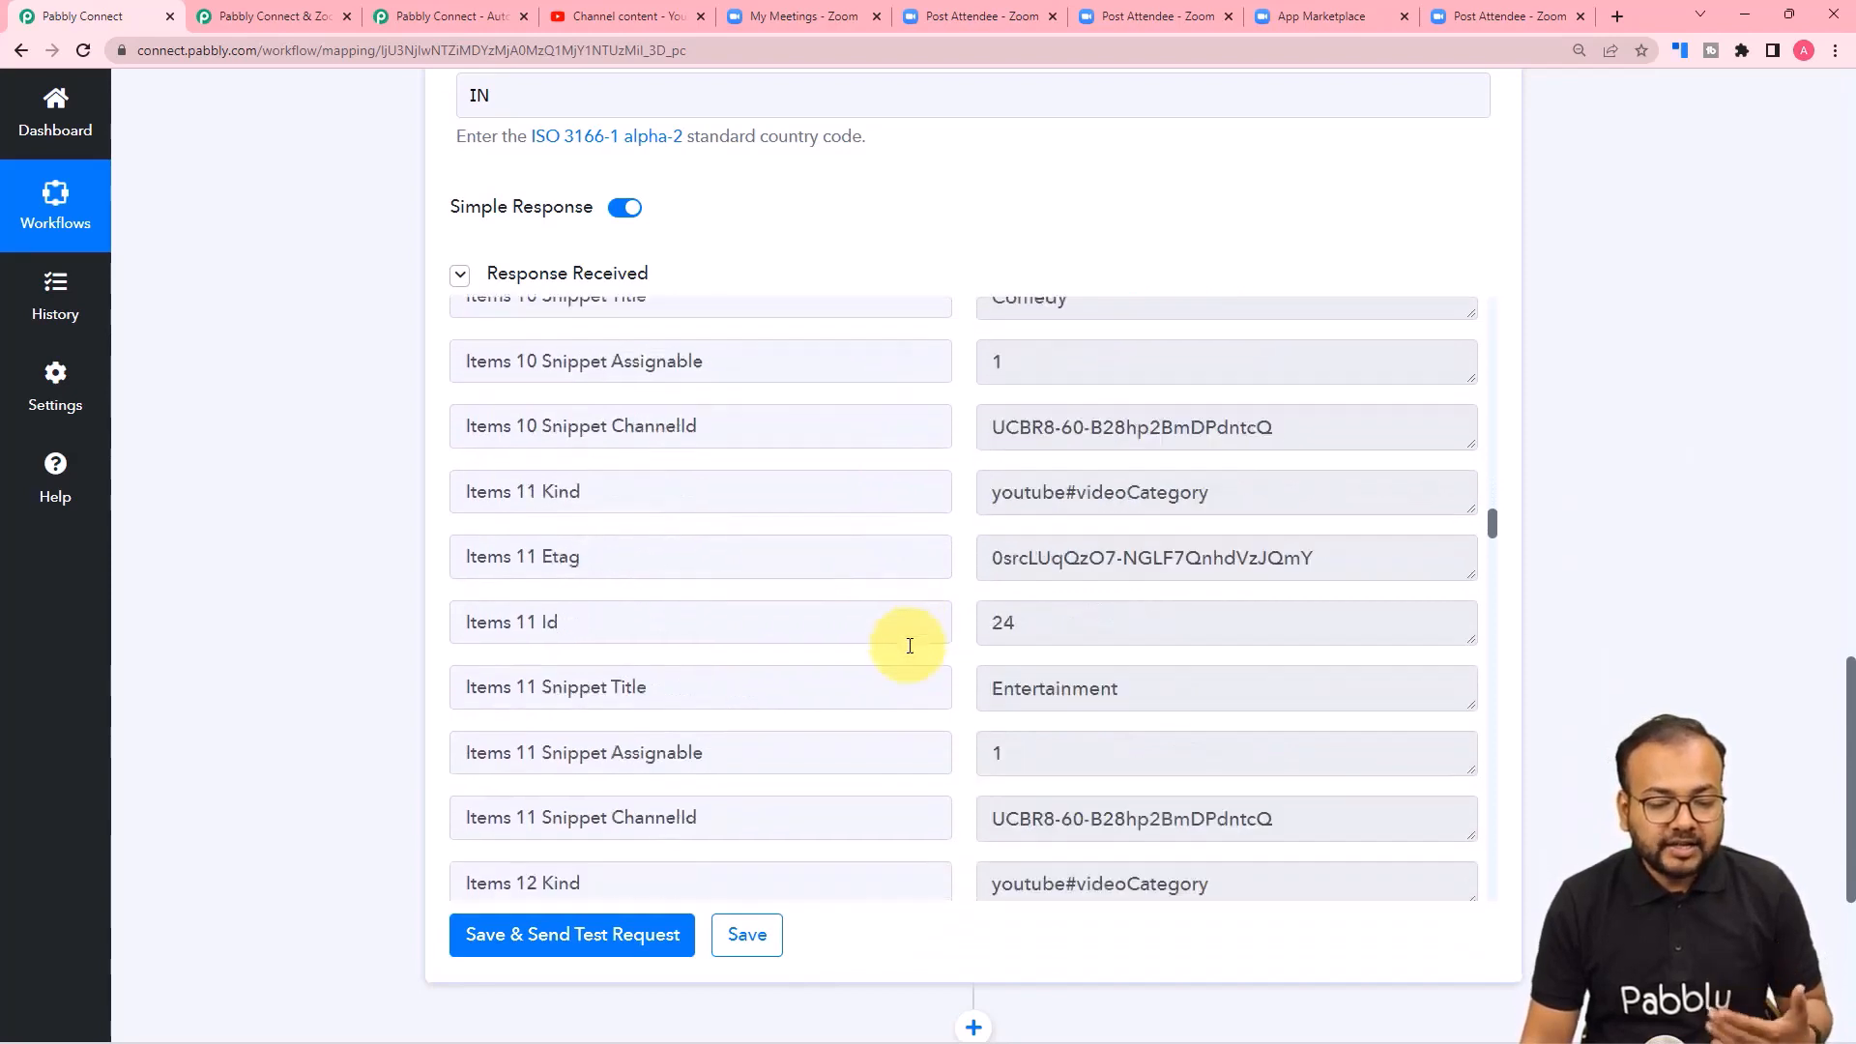
scroll(909, 646, "down", 7)
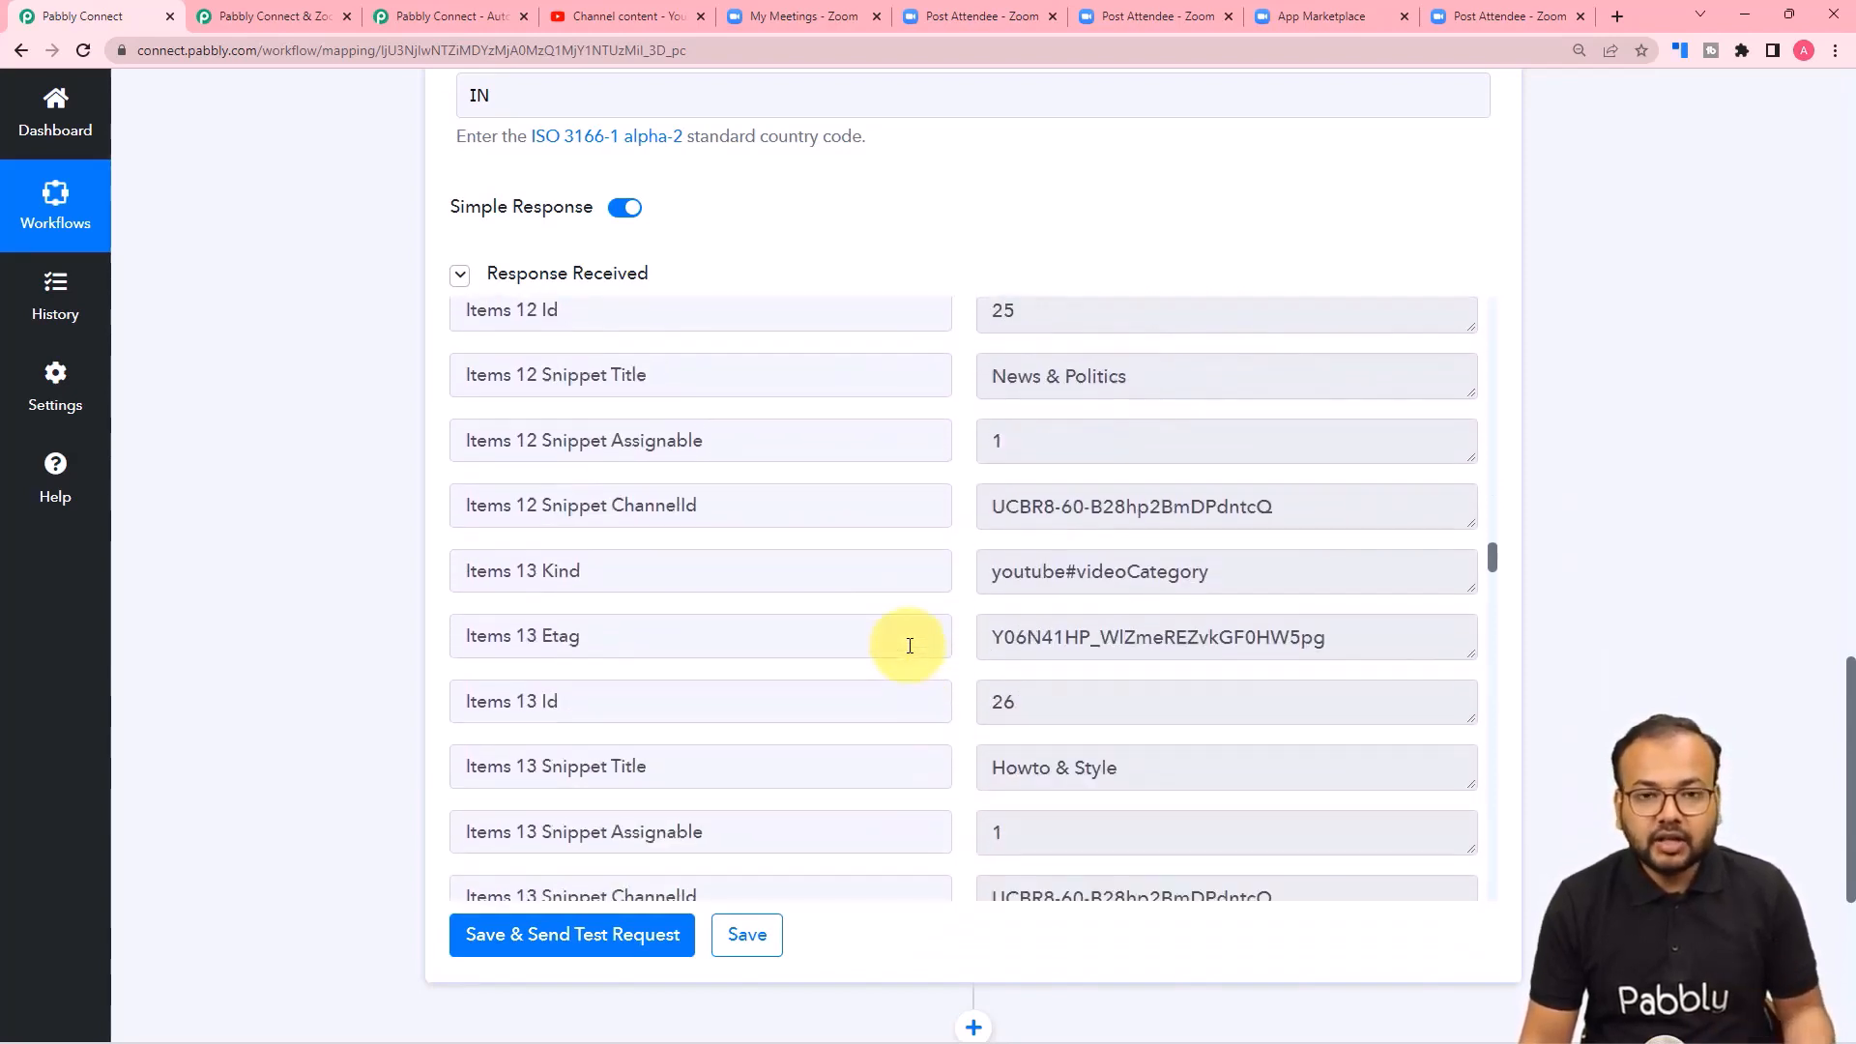
Add a second YouTube action step after List Video Categories and set its action event to Upload Video (Beta).
scroll(909, 646, "down", 4)
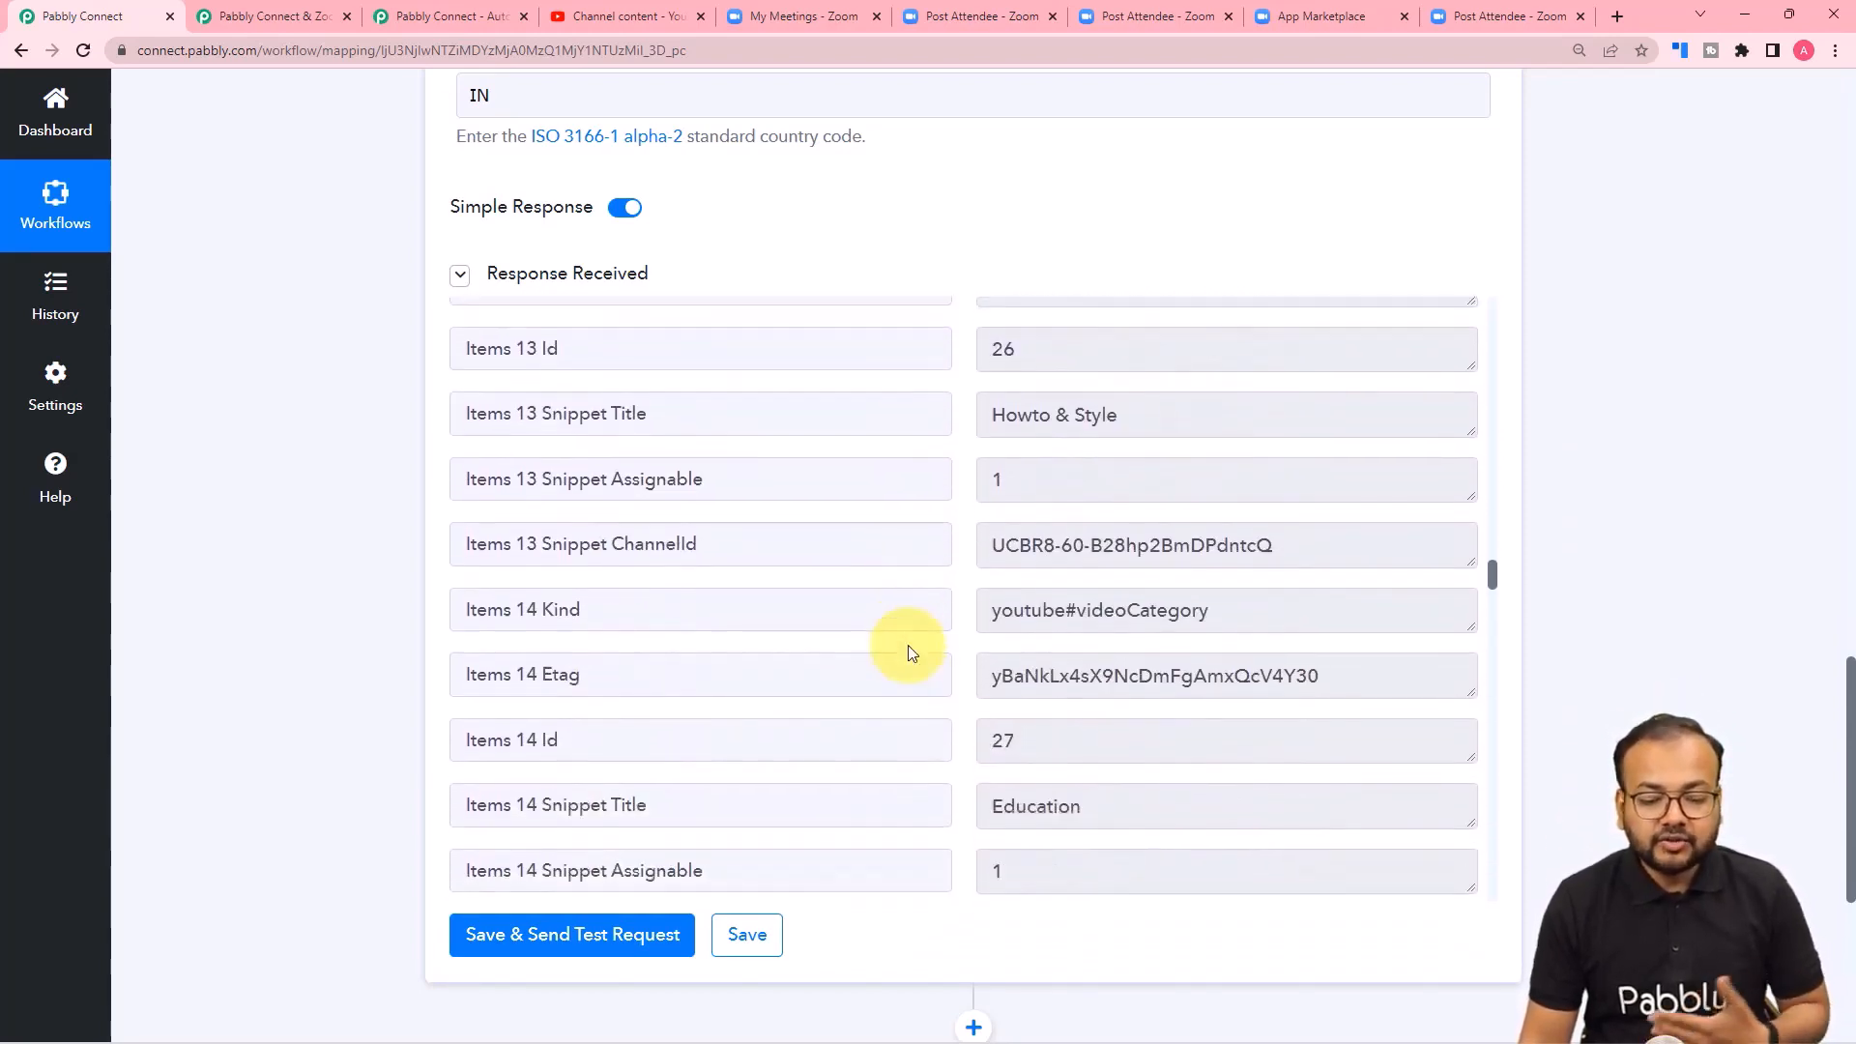
scroll(909, 653, "down", 1)
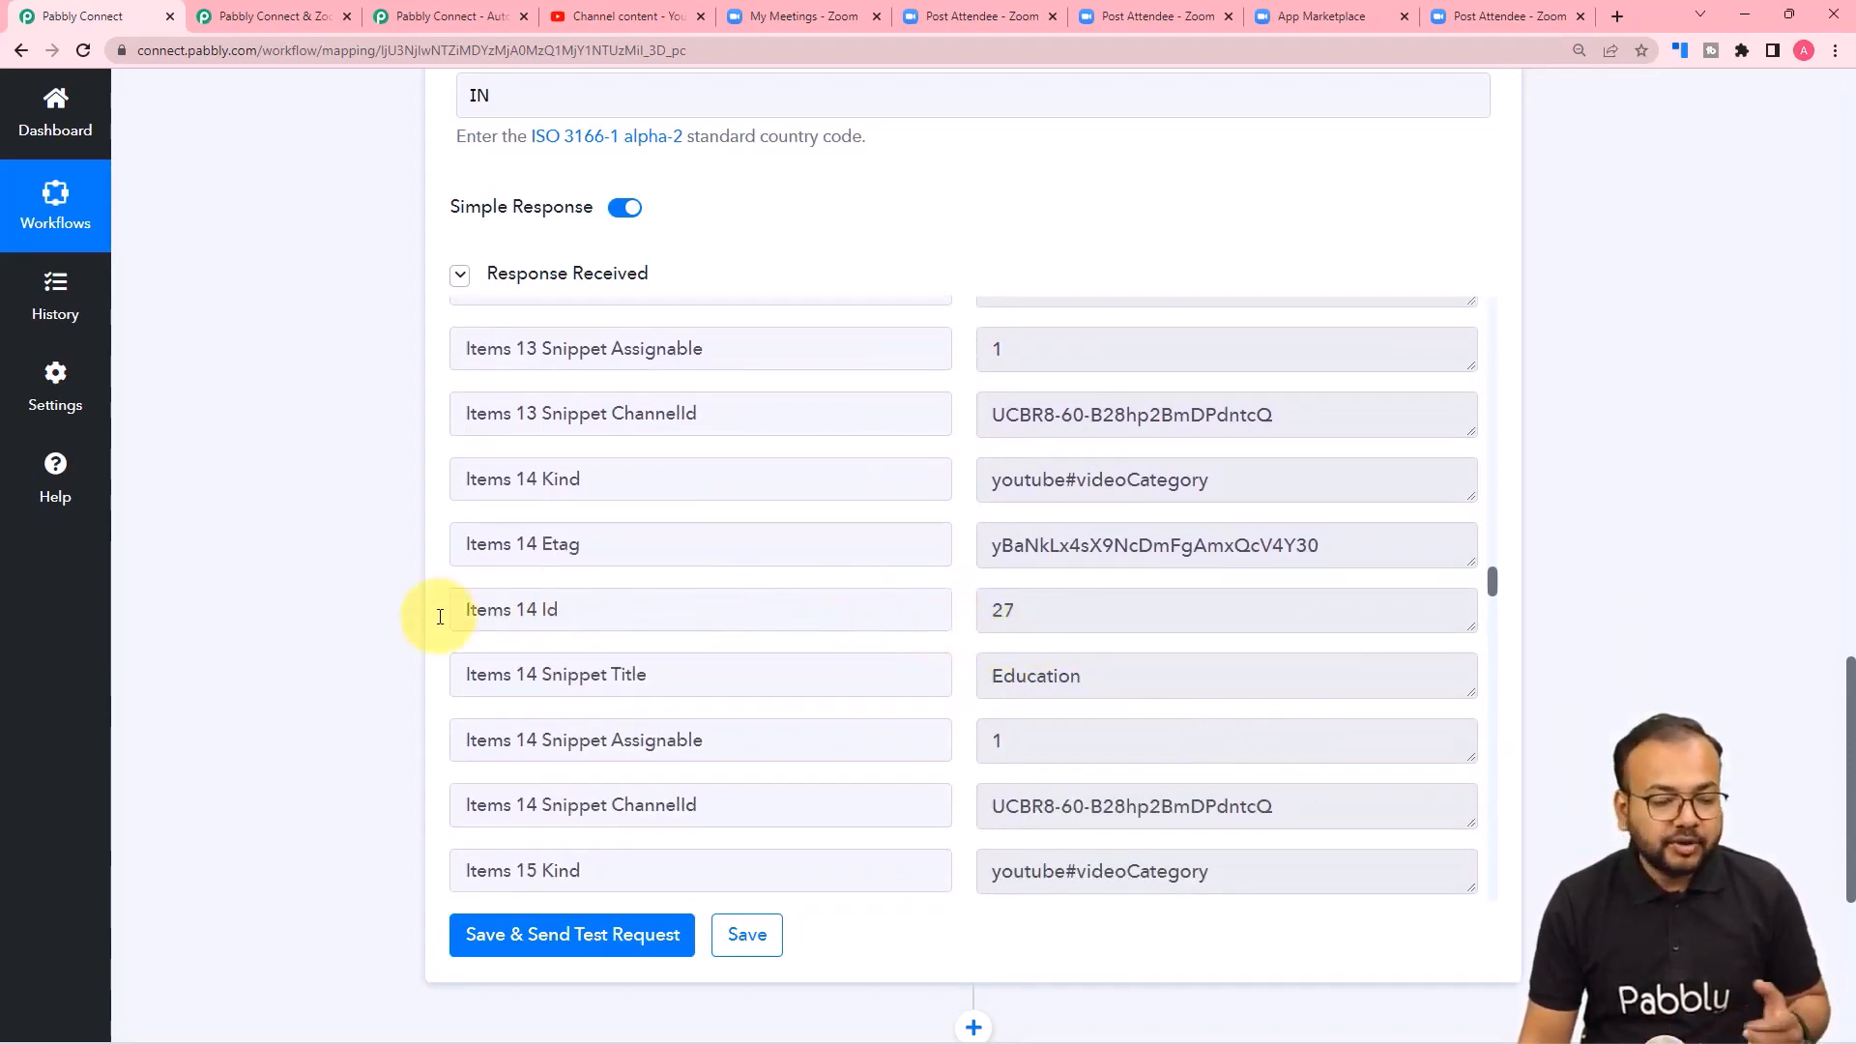
scroll(344, 626, "down", 5)
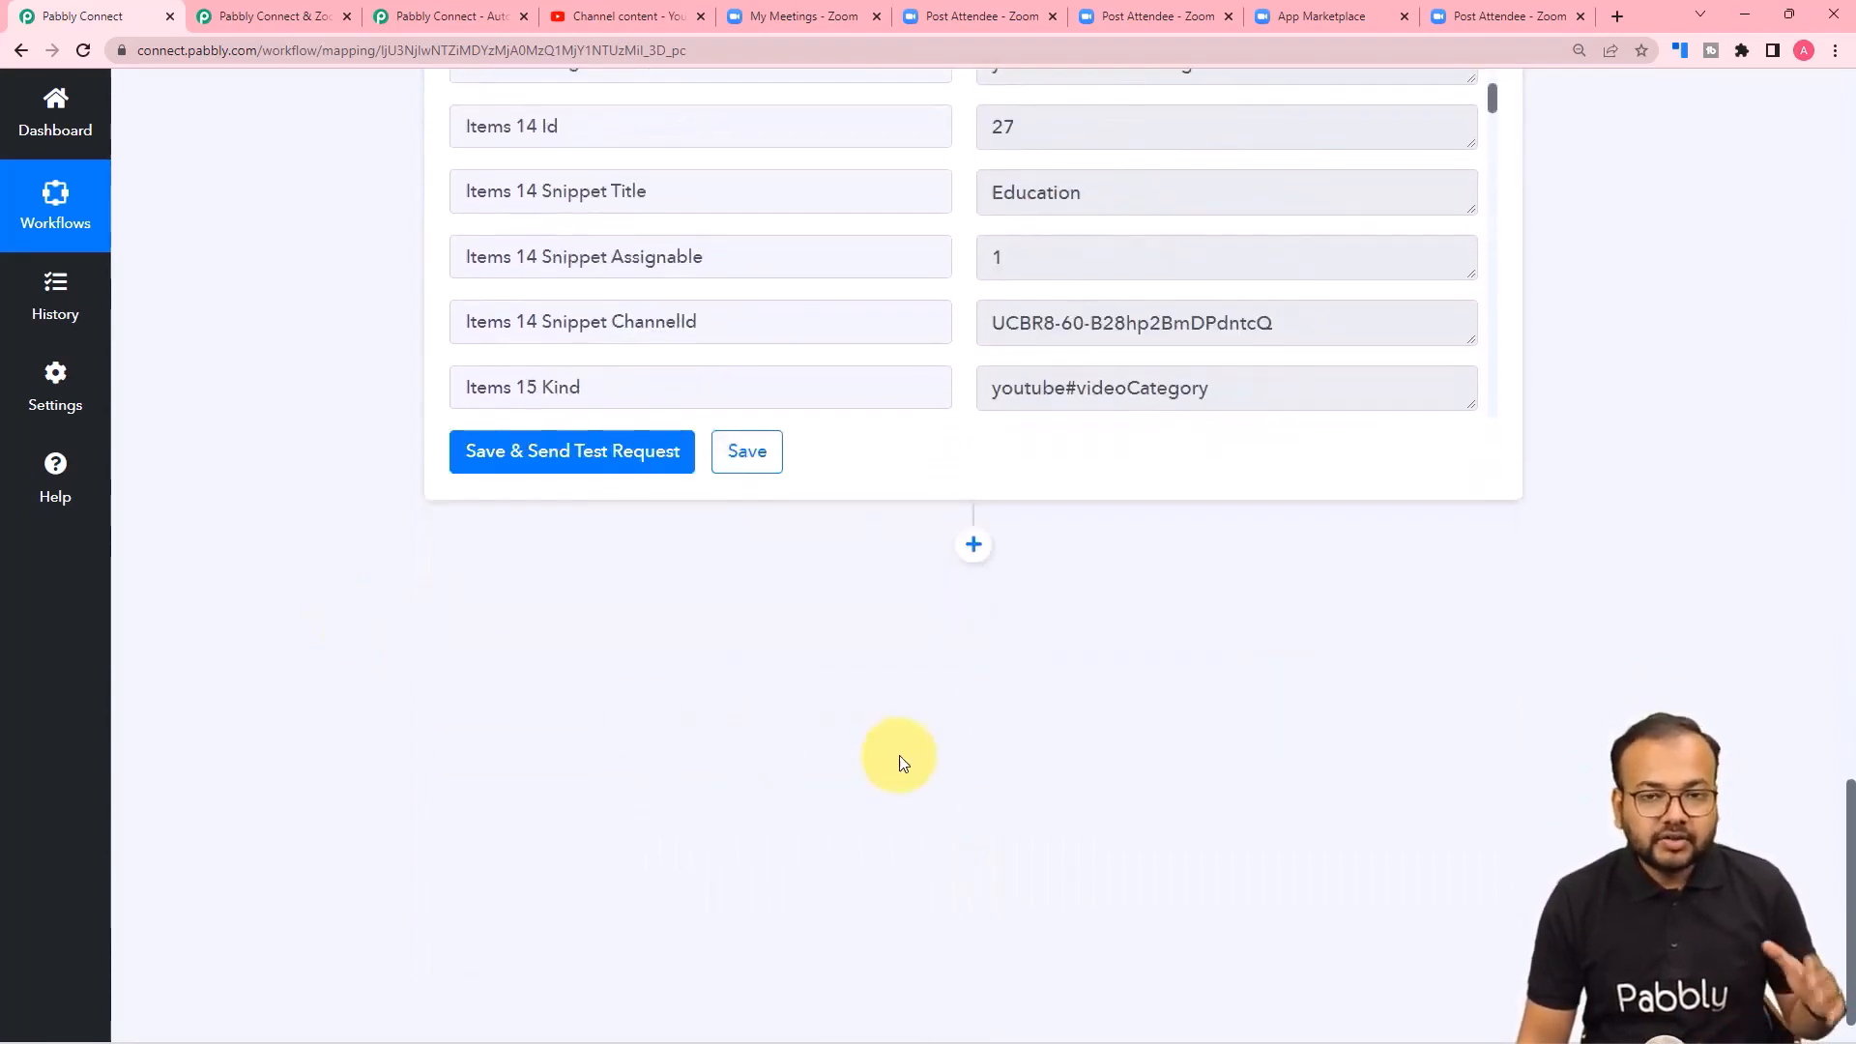
left_click(973, 544)
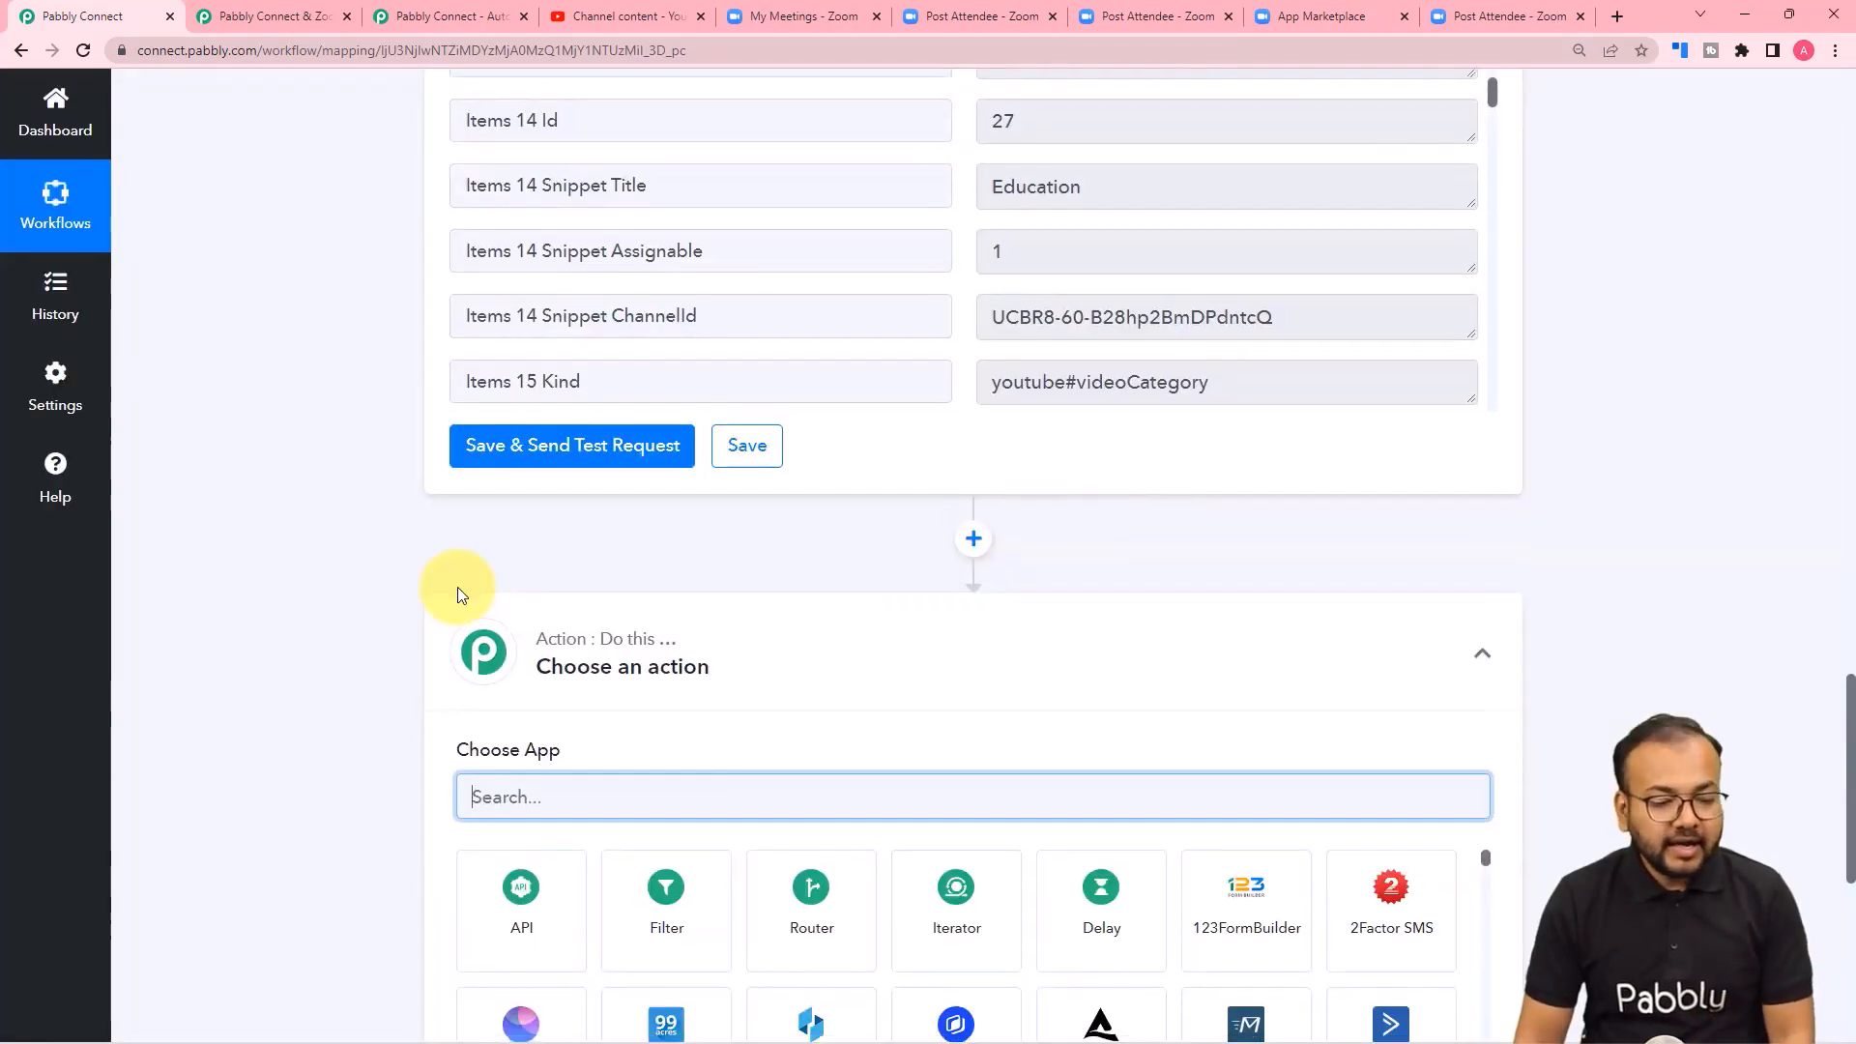
type("you")
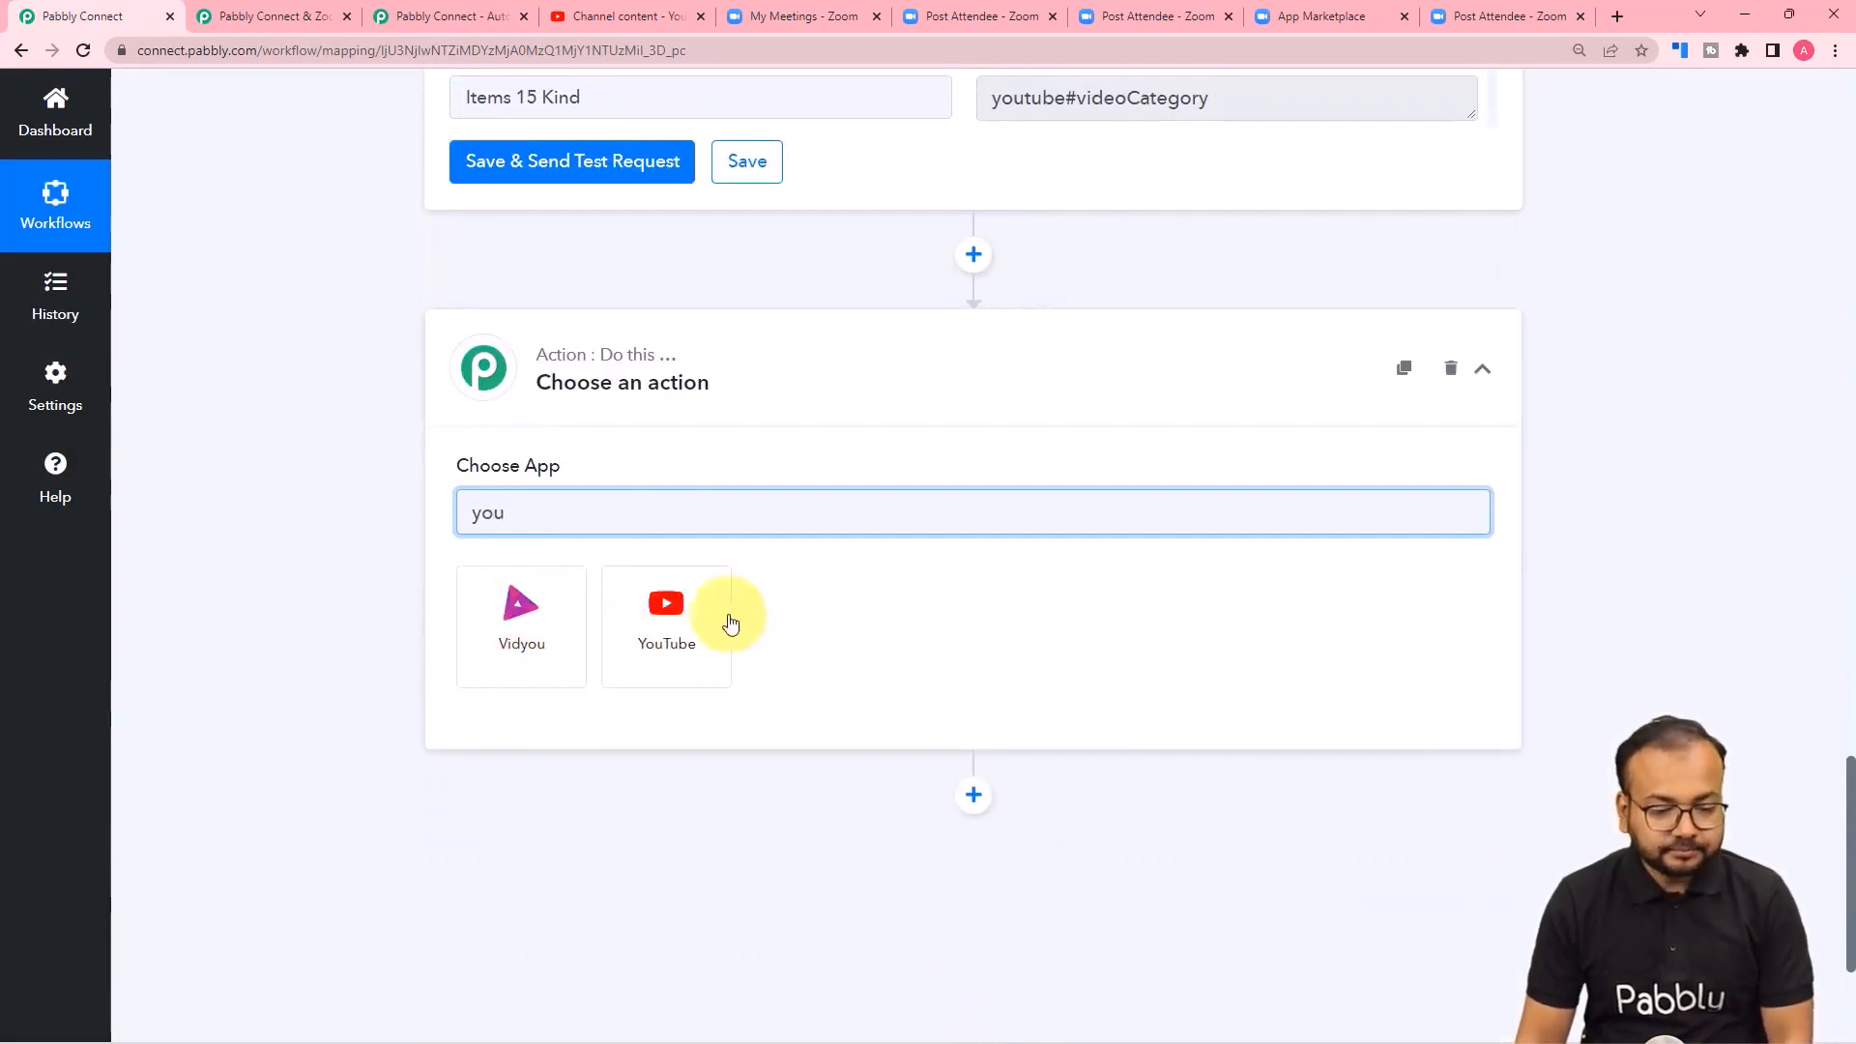
left_click(720, 618)
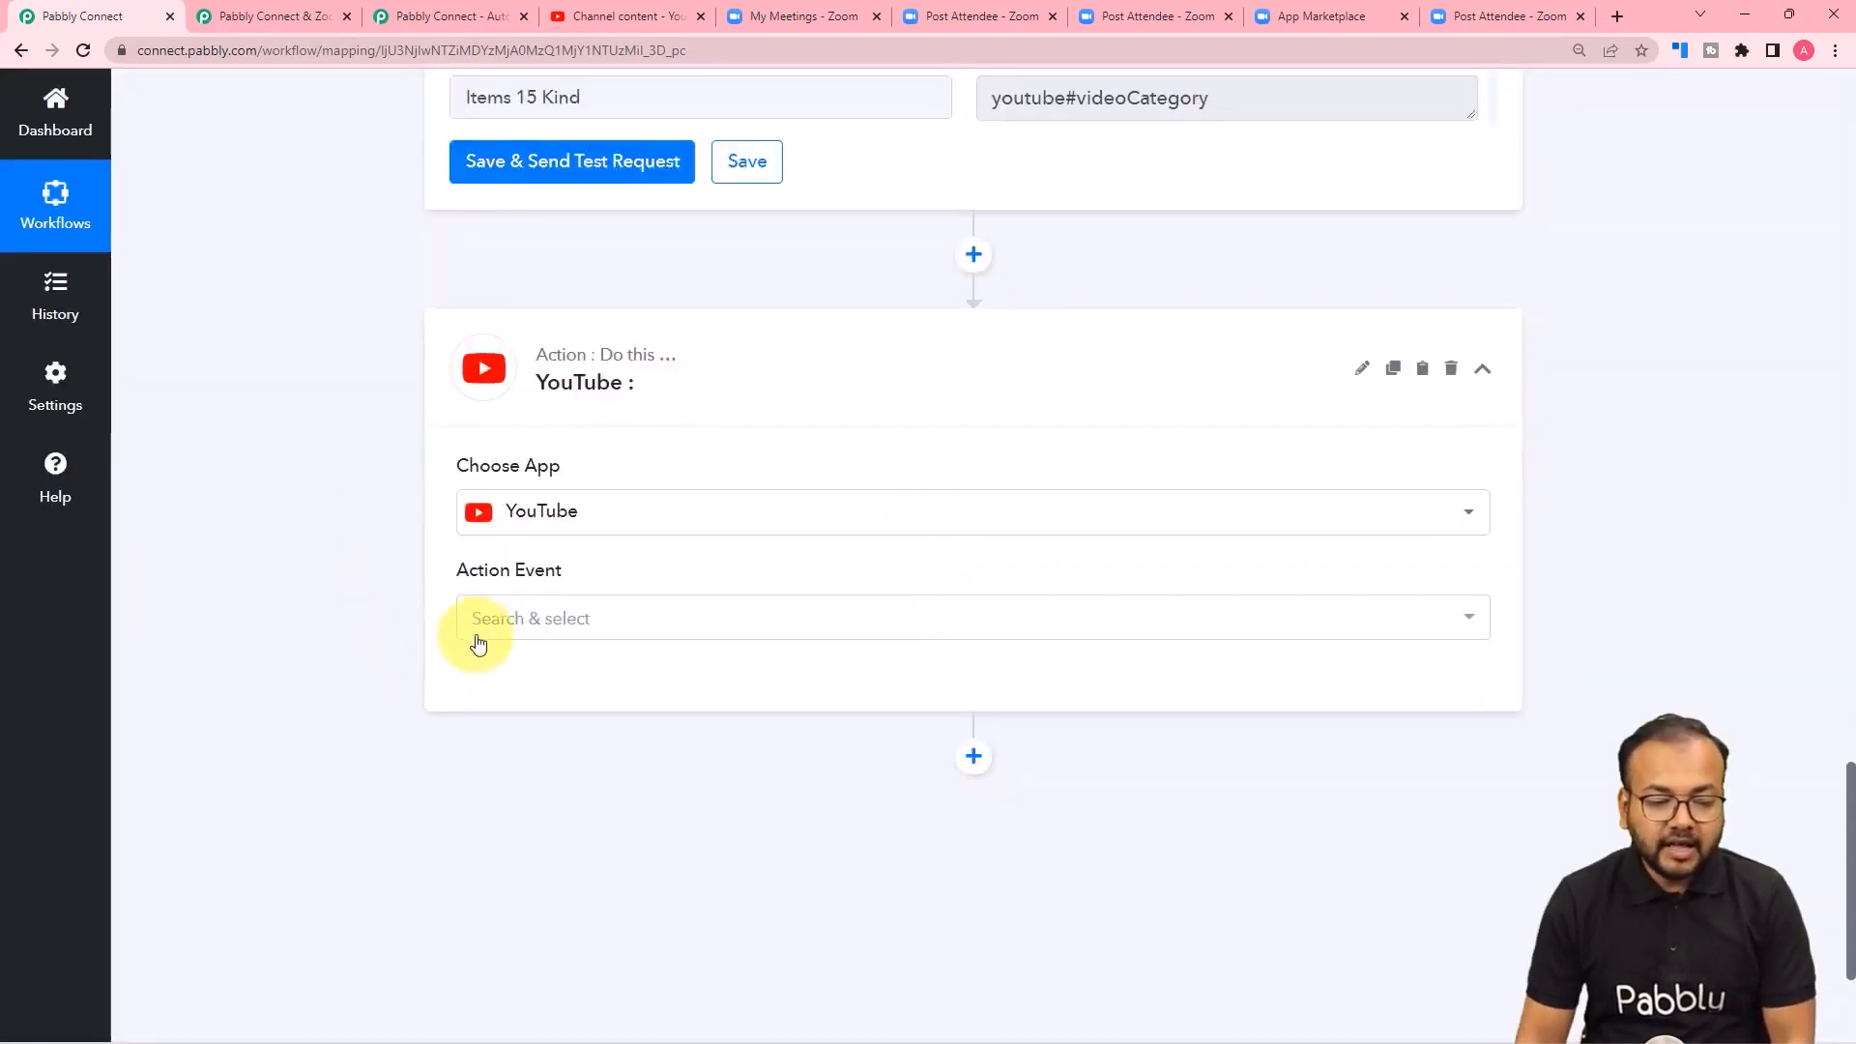
left_click(478, 628)
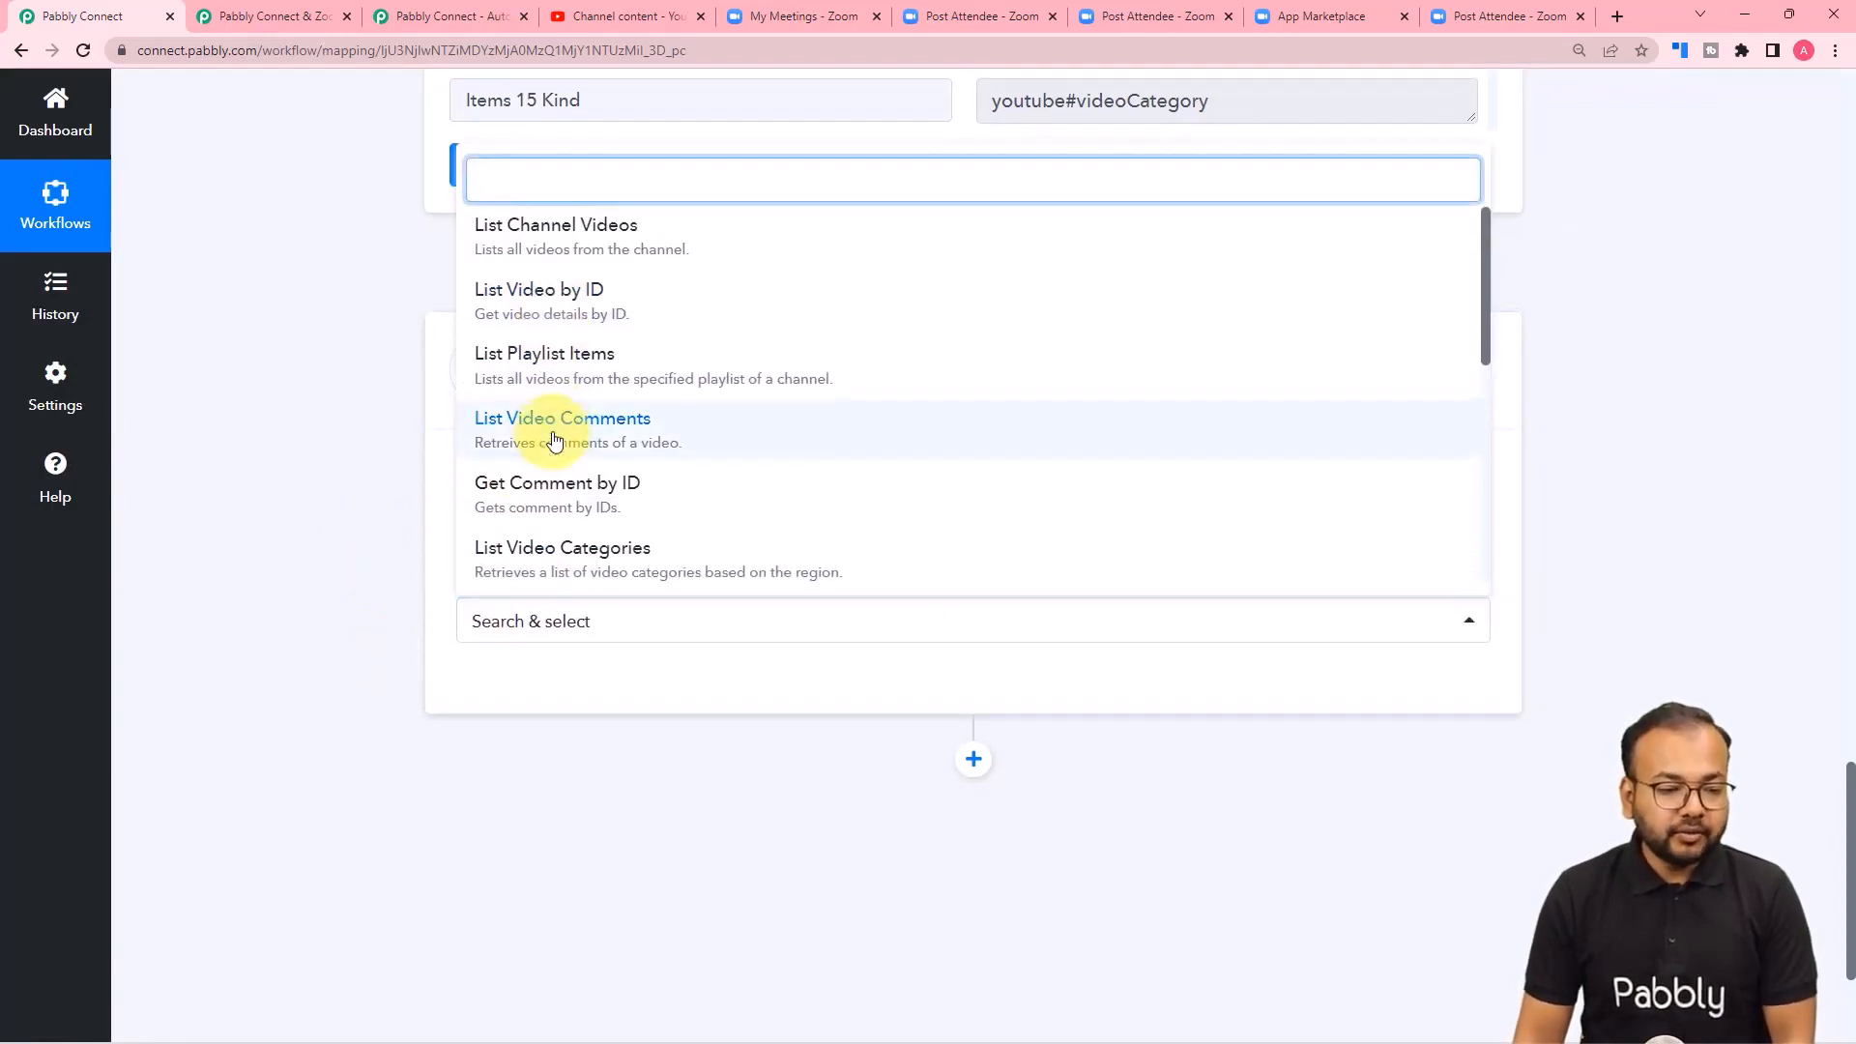
scroll(541, 411, "up", 3)
left_click(500, 688)
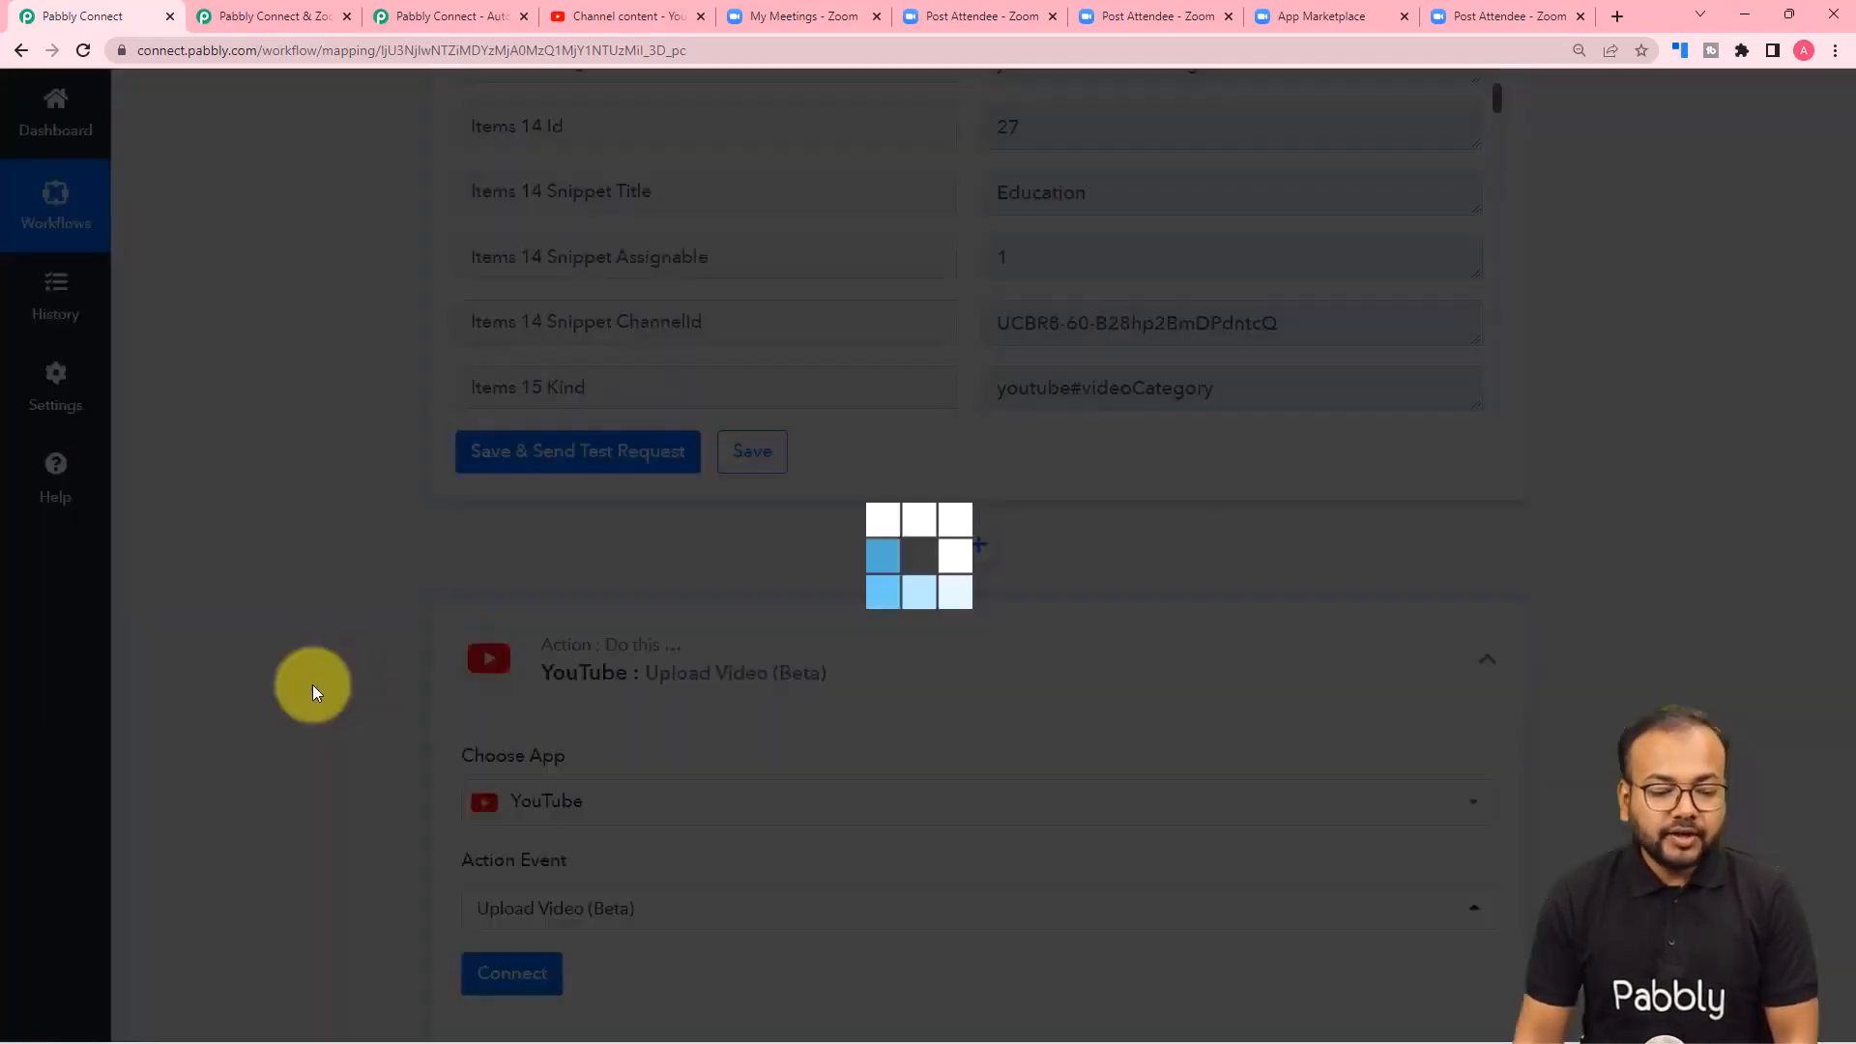
Connect the Upload Video (Beta) action through the existing connection YouTube #98 and save it.
scroll(307, 684, "down", 4)
left_click(475, 607)
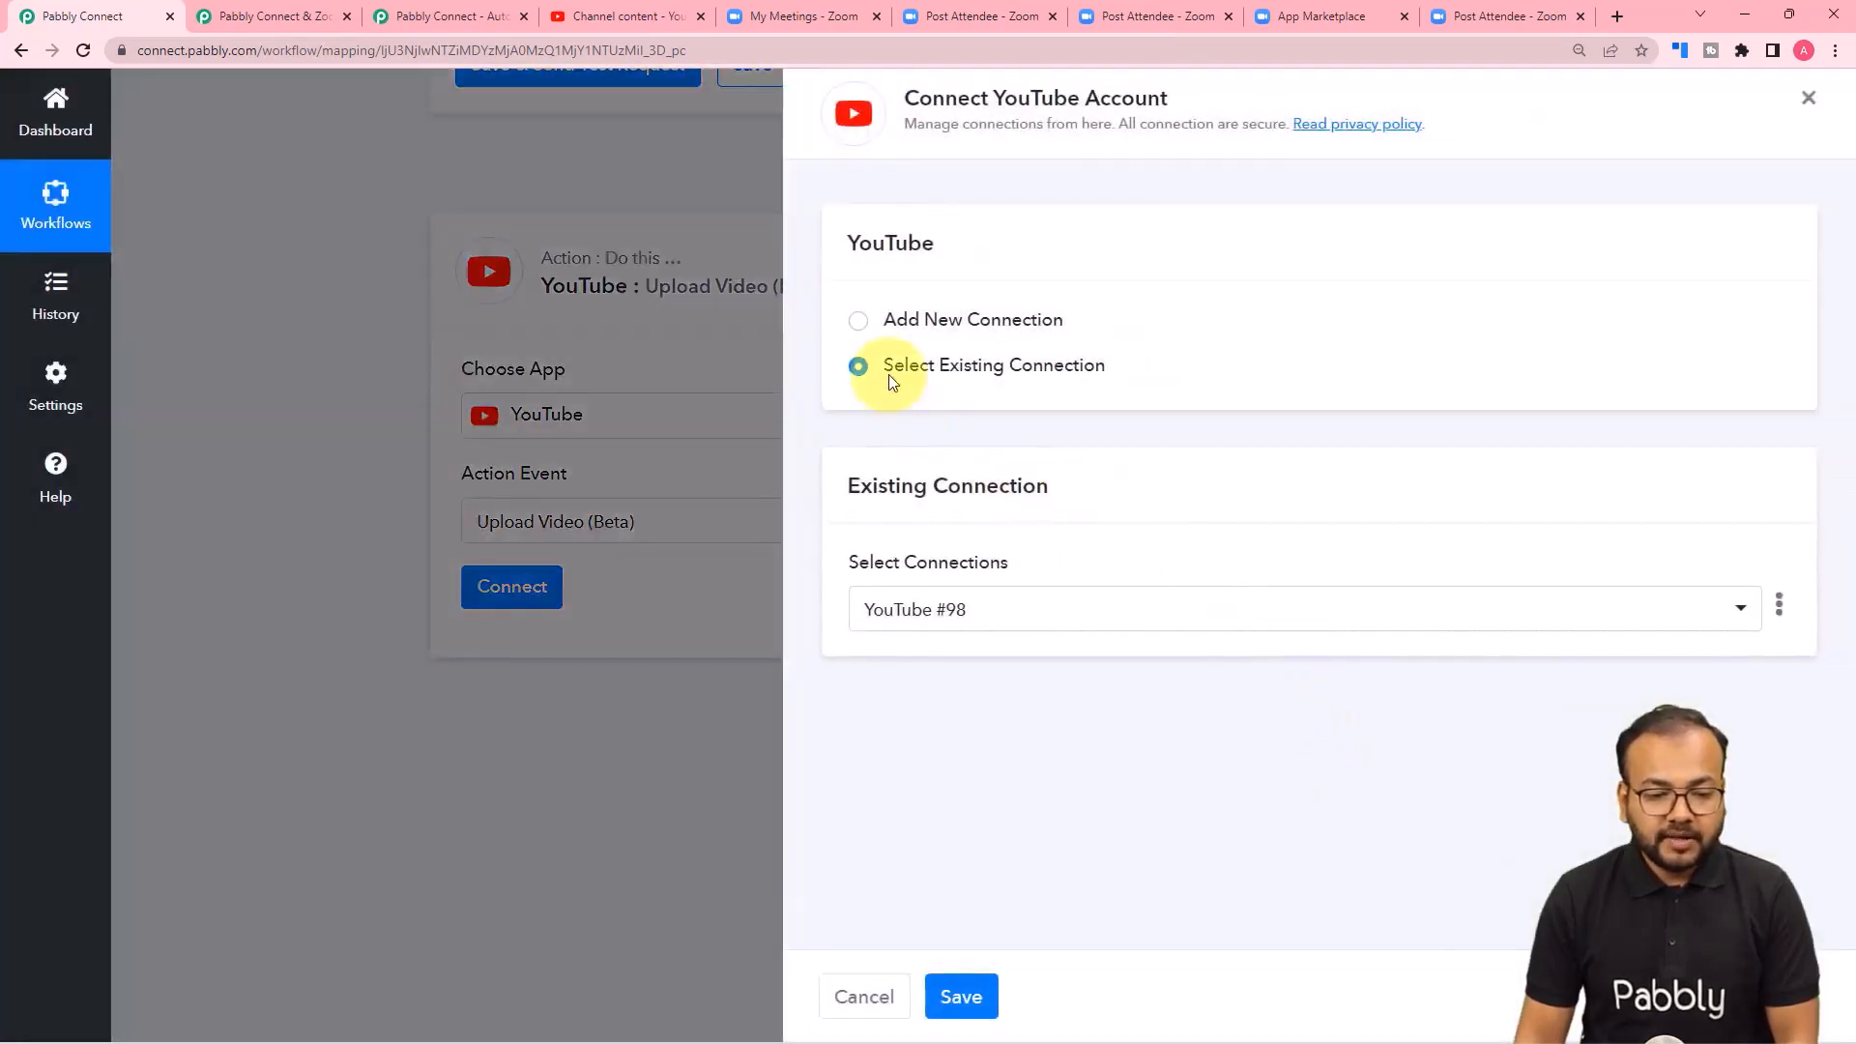
left_click(858, 323)
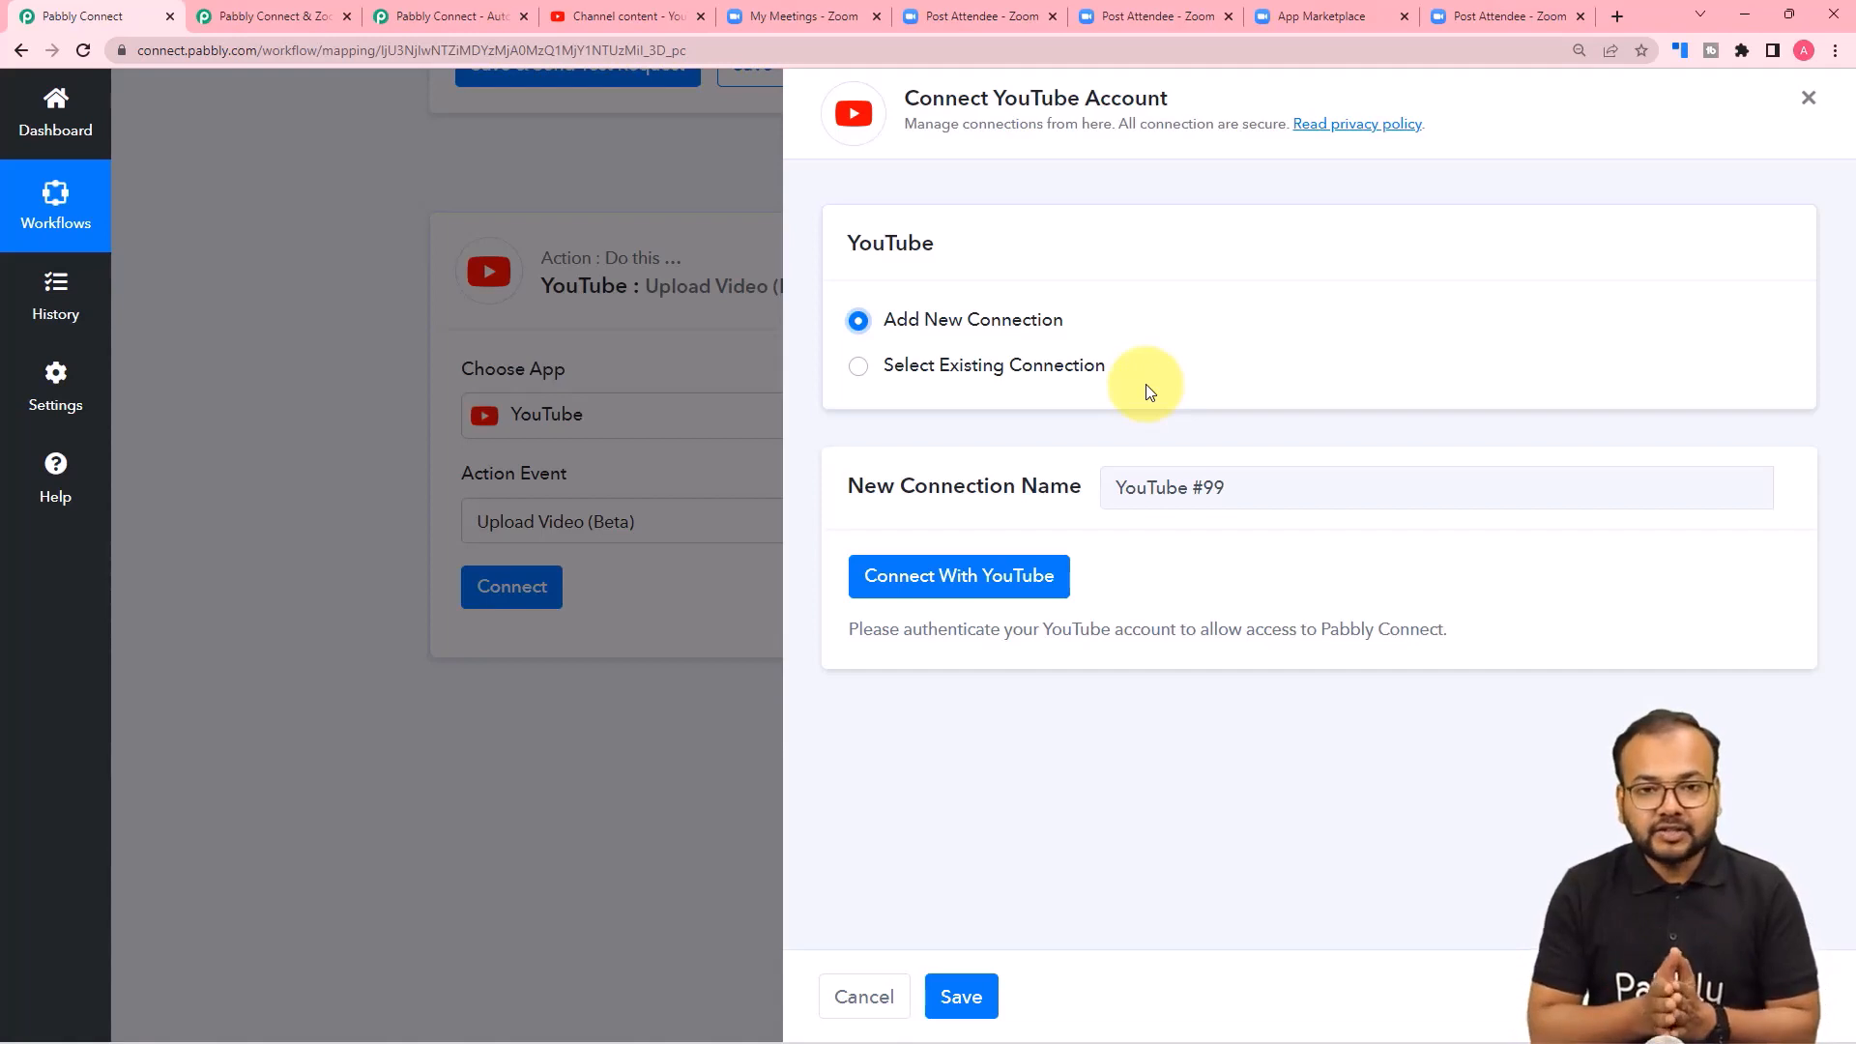
left_click(856, 369)
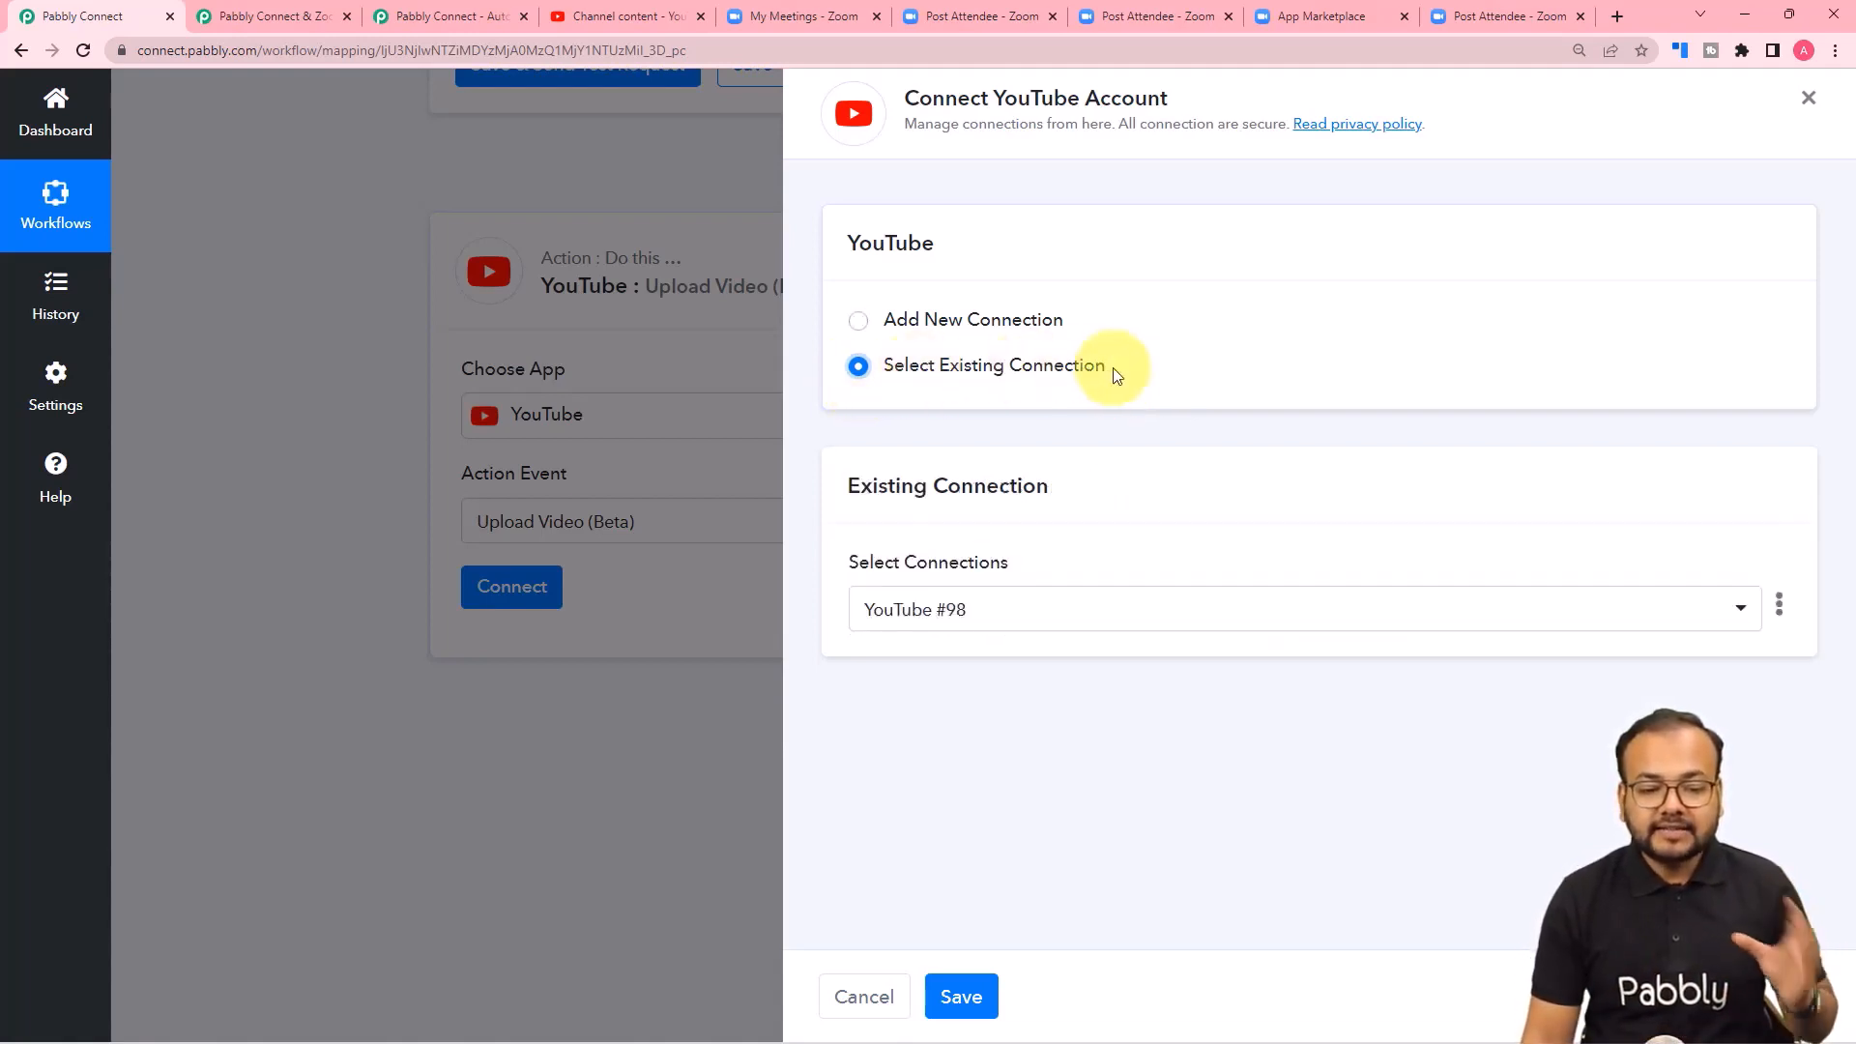
left_click(1060, 609)
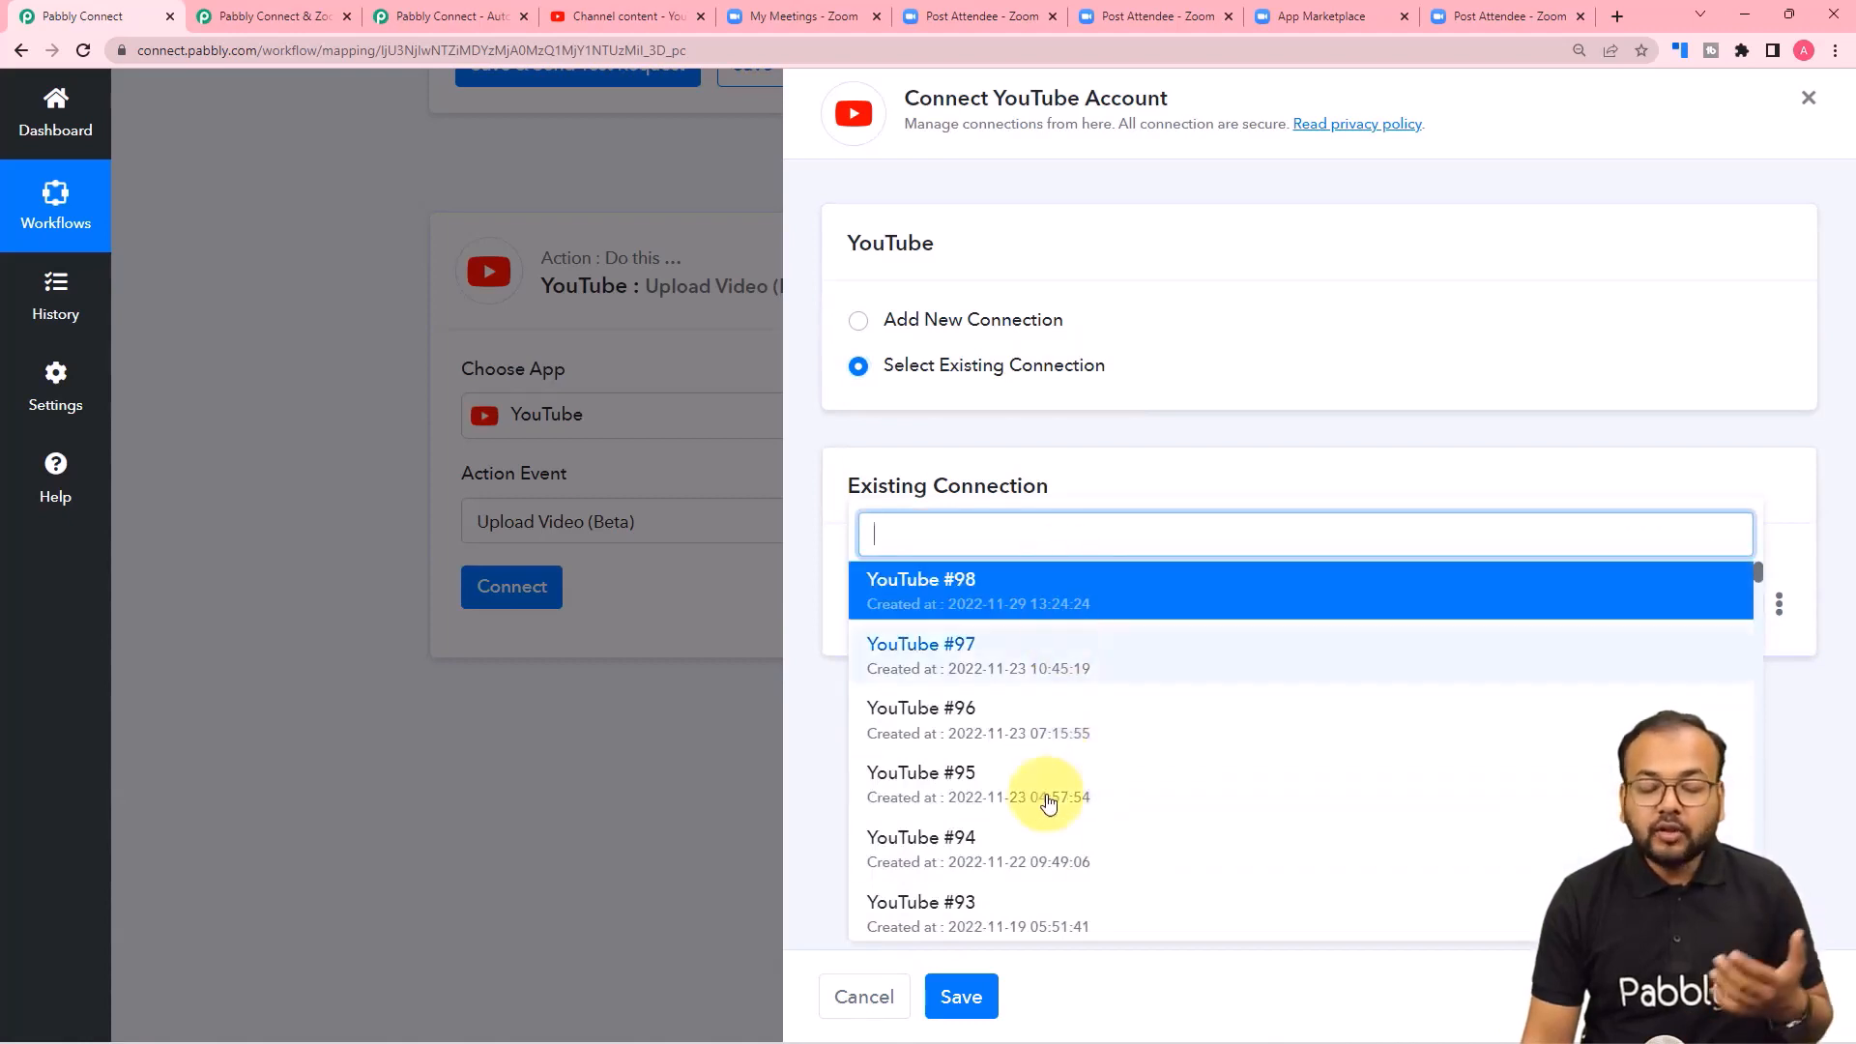
left_click(983, 609)
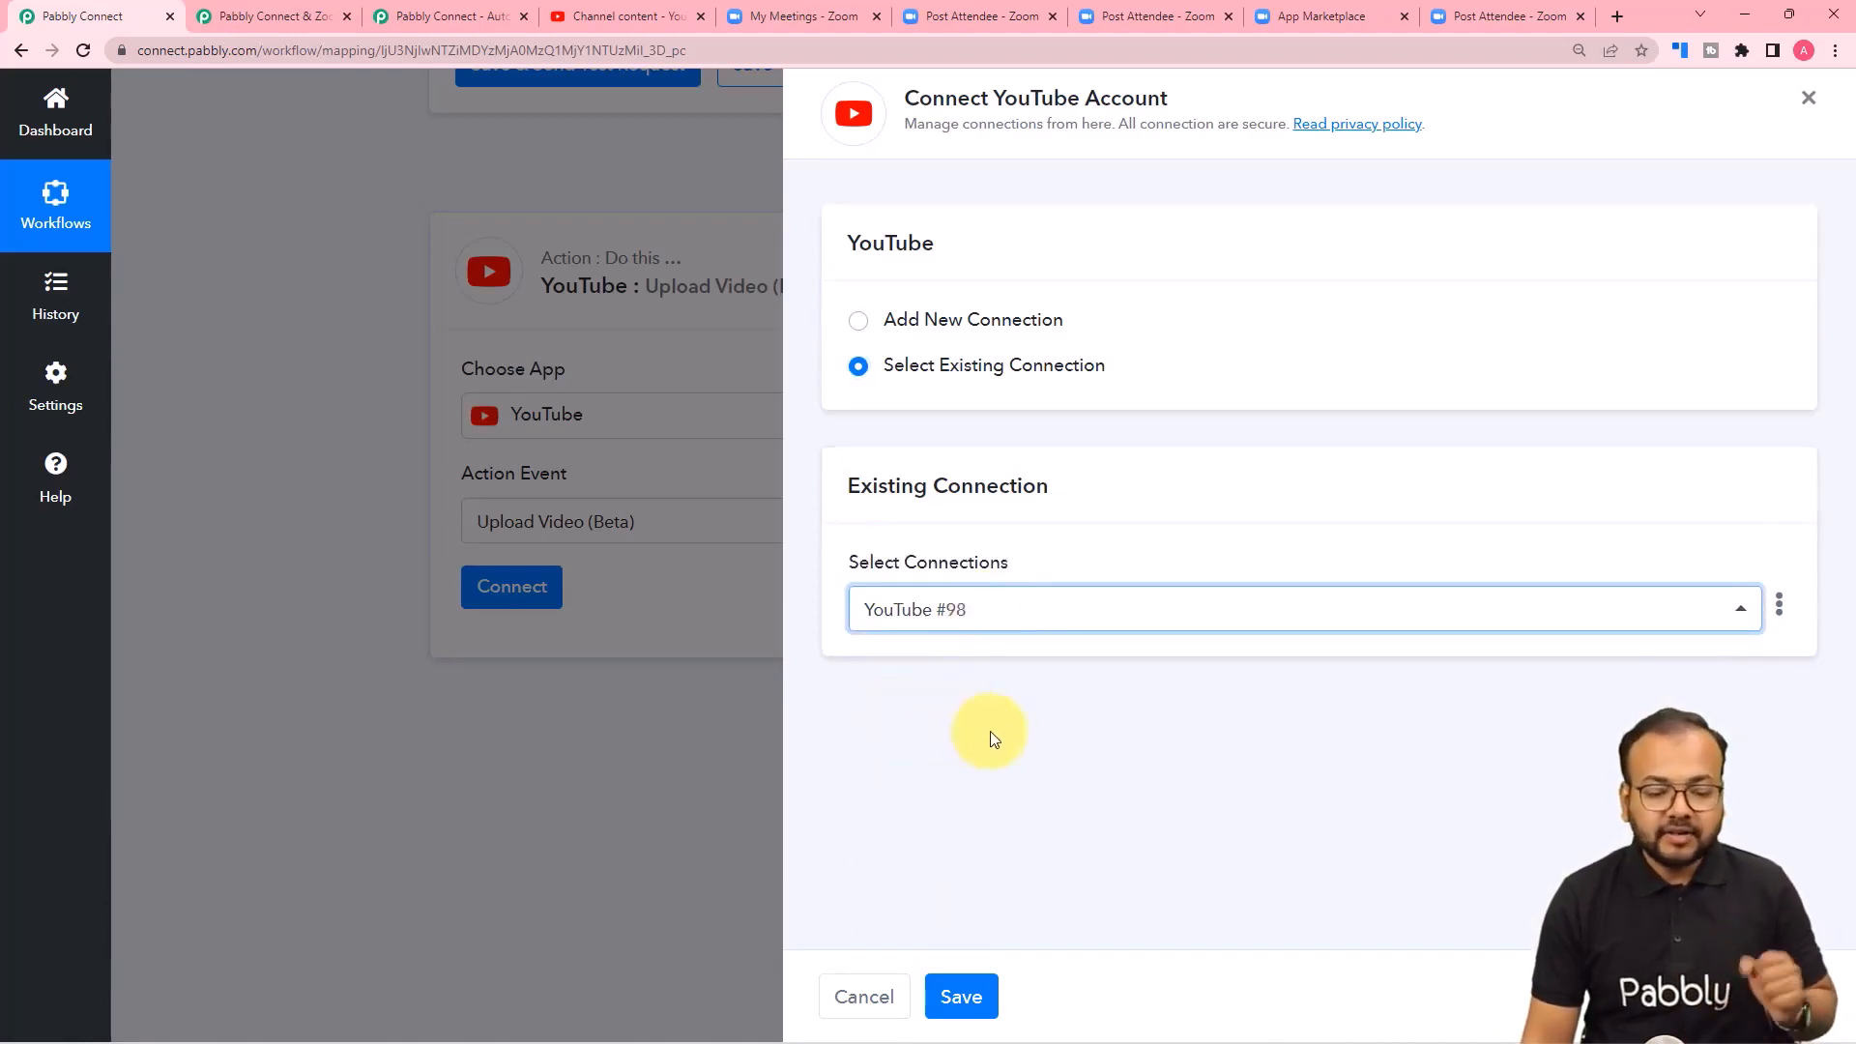
left_click(961, 996)
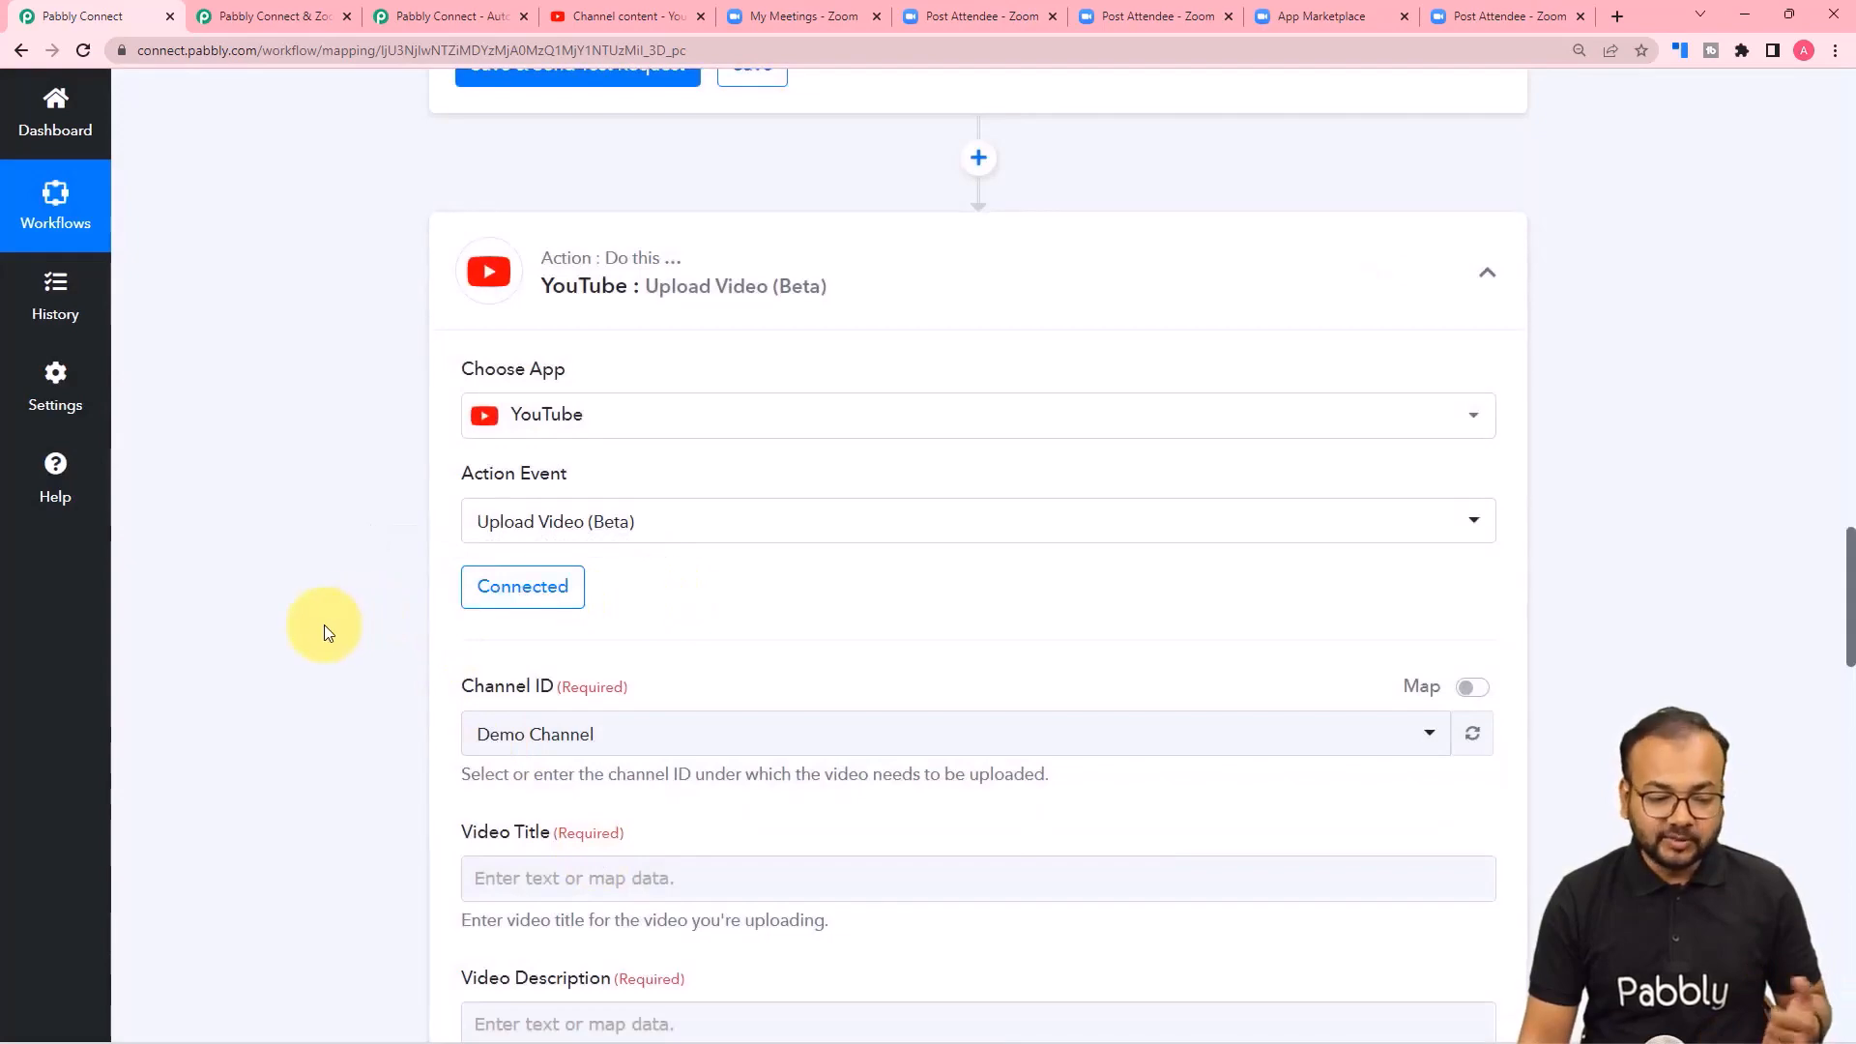
Compare the Channel ID selection with the channel open in YouTube Studio, then return to the workflow.
scroll(323, 625, "down", 2)
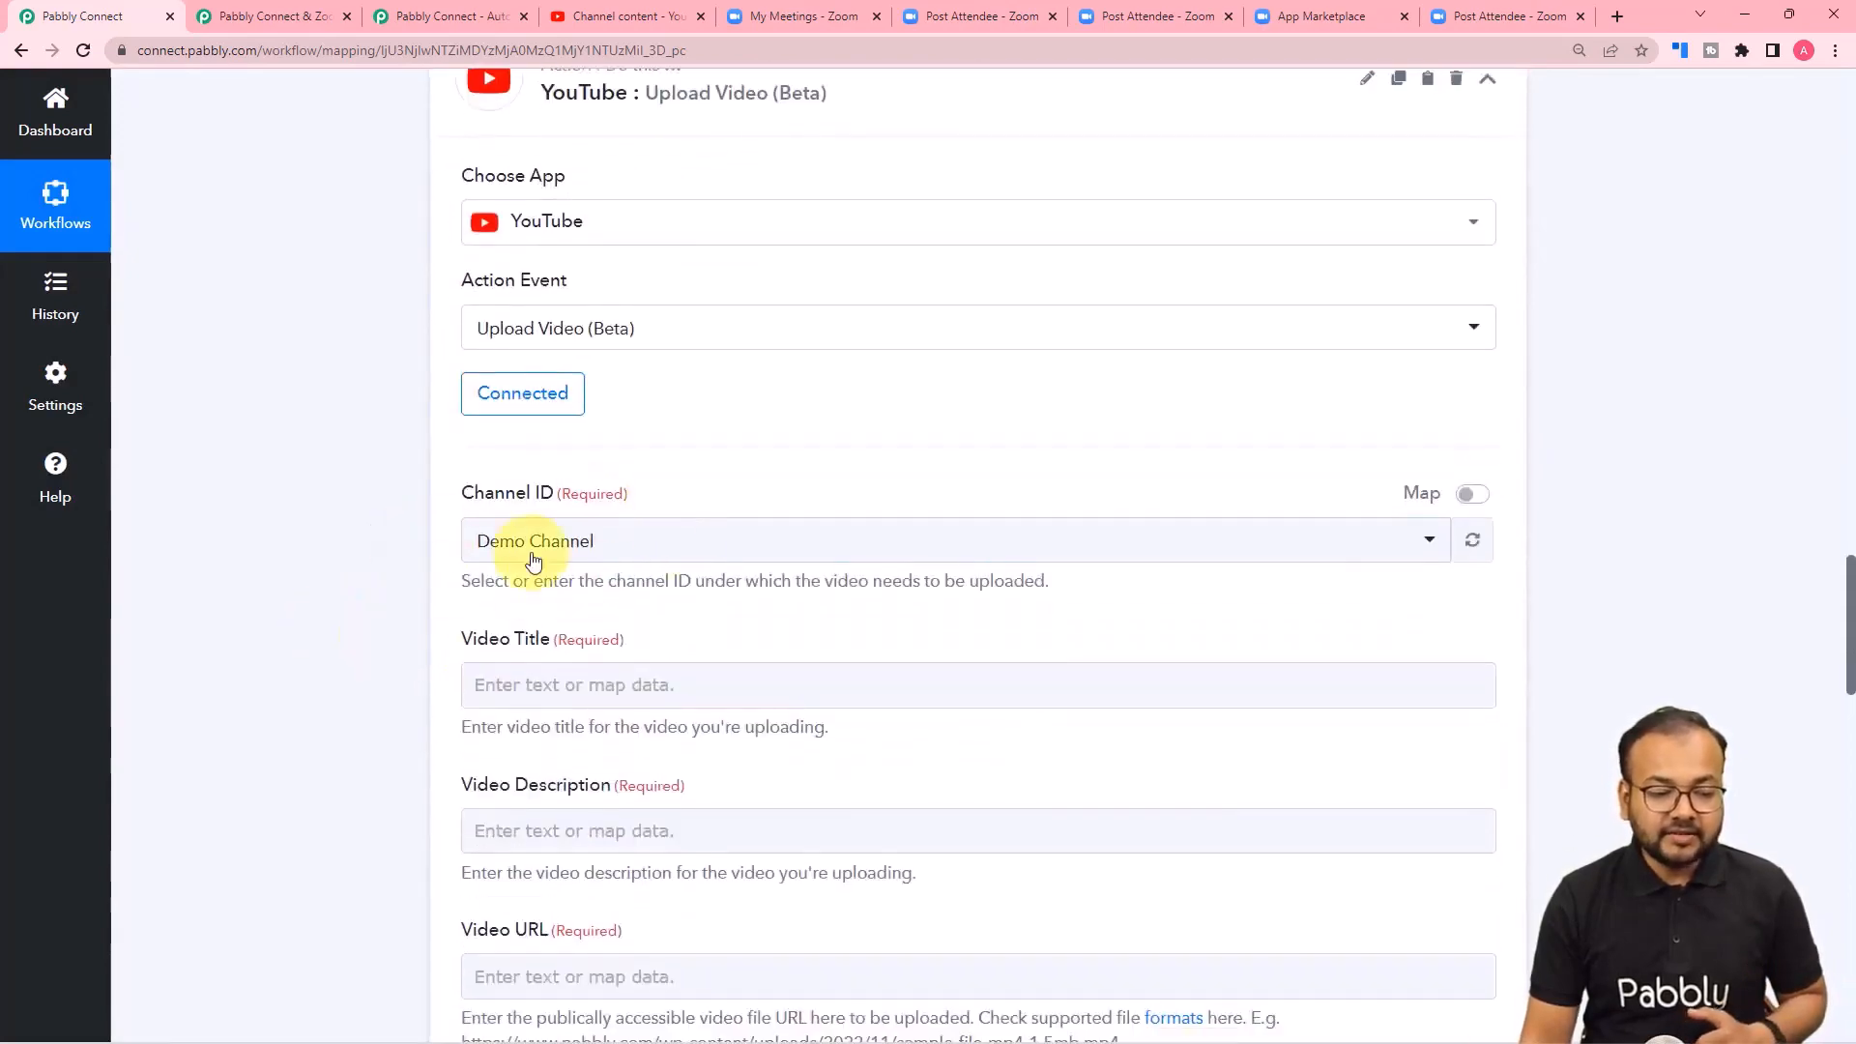
left_click(602, 20)
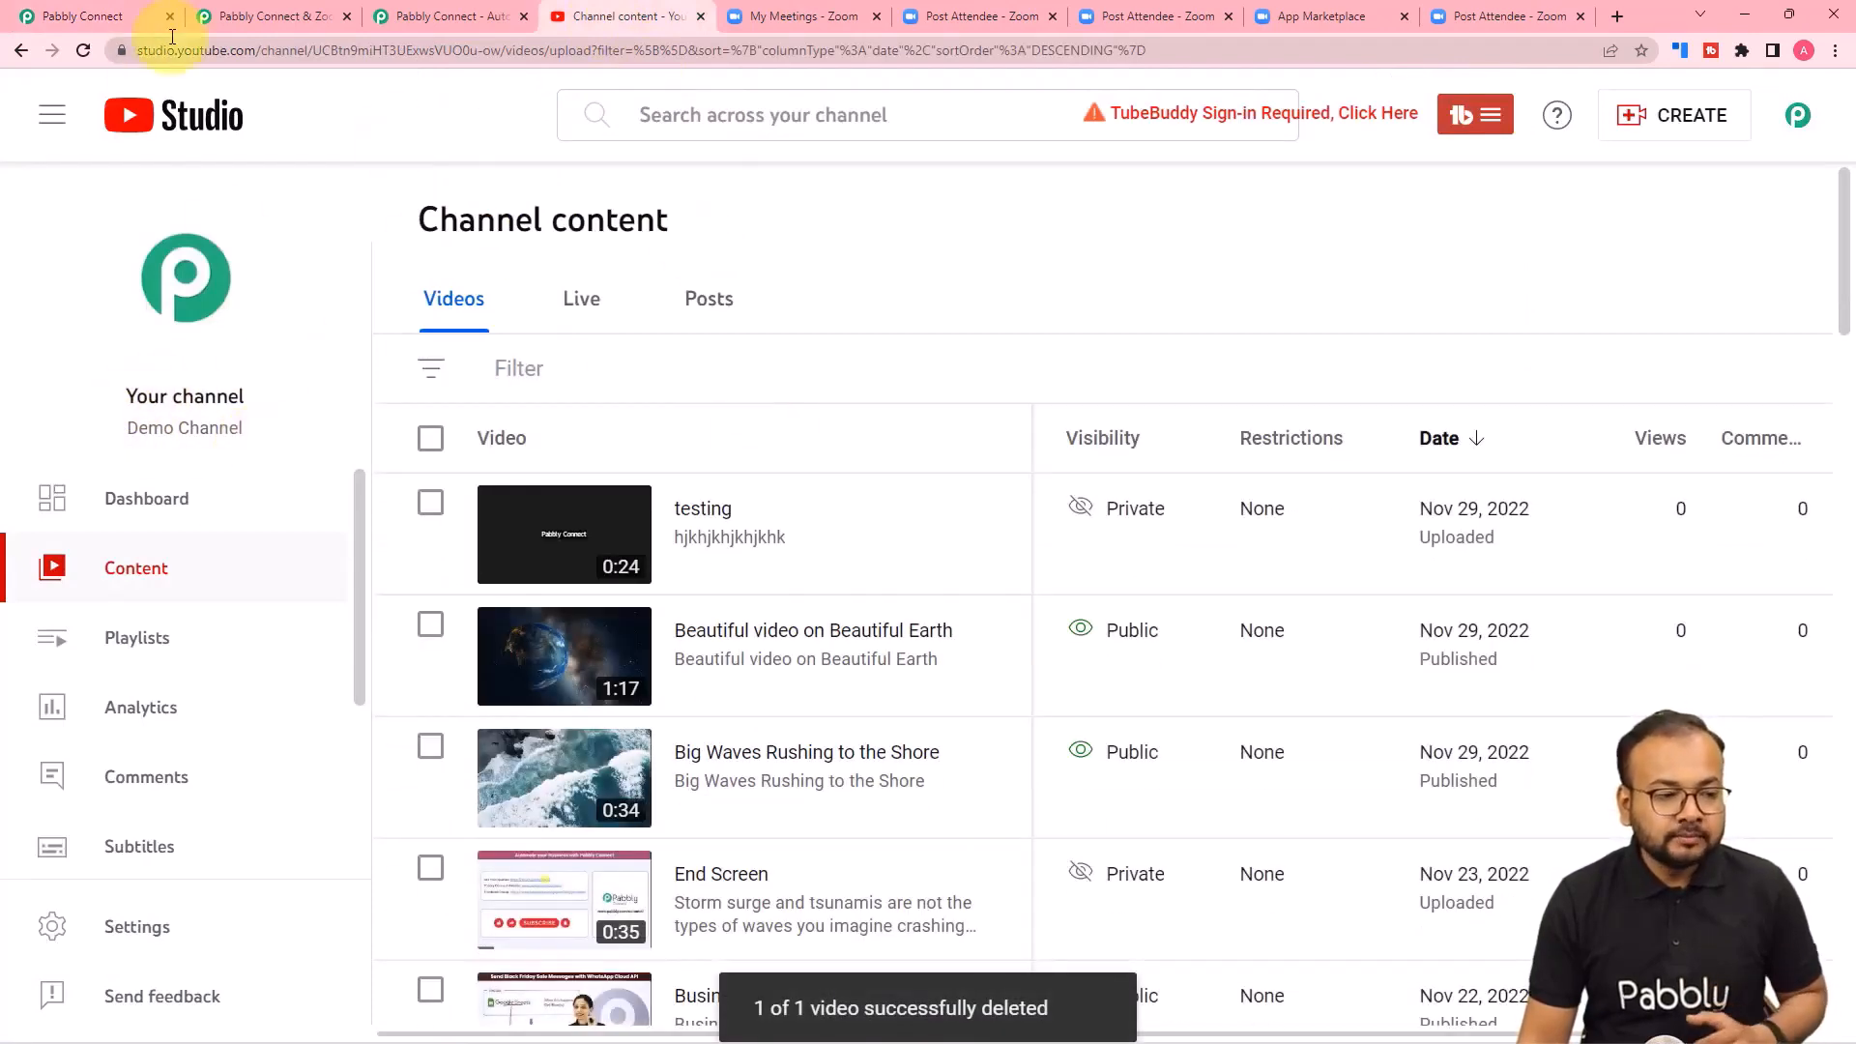
left_click(145, 17)
Review the Zoom webhook response fields for the meeting data available to map into the Video Title.
scroll(463, 547, "down", 1)
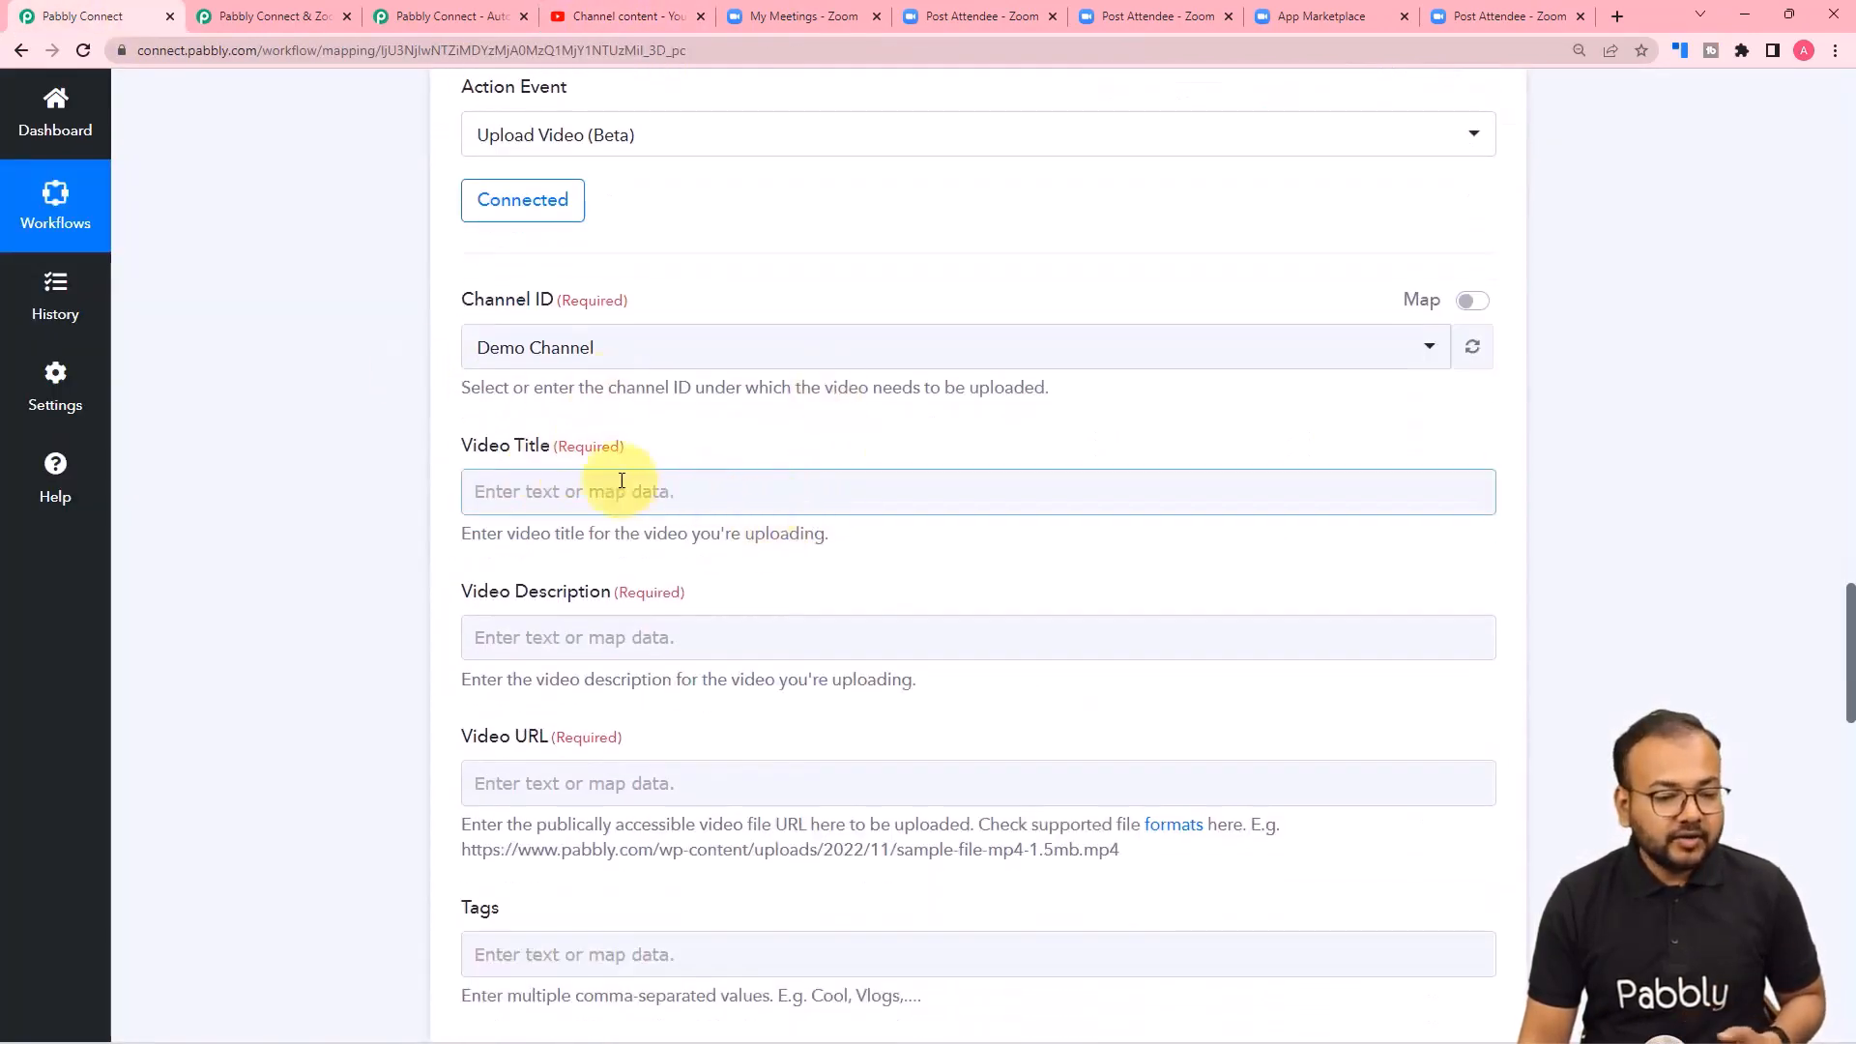
left_click(662, 499)
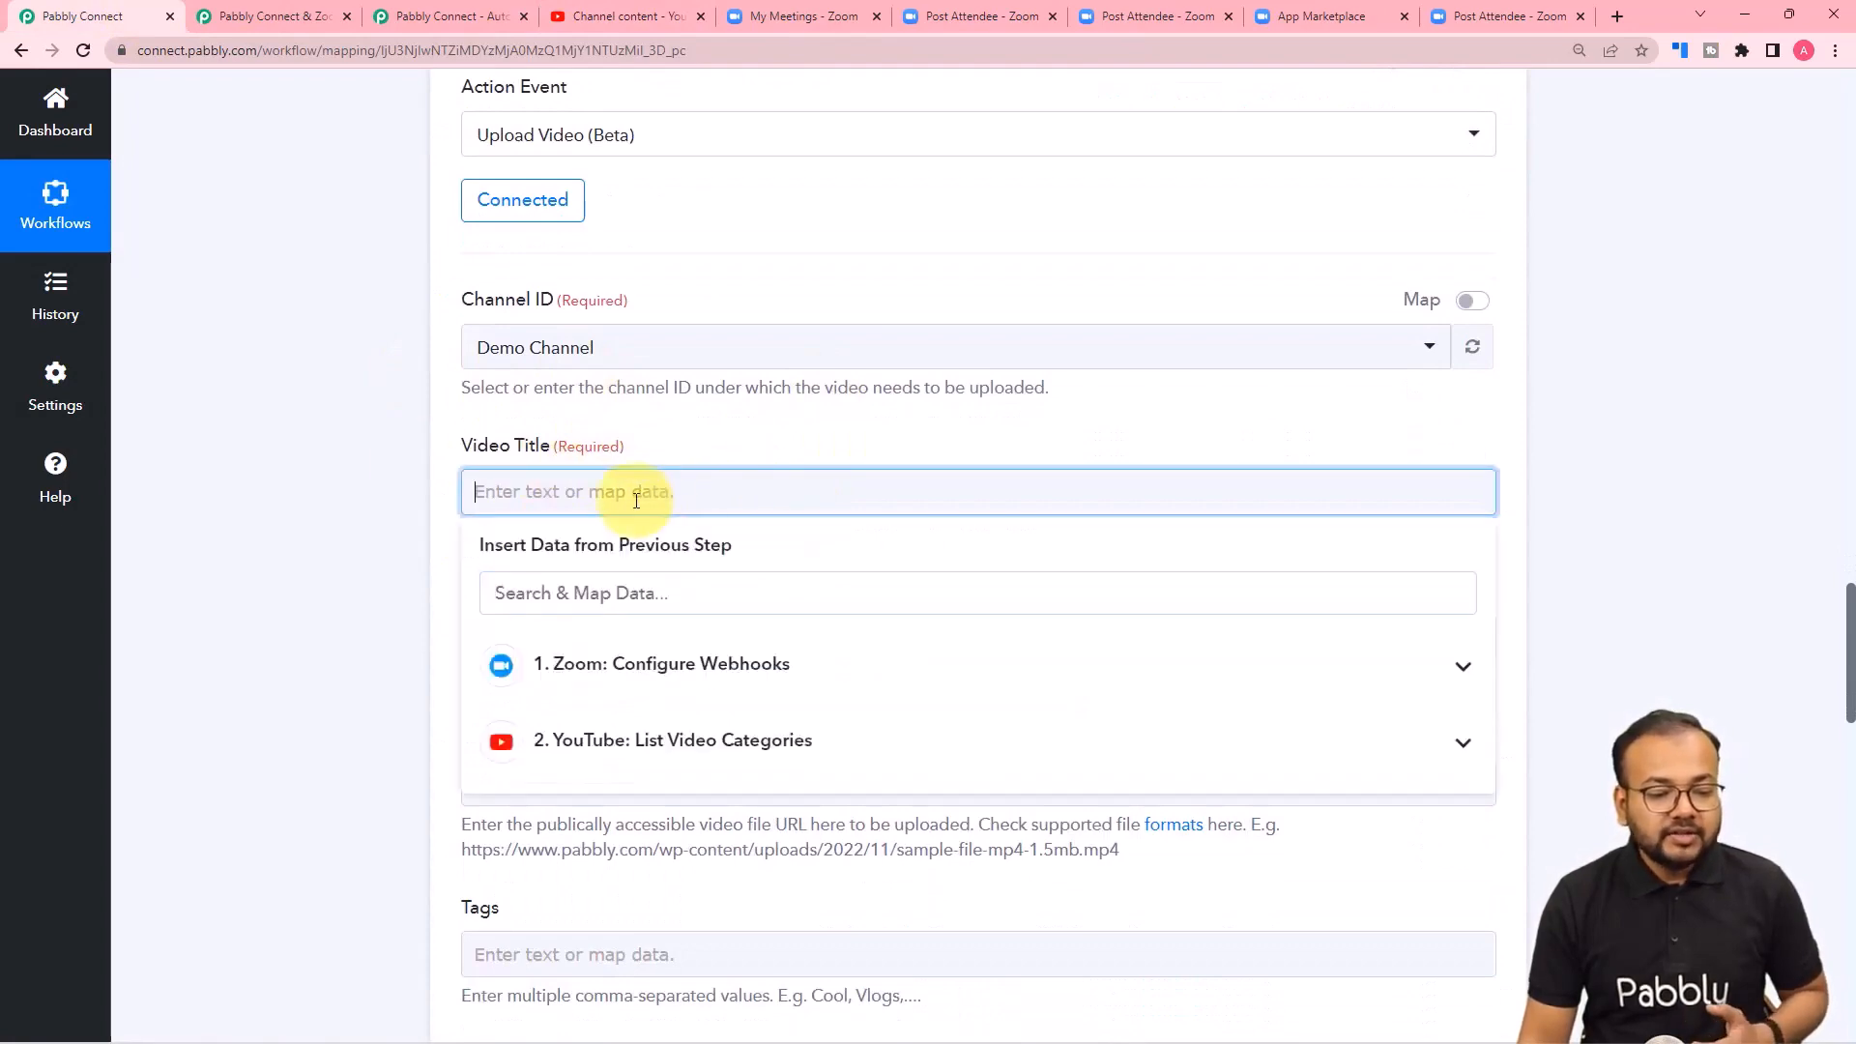
left_click(370, 454)
scroll(415, 561, "up", 2)
scroll(413, 557, "up", 20)
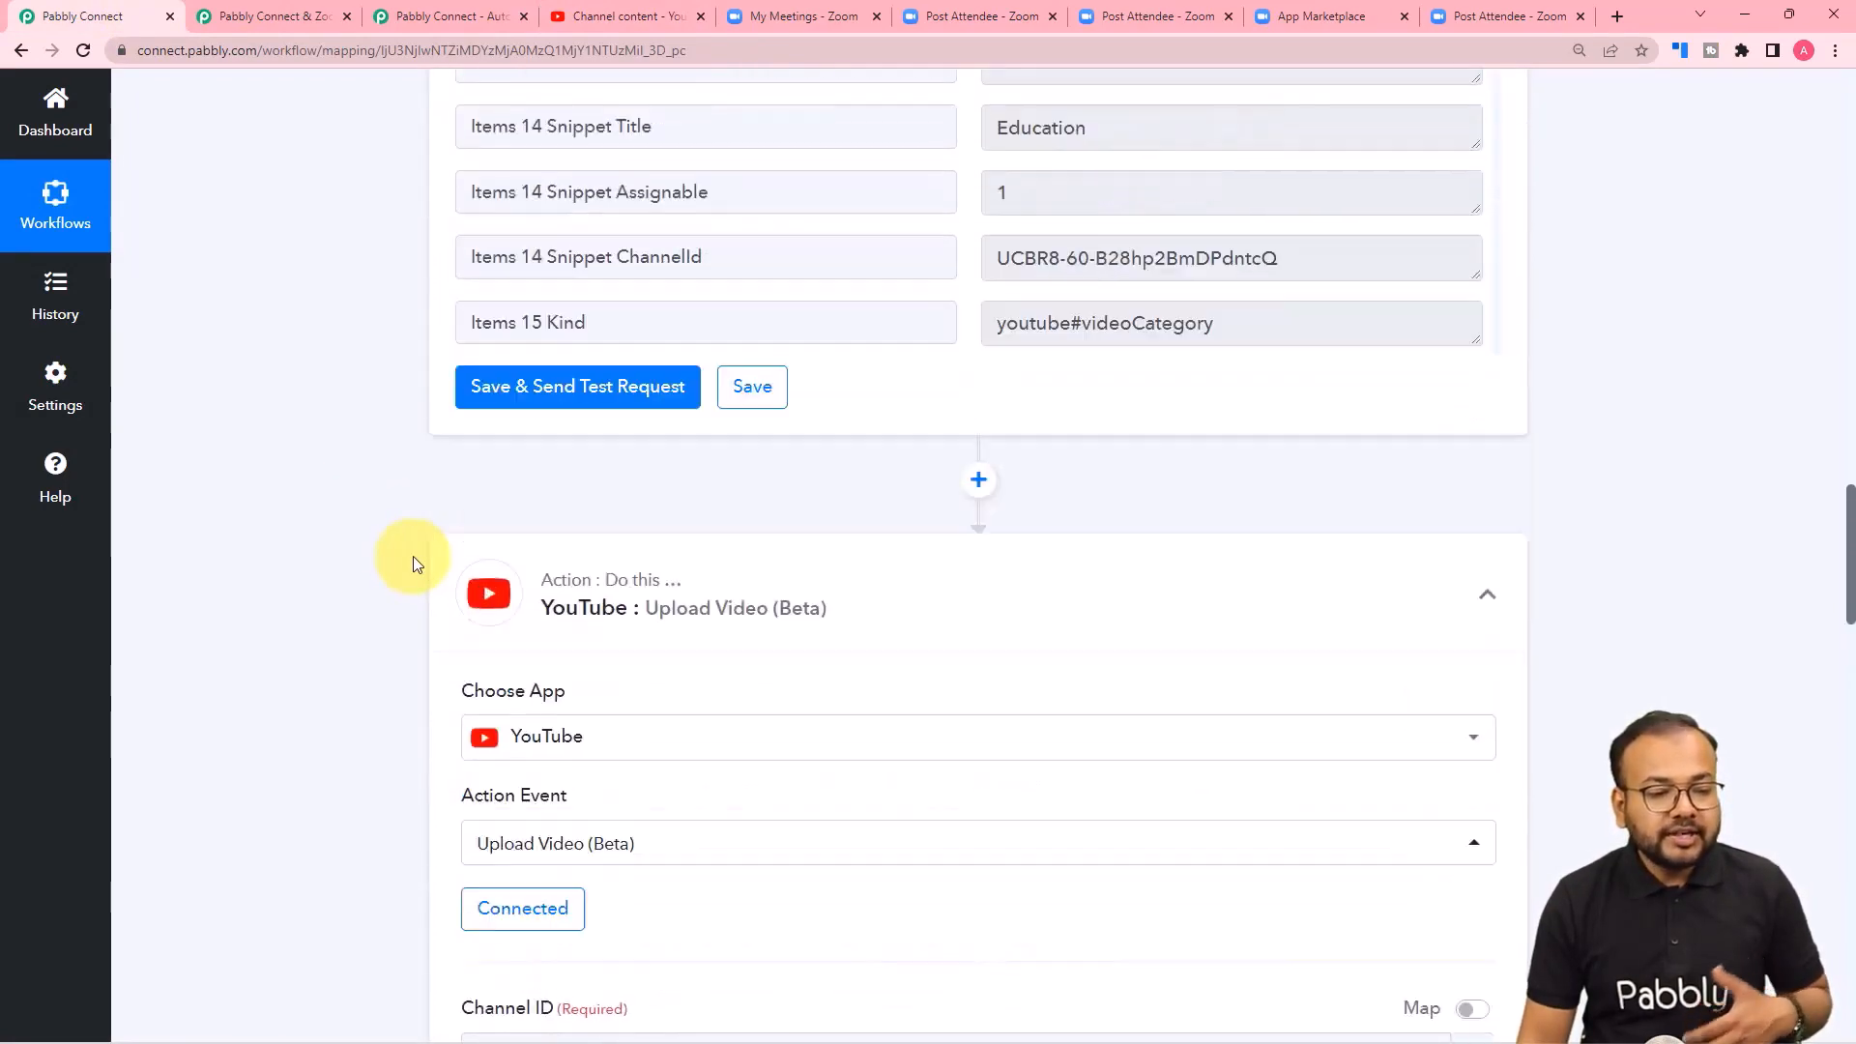
scroll(413, 555, "up", 10)
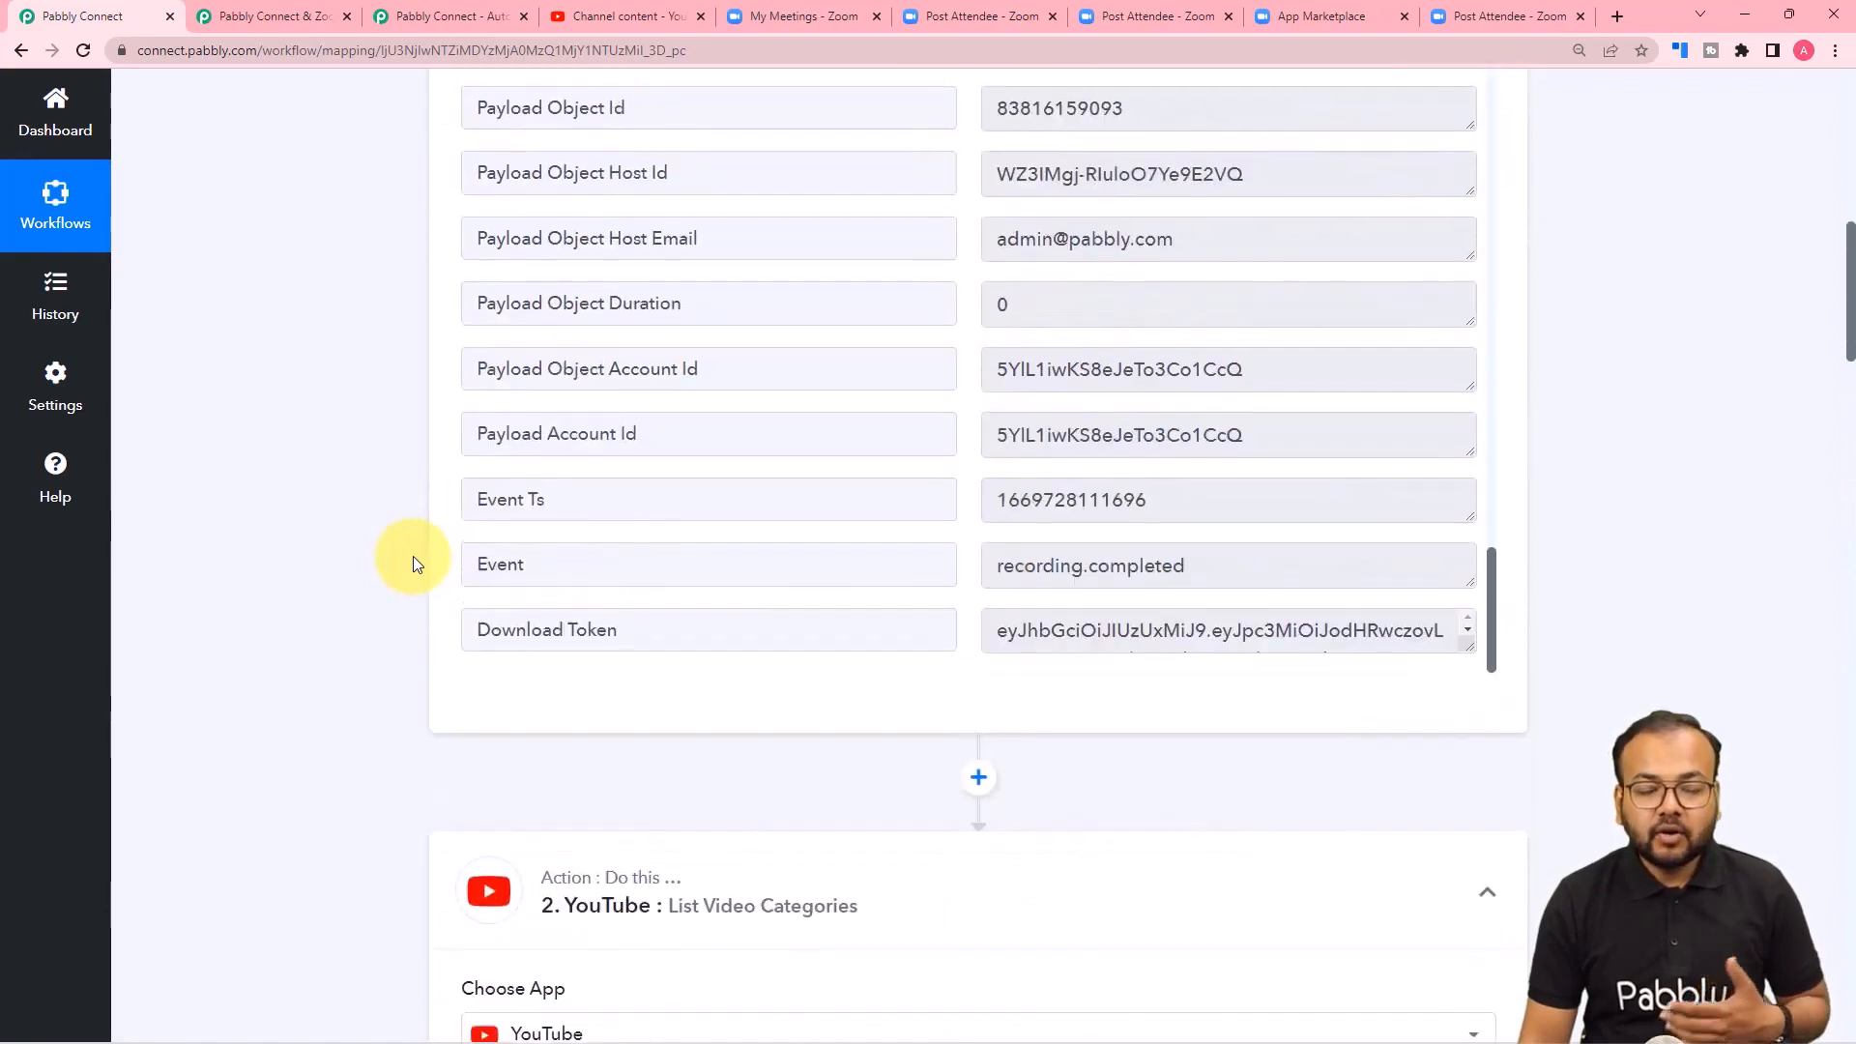
scroll(889, 667, "down", 2)
scroll(870, 667, "up", 15)
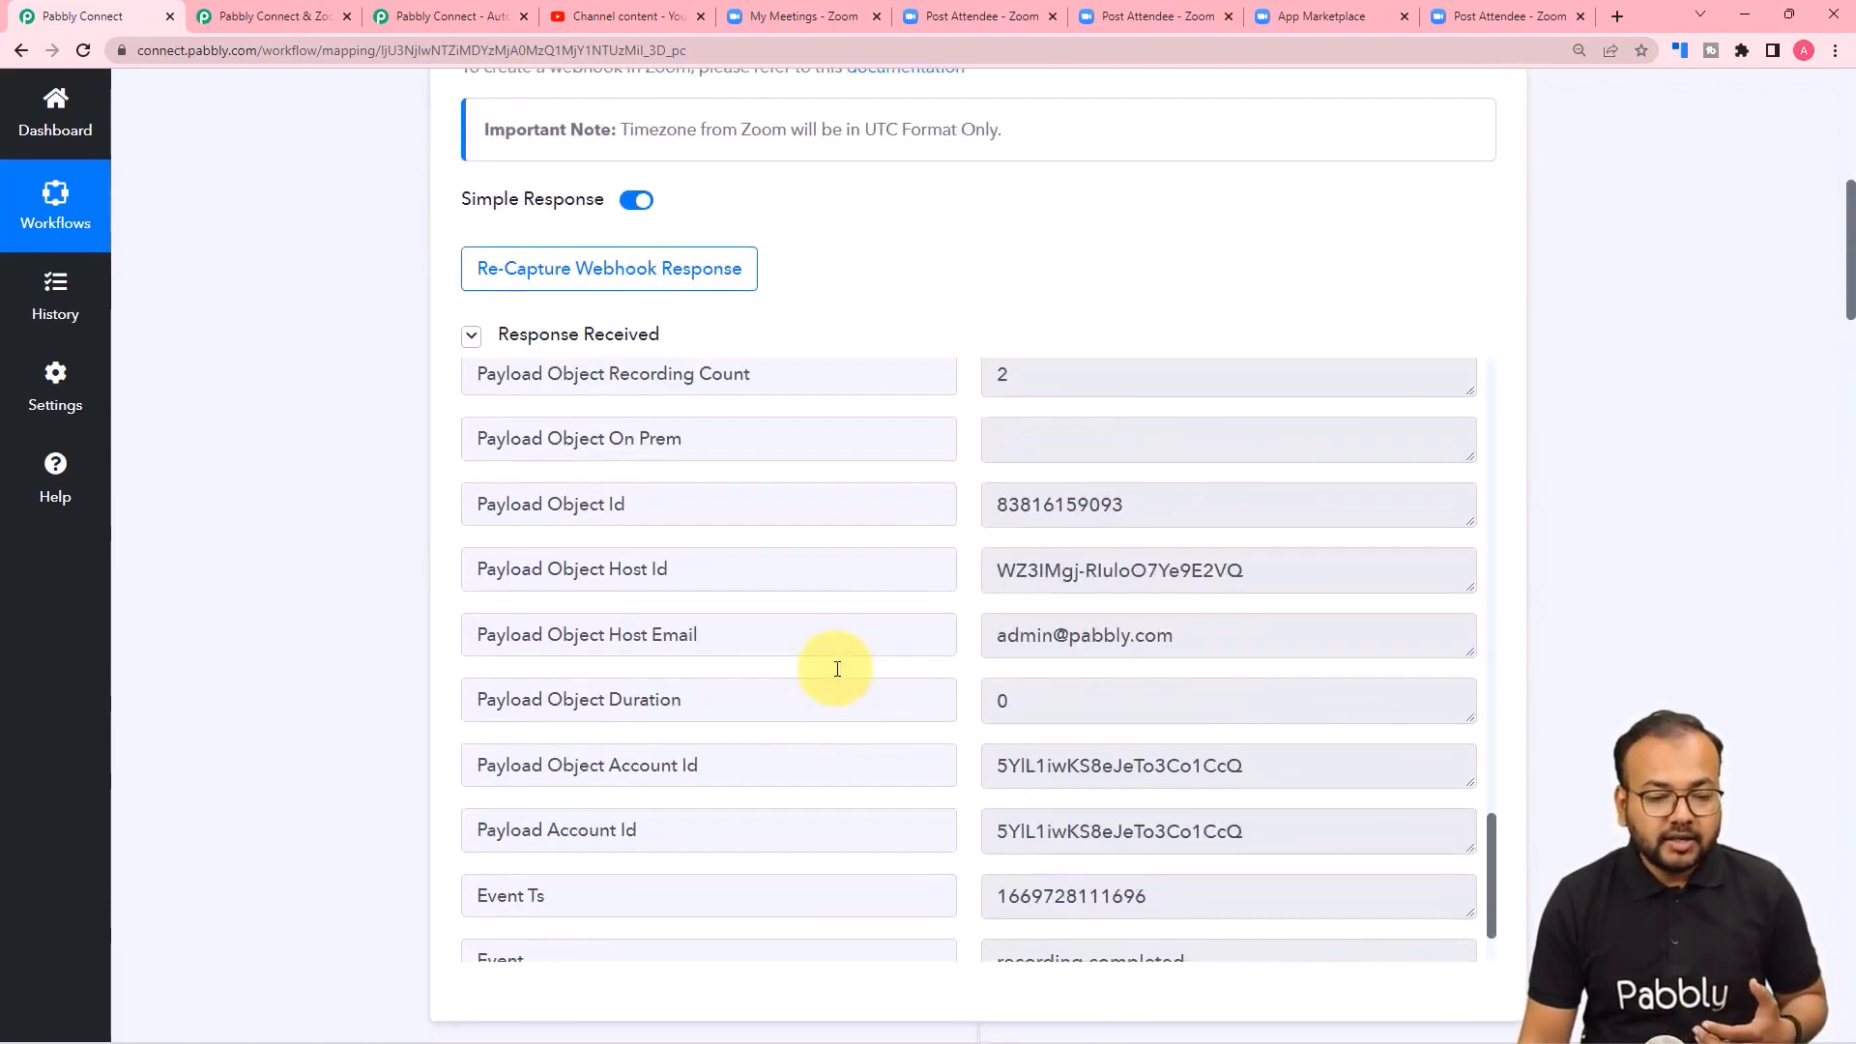
scroll(837, 669, "up", 3)
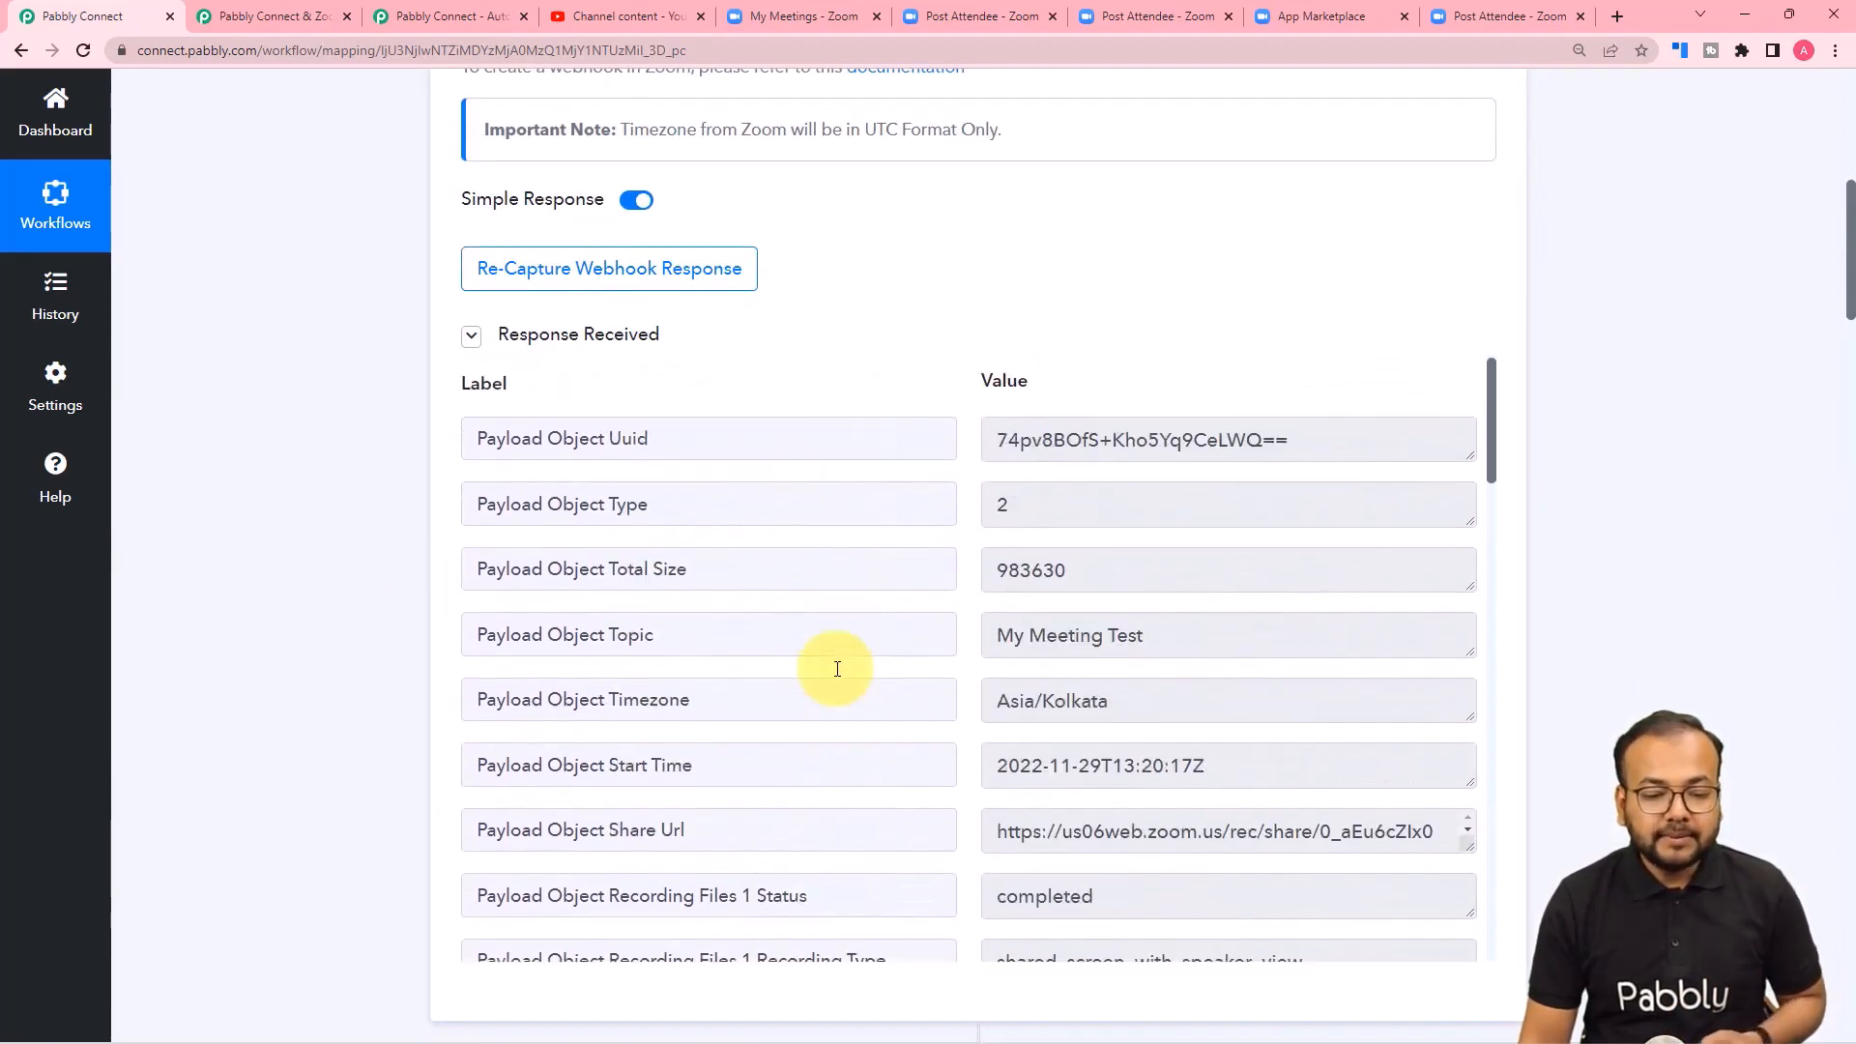
Map the Video Title of the Upload Video action to Payload Object Topic from the Zoom webhook step.
scroll(389, 539, "down", 20)
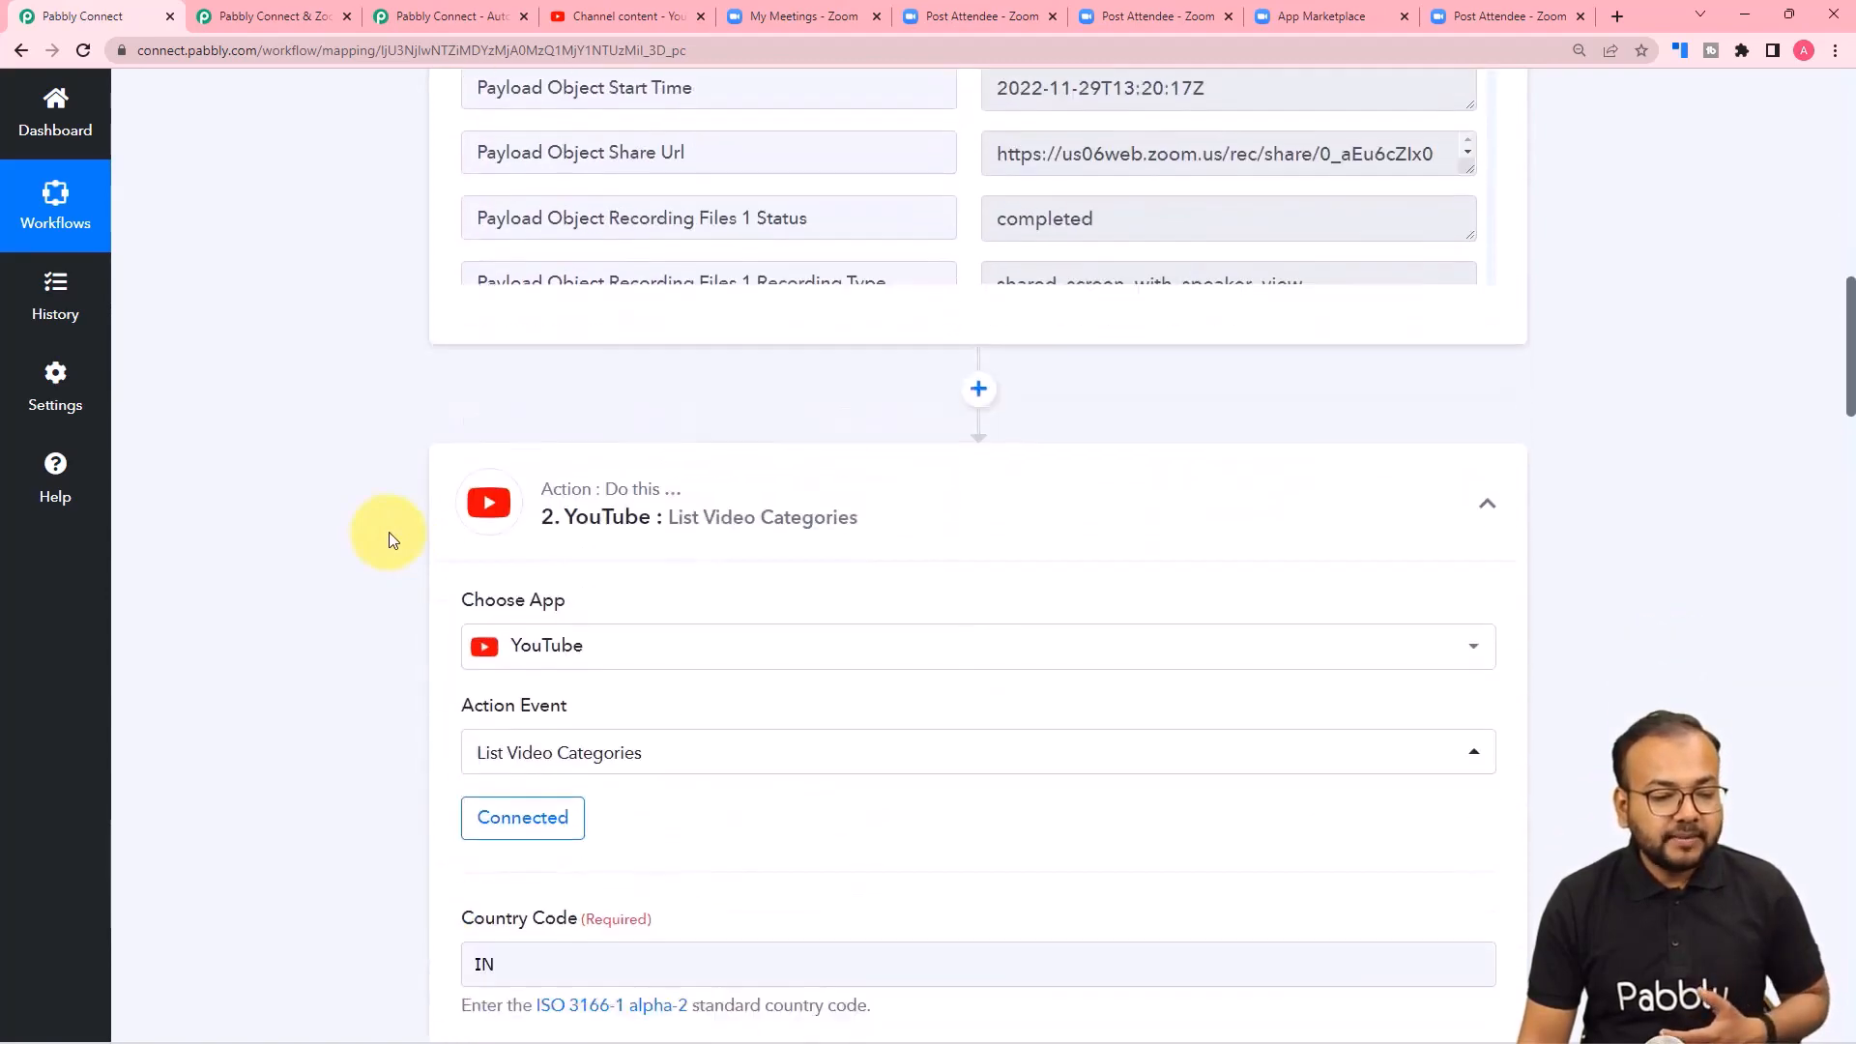
scroll(389, 540, "down", 9)
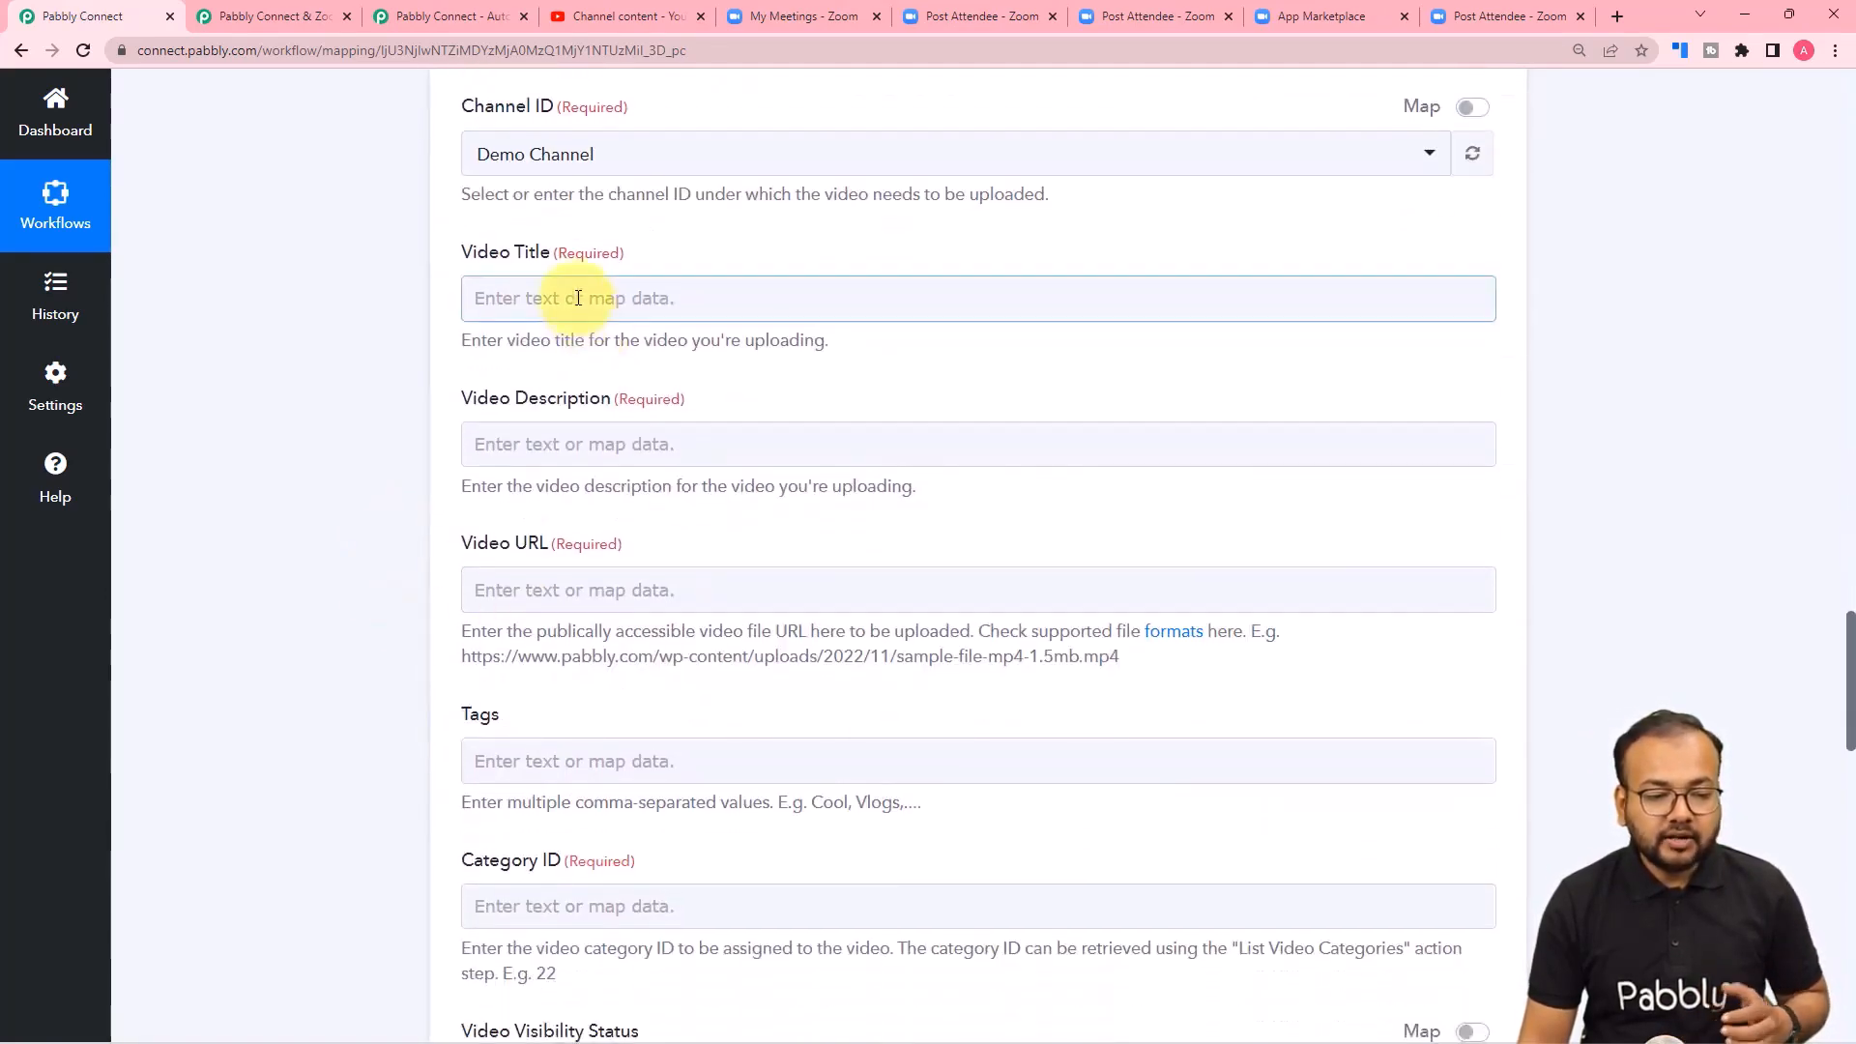
left_click(578, 298)
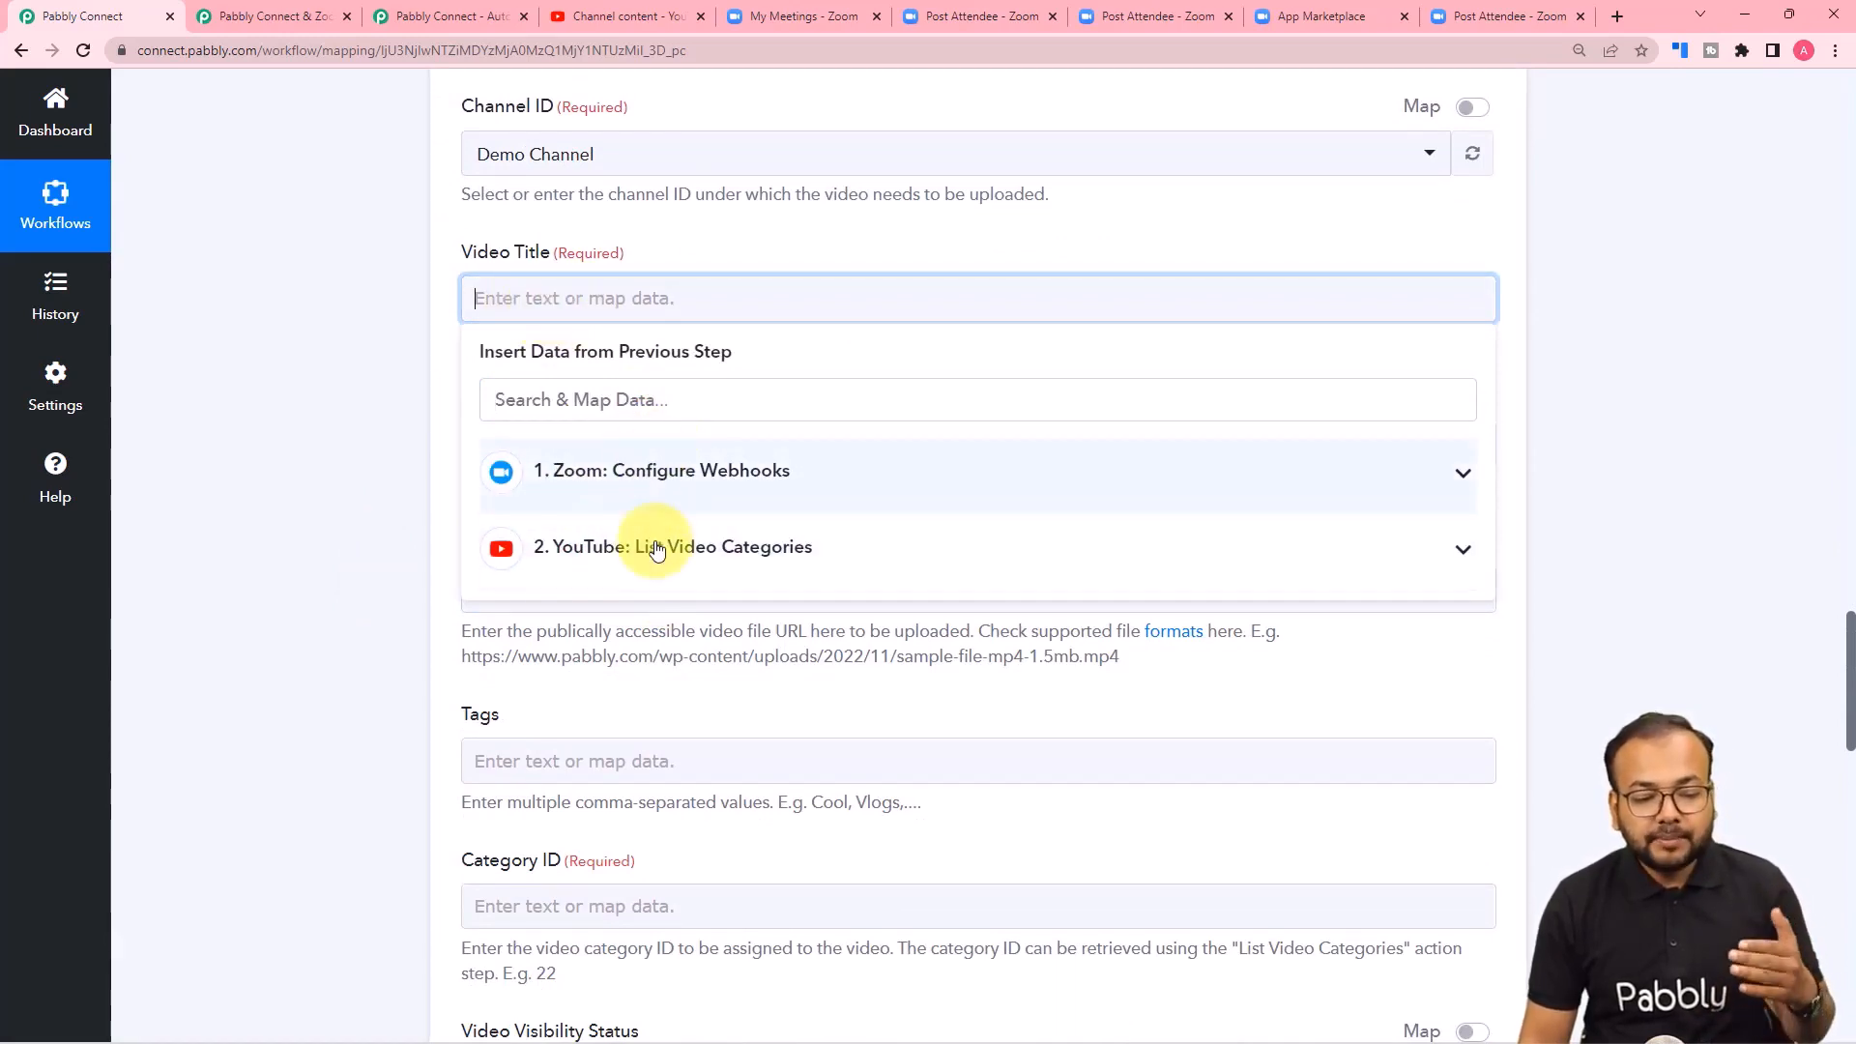
left_click(687, 486)
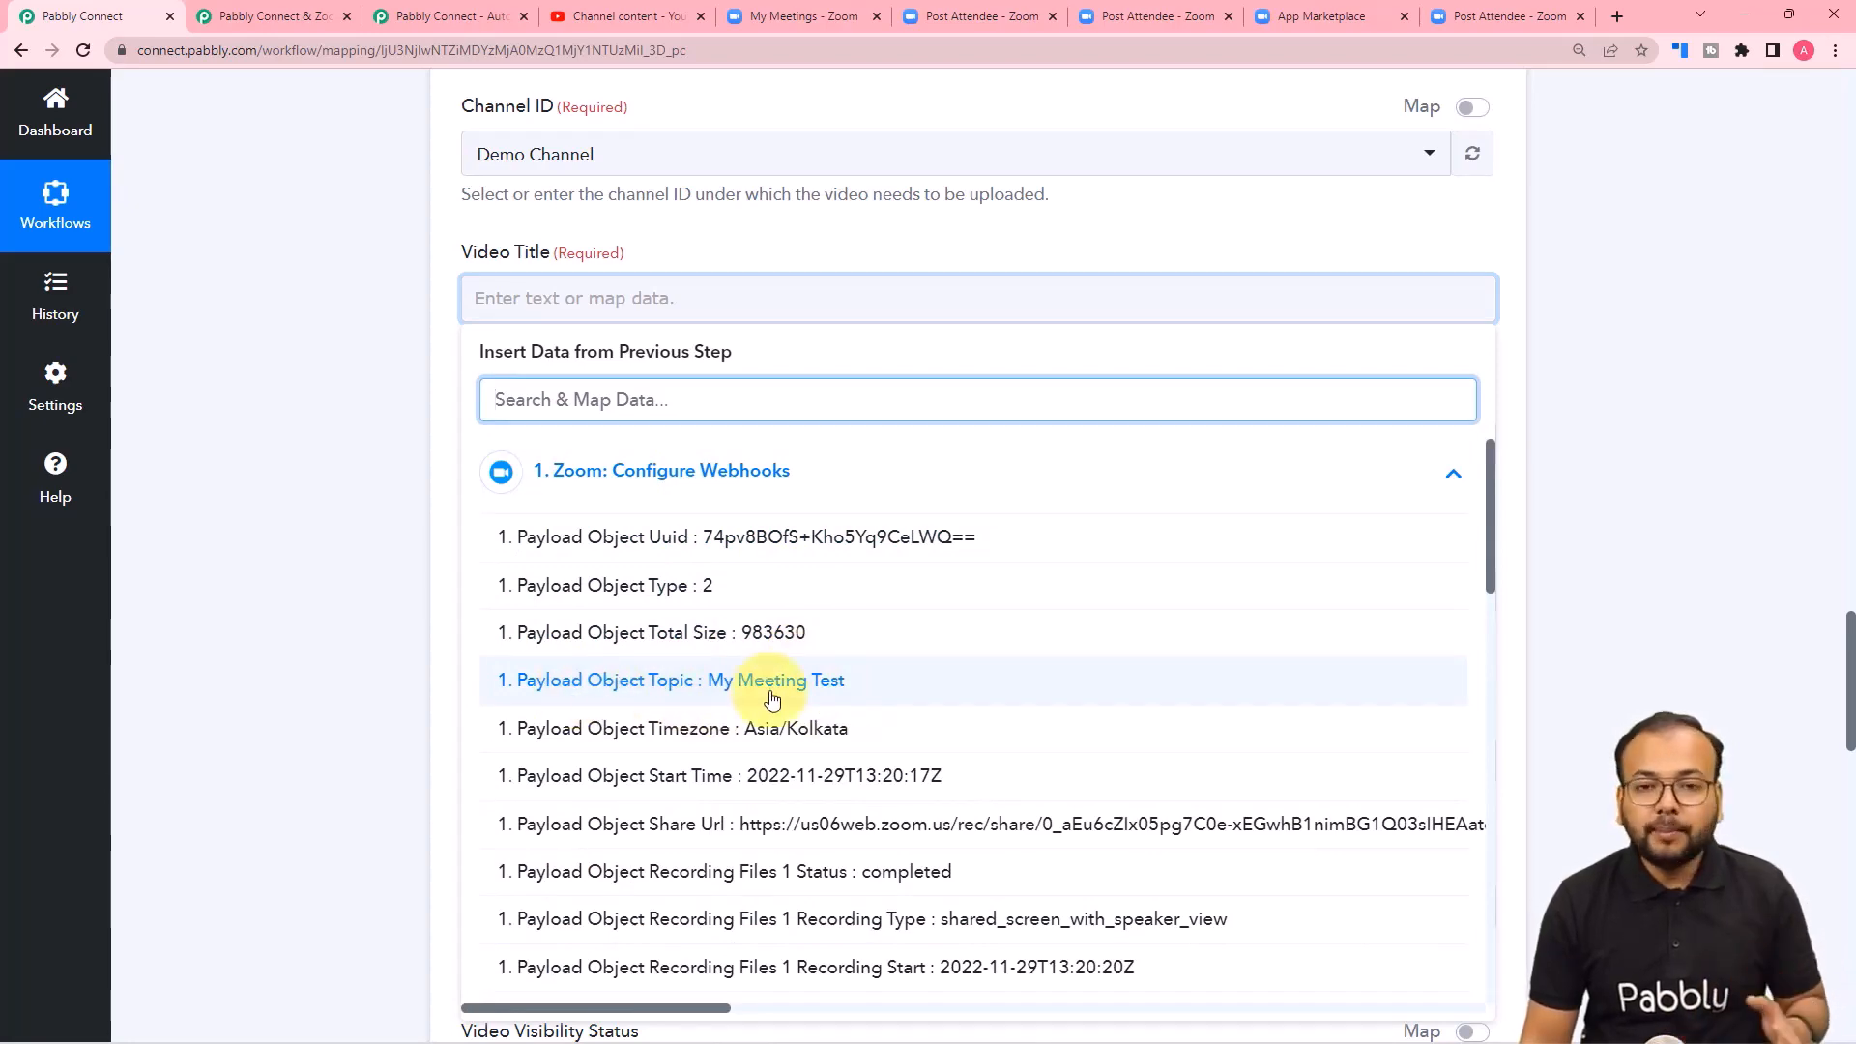
left_click(701, 684)
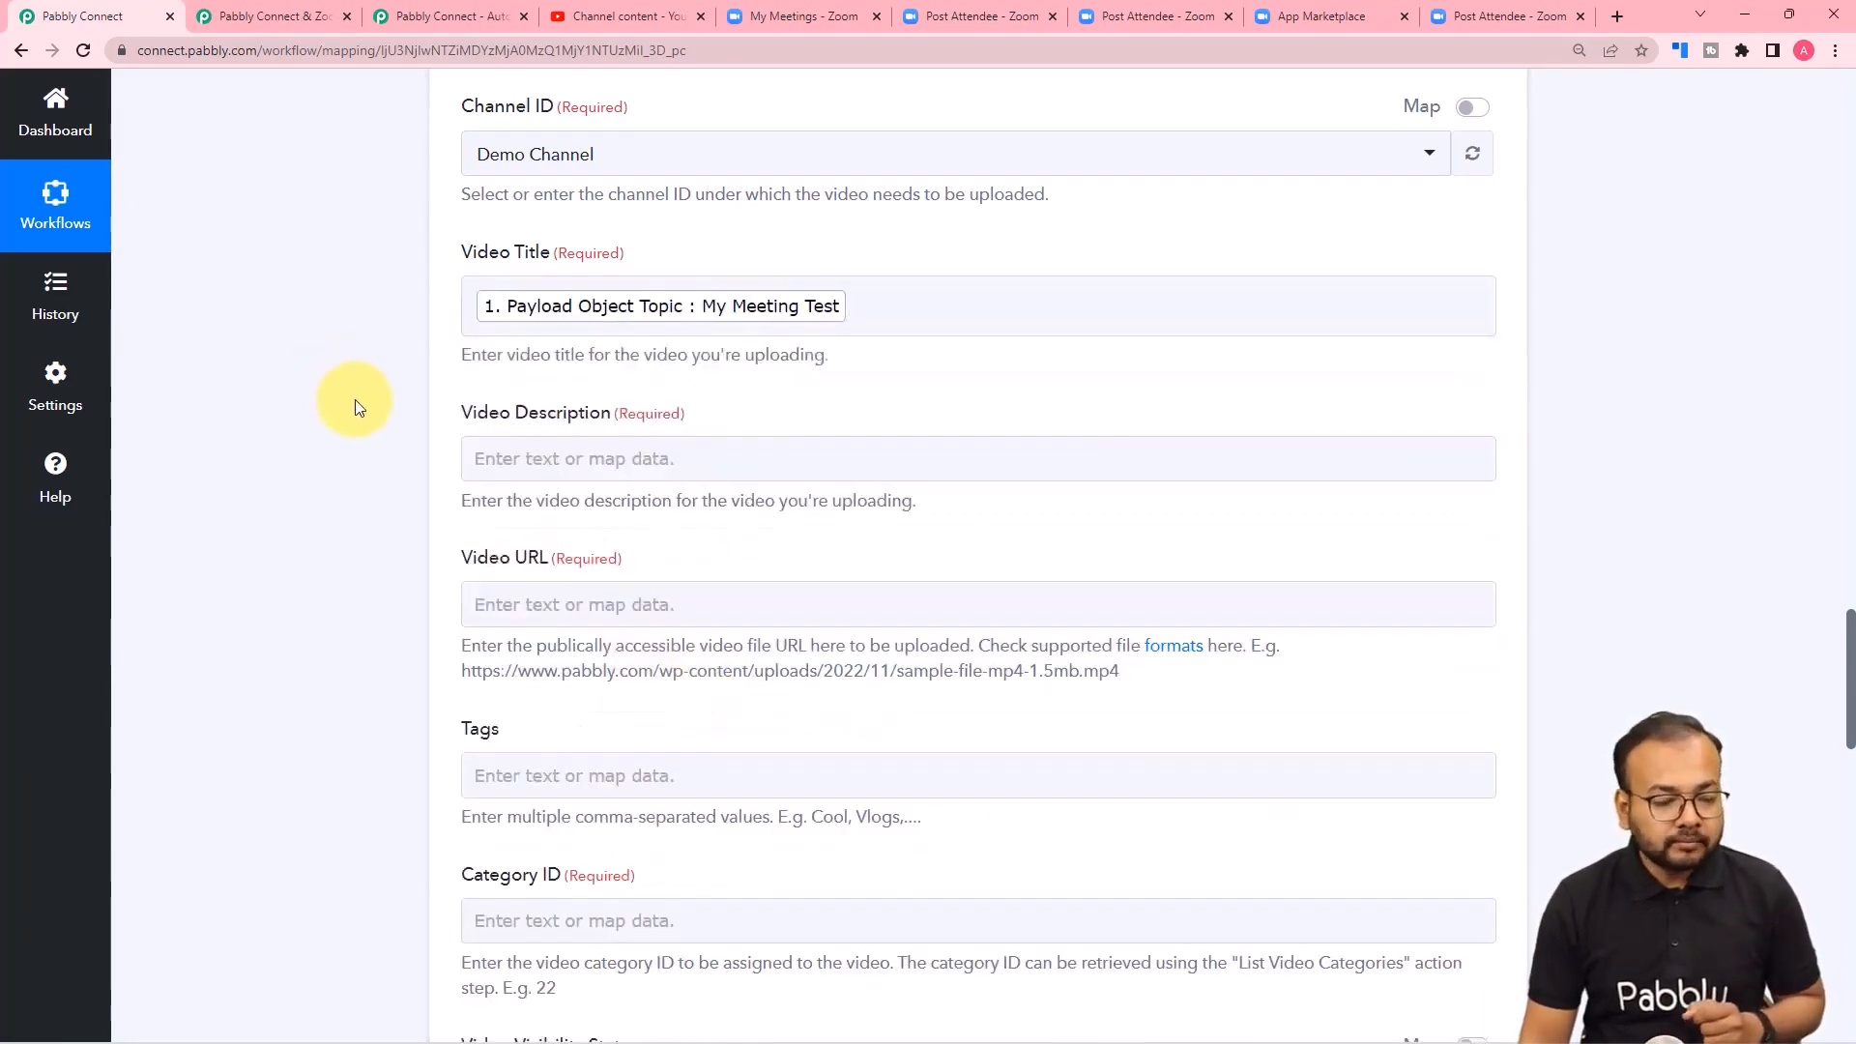
Begin the Video Description of the Upload Video action with the text "This is the recording of".
scroll(357, 406, "down", 3)
left_click(580, 170)
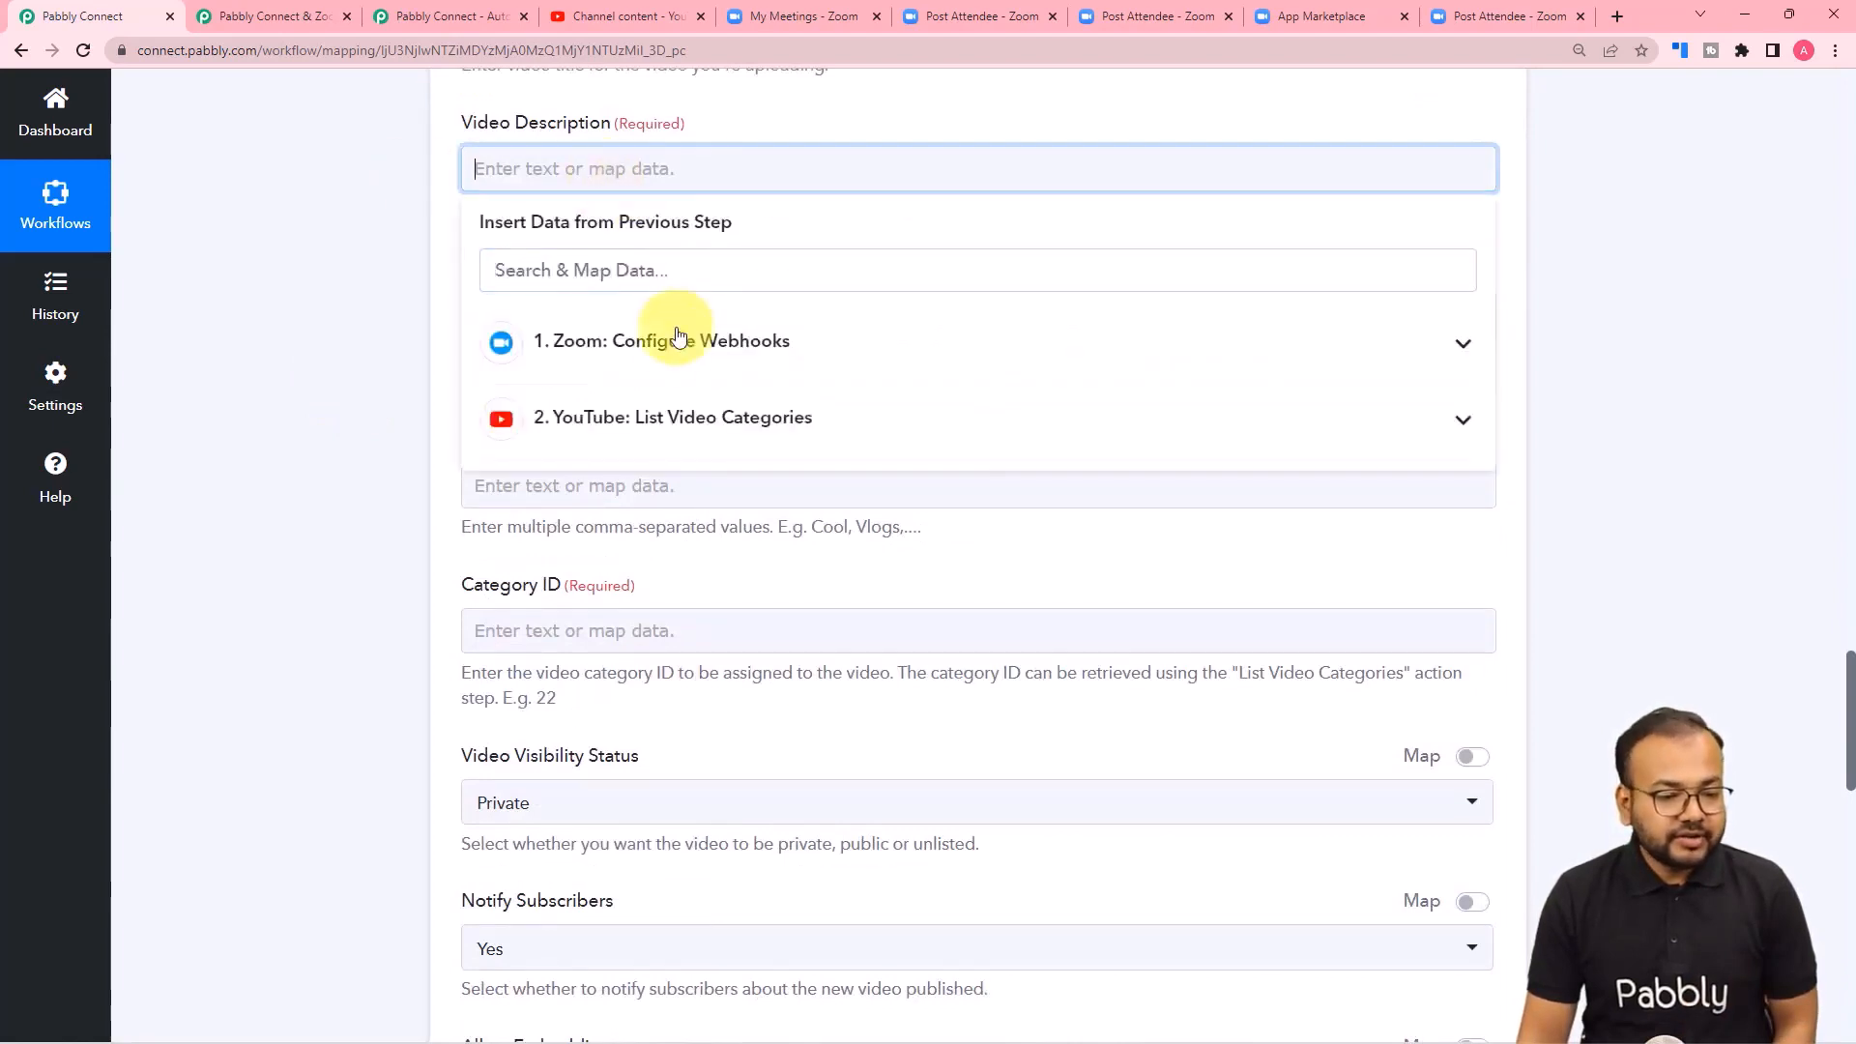
left_click(676, 340)
scroll(727, 633, "down", 3)
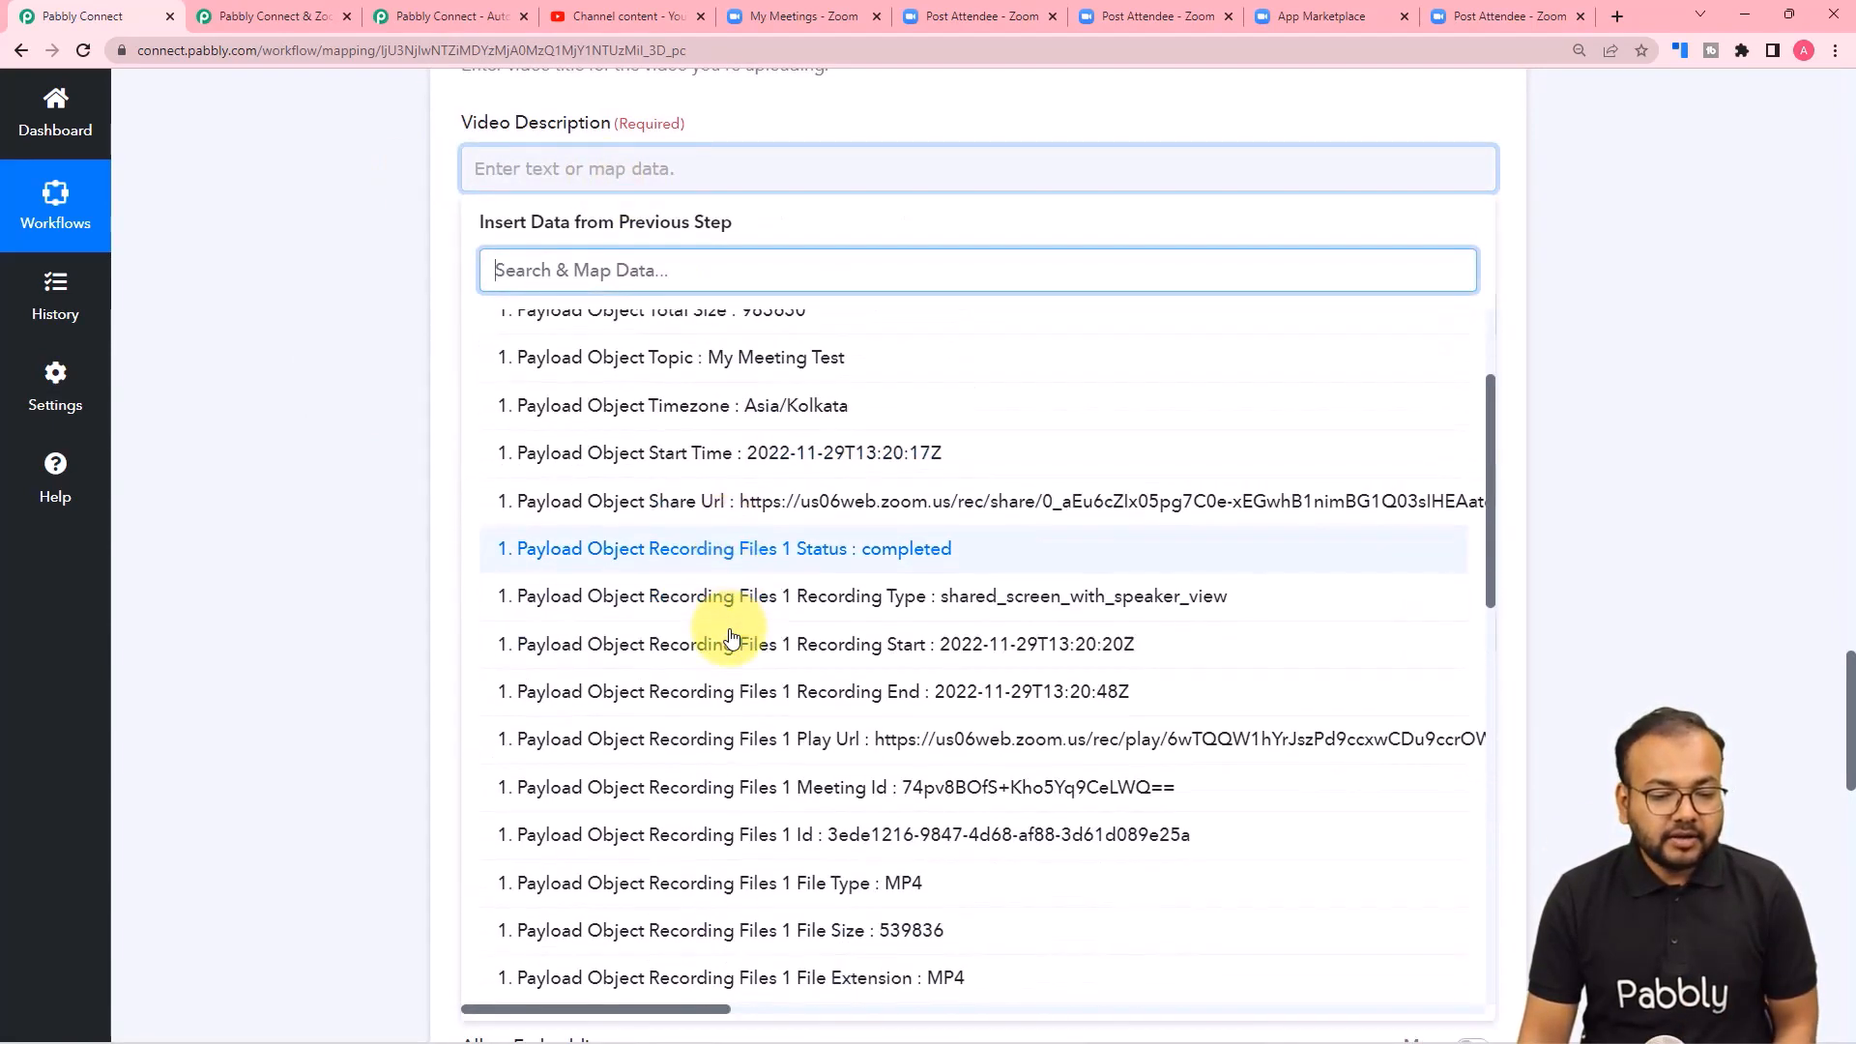
scroll(840, 609, "down", 3)
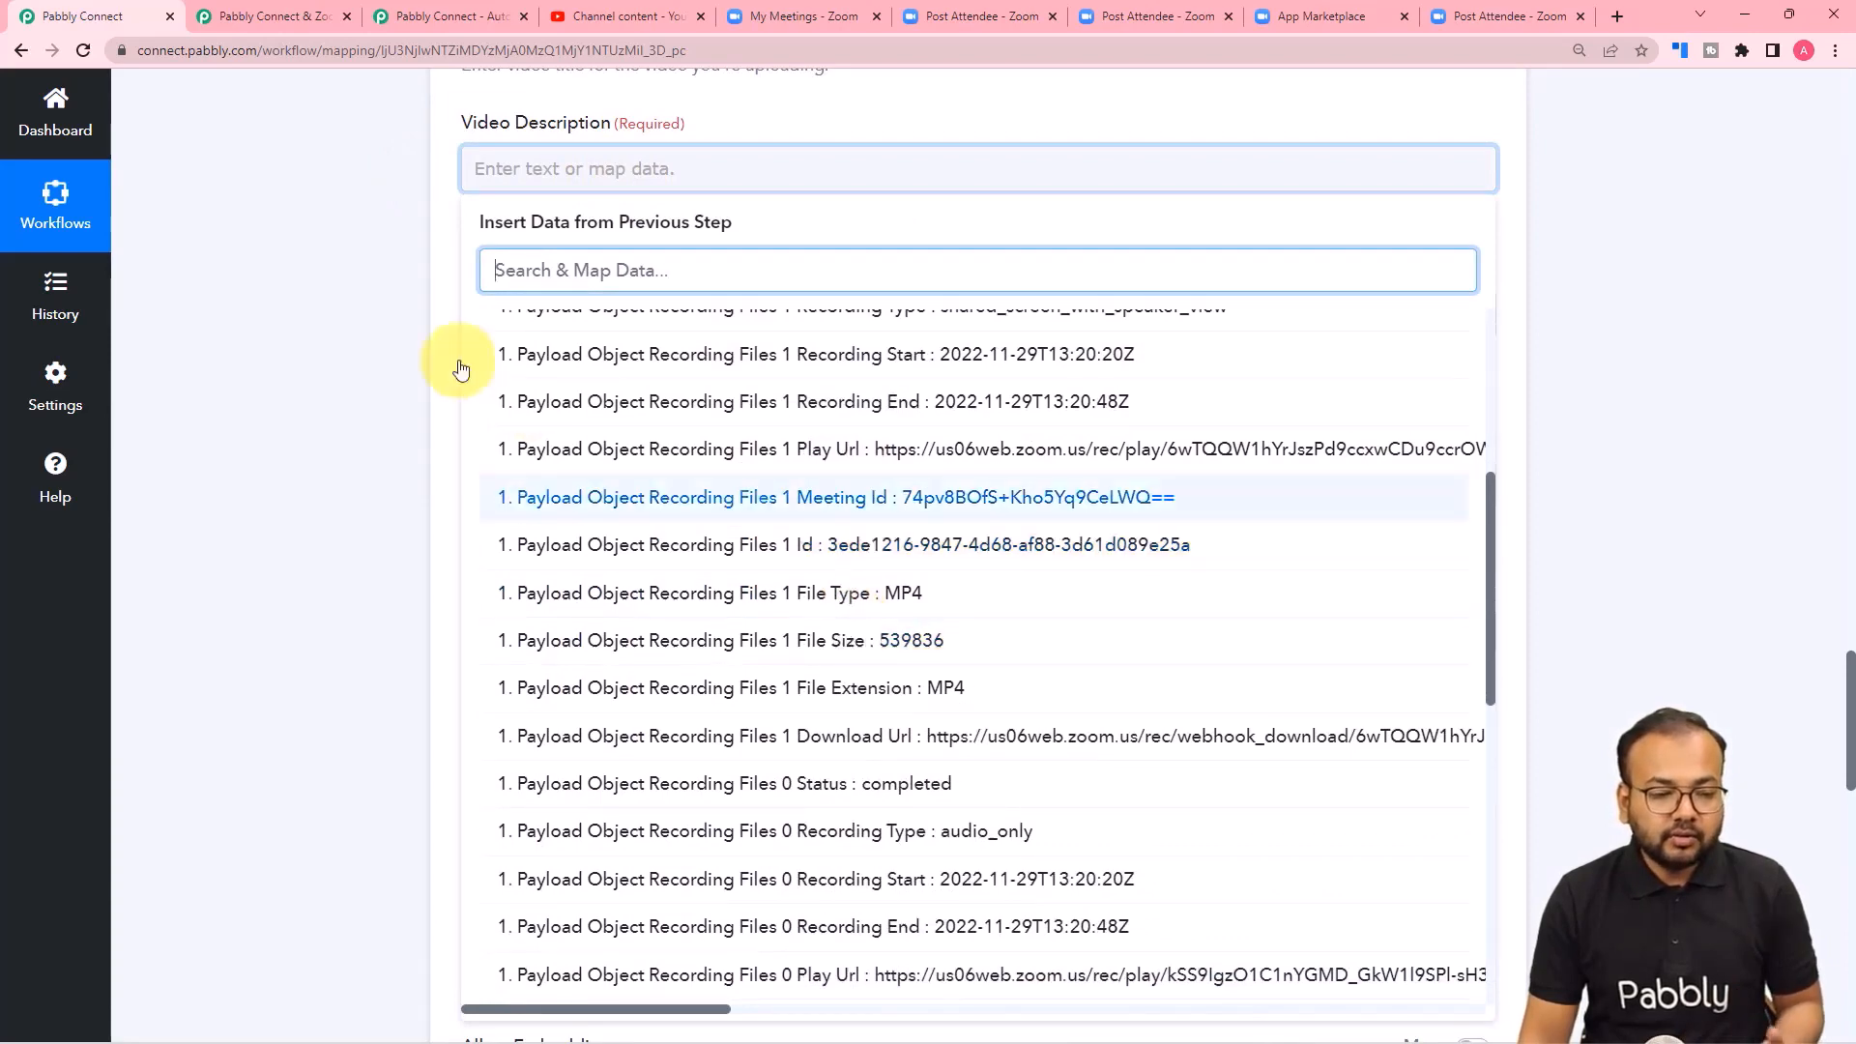
left_click(642, 177)
left_click(651, 166)
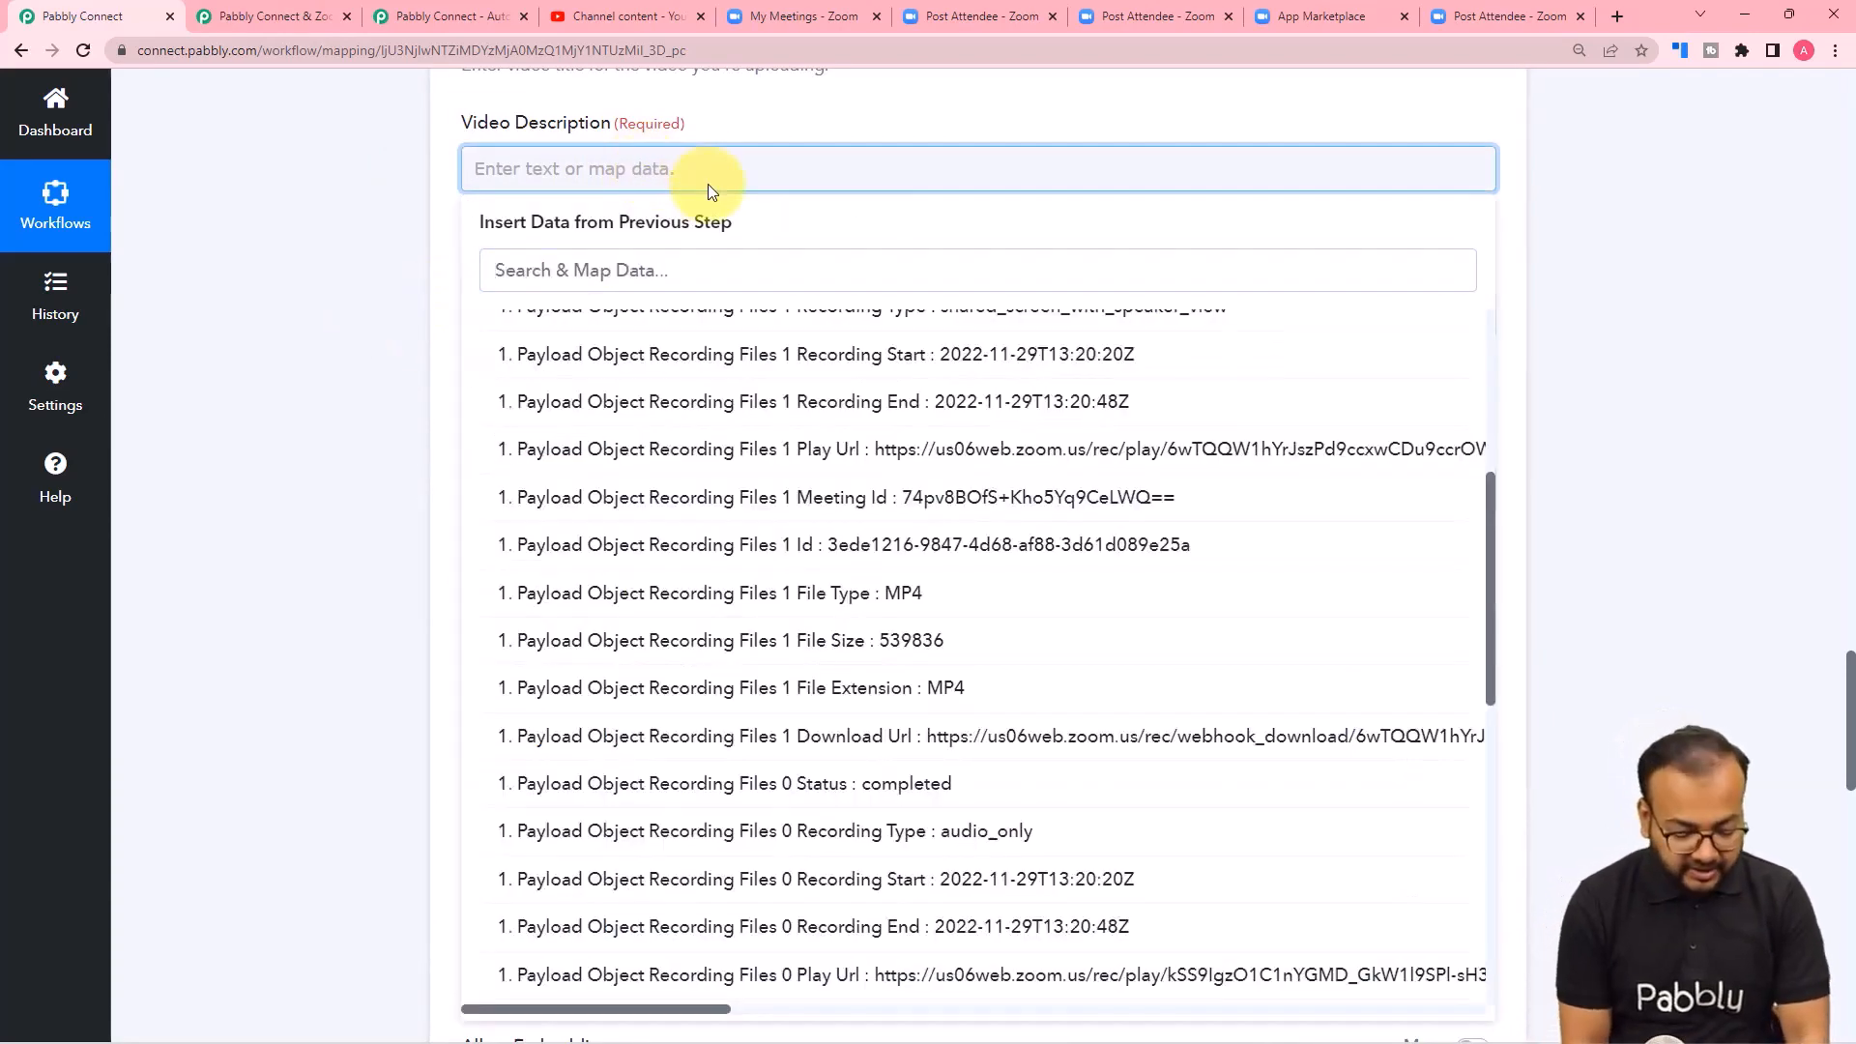
type("This i")
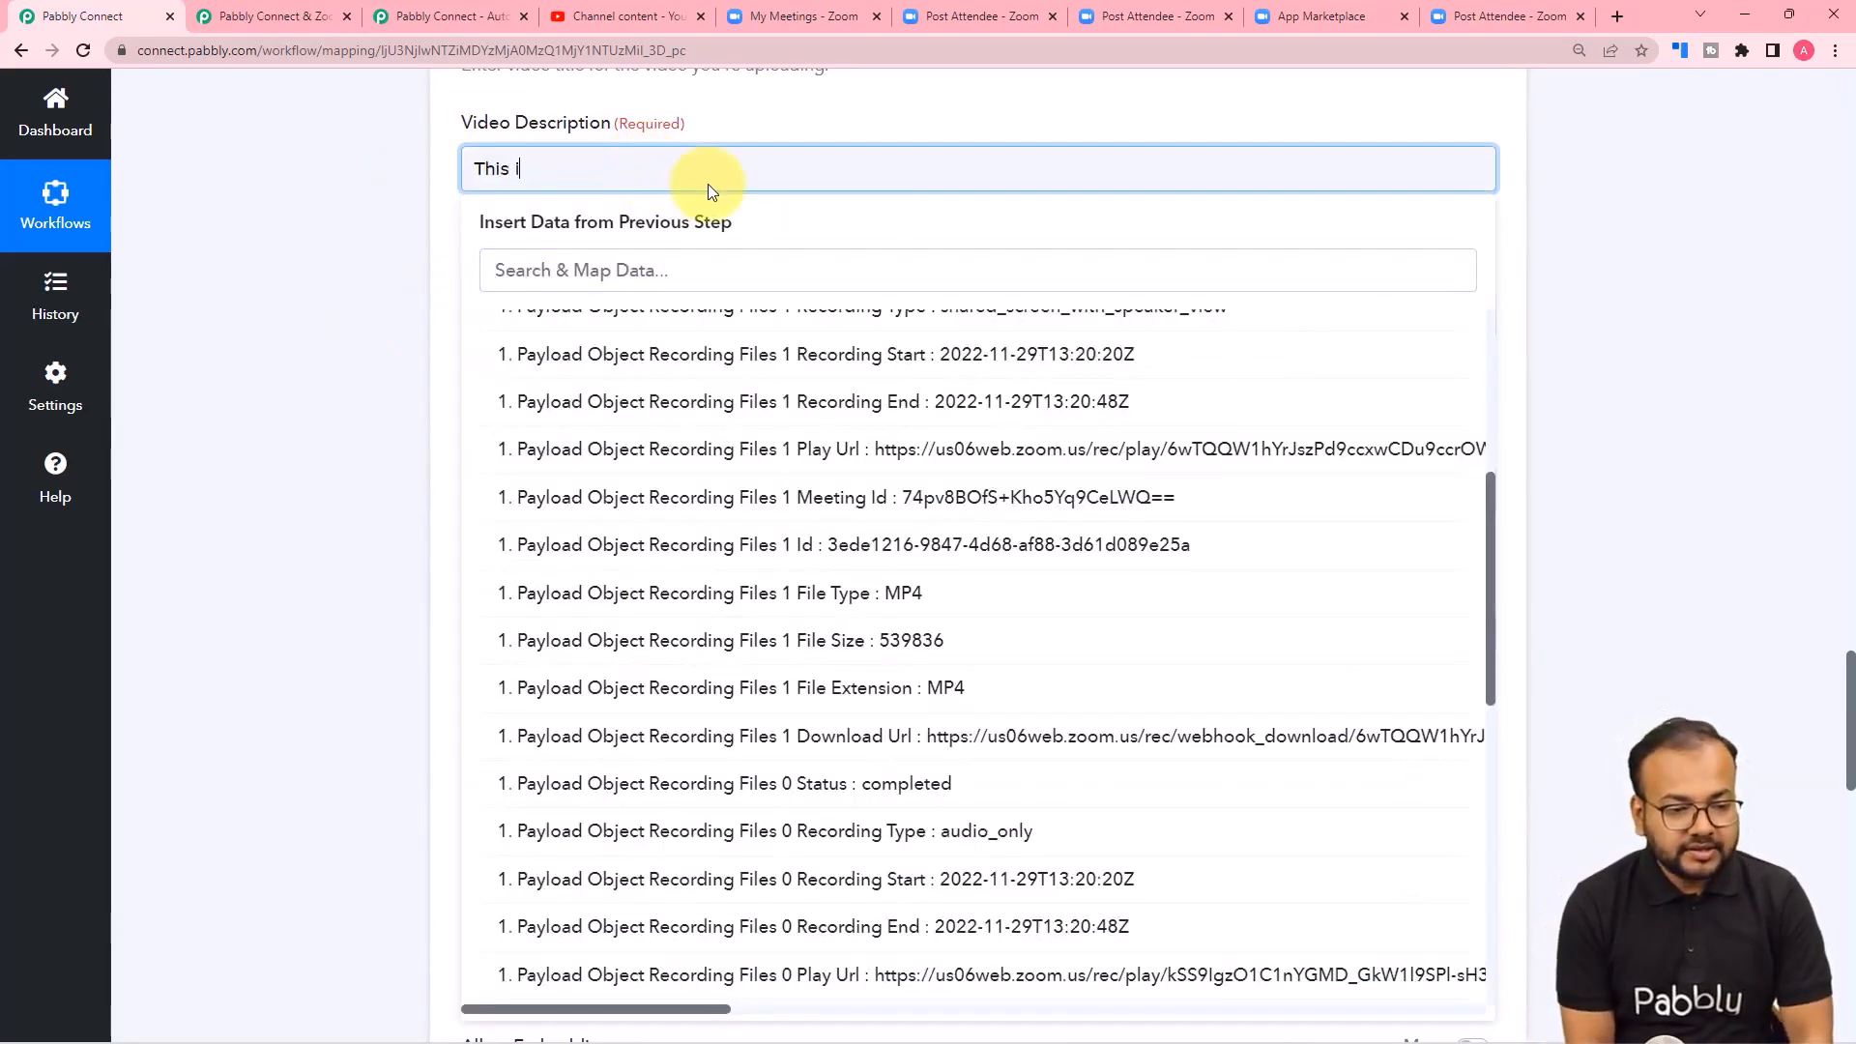
type("s the re")
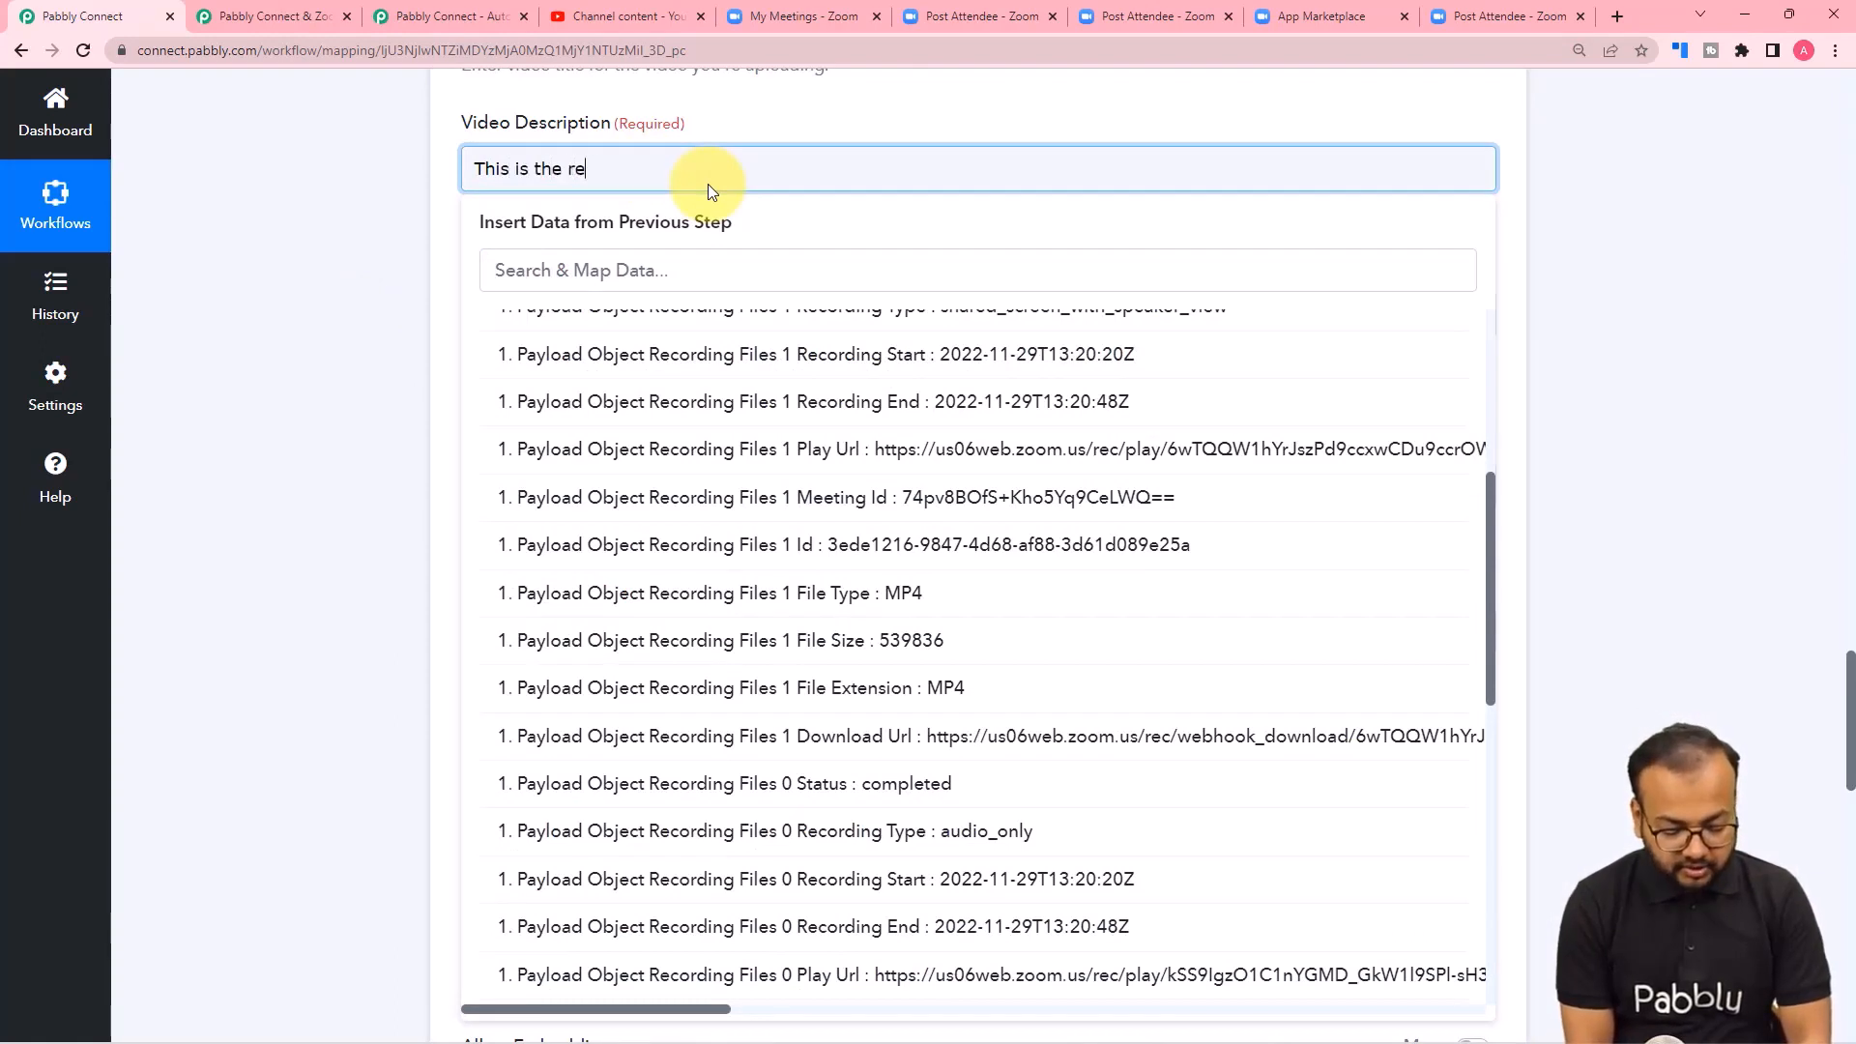
type("cordin")
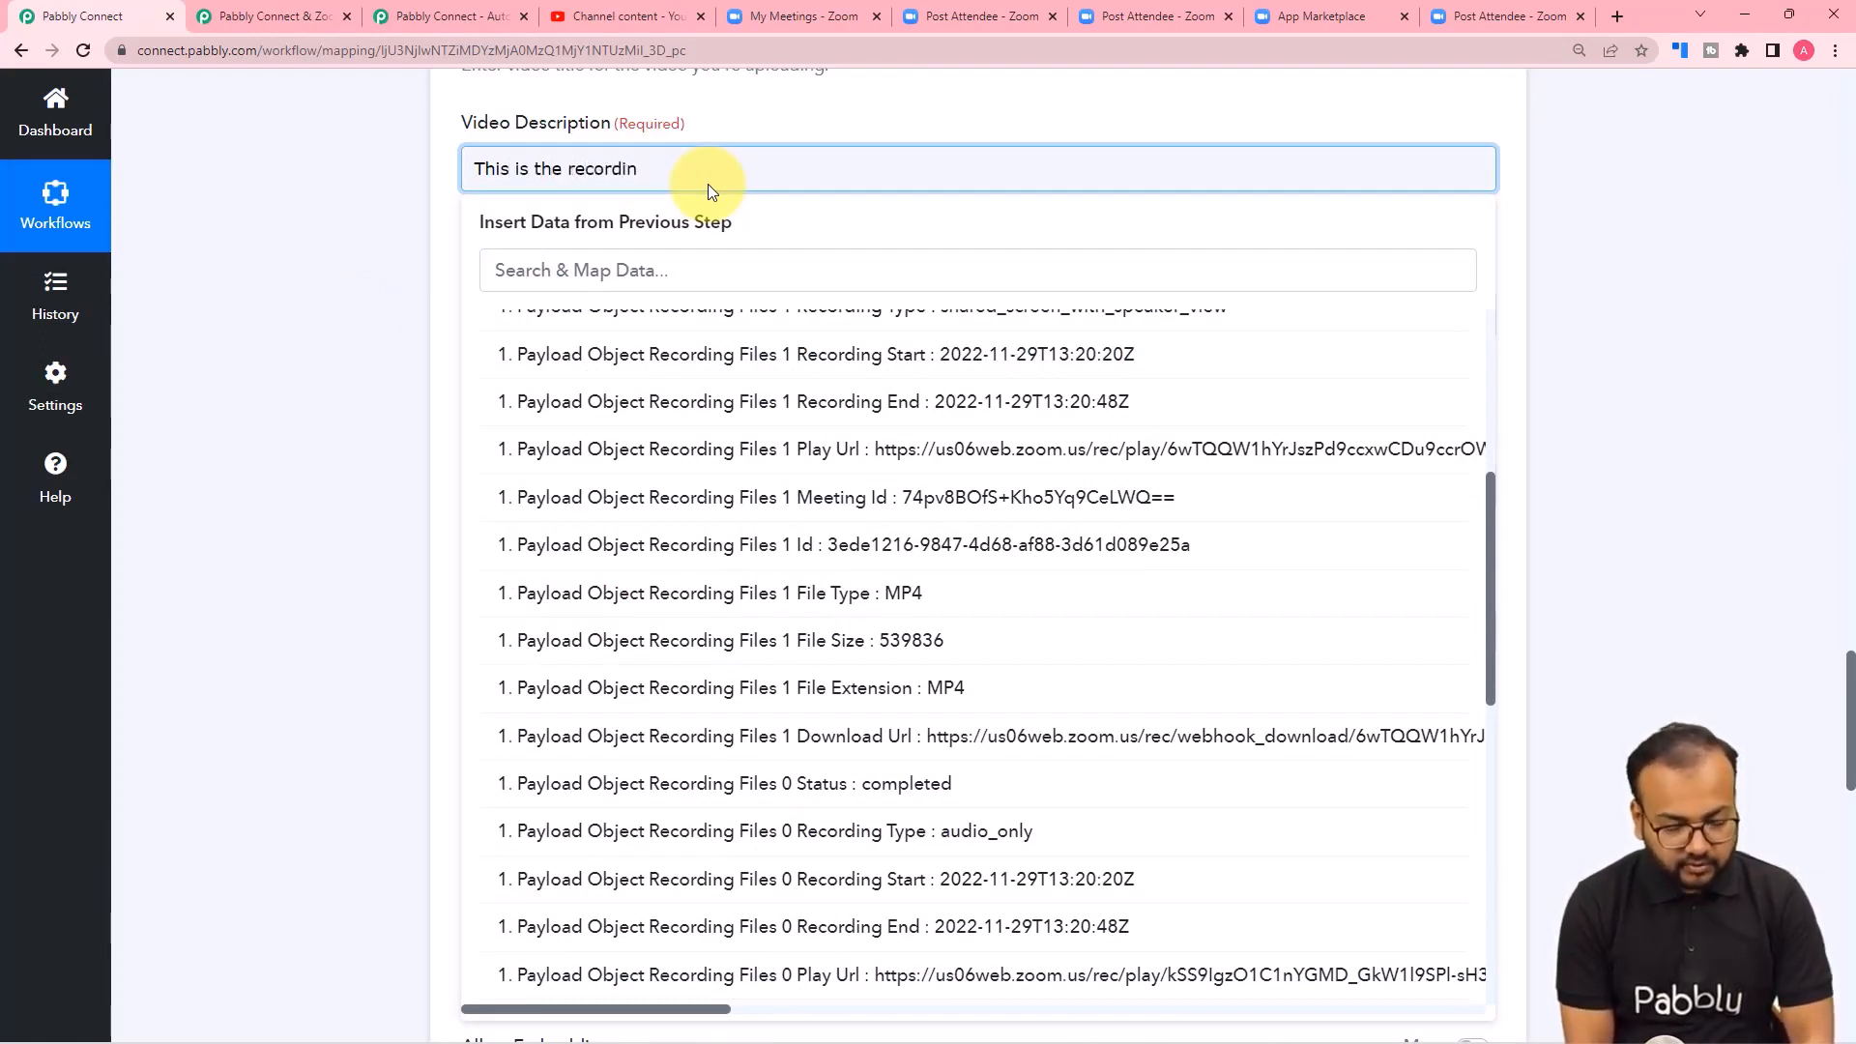
type("g of")
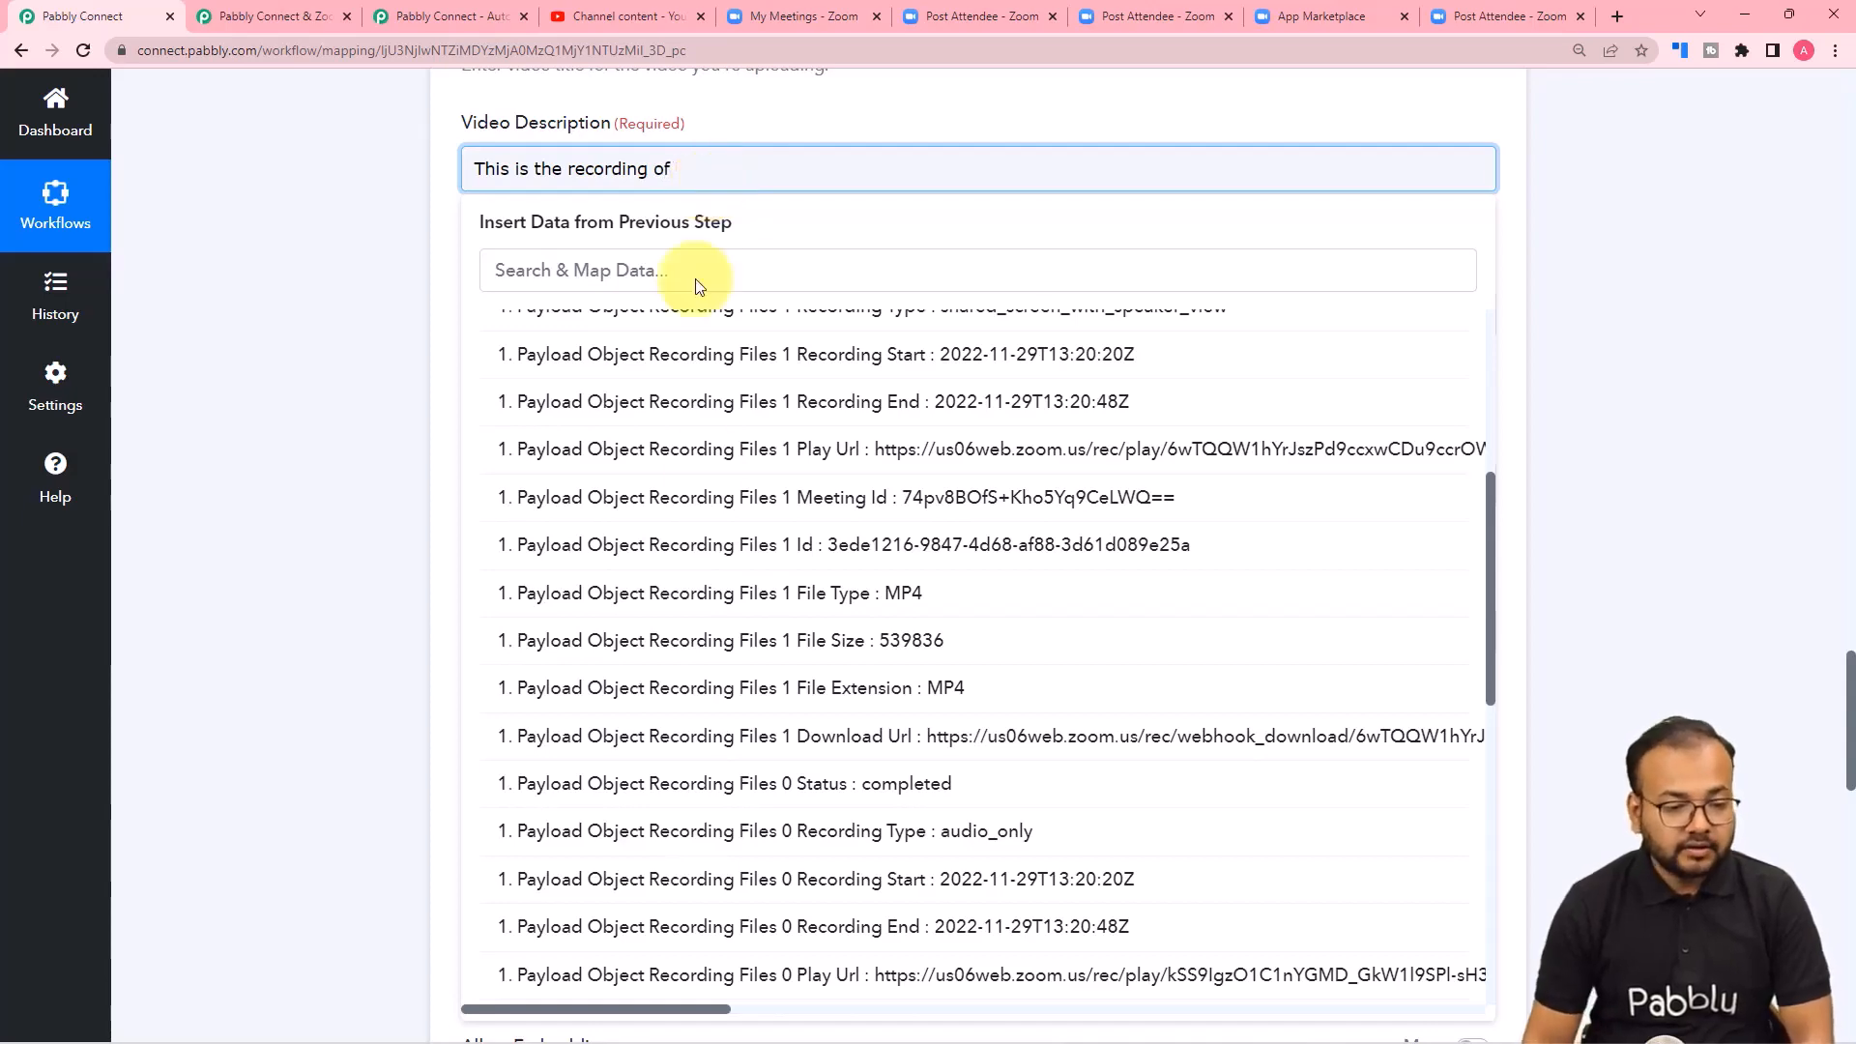
Insert the Zoom step's Payload Object Topic into the Video Description and finish it with "meeting which was held today on Zoom.".
scroll(715, 518, "up", 5)
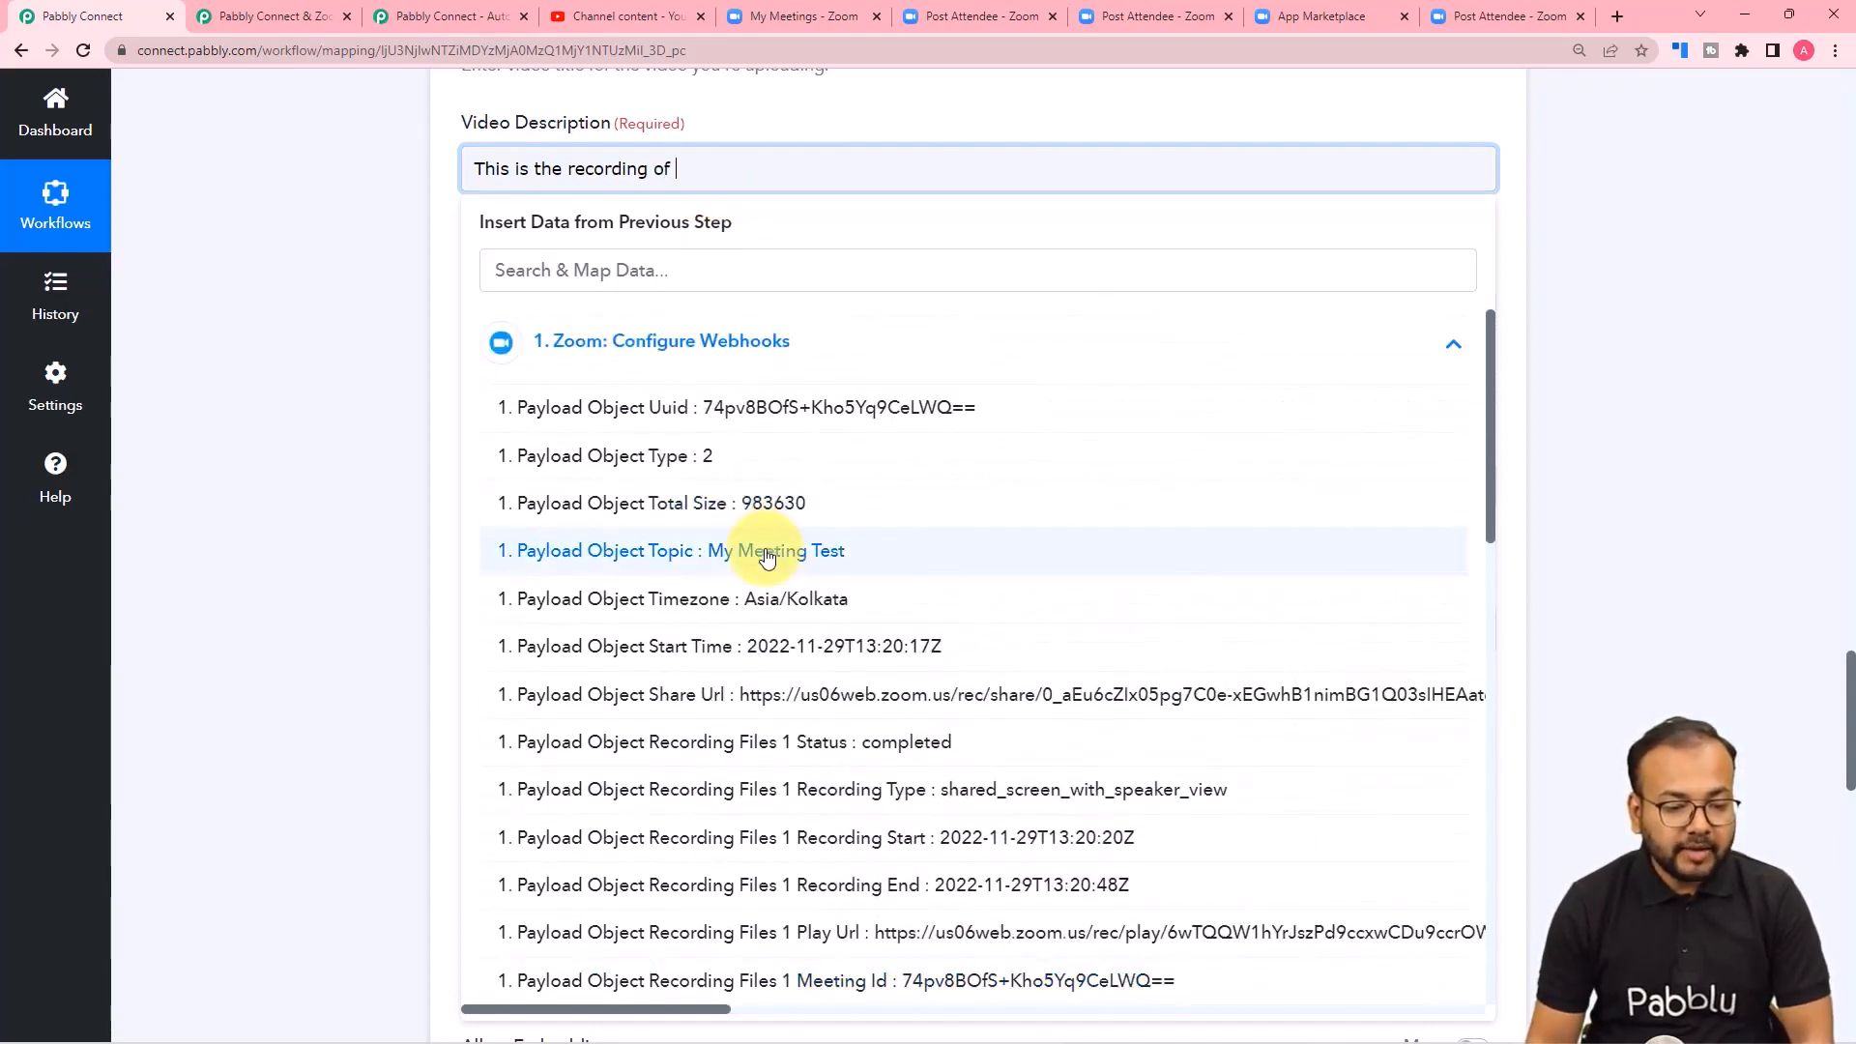
left_click(766, 557)
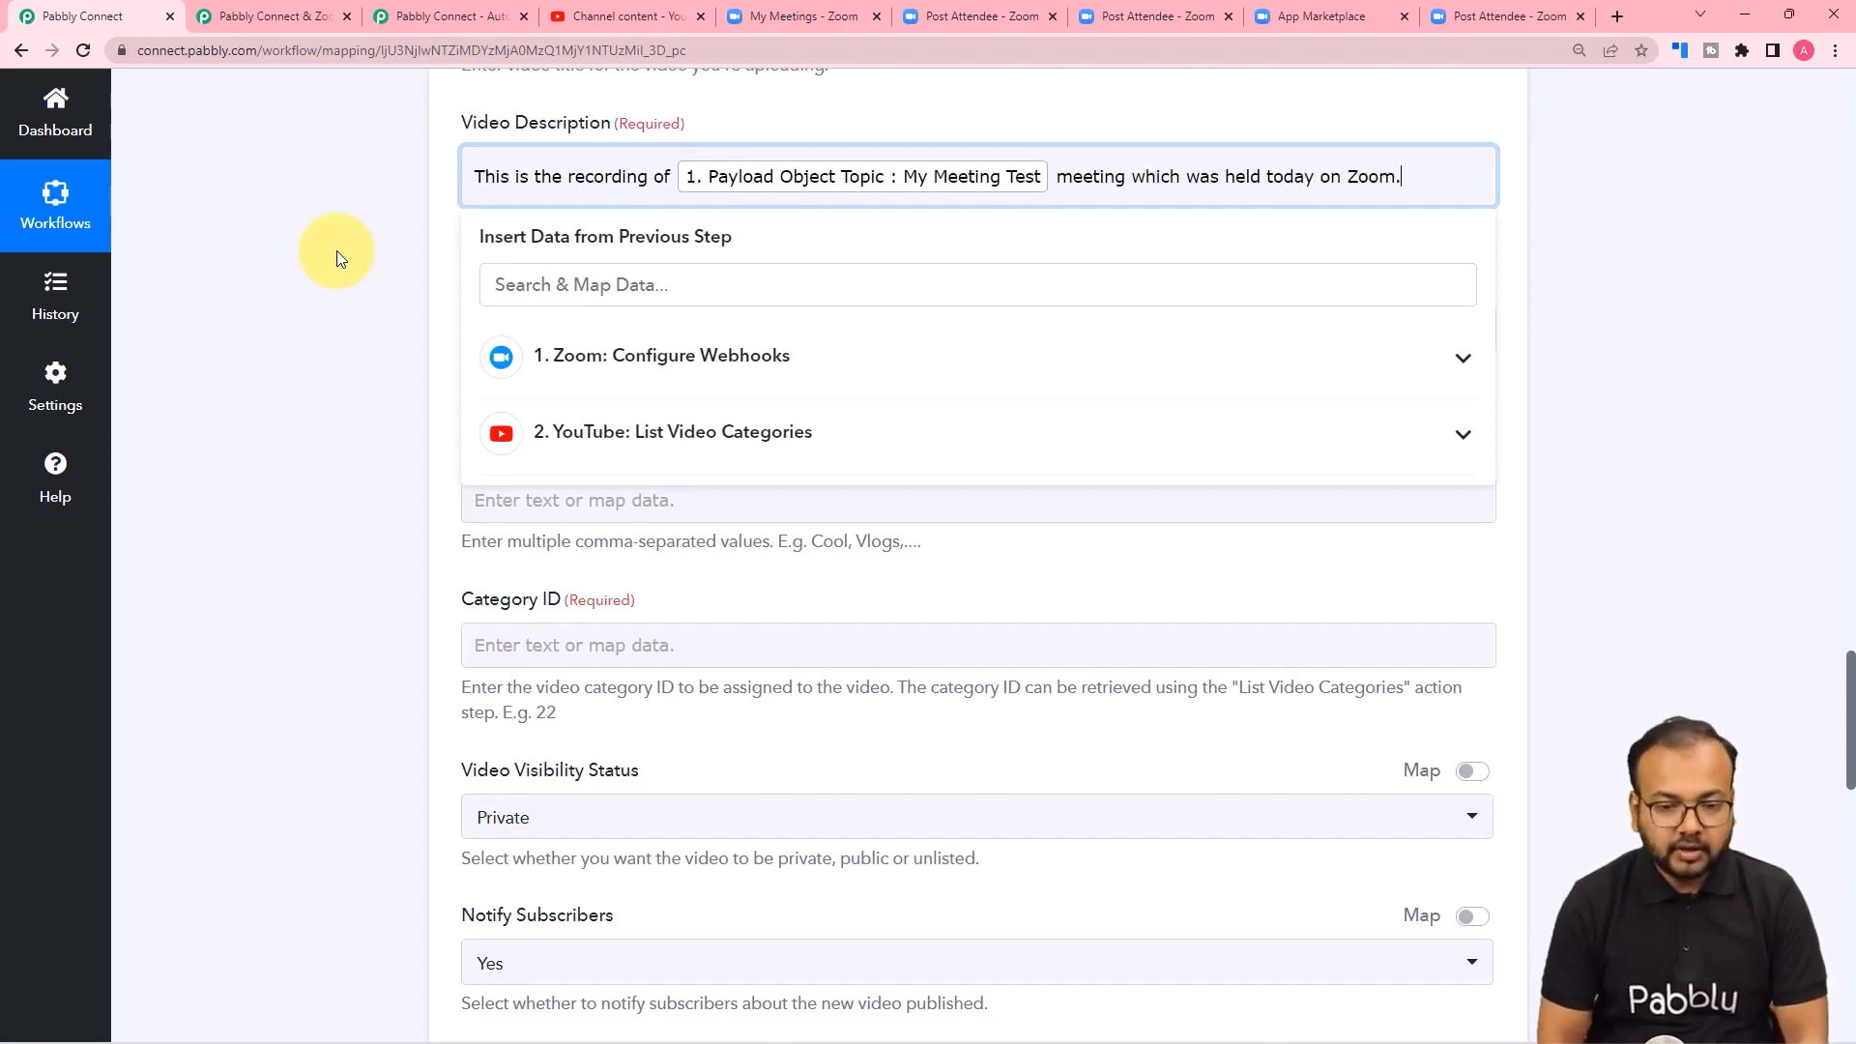
left_click(278, 290)
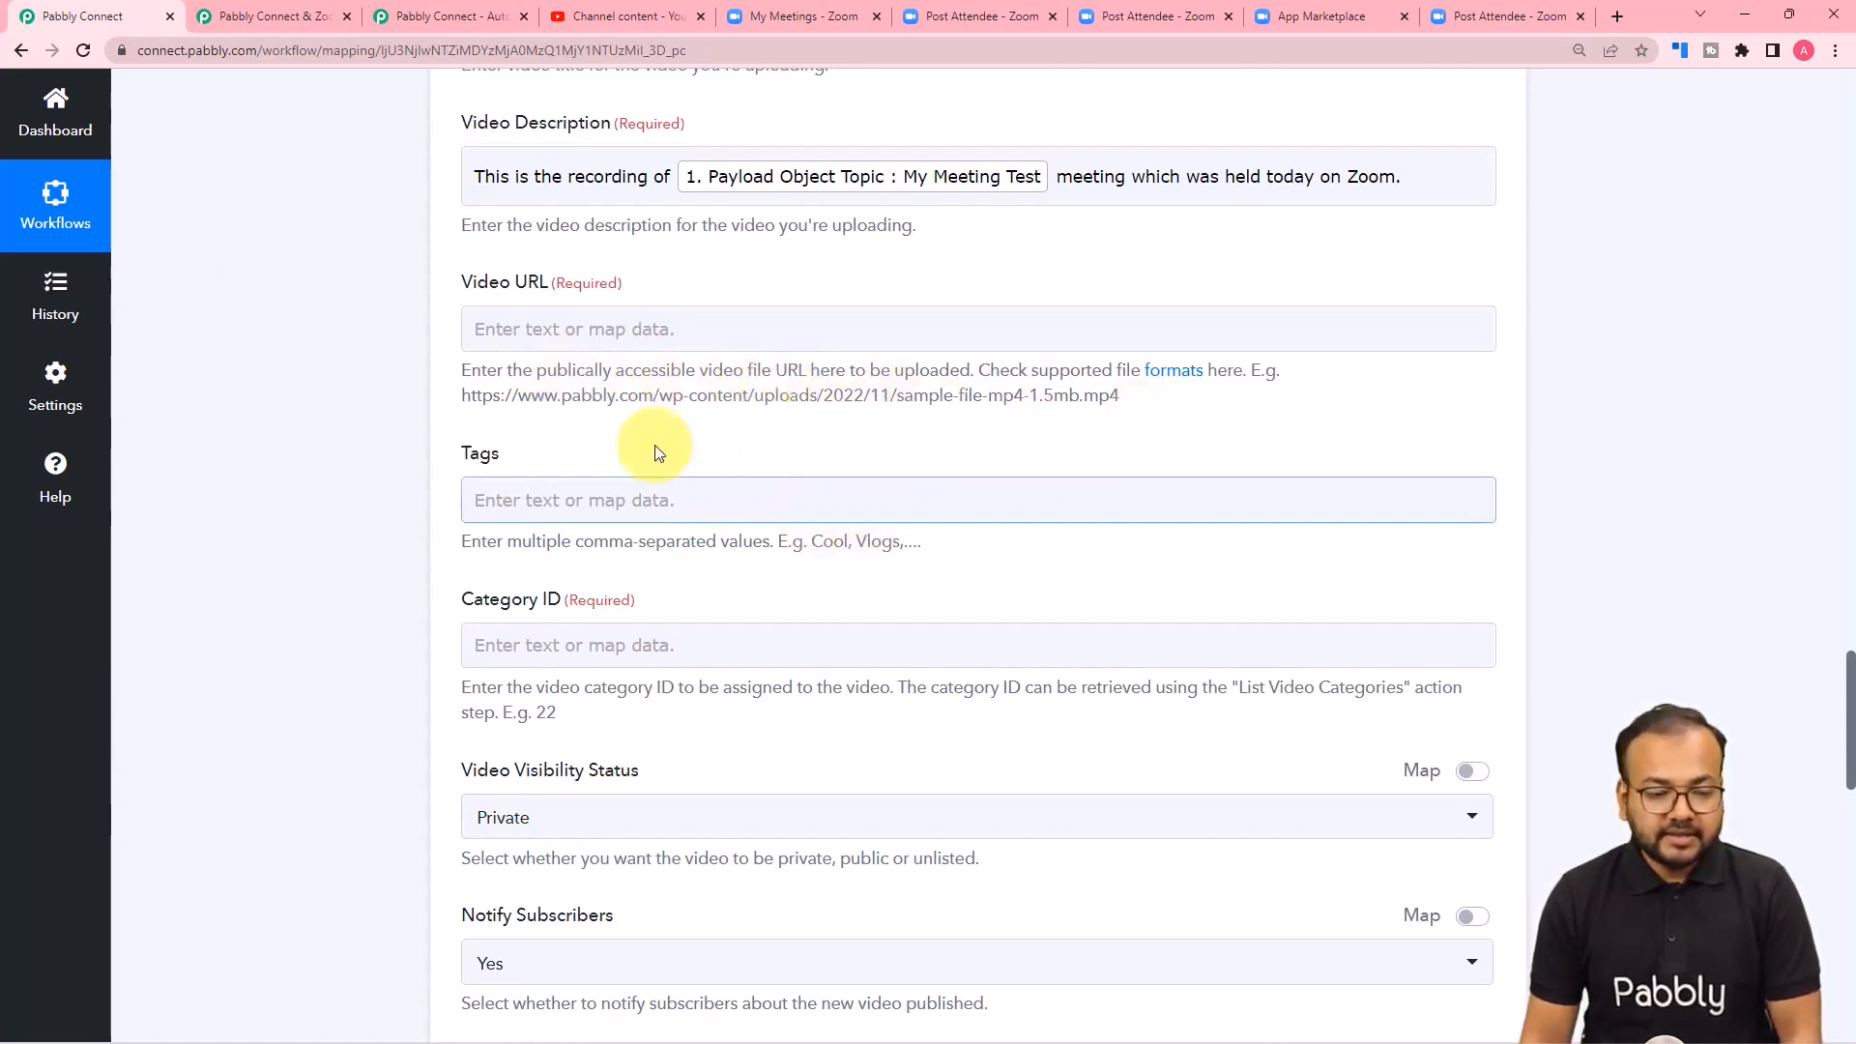
Map the Video URL to Payload Object Recording Files 1 Download Url from the Zoom webhook step.
left_click(548, 333)
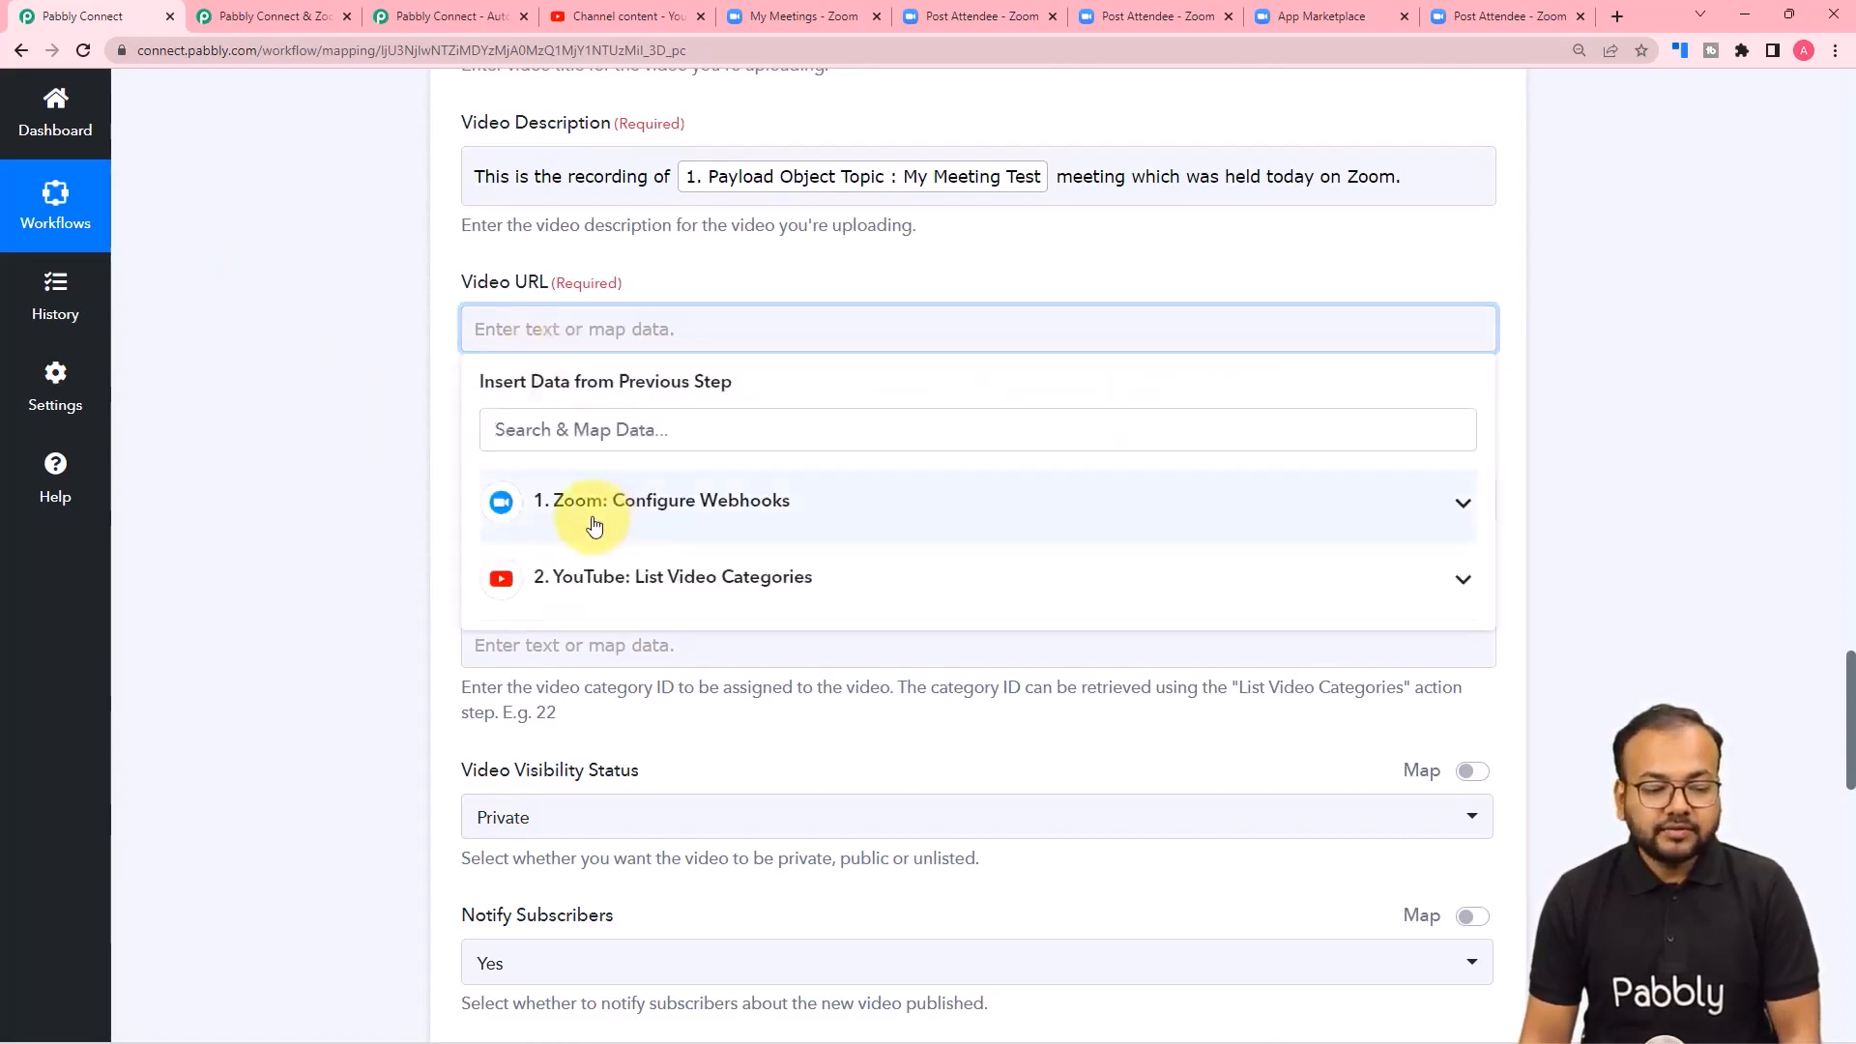
left_click(593, 525)
scroll(641, 681, "down", 4)
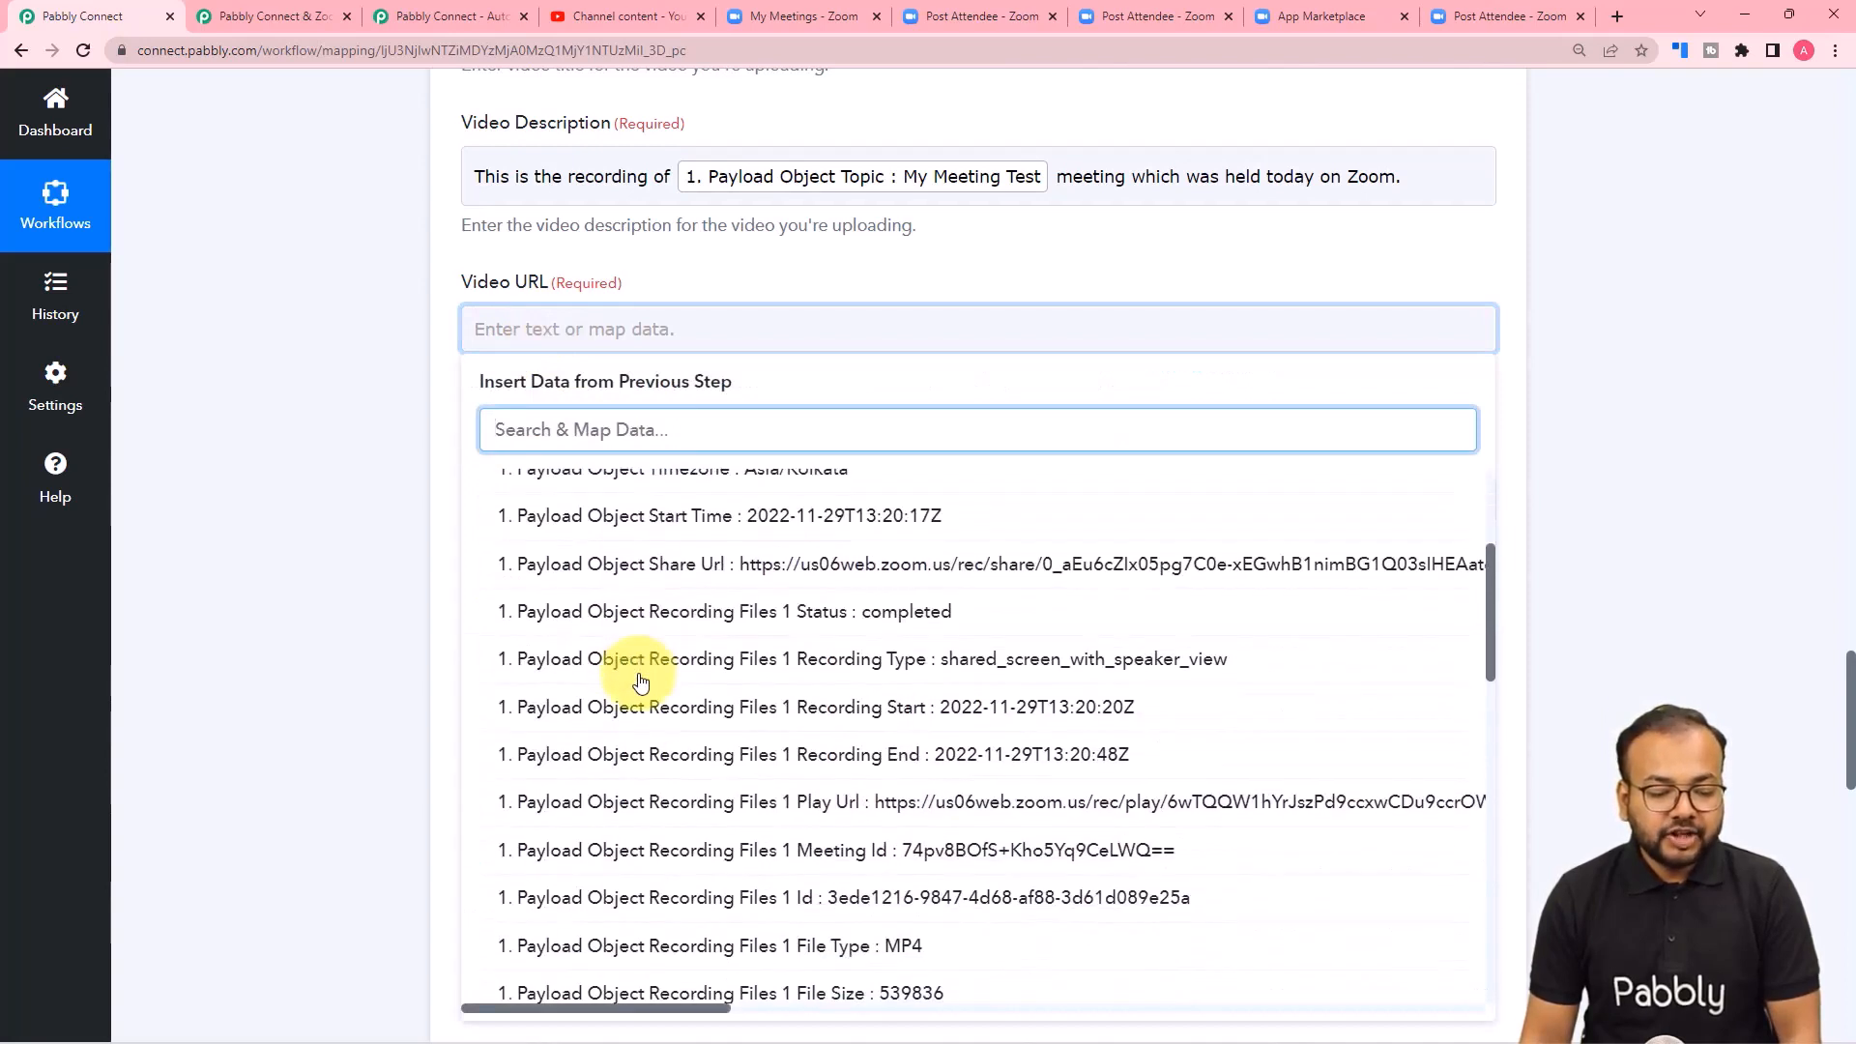
scroll(641, 681, "down", 1)
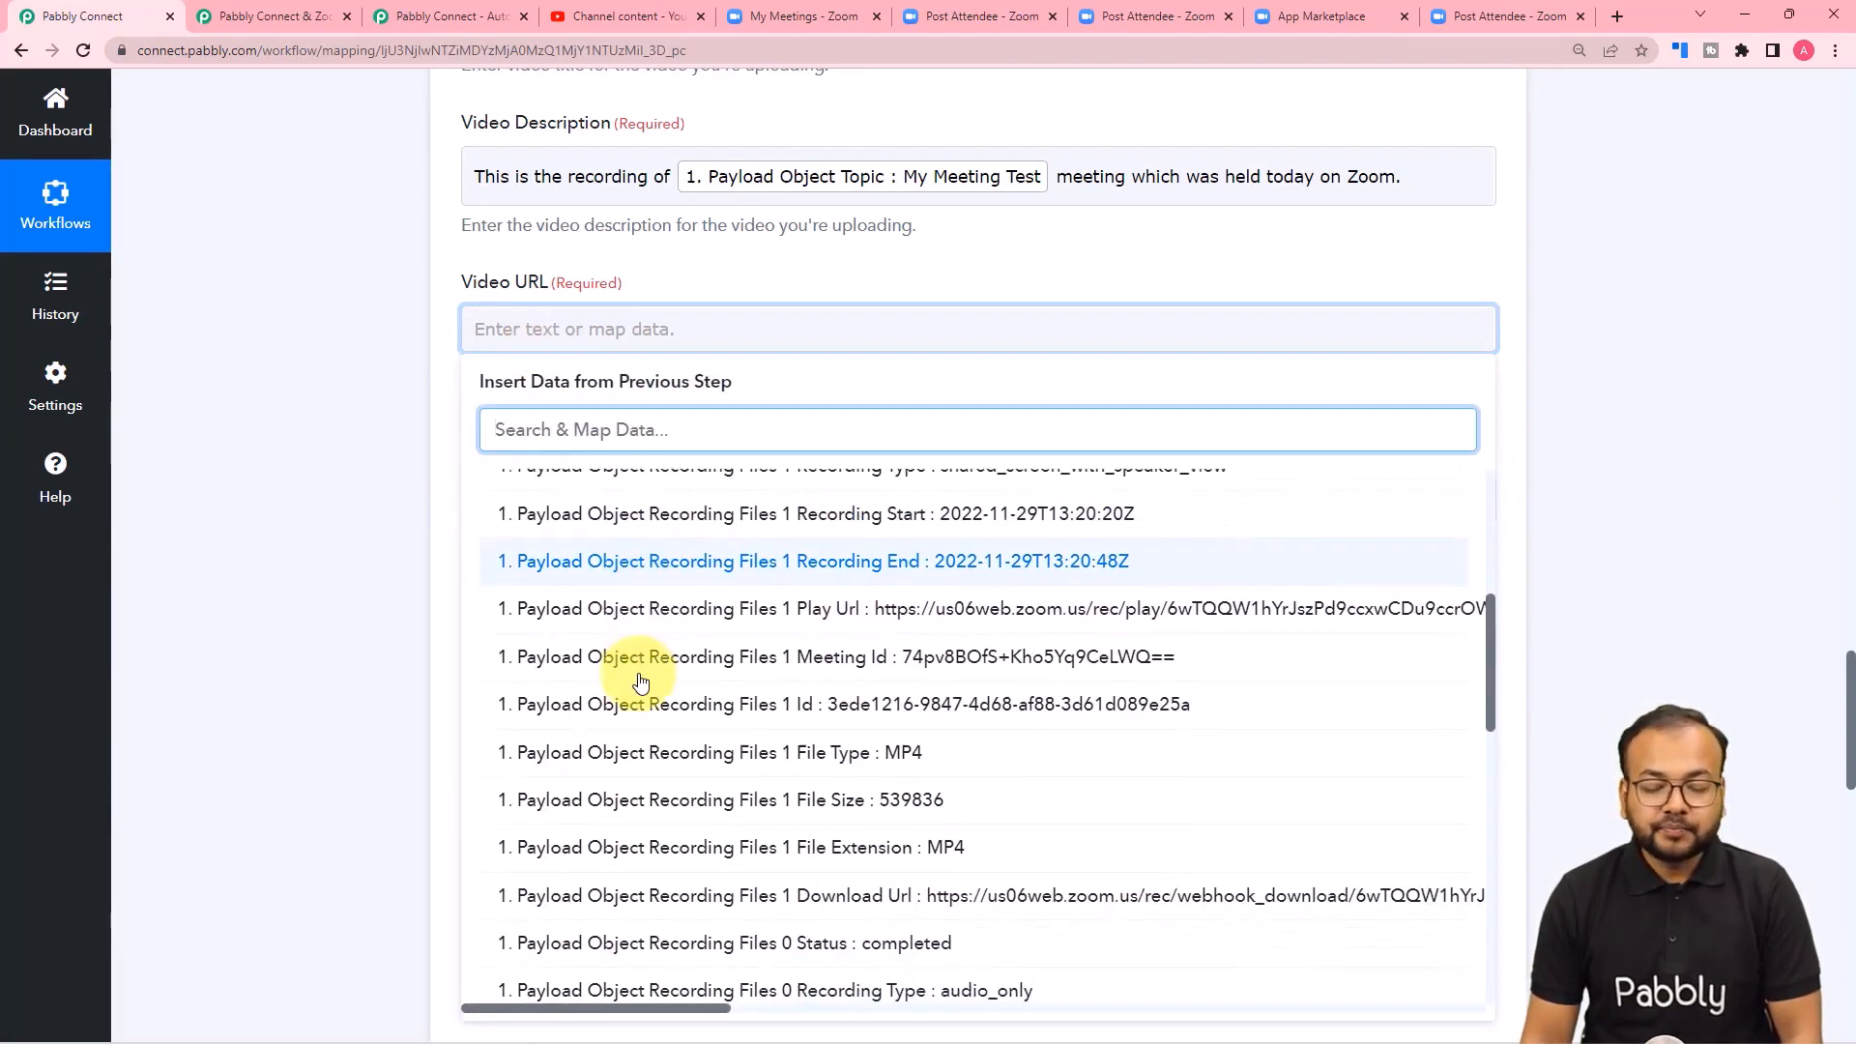
scroll(640, 682, "down", 2)
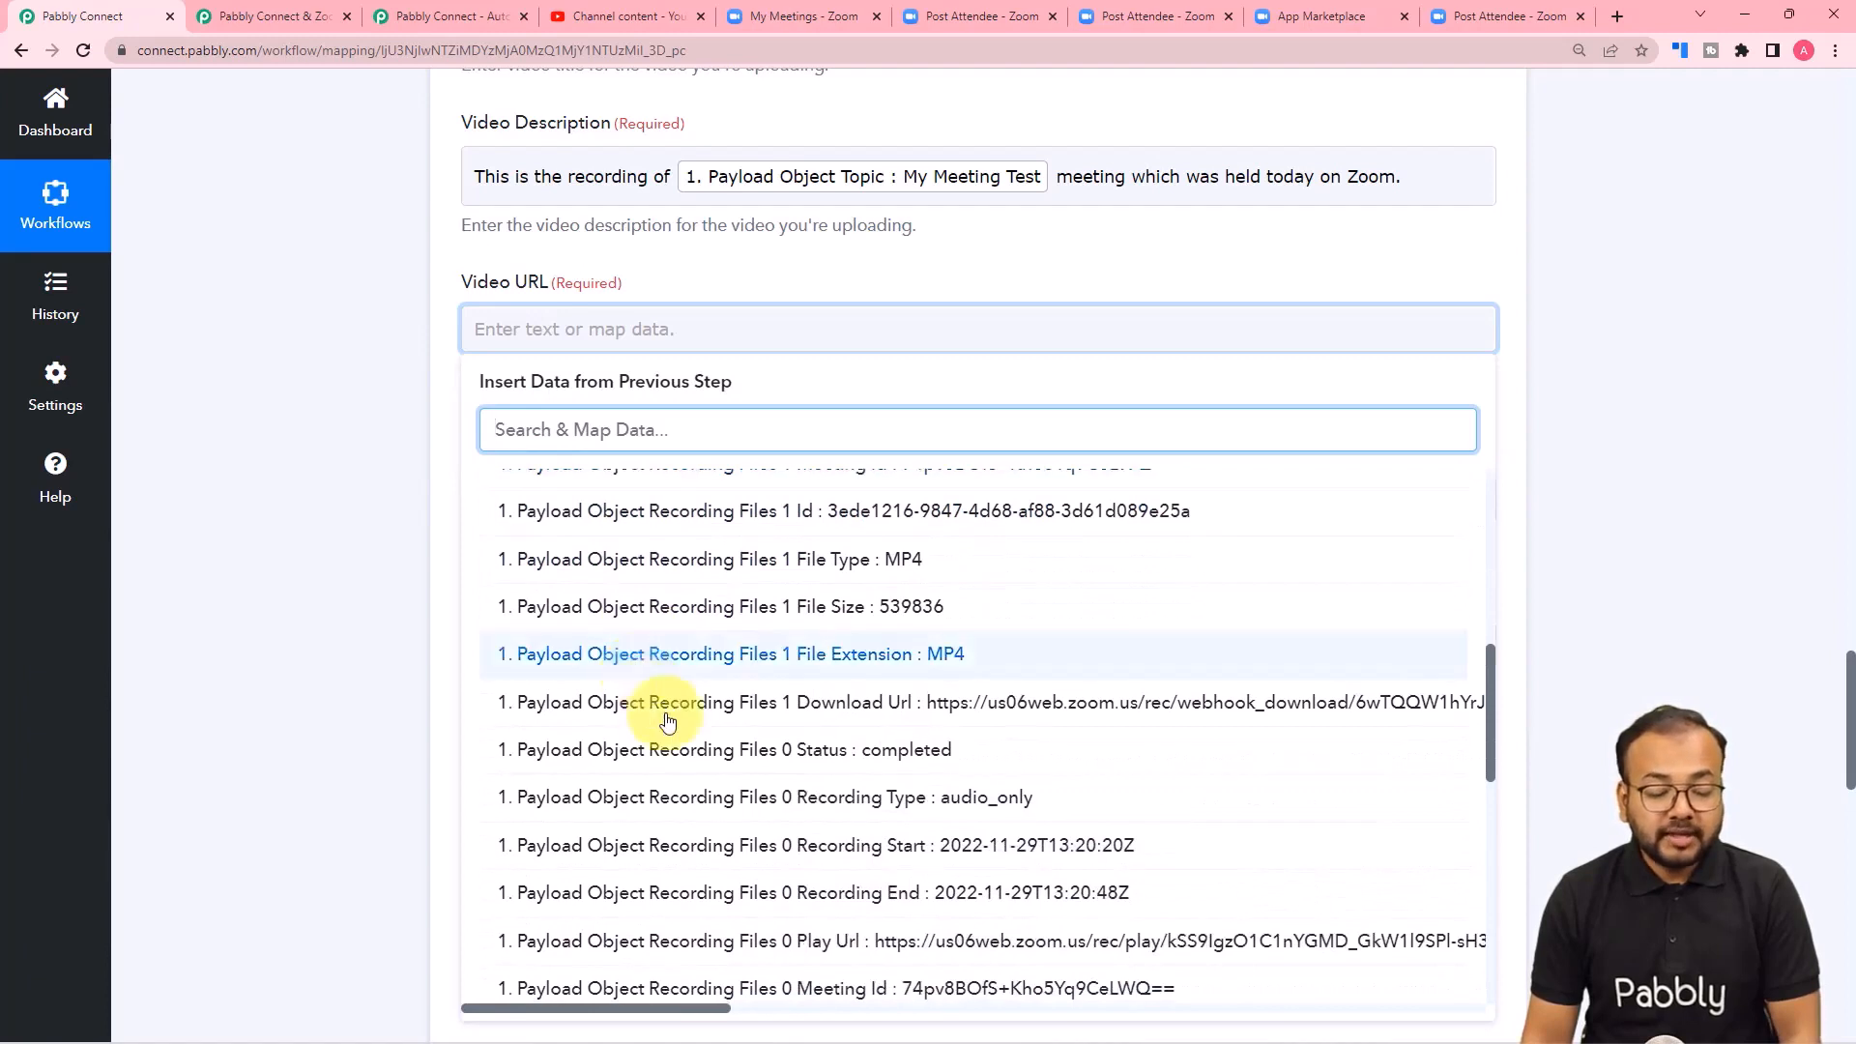
left_click(942, 704)
left_click(305, 545)
Set the video's Category ID to 27, leaving Tags empty.
scroll(306, 545, "down", 2)
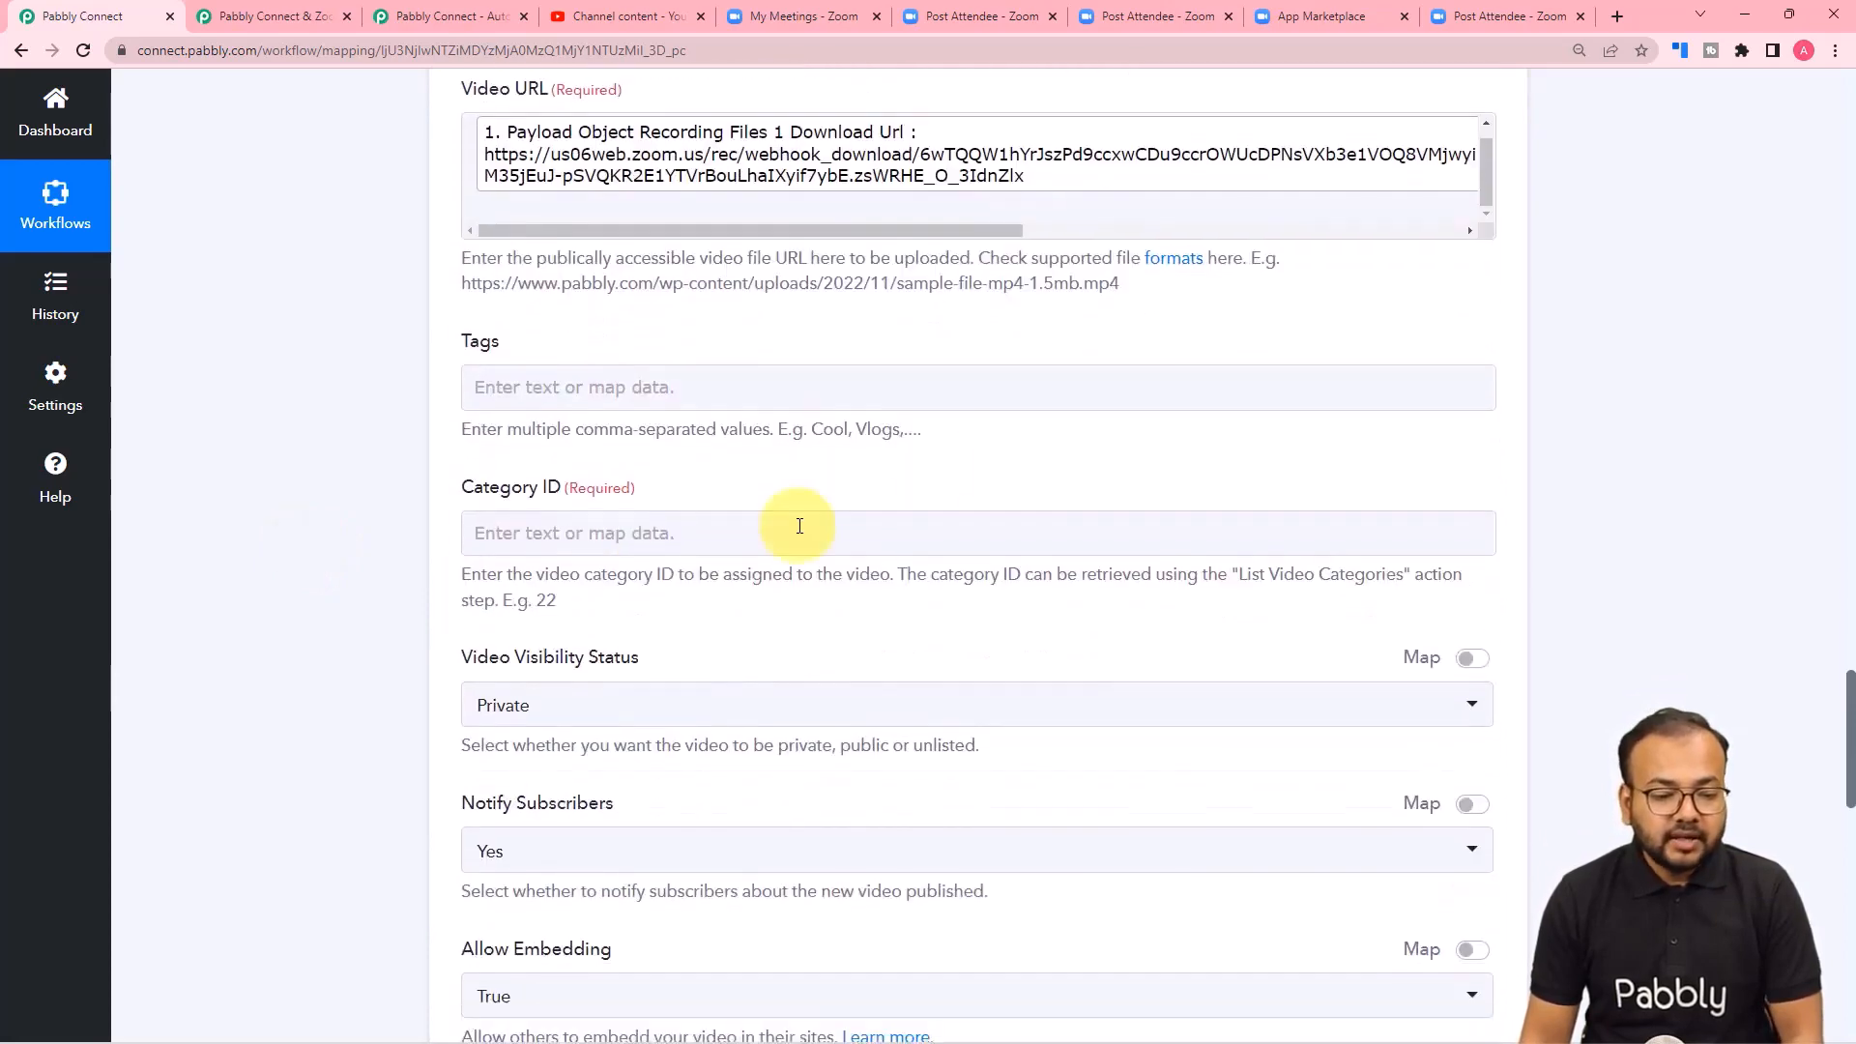
scroll(683, 415, "down", 1)
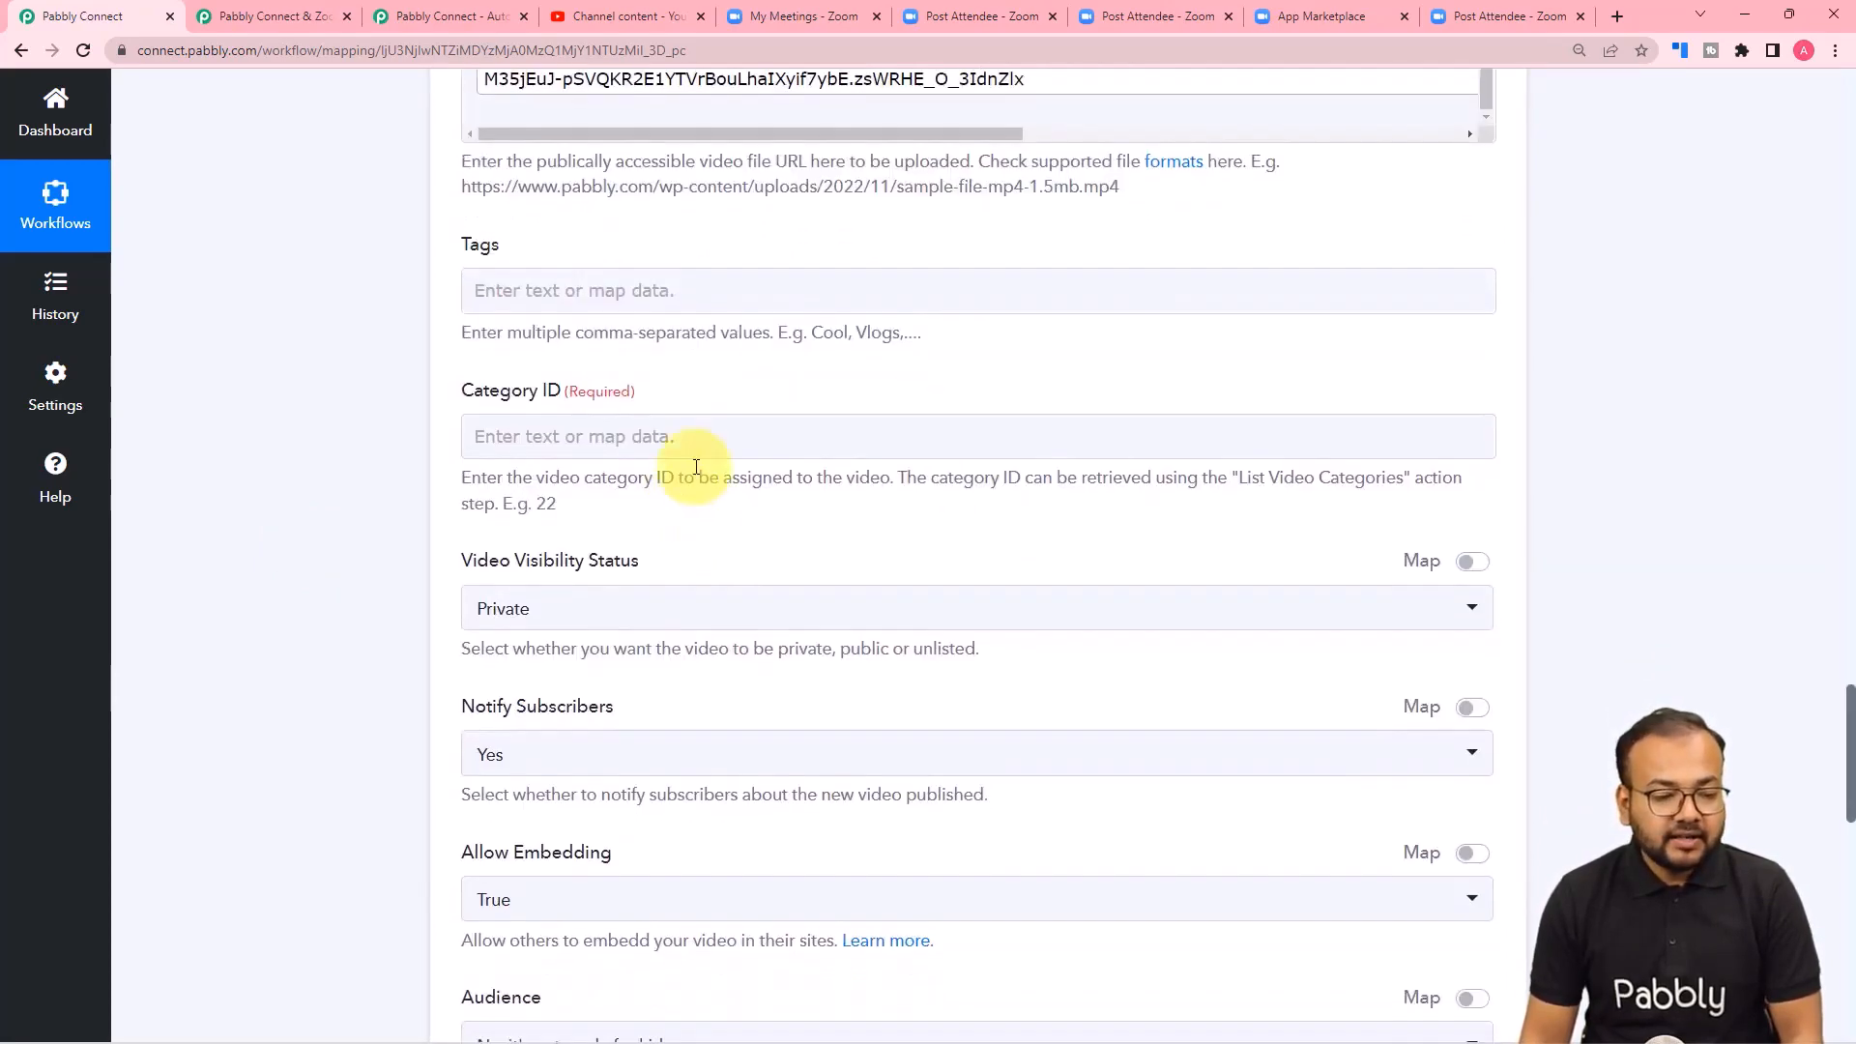
left_click(687, 441)
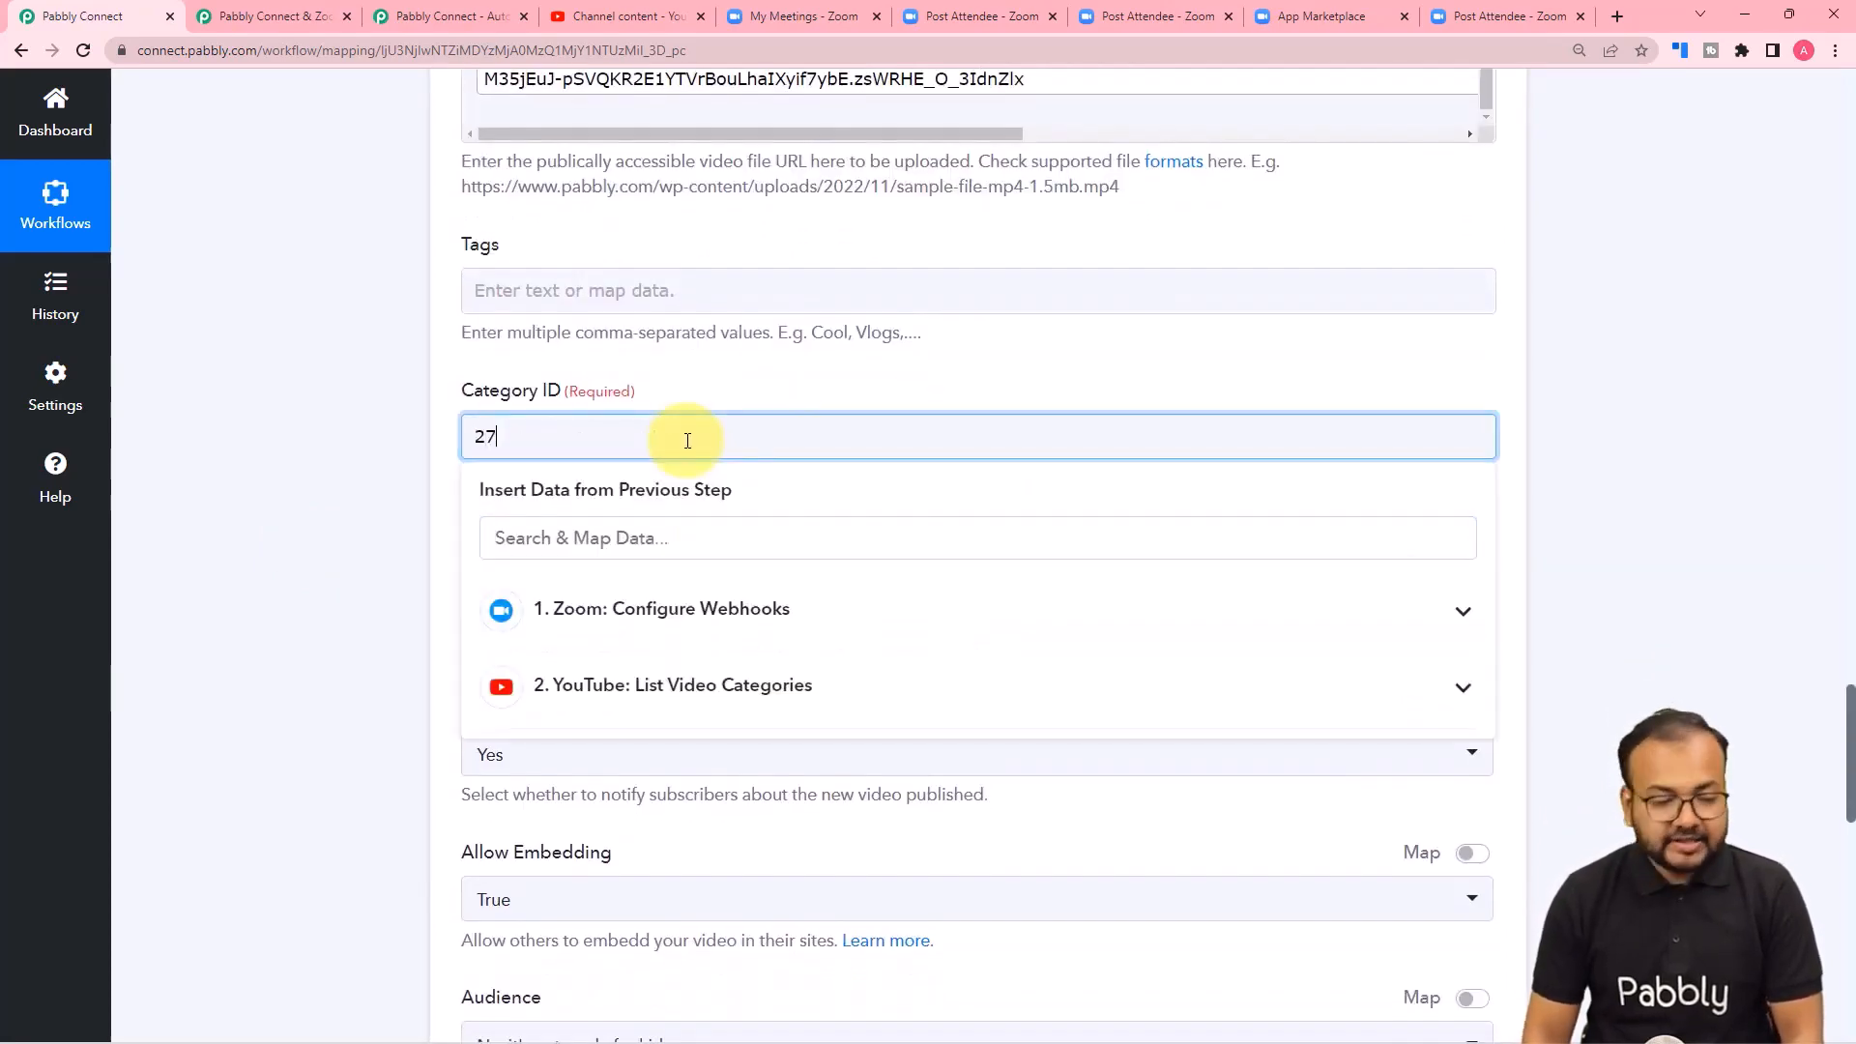
type("27")
left_click(370, 389)
Set the Video Visibility Status of the upload to Unlisted.
scroll(369, 389, "down", 3)
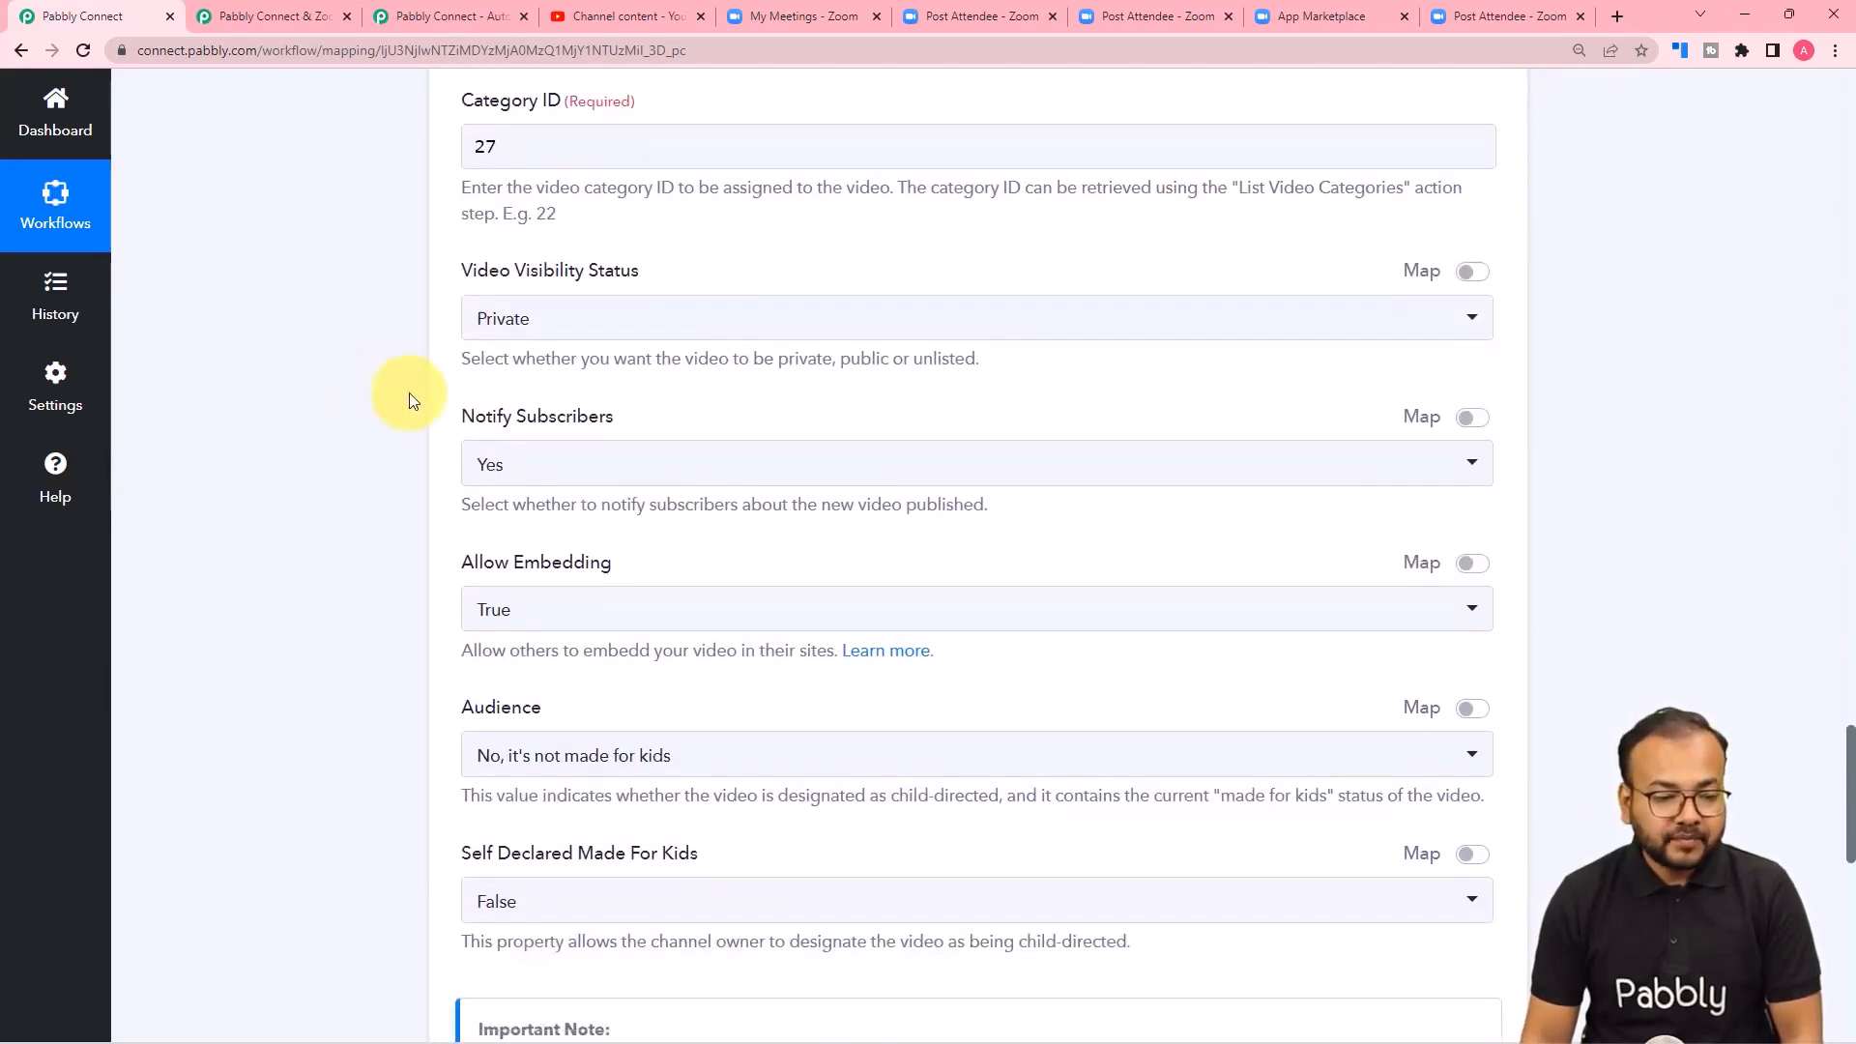
left_click(600, 332)
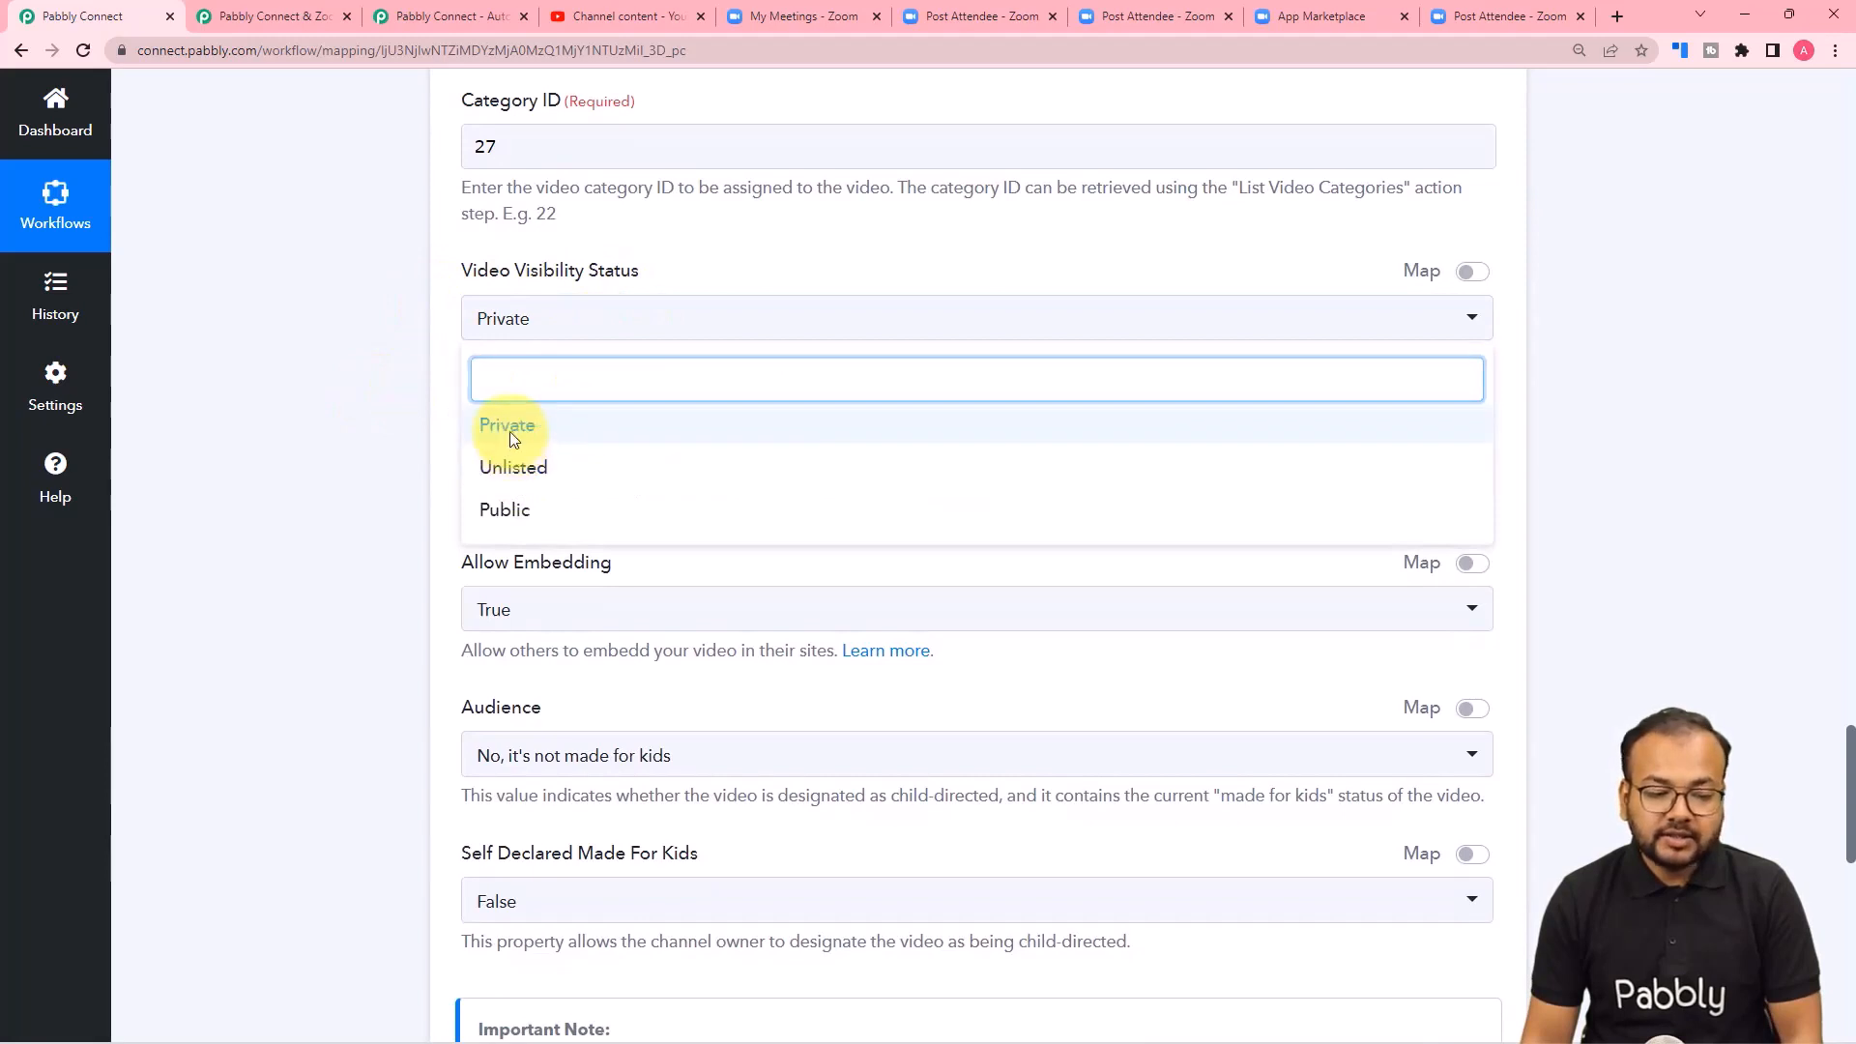
left_click(512, 438)
left_click(580, 329)
left_click(513, 468)
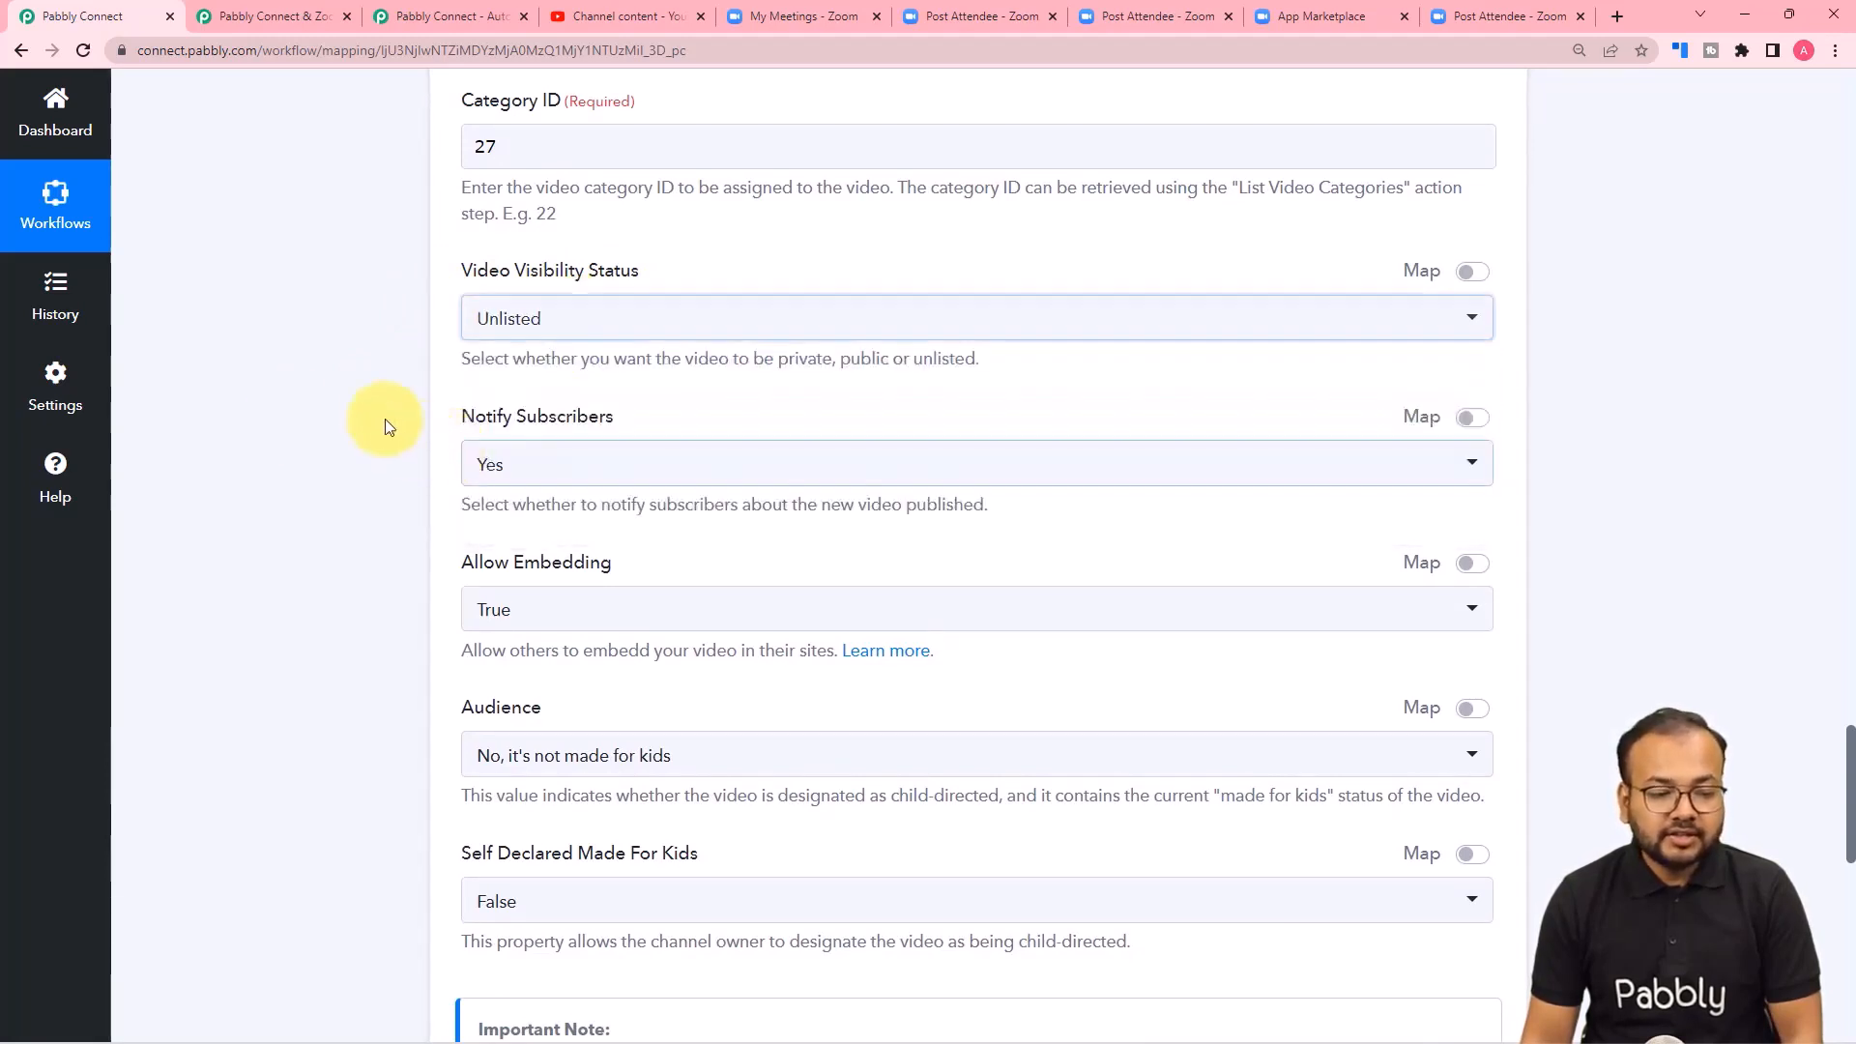
Check the Notify Subscribers choices, then review the embedding, audience and made-for-kids settings and the important note on uploads.
scroll(379, 411, "down", 2)
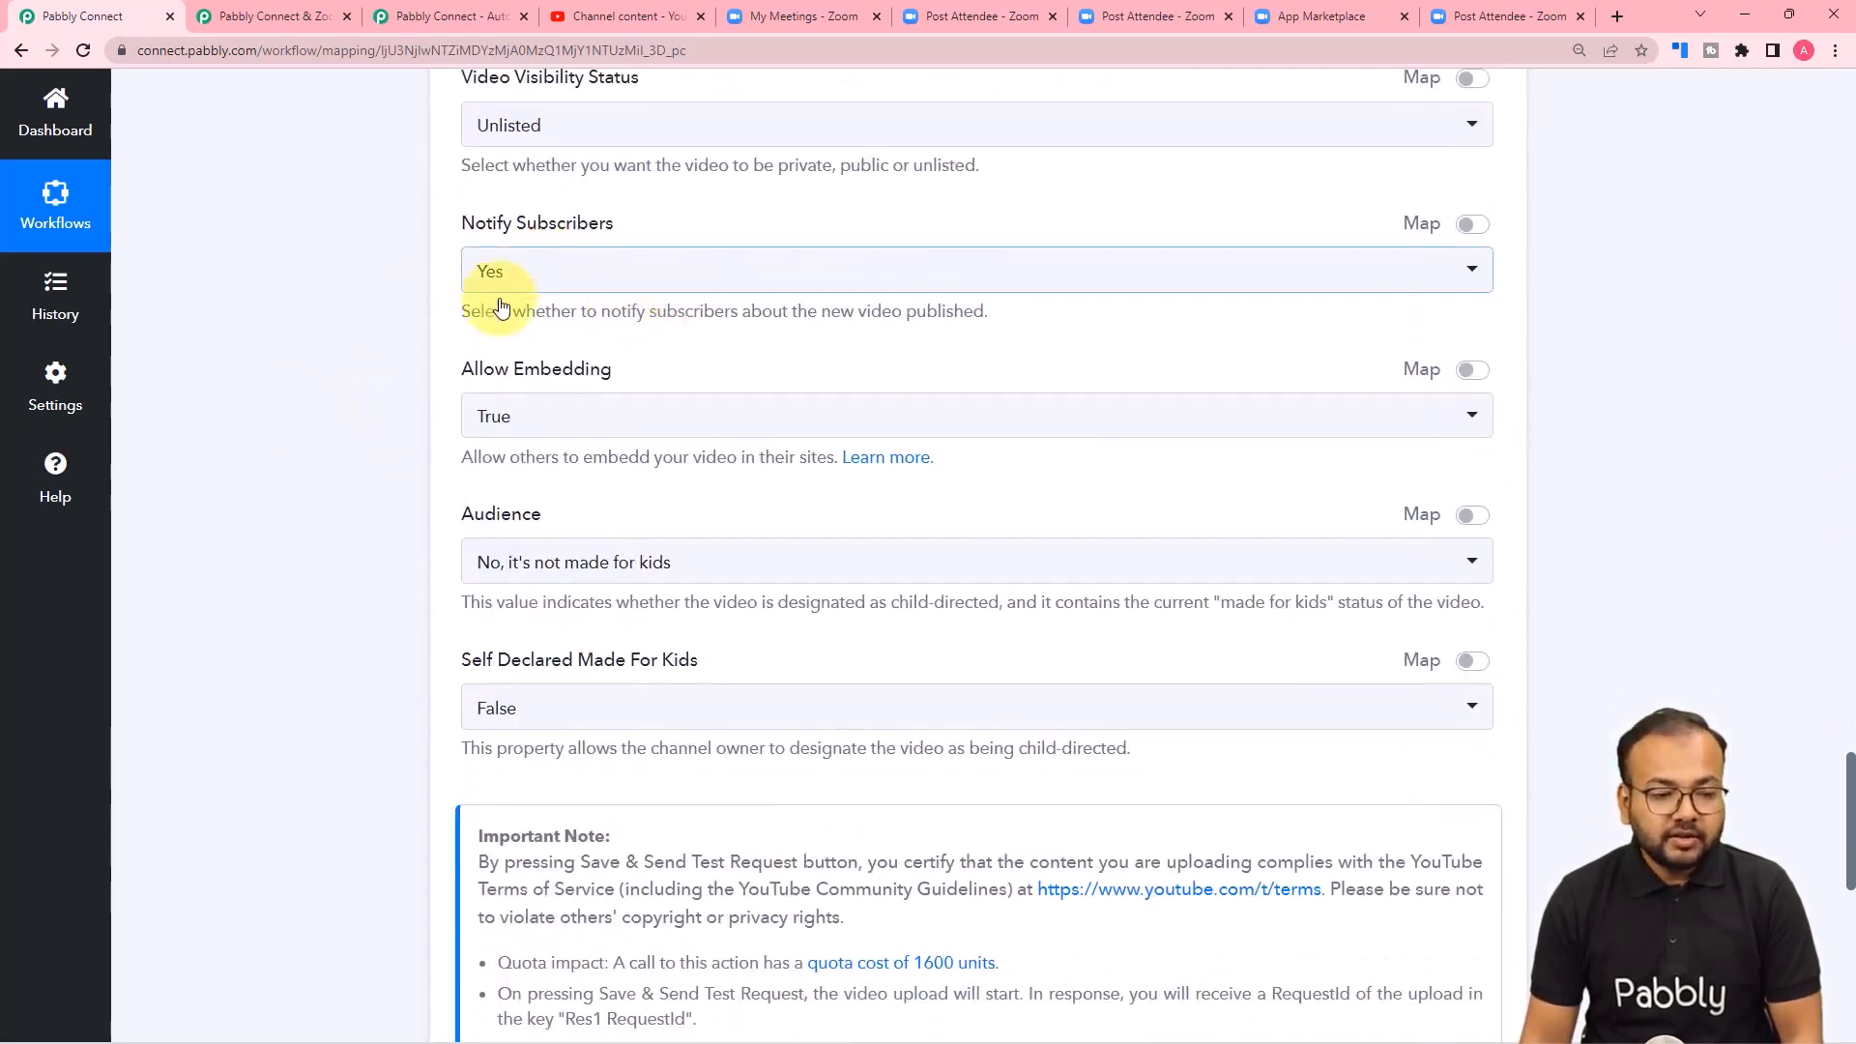
left_click(642, 284)
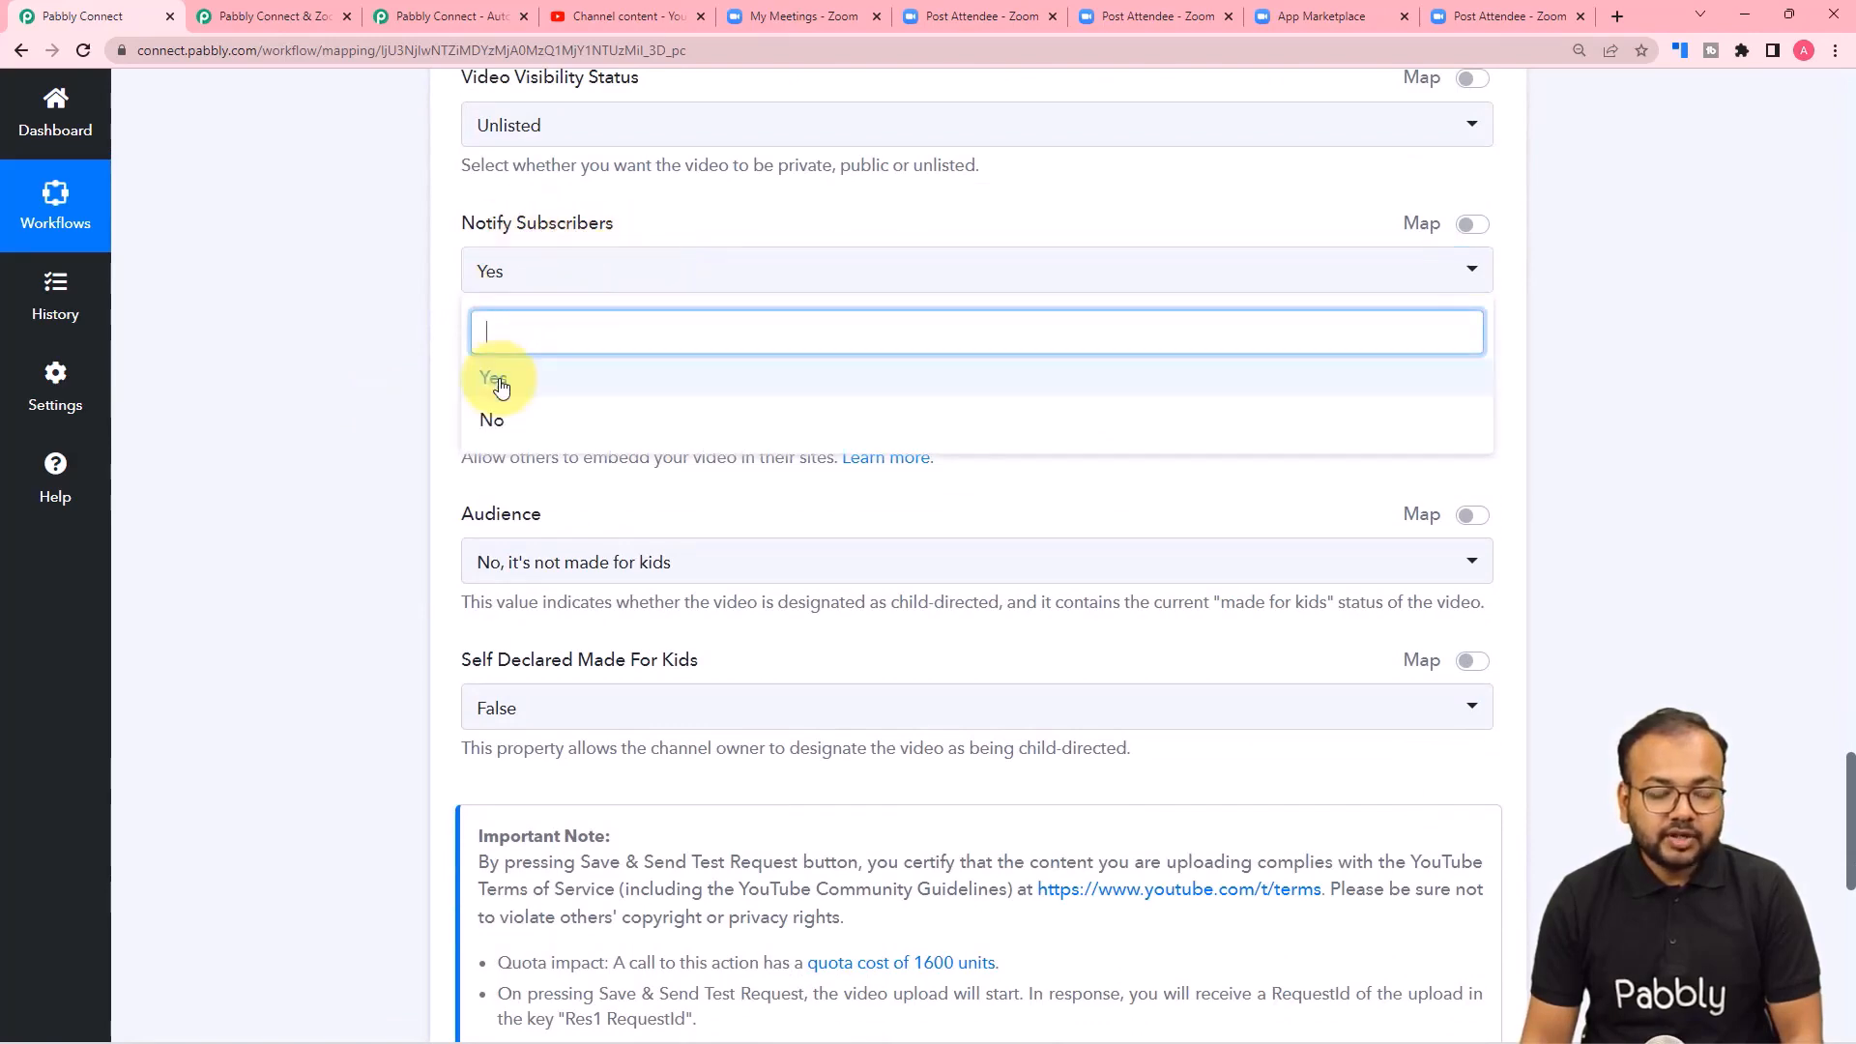
left_click(414, 364)
scroll(413, 365, "down", 3)
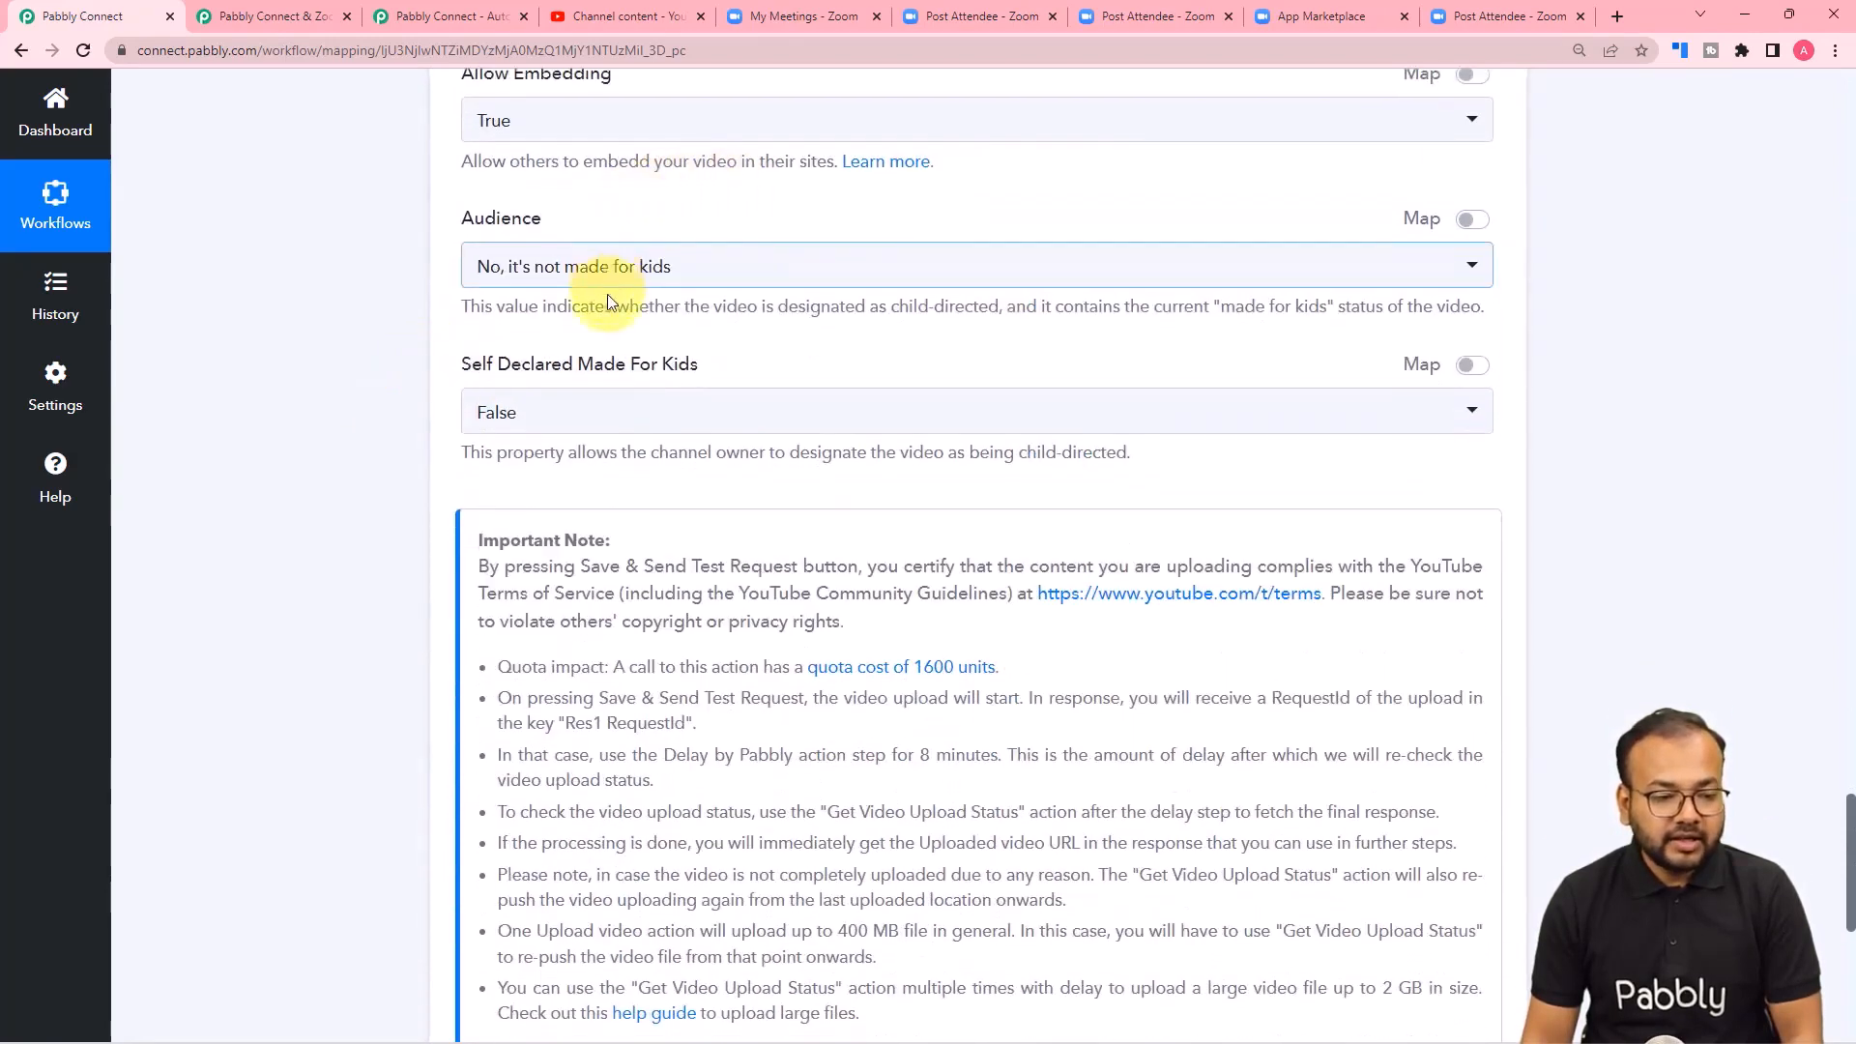
scroll(607, 300, "down", 3)
scroll(650, 207, "up", 3)
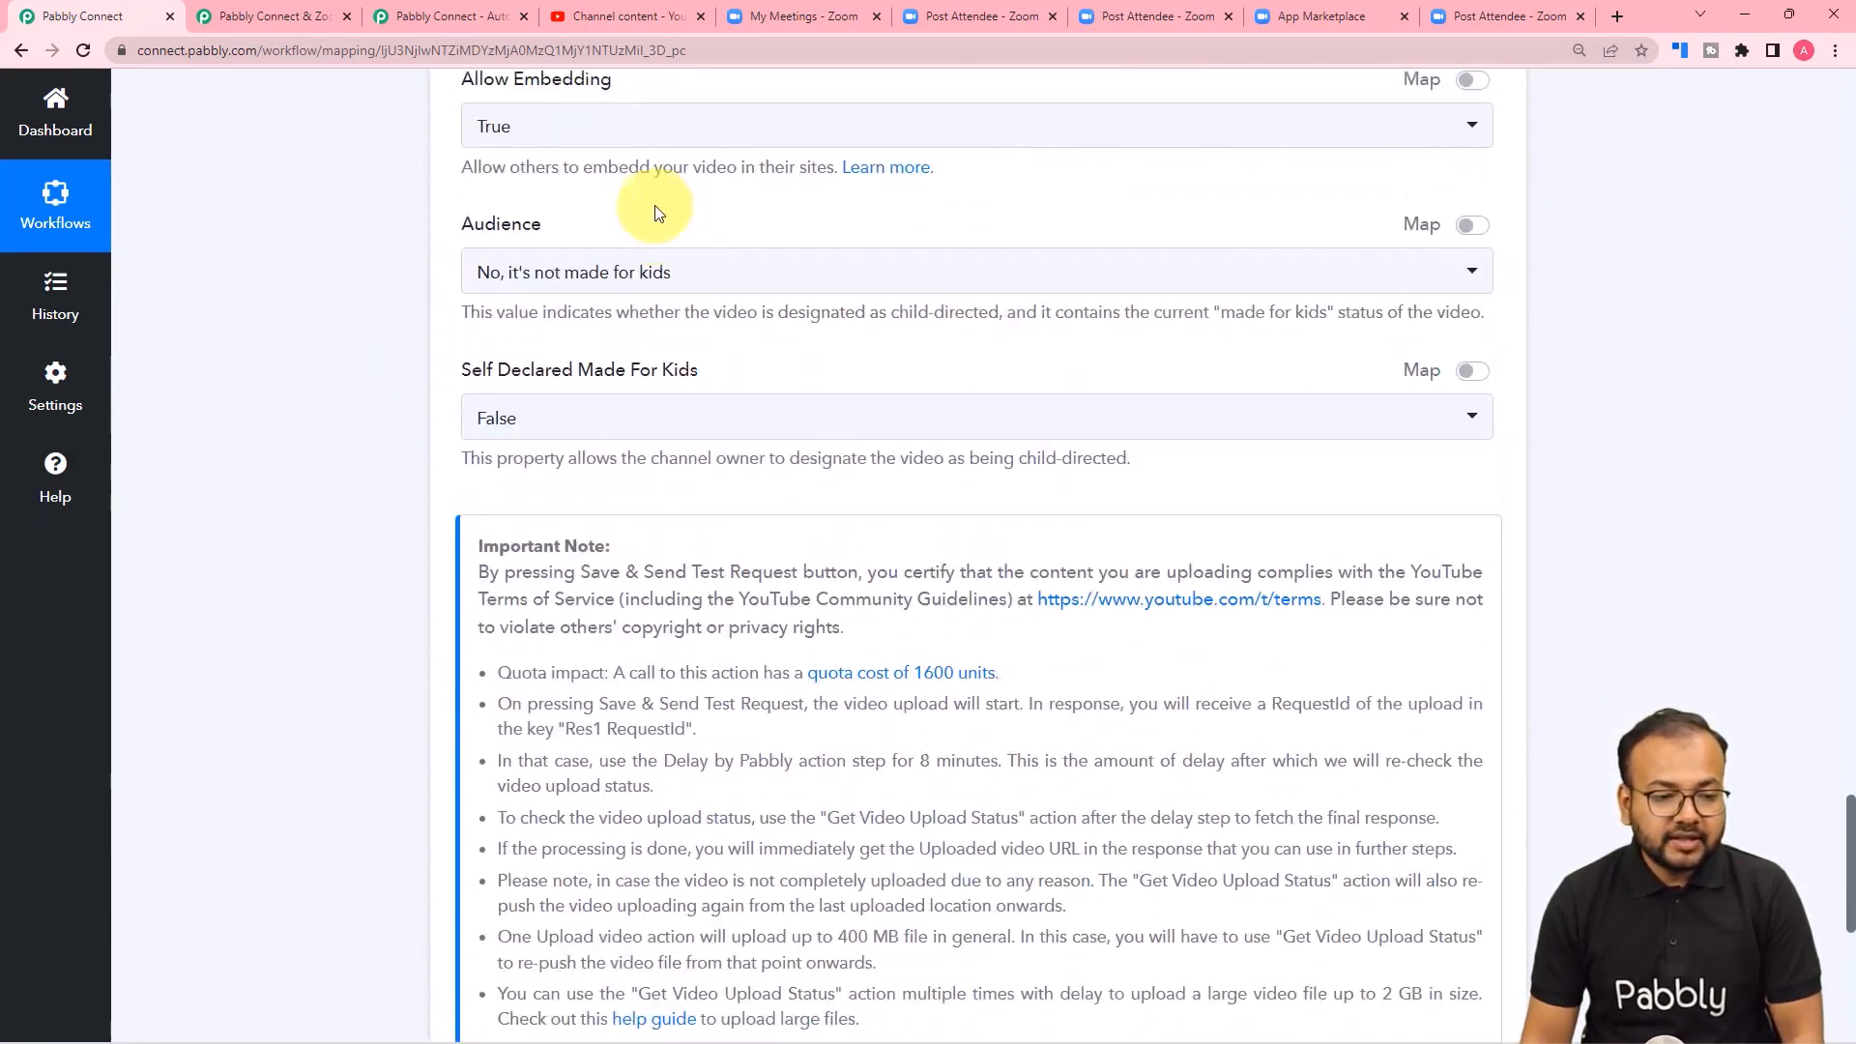
scroll(352, 364, "down", 5)
scroll(366, 371, "down", 2)
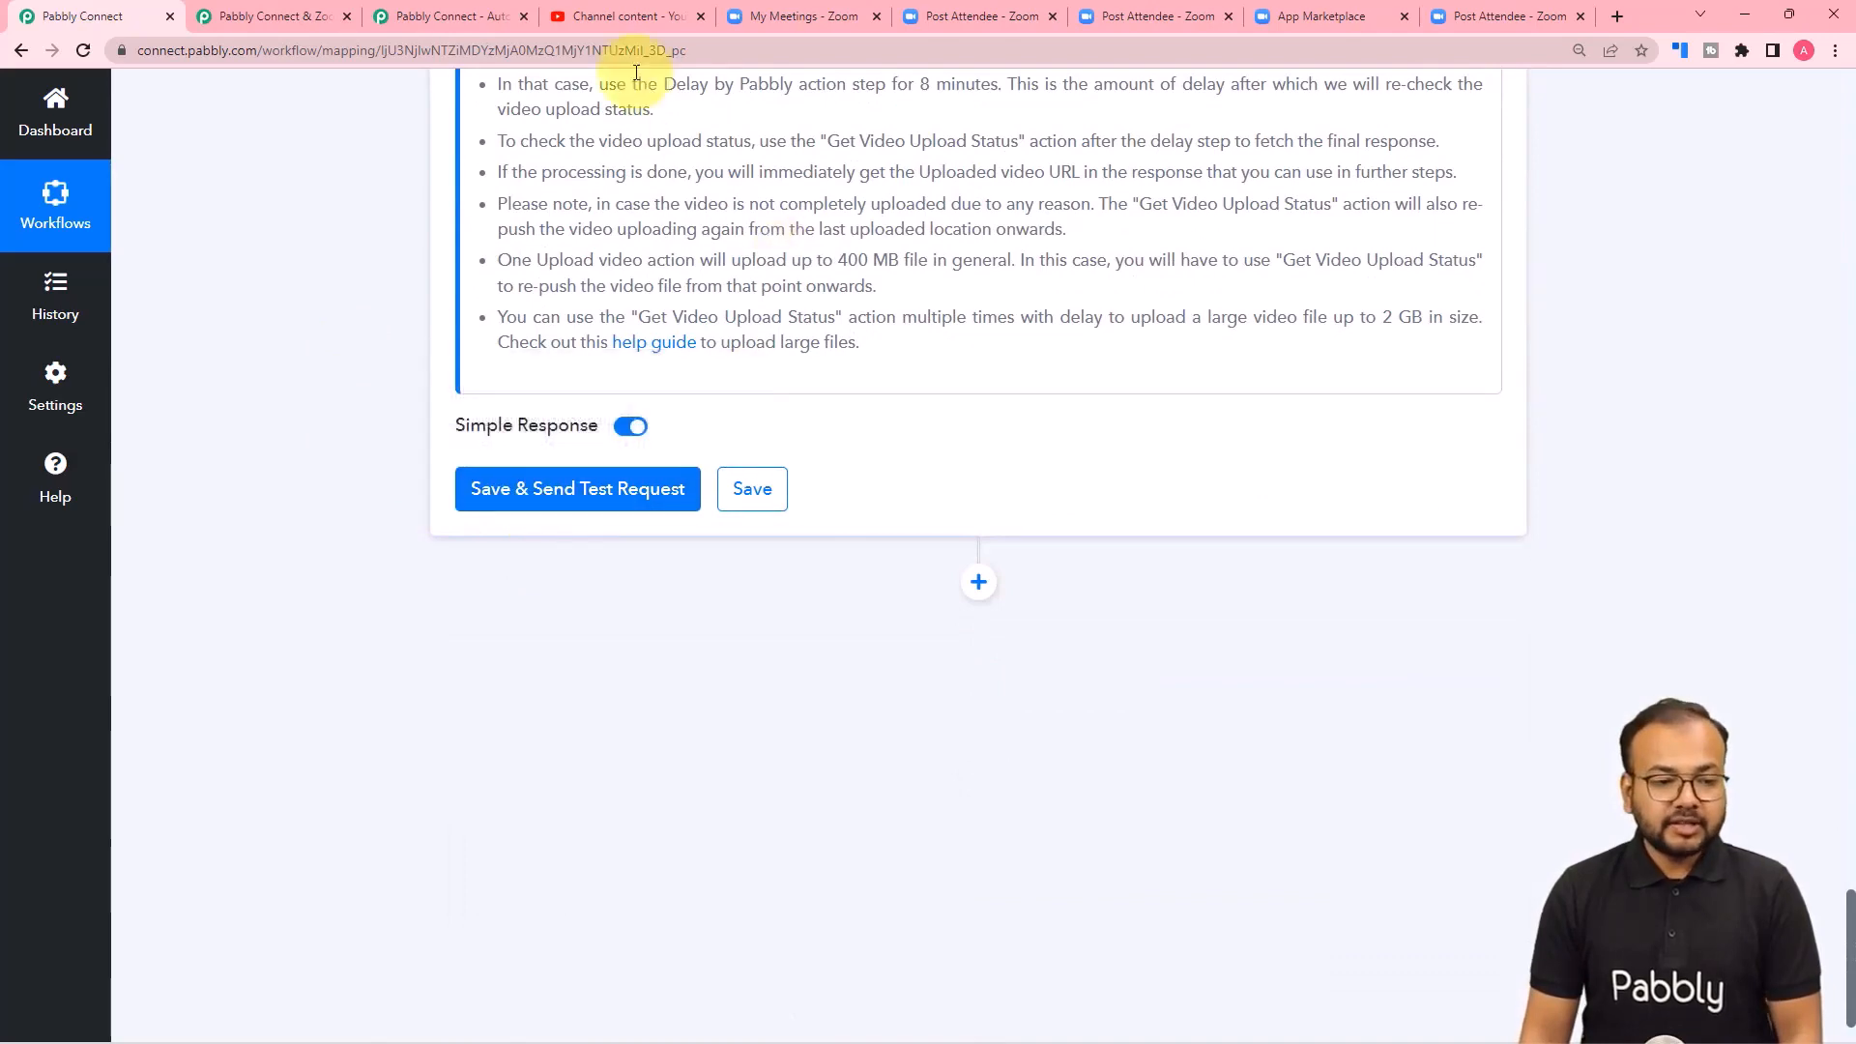
Check the channel's existing videos in YouTube Studio, then save the Upload Video action in Pabbly Connect and send a test request.
left_click(608, 21)
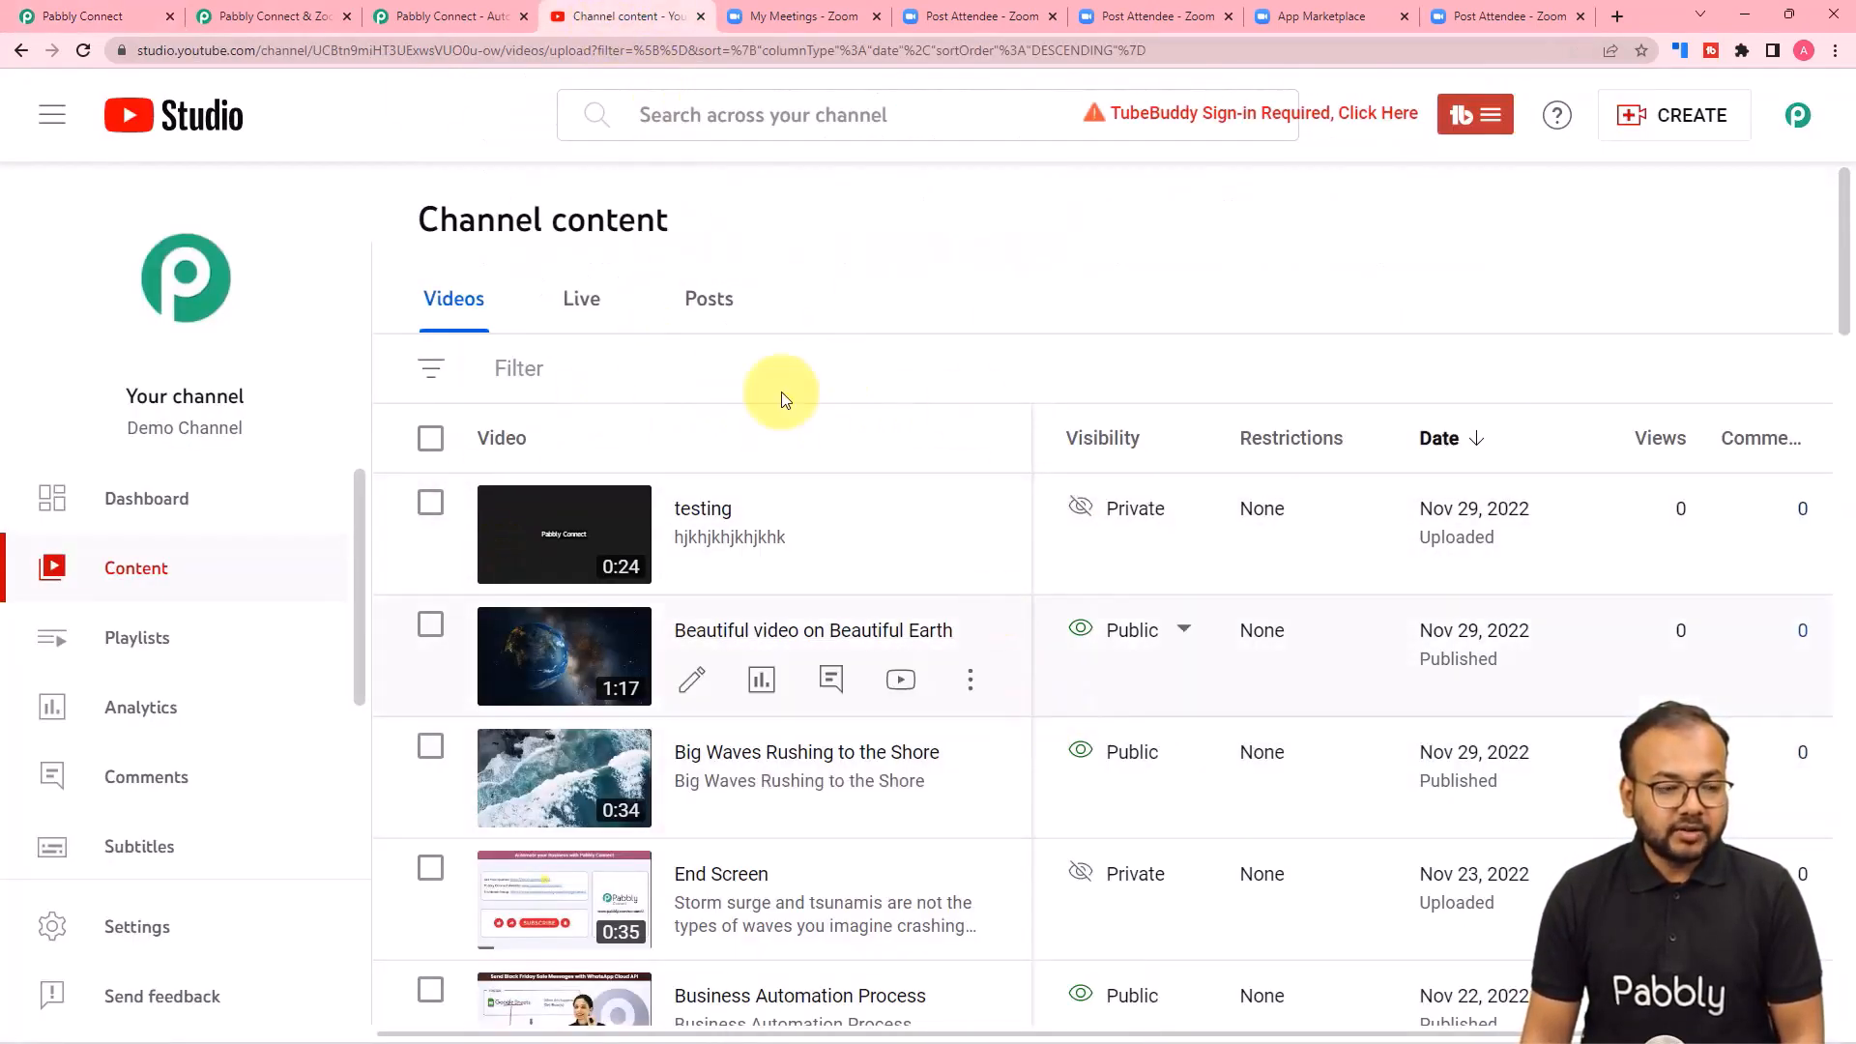
left_click(41, 16)
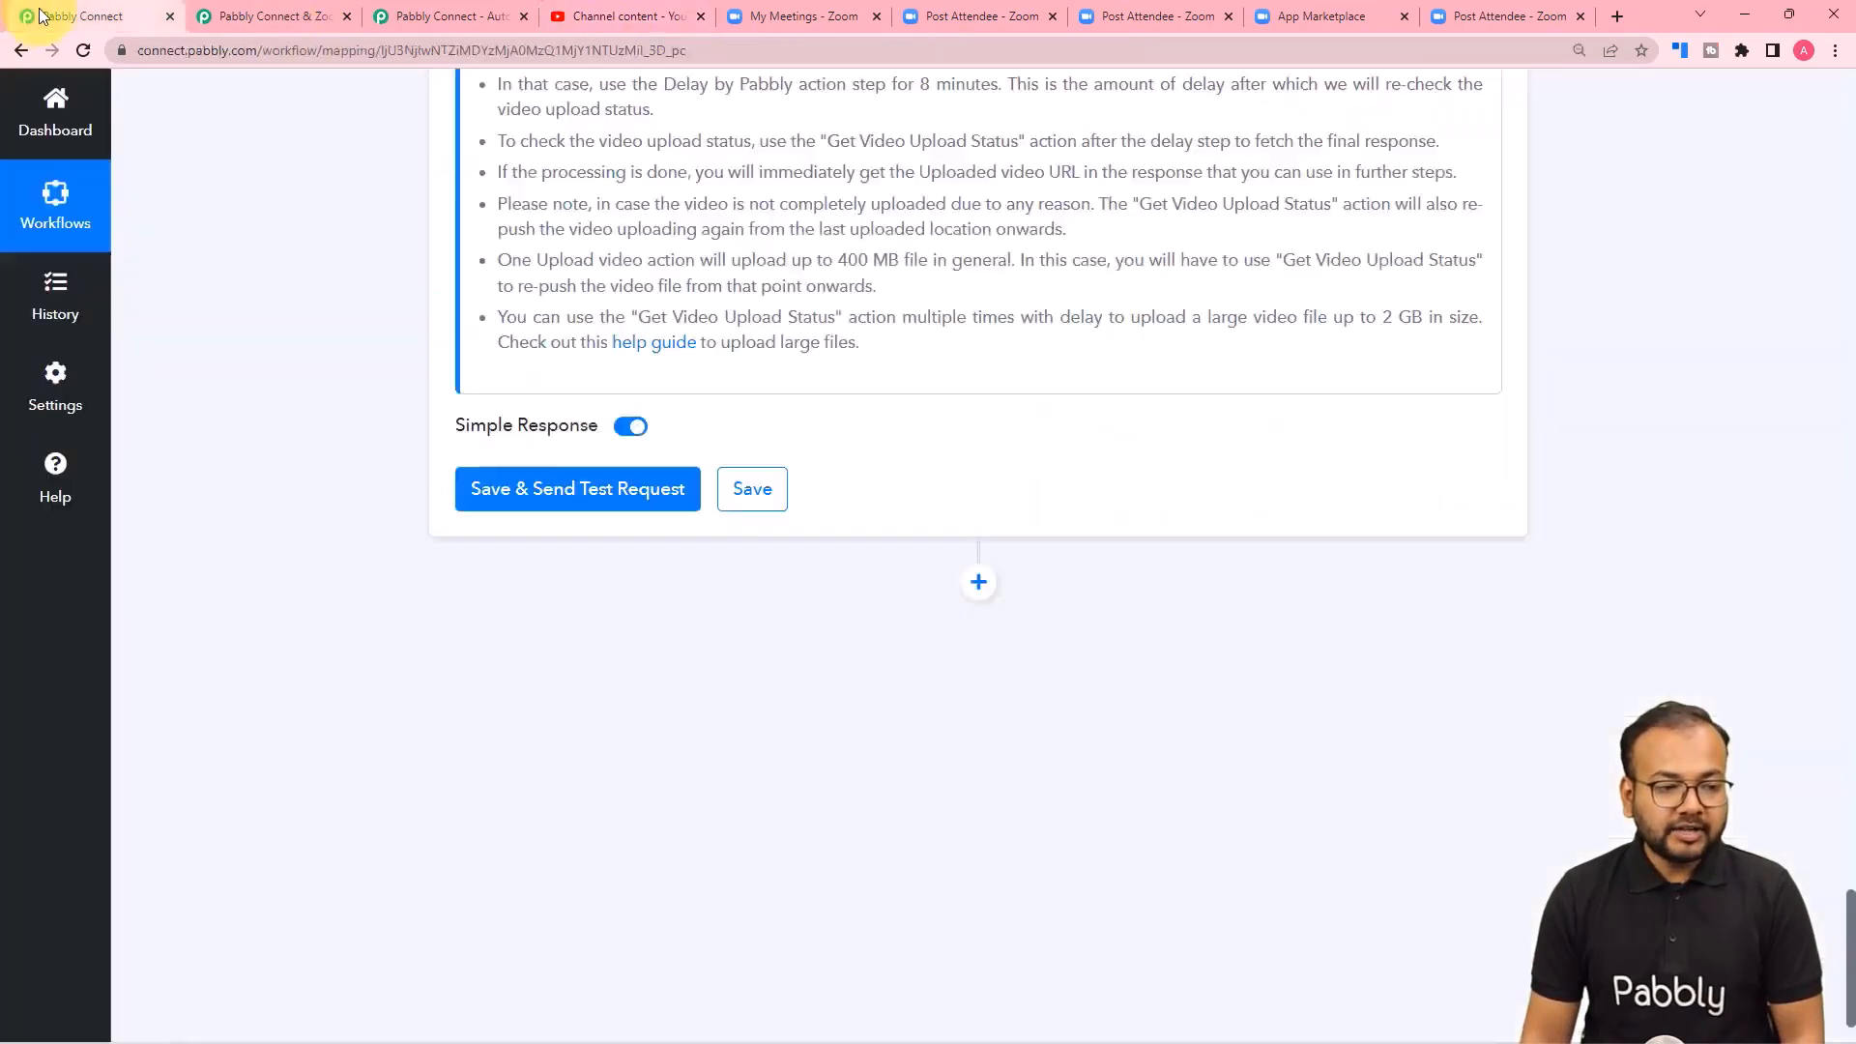
left_click(539, 498)
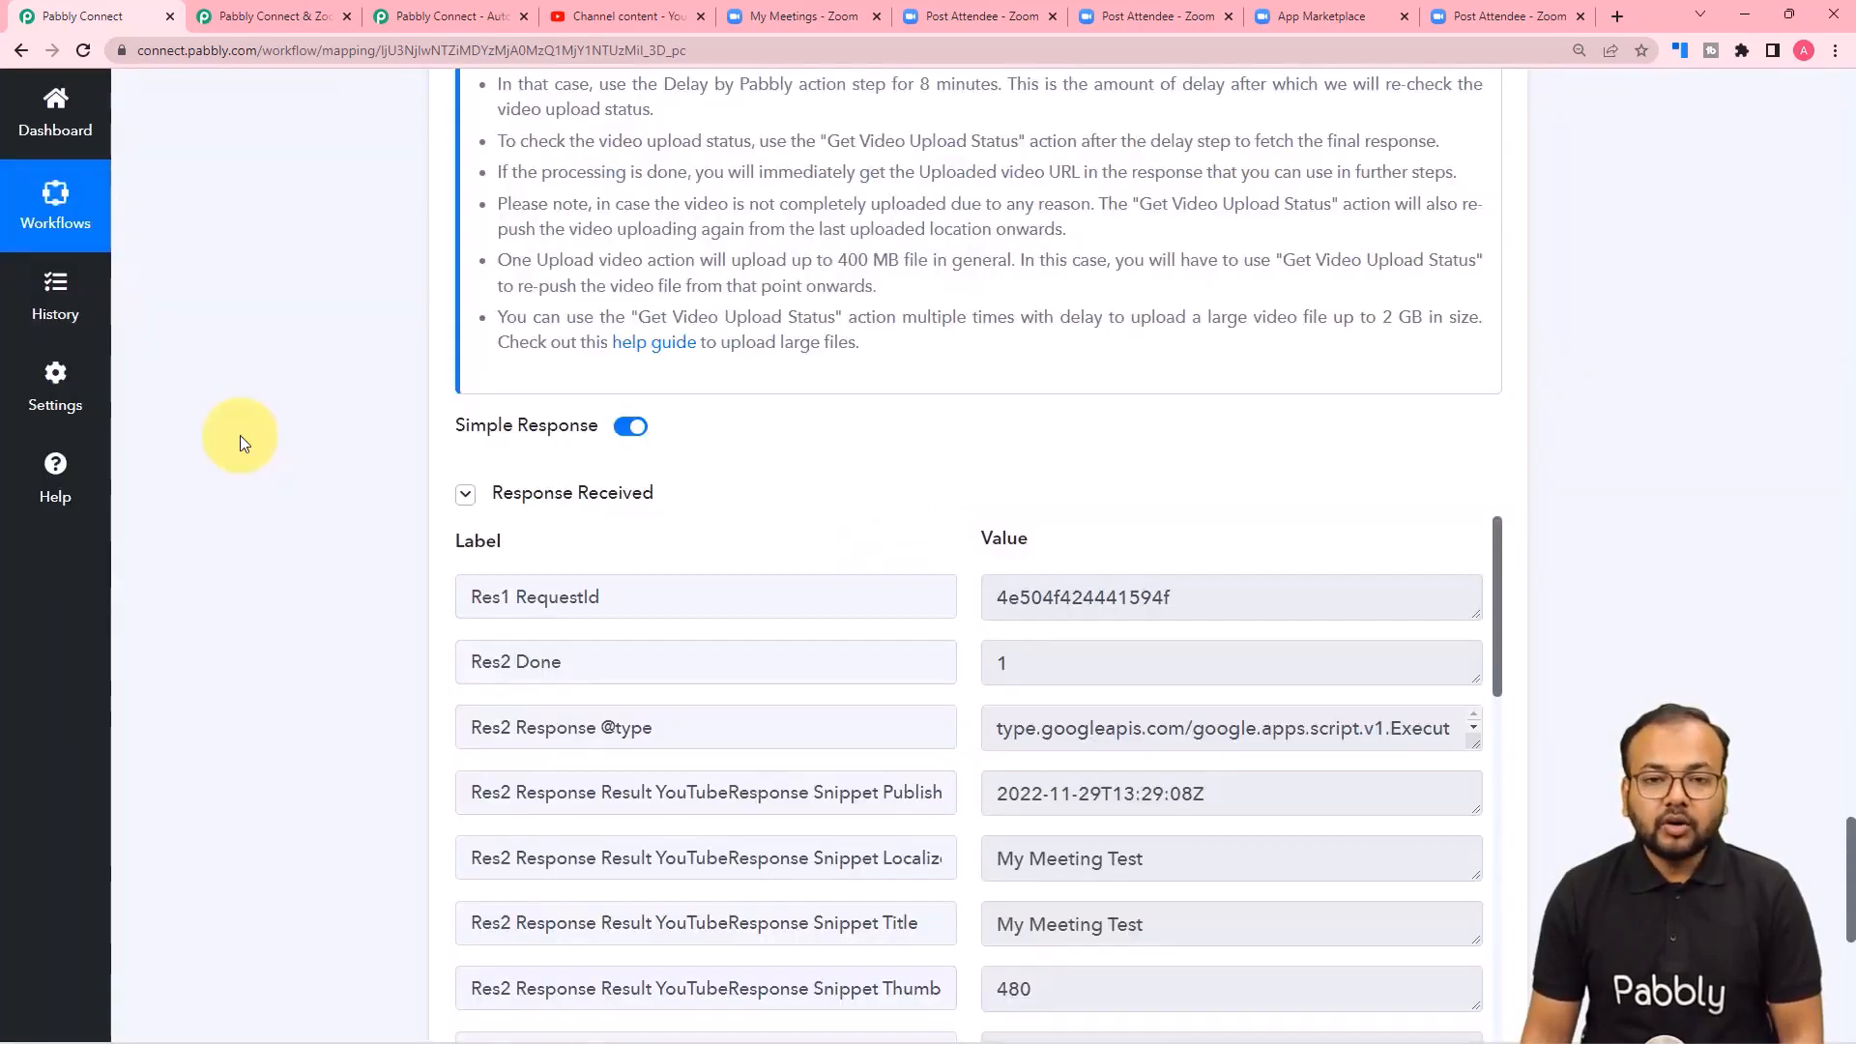
Review the received upload response for the video title, category, channel and video URL.
scroll(296, 462, "down", 1)
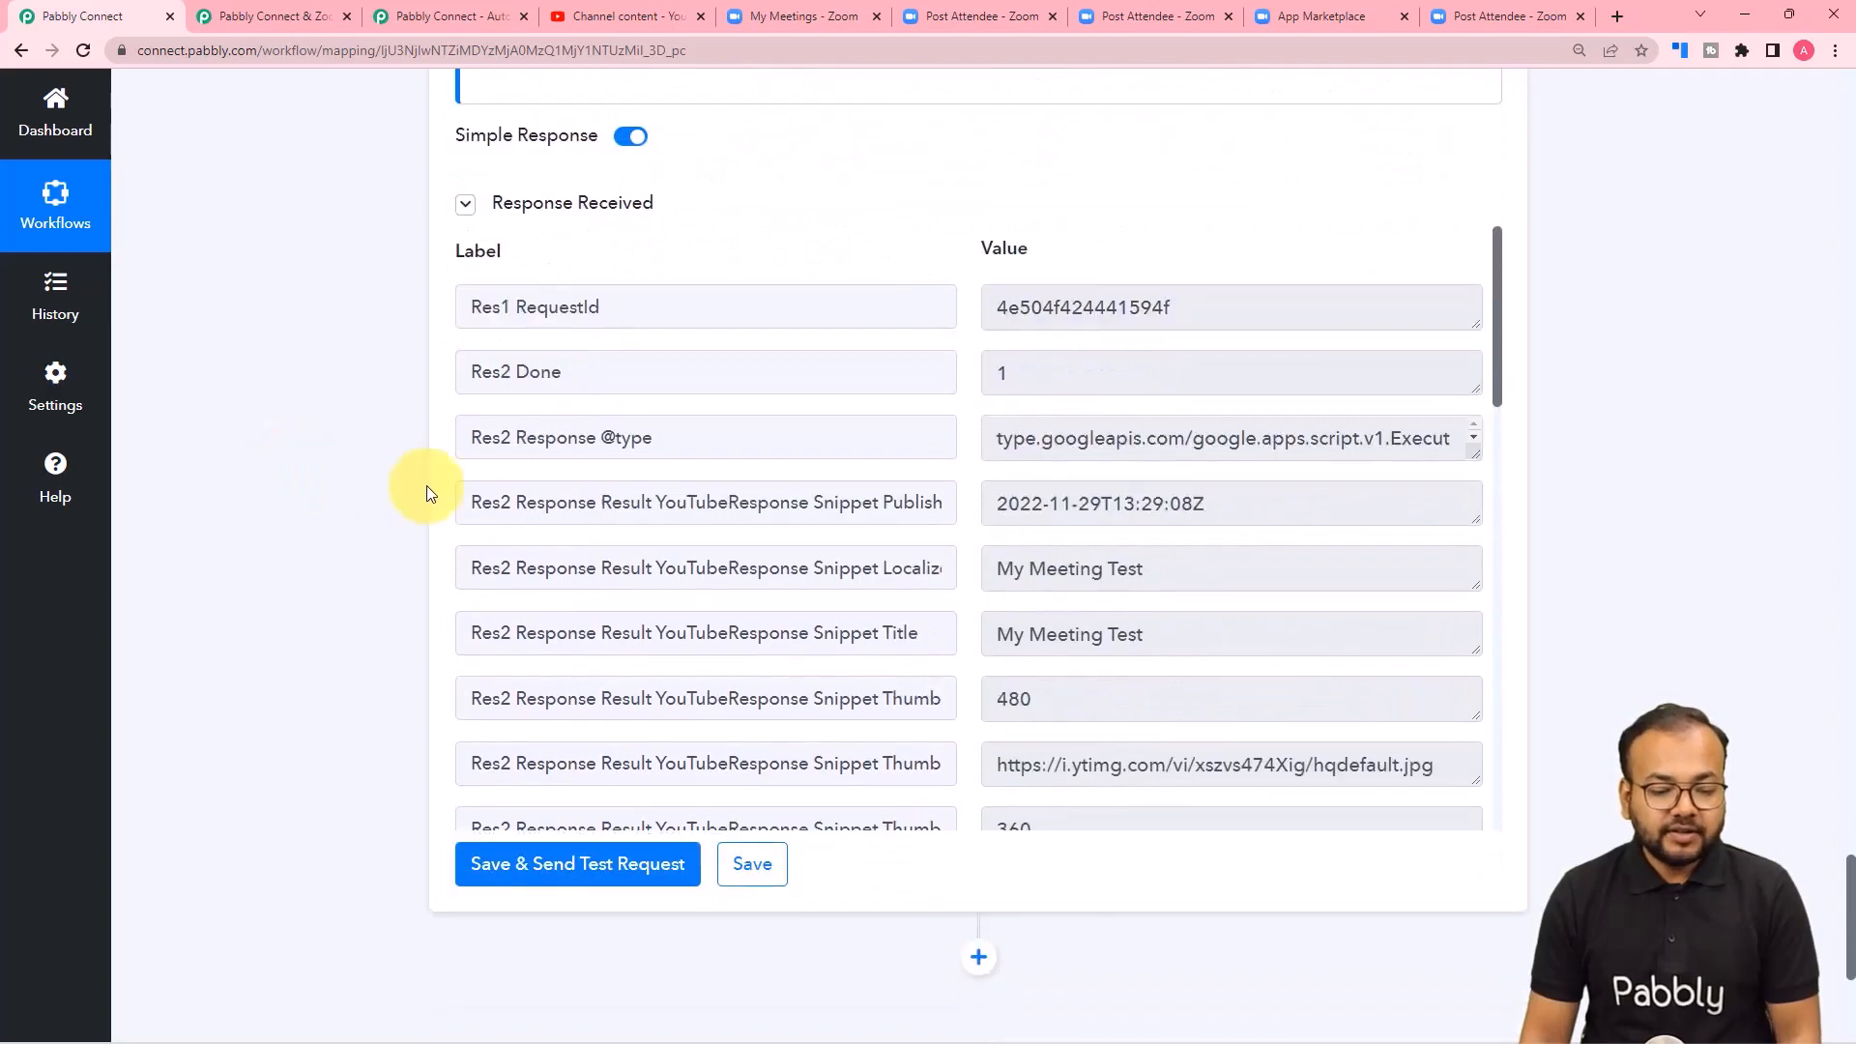
scroll(621, 497, "down", 3)
scroll(617, 493, "down", 5)
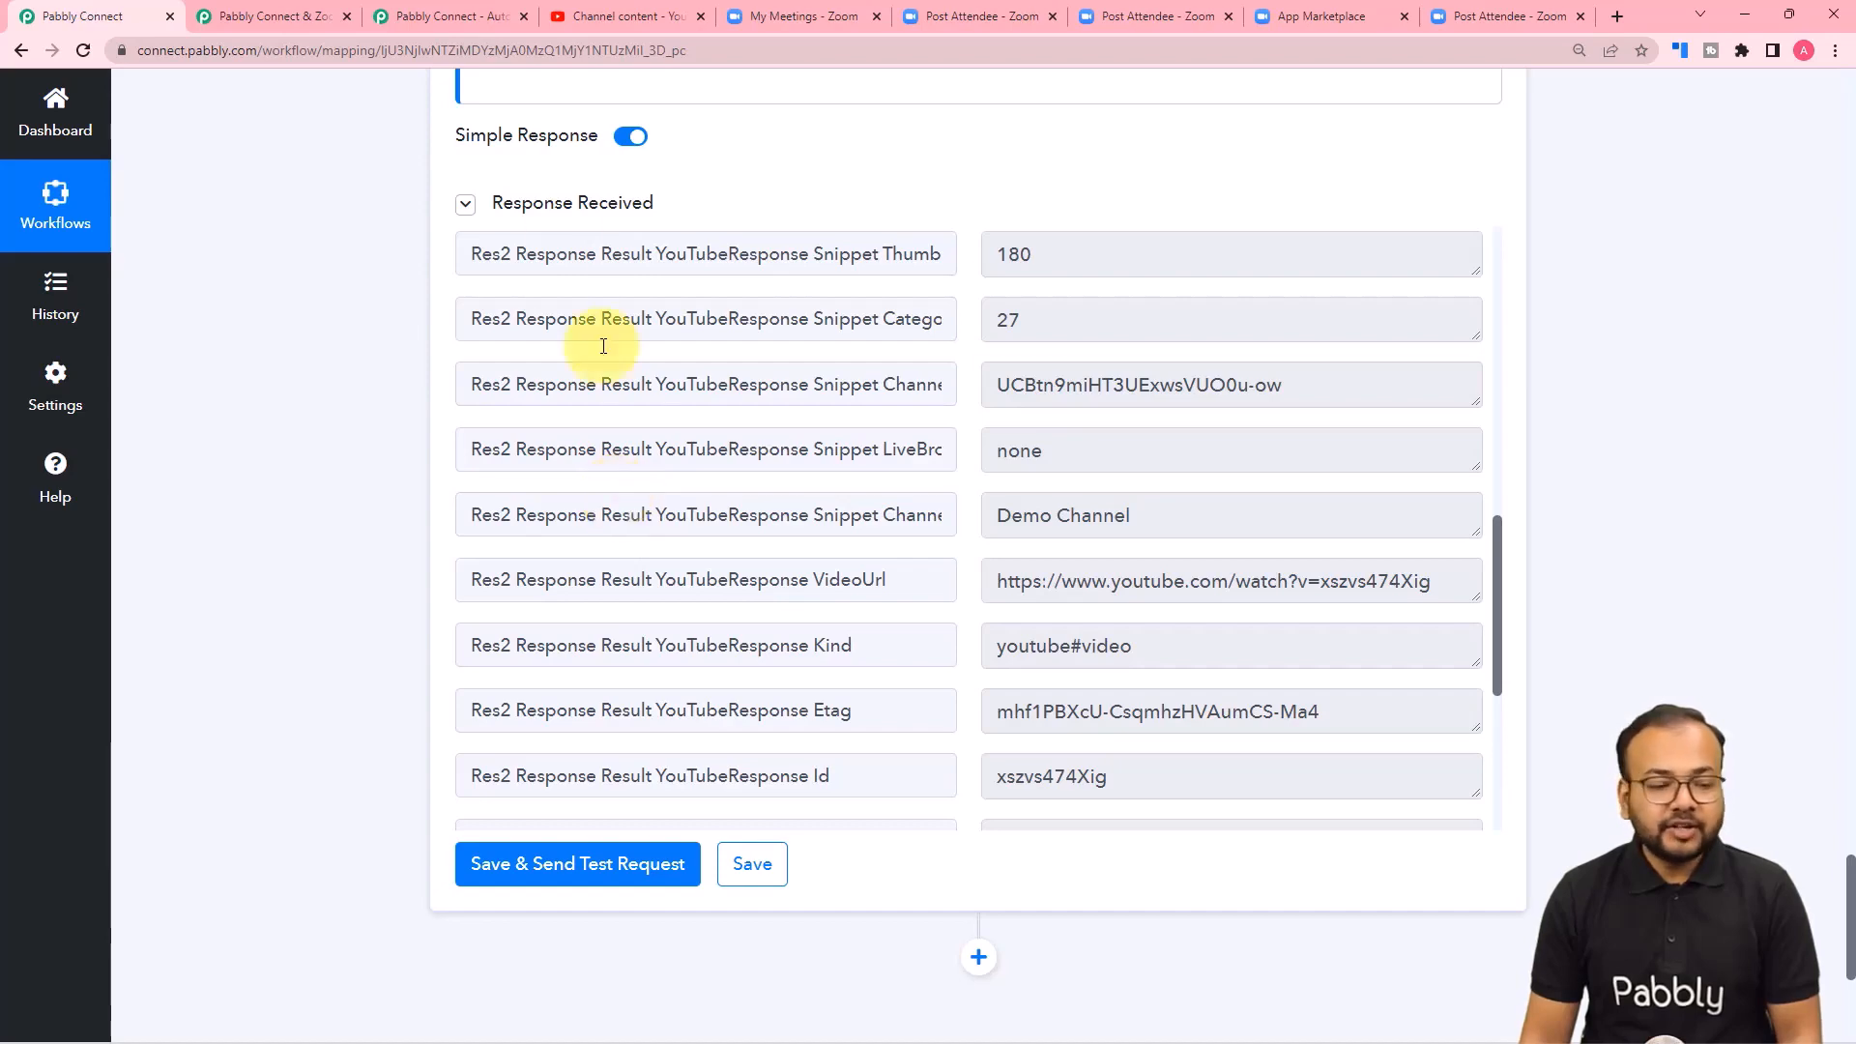
Refresh the channel content in YouTube Studio and open the visibility options of the My Meeting Test video to inspect them.
left_click(590, 25)
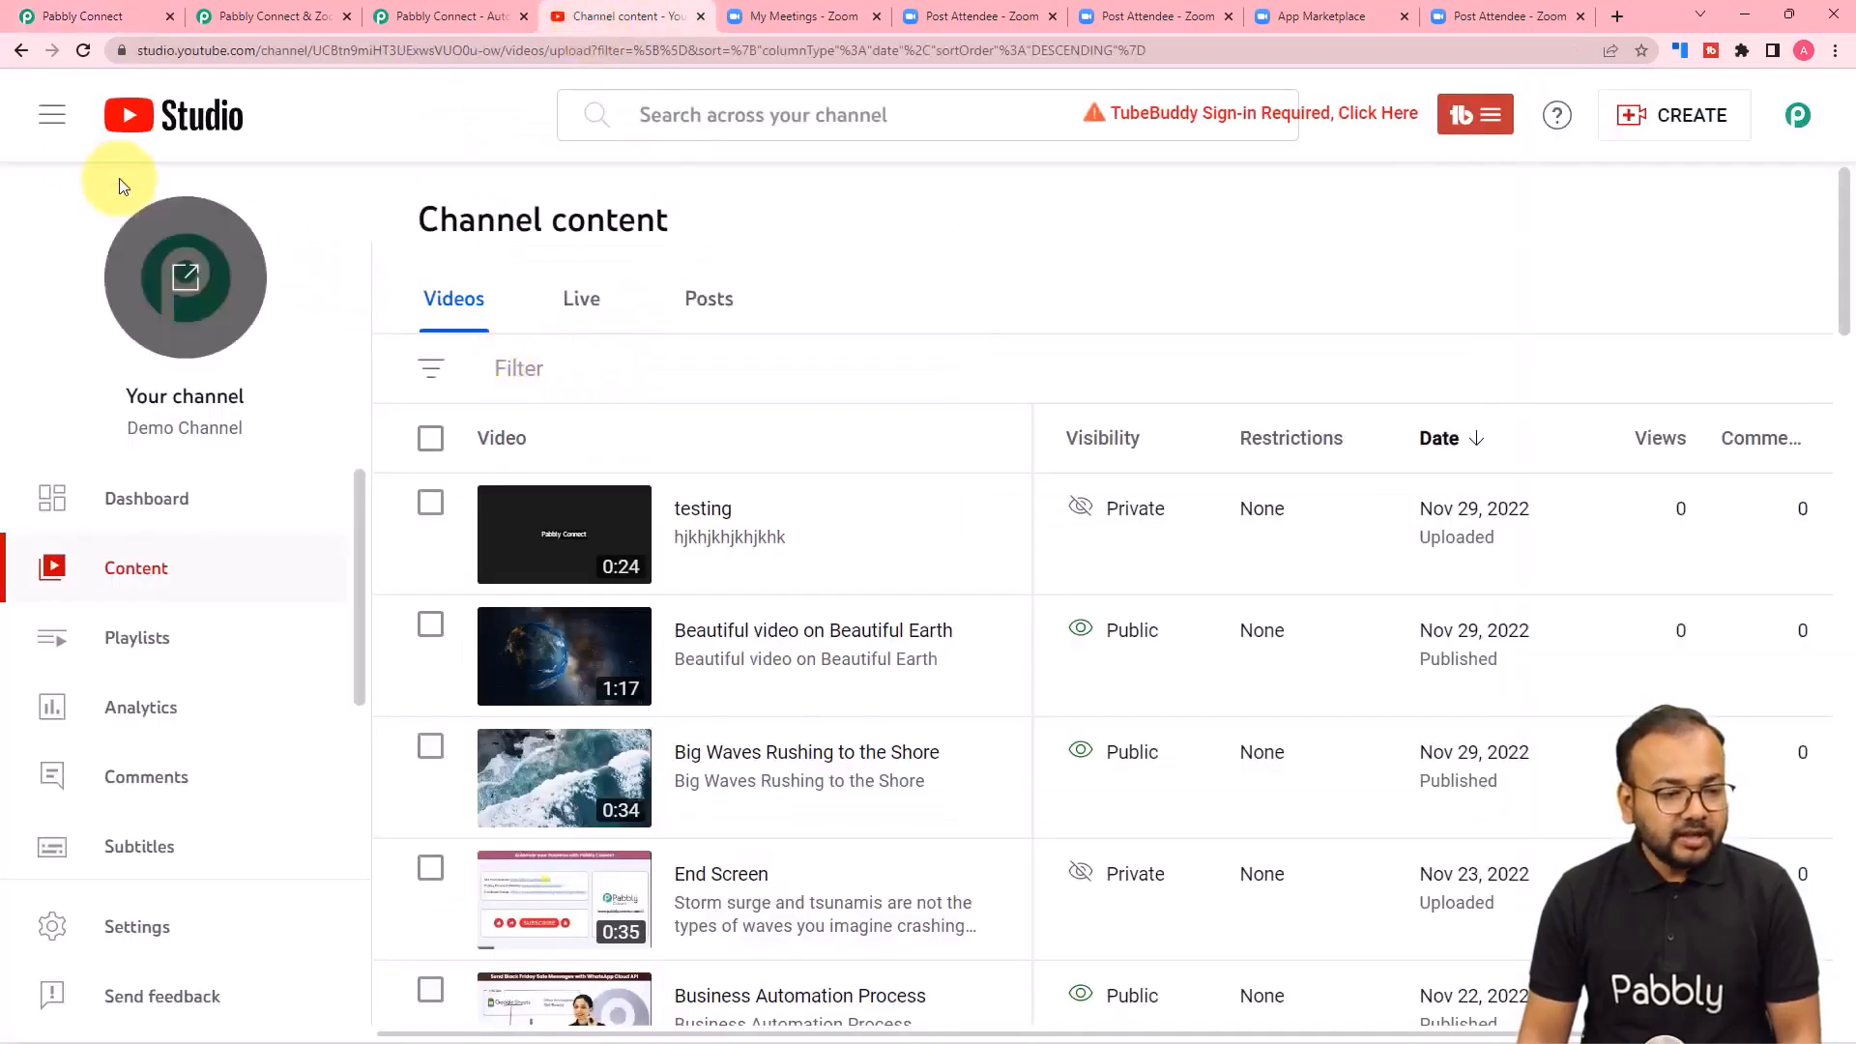
left_click(83, 51)
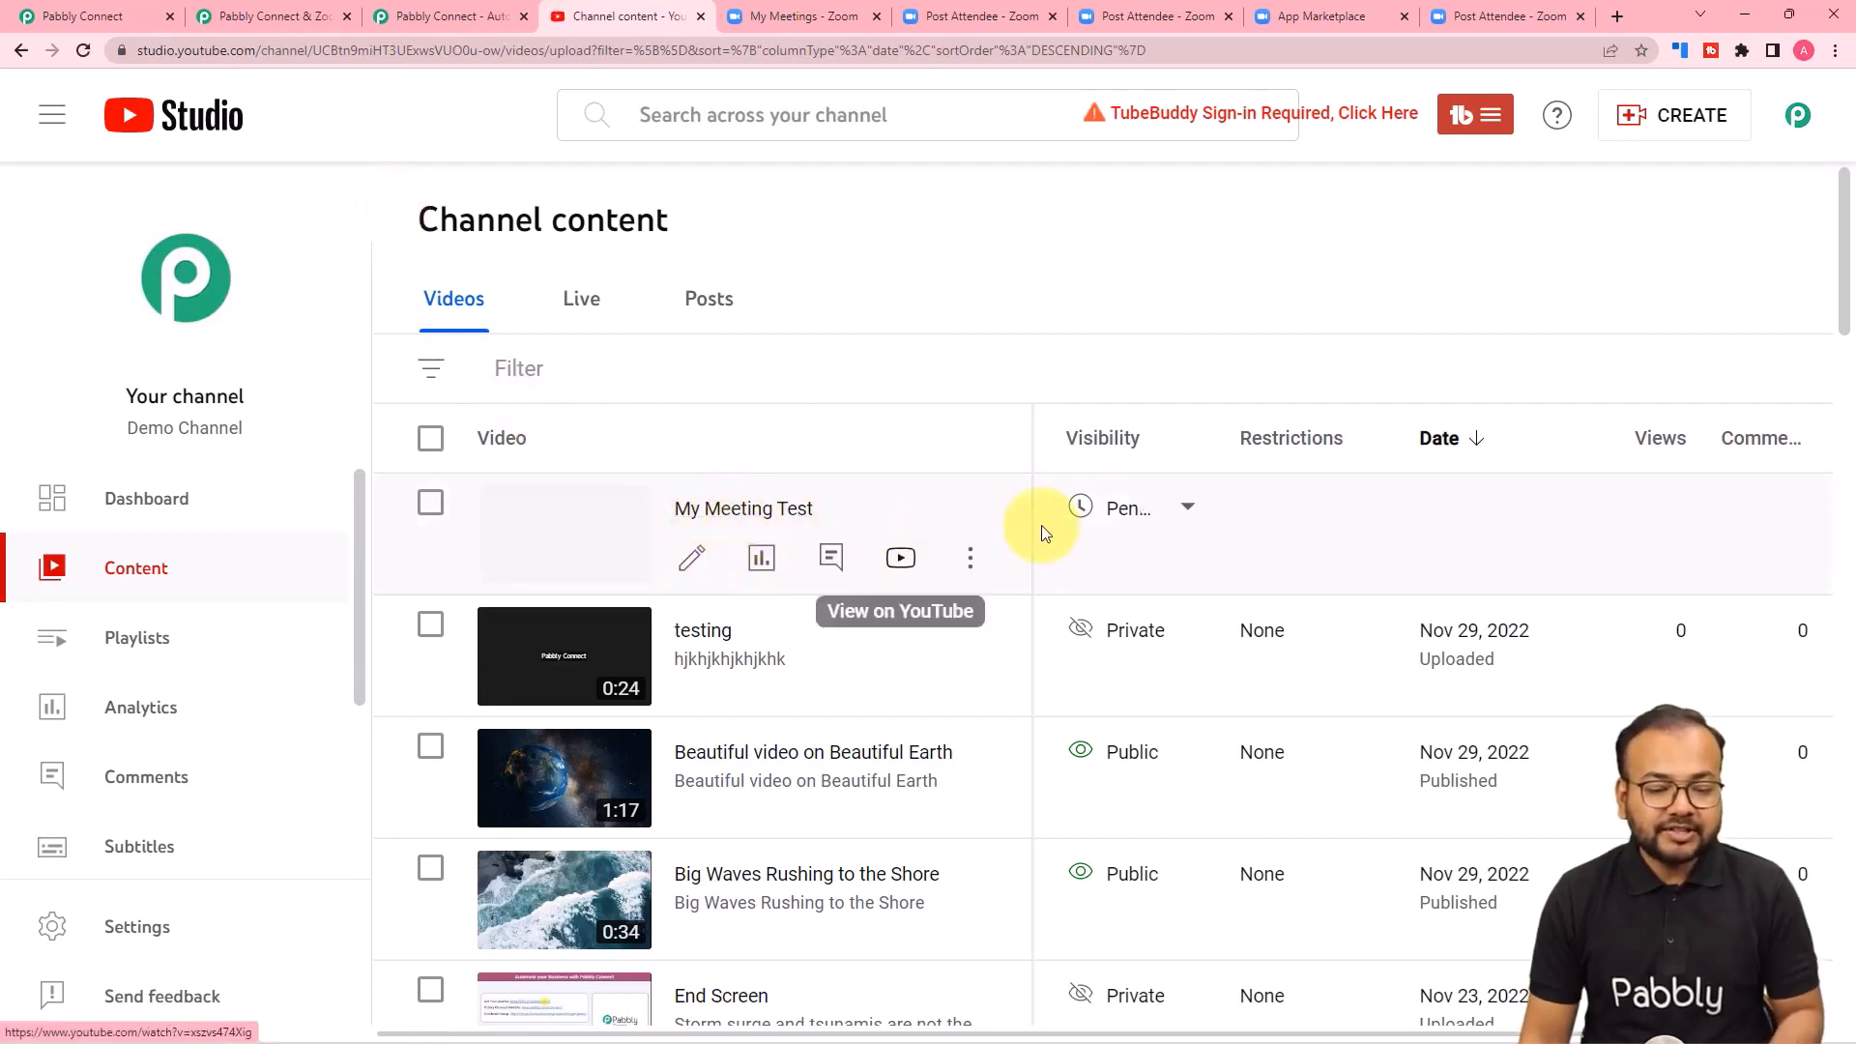
mouse_move(1207, 522)
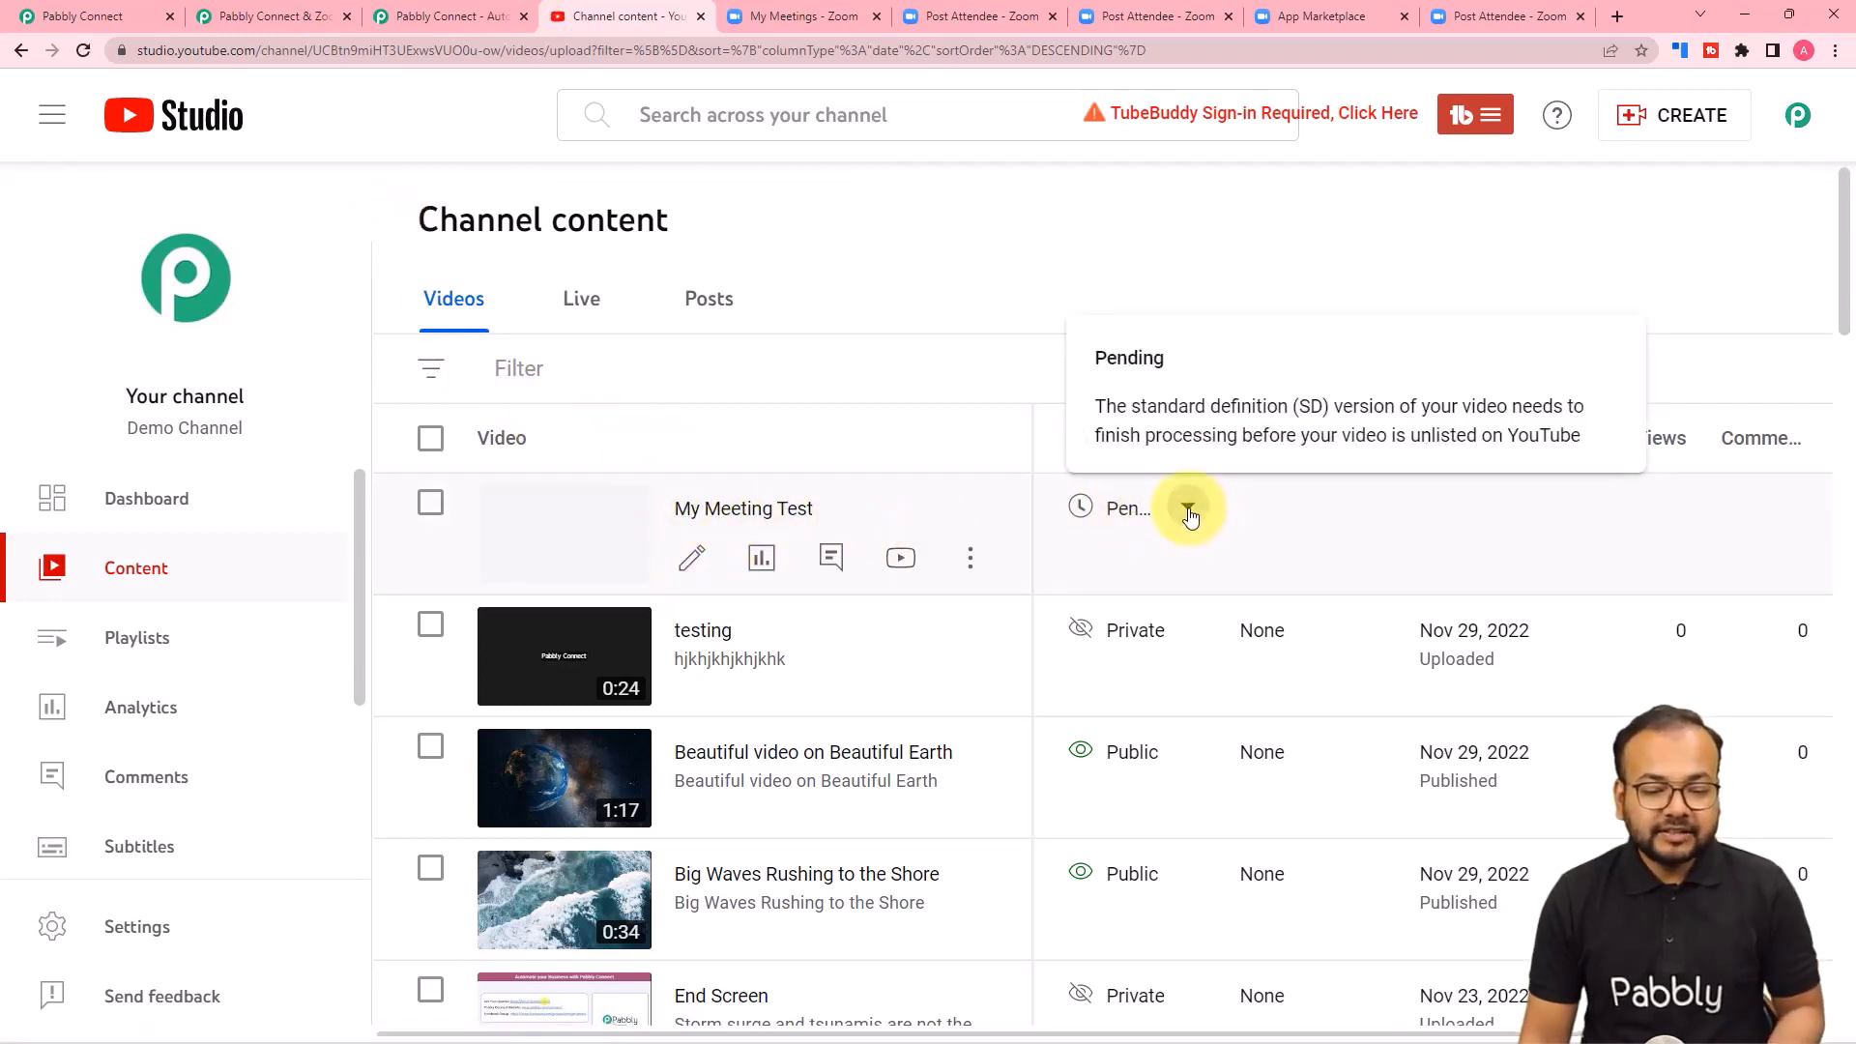
left_click(1188, 510)
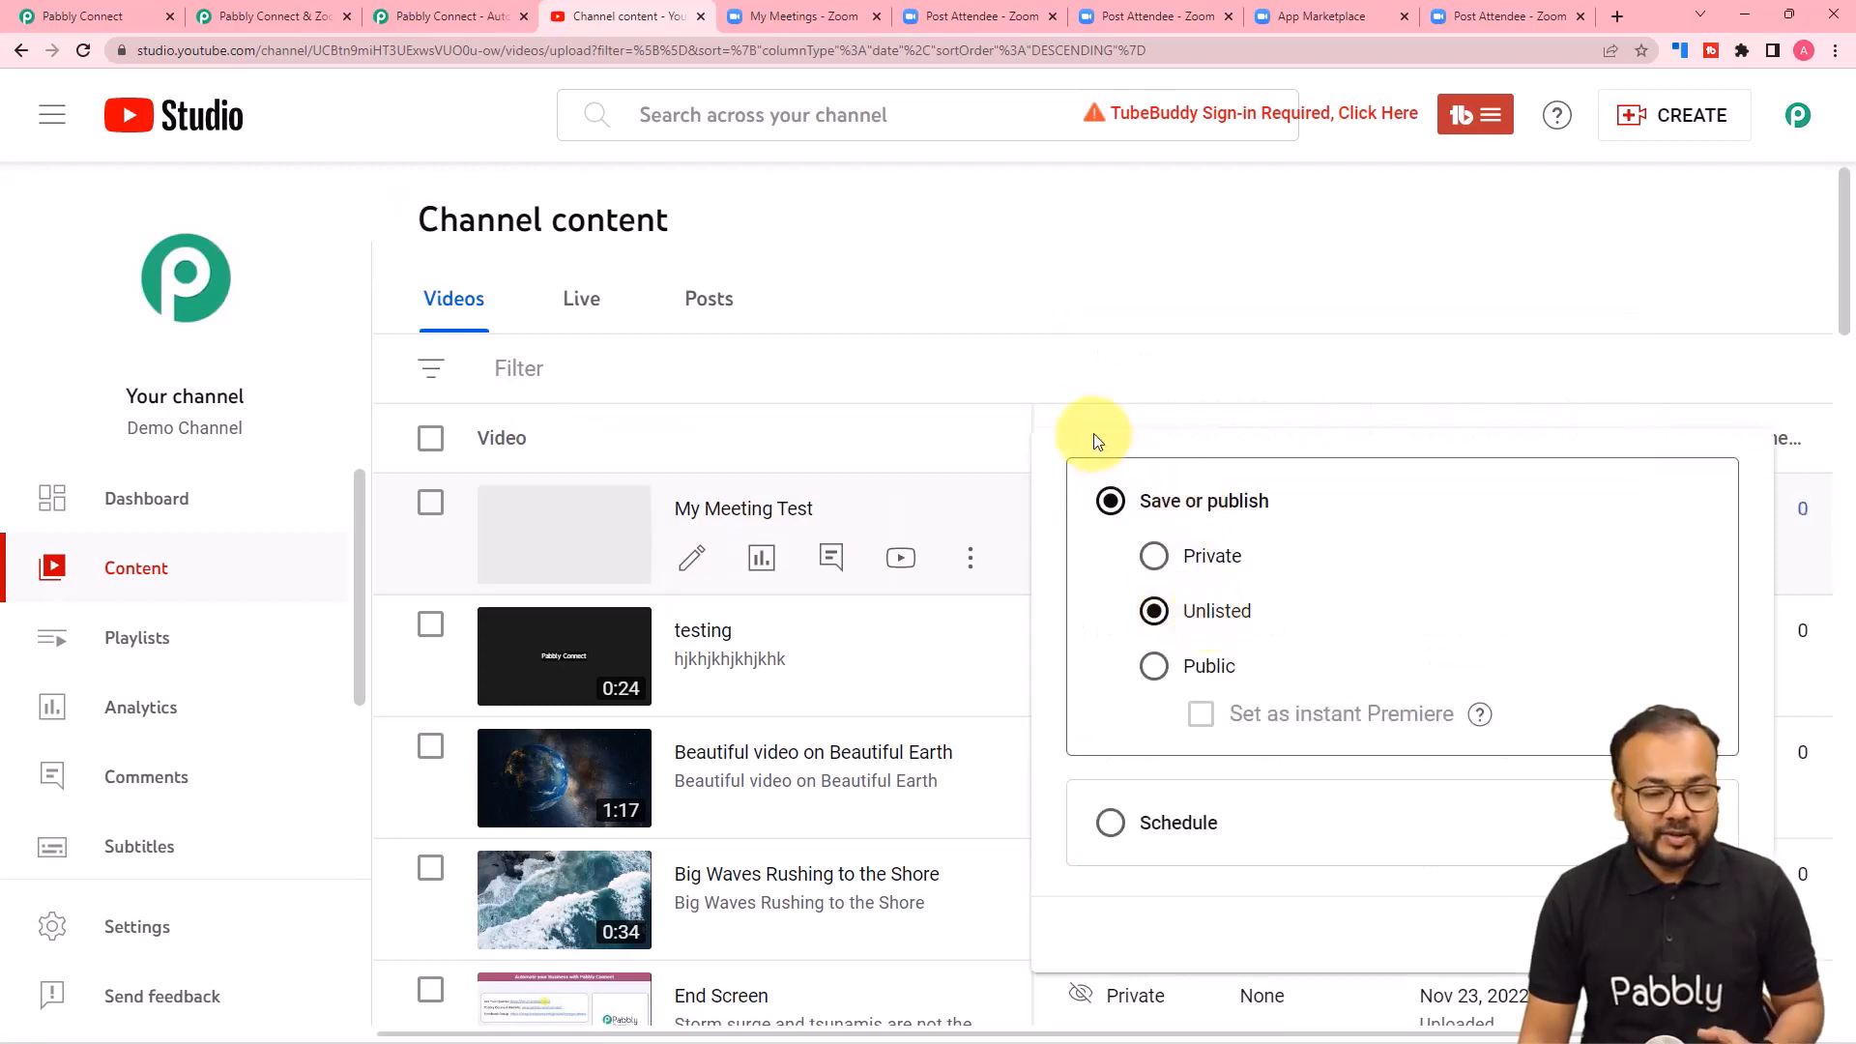
Close the visibility options, open the My Meeting Test video's details, and play the video from its link, pausing it after checking the recording.
left_click(1060, 397)
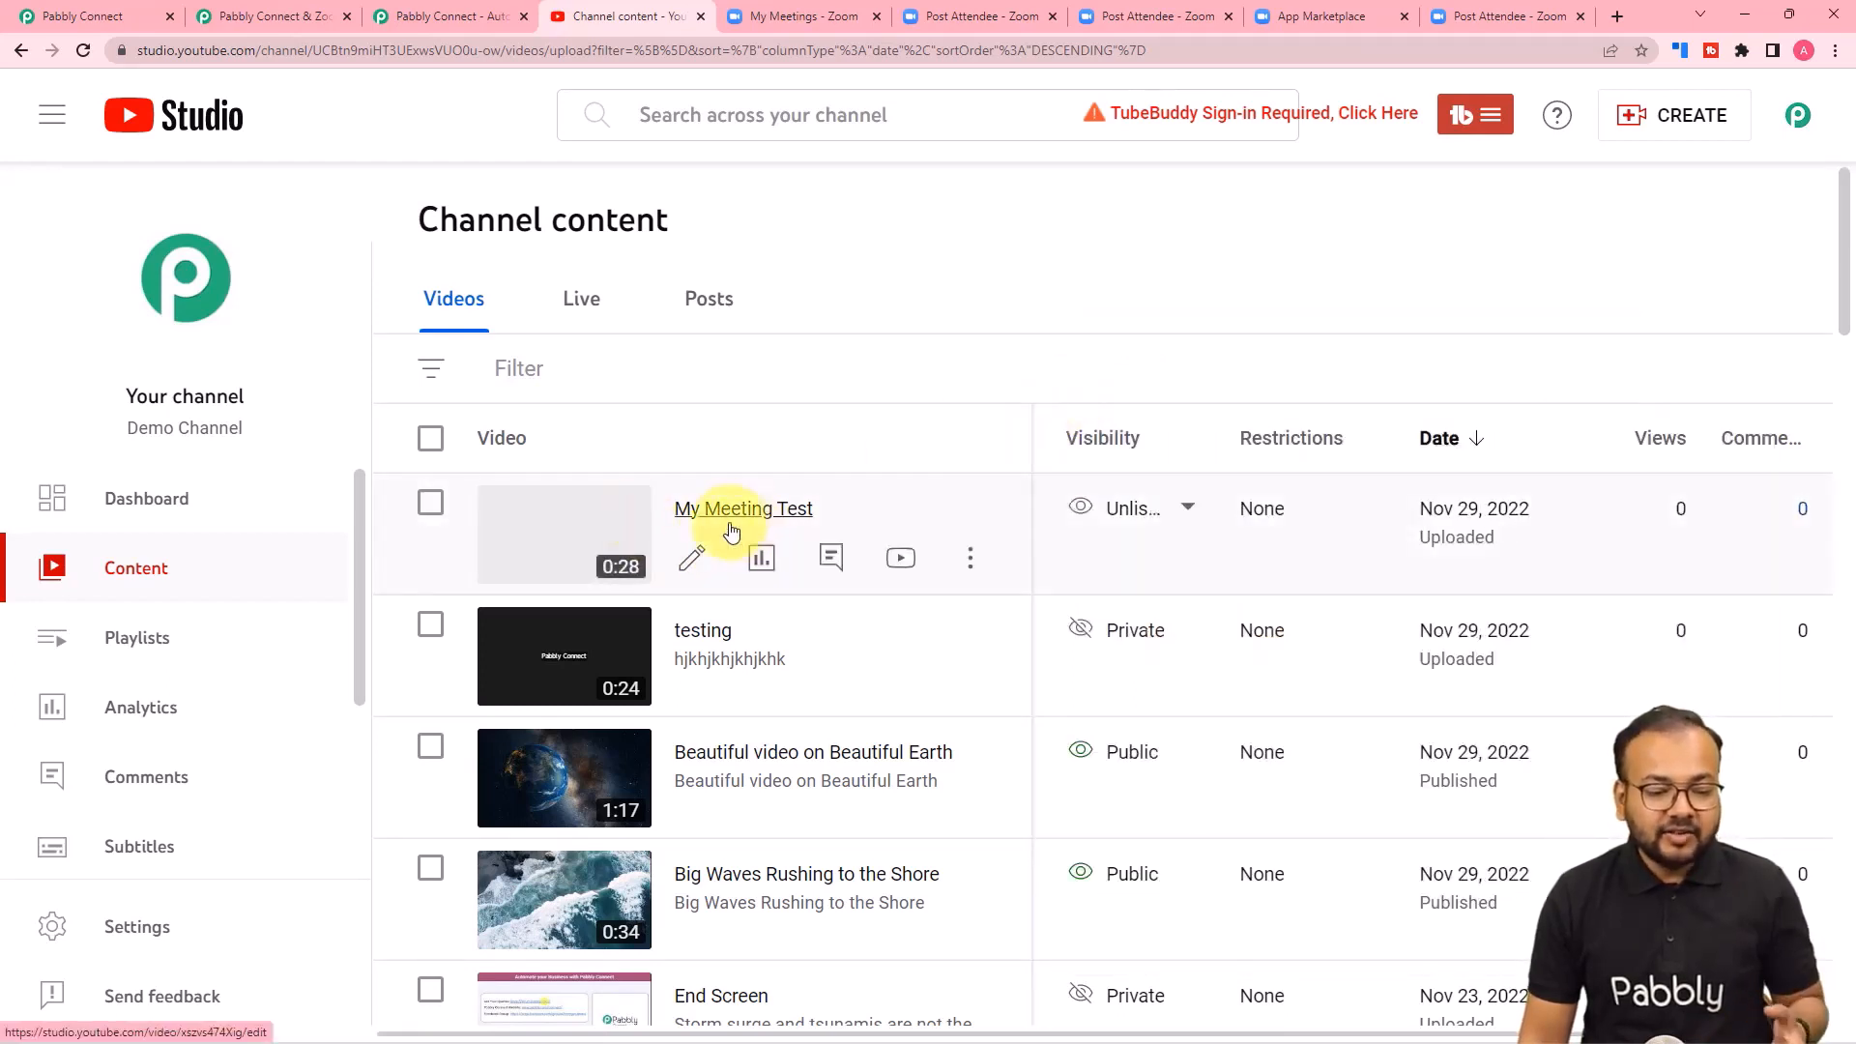
left_click(694, 509)
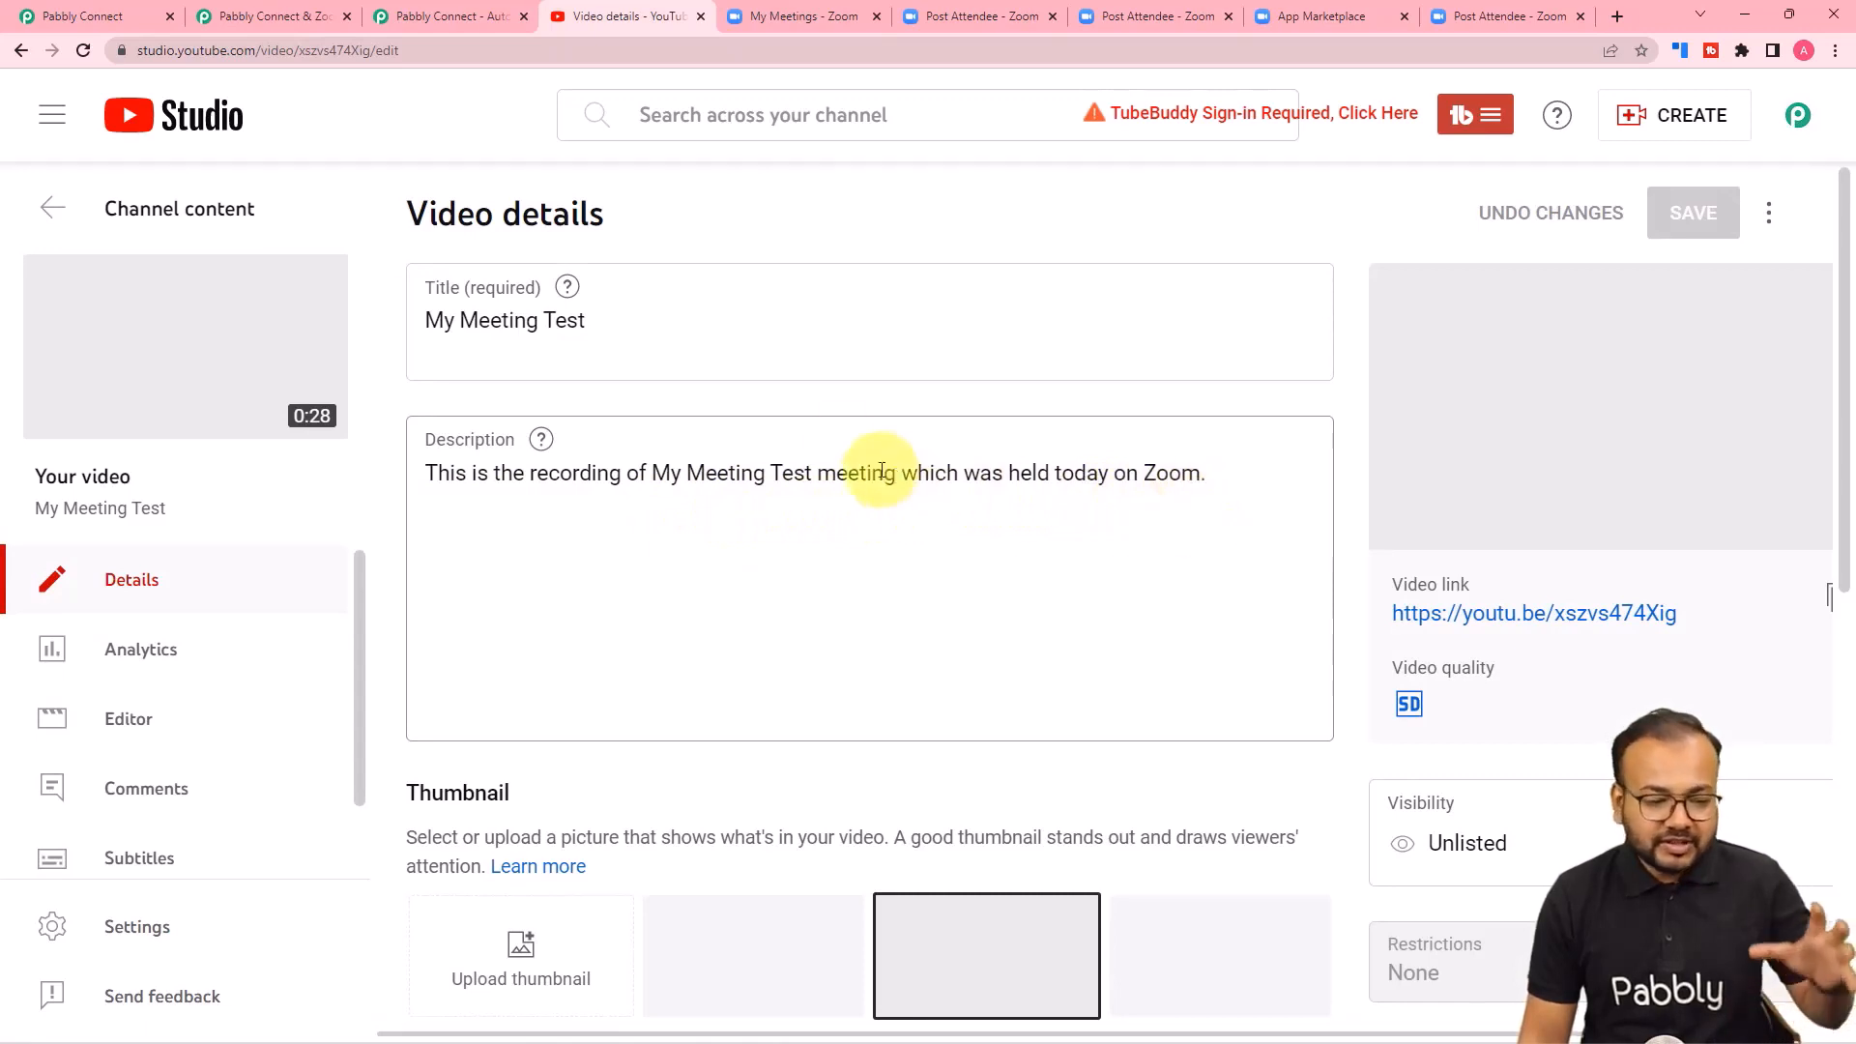
left_click(1543, 624)
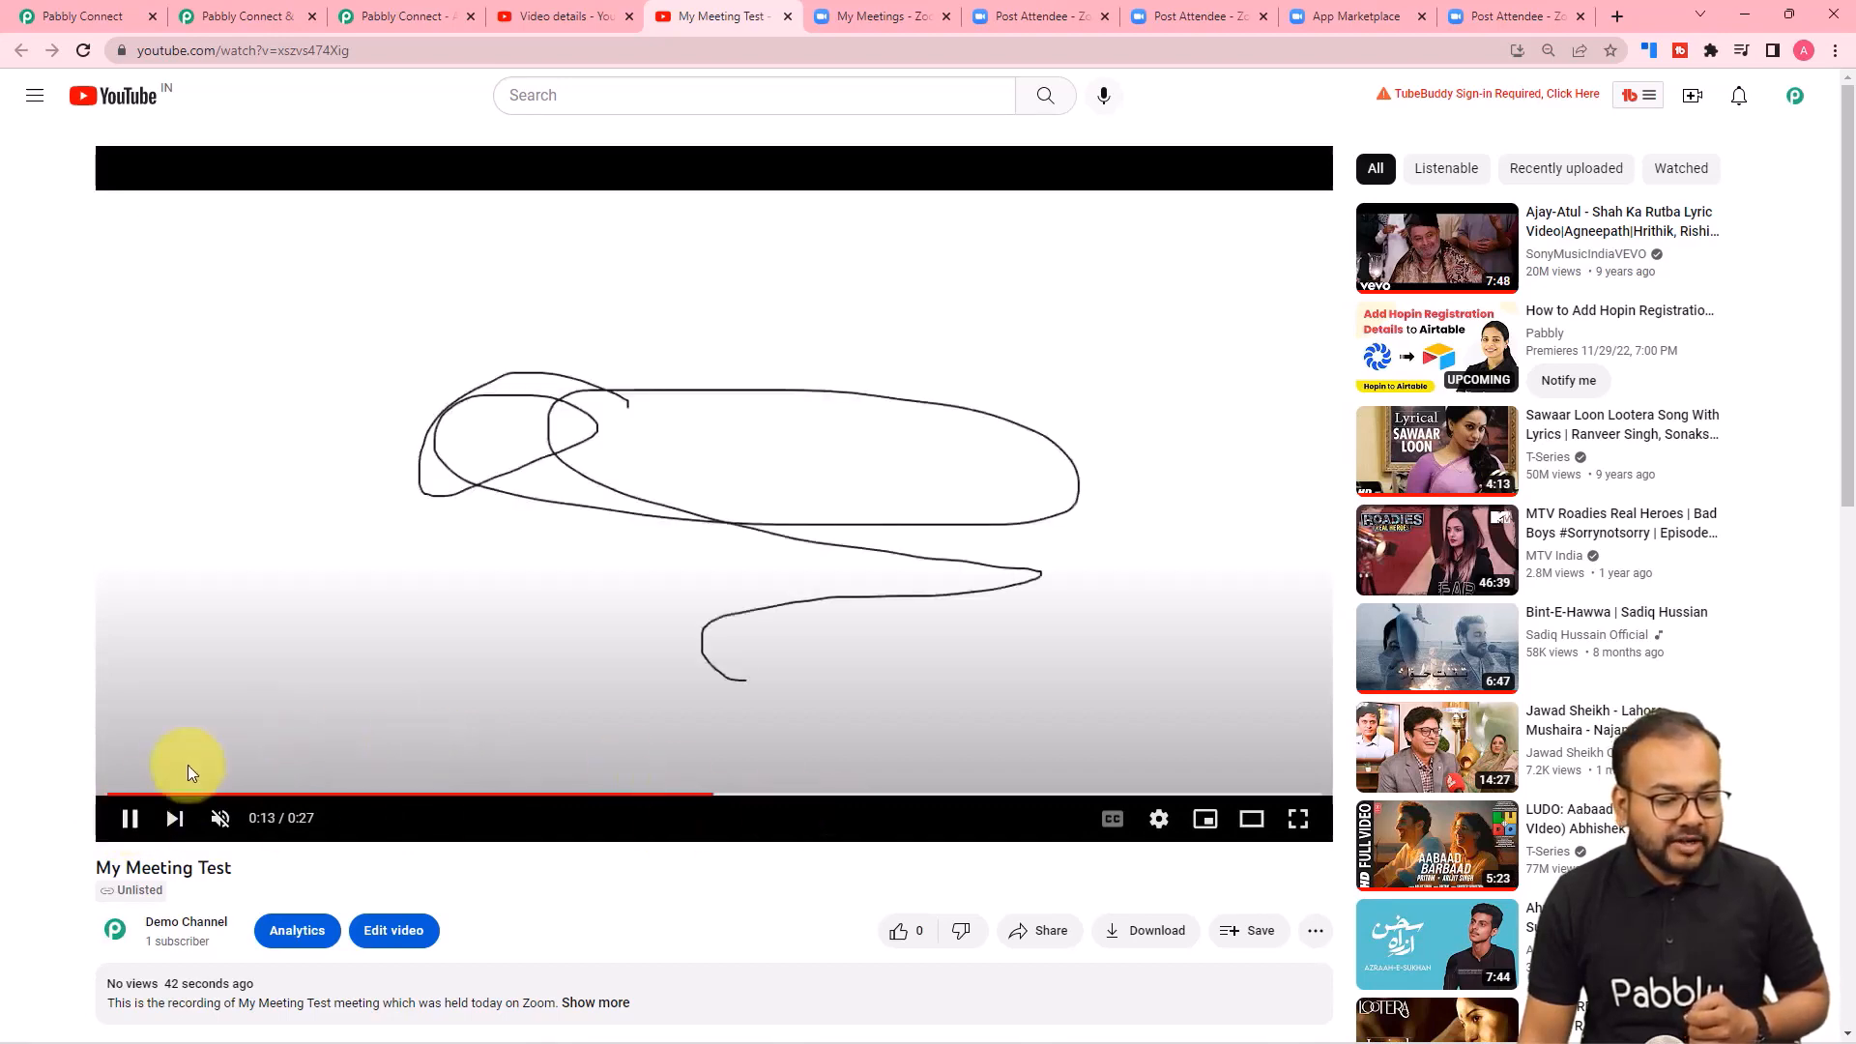
left_click(129, 818)
Return to the Pabbly Connect workflow and collapse the Upload Video, List Video Categories and Zoom trigger steps for a compact overview.
left_click(66, 19)
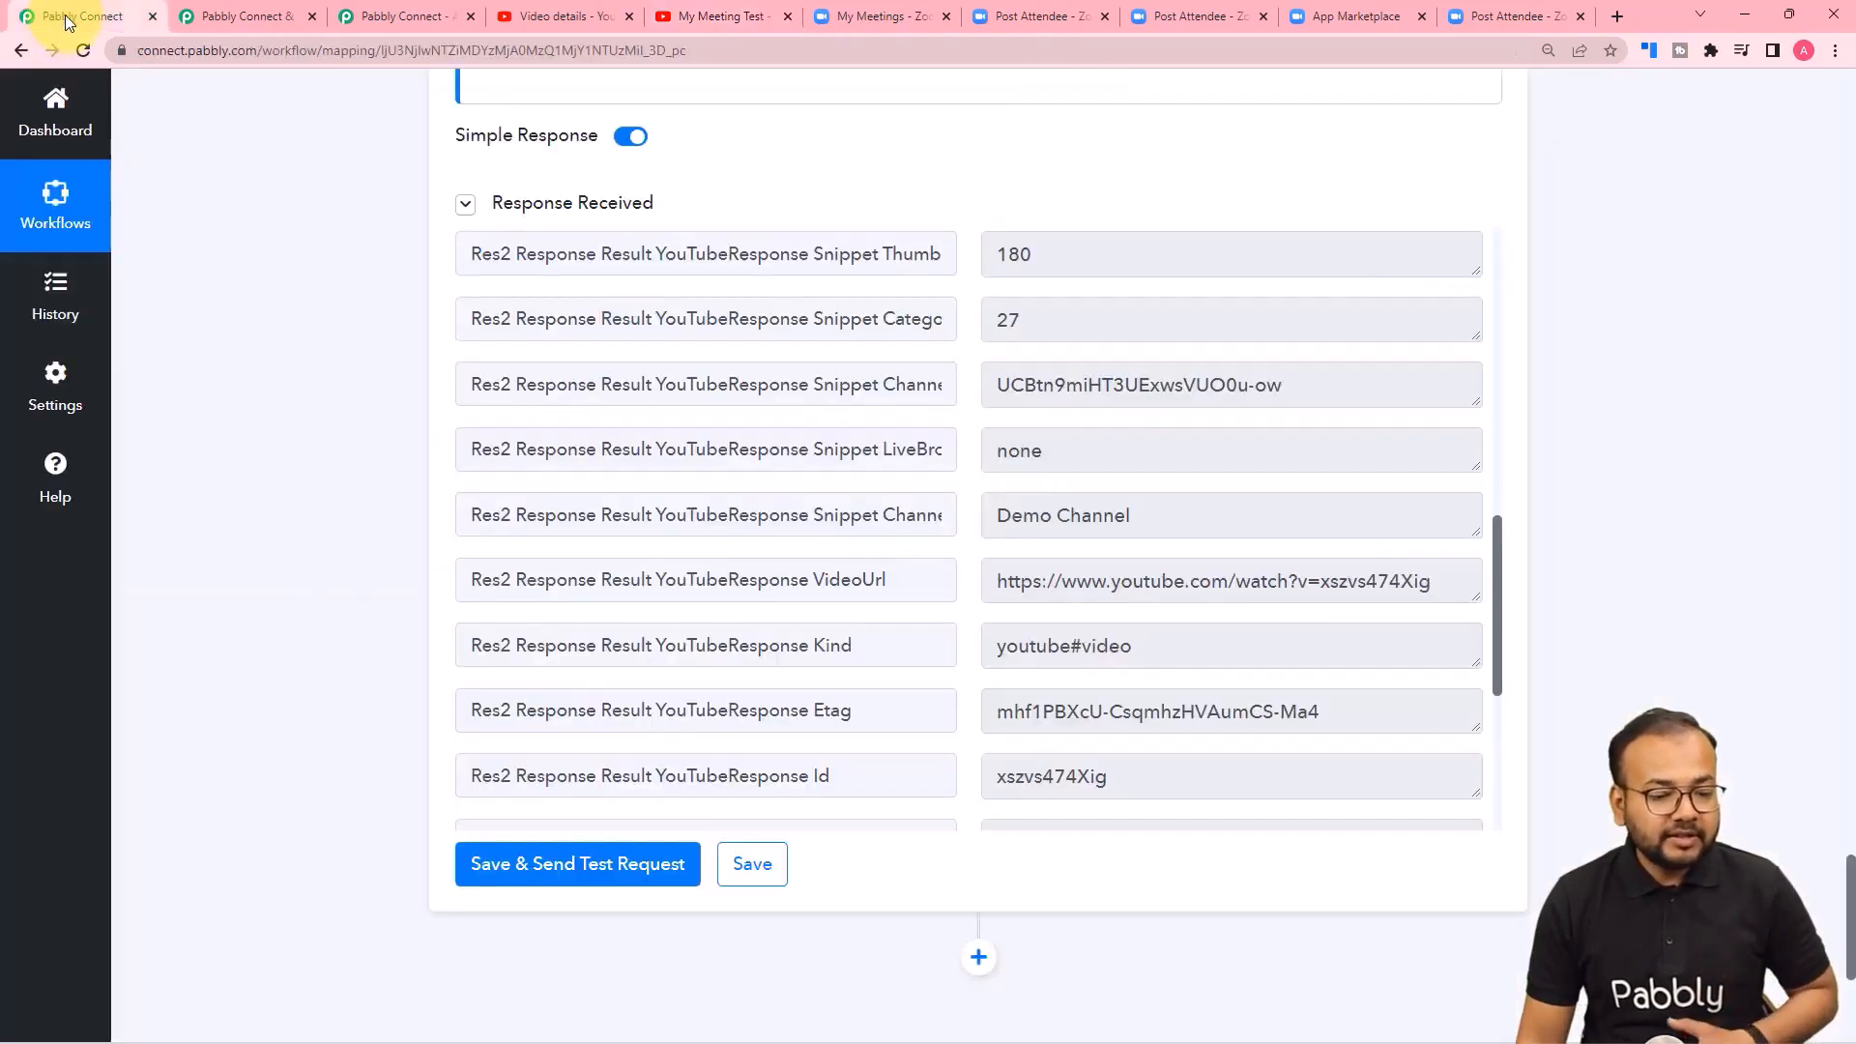
scroll(358, 389, "up", 15)
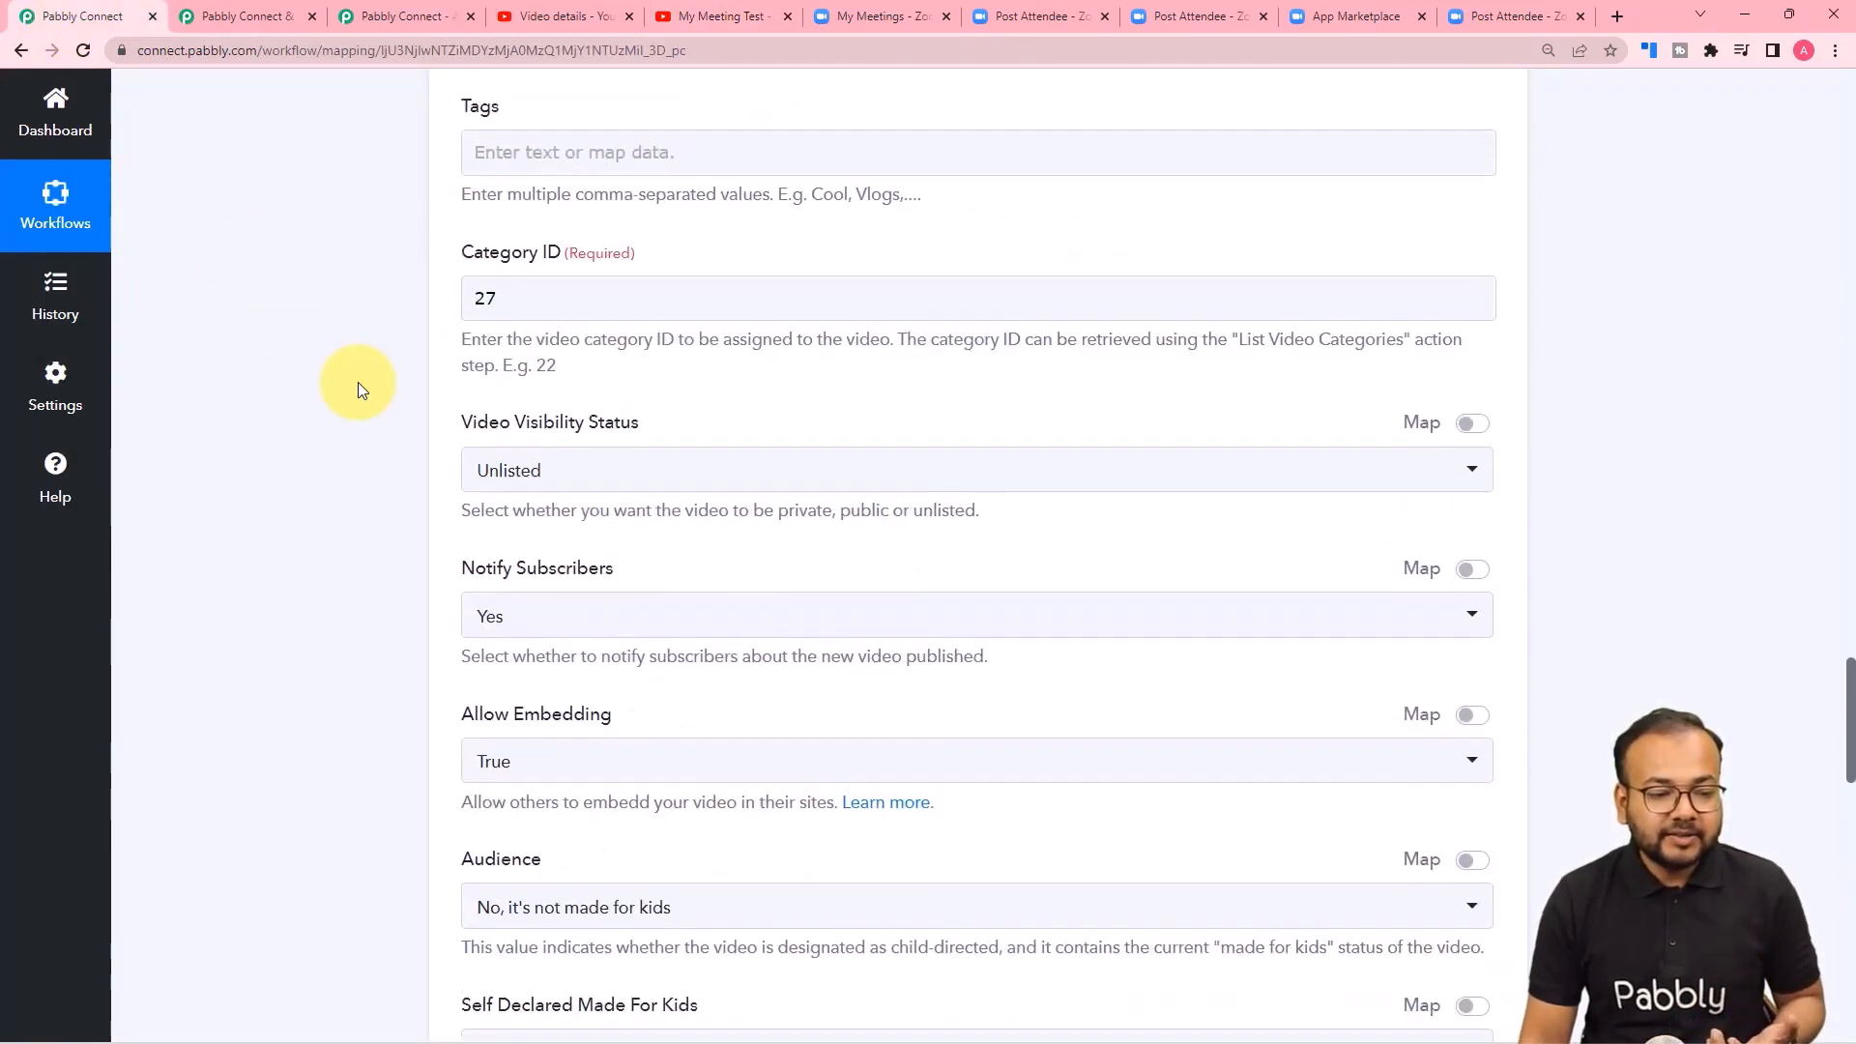
scroll(309, 396, "up", 13)
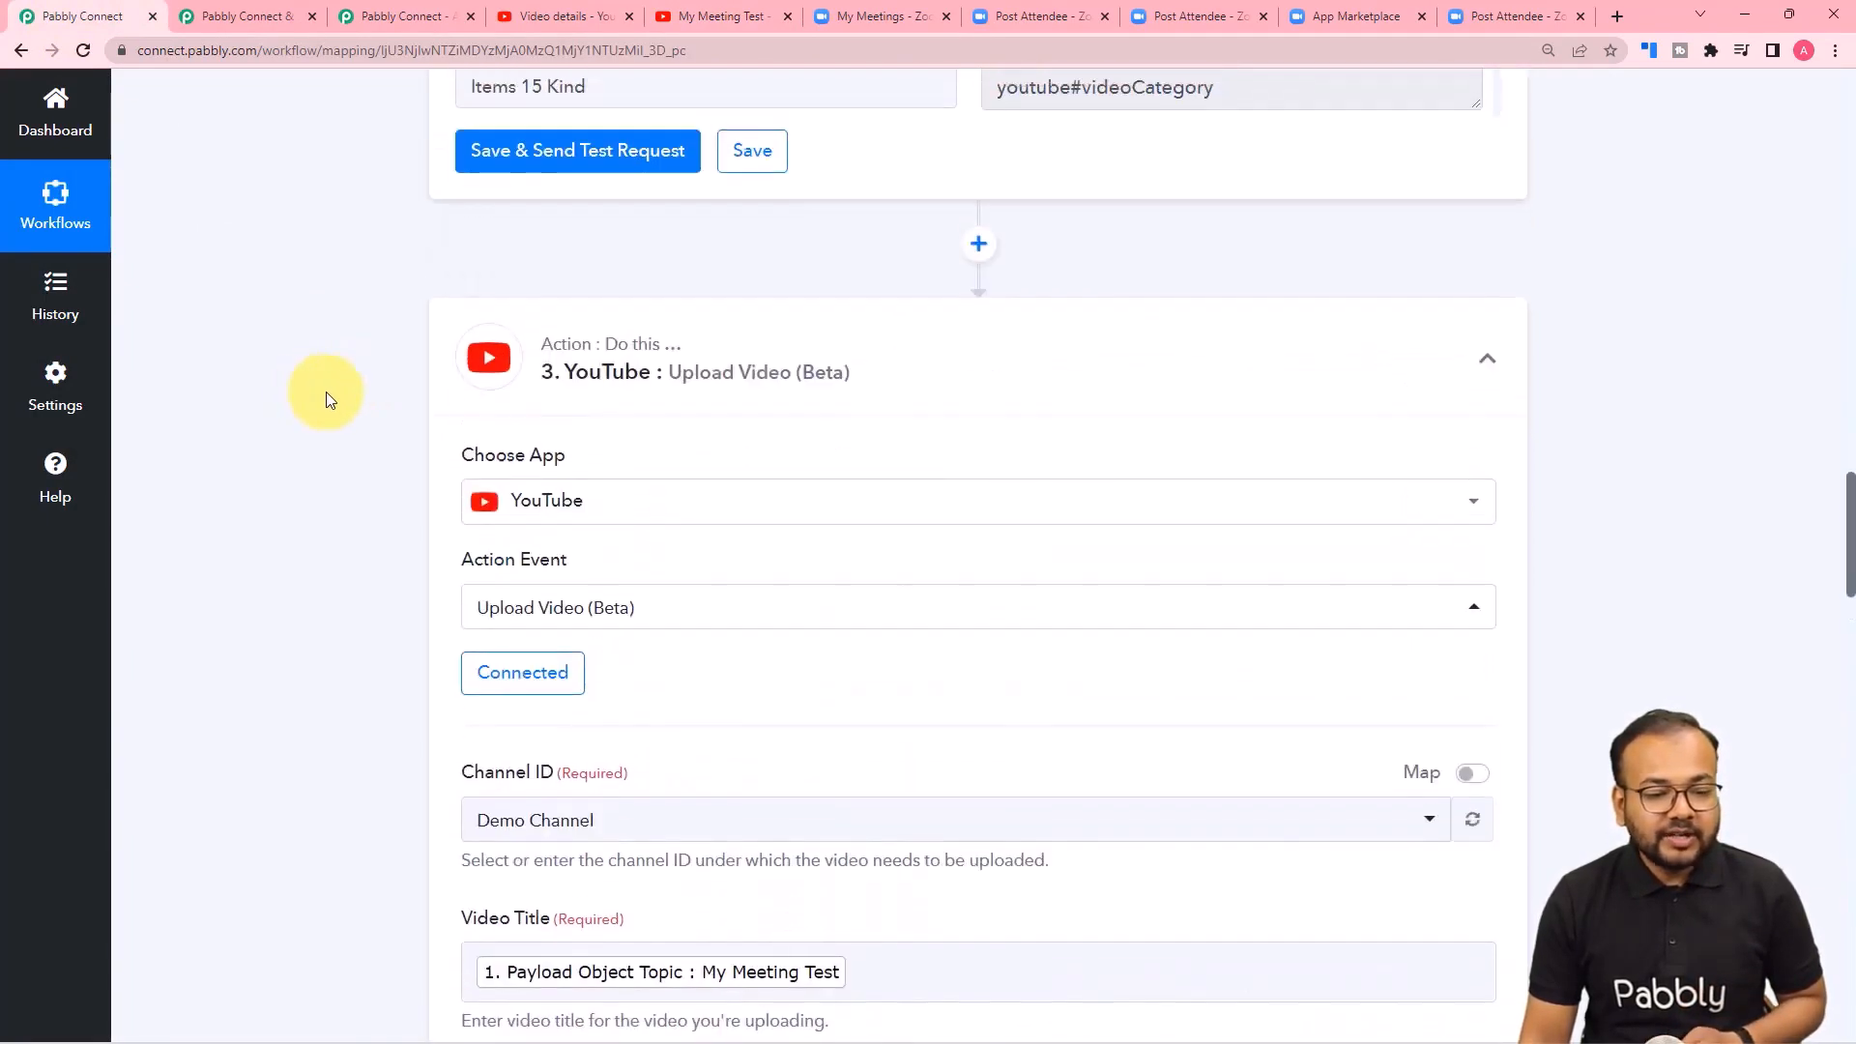
left_click(1485, 371)
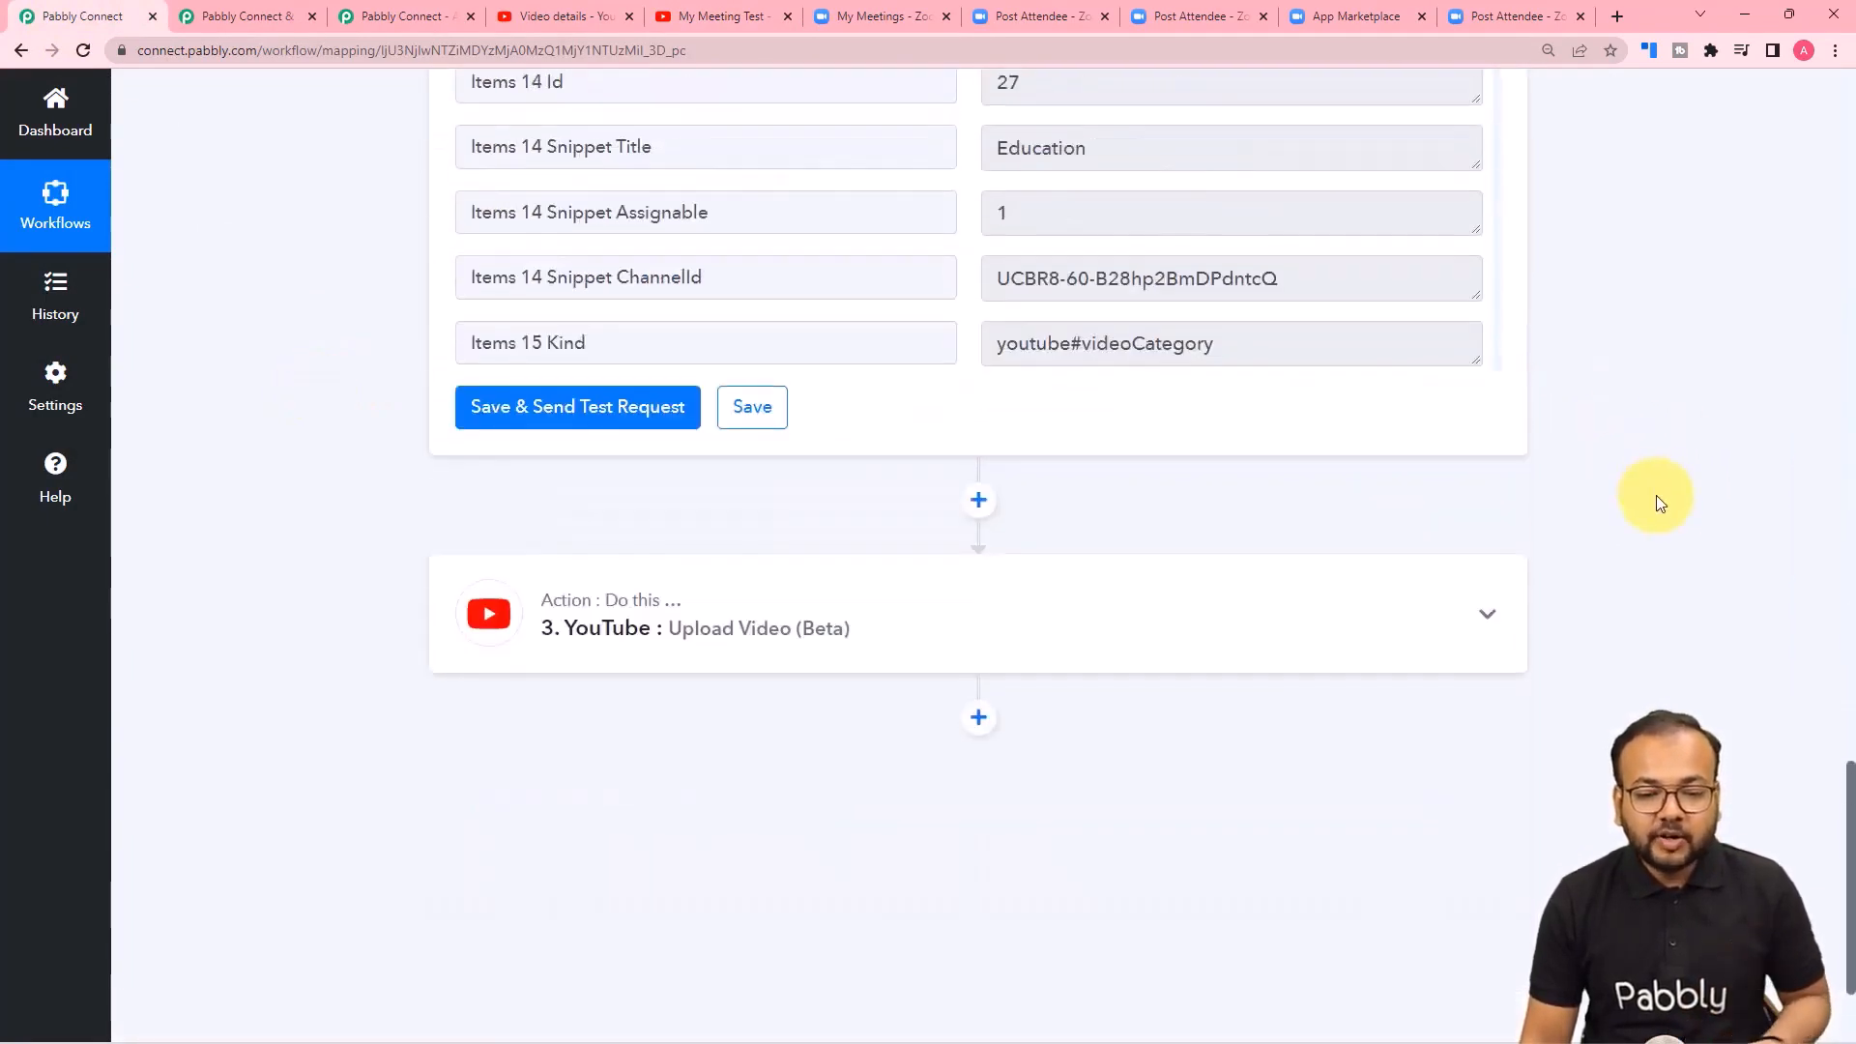
scroll(1656, 496, "up", 10)
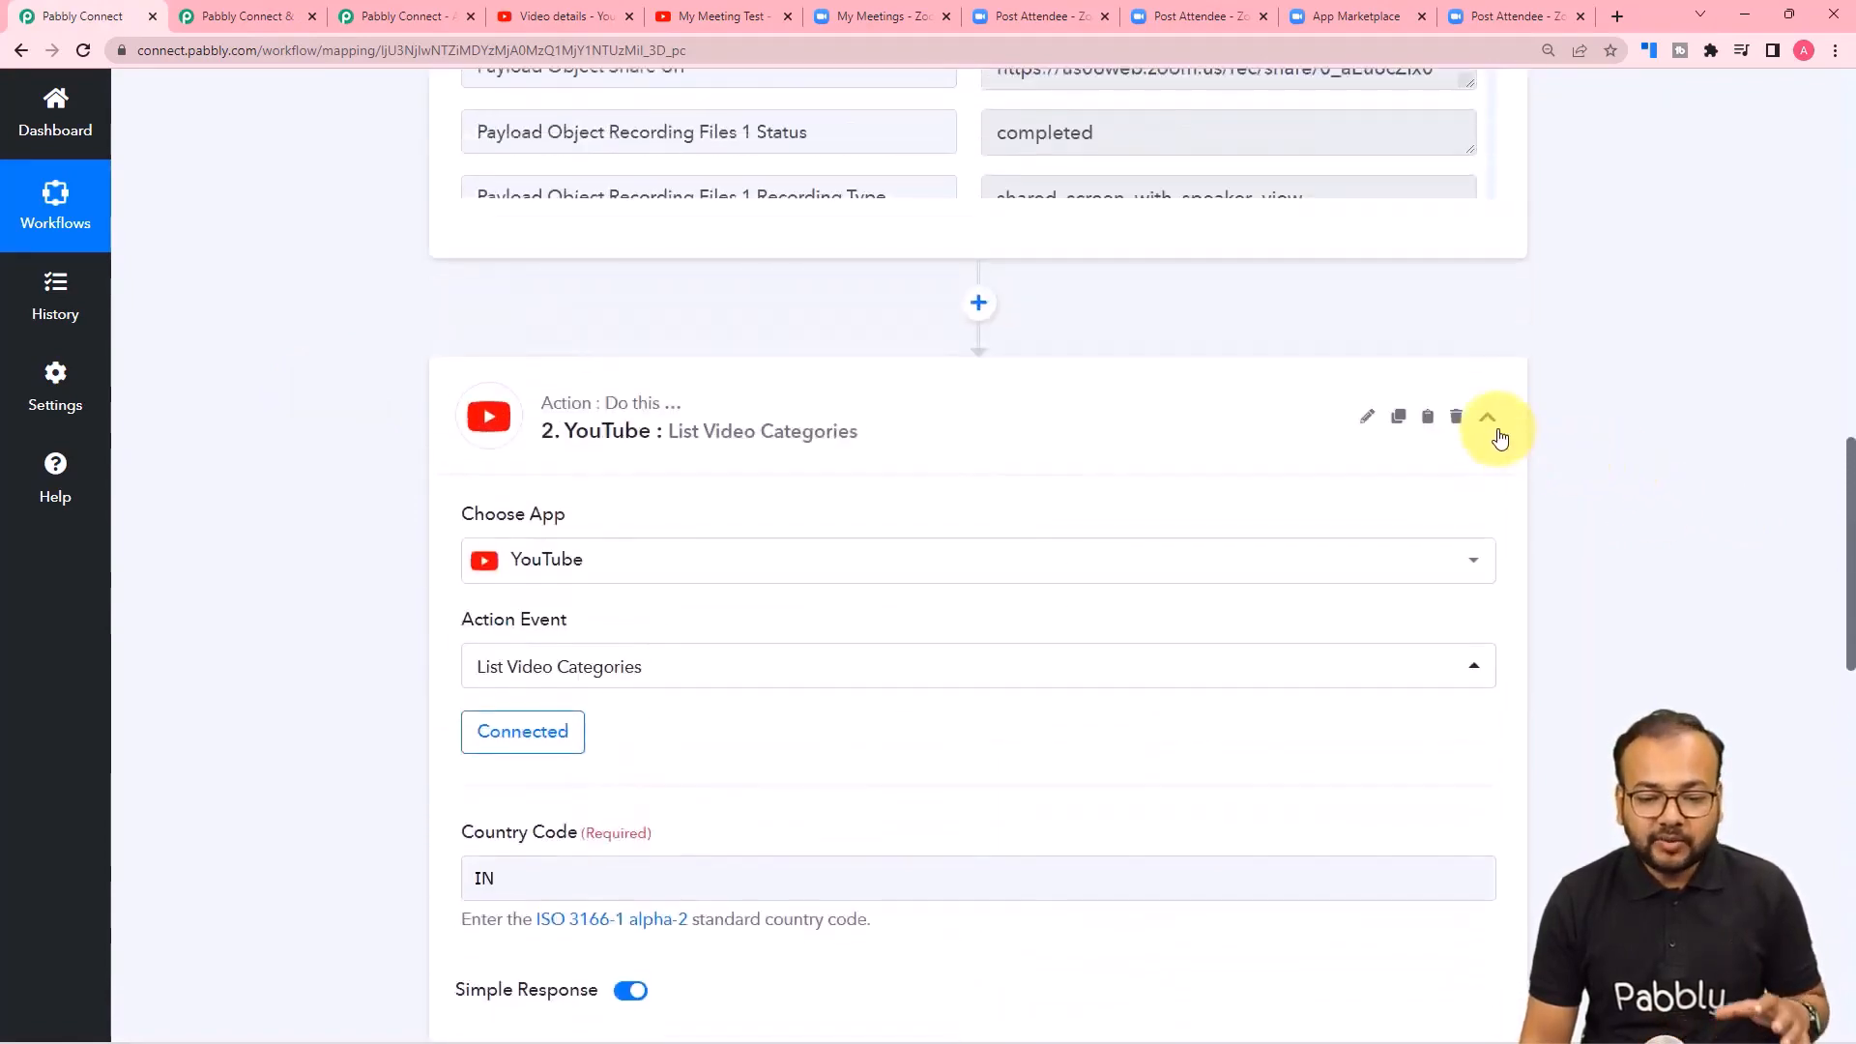
scroll(1657, 546, "up", 10)
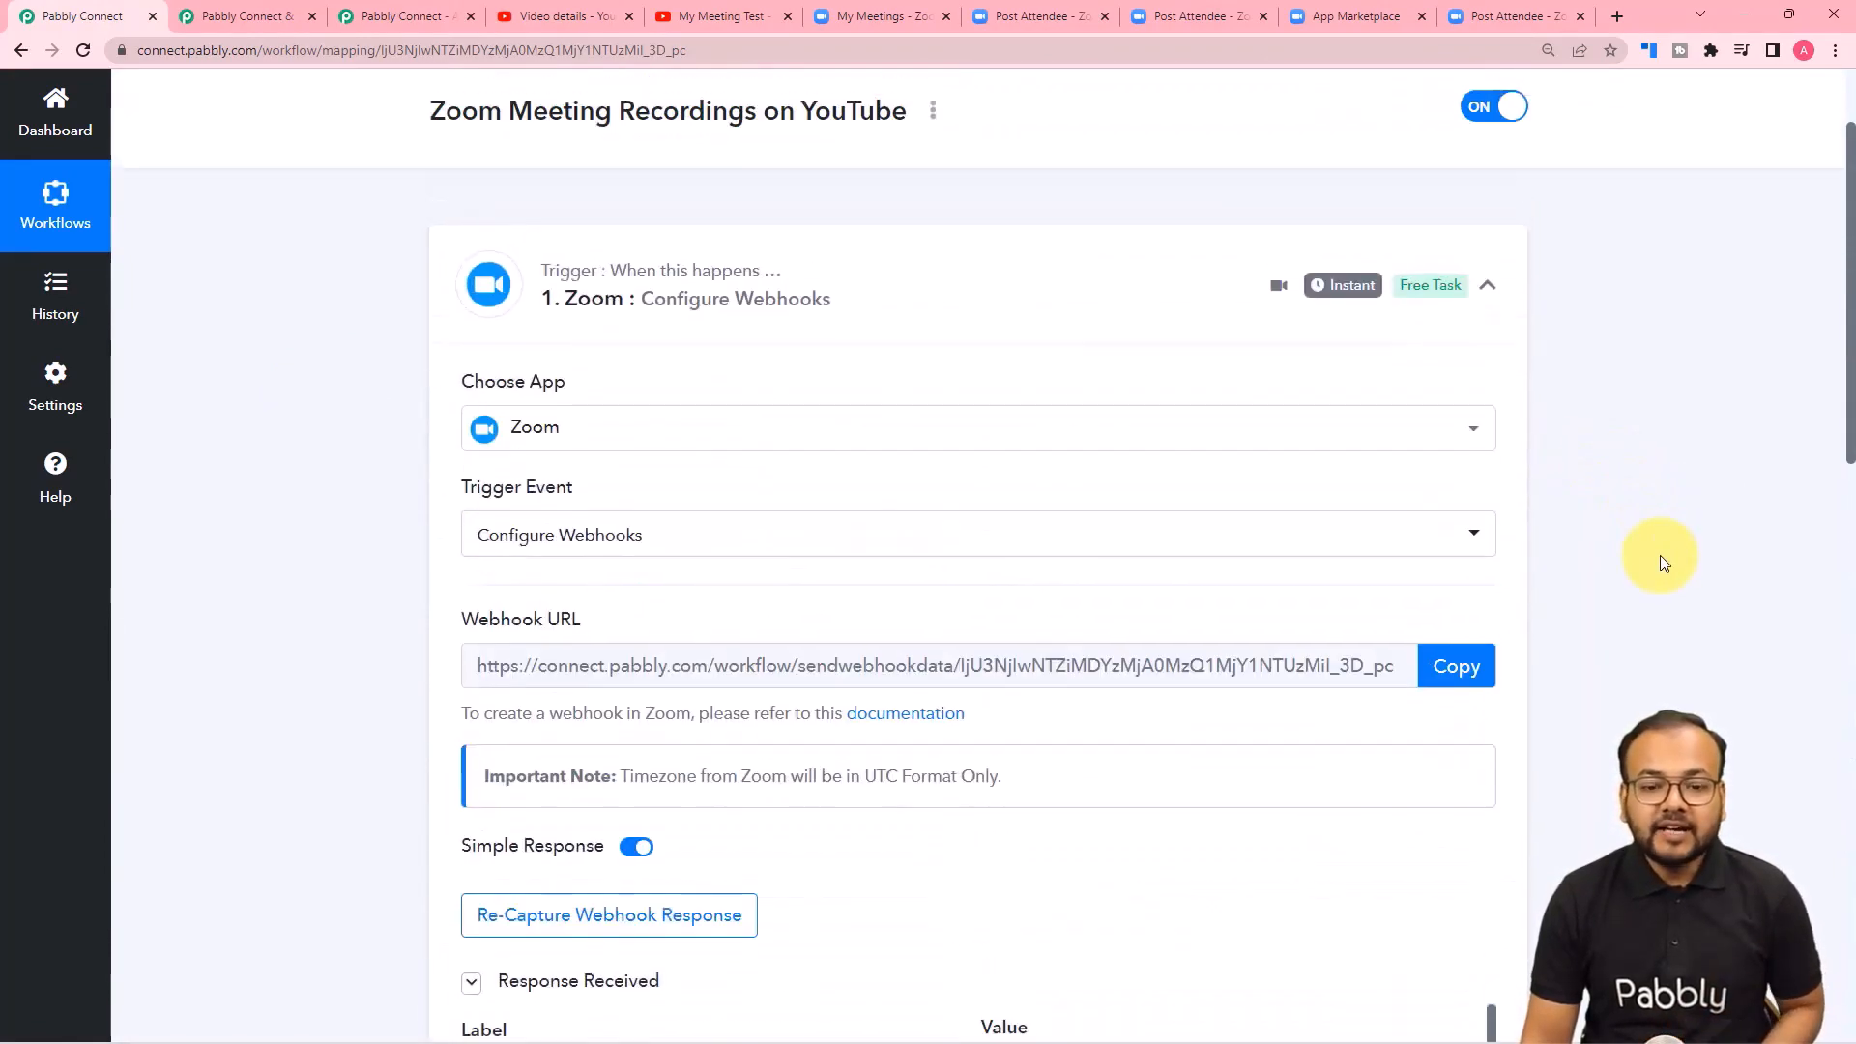
left_click(1487, 325)
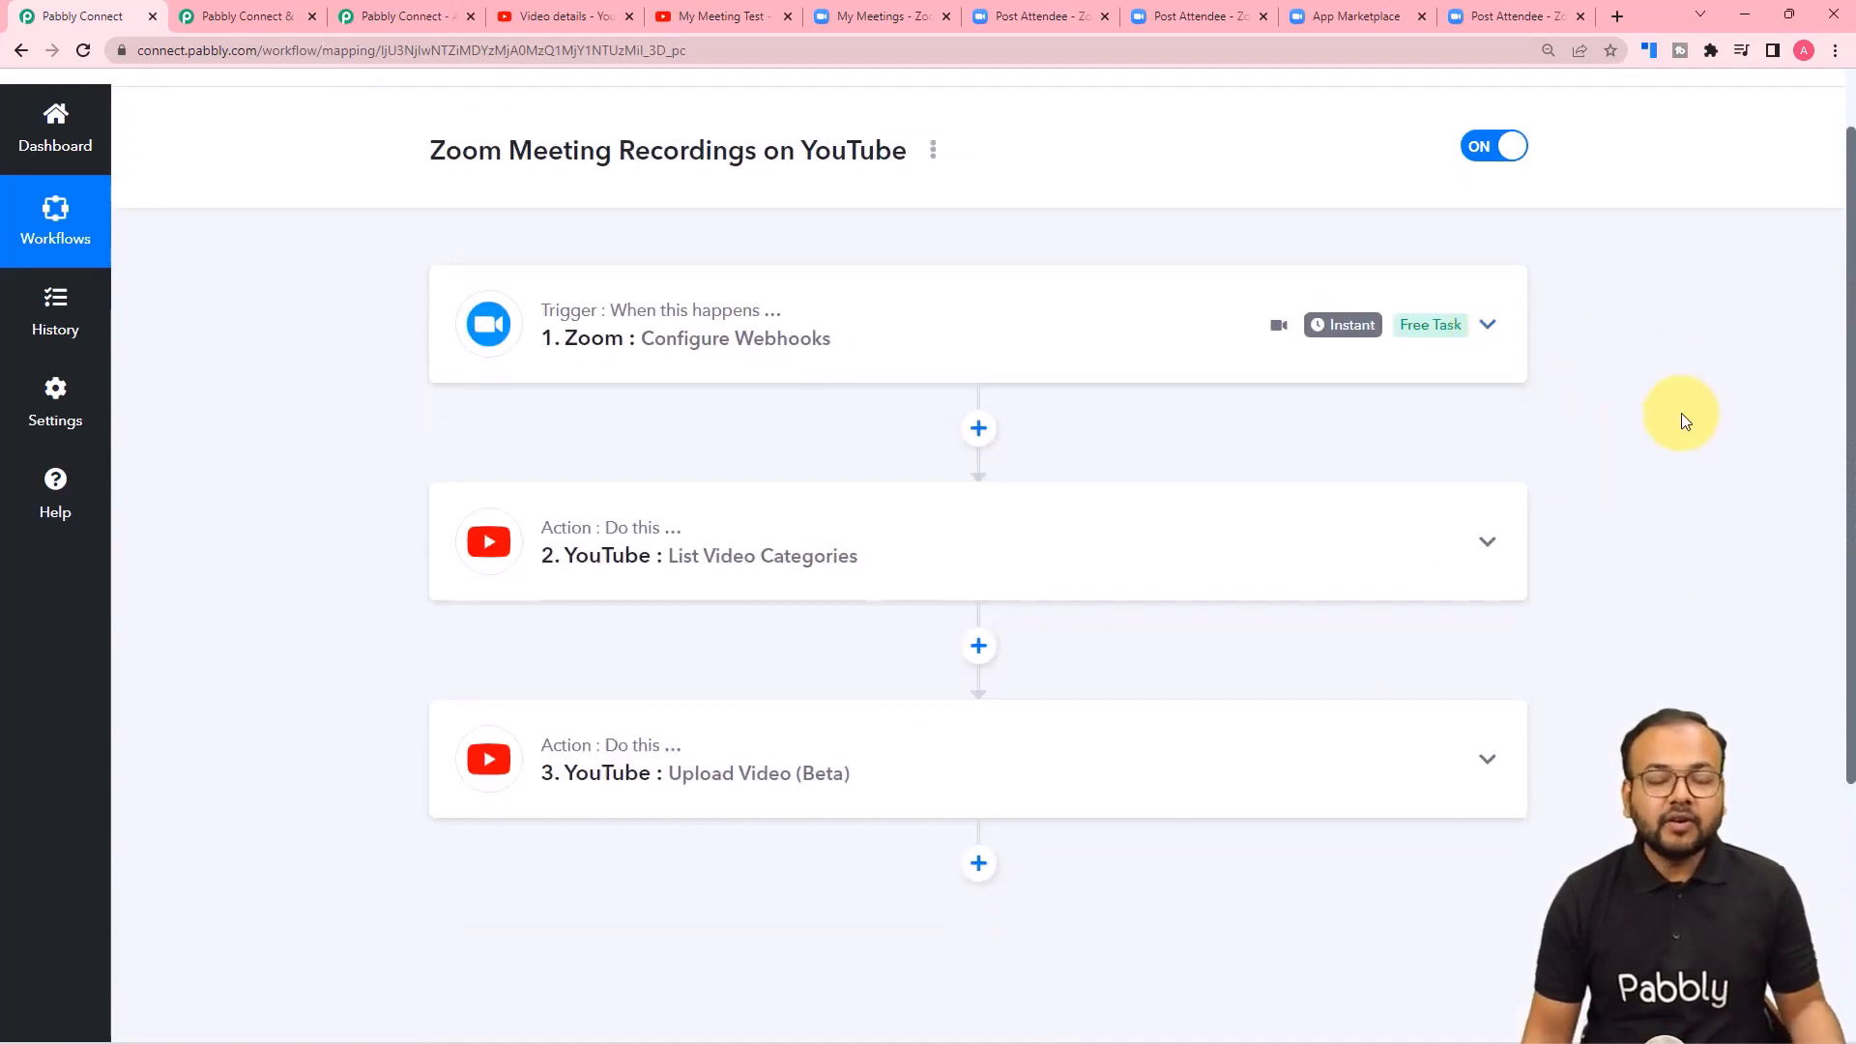
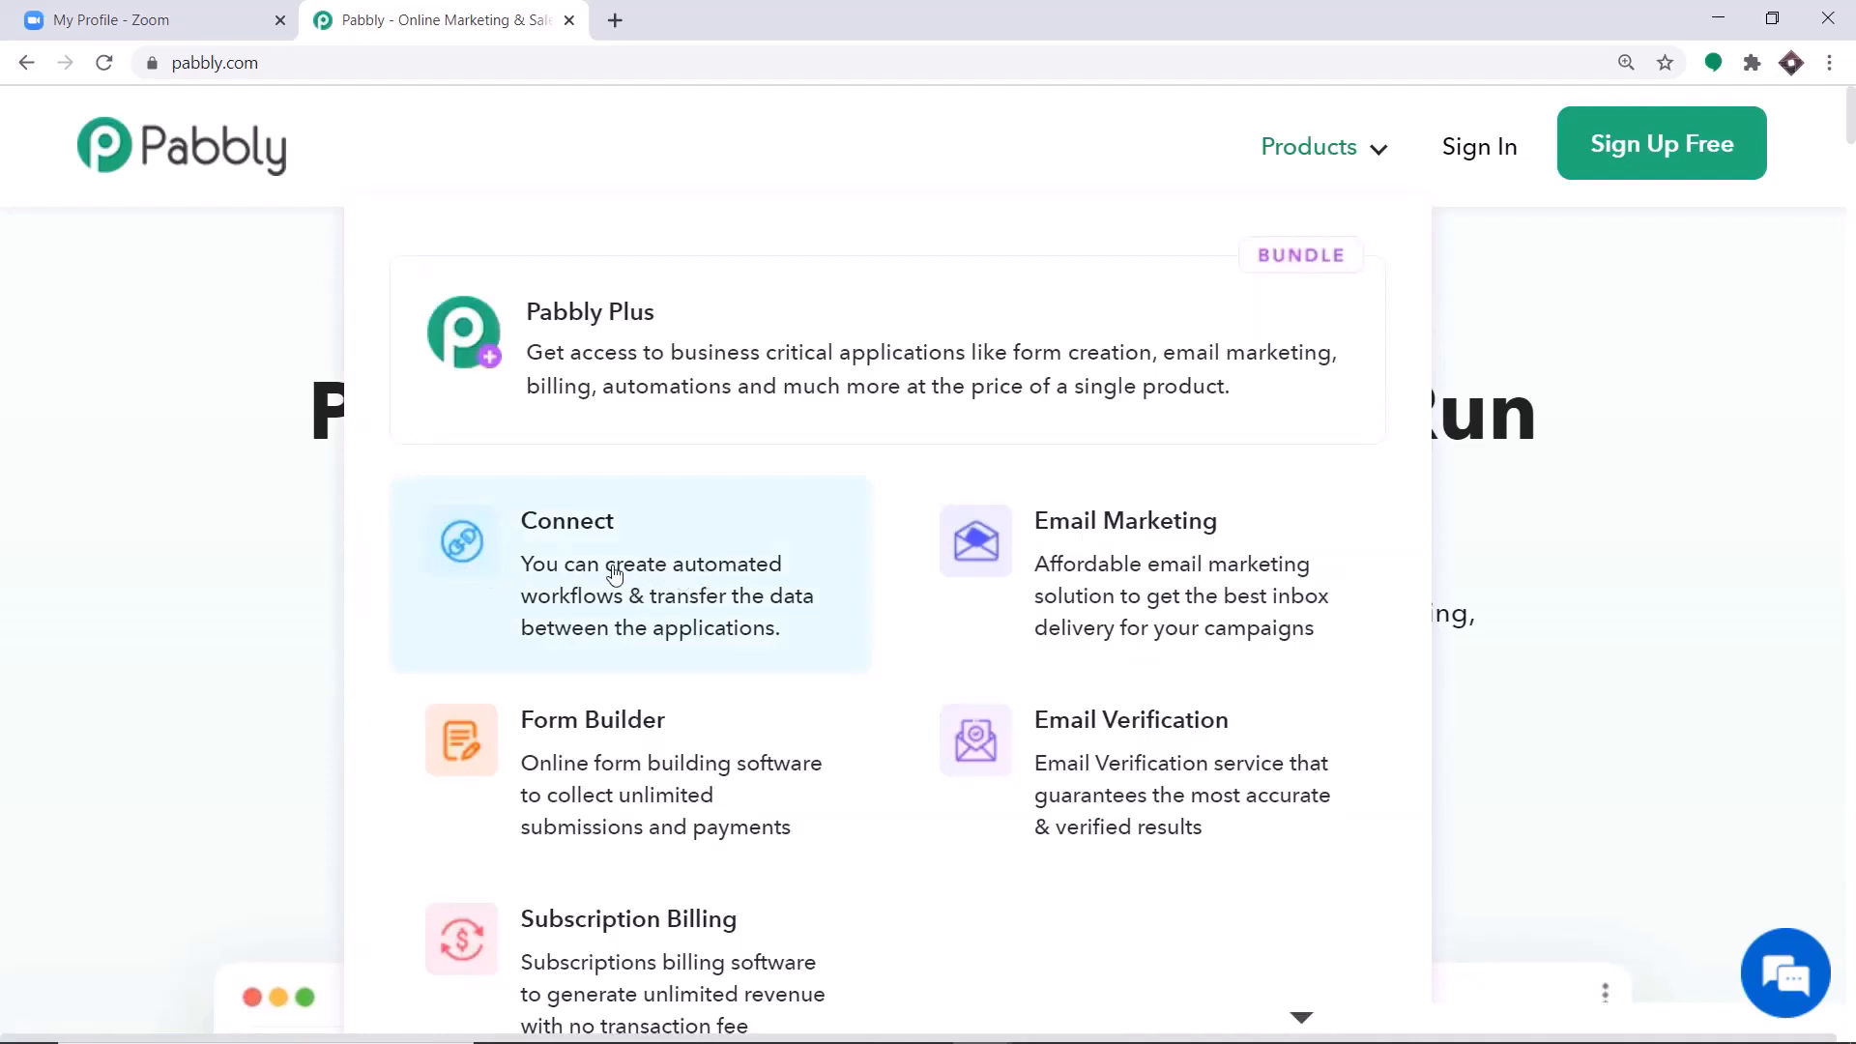
Open the Connect product page, sign in to the Pabbly account, and access the Connect application.
left_click(543, 570)
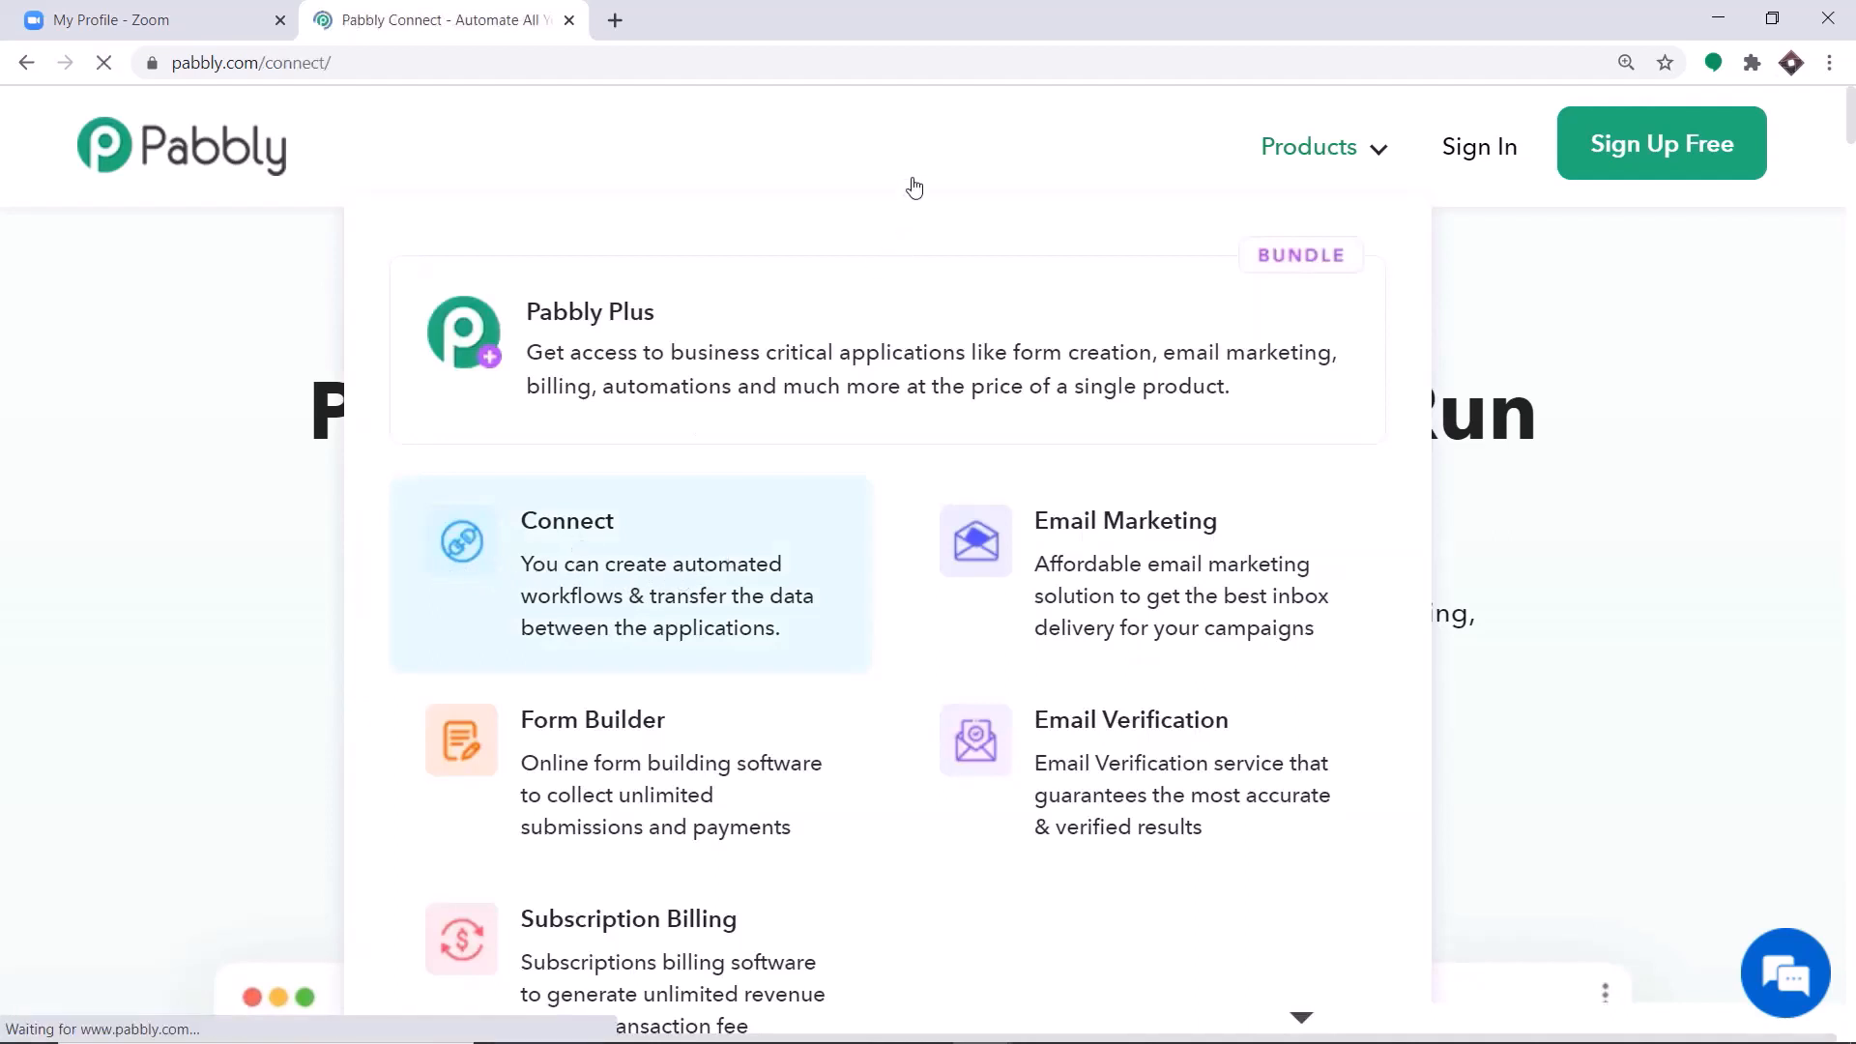
left_click(1474, 162)
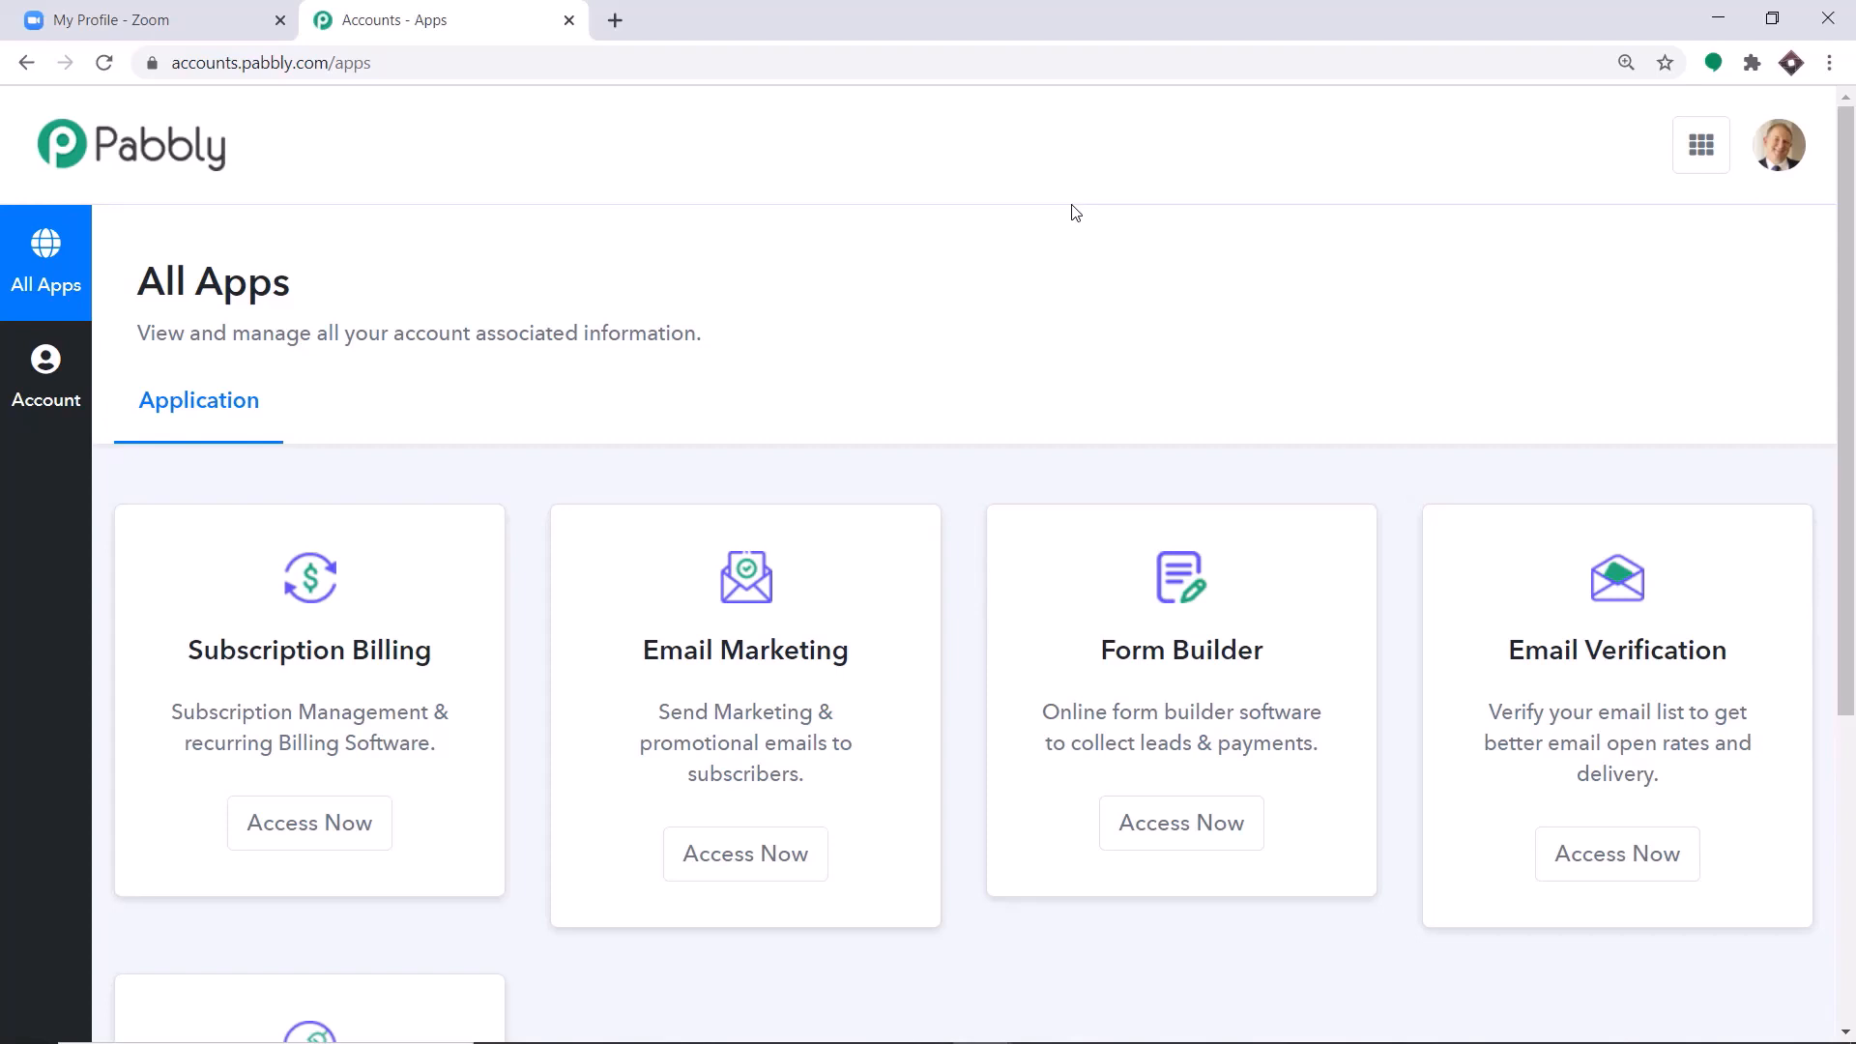
scroll(1074, 211, "down", 5)
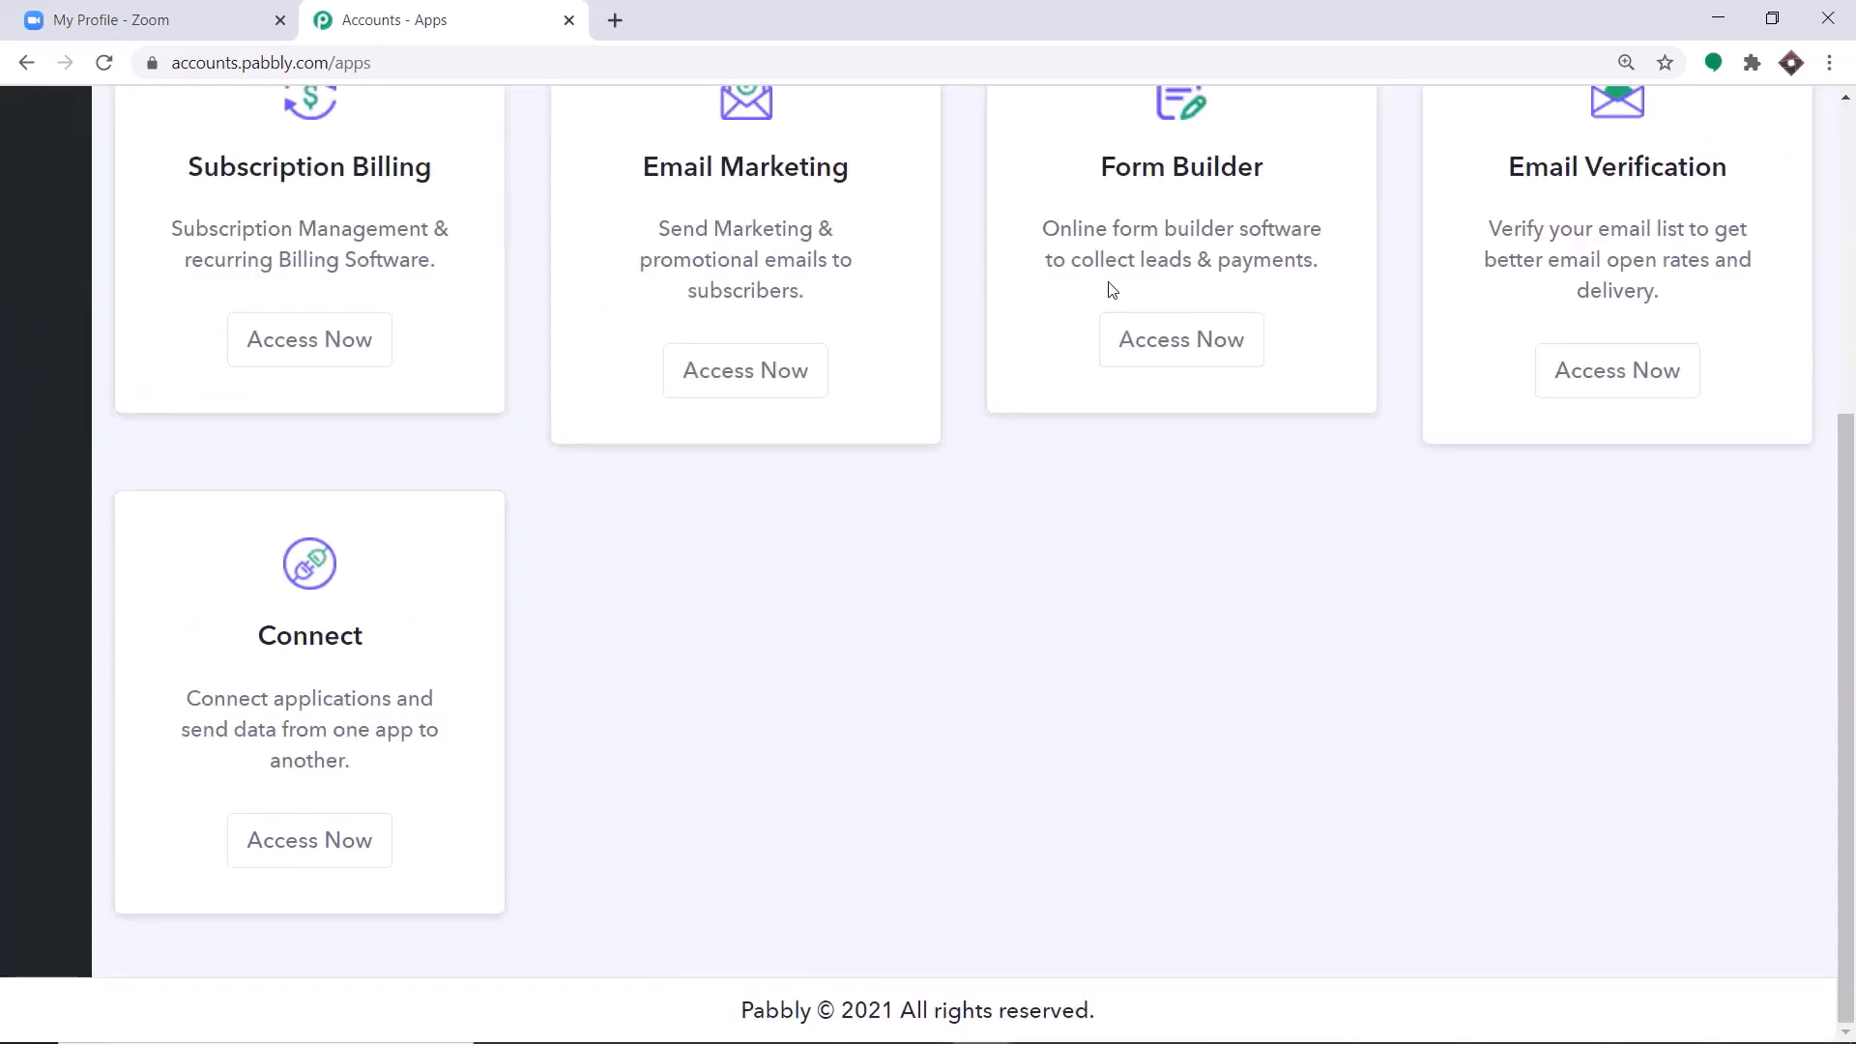
left_click(307, 837)
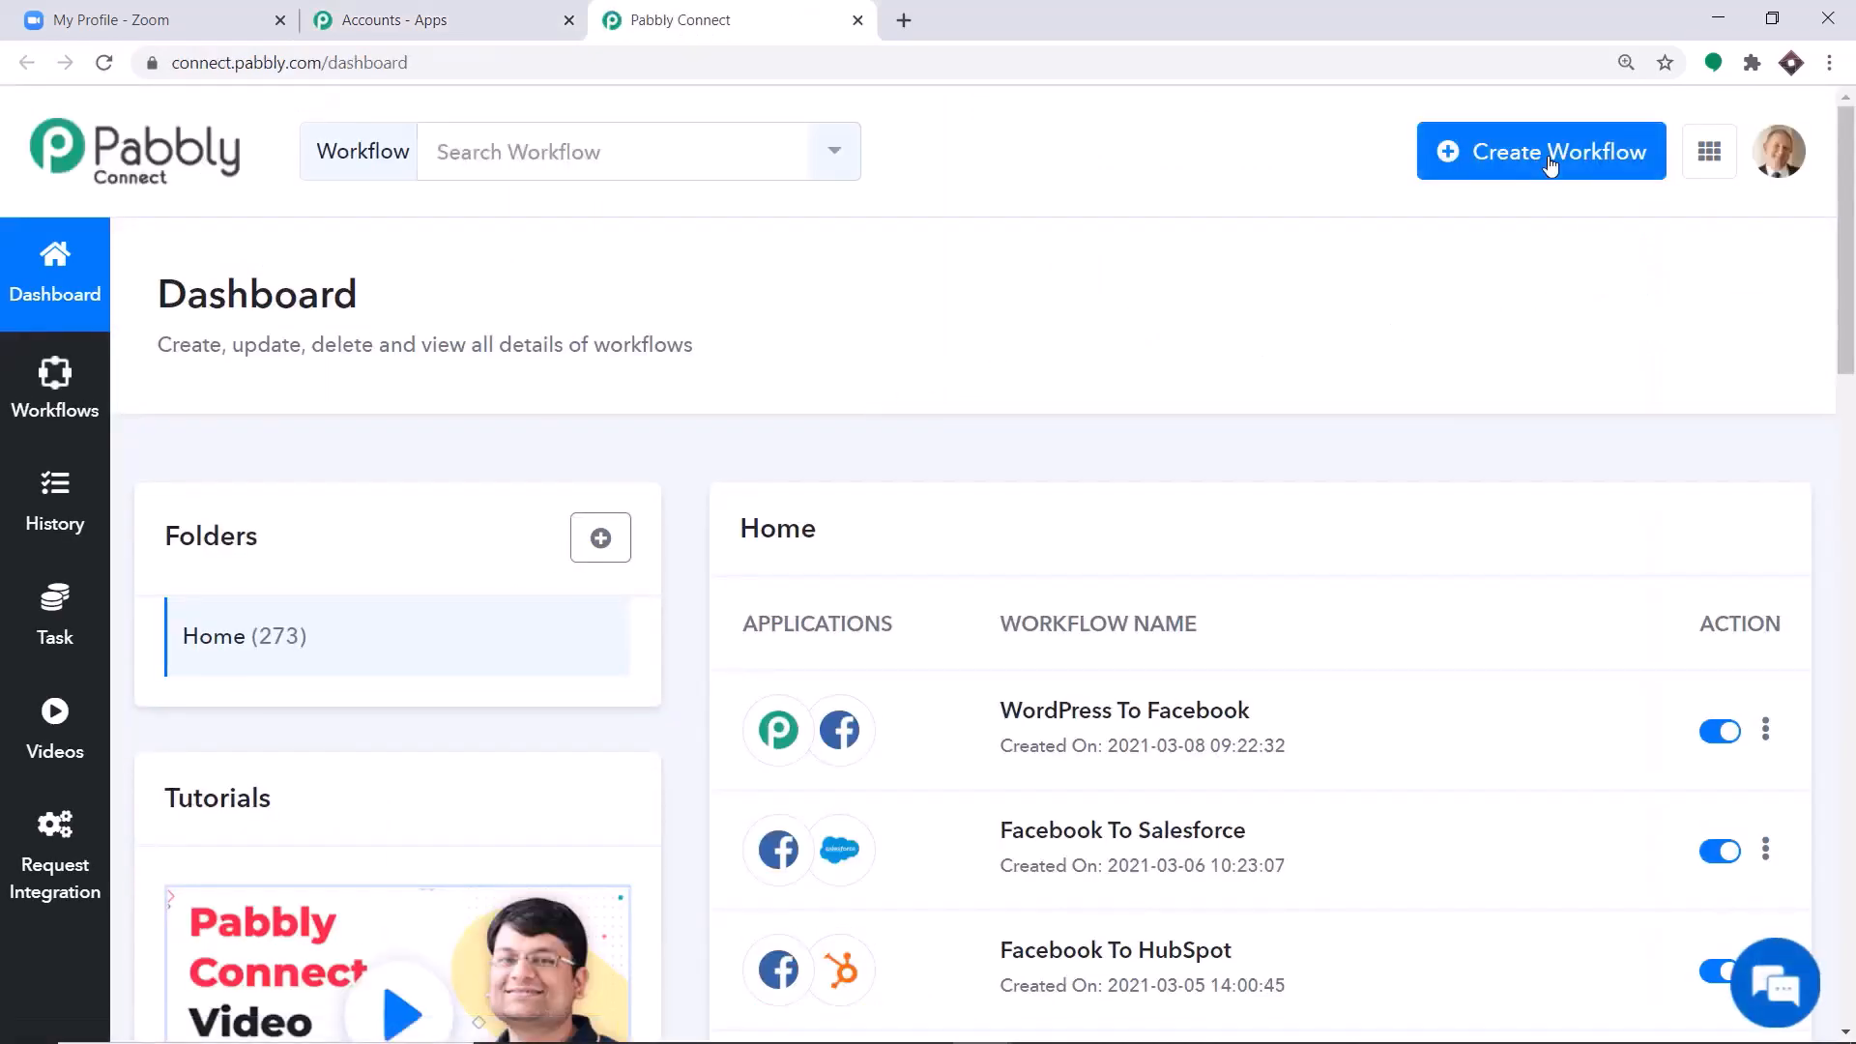
Create a new workflow named Zoom Integration.
left_click(1550, 163)
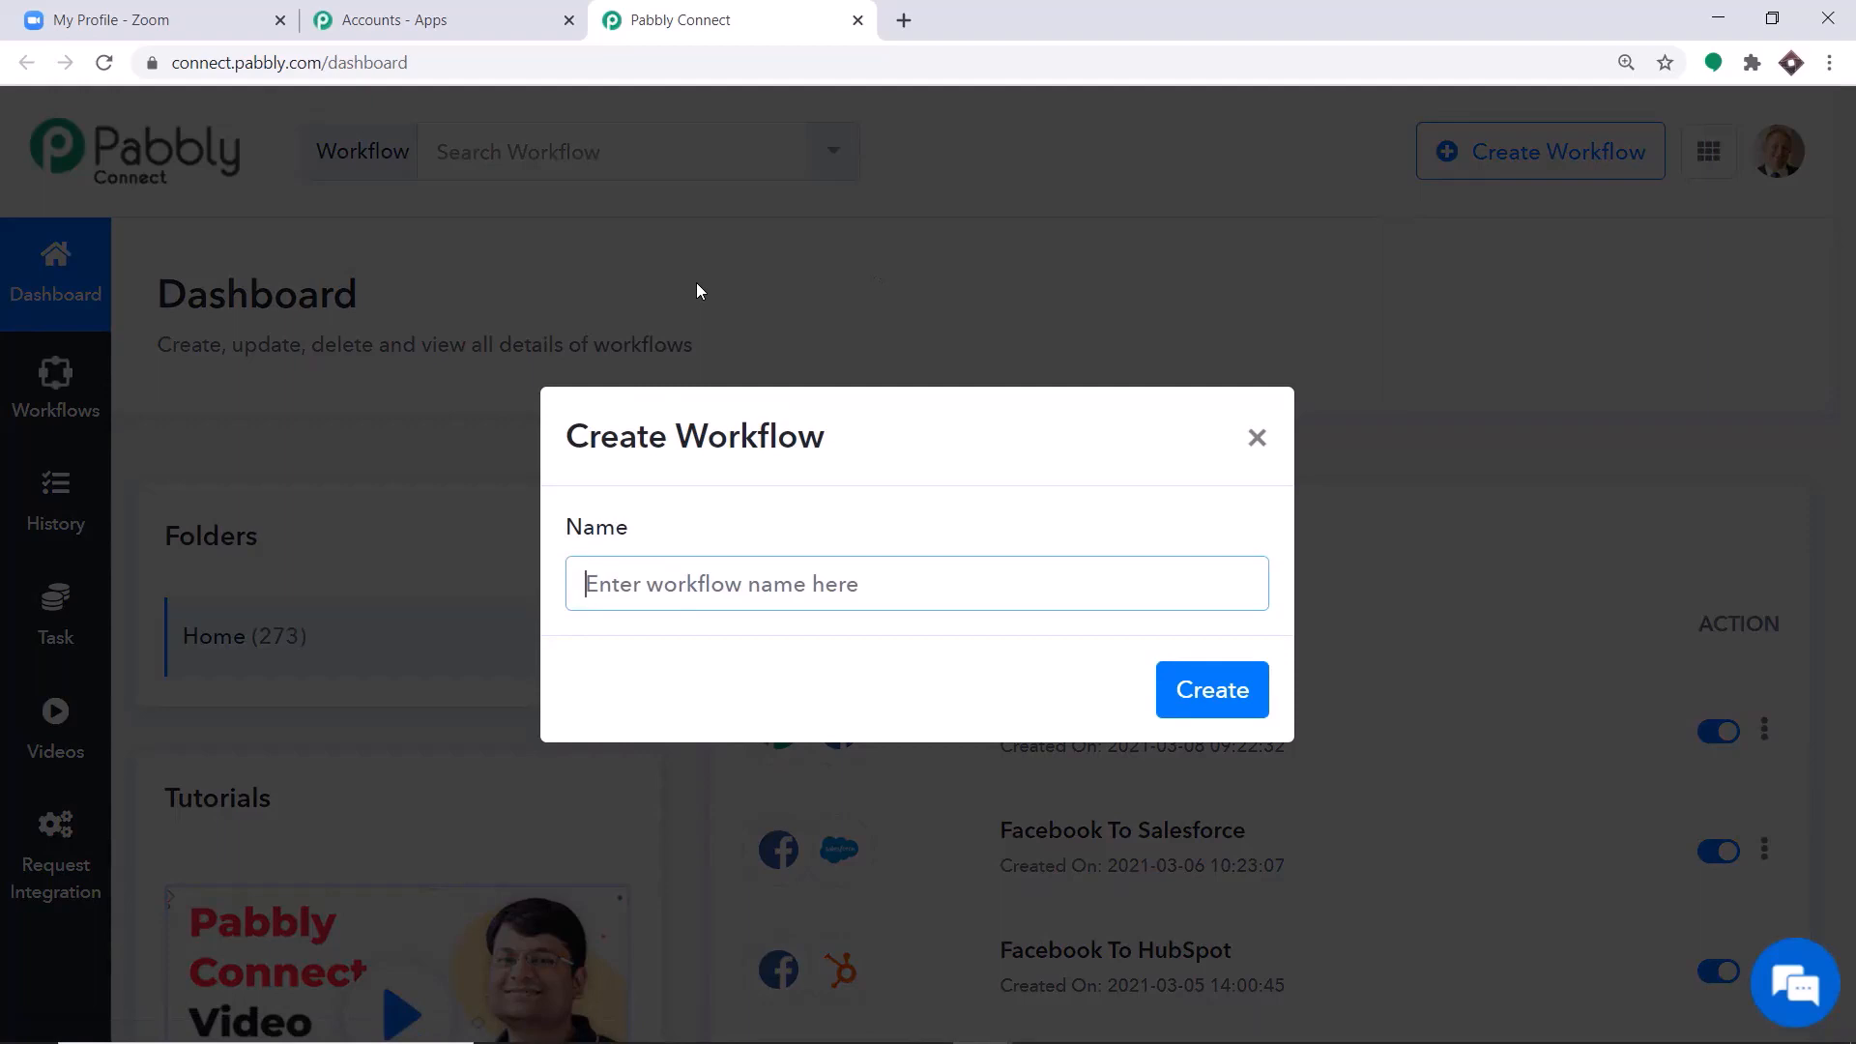
type("Z")
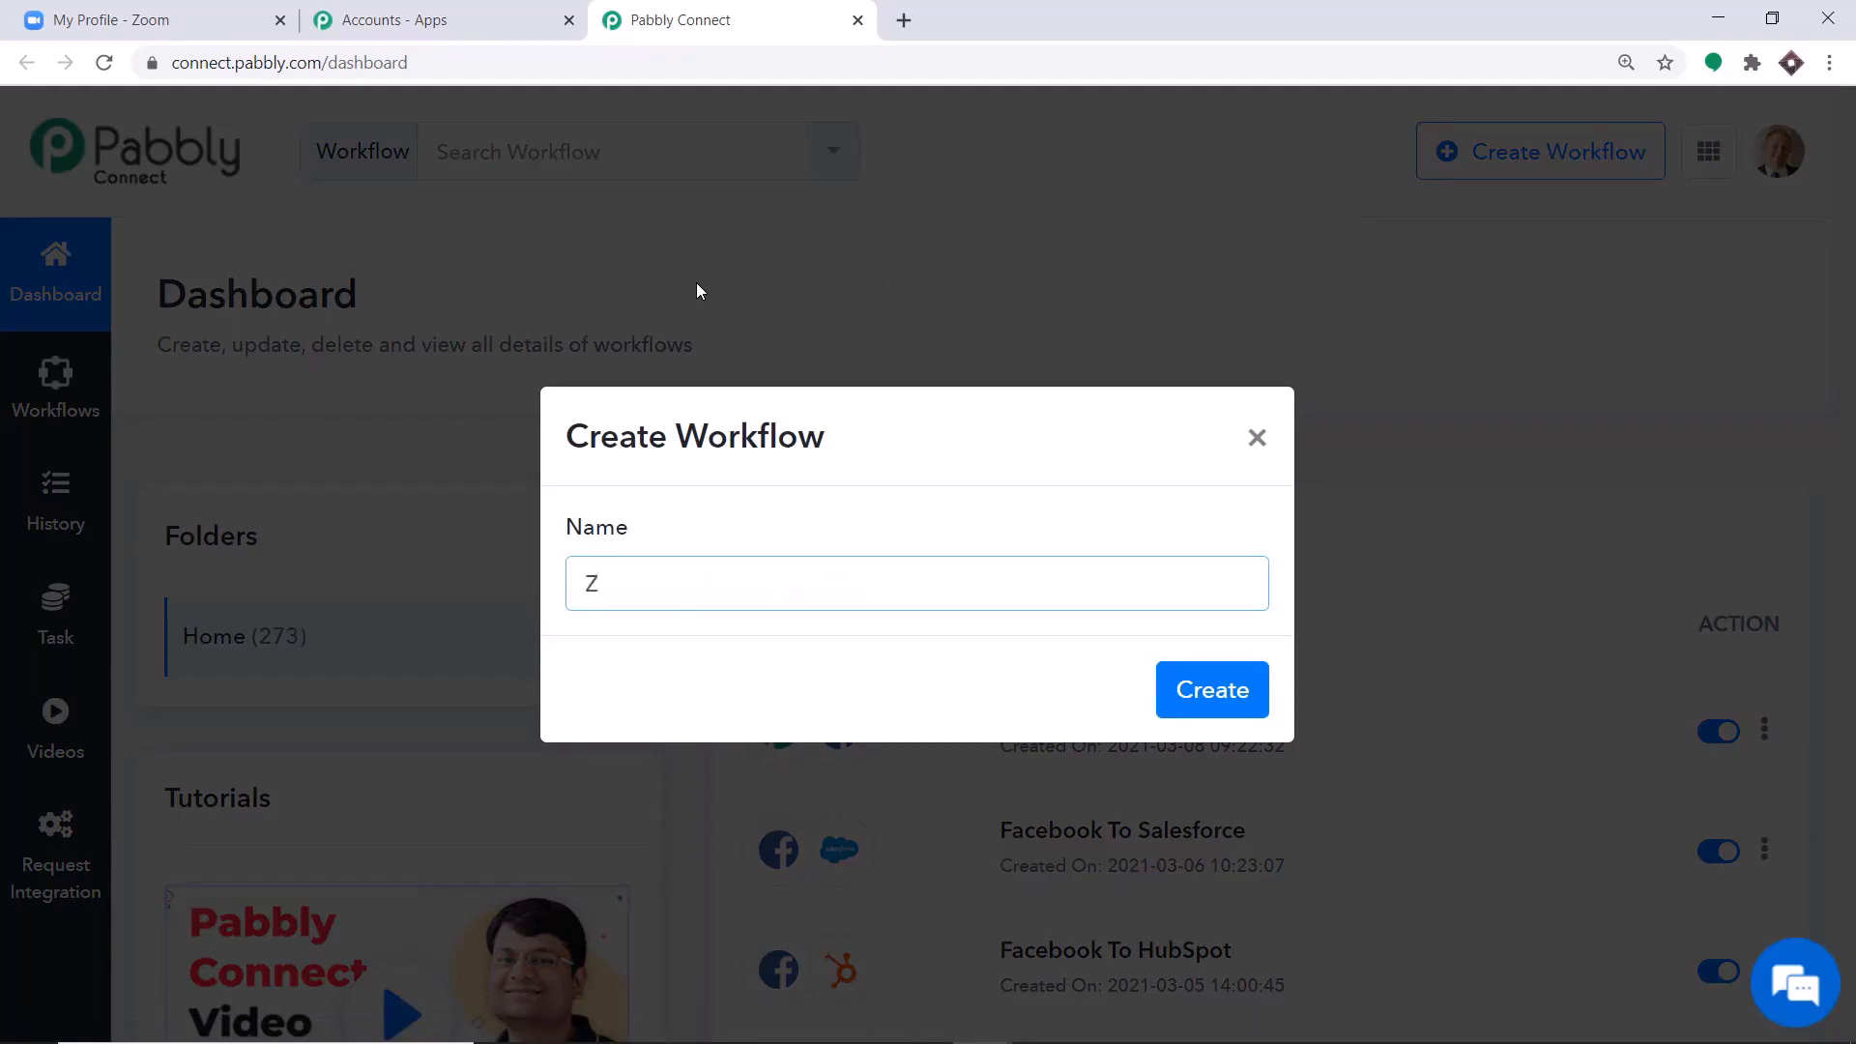
type("oom Integration")
left_click(1197, 698)
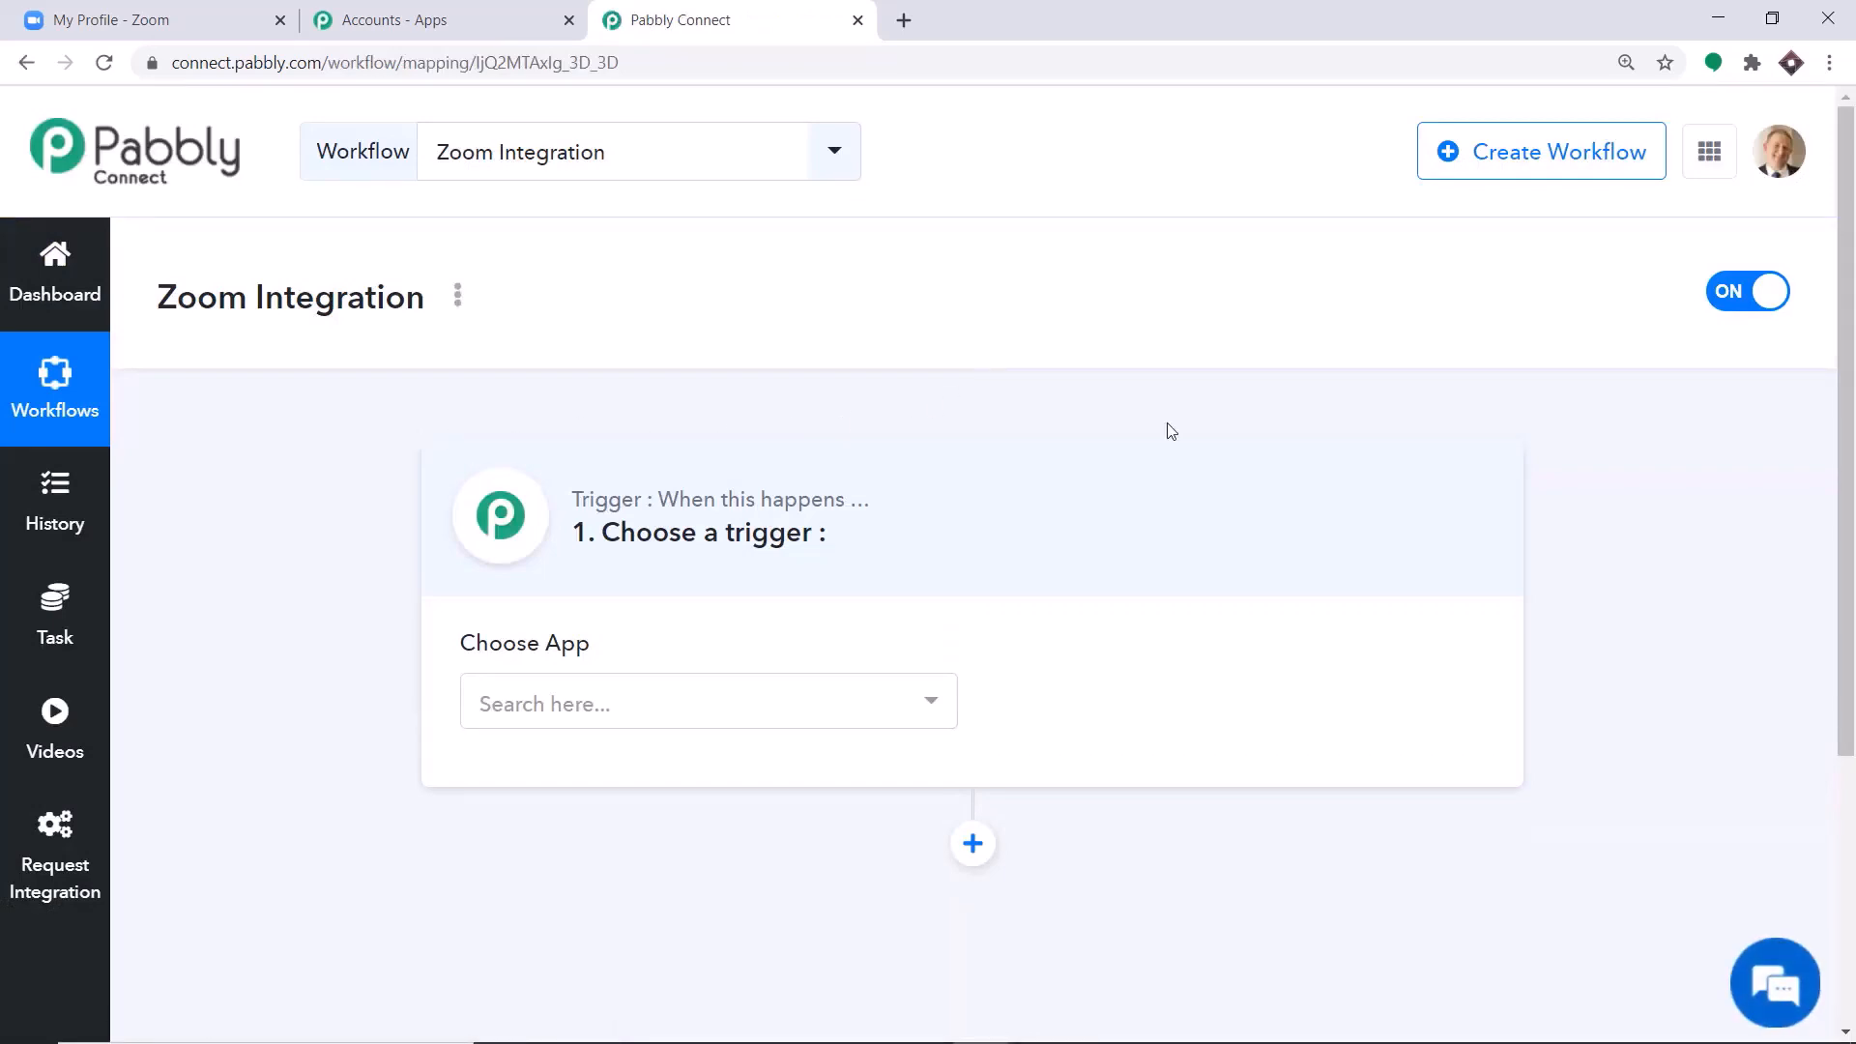
Set the workflow's trigger app to Zoom with Configure Webhooks as the trigger event.
left_click(685, 699)
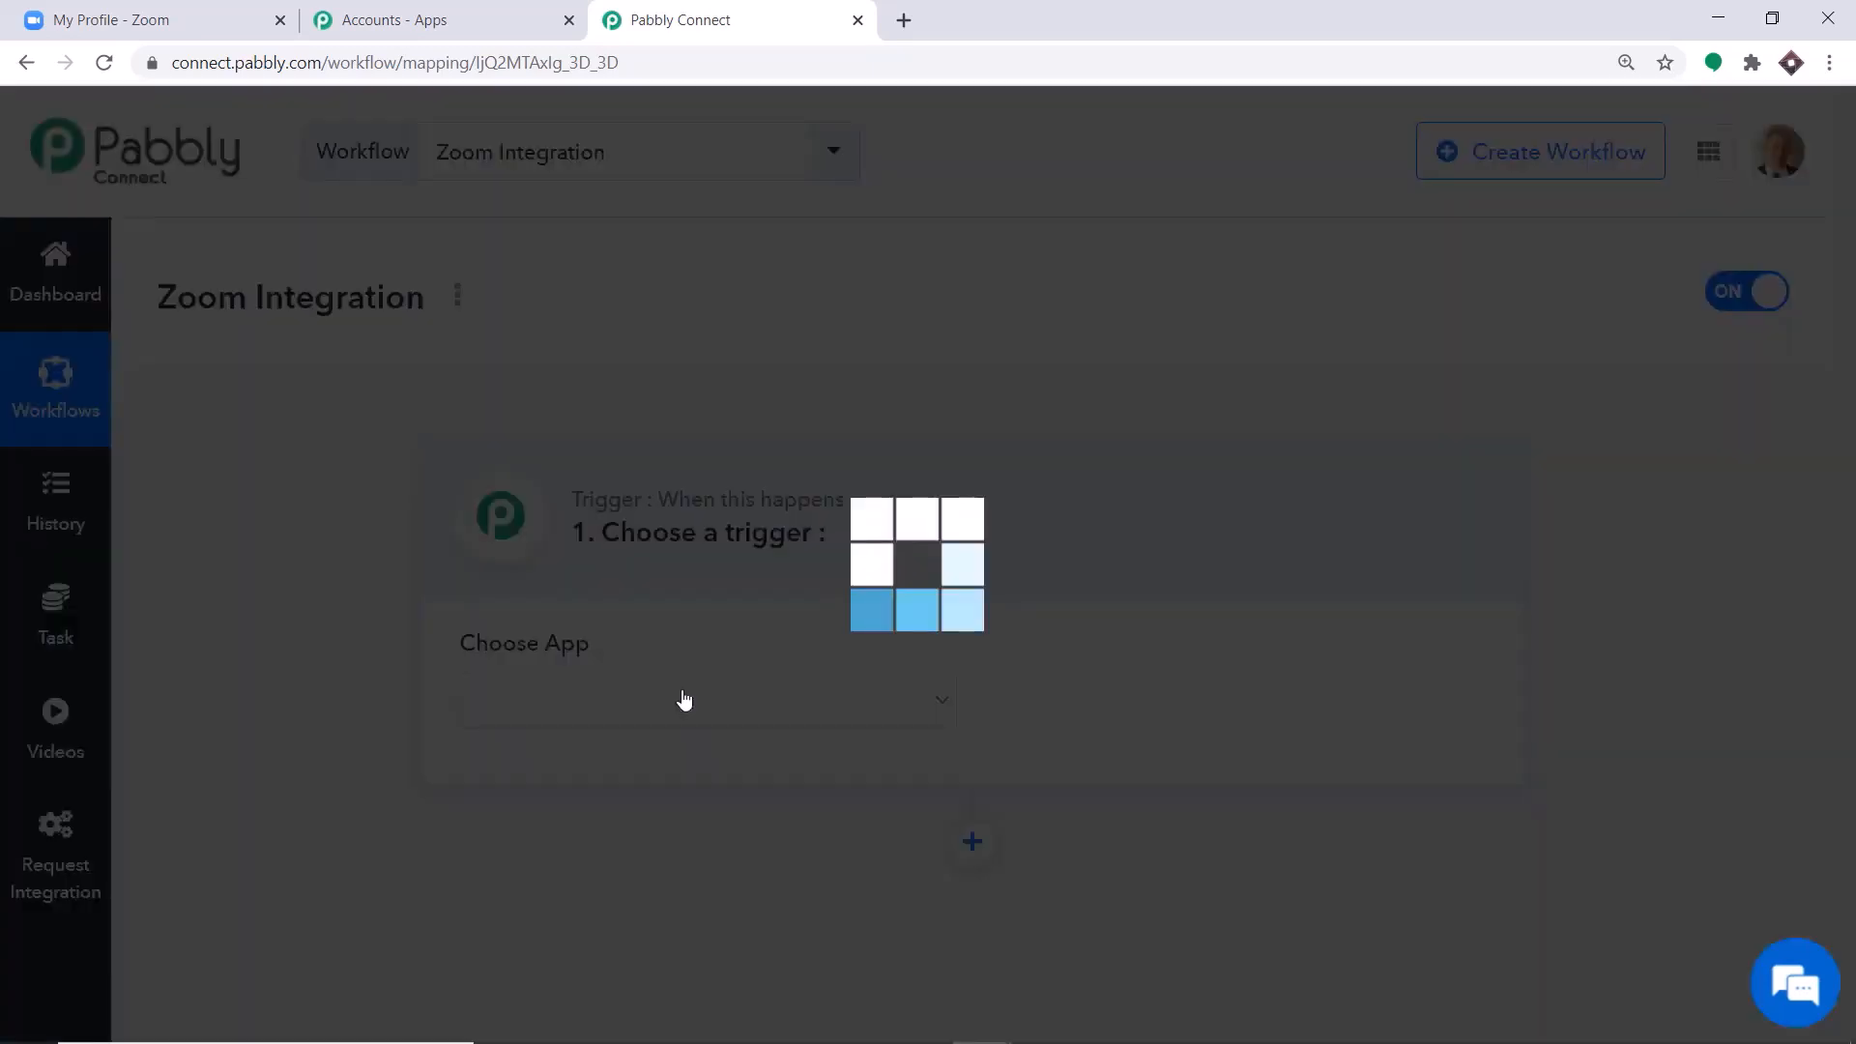
type("zo")
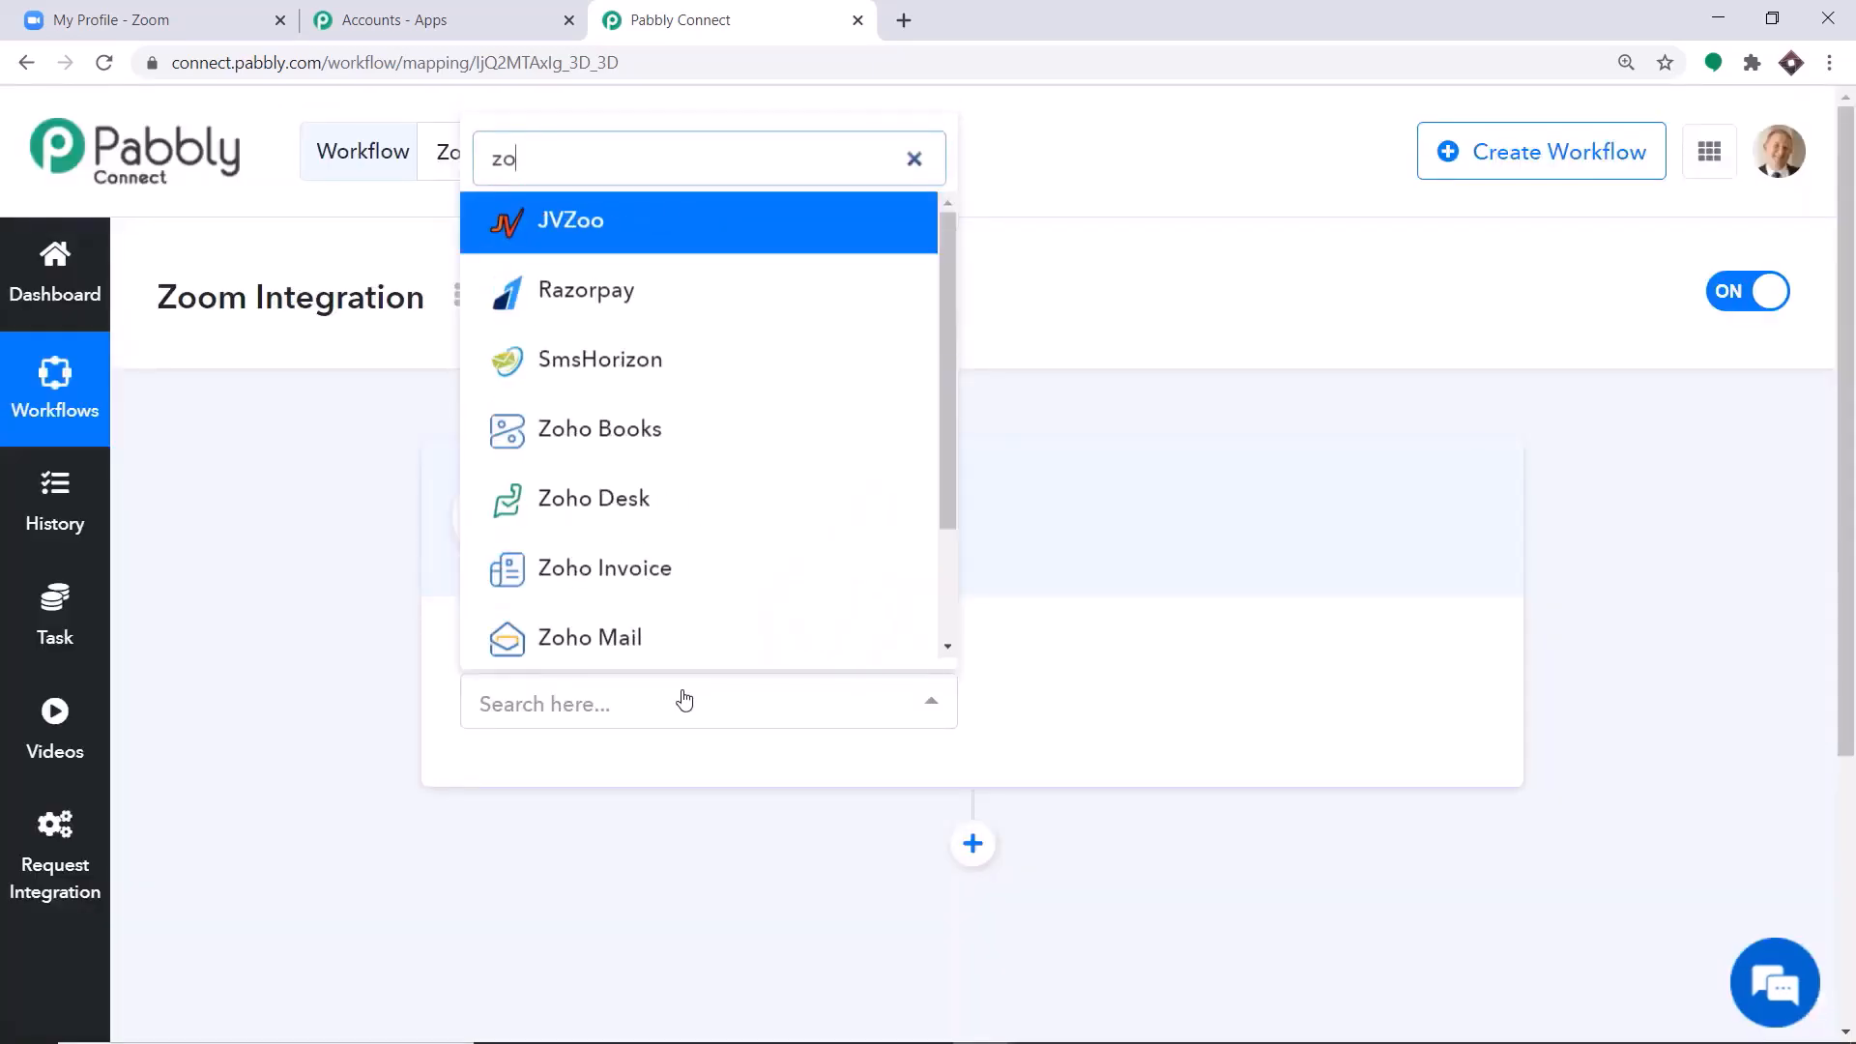
type("om")
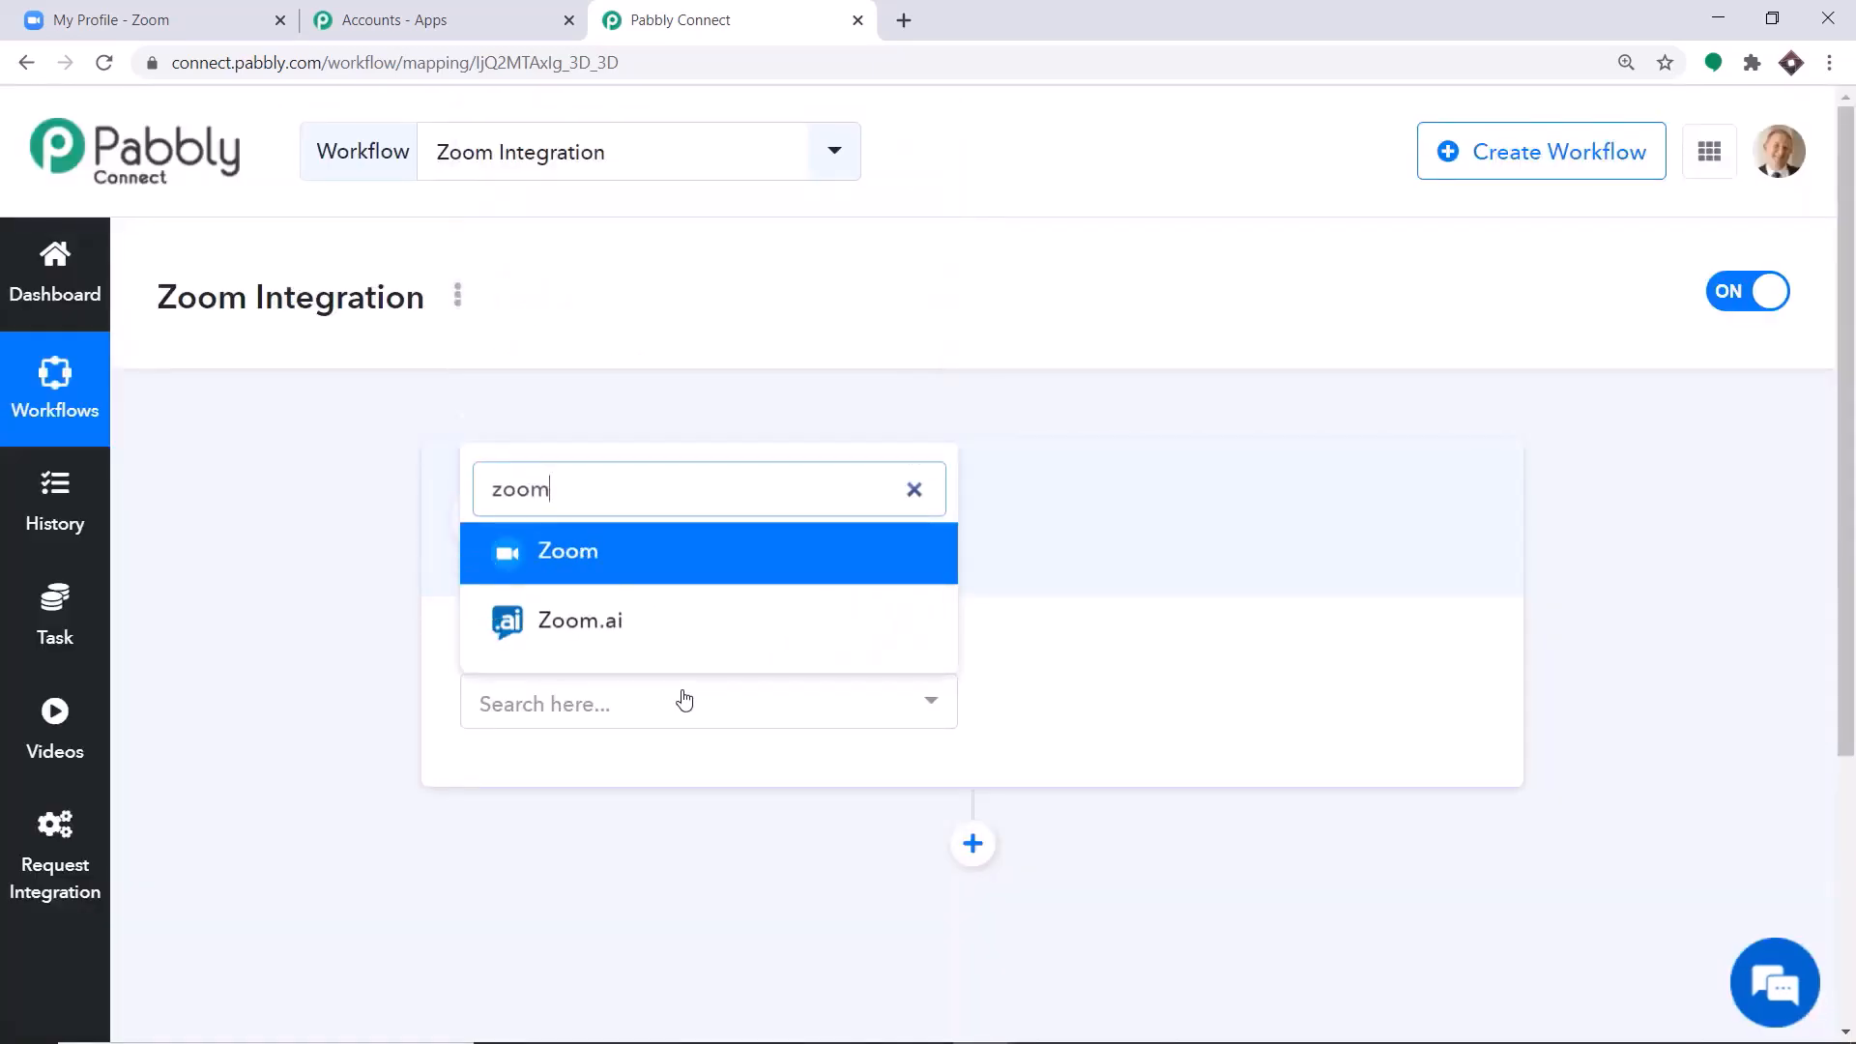
left_click(653, 559)
left_click(1137, 694)
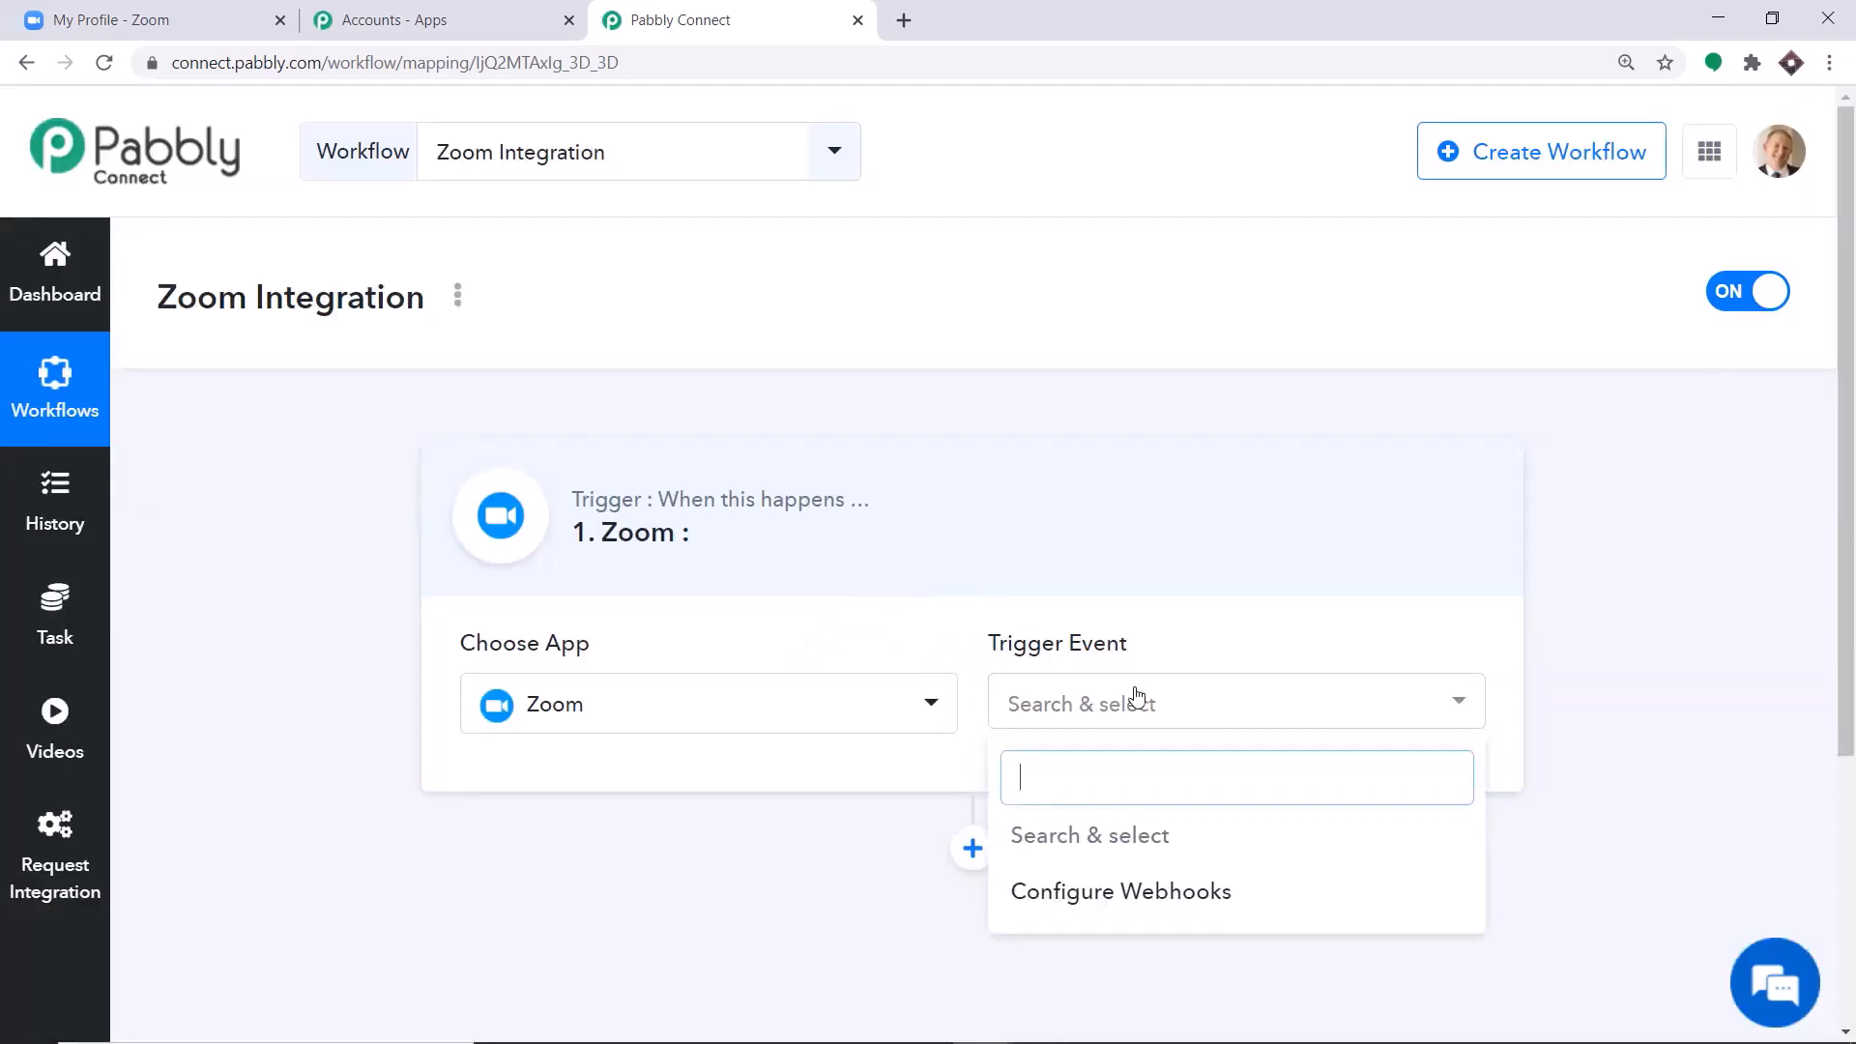
left_click(1075, 891)
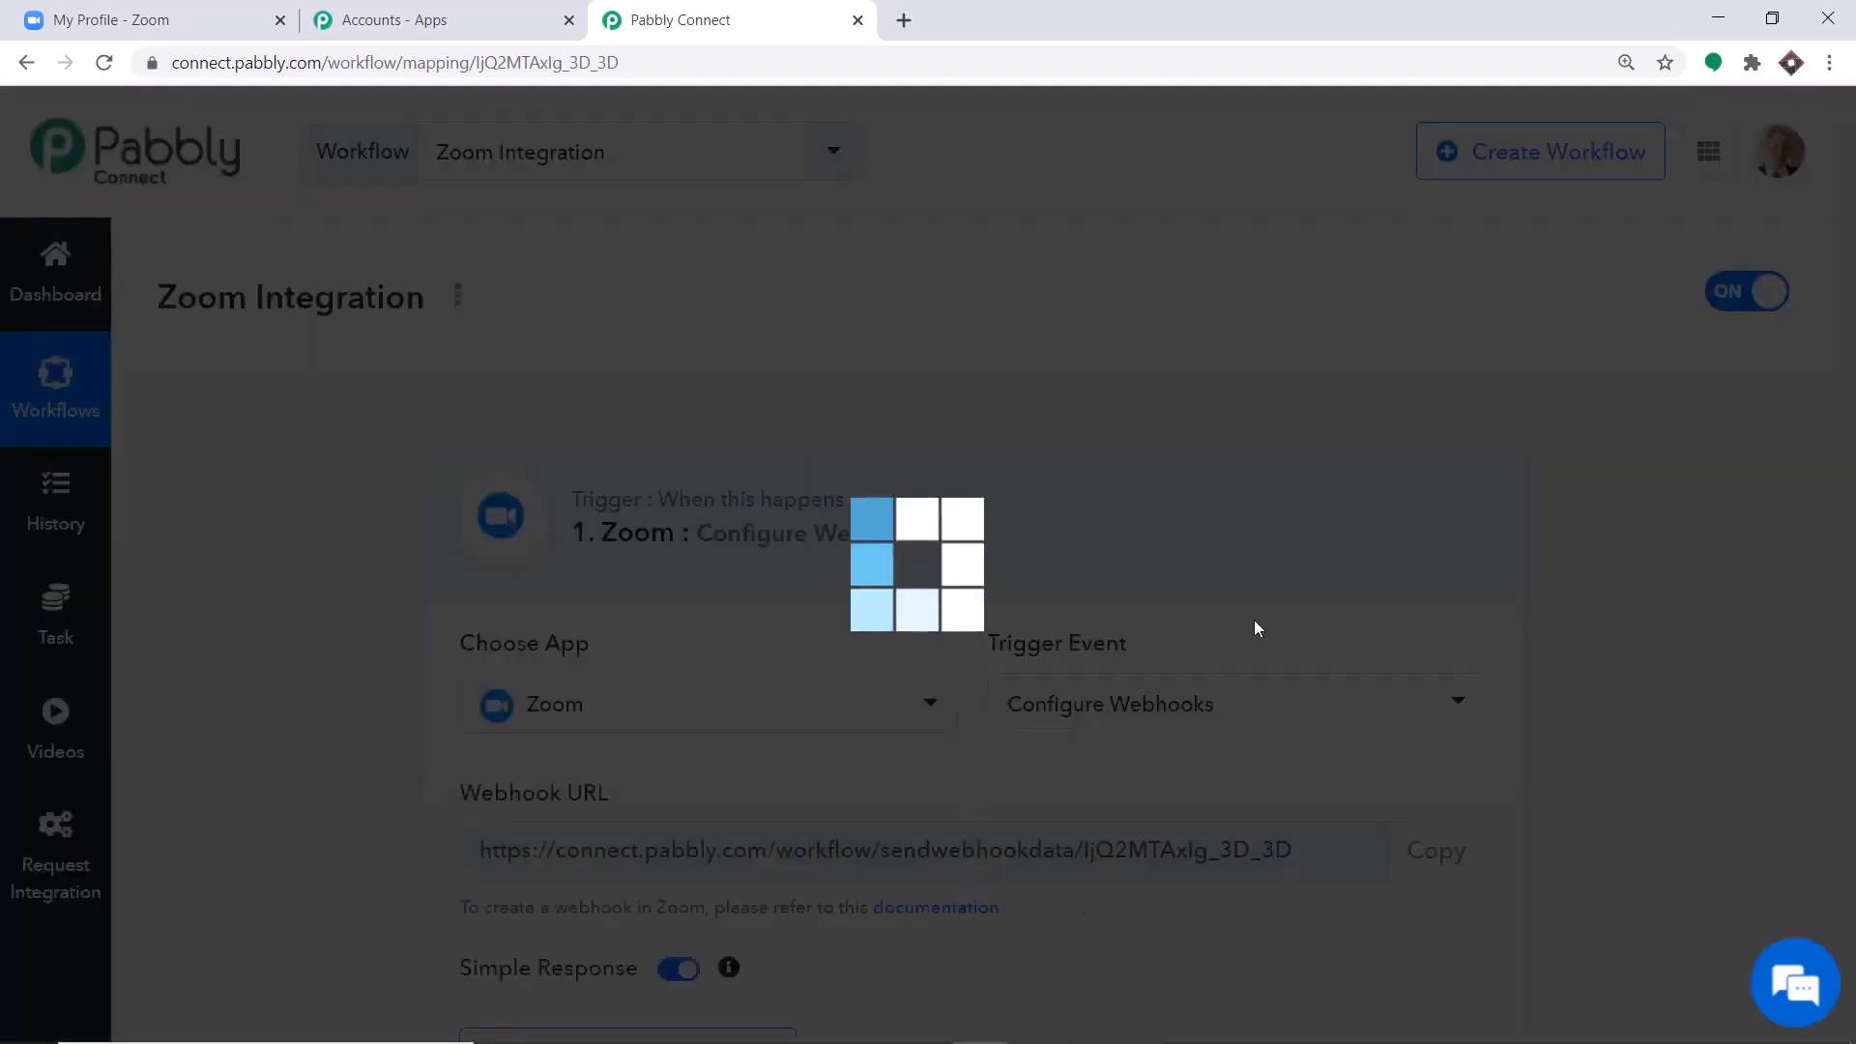
scroll(1350, 426, "down", 3)
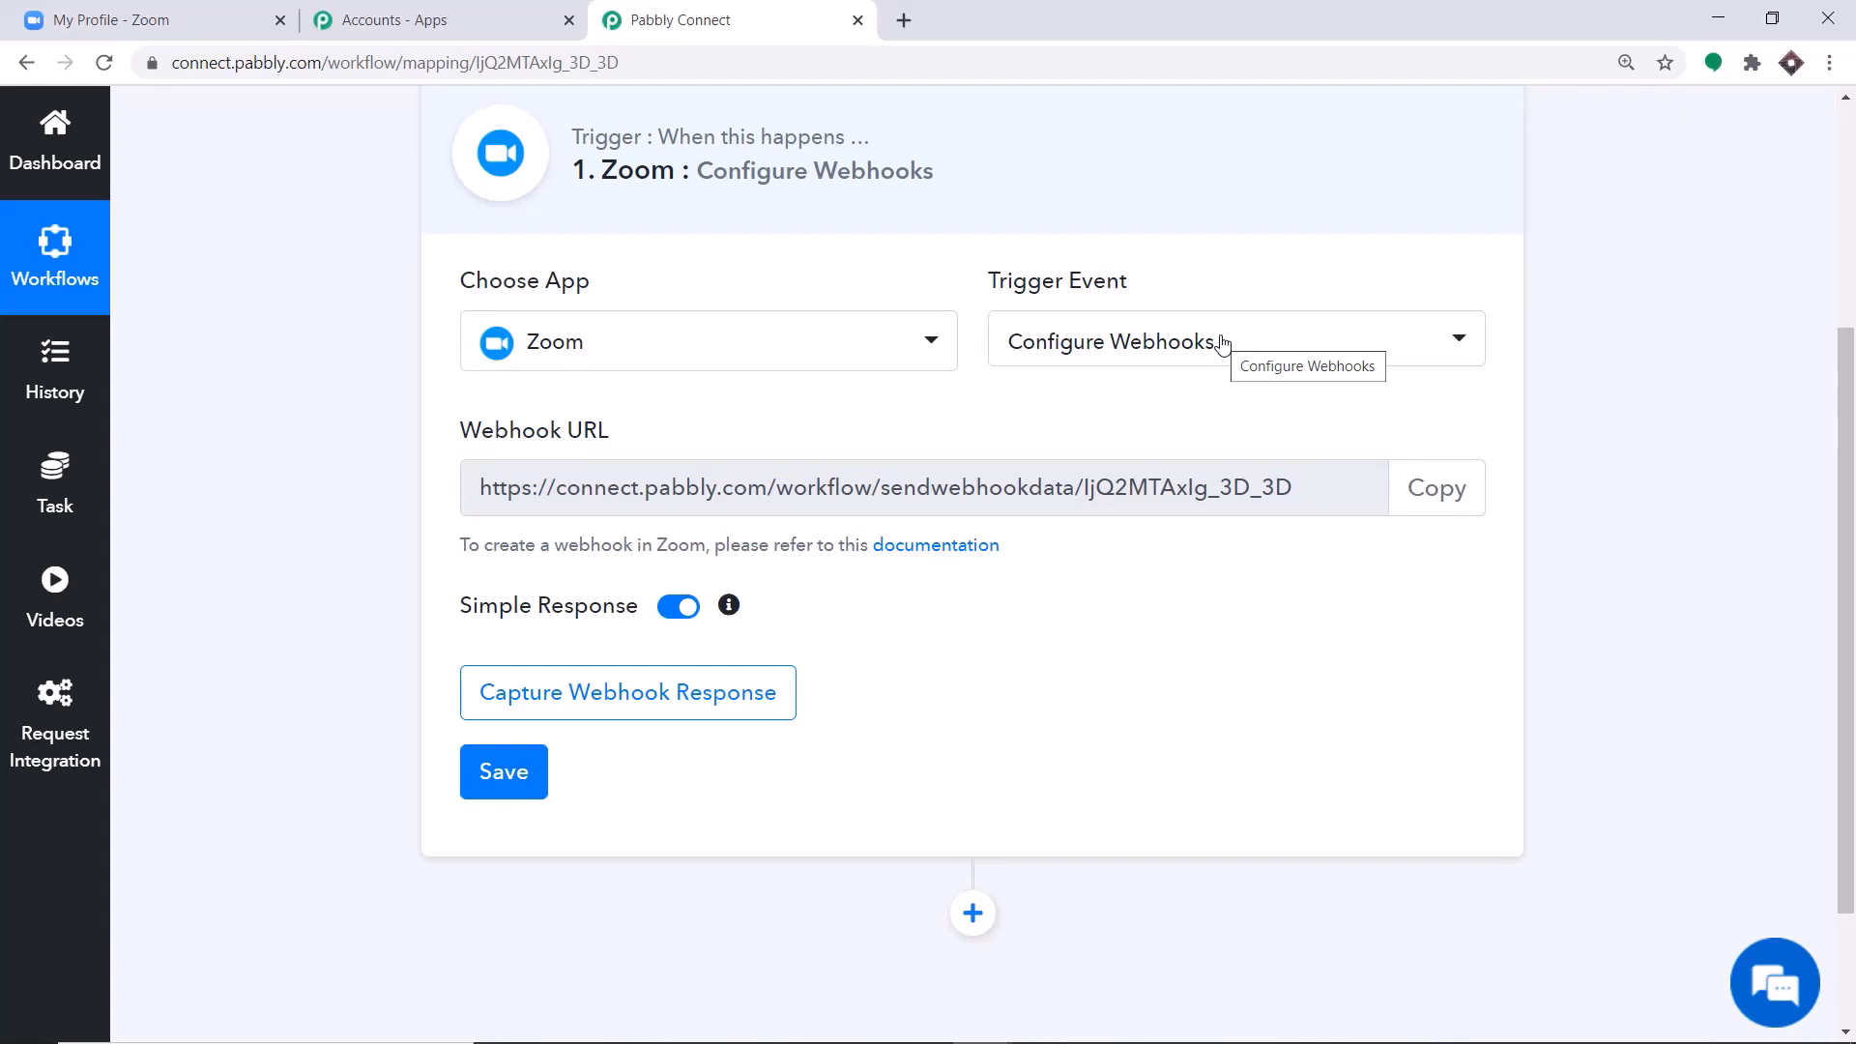
scroll(1027, 426, "up", 1)
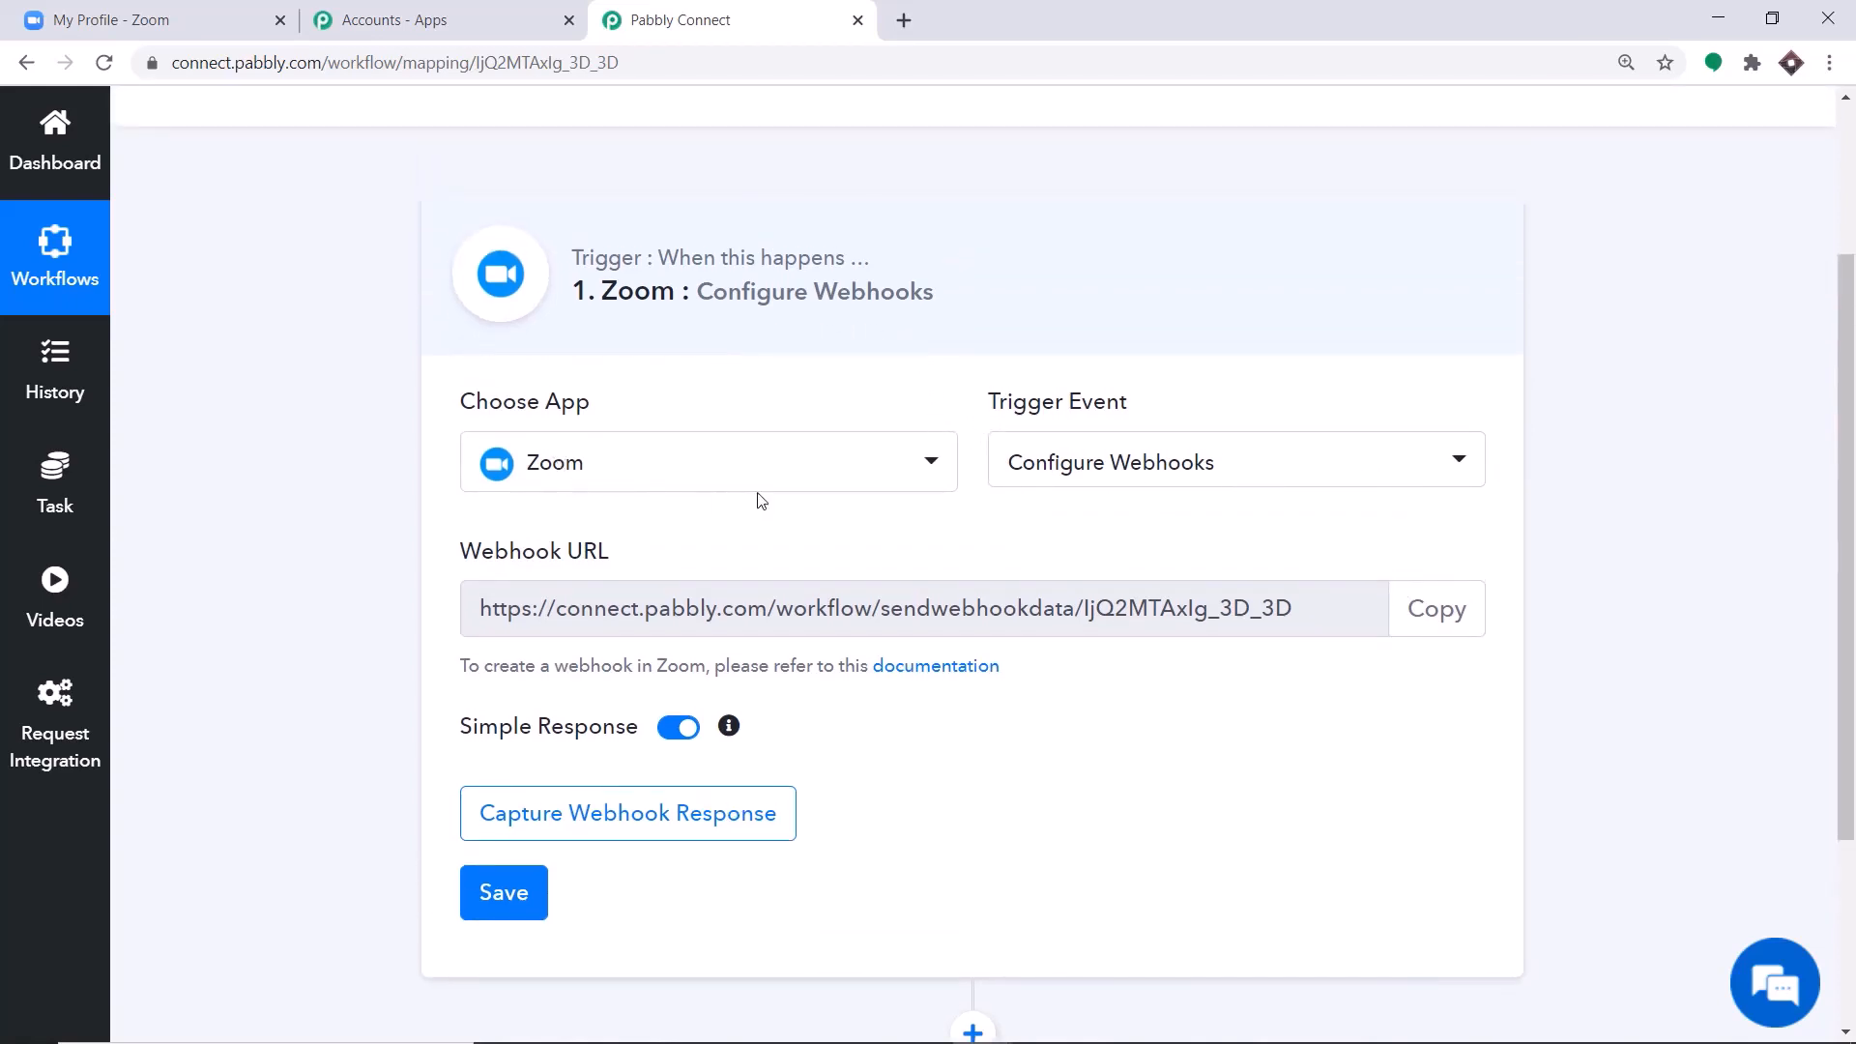
Switch to the Zoom account, go from its Integration page to the App Marketplace, and accept the Marketplace Terms of Use.
left_click(106, 10)
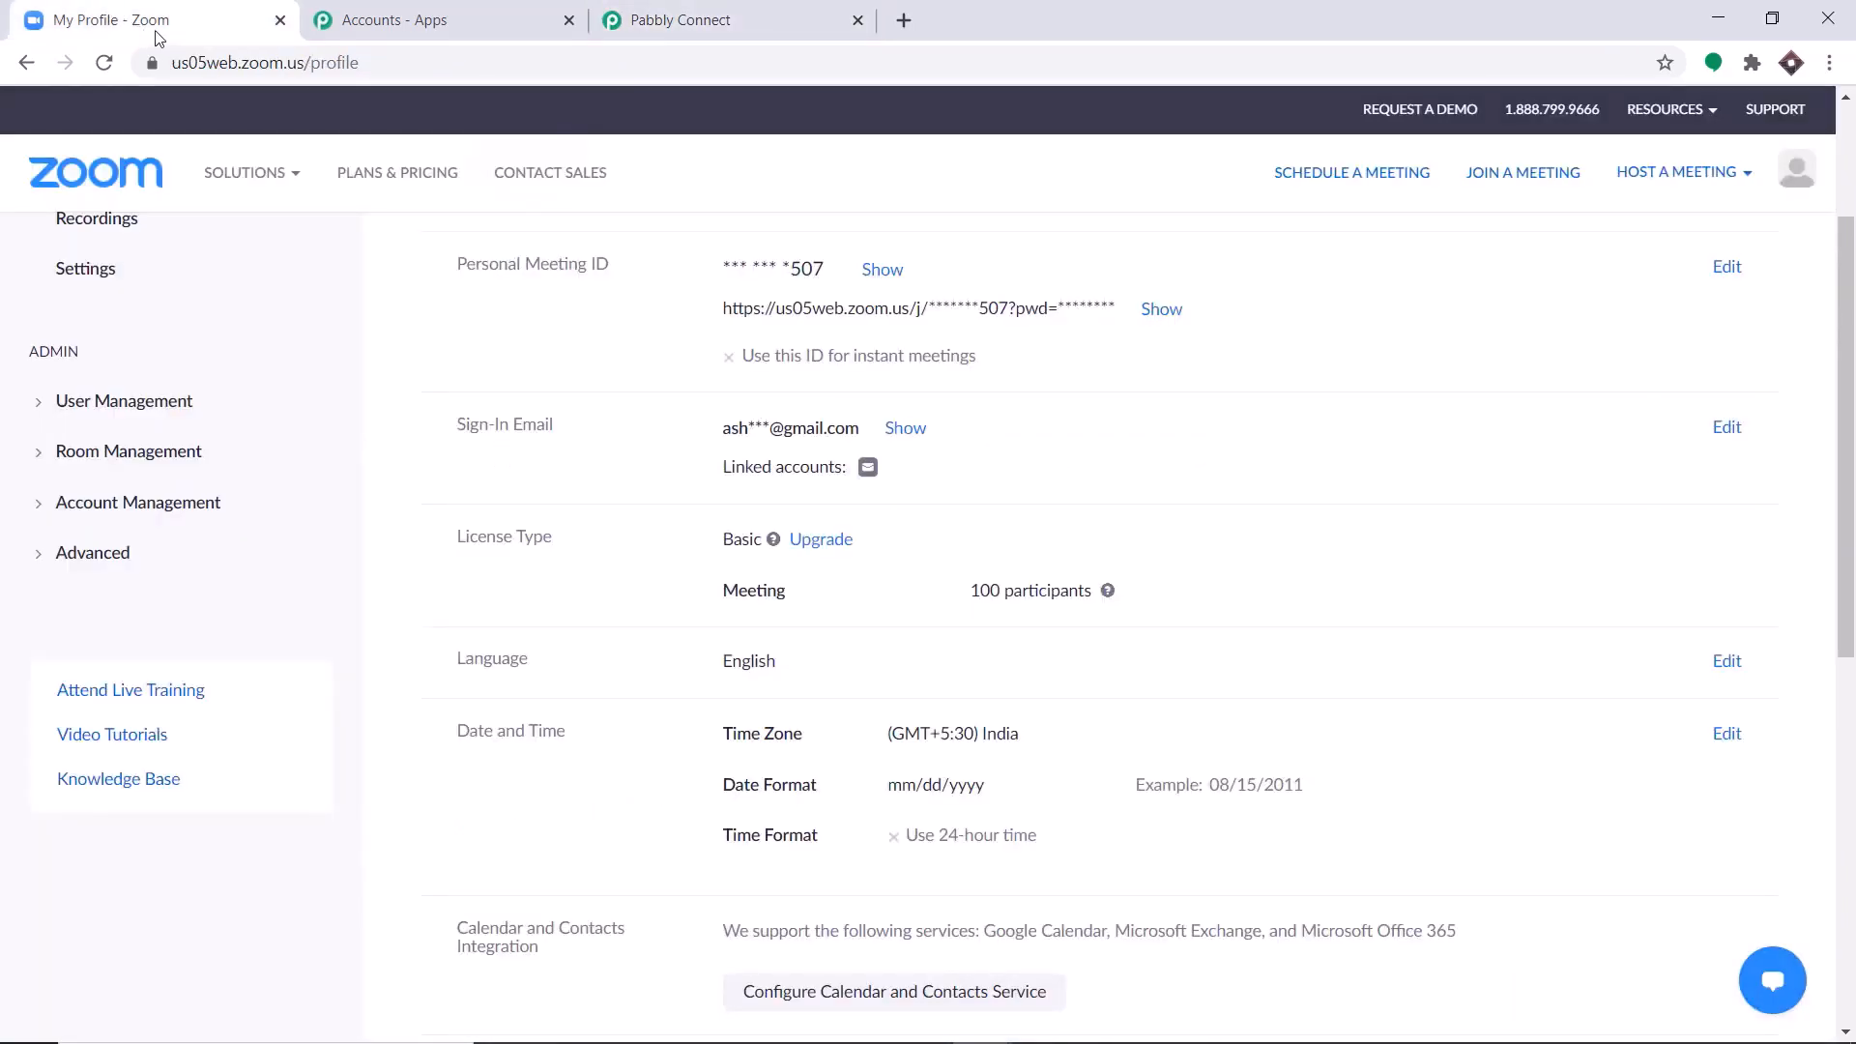
left_click(92, 555)
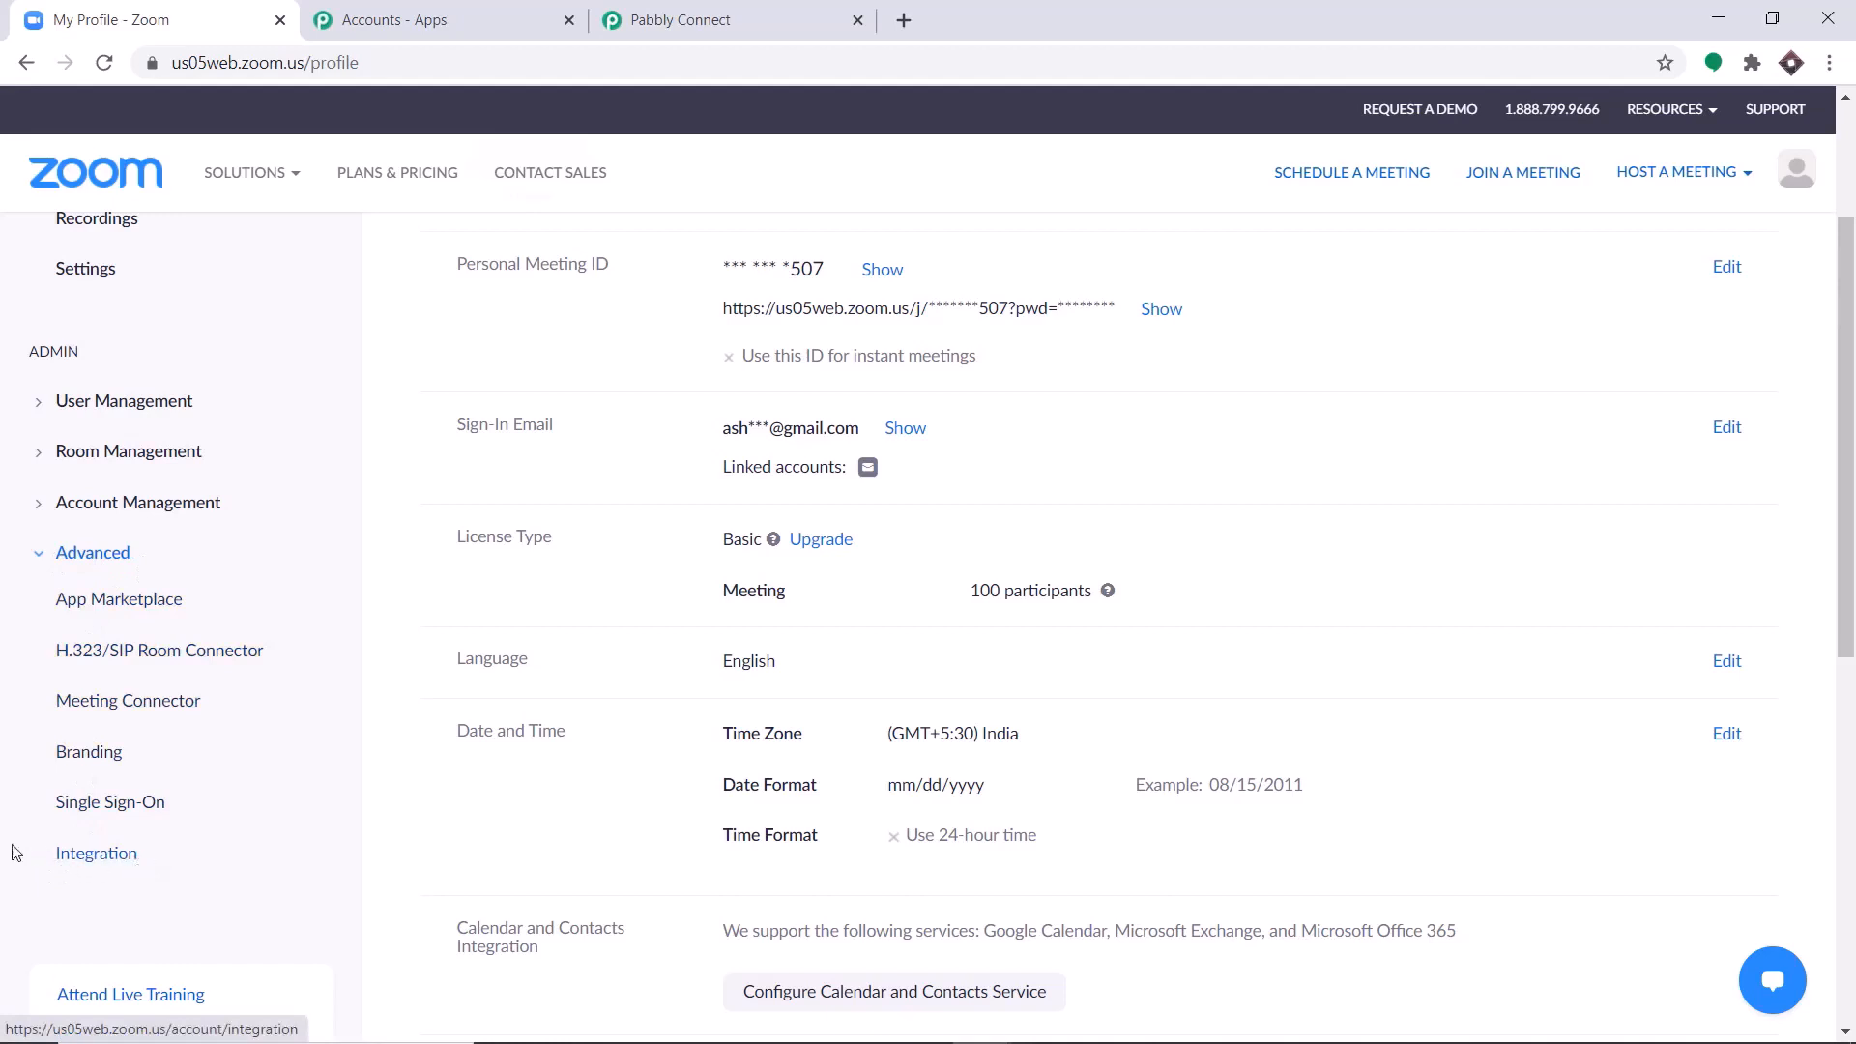
left_click(83, 859)
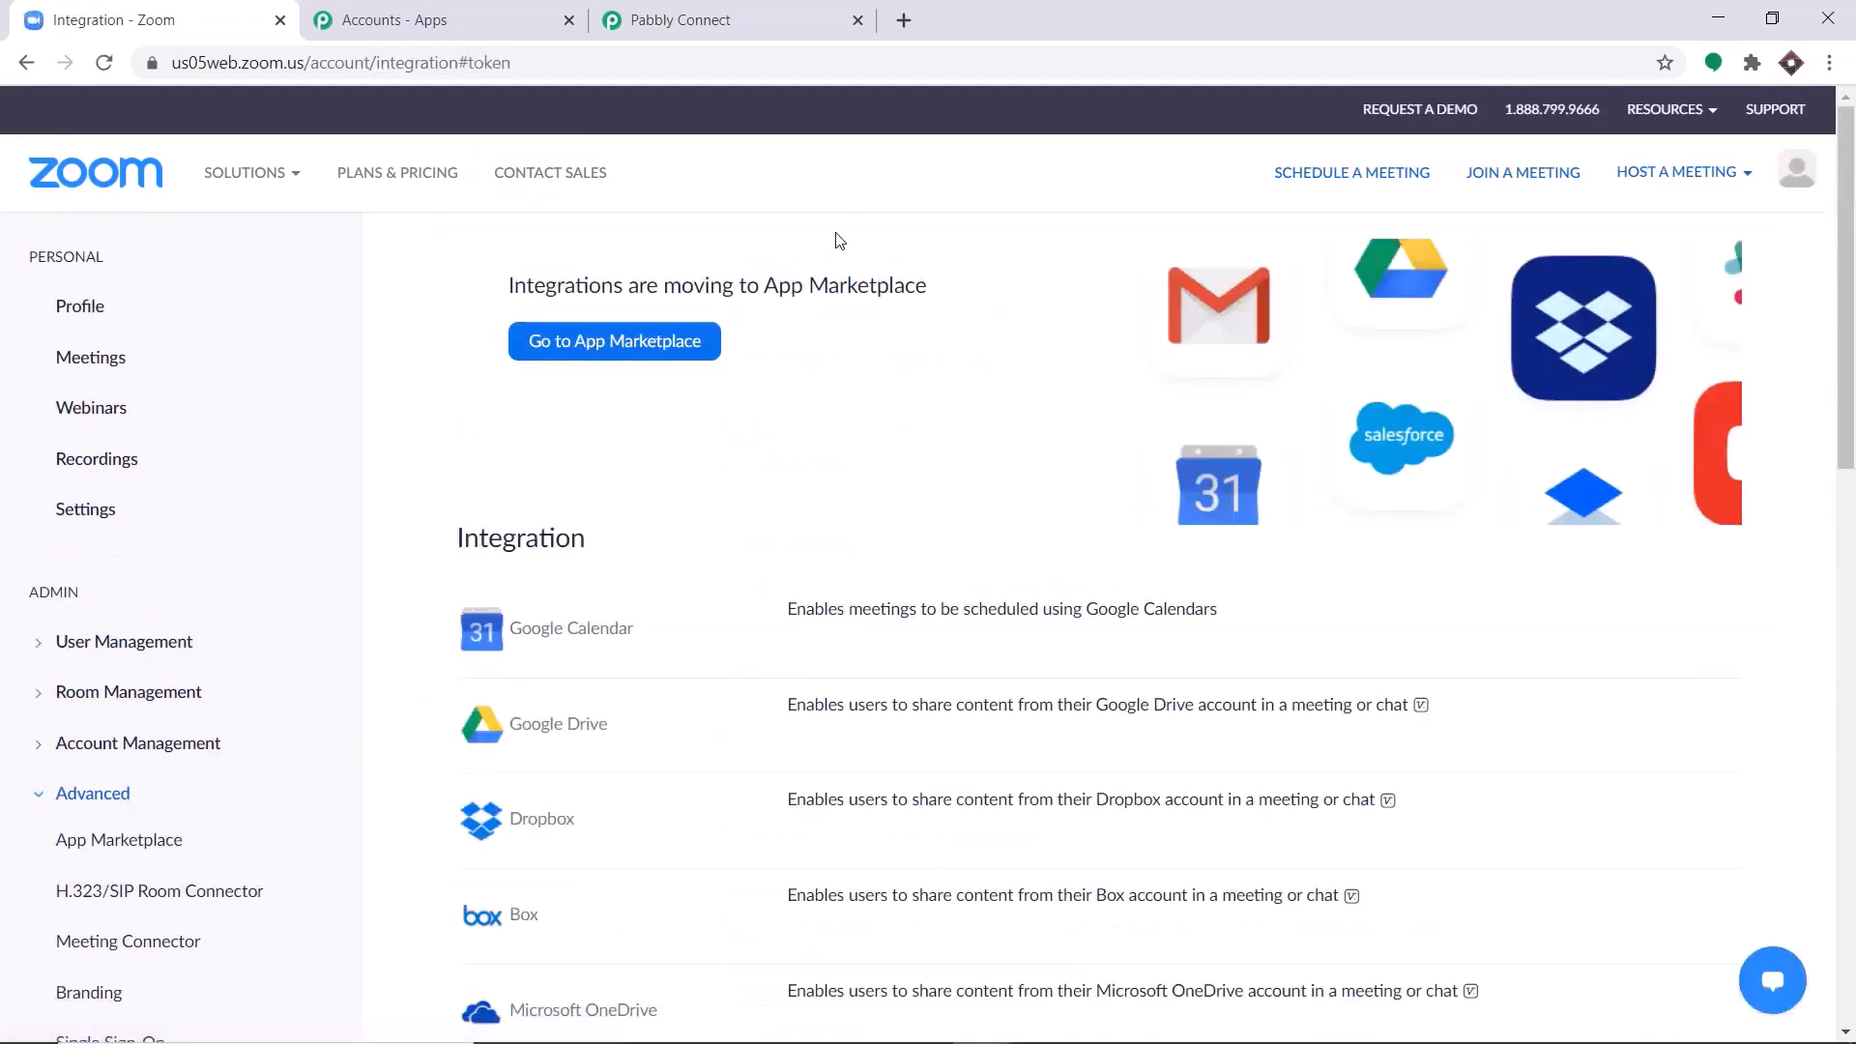
left_click(581, 358)
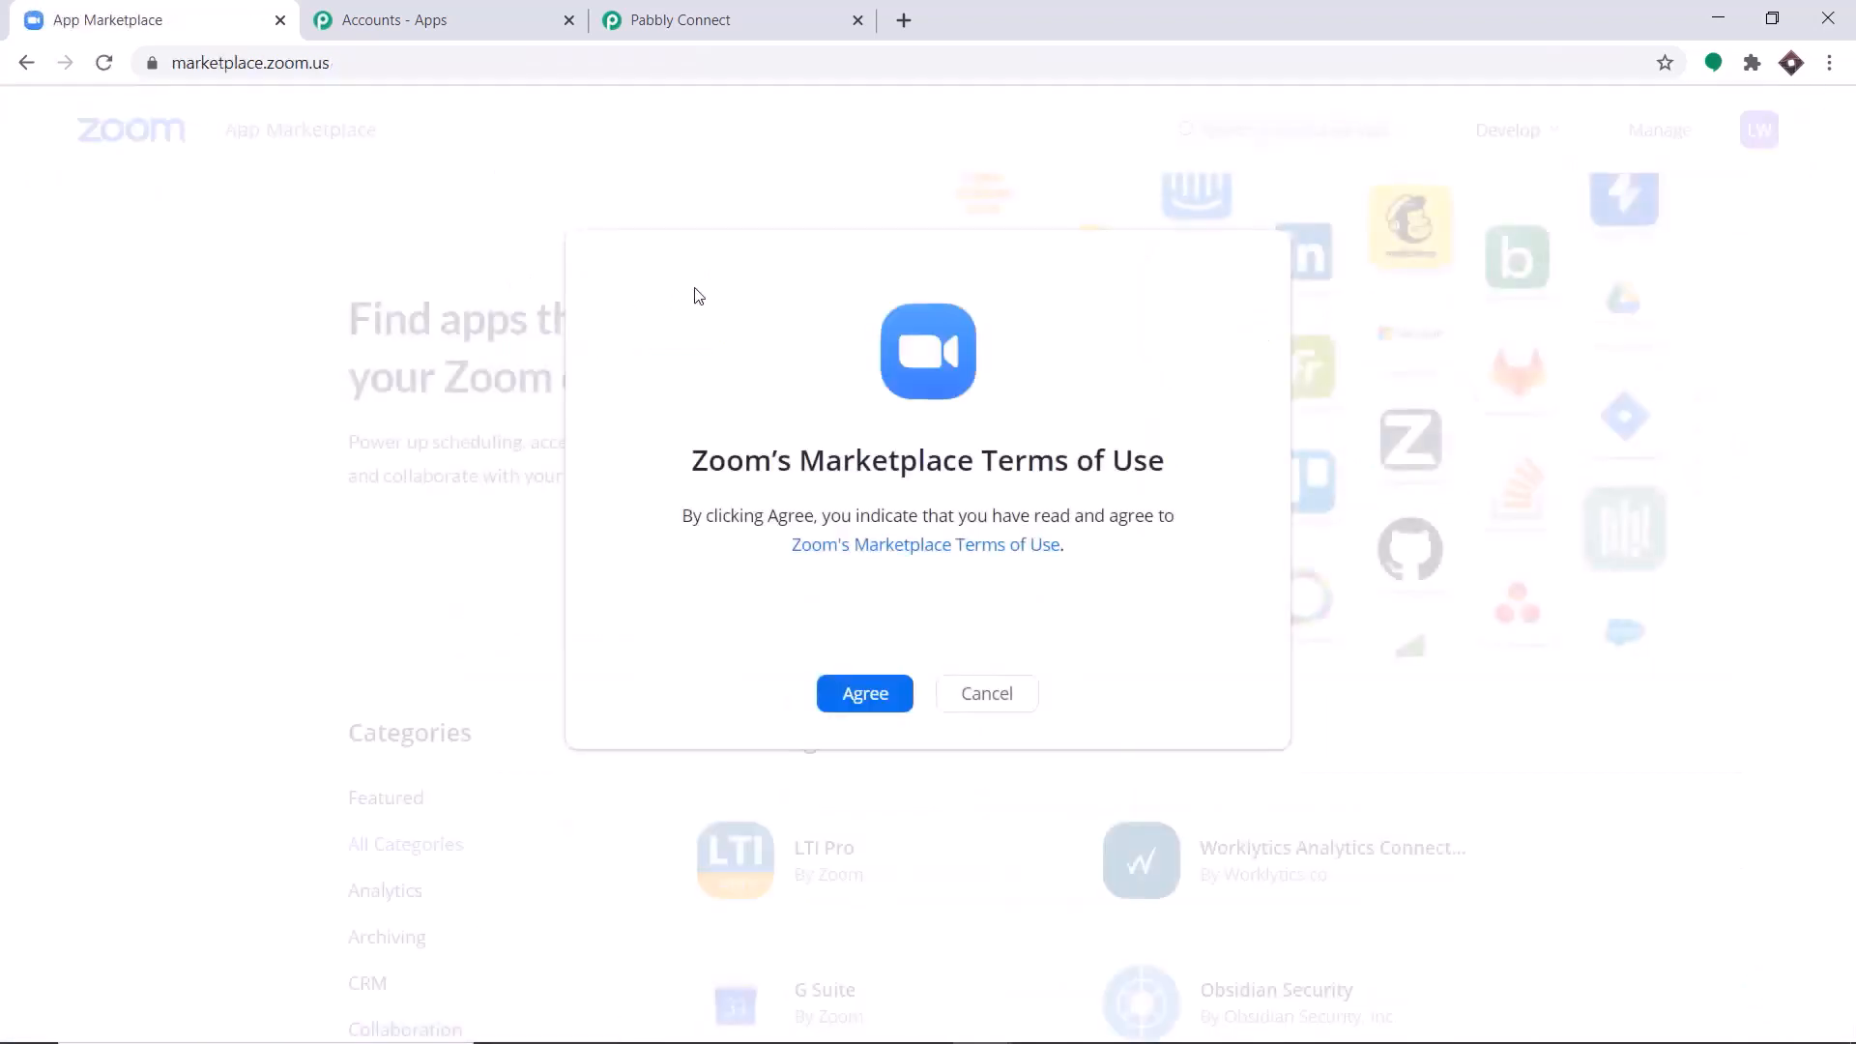
left_click(875, 692)
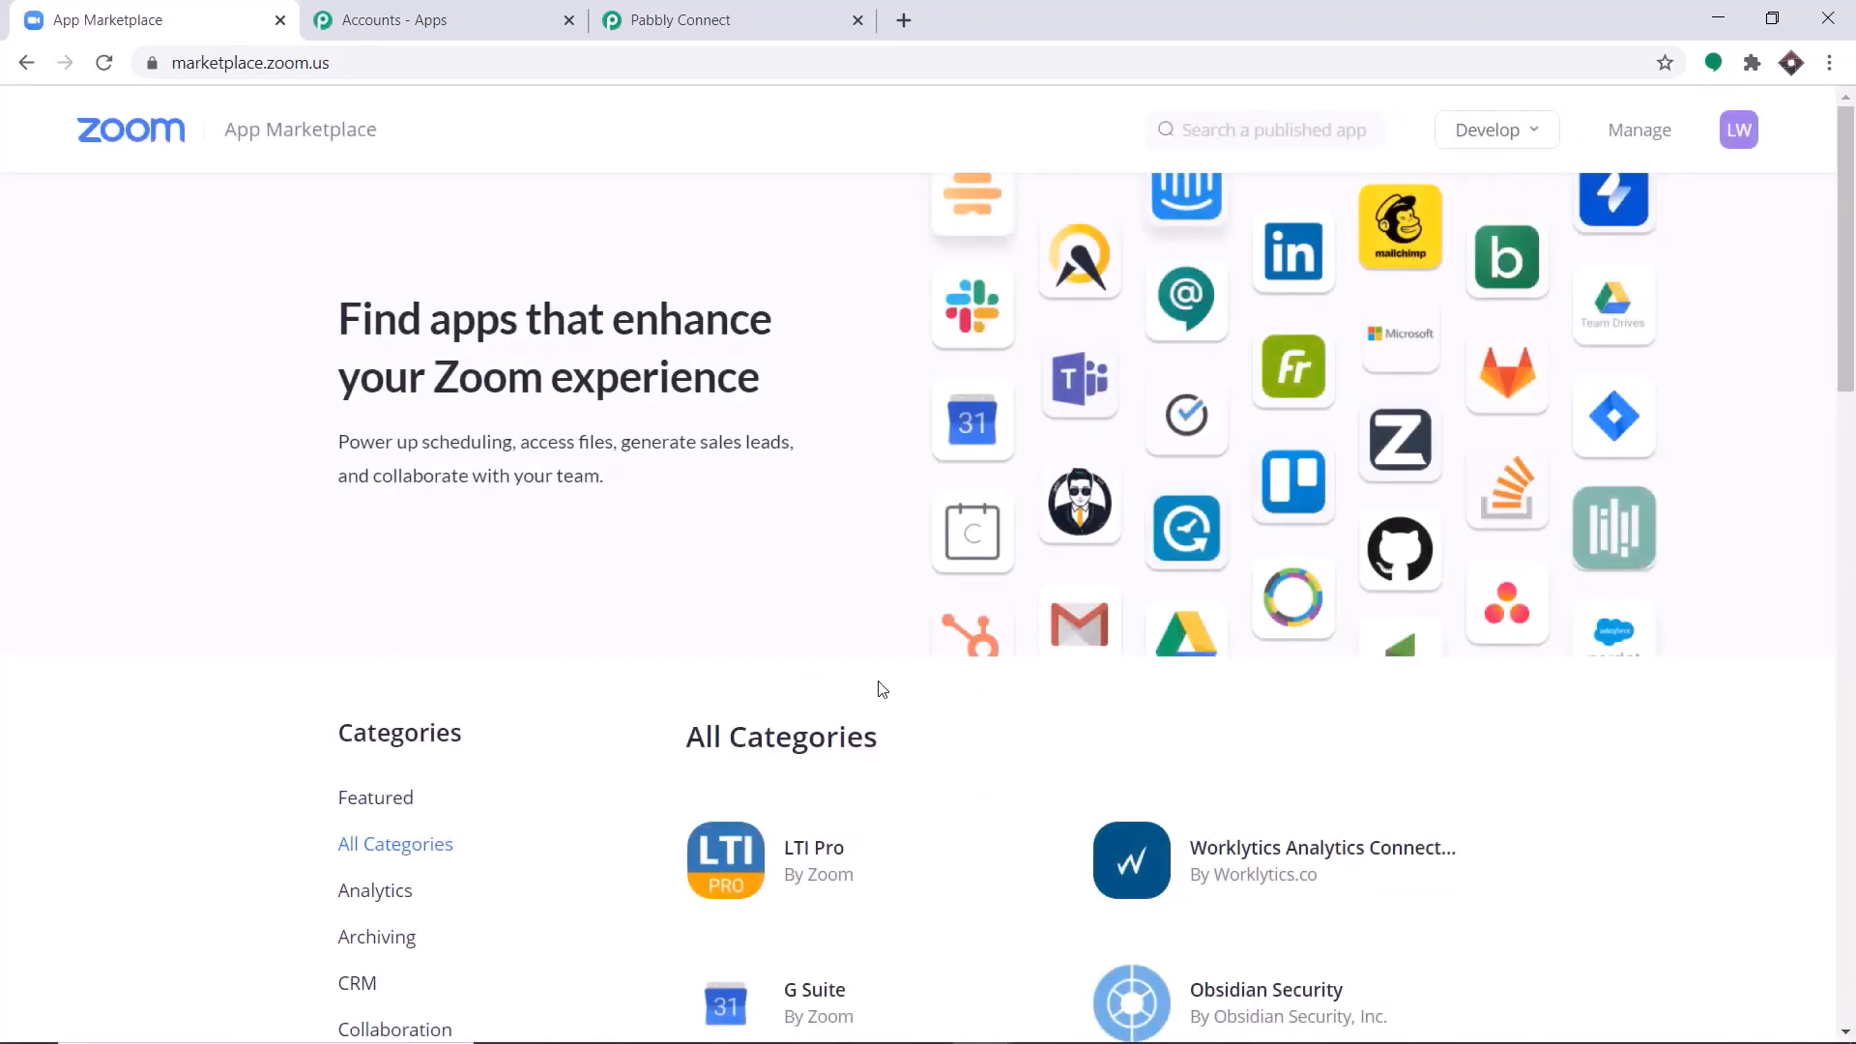
Start building an app in the Zoom App Marketplace and agree to the API License and Terms of Use.
left_click(1515, 133)
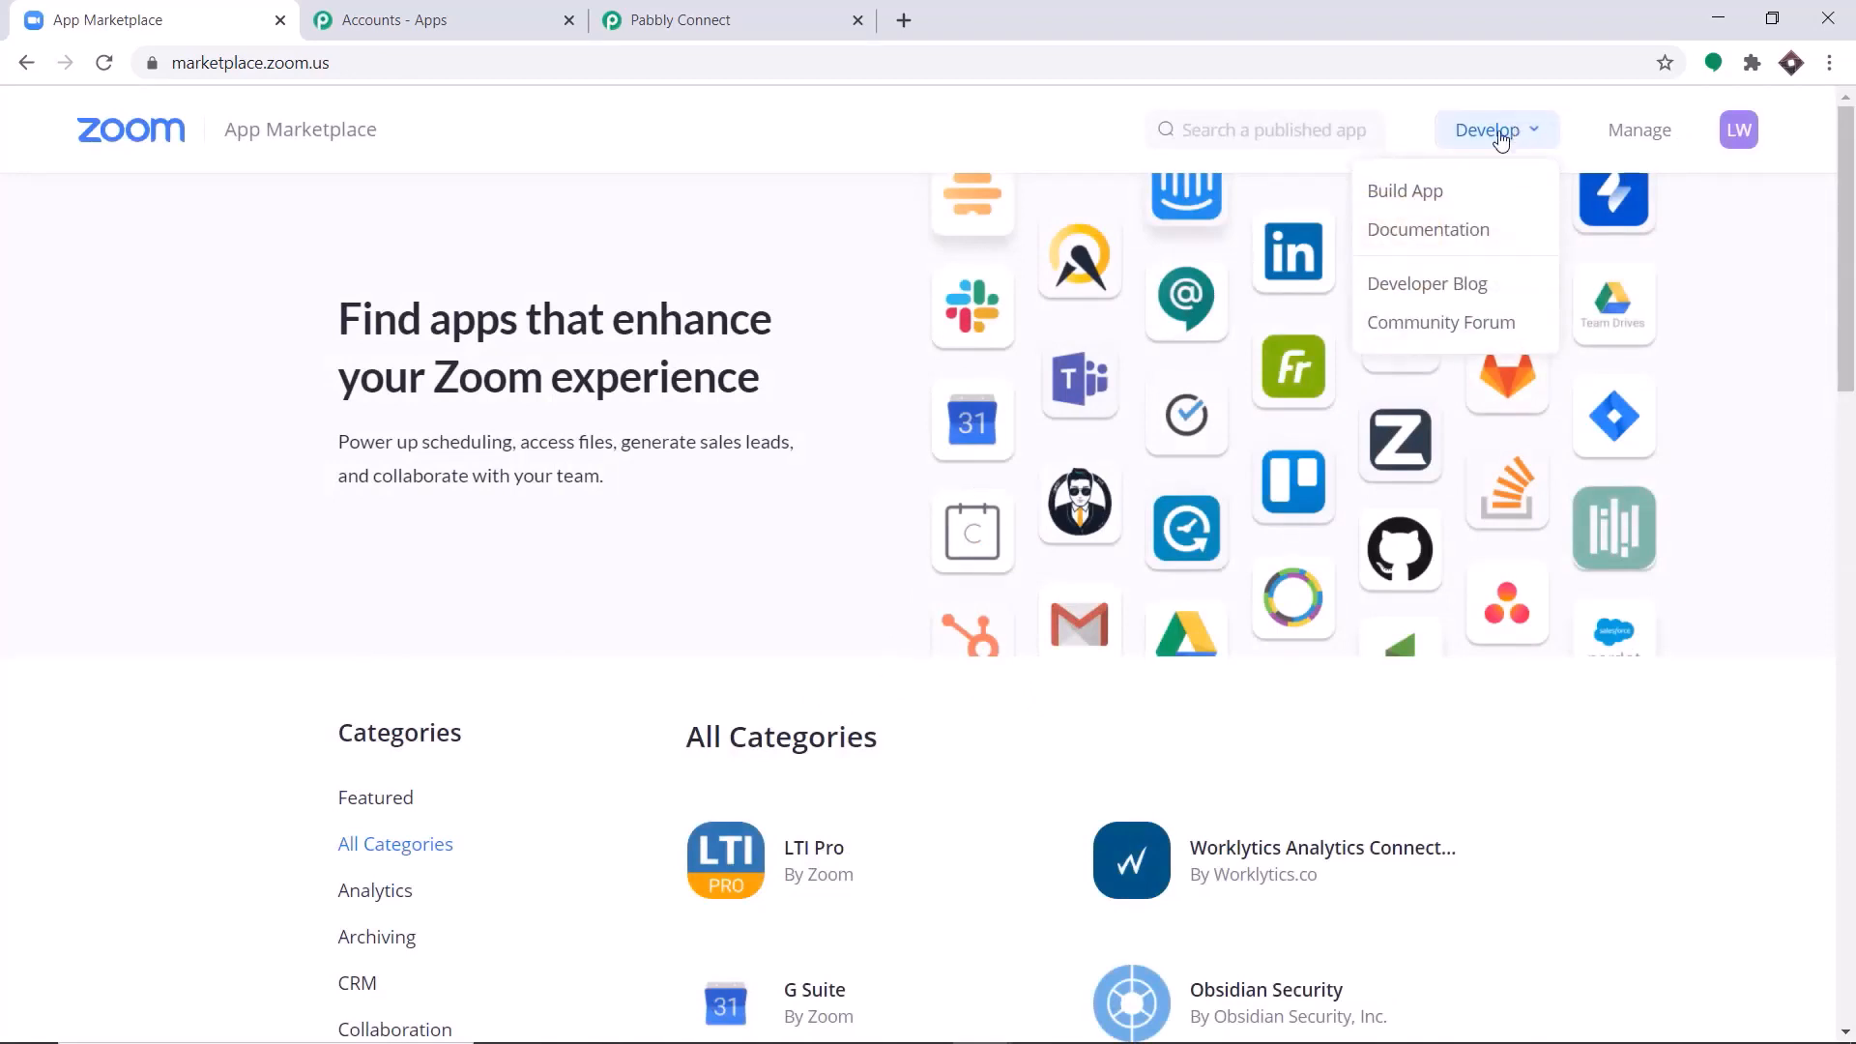
left_click(1471, 199)
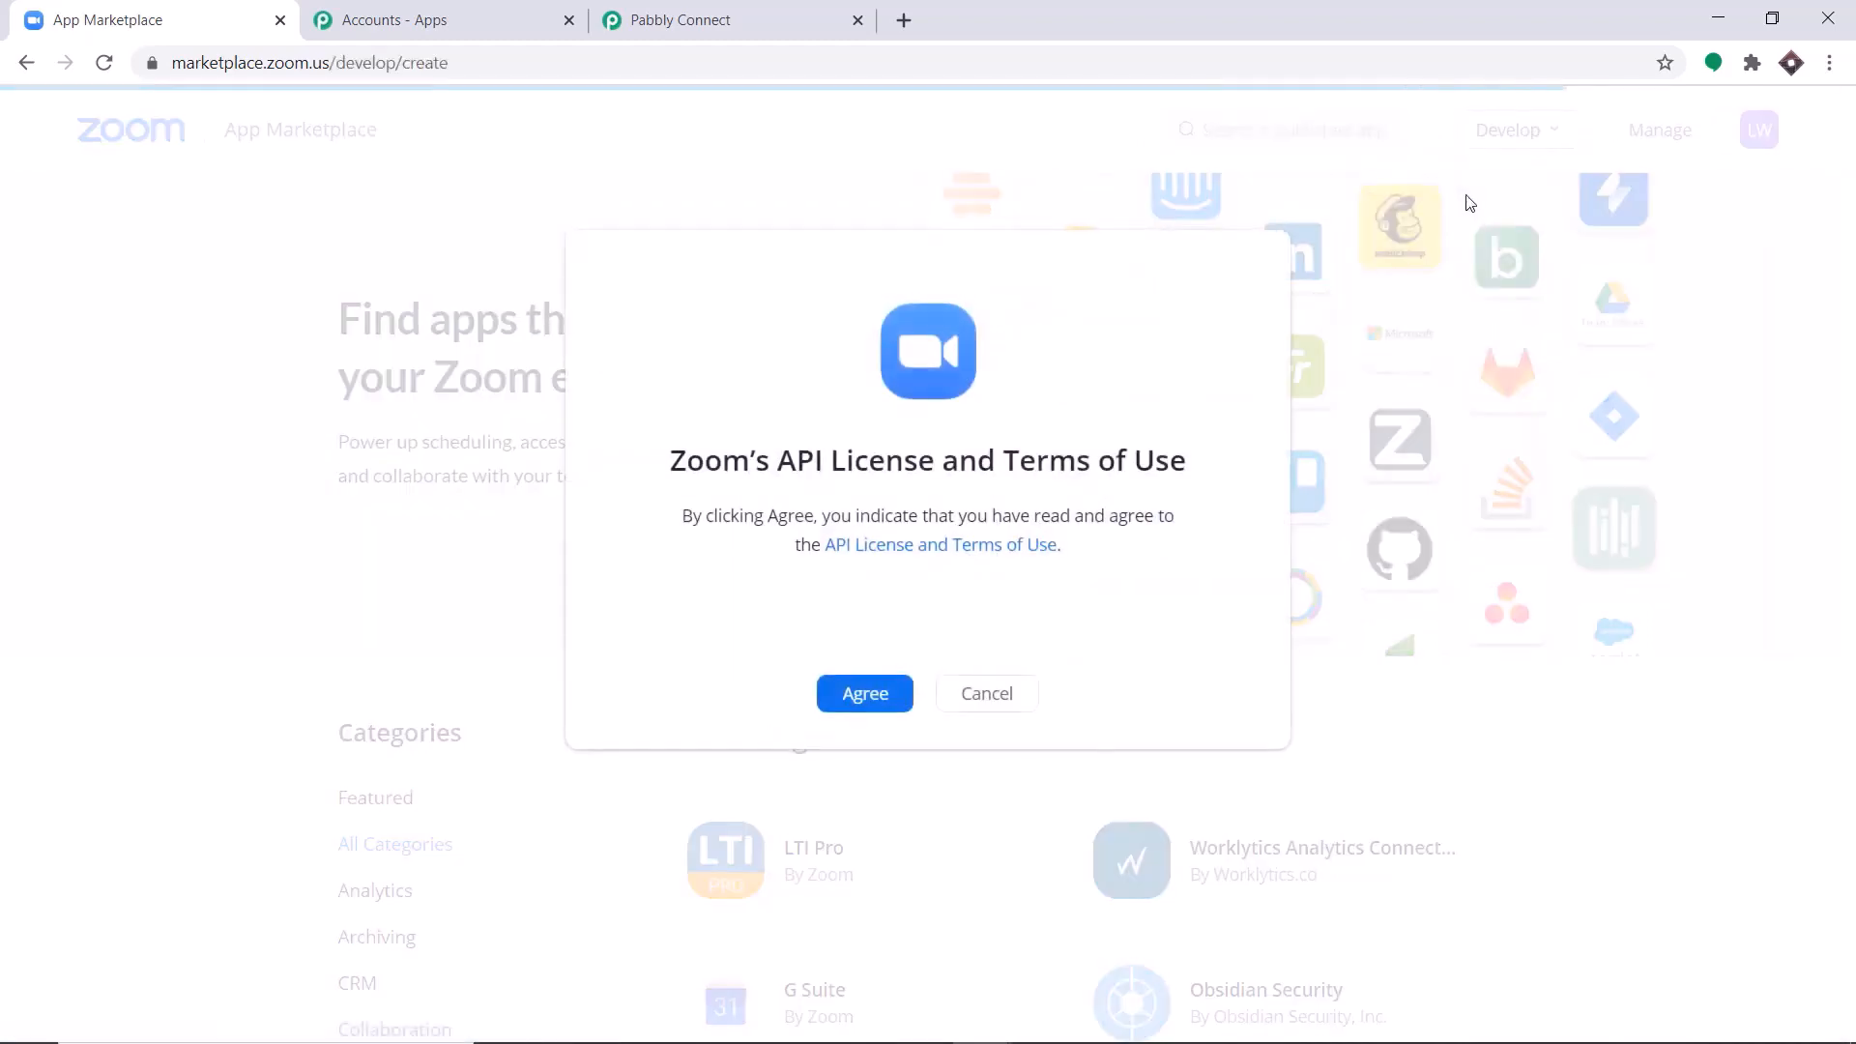
left_click(864, 693)
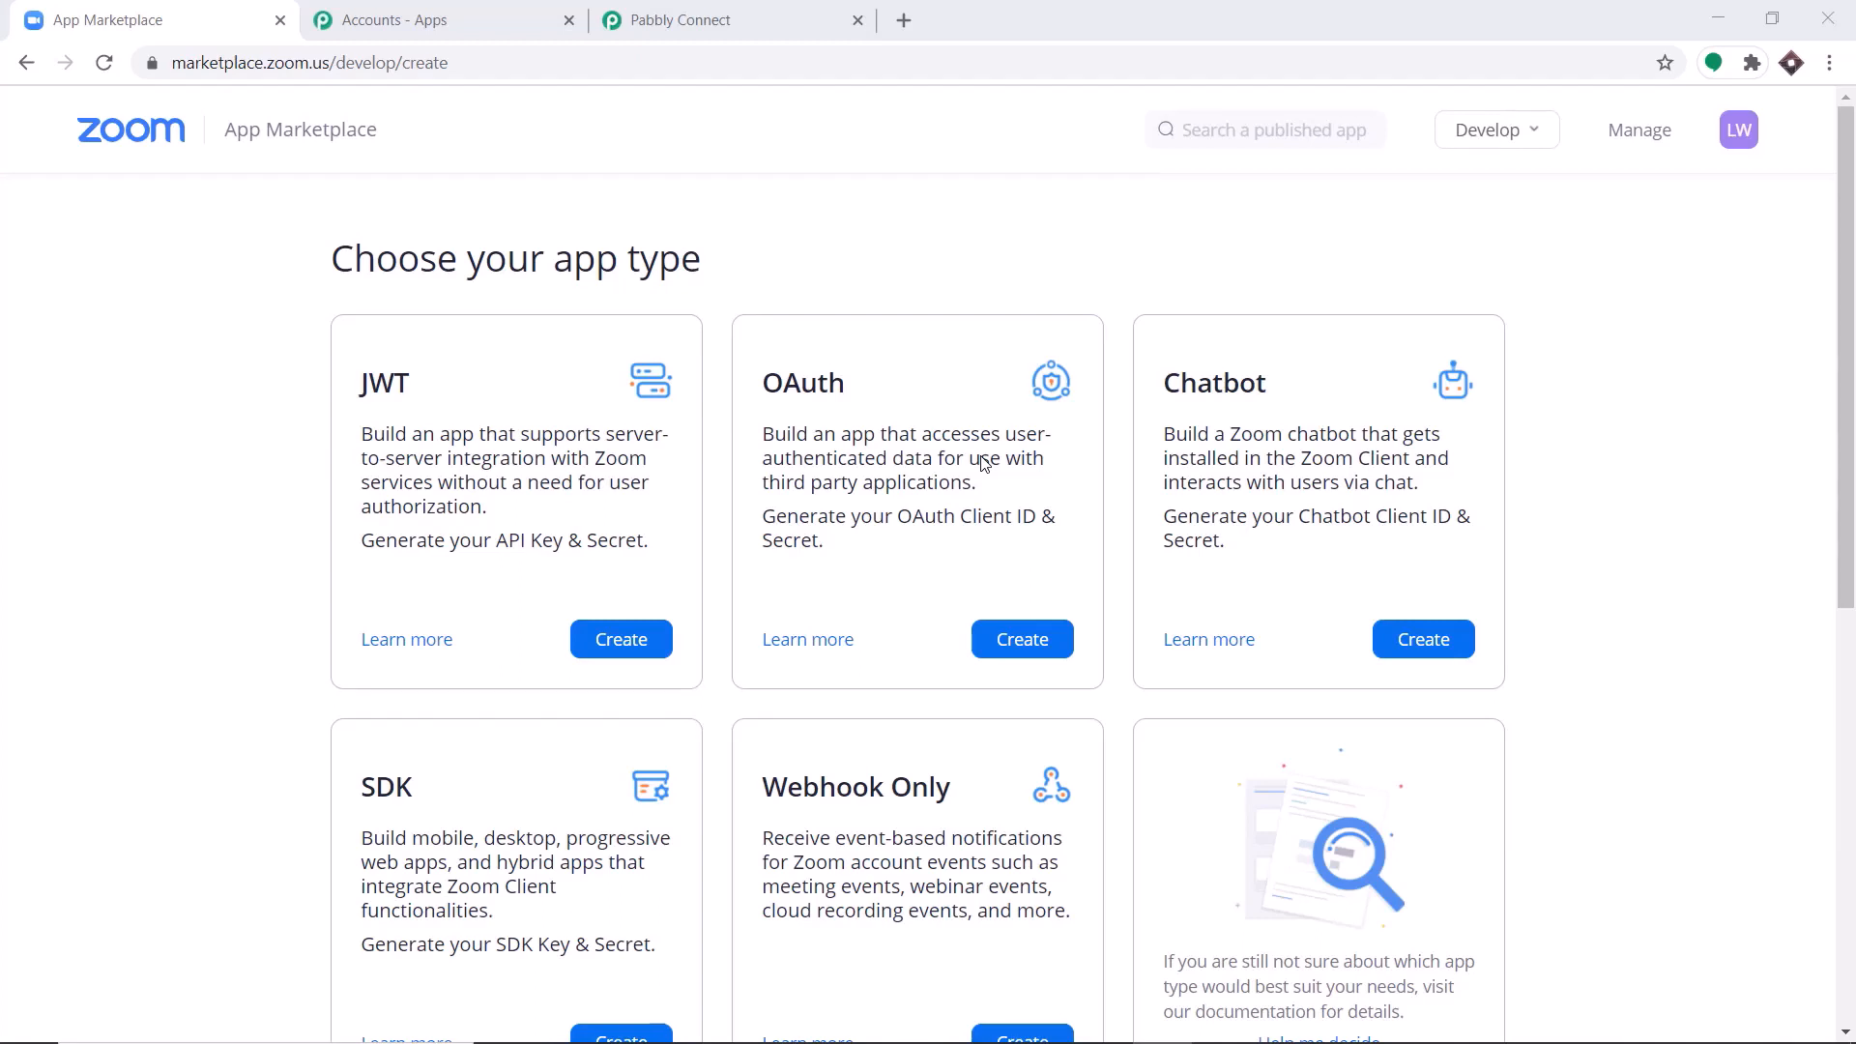
Create a JWT app named ZOOM 1.
left_click(604, 642)
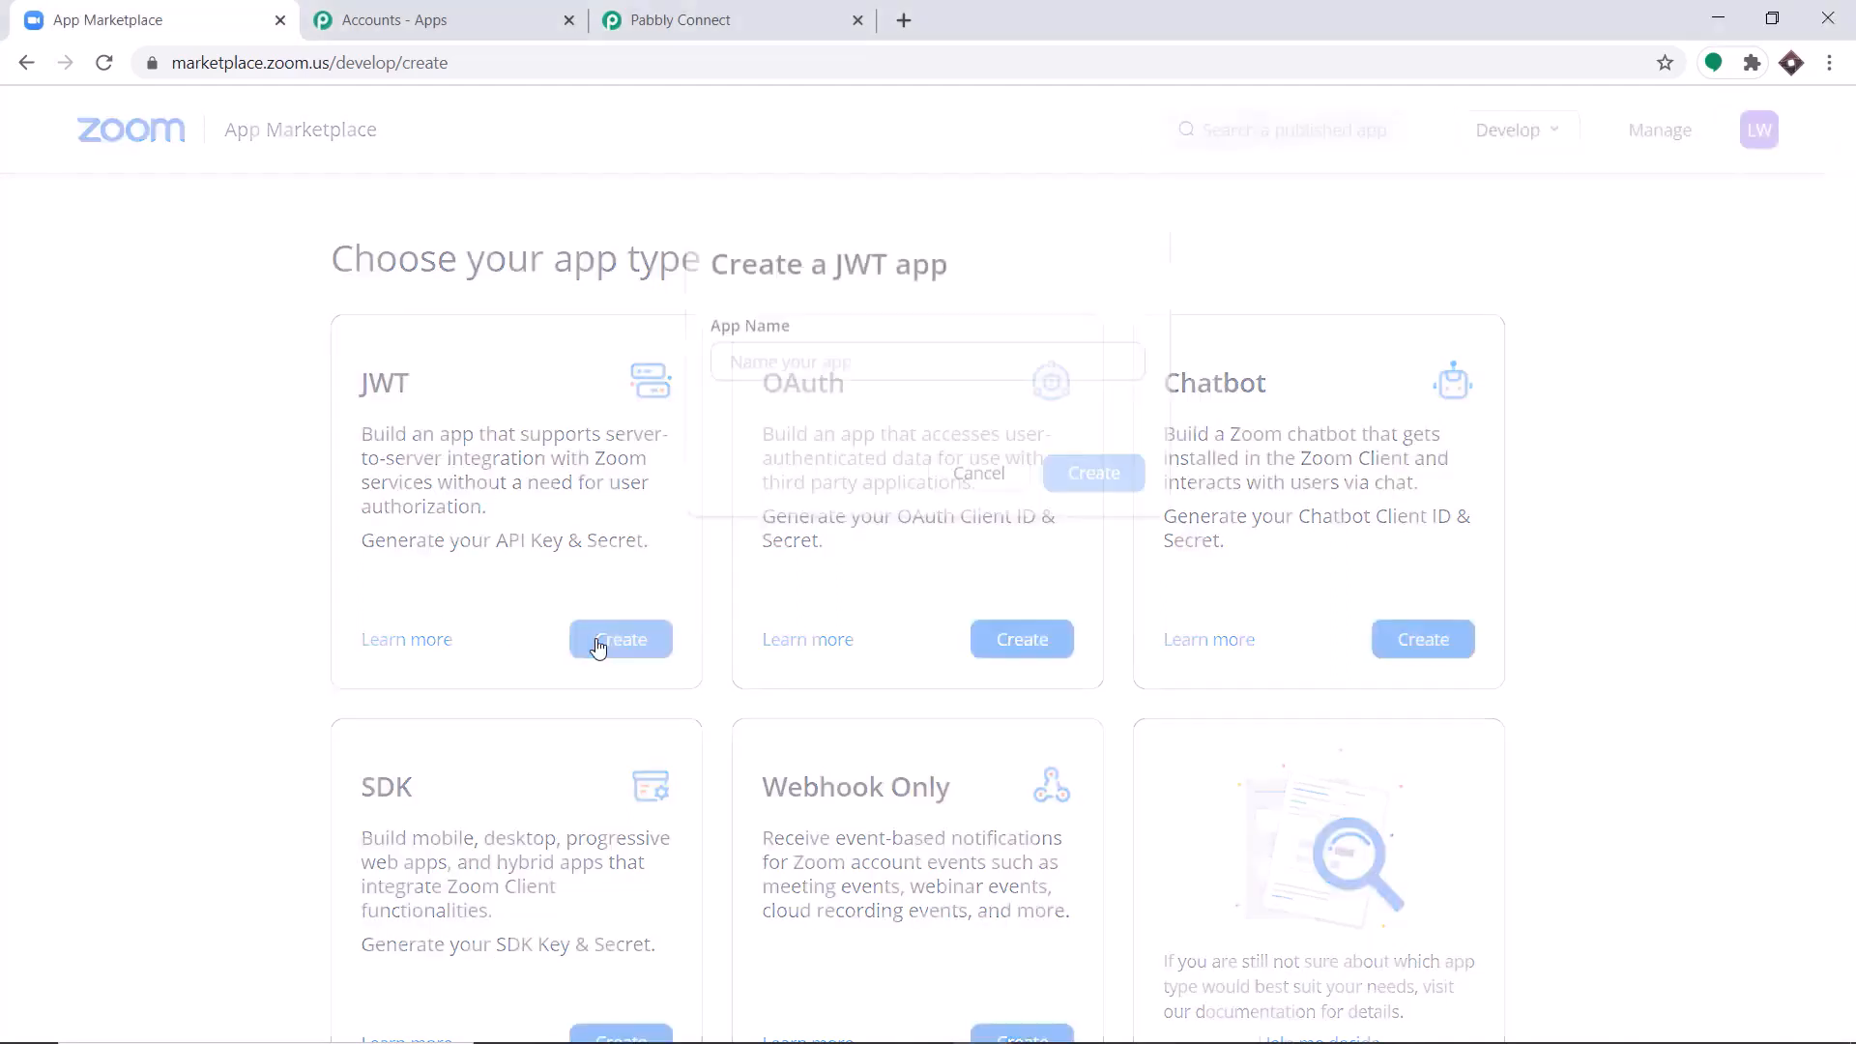
left_click(805, 375)
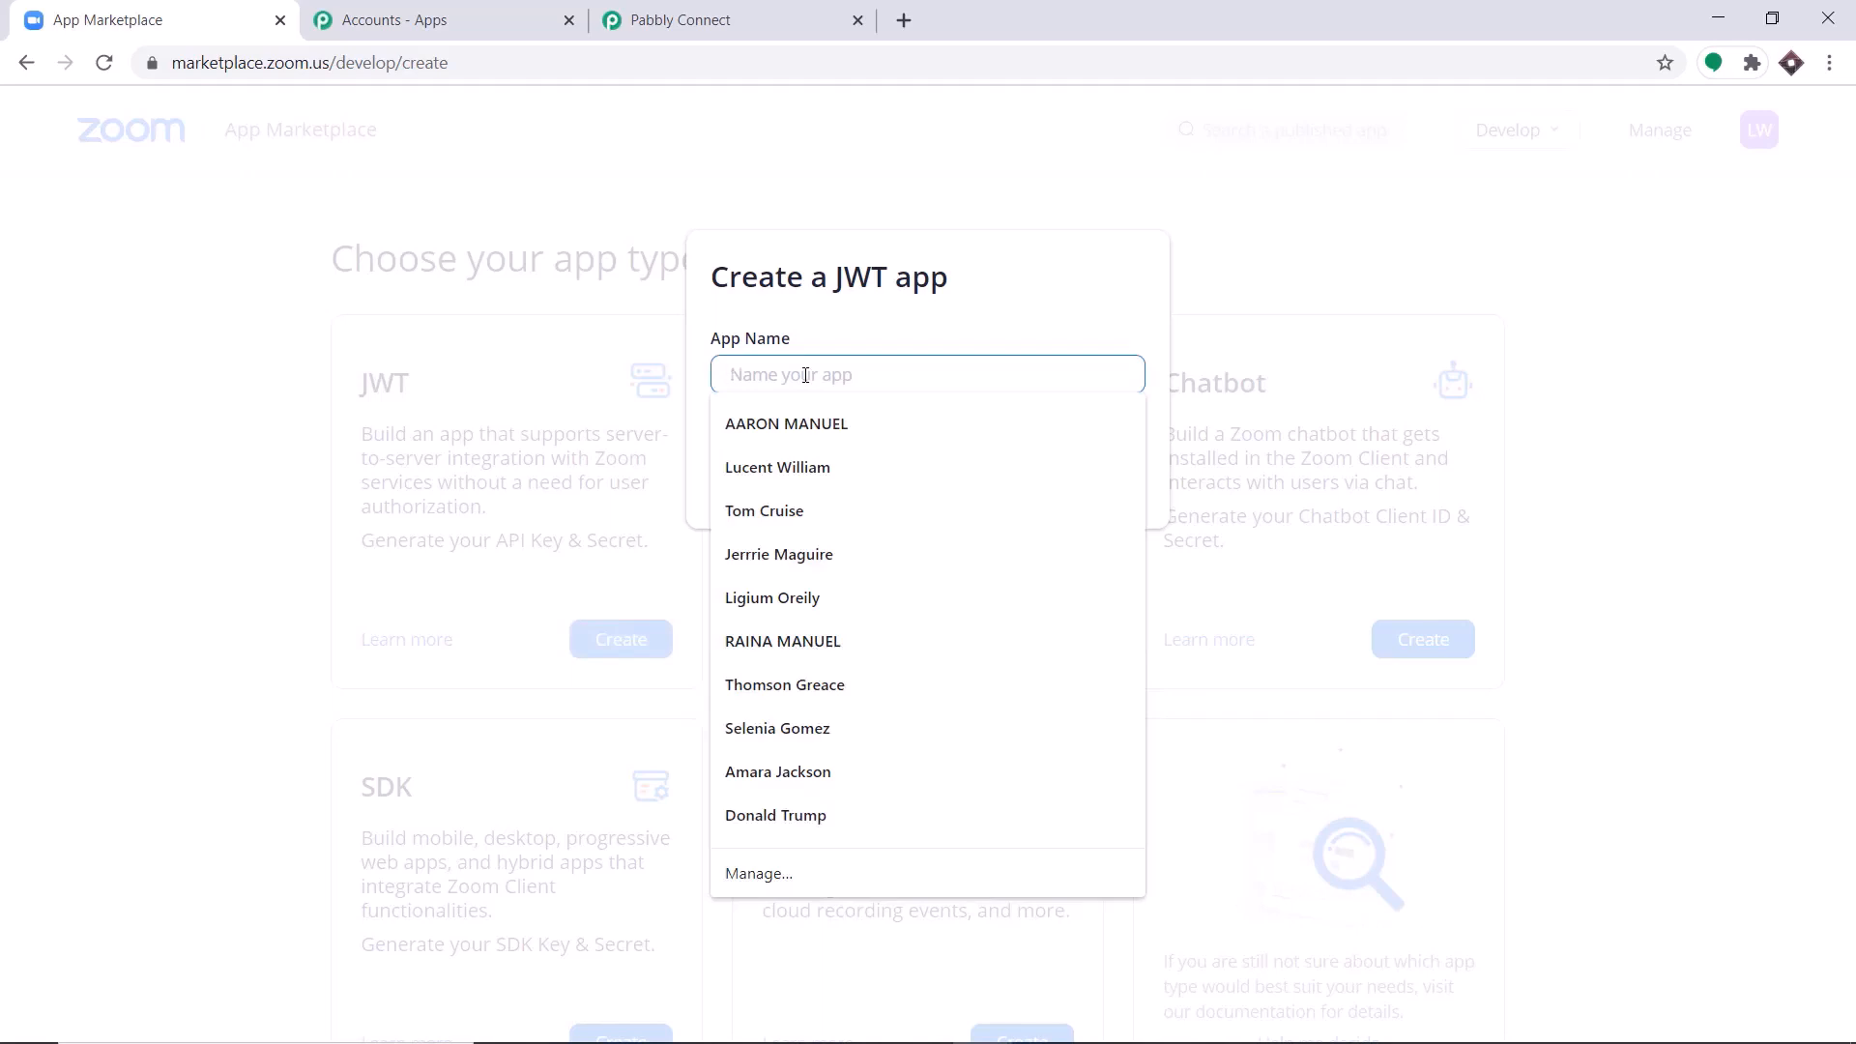
type("ZOOM 1")
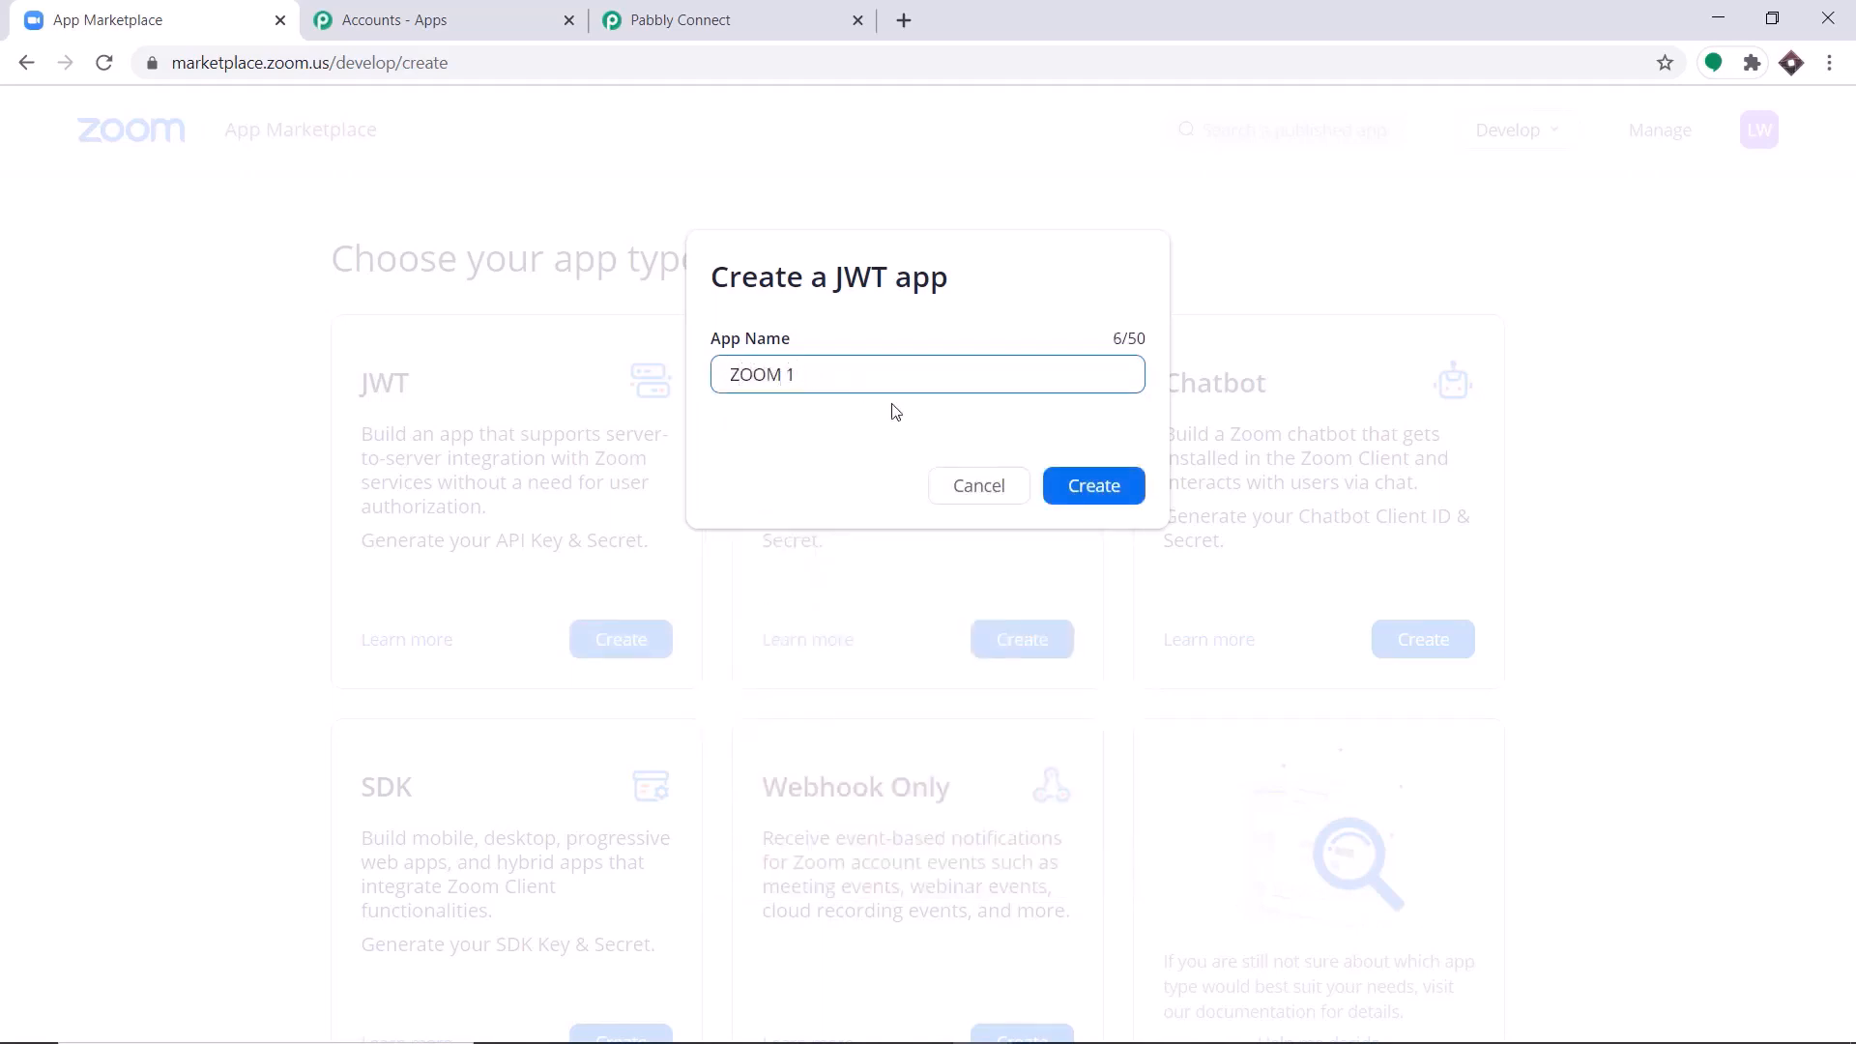
left_click(1092, 486)
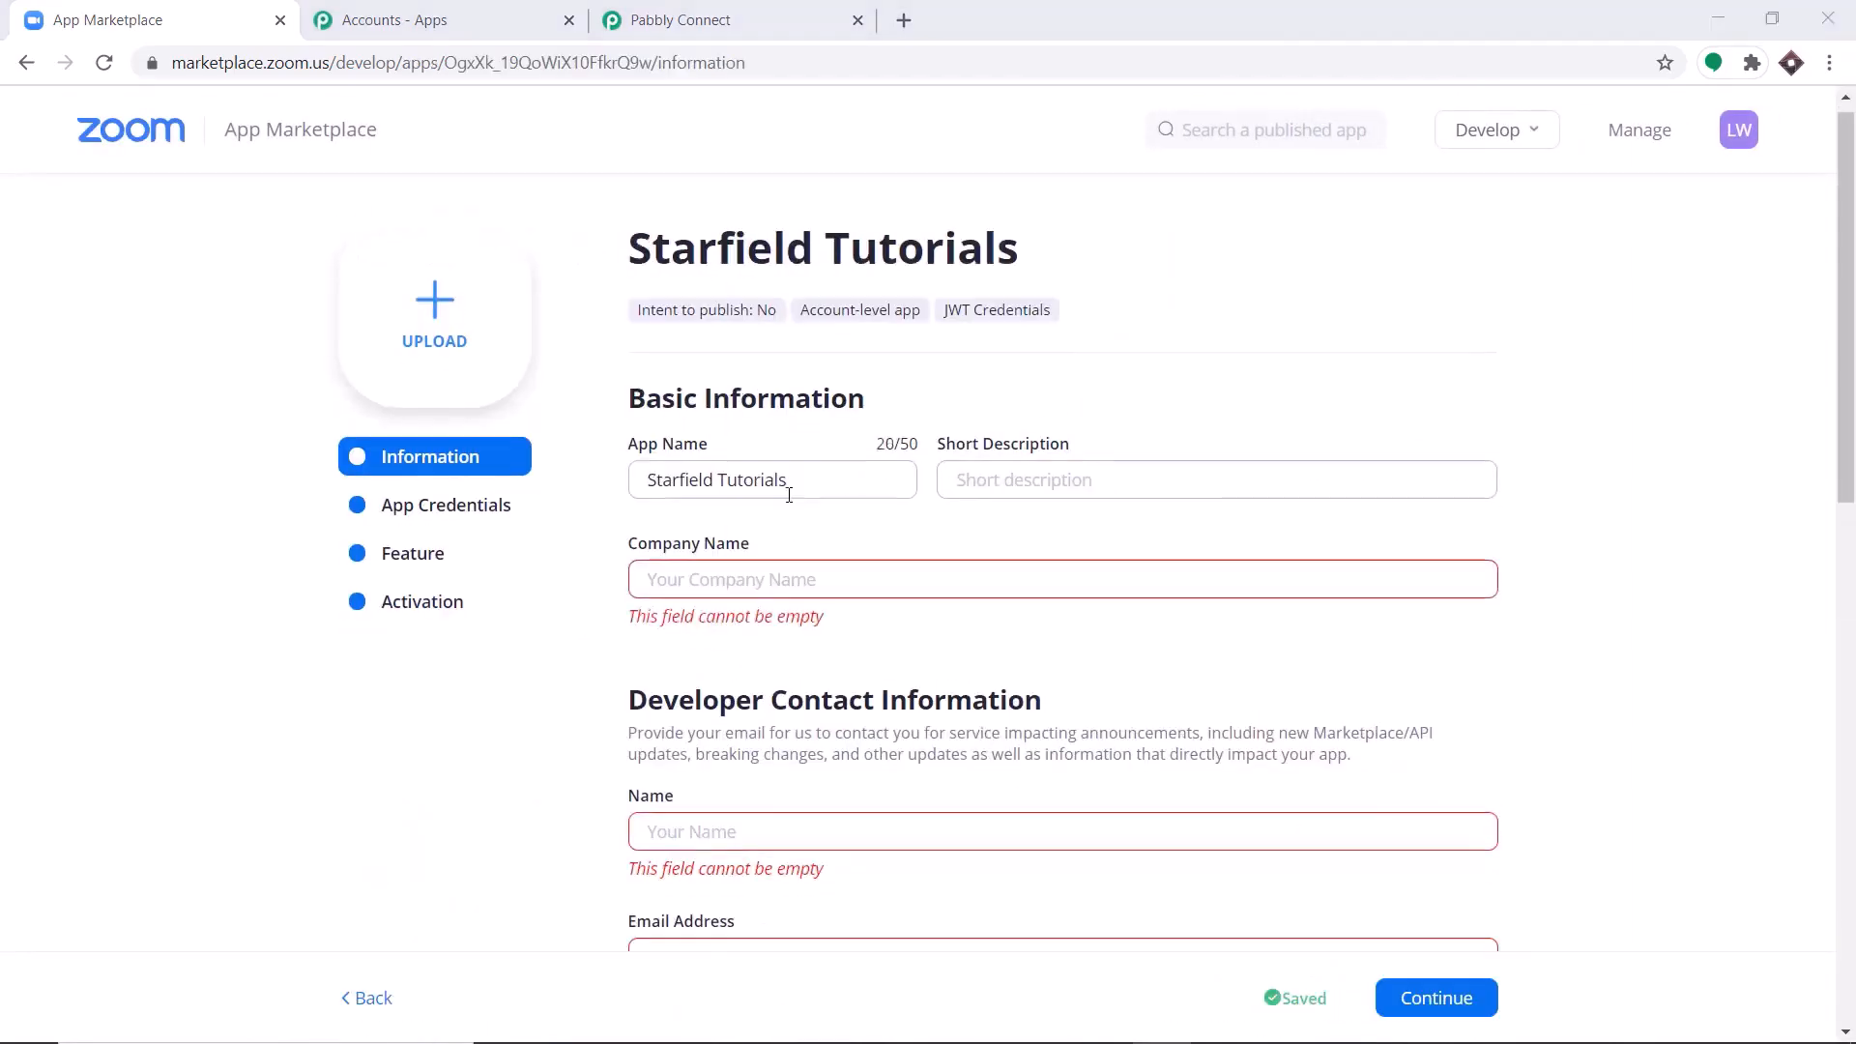
Rename the app as Starfield Tutorials and set its company name to Starbucks.
scroll(736, 419, "down", 1)
scroll(736, 419, "up", 1)
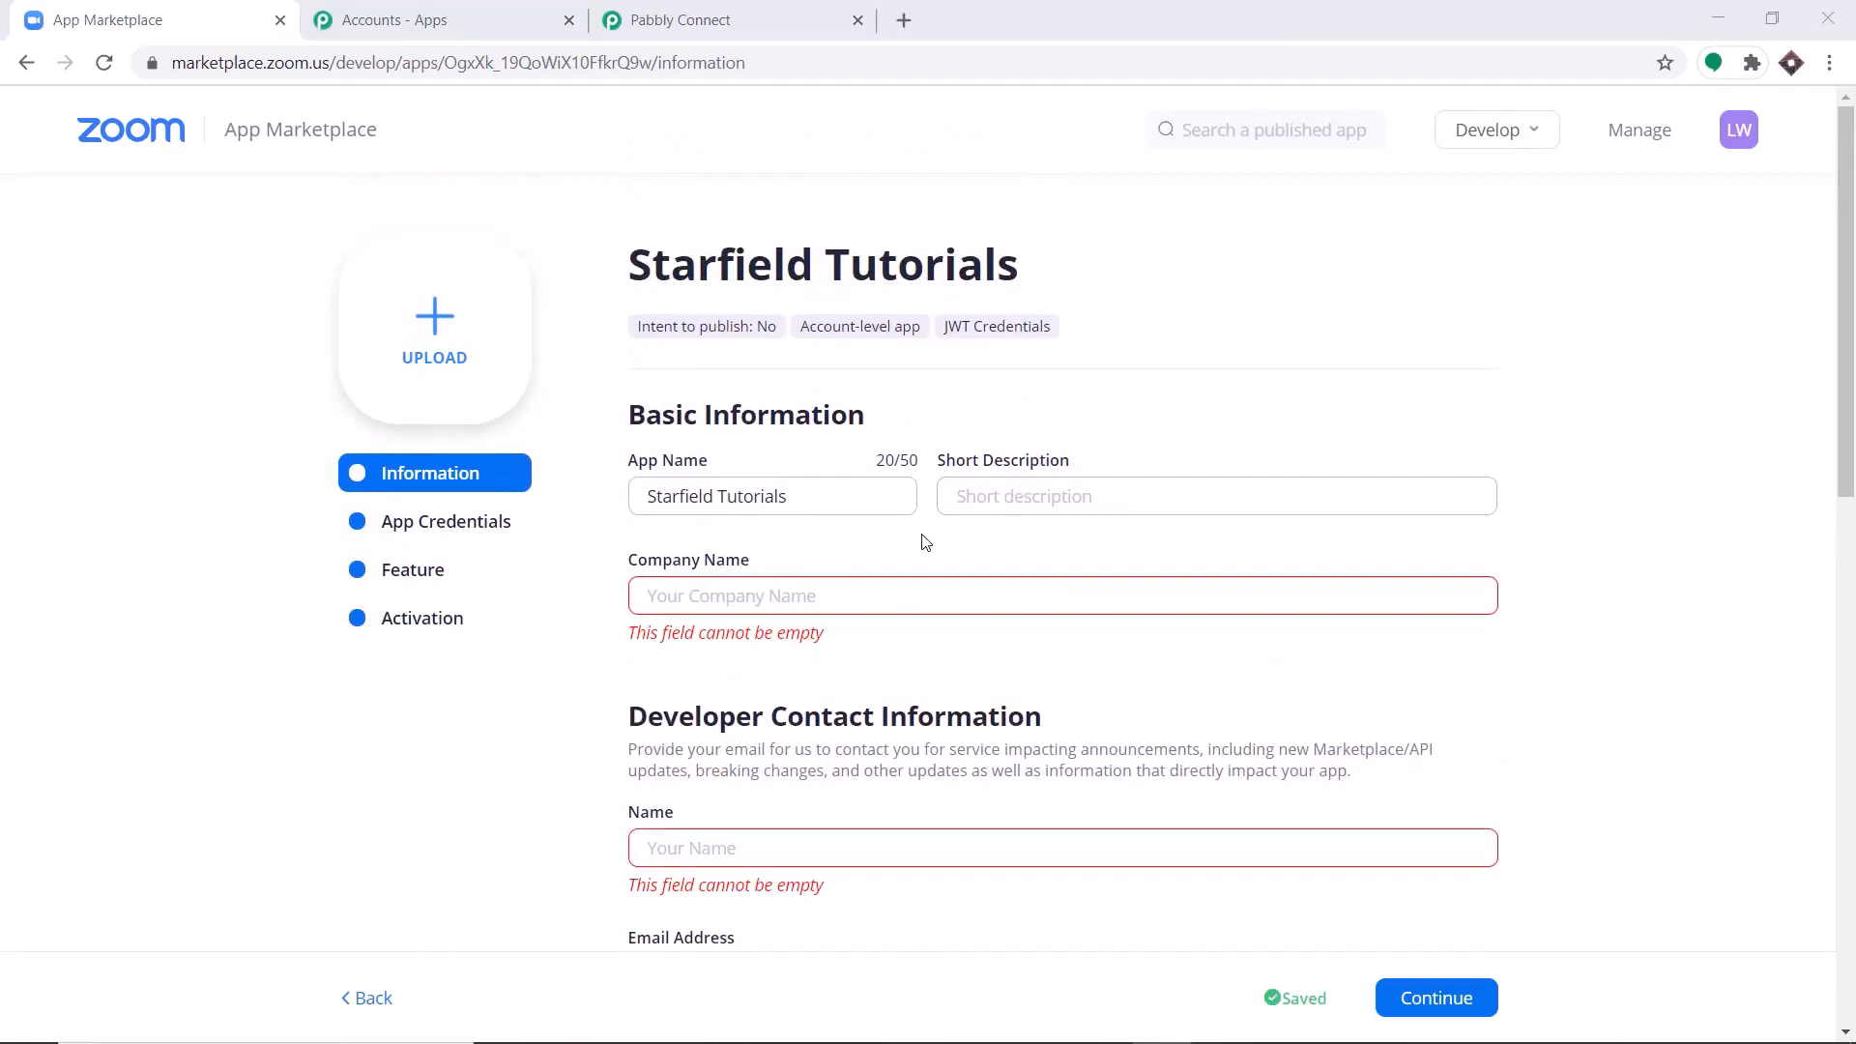
left_click(699, 596)
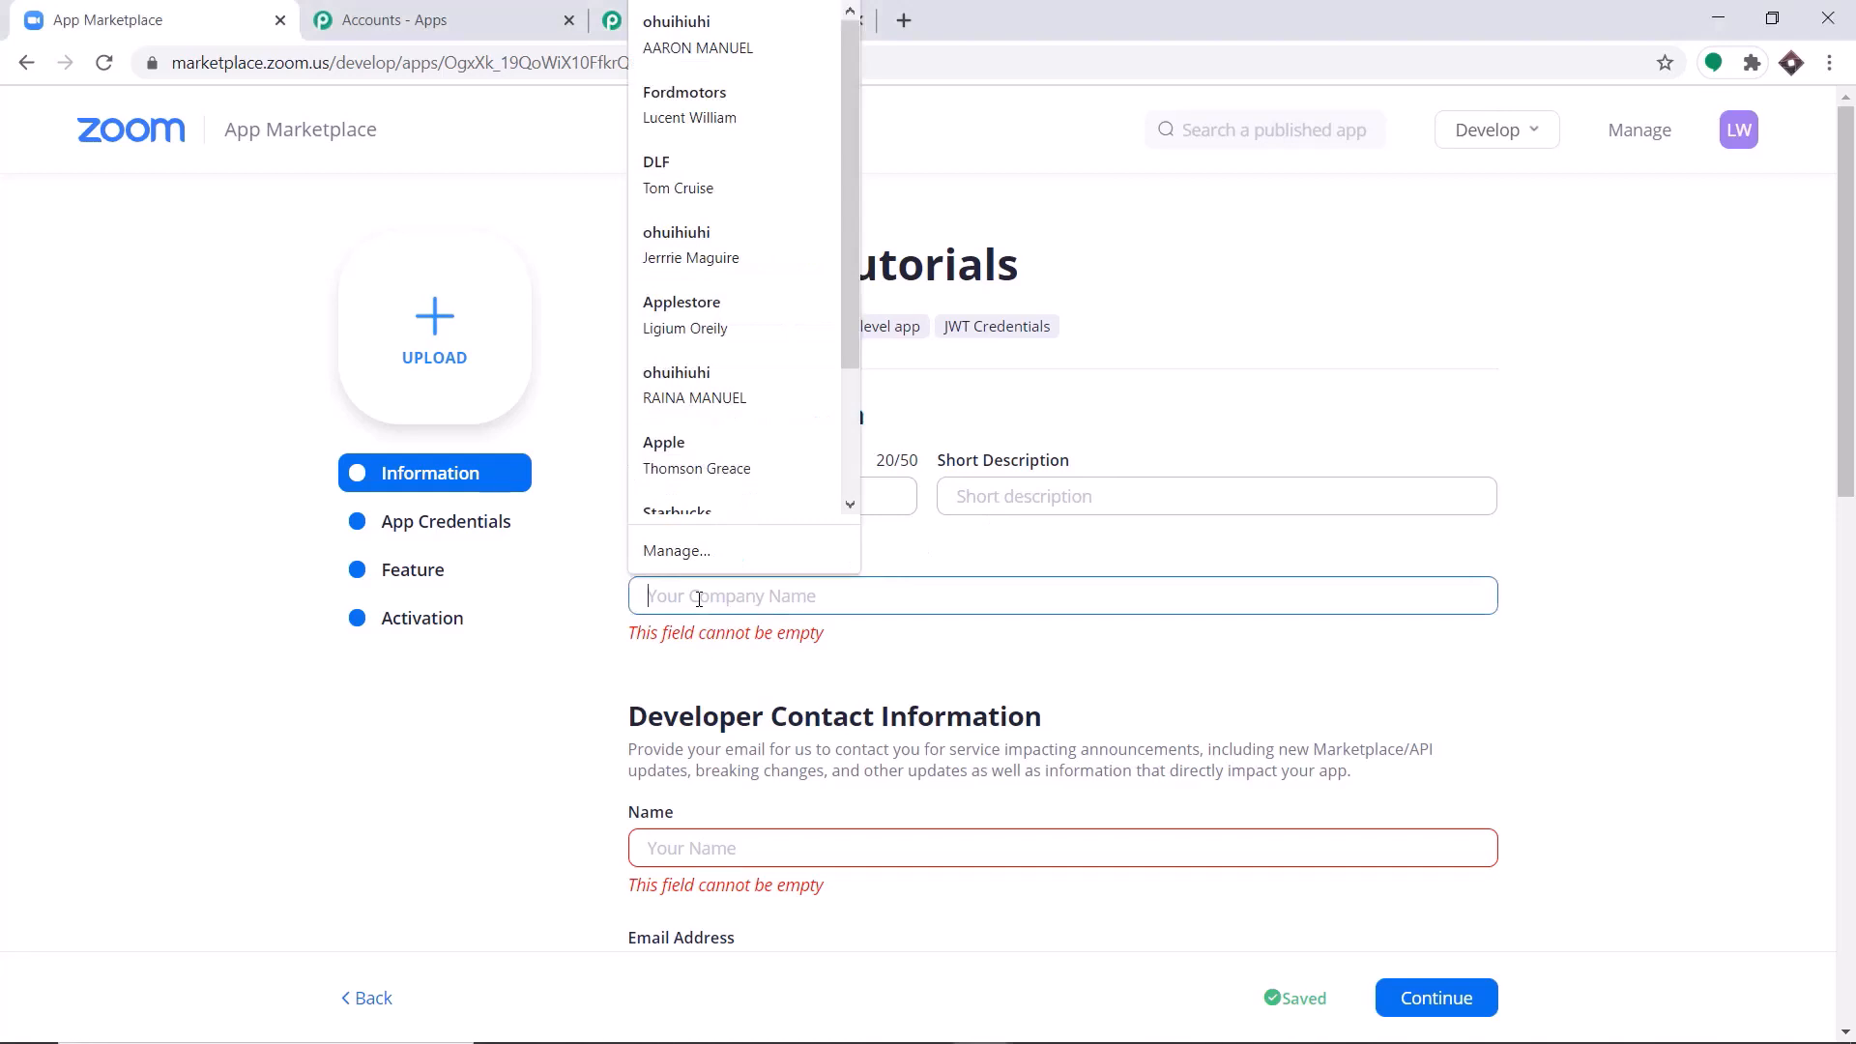
type("Starbuck")
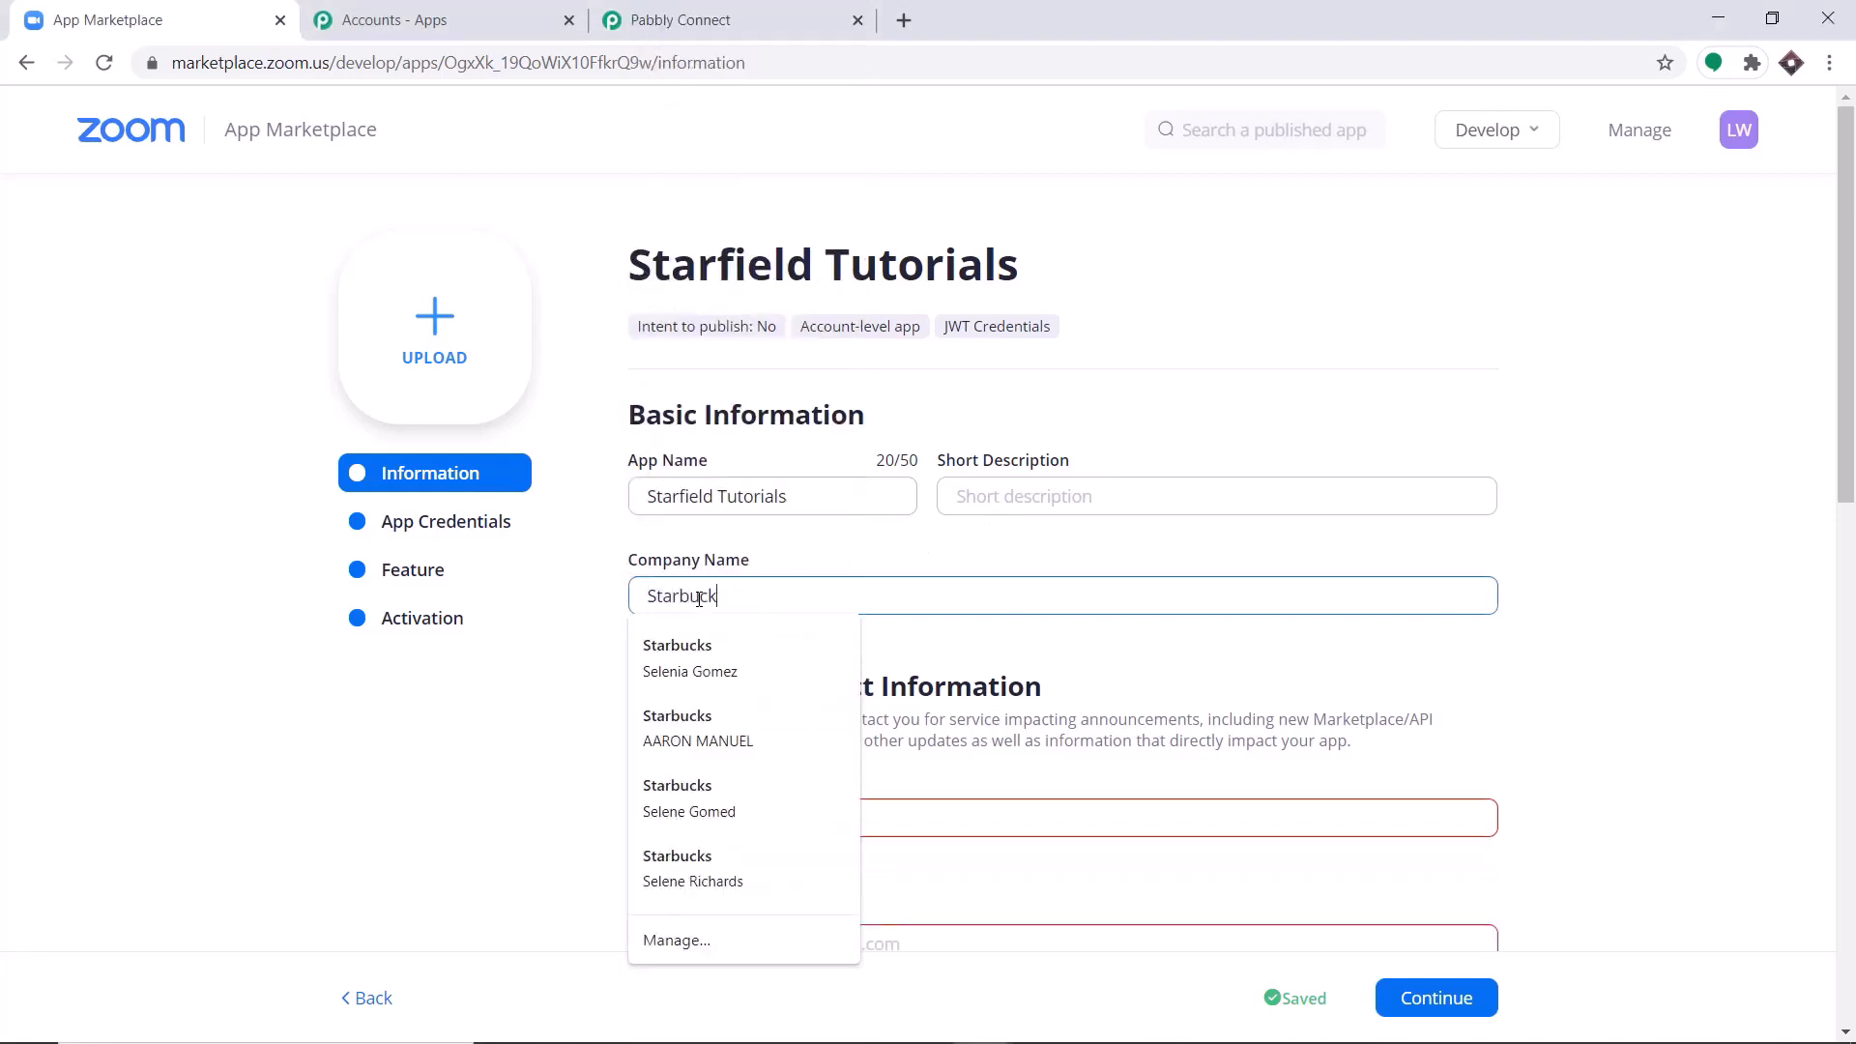
type("s")
Fill in the developer contact's name and email address in the app's information.
scroll(828, 661, "down", 1)
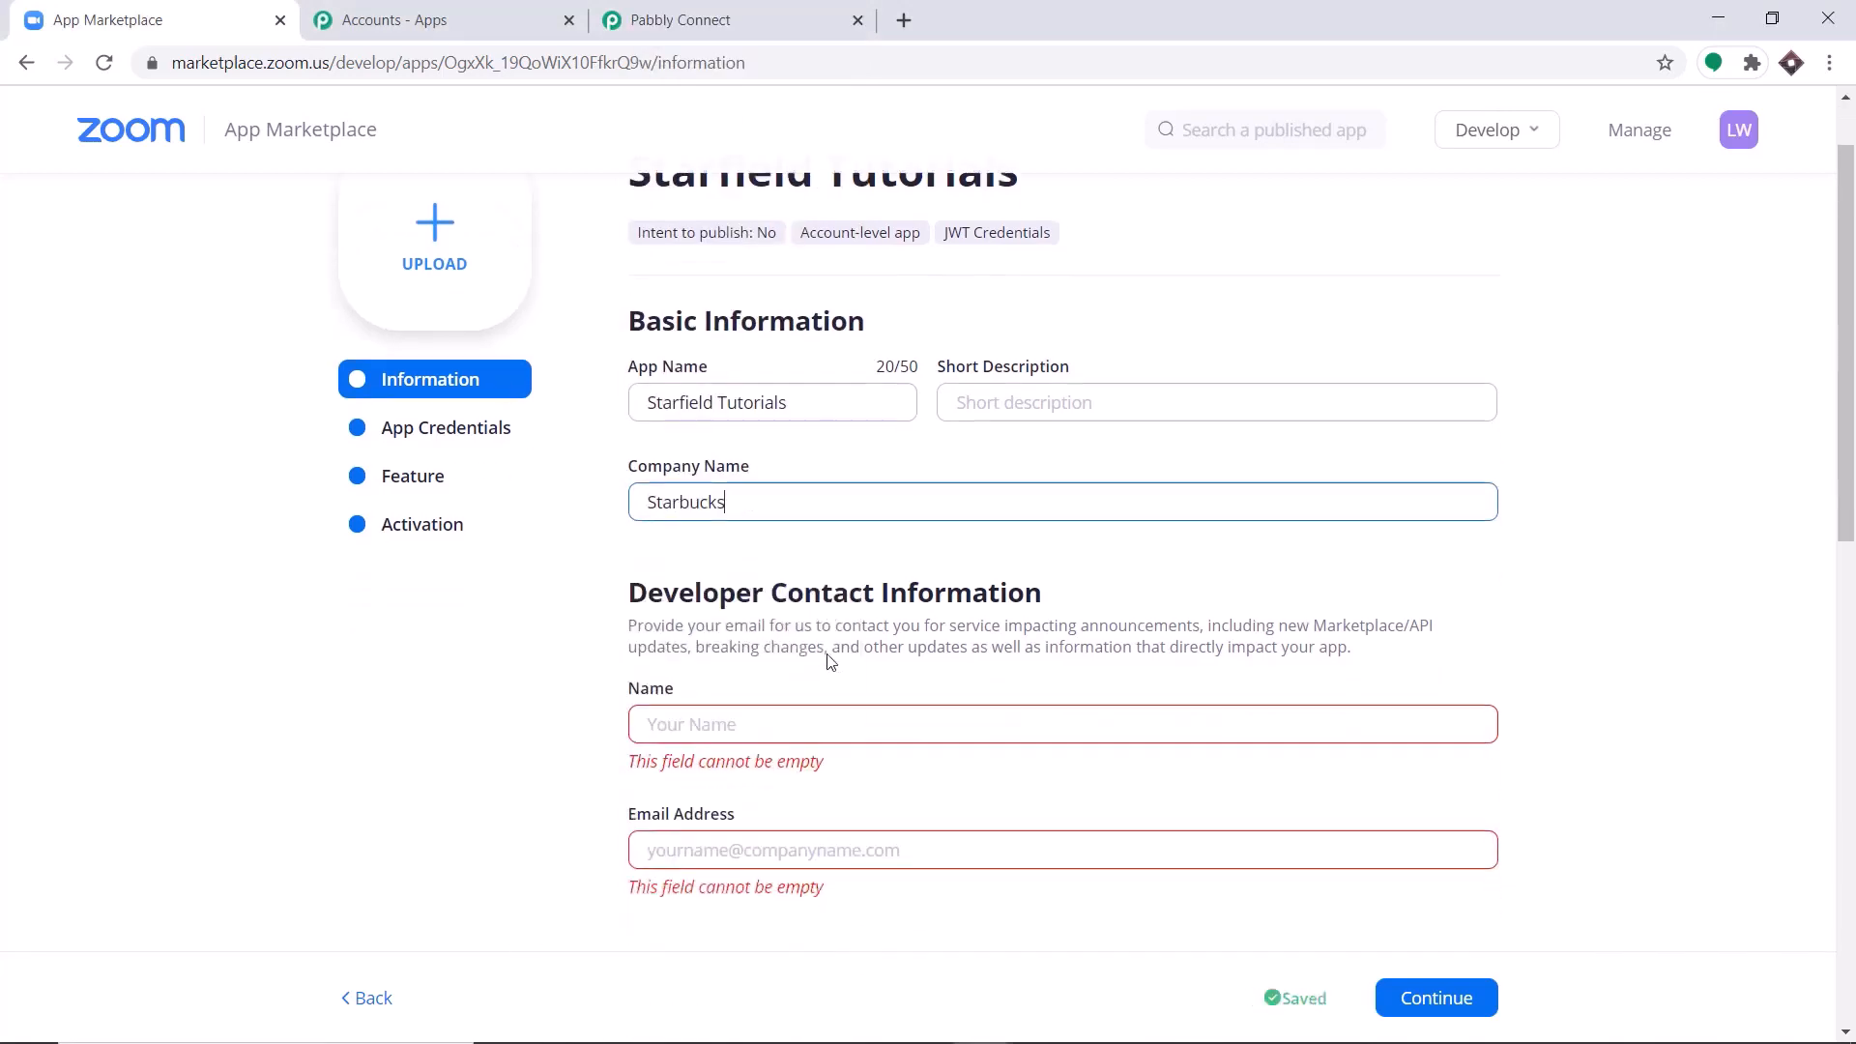
left_click(665, 699)
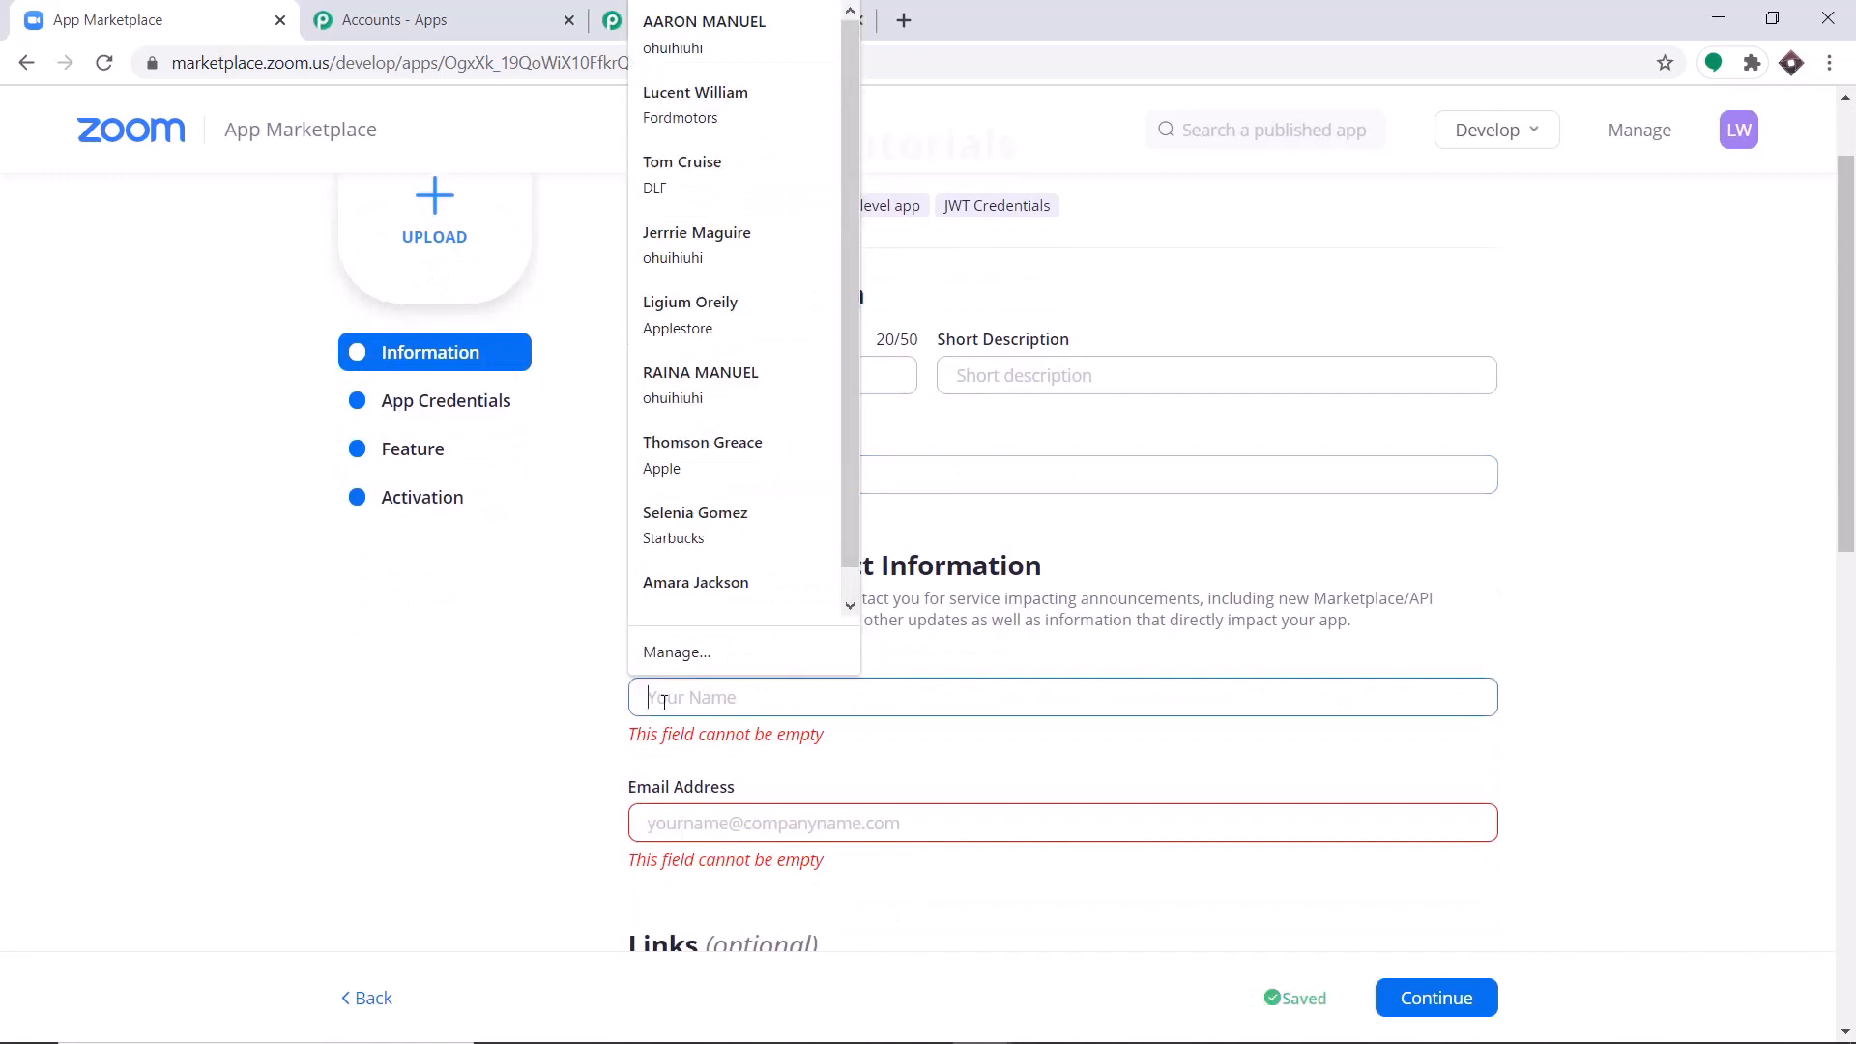
type("Elon Mus")
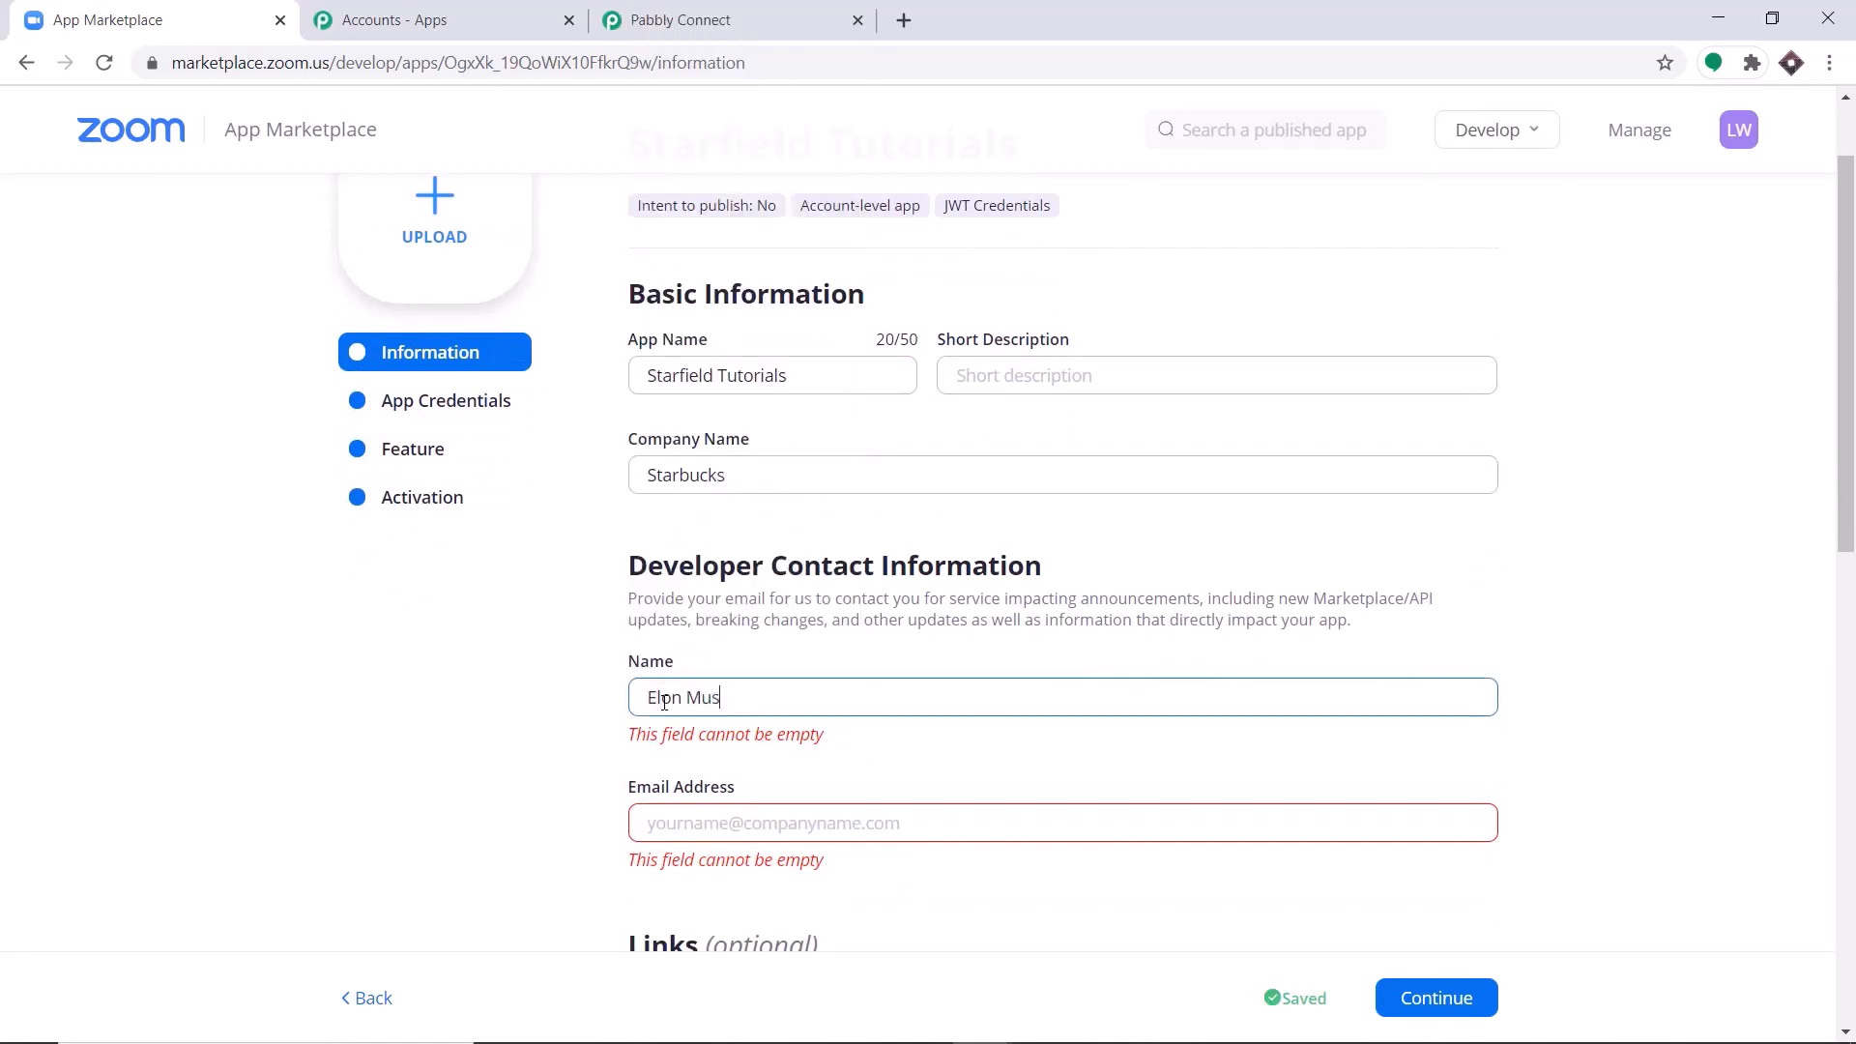
type("k")
left_click(686, 812)
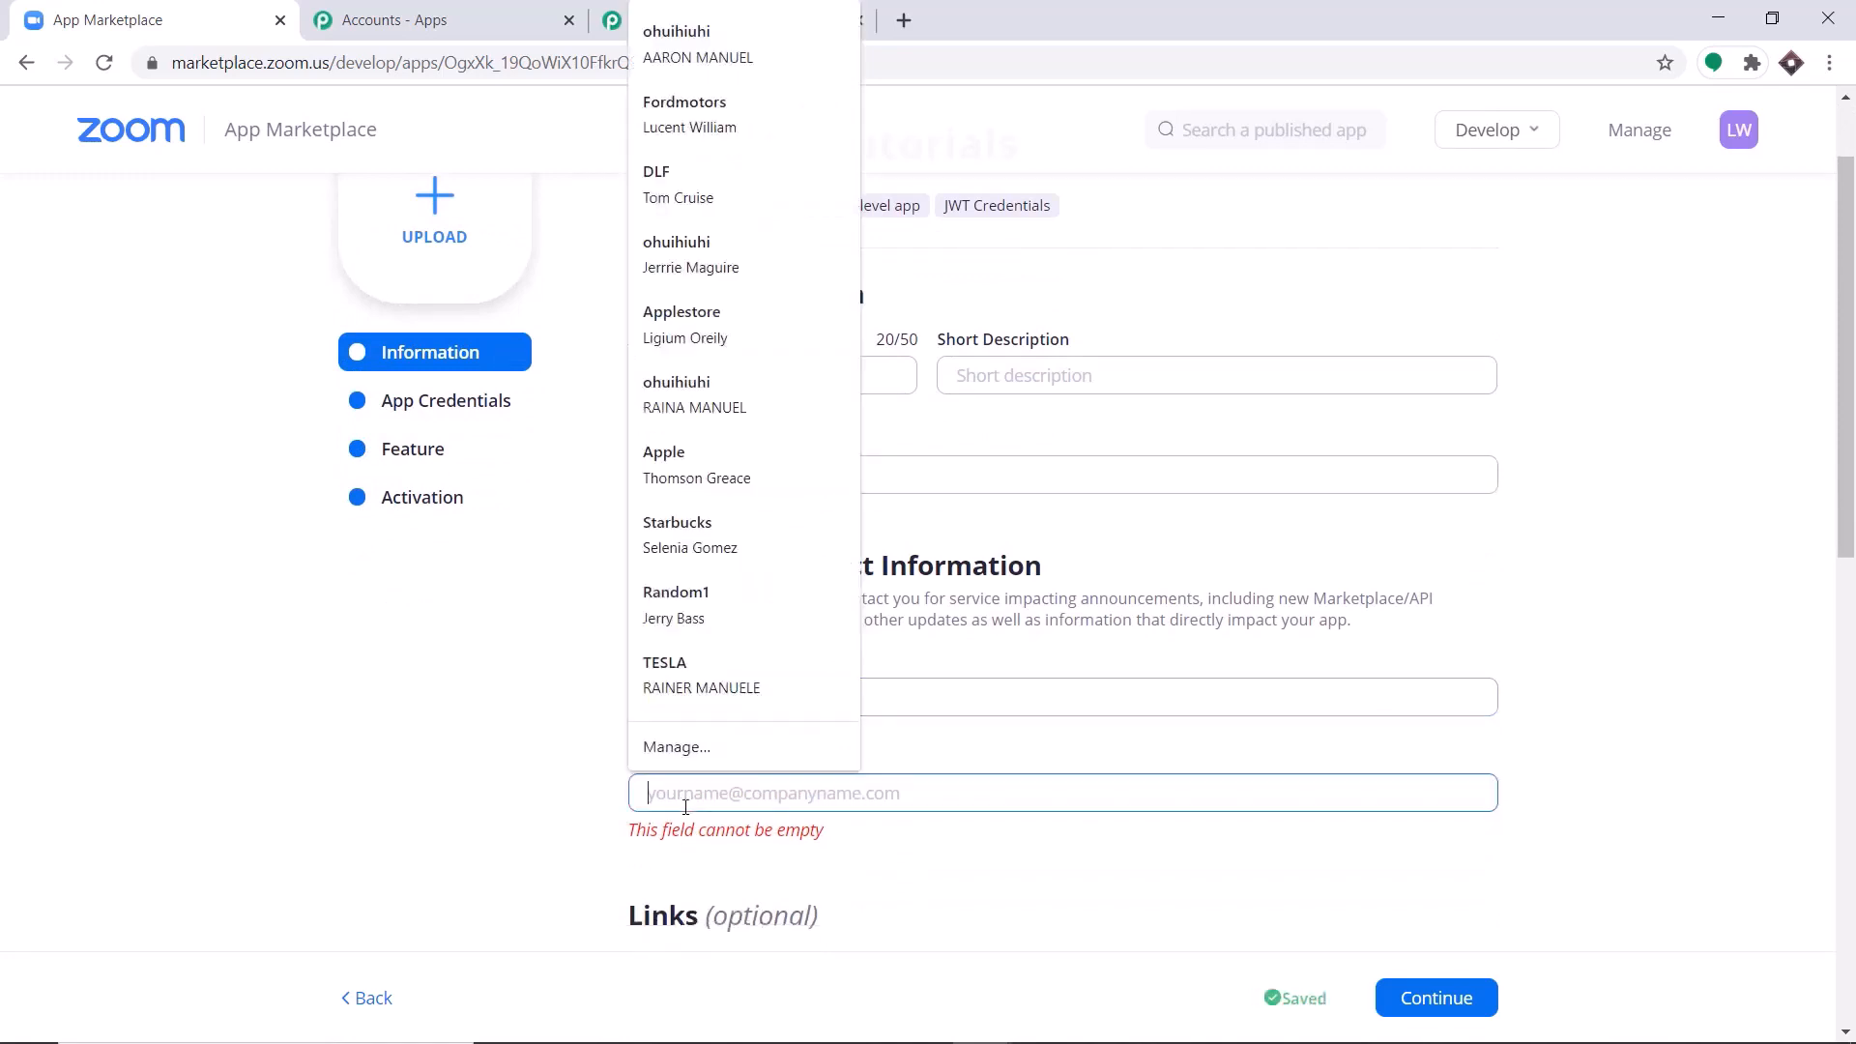
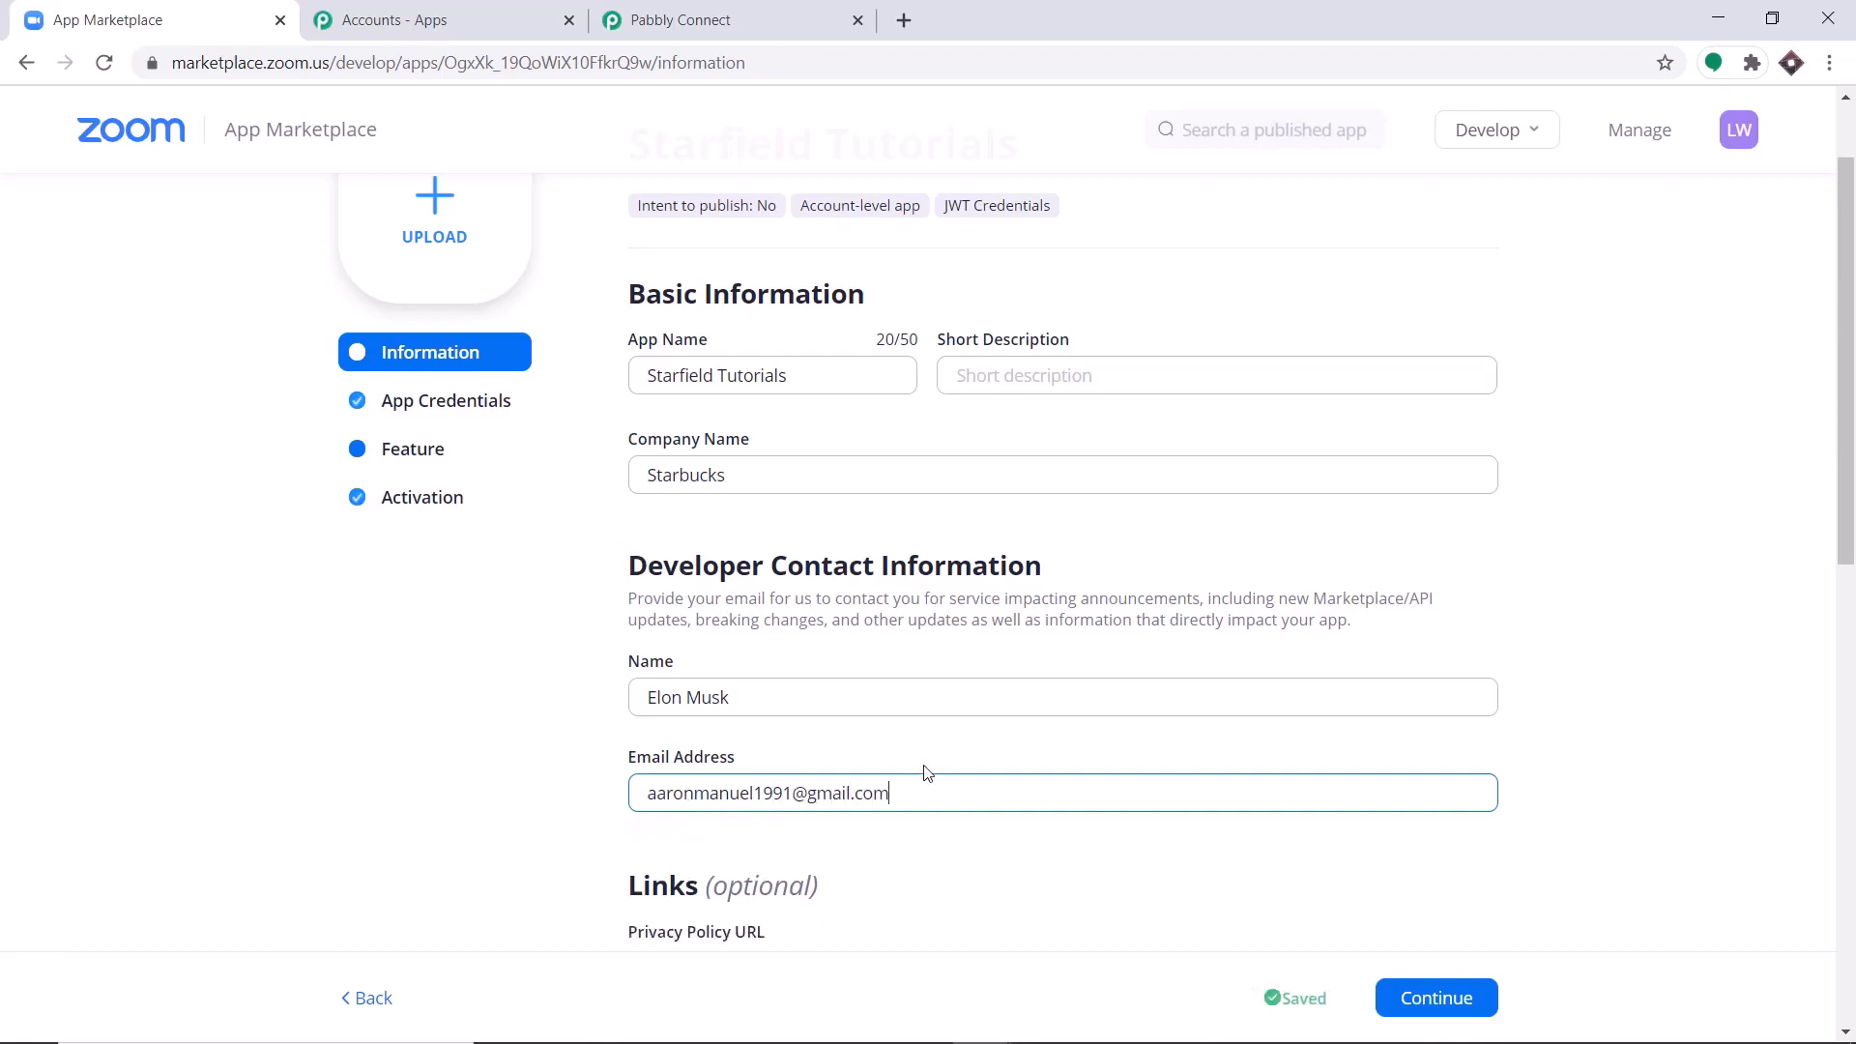
Leave the optional privacy, terms and support links empty and continue to the app's credentials.
scroll(923, 770, "down", 4)
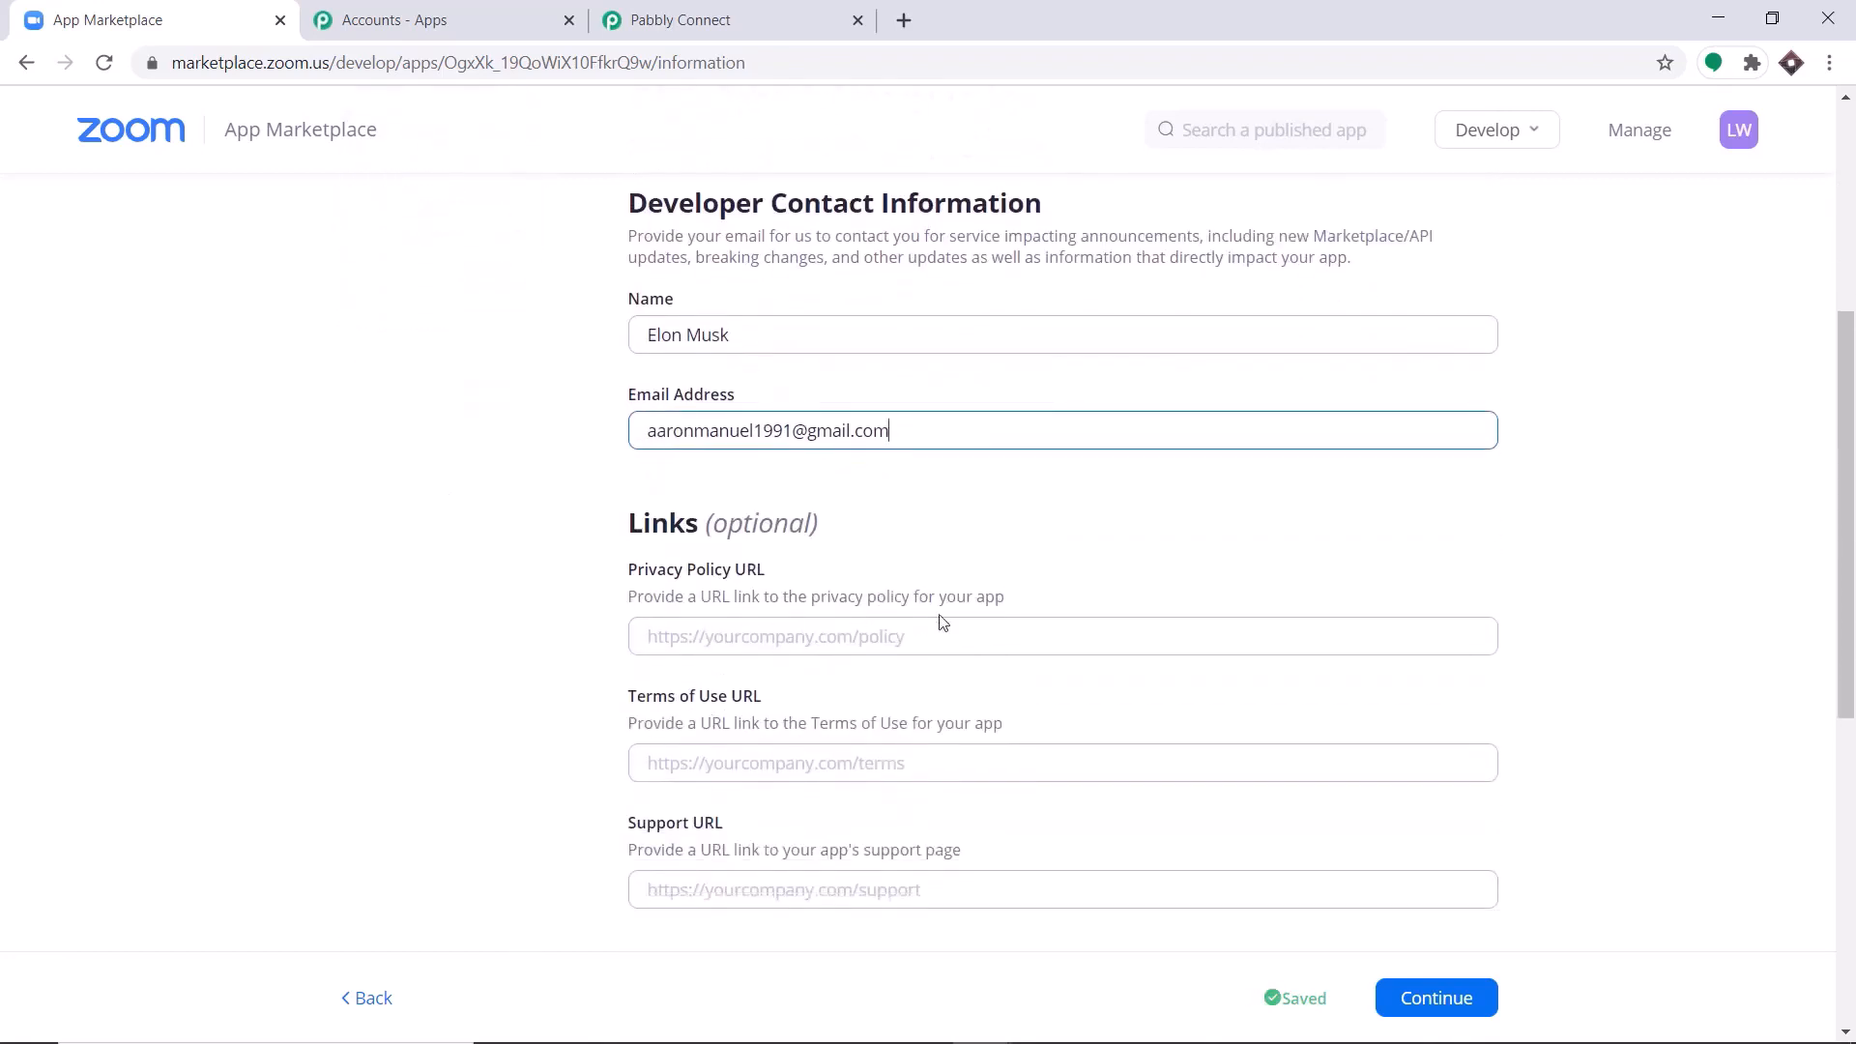
scroll(940, 506, "down", 1)
scroll(683, 580, "down", 1)
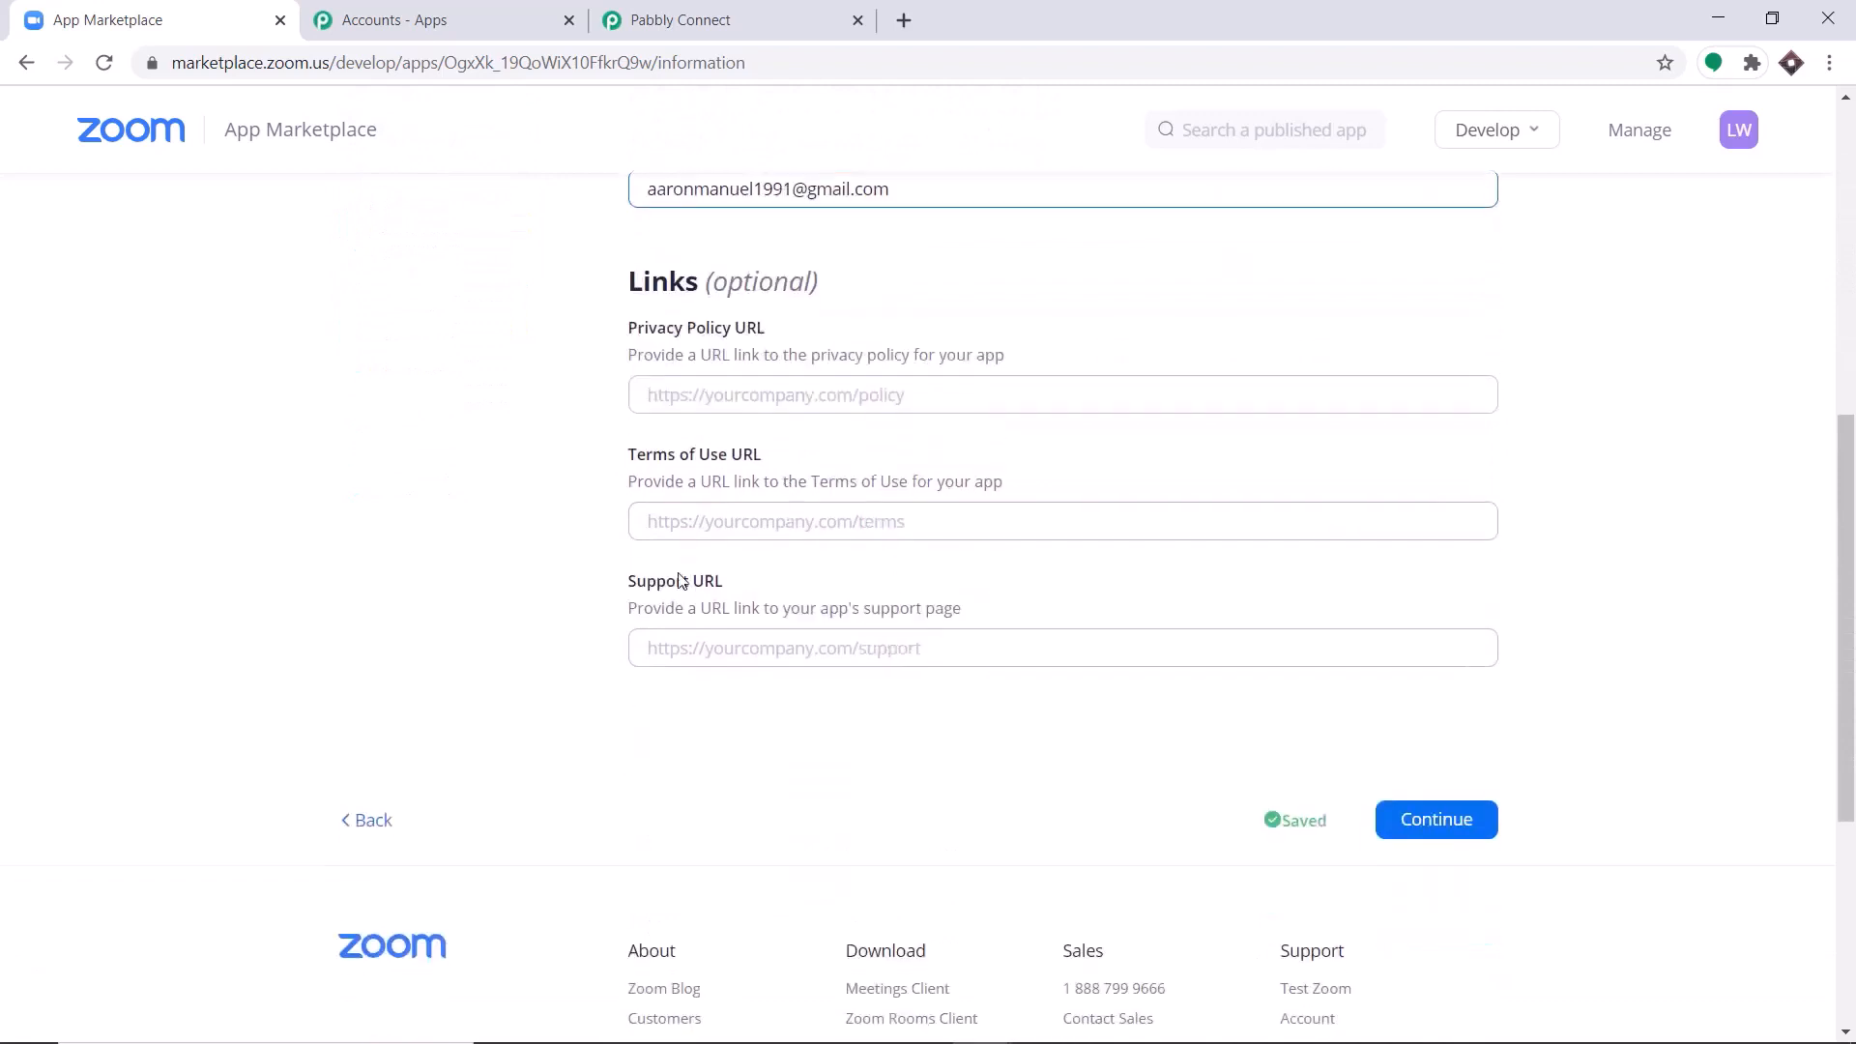
scroll(924, 657, "up", 1)
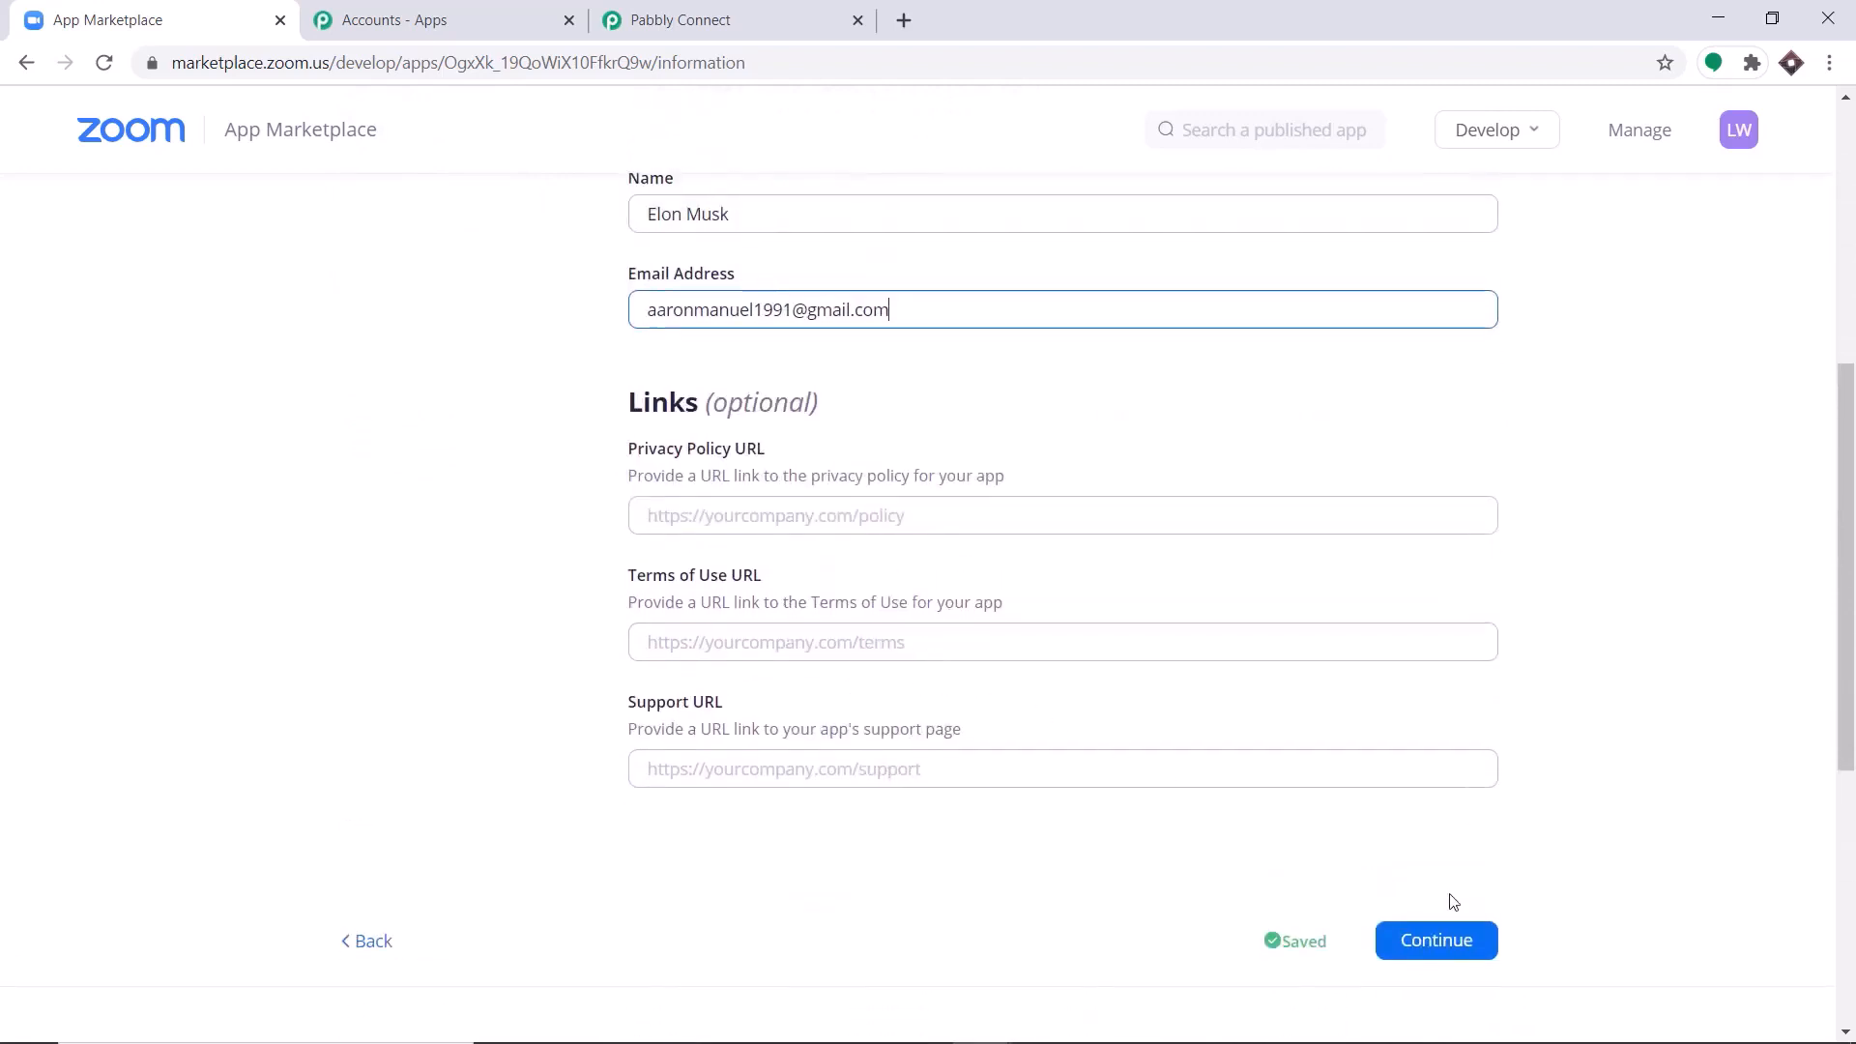
left_click(1440, 943)
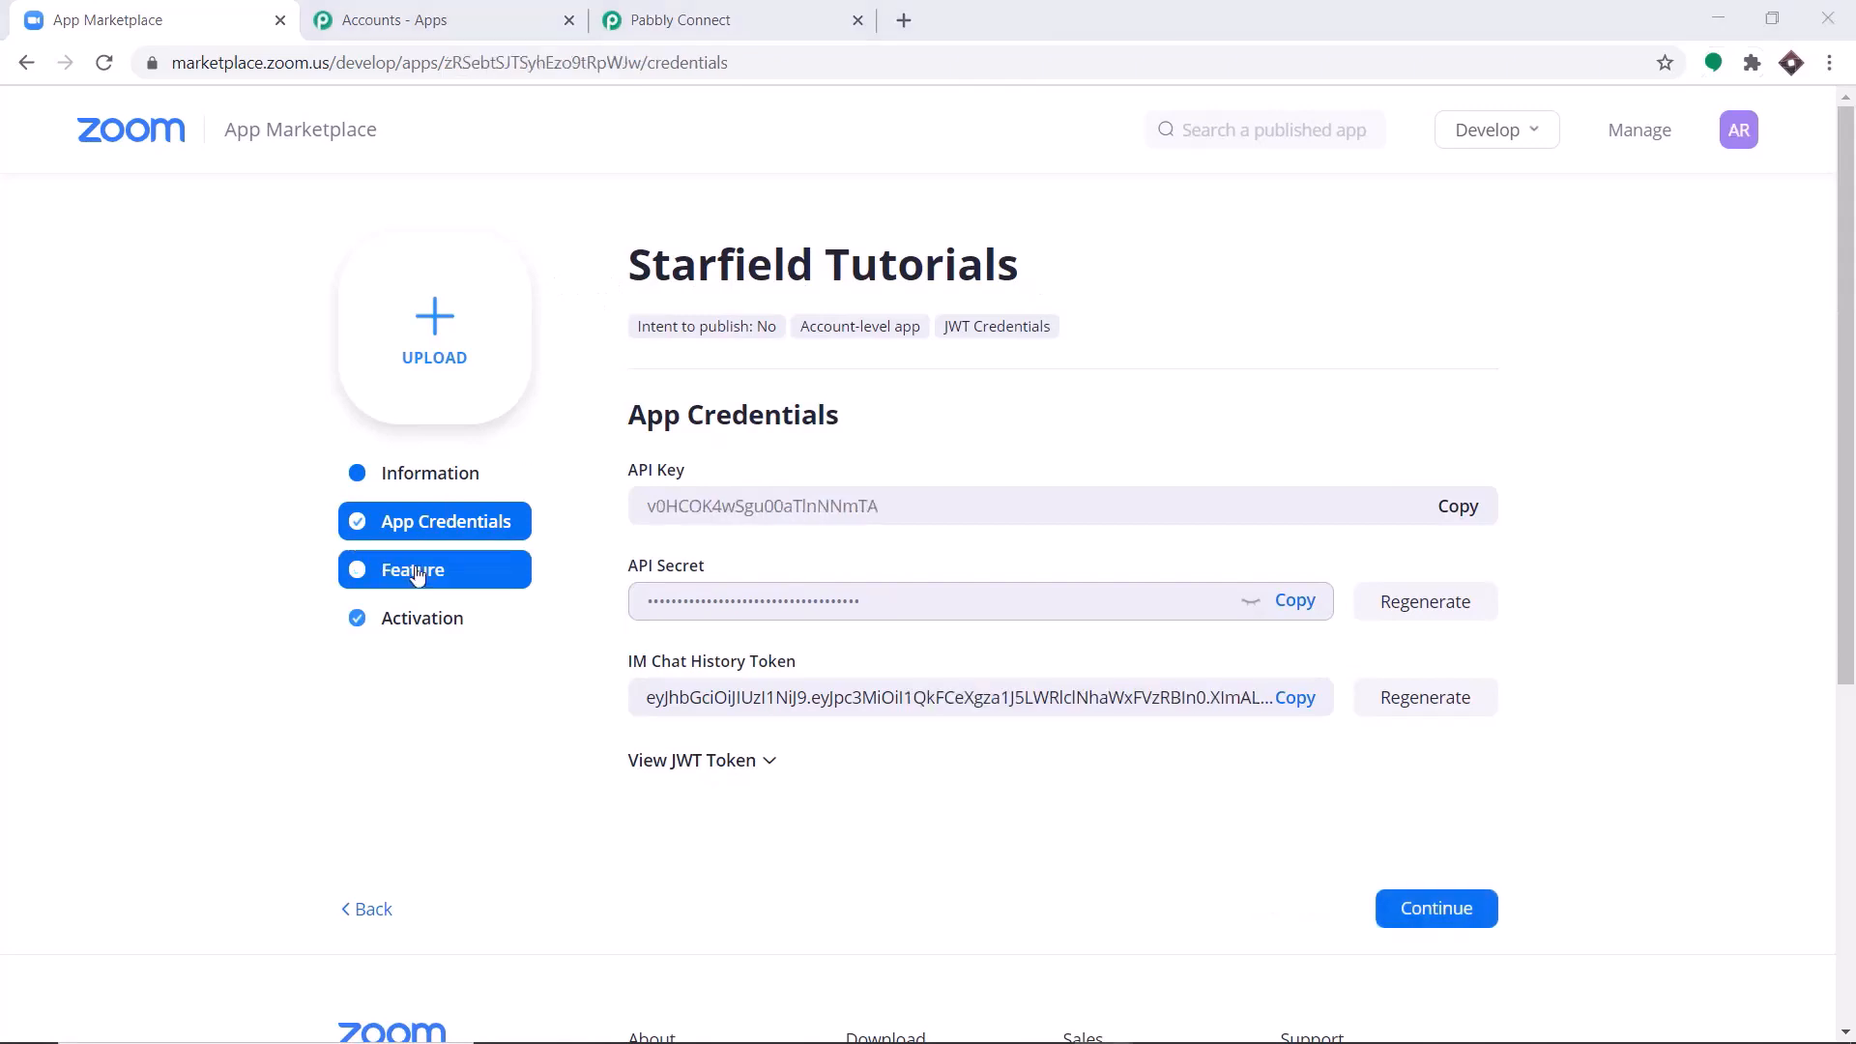
Enable Event Subscriptions in the app's features and add a new event subscription.
left_click(418, 572)
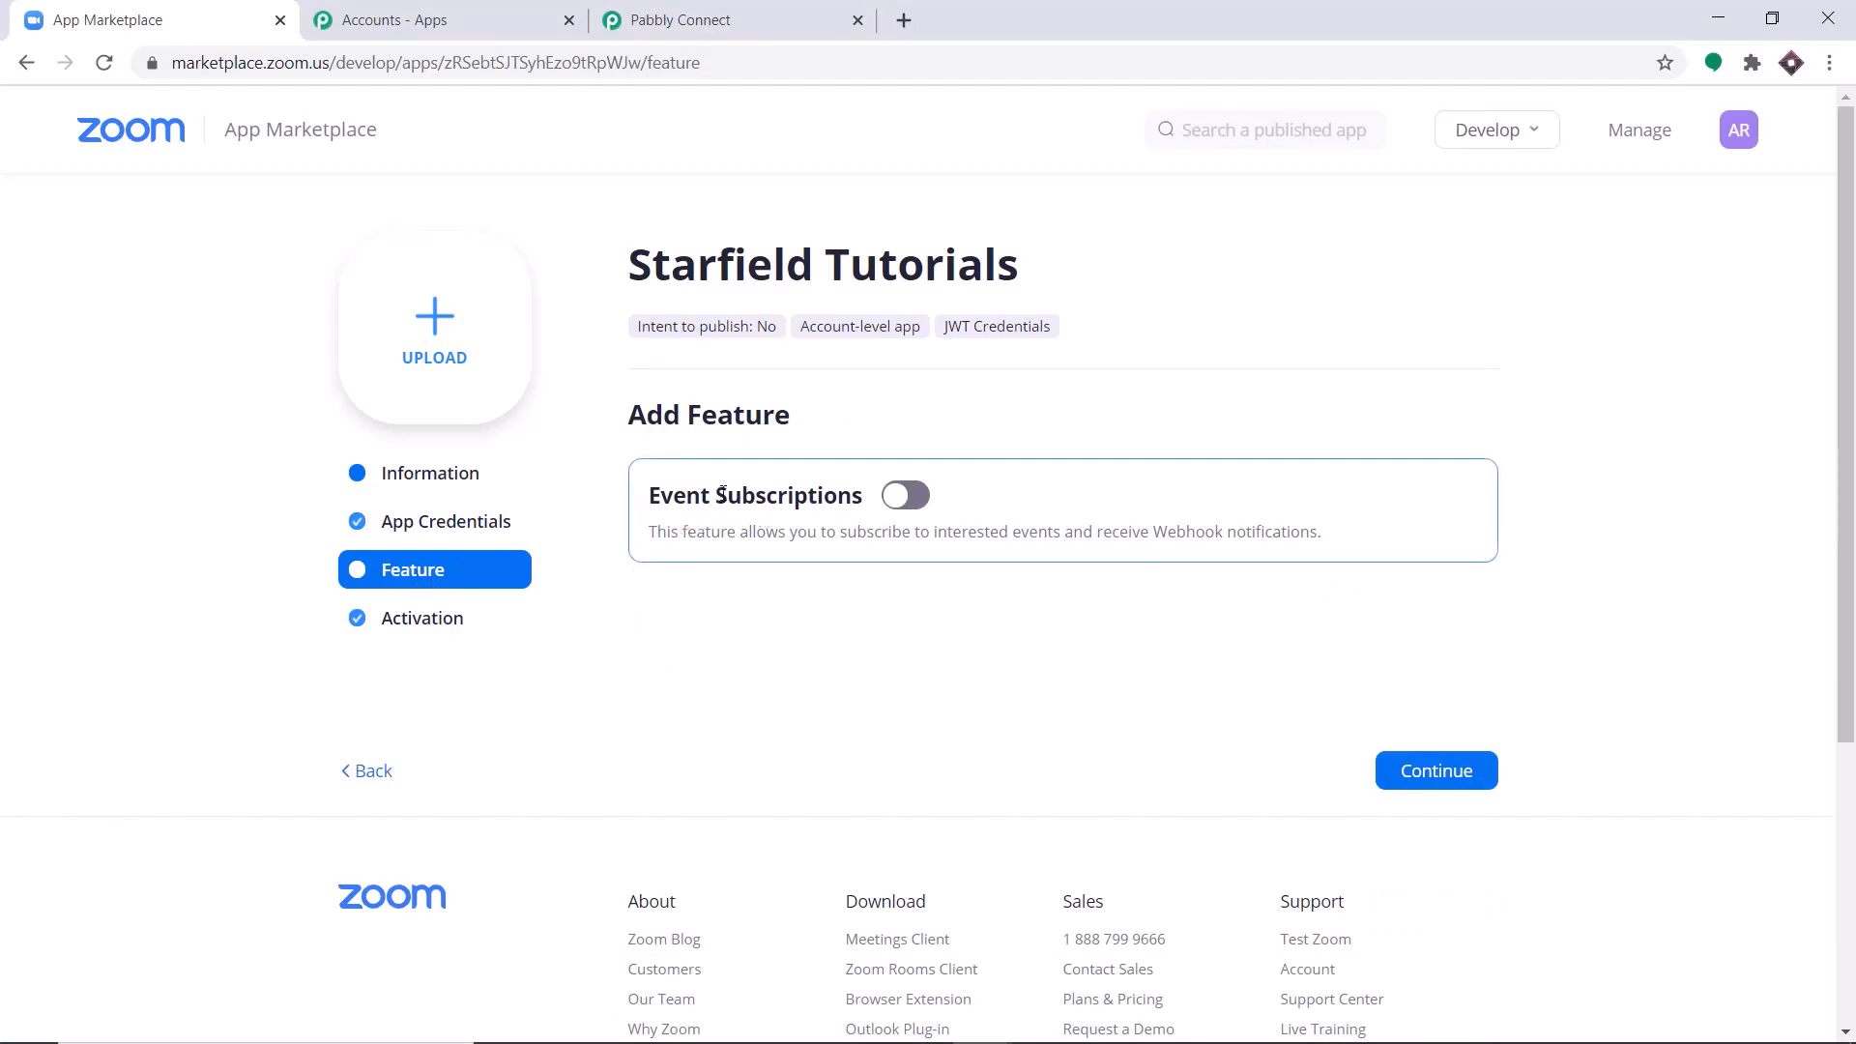
left_click(917, 507)
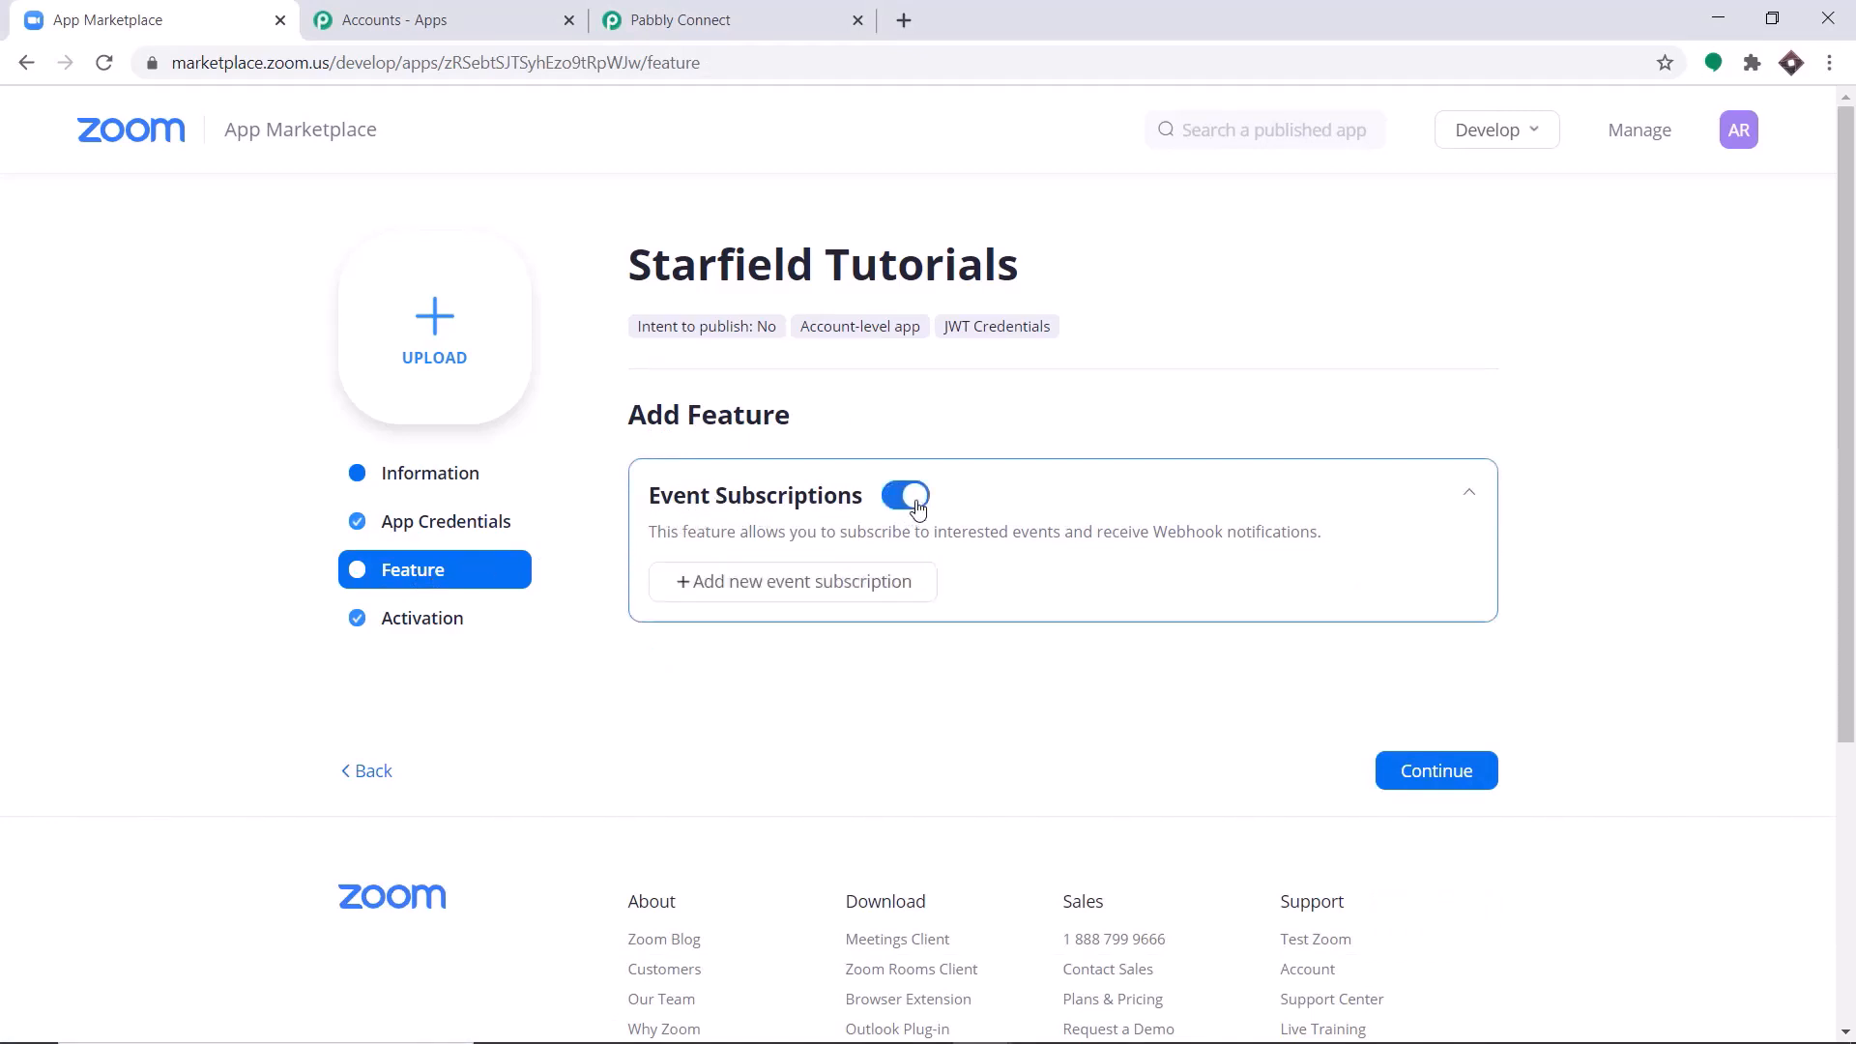
left_click(773, 591)
scroll(774, 580, "down", 3)
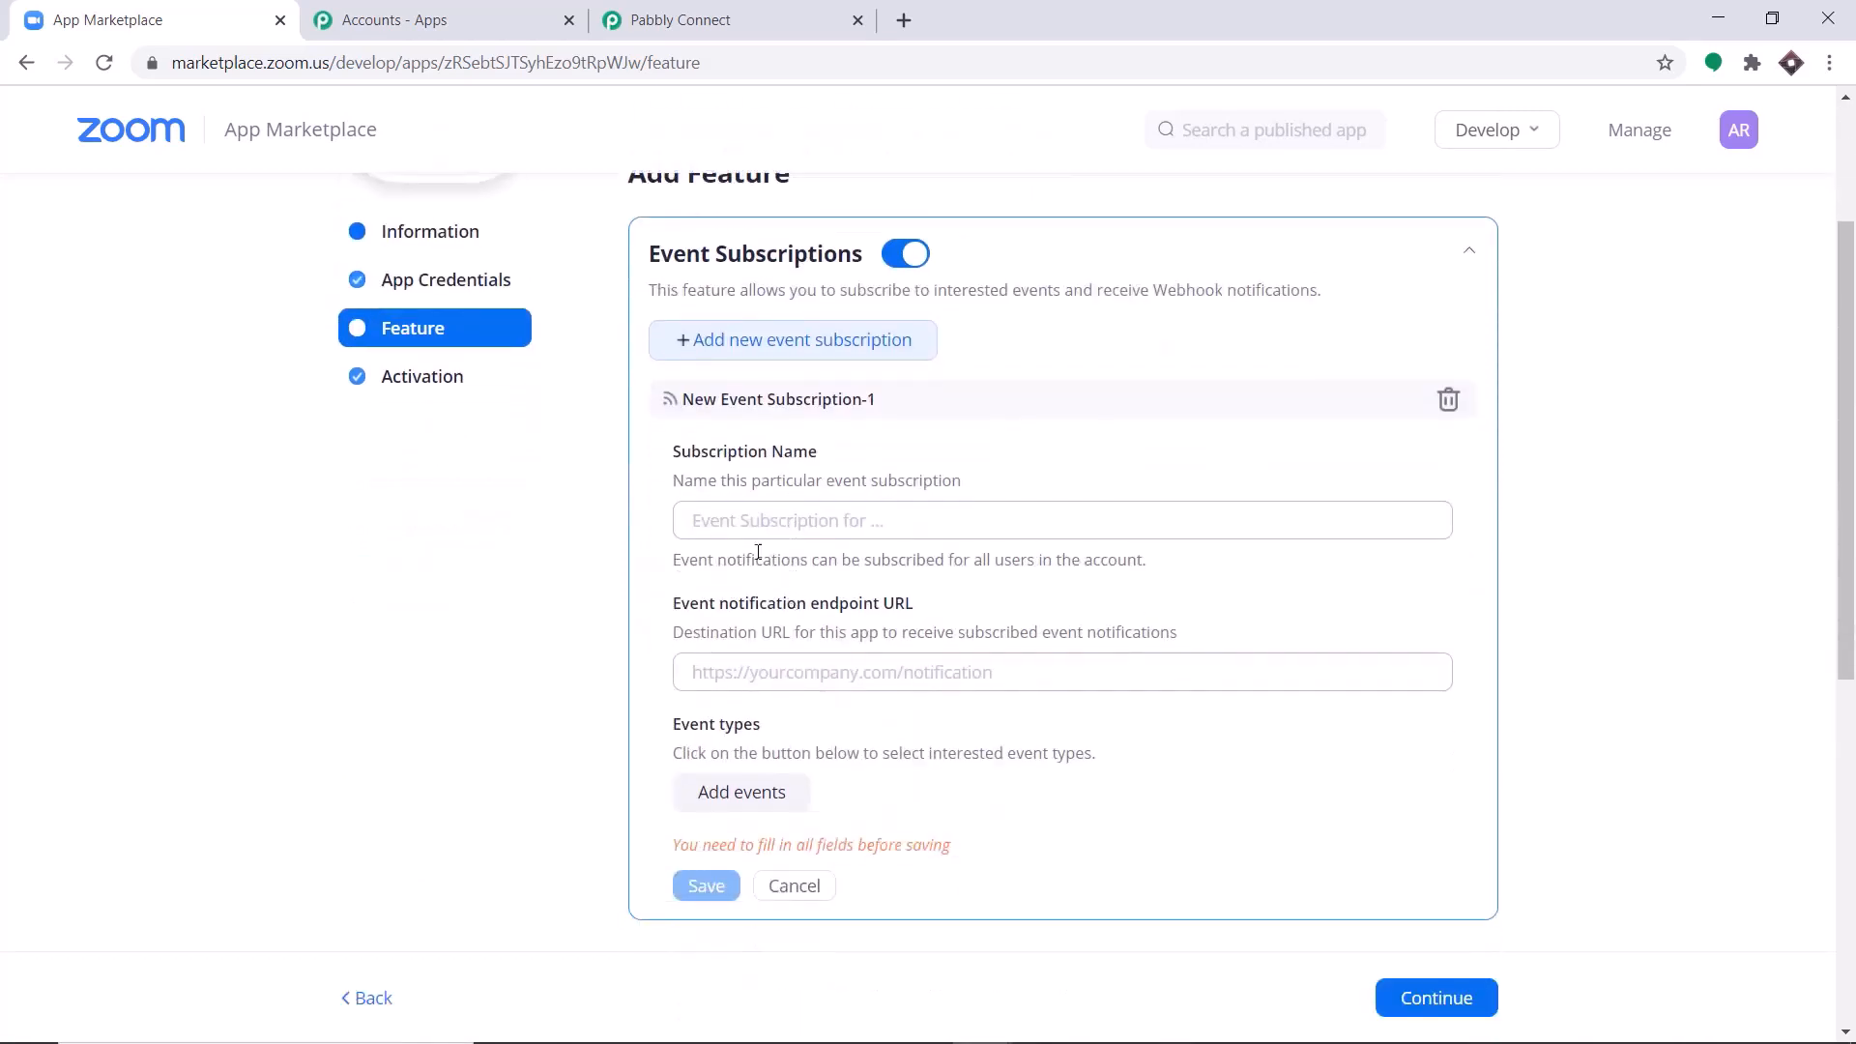
Name the event subscription Registration Created, correcting the spelling of the first word.
left_click(738, 525)
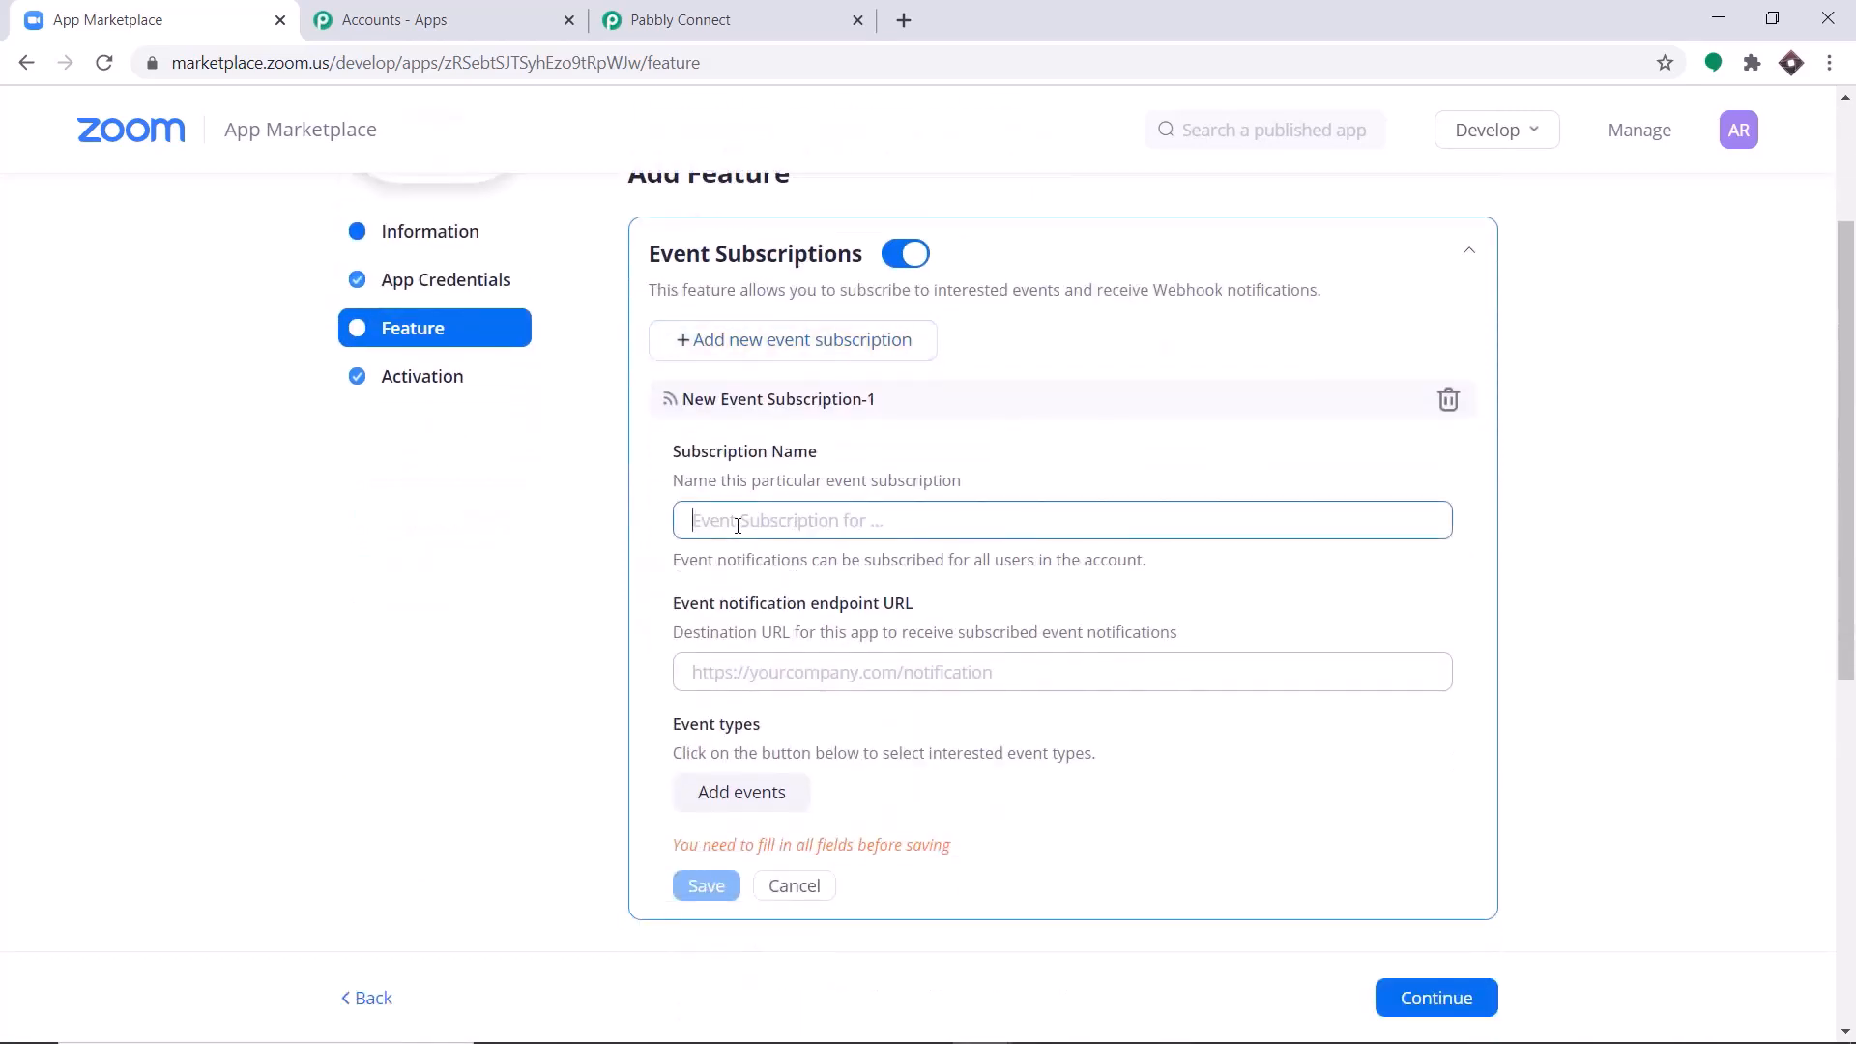
type("Re")
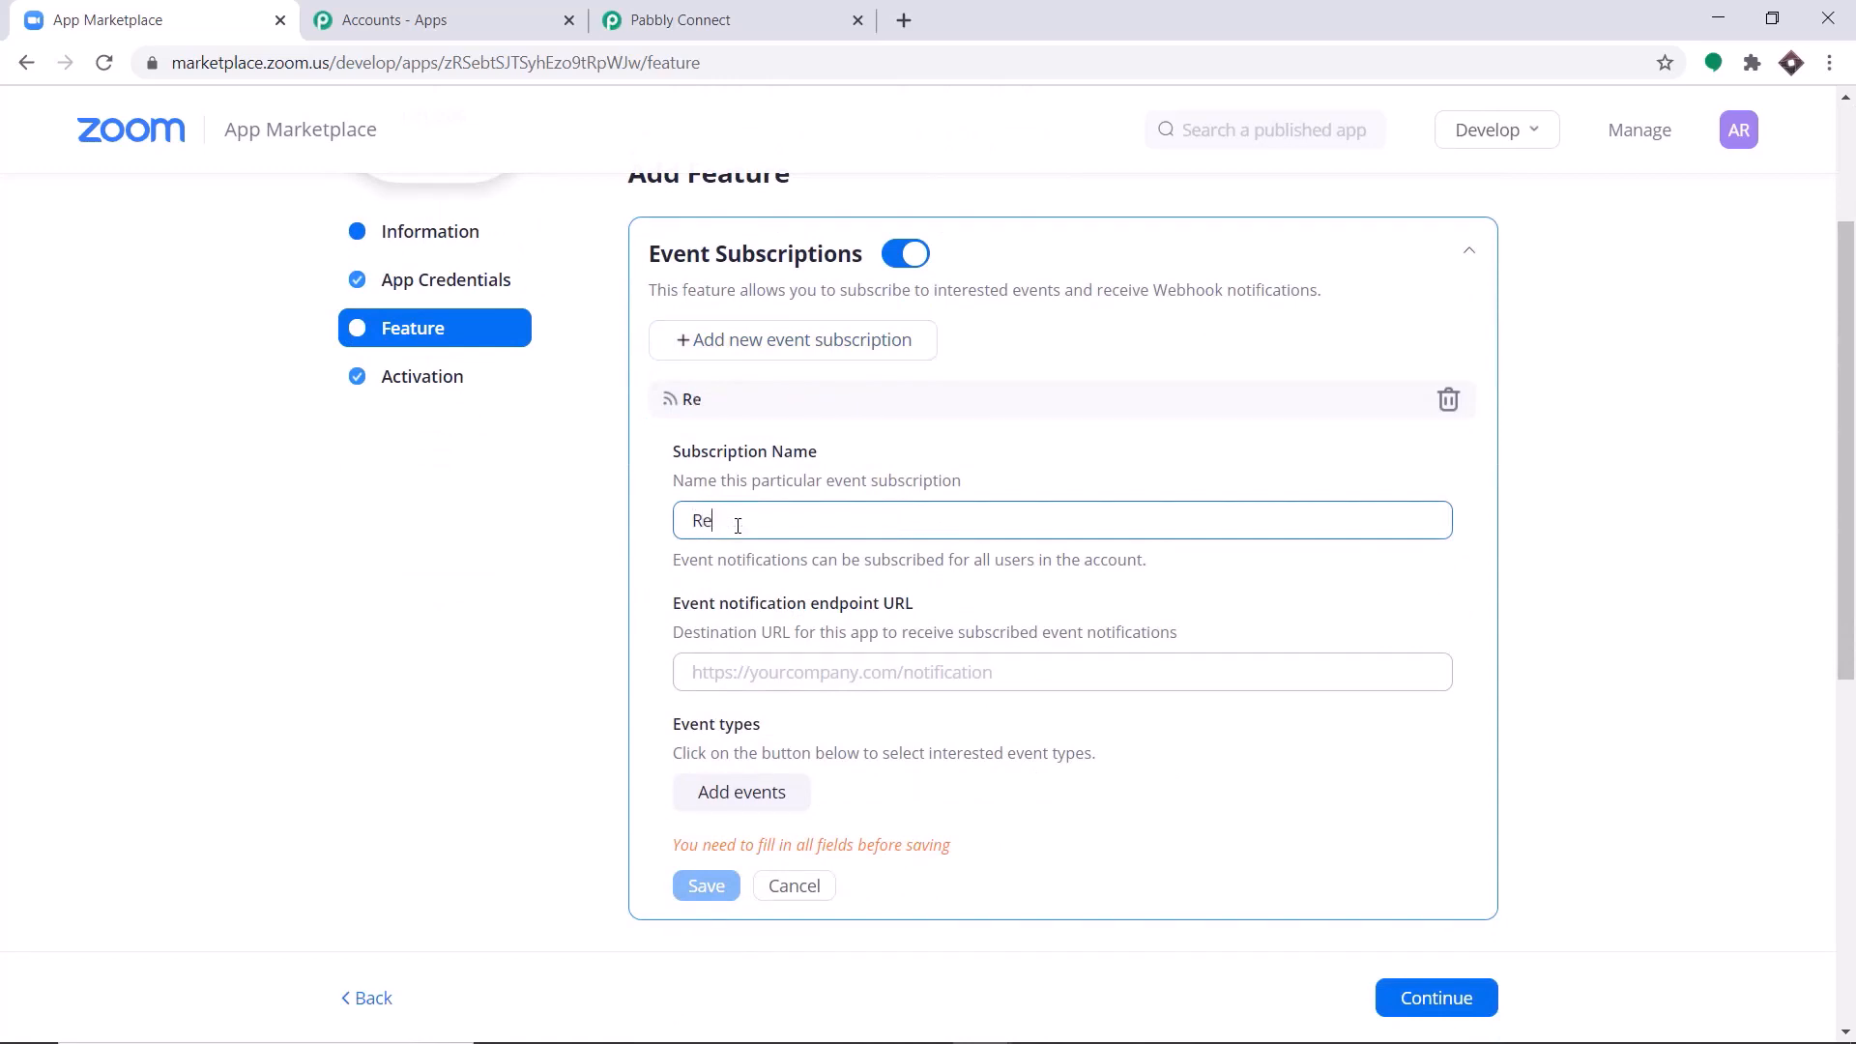
type("gristration")
scroll(737, 525, "up", 1)
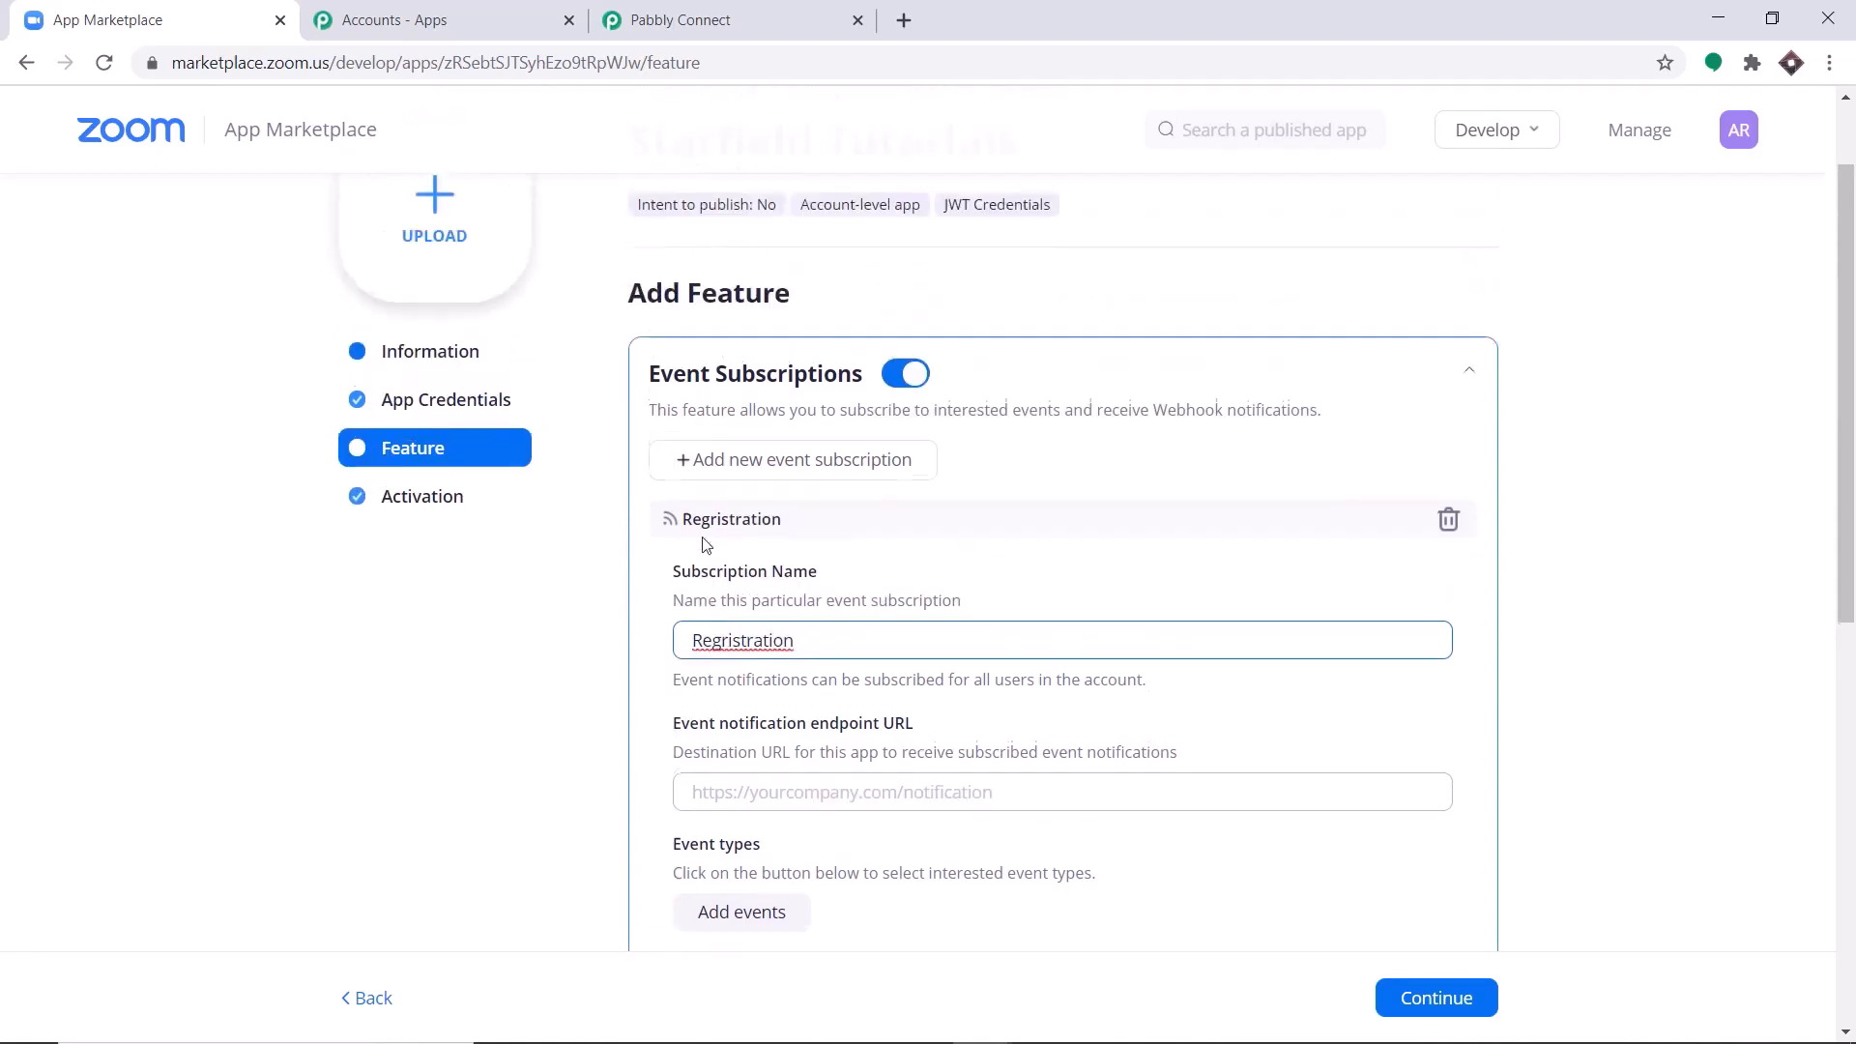
right_click(758, 643)
left_click(779, 662)
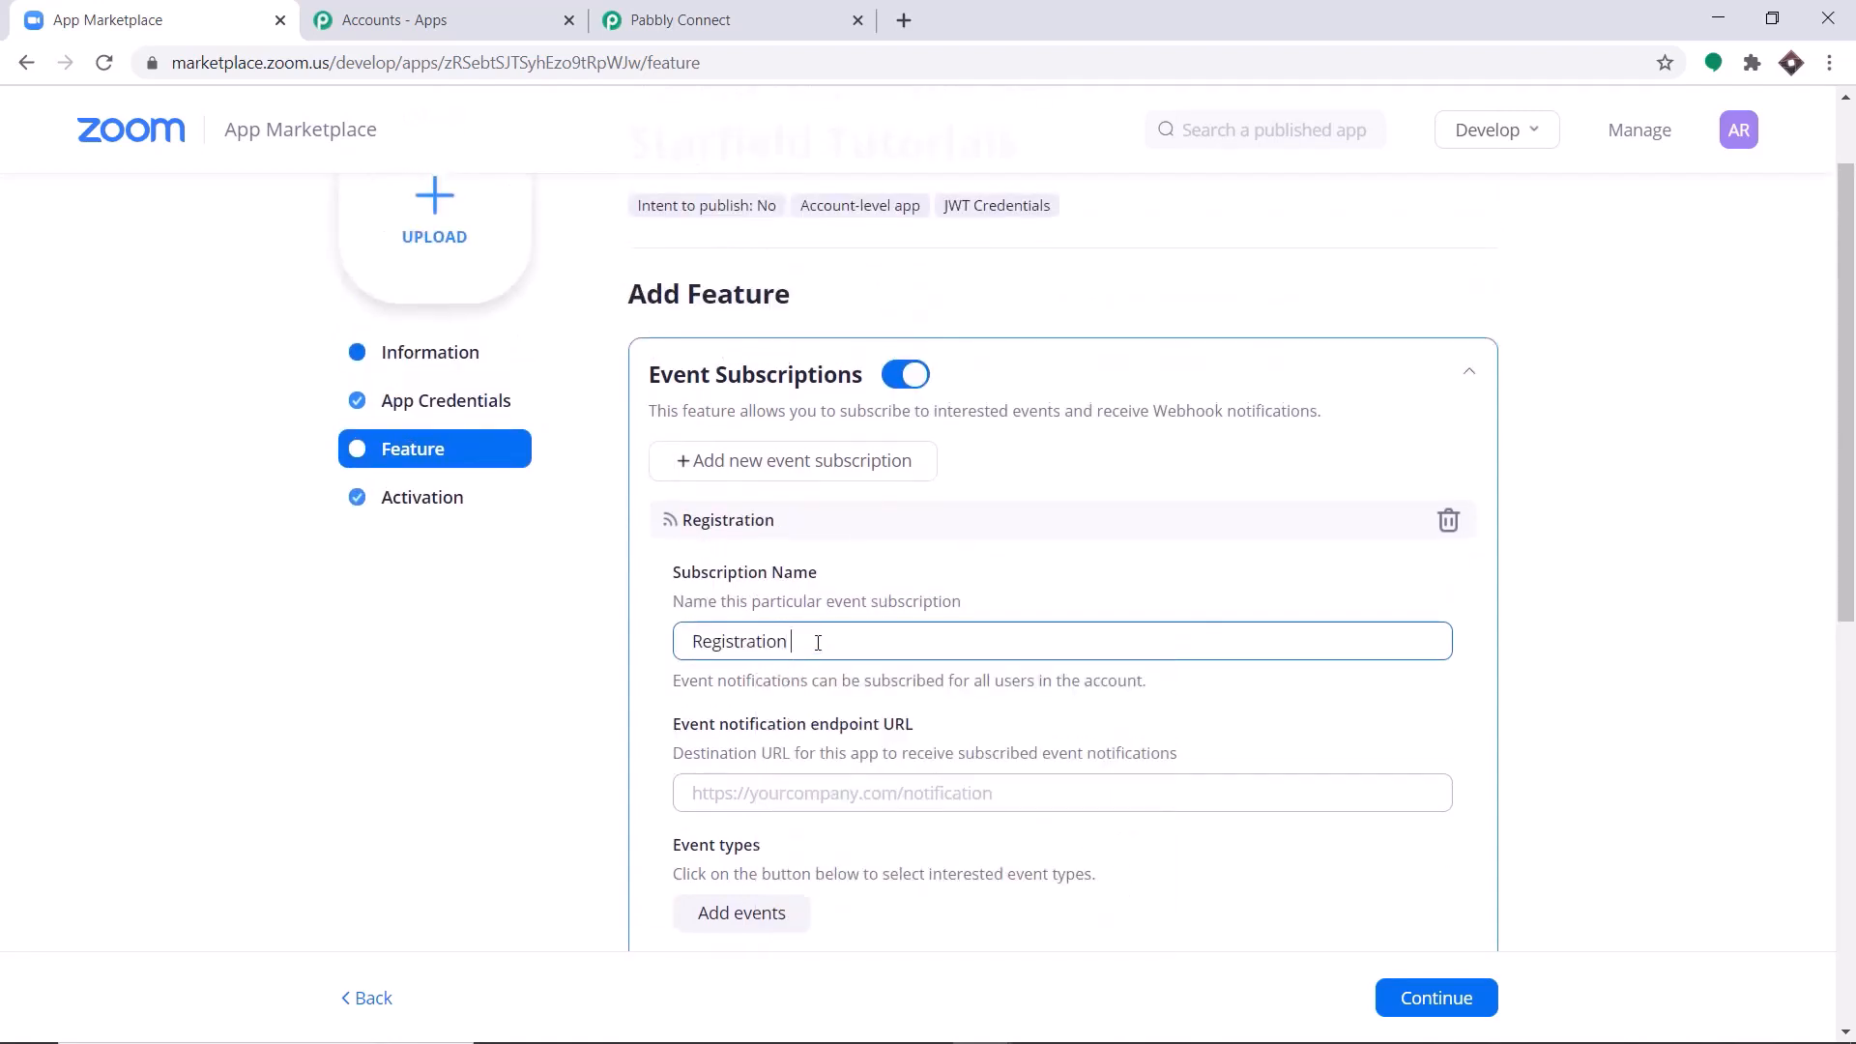
type("Created")
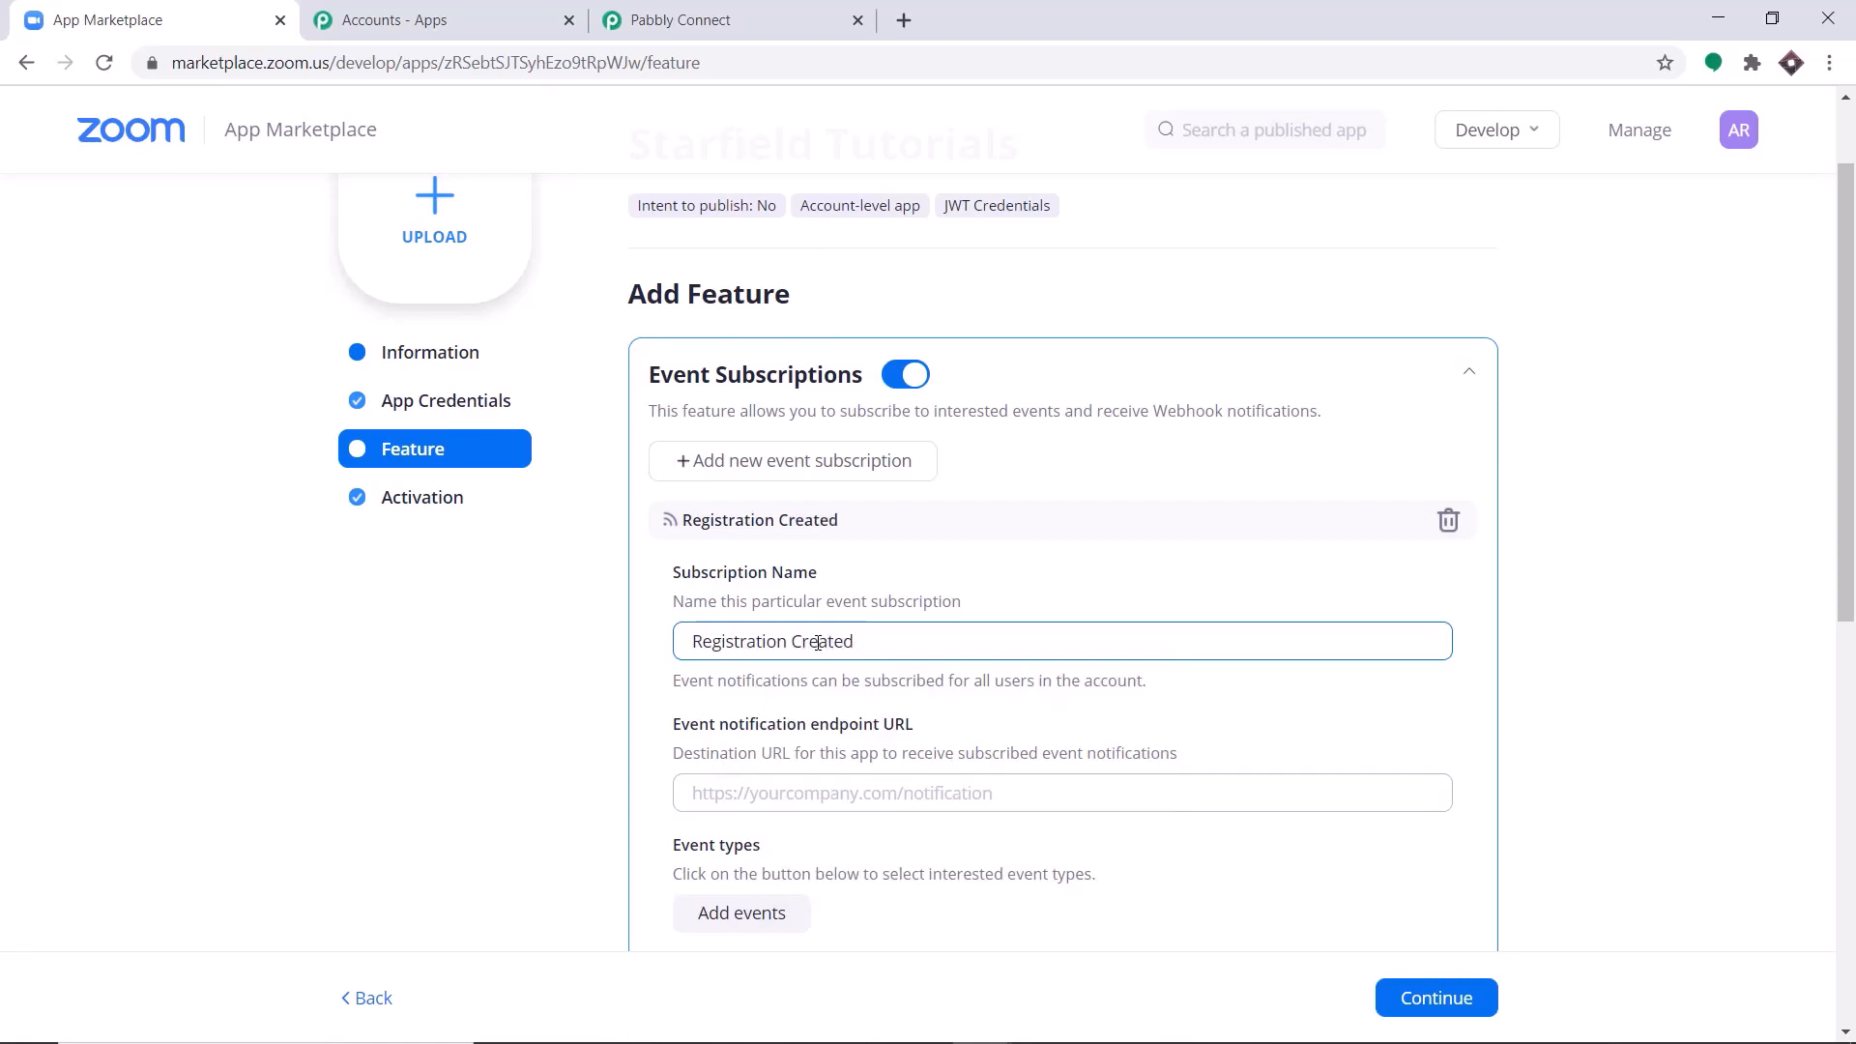
Copy the Zoom trigger's webhook URL from Pabbly Connect and paste it as the subscription's event notification endpoint URL.
scroll(767, 578, "down", 2)
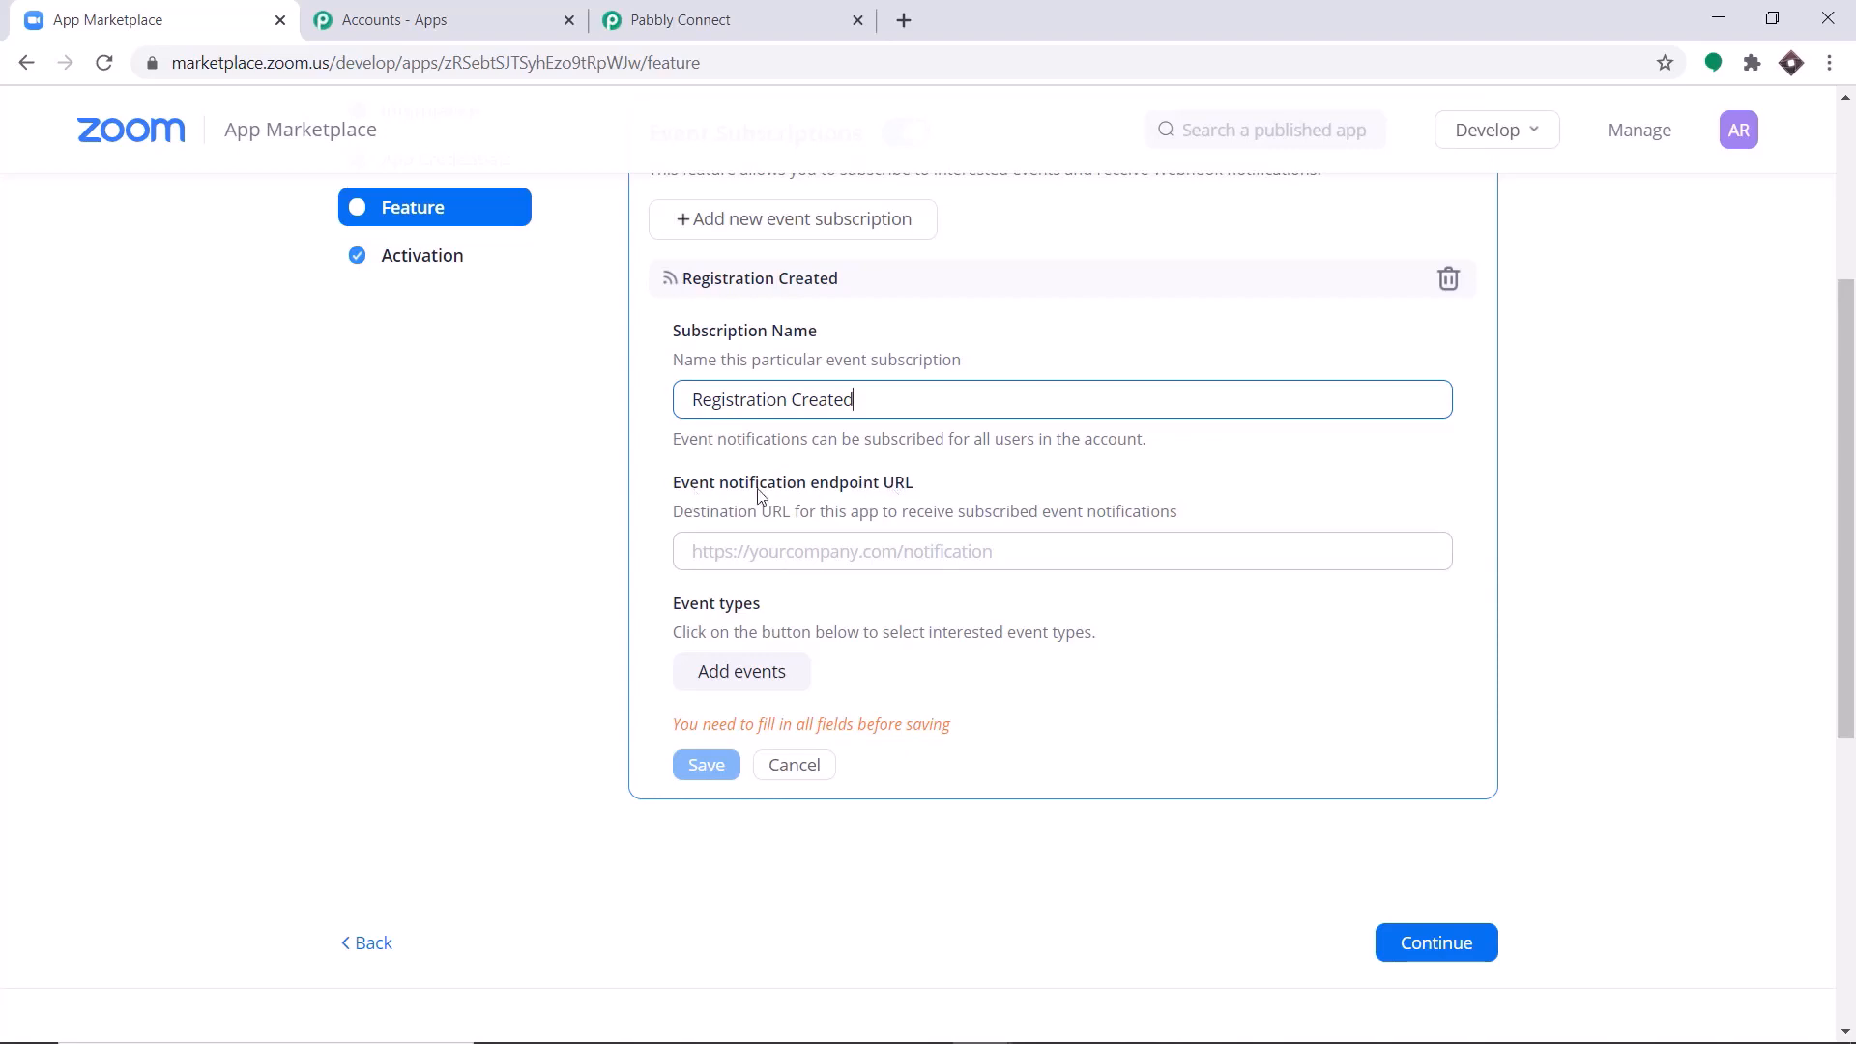
left_click(706, 8)
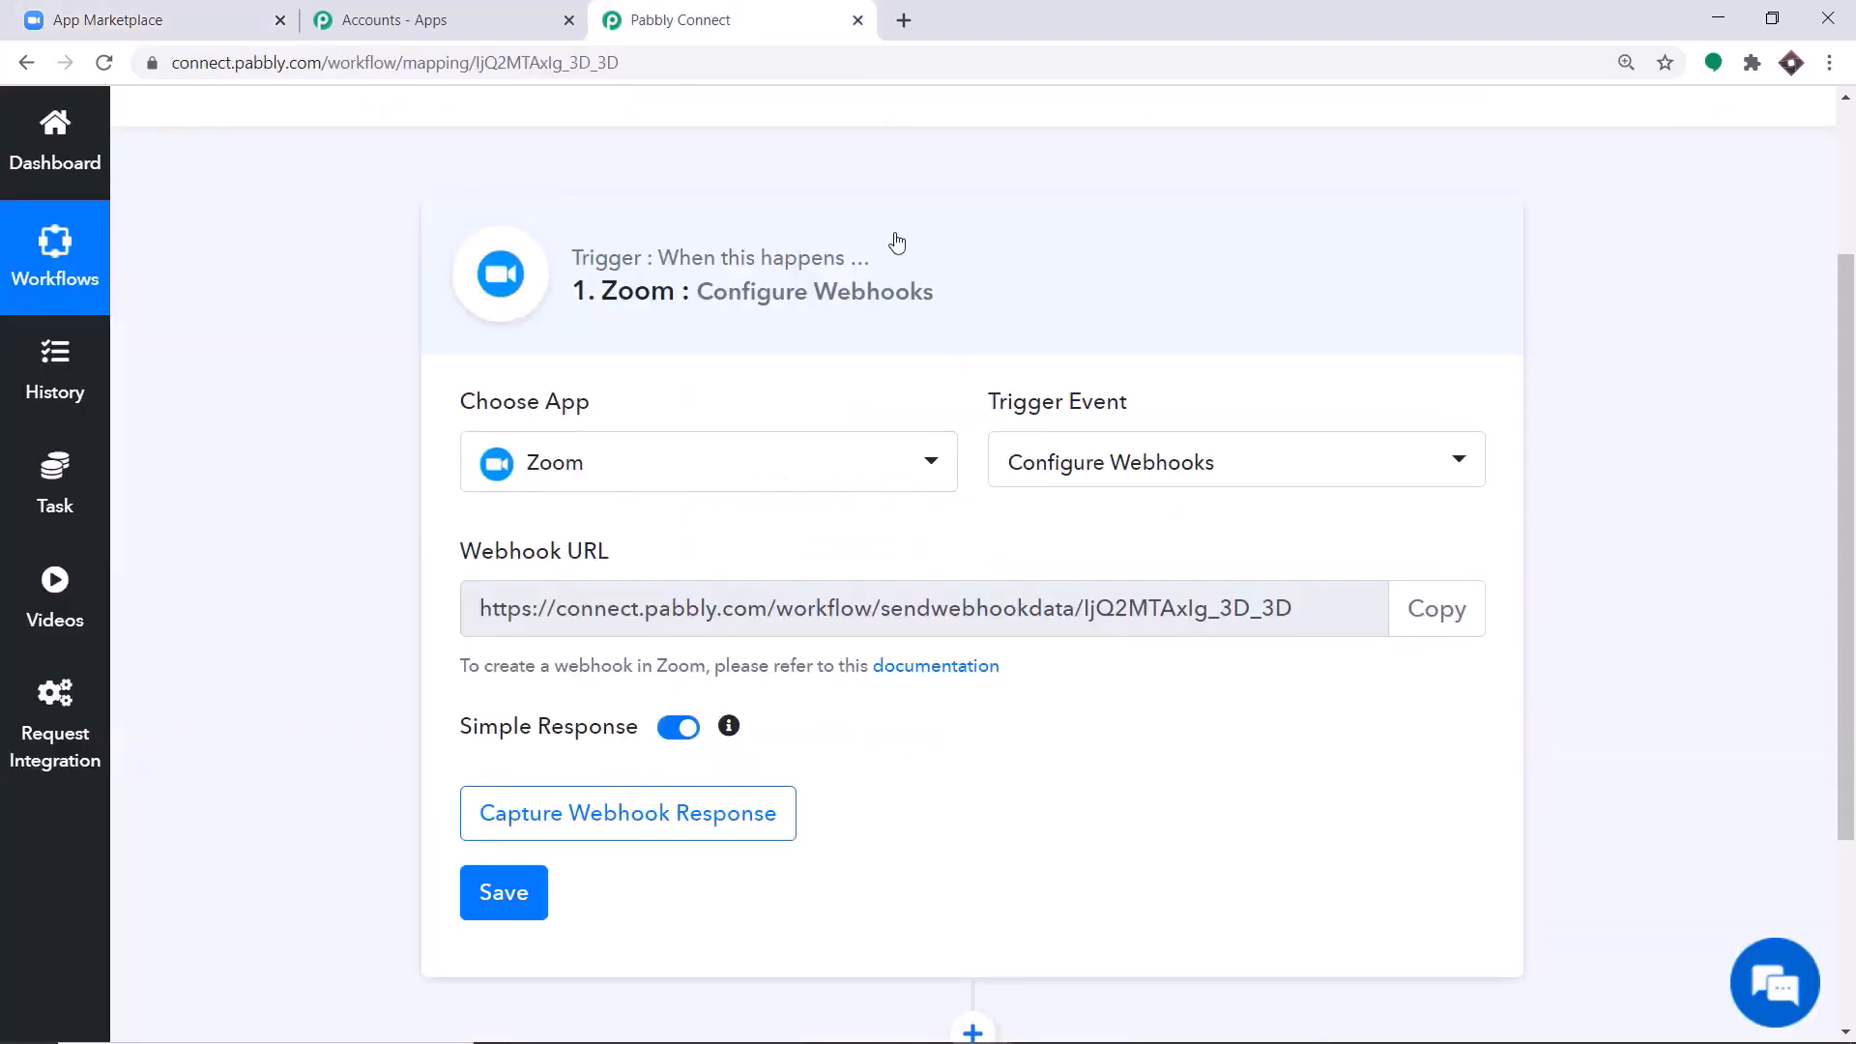
left_click(1439, 611)
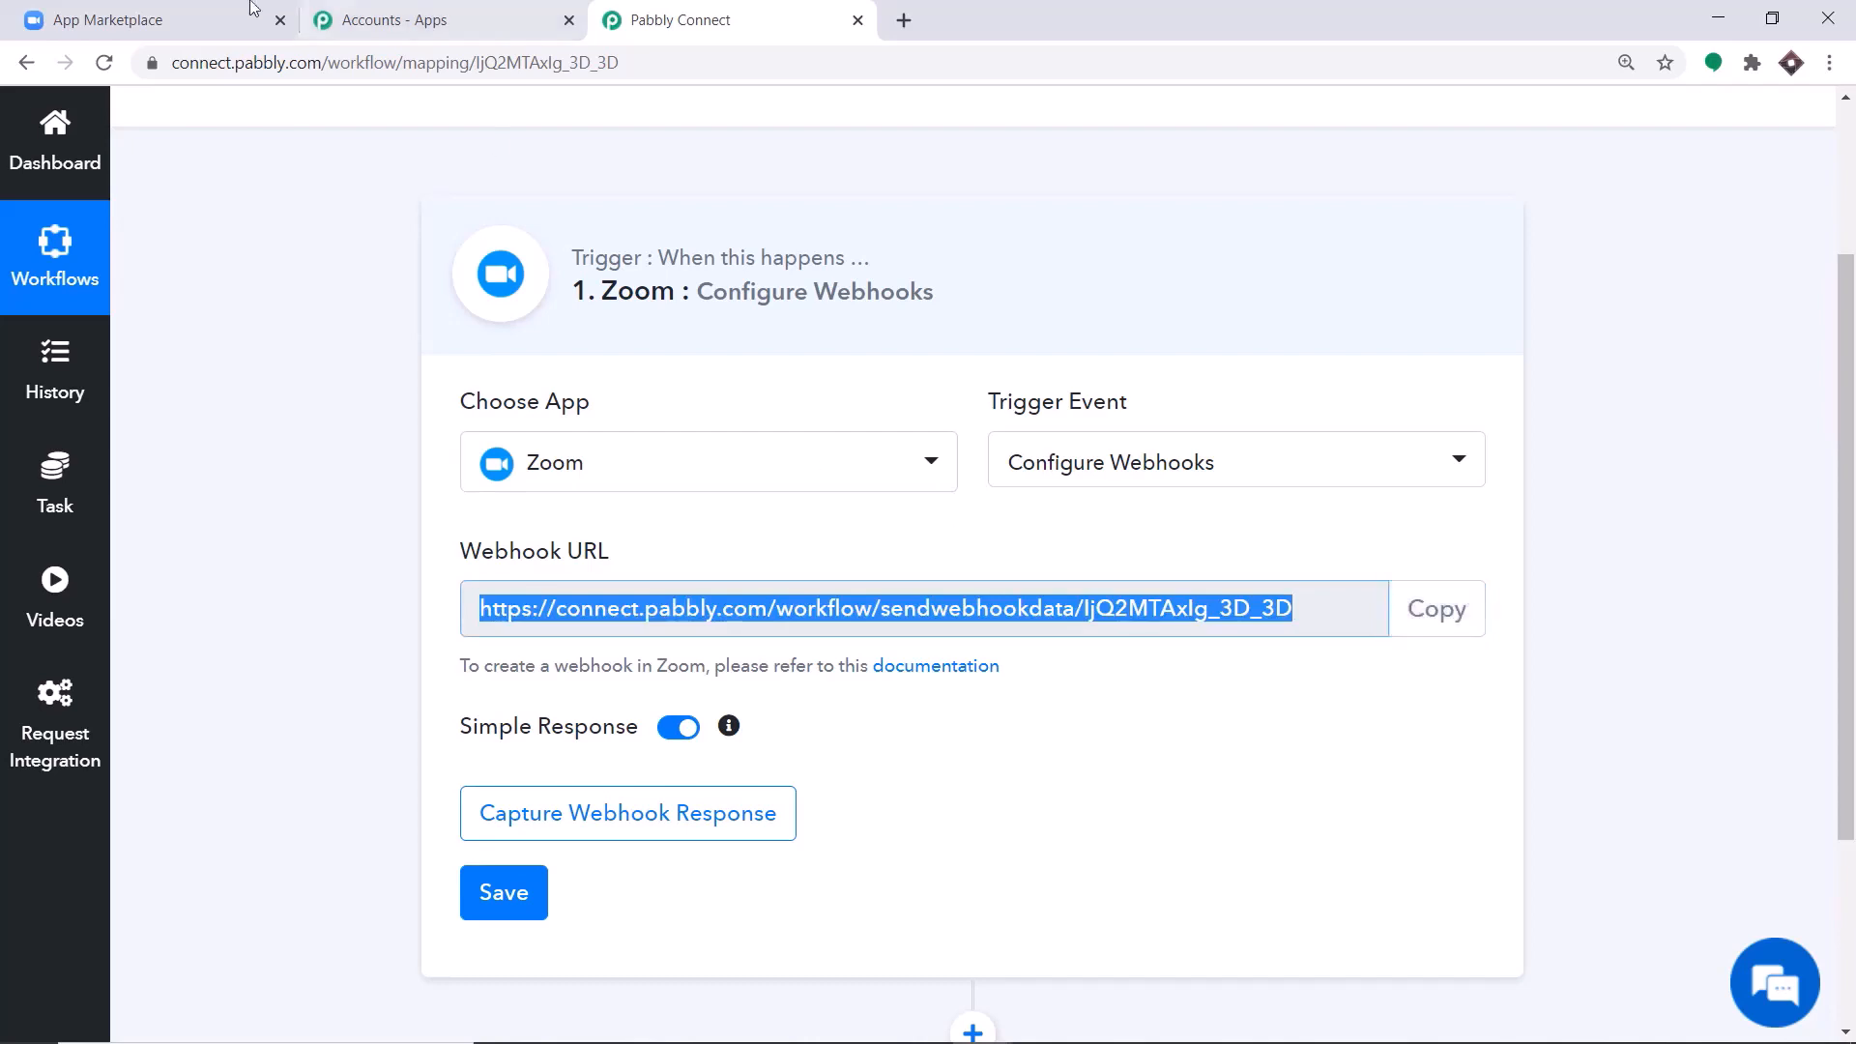
left_click(193, 19)
left_click(732, 551)
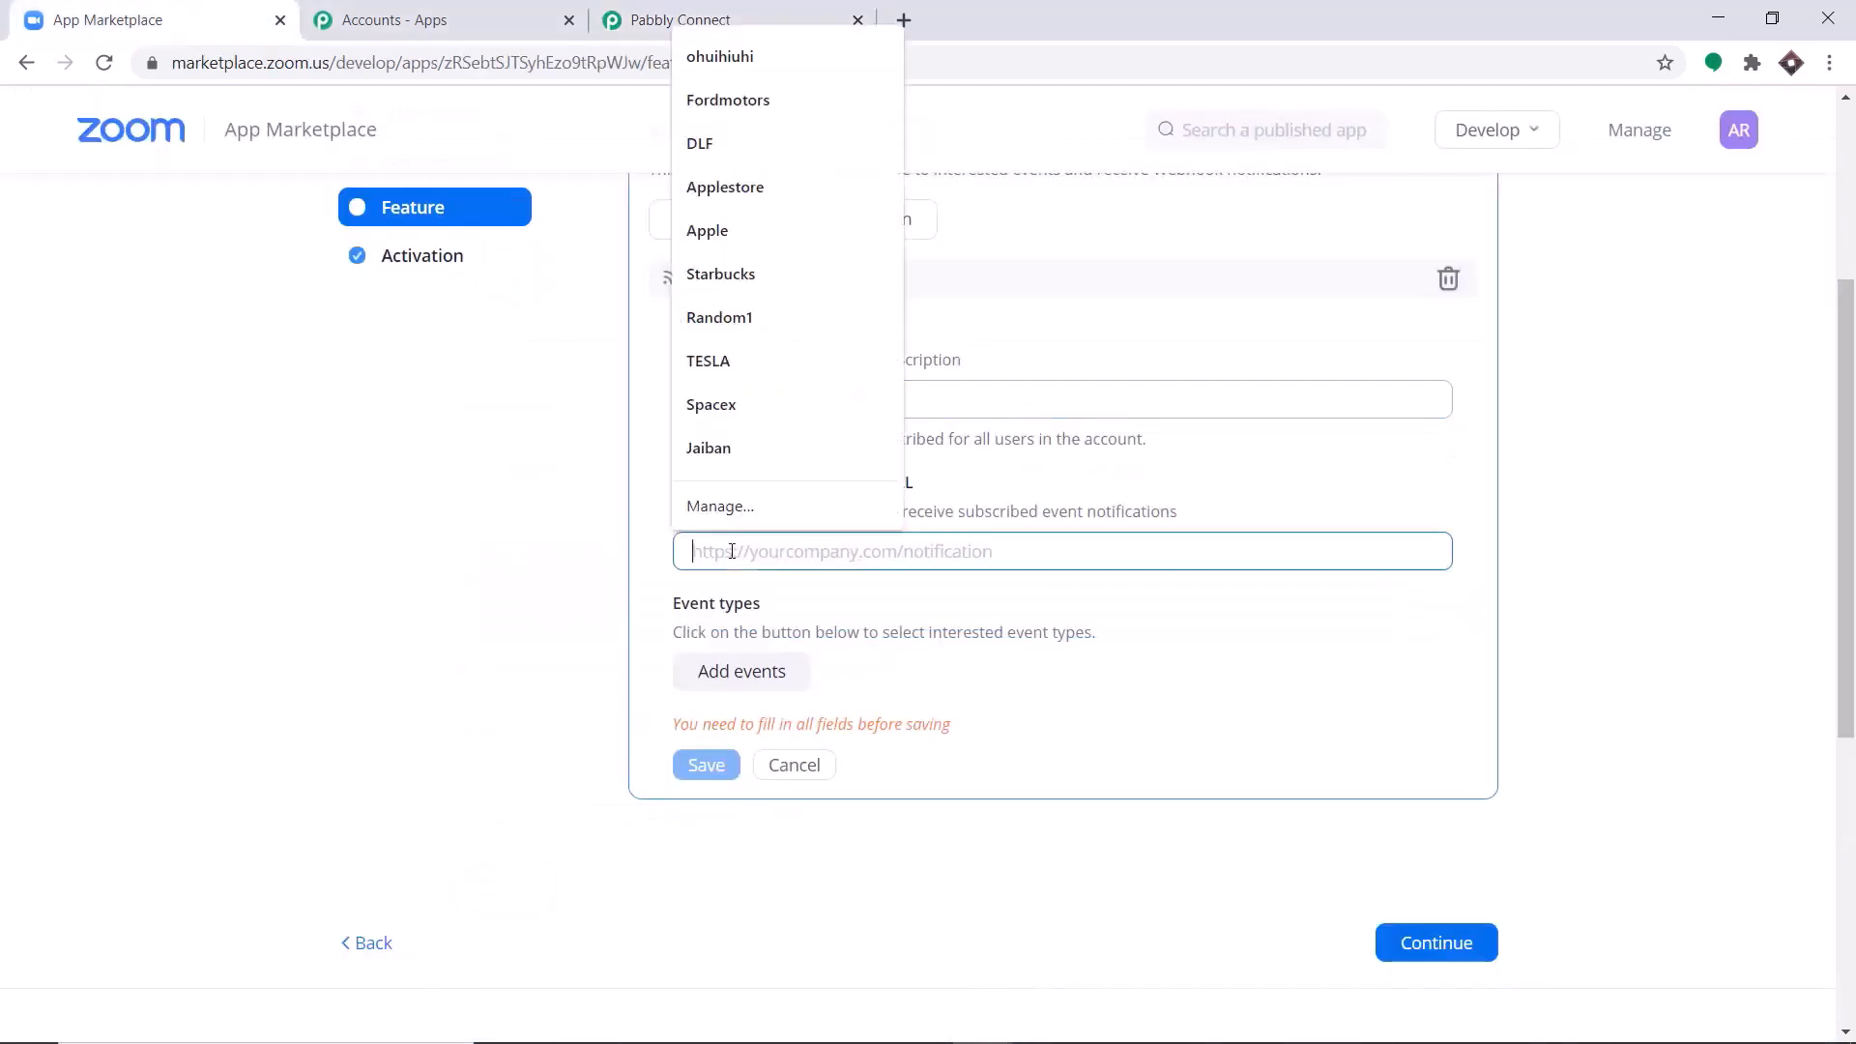
right_click(731, 553)
left_click(819, 735)
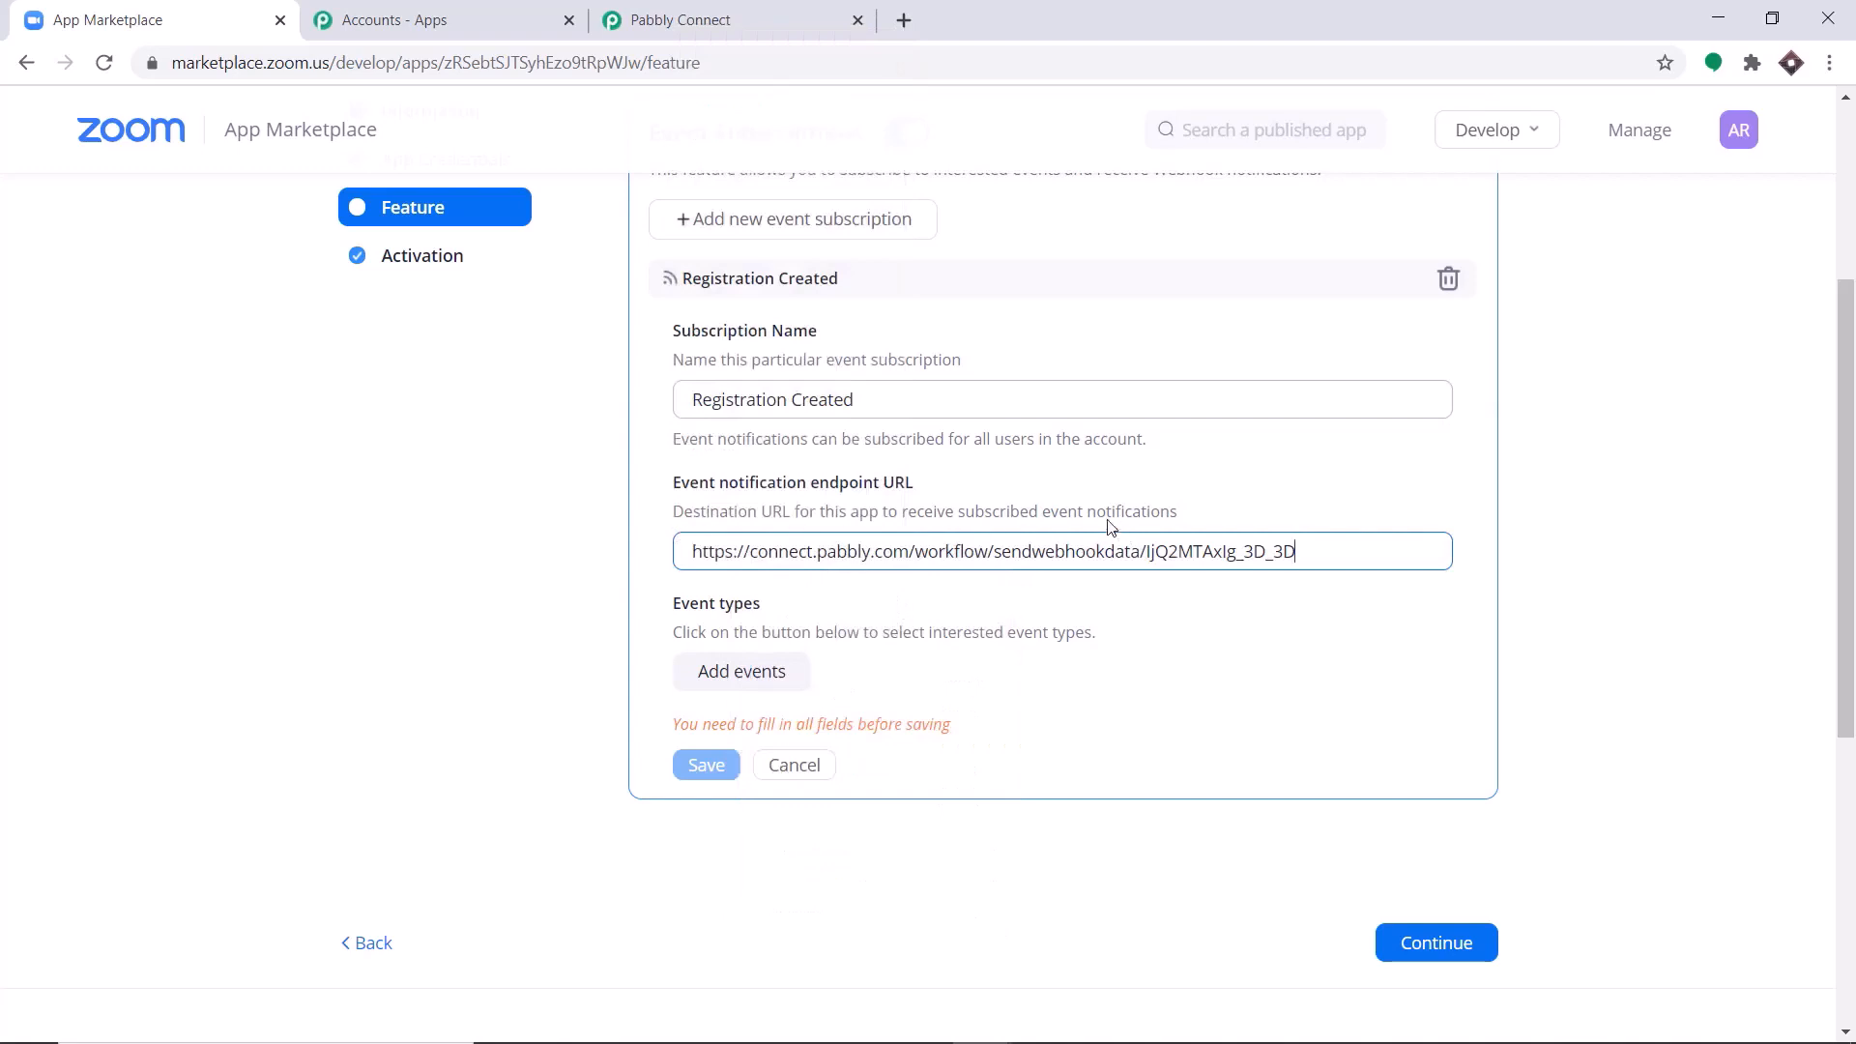
Add the event type Meeting Registration has been created, save the subscription and continue to the app's activation.
left_click(753, 681)
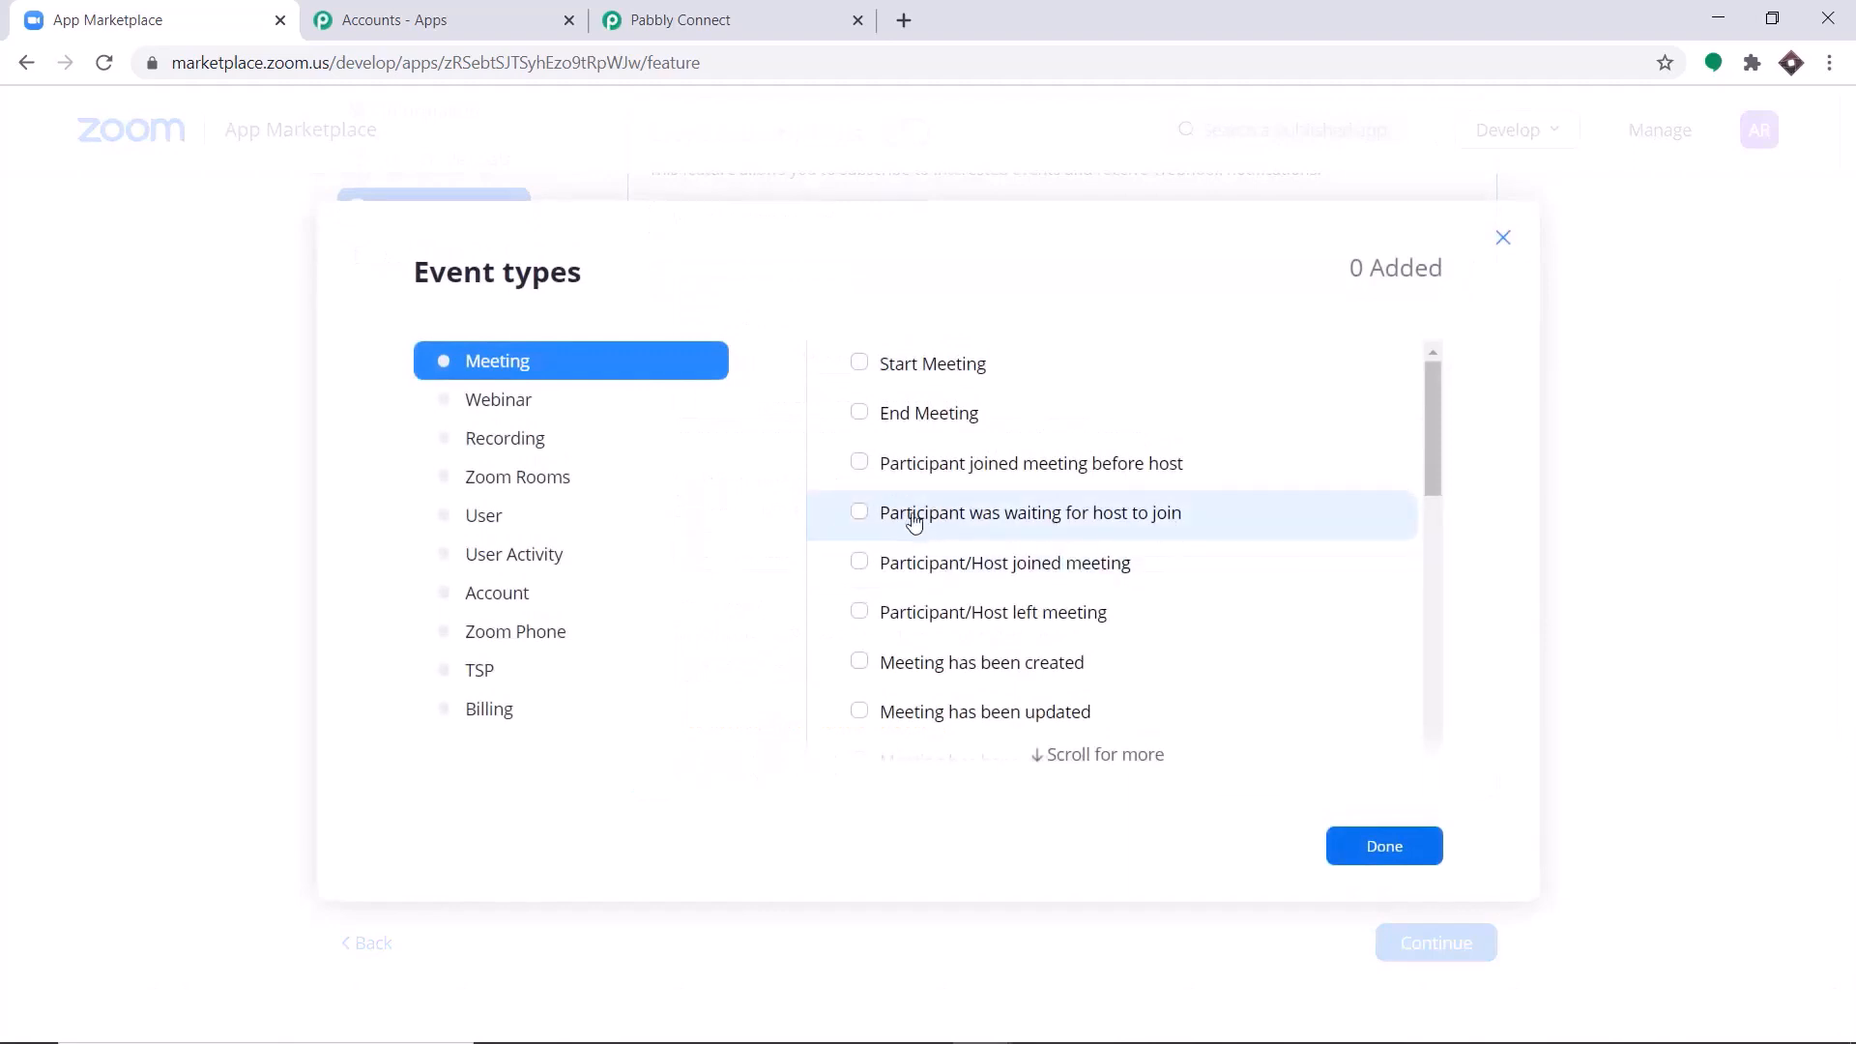
scroll(1064, 472, "down", 4)
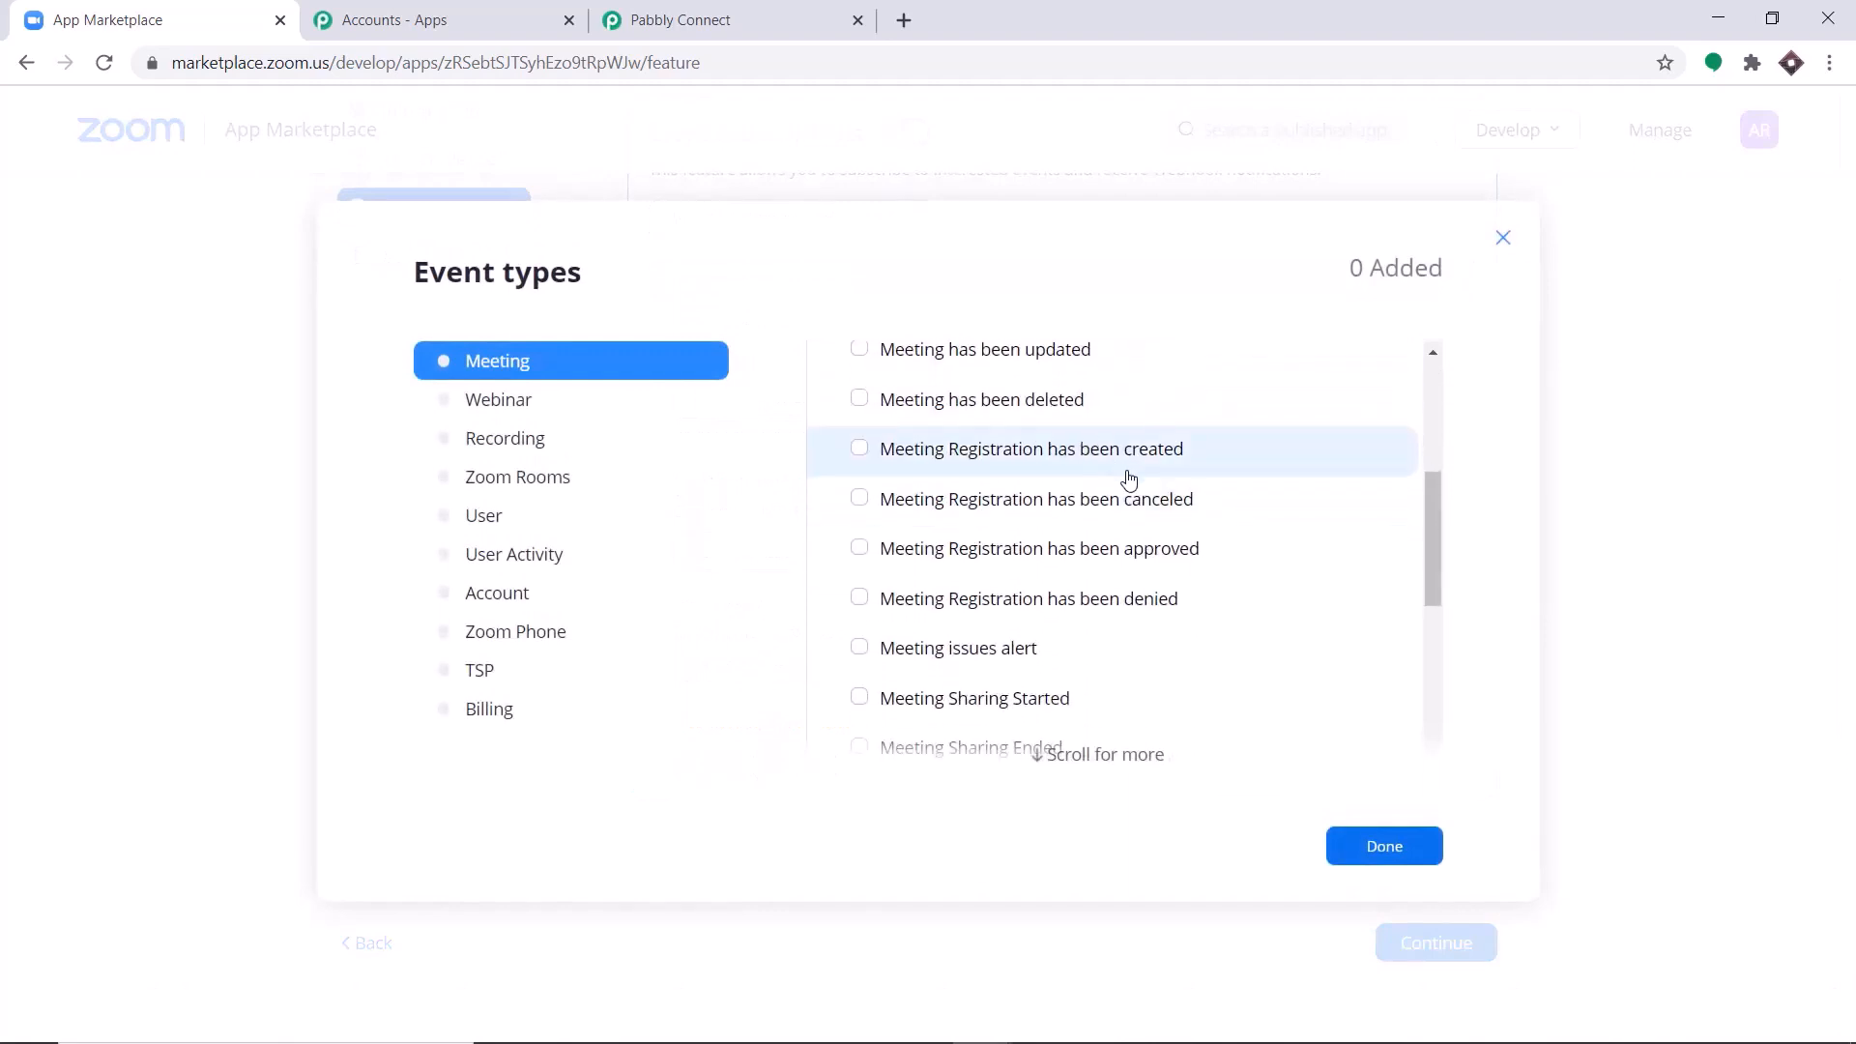
left_click(861, 451)
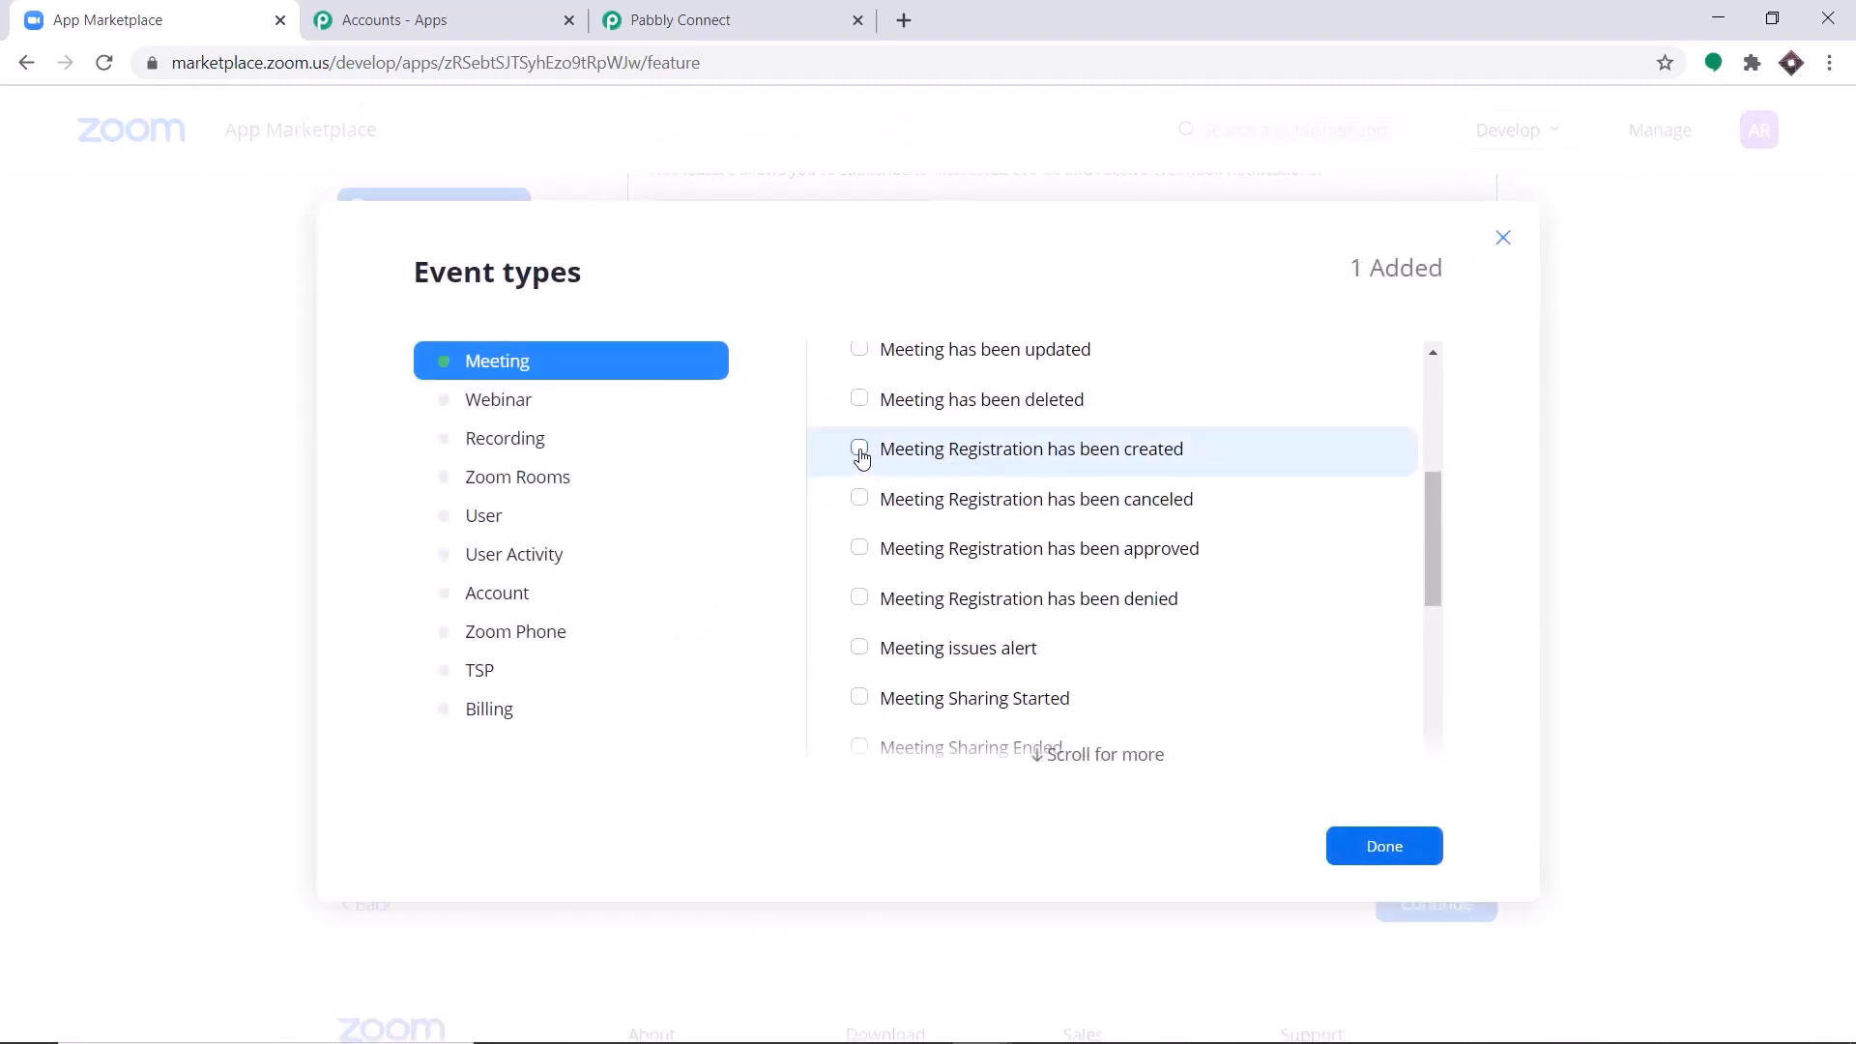
left_click(1366, 849)
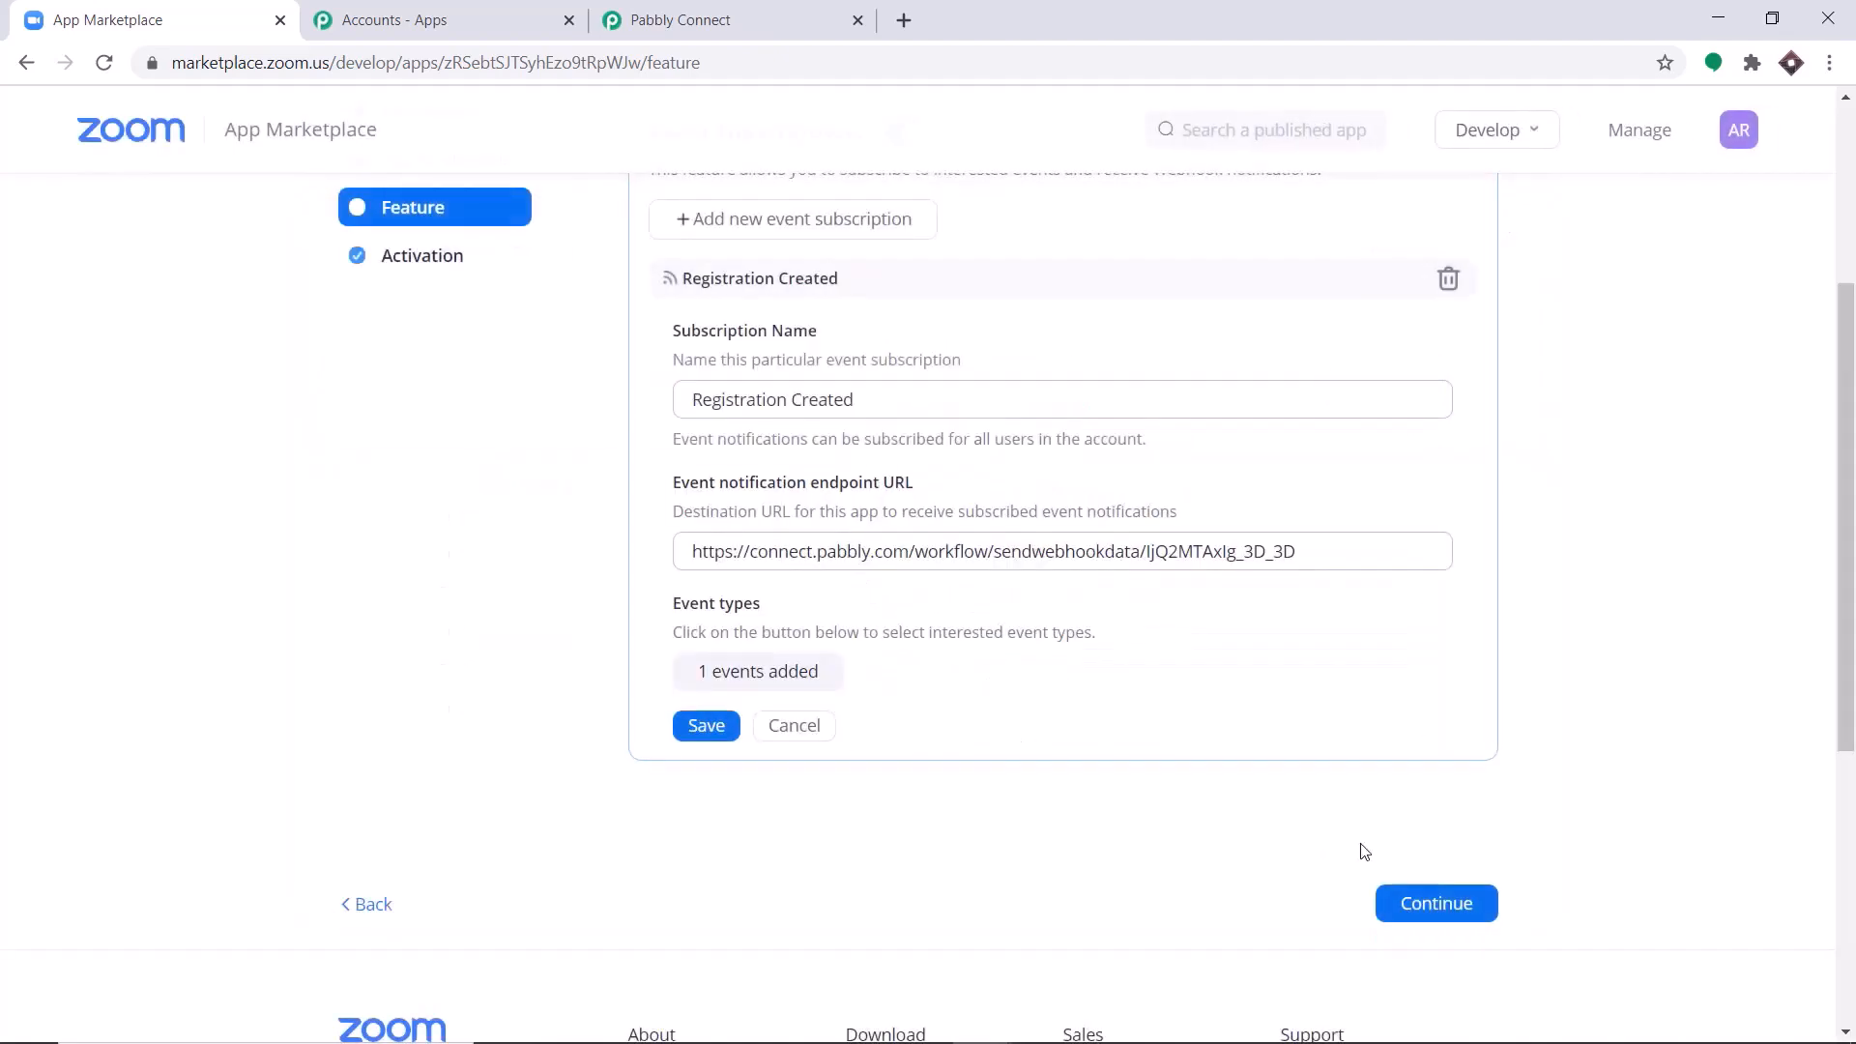
left_click(702, 732)
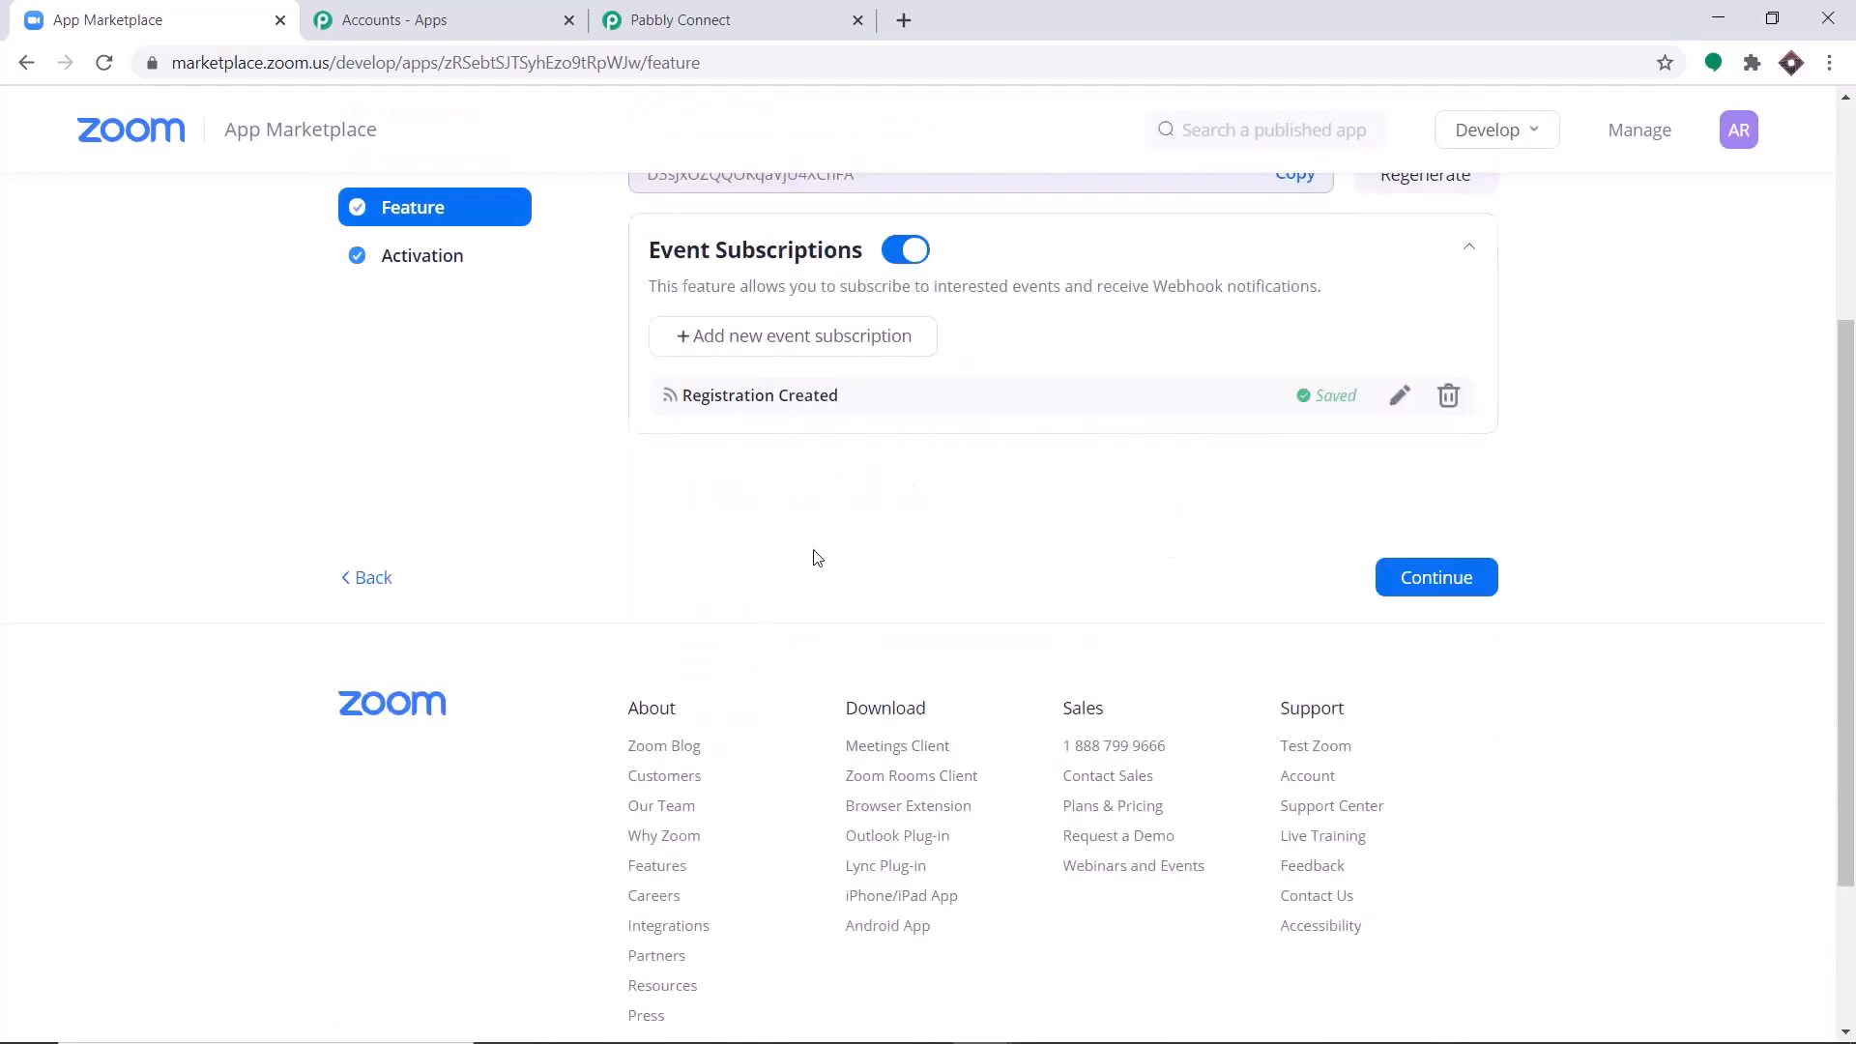
left_click(1406, 582)
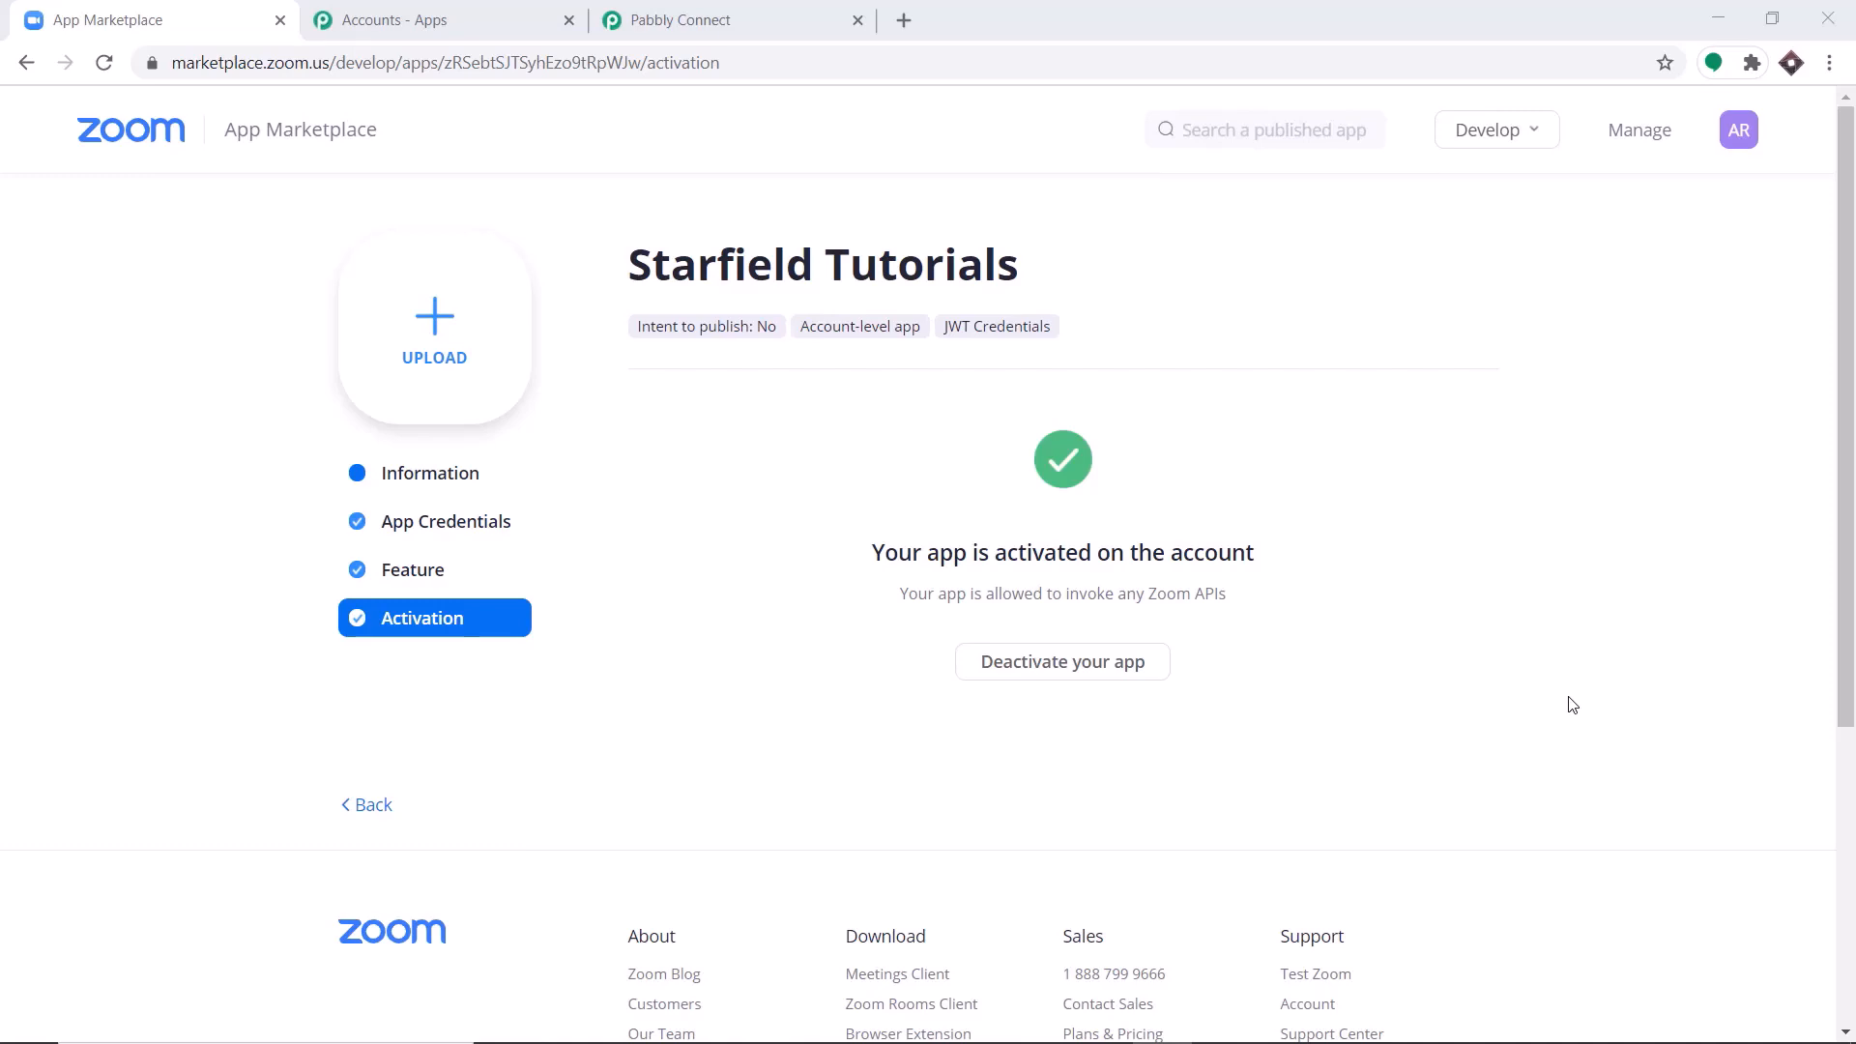
Switch to Pabbly Connect and start capturing the webhook response for the Zoom trigger.
left_click(810, 12)
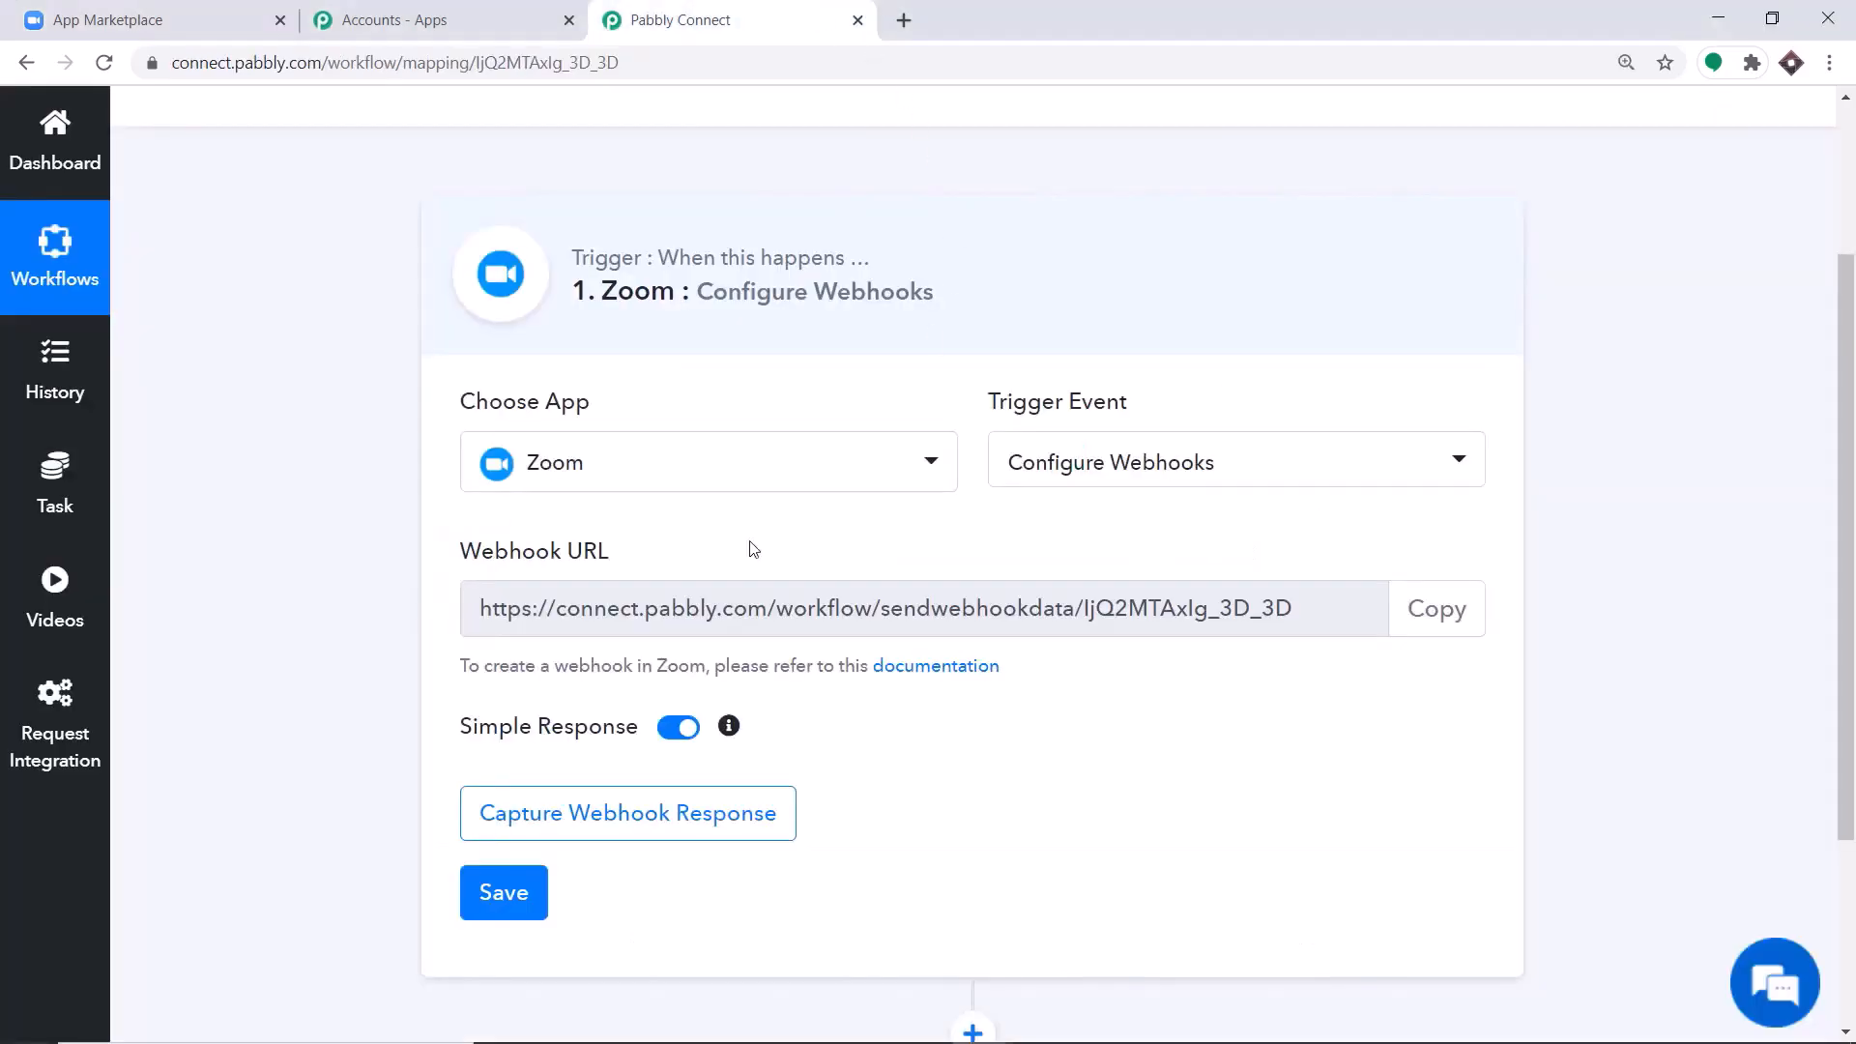
left_click(667, 819)
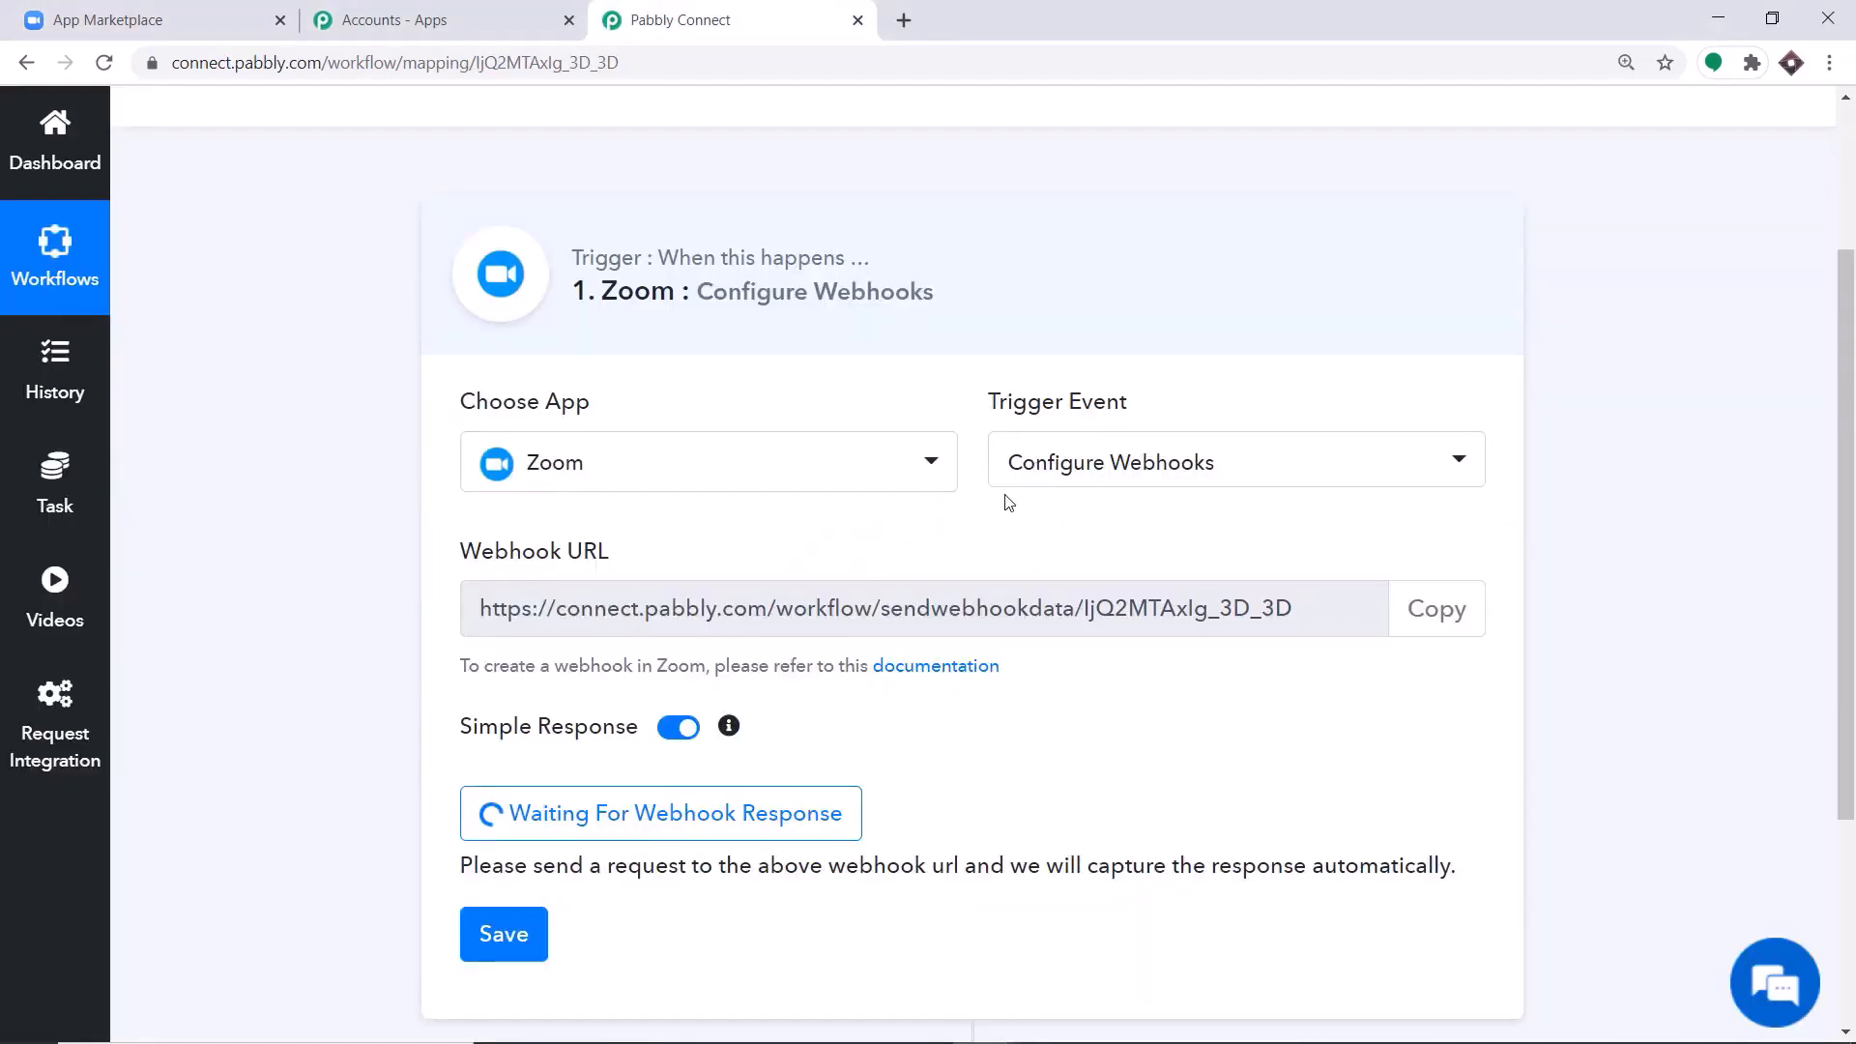
scroll(1003, 513, "down", 3)
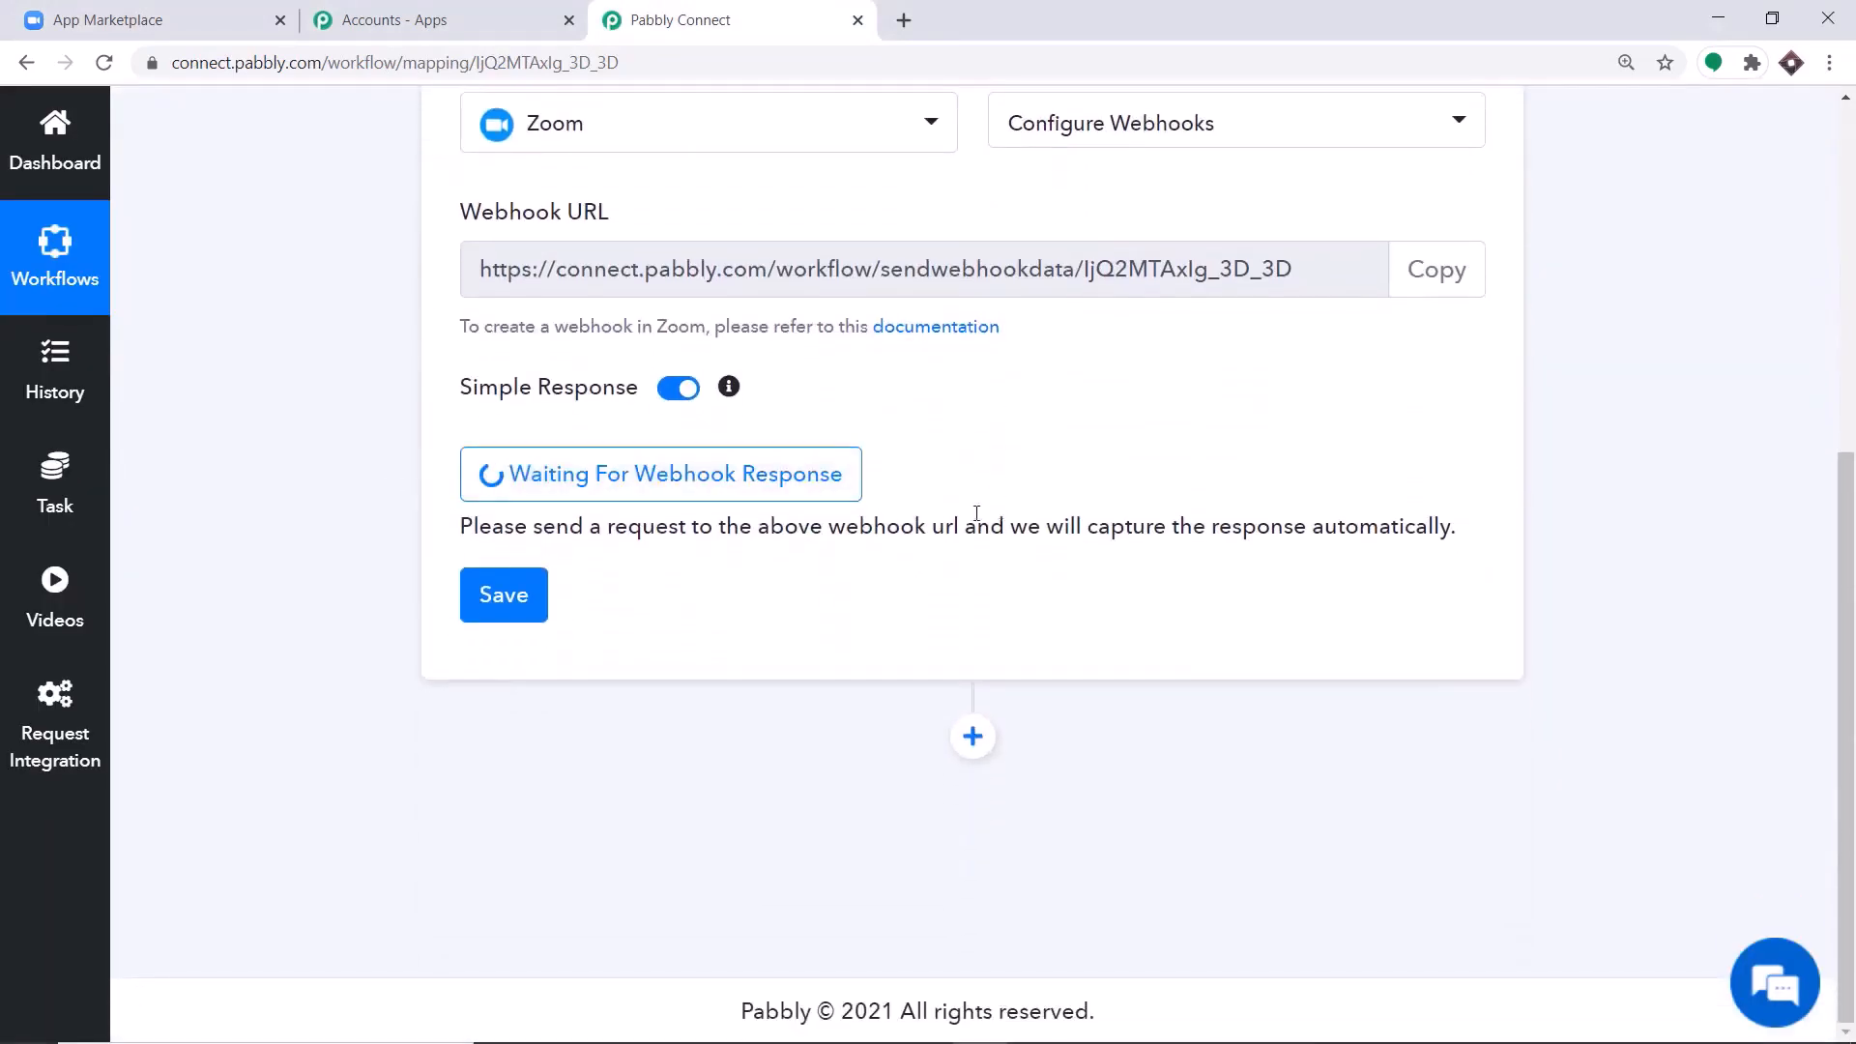
Open the Zoom account's profile page in a new browser tab.
left_click(155, 19)
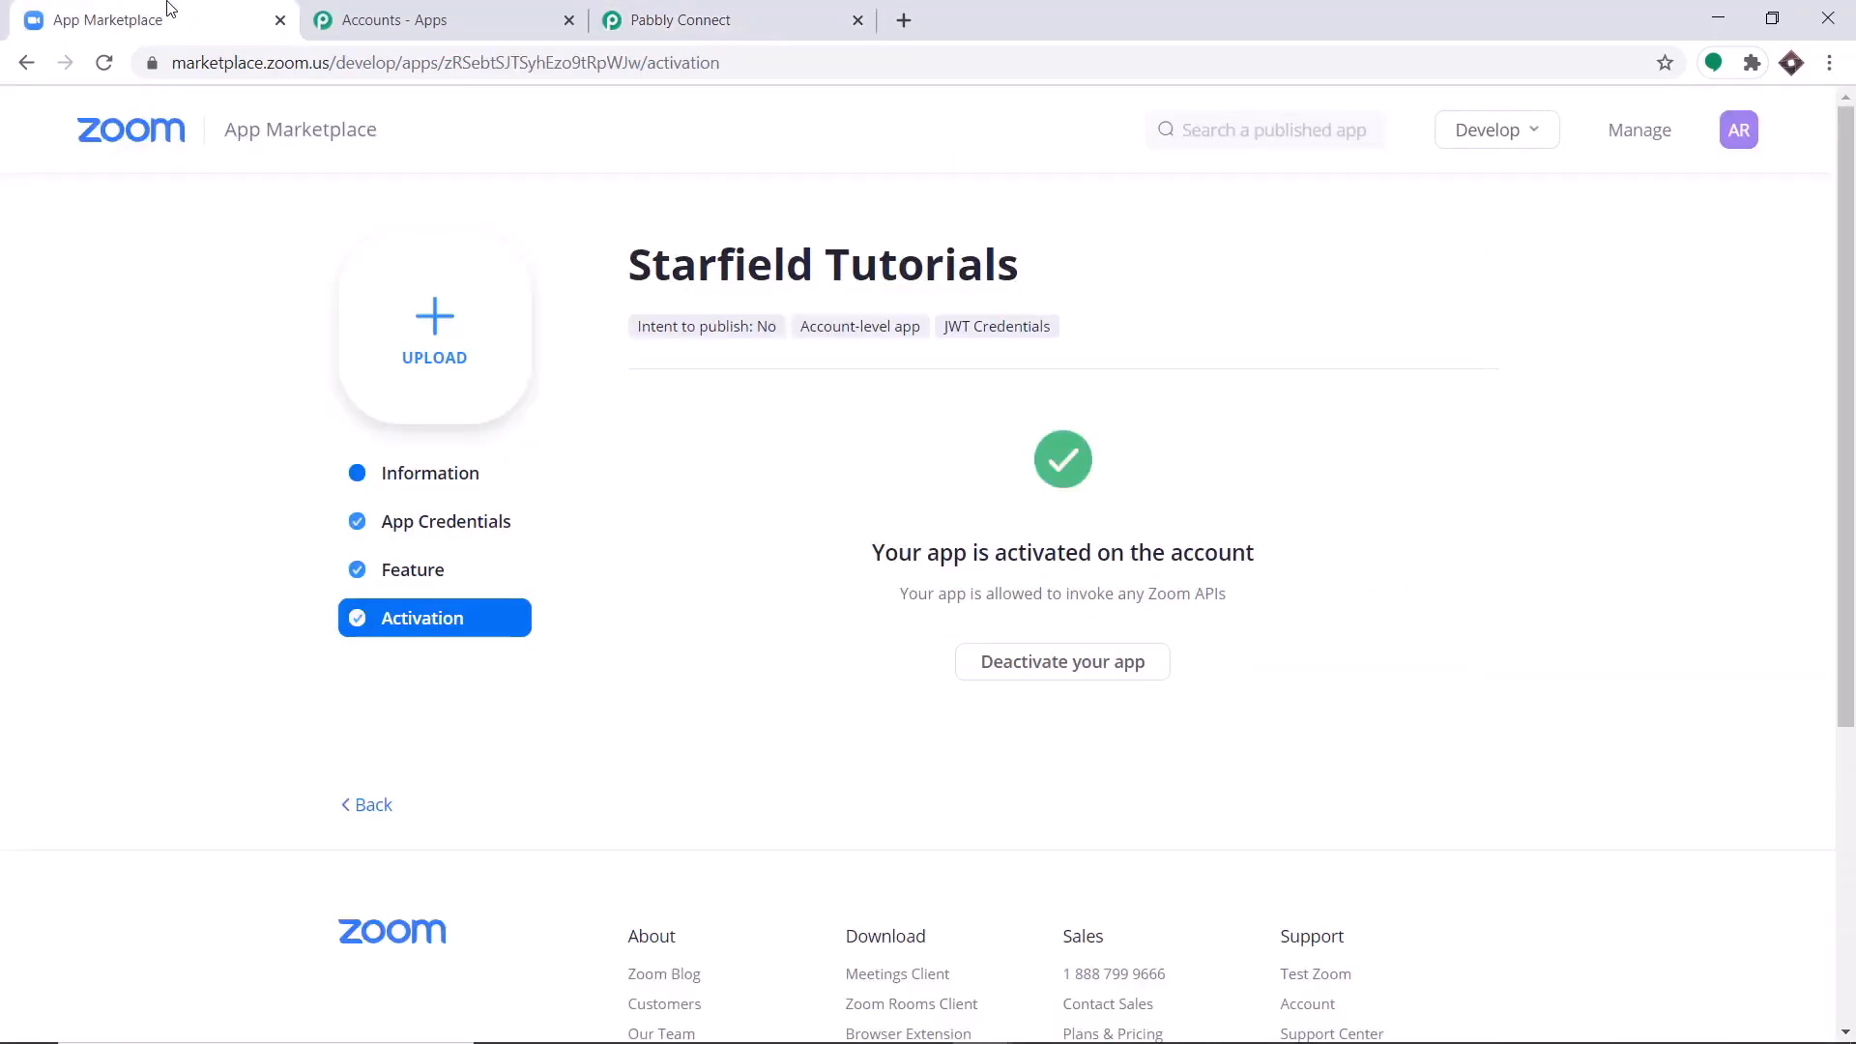
left_click(906, 19)
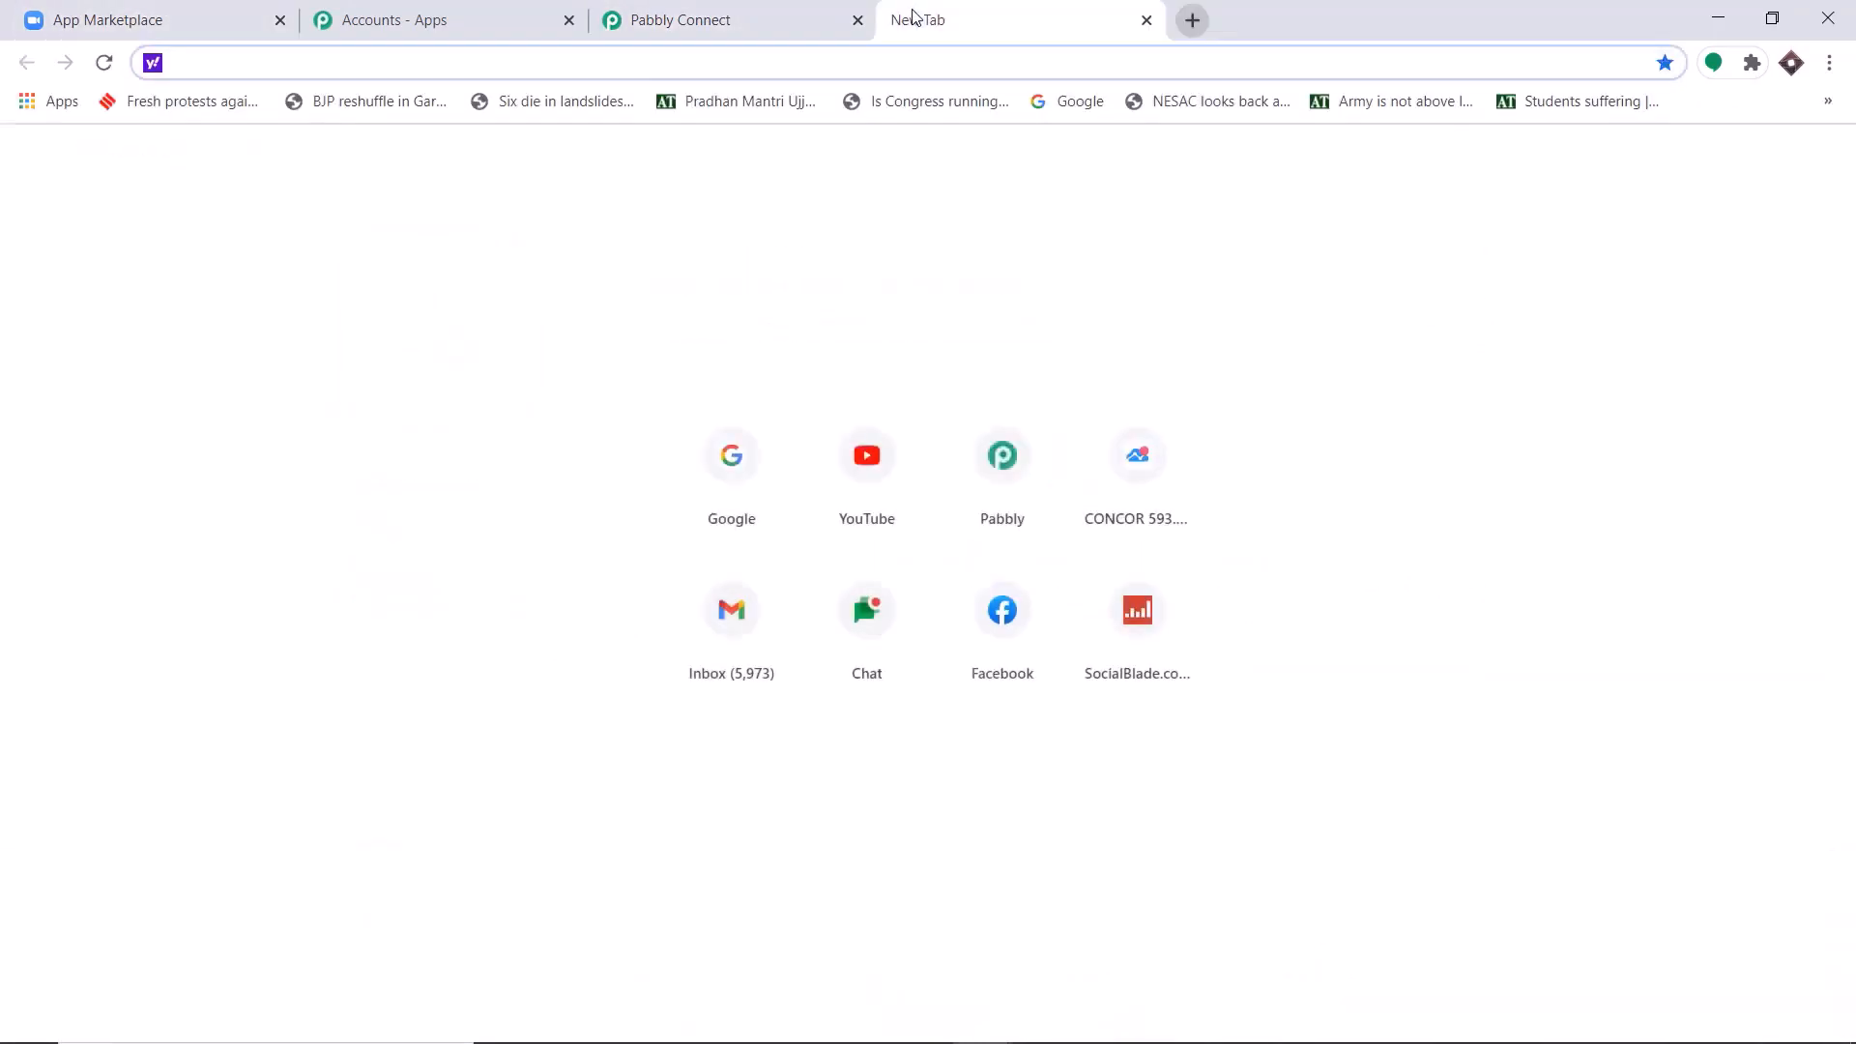
type("https://us02web.zoom.us/profile")
key("Return")
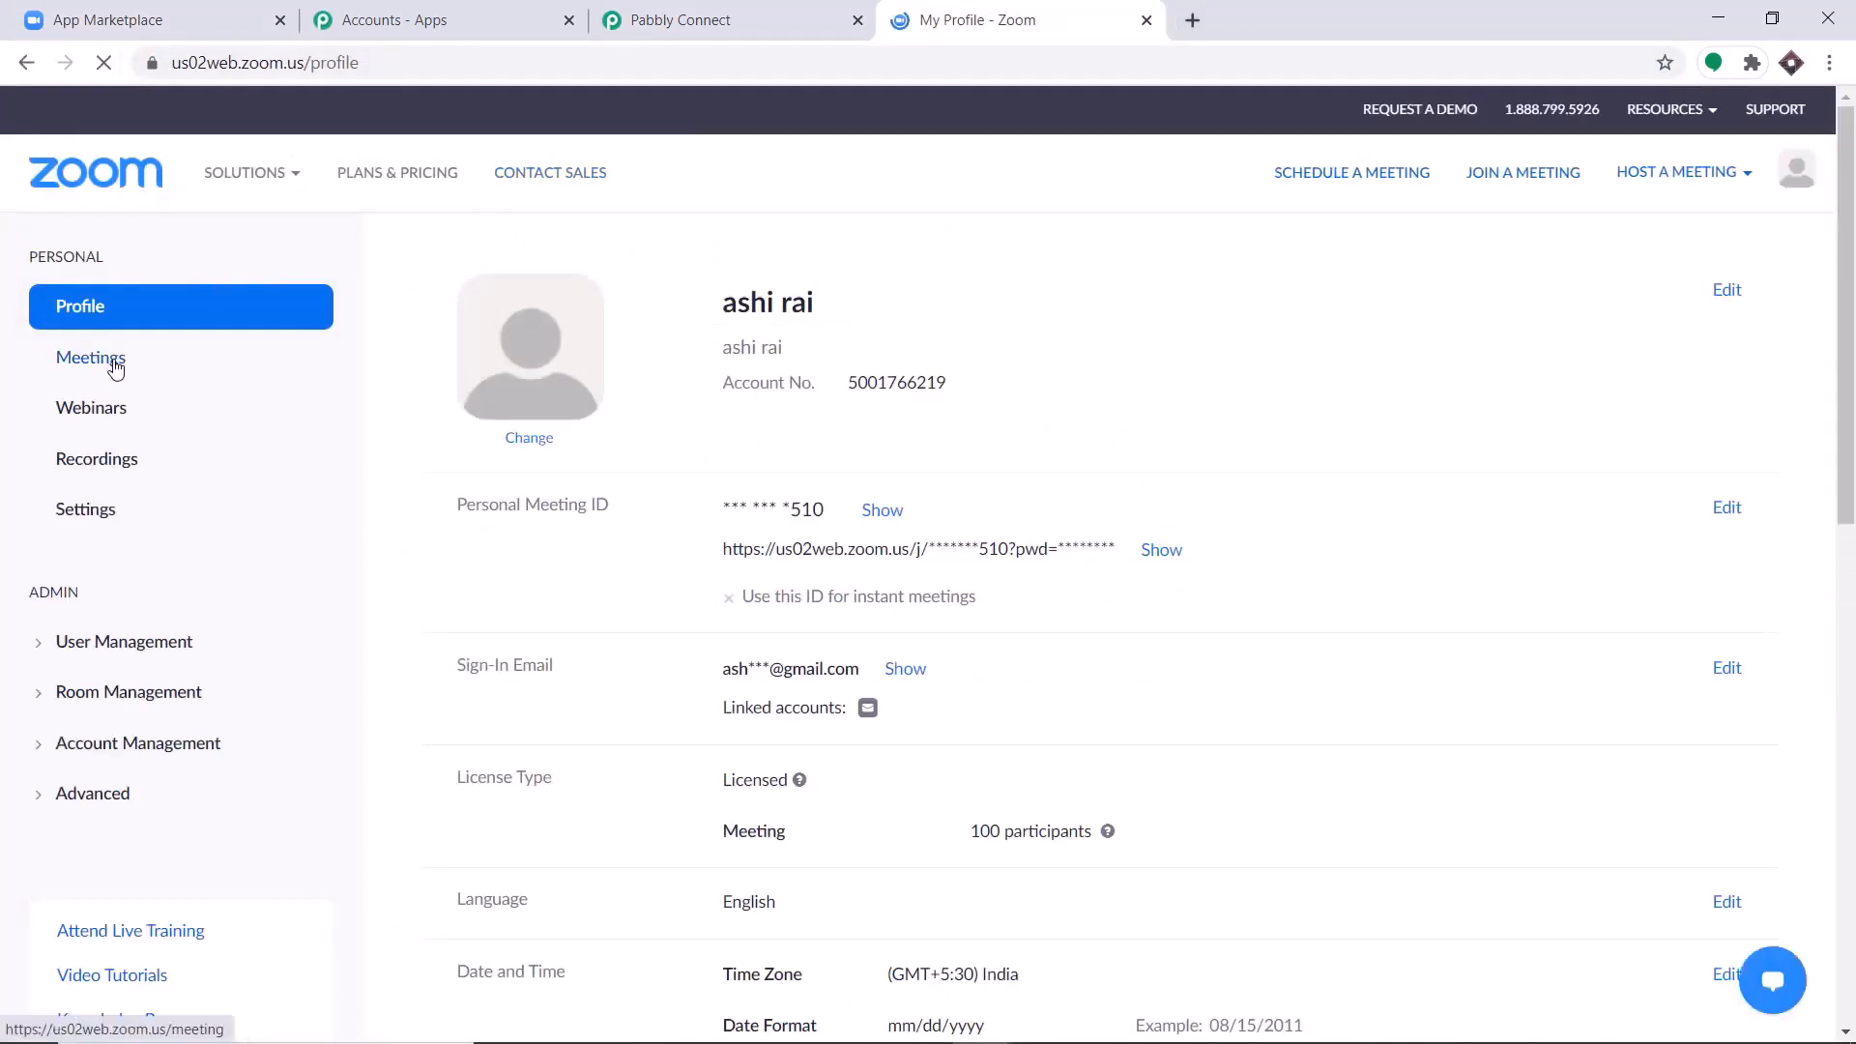
Start scheduling a new Zoom meeting with the topic Physics Lecture.
left_click(115, 365)
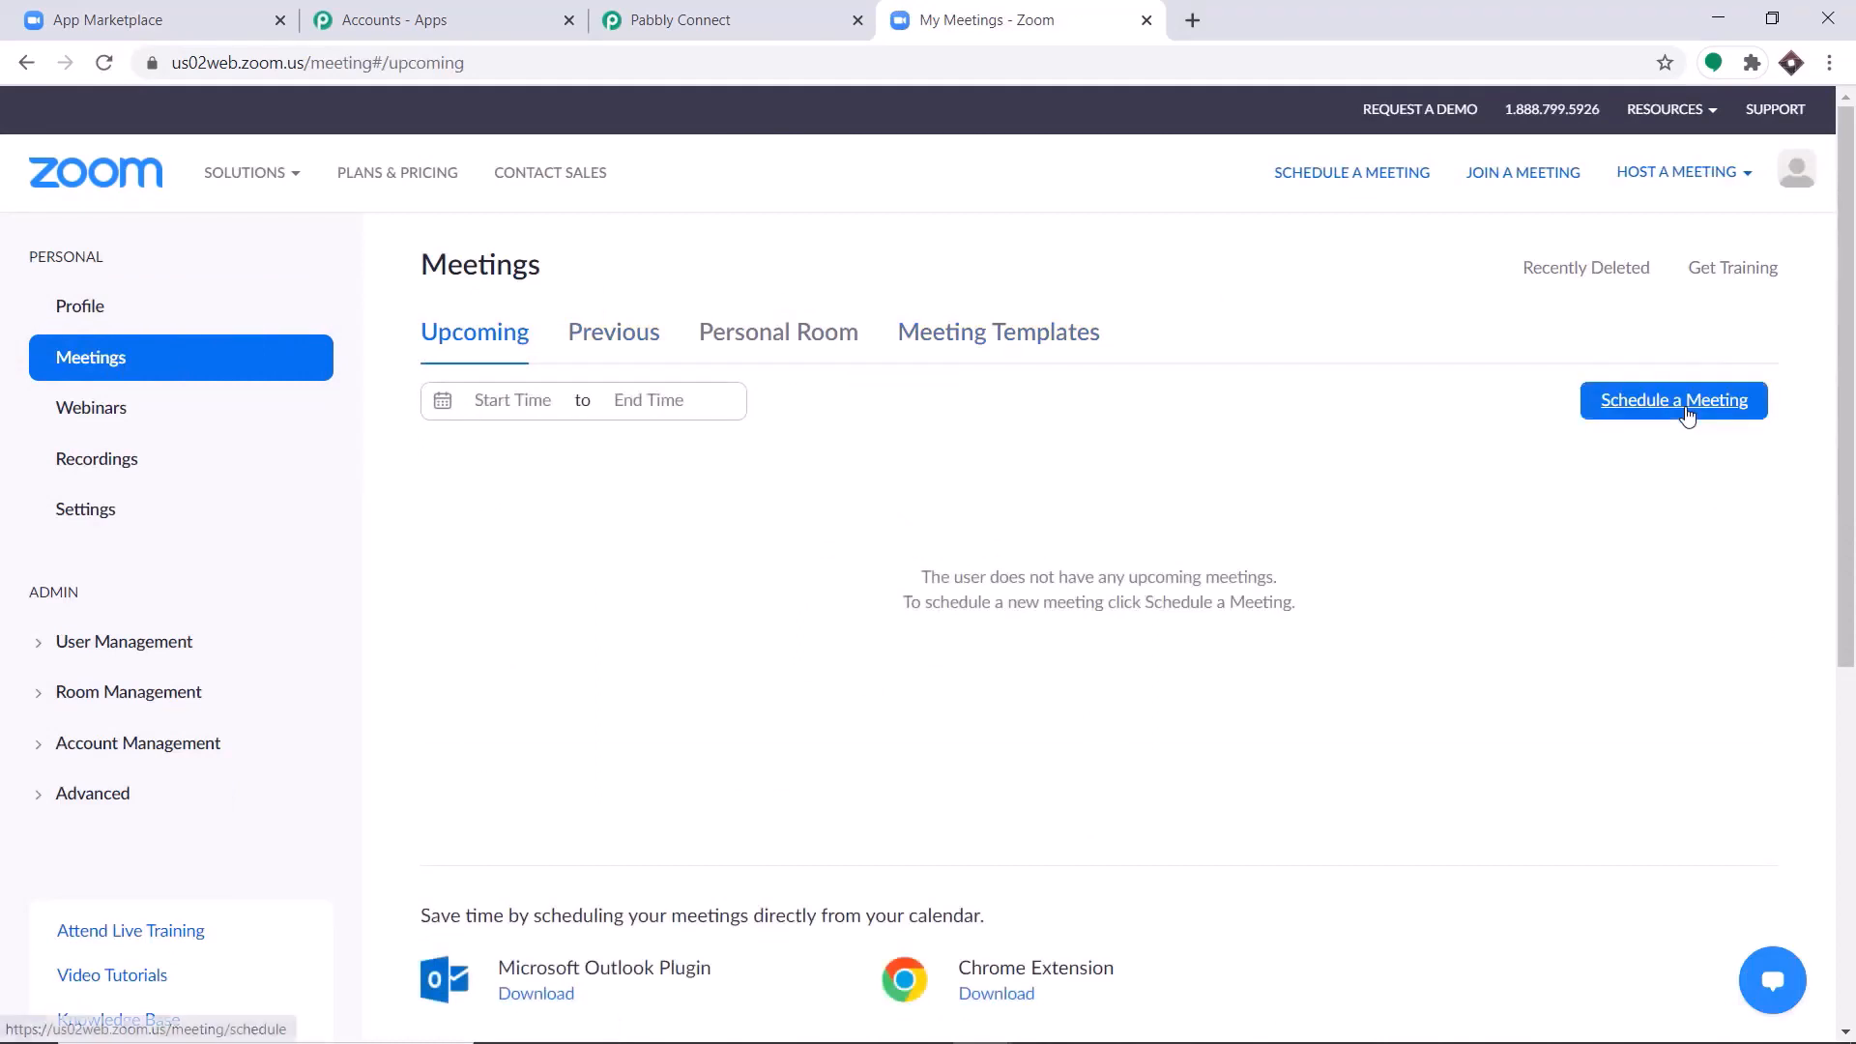
left_click(1687, 411)
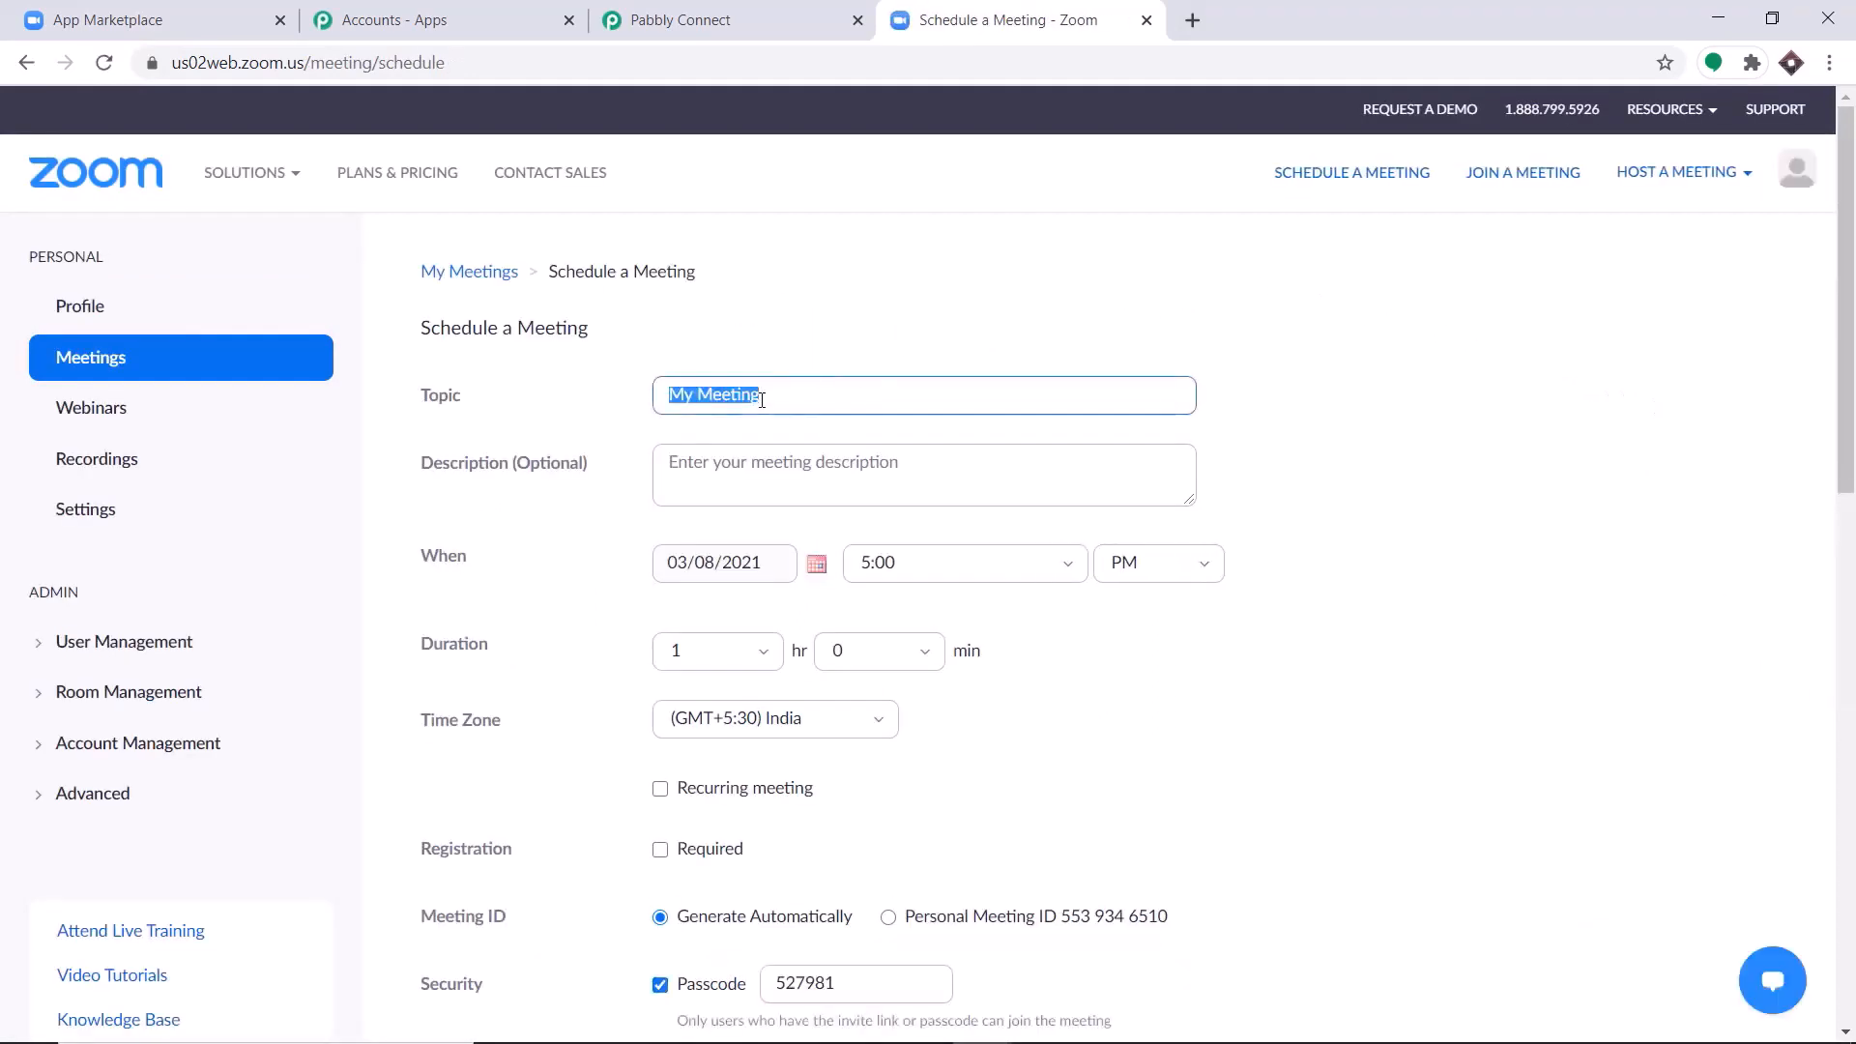
key("BackSpace")
type("Physics Lecture")
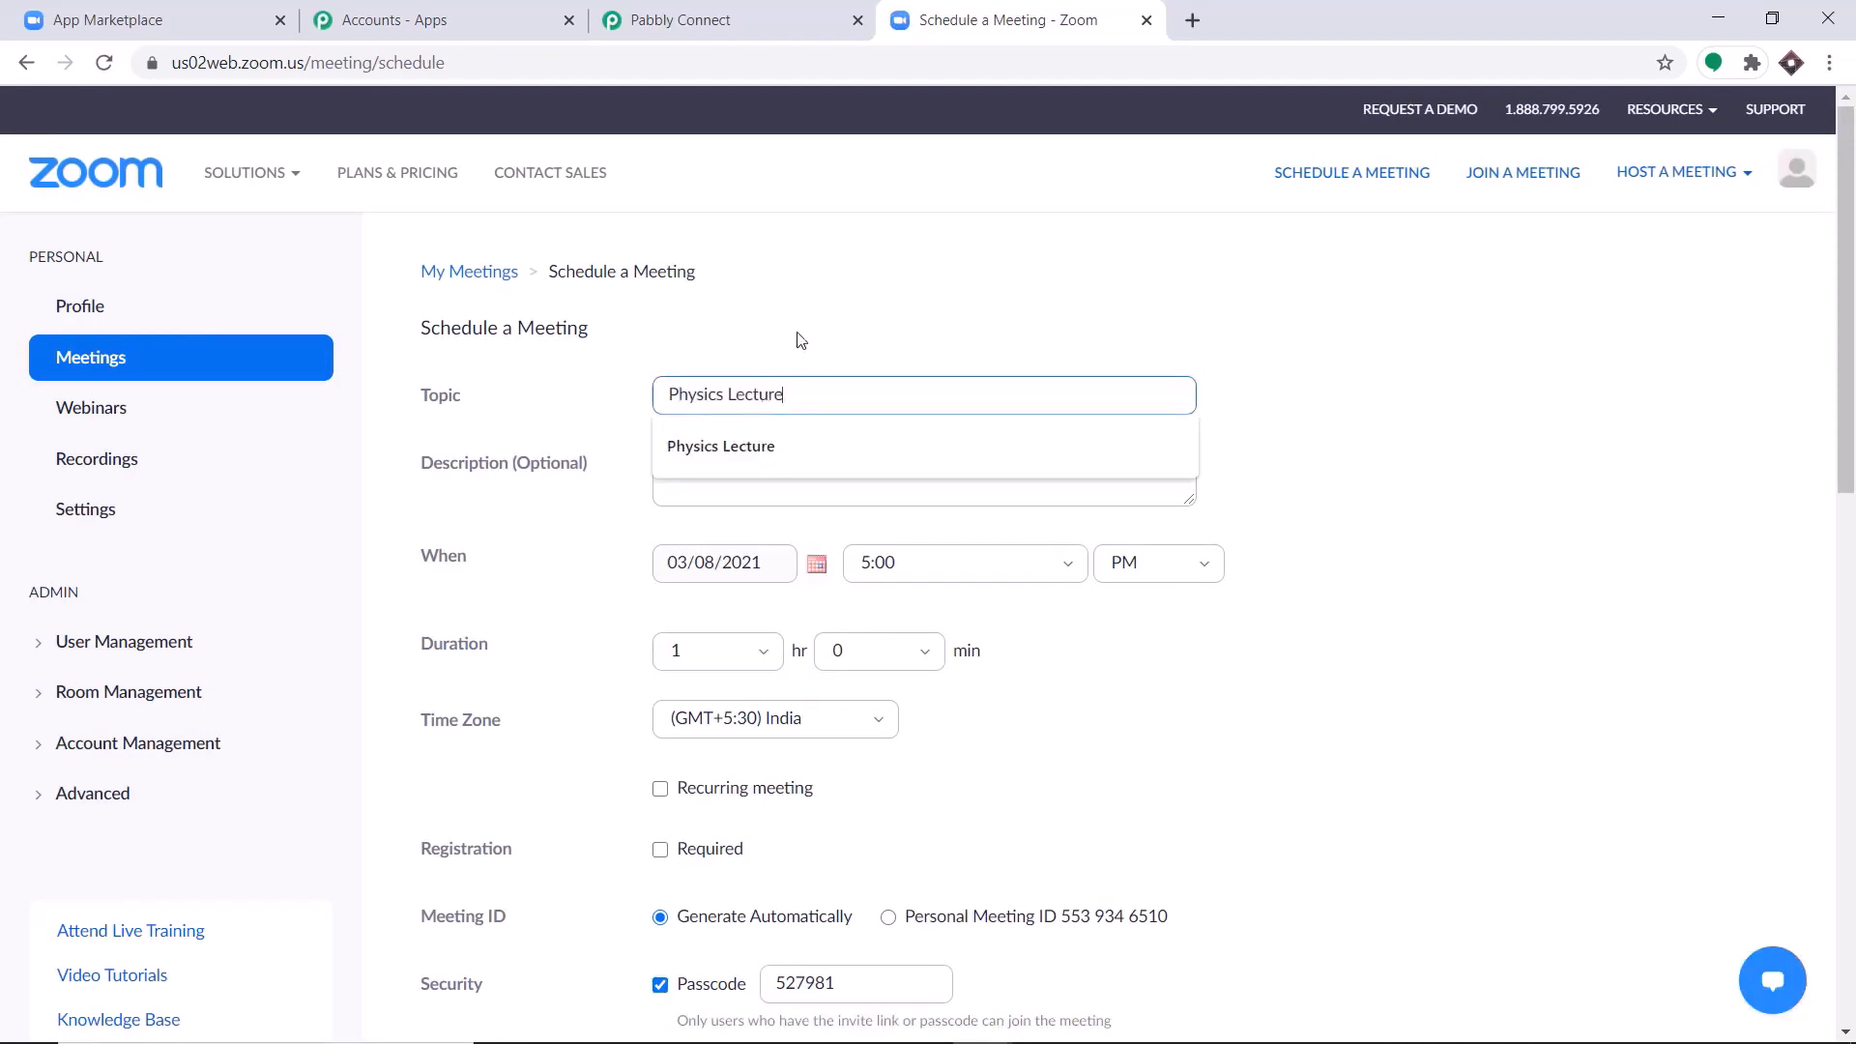
left_click(800, 339)
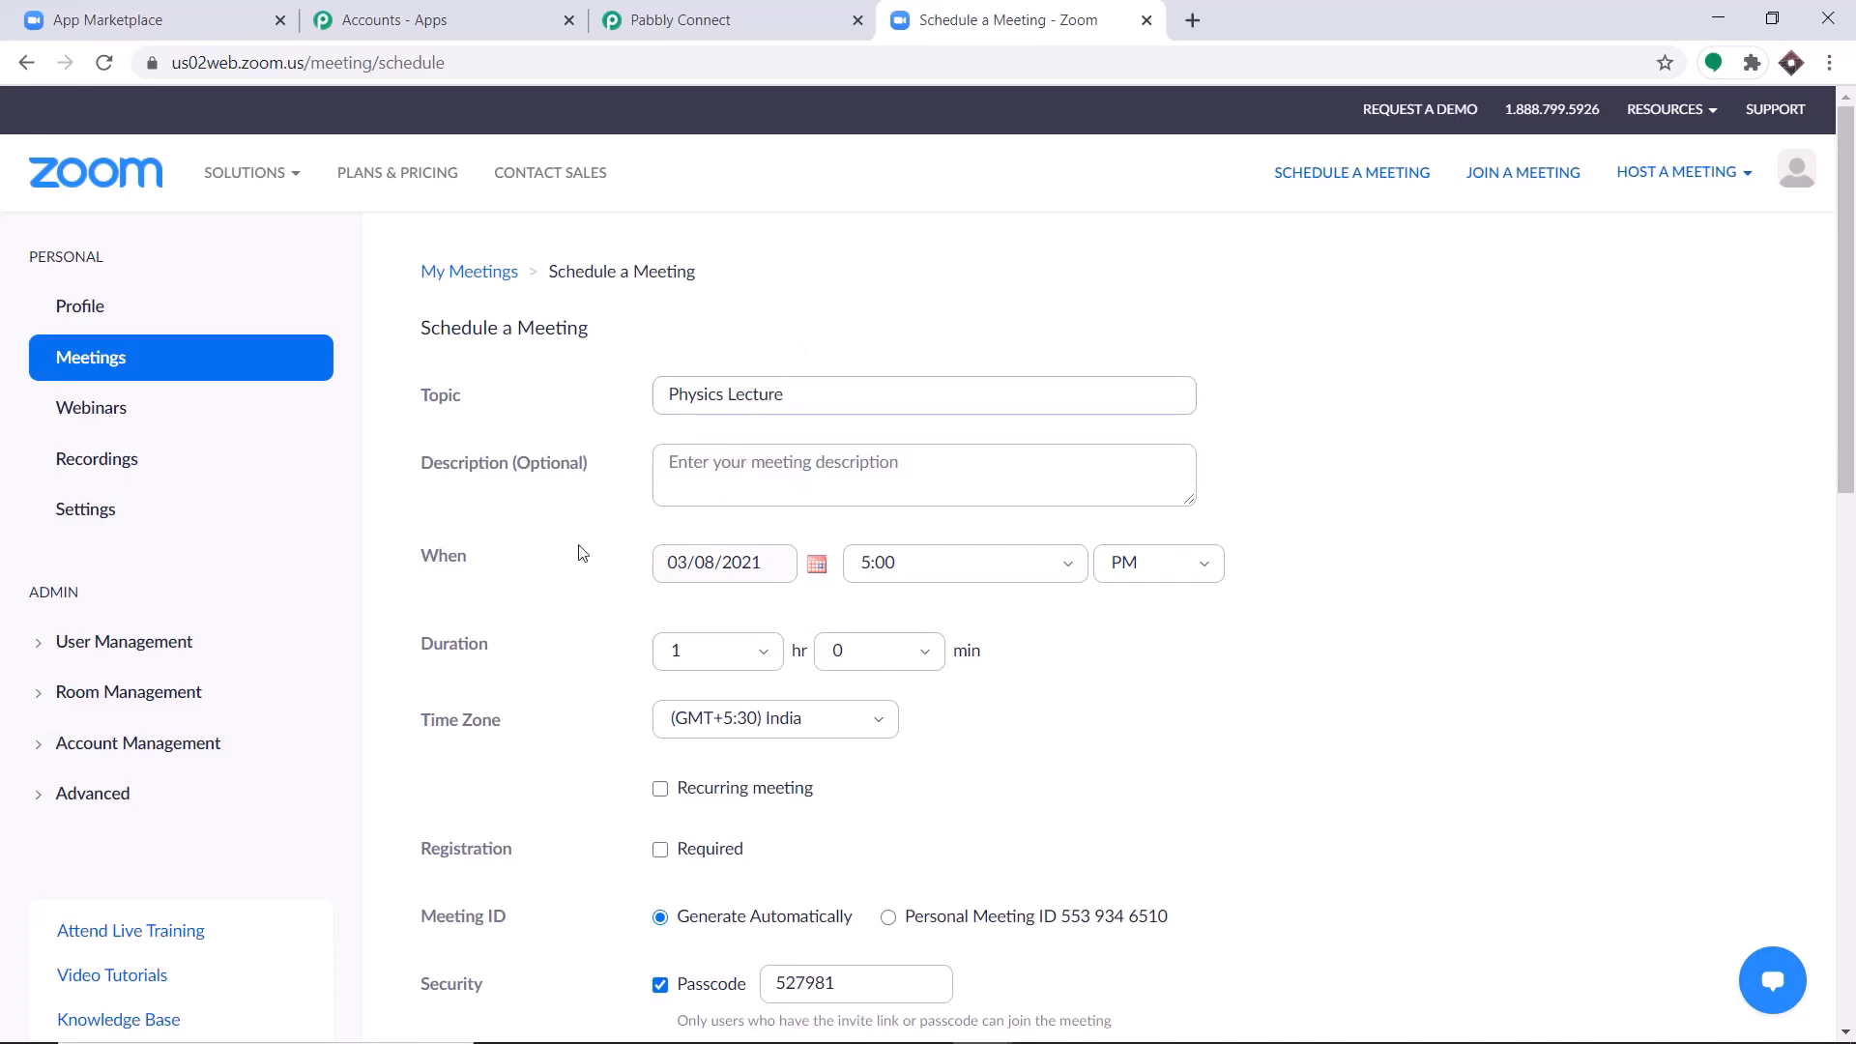
Set the meeting's date to 03/09/2021.
scroll(1079, 519, "down", 1)
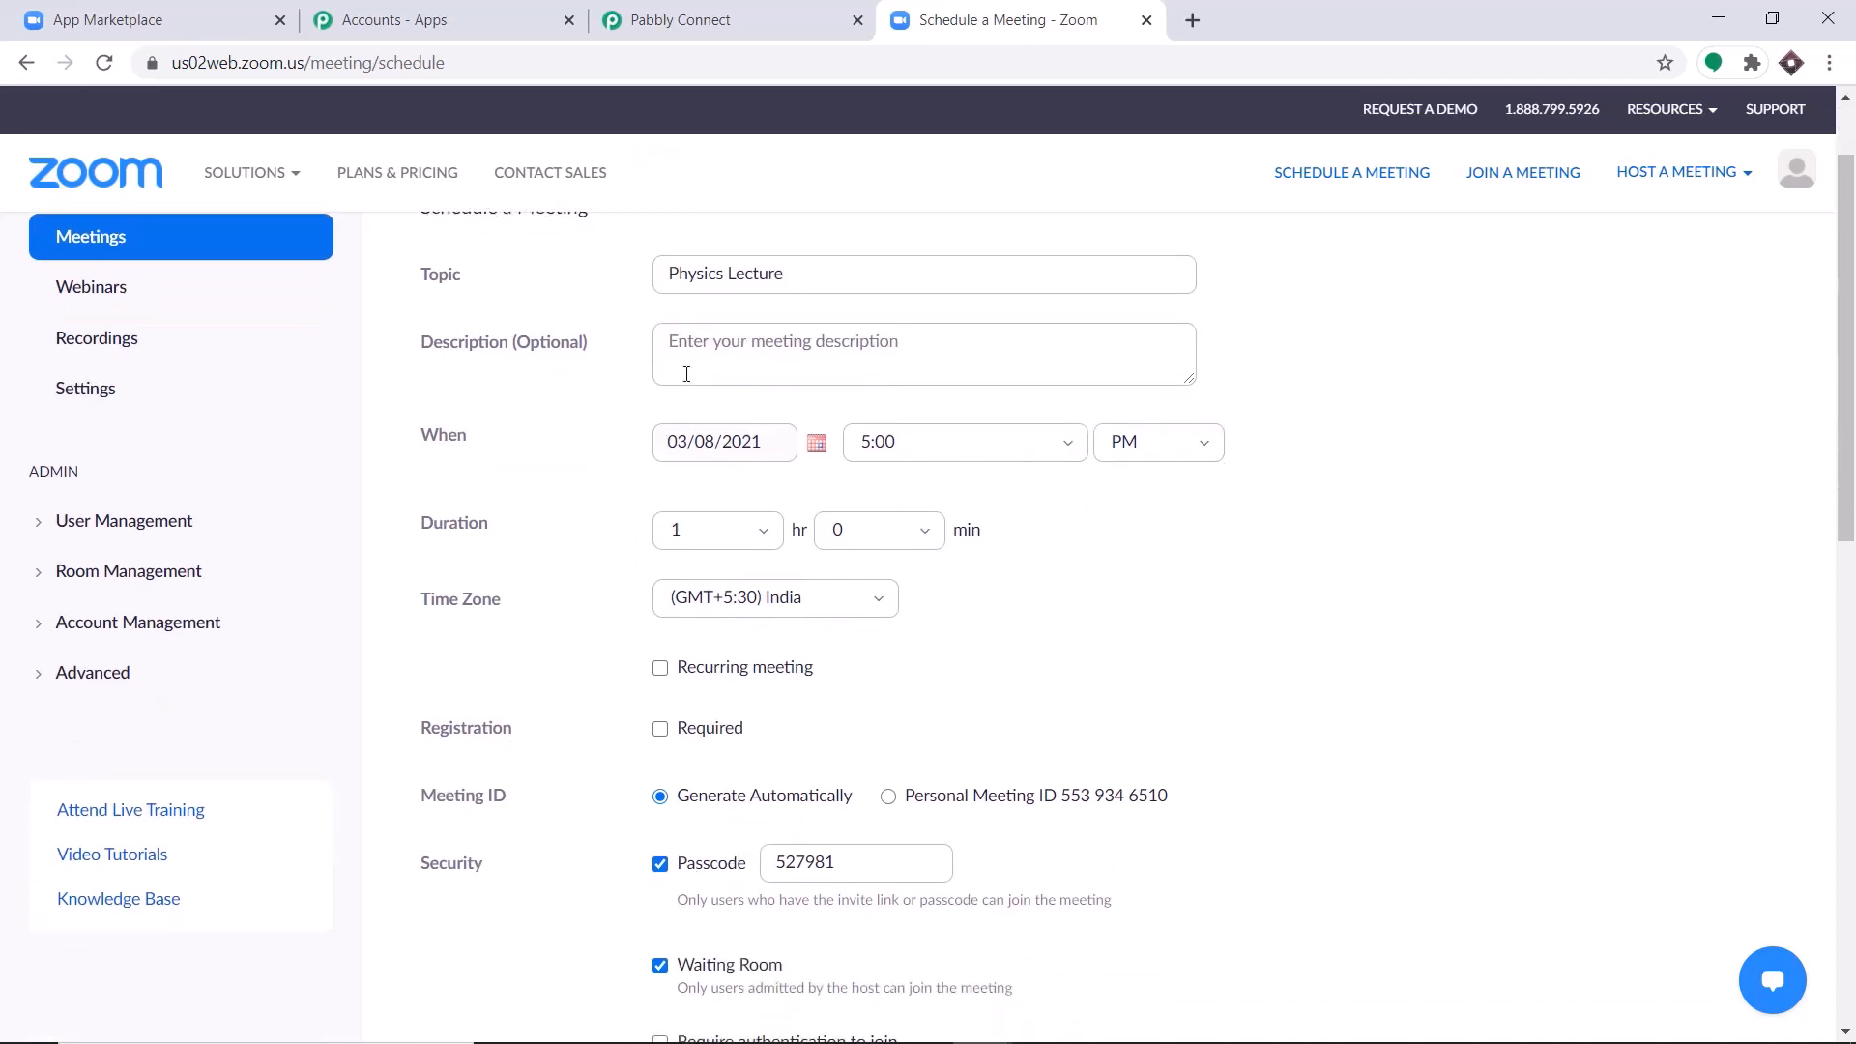
left_click(727, 447)
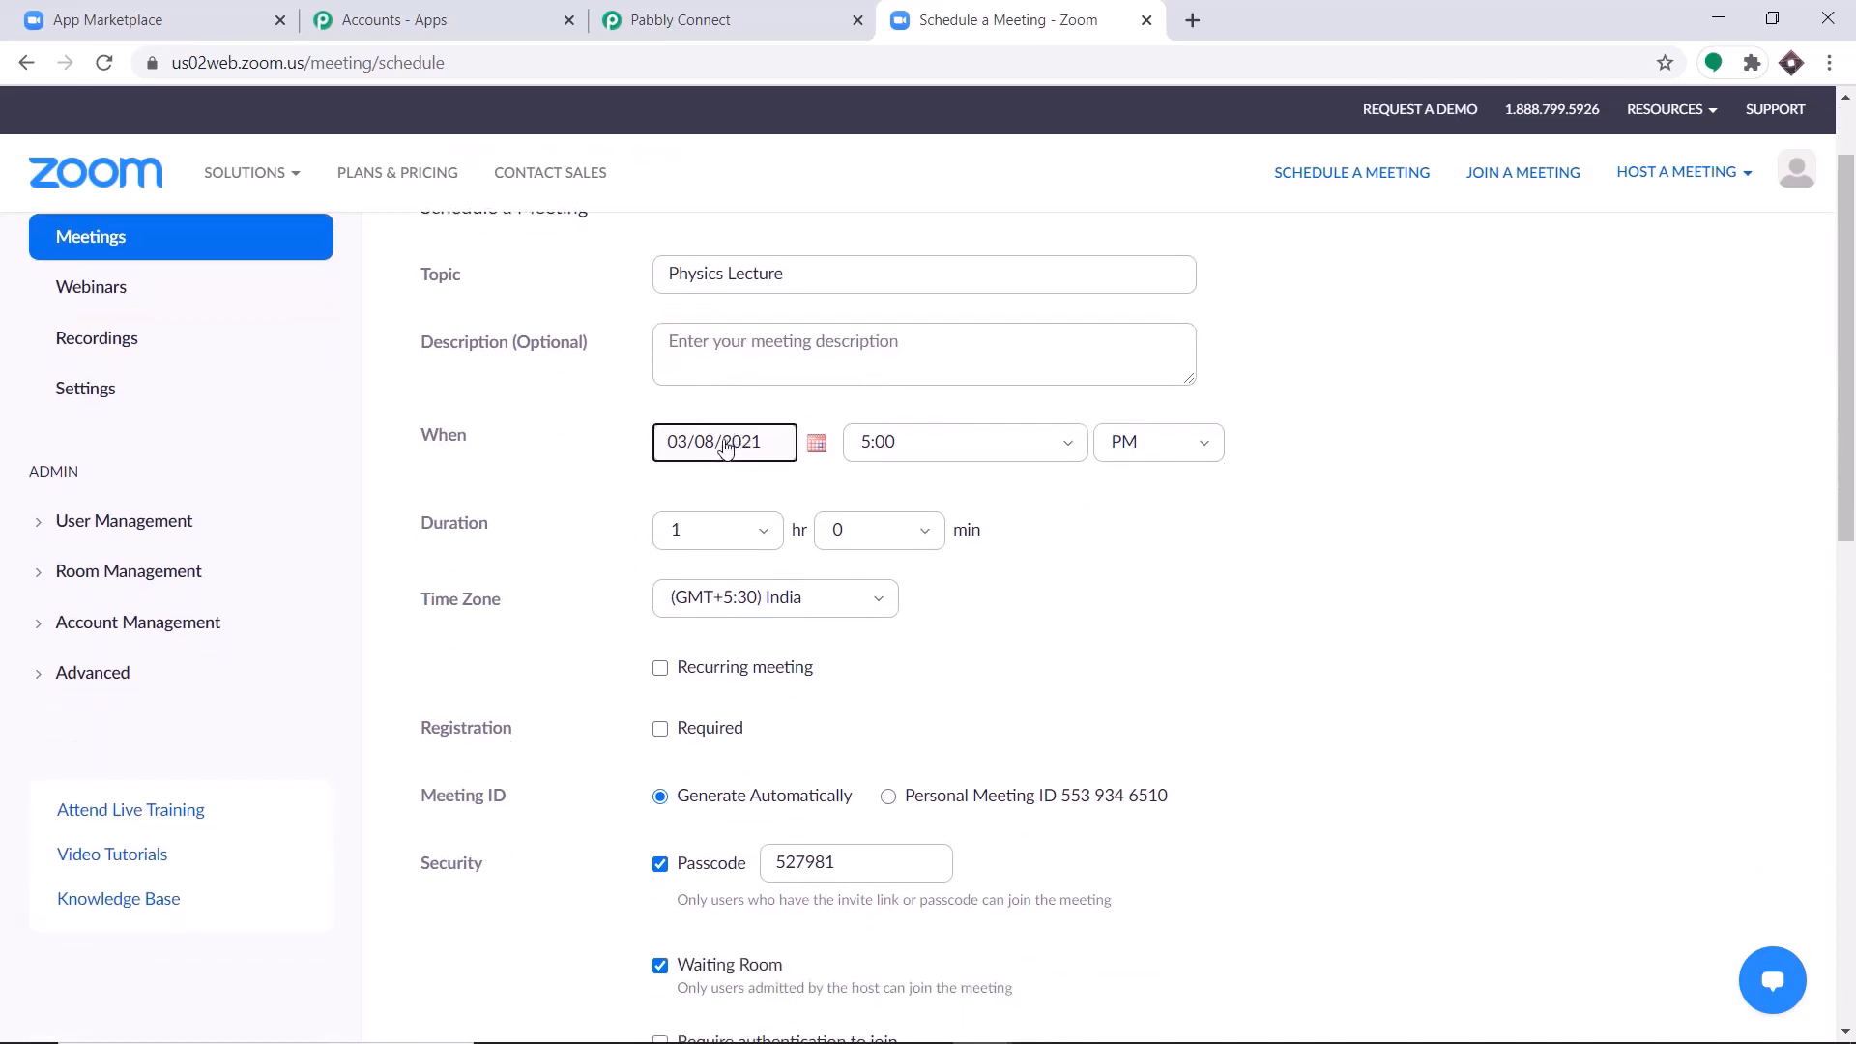
left_click(826, 458)
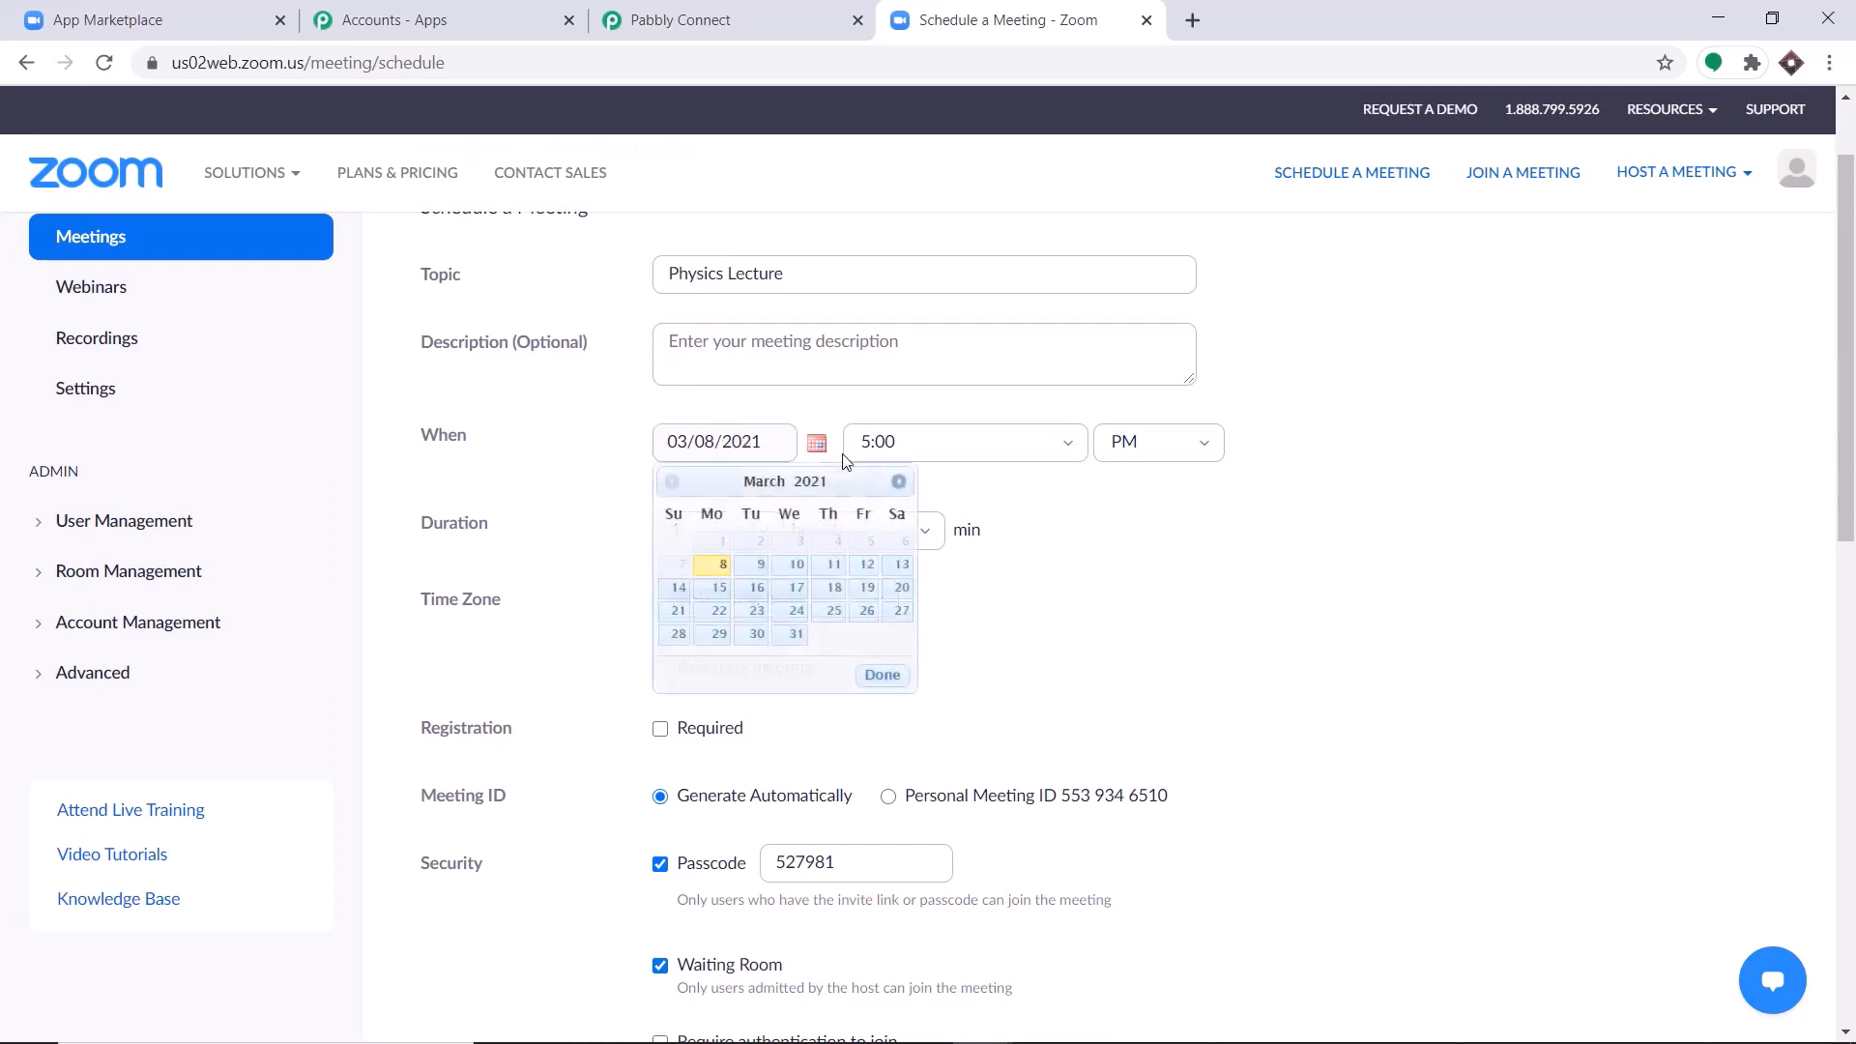
left_click(761, 576)
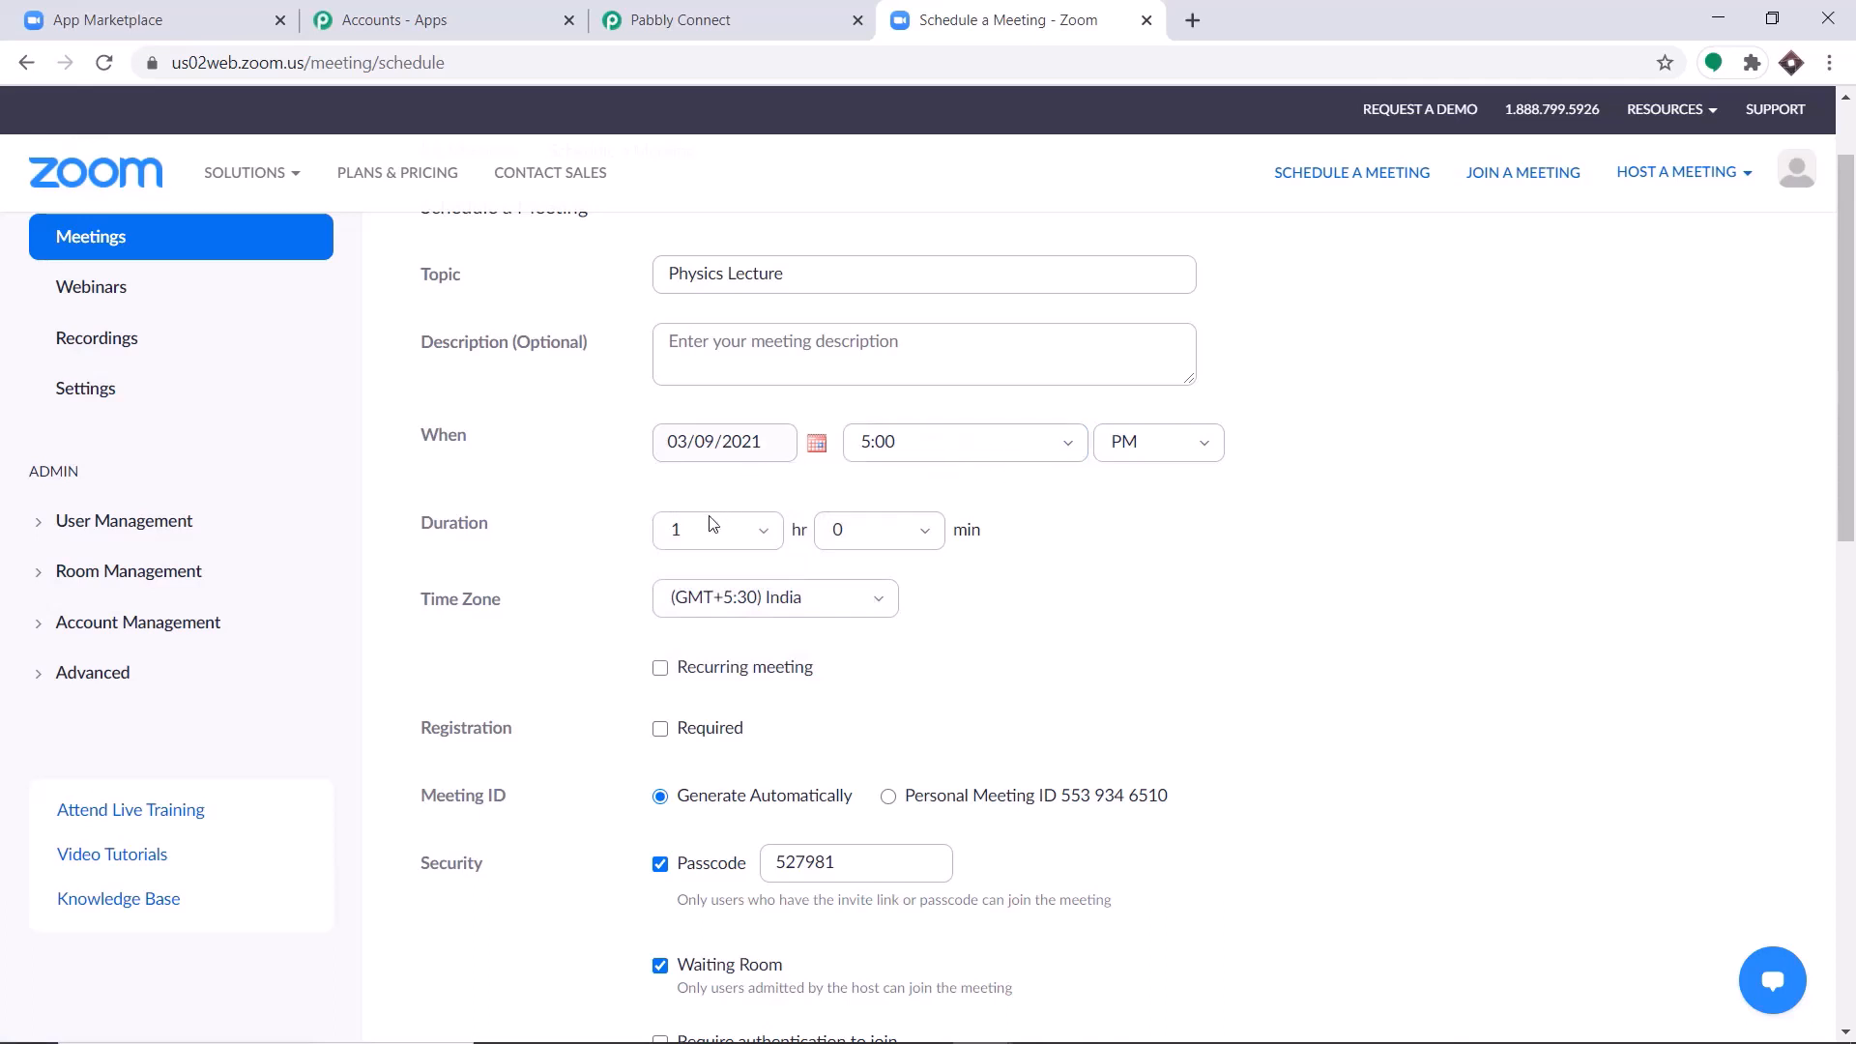
Make registration required for the Physics Lecture meeting.
scroll(712, 526, "down", 1)
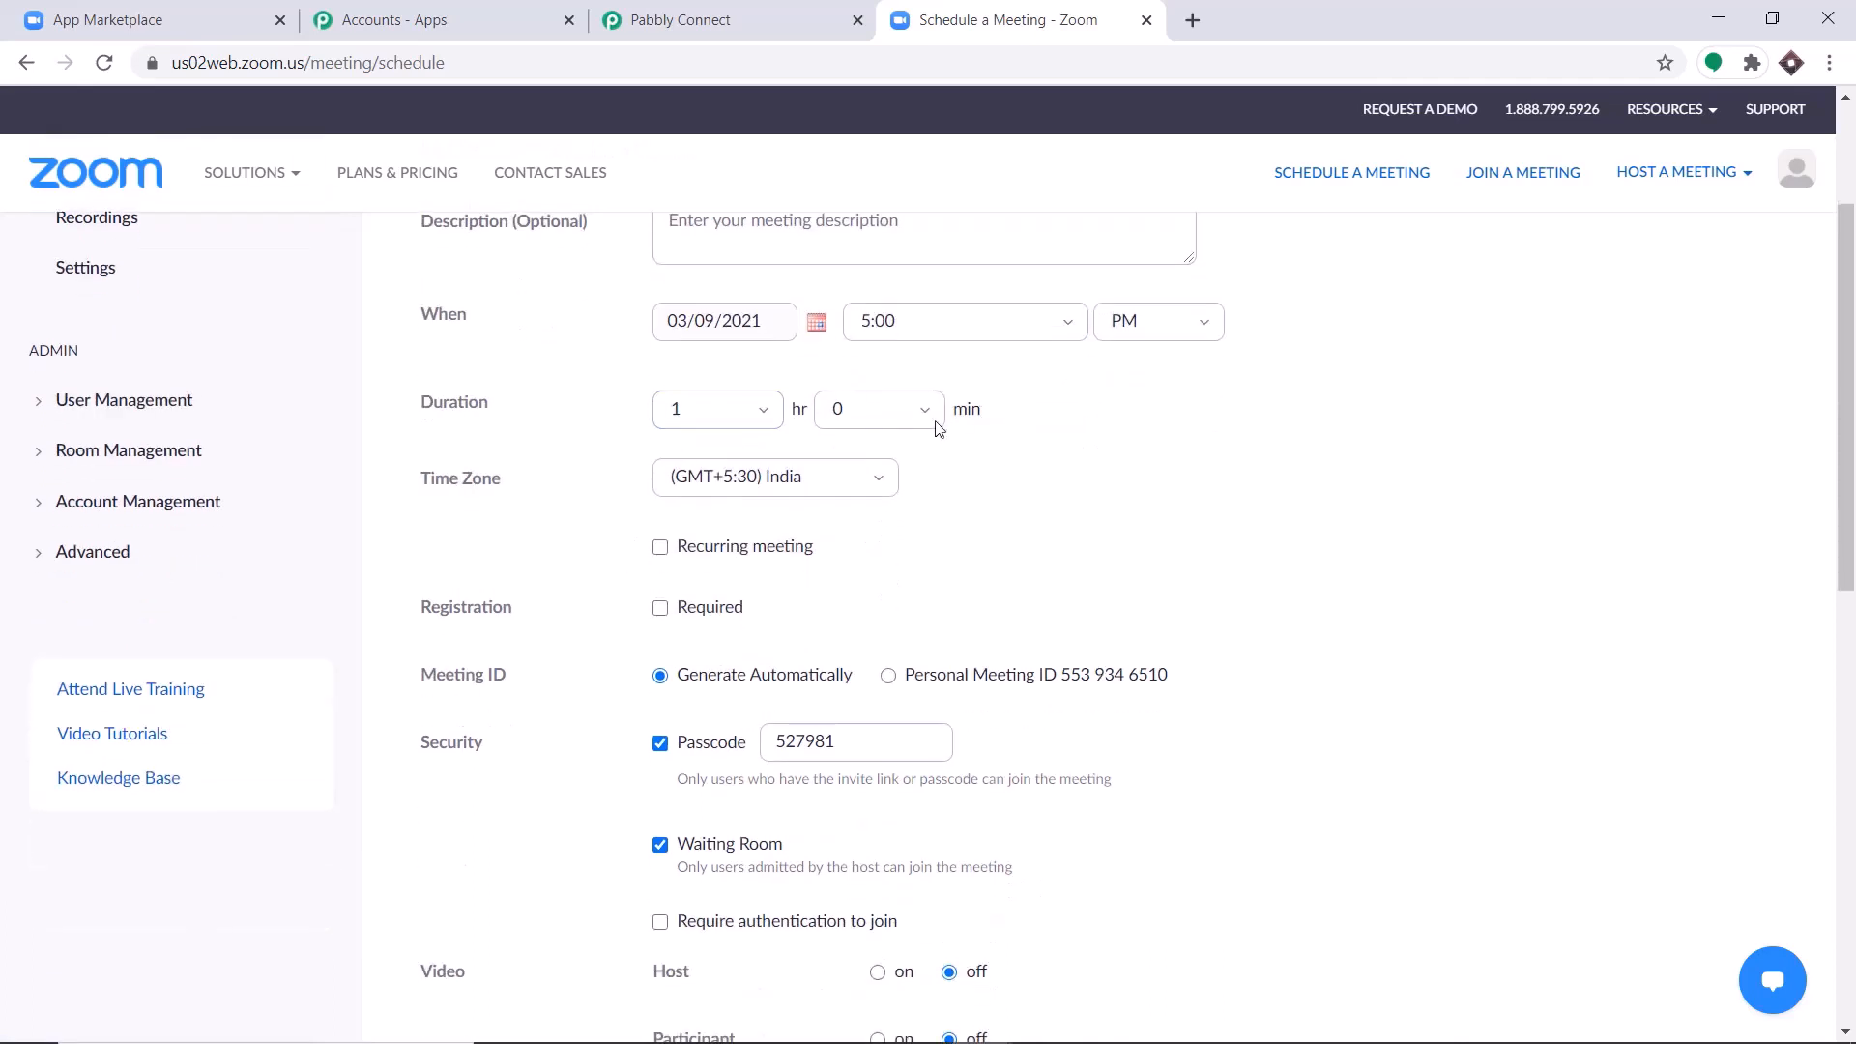
scroll(942, 473, "down", 1)
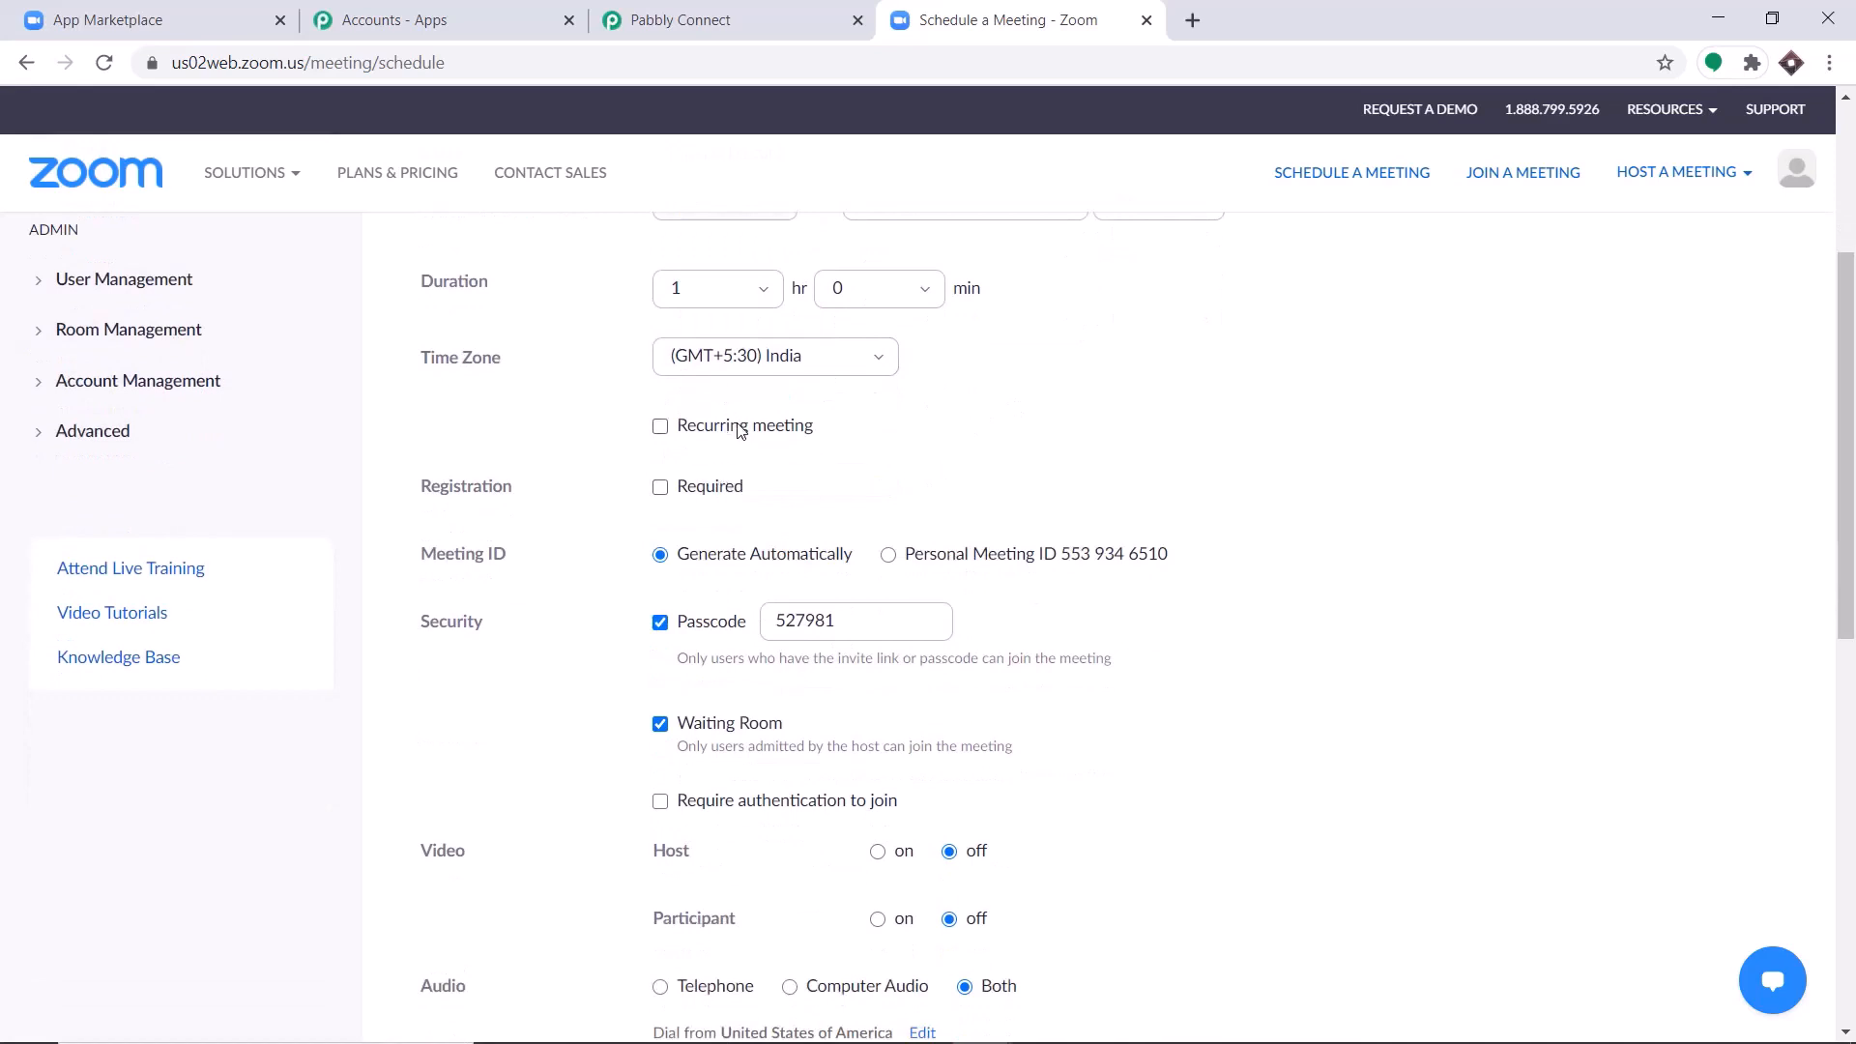
scroll(741, 430, "down", 1)
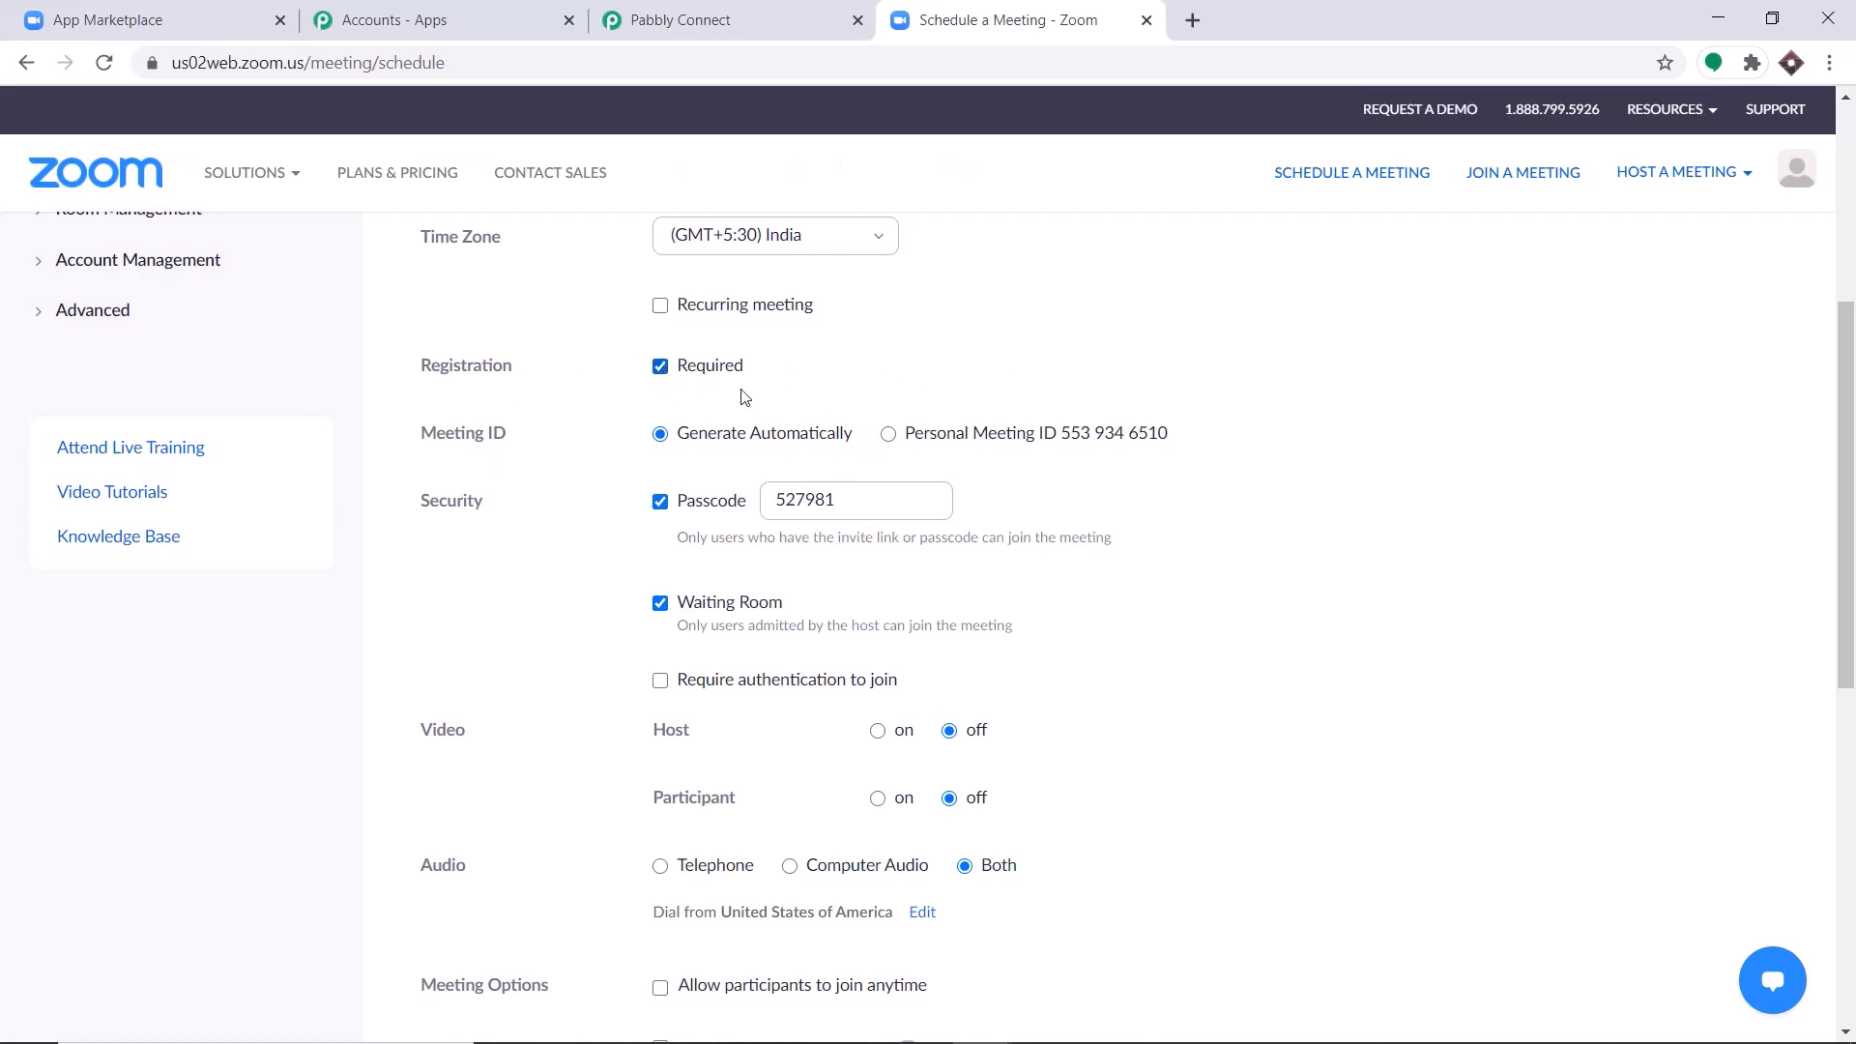
scroll(704, 471, "down", 1)
scroll(777, 420, "down", 1)
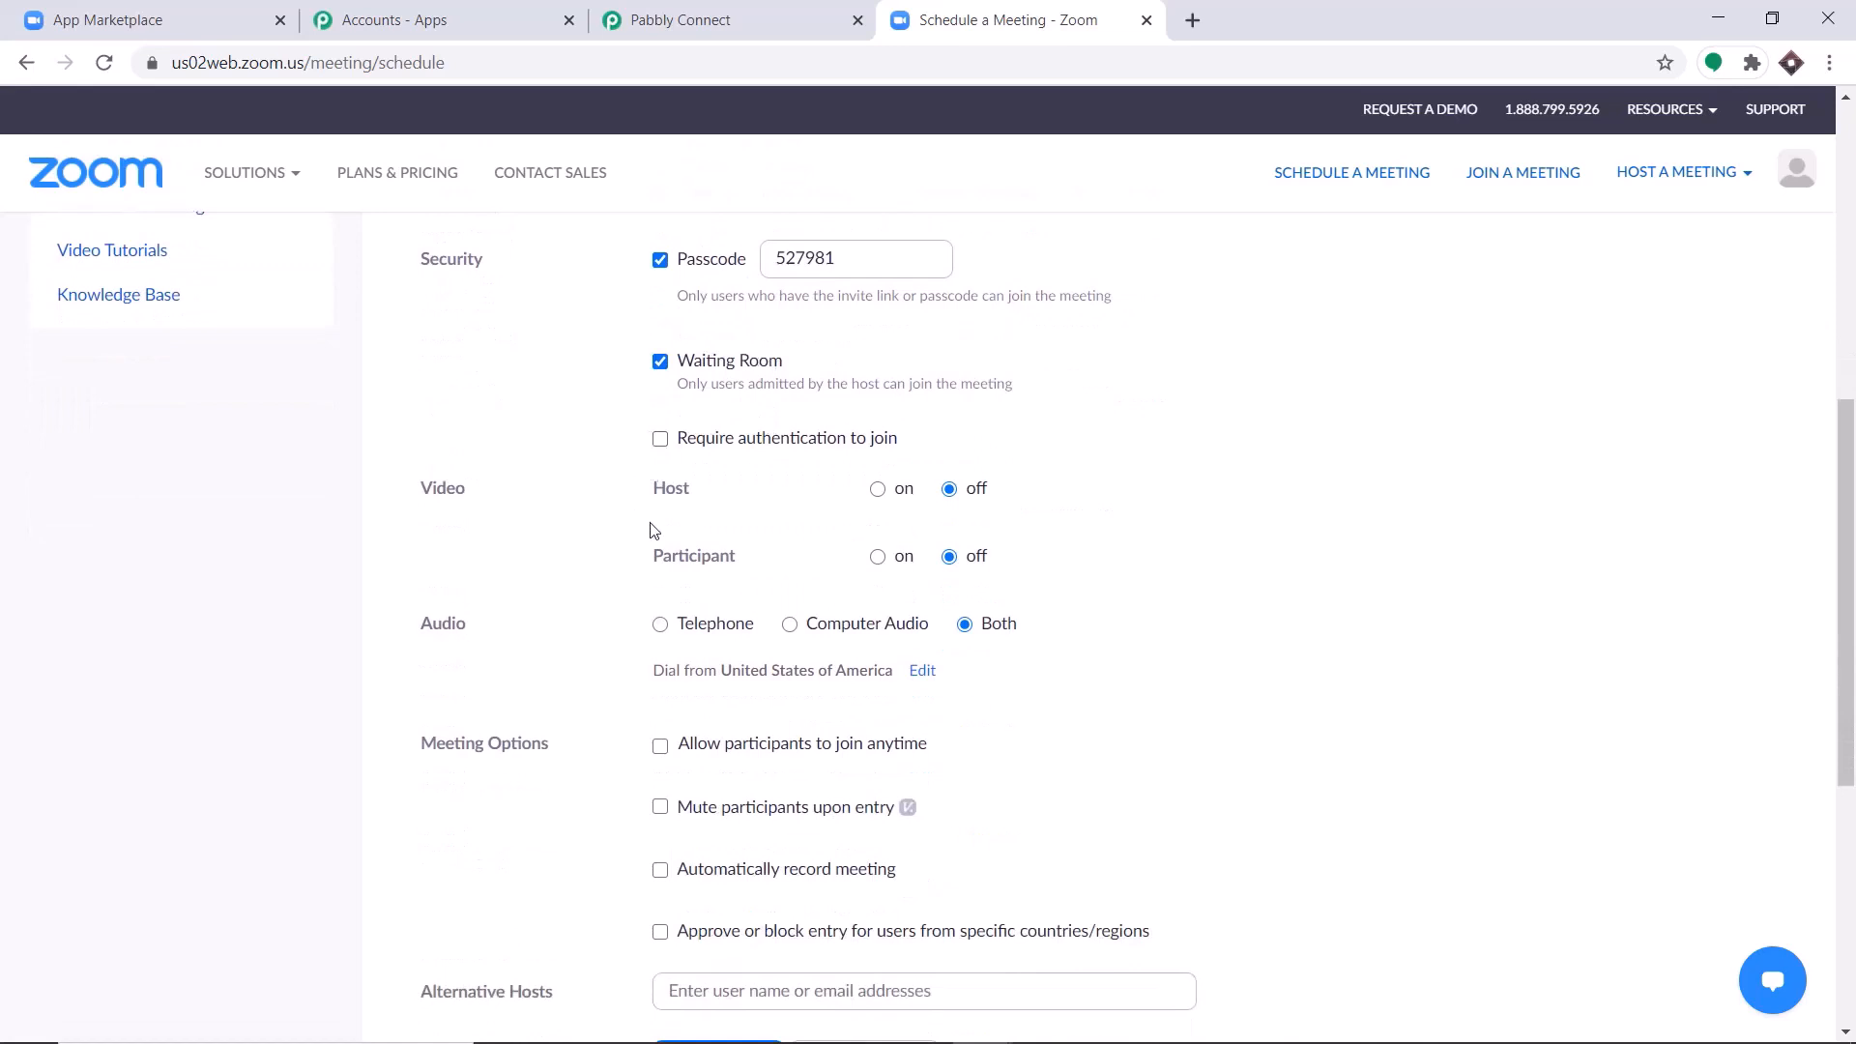
Turn on video for both the host and participants and save the meeting.
left_click(877, 489)
left_click(876, 557)
scroll(931, 512, "down", 1)
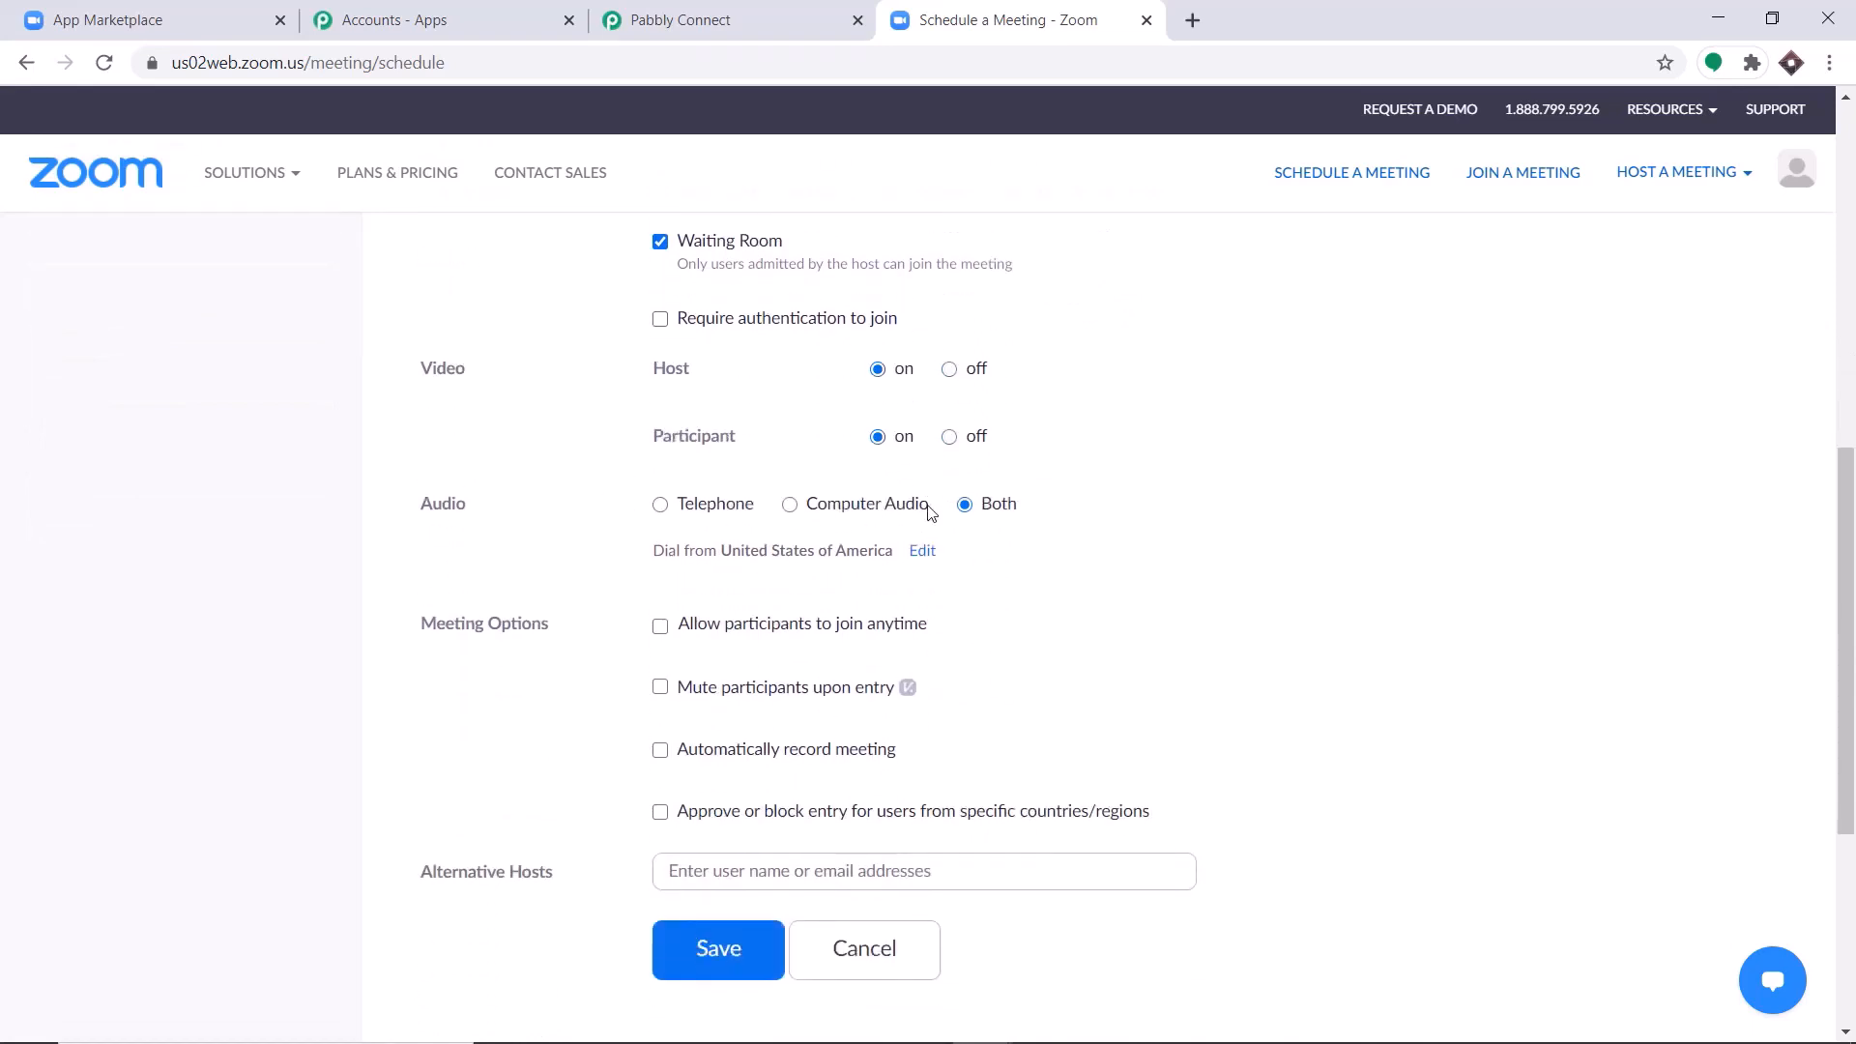
scroll(1063, 517, "down", 1)
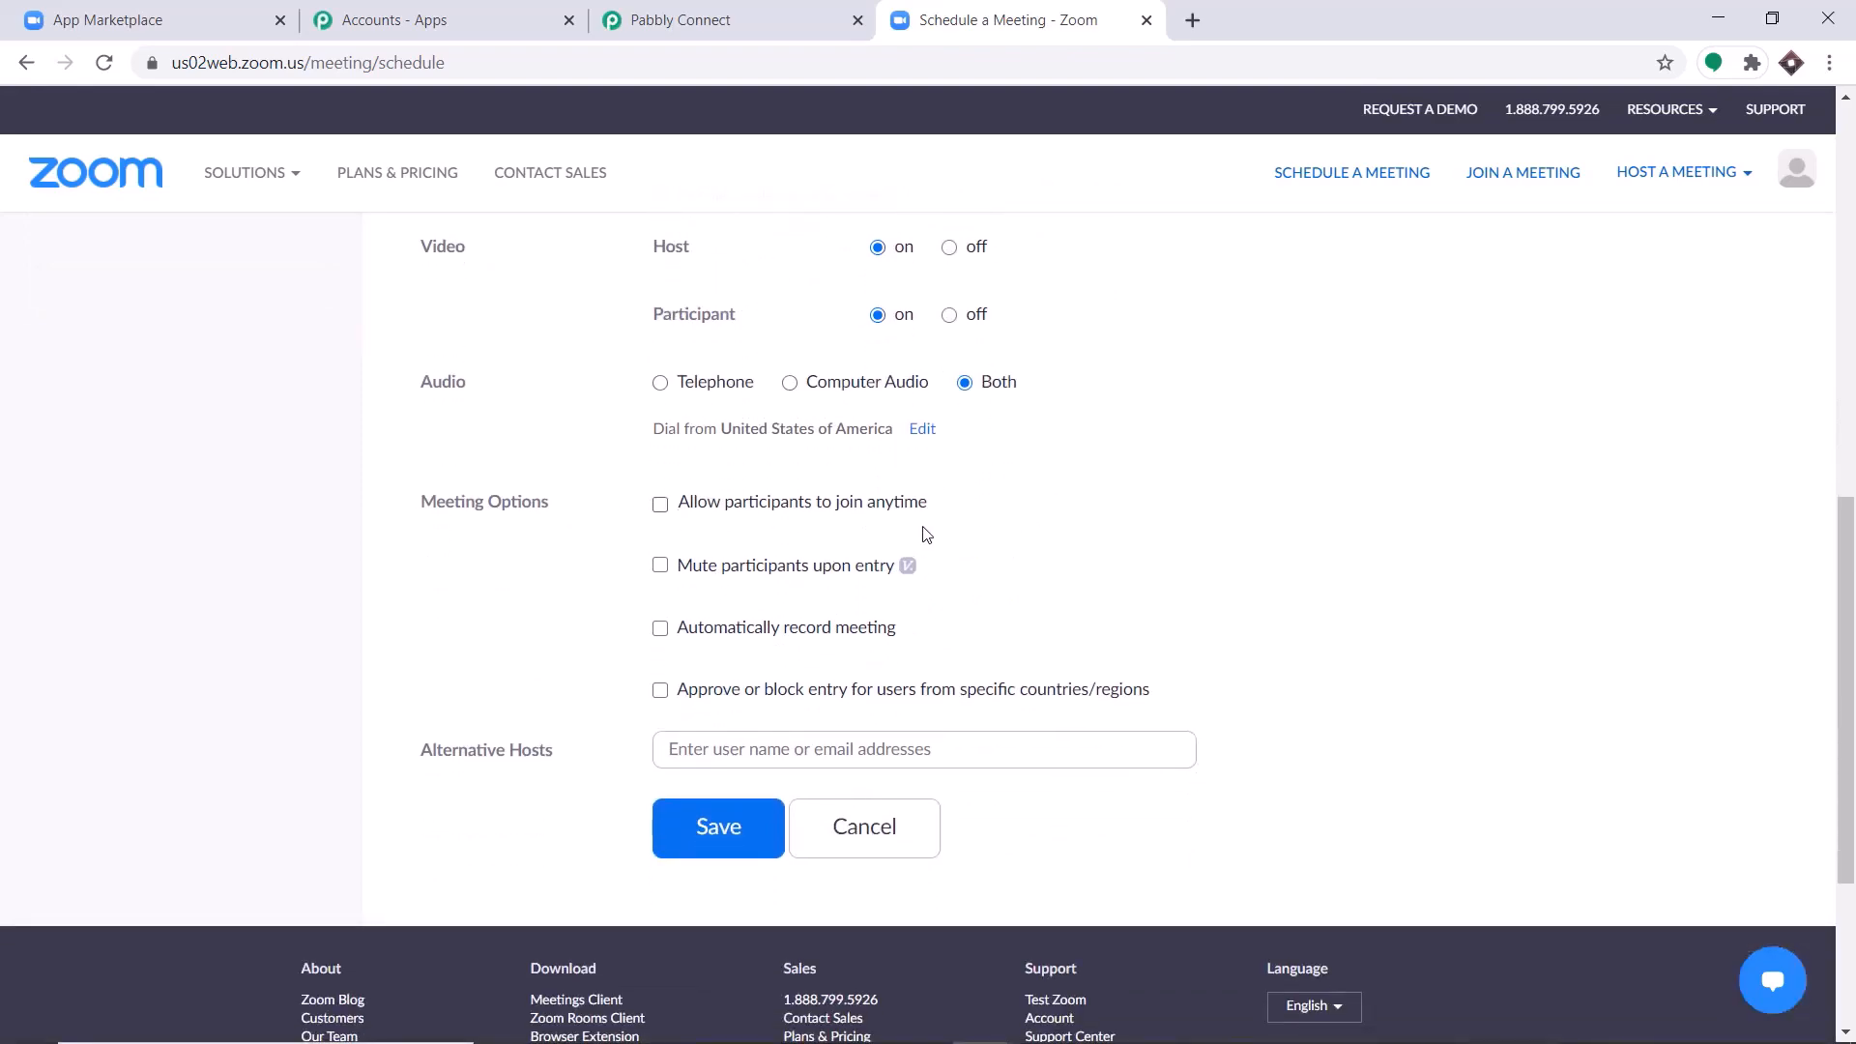
scroll(918, 532, "down", 1)
scroll(860, 532, "up", 4)
scroll(843, 517, "down", 6)
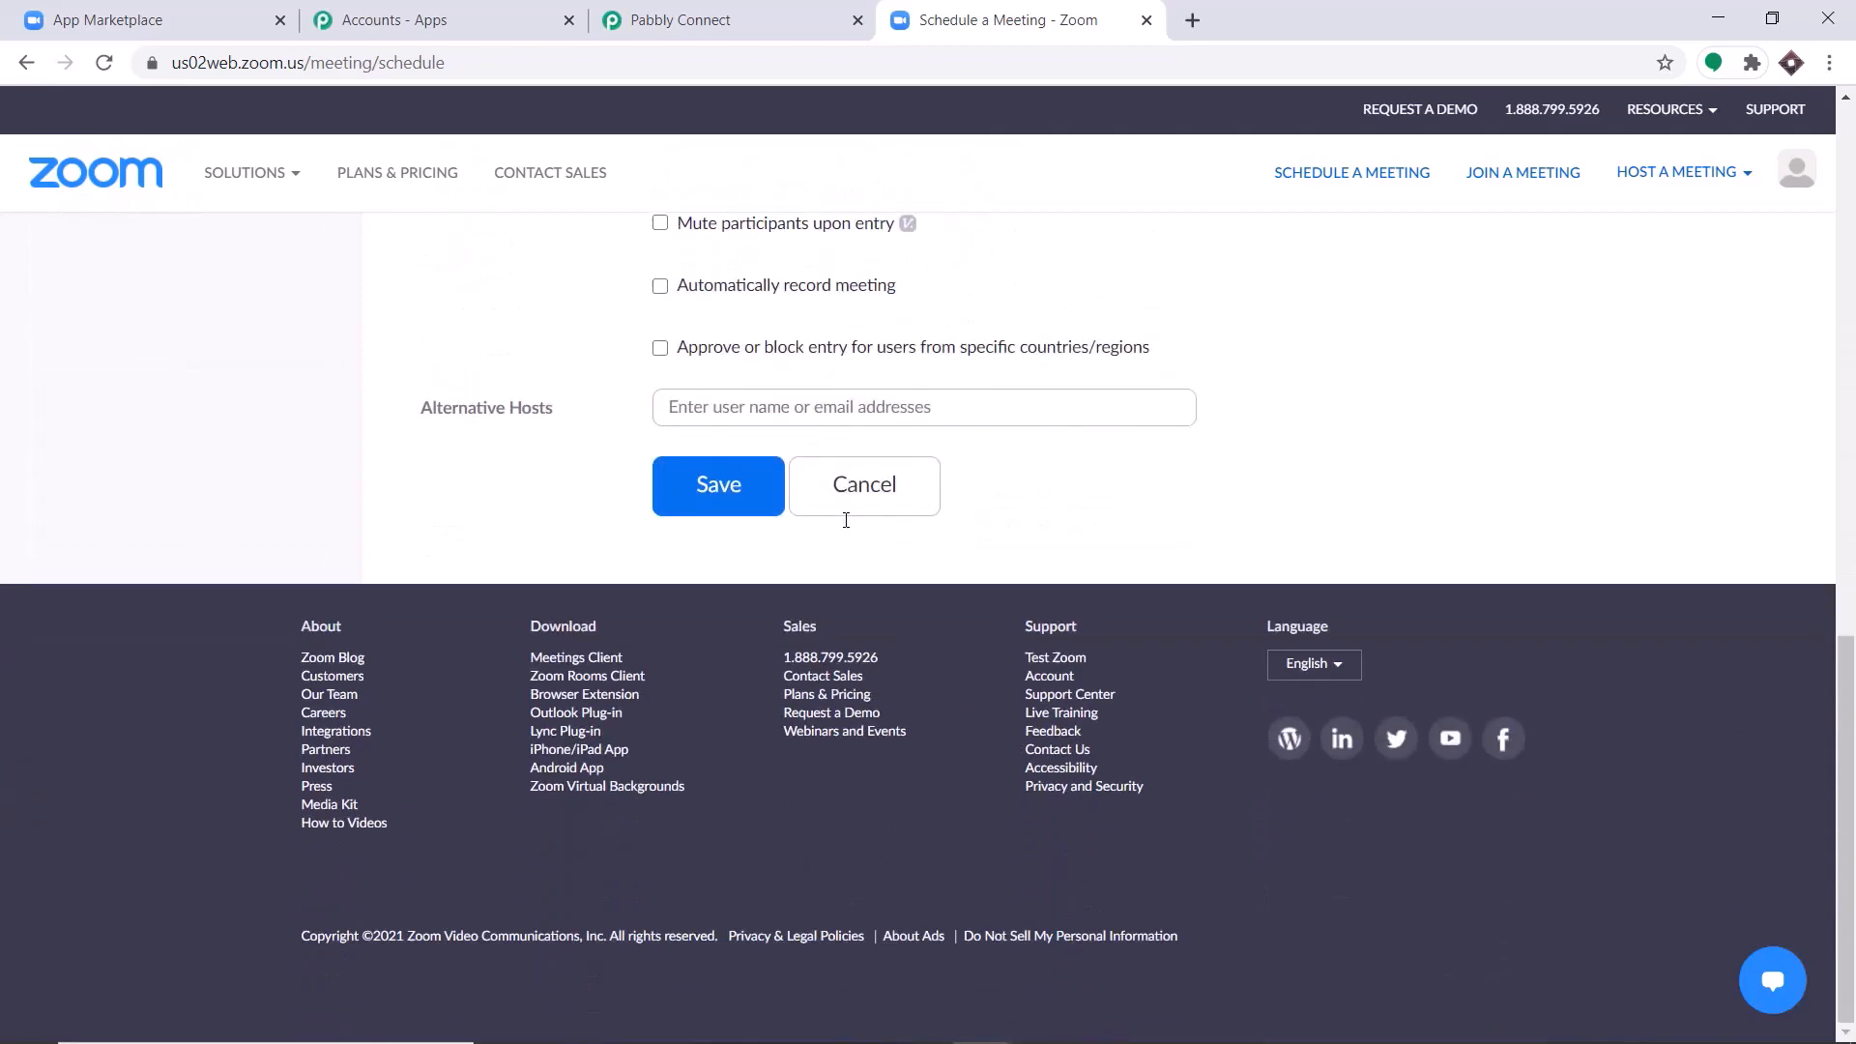
scroll(763, 527, "up", 8)
scroll(763, 526, "down", 8)
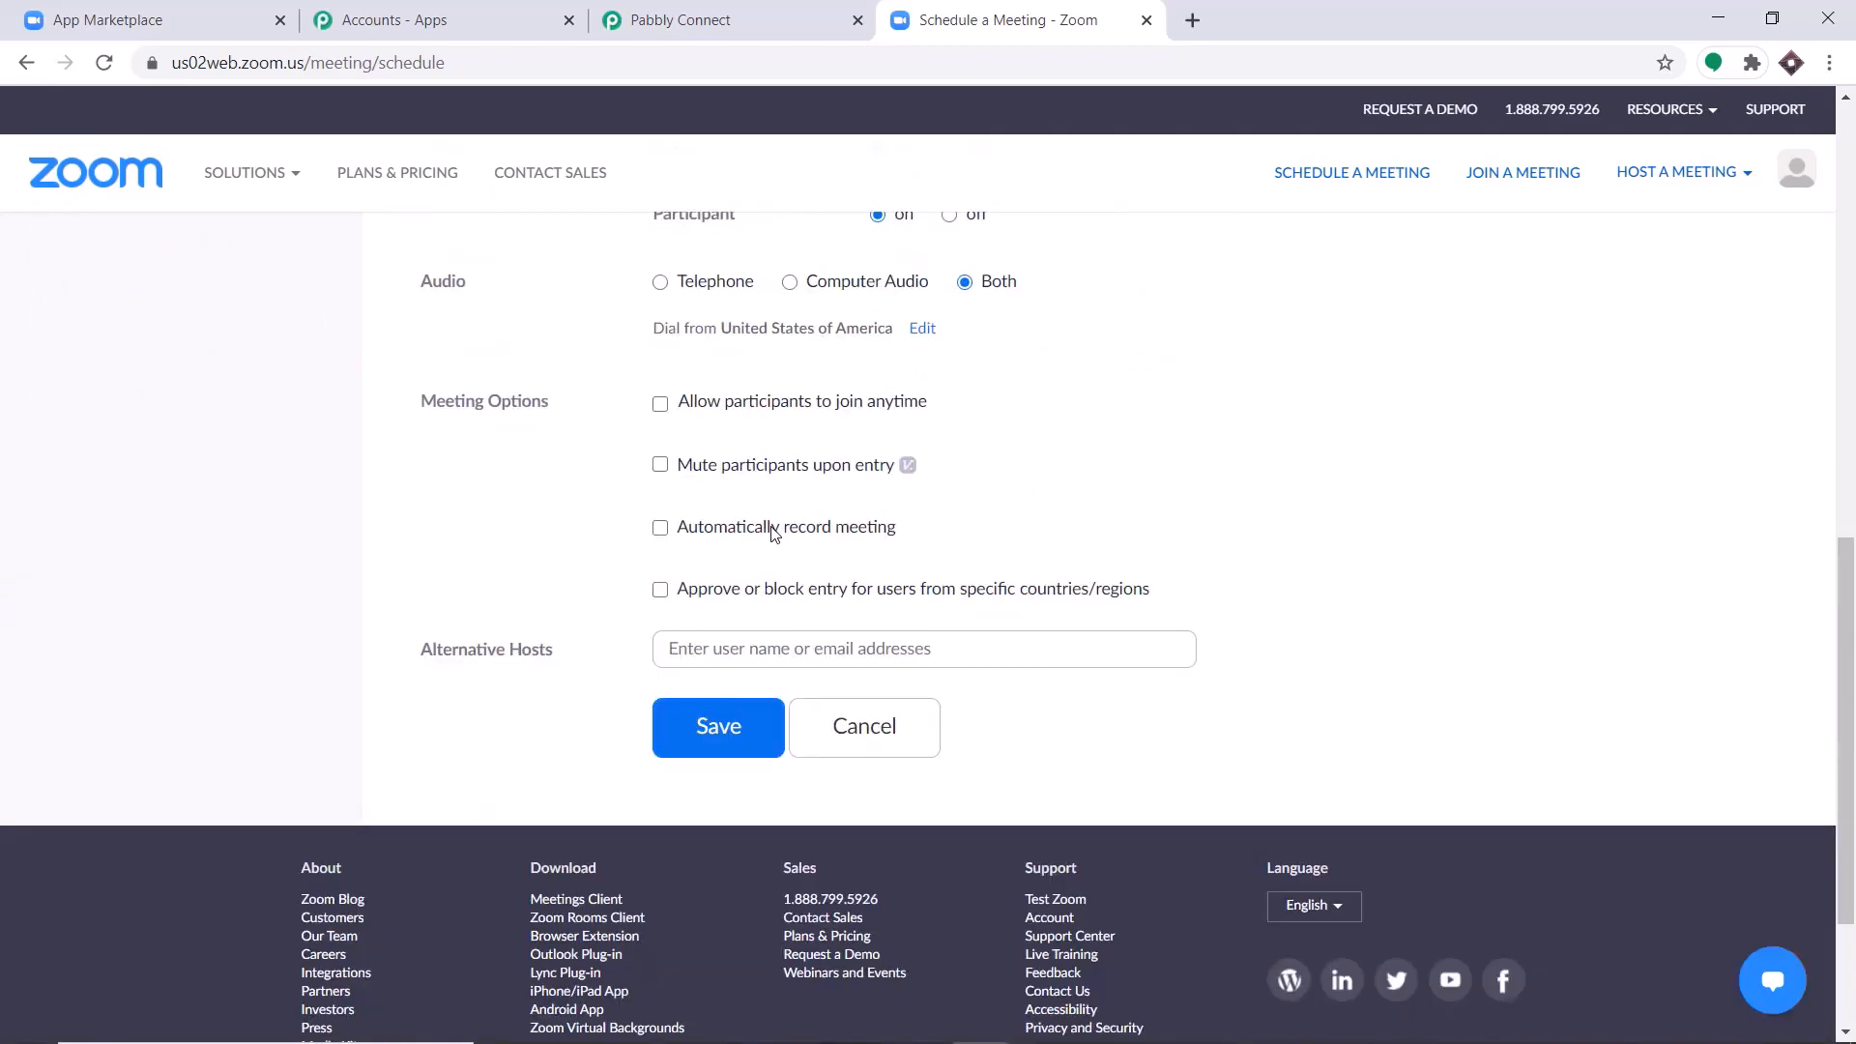
left_click(731, 512)
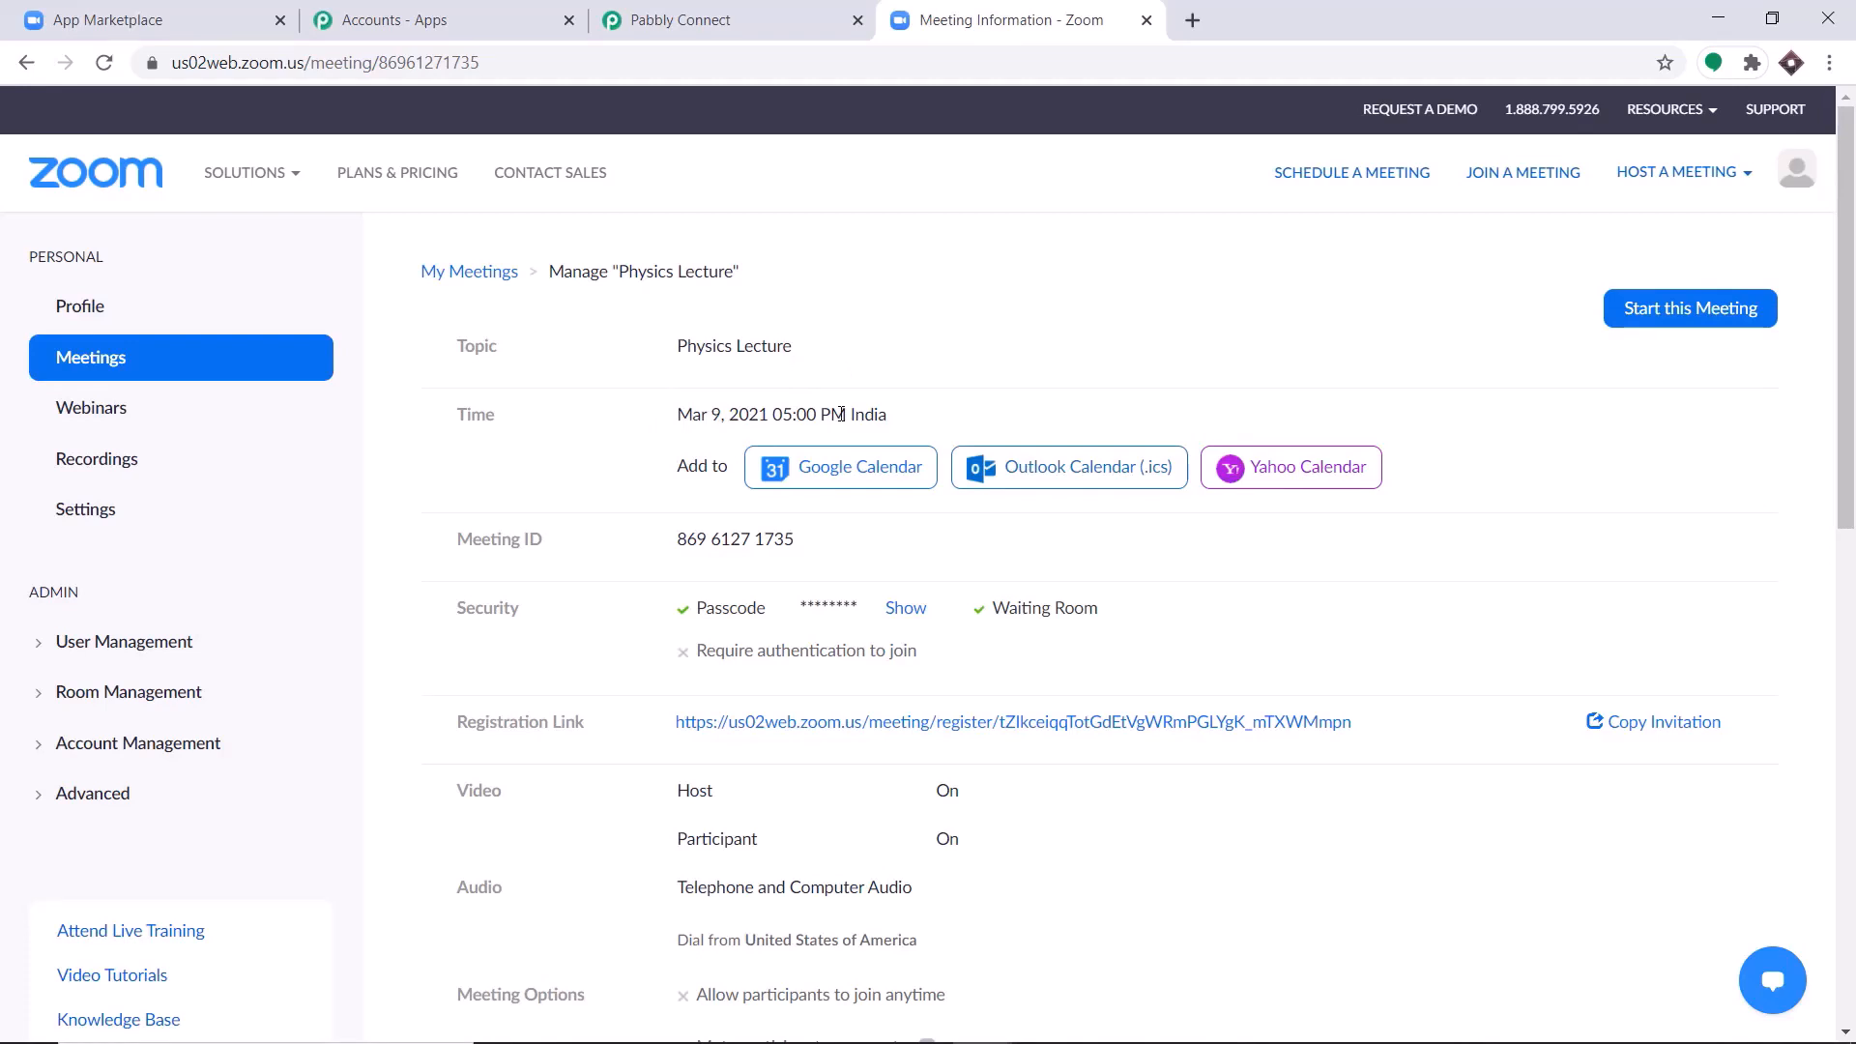
View the meeting's registration form through its registration link and return to the meeting's details.
scroll(823, 417, "down", 3)
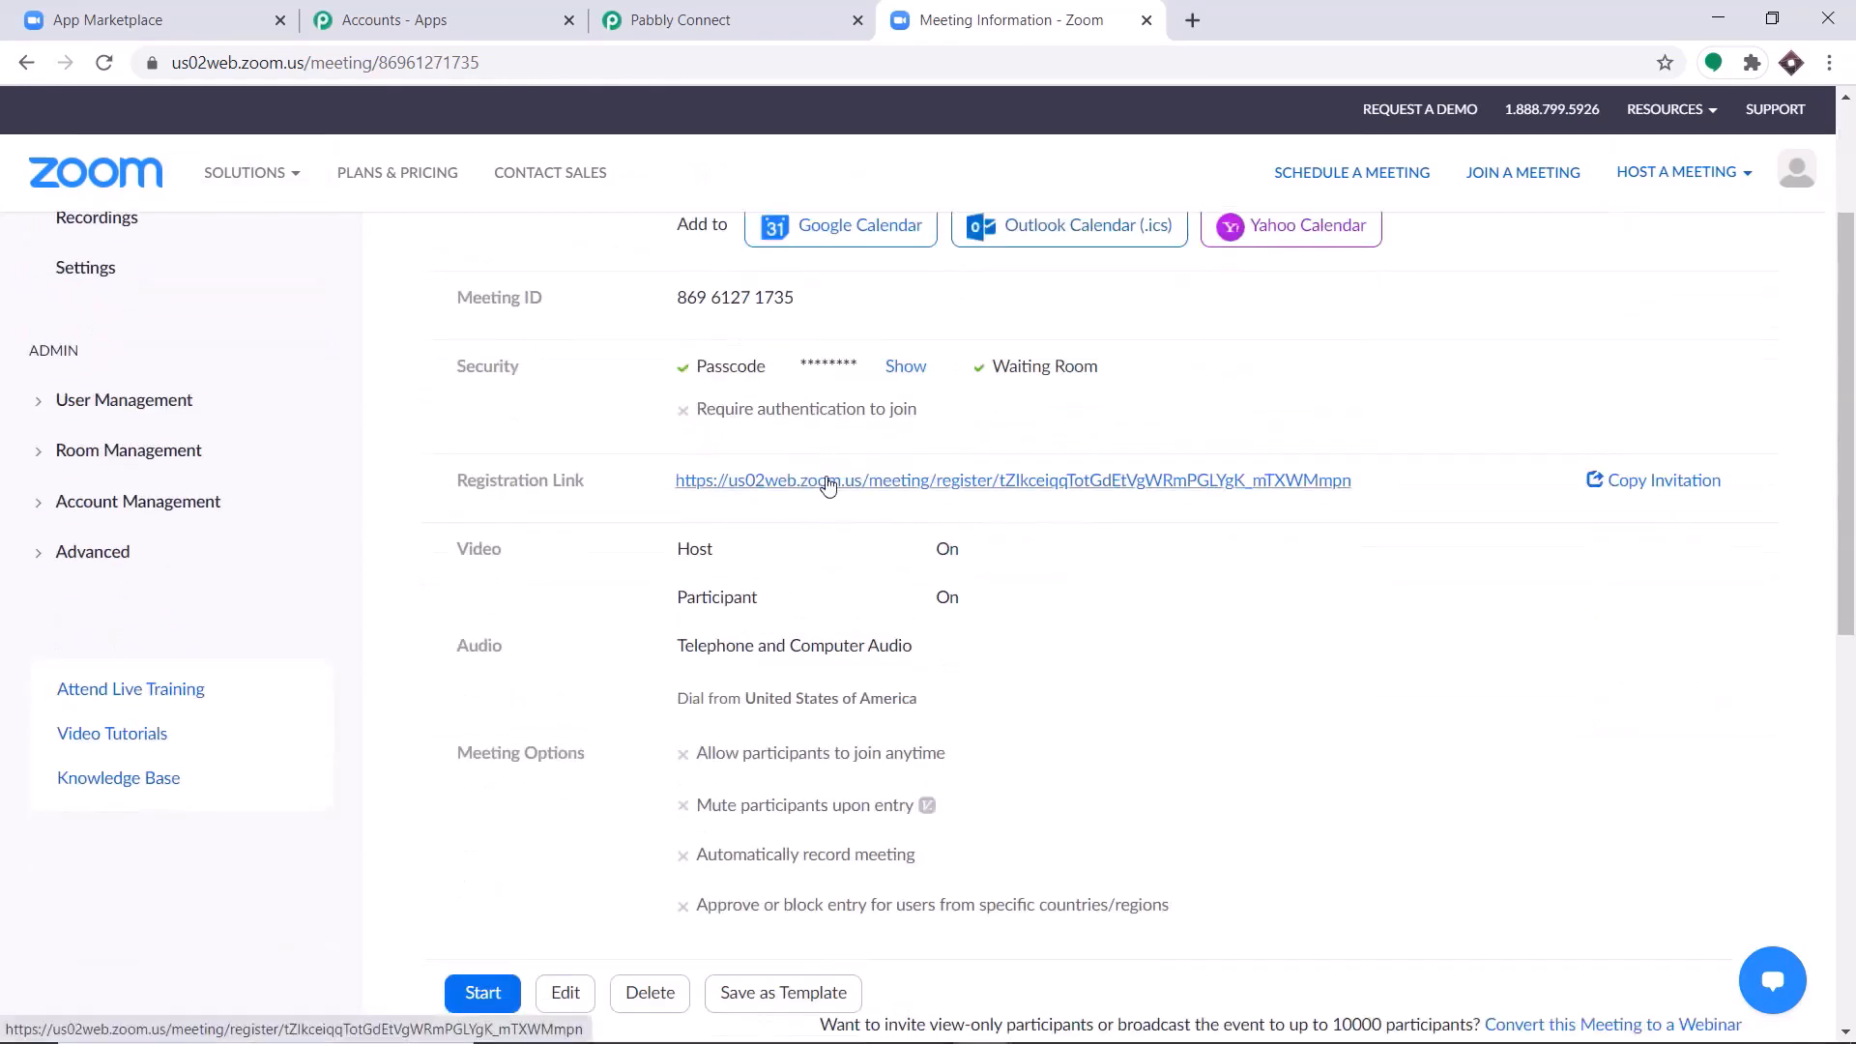
left_click(829, 485)
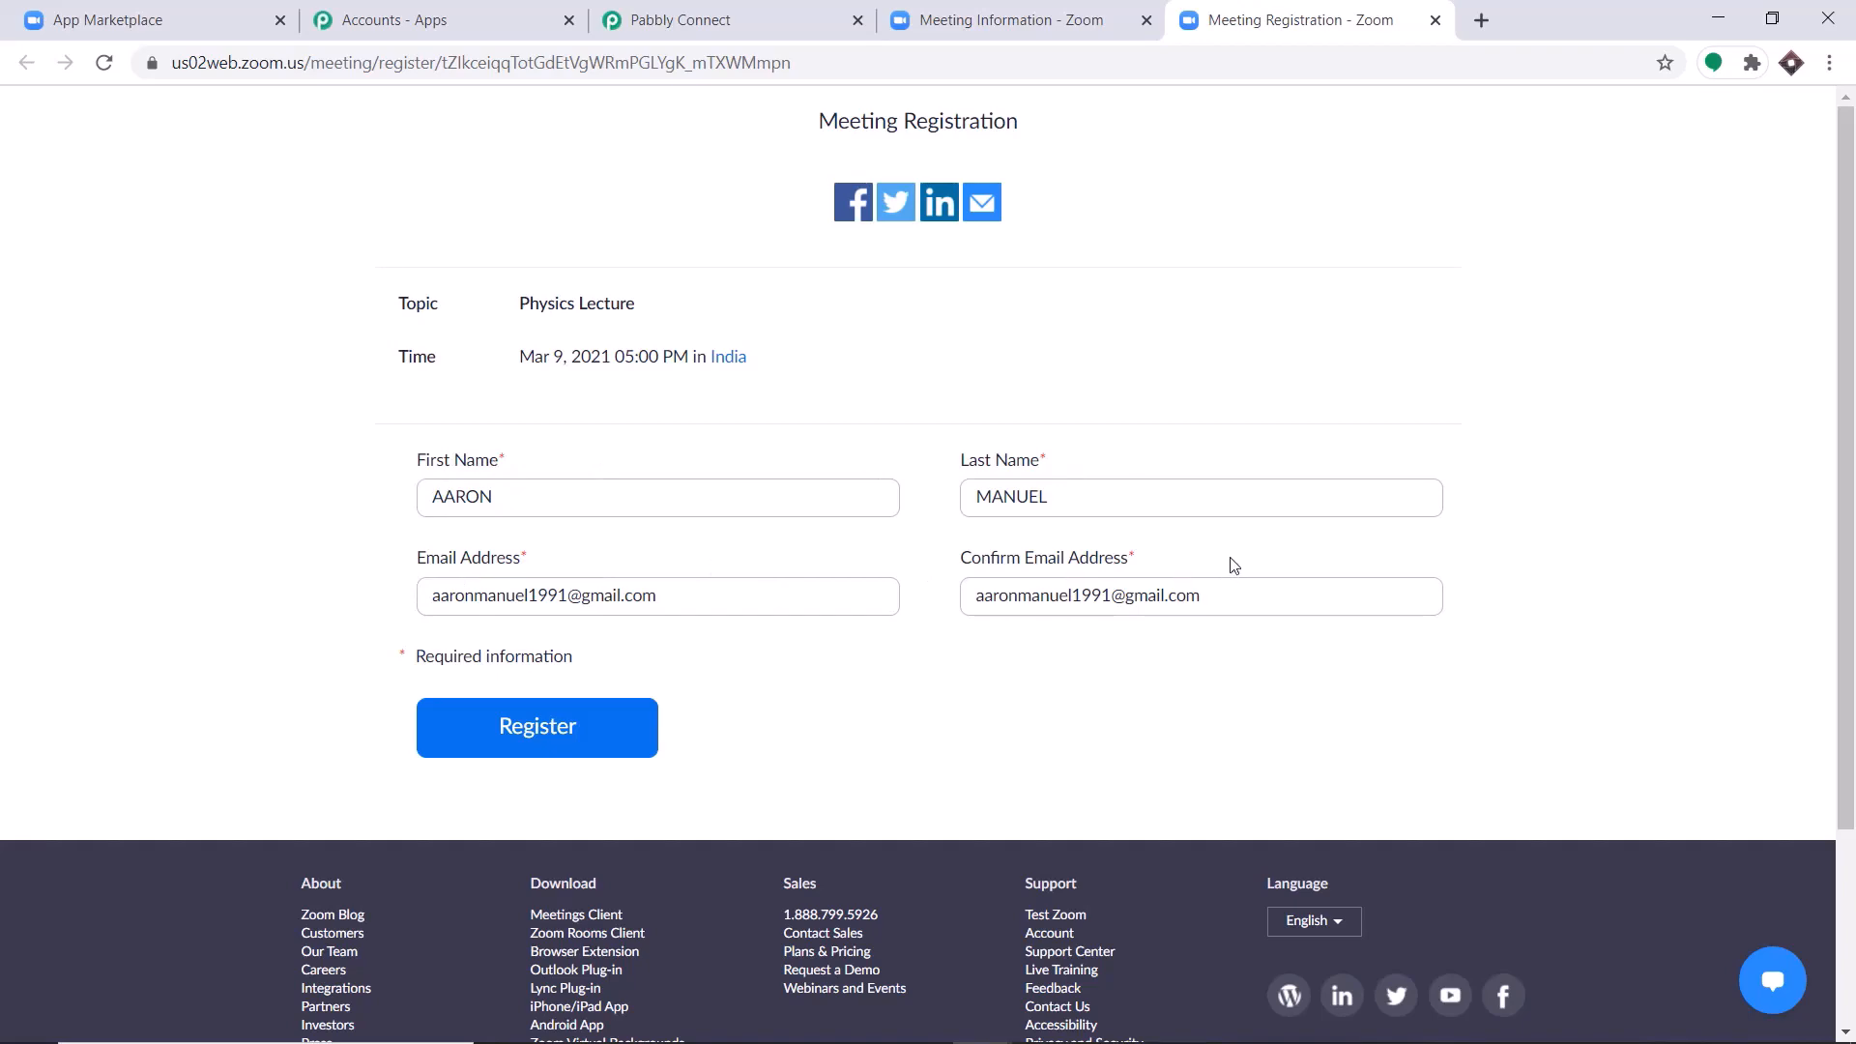
left_click(817, 14)
left_click(887, 20)
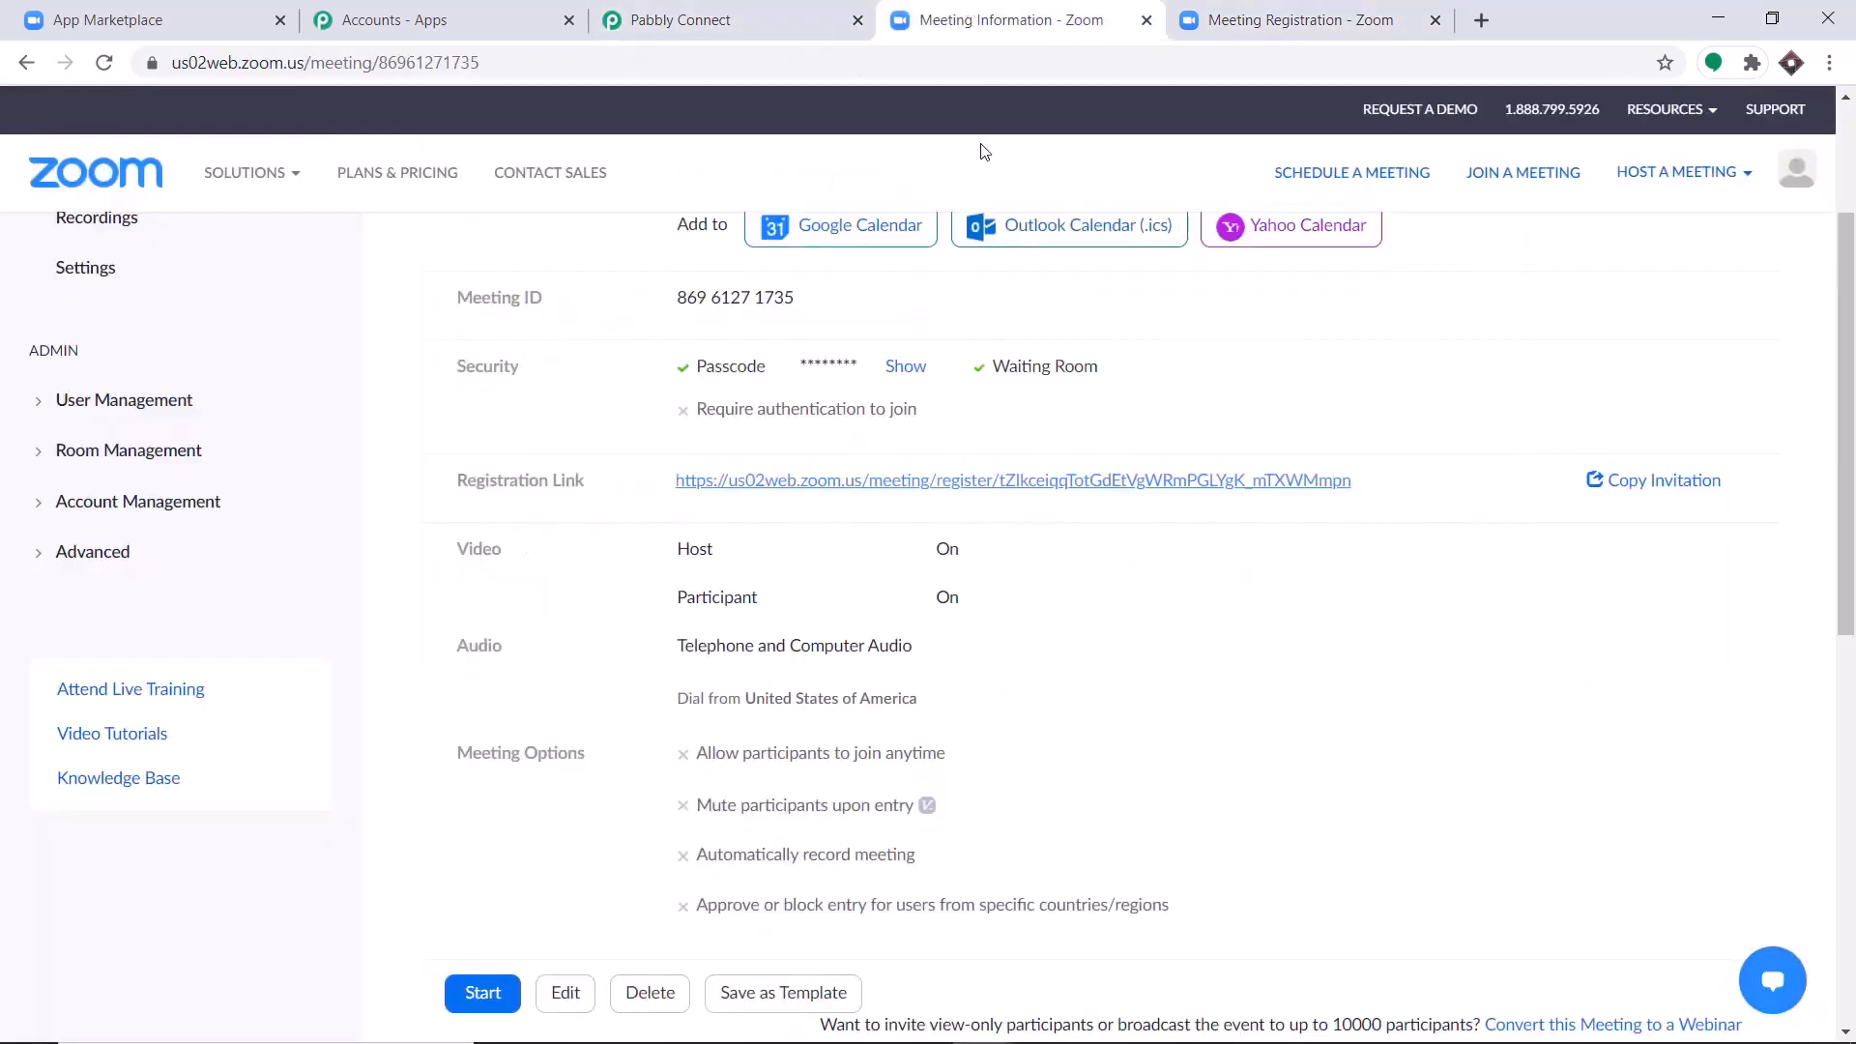
Add Address, City, Country/Region, Zip/Postal Code, State/Province and Phone to the meeting's registration questions.
scroll(1002, 554, "down", 8)
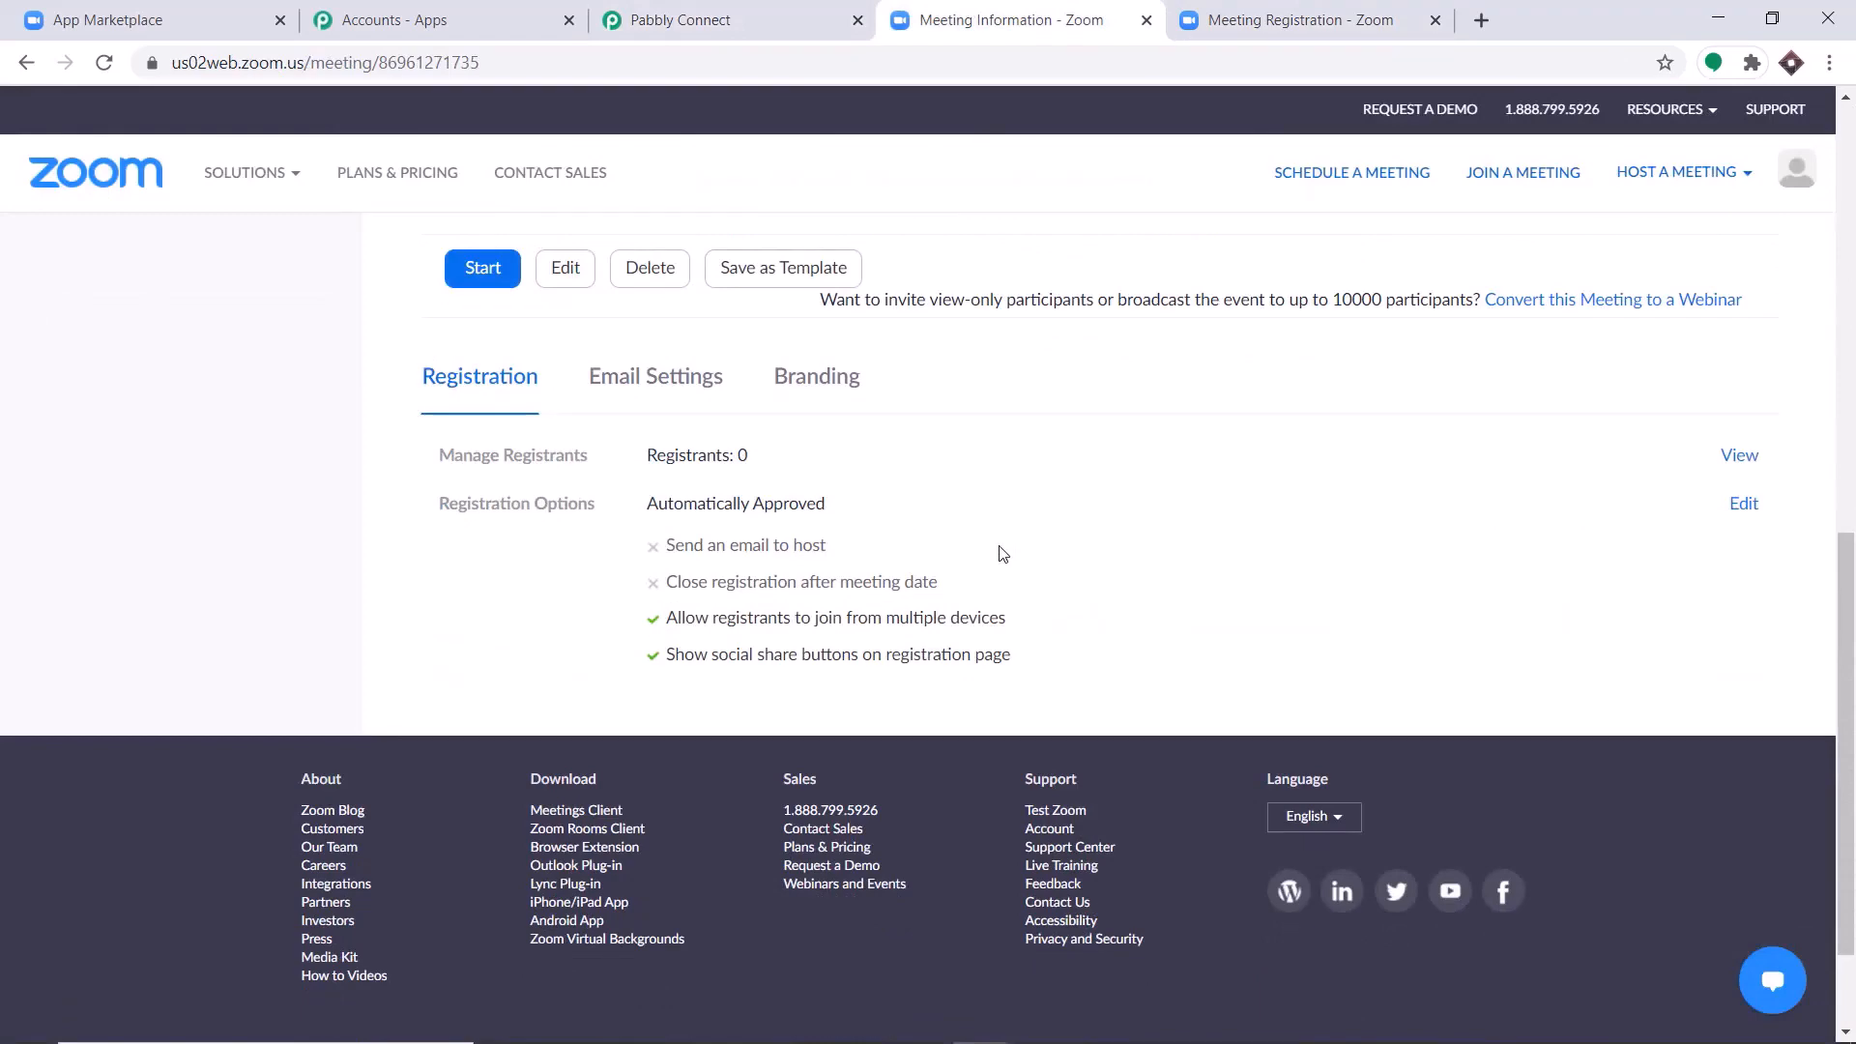
left_click(1743, 503)
left_click(804, 305)
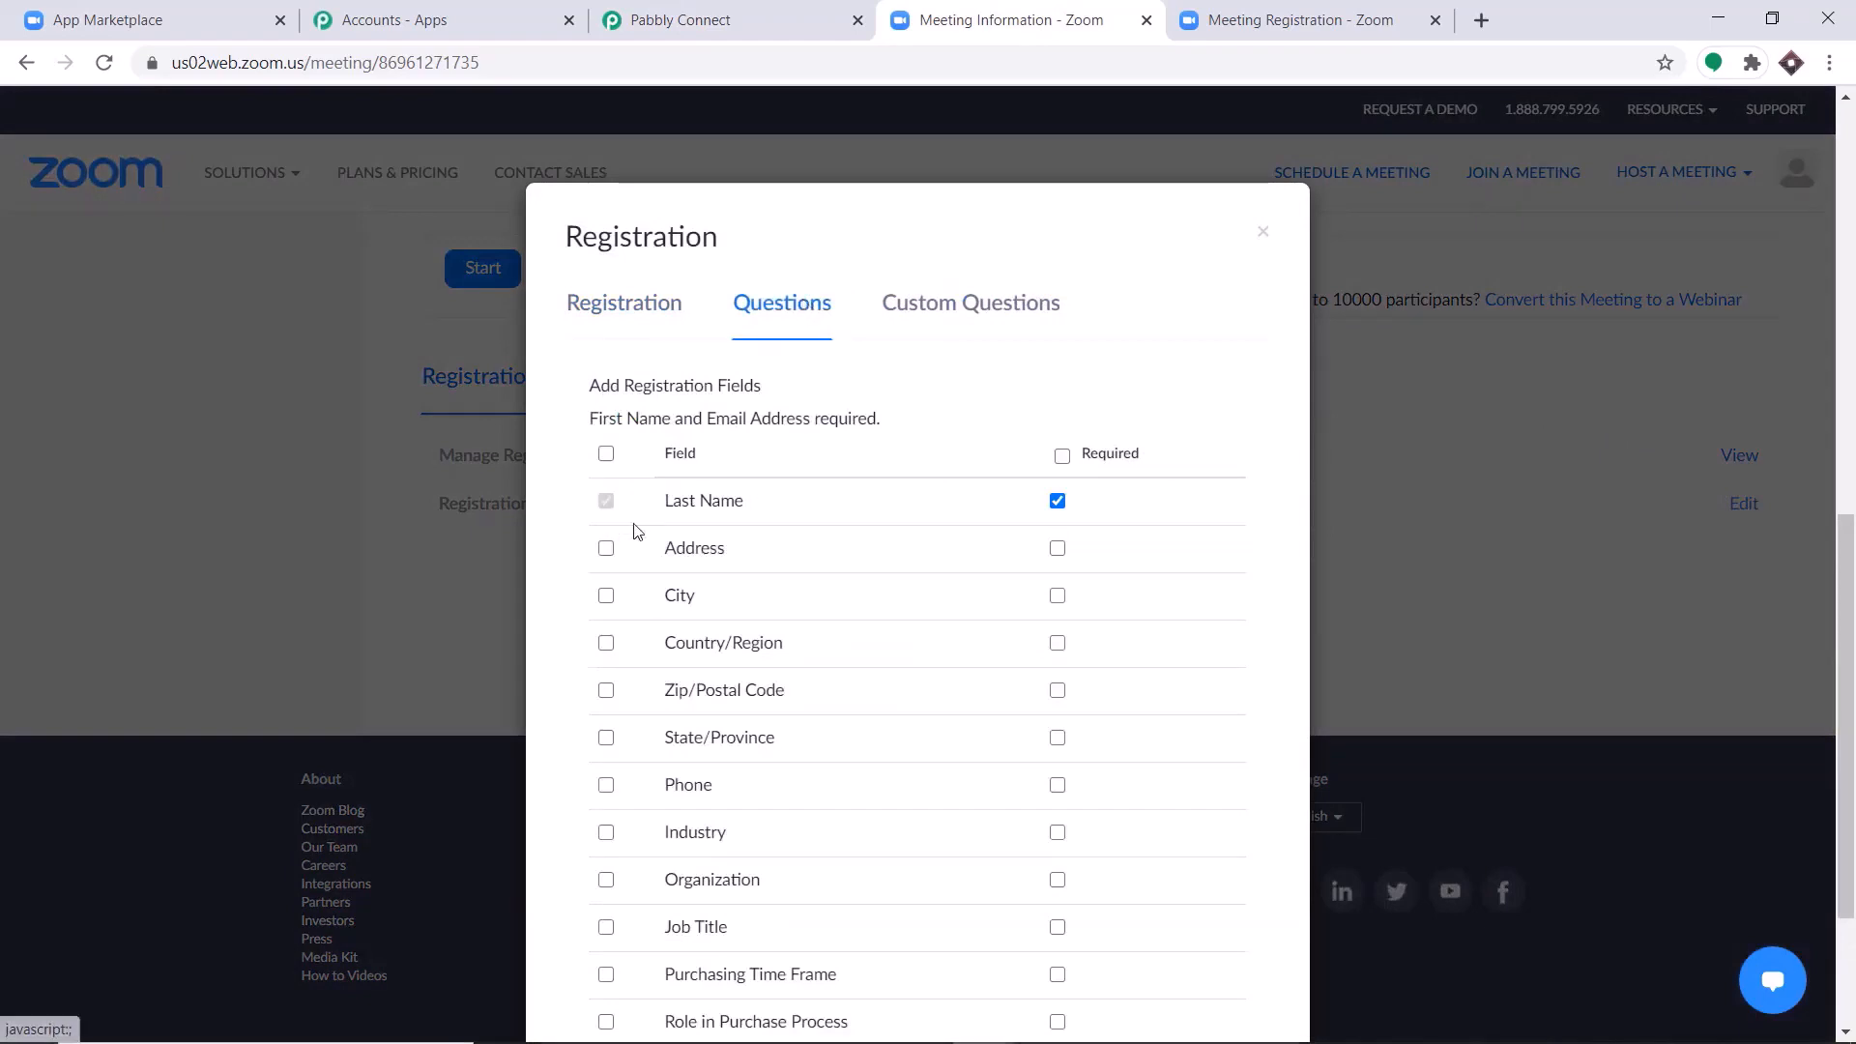
left_click(606, 548)
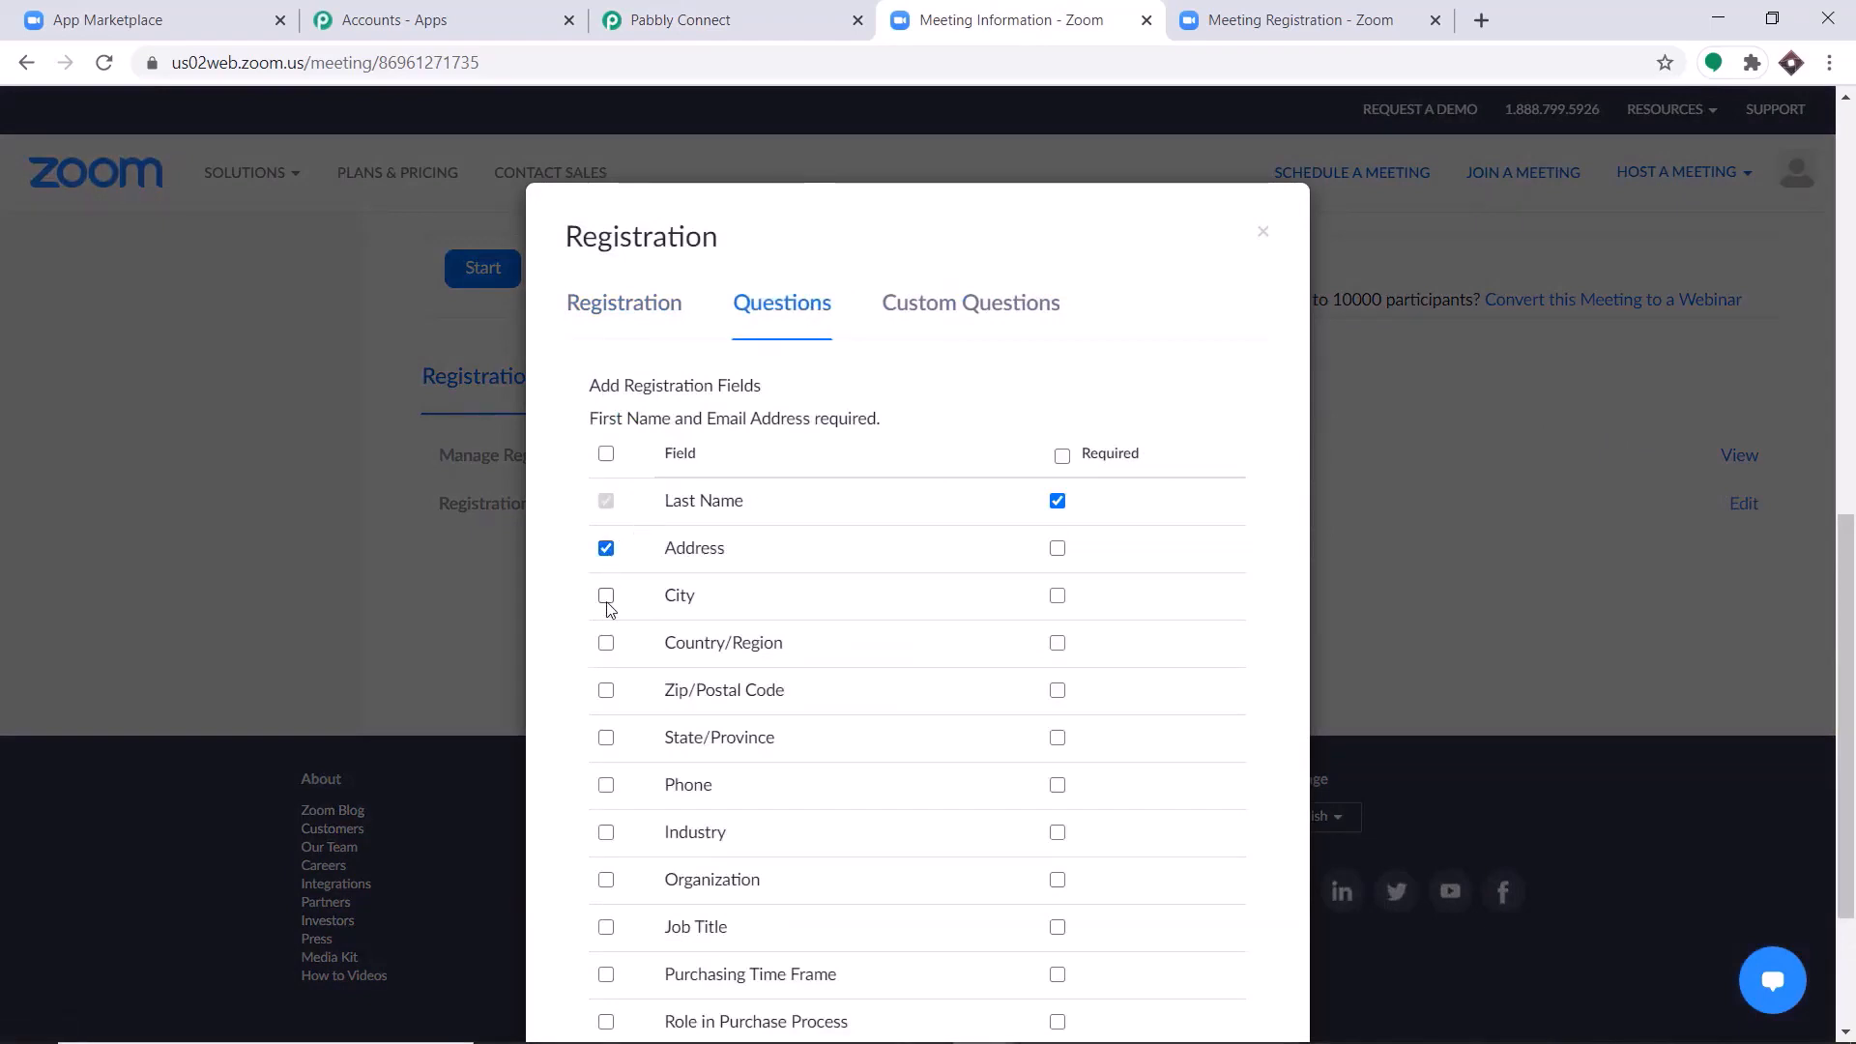
left_click(606, 595)
left_click(606, 643)
left_click(607, 690)
left_click(606, 739)
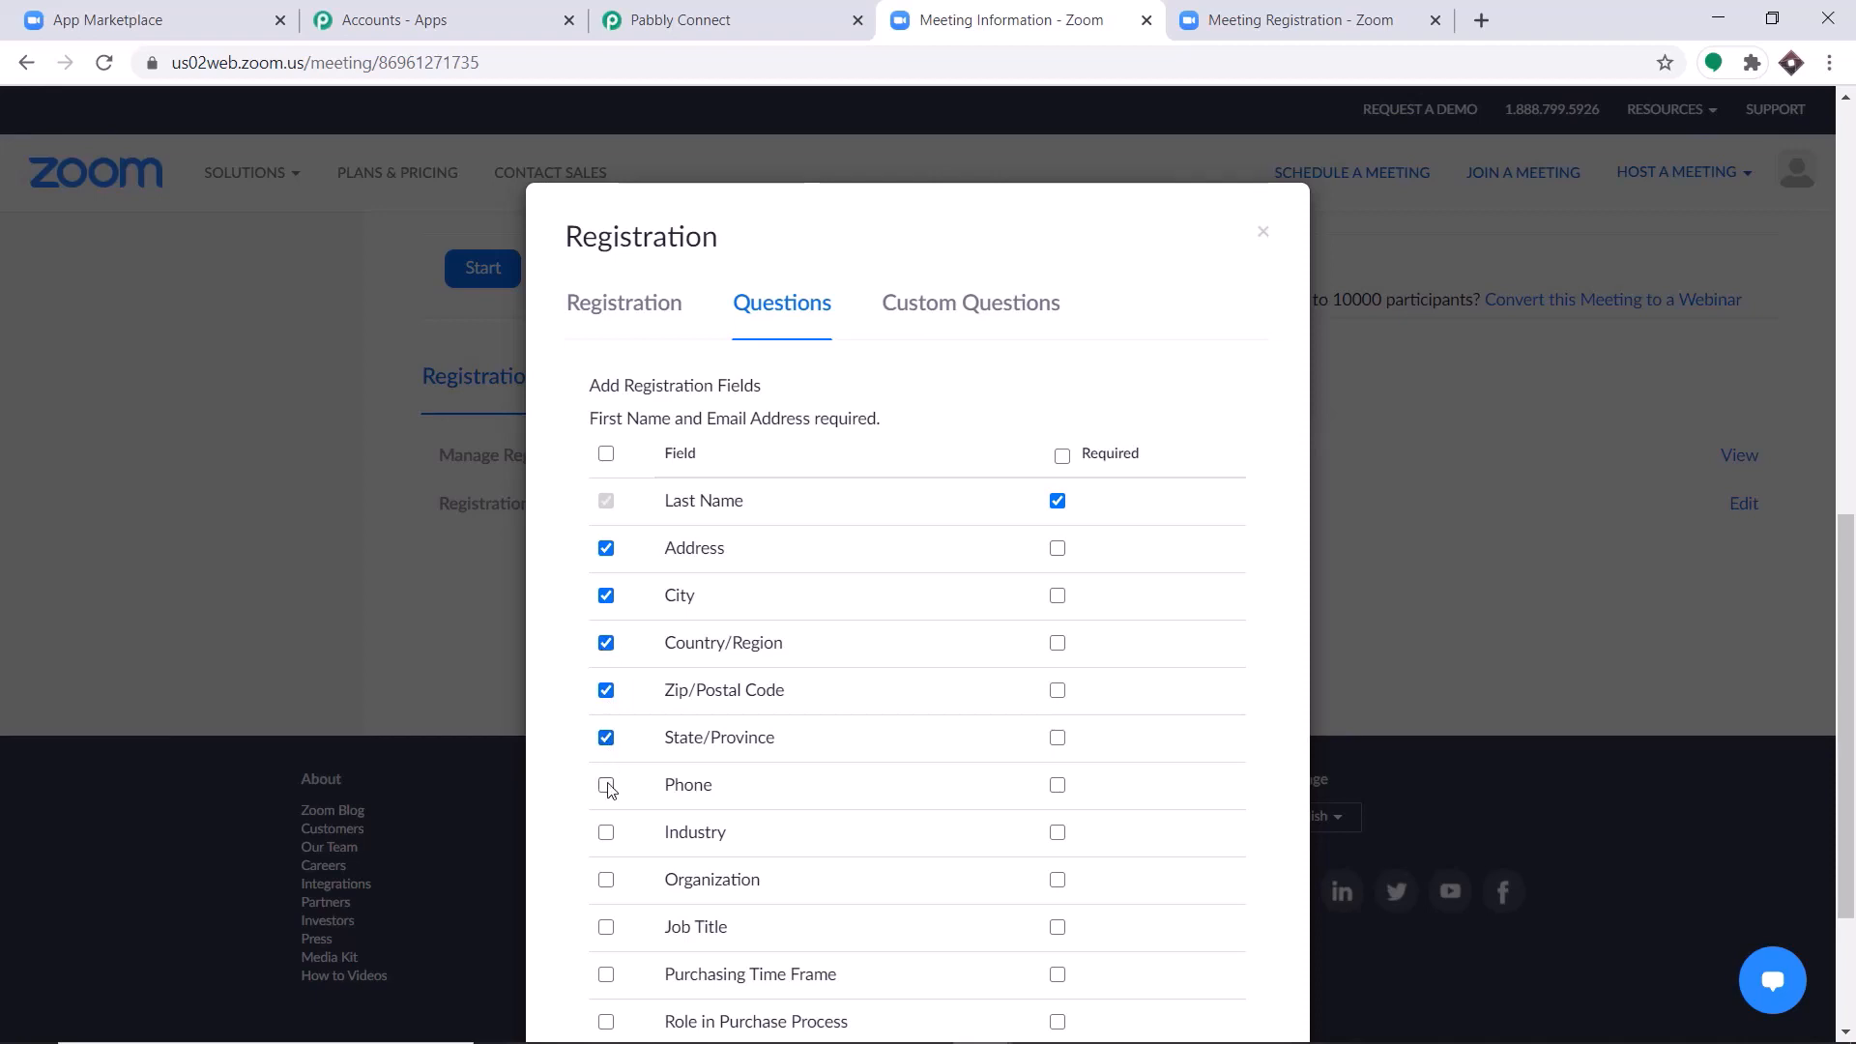
Mark the Address, City, Country/Region, Zip/Postal Code, State/Province and Phone questions as required and save the registration settings.
left_click(1057, 548)
left_click(1057, 595)
left_click(1057, 643)
left_click(1058, 690)
left_click(1057, 738)
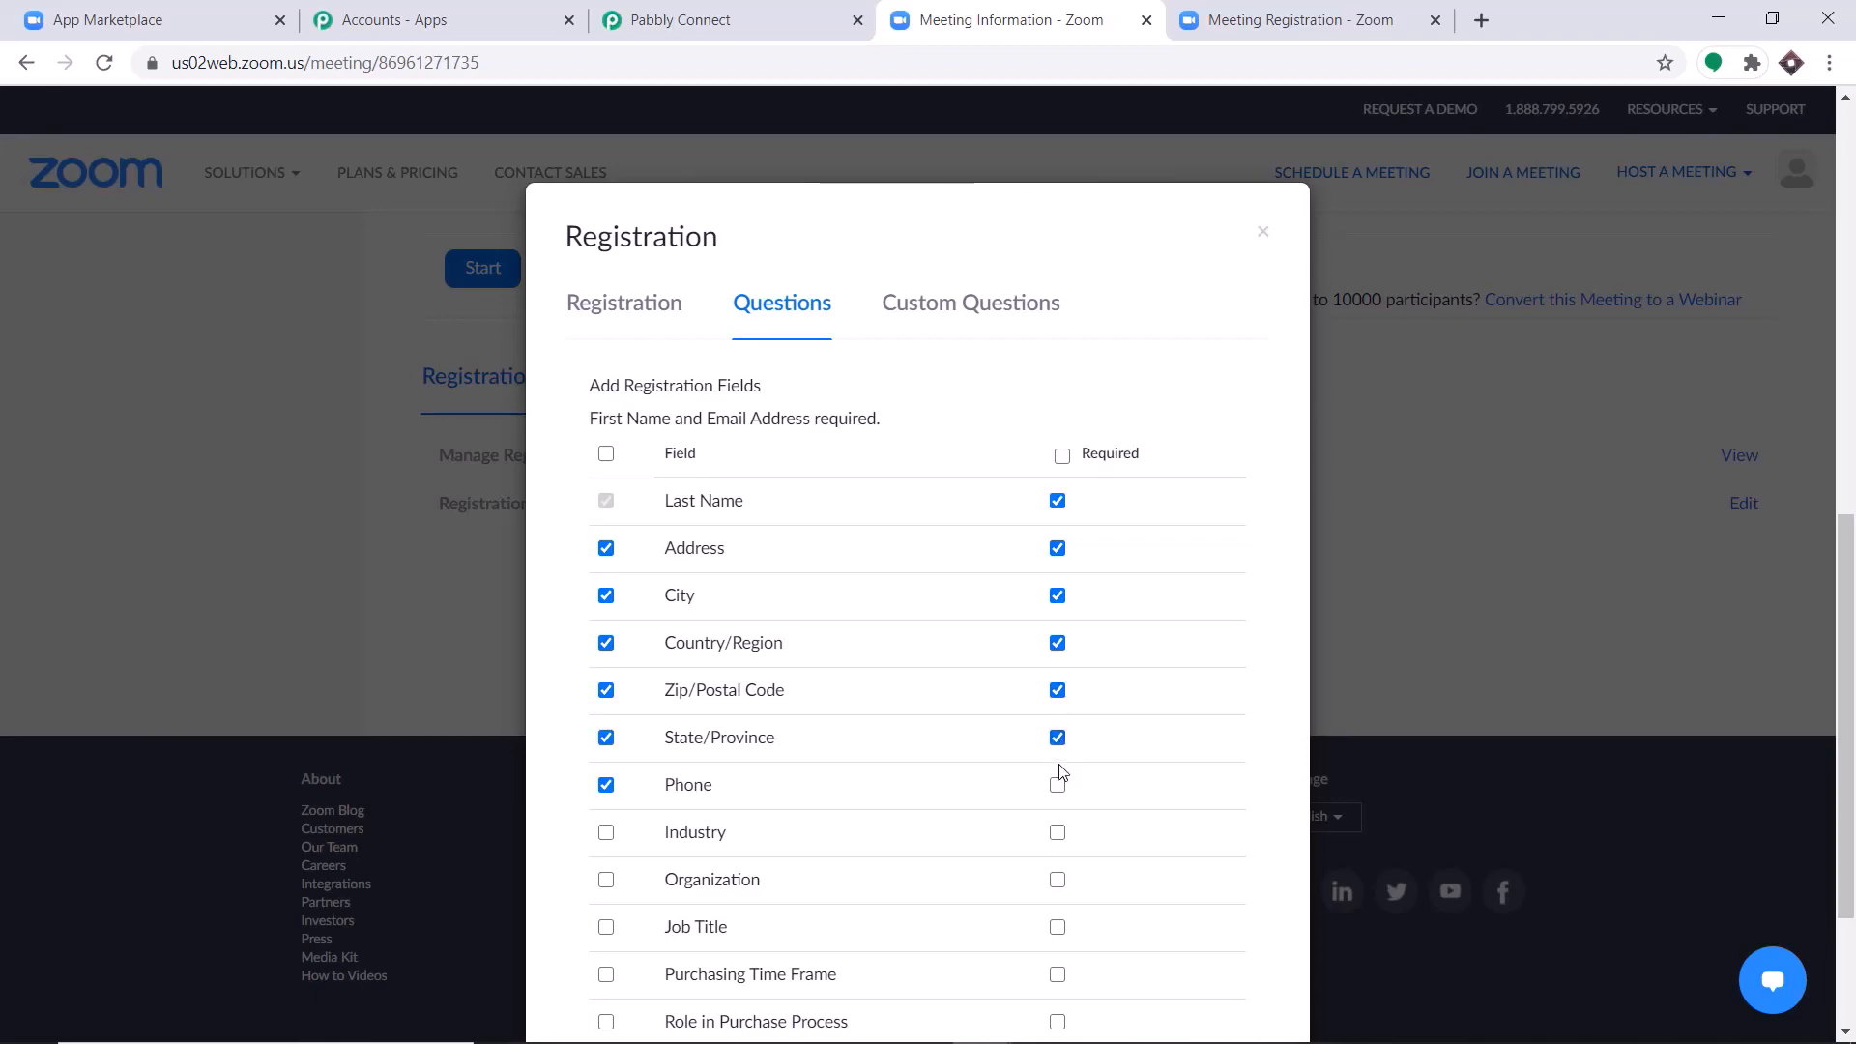
left_click(1058, 785)
scroll(1099, 538, "down", 3)
scroll(1099, 538, "up", 4)
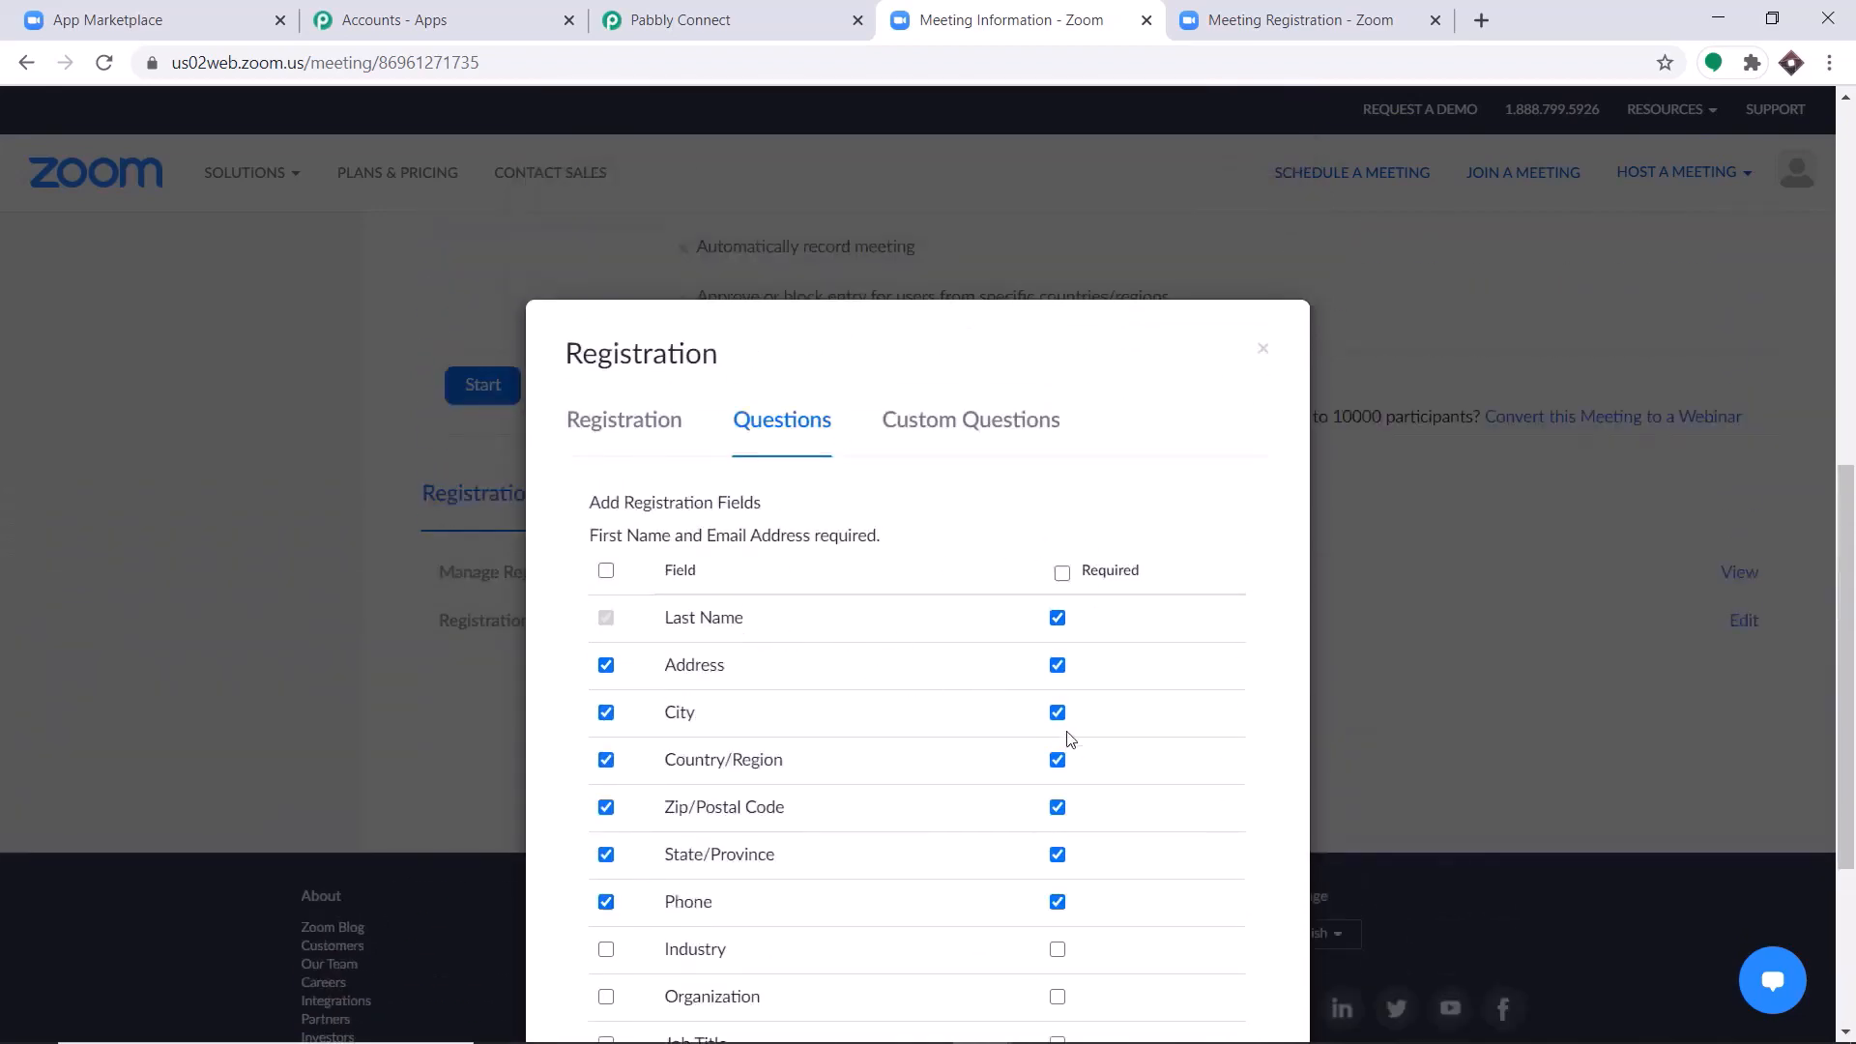
scroll(1068, 738, "down", 2)
scroll(1068, 739, "down", 1)
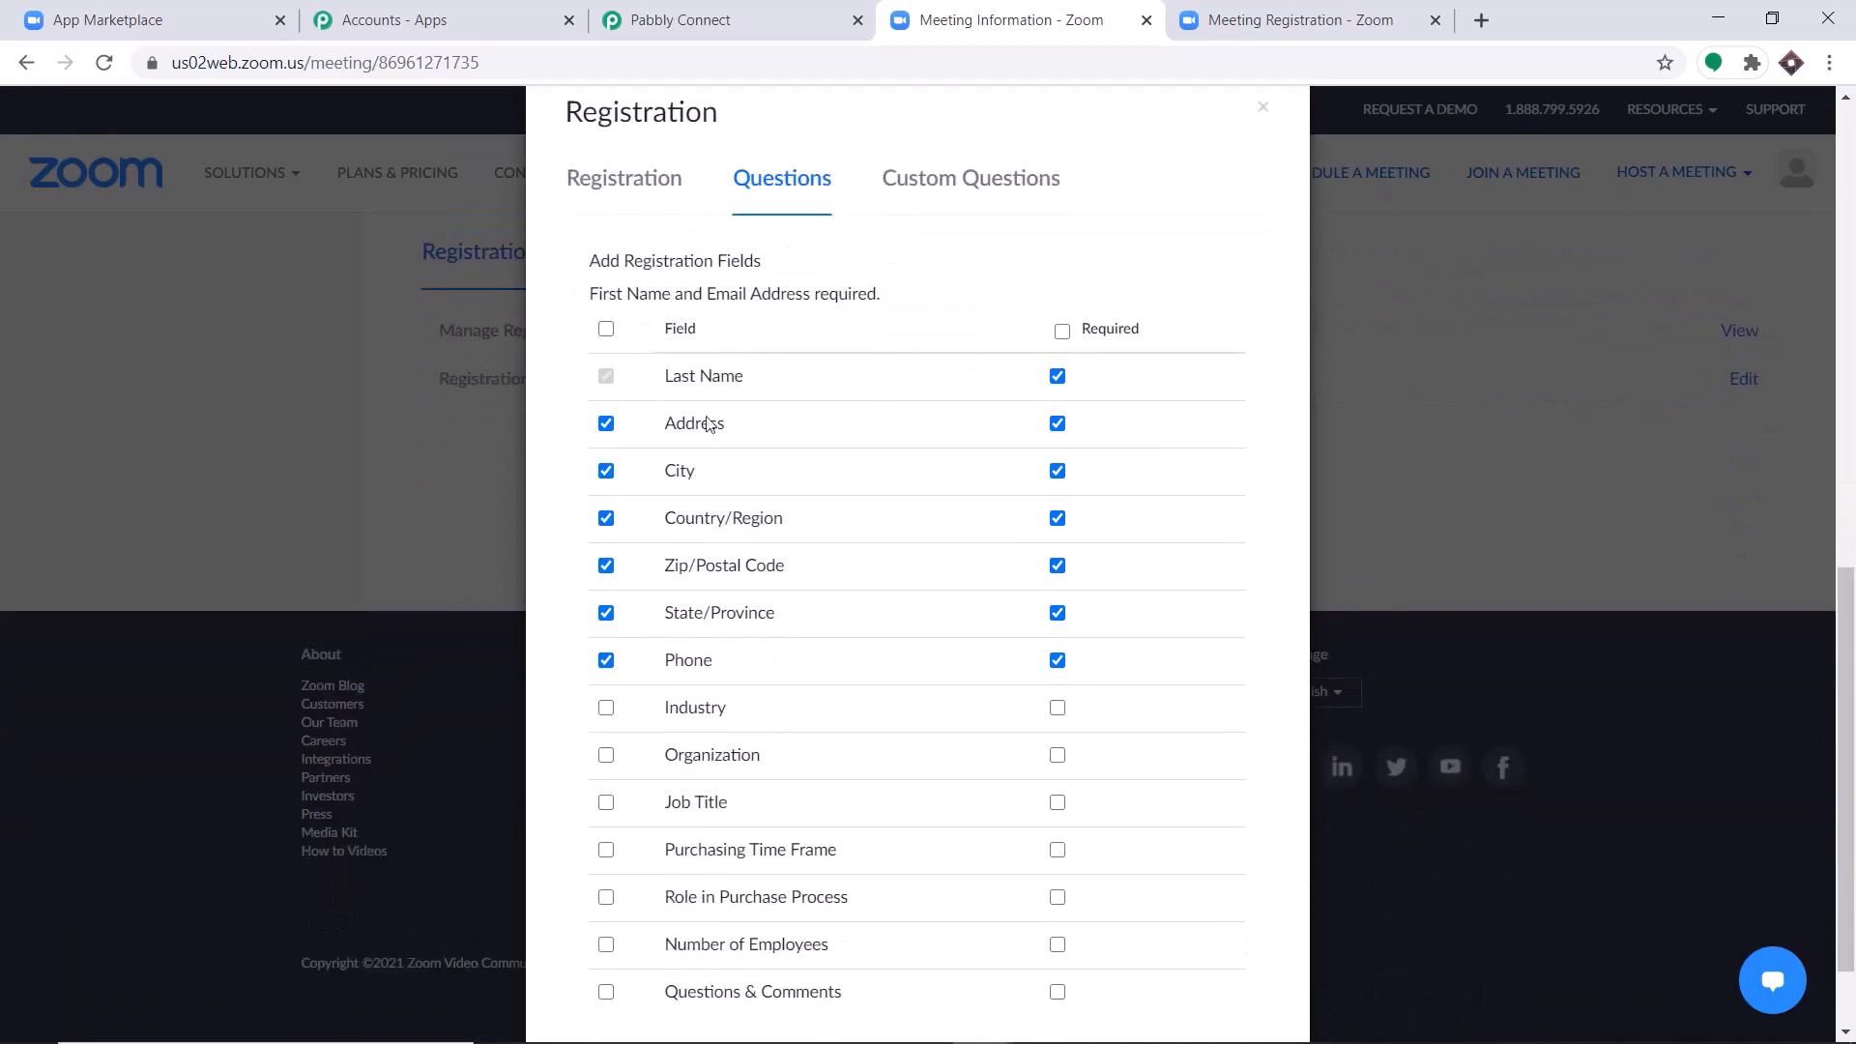
scroll(1153, 638, "down", 1)
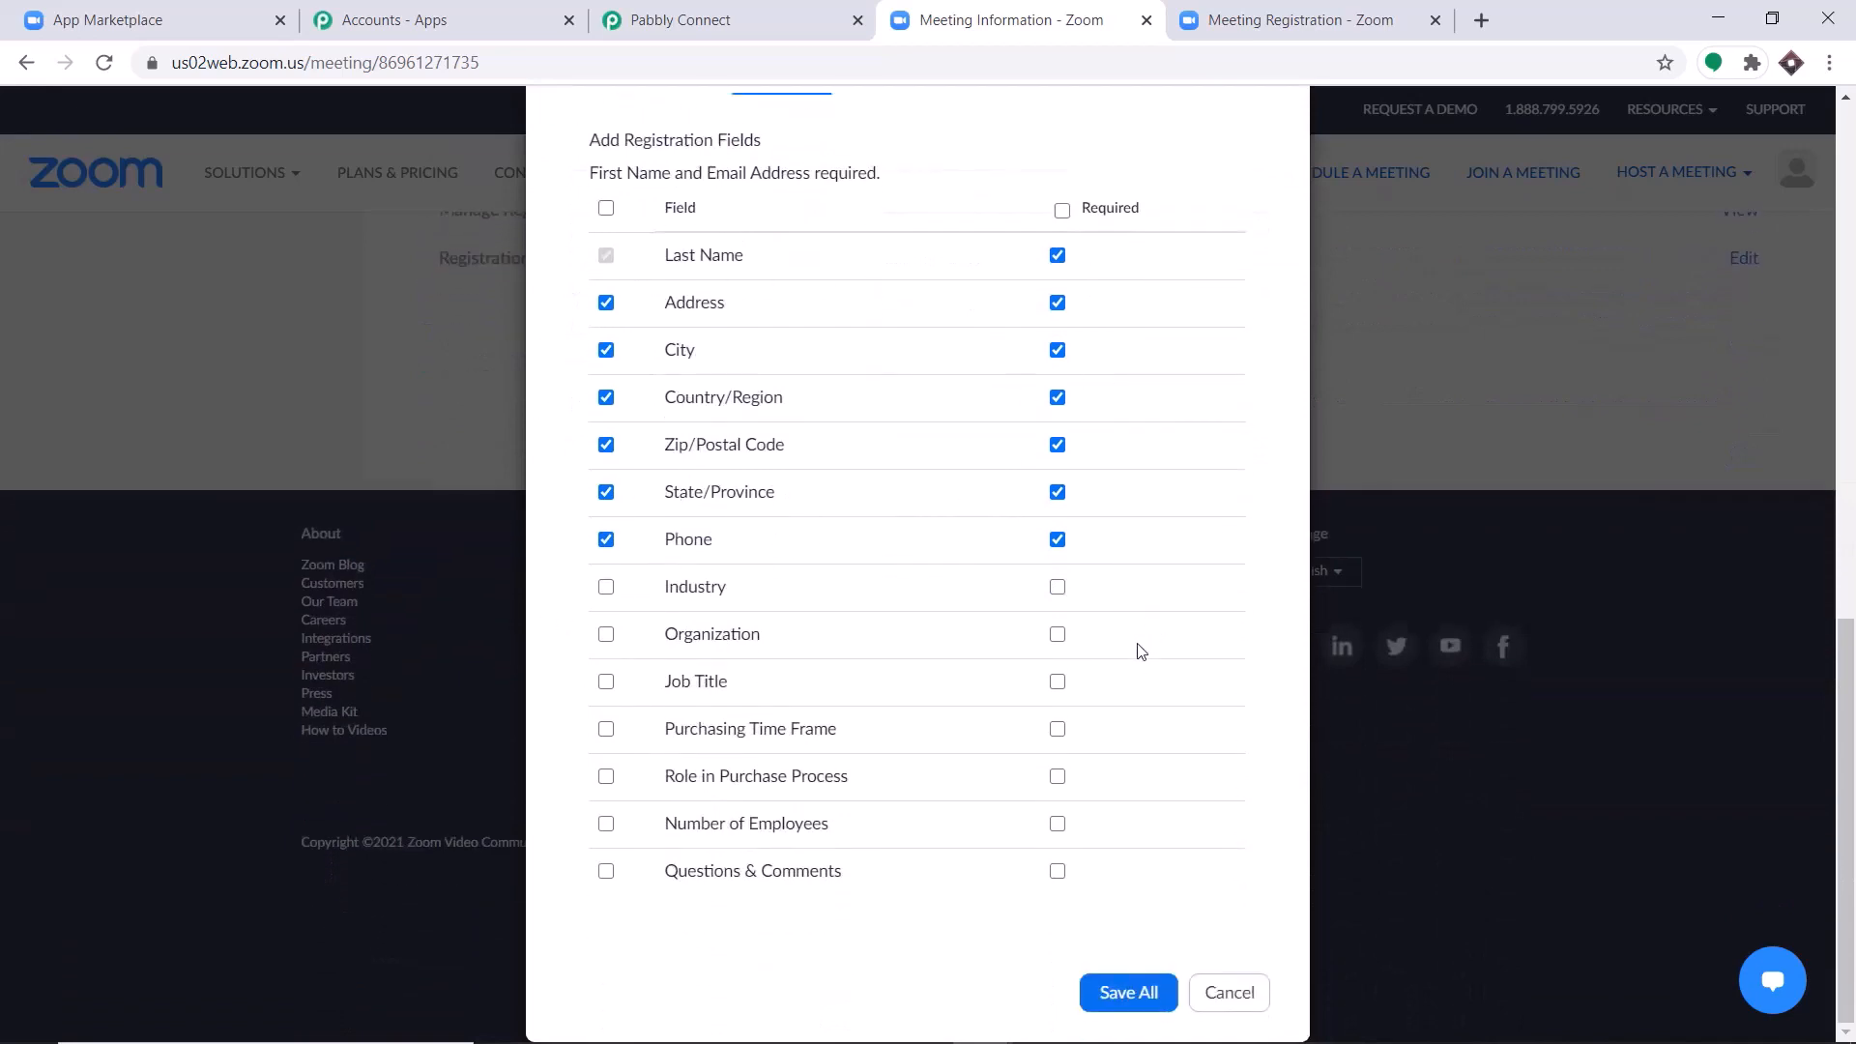
left_click(1156, 994)
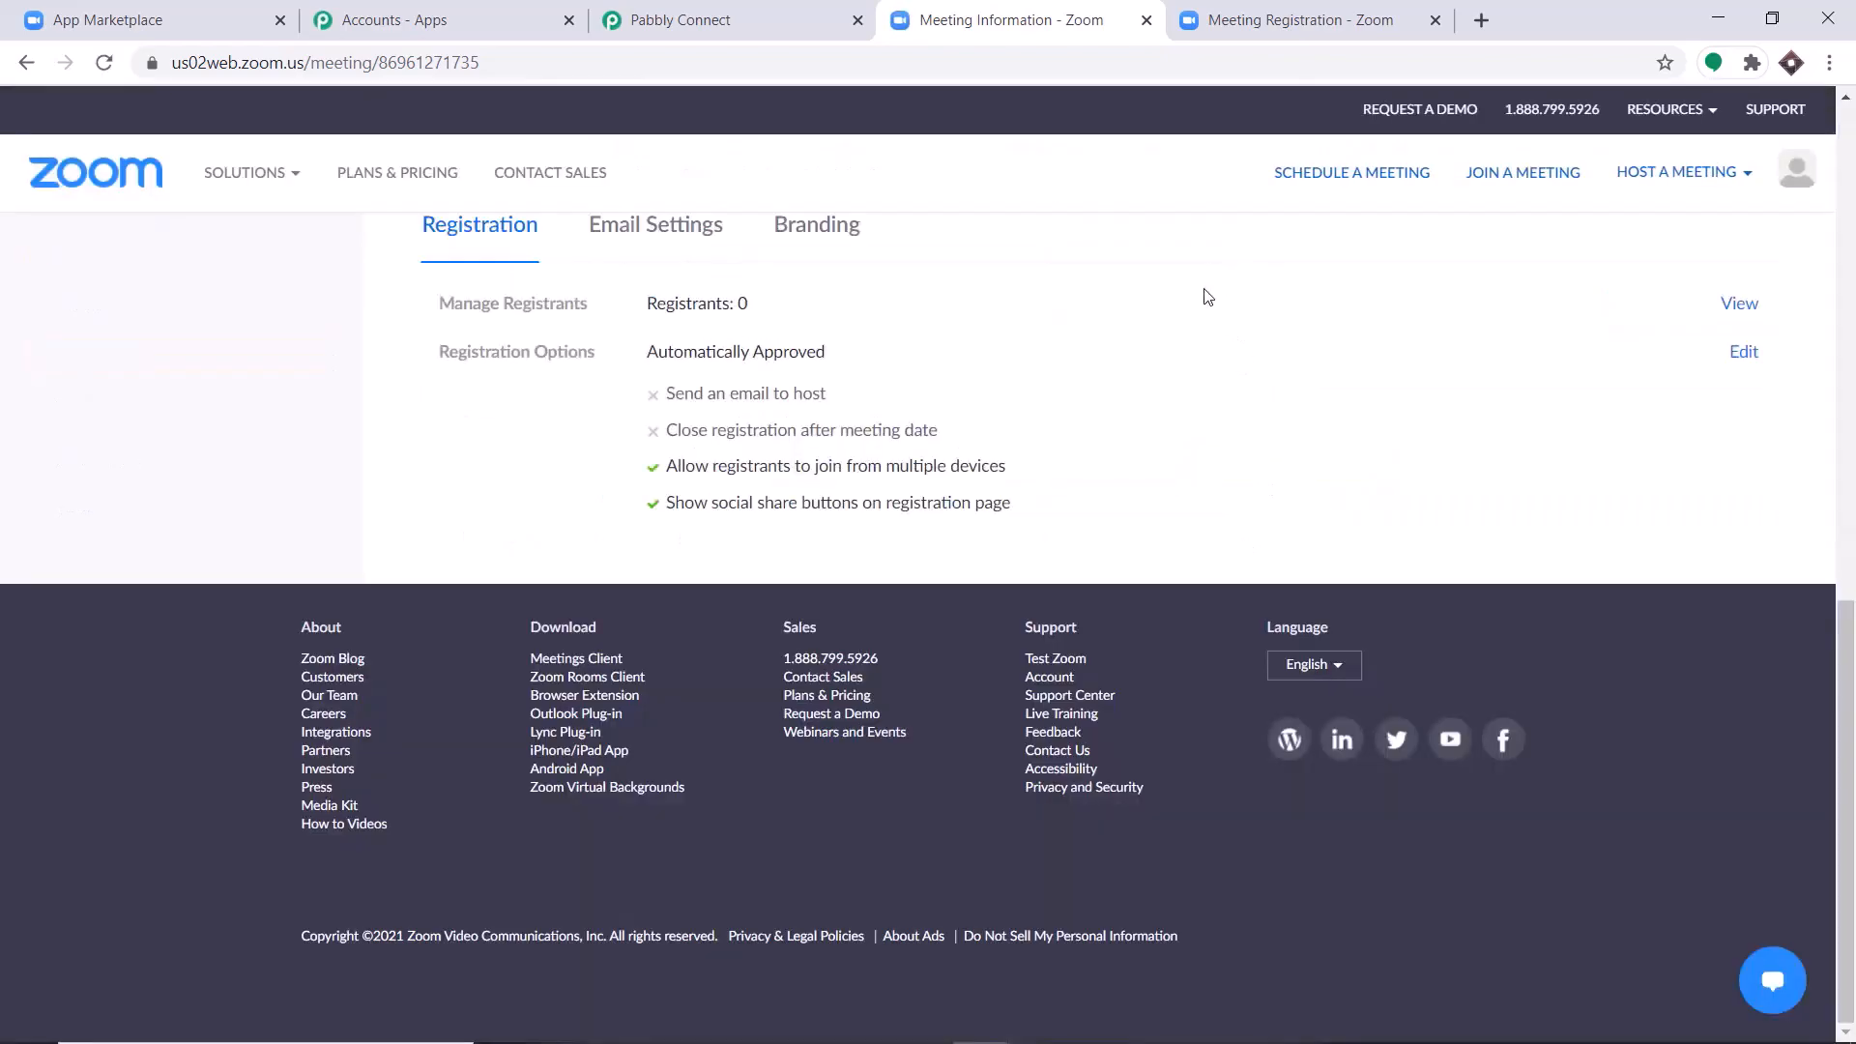
Reopen the meeting's registration form and fill in a sample registrant's name, email, address and phone details from a saved autofill entry.
scroll(1208, 297, "up", 8)
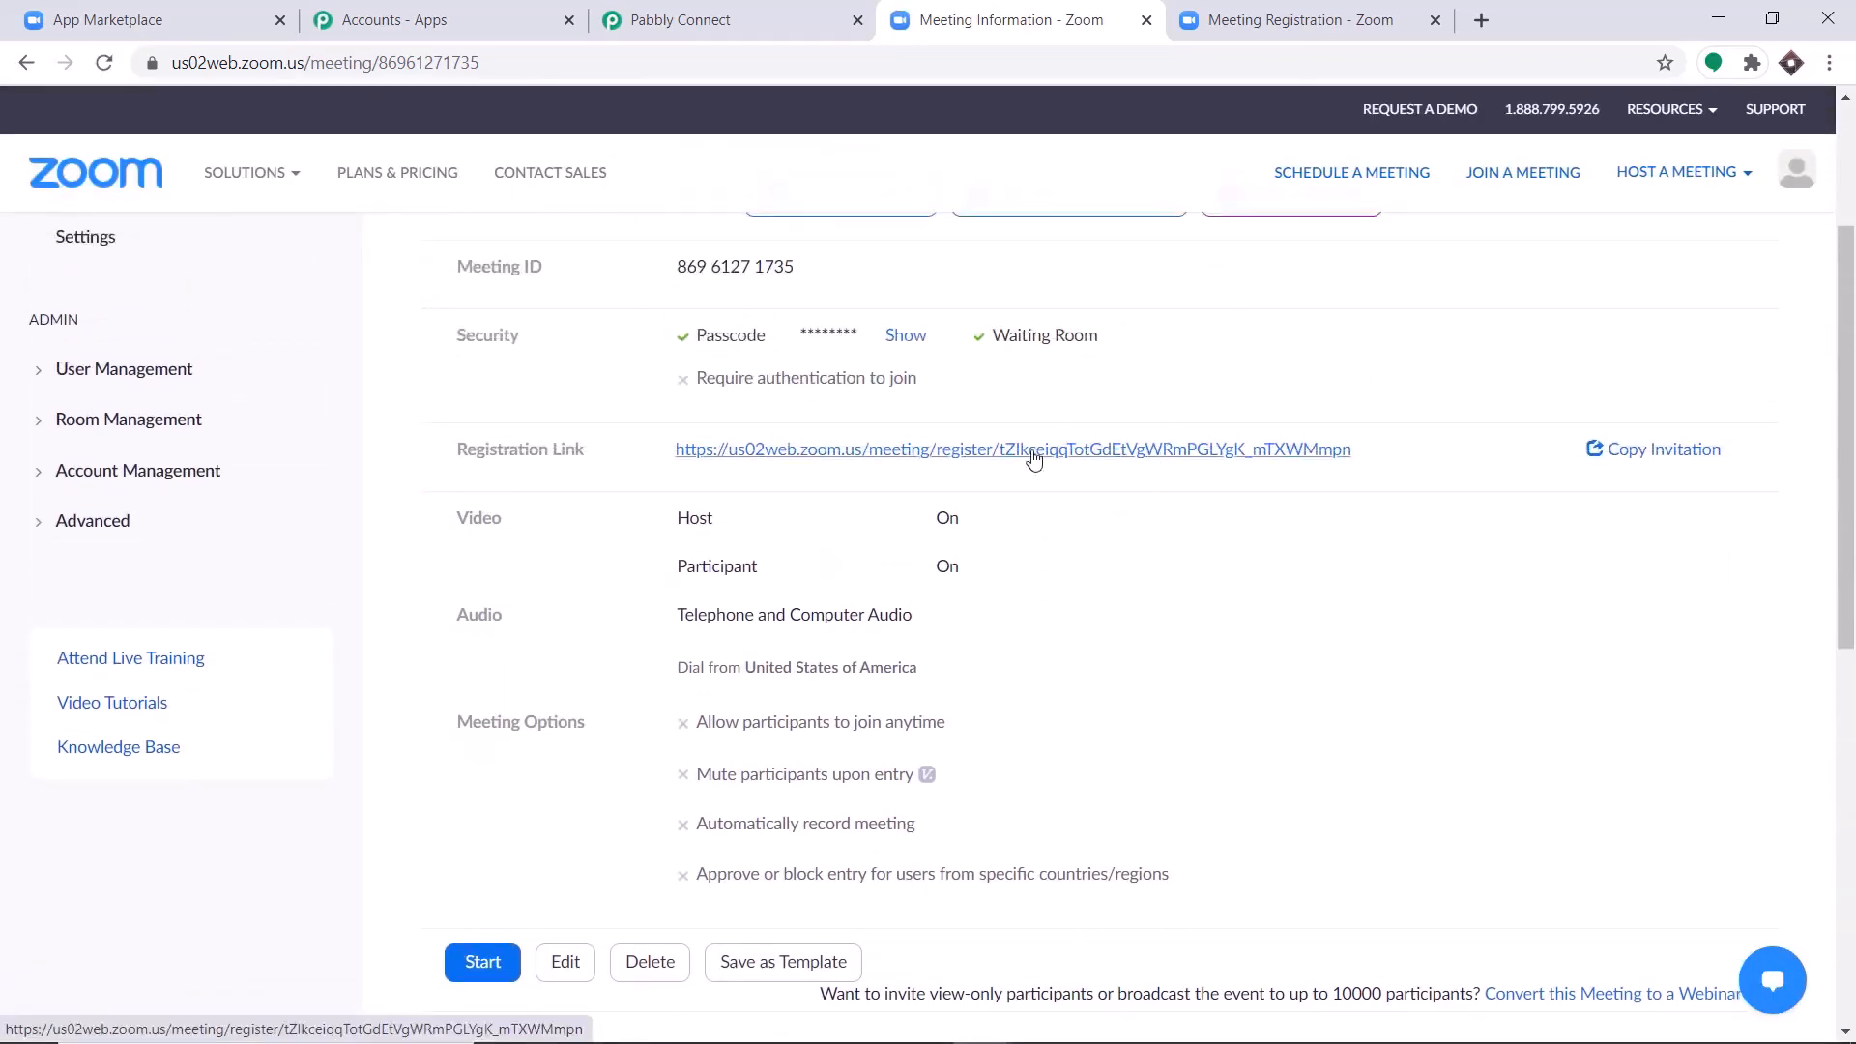
left_click(1034, 450)
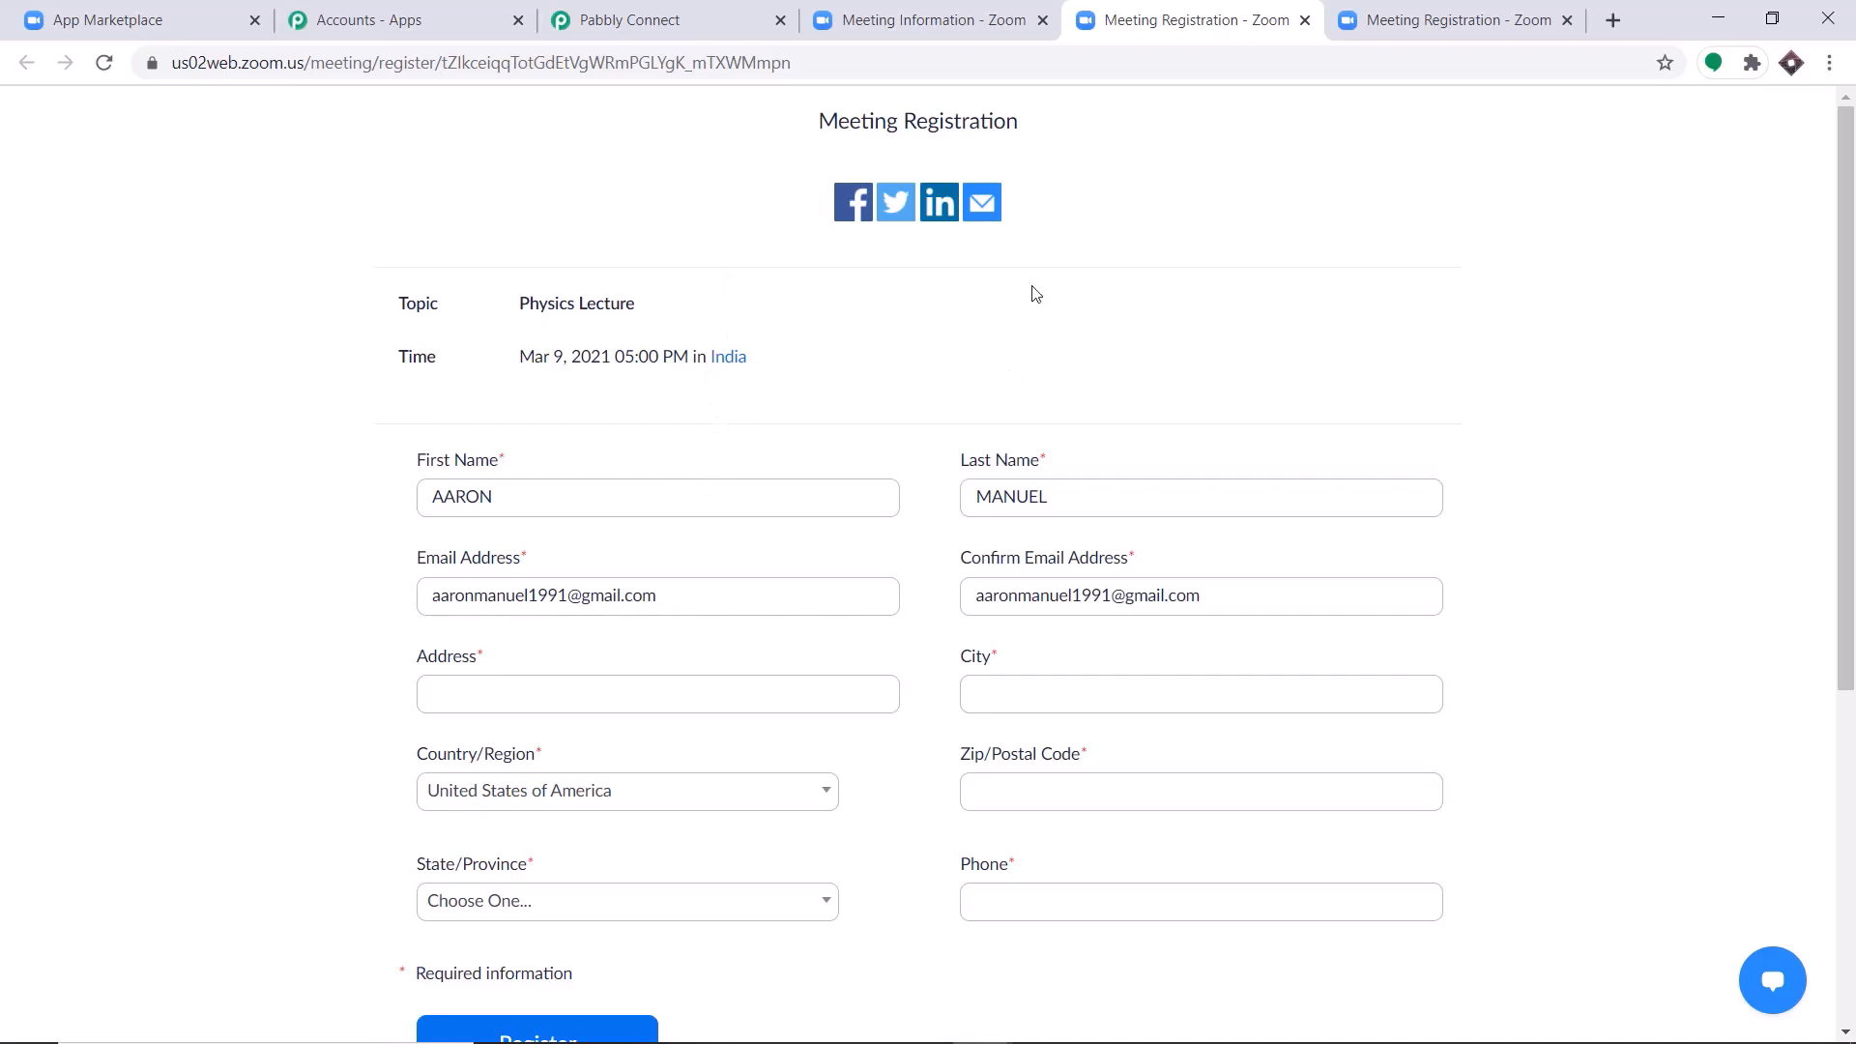
left_click(548, 500)
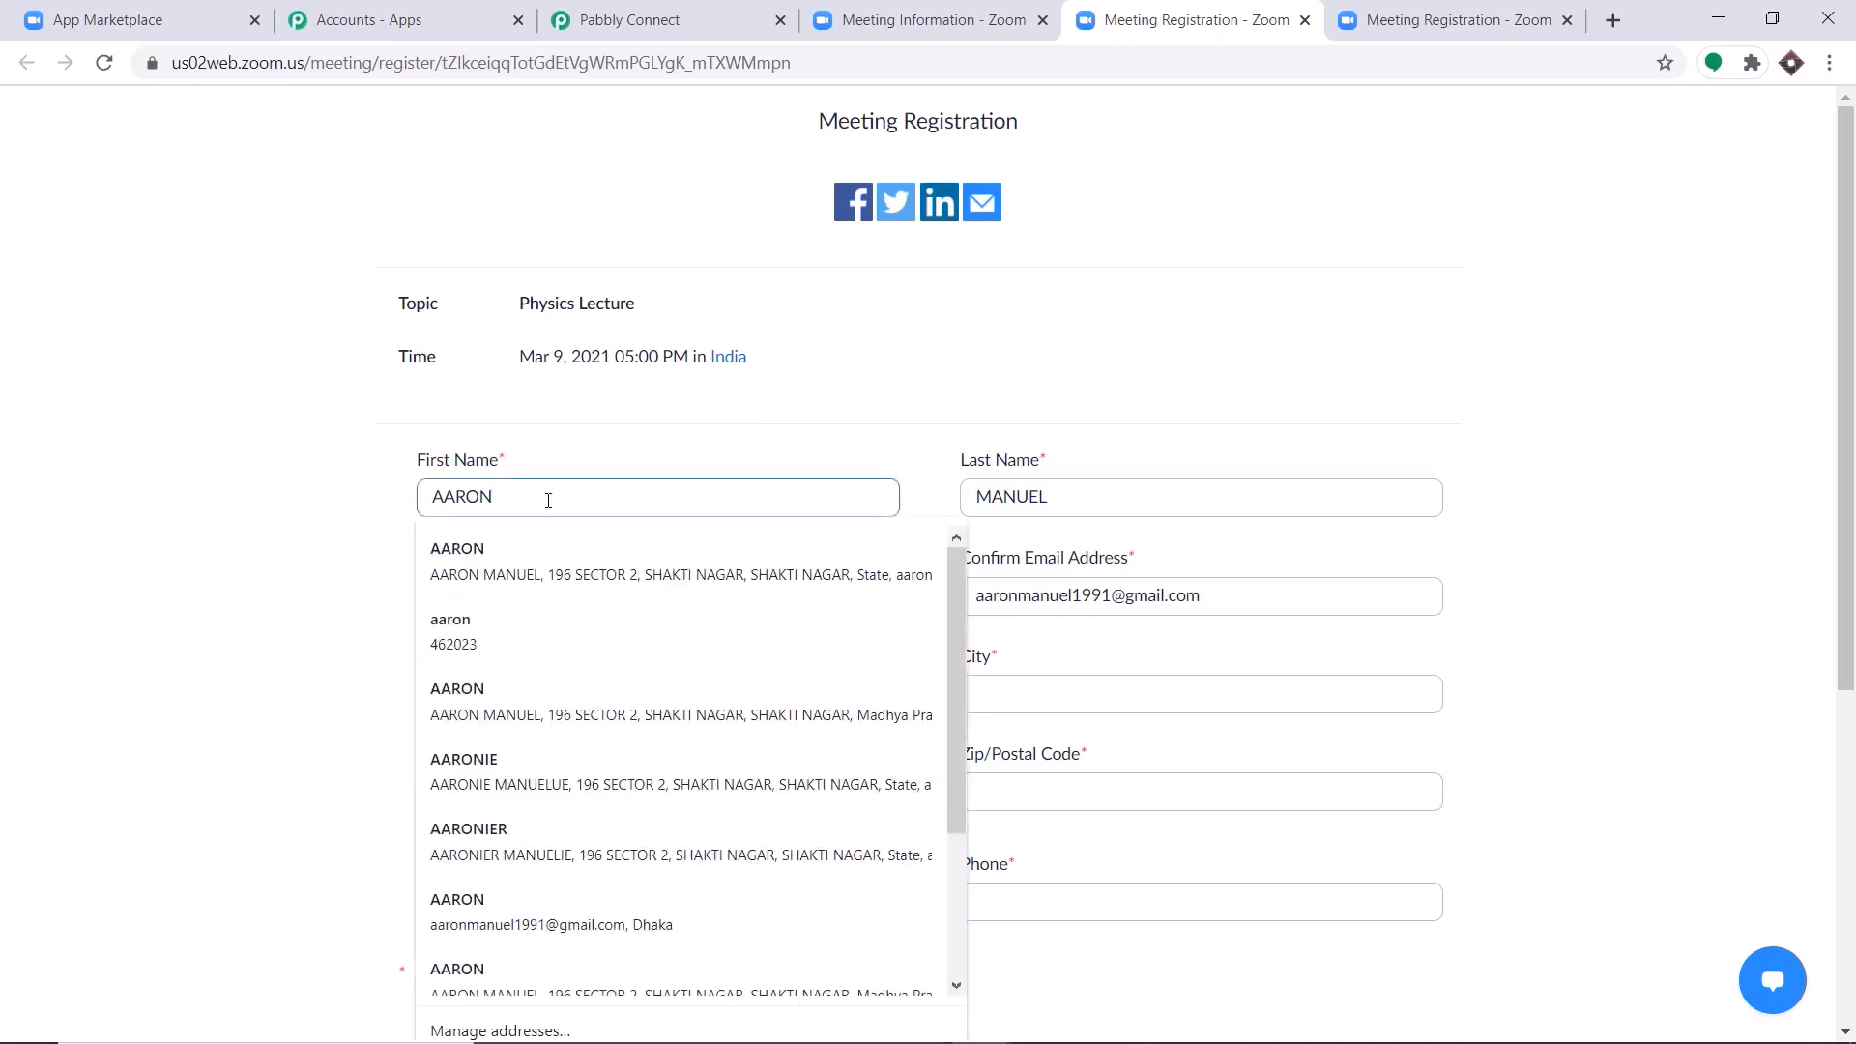
type("AARO")
key("BackSpace")
key("BackSpace")
key("BackSpace")
key("BackSpace")
type("l")
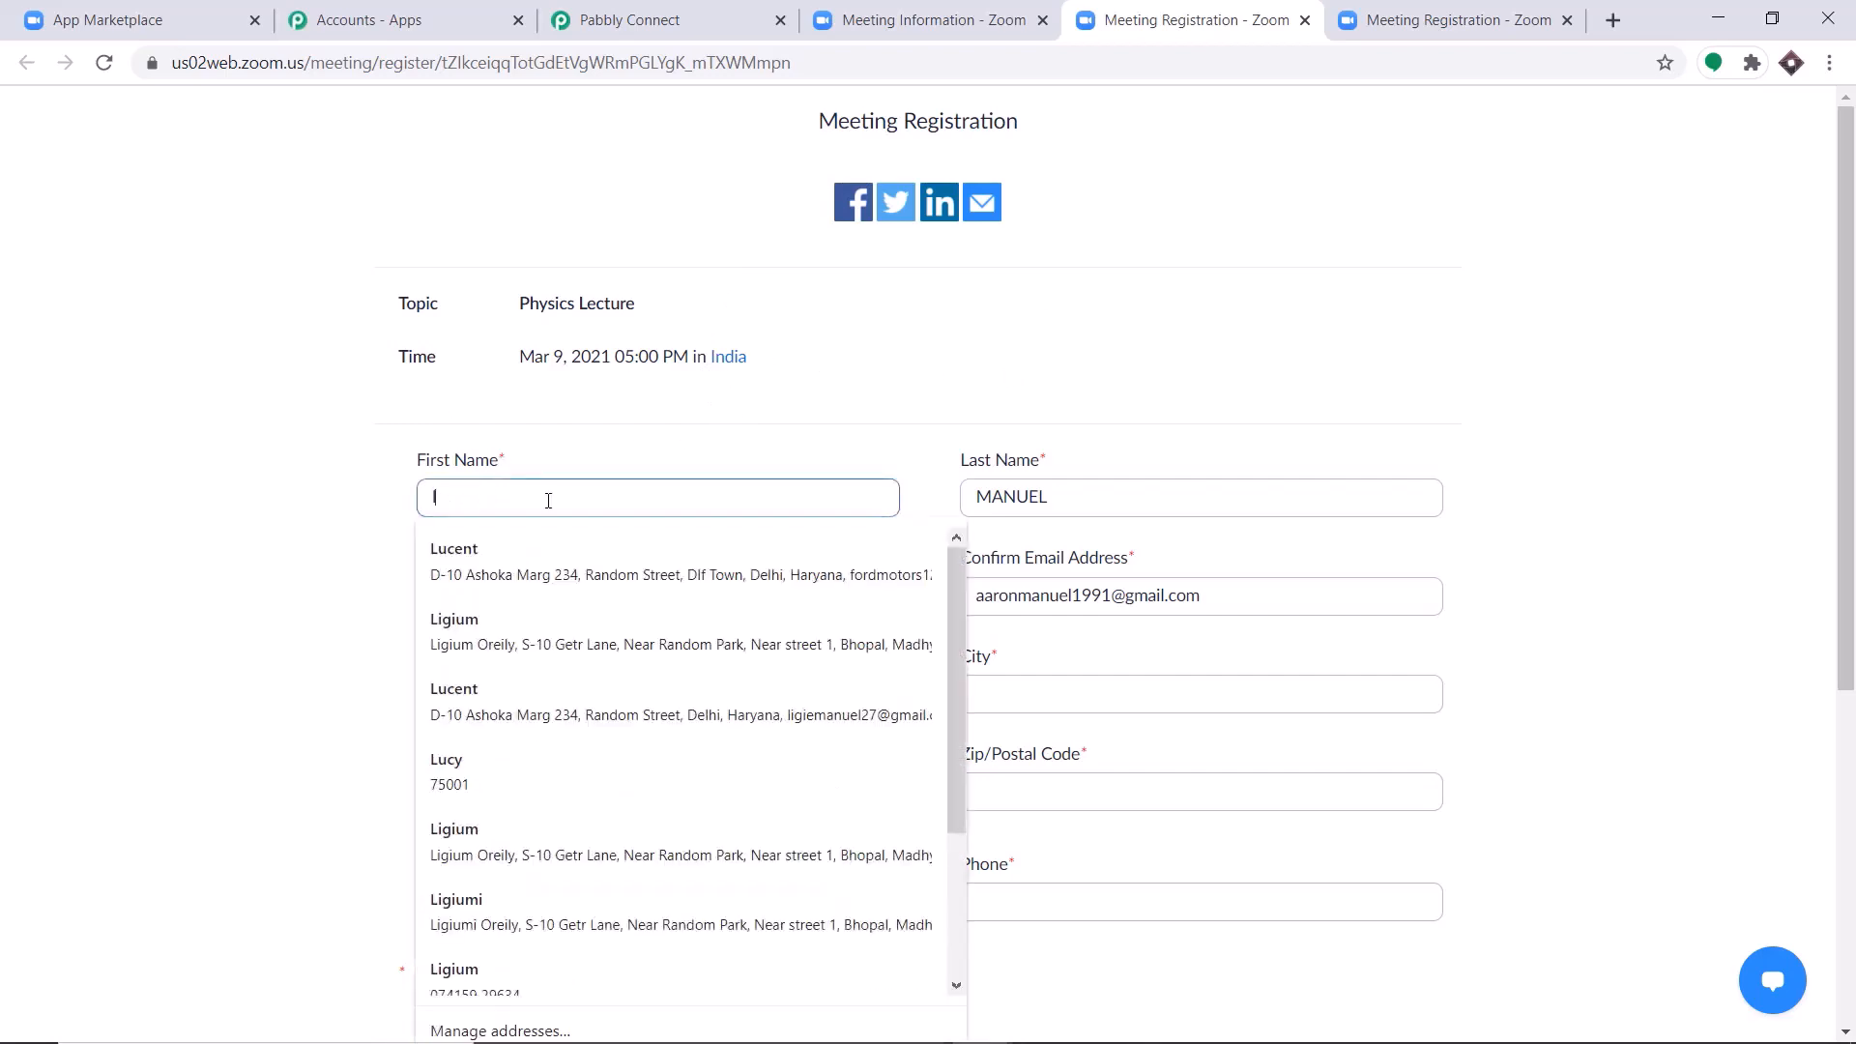
left_click(520, 548)
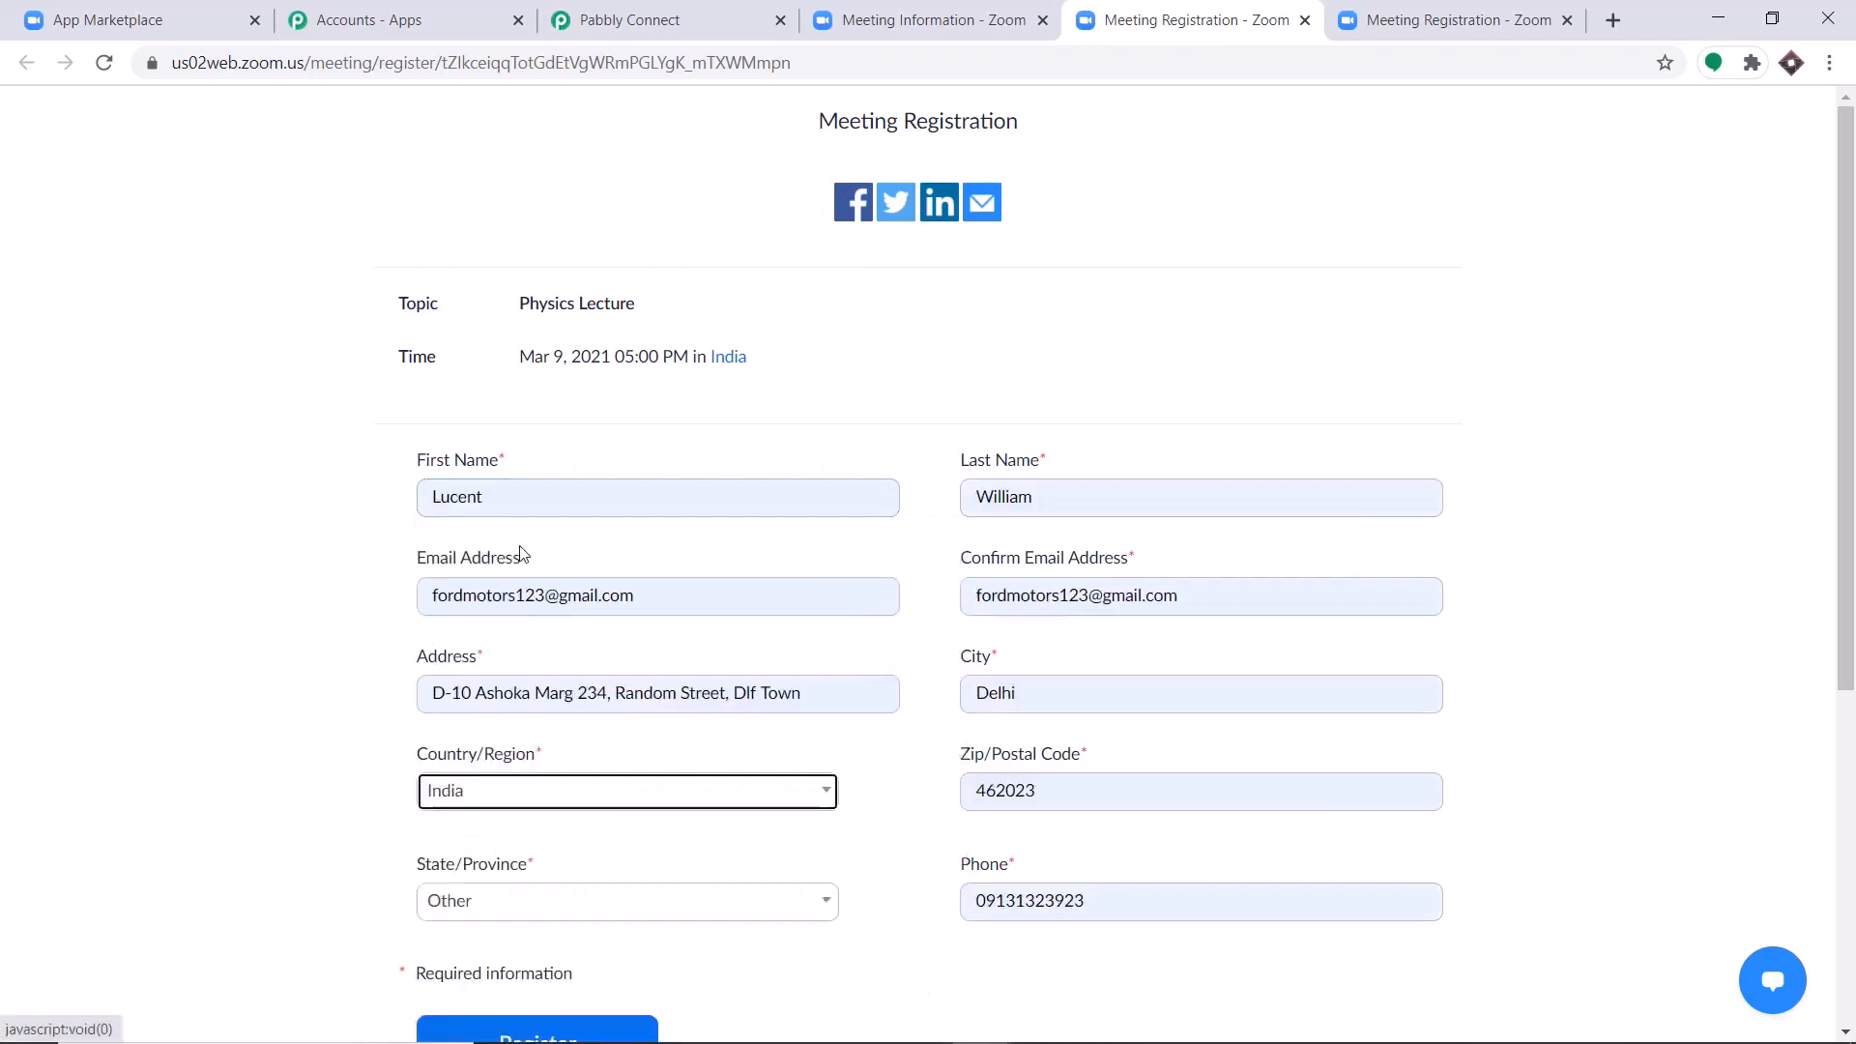
Replace the part before "123" in both the Email Address and Confirm Email Address fields with the registrant's first name.
scroll(619, 538, "down", 2)
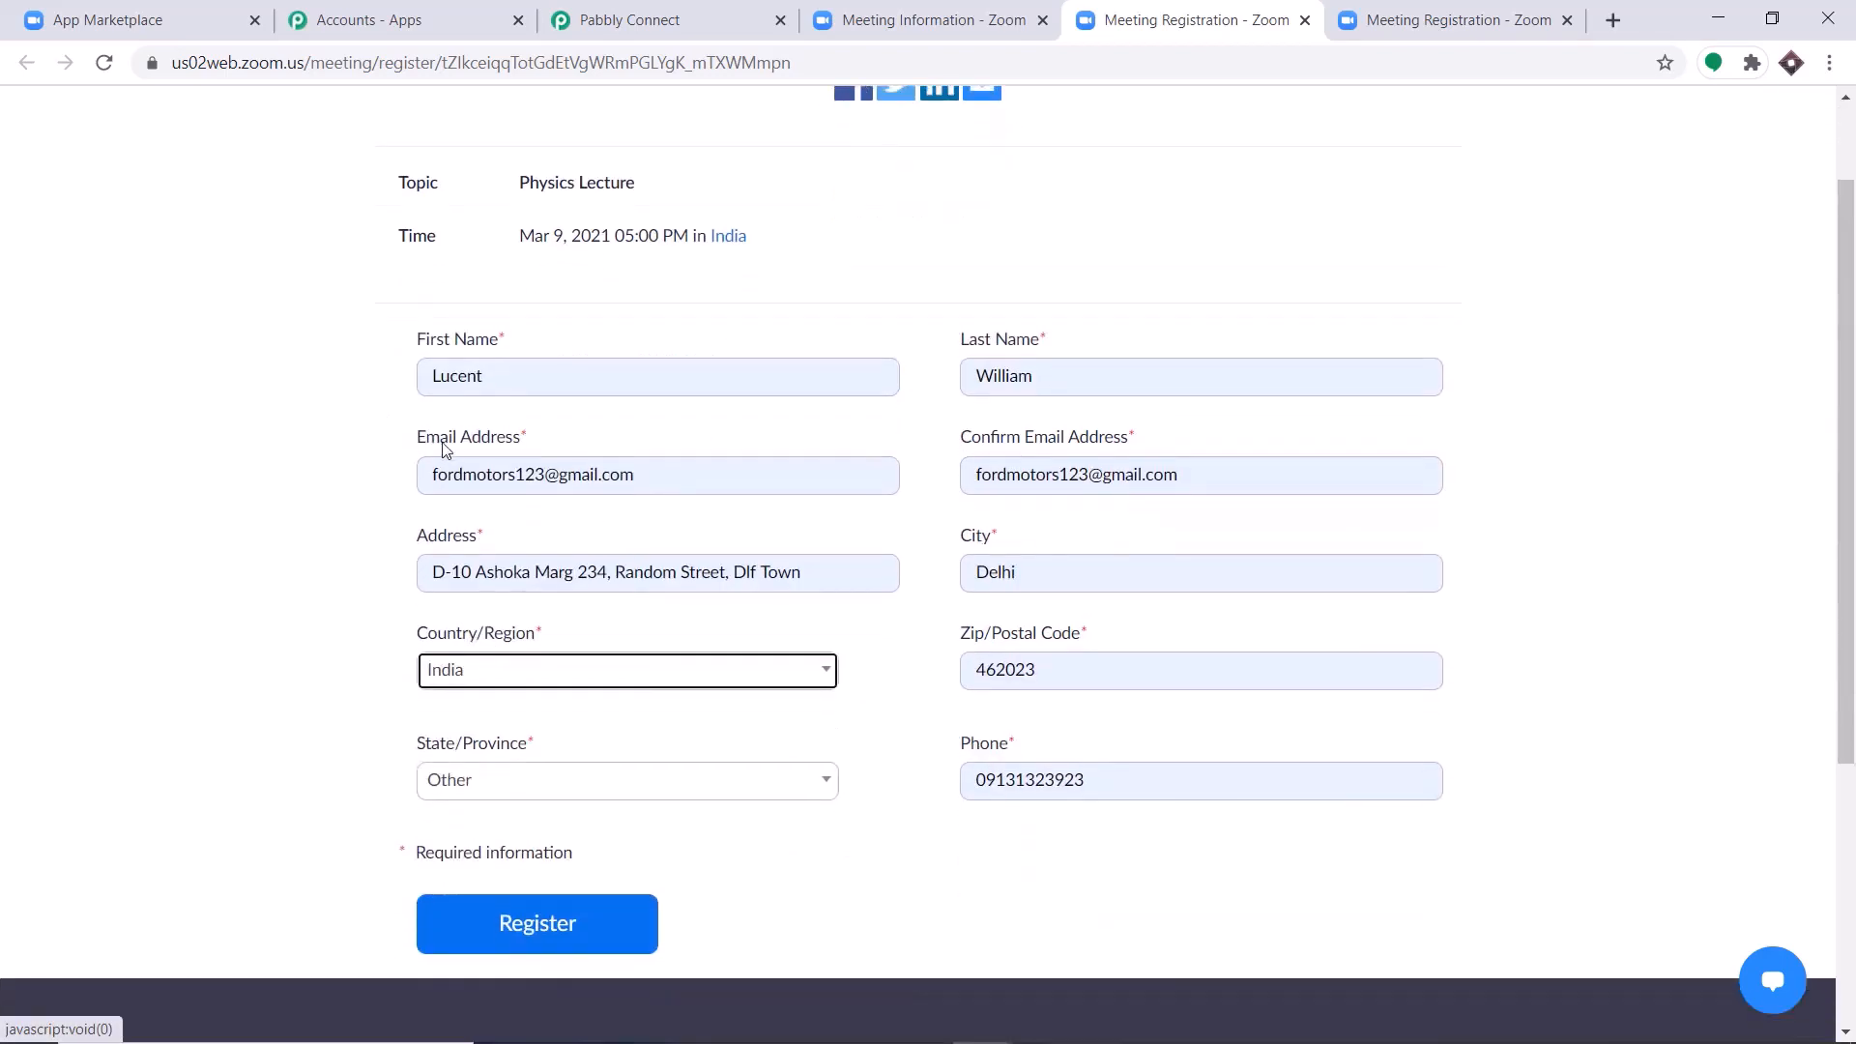
left_click(528, 484)
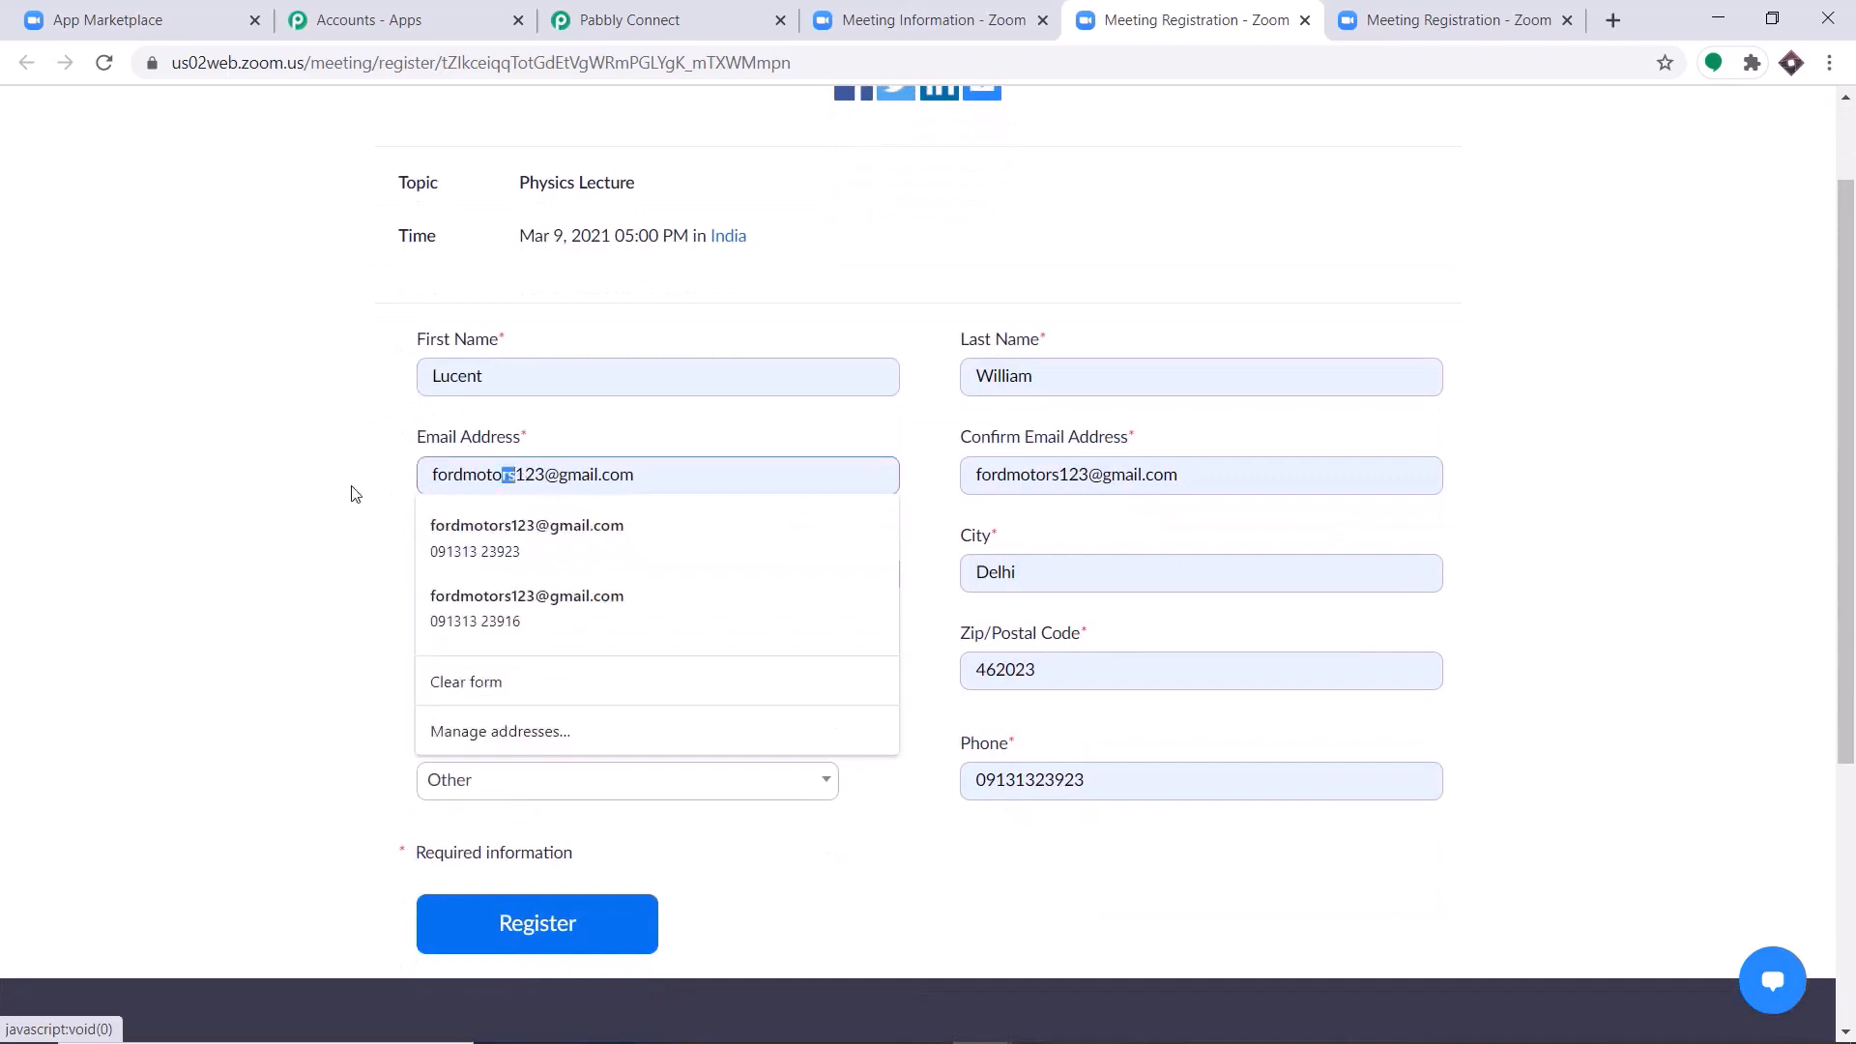
left_click_drag(527, 484, 348, 494)
key("BackSpace")
type("lucent")
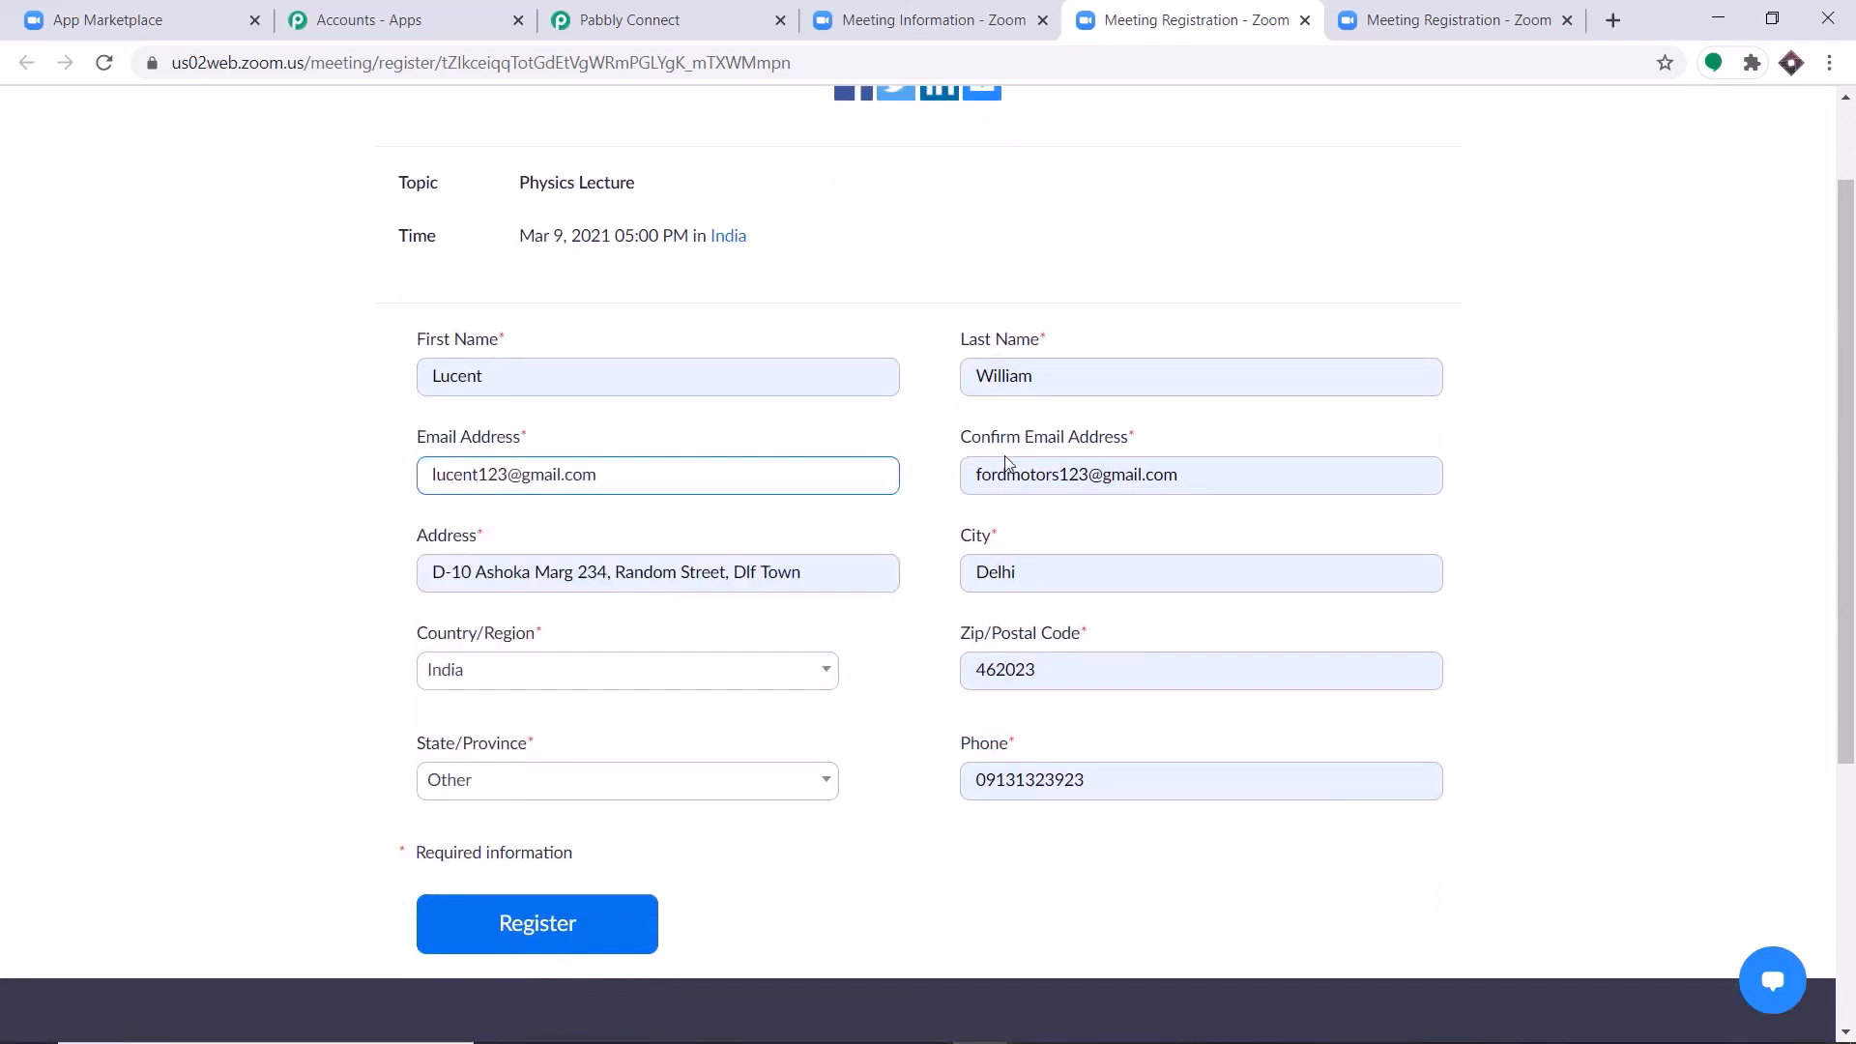
left_click_drag(1059, 476, 889, 480)
key("BackSpace")
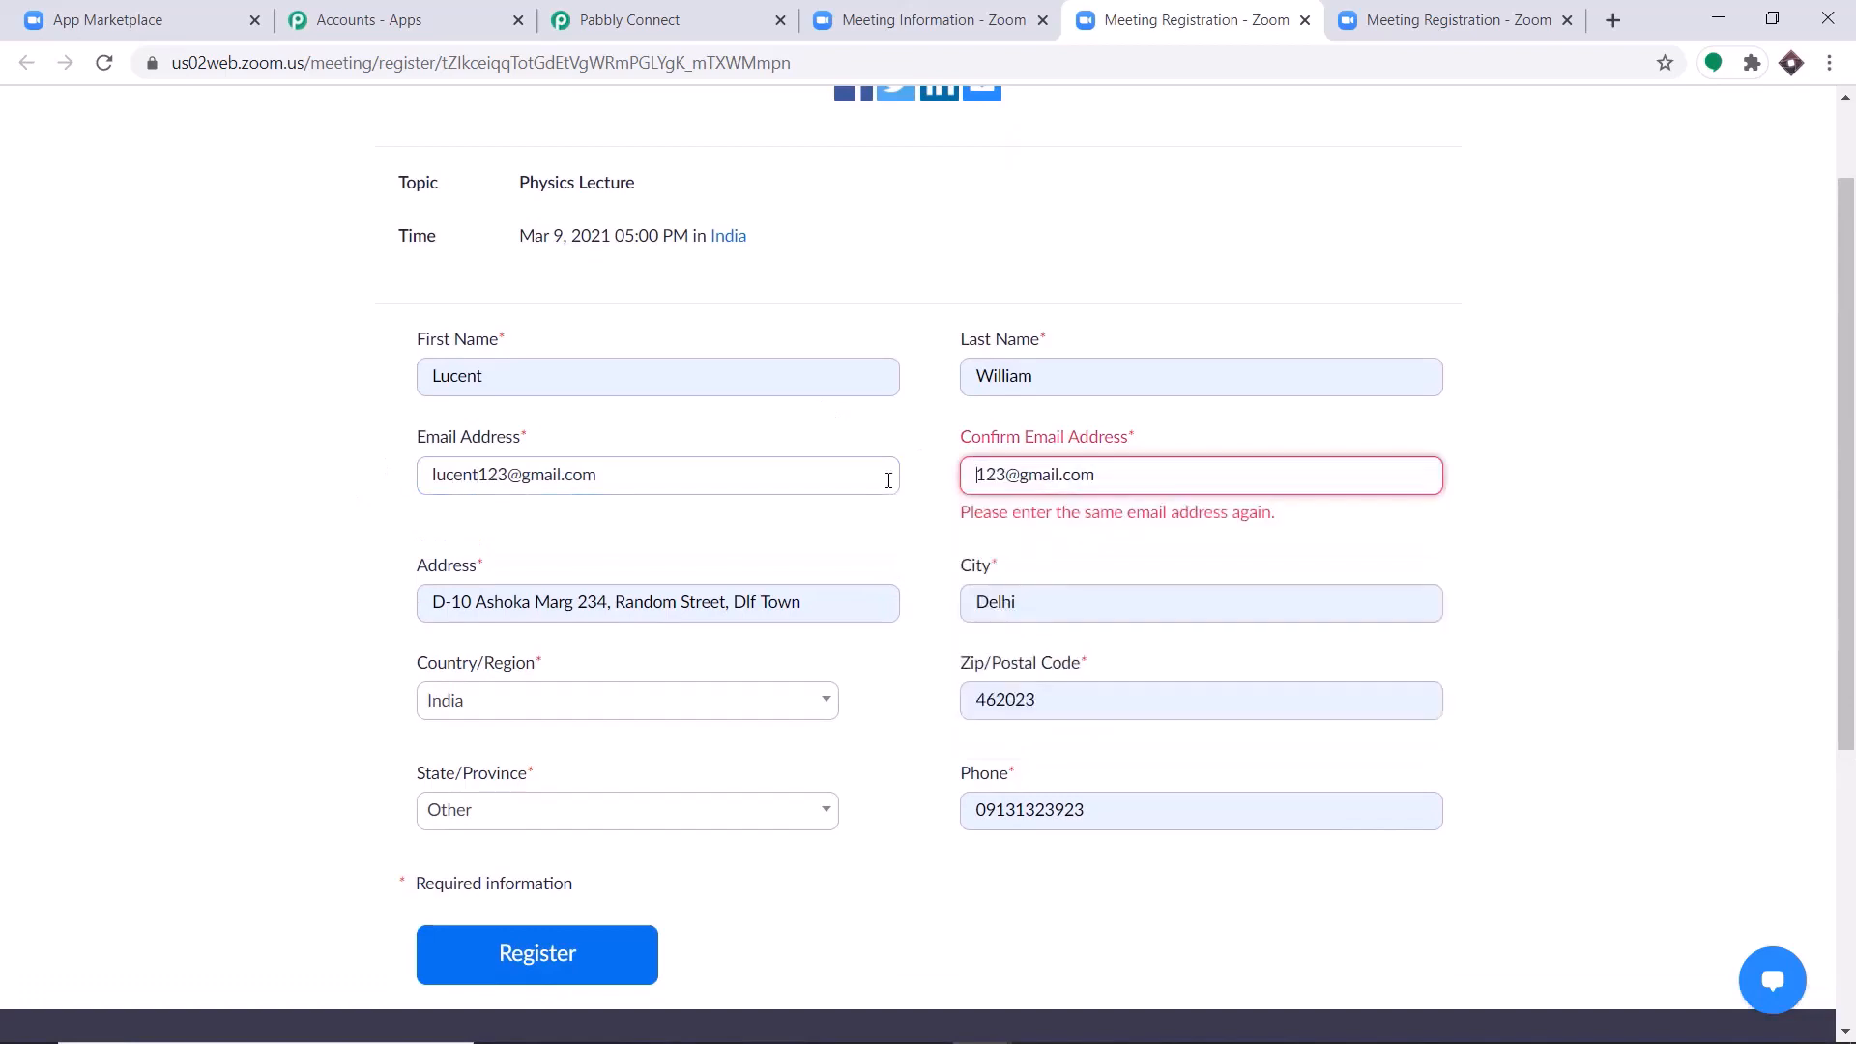
type("lucent")
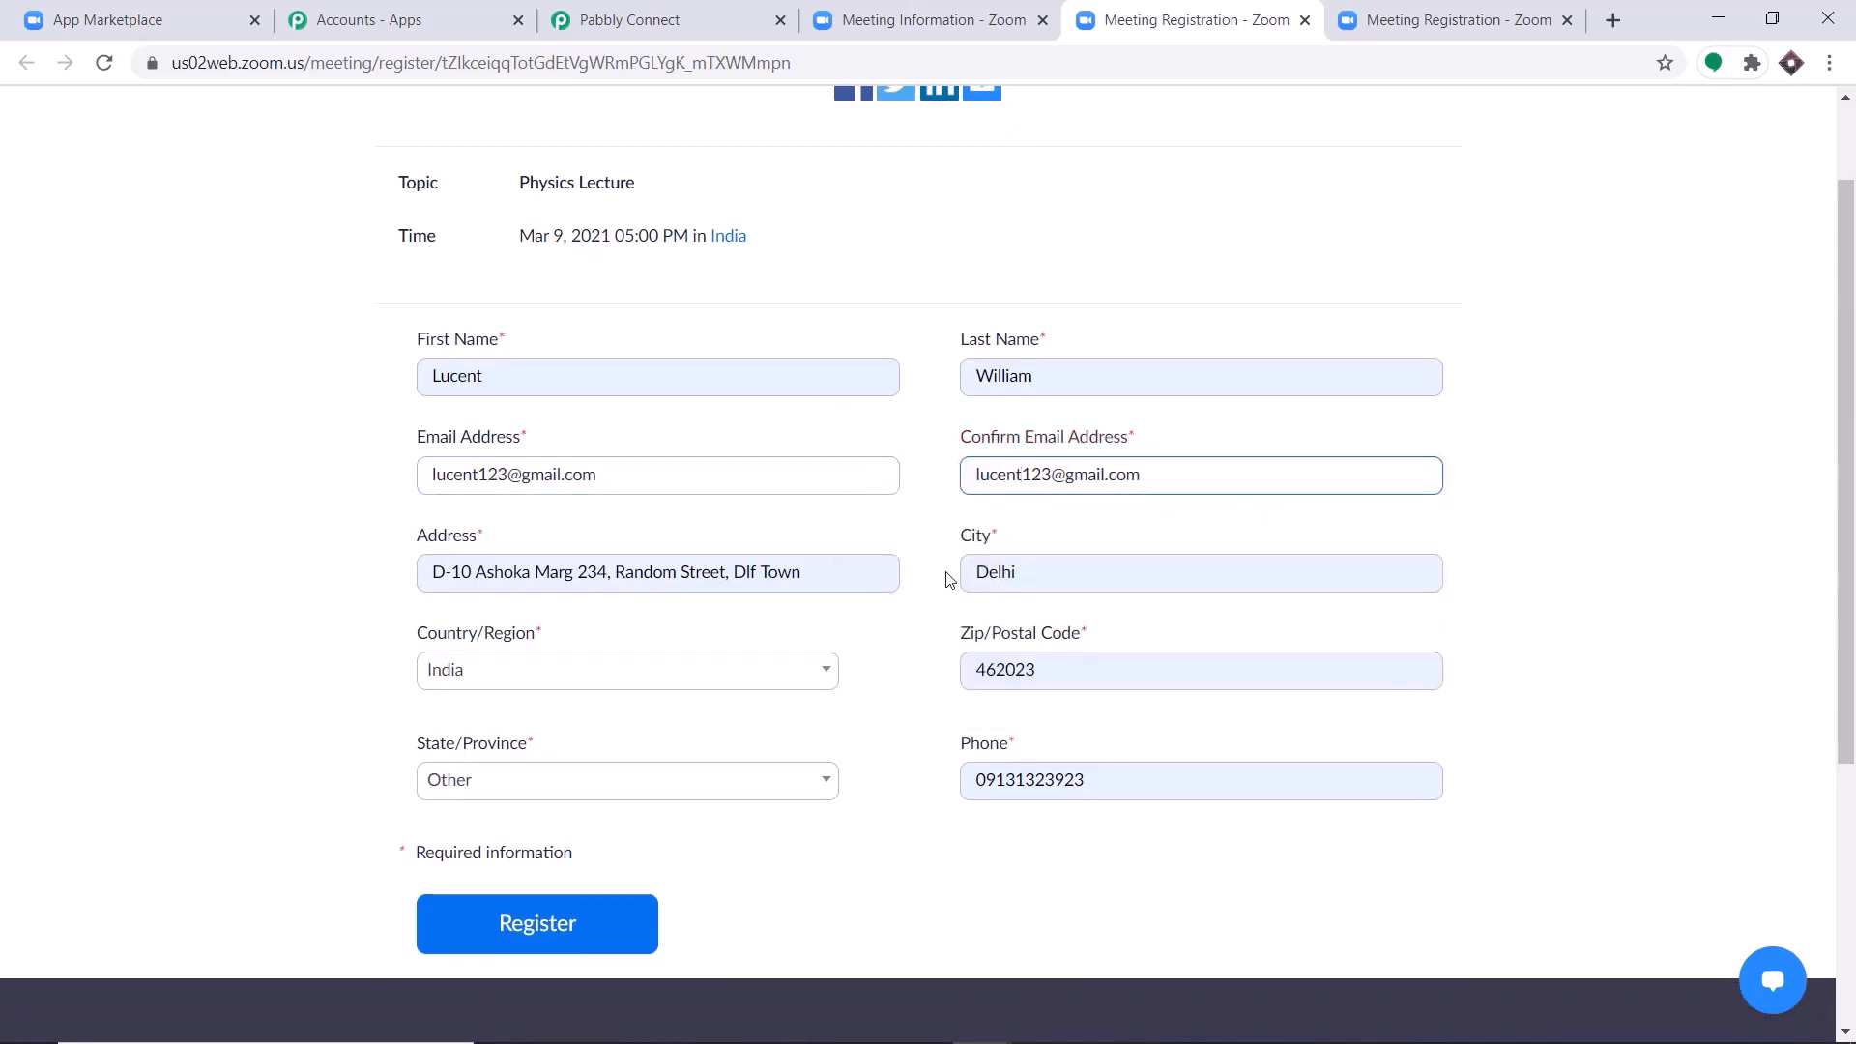
Check the State/Province options, keep Other, and submit the Physics Lecture registration.
scroll(1130, 633, "down", 1)
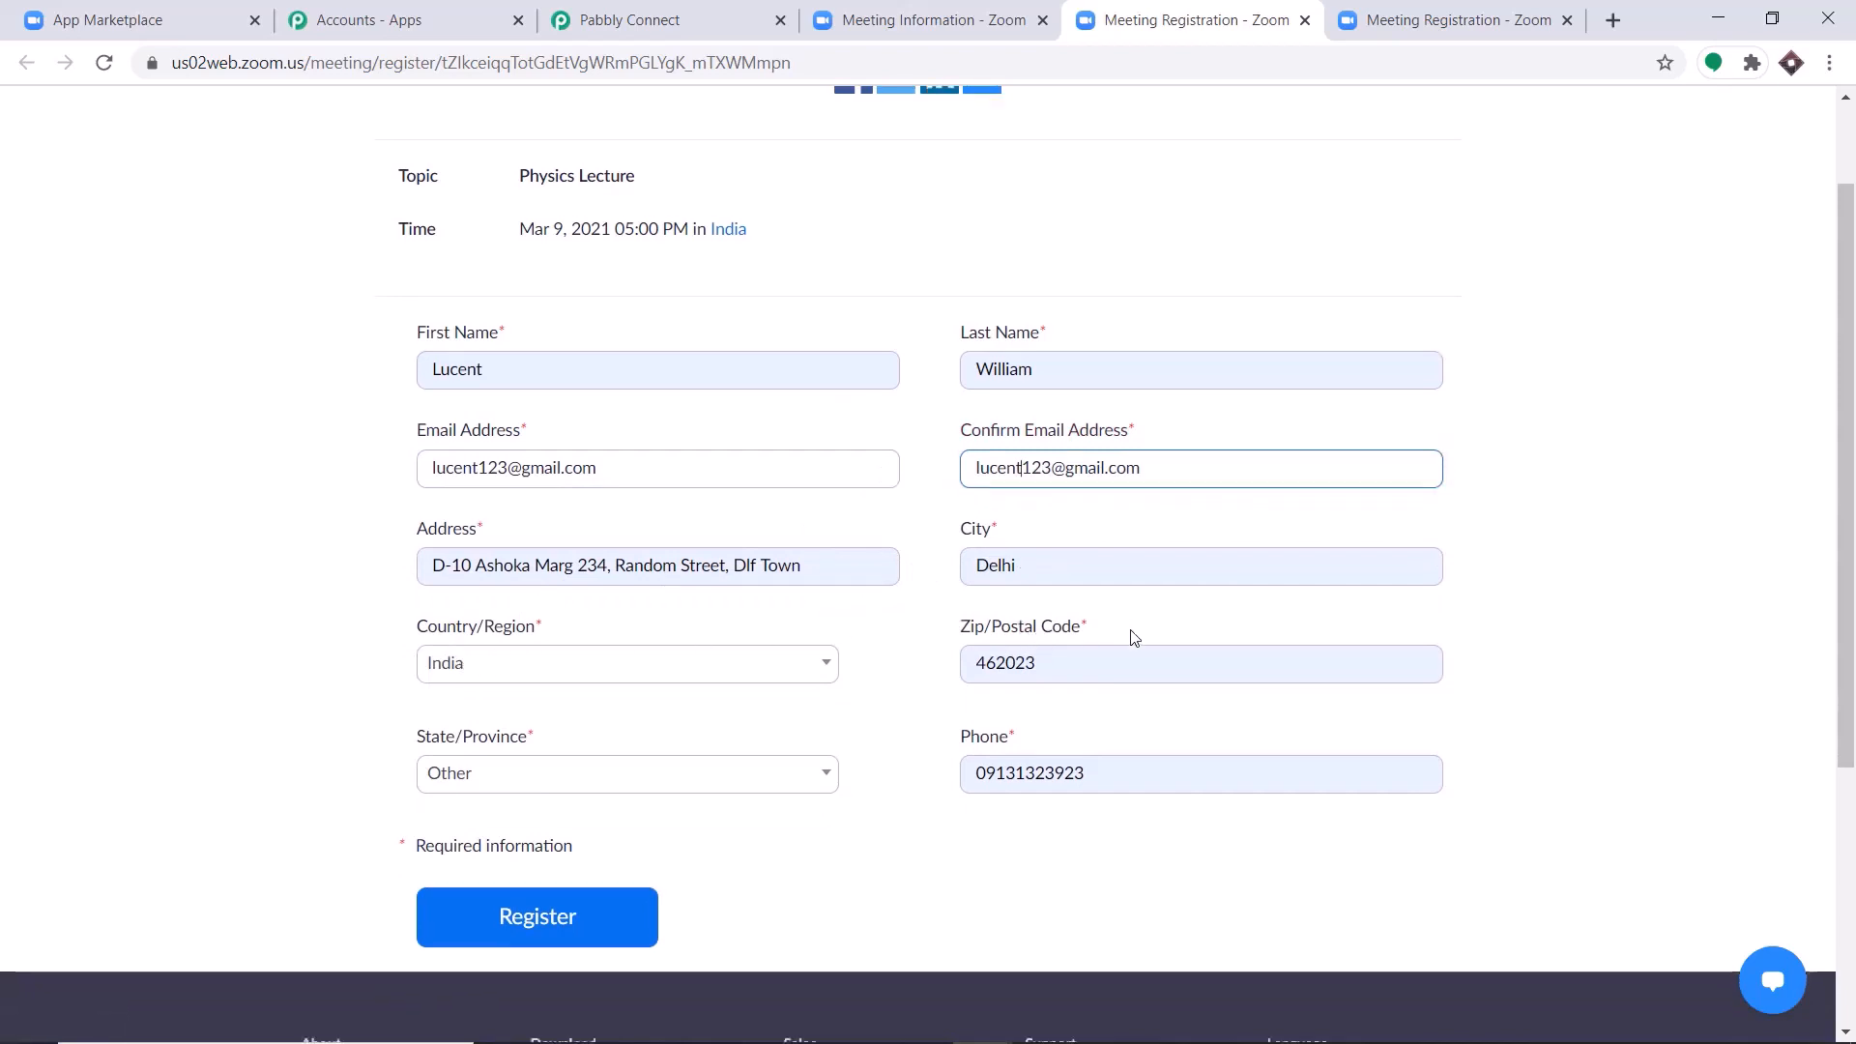
left_click(607, 670)
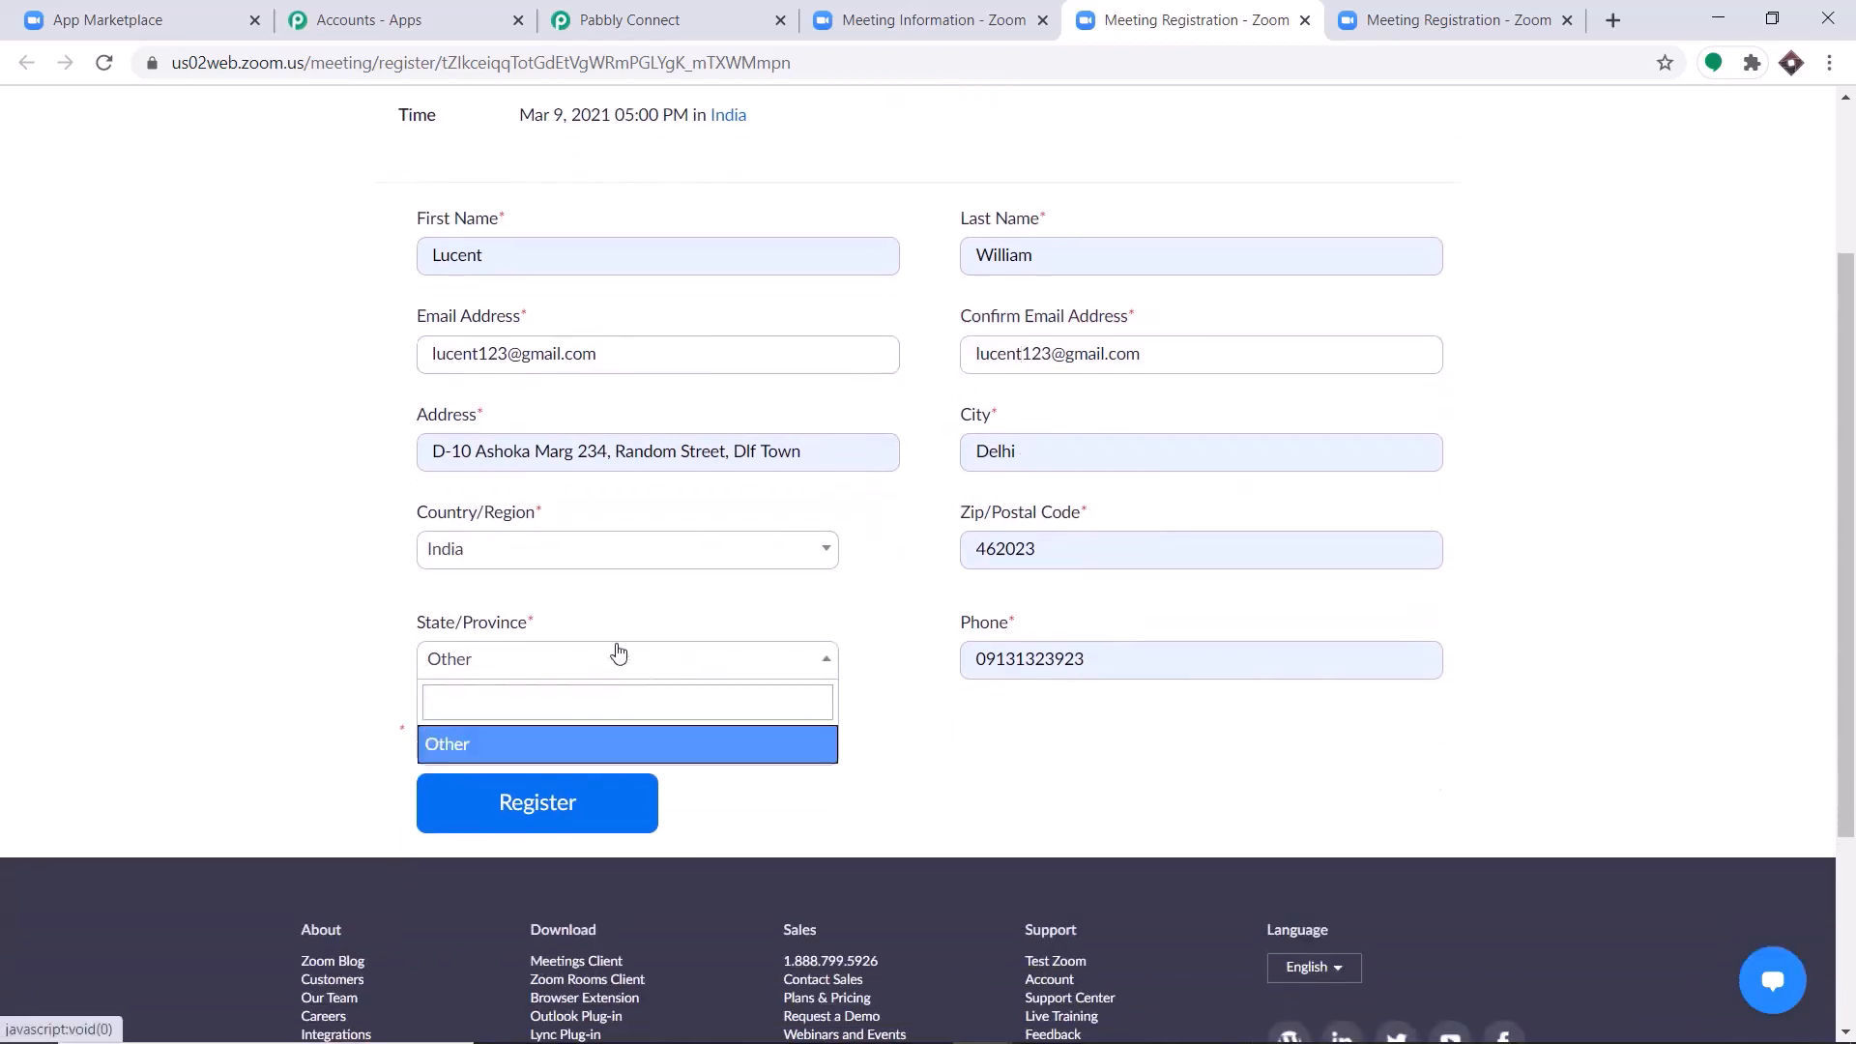
left_click(646, 615)
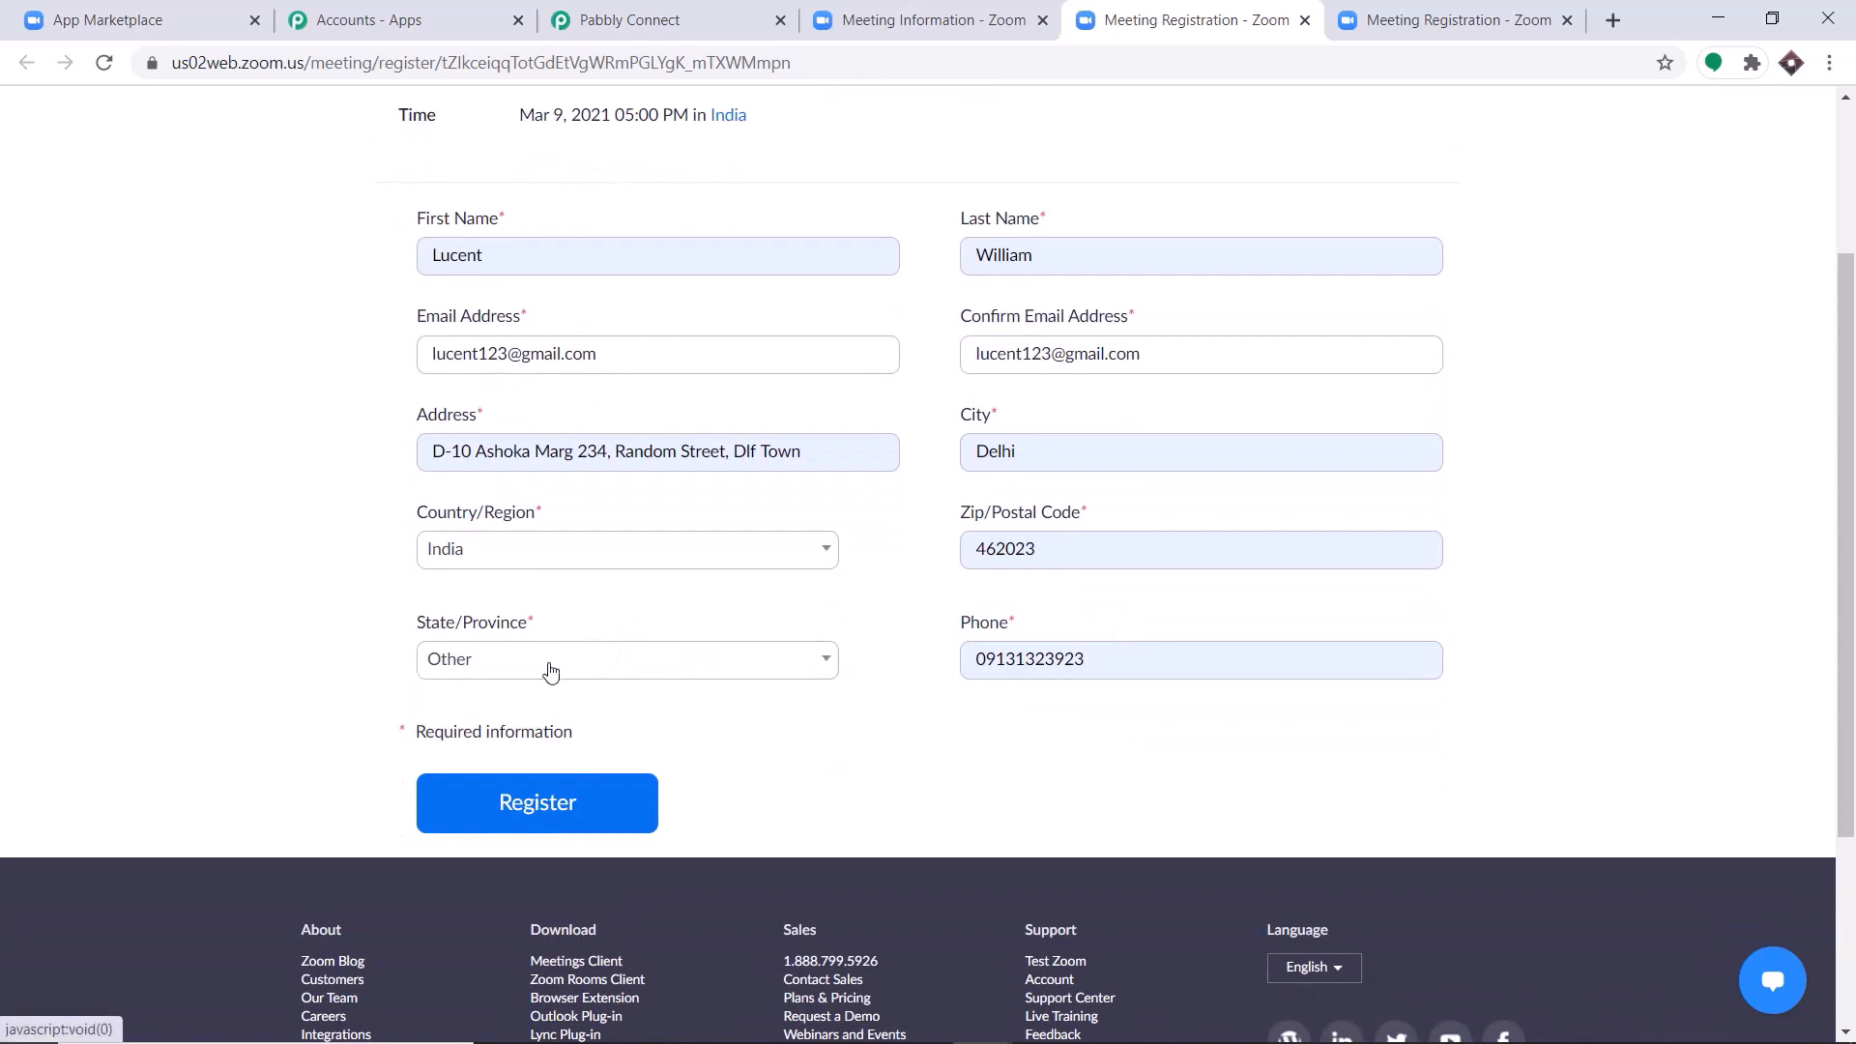
left_click(555, 806)
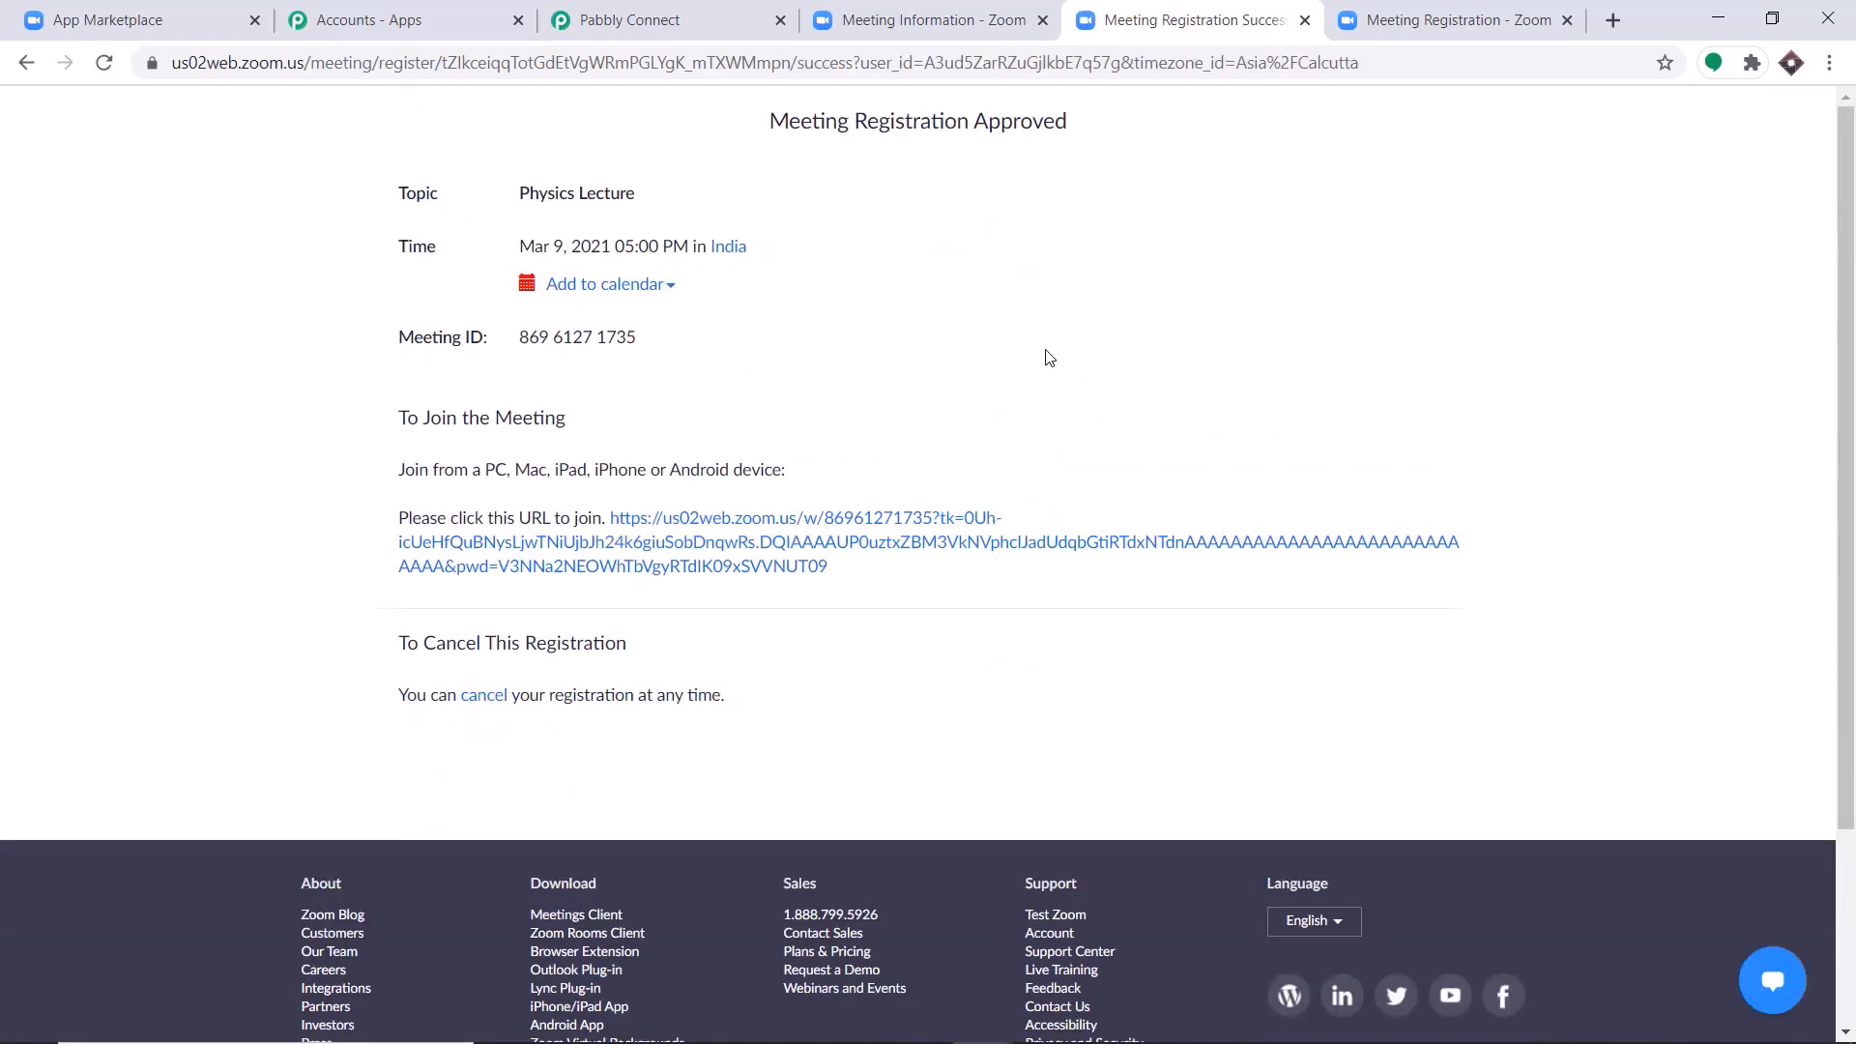
Switch to the Pabbly Connect workflow and examine the meeting and registrant fields in the captured webhook response, enlarging the address value.
left_click(687, 9)
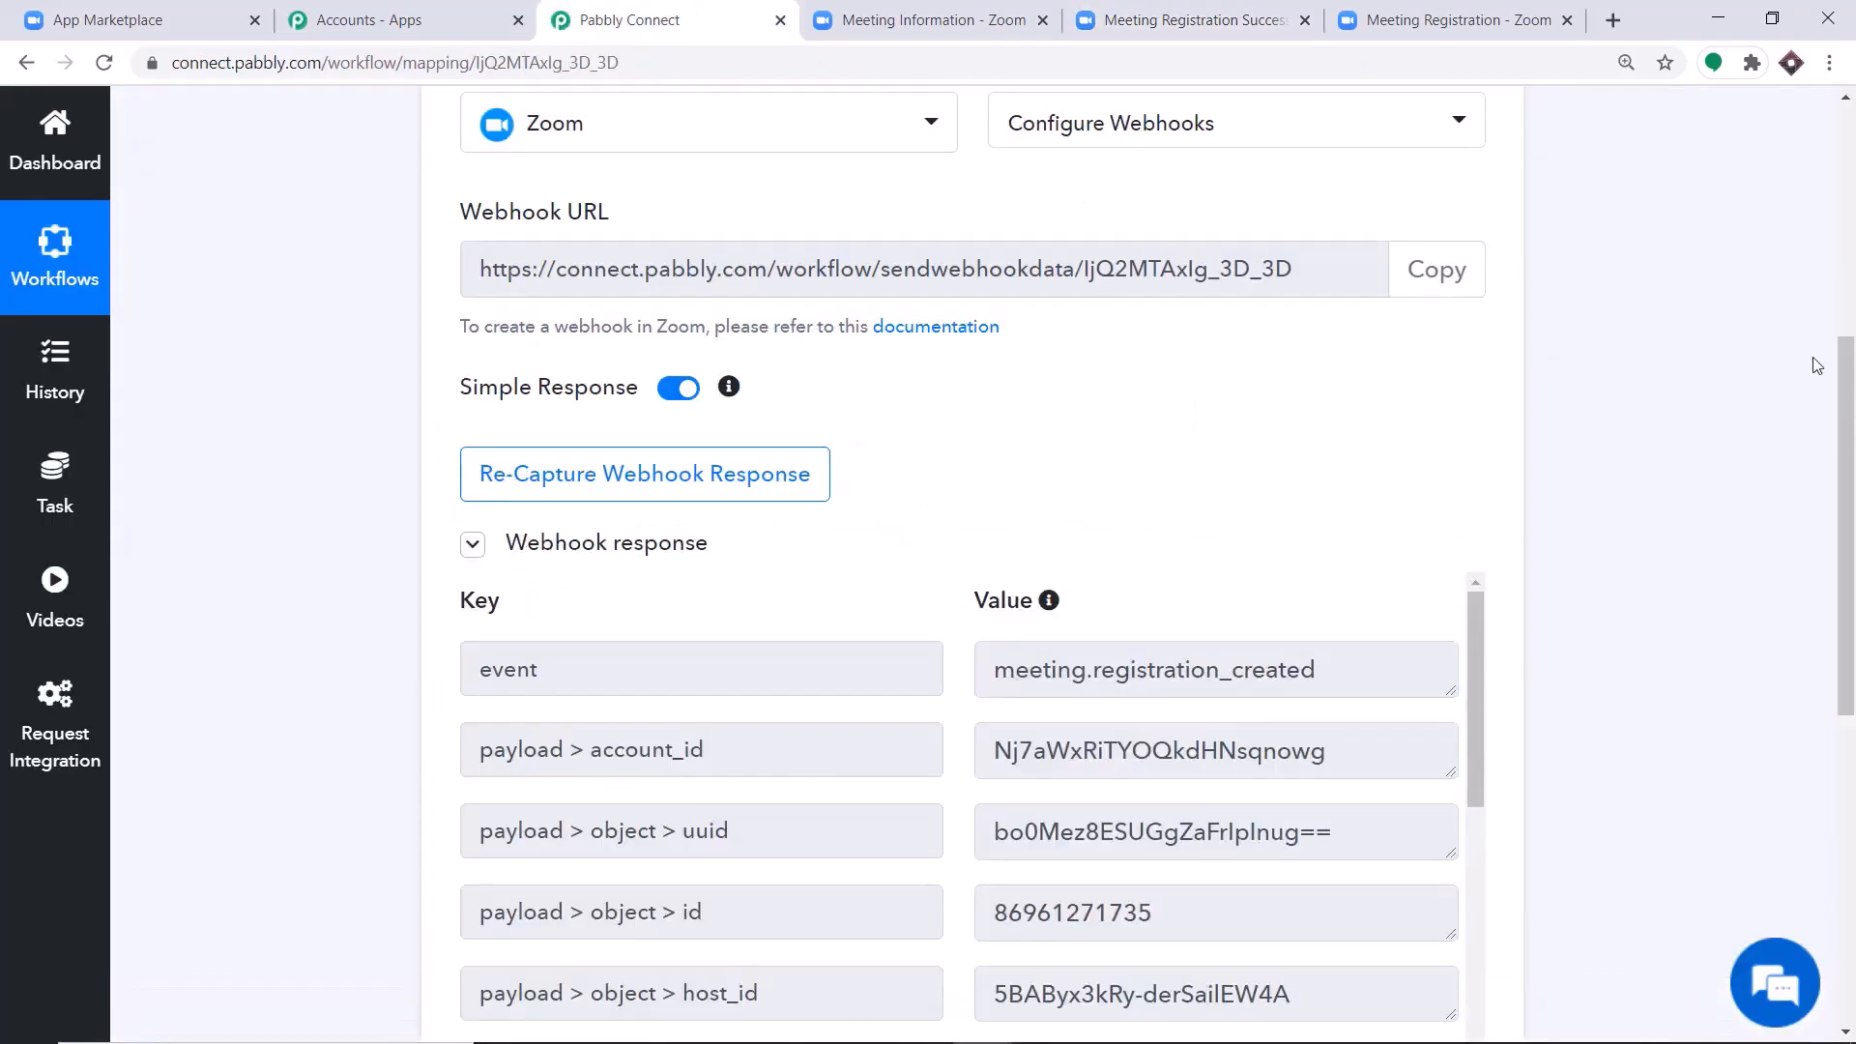
left_click_drag(1846, 379, 1846, 578)
scroll(1297, 415, "down", 1)
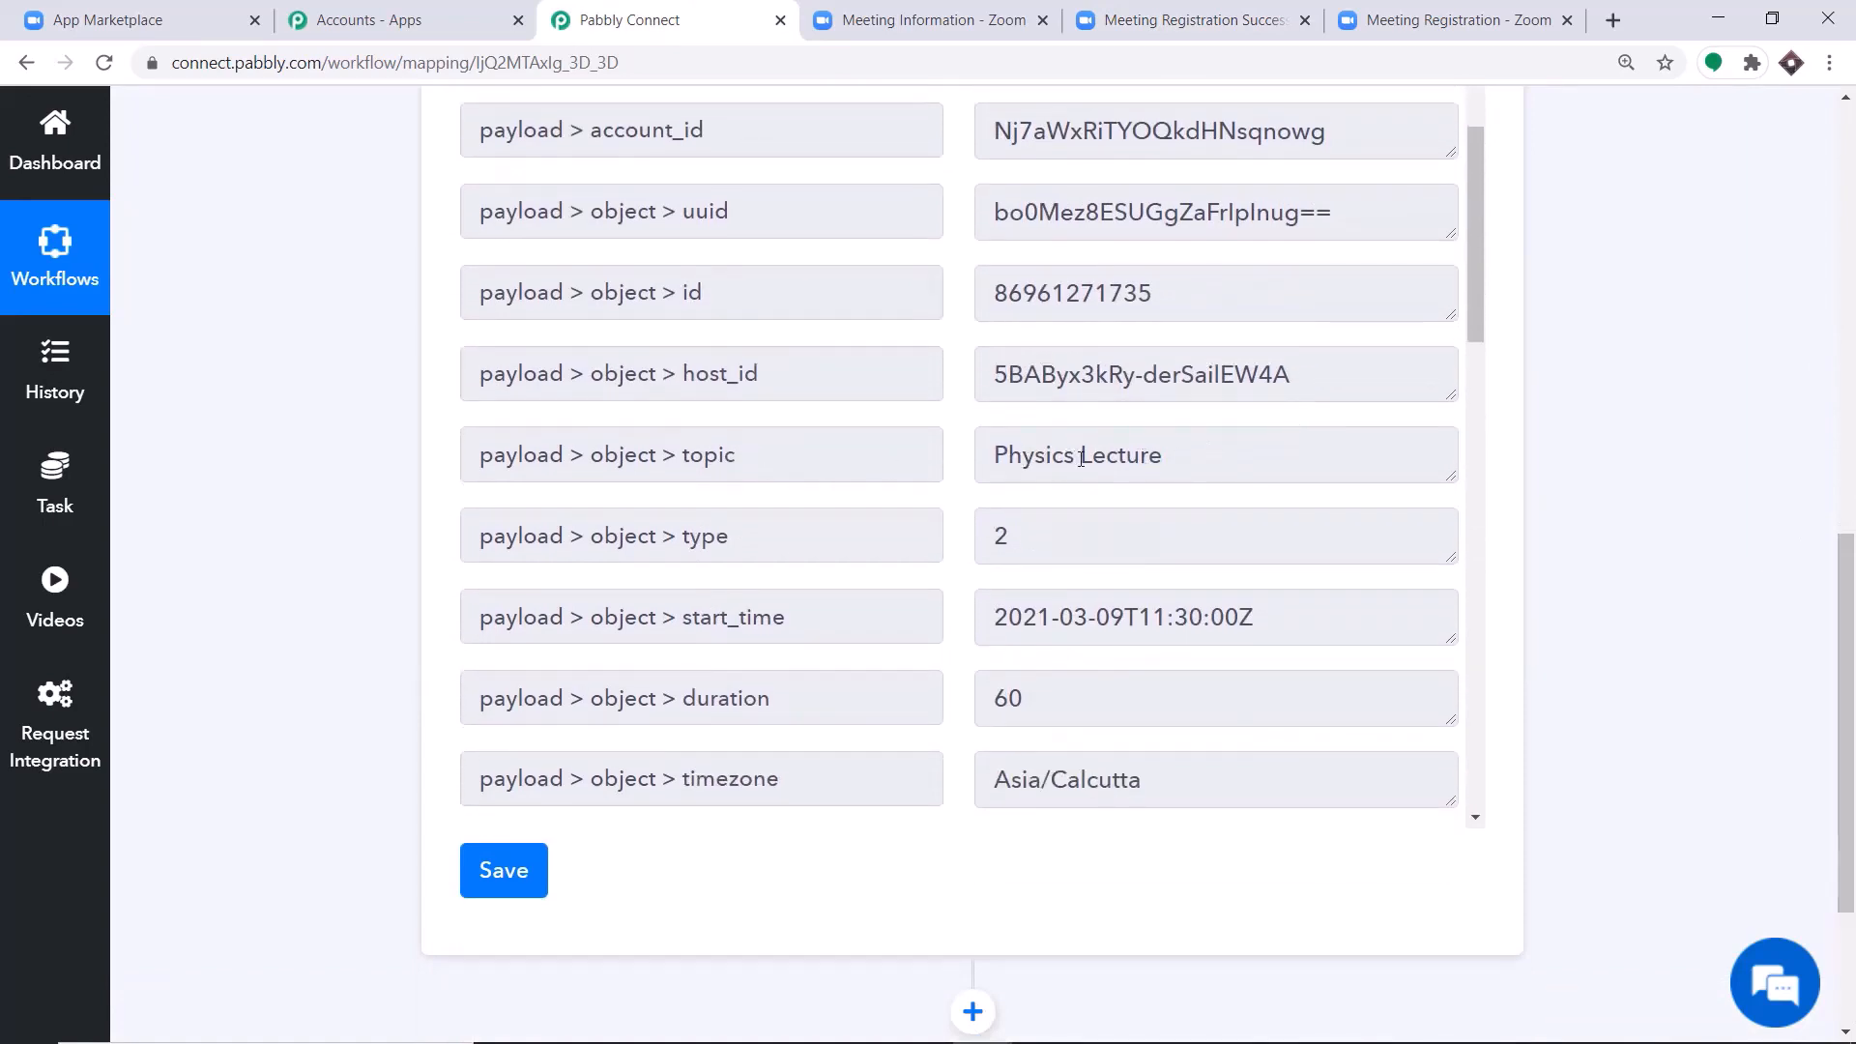
scroll(1060, 426, "down", 1)
scroll(1151, 419, "down", 3)
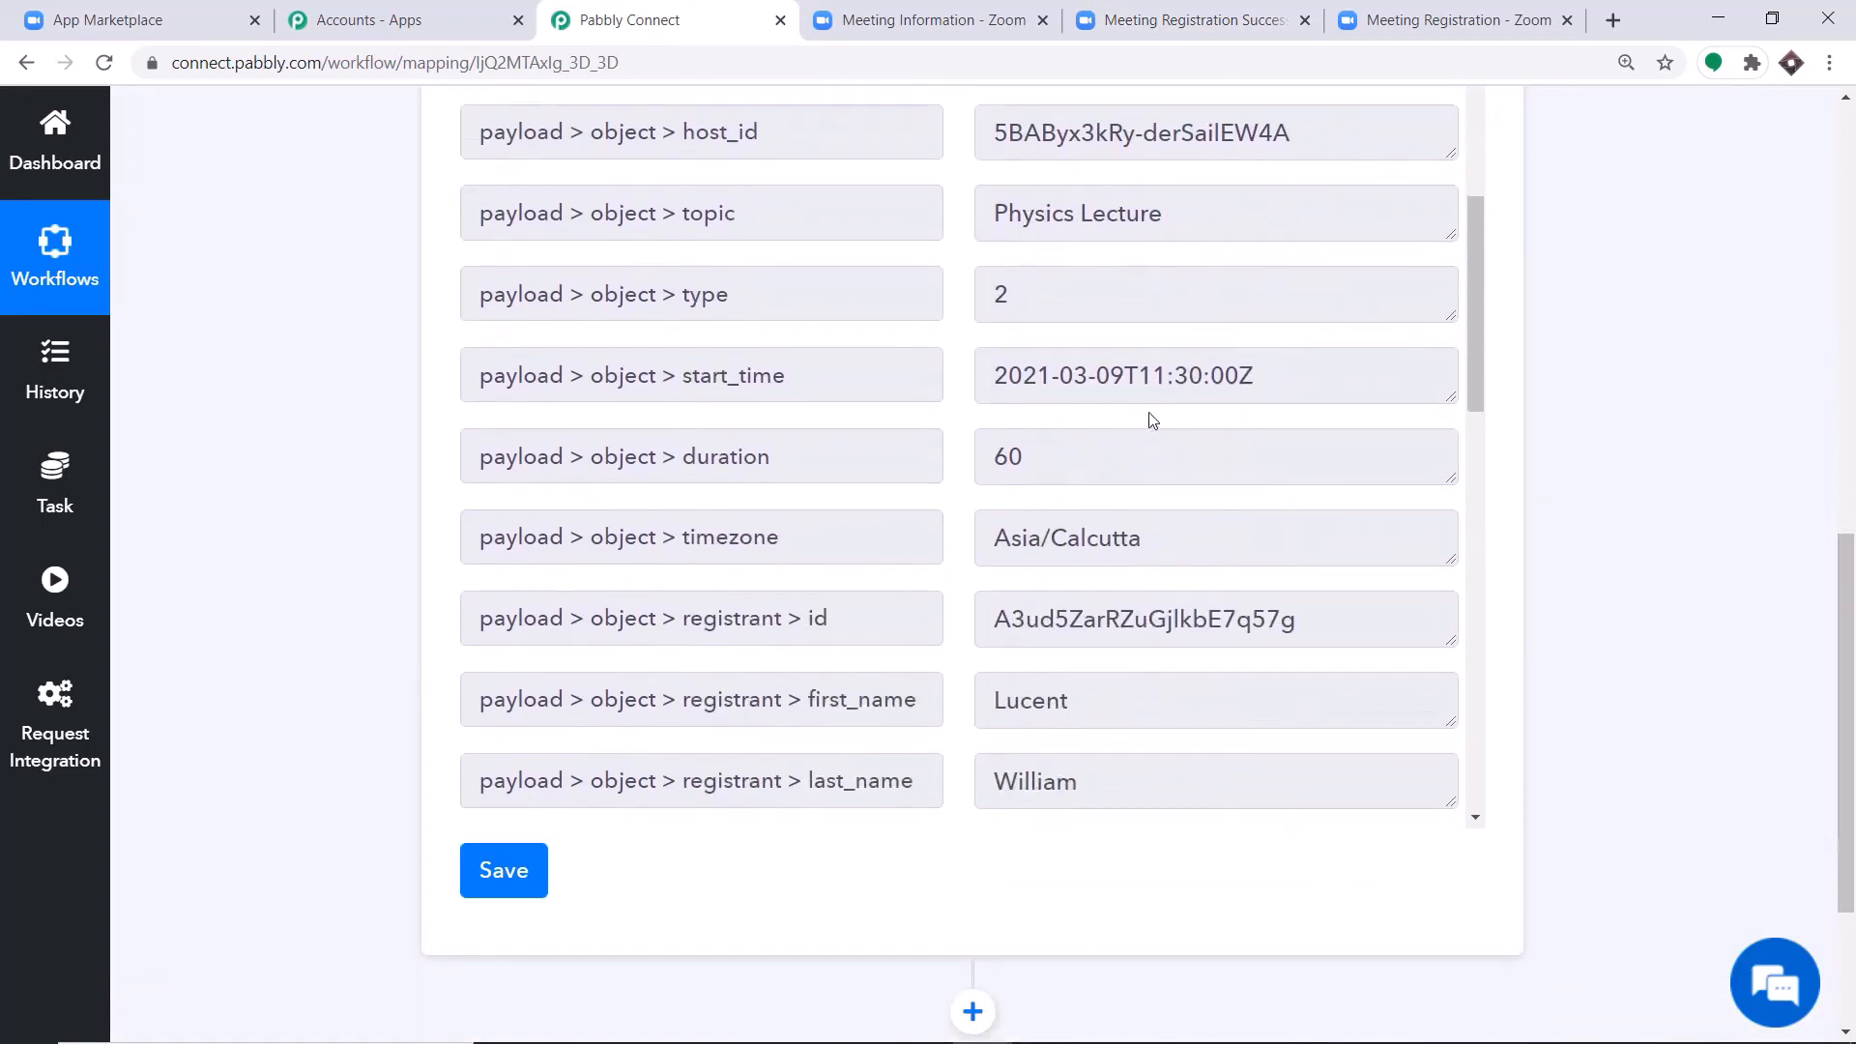
scroll(1111, 444, "down", 1)
scroll(1103, 468, "down", 1)
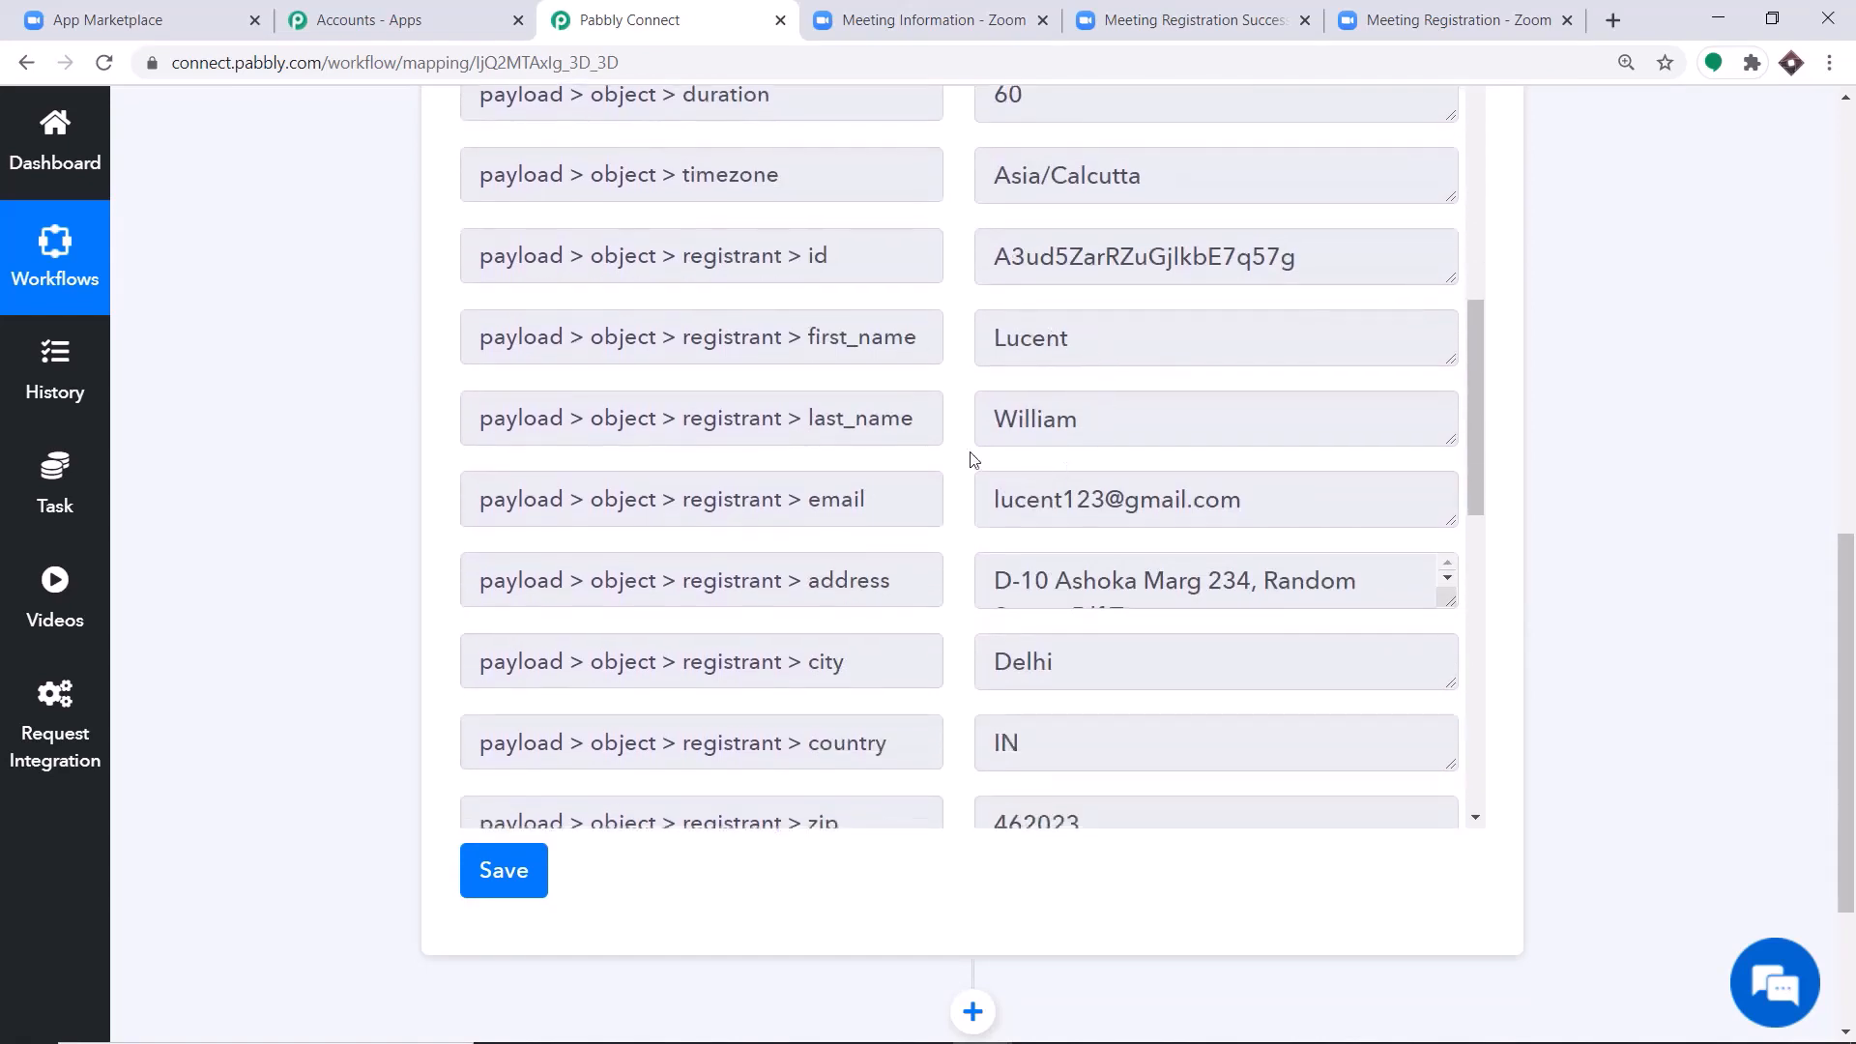
scroll(1092, 424, "down", 1)
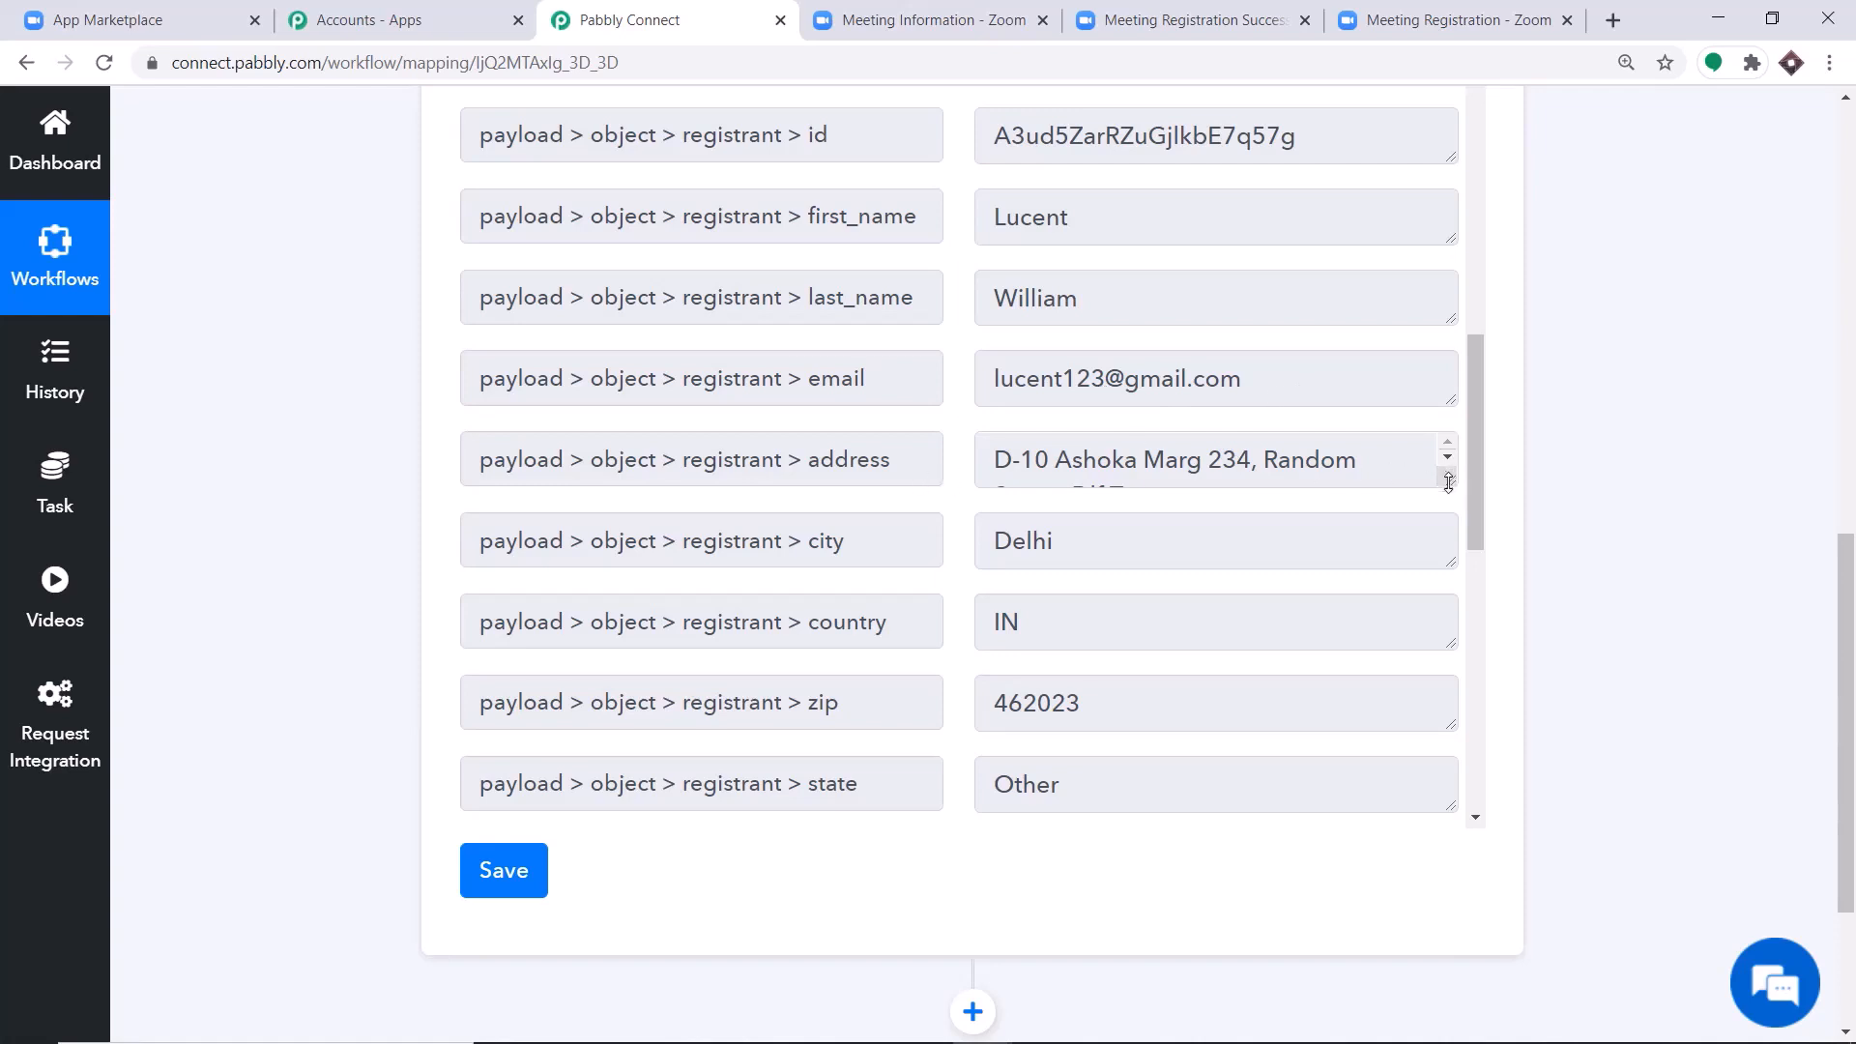
left_click_drag(1448, 483, 1448, 547)
scroll(900, 610, "down", 2)
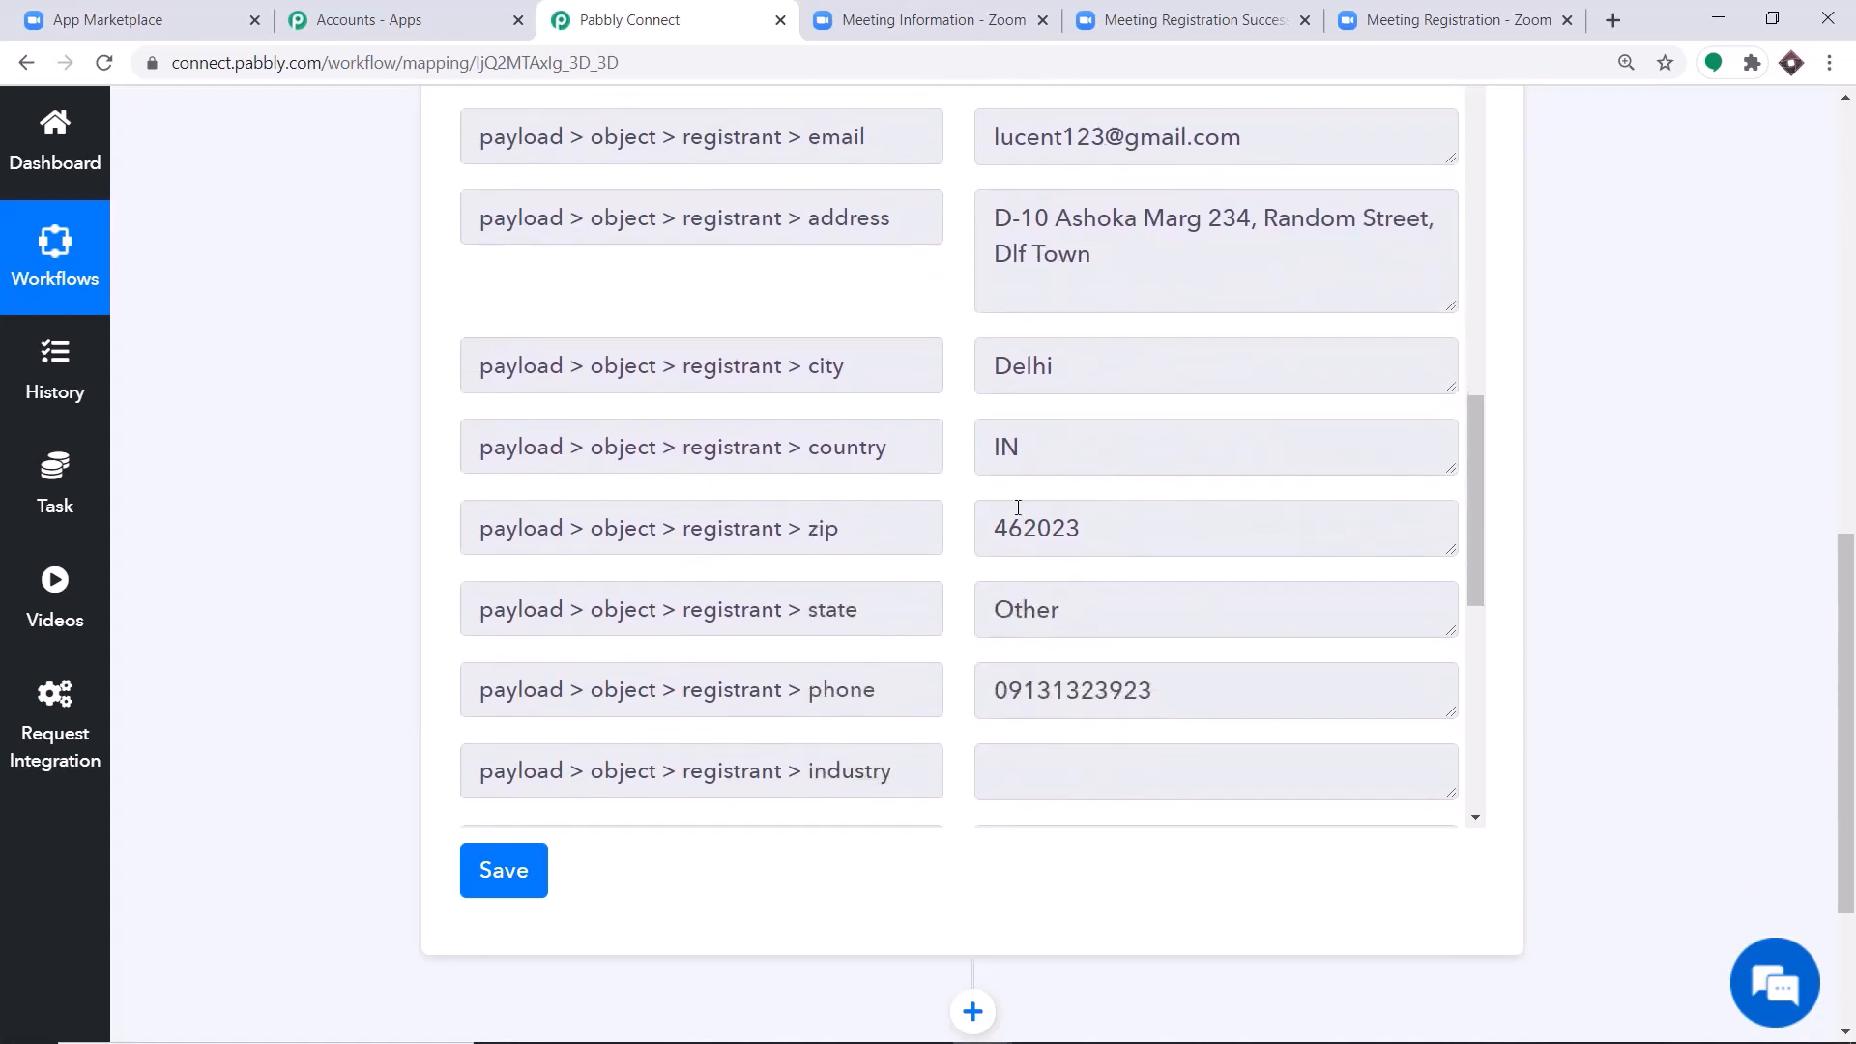
scroll(1071, 535, "down", 3)
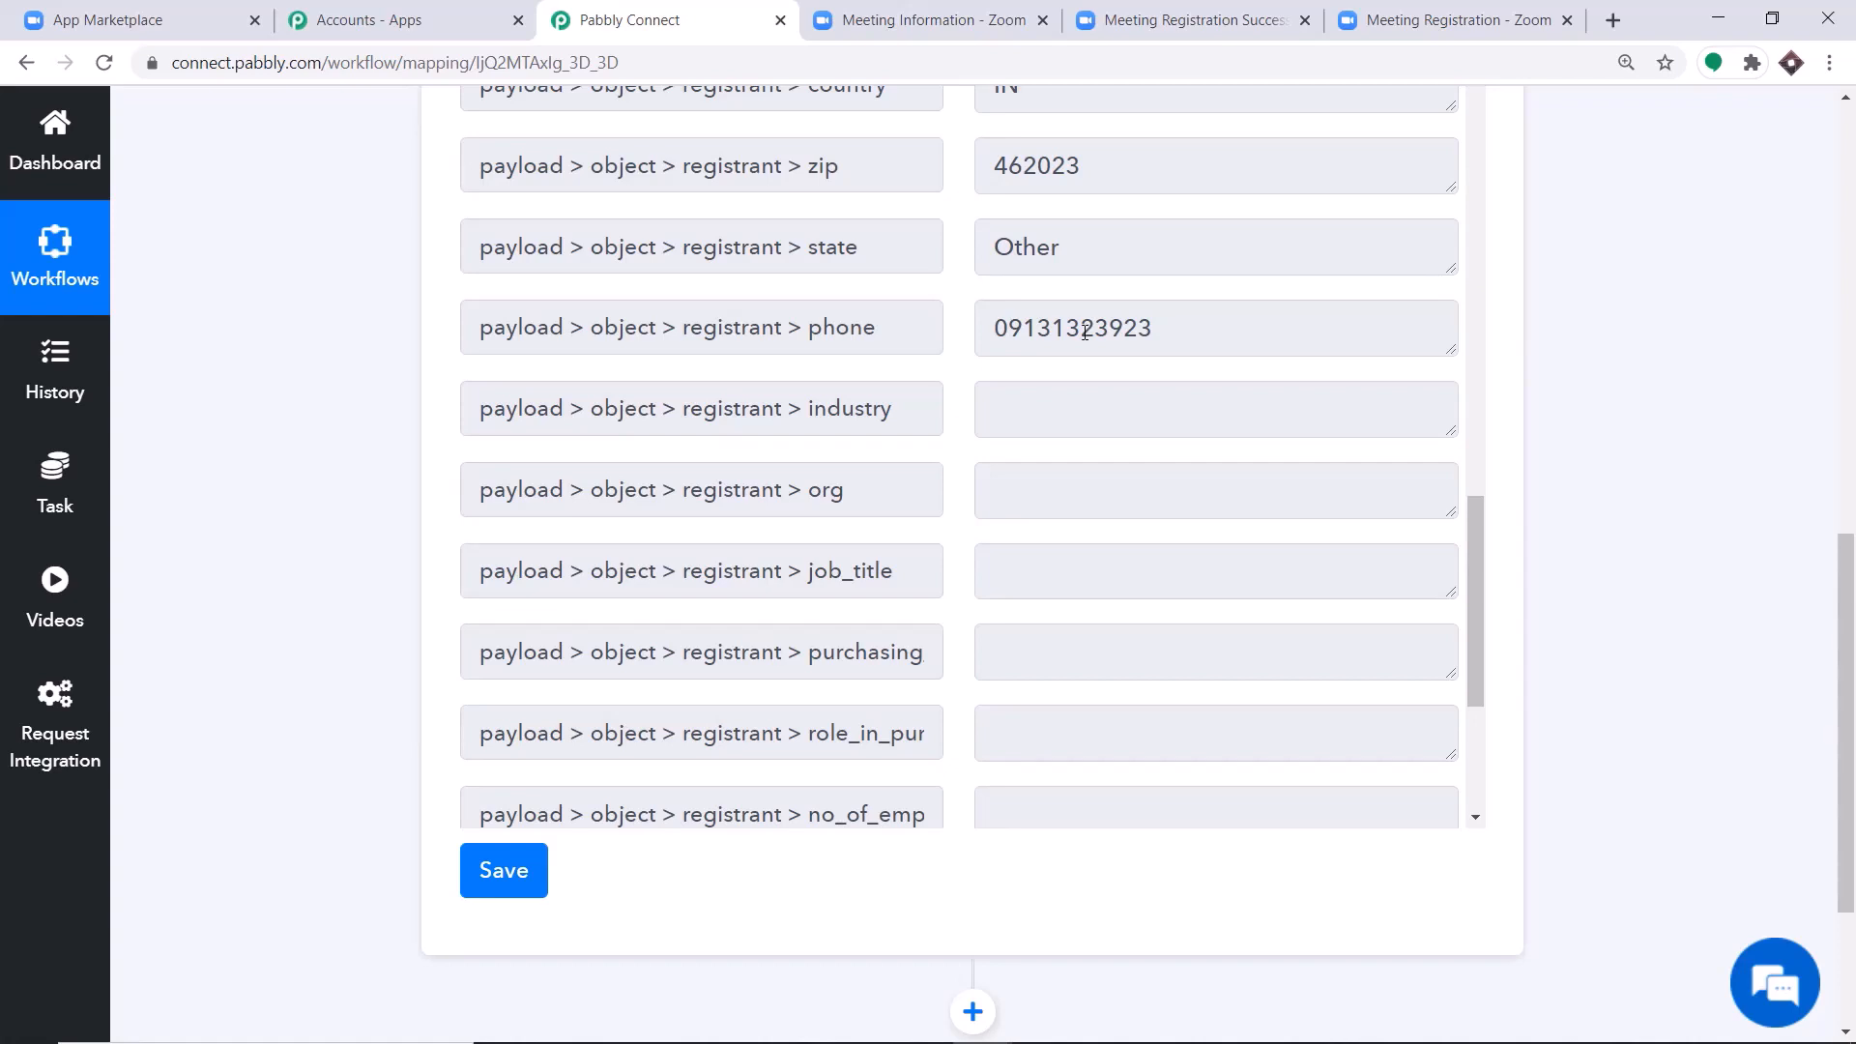
Add an action step after the Zoom trigger and choose Google Sheets as its app.
scroll(1827, 467, "down", 3)
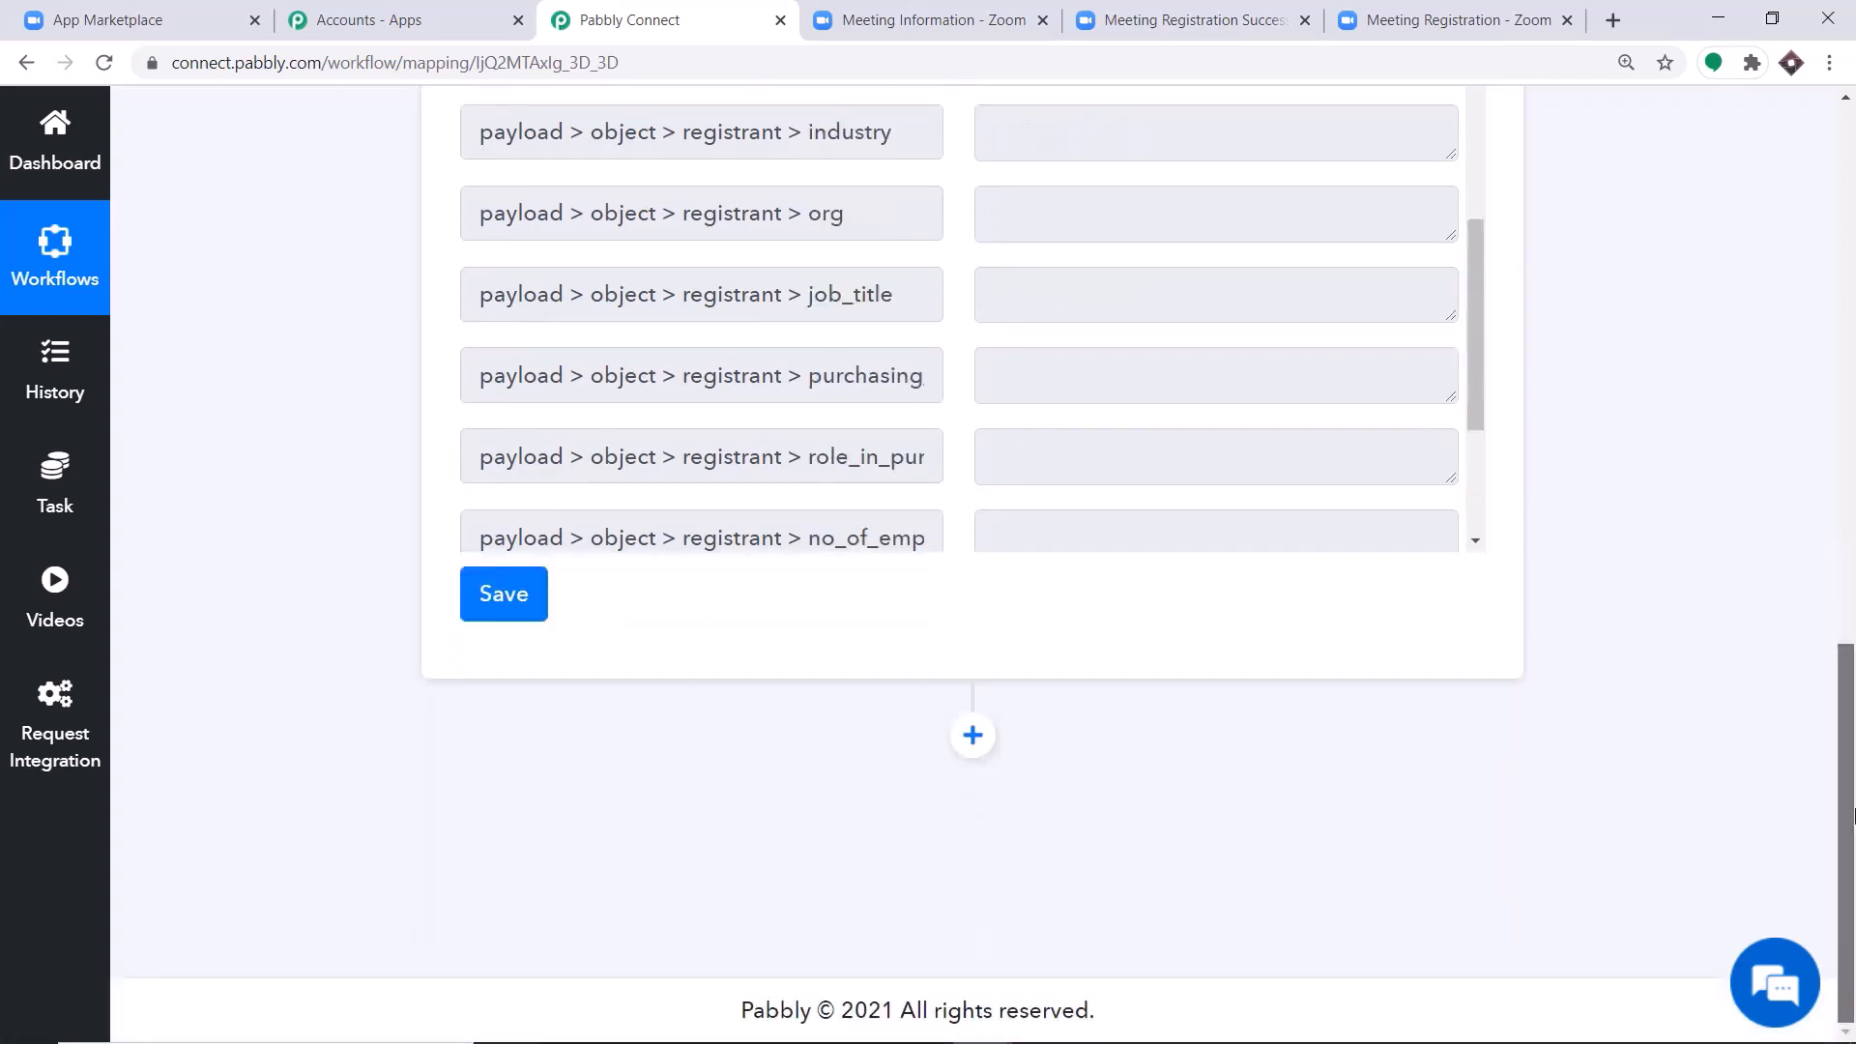
left_click(978, 737)
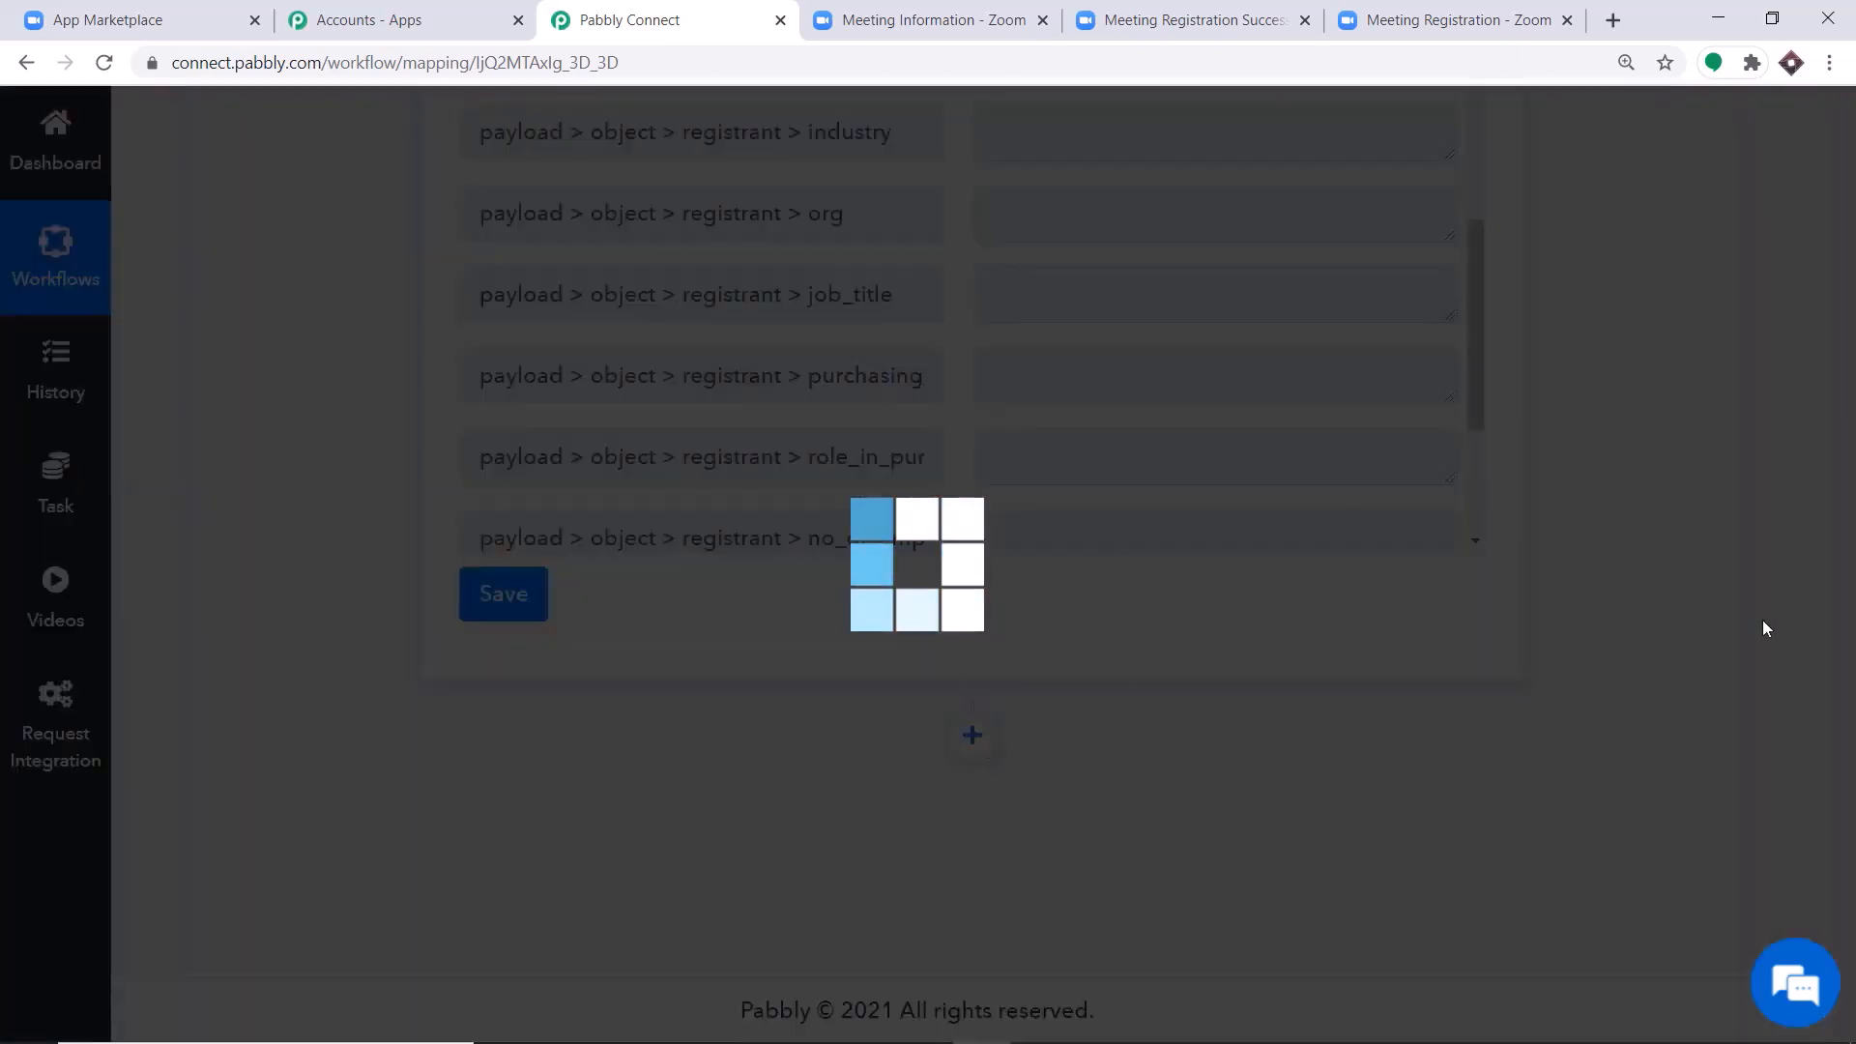
scroll(1837, 618, "down", 2)
scroll(824, 488, "down", 3)
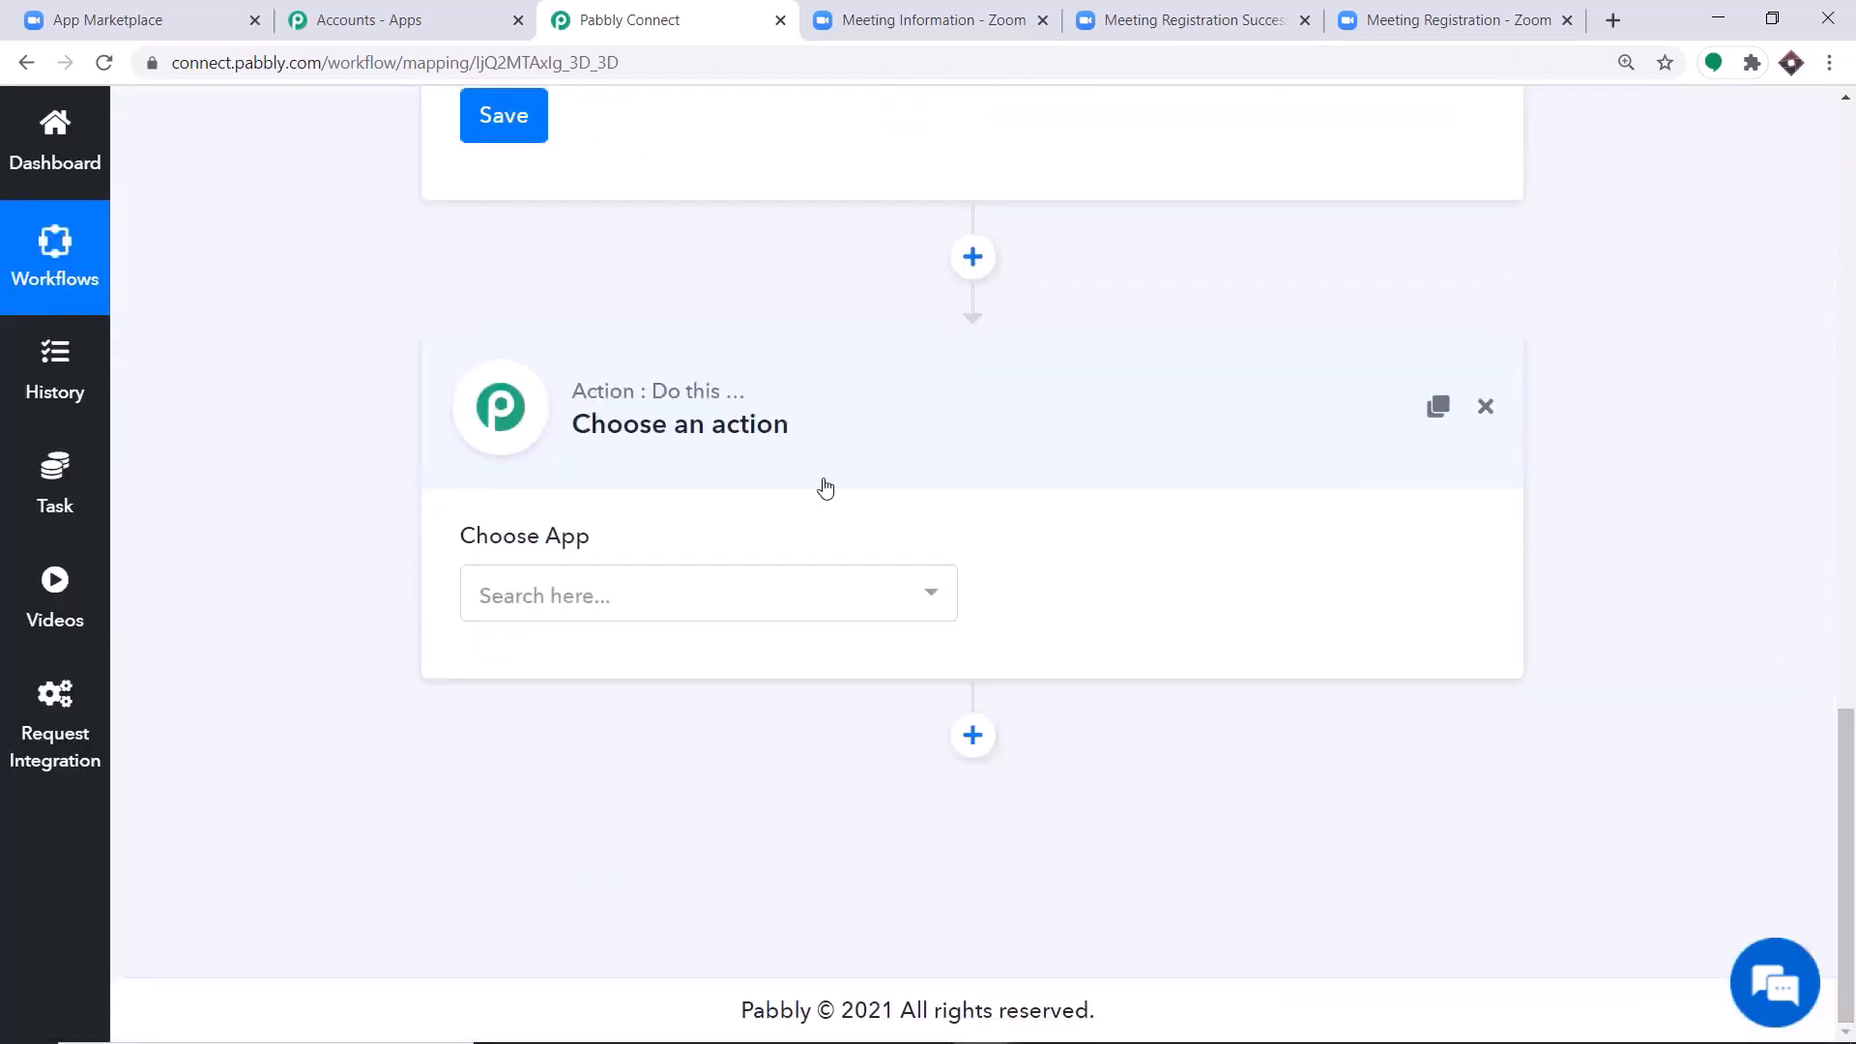
left_click(681, 605)
type("google")
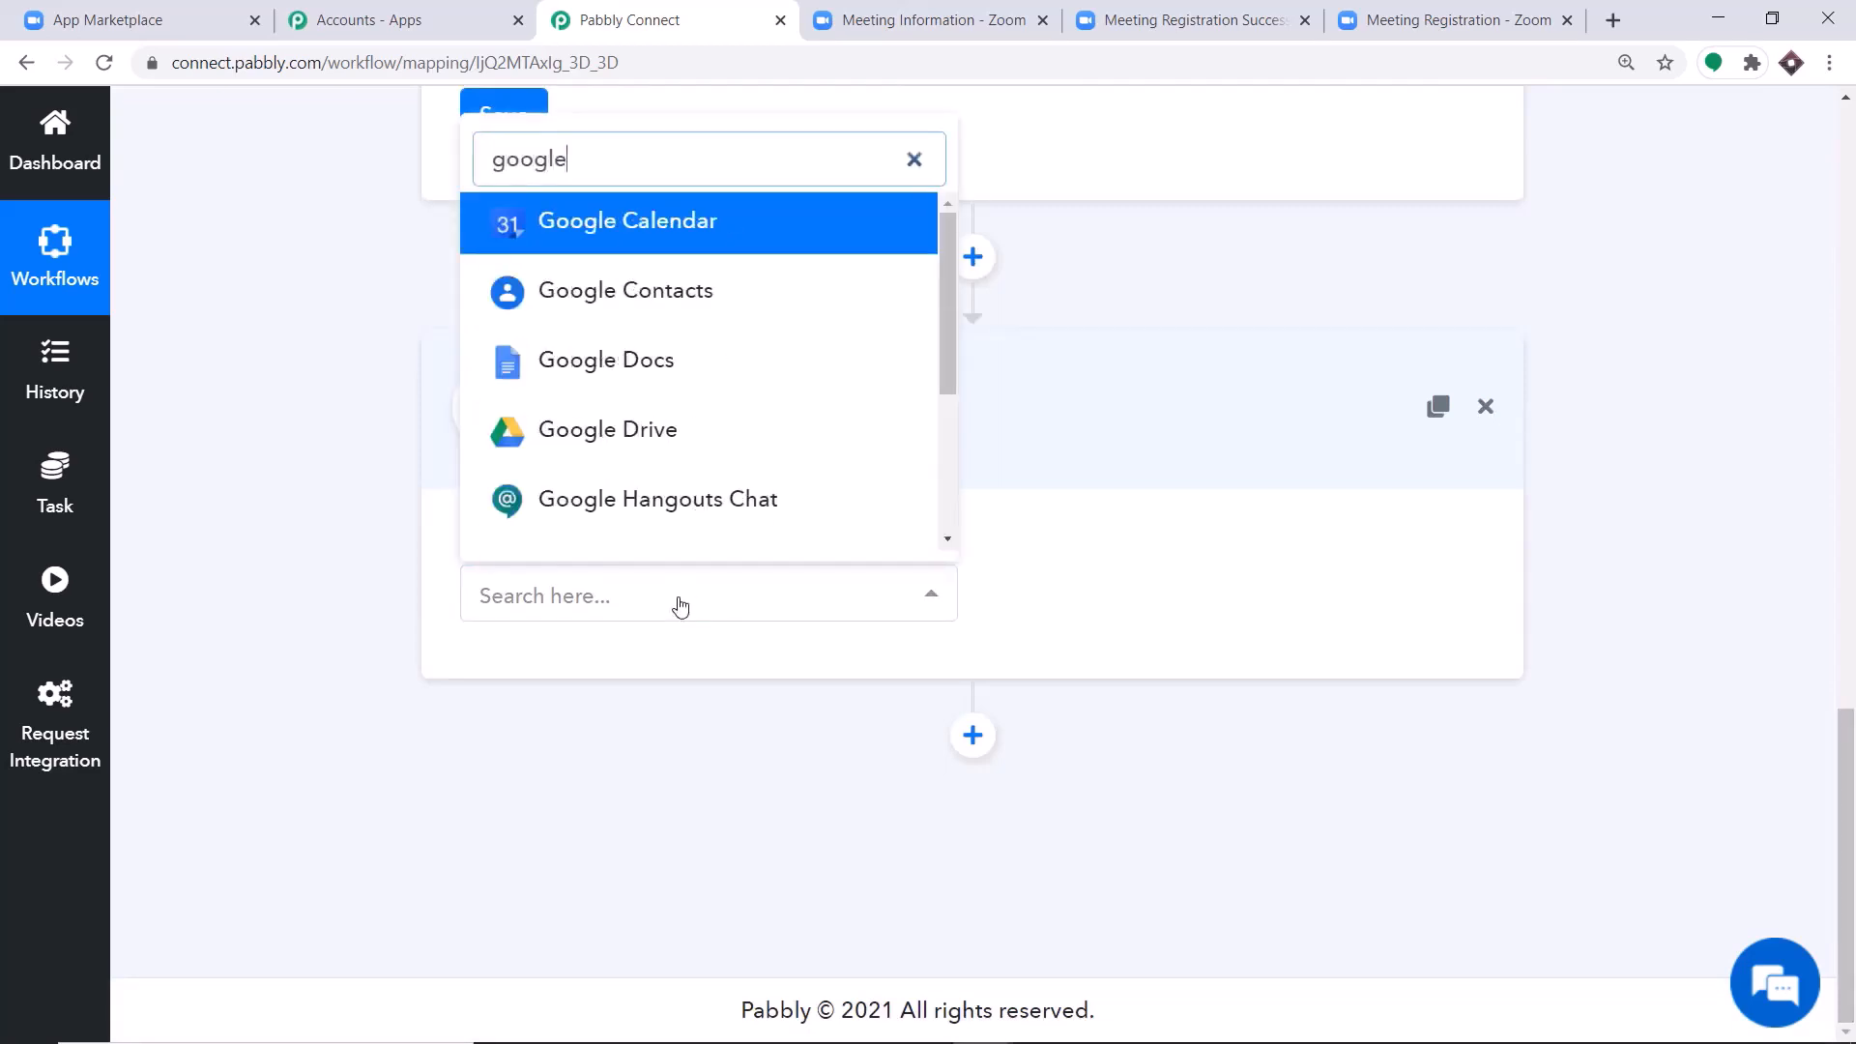
type(" sheet")
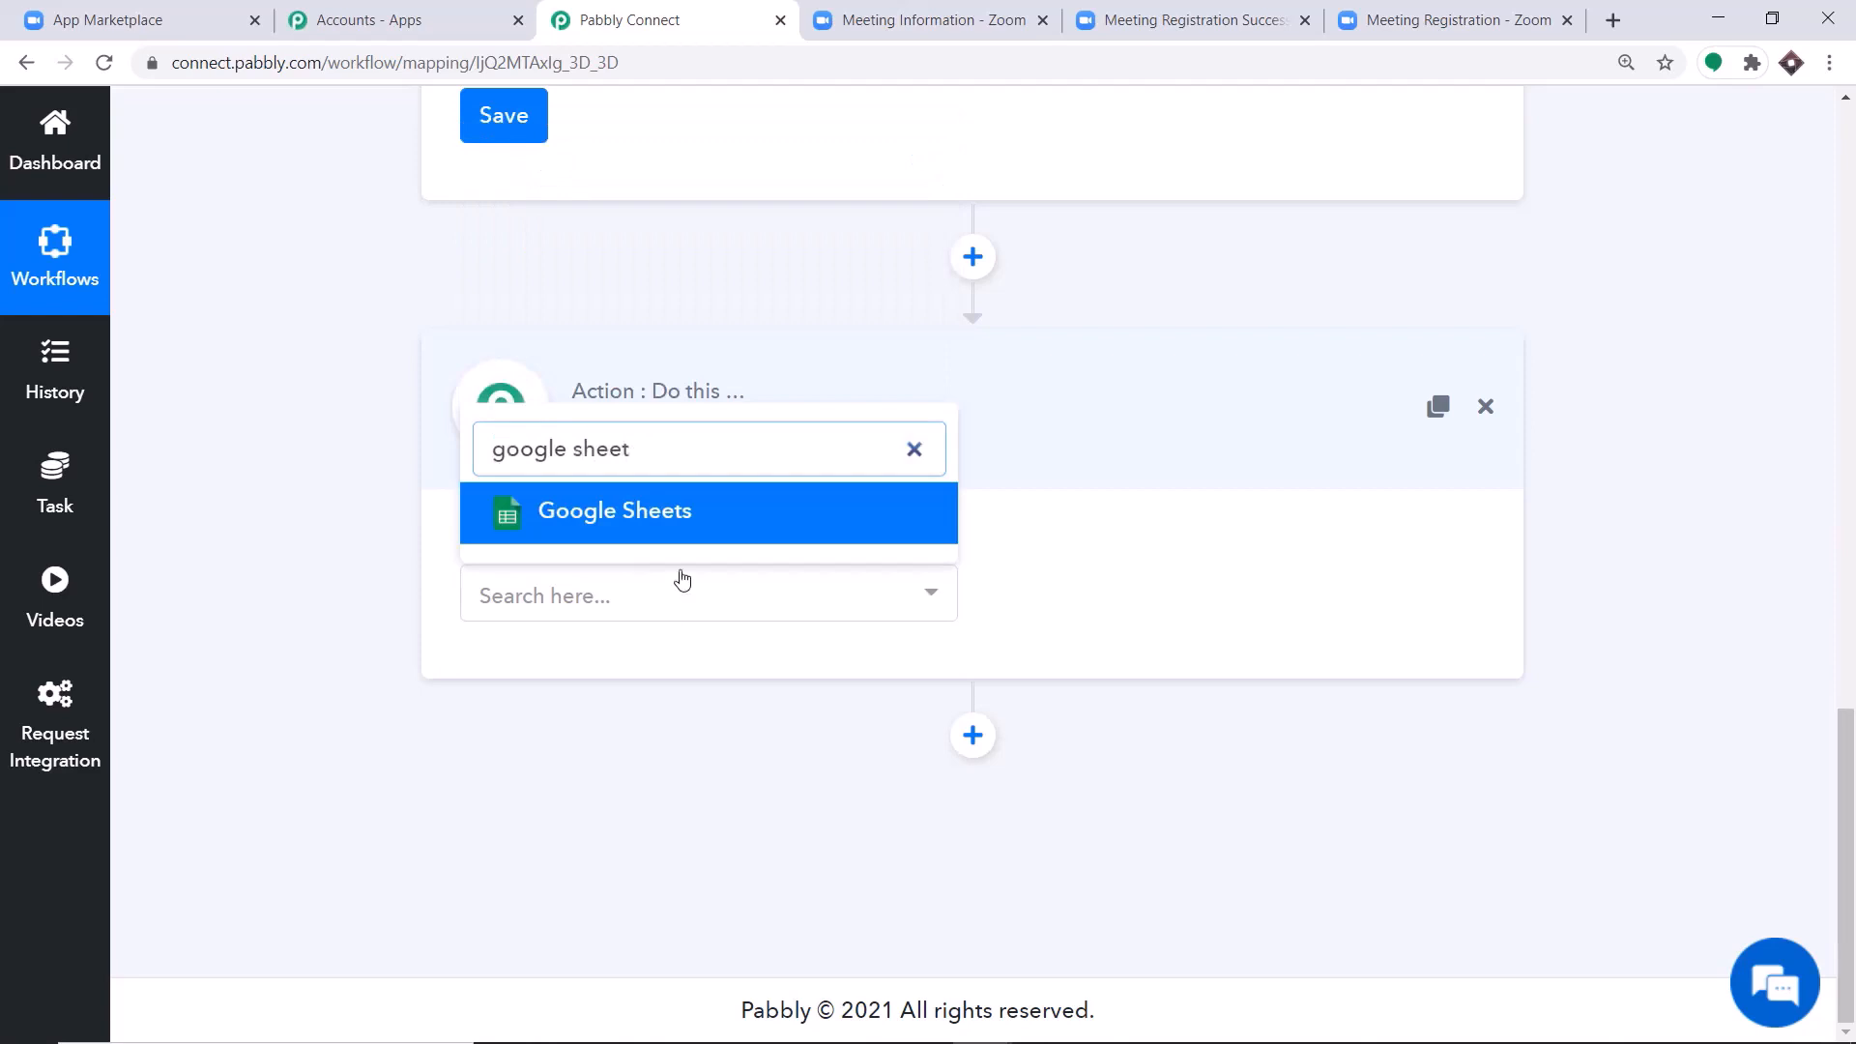
left_click(696, 526)
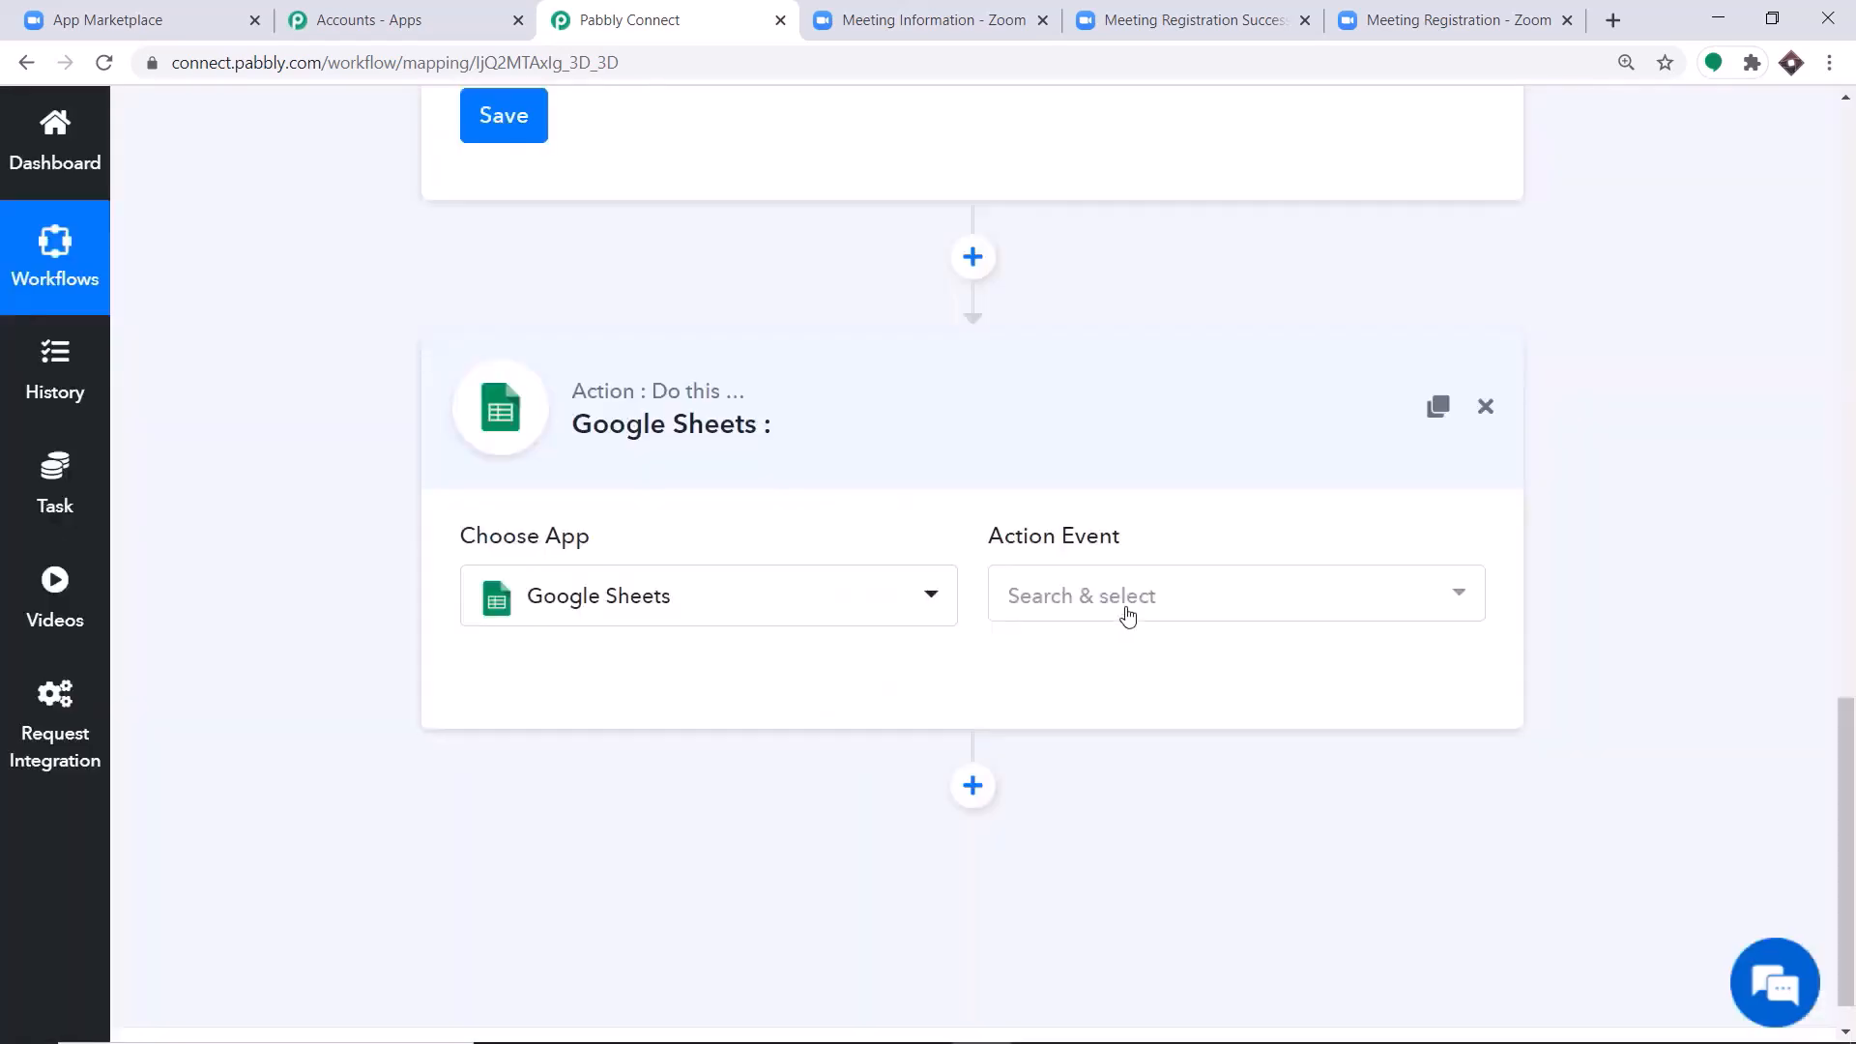
Set the Google Sheets action event to Add New Row.
left_click(1123, 599)
scroll(1201, 348, "down", 2)
scroll(1201, 348, "down", 2)
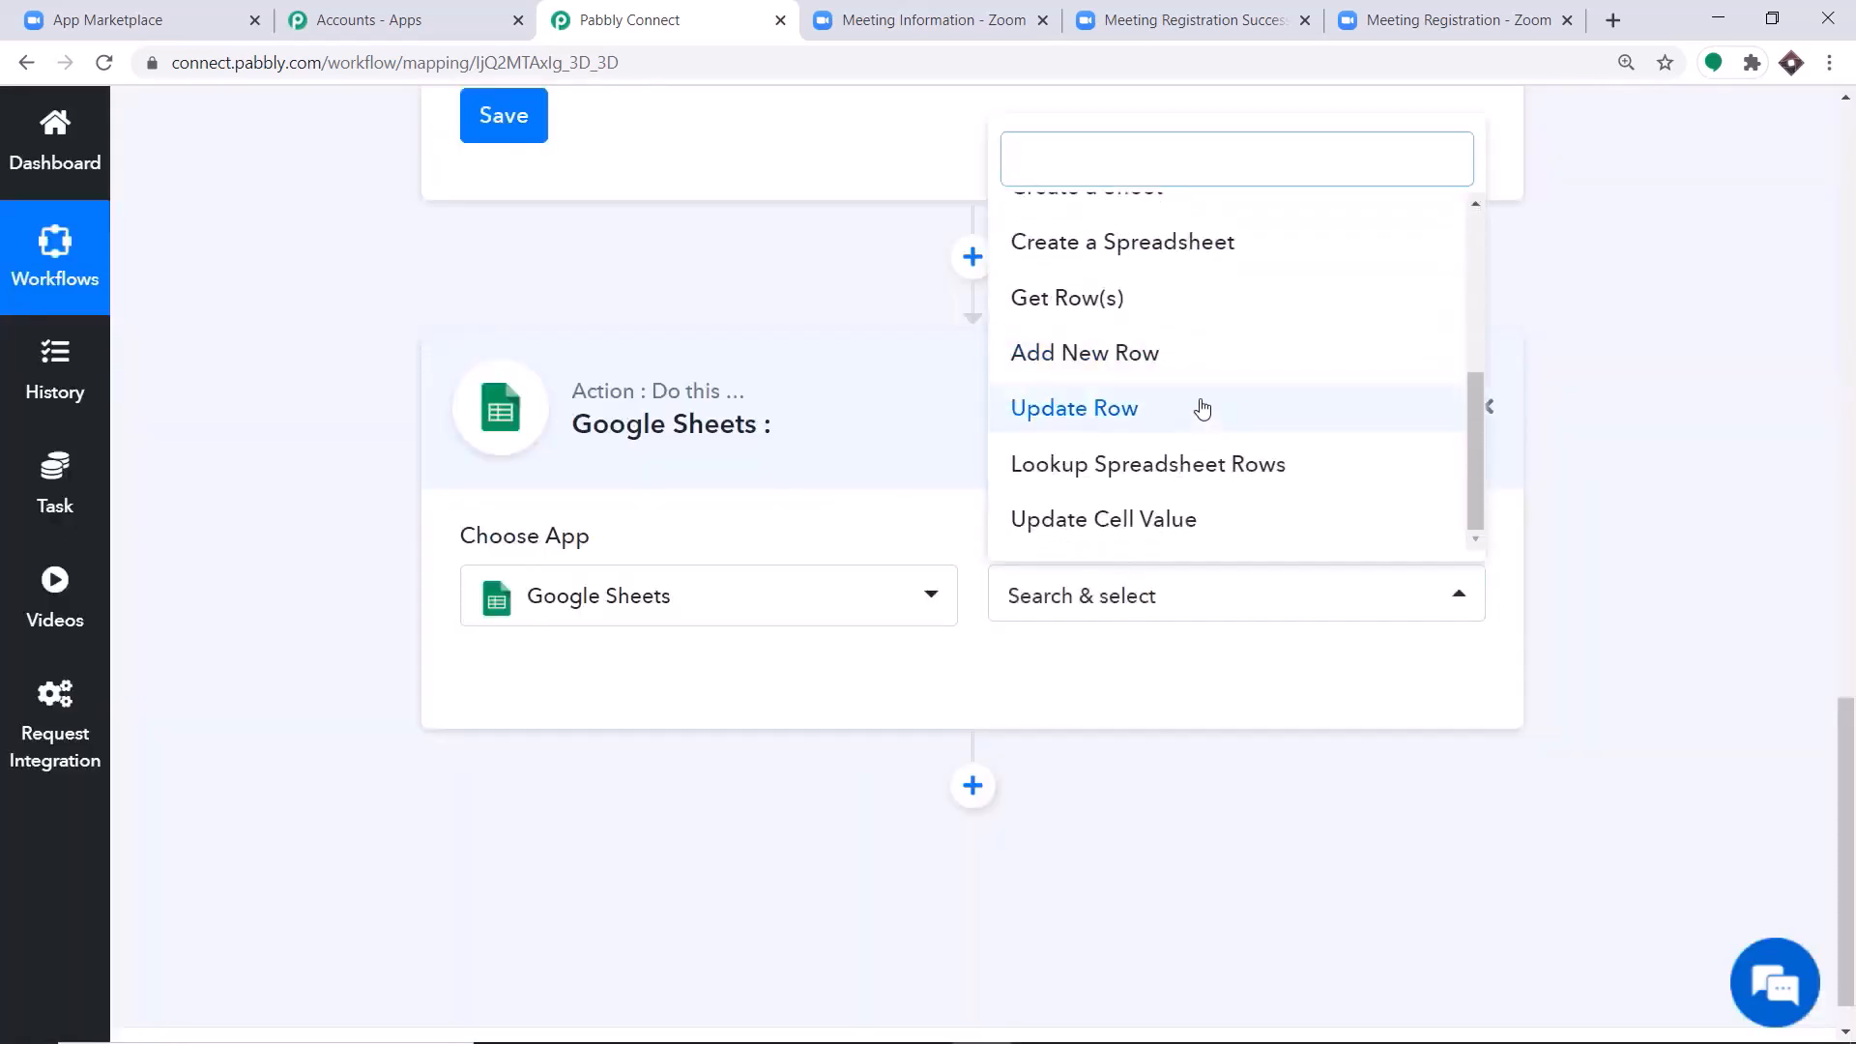
left_click(1201, 364)
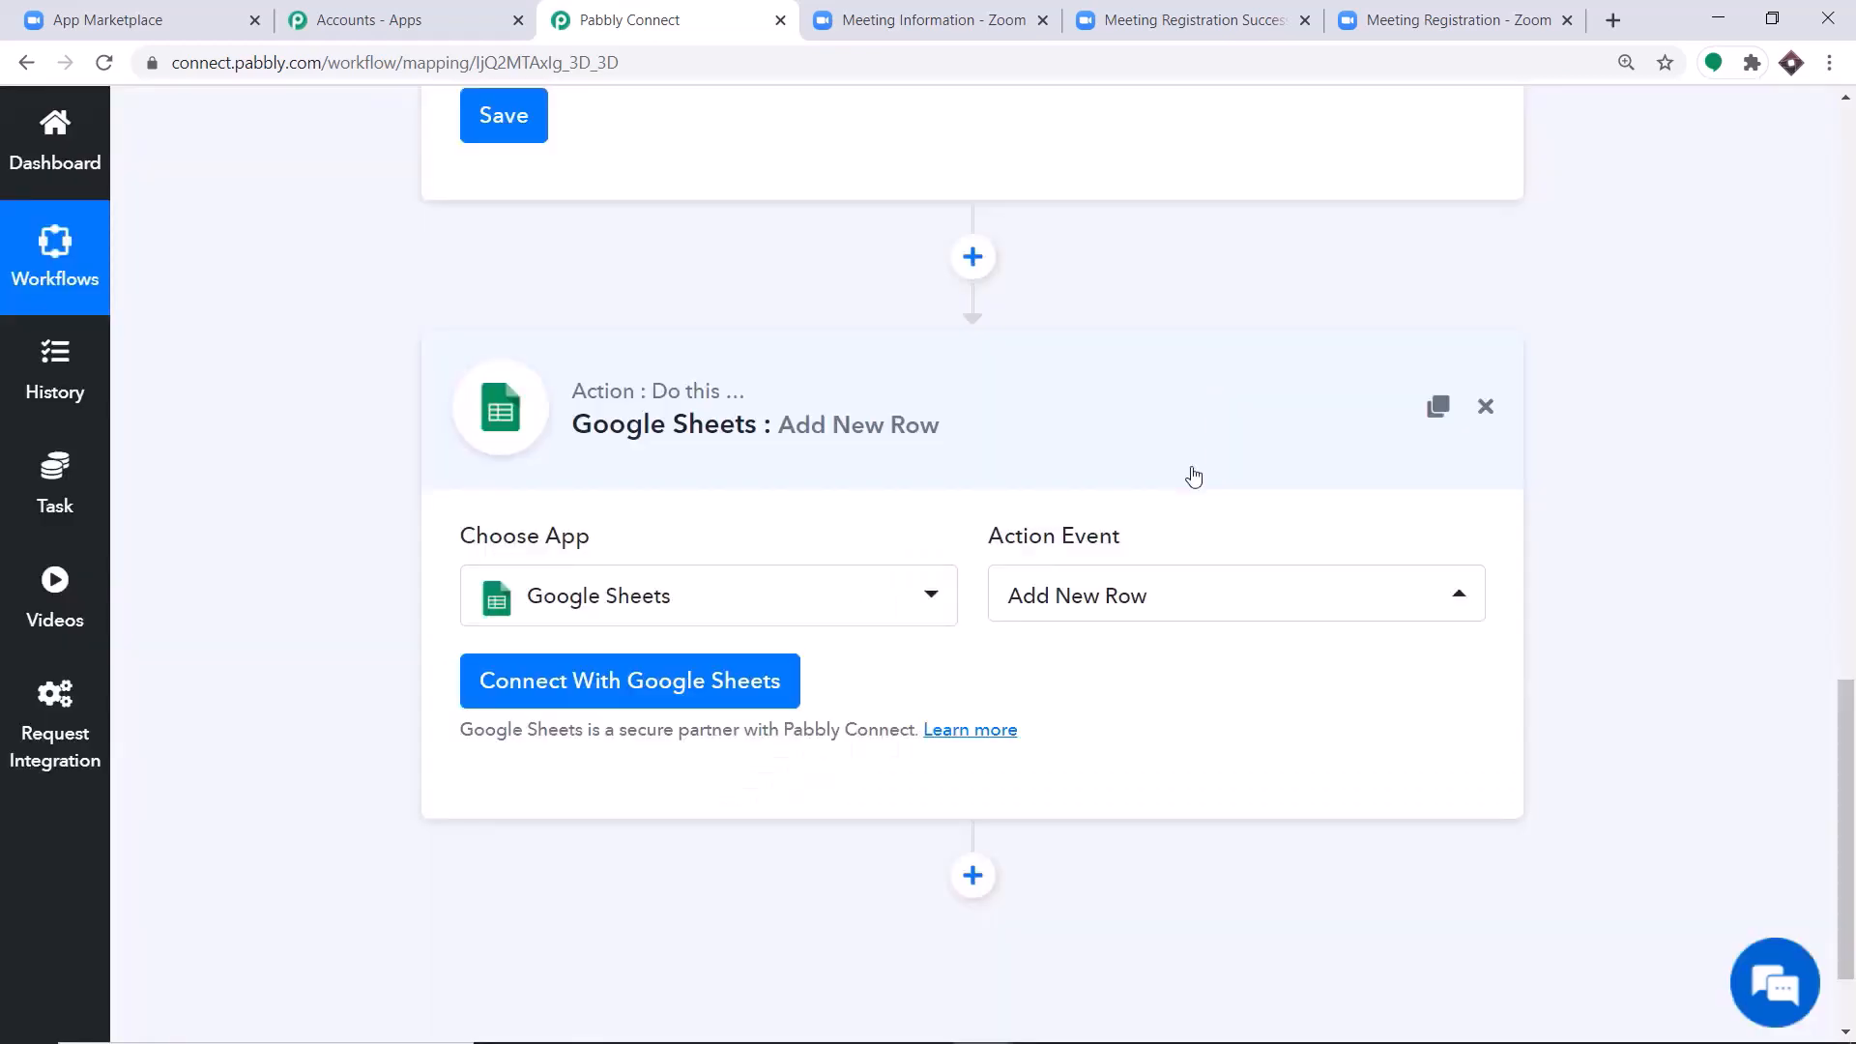
Look through the other action events available for Google Sheets.
left_click(1160, 596)
scroll(1165, 384, "up", 2)
scroll(1168, 384, "up", 1)
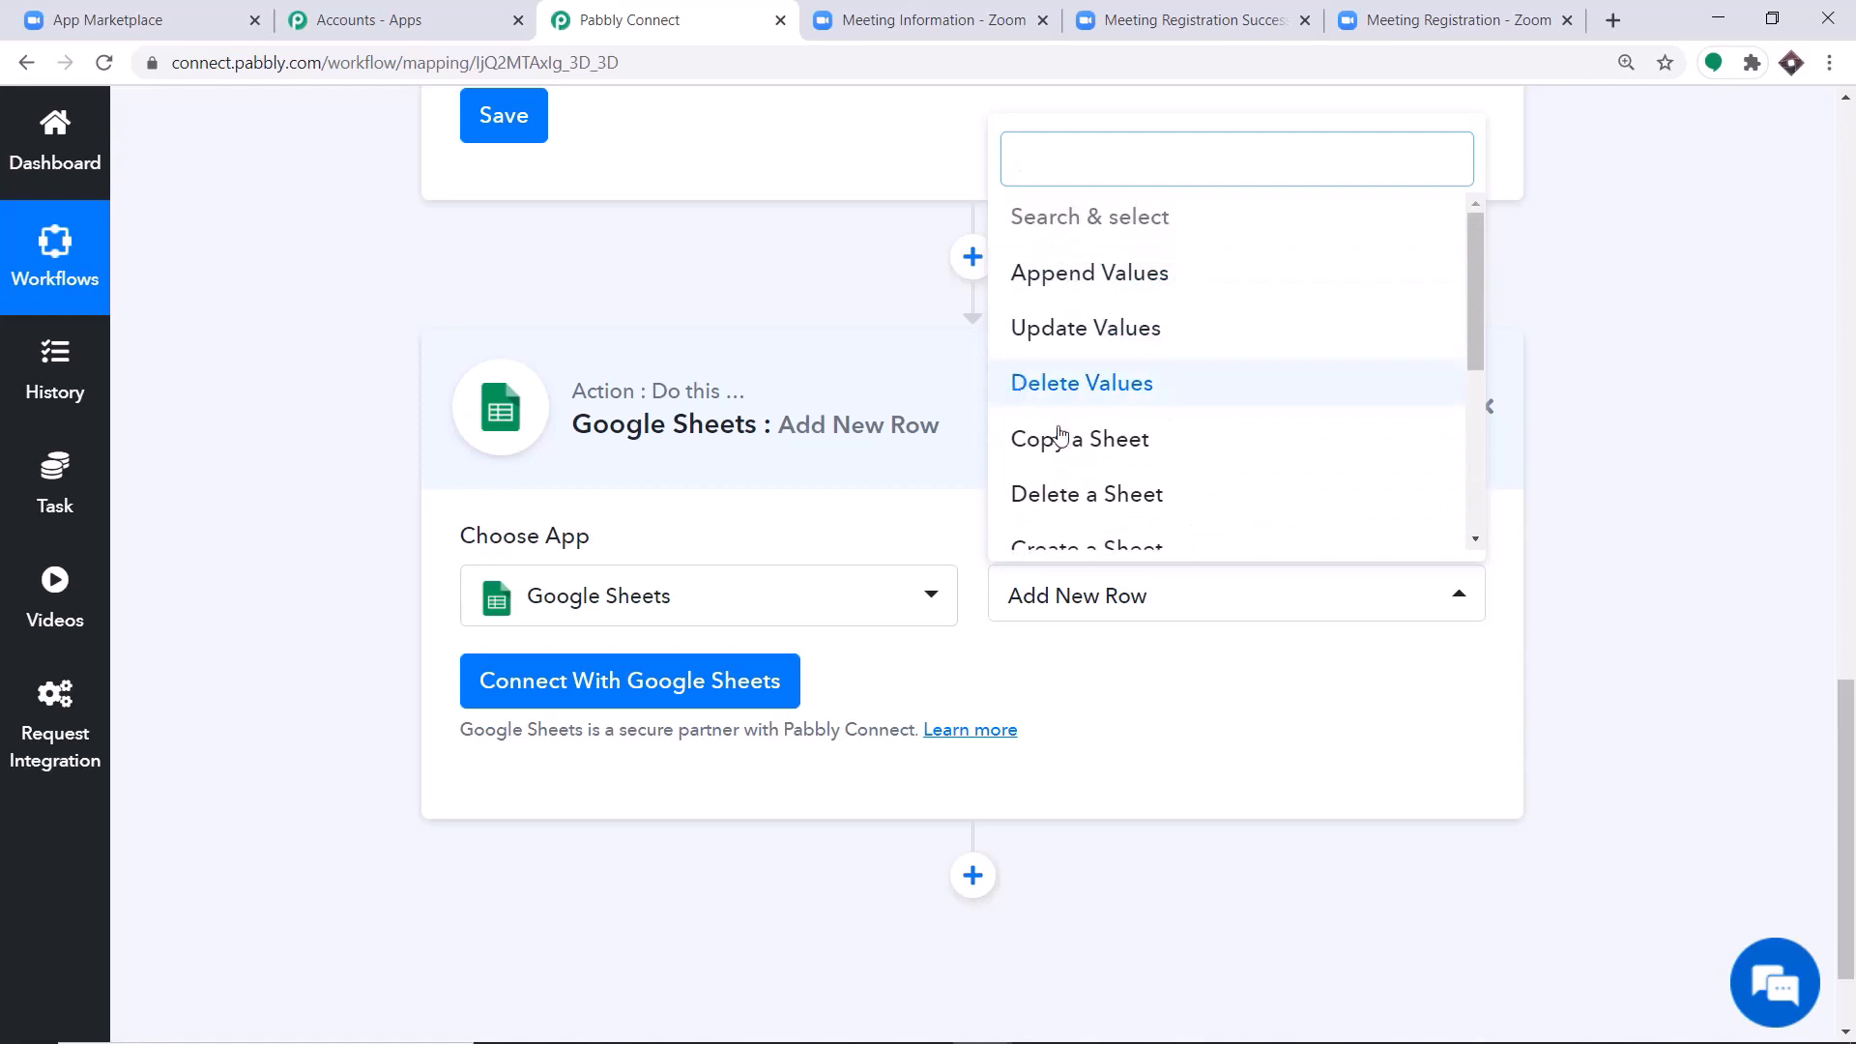
scroll(1112, 437, "down", 2)
scroll(1197, 443, "down", 2)
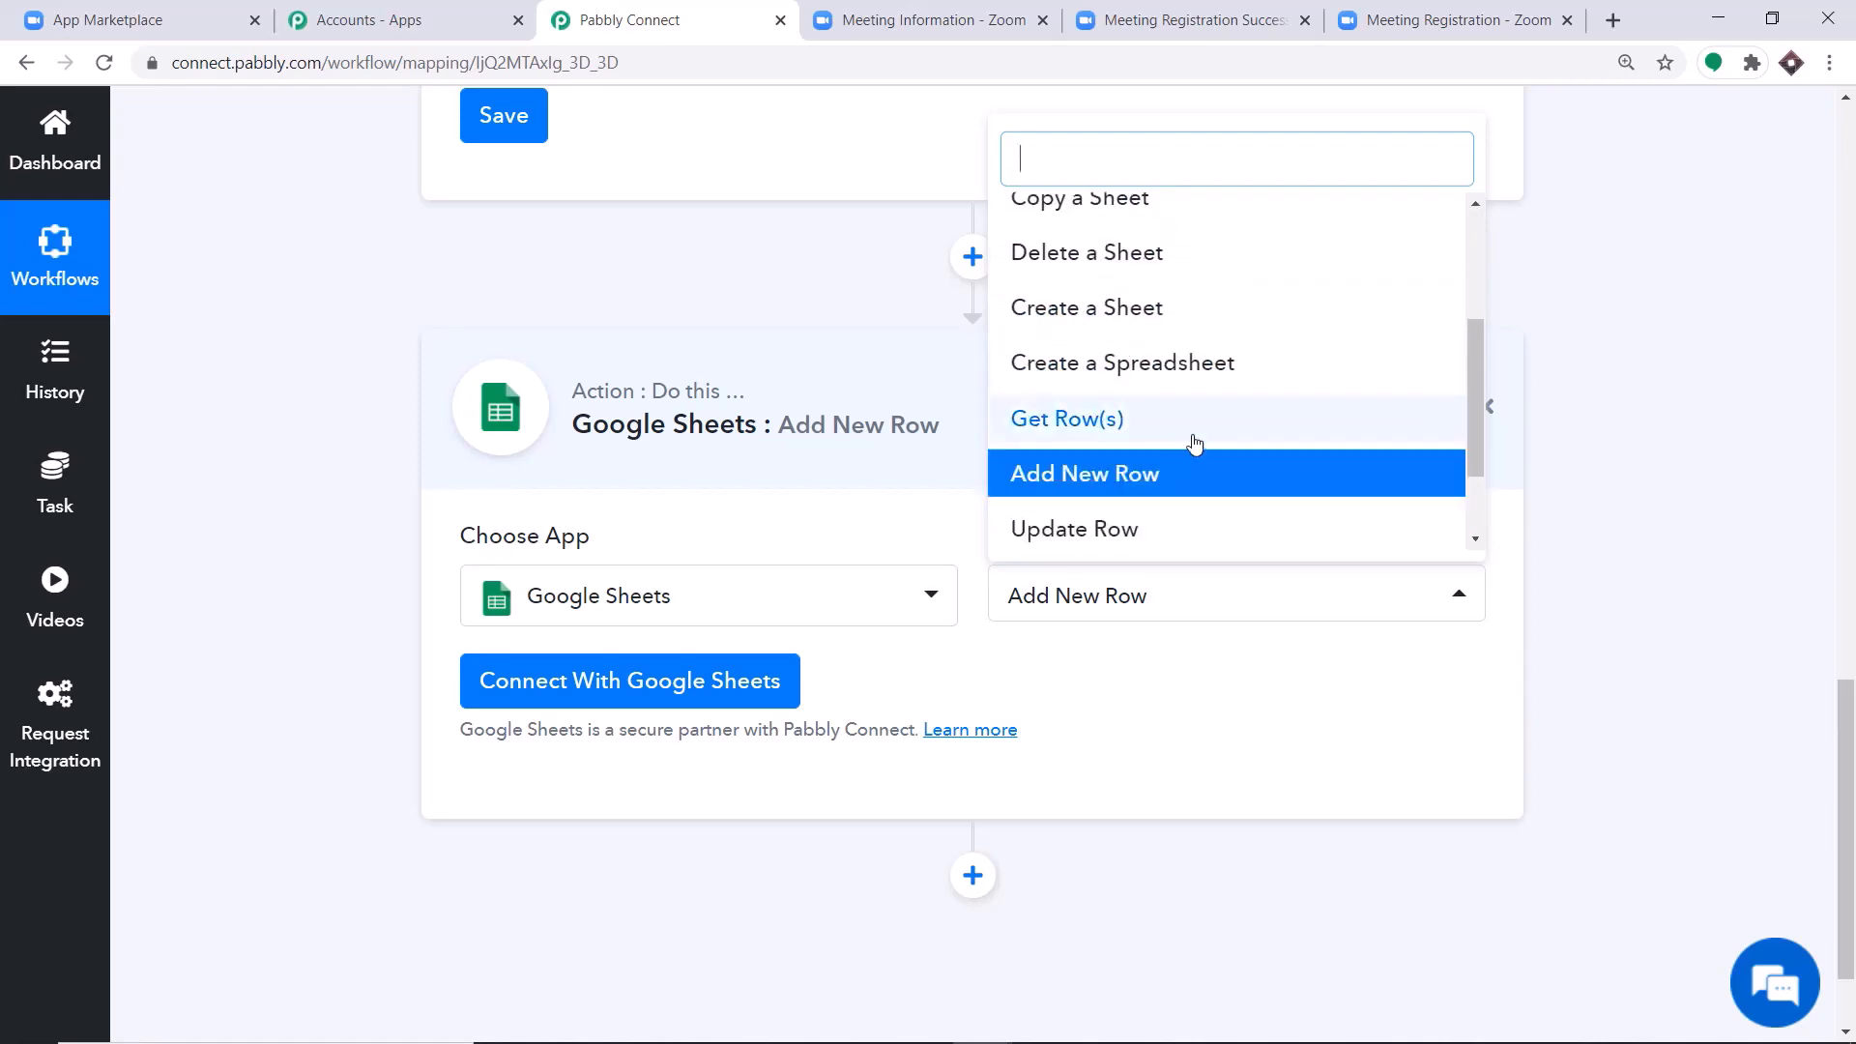
scroll(1116, 319, "up", 3)
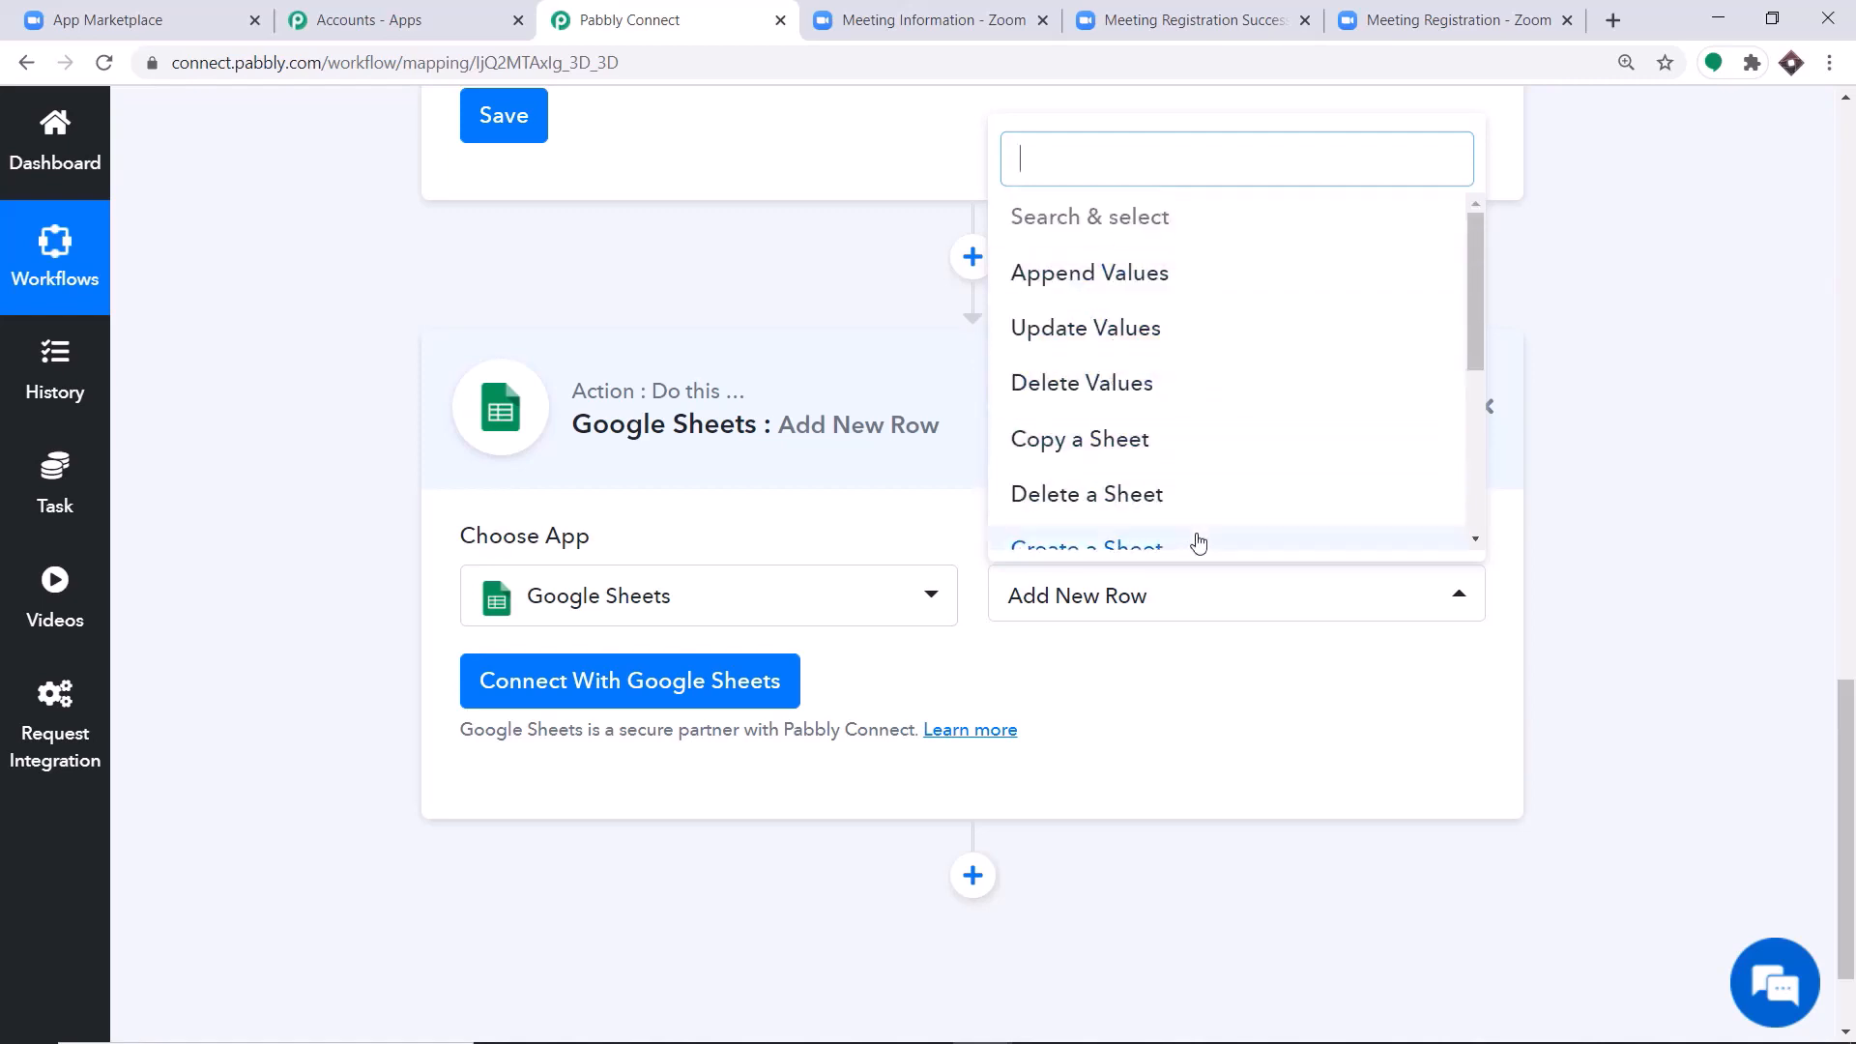
scroll(1250, 493, "down", 4)
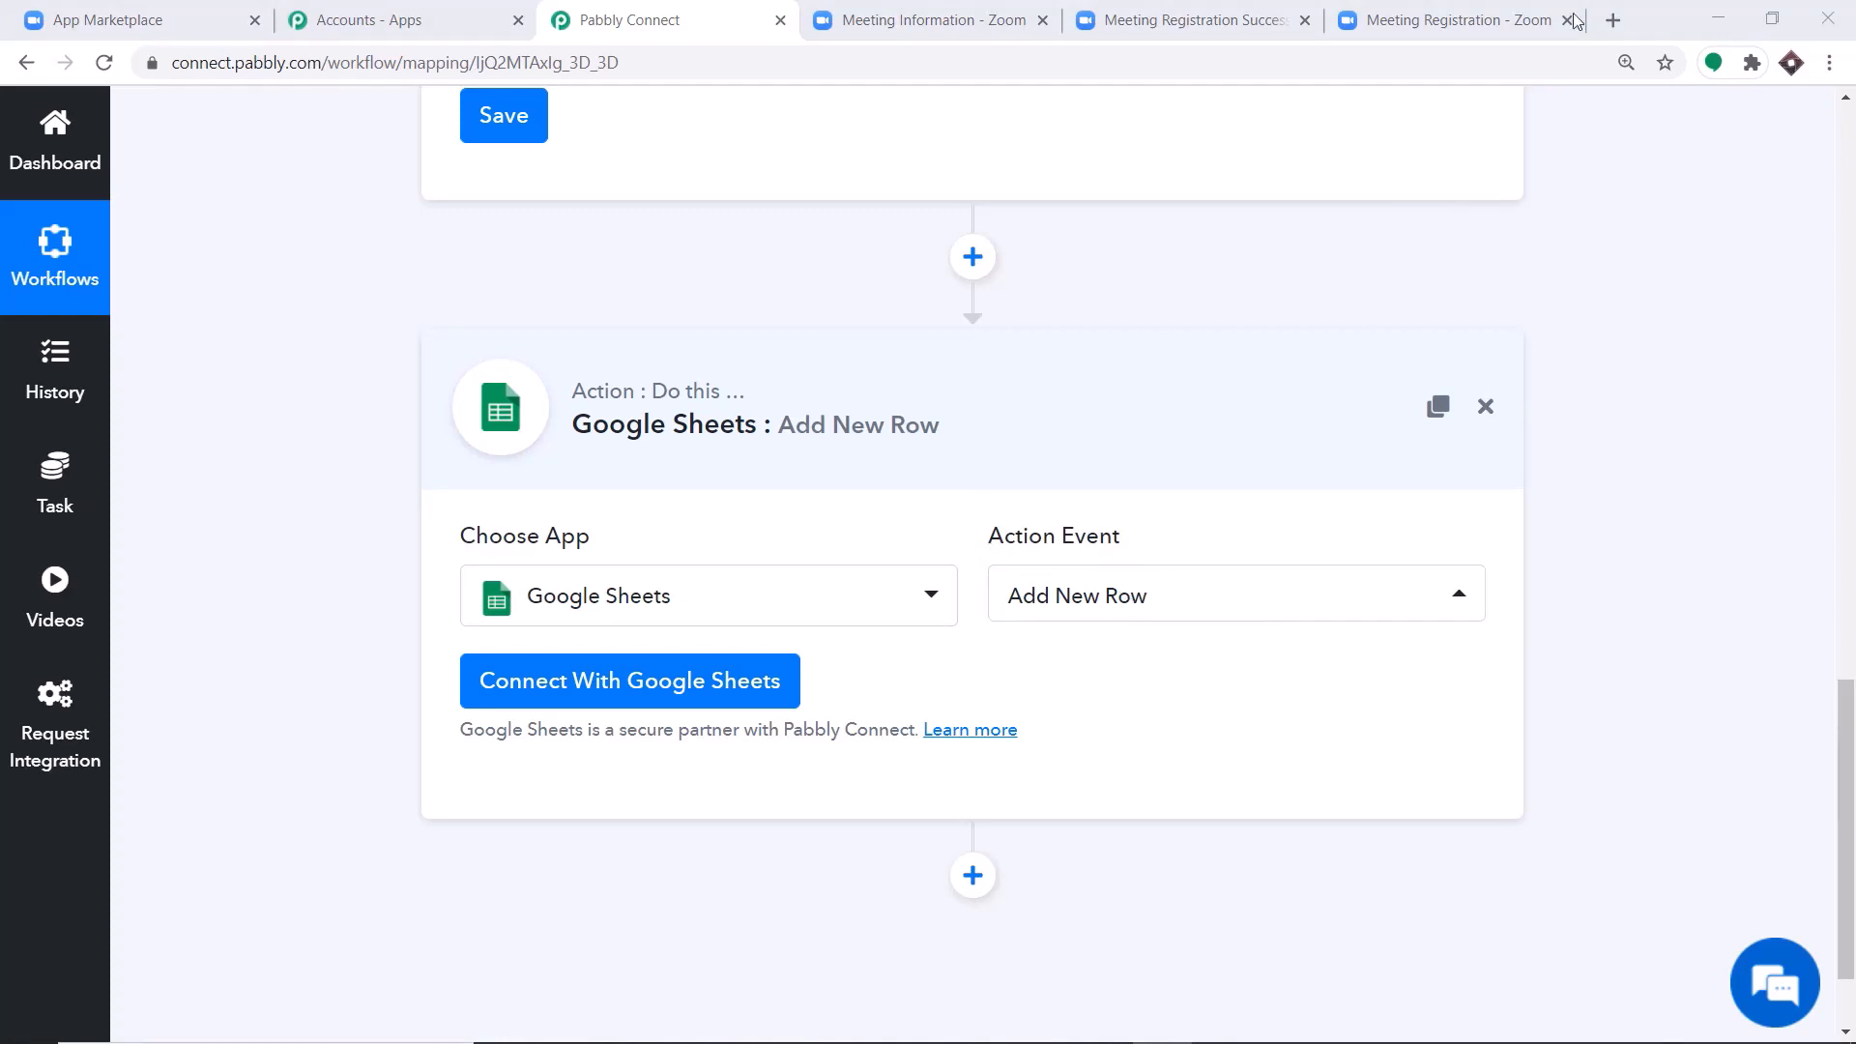
Go to Google Sheets in a new browser tab and open the Zoom Registration DataBase spreadsheet.
left_click(1613, 20)
type("google.com")
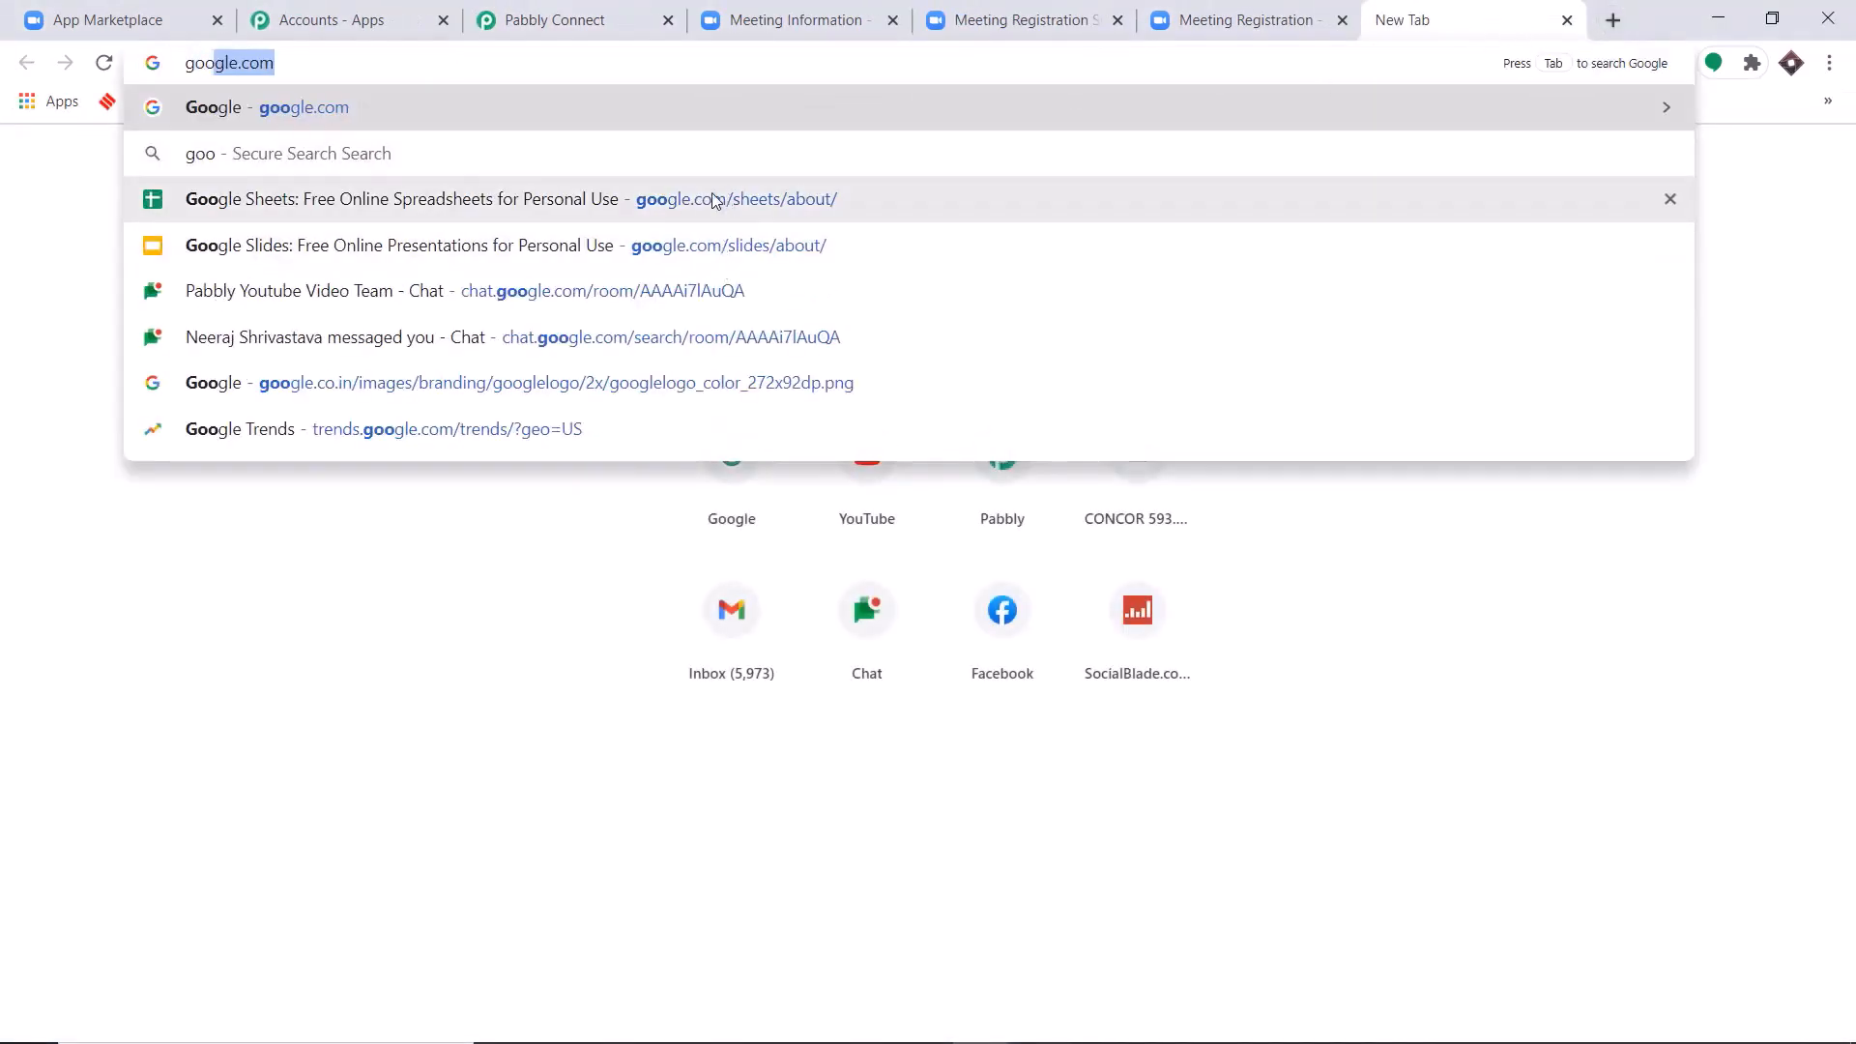
left_click(725, 198)
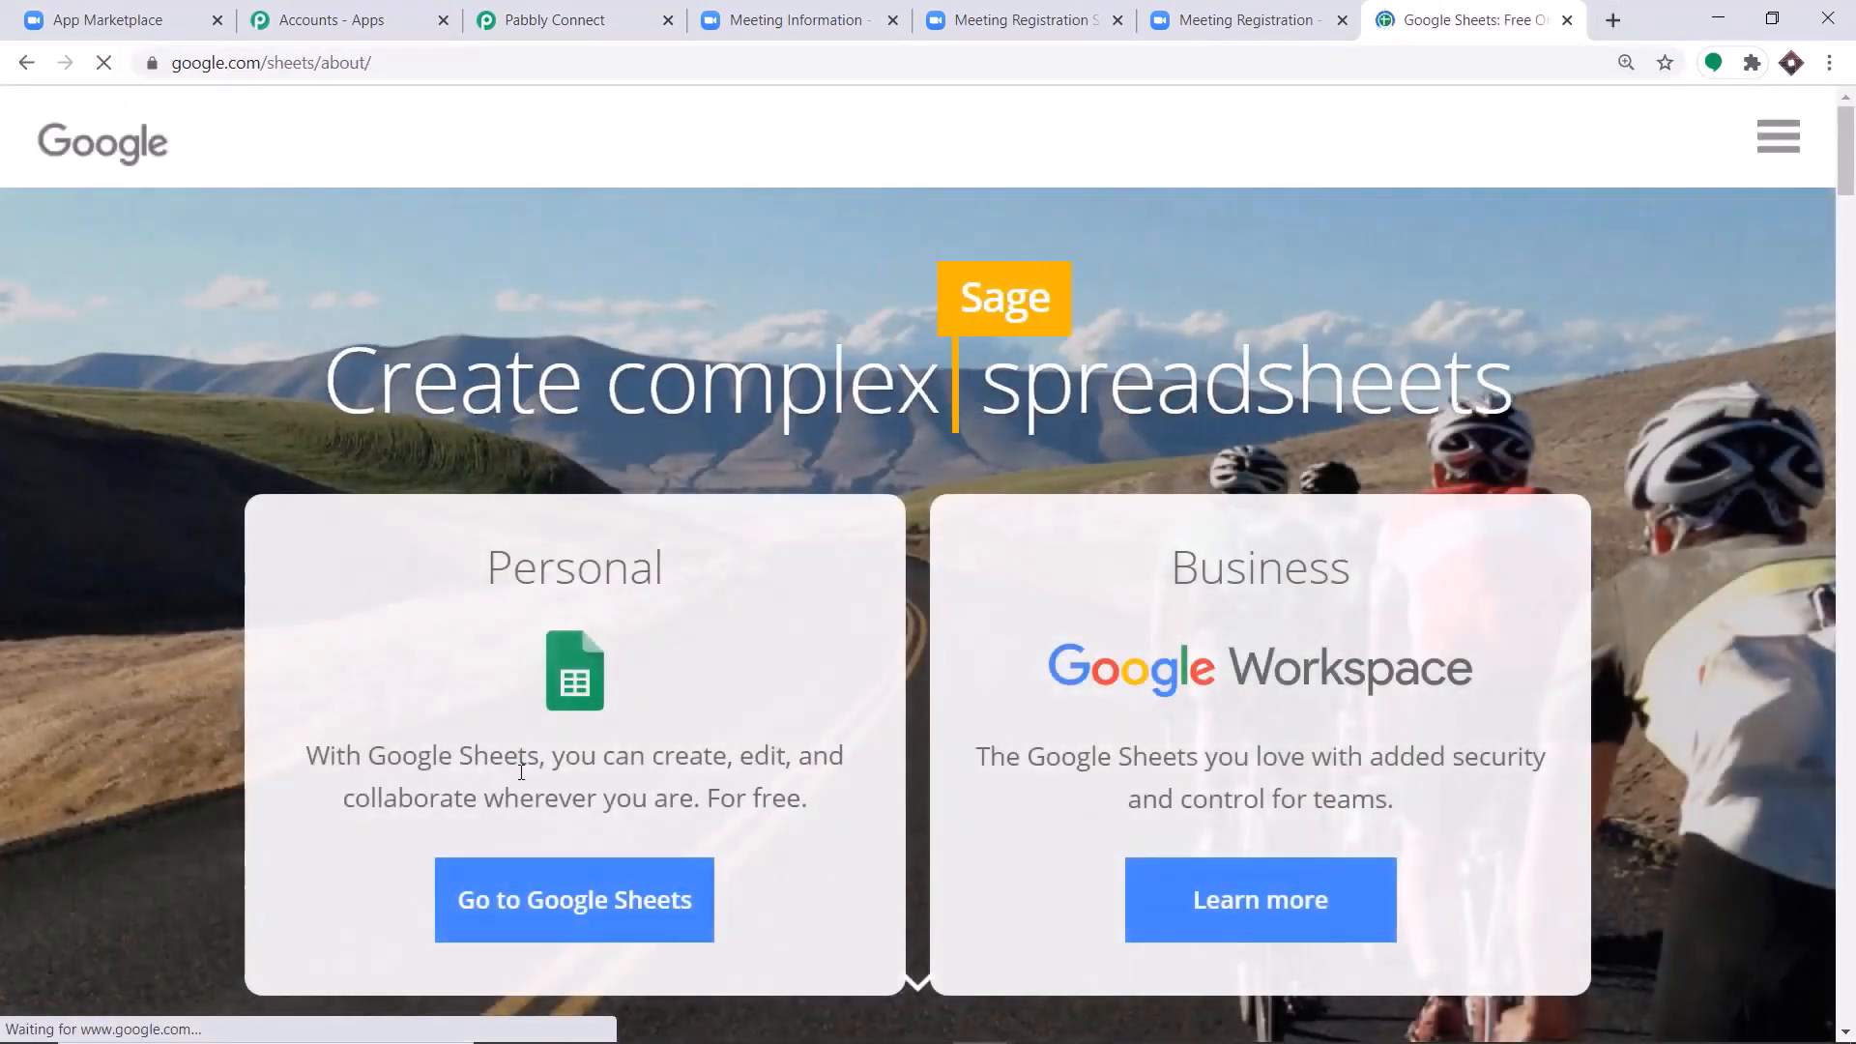
left_click(505, 900)
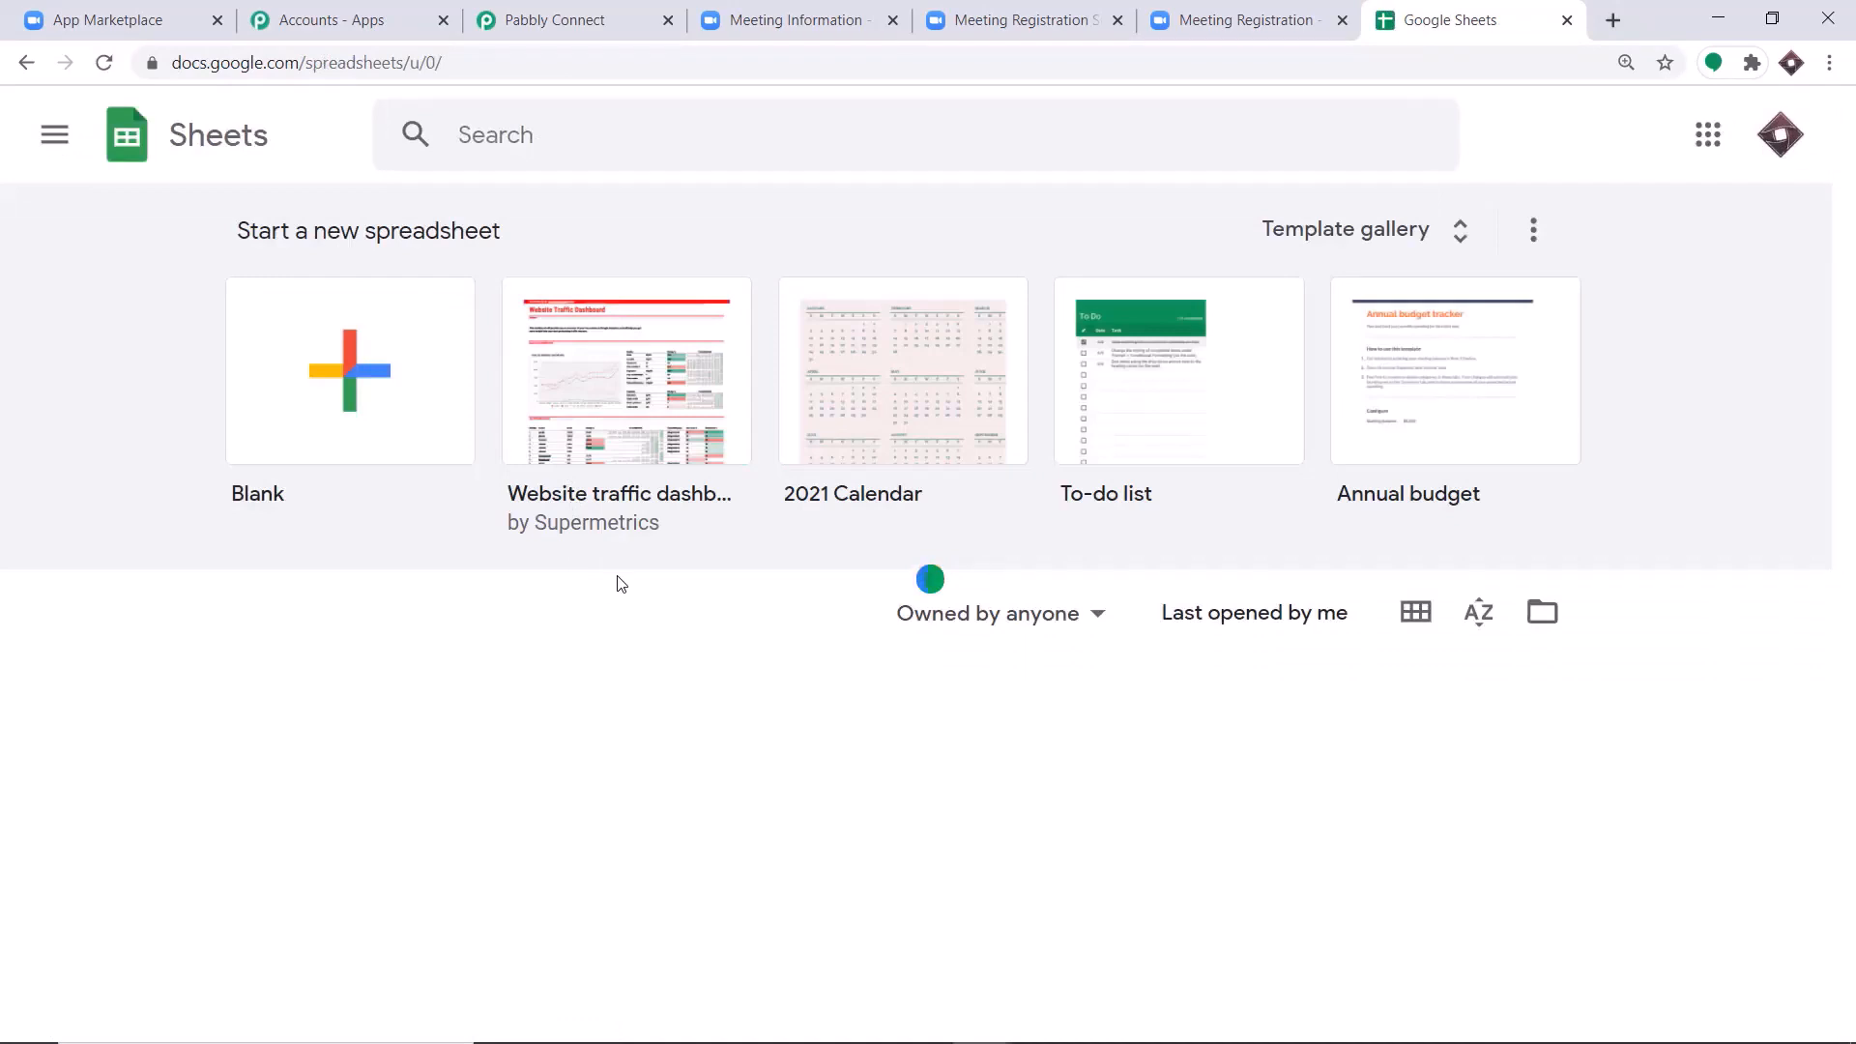
left_click(447, 712)
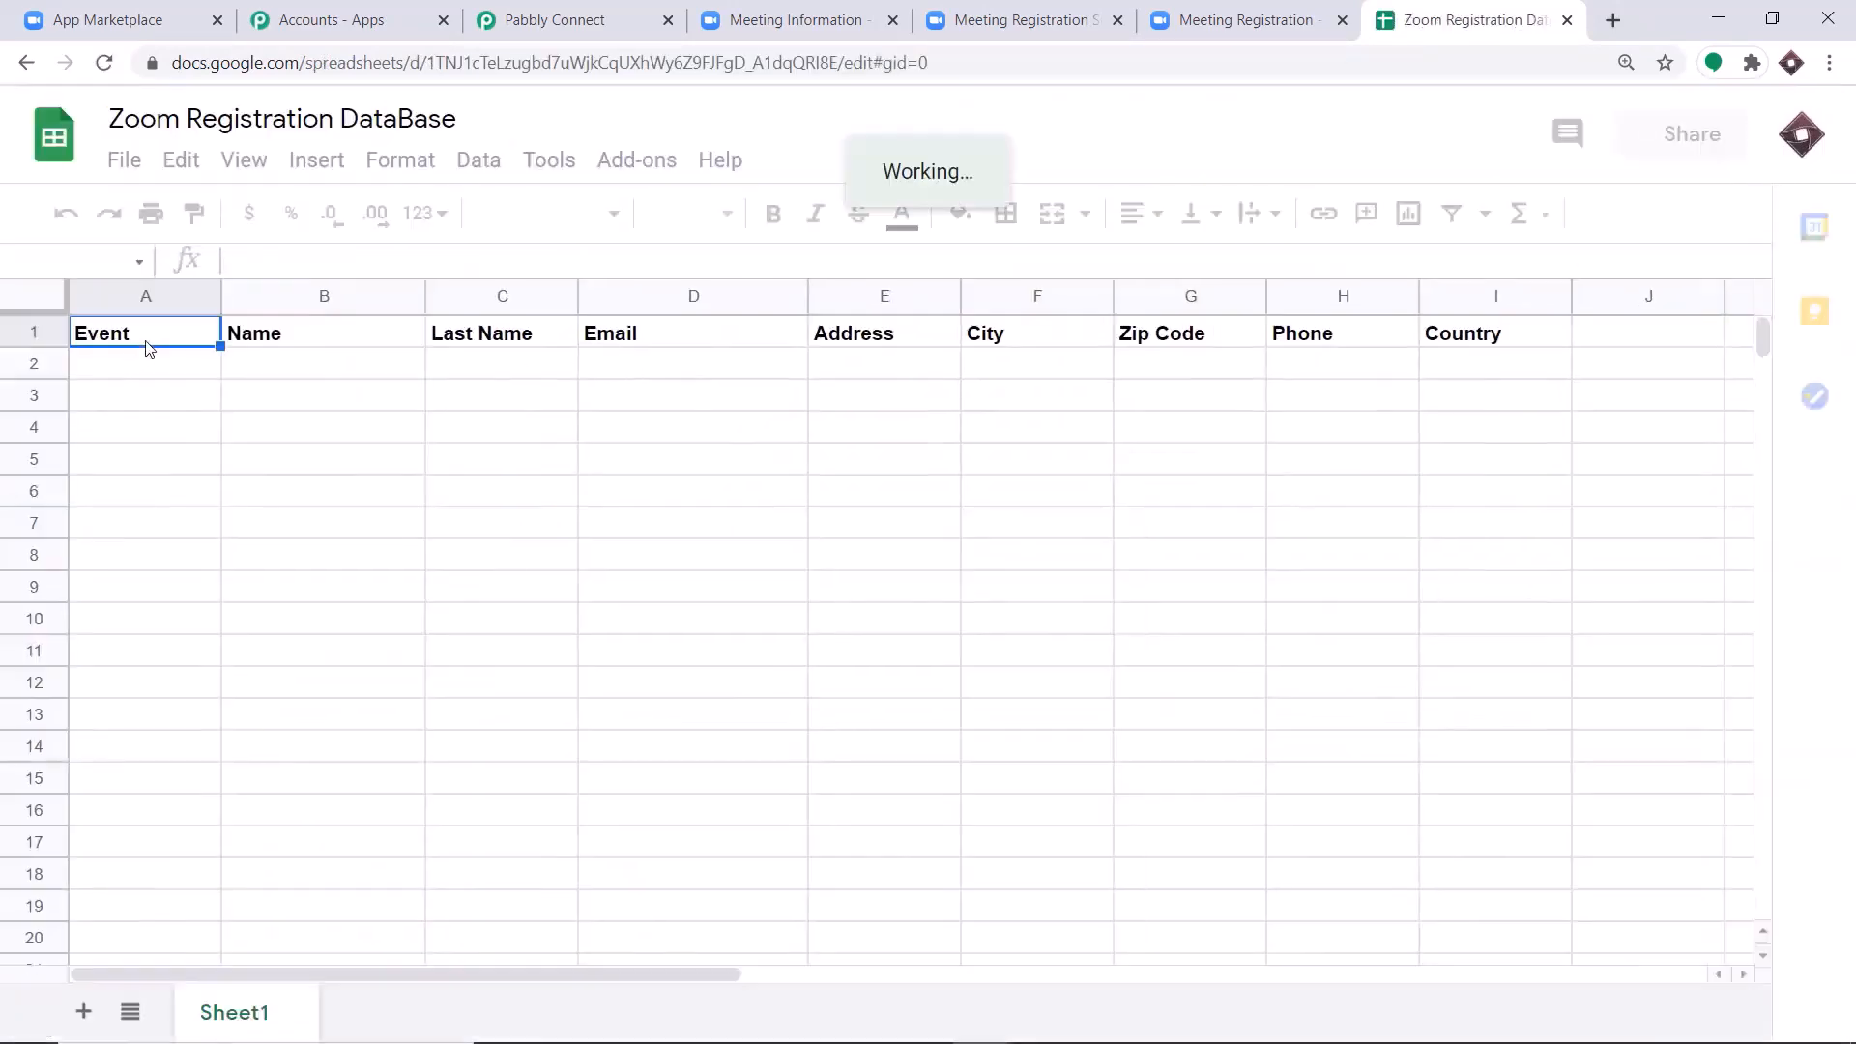
Review the spreadsheet's column headers and return to the Google Sheets action in Pabbly Connect.
left_click(665, 9)
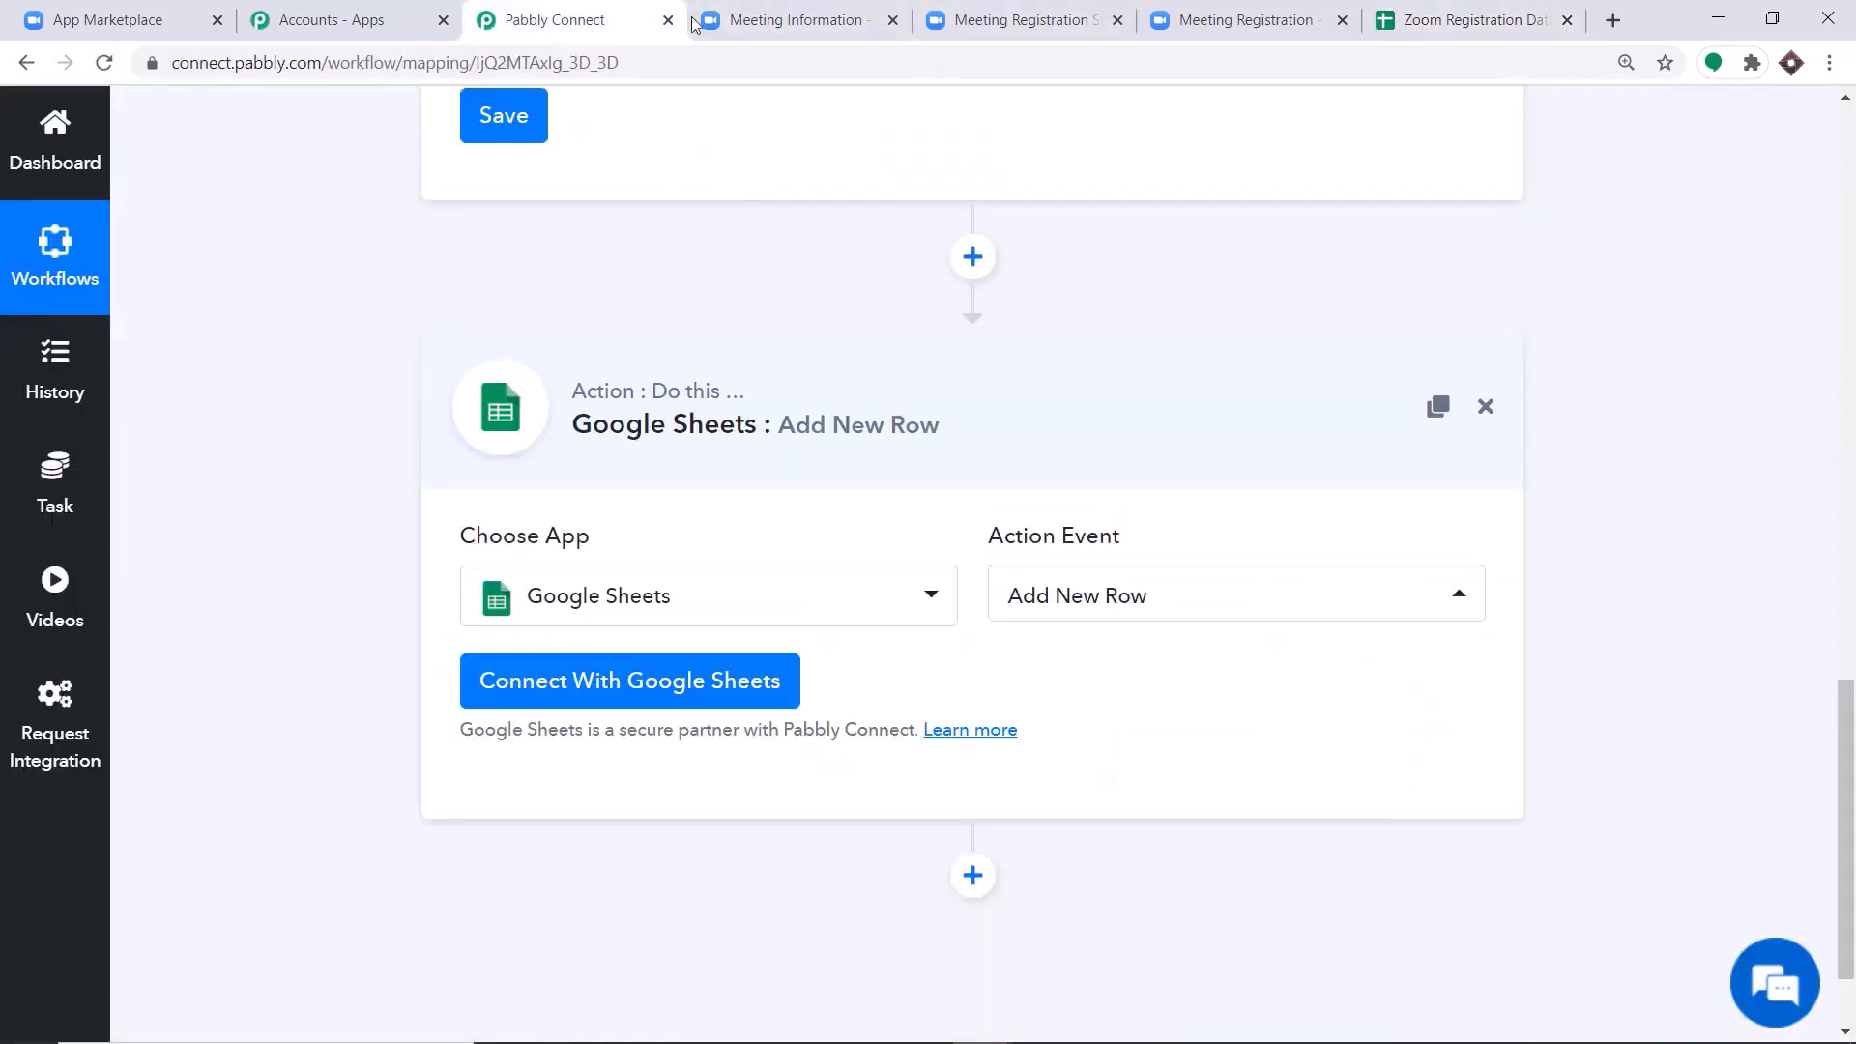
left_click(1429, 12)
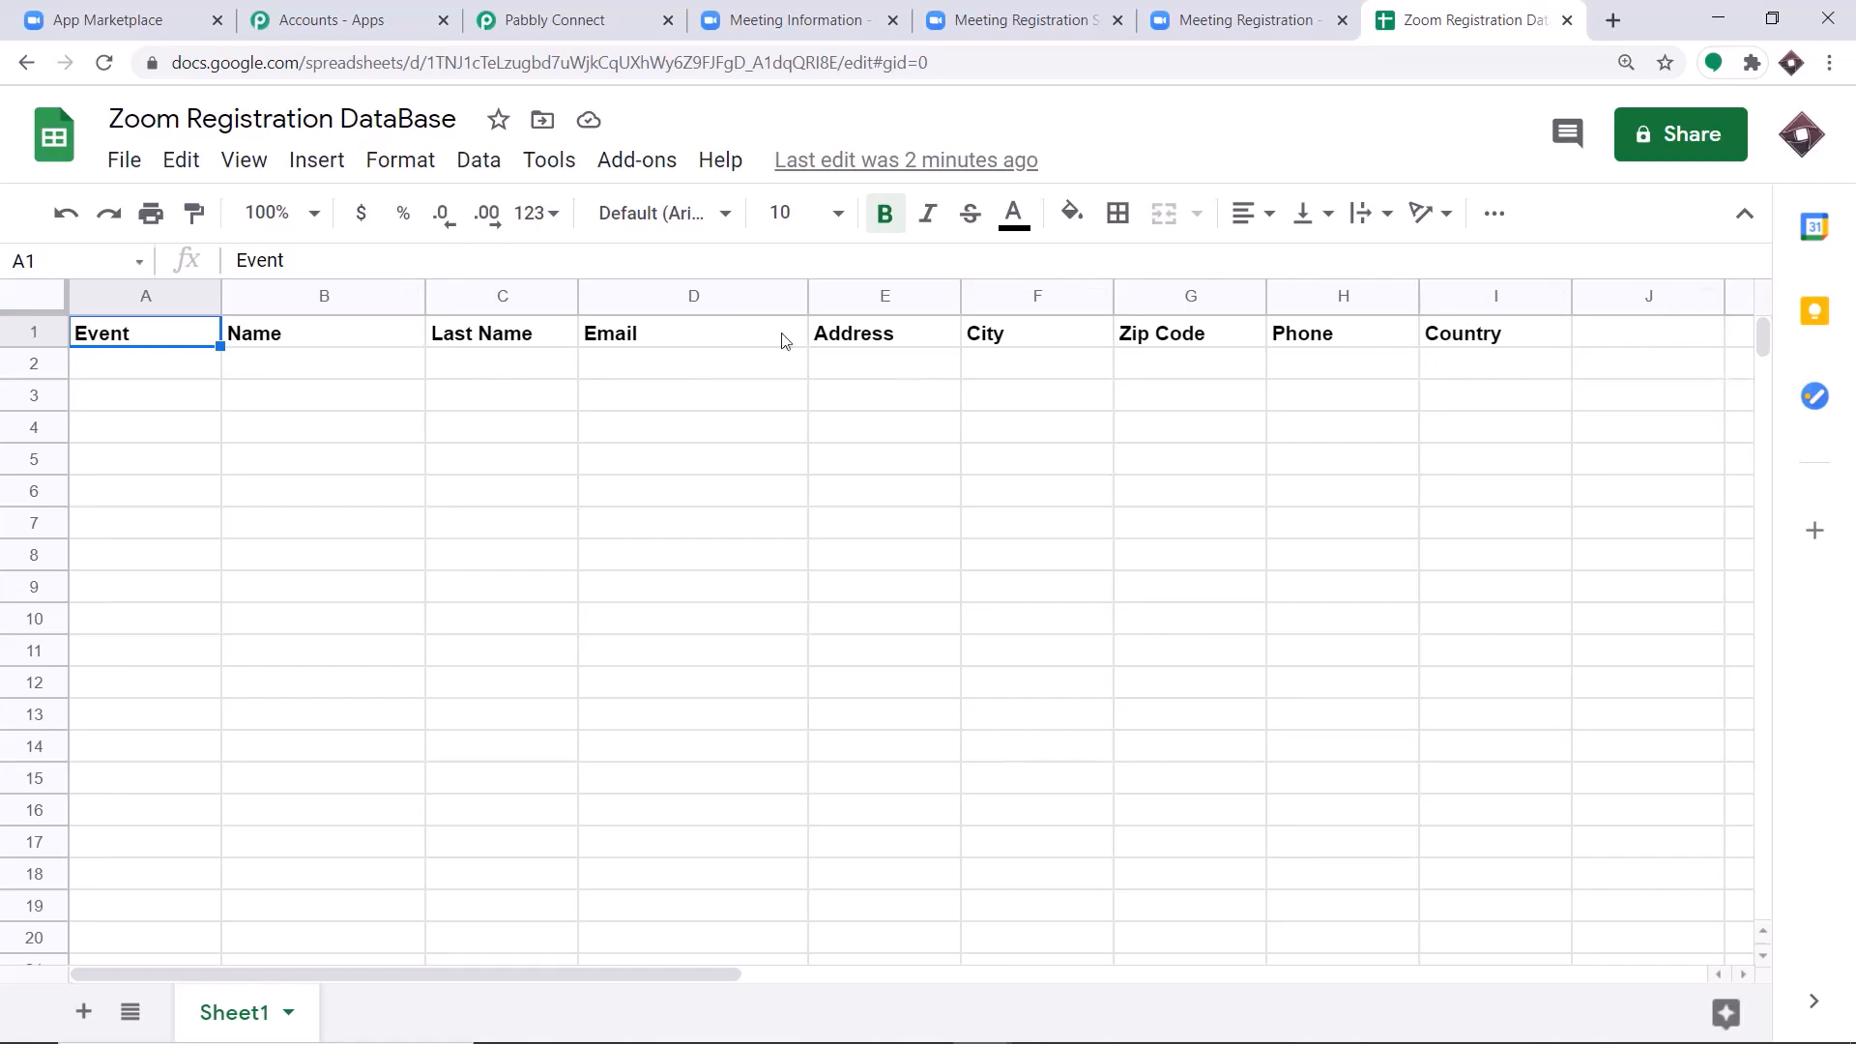
left_click(527, 10)
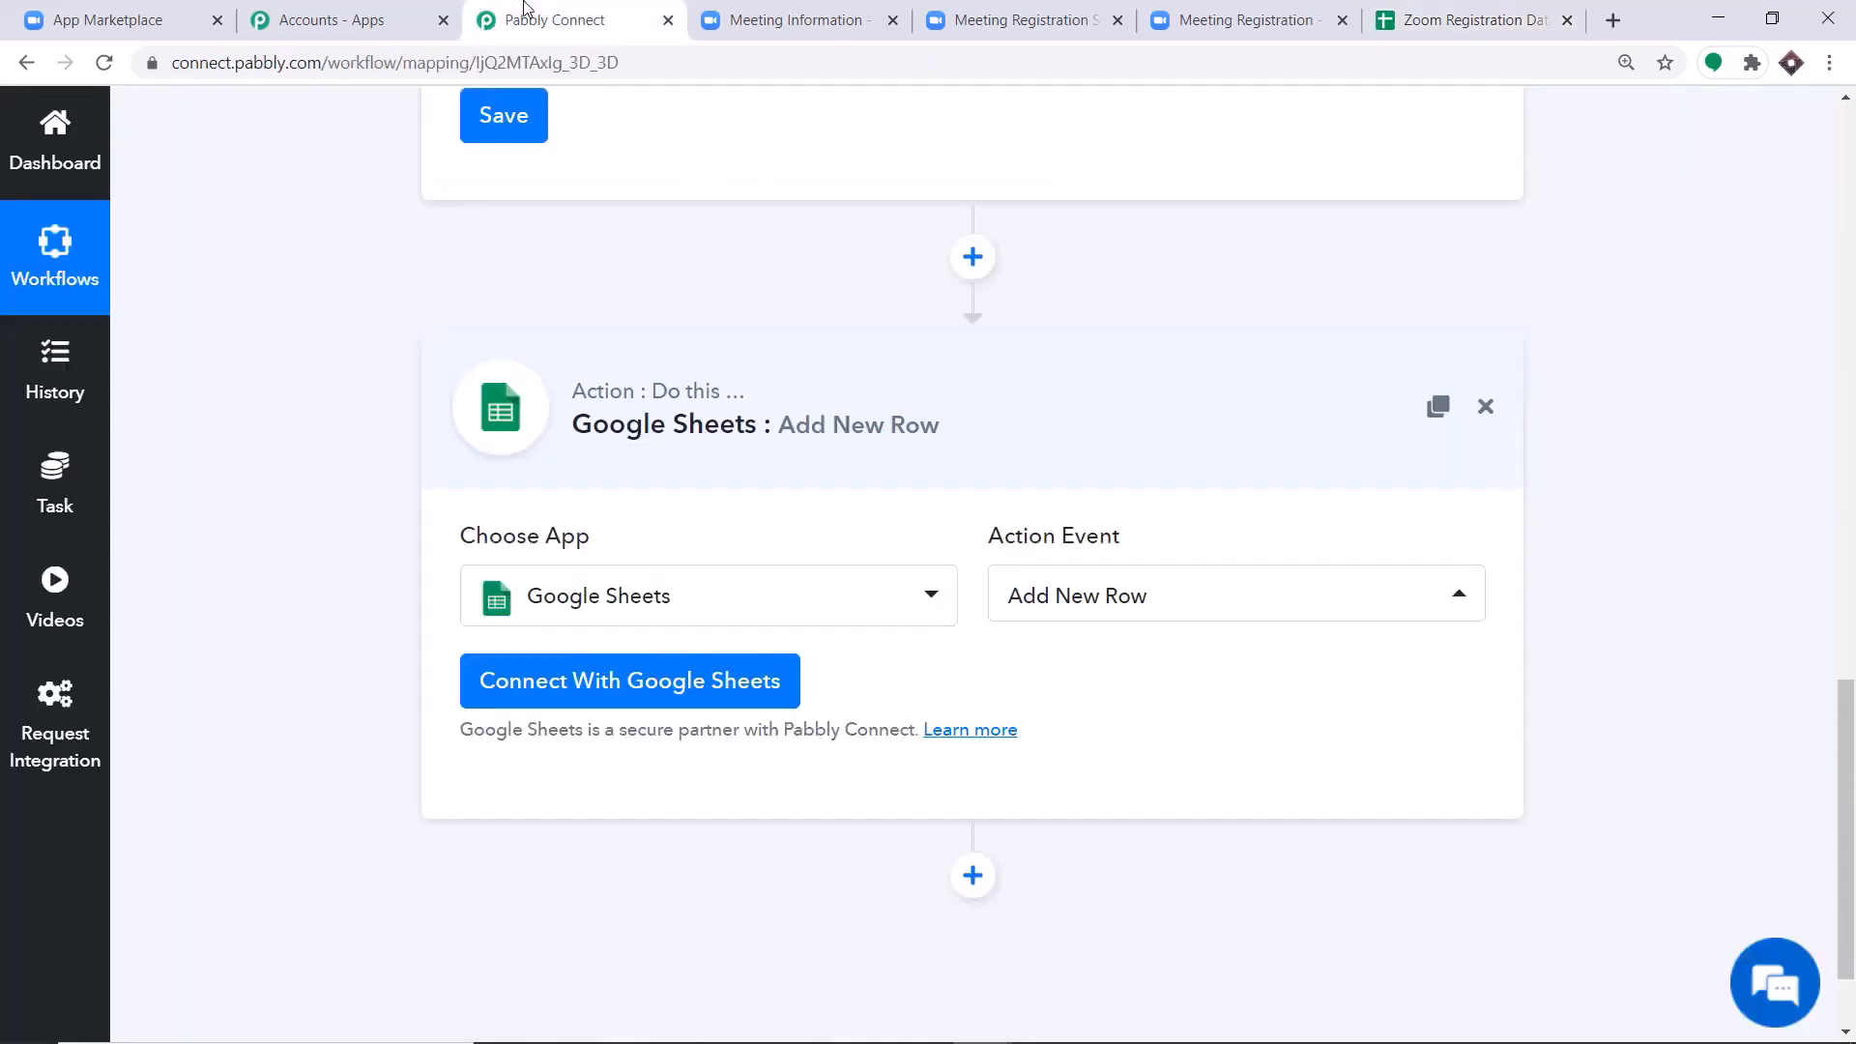
Connect the action to Google Sheets with new credentials, authorizing Pabbly Connect Sheets on the first listed Google account.
left_click(608, 683)
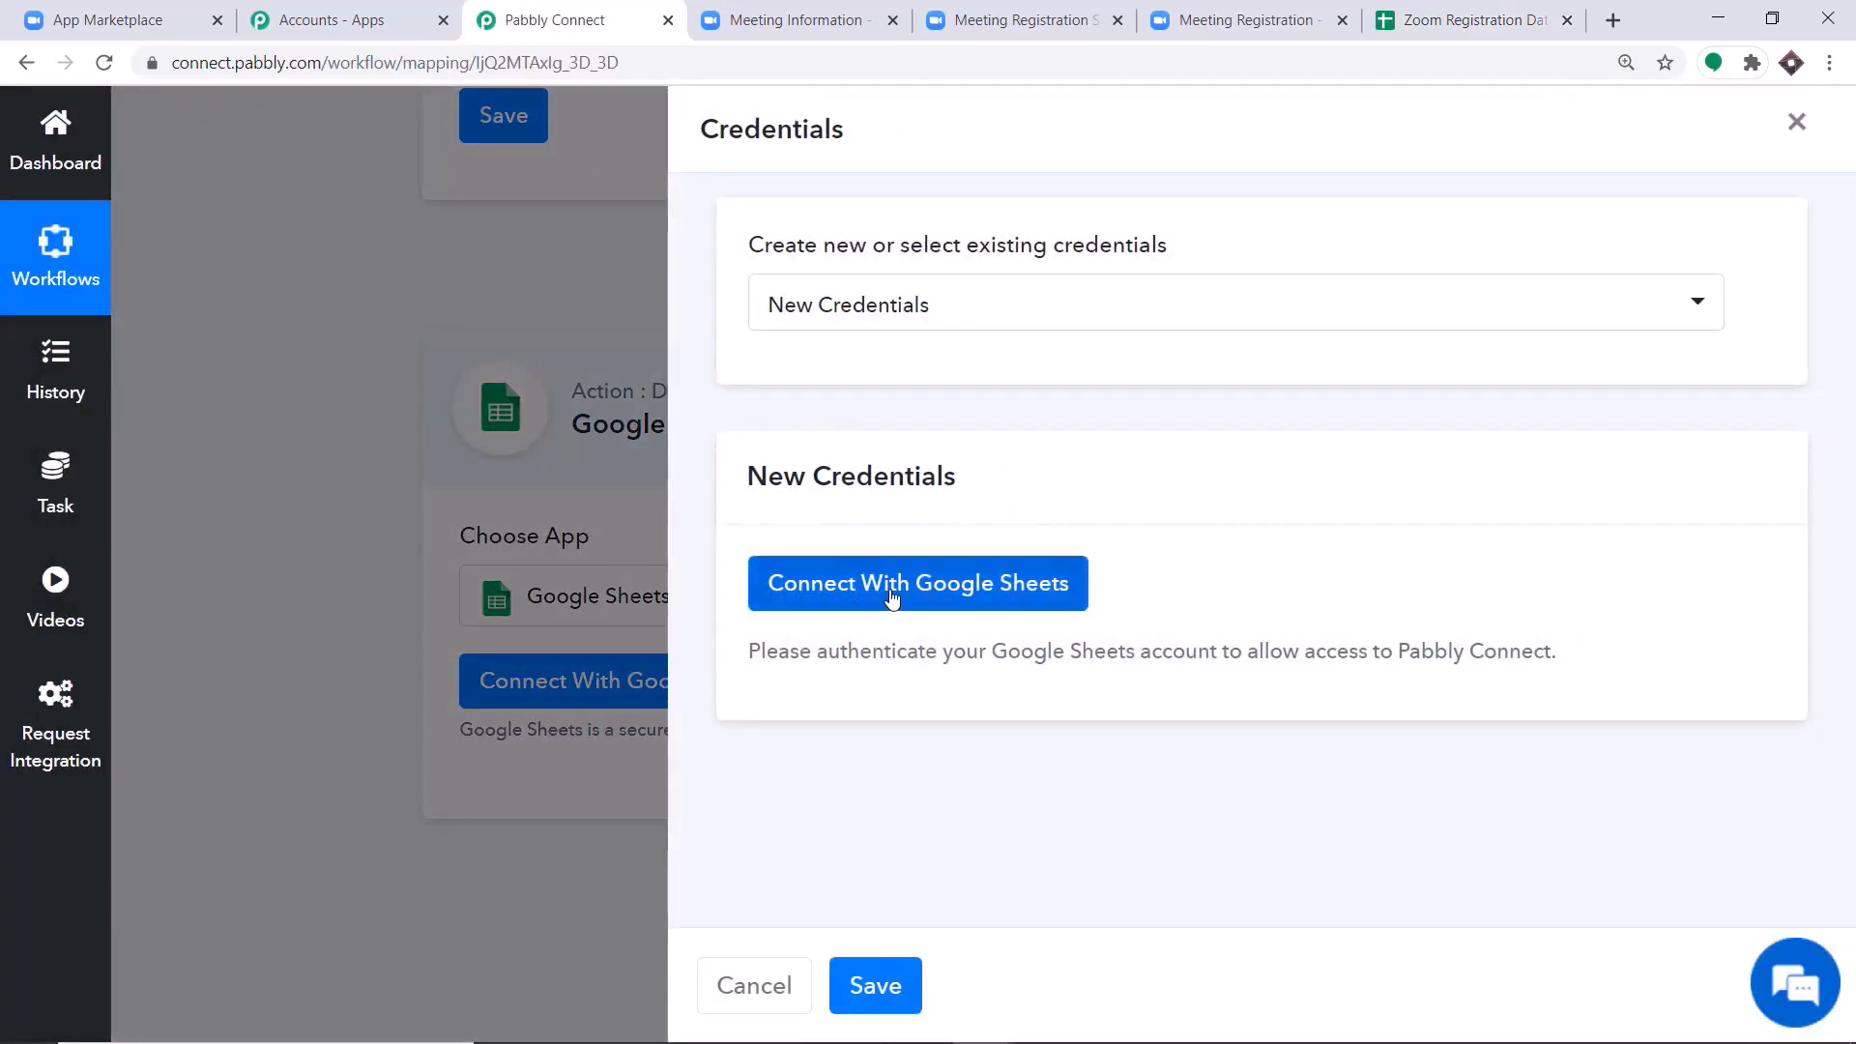
left_click(891, 597)
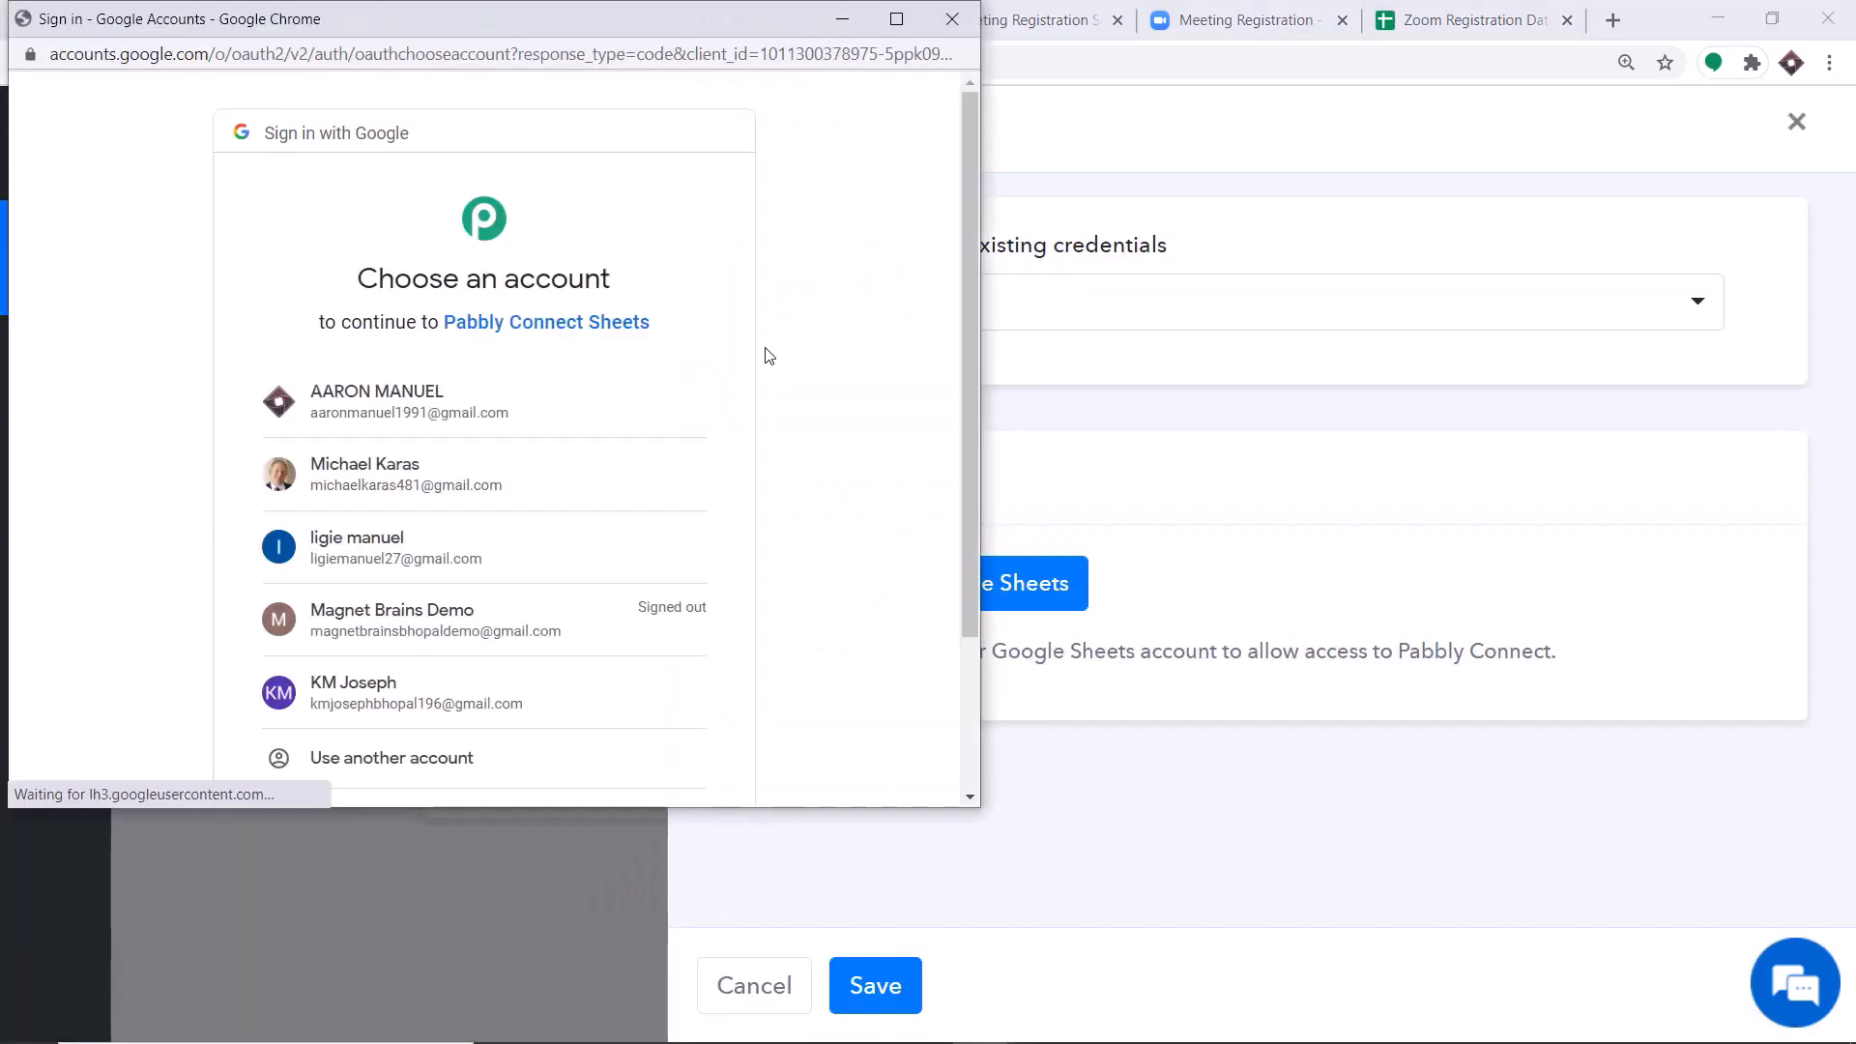
left_click_drag(611, 19, 1515, 127)
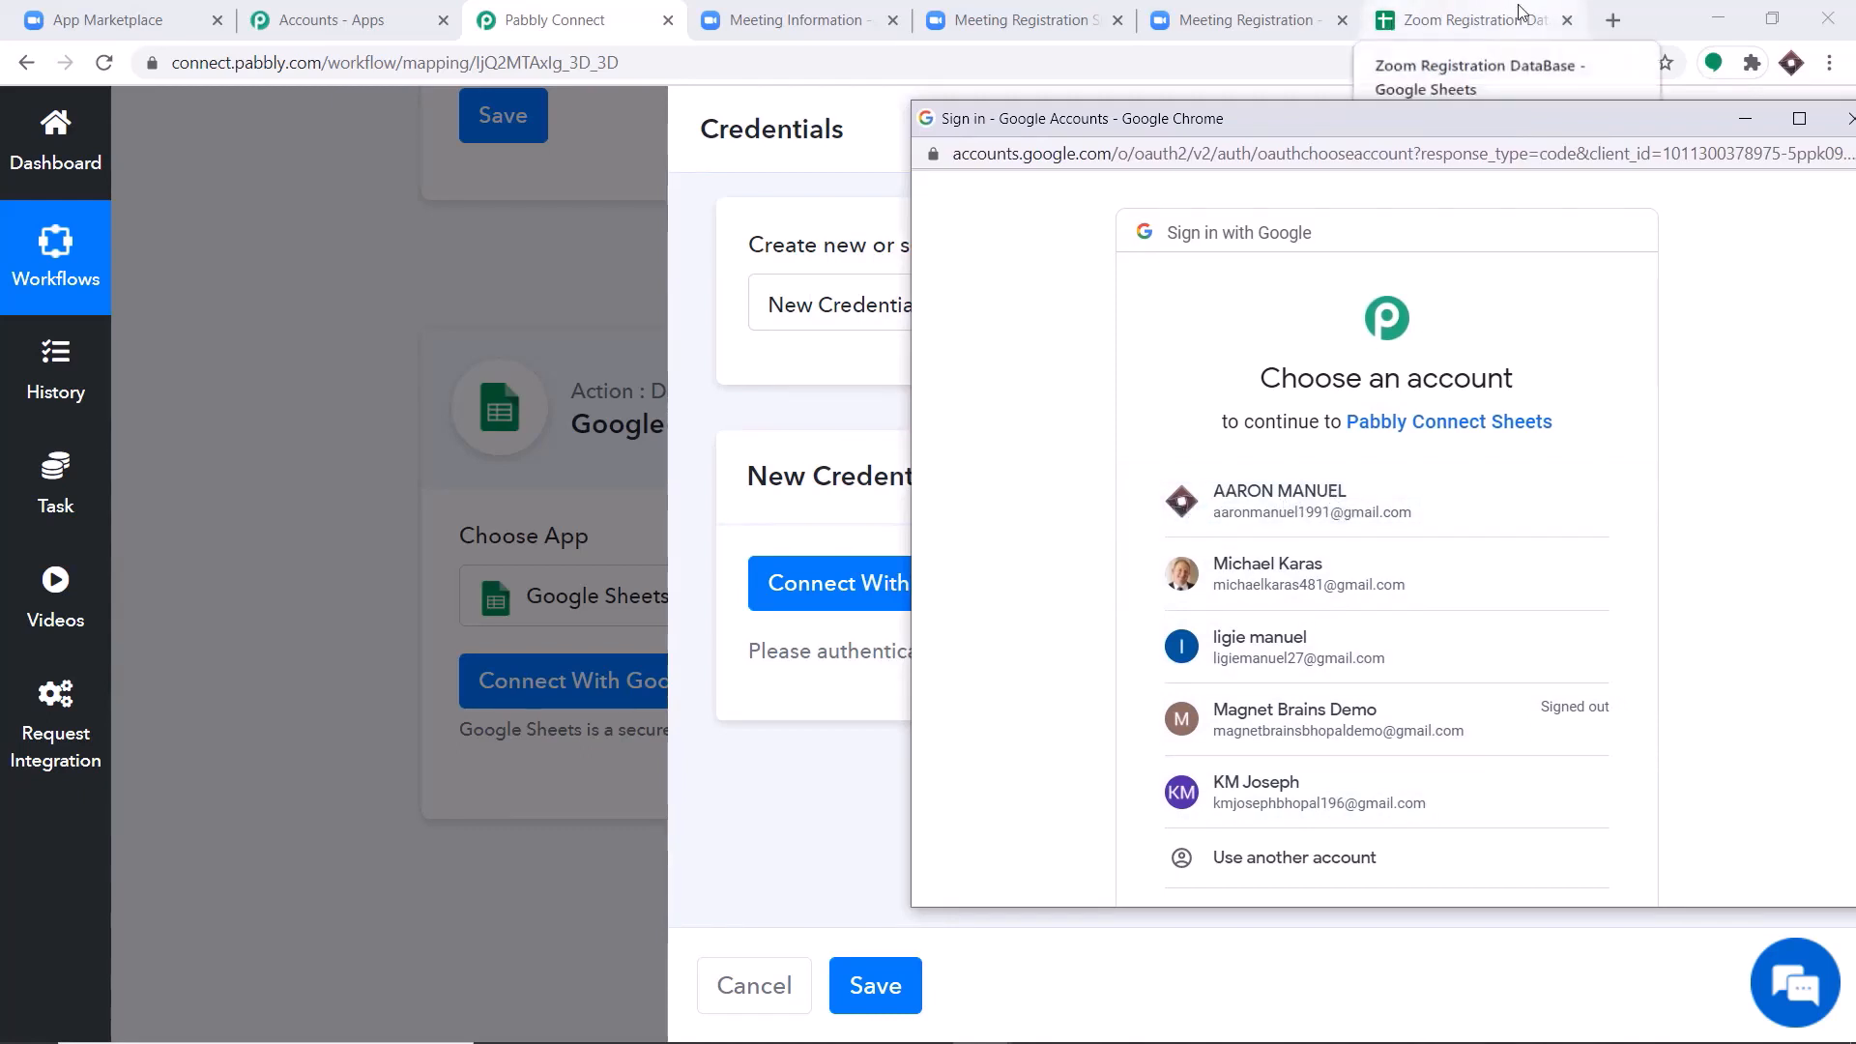
left_click(1289, 493)
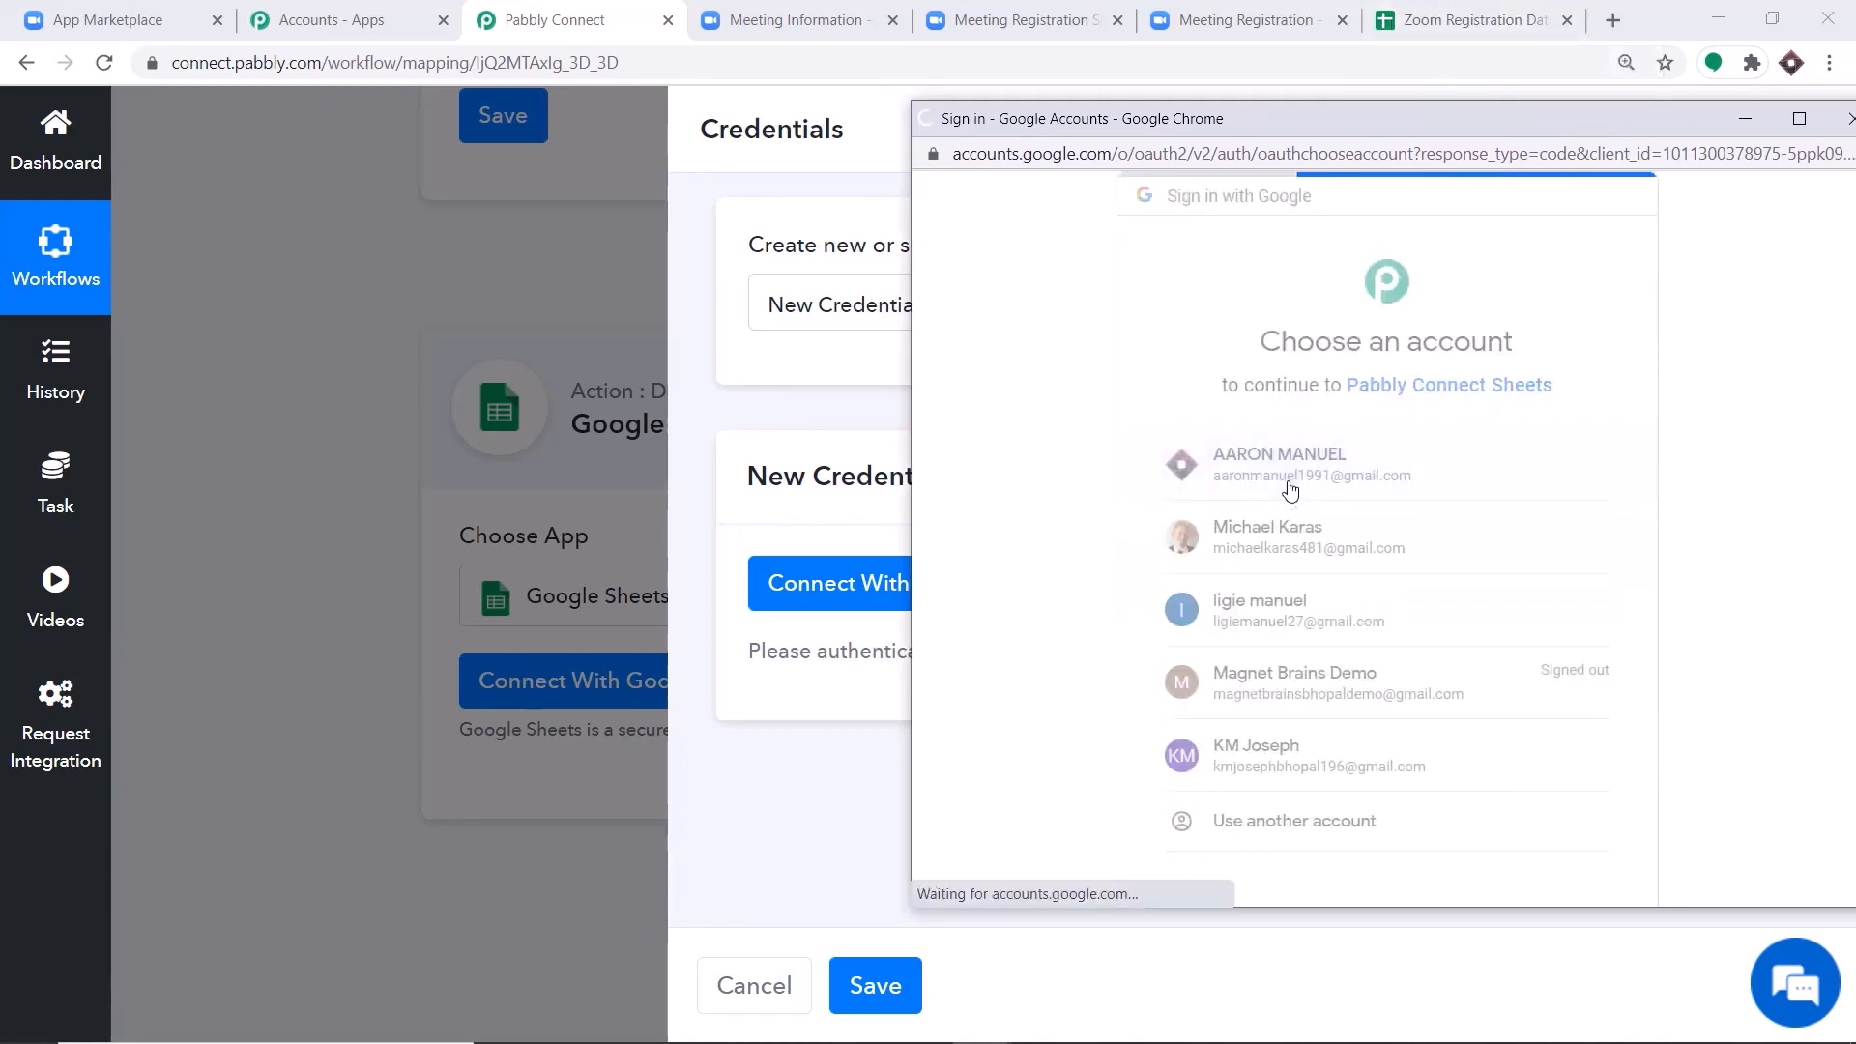
scroll(1217, 488, "down", 2)
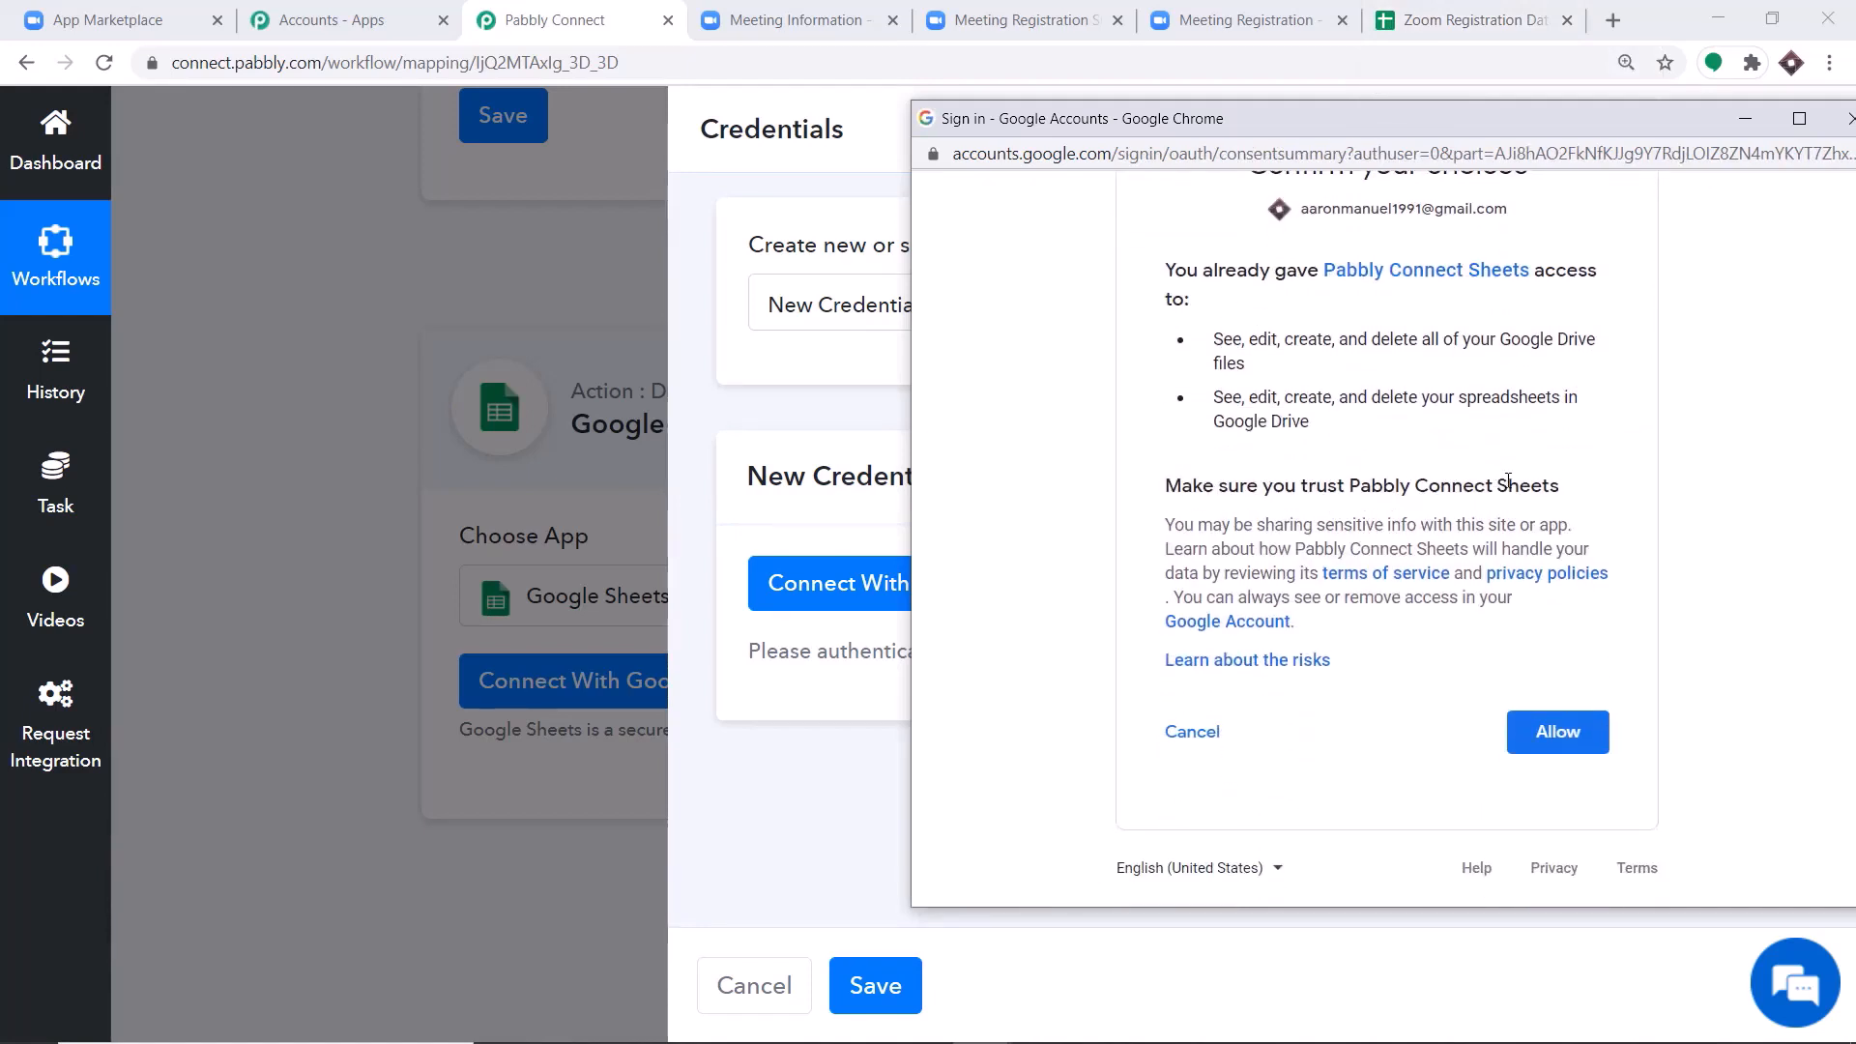
left_click(1566, 732)
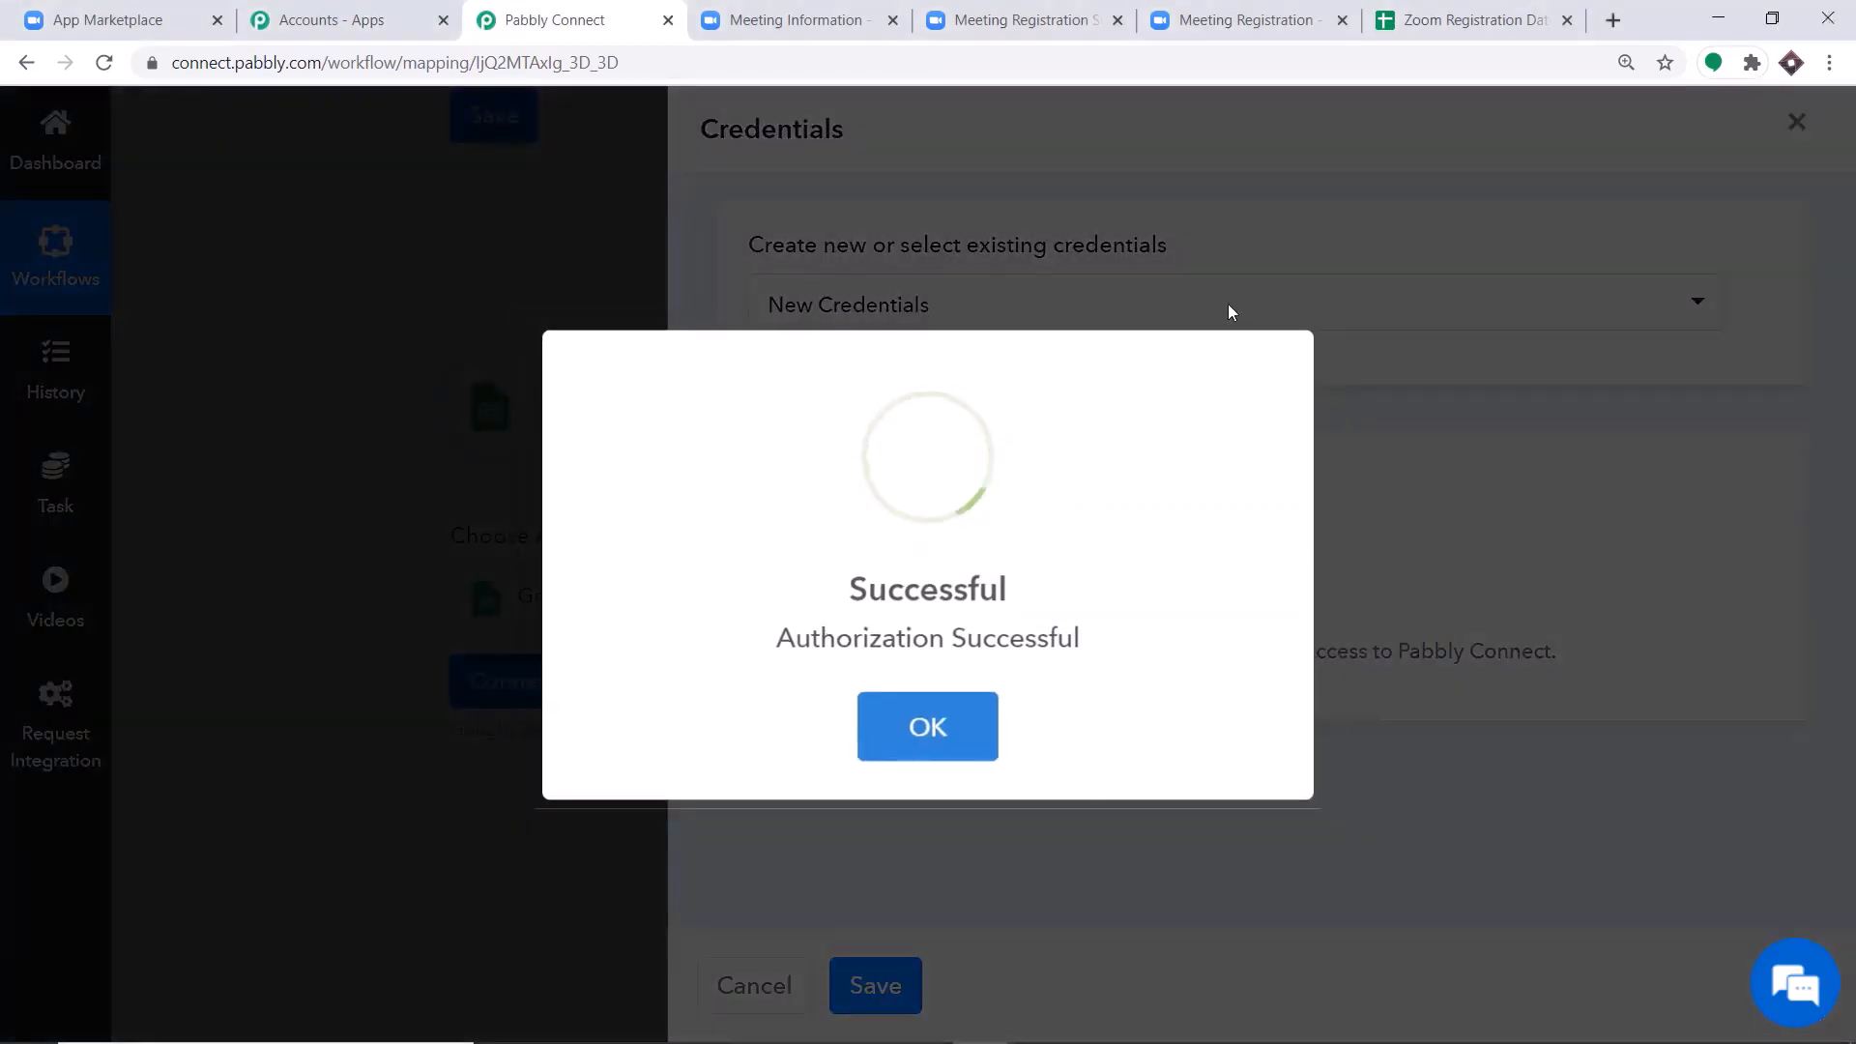
left_click(930, 727)
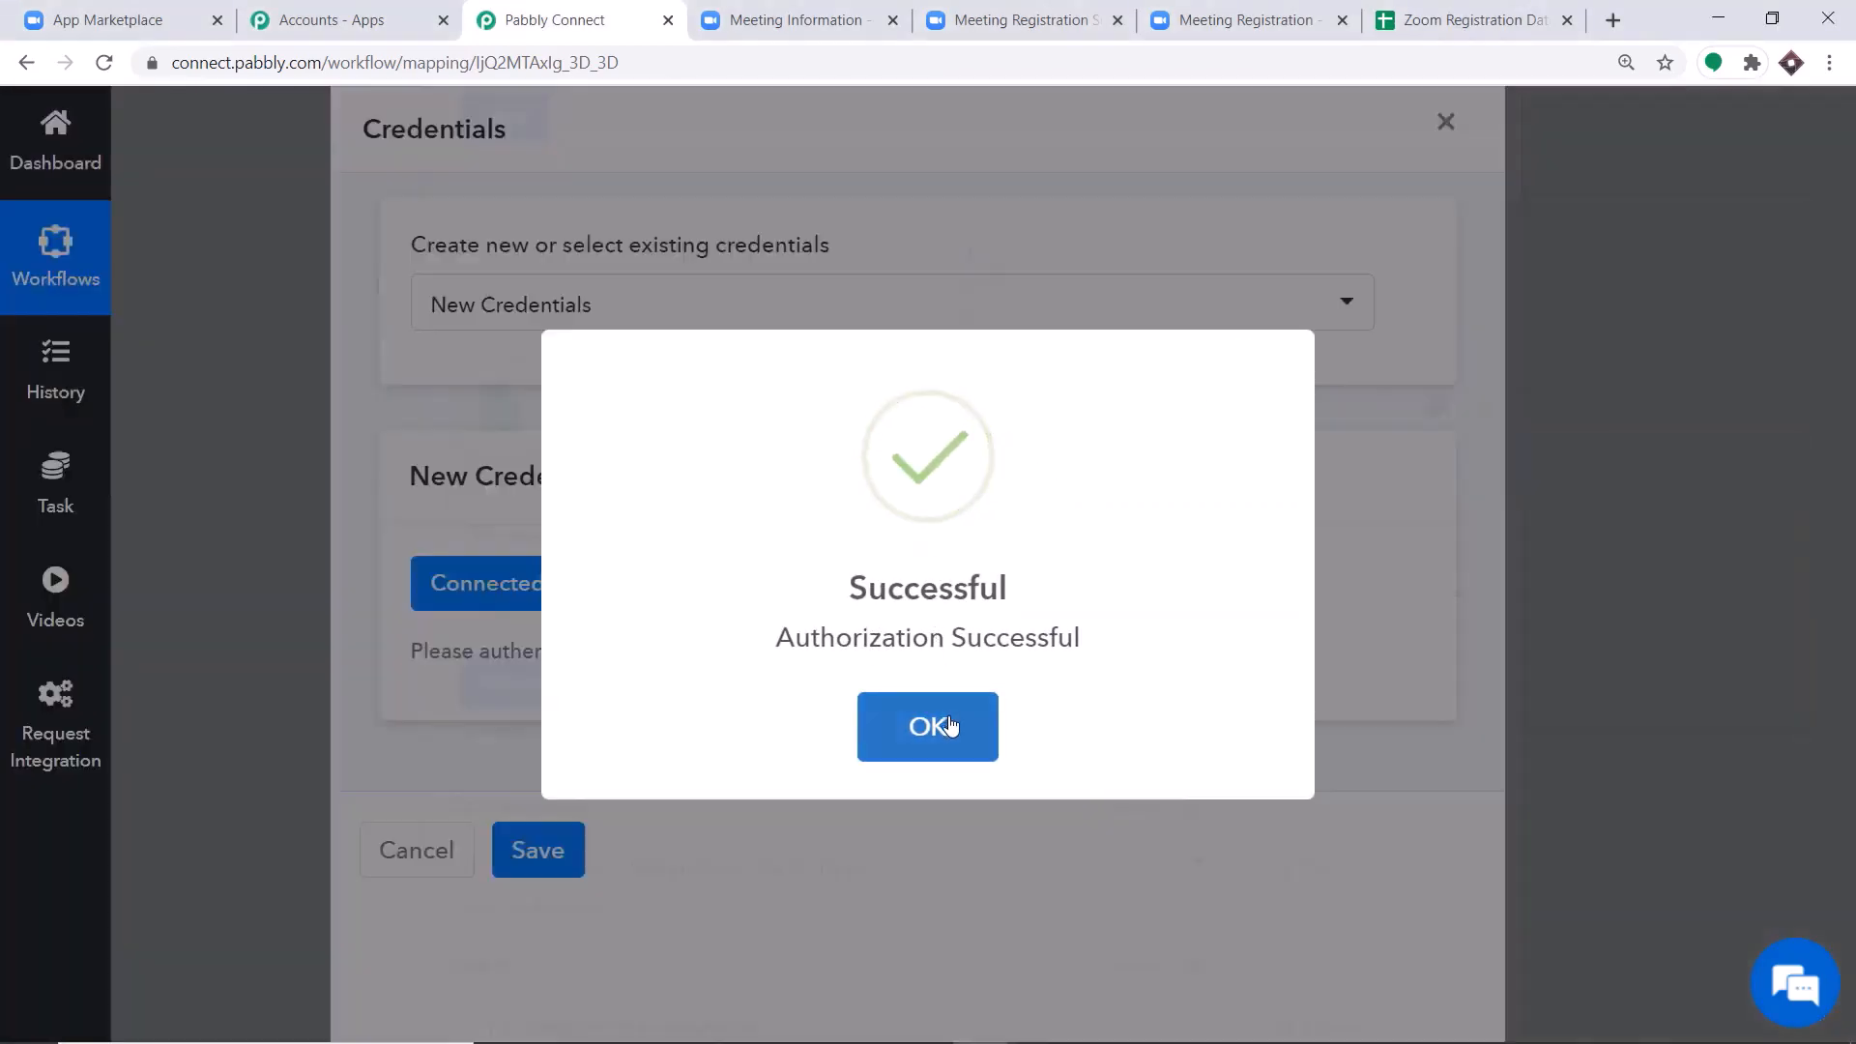
scroll(1223, 340, "down", 4)
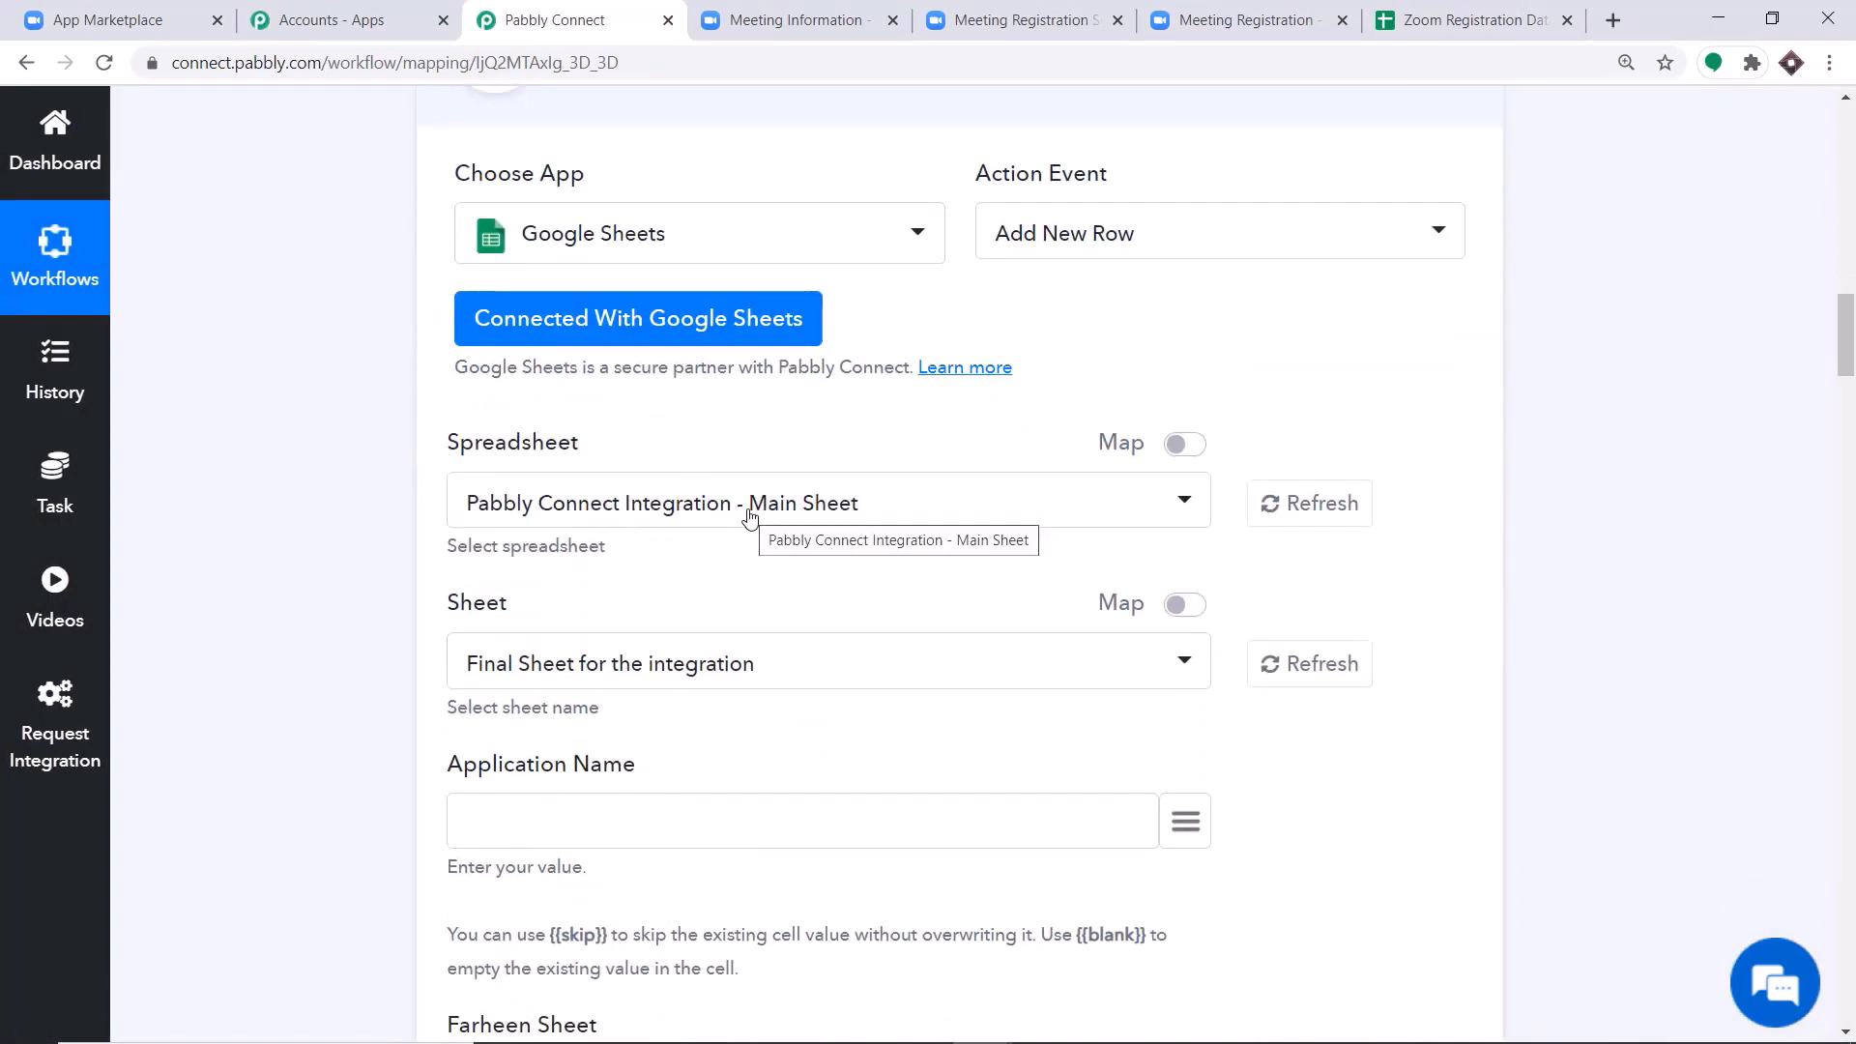
Open the Google Sheets file list in a new browser tab, look through the account's spreadsheets, and return to Pabbly Connect.
left_click(1479, 20)
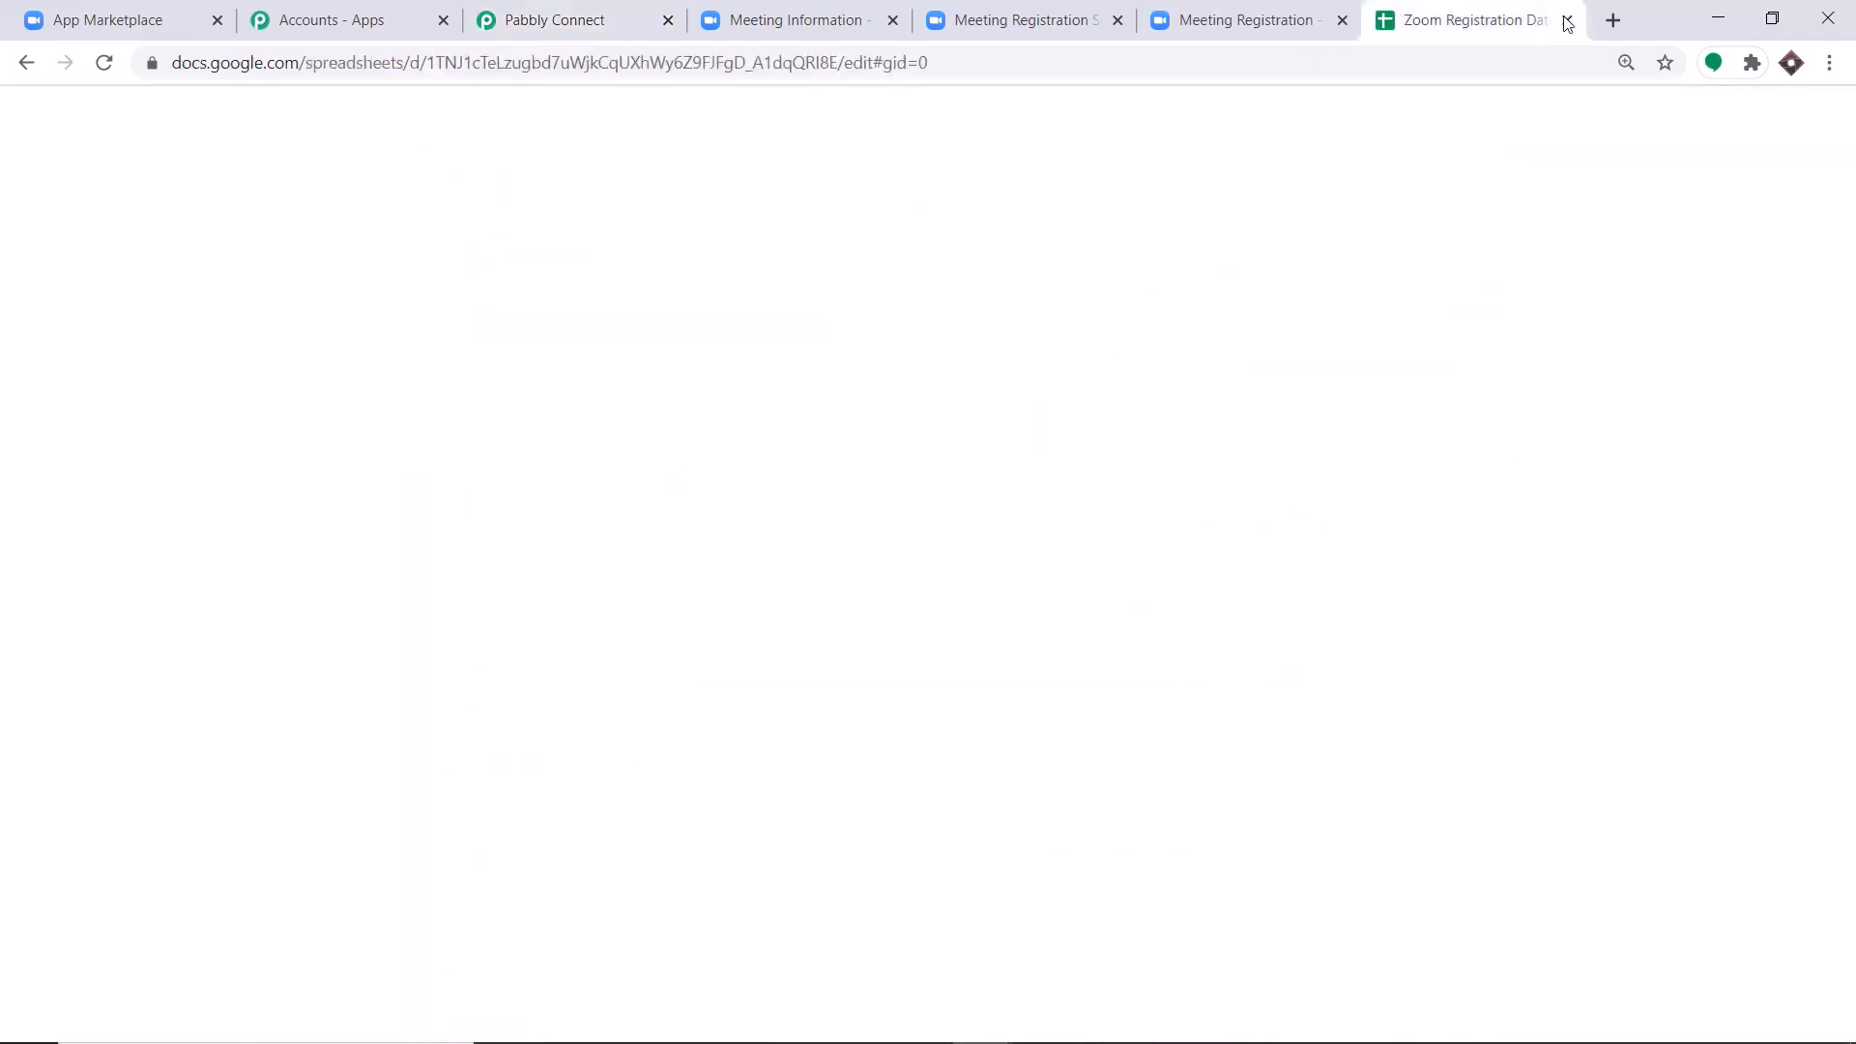
left_click(1611, 20)
type("goo")
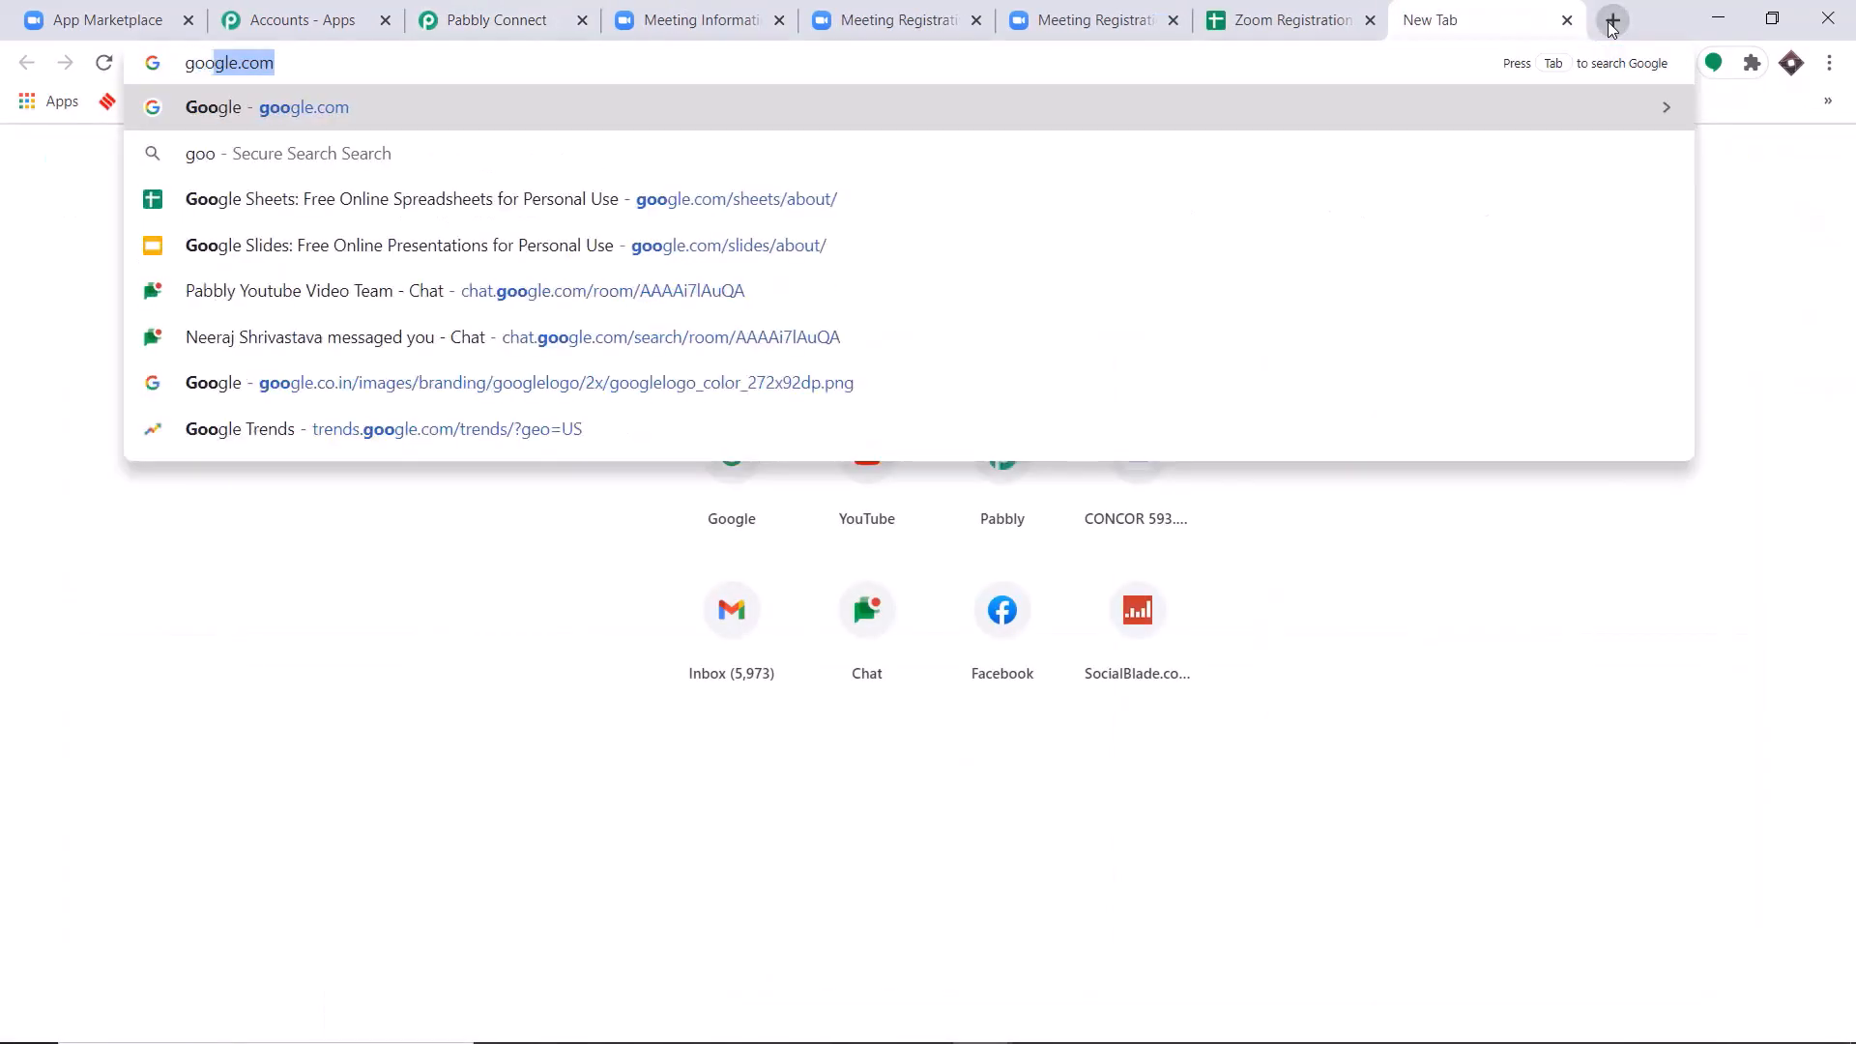
left_click(914, 199)
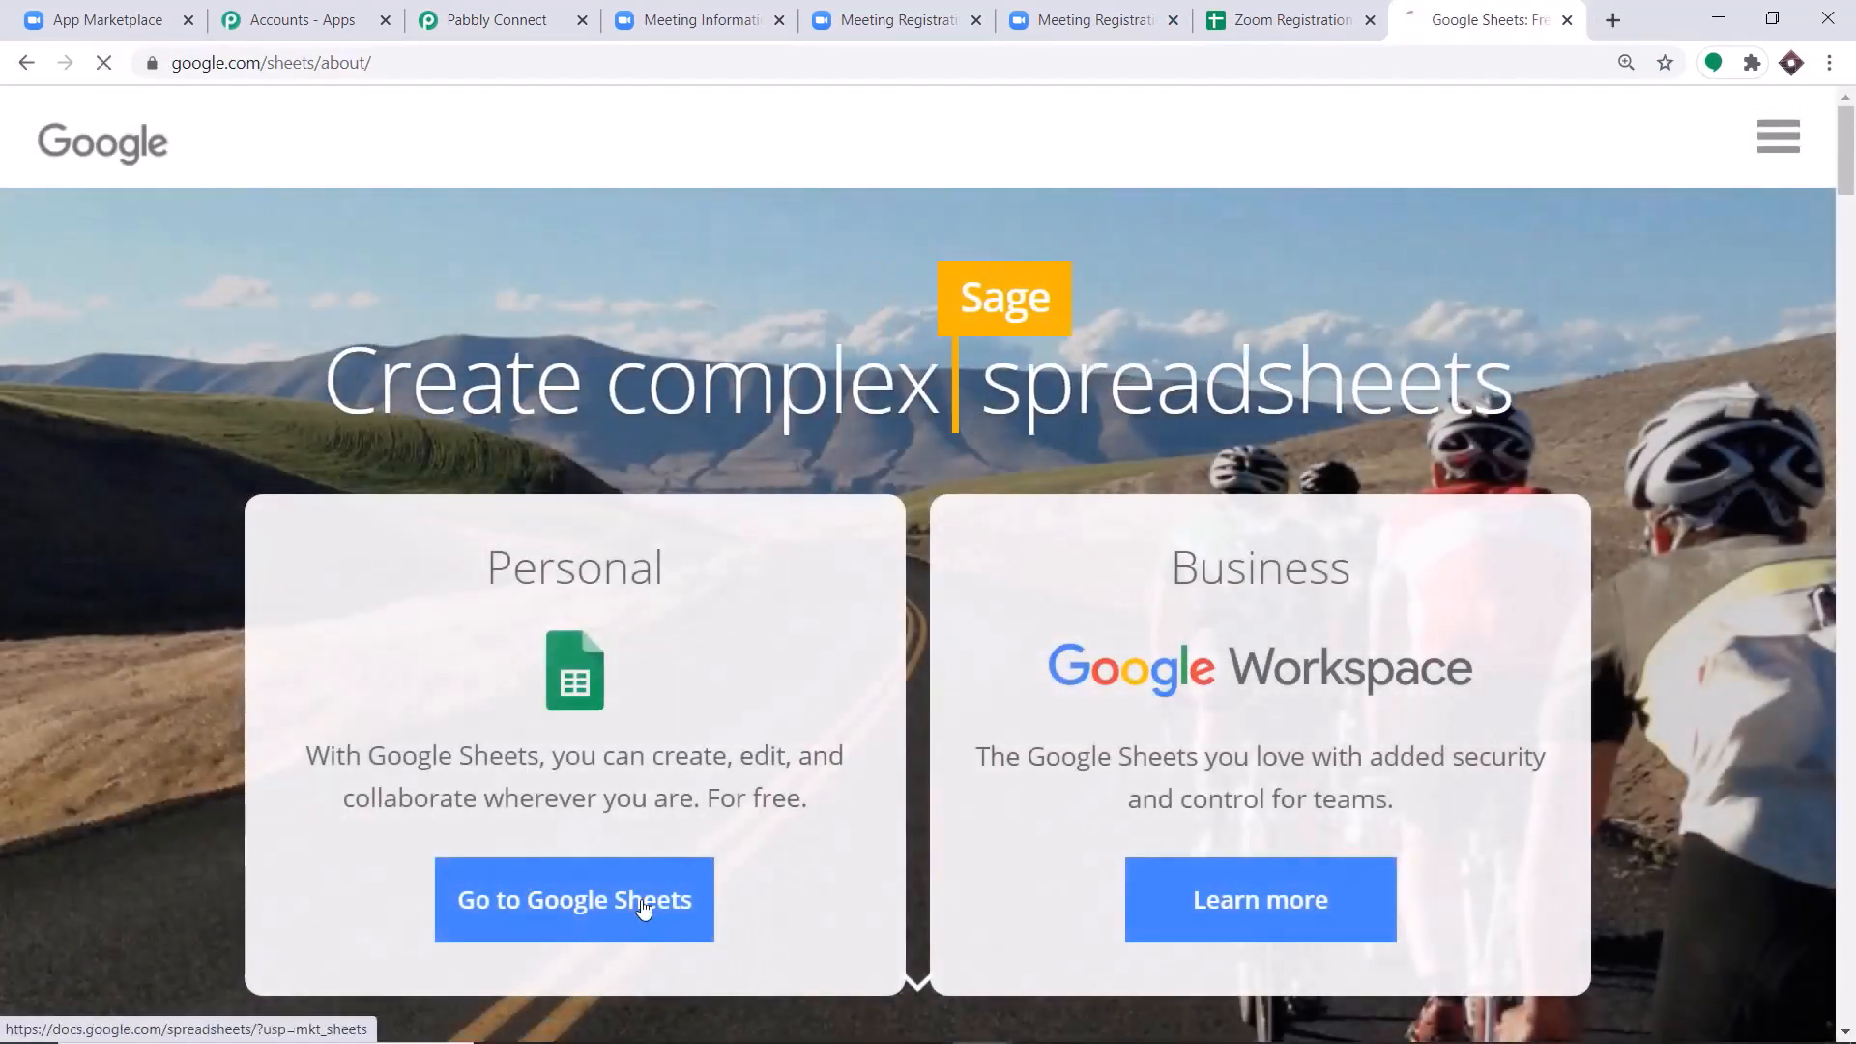
left_click(643, 901)
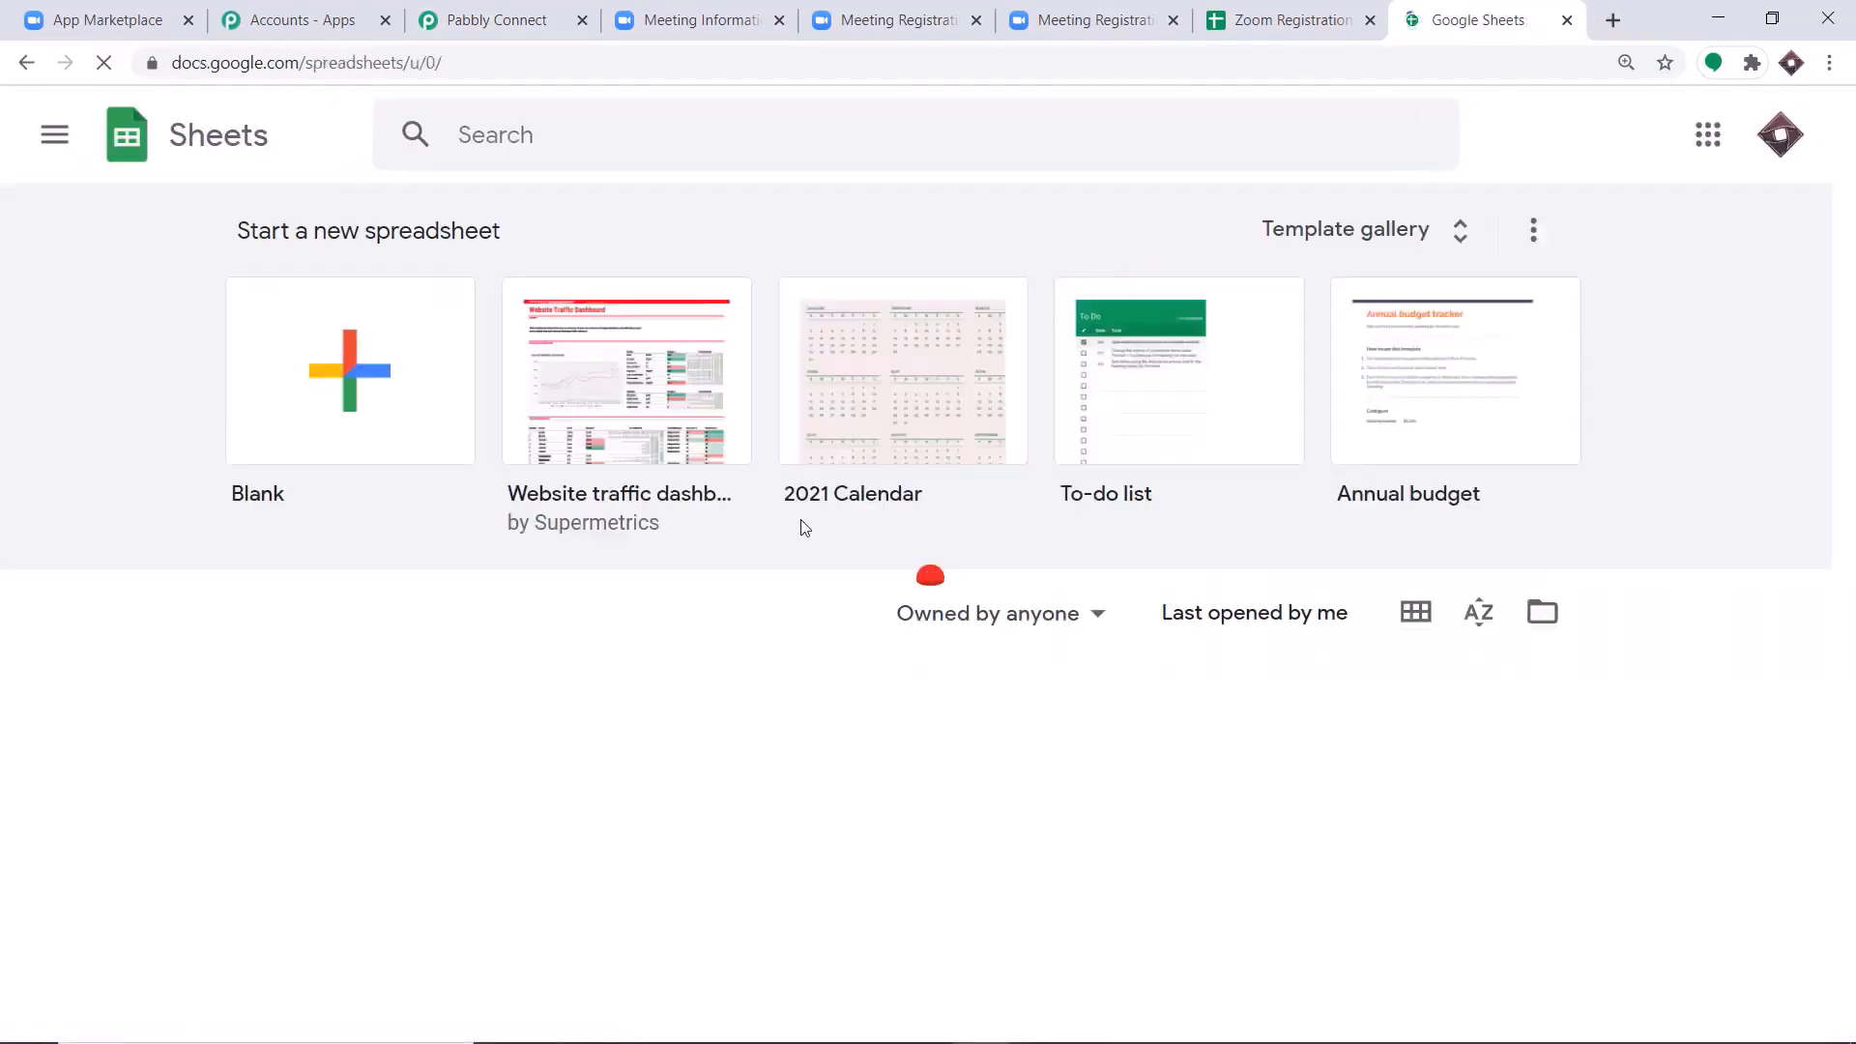
scroll(898, 561, "down", 12)
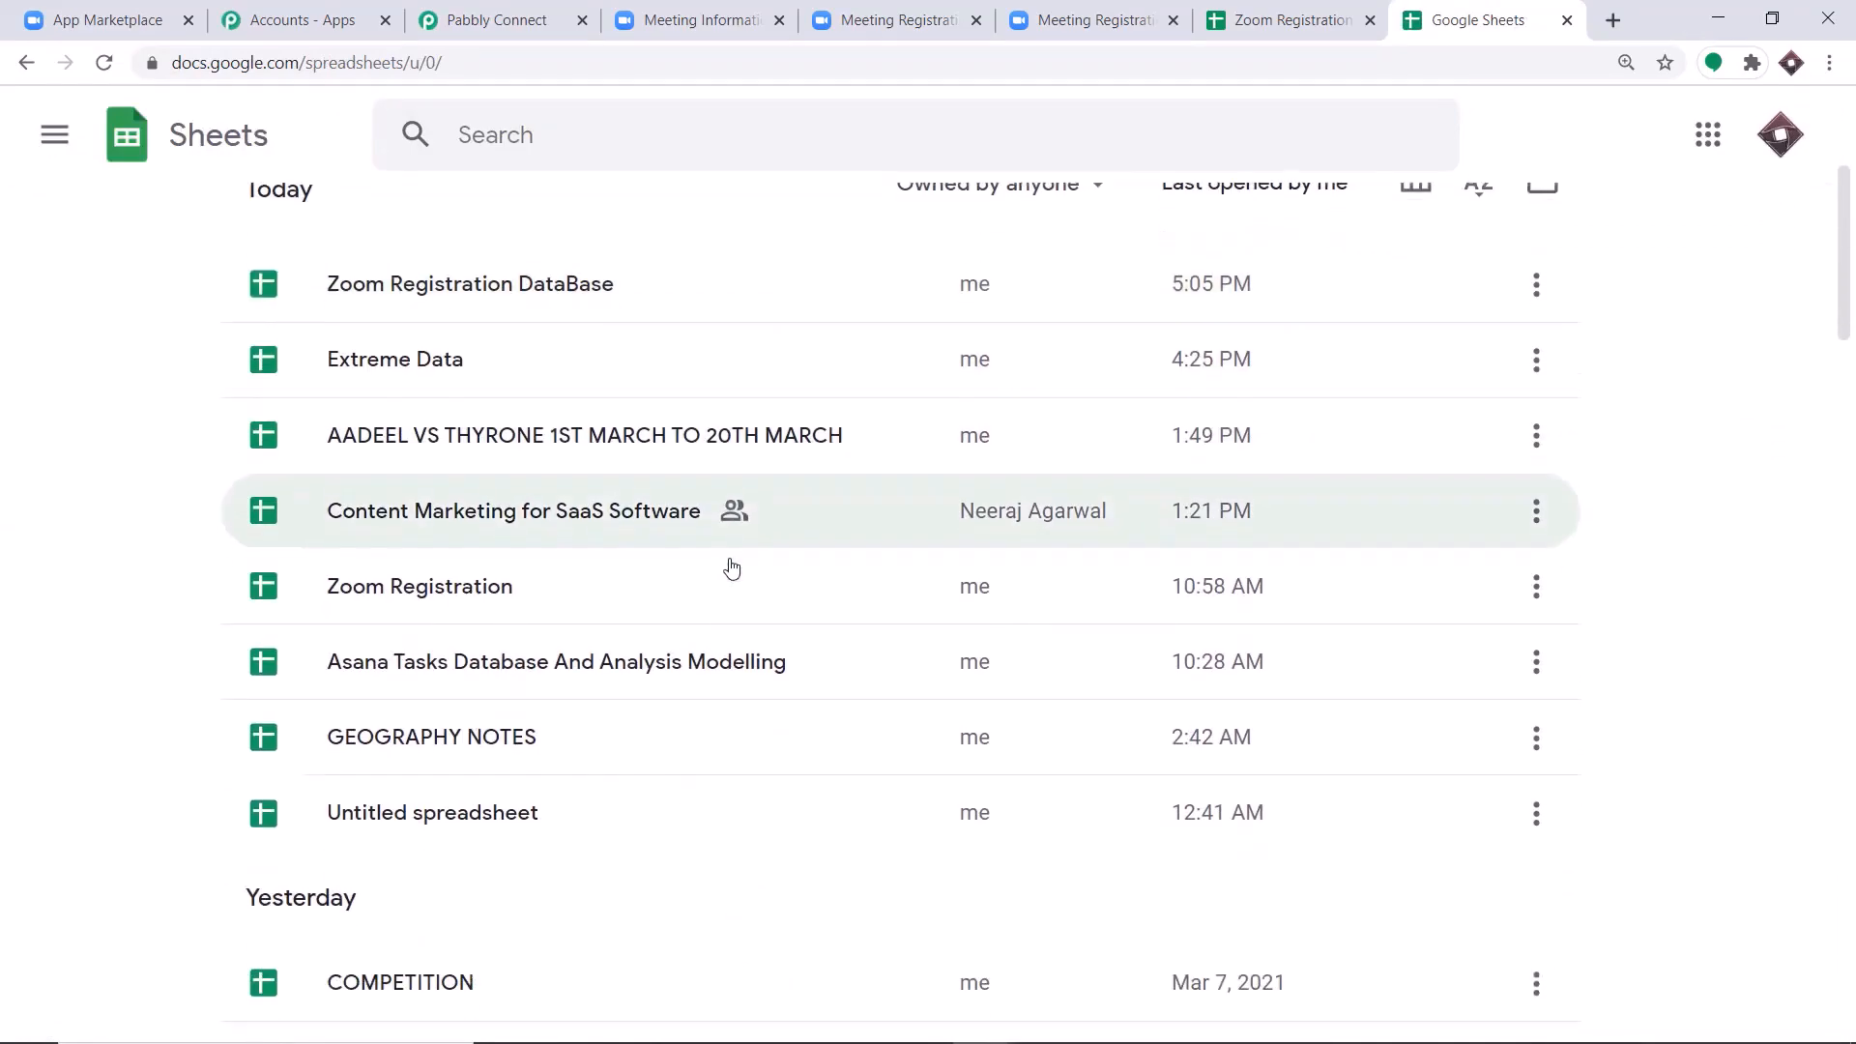
scroll(728, 584, "down", 6)
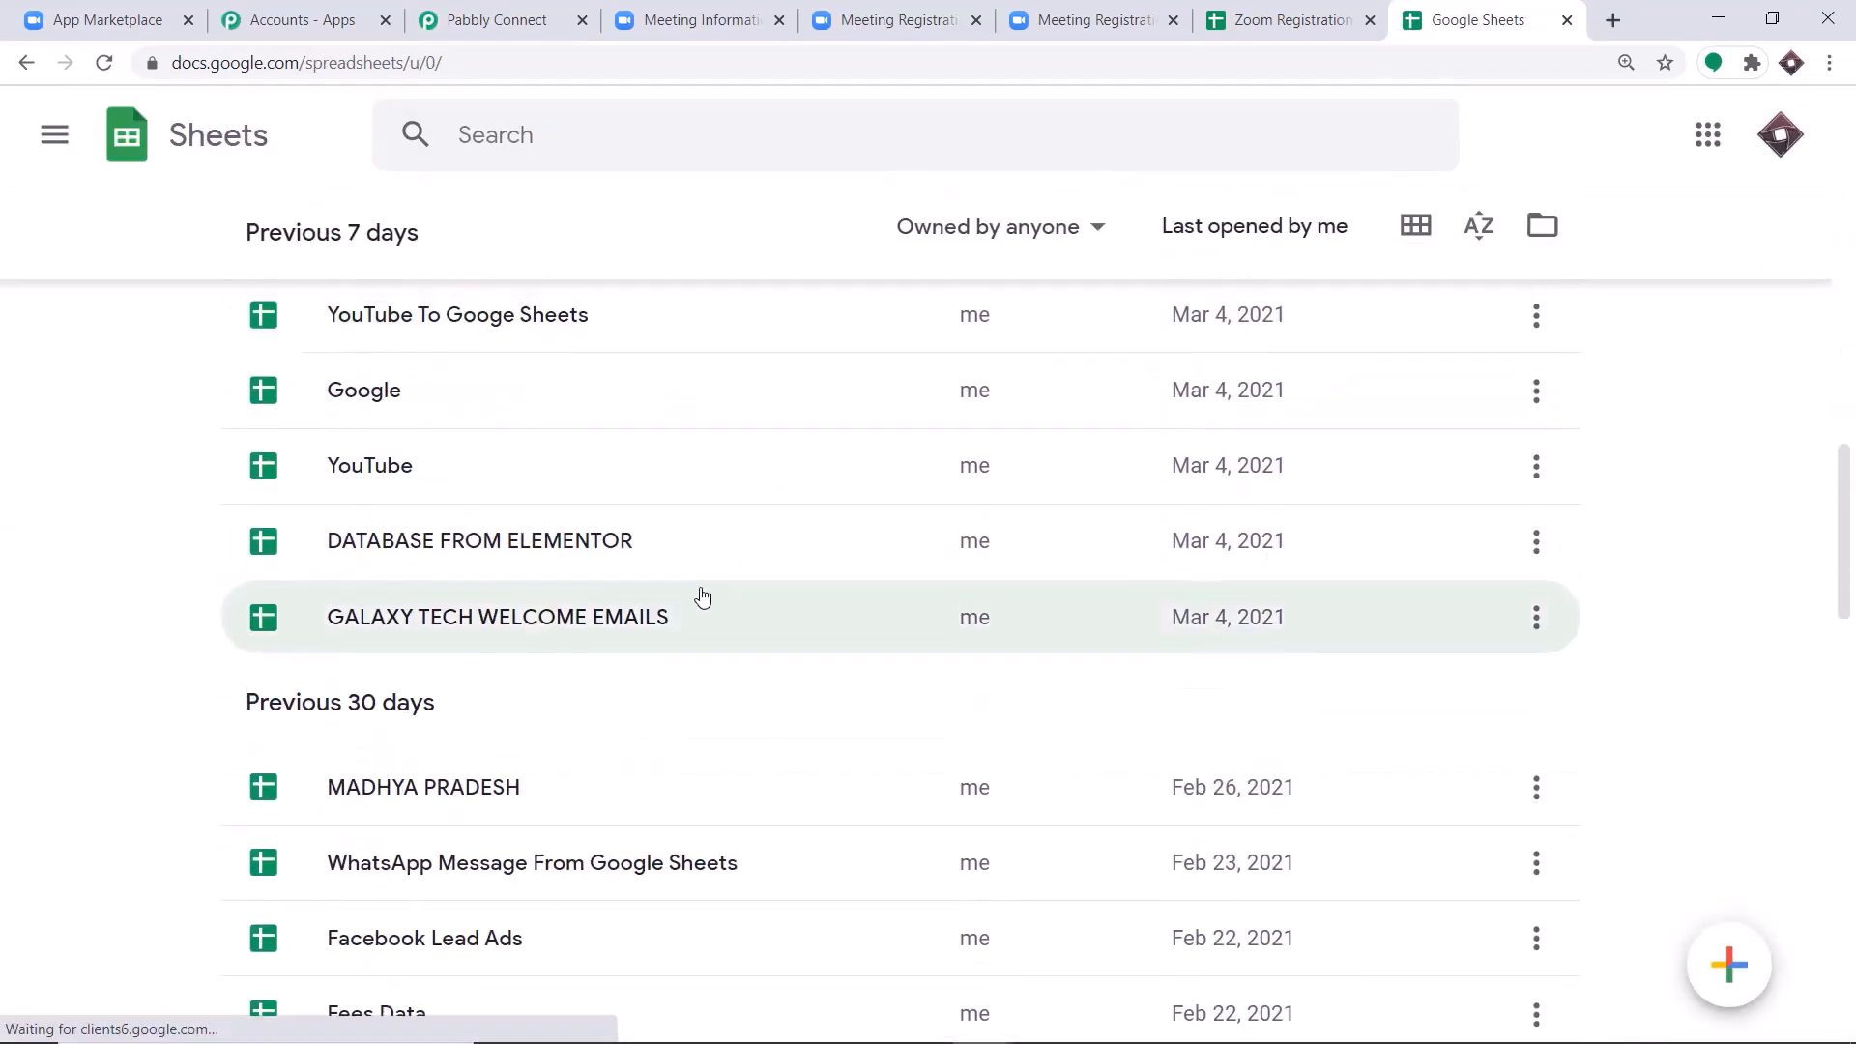
scroll(729, 585, "up", 15)
scroll(702, 598, "up", 2)
scroll(692, 799, "down", 9)
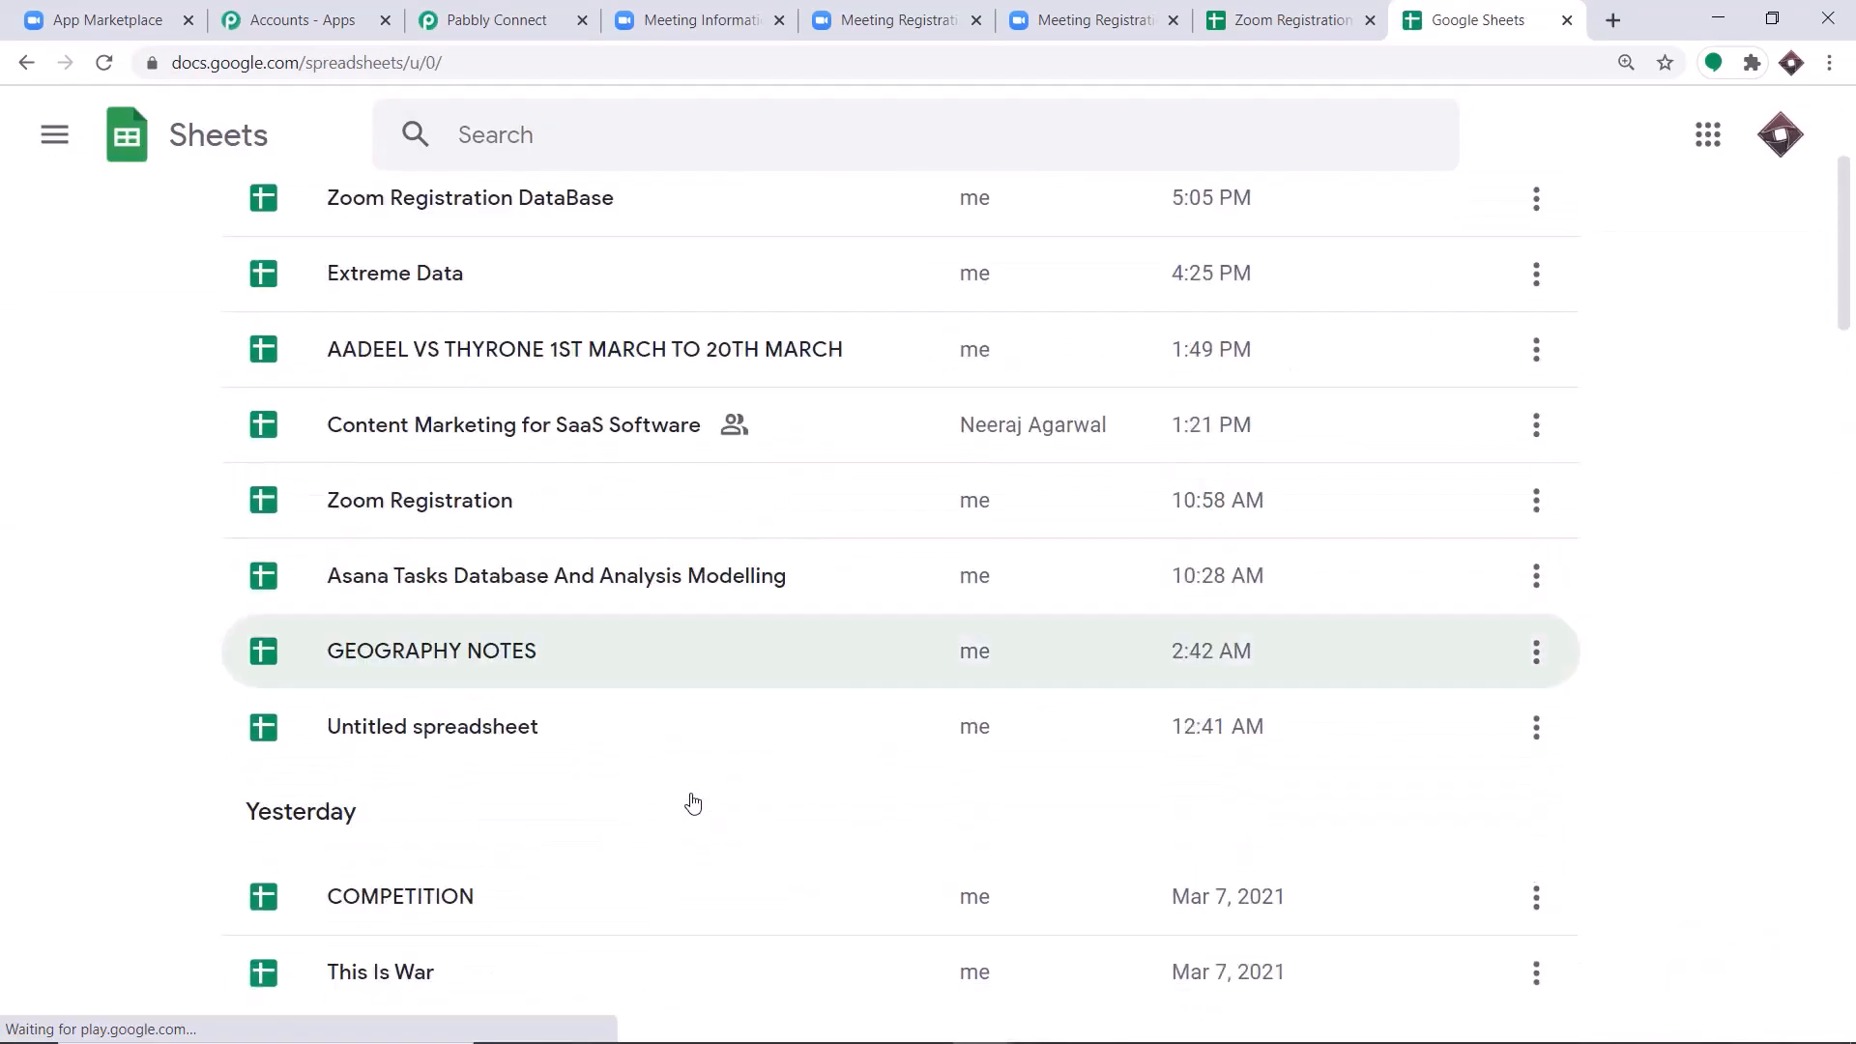
left_click(501, 13)
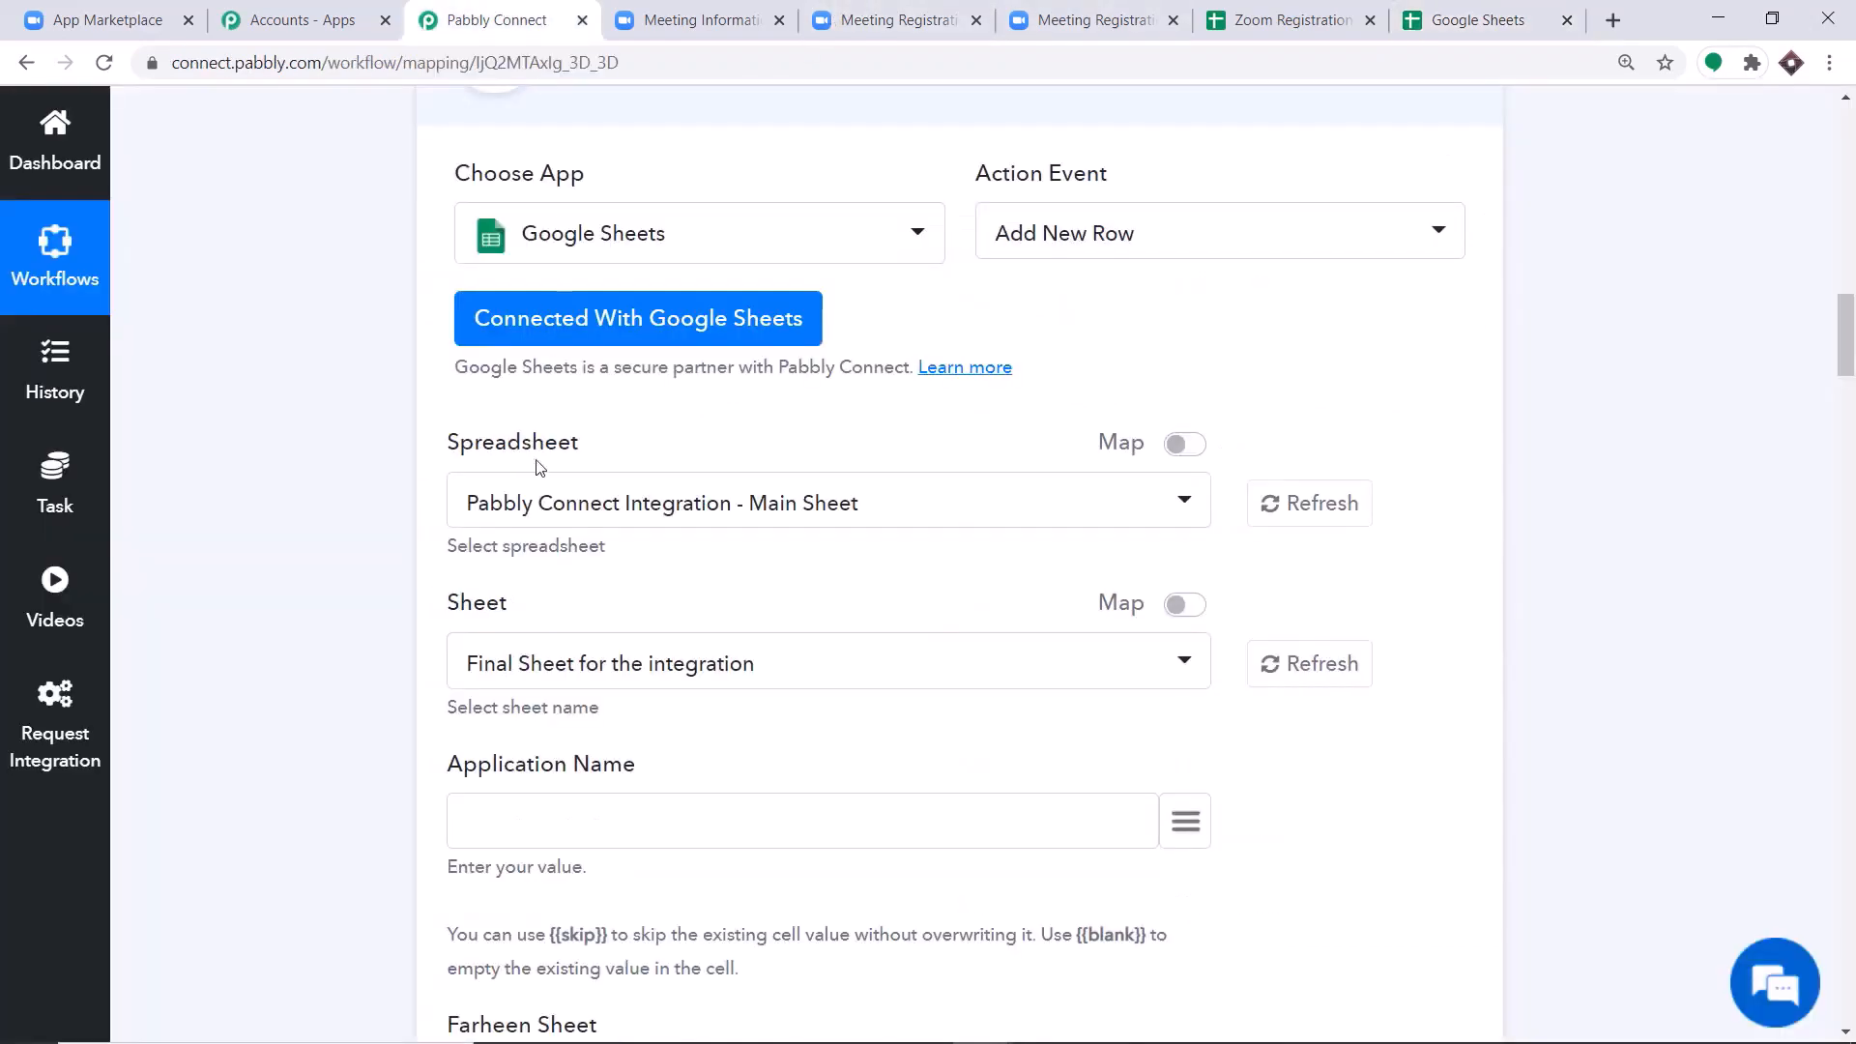
Set the action's spreadsheet to Zoom Registration DataBase and check it against the Google Sheets file list.
left_click(791, 509)
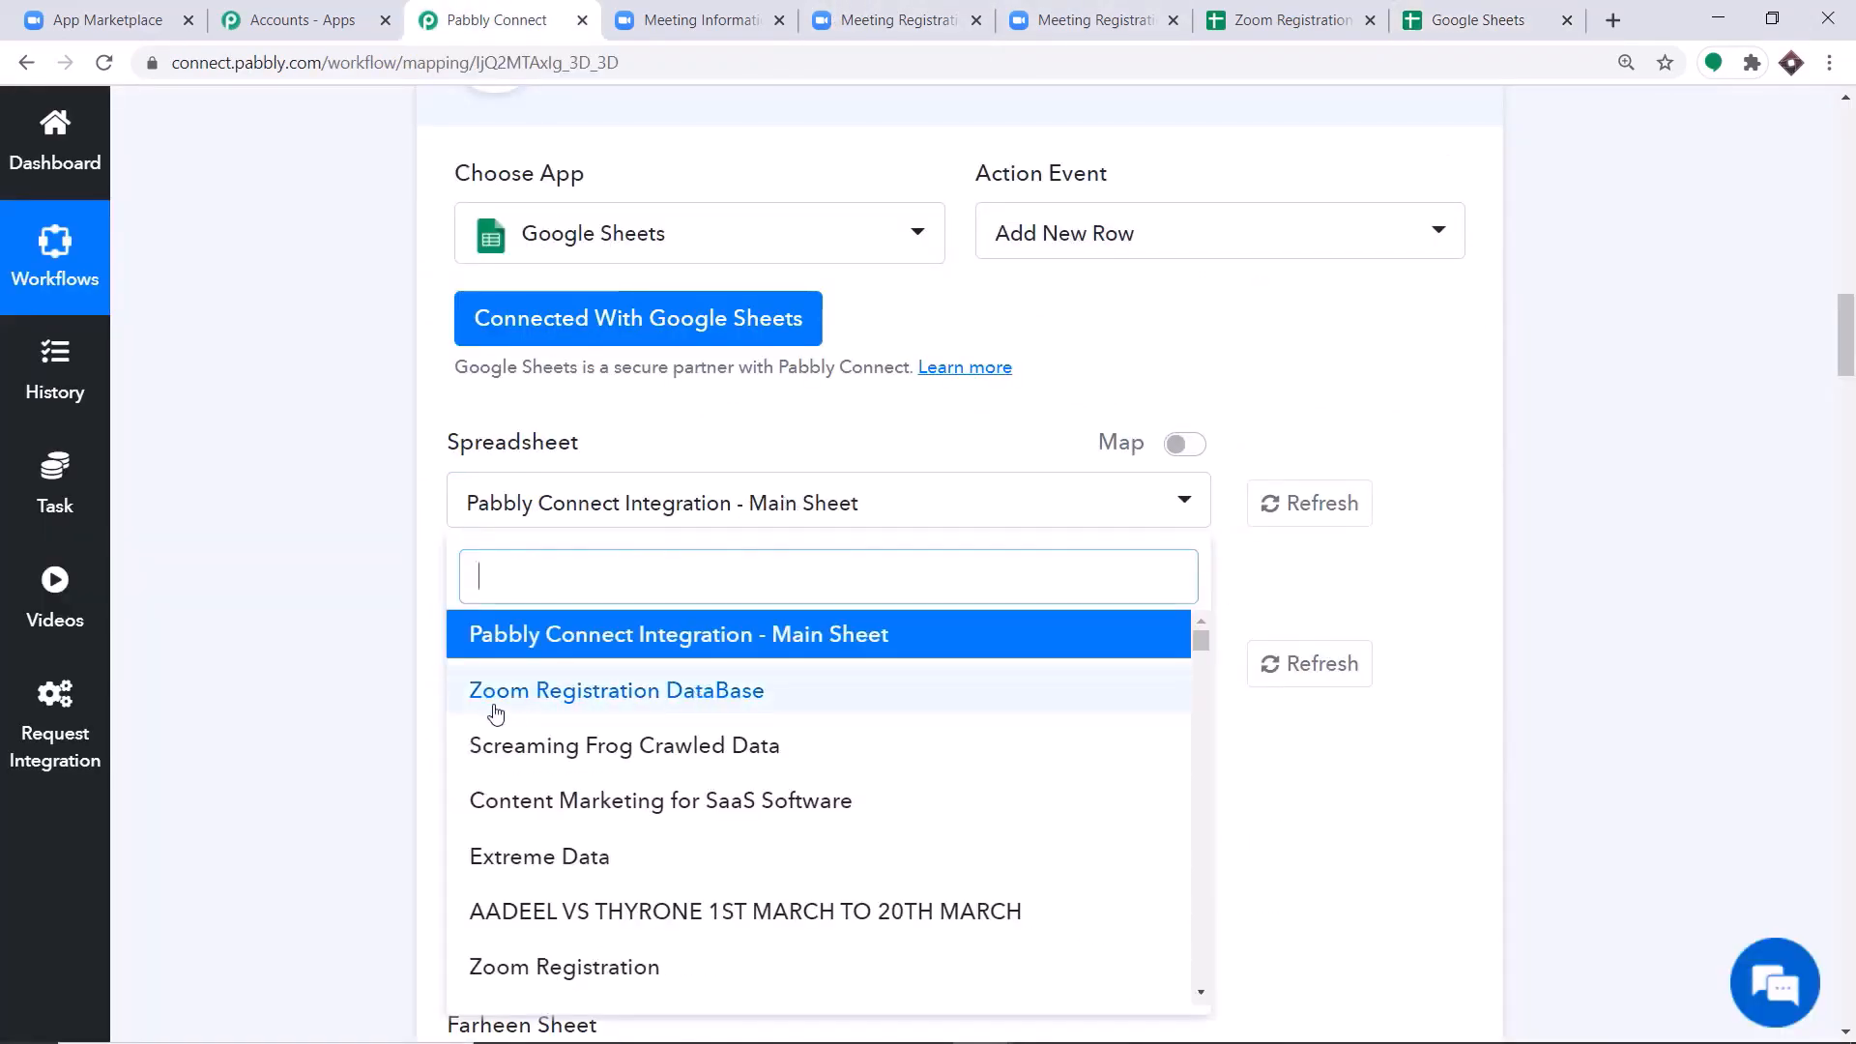
left_click(636, 698)
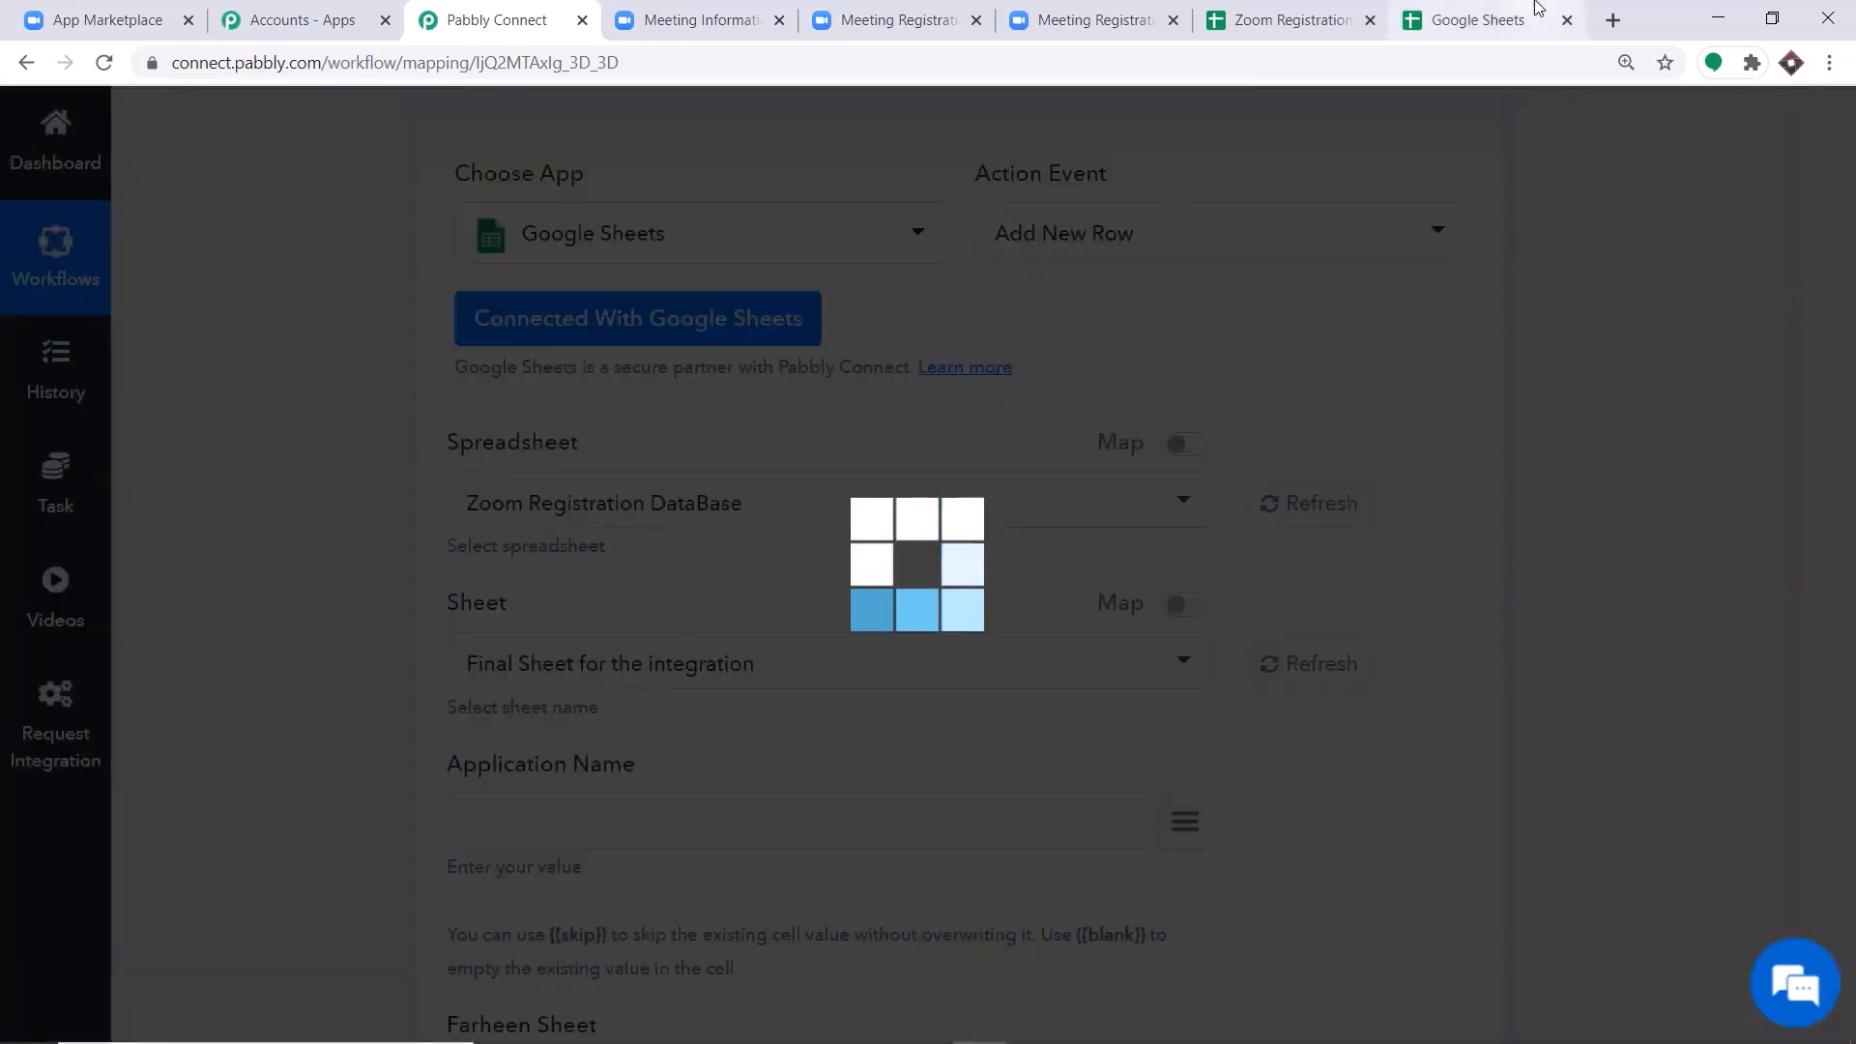
left_click(1479, 20)
scroll(708, 462, "up", 5)
scroll(709, 463, "up", 5)
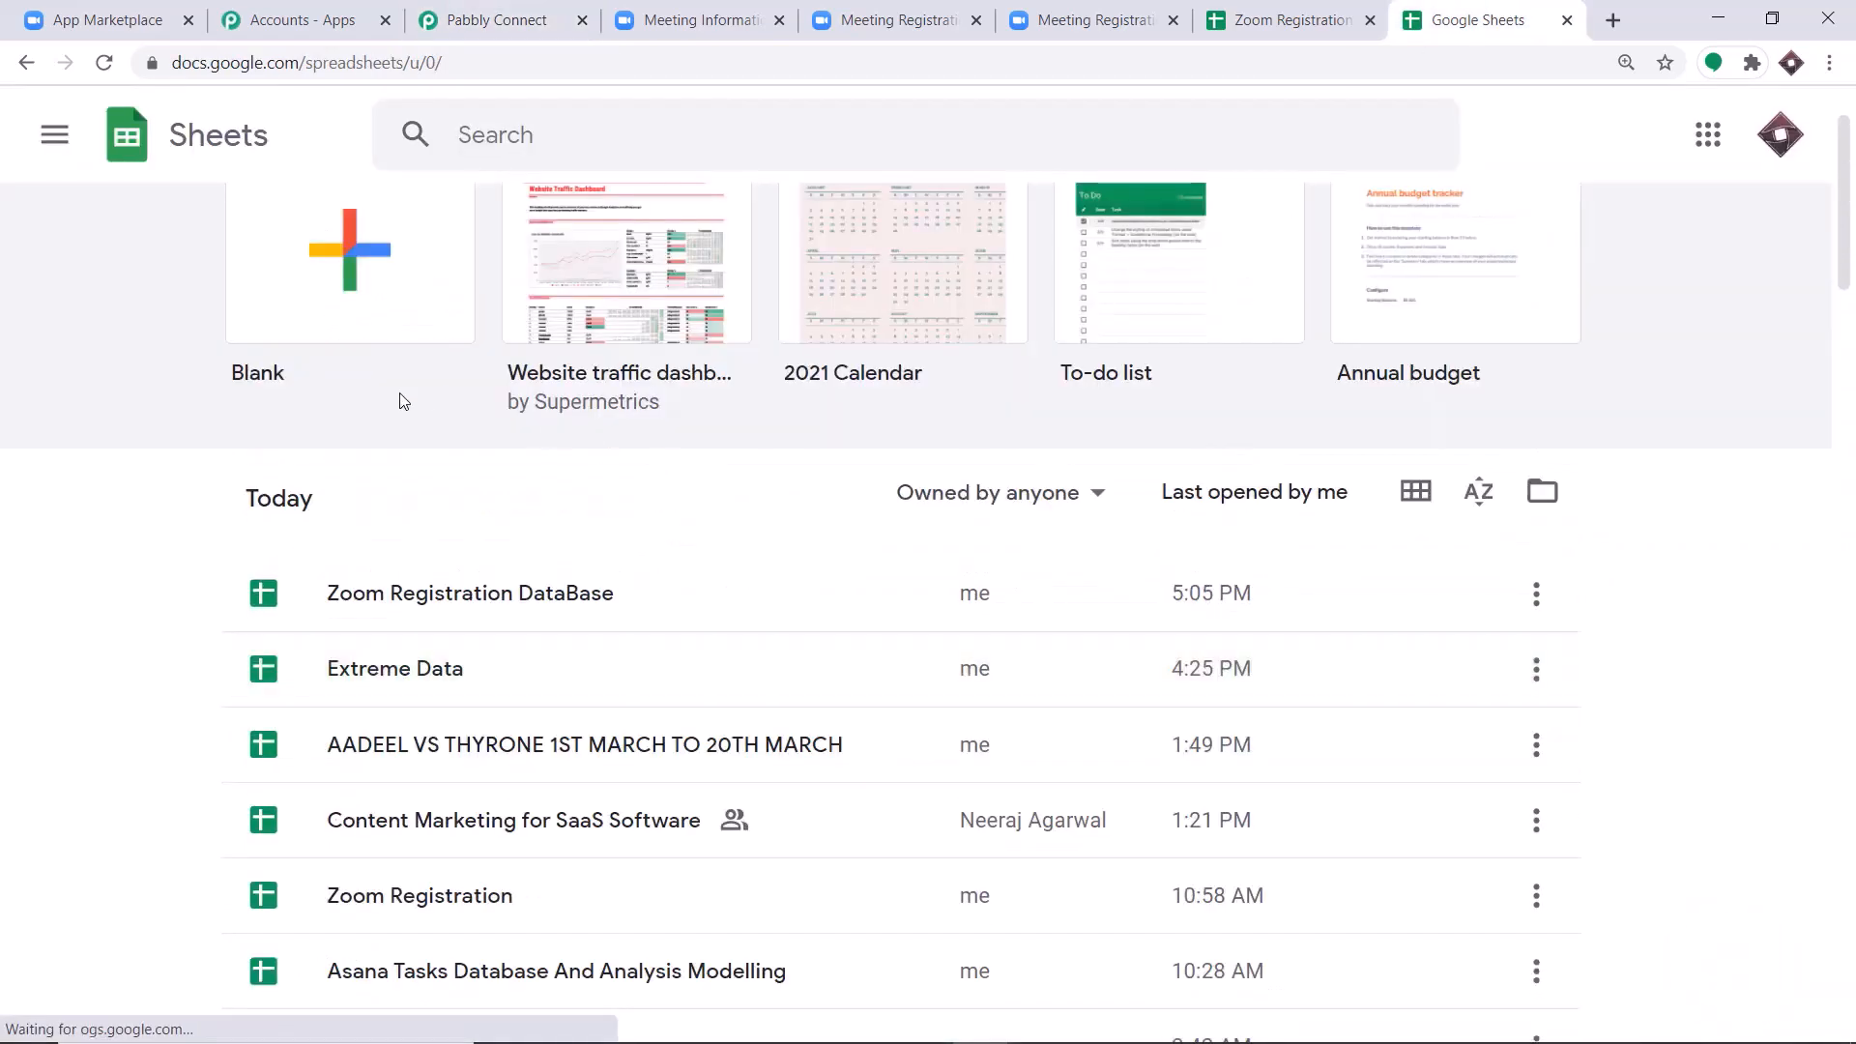
left_click(496, 19)
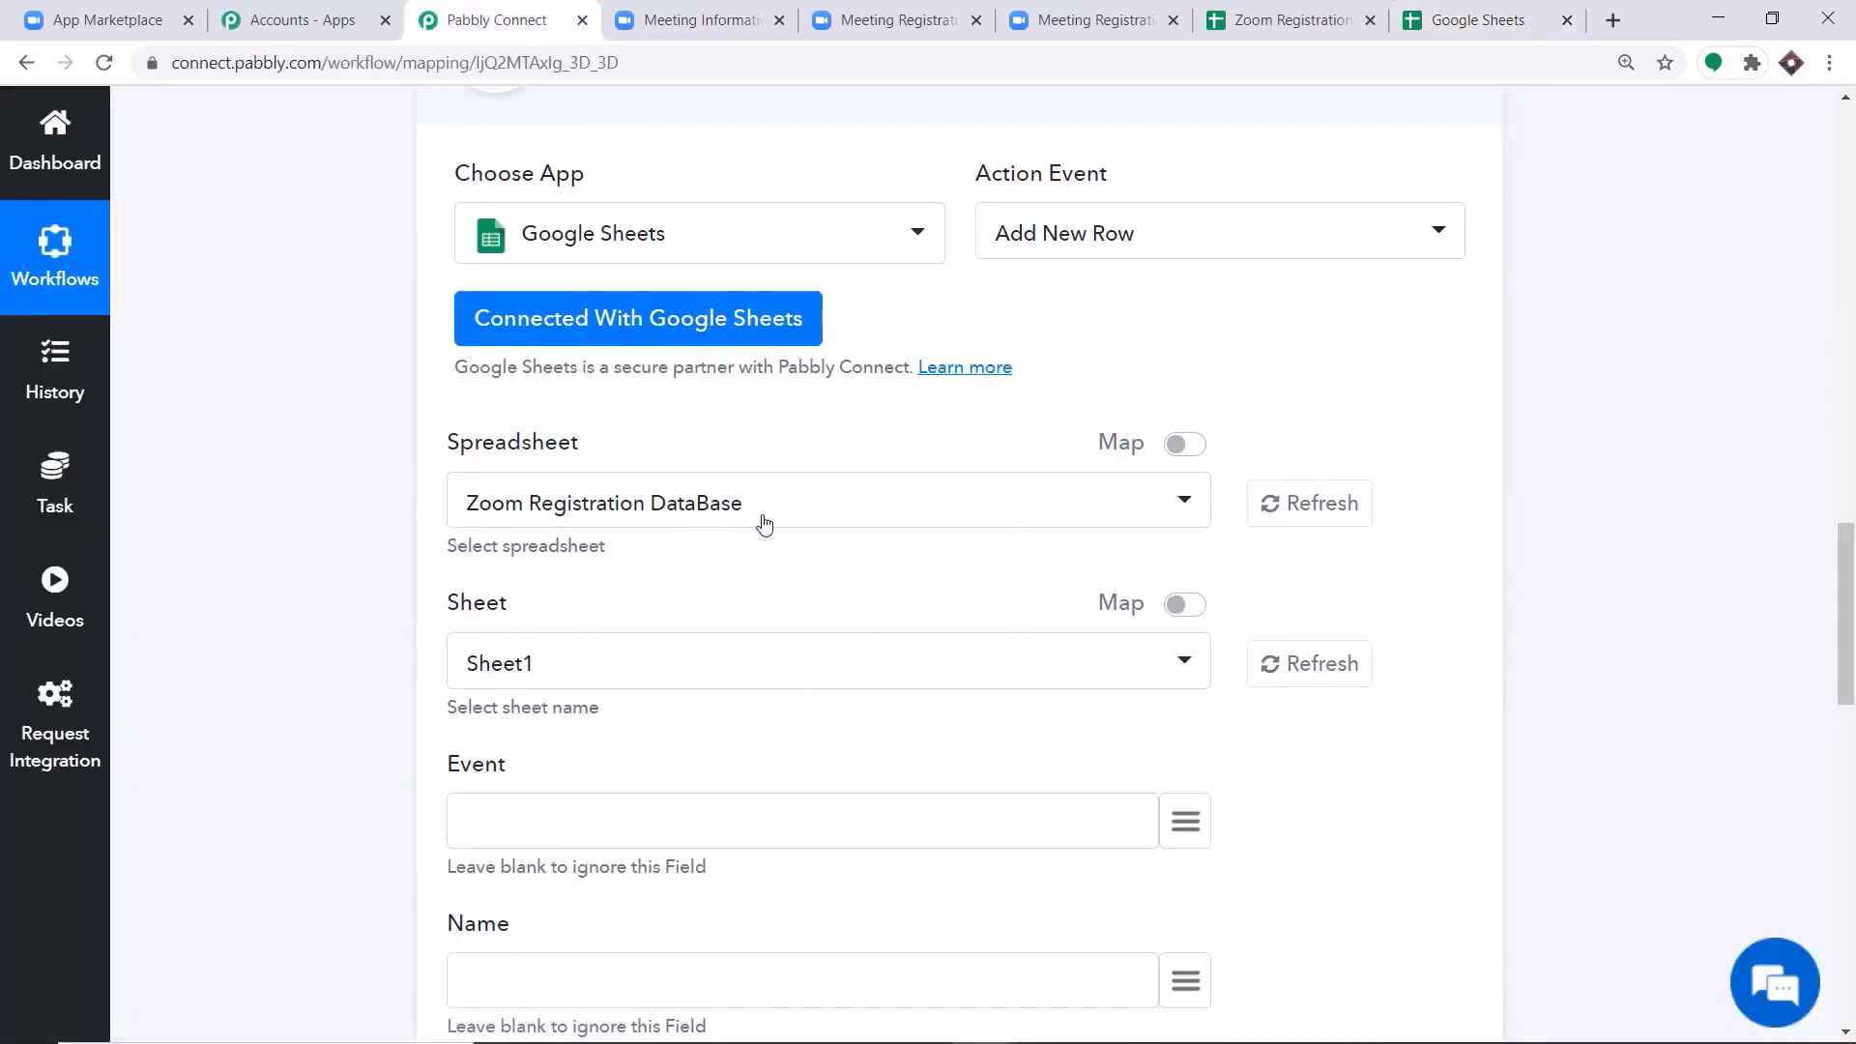
Compare the action's sheet name and fields with the sheet and column headers in the Zoom Registration DataBase spreadsheet.
scroll(605, 572, "down", 1)
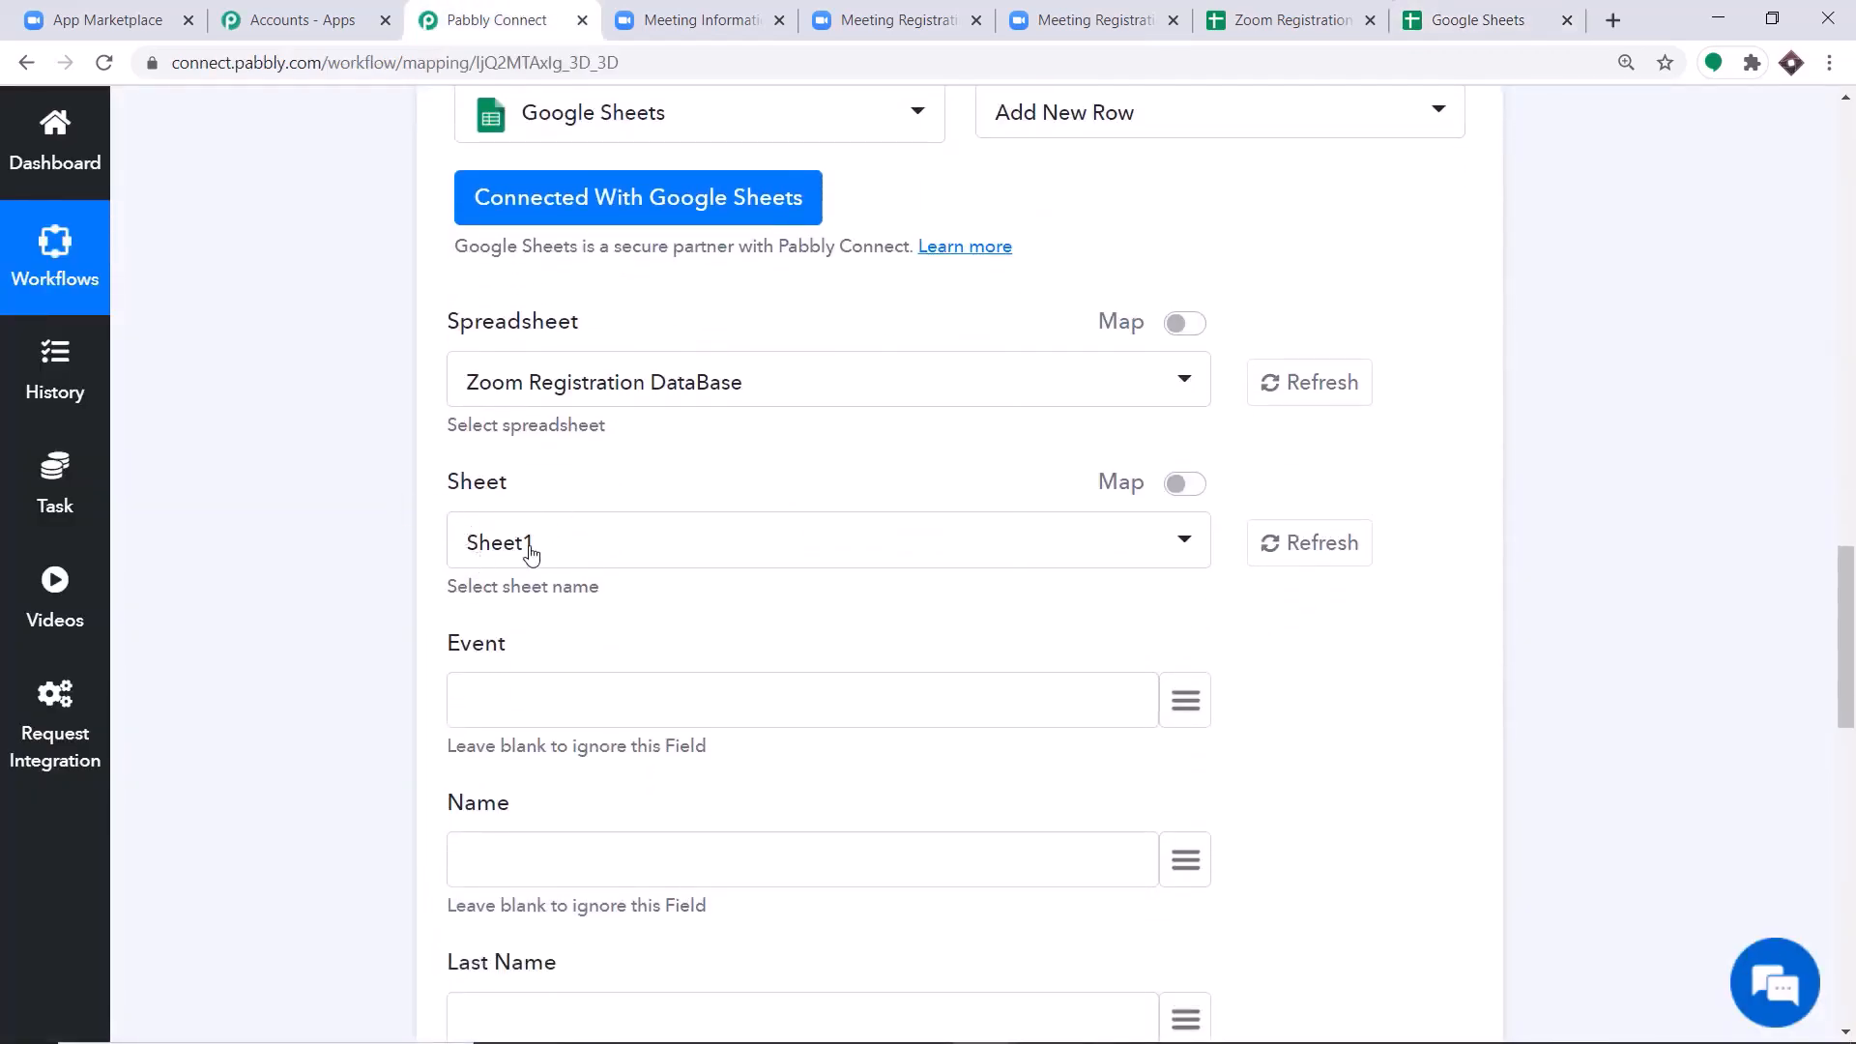
left_click(1218, 15)
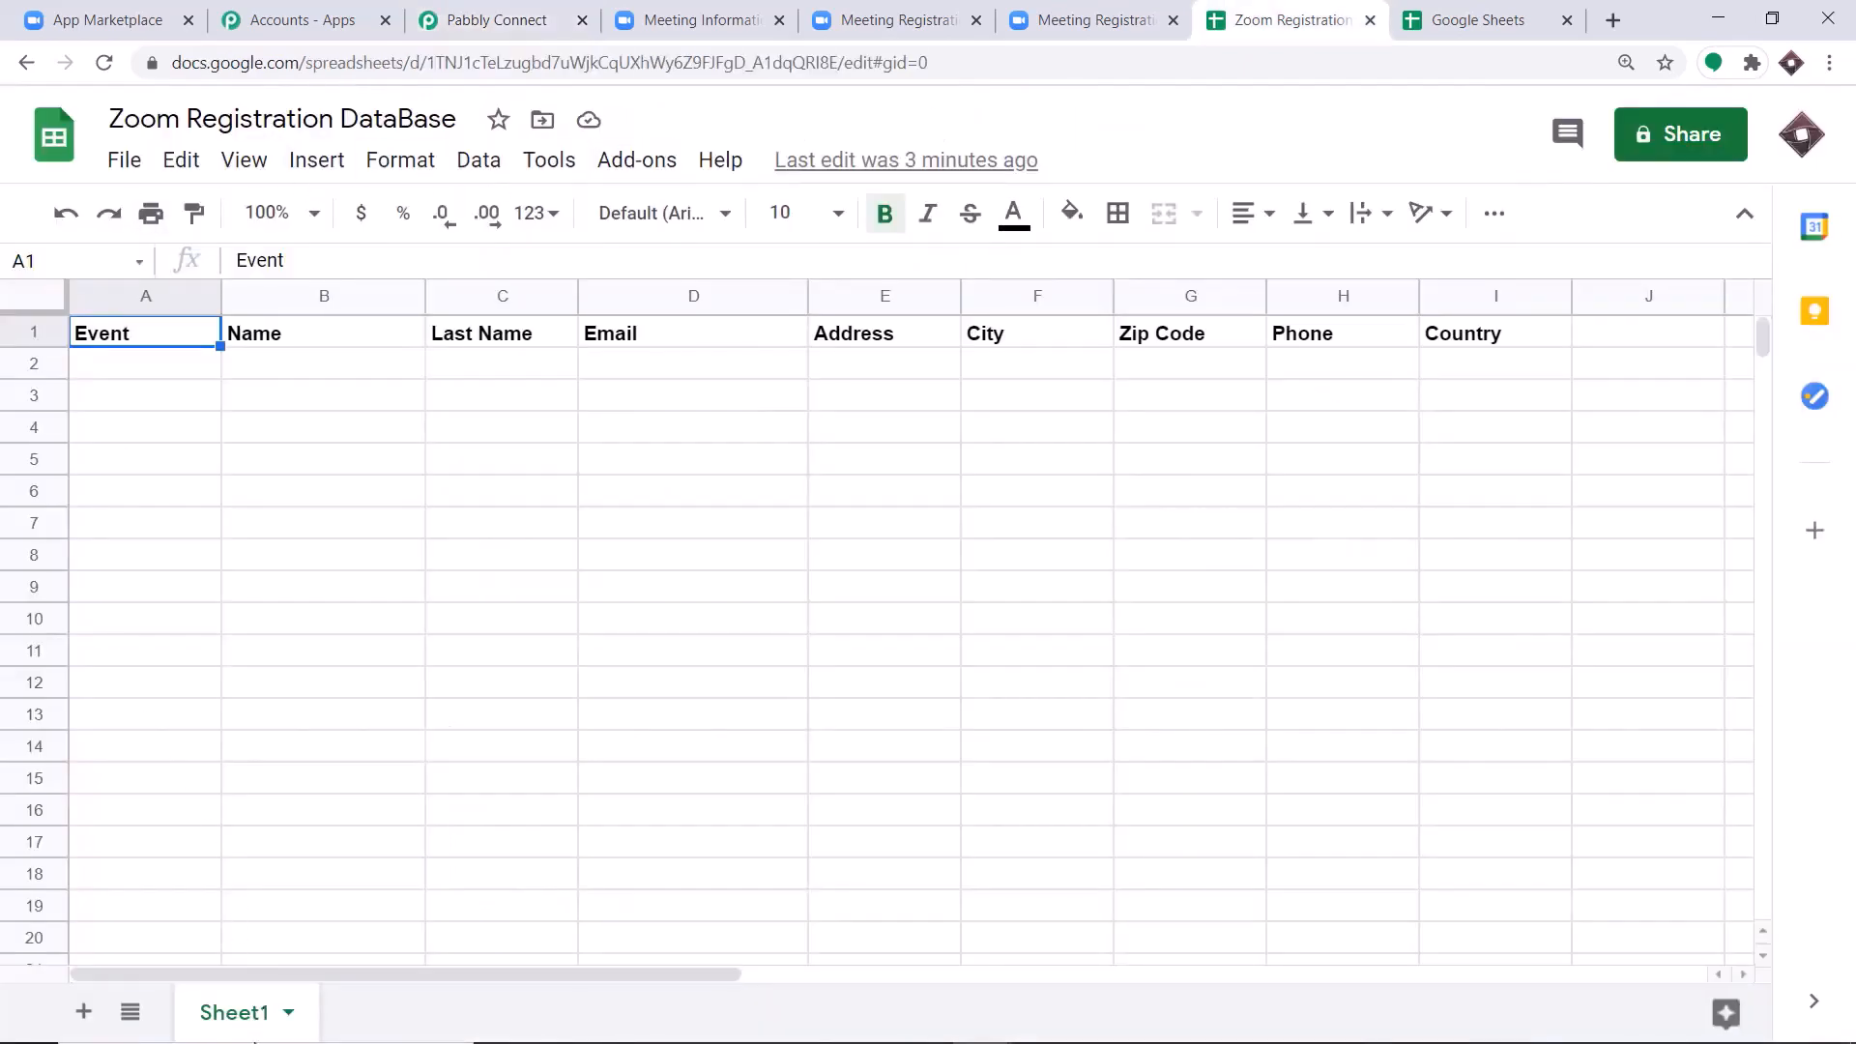
left_click(495, 19)
Map the Event field to the trigger's payload > object > topic value.
scroll(742, 506, "down", 3)
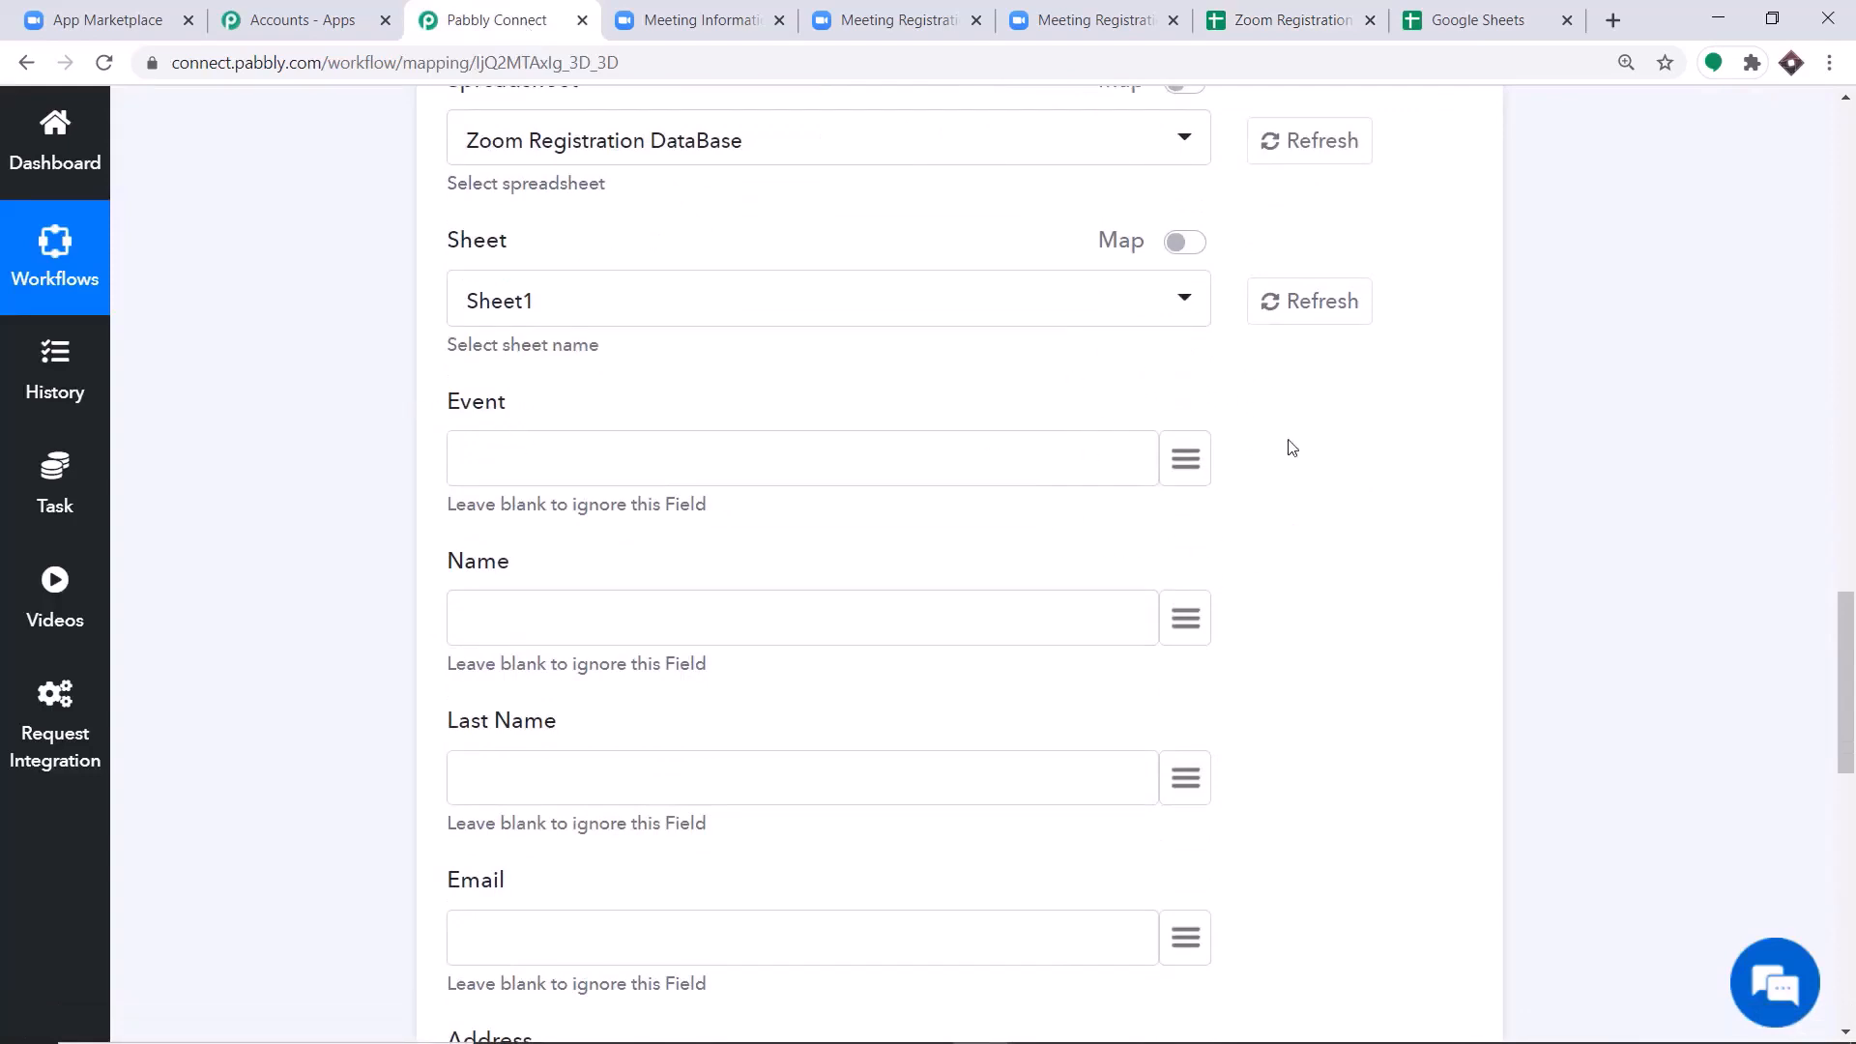
left_click(1179, 454)
scroll(1170, 609, "down", 8)
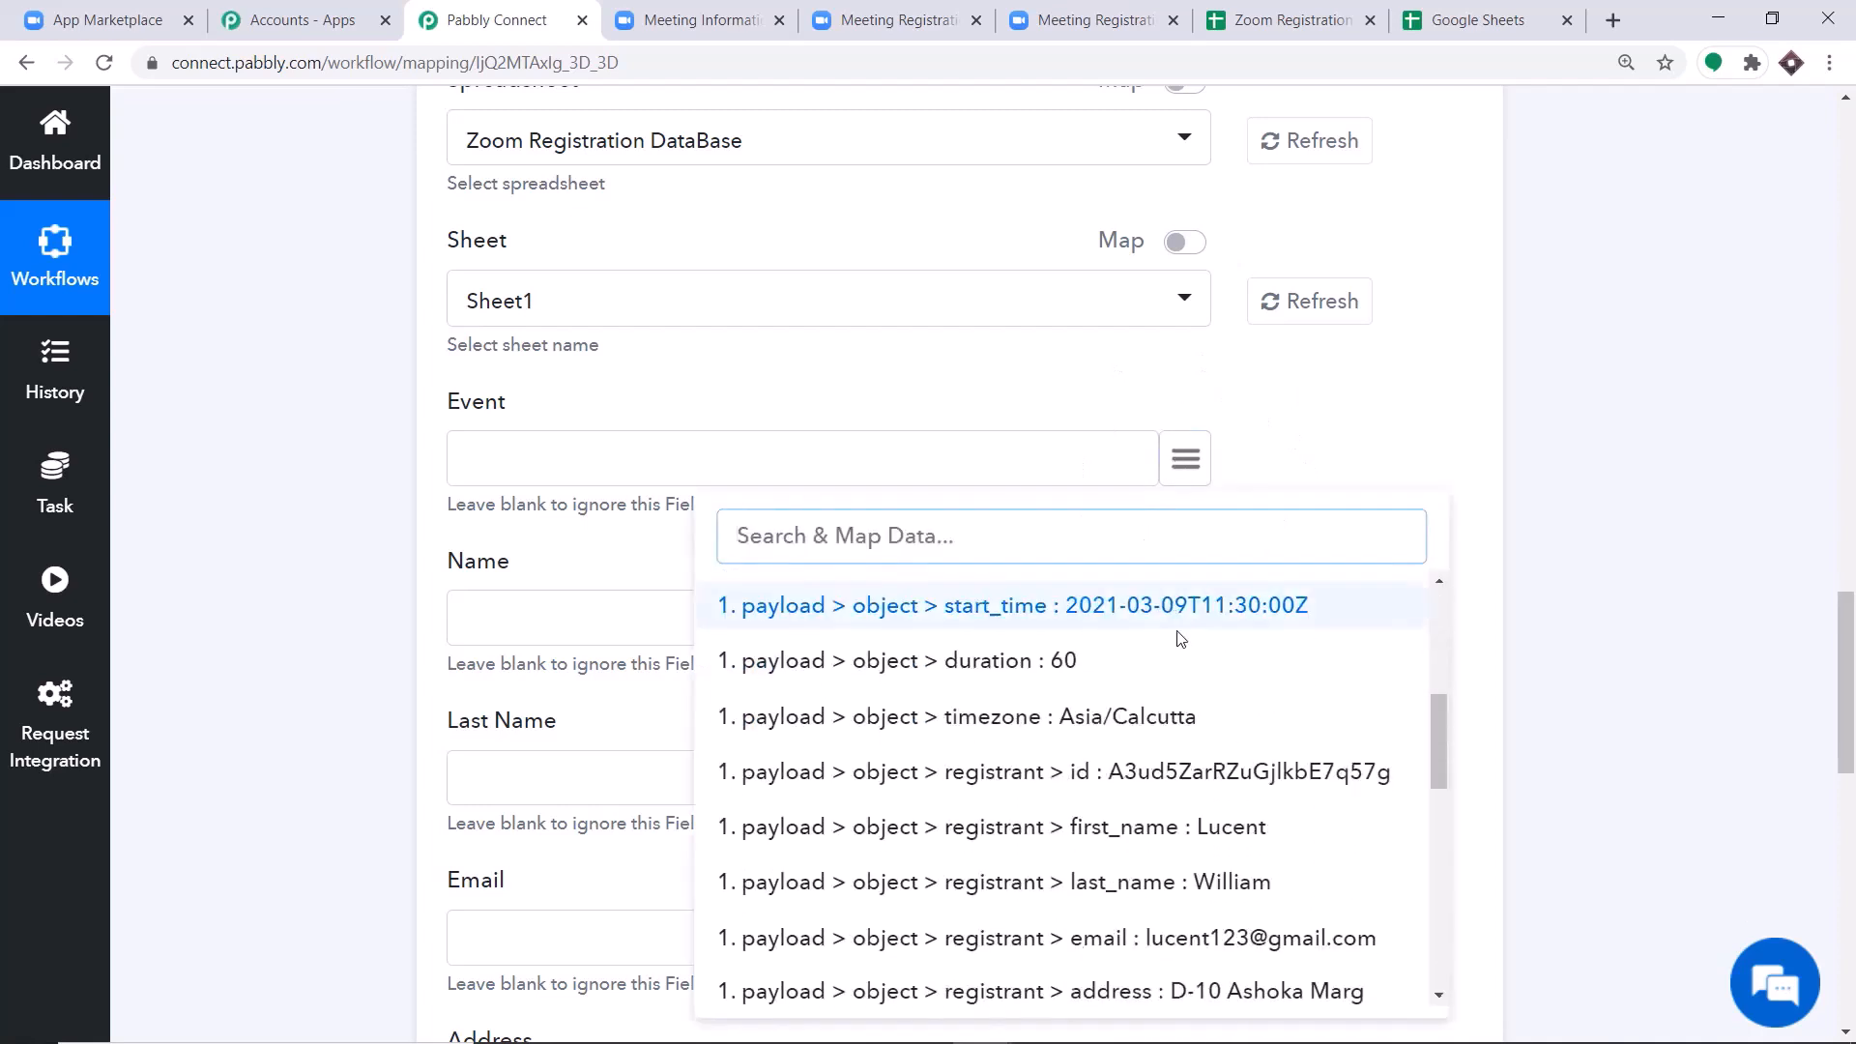
scroll(1170, 715, "down", 2)
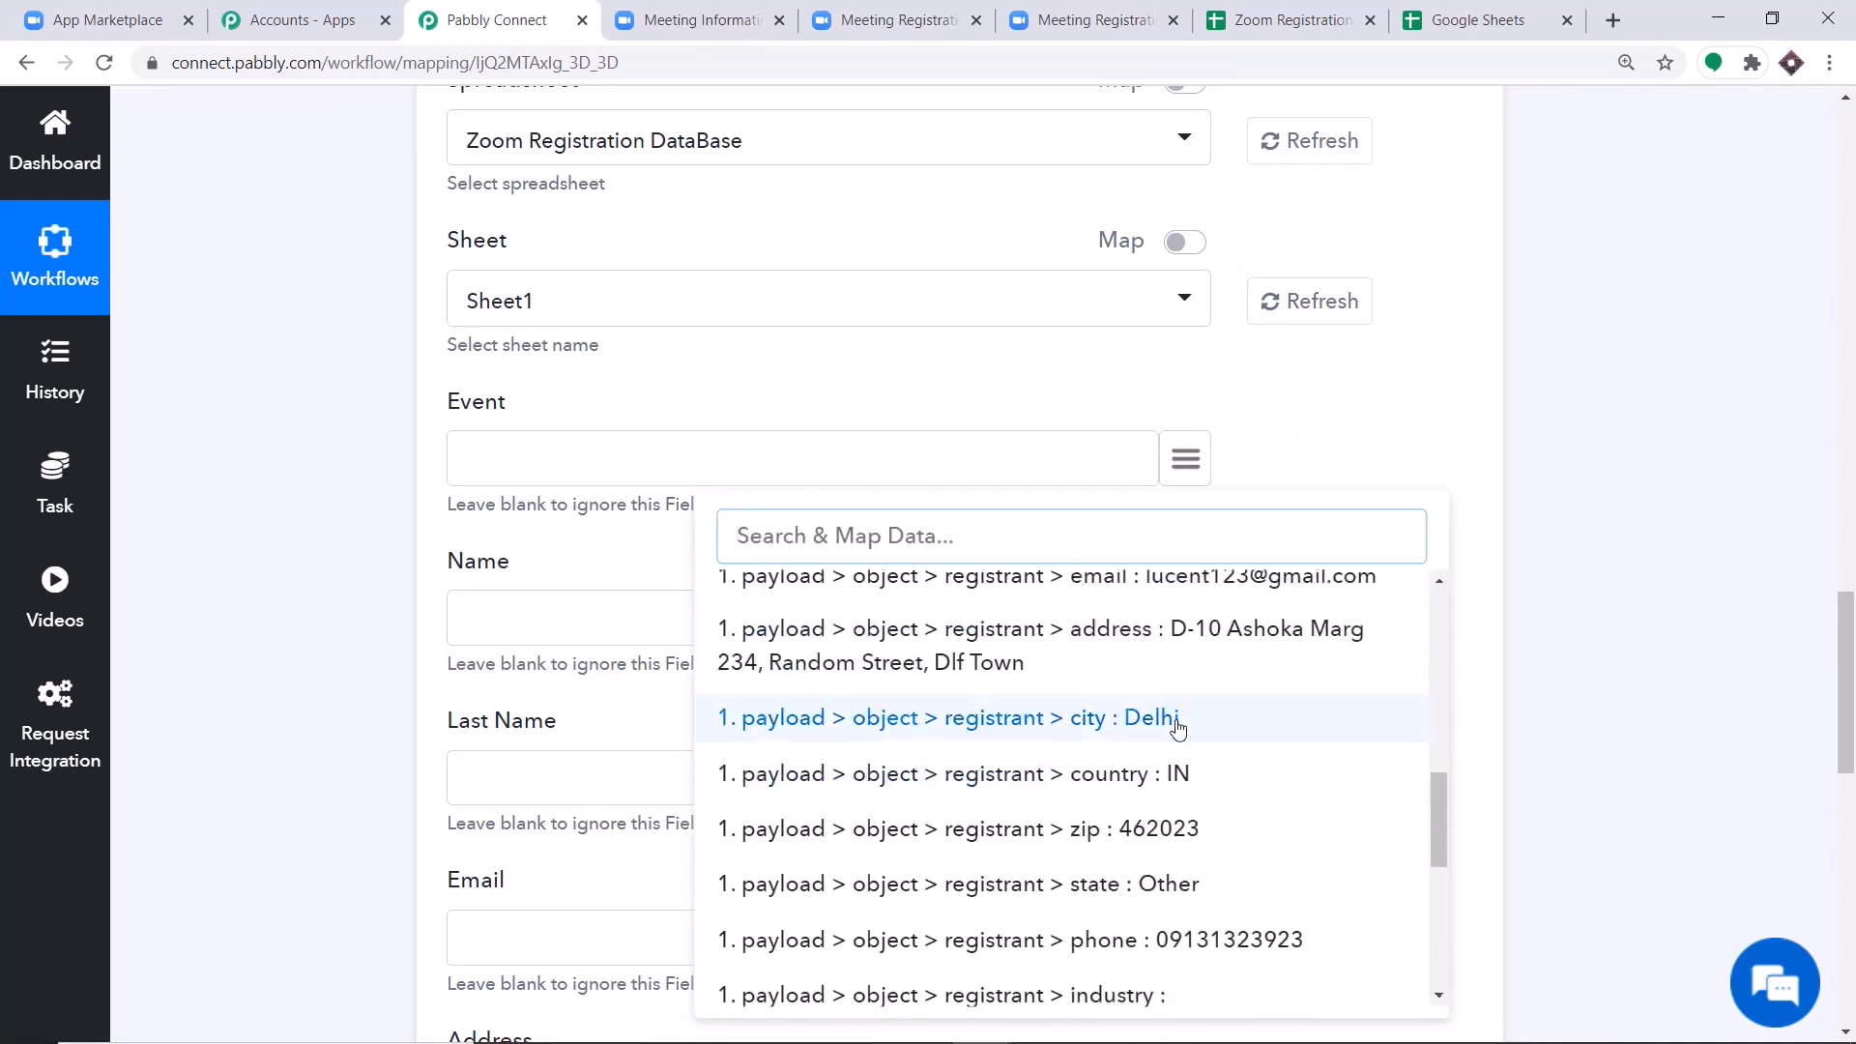
scroll(1175, 723, "up", 4)
scroll(1176, 725, "up", 4)
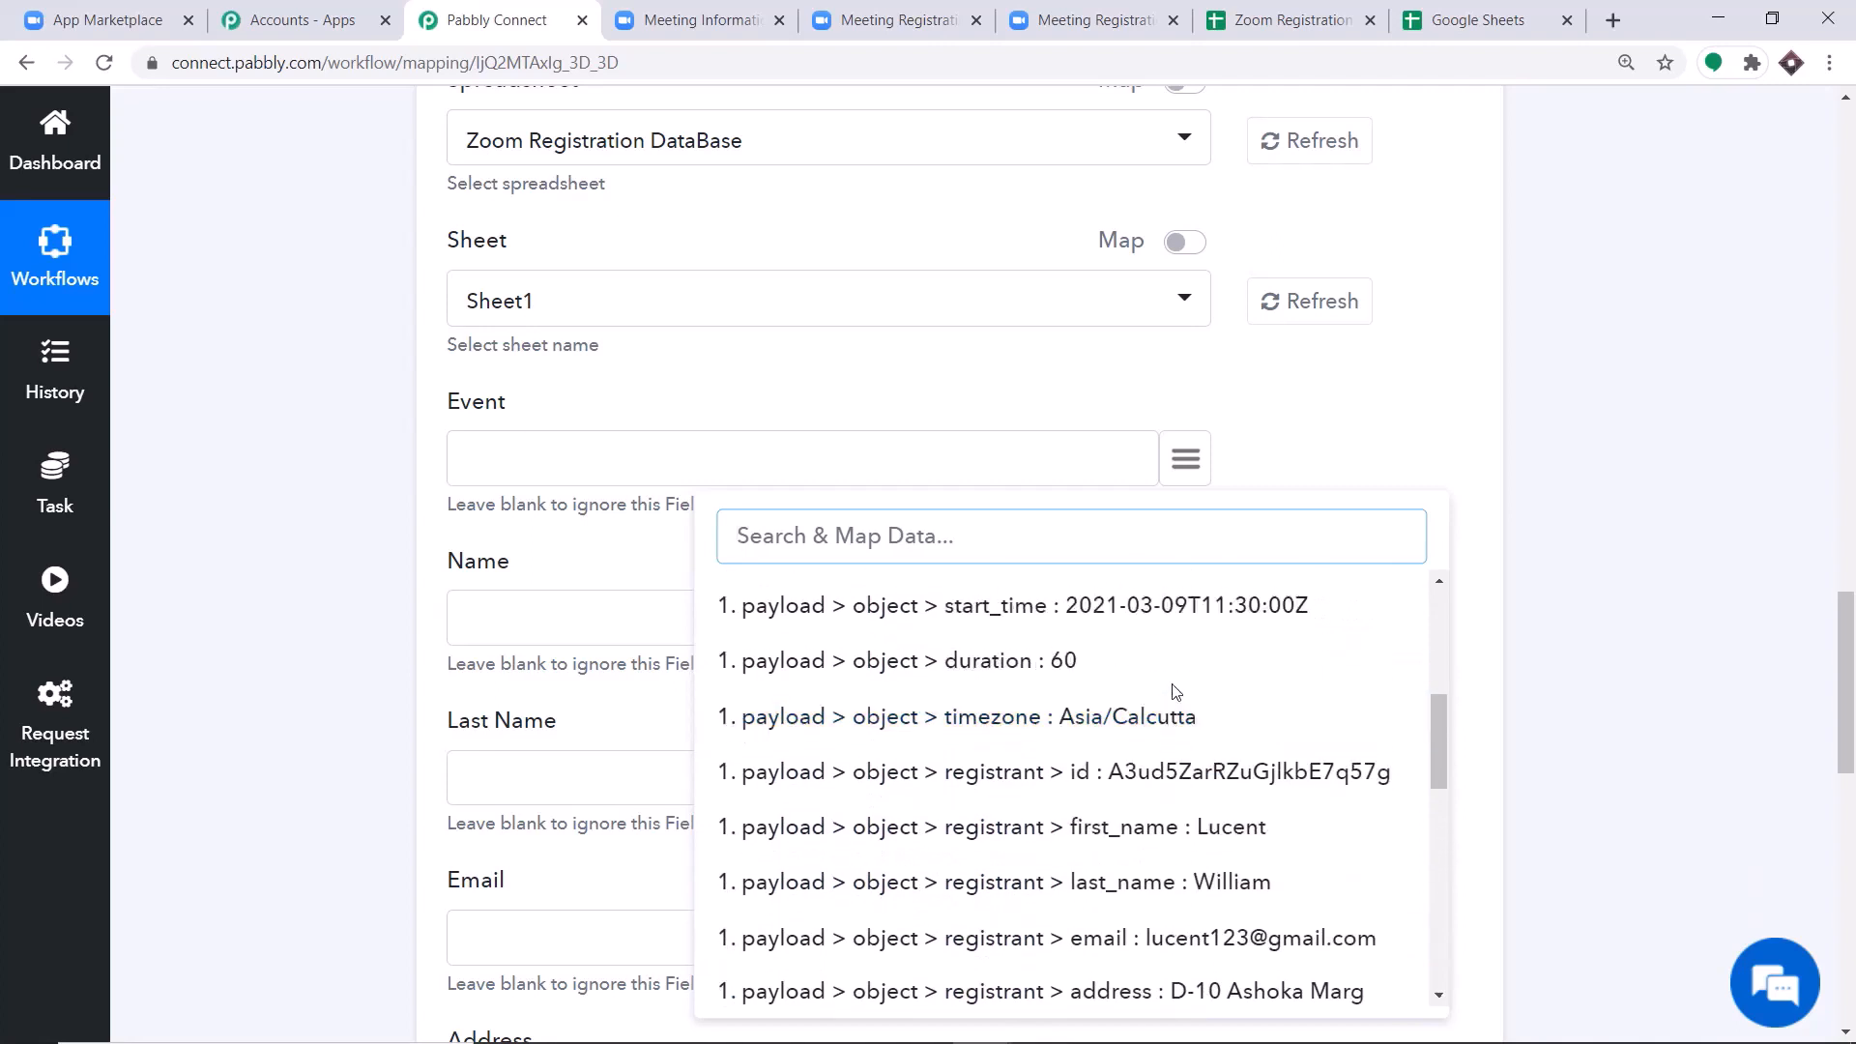
scroll(1173, 690, "down", 2)
scroll(1173, 715, "up", 2)
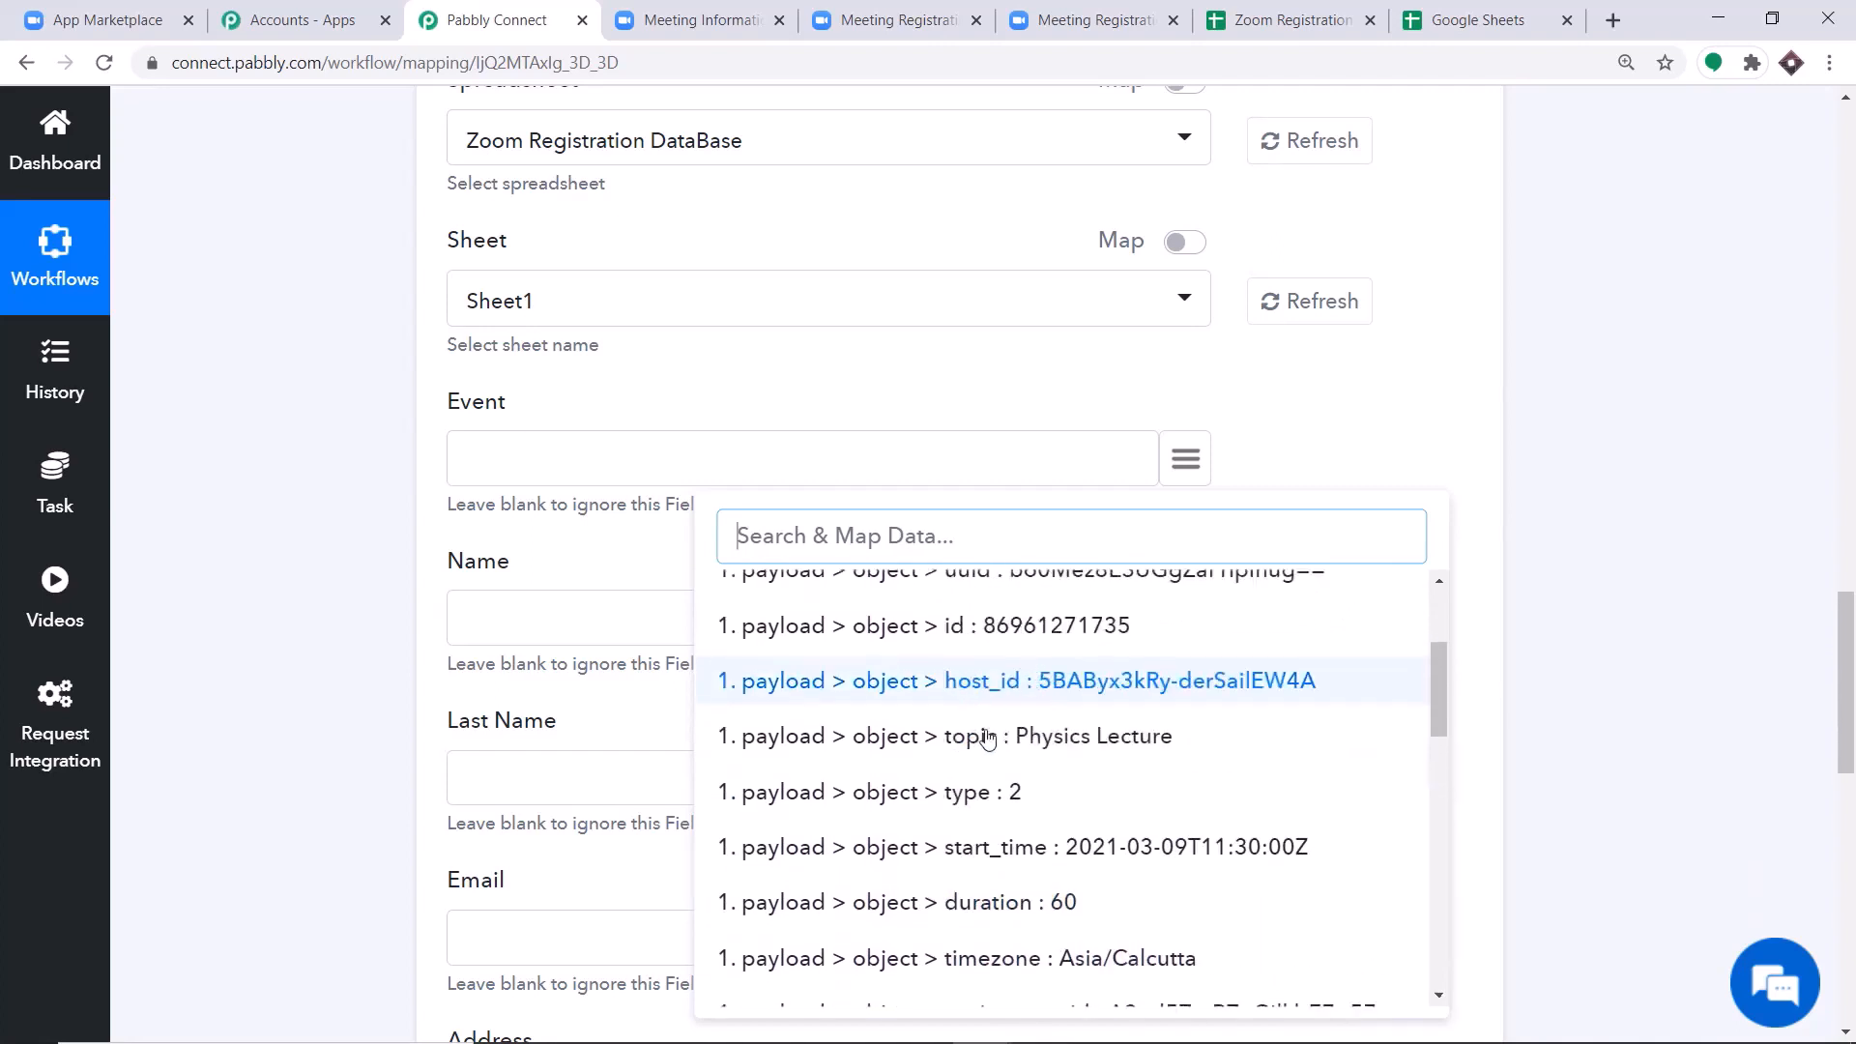
left_click(1001, 737)
Map the Name field to the trigger's payload > object > registrant > first_name value.
scroll(1107, 467, "down", 1)
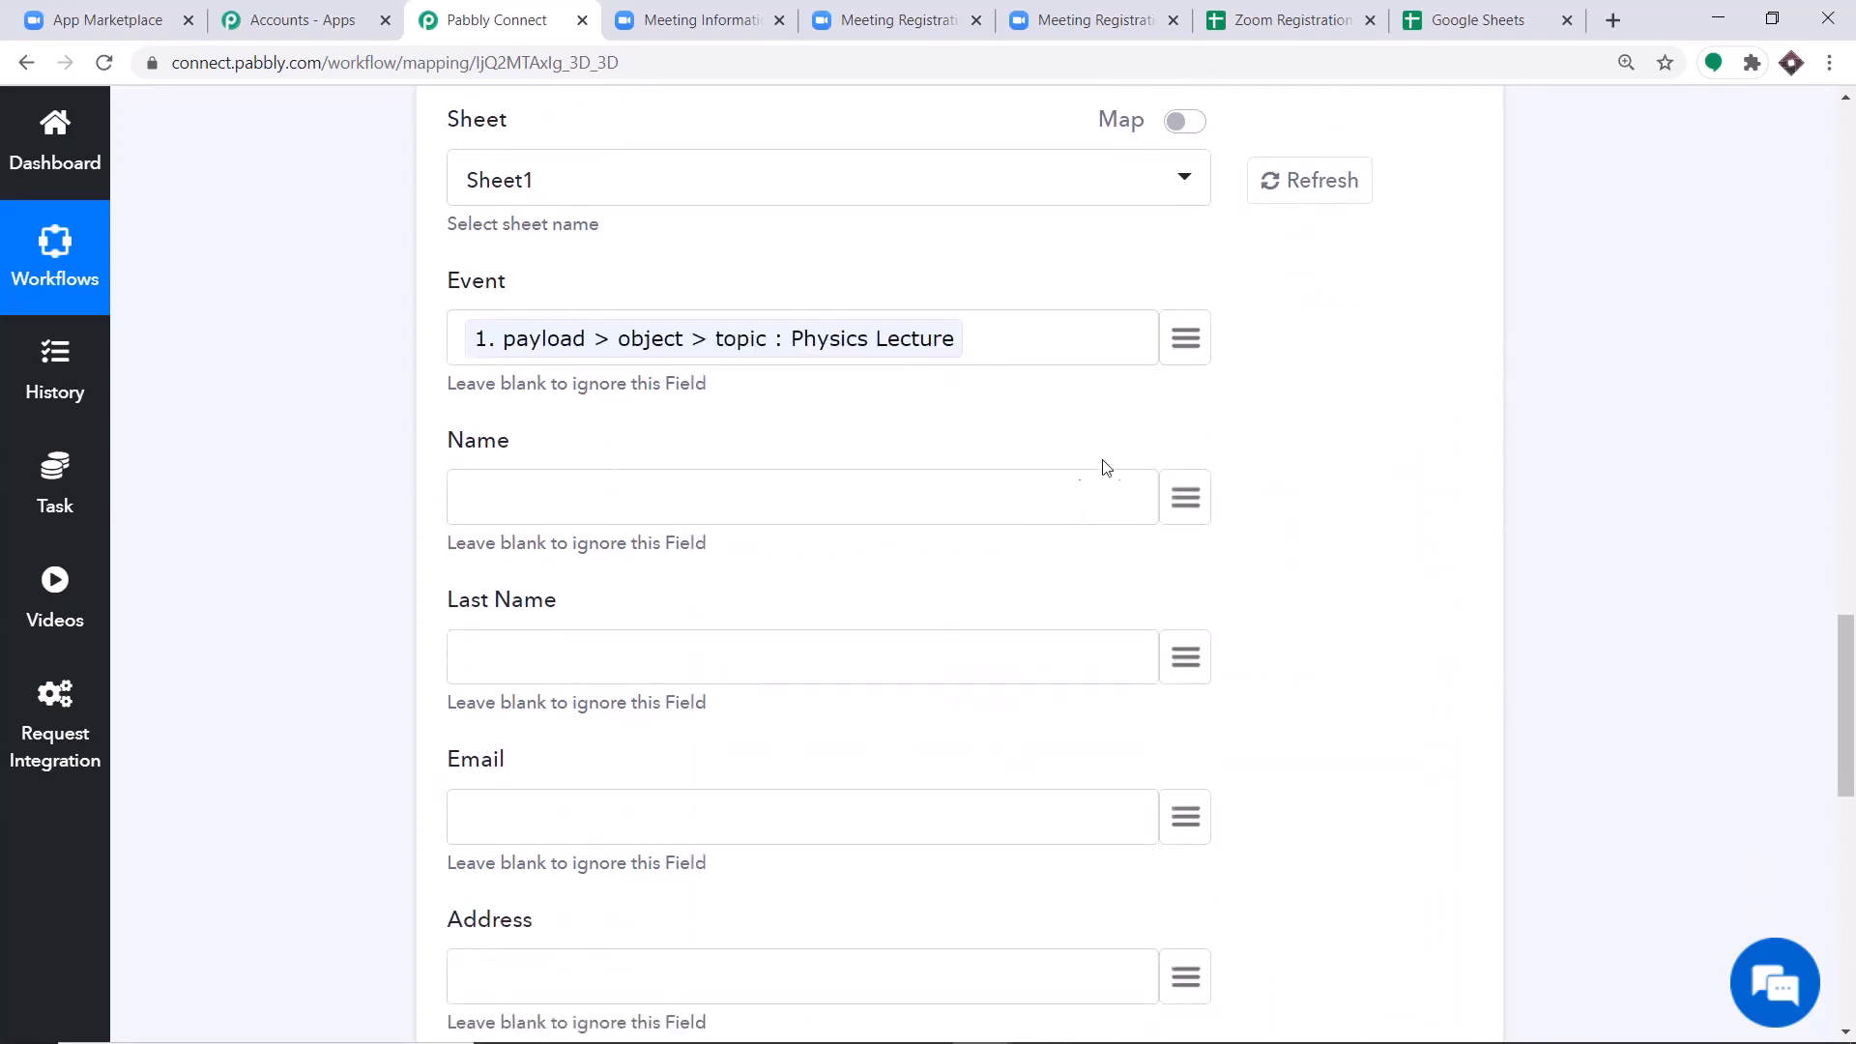
left_click(1185, 496)
scroll(1232, 628, "down", 2)
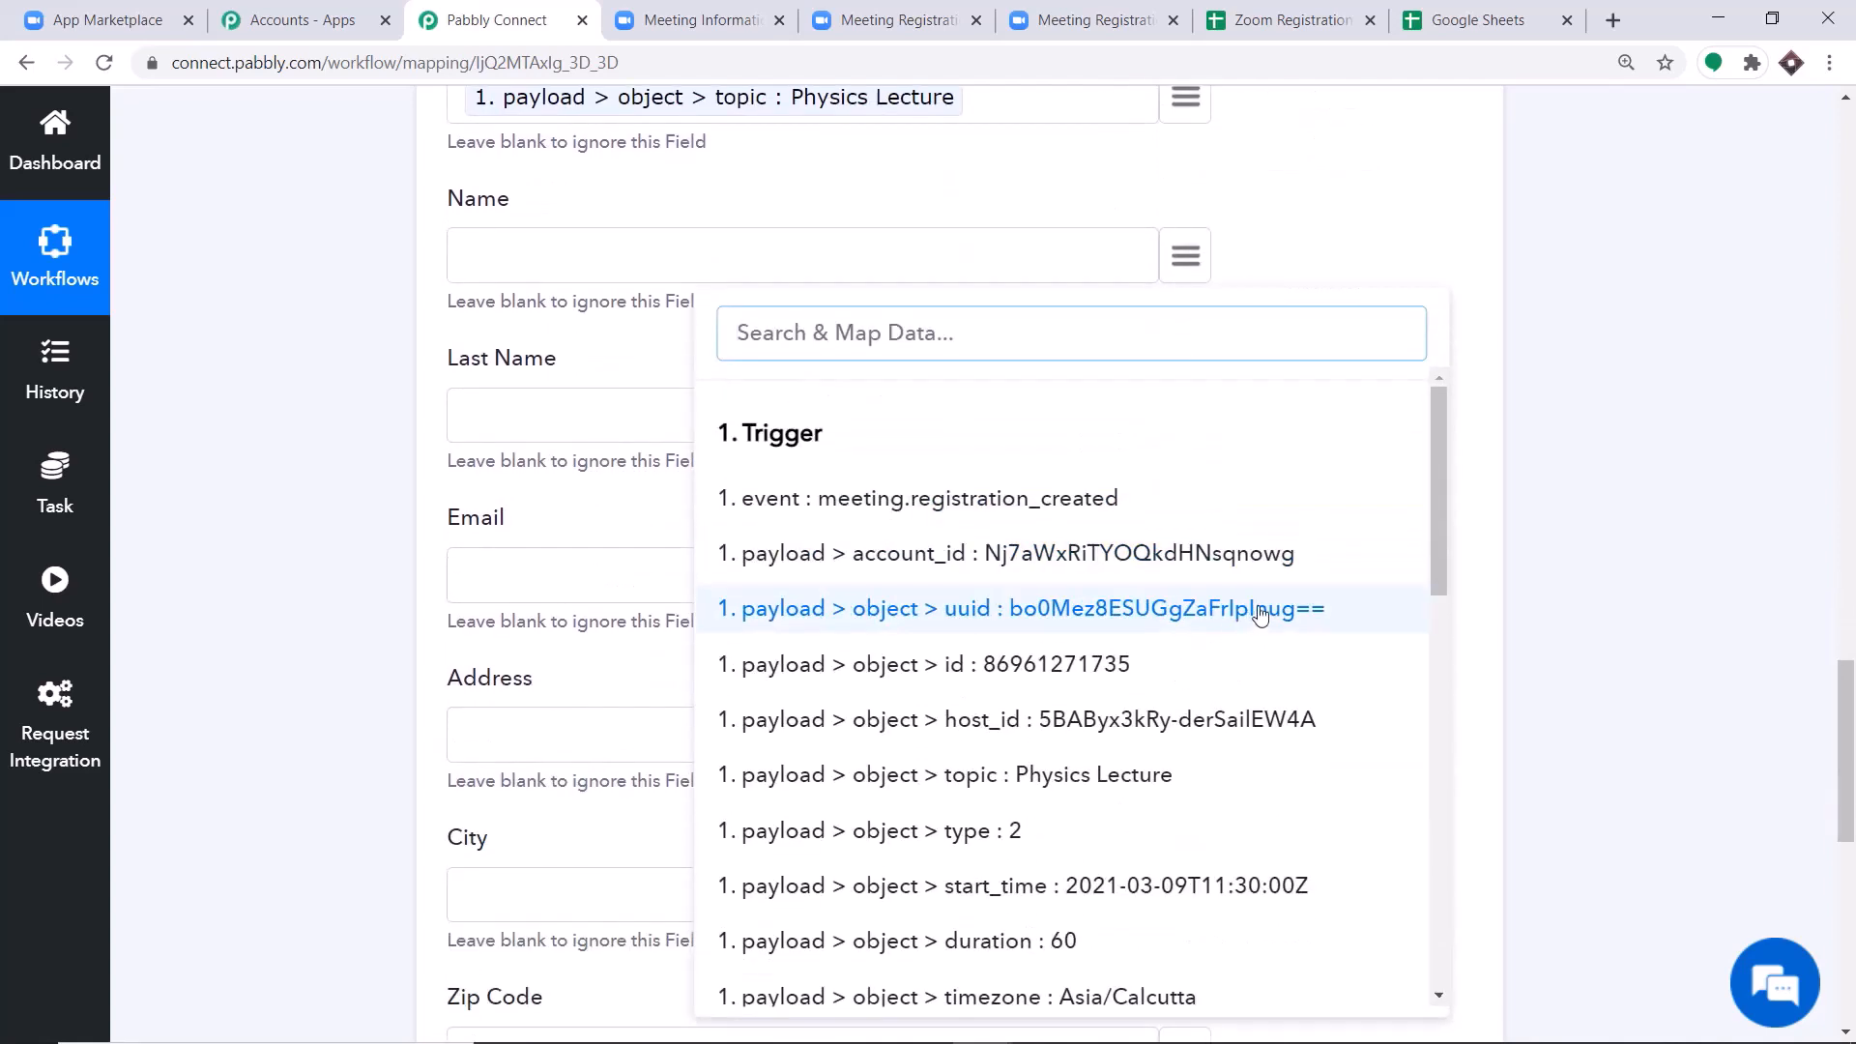
scroll(1247, 608, "down", 5)
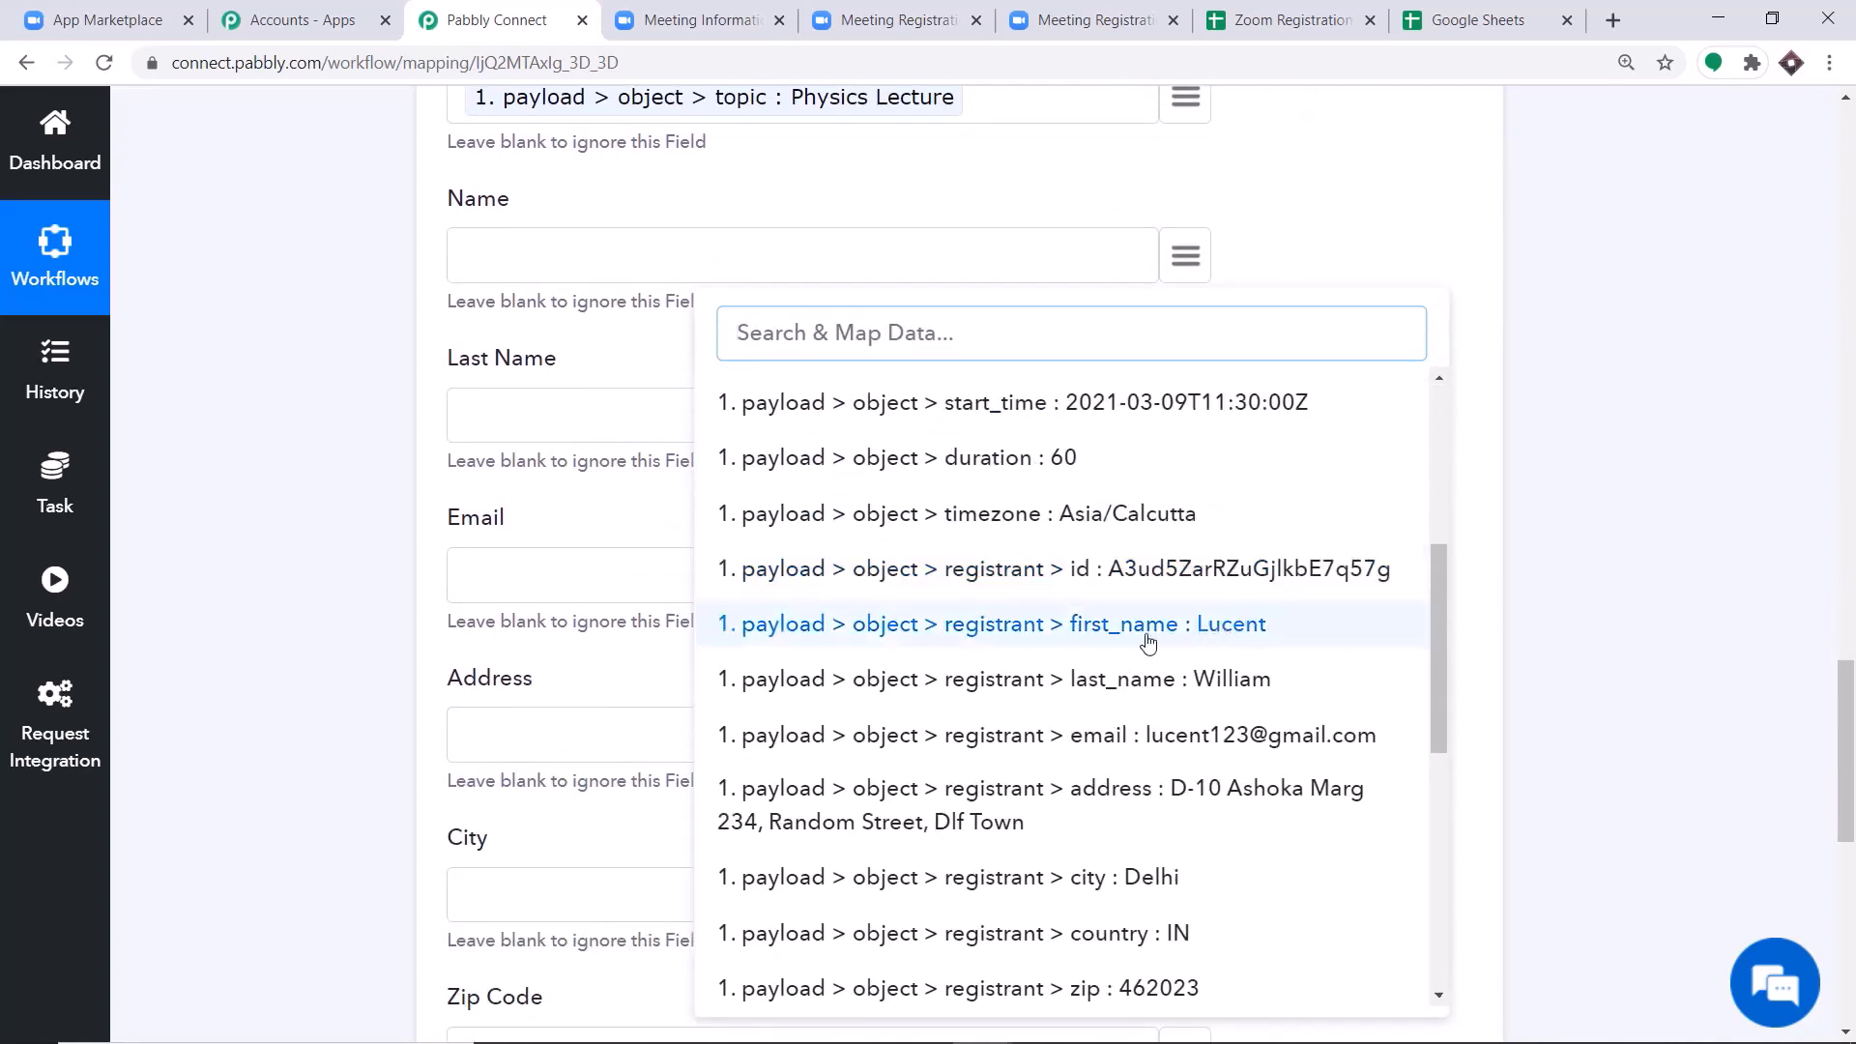
left_click(1150, 638)
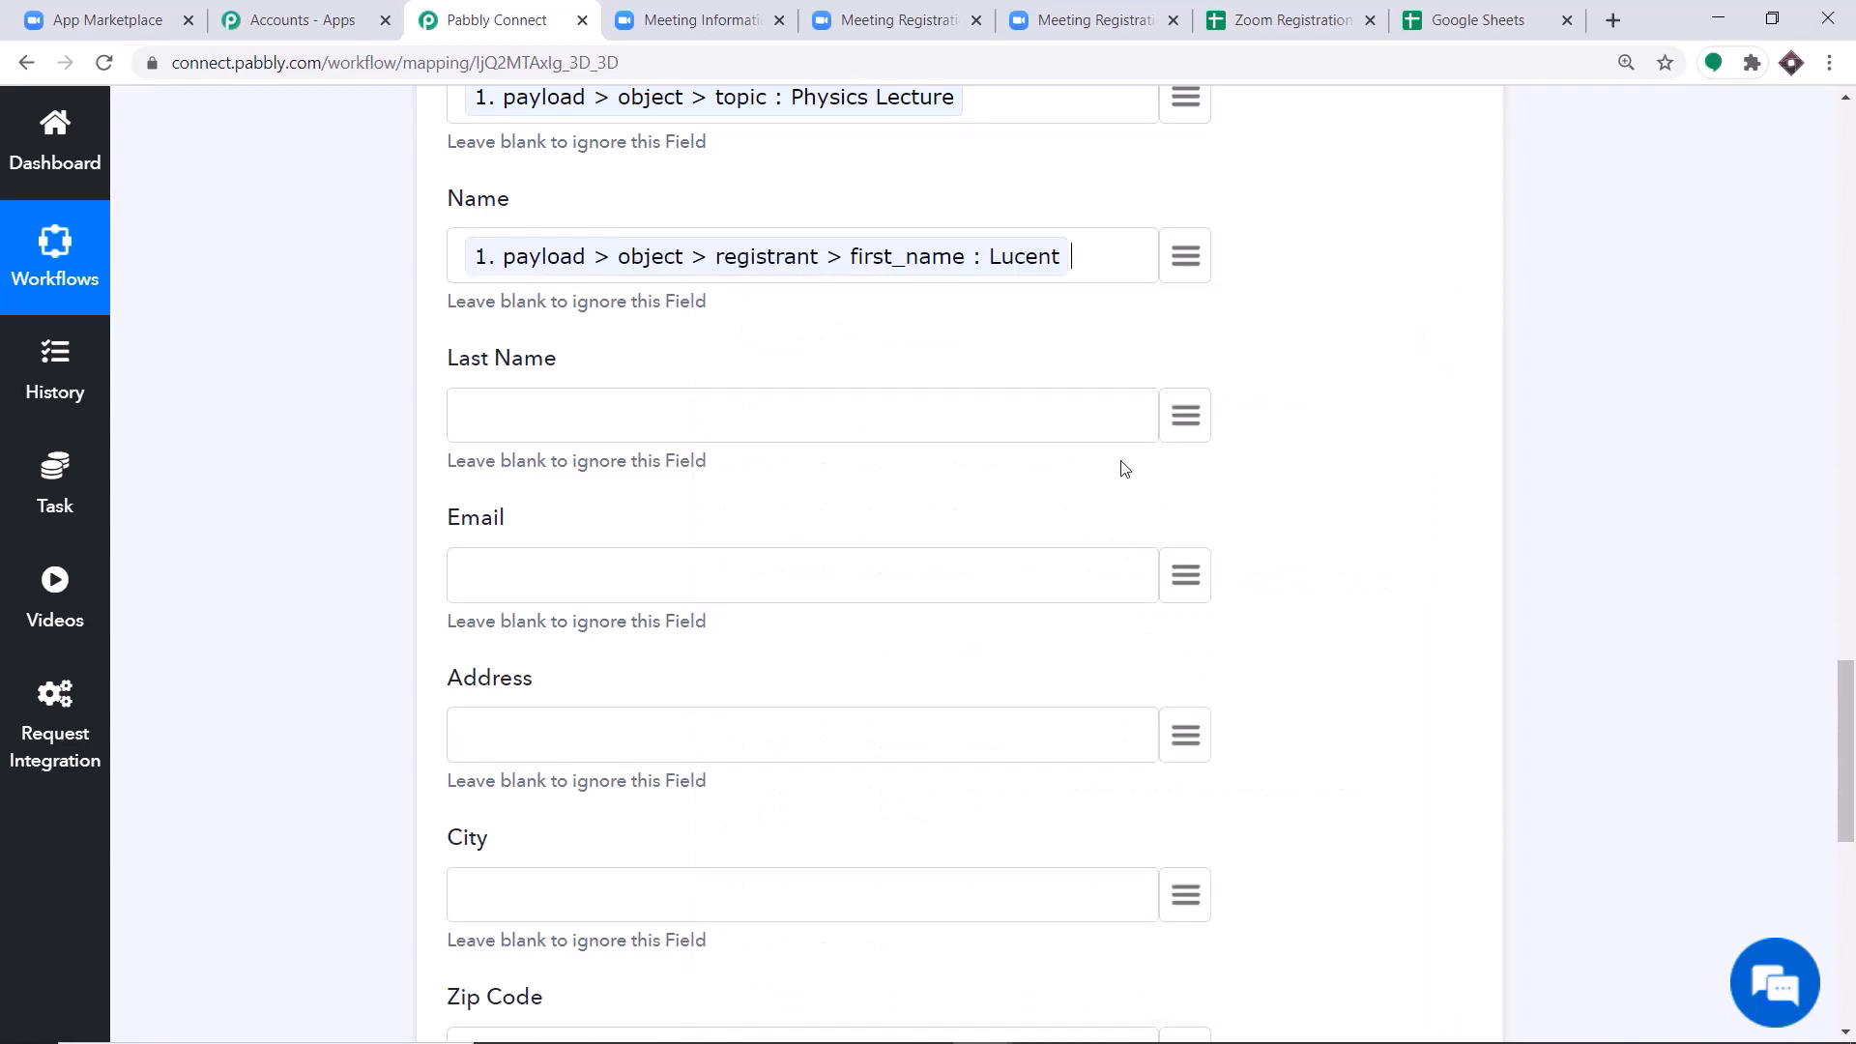
Map the Last Name field to the trigger's payload > object > registrant > last_name value.
left_click(1185, 415)
scroll(1218, 677, "down", 2)
scroll(1240, 710, "down", 3)
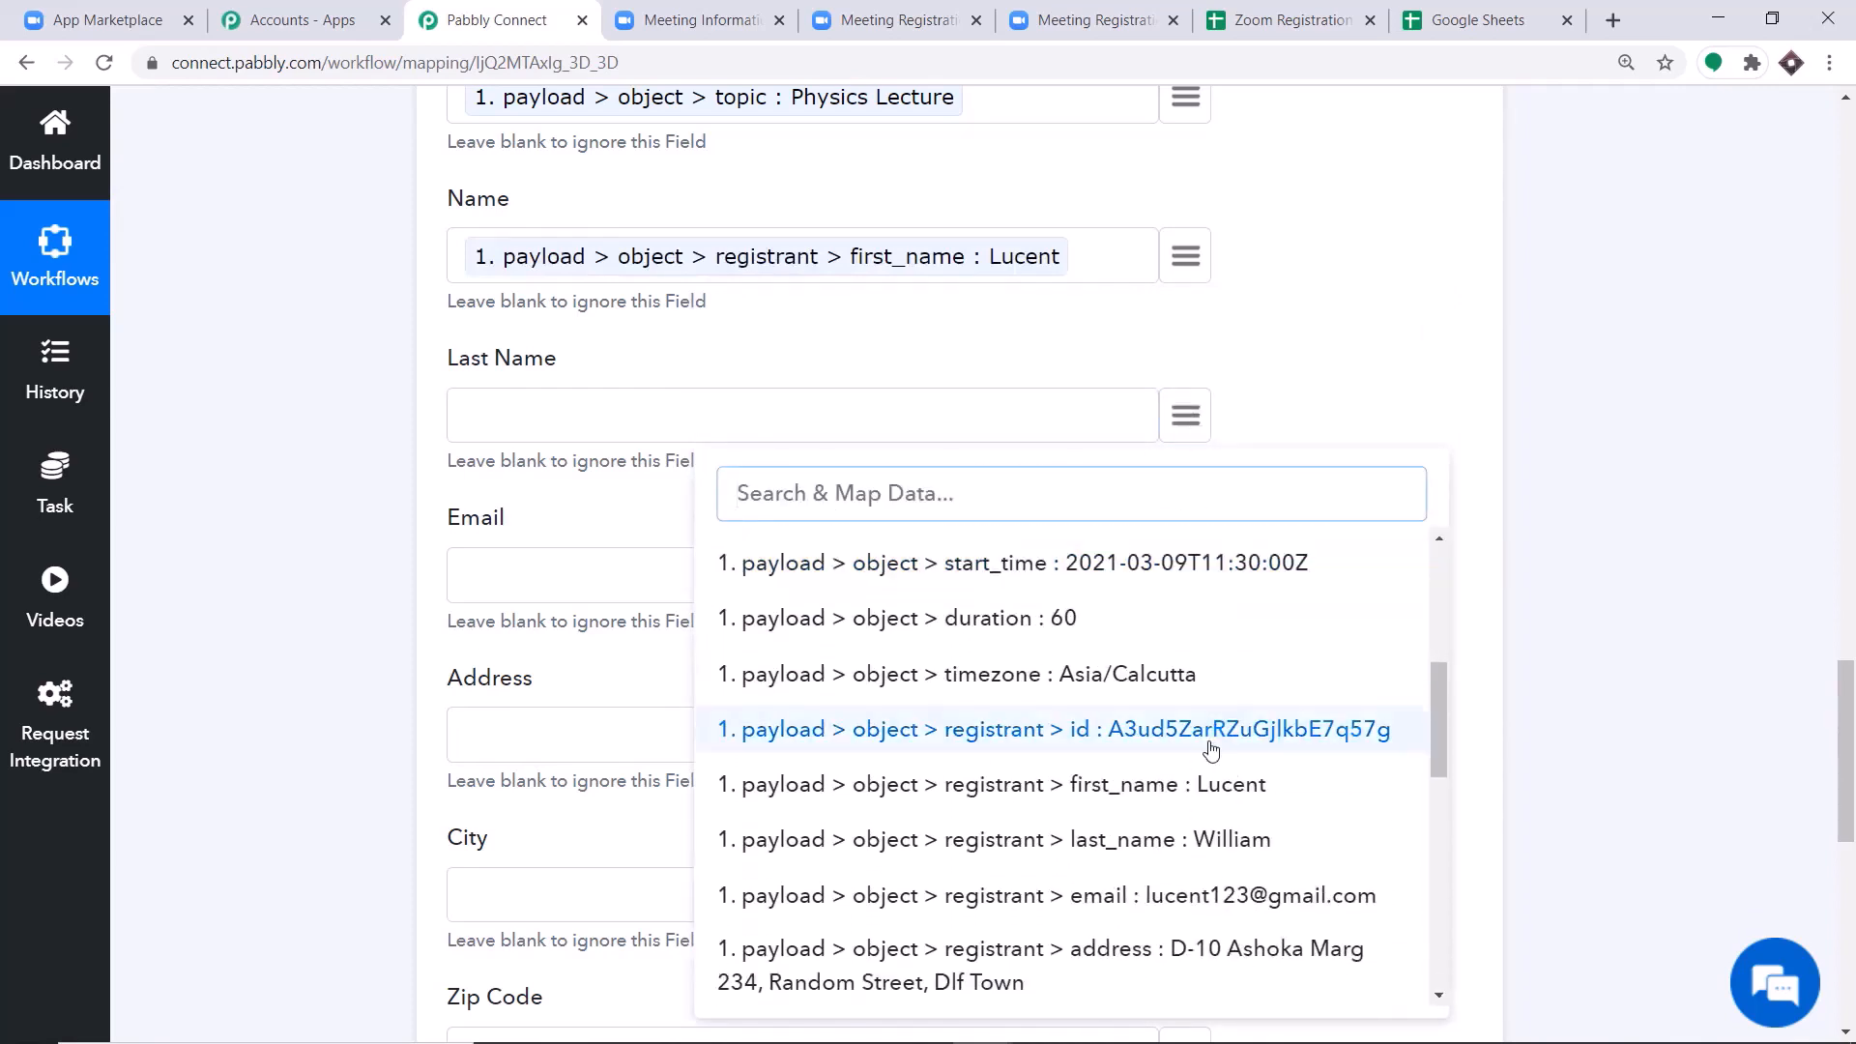
left_click(1187, 837)
Map the Email field to the trigger's payload > object > registrant > email value.
scroll(1102, 464, "down", 3)
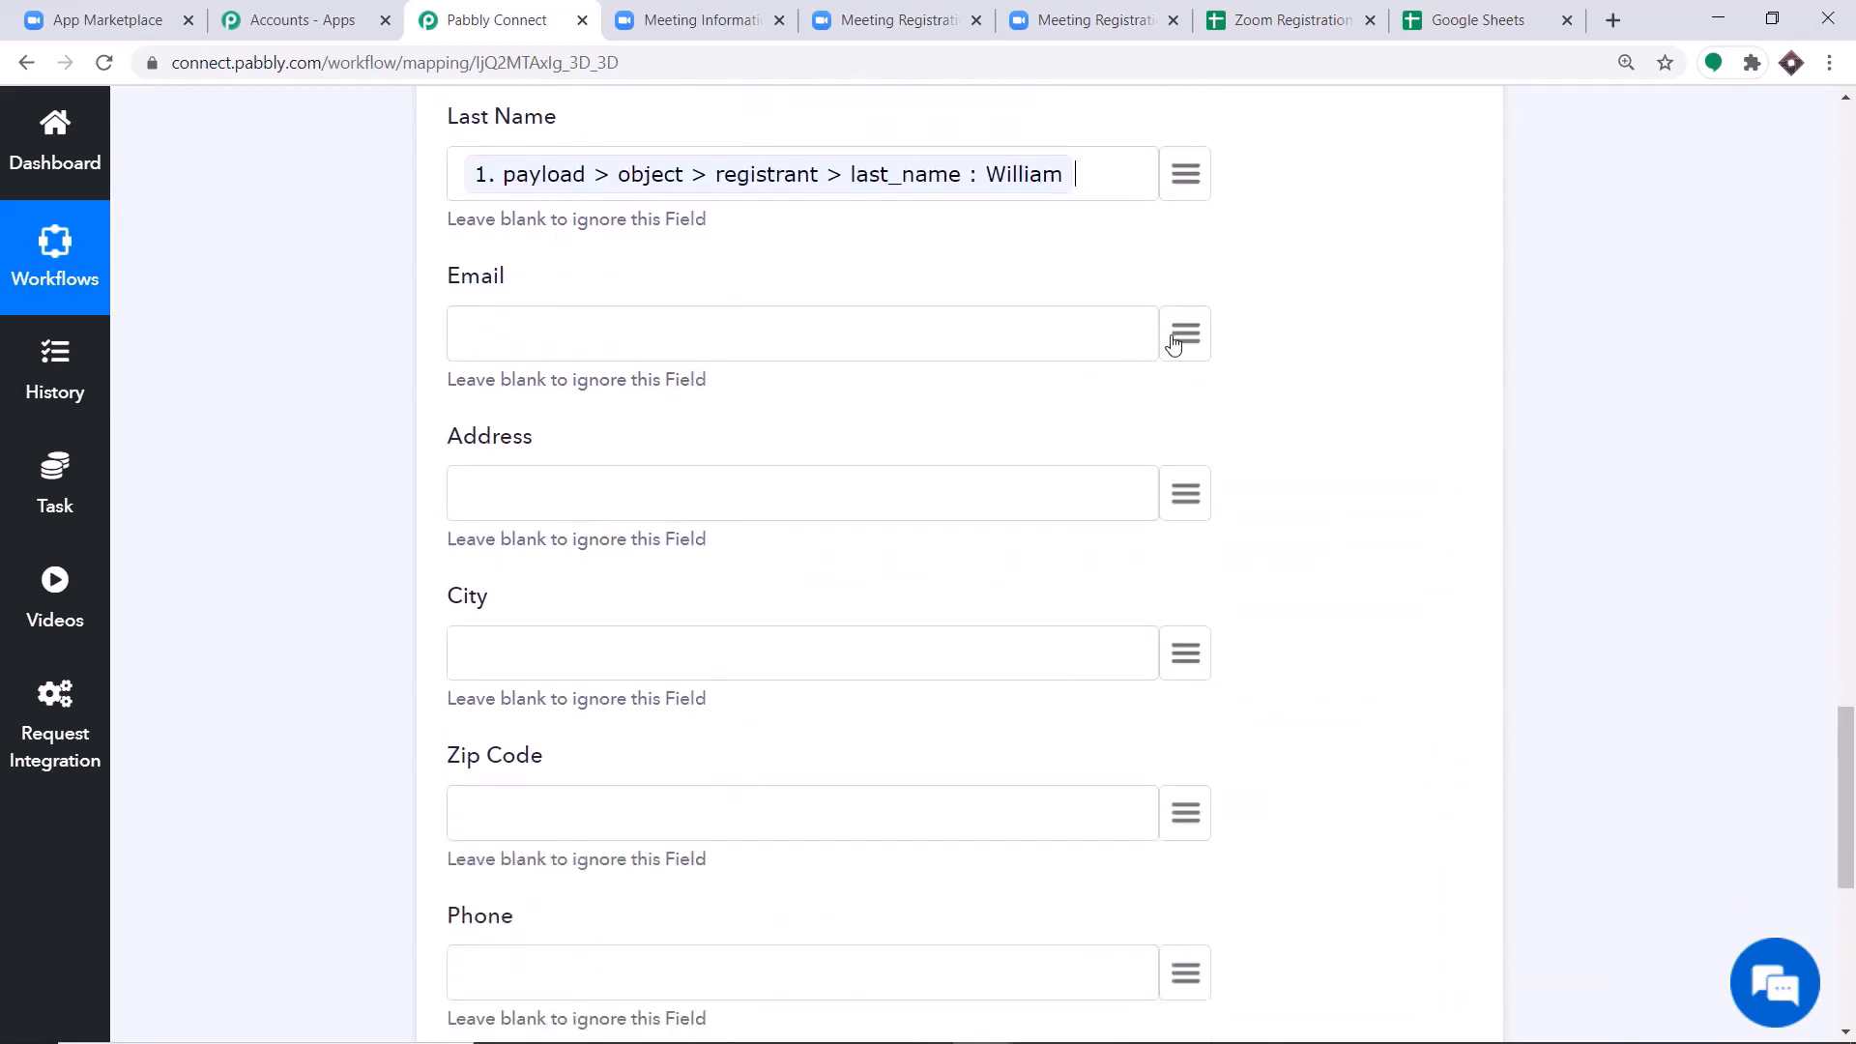
left_click(1172, 344)
scroll(1056, 757, "down", 5)
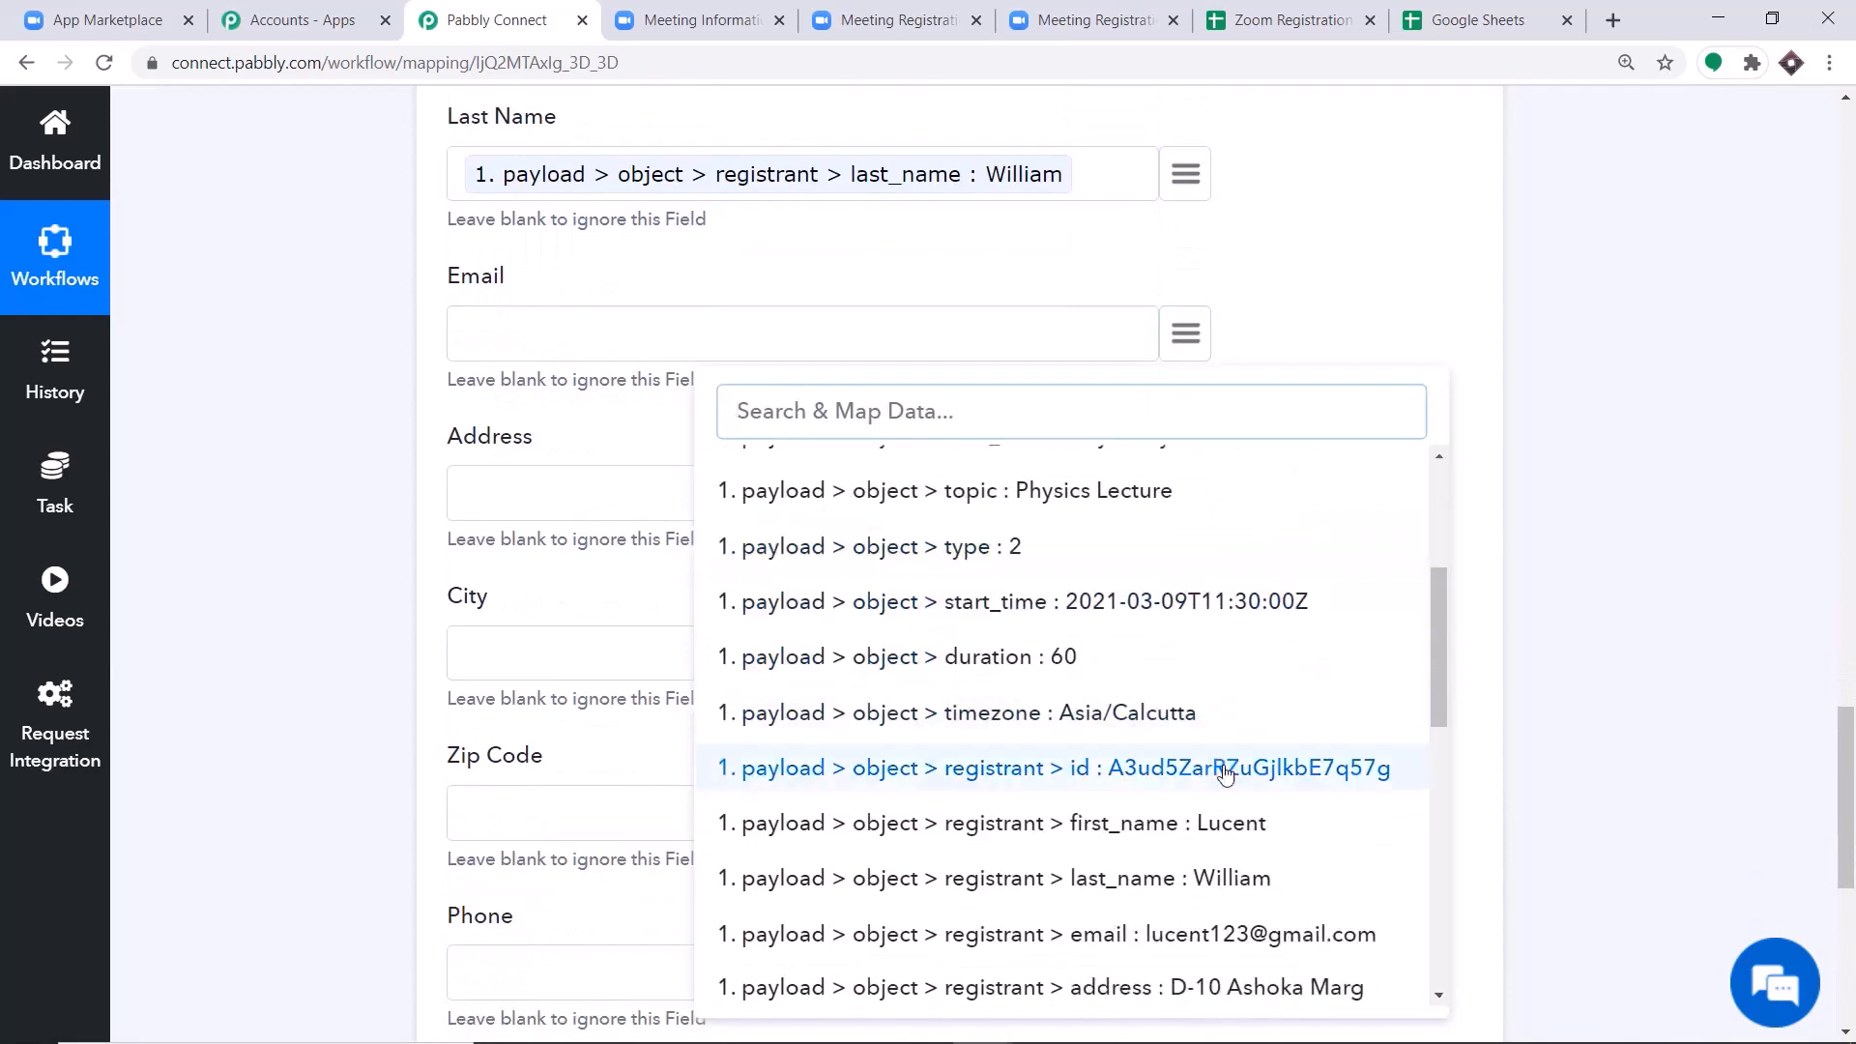
left_click(1087, 933)
scroll(997, 471, "down", 2)
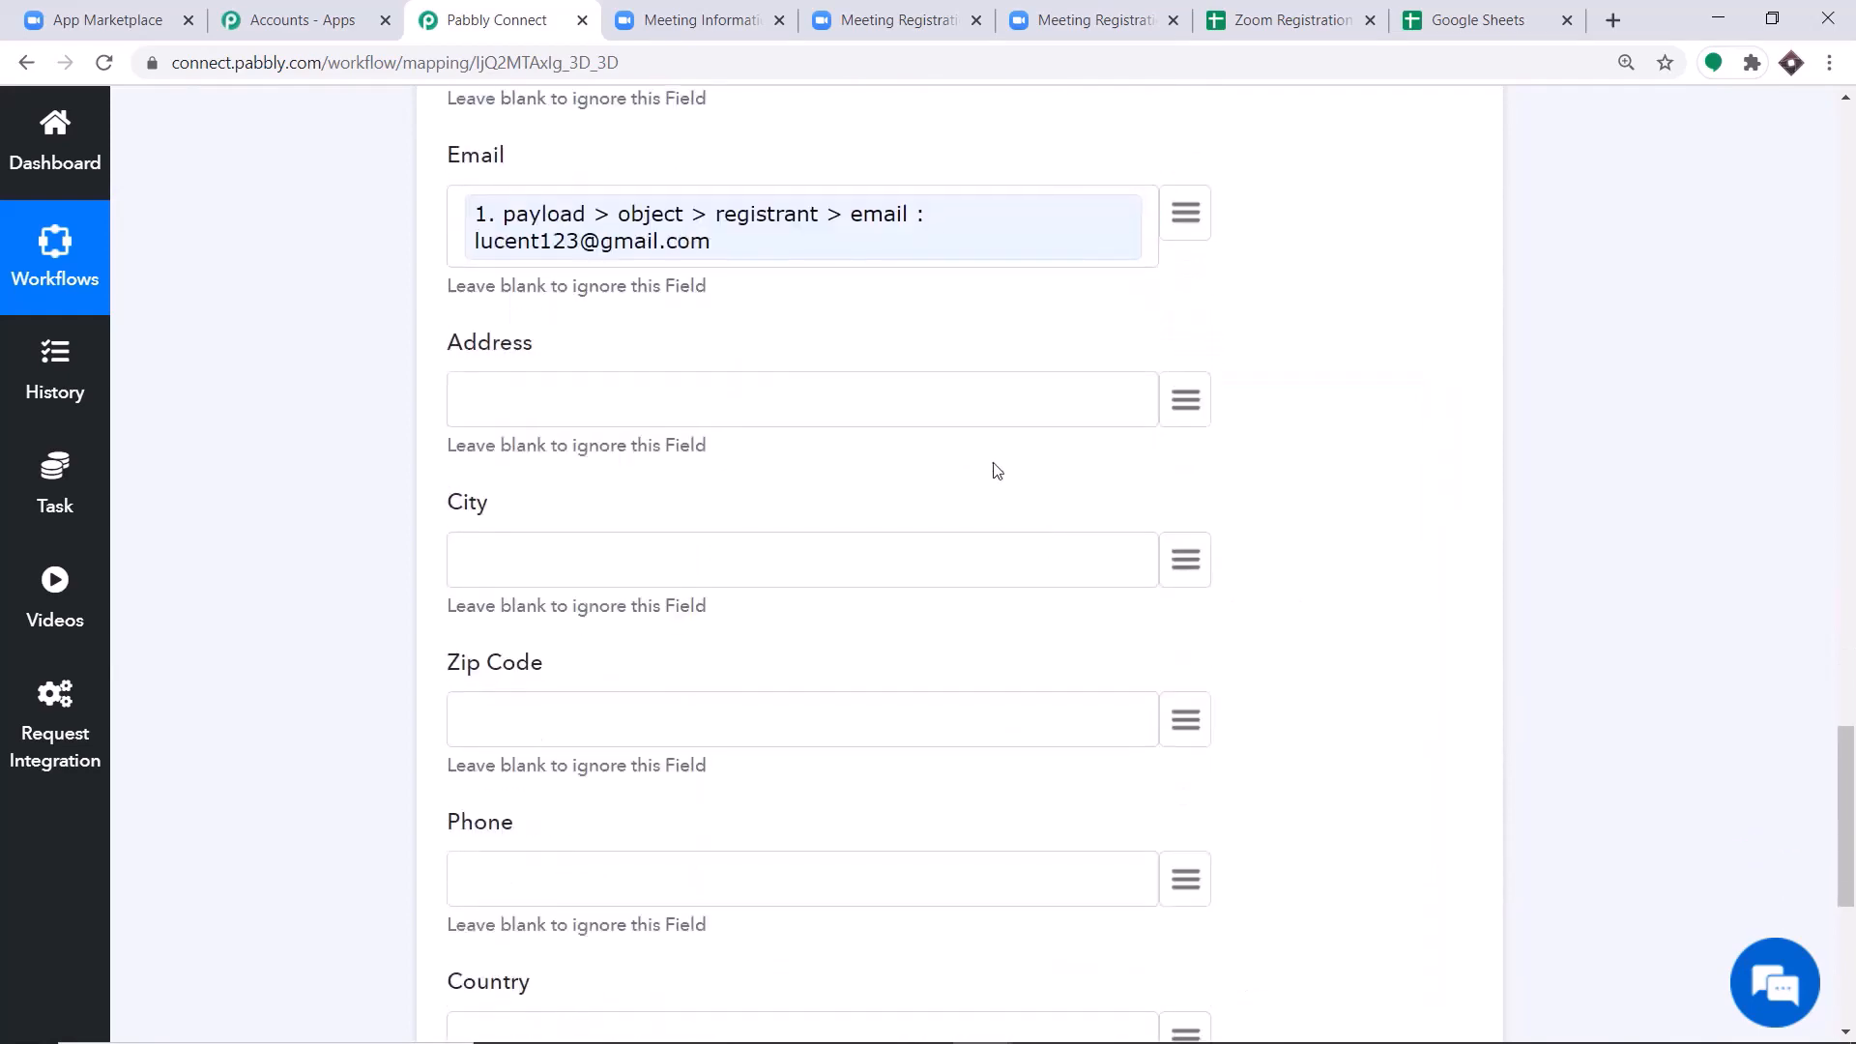
Map the Address field to the trigger's payload > object > registrant > address value.
left_click(1179, 404)
scroll(1201, 677, "down", 5)
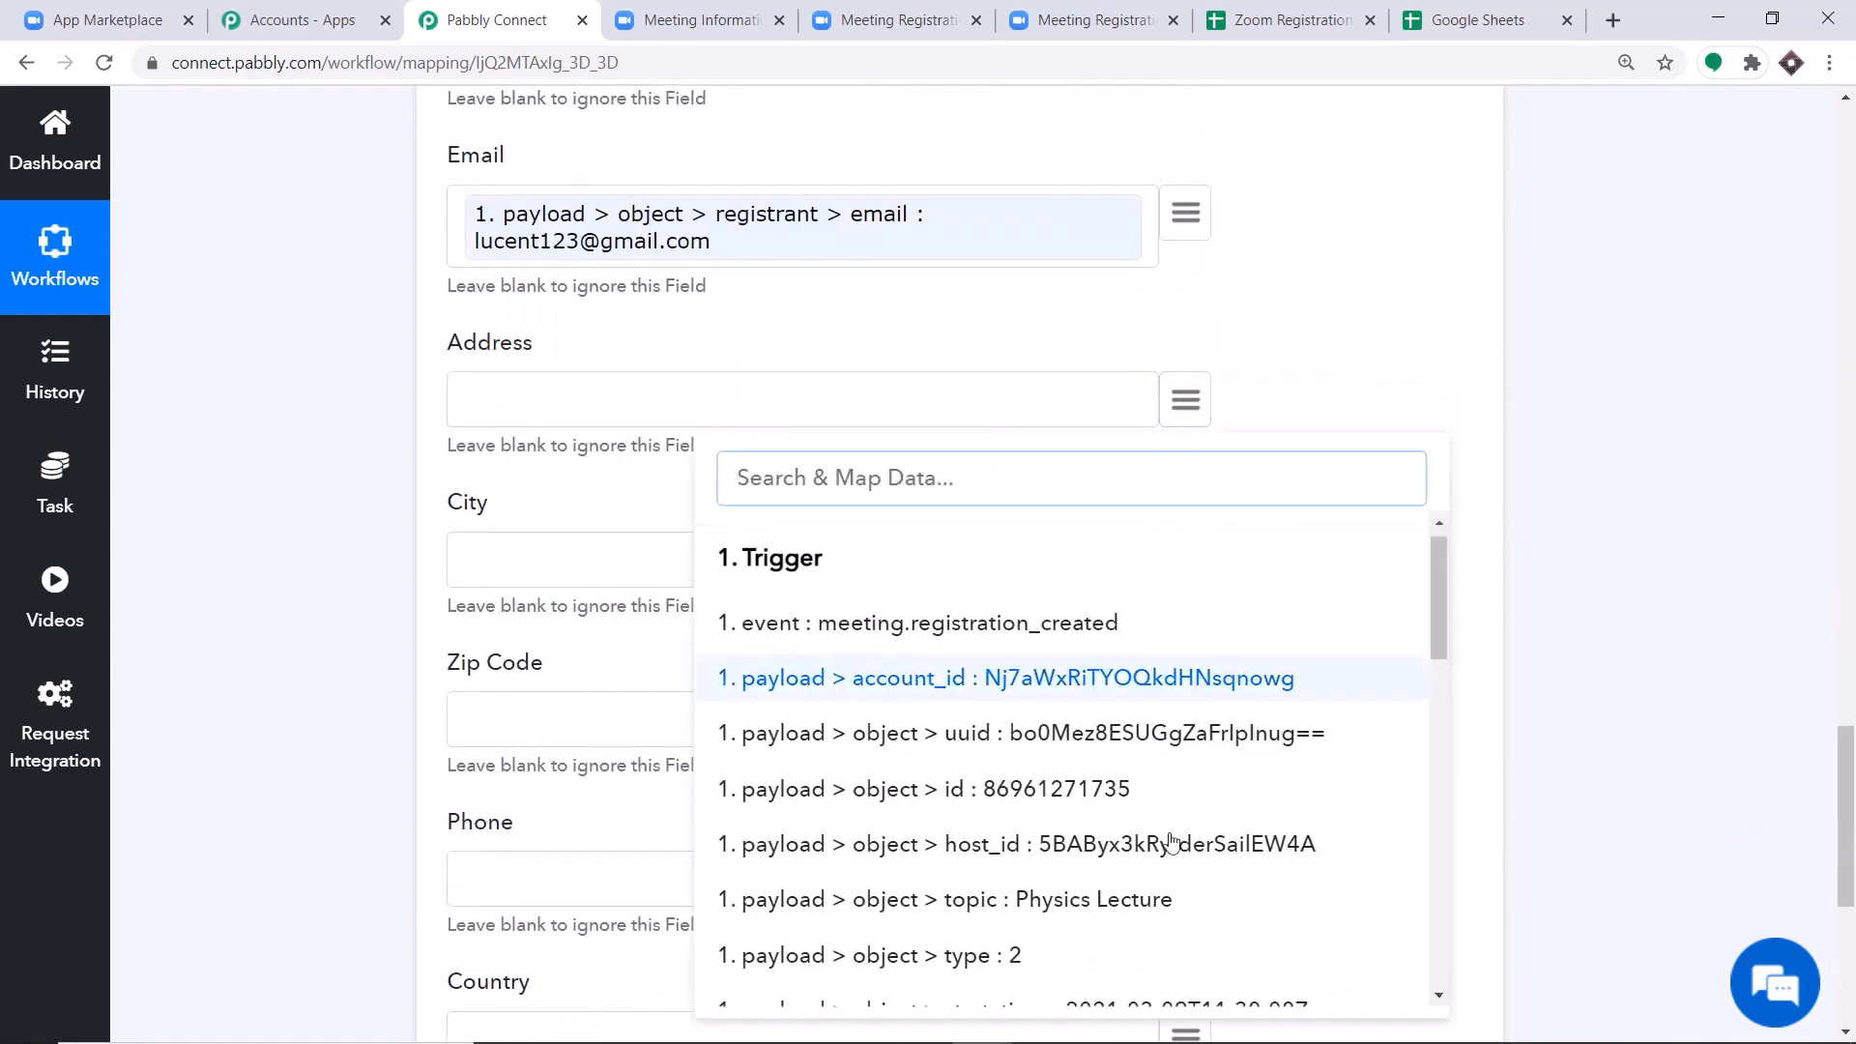
scroll(1256, 731, "down", 1)
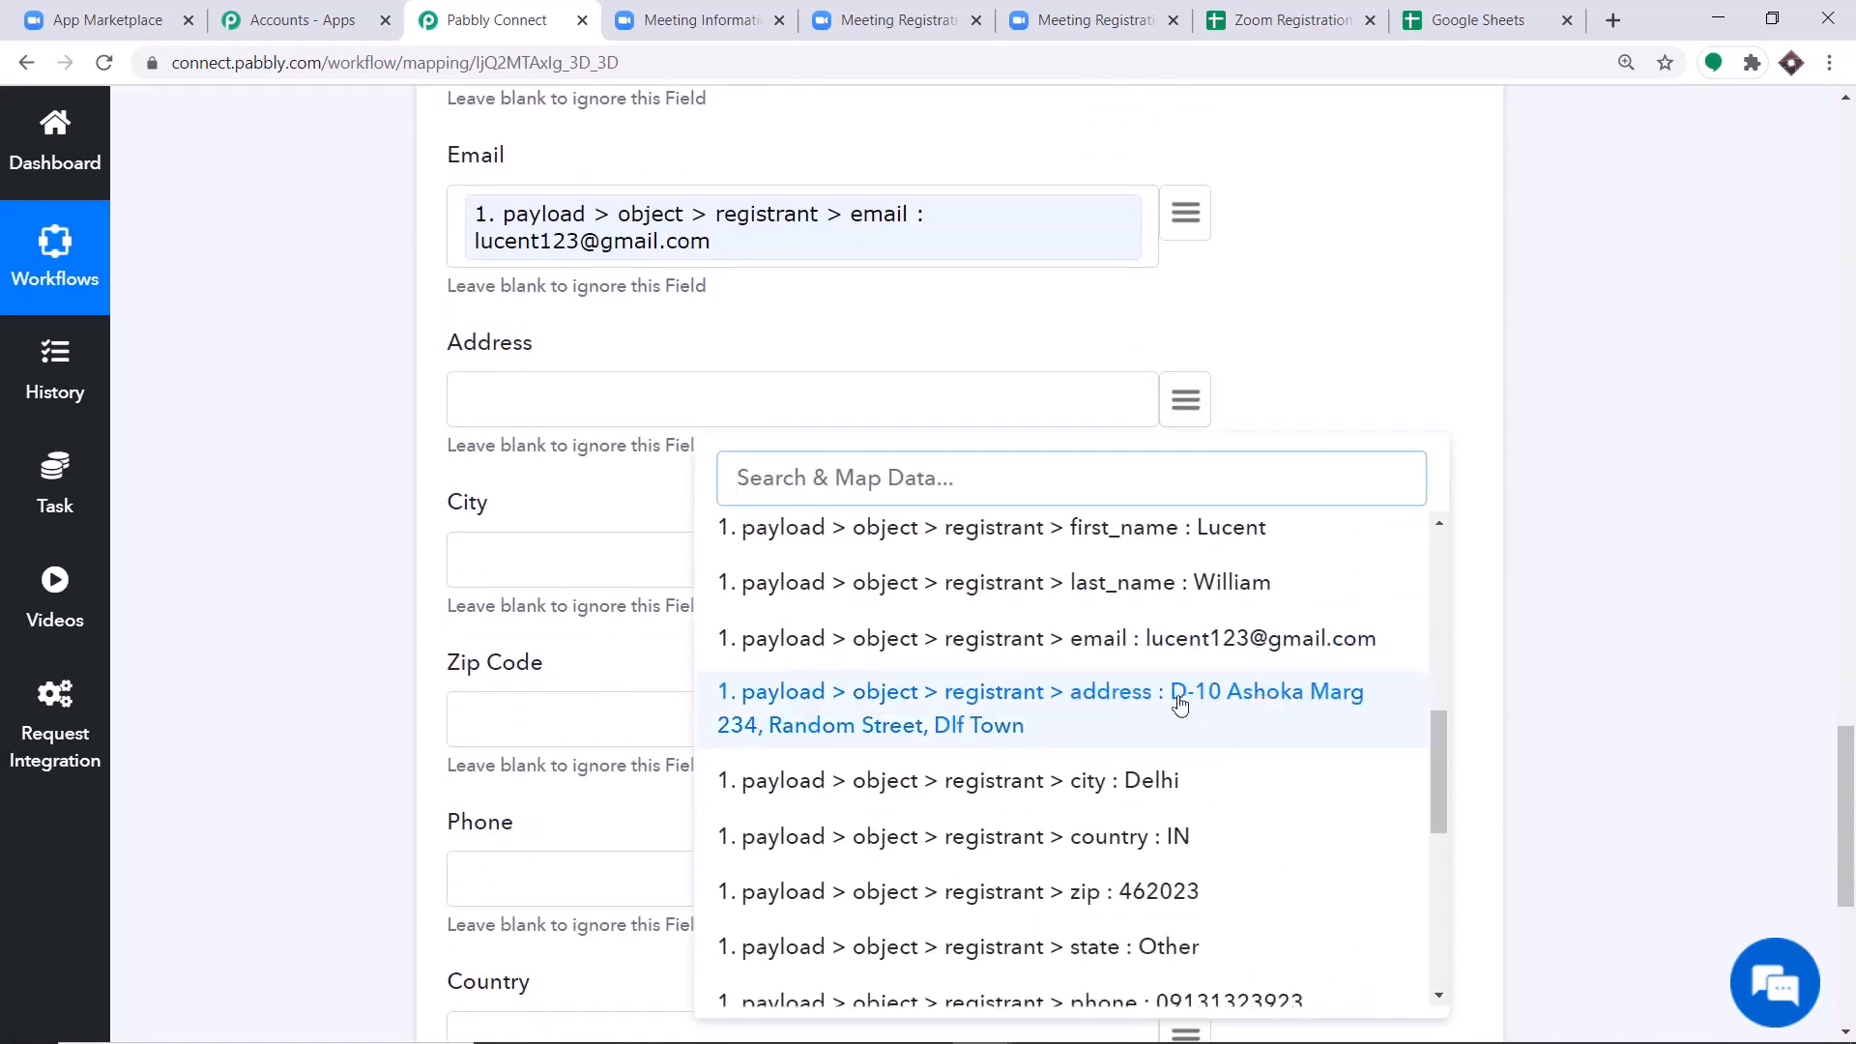
left_click(1179, 703)
Map the City field to the trigger's payload > object > registrant > city value.
scroll(1166, 426, "down", 1)
left_click(1186, 466)
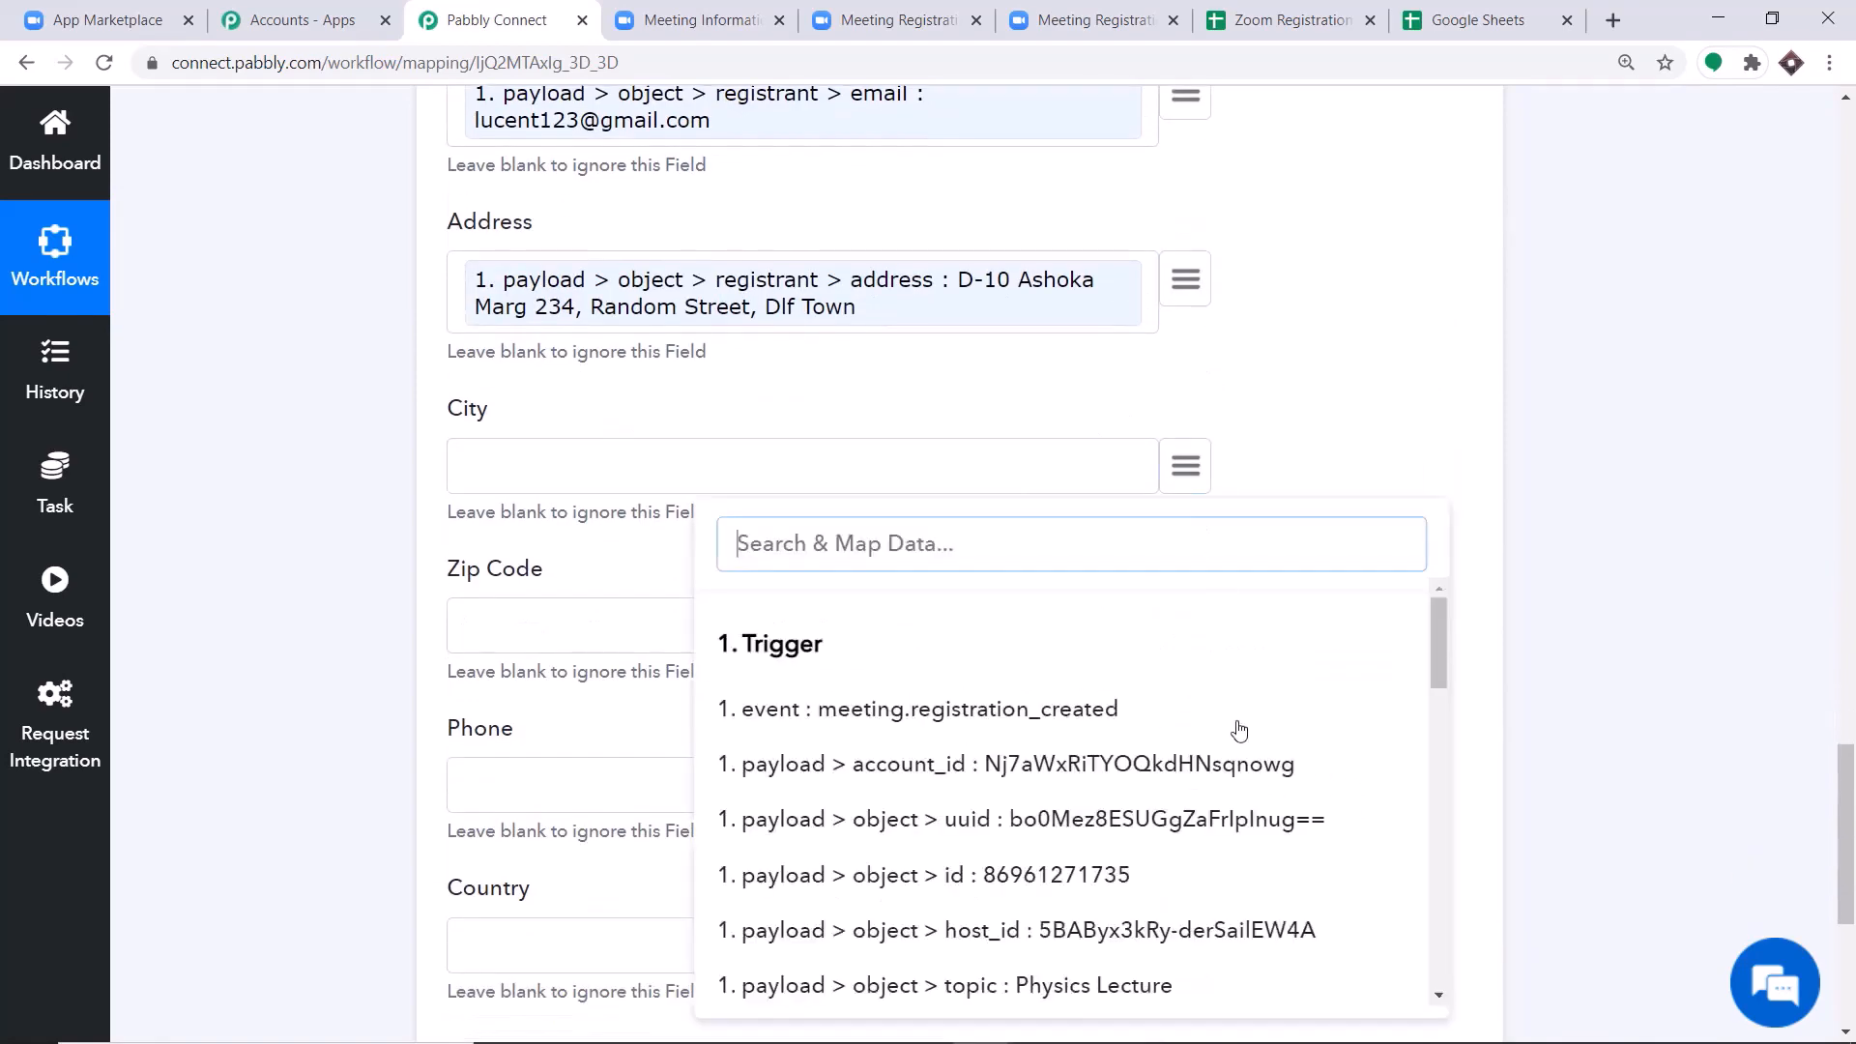
scroll(1227, 753, "down", 6)
scroll(1208, 783, "down", 1)
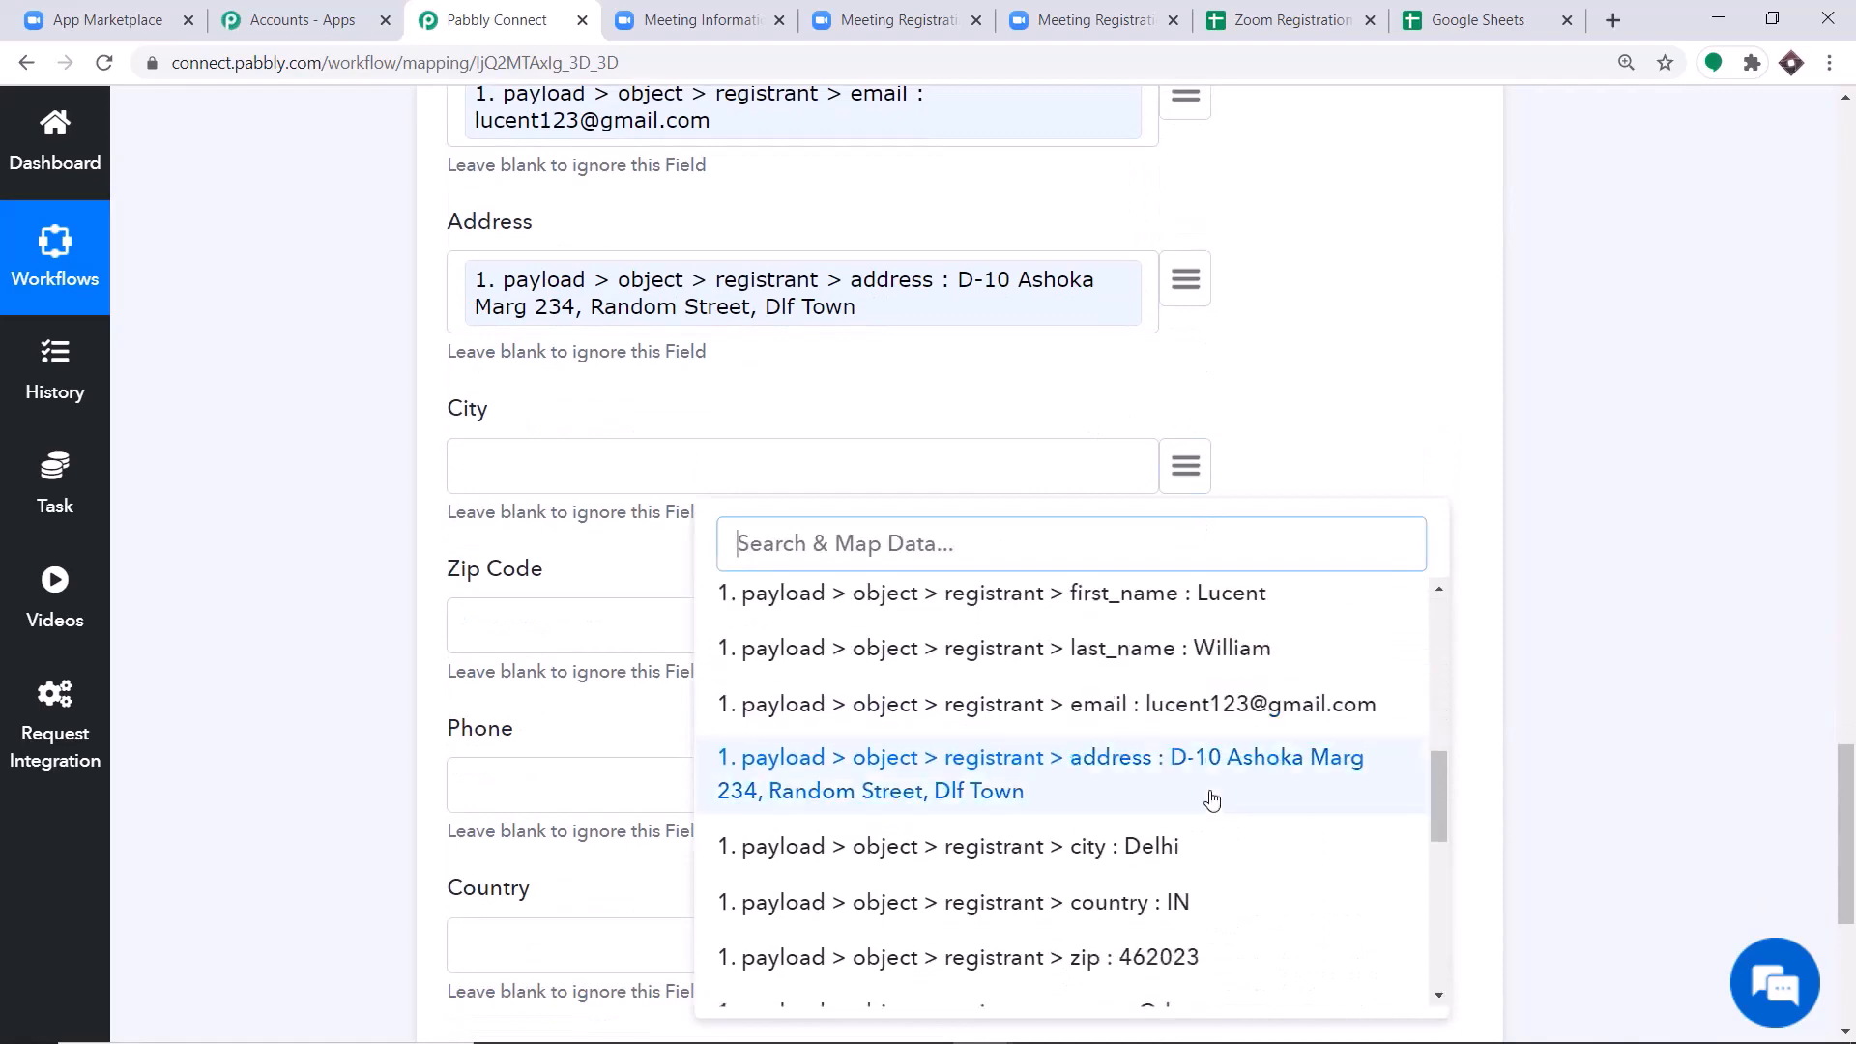
left_click(1127, 845)
Map the Zip Code field to the trigger's payload > object > registrant > zip value.
scroll(1173, 508, "down", 1)
left_click(1173, 507)
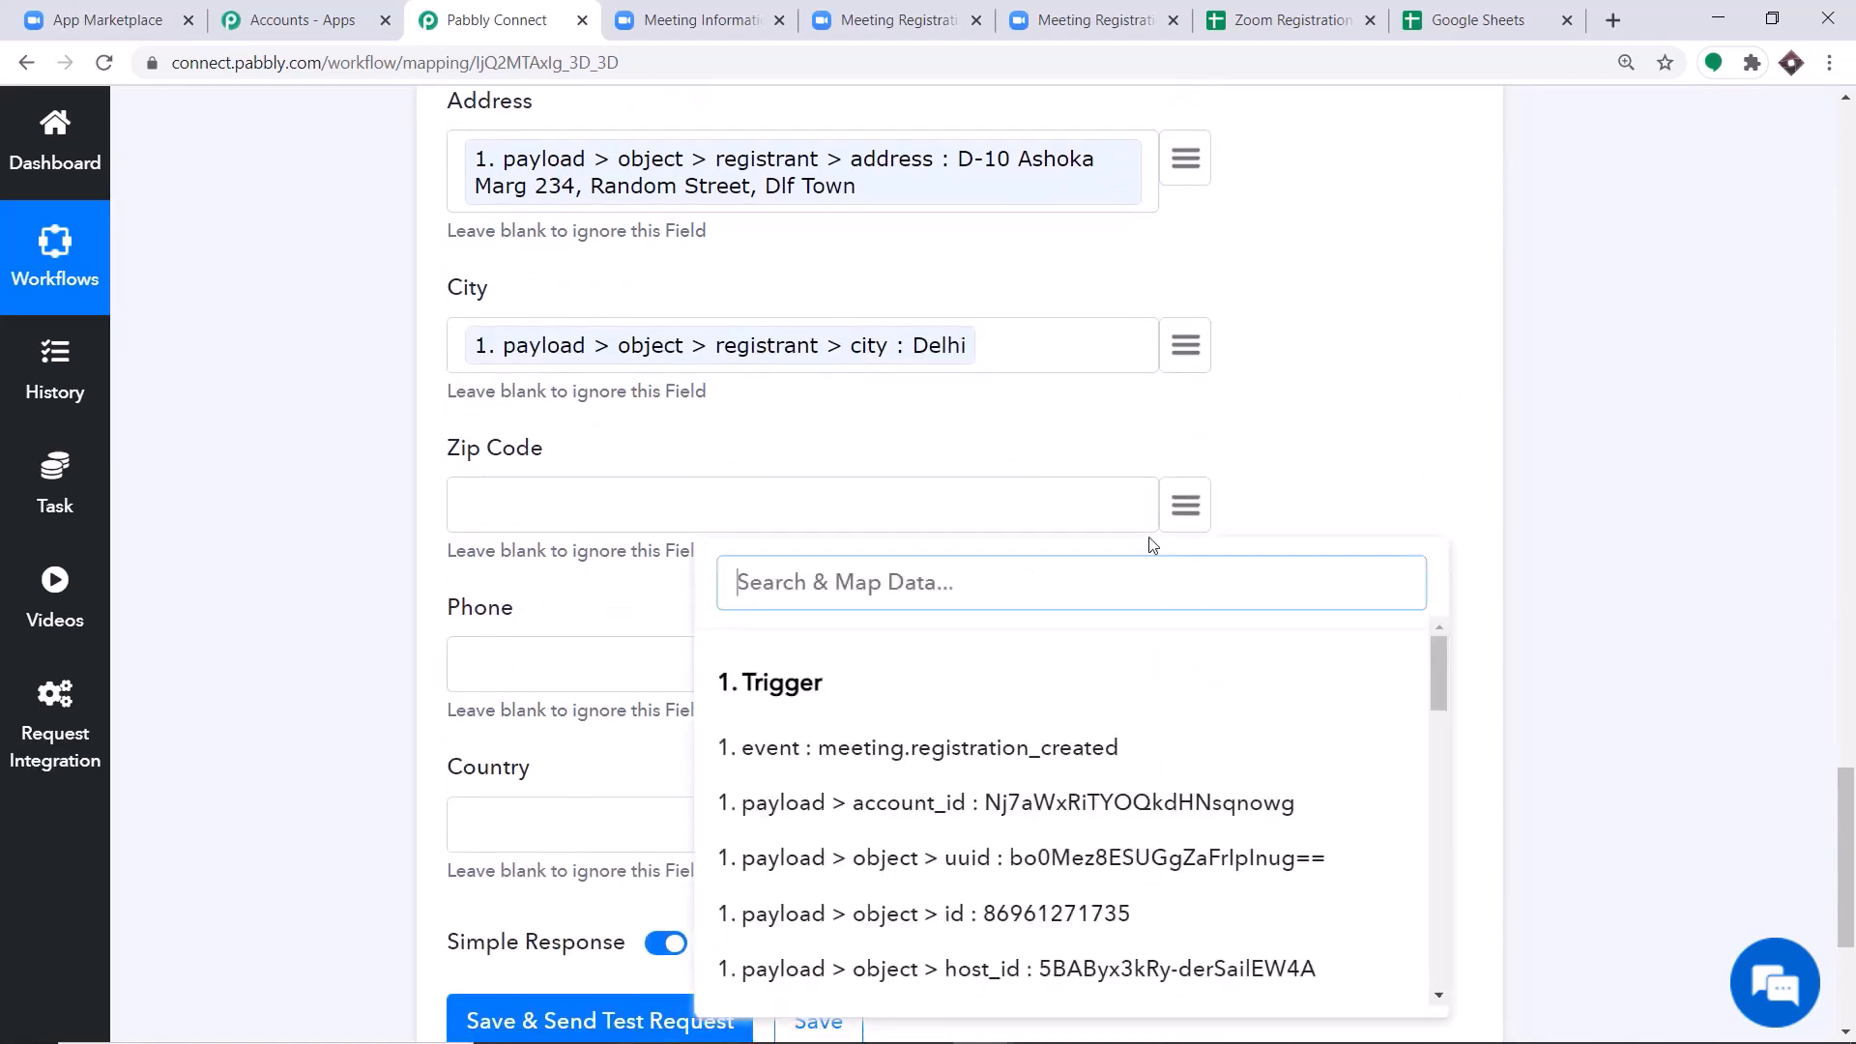
scroll(1111, 745, "down", 8)
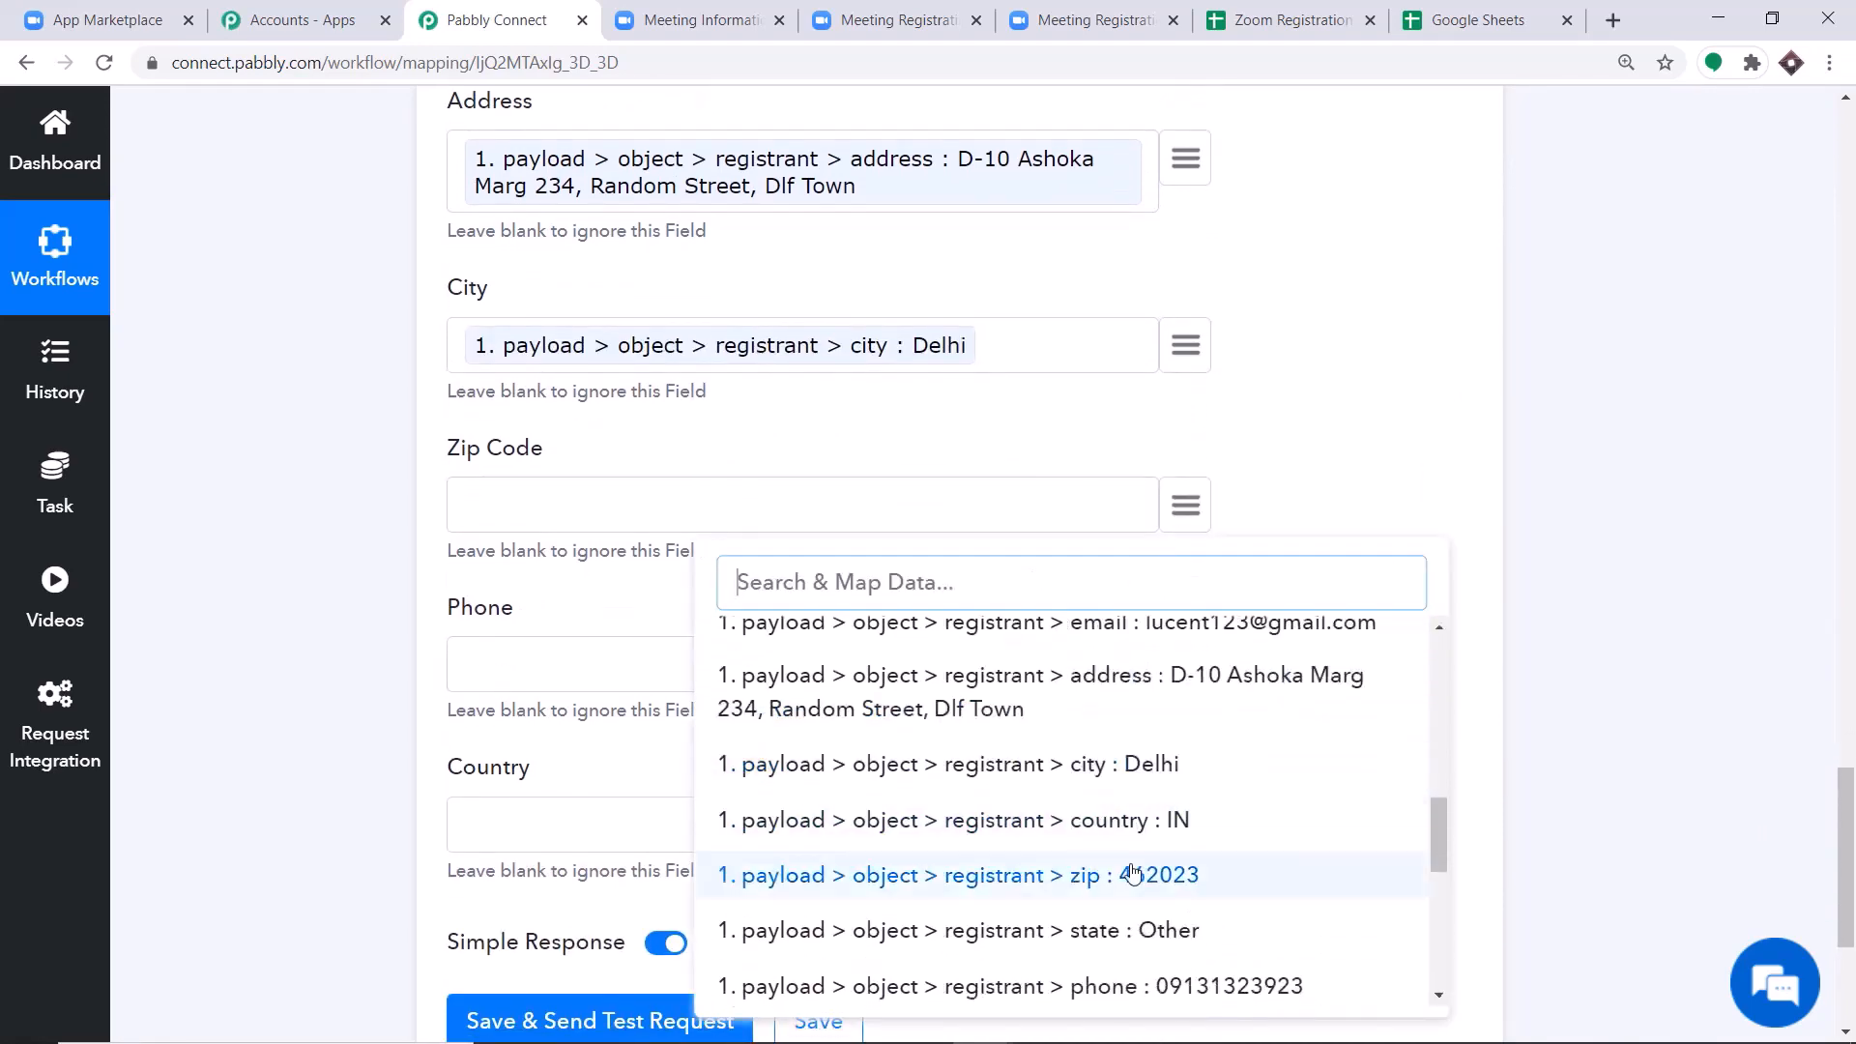
left_click(1015, 875)
Map the Phone field to the trigger's payload > object > registrant > phone value.
scroll(1111, 677, "down", 1)
left_click(1188, 546)
scroll(1187, 545, "down", 2)
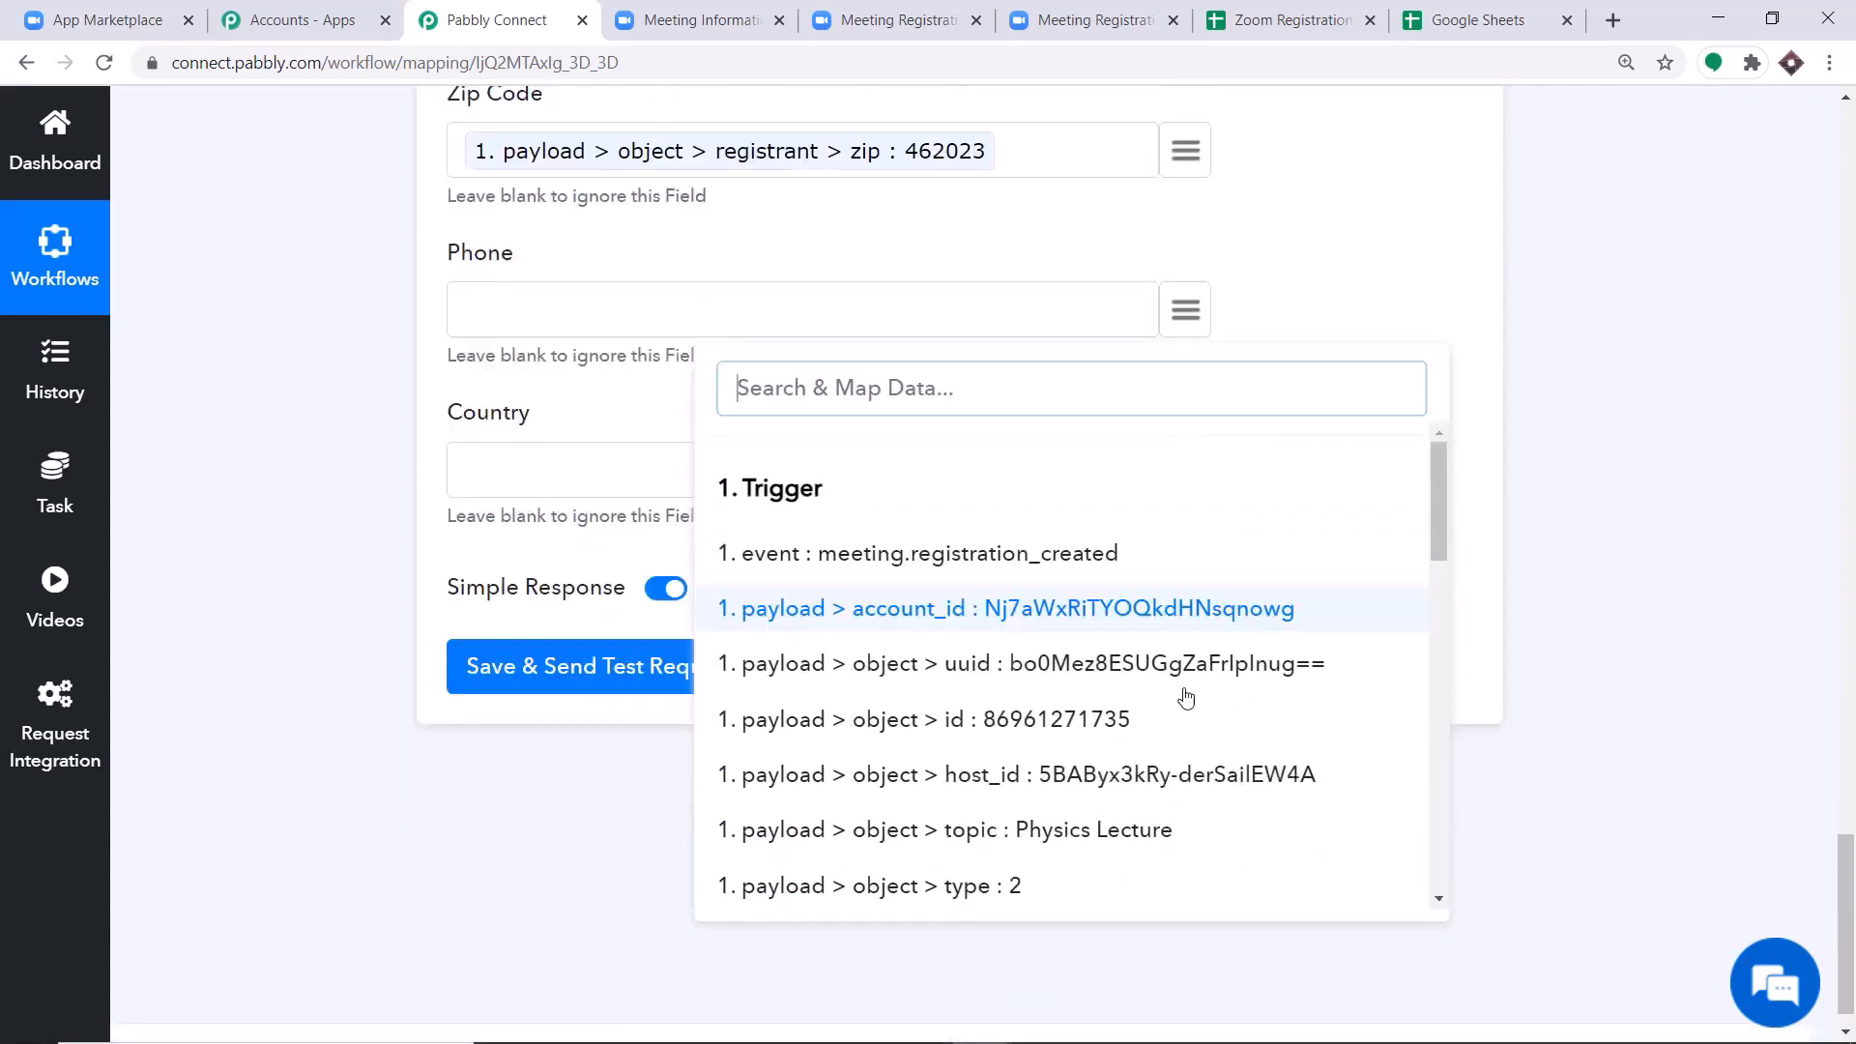
scroll(1208, 541, "down", 8)
scroll(1208, 714, "down", 3)
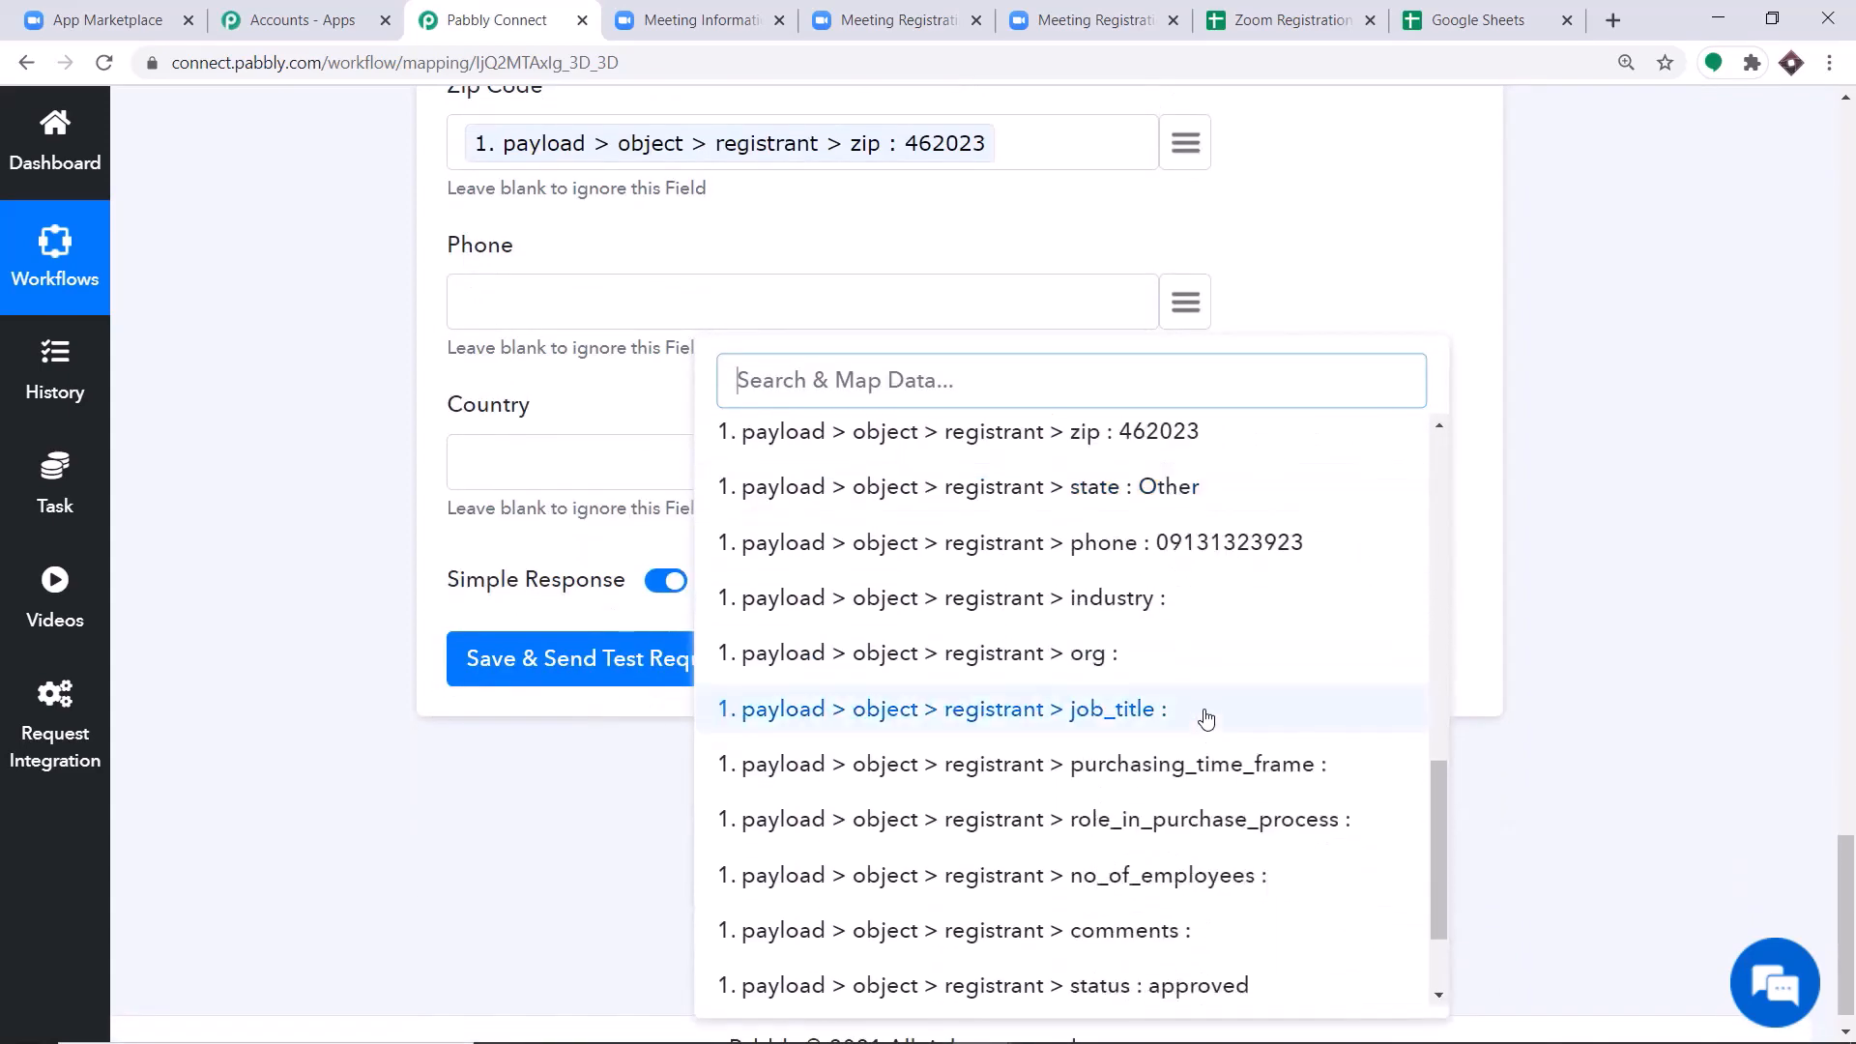
left_click(1216, 543)
Map the Country field to the trigger's payload > object > registrant > country value.
scroll(1063, 435, "down", 1)
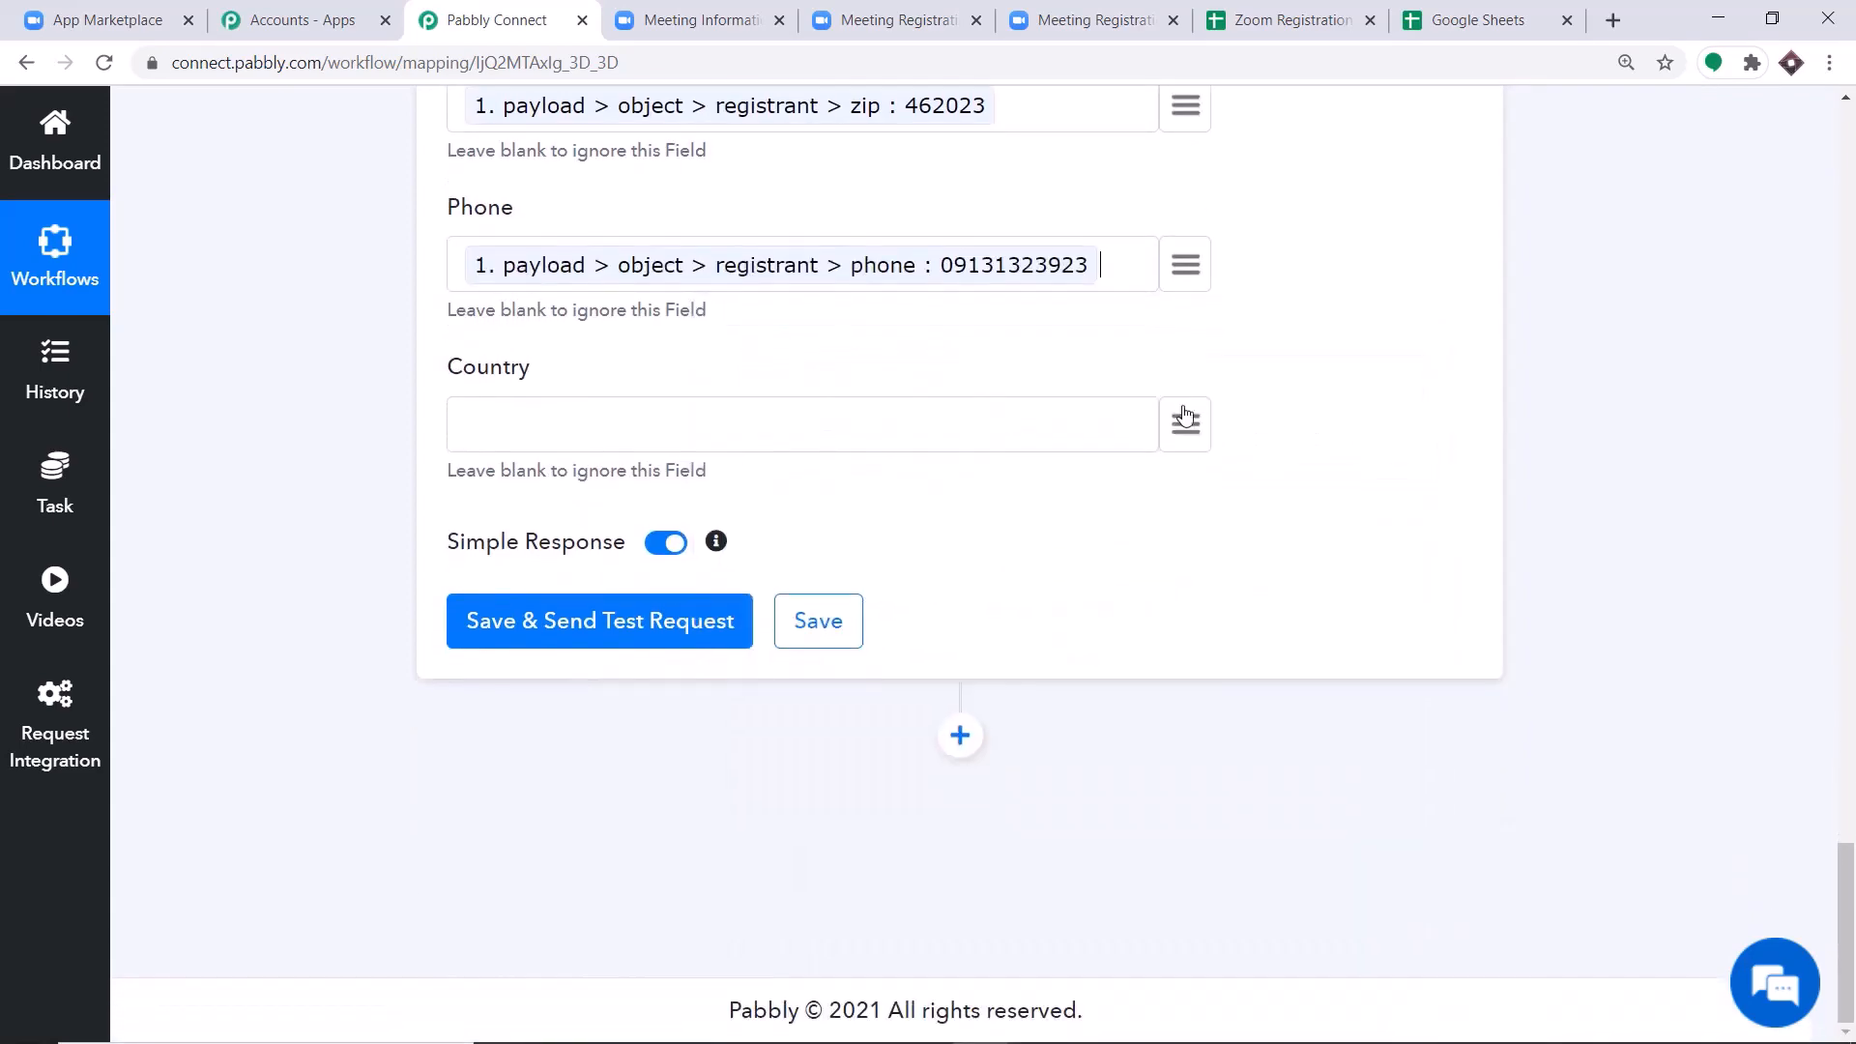
left_click(1183, 424)
scroll(1122, 712, "down", 8)
scroll(1174, 713, "down", 1)
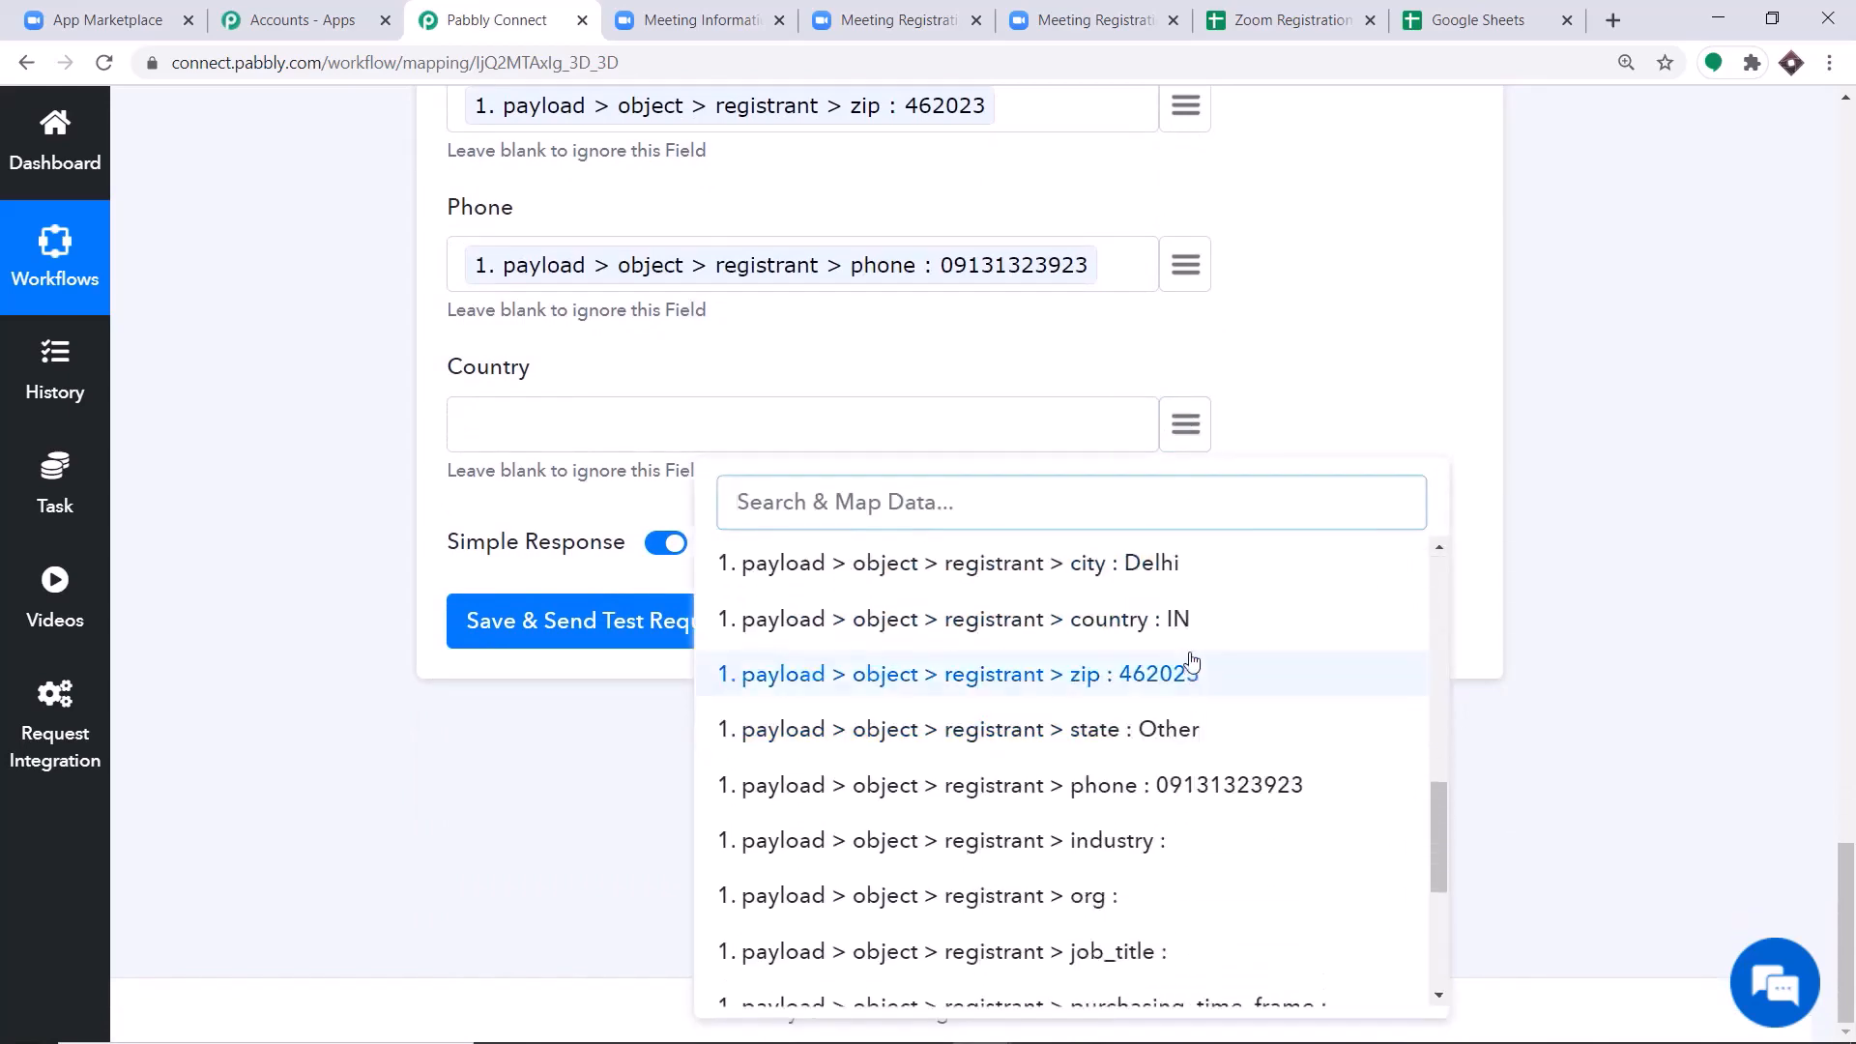
left_click(1189, 621)
Review the mapped fields, then save the Google Sheets action and send a test request.
scroll(963, 460, "up", 2)
scroll(964, 454, "up", 10)
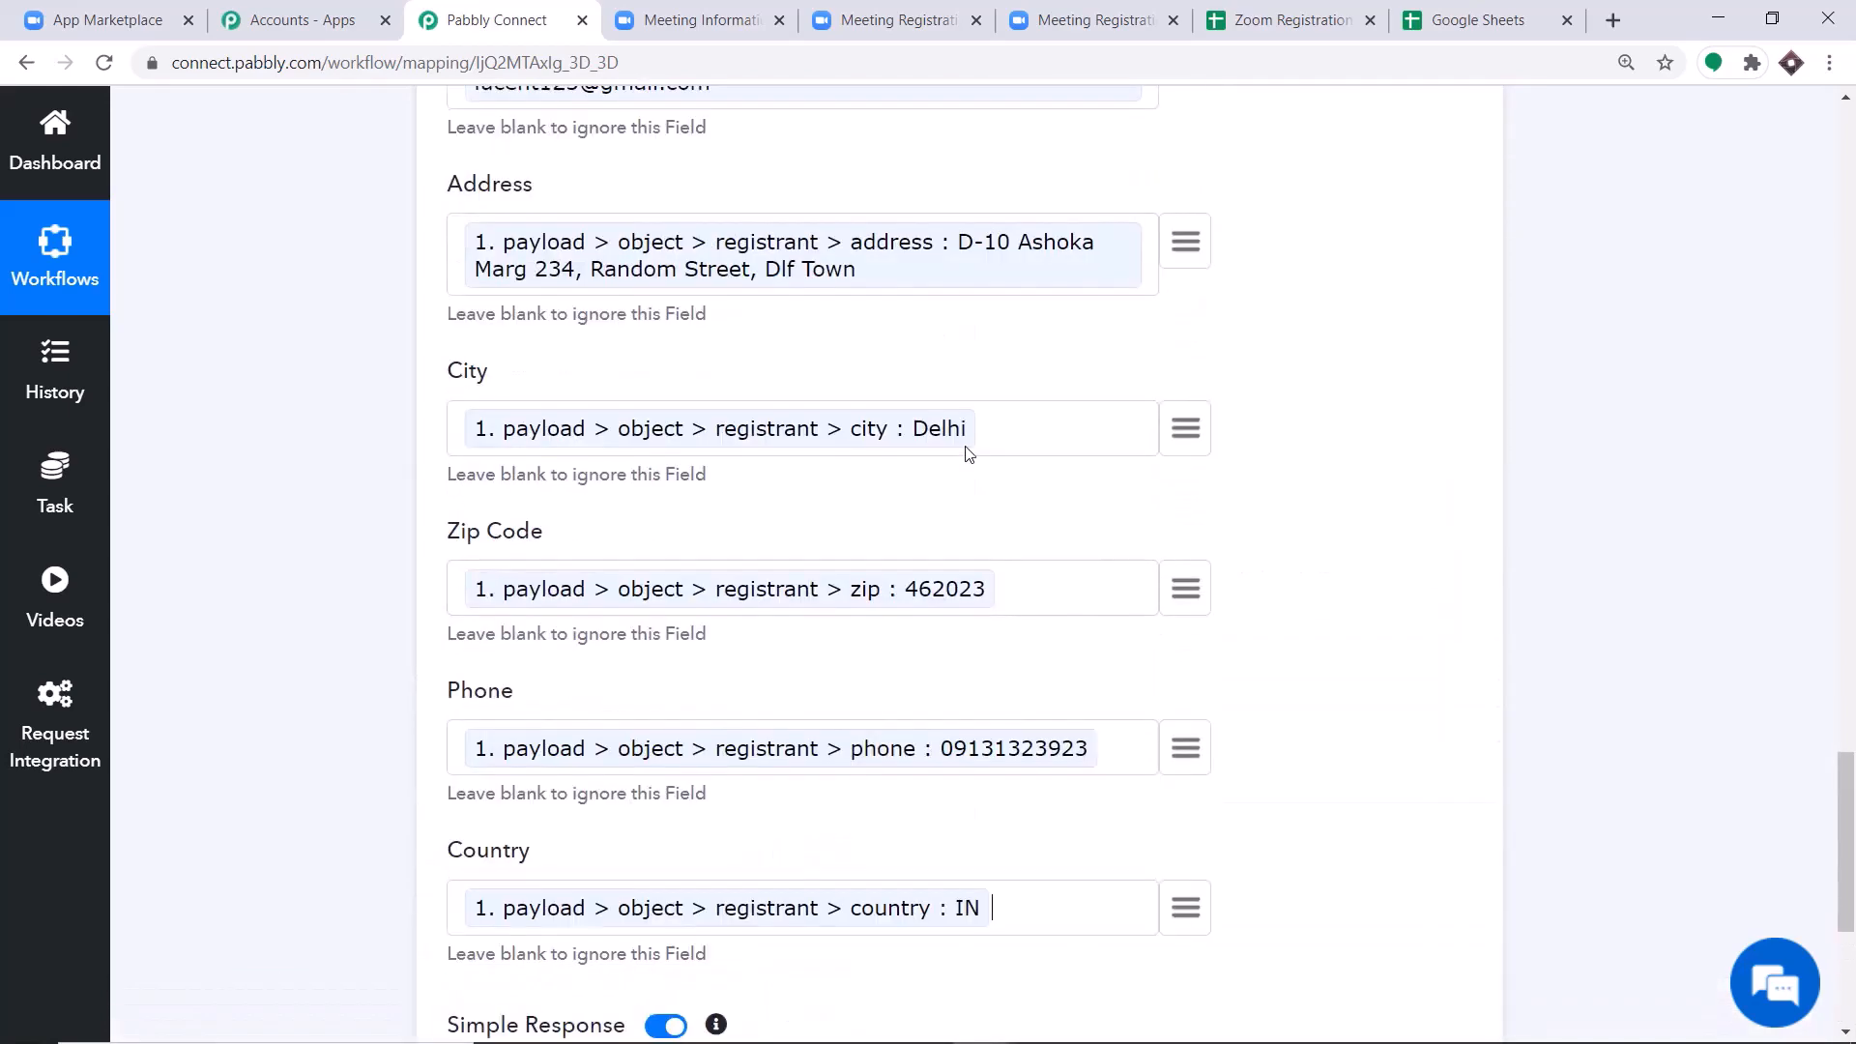
scroll(924, 543, "down", 10)
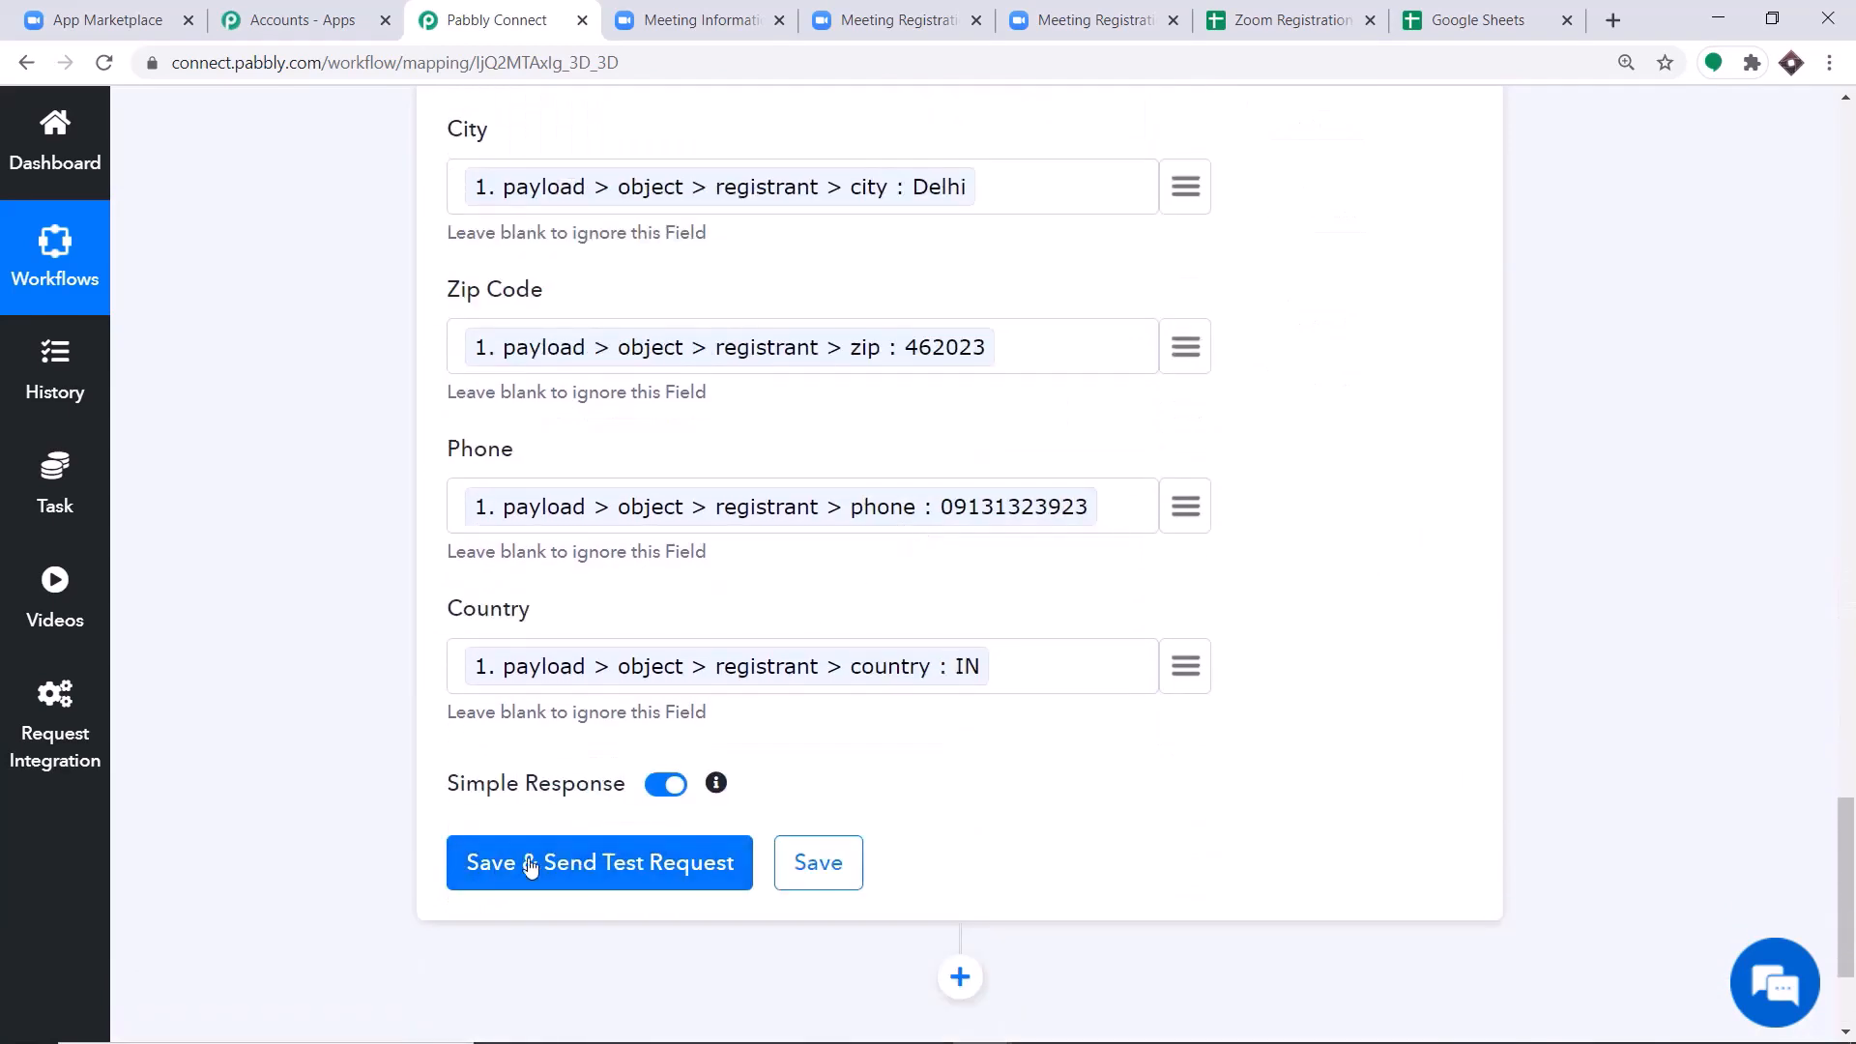
left_click(1447, 12)
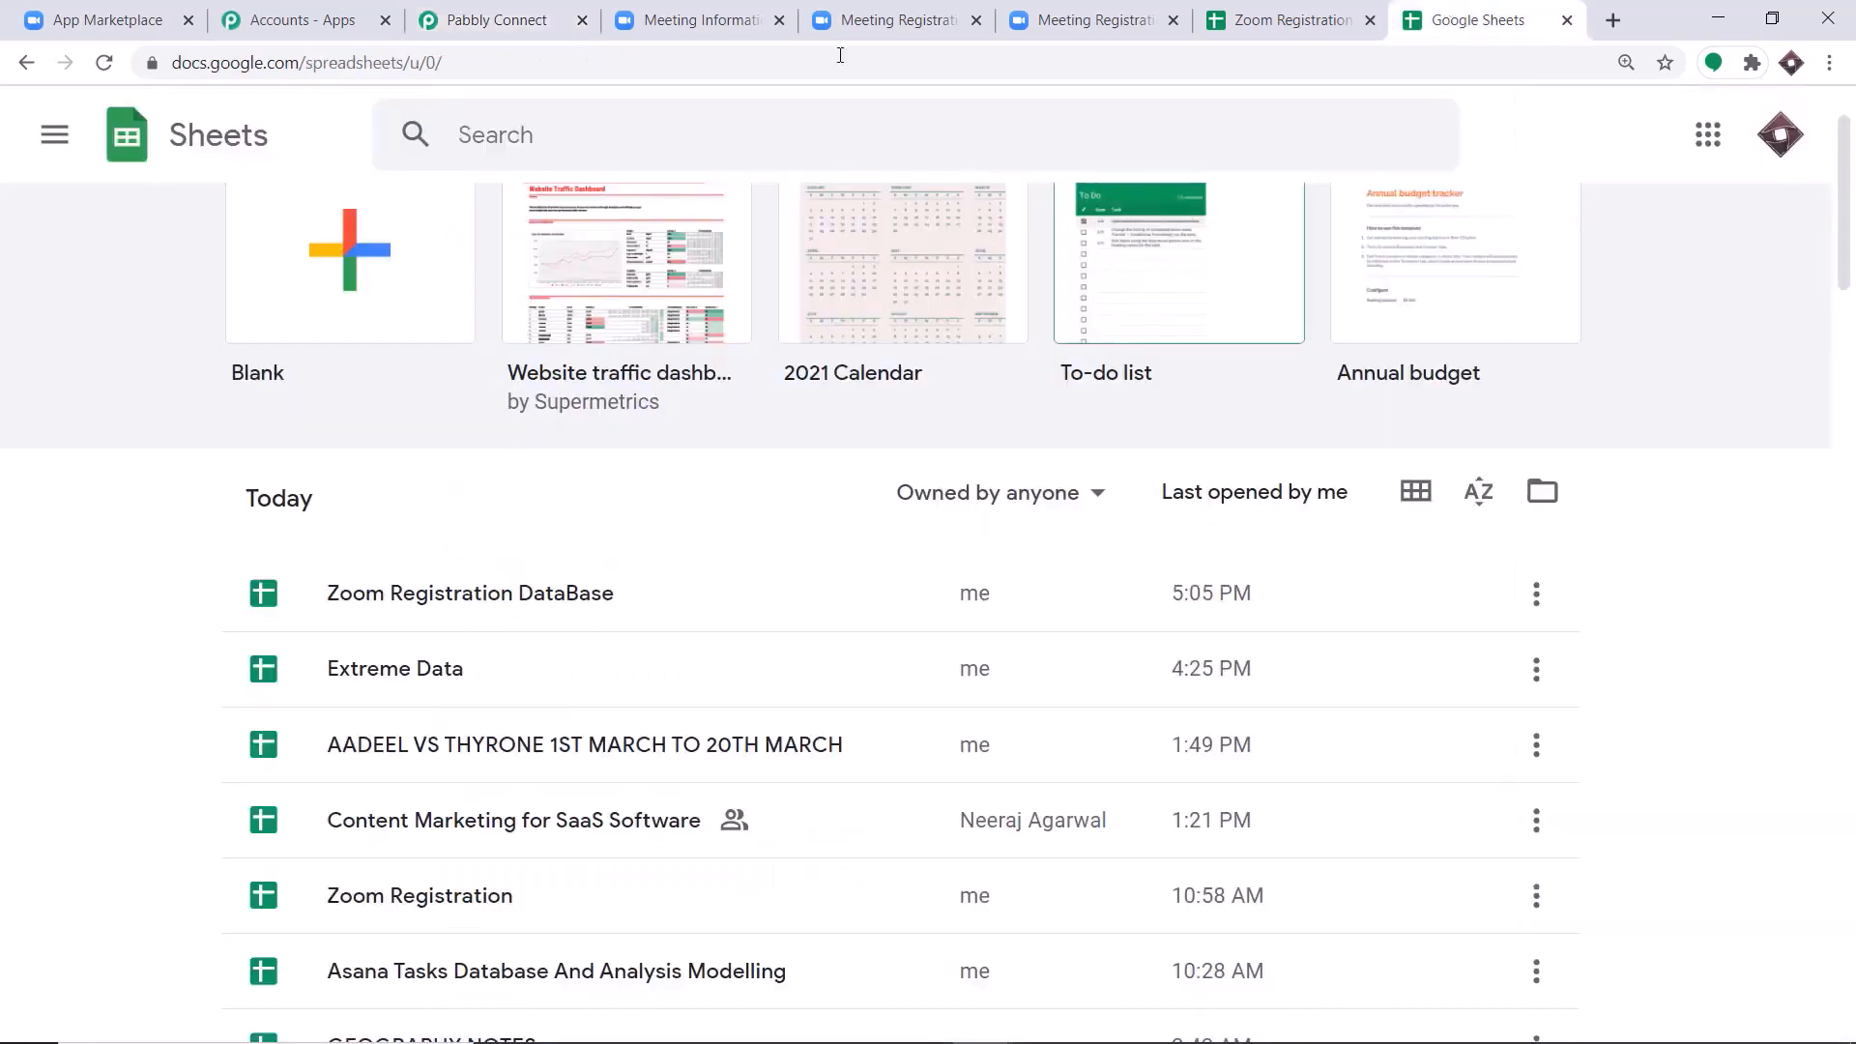
left_click(1266, 15)
left_click(508, 14)
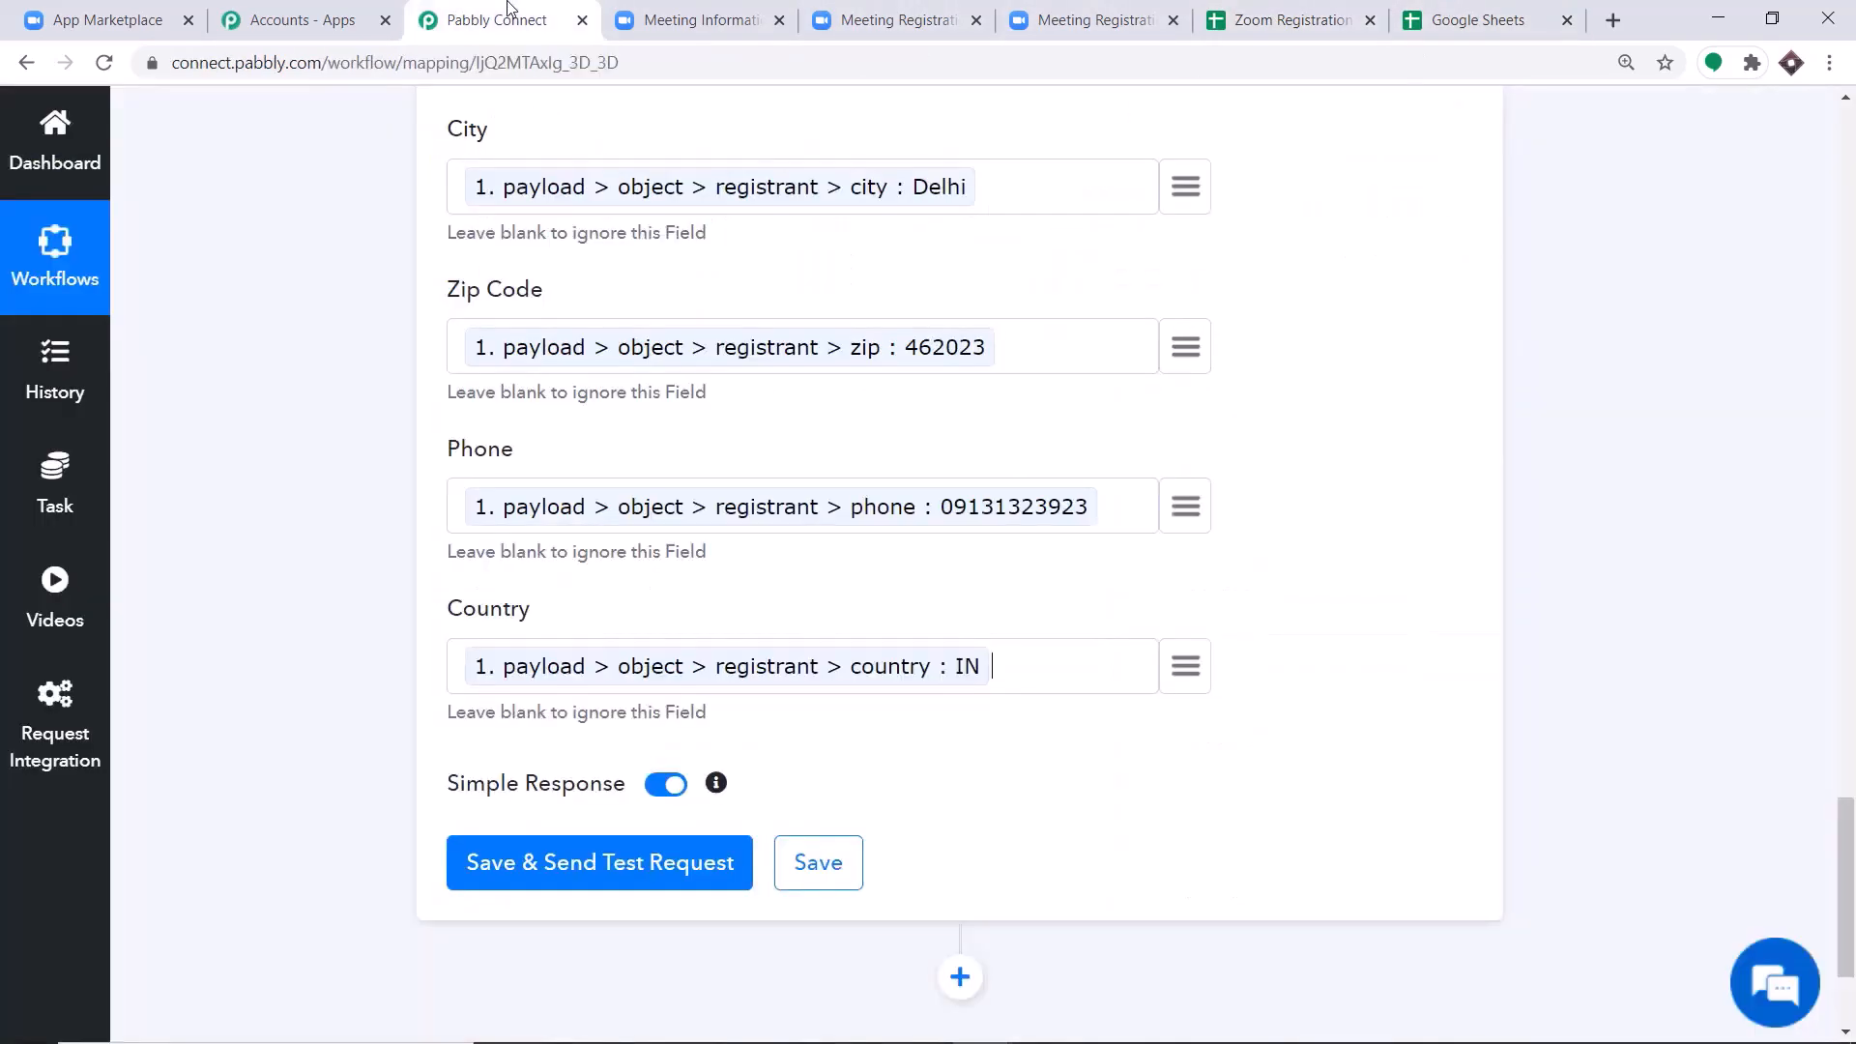
scroll(846, 556, "down", 2)
left_click(599, 758)
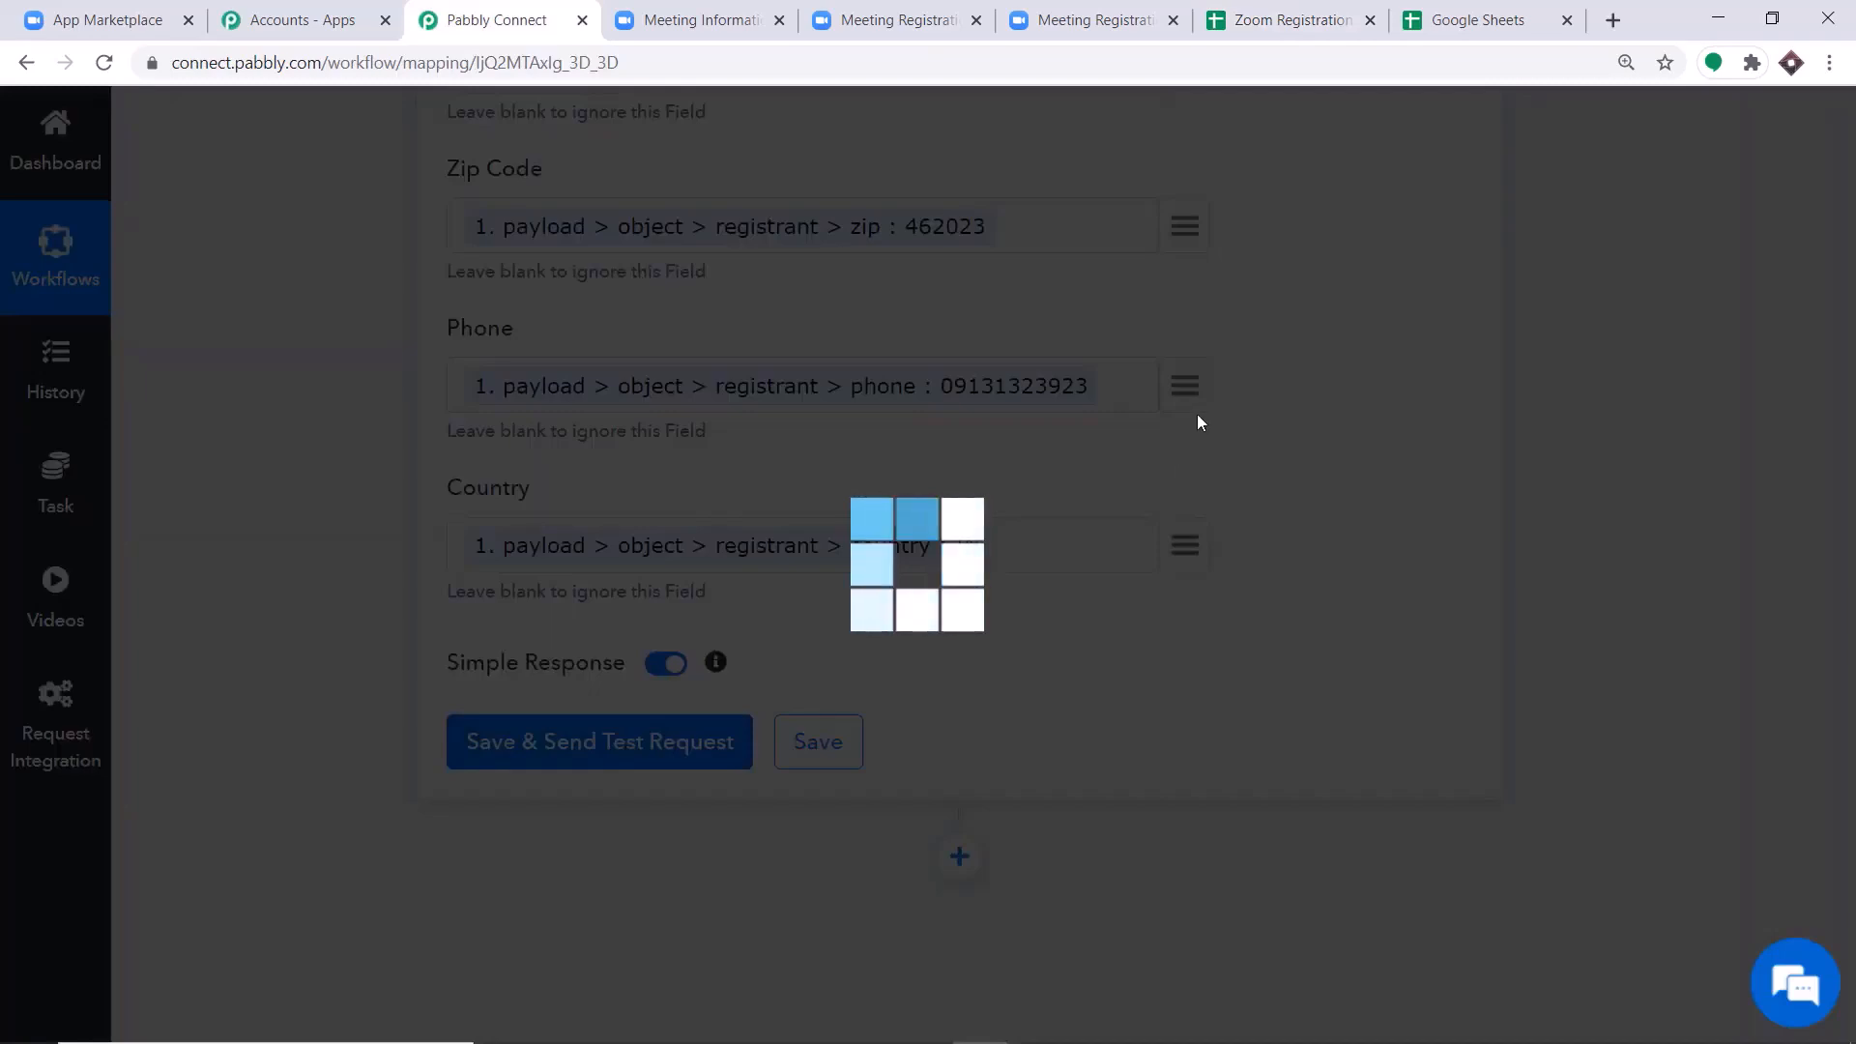
scroll(1097, 539, "down", 7)
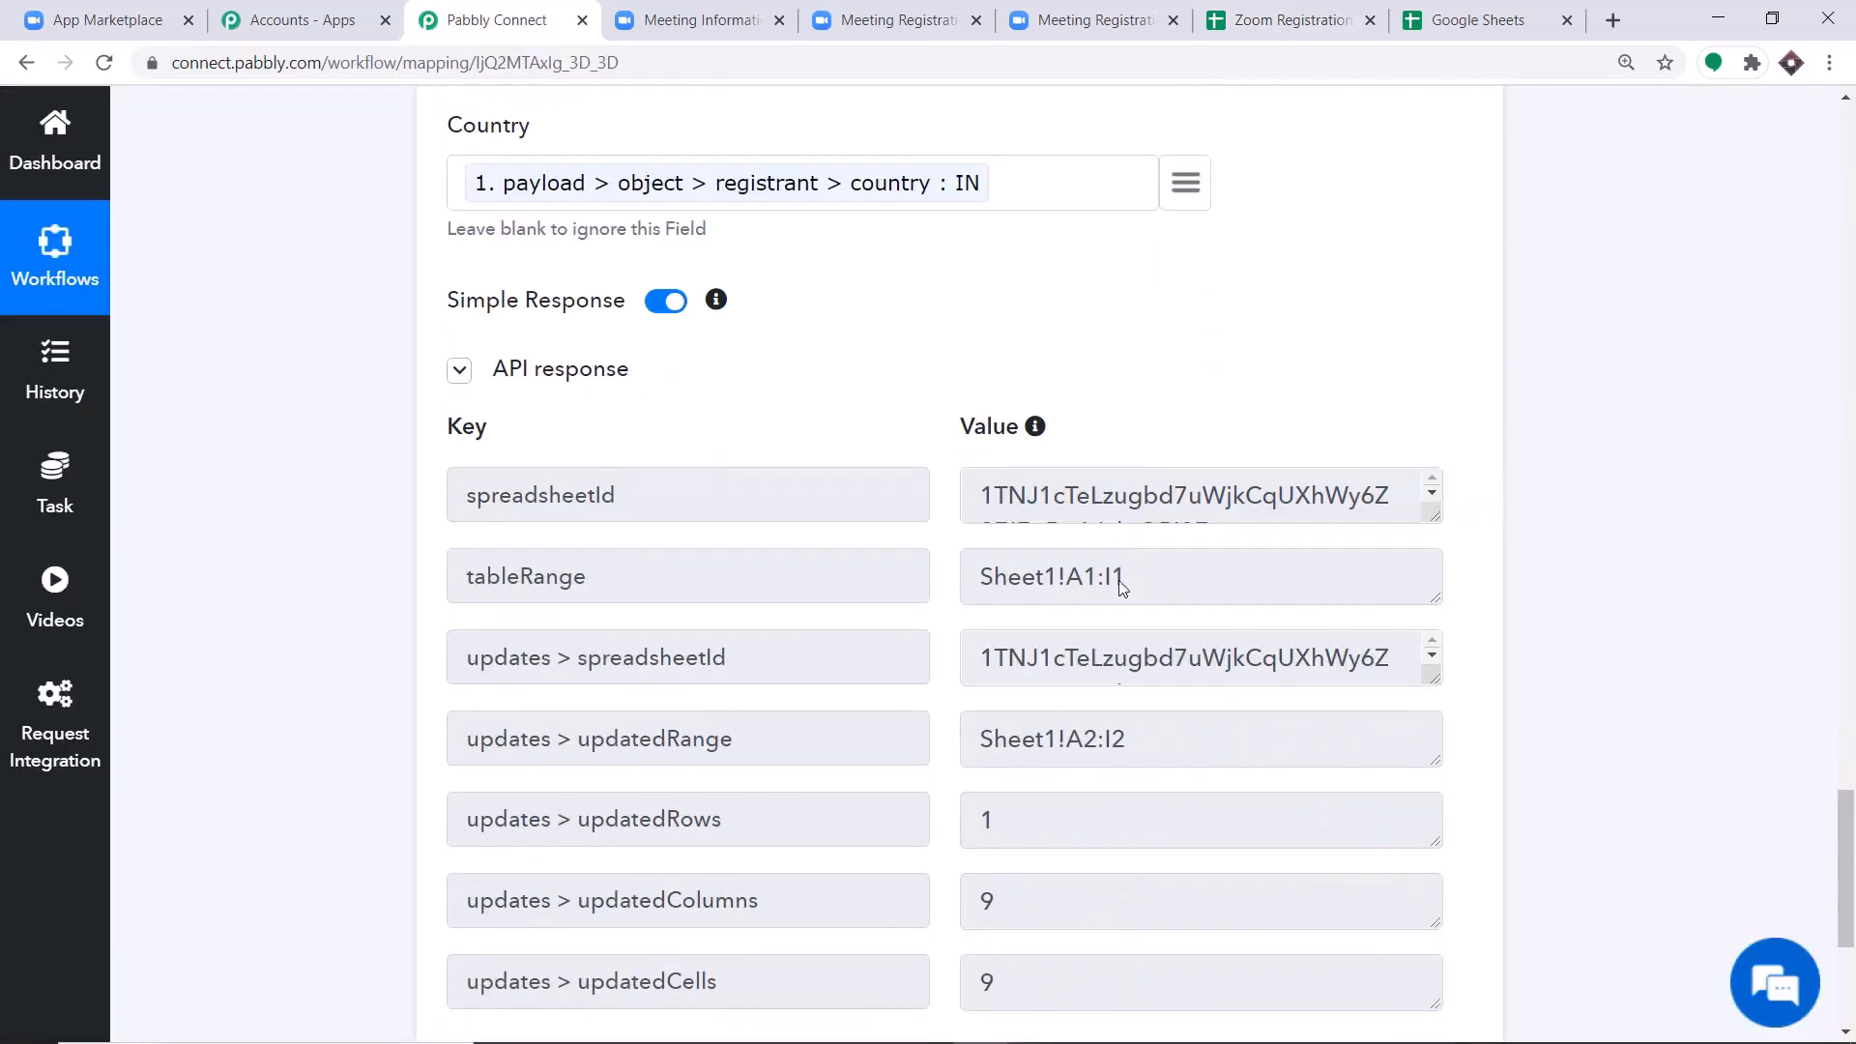
In the Zoom Registration DataBase spreadsheet, widen the Event column and check the name, last name and email cells in row 2.
left_click(1286, 11)
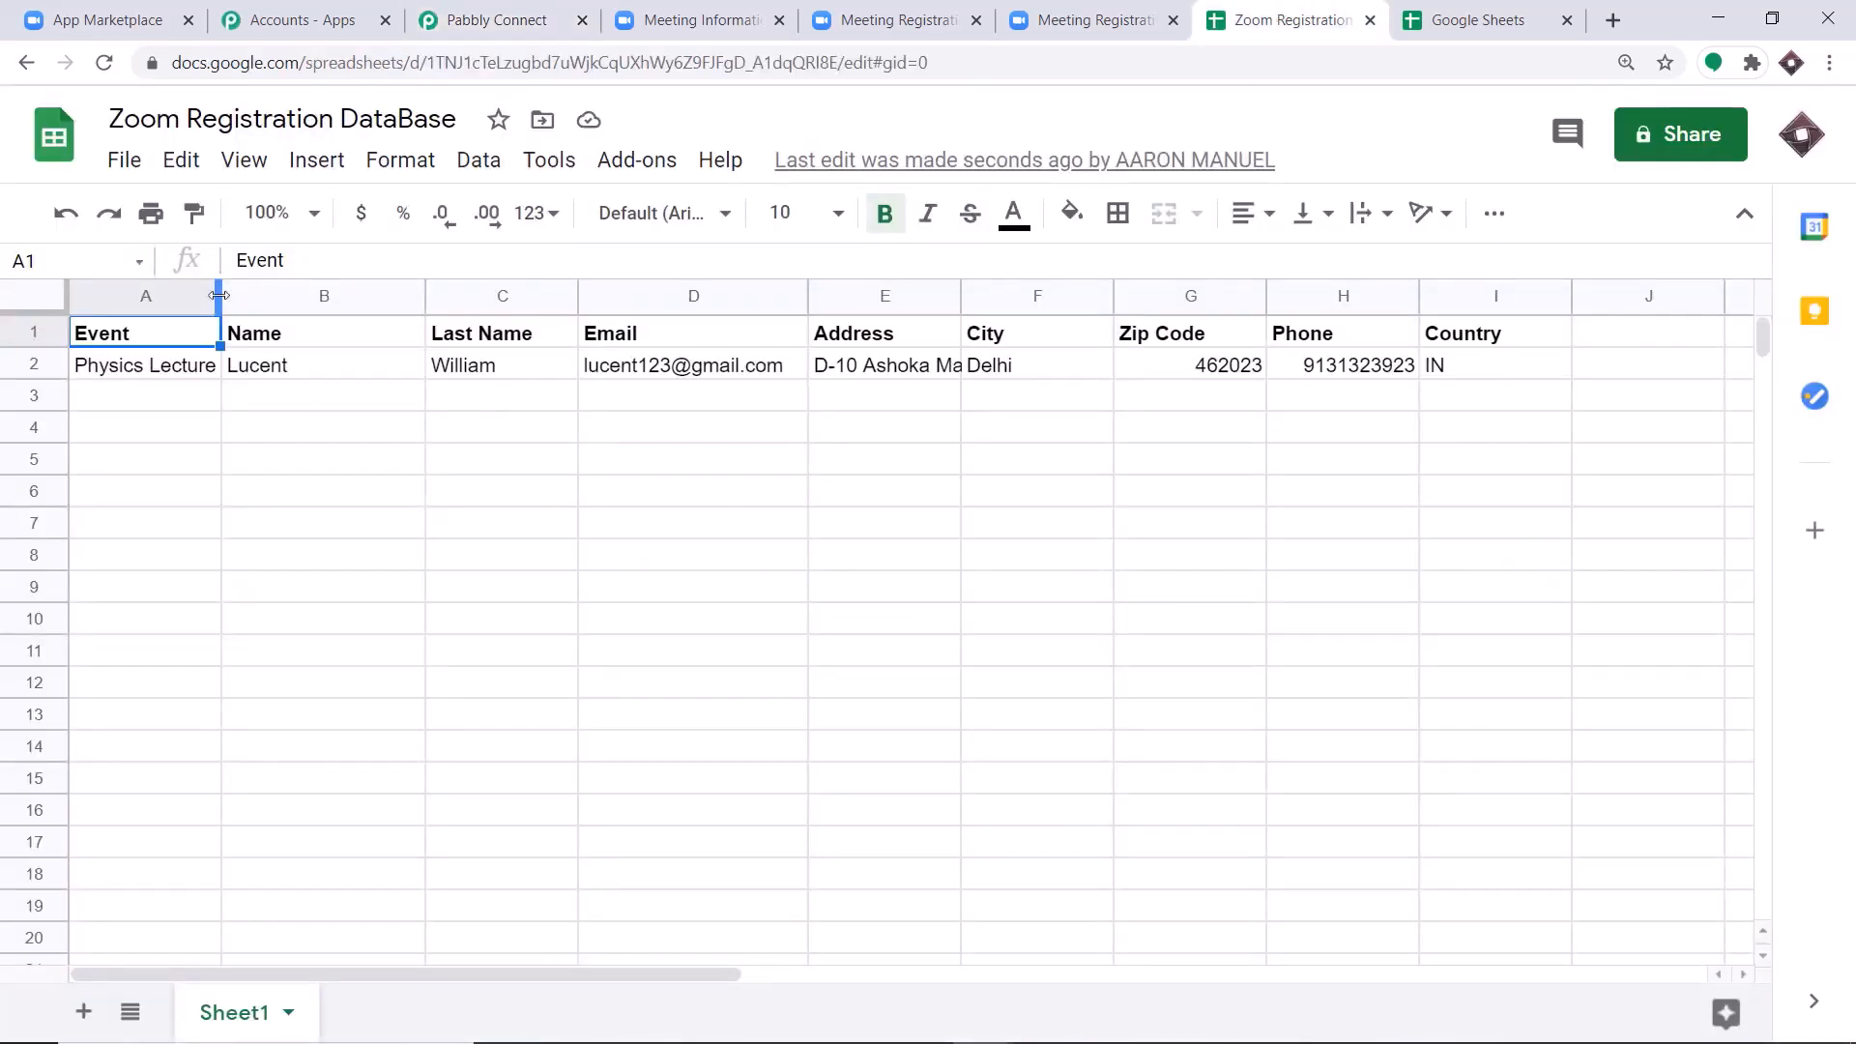
left_click_drag(218, 294, 287, 295)
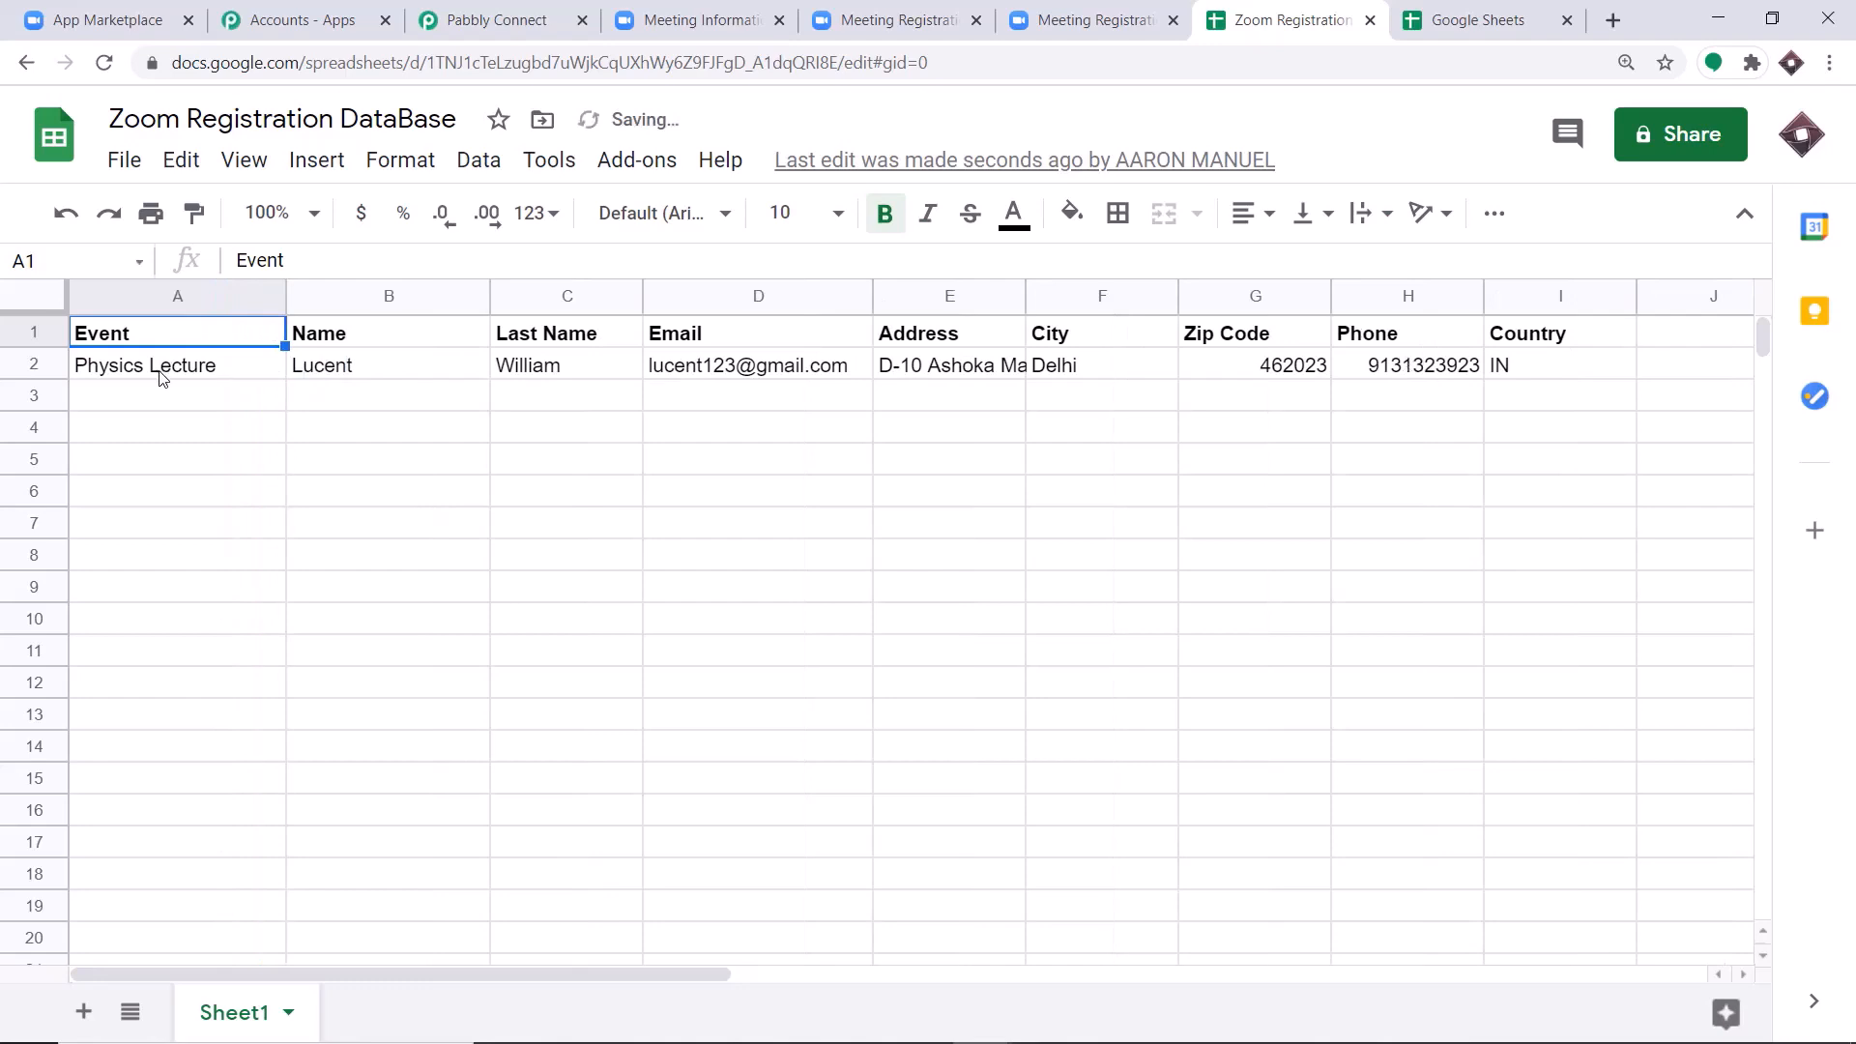
left_click(346, 371)
left_click(551, 374)
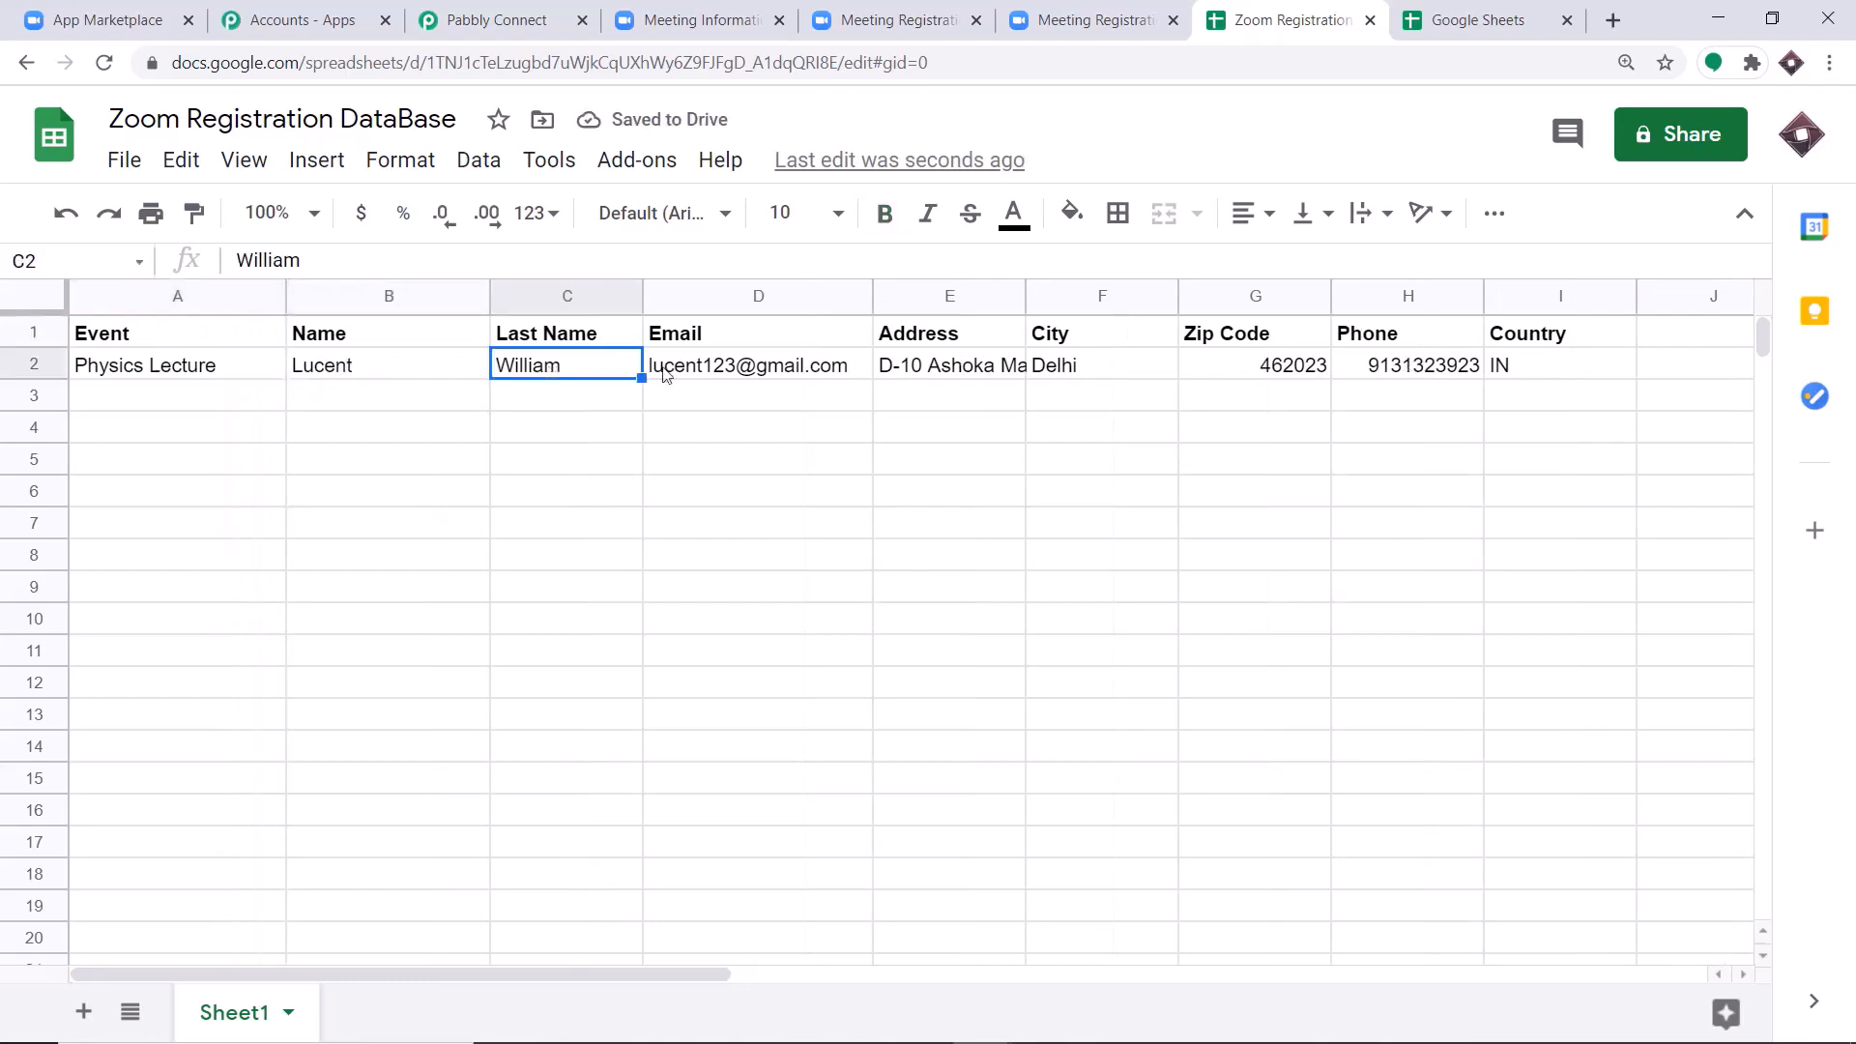
left_click(709, 378)
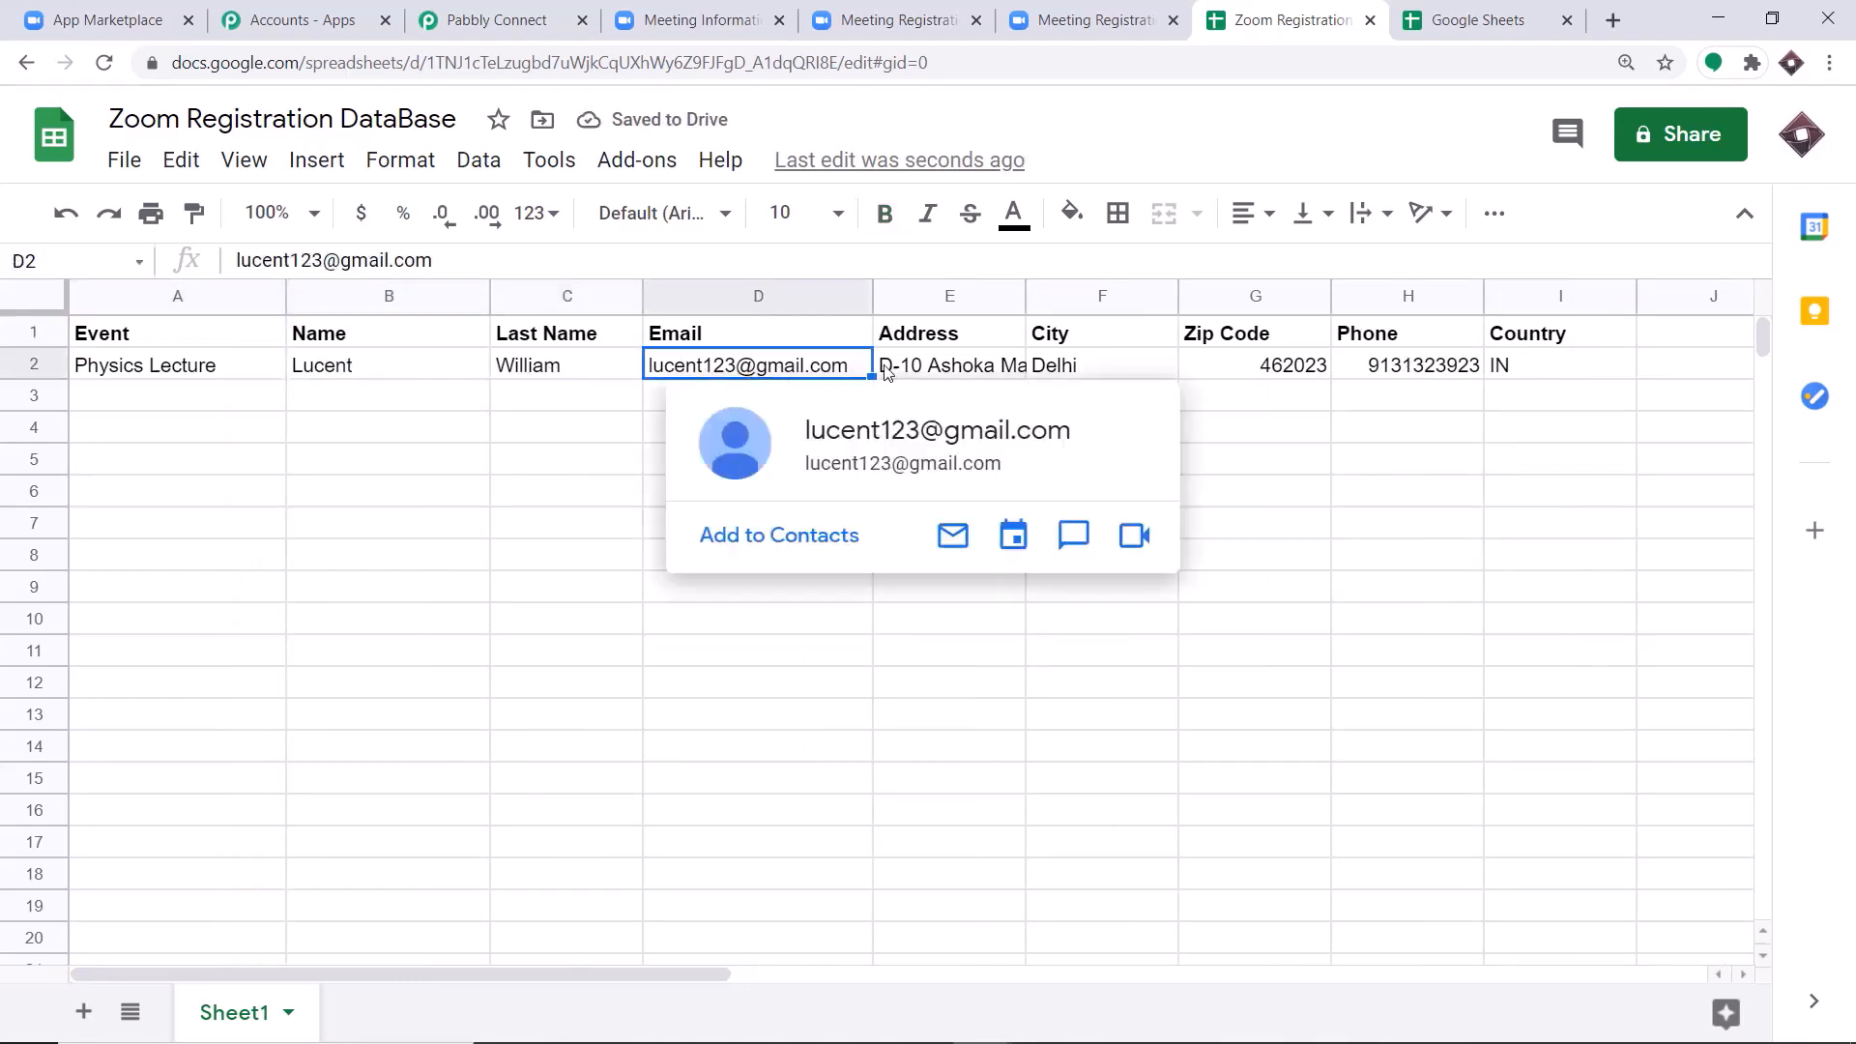
Widen the Address column and check the address, city, zip code, phone and country cells in row 2.
left_click(935, 371)
left_click_drag(1024, 296, 1097, 296)
left_click(1208, 377)
left_click(1318, 373)
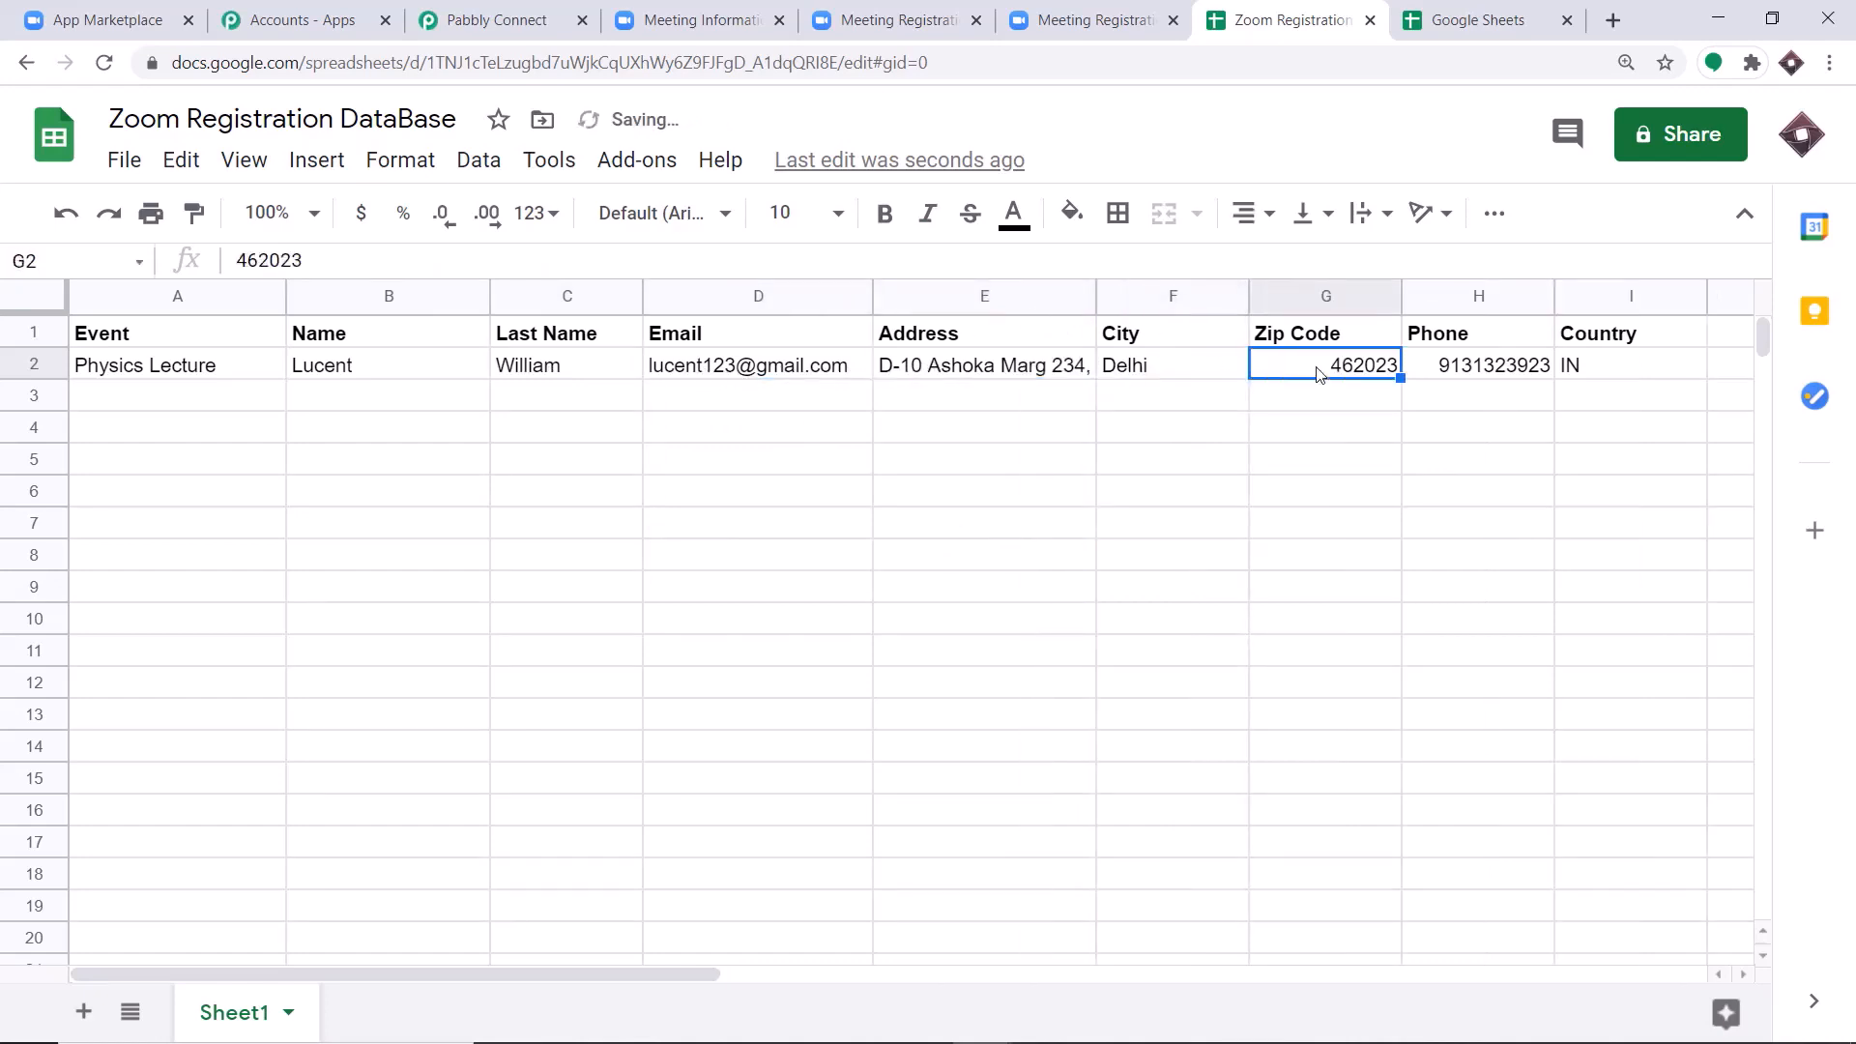
left_click(1499, 373)
left_click(1593, 369)
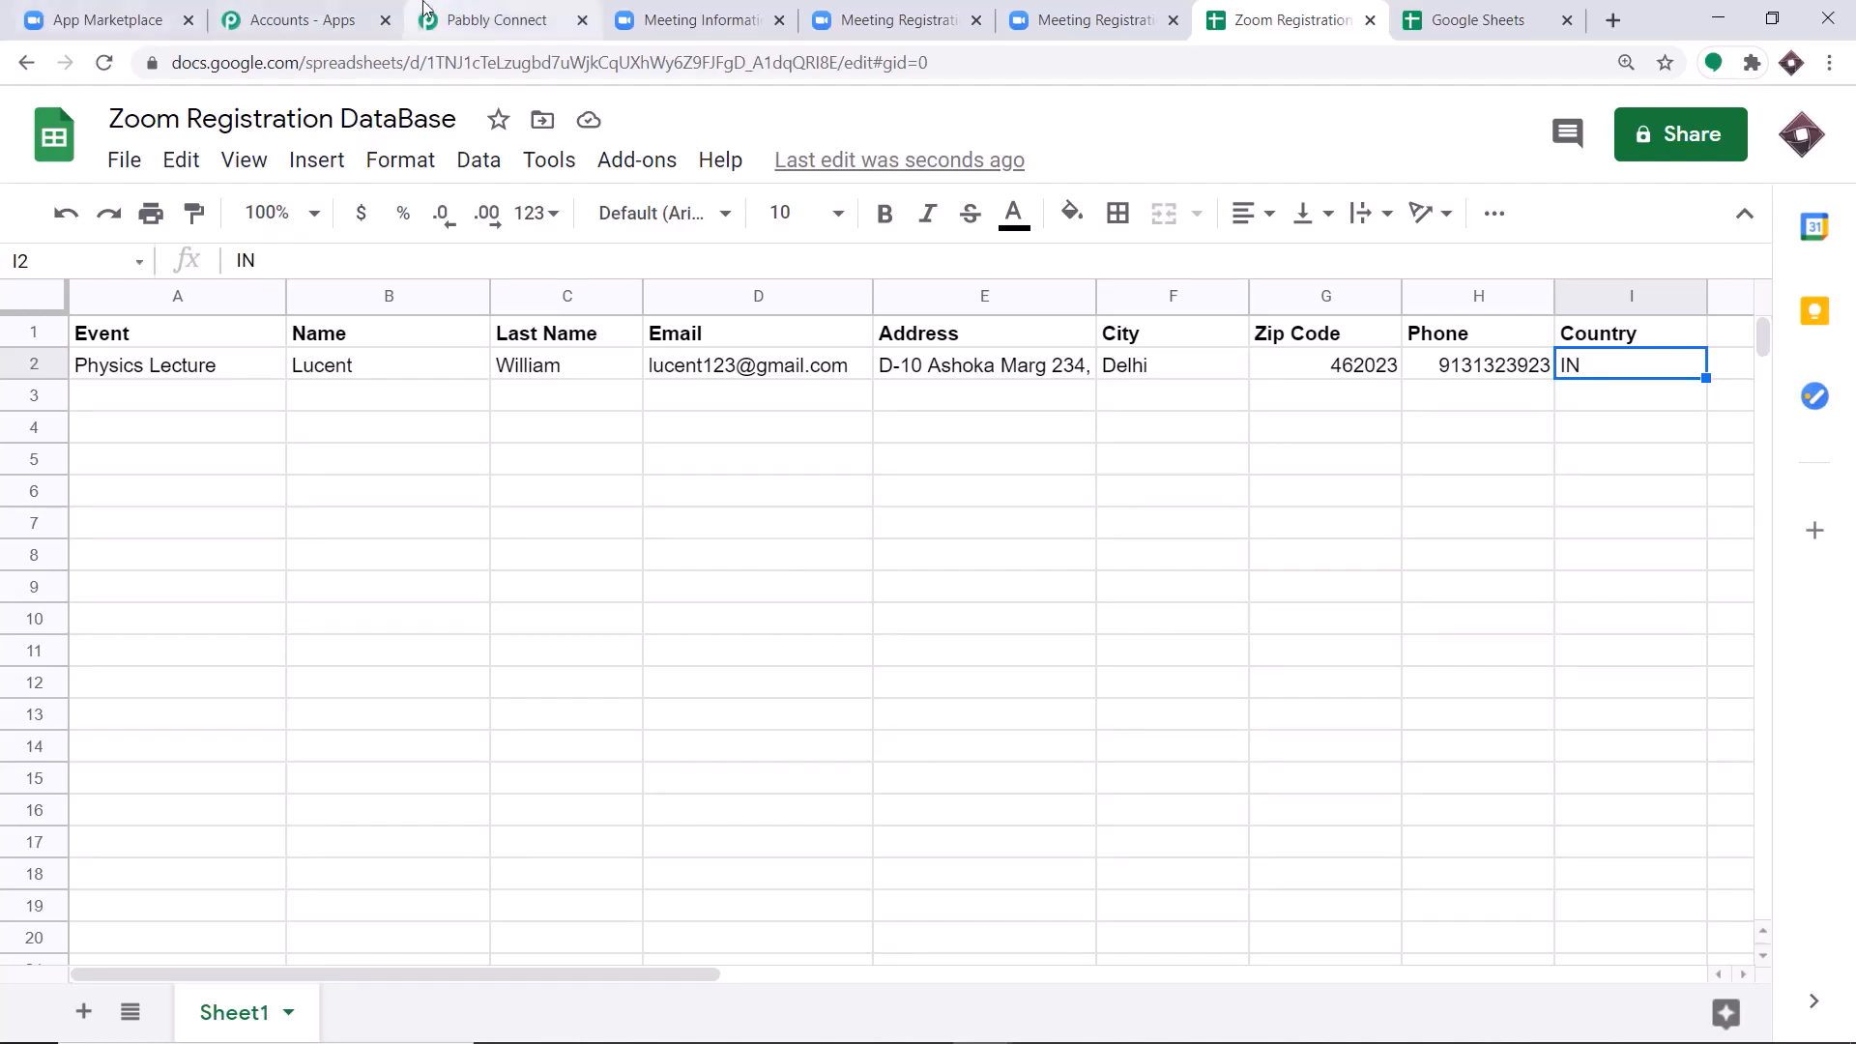
Return to the Pabbly Connect workflow and collapse the Google Sheets action and the Zoom trigger.
left_click(493, 20)
scroll(1768, 468, "up", 20)
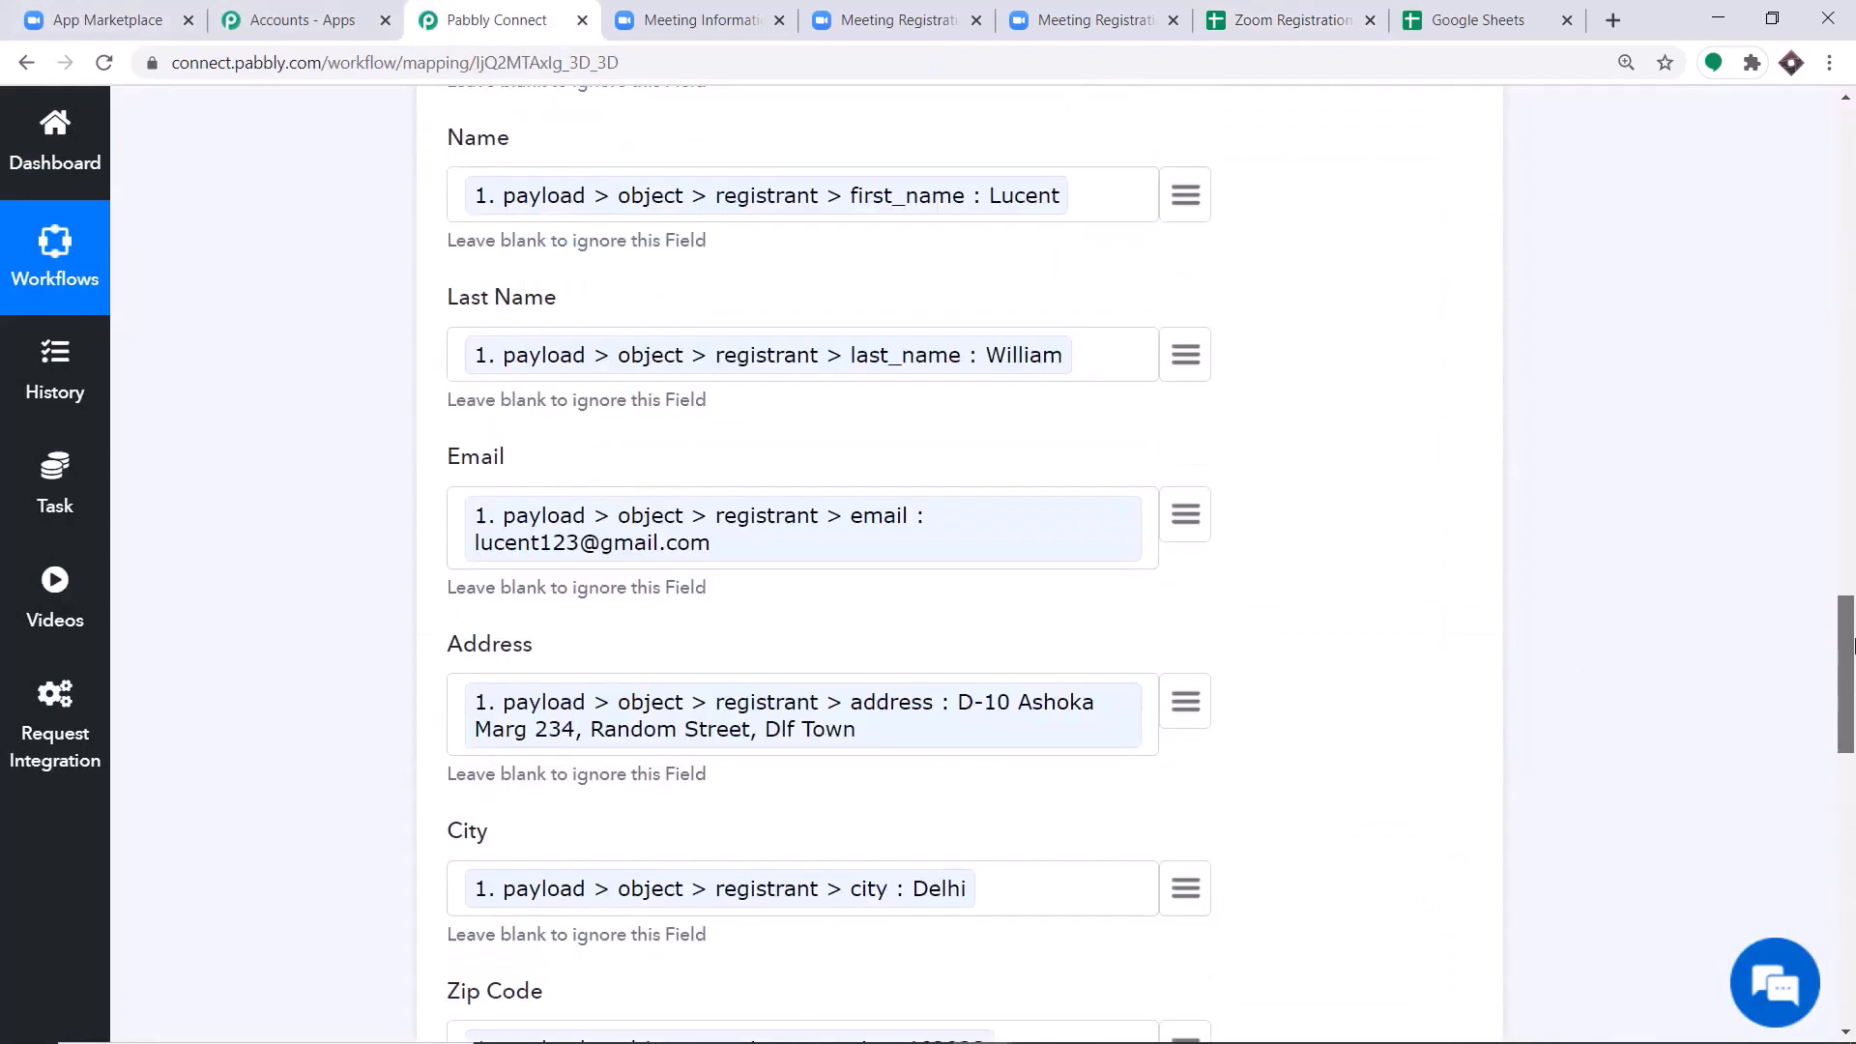
left_click(966, 519)
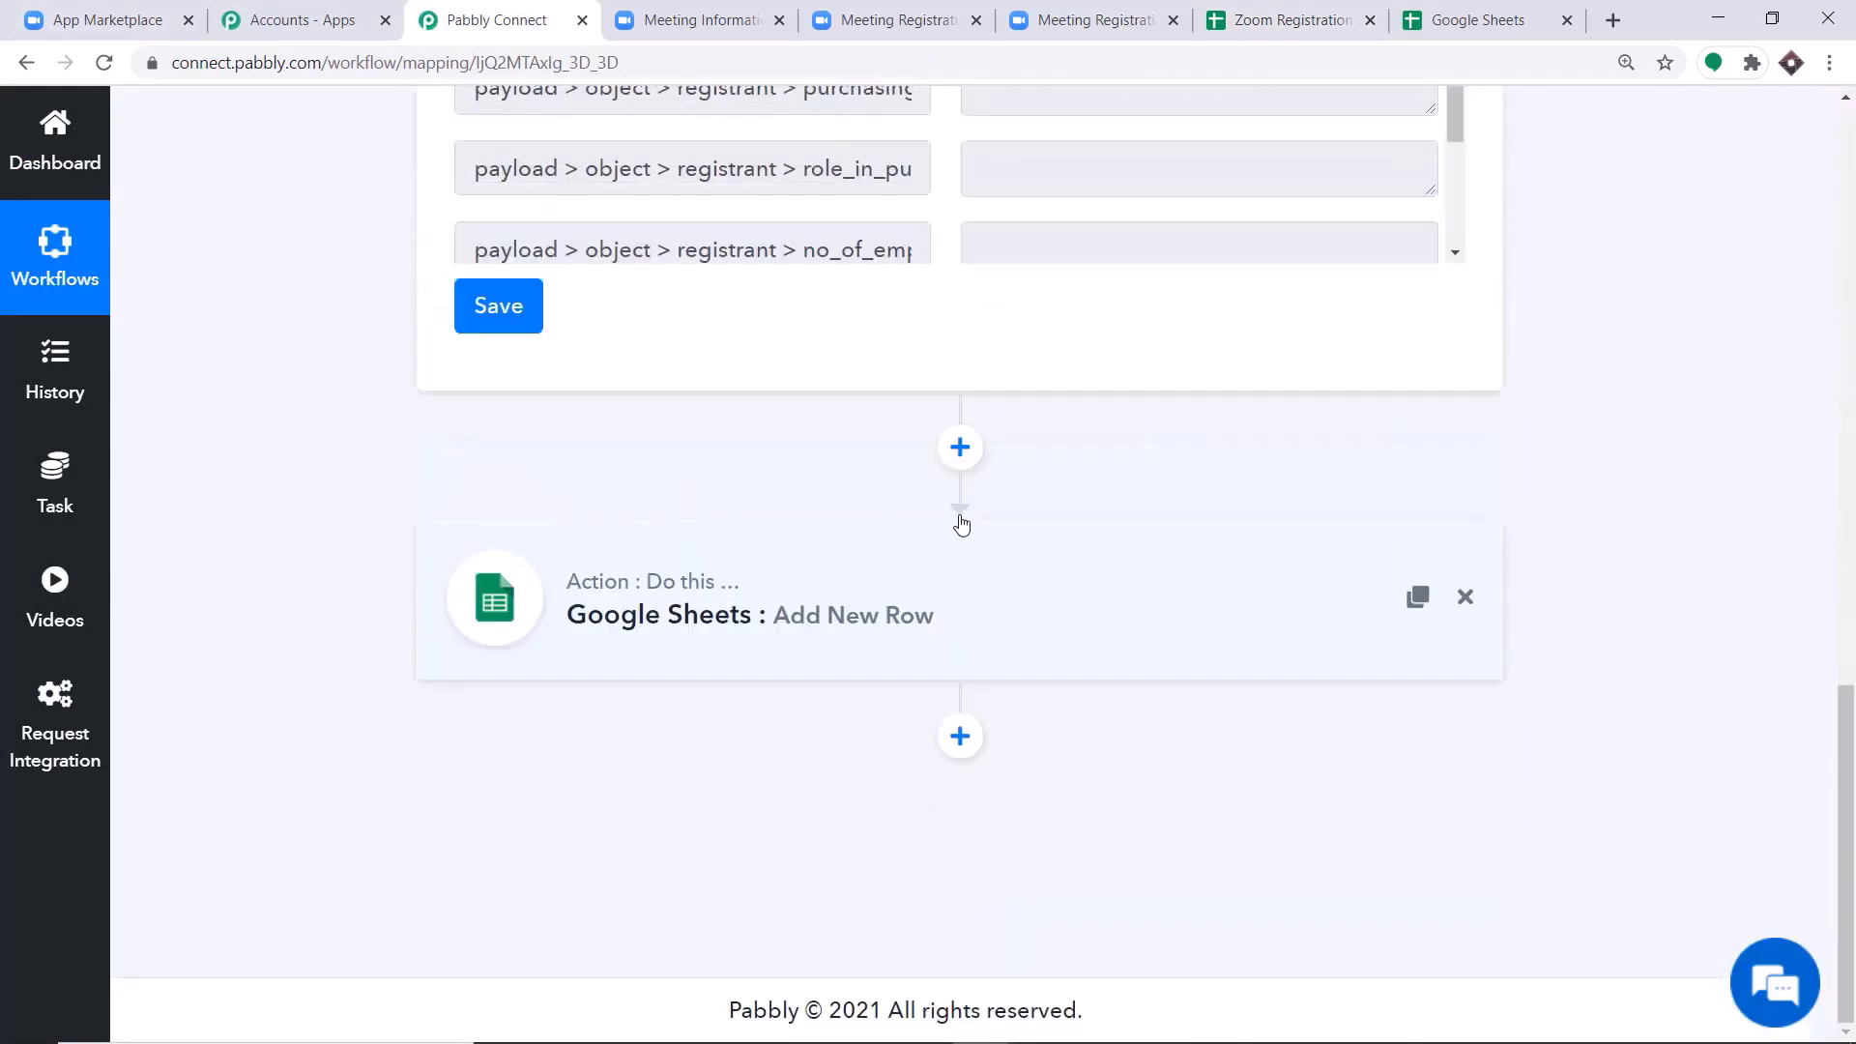
scroll(1815, 206, "up", 12)
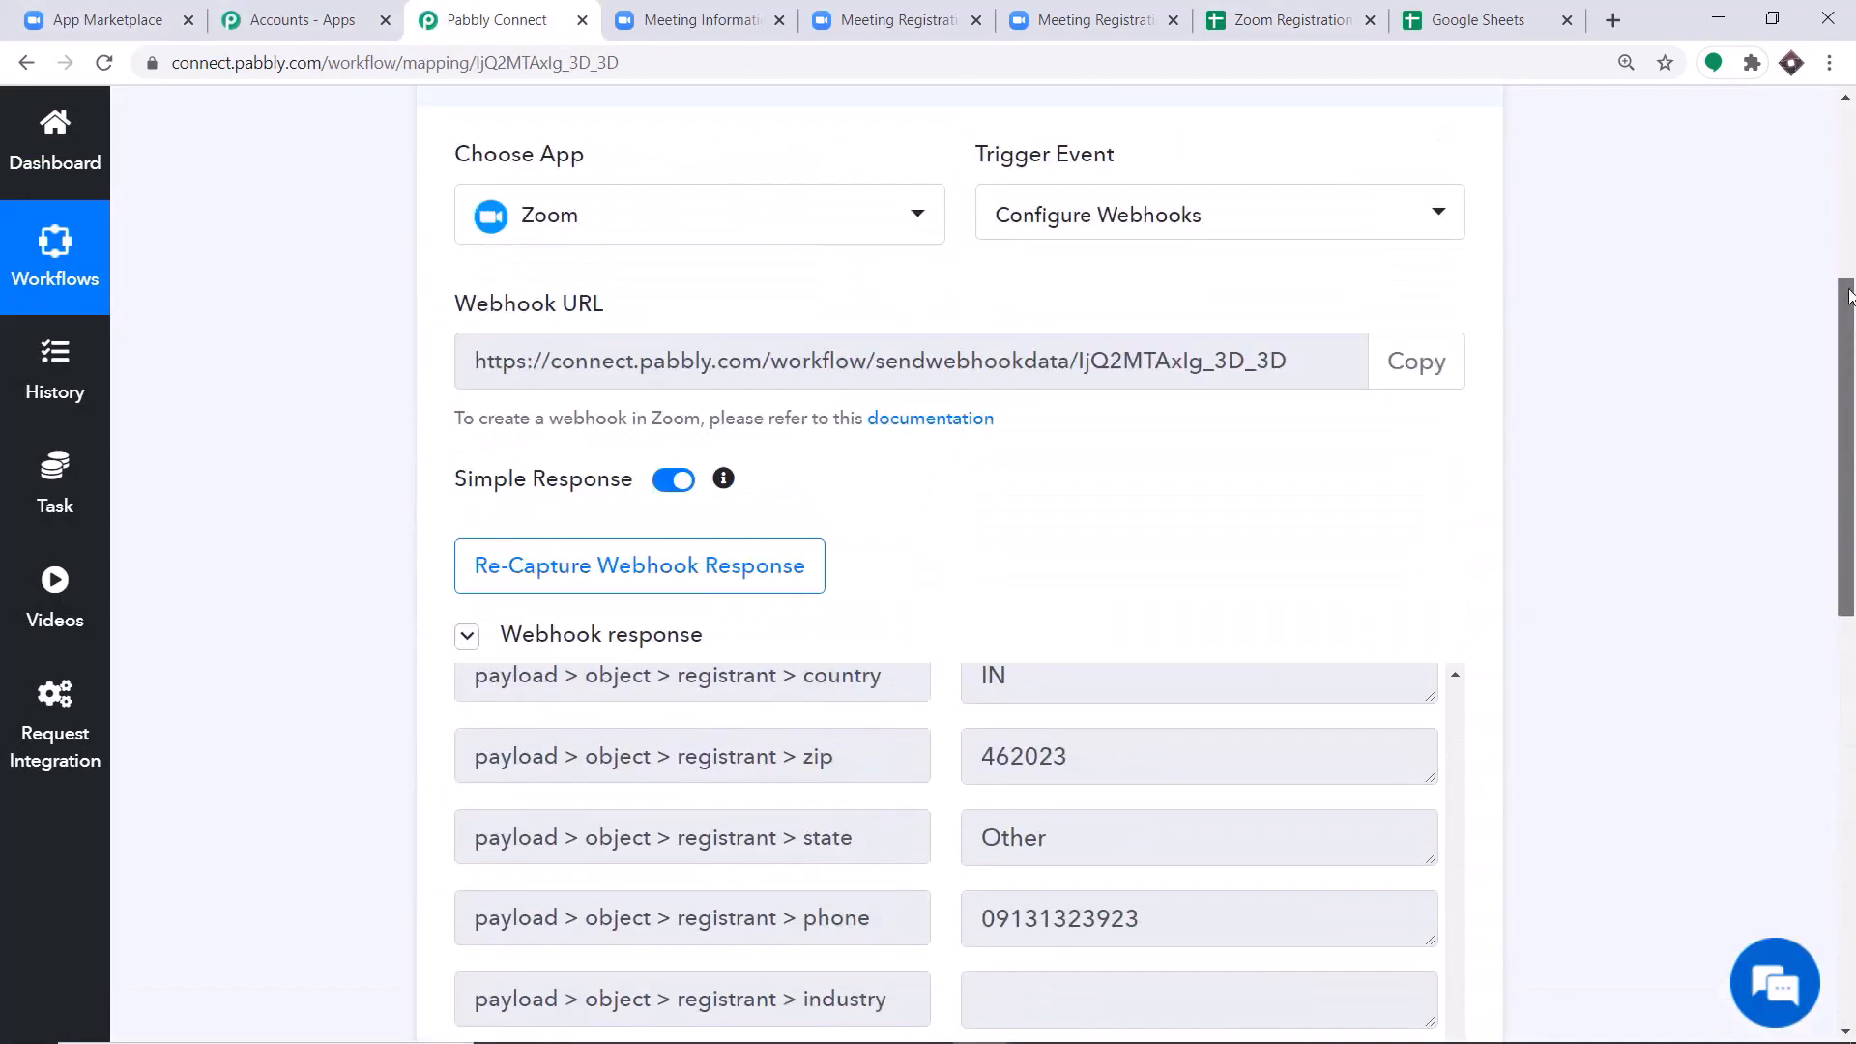
left_click(768, 377)
left_click_drag(1848, 275, 1854, 379)
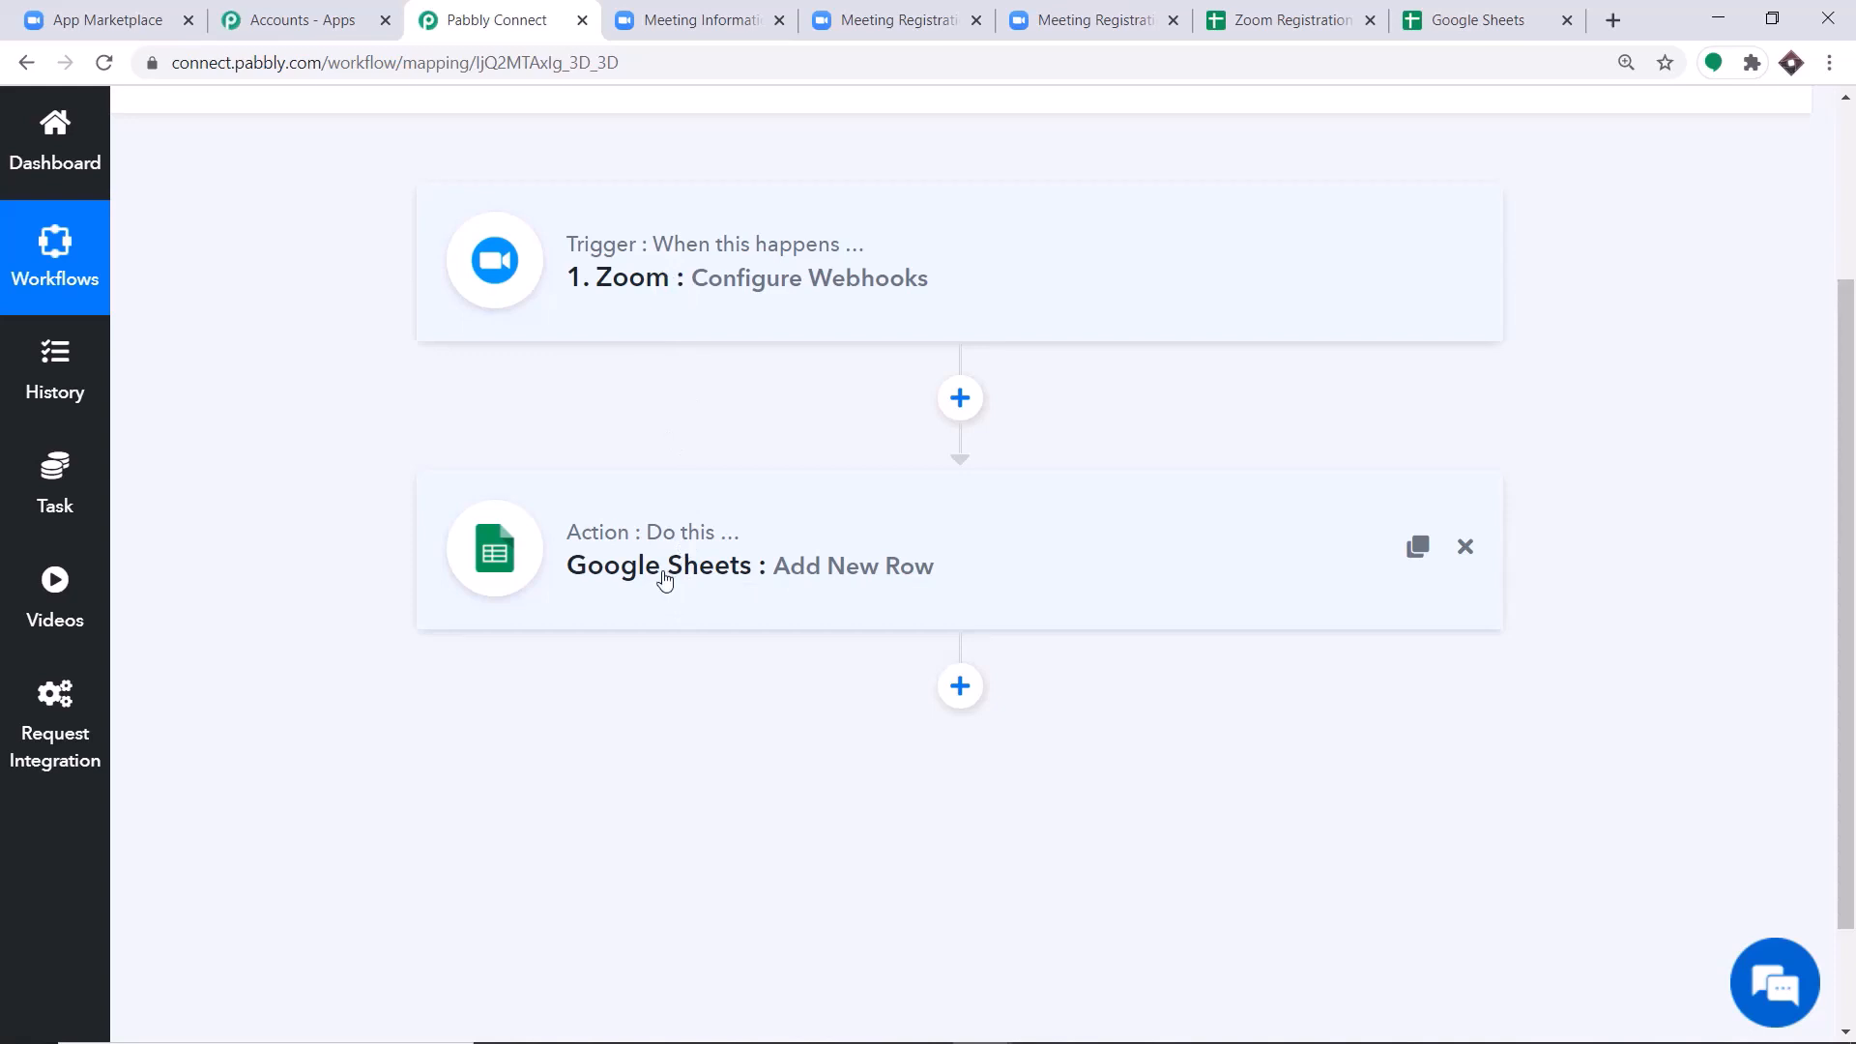
Open the Physics Lecture registration form from the registration link on Zoom's meeting information page.
left_click(904, 20)
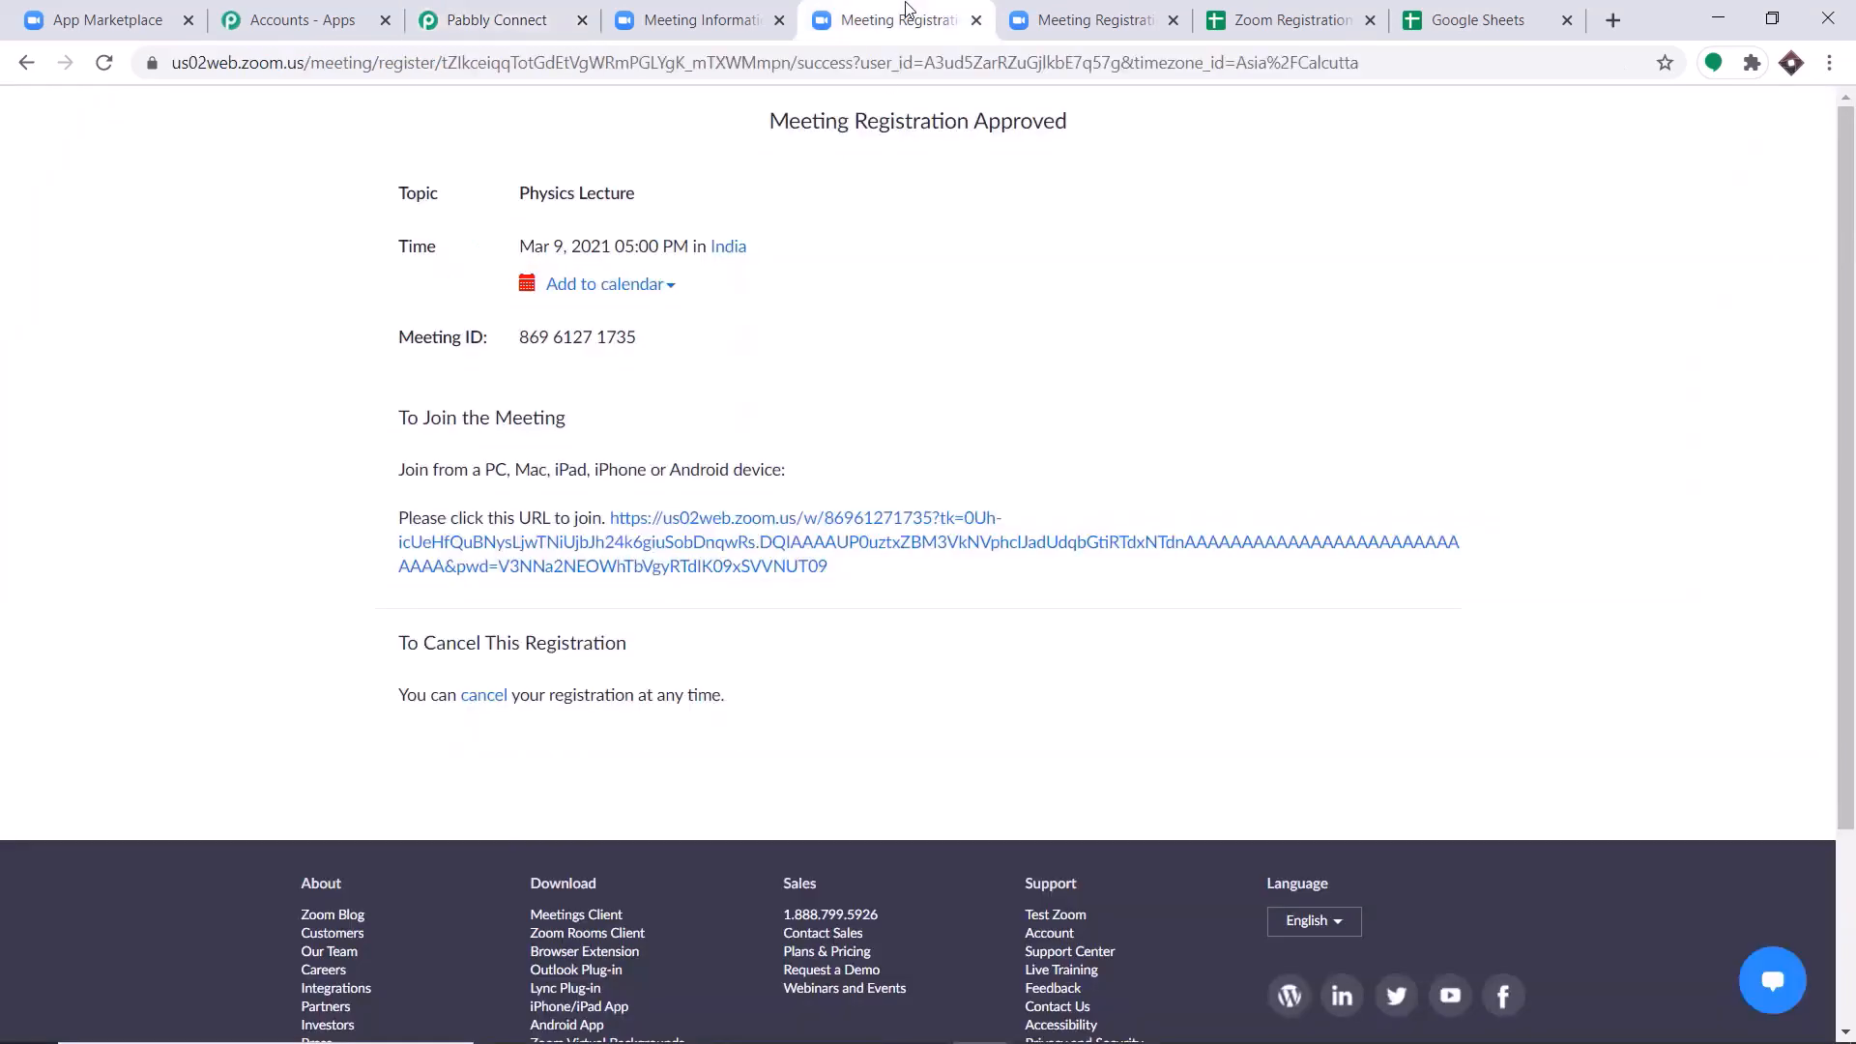
left_click(680, 7)
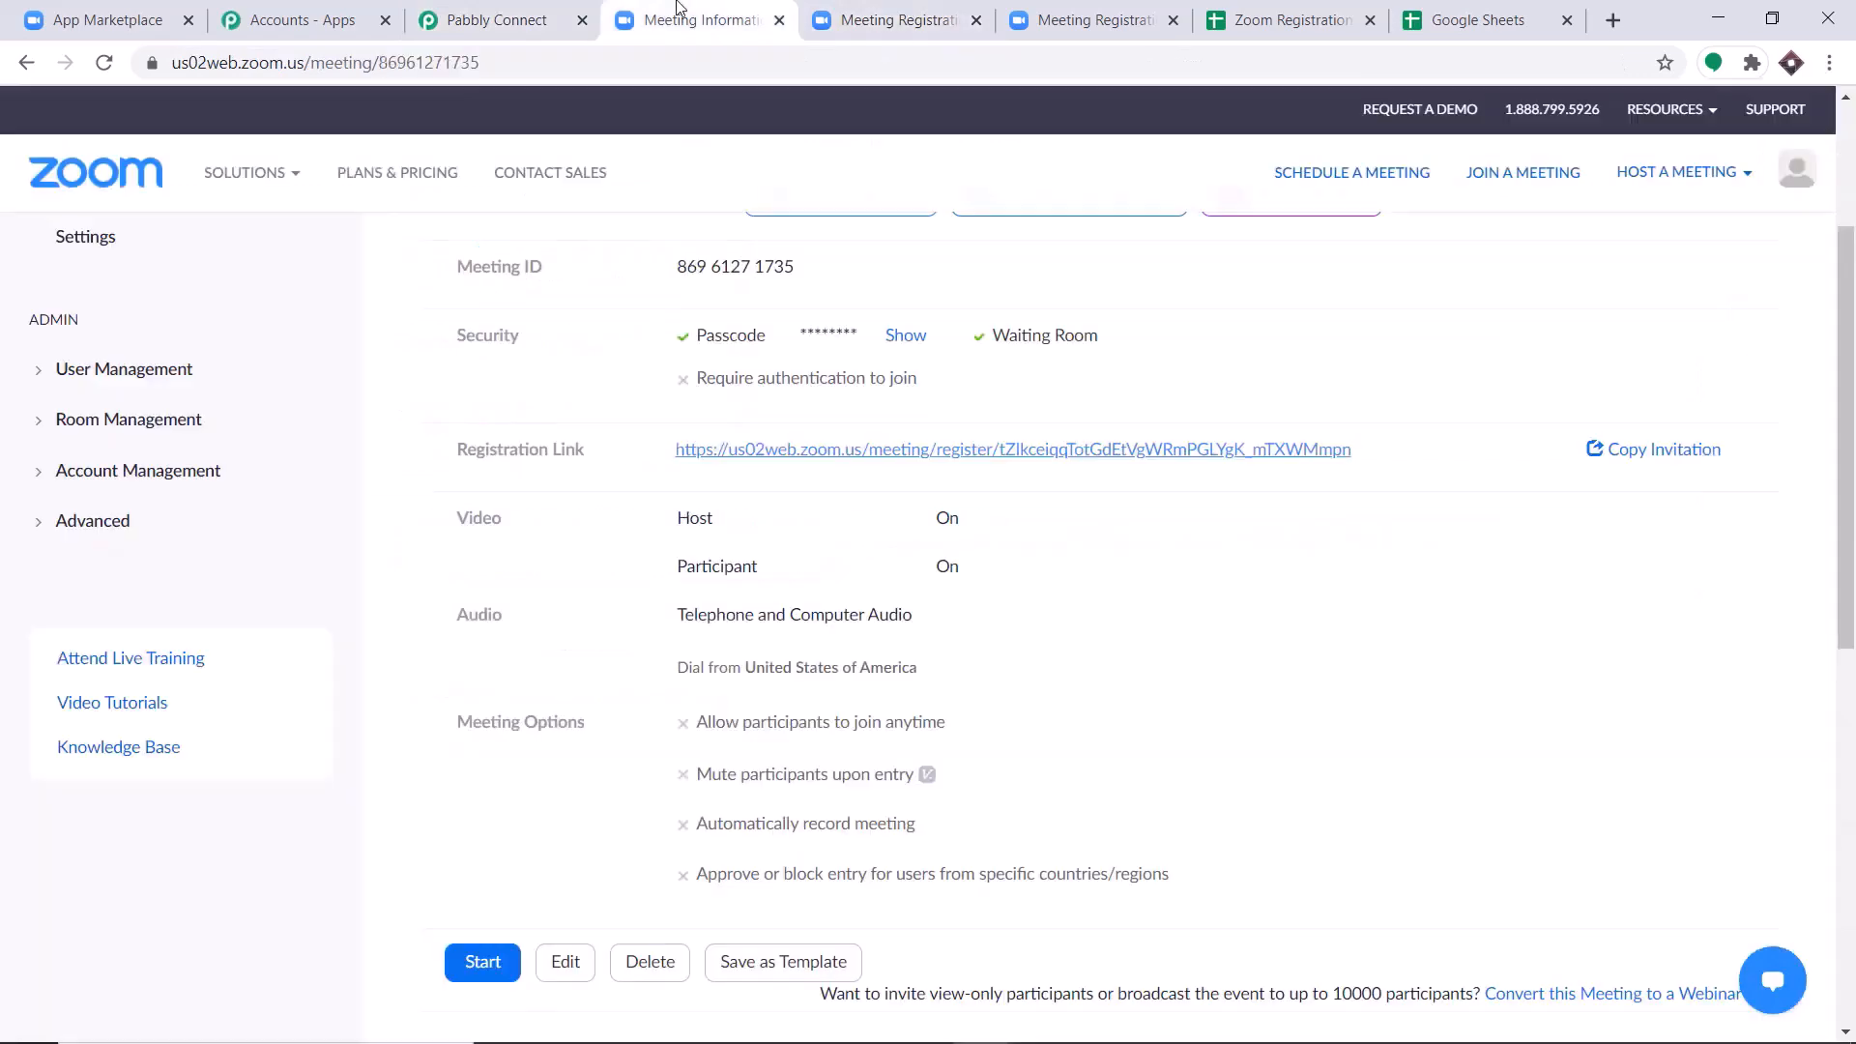
left_click(1006, 457)
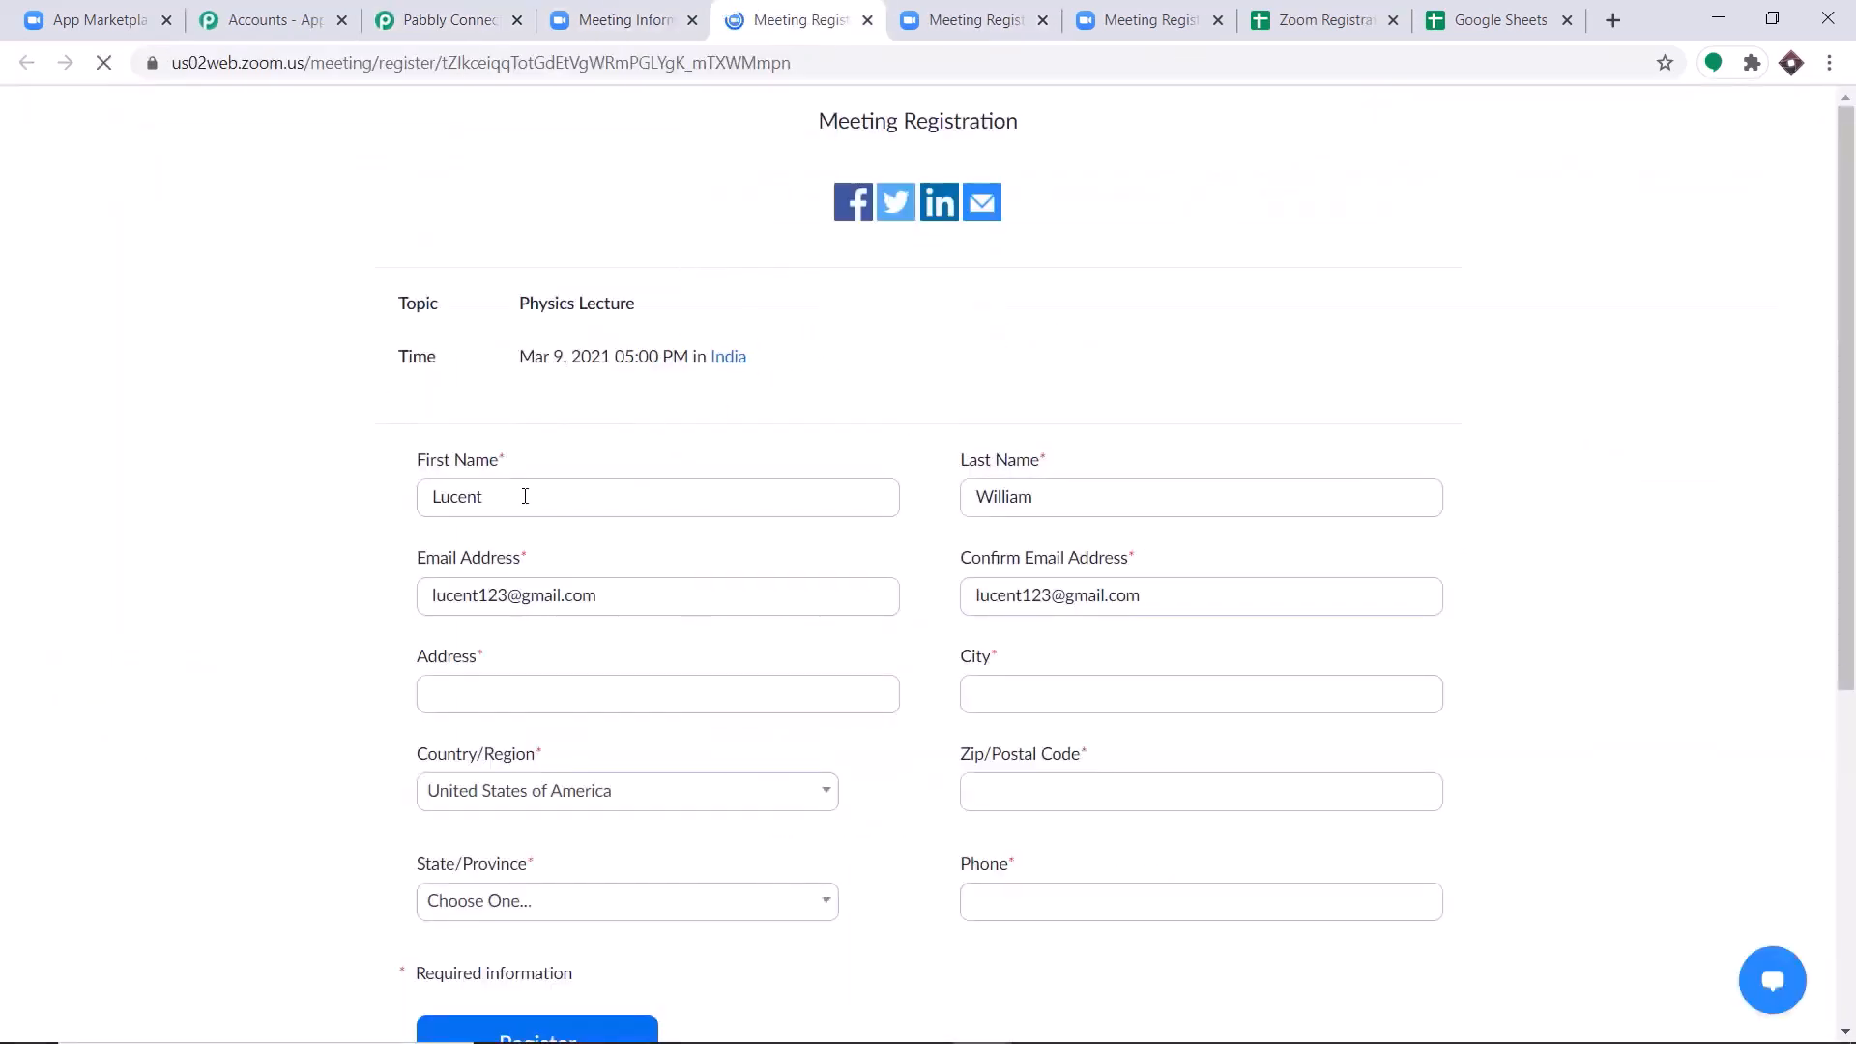
Replace the prefilled registrant with a different saved contact's name, email, address and phone, and review the completed form.
left_click_drag(638, 493, 330, 505)
key("BackSpace")
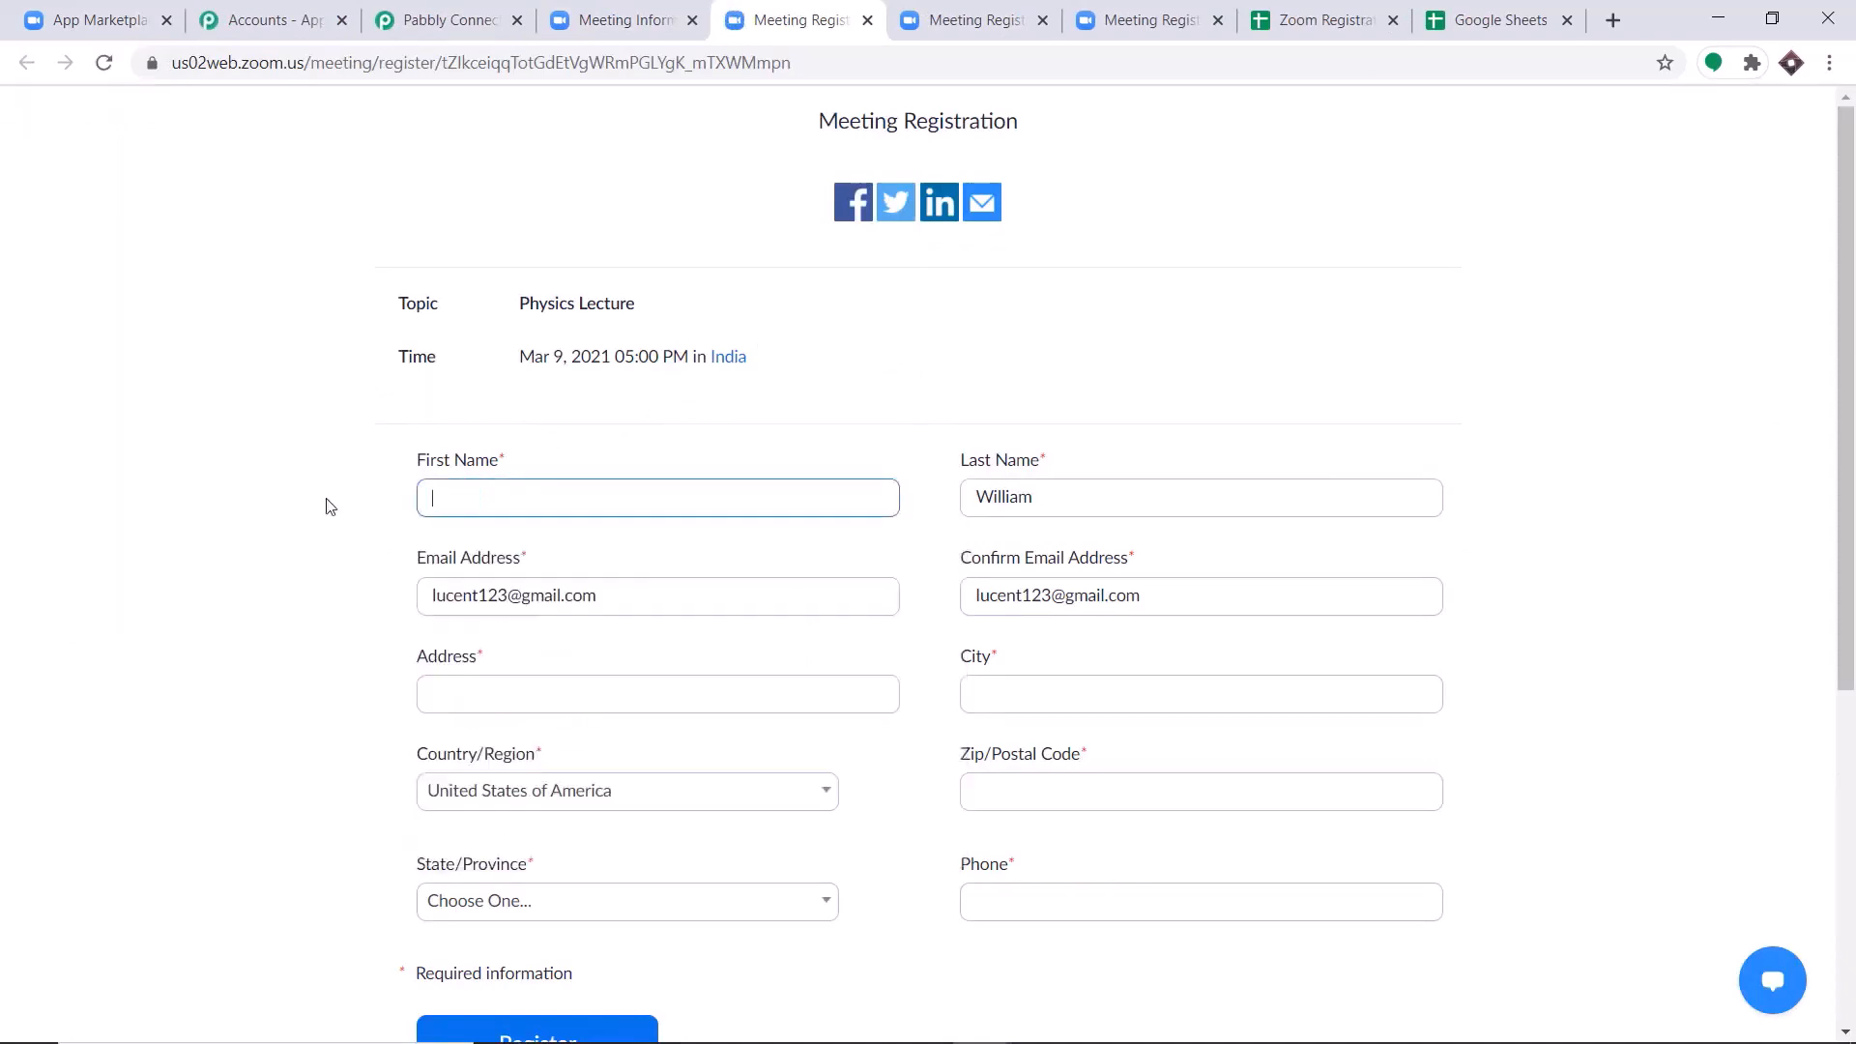
type("to")
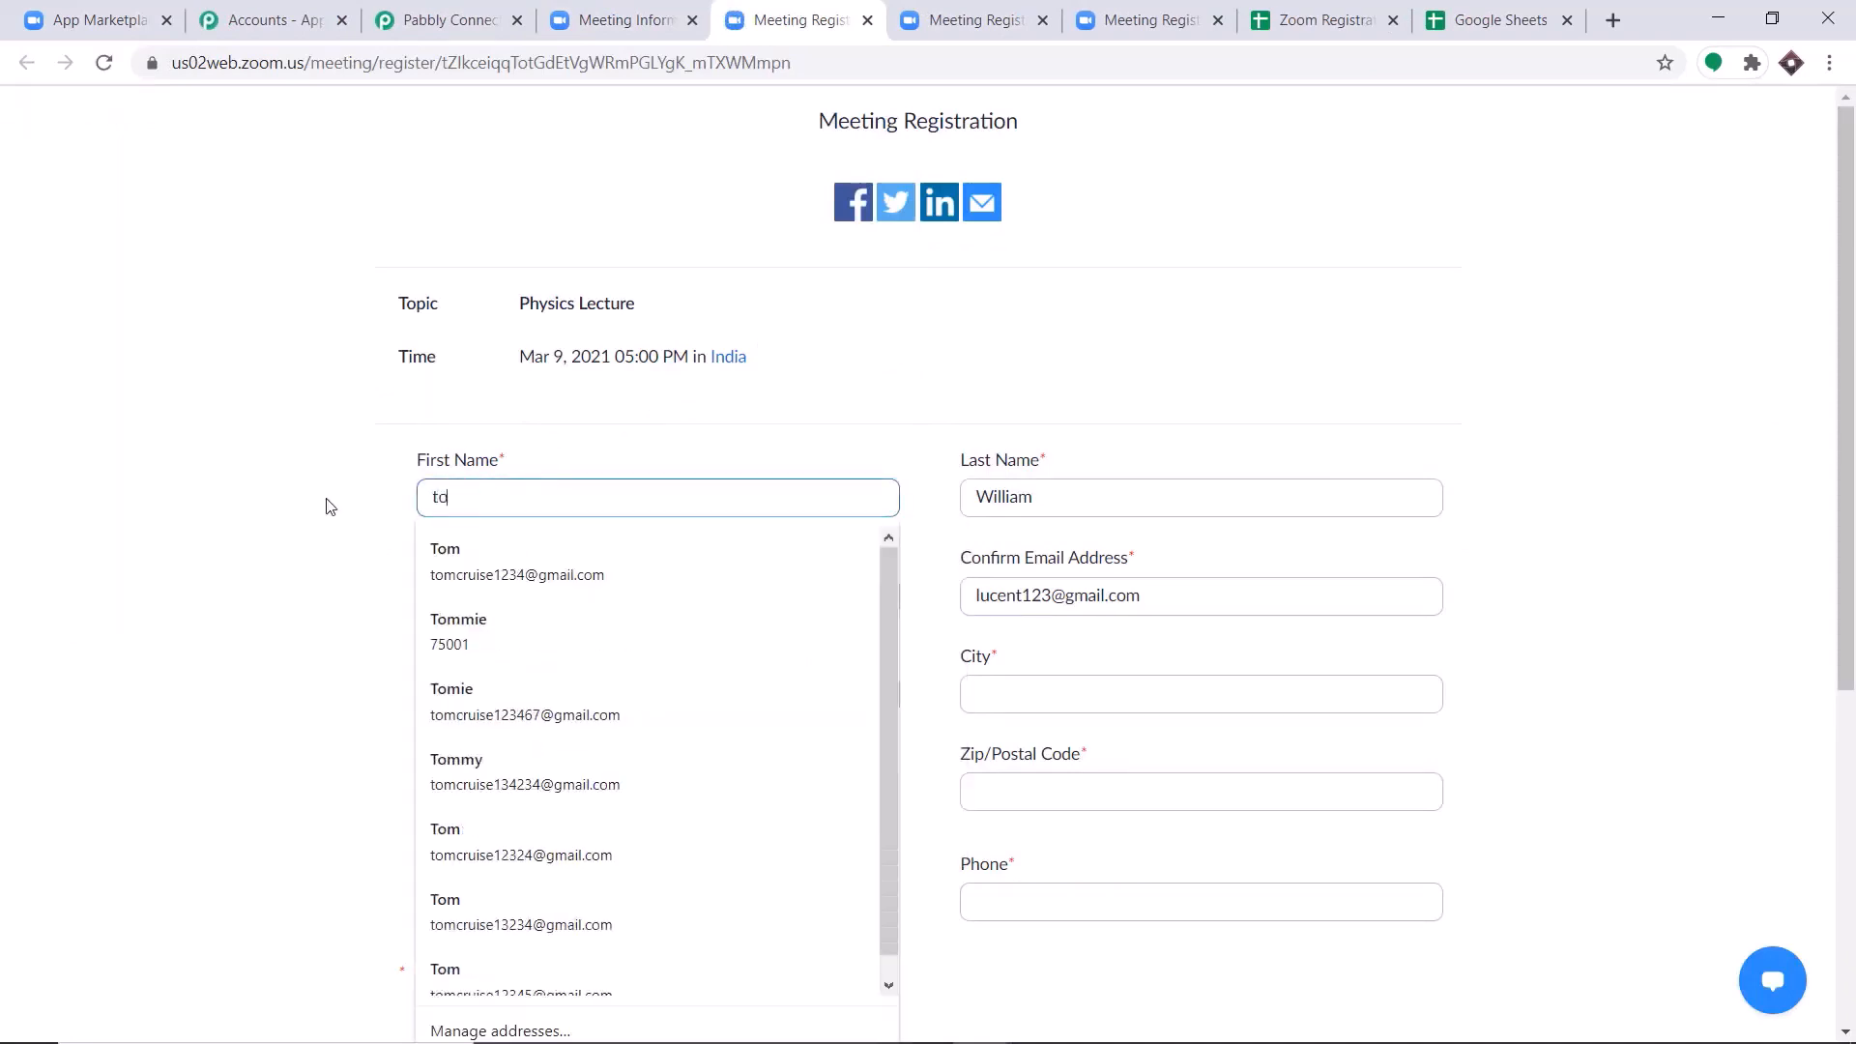
left_click(450, 554)
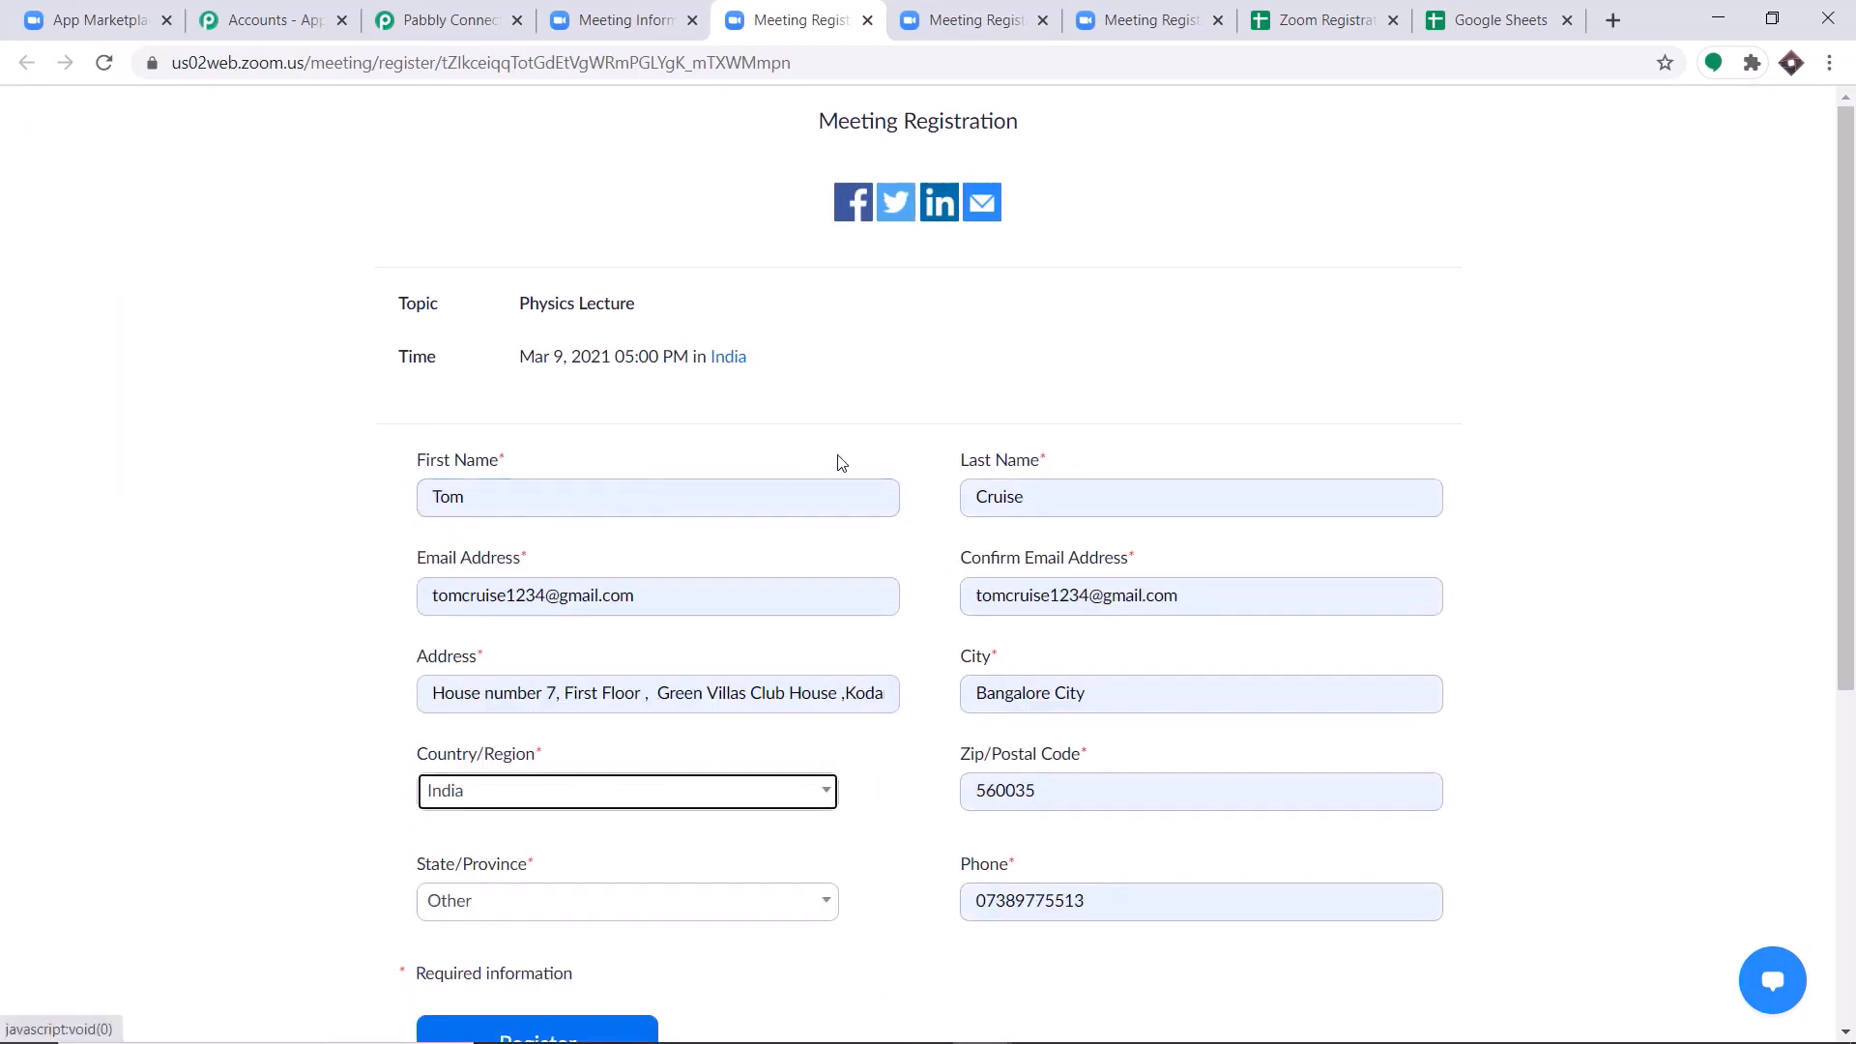
scroll(870, 512, "down", 1)
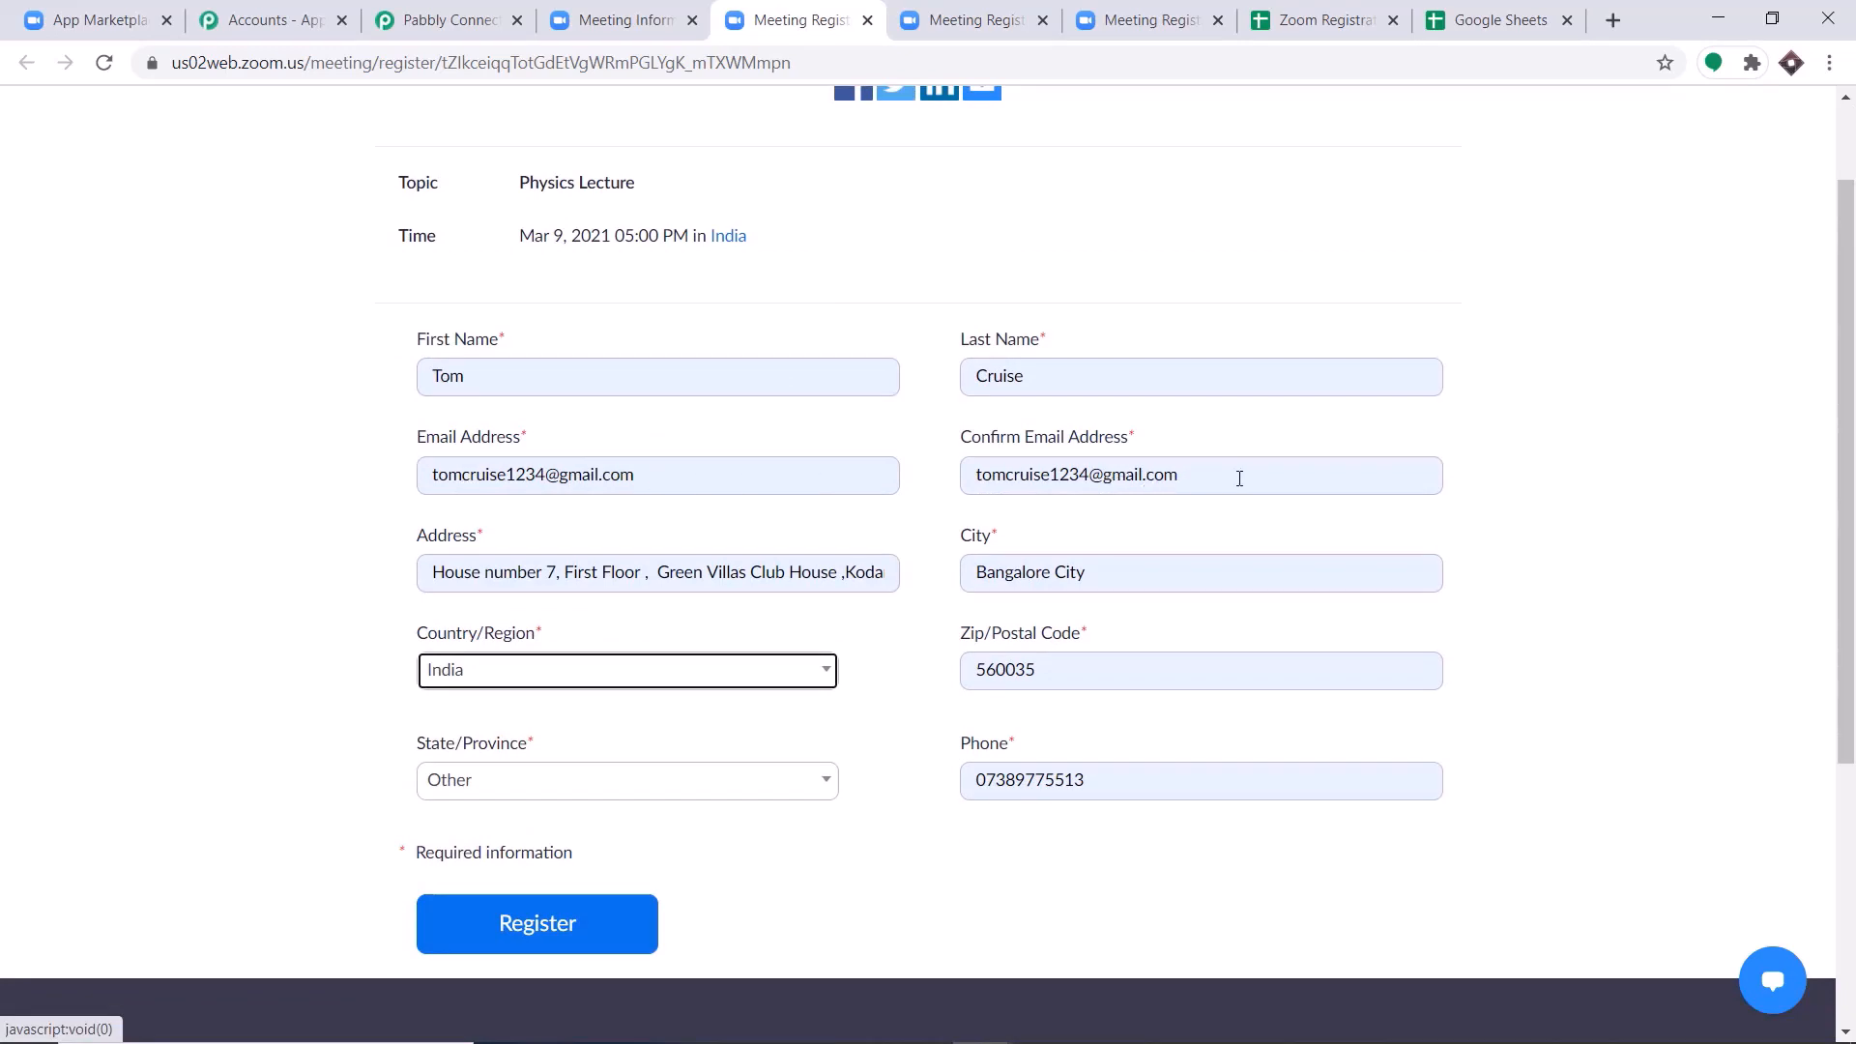
scroll(1240, 479, "down", 1)
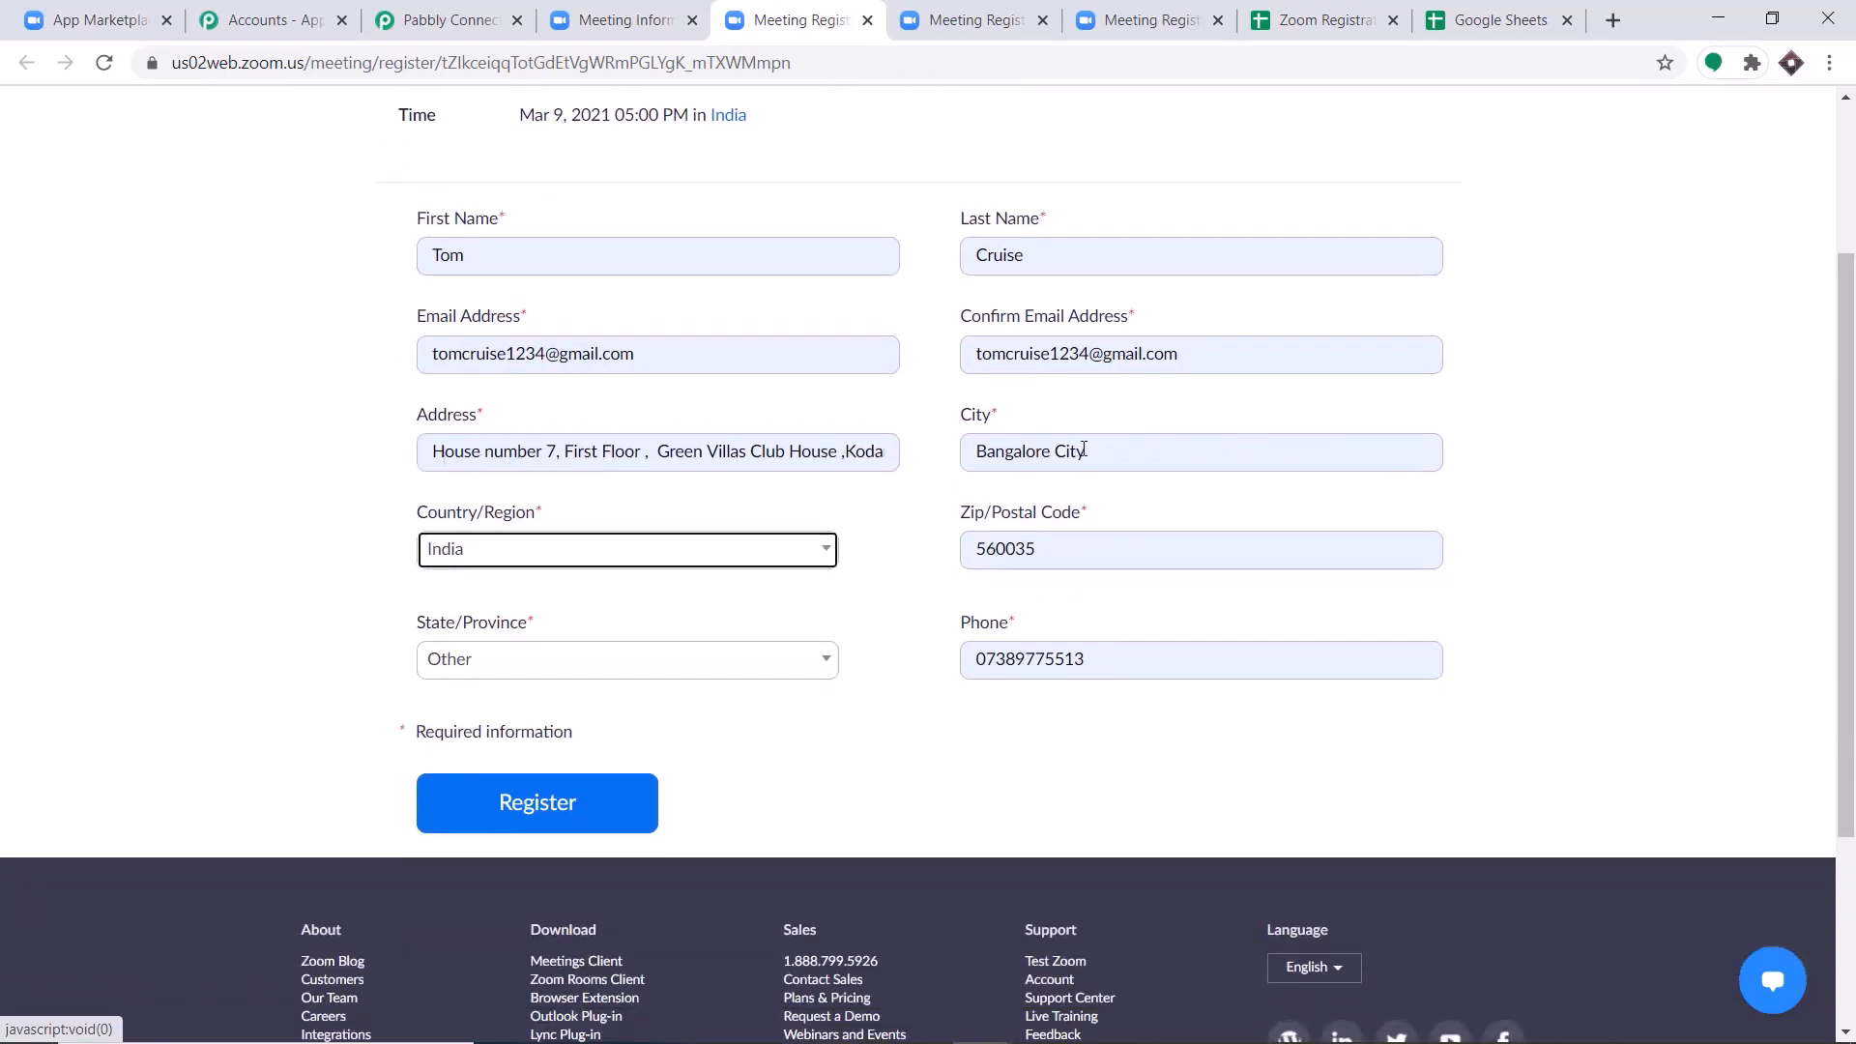
scroll(1045, 534, "down", 1)
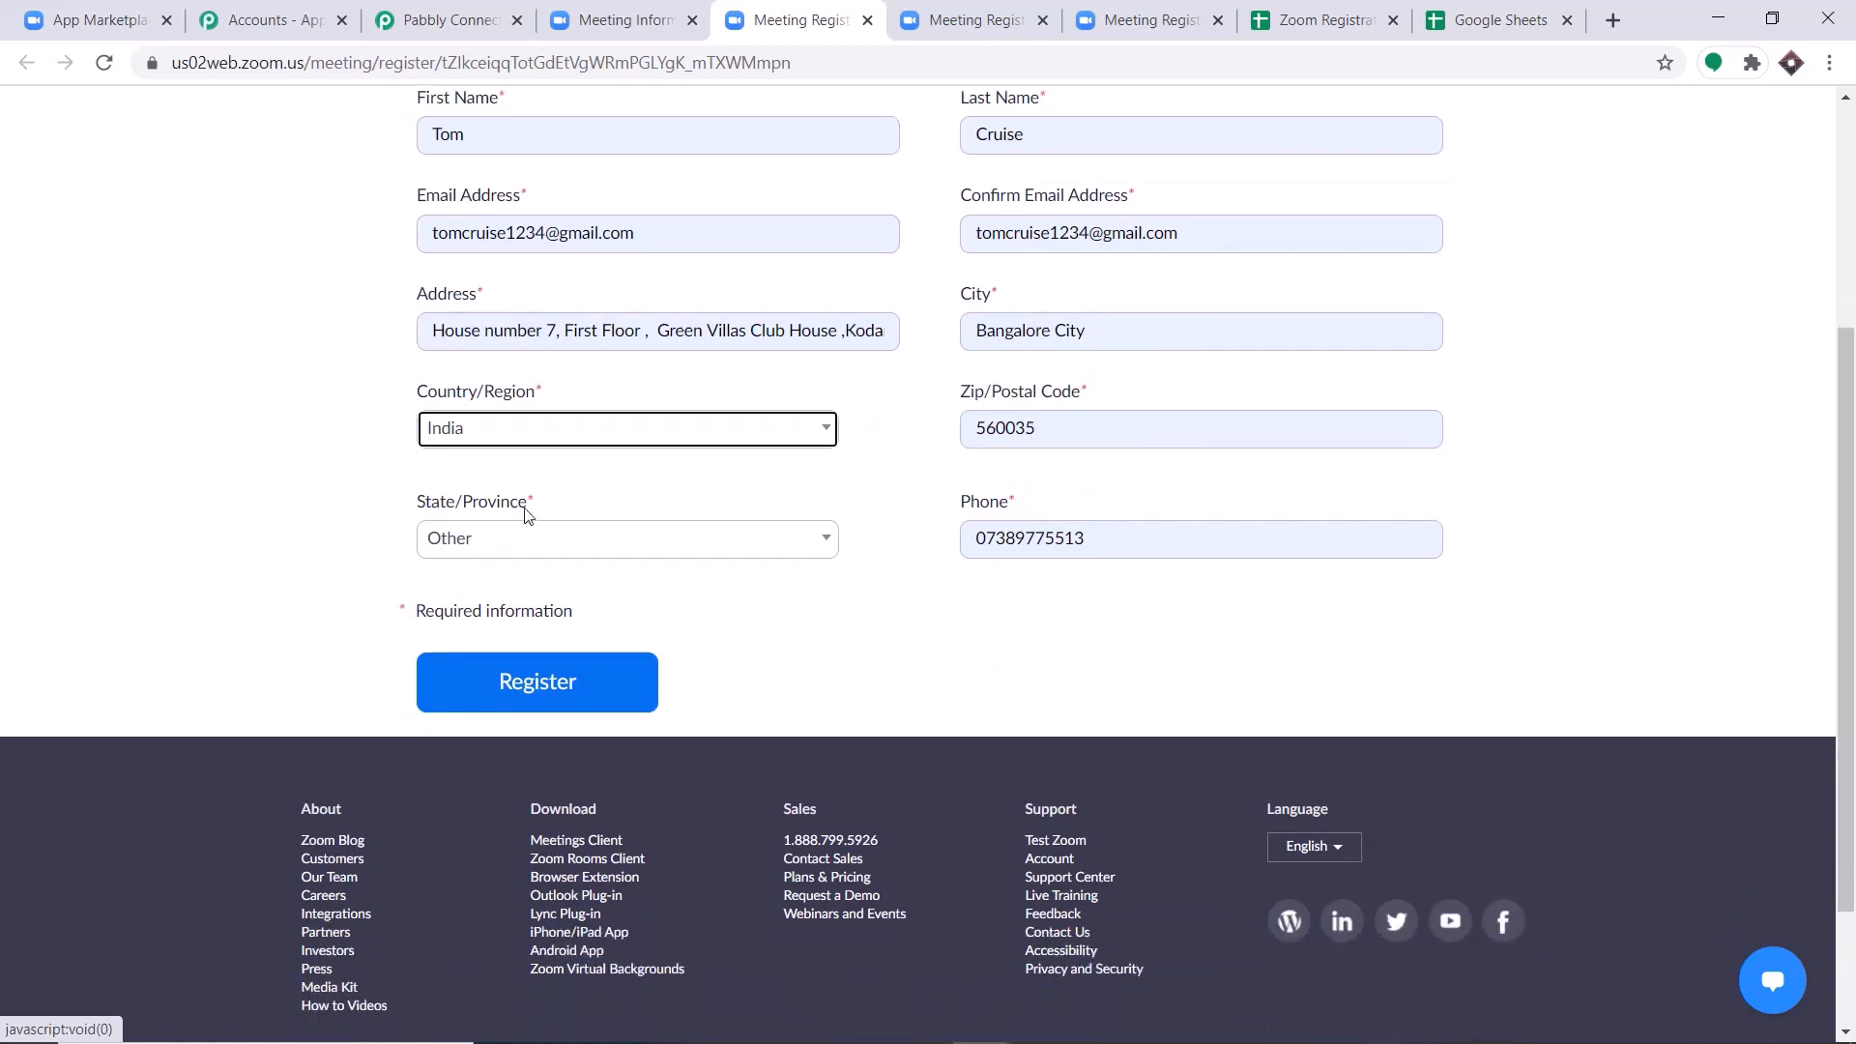
Submit the Physics Lecture registration and check each cell of row 3 in the Zoom Registration DataBase spreadsheet.
left_click(570, 678)
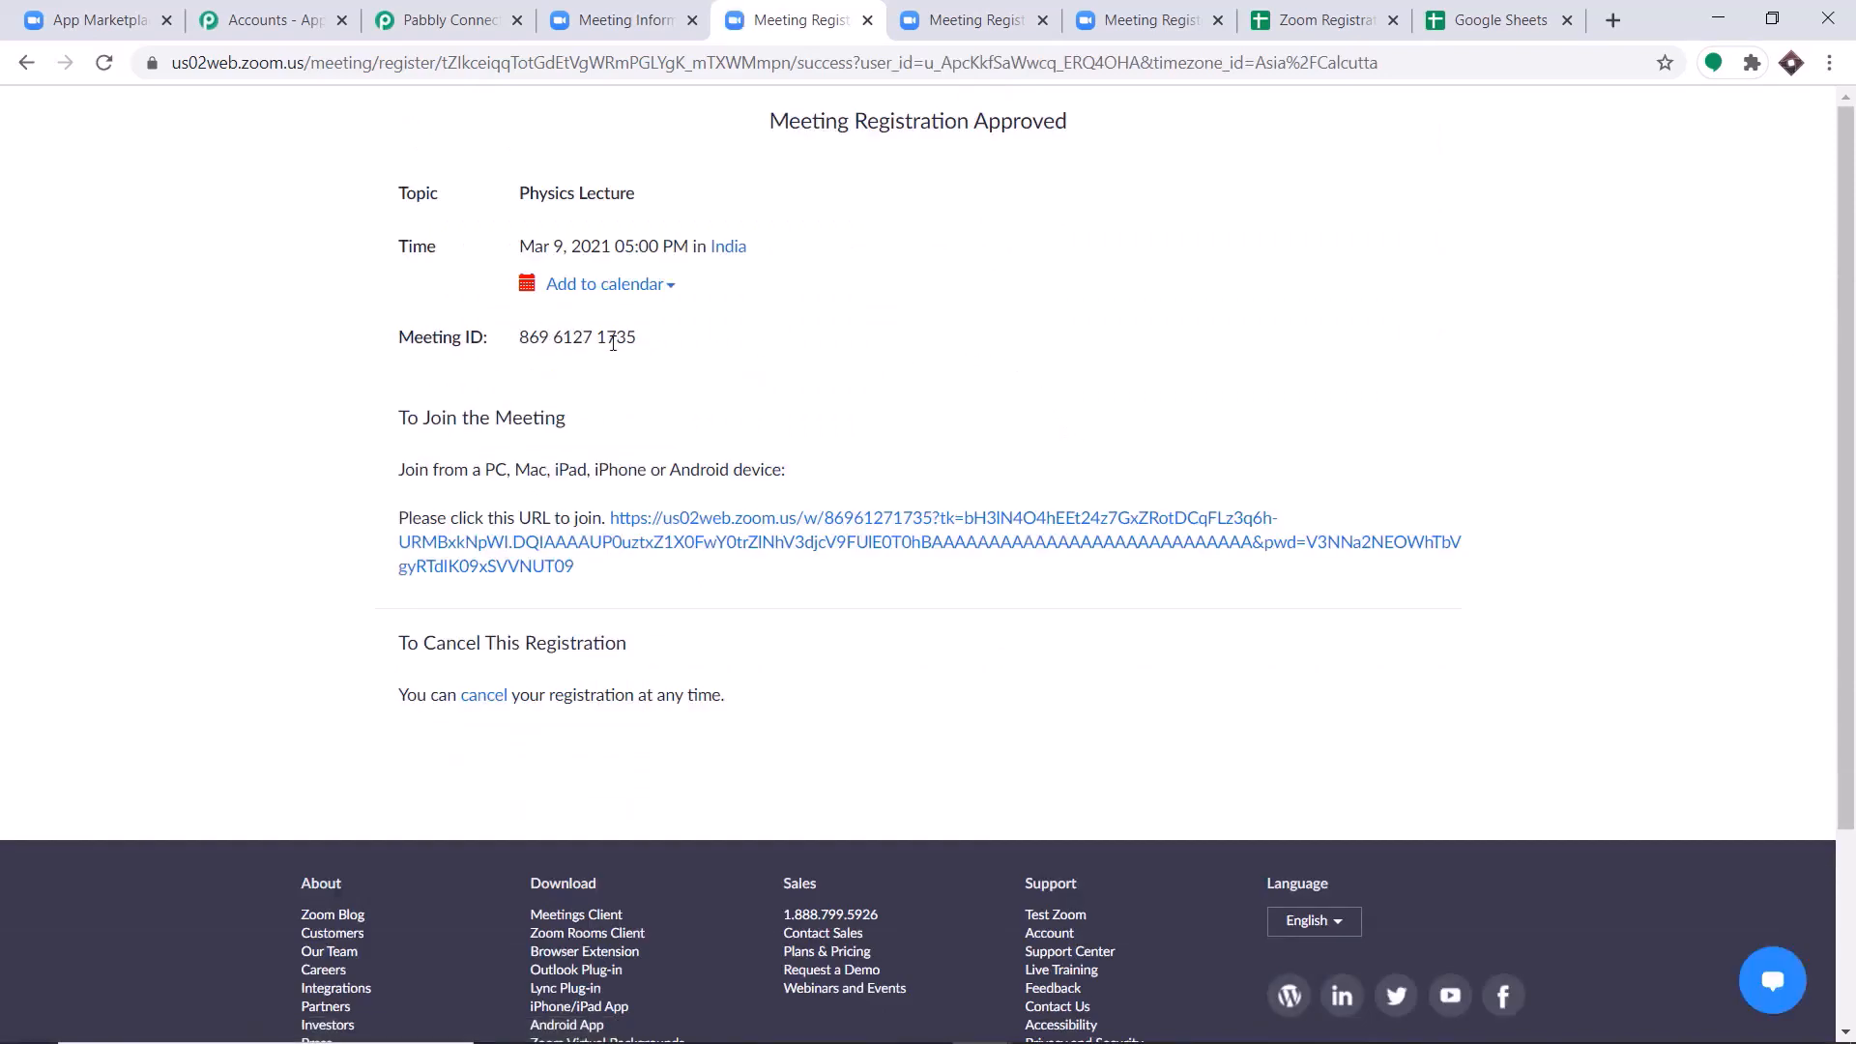
left_click(1305, 17)
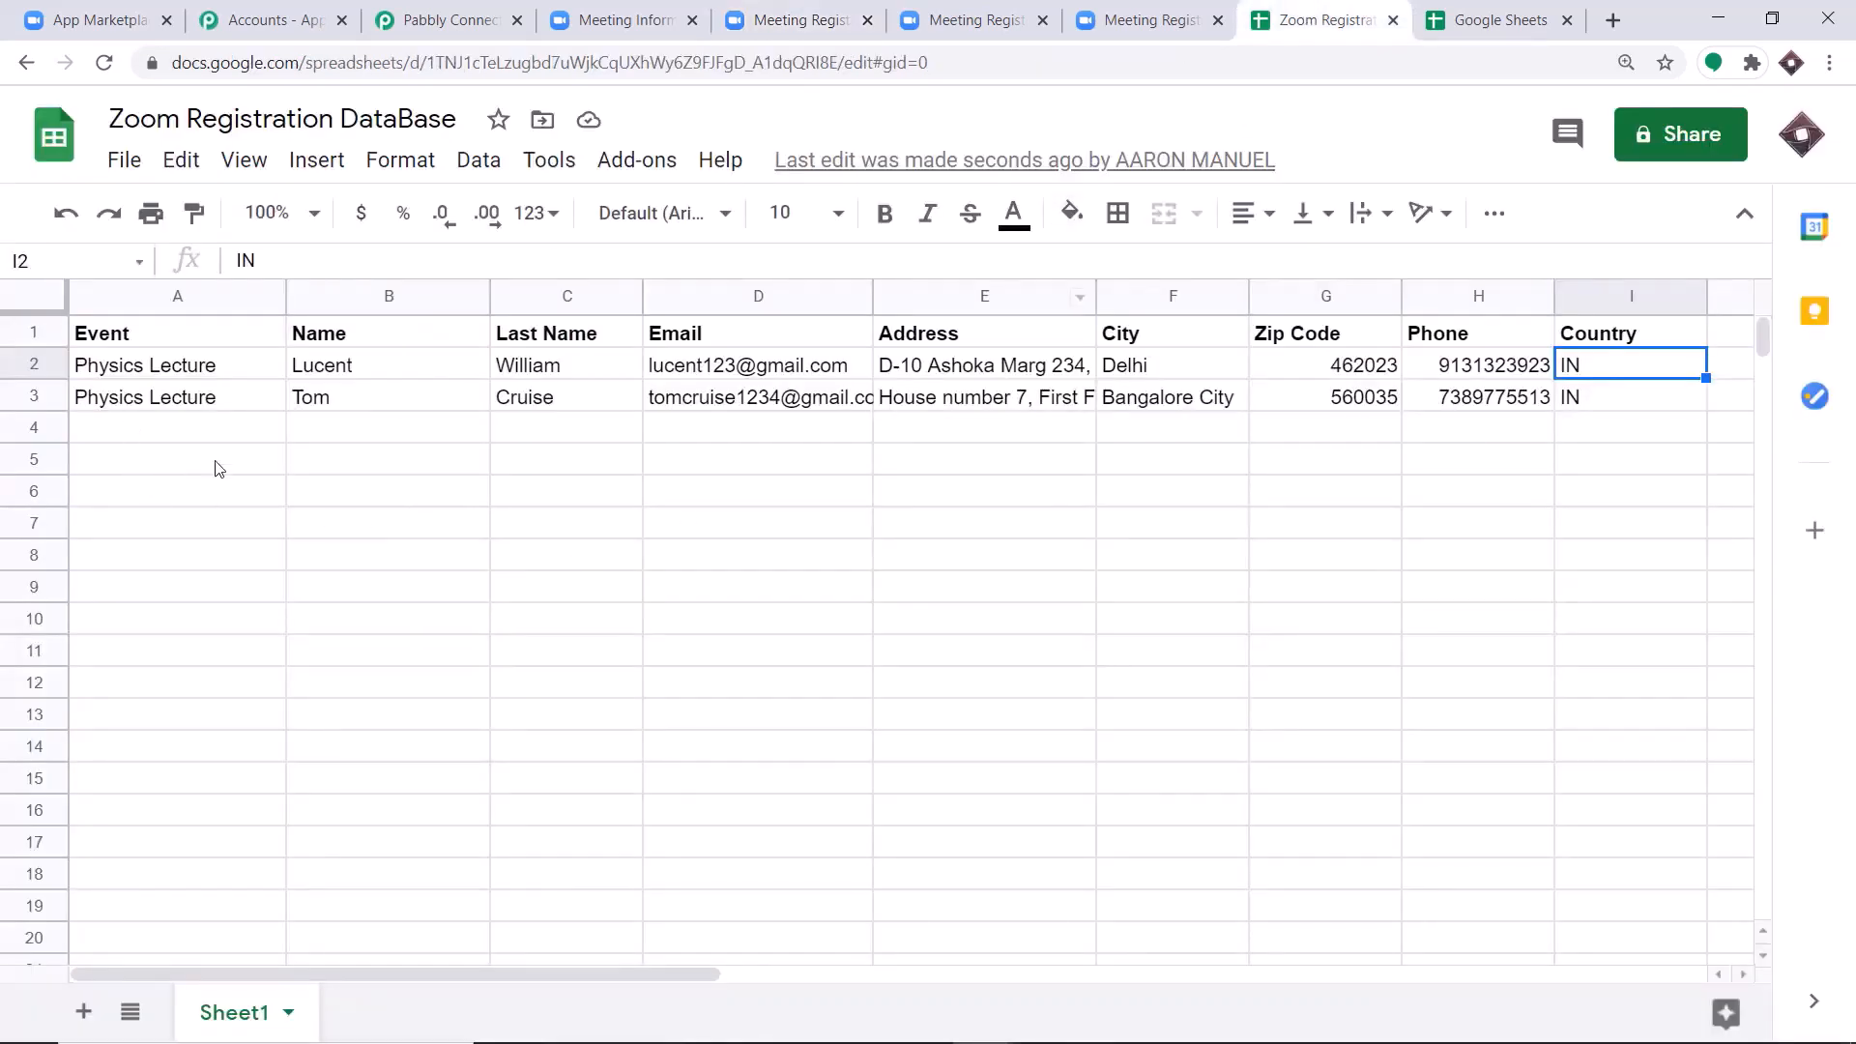
left_click(104, 413)
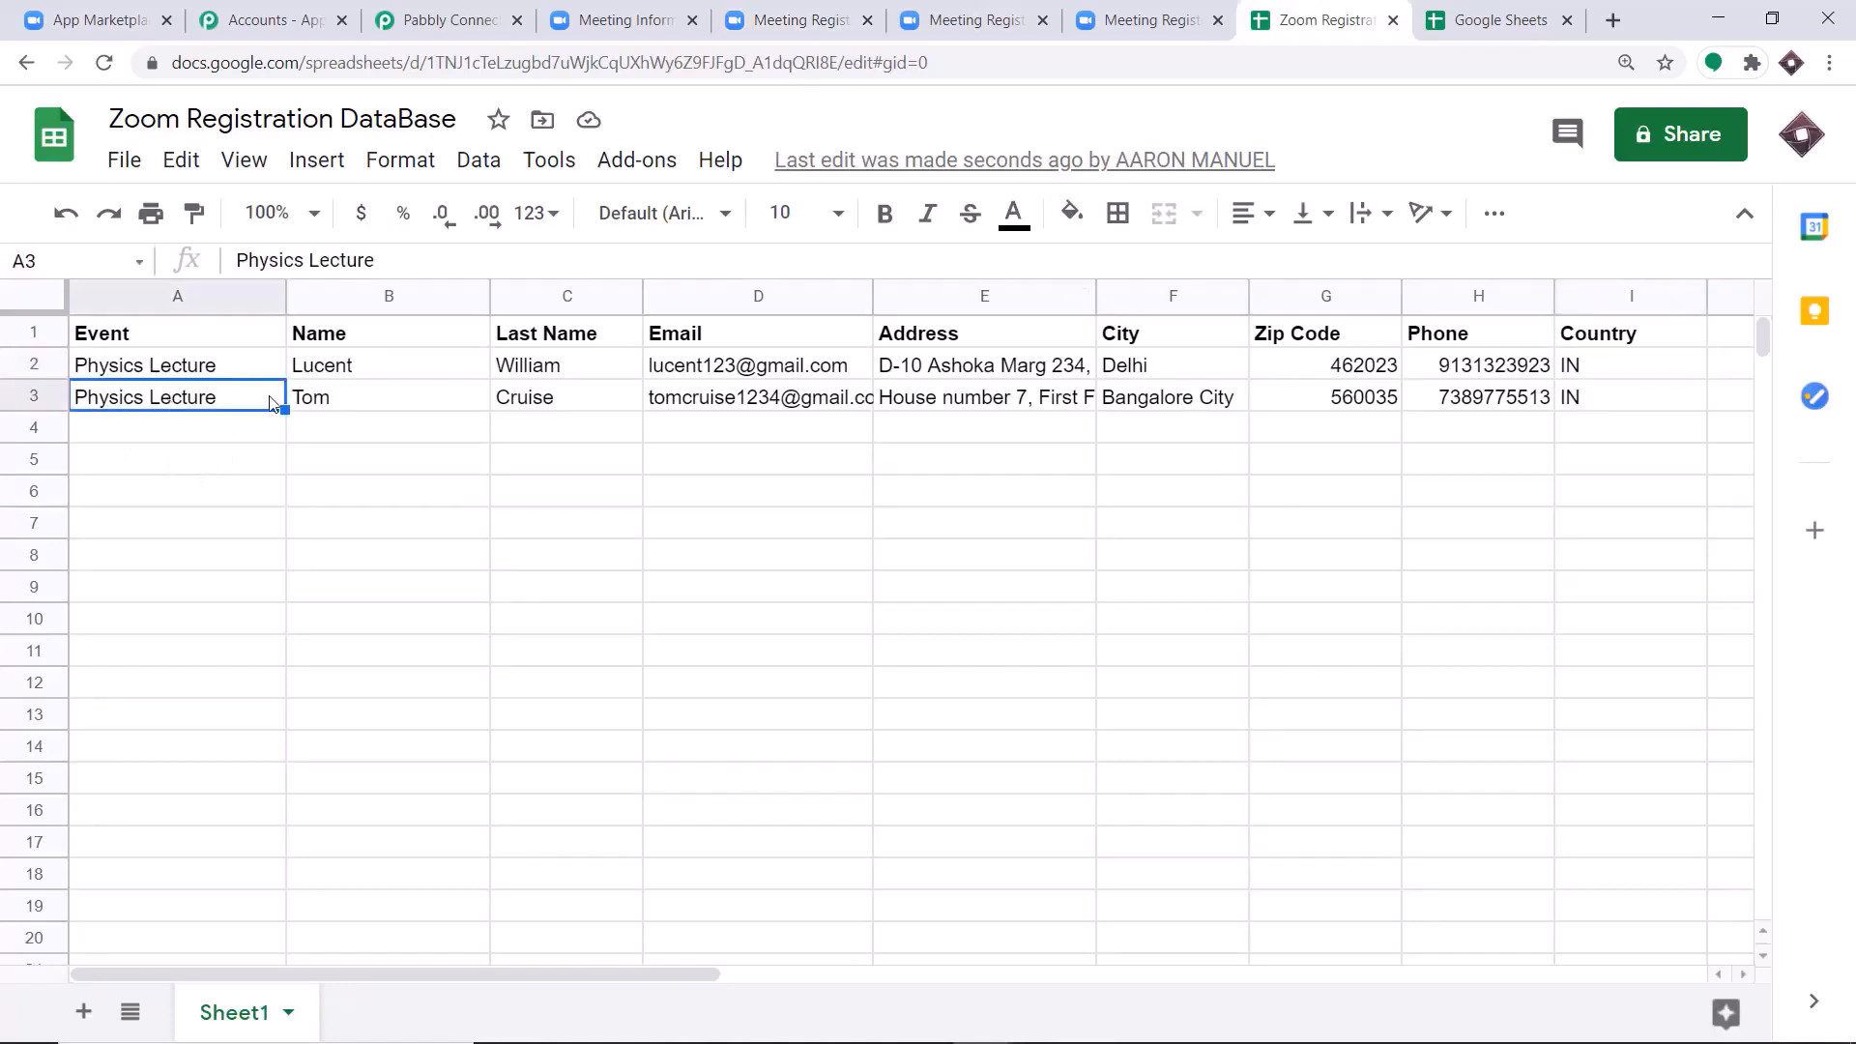
left_click(377, 400)
left_click(559, 406)
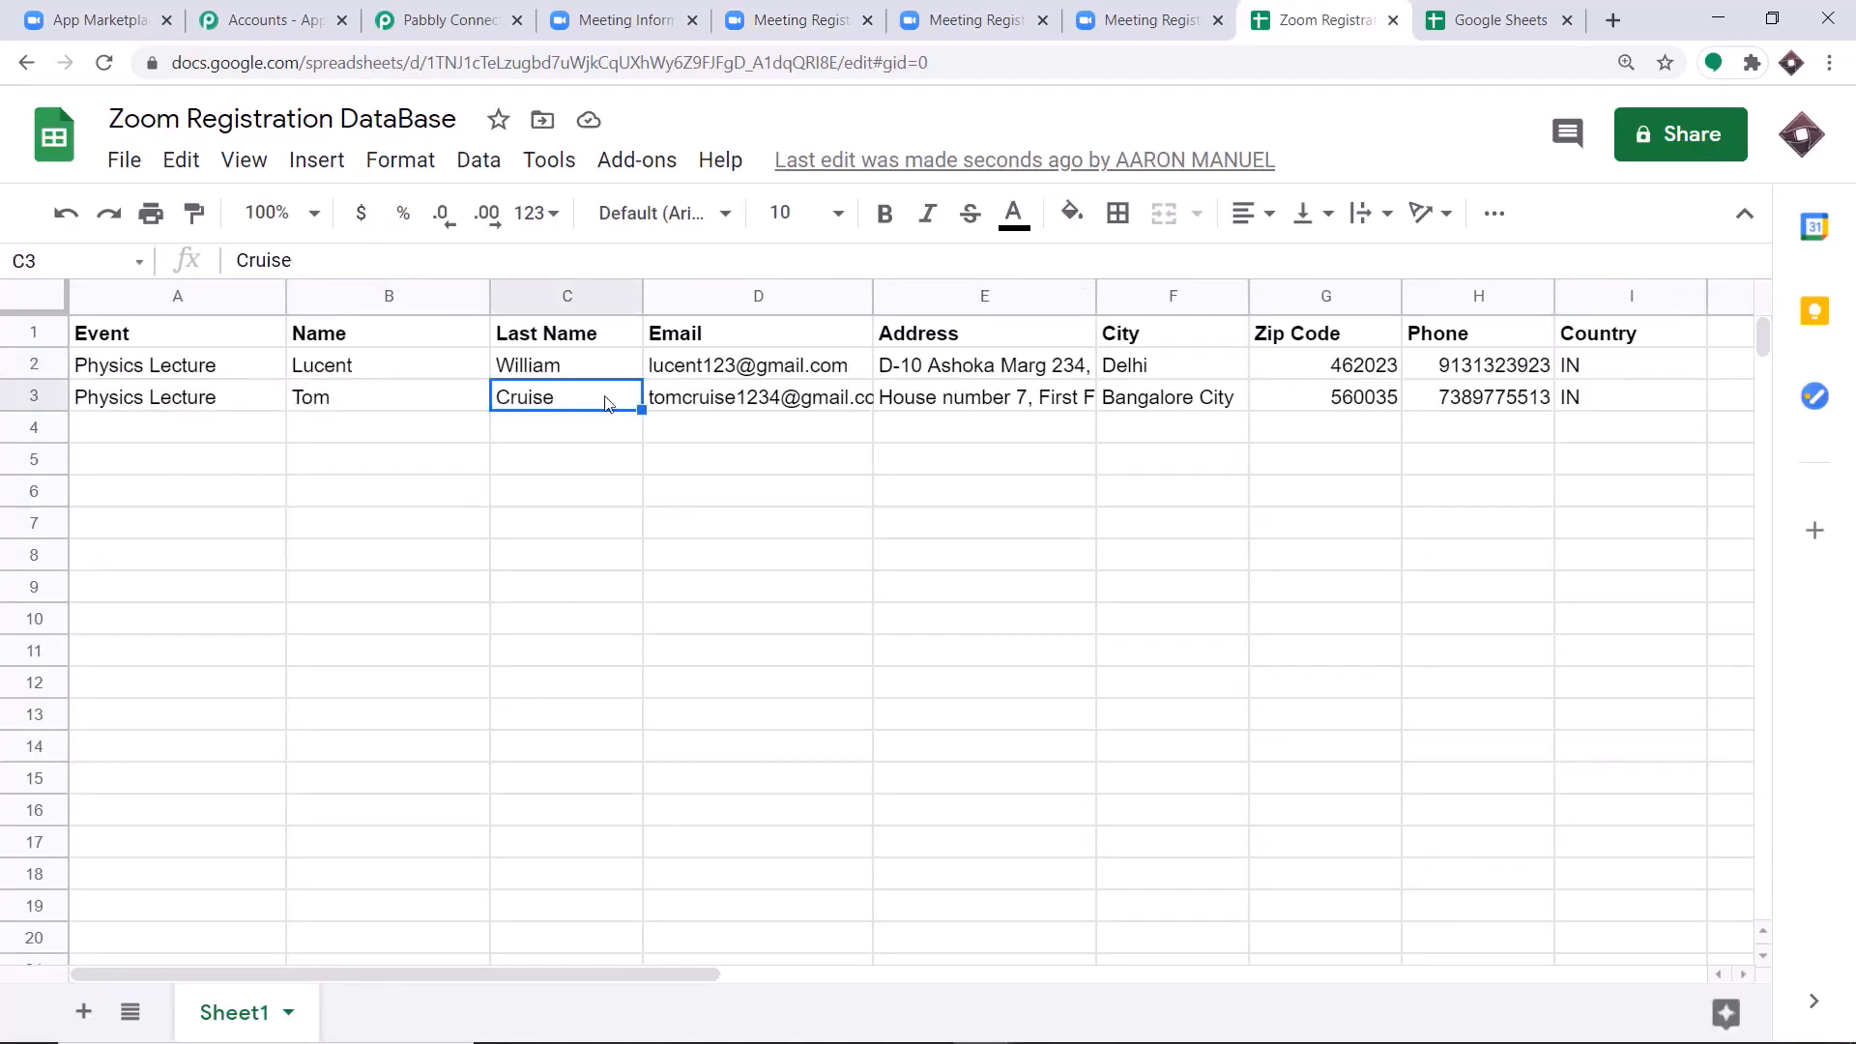
left_click(757, 404)
left_click(981, 404)
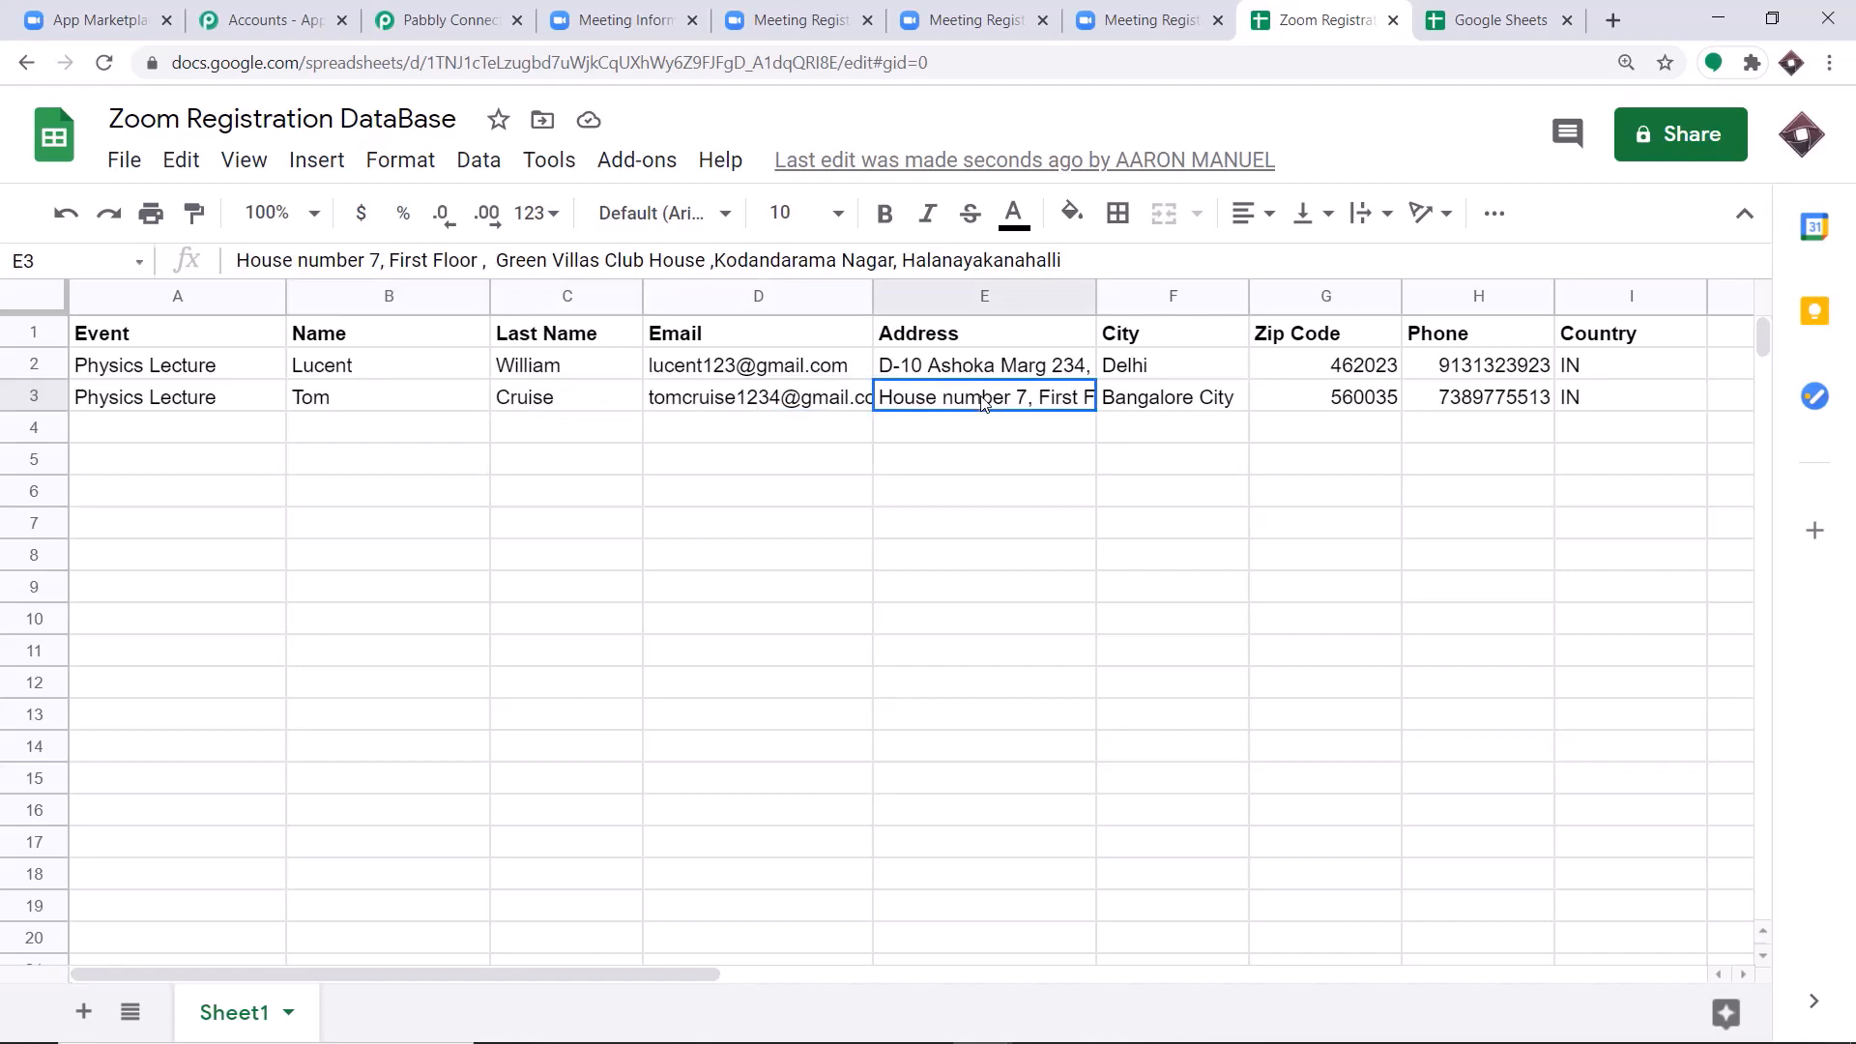
left_click(1156, 401)
left_click(1326, 406)
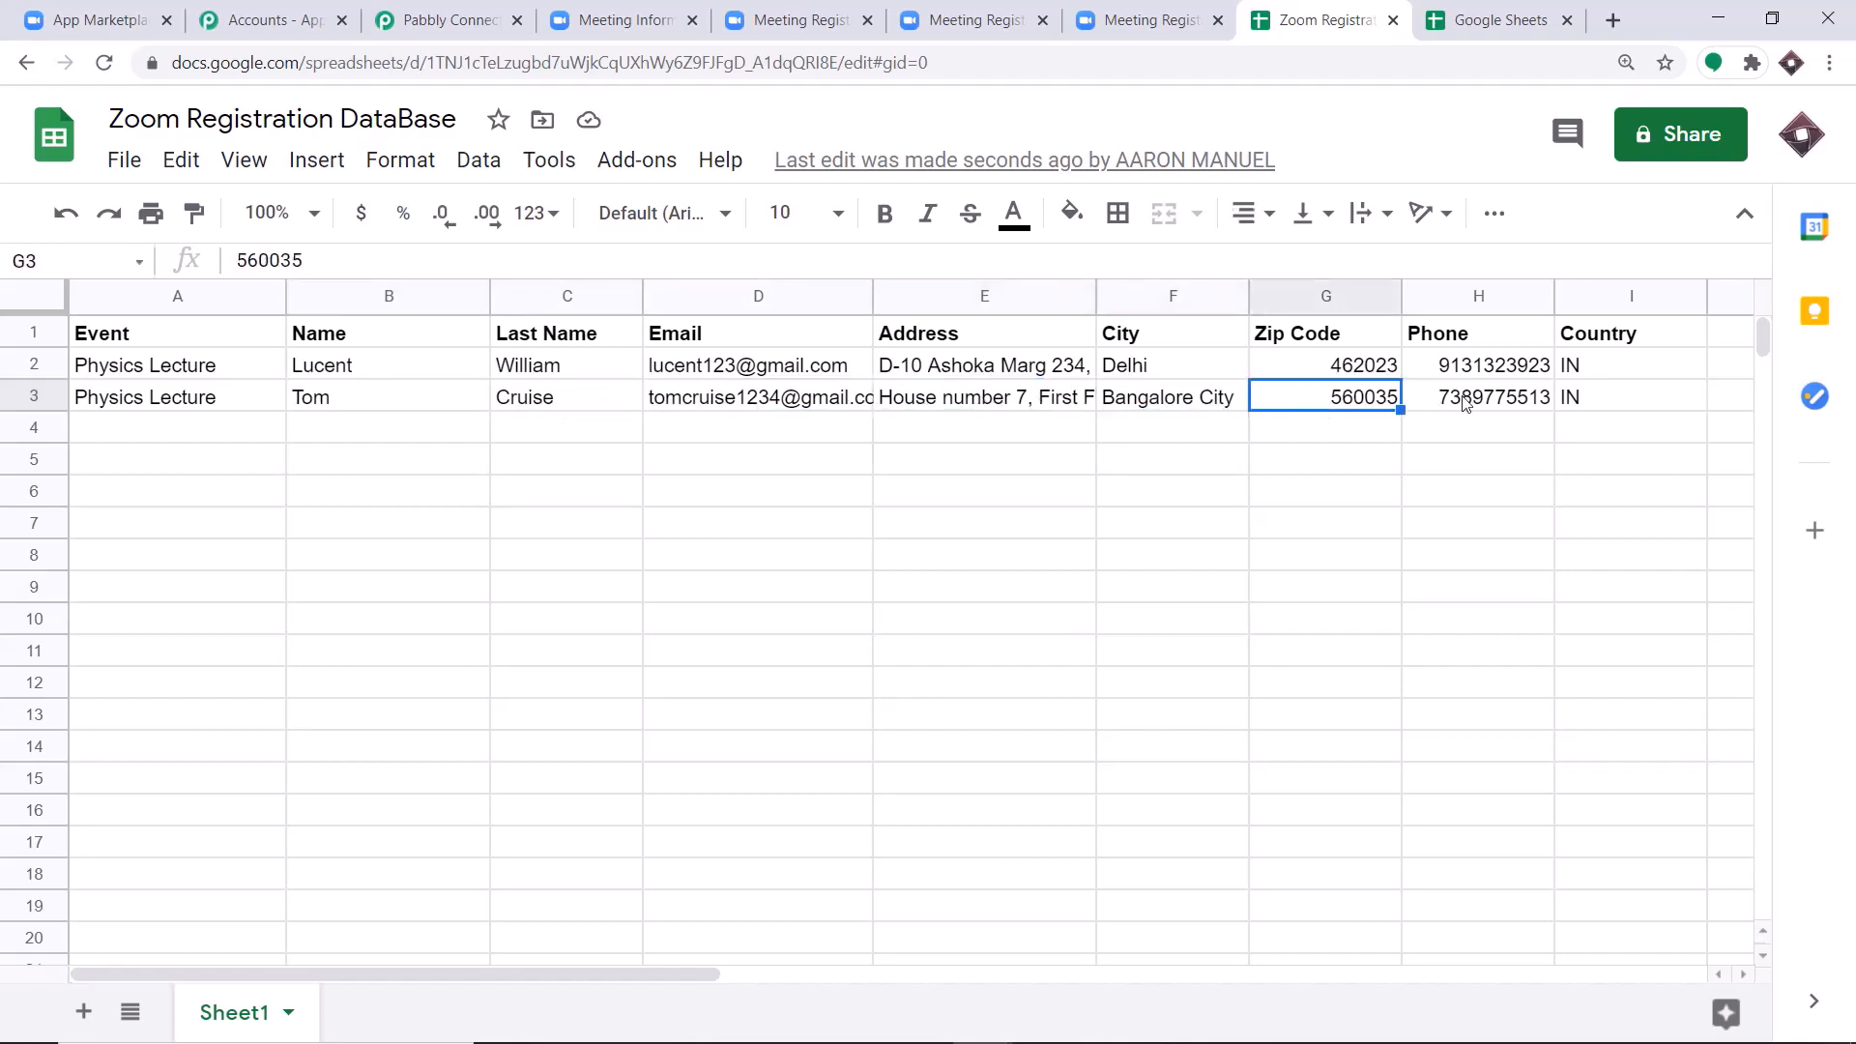
left_click(1479, 401)
left_click(1608, 397)
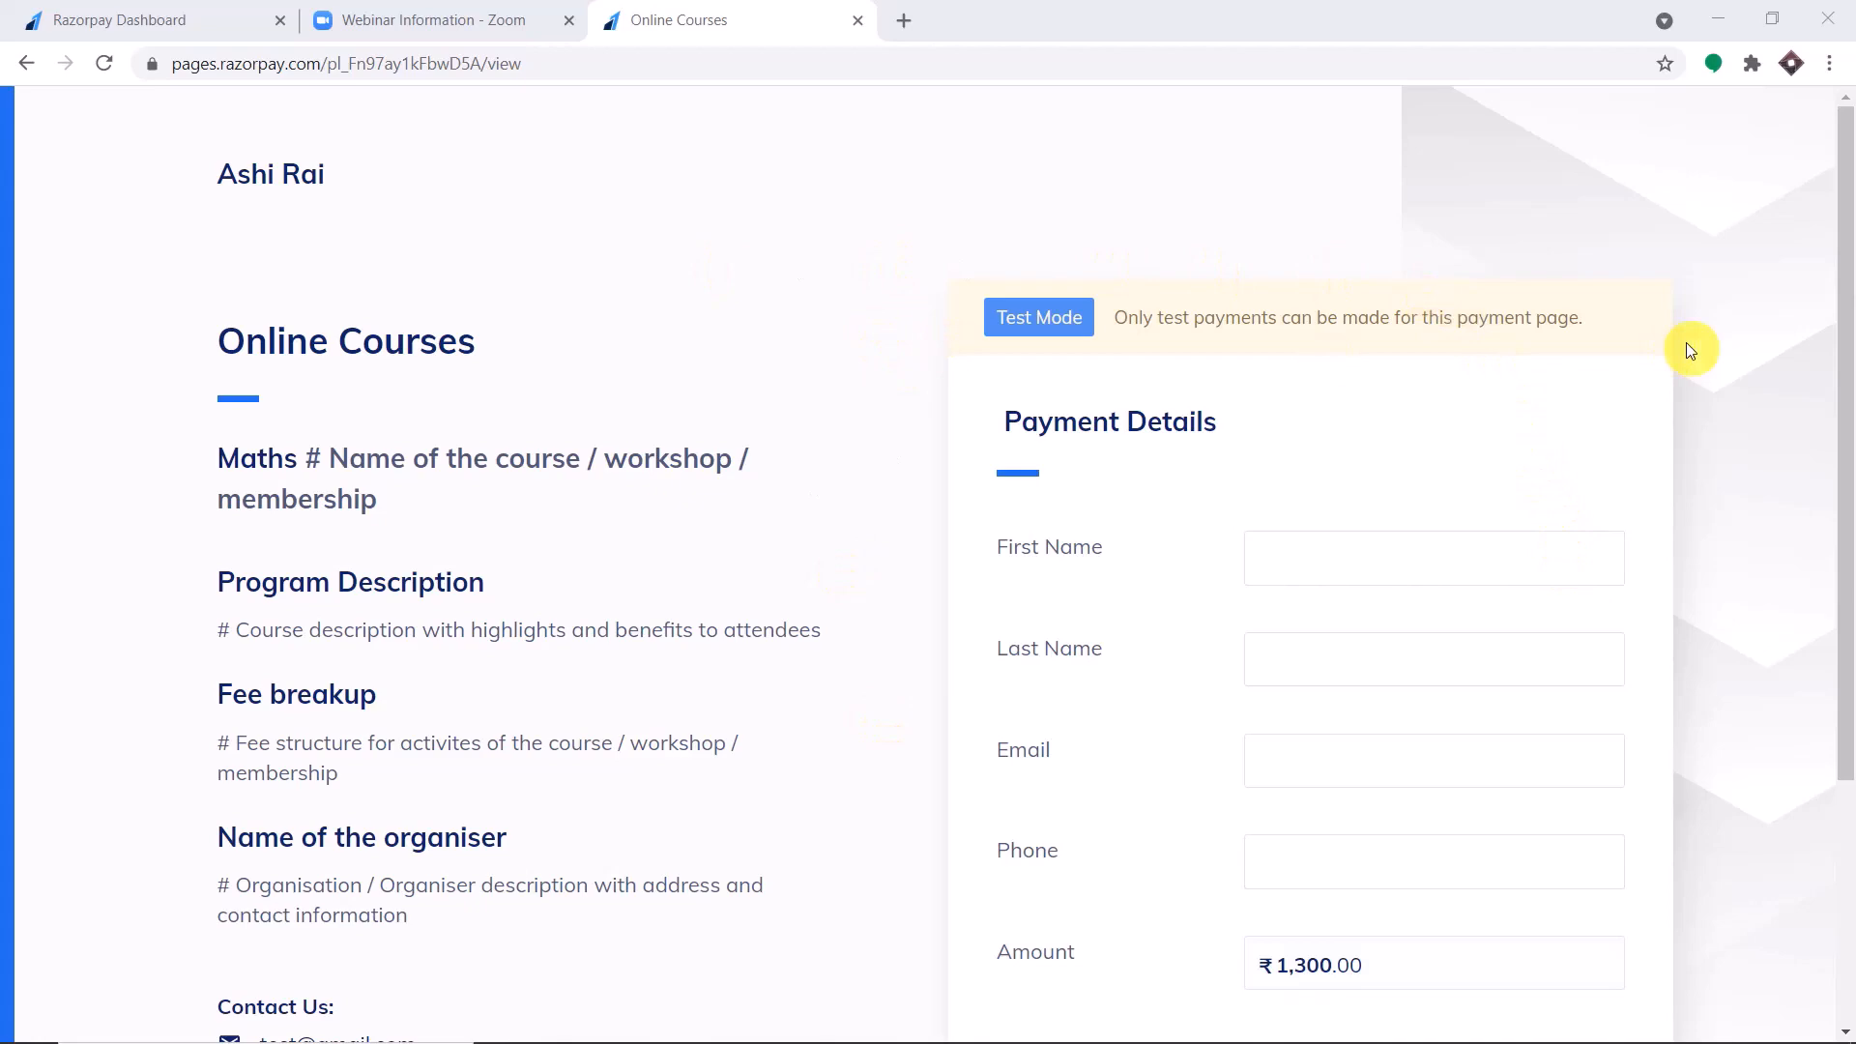
Look over the Razorpay Online Courses payment page and the Full Body Yoga webinar page on Zoom.
scroll(1678, 427, "down", 3)
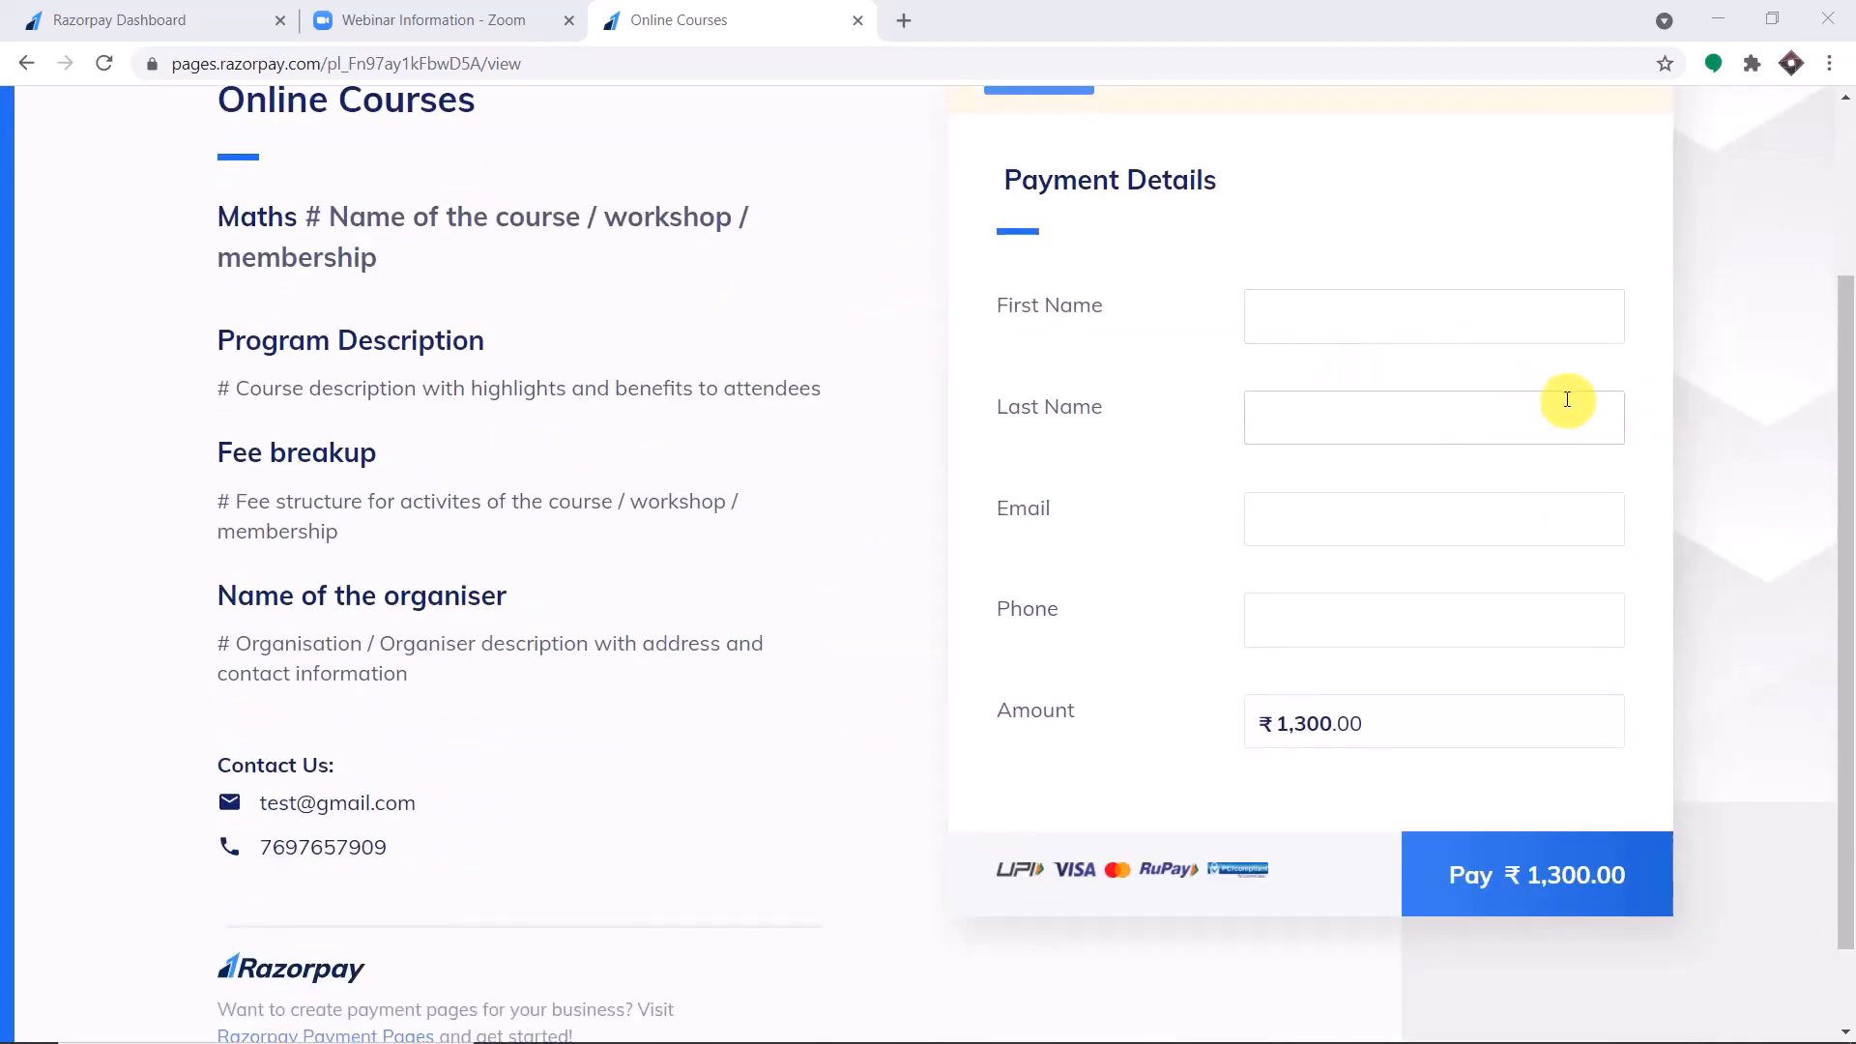
scroll(1566, 399, "up", 3)
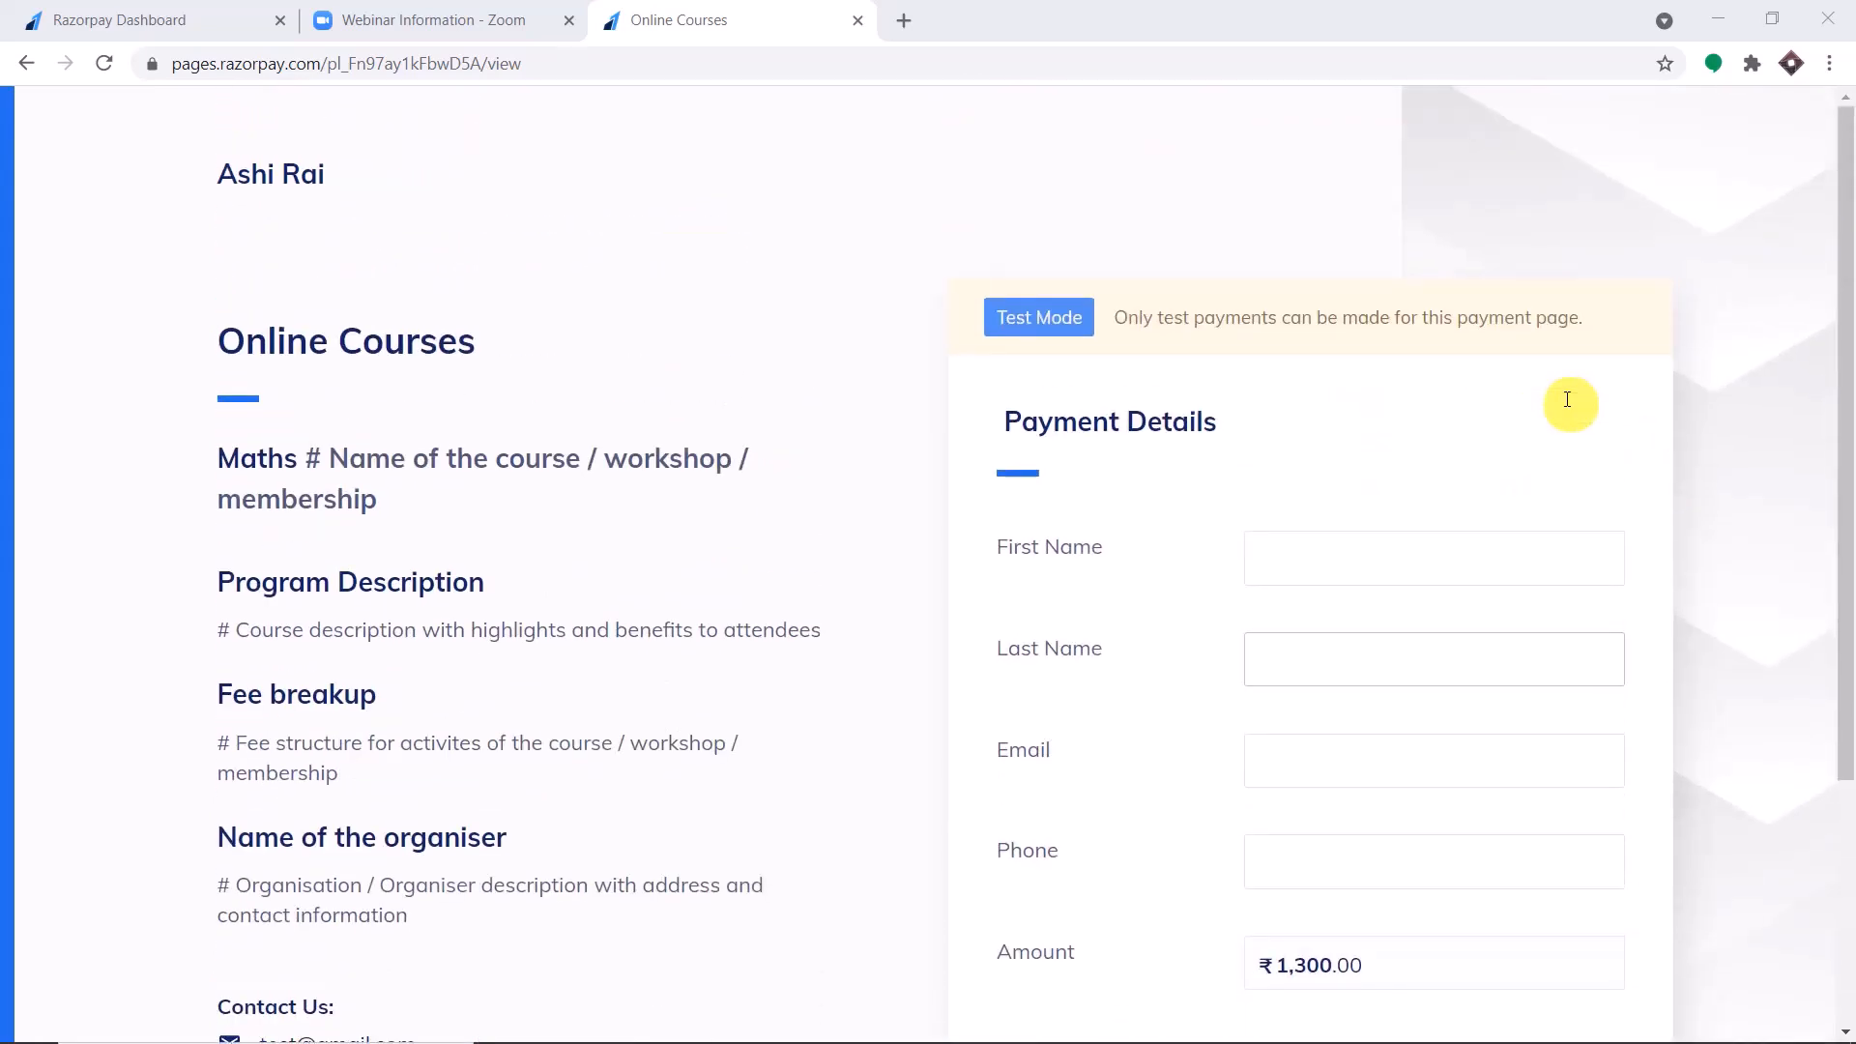
left_click(367, 18)
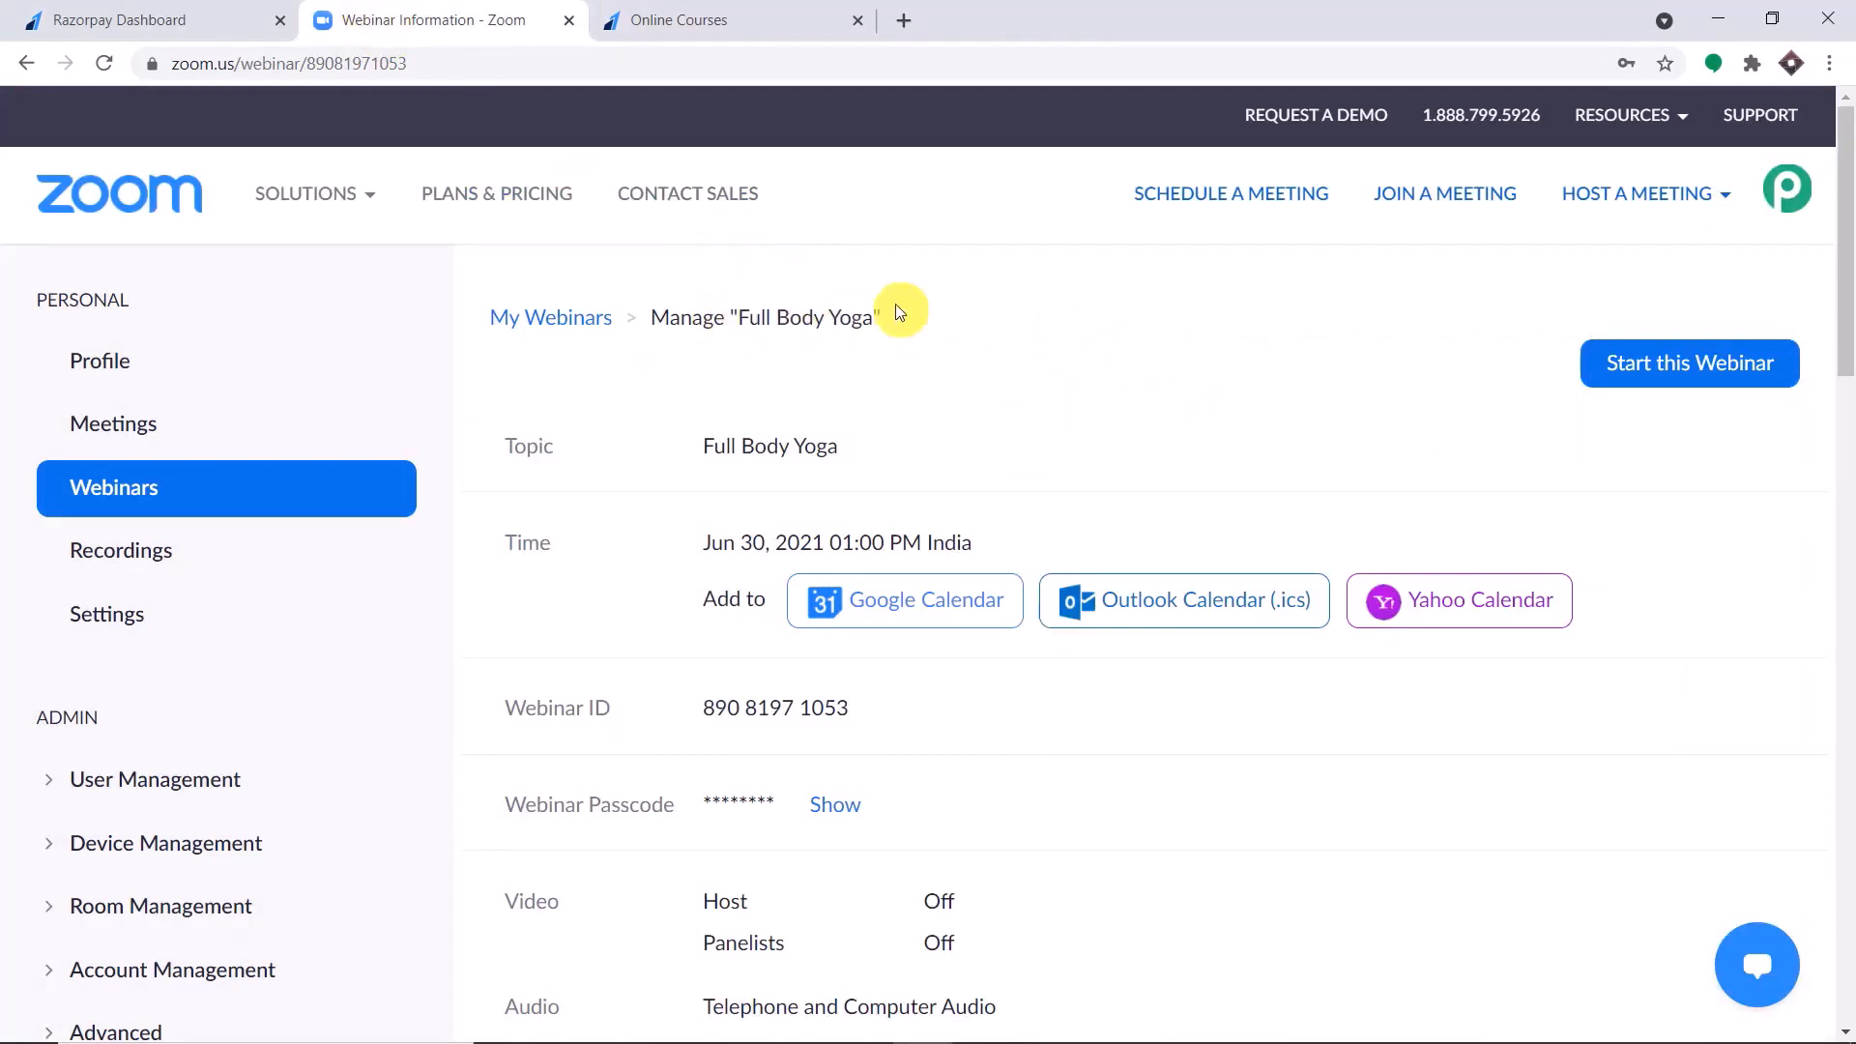
Fill in the Online Courses payment form with a saved contact's first name, last name, email and phone.
left_click(787, 11)
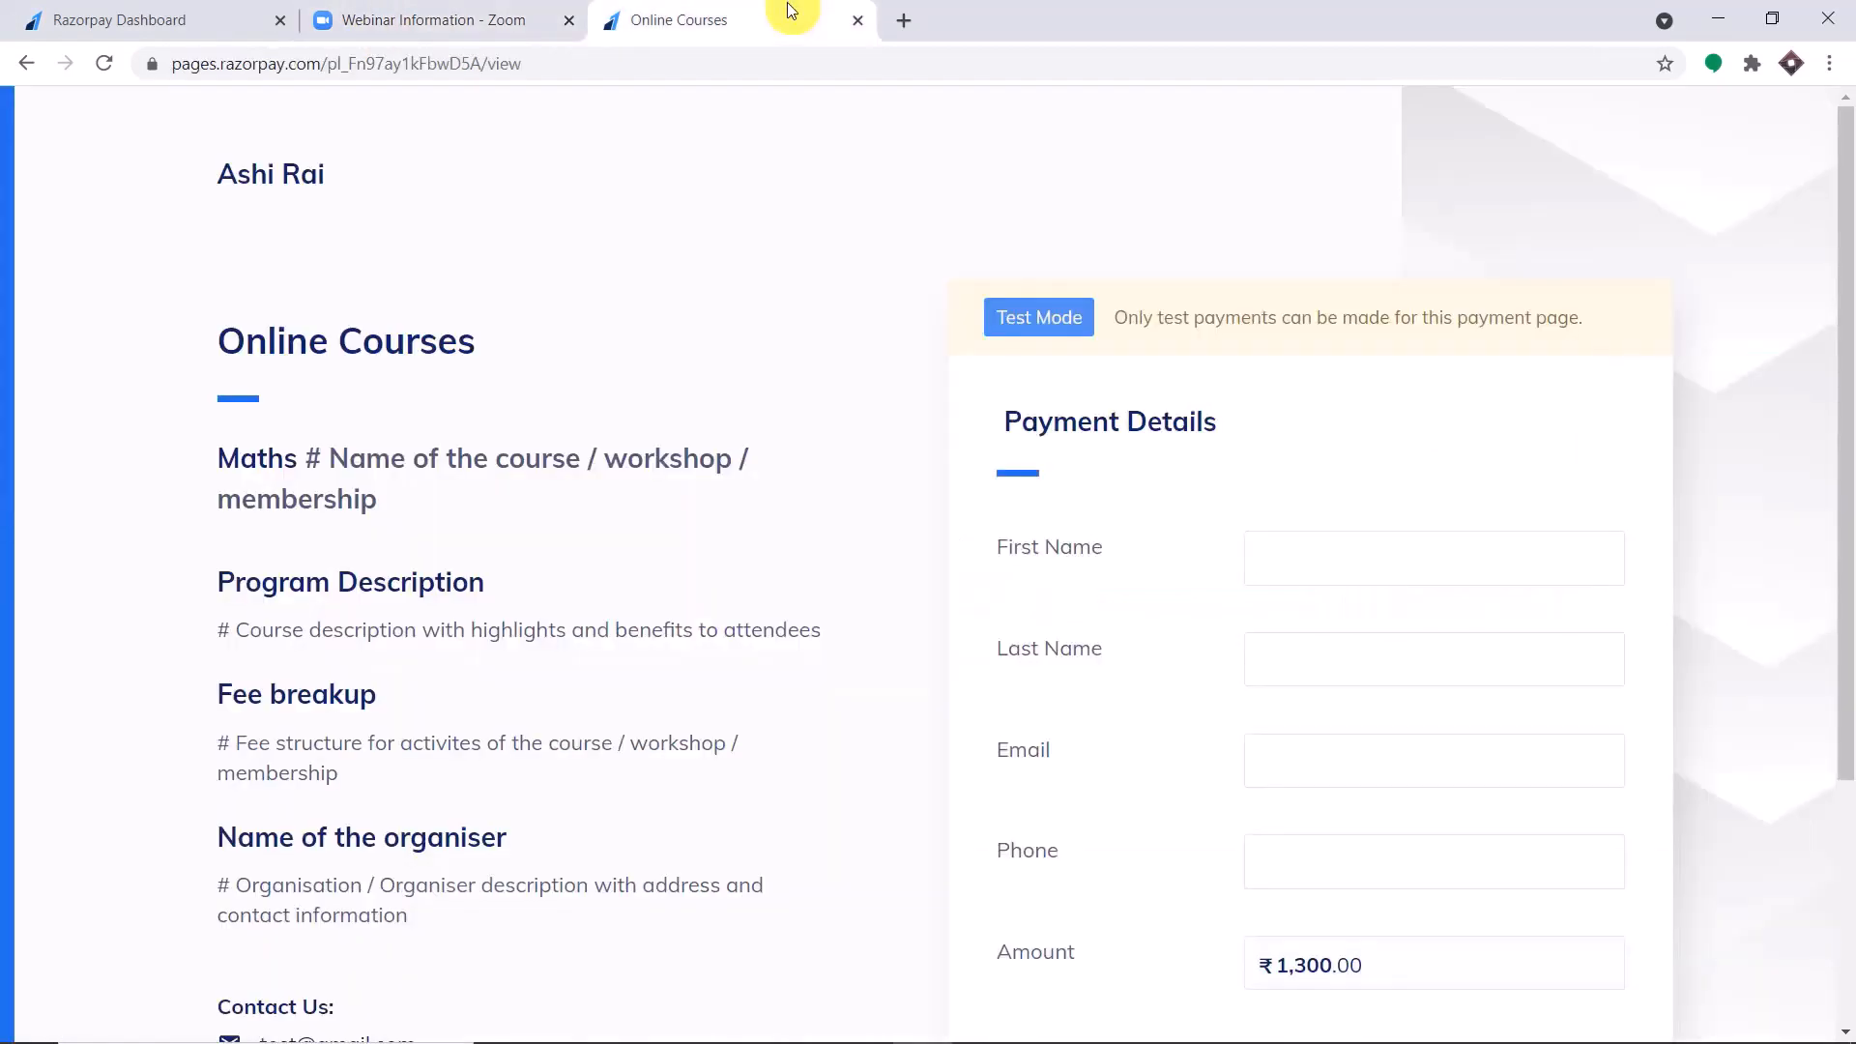
left_click(1298, 540)
left_click(1337, 389)
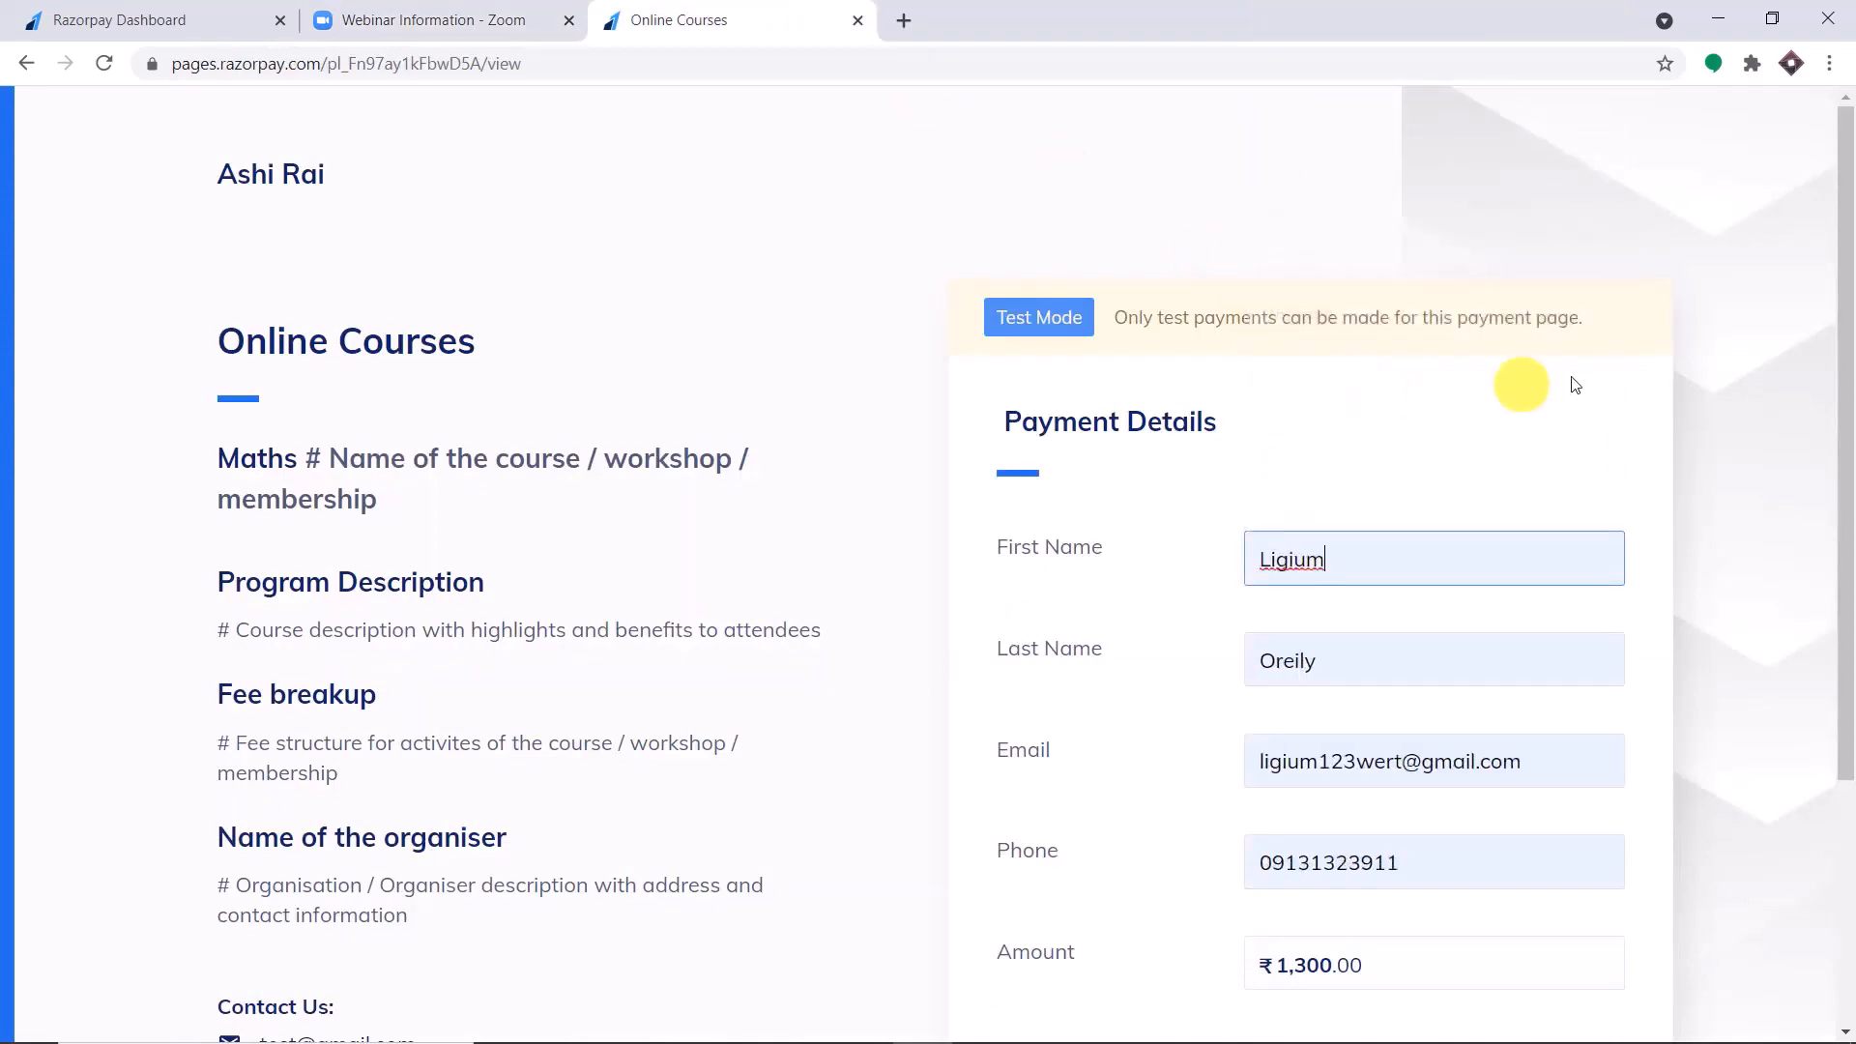
scroll(1650, 398, "down", 2)
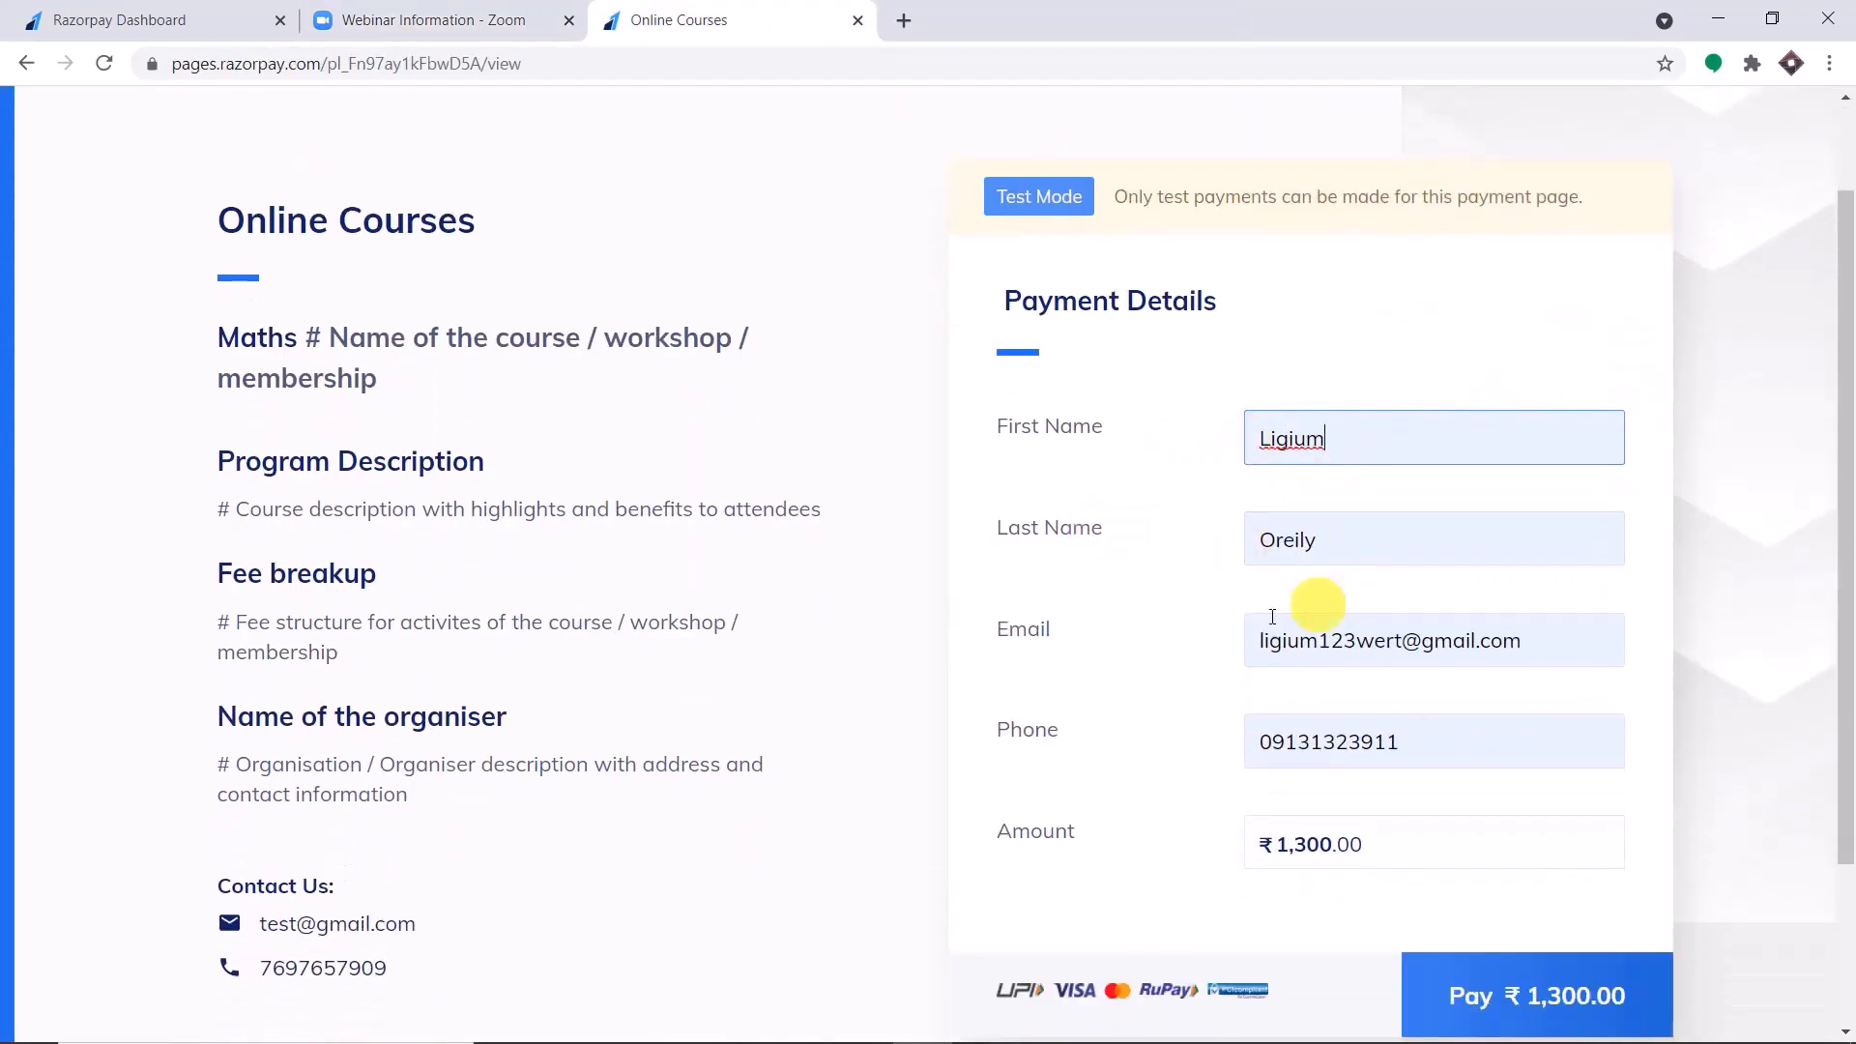
scroll(1675, 781, "down", 3)
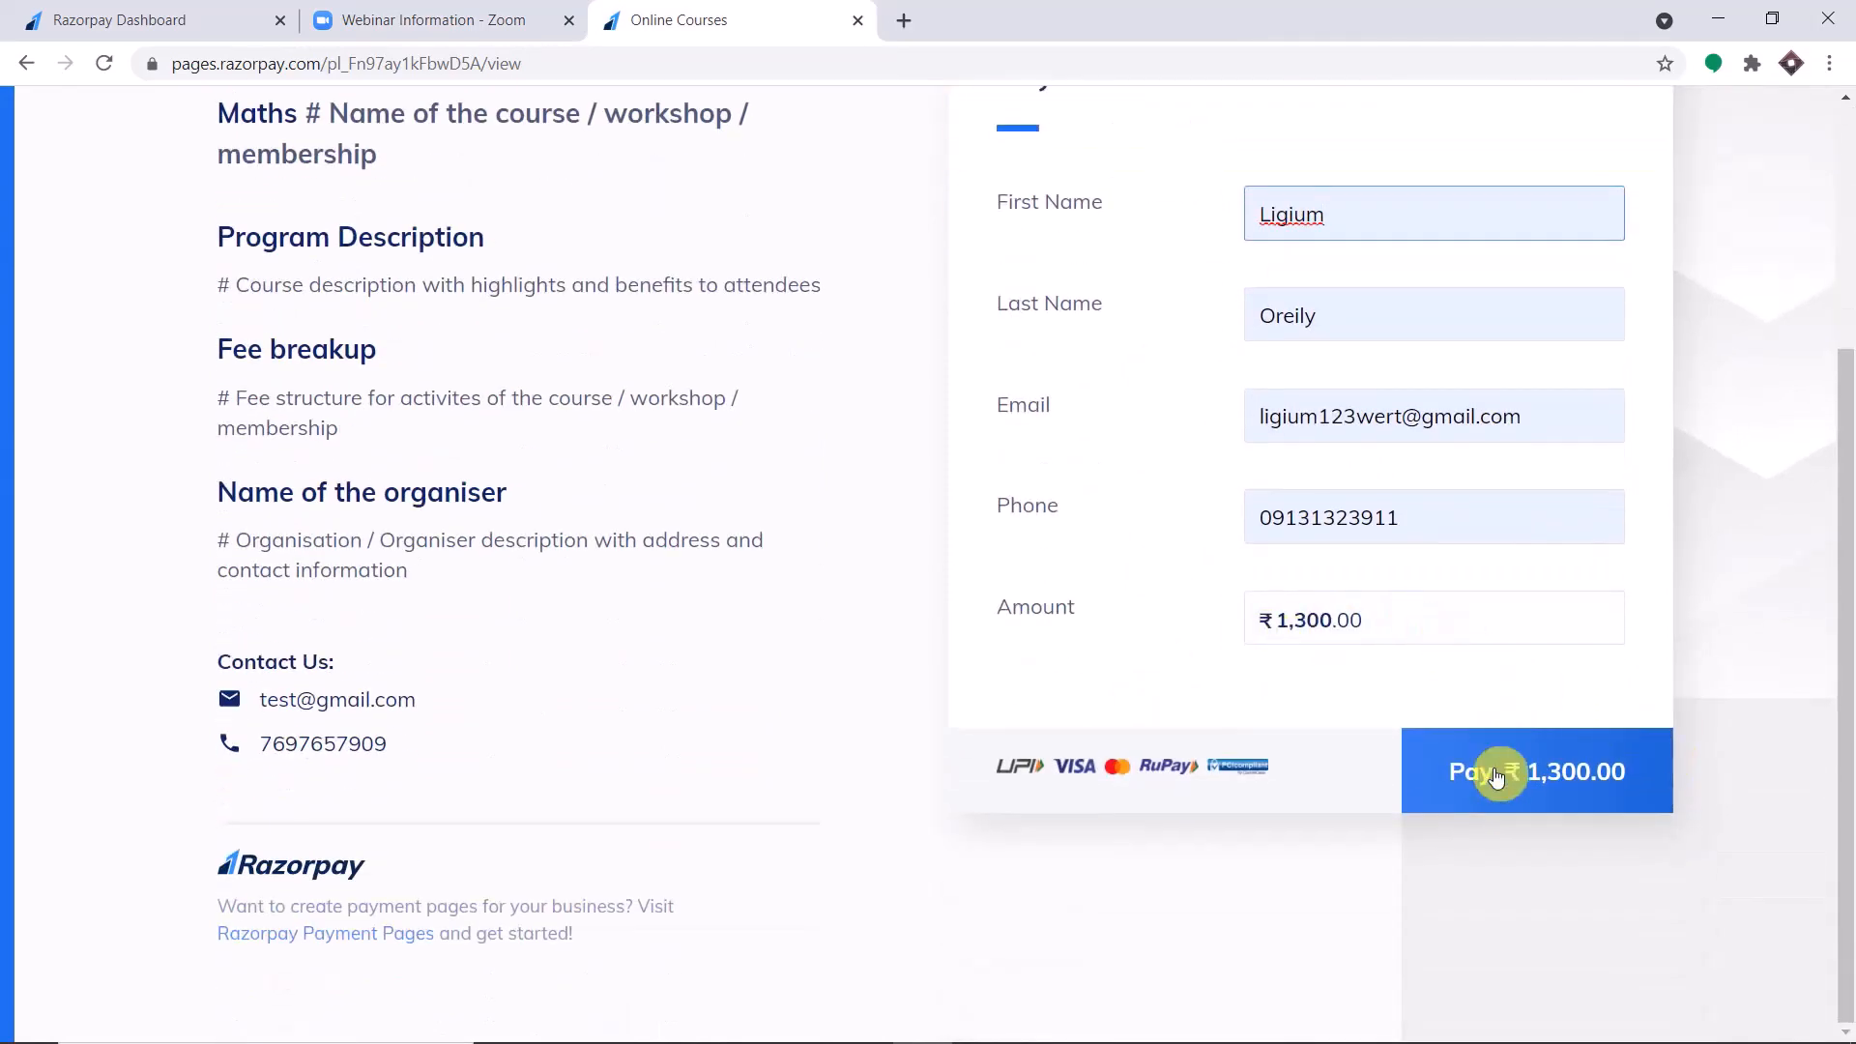
Pay ₹1,300 with the saved test card, entering its CVV, skip saving the card and simulate a successful bank payment.
left_click(1497, 777)
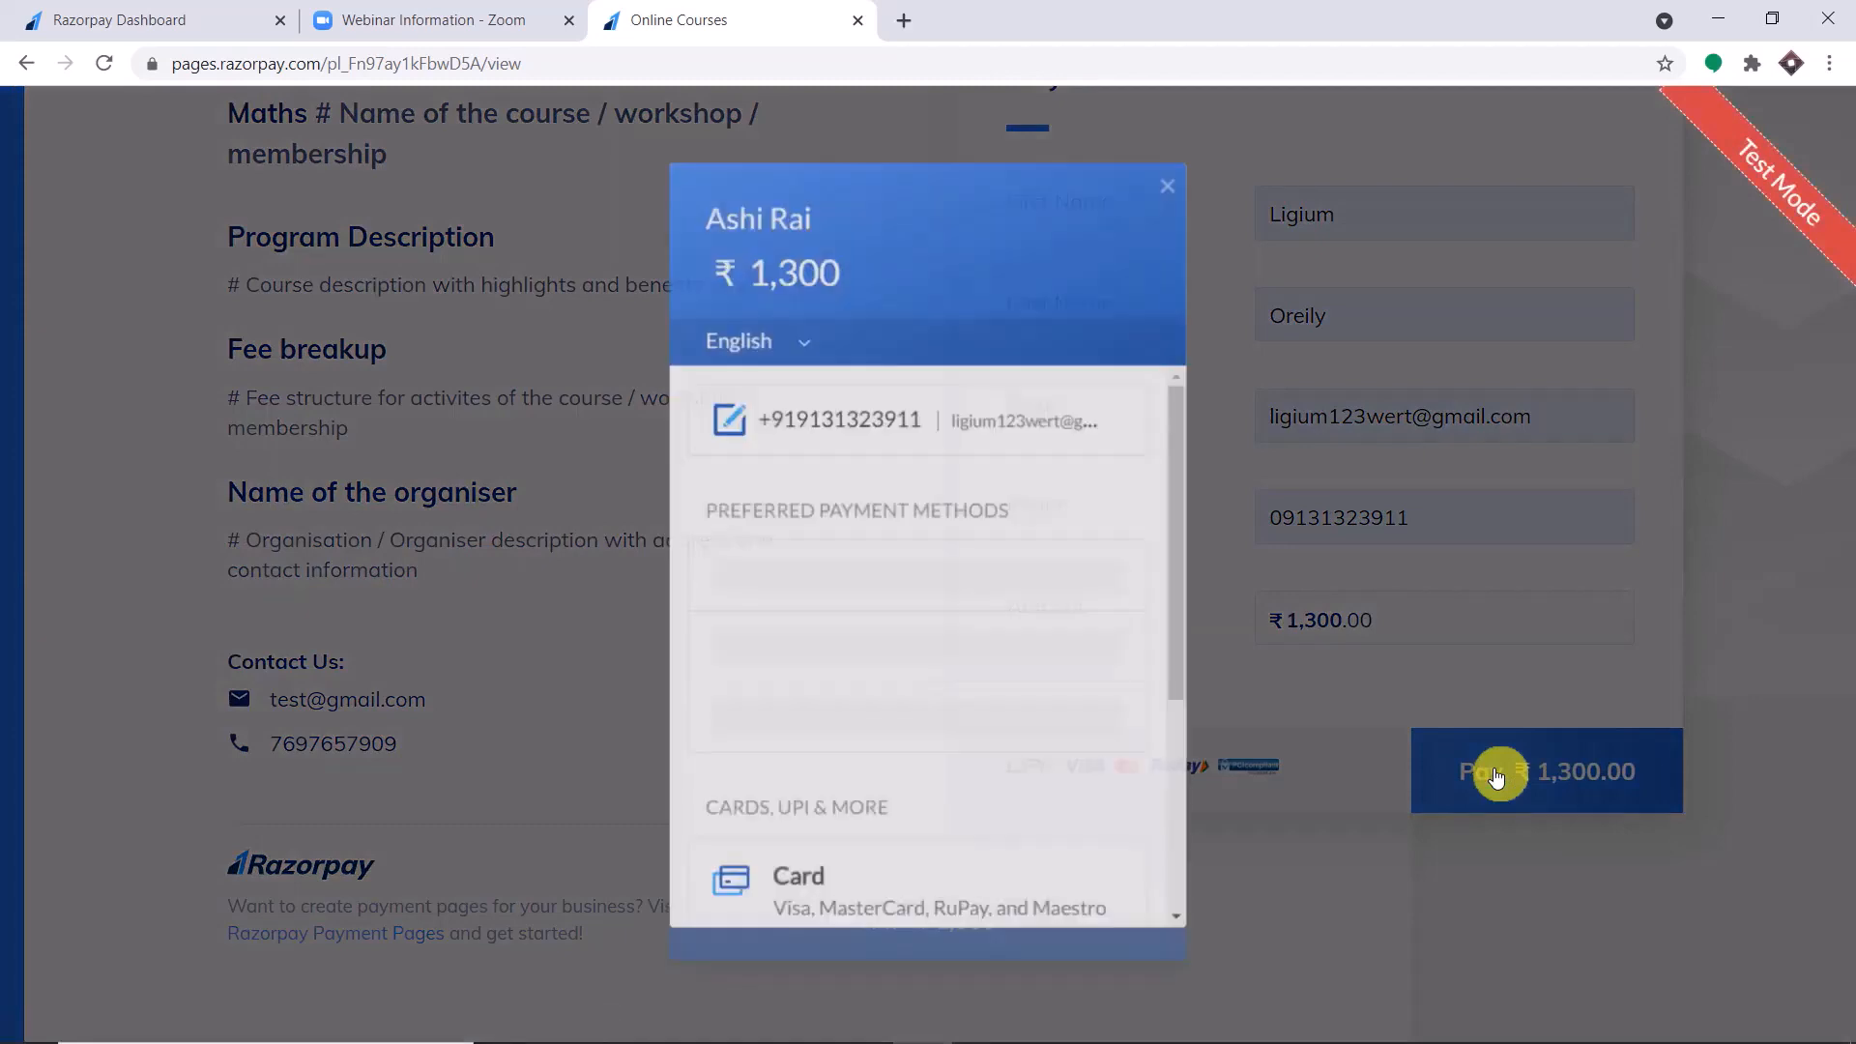
left_click(785, 580)
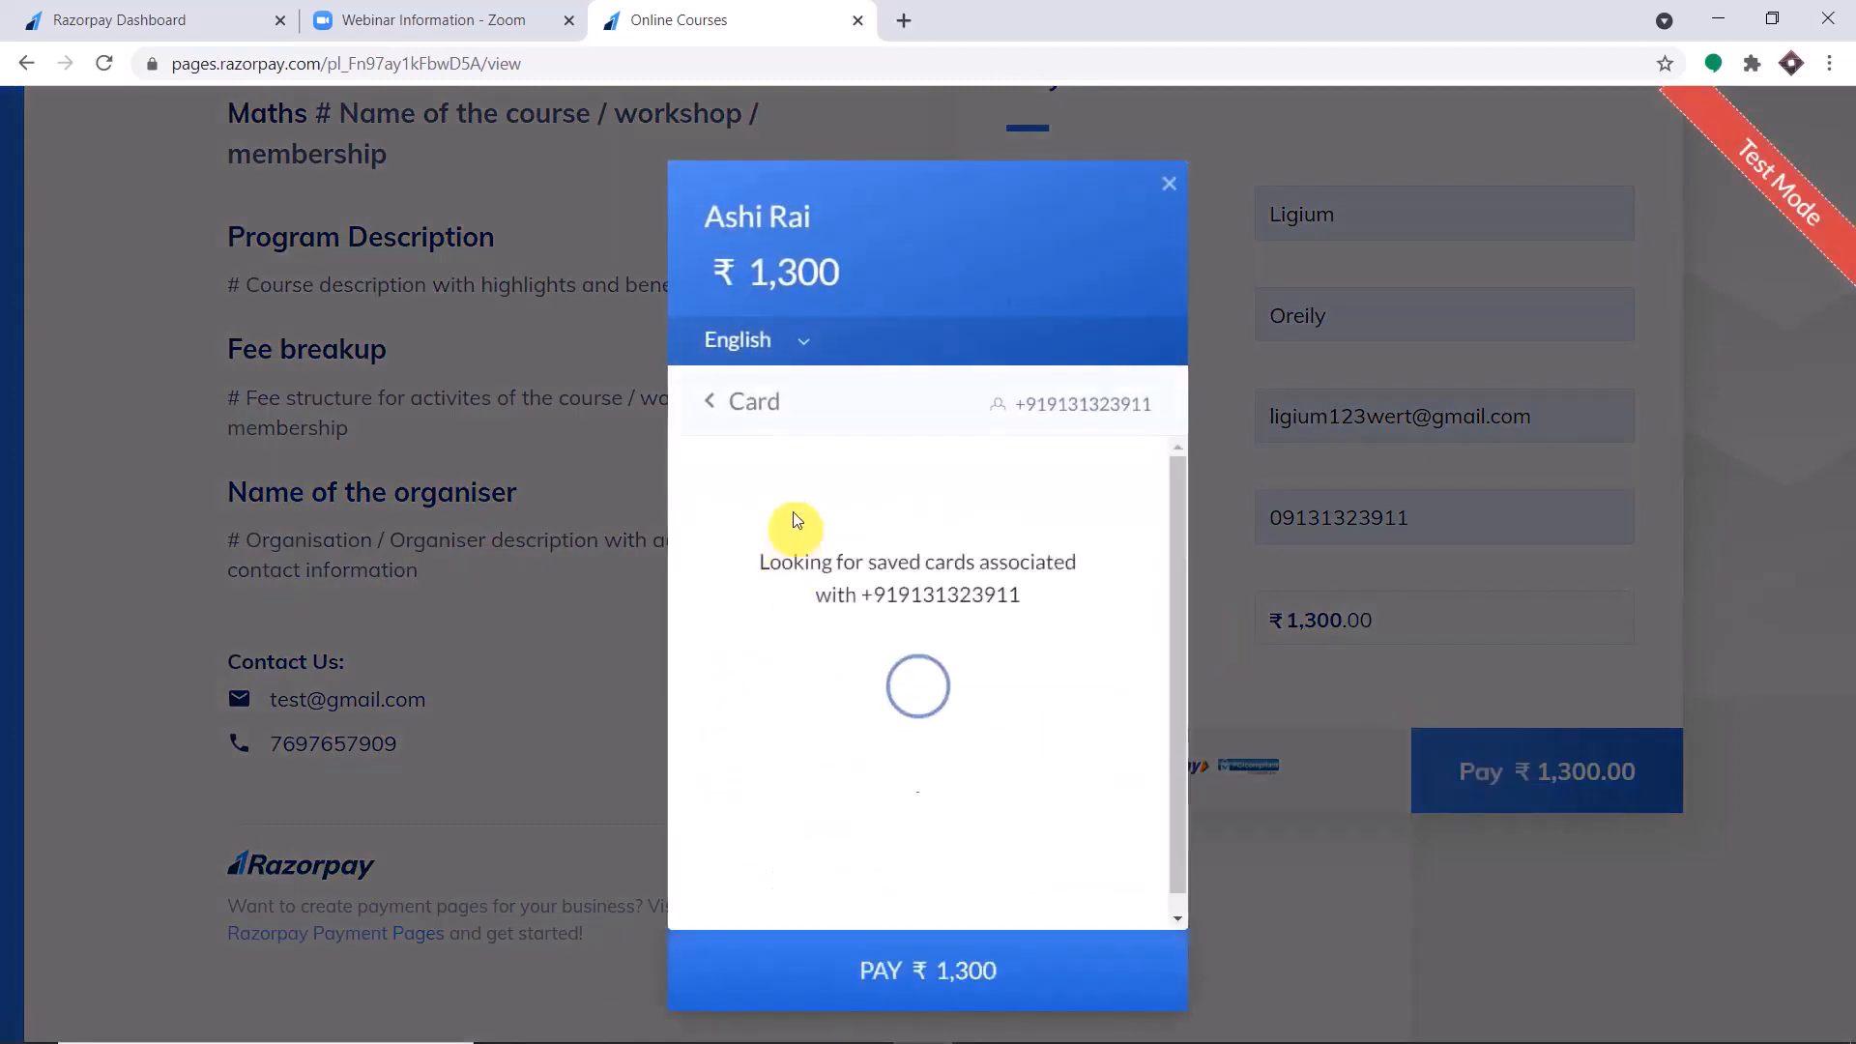
left_click(785, 499)
left_click(785, 559)
left_click(1078, 583)
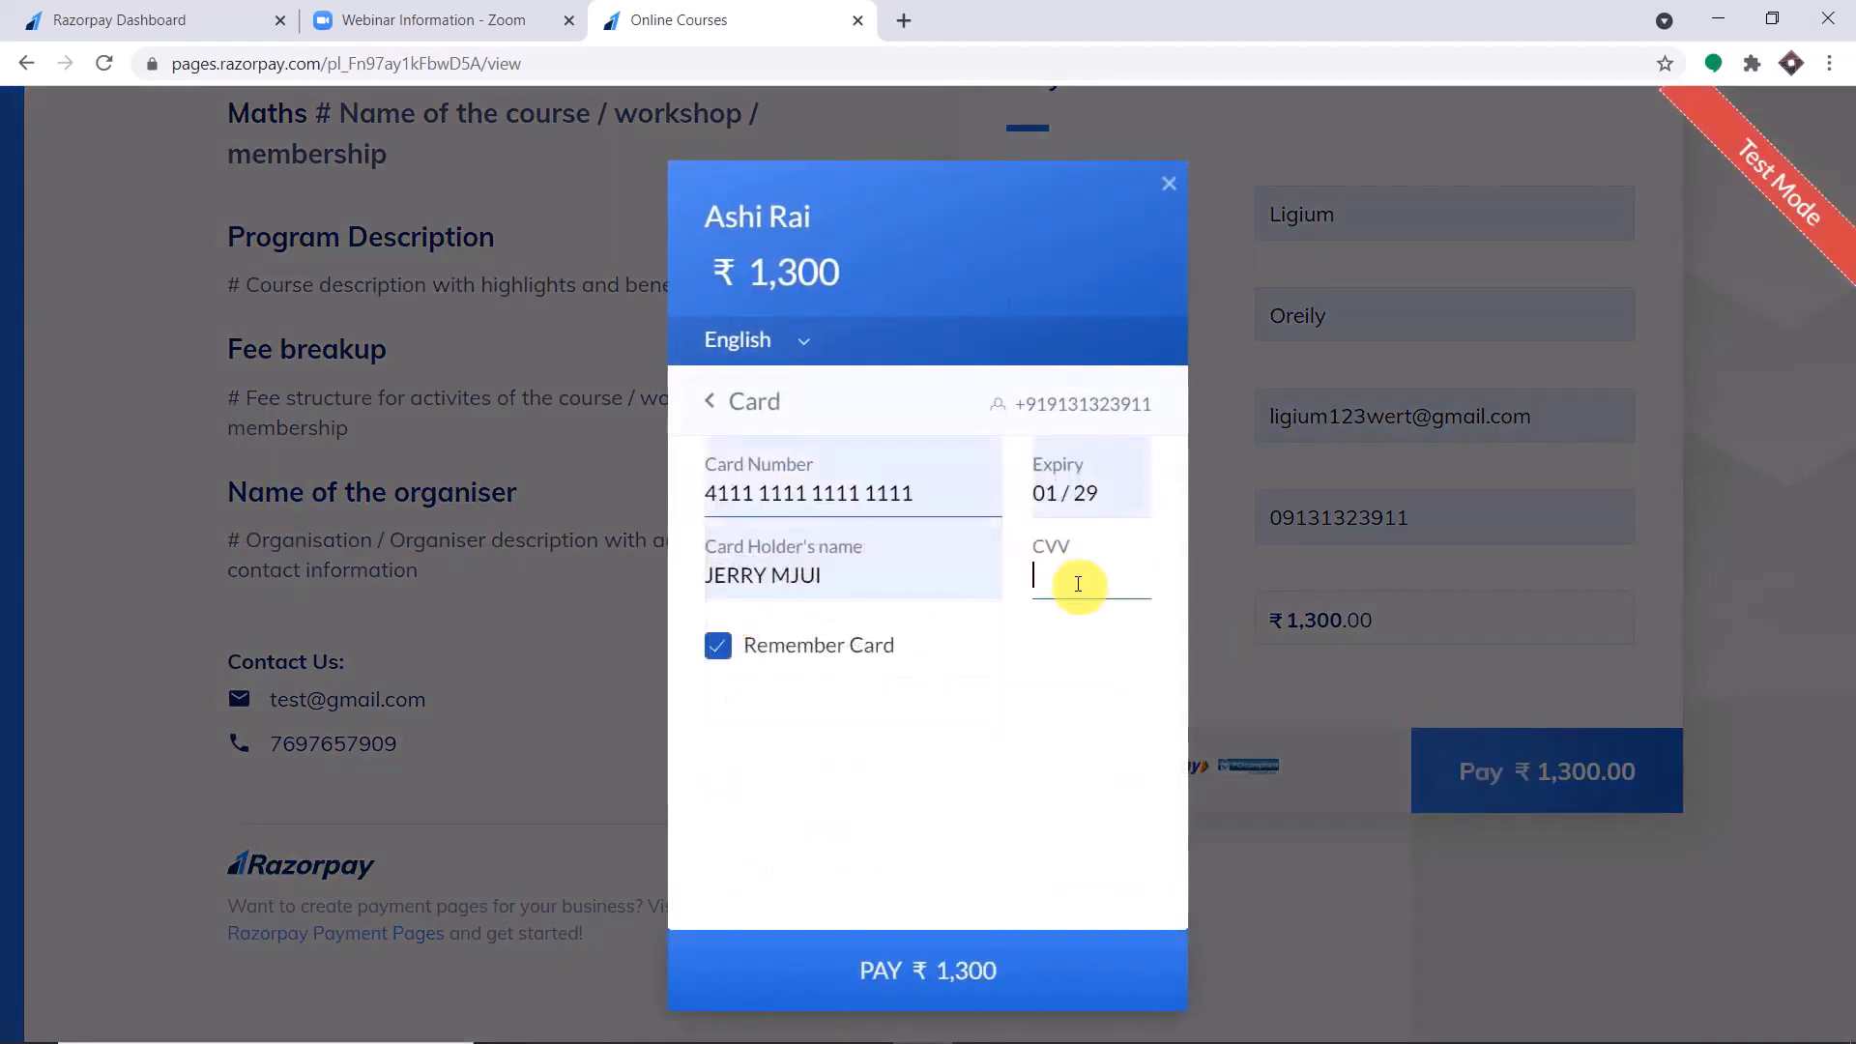
type("123")
left_click(948, 970)
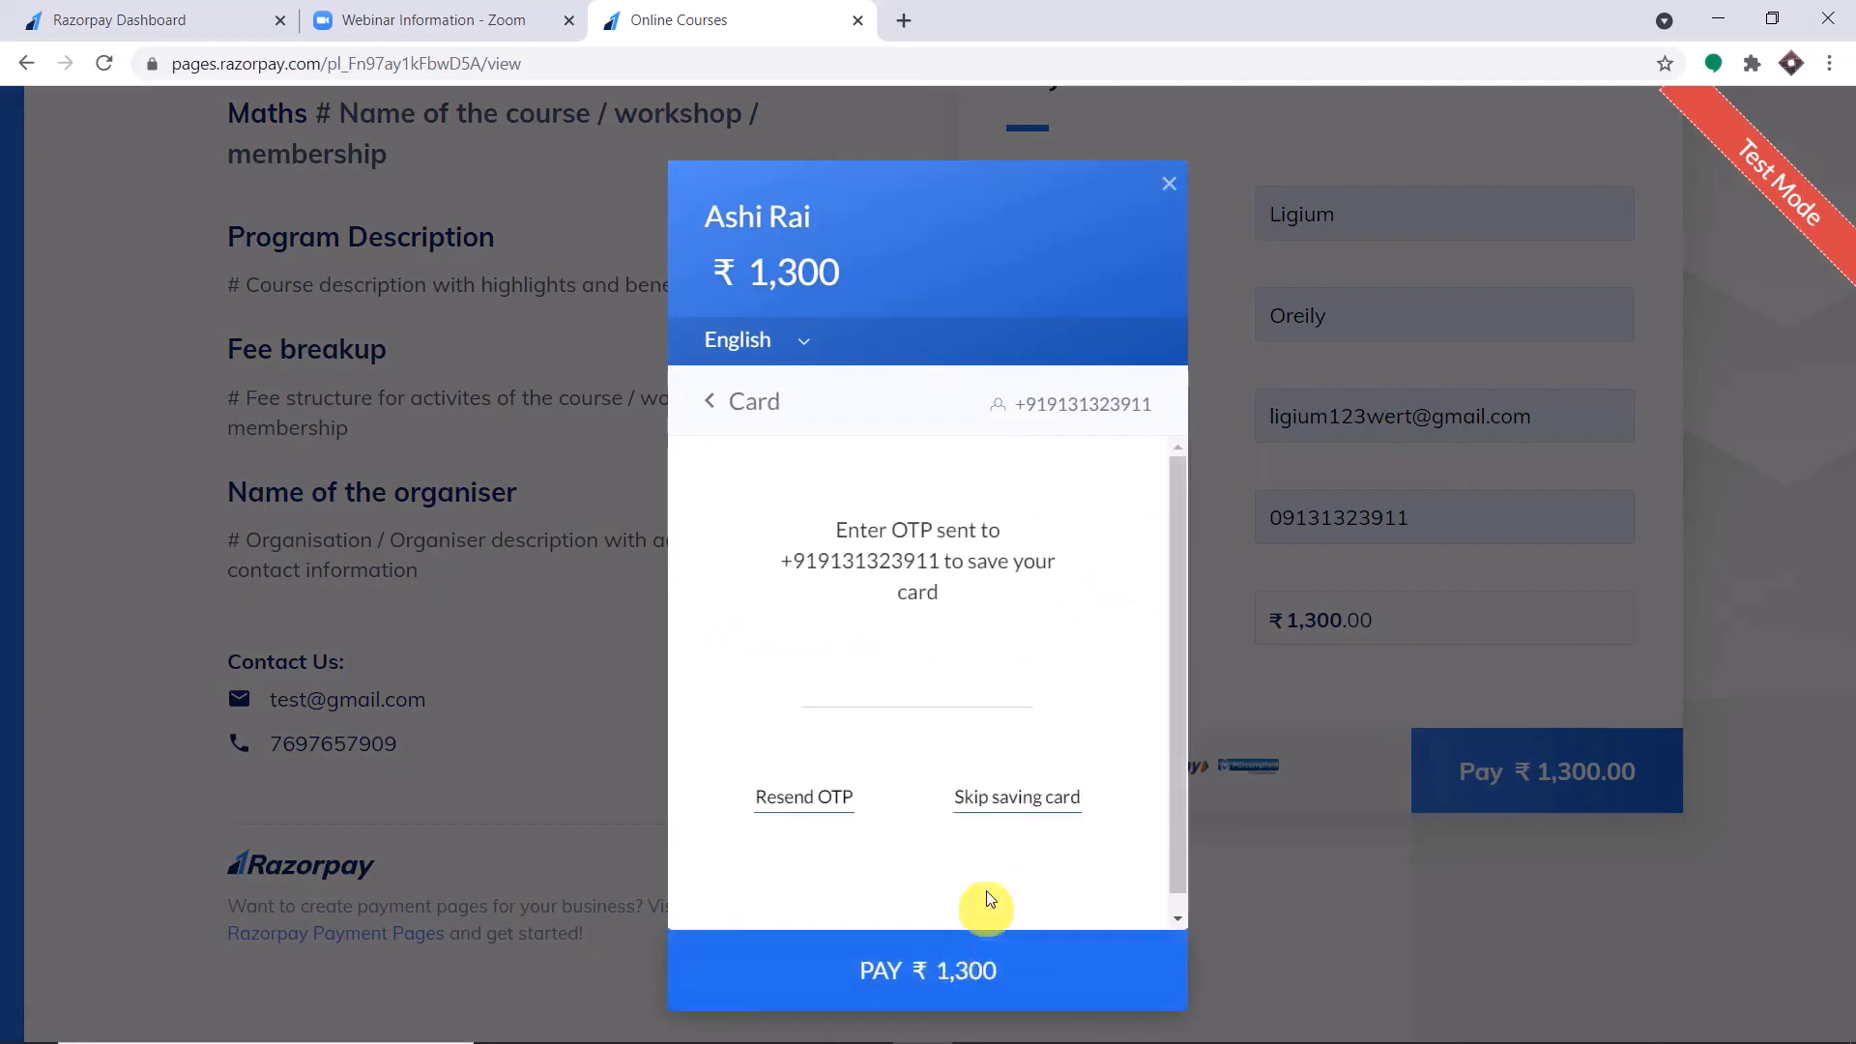
left_click(1013, 798)
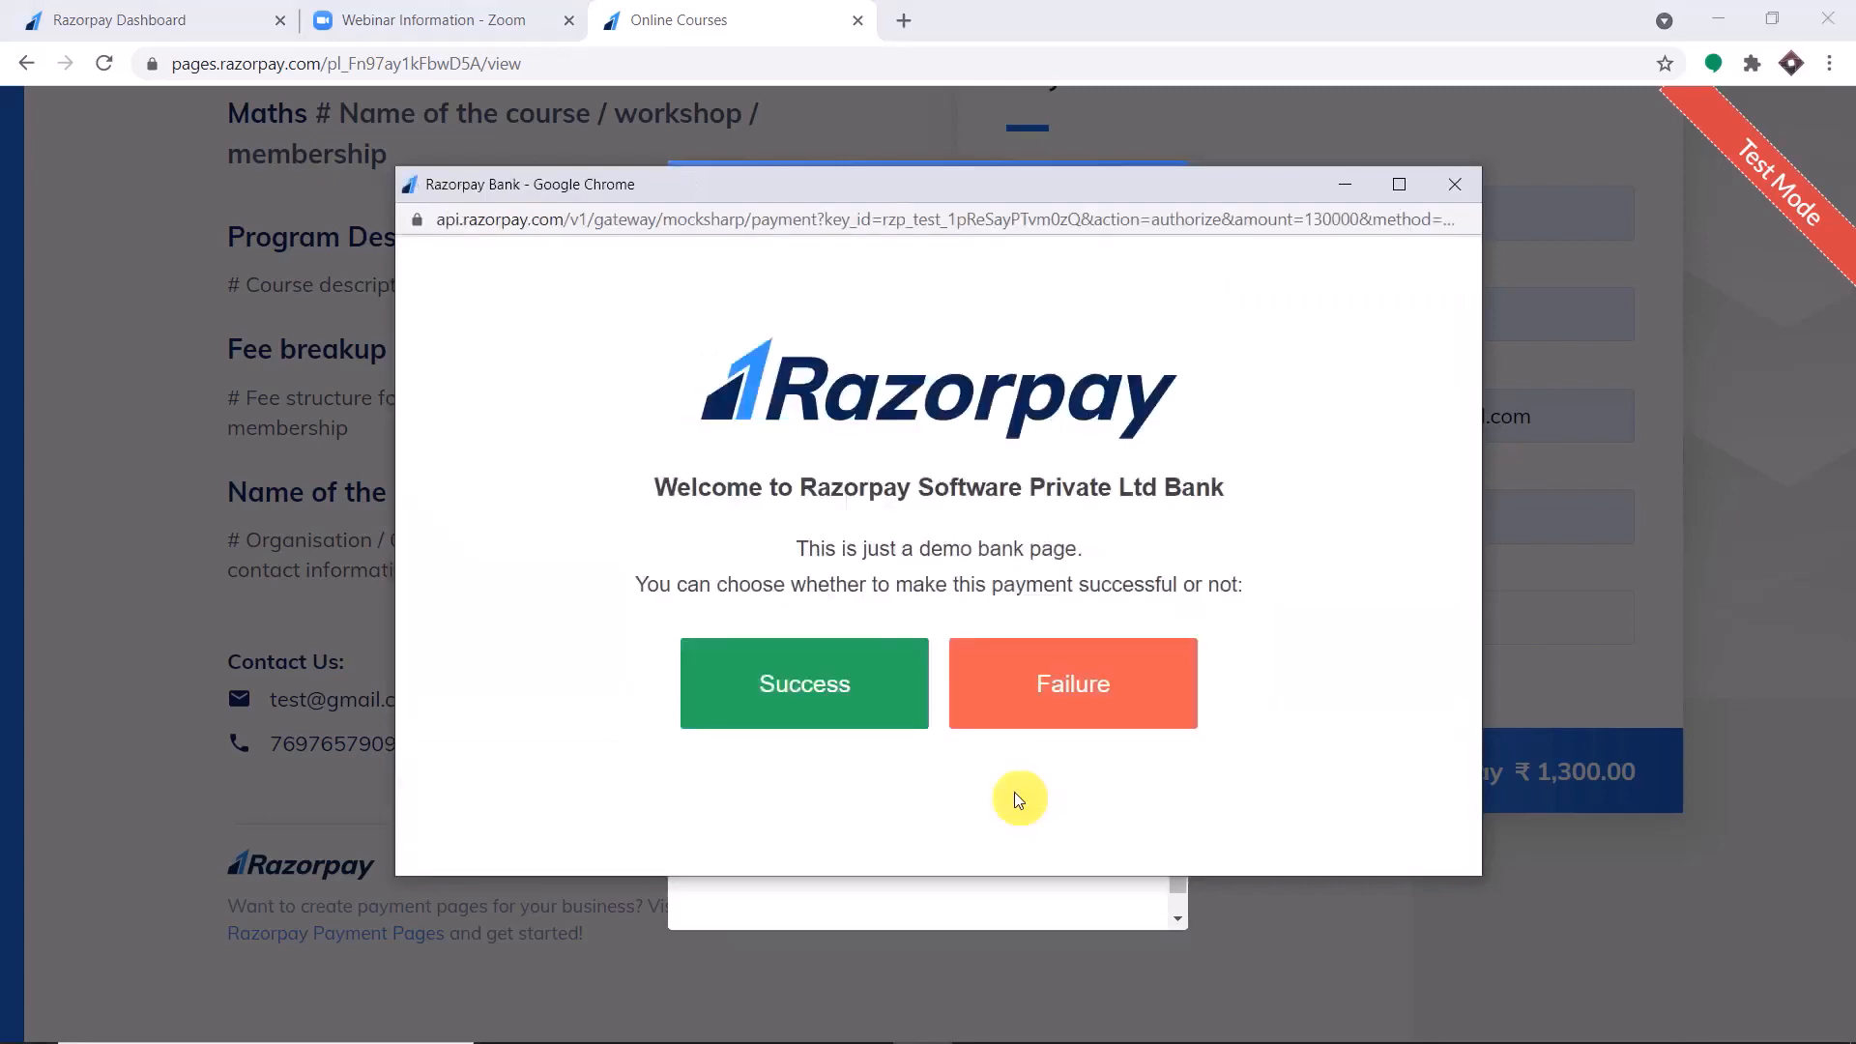
left_click(851, 682)
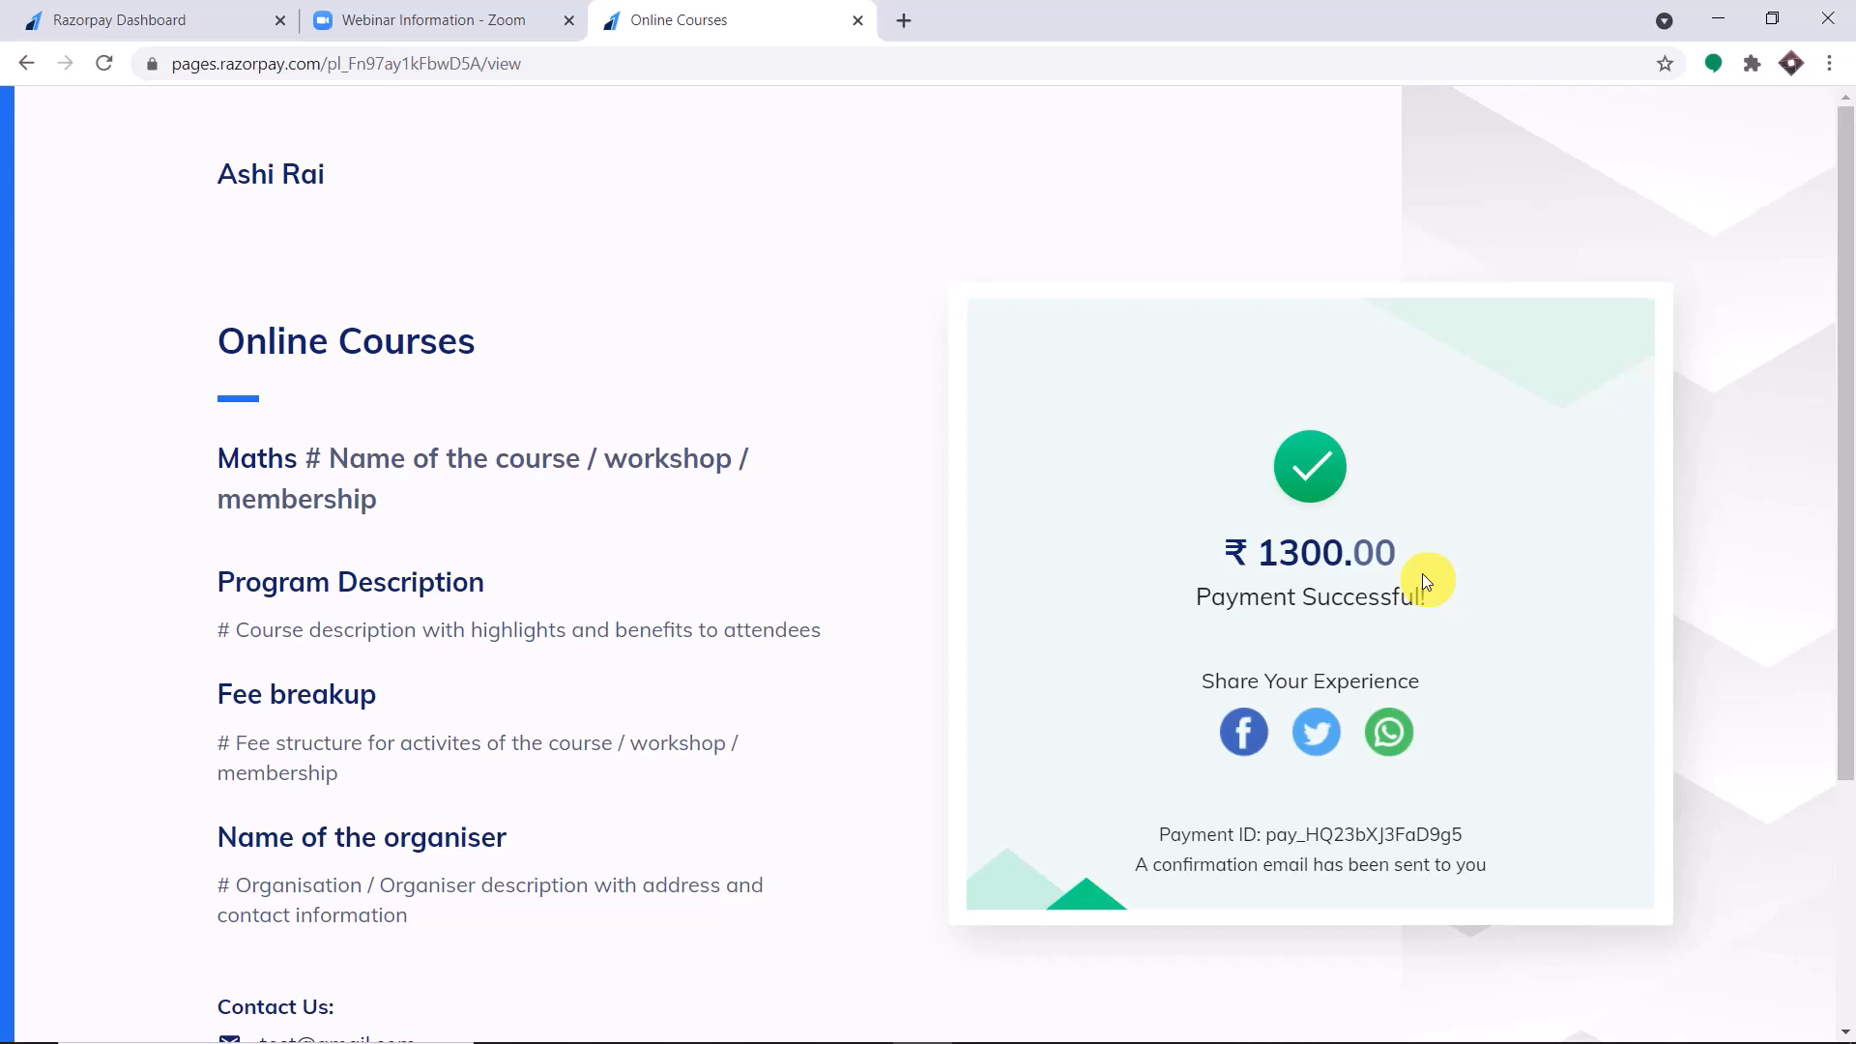
Check the registrants list of the Full Body Yoga webinar on Zoom and reload the webinar page.
left_click(513, 15)
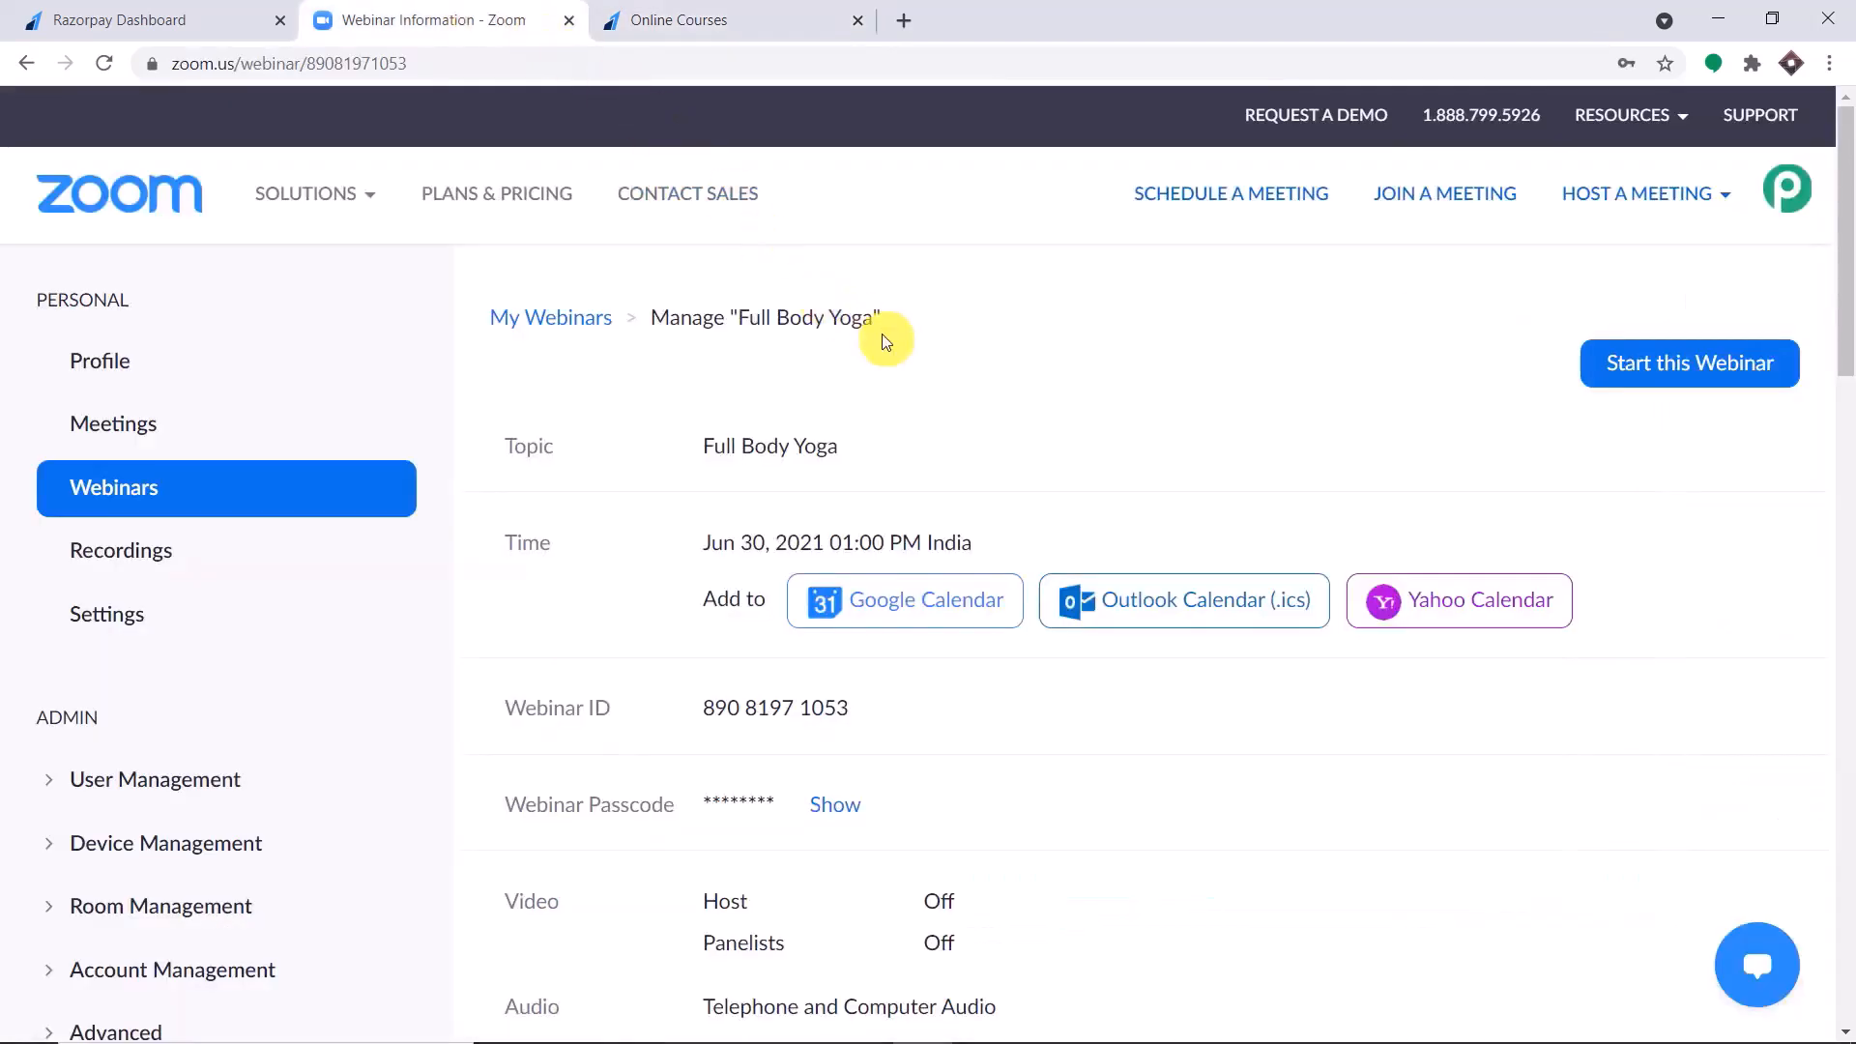
left_click_drag(876, 319, 740, 317)
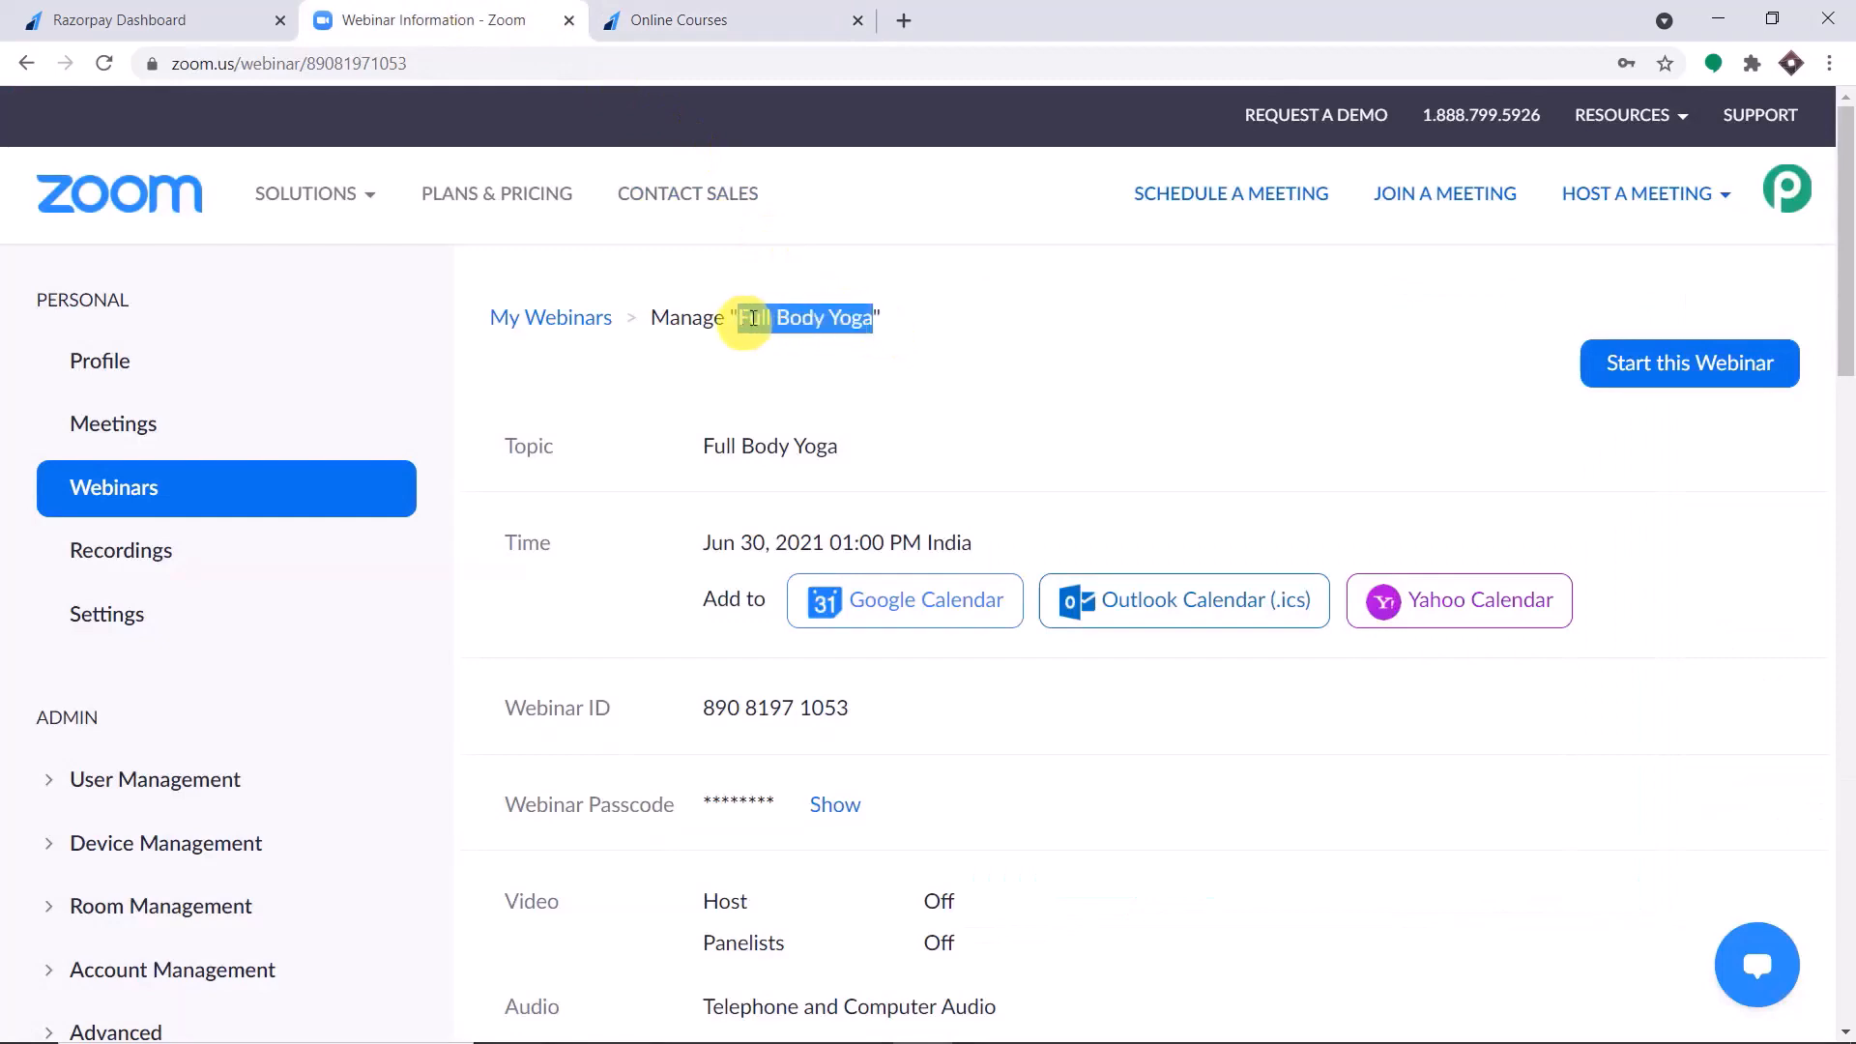
scroll(1291, 396, "down", 5)
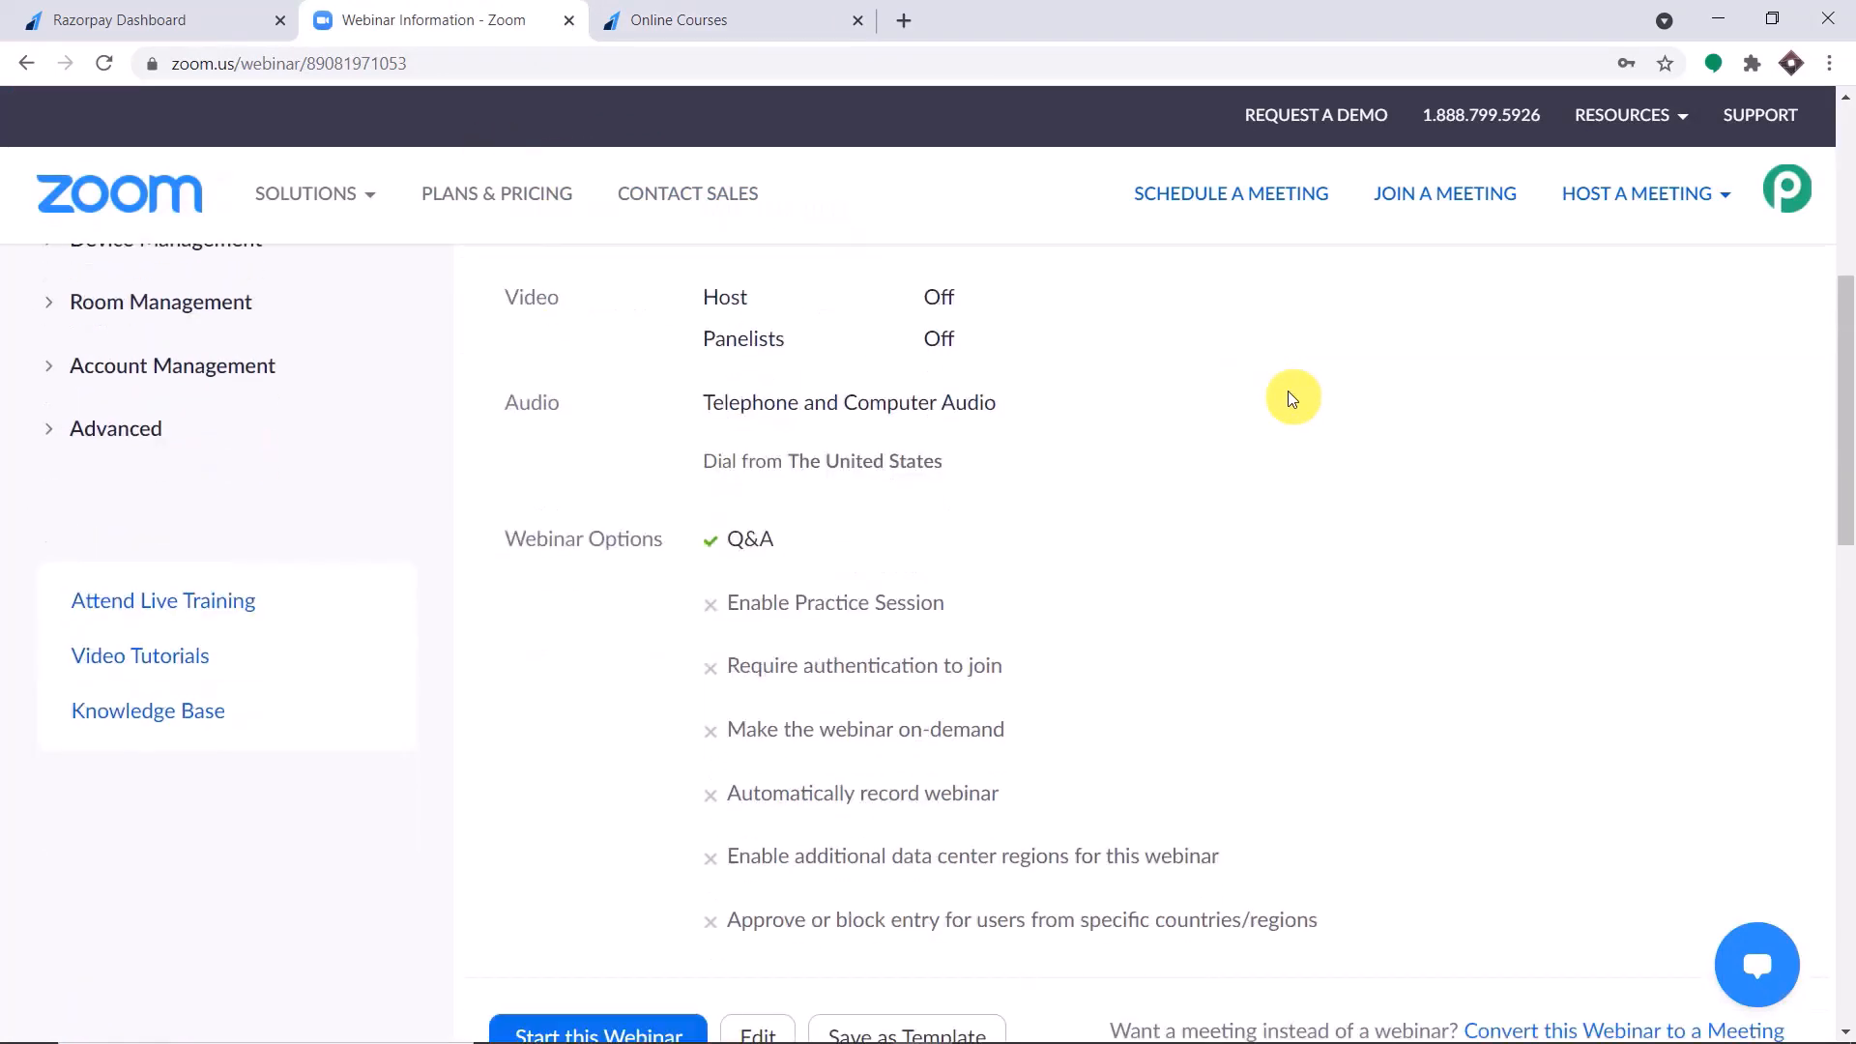
scroll(1292, 398, "down", 11)
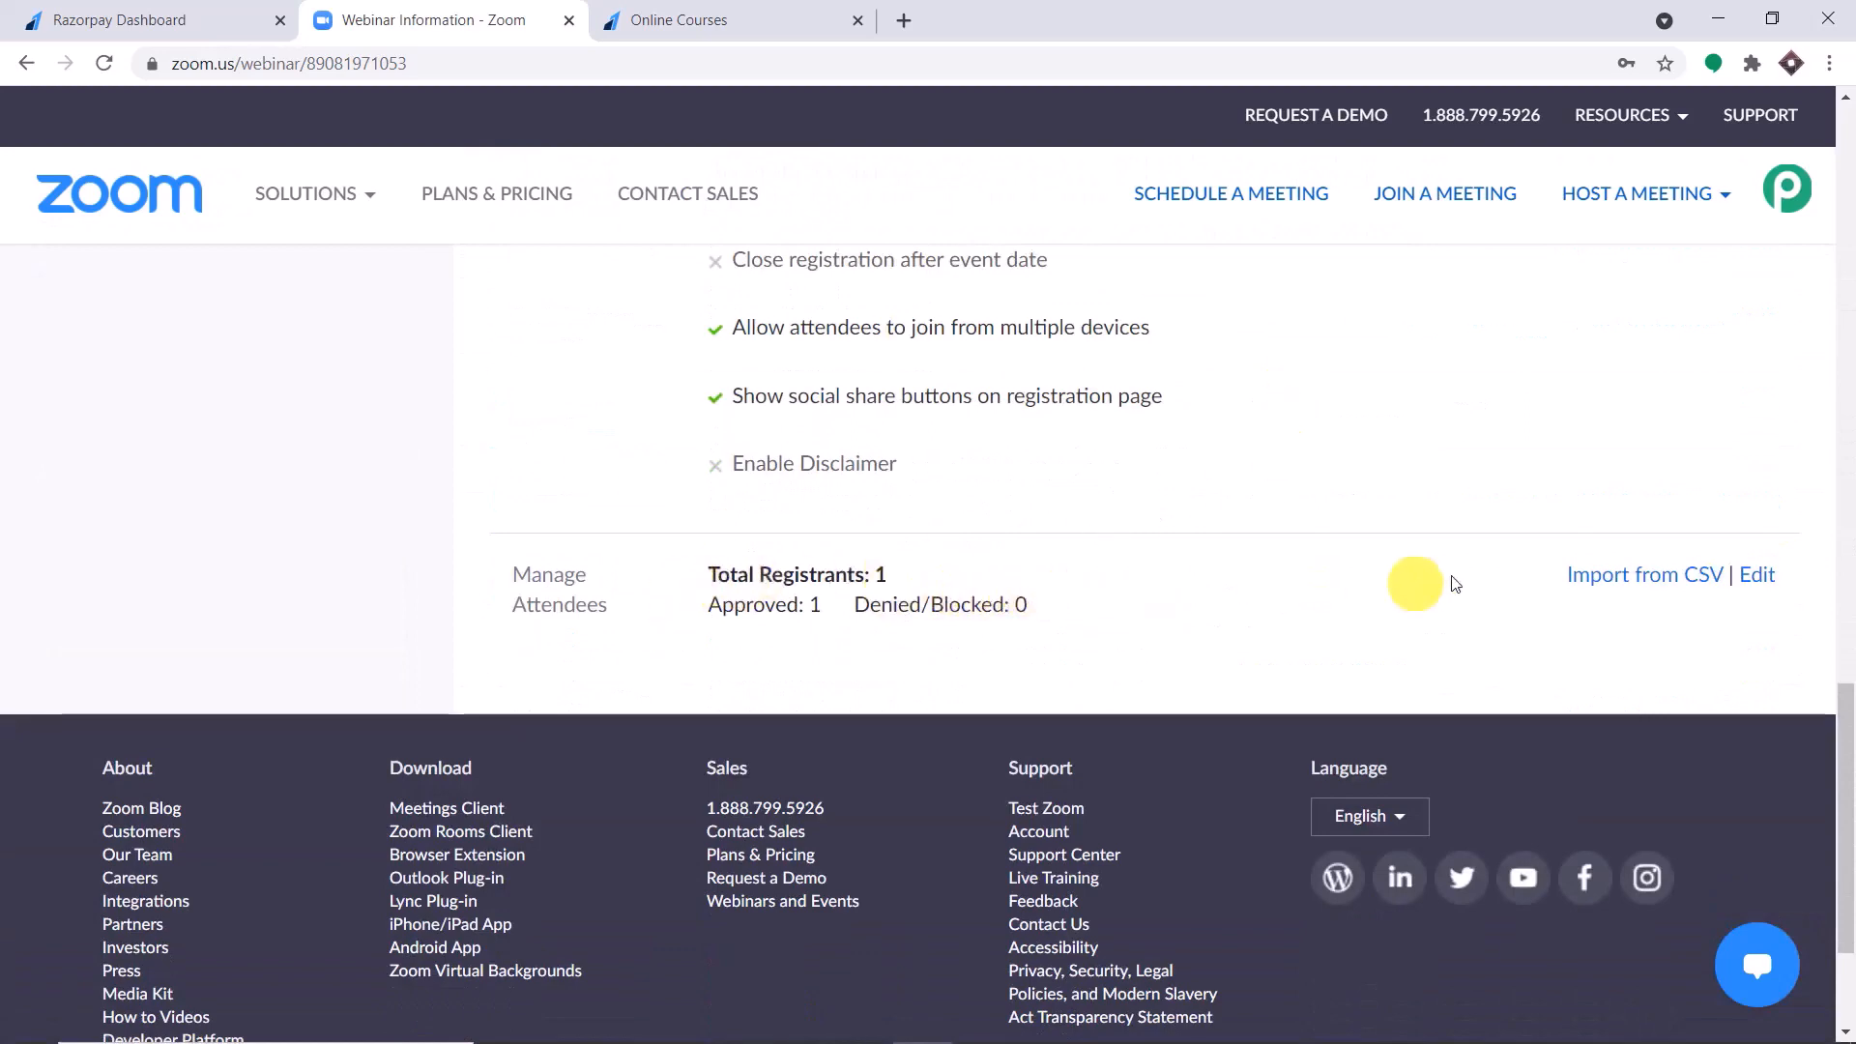
left_click(1754, 576)
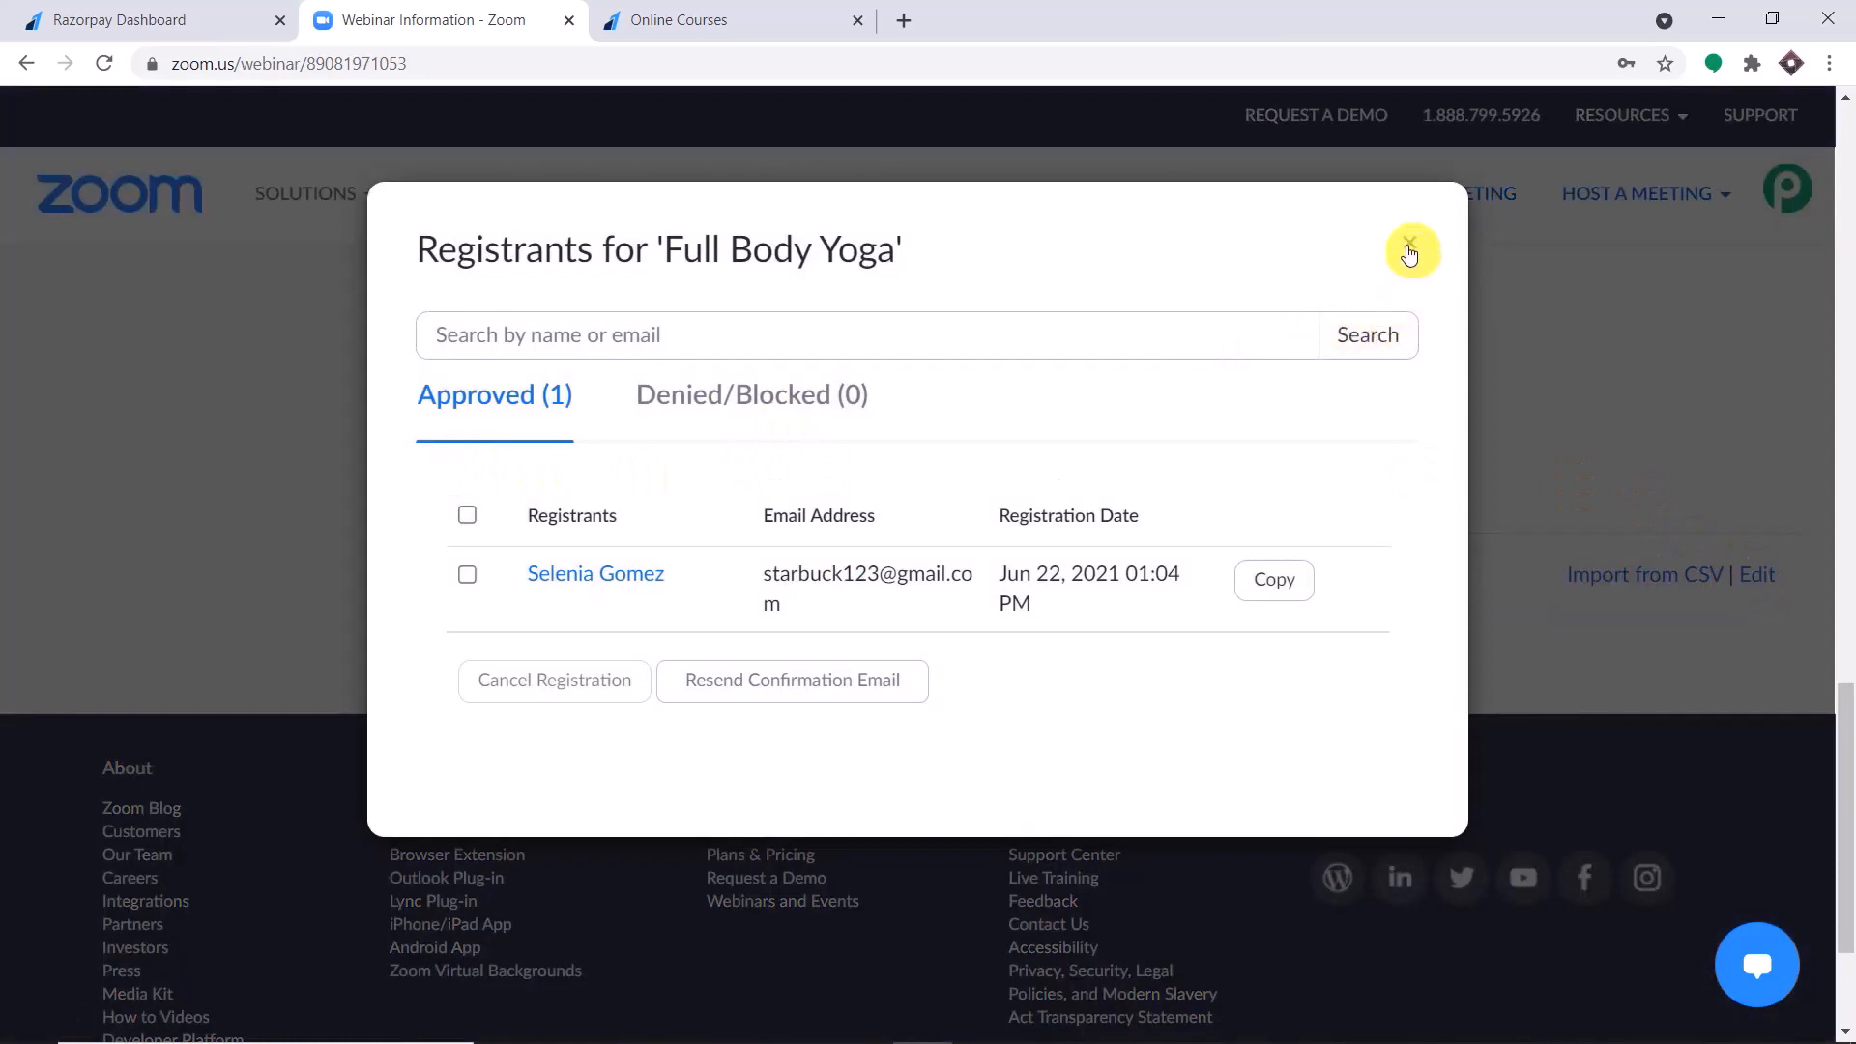
left_click(1409, 248)
left_click(104, 65)
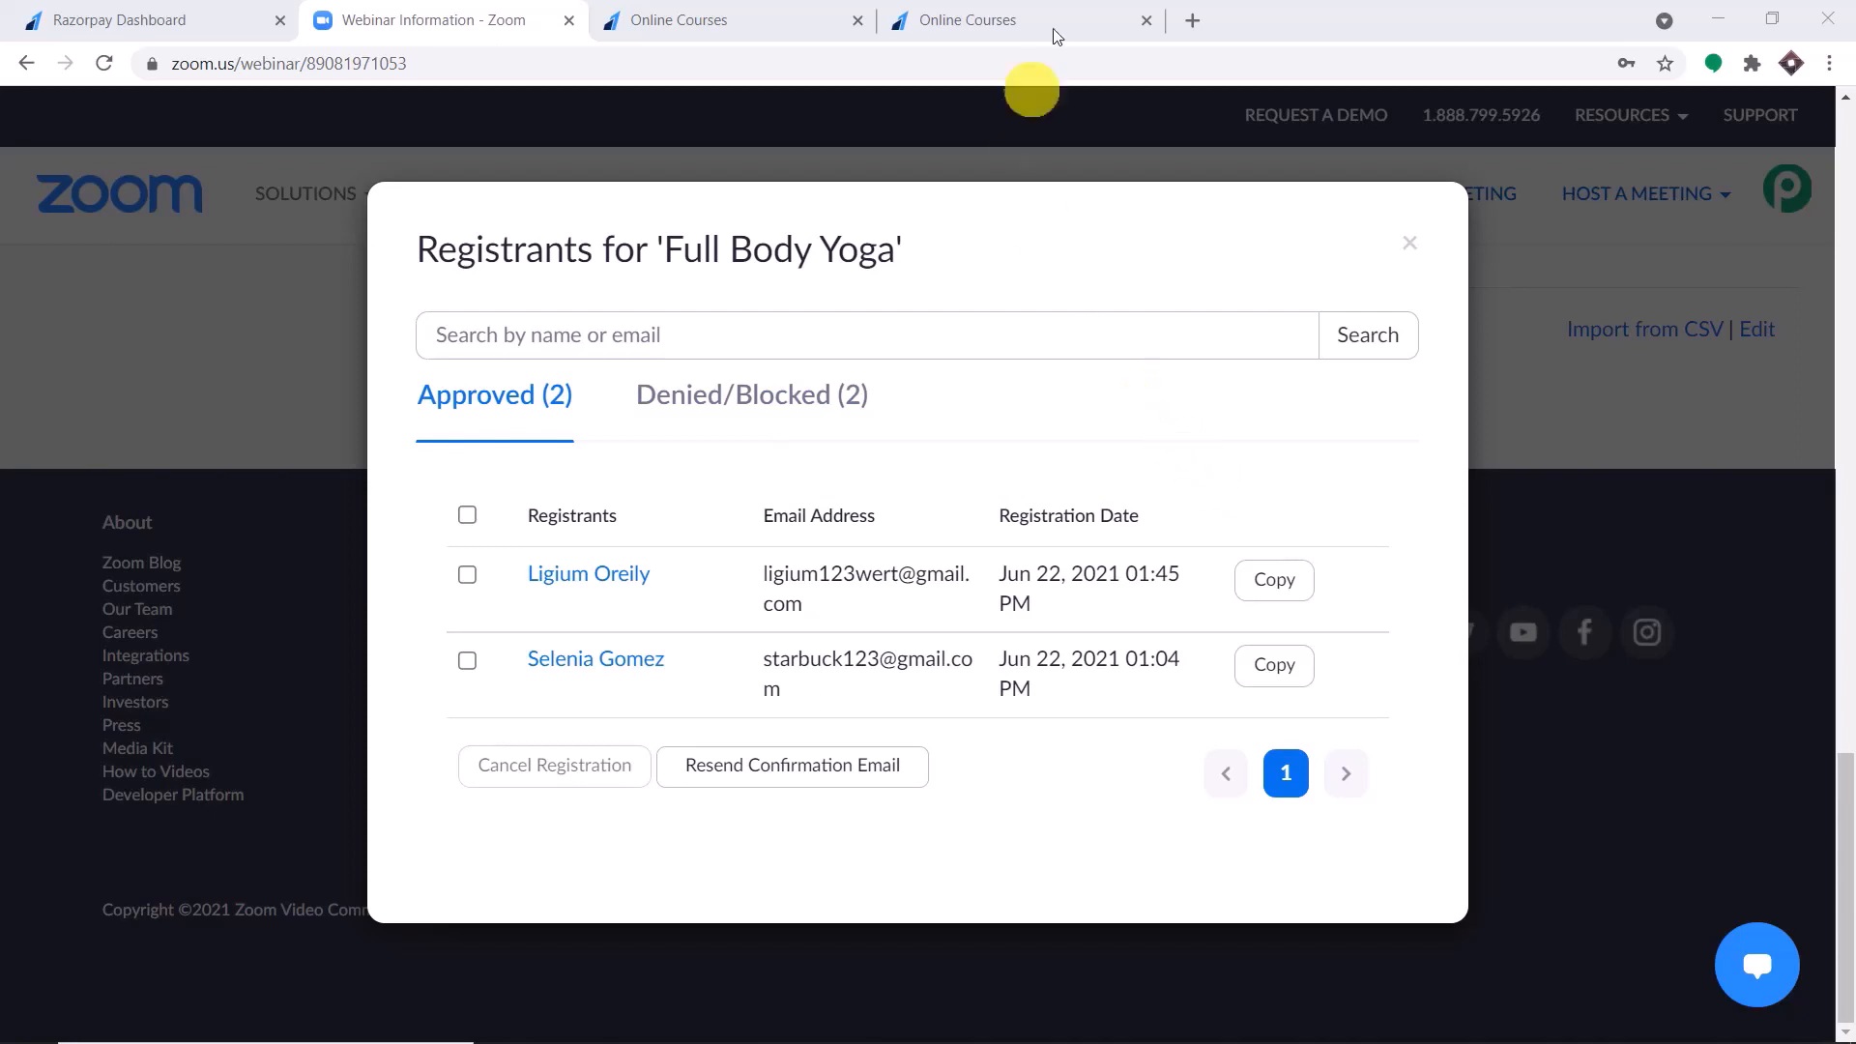
Open pabbly.com in a new browser tab and go to the Connect product page.
left_click(1193, 20)
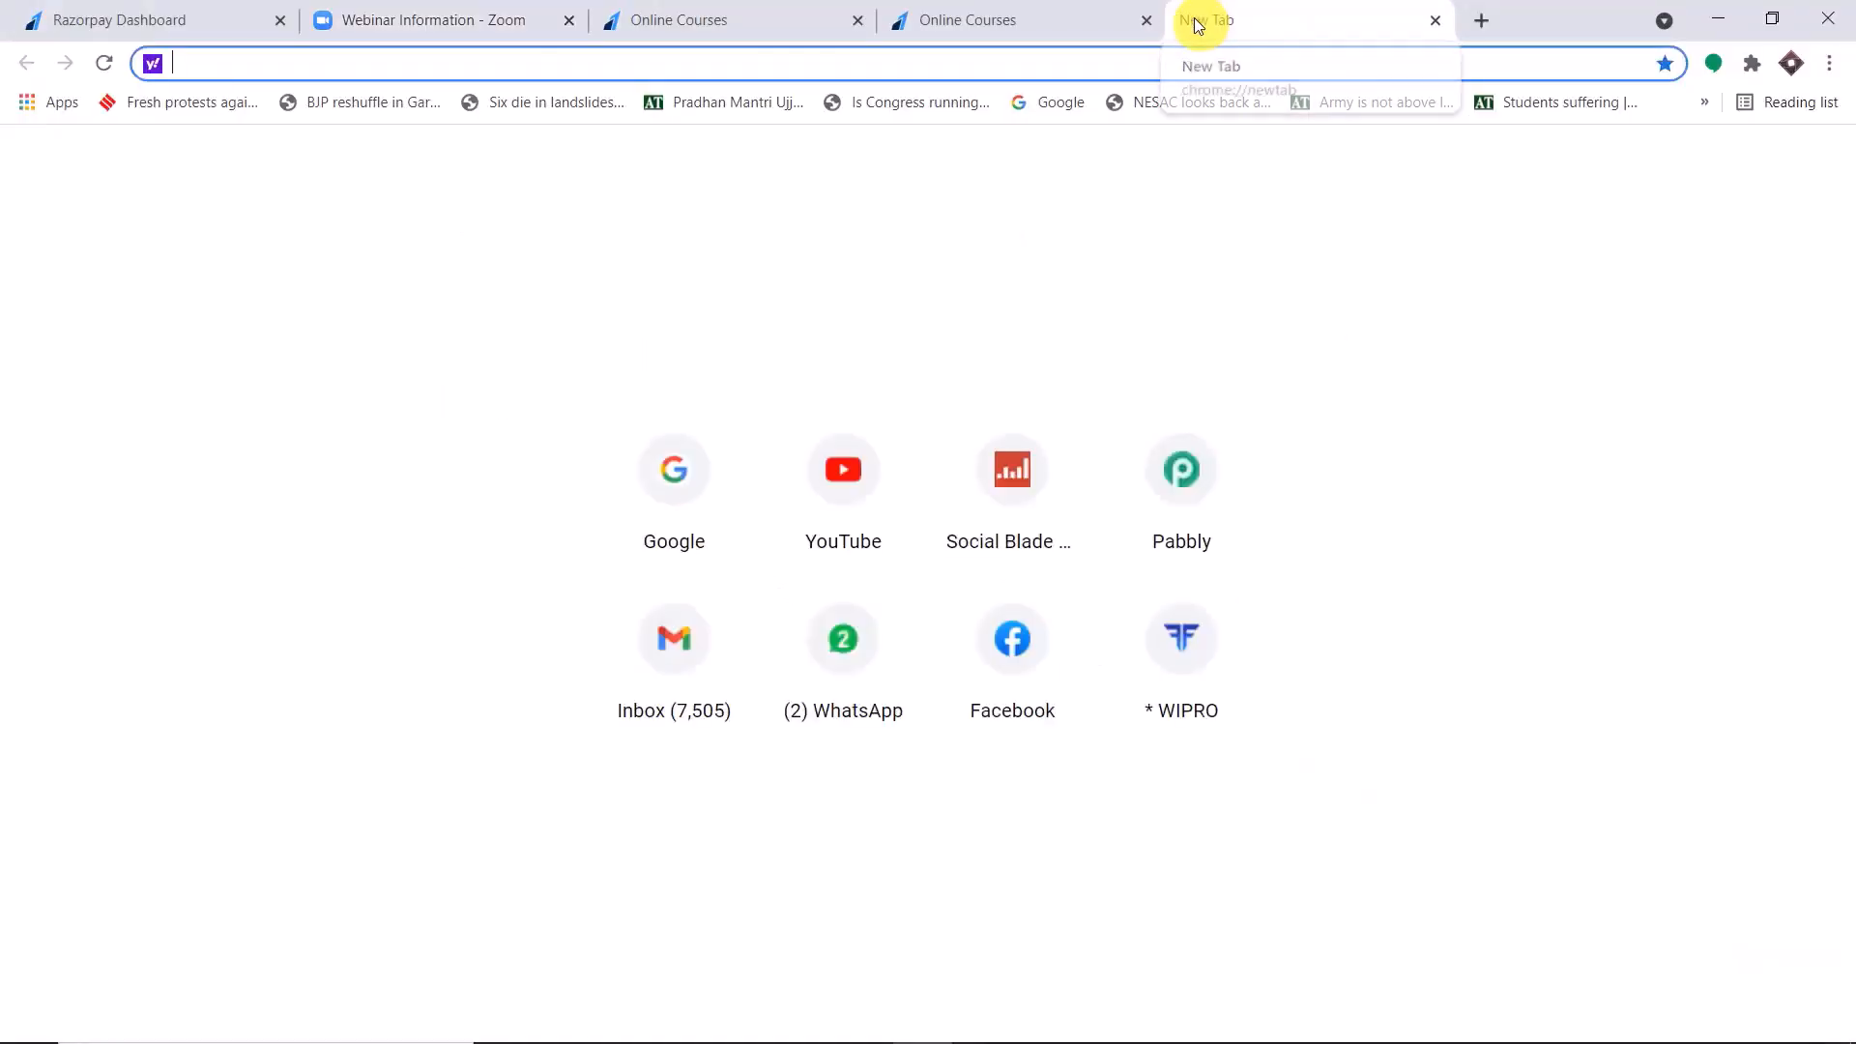
type("p")
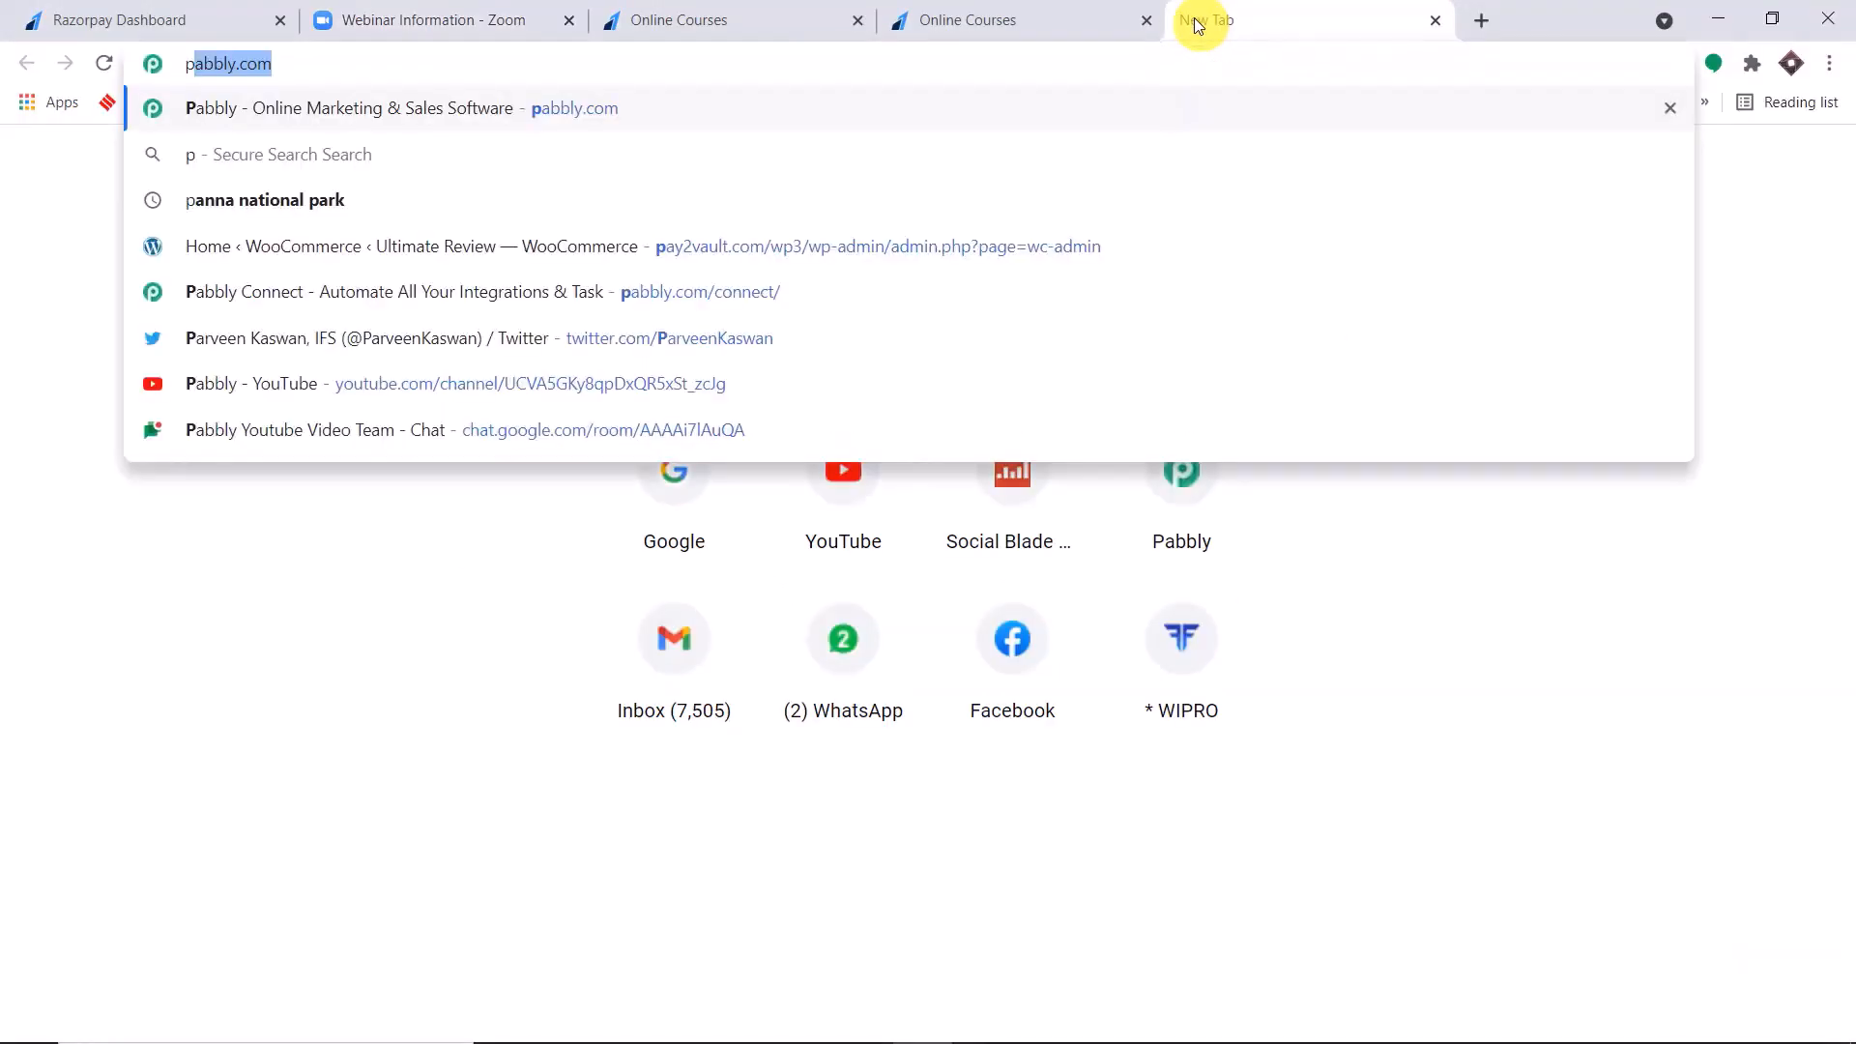
key("Return")
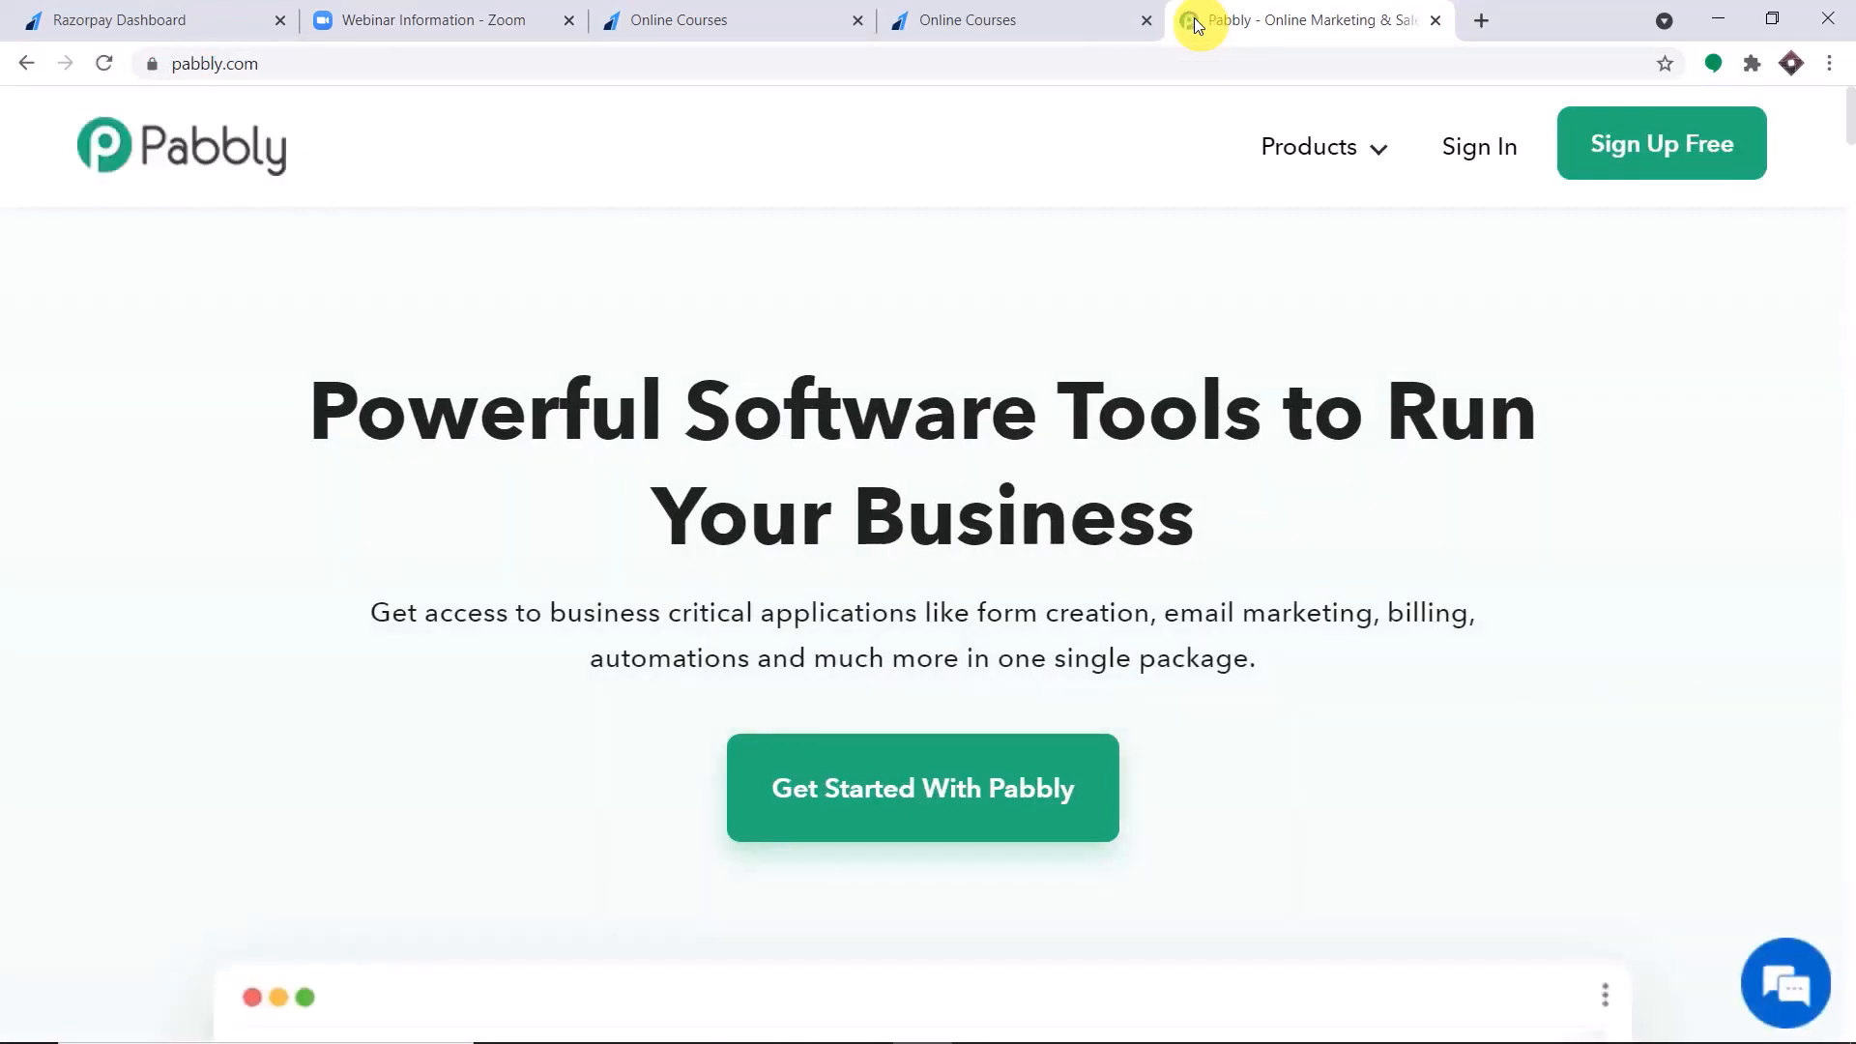
mouse_move(1387, 153)
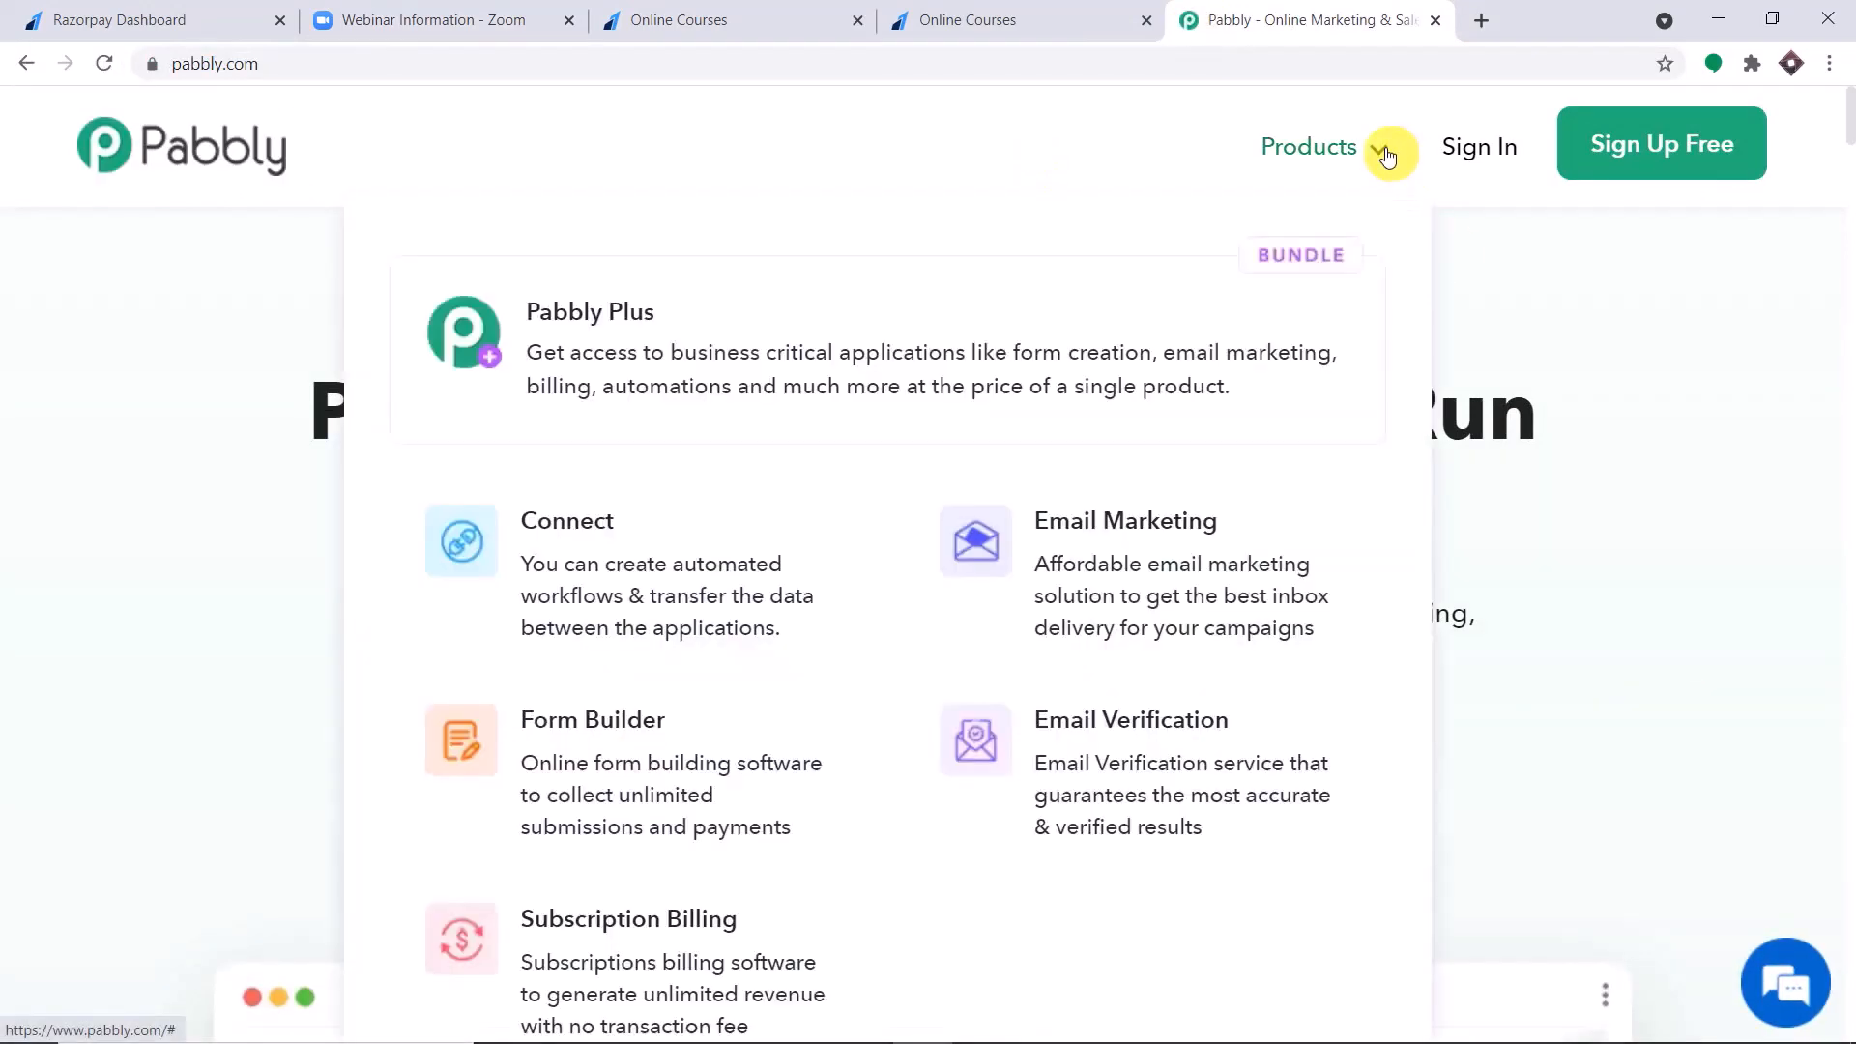
left_click(619, 624)
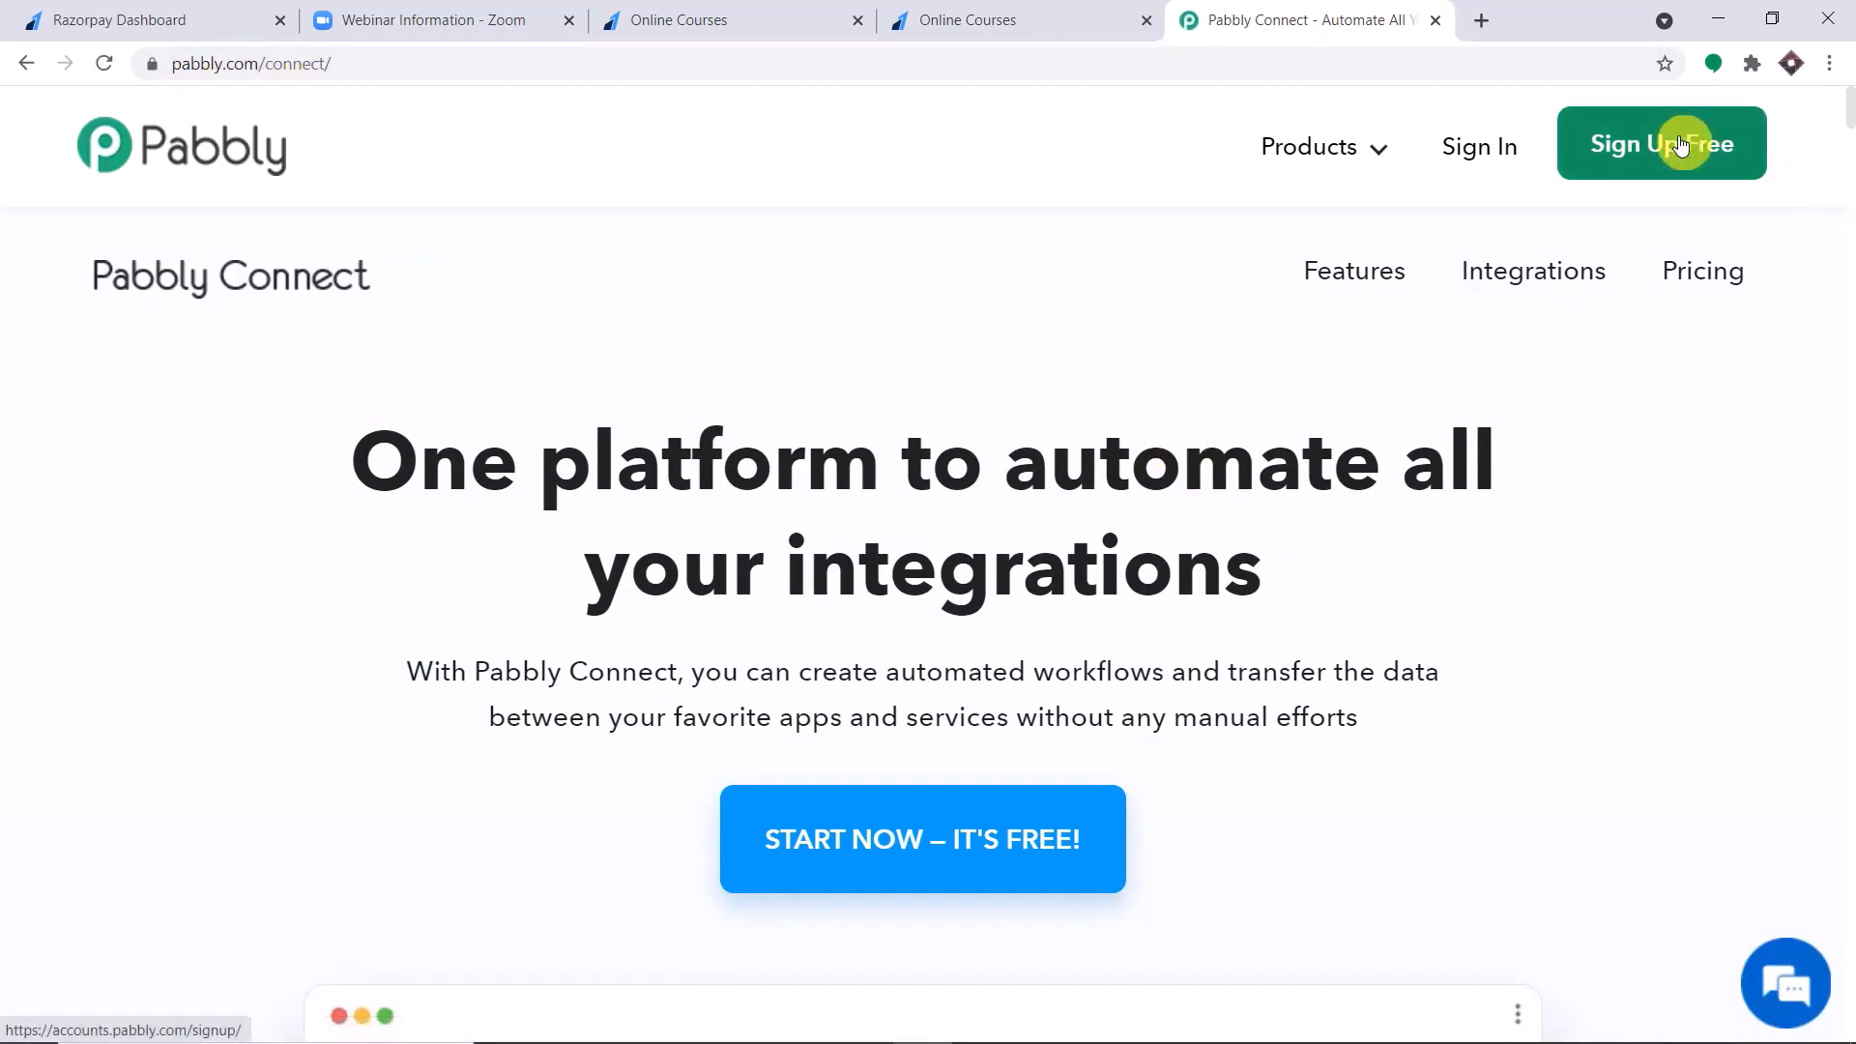
Sign in to the Pabbly account and open the Connect application's dashboard.
left_click(1471, 162)
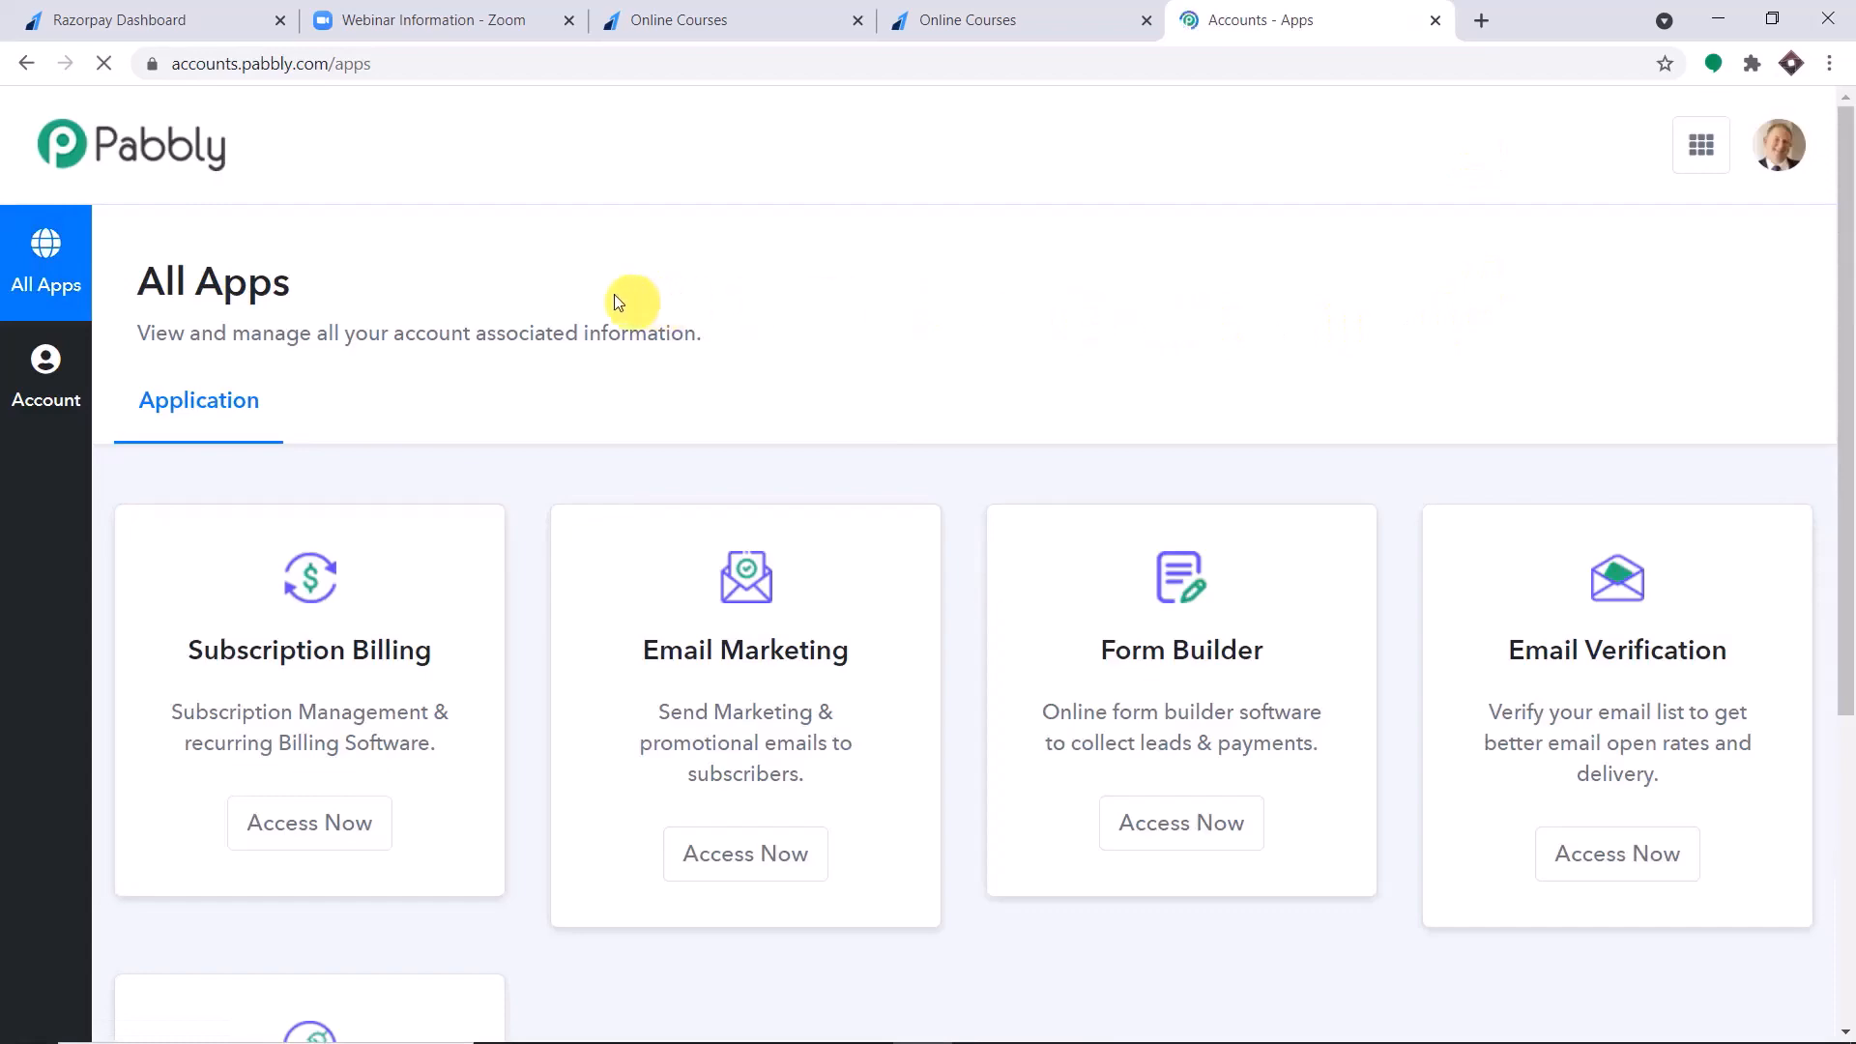
scroll(1209, 286, "down", 5)
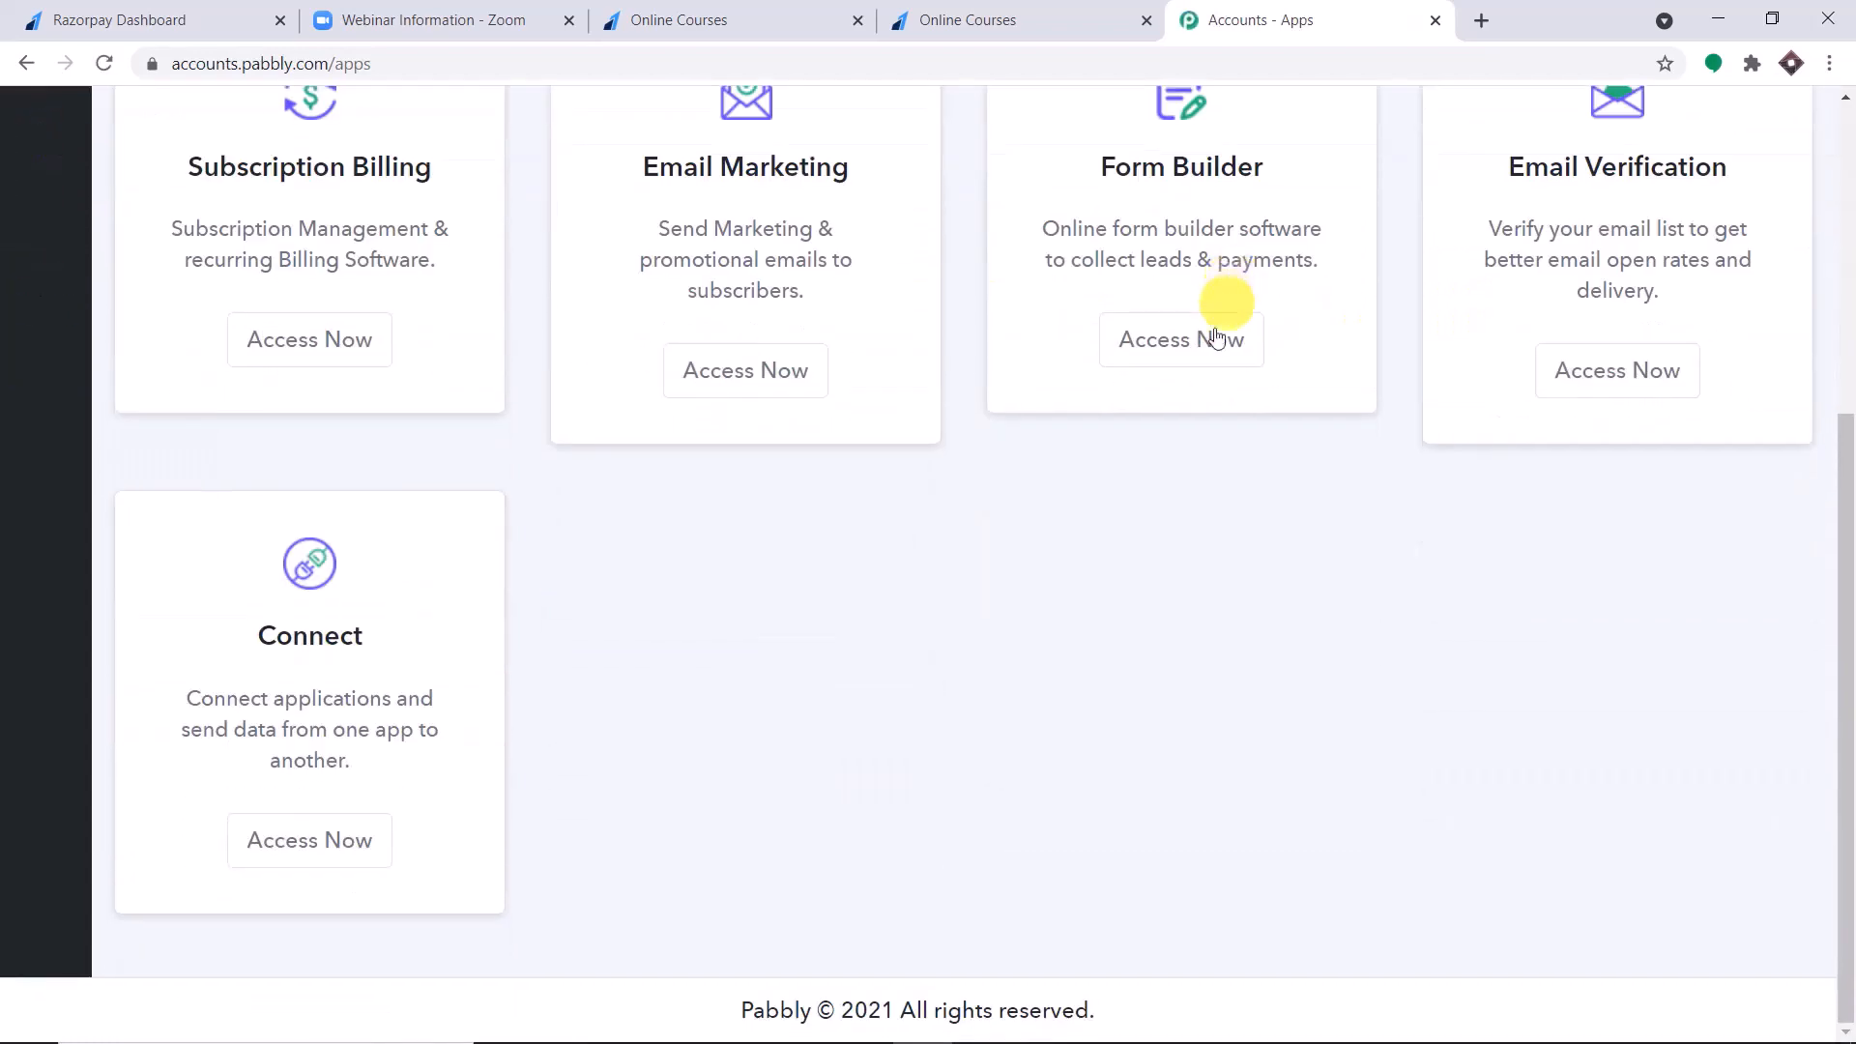
left_click(317, 843)
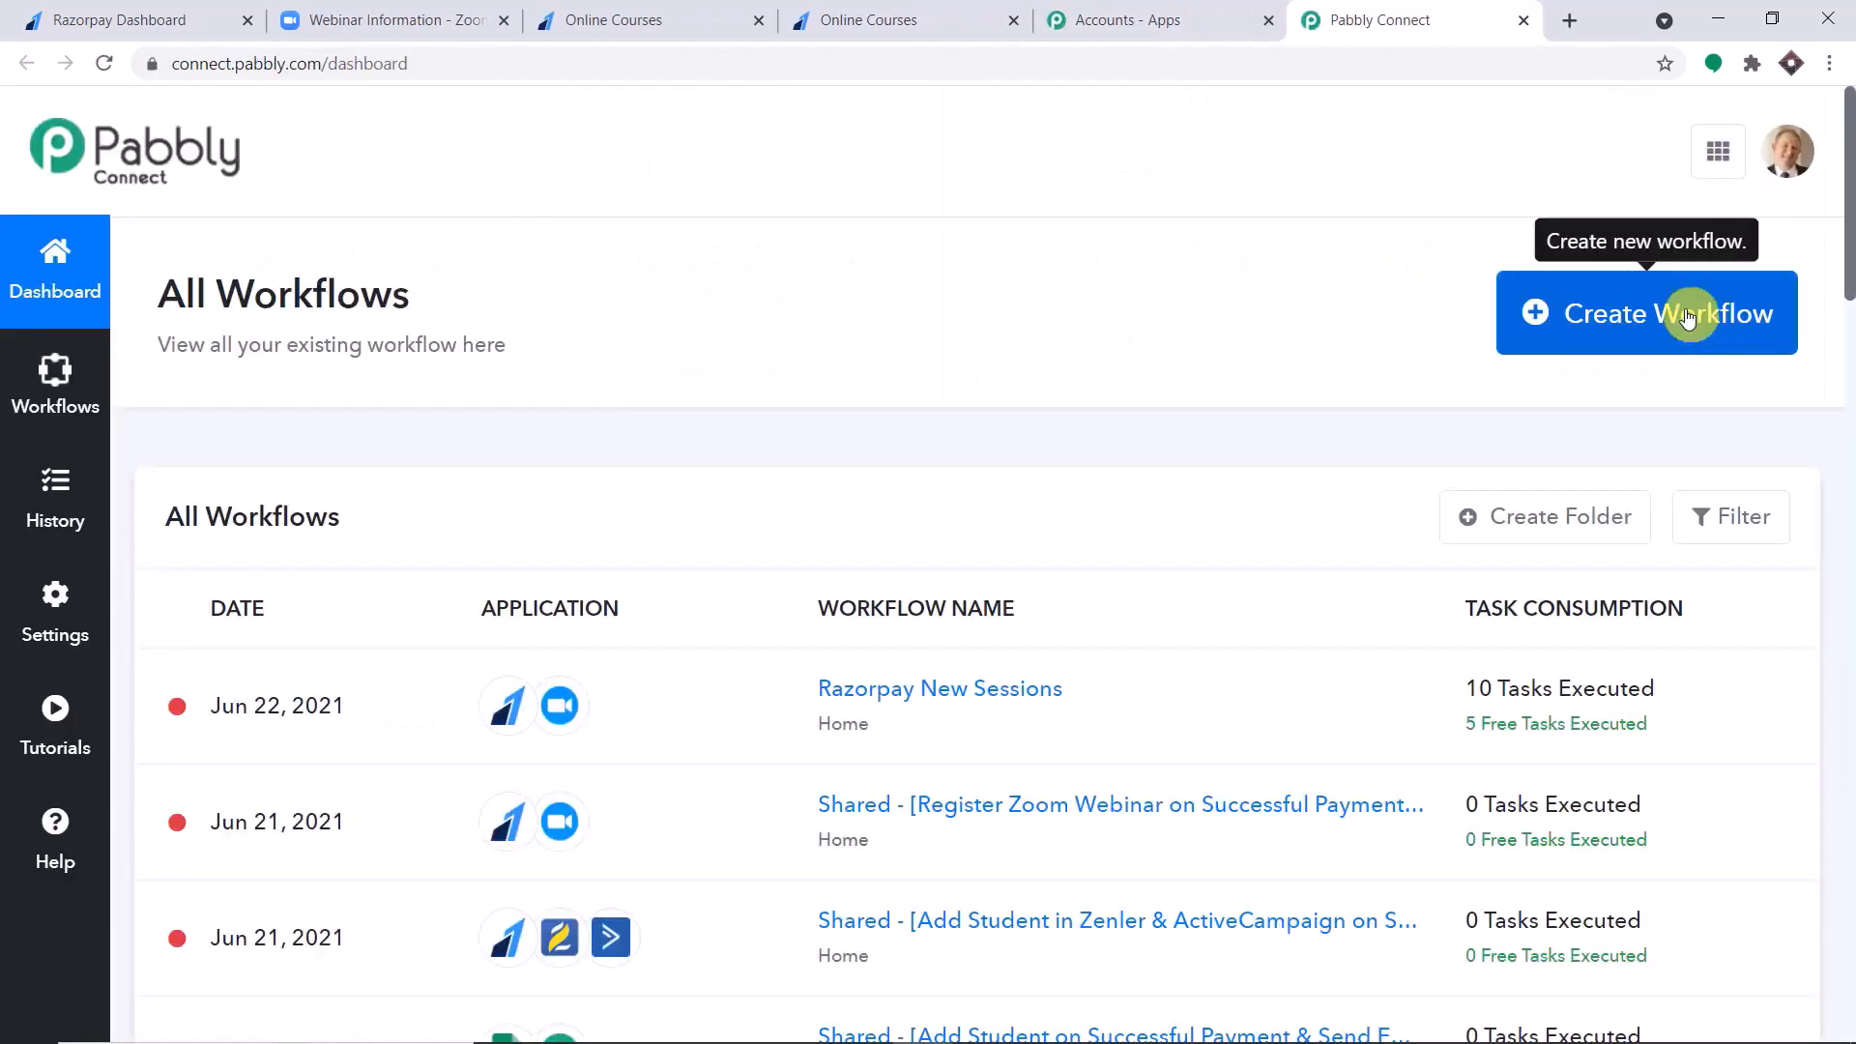
Create a workflow named Razorpay to Zoom and collapse its trigger step.
left_click(1687, 319)
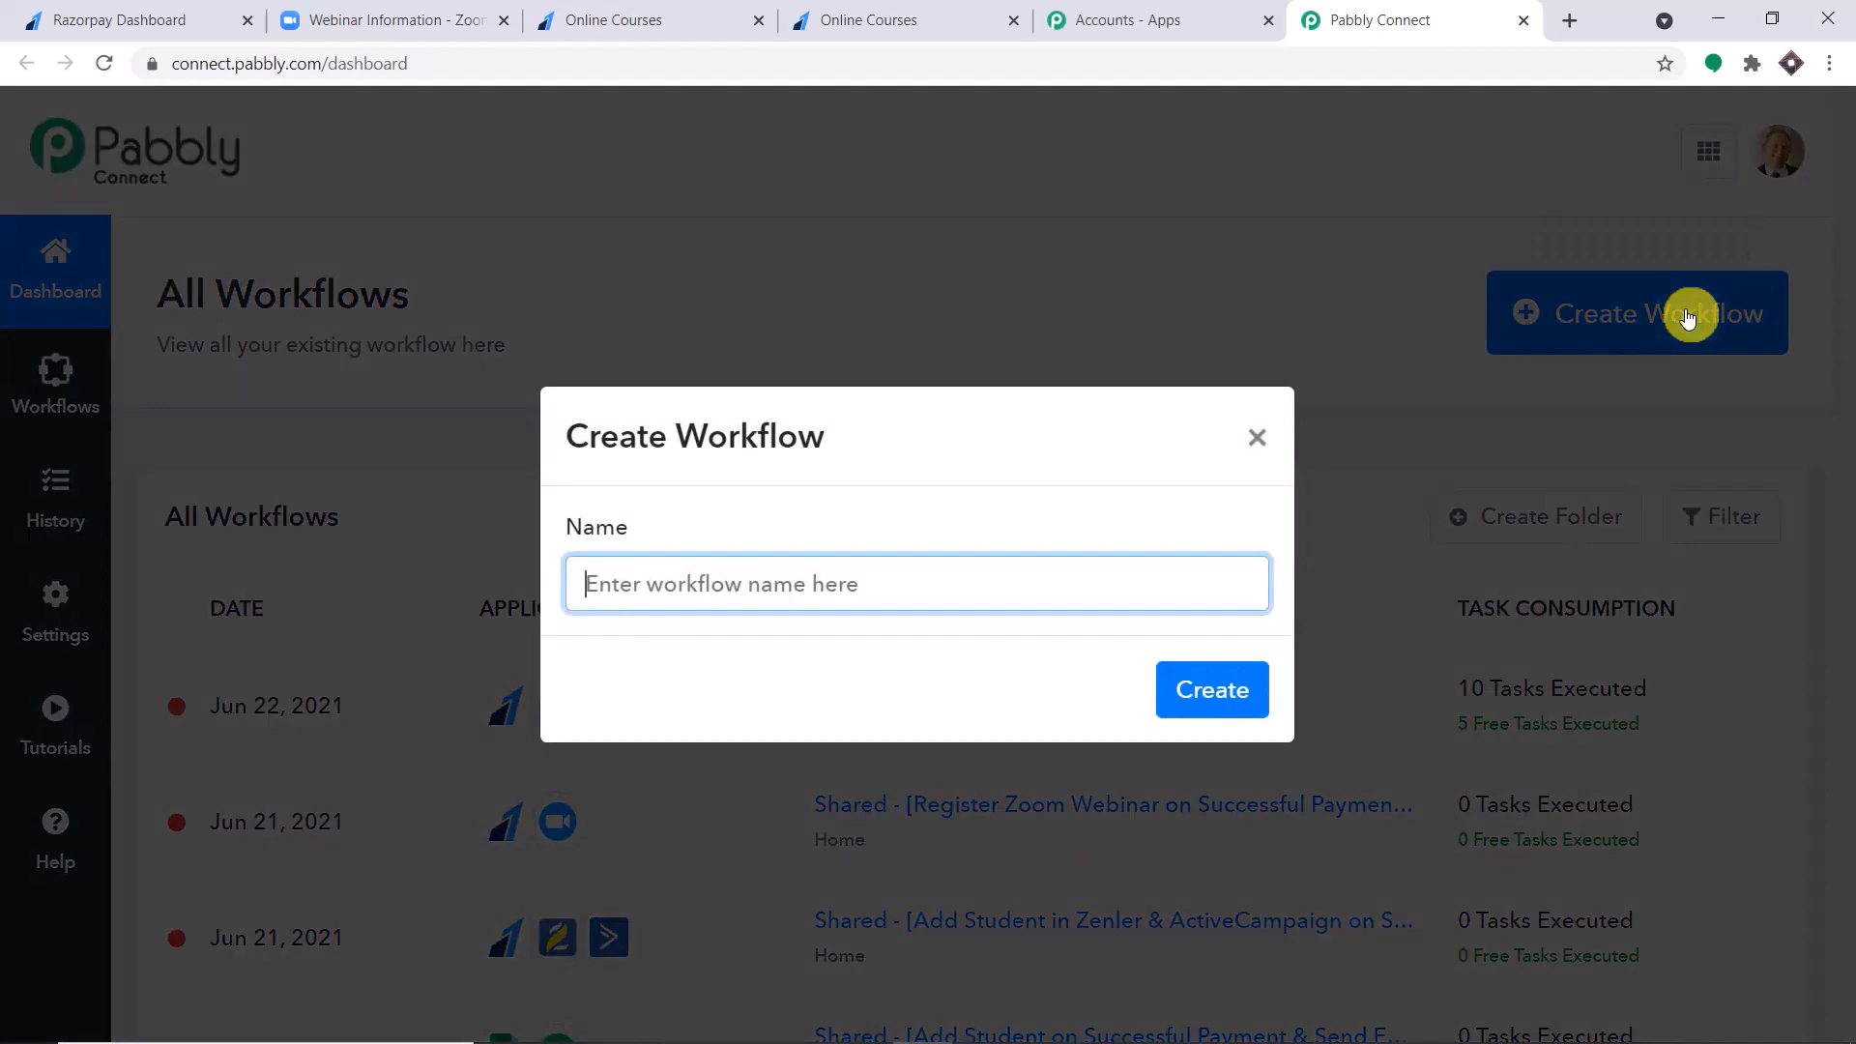
type("Ra")
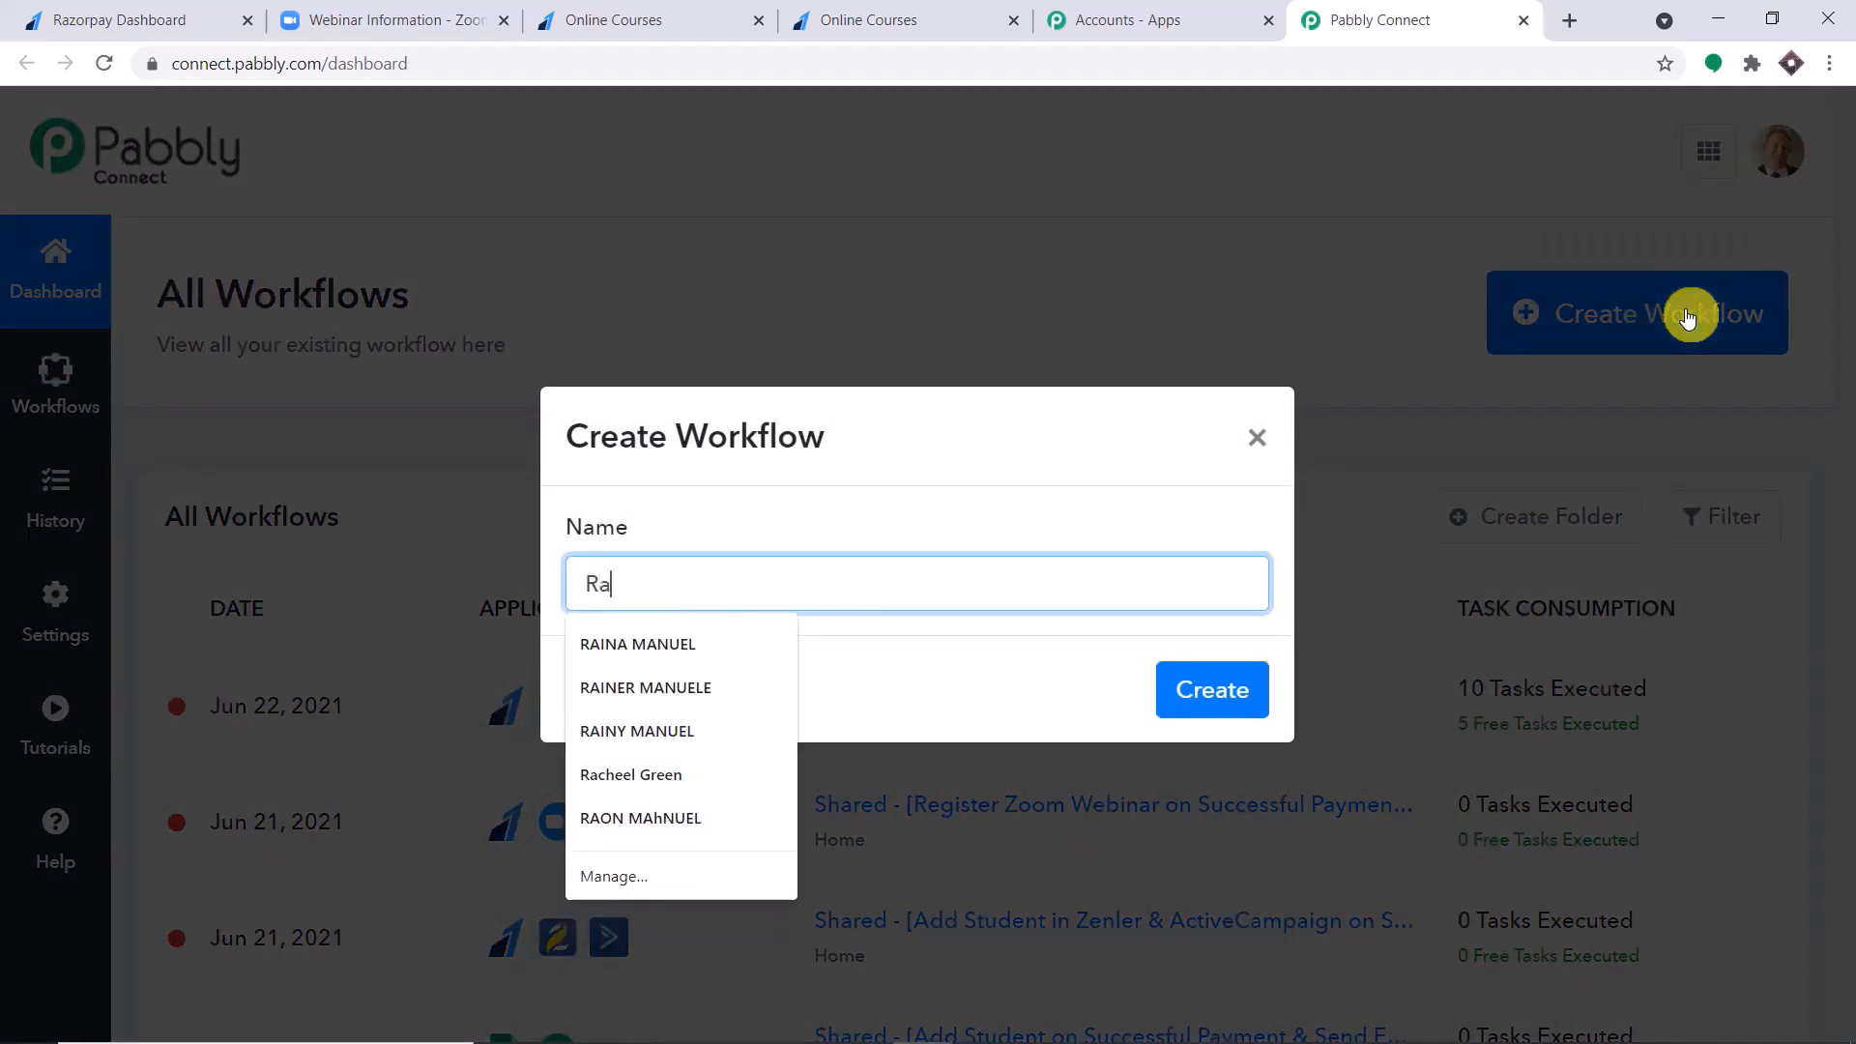
type("zorpay ")
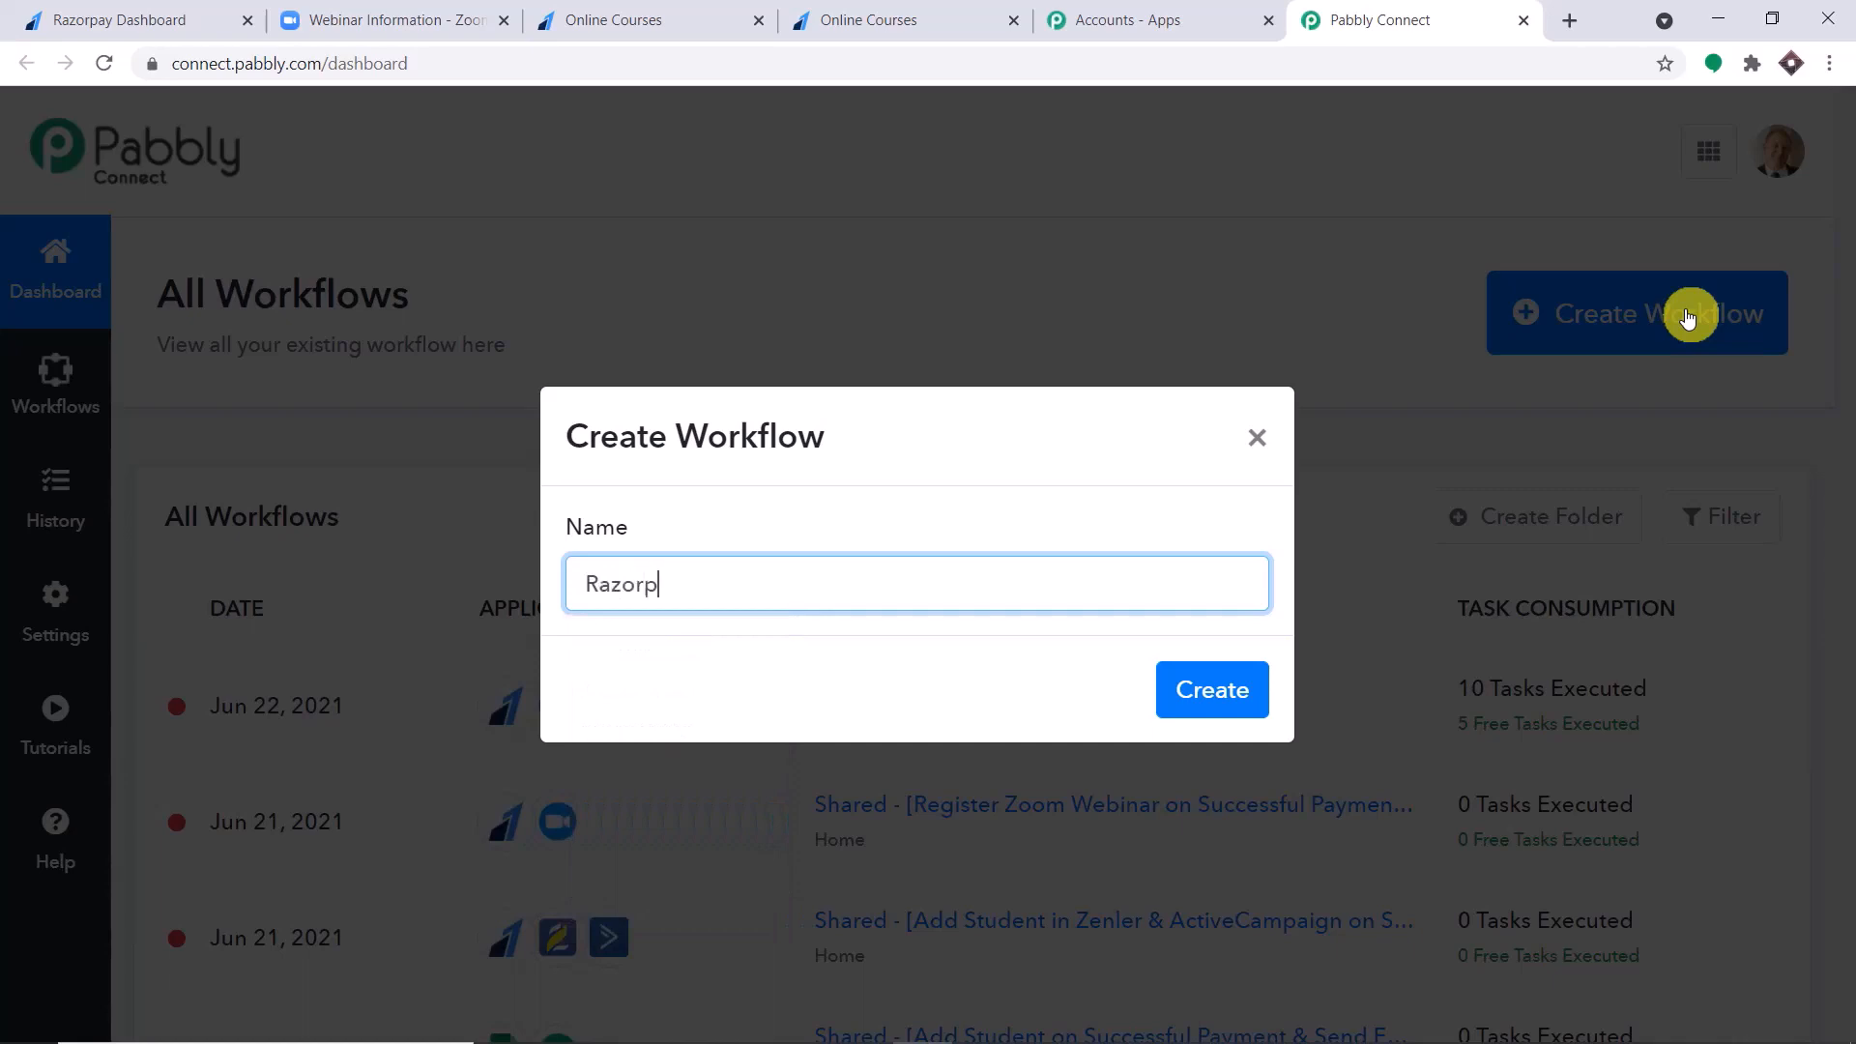
type("to Zoom")
left_click(1219, 689)
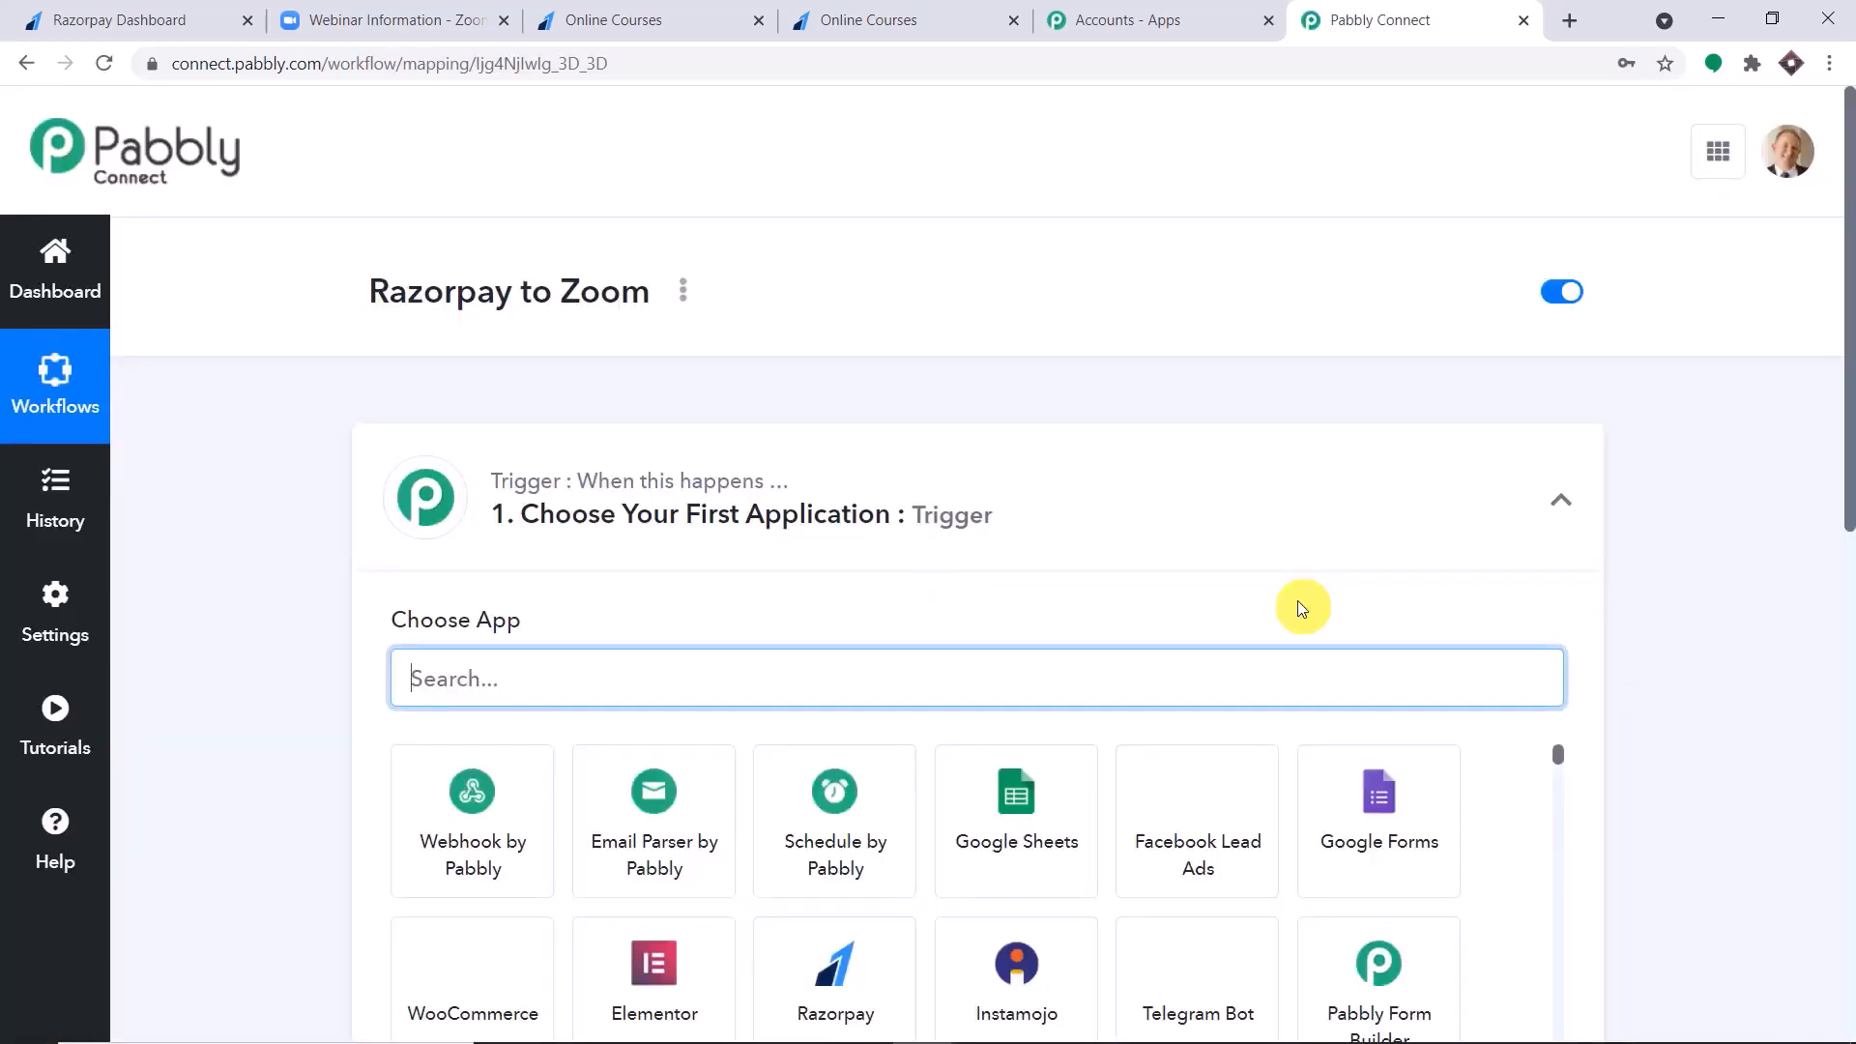
left_click(1239, 520)
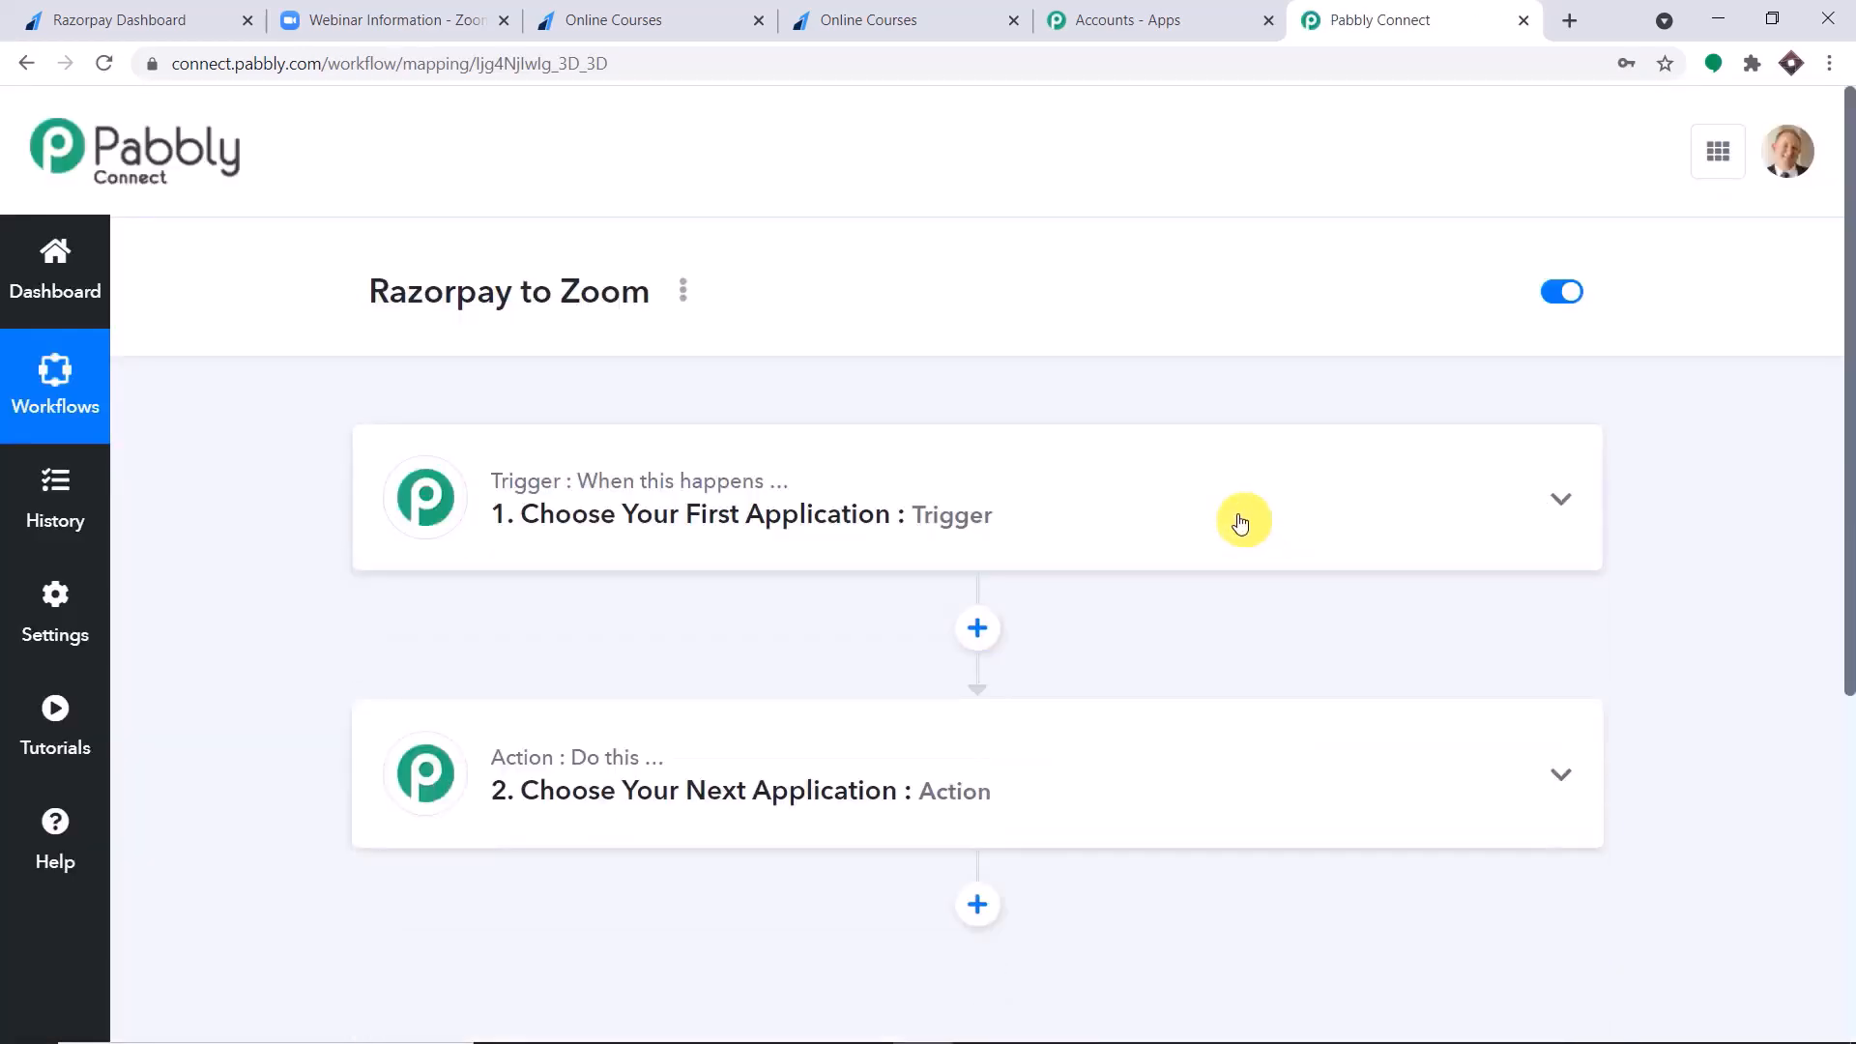
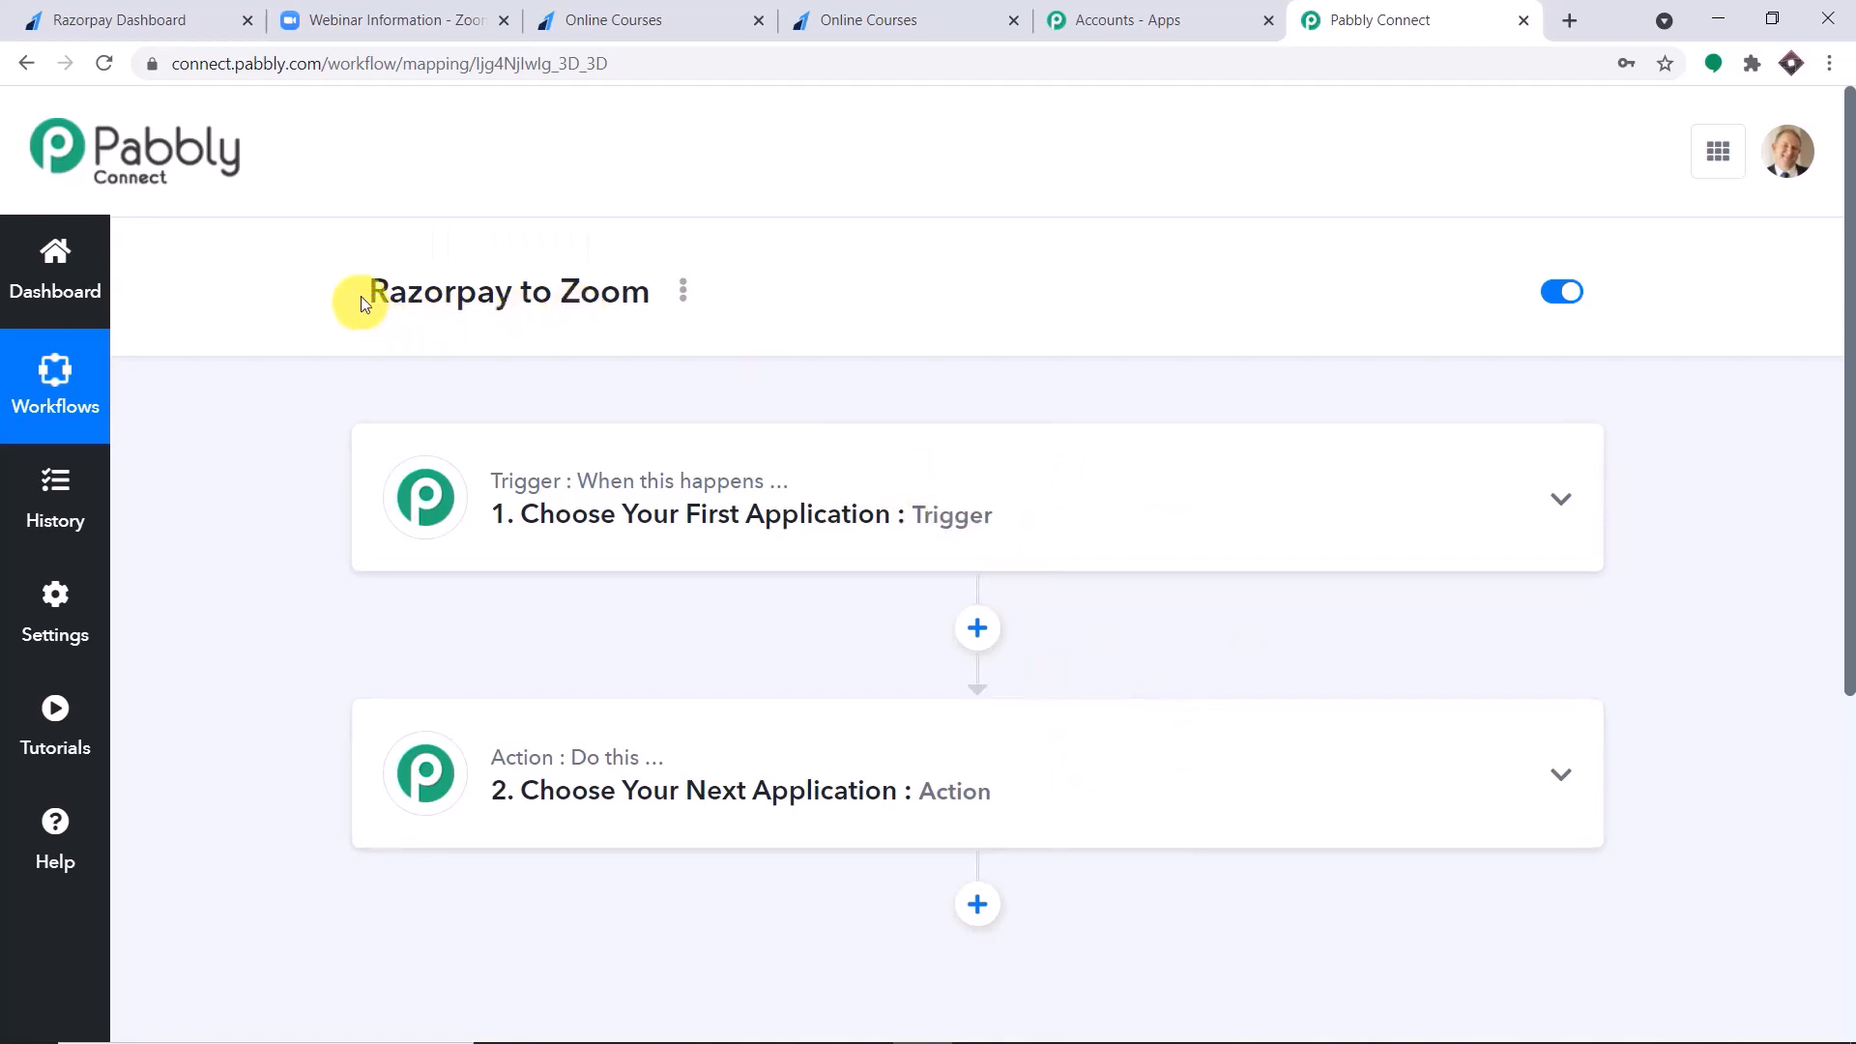
Choose Razorpay as the trigger application of the Razorpay to Zoom workflow.
left_click_drag(357, 298, 637, 302)
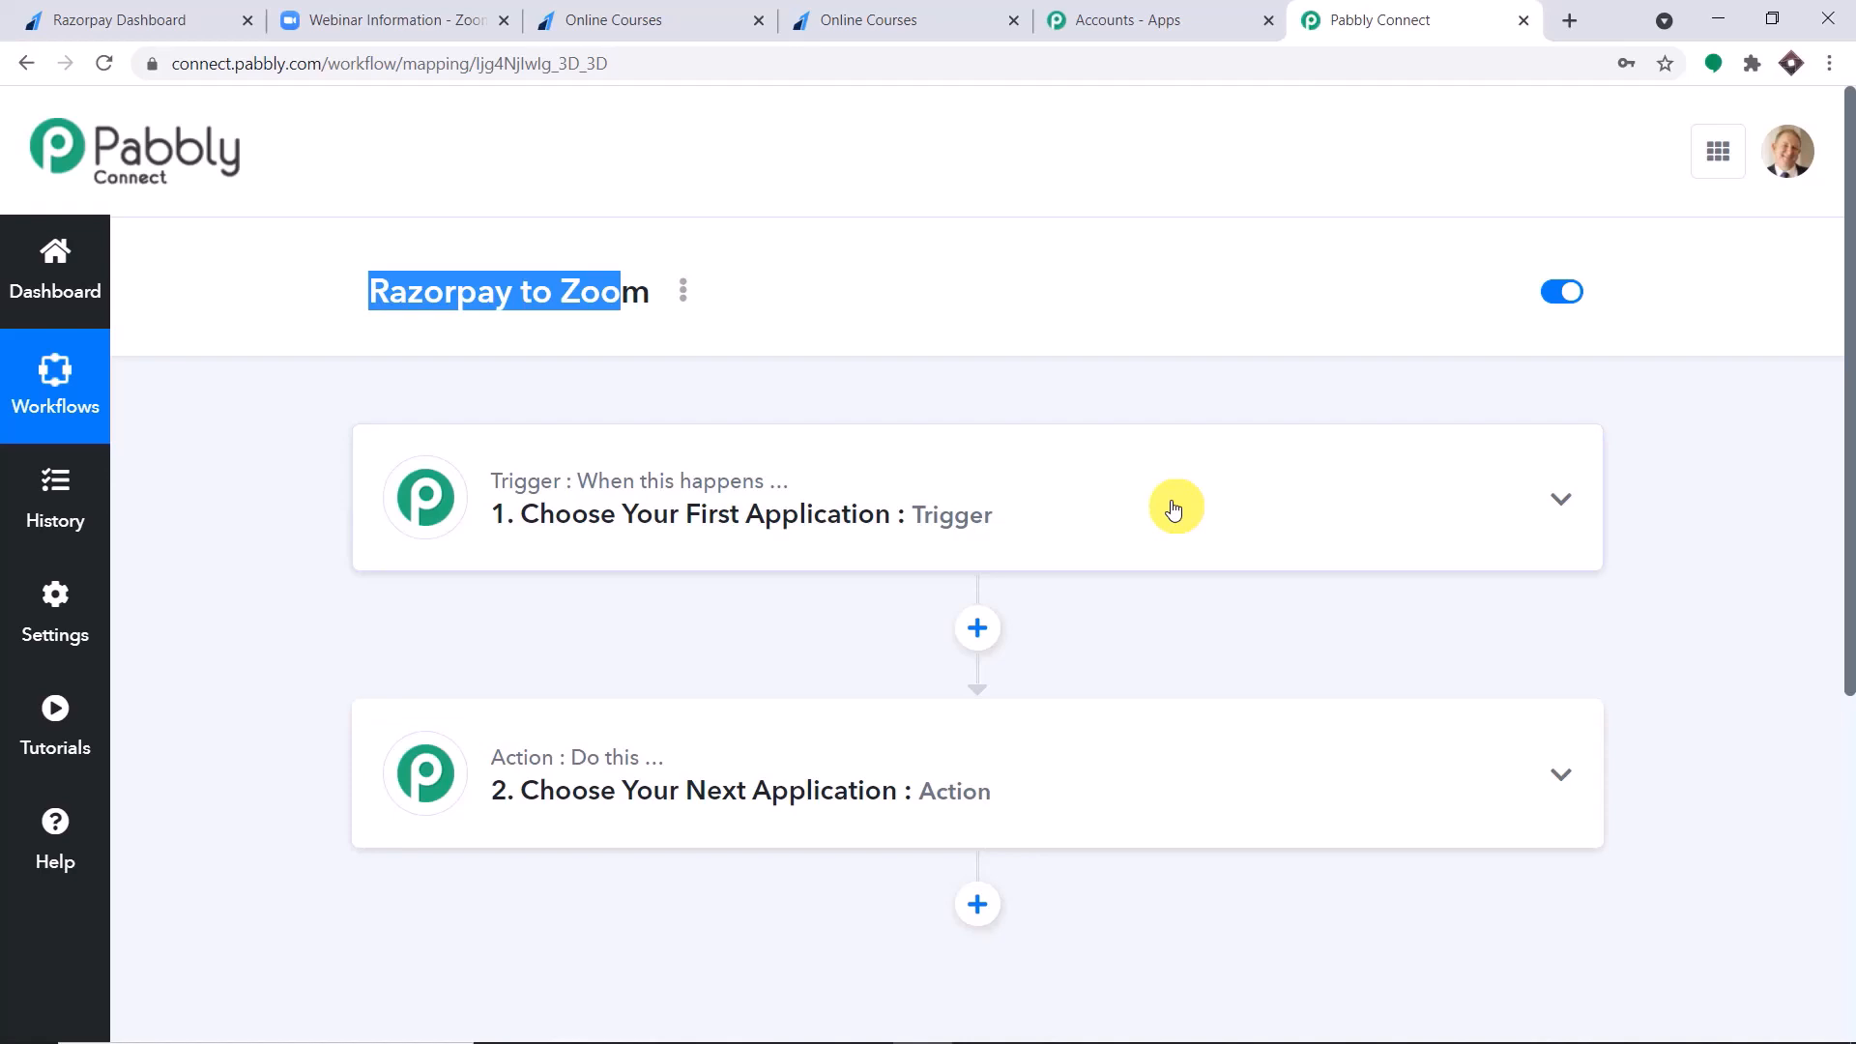
left_click(957, 505)
scroll(986, 507, "down", 1)
scroll(967, 517, "down", 2)
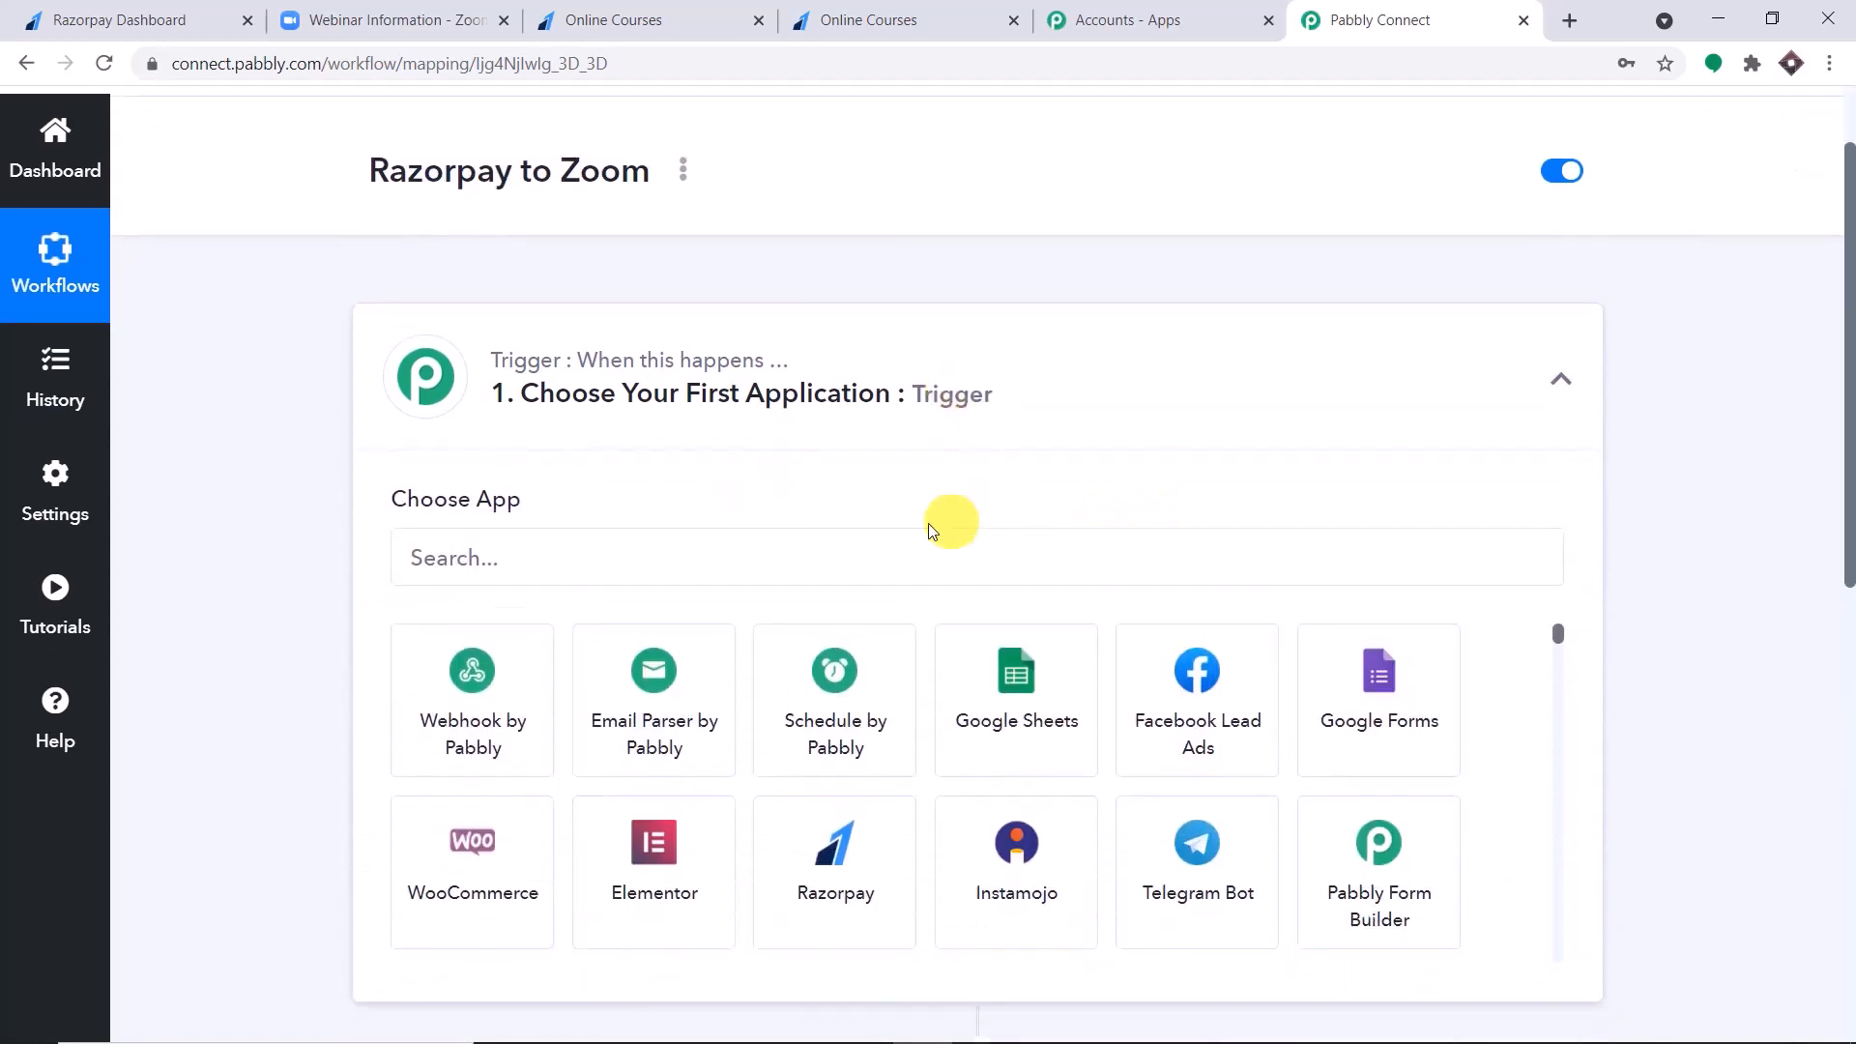
left_click(855, 438)
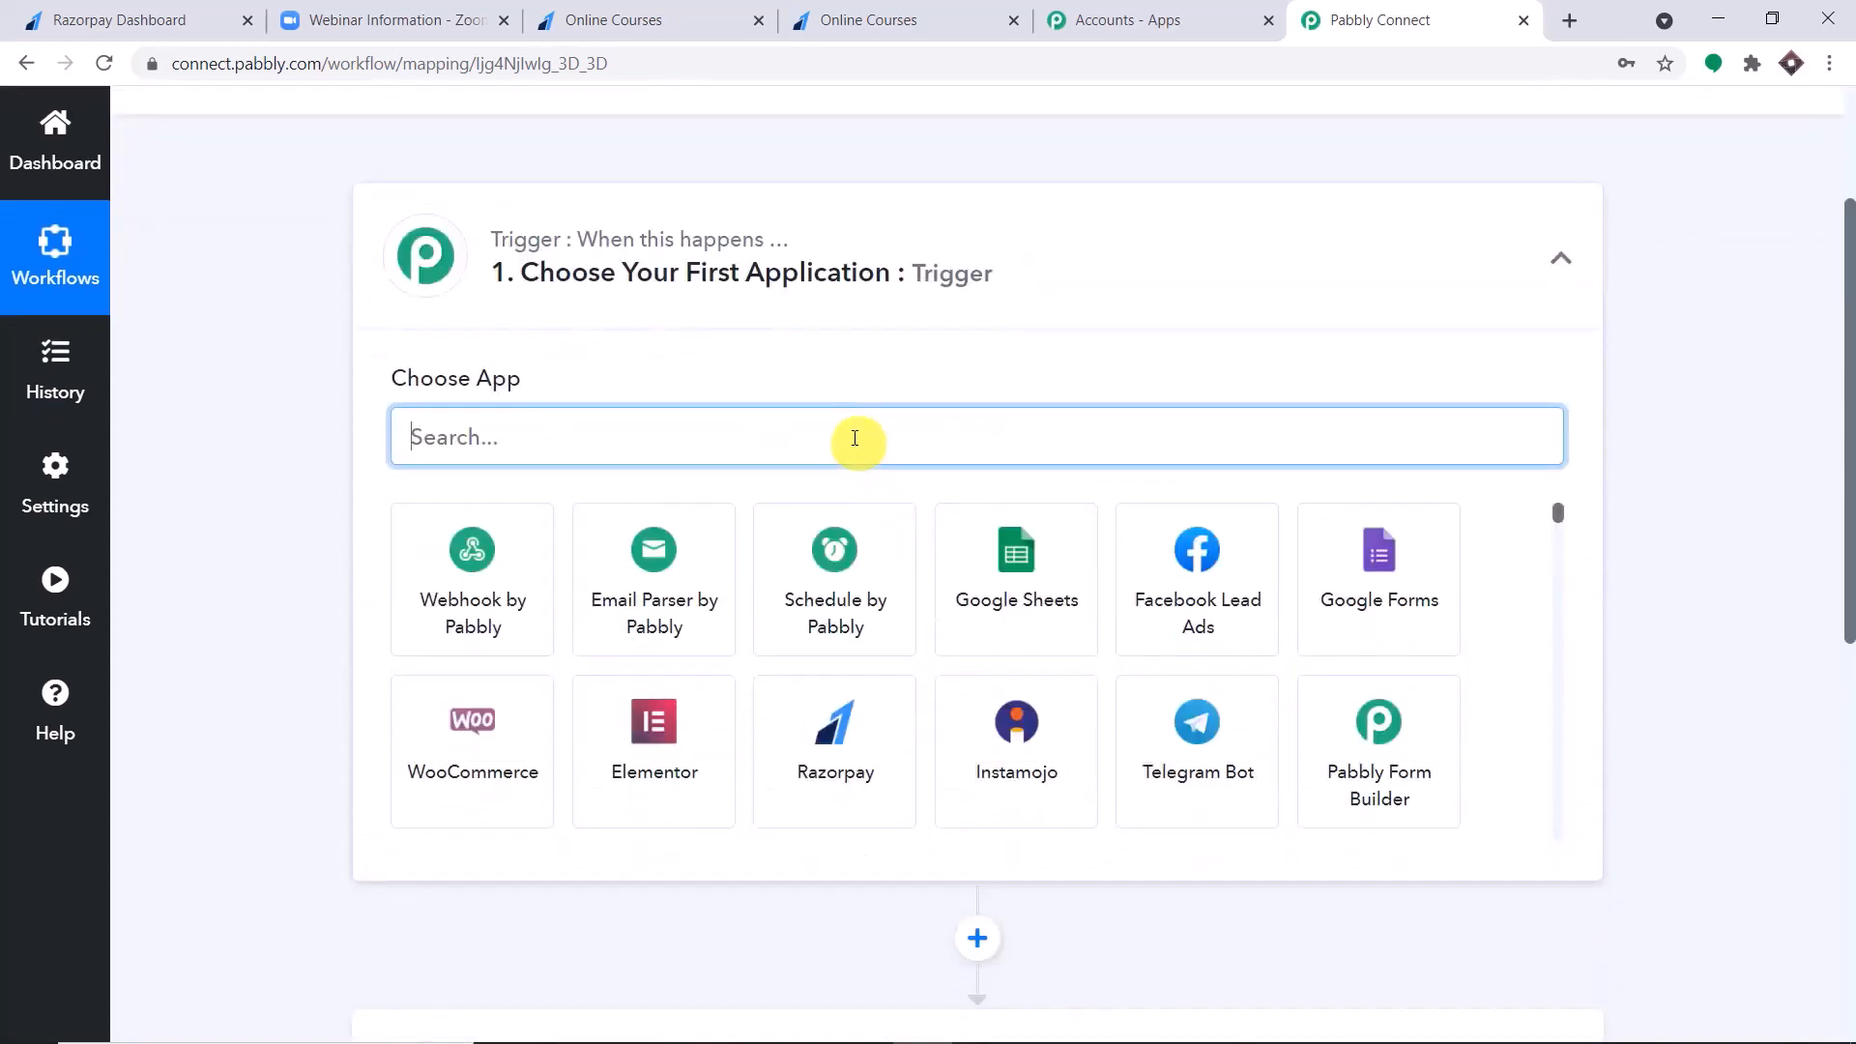
type("raz")
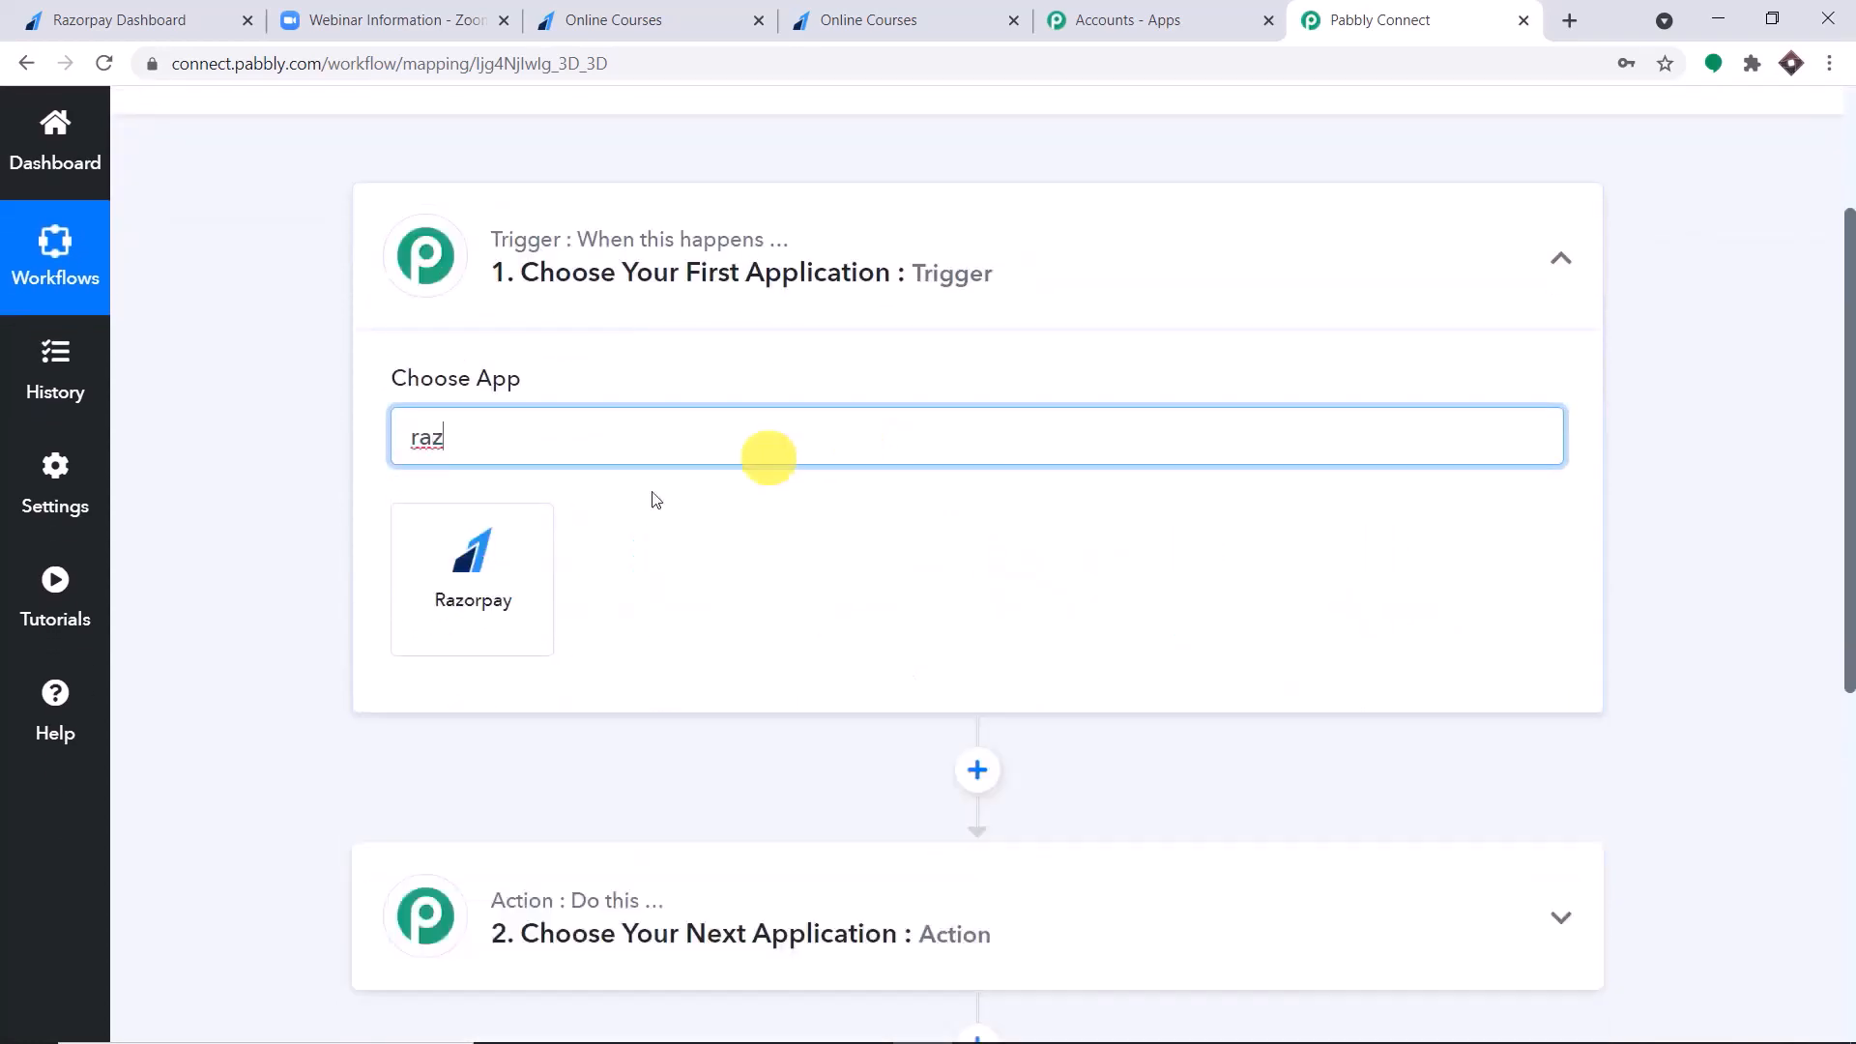
left_click(497, 556)
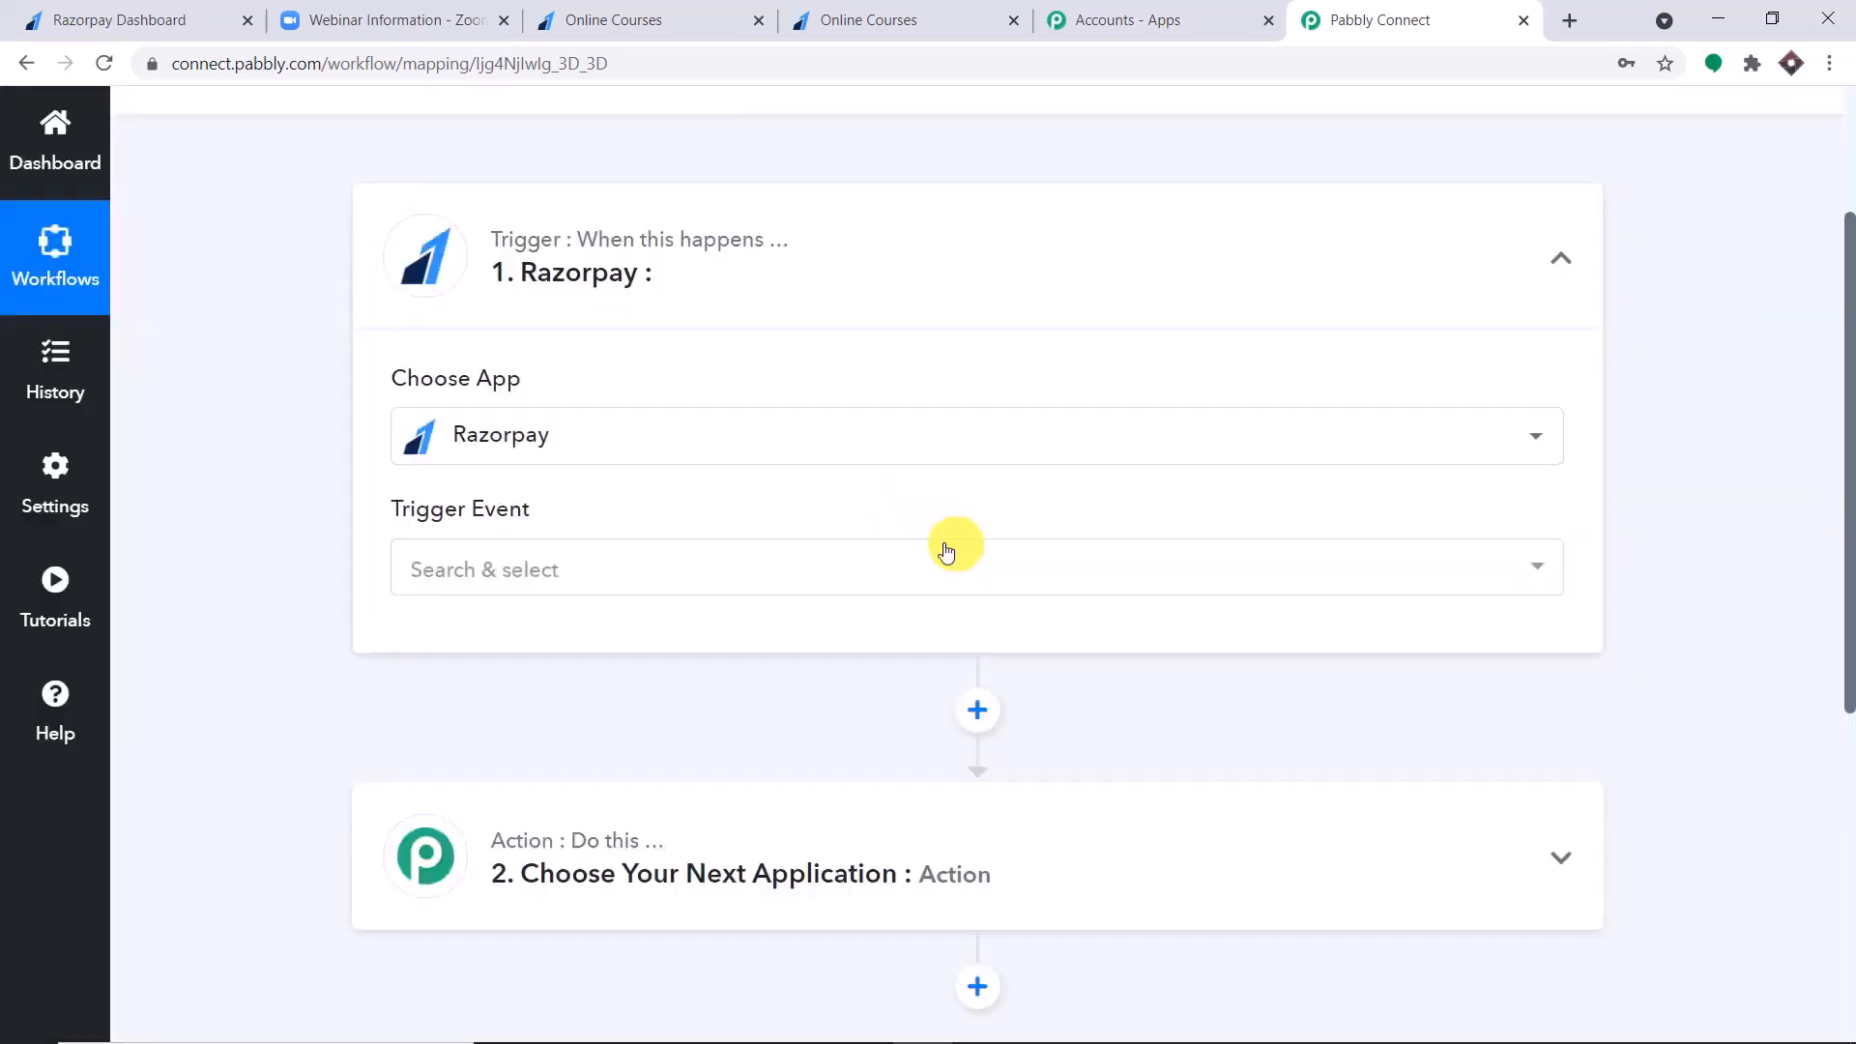
Set the Razorpay trigger event to Payment Captured.
left_click(902, 569)
scroll(848, 620, "down", 4)
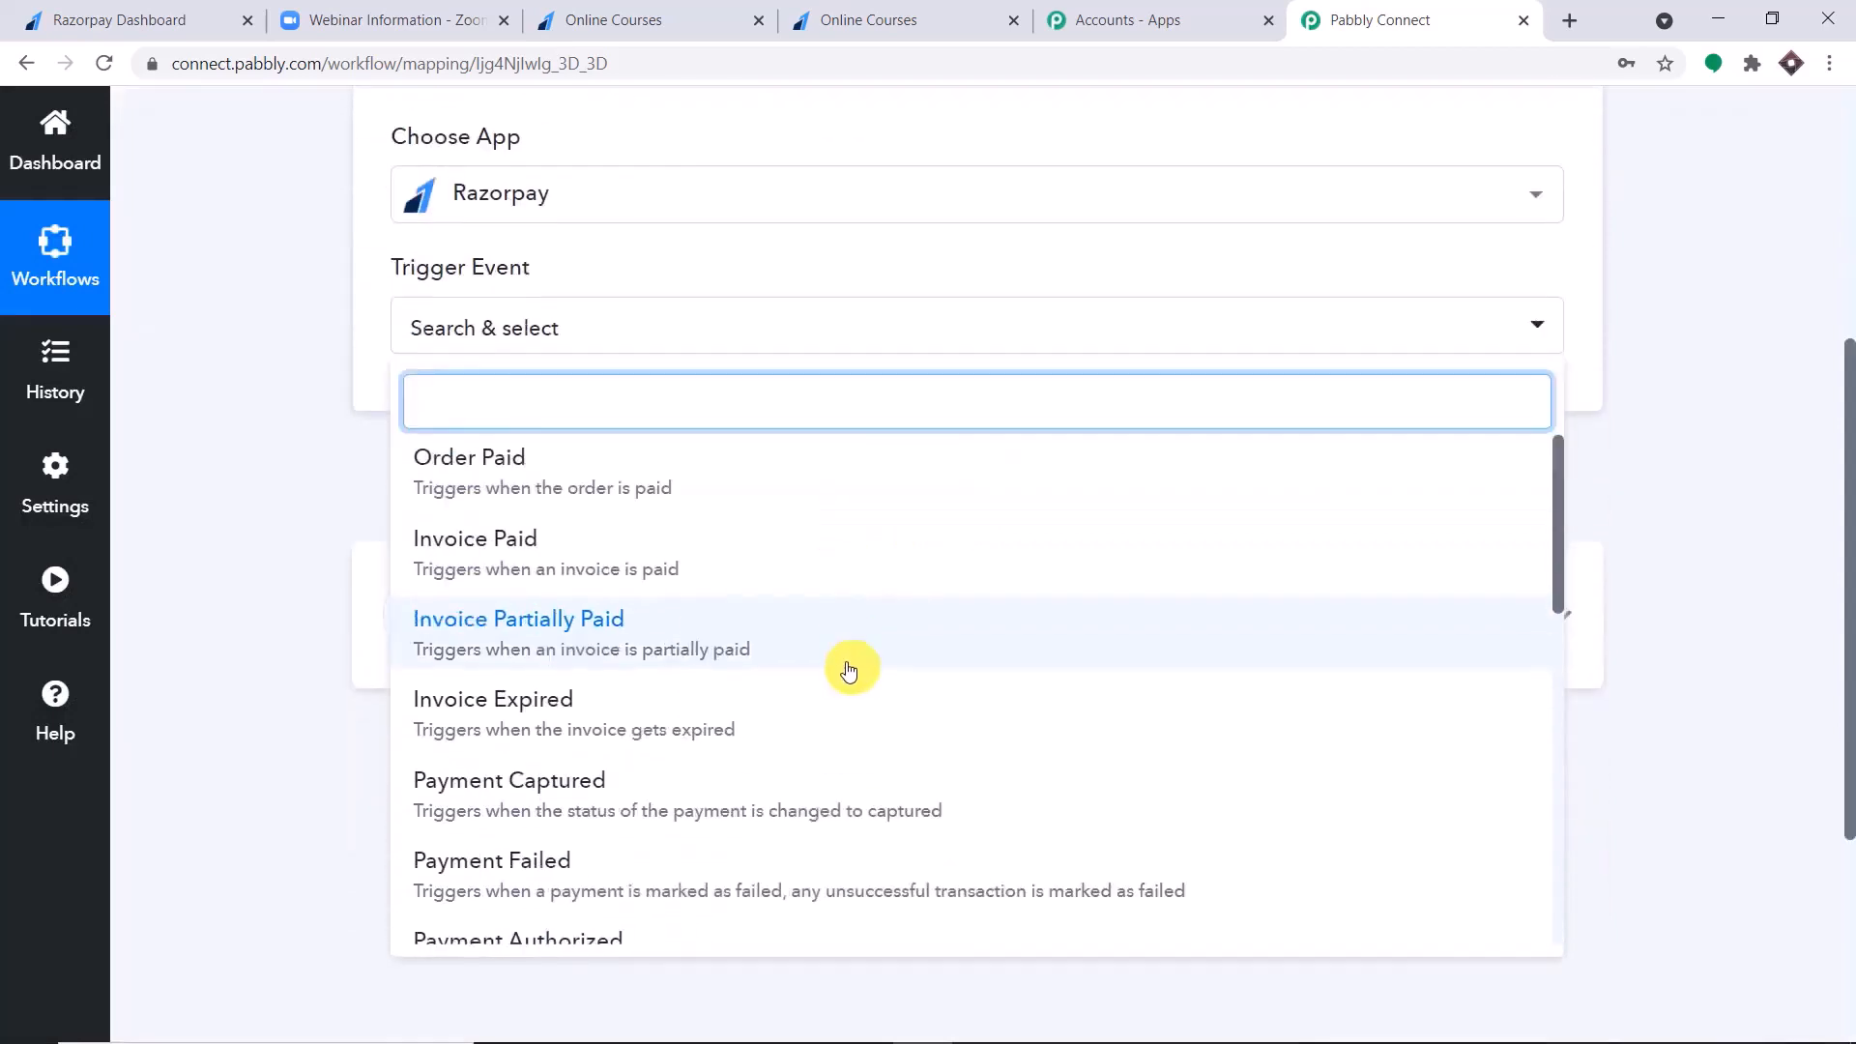
left_click(816, 686)
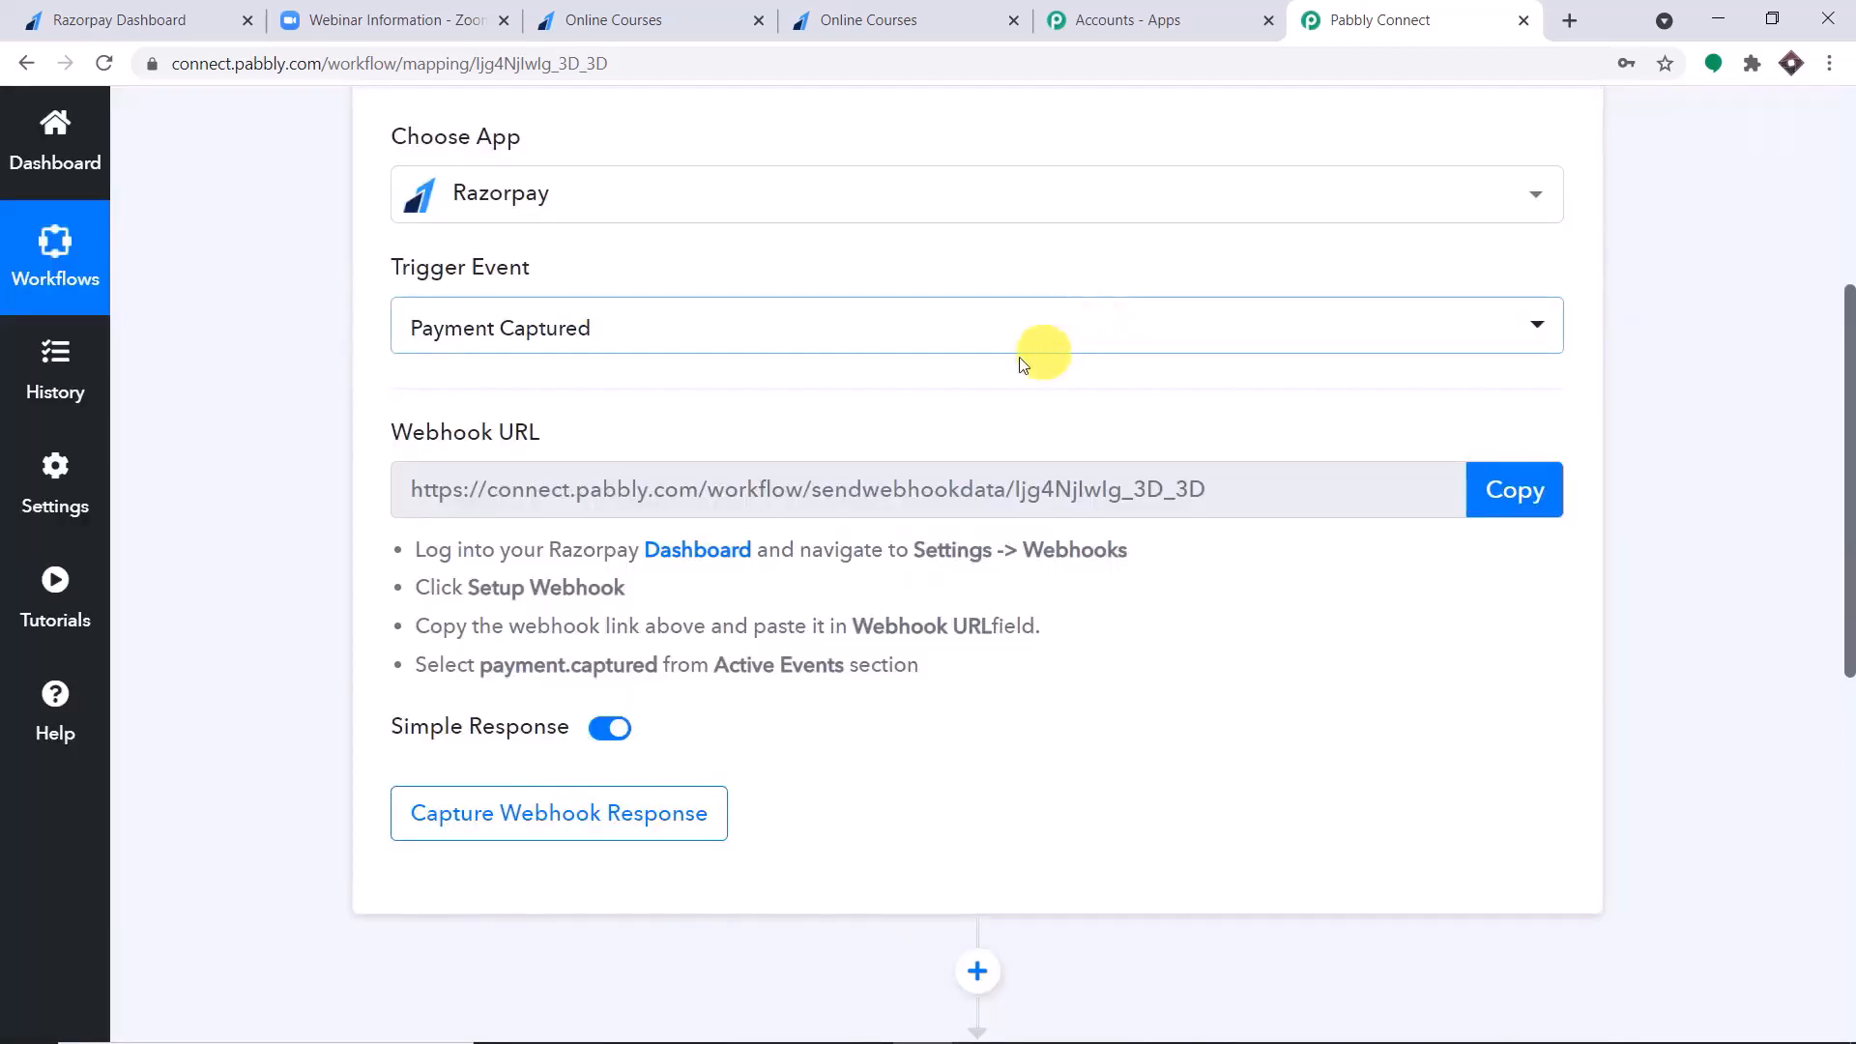
Review the other available Razorpay trigger events and look at the Pabbly Forum help page.
left_click(1027, 334)
scroll(903, 592, "down", 3)
scroll(903, 593, "down", 5)
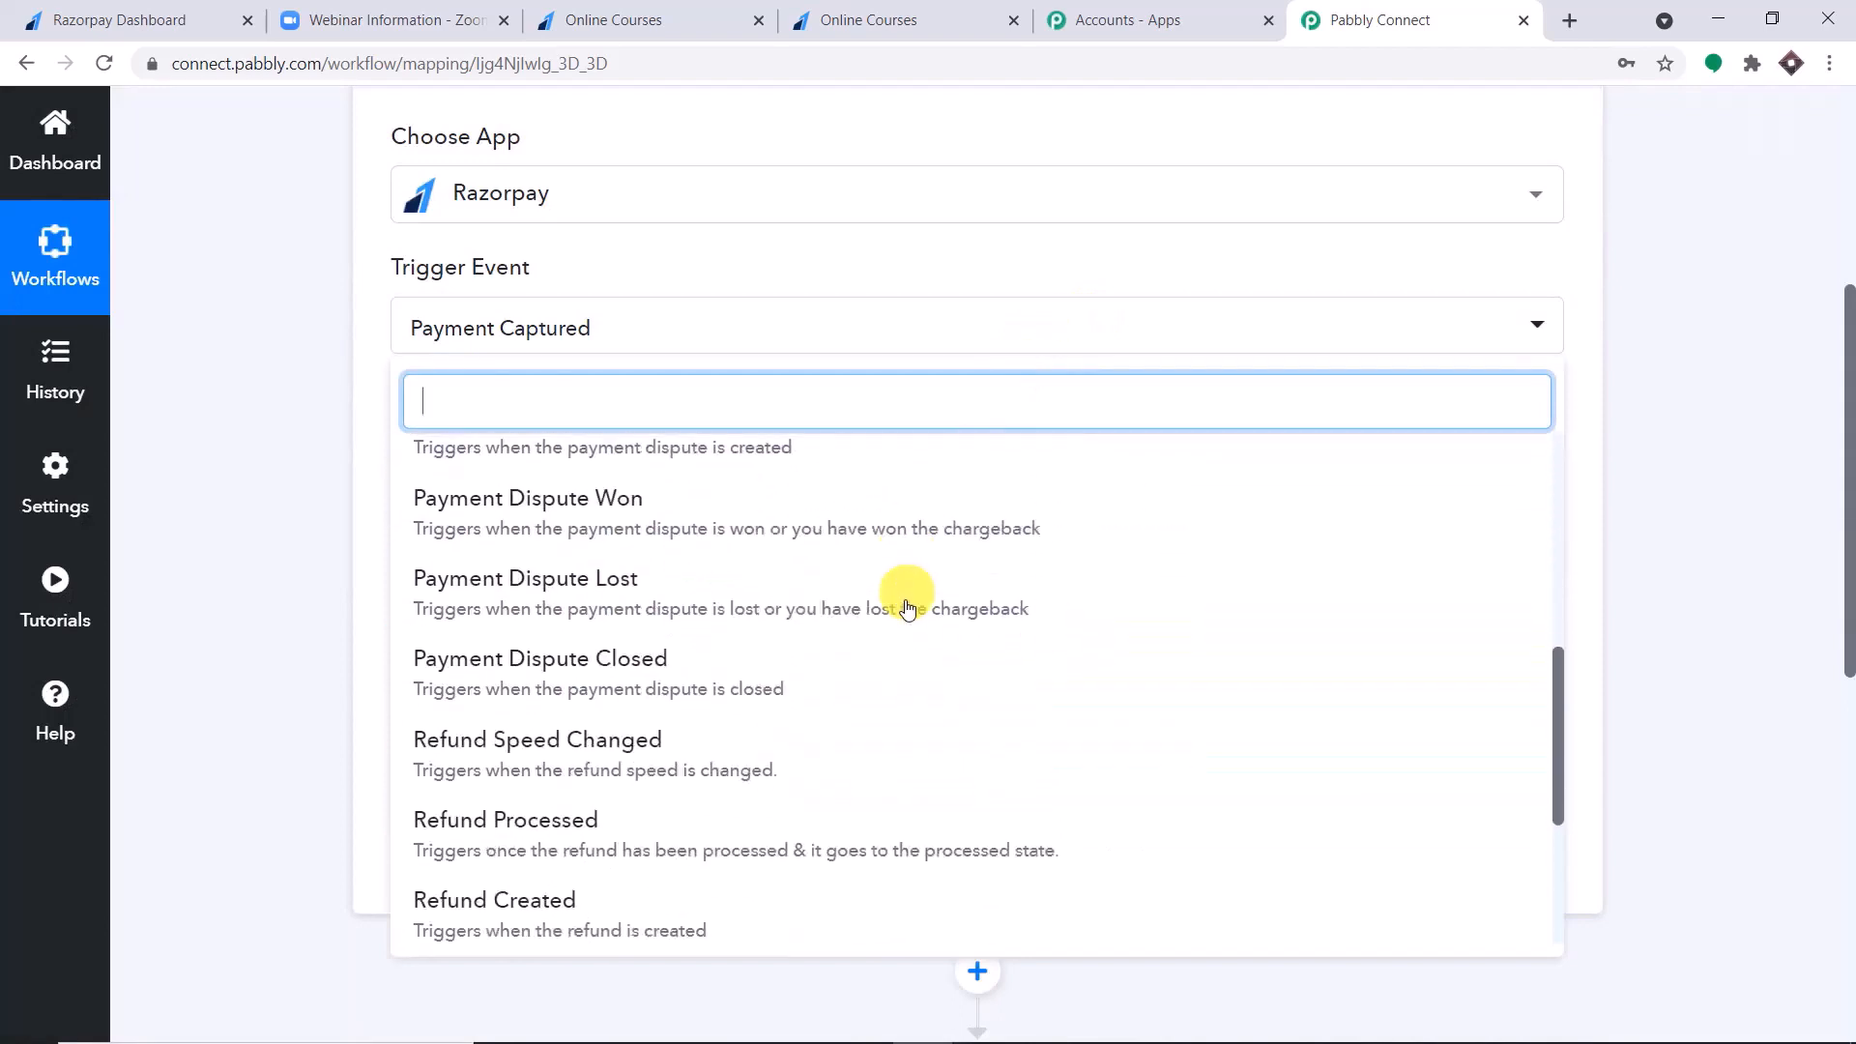
left_click(41, 723)
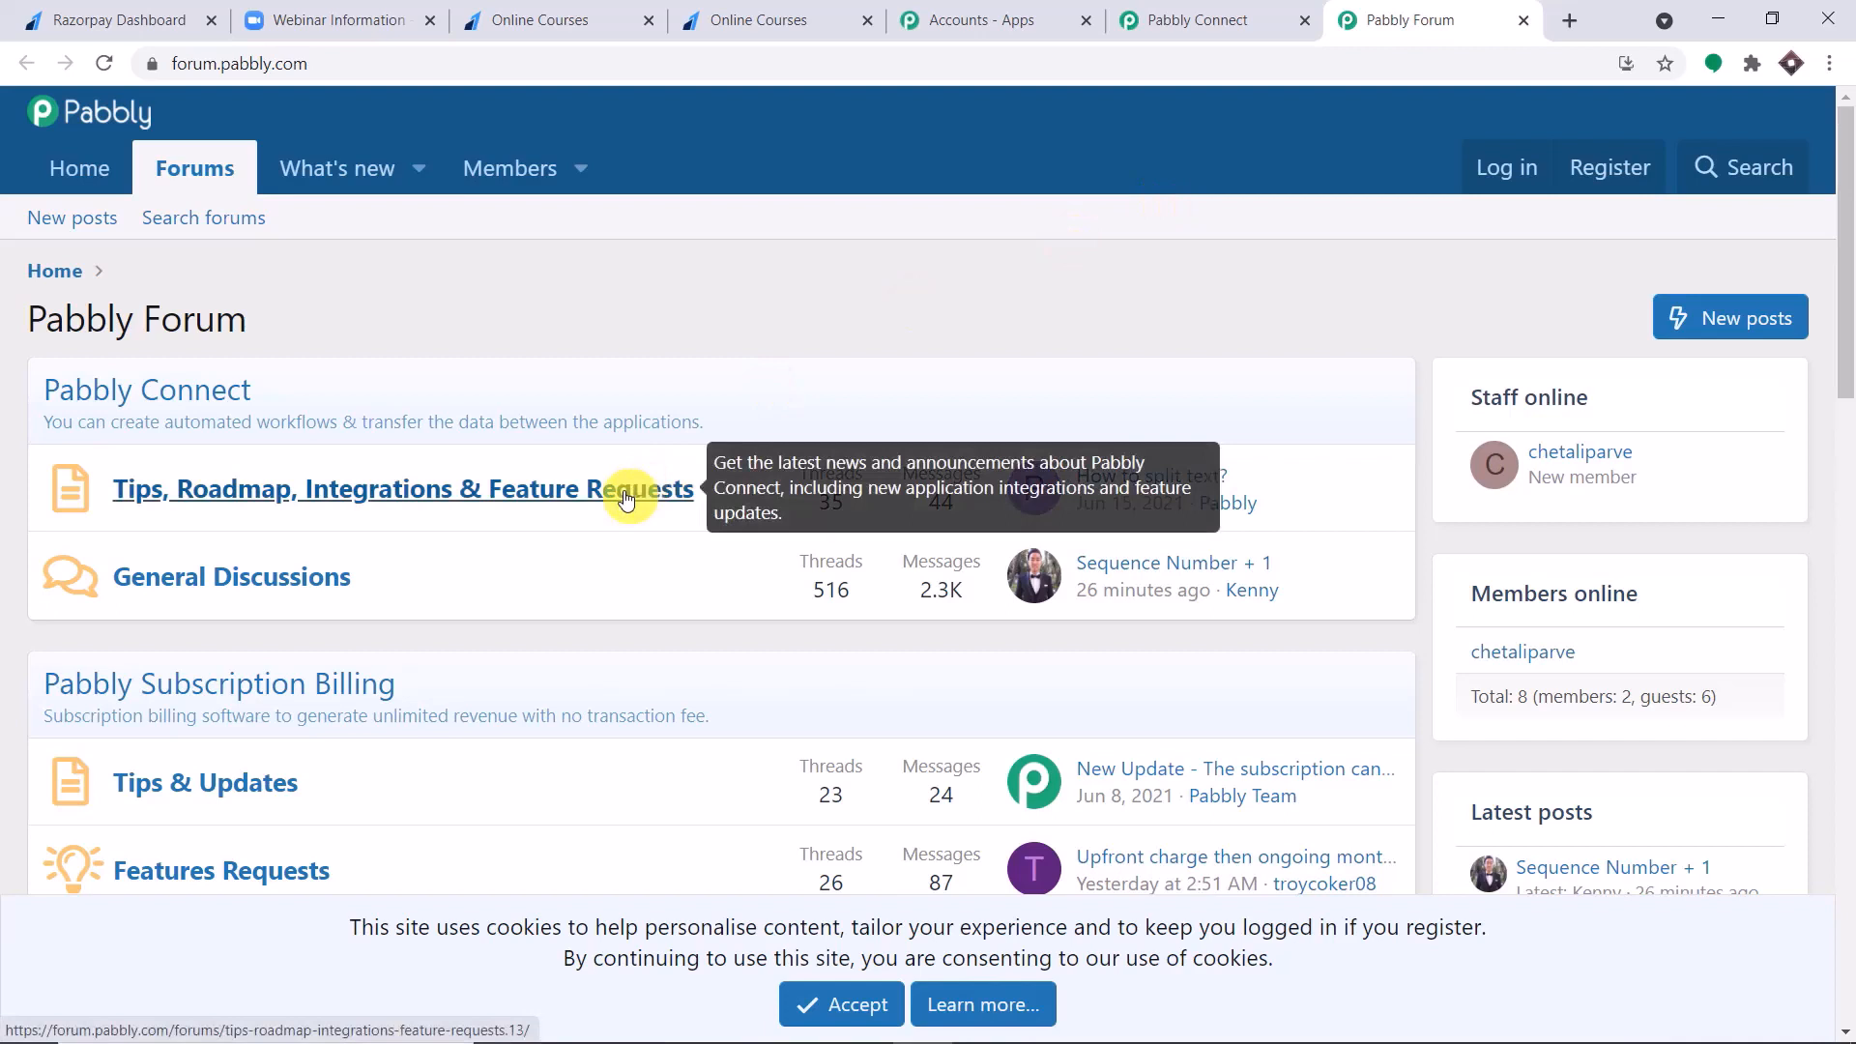
left_click(1524, 20)
scroll(1769, 314, "up", 1)
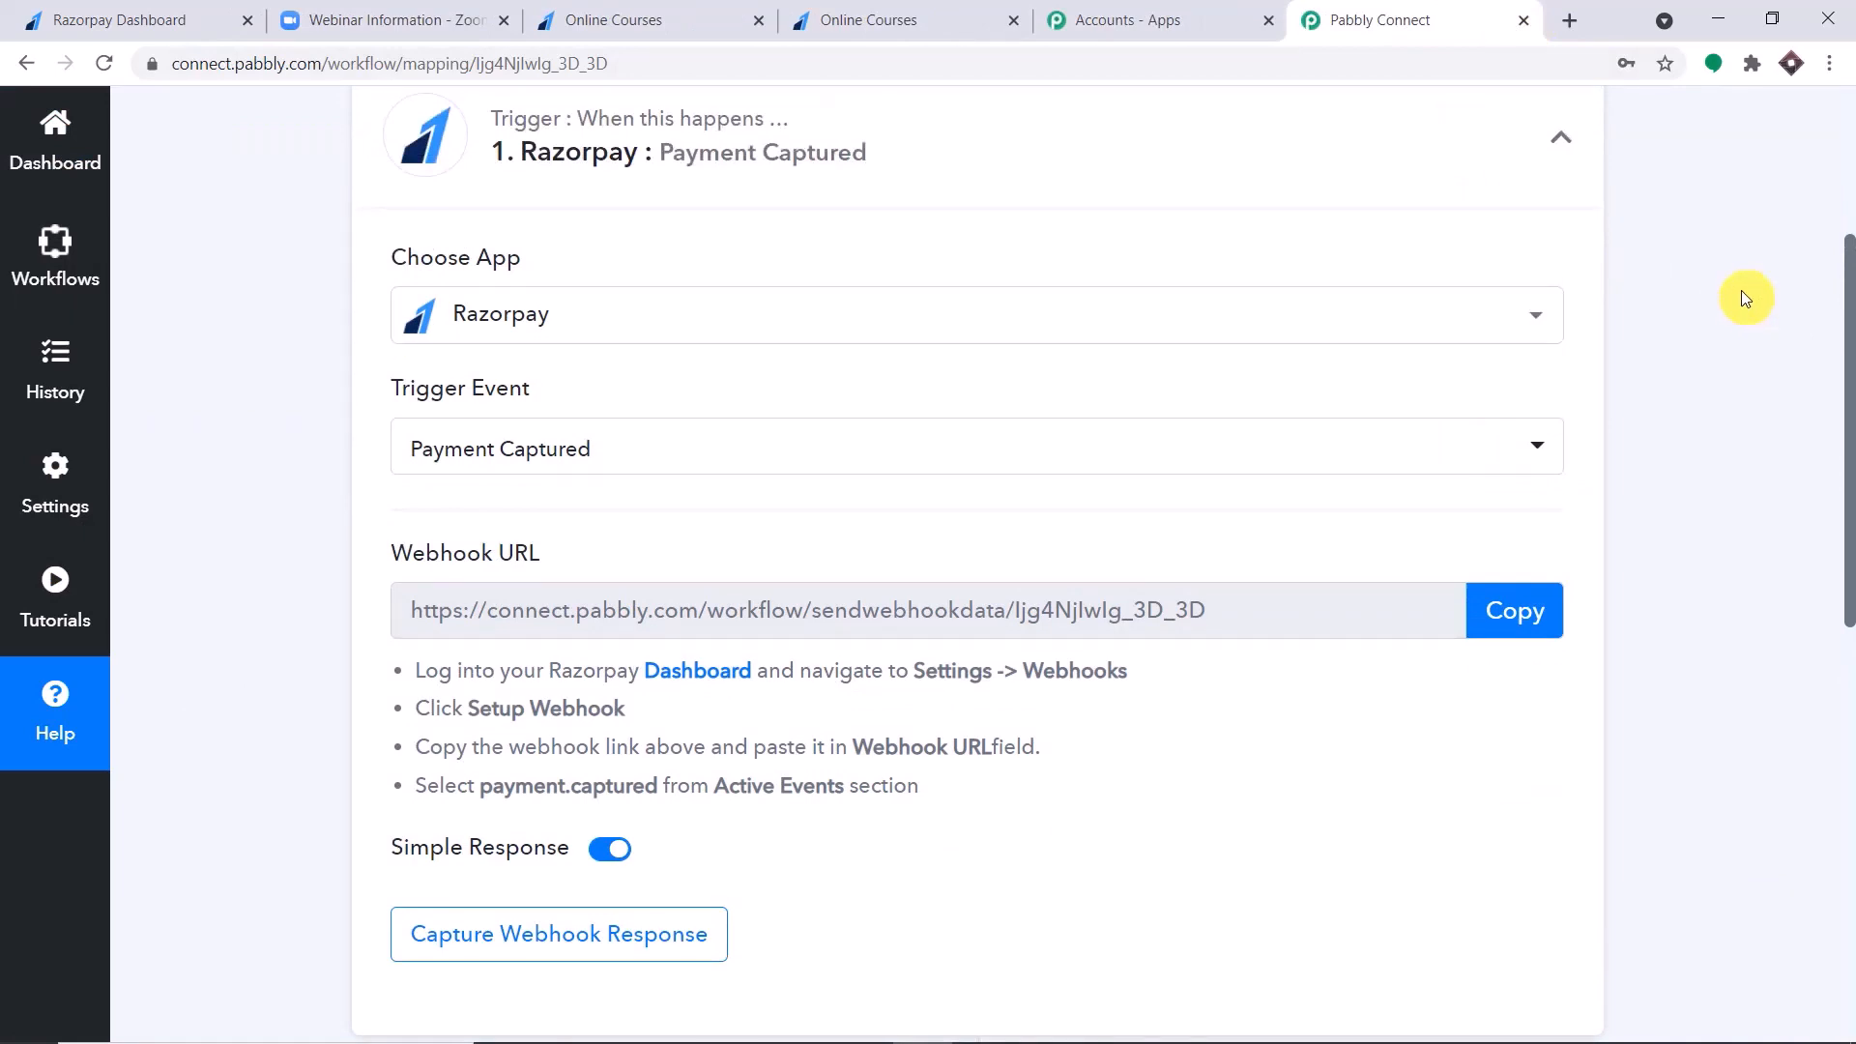
Check the webhook setup instructions, switch to the Razorpay dashboard and open its webhook settings.
scroll(1742, 290, "down", 2)
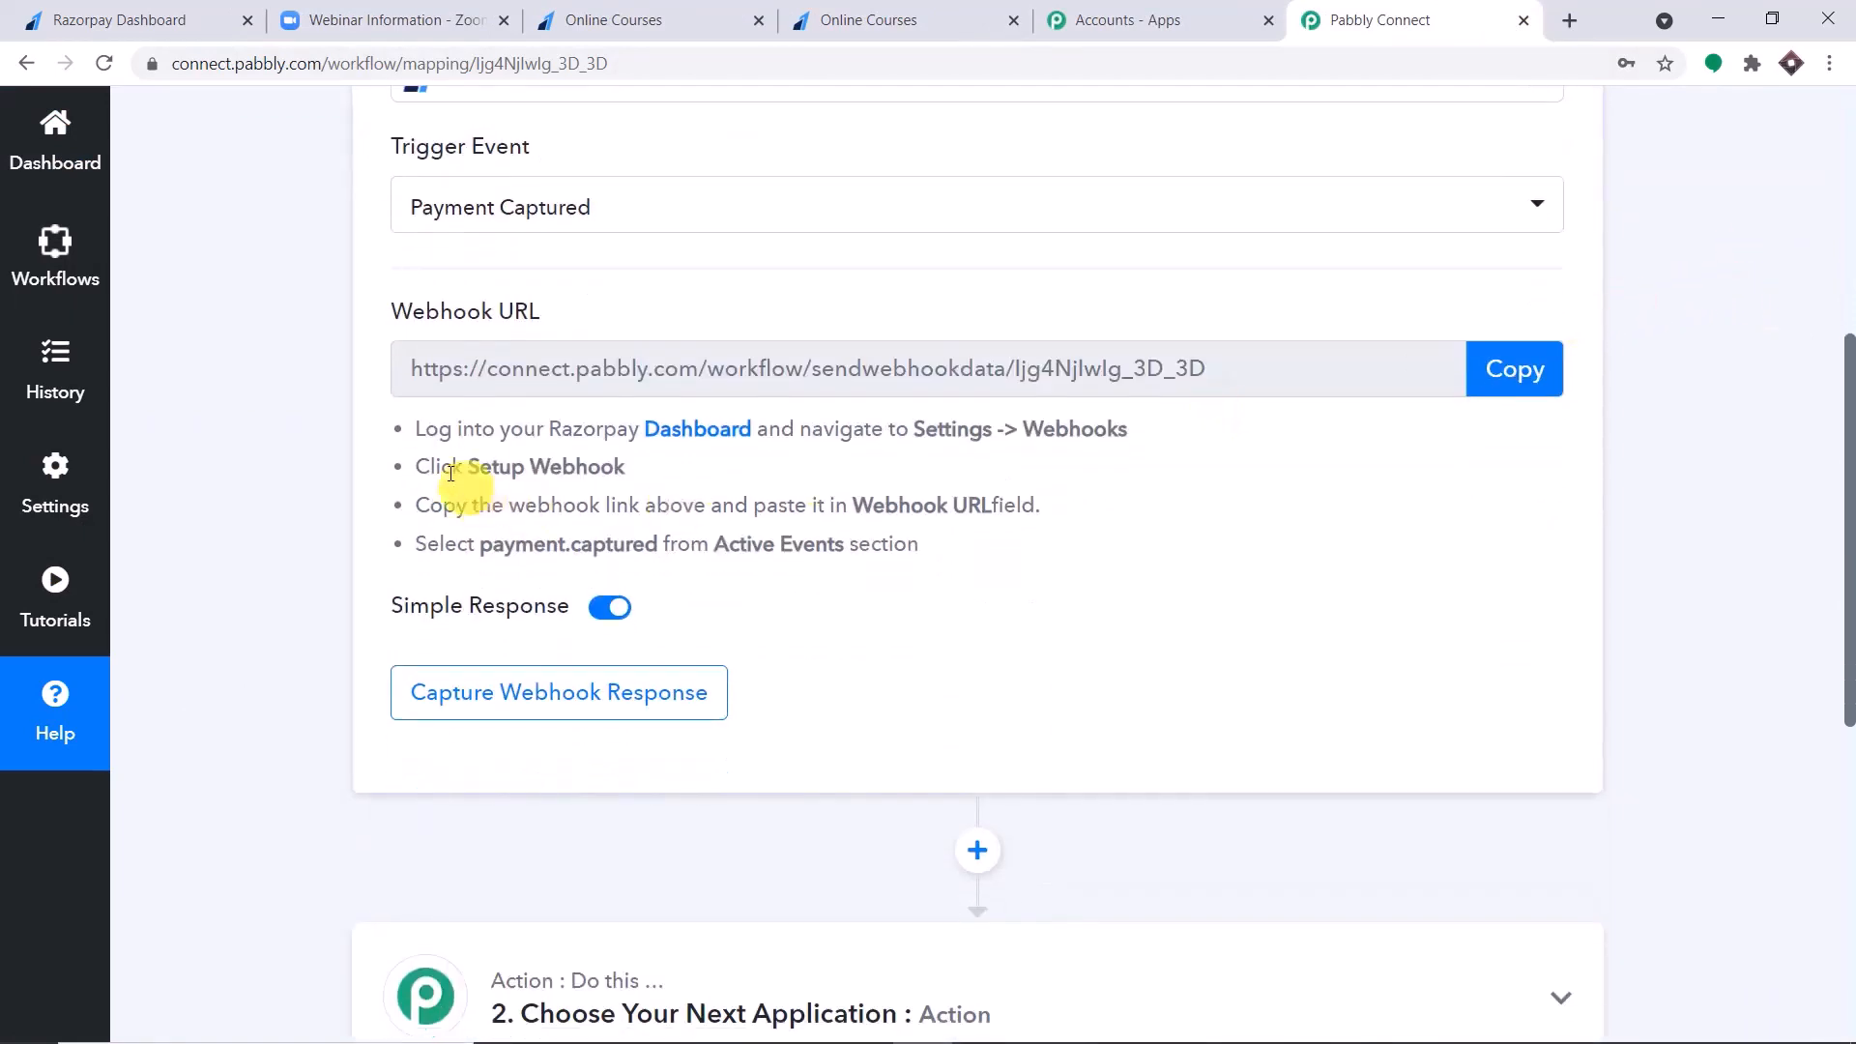
left_click_drag(396, 421, 1169, 426)
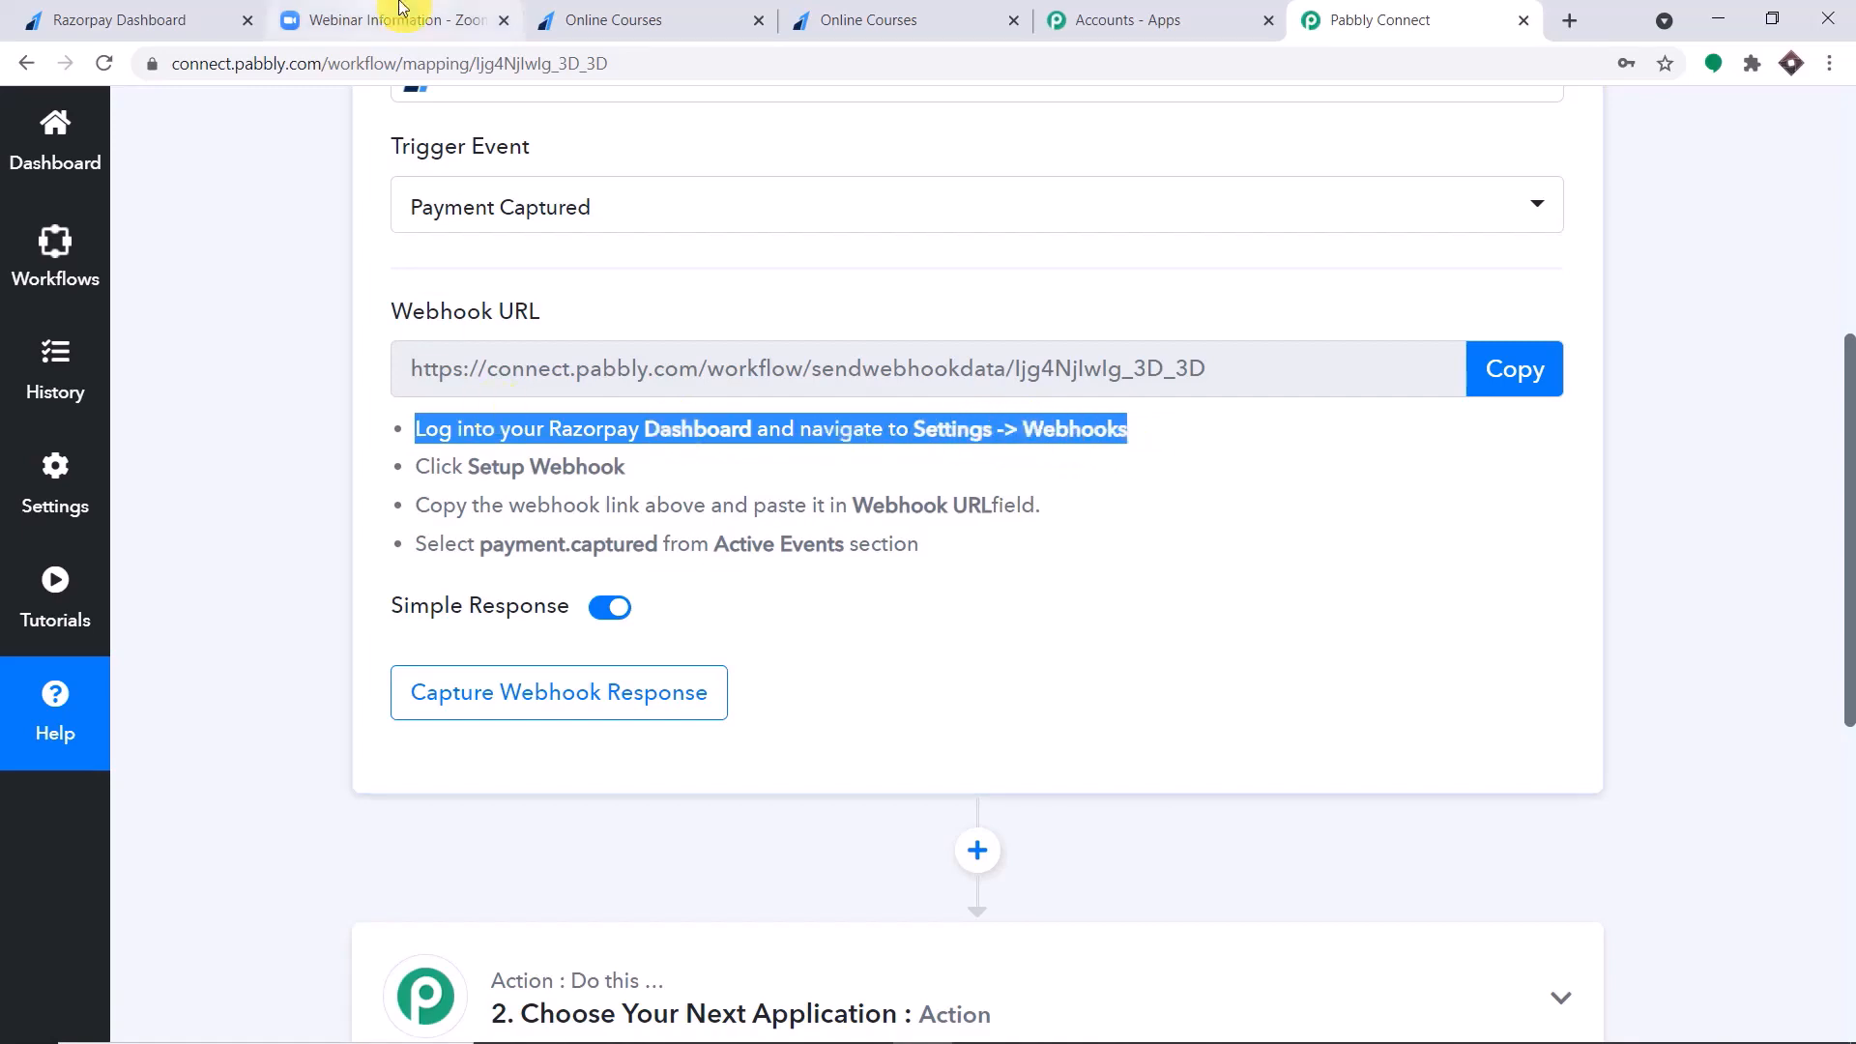
left_click(145, 19)
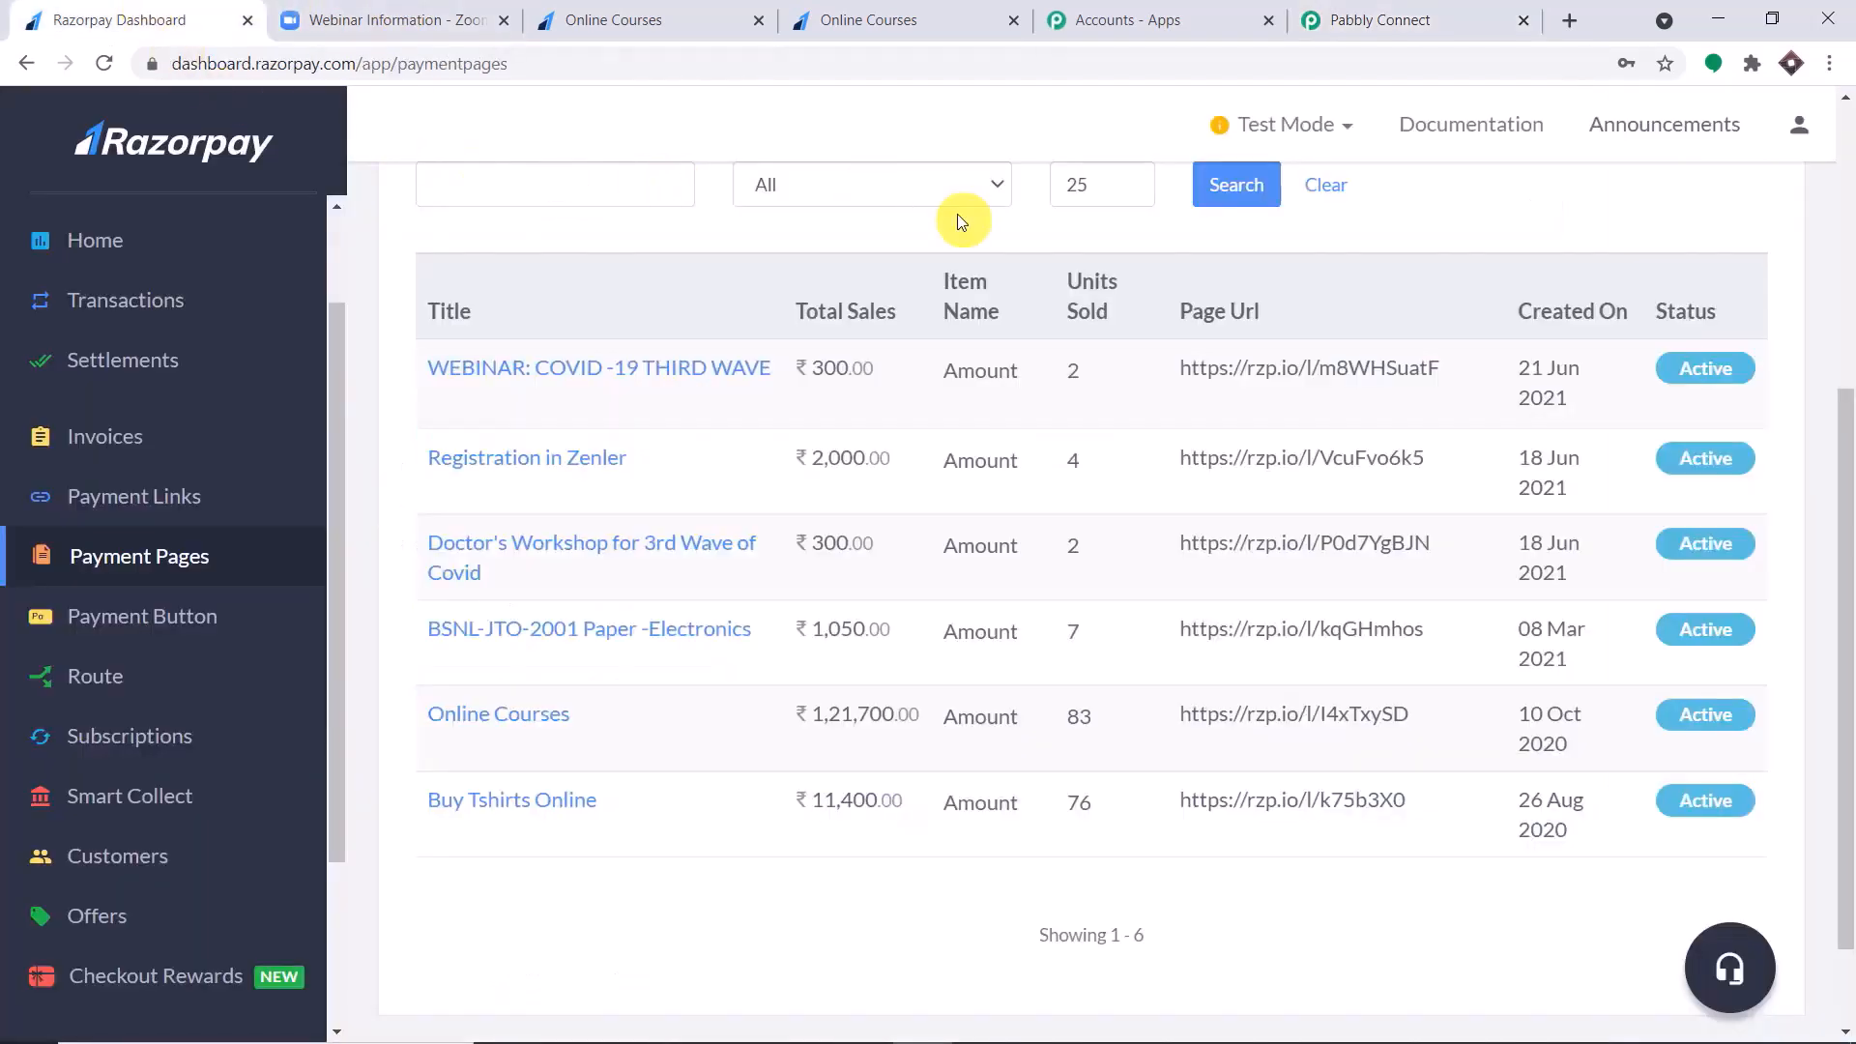
scroll(203, 754, "down", 3)
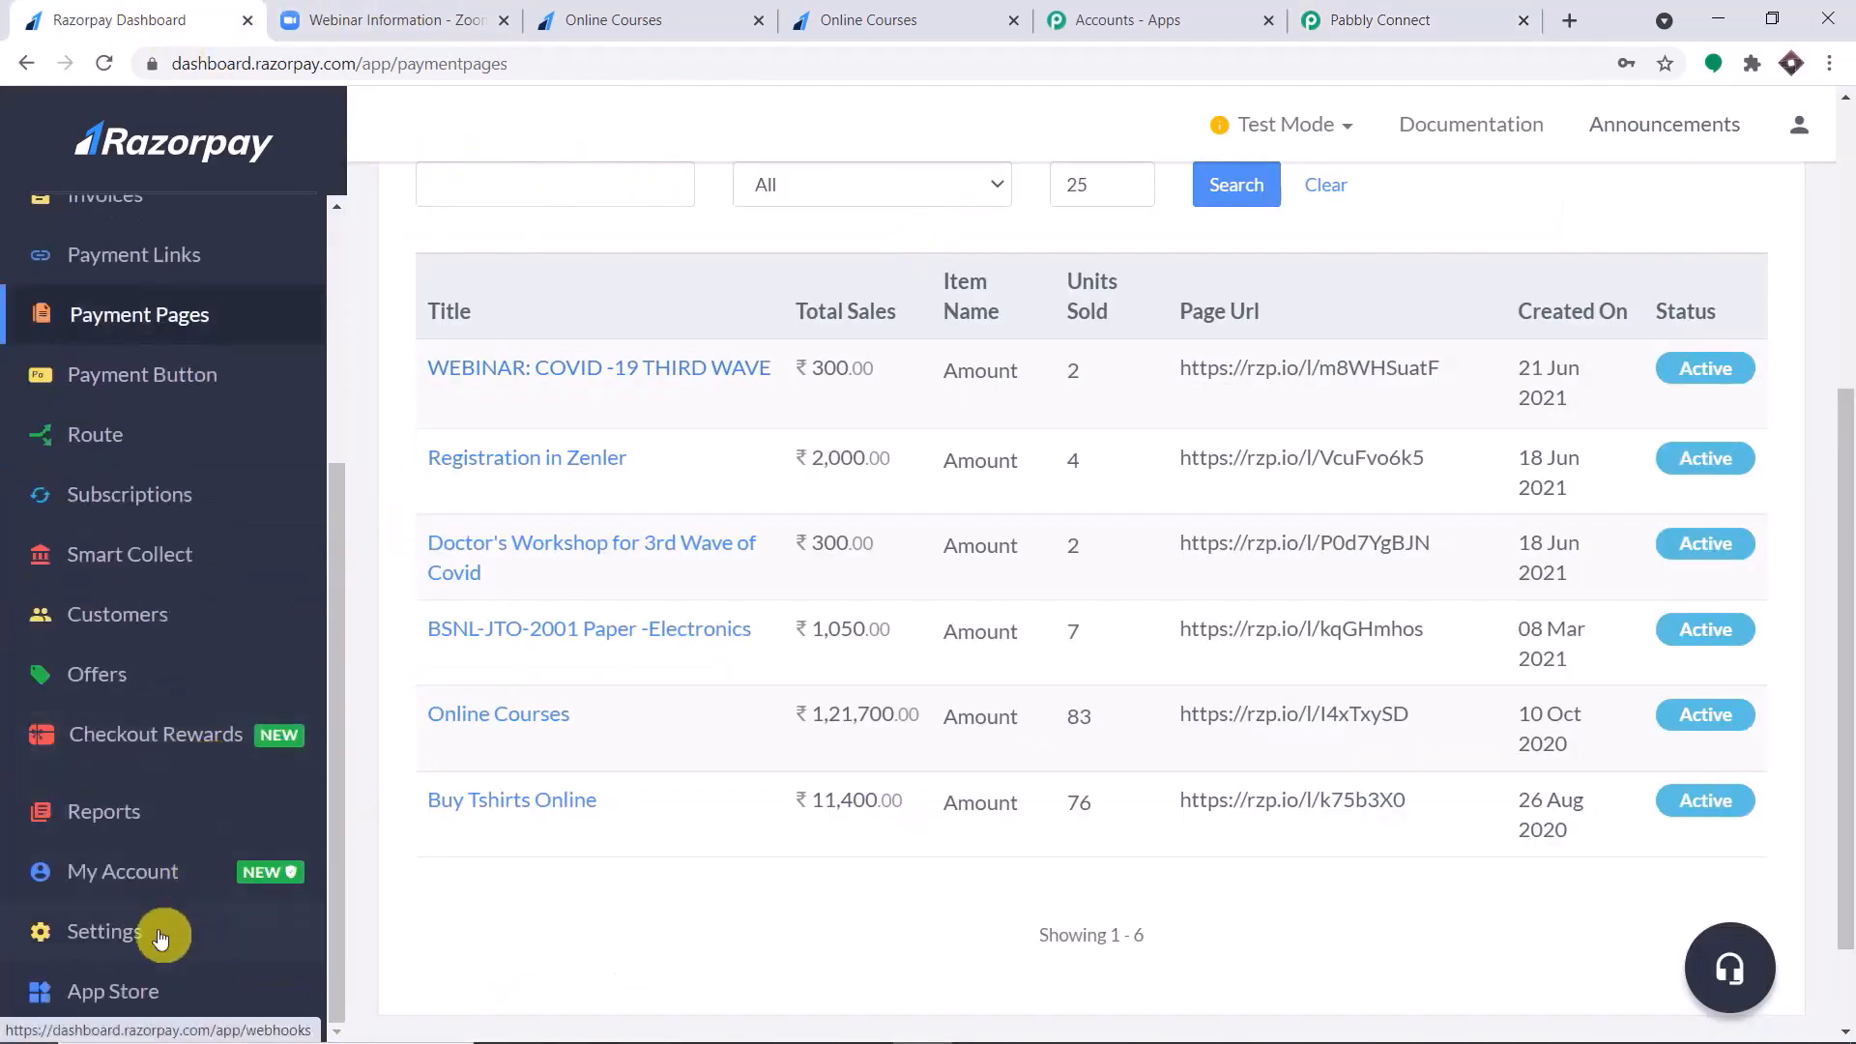
left_click(107, 933)
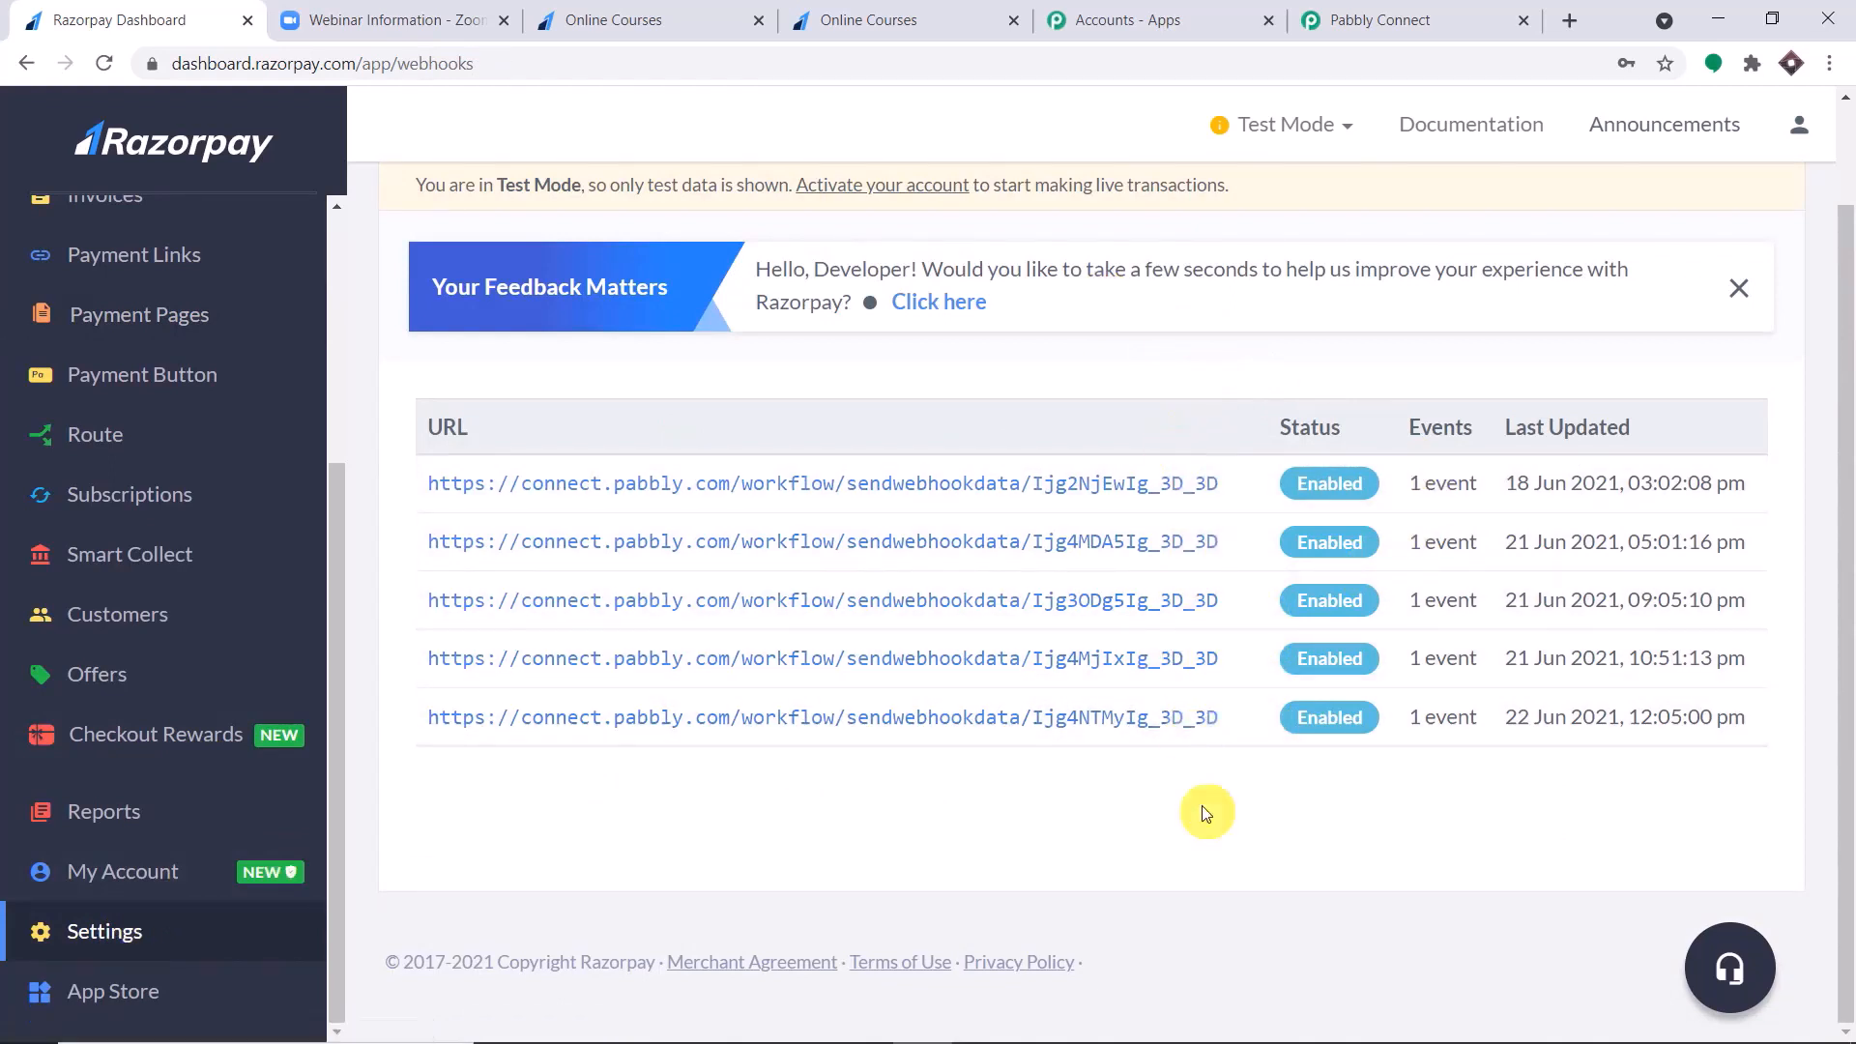
Permanently delete the Razorpay webhook last updated on 21 Jun 2021 at 10:51:13 pm.
scroll(1489, 604, "up", 1)
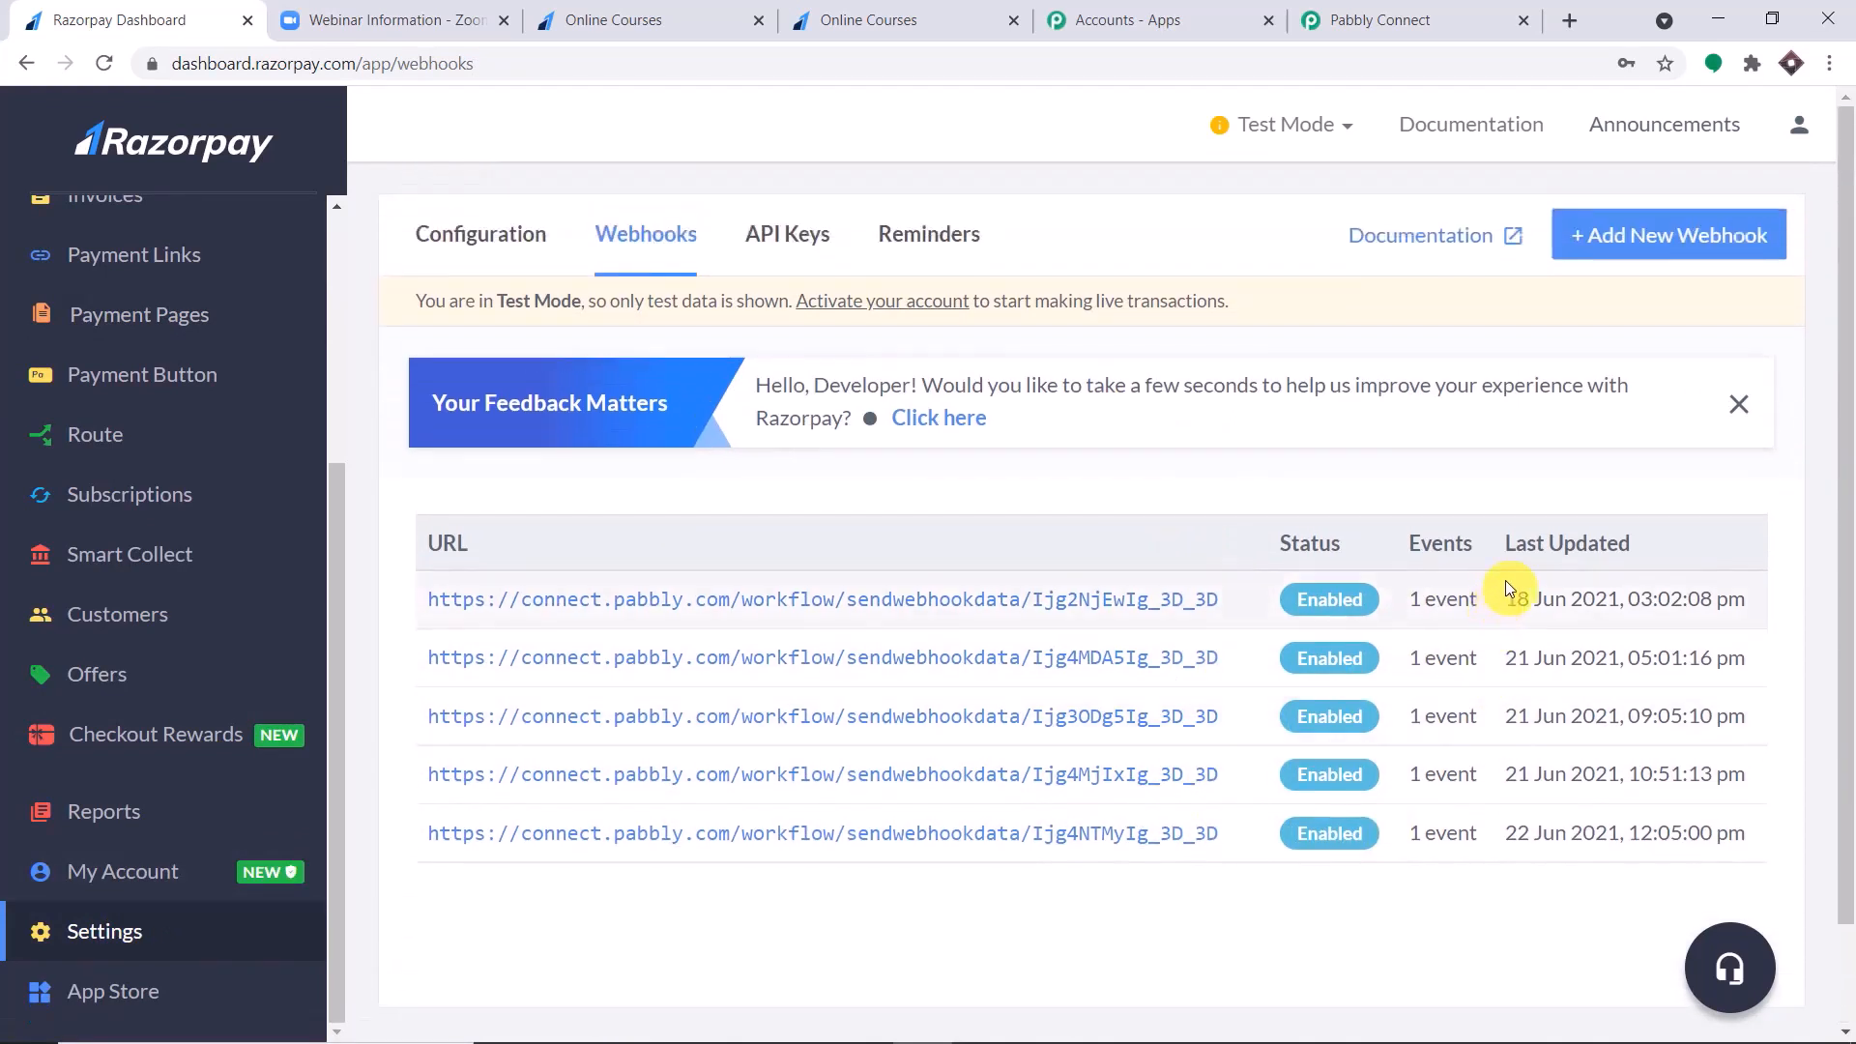
scroll(1523, 576, "down", 1)
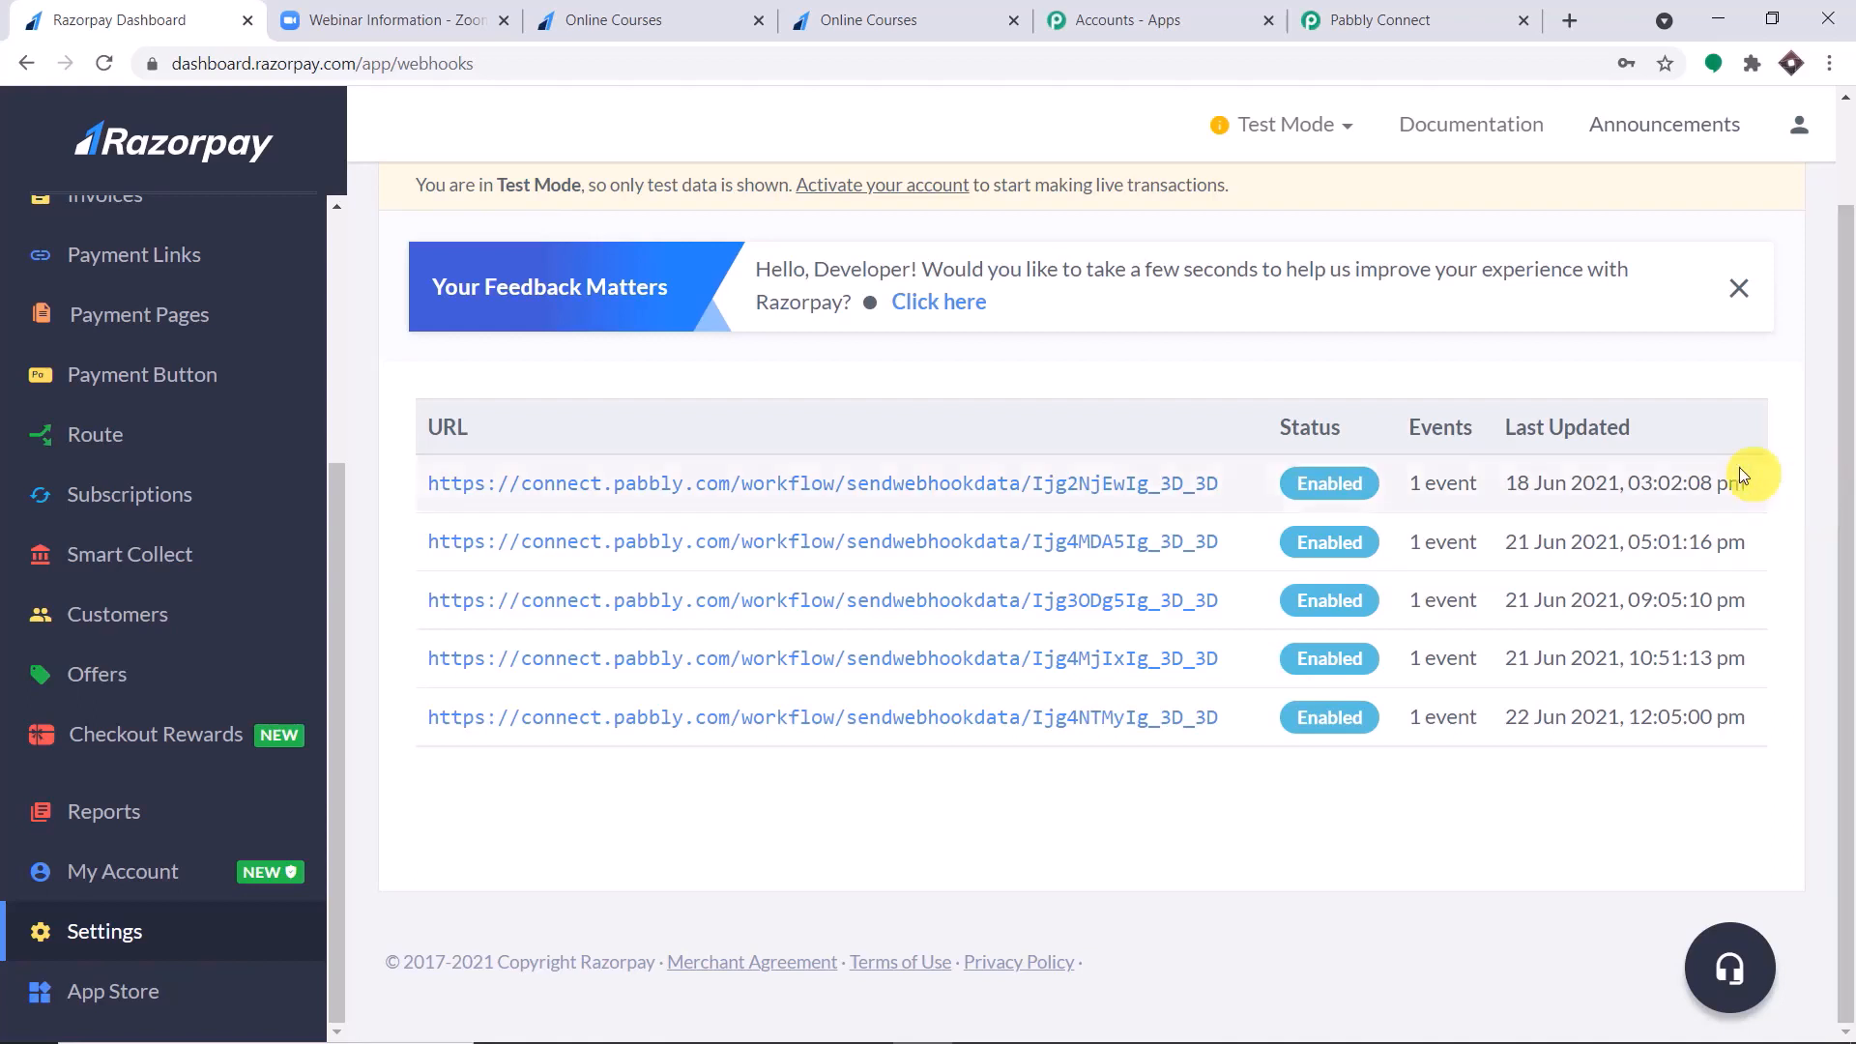
left_click(1029, 657)
left_click(1643, 225)
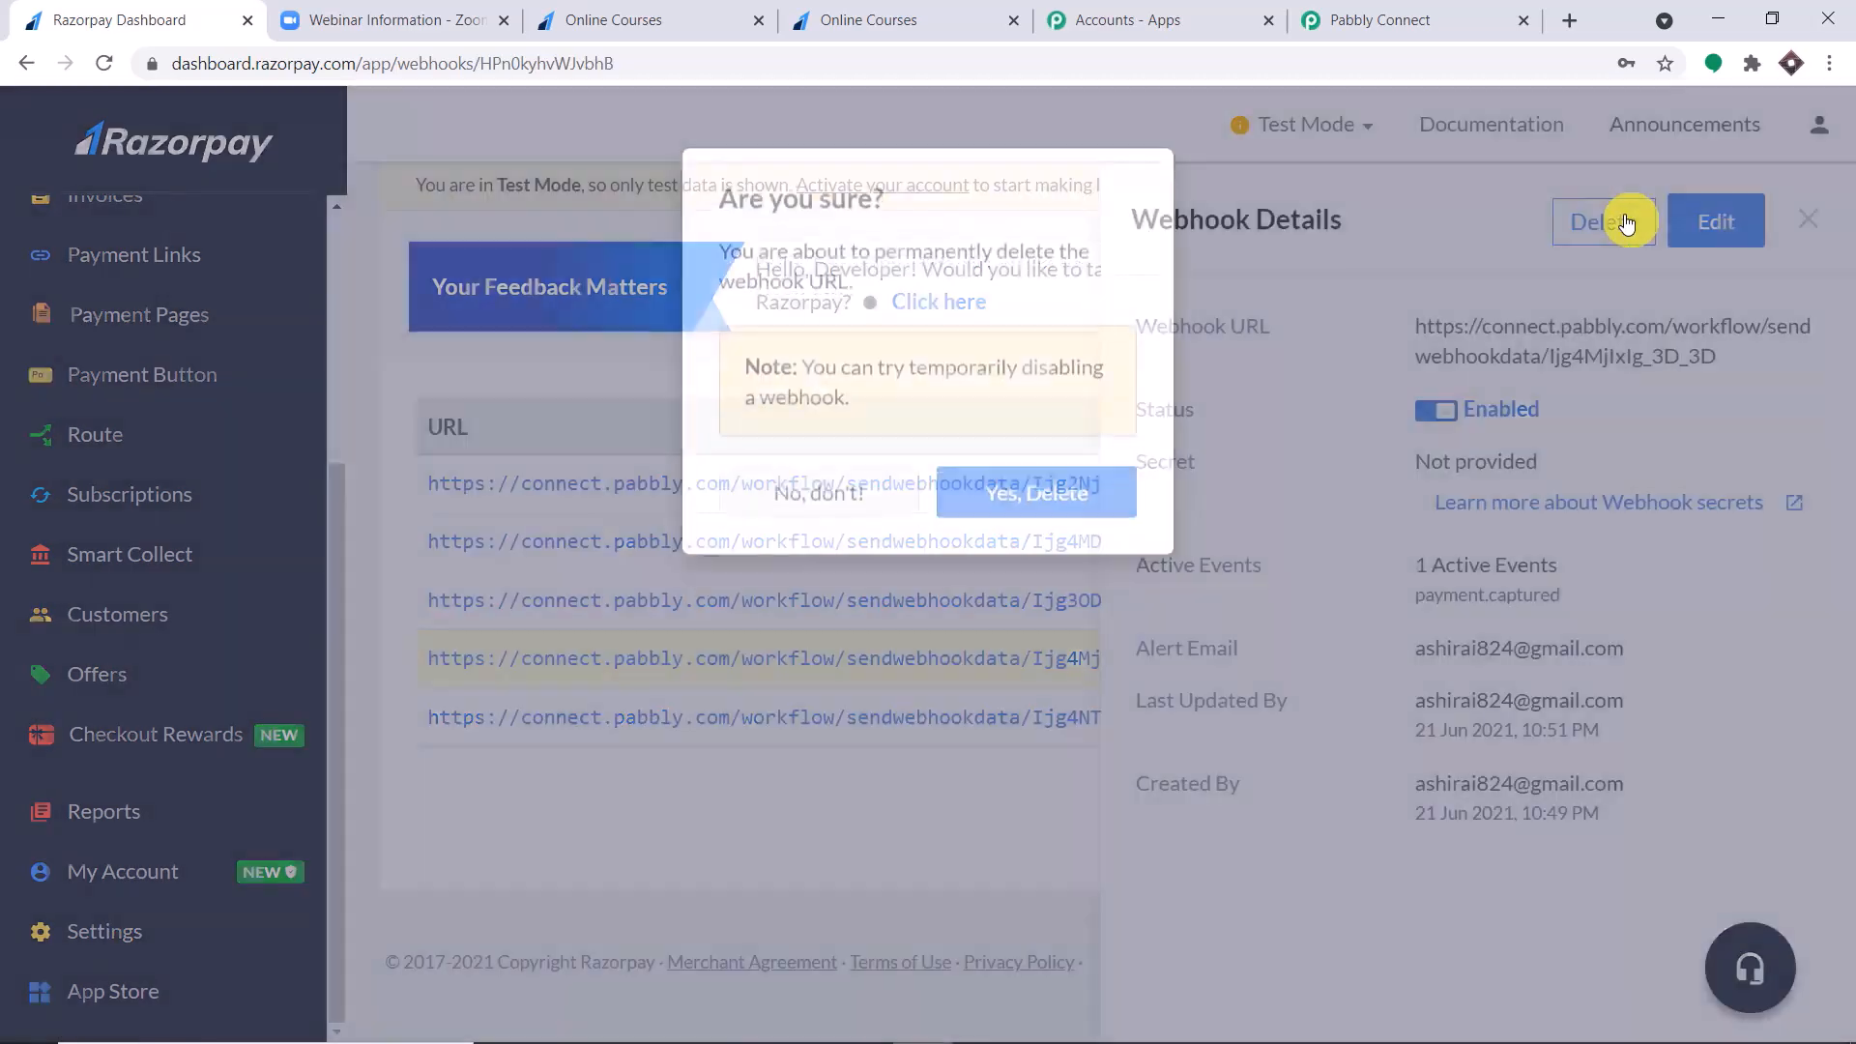
left_click(1005, 542)
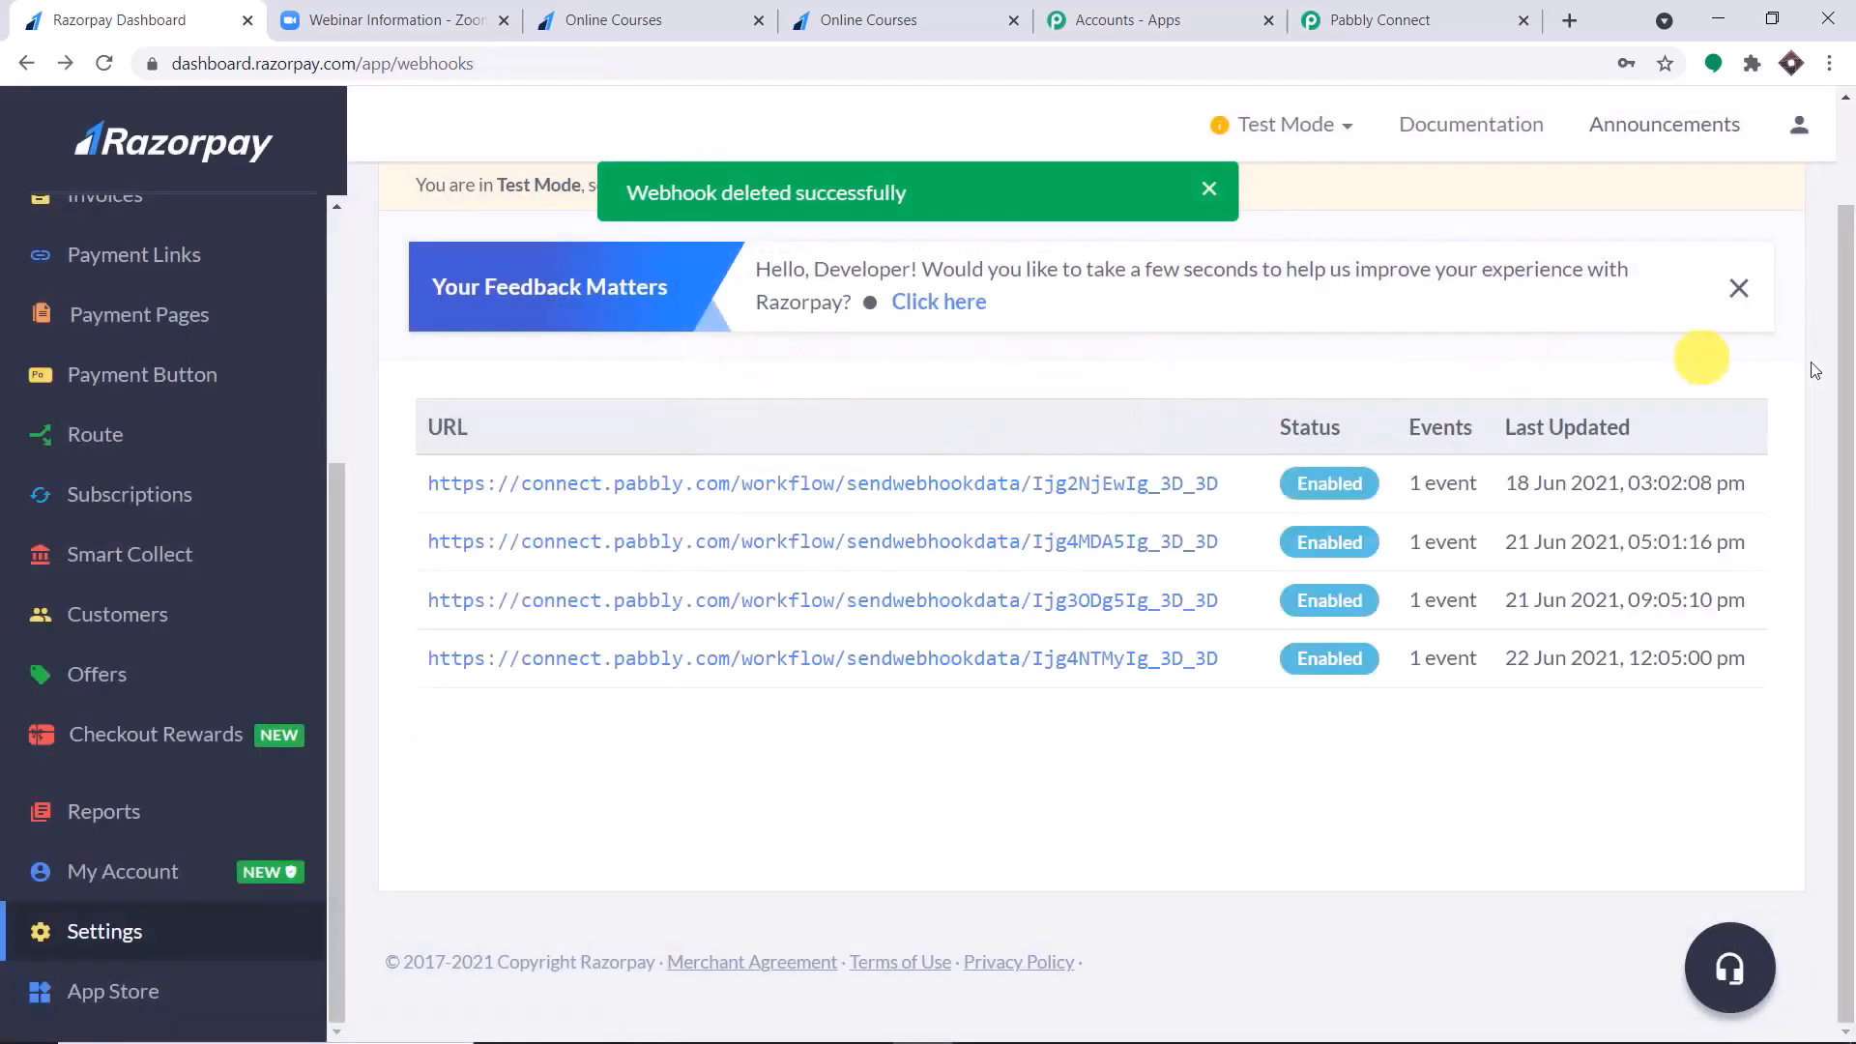
Start a new webhook in Razorpay and check Pabbly Connect's instructions for its Webhook URL field.
left_click_drag(1847, 359, 1852, 206)
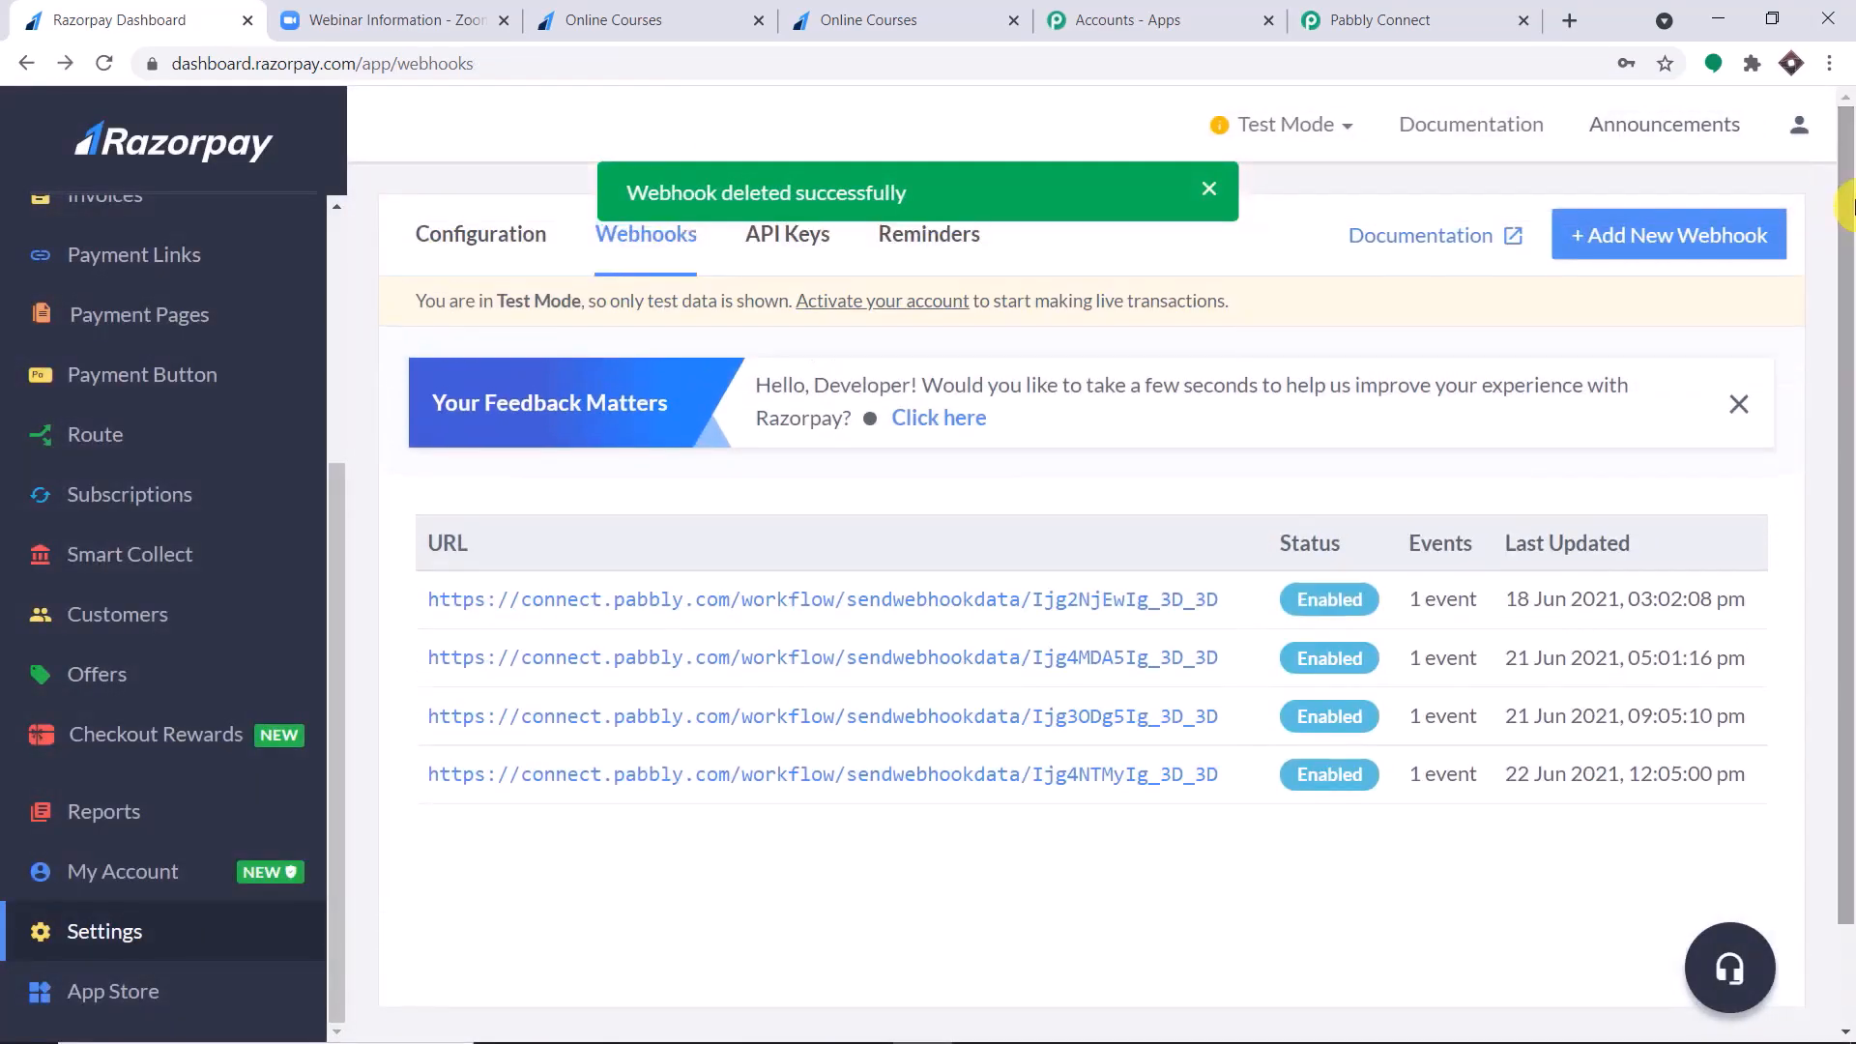
left_click(1695, 235)
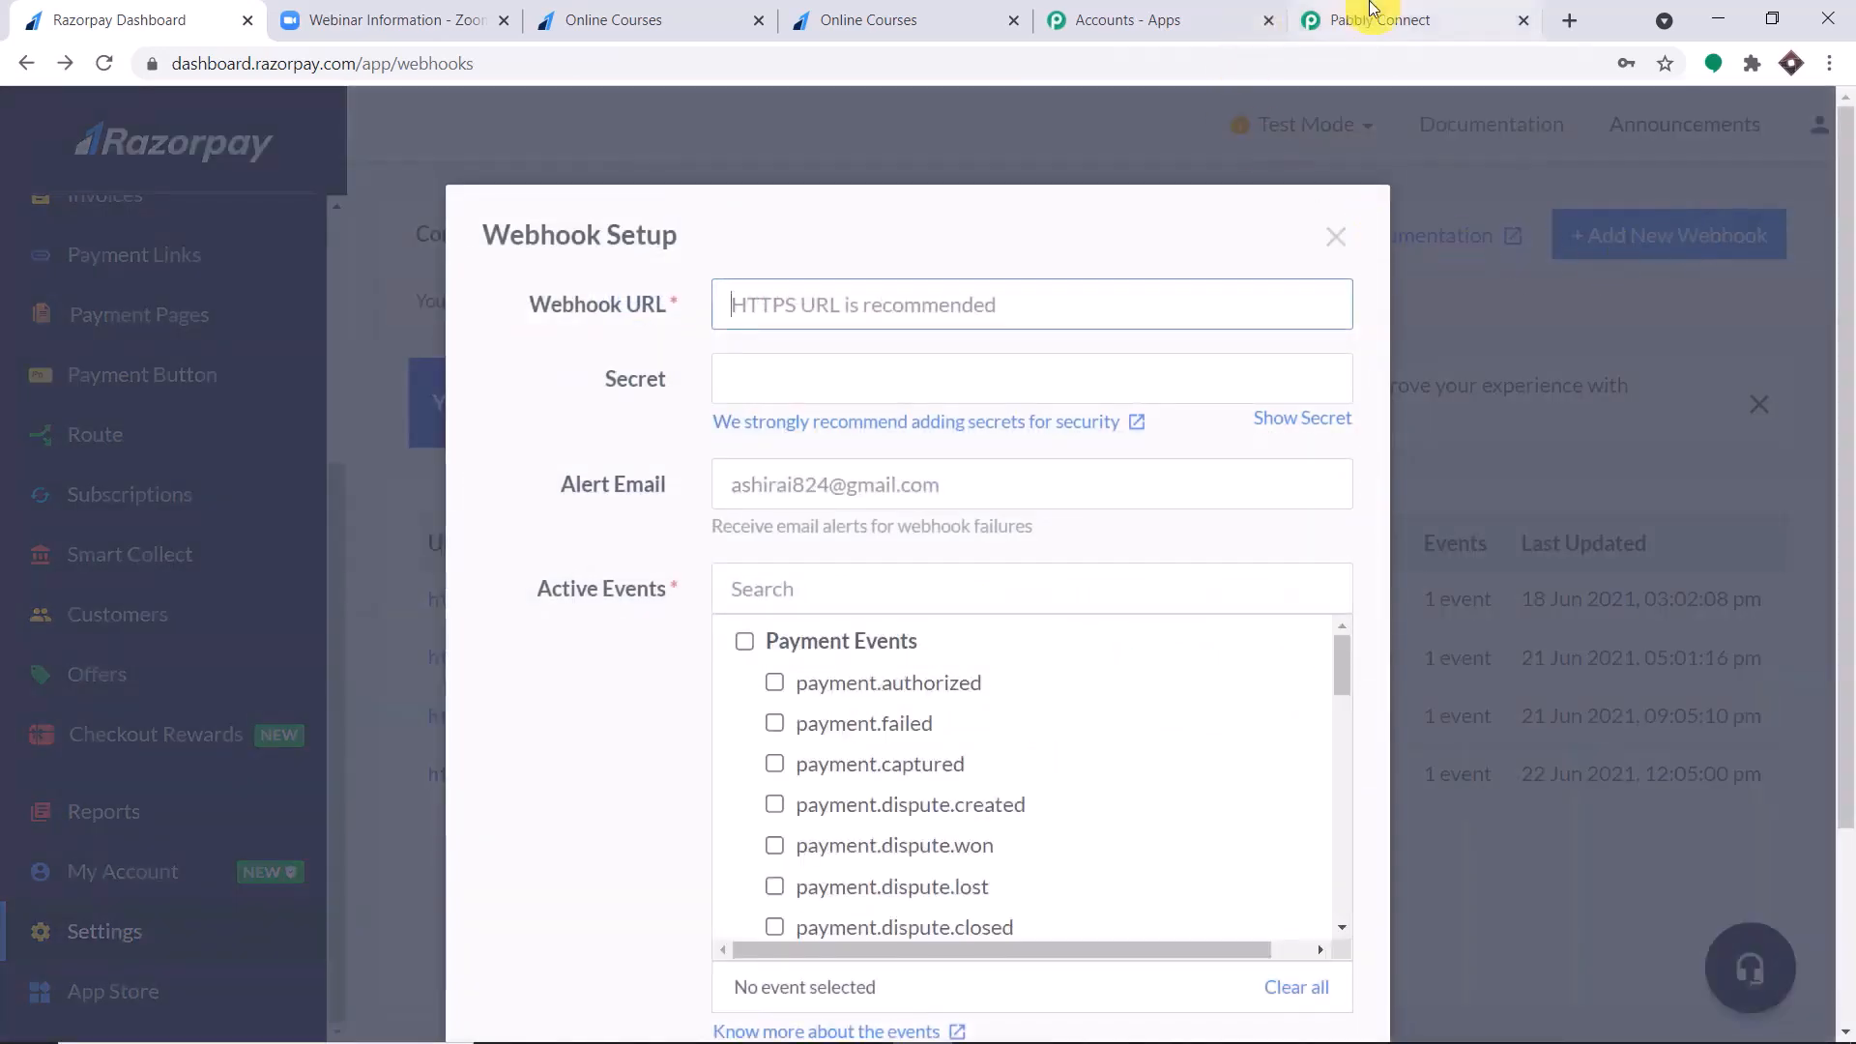
left_click(1324, 19)
left_click_drag(469, 467, 638, 478)
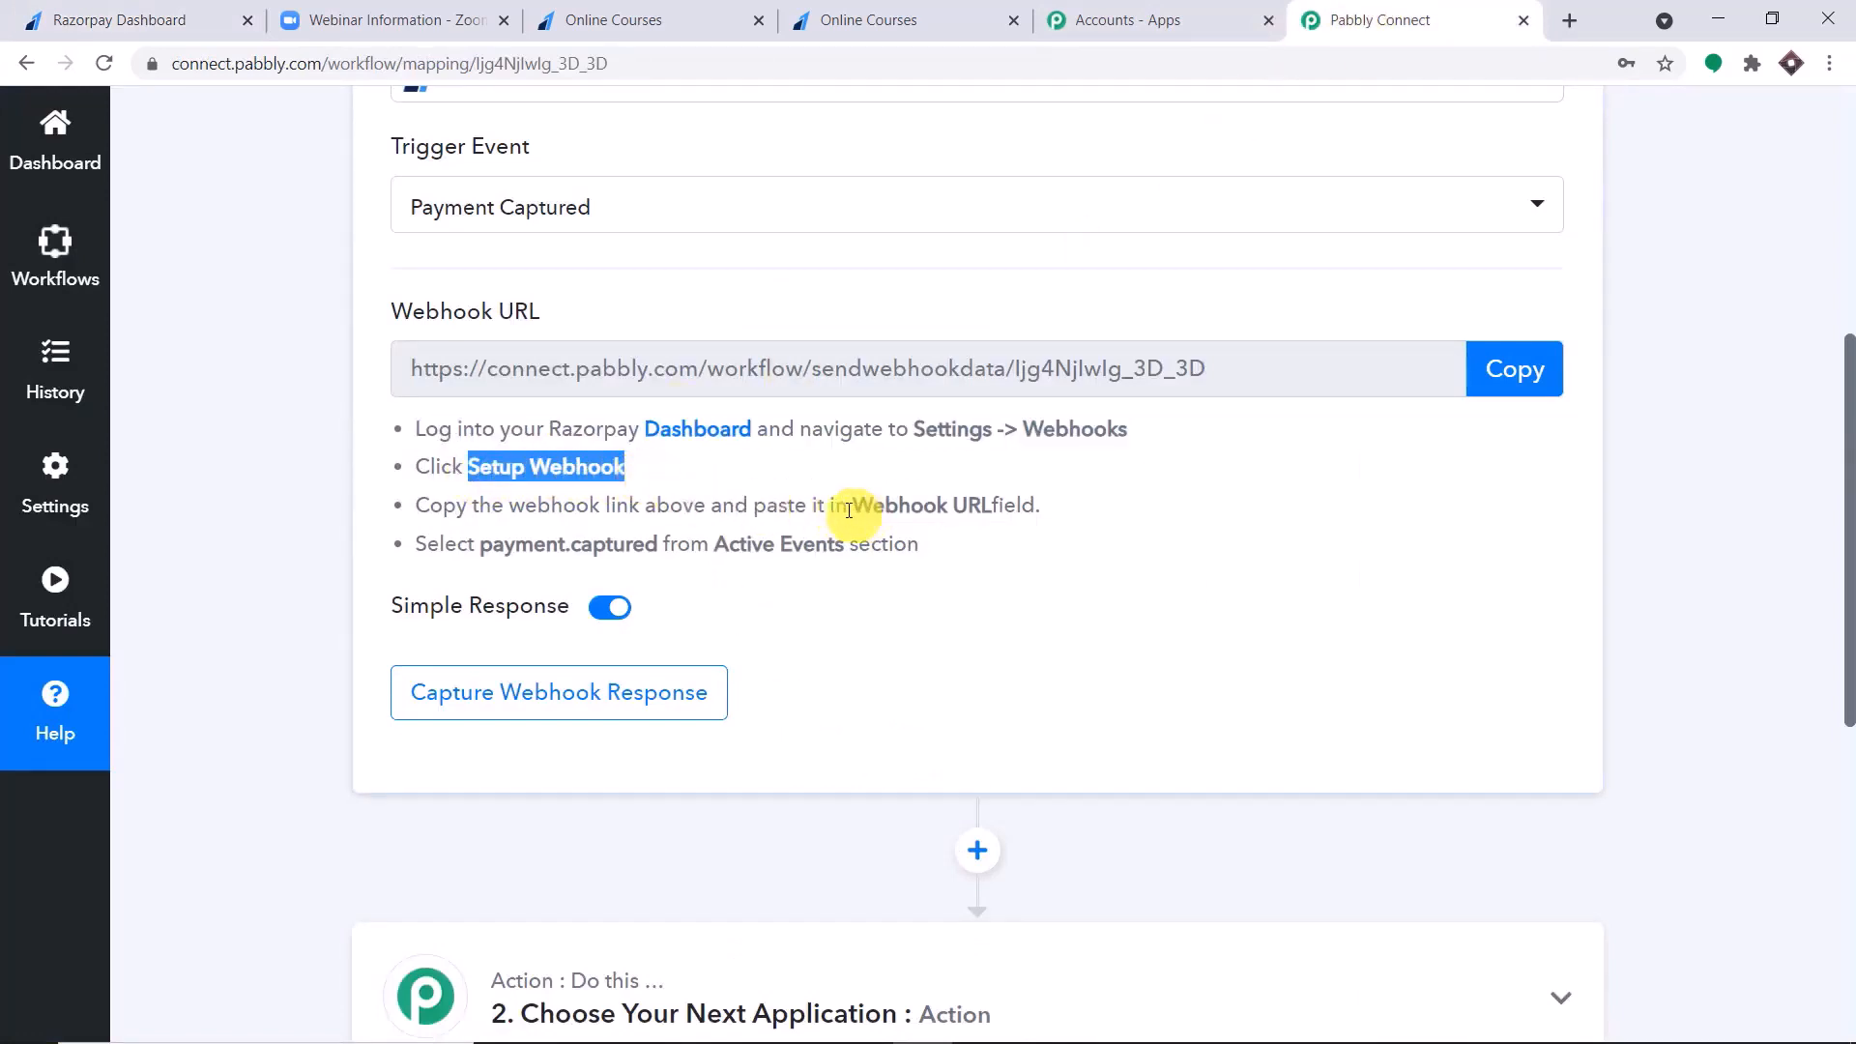
left_click_drag(849, 505, 1005, 509)
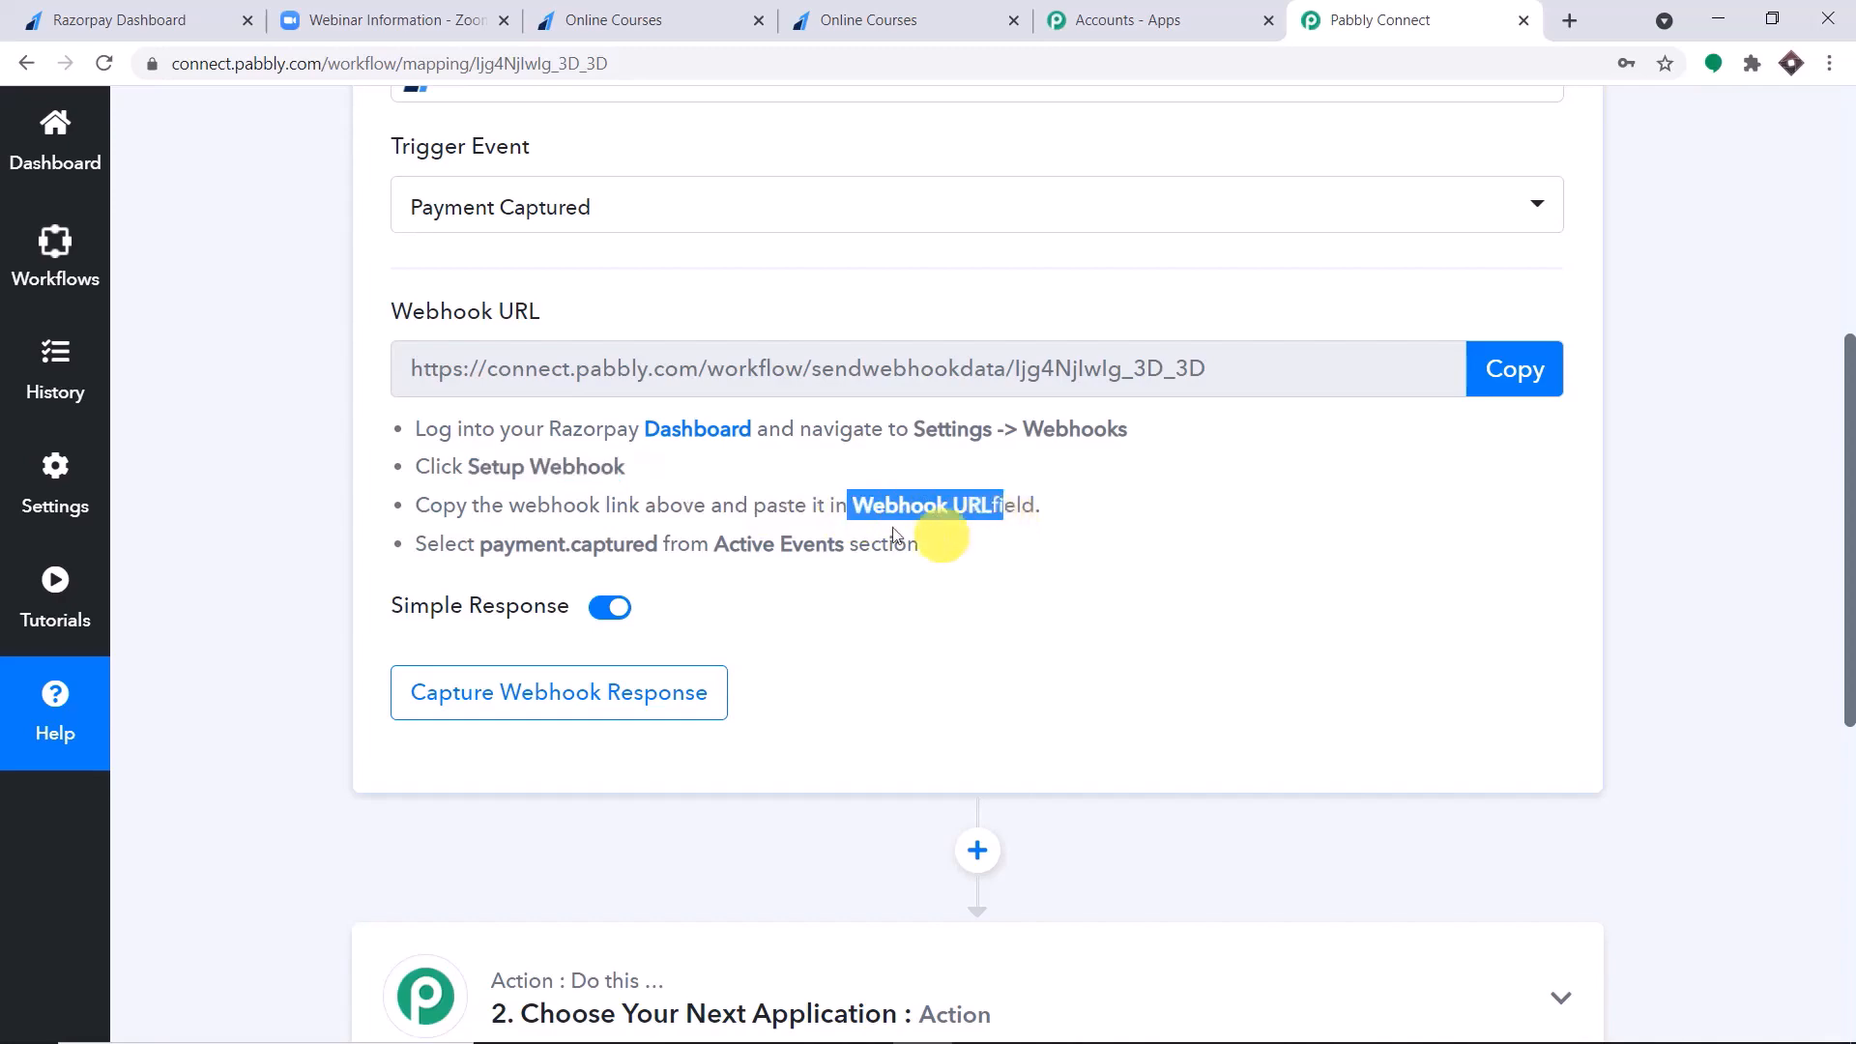
left_click(147, 17)
left_click(806, 311)
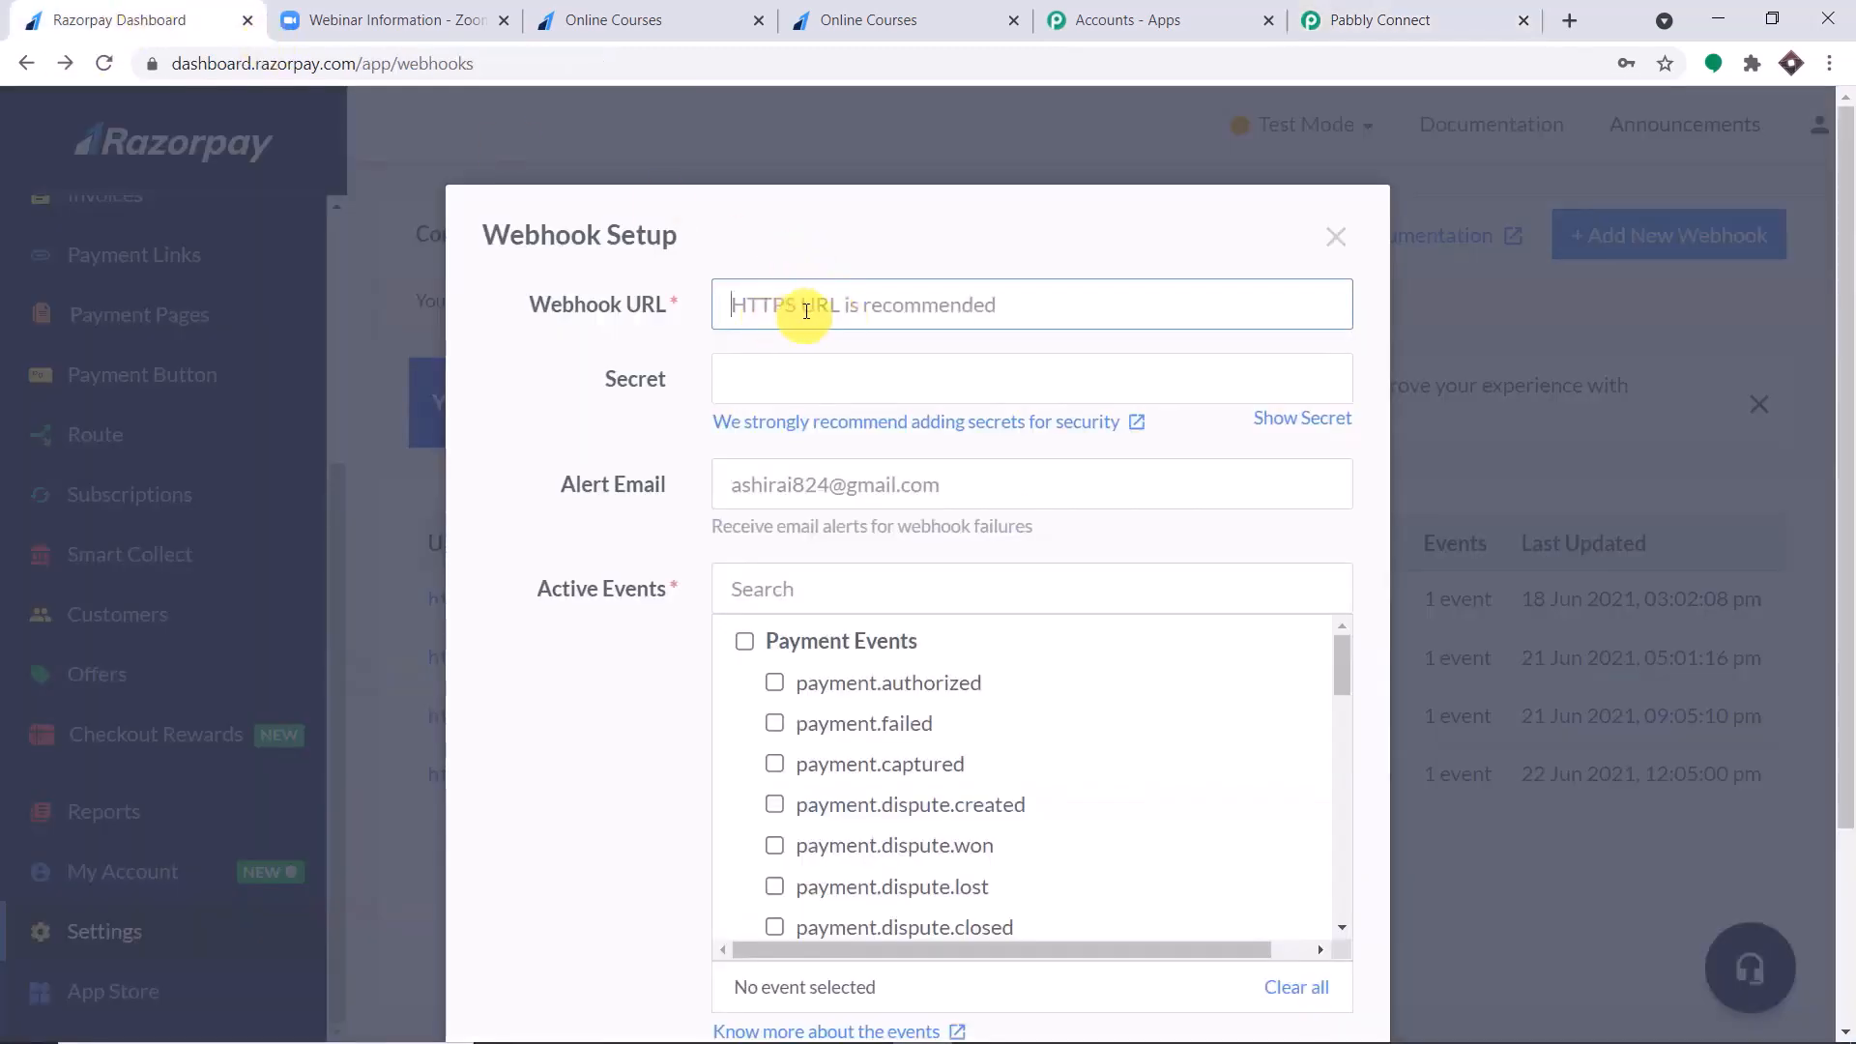
Copy the trigger's webhook URL from Pabbly Connect and paste it as the Webhook URL of the new Razorpay webhook.
left_click(1441, 18)
left_click(1508, 382)
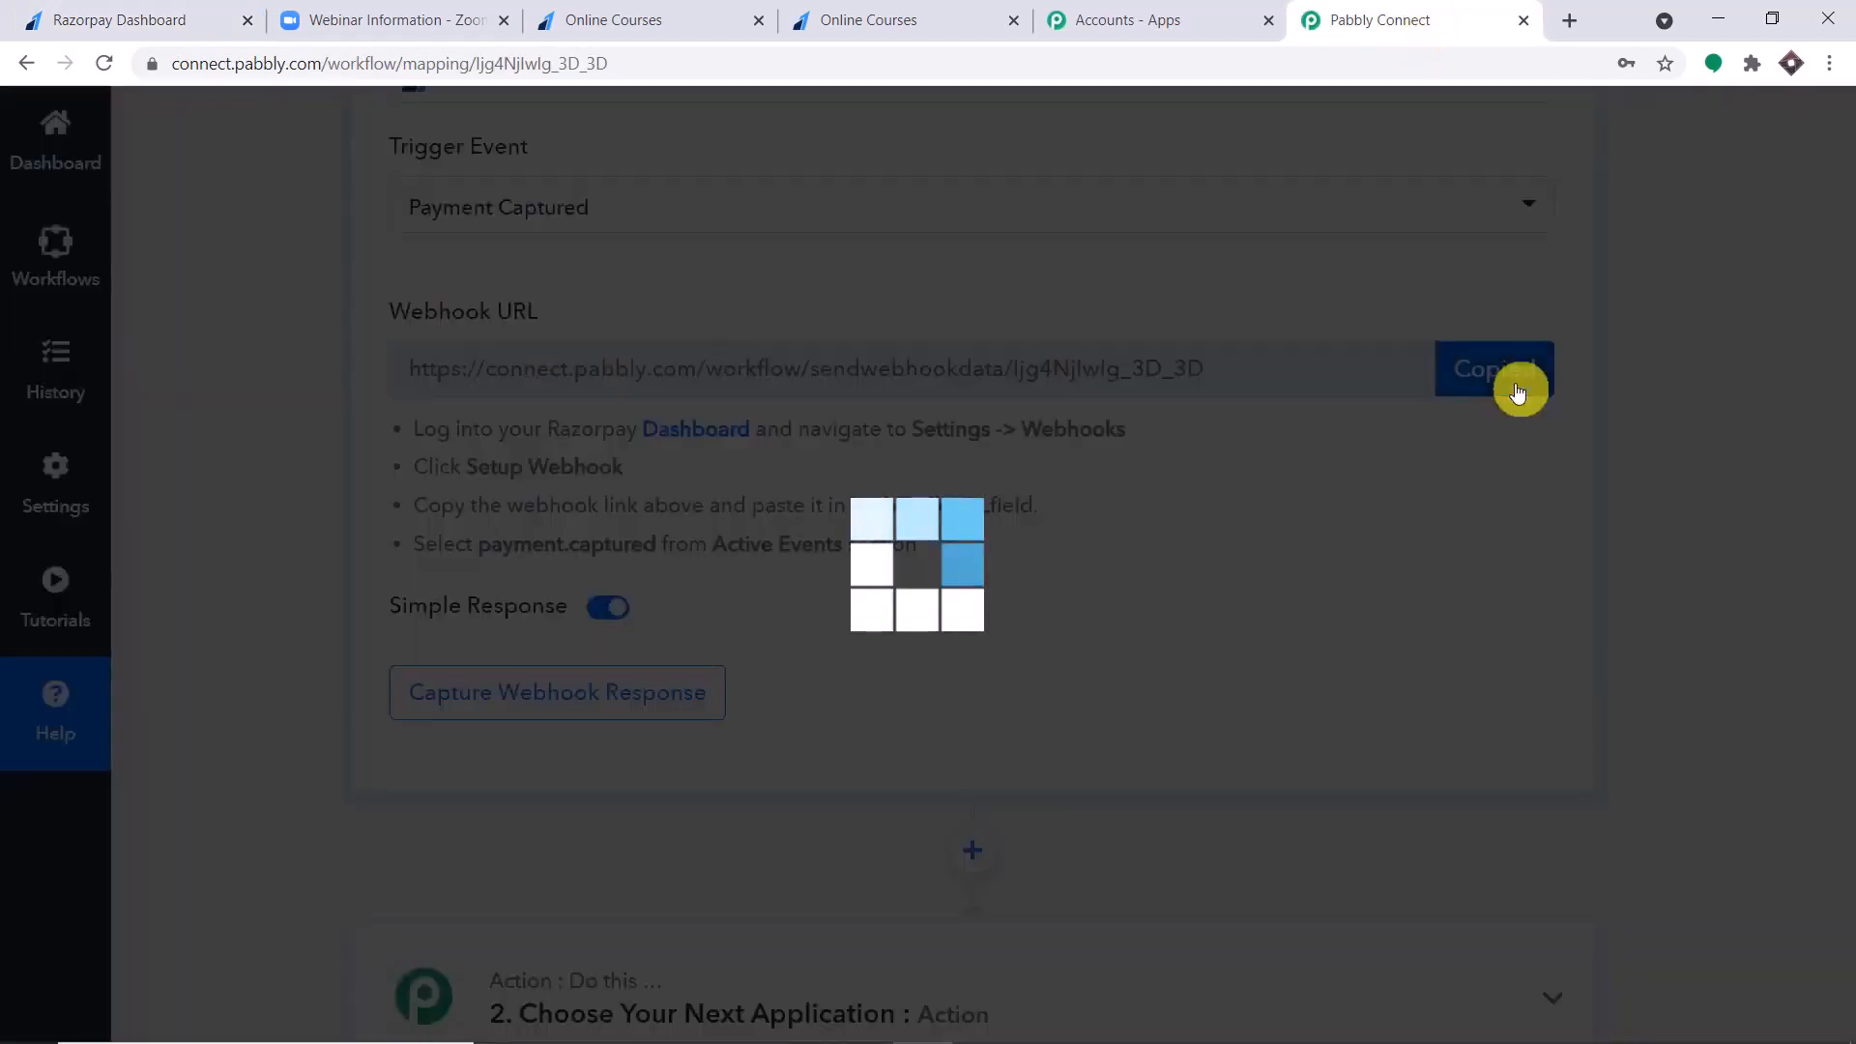
left_click(155, 19)
right_click(800, 310)
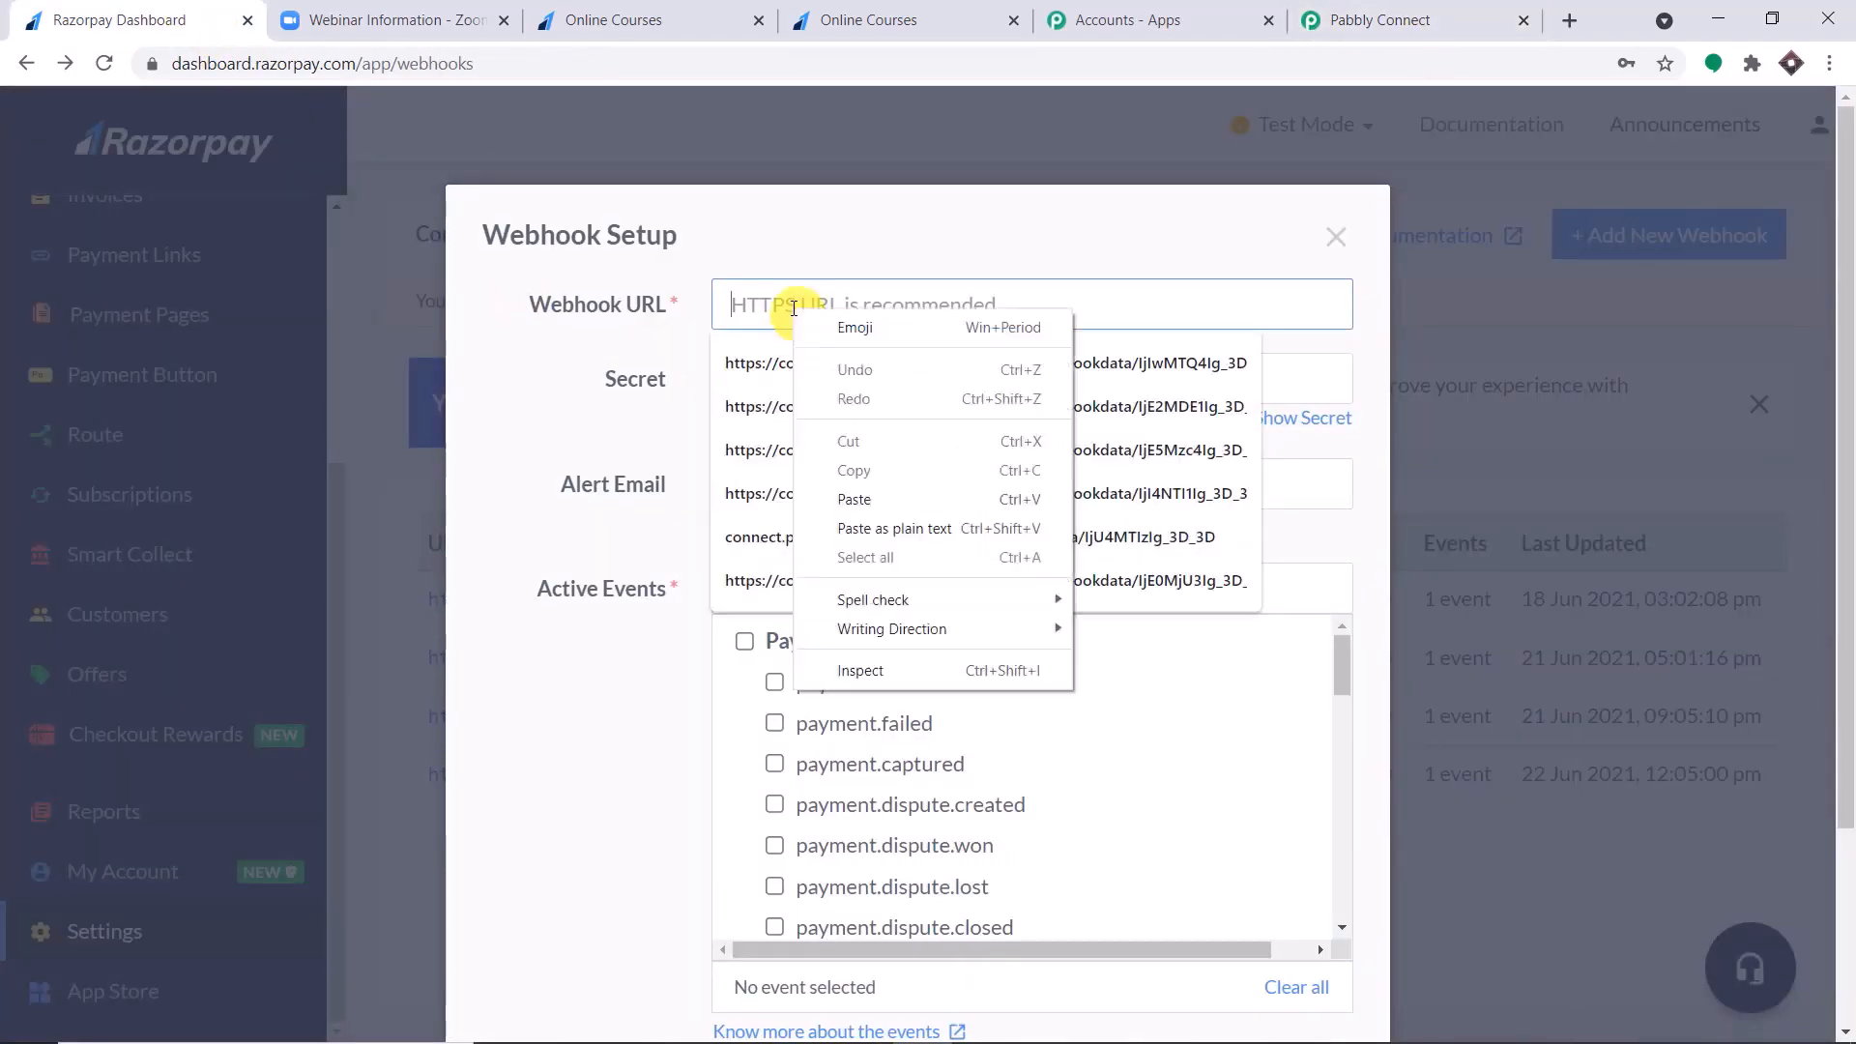
left_click(858, 498)
left_click(760, 237)
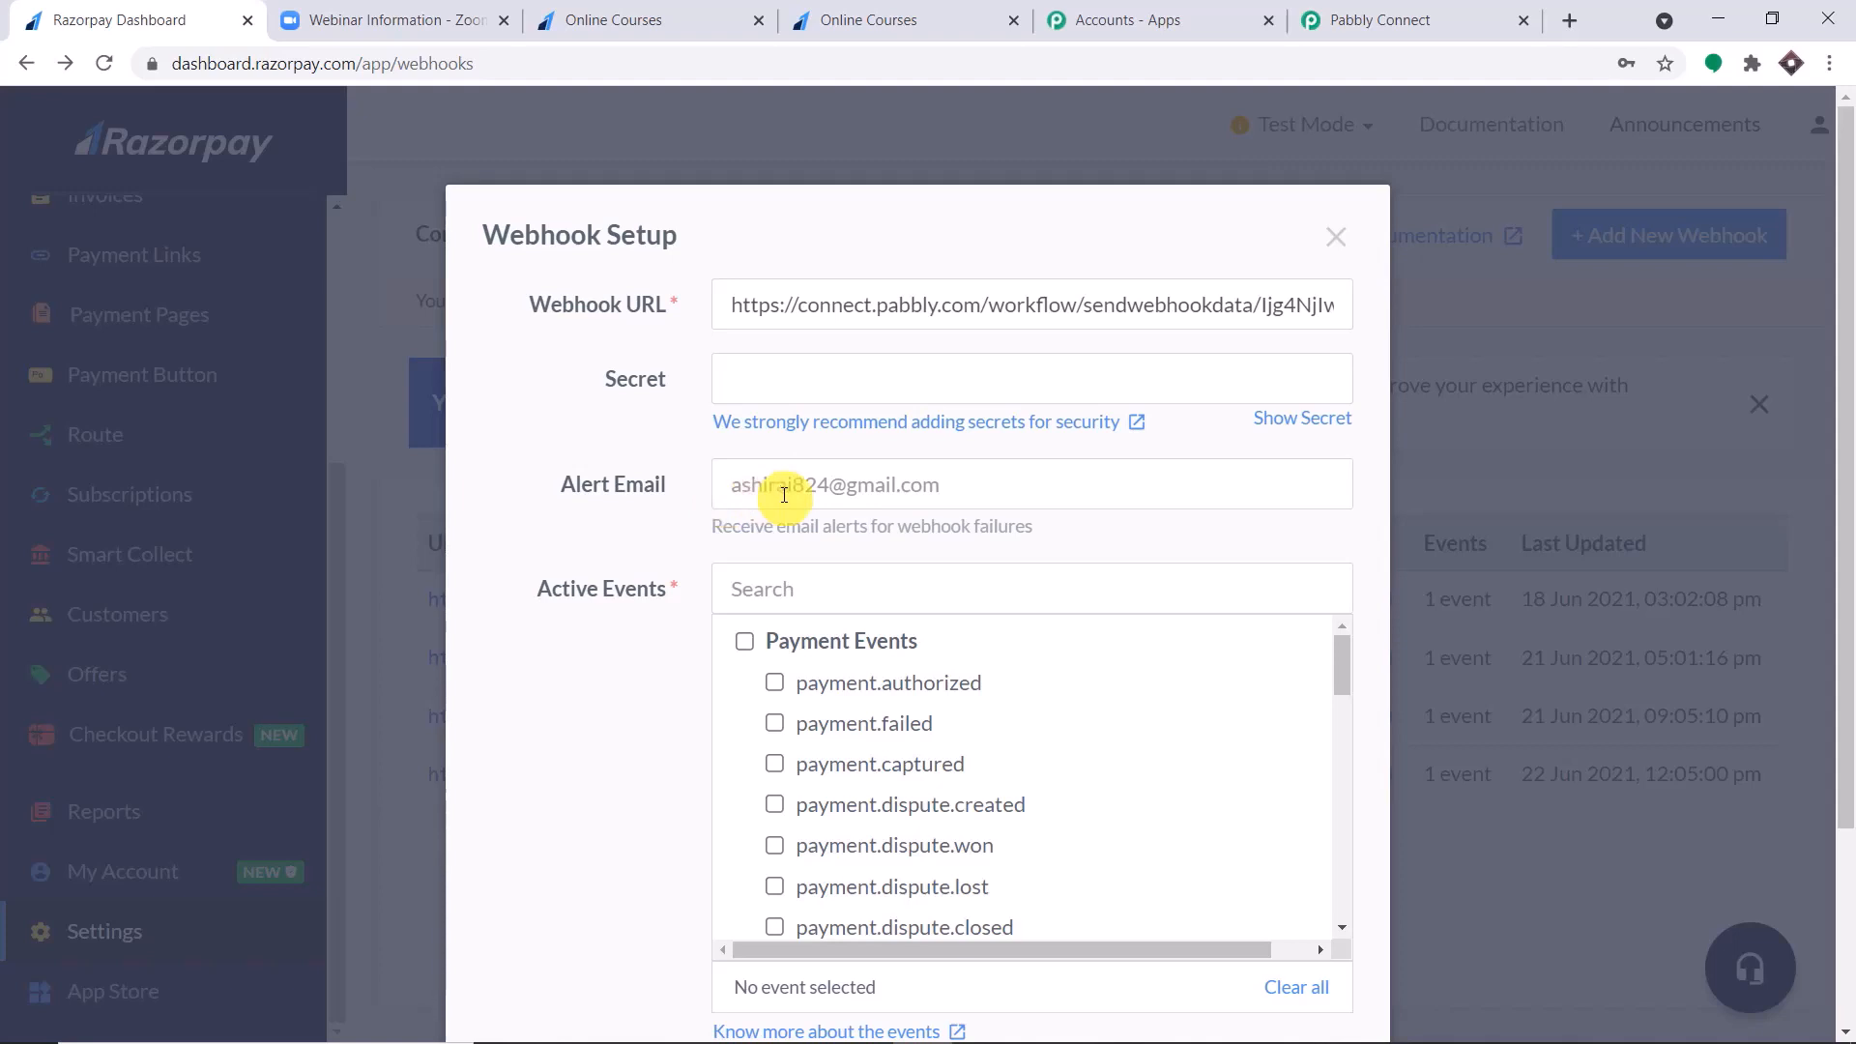
Select payment.captured as the webhook's active event, as Pabbly Connect instructs, and create the webhook.
scroll(784, 494, "down", 1)
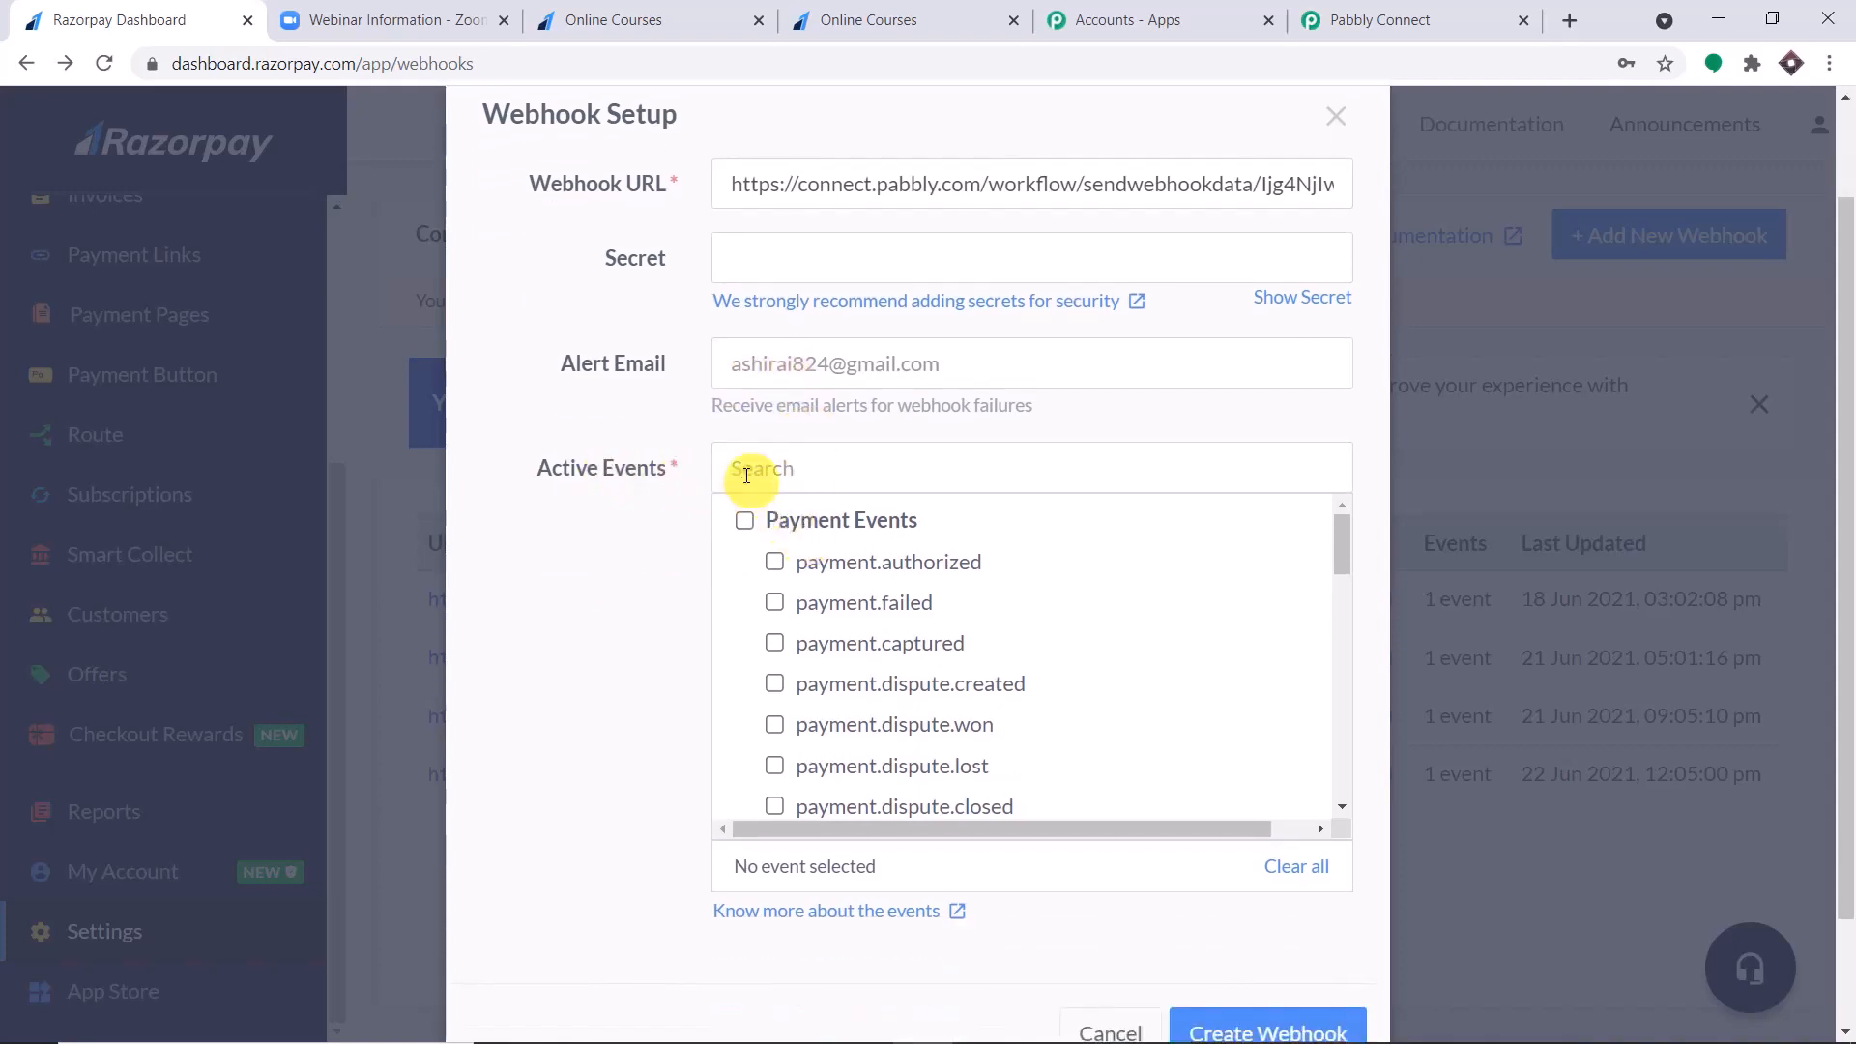
left_click(1315, 20)
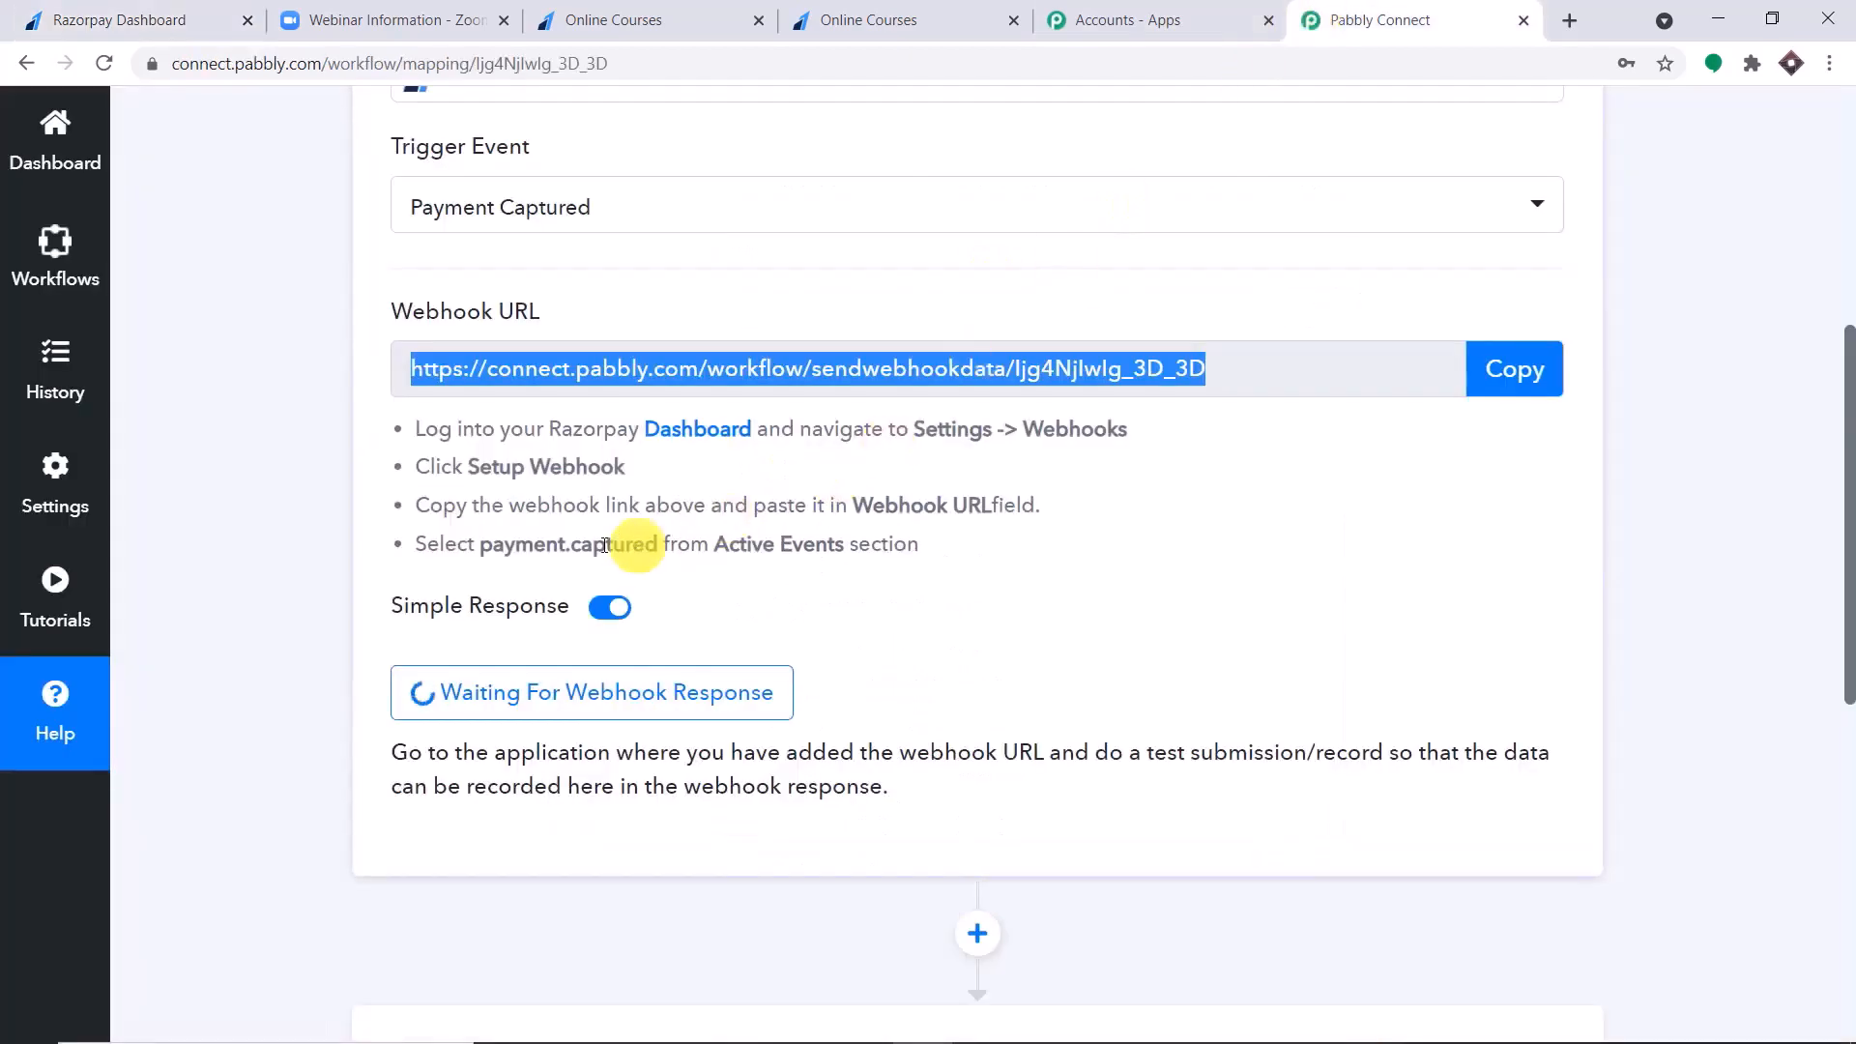
left_click_drag(907, 547, 493, 554)
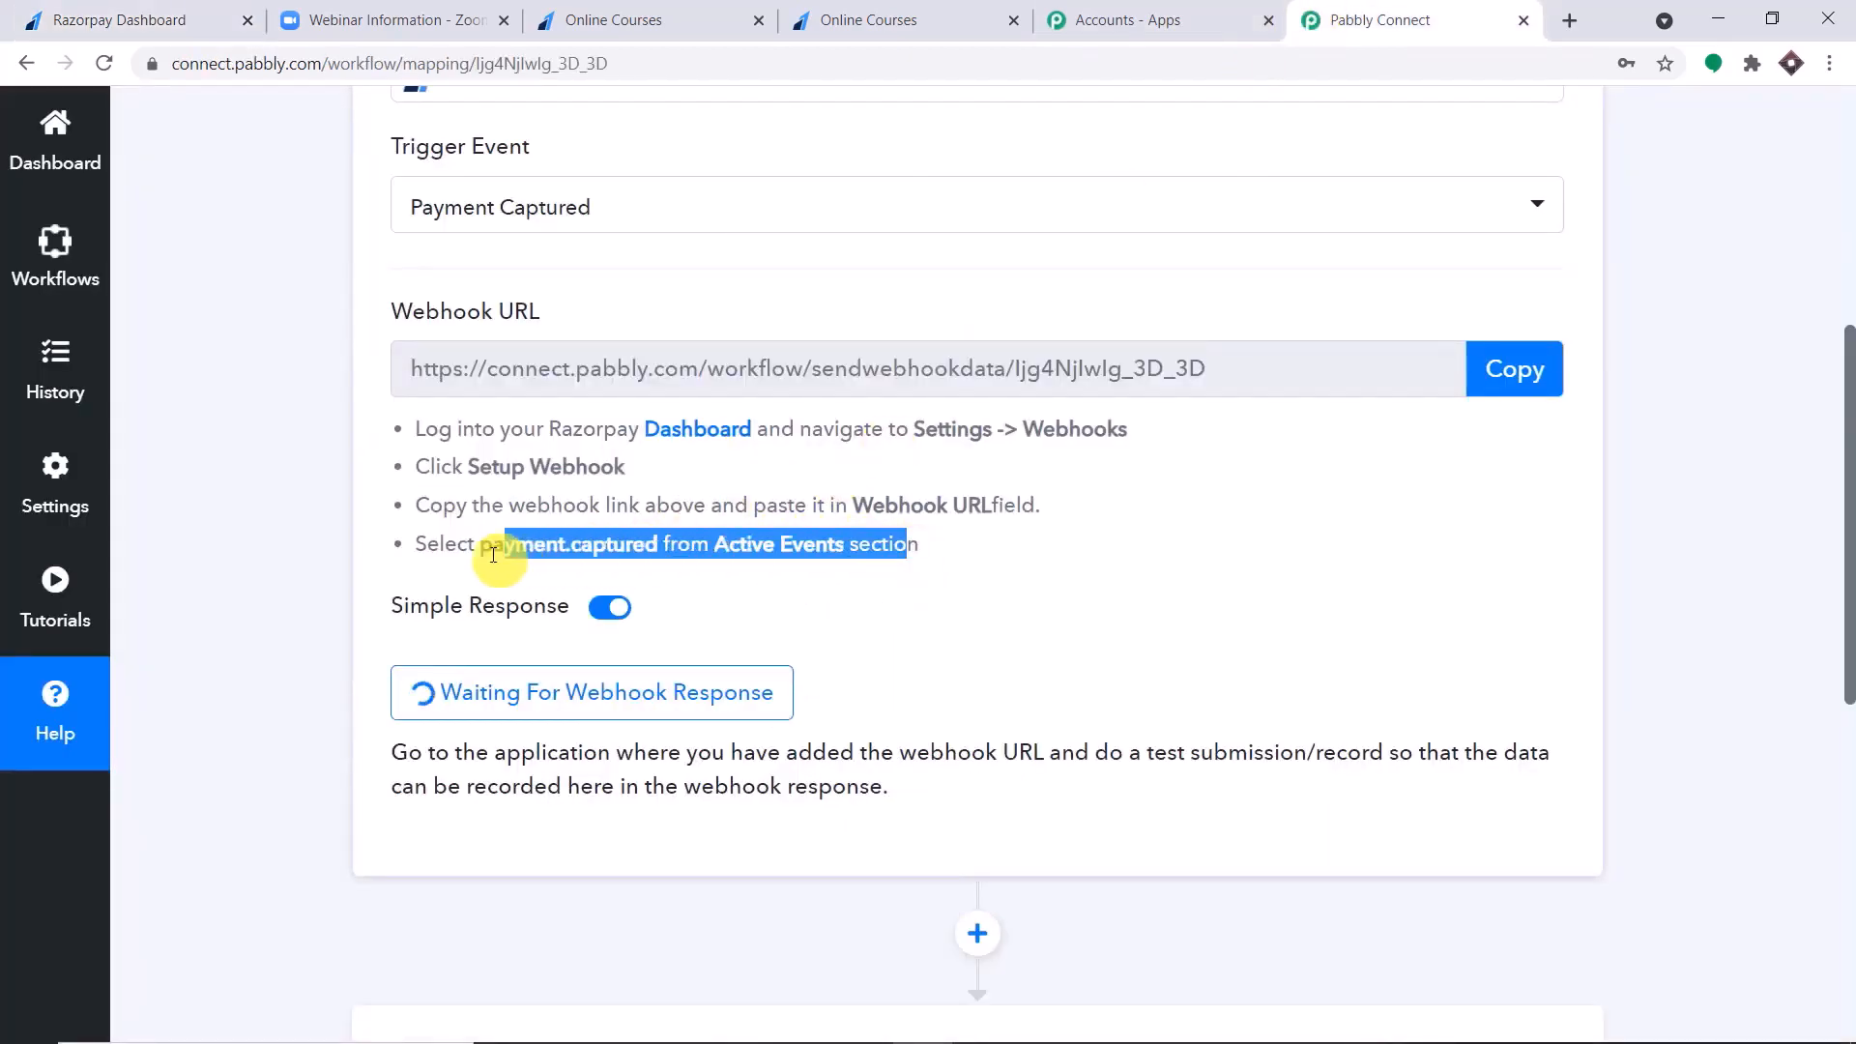
left_click(44, 19)
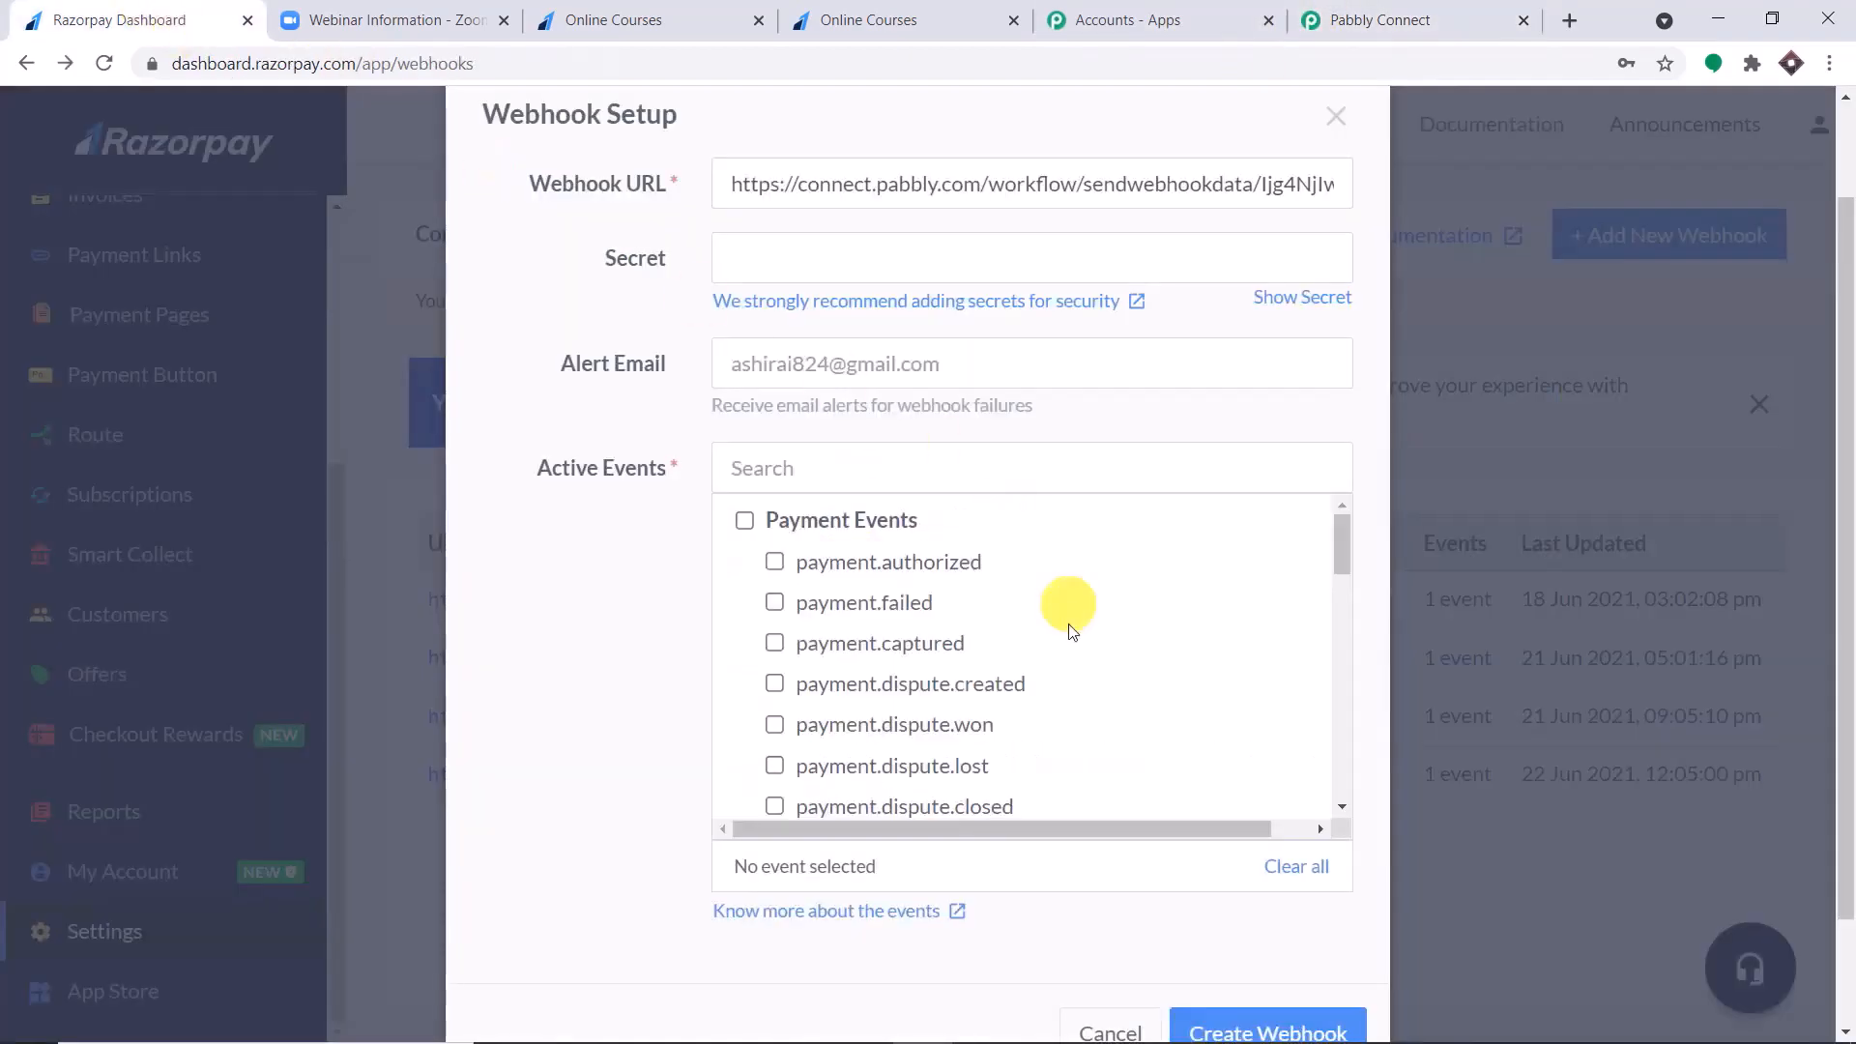
scroll(1064, 623, "down", 2)
scroll(1060, 635, "down", 2)
scroll(1035, 629, "up", 4)
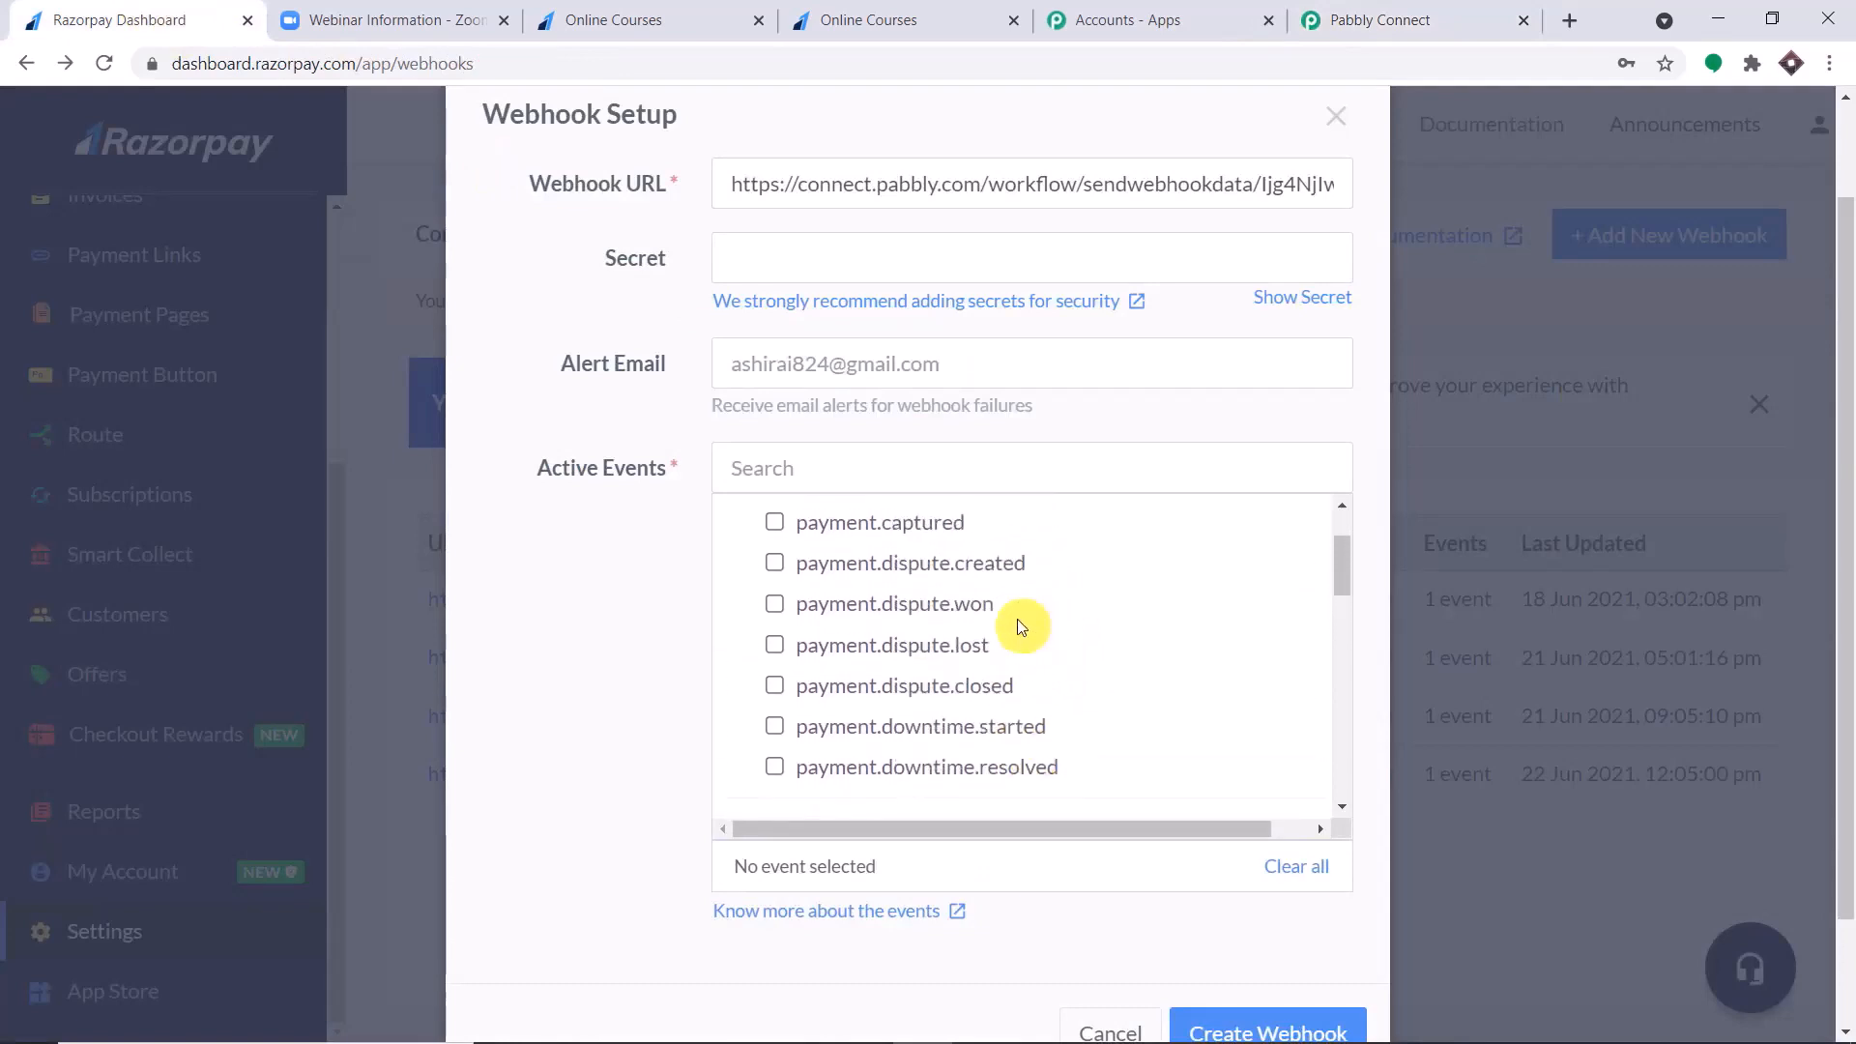
left_click(775, 643)
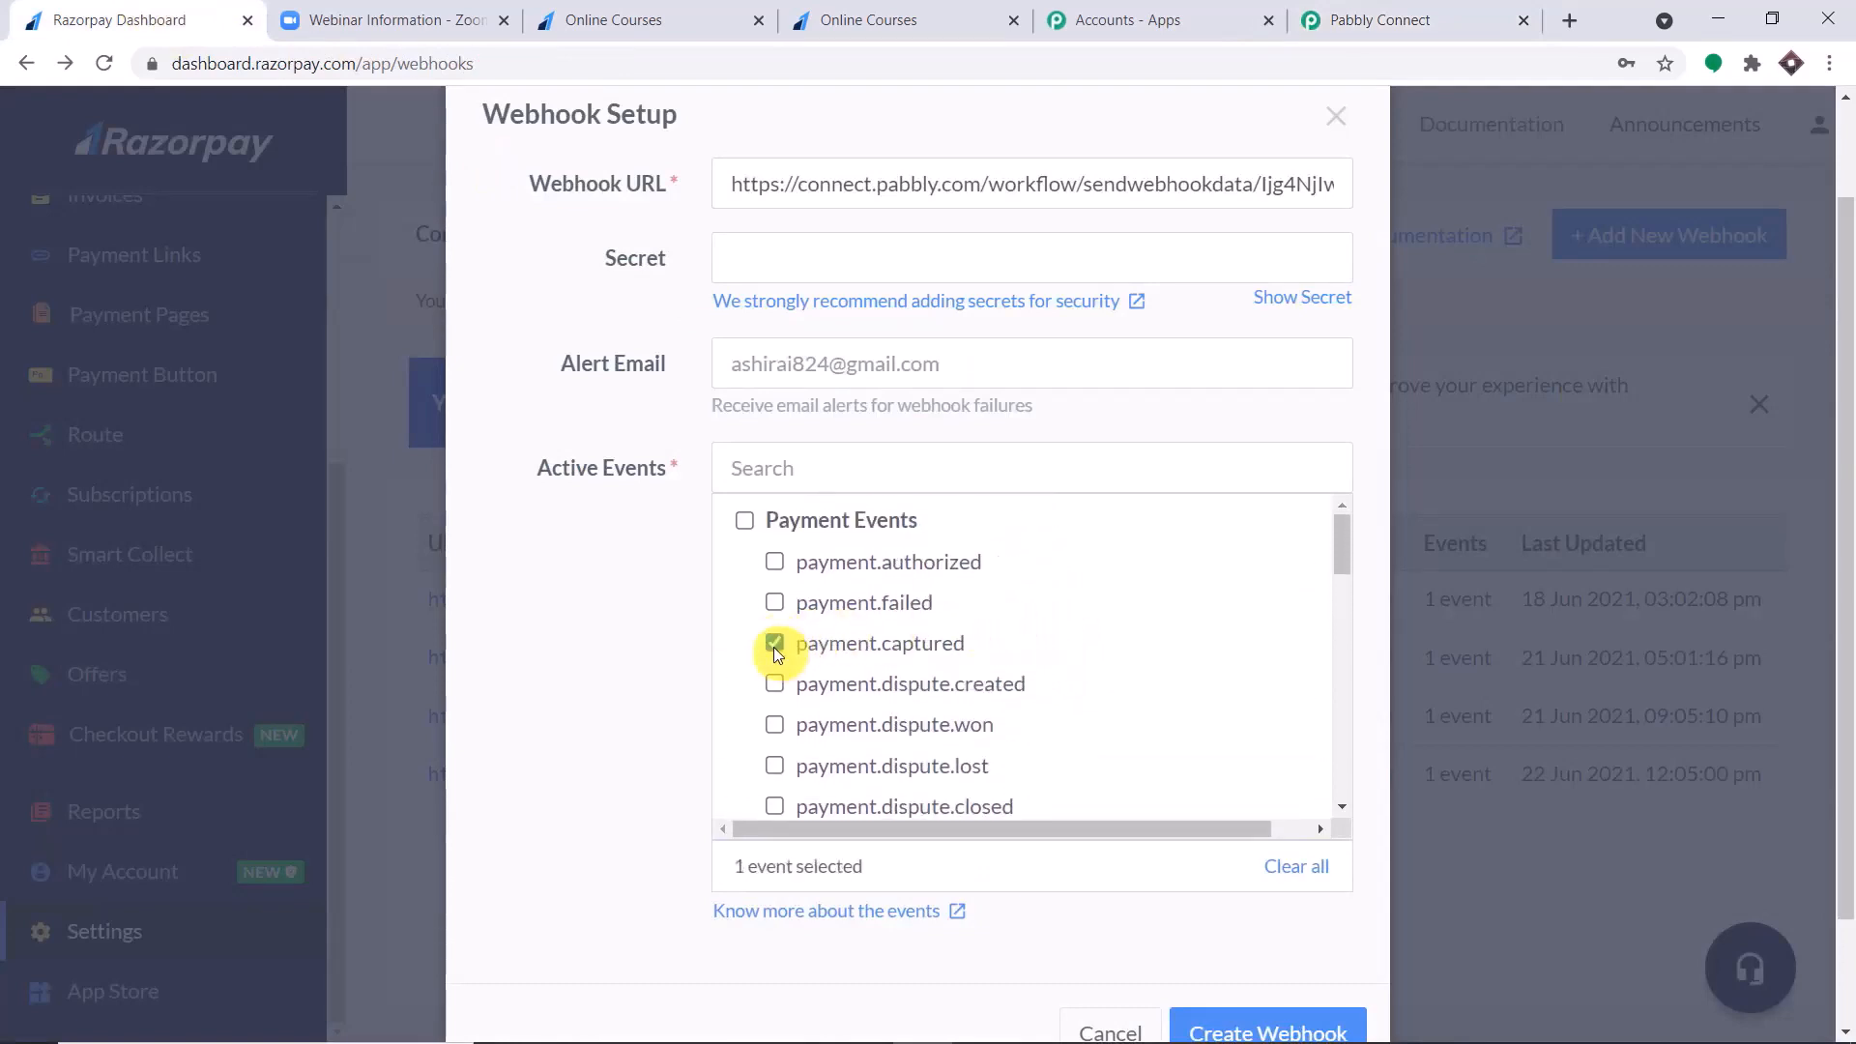
scroll(1207, 886, "down", 3)
left_click(1230, 900)
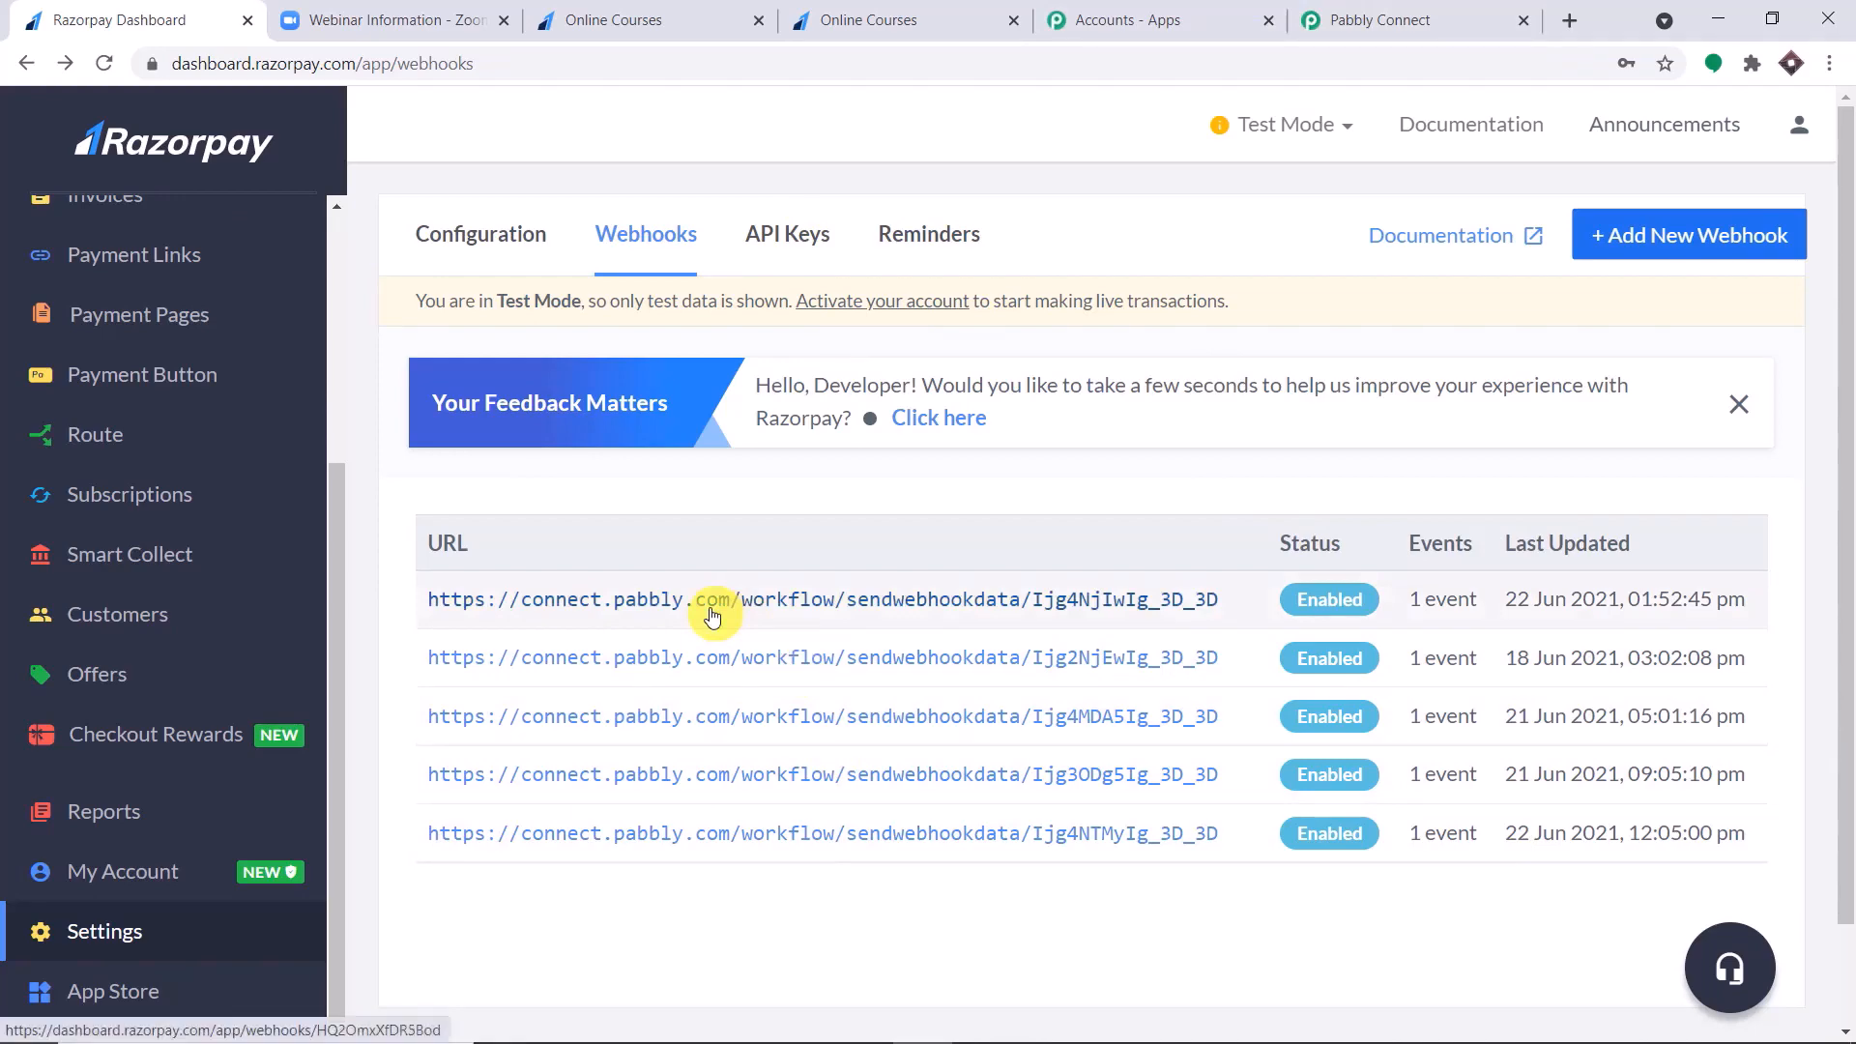
scroll(339, 432, "up", 3)
scroll(339, 437, "up", 1)
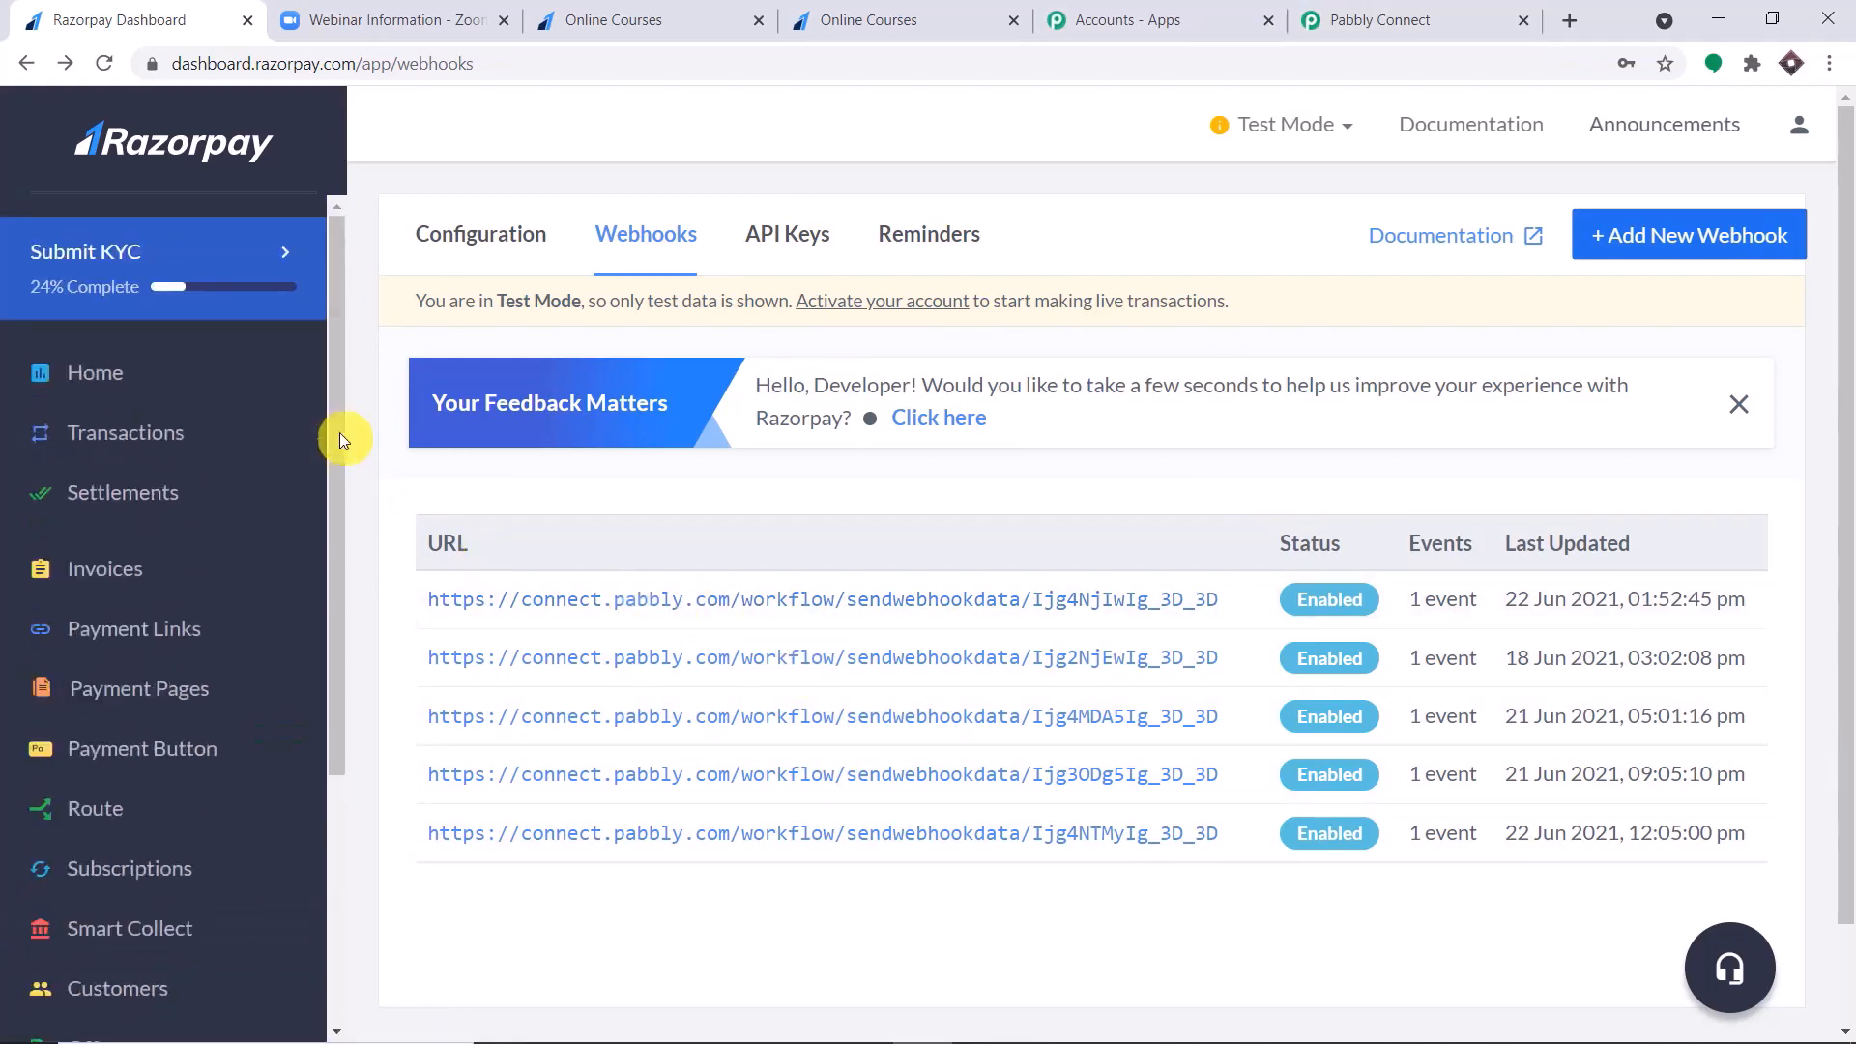
Copy the page URL of the Online Courses payment page in Razorpay and open it in a new browser tab.
left_click(145, 687)
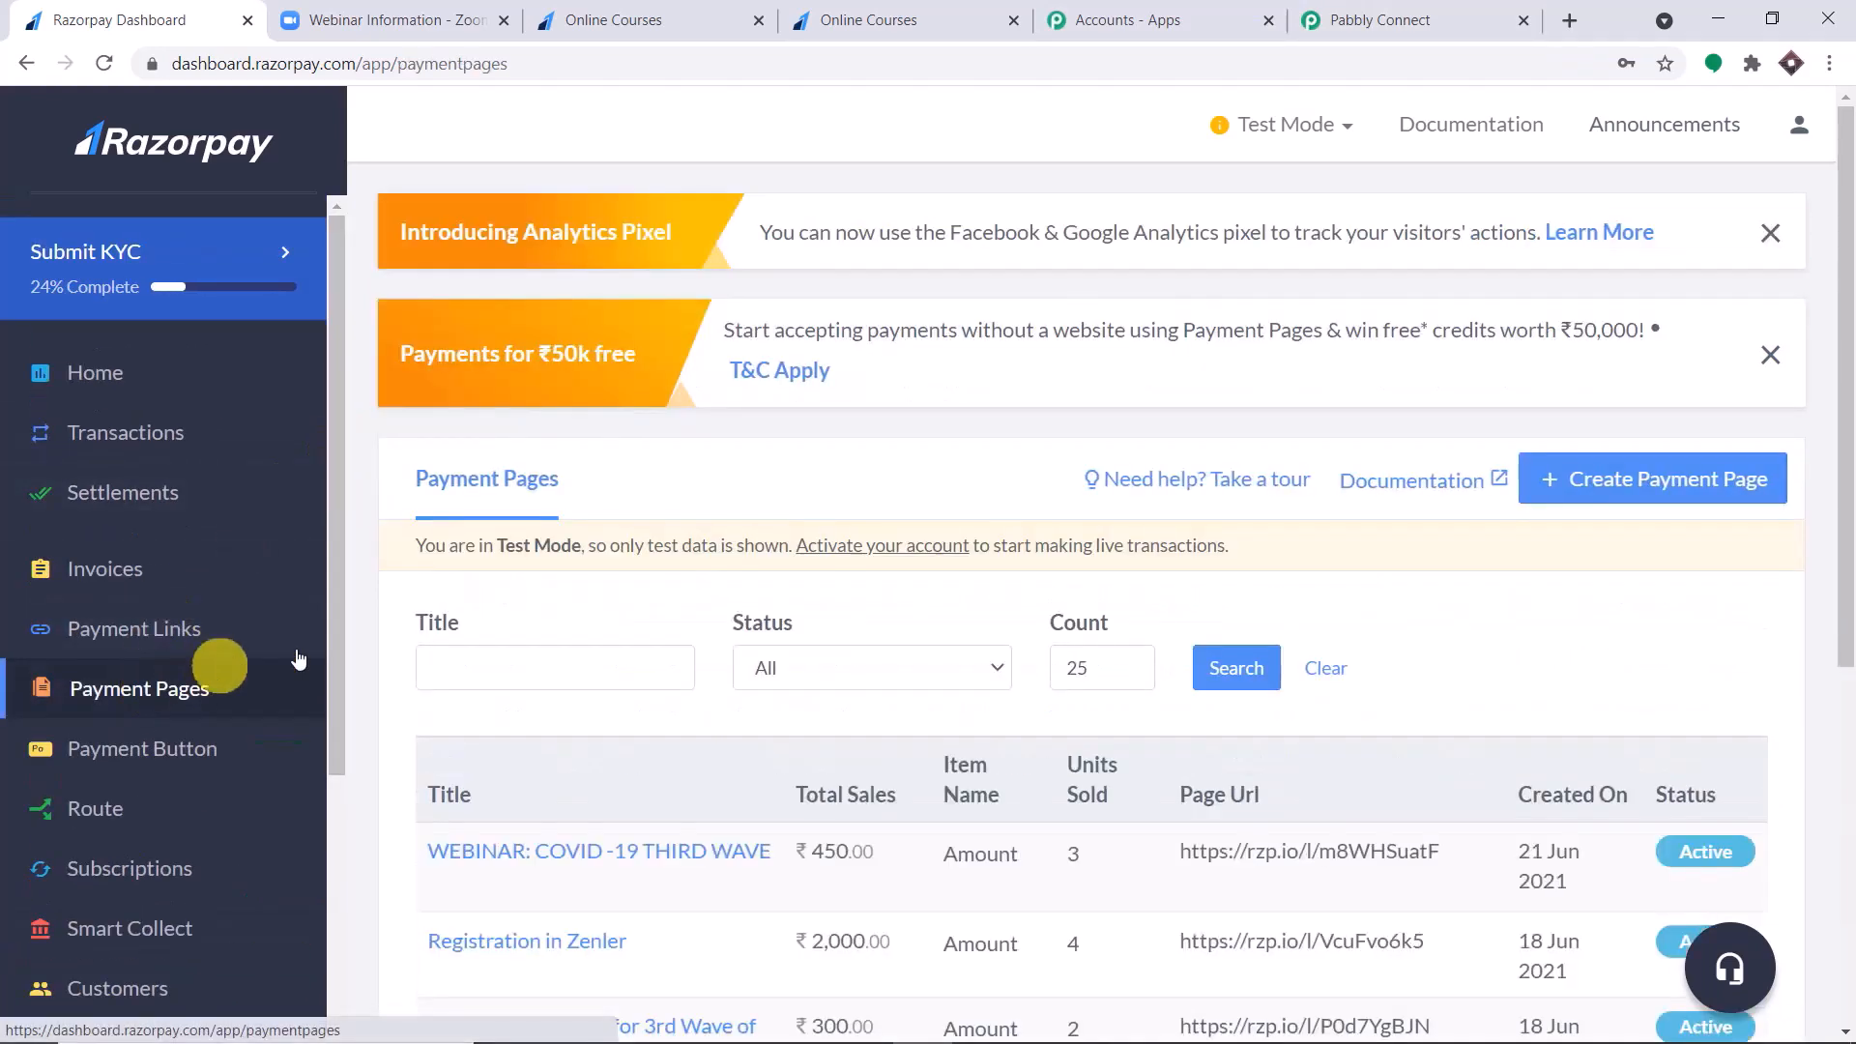
scroll(874, 596, "down", 6)
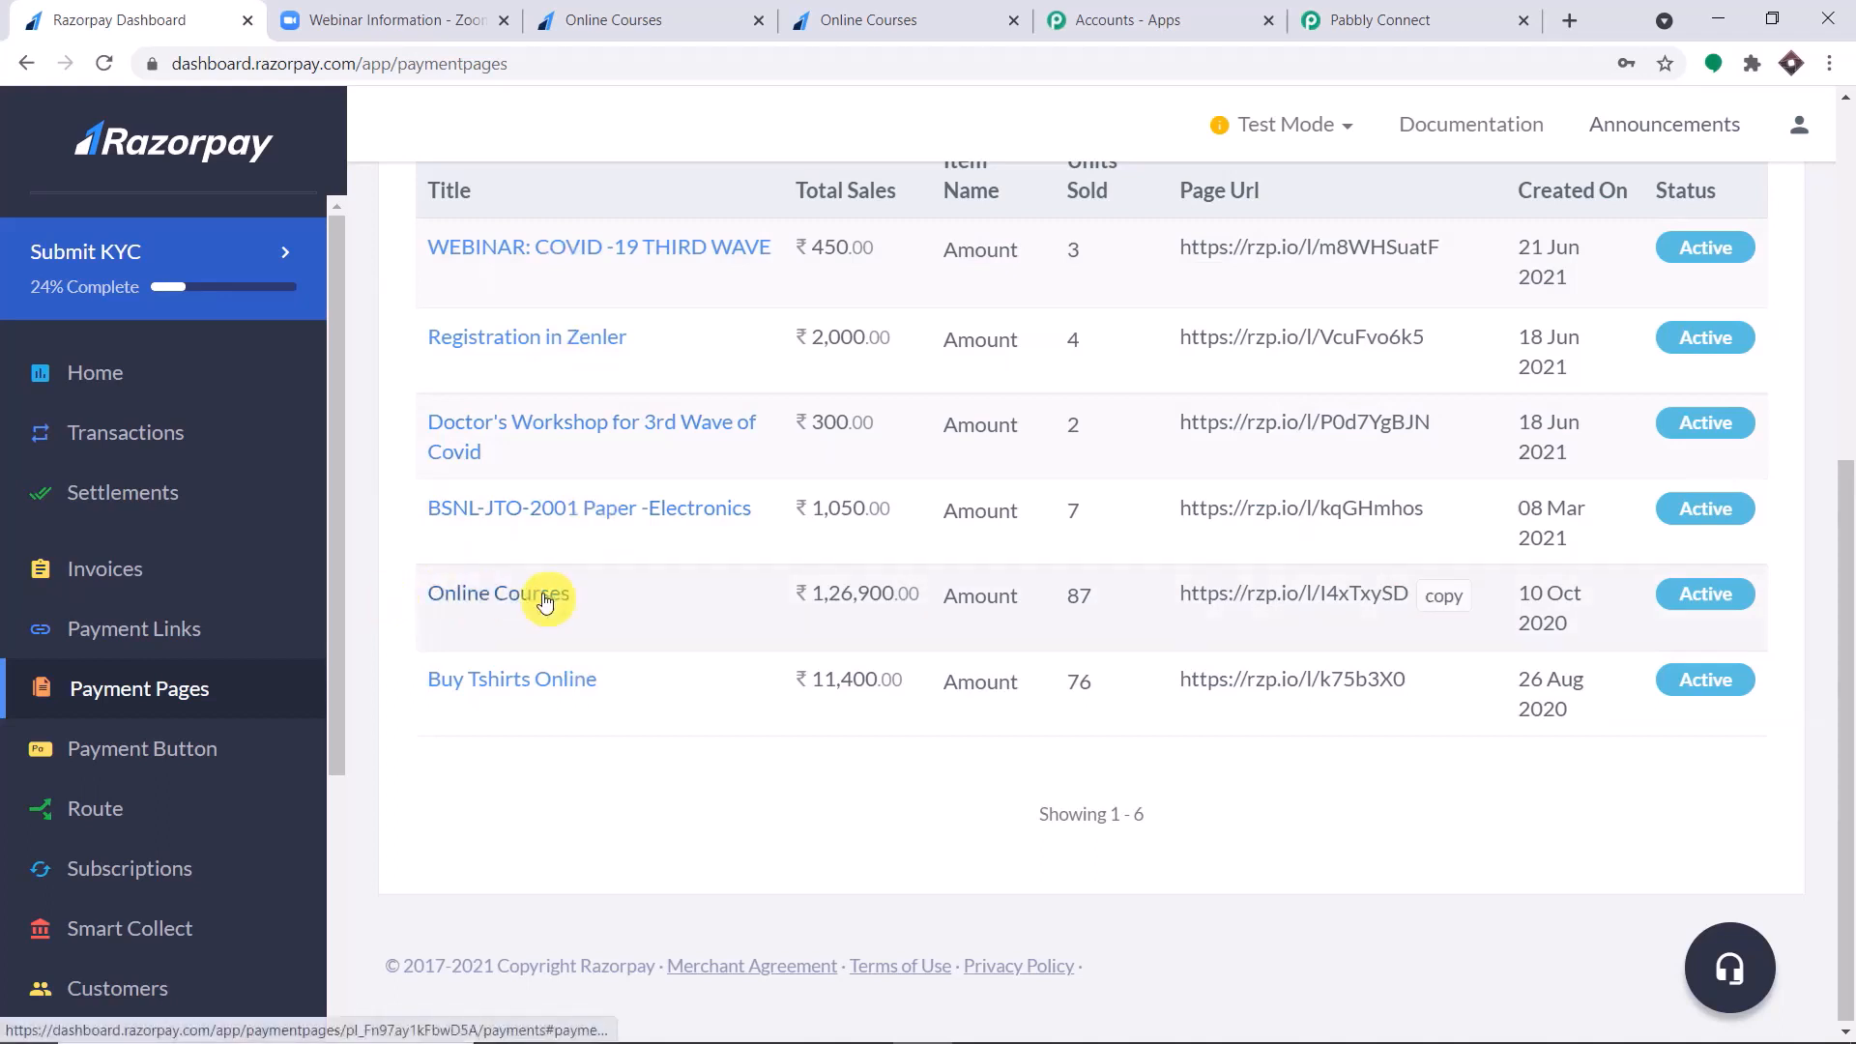
left_click(1445, 608)
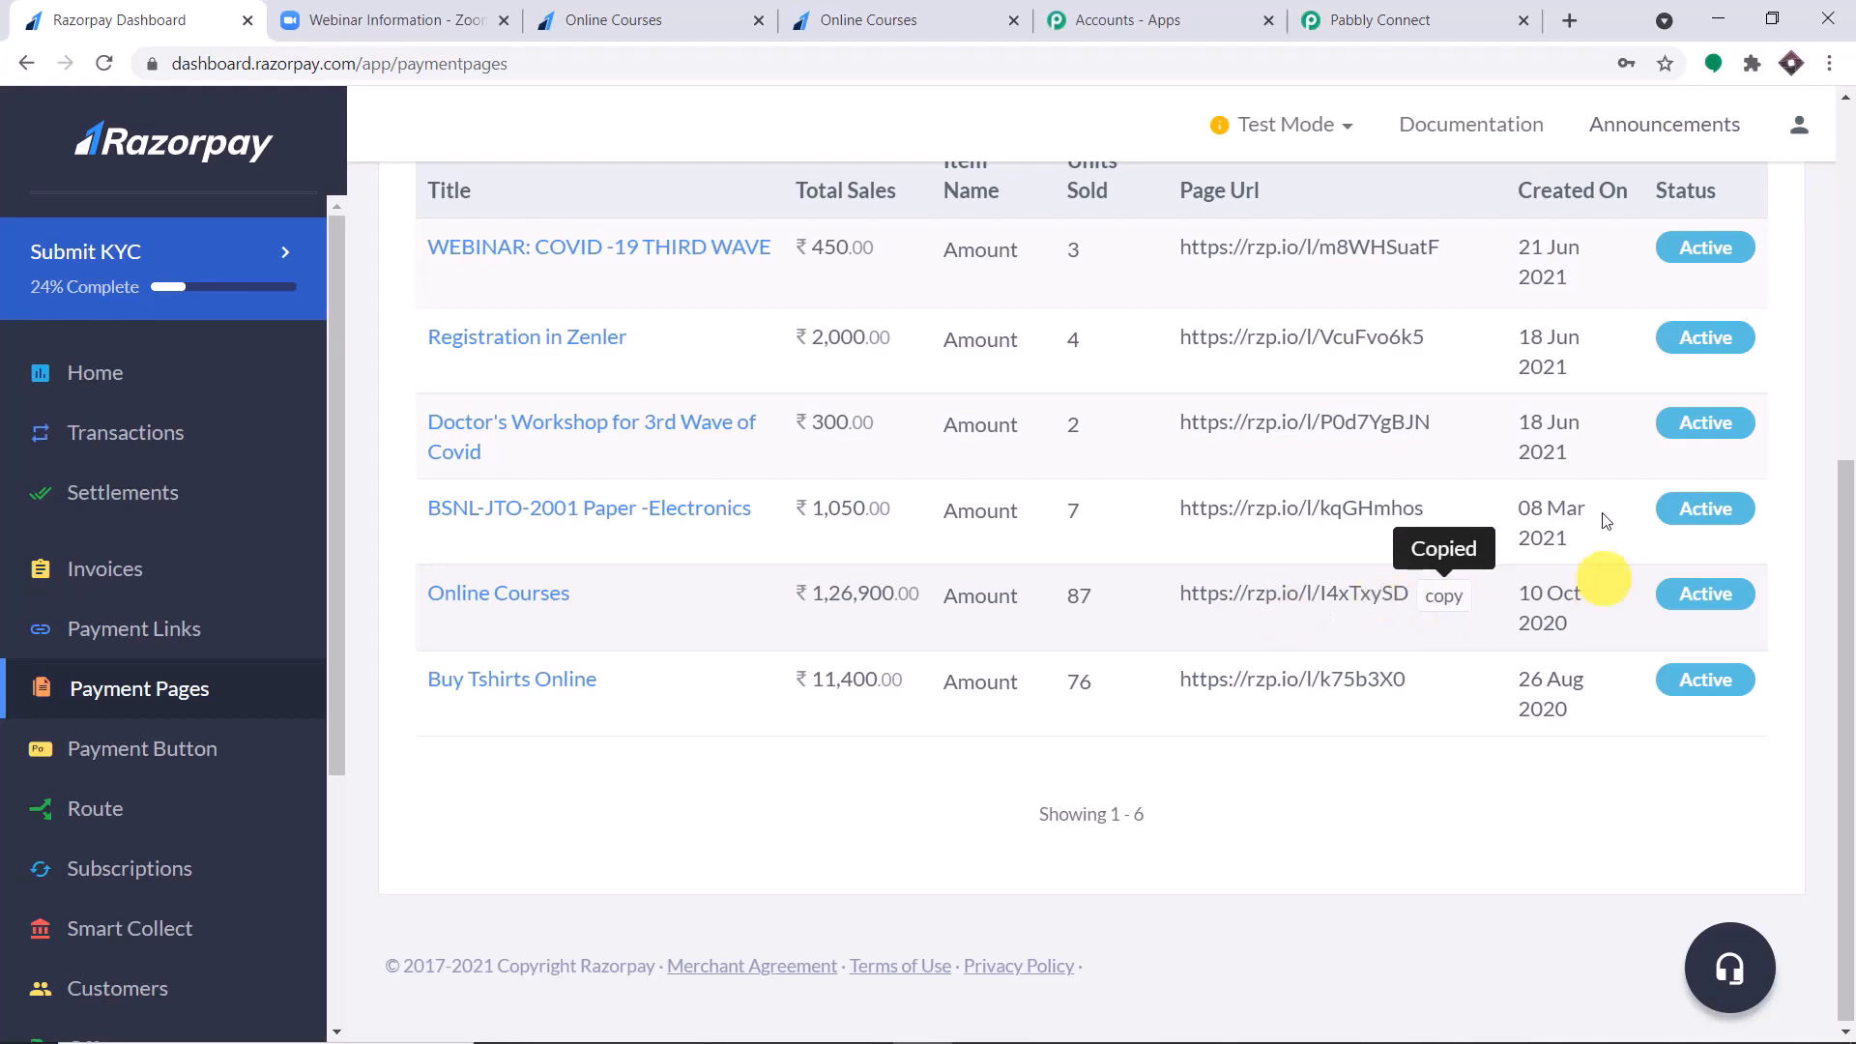
left_click(1580, 17)
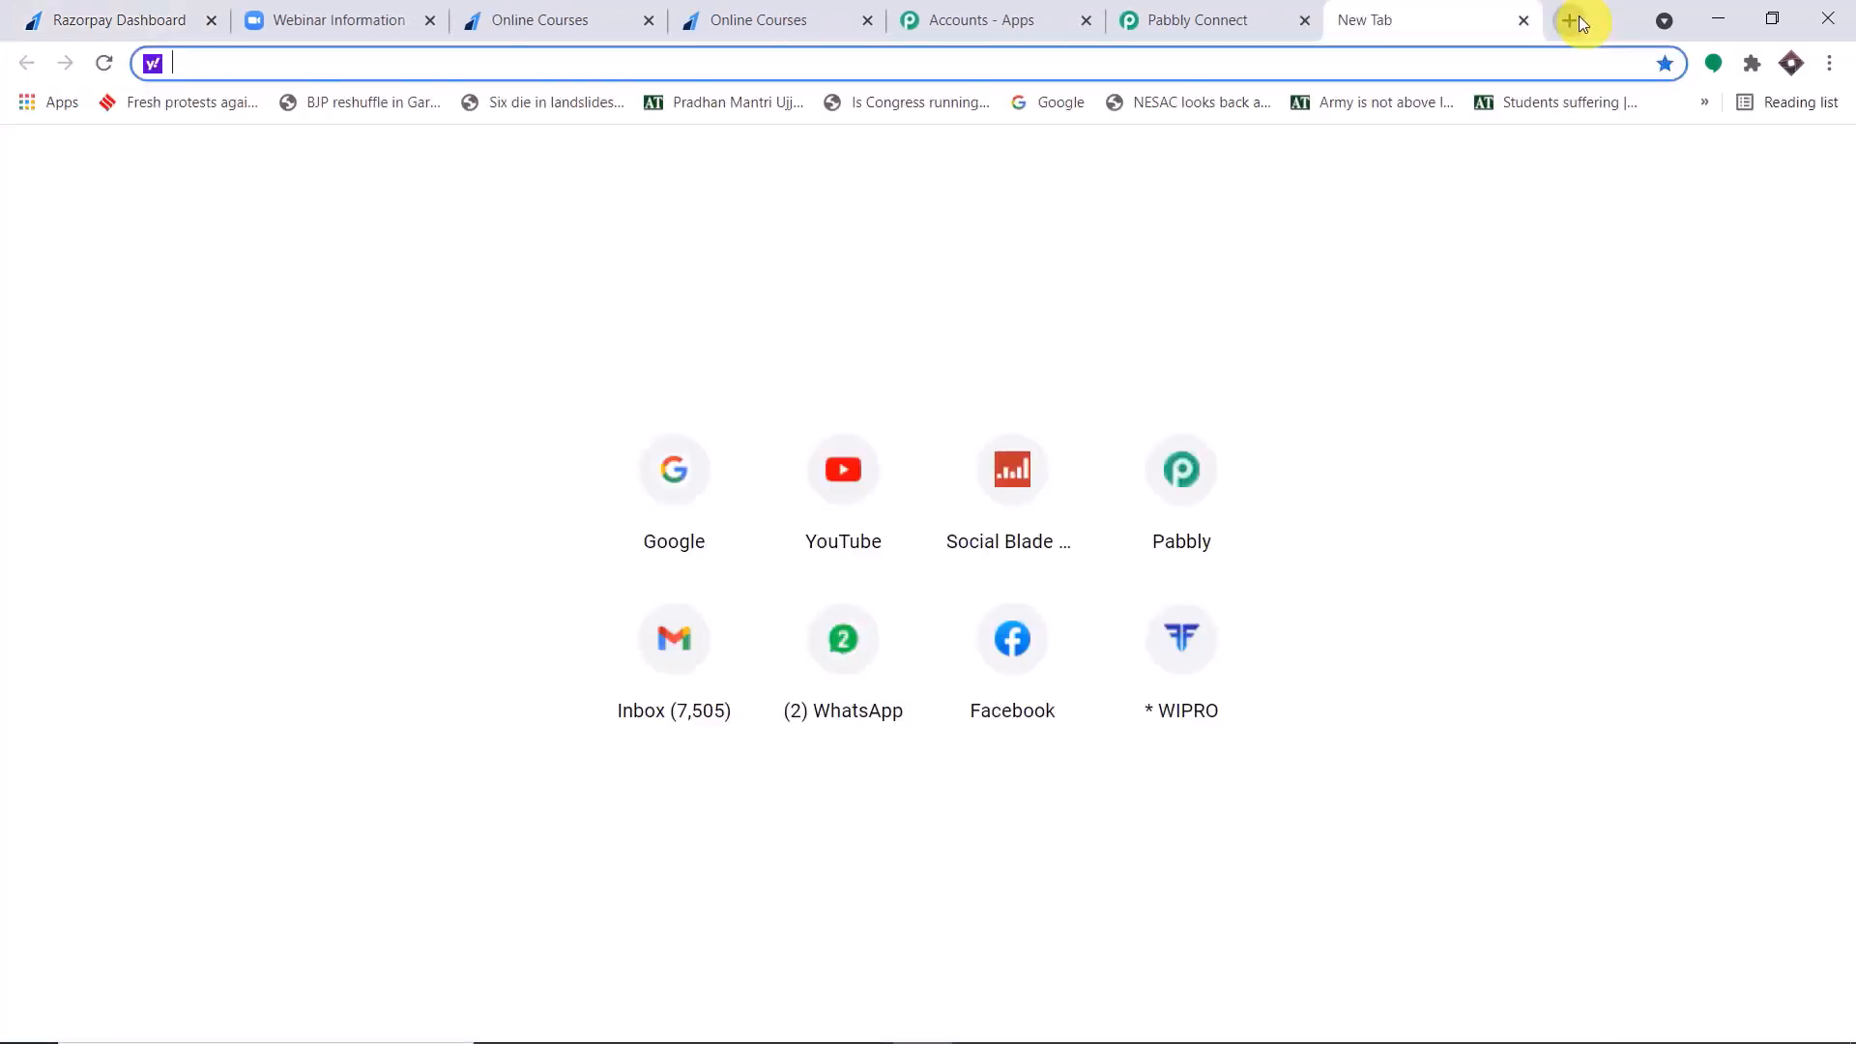
key("ctrl+v")
key("Return")
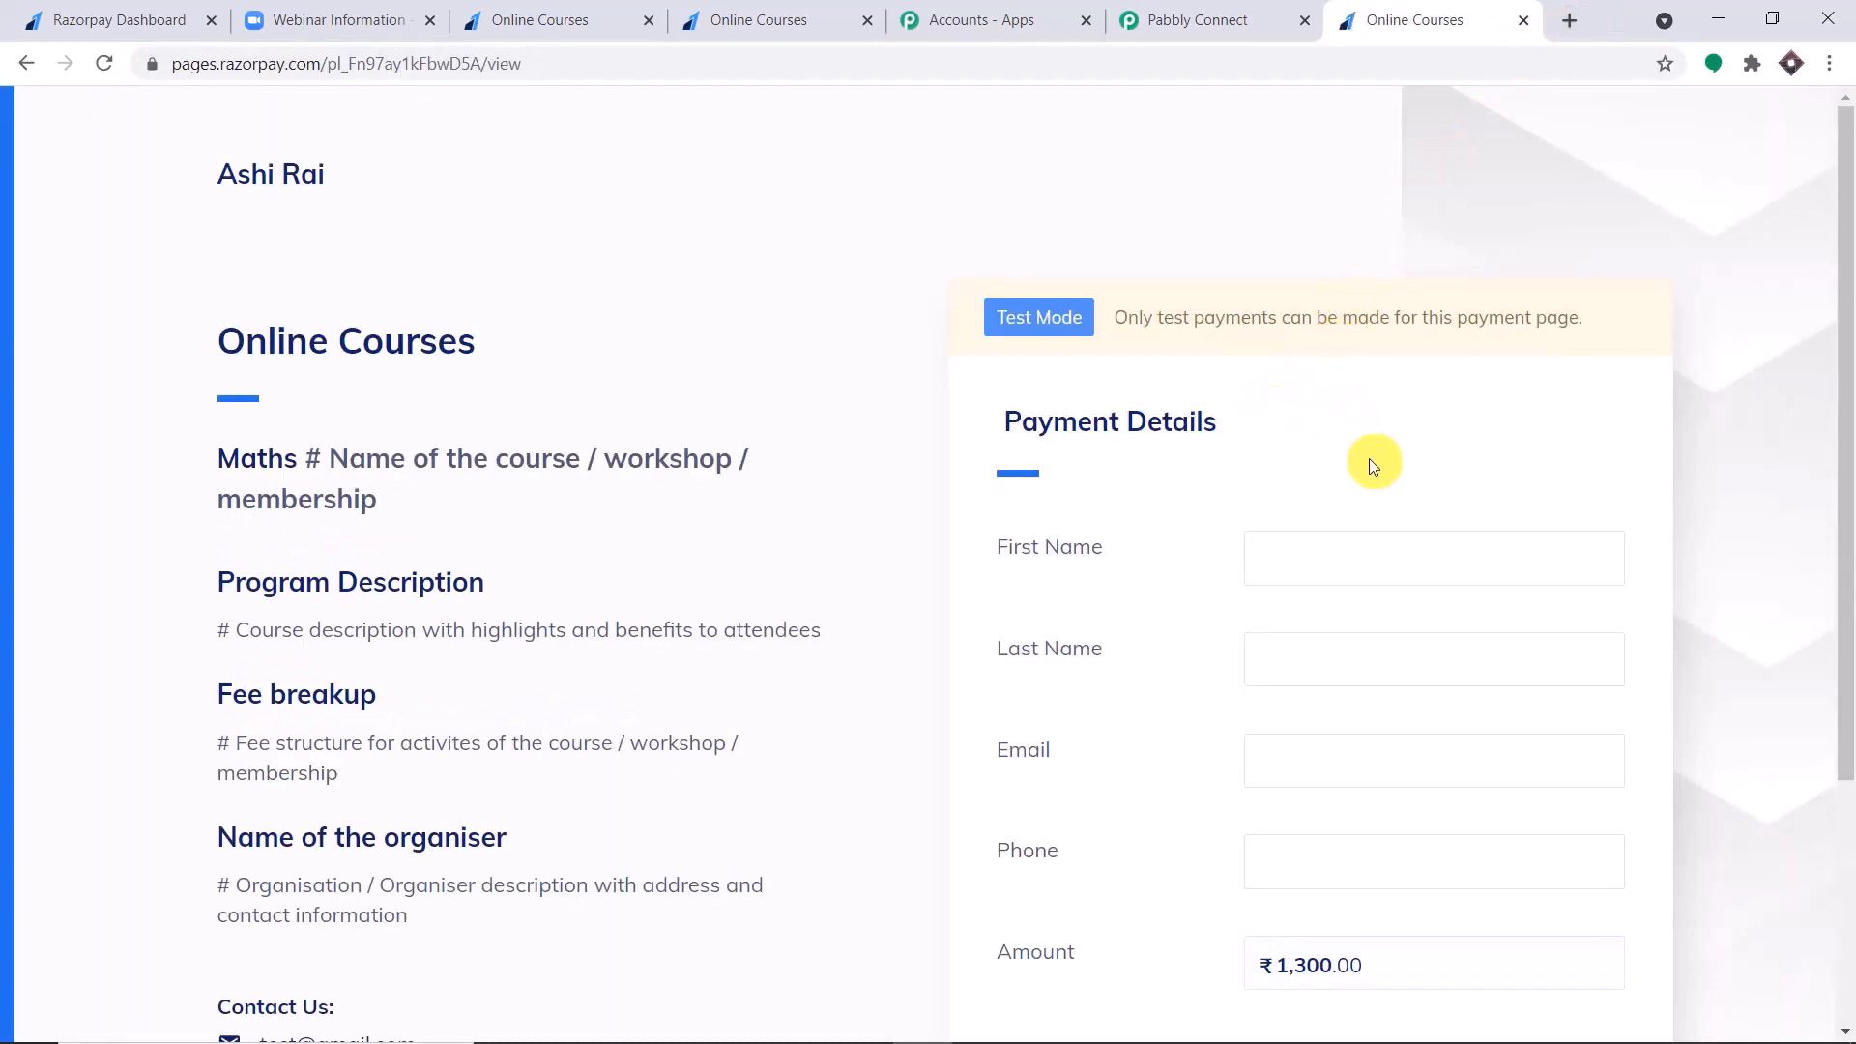
Check in Pabbly Connect whether the trigger is listening for a webhook response, and return to the Online Courses payment page.
left_click(1328, 550)
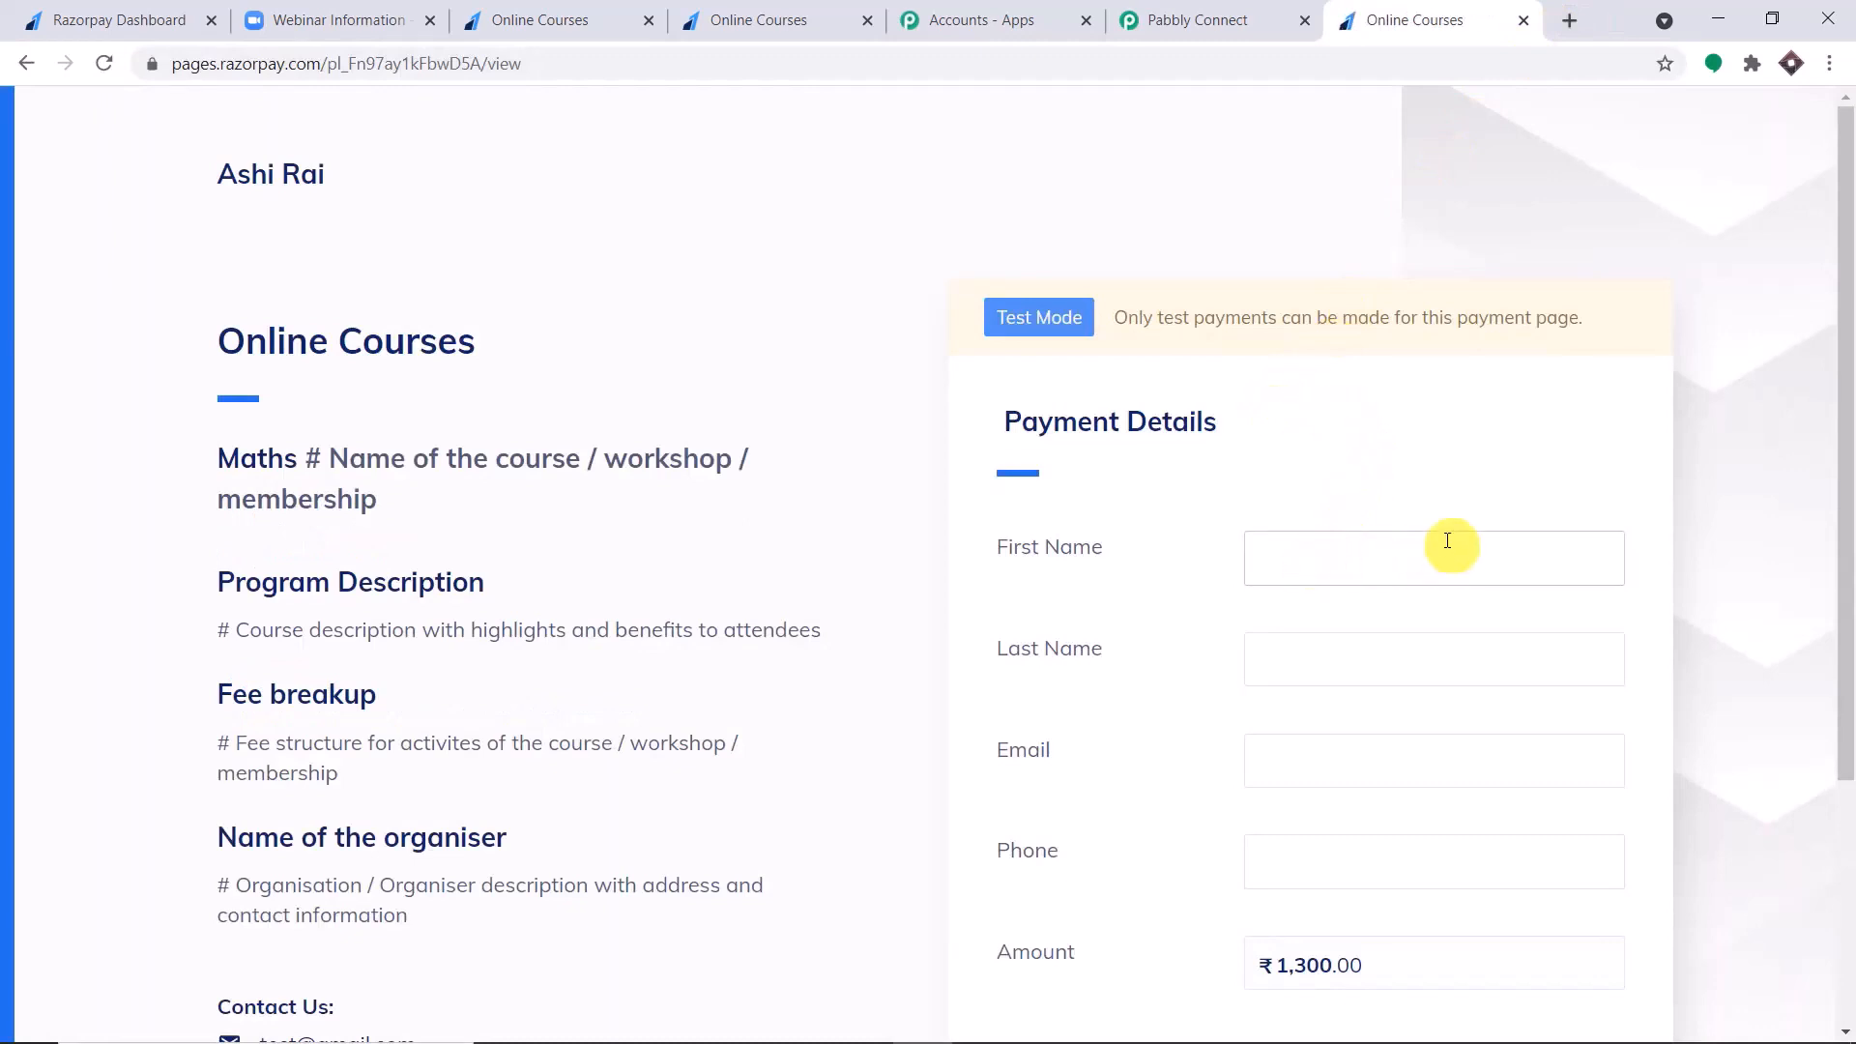
left_click(1238, 12)
scroll(770, 461, "down", 1)
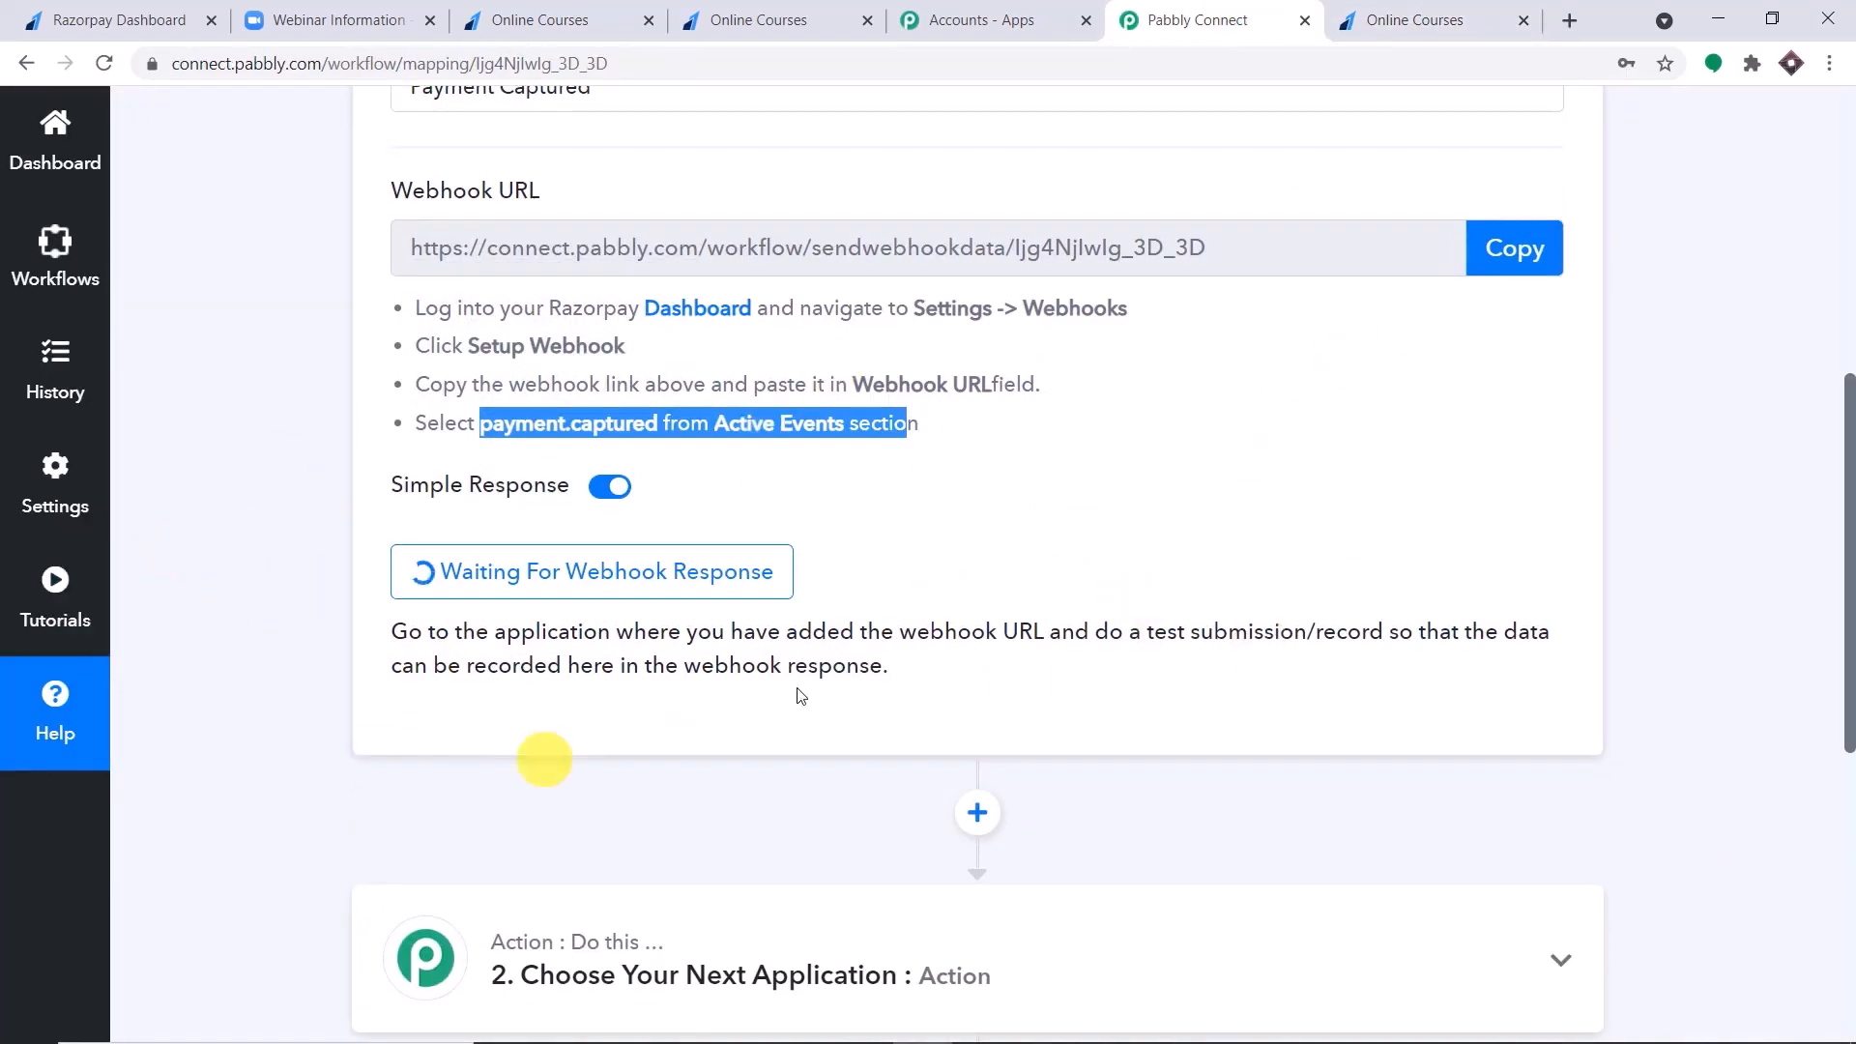
left_click(1476, 14)
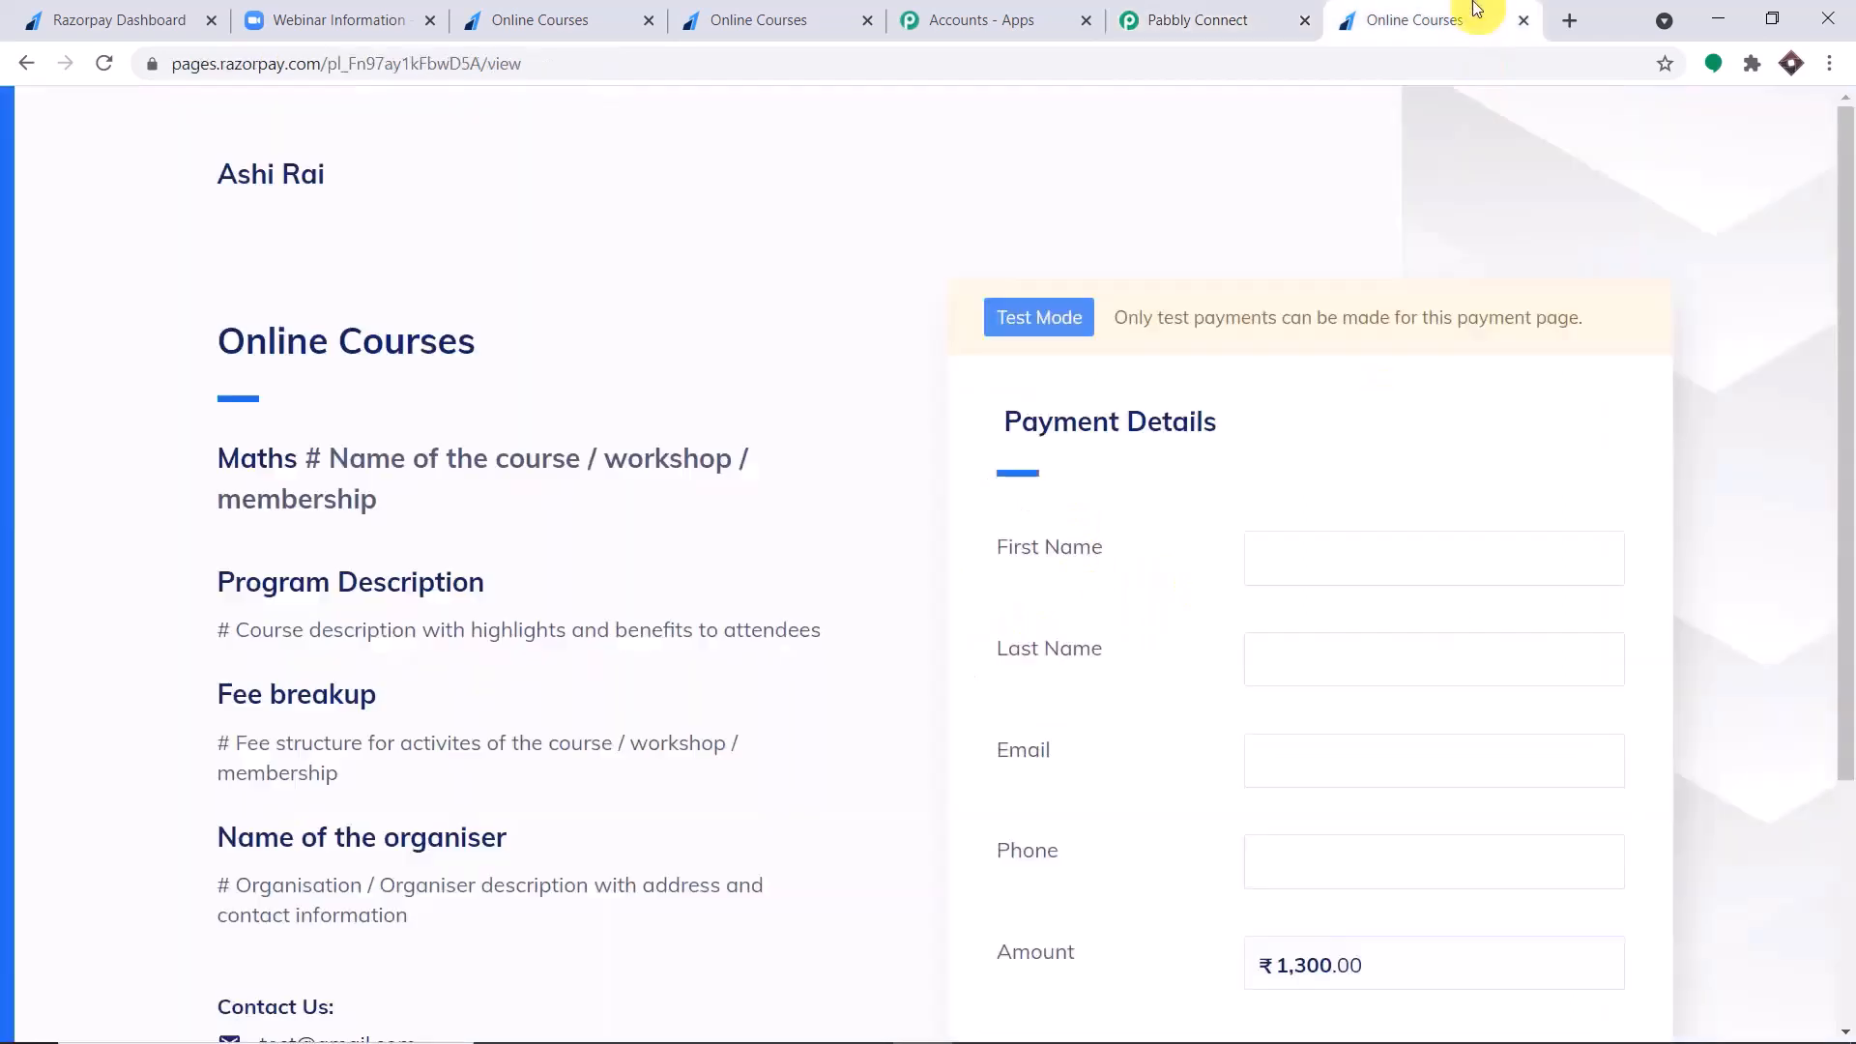
Fill in the payer's first name, last name, email and phone number from saved suggestions, removing the phone number's leading zero.
scroll(1247, 502, "down", 1)
left_click(1318, 439)
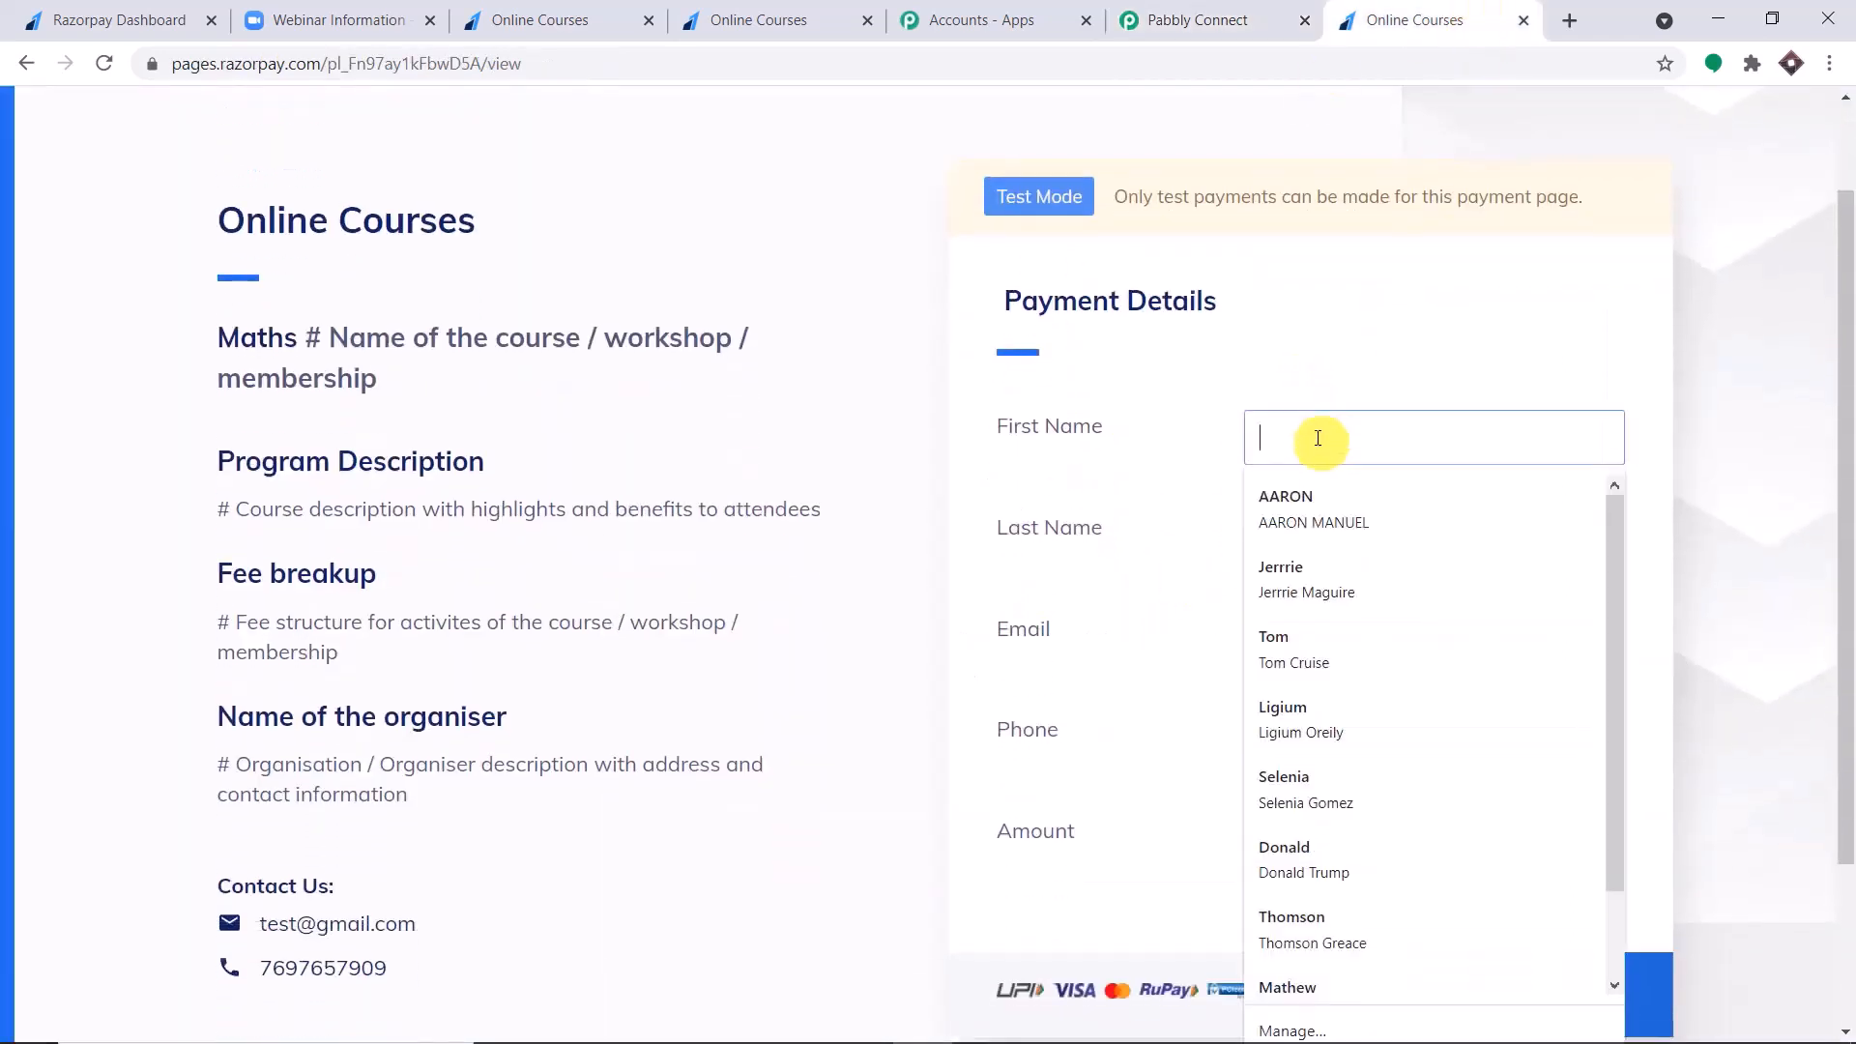
left_click(1336, 577)
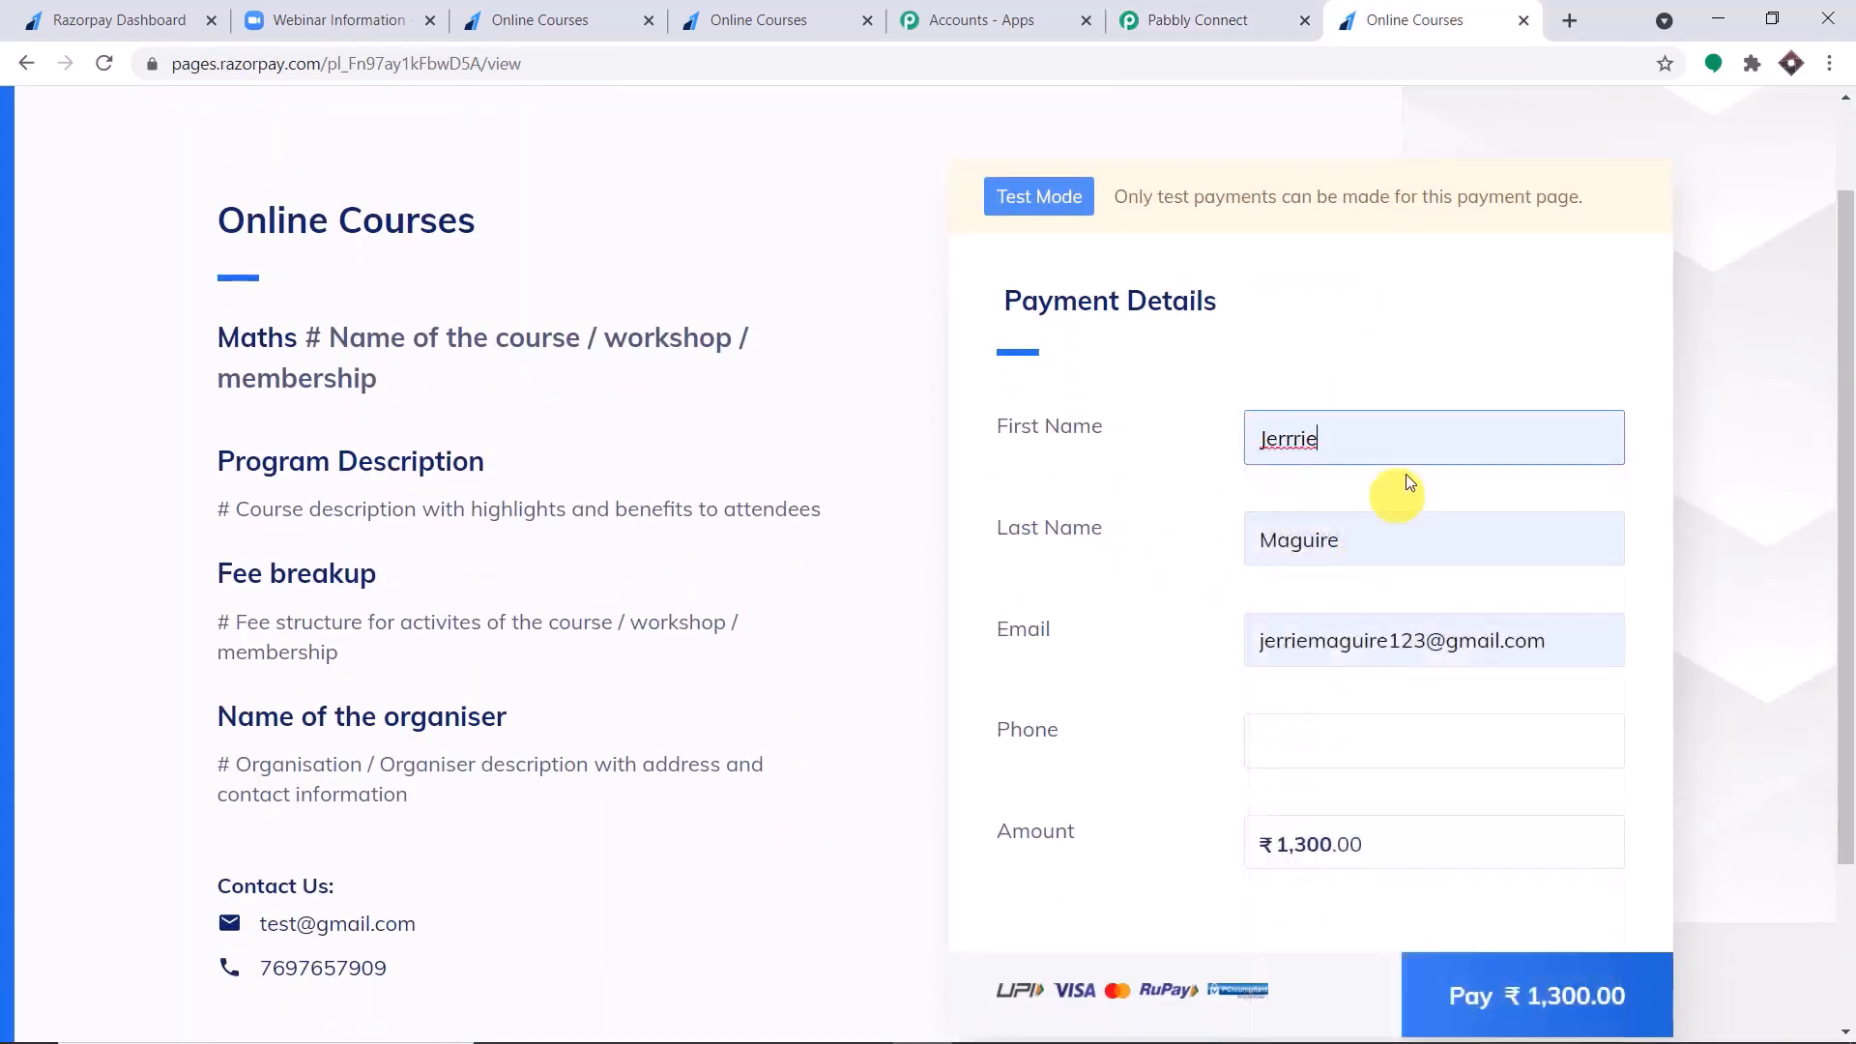
scroll(1426, 455, "down", 1)
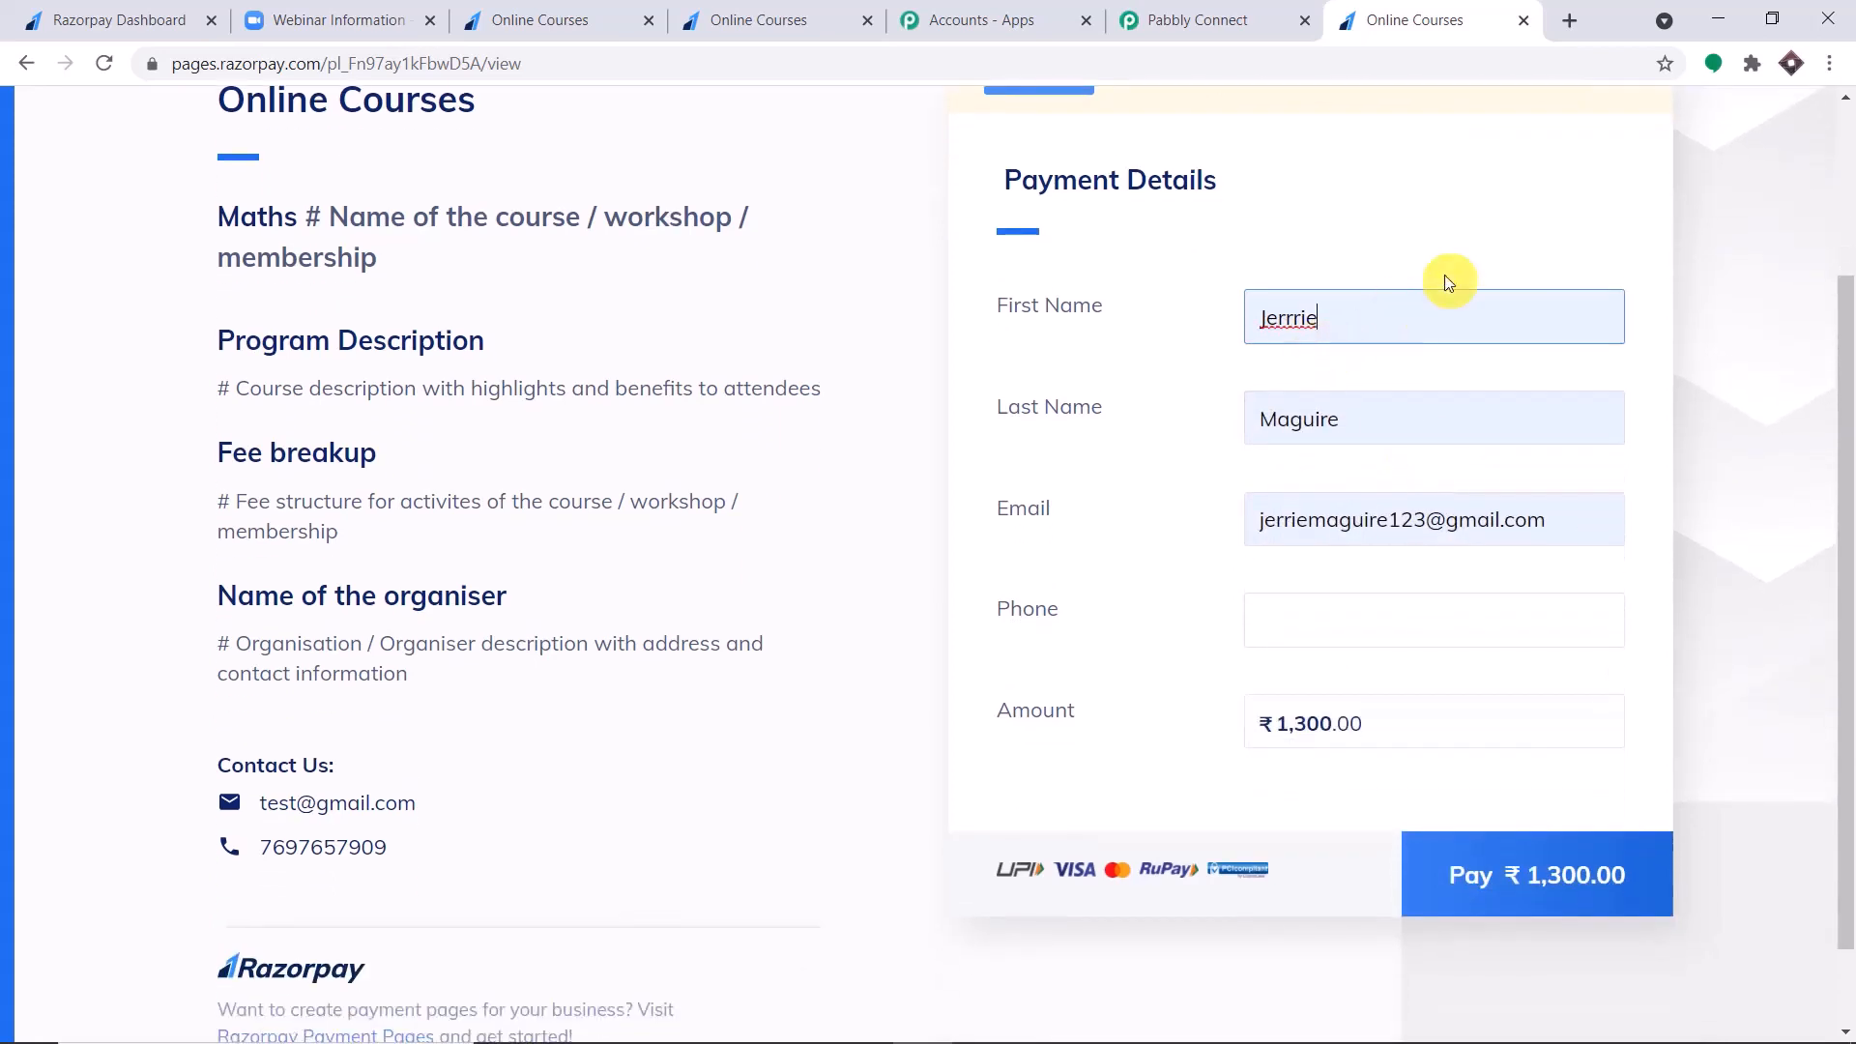
left_click(1323, 620)
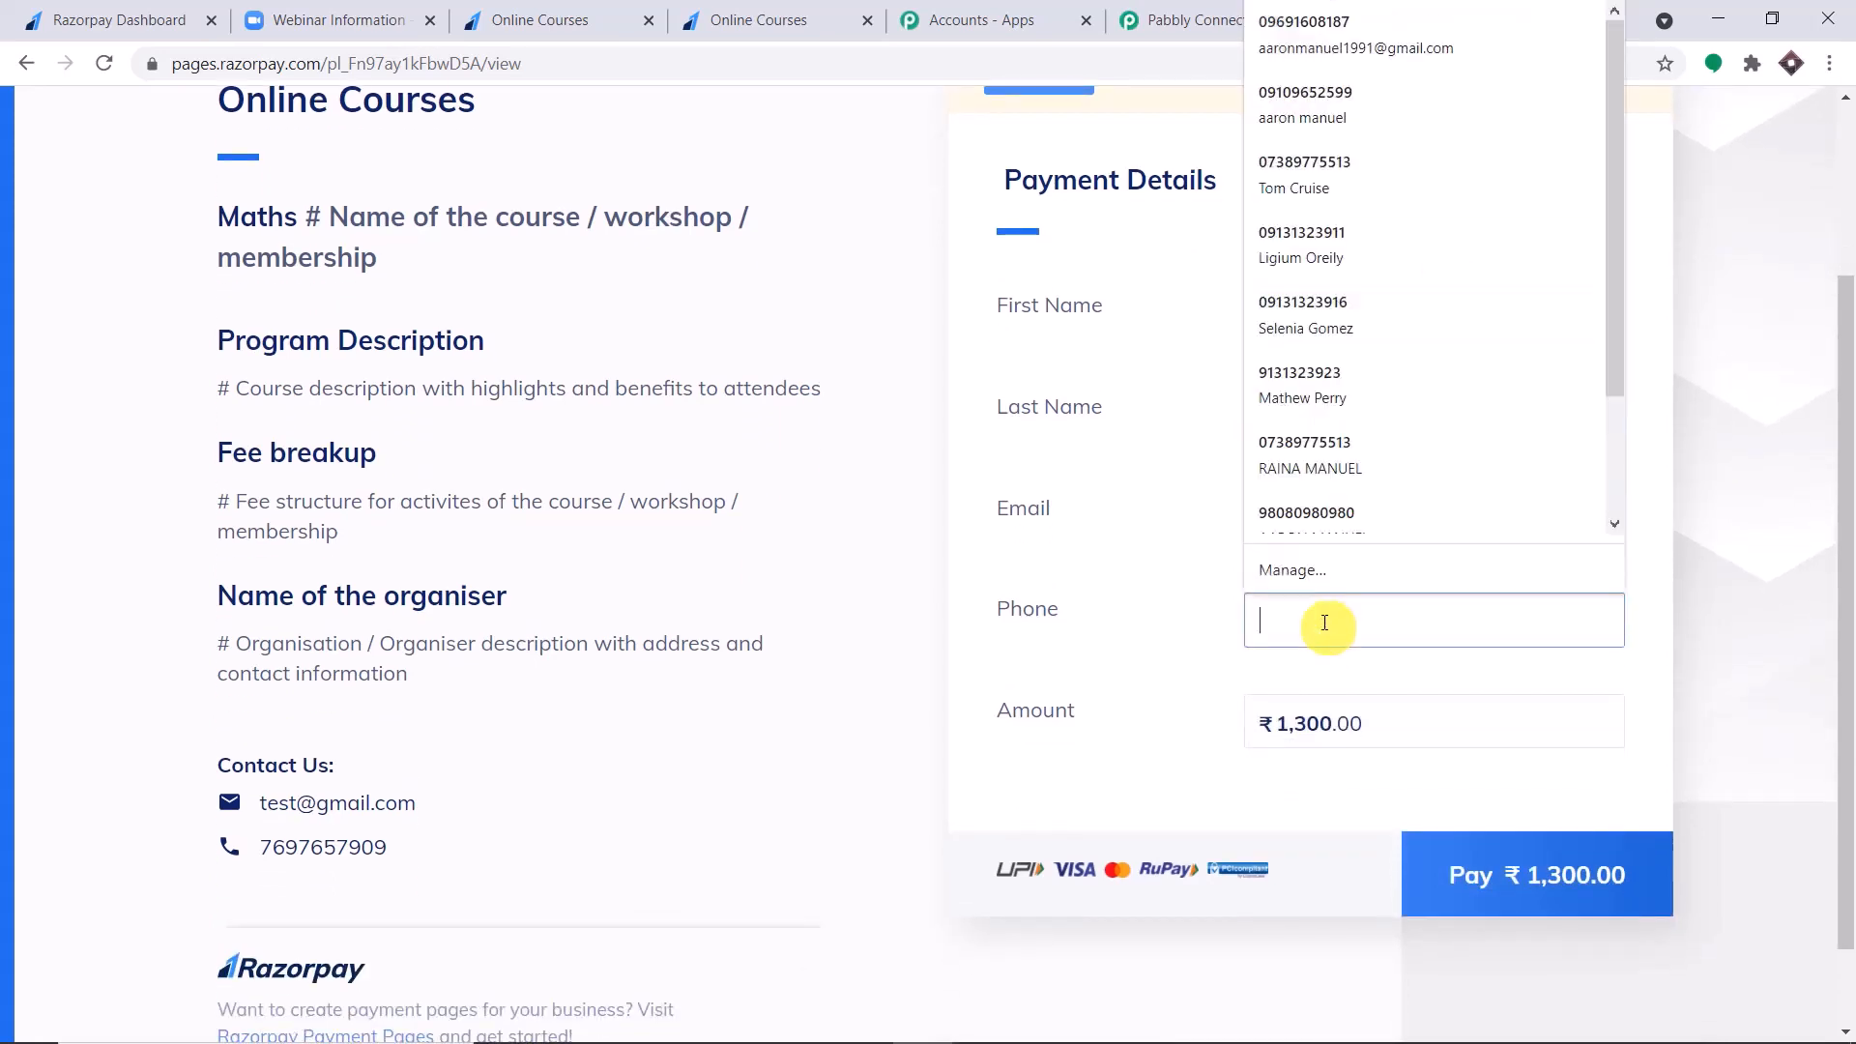
left_click(1386, 51)
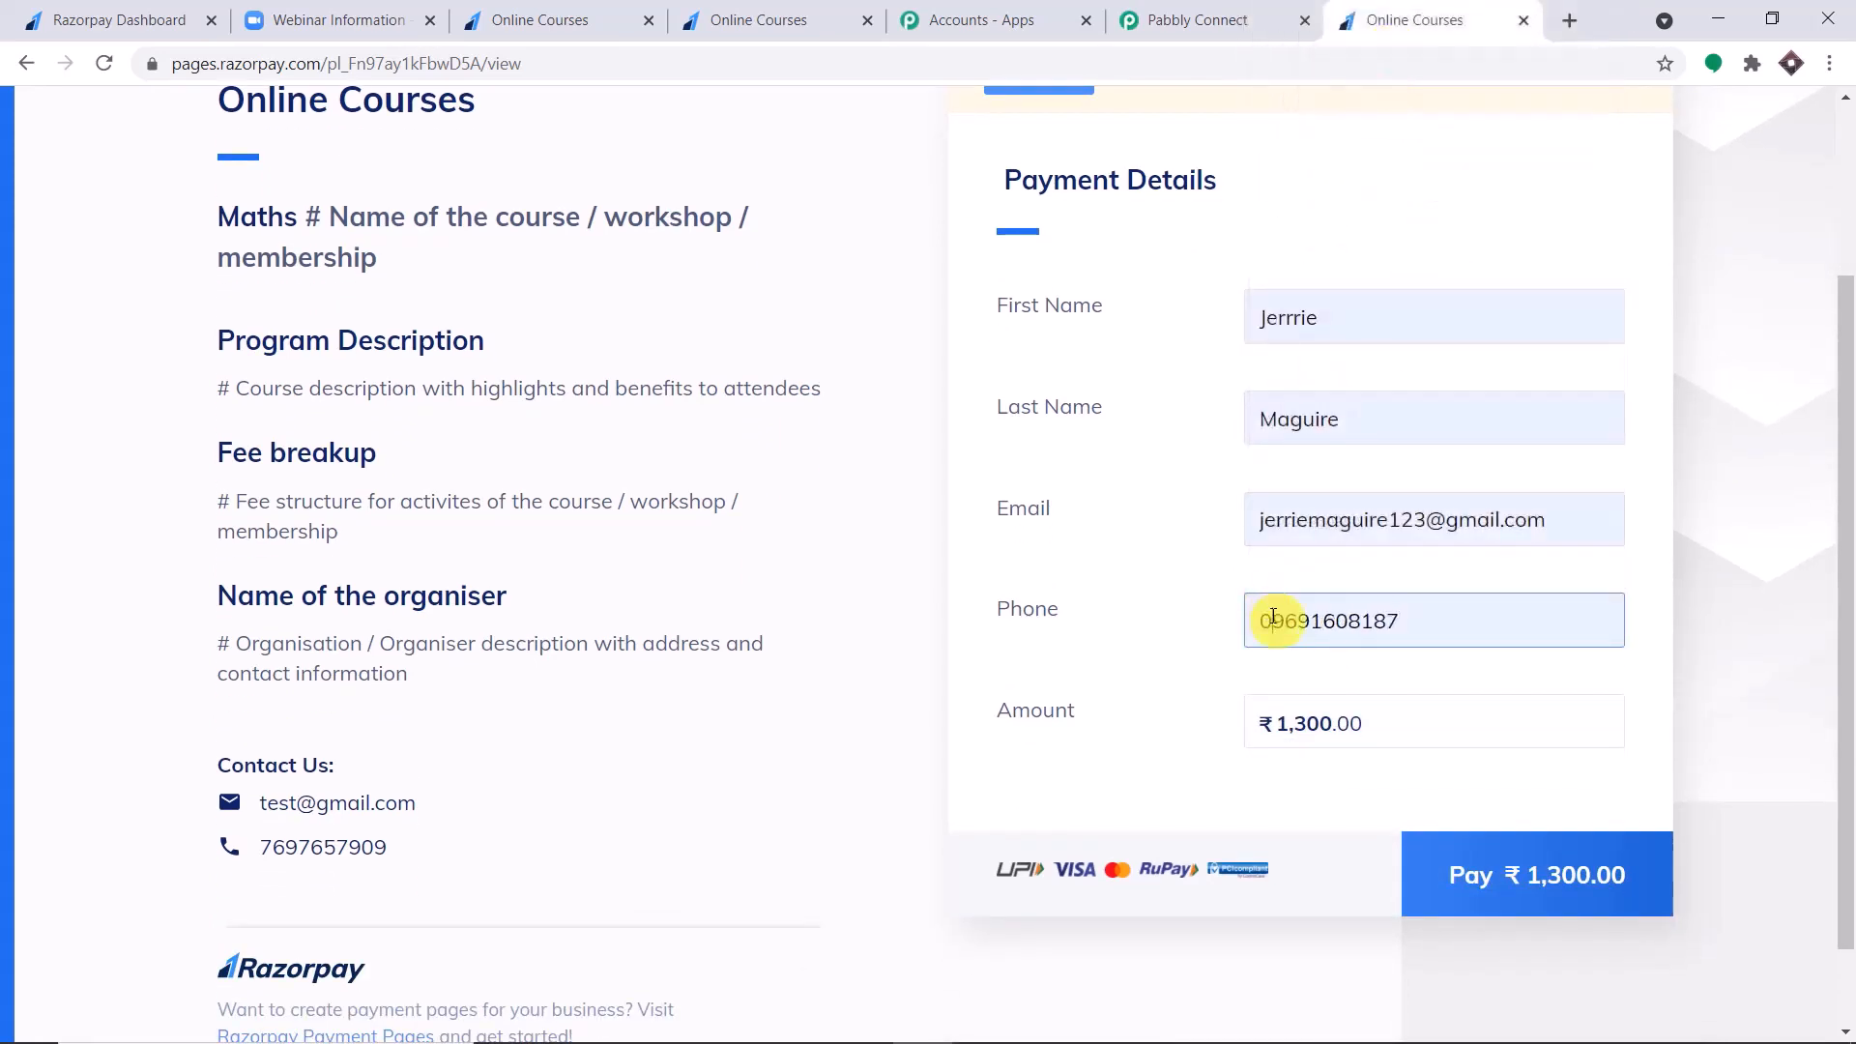
left_click(1274, 618)
key("BackSpace")
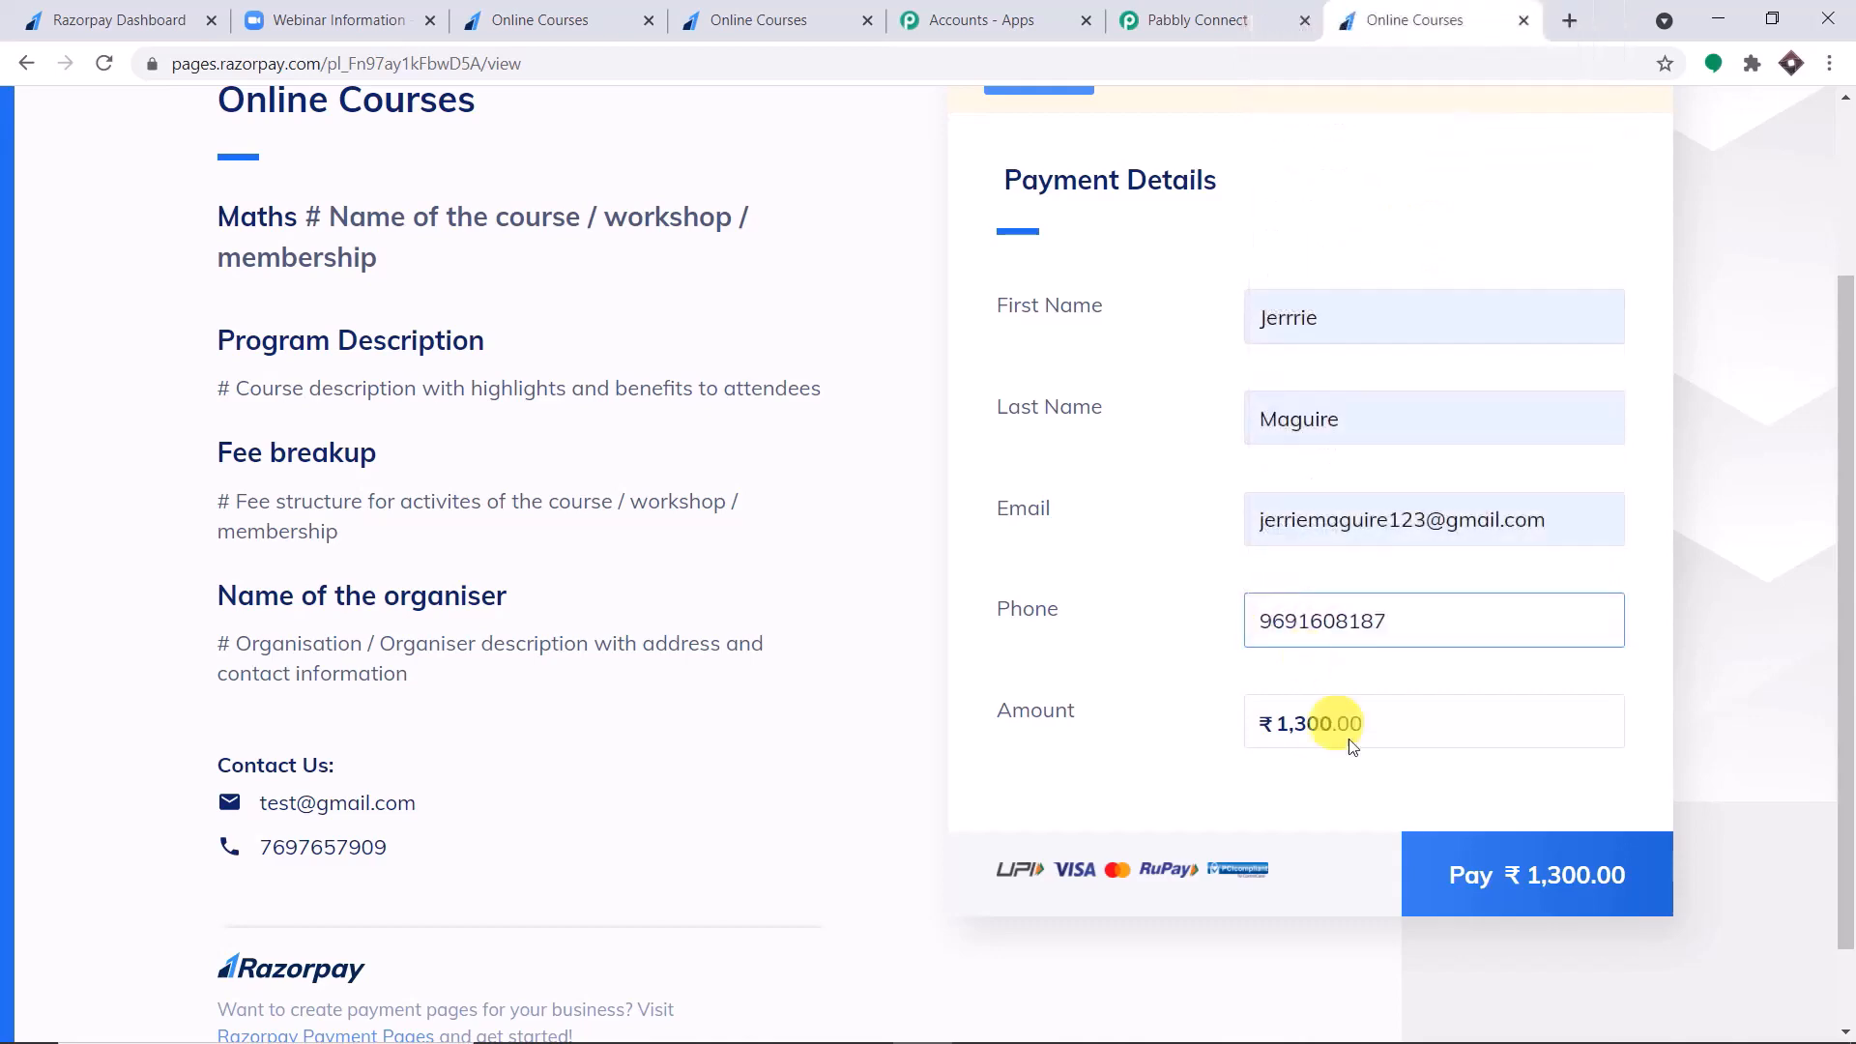
Proceed to the ₹1,300 payment, choose card payment and enter the saved test card's number, expiry, holder name and CVV.
left_click(1471, 878)
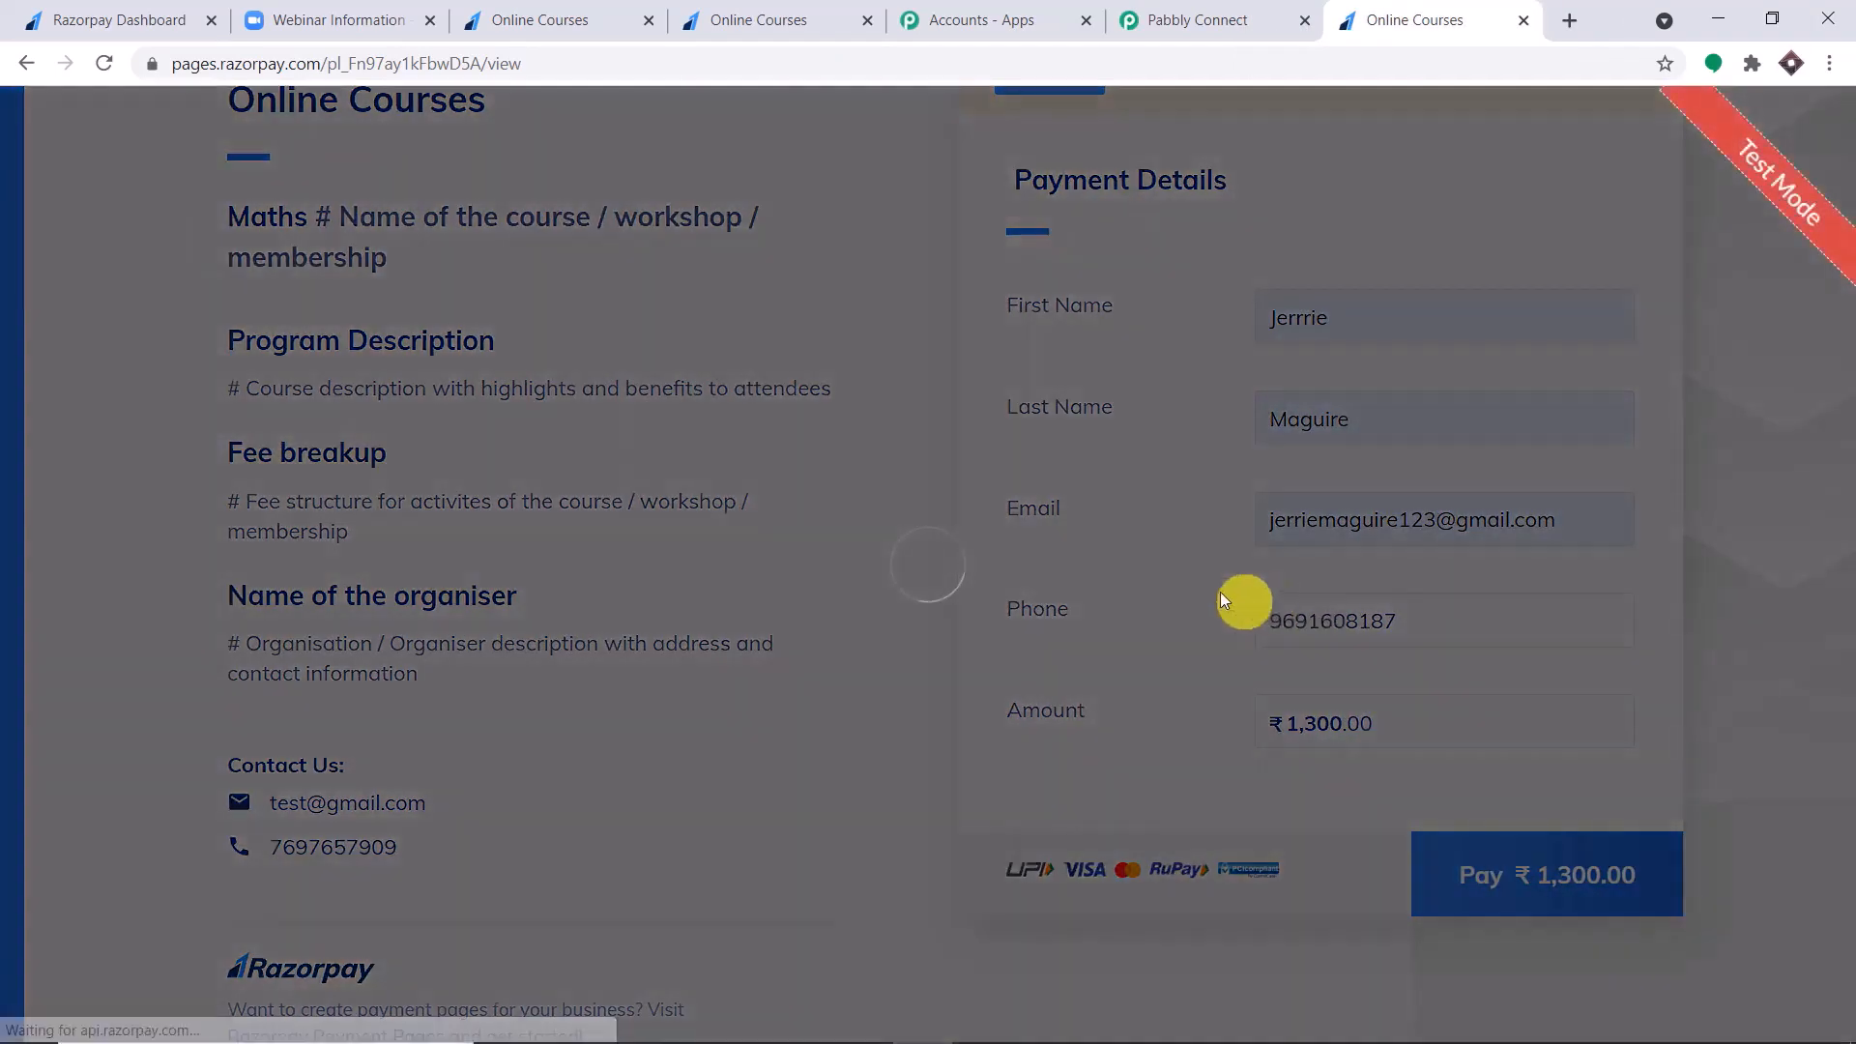
left_click(812, 618)
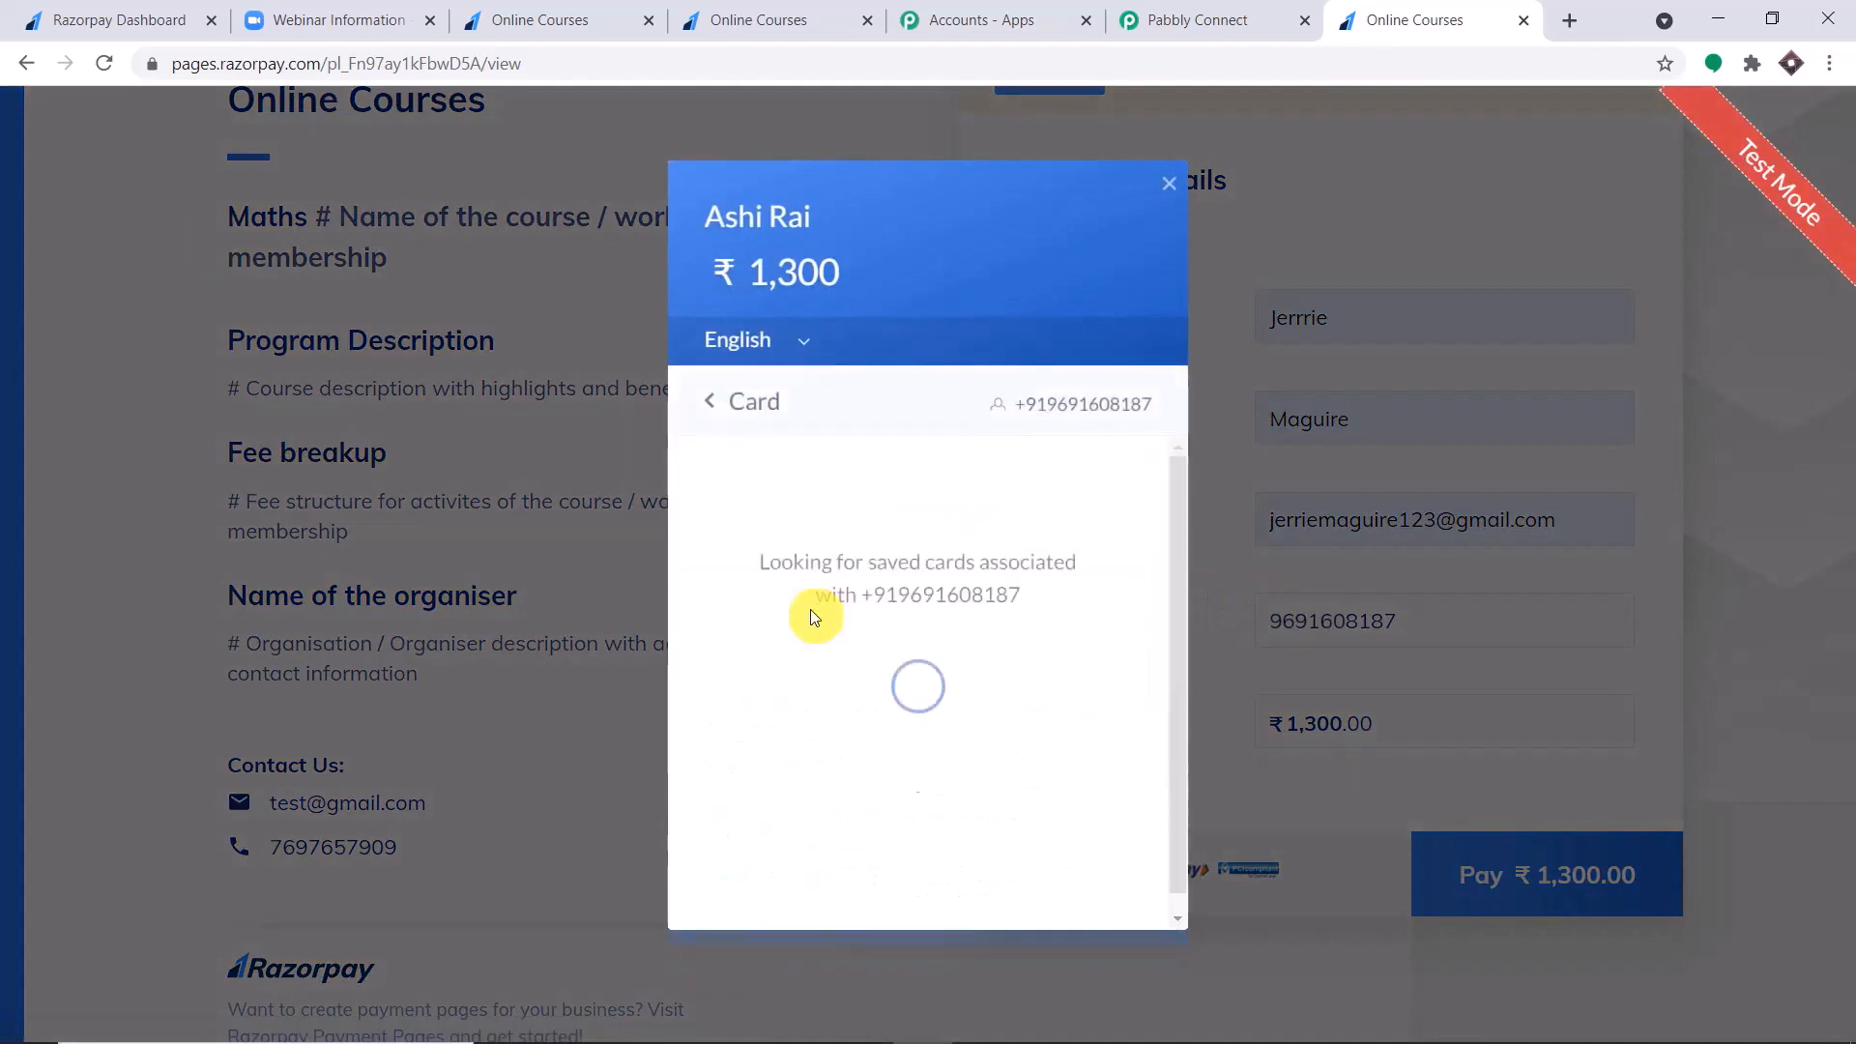
left_click(808, 504)
left_click(816, 560)
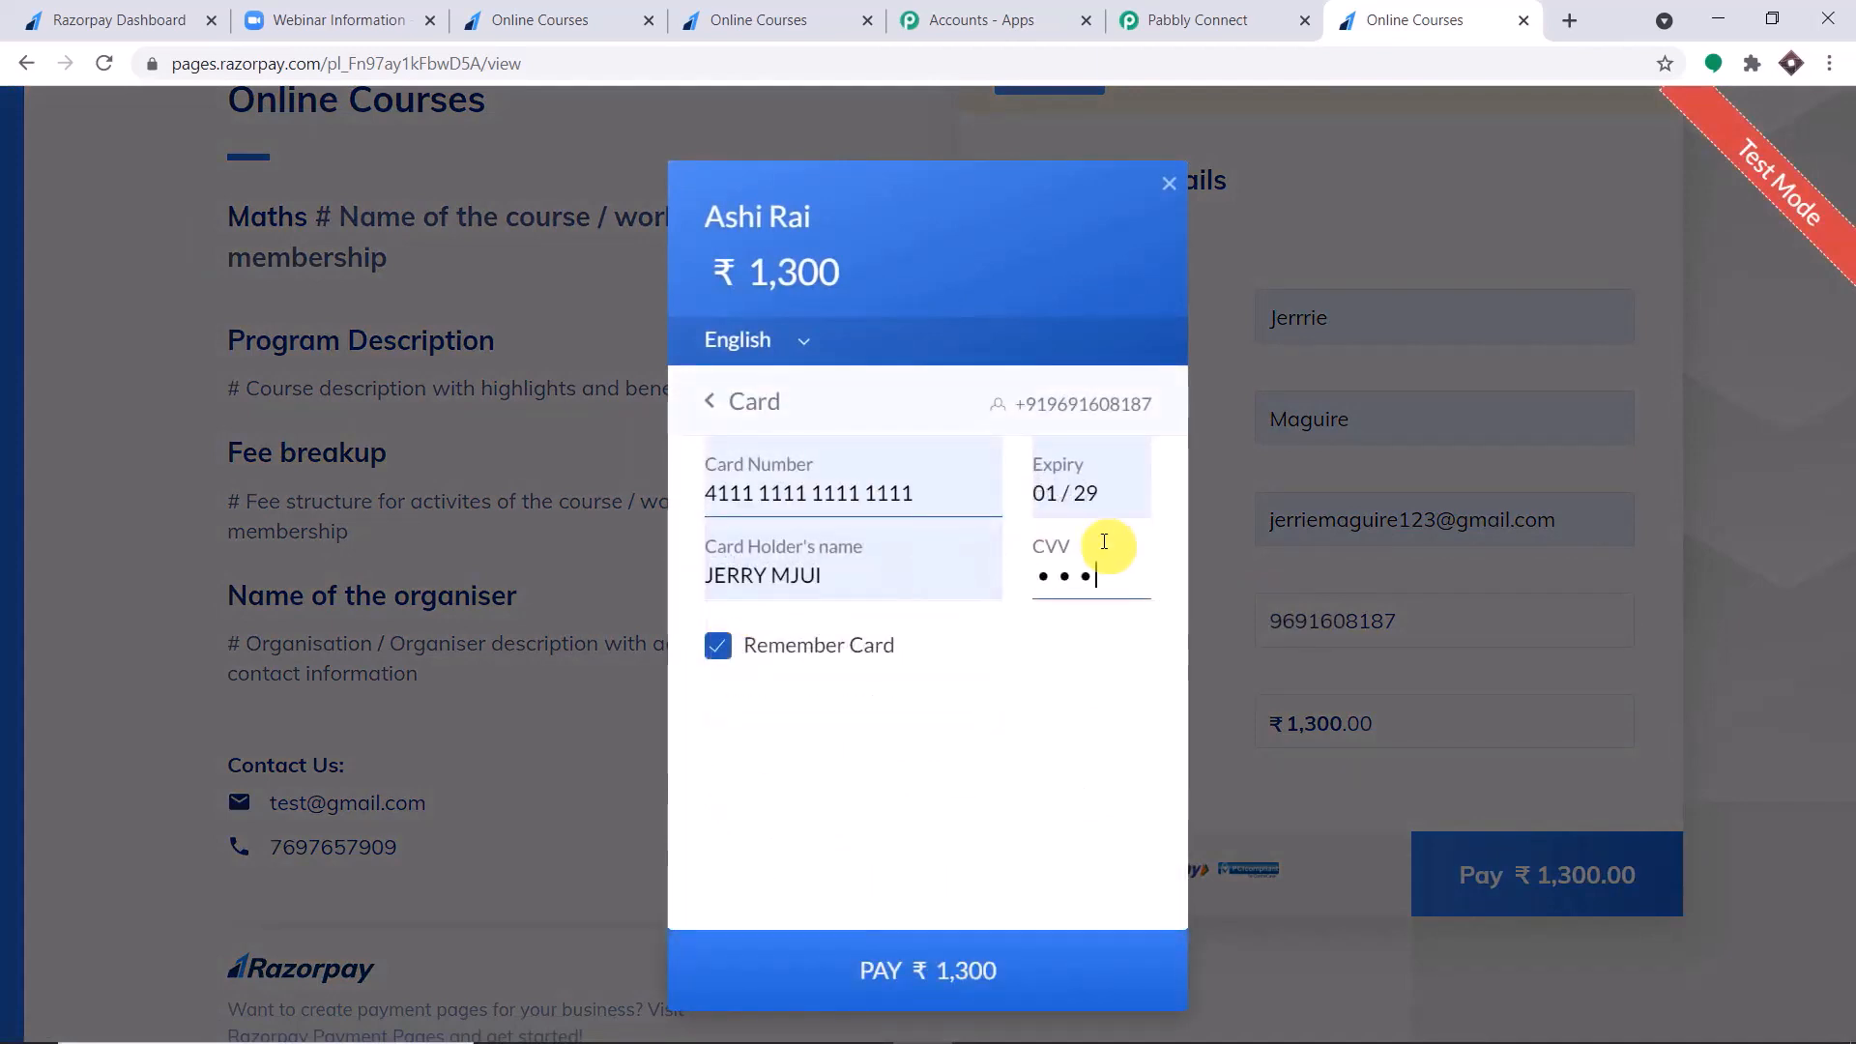
Submit the ₹1,300 payment without saving the card and choose Success on the demo bank page.
left_click(995, 961)
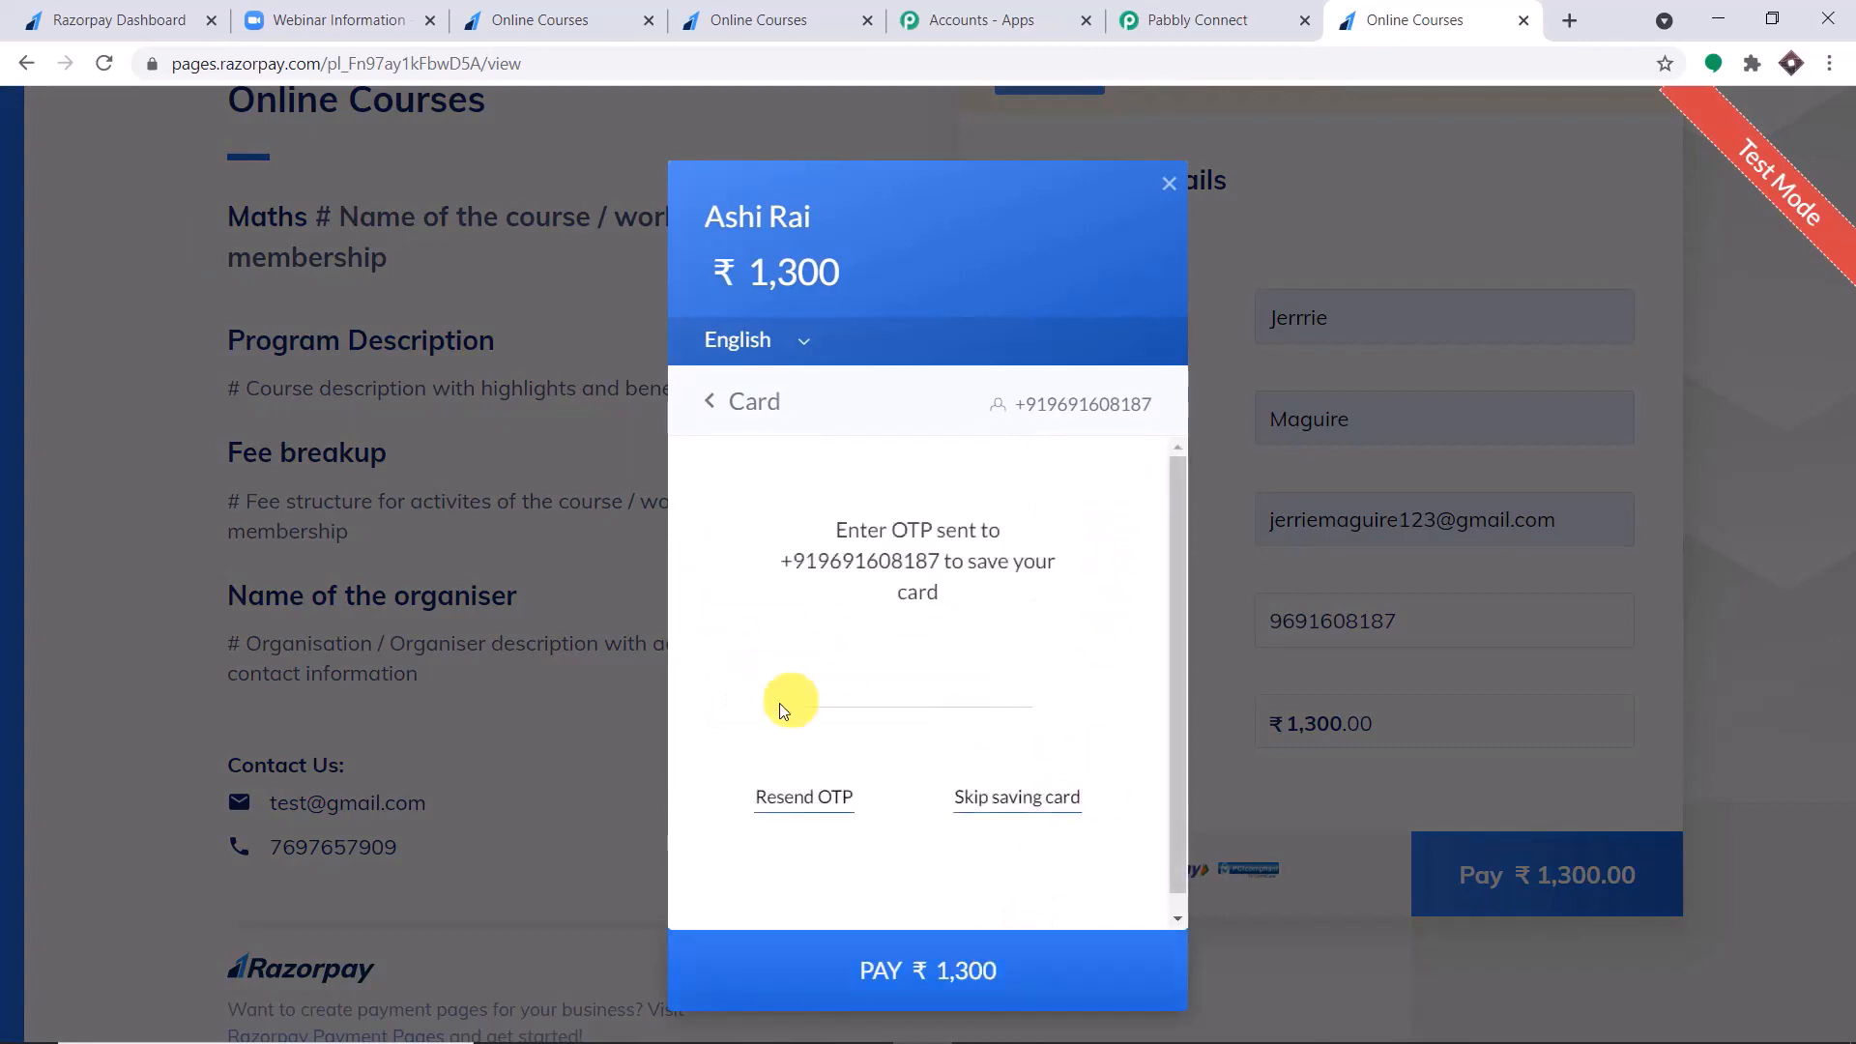
left_click(1005, 798)
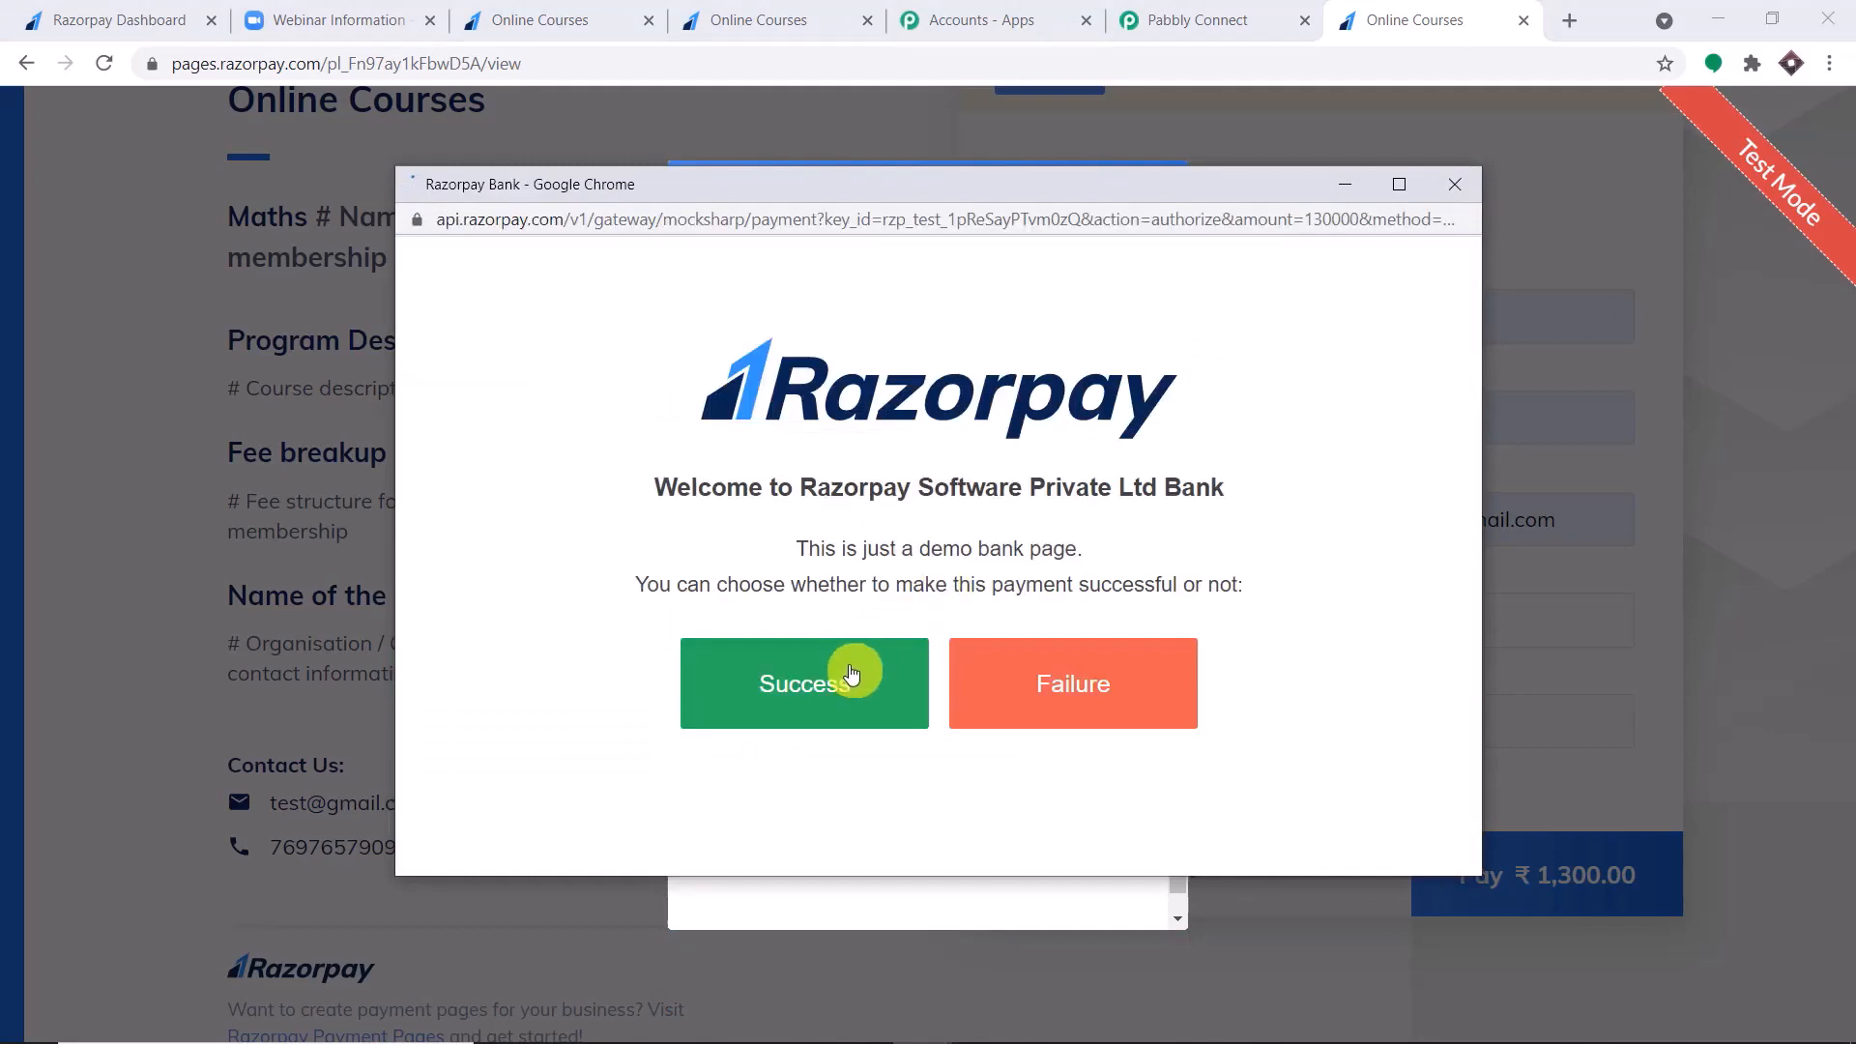
left_click(853, 658)
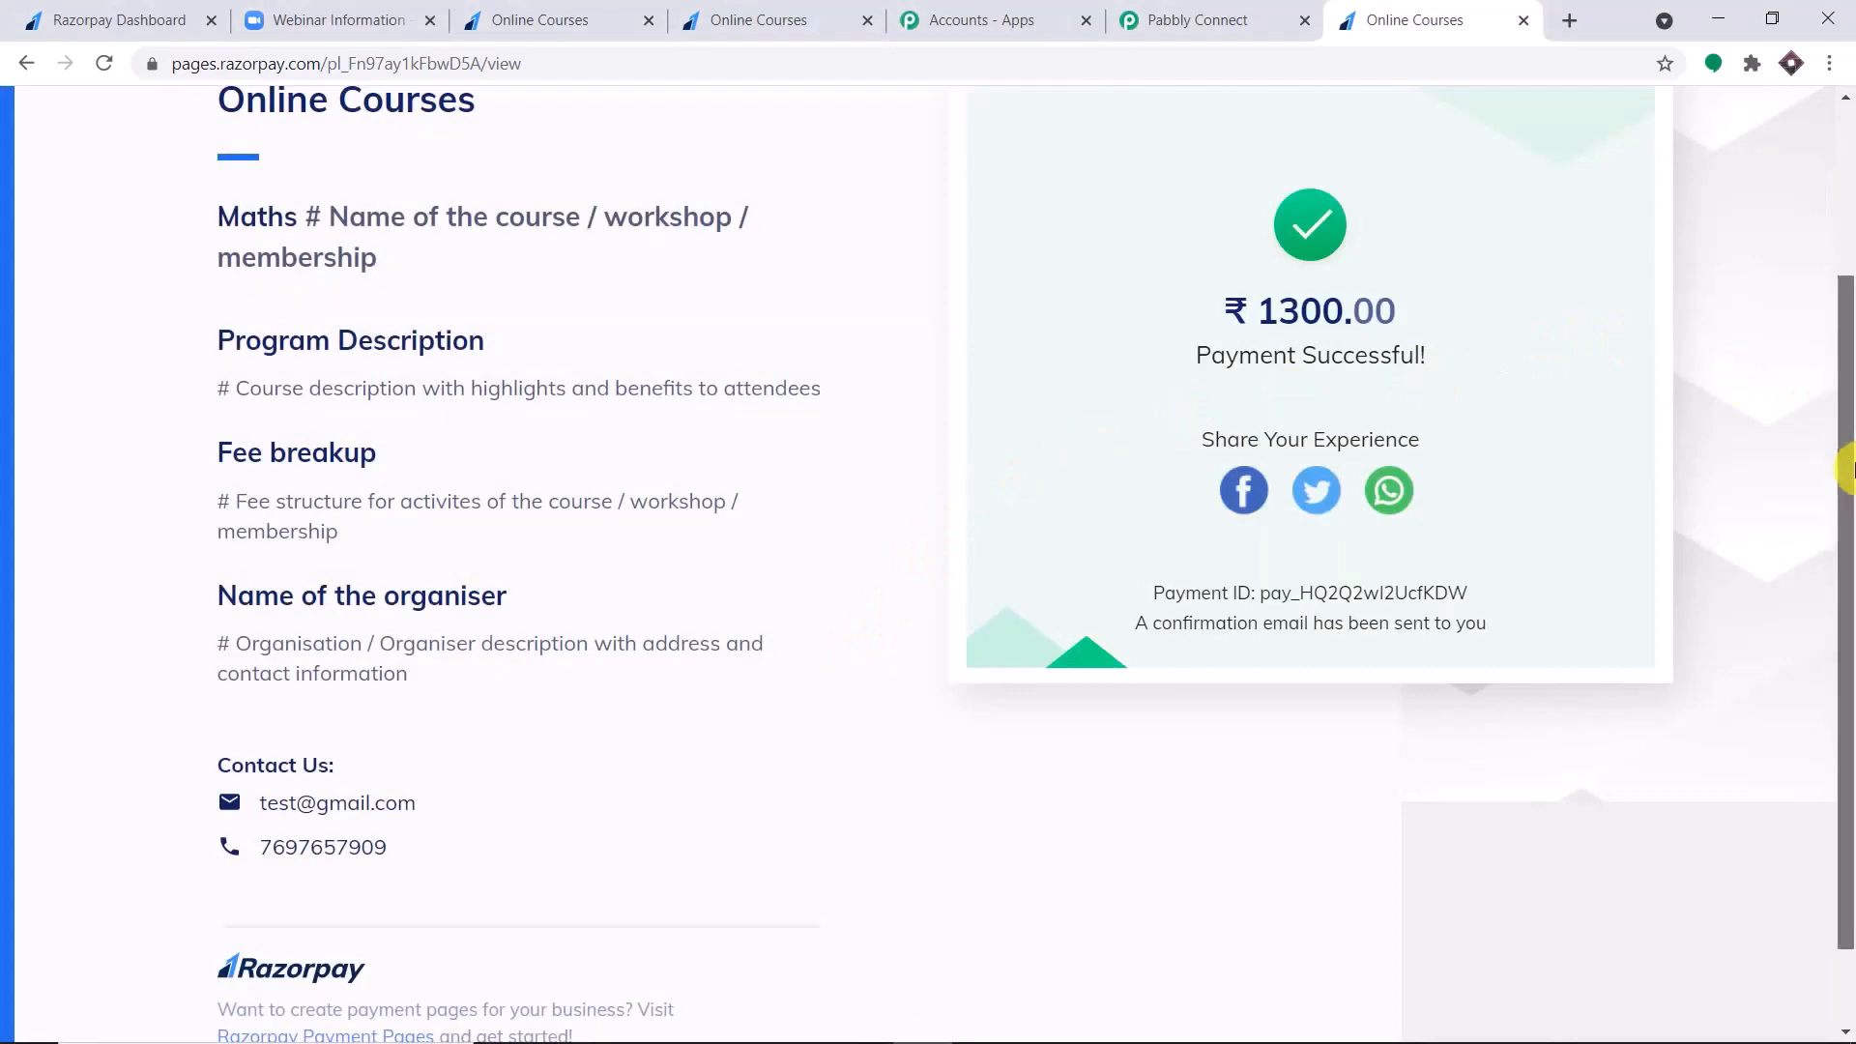
scroll(1848, 297, "up", 3)
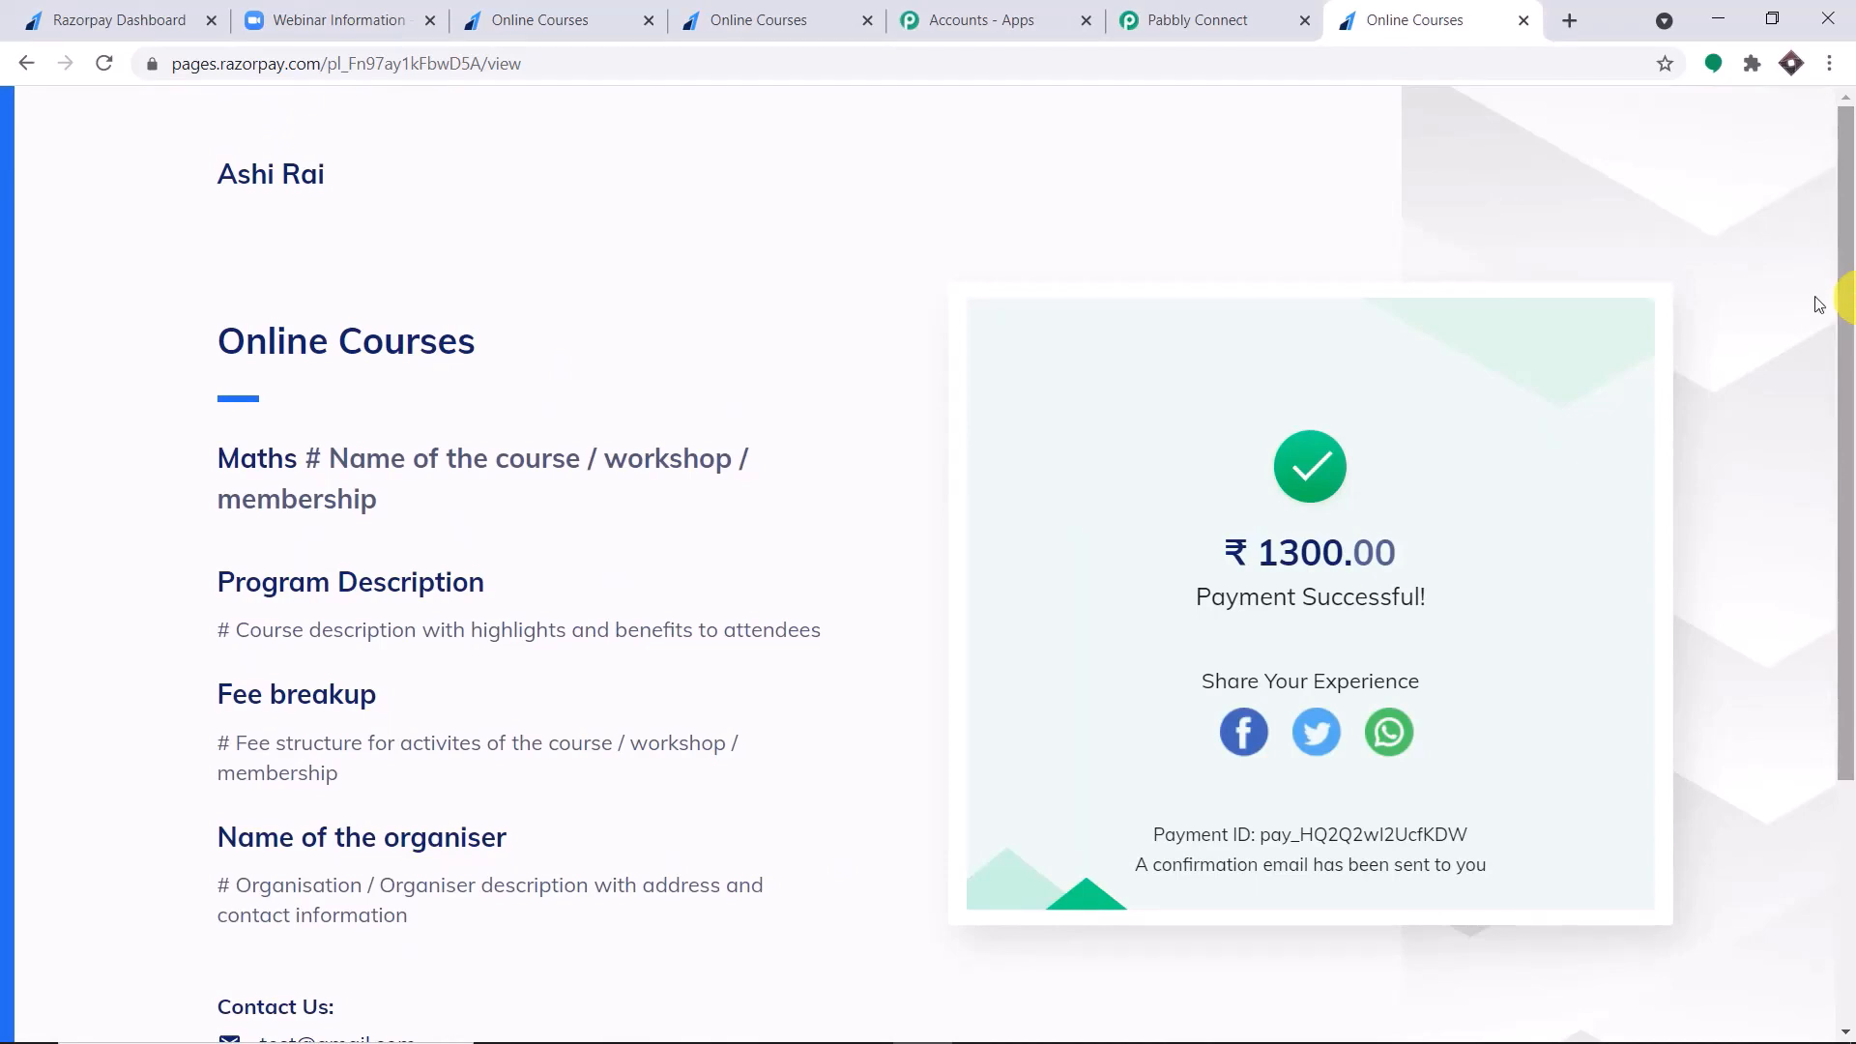
Examine the webhook response received in Pabbly Connect, including the card name, email, contact, first name and last name fields.
left_click(1213, 19)
left_click_drag(1848, 505, 1849, 685)
scroll(1155, 404, "down", 12)
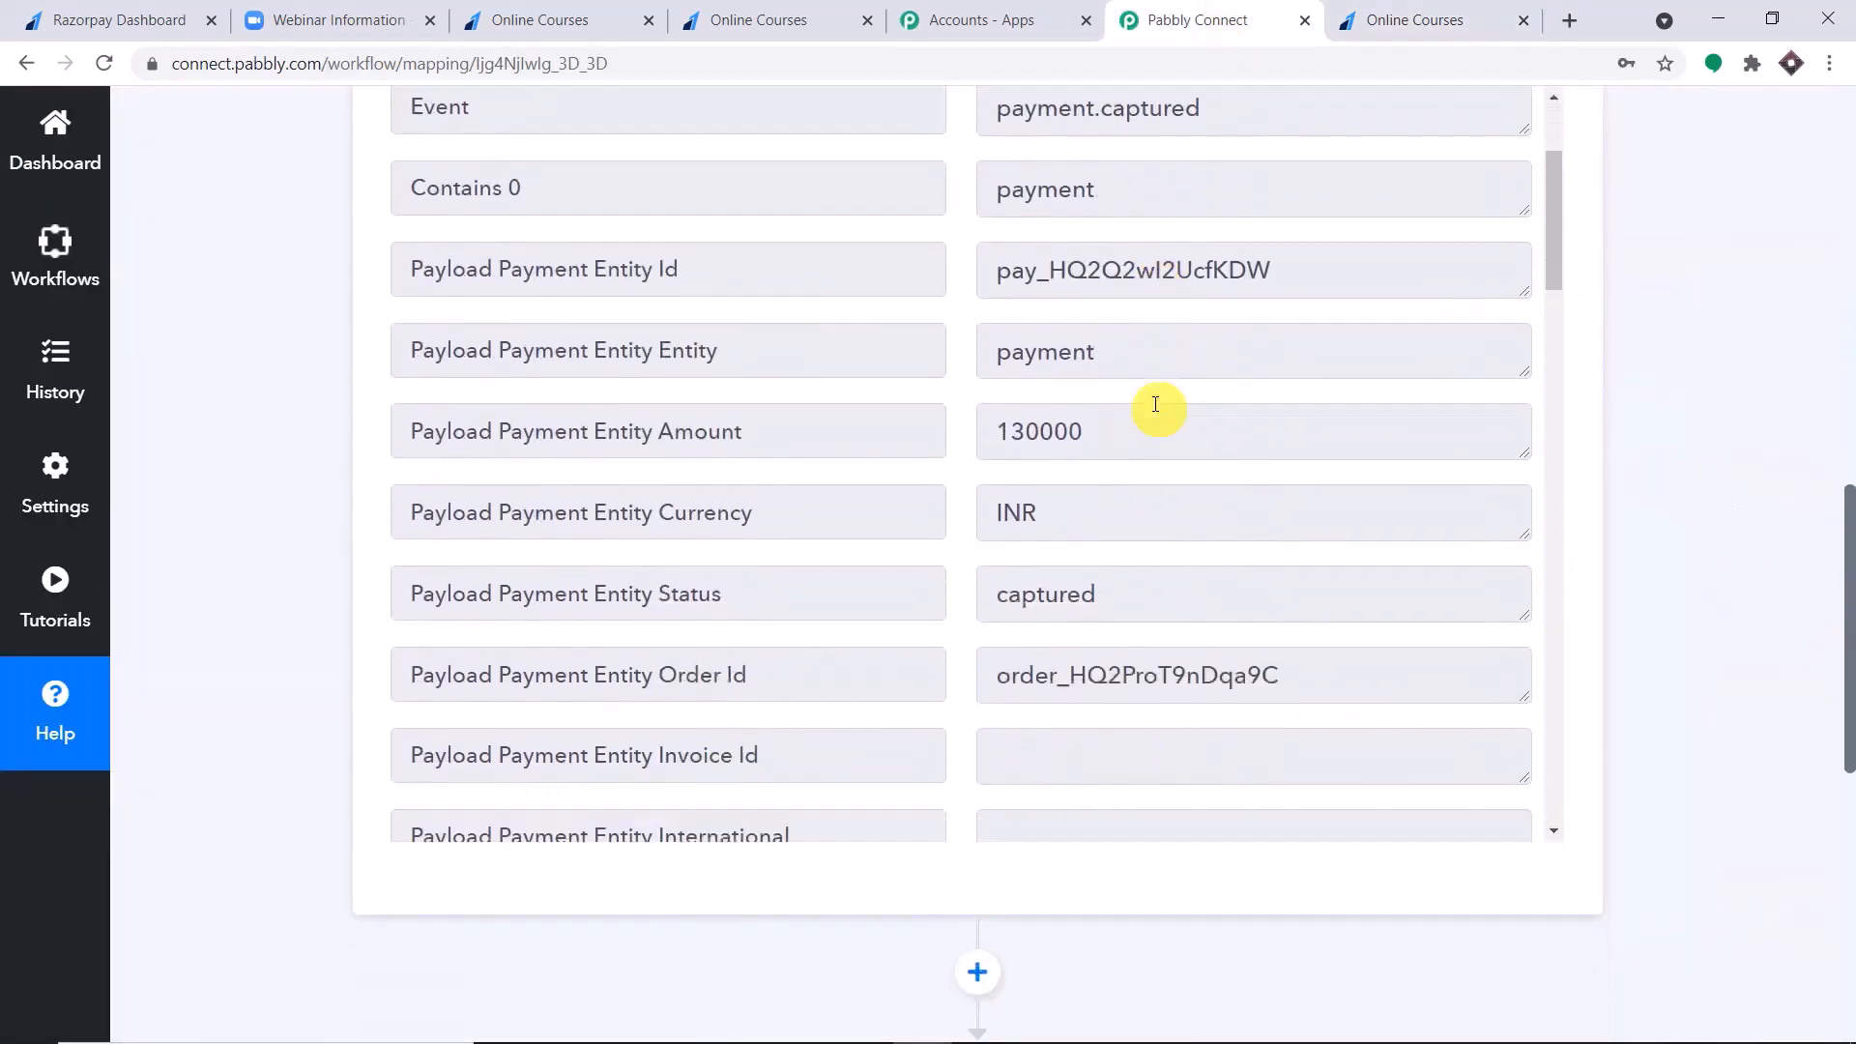
scroll(1155, 404, "down", 4)
scroll(1155, 404, "up", 1)
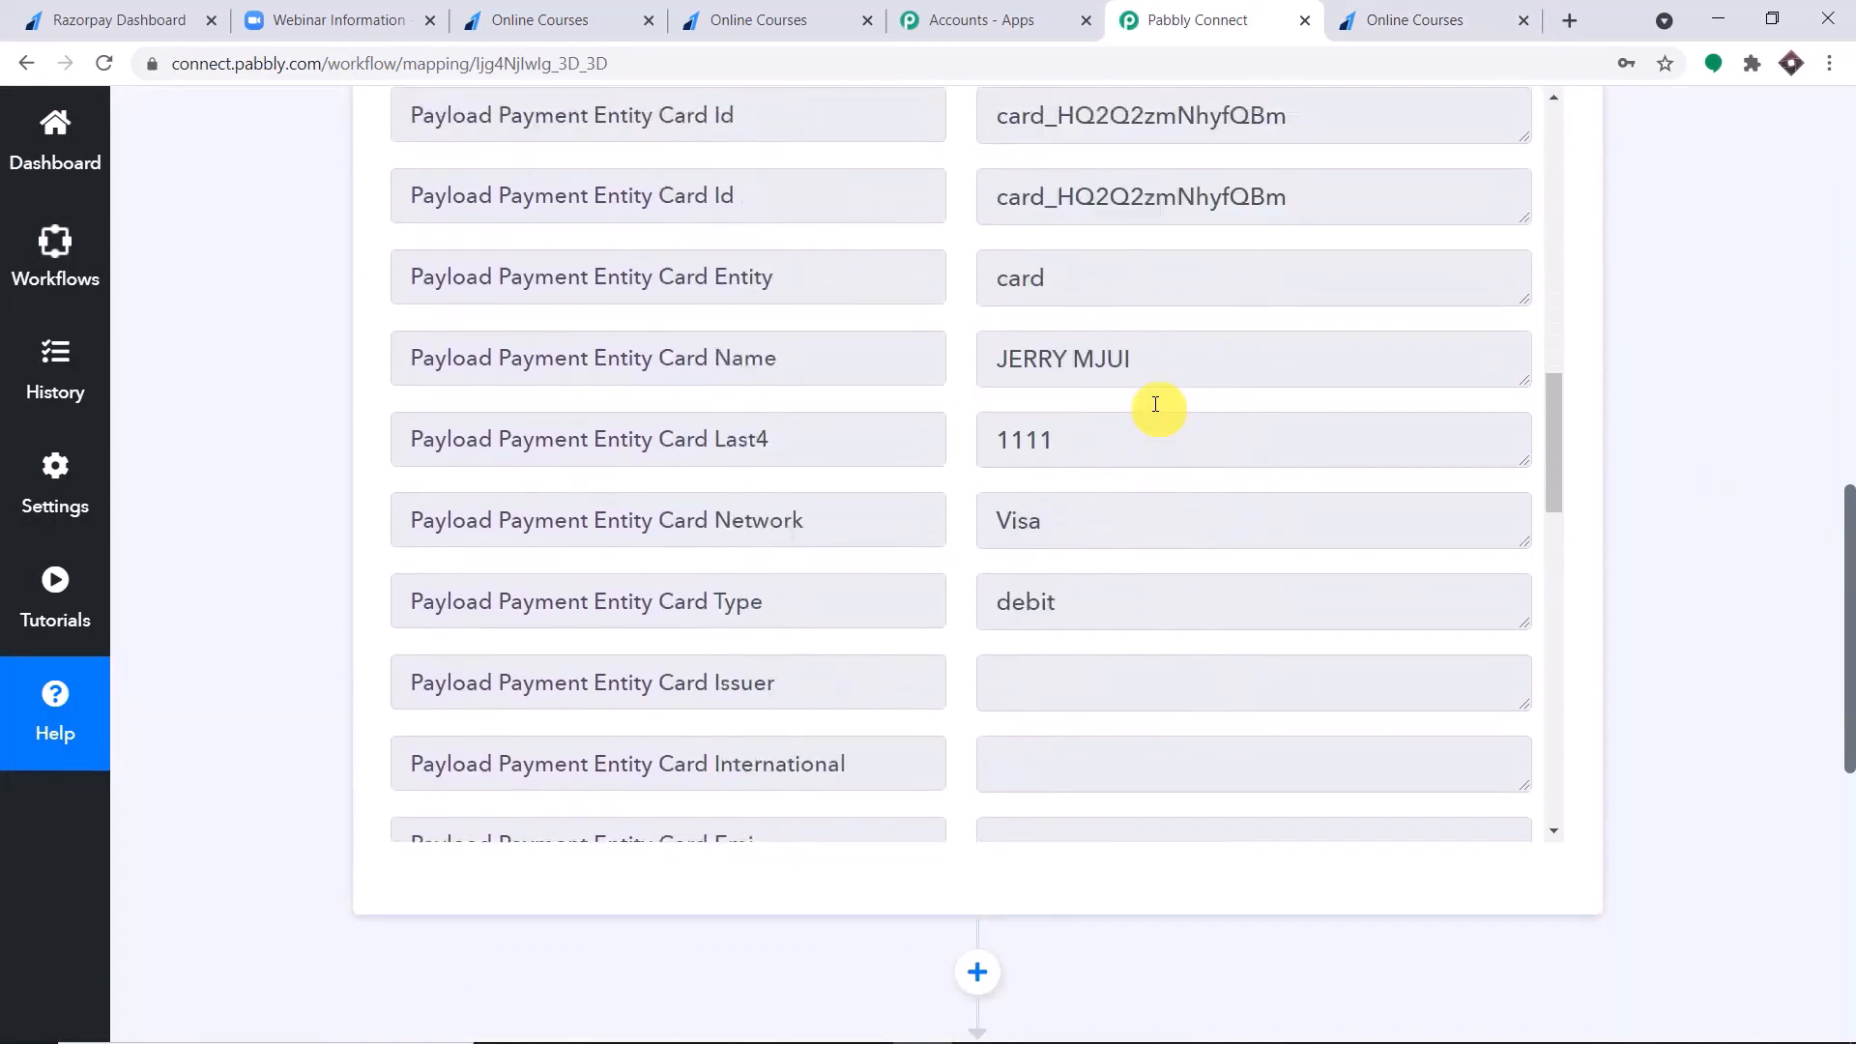
left_click_drag(1187, 364, 847, 393)
scroll(1204, 440, "down", 8)
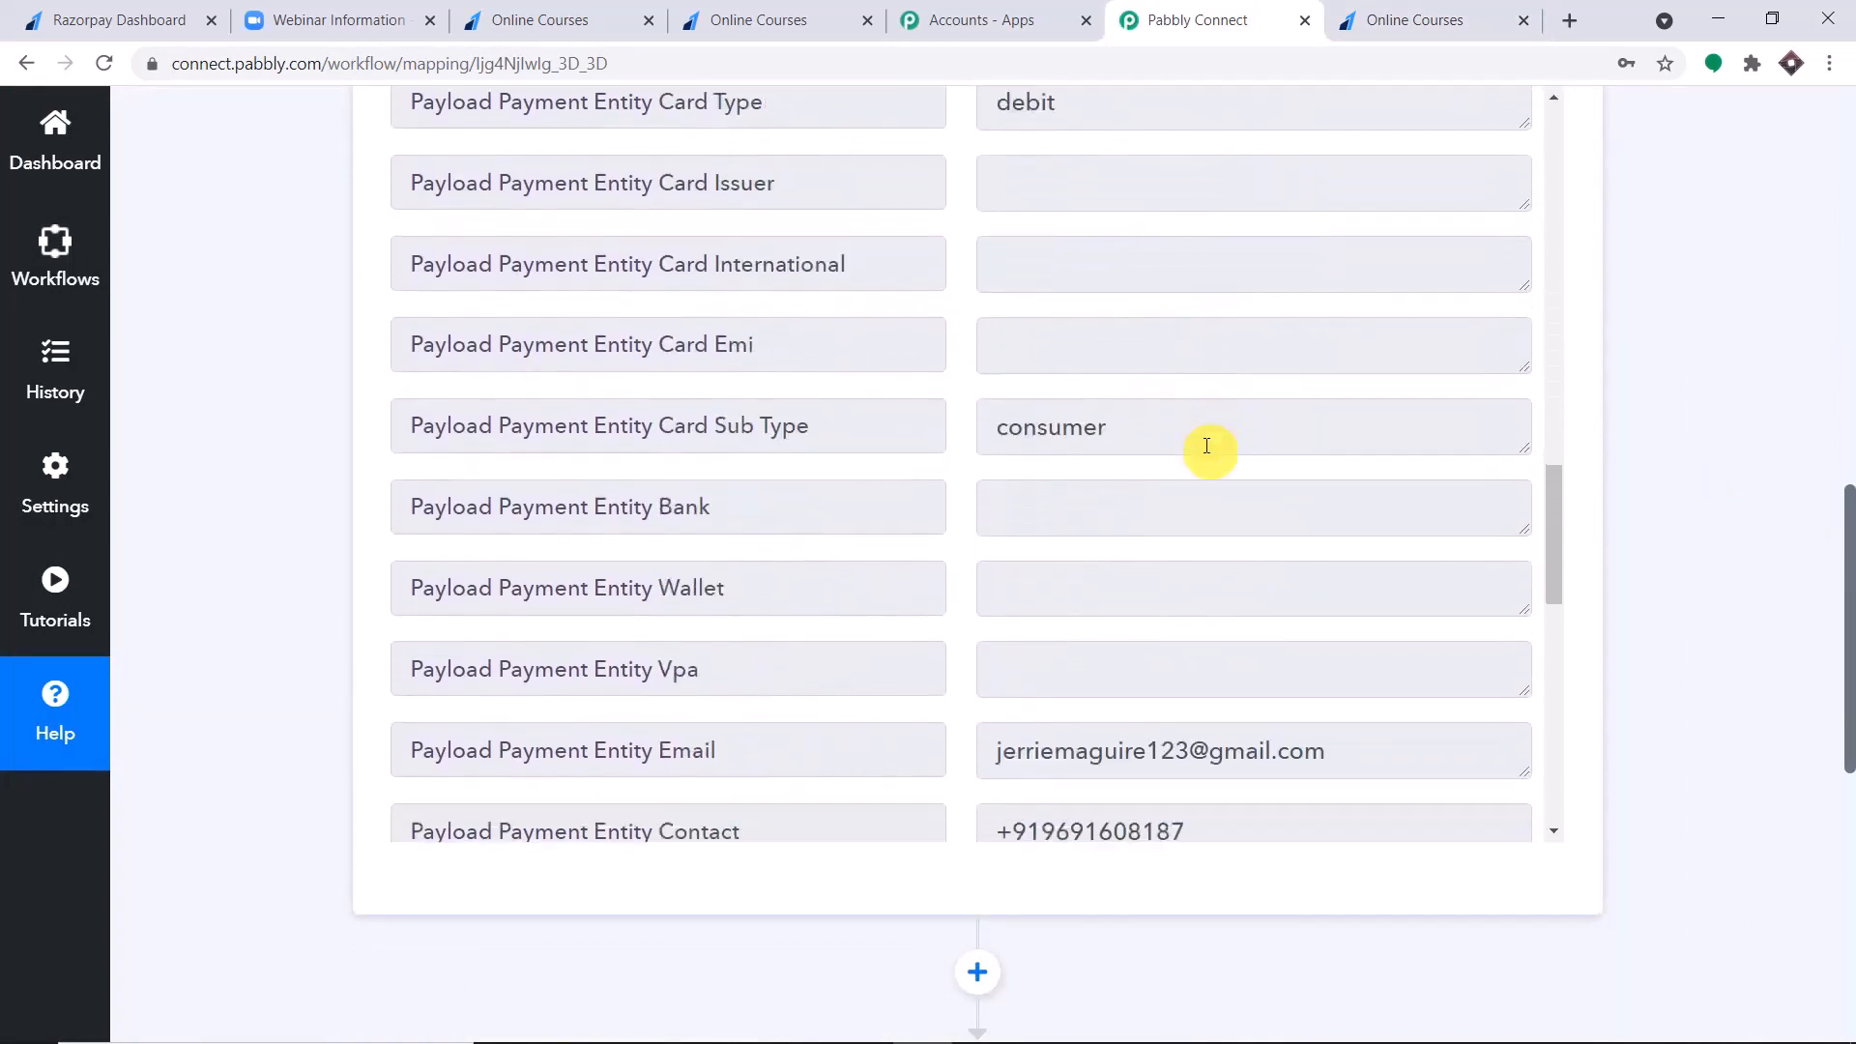
left_click_drag(1347, 404, 928, 447)
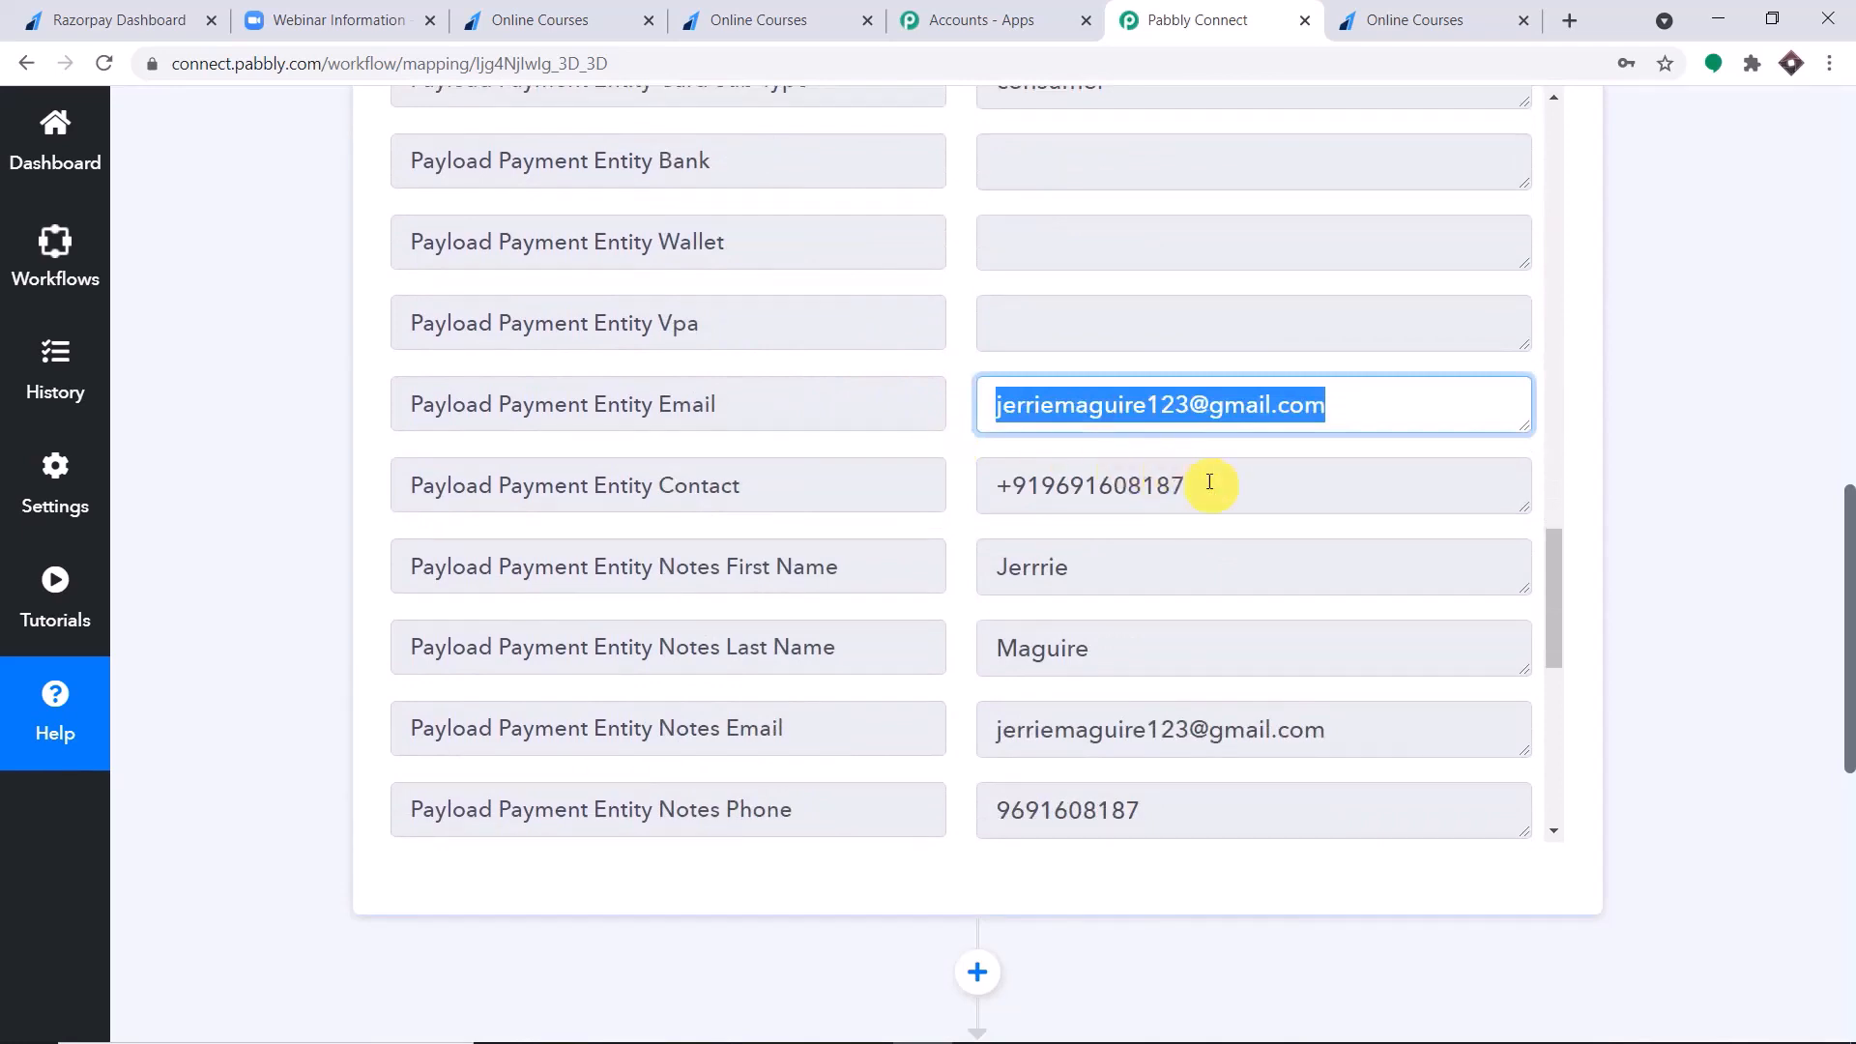
left_click_drag(1209, 482, 961, 515)
left_click_drag(1101, 565, 892, 592)
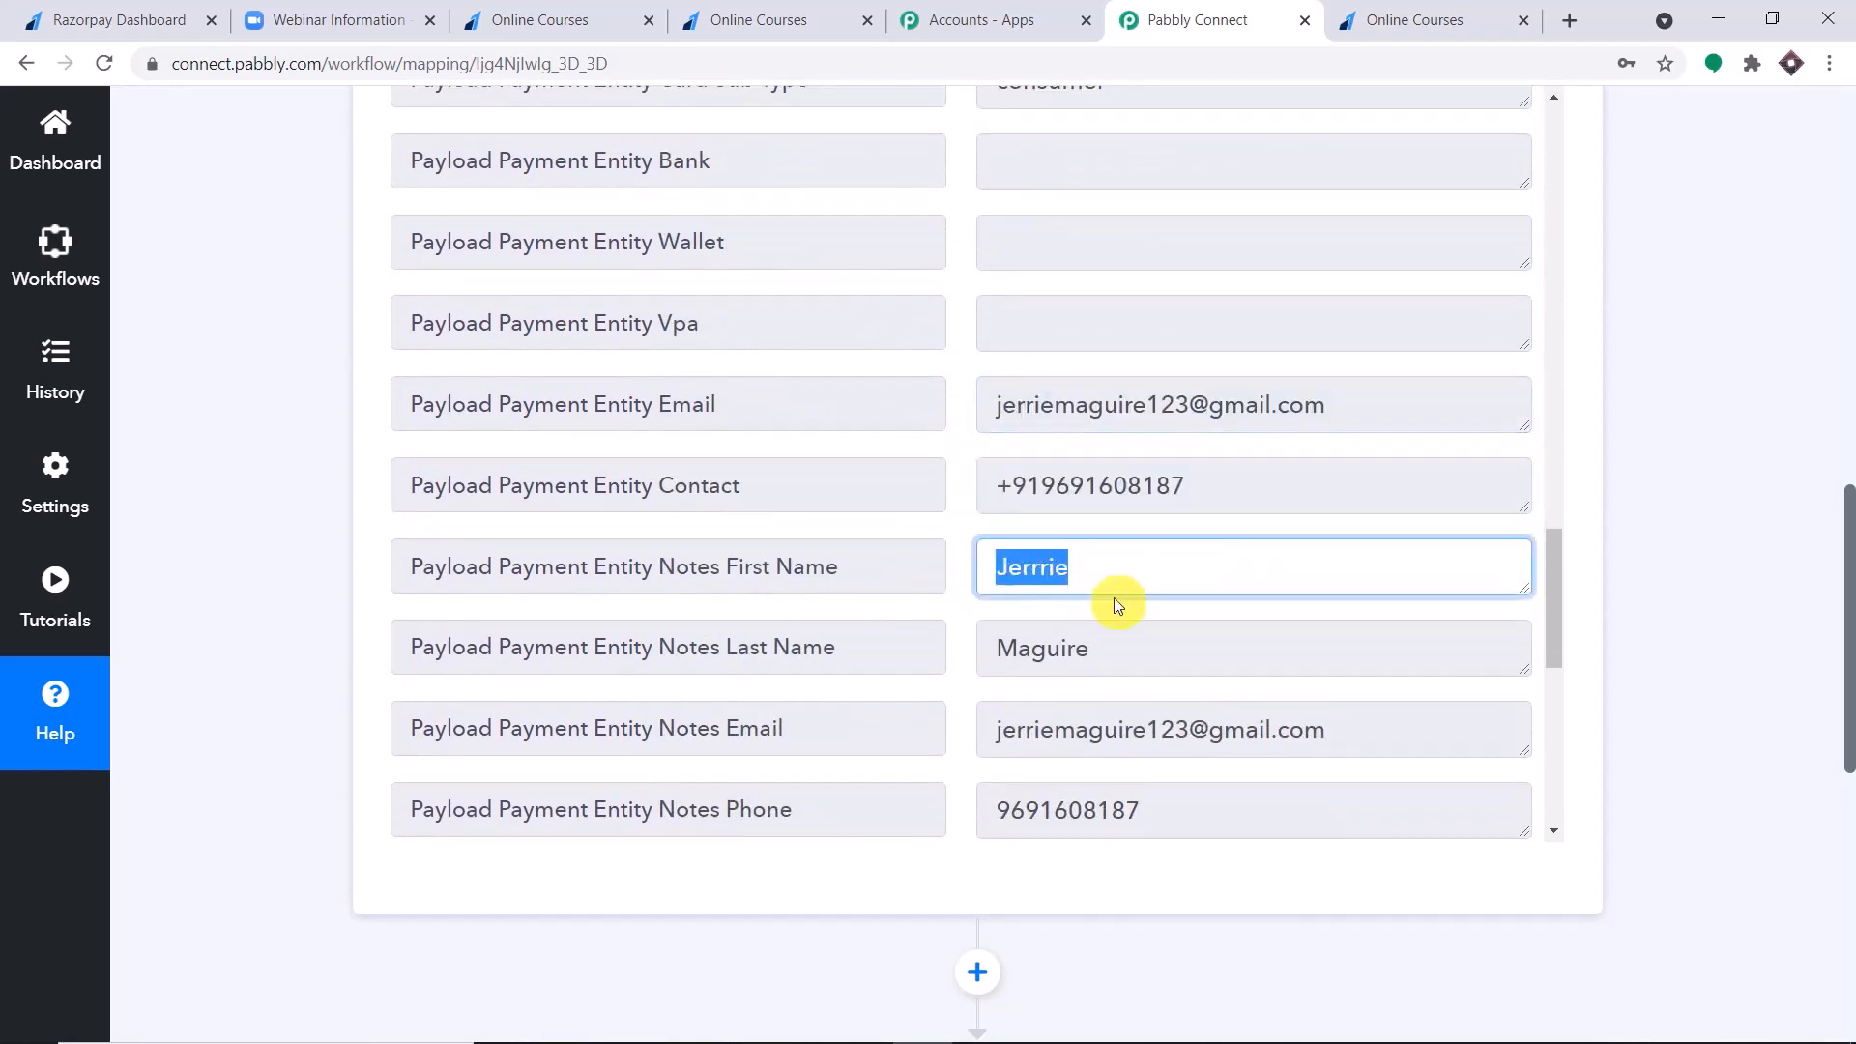
scroll(1116, 606, "down", 2)
left_click_drag(1110, 546, 882, 567)
scroll(1233, 514, "down", 3)
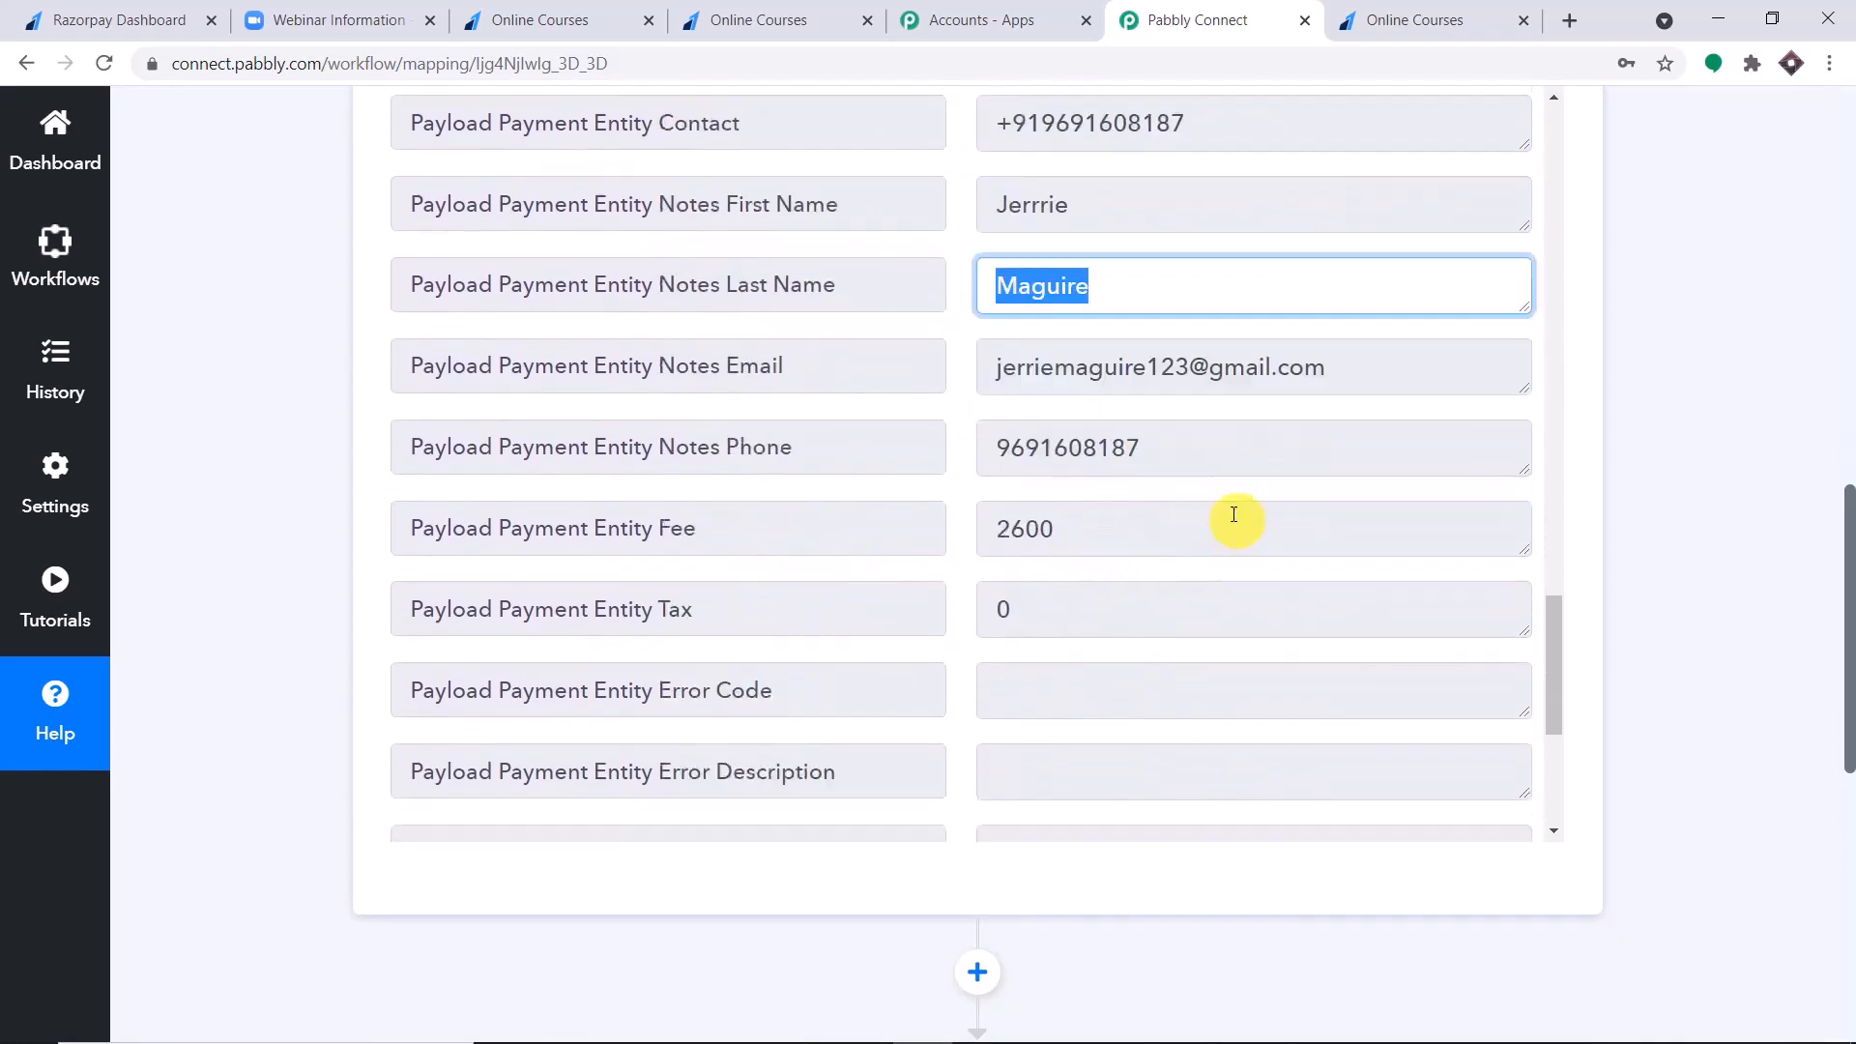
scroll(1233, 515, "up", 15)
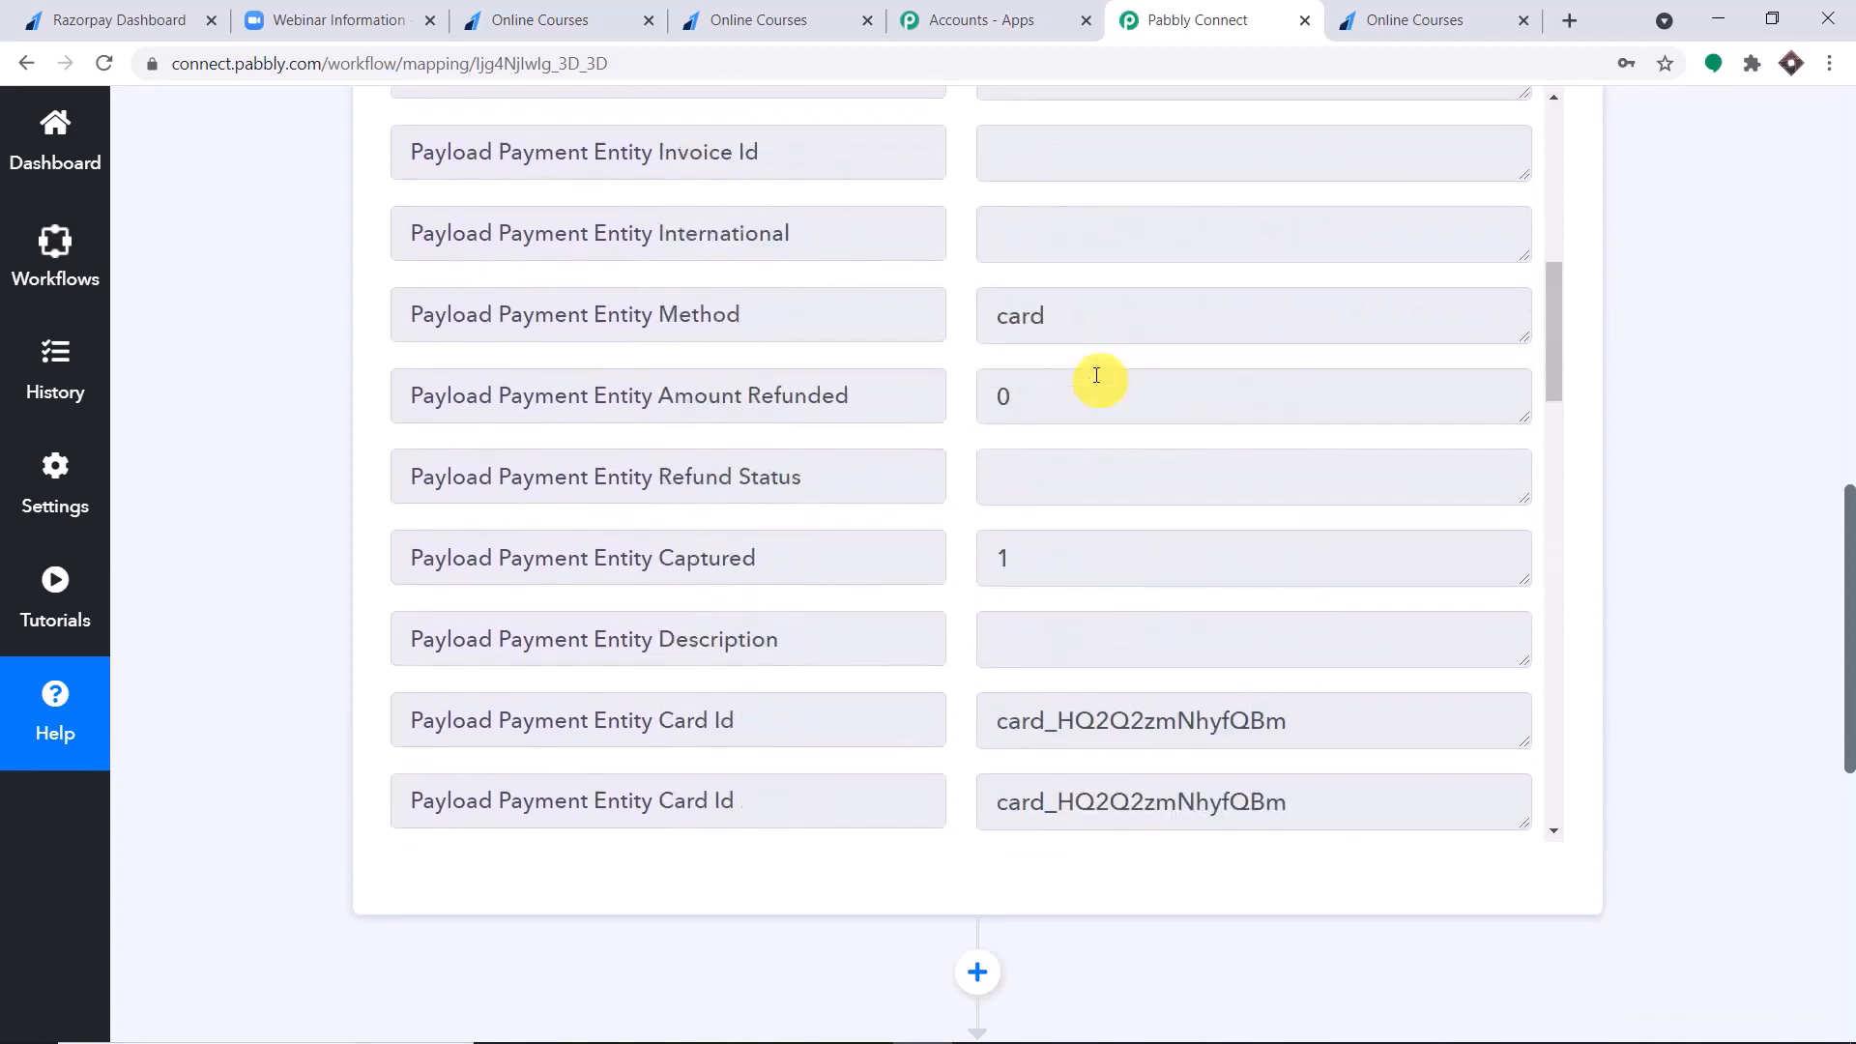
scroll(1097, 375, "up", 7)
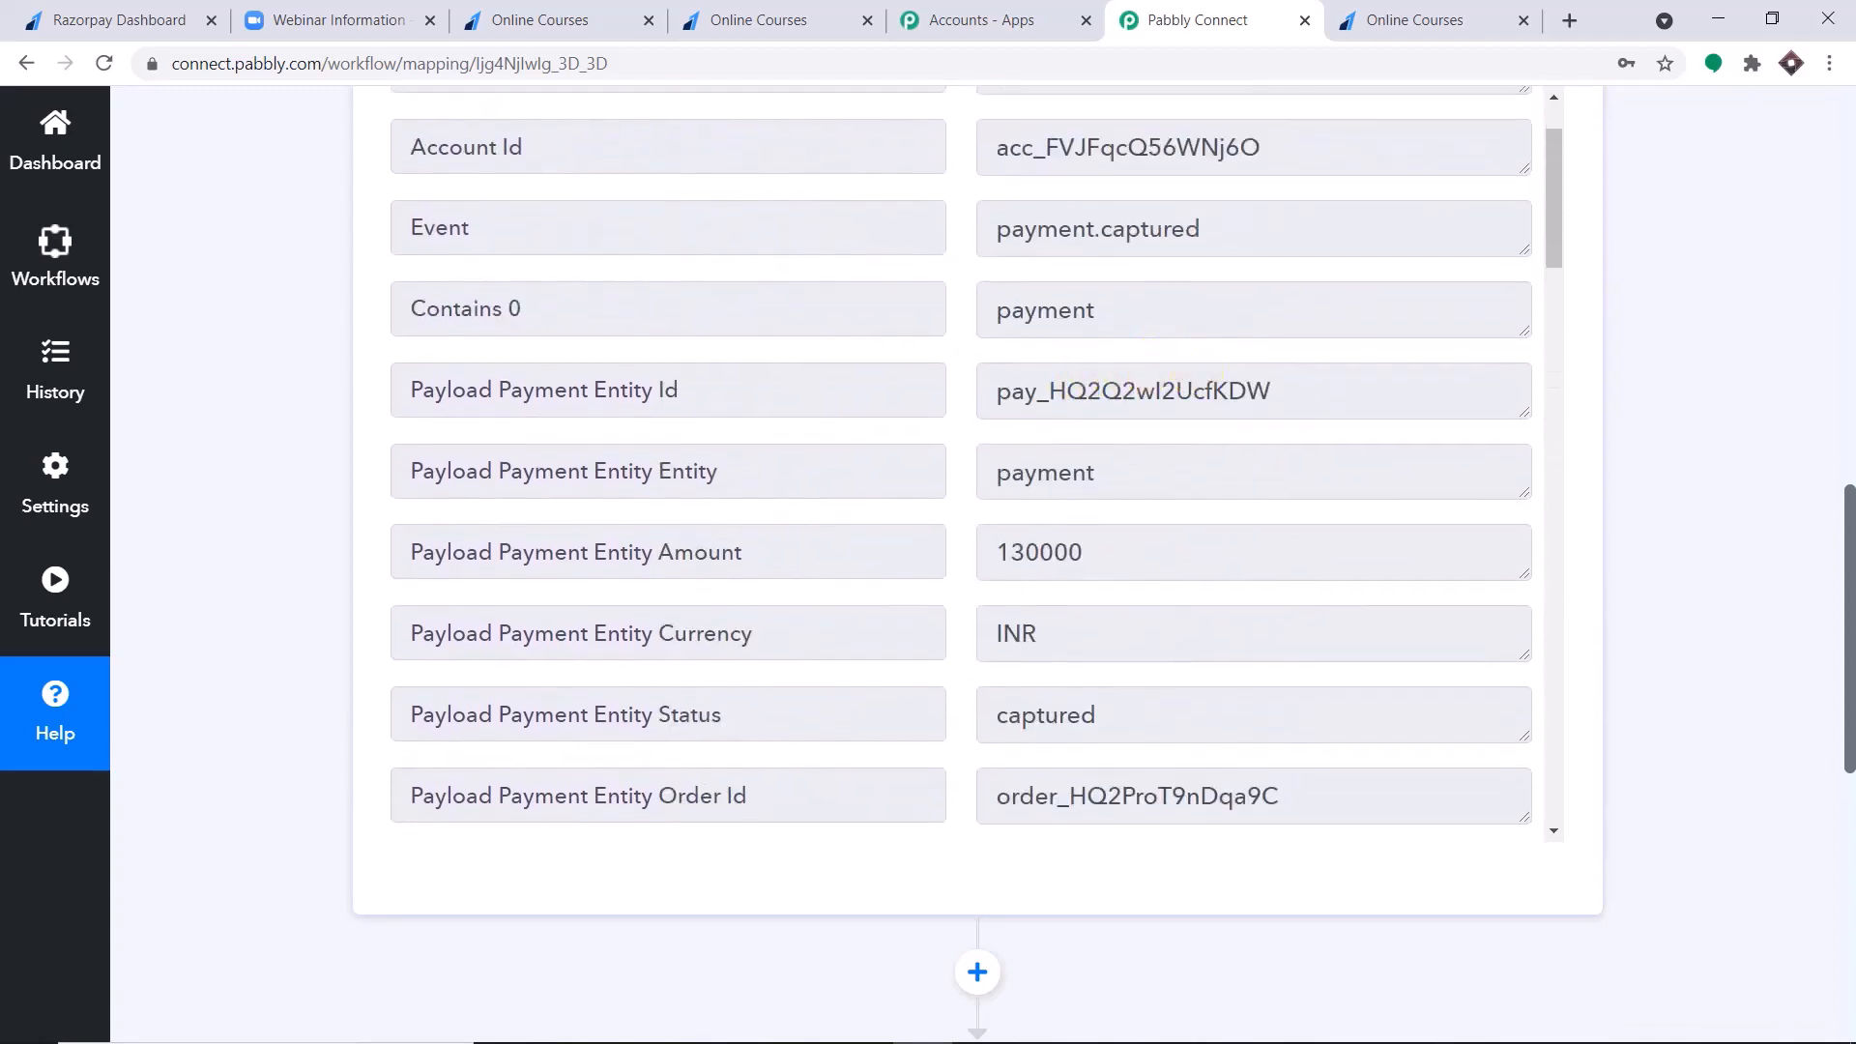
Choose Zoom as the app for the workflow's second step, below the captured webhook response.
left_click_drag(1850, 500, 1848, 547)
scroll(1255, 319, "down", 12)
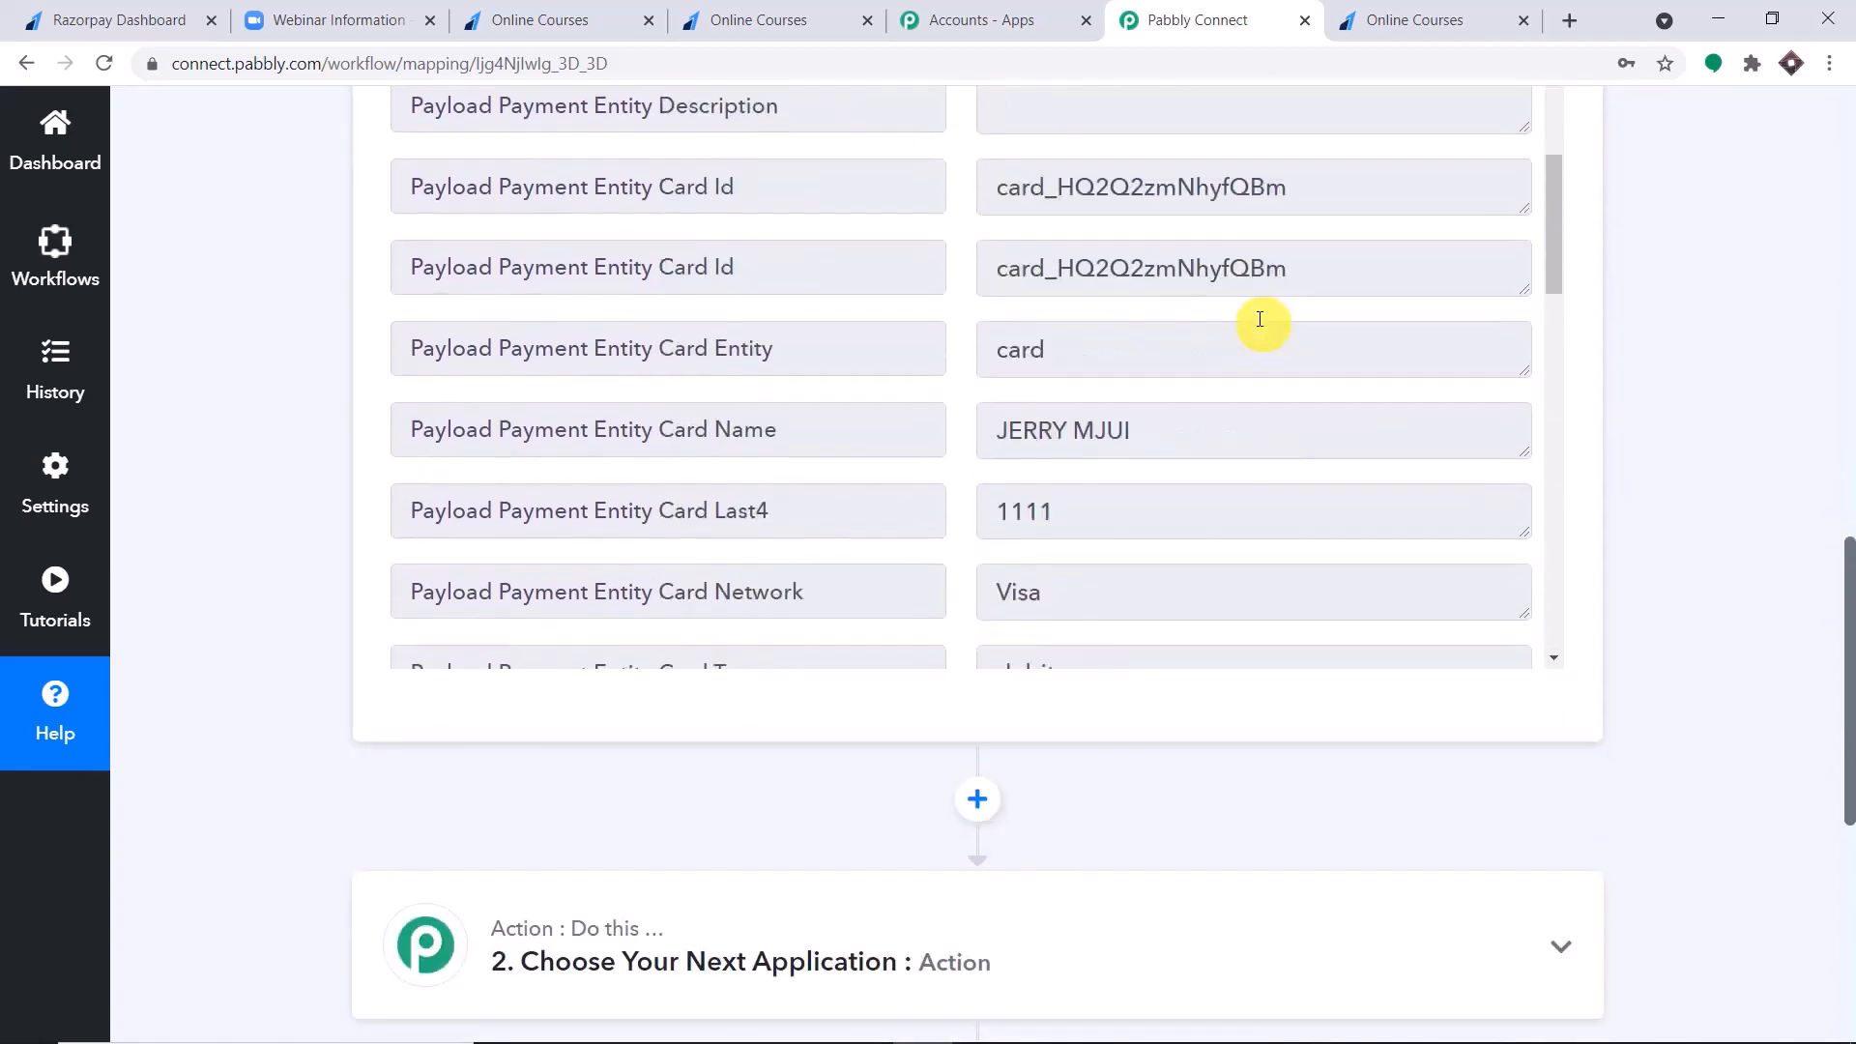
scroll(1260, 319, "down", 8)
left_click(1262, 321)
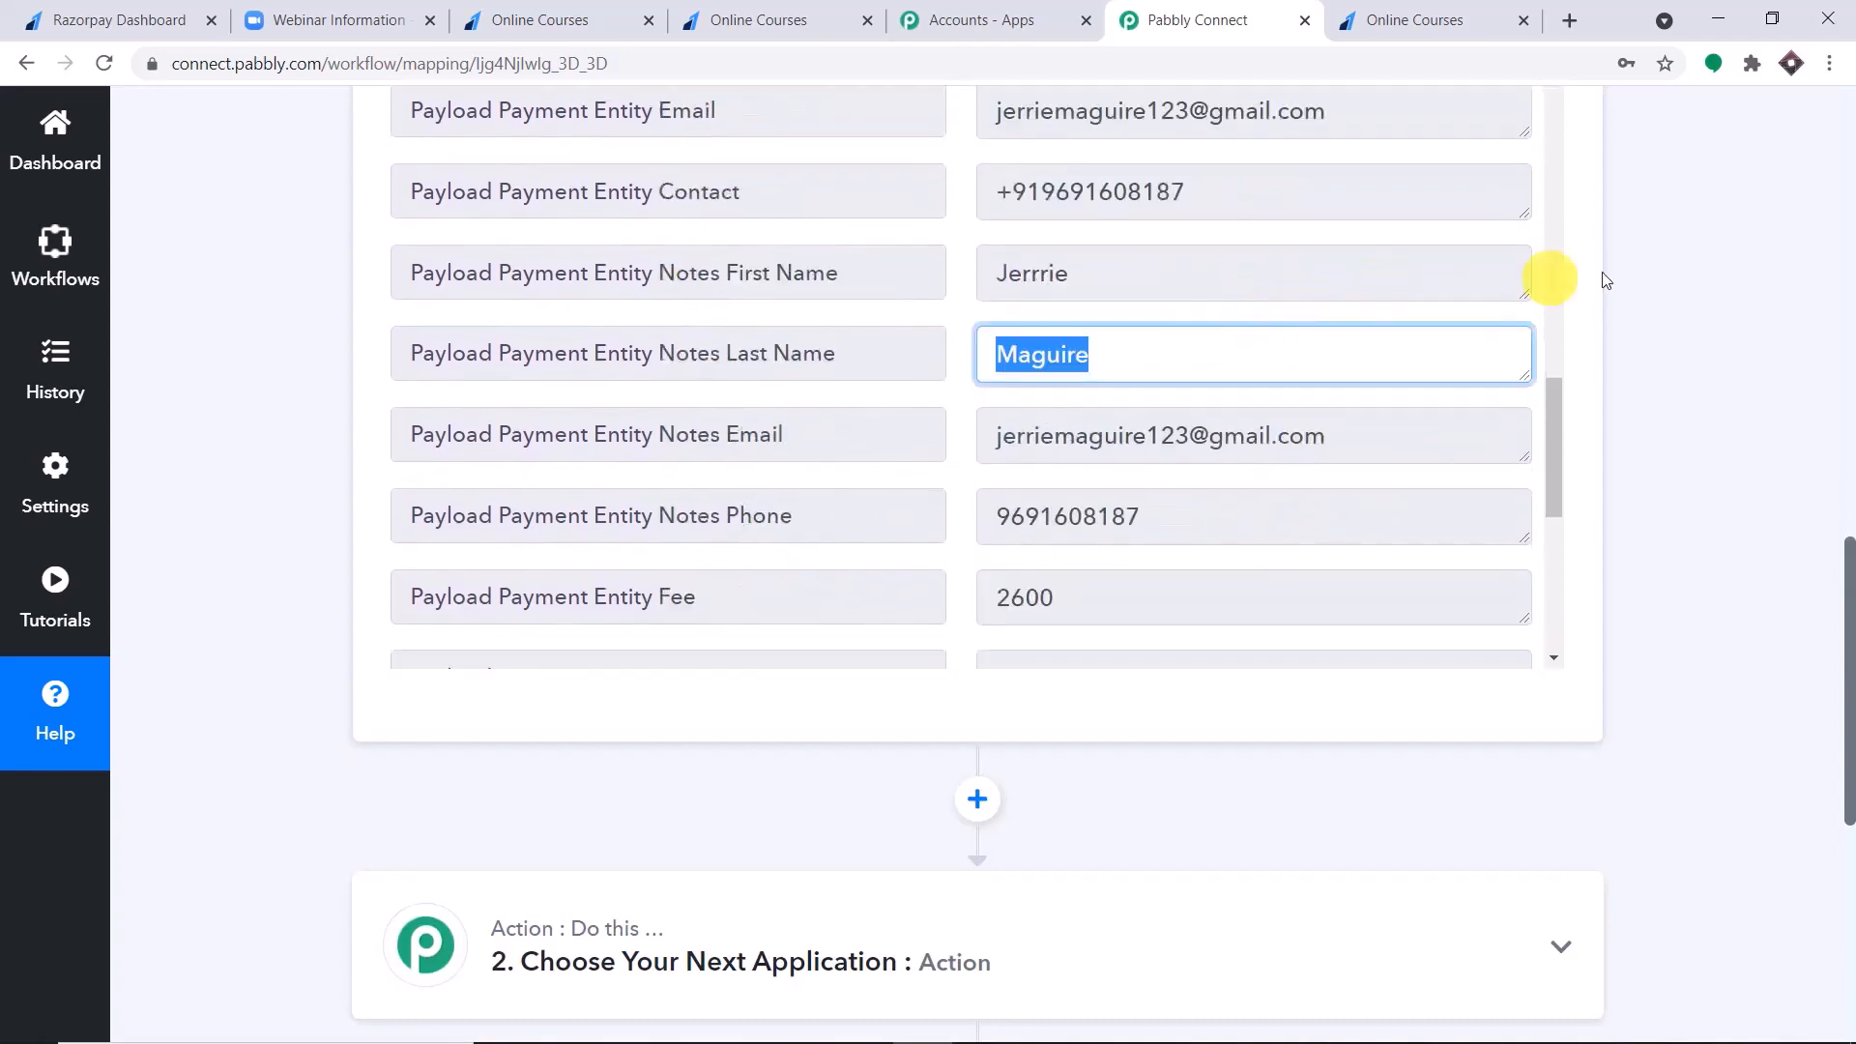
left_click_drag(1844, 572, 1848, 771)
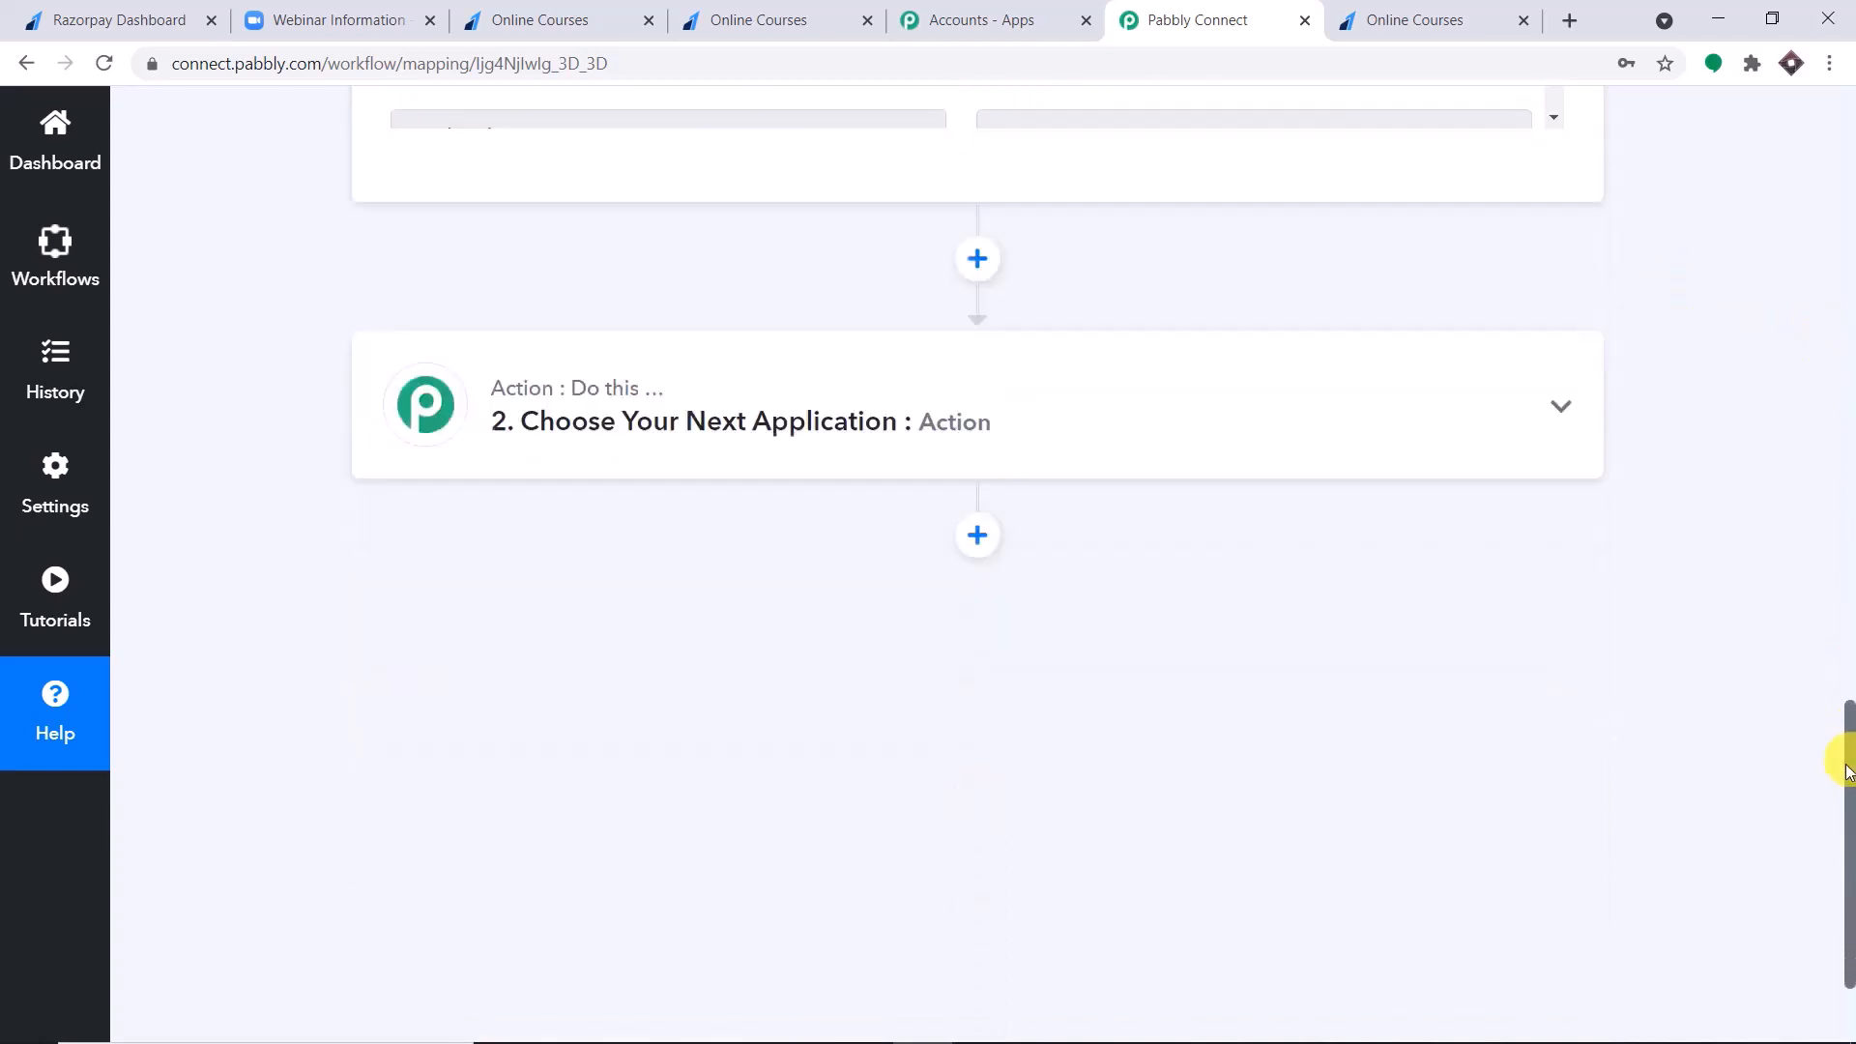
scroll(1802, 581, "down", 1)
left_click(784, 323)
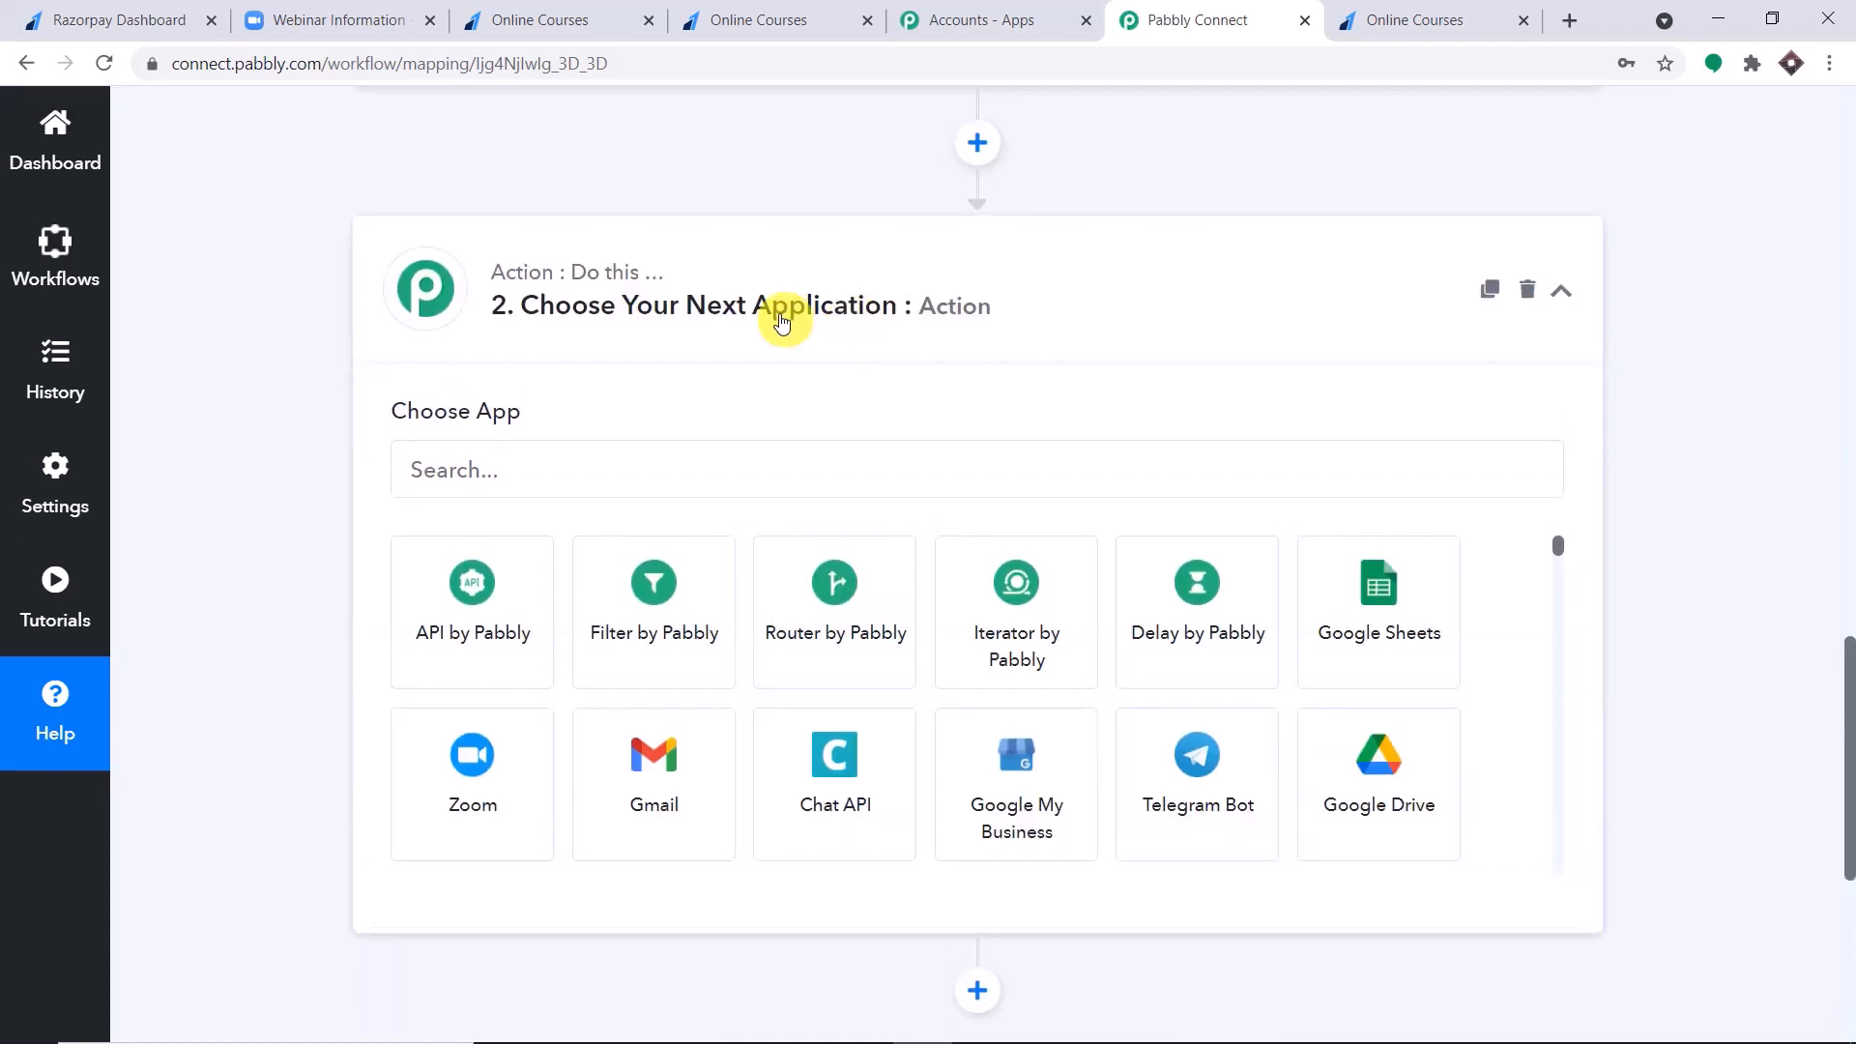
left_click(628, 468)
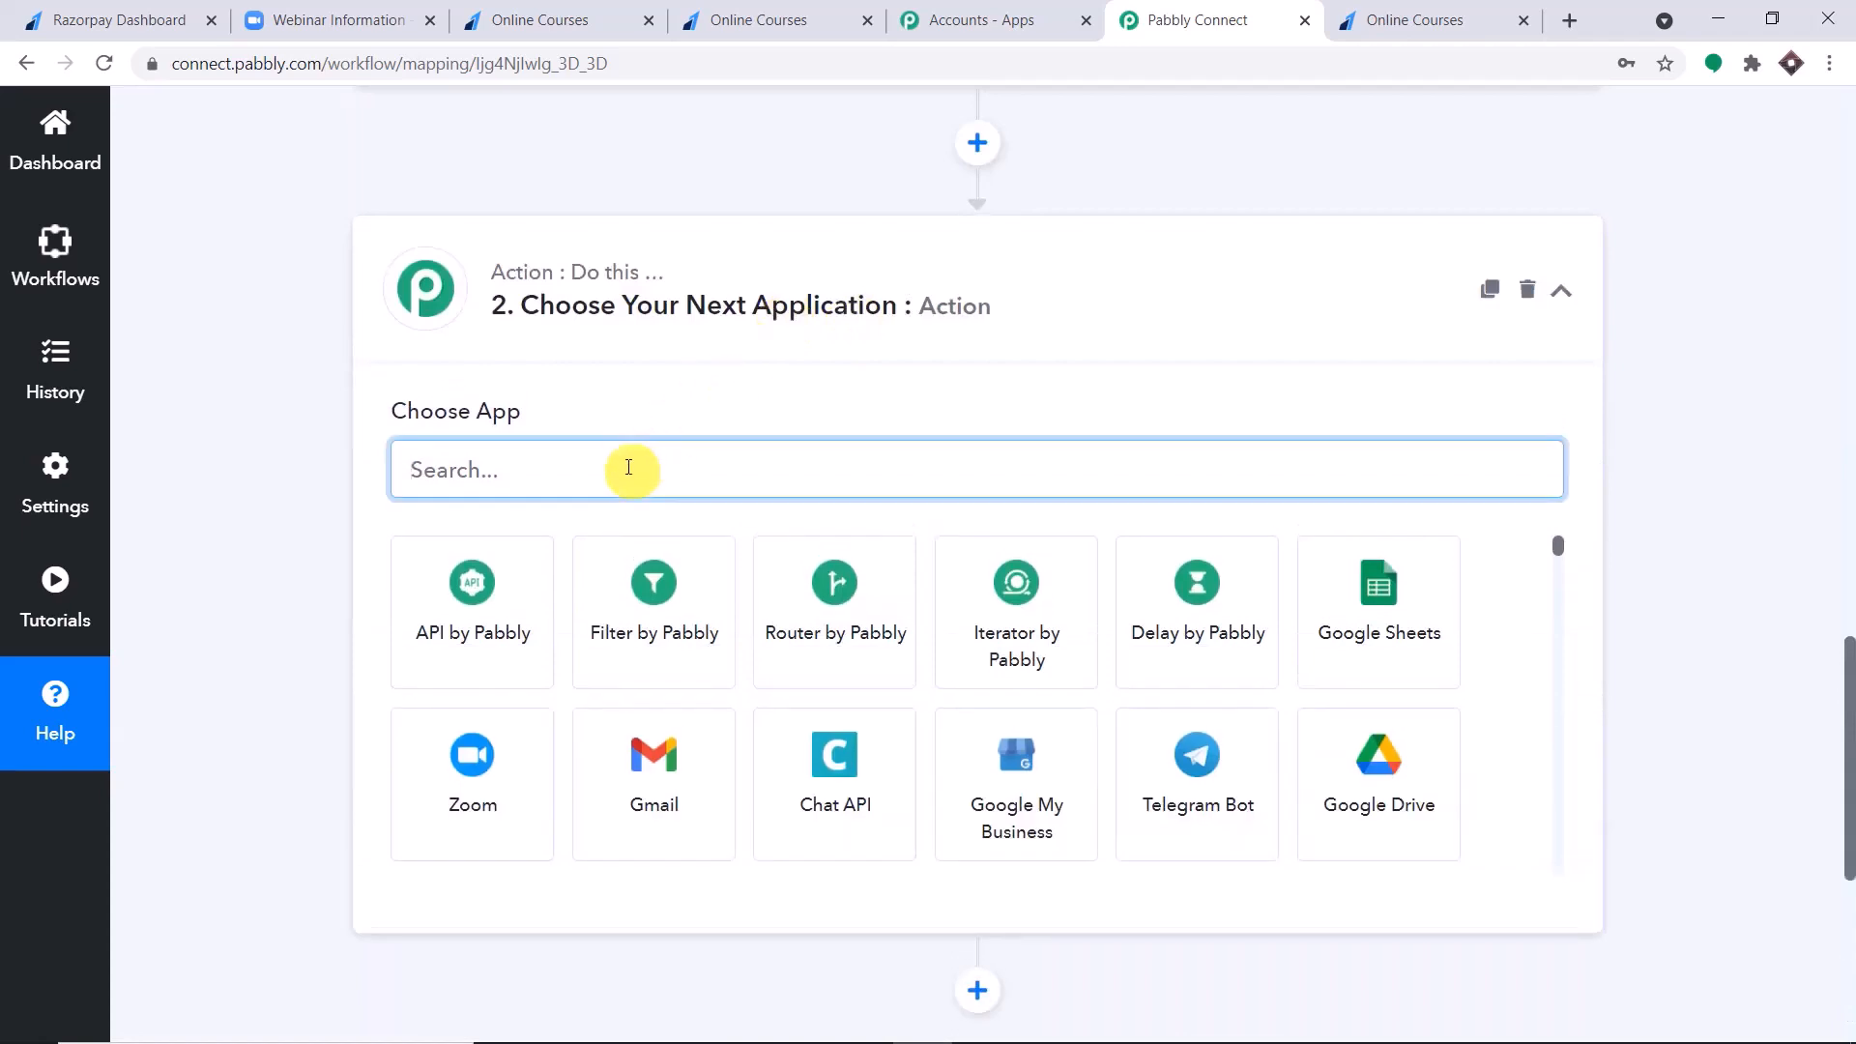
type("zoom")
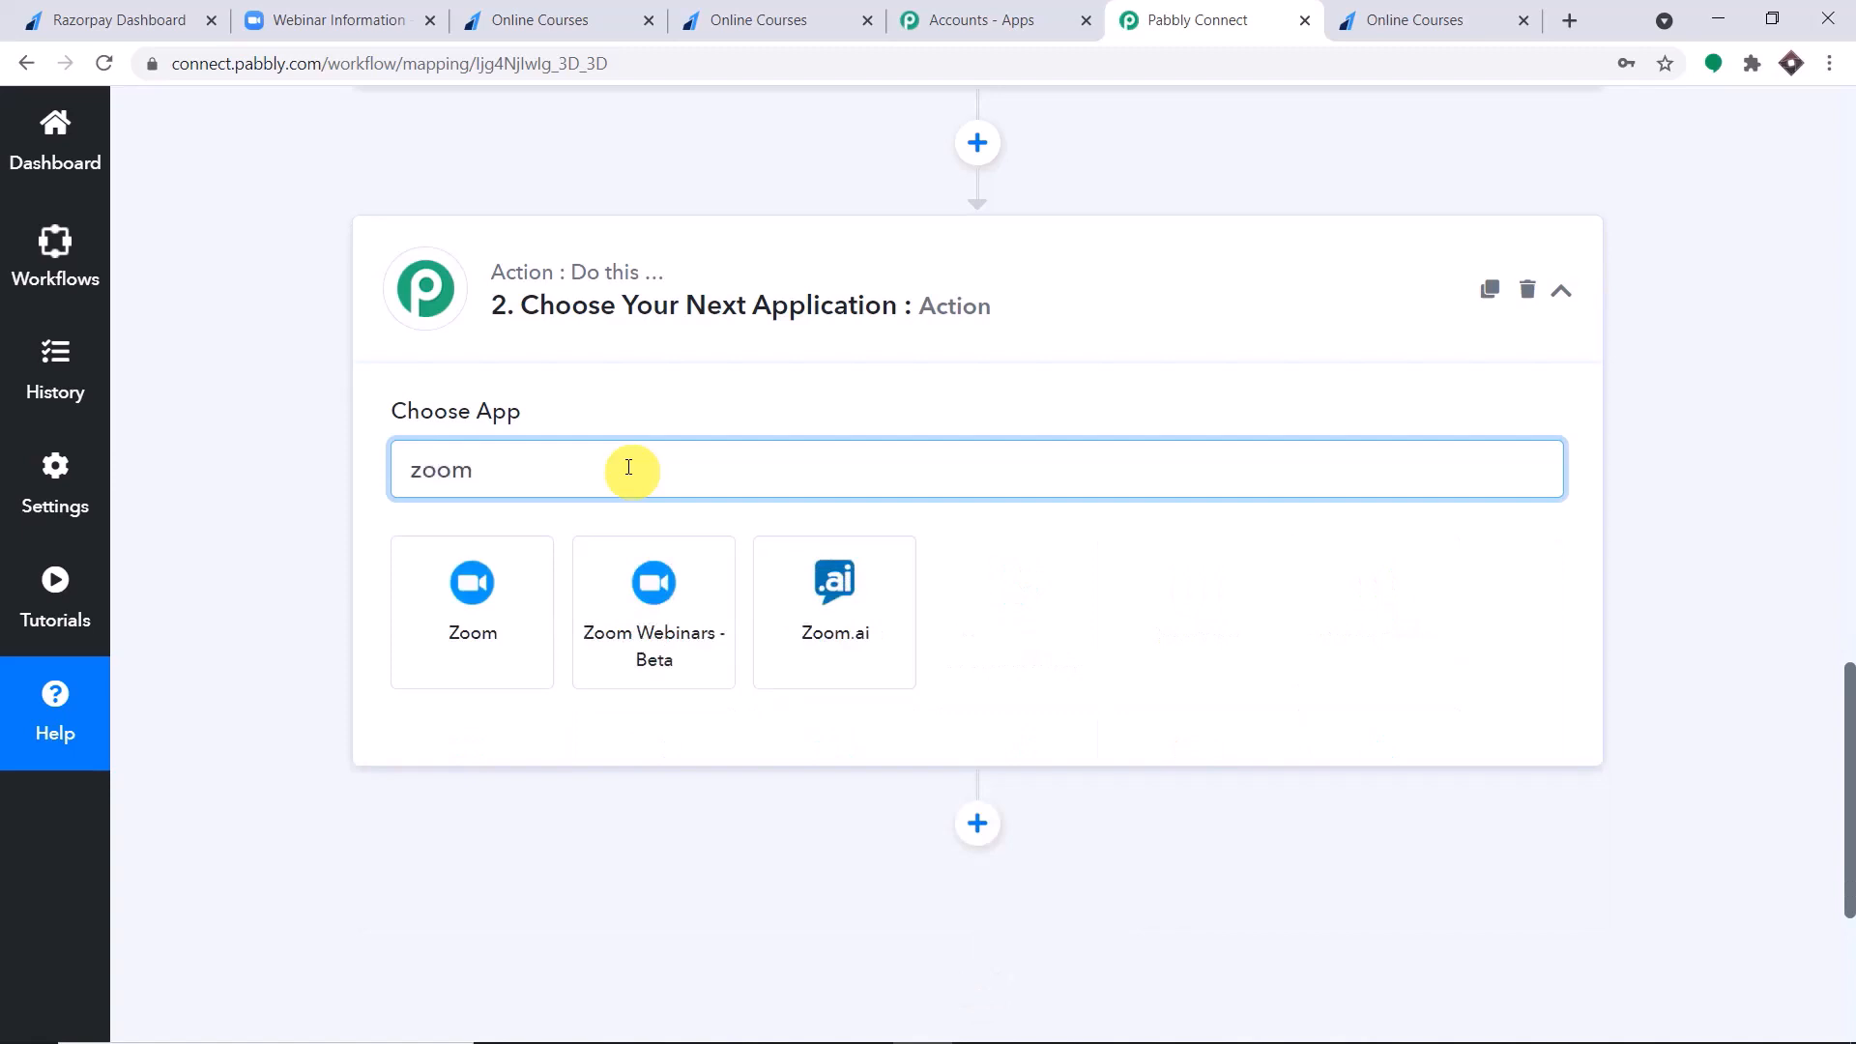
left_click(469, 607)
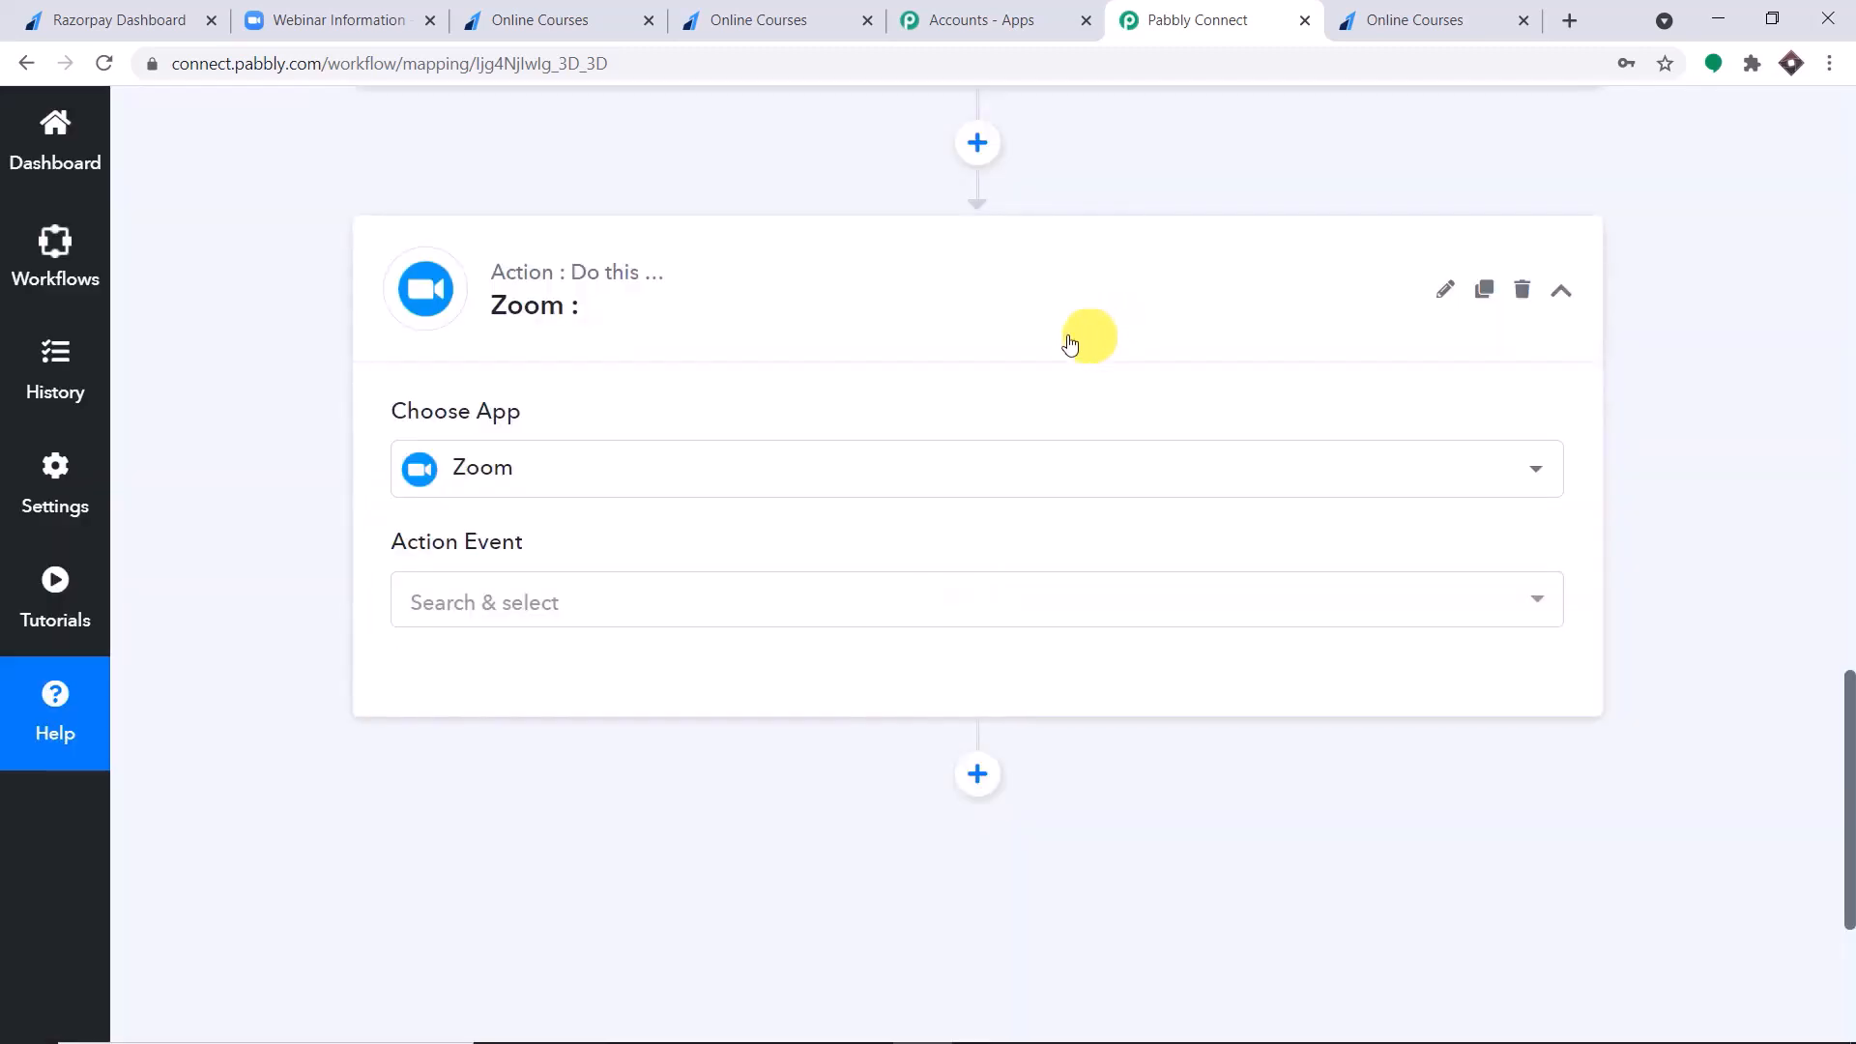
Set the Zoom action event to Add a Webinar Registrant.
left_click(656, 601)
scroll(967, 402, "down", 3)
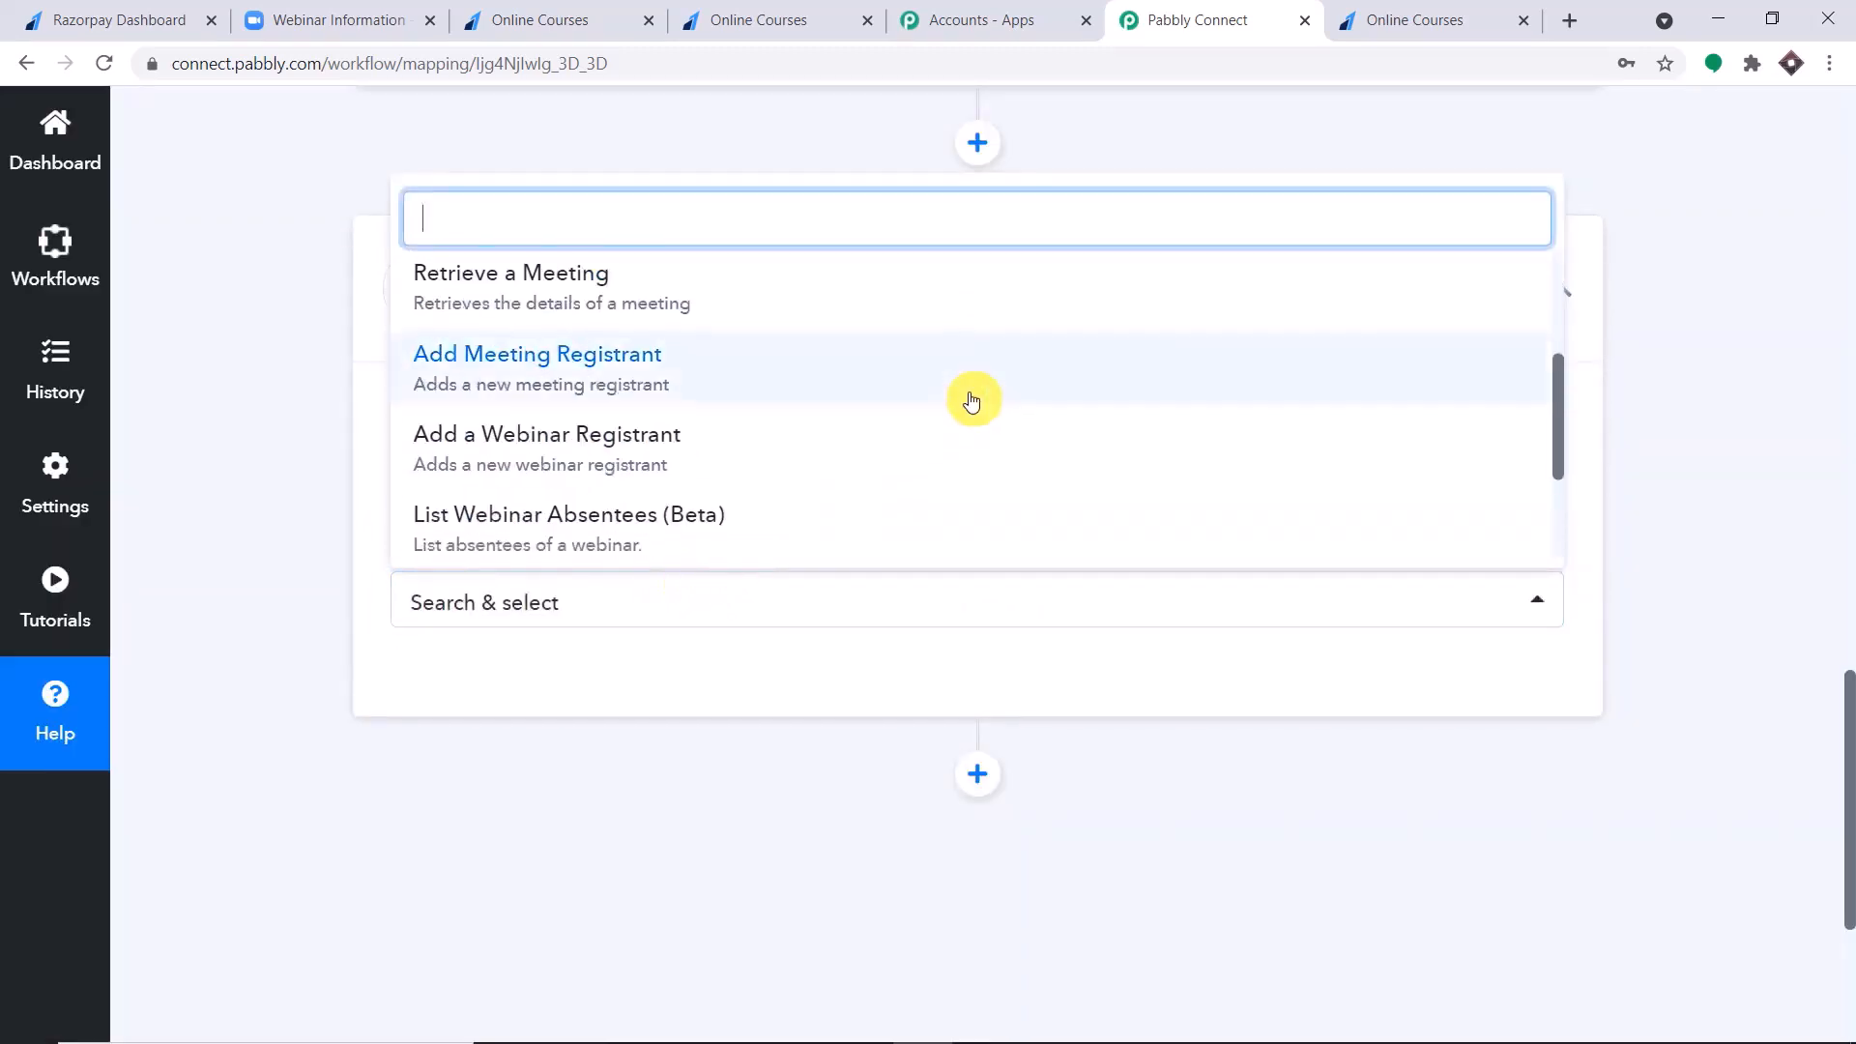
scroll(972, 403, "down", 1)
scroll(763, 352, "down", 1)
scroll(763, 346, "up", 2)
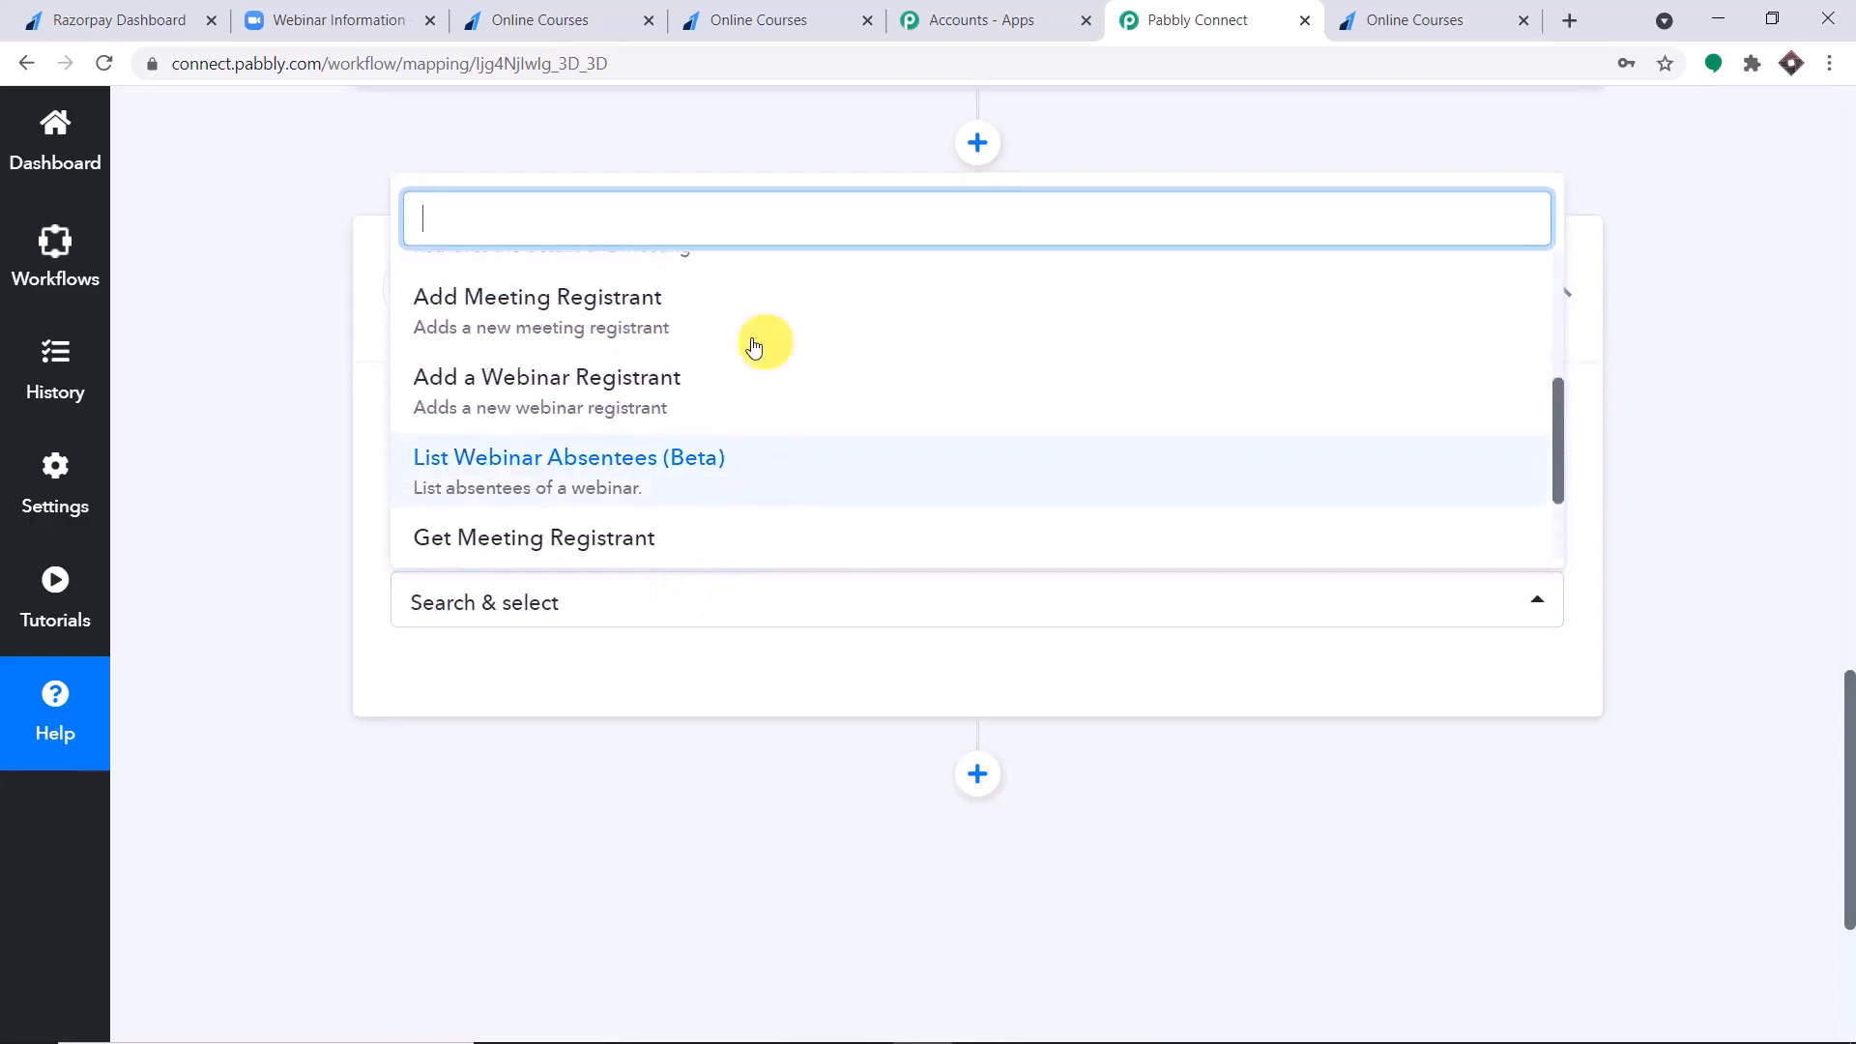
left_click(657, 380)
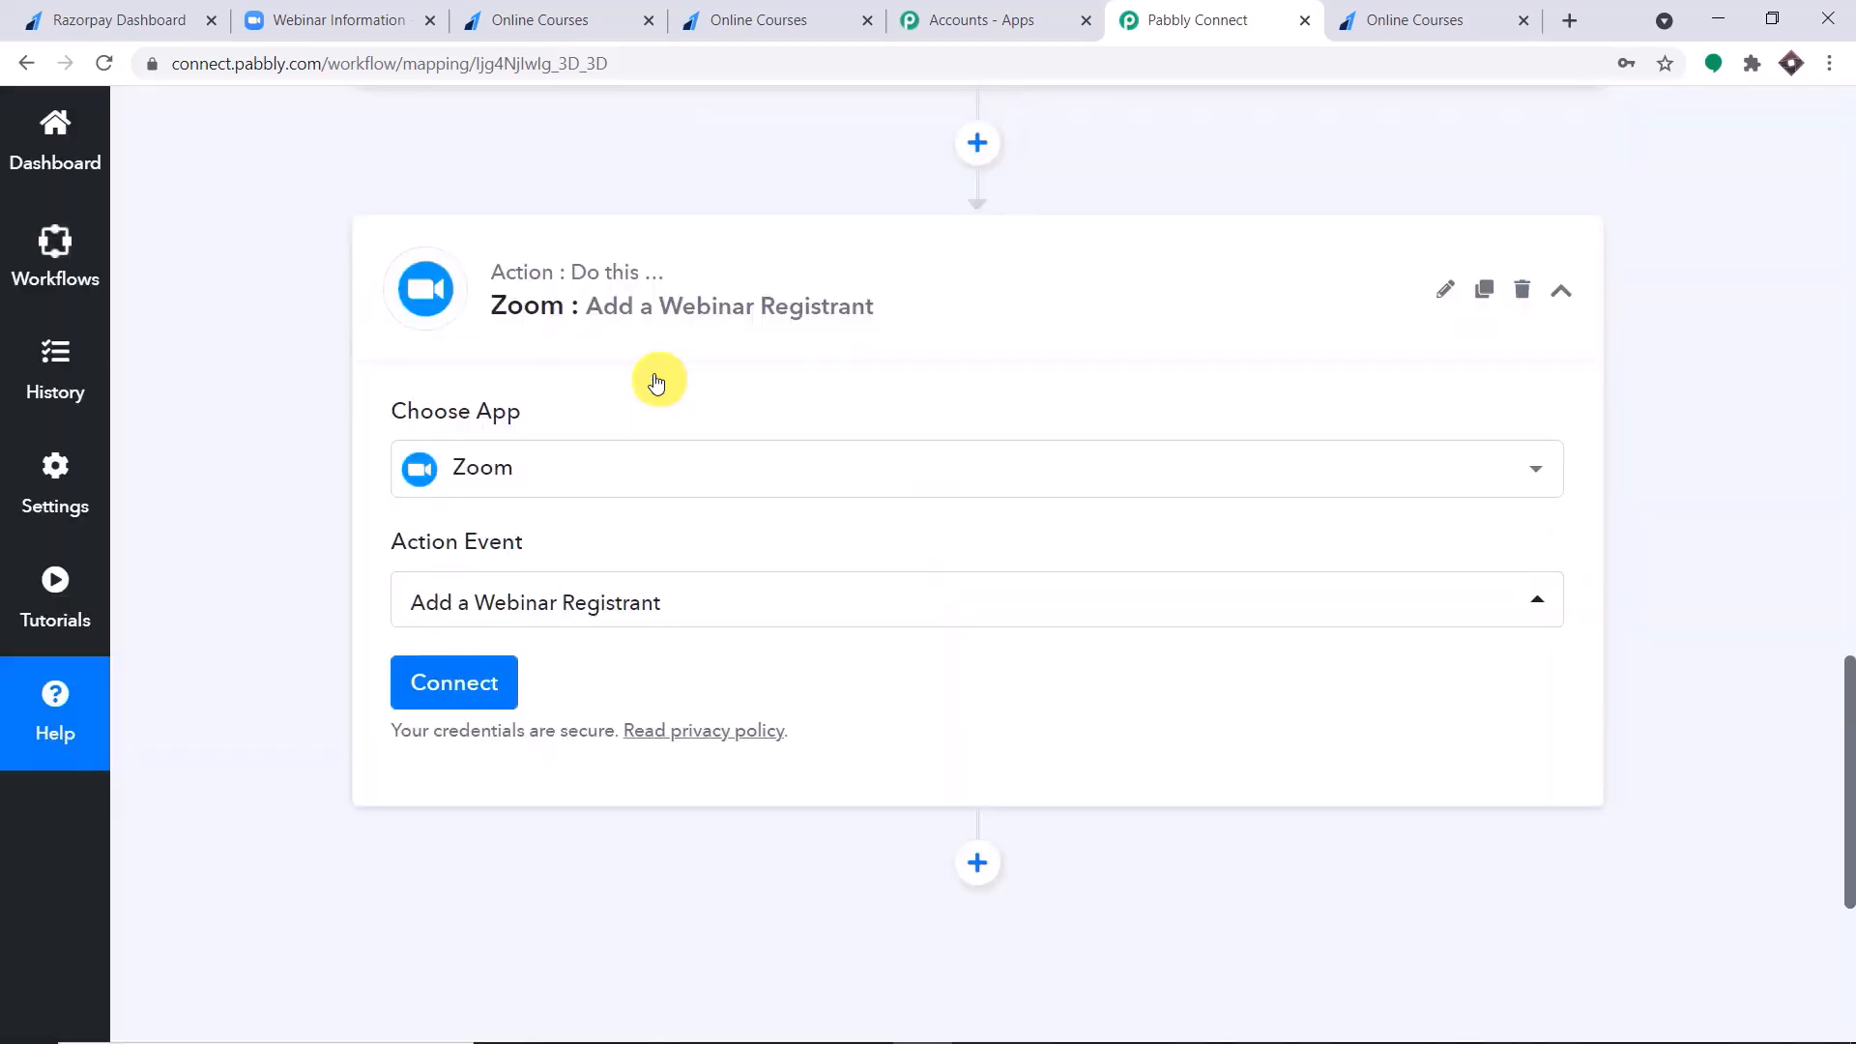
Connect the Zoom account to the action by adding and authorizing a new connection.
left_click(498, 680)
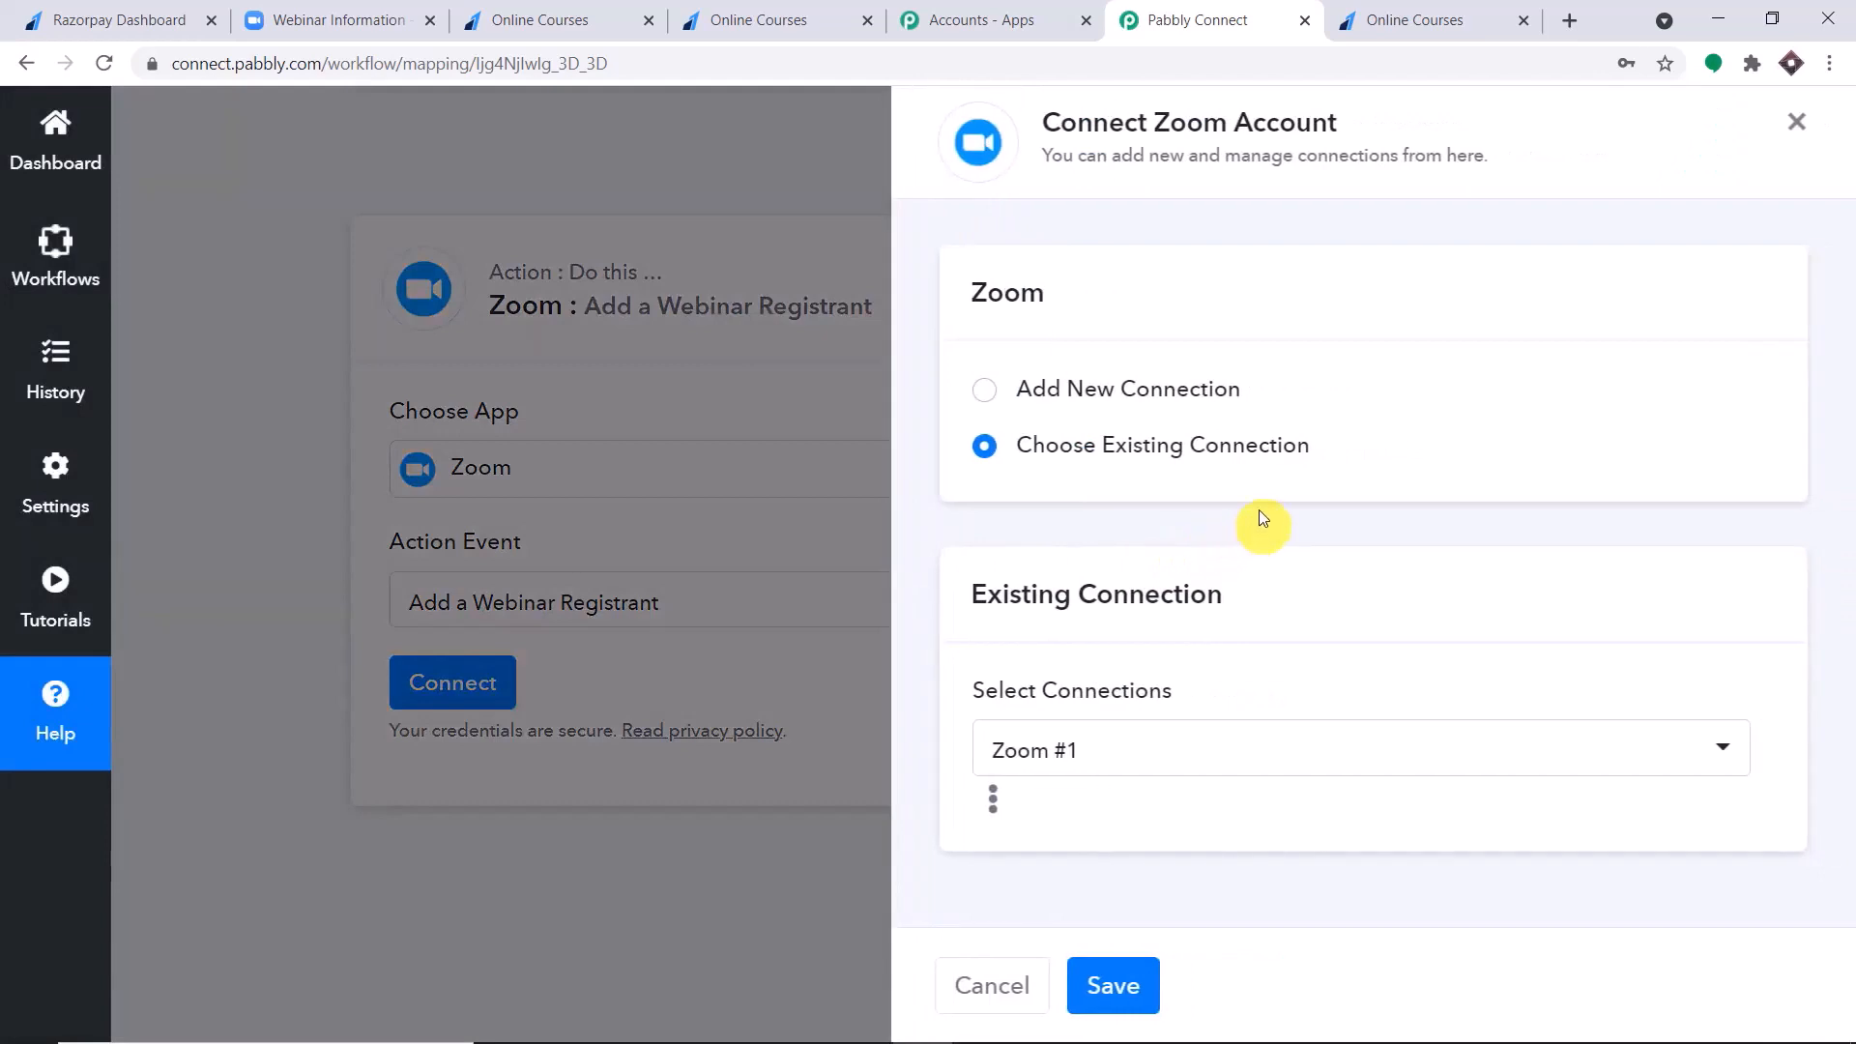
left_click(983, 392)
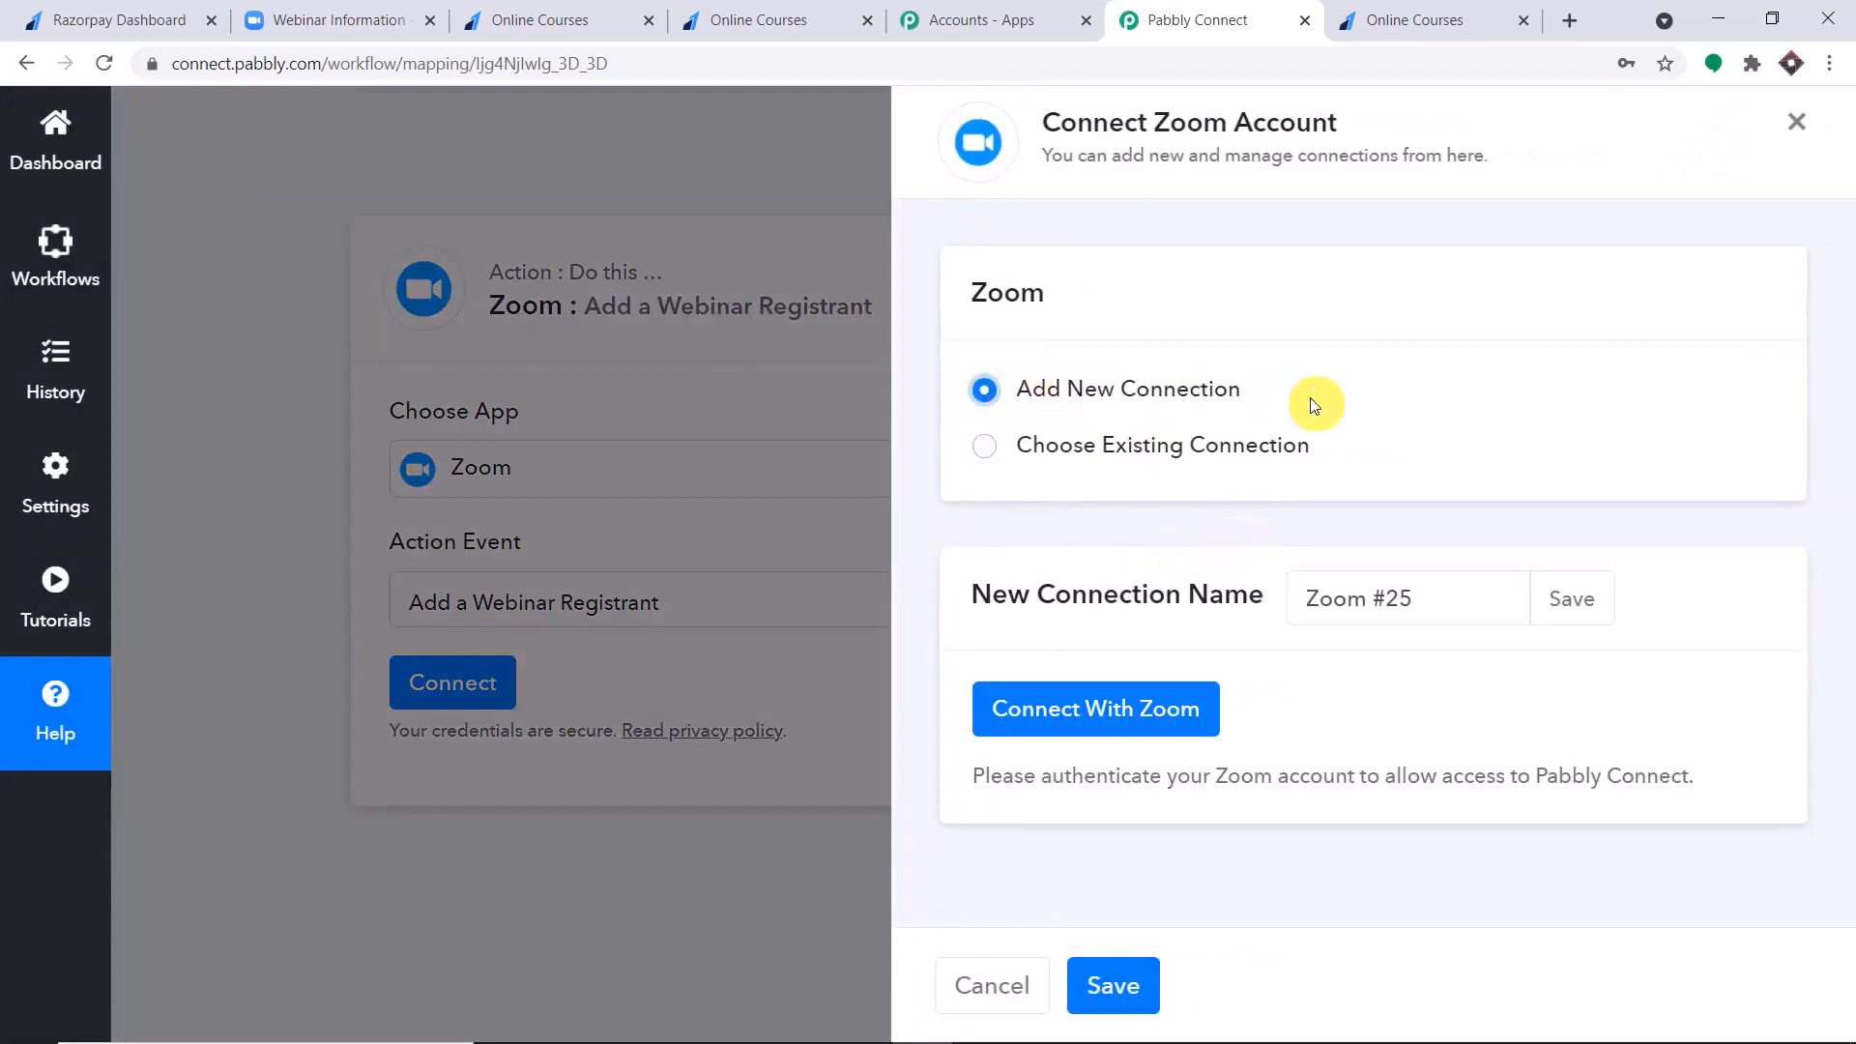
left_click(1086, 708)
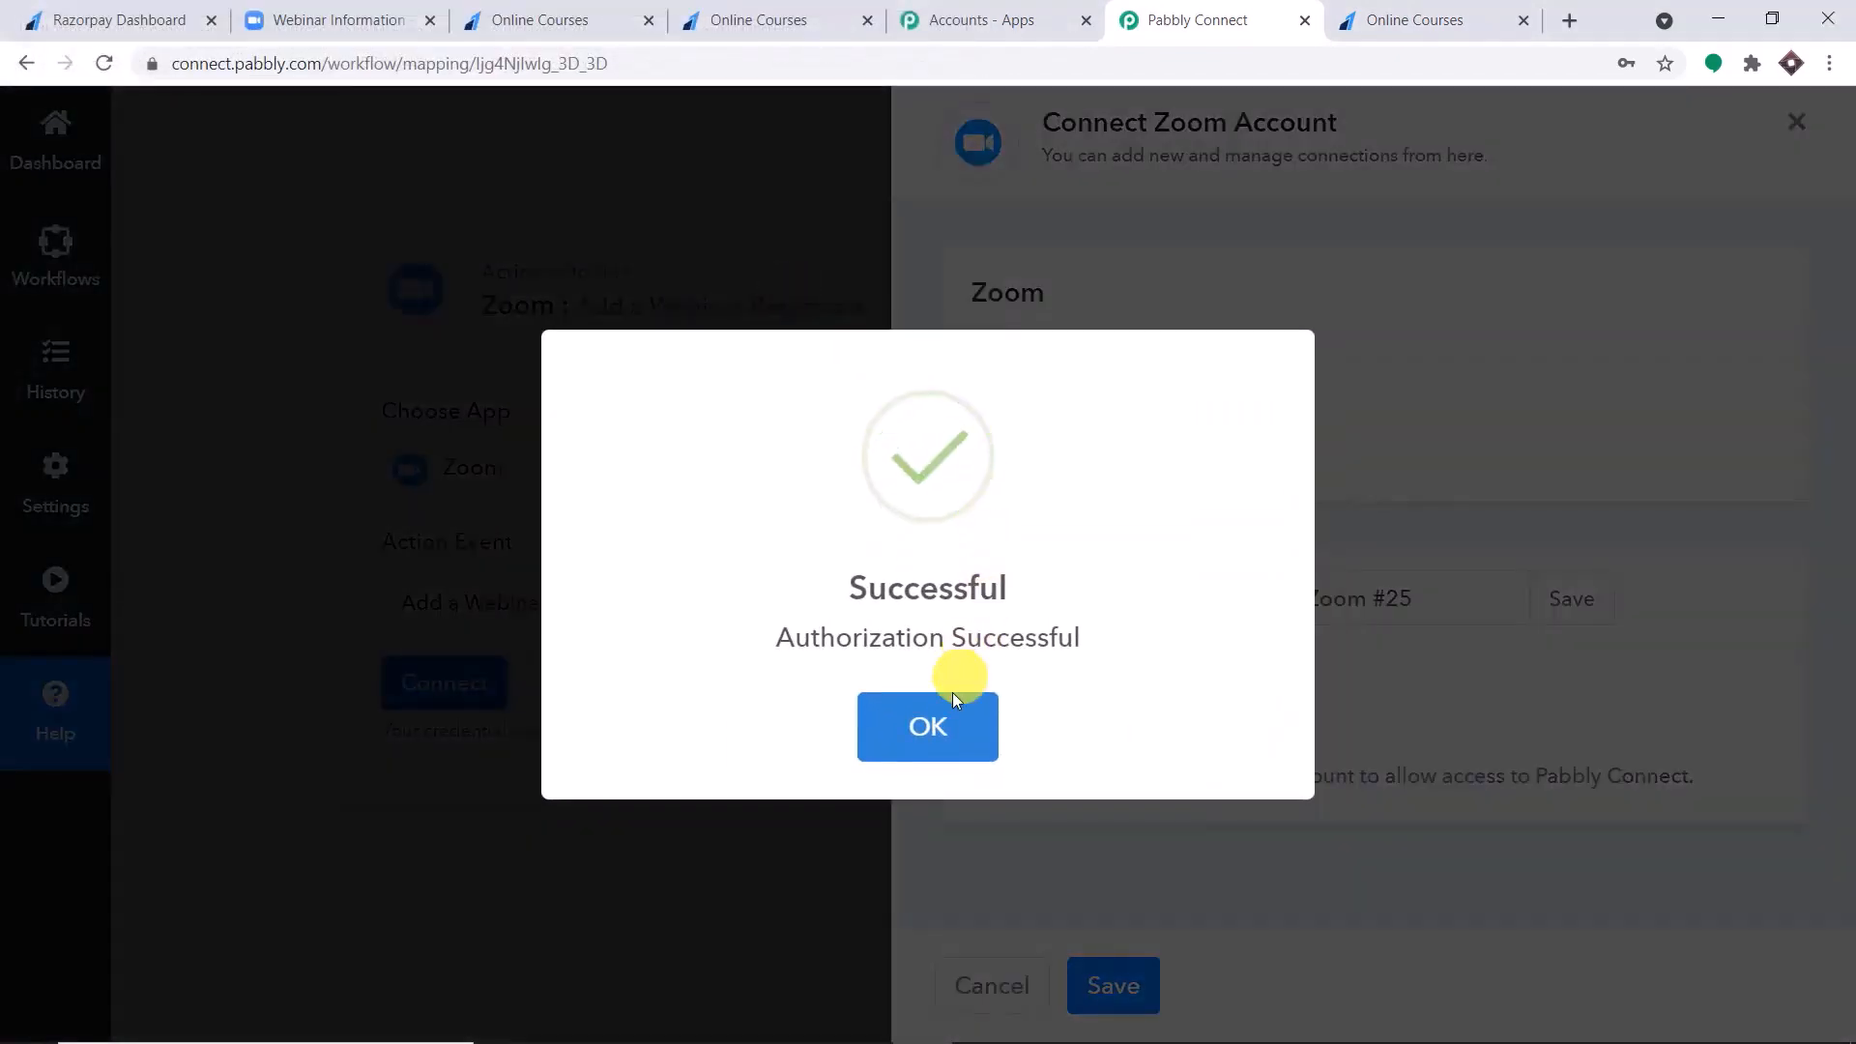
left_click(879, 715)
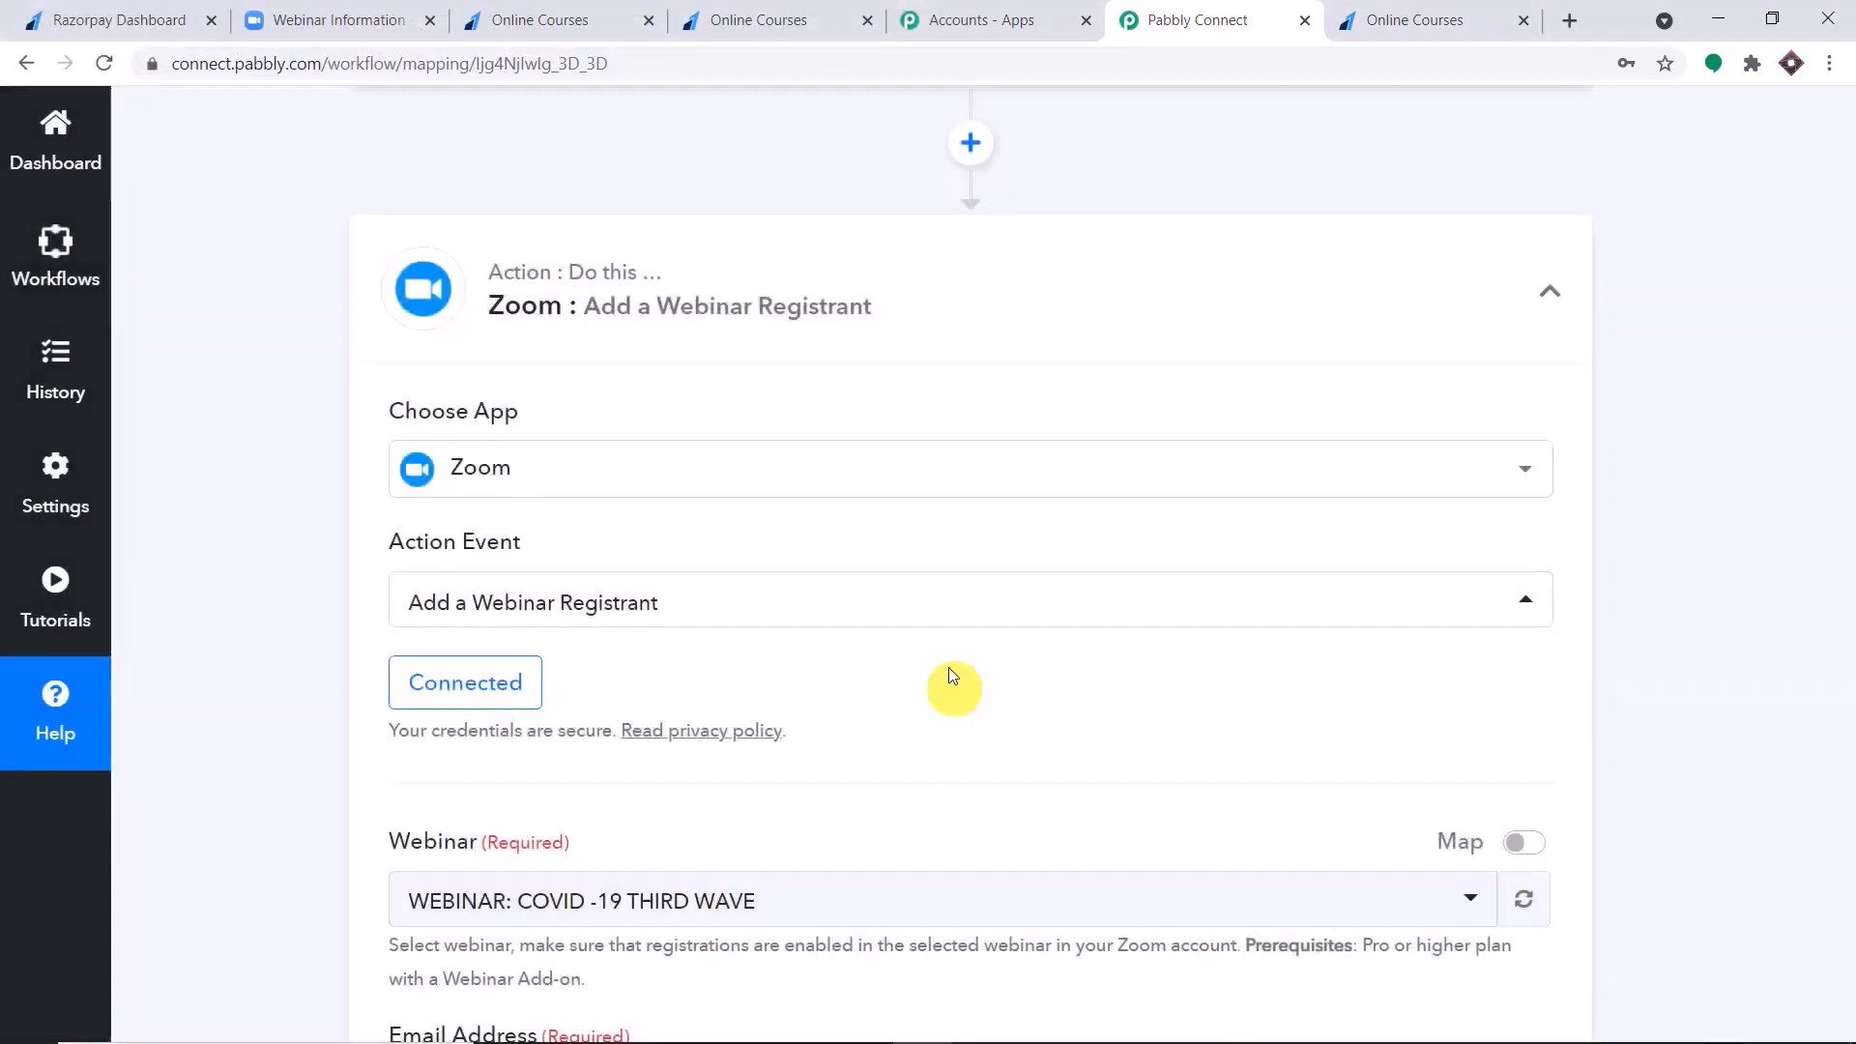
Examine the webinar registrant fields of the Zoom action and open the list of selectable webinars.
scroll(977, 426, "down", 5)
scroll(664, 297, "down", 1)
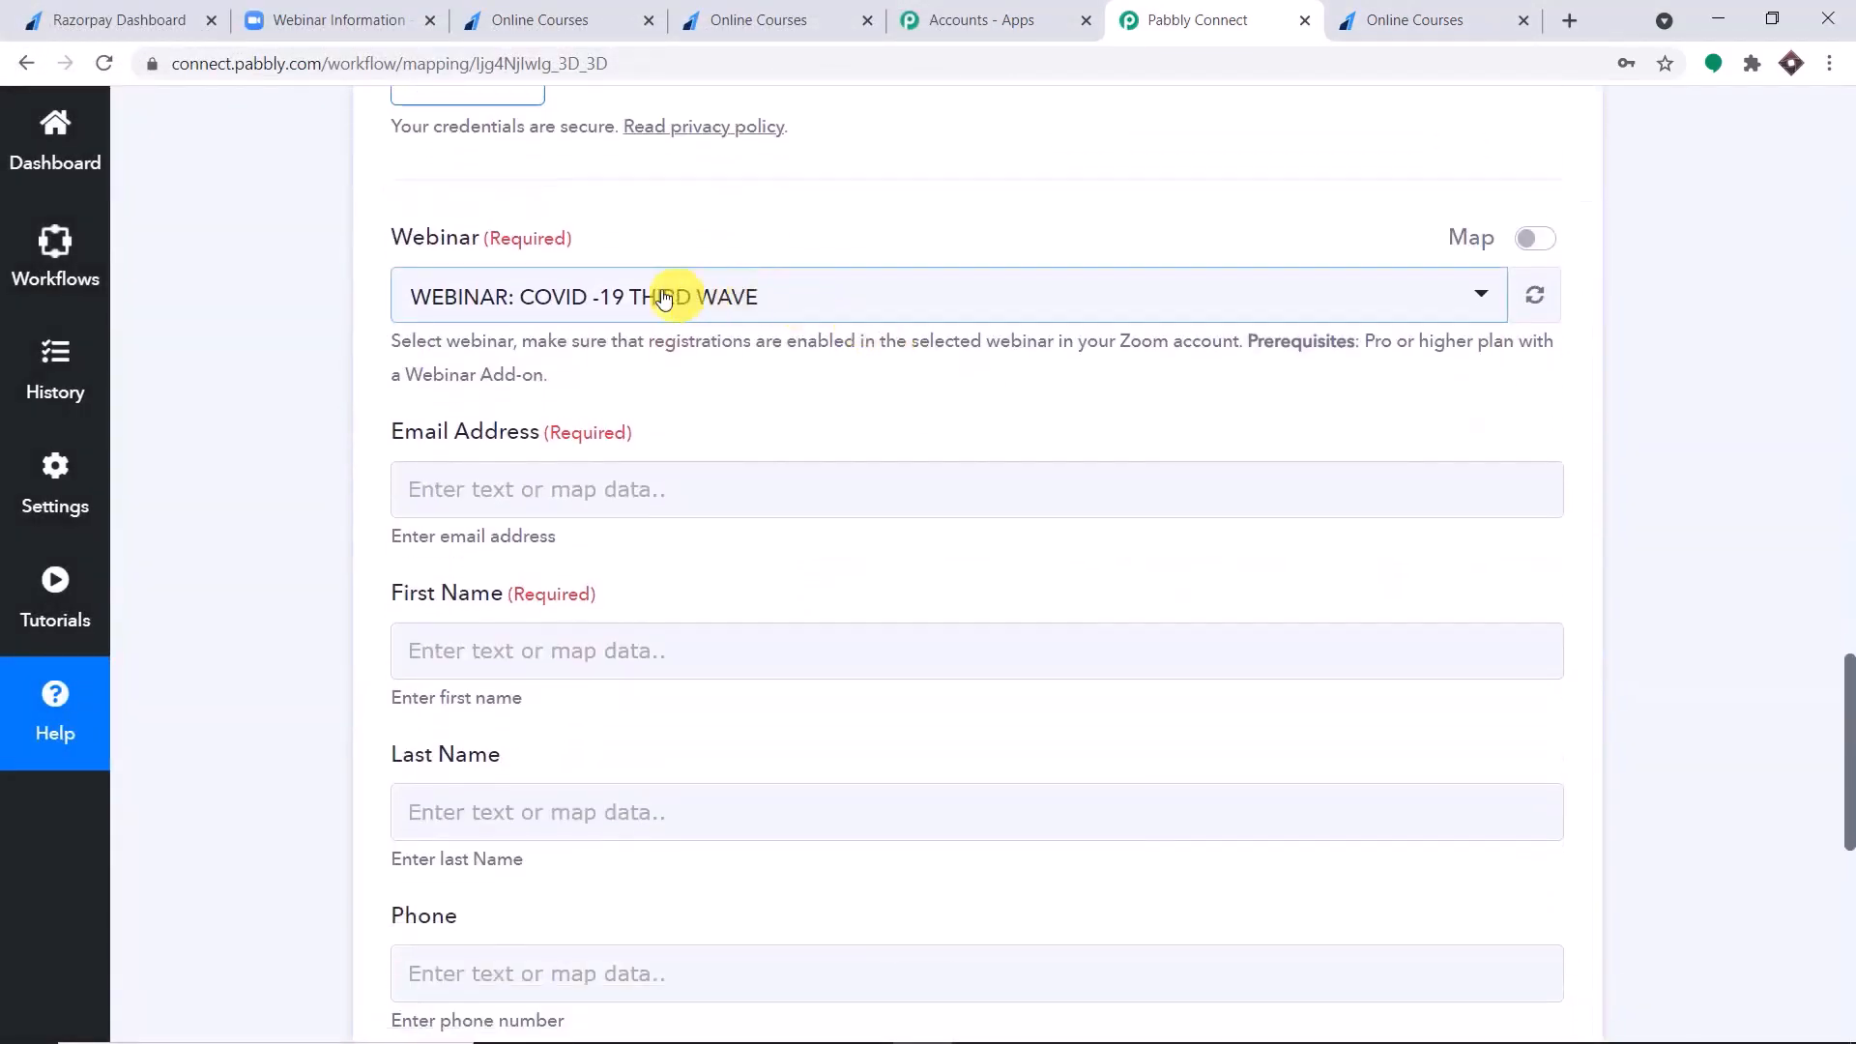
scroll(498, 836, "down", 2)
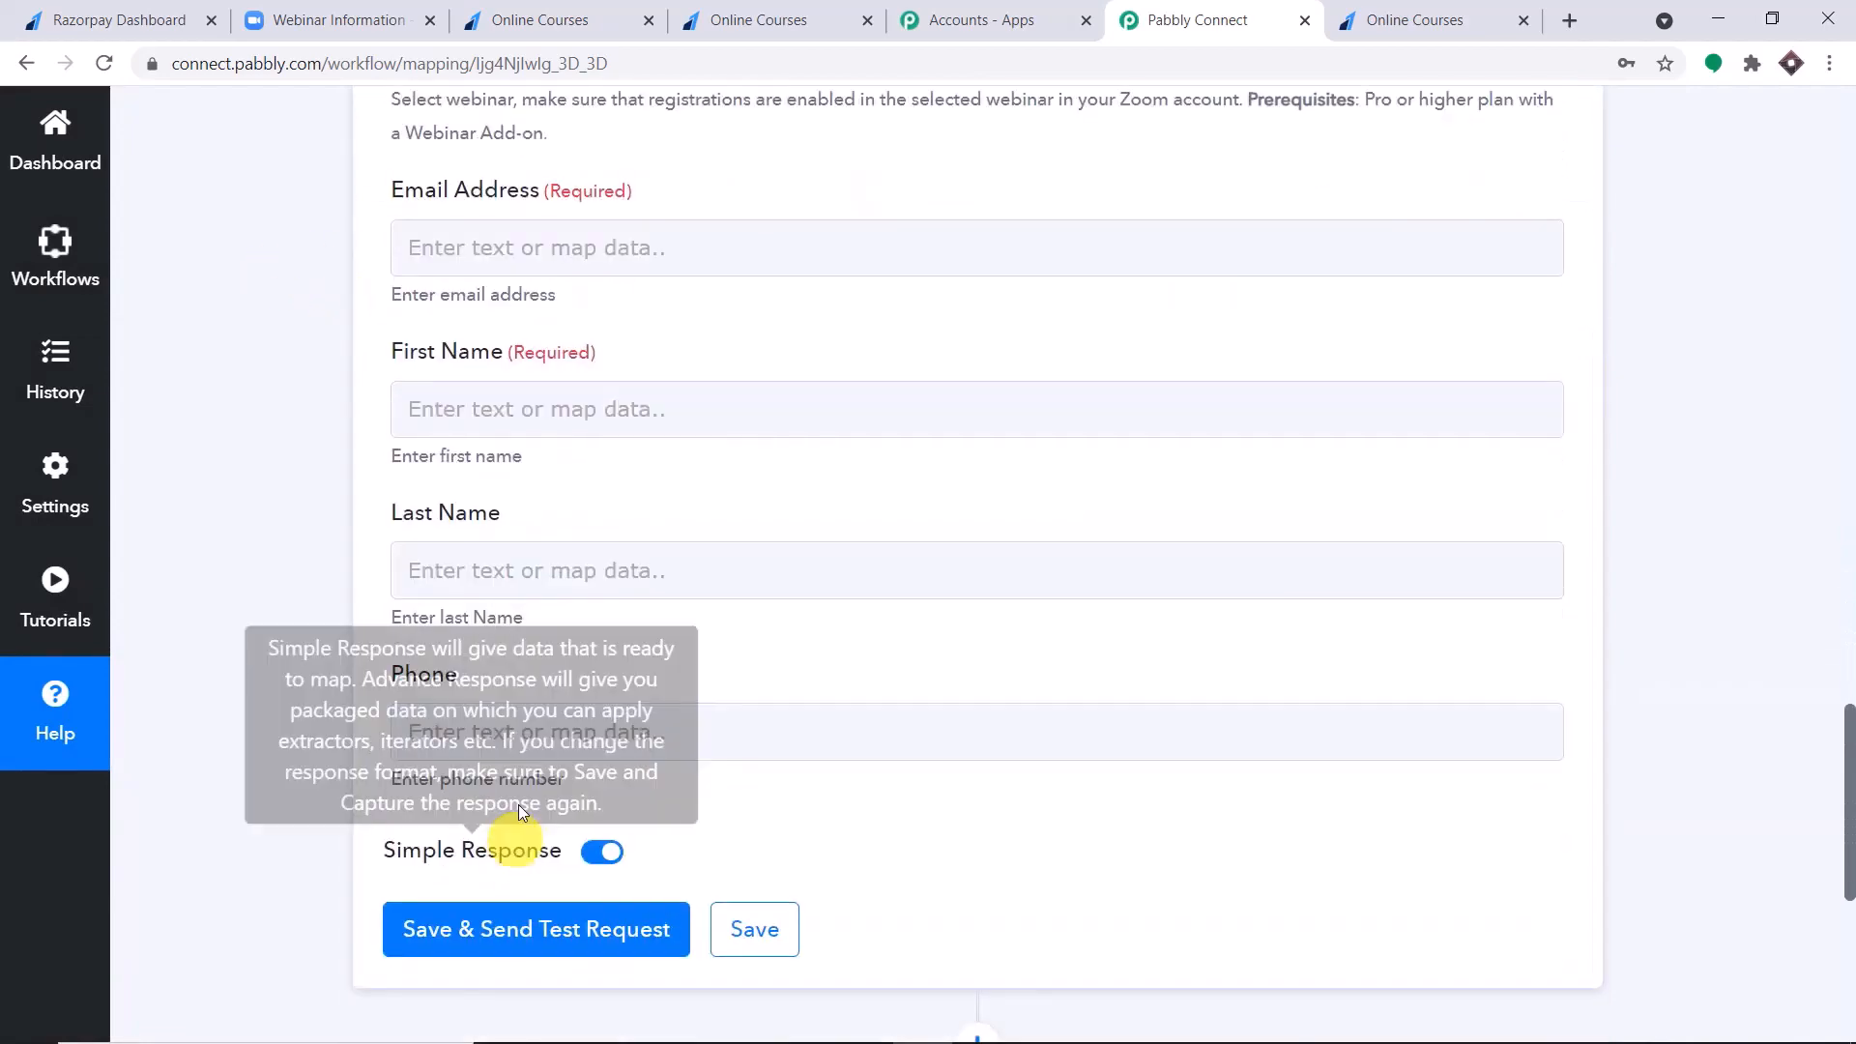
scroll(735, 454, "up", 3)
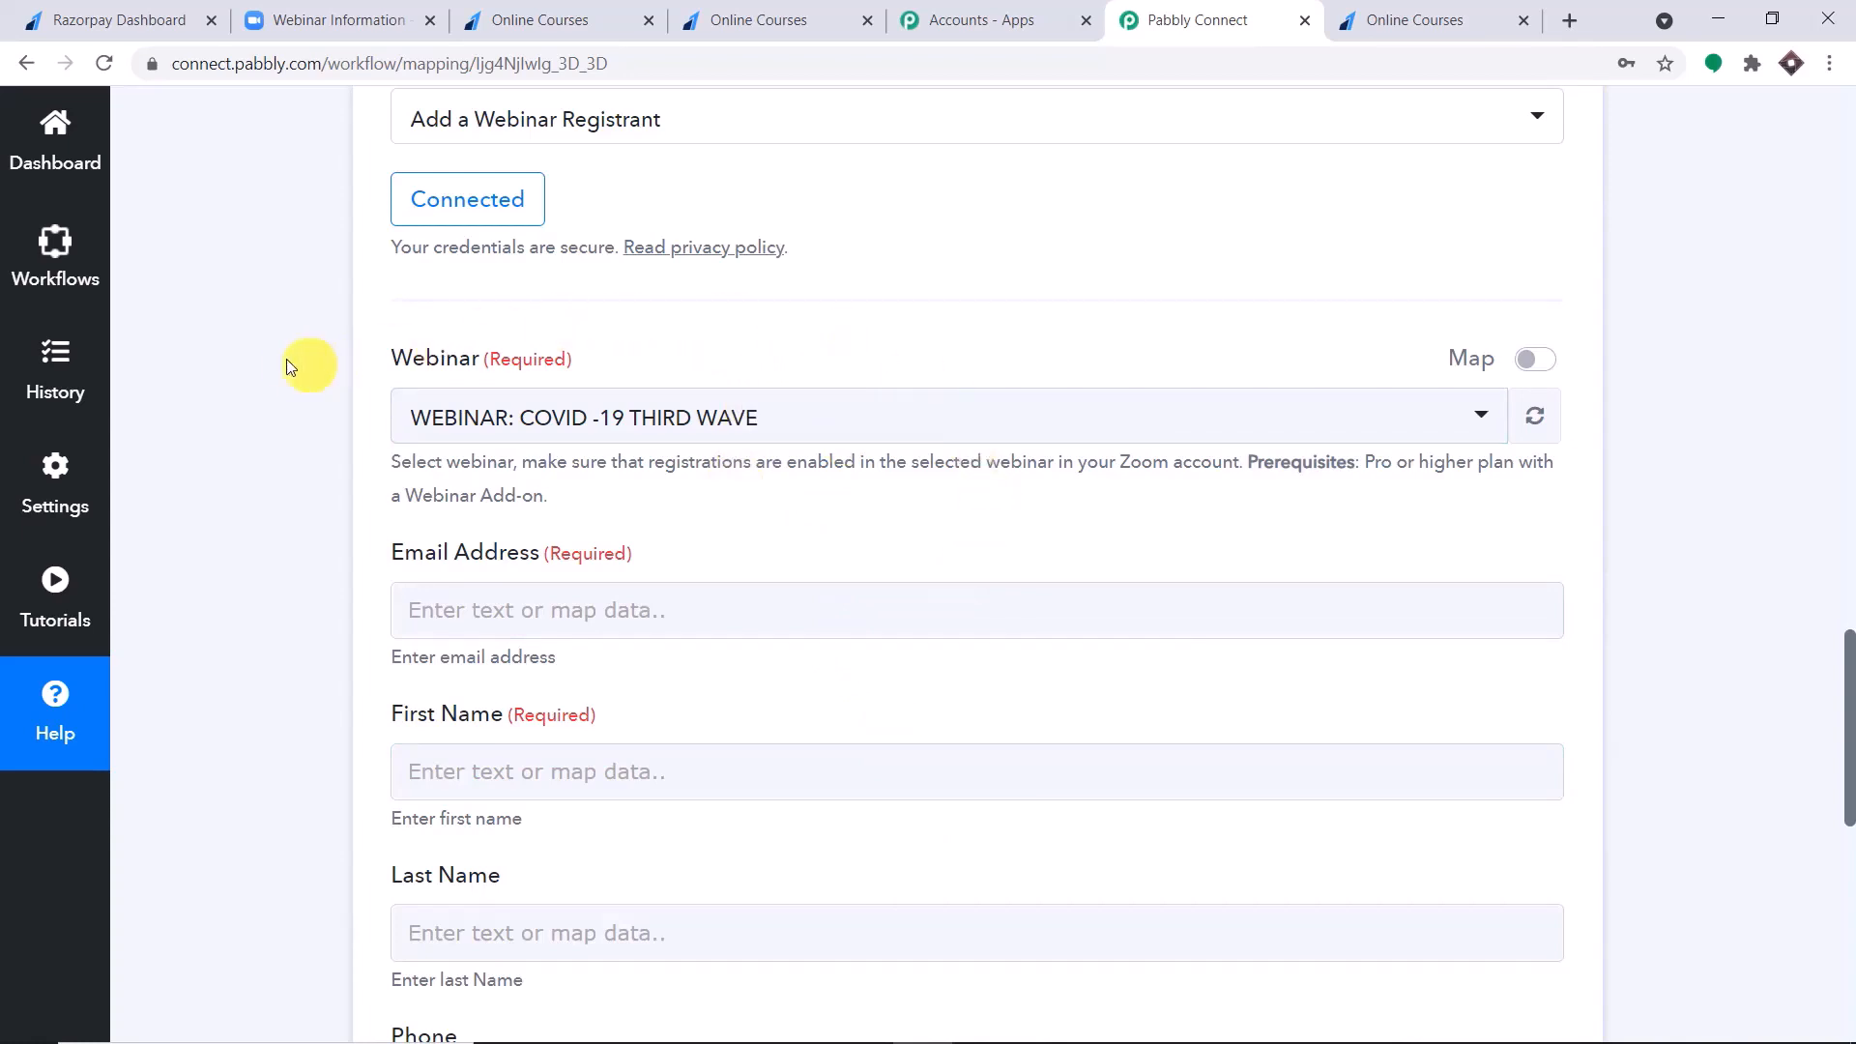
left_click(725, 417)
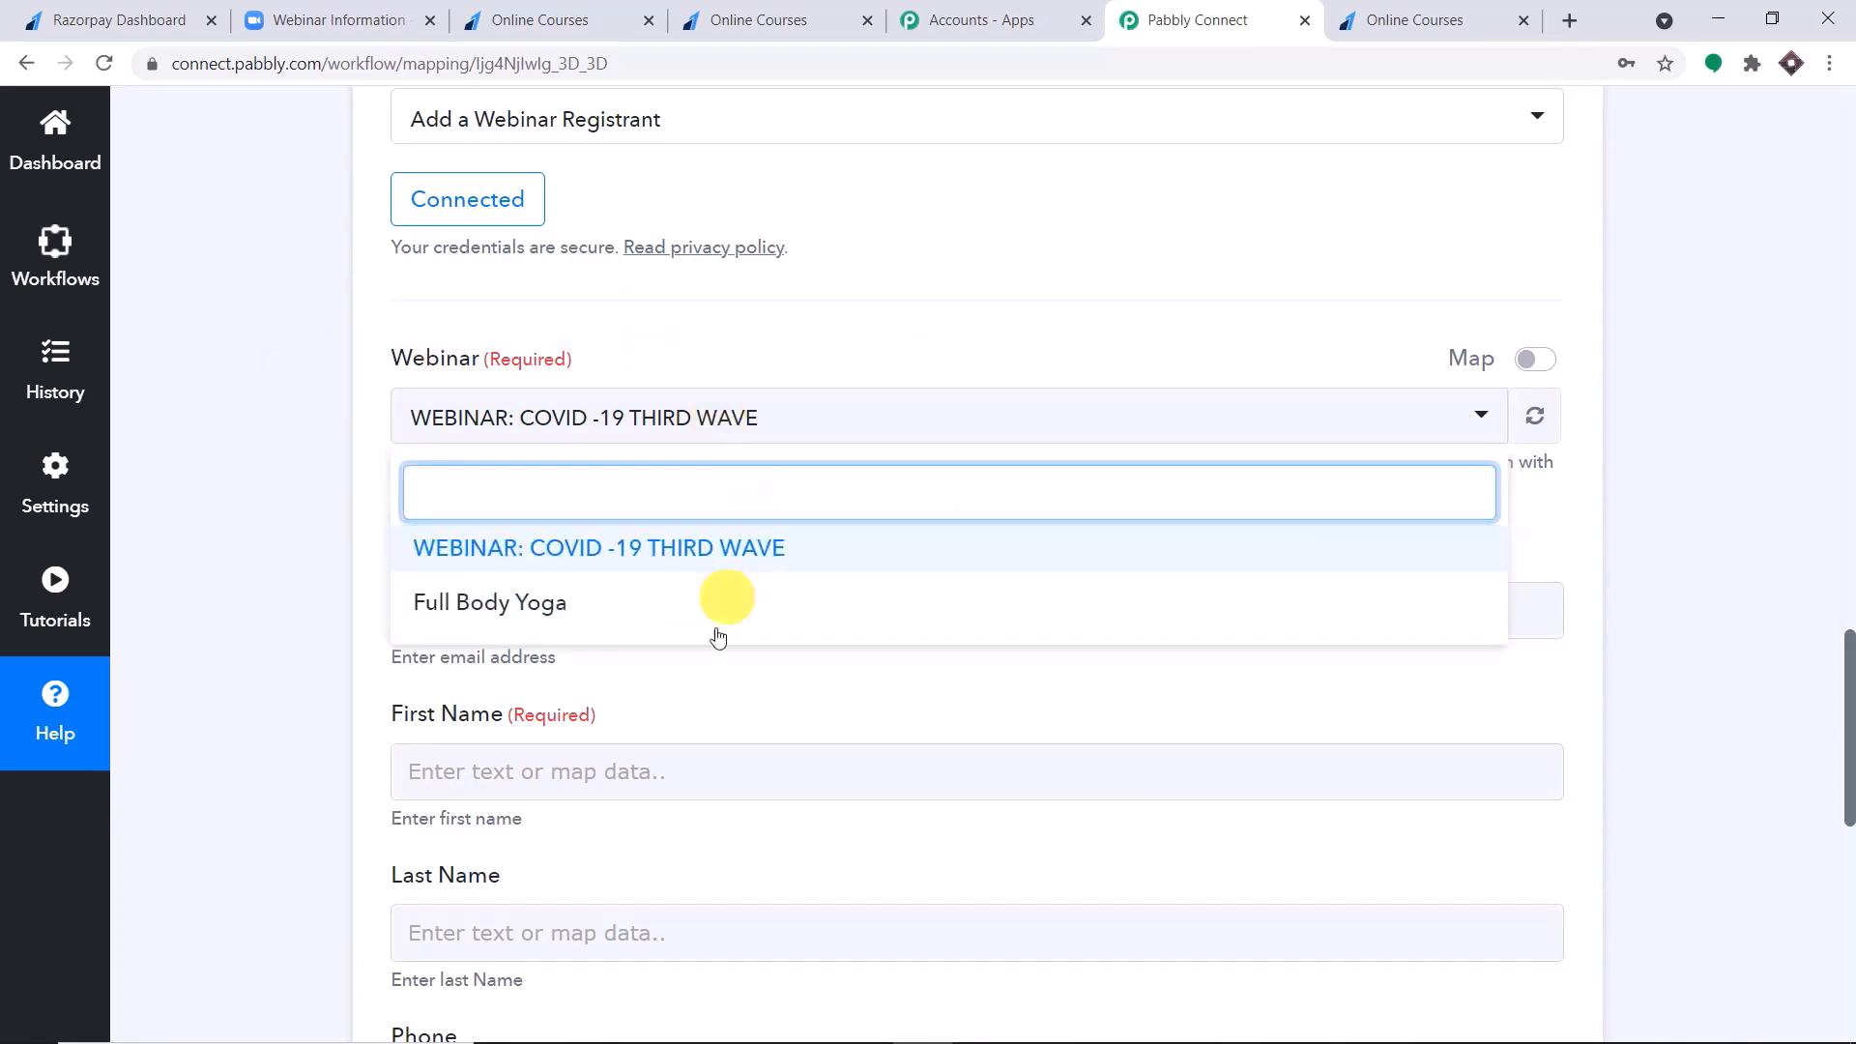
Switch to Zoom, close the Full Body Yoga registrants window and compare the upcoming webinars with those offered in Pabbly Connect.
left_click(277, 7)
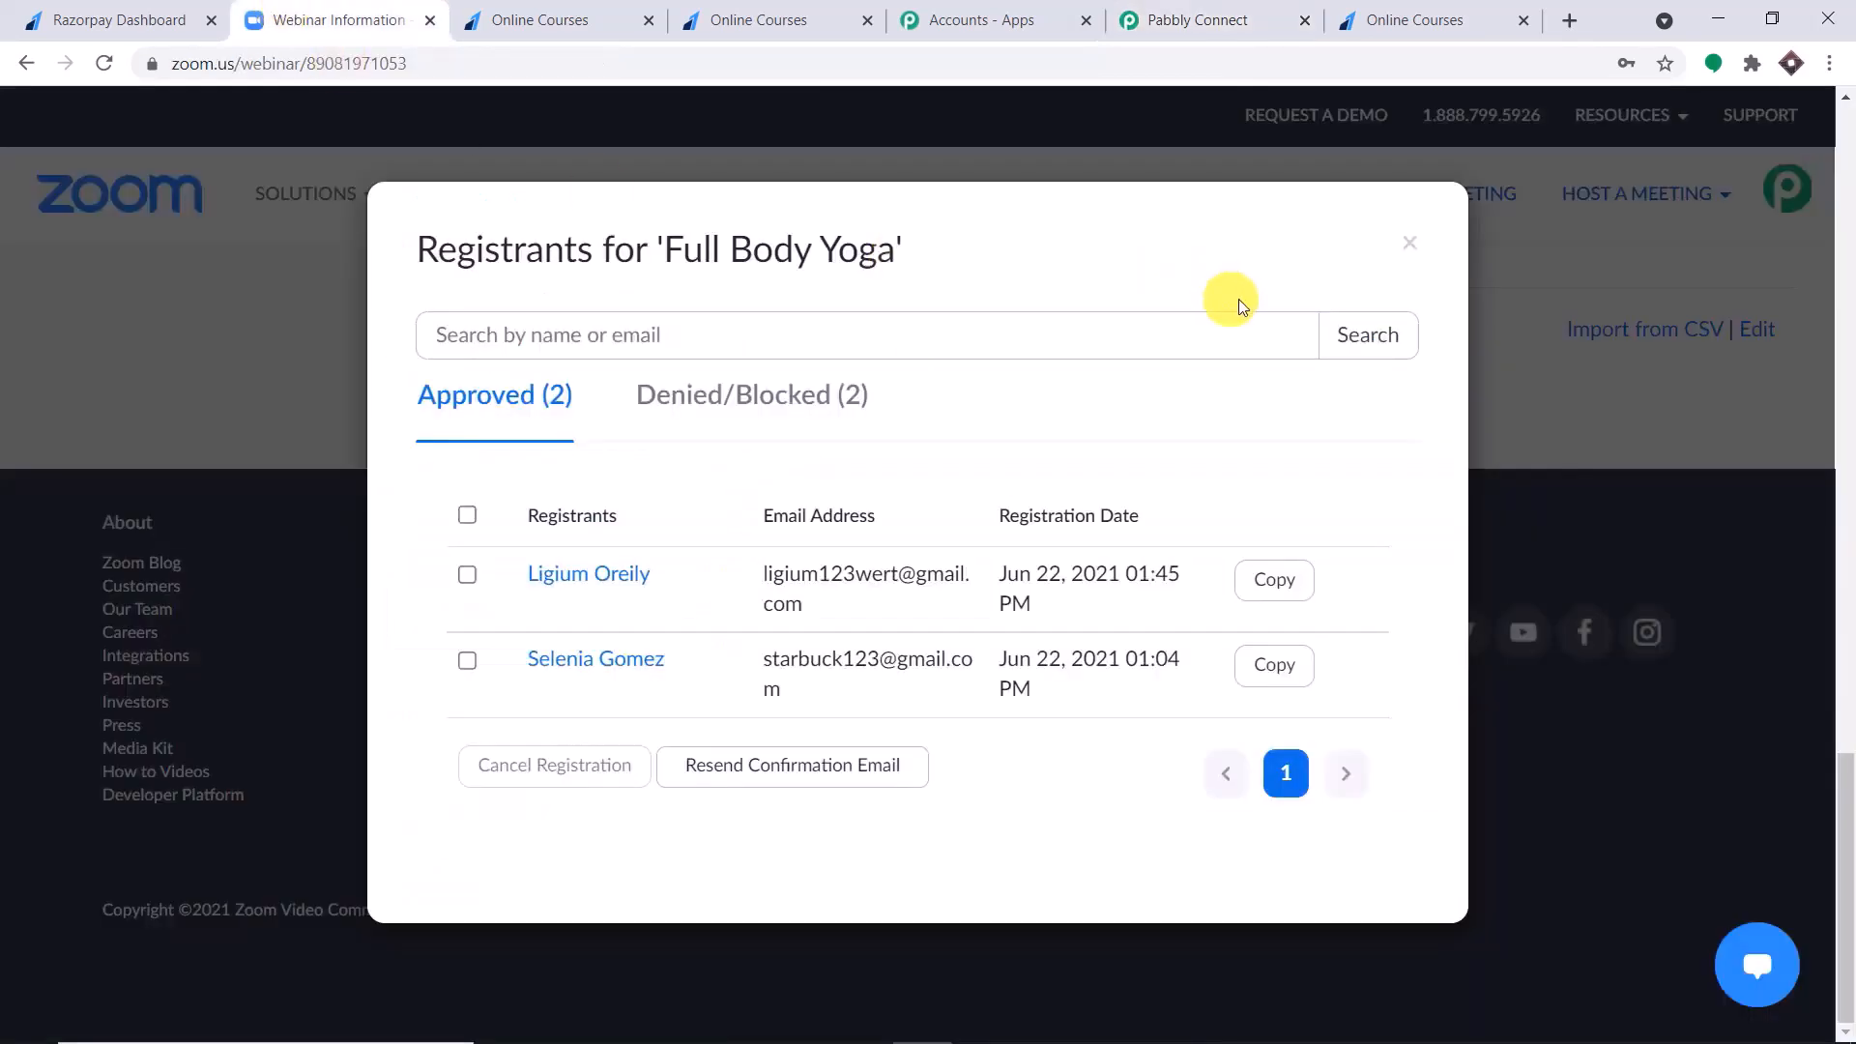
left_click(1409, 243)
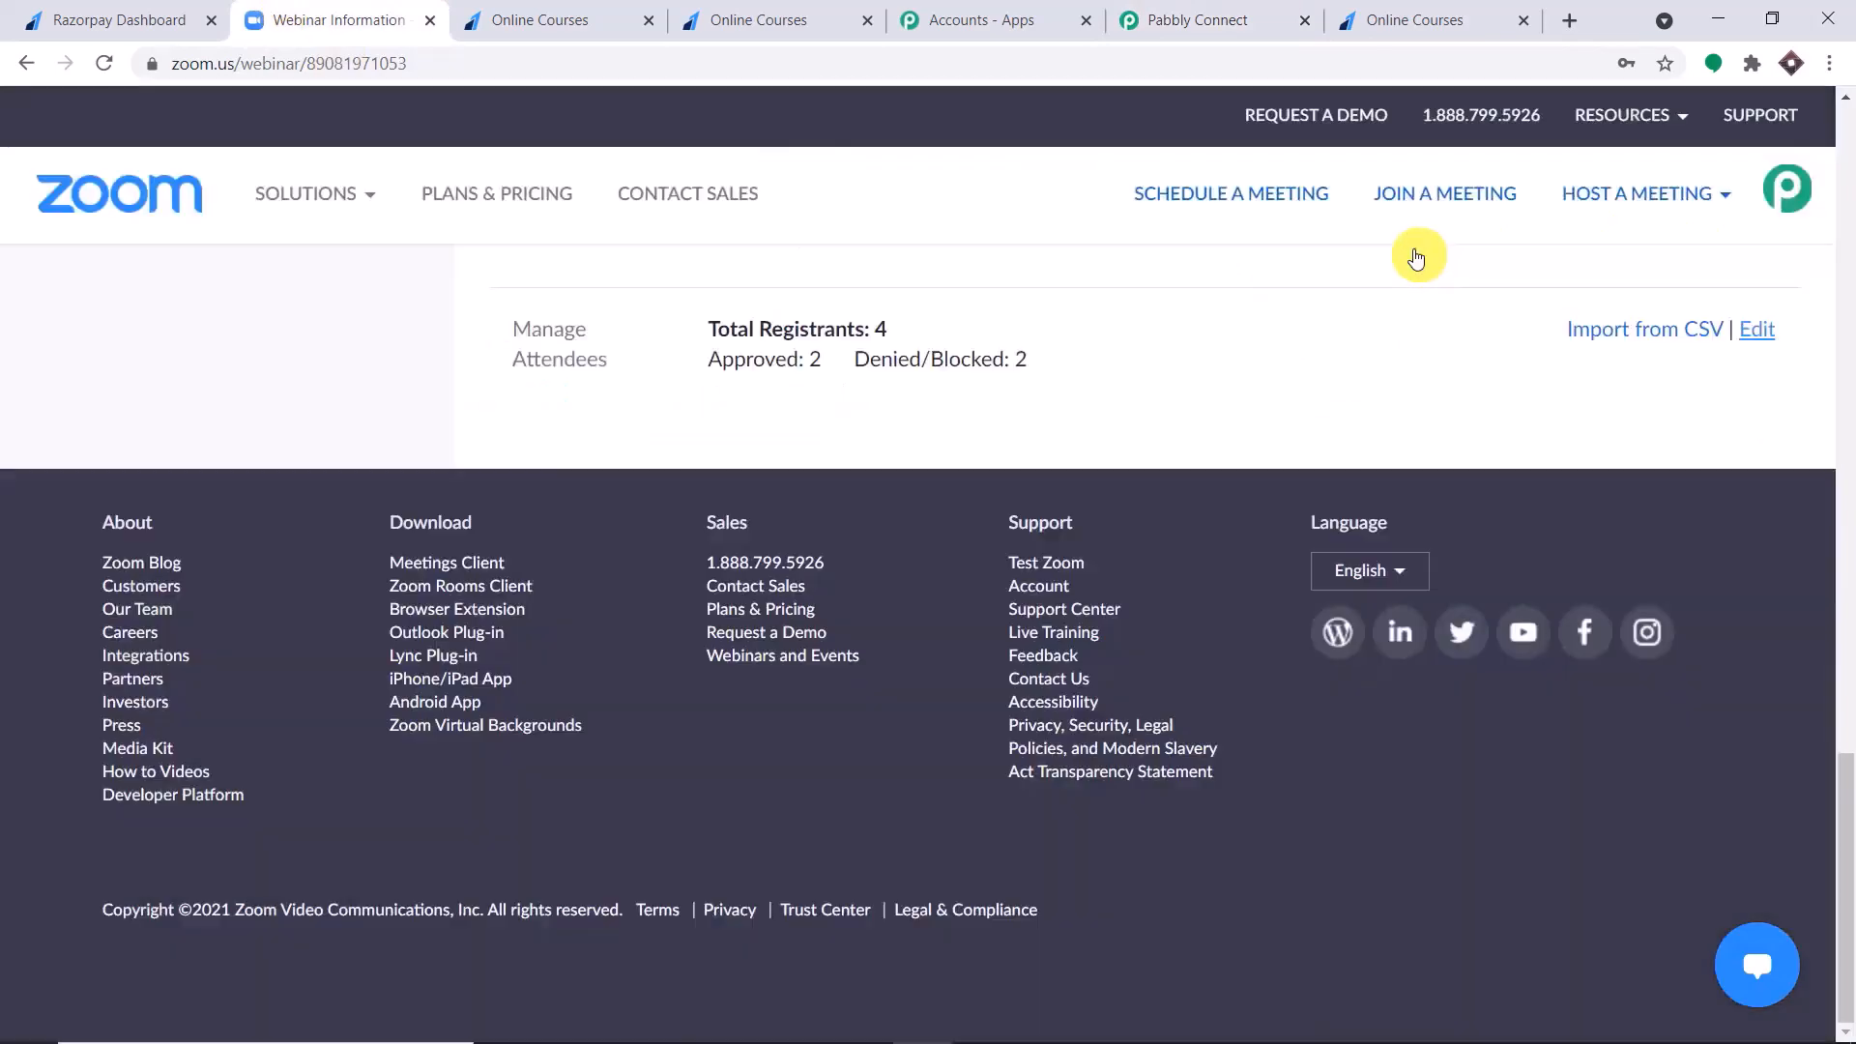
scroll(1252, 334, "up", 15)
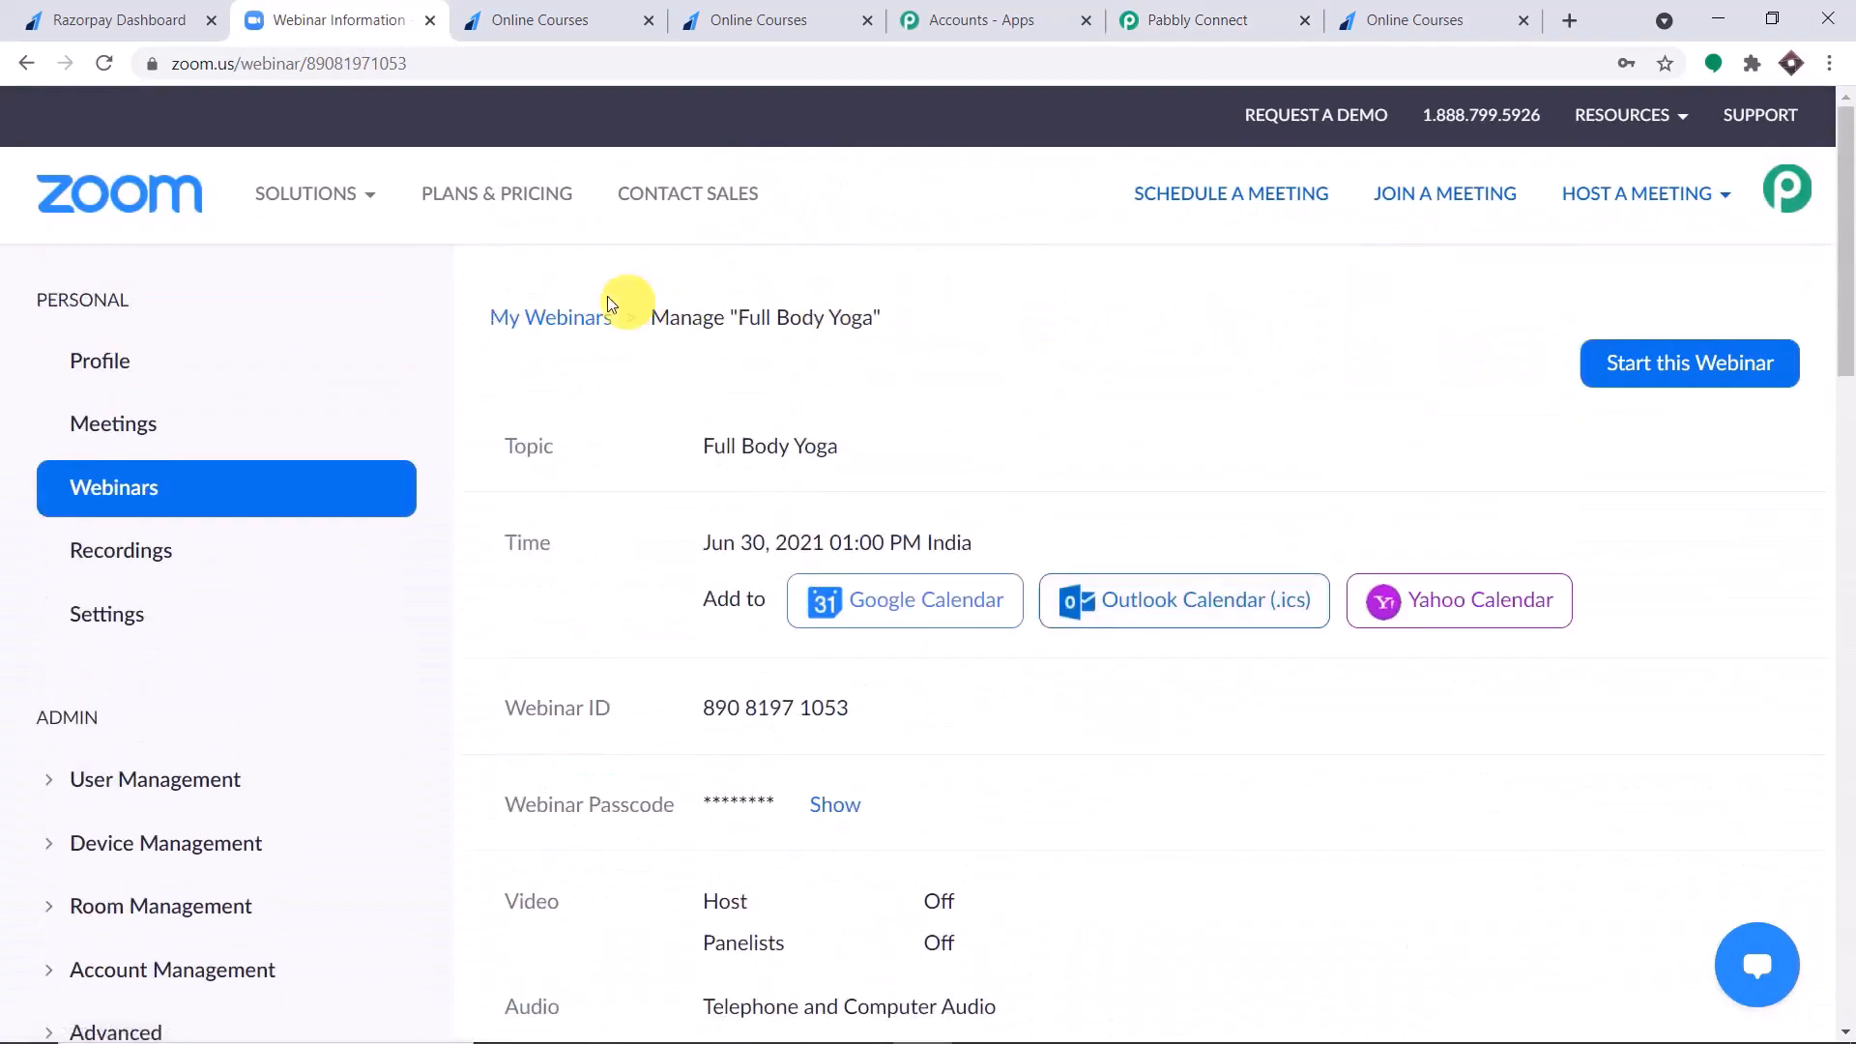
left_click(575, 318)
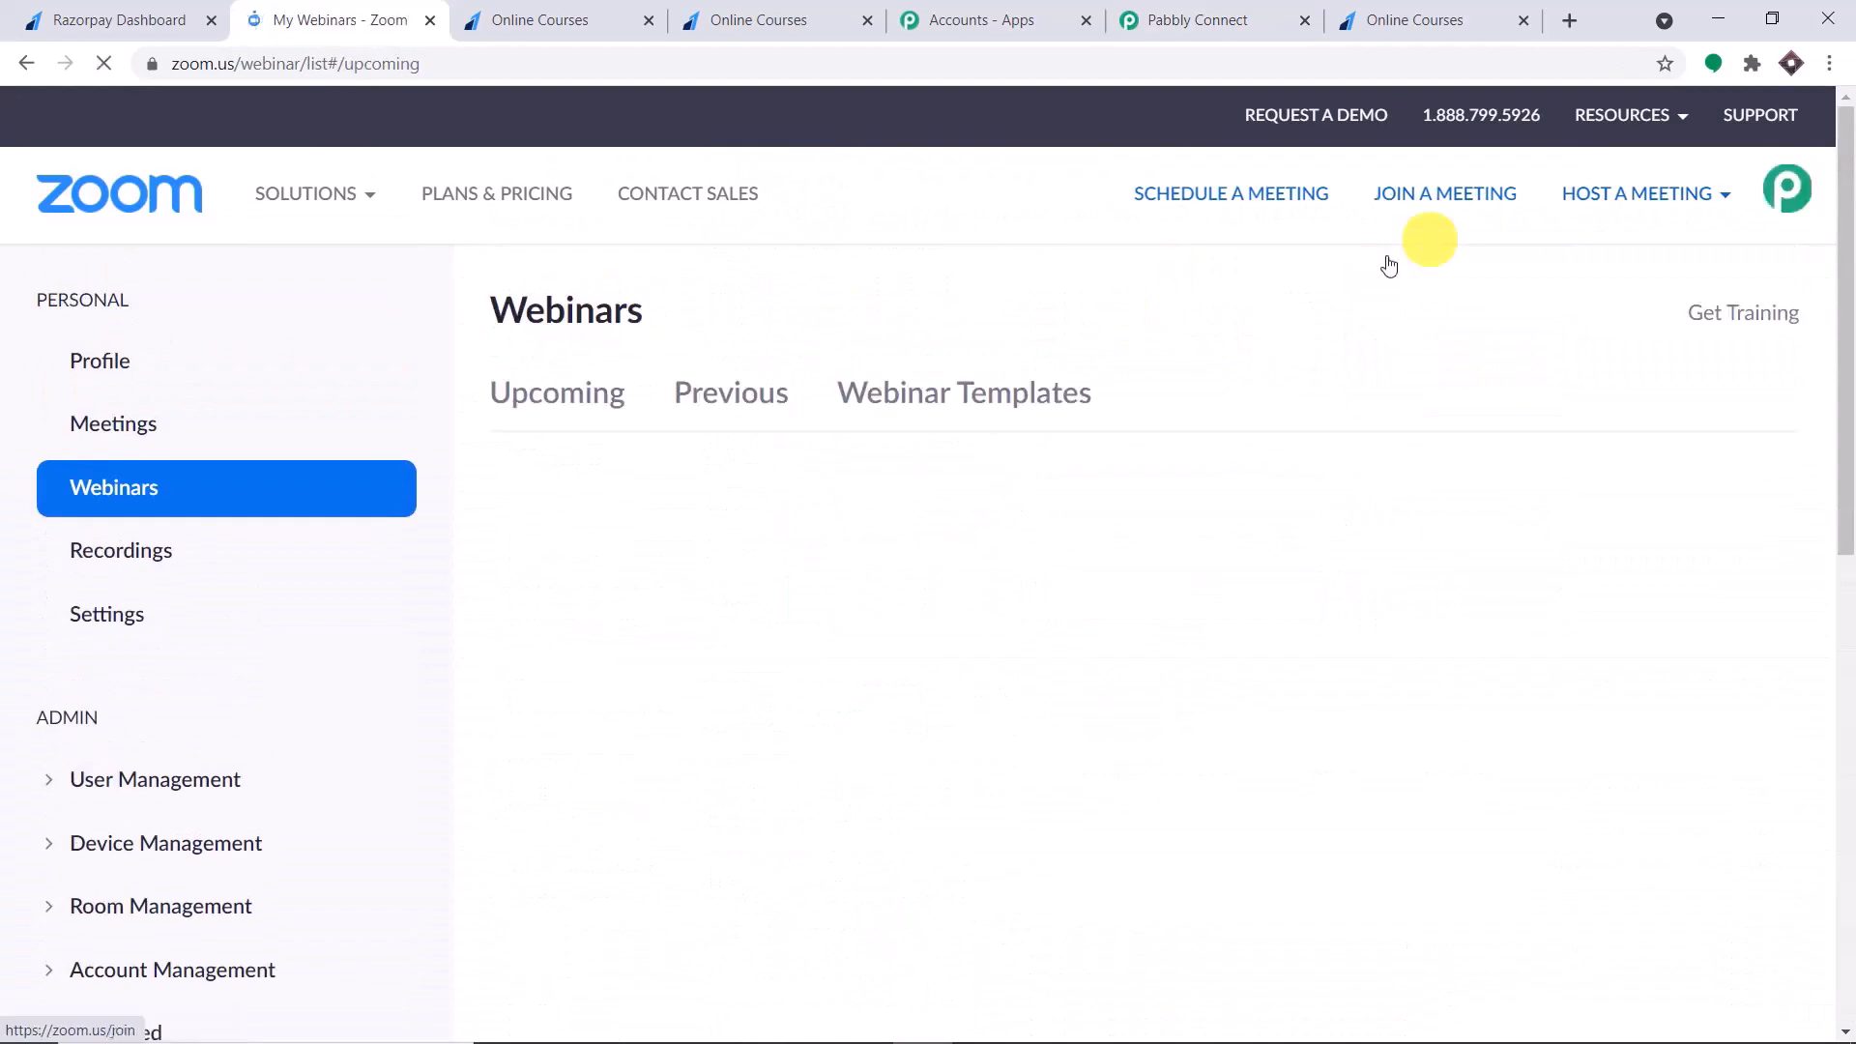
scroll(1164, 448, "down", 4)
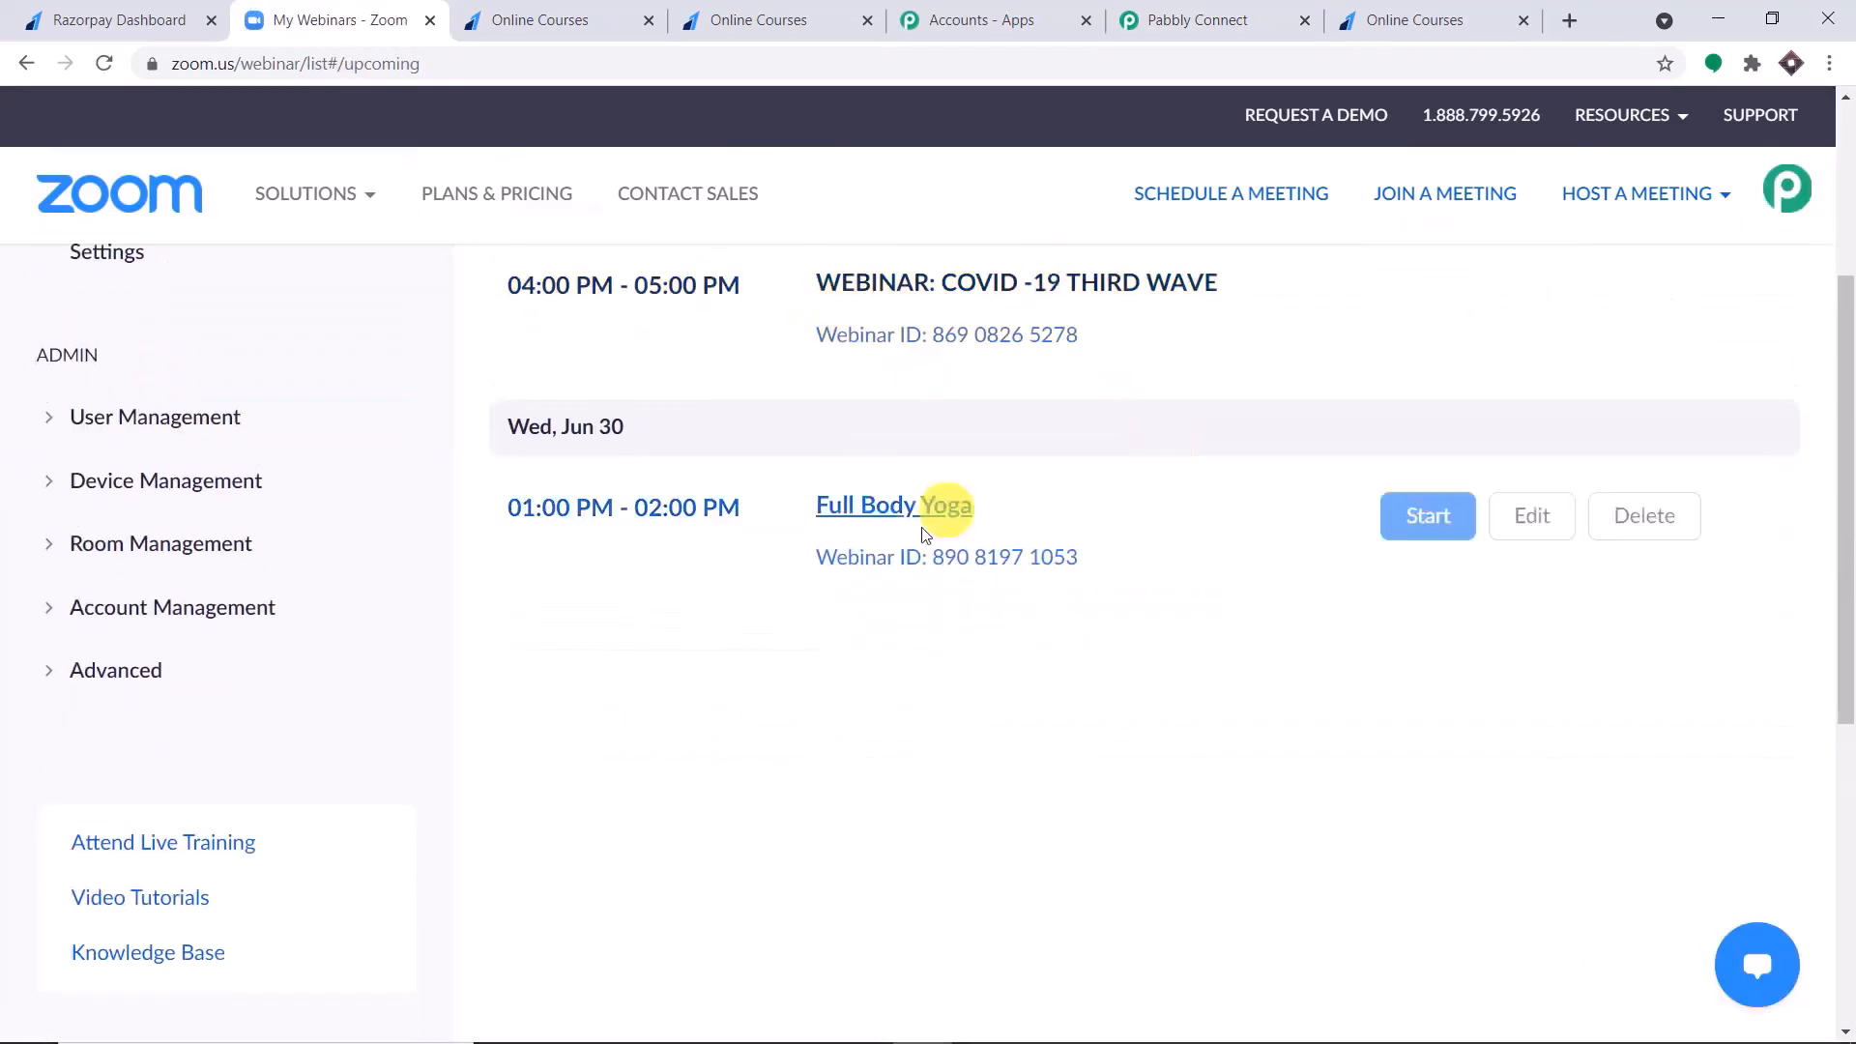
scroll(1164, 425, "up", 1)
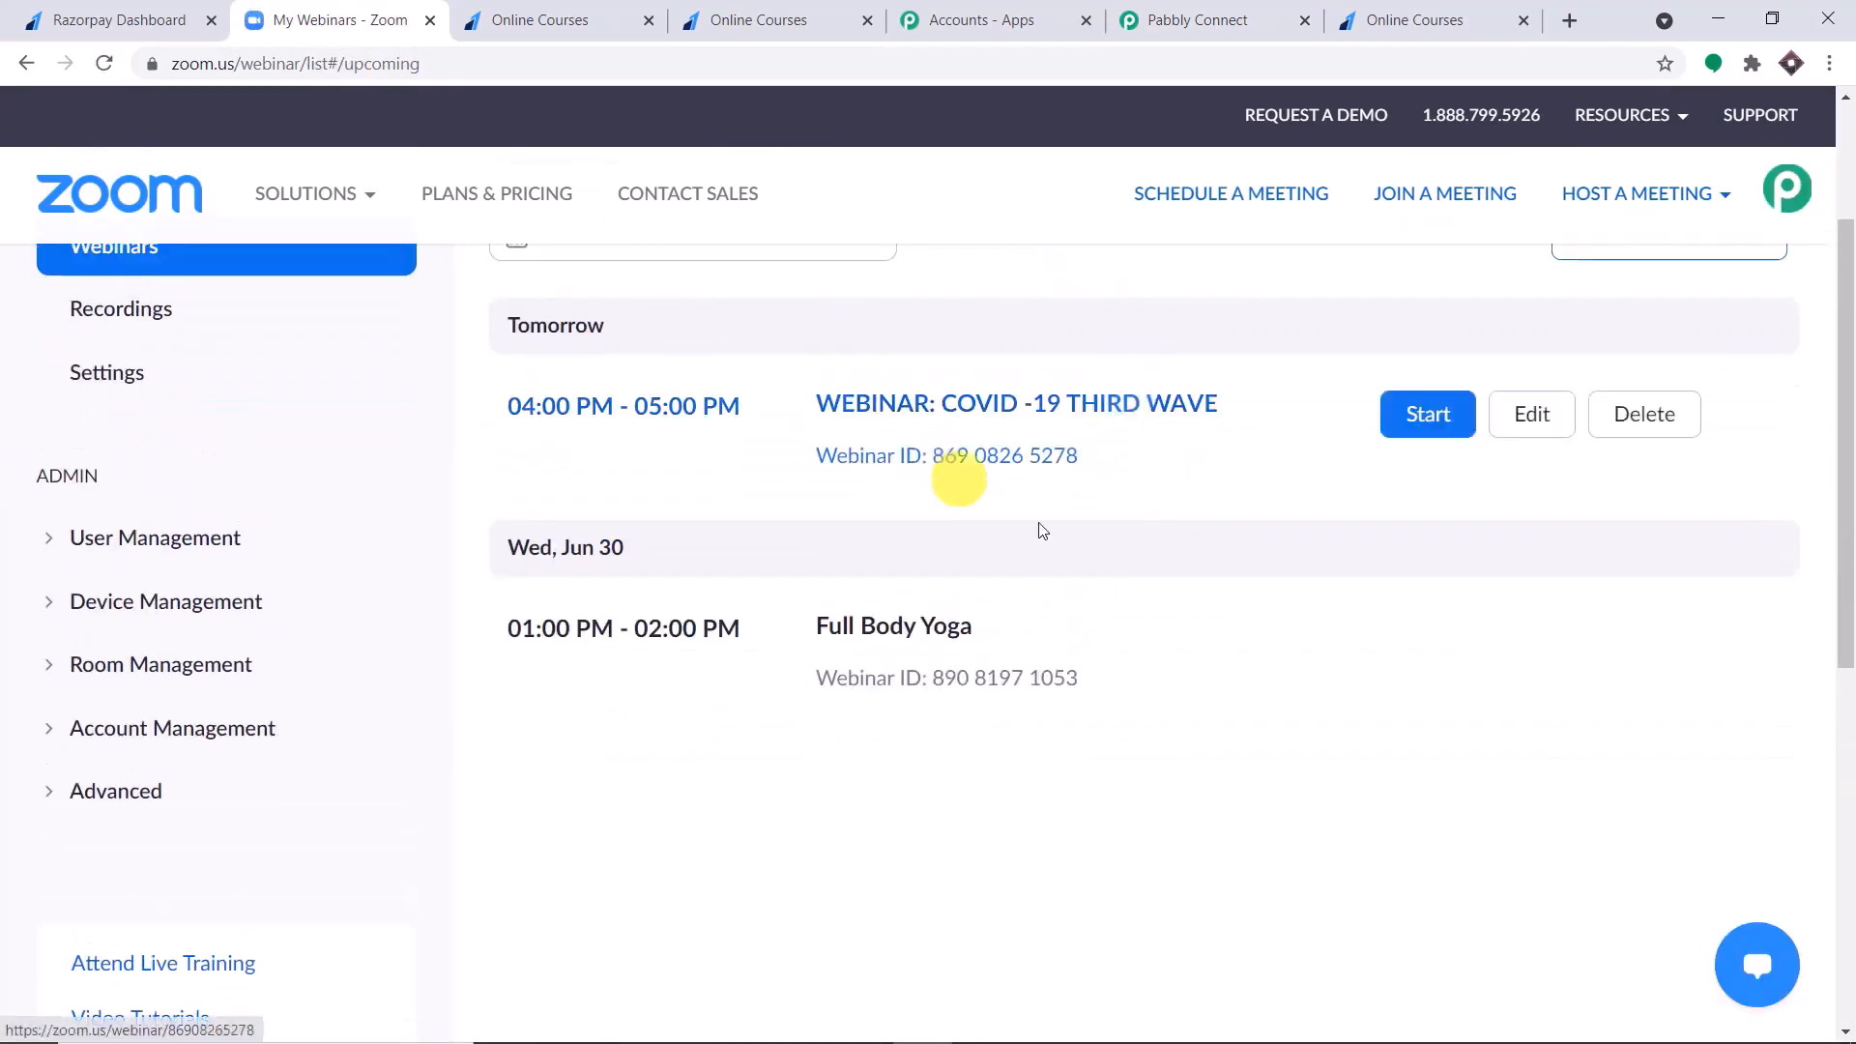
left_click(1223, 10)
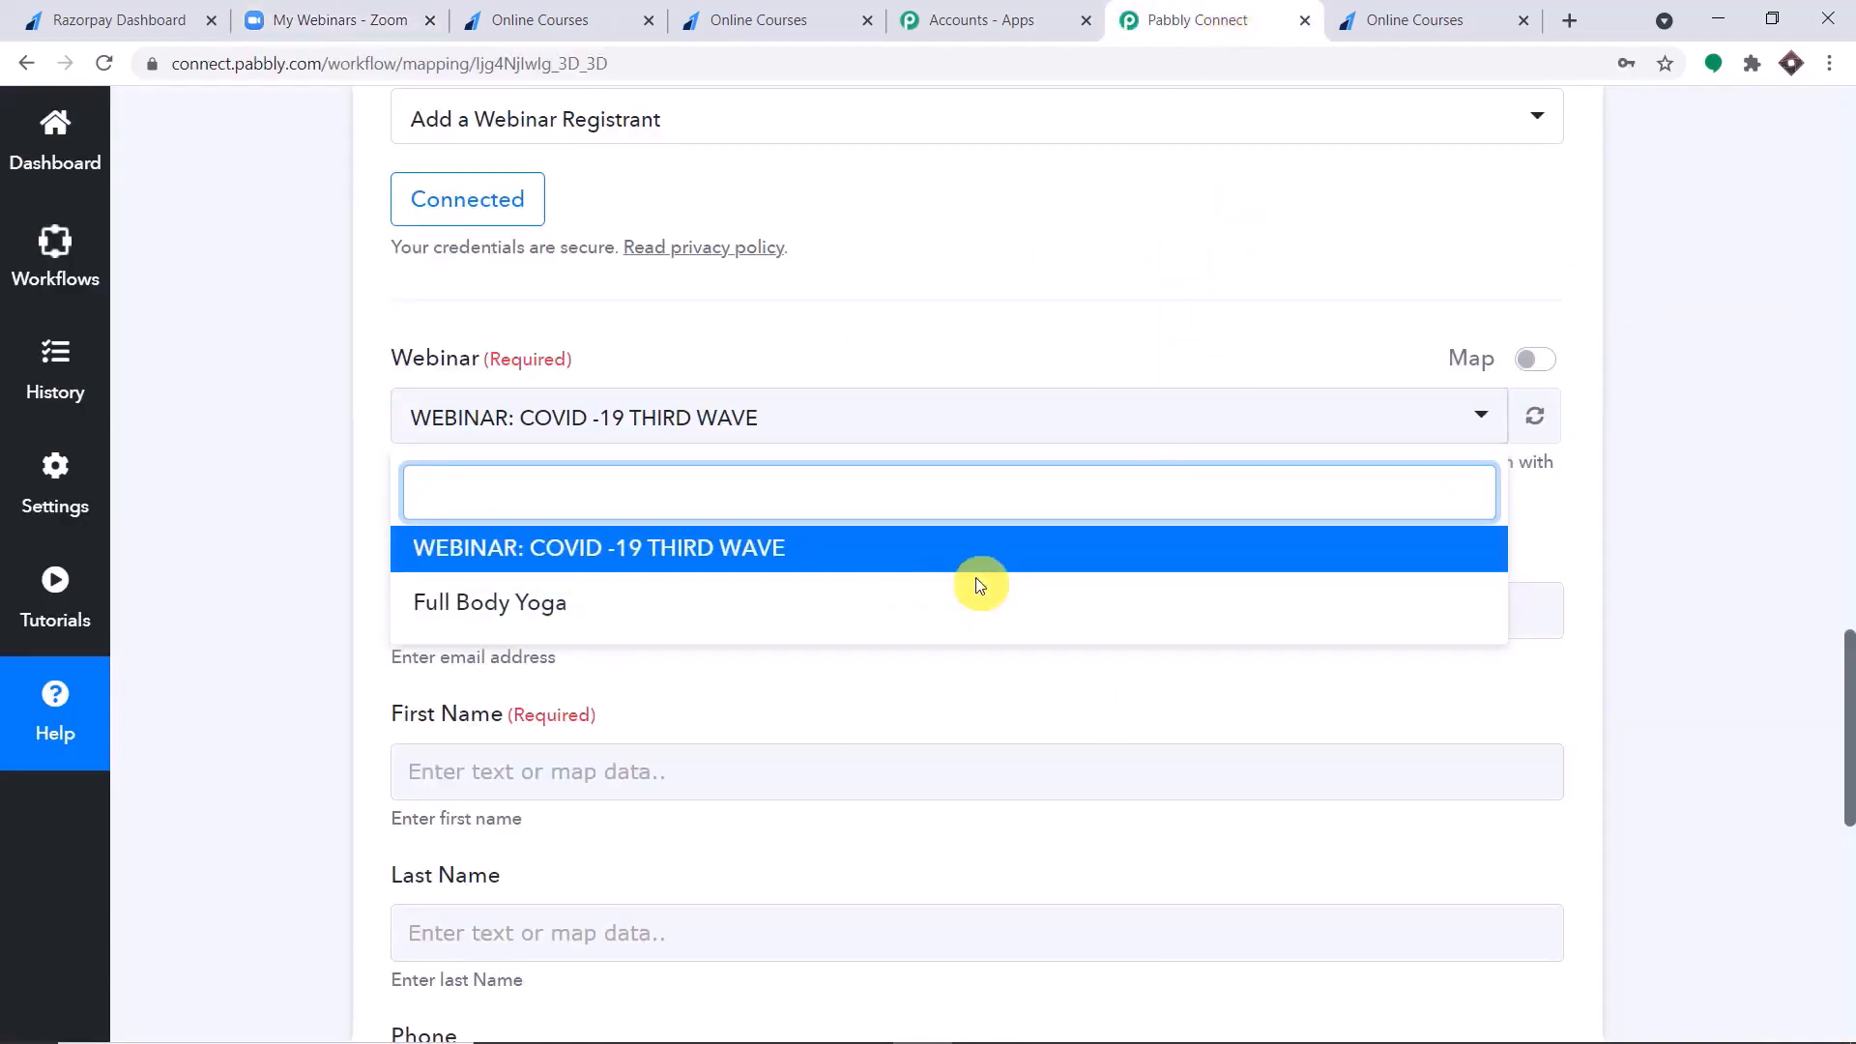
Switch back to Zoom and open the account's Users page under User Management.
left_click(361, 8)
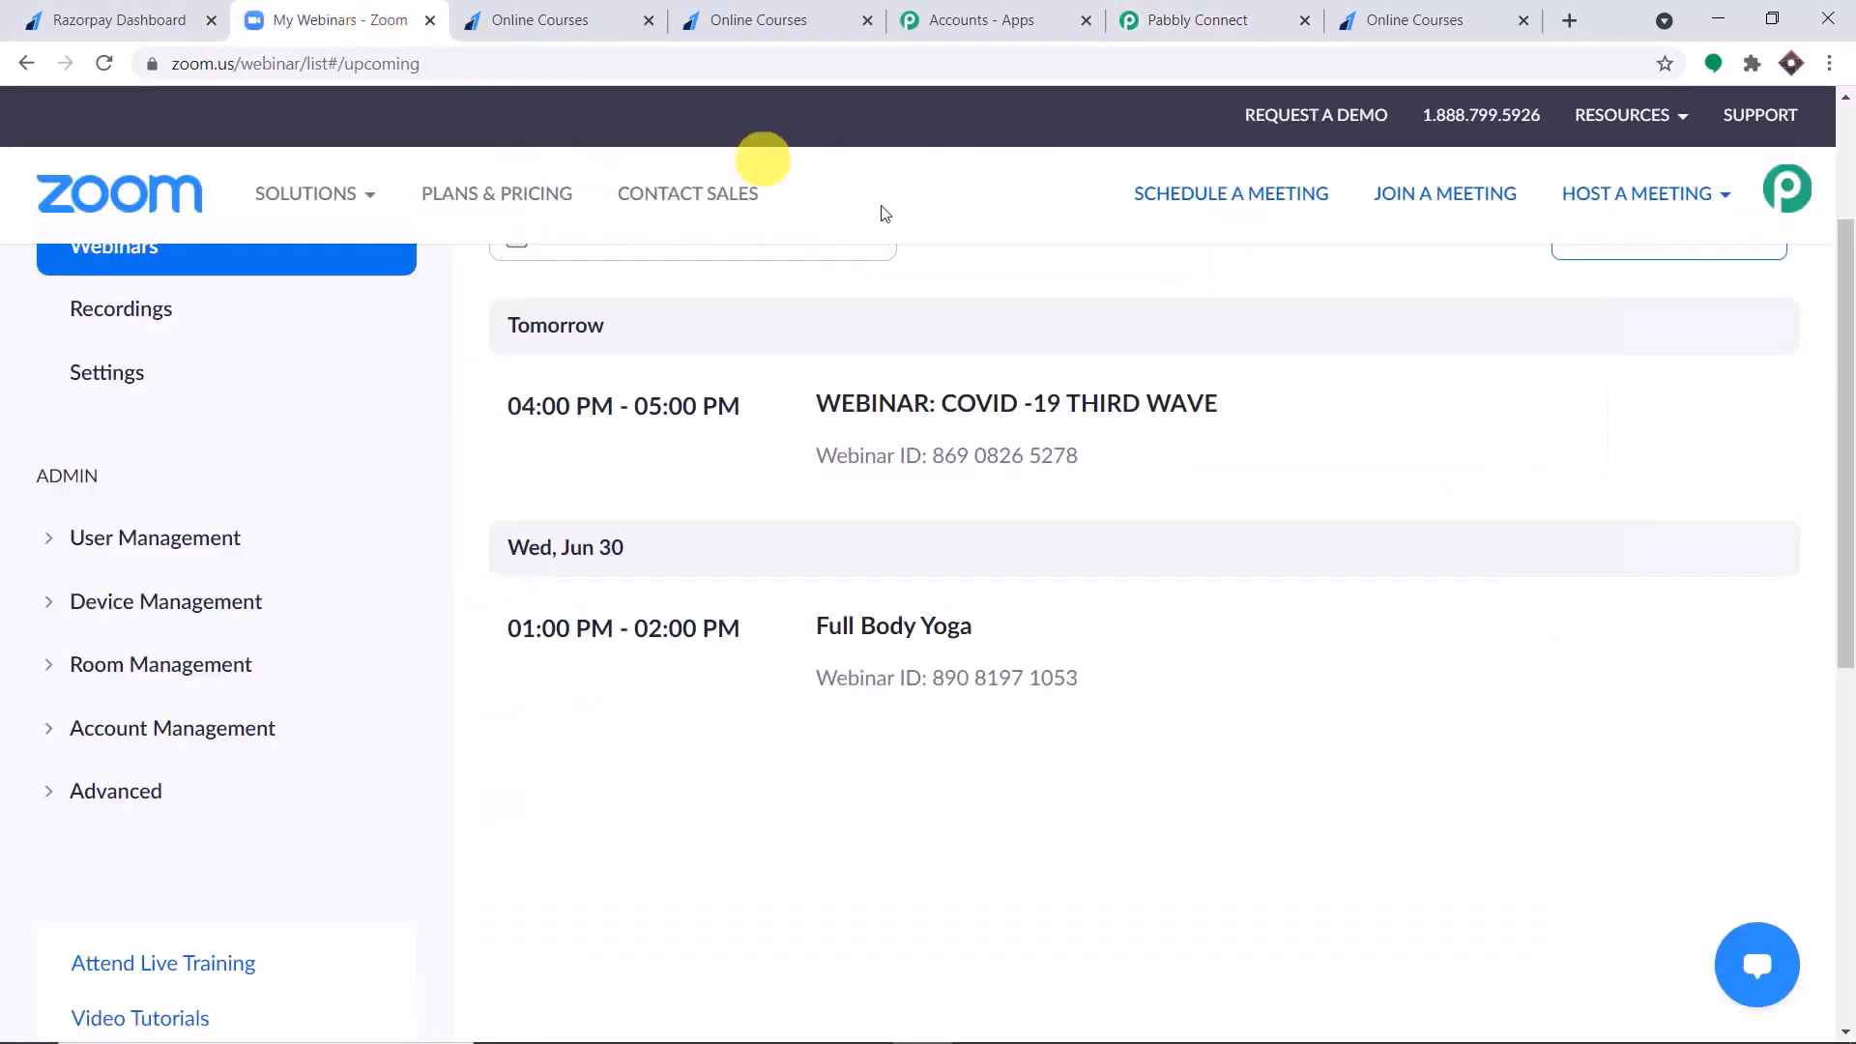
scroll(1109, 406, "up", 2)
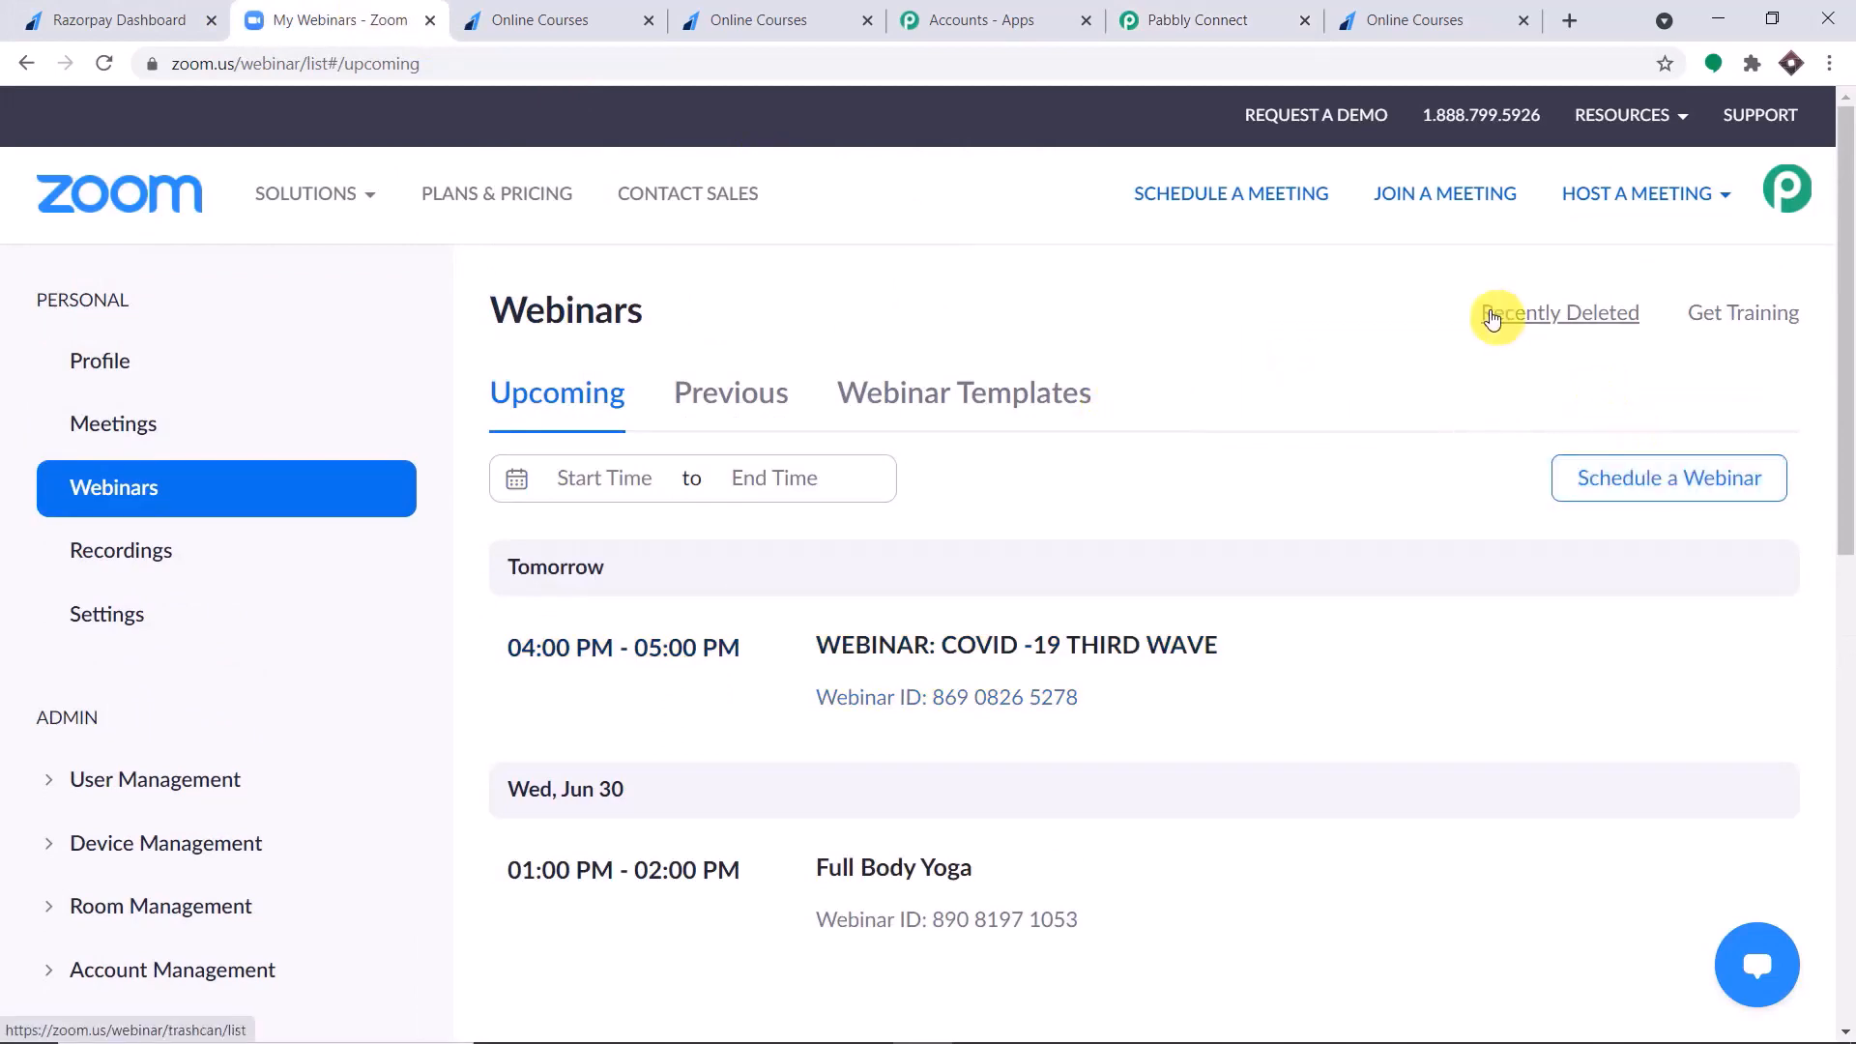
scroll(1089, 277, "down", 2)
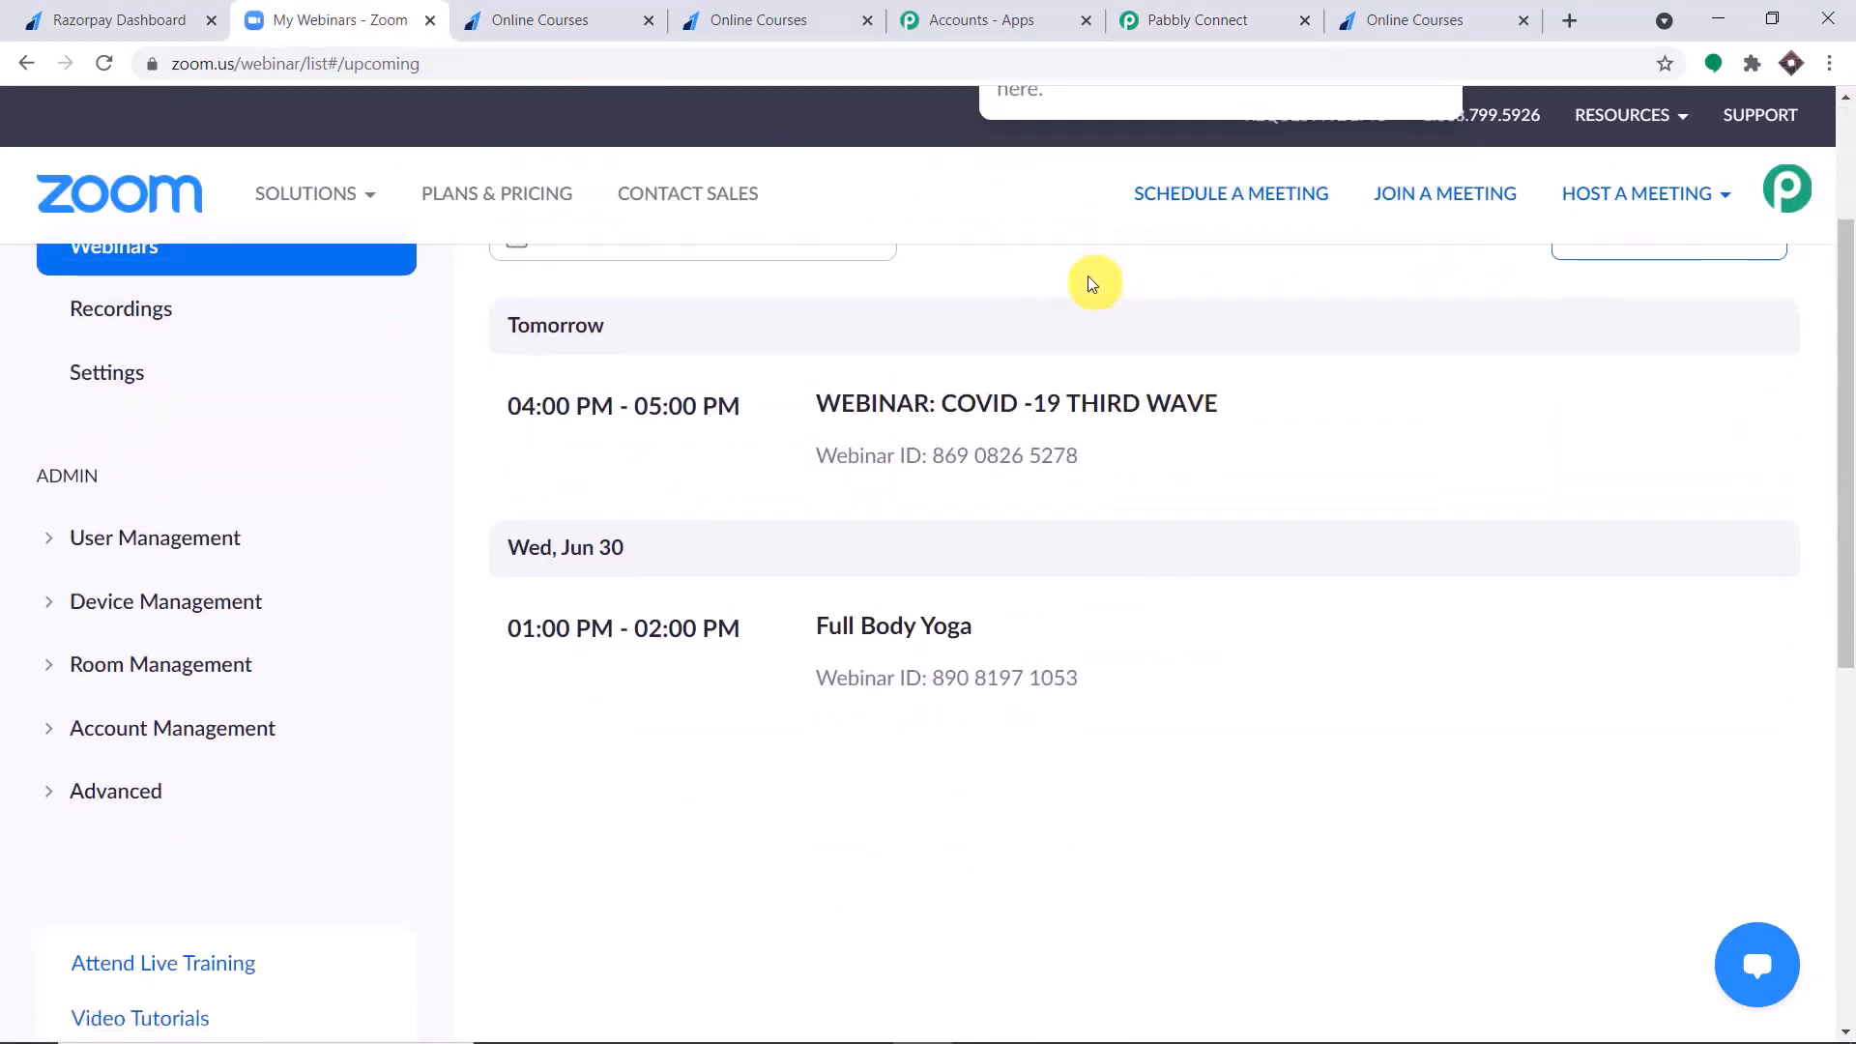
left_click(199, 544)
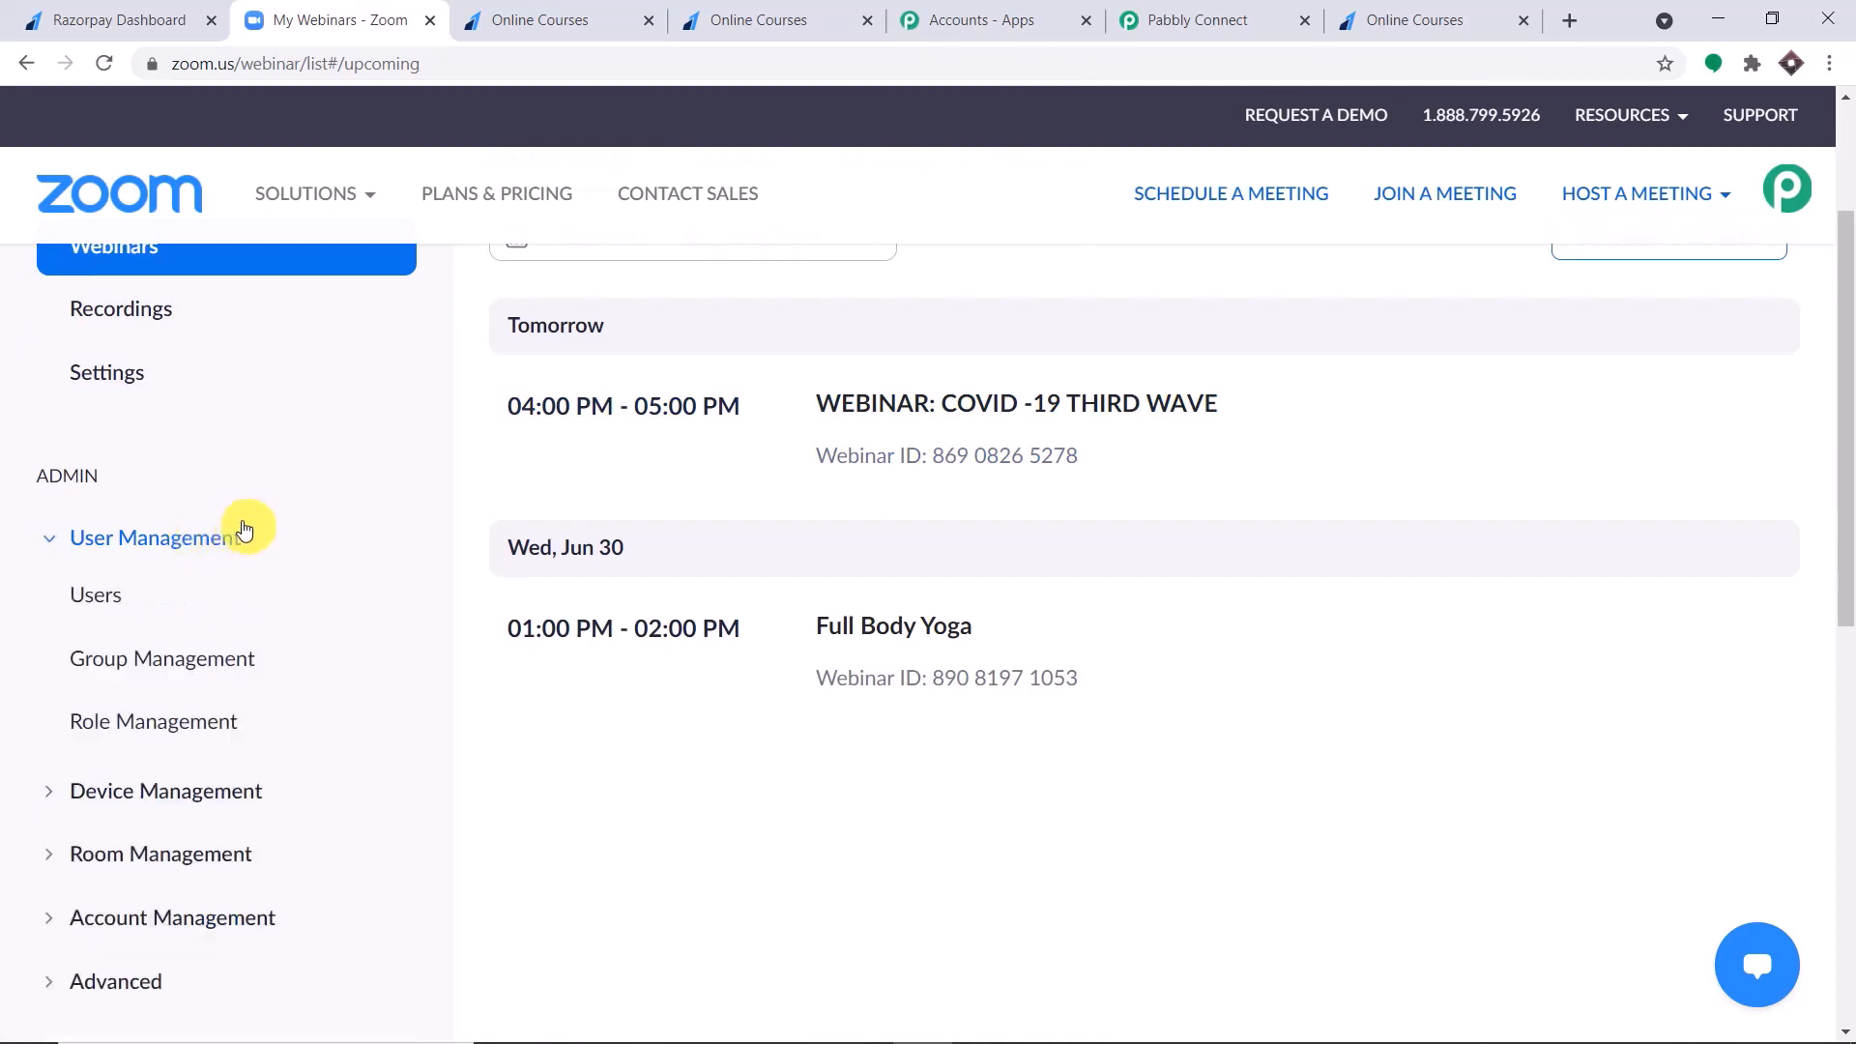
left_click(102, 597)
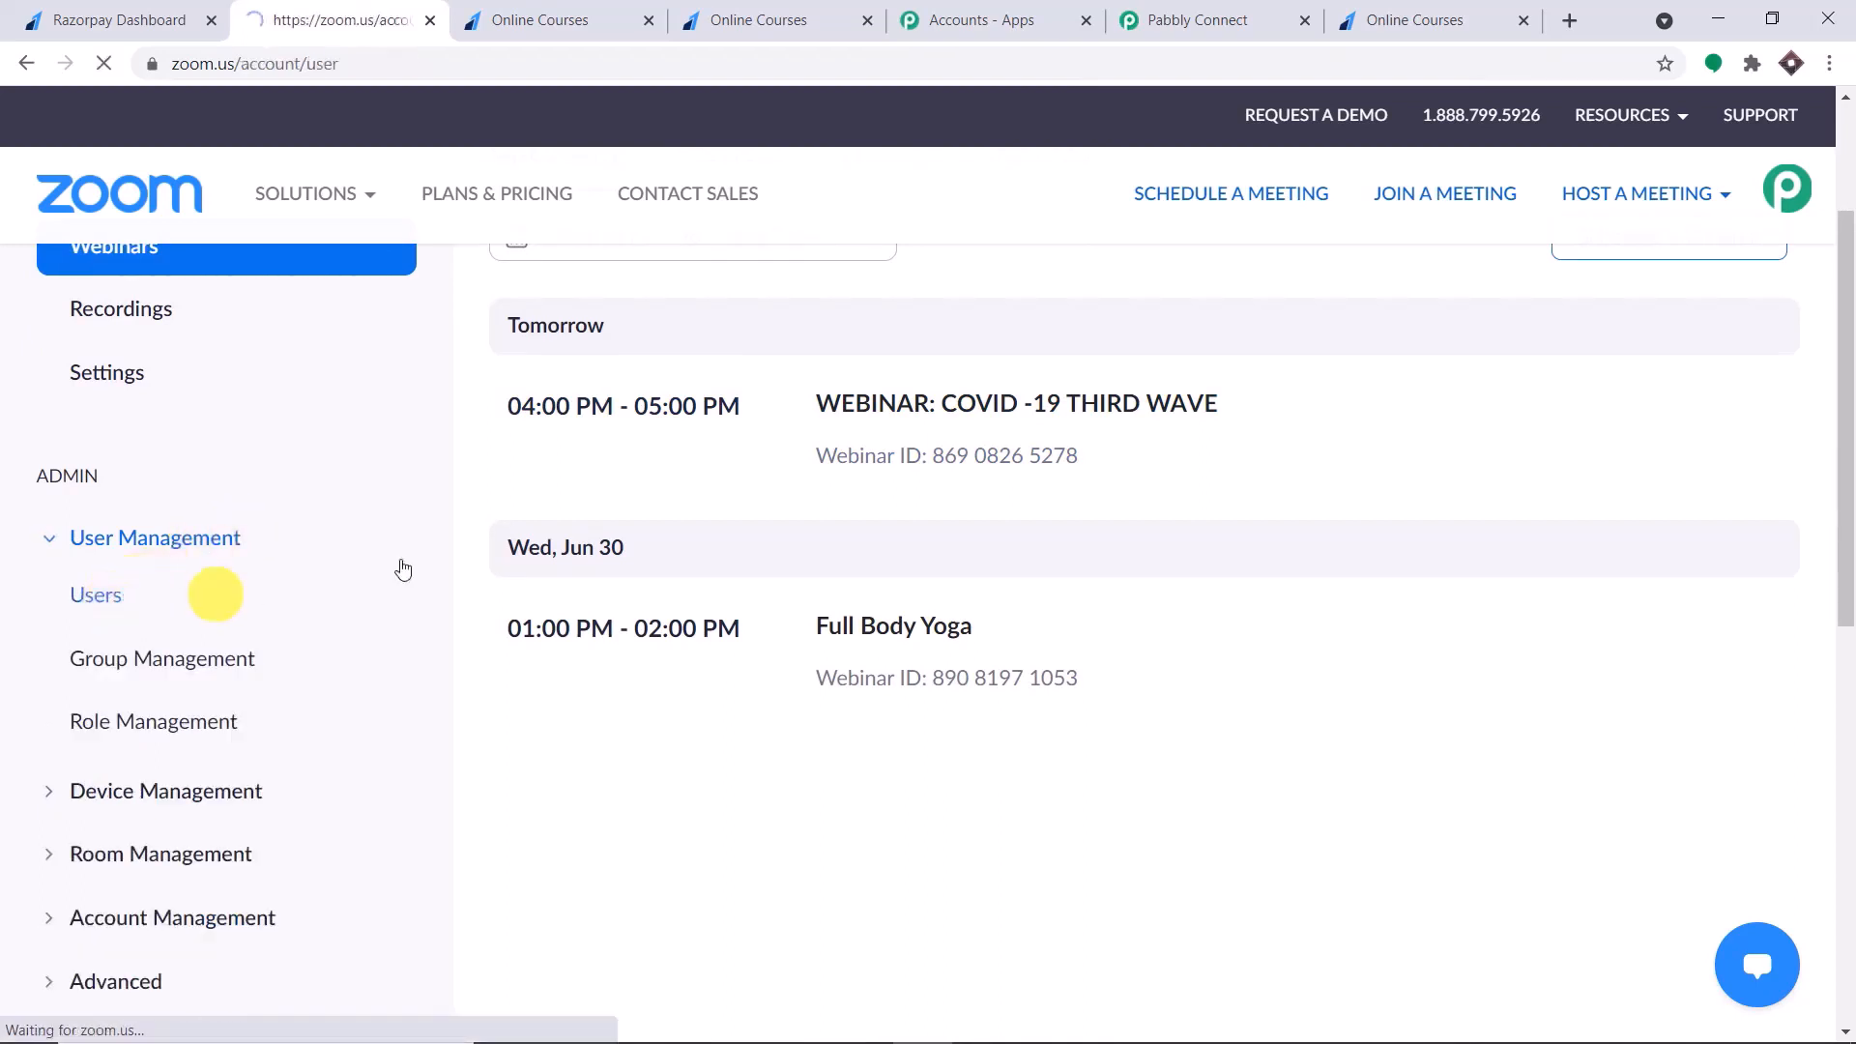
scroll(1202, 385, "down", 2)
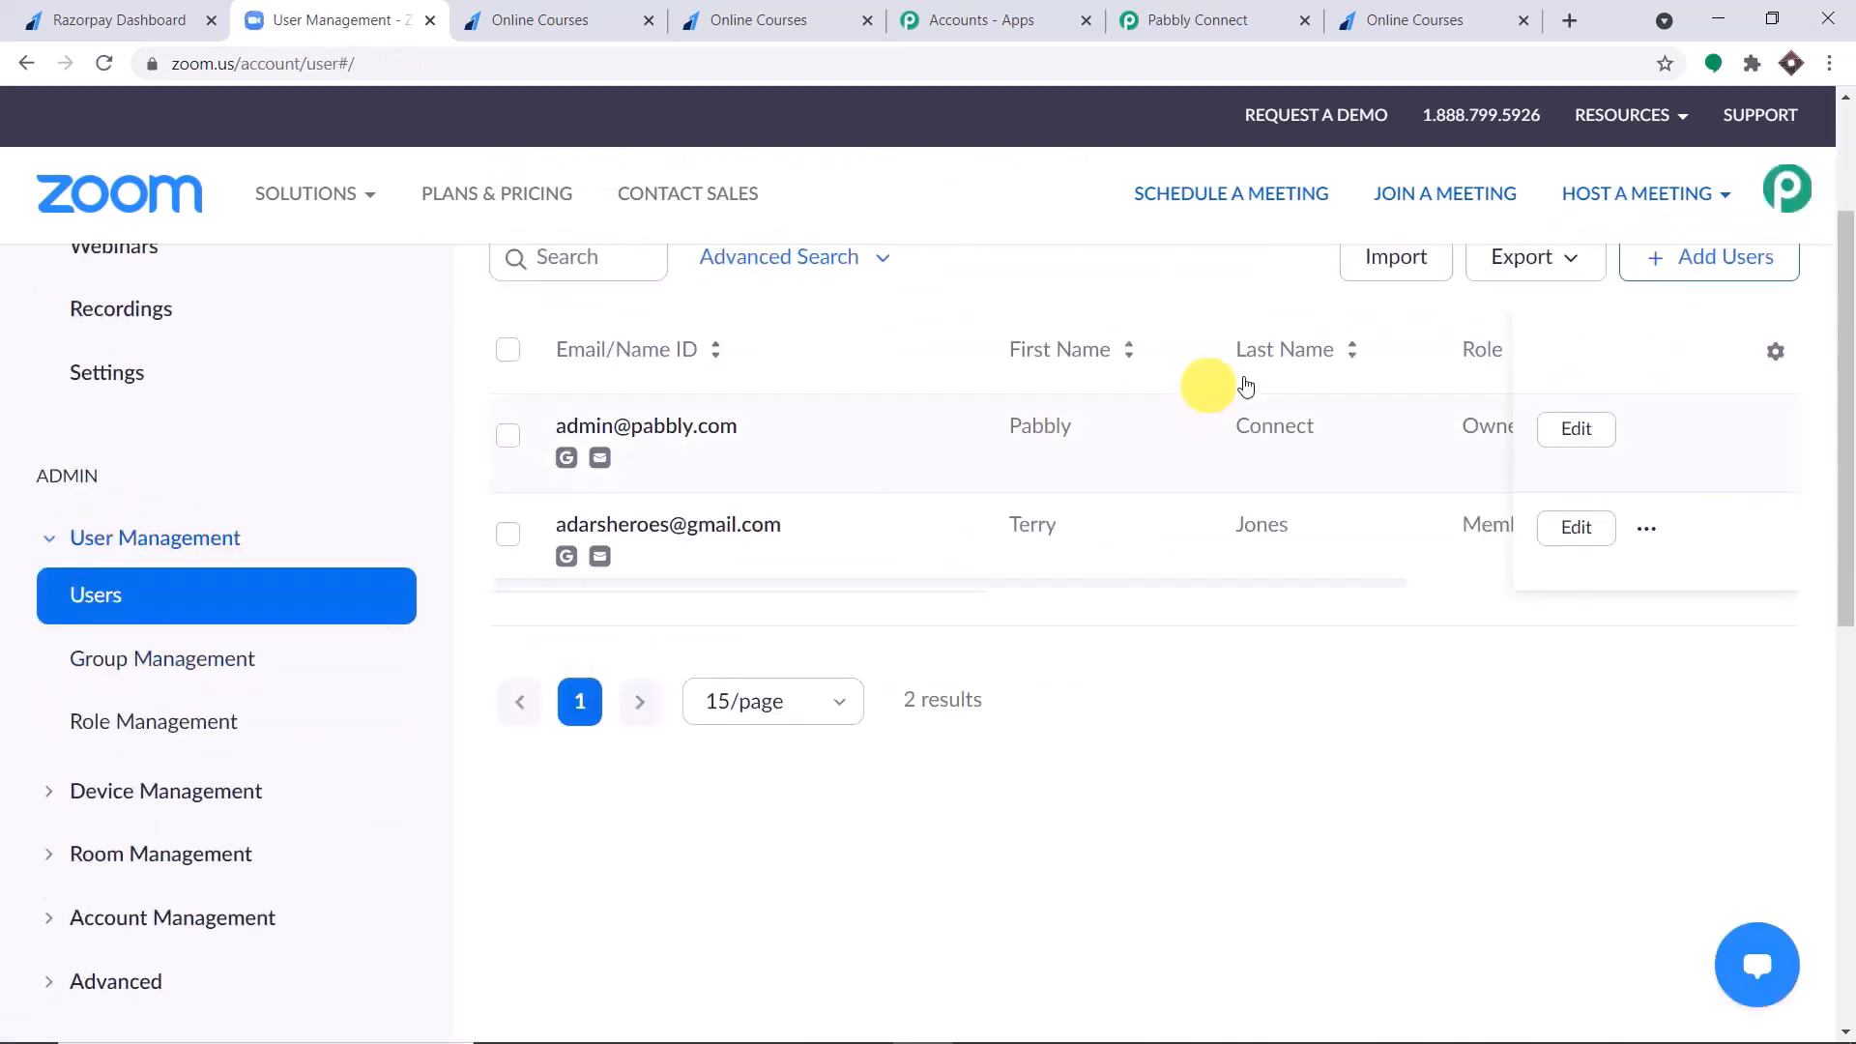
scroll(618, 464, "up", 1)
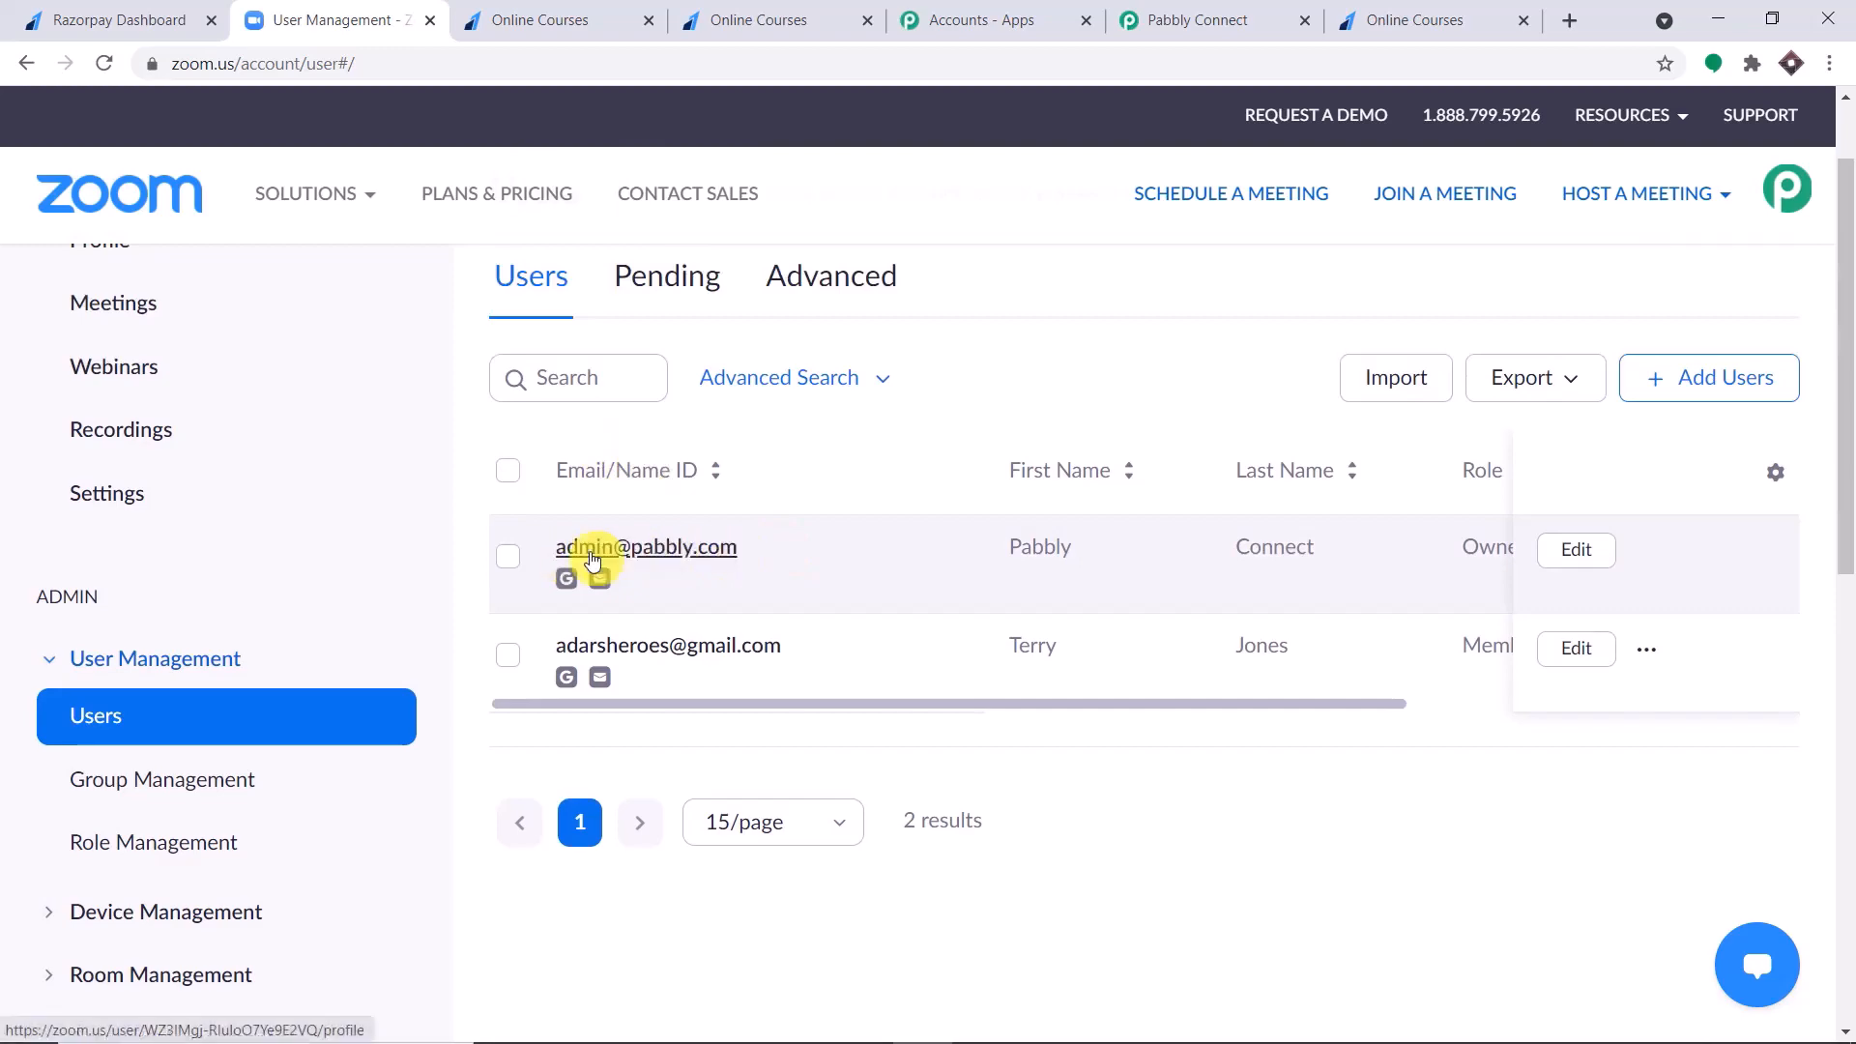
Select the account owner in the user list and open their user settings to check the Webinar license option.
left_click(510, 558)
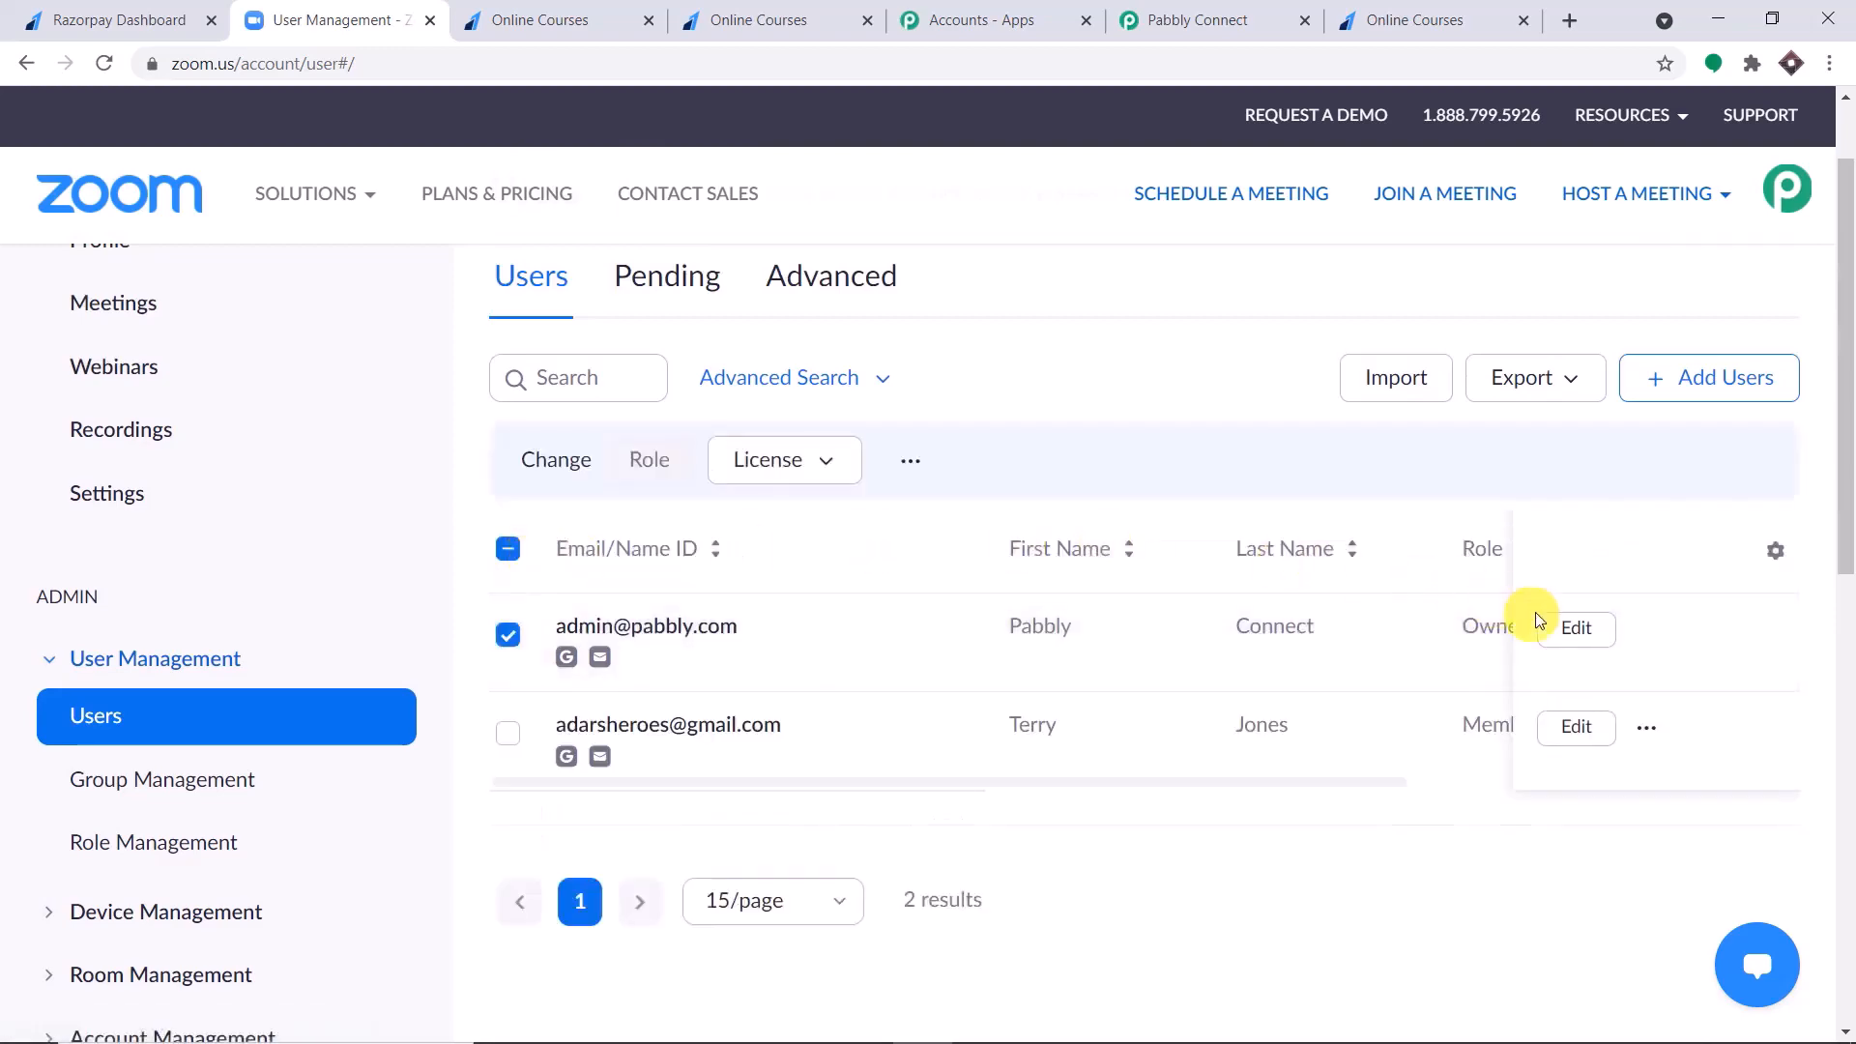
left_click(1579, 629)
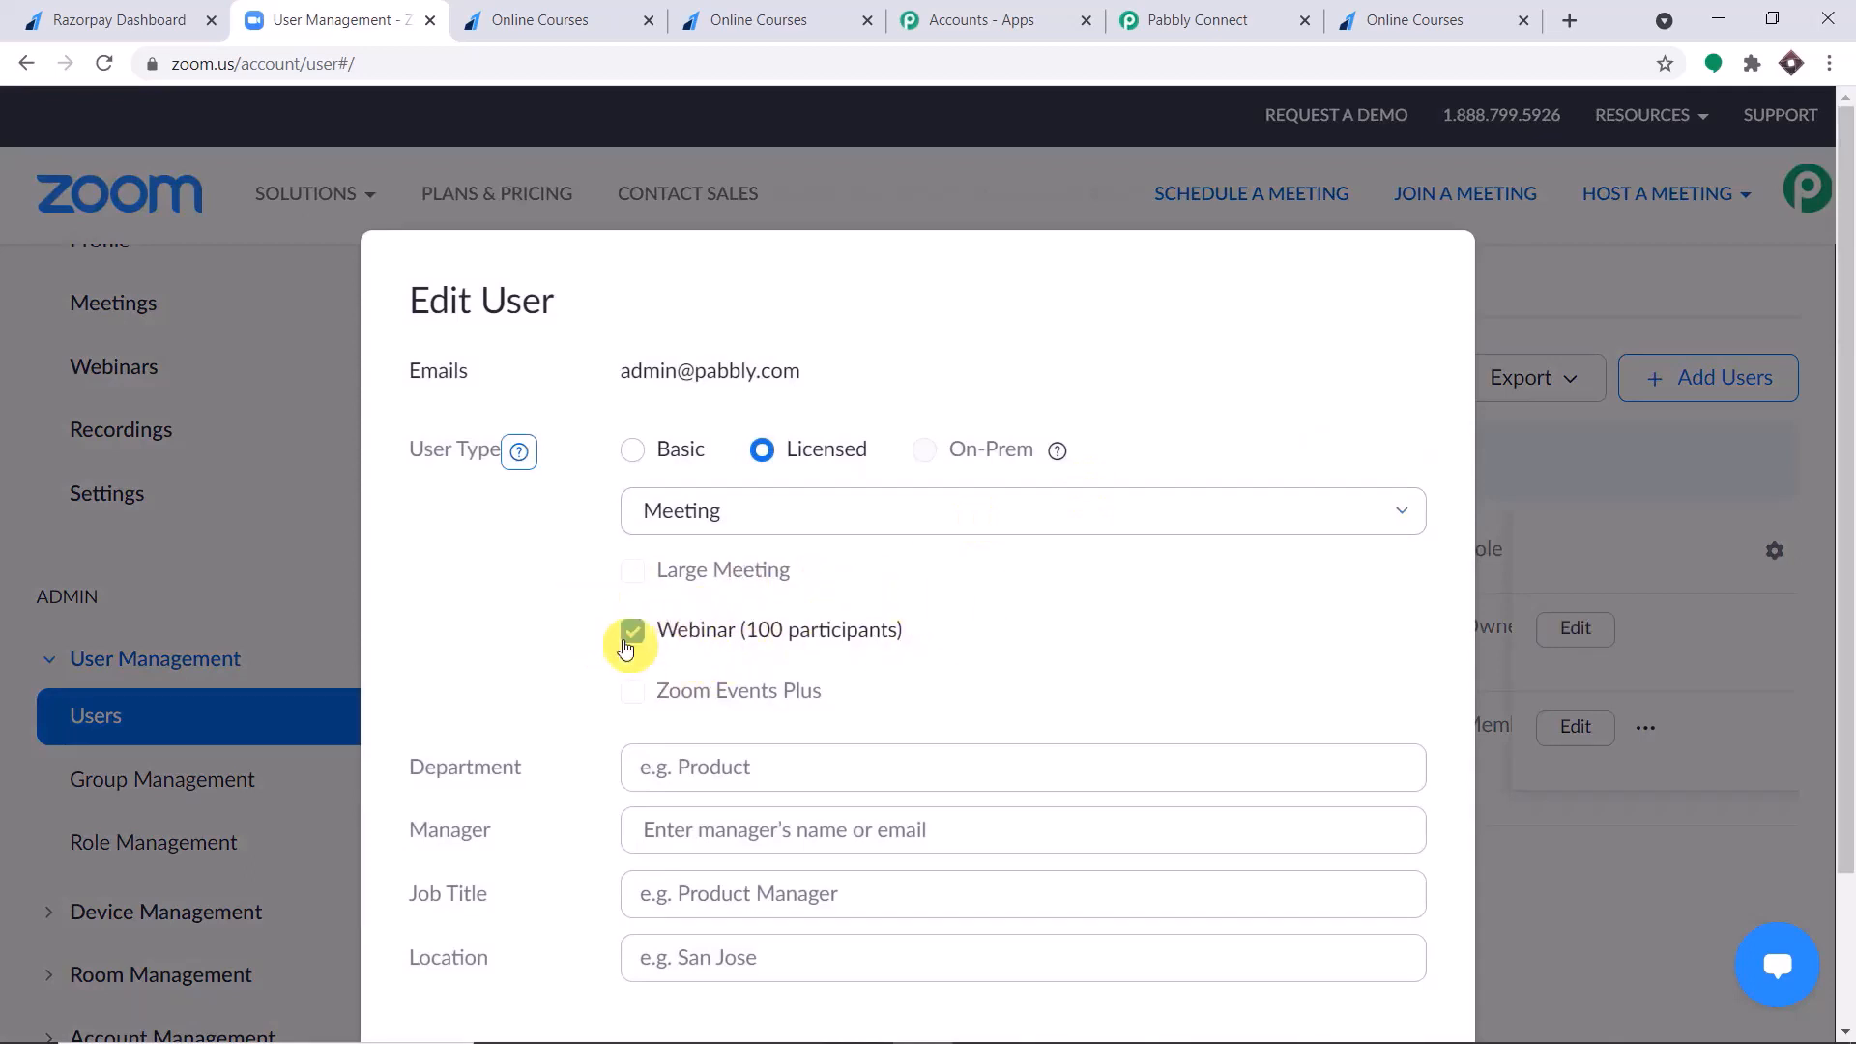
scroll(1005, 526, "down", 2)
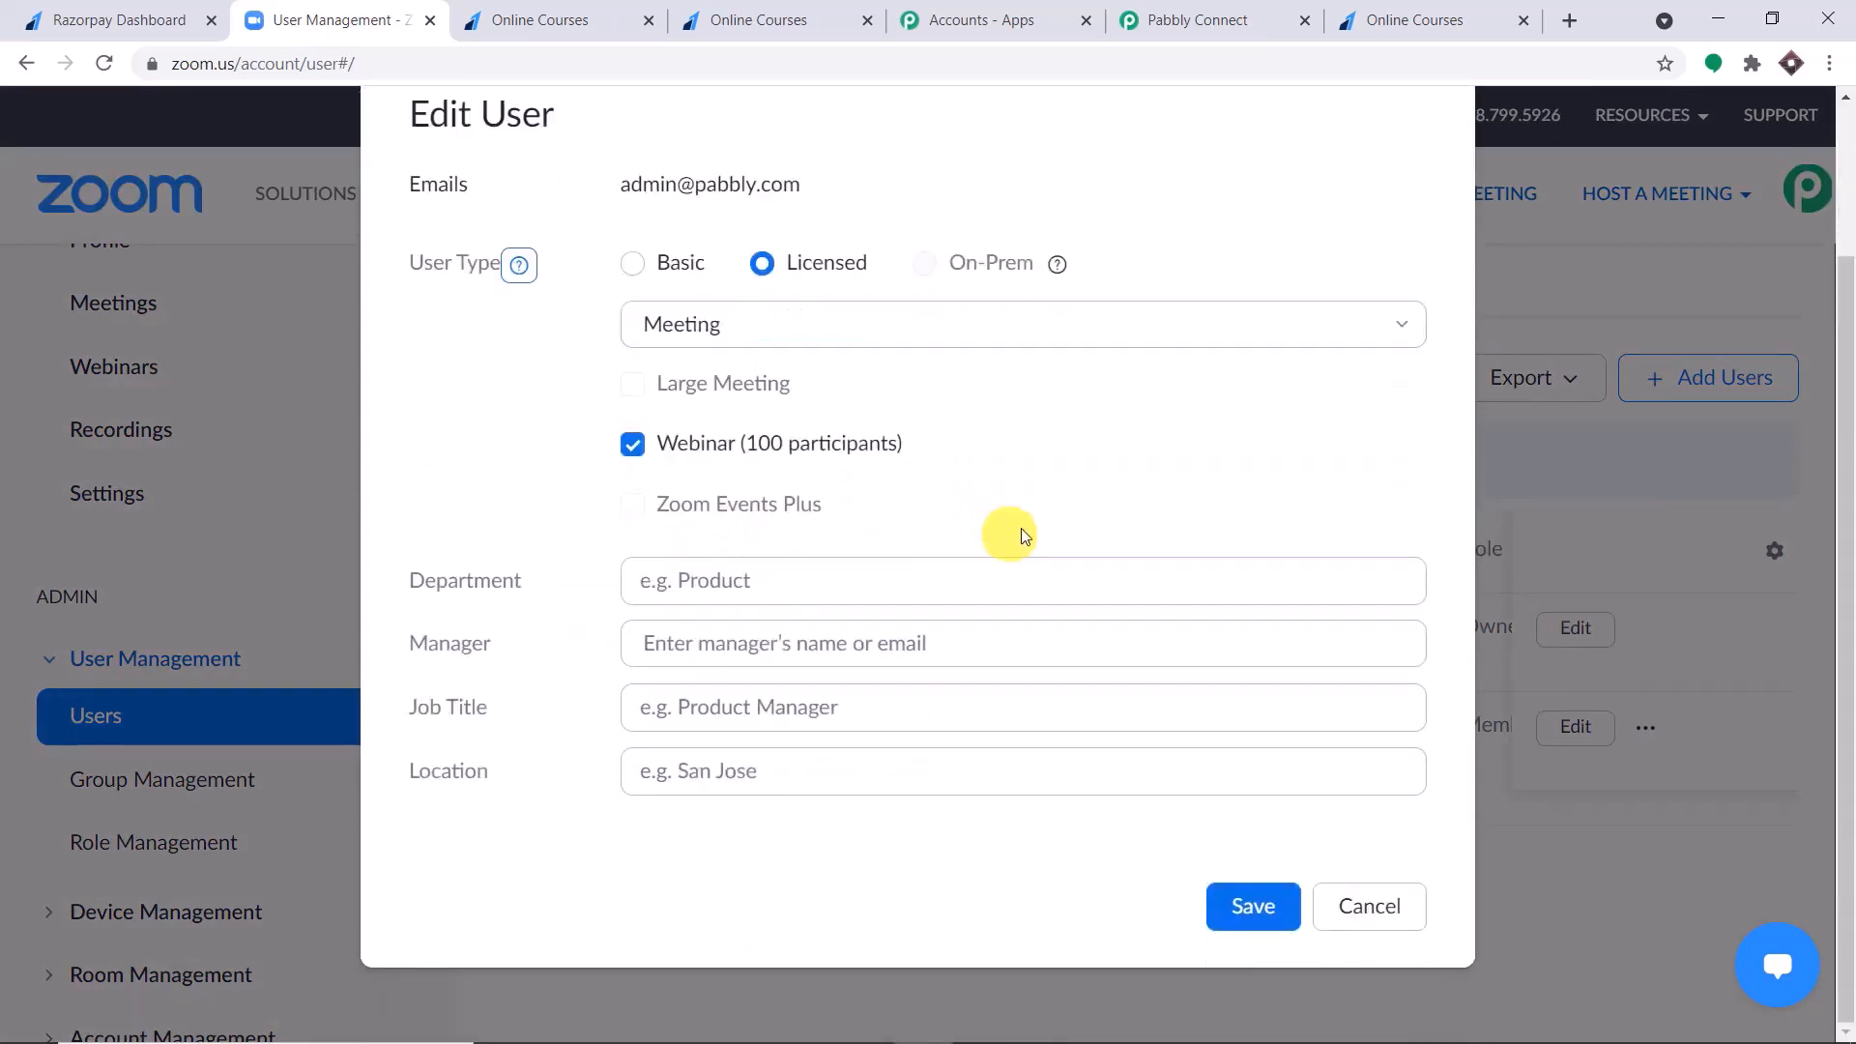
Save the account owner's user settings and start scheduling a new webinar from the Webinars page.
left_click(1246, 908)
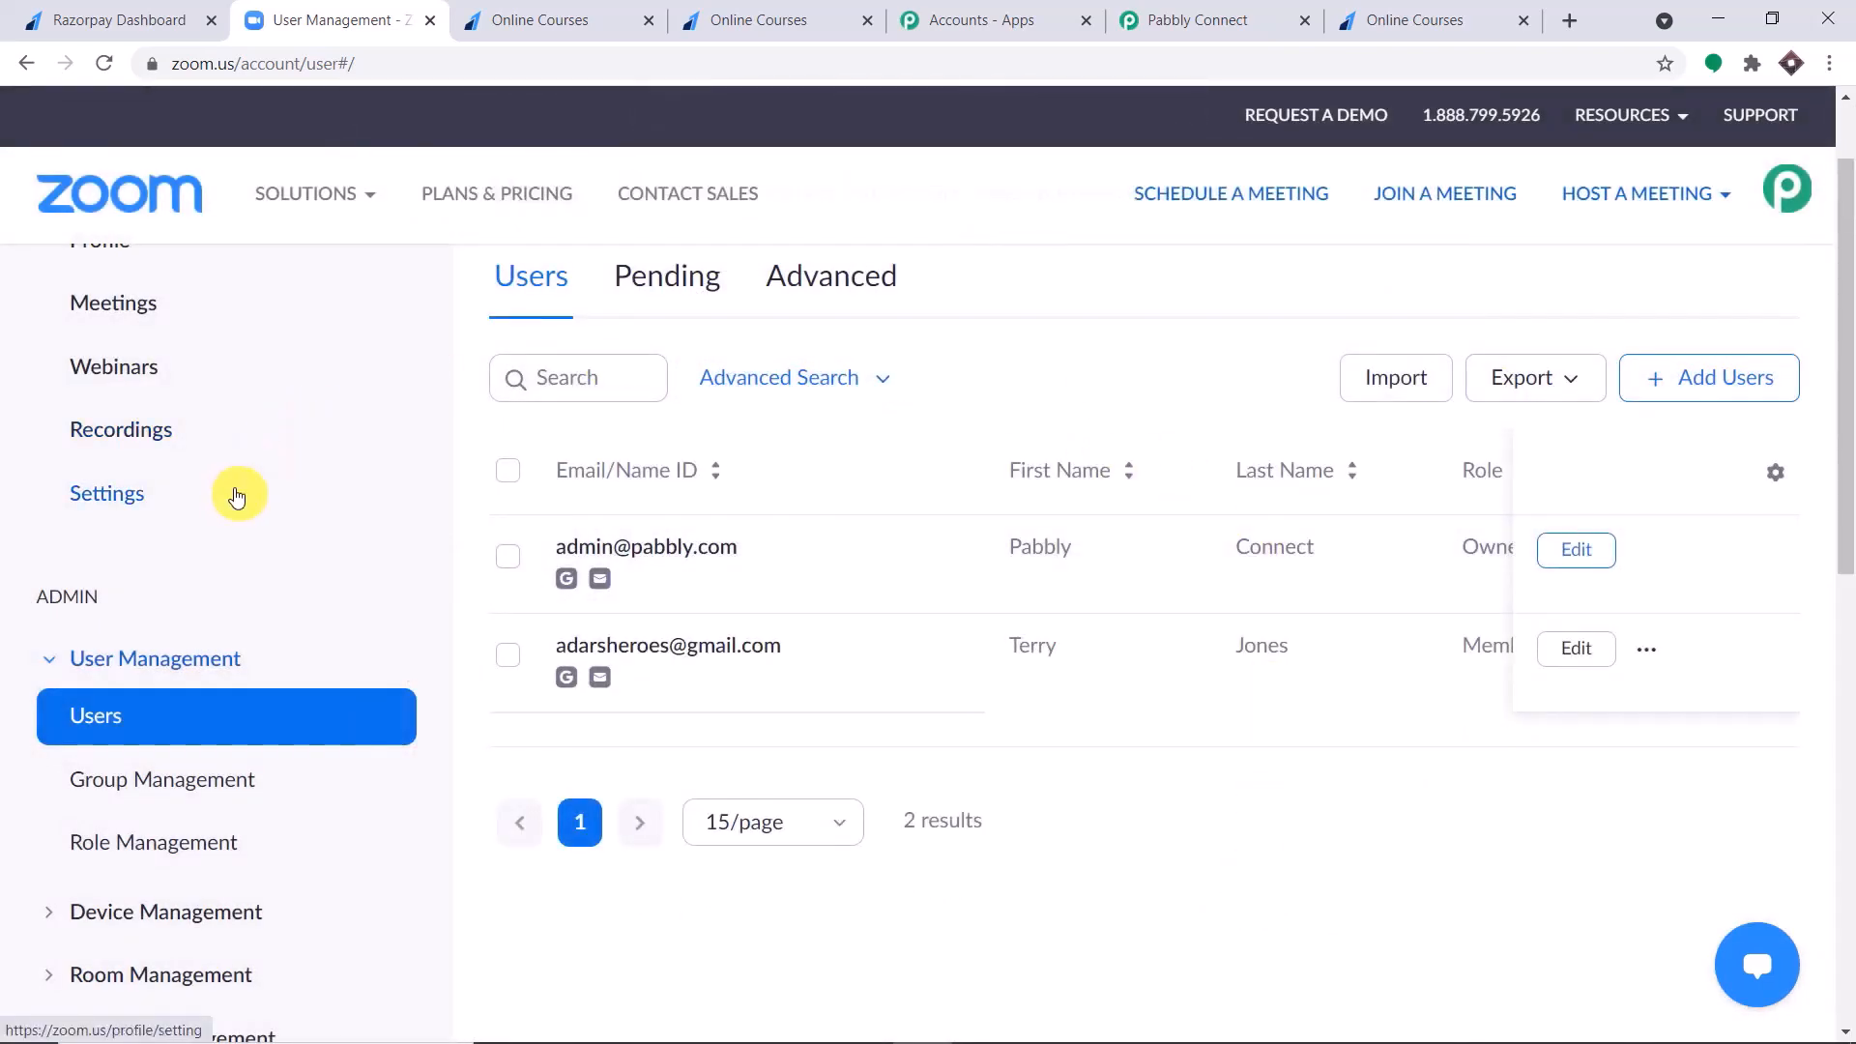
scroll(212, 484, "up", 2)
left_click(121, 485)
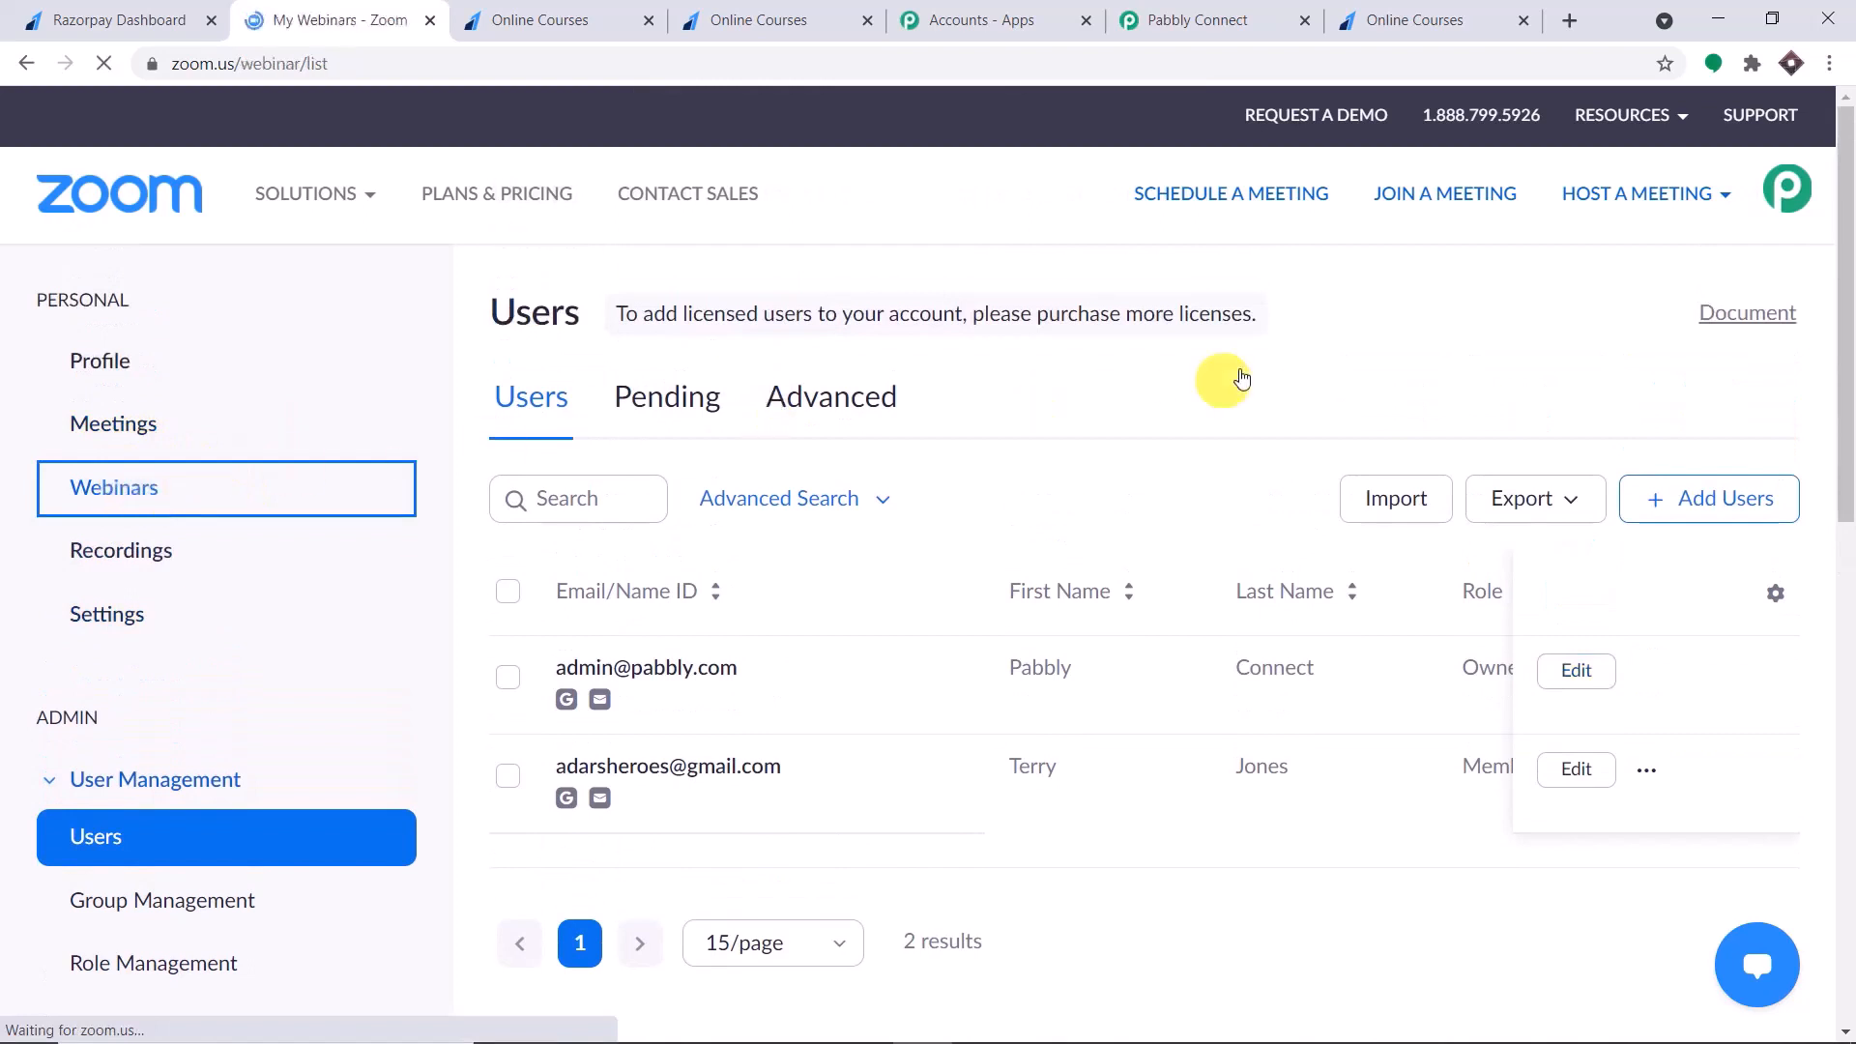
left_click(1691, 488)
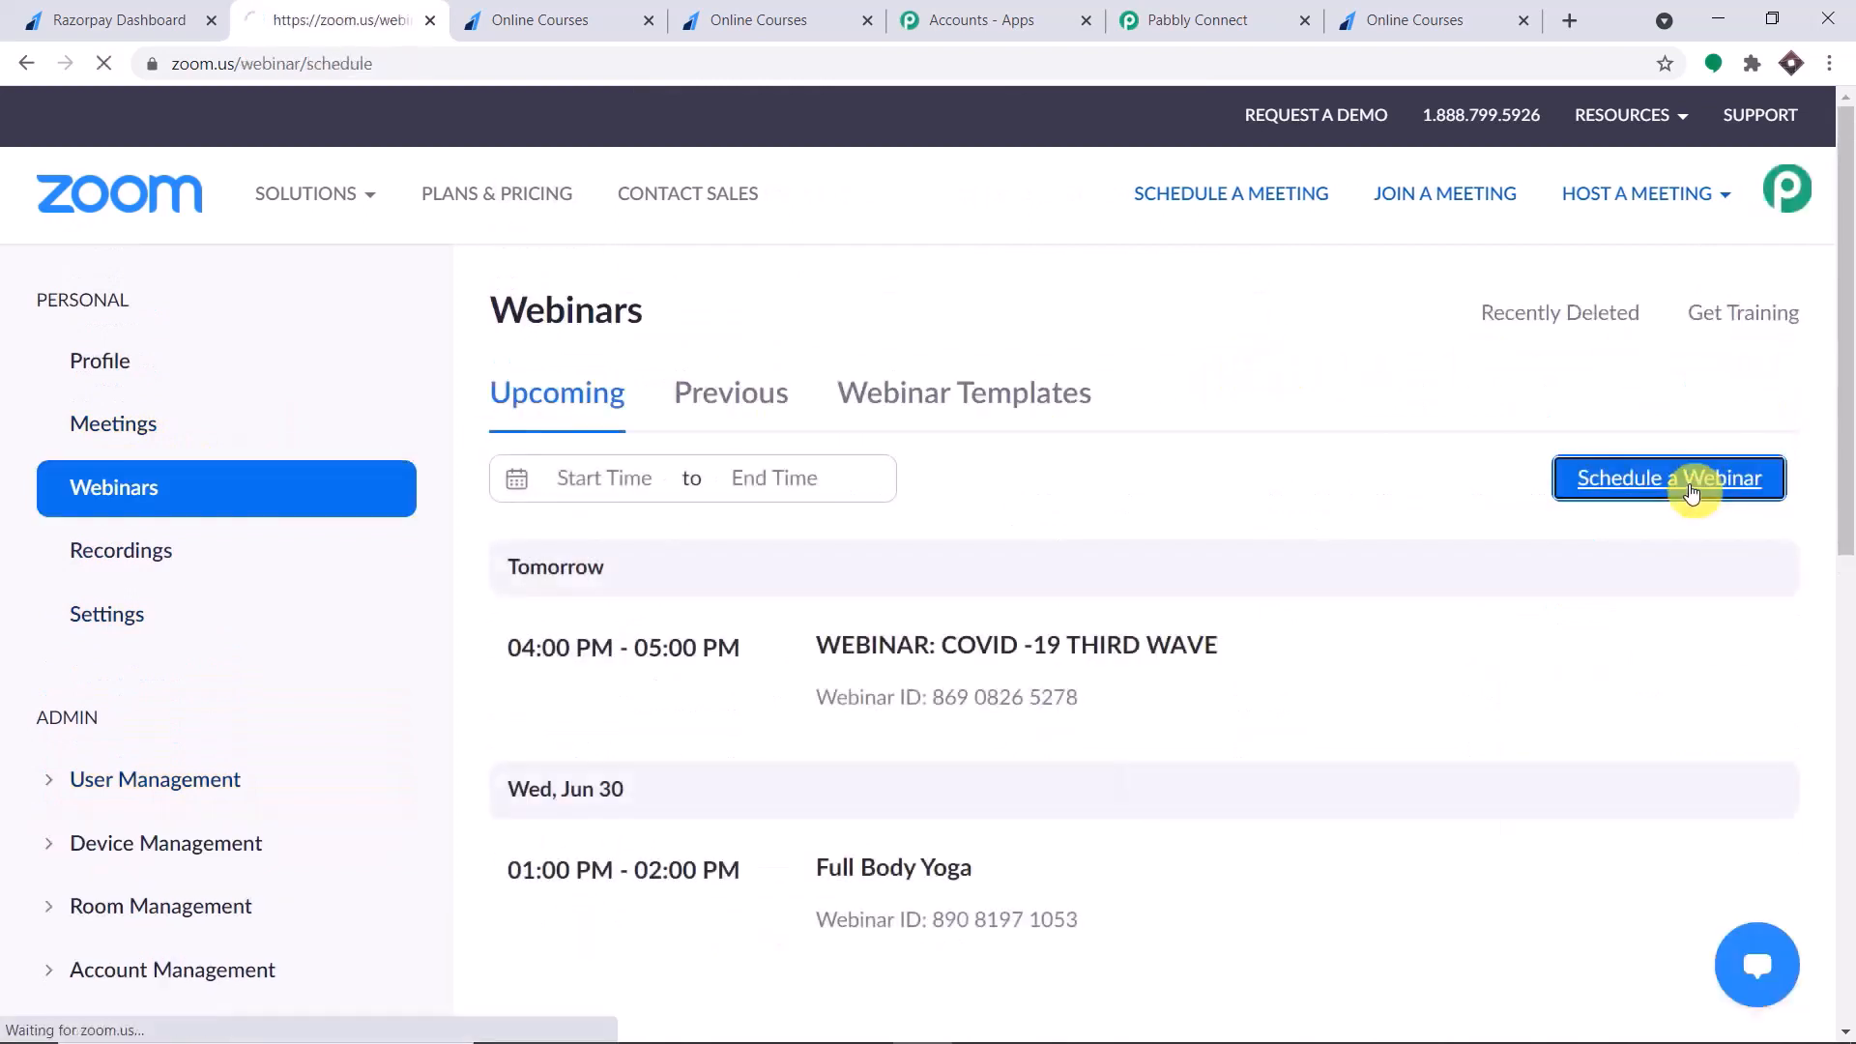
Enter Hatha Yoga as the webinar topic and set its date to 06/29/2021.
left_click_drag(954, 448, 696, 456)
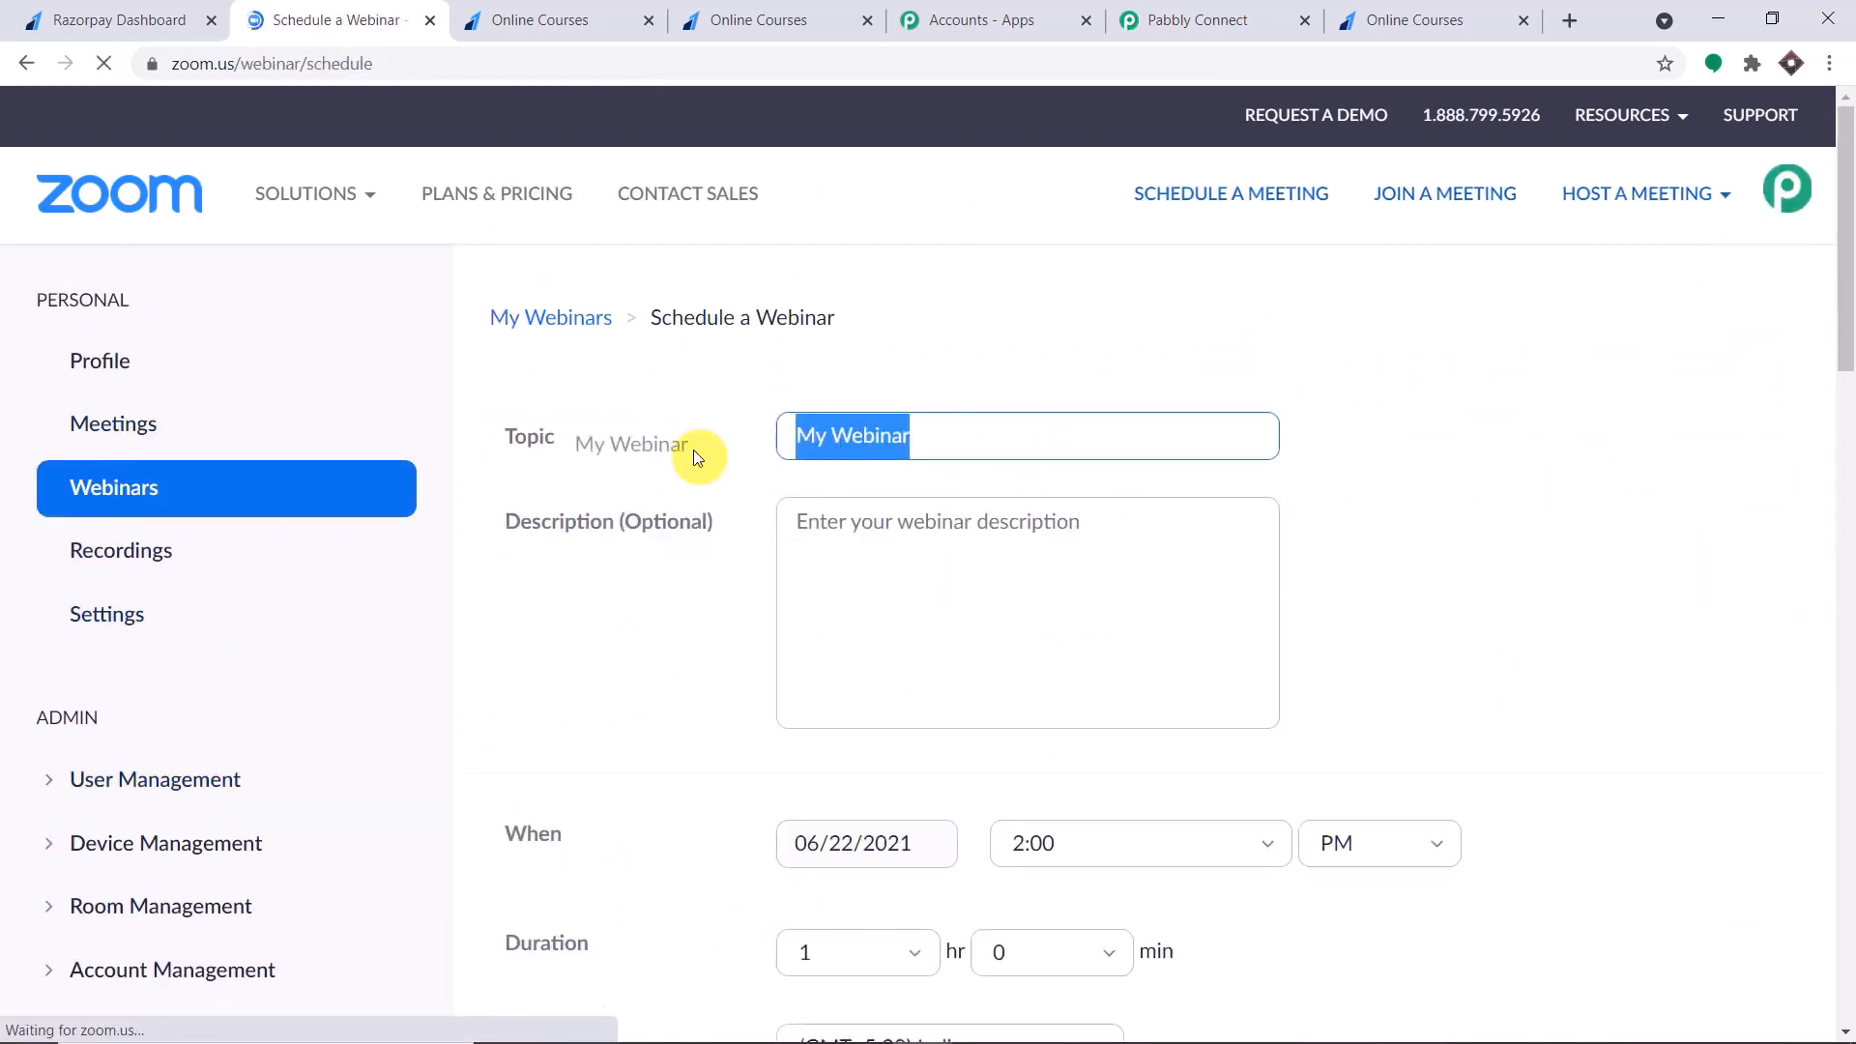
key("BackSpace")
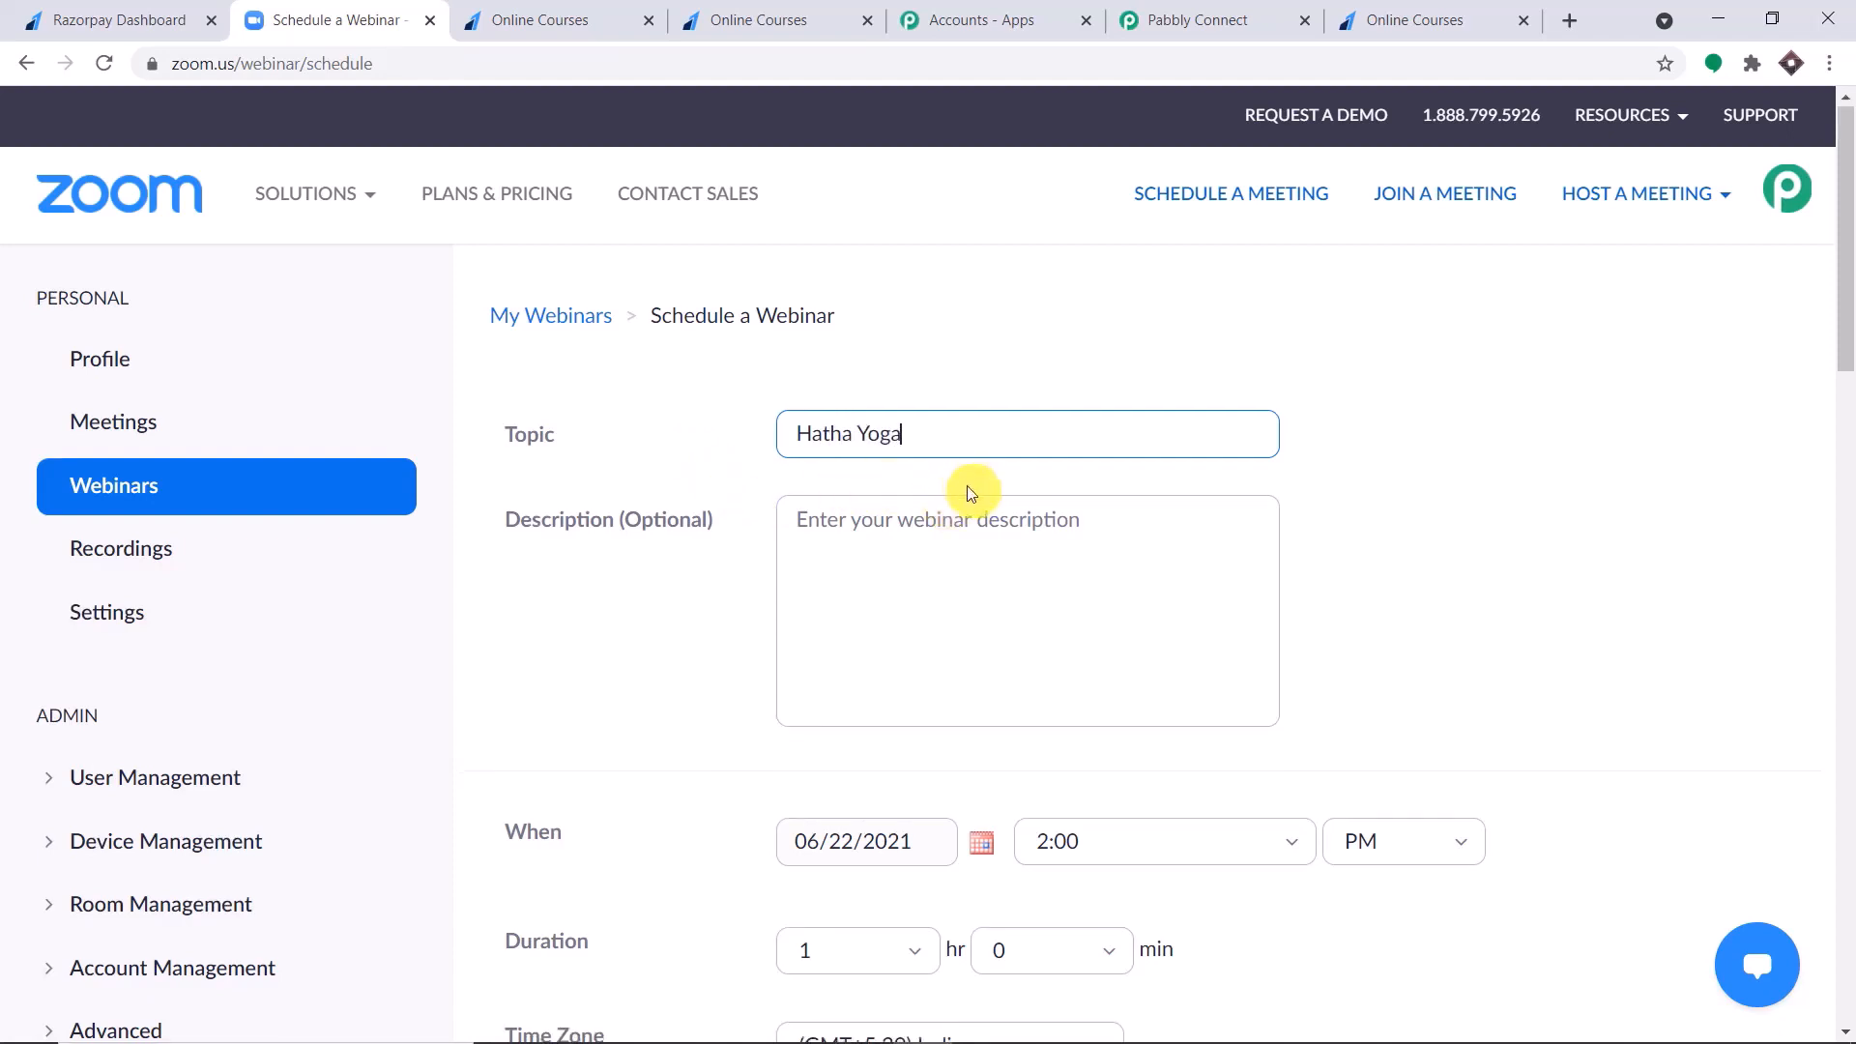
scroll(965, 489, "down", 1)
left_click(983, 728)
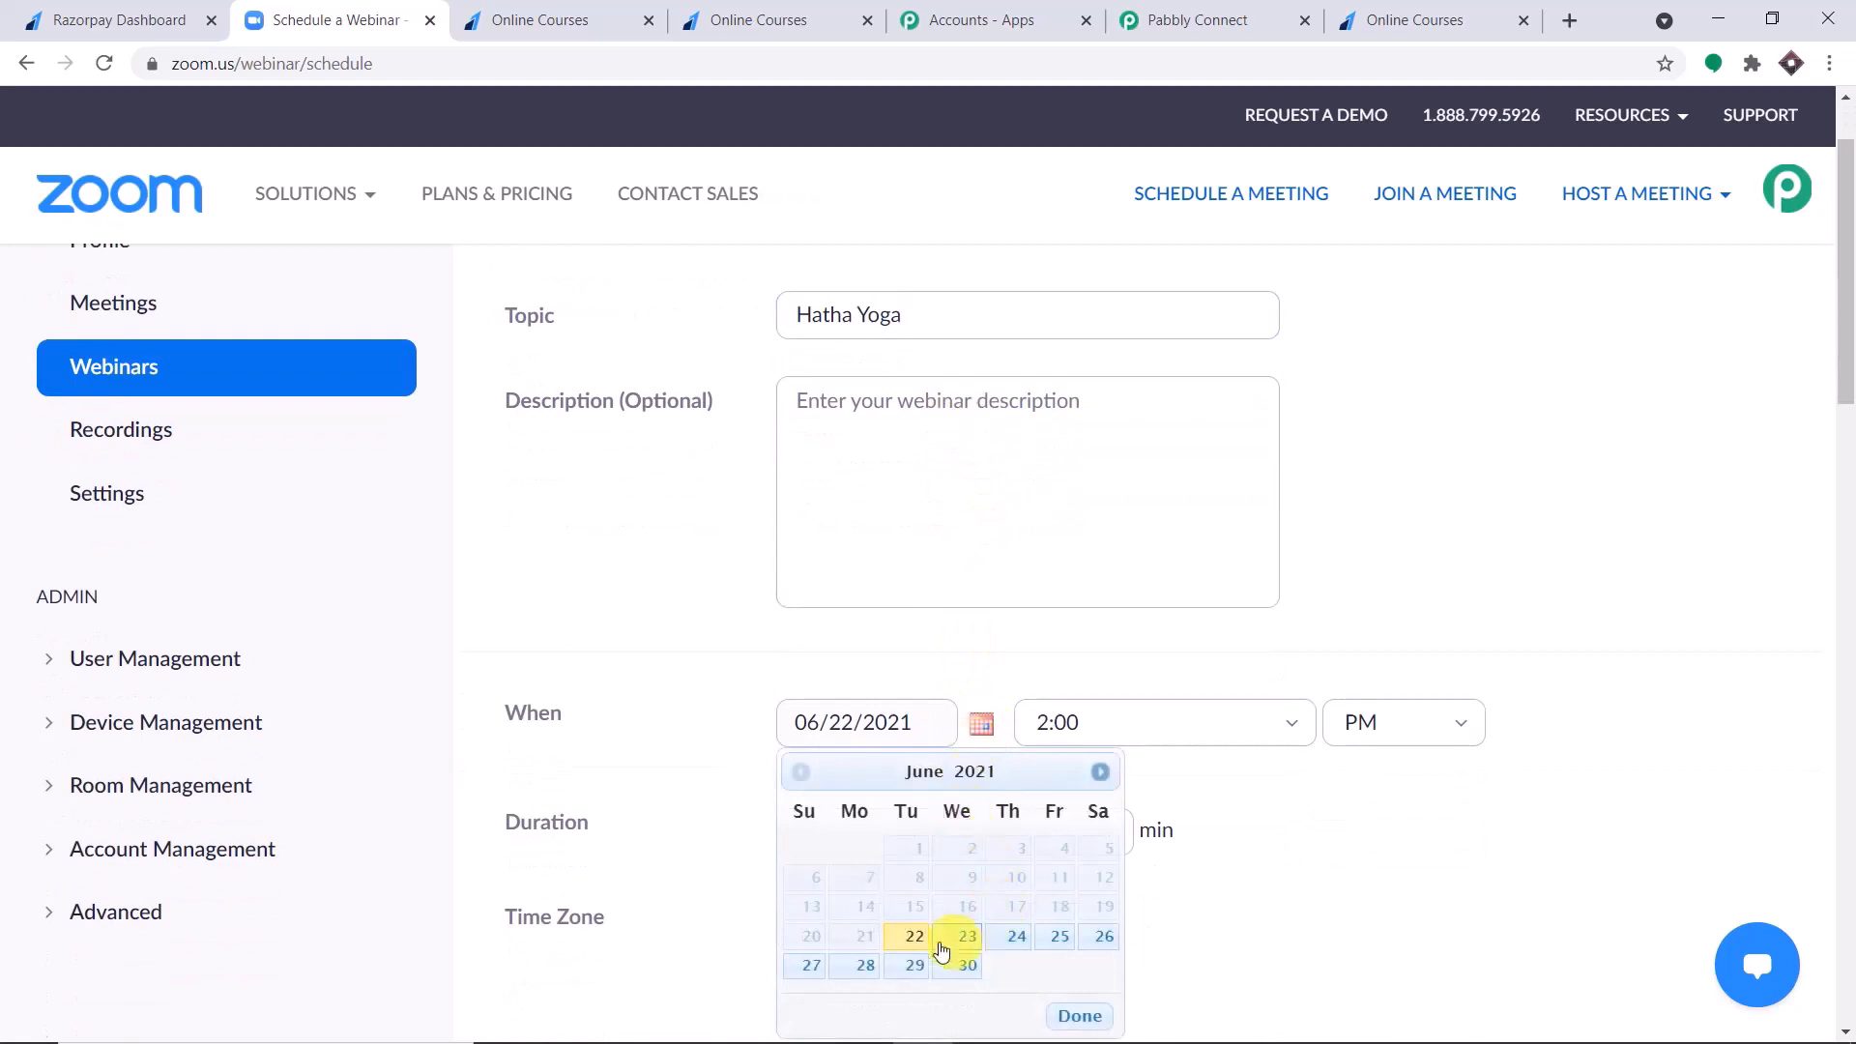
left_click(915, 966)
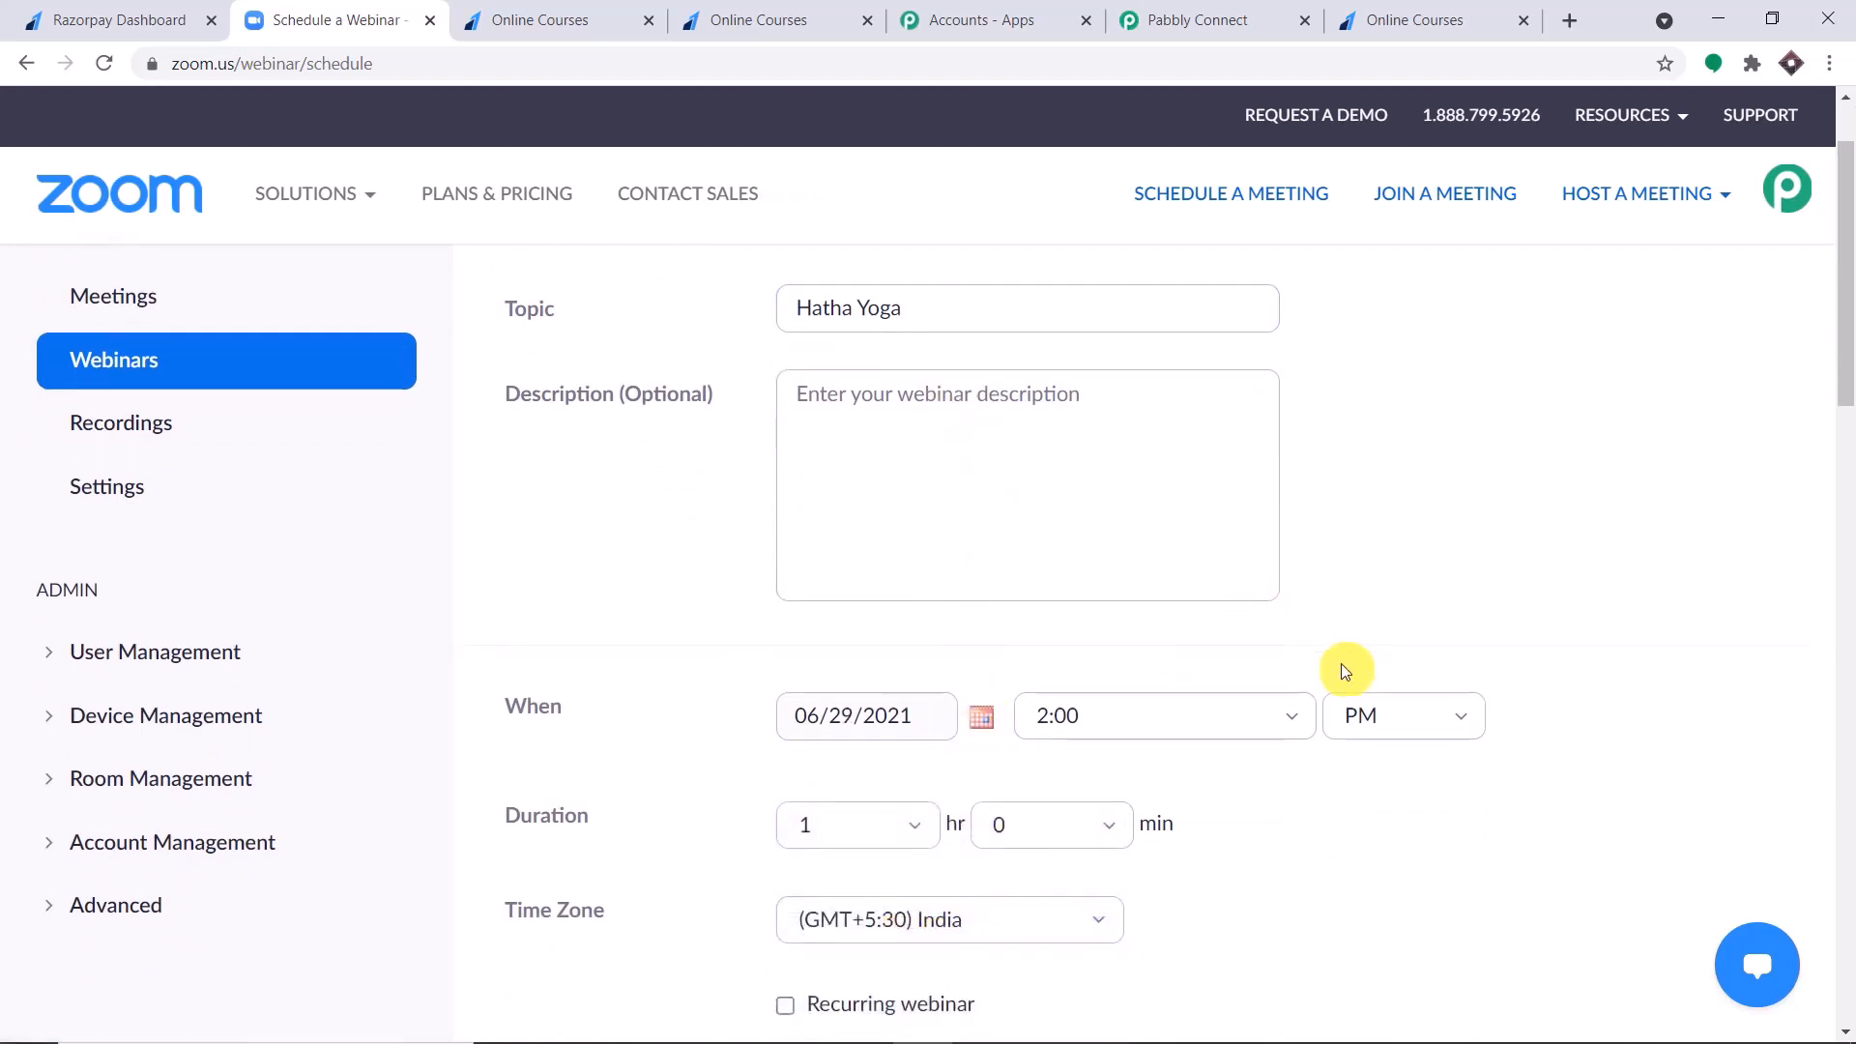
Make registration required for the Hatha Yoga webinar and schedule it.
scroll(1314, 647, "down", 2)
scroll(1141, 575, "down", 2)
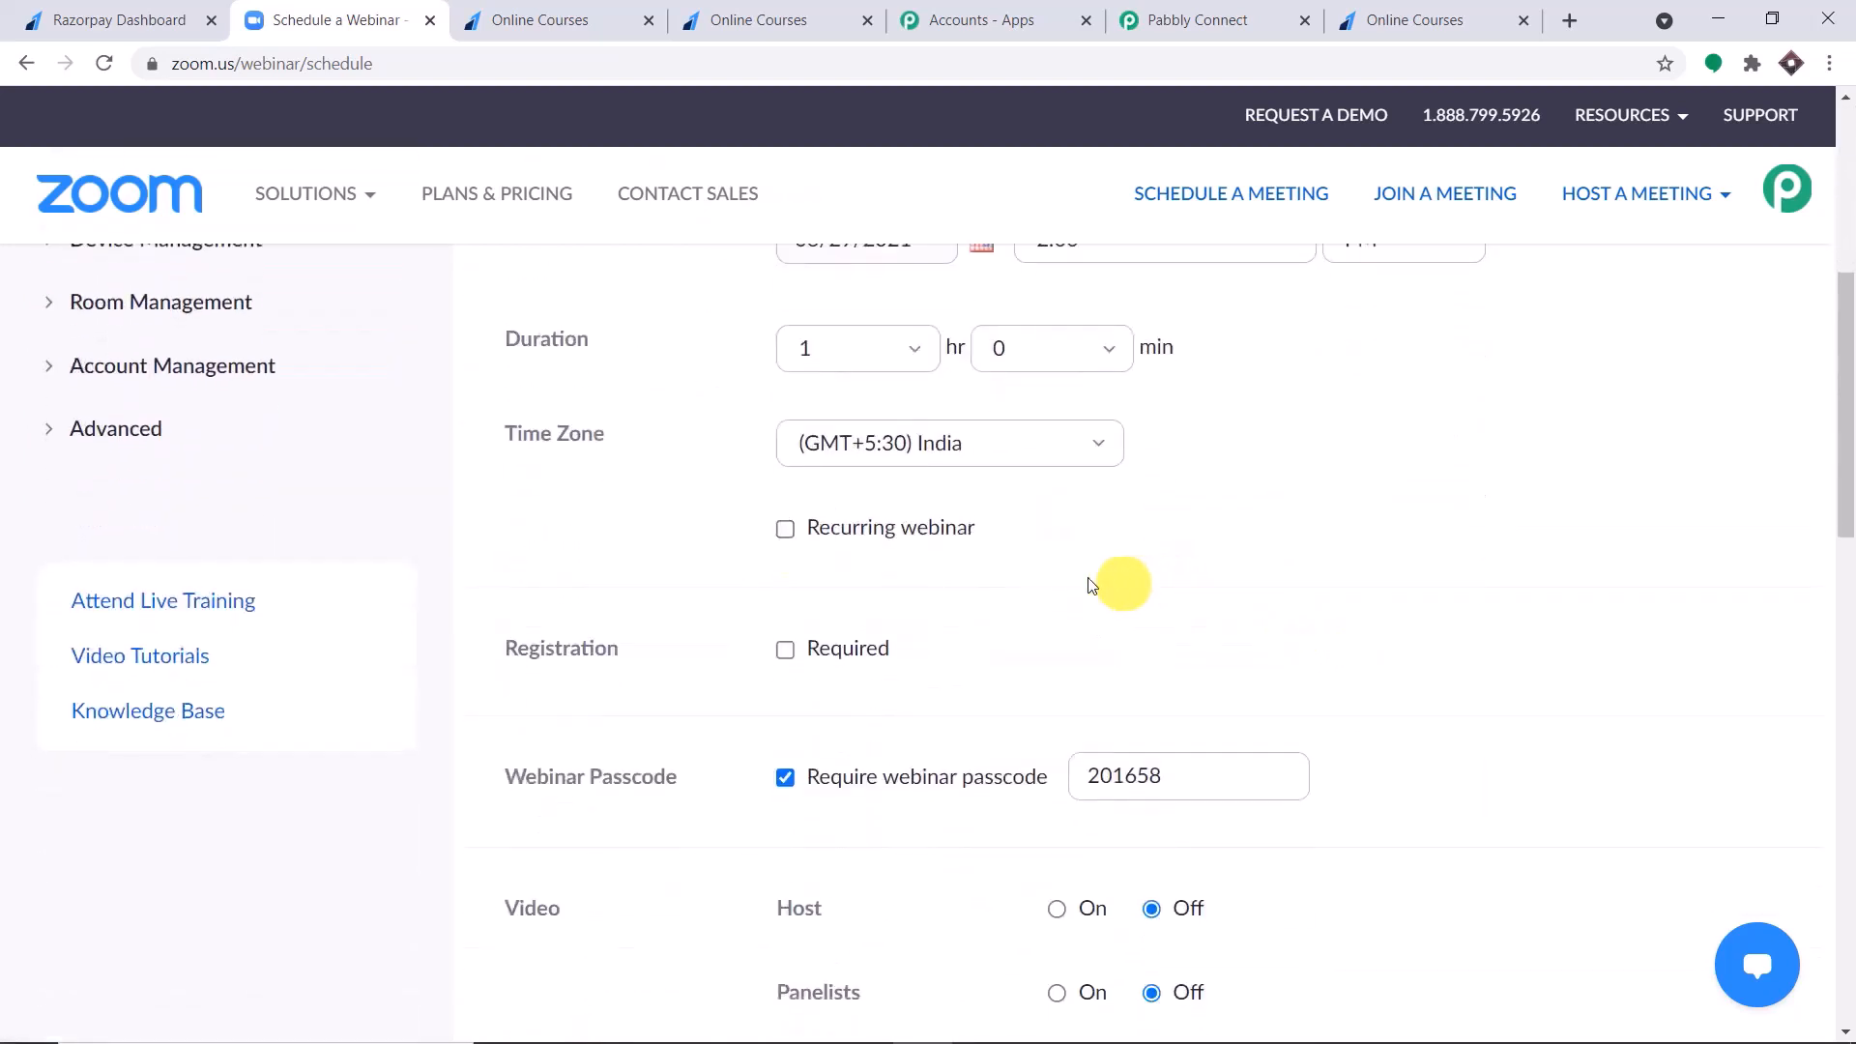
scroll(1197, 554, "down", 10)
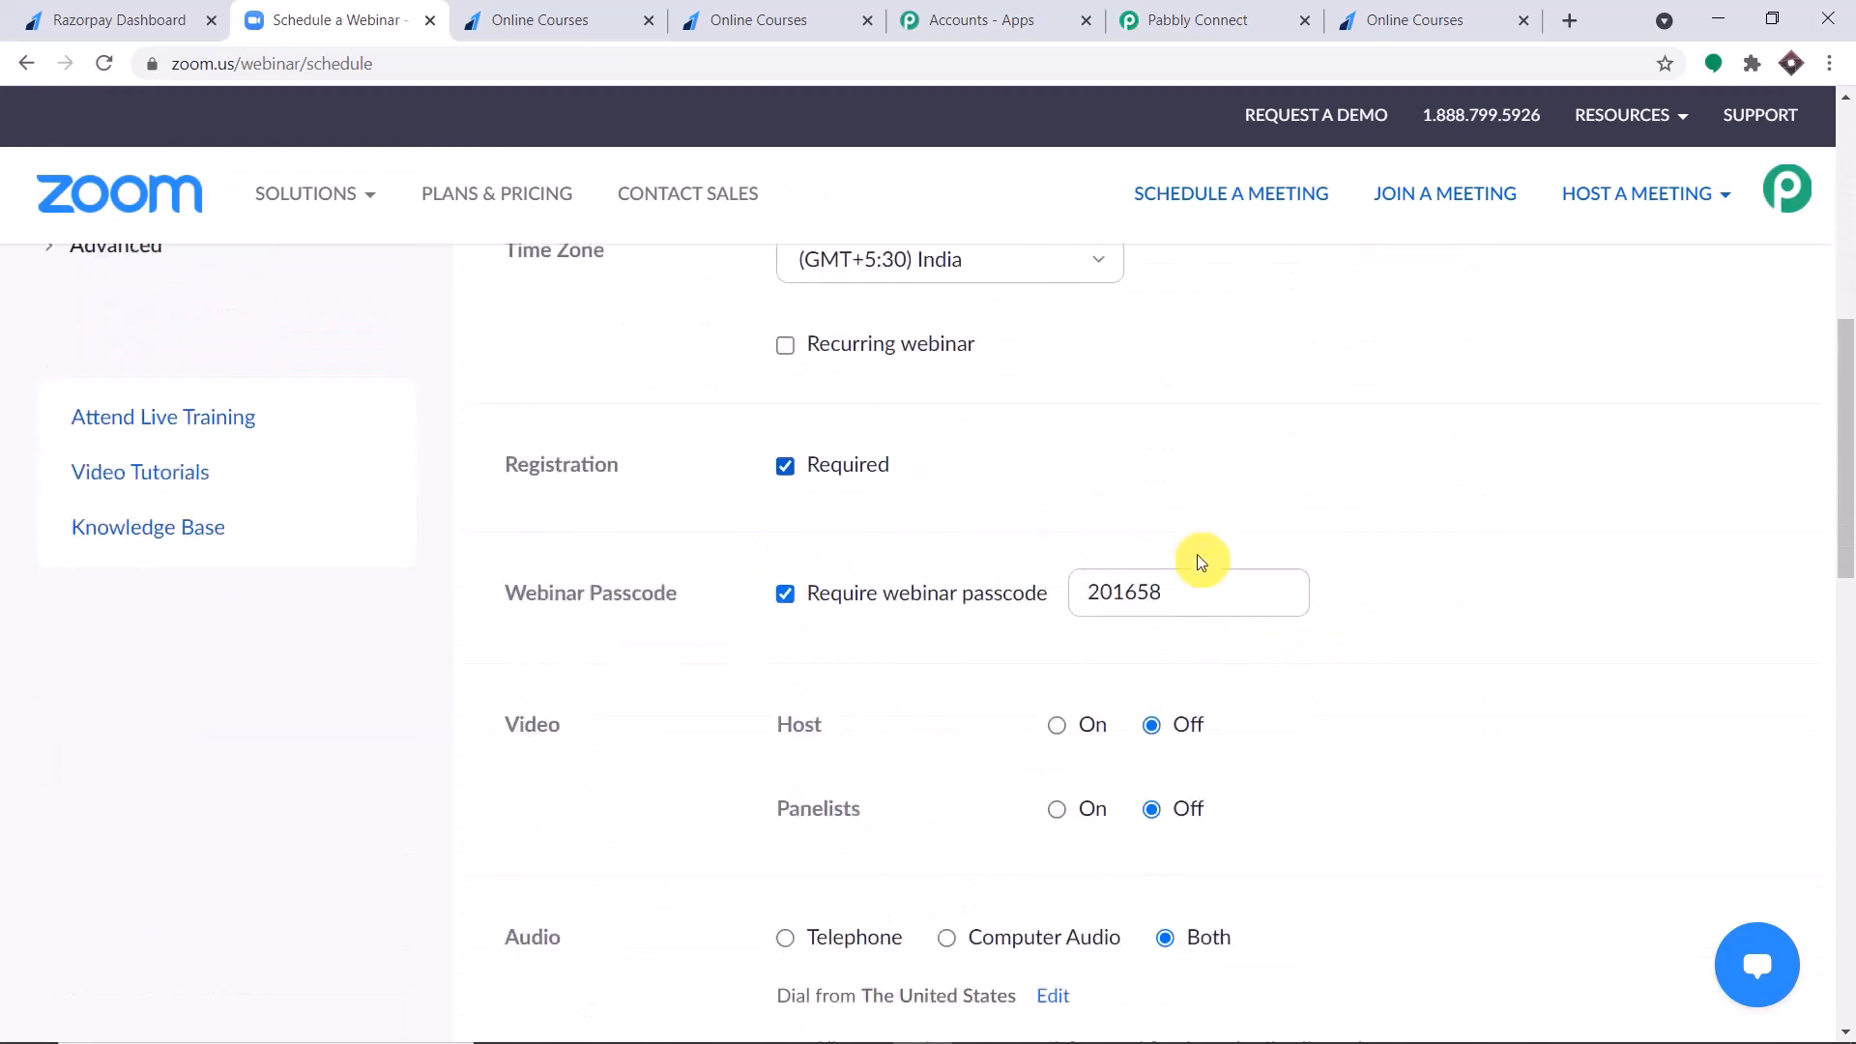
left_click(910, 503)
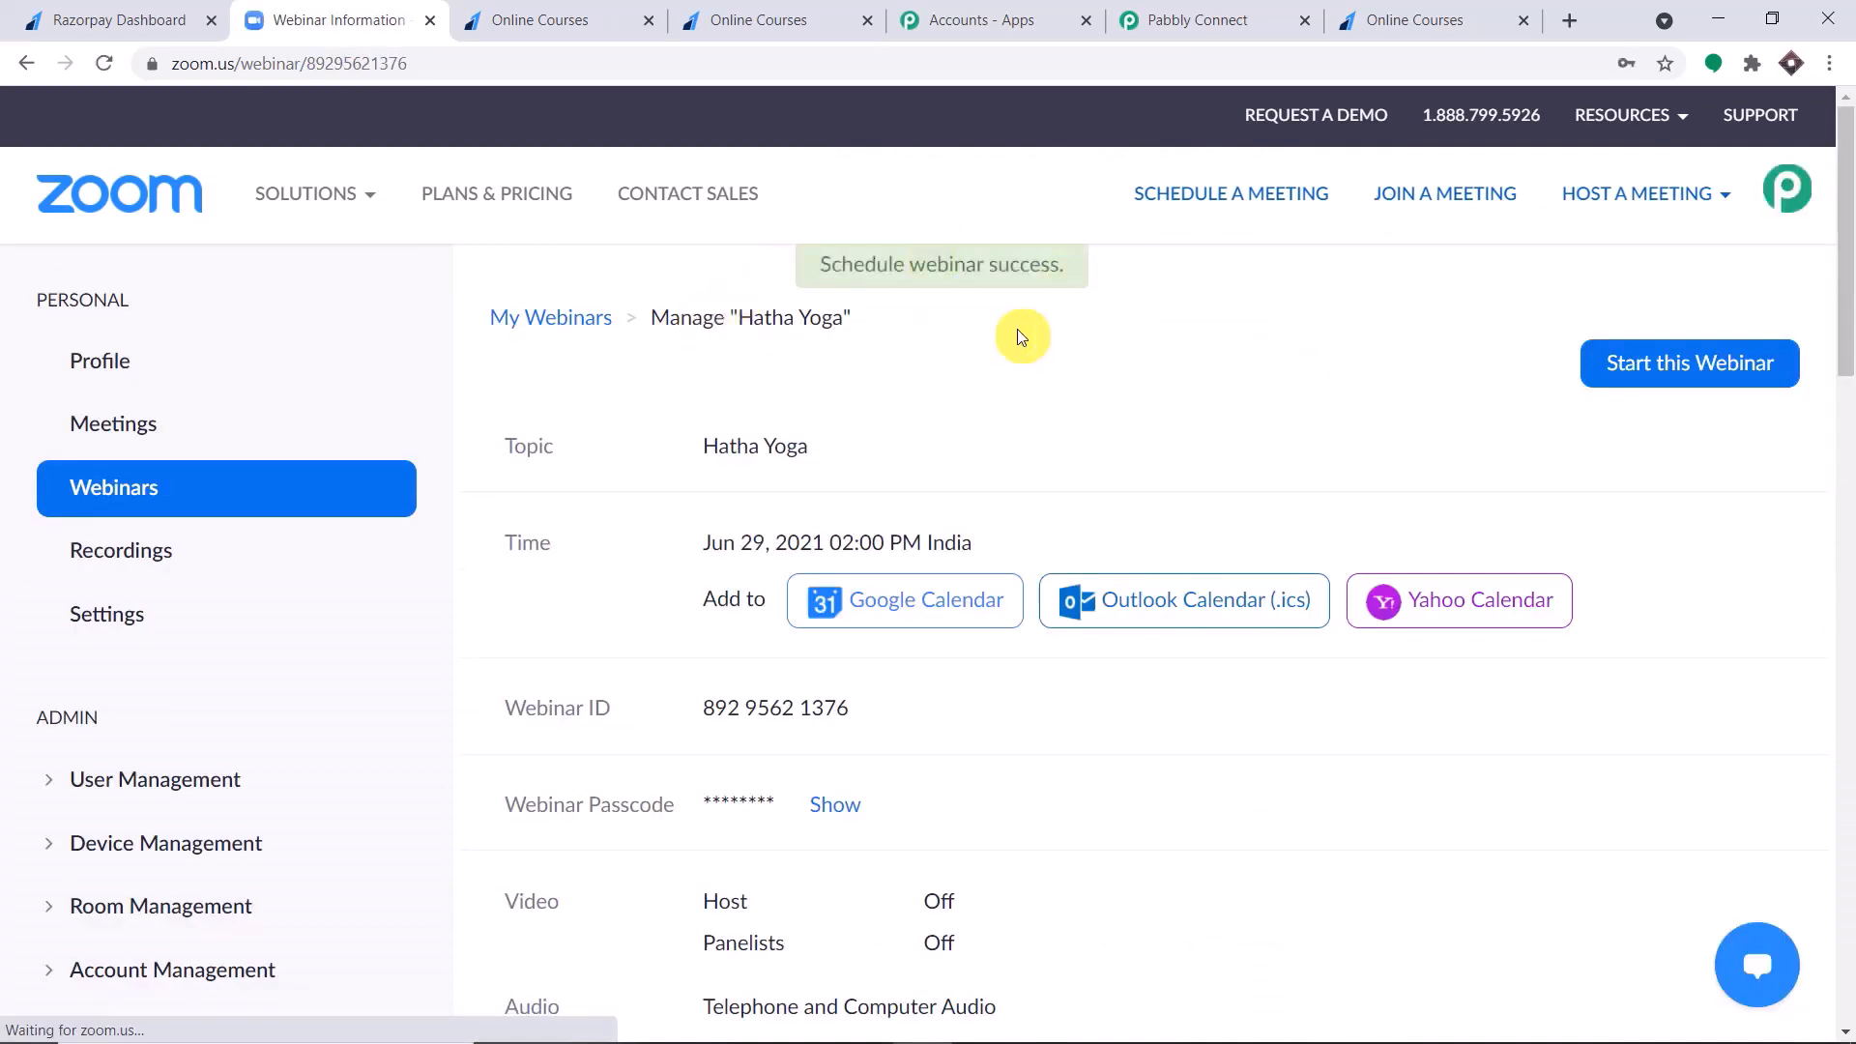
Switch to Pabbly Connect, refresh the Zoom action's webinar list and select Hatha Yoga as the webinar.
left_click(1245, 12)
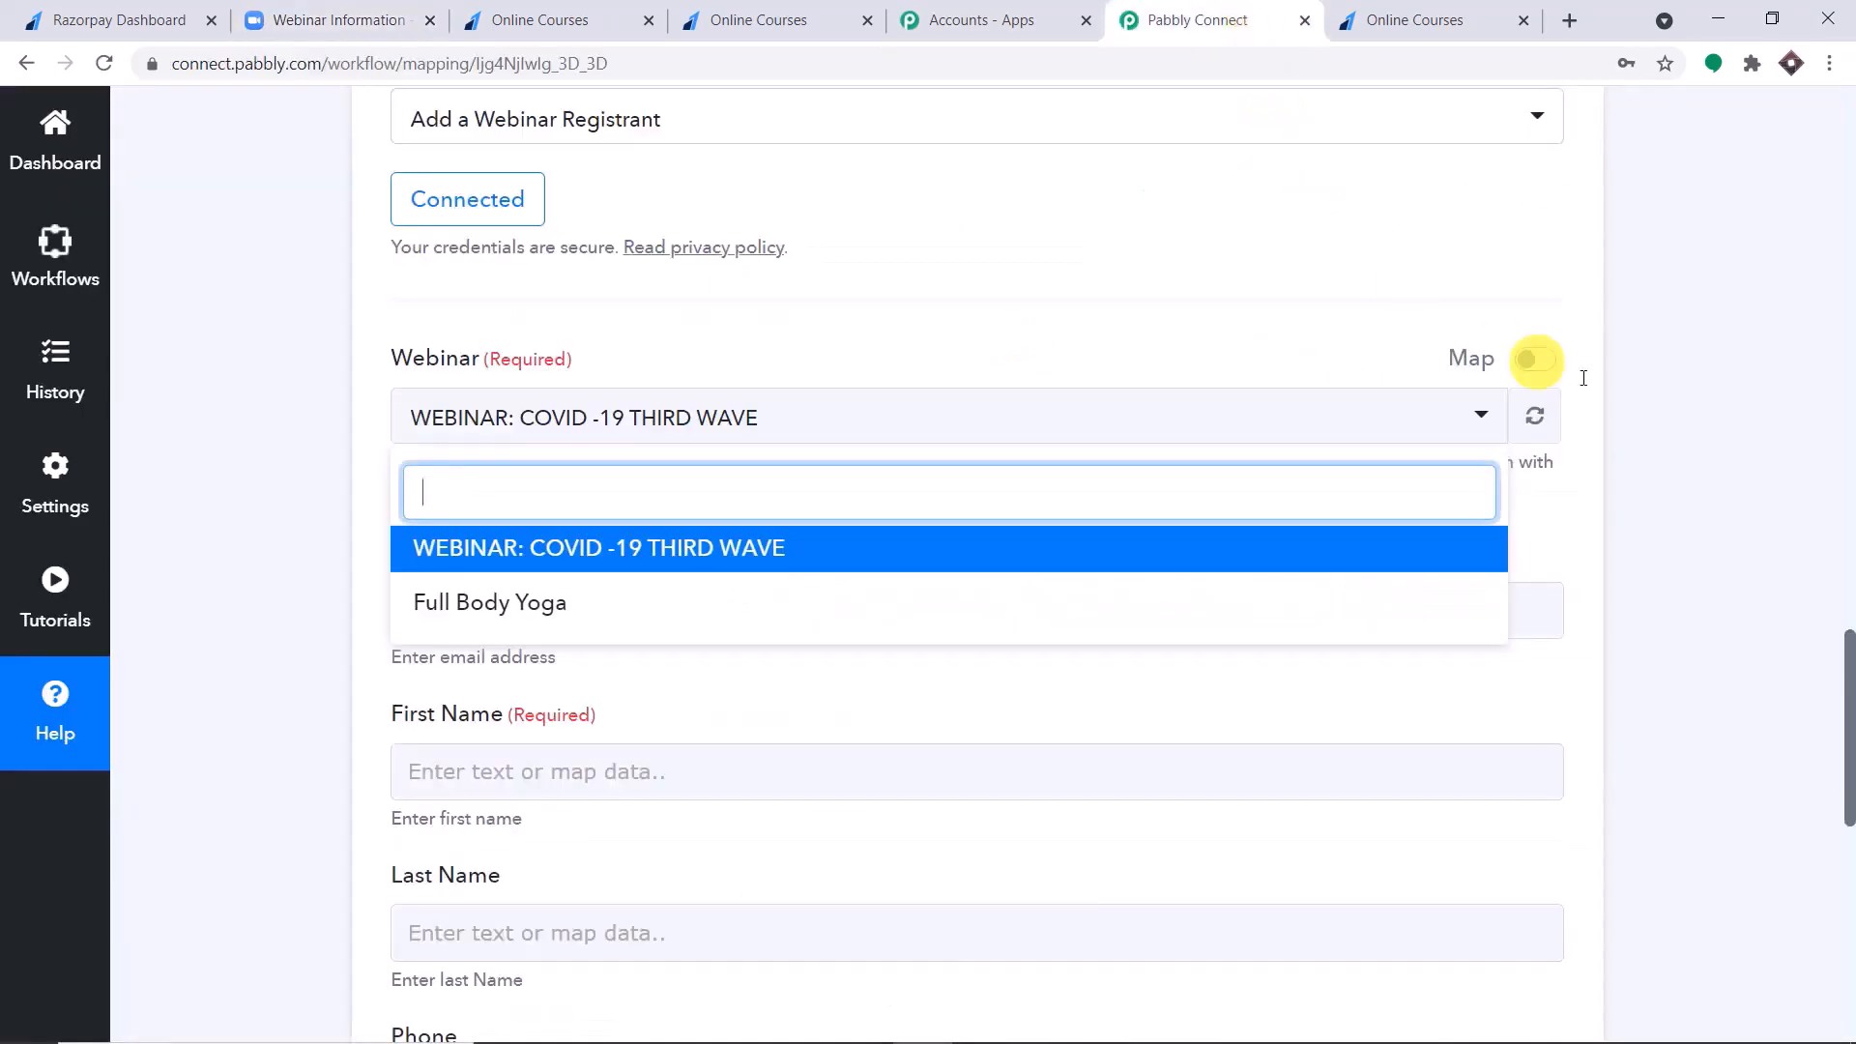
left_click(1540, 419)
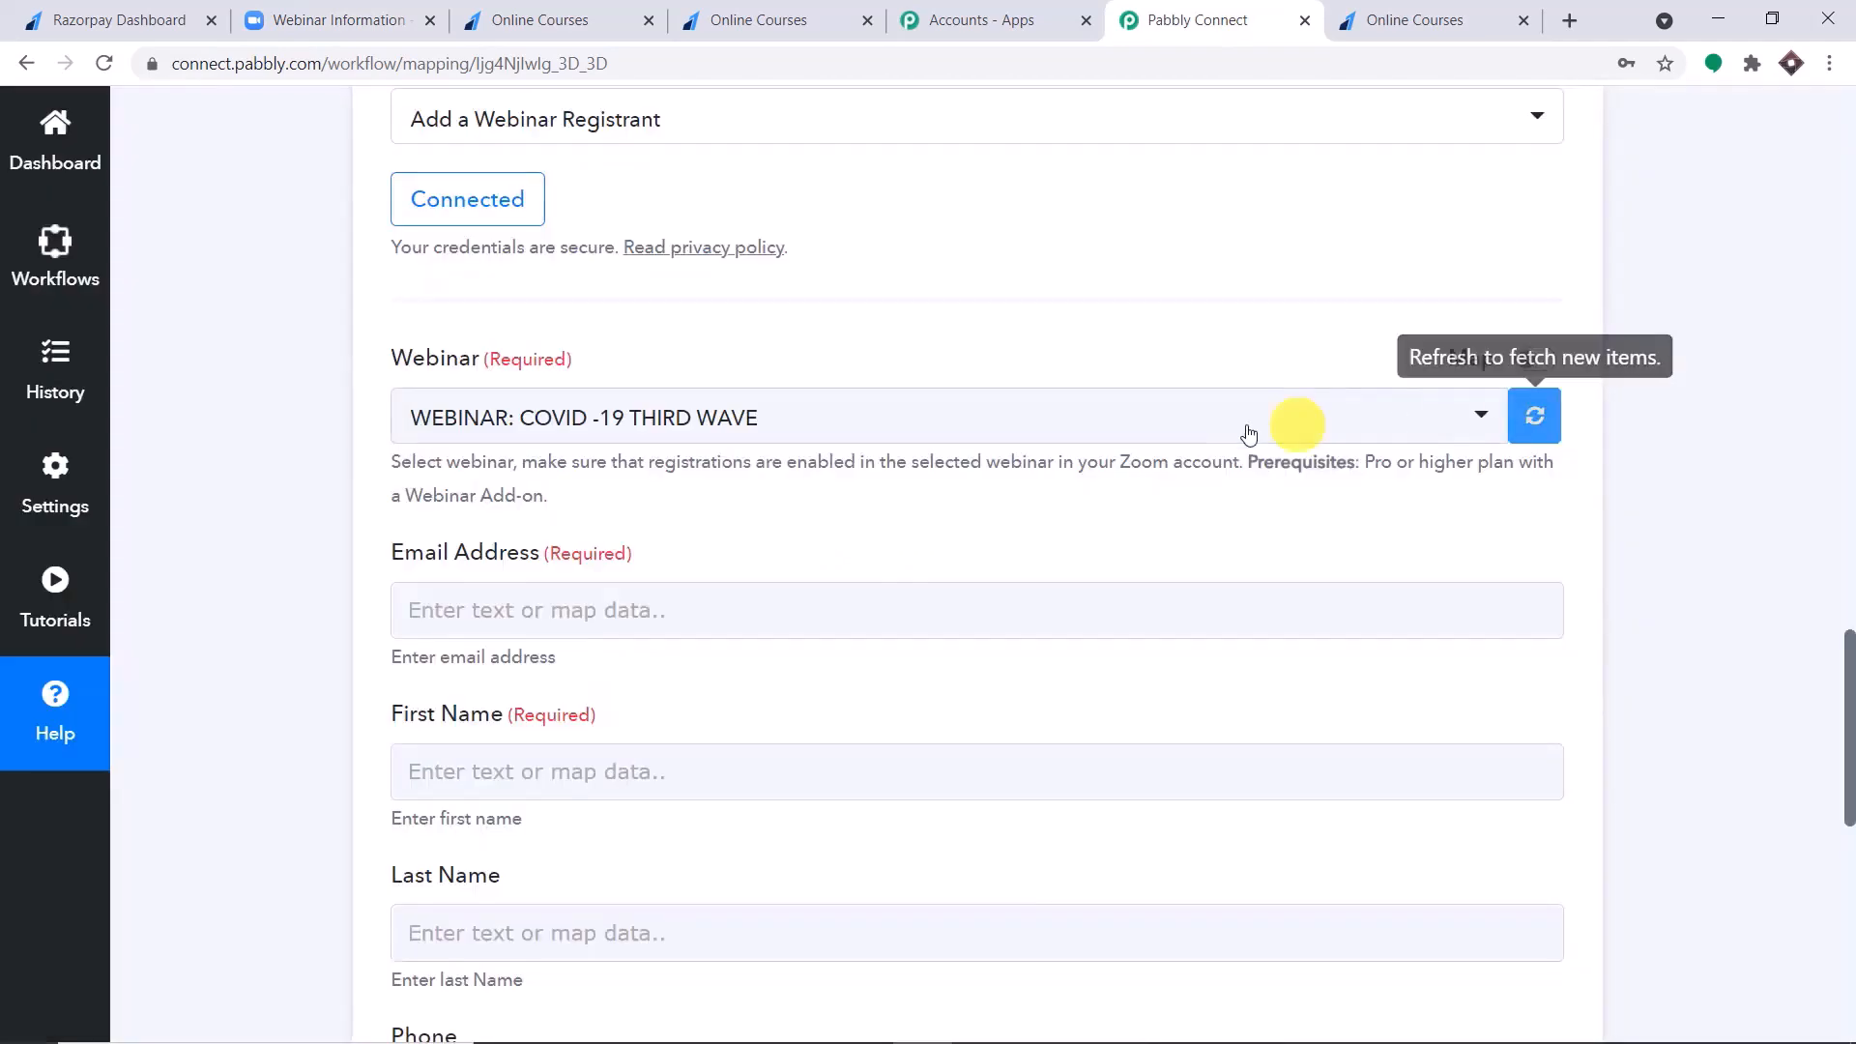
left_click(1247, 434)
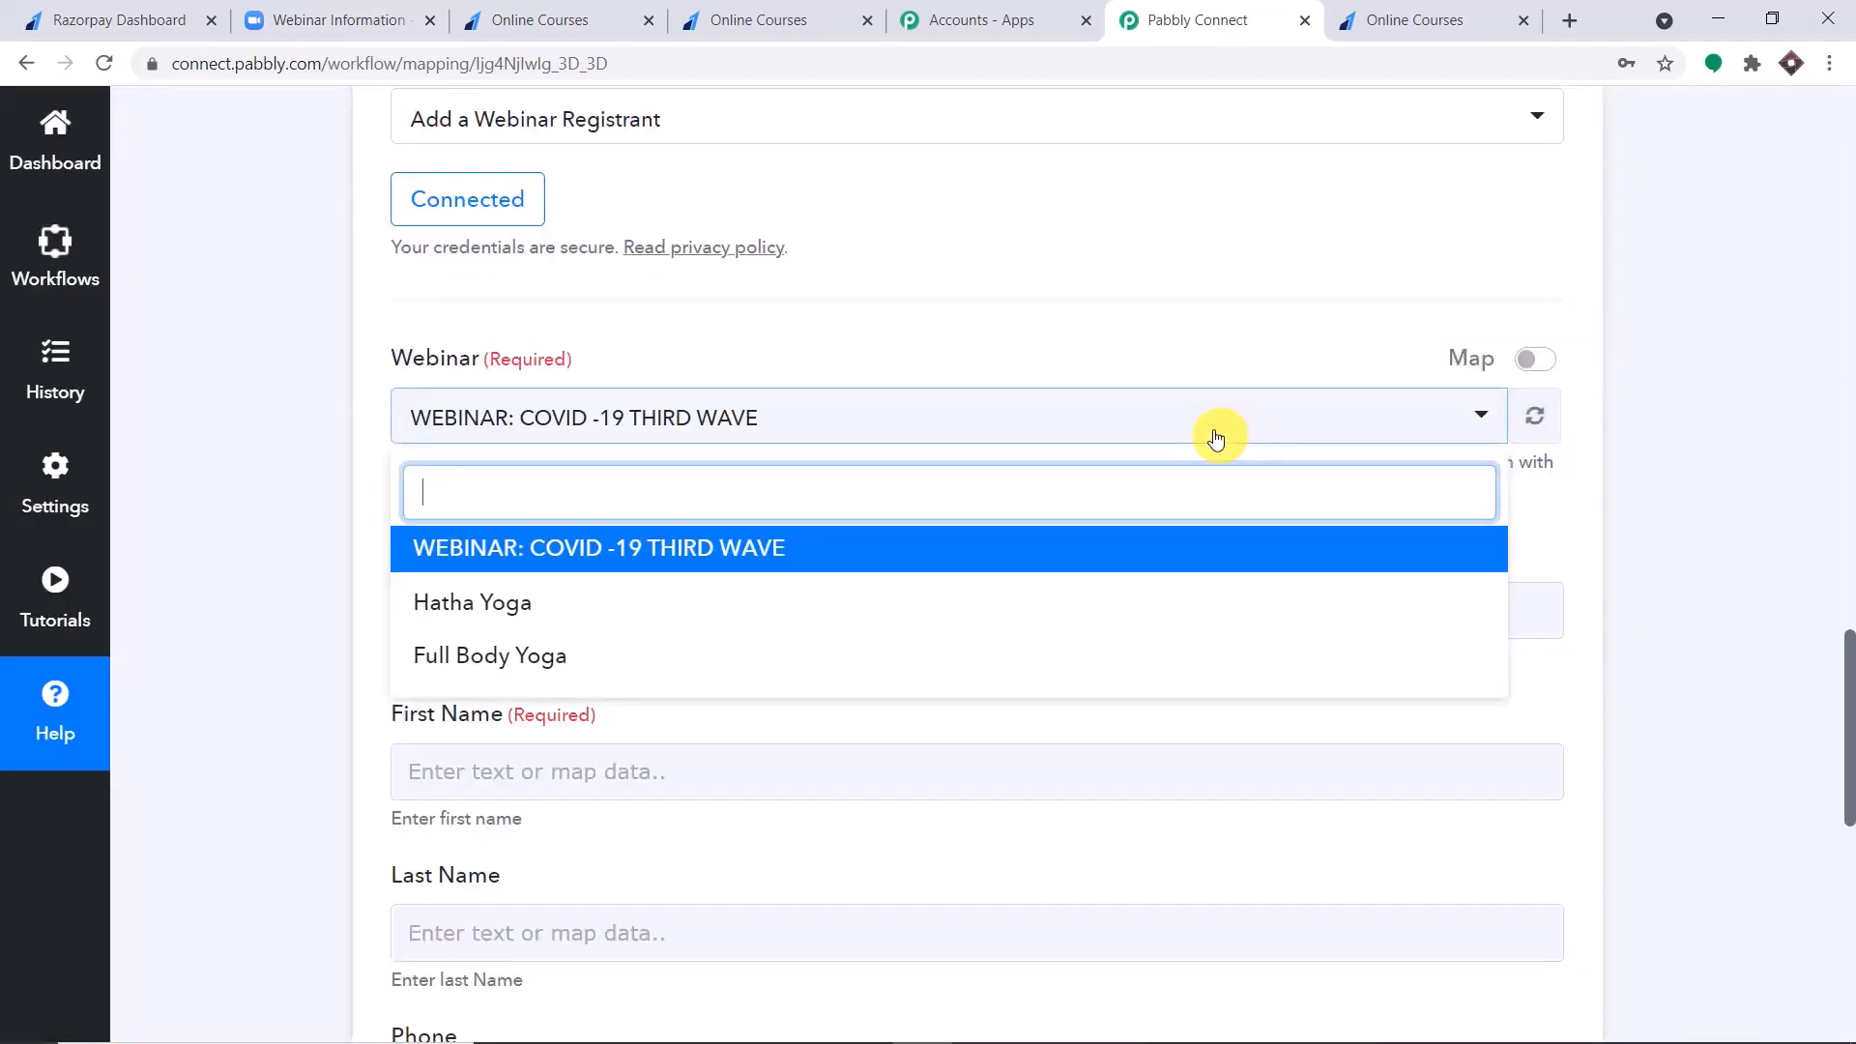
left_click(712, 613)
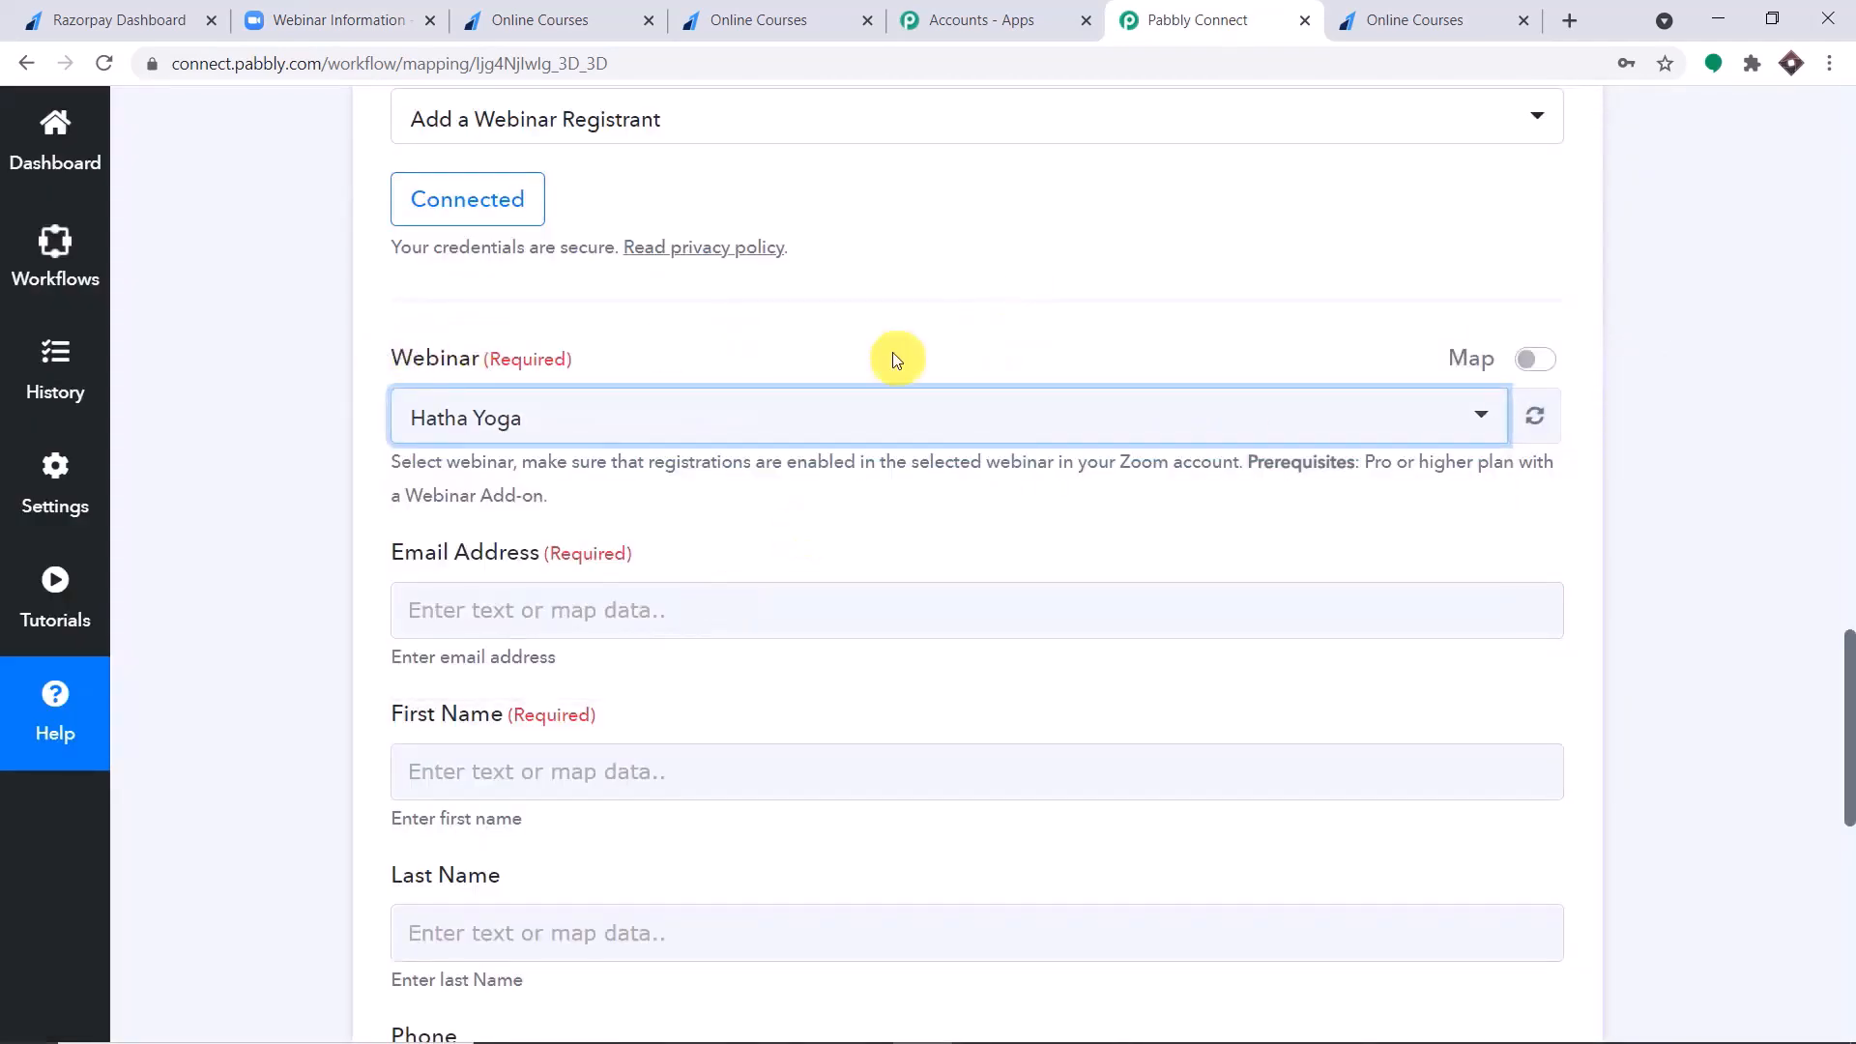
Check the registrant fields to fill and locate the payer's email in the captured Razorpay webhook response.
scroll(895, 360, "down", 2)
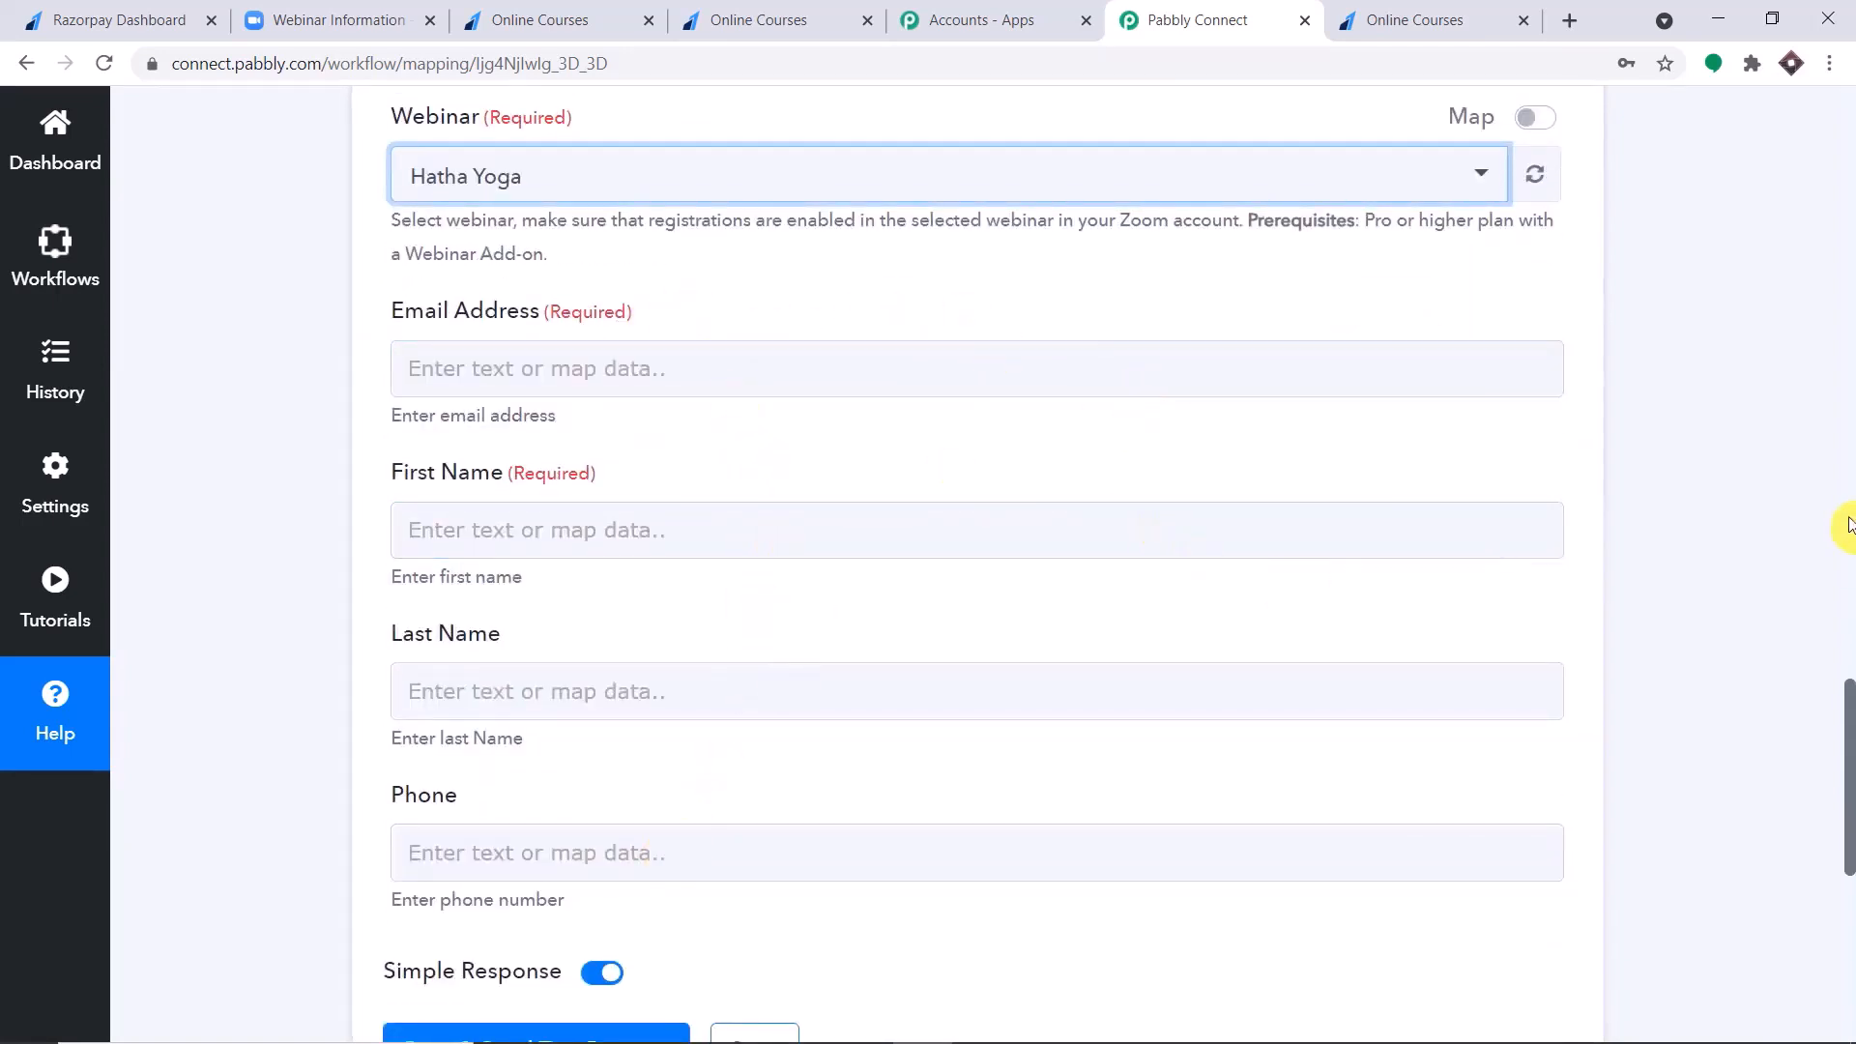
left_click(600, 376)
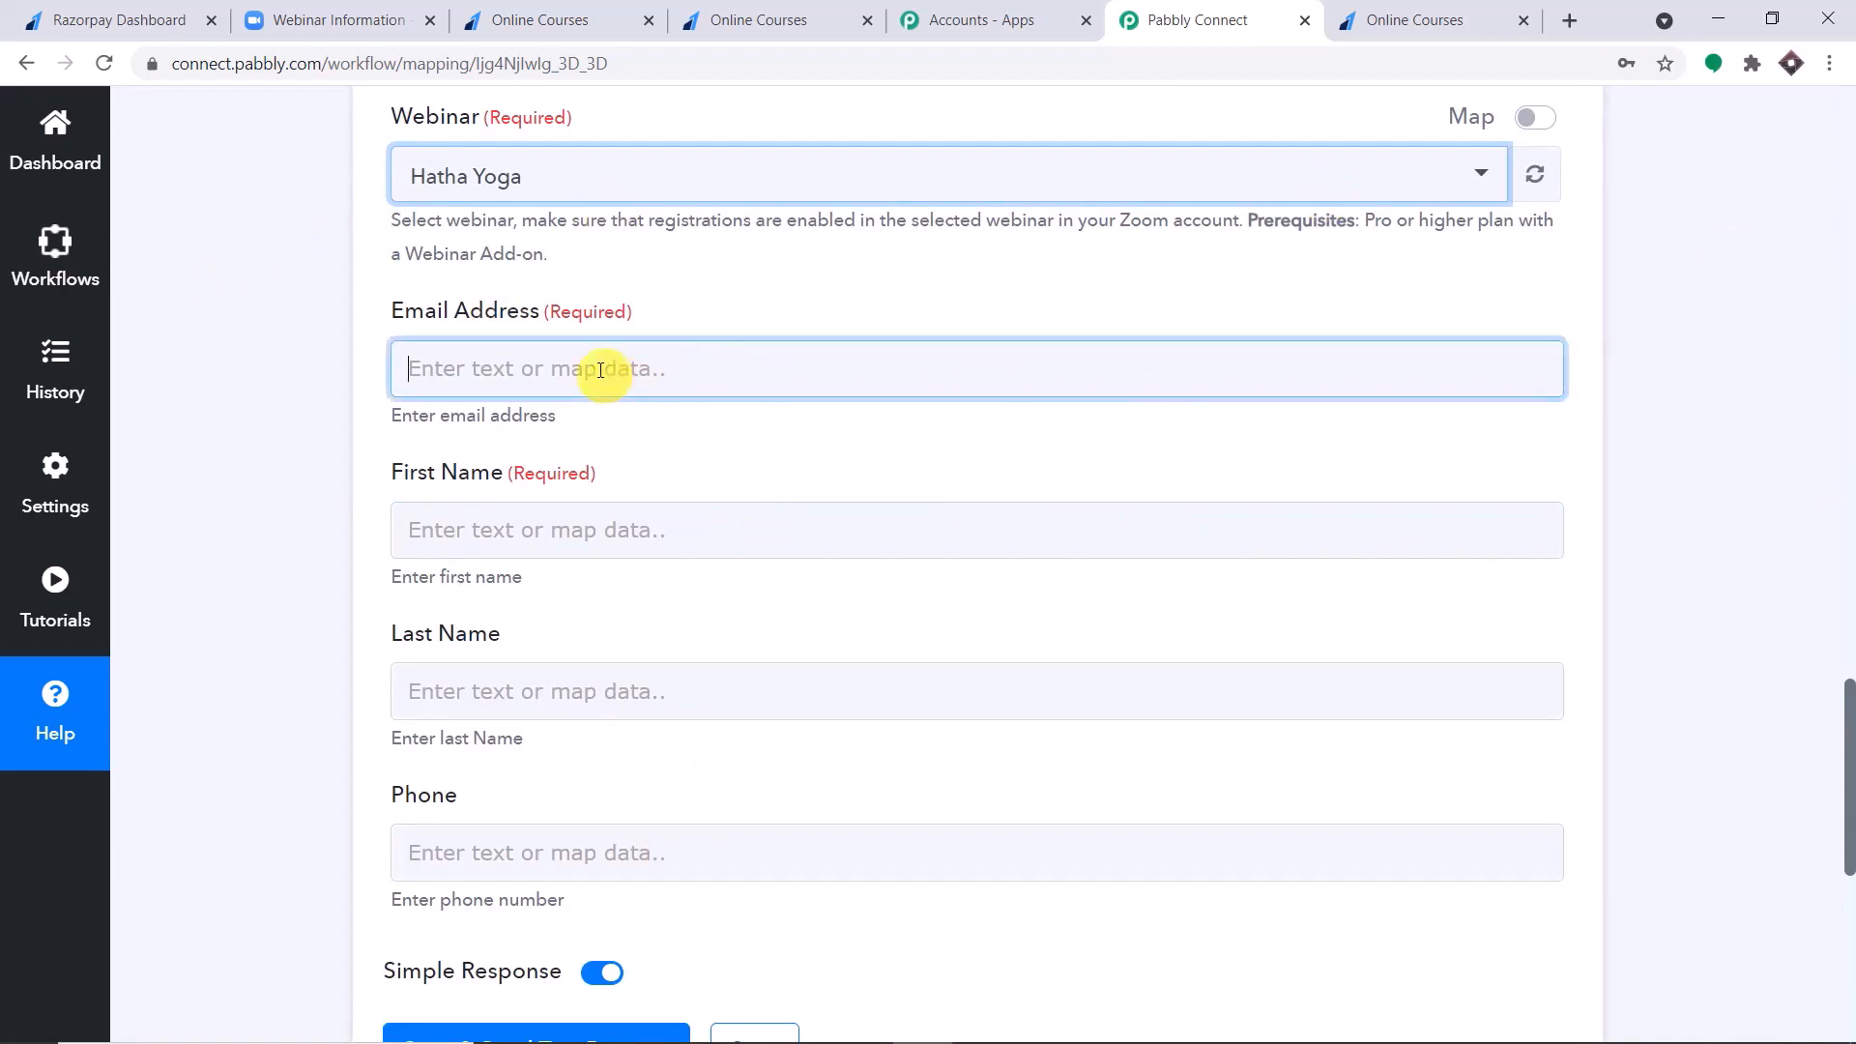
left_click(1848, 517)
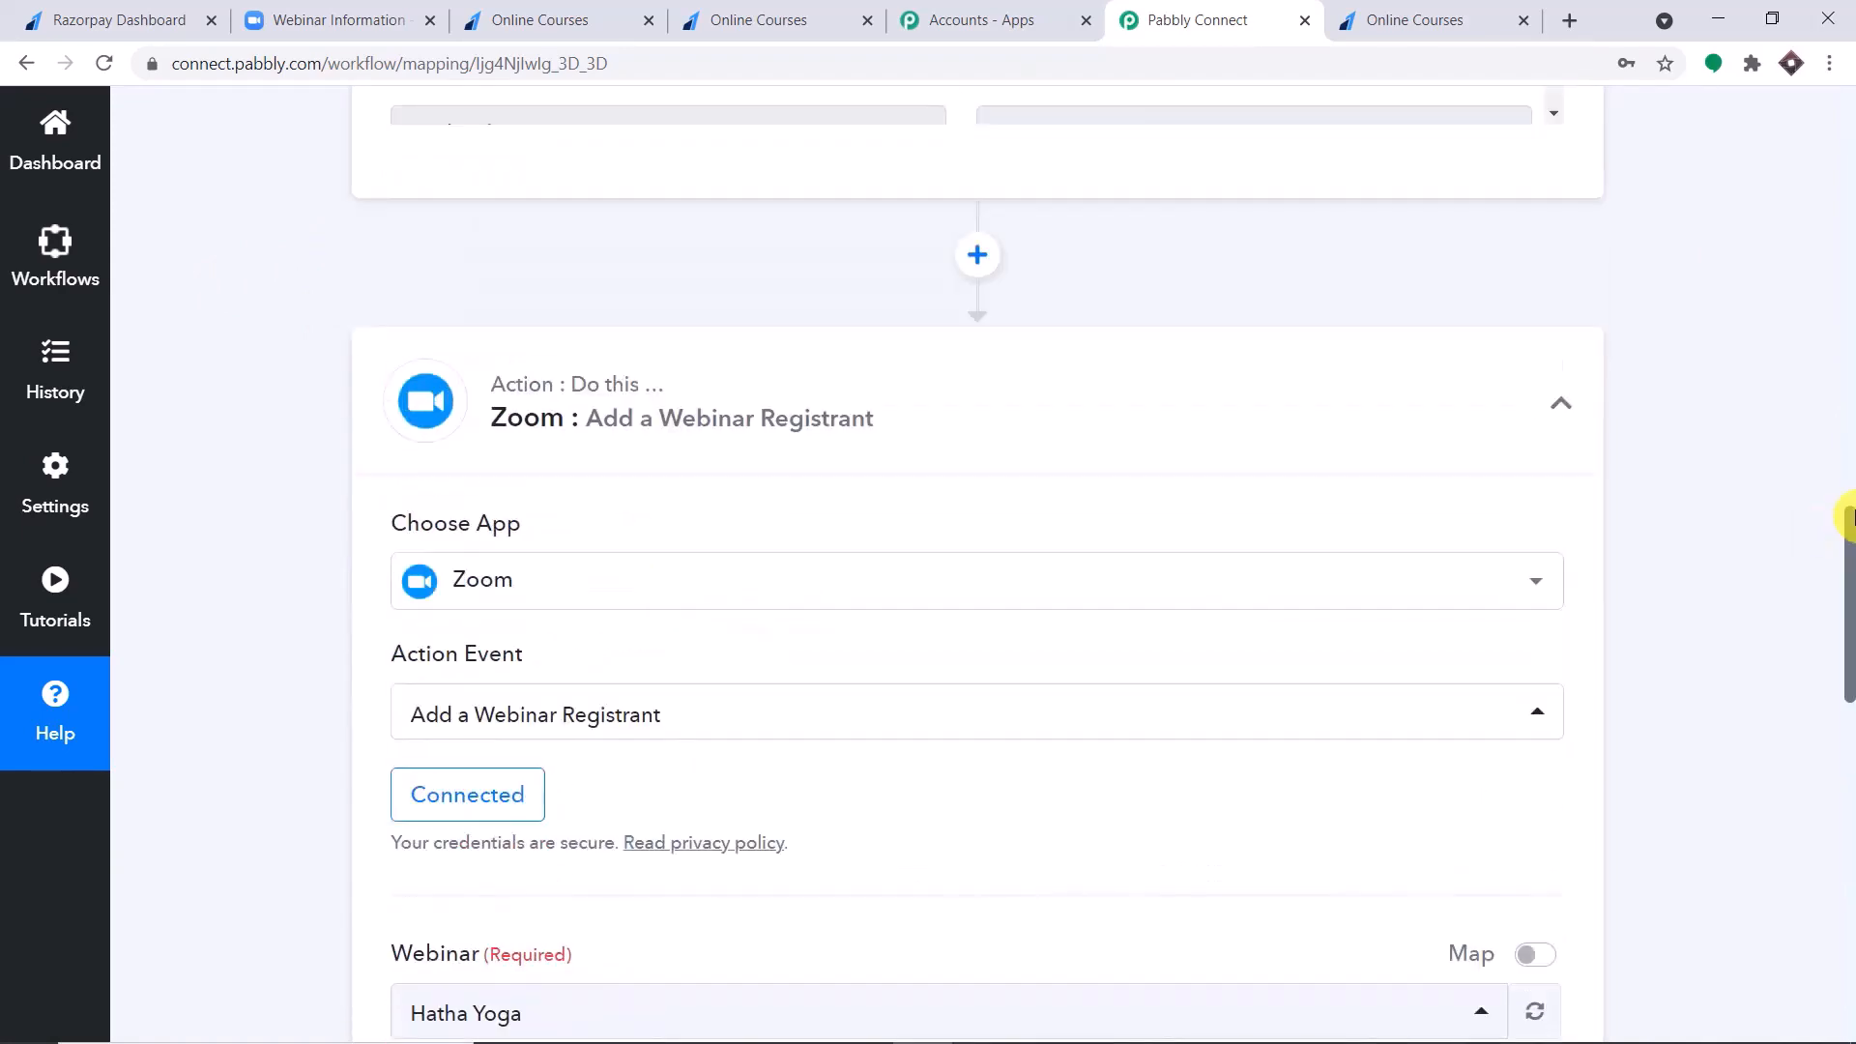
left_click(1850, 418)
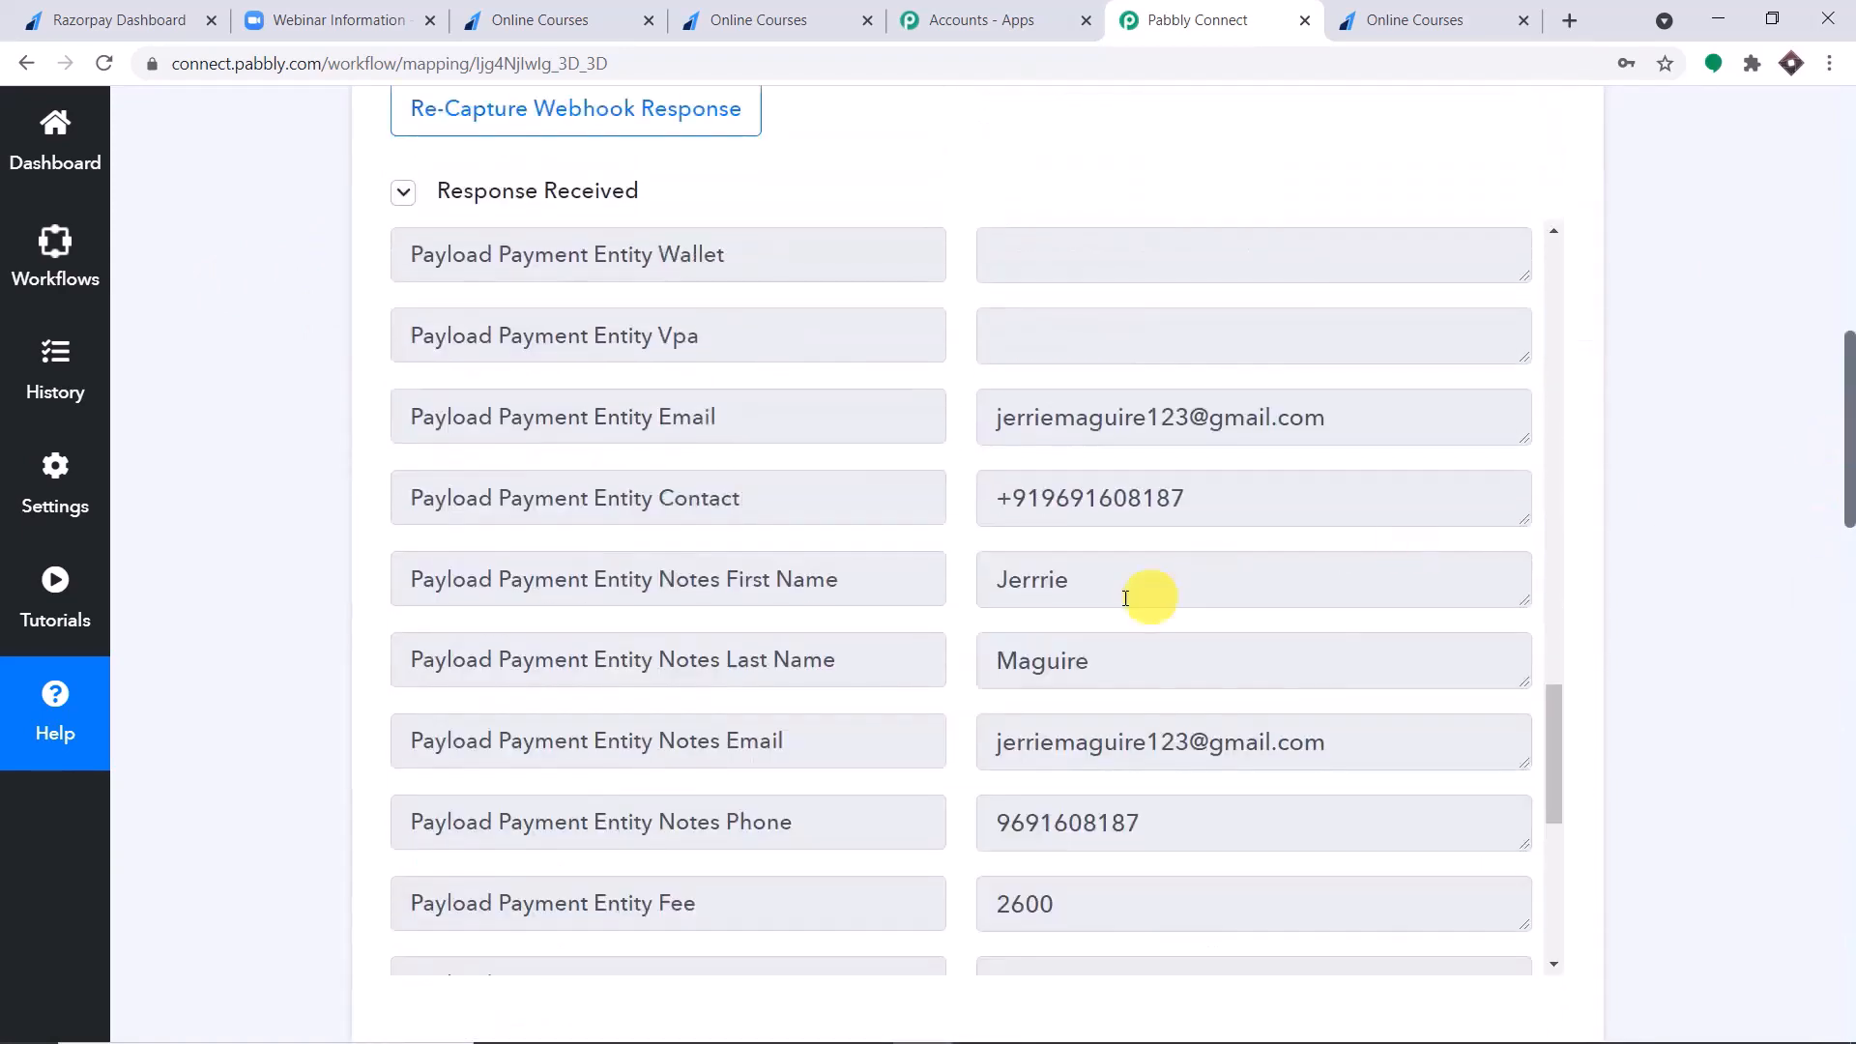
left_click_drag(1309, 421, 963, 416)
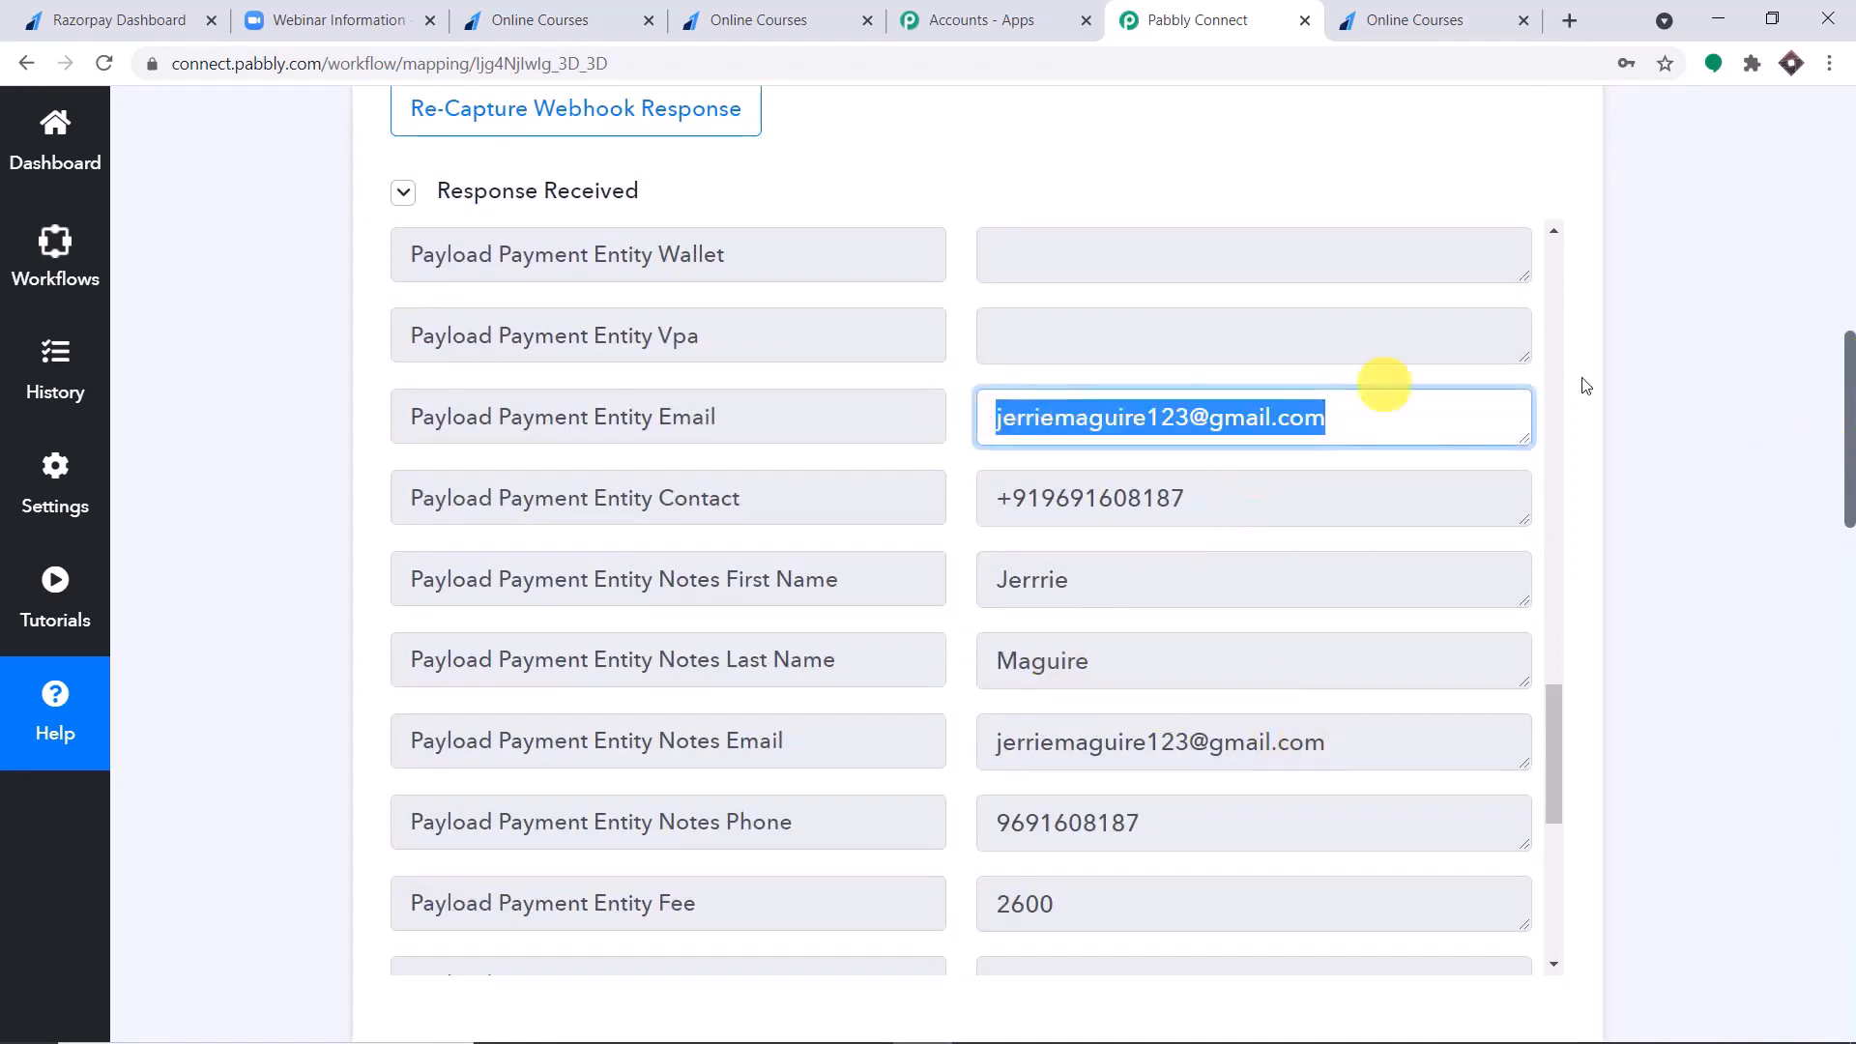
Map the registrant's Email Address to Payload Payment Entity Email from the Razorpay Payment Captured data.
left_click_drag(1849, 415, 1840, 771)
left_click(721, 330)
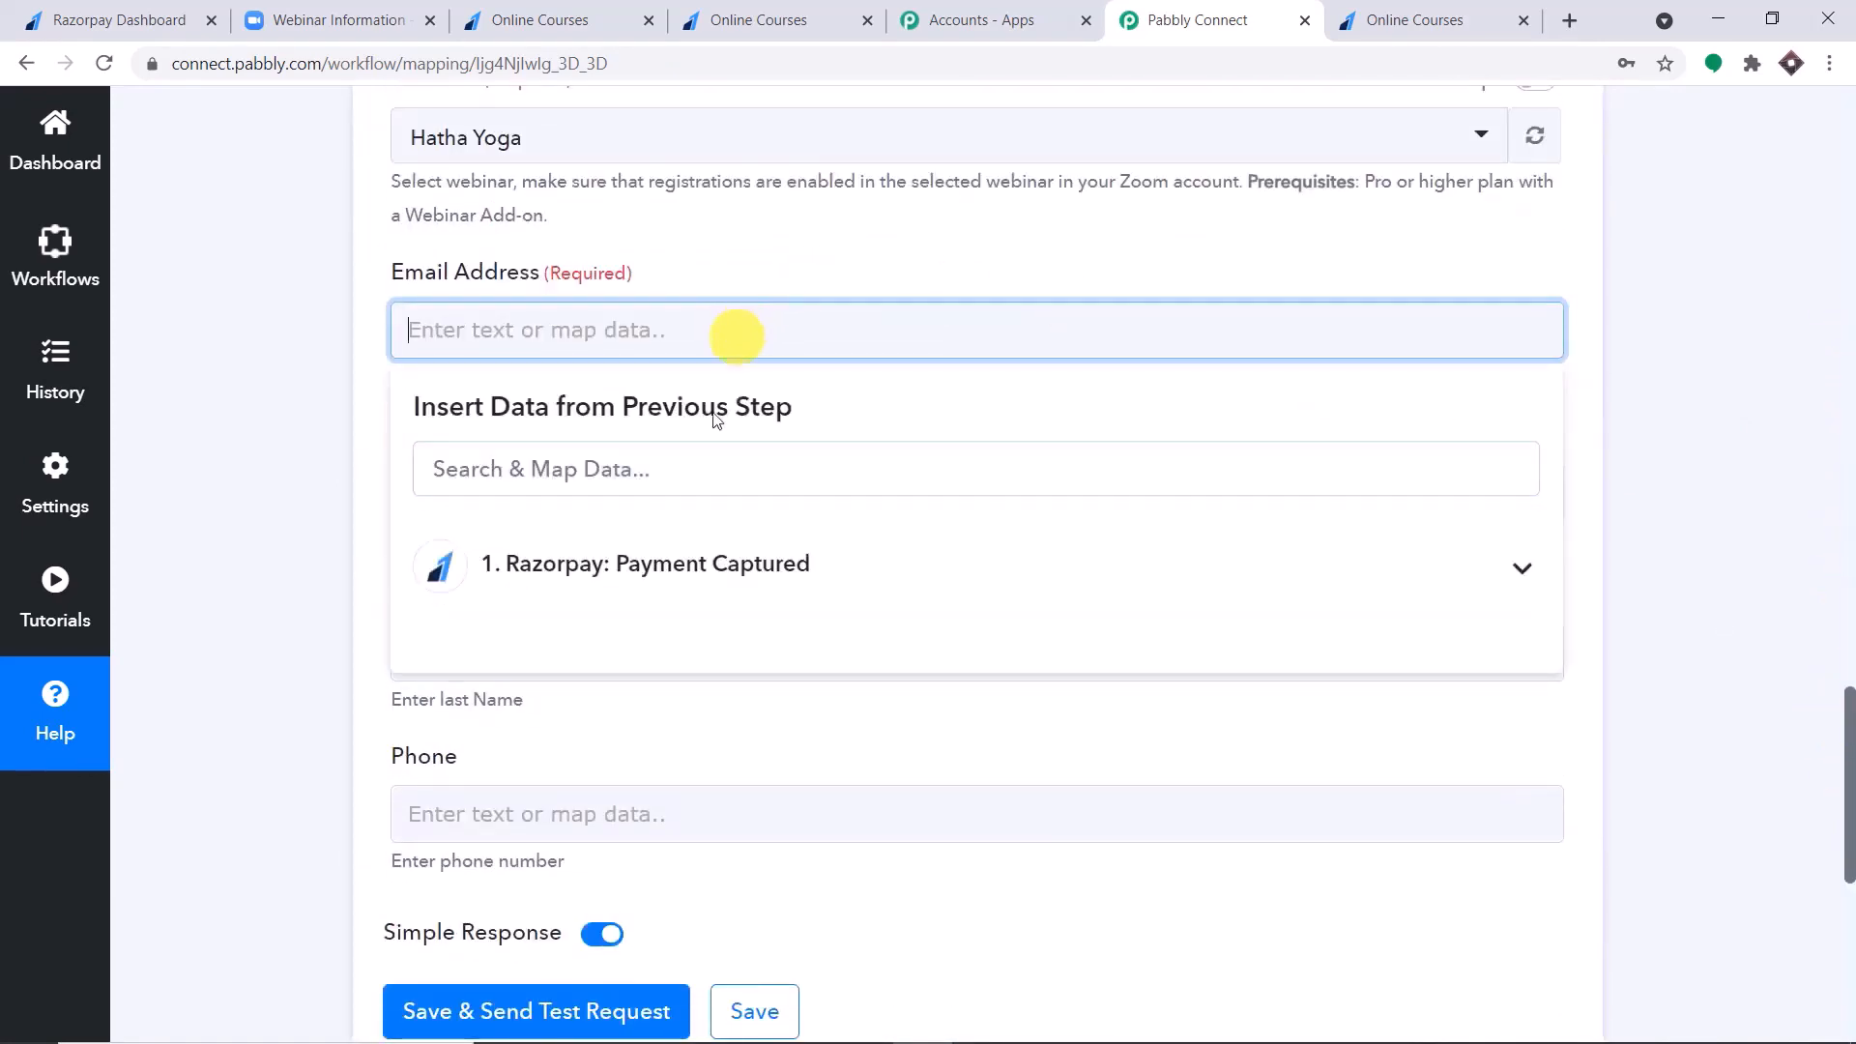
left_click(711, 569)
scroll(932, 696, "down", 15)
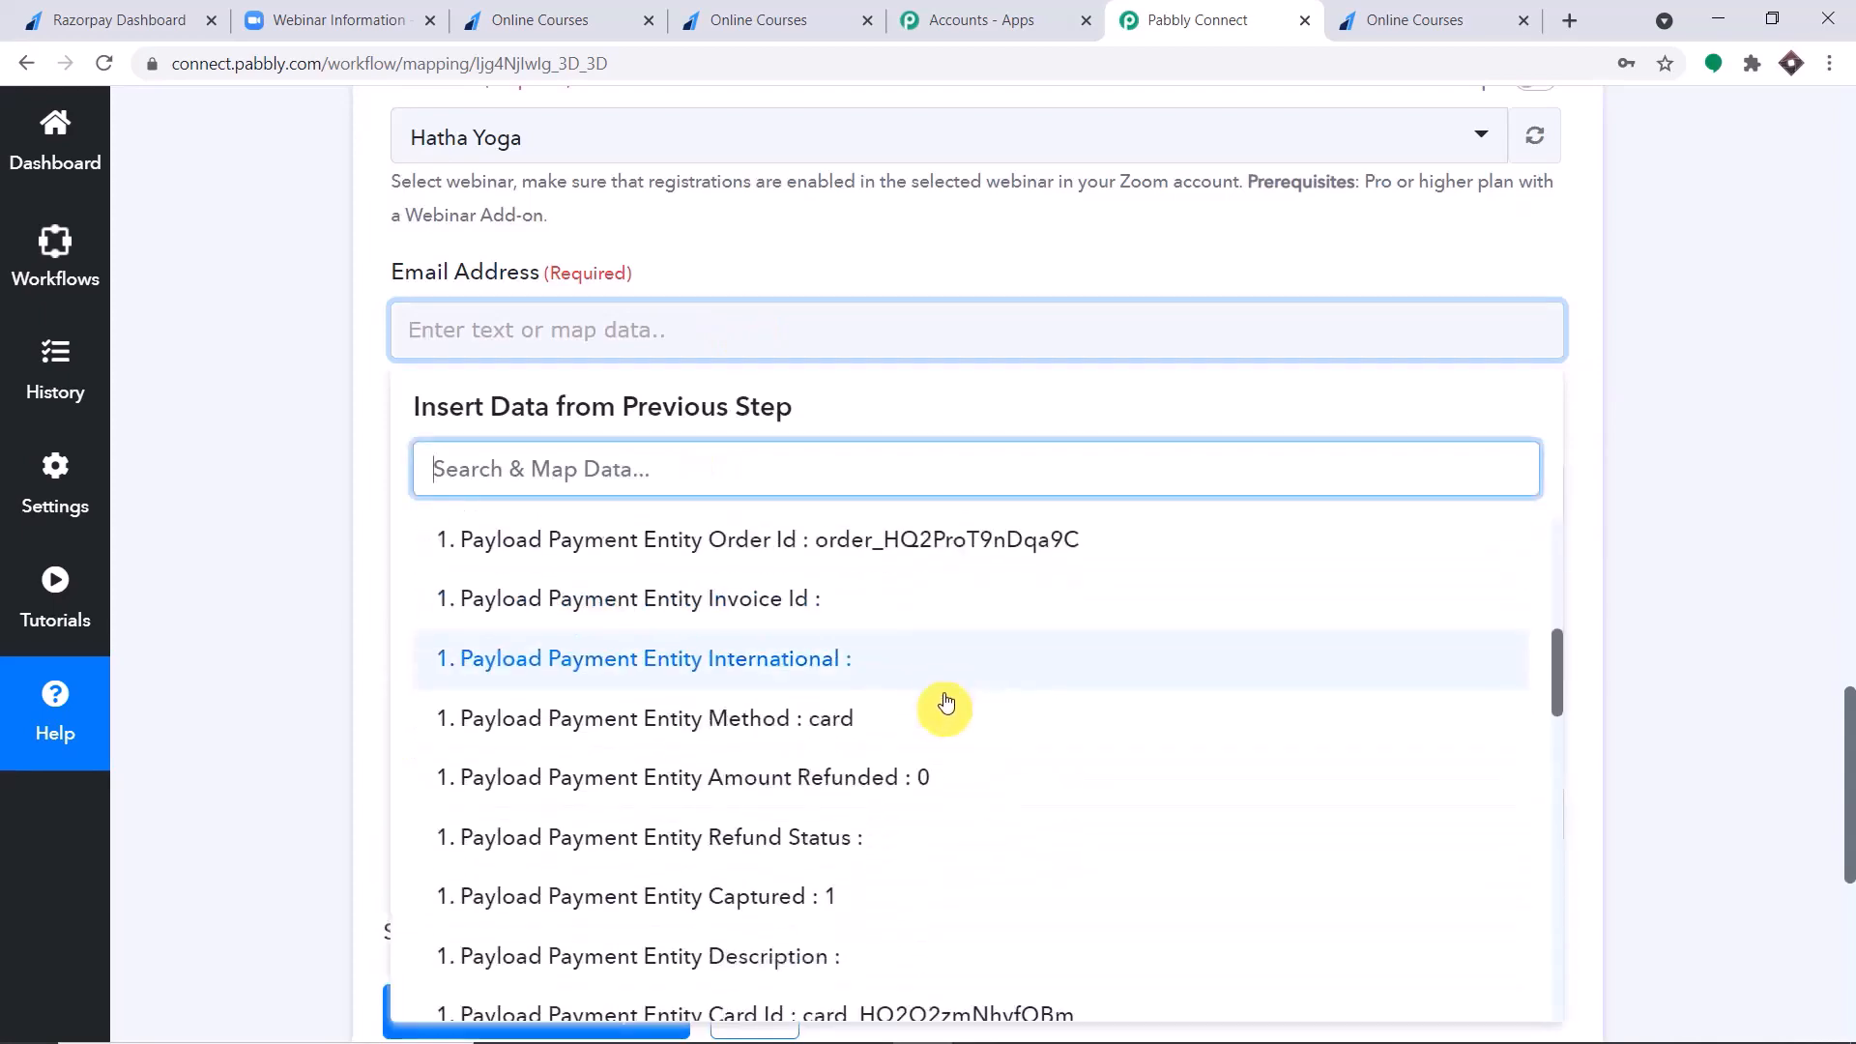
scroll(964, 657, "down", 6)
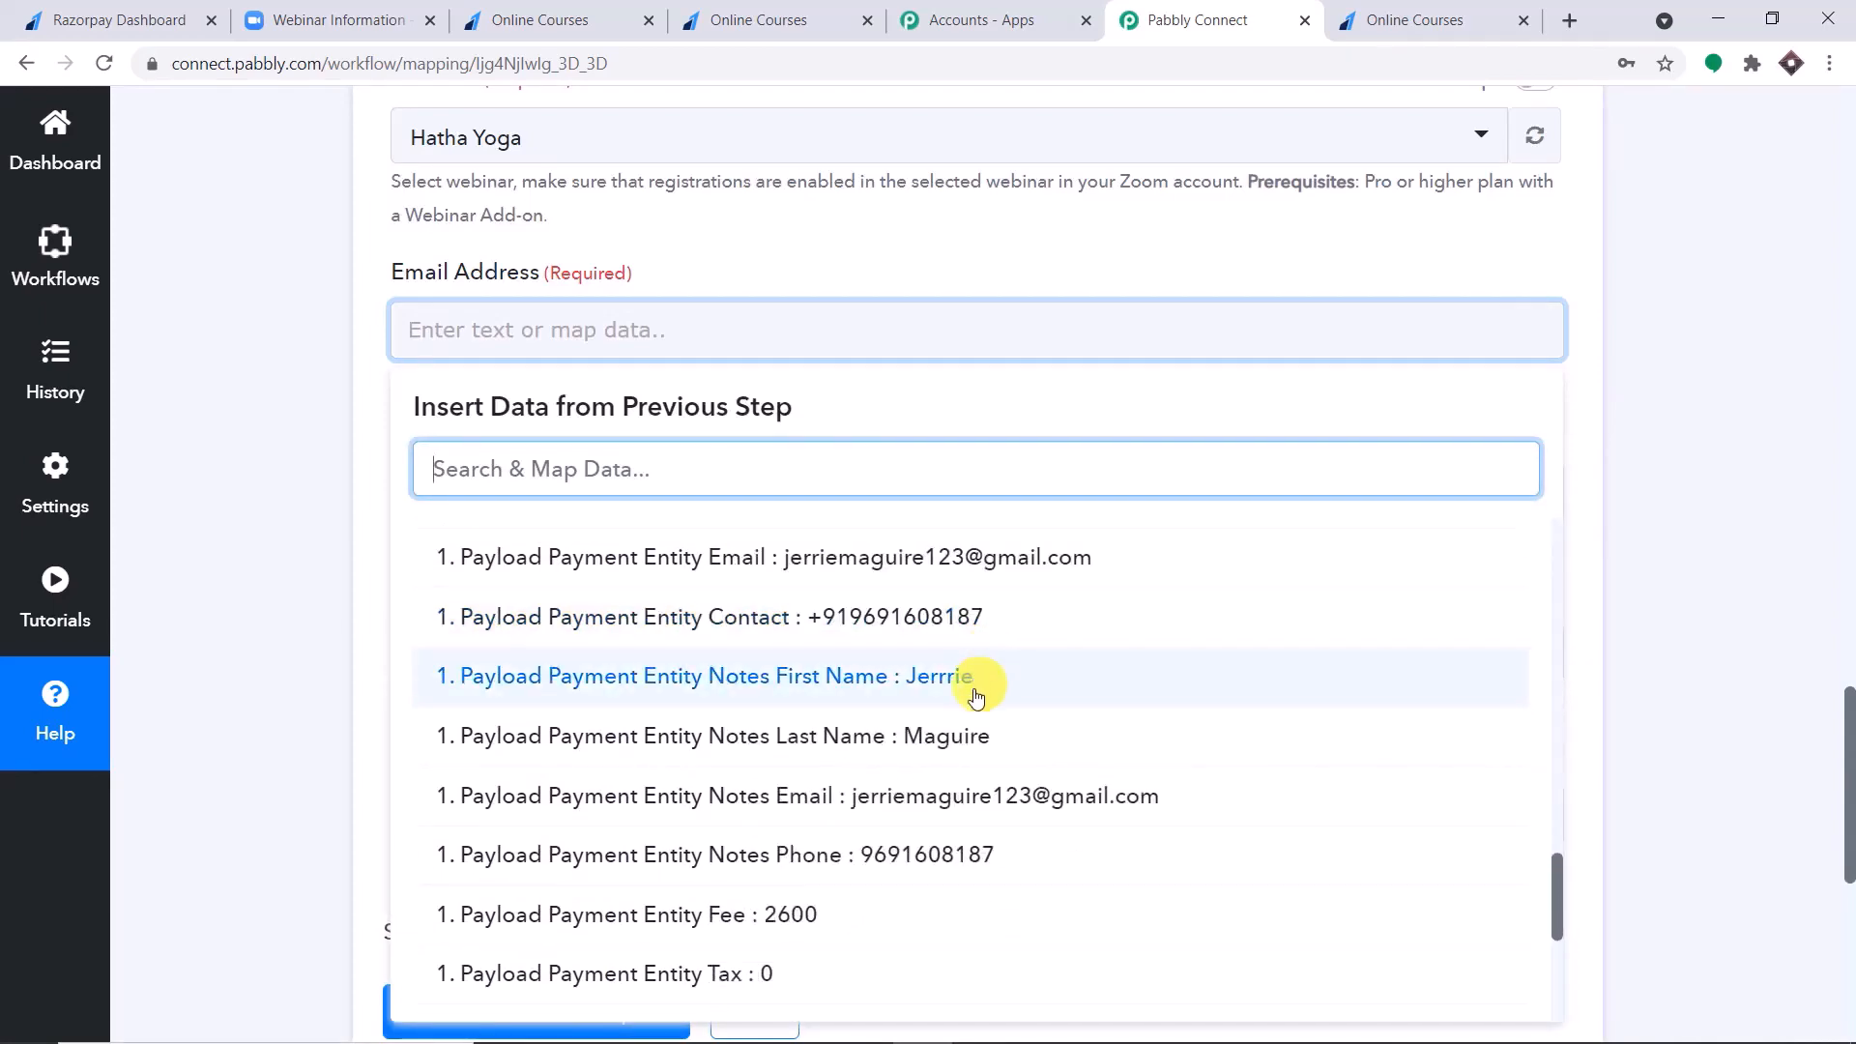
left_click(986, 558)
left_click(982, 568)
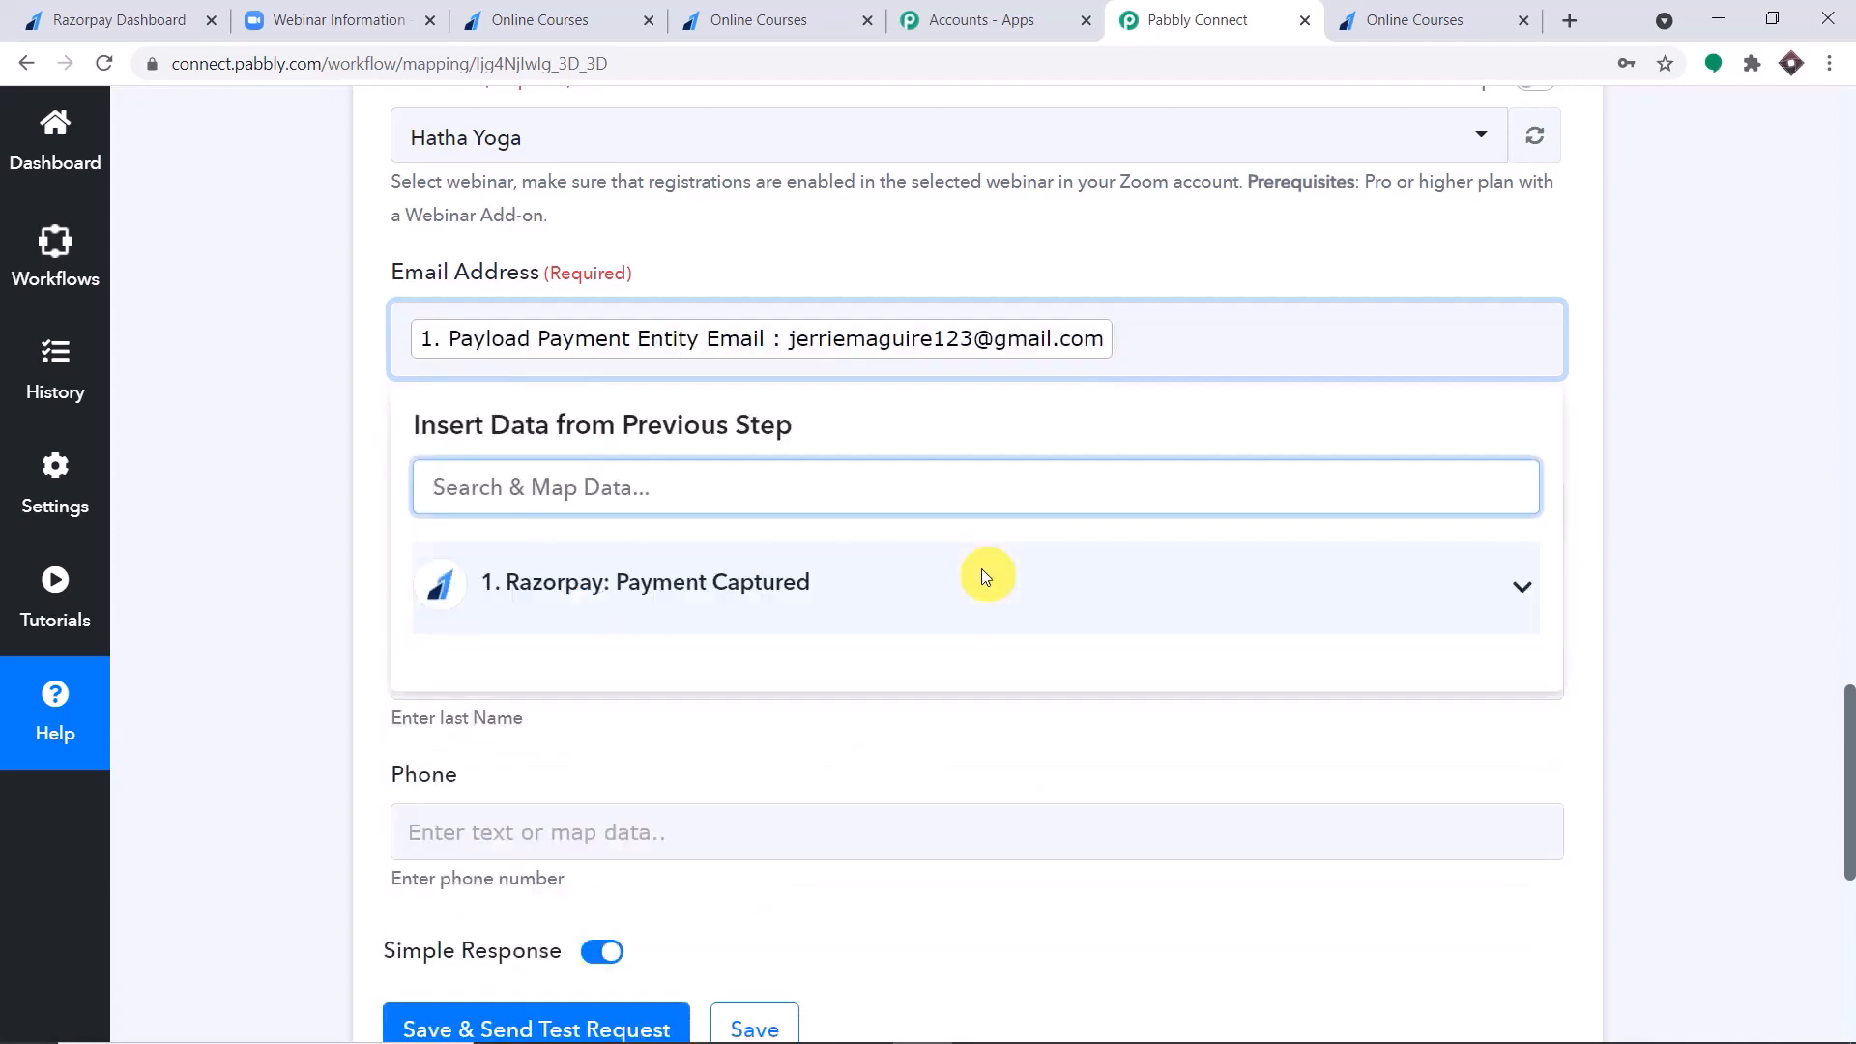
left_click(1114, 269)
Map the registrant's First Name to Payload Payment Entity Notes First Name from the Razorpay data.
scroll(982, 319, "down", 3)
left_click(872, 276)
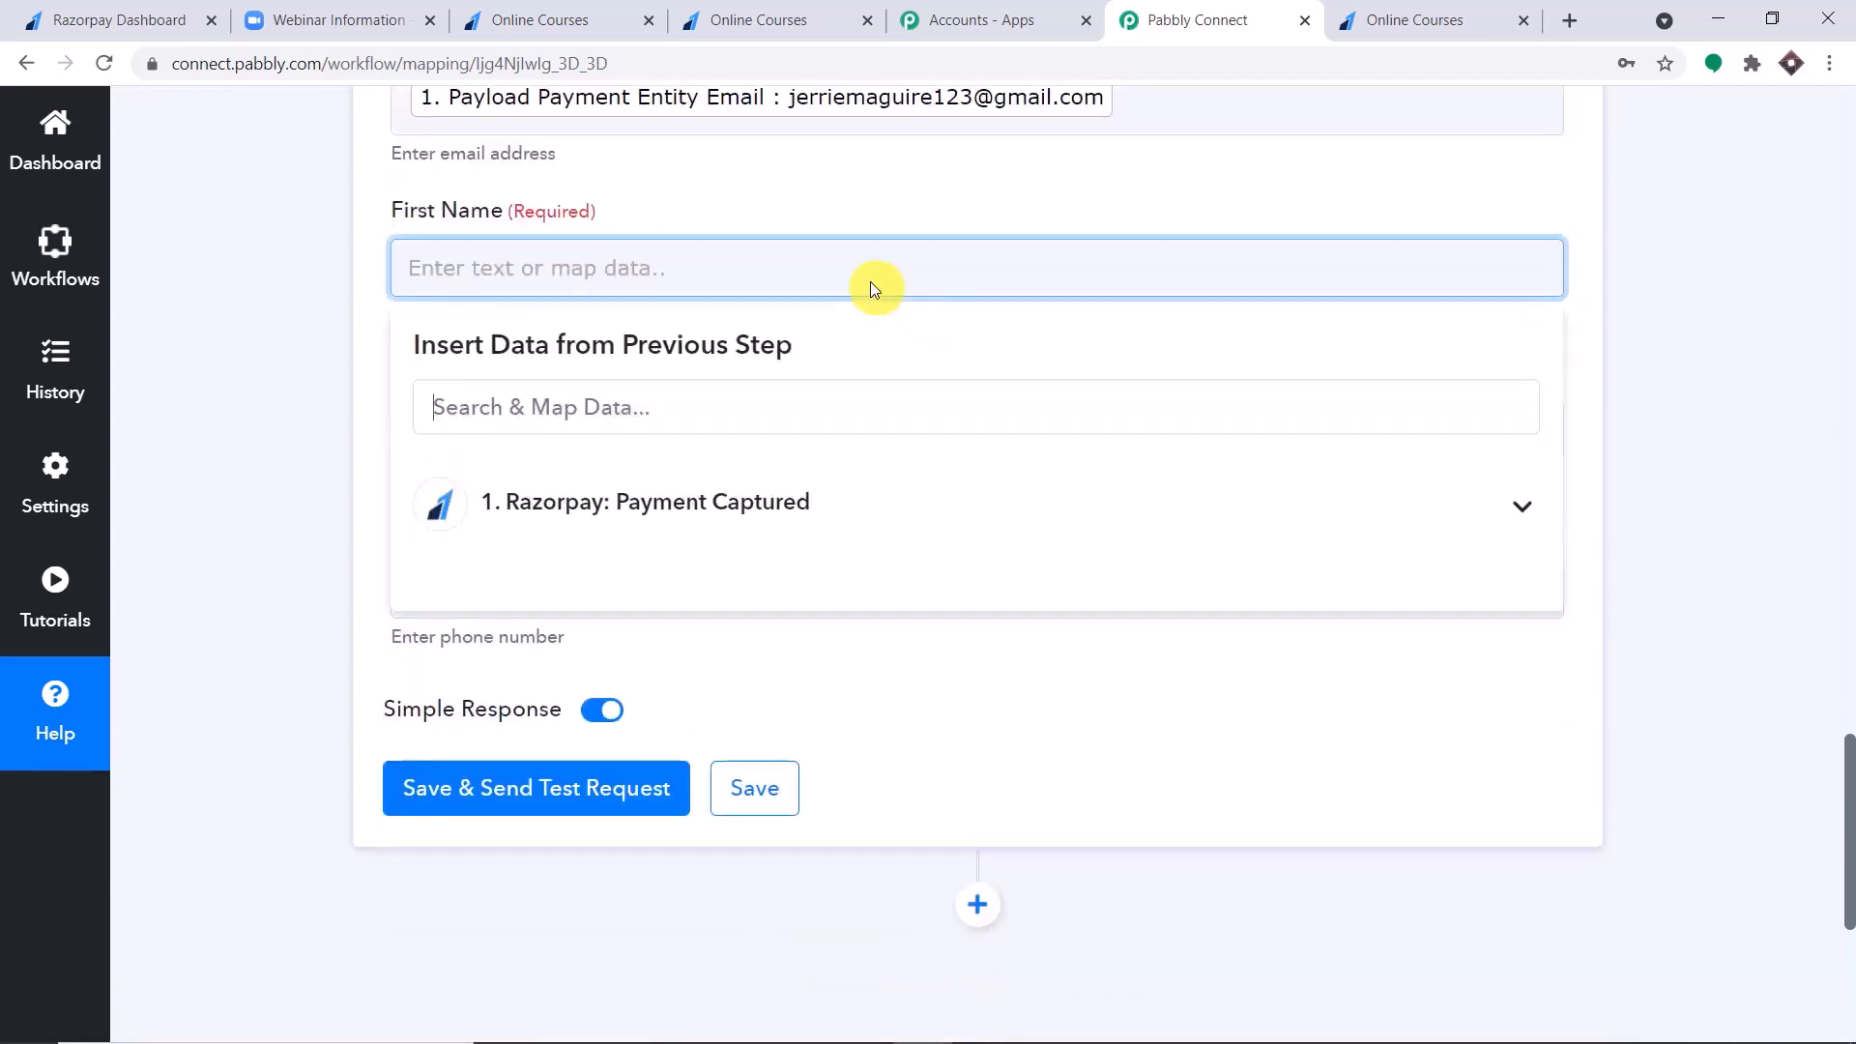
left_click(825, 498)
scroll(909, 676, "down", 10)
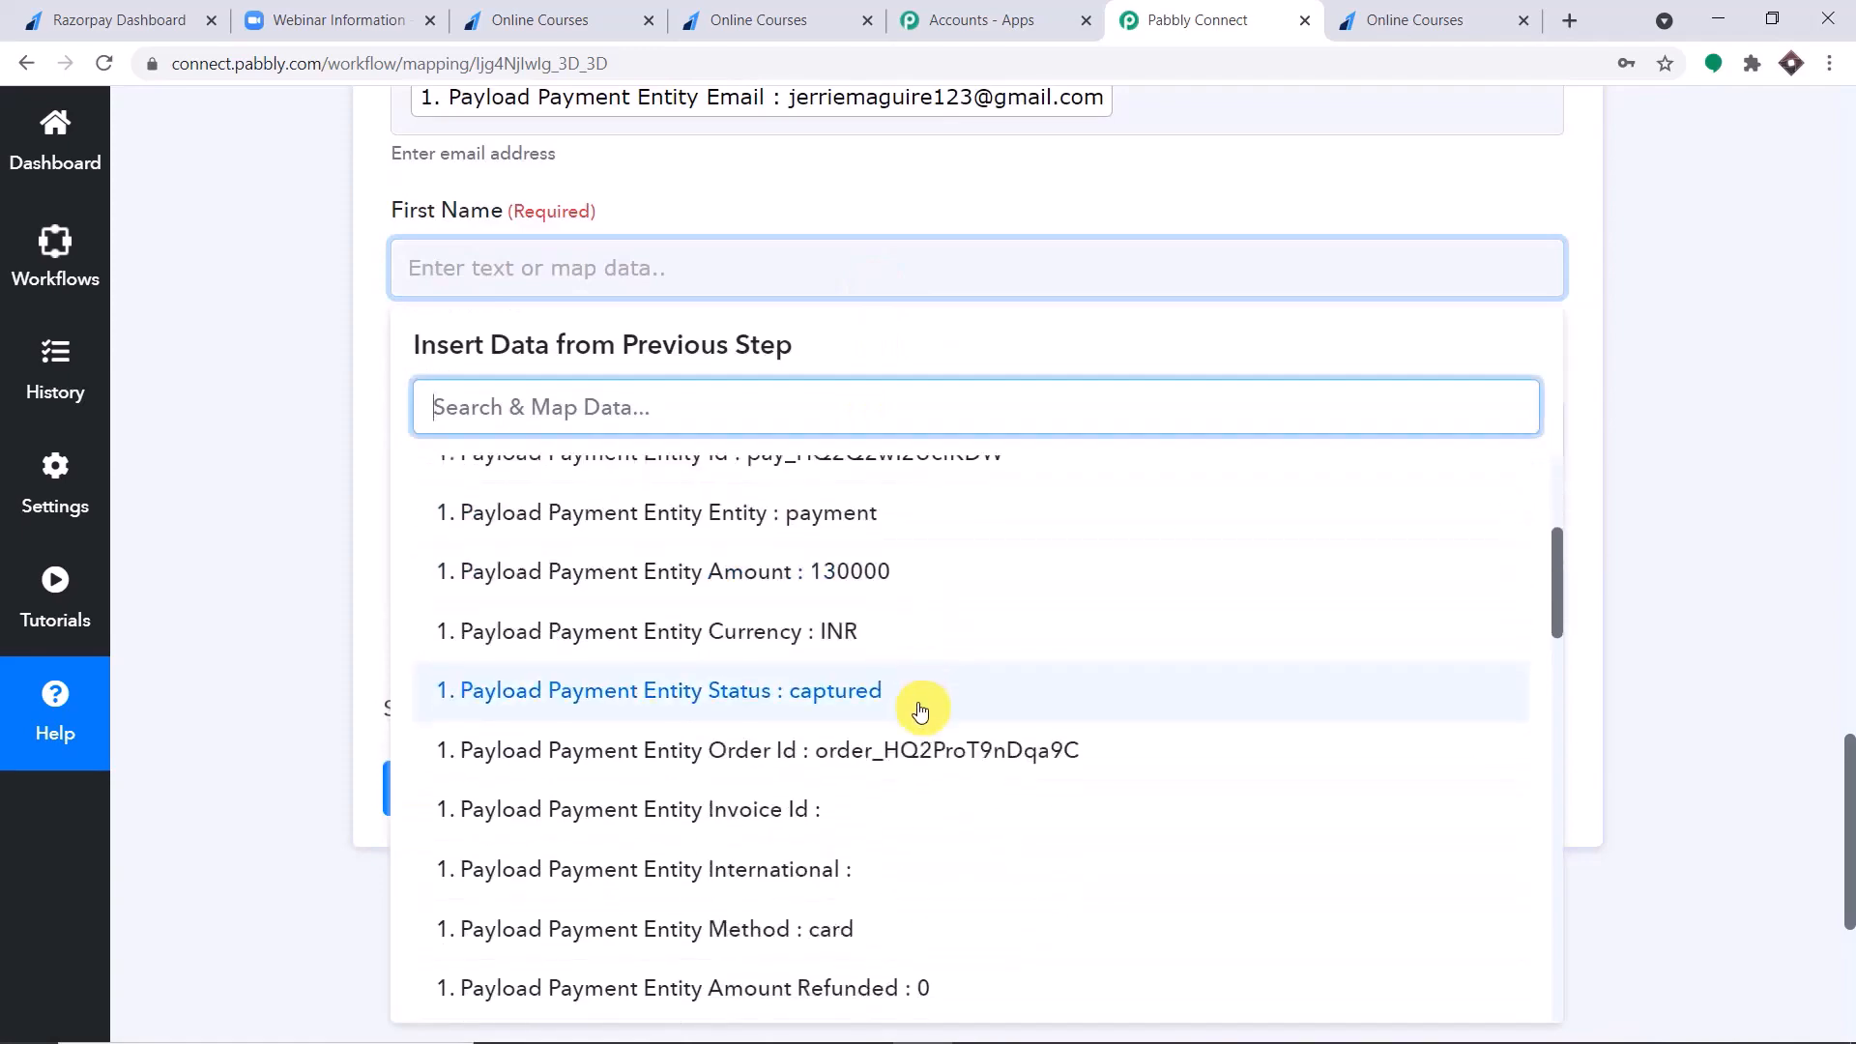
scroll(928, 725, "down", 7)
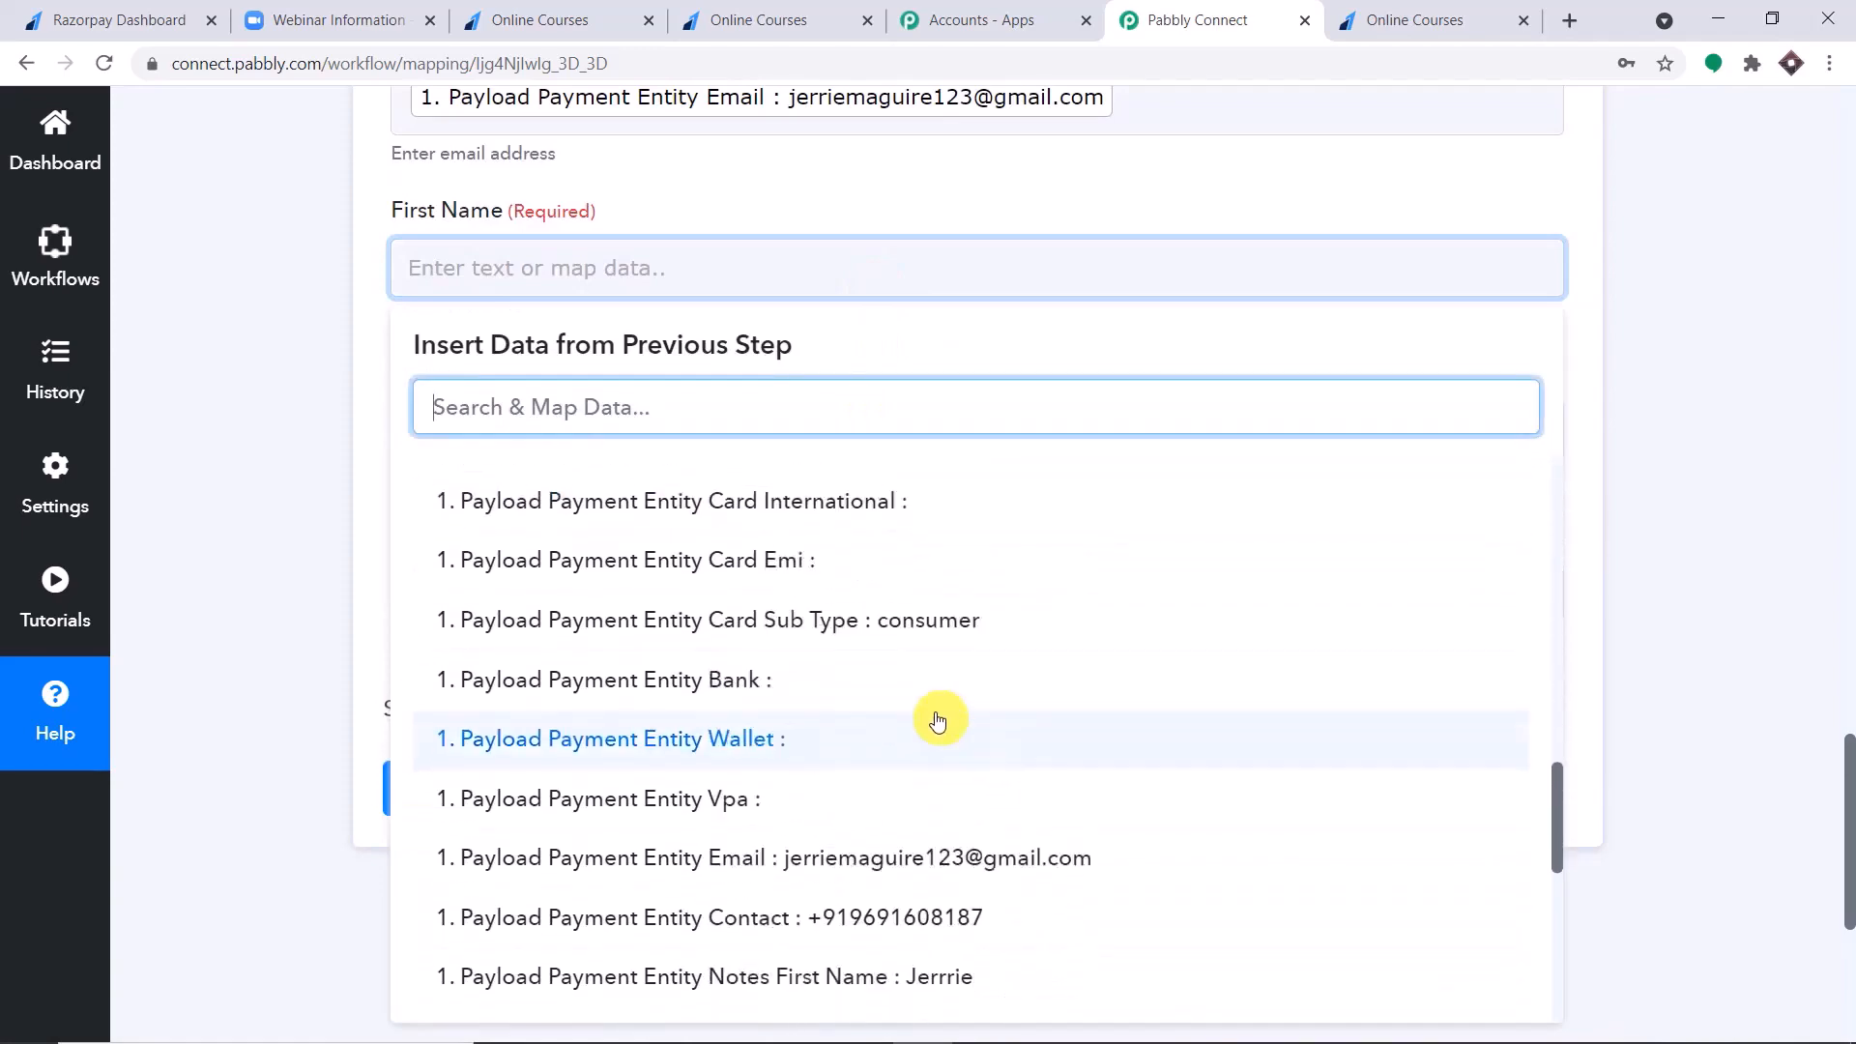
left_click(929, 744)
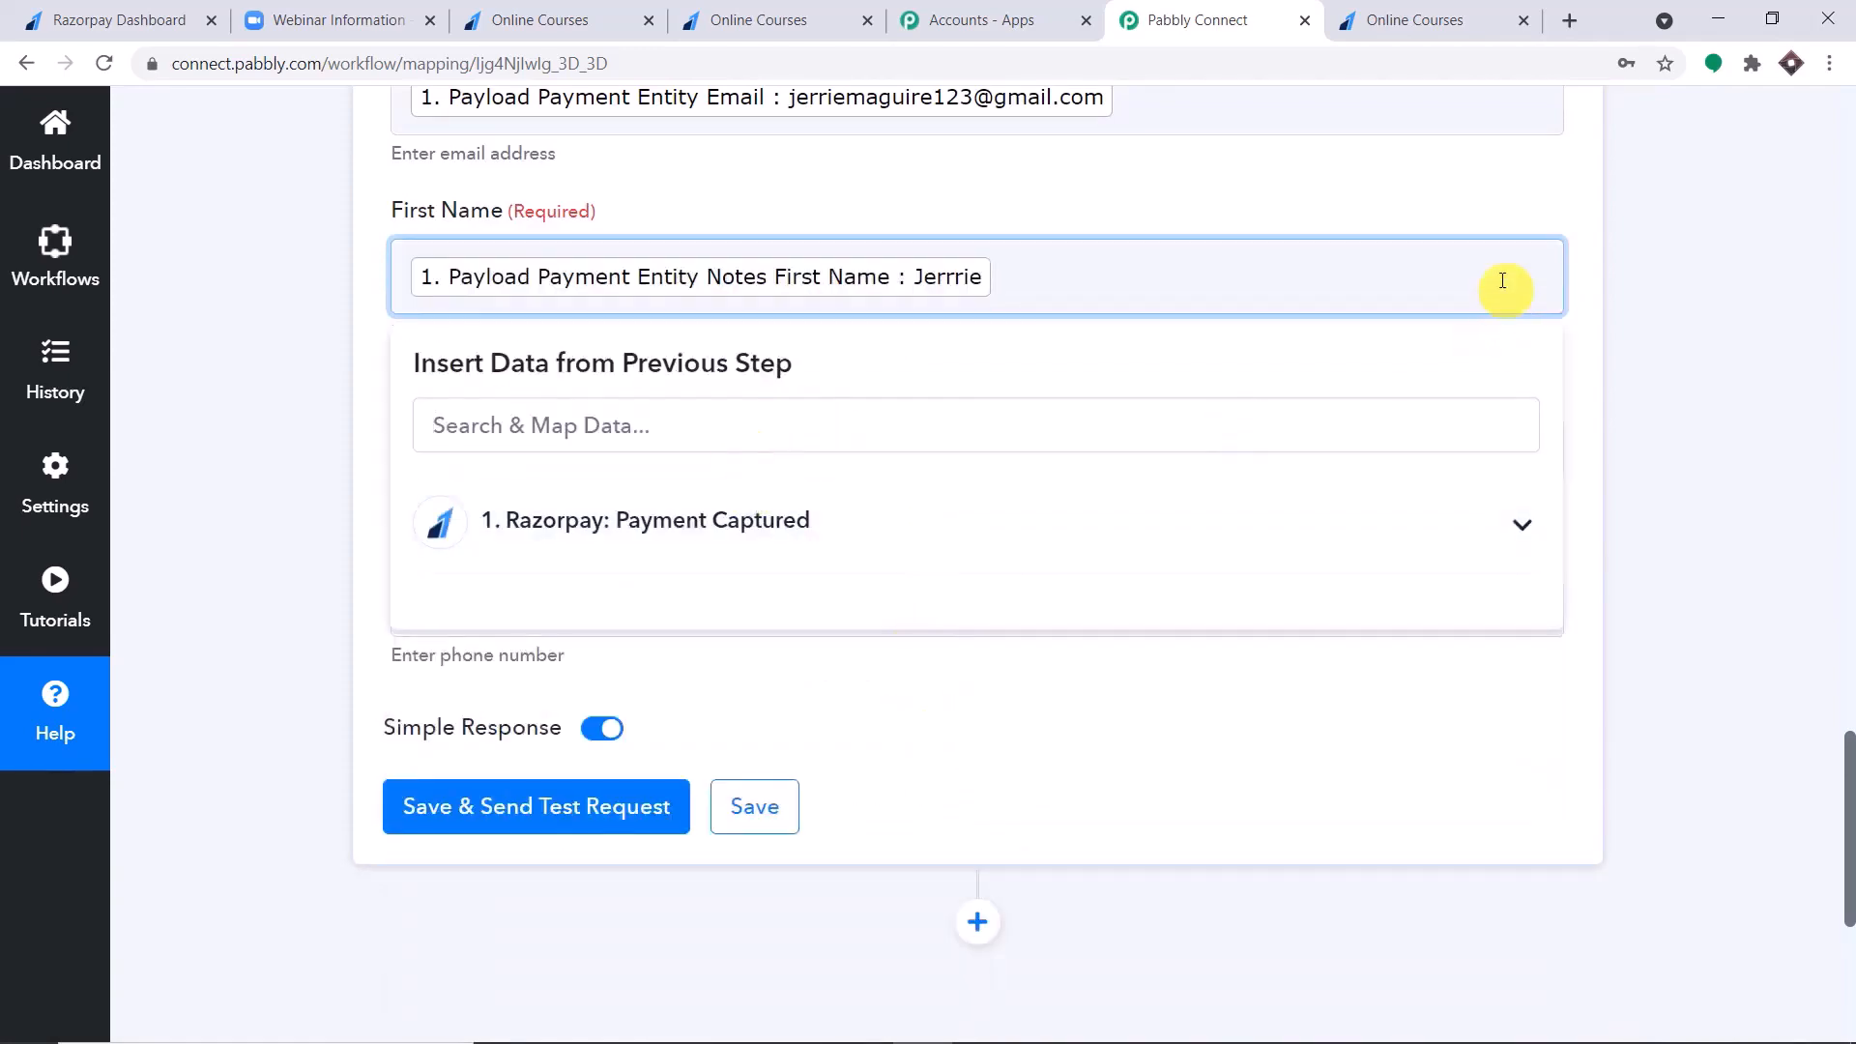
left_click(1479, 199)
Map the registrant's Last Name to Payload Payment Entity Notes Last Name from the Razorpay data.
left_click(750, 329)
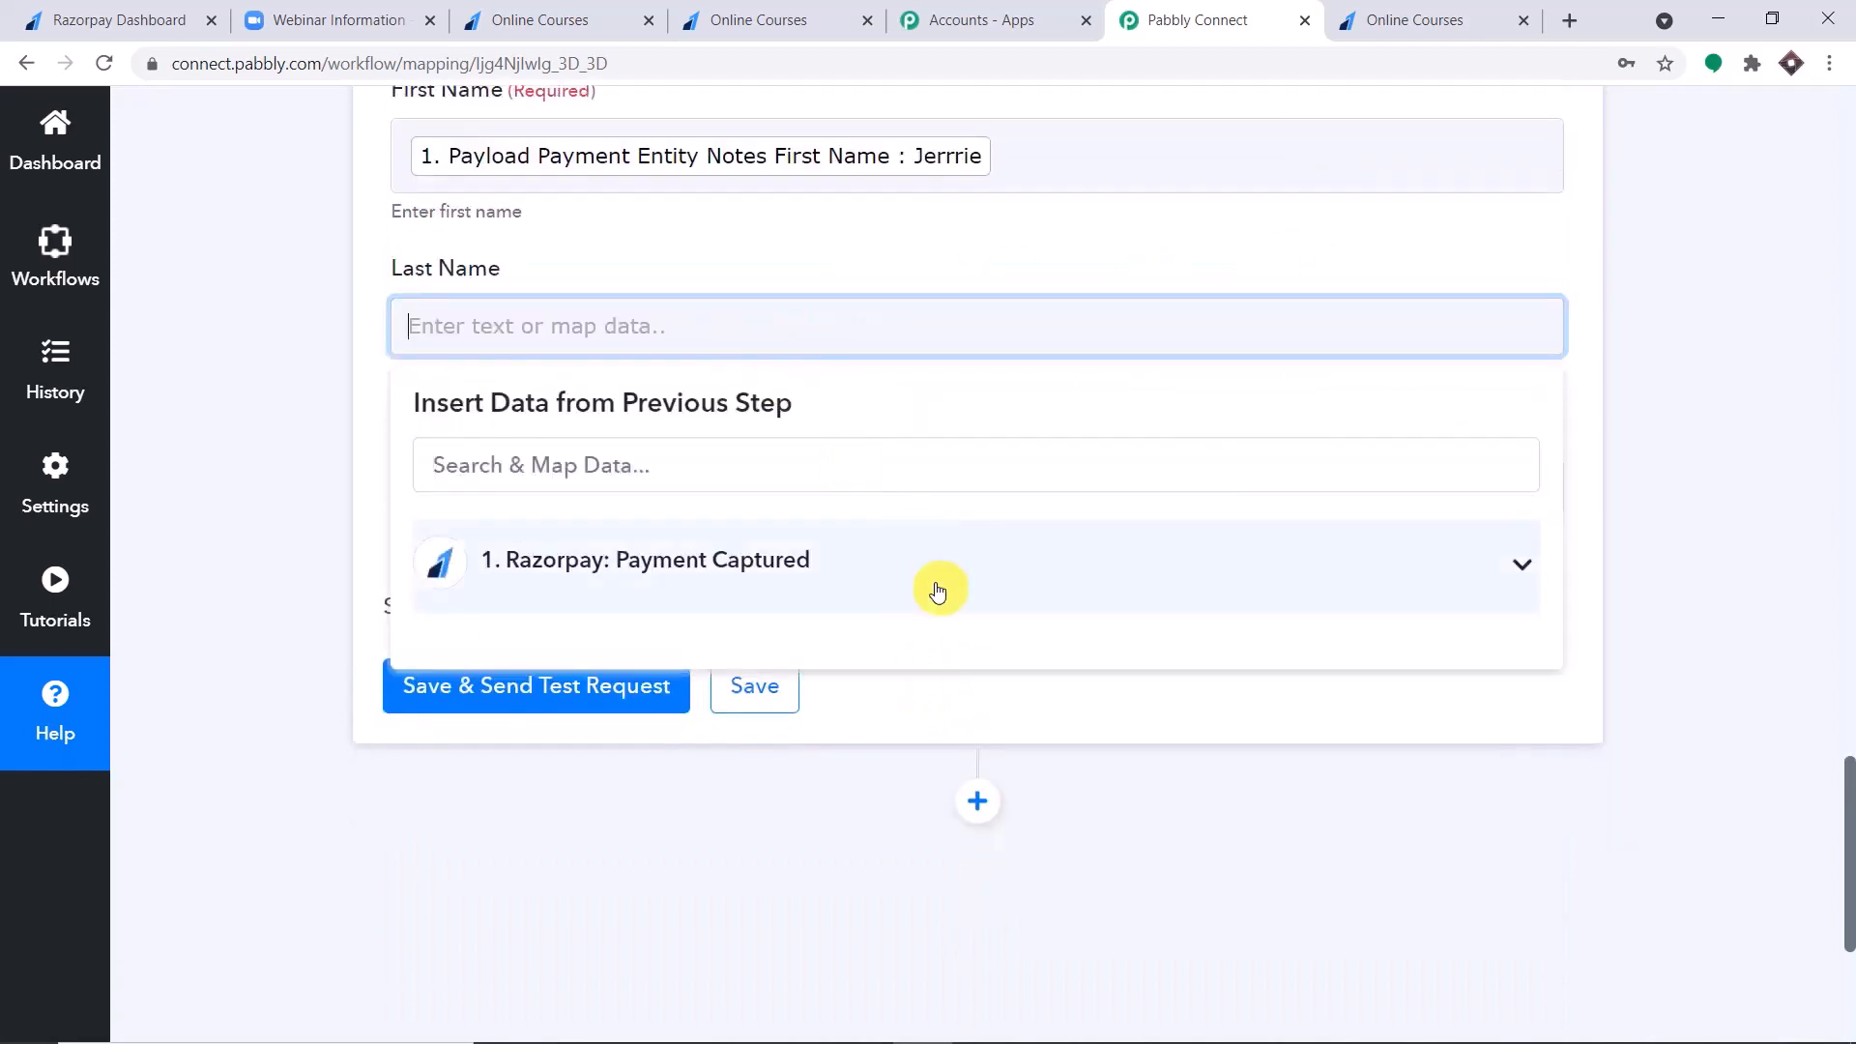
left_click(936, 580)
scroll(1111, 657, "down", 3)
scroll(1120, 661, "down", 12)
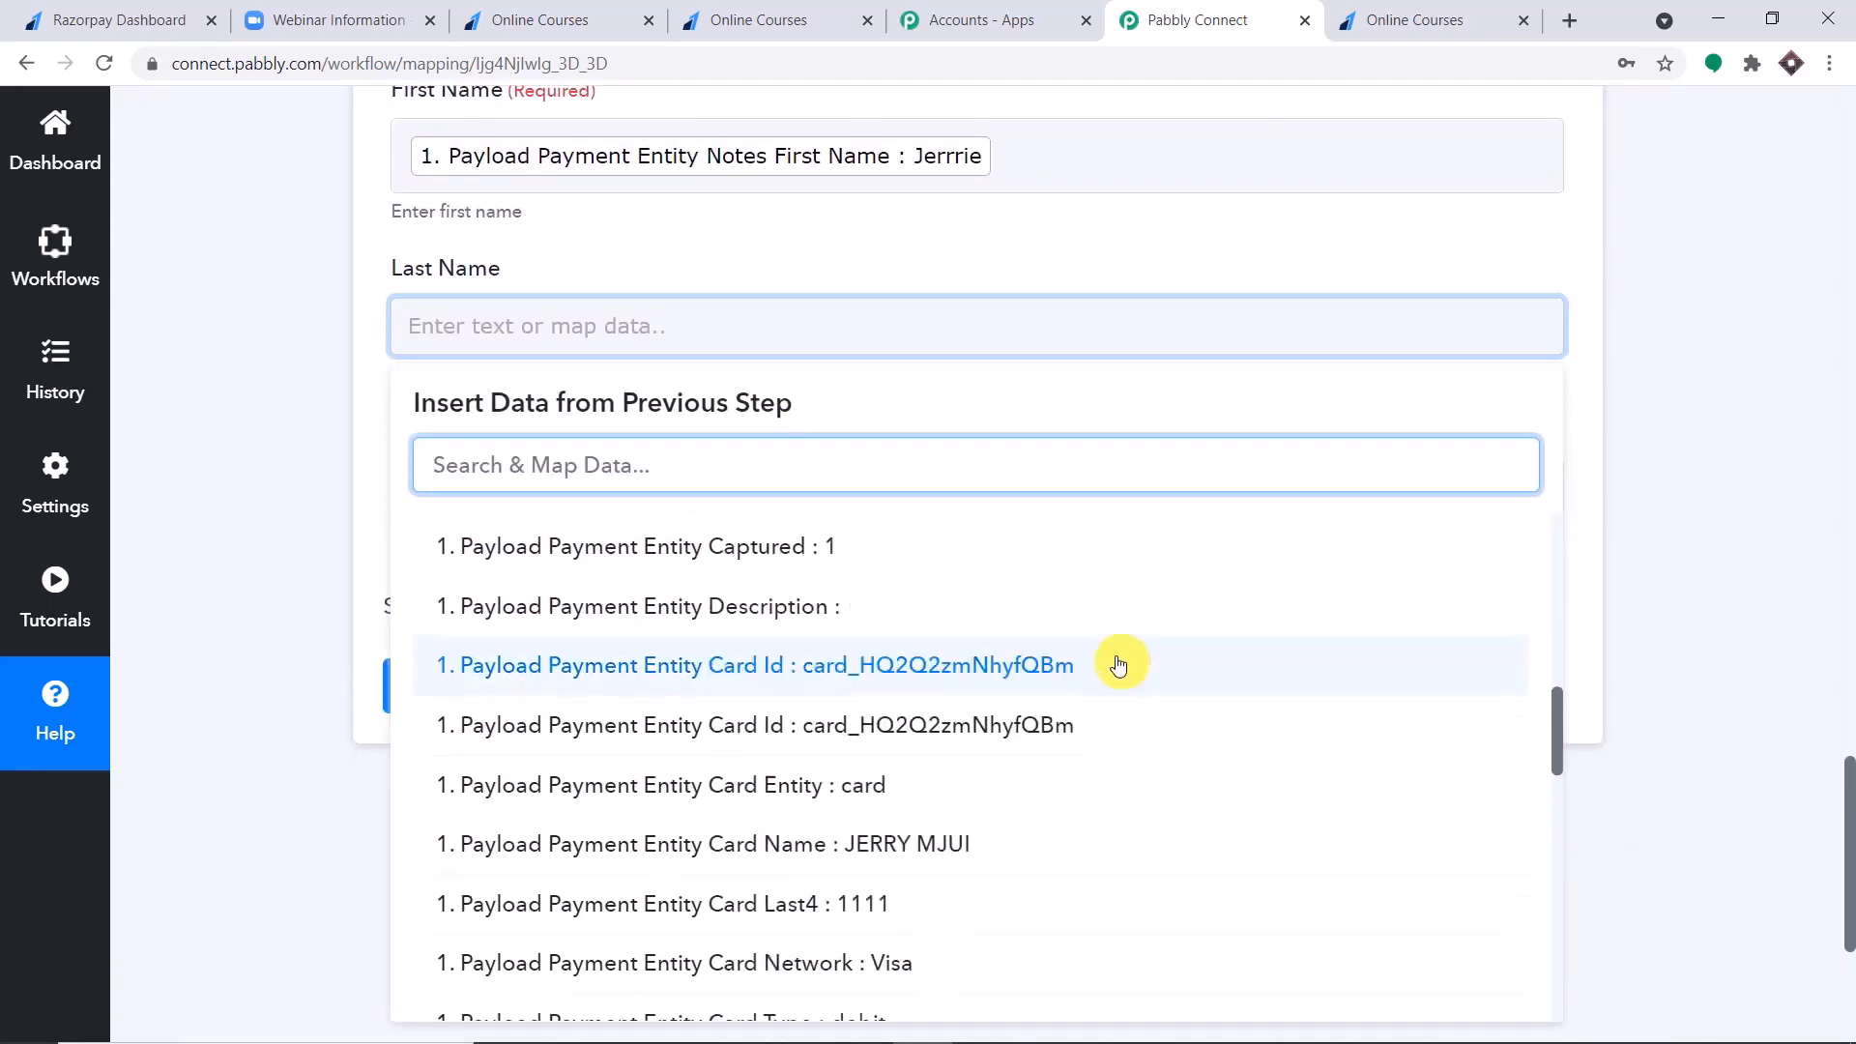
scroll(1121, 661, "down", 3)
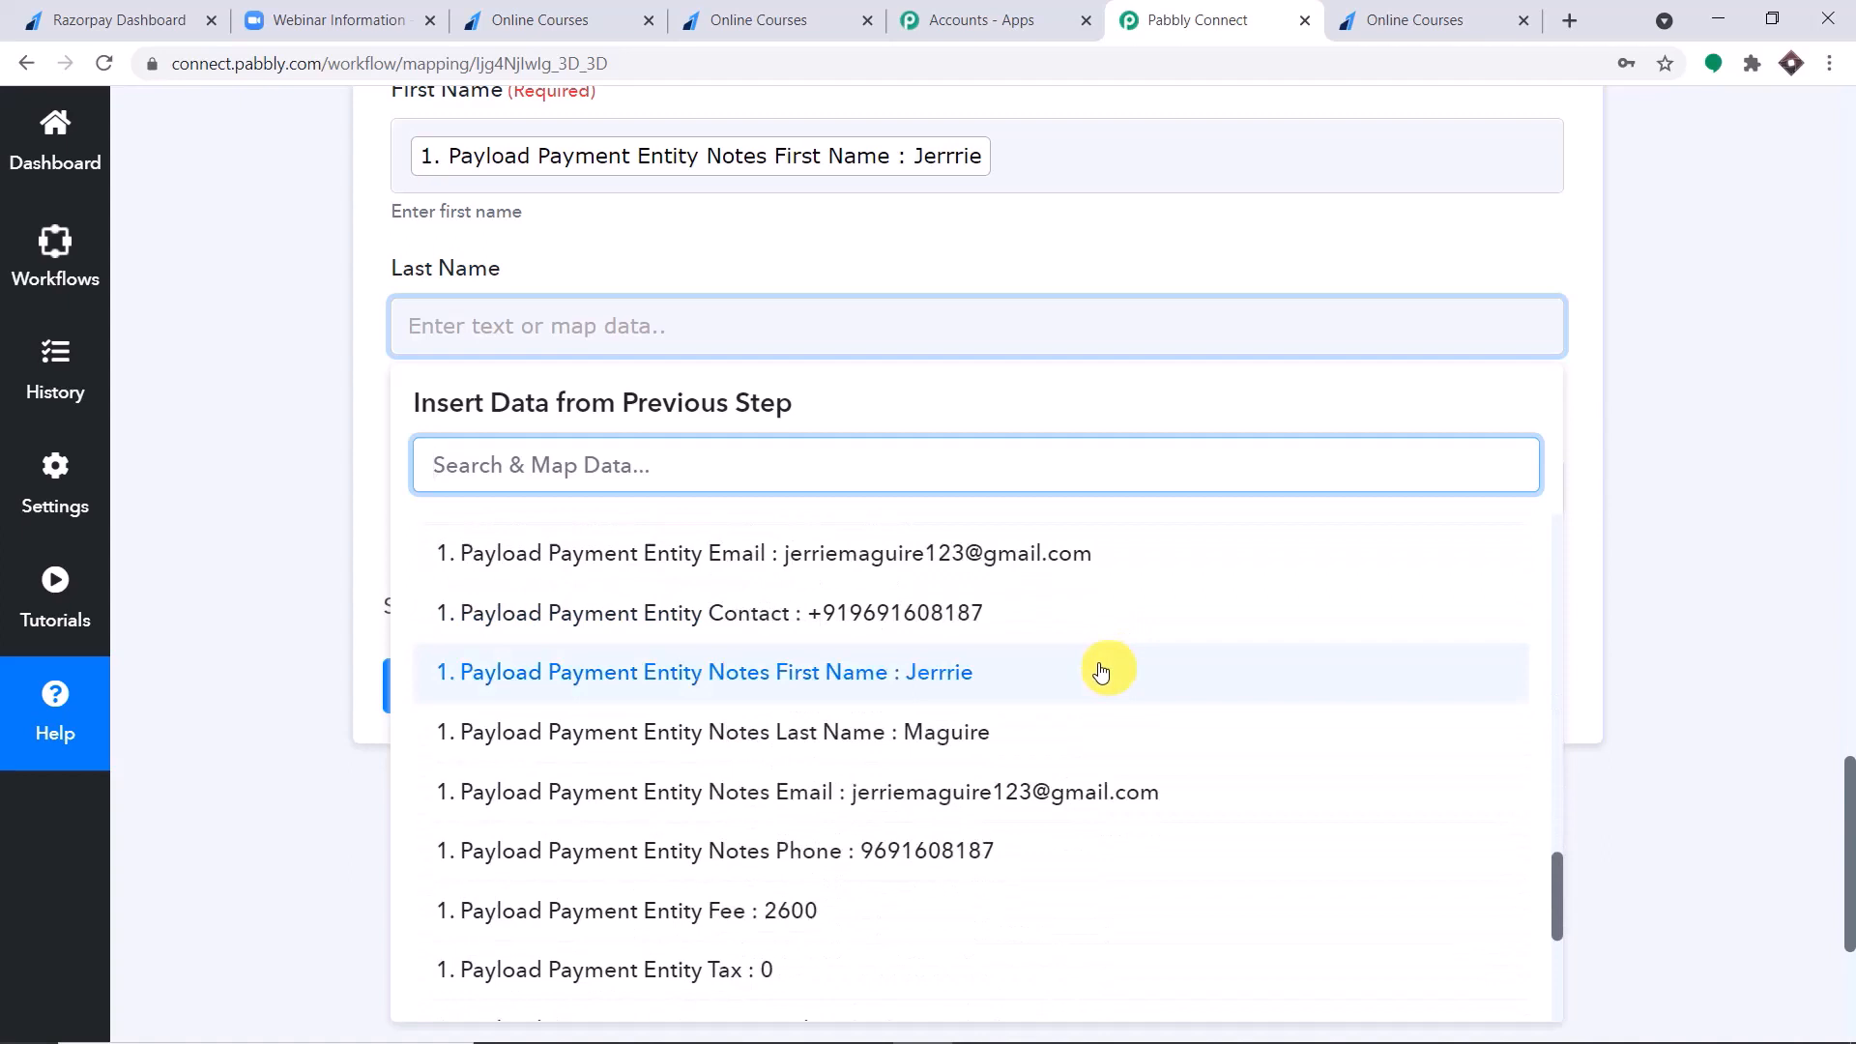
left_click(995, 744)
left_click(1157, 245)
Map the registrant's Phone to Payload Payment Entity Contact from the Razorpay data.
scroll(1158, 247, "down", 1)
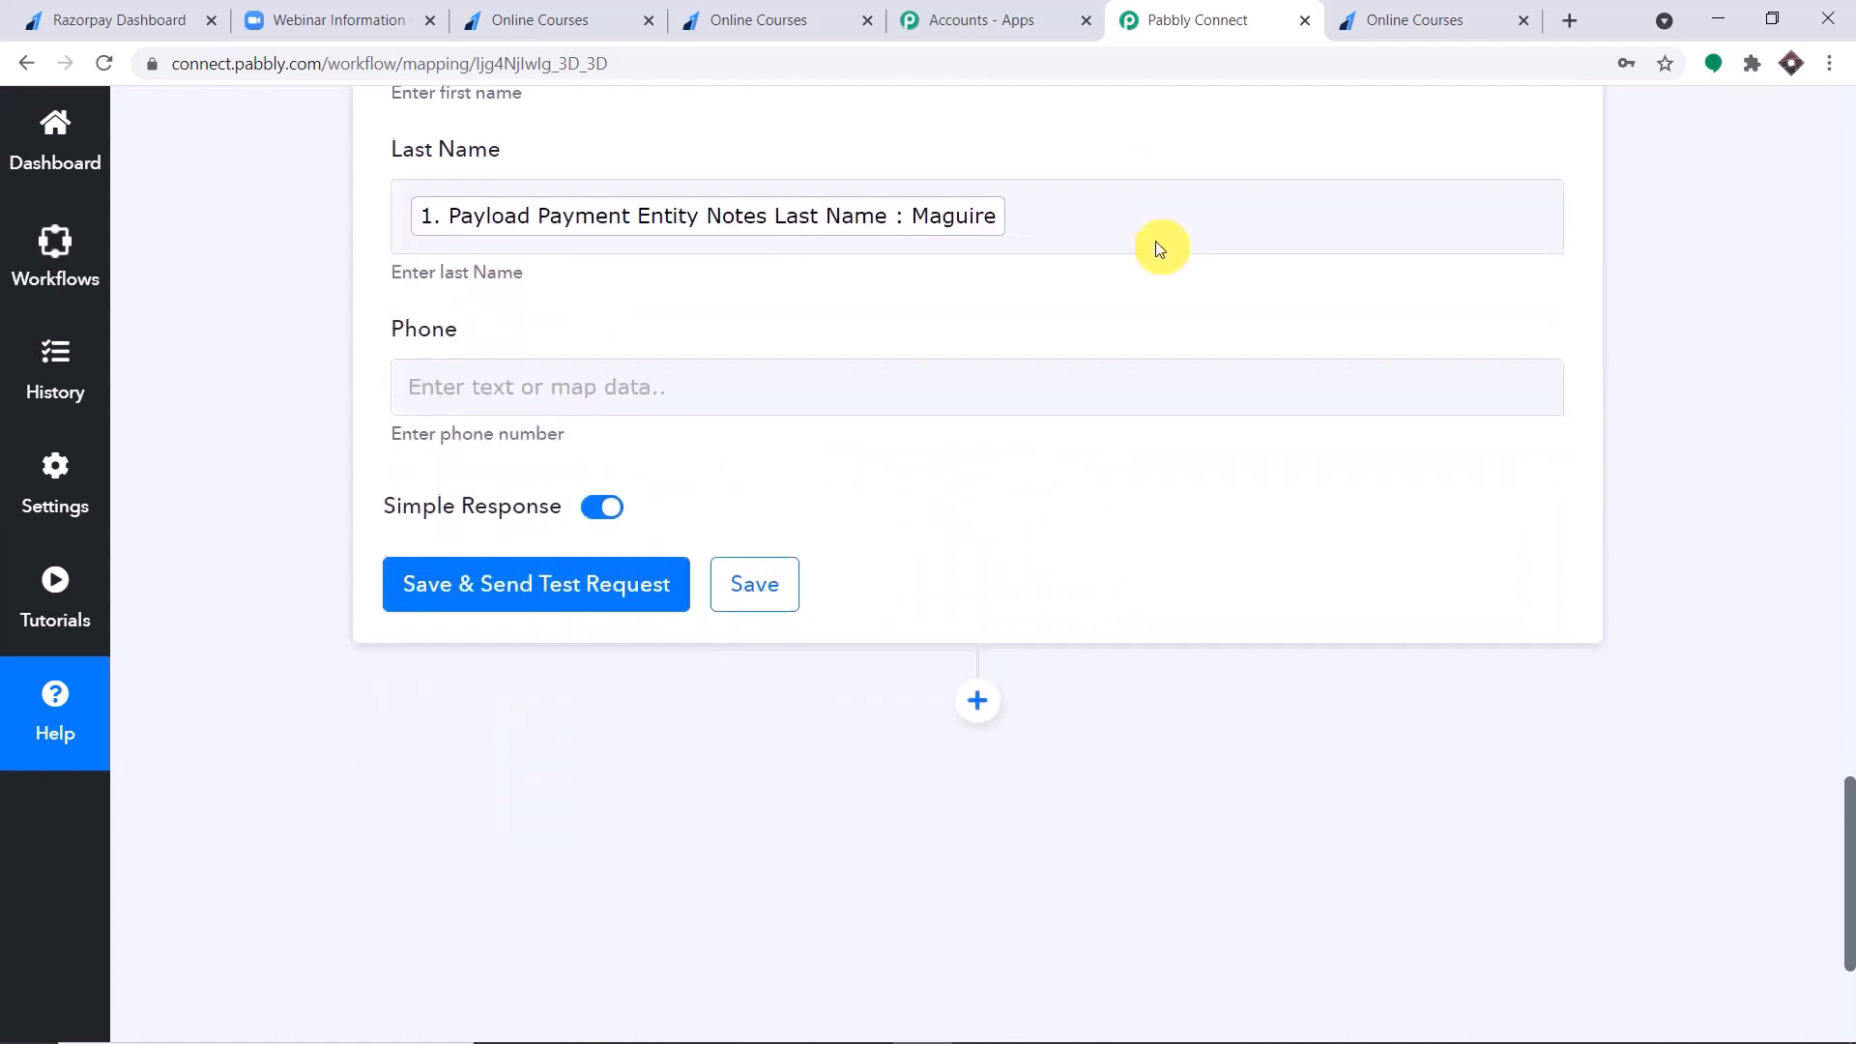
left_click(903, 383)
left_click(865, 618)
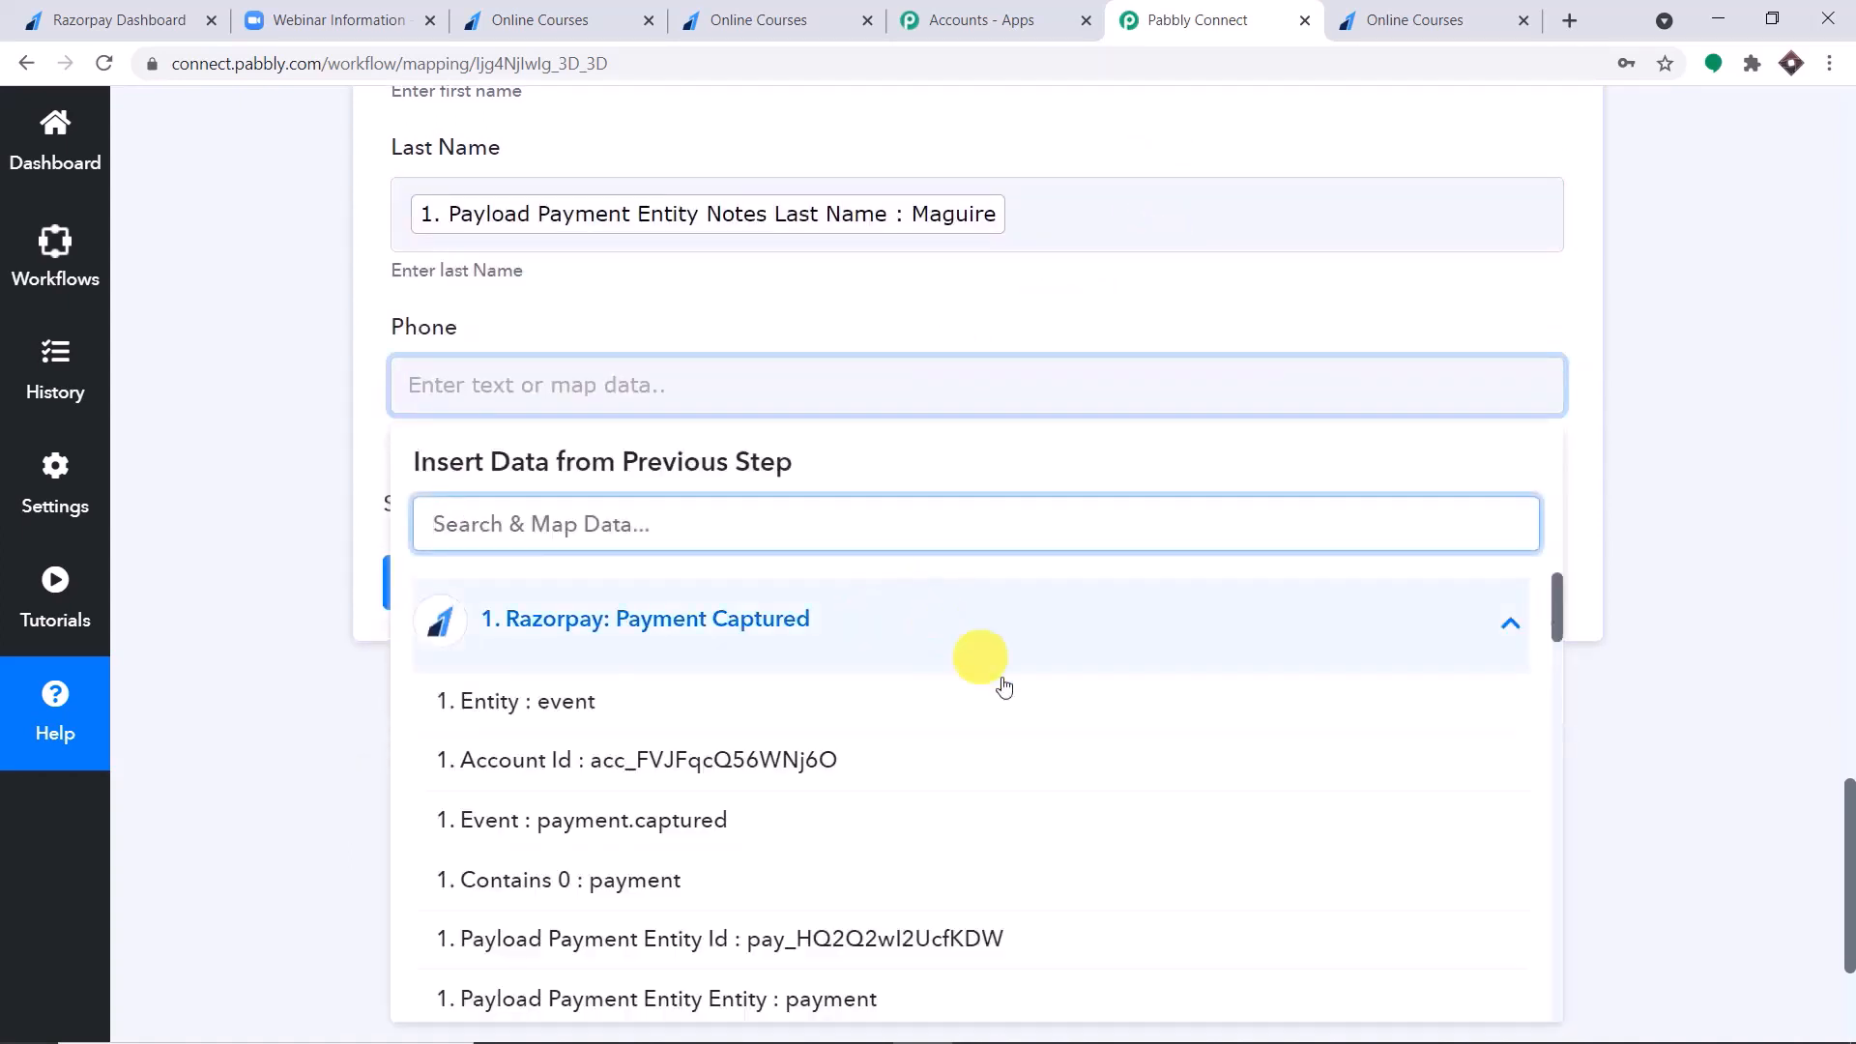
scroll(1004, 687, "down", 10)
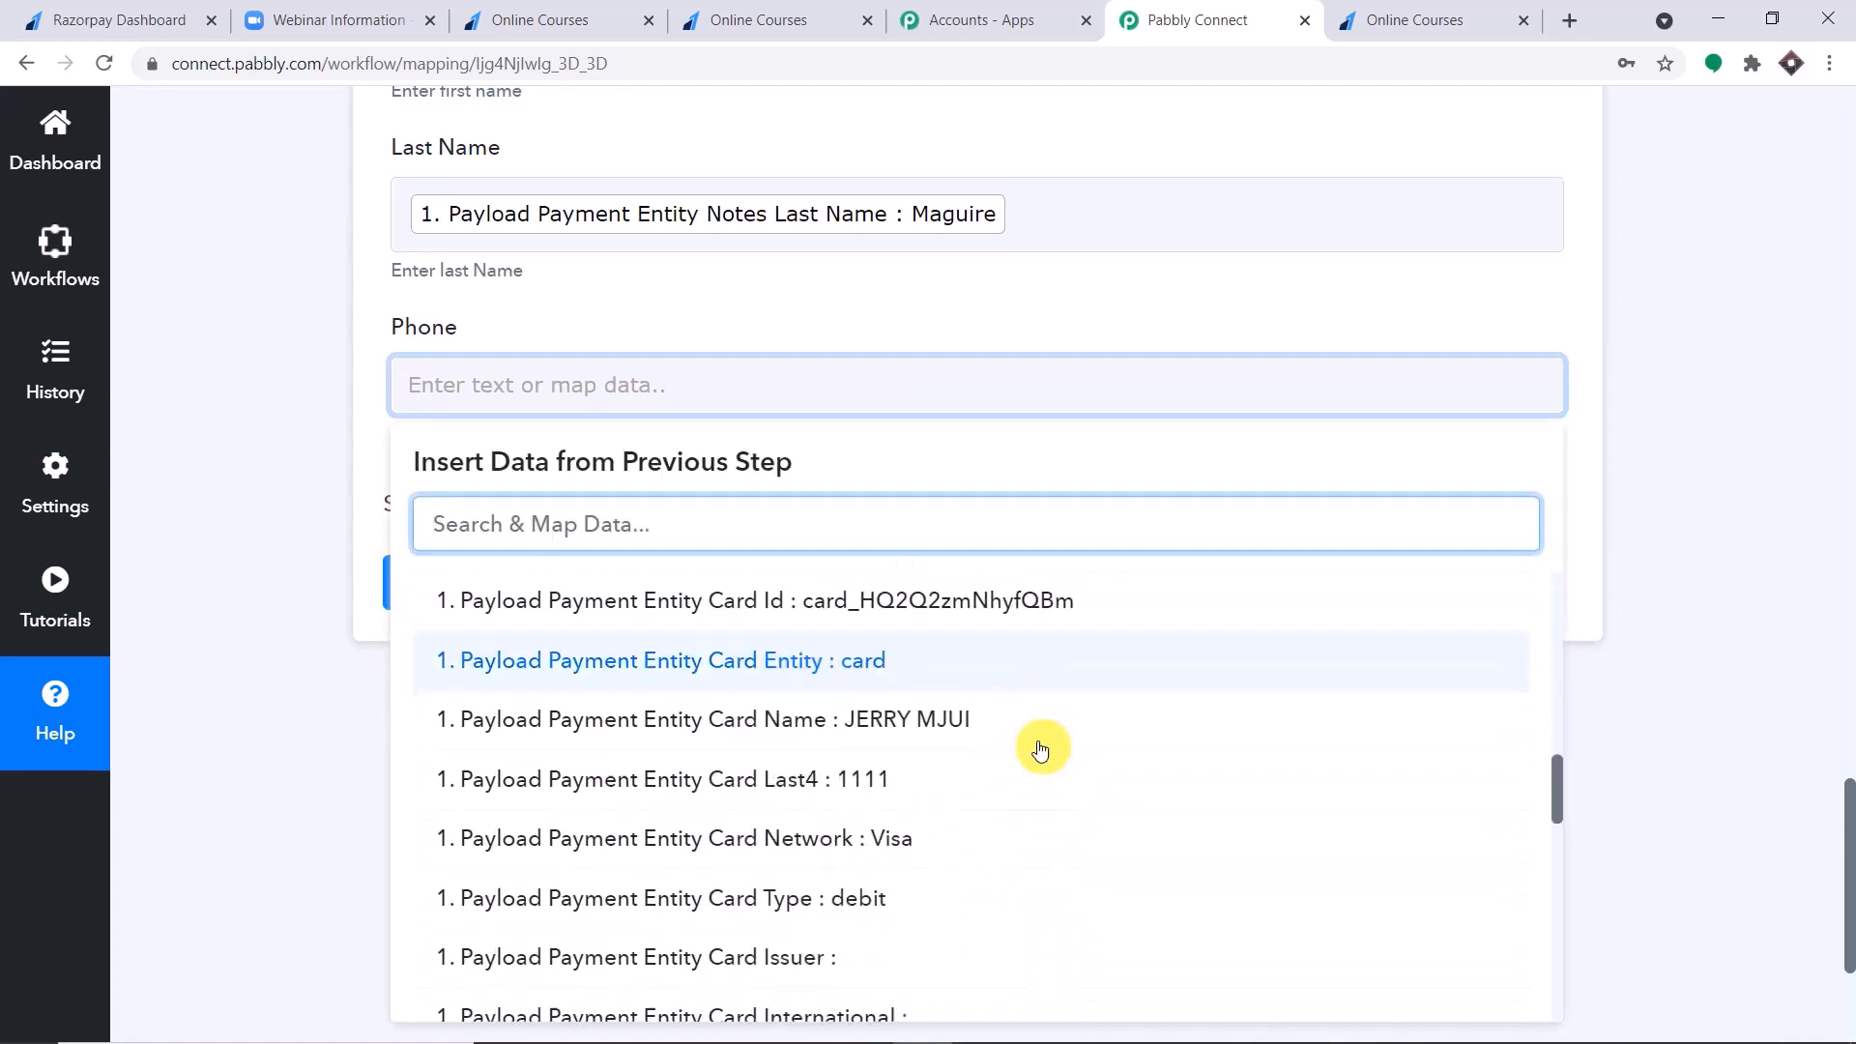
scroll(1040, 750, "down", 8)
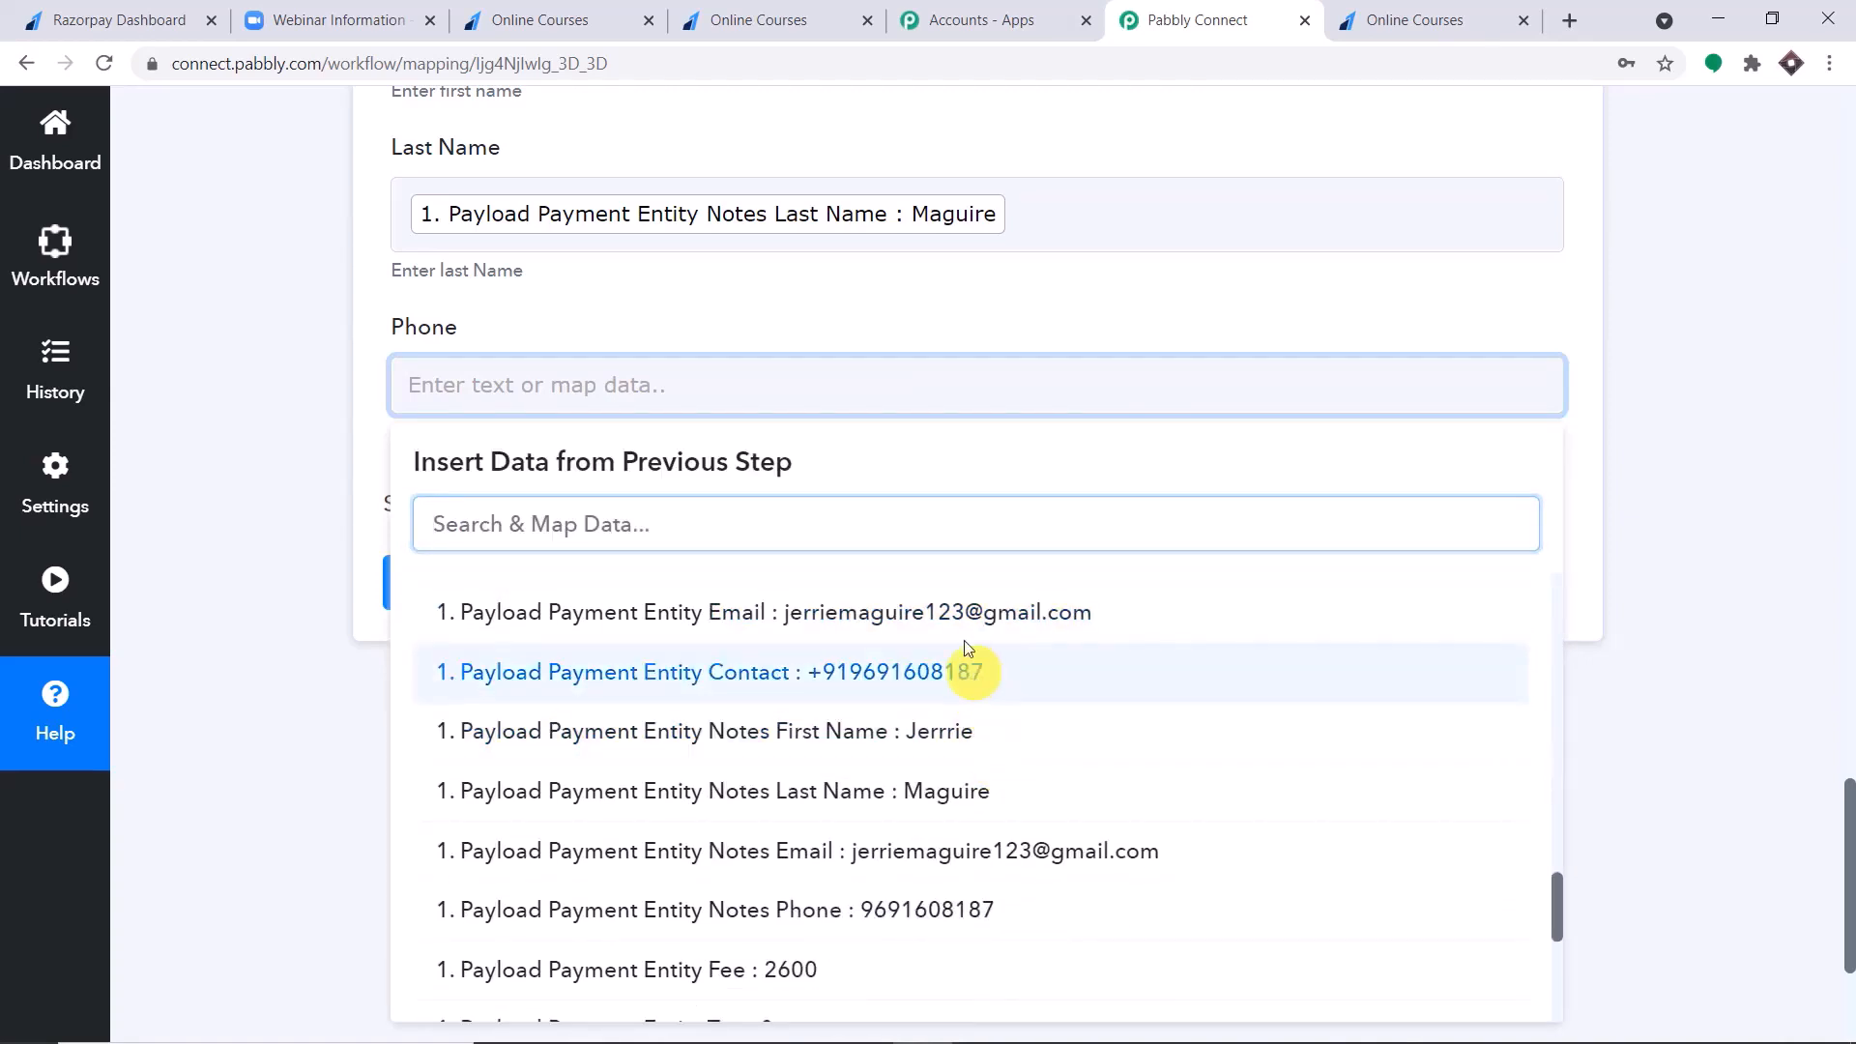
left_click(969, 667)
left_click(1036, 302)
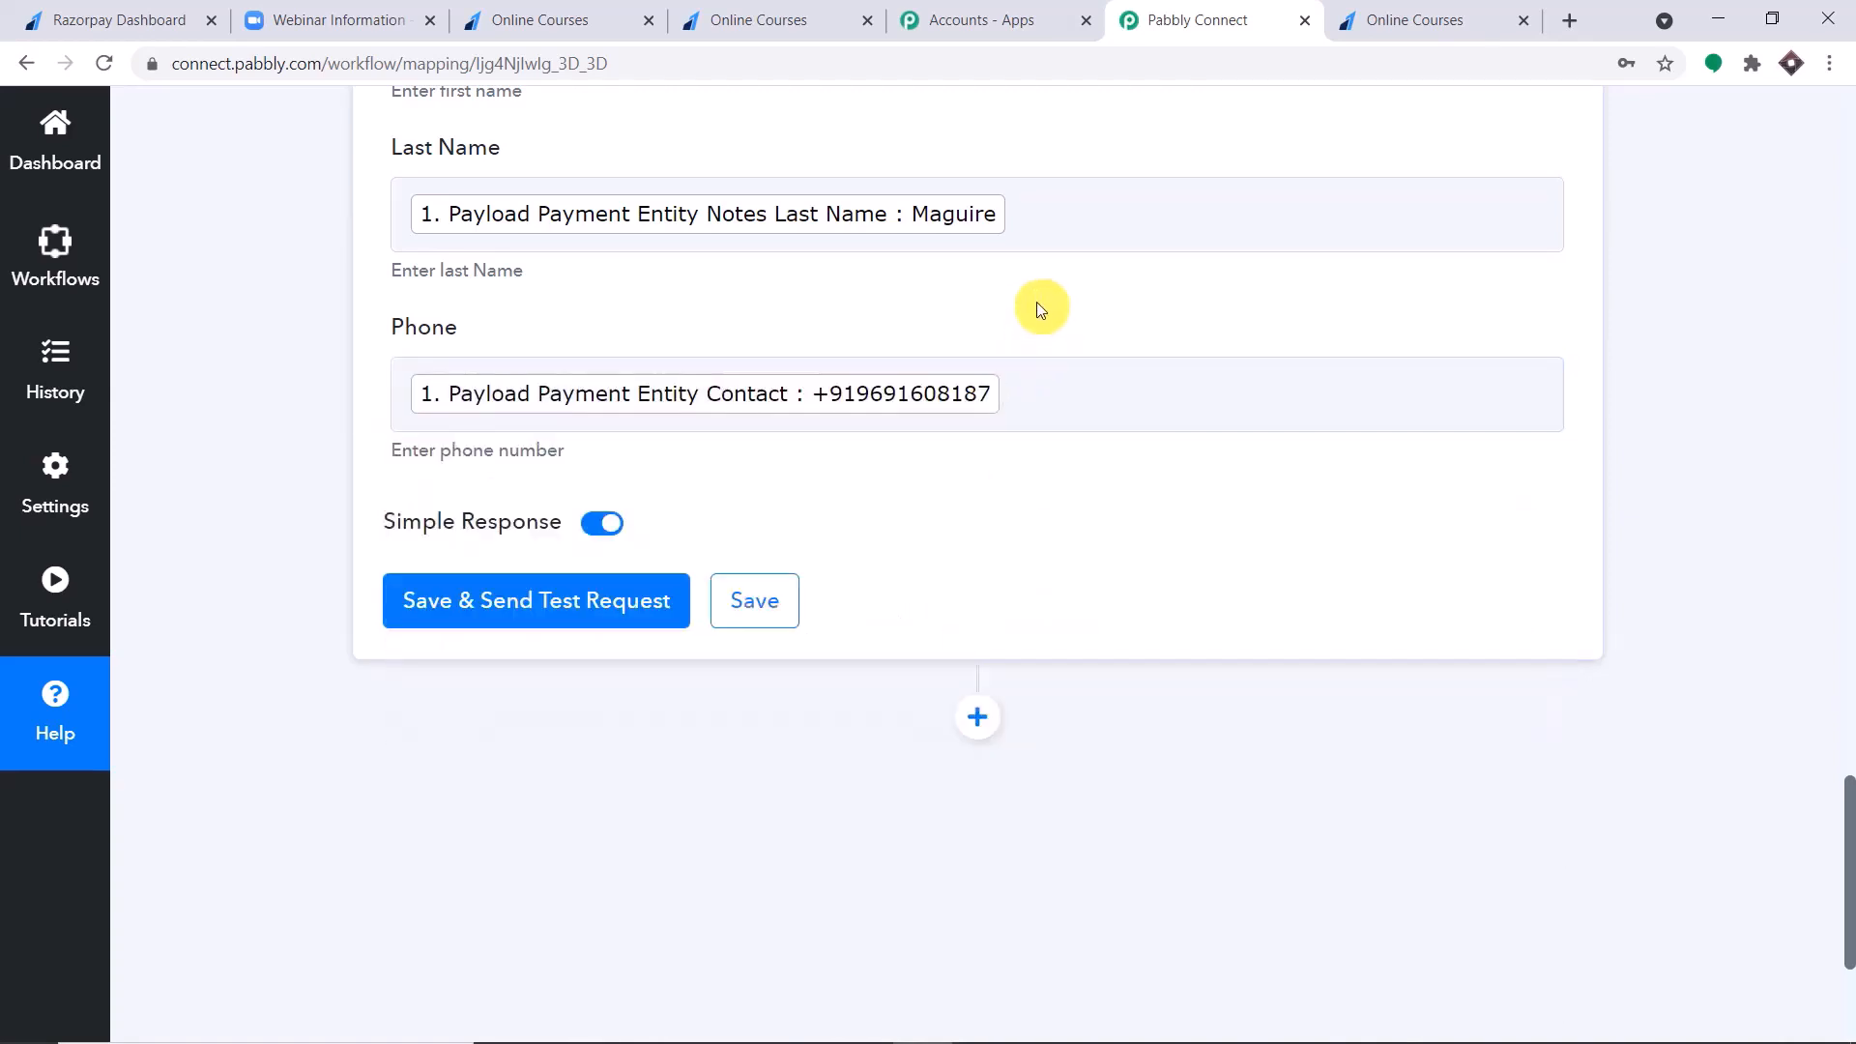
Save the Add a Webinar Registrant action and send its test request to Zoom.
left_click(499, 616)
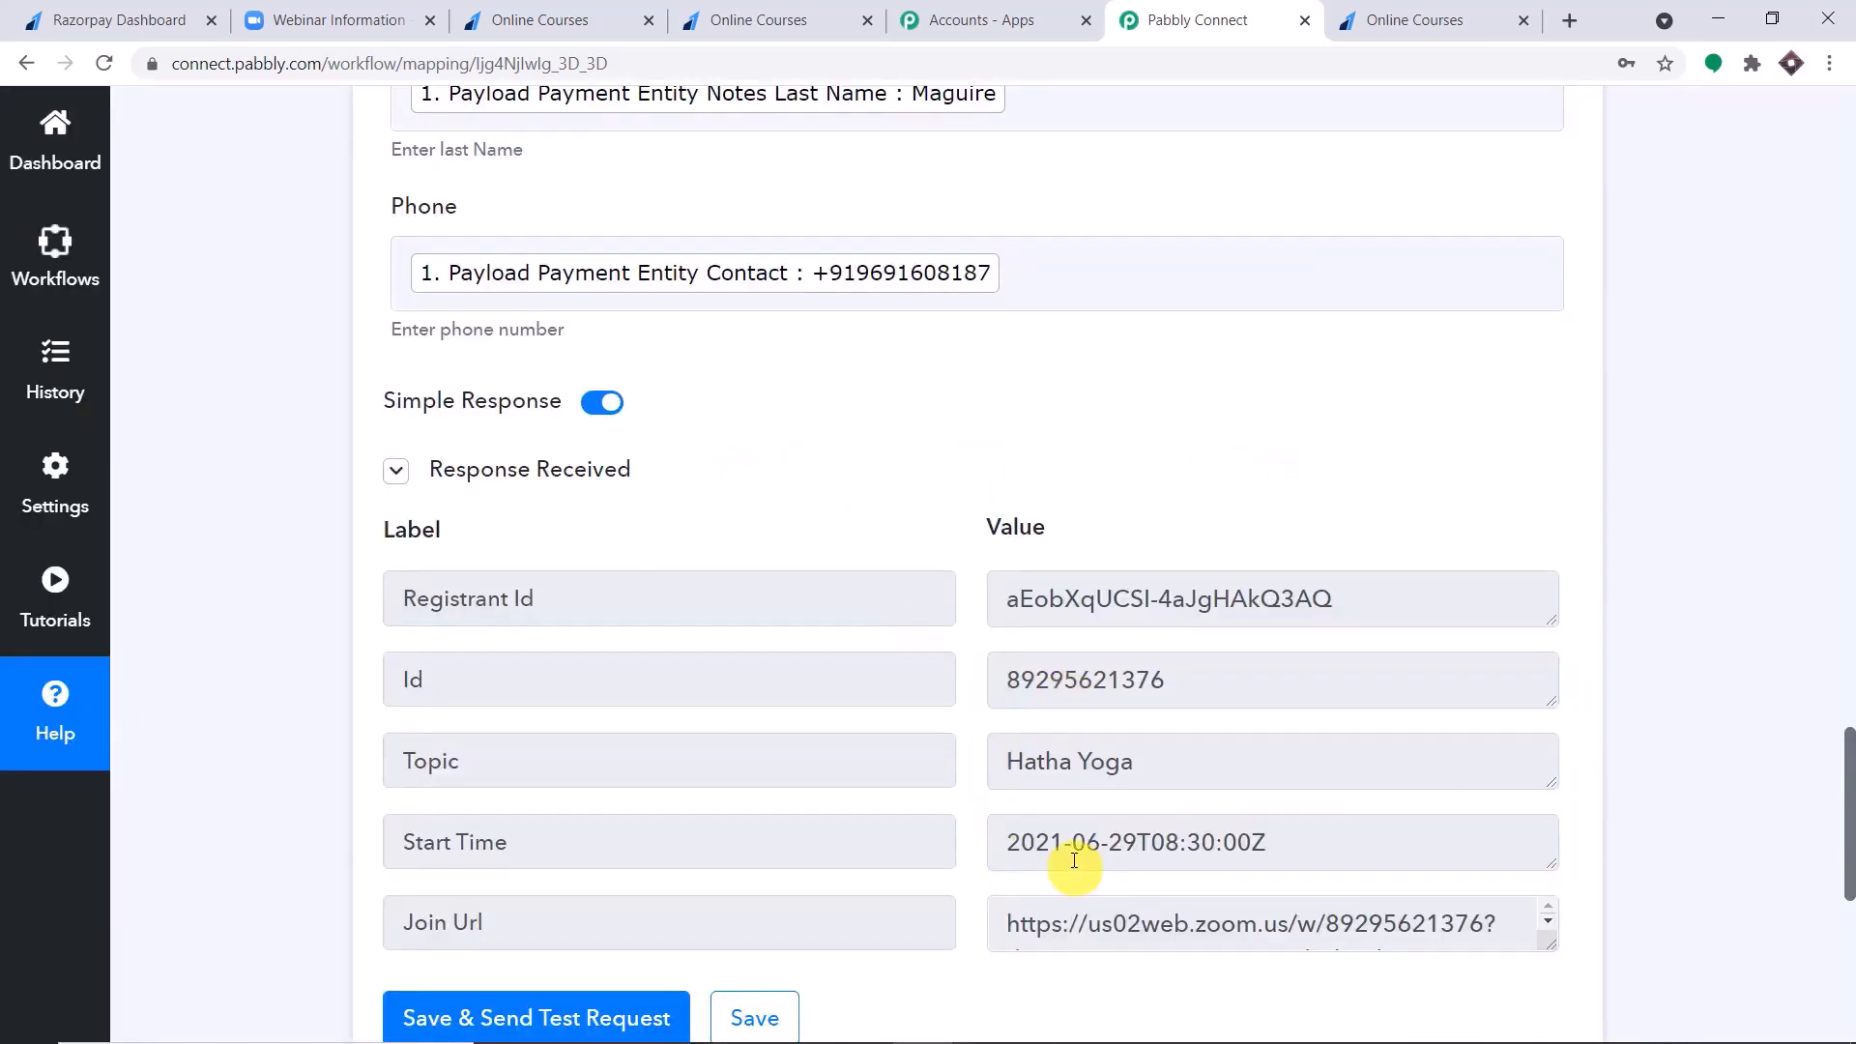
Switch to the Hatha Yoga webinar page in Zoom, reload it, and examine the approved registrants list under Manage Attendees.
left_click(358, 8)
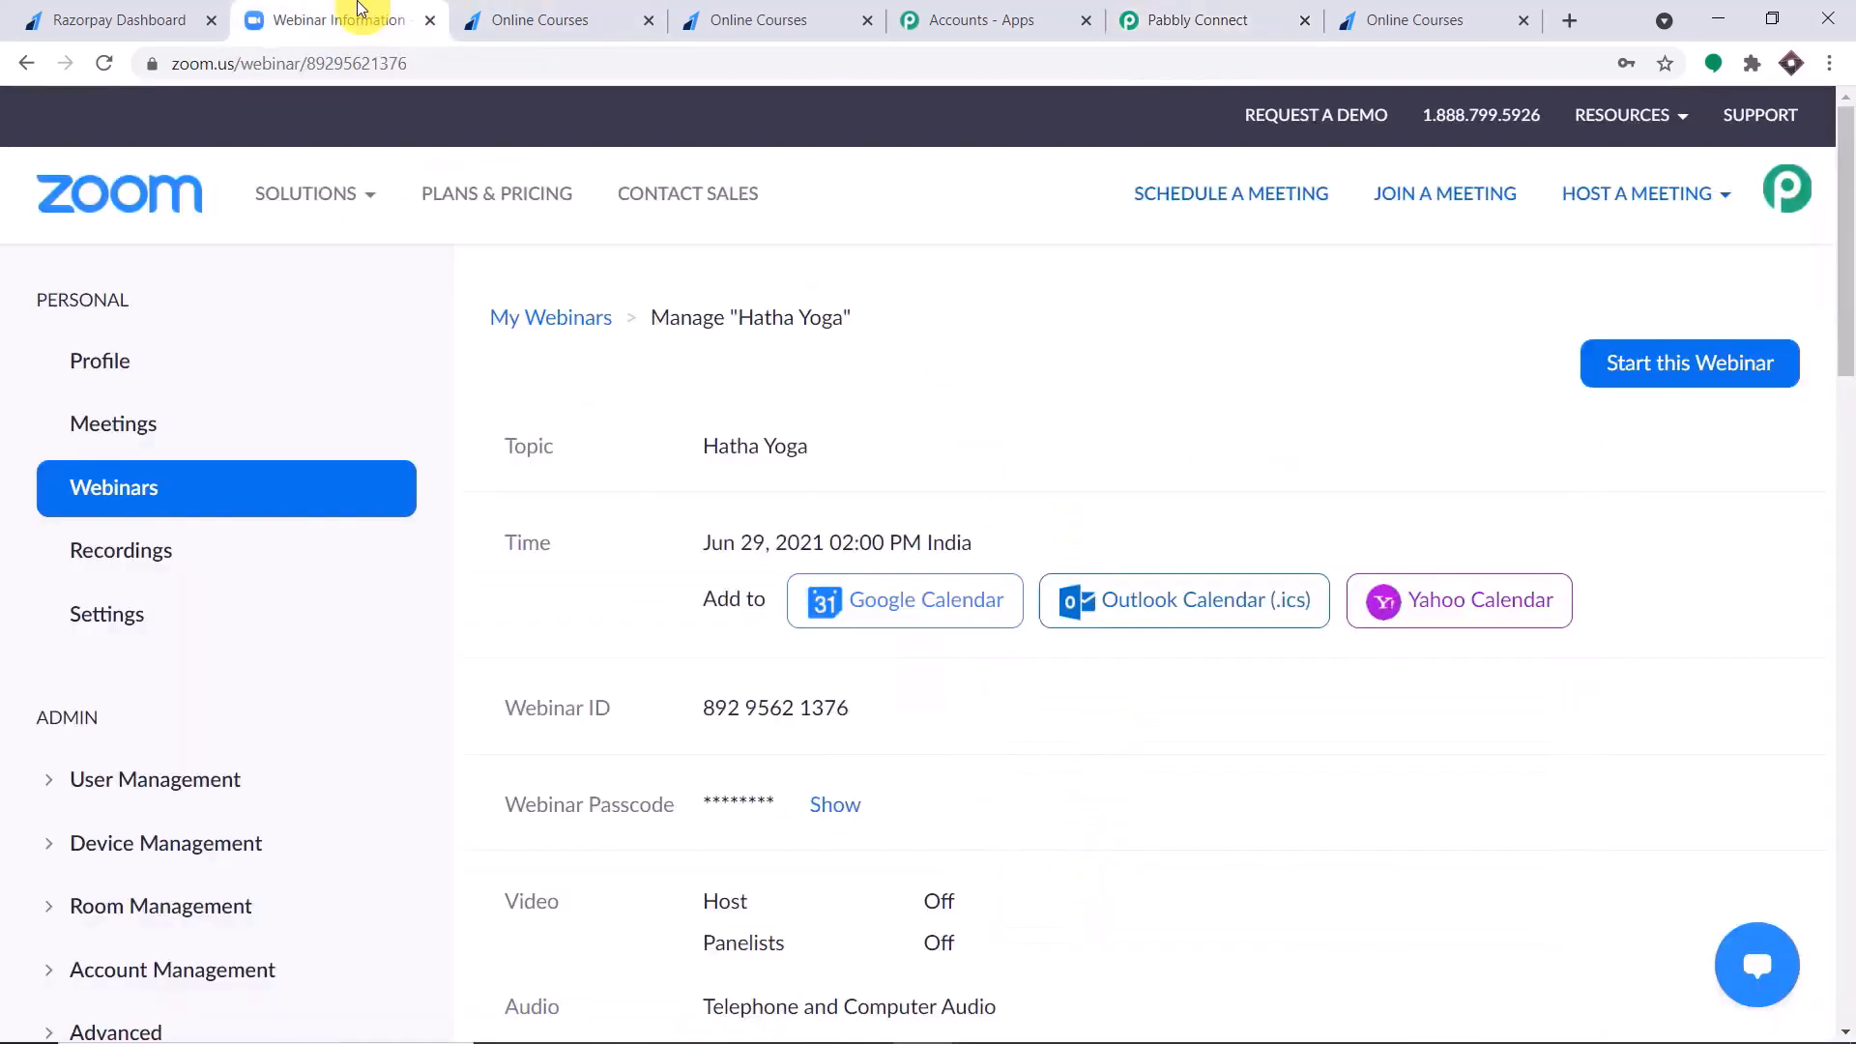
scroll(1841, 488, "down", 15)
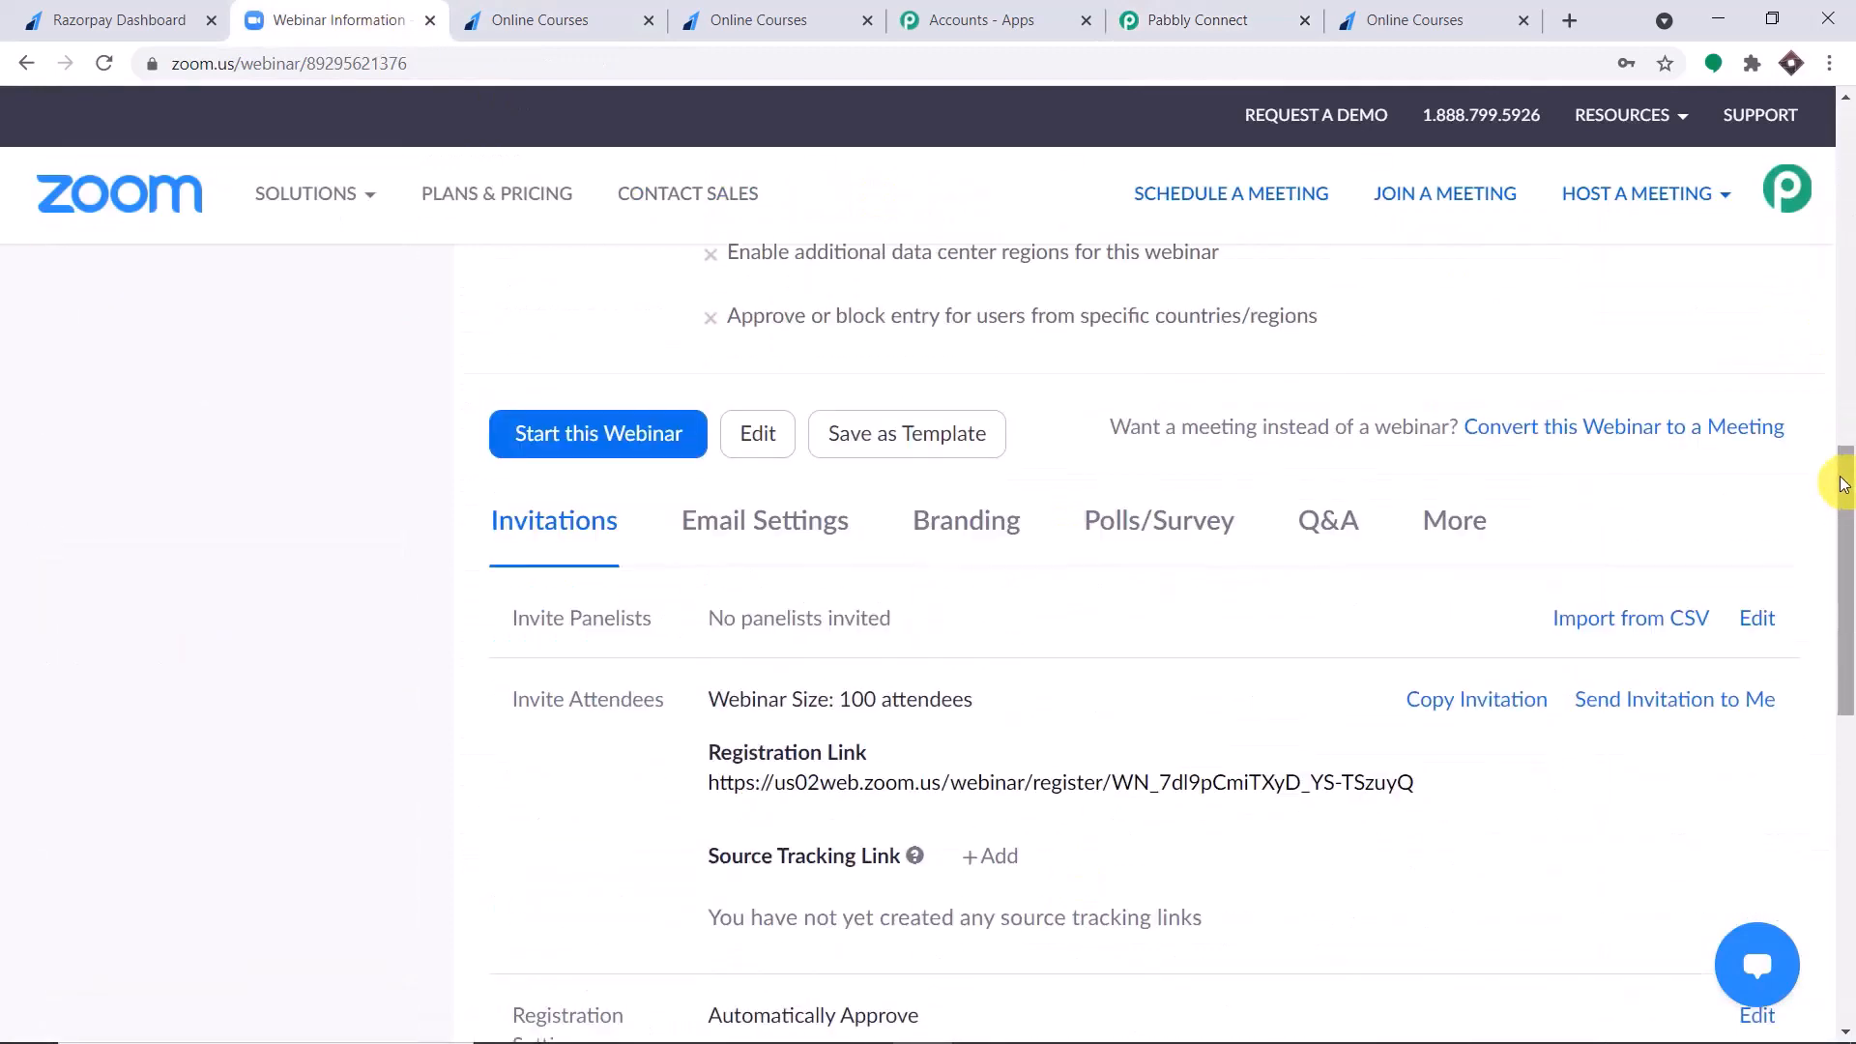
scroll(1842, 483, "down", 5)
scroll(1841, 473, "up", 5)
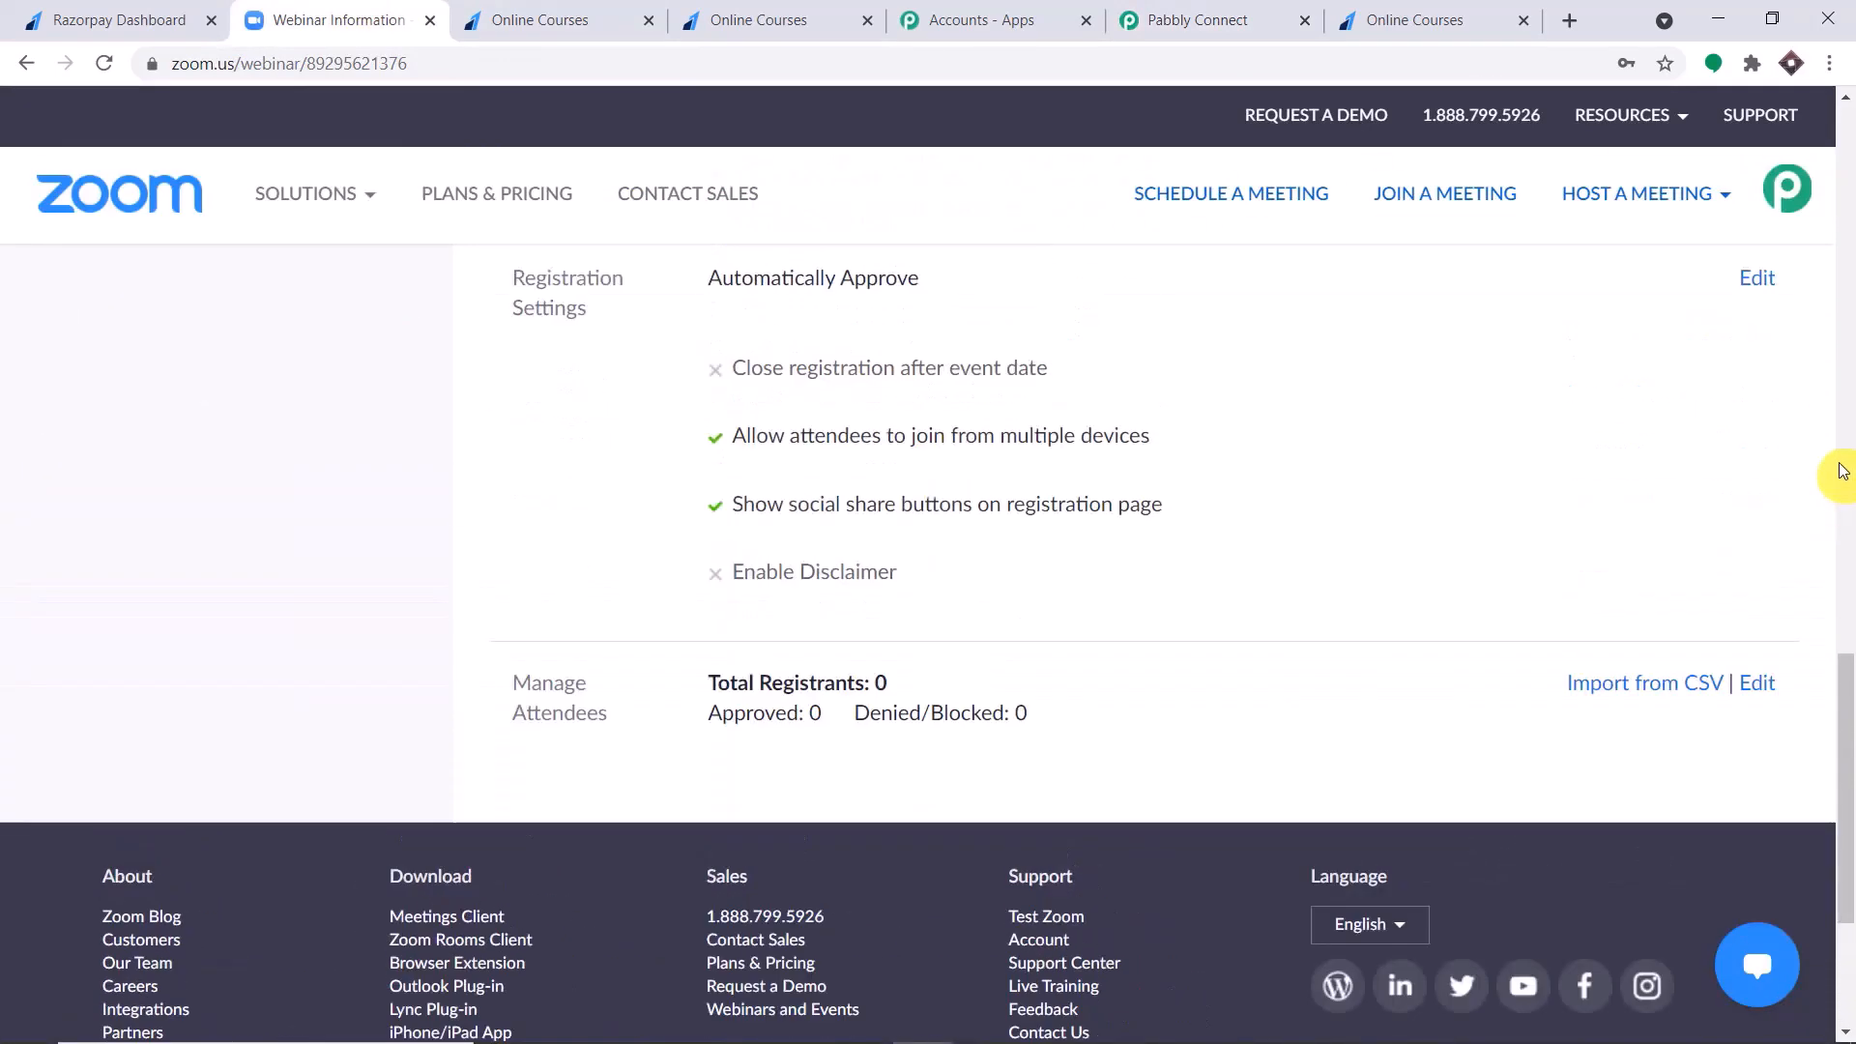
scroll(1842, 467, "down", 6)
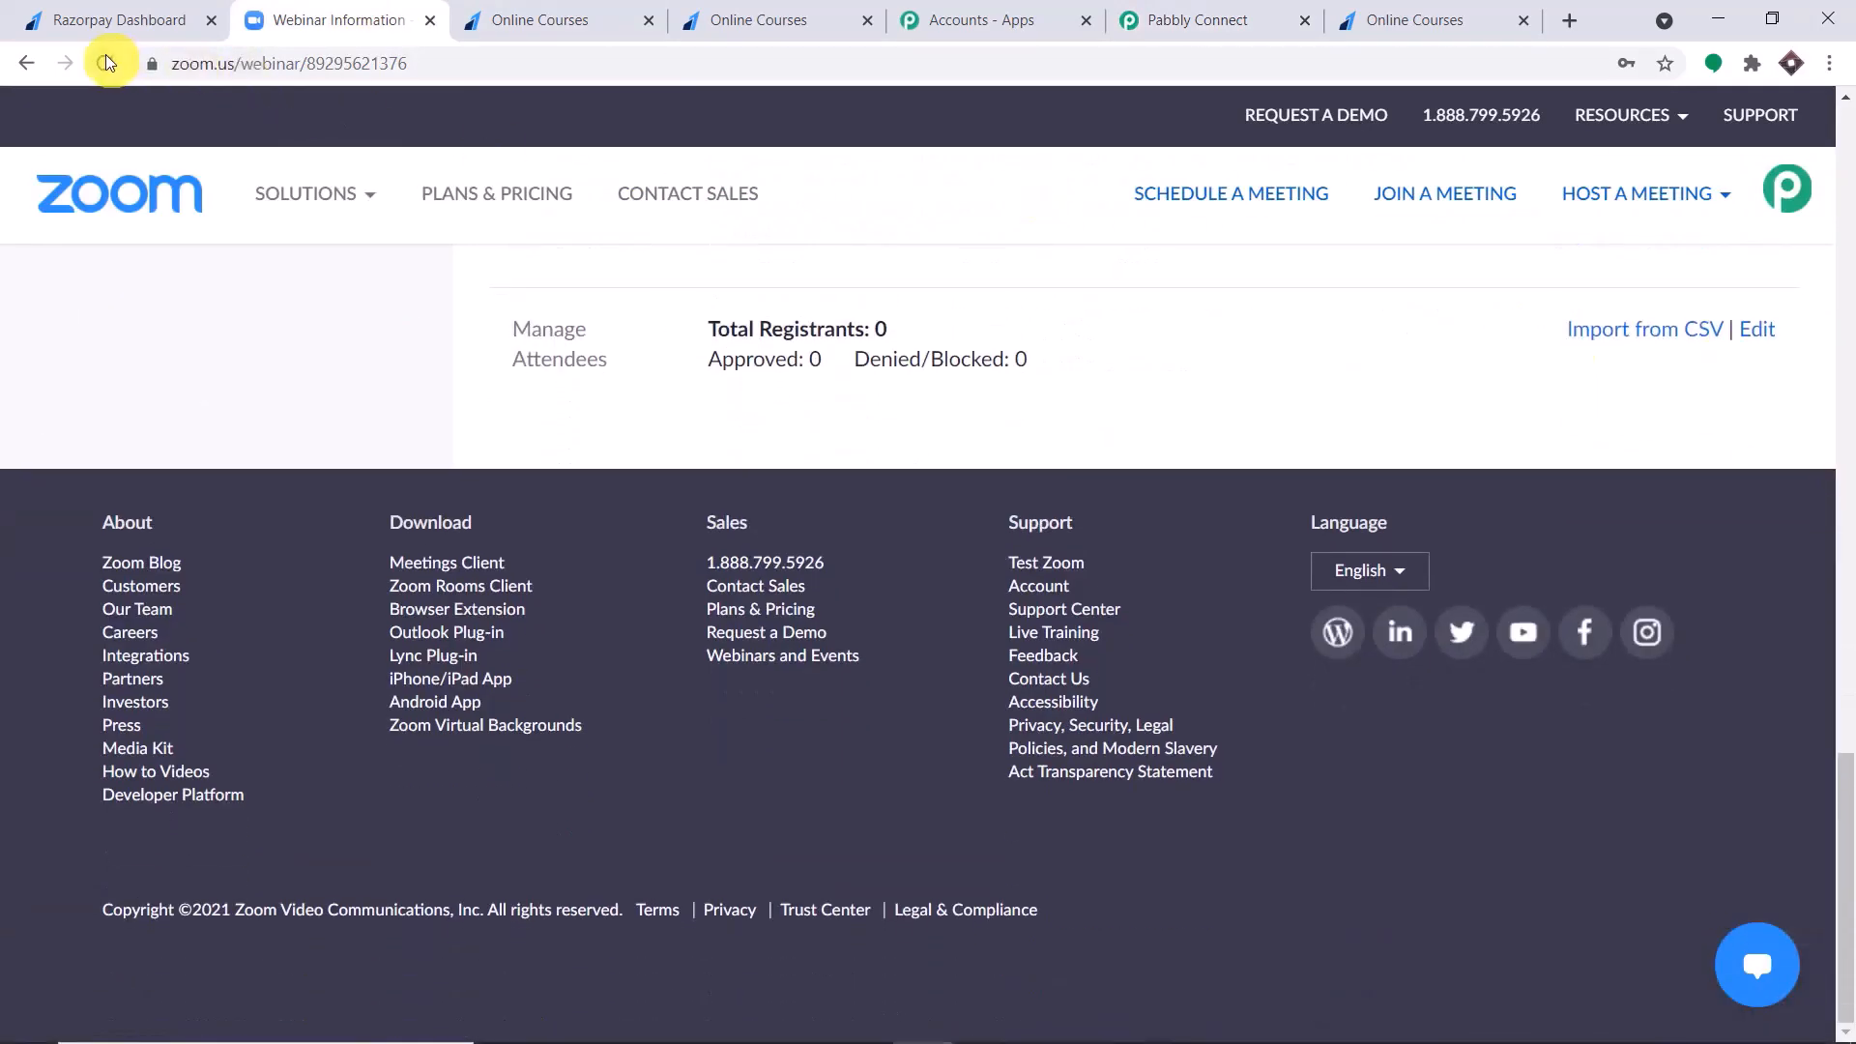
scroll(1396, 332, "down", 15)
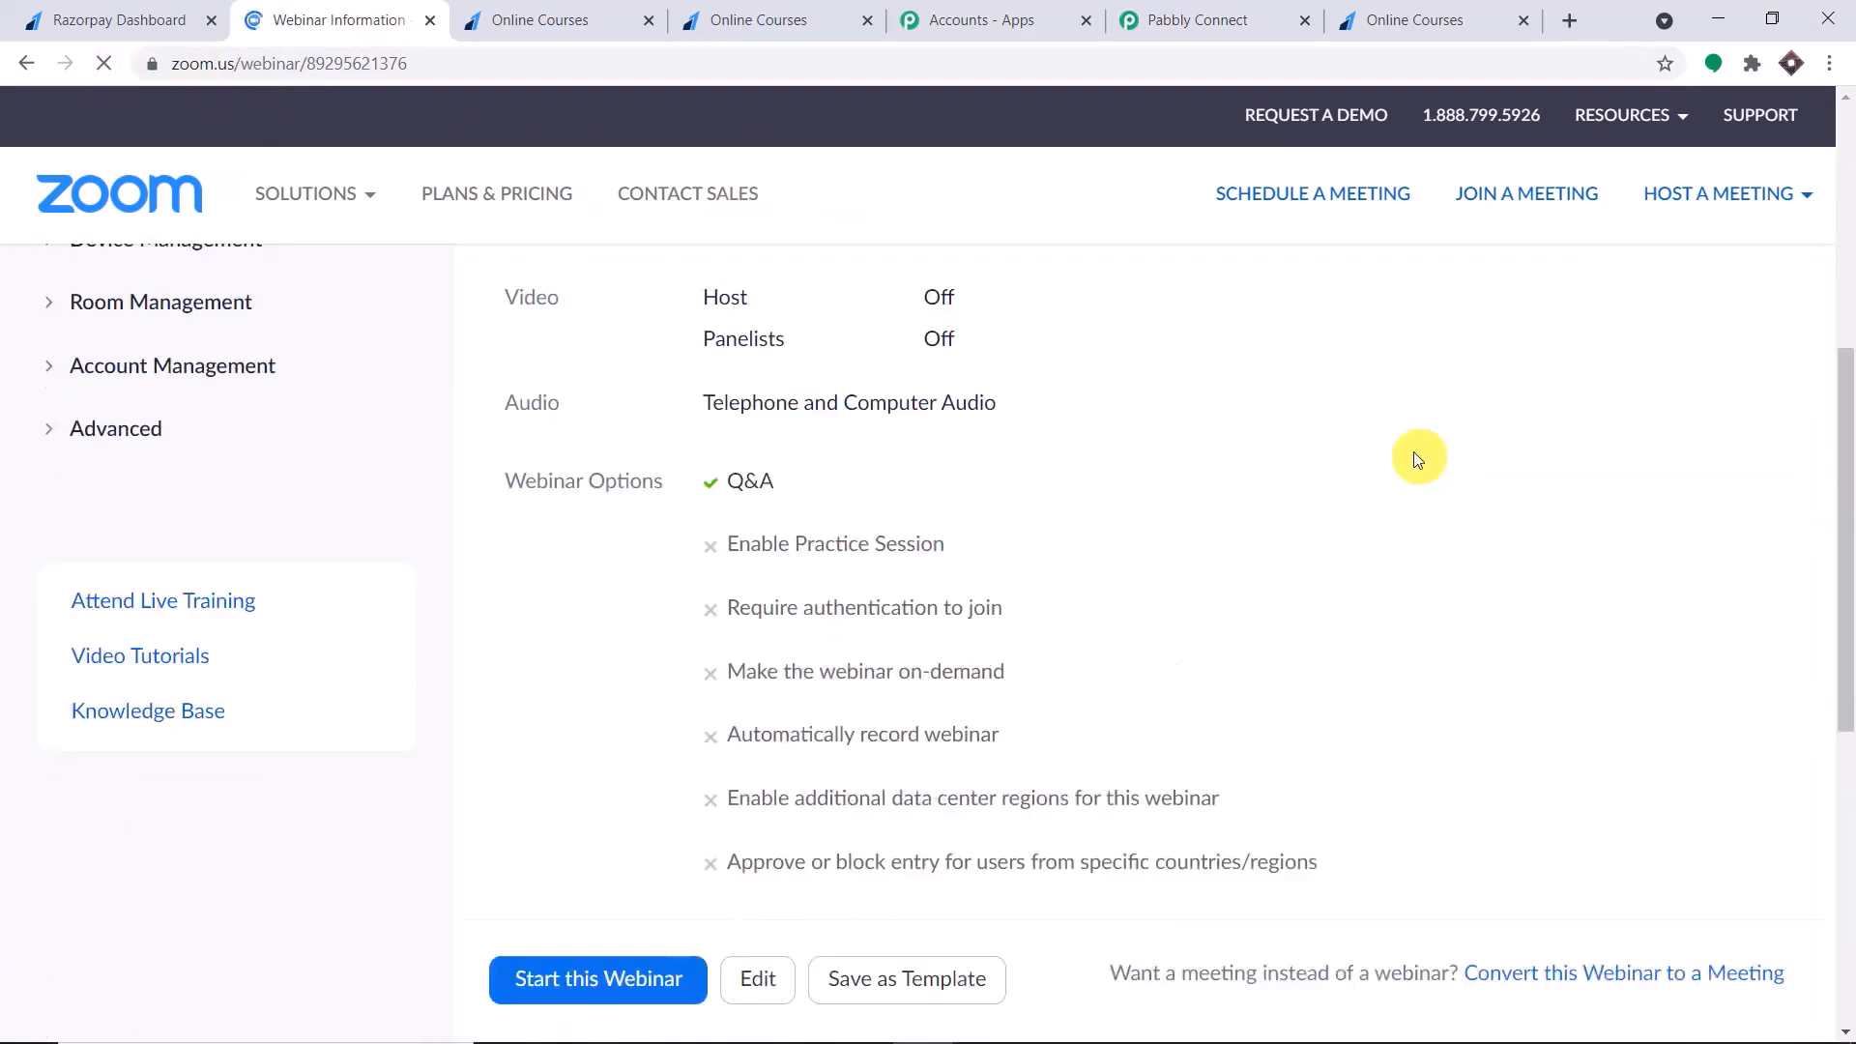
scroll(1411, 474, "down", 8)
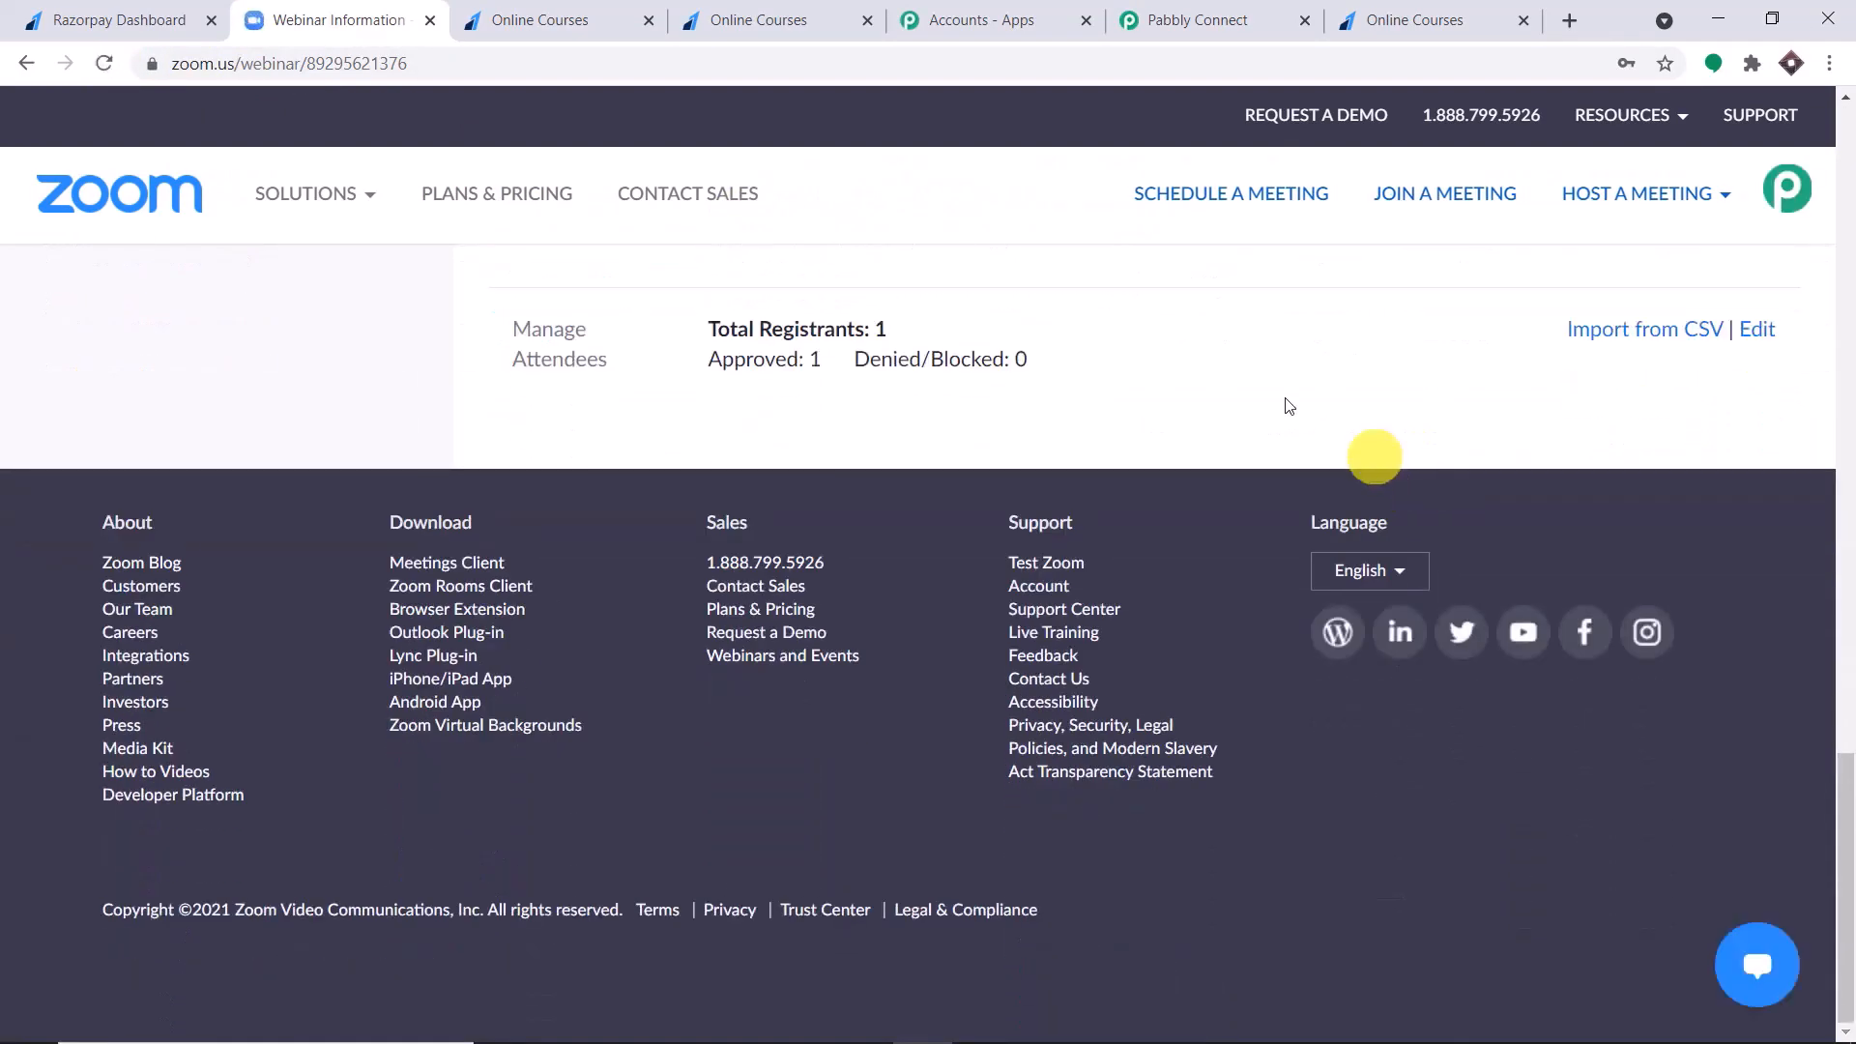
left_click(1758, 333)
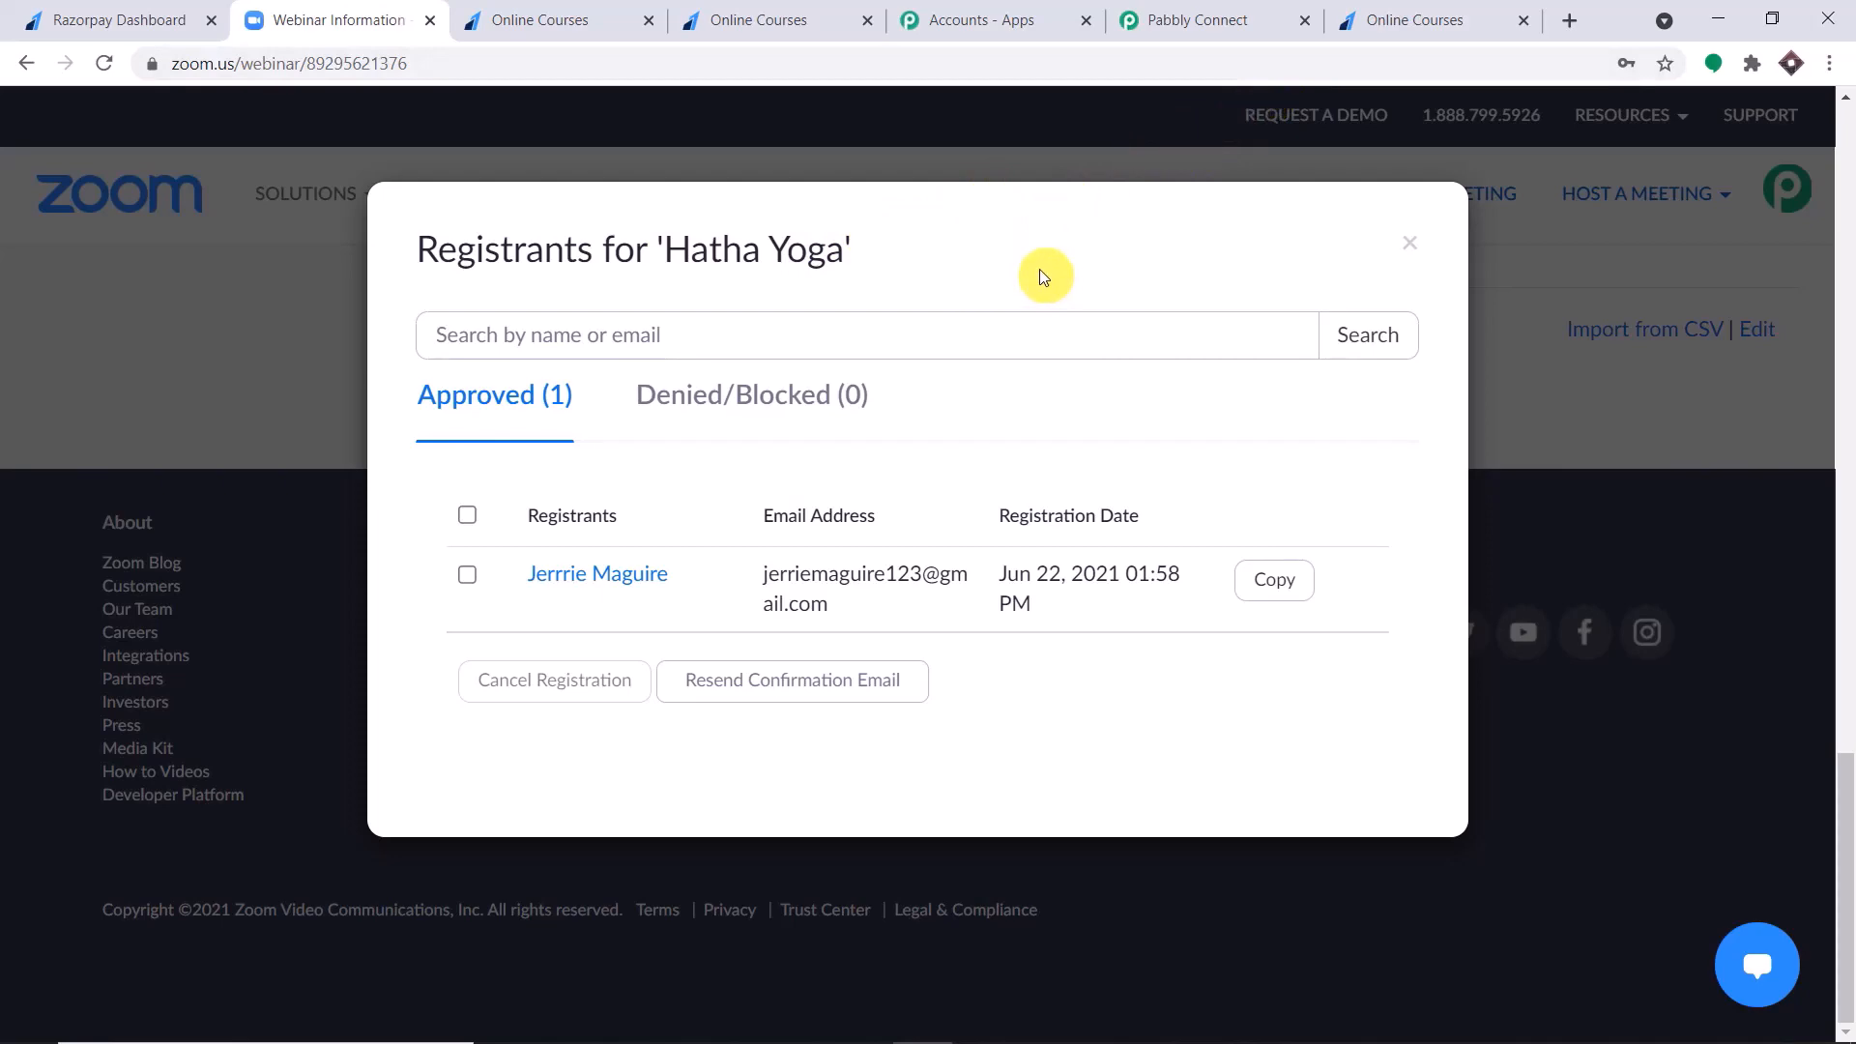
left_click(1409, 243)
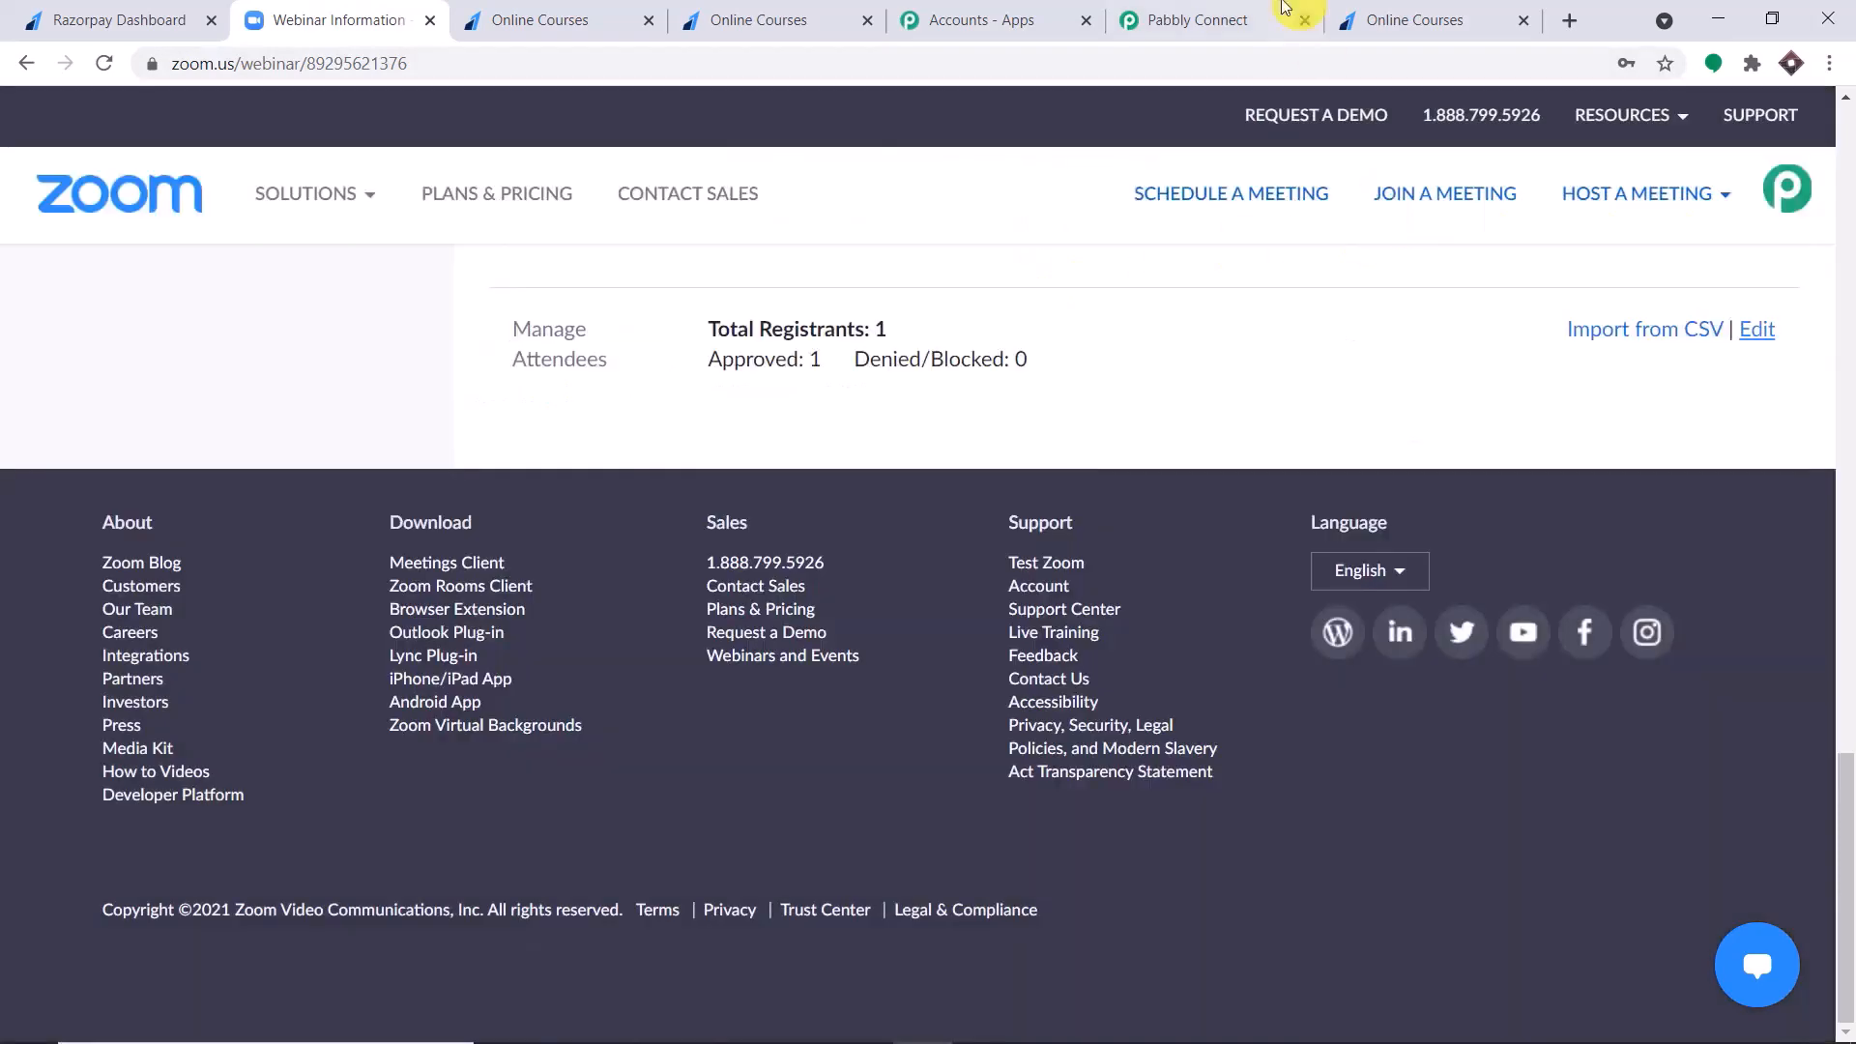
Return to the Pabbly Connect workflow and collapse the Zoom action and the Razorpay trigger.
left_click(1276, 21)
scroll(1846, 539, "up", 6)
scroll(1846, 539, "up", 10)
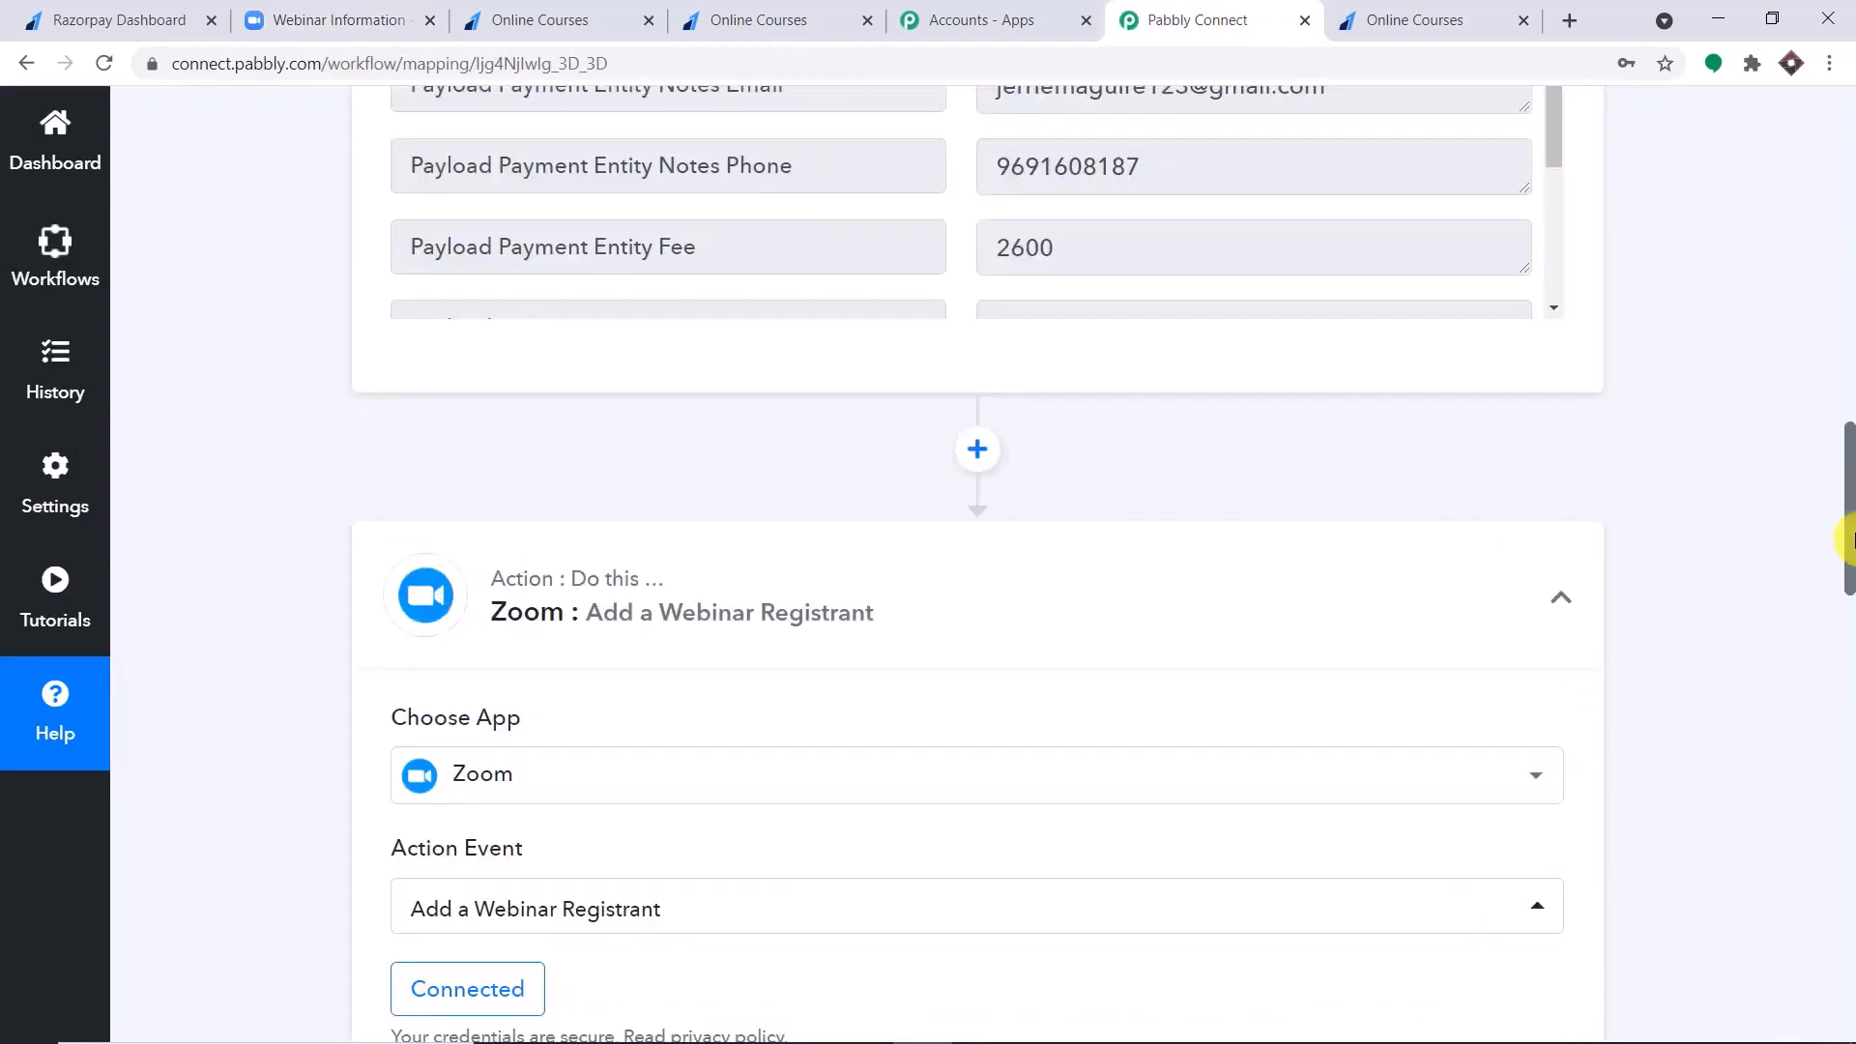
left_click(883, 613)
scroll(1846, 483, "up", 10)
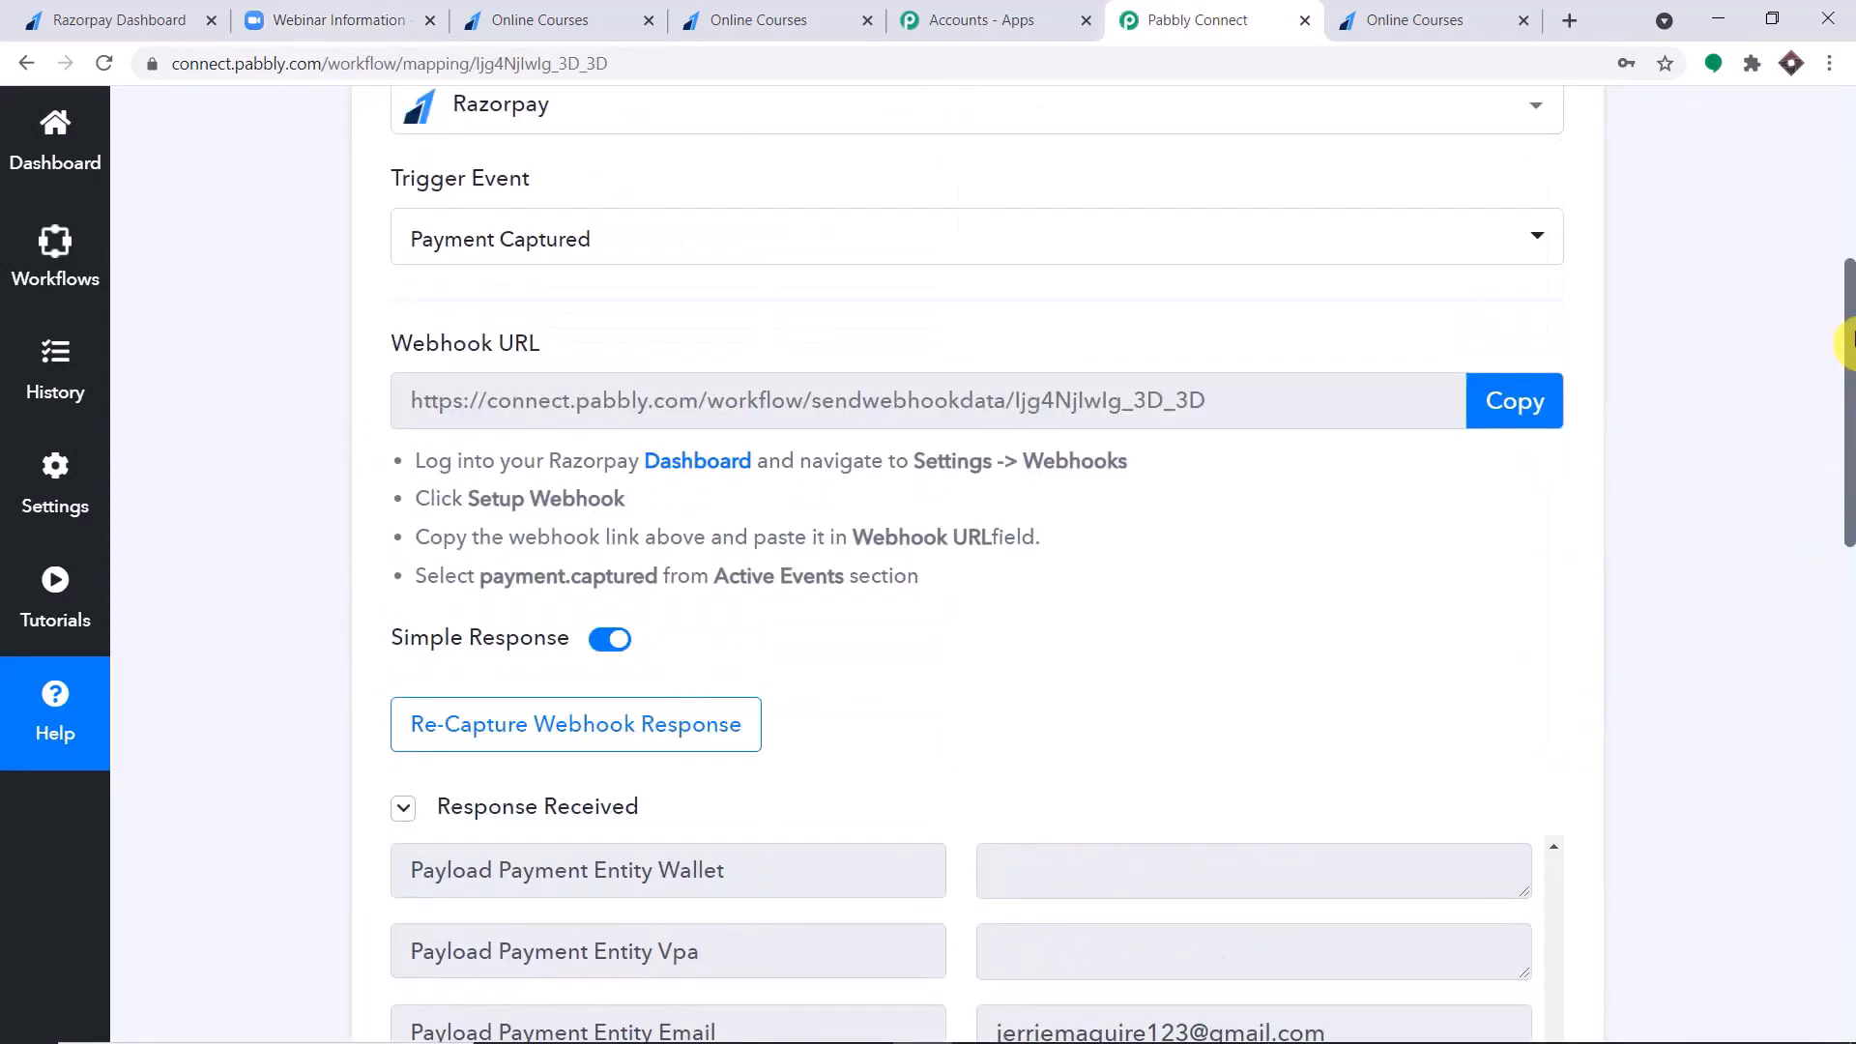
left_click(874, 297)
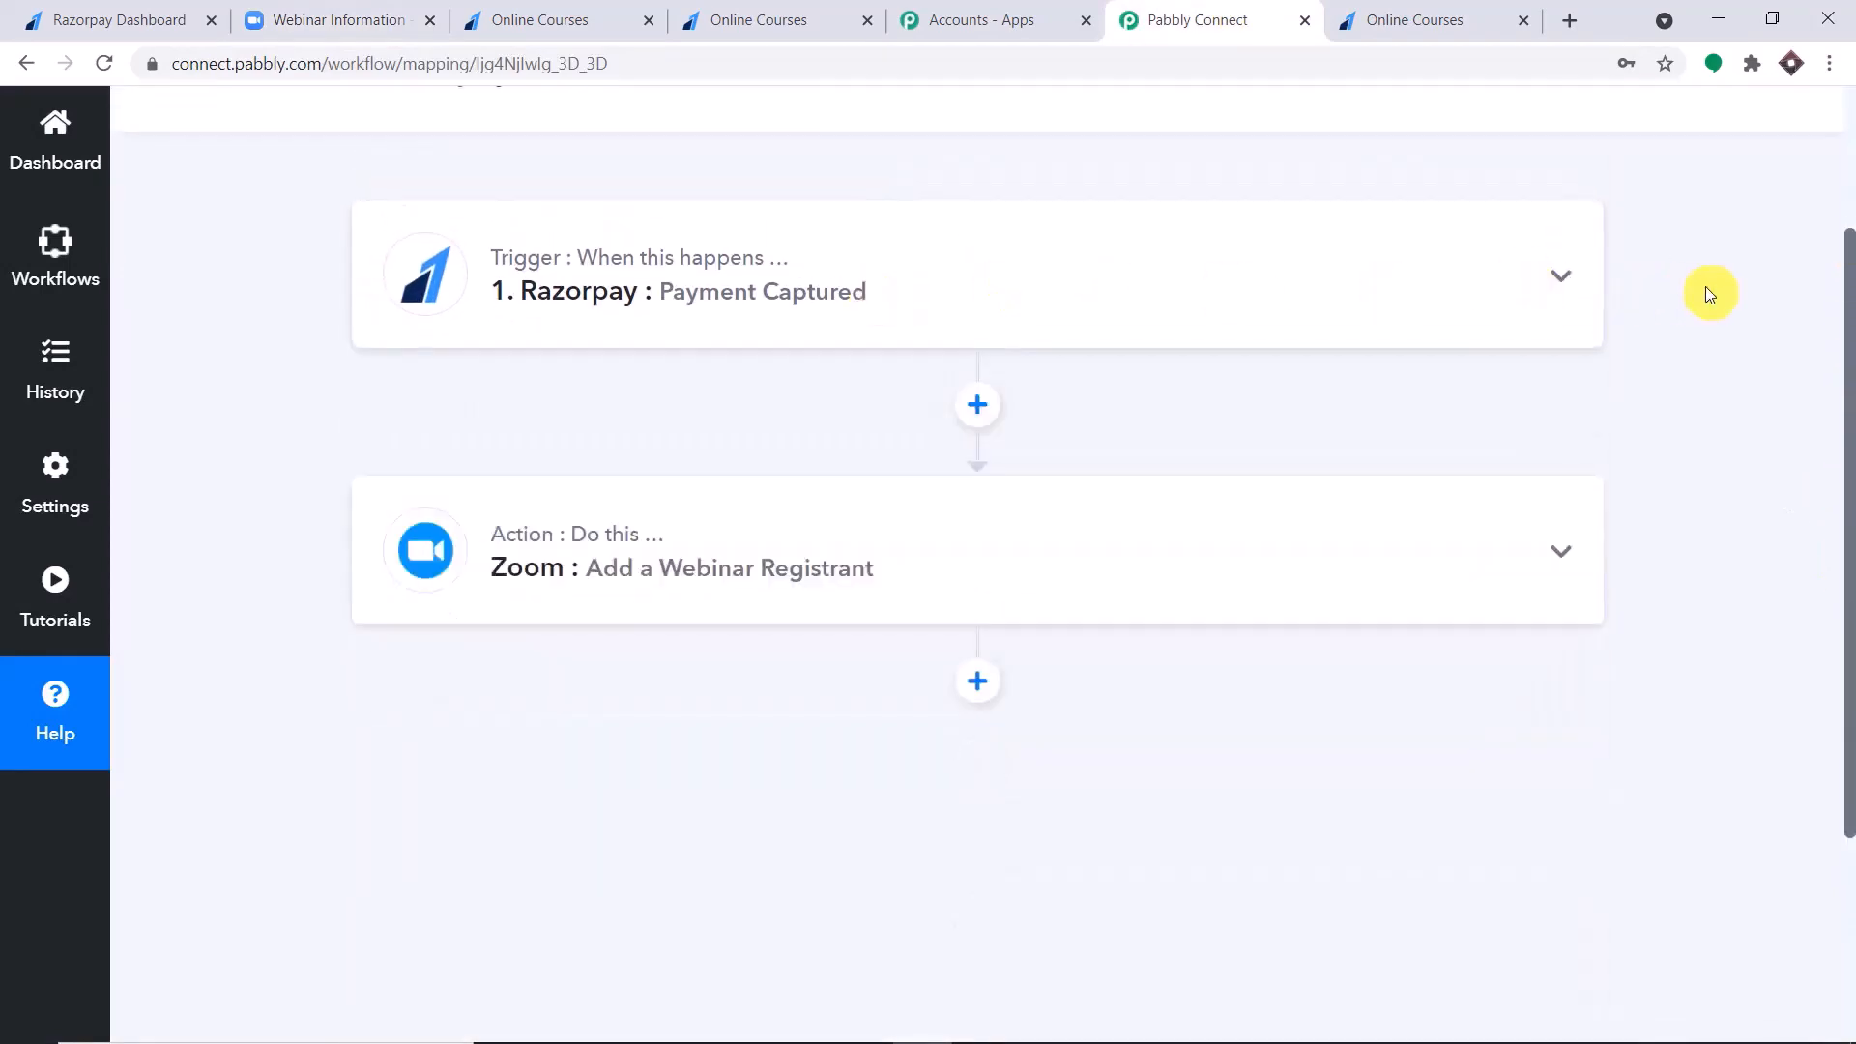
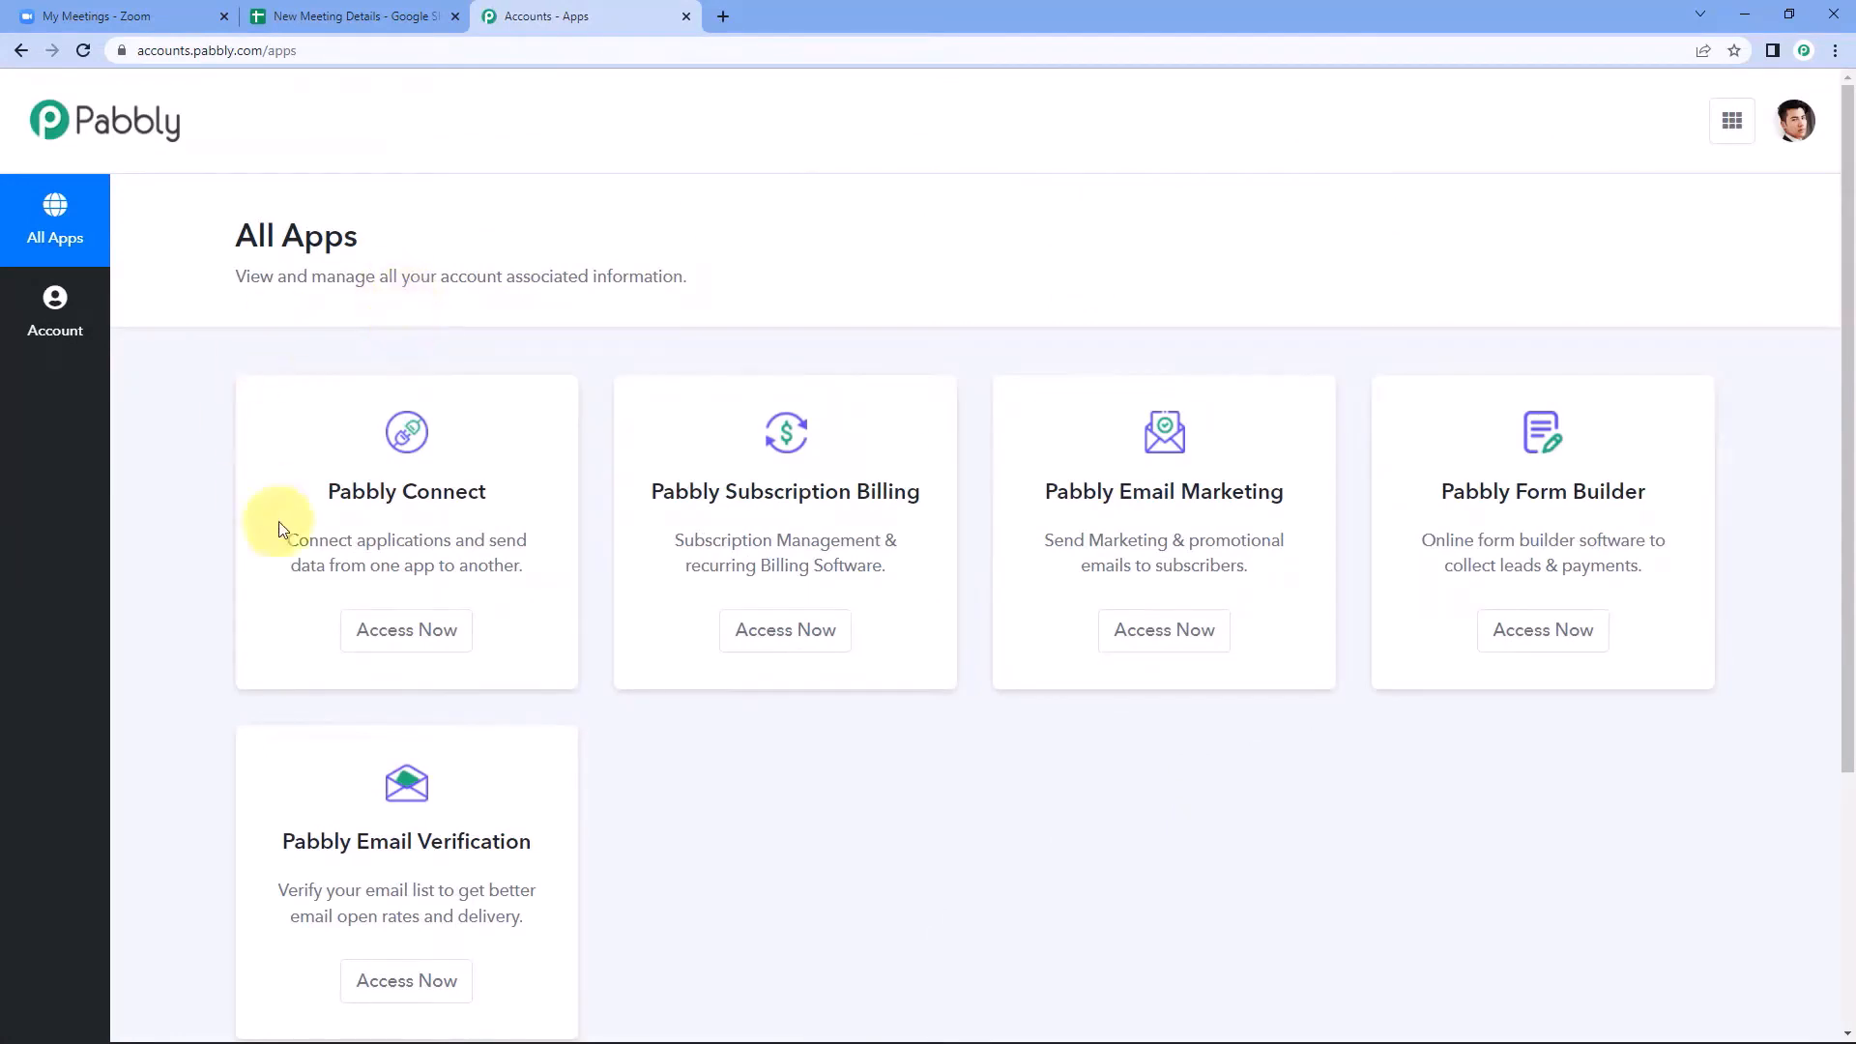
Open Pabbly Connect from the Pabbly apps page and create a workflow named Zoom Webhook to Google Sheets.
left_click(418, 640)
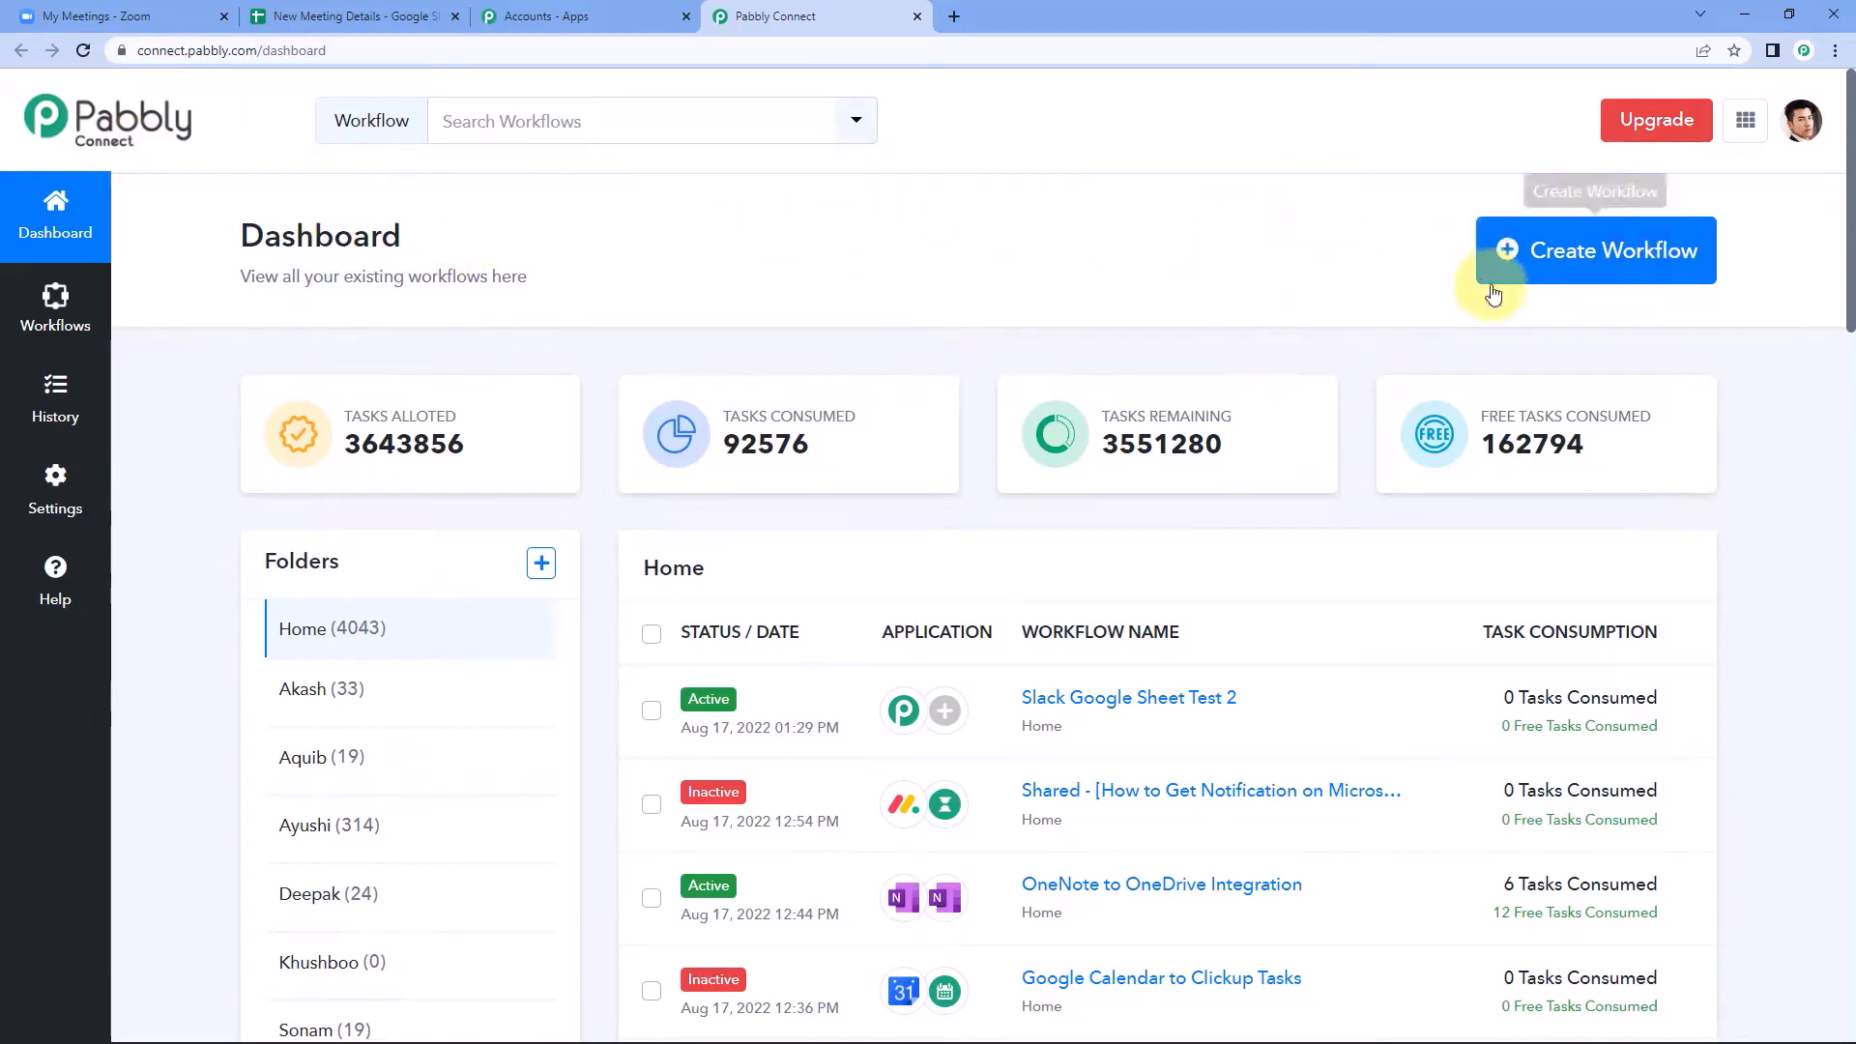
left_click(1555, 257)
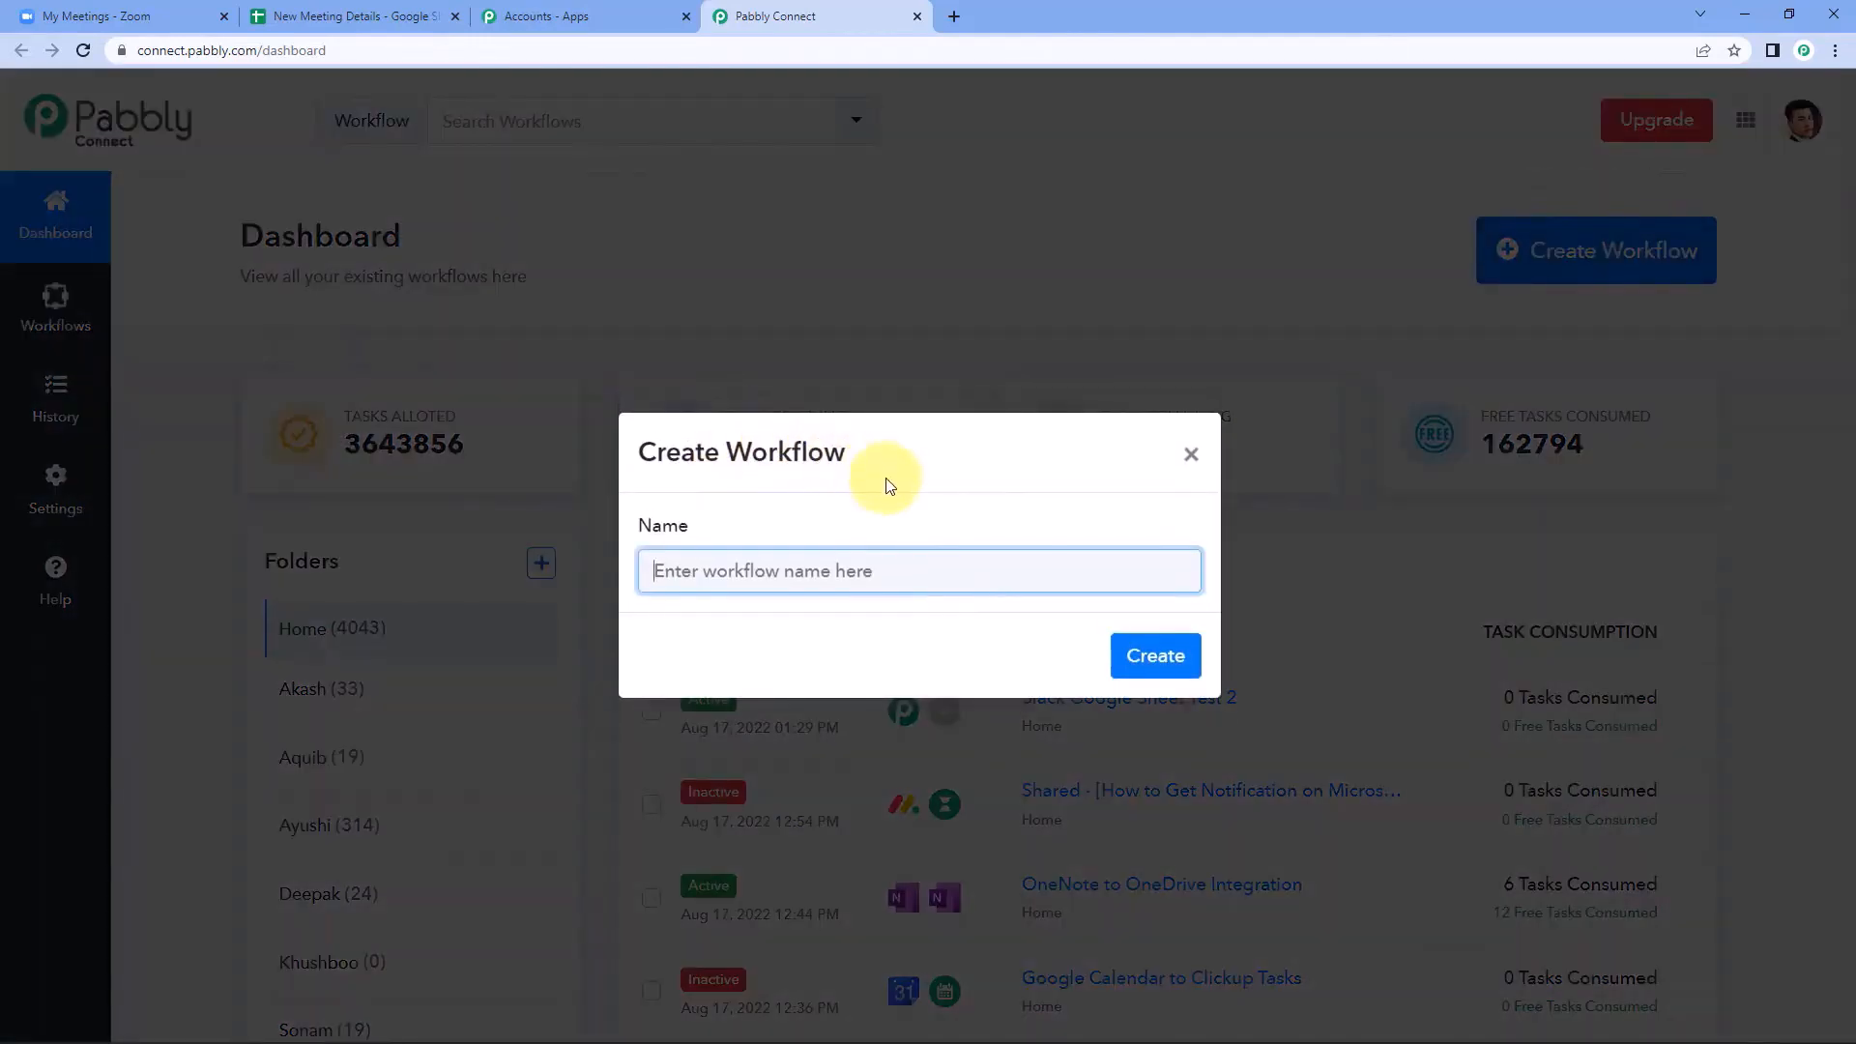
type("Zoom Webhook t Google Sheets")
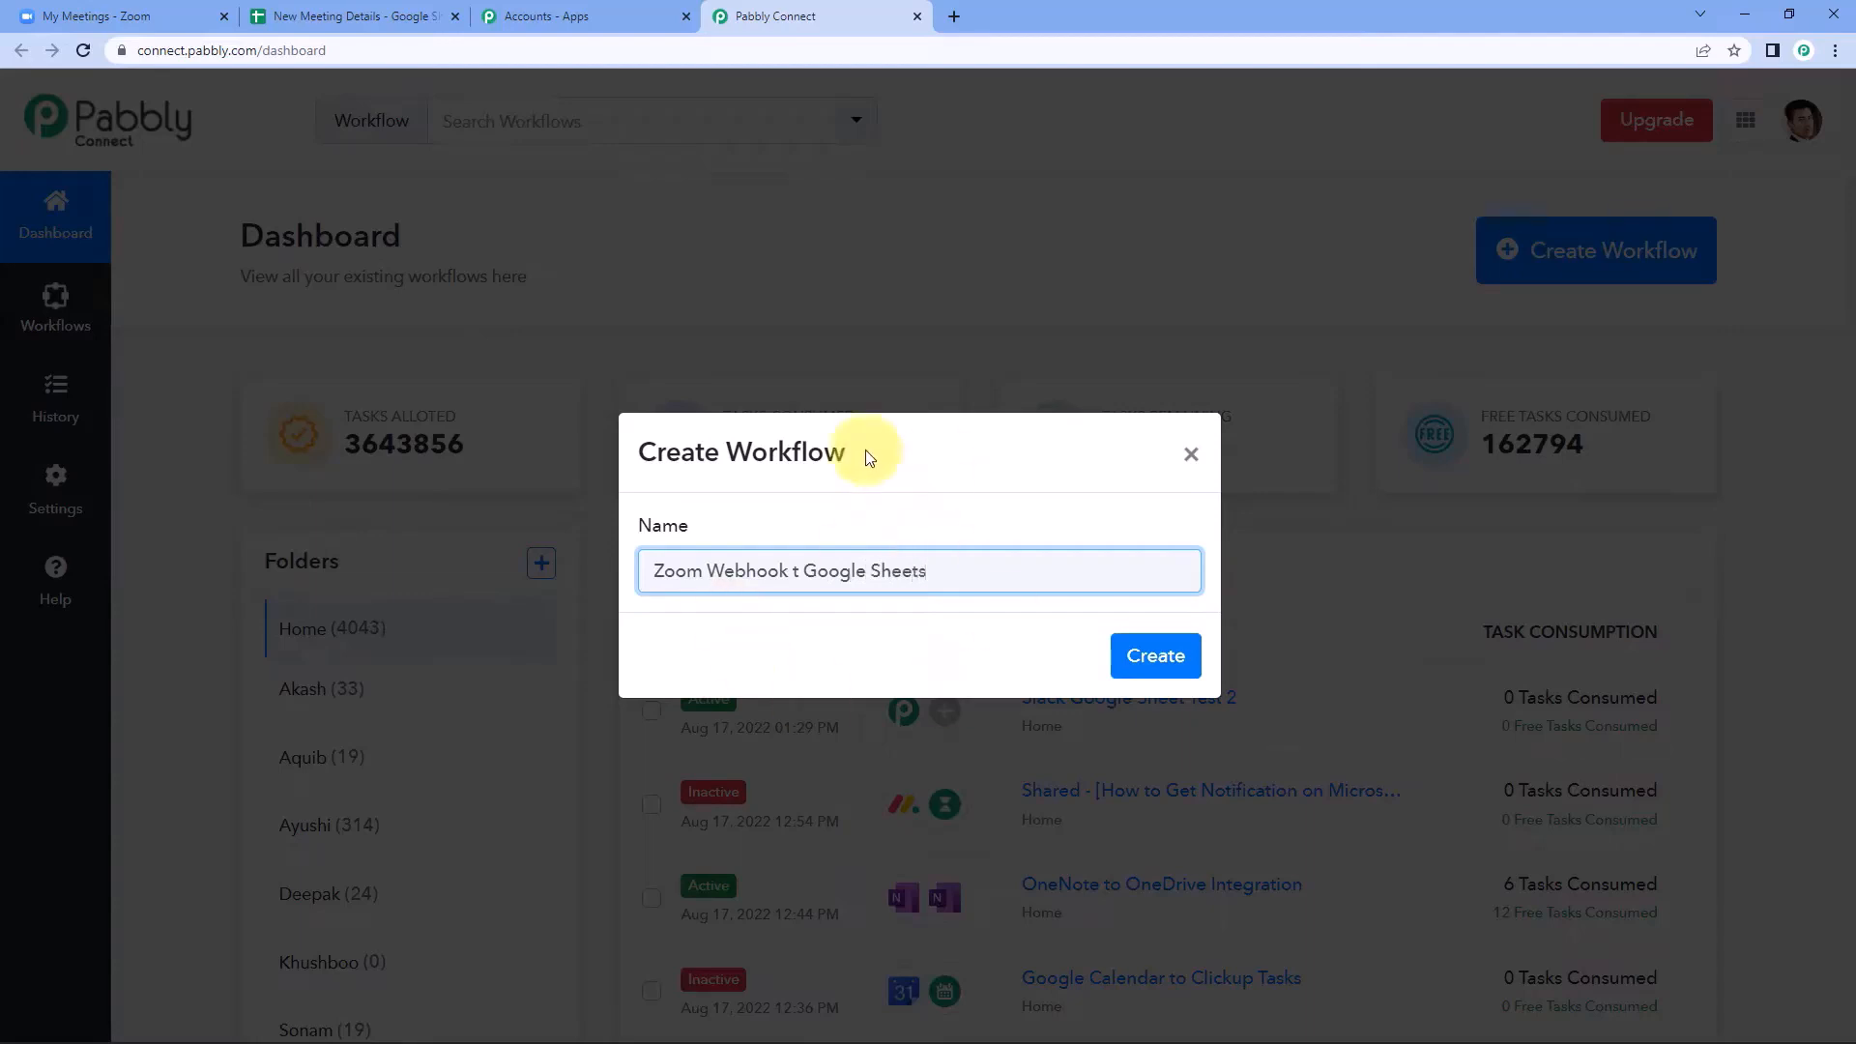
left_click(802, 573)
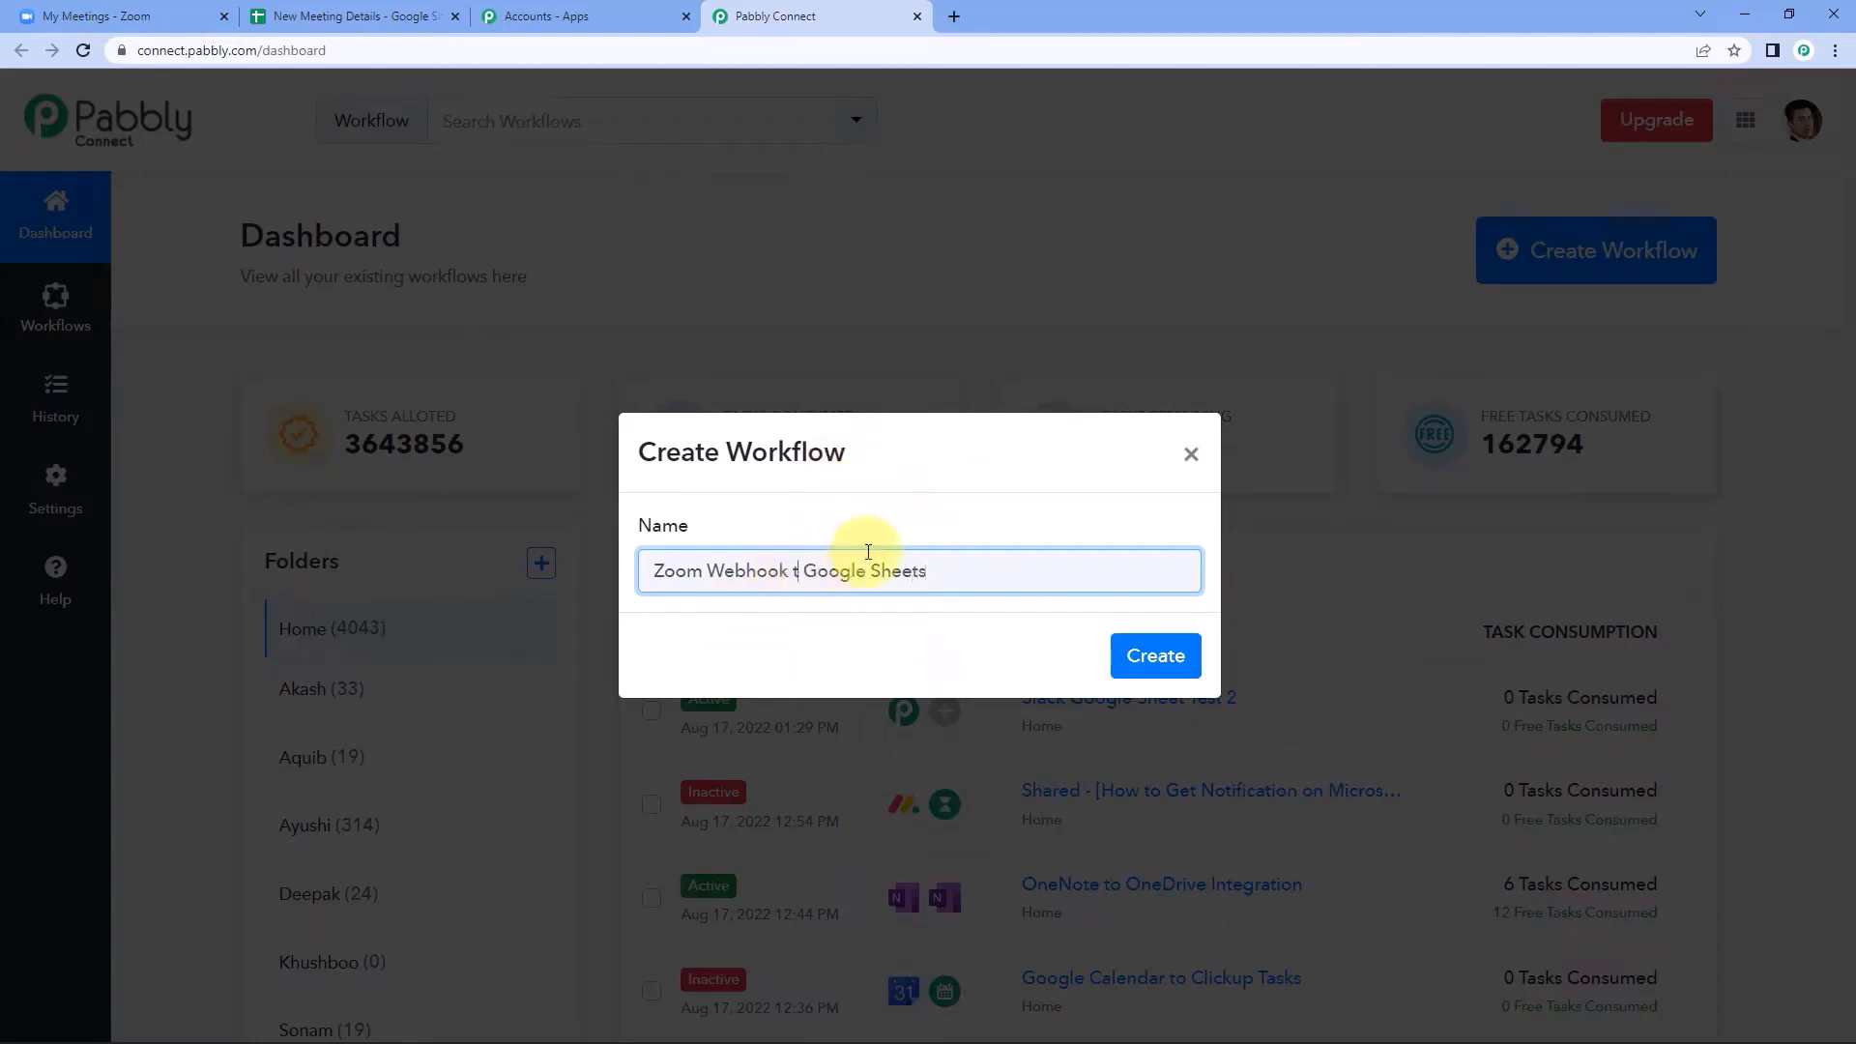
type("o")
left_click(1155, 656)
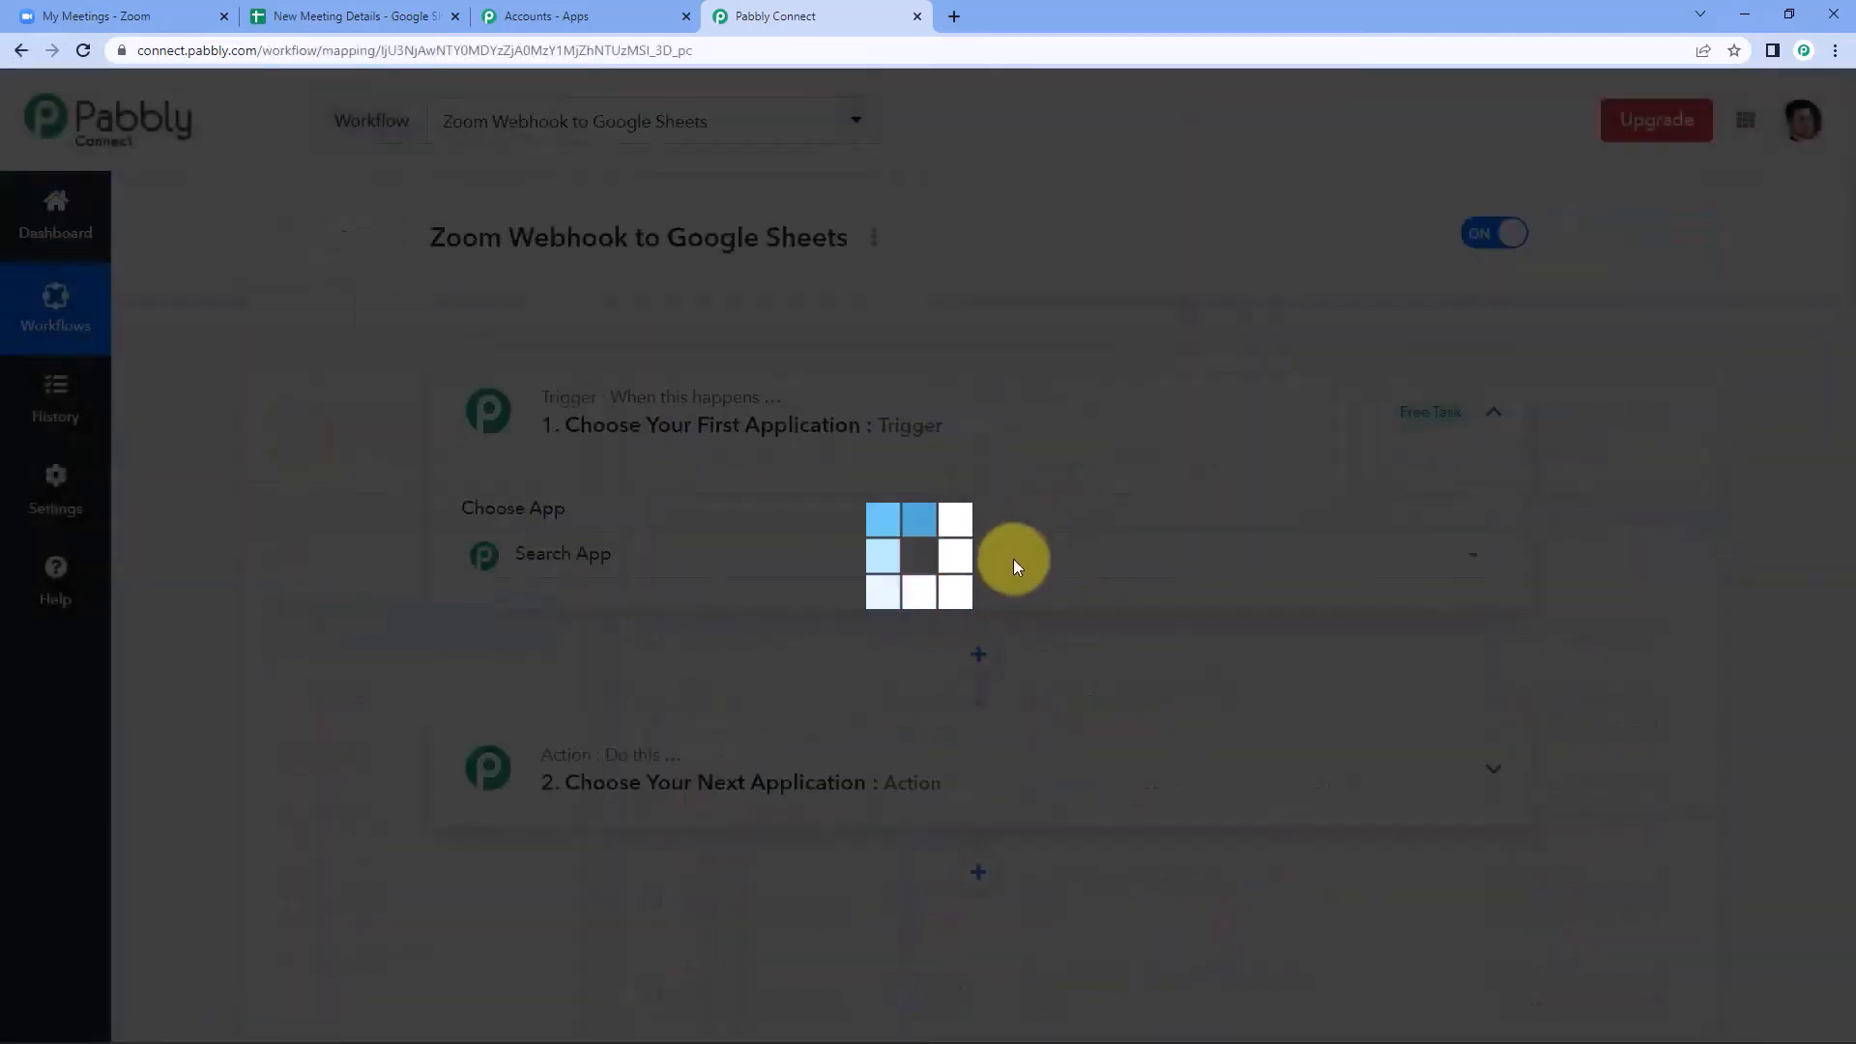
Set the workflow trigger to Zoom with the Configure Webhooks event and copy its webhook URL.
left_click(911, 416)
scroll(214, 404, "down", 1)
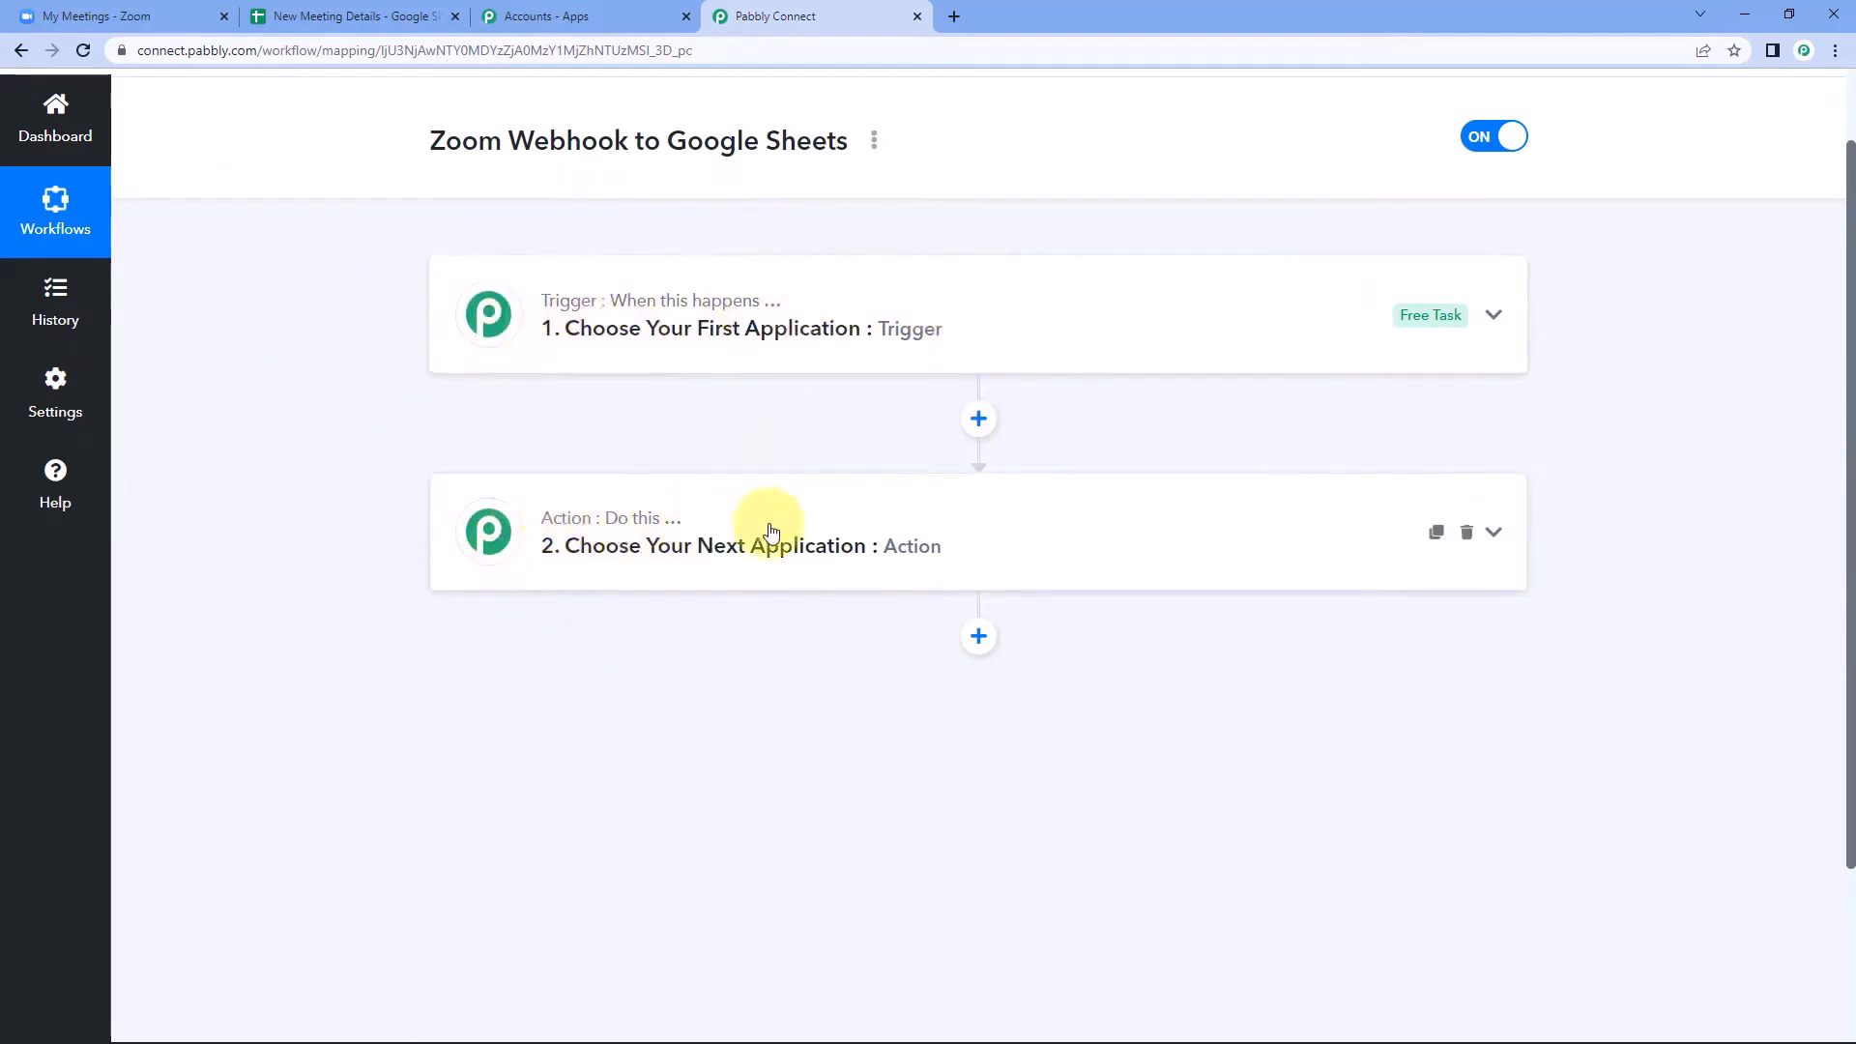
left_click(621, 336)
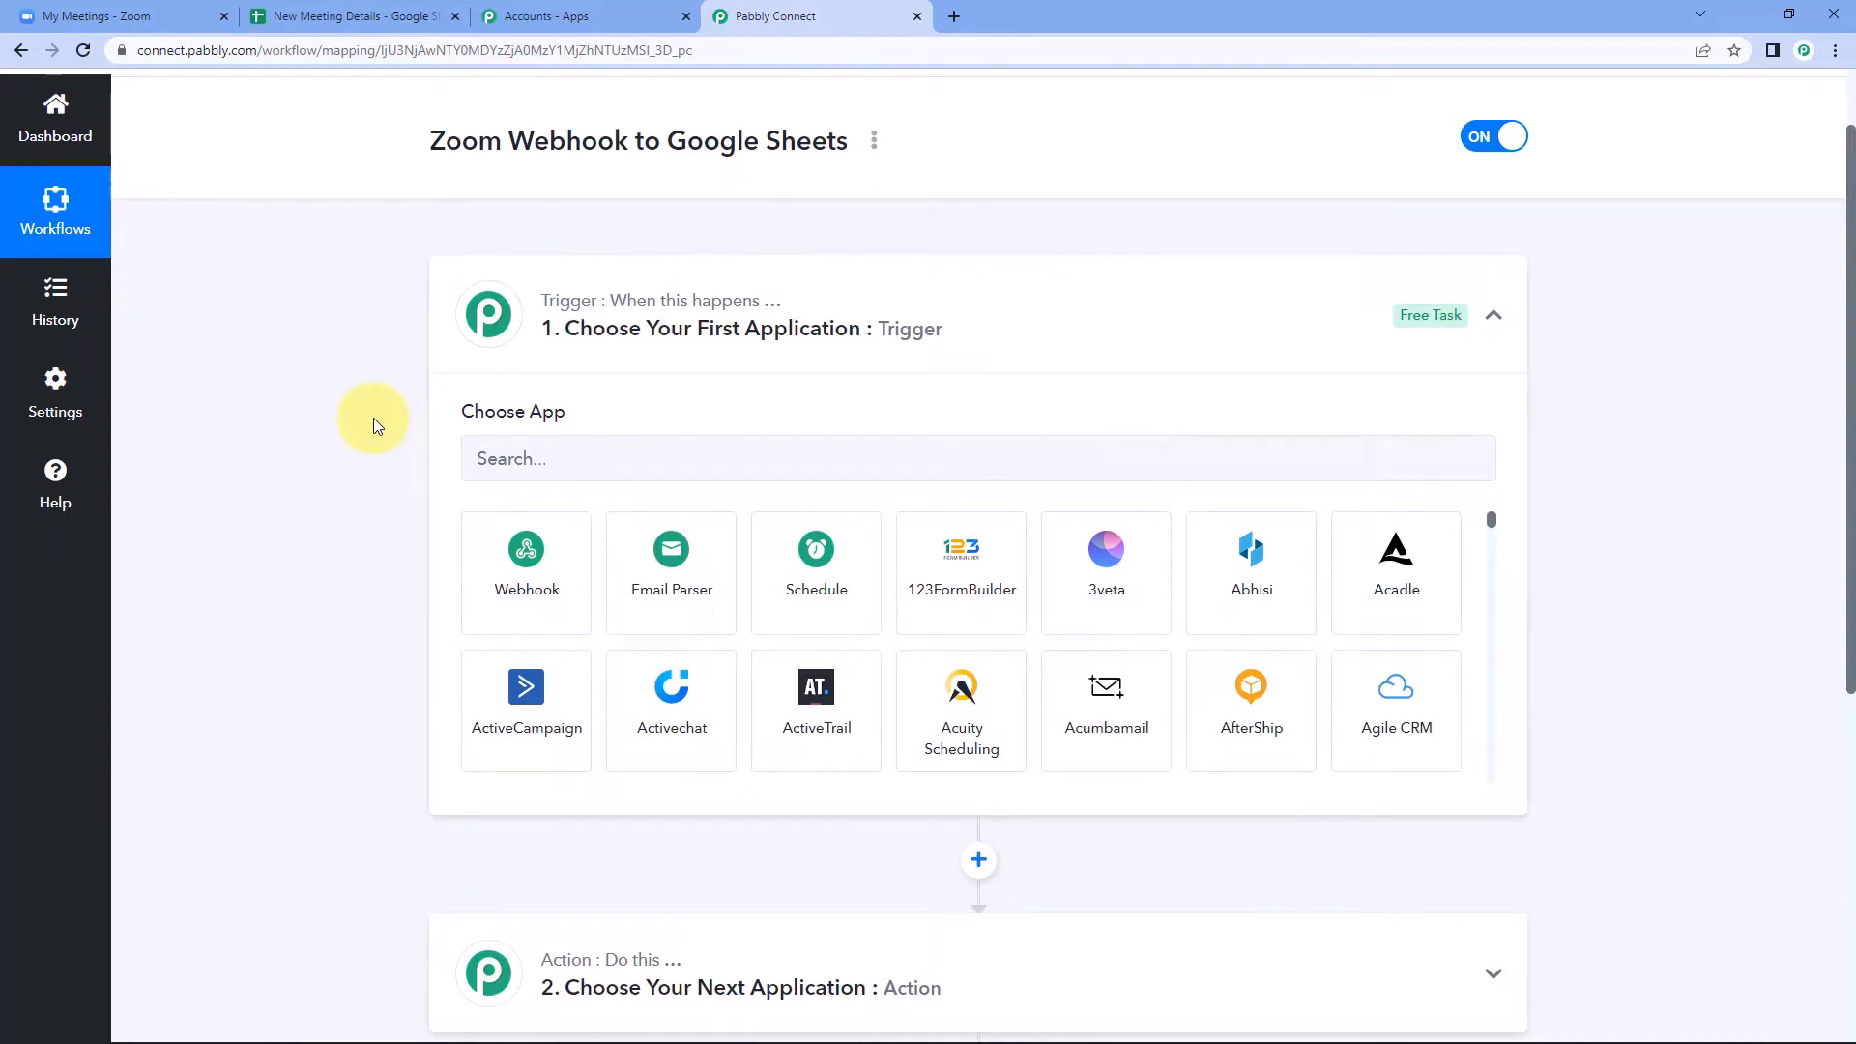
left_click(529, 456)
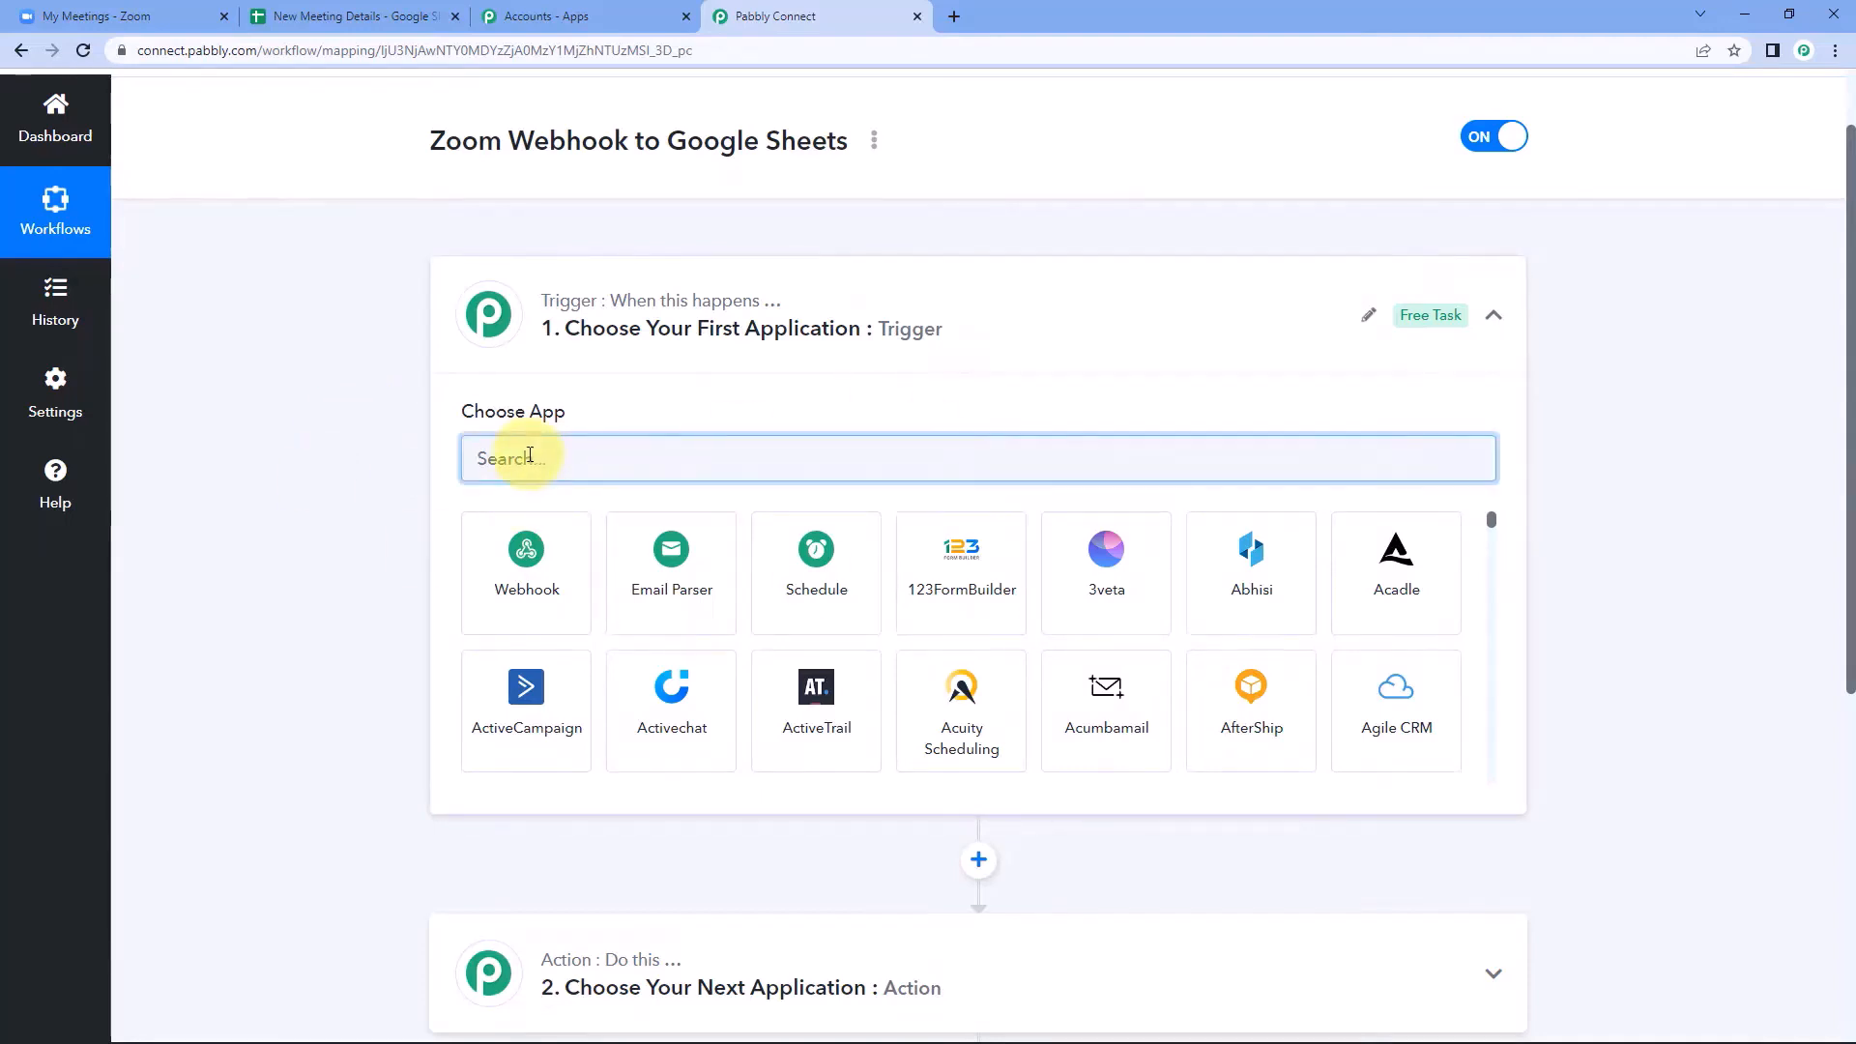
type("Zoom")
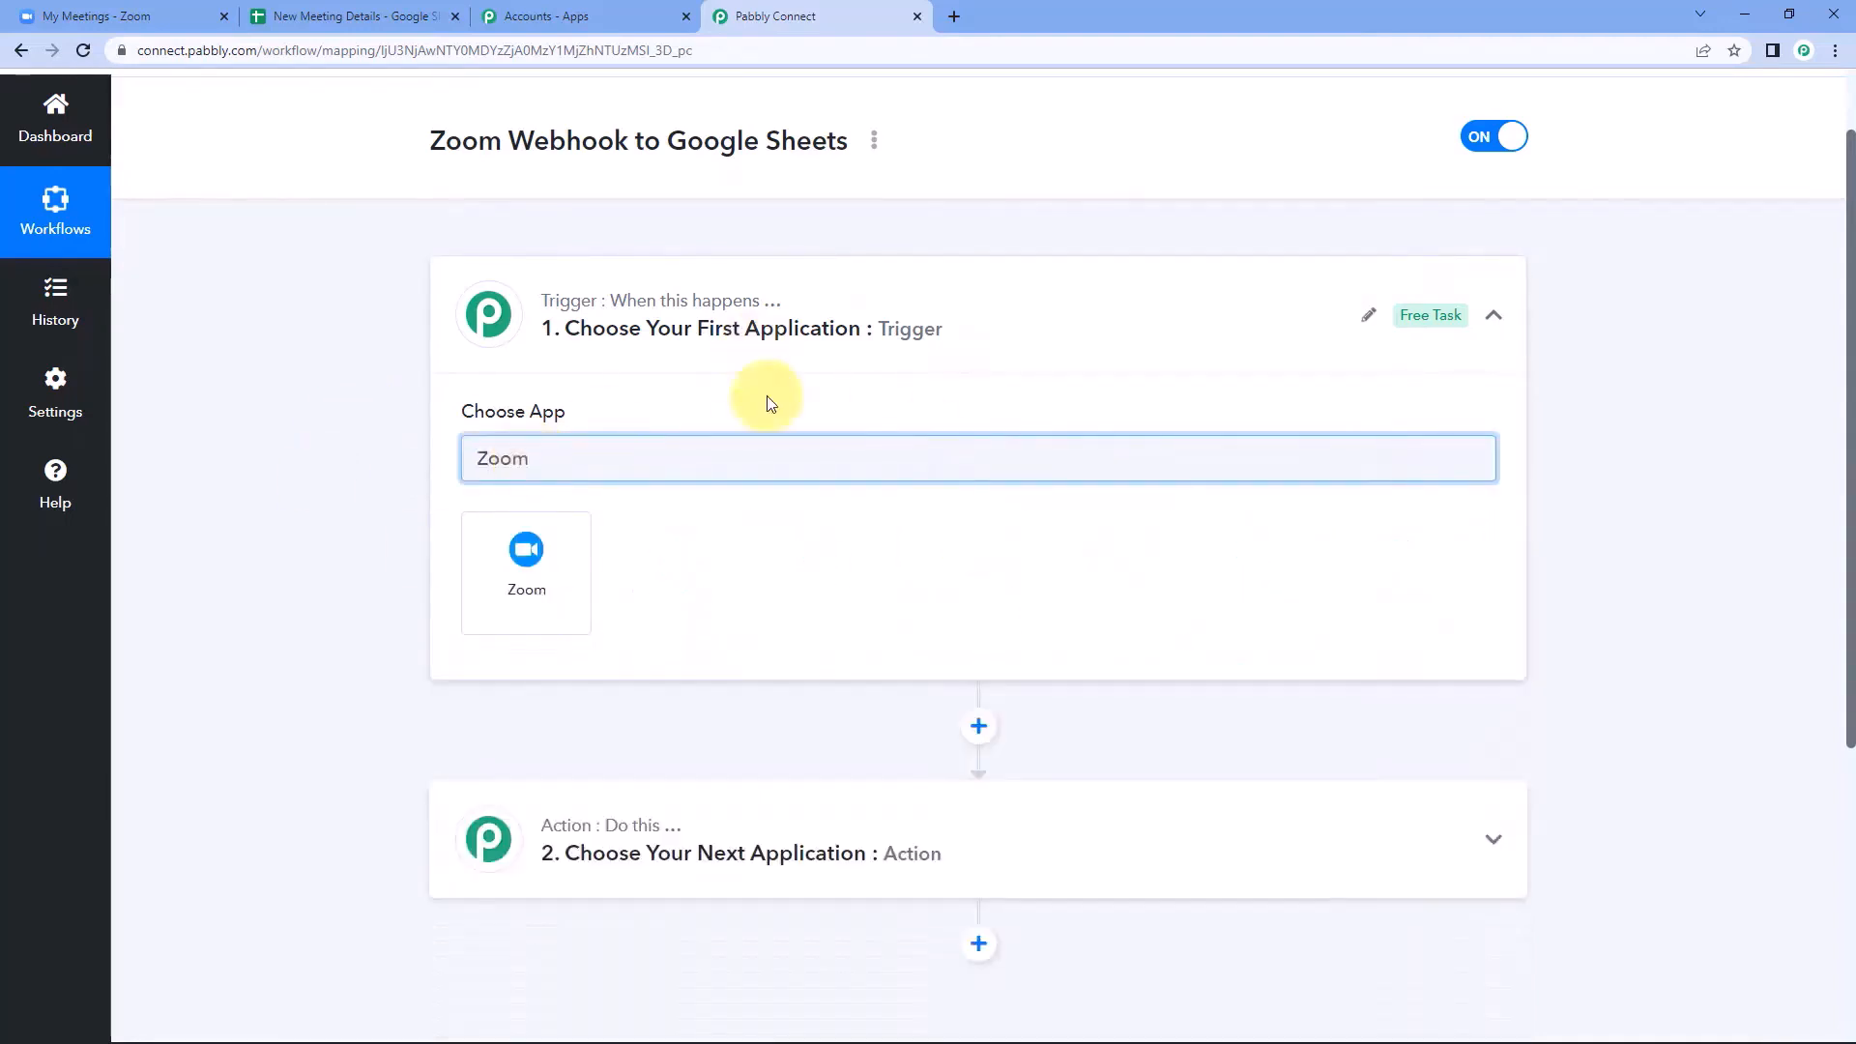
left_click(572, 569)
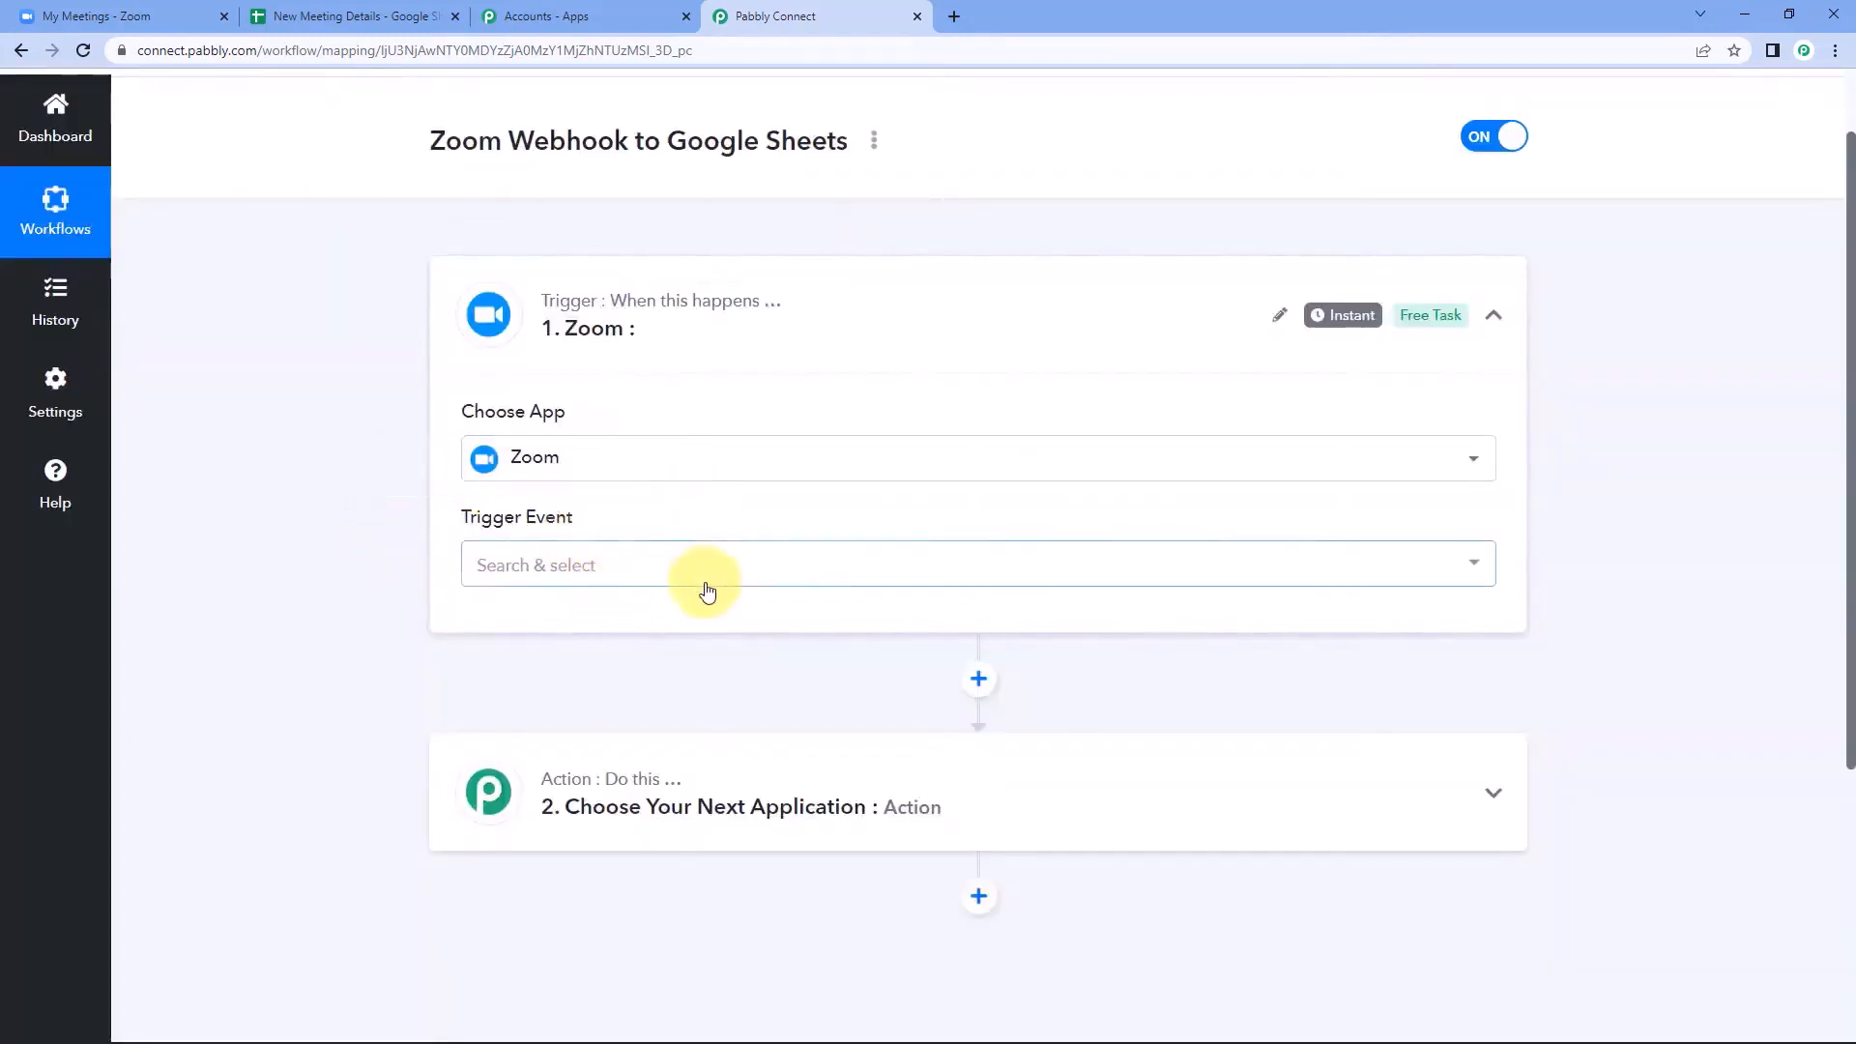
left_click(650, 570)
left_click(642, 672)
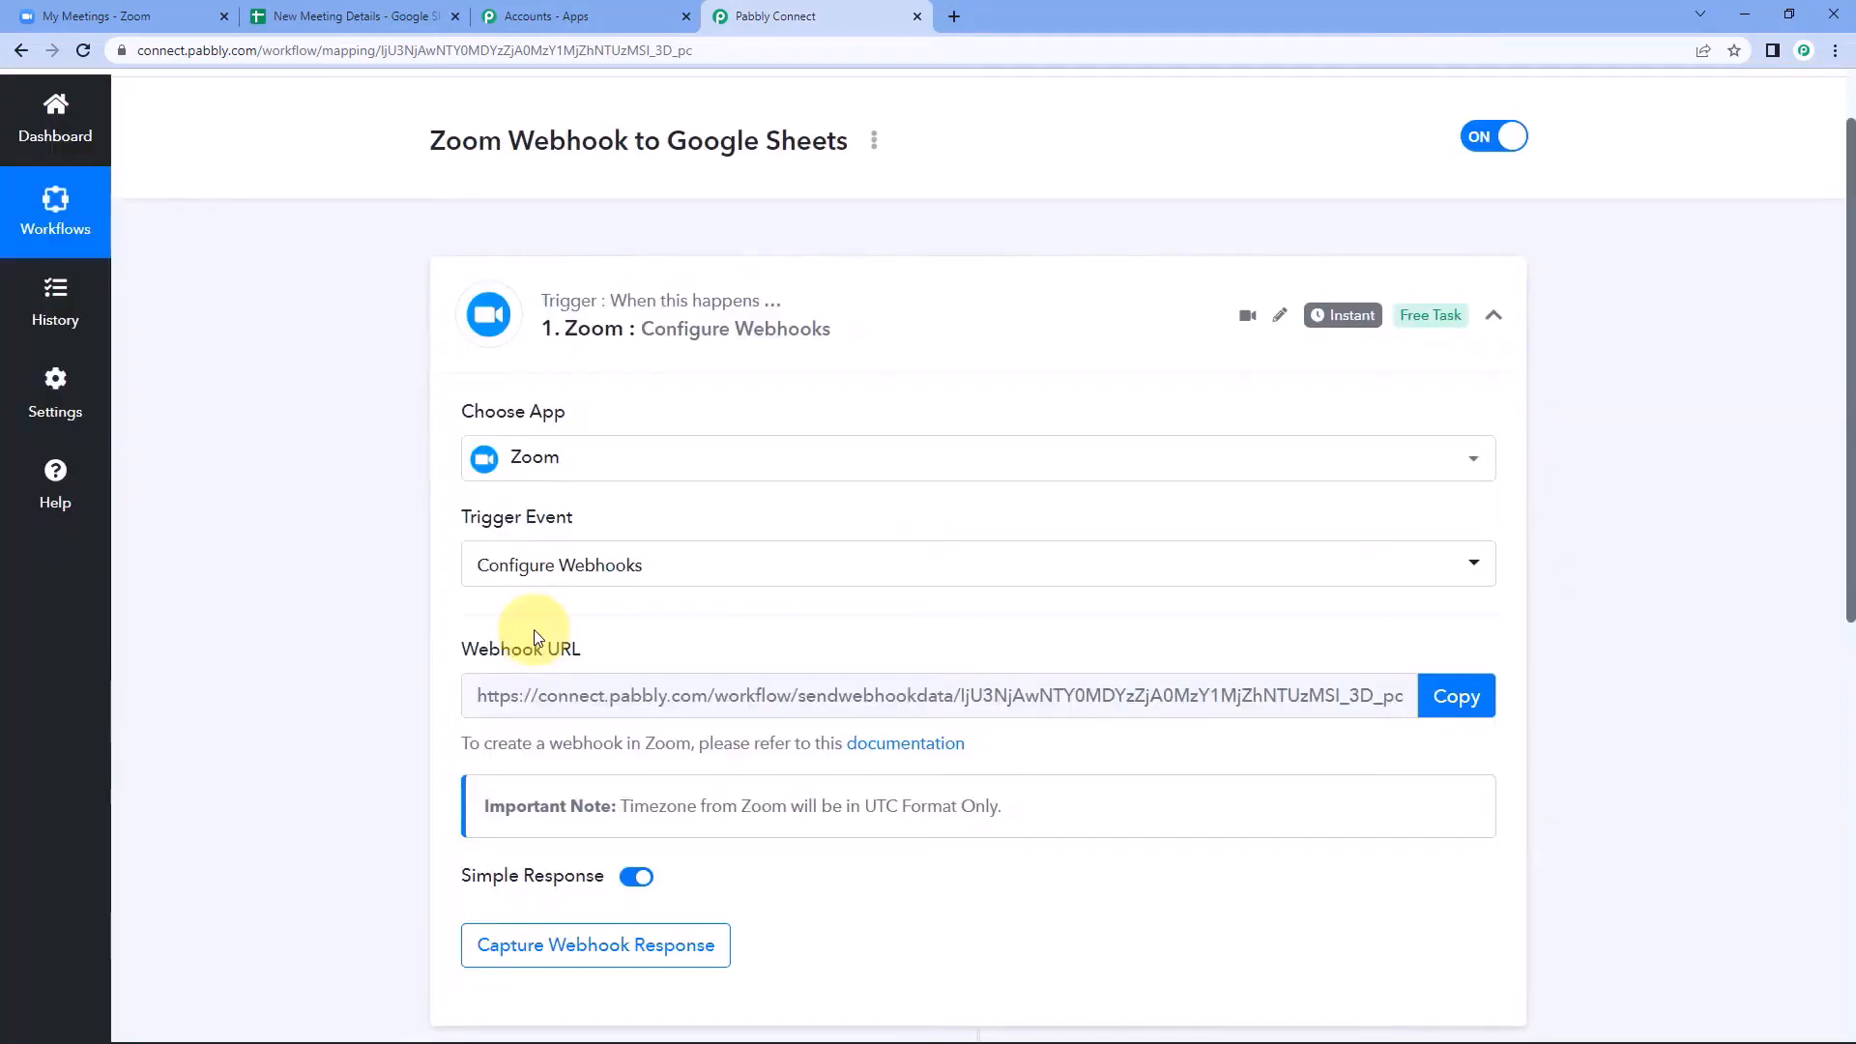
left_click(1459, 696)
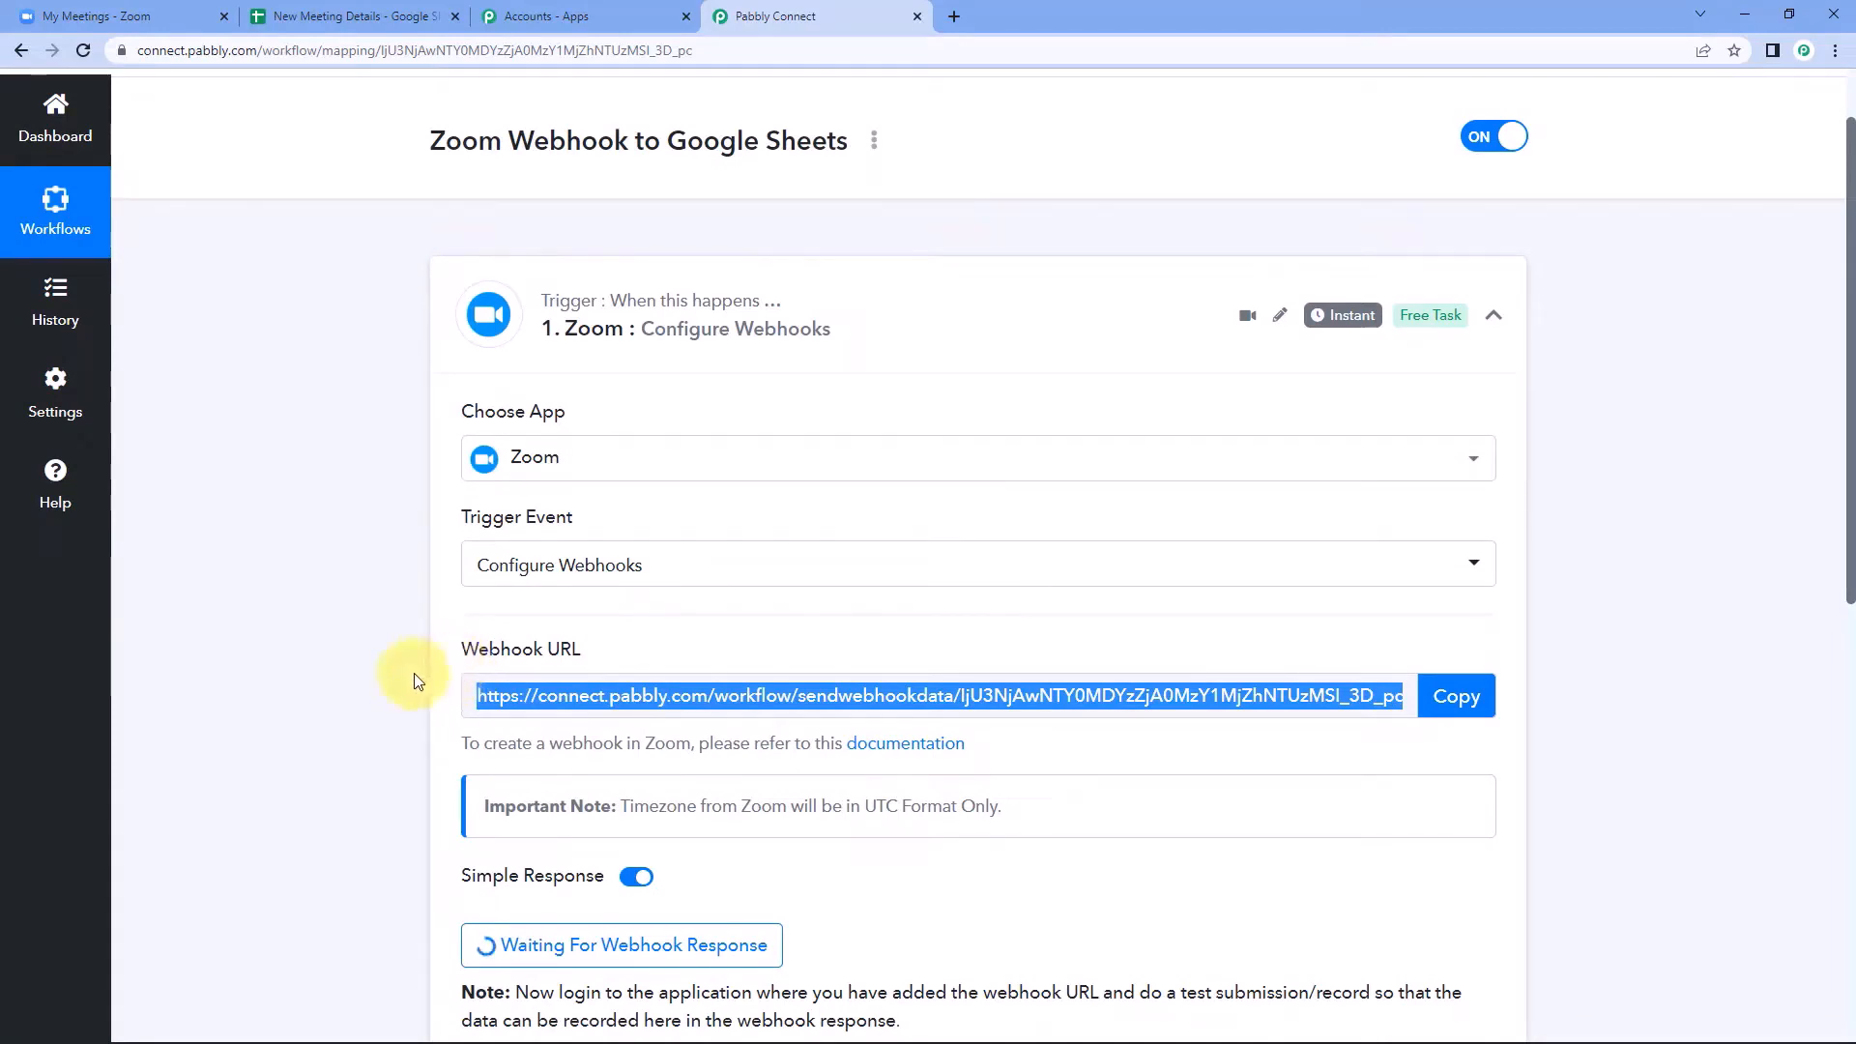
Switch to the Zoom web portal and open the App Marketplace from the Advanced admin settings in a new tab.
left_click(107, 15)
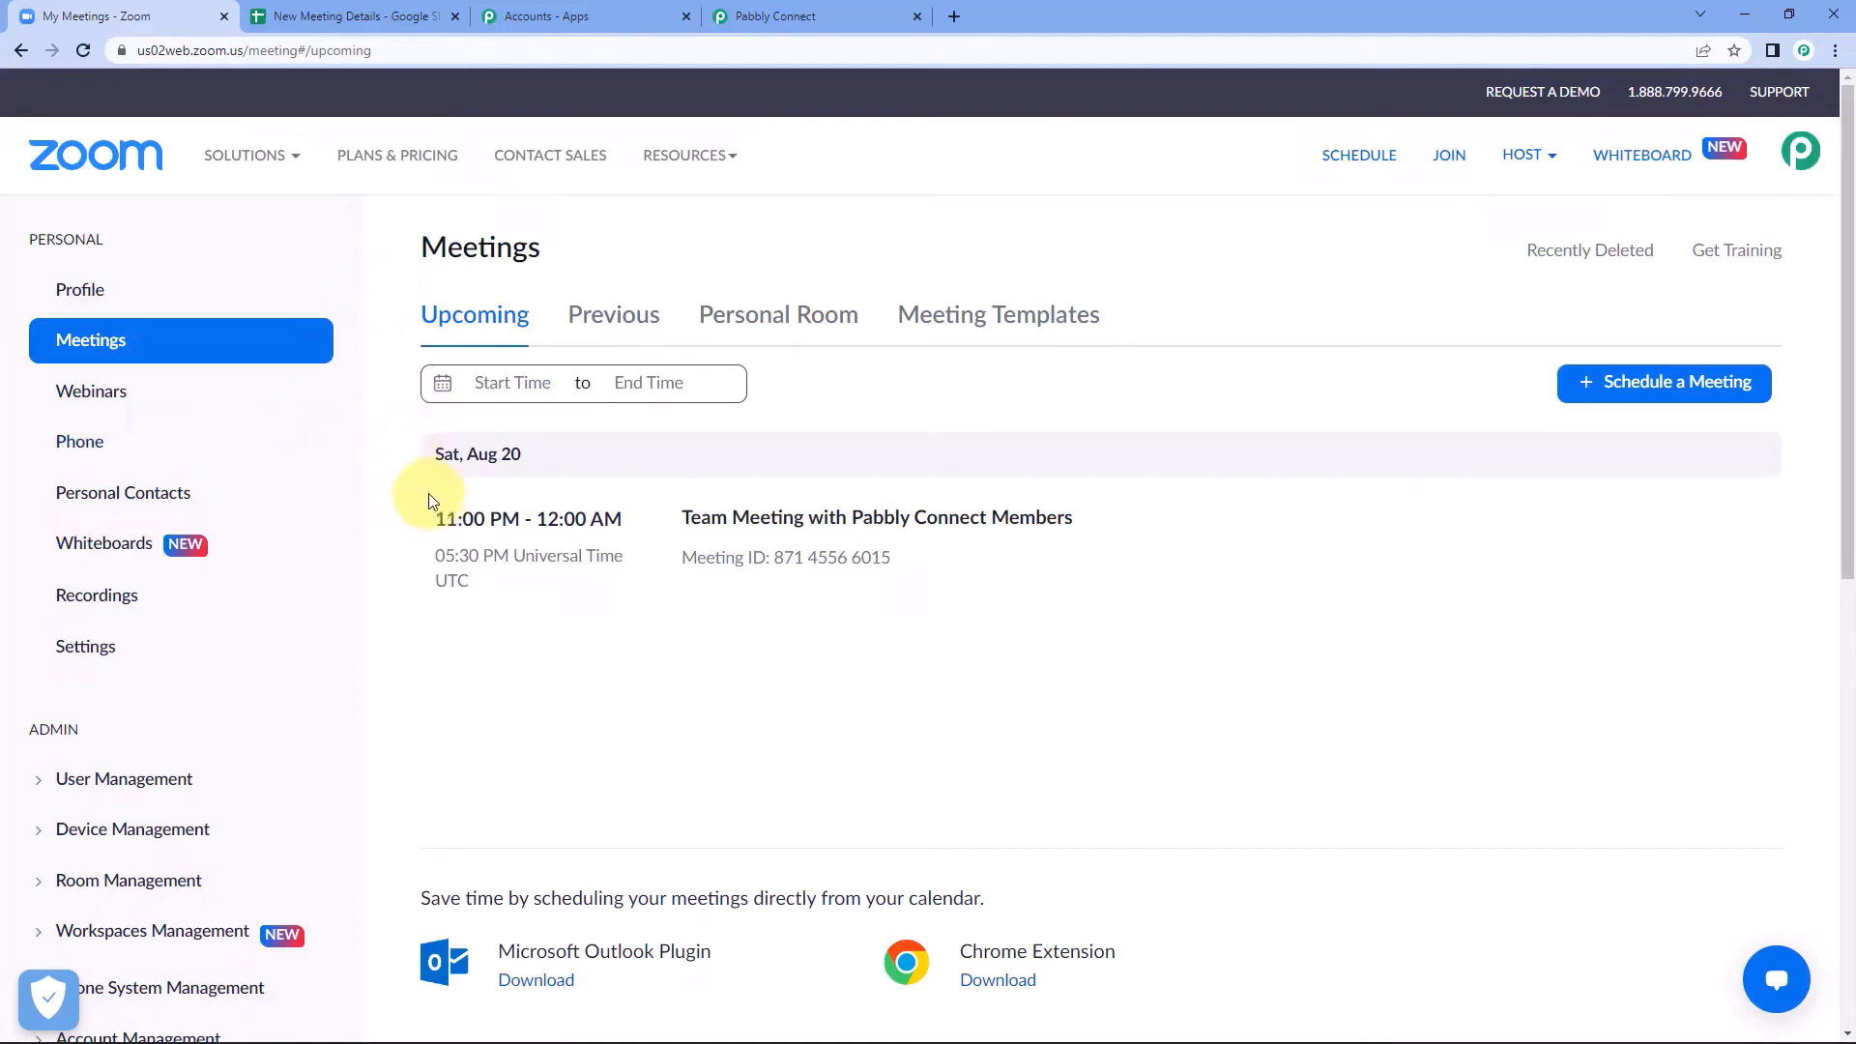
scroll(218, 584, "down", 2)
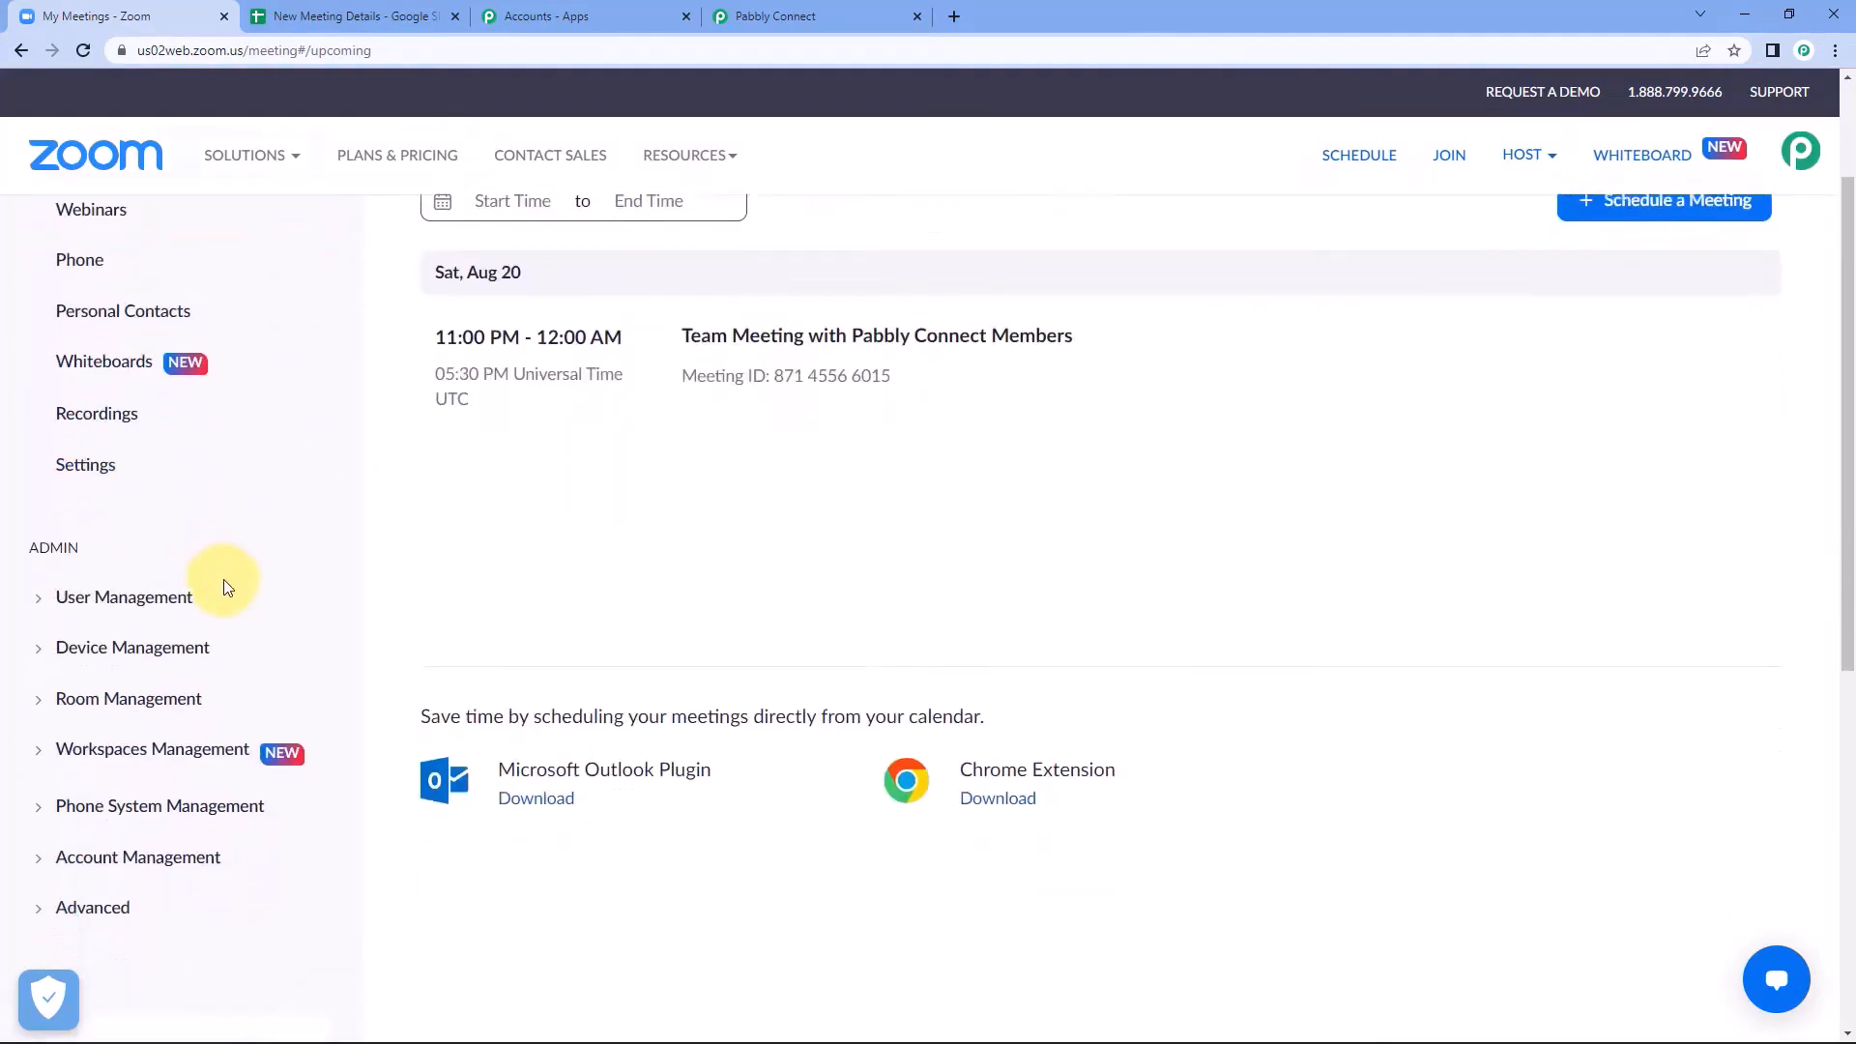
scroll(223, 578, "down", 1)
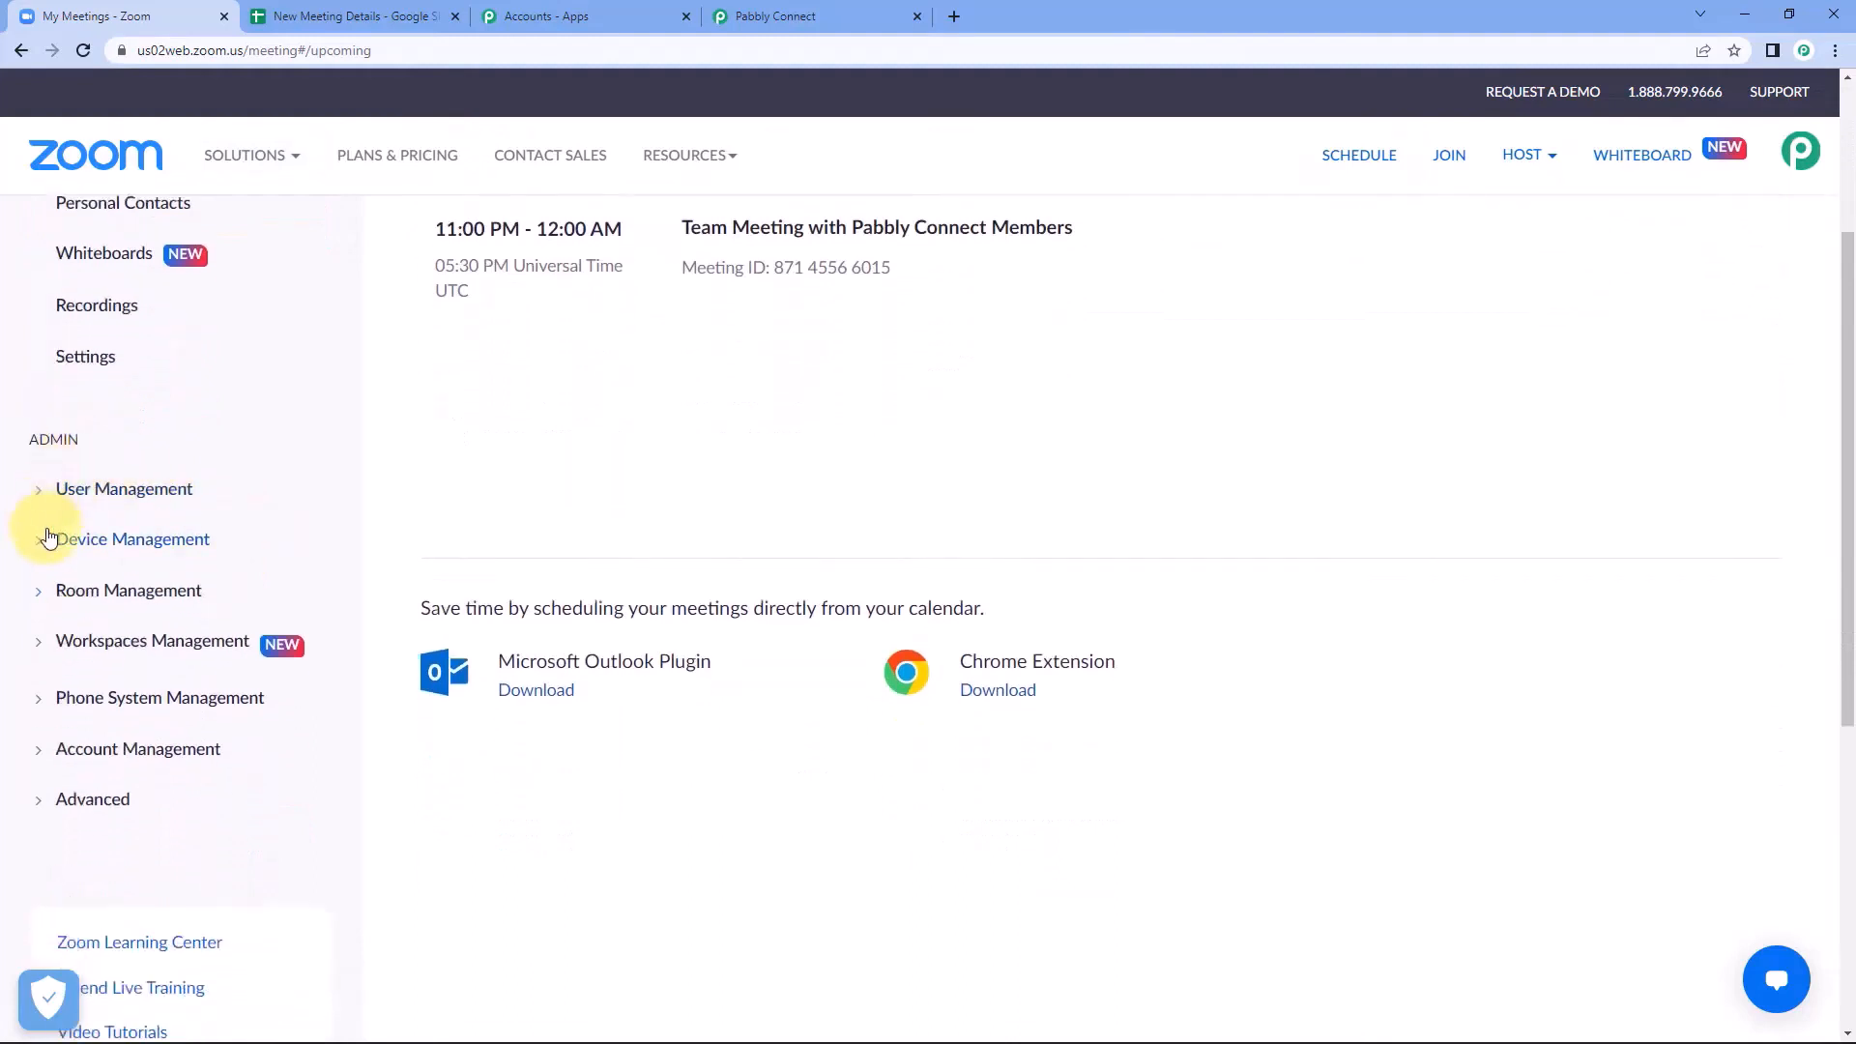
scroll(49, 537, "down", 1)
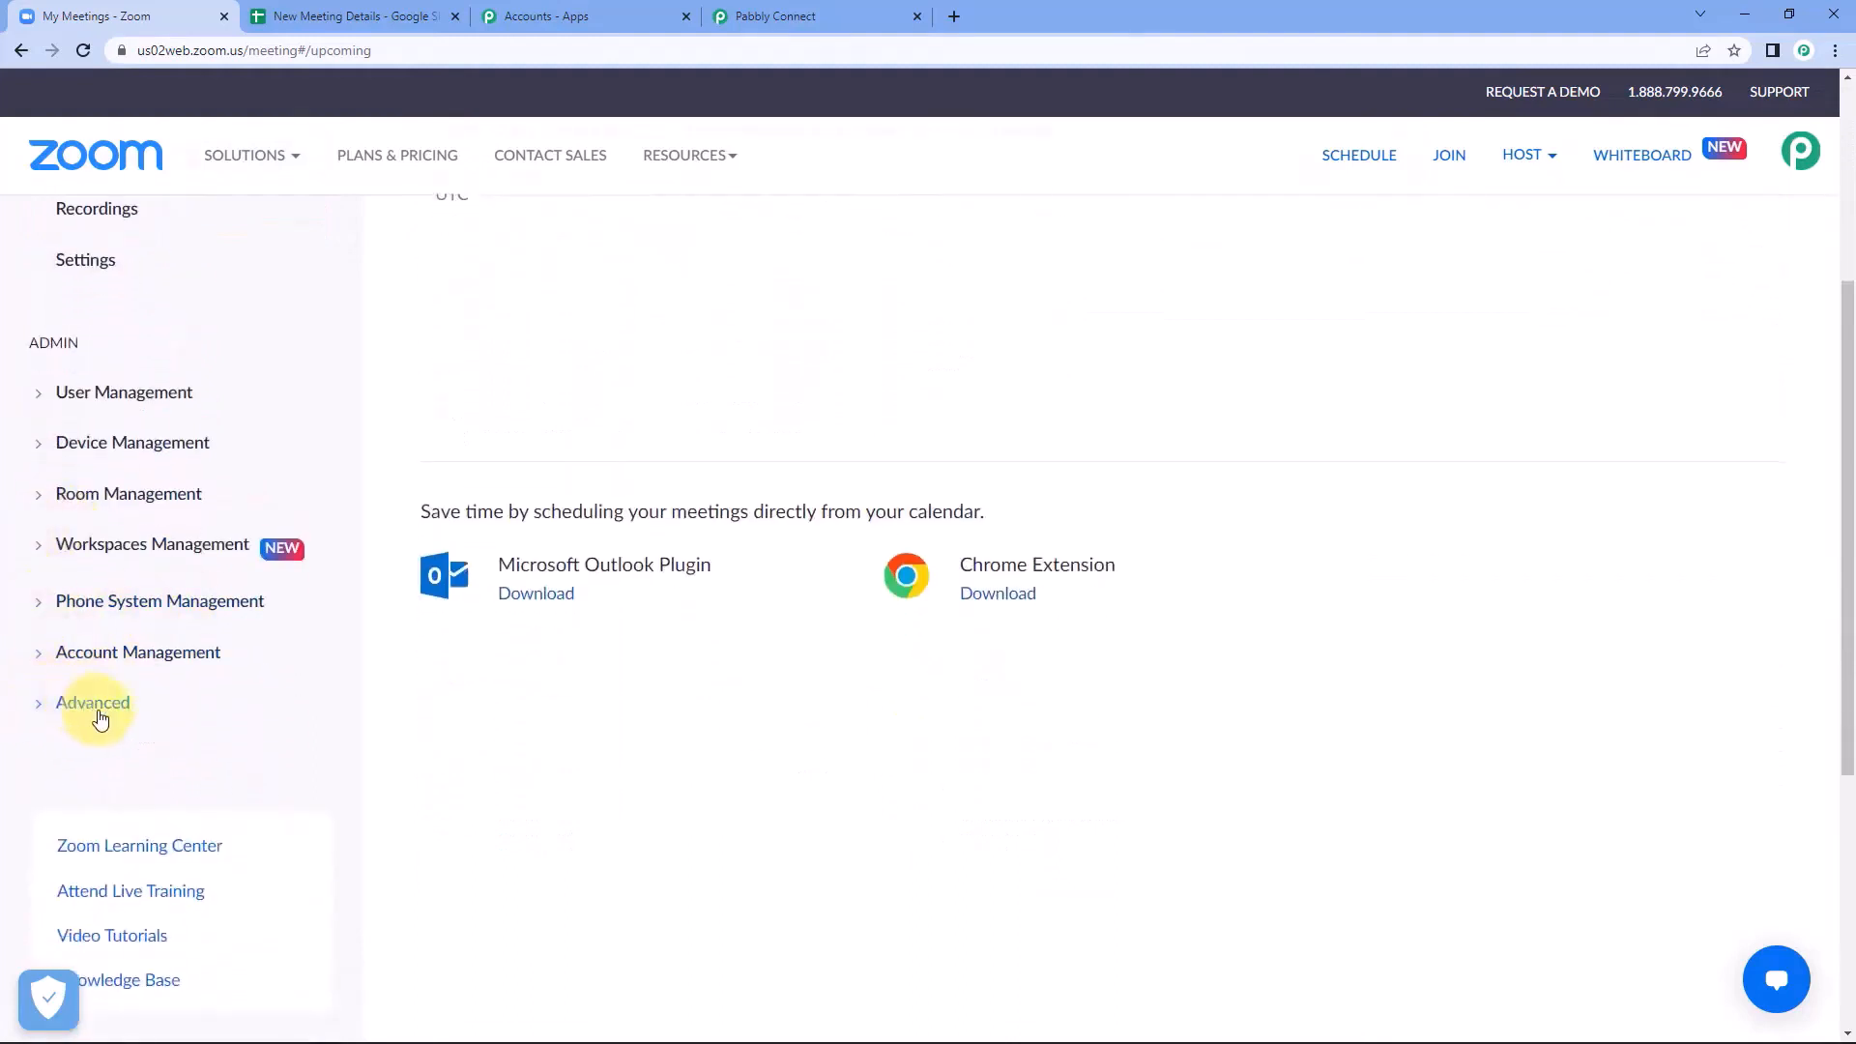
left_click(42, 711)
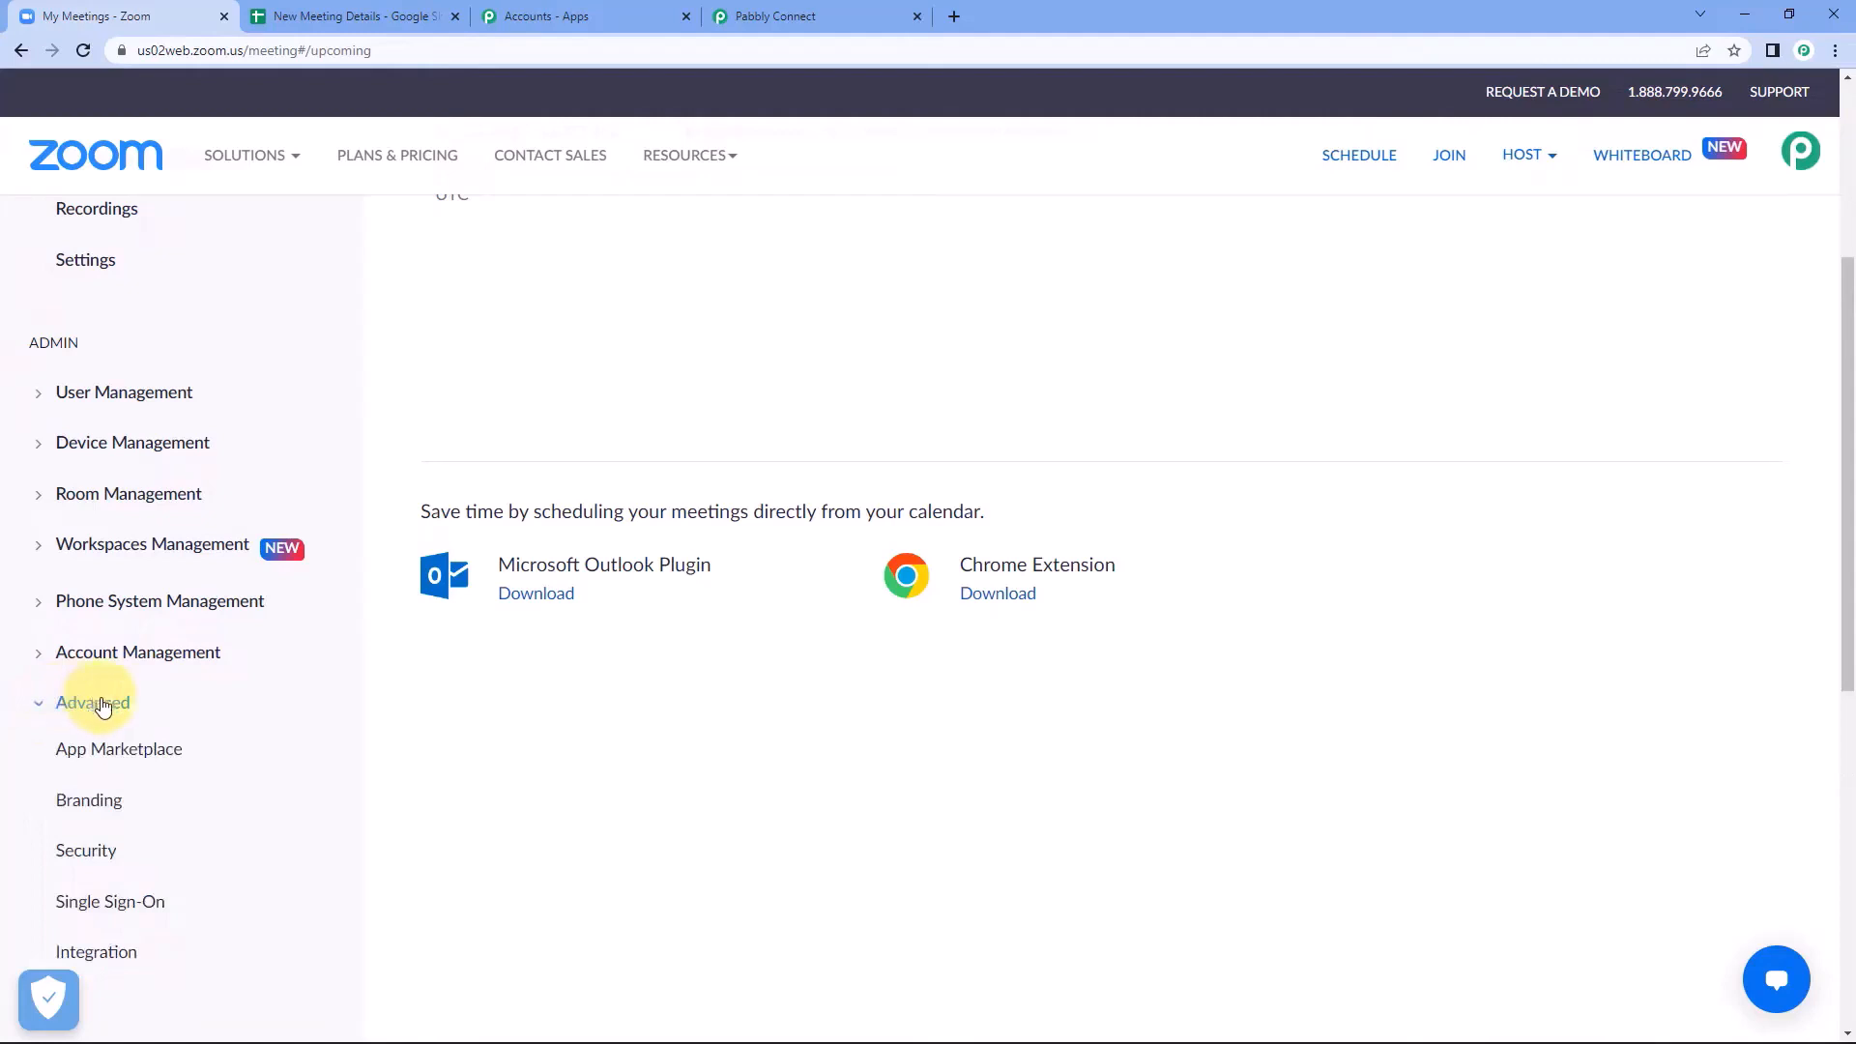
scroll(104, 707, "down", 1)
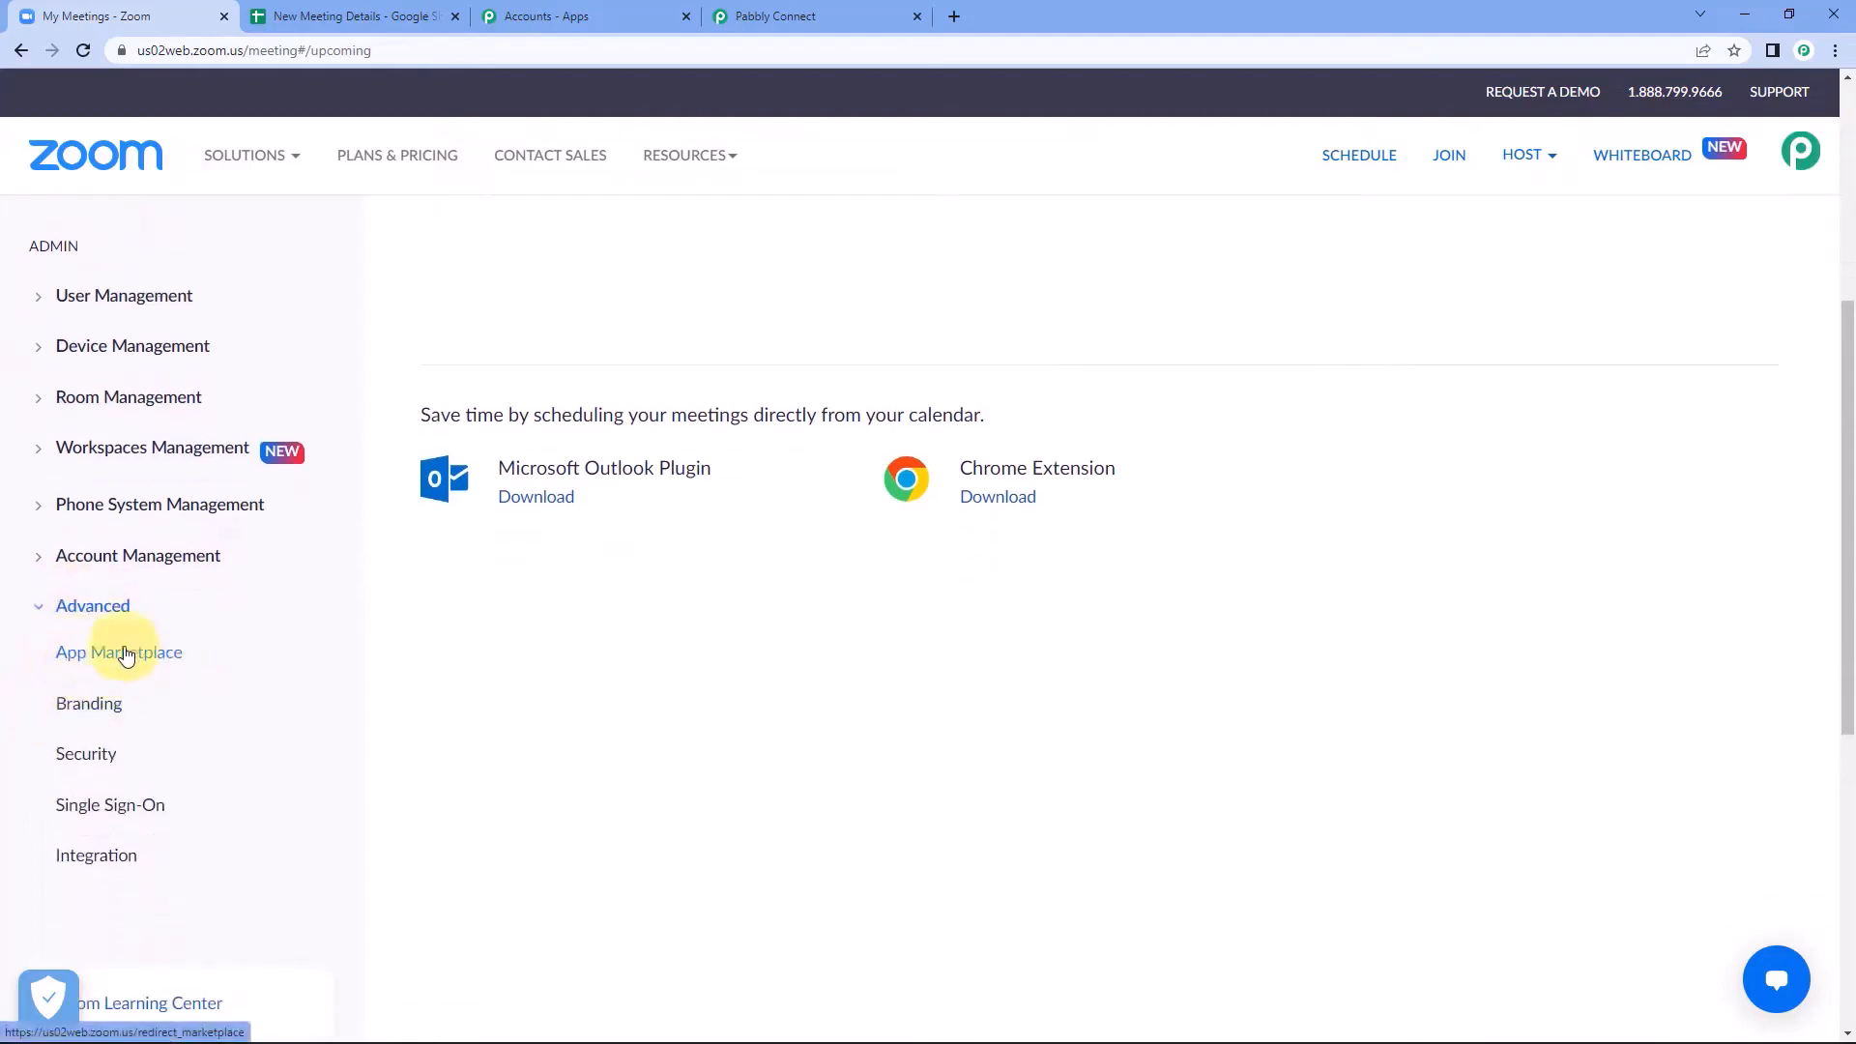
right_click(135, 664)
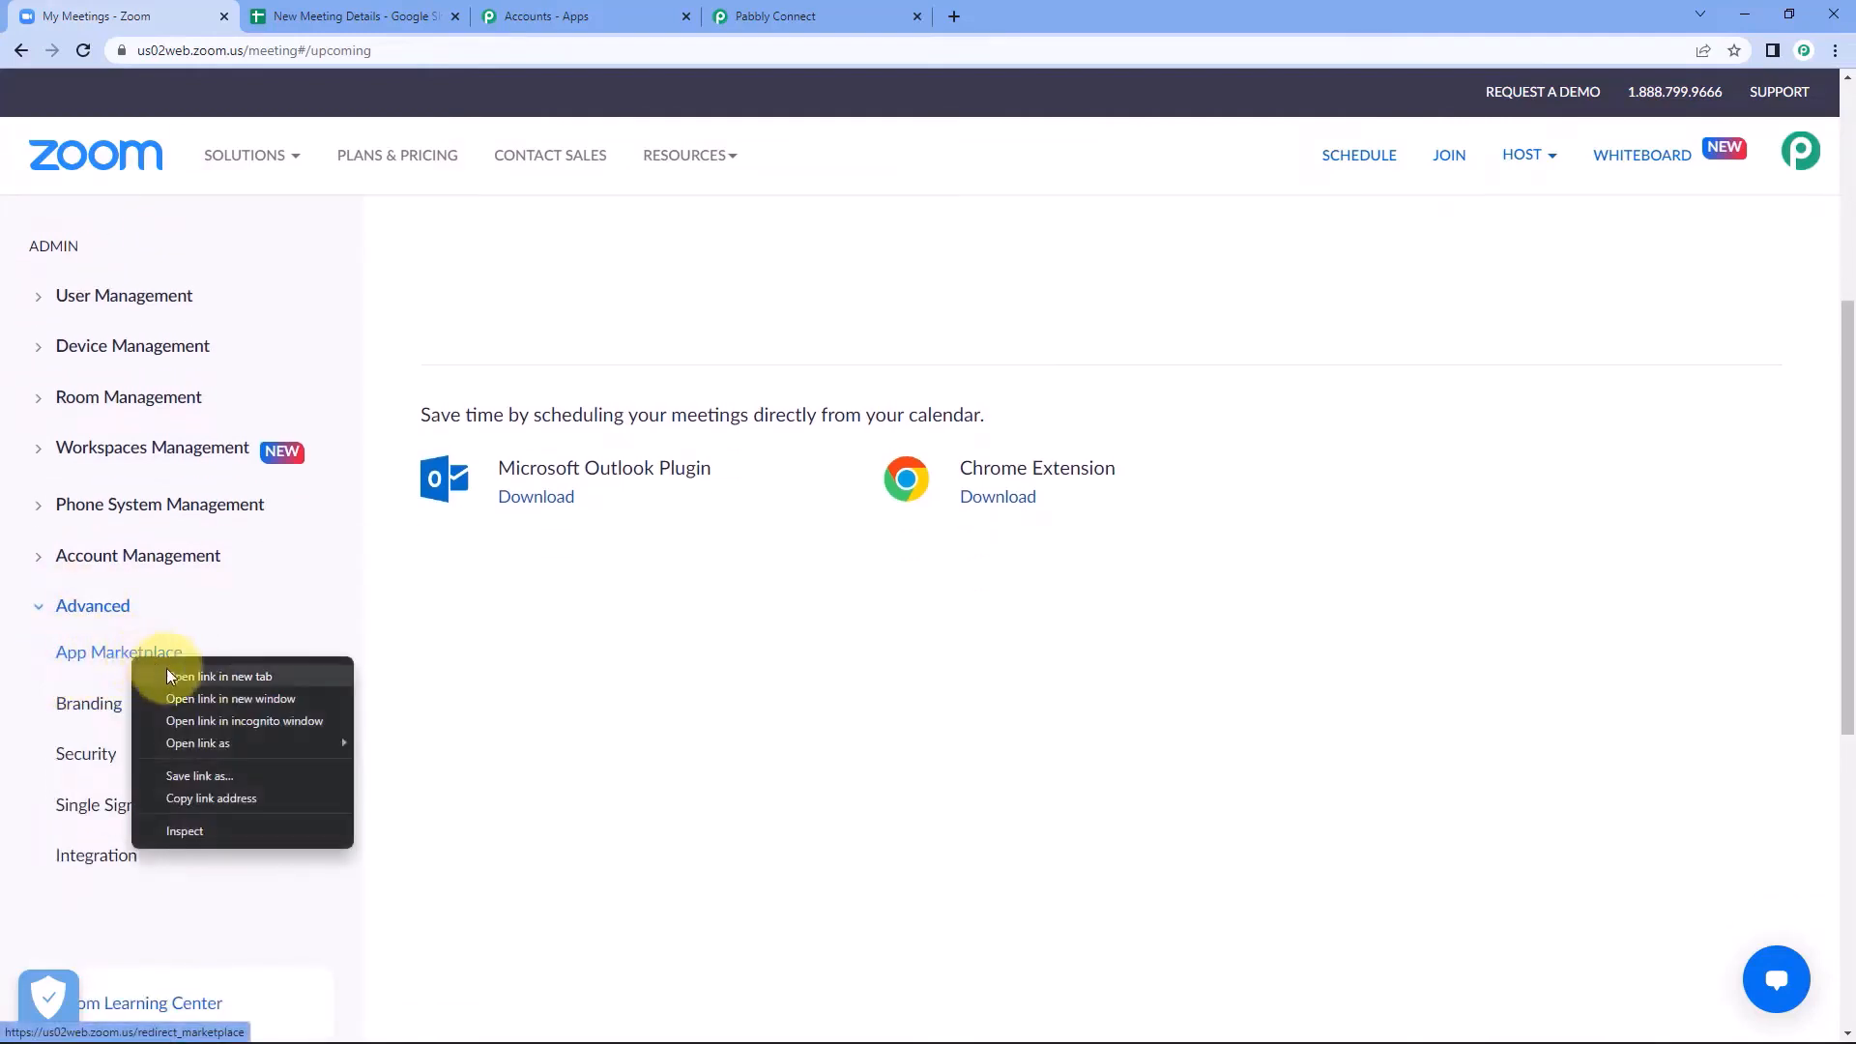
left_click(166, 670)
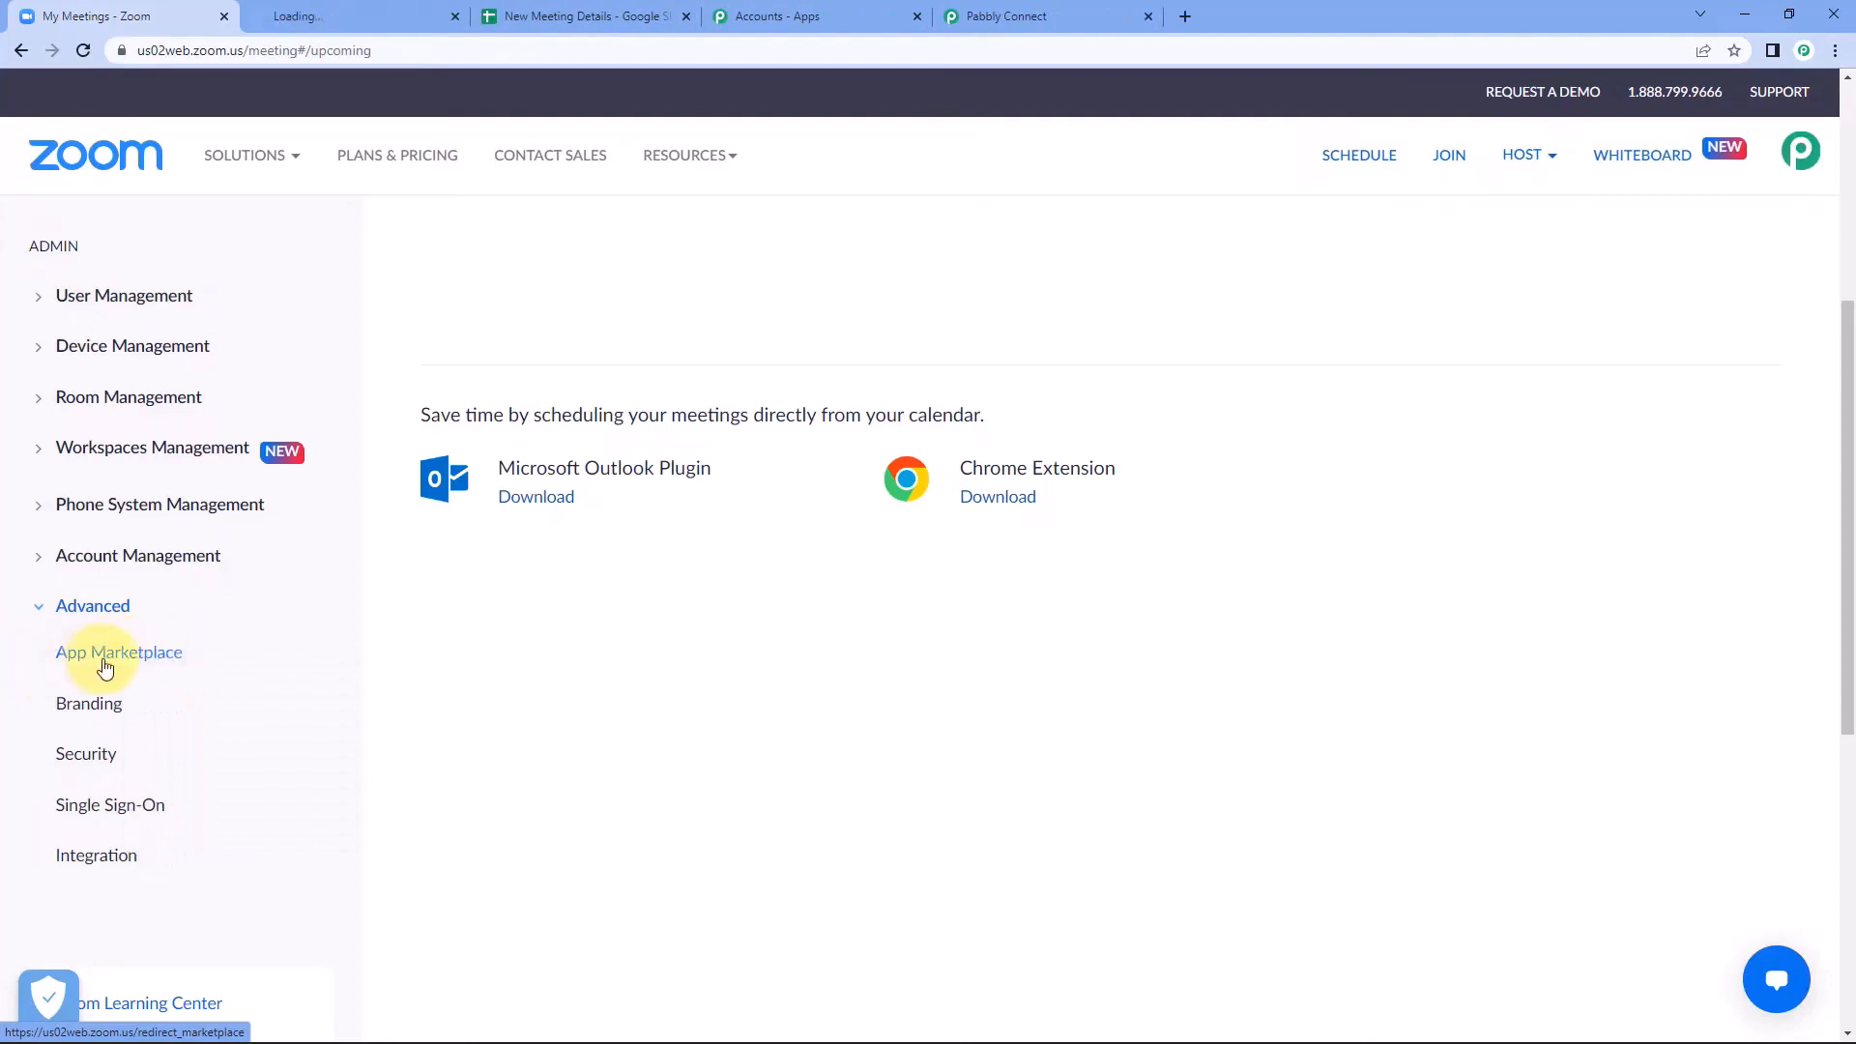
left_click(378, 12)
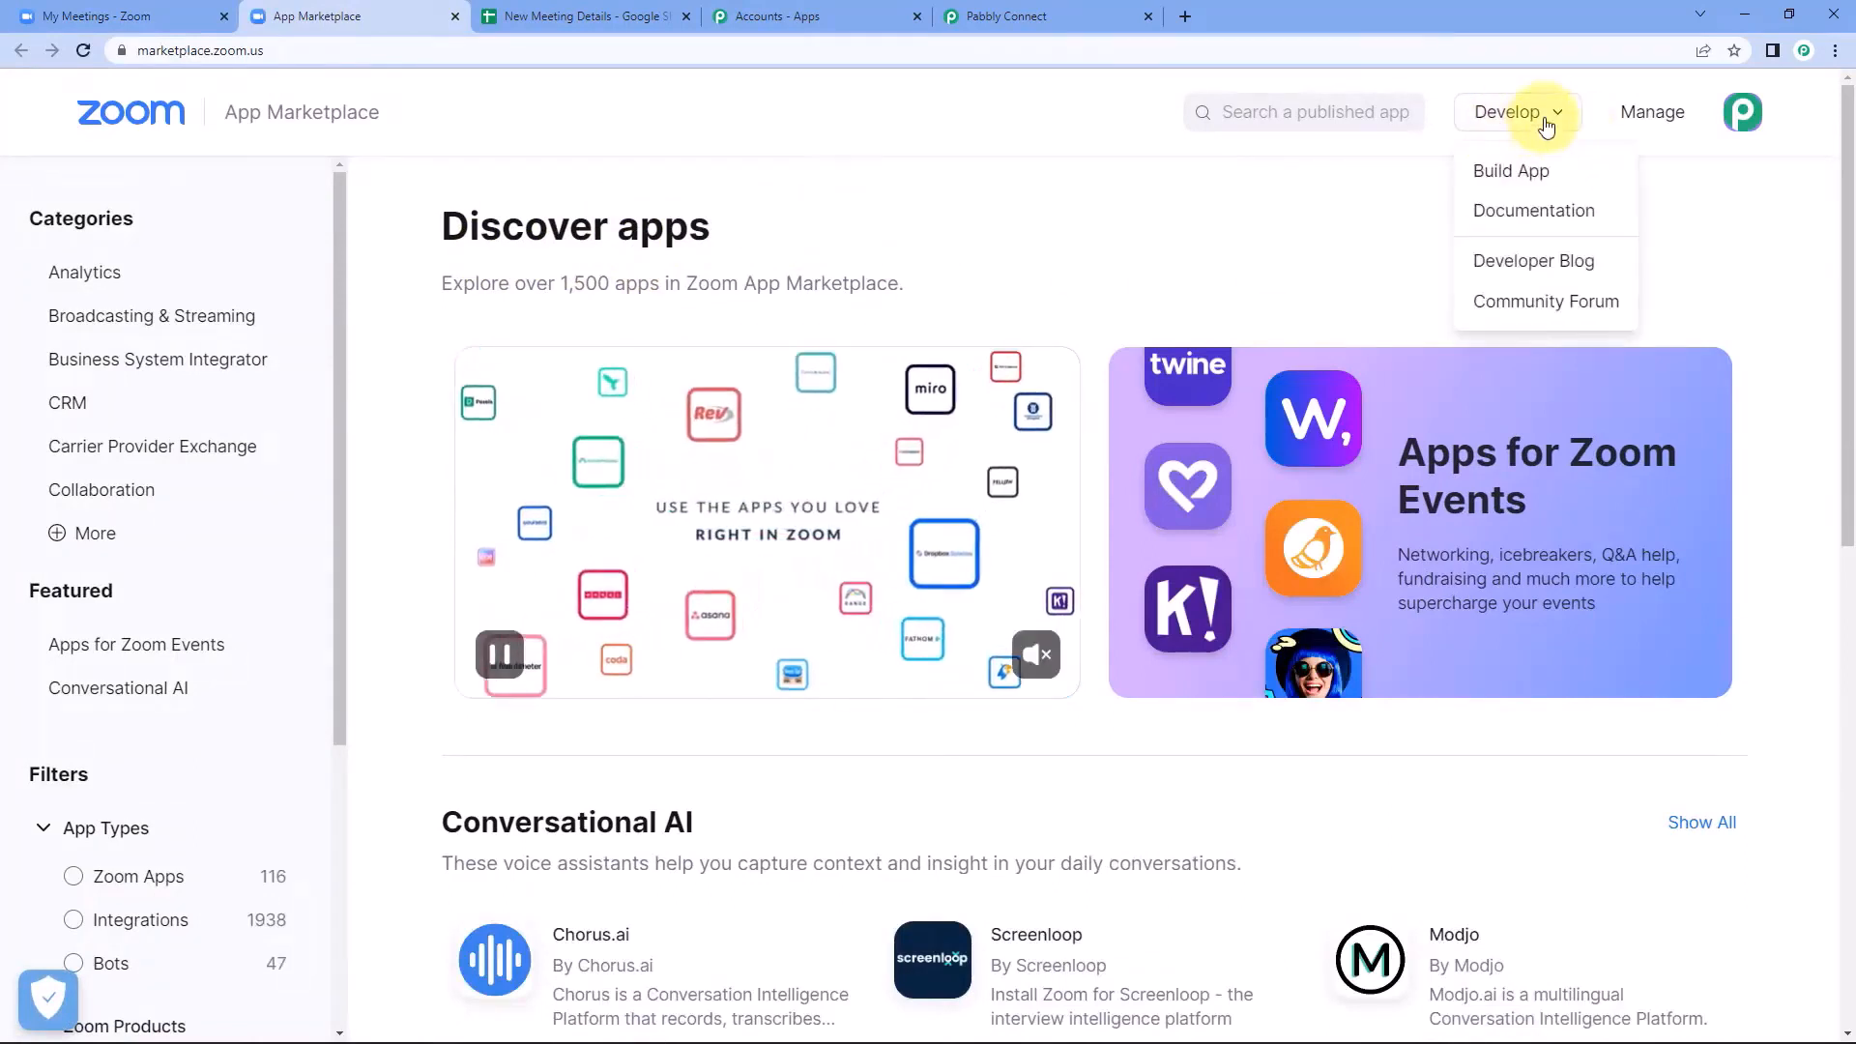
Build a new Webhook Only app in the Zoom App Marketplace and name it Pabbly.
mouse_move(1520, 115)
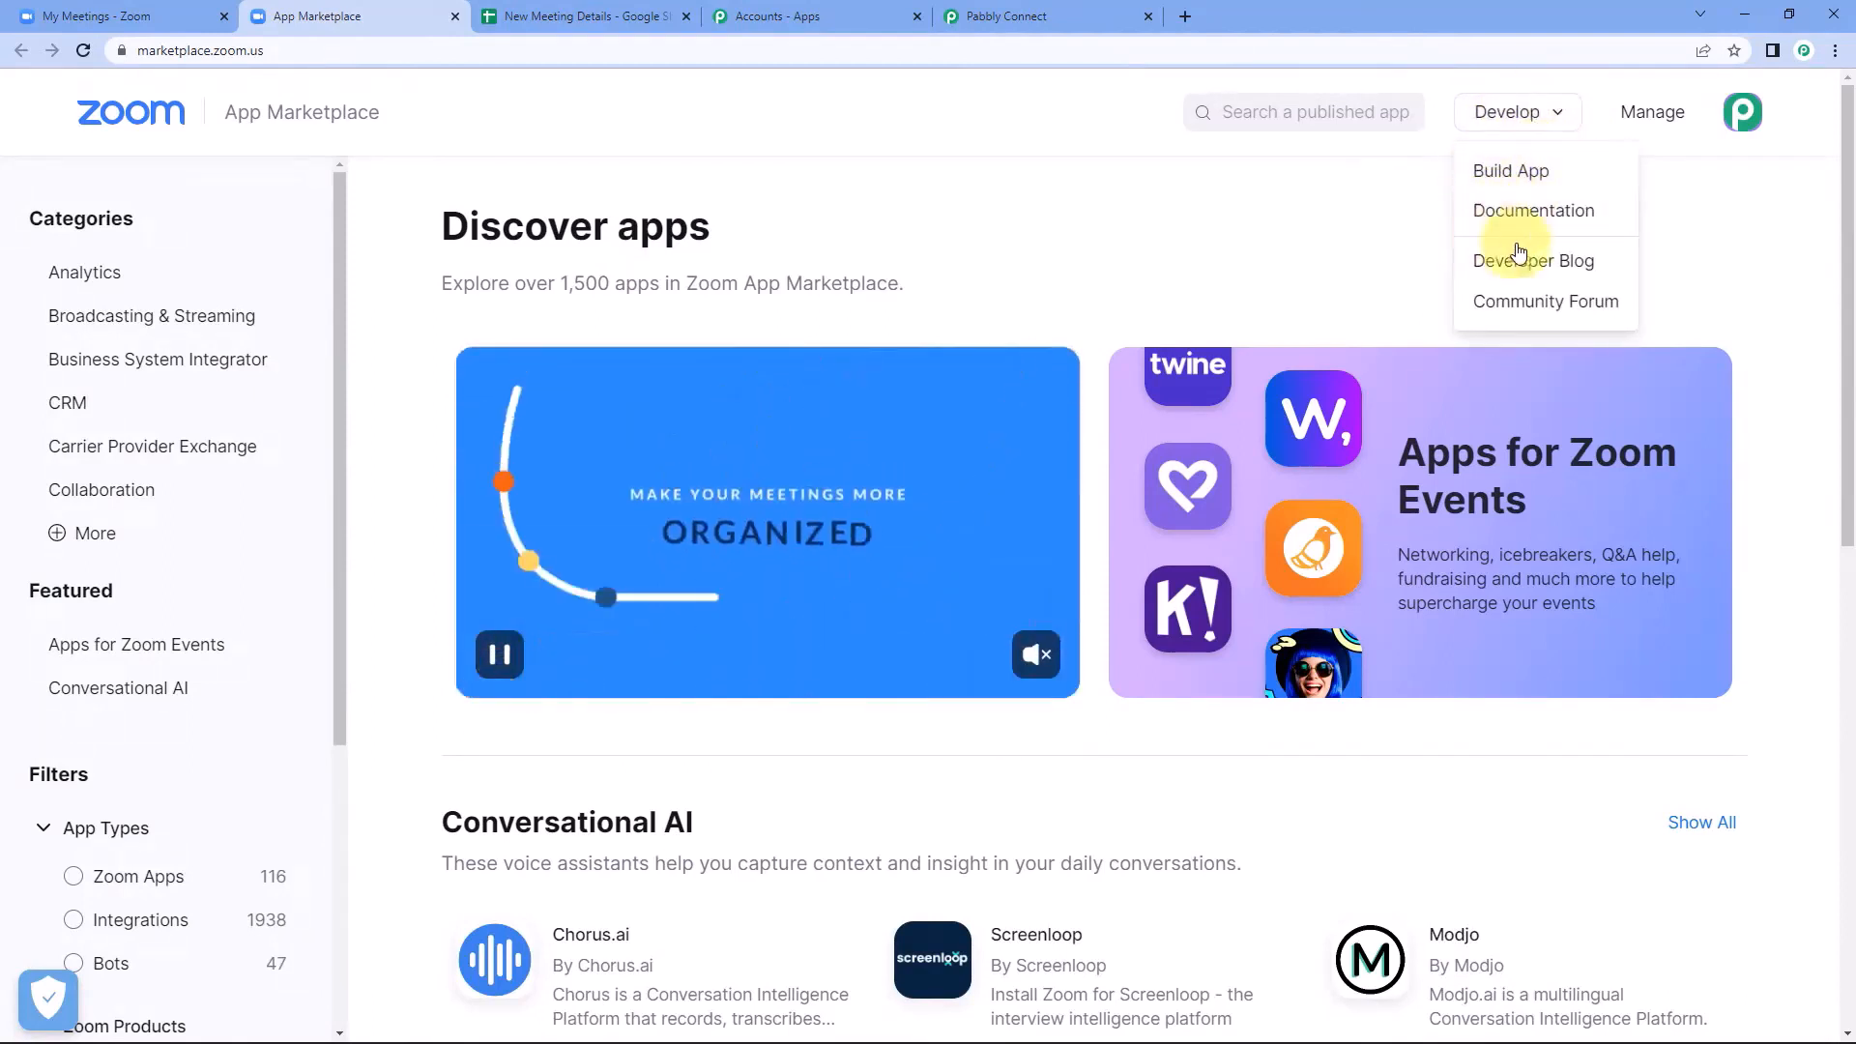
left_click(1563, 175)
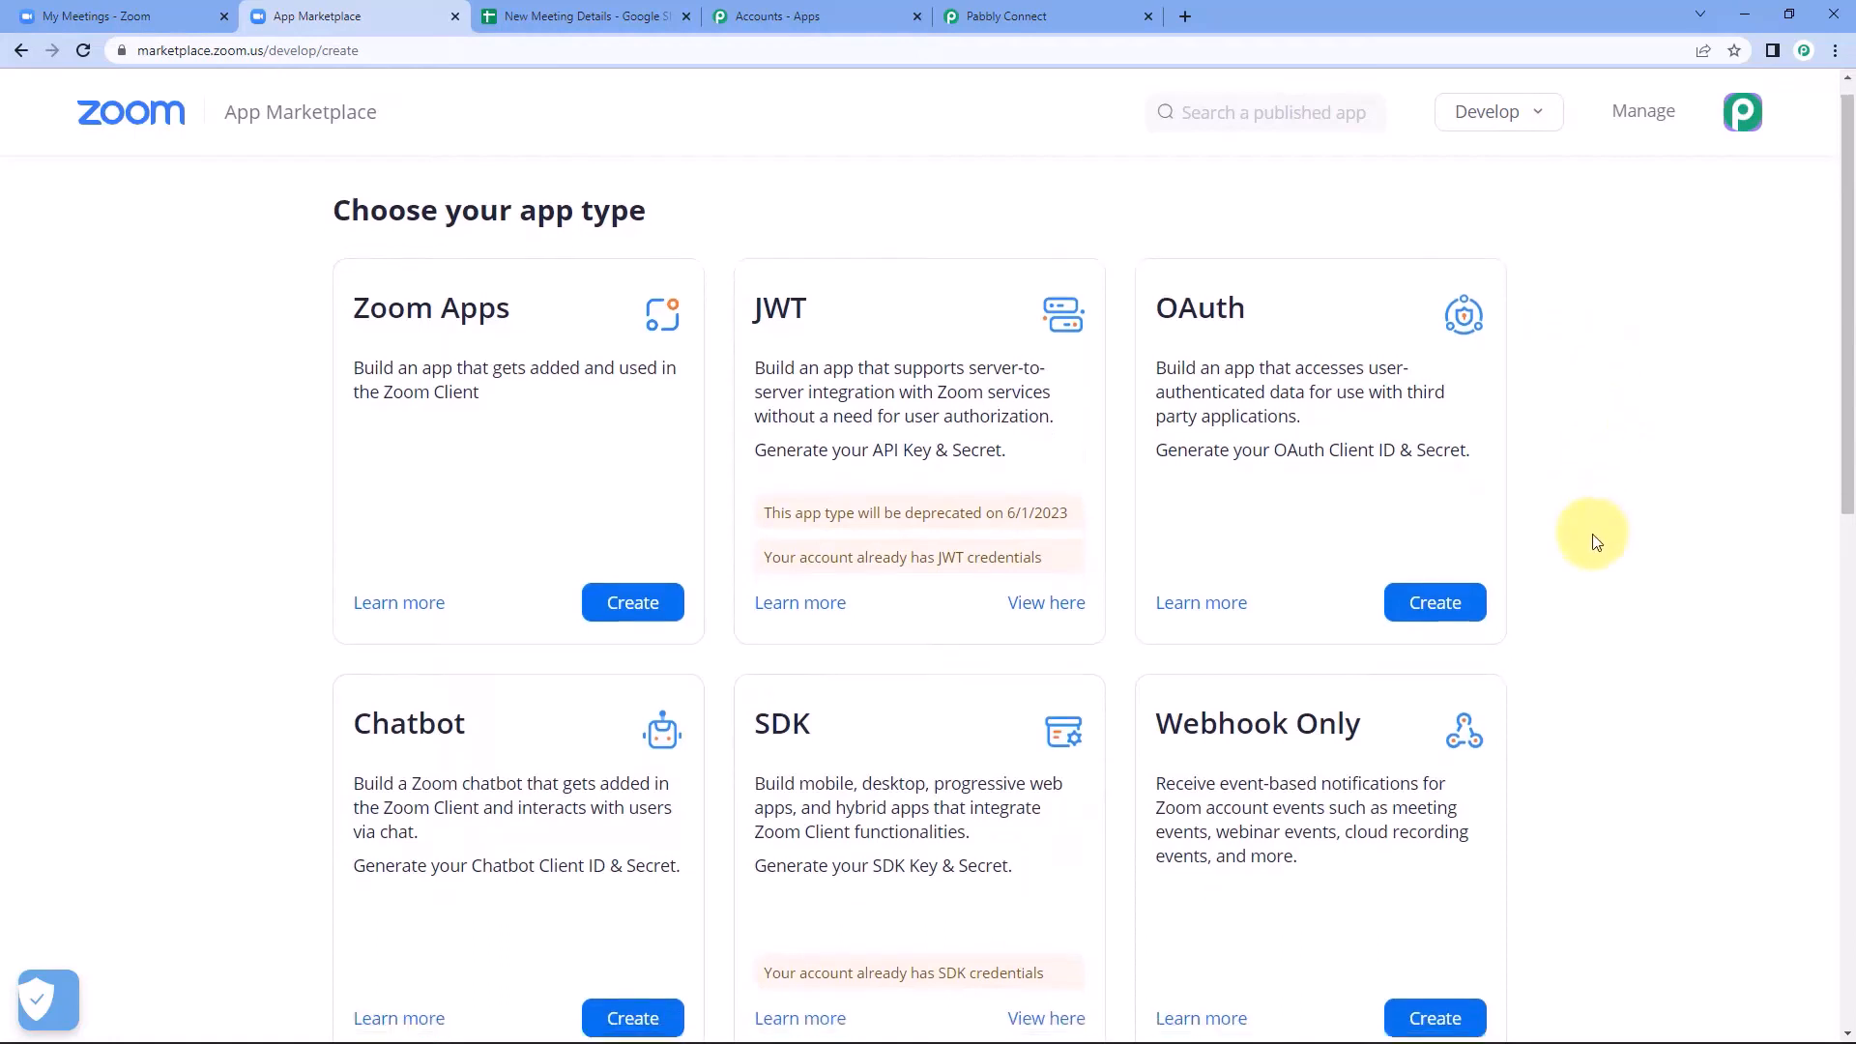
scroll(1594, 543, "down", 2)
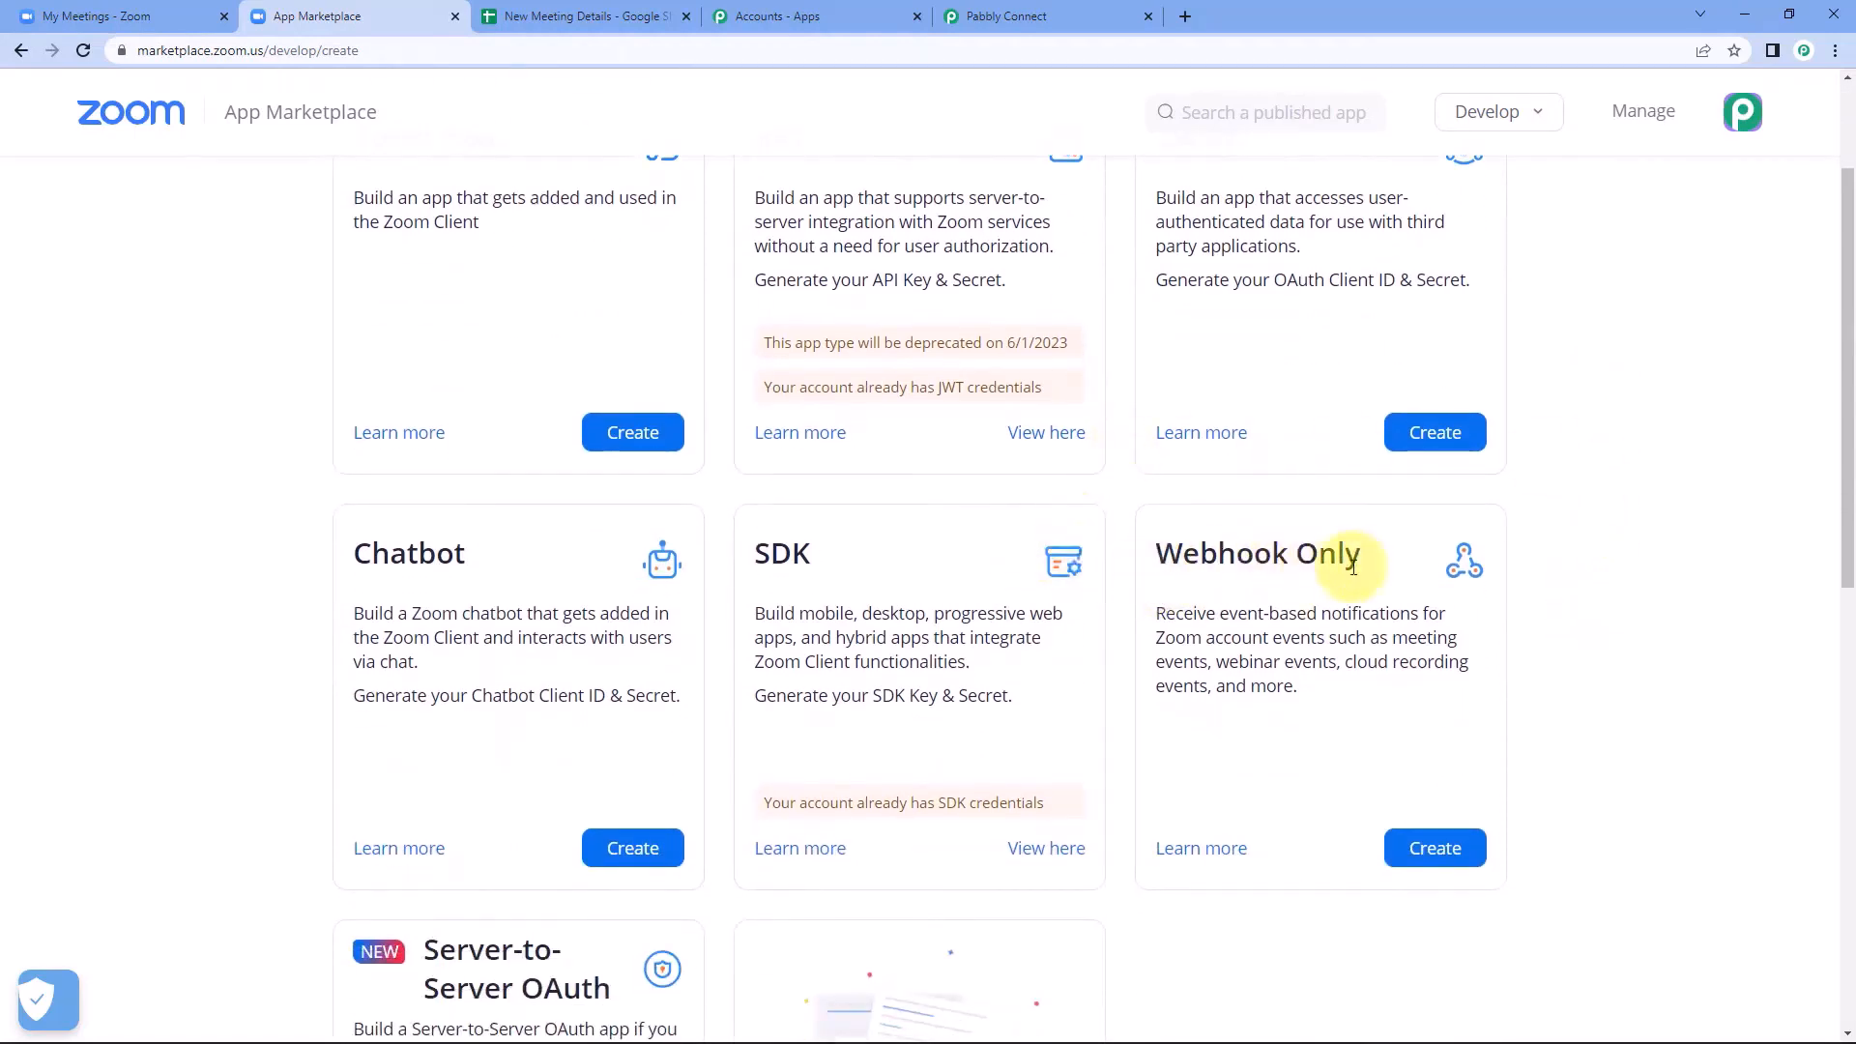
left_click(1432, 847)
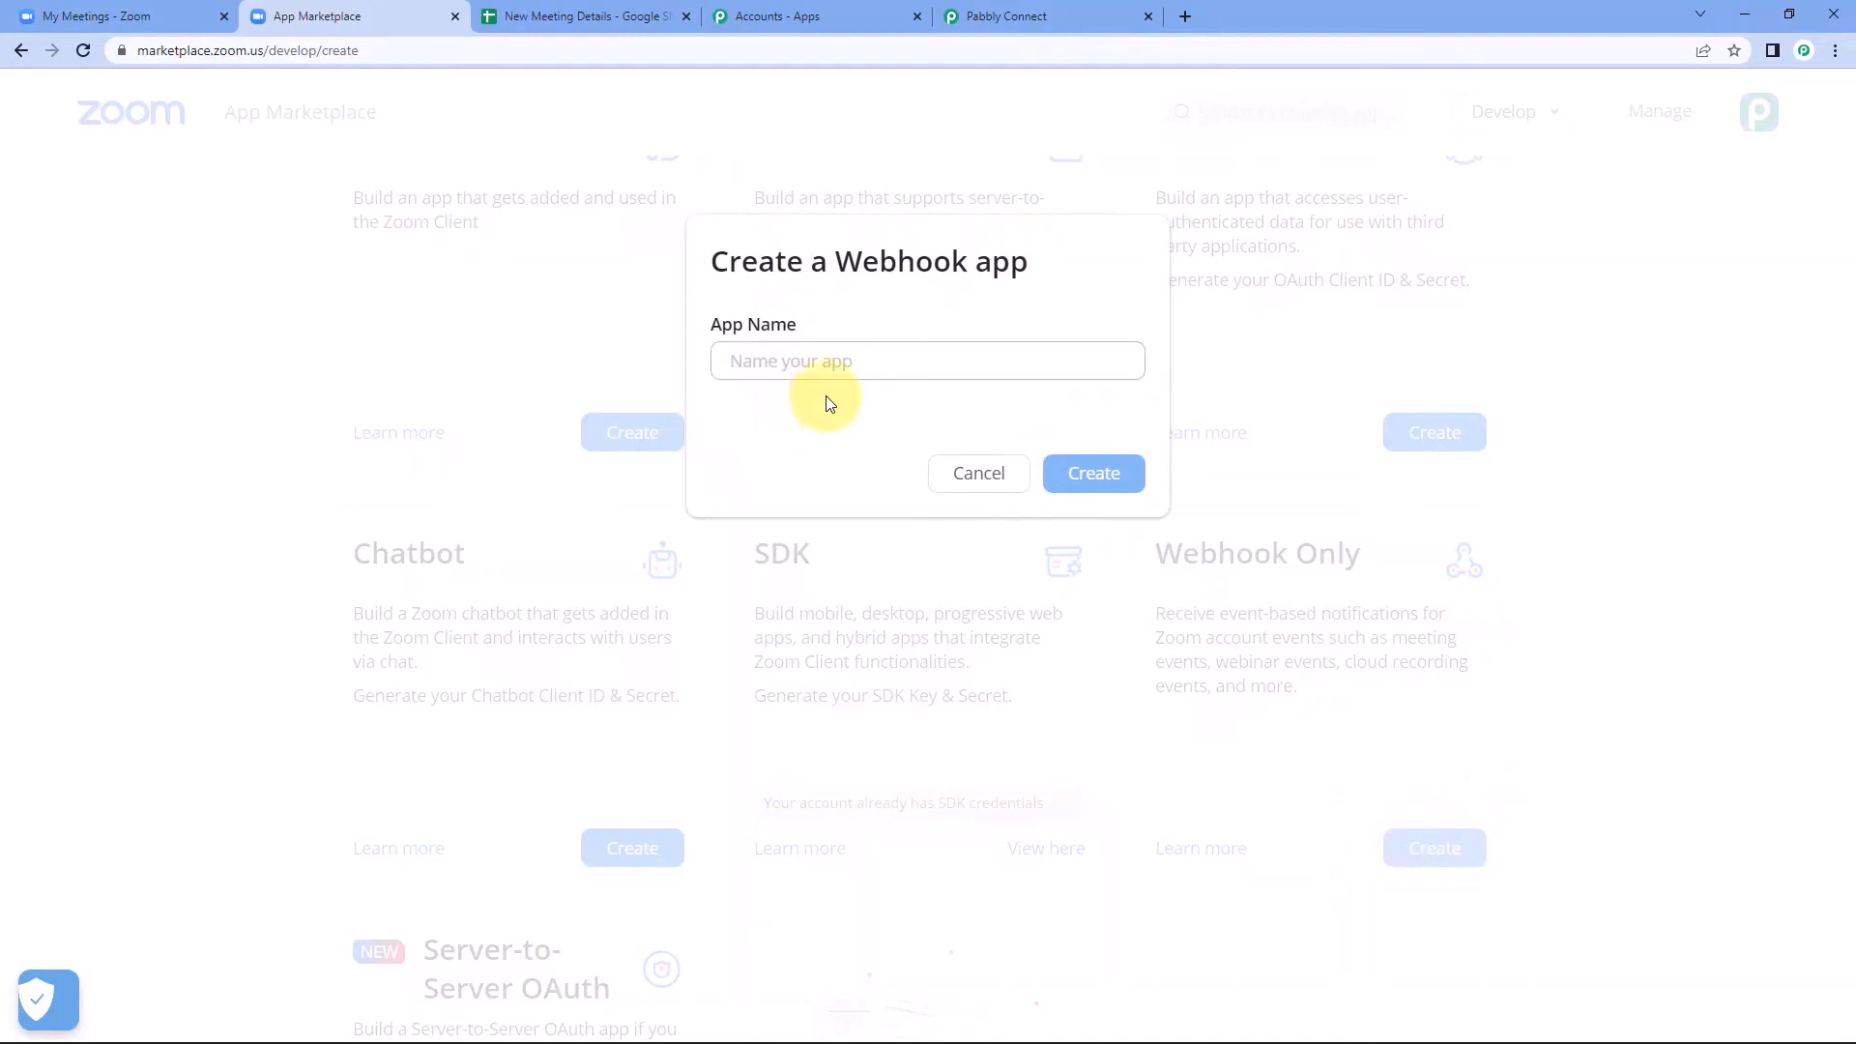
left_click(839, 362)
type("Pabbly")
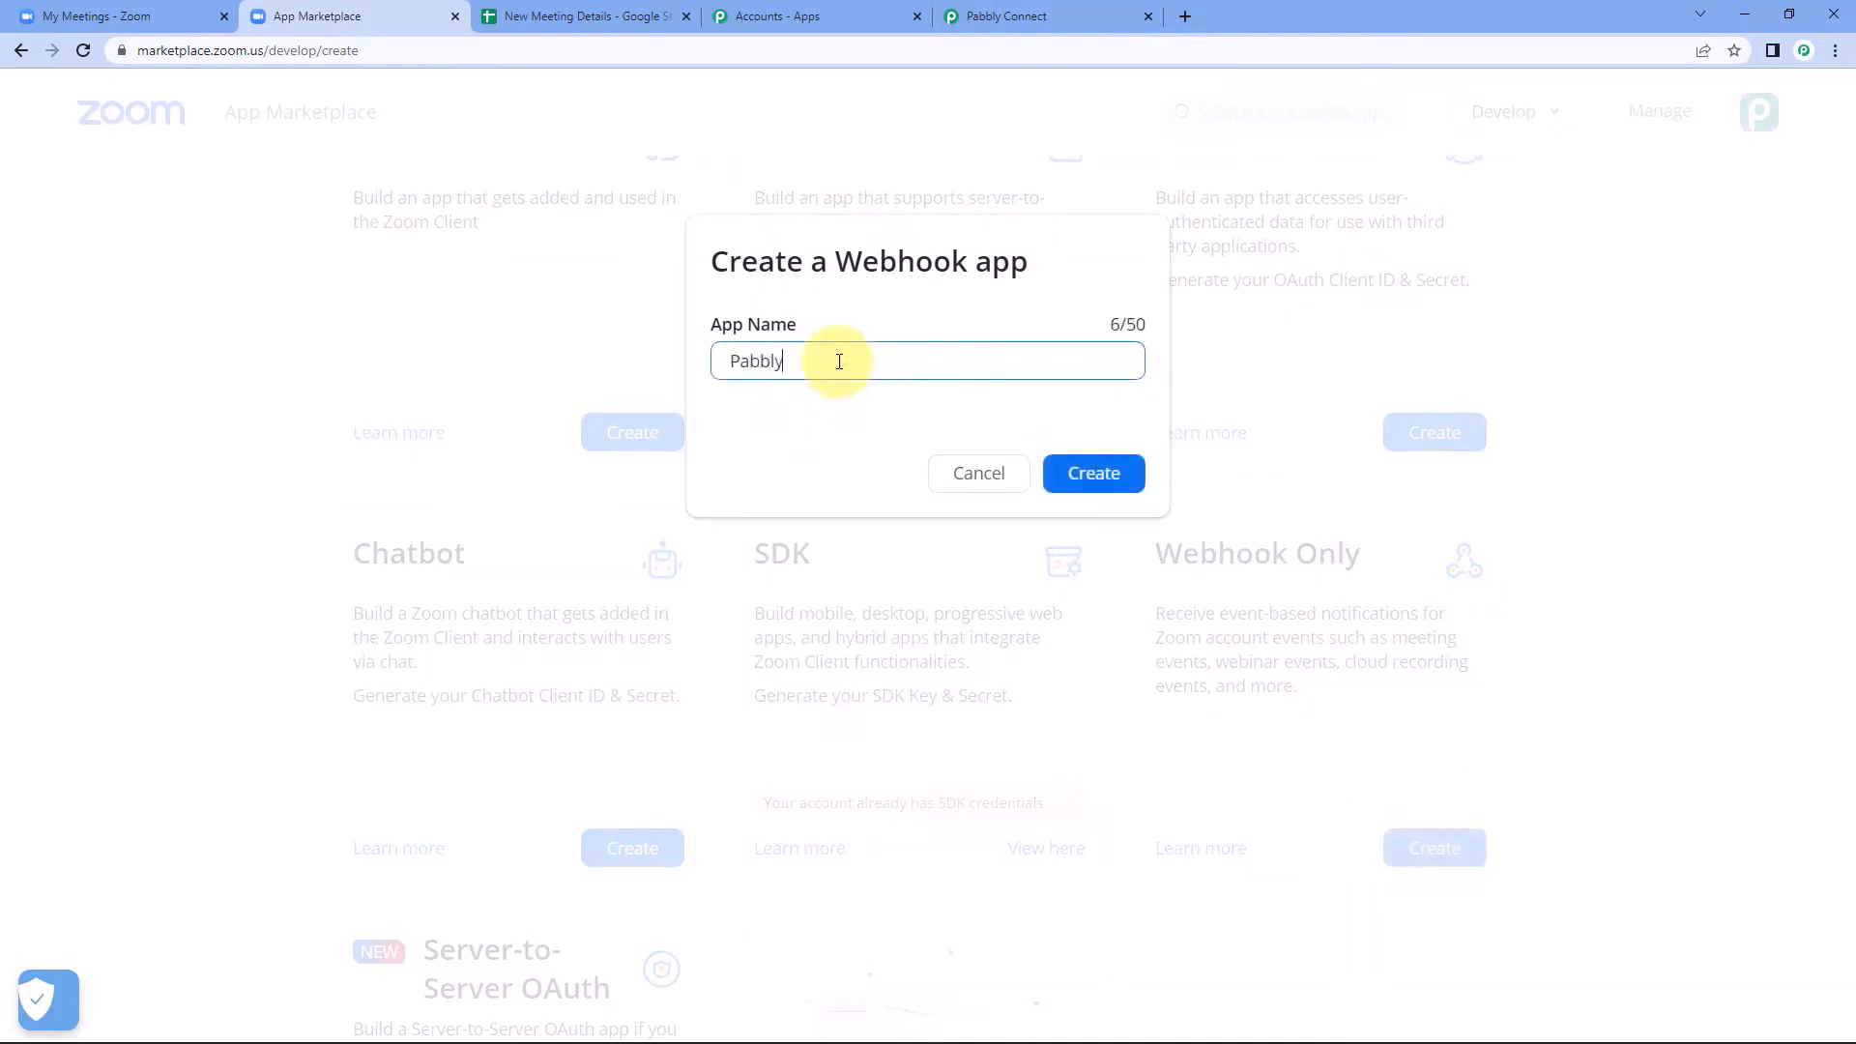
left_click(1097, 477)
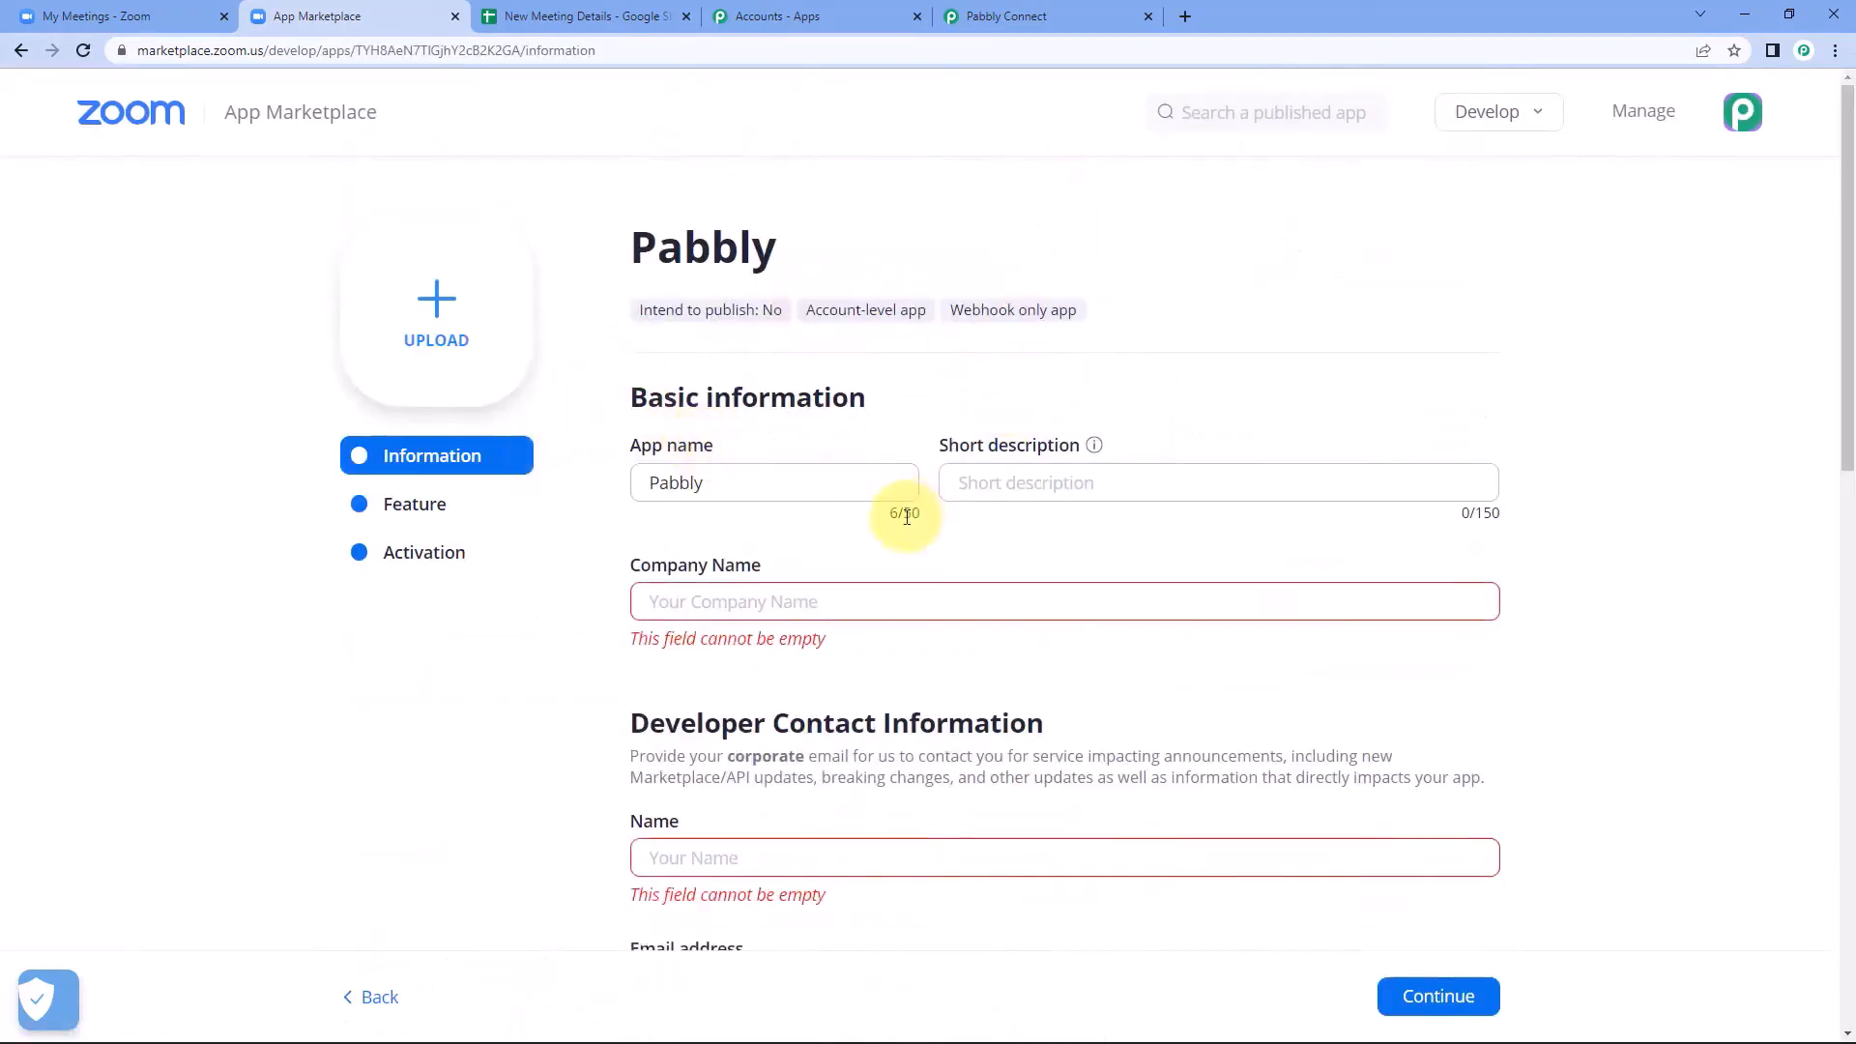
Enter Pabbly Connect as the company name in the app's basic information.
scroll(889, 508, "down", 1)
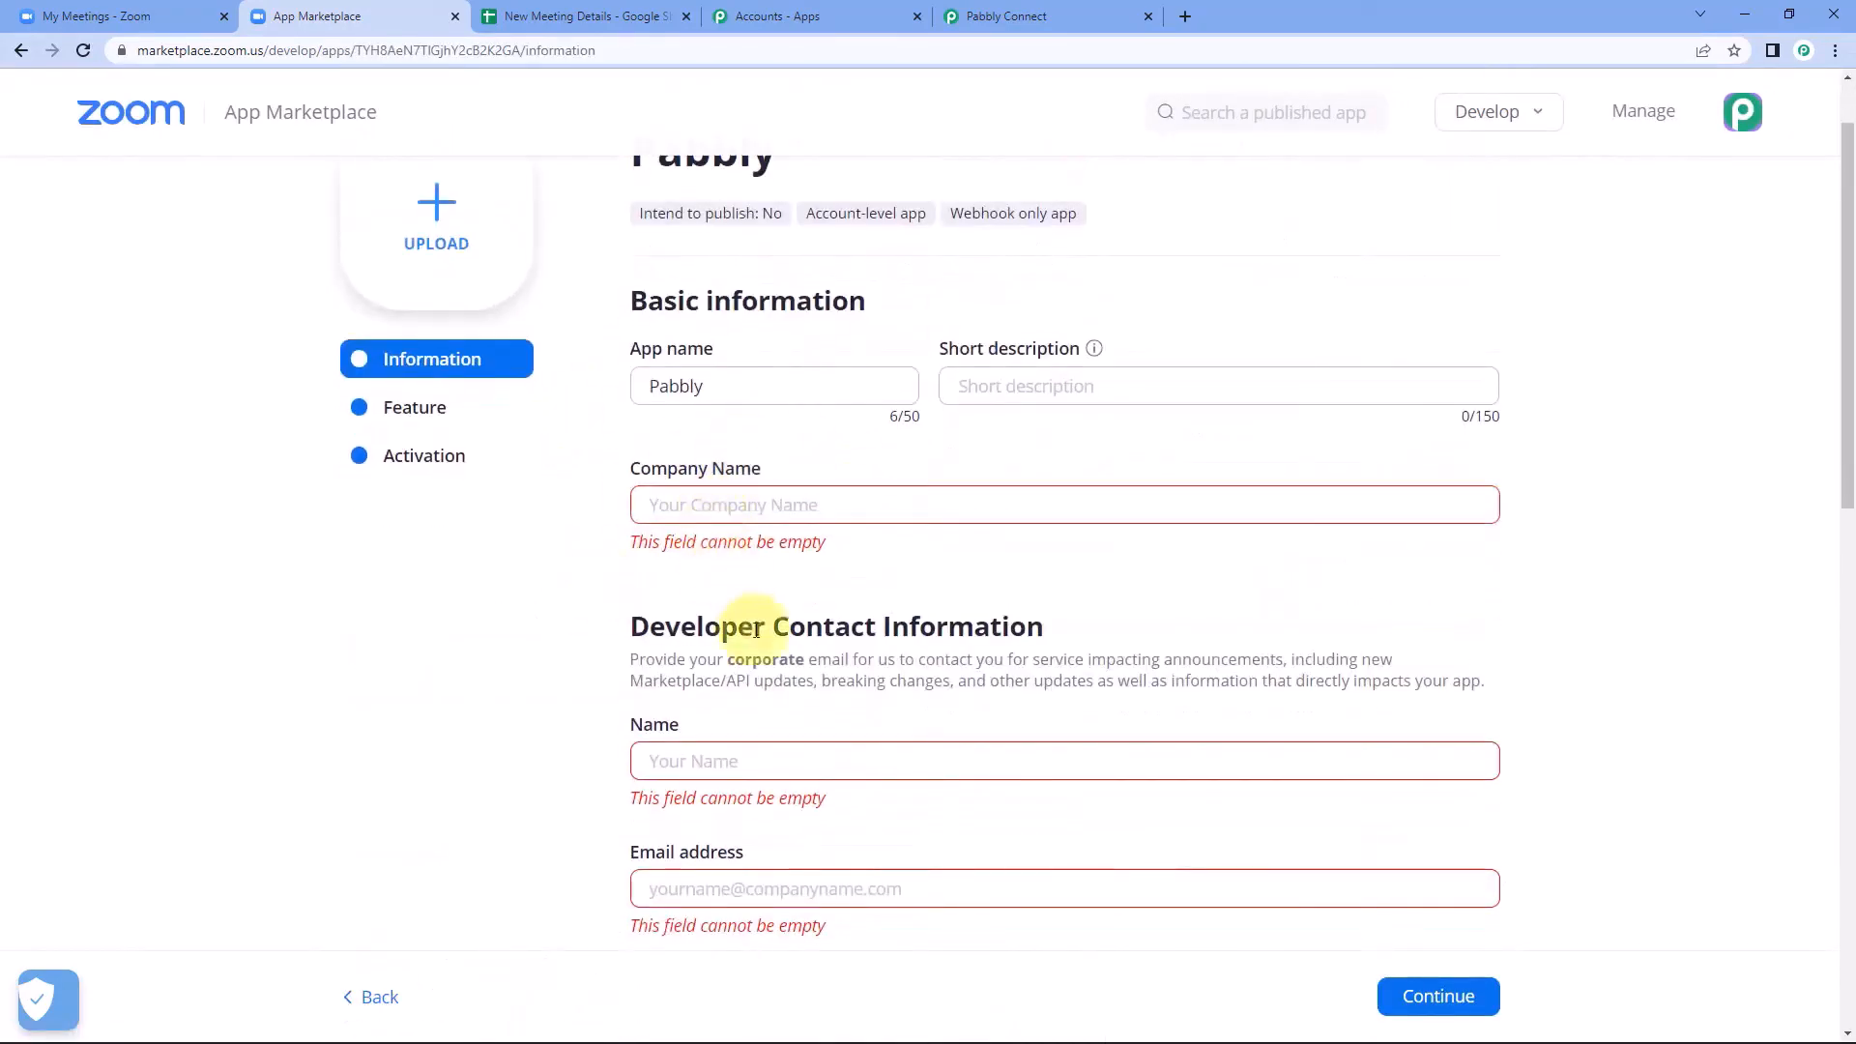
left_click(720, 773)
scroll(699, 815, "down", 1)
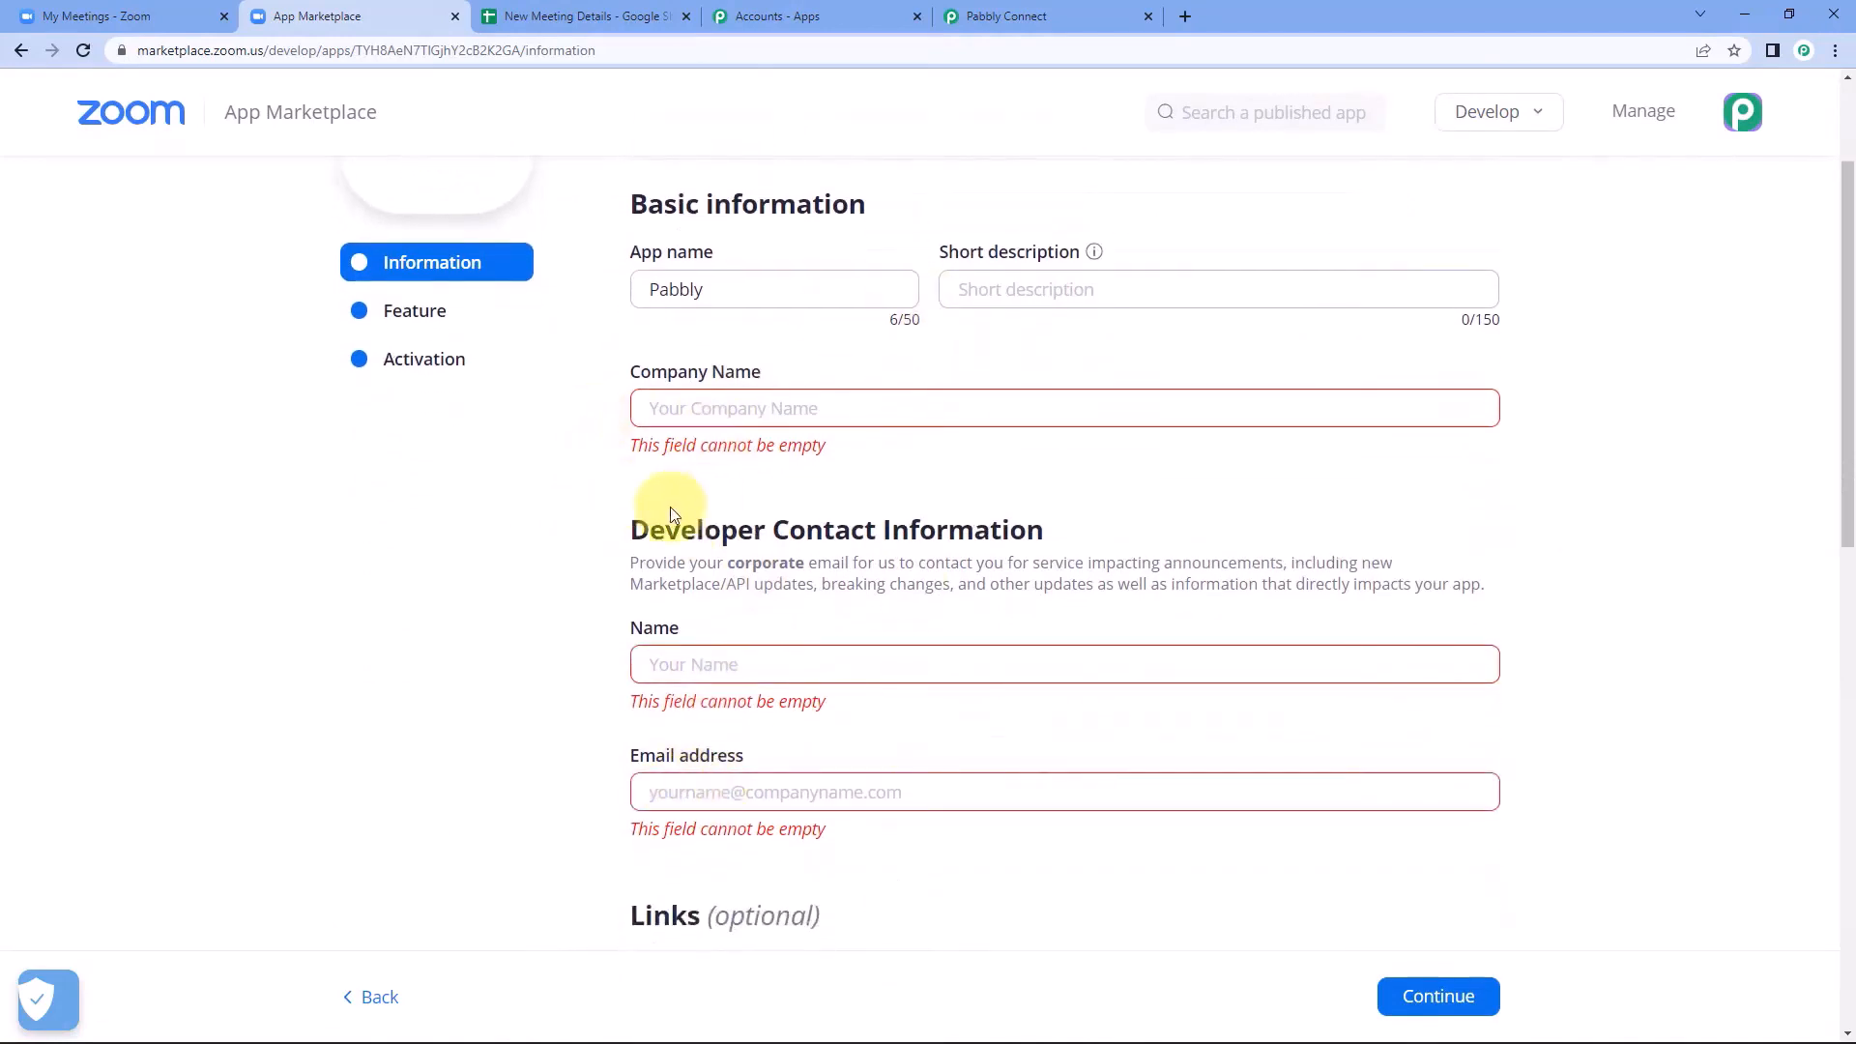
scroll(650, 526, "up", 1)
left_click(716, 509)
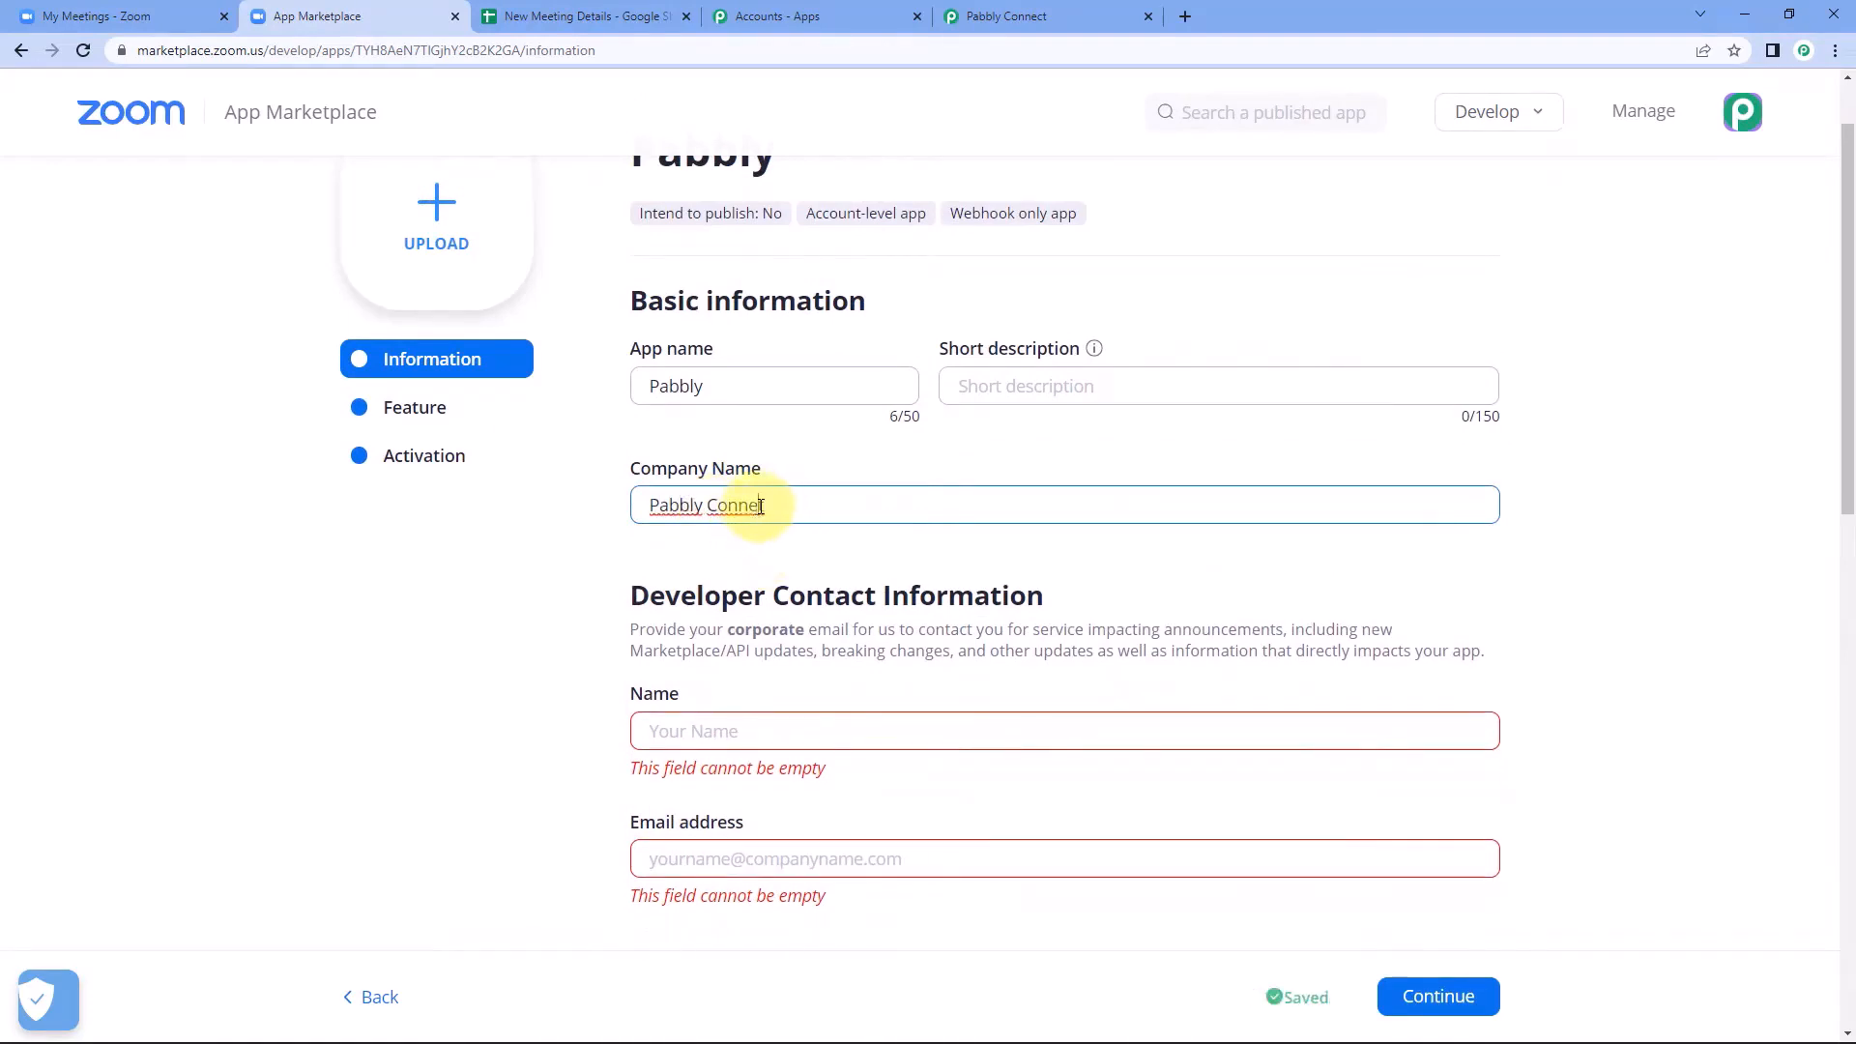
Fill in the developer contact's name and email address in the app information.
left_click(768, 723)
scroll(402, 688, "down", 2)
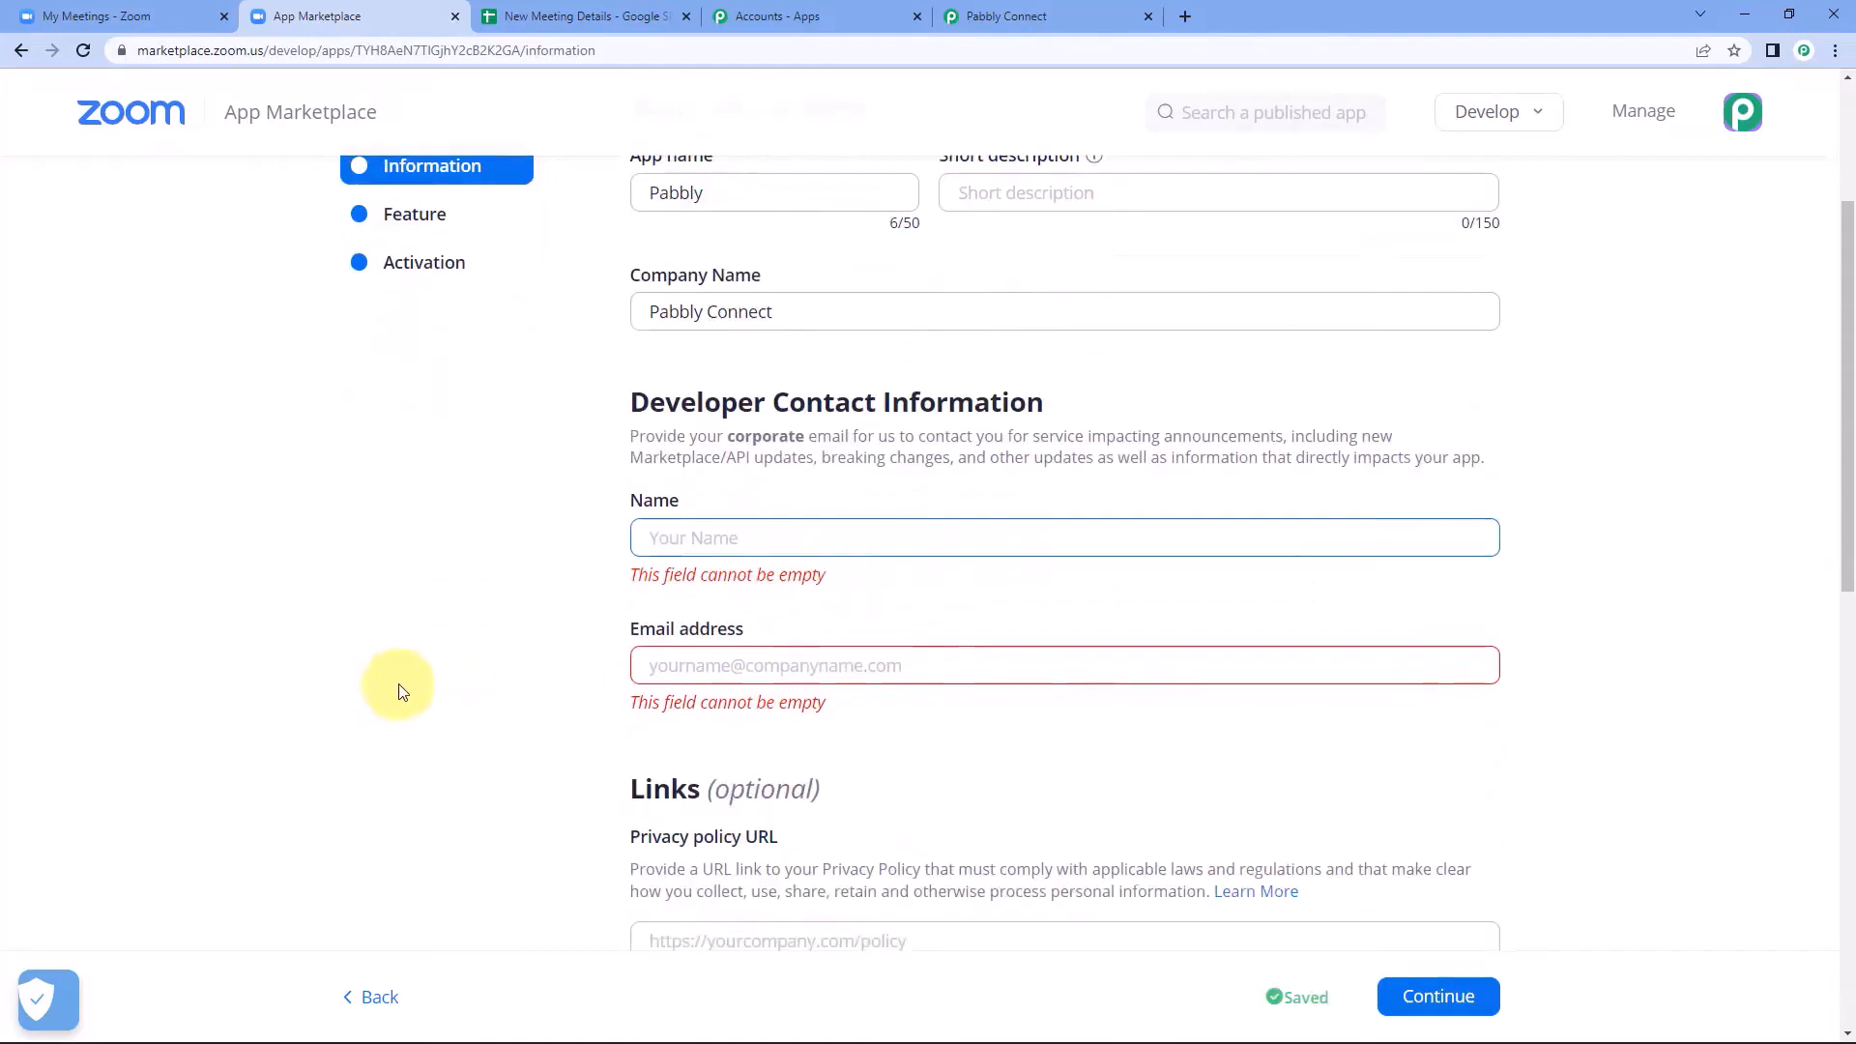
type("Ashi")
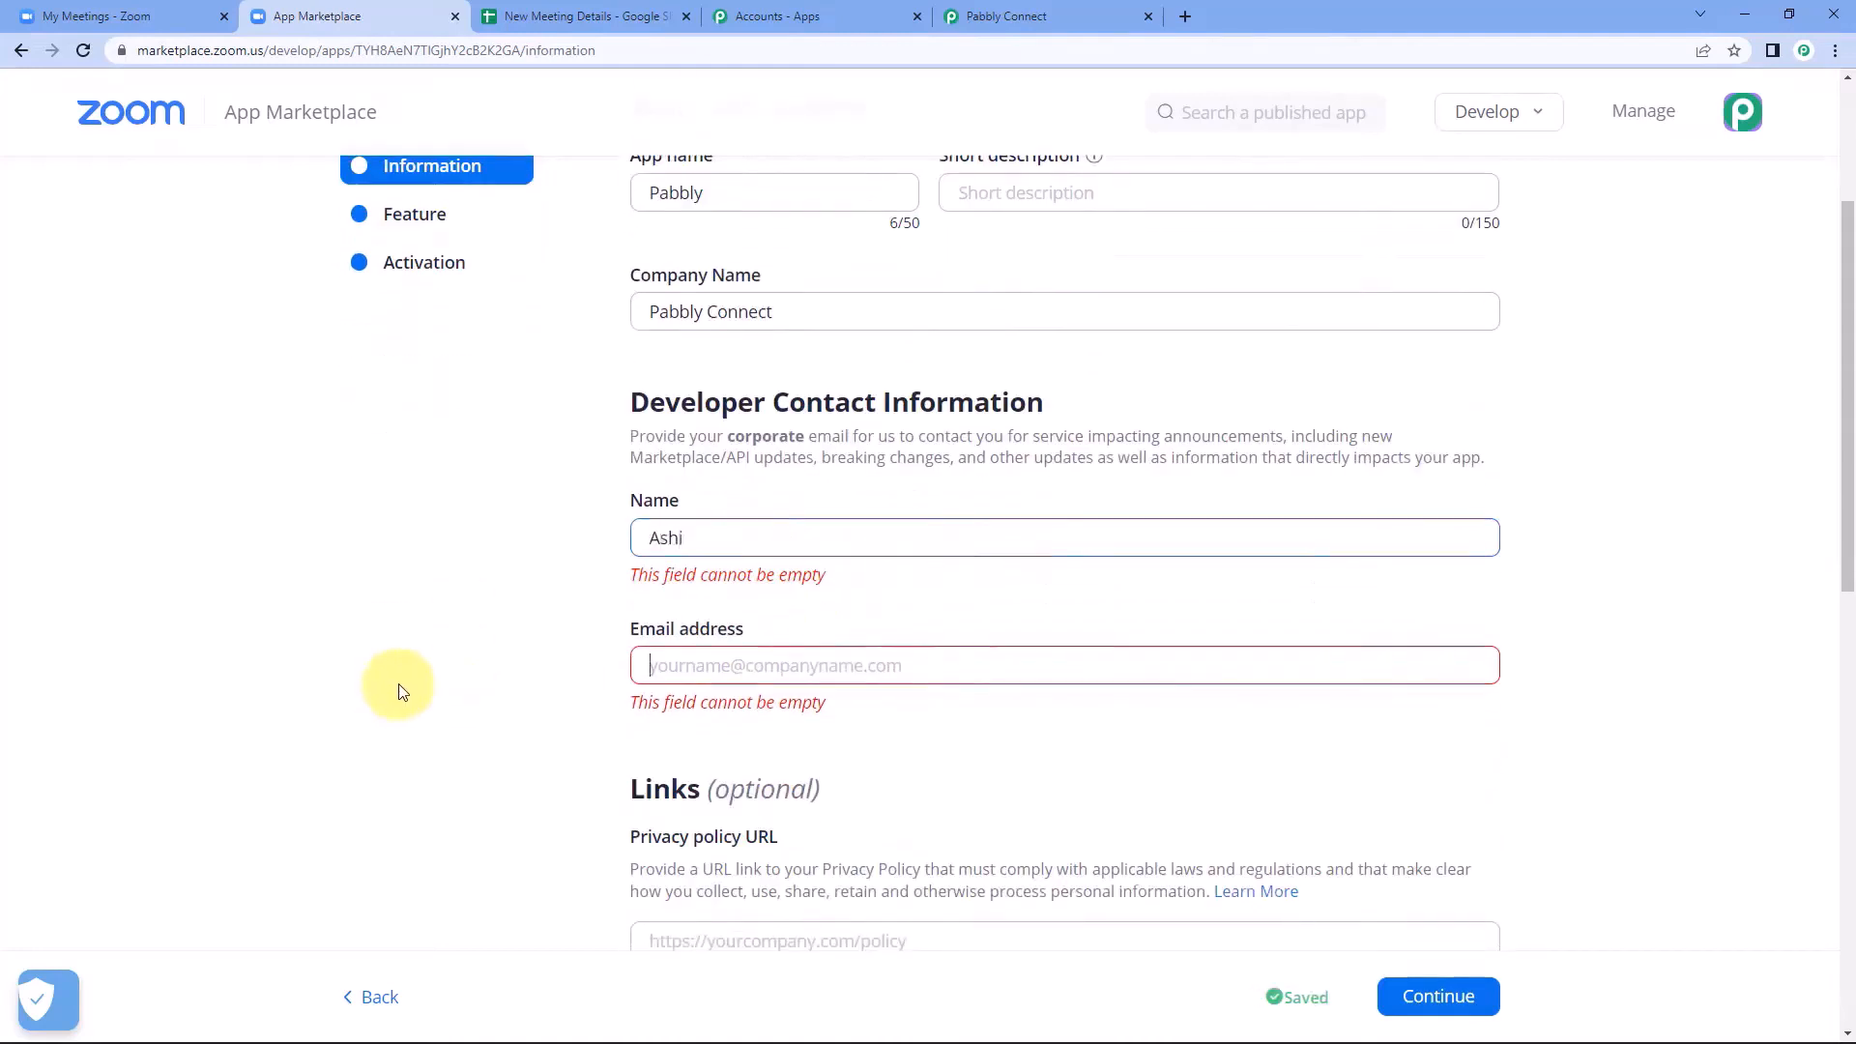
key("Tab")
type("a")
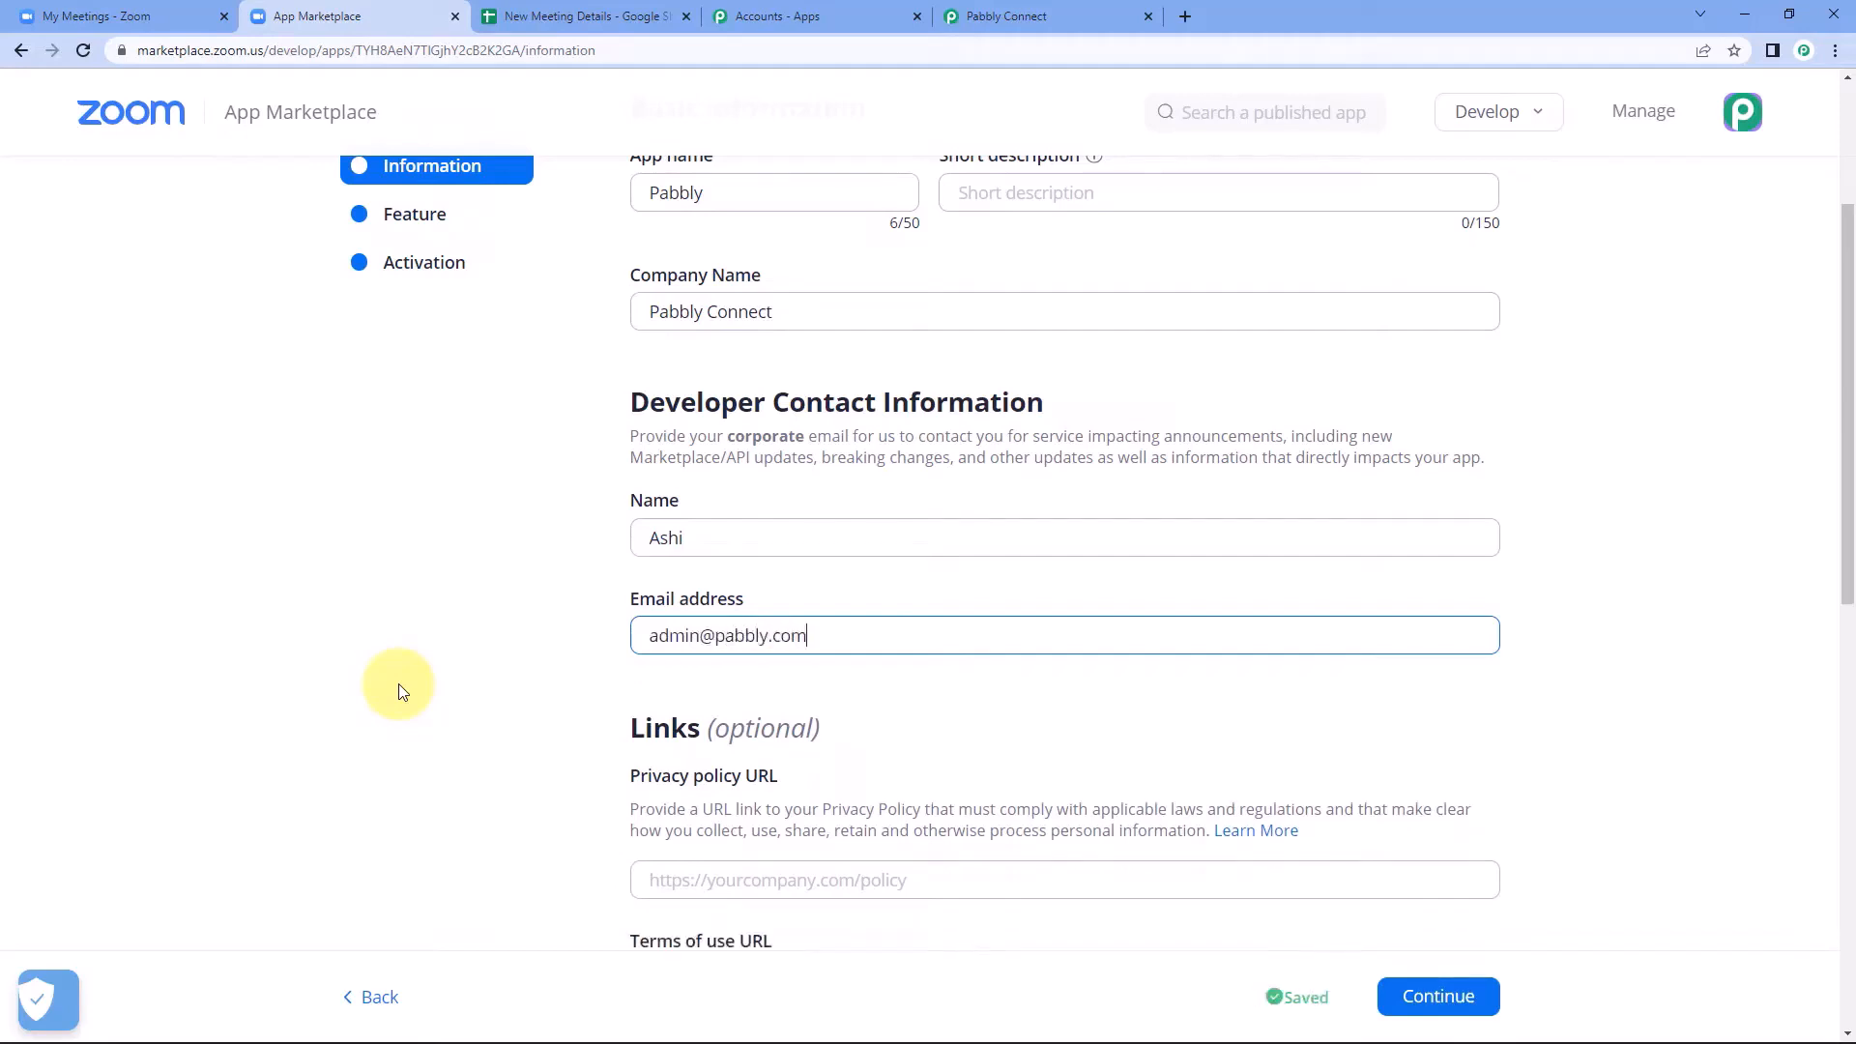
scroll(757, 567, "up", 2)
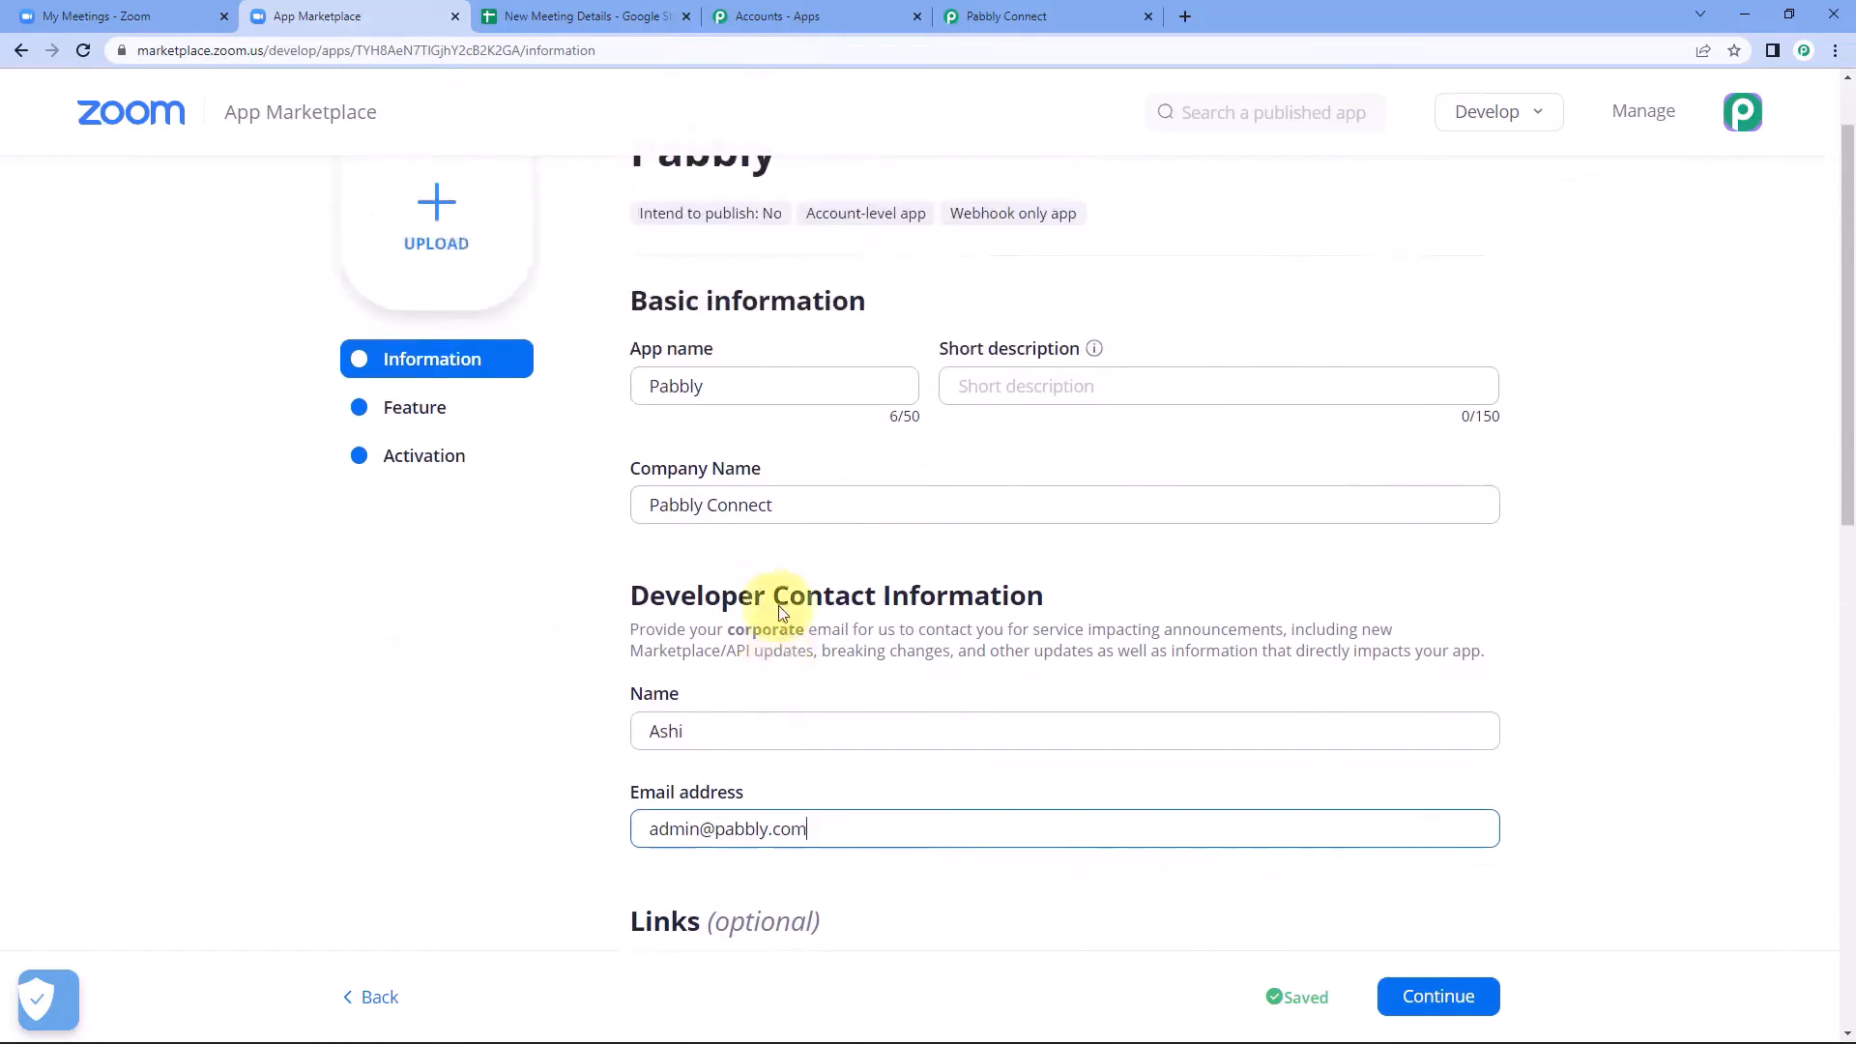
scroll(749, 479, "down", 3)
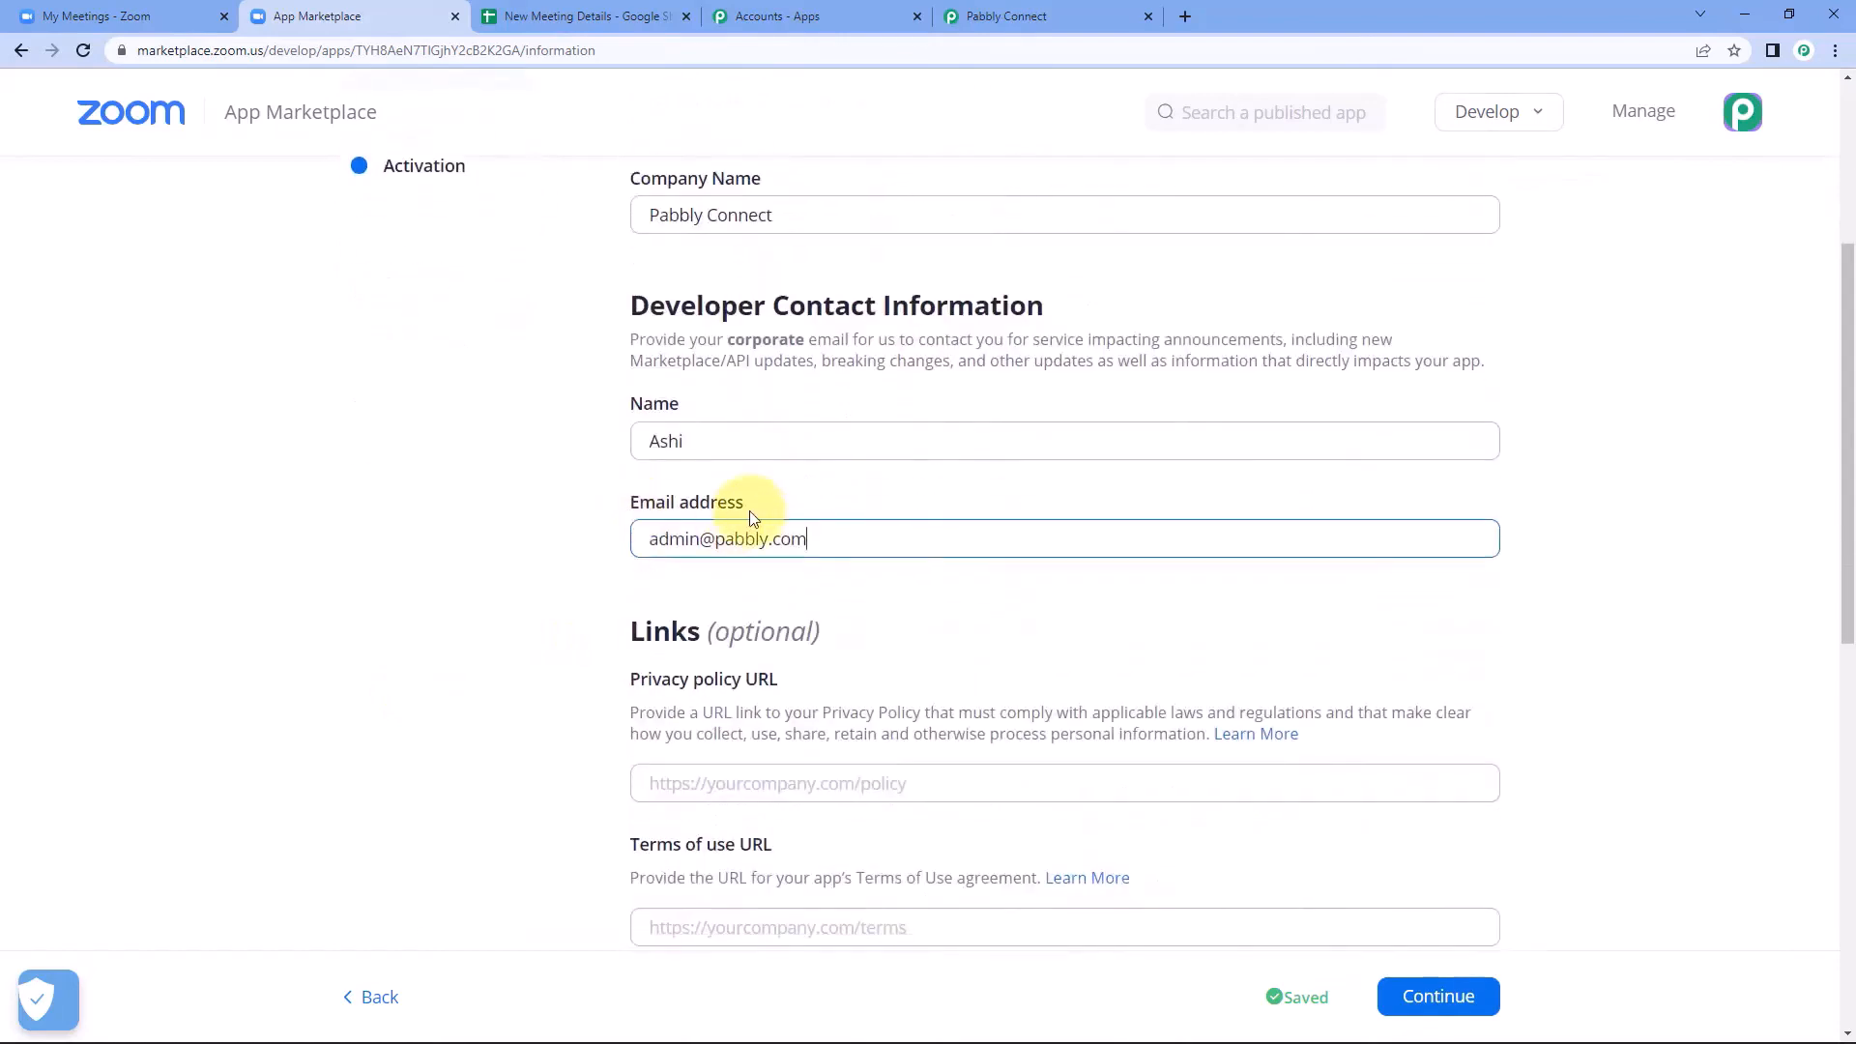
Continue to the app's Feature page, enable event subscriptions and add a new event subscription.
scroll(891, 512, "up", 1)
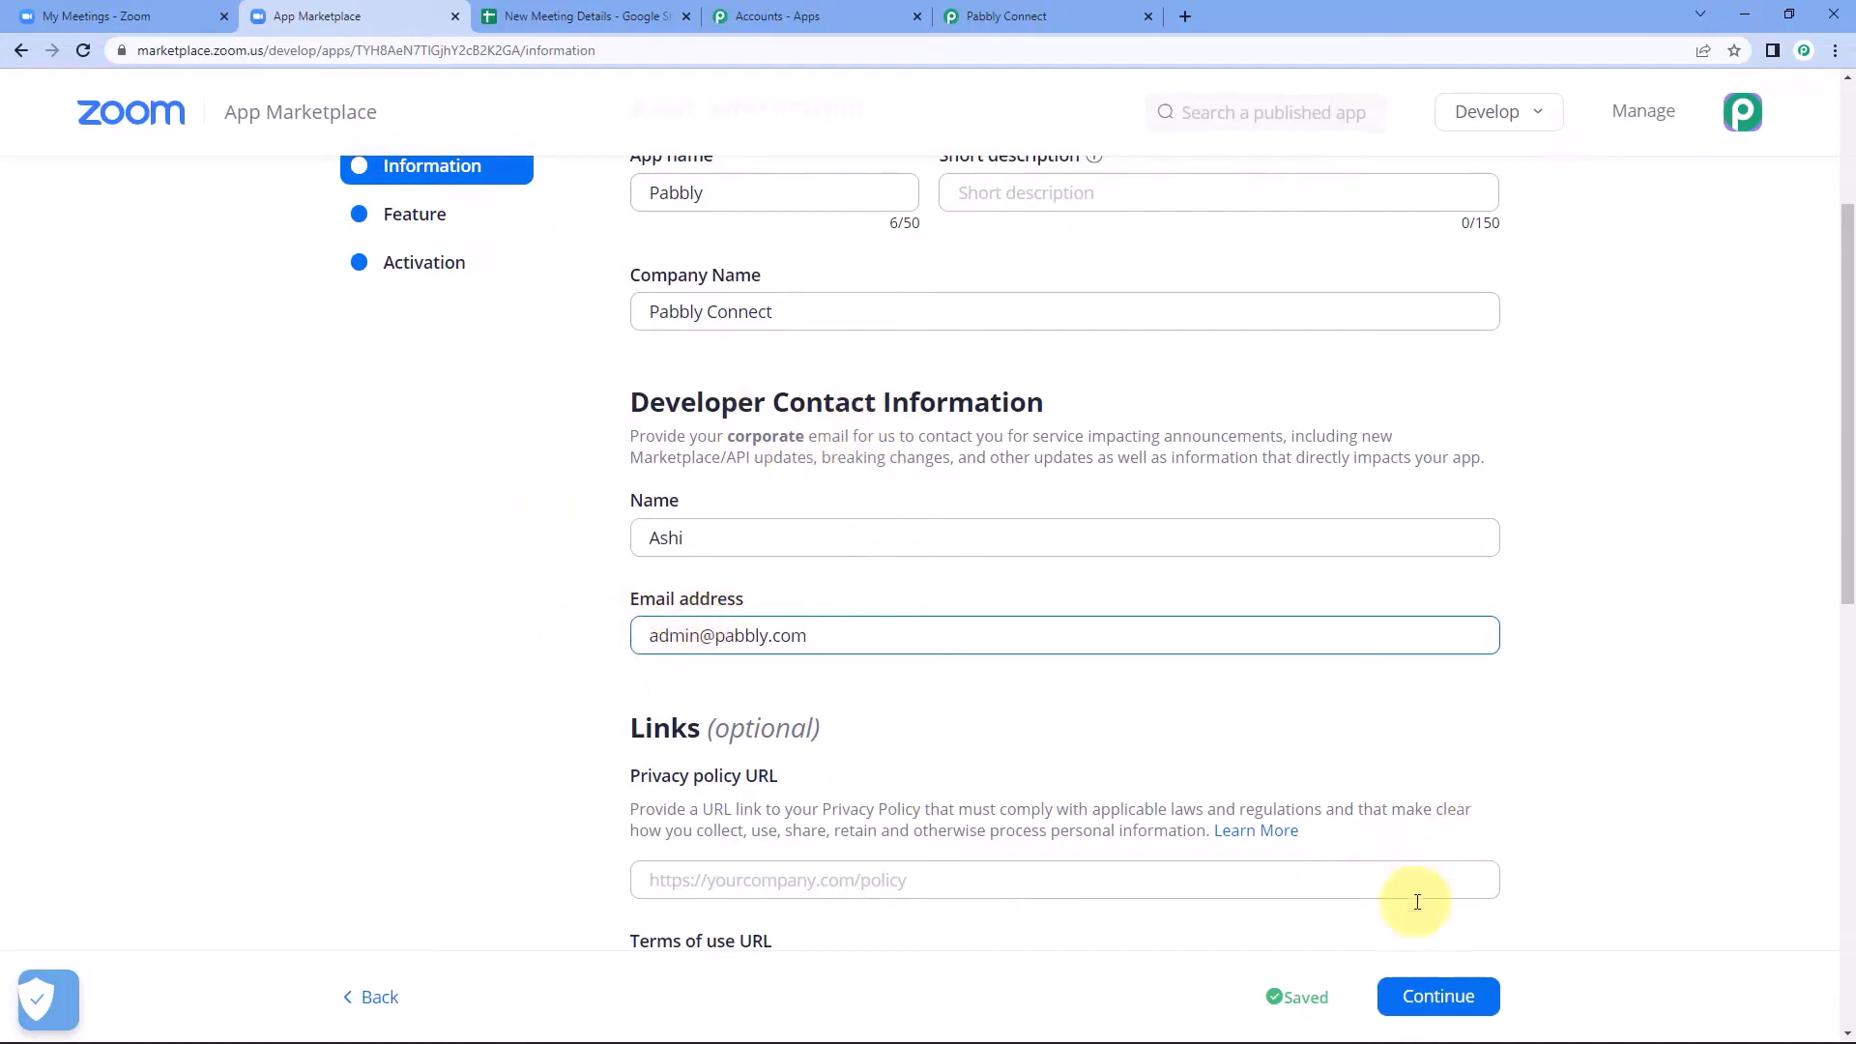
left_click(1417, 1000)
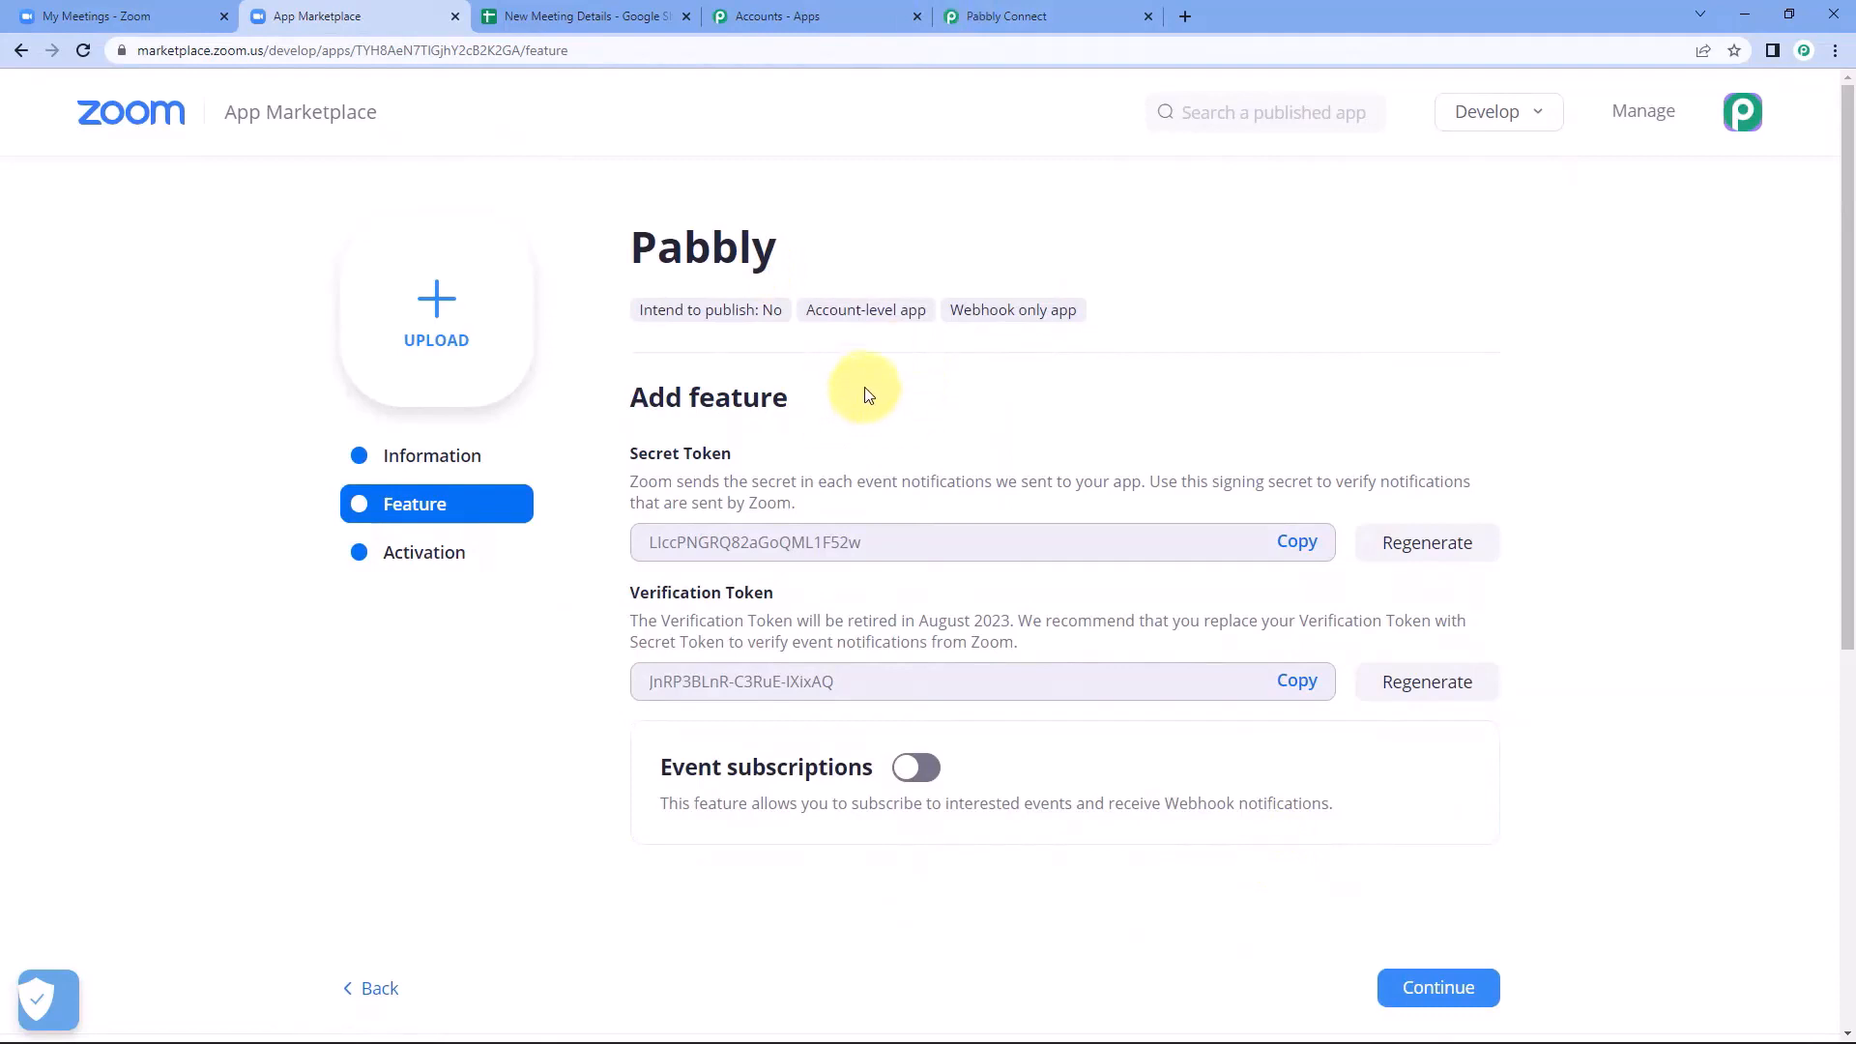
scroll(812, 389, "down", 1)
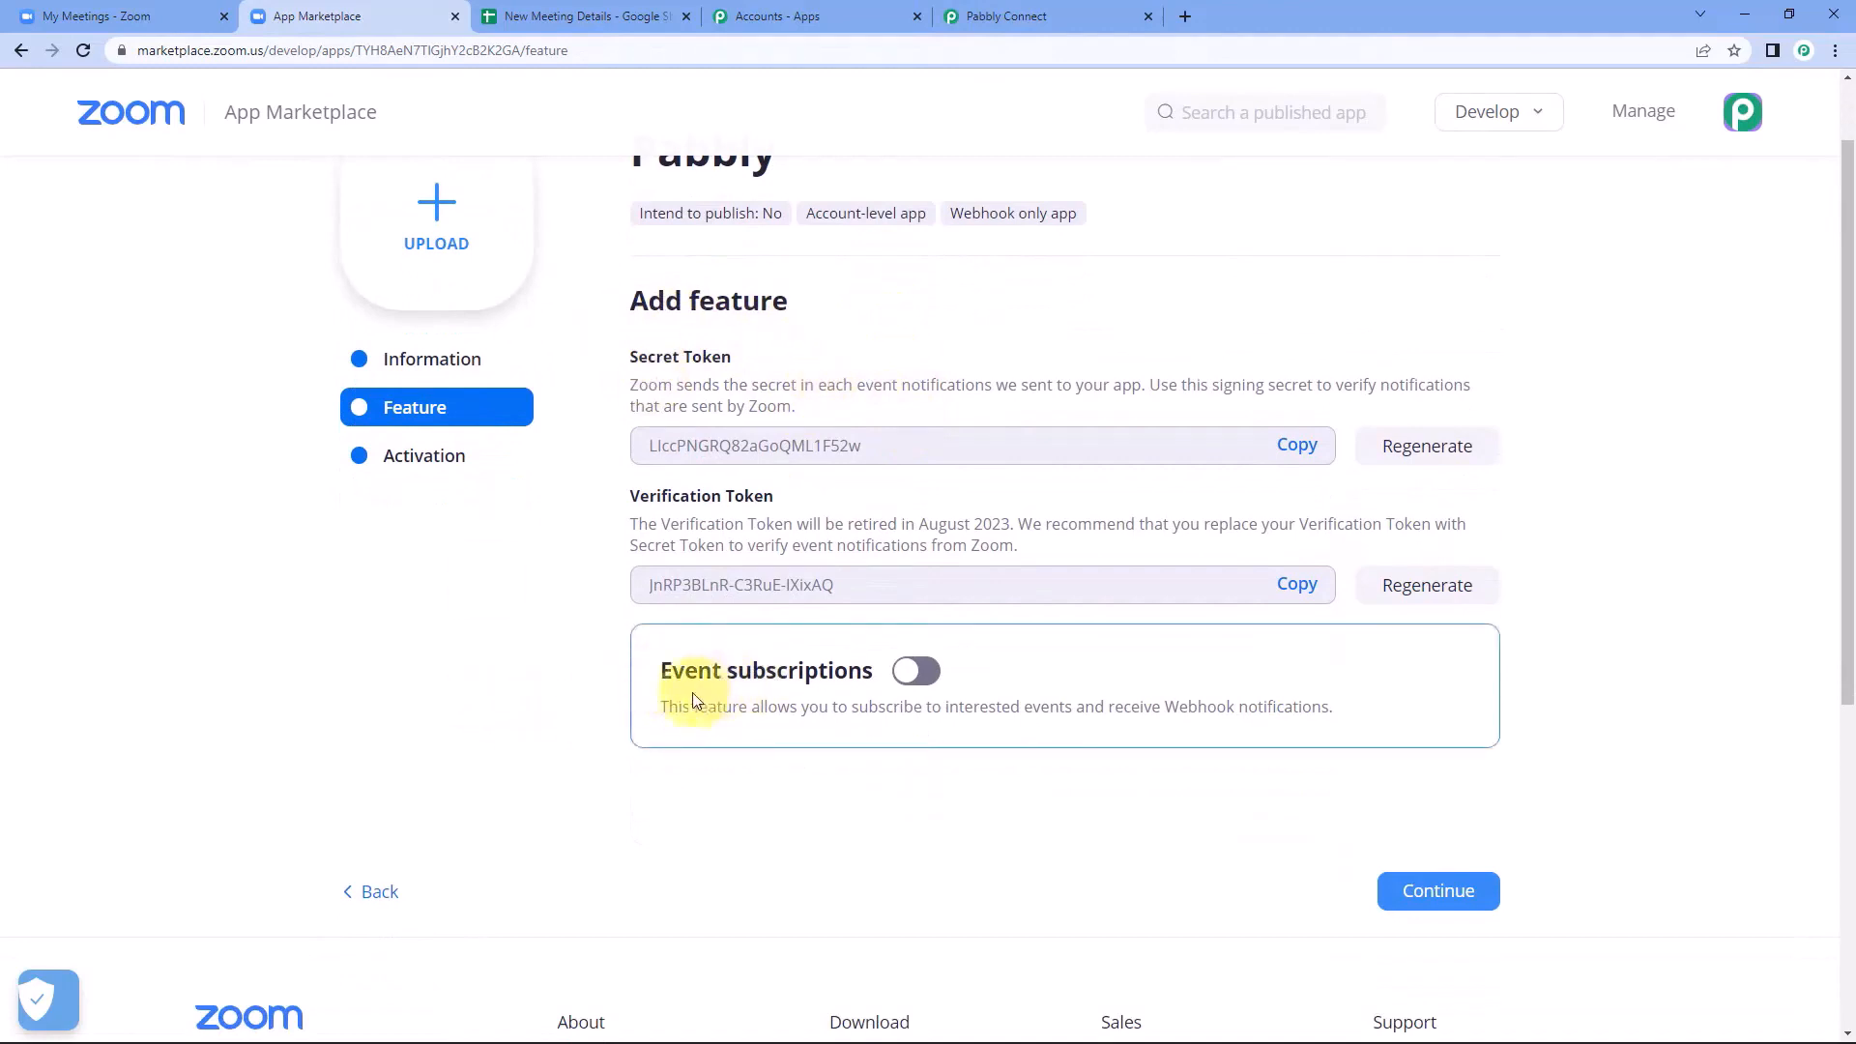
left_click(908, 673)
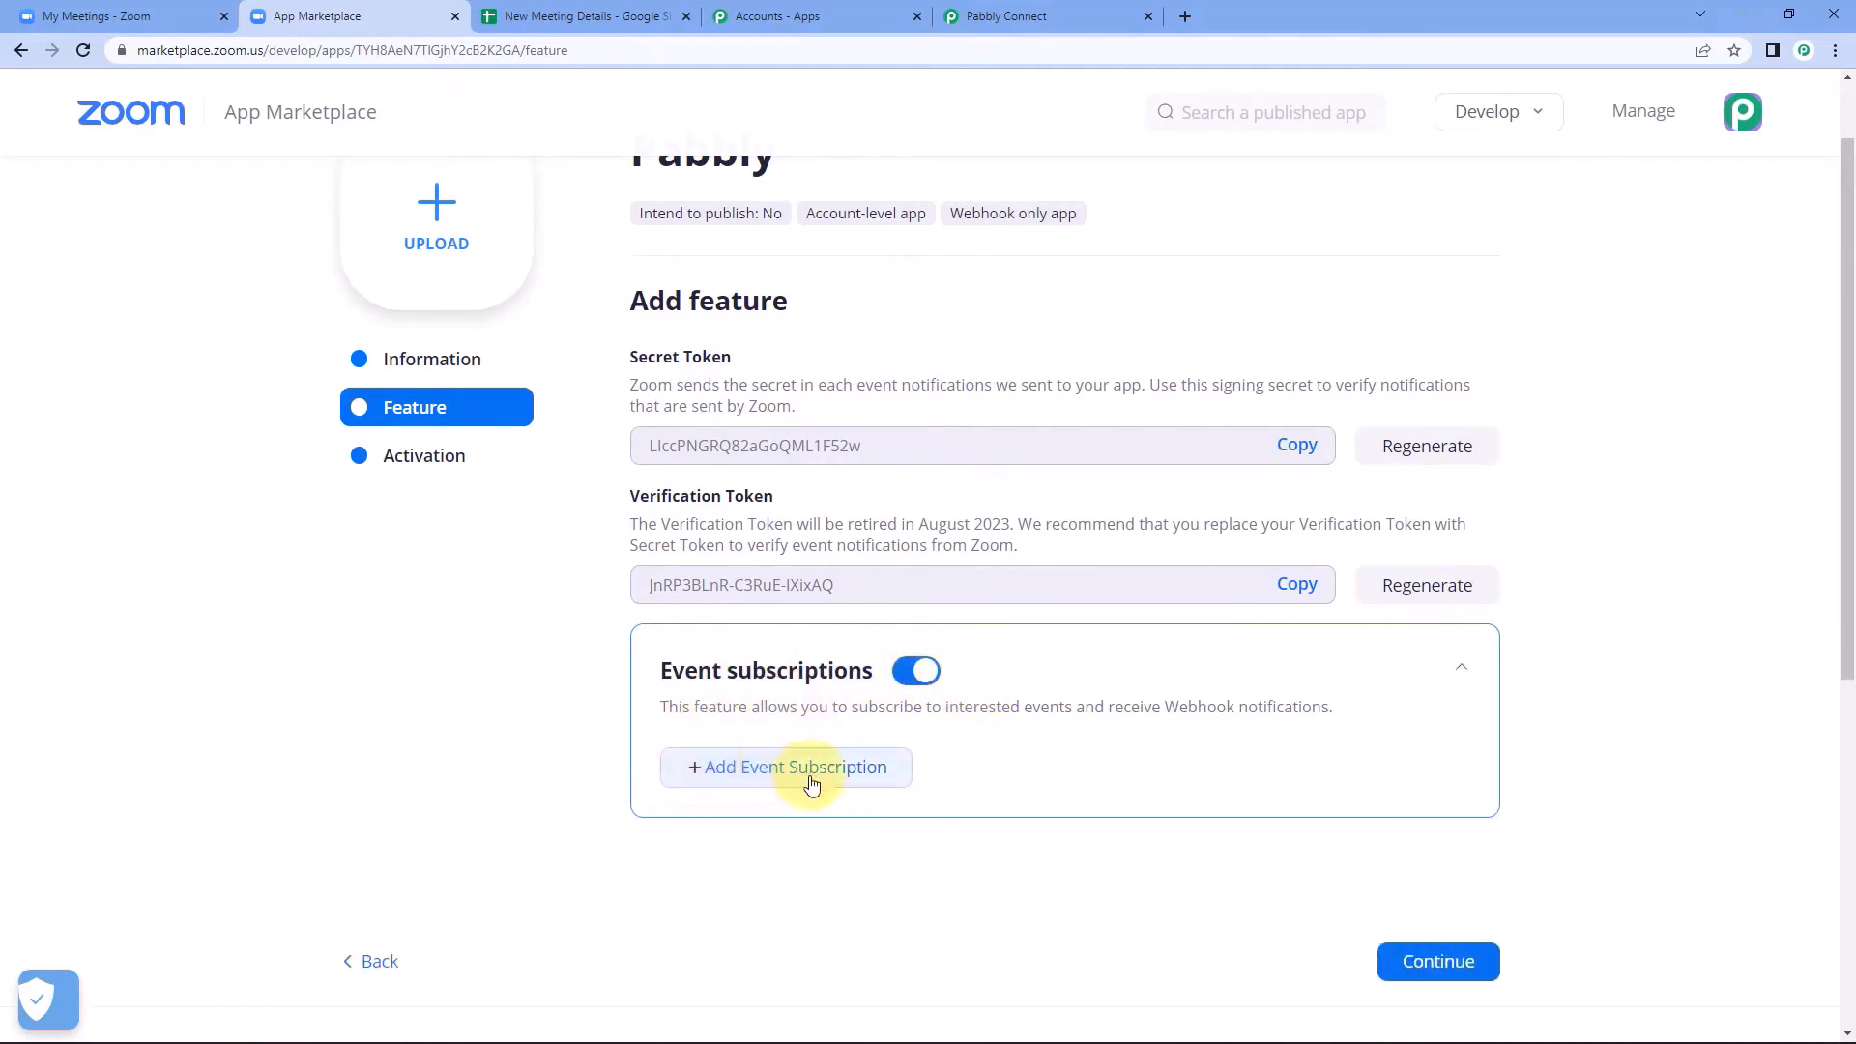
left_click(720, 768)
Name the new event subscription Pabbly Webhook.
scroll(599, 758, "down", 2)
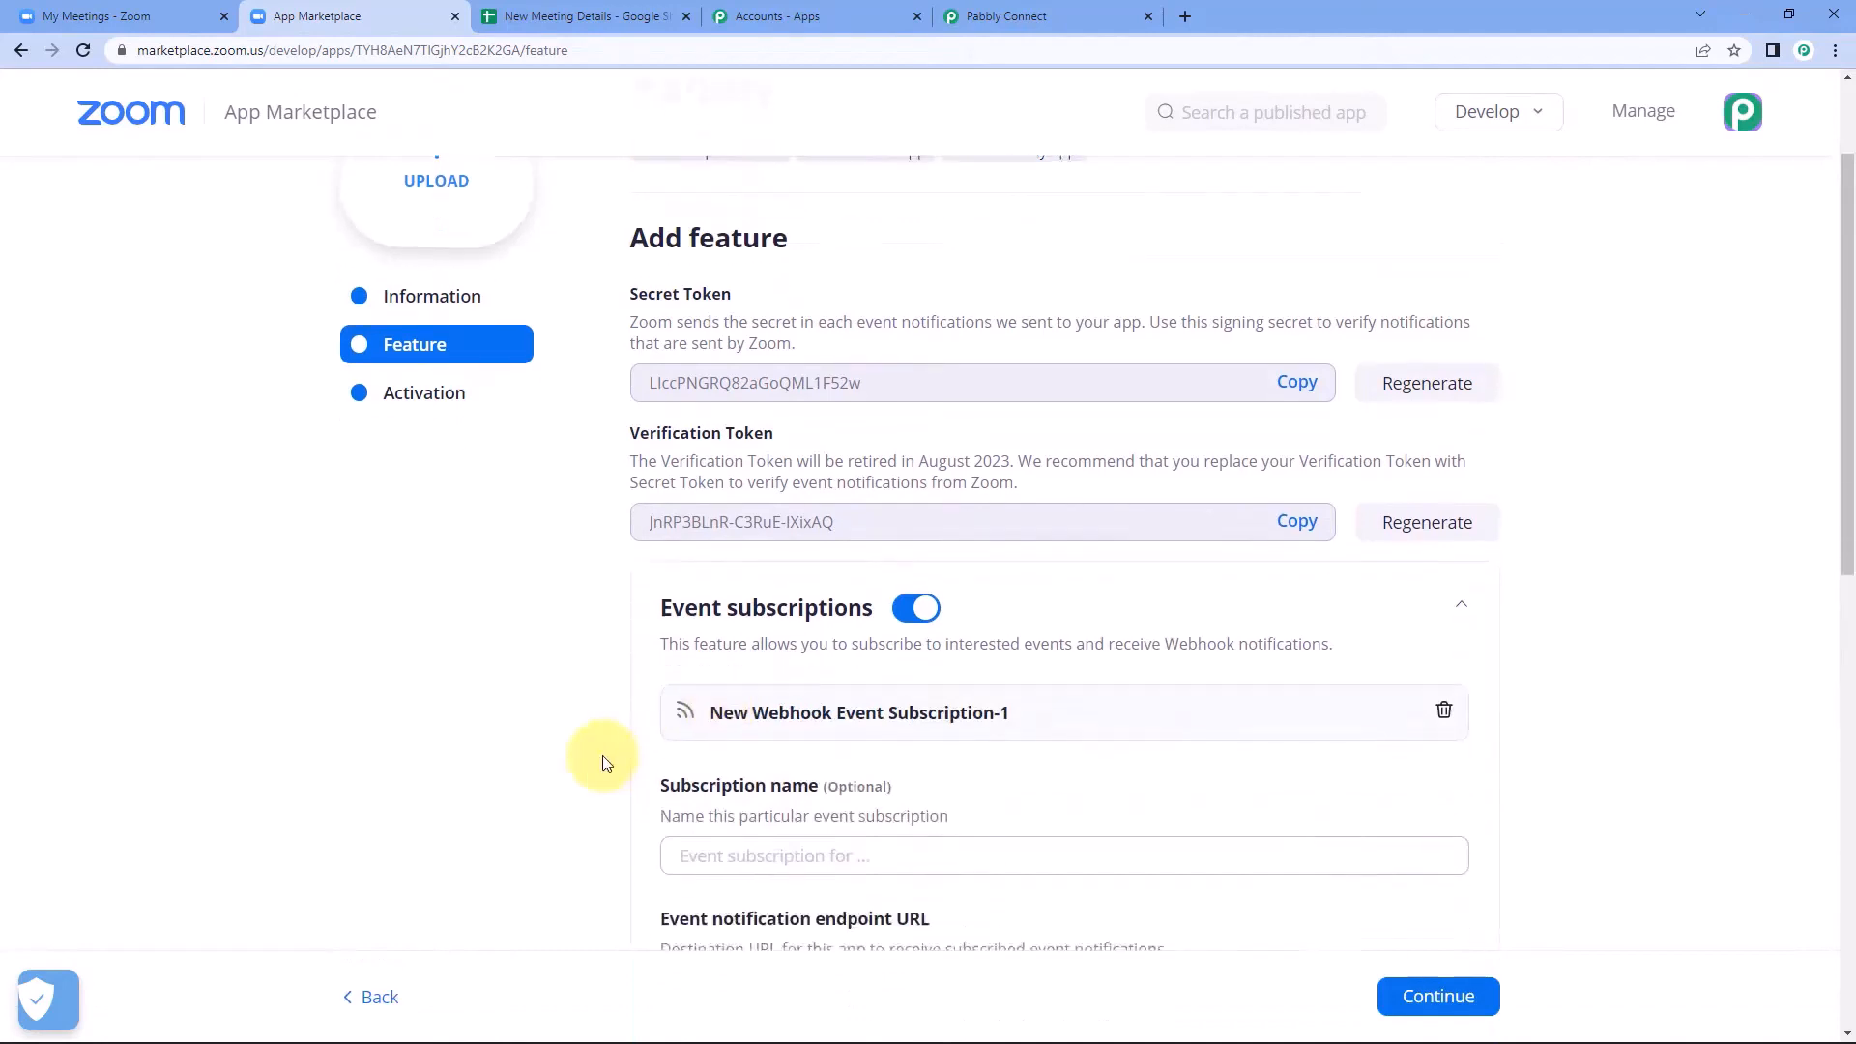
scroll(564, 752, "down", 1)
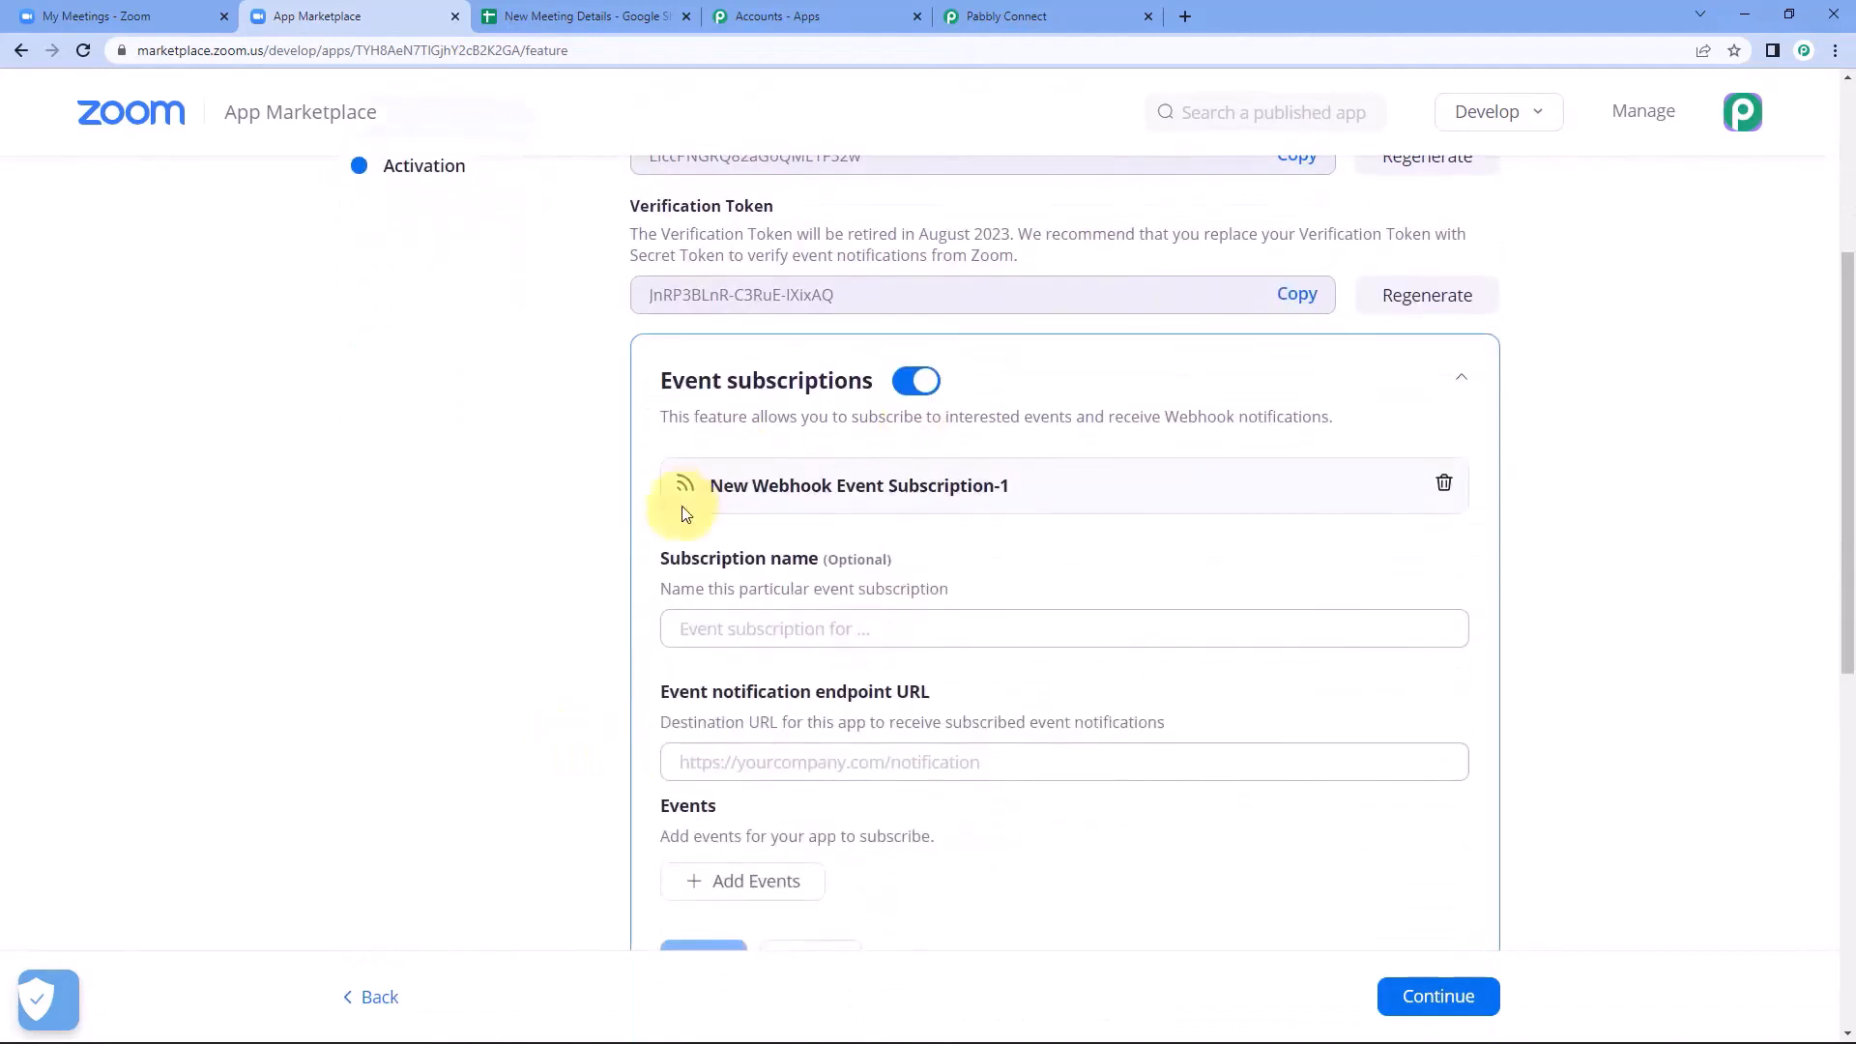
left_click(749, 625)
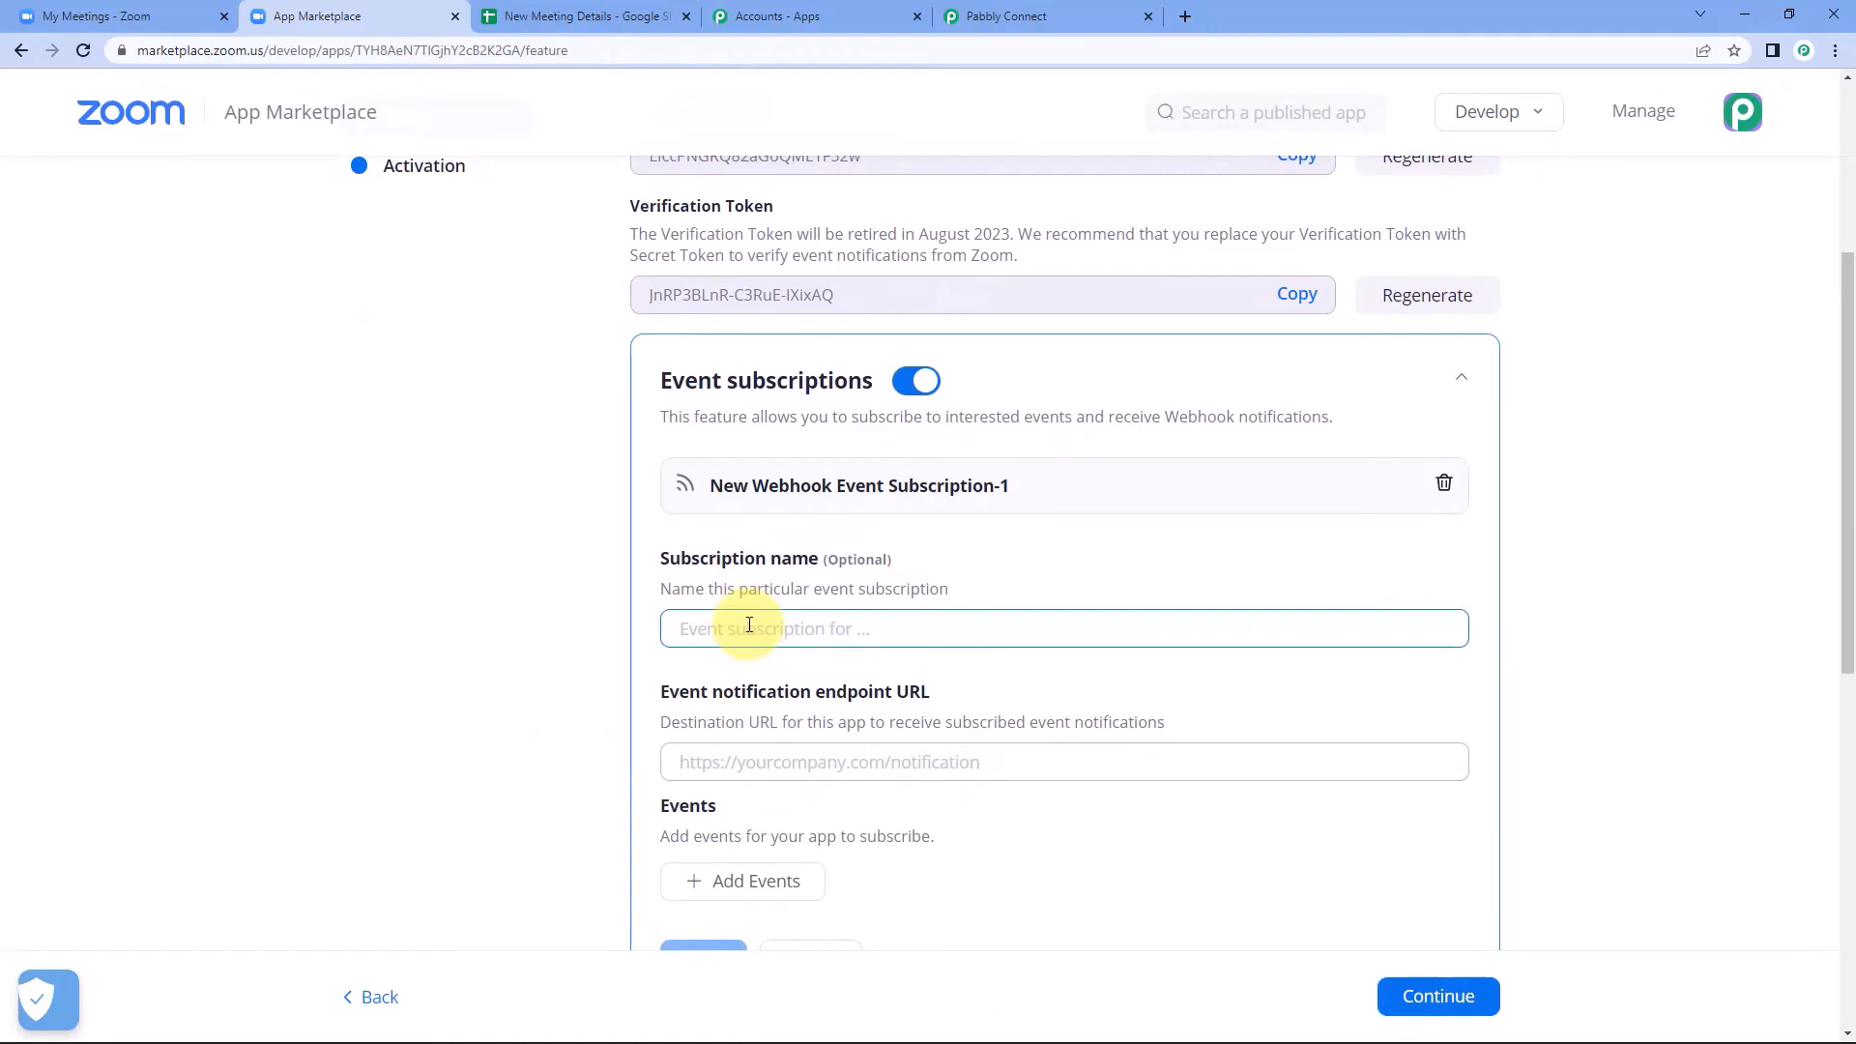
type("Pabbly W")
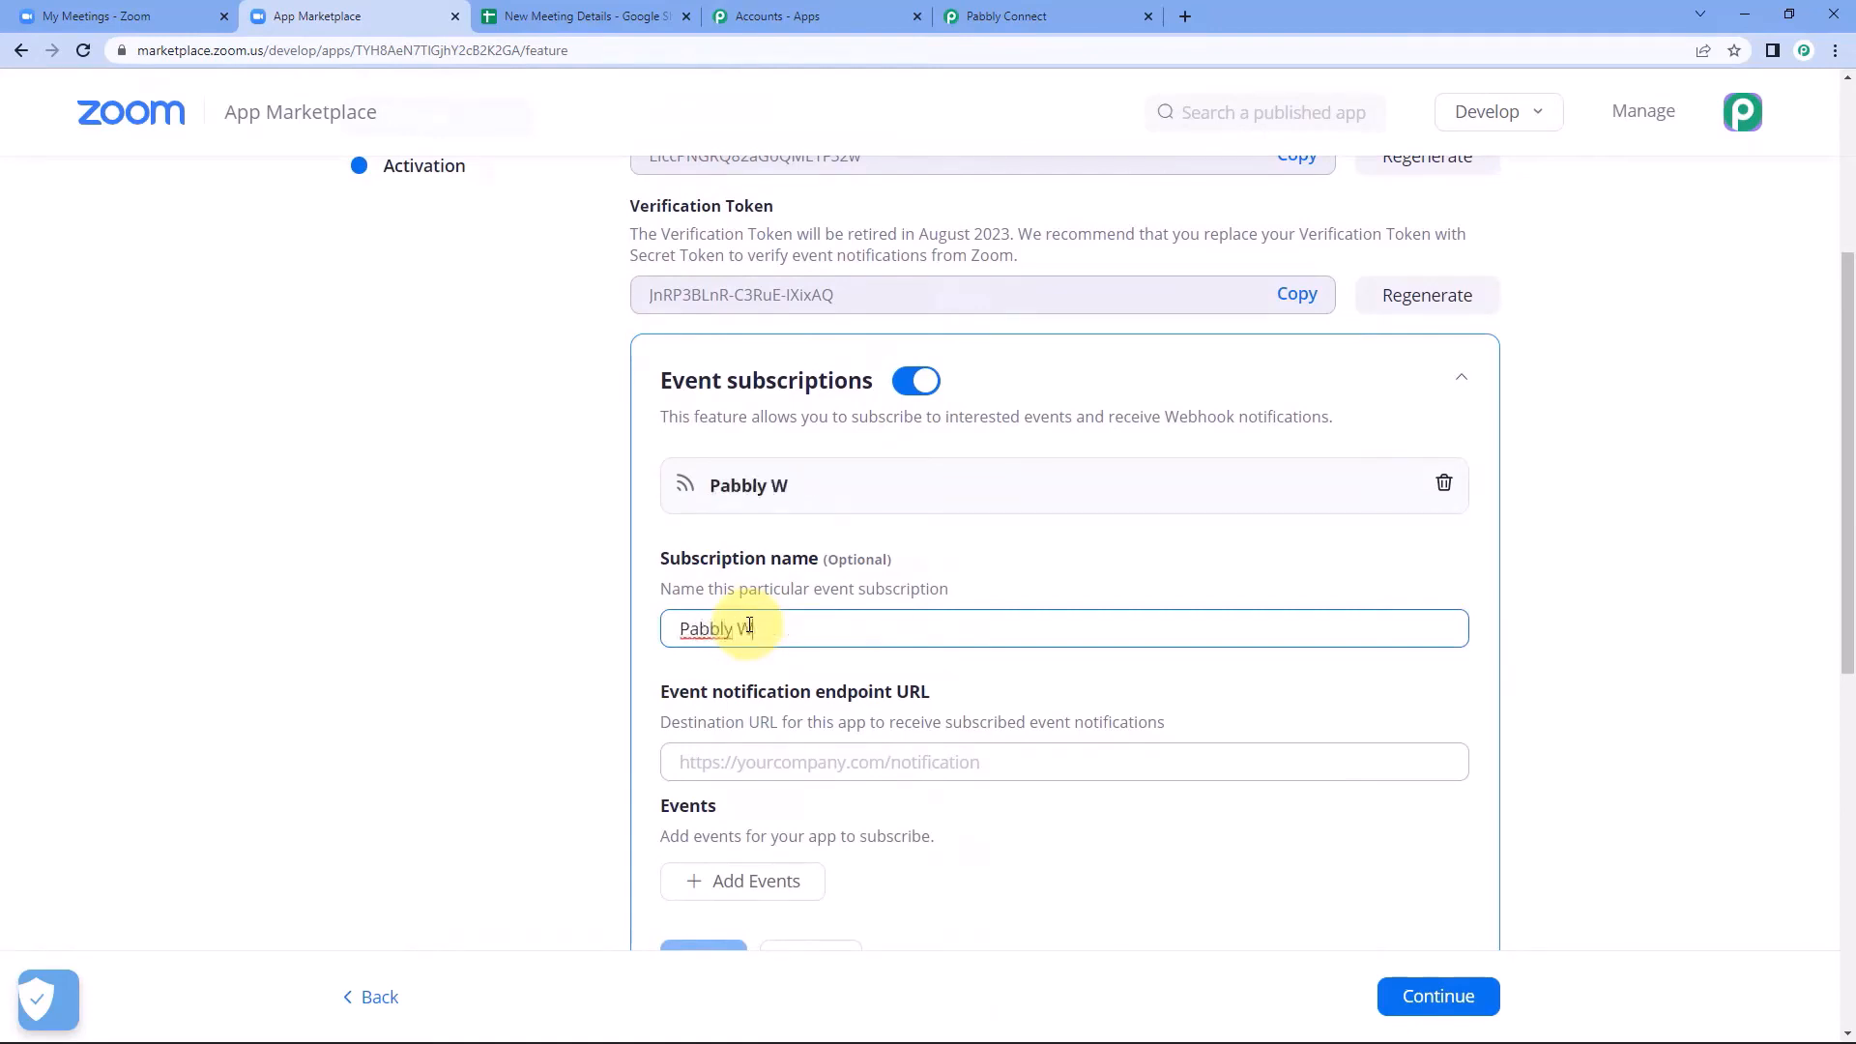
type("ebhook")
left_click(551, 675)
Copy the Zoom trigger's webhook URL from Pabbly Connect and paste it as the subscription's event notification endpoint URL in the Zoom App Marketplace.
scroll(551, 687, "down", 1)
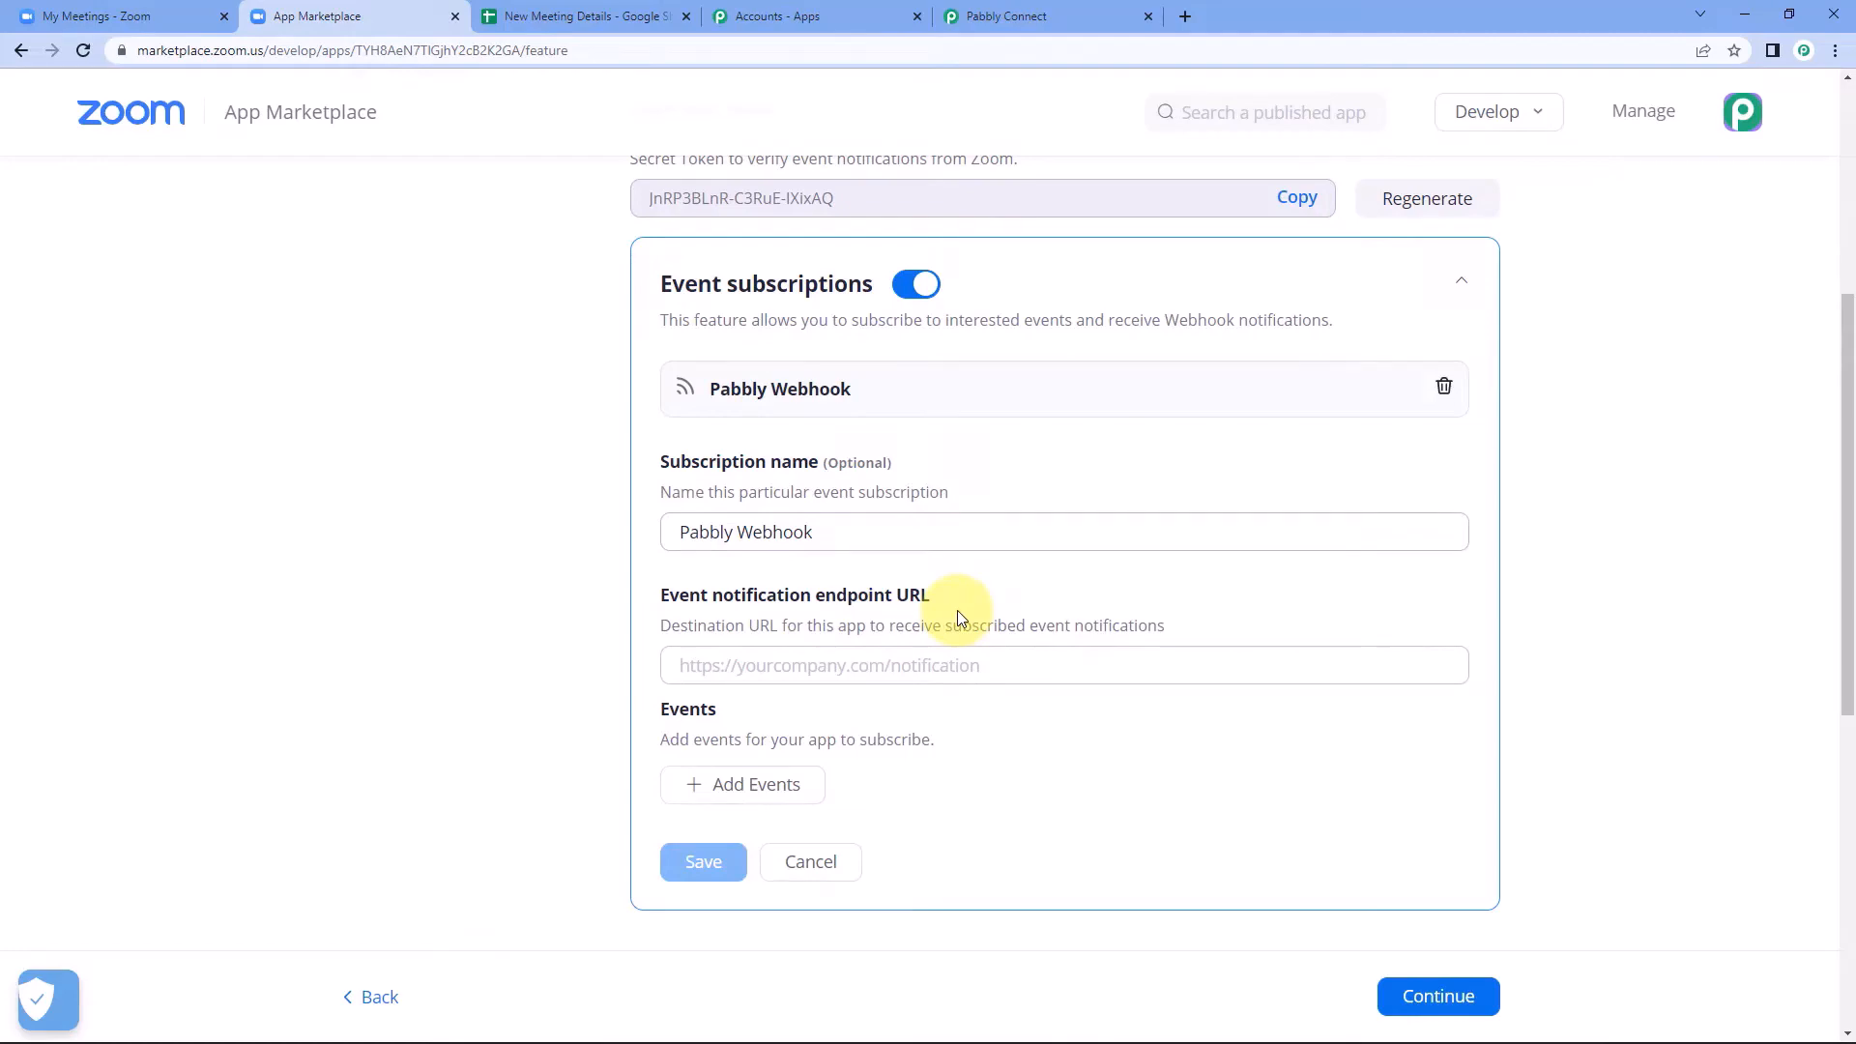
left_click(1006, 16)
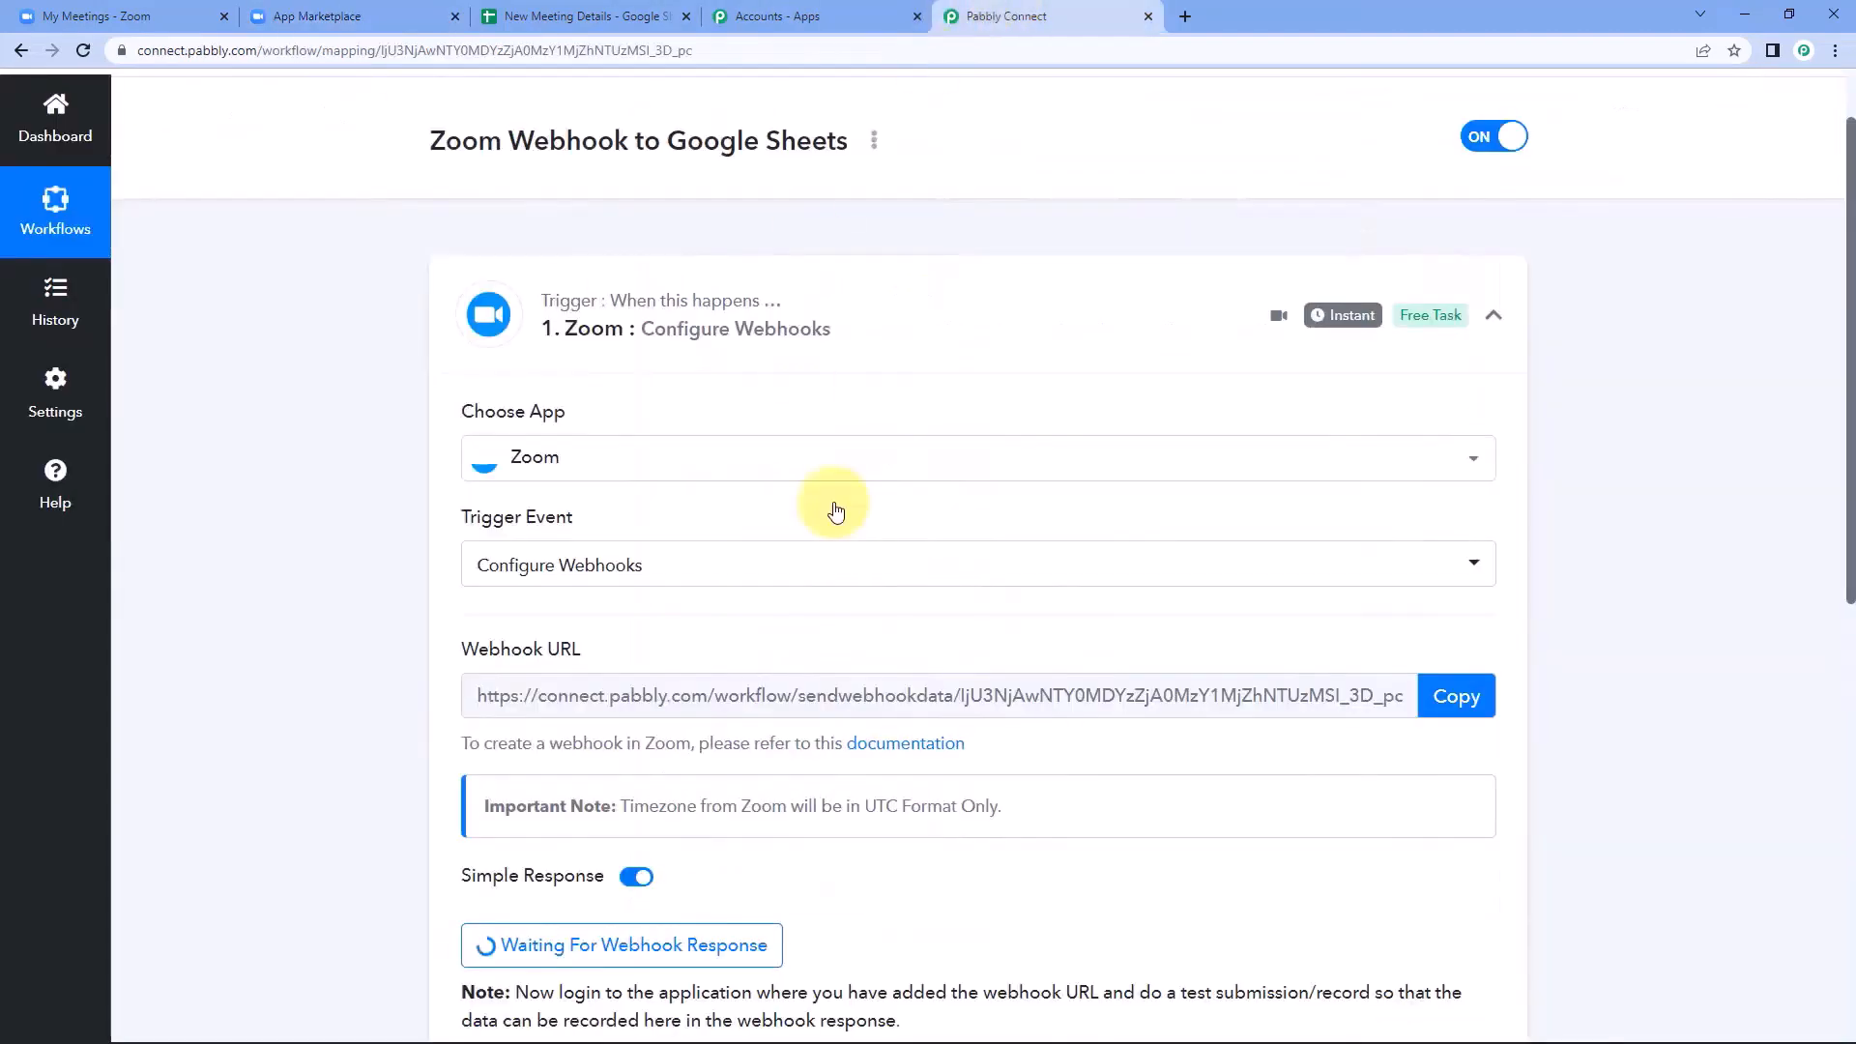
left_click(1457, 697)
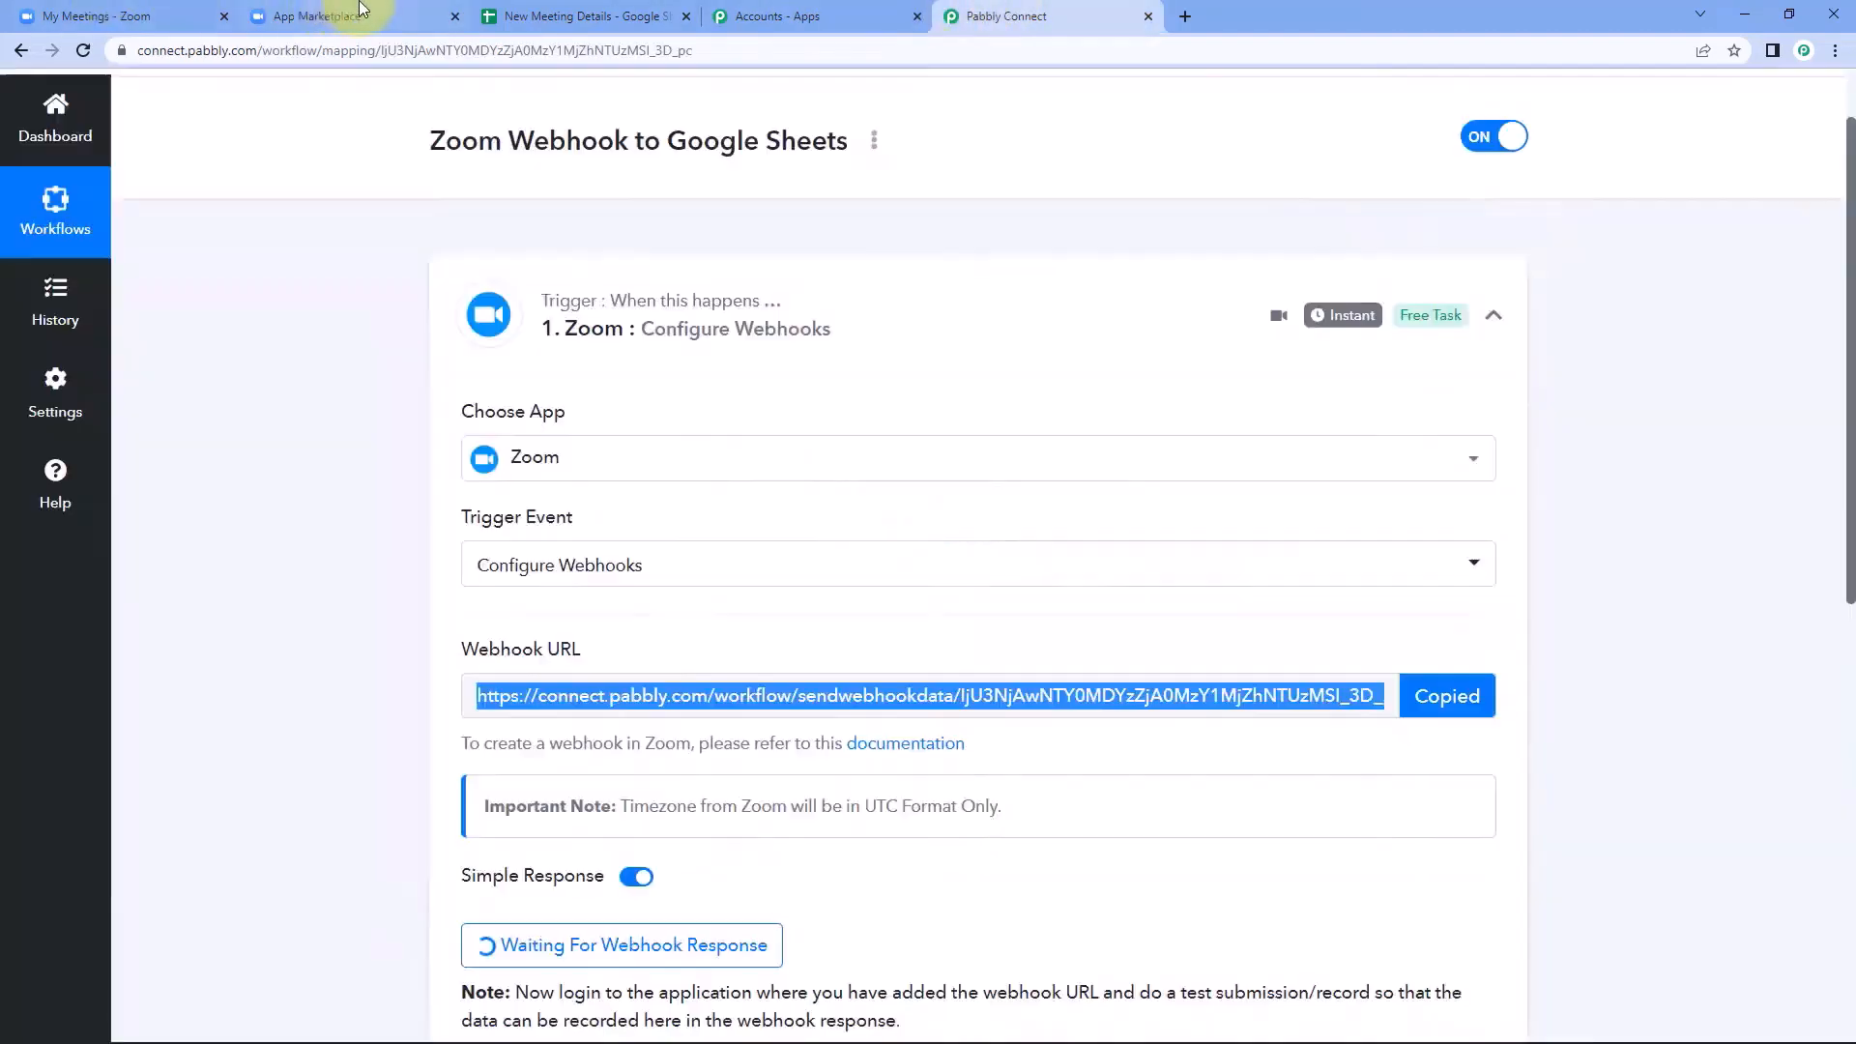
left_click(360, 10)
right_click(777, 668)
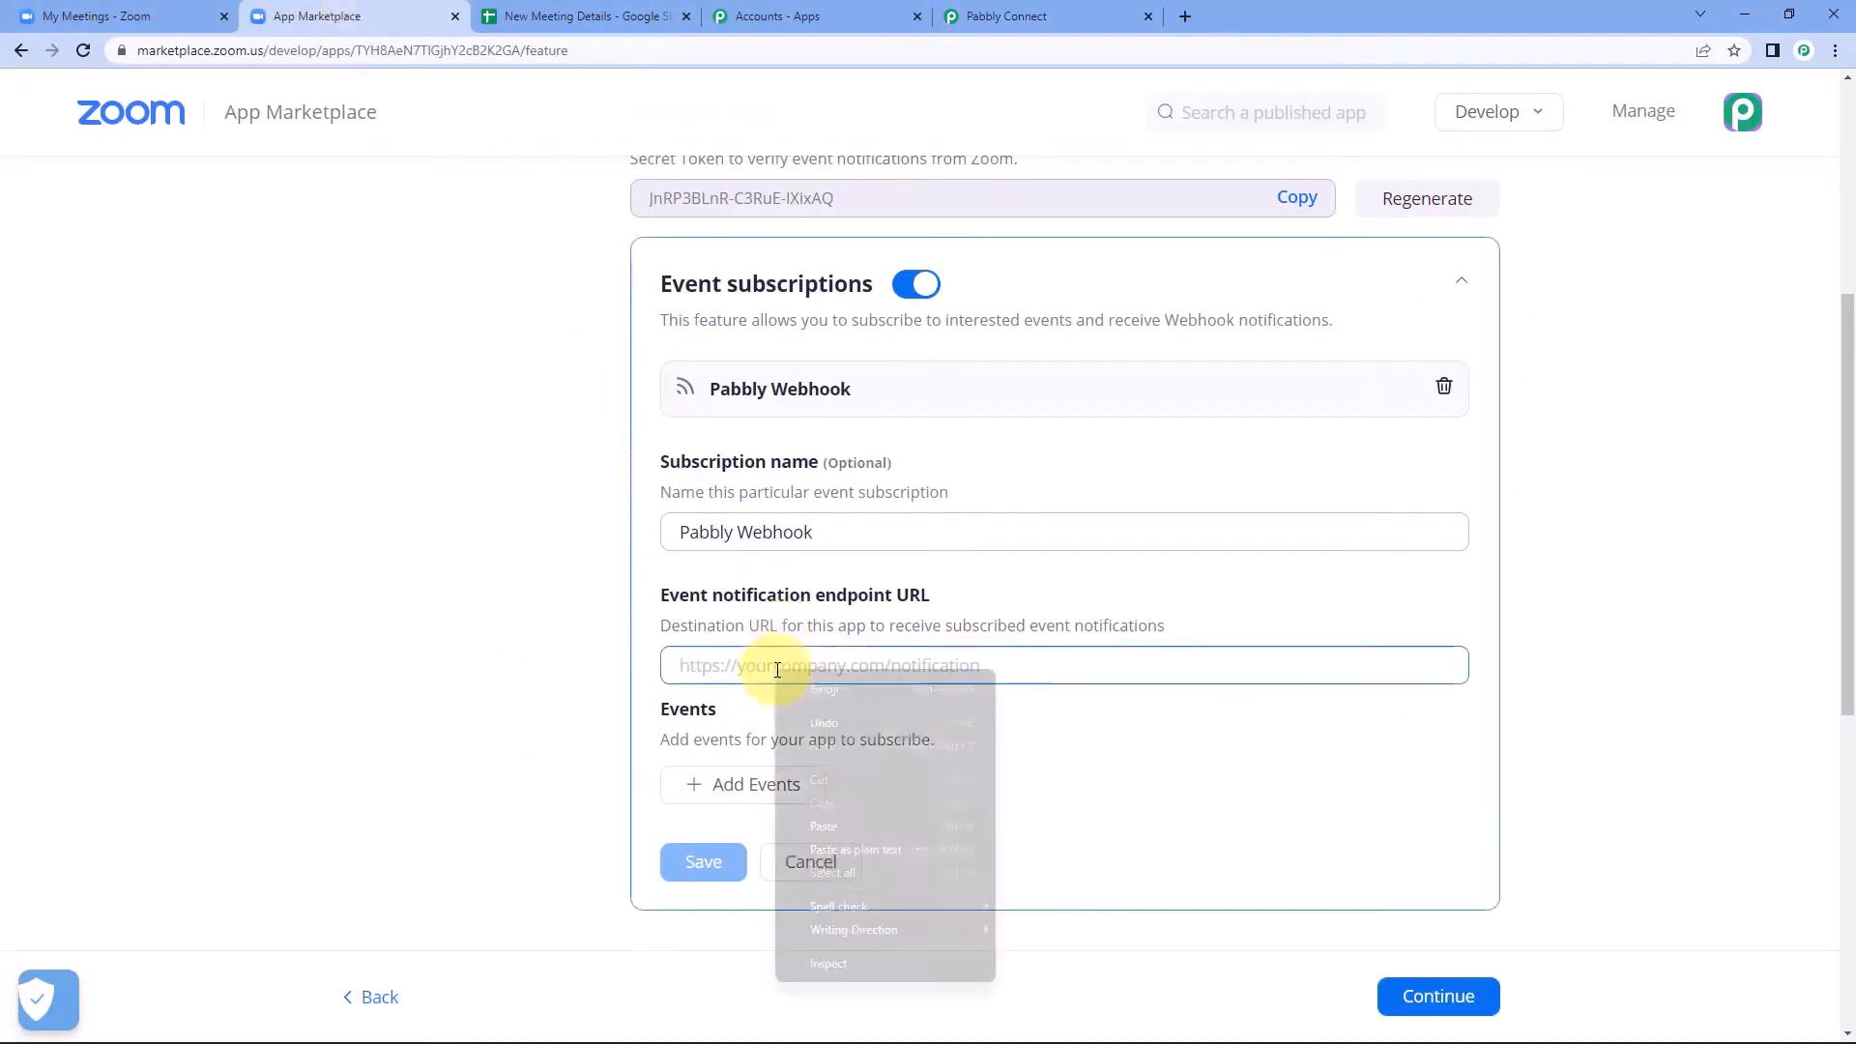
left_click(828, 833)
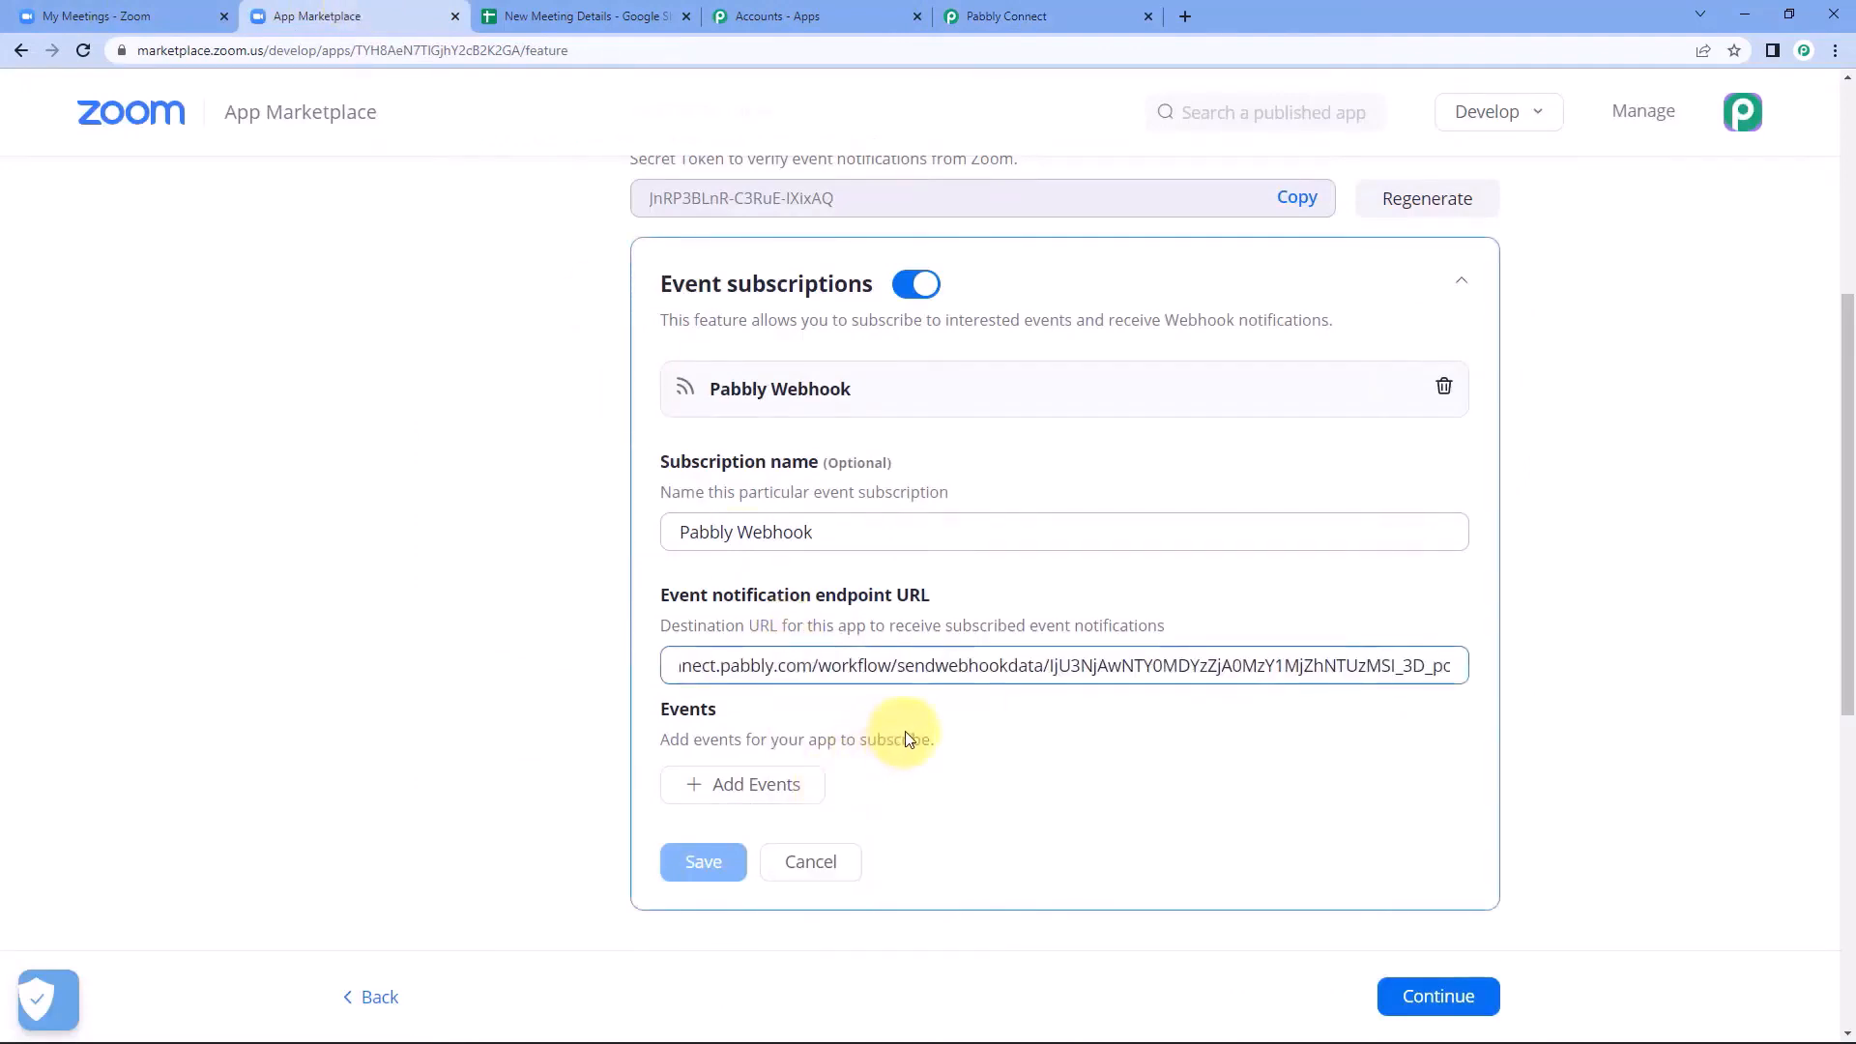
left_click(978, 715)
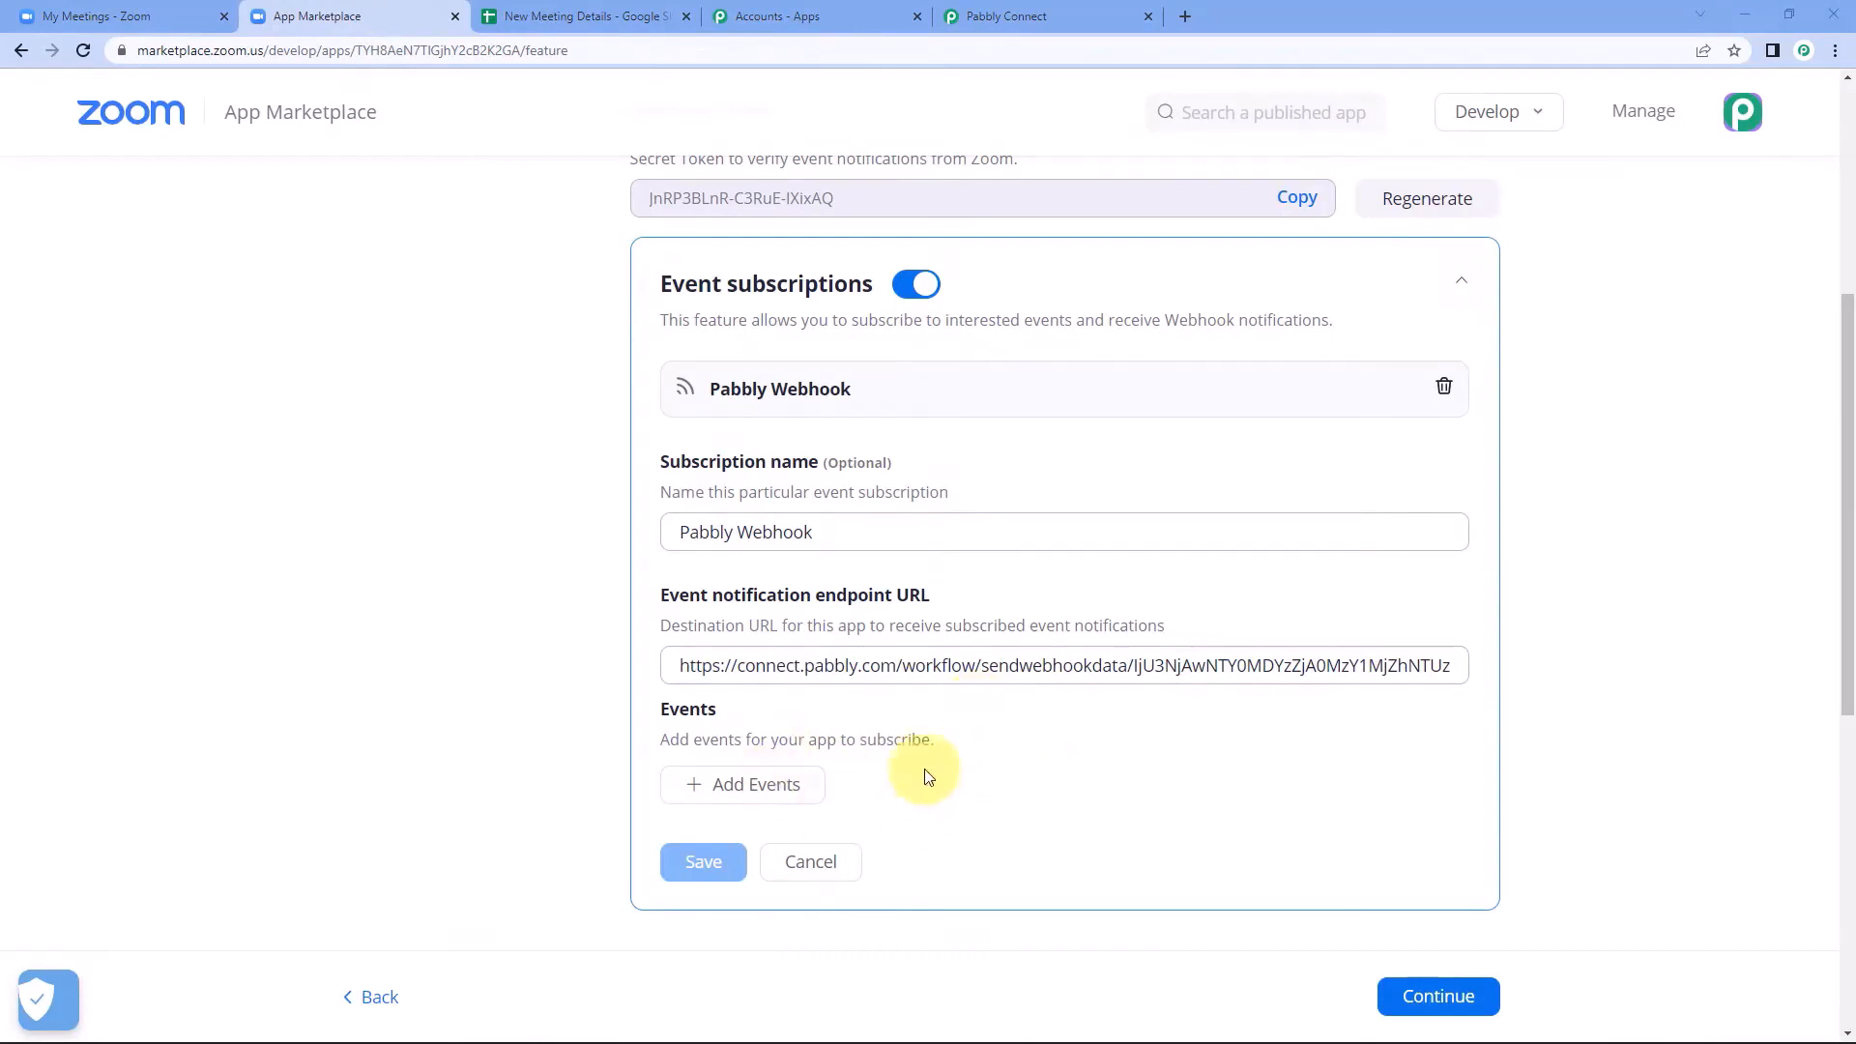
Add the meeting event type "Meeting has been created" to the Pabbly Webhook subscription and save the subscription.
left_click(720, 792)
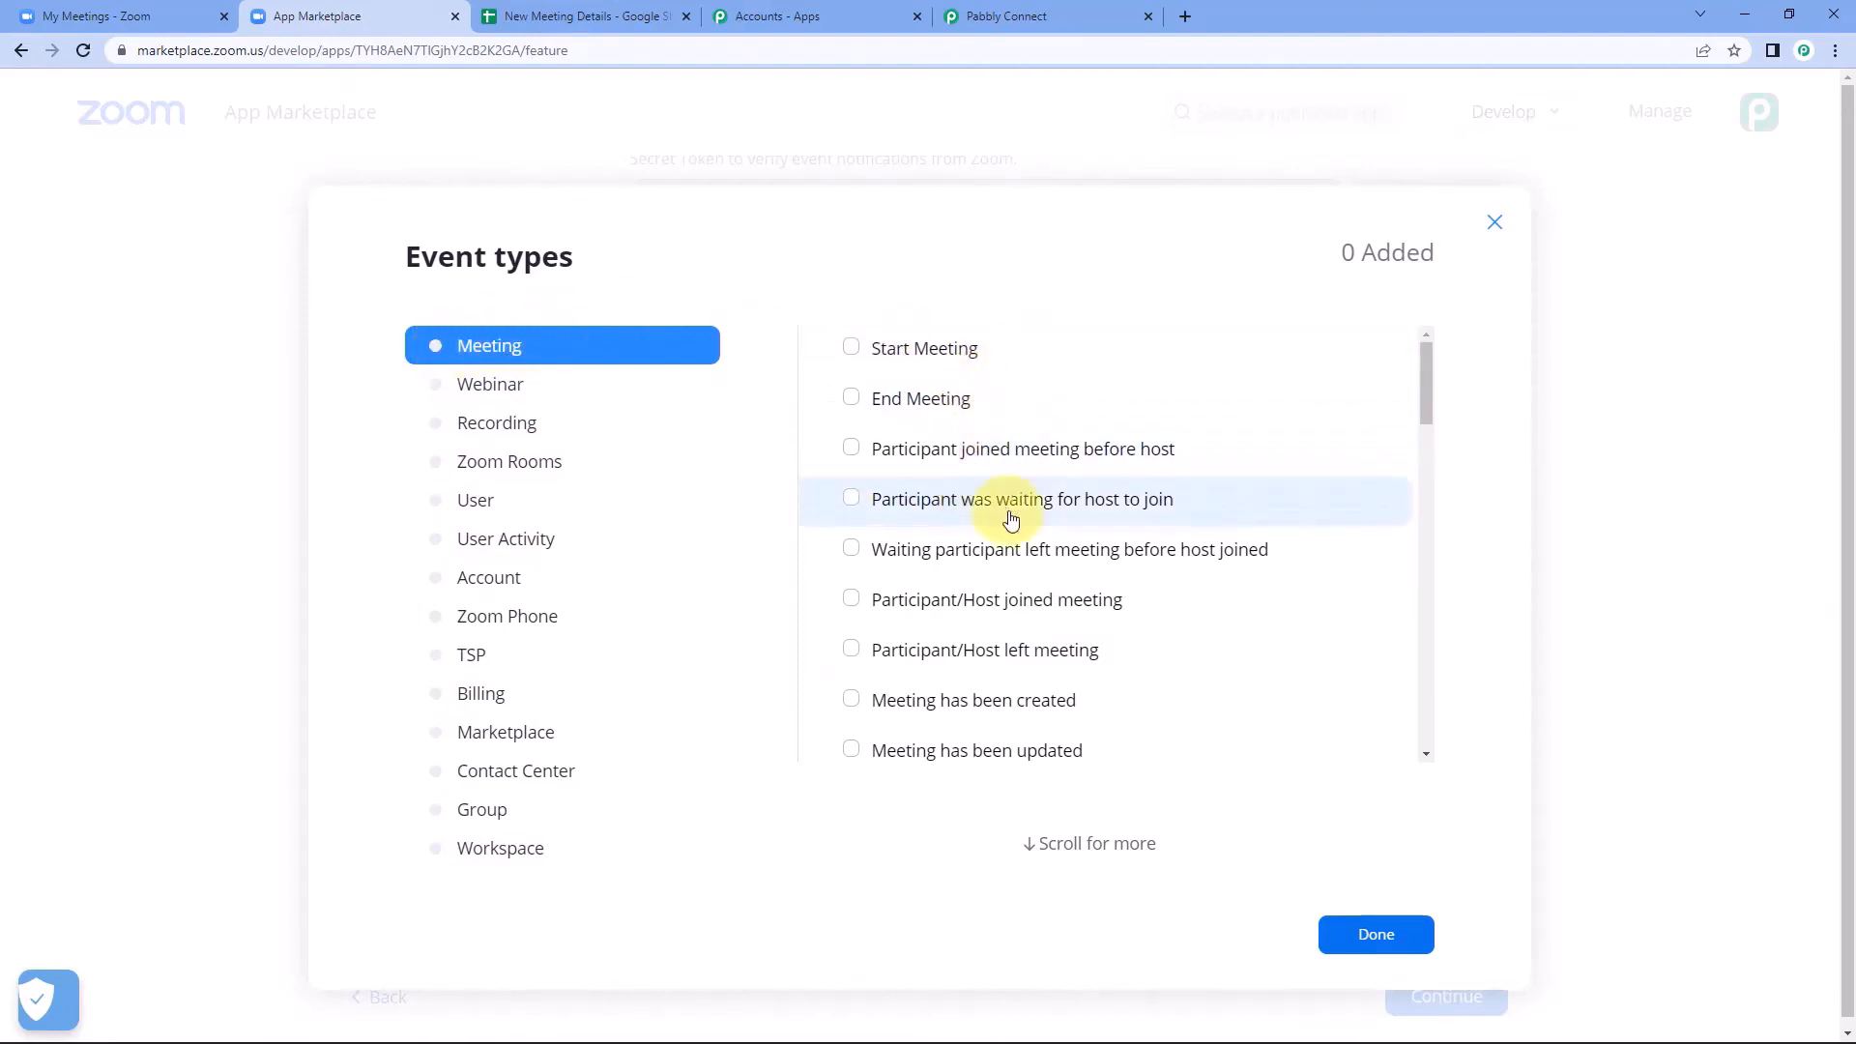
scroll(966, 526, "down", 10)
scroll(999, 561, "up", 10)
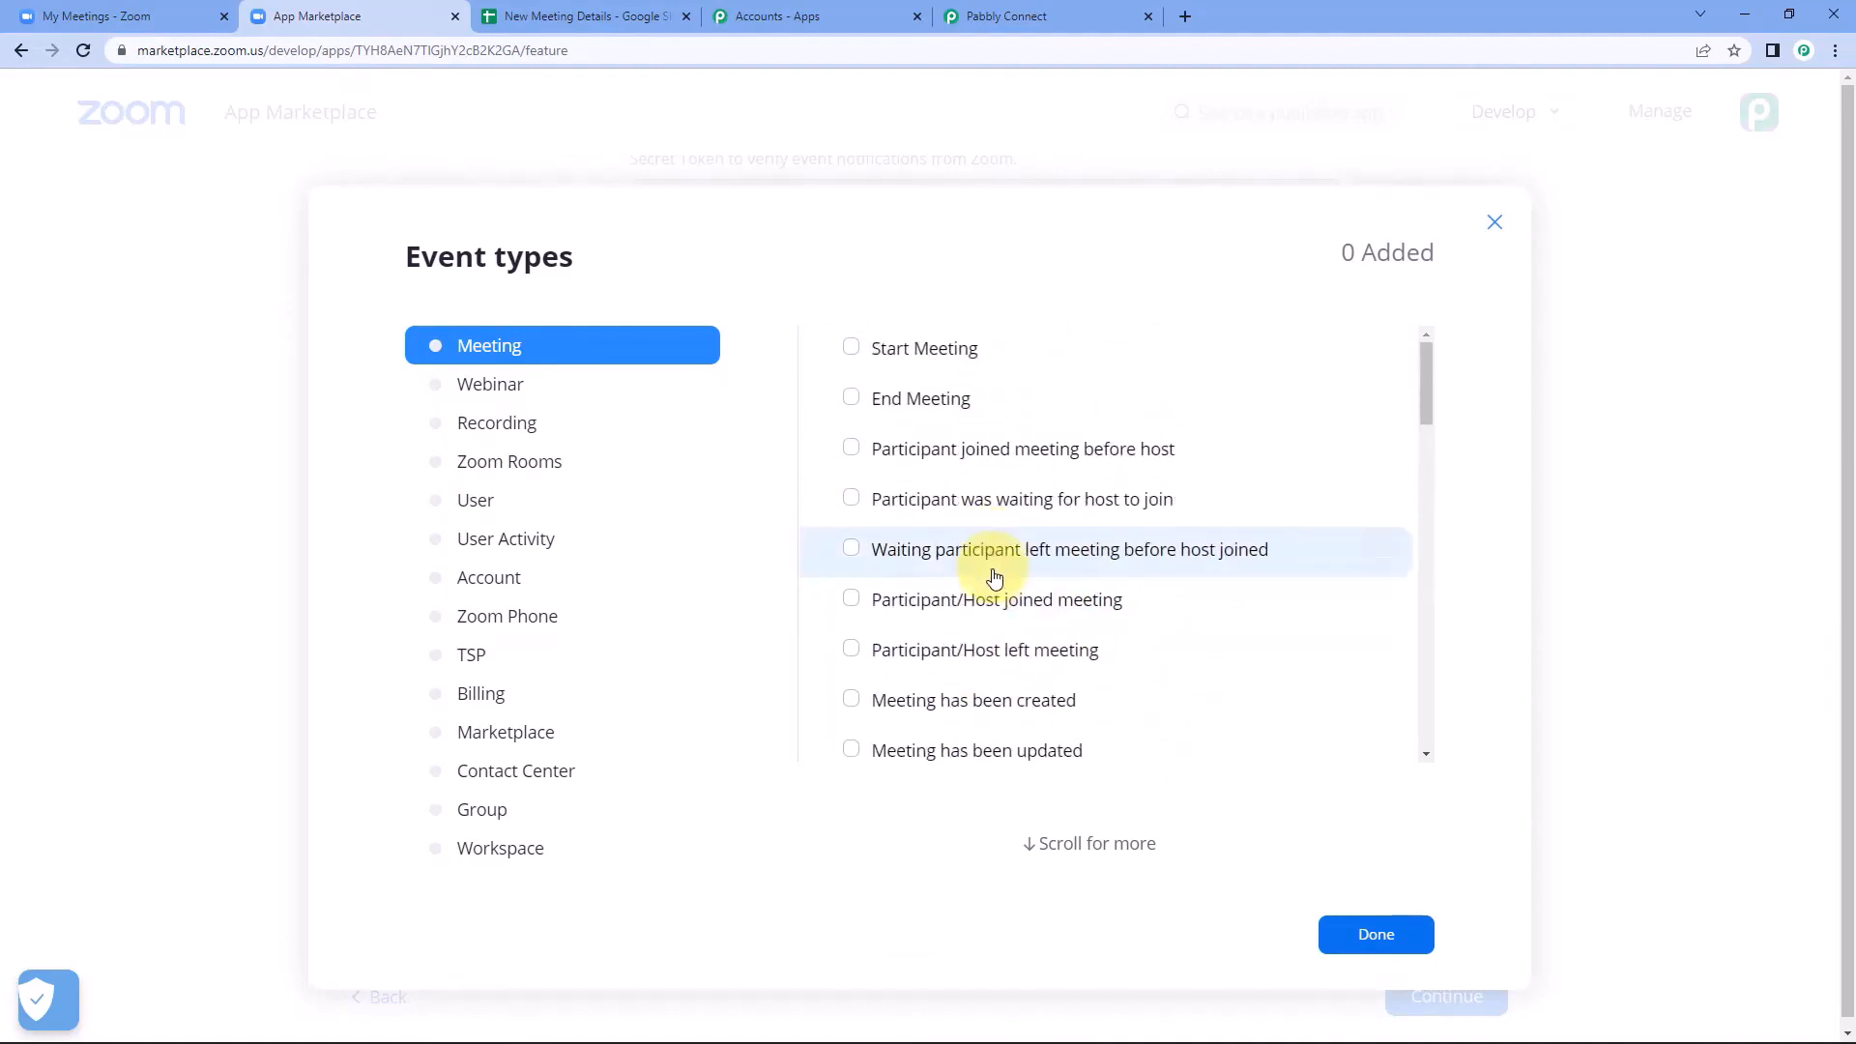
scroll(986, 575, "down", 1)
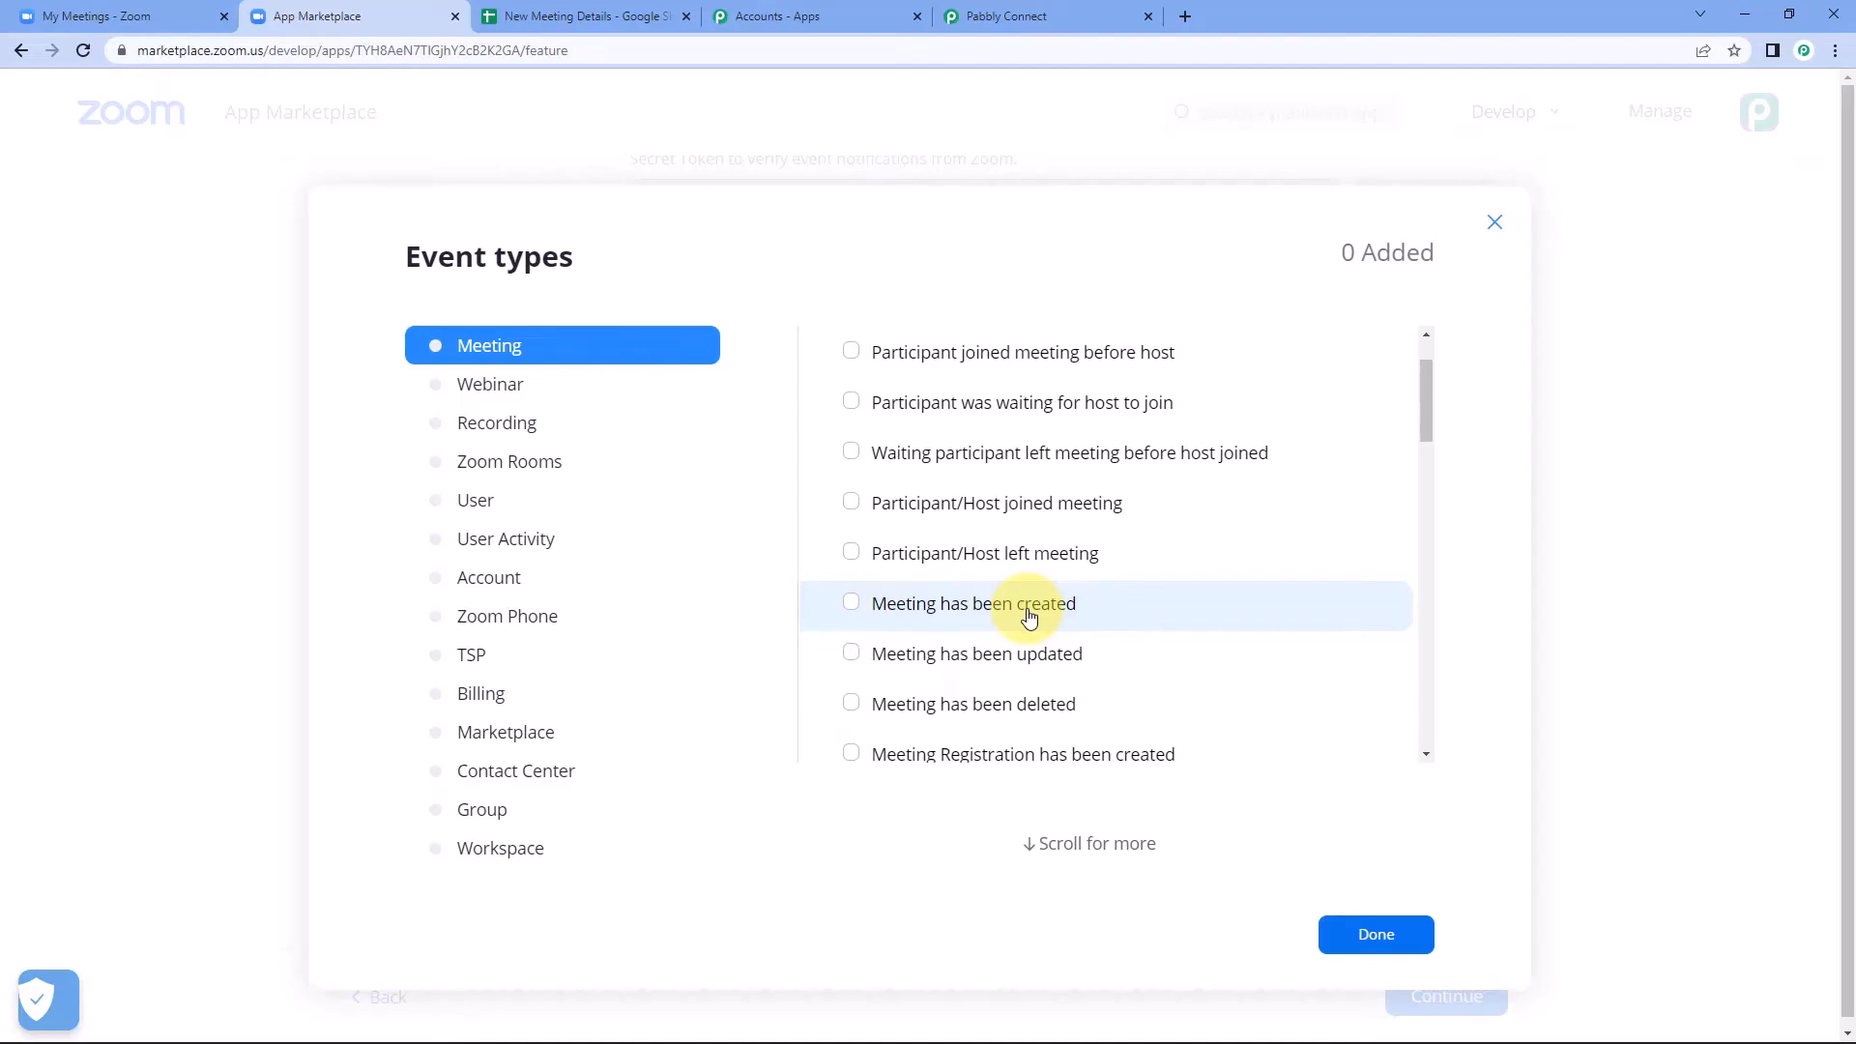
left_click(894, 613)
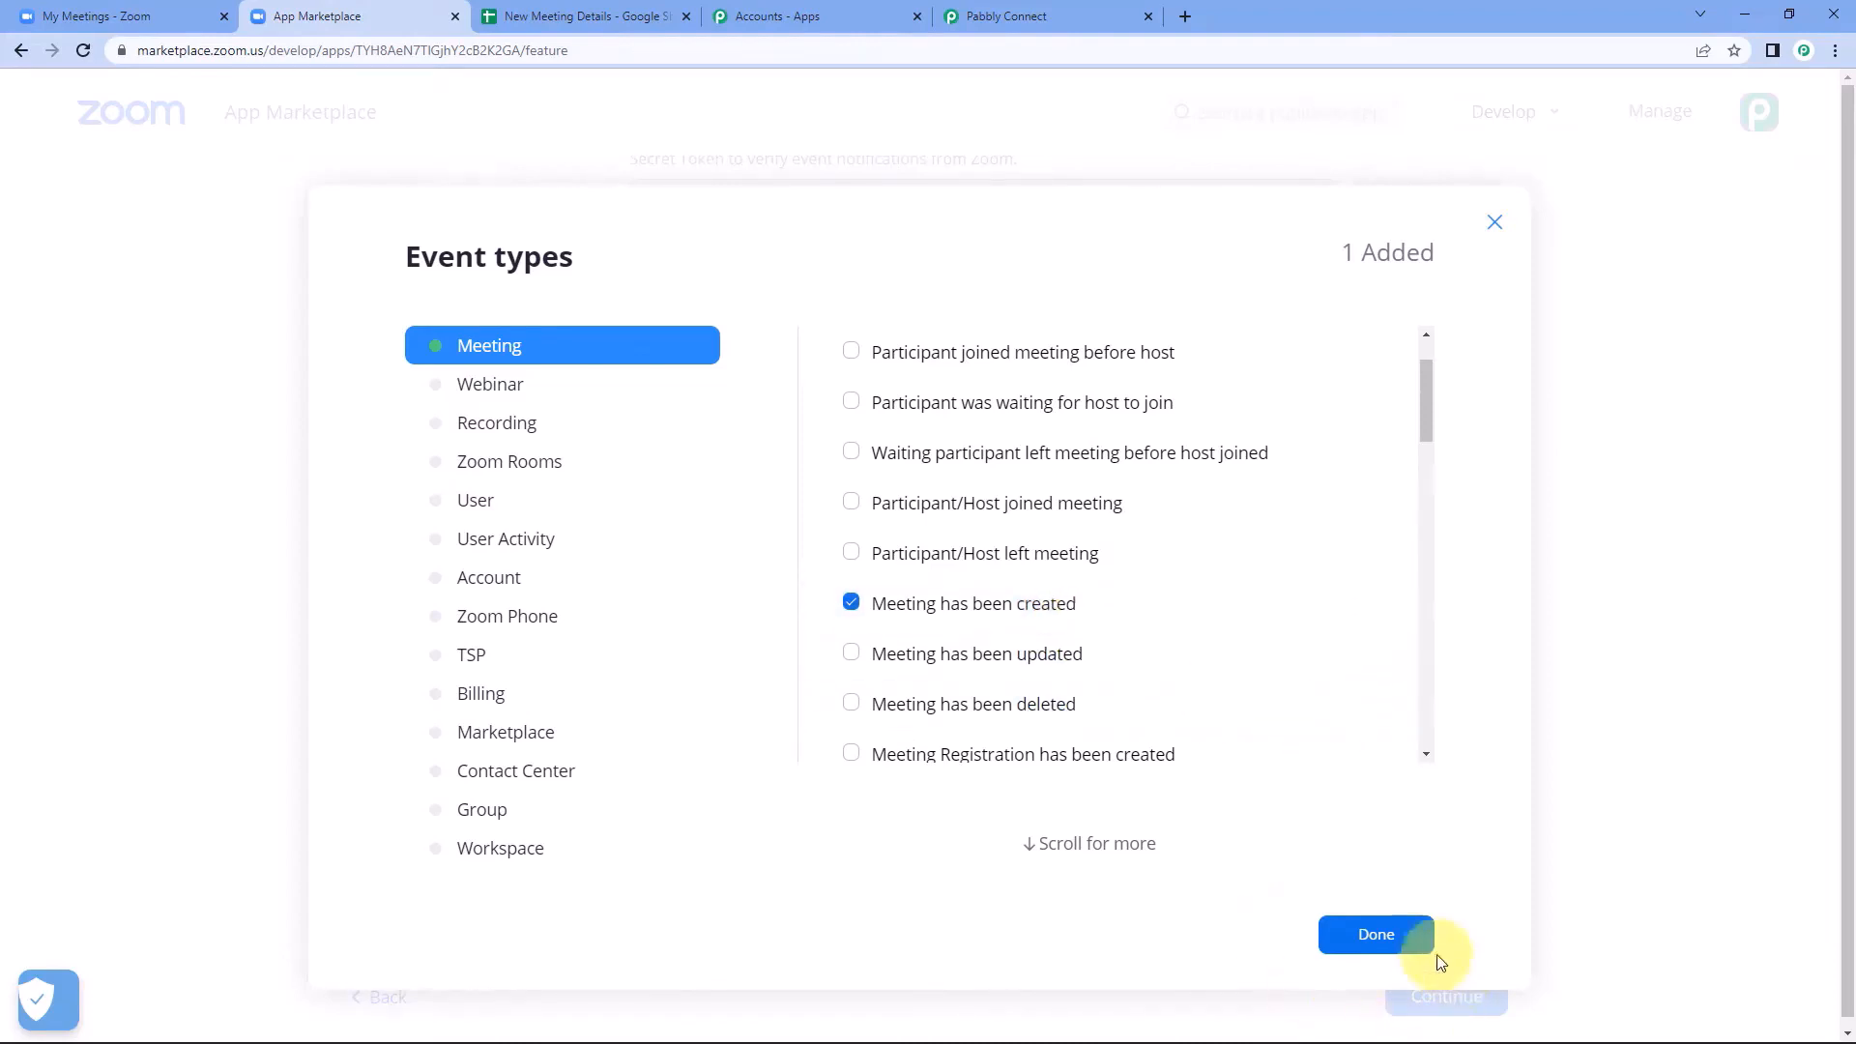
left_click(1409, 940)
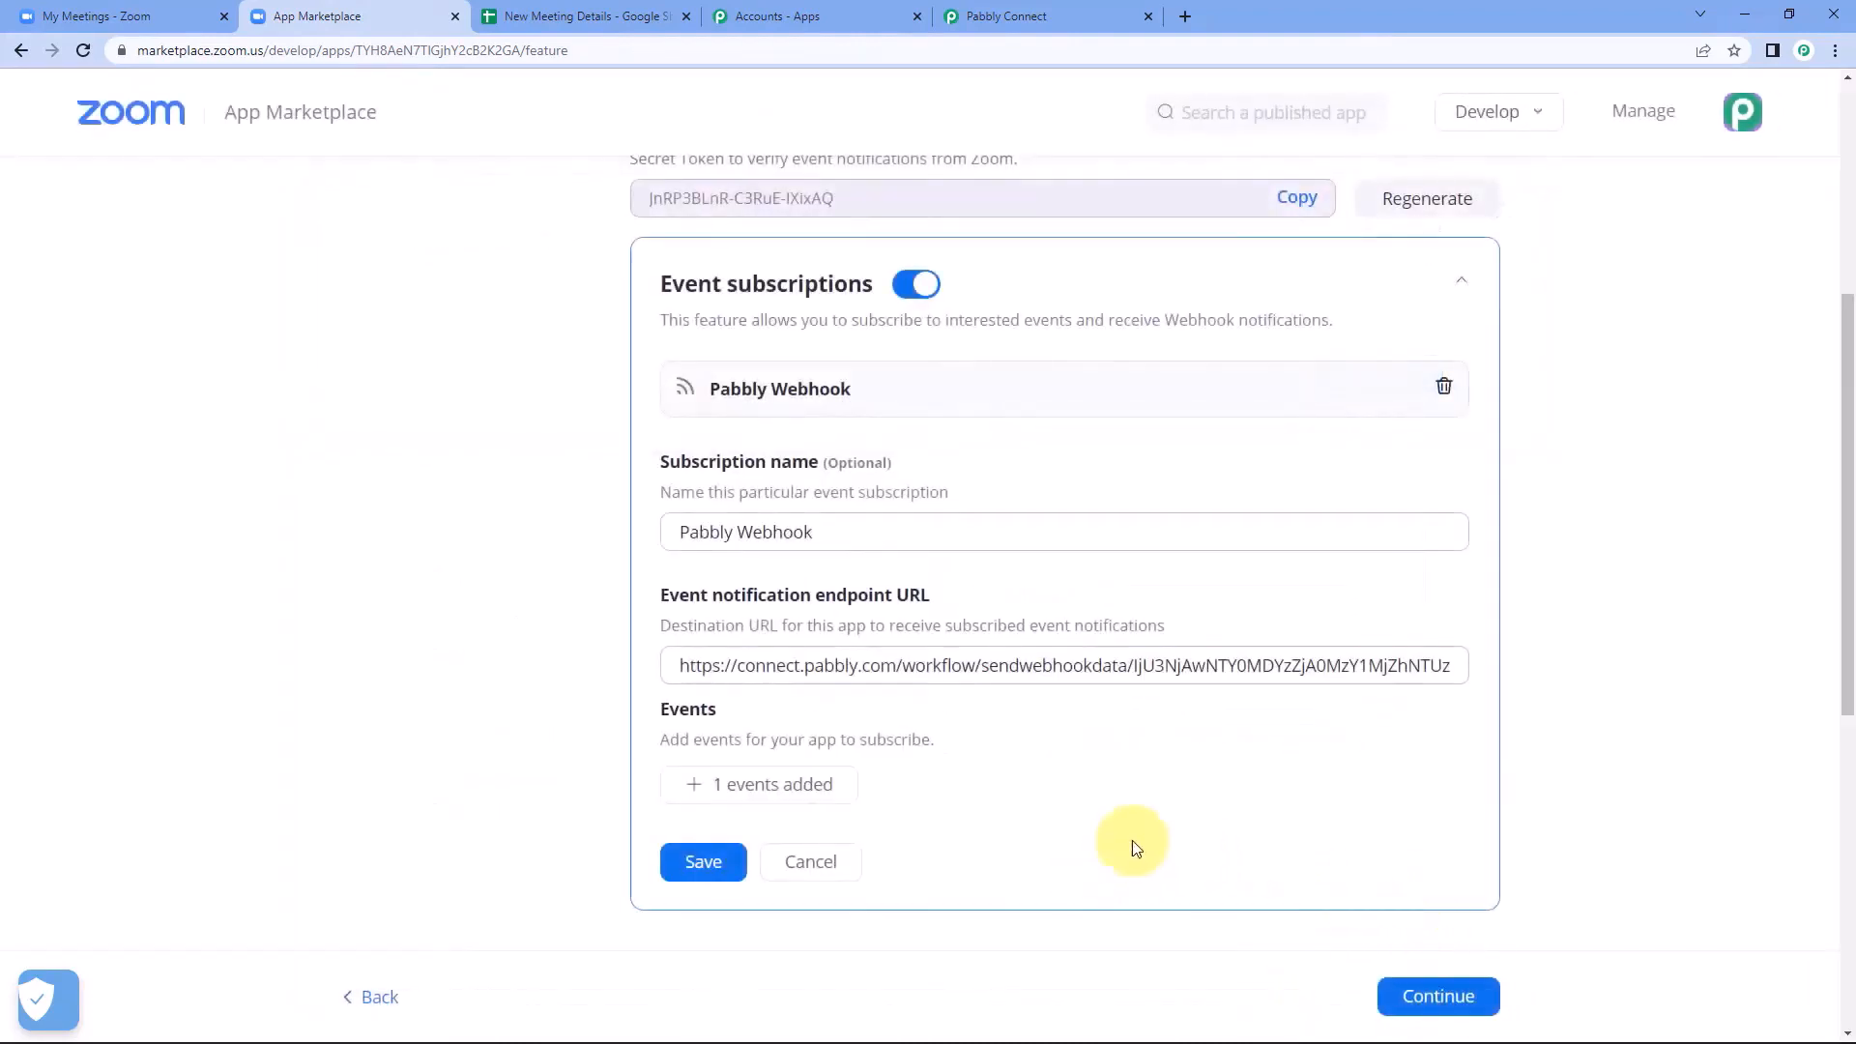
left_click(692, 868)
Review the Pabbly app's feature settings and continue to its Activation page.
scroll(749, 667, "up", 2)
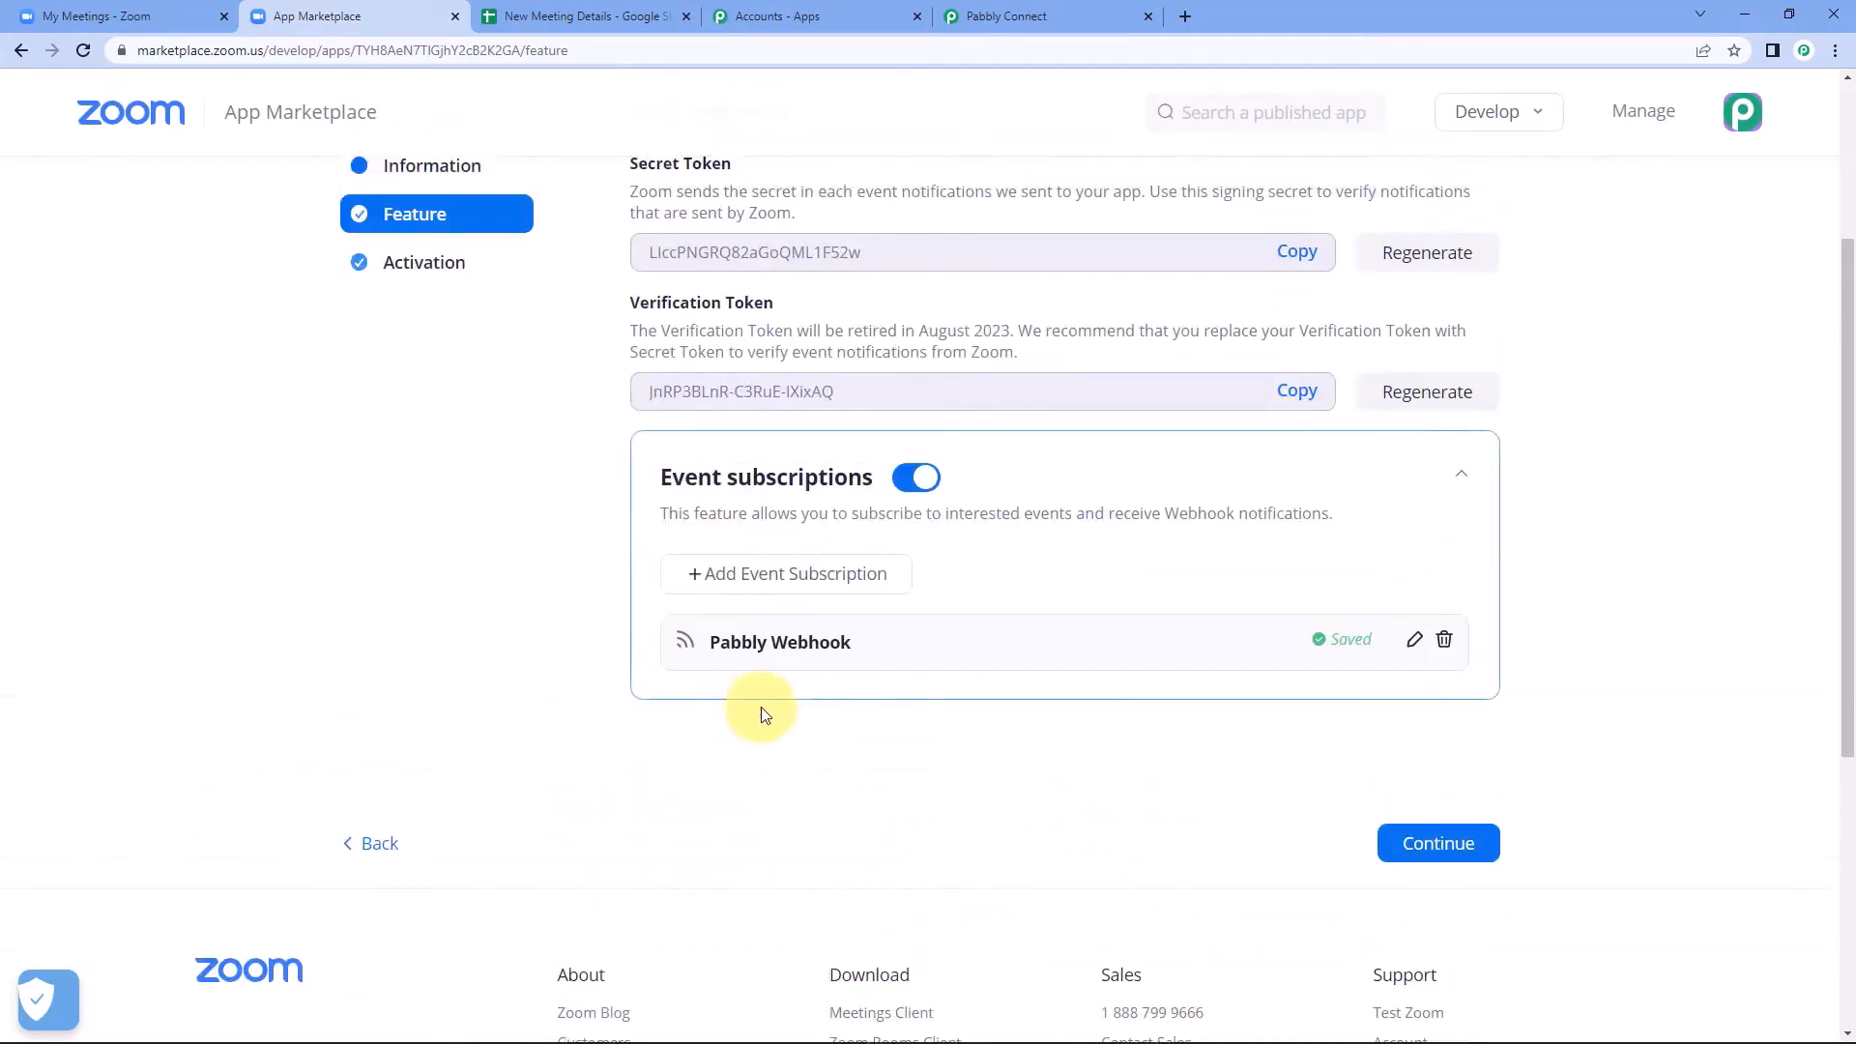
scroll(761, 711, "up", 1)
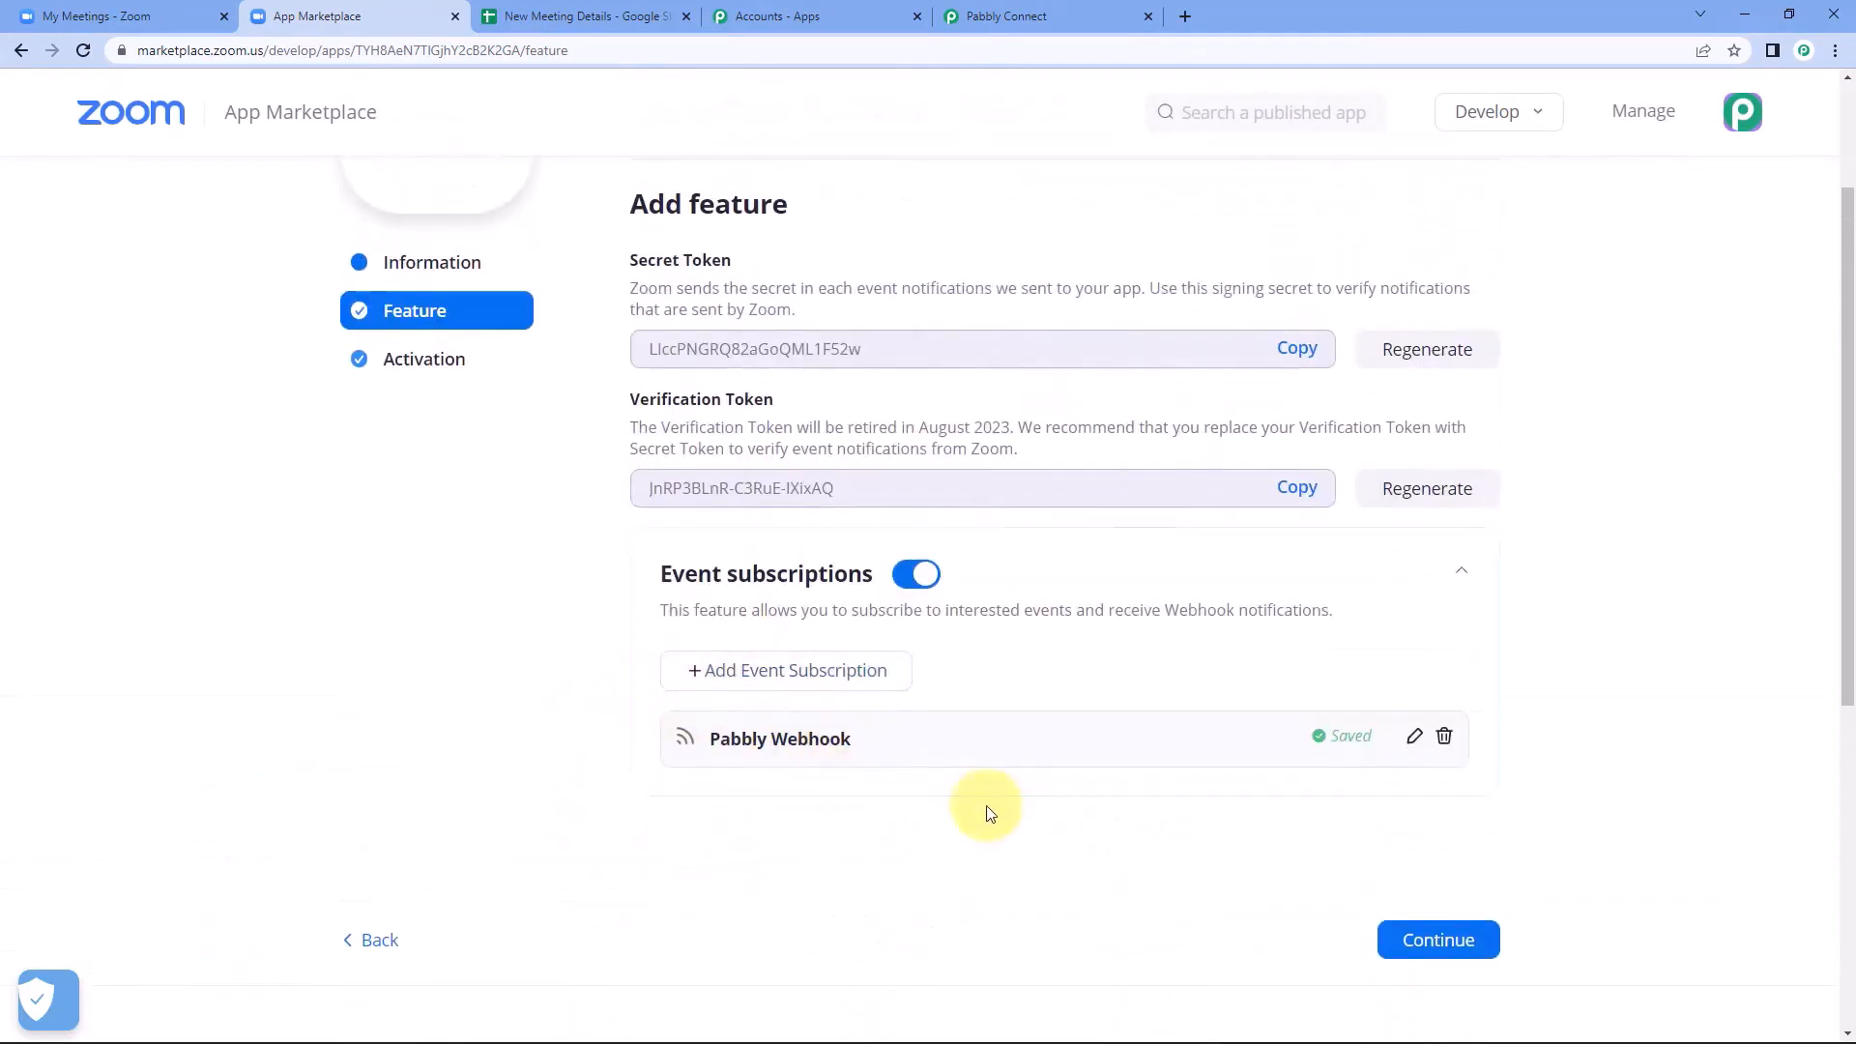
scroll(880, 505, "up", 2)
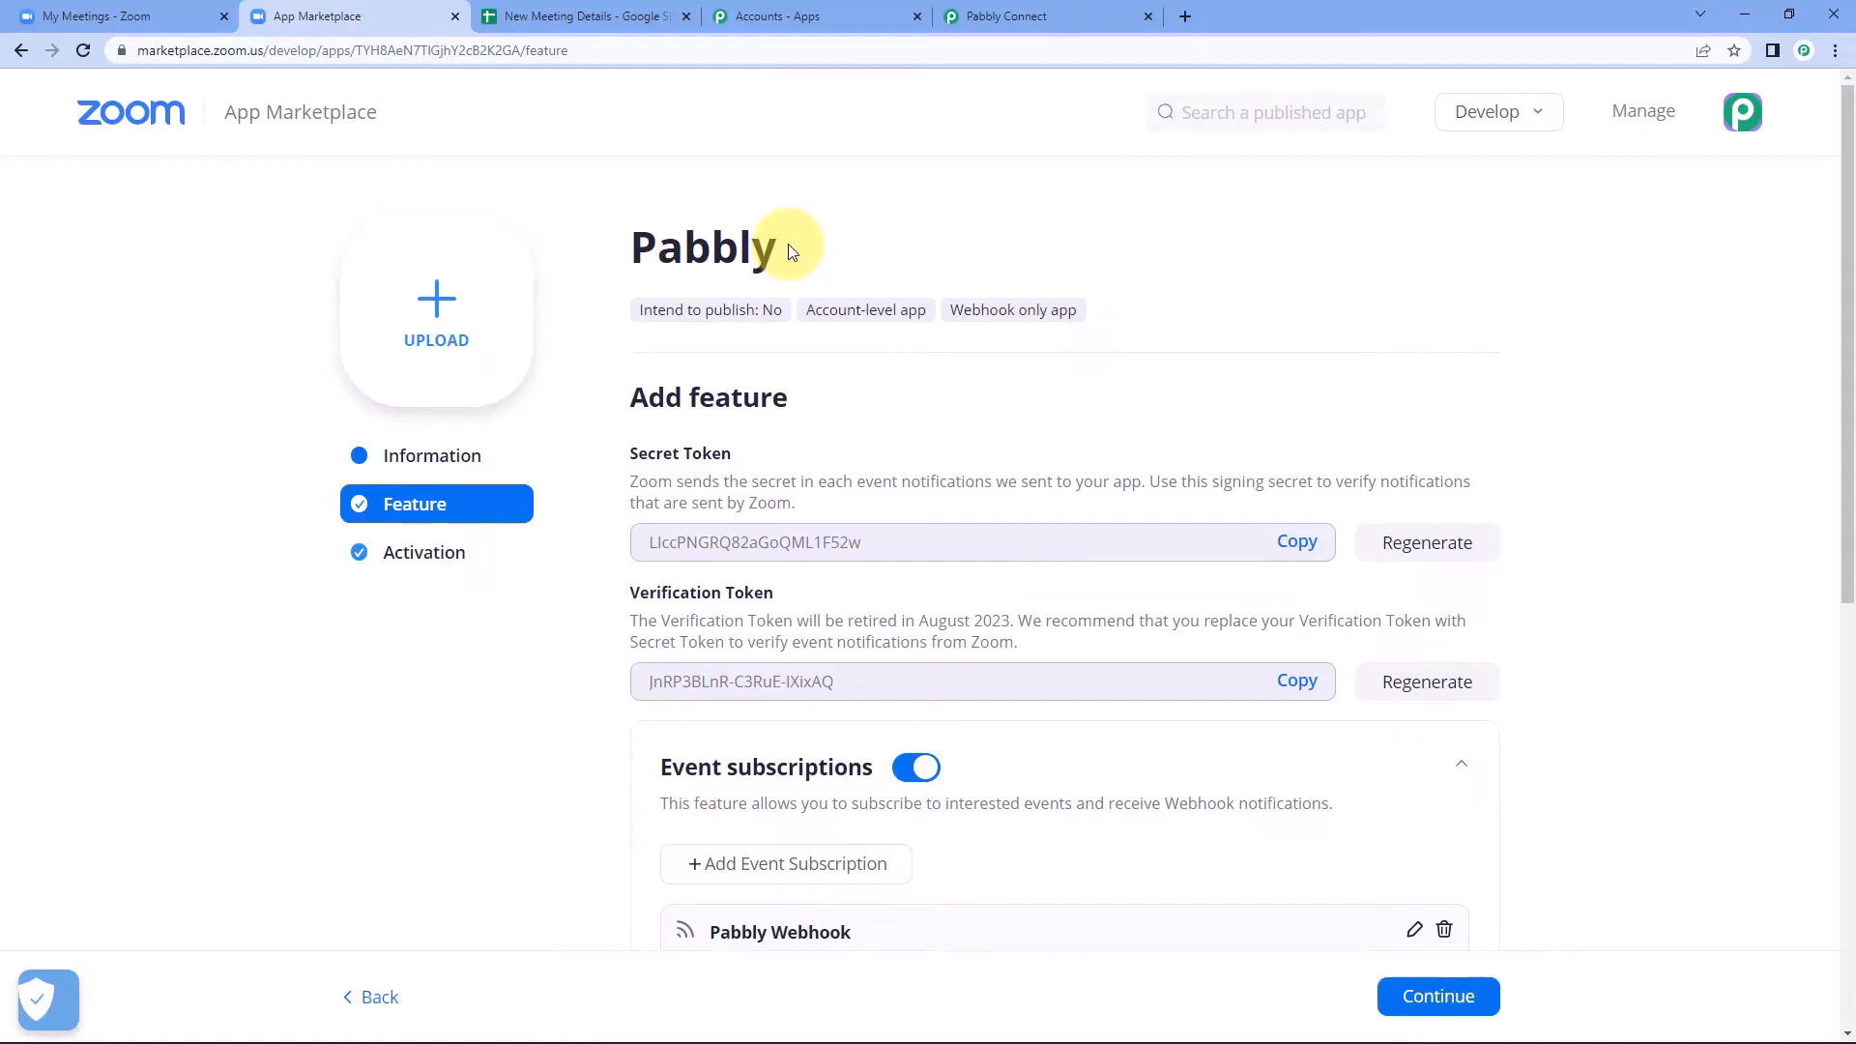
scroll(788, 252, "down", 2)
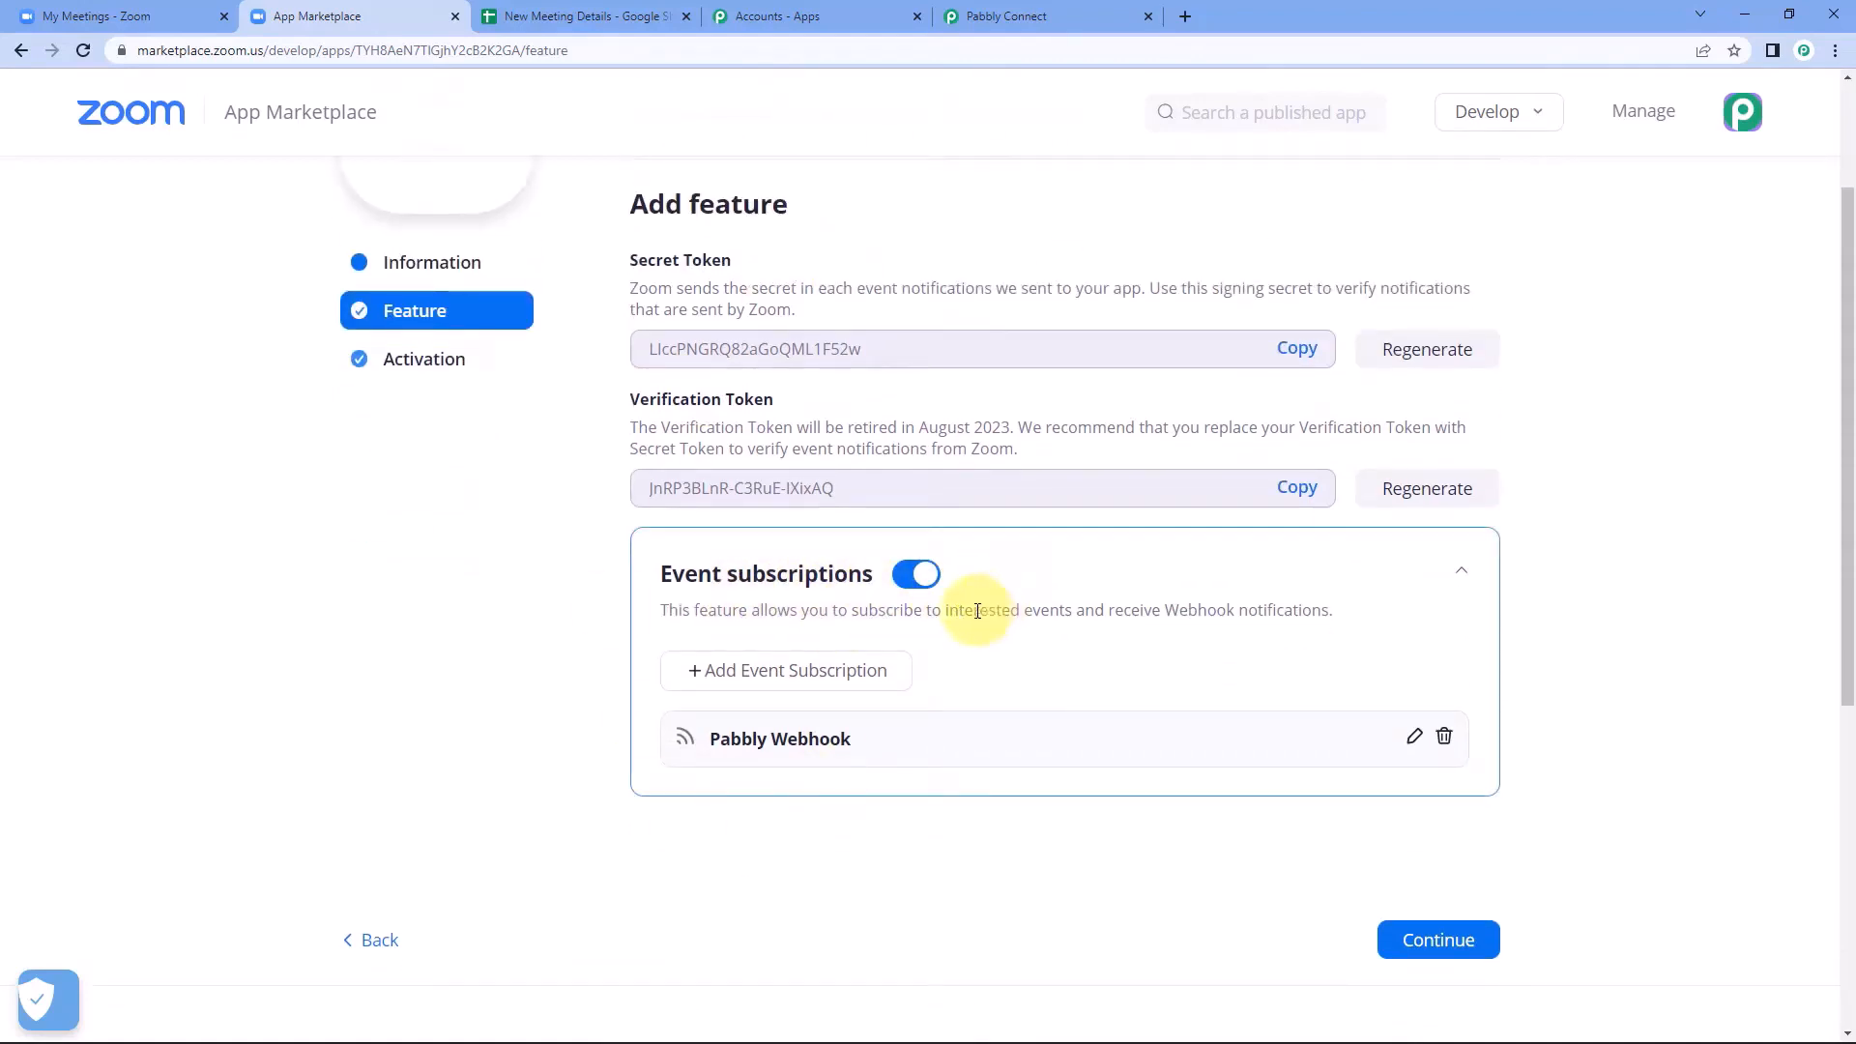
scroll(1119, 663, "down", 1)
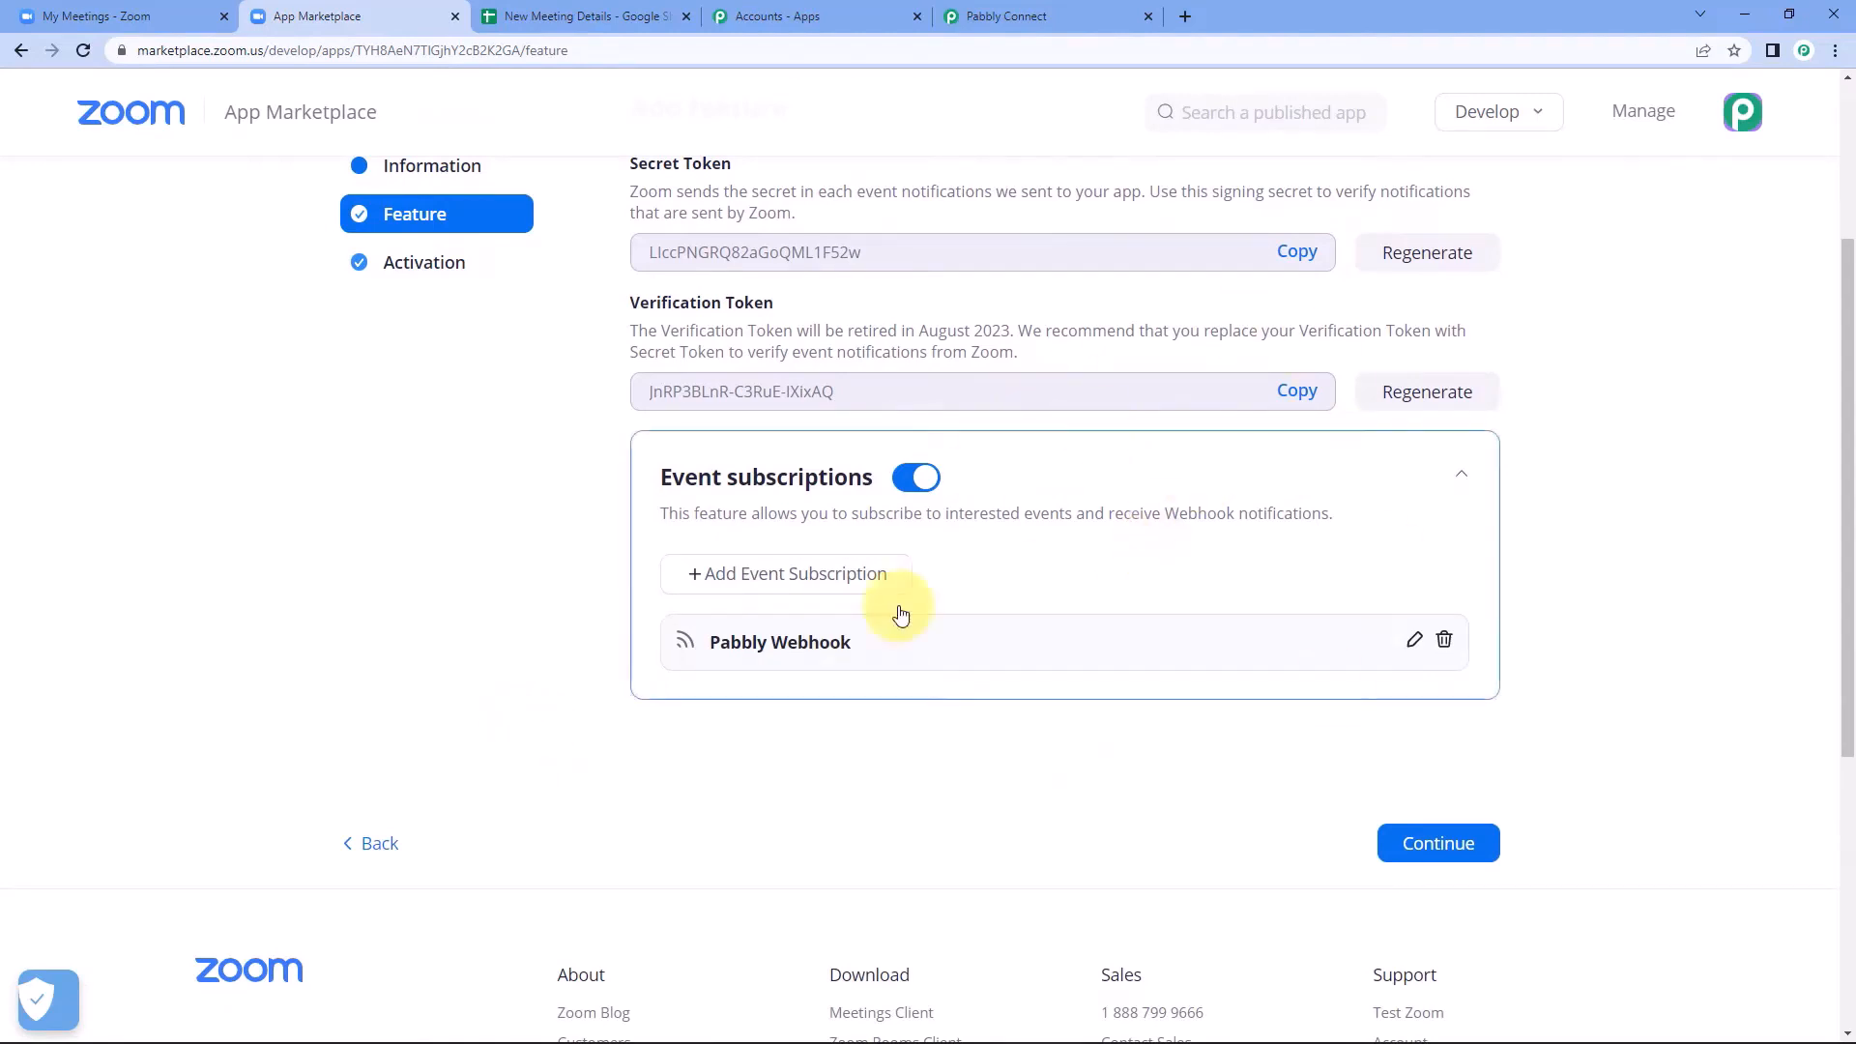
left_click(1437, 846)
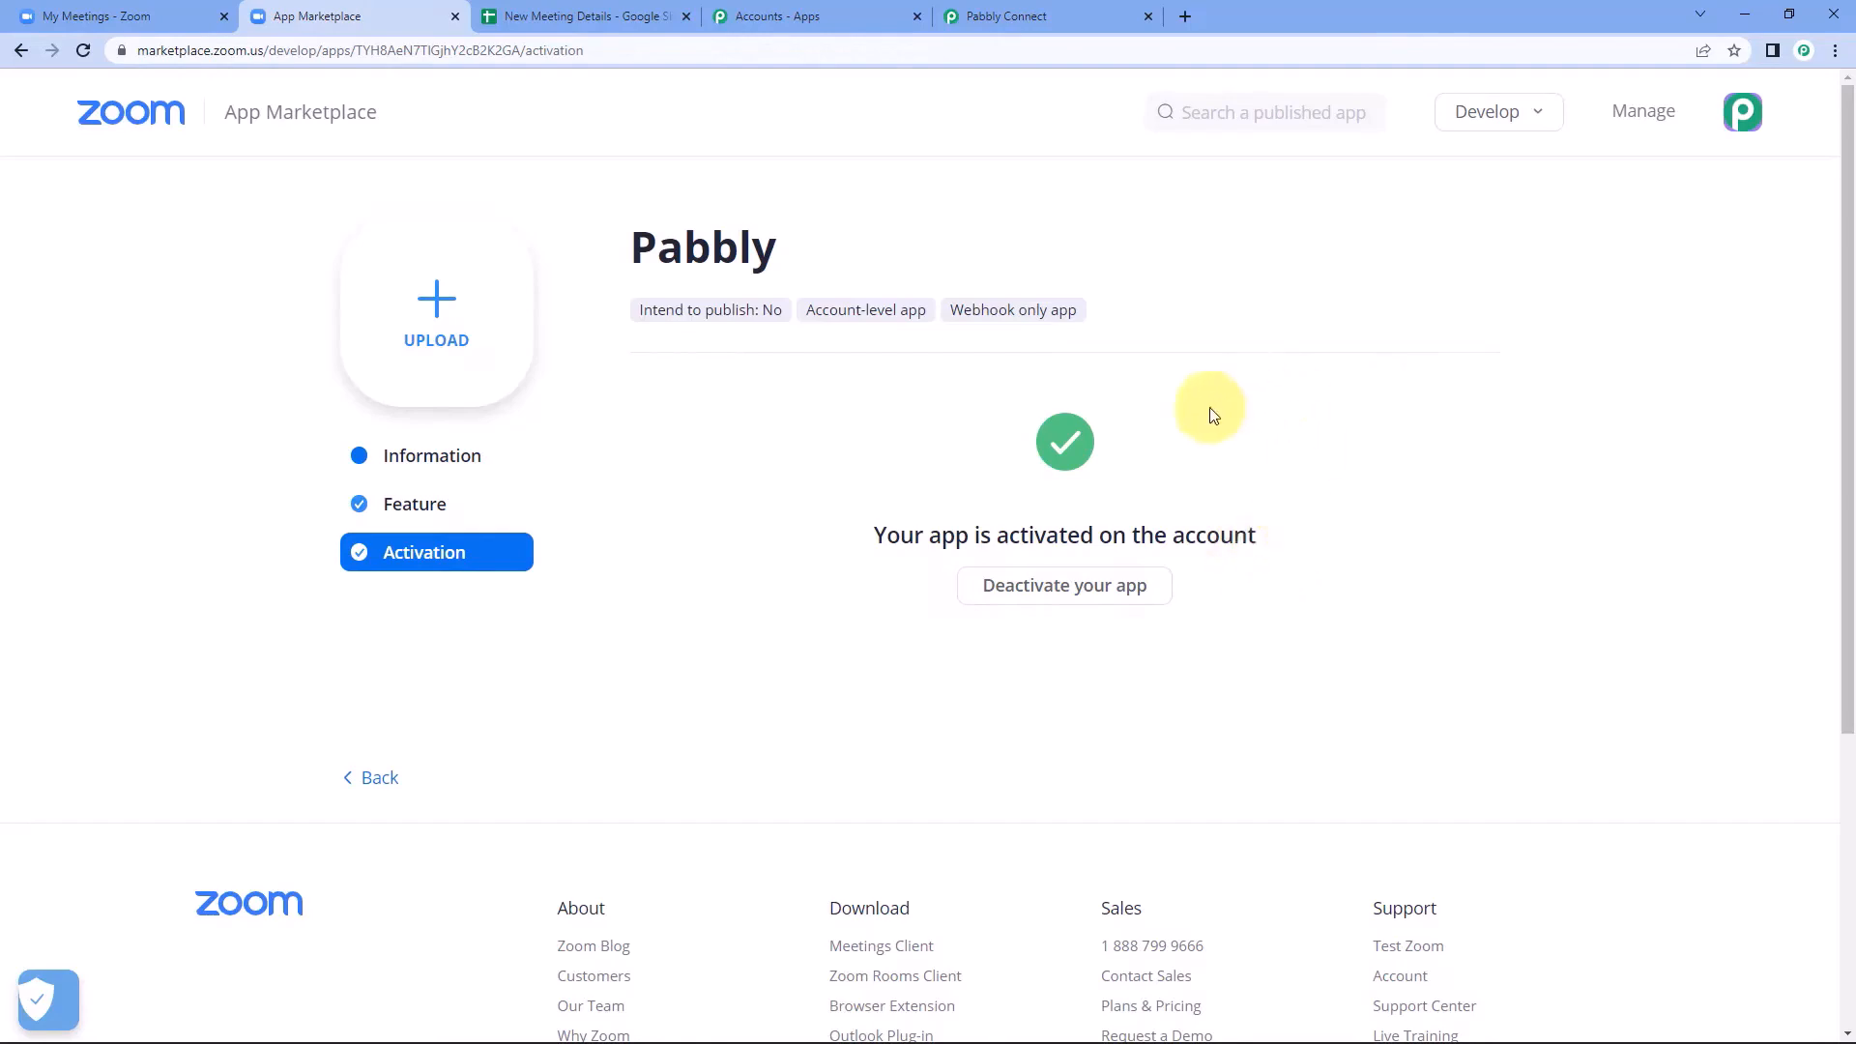
Switch to the Pabbly Connect workflow and check the webhook response status of the Zoom trigger.
left_click(1006, 15)
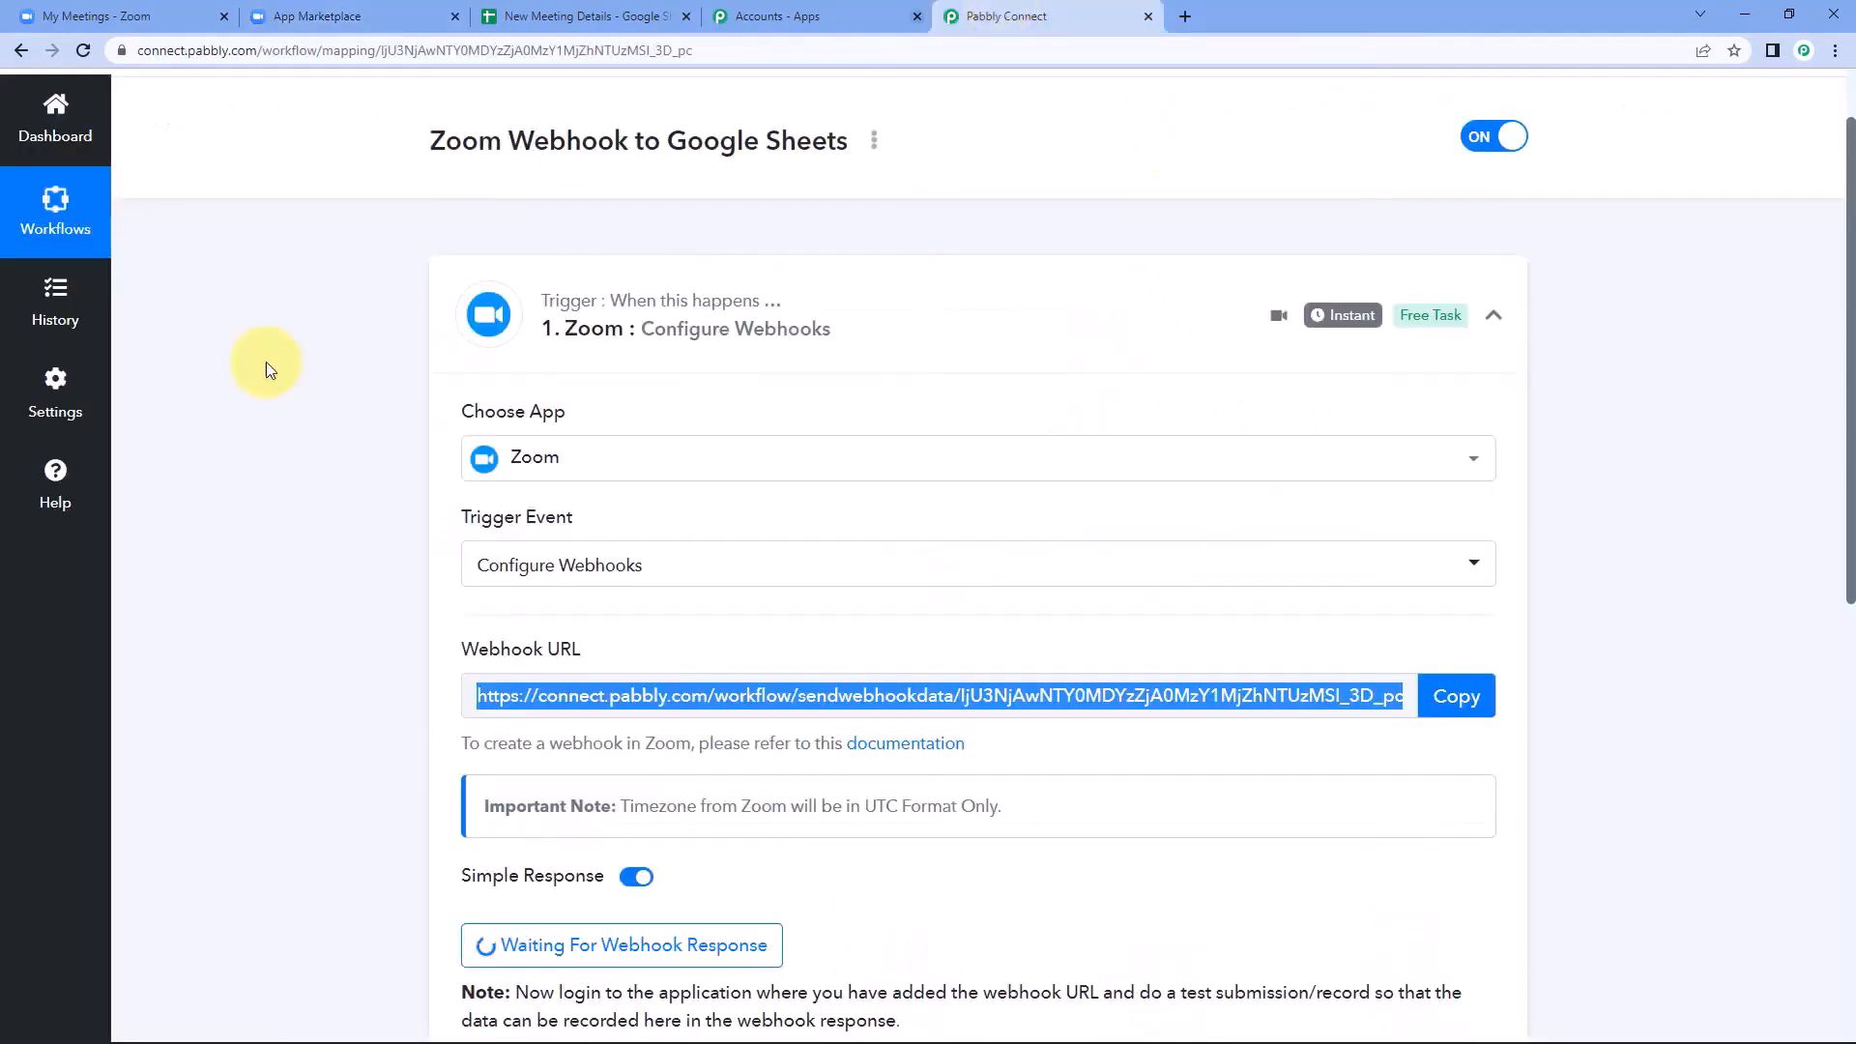
scroll(305, 663, "down", 1)
scroll(306, 663, "down", 2)
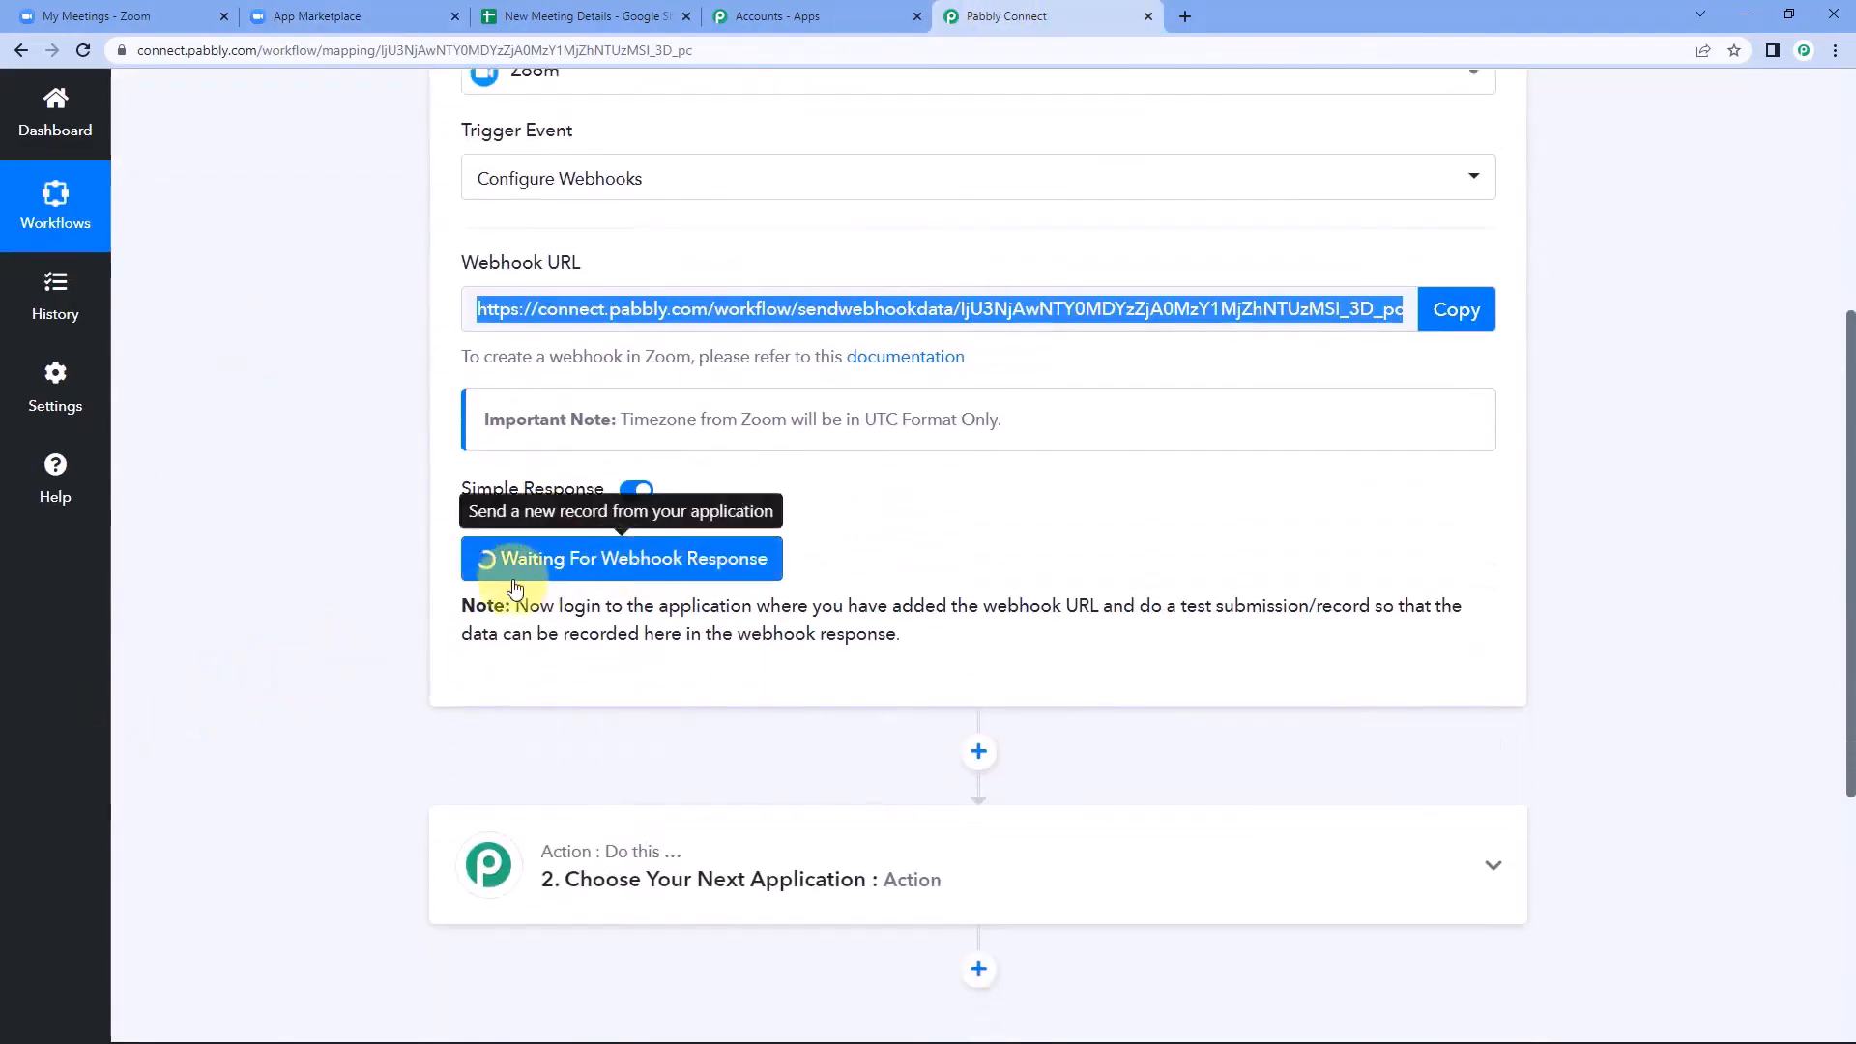
left_click(882, 546)
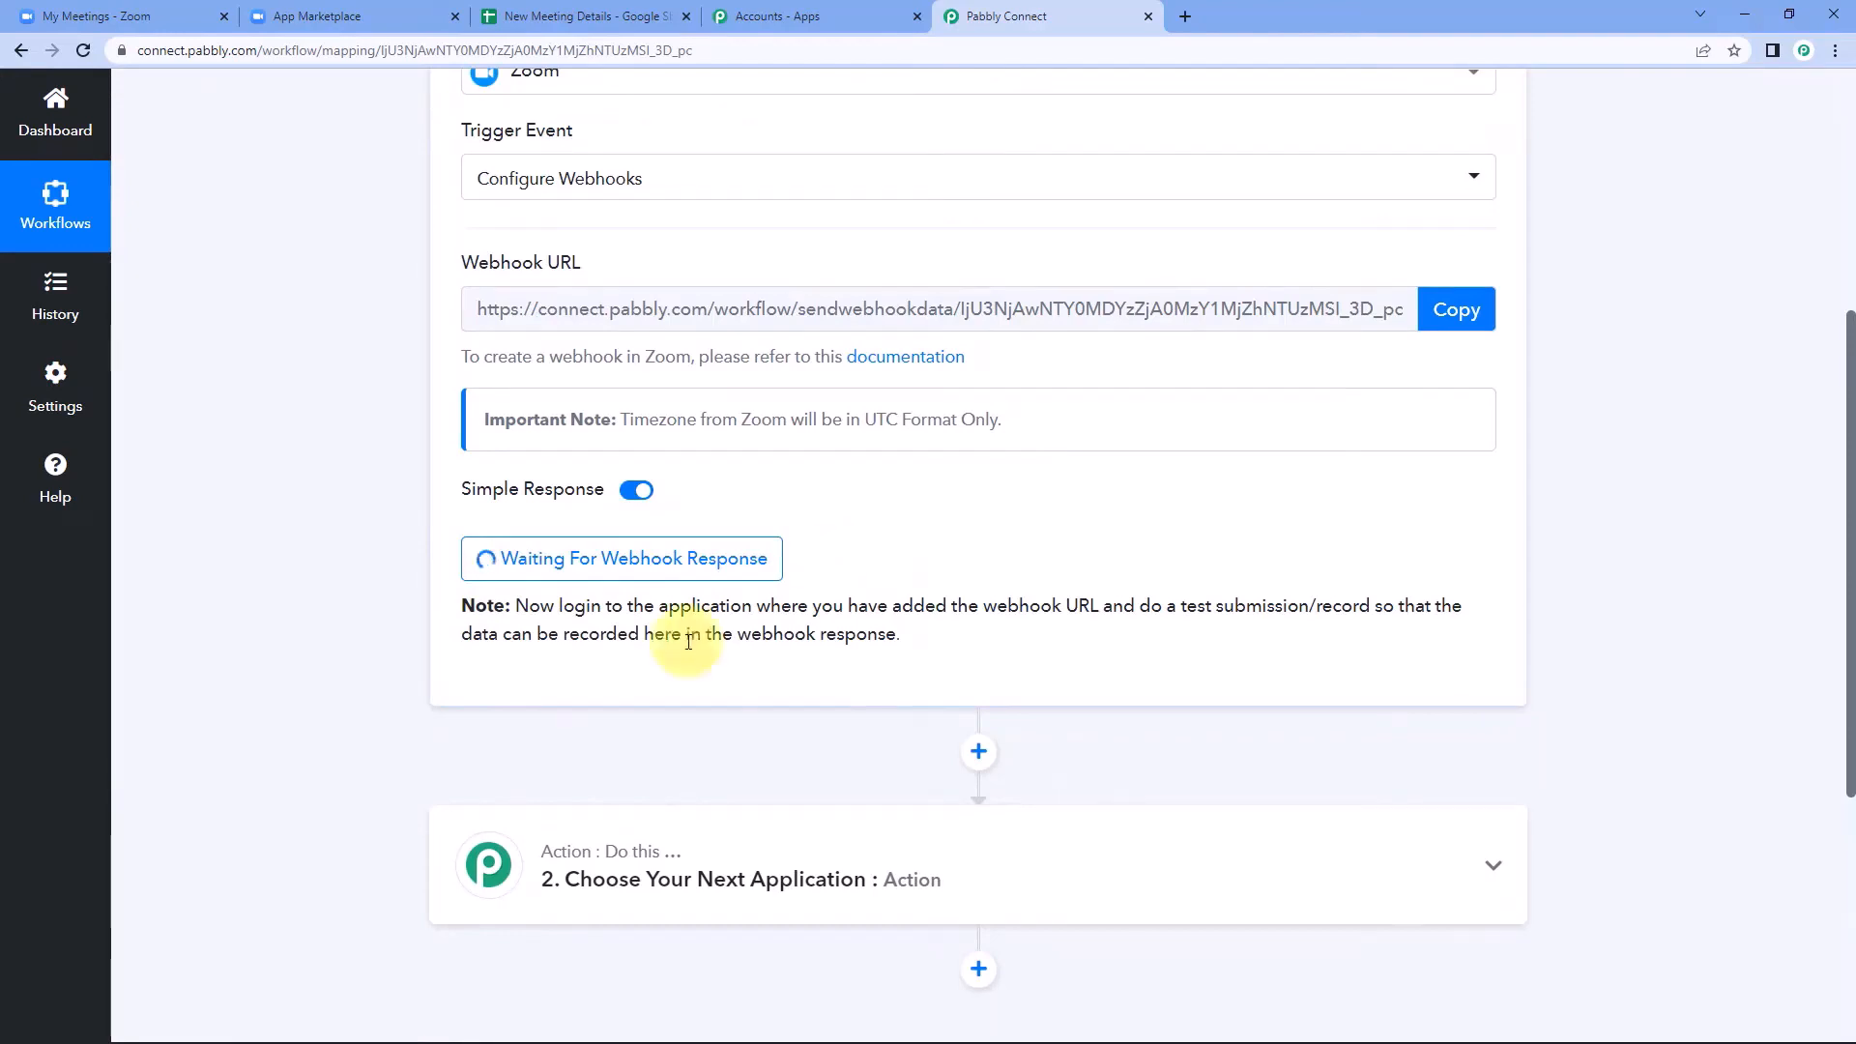
Switch to the Meetings page of the Zoom web portal and start scheduling a meeting with the topic Developers Conference.
left_click(379, 15)
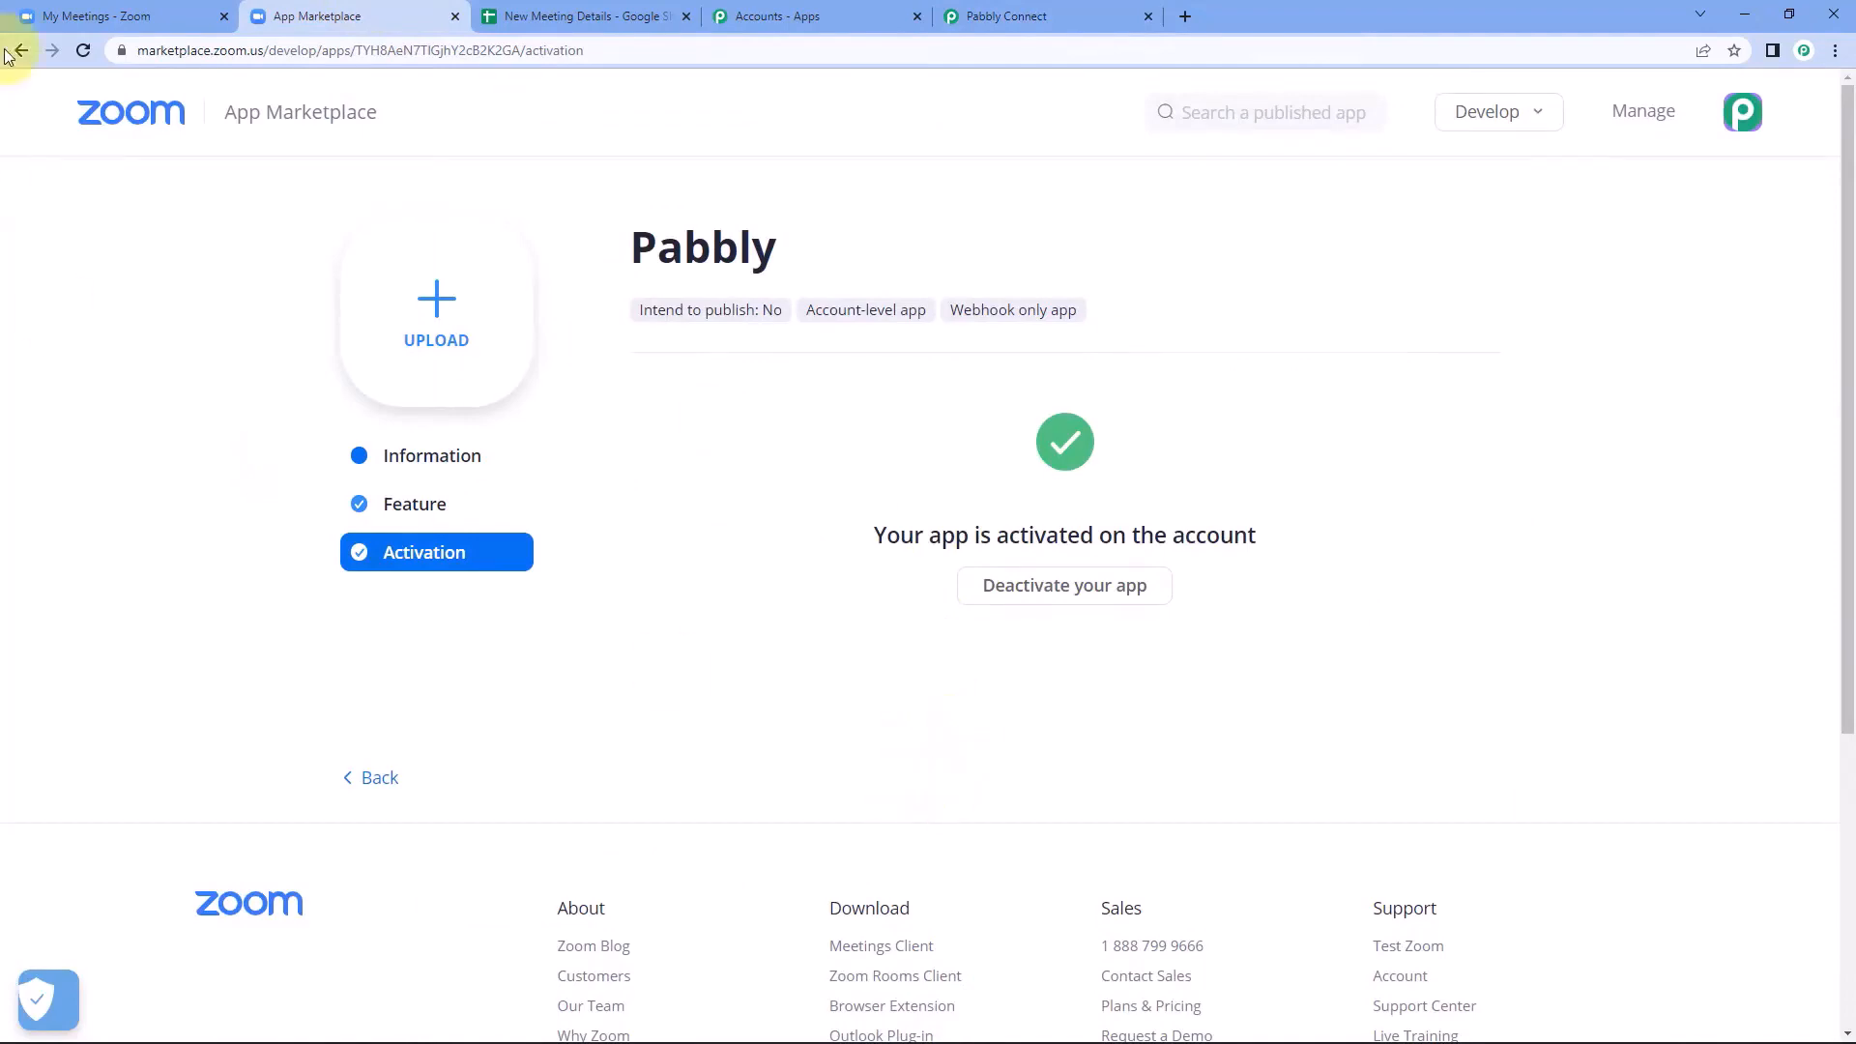
left_click(96, 16)
scroll(756, 847, "up", 4)
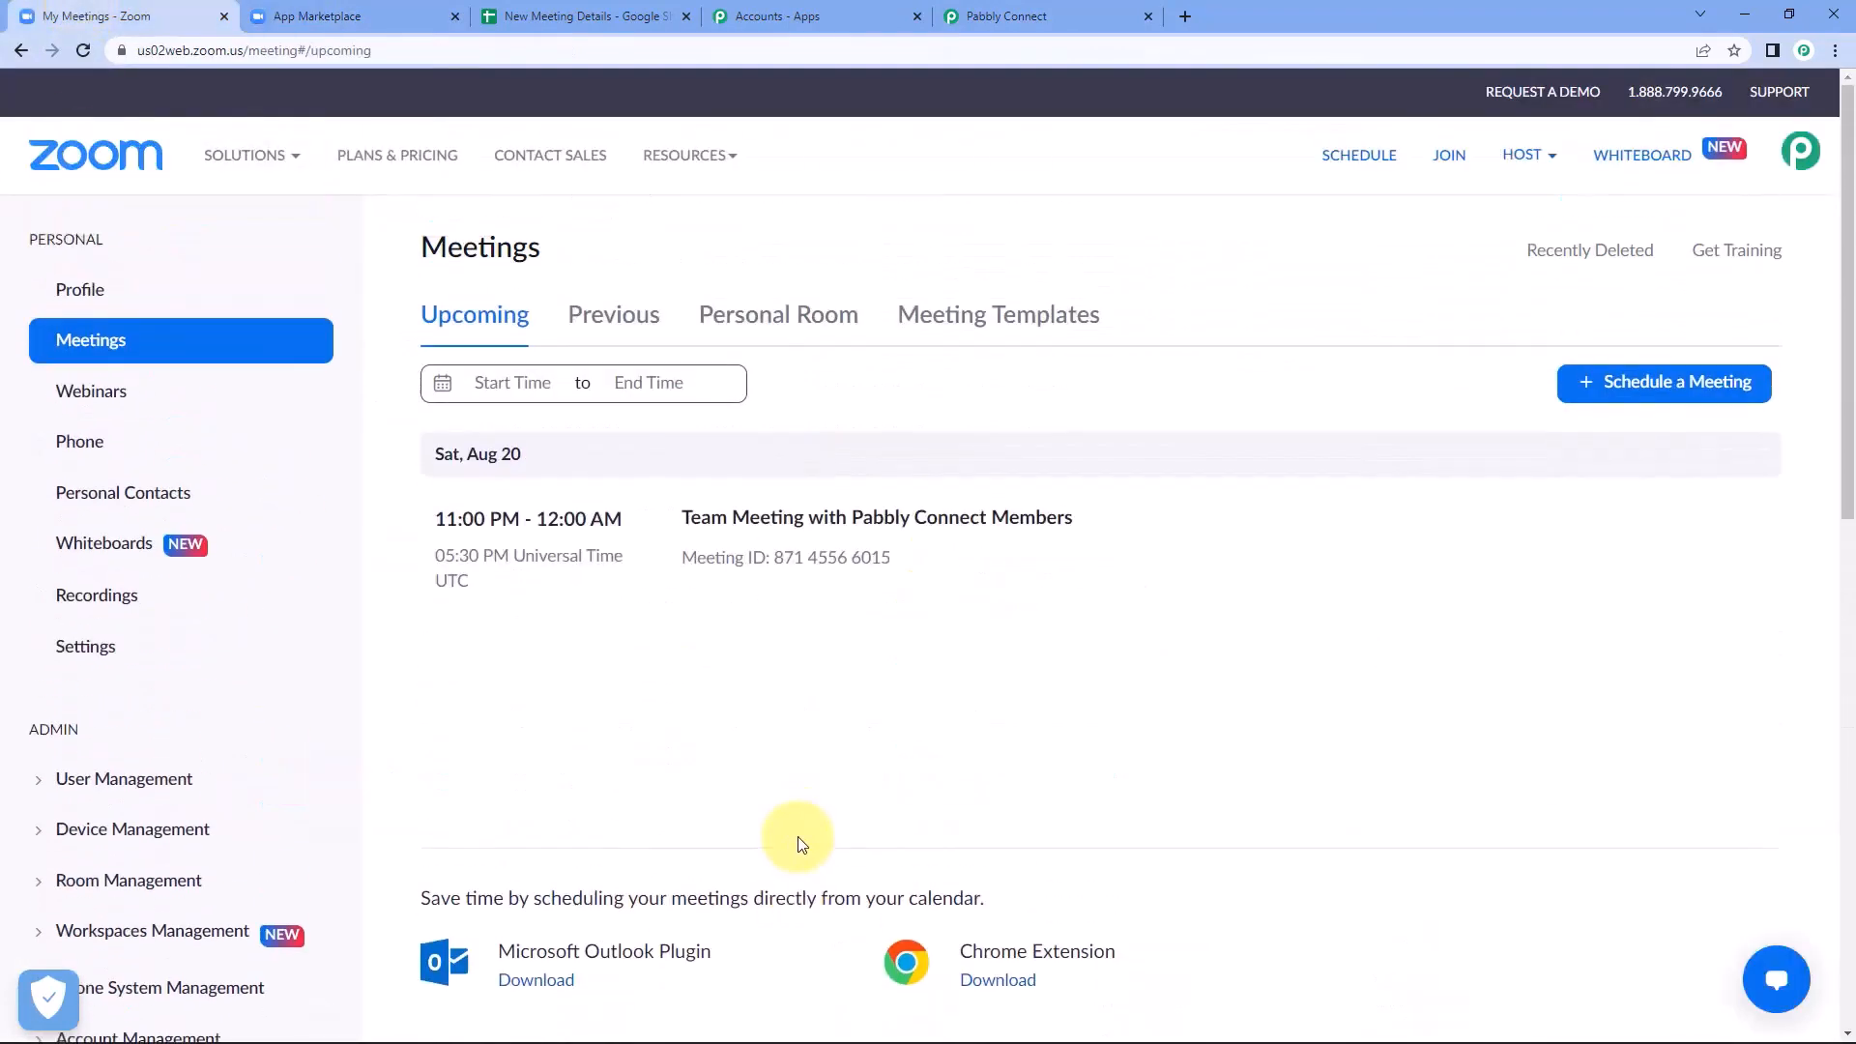
left_click(1687, 386)
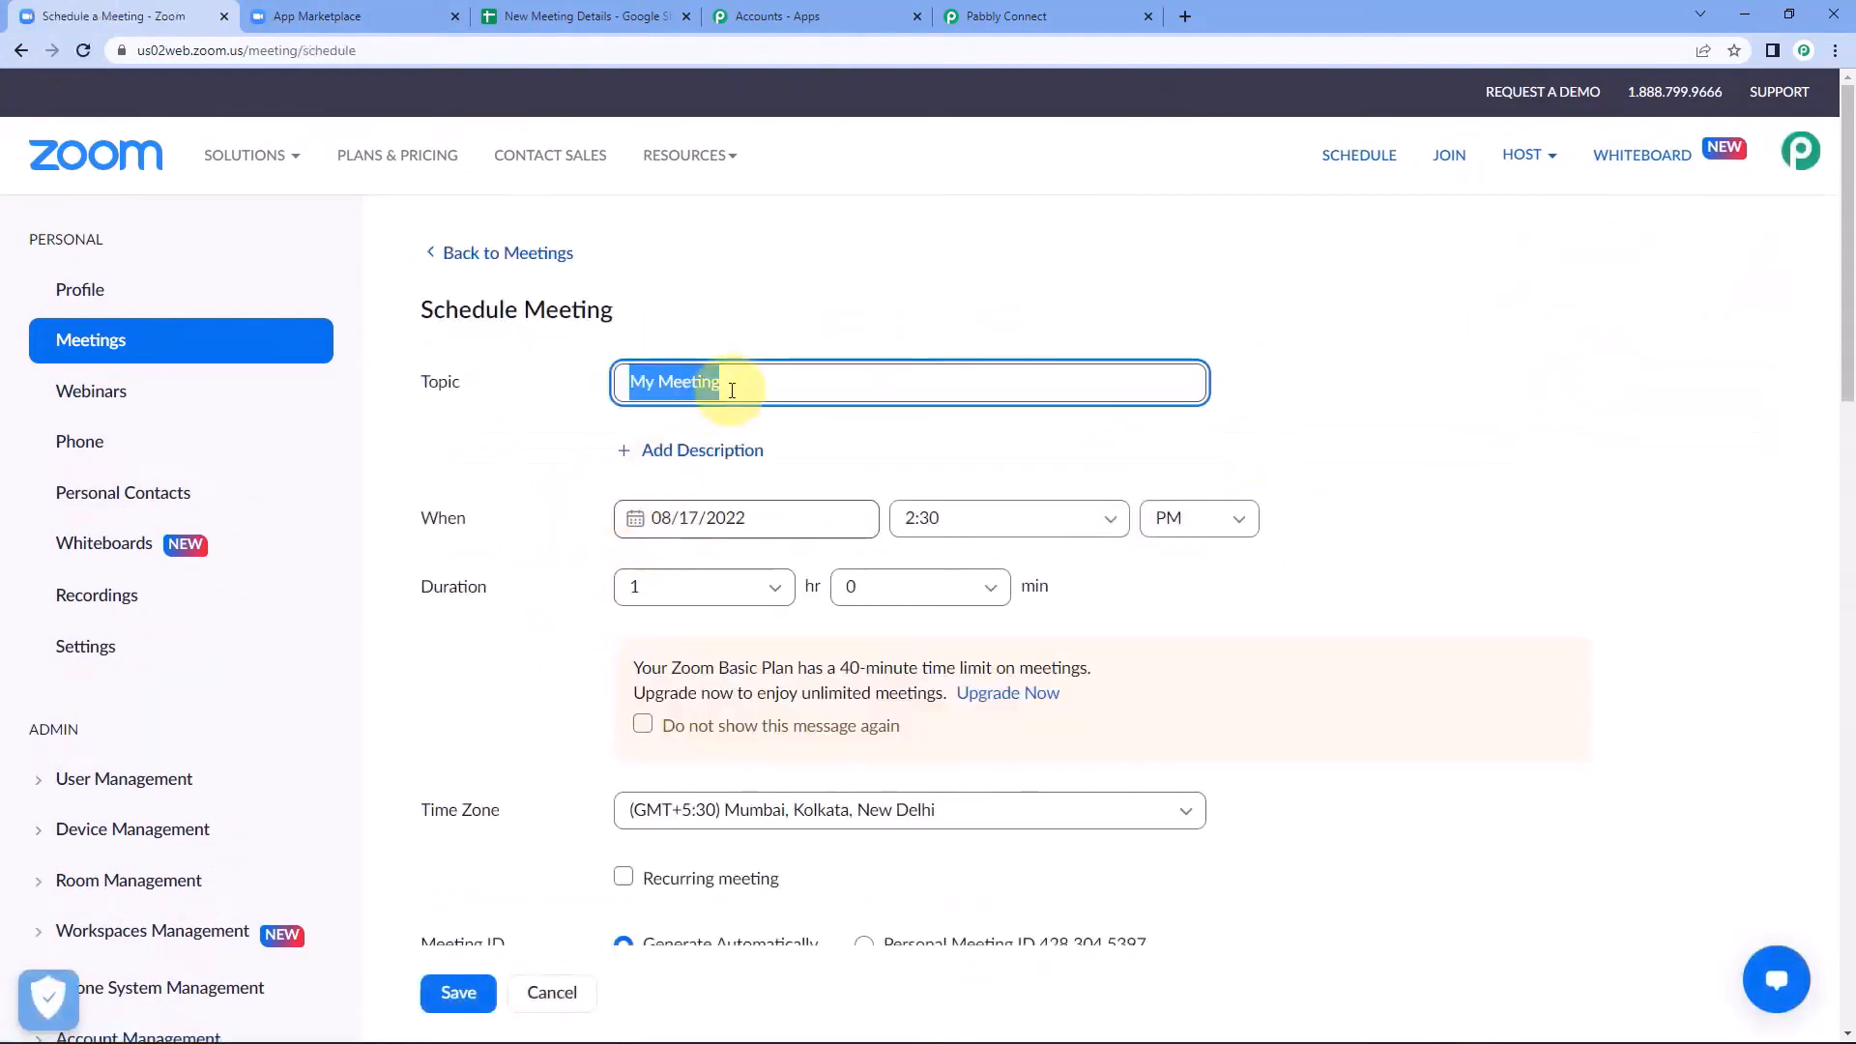
type("De")
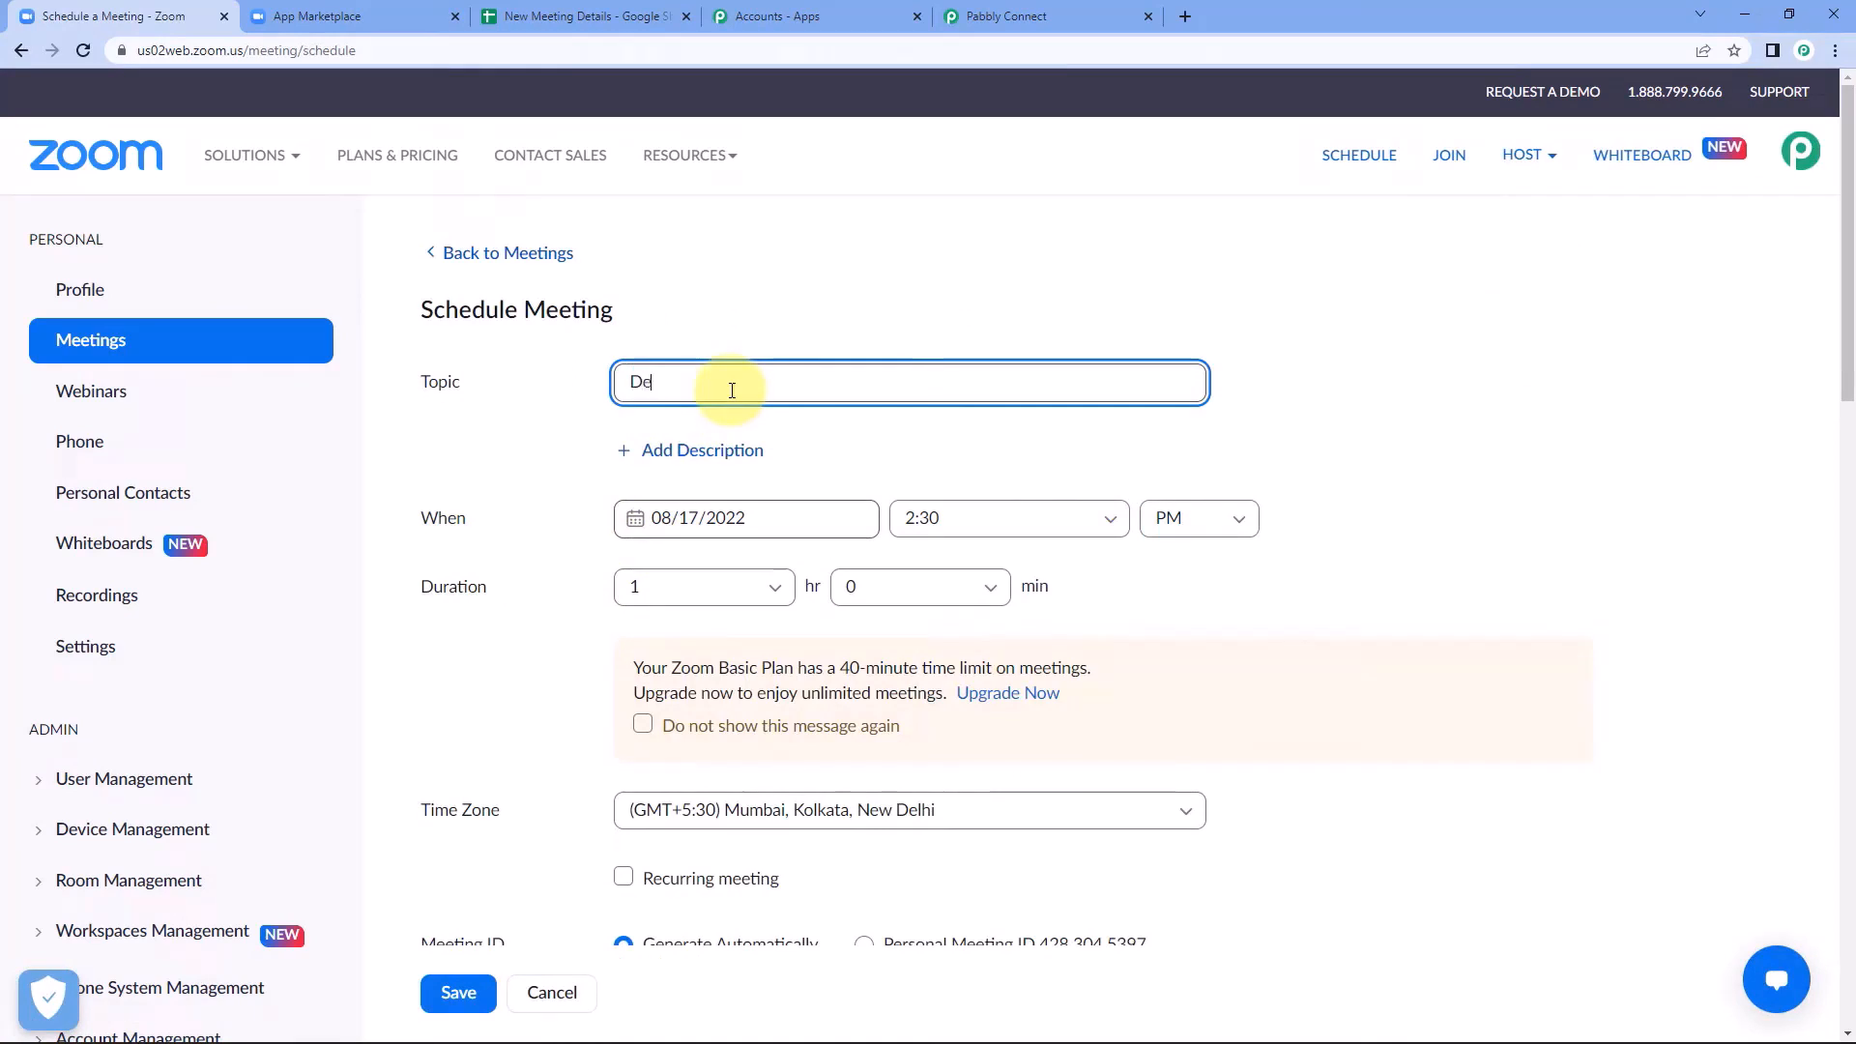
type("velopers Confe")
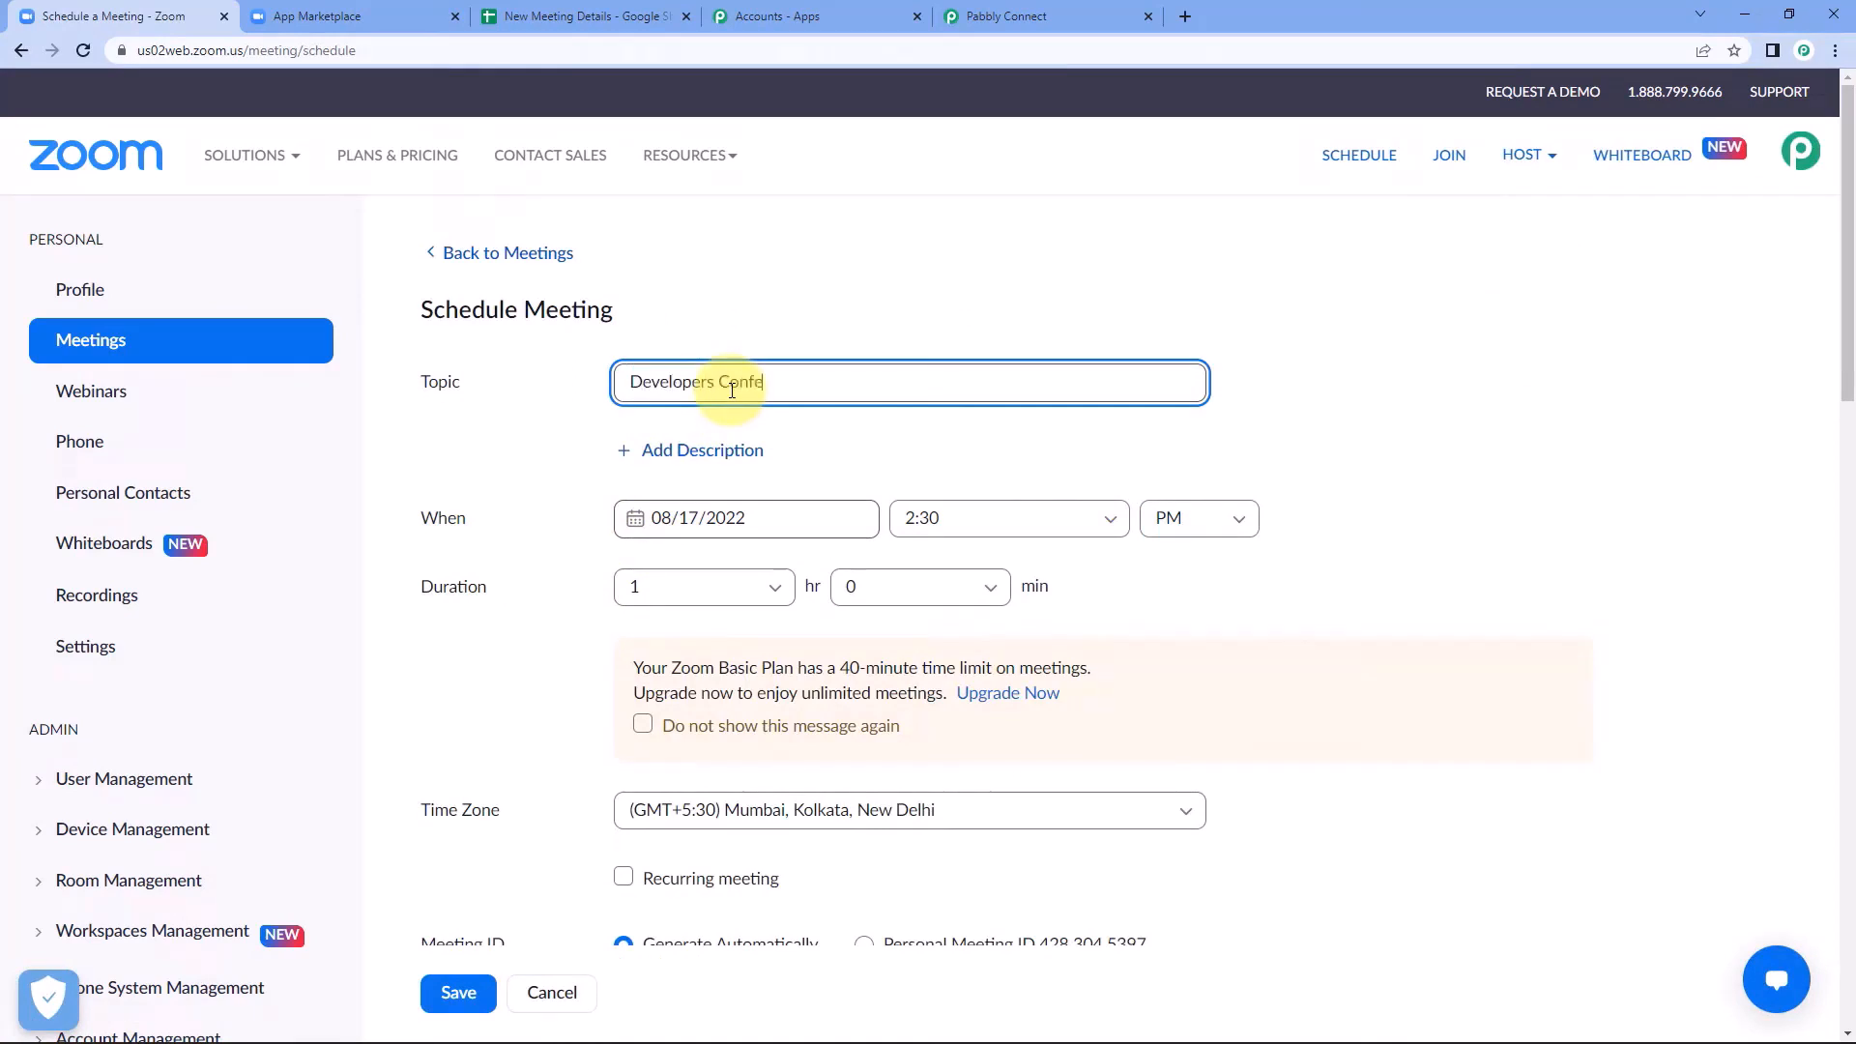
type("rence")
left_click(1018, 313)
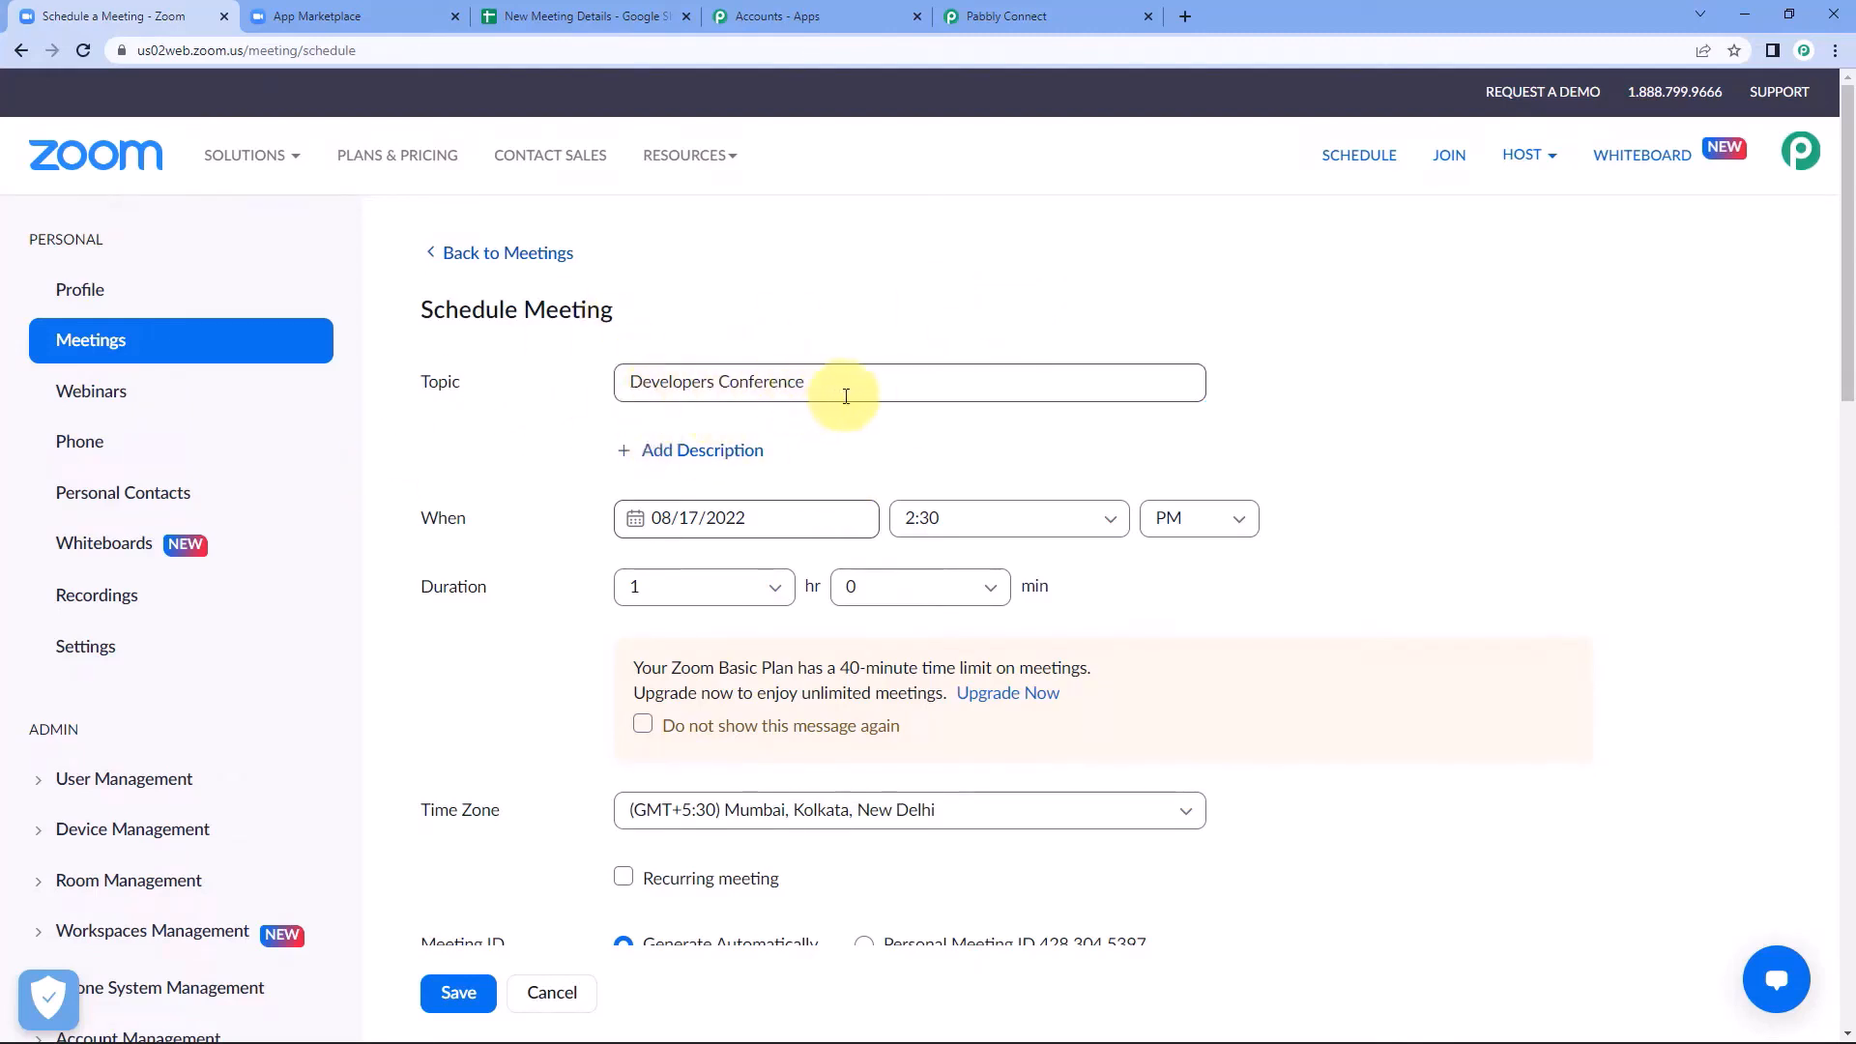
Set the Developers Conference meeting's date to 08/22/2022 and its start time to 03:00 PM.
left_click(706, 509)
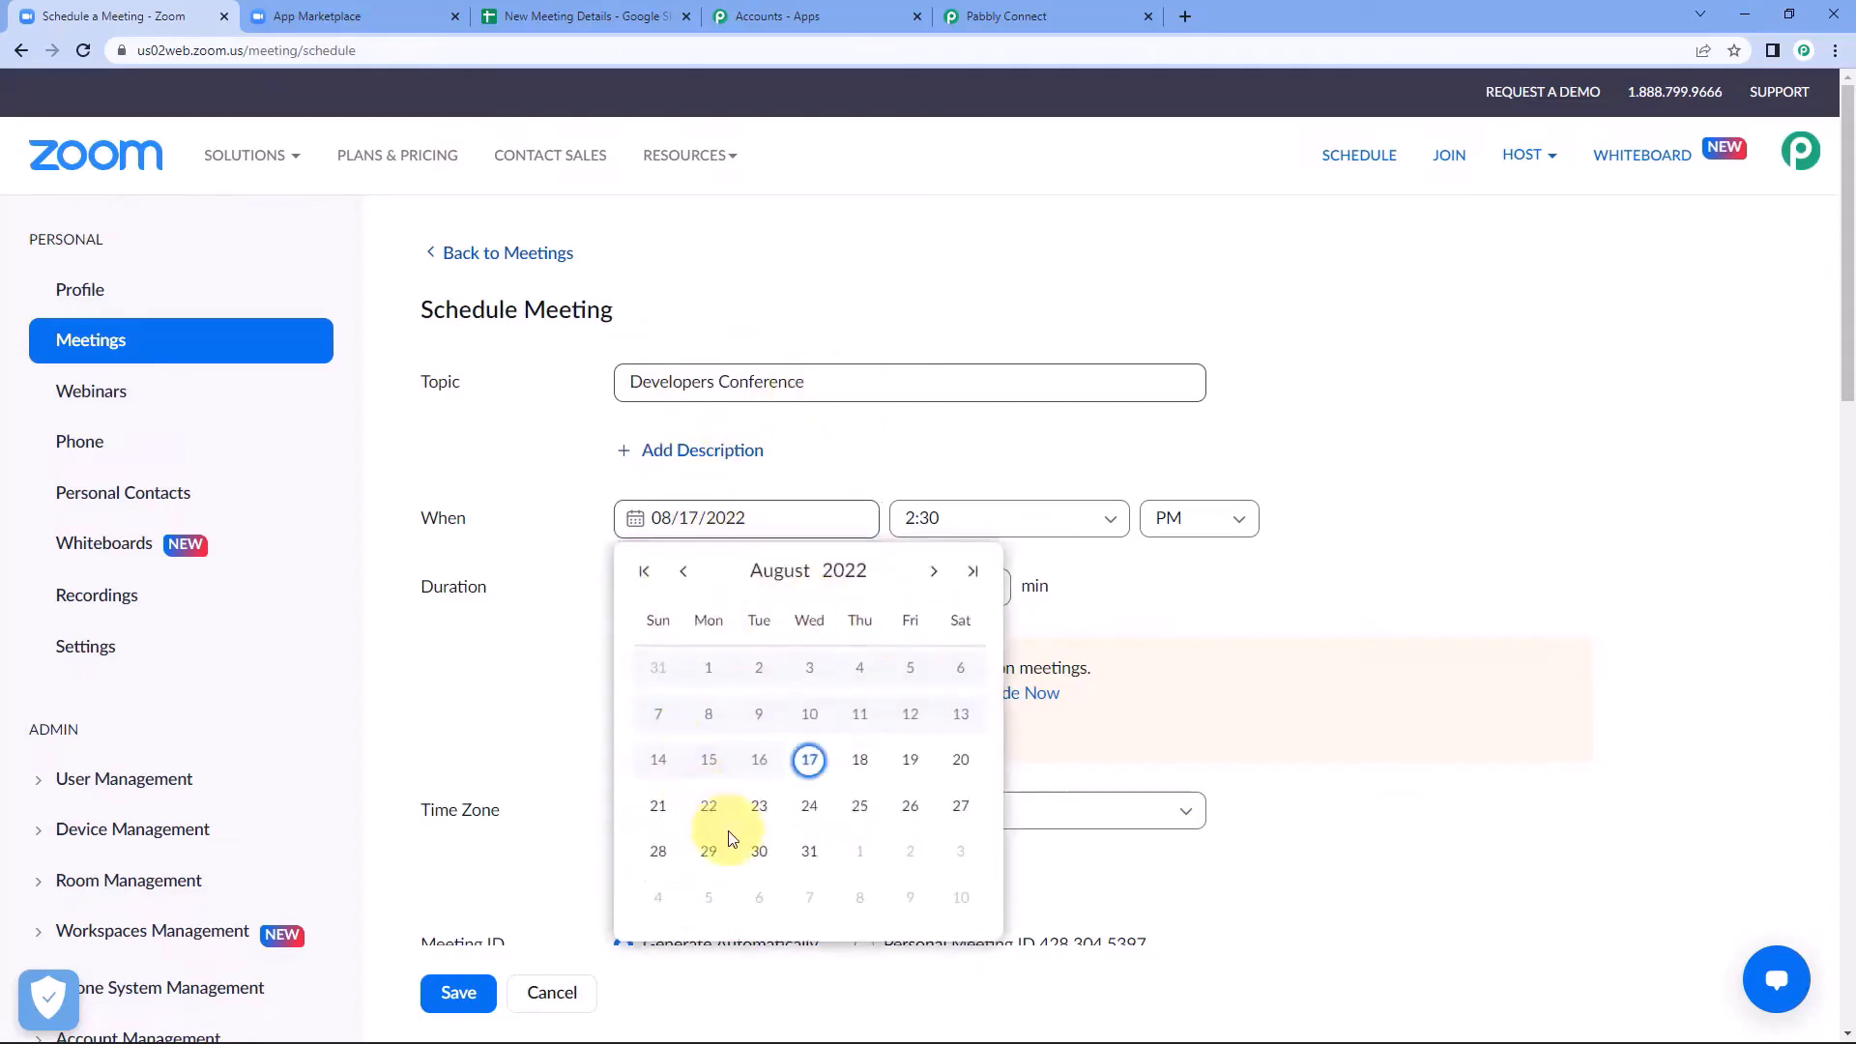
left_click(709, 808)
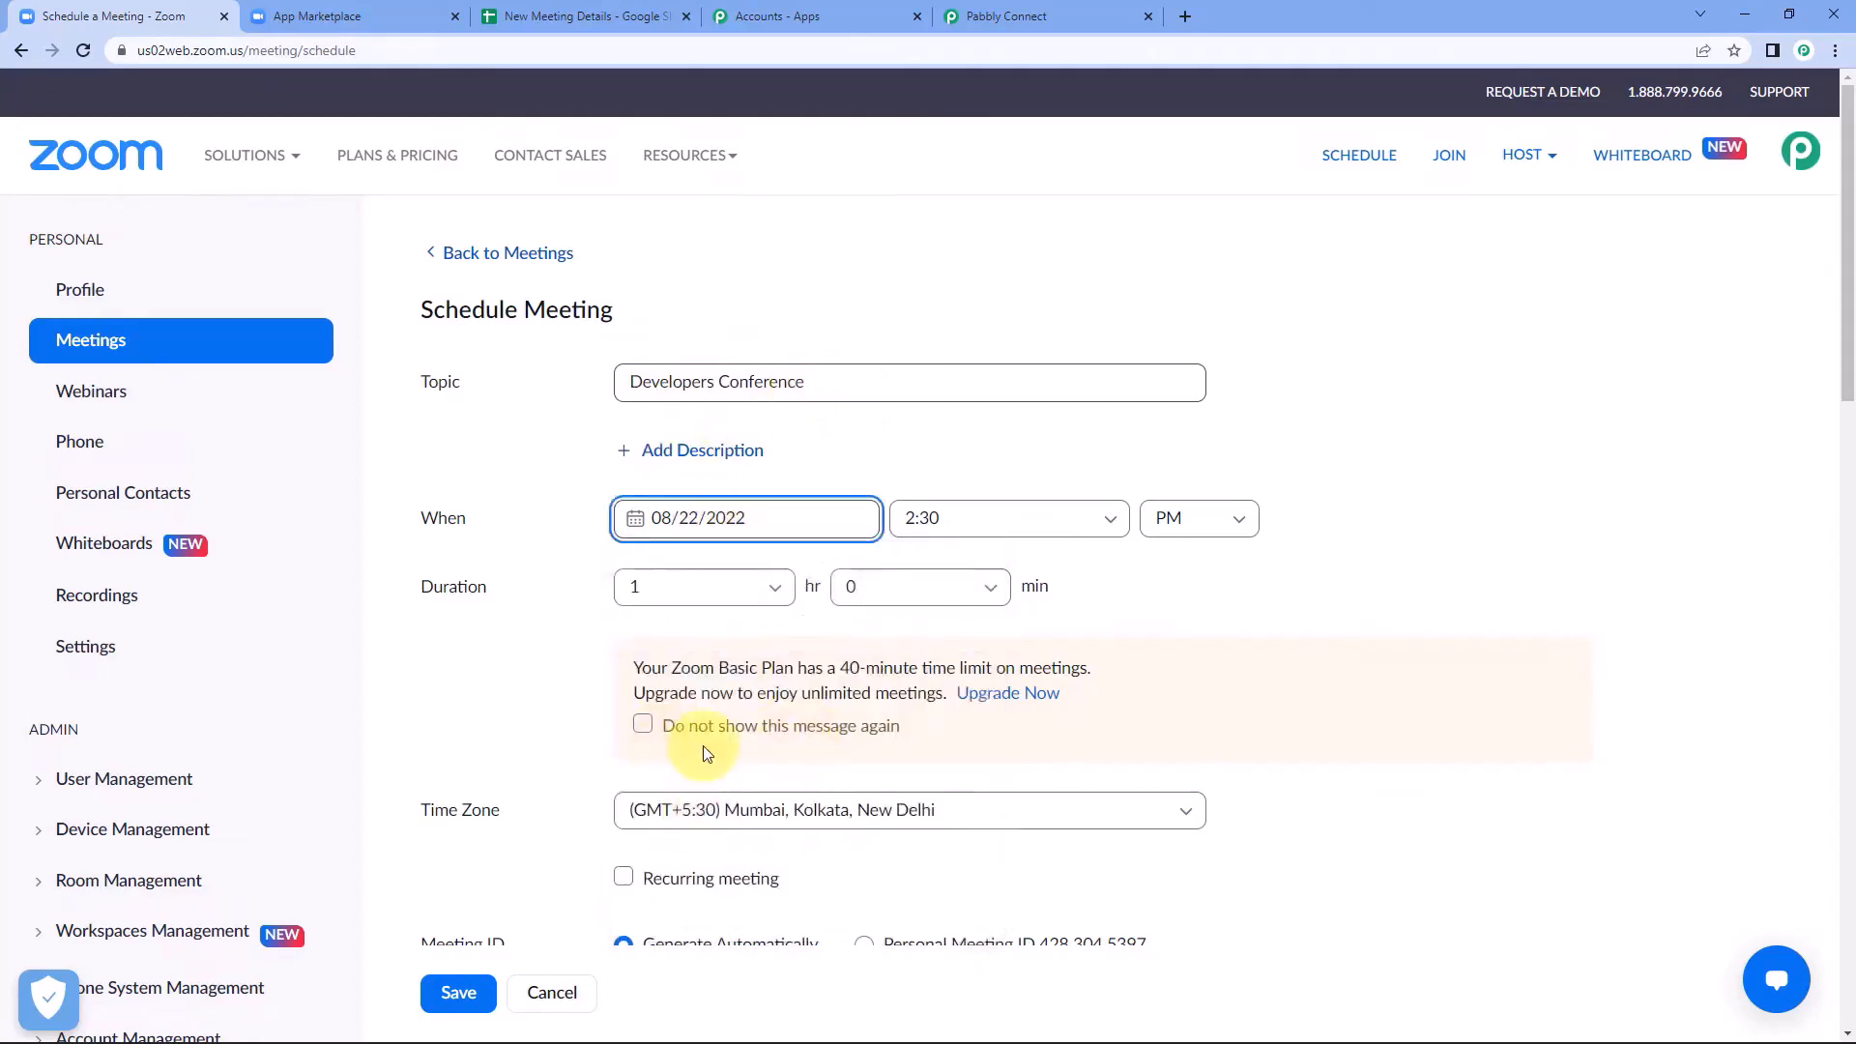
left_click(977, 519)
scroll(967, 727, "down", 2)
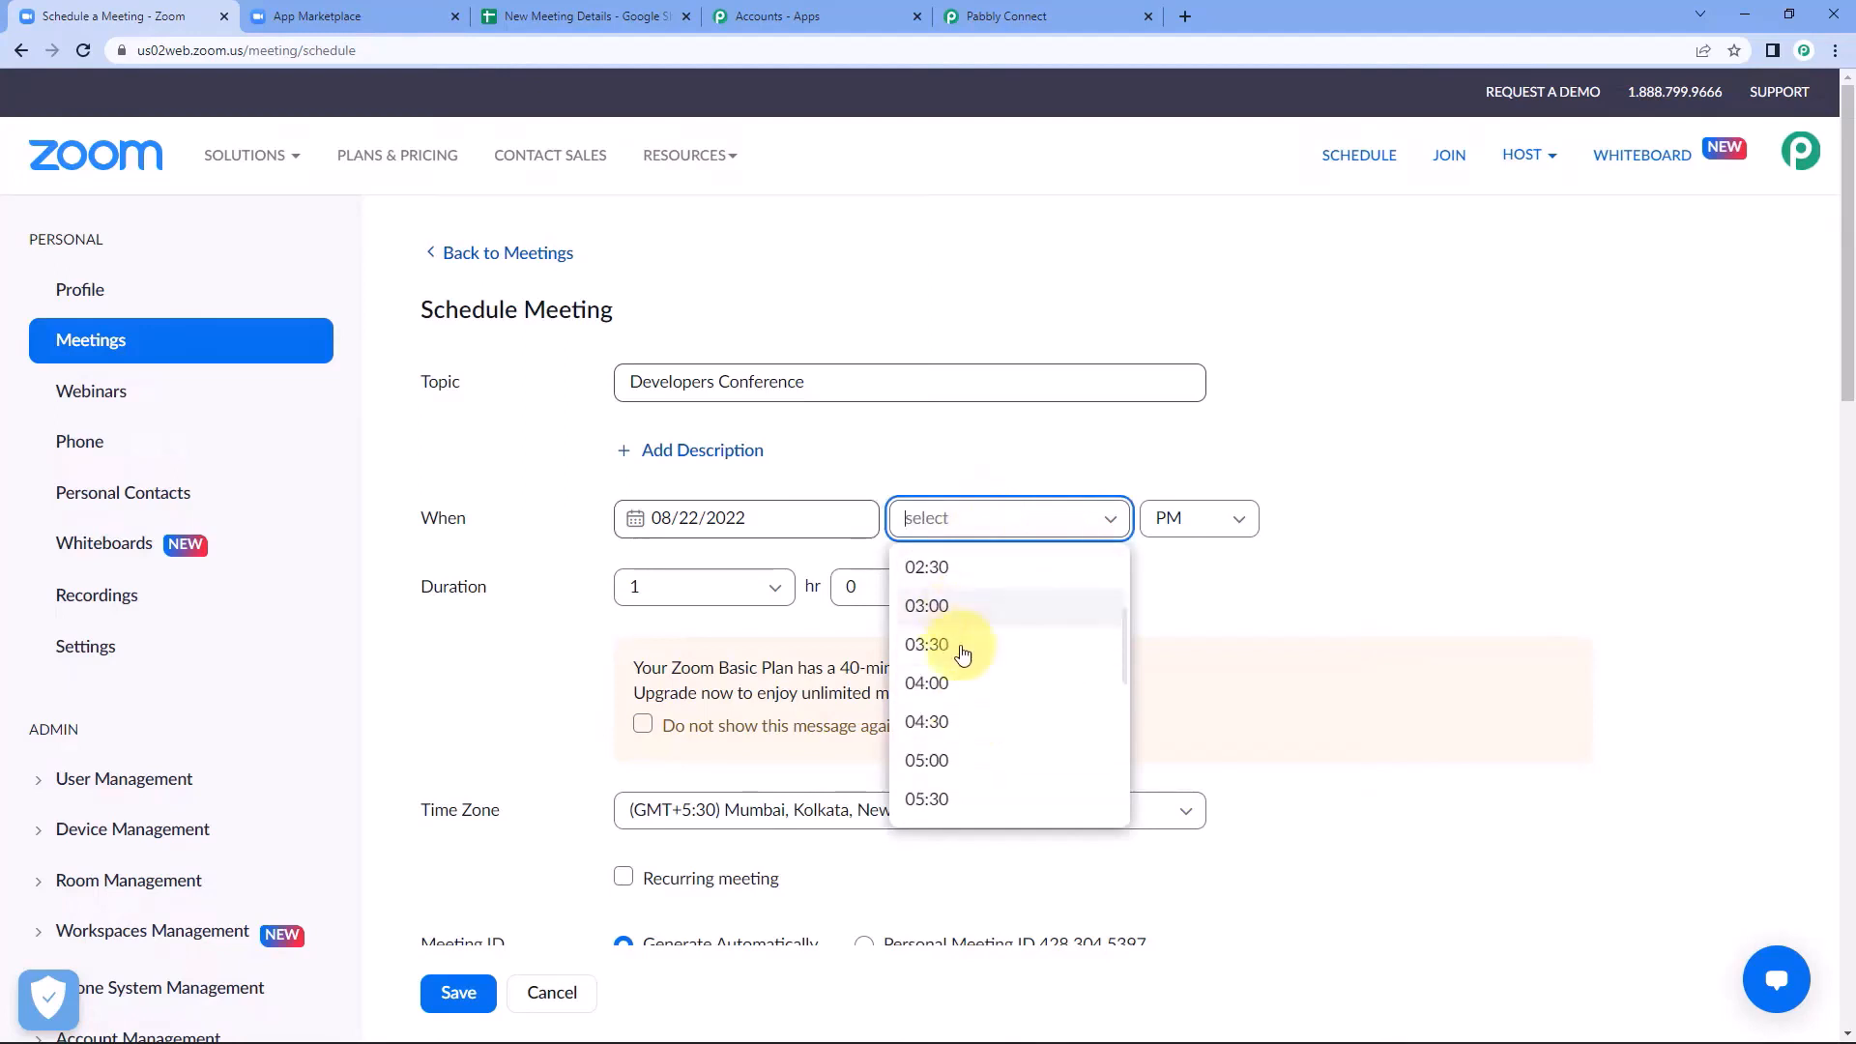
left_click(953, 612)
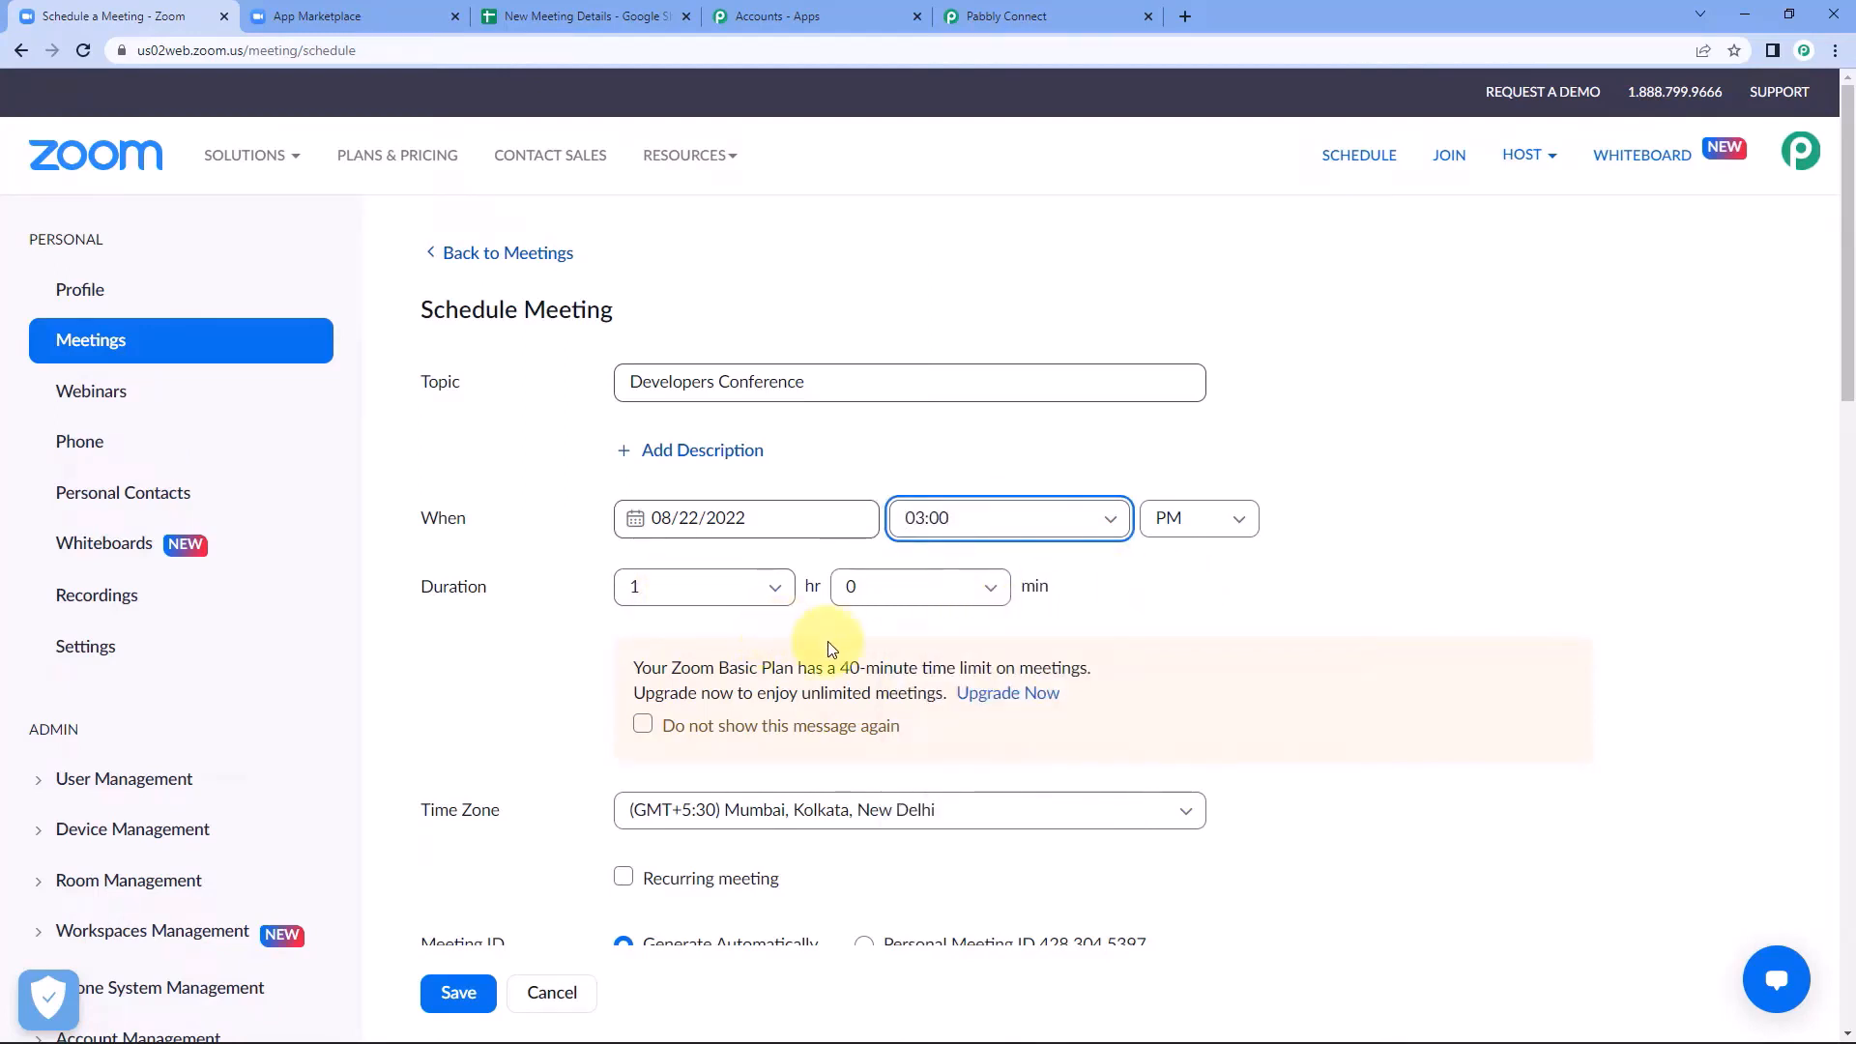
Review the time zone, meeting ID, security and video settings of the Developers Conference meeting and save it.
scroll(1151, 580, "down", 2)
scroll(1150, 580, "down", 1)
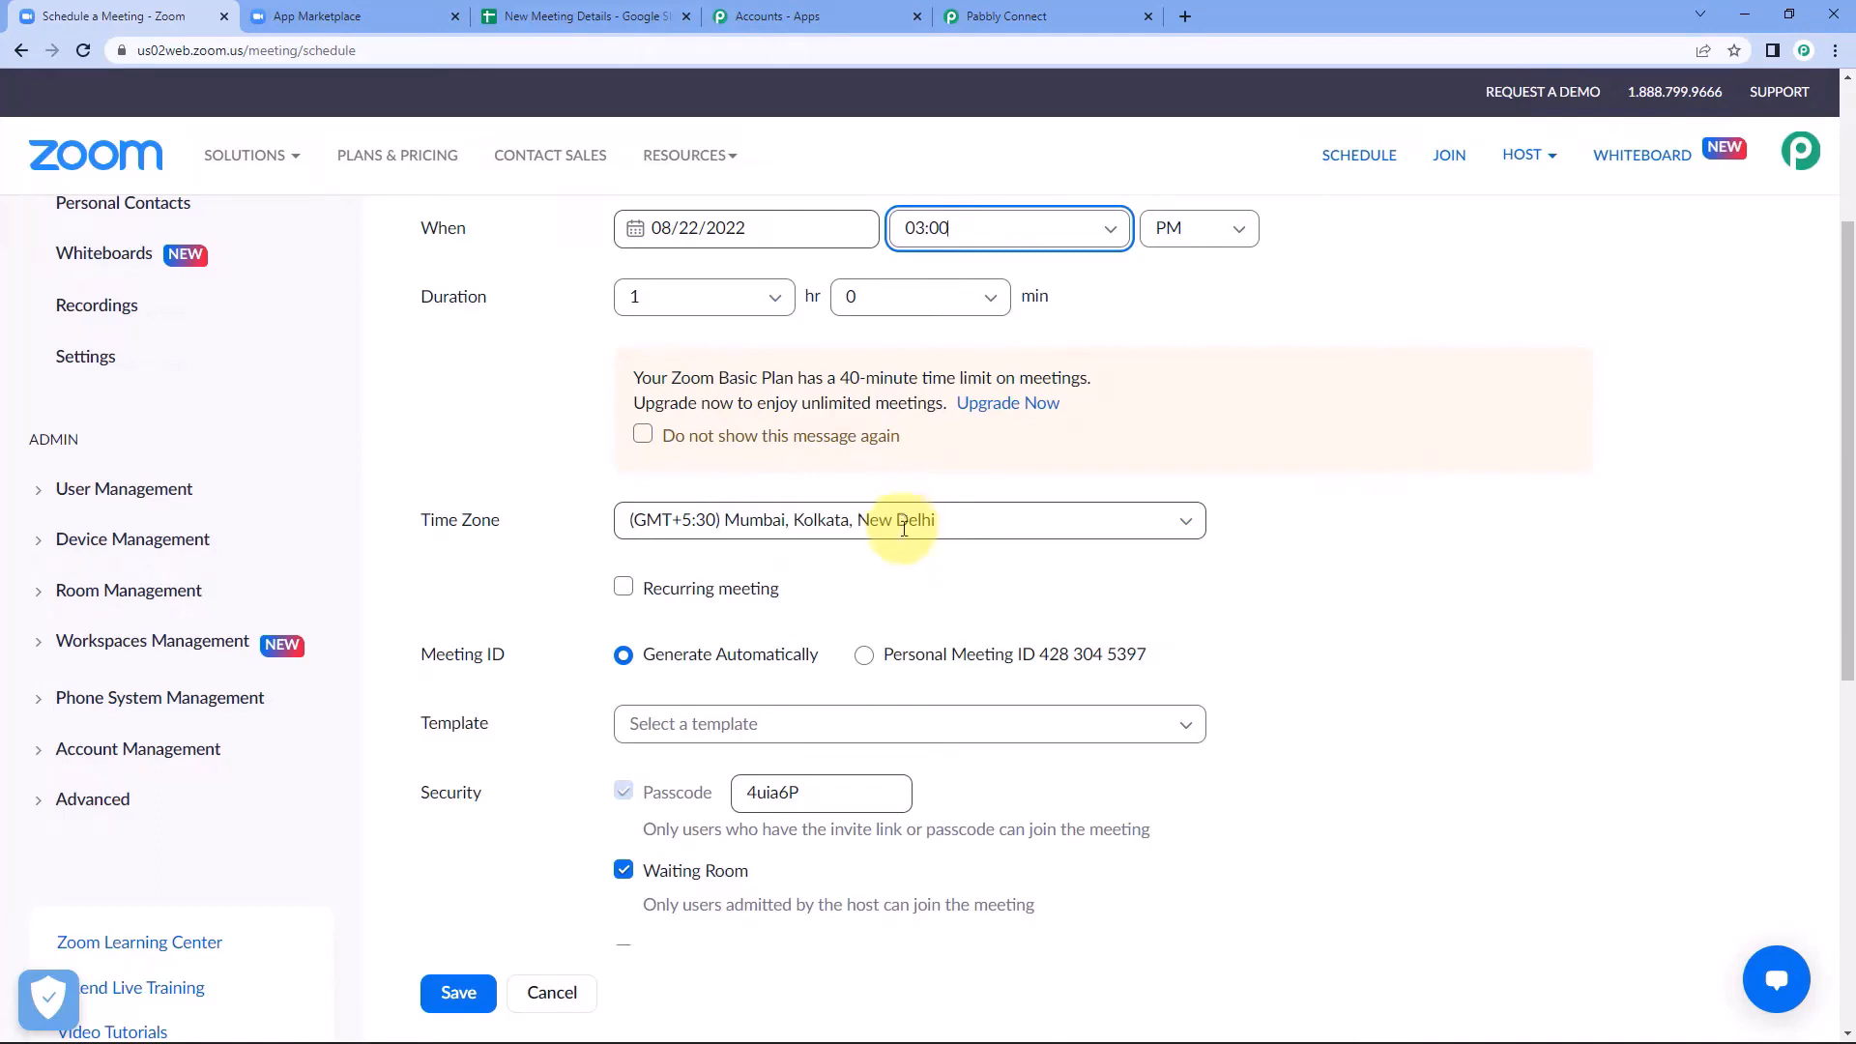
scroll(622, 414, "down", 1)
scroll(737, 560, "down", 1)
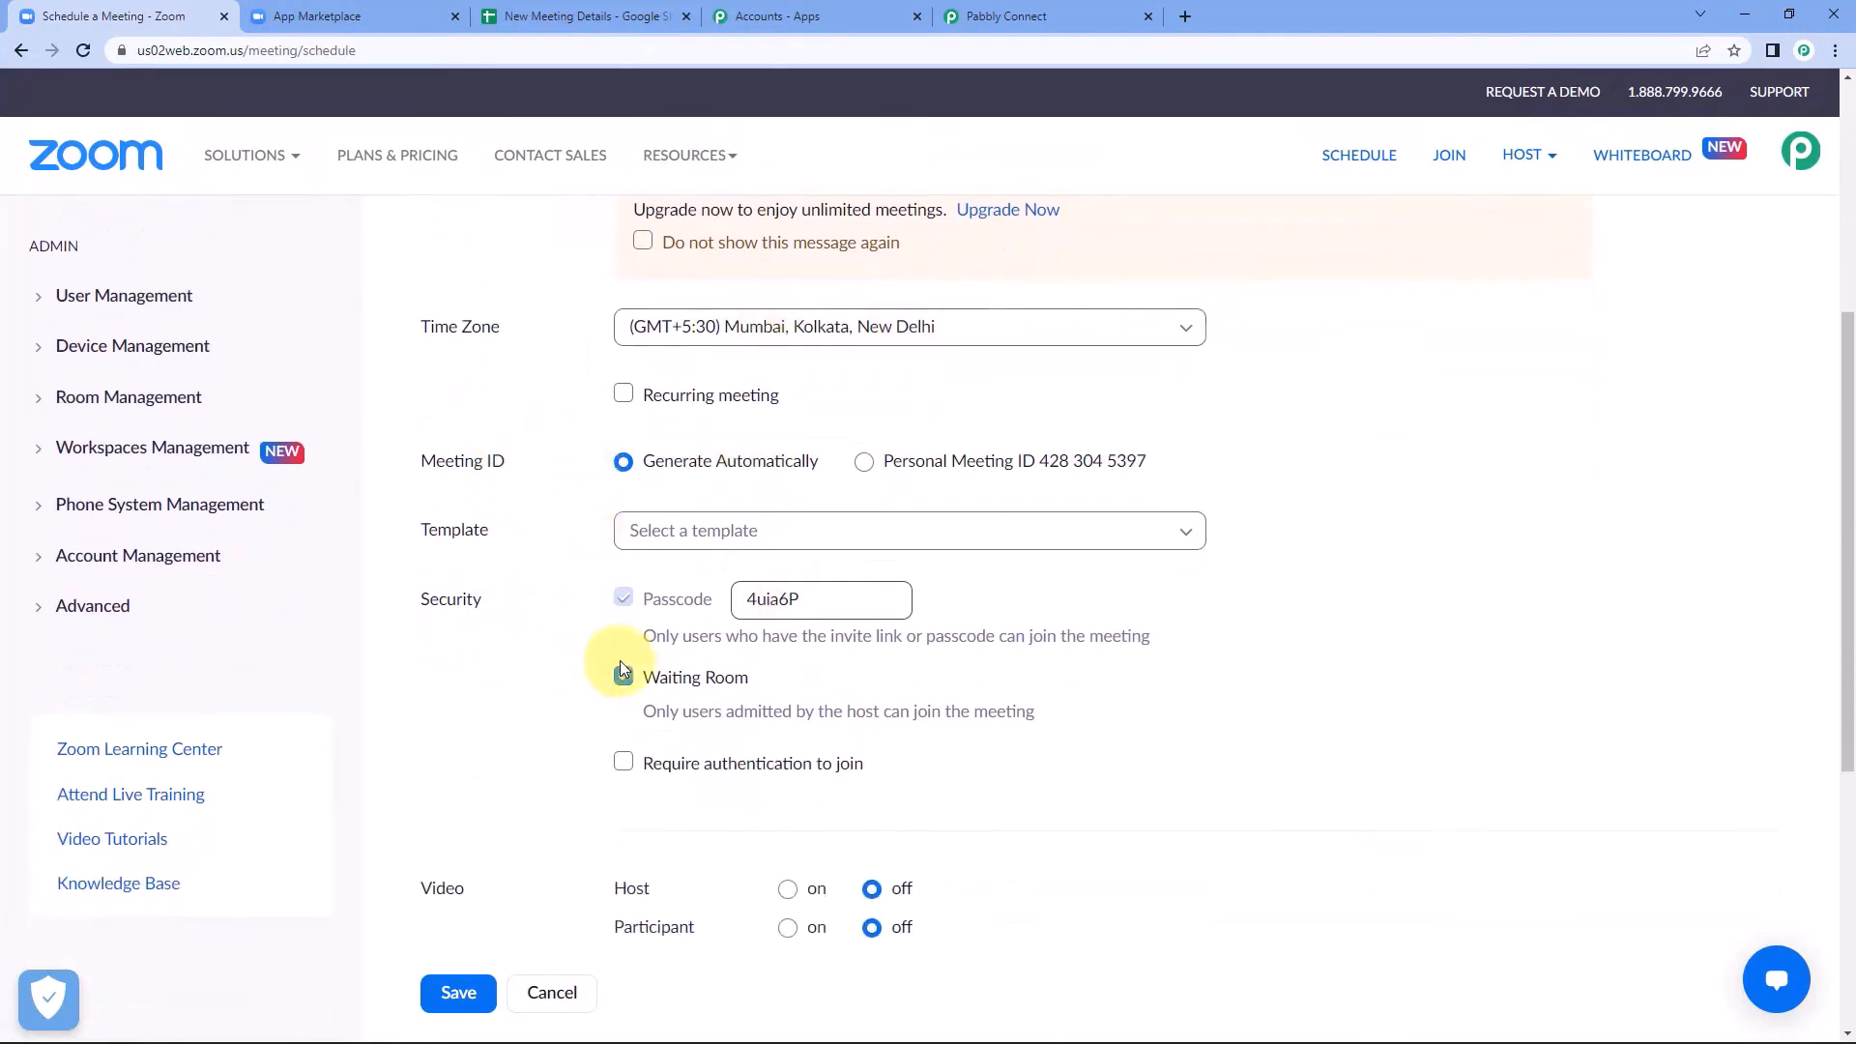
scroll(619, 677, "down", 1)
scroll(622, 609, "up", 5)
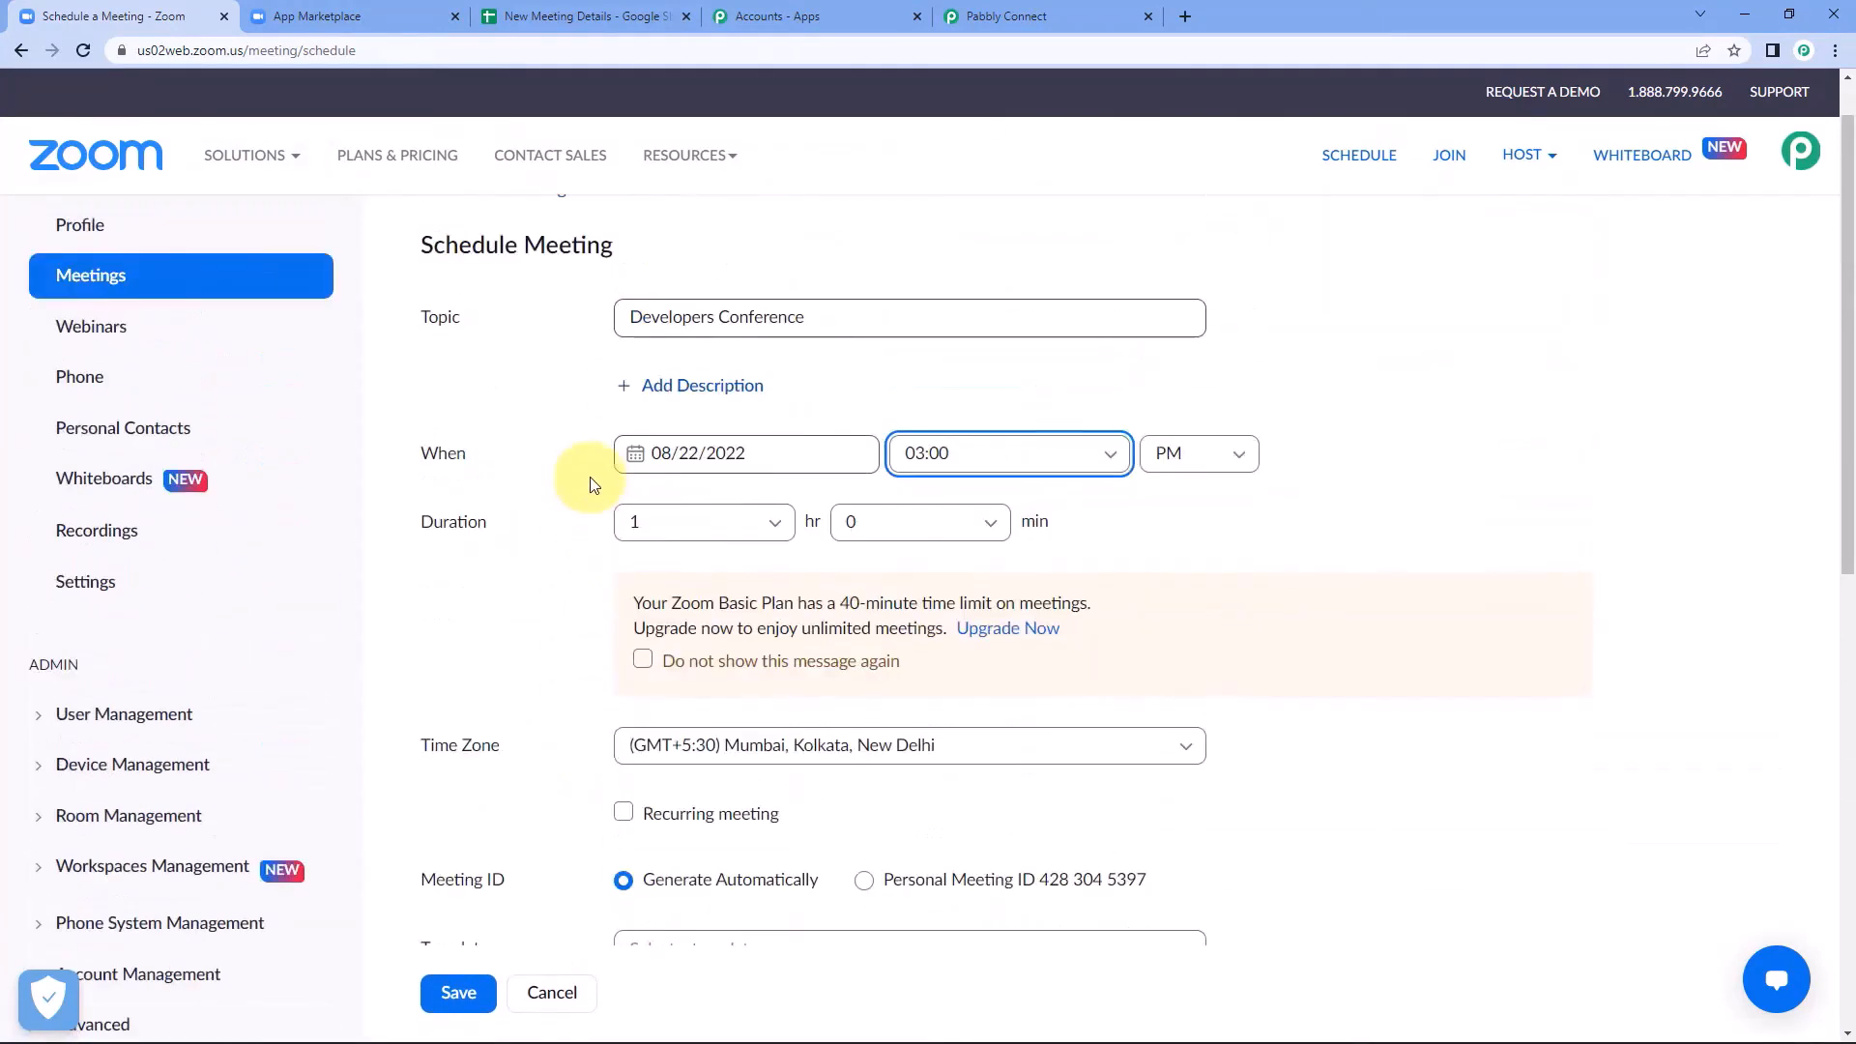
scroll(541, 667, "down", 2)
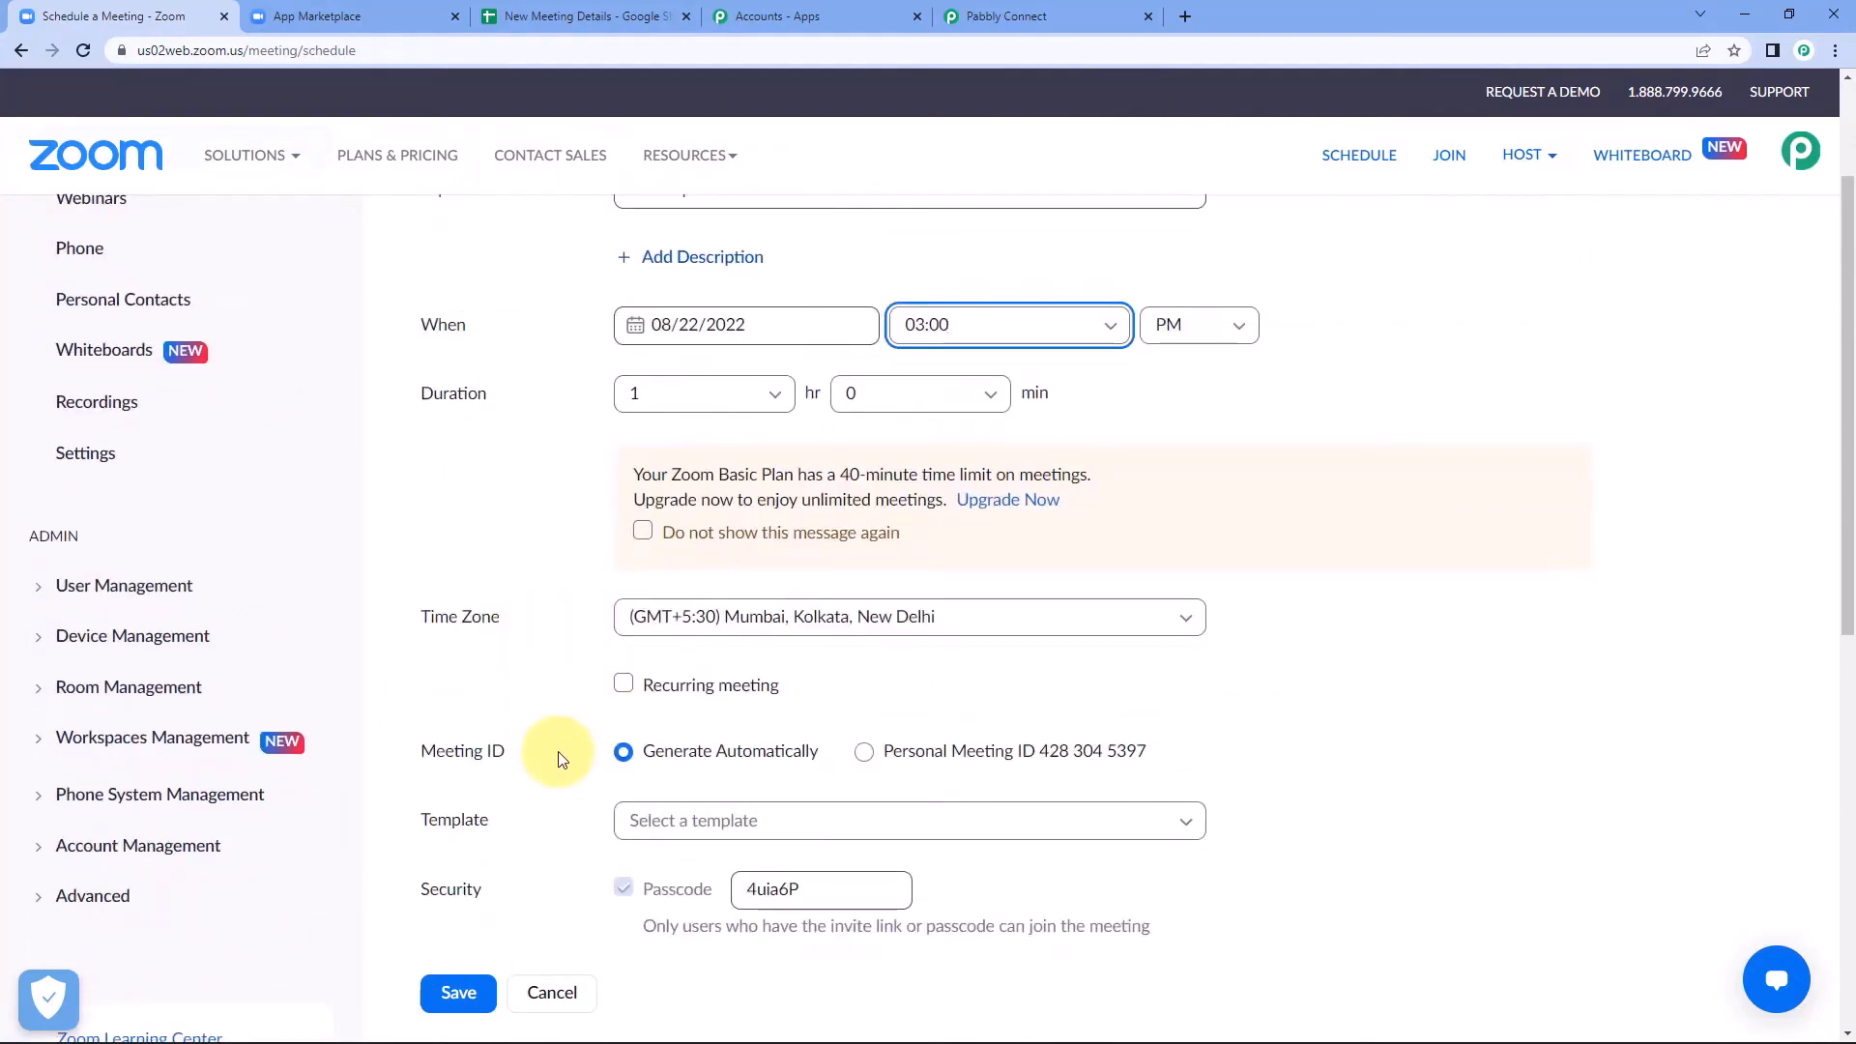
scroll(553, 760, "up", 2)
left_click(557, 451)
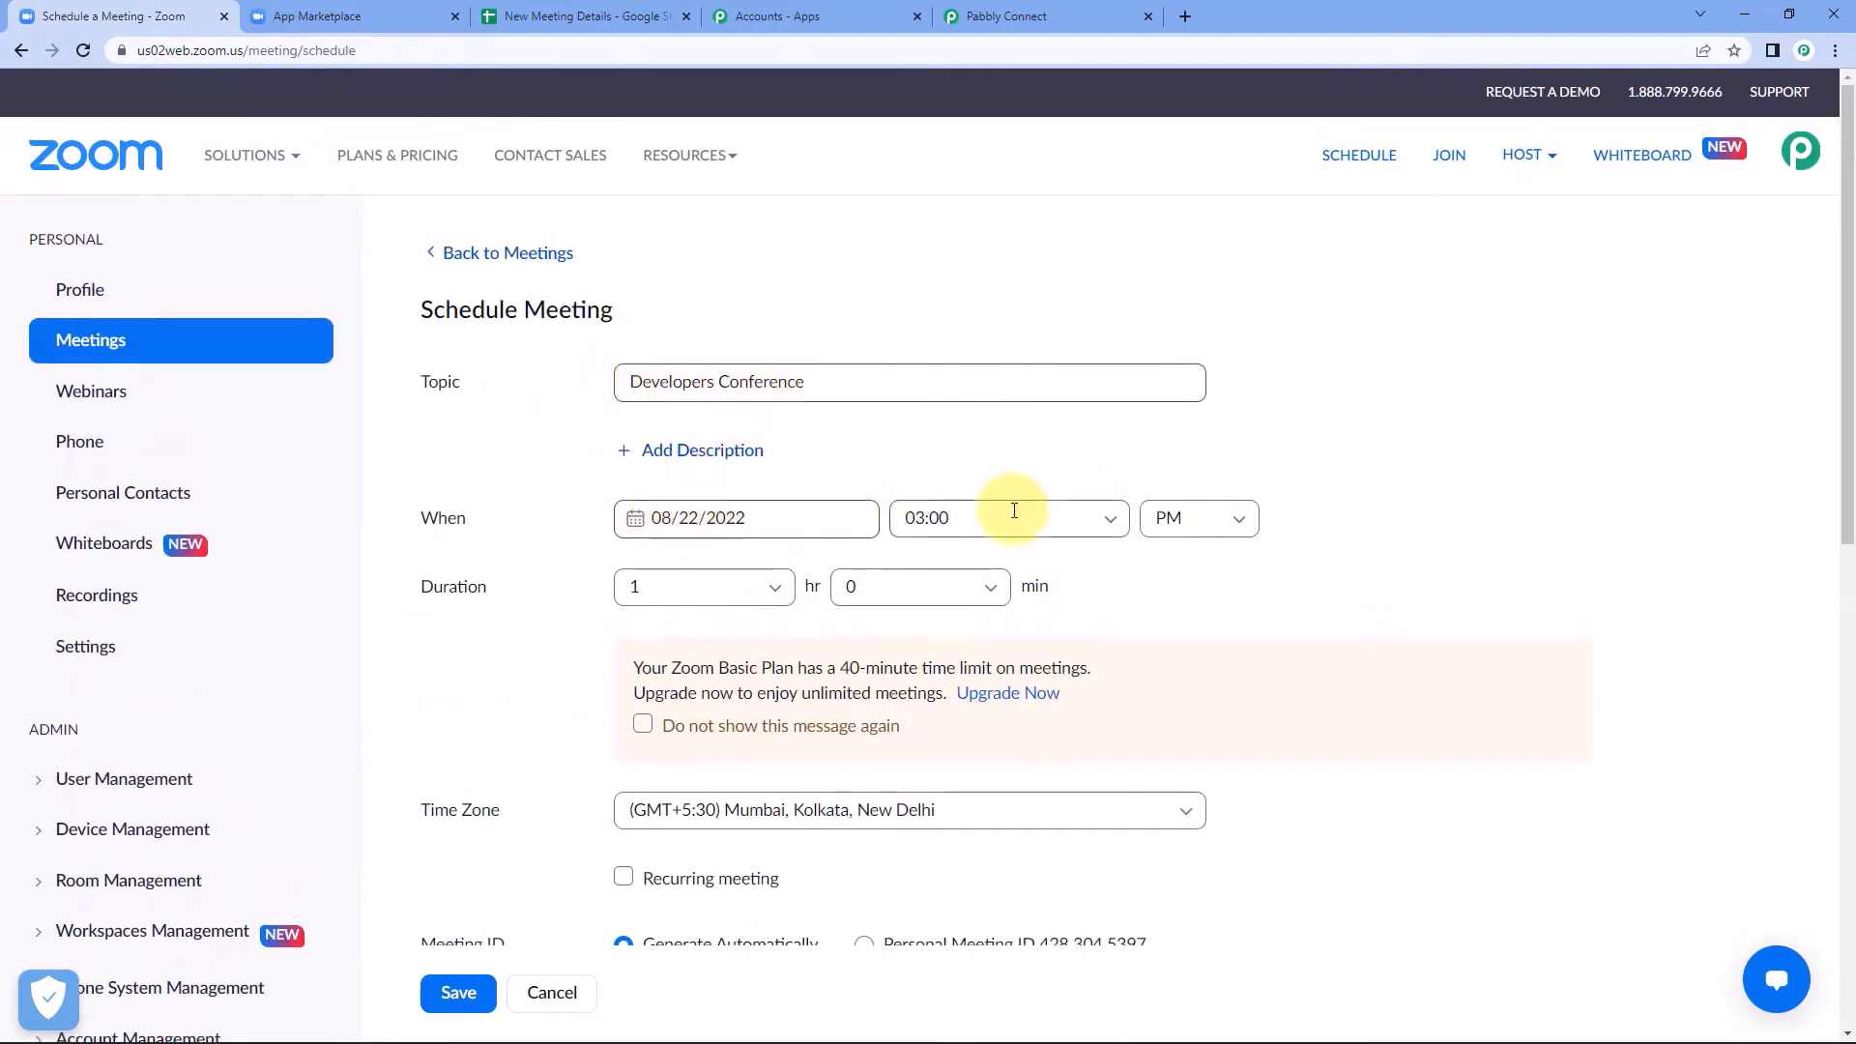
scroll(527, 589, "down", 7)
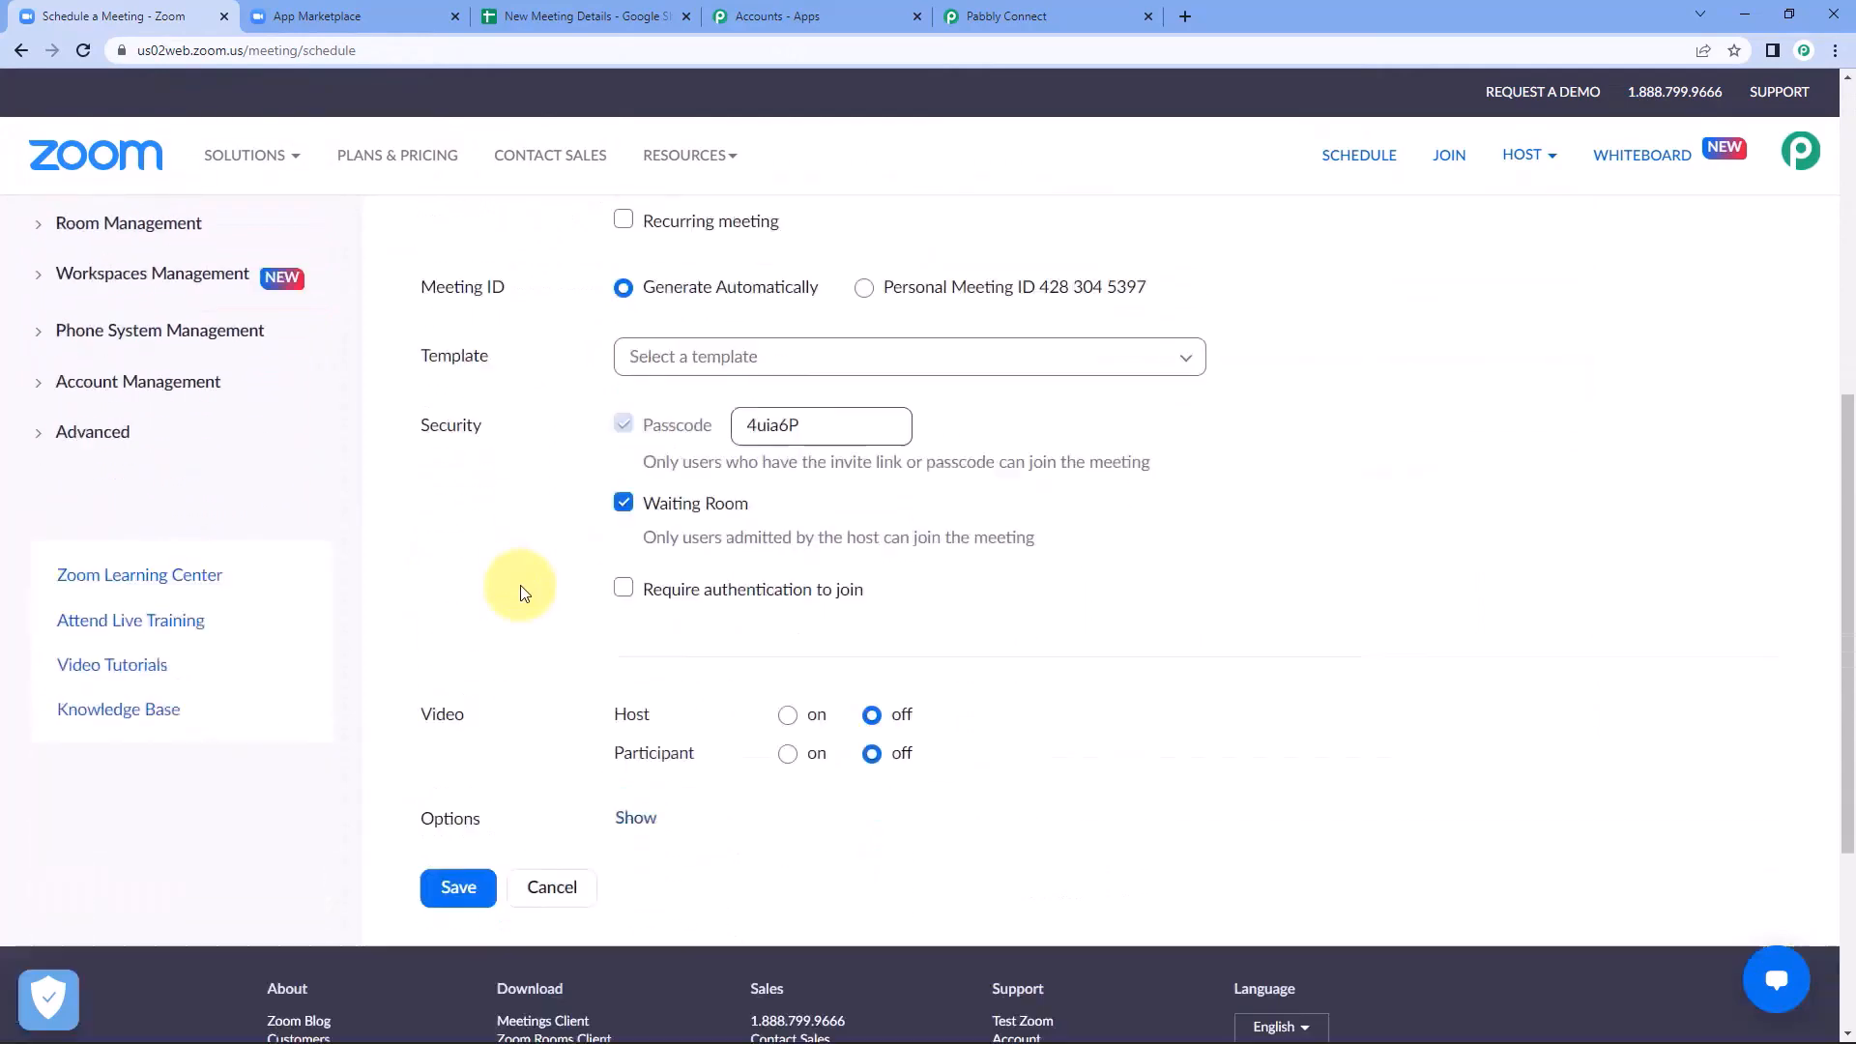
scroll(522, 592, "down", 1)
left_click(454, 776)
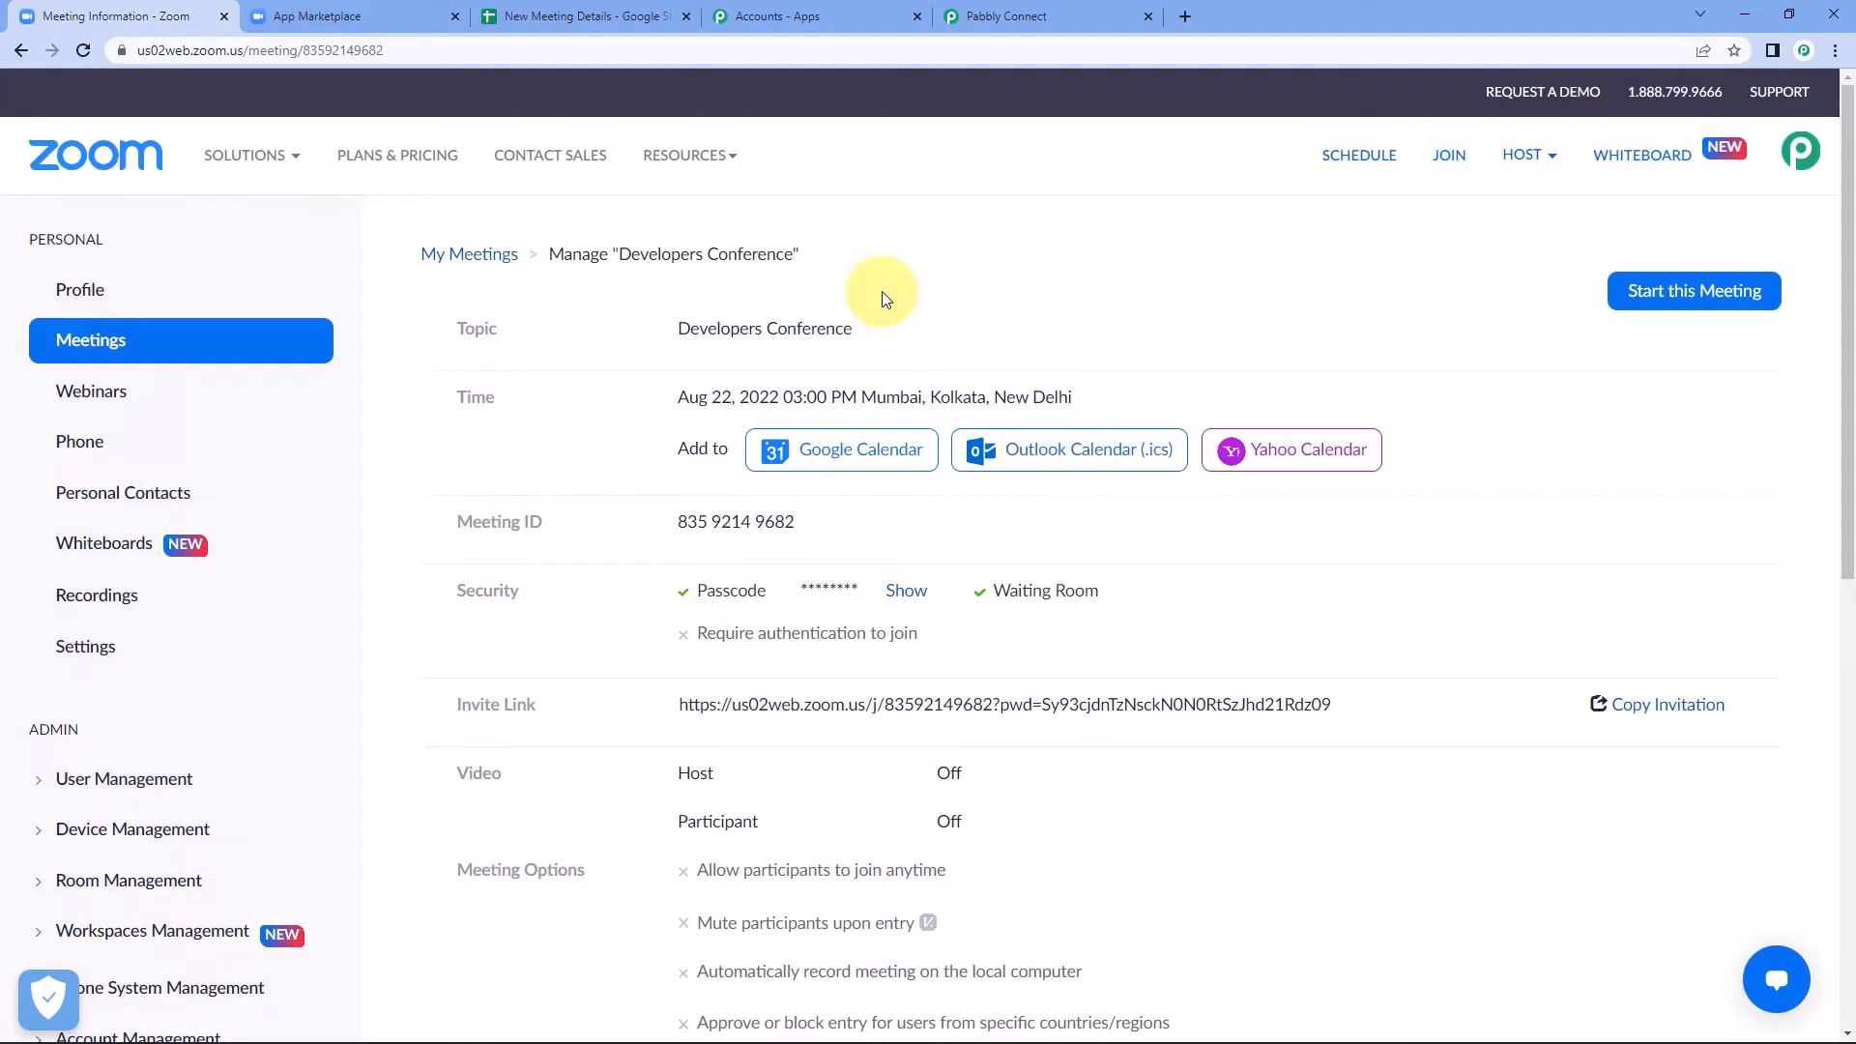
Switch to the Pabbly Connect workflow and check the event and meeting topic in the received webhook response.
left_click(1024, 17)
scroll(395, 494, "down", 2)
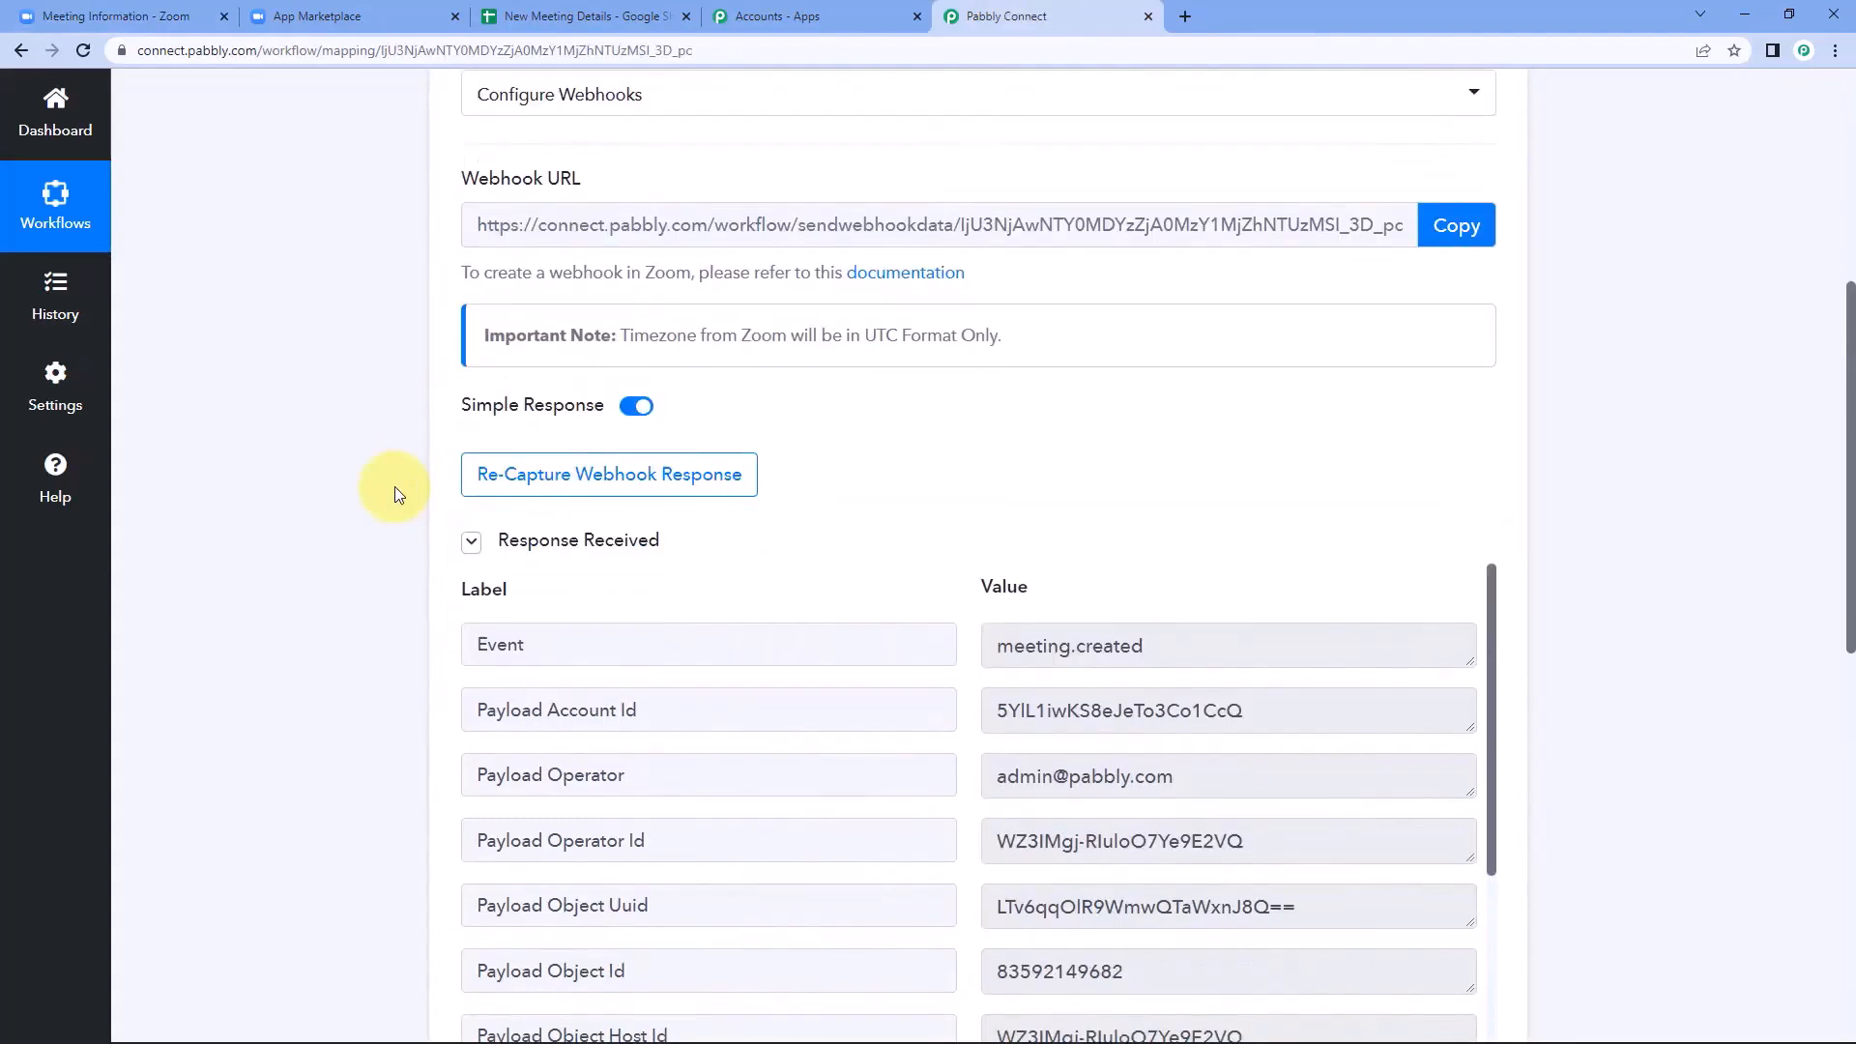
scroll(435, 406, "down", 1)
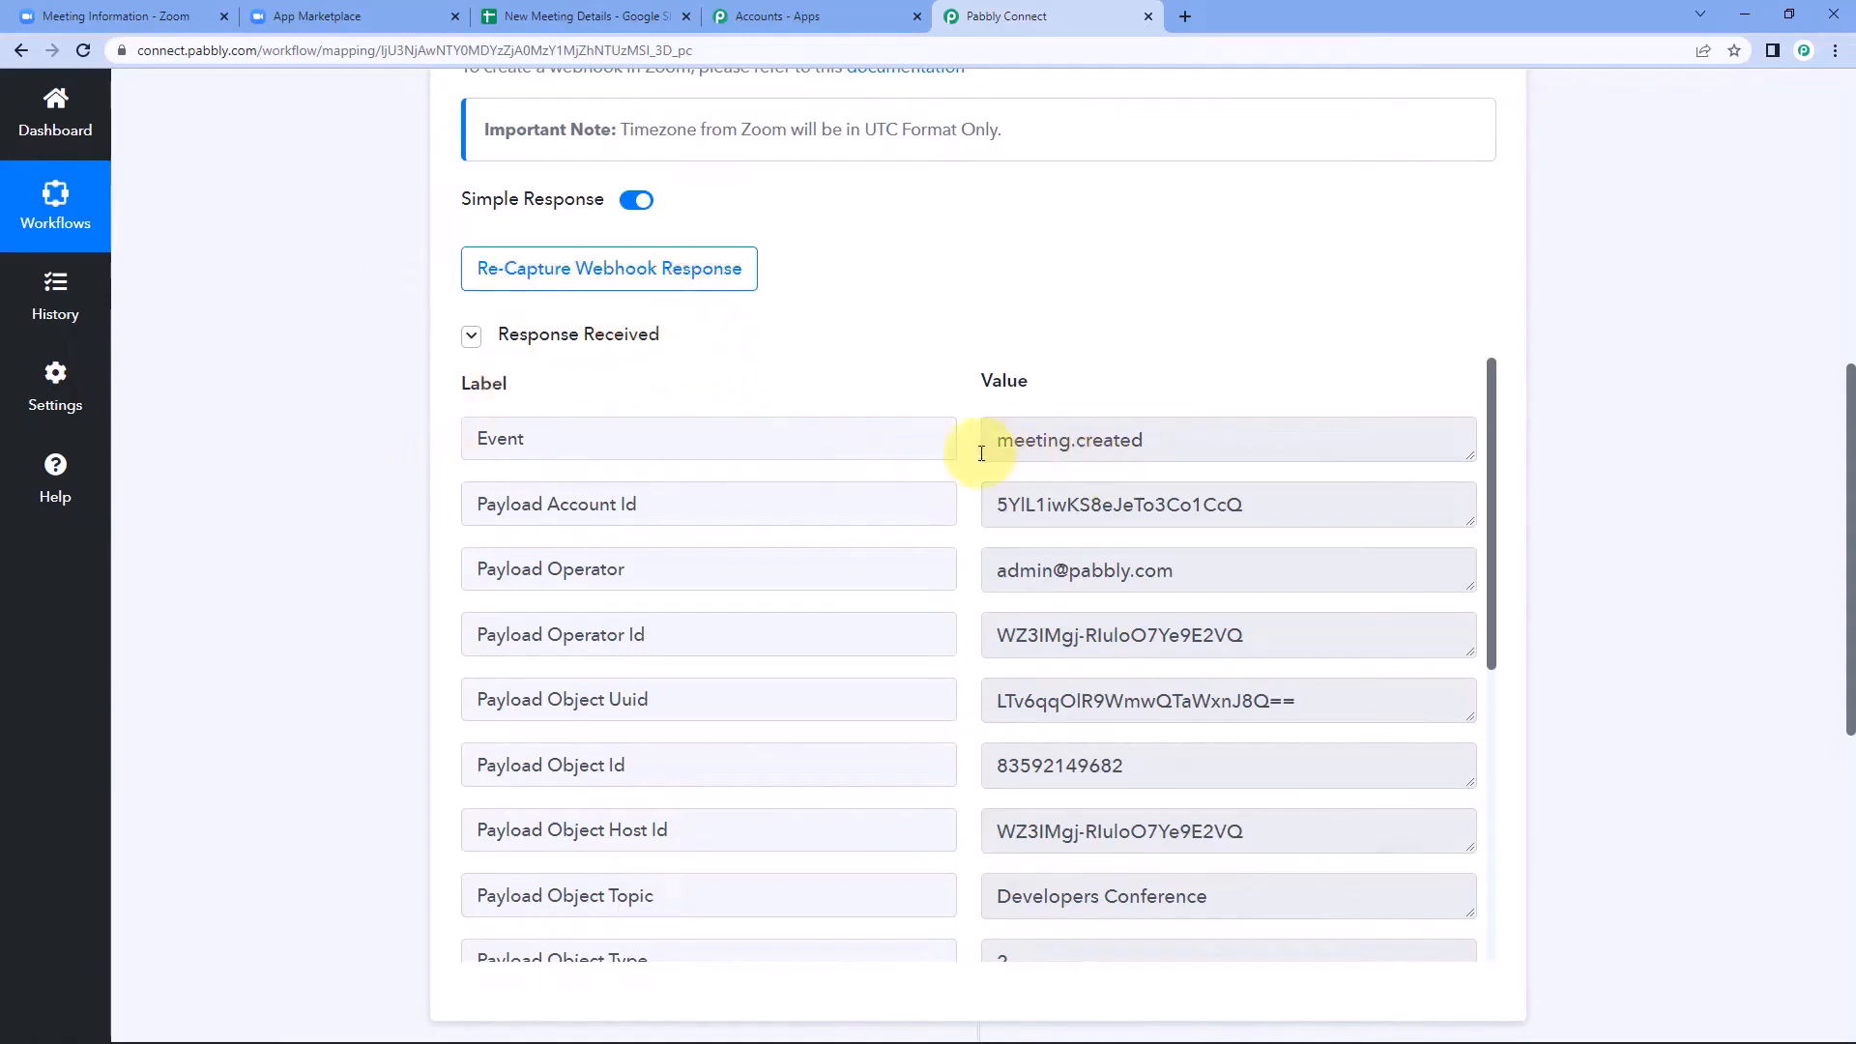
left_click_drag(1001, 448, 1155, 441)
left_click(1156, 441)
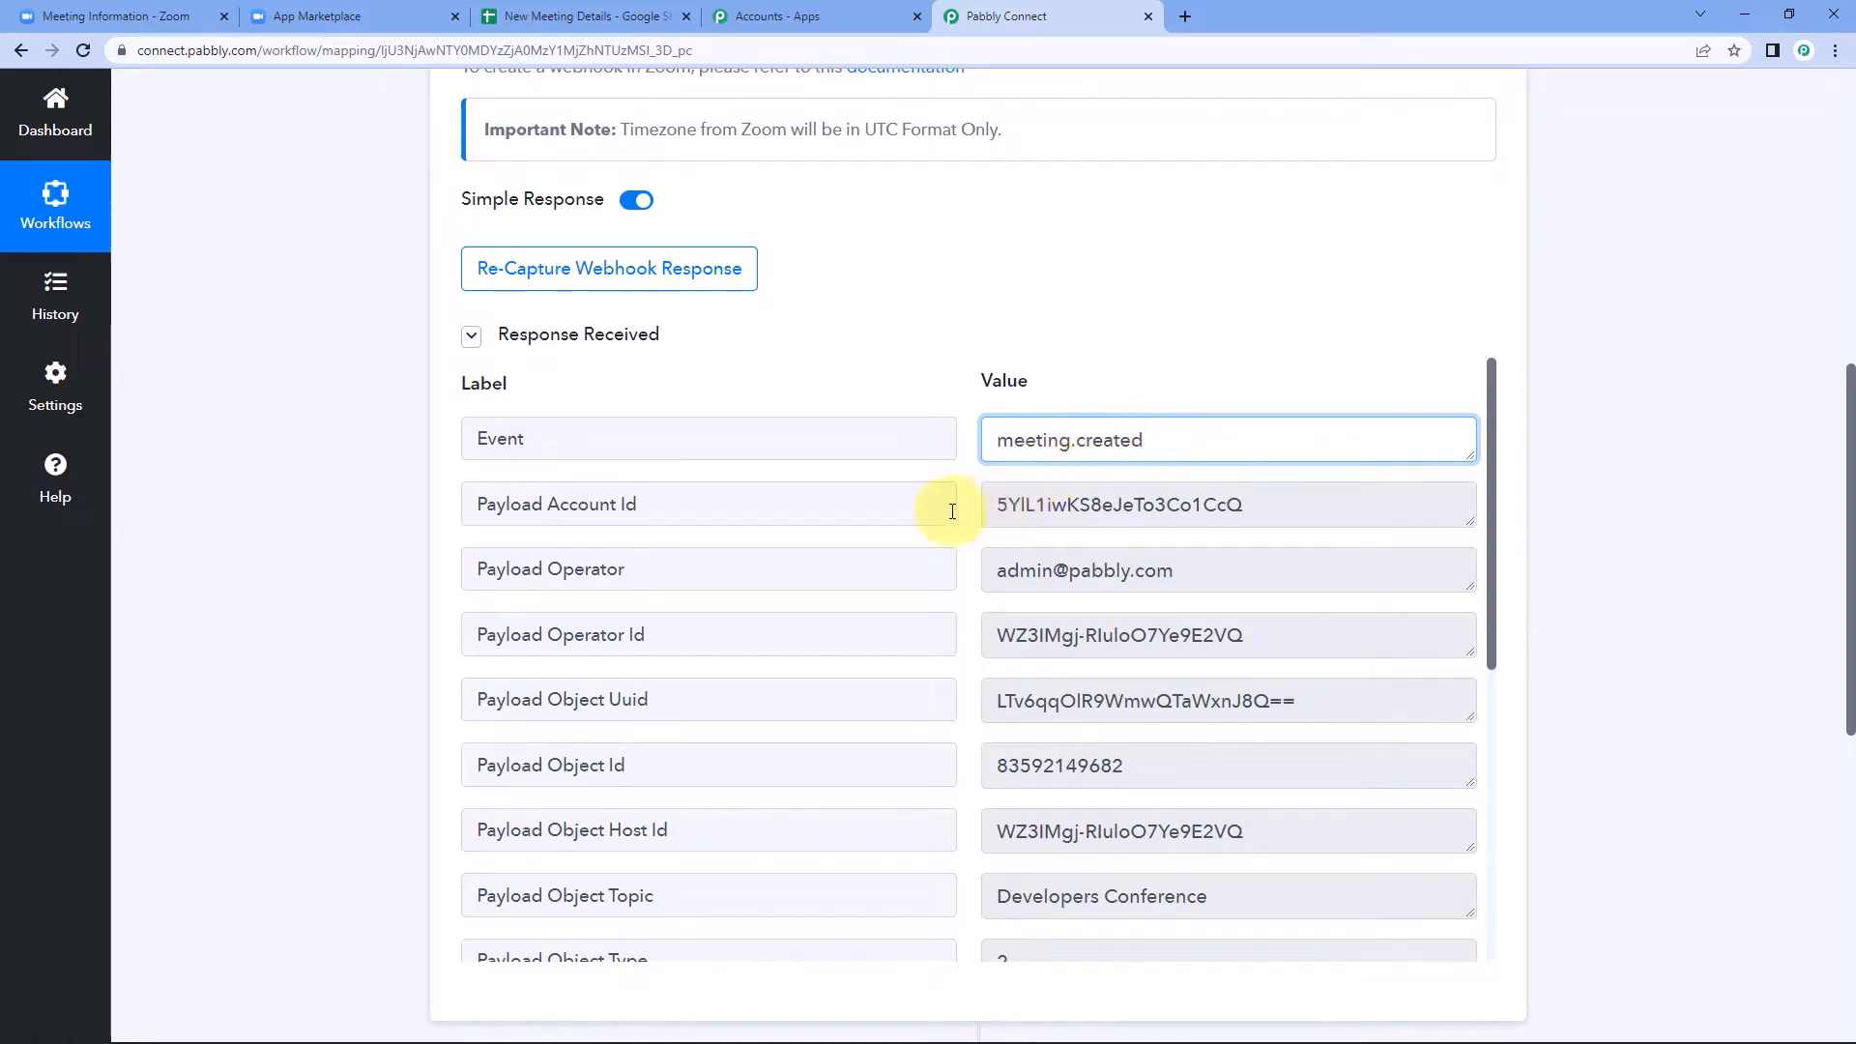
scroll(943, 514, "down", 2)
scroll(943, 515, "down", 3)
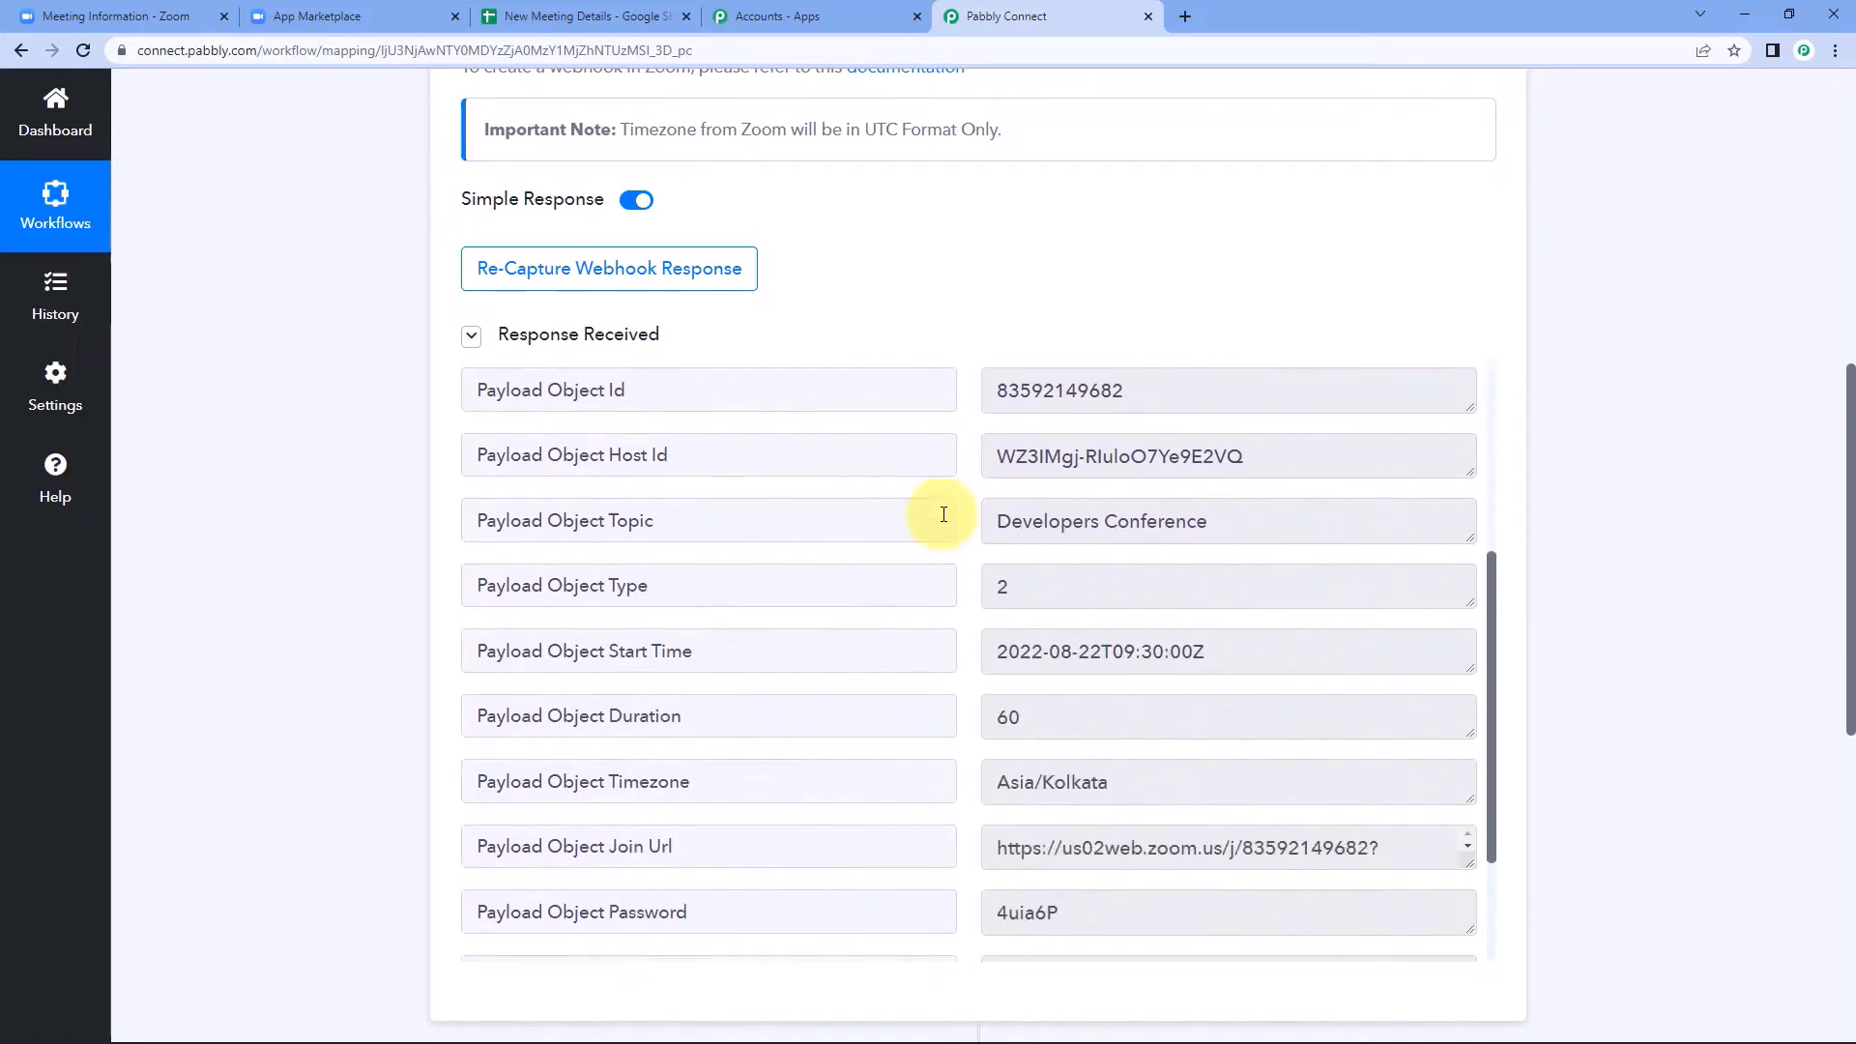
left_click_drag(1001, 508, 1228, 519)
left_click(1230, 515)
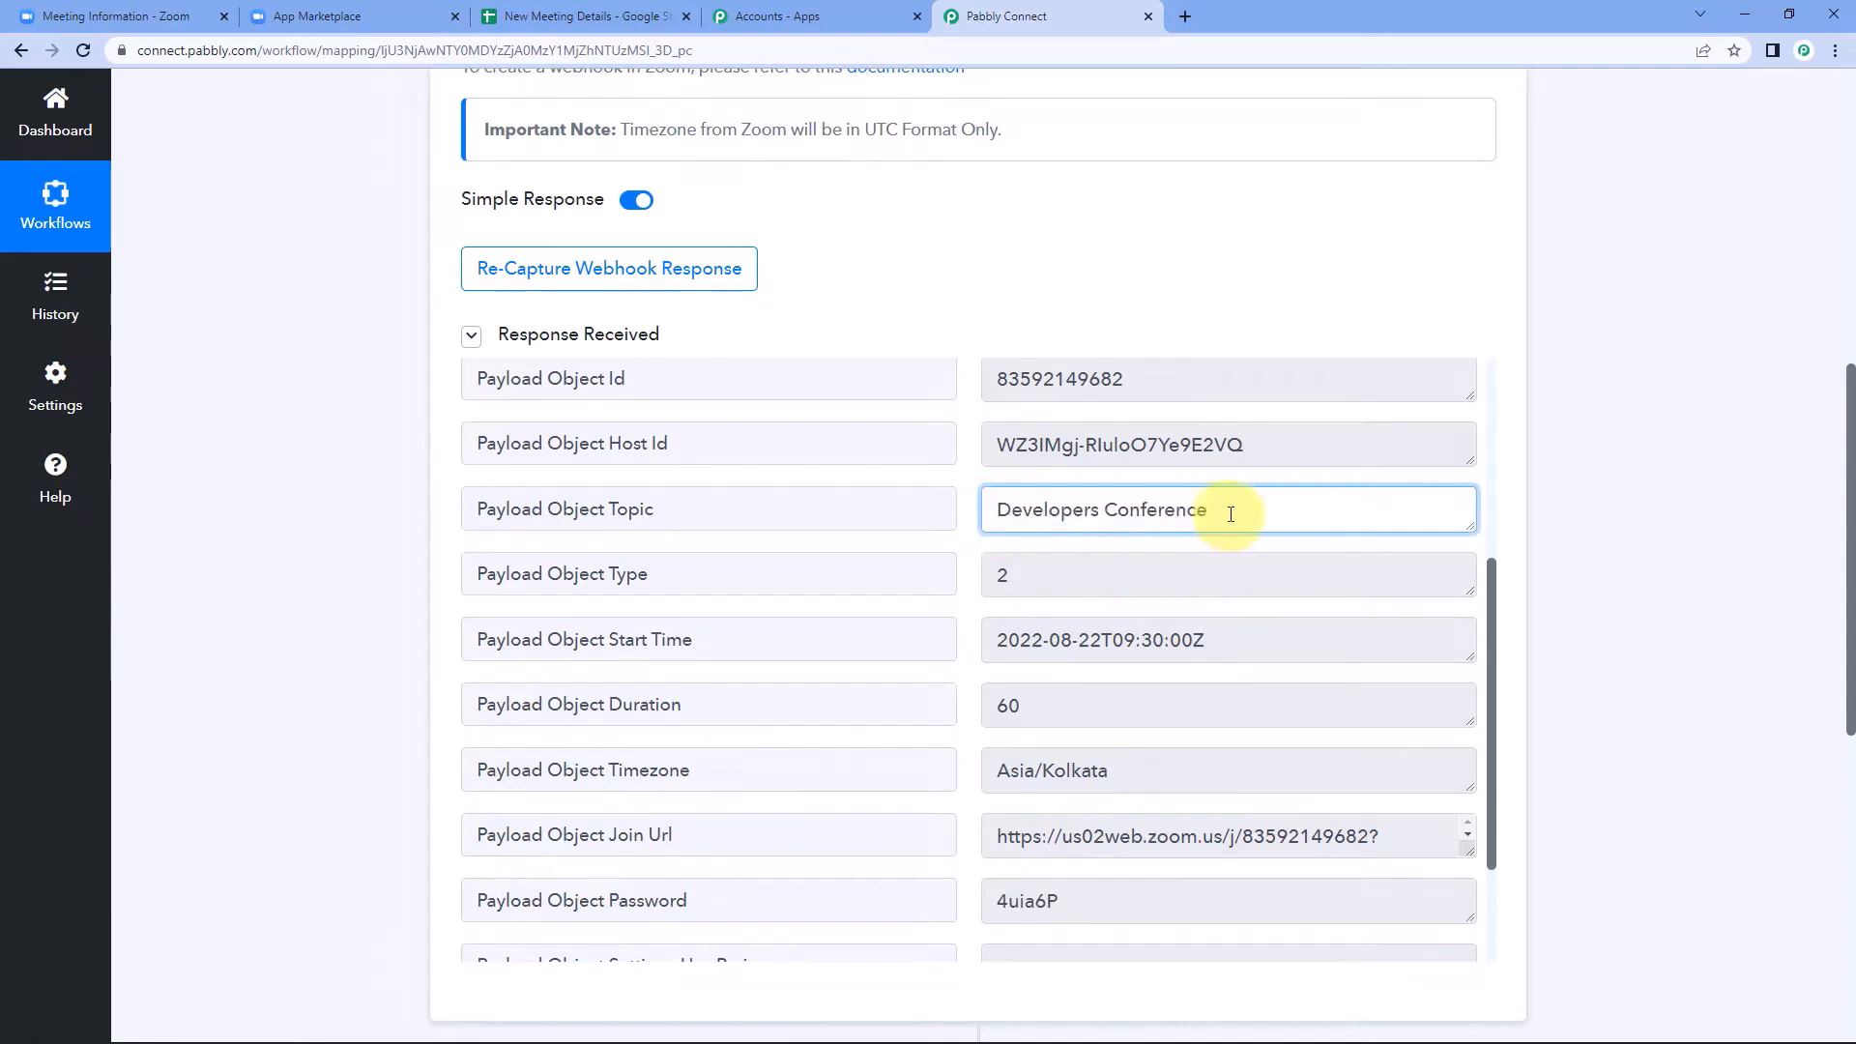
Examine the meeting start time in the webhook response against the note about Zoom's UTC time format.
scroll(1044, 518, "down", 2)
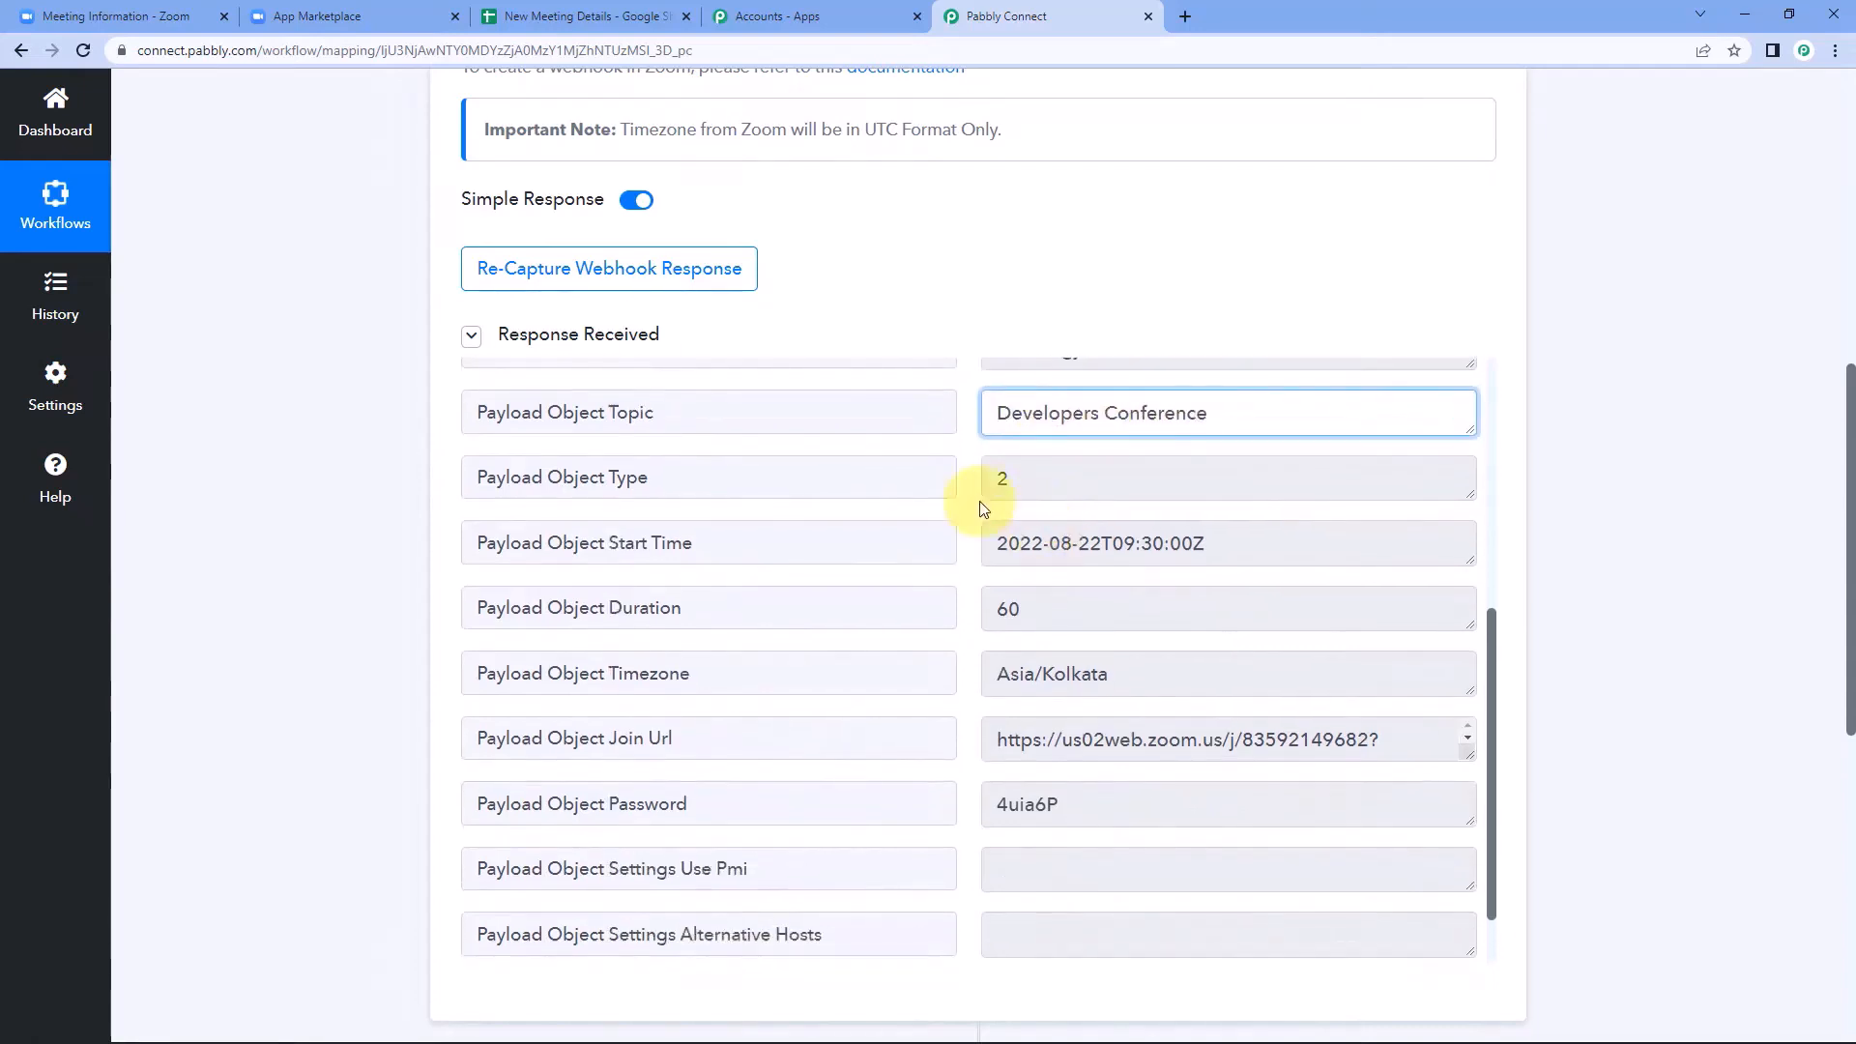
left_click_drag(993, 462, 1250, 460)
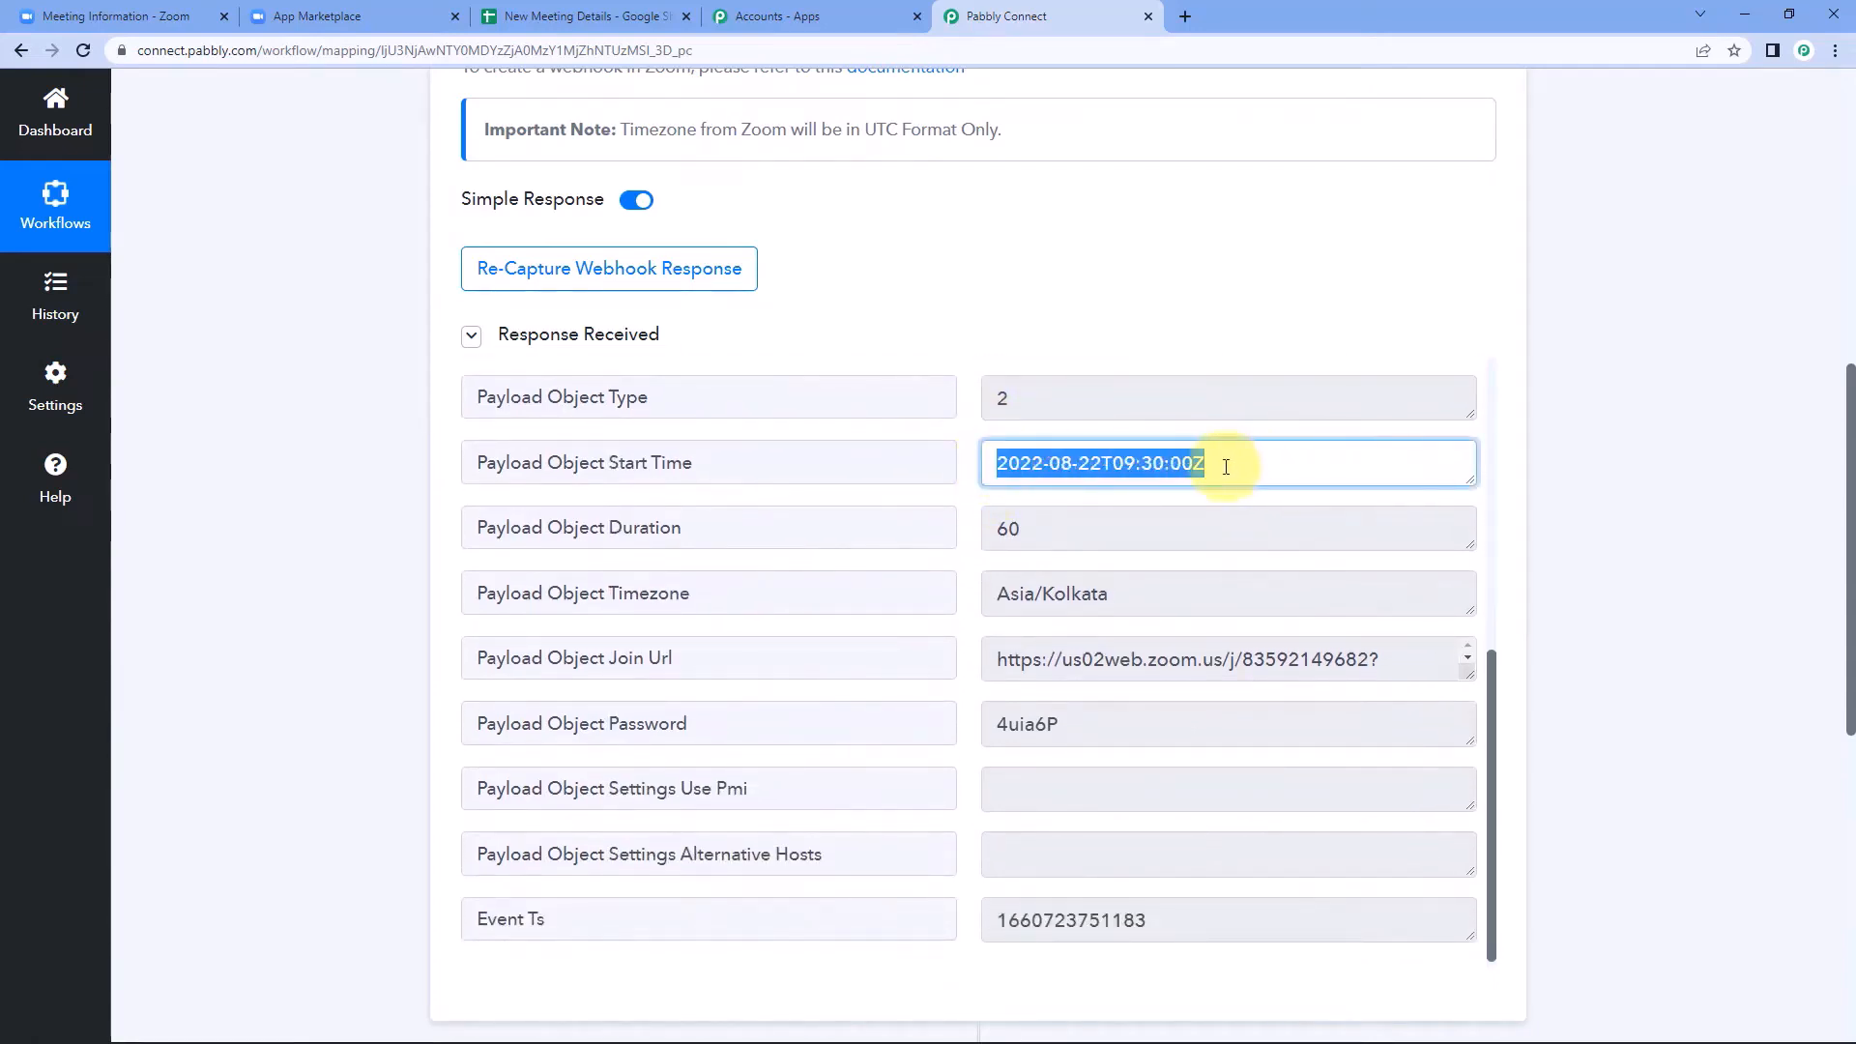
left_click(1227, 461)
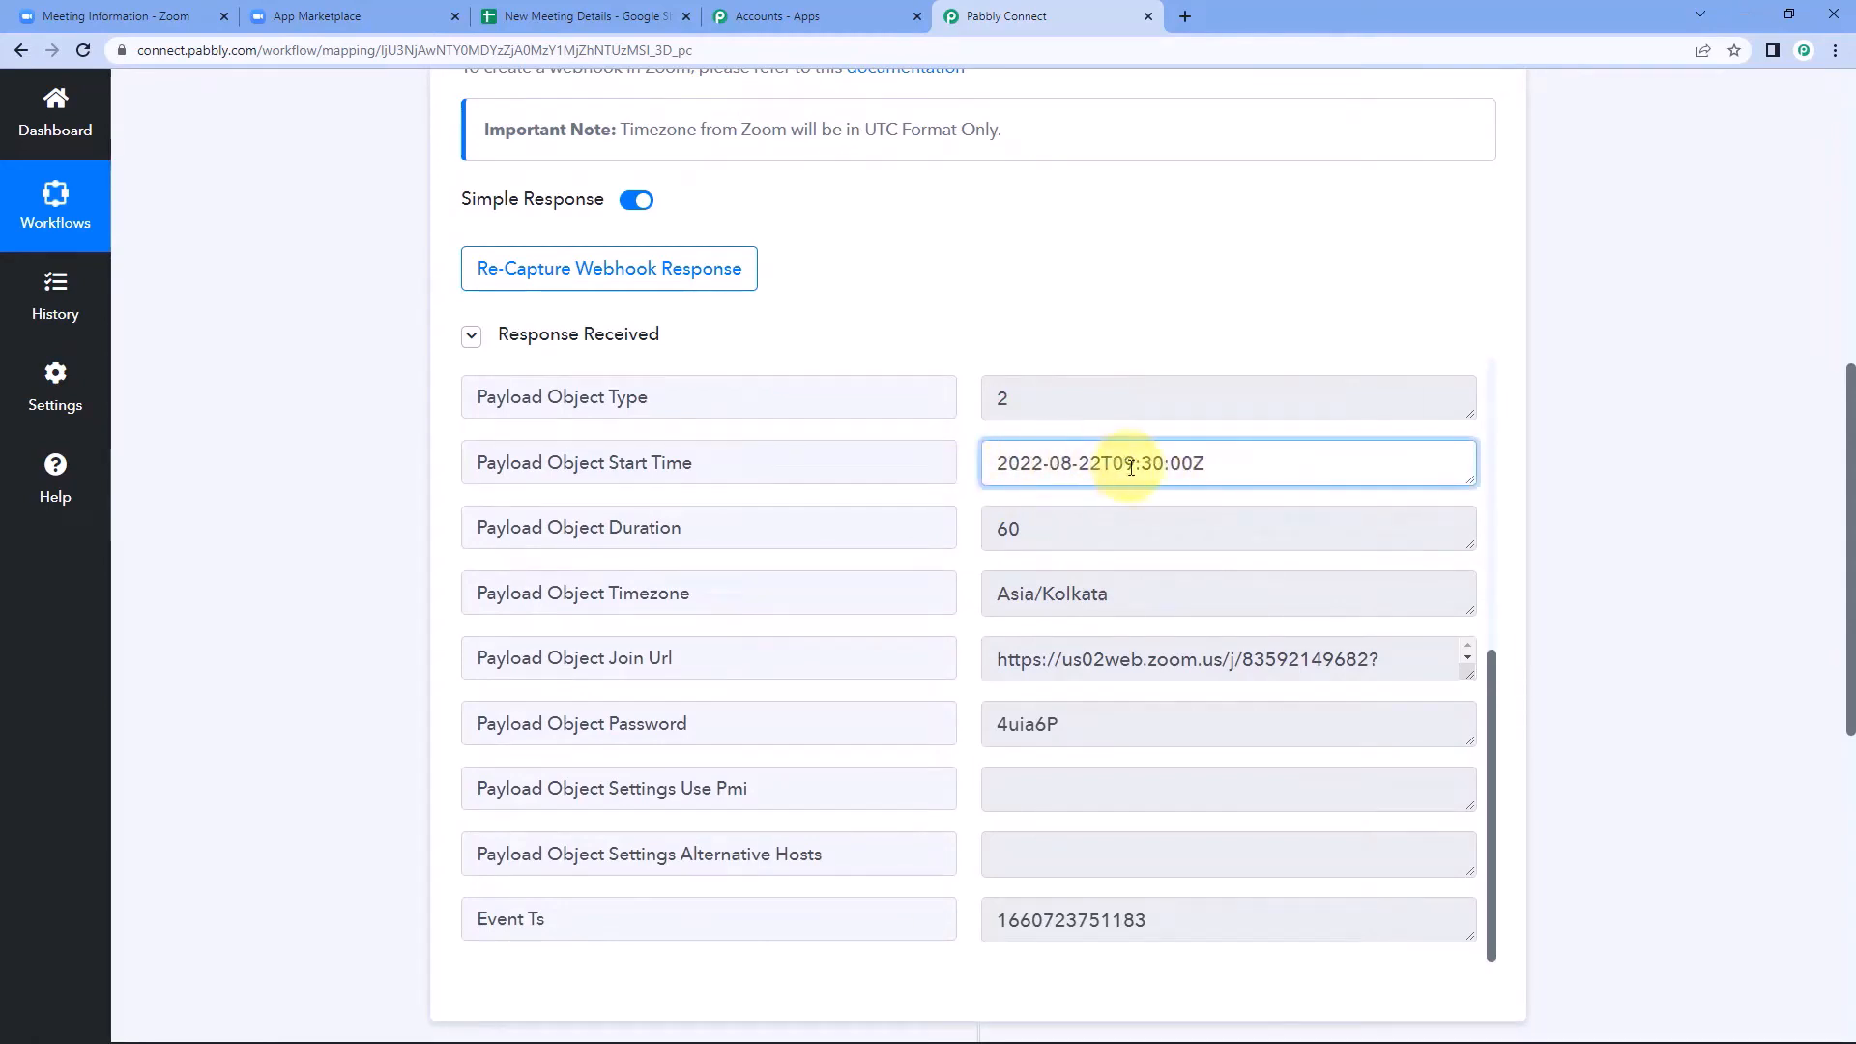
left_click_drag(1234, 463, 902, 464)
left_click(966, 464)
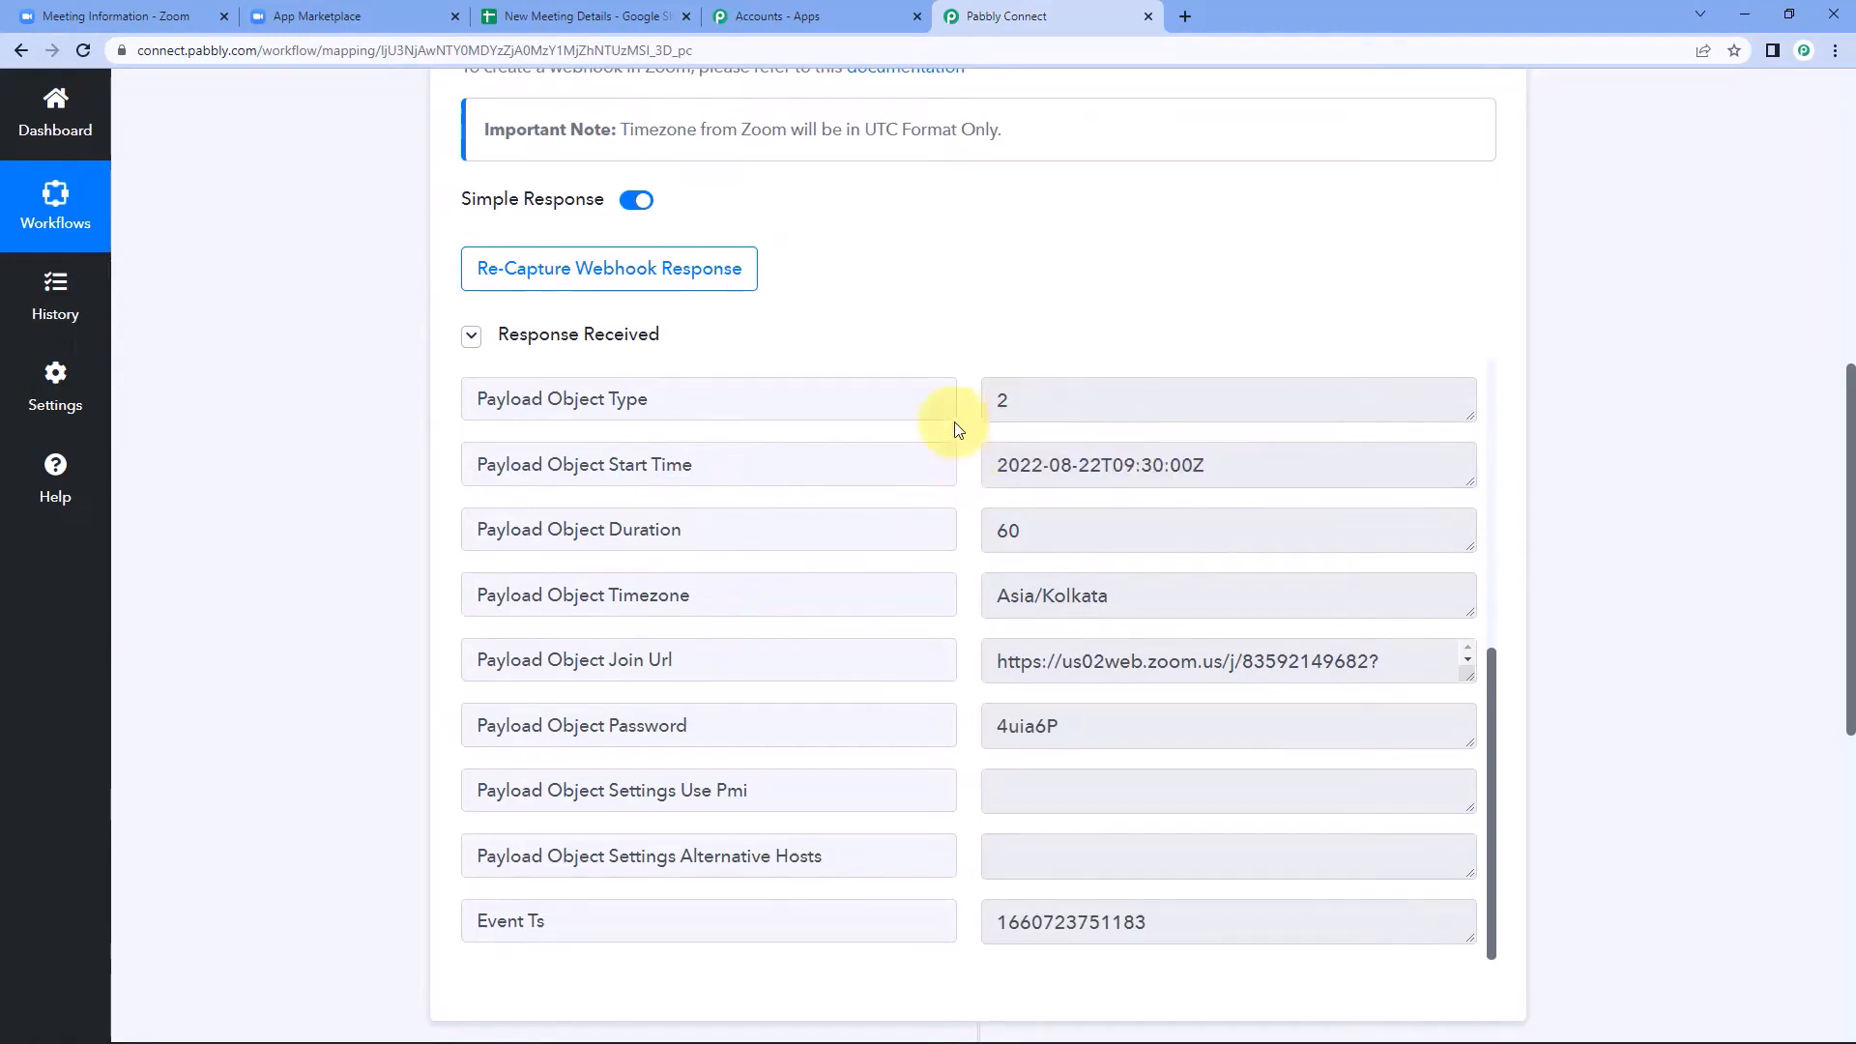
scroll(957, 445, "up", 4)
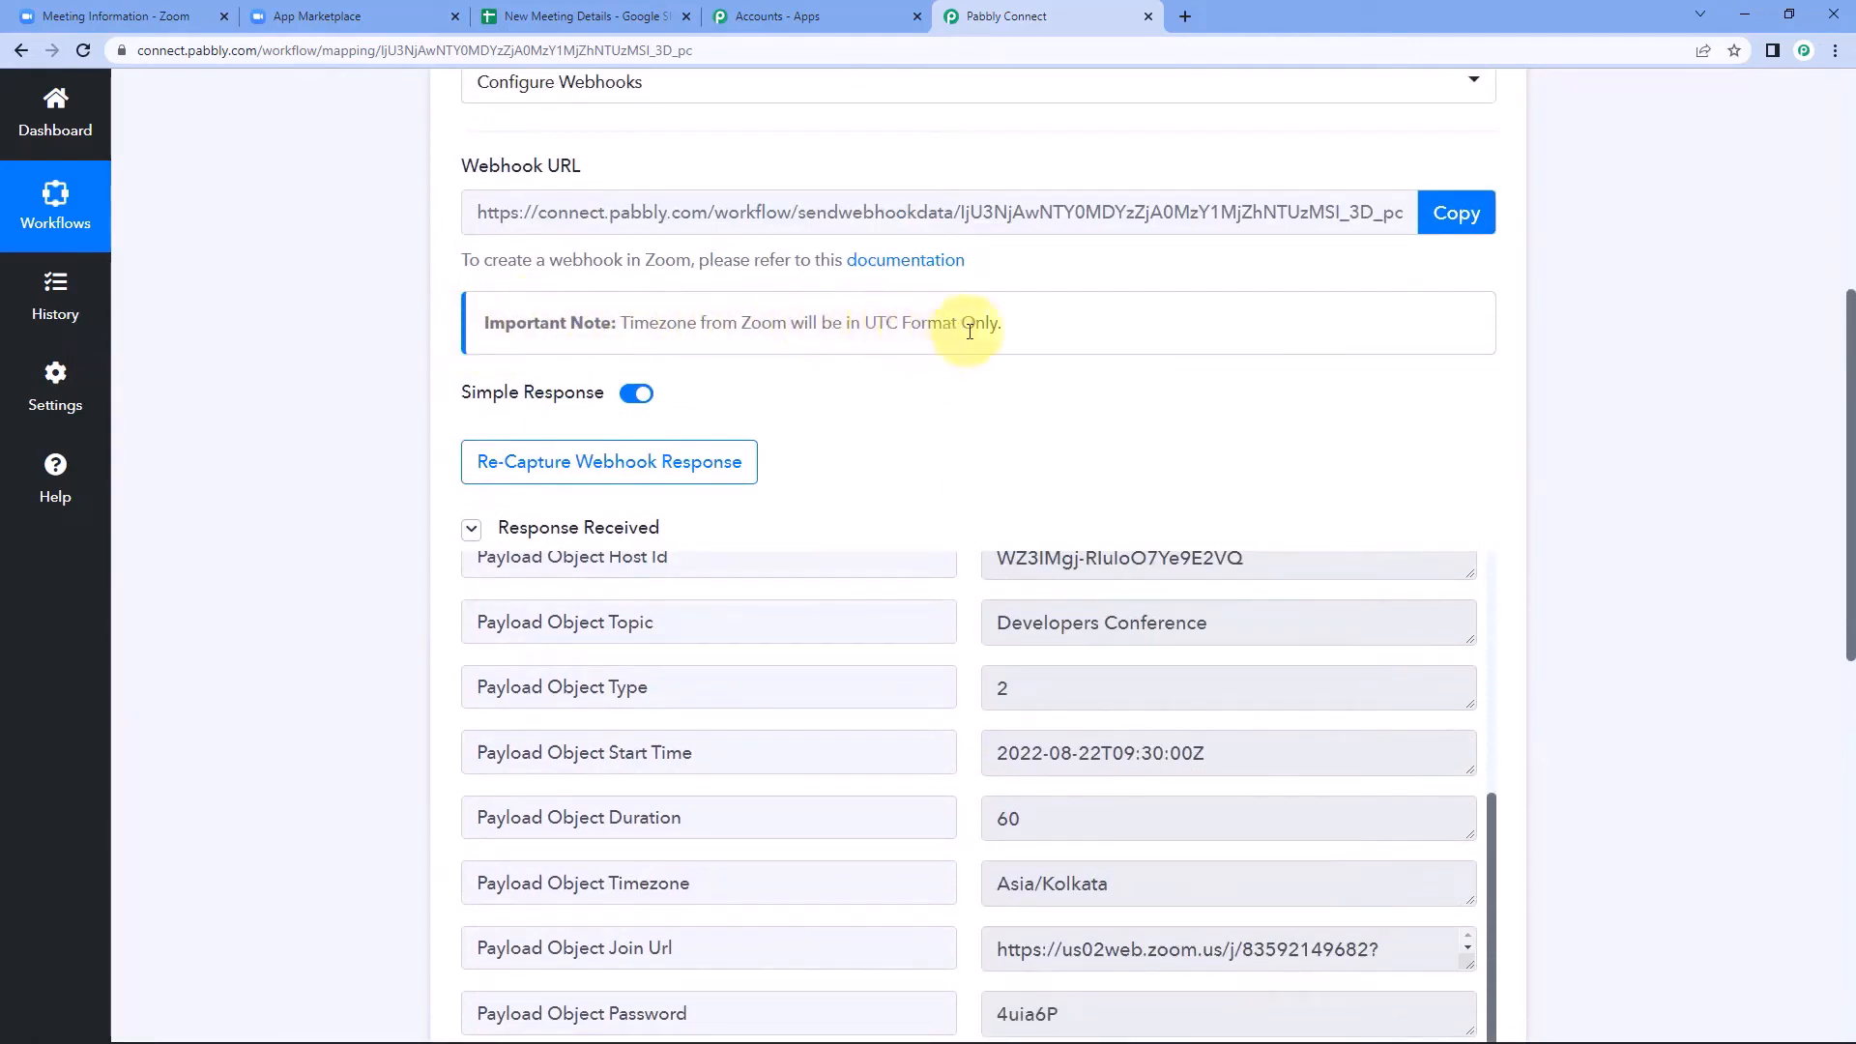
scroll(944, 423, "down", 2)
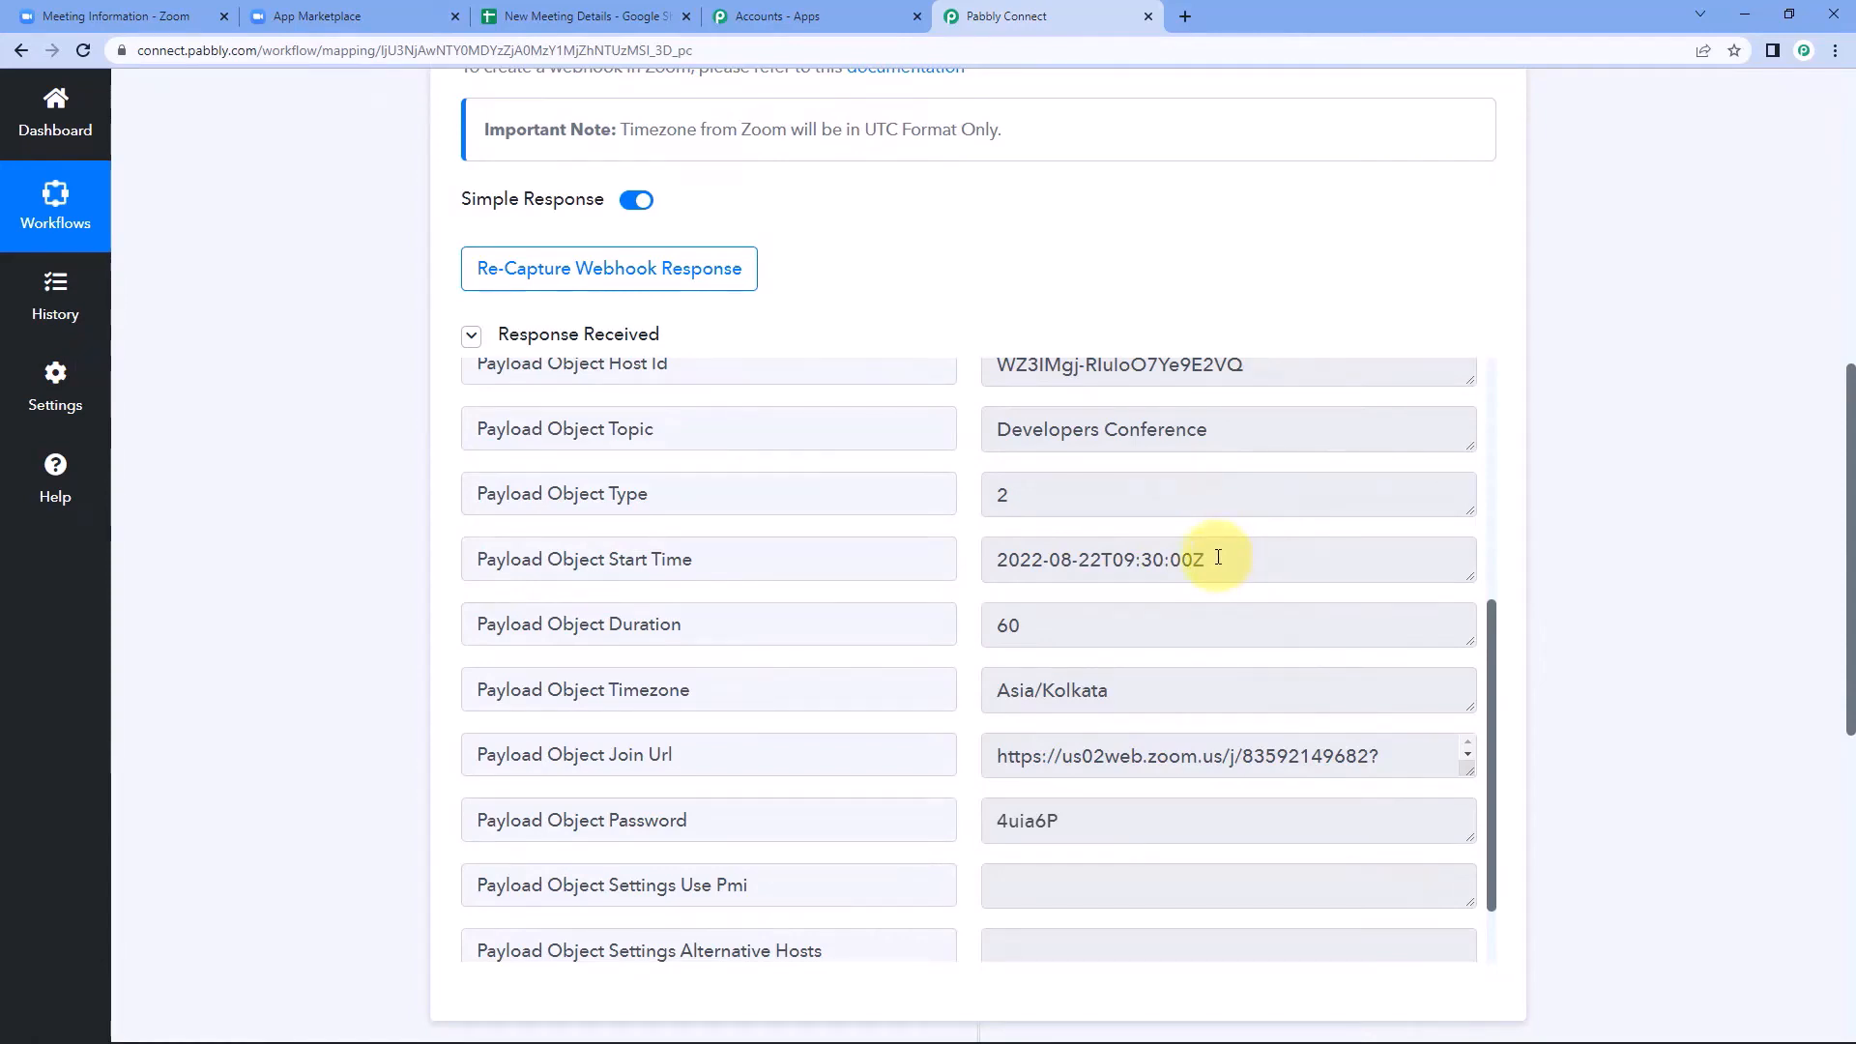
left_click_drag(1218, 557, 1259, 558)
left_click(969, 553)
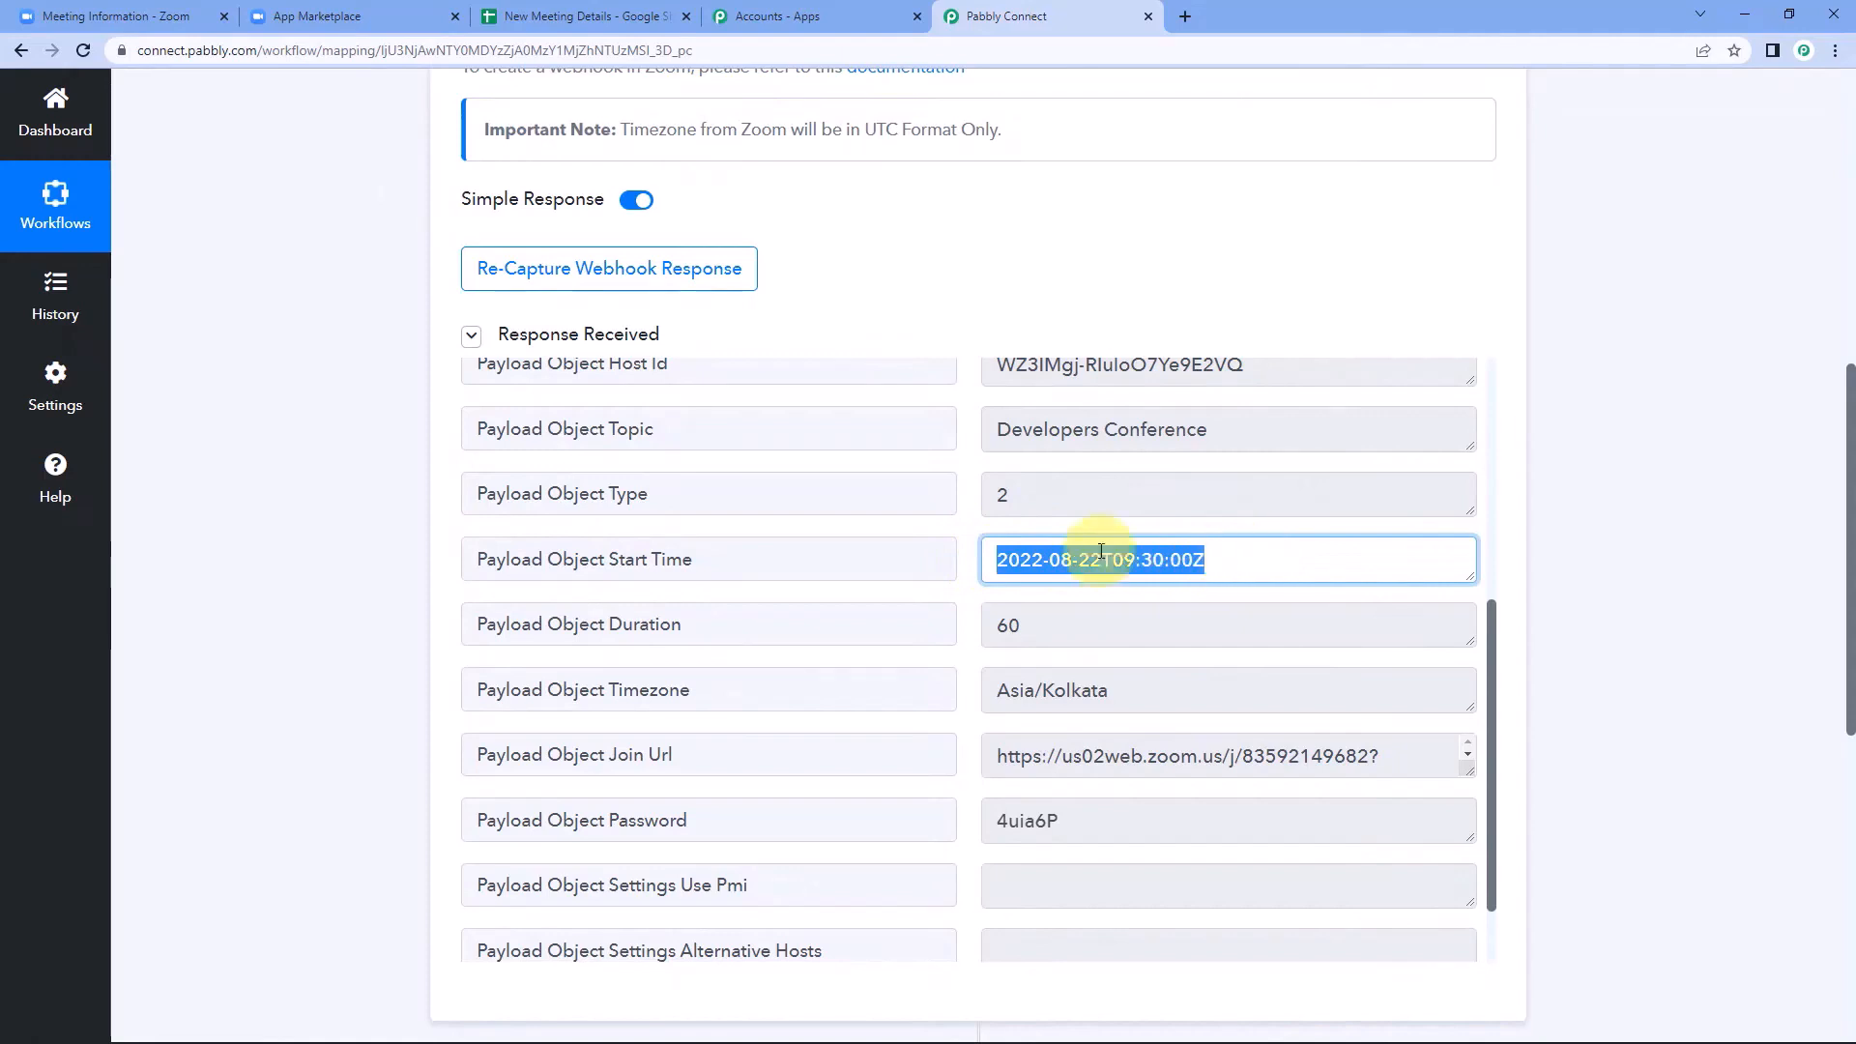
left_click(974, 525)
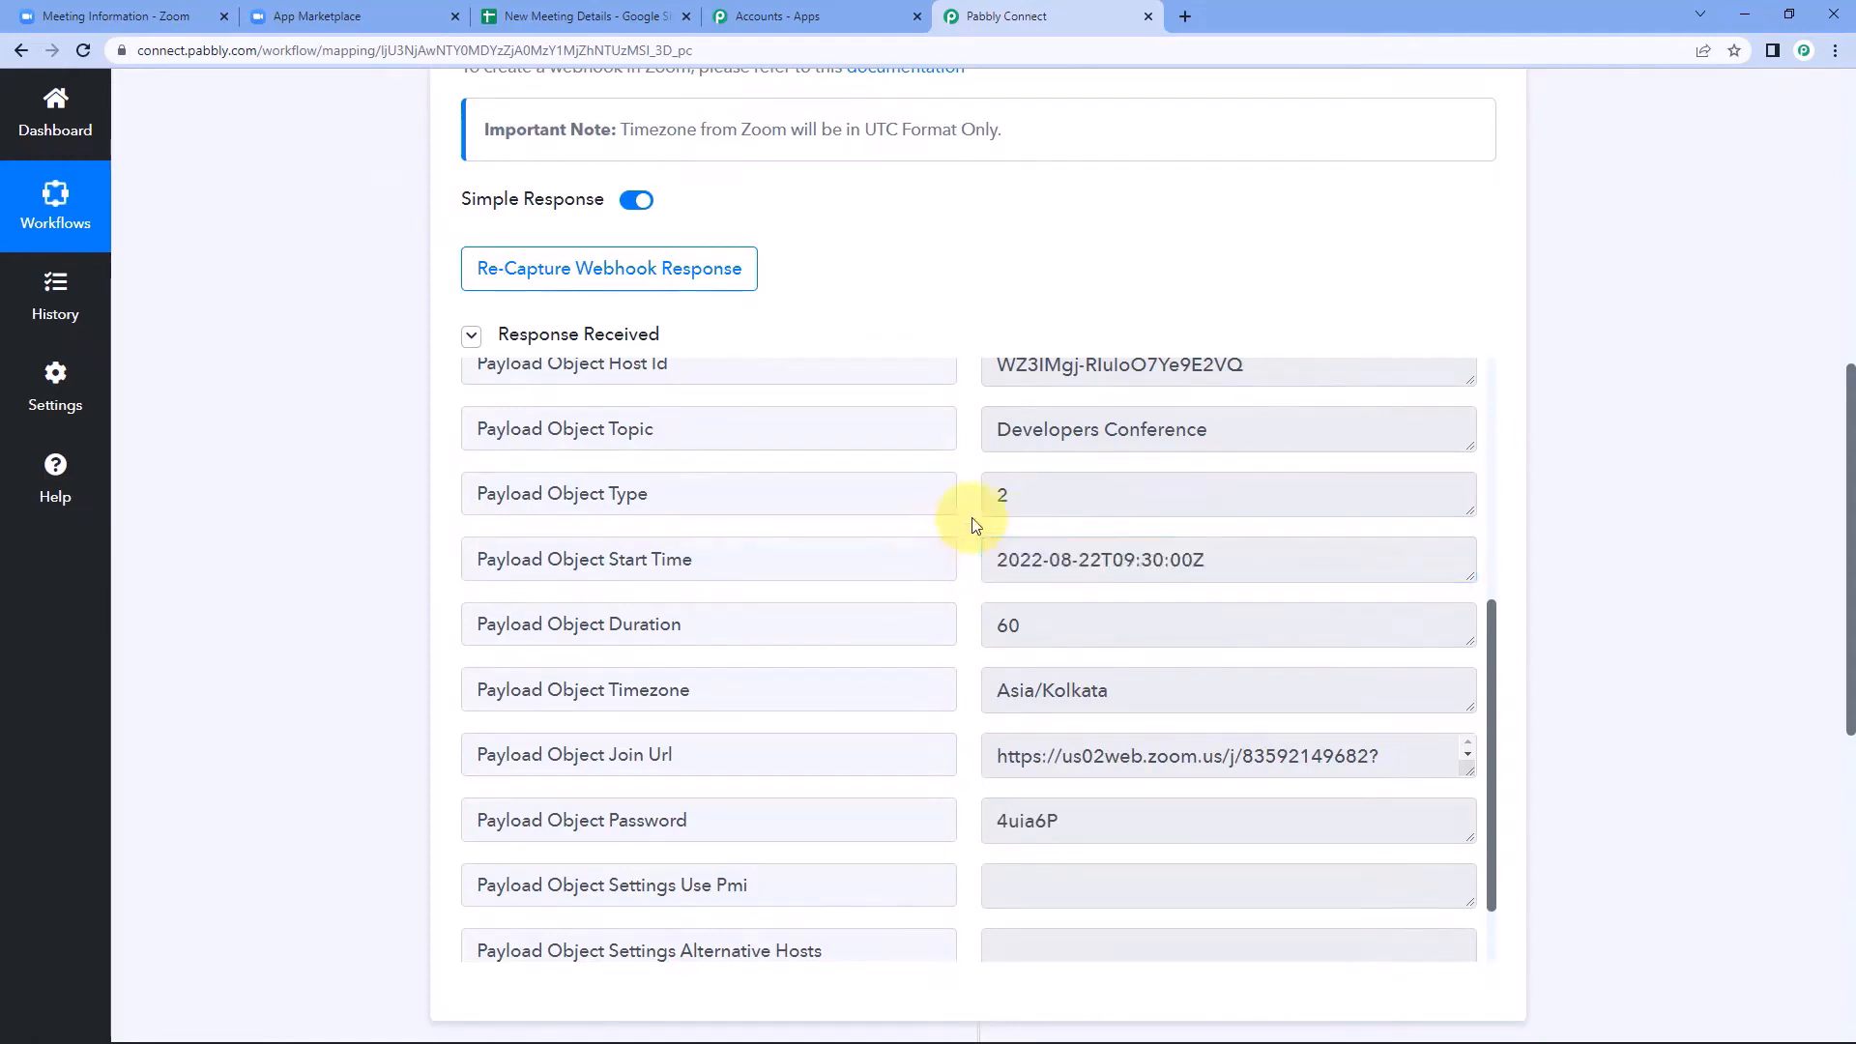
Examine the meeting's duration, join URL and timezone in the webhook response, and compare the timezone with the start time.
scroll(956, 530, "down", 2)
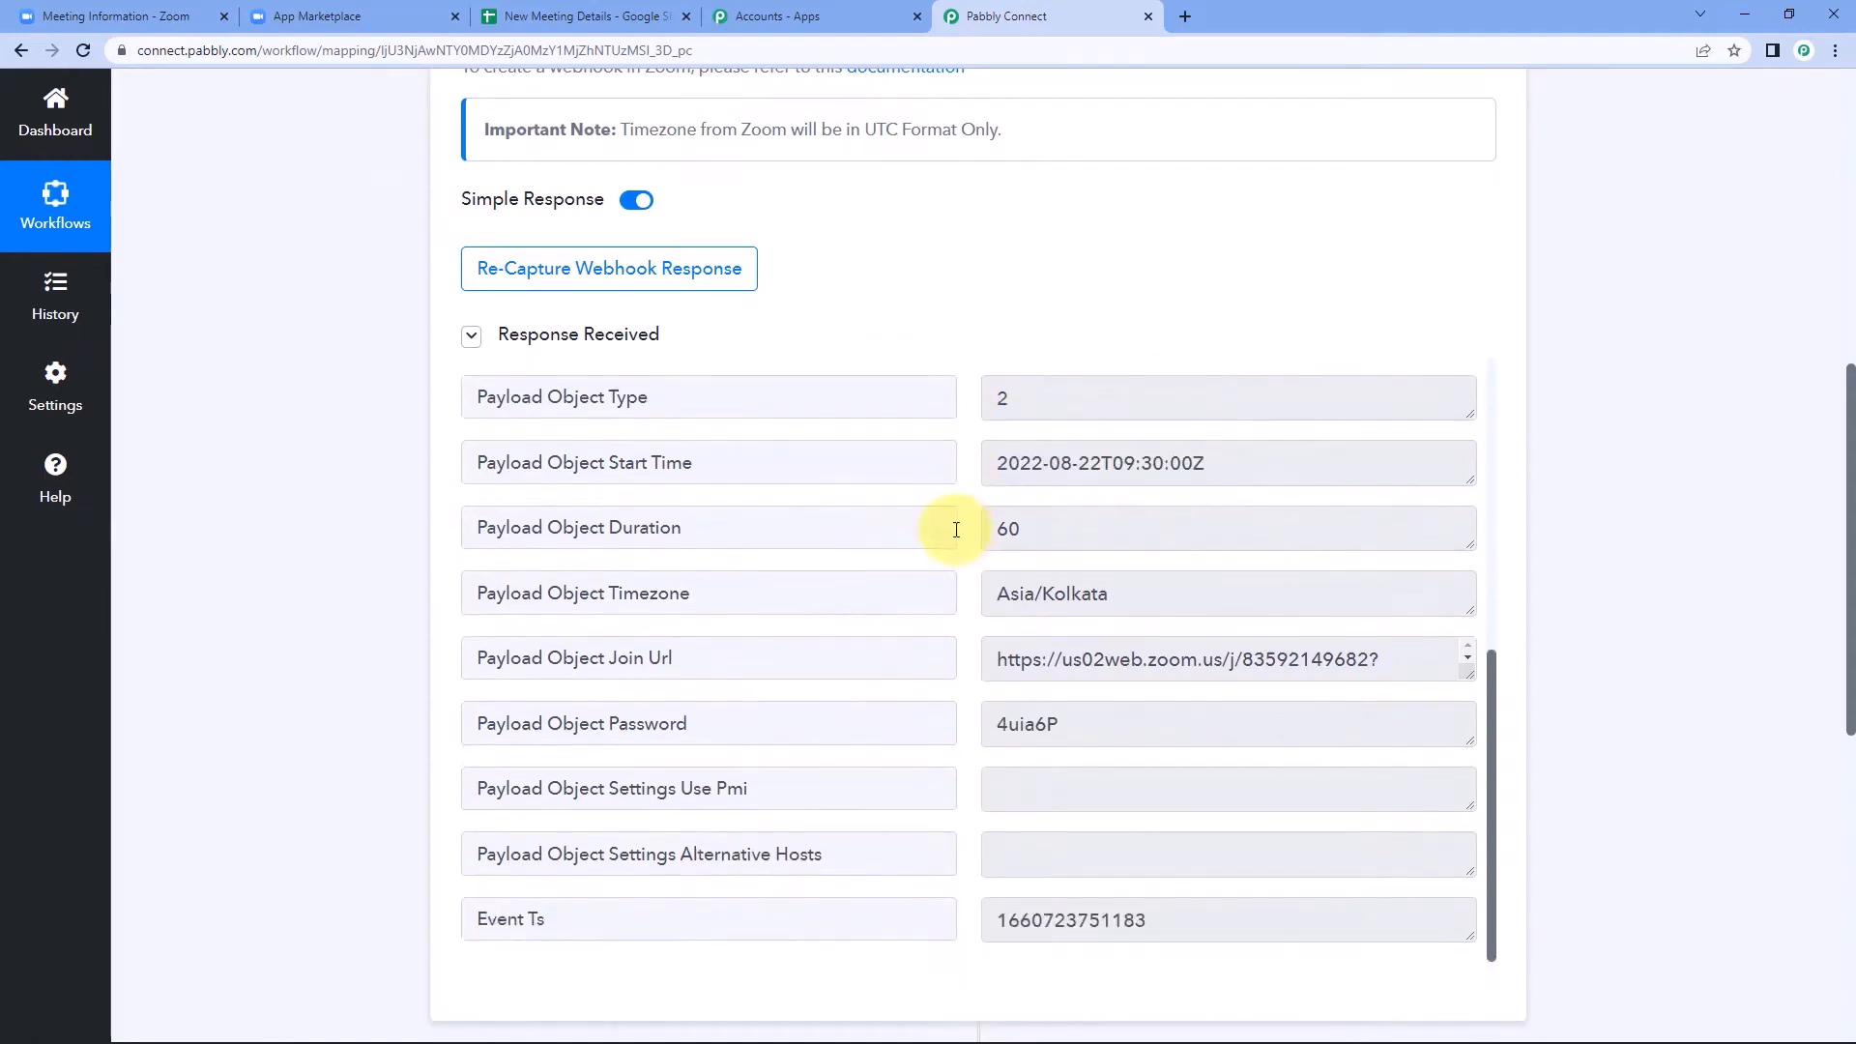
left_click_drag(1055, 528, 964, 539)
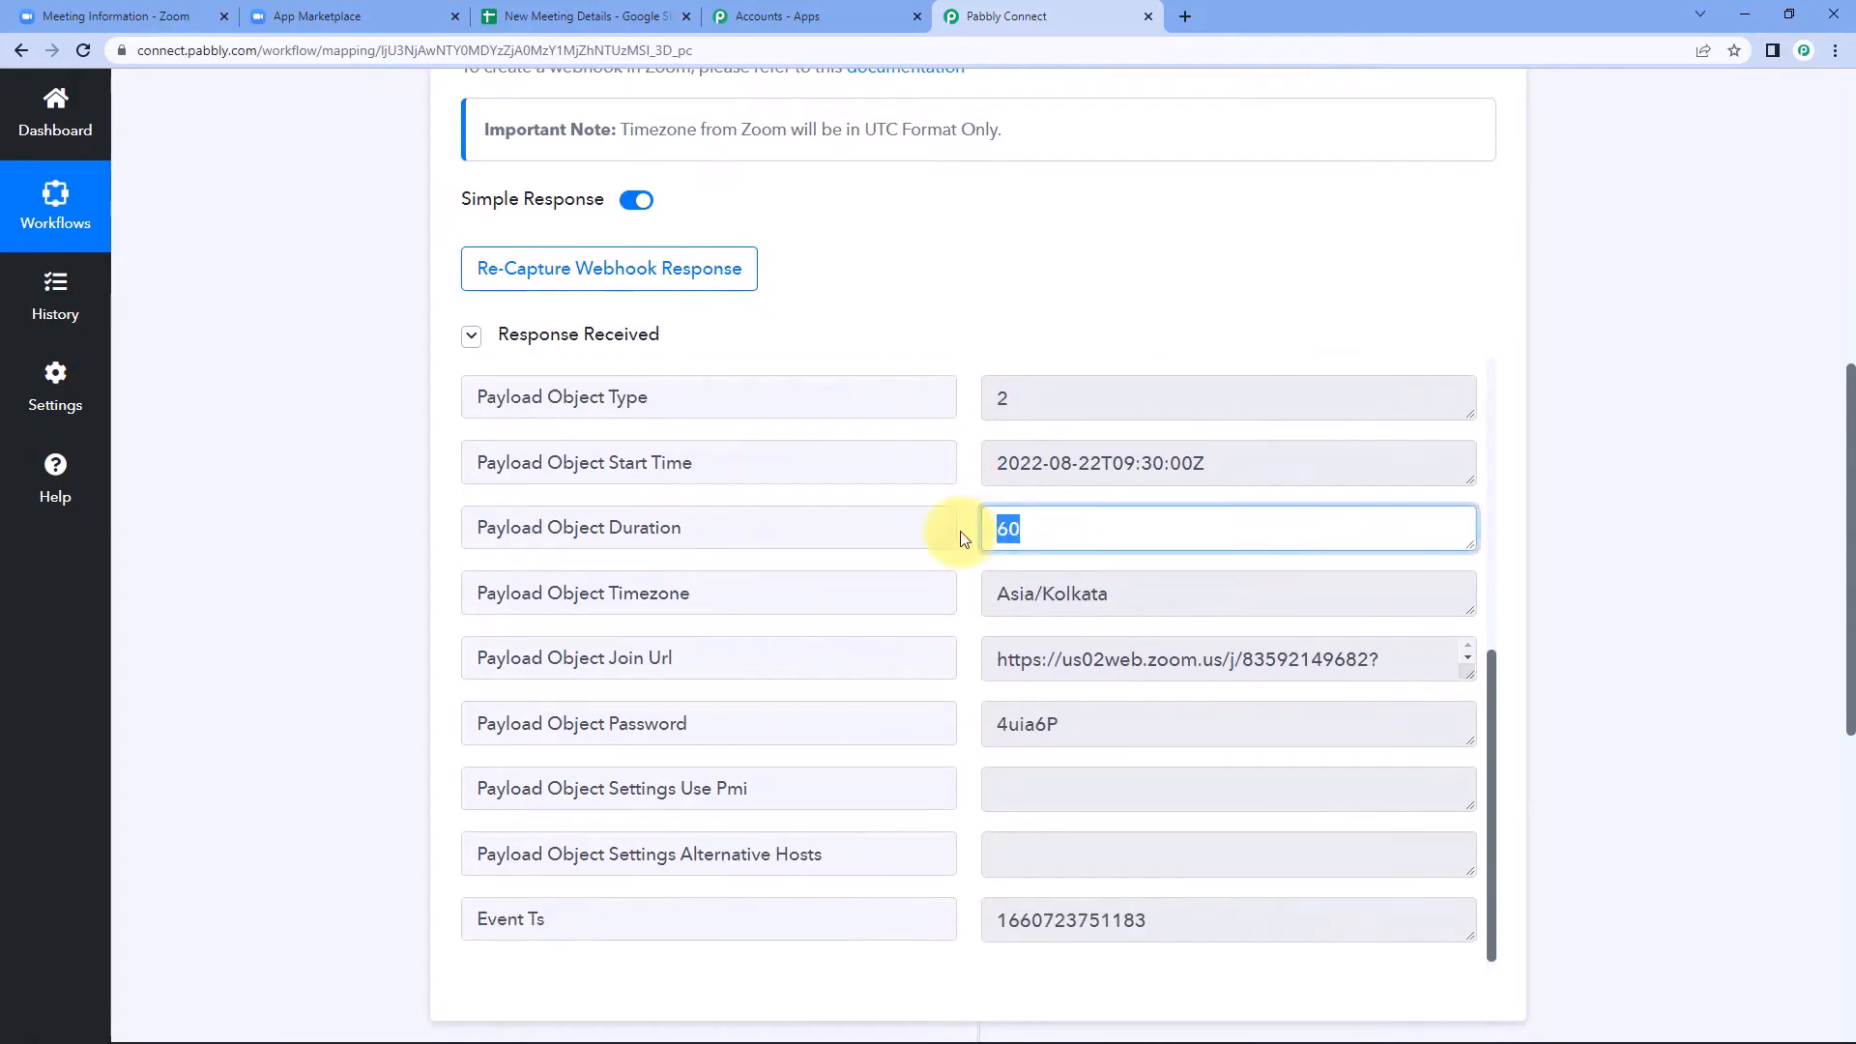
left_click(964, 539)
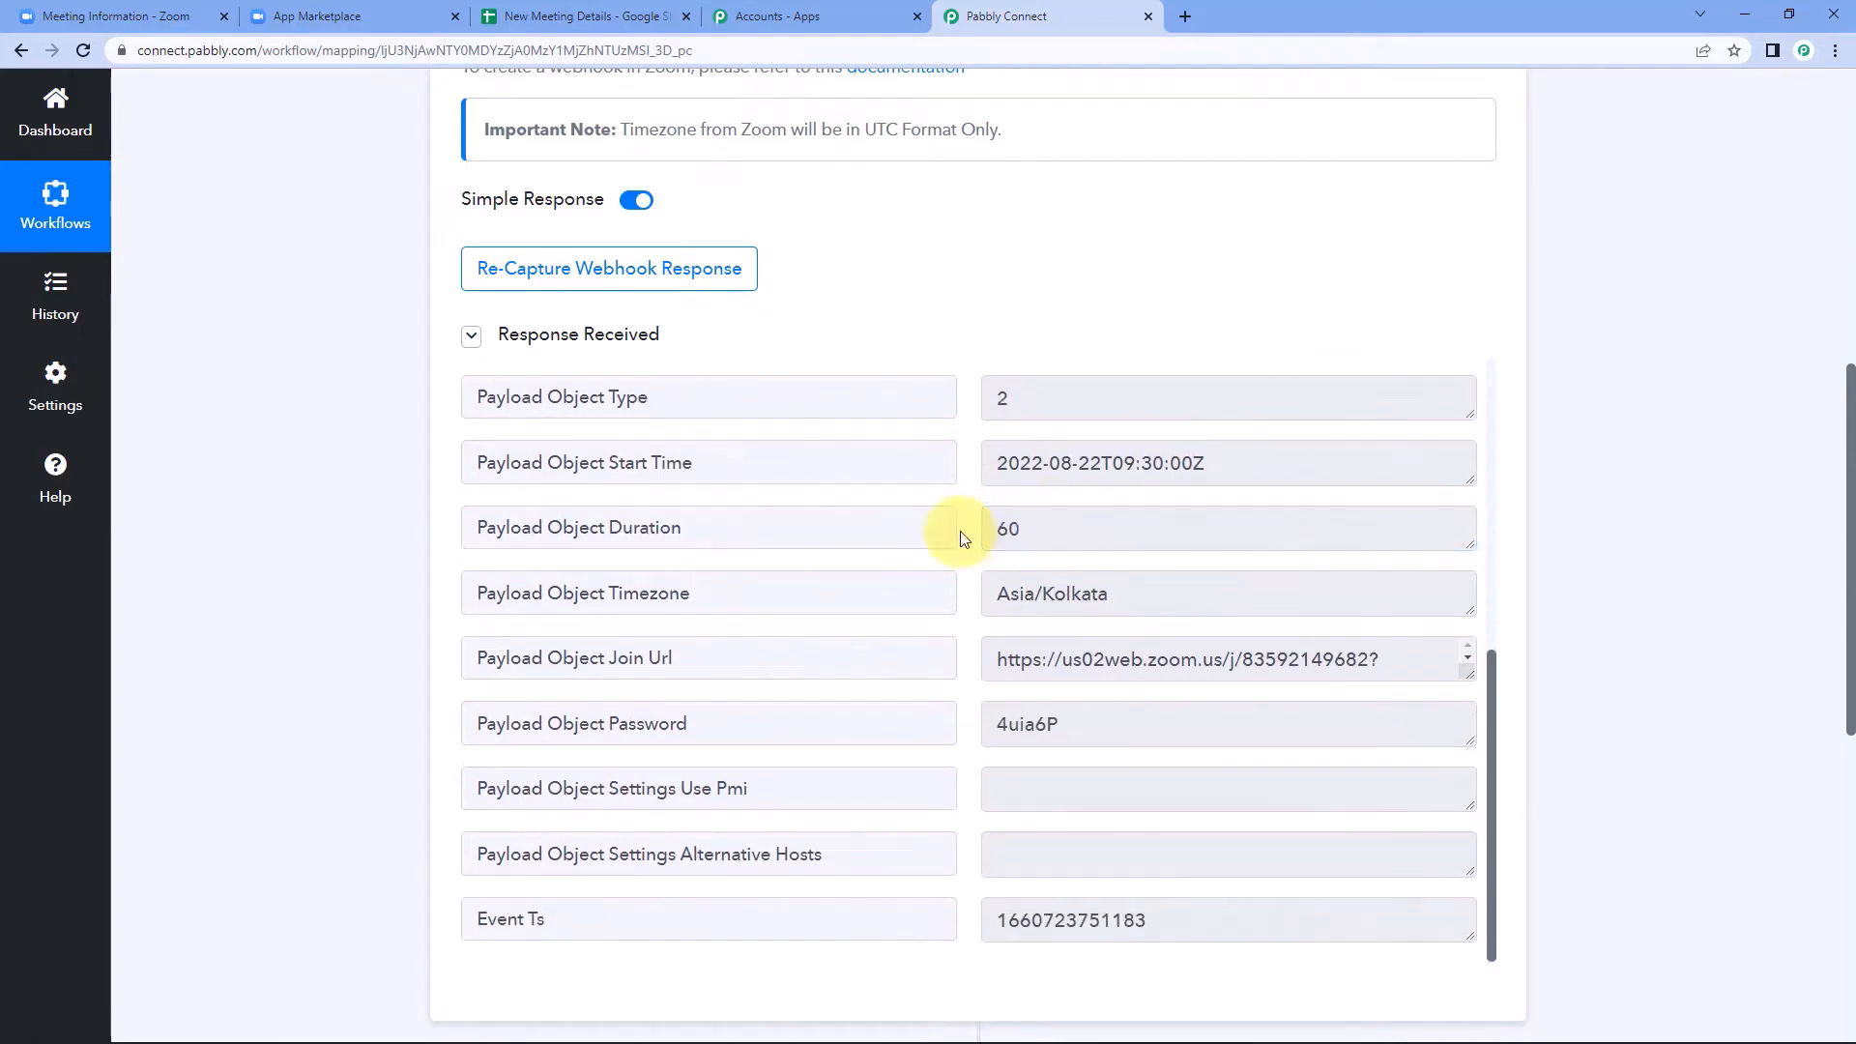
left_click_drag(994, 660, 1589, 694)
left_click(761, 575)
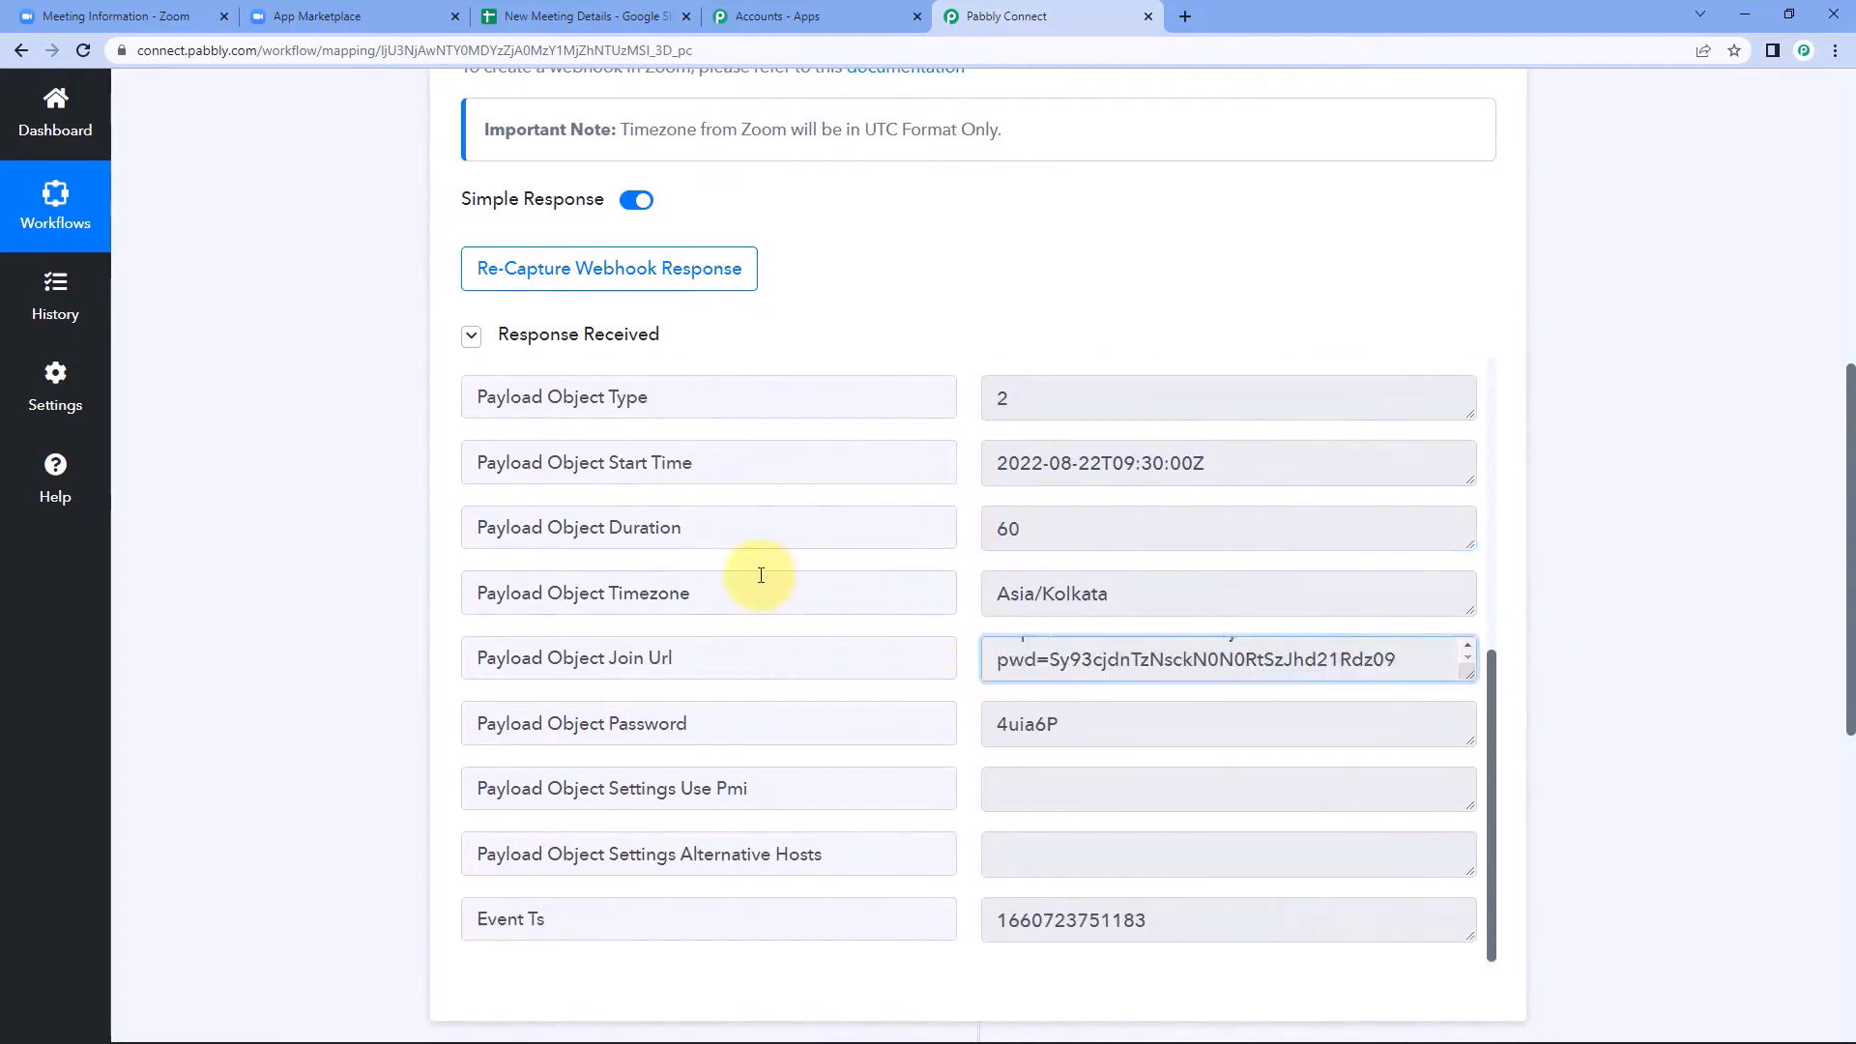
left_click_drag(995, 594, 1165, 601)
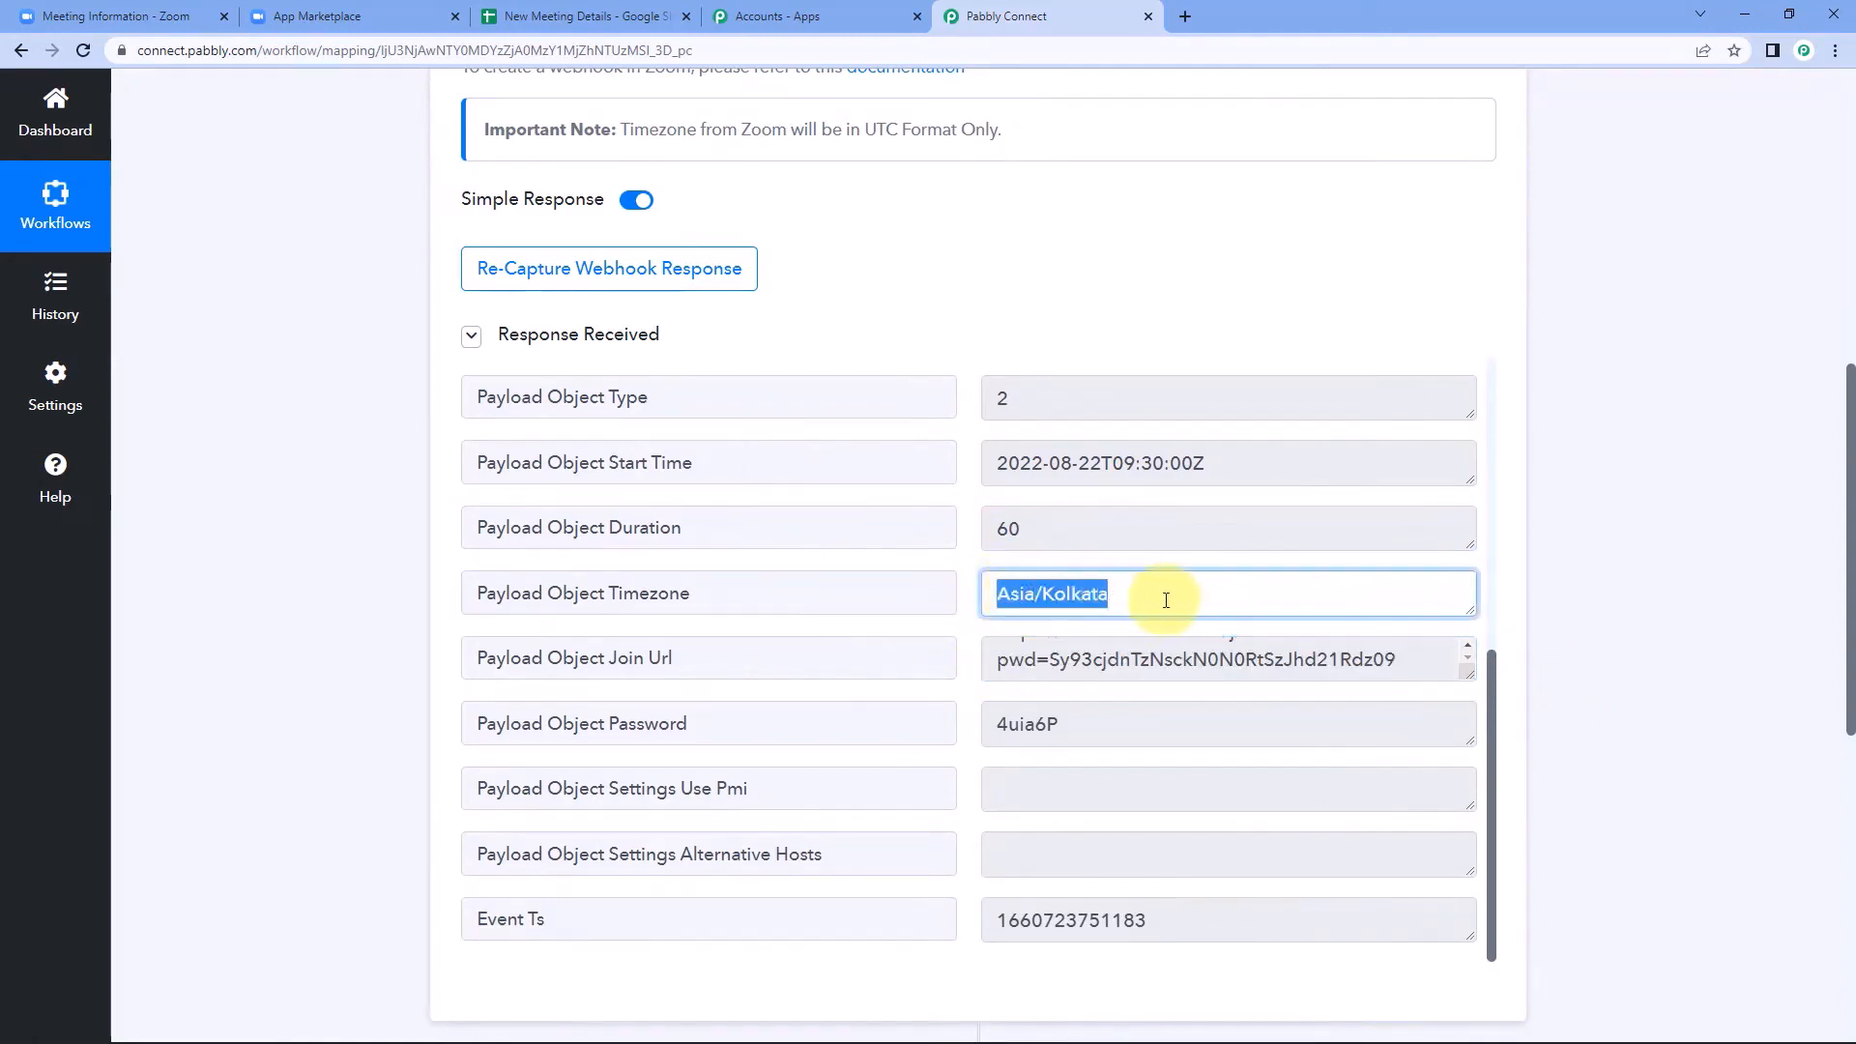
left_click(1165, 600)
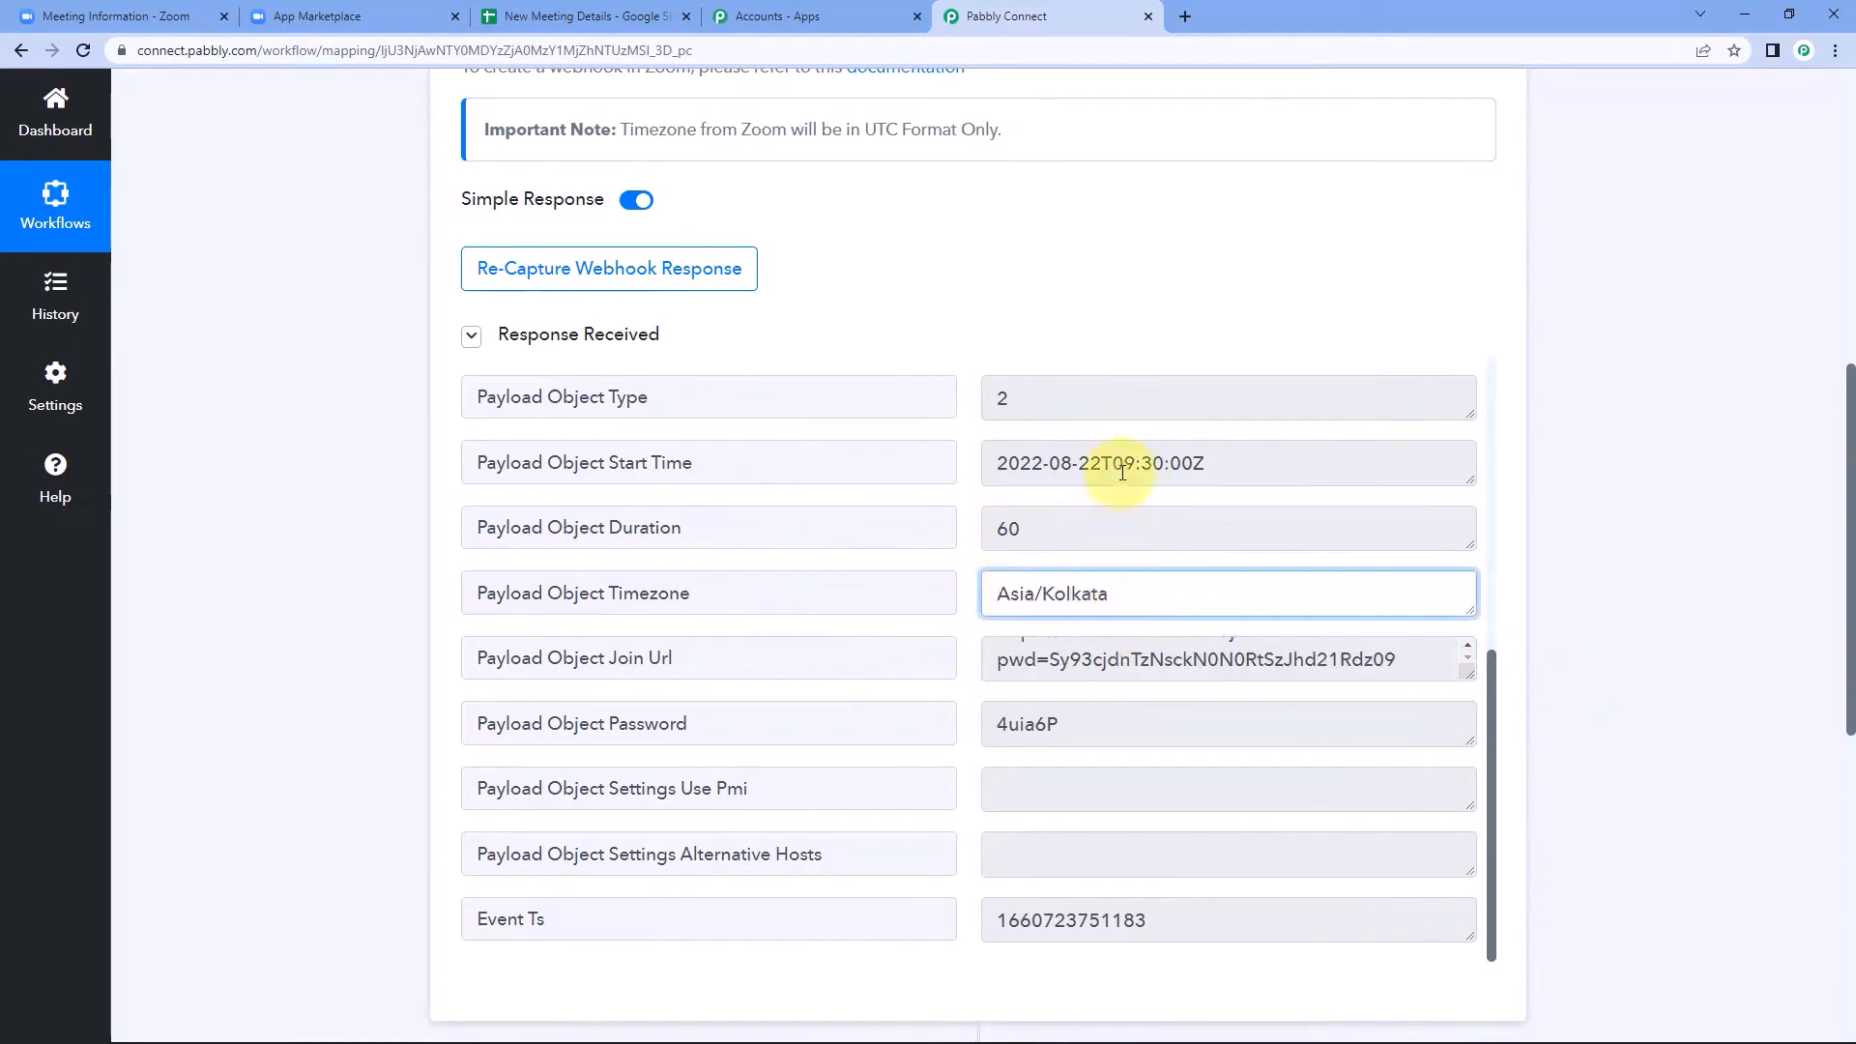
left_click_drag(1147, 593, 970, 605)
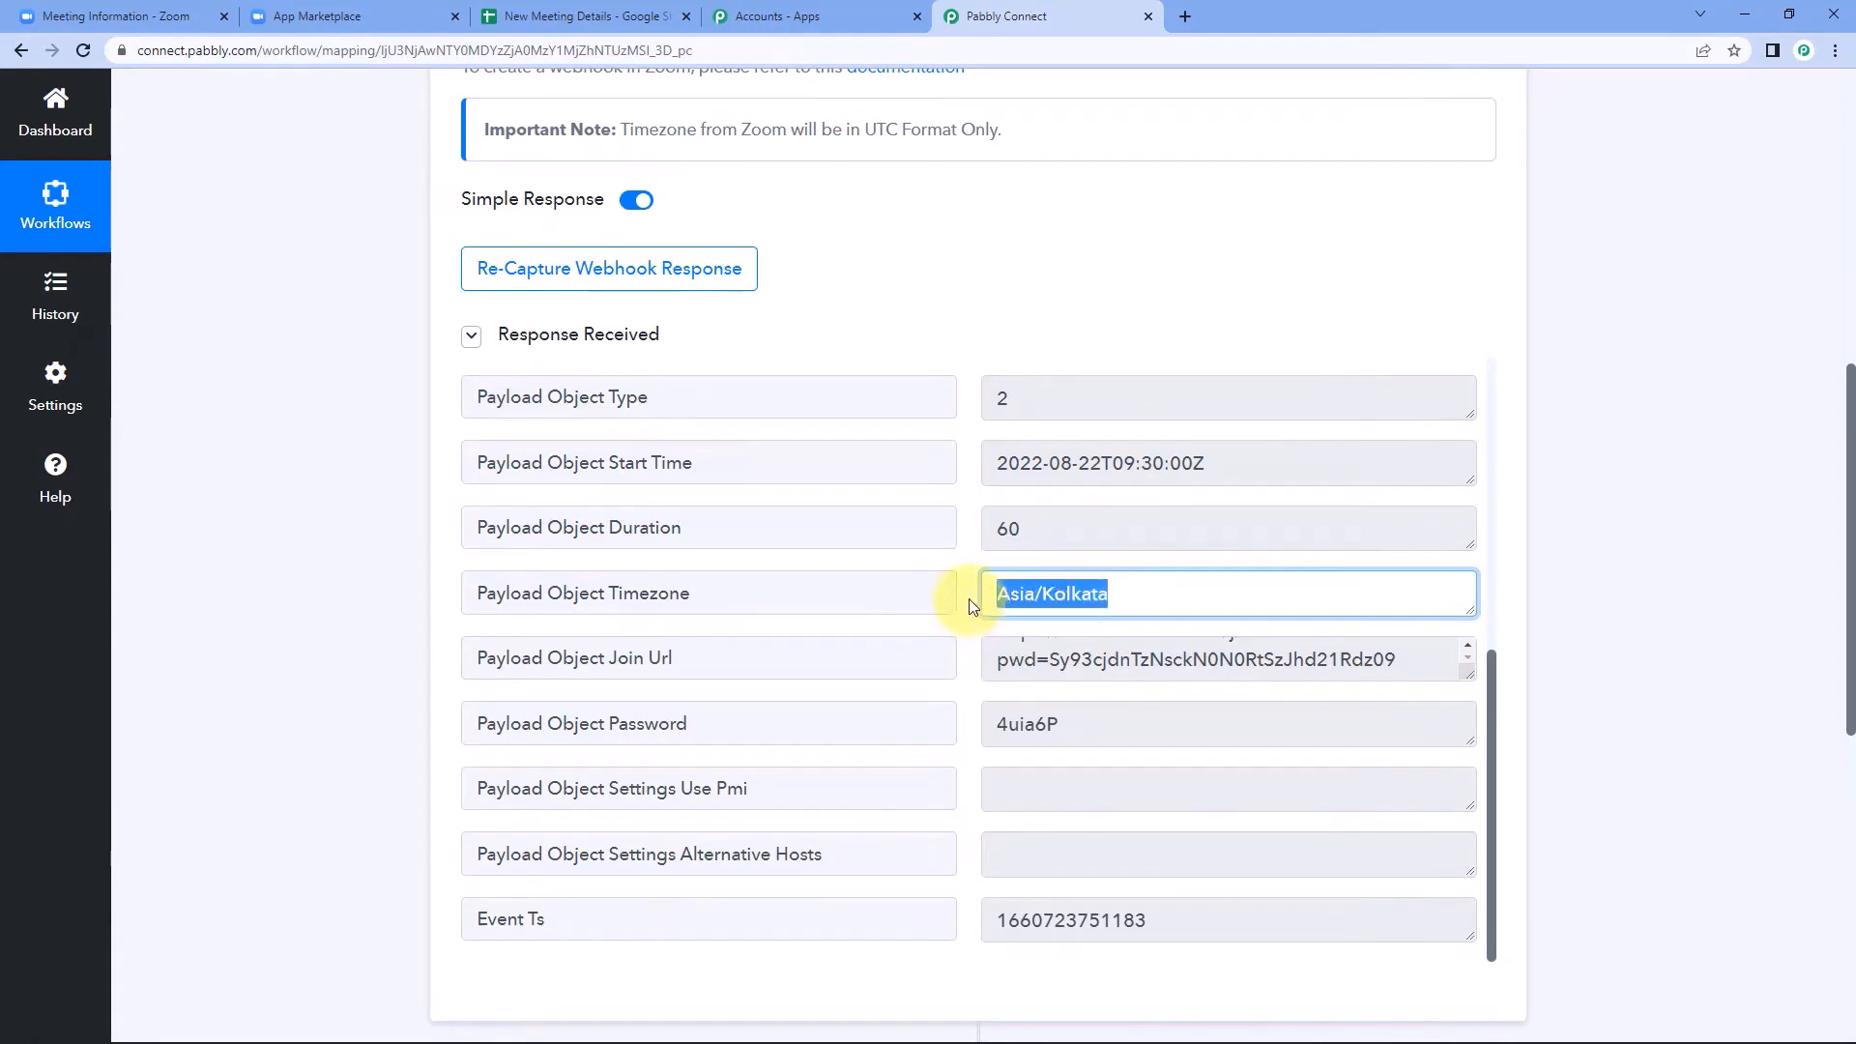
left_click(965, 601)
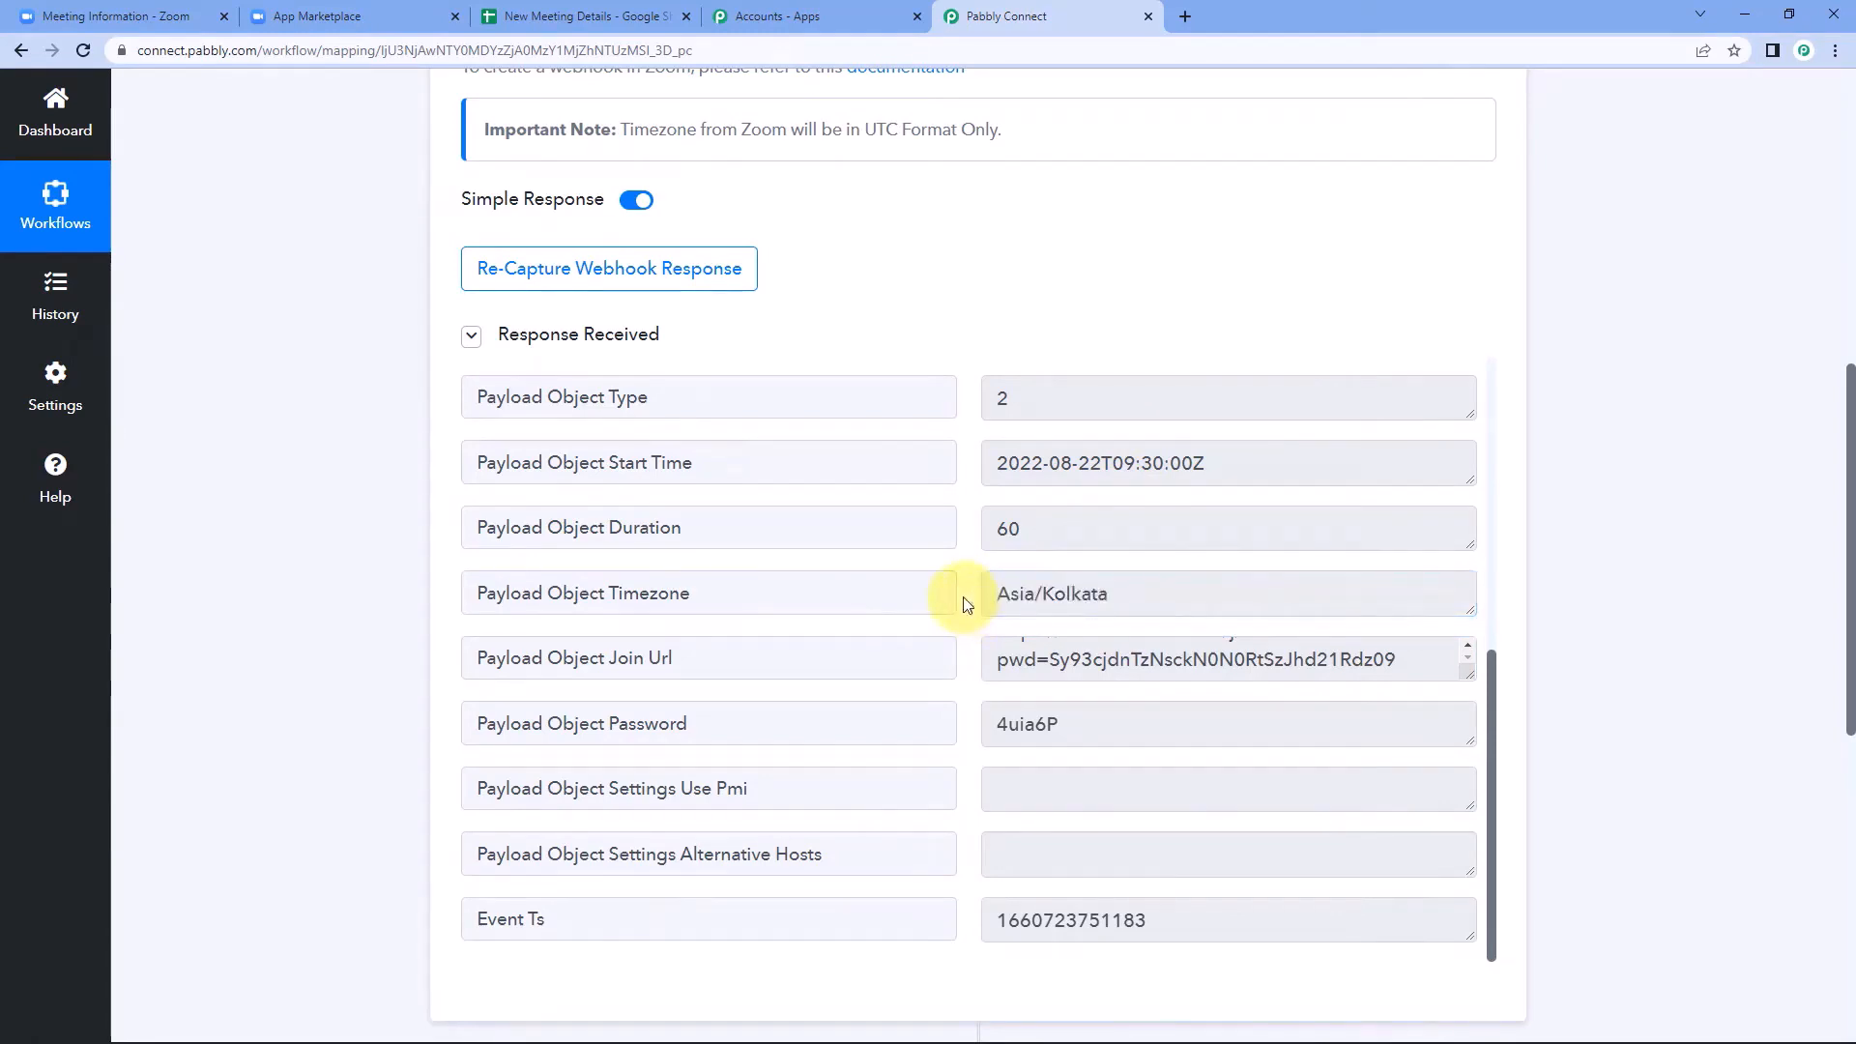
left_click_drag(994, 465, 1286, 472)
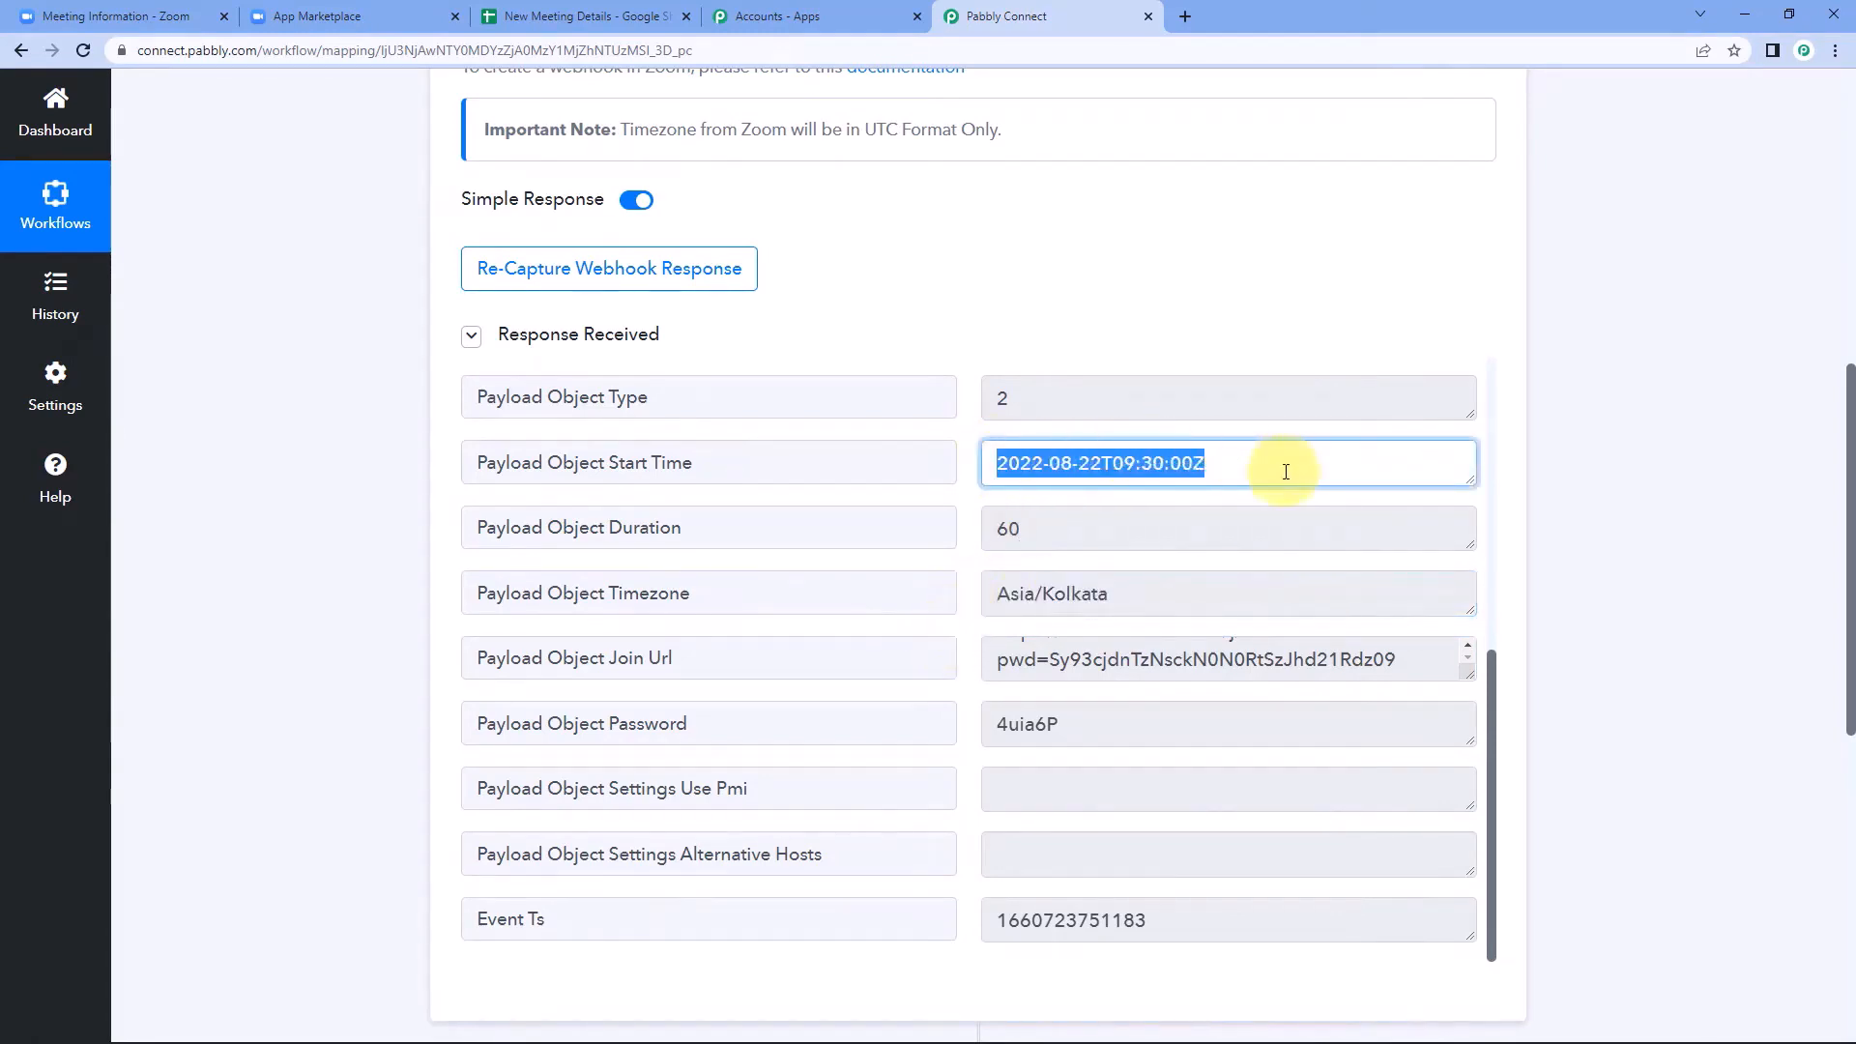
left_click(1261, 459)
left_click(965, 499)
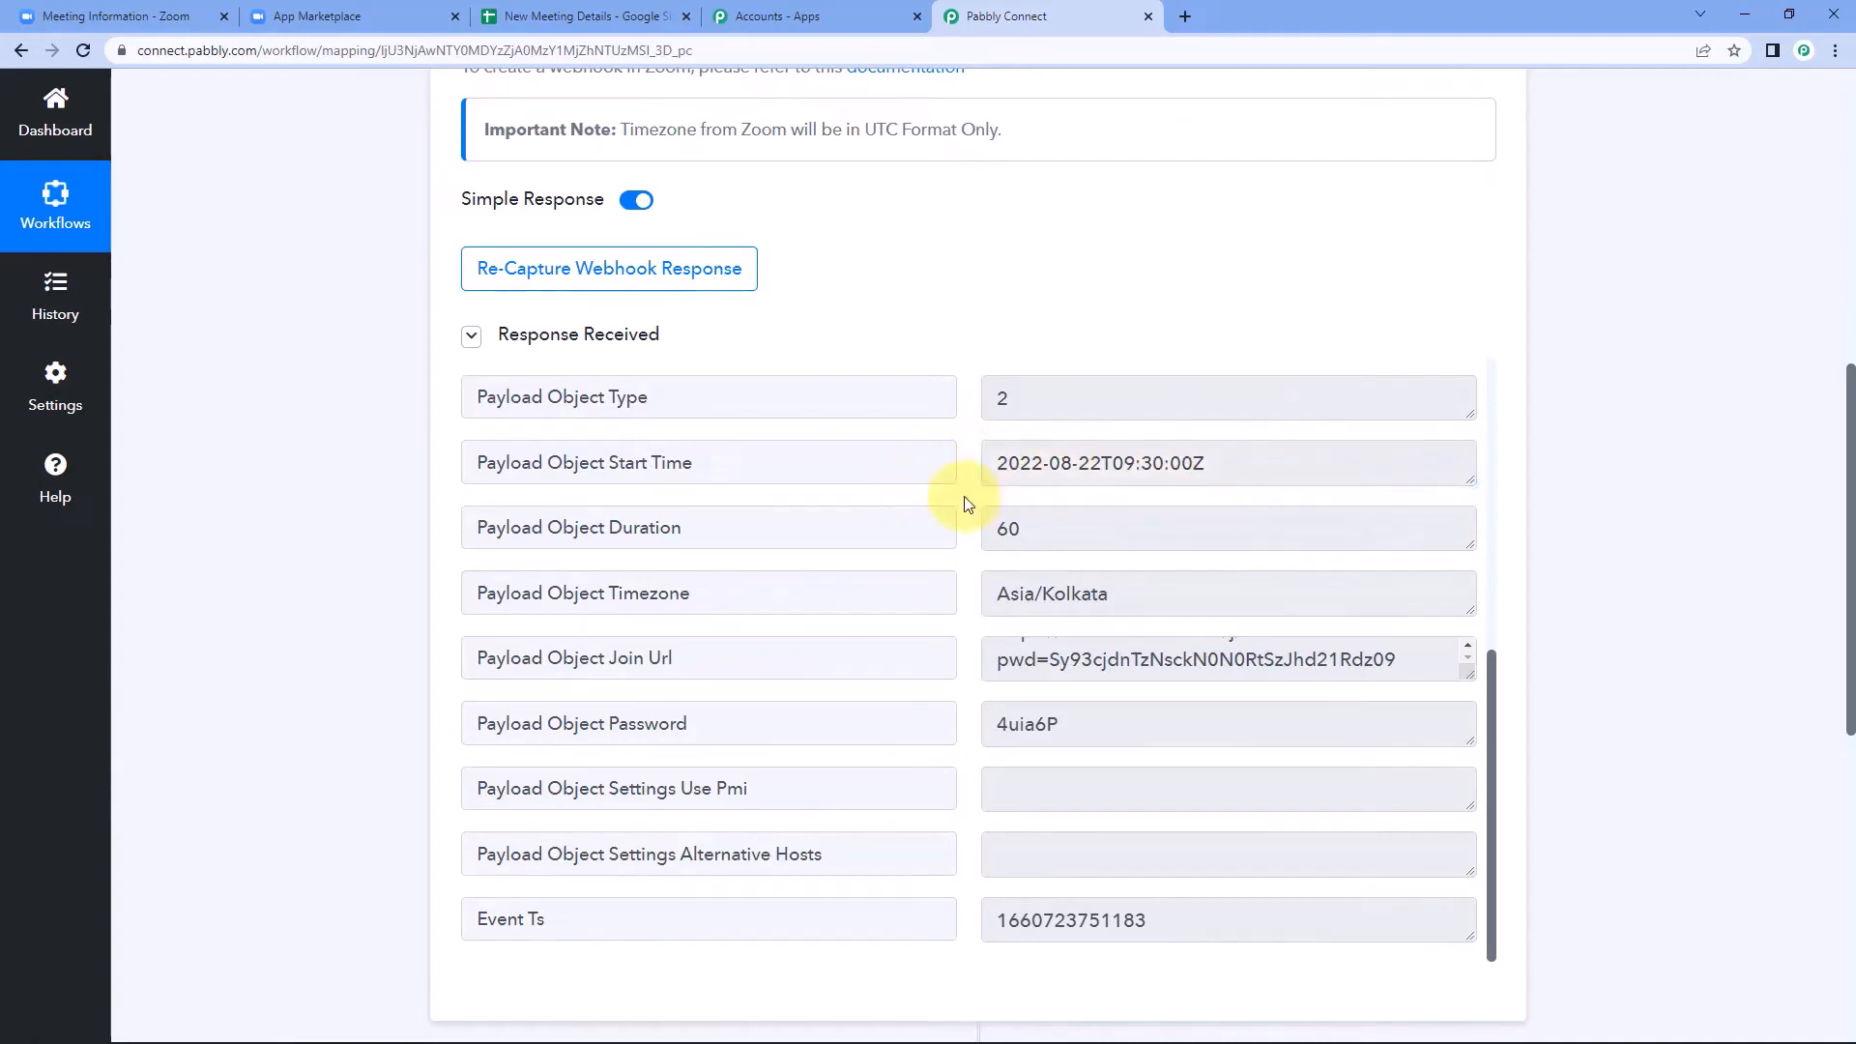
scroll(966, 503, "down", 1)
scroll(961, 526, "up", 1)
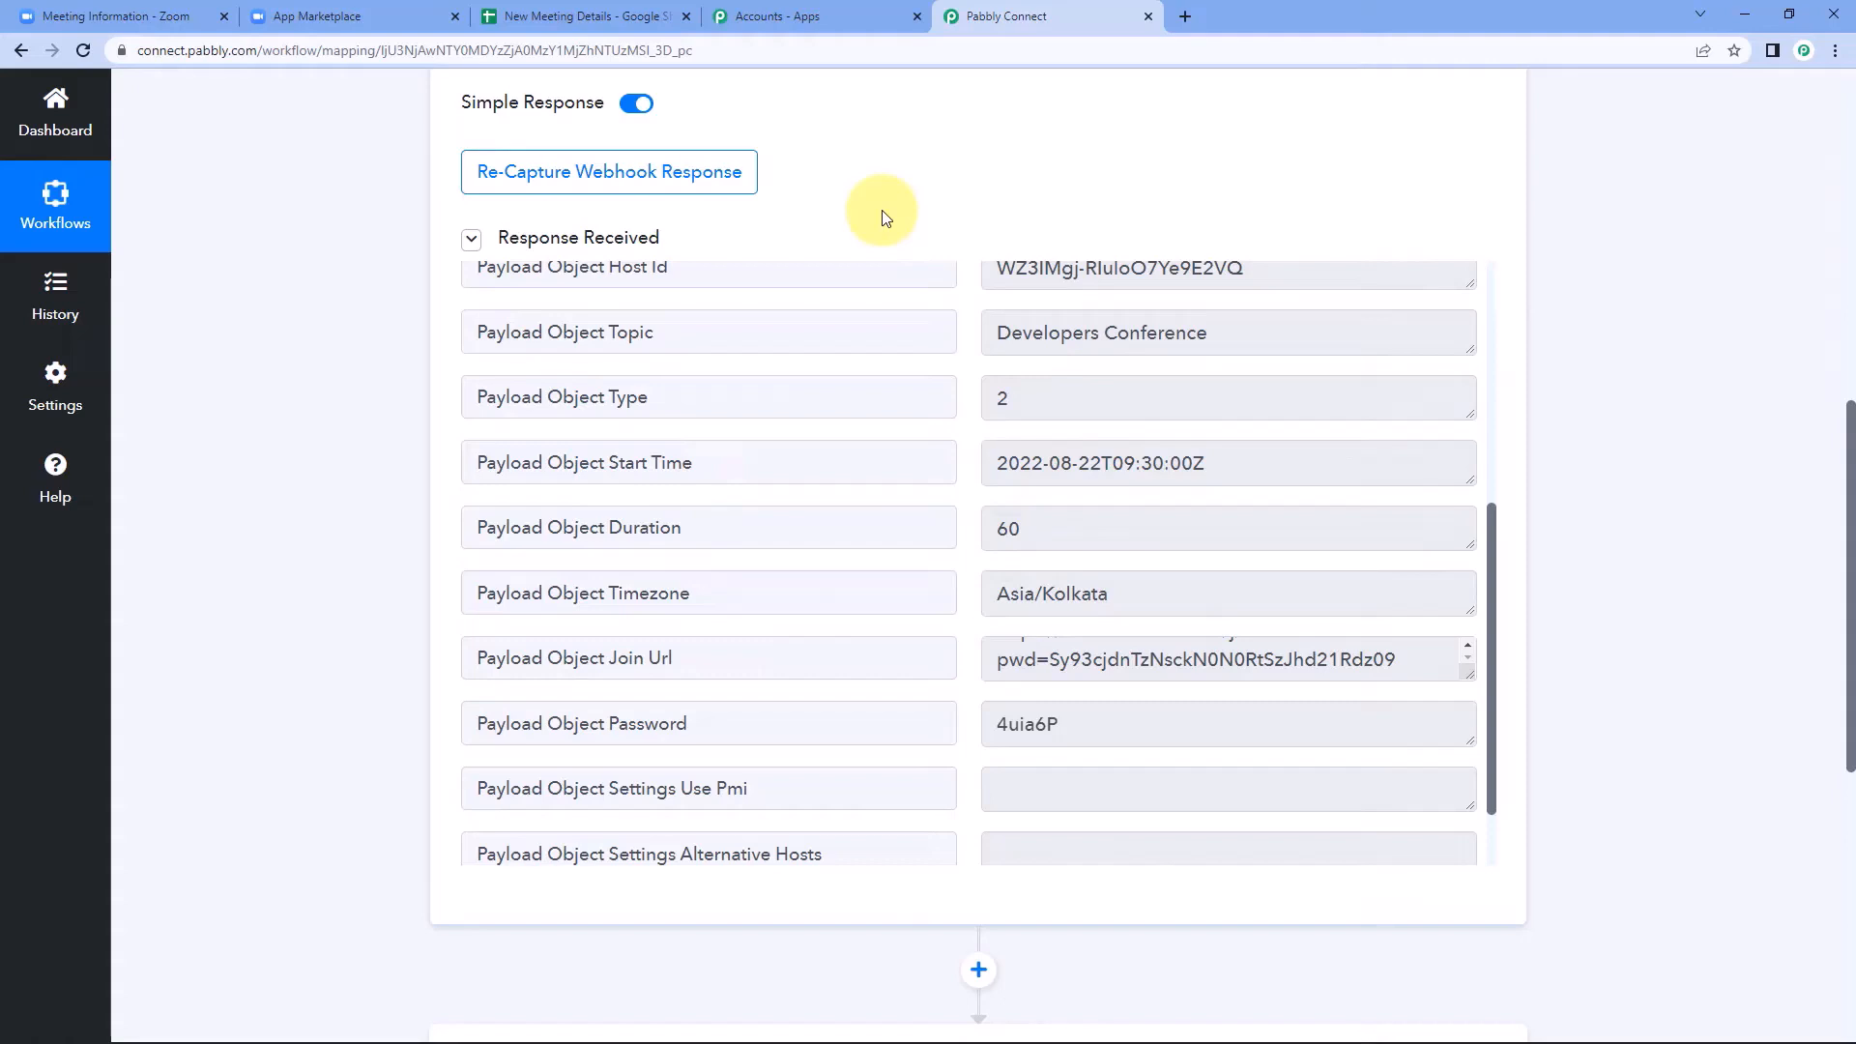
Set the workflow's action step to Google Sheets with the Add New Row action event.
scroll(1632, 377, "down", 7)
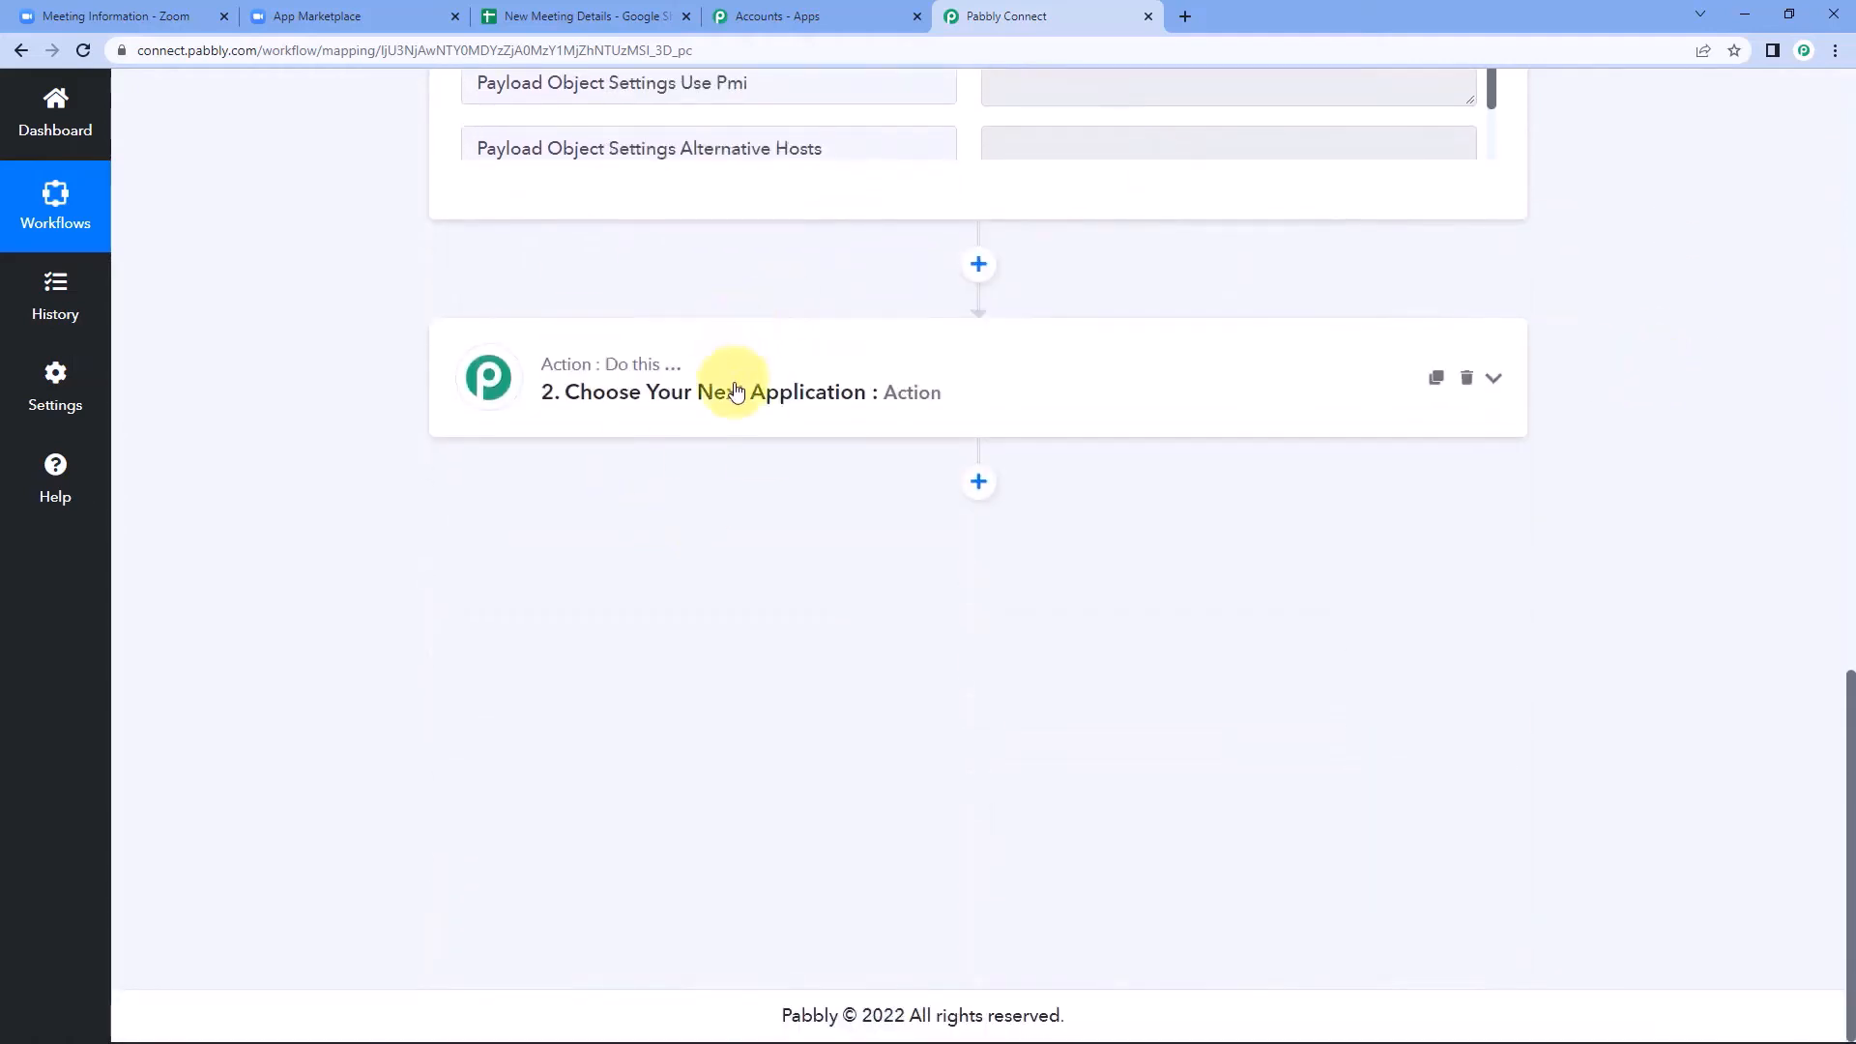
left_click(670, 390)
left_click(502, 527)
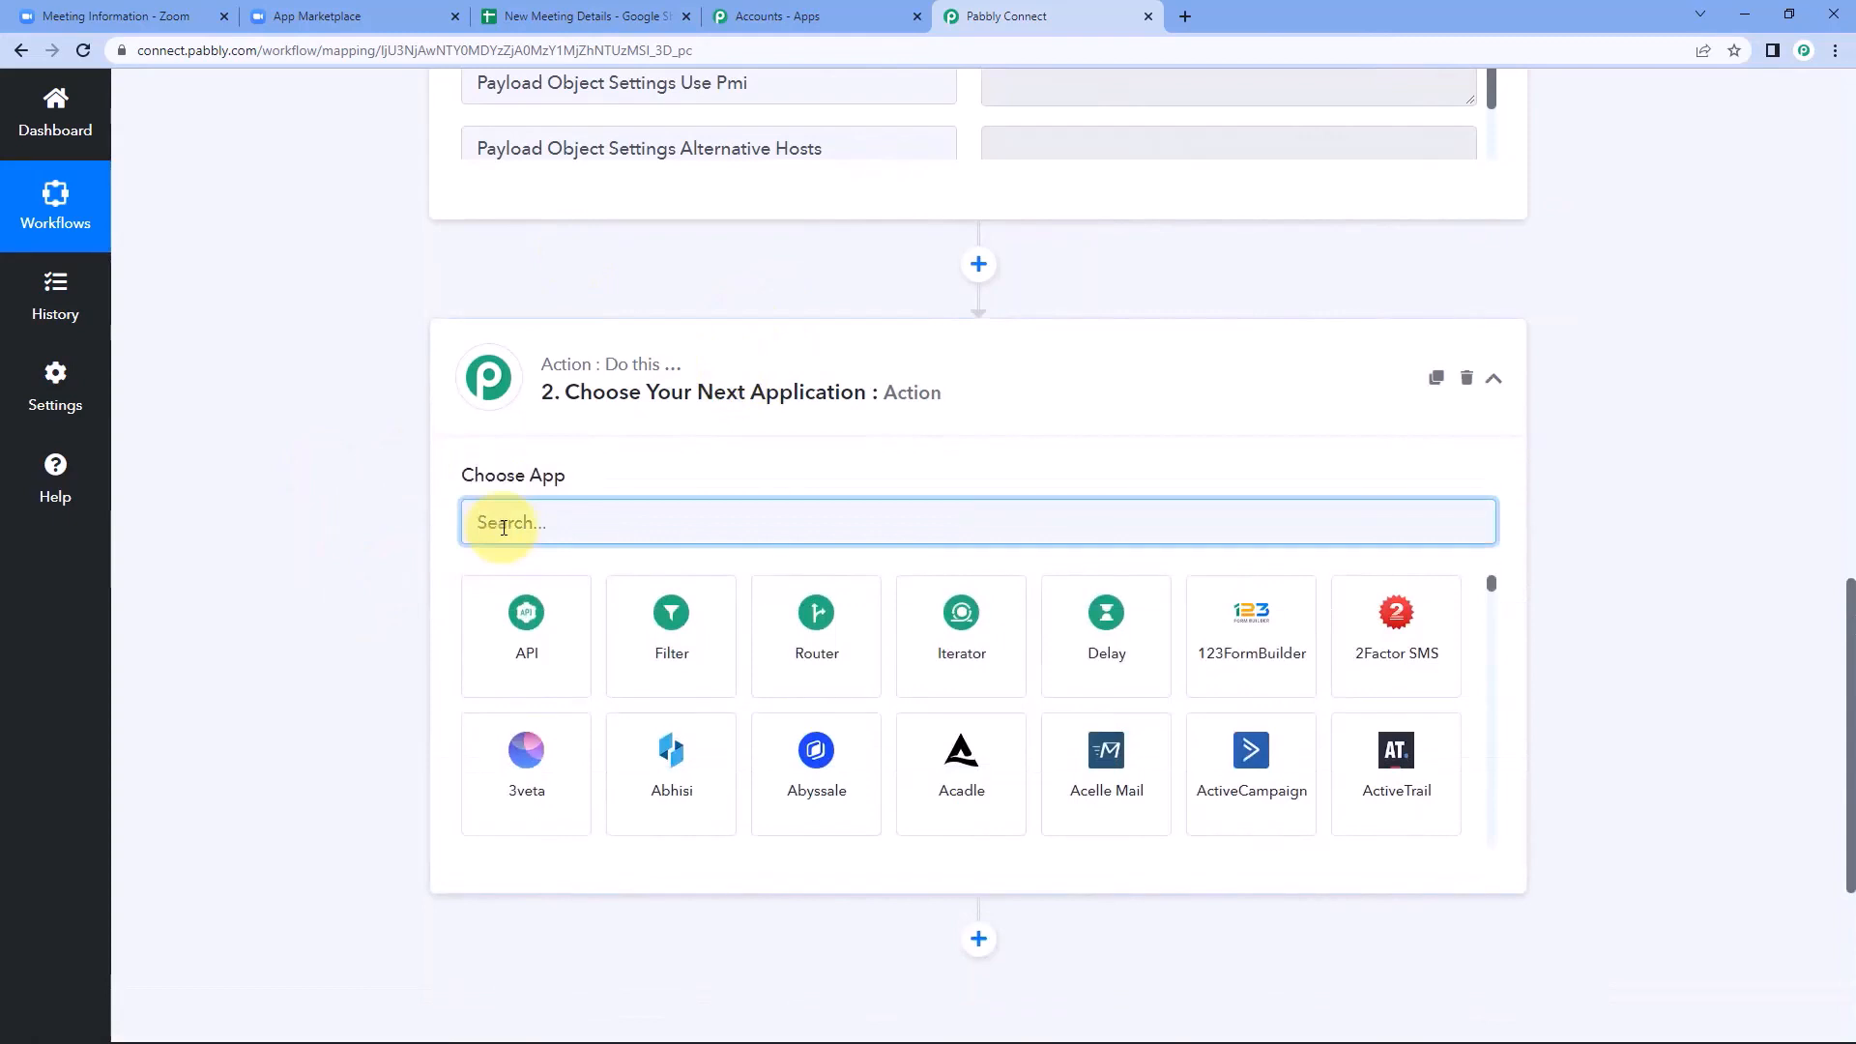
type("Google")
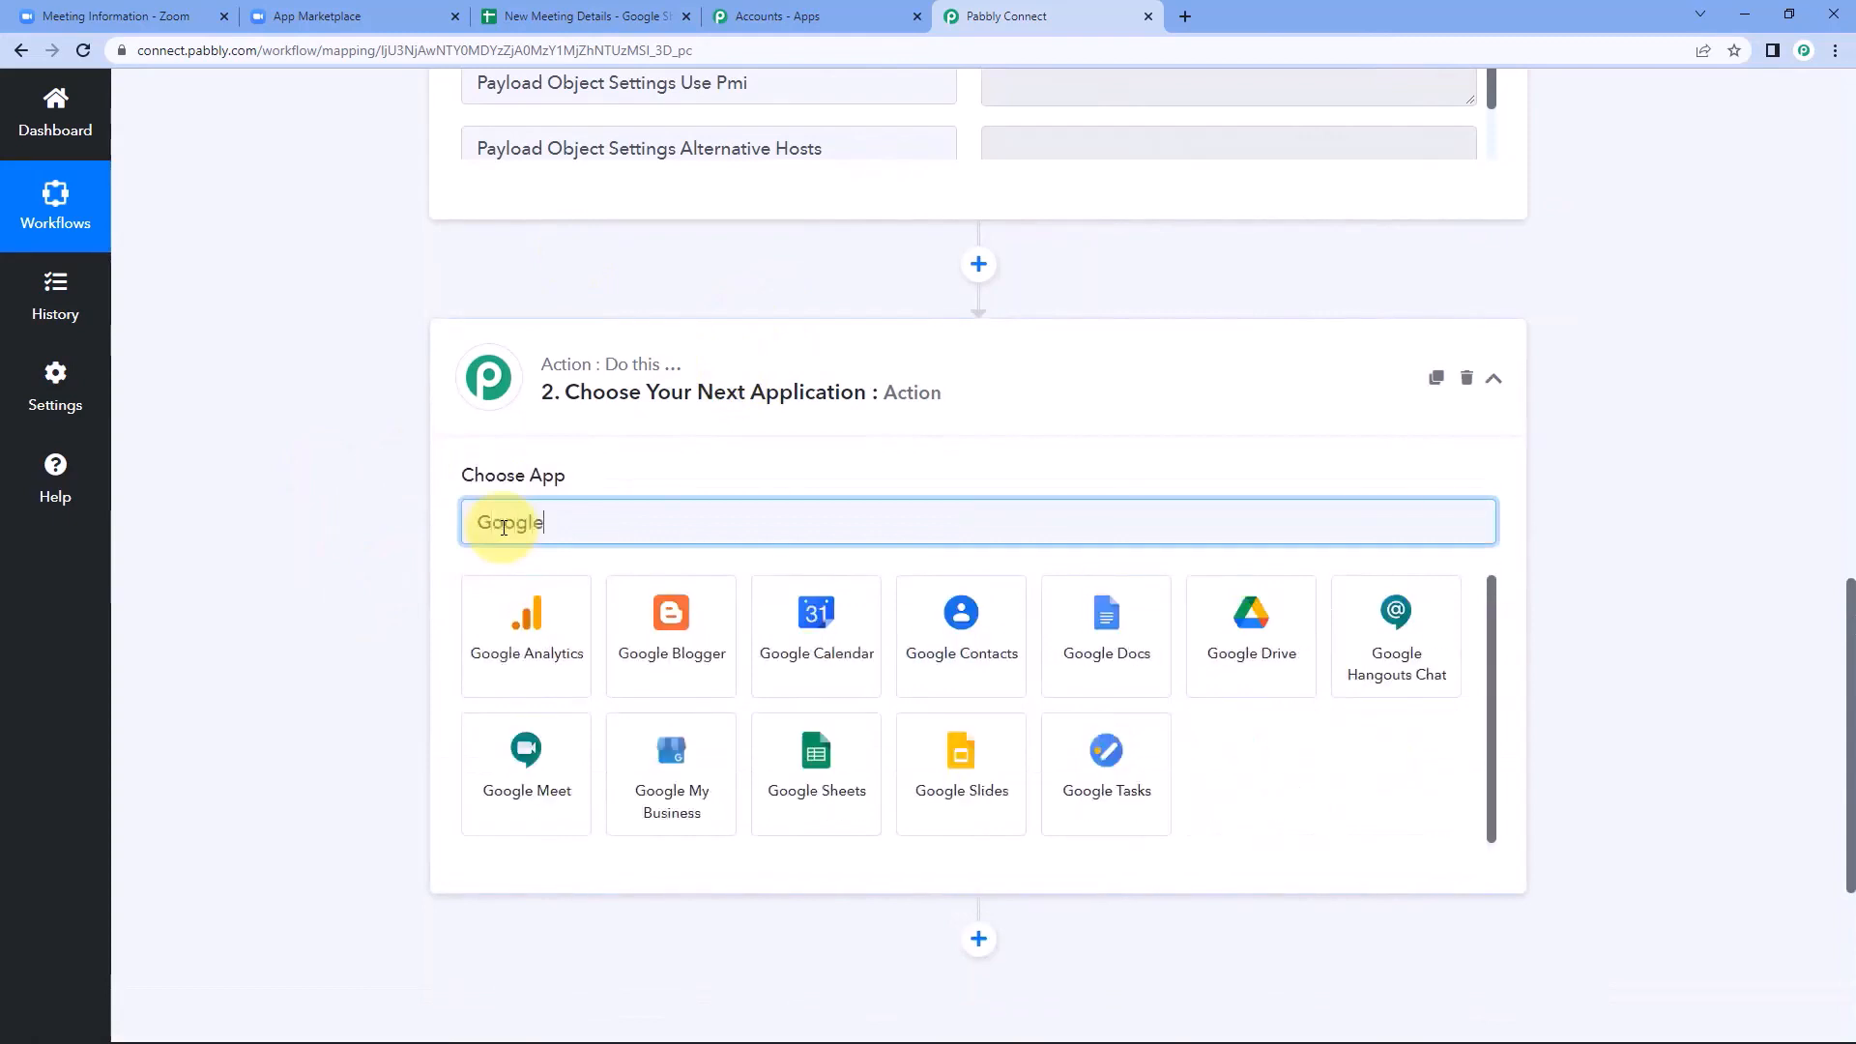
type(" Sheets")
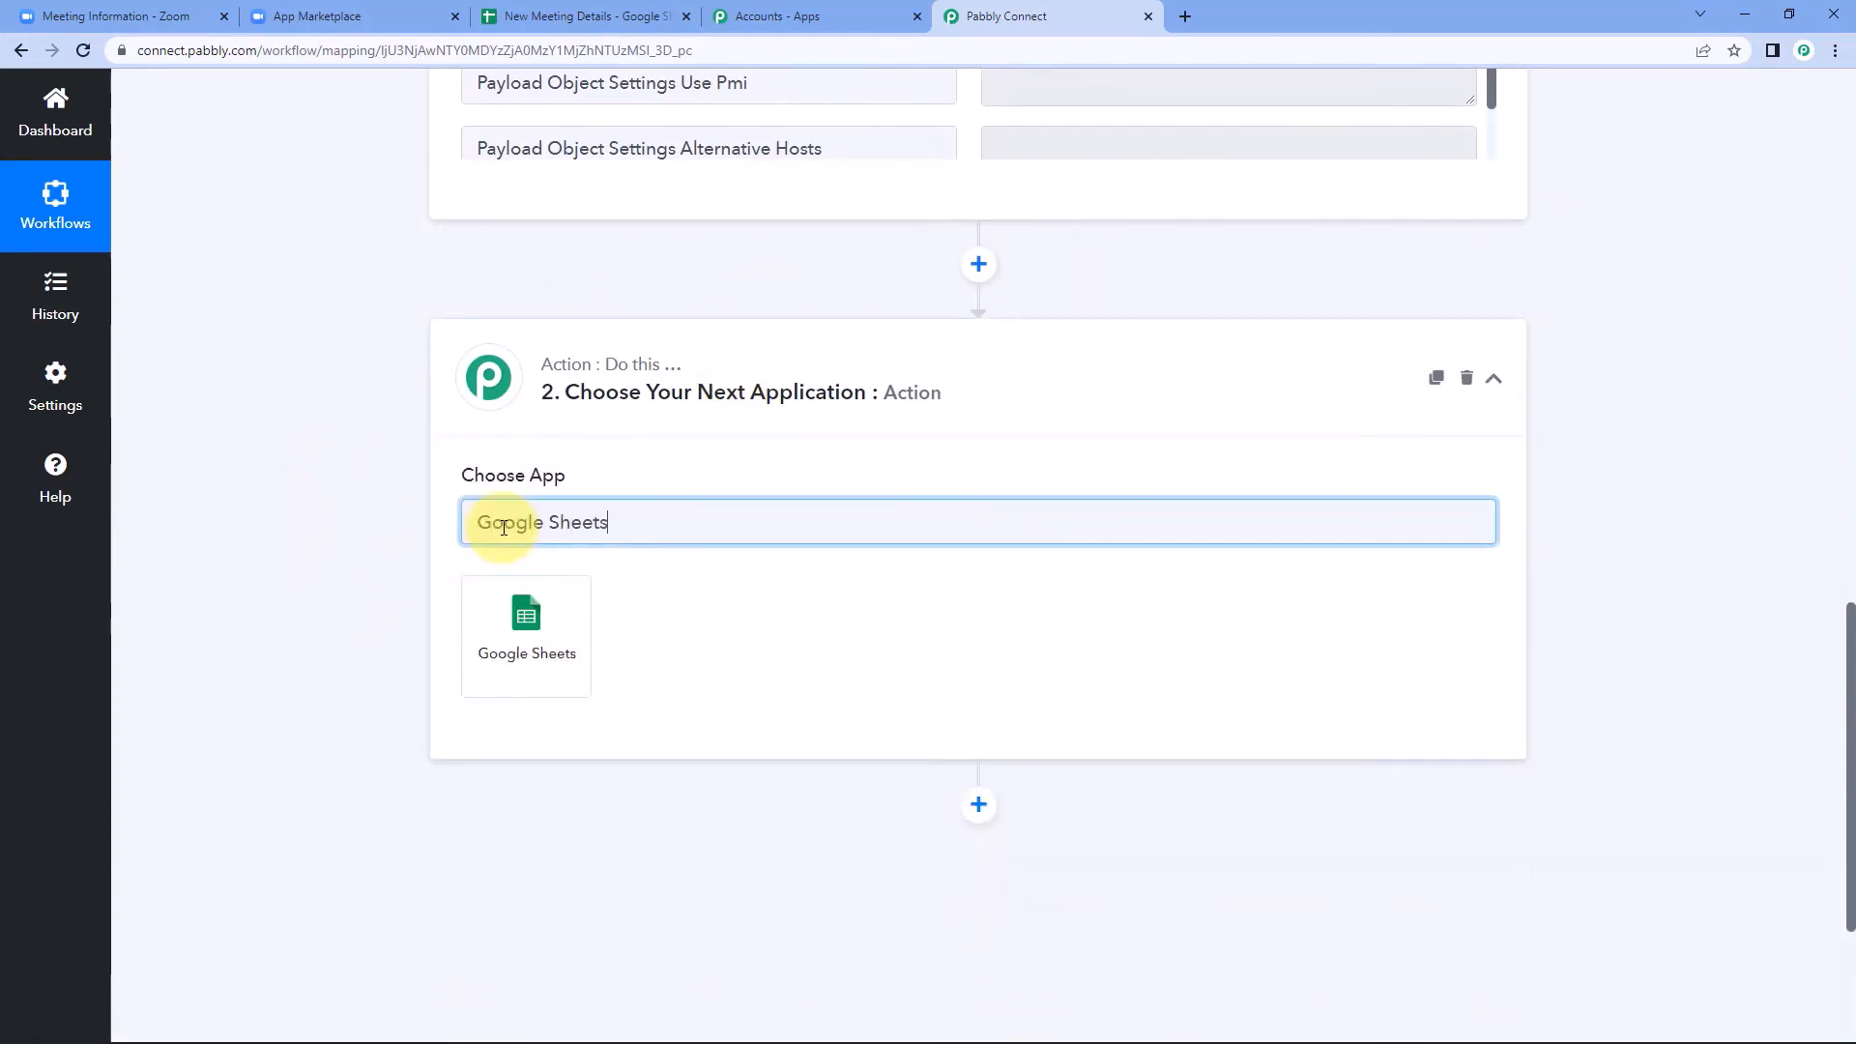
left_click(529, 649)
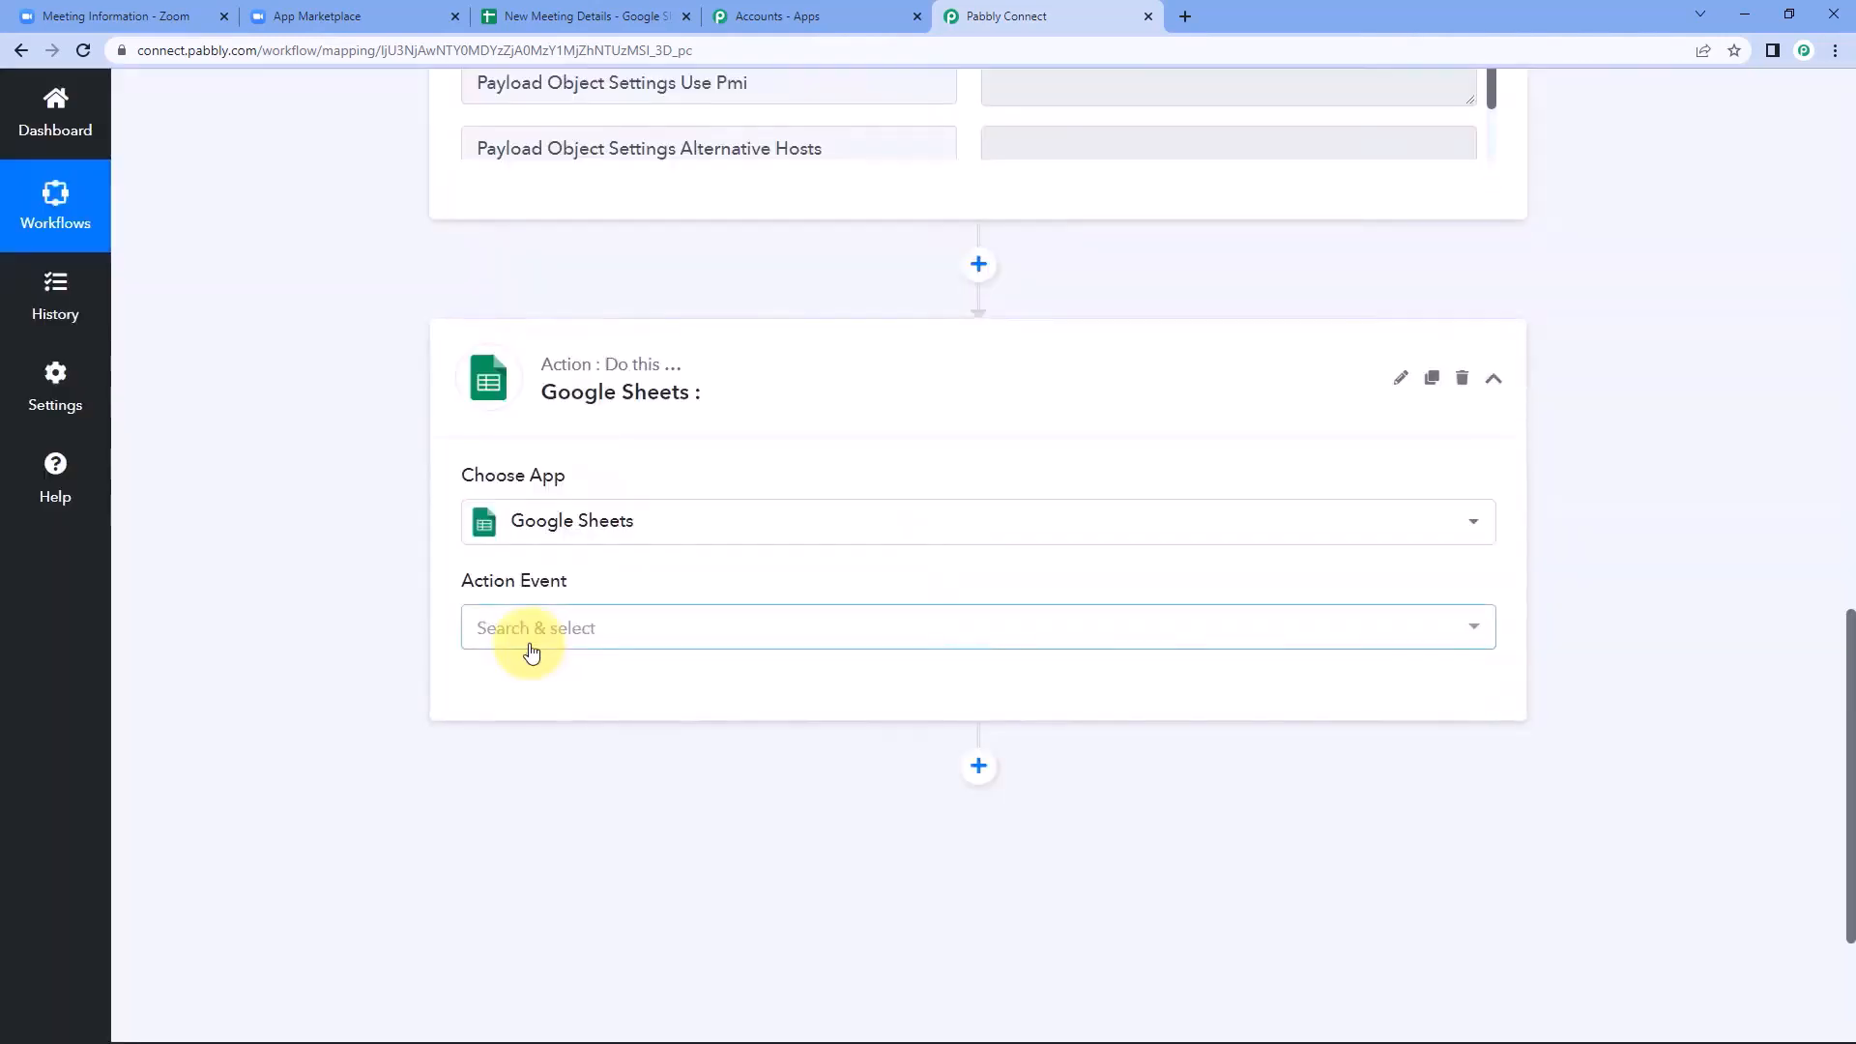
left_click(583, 649)
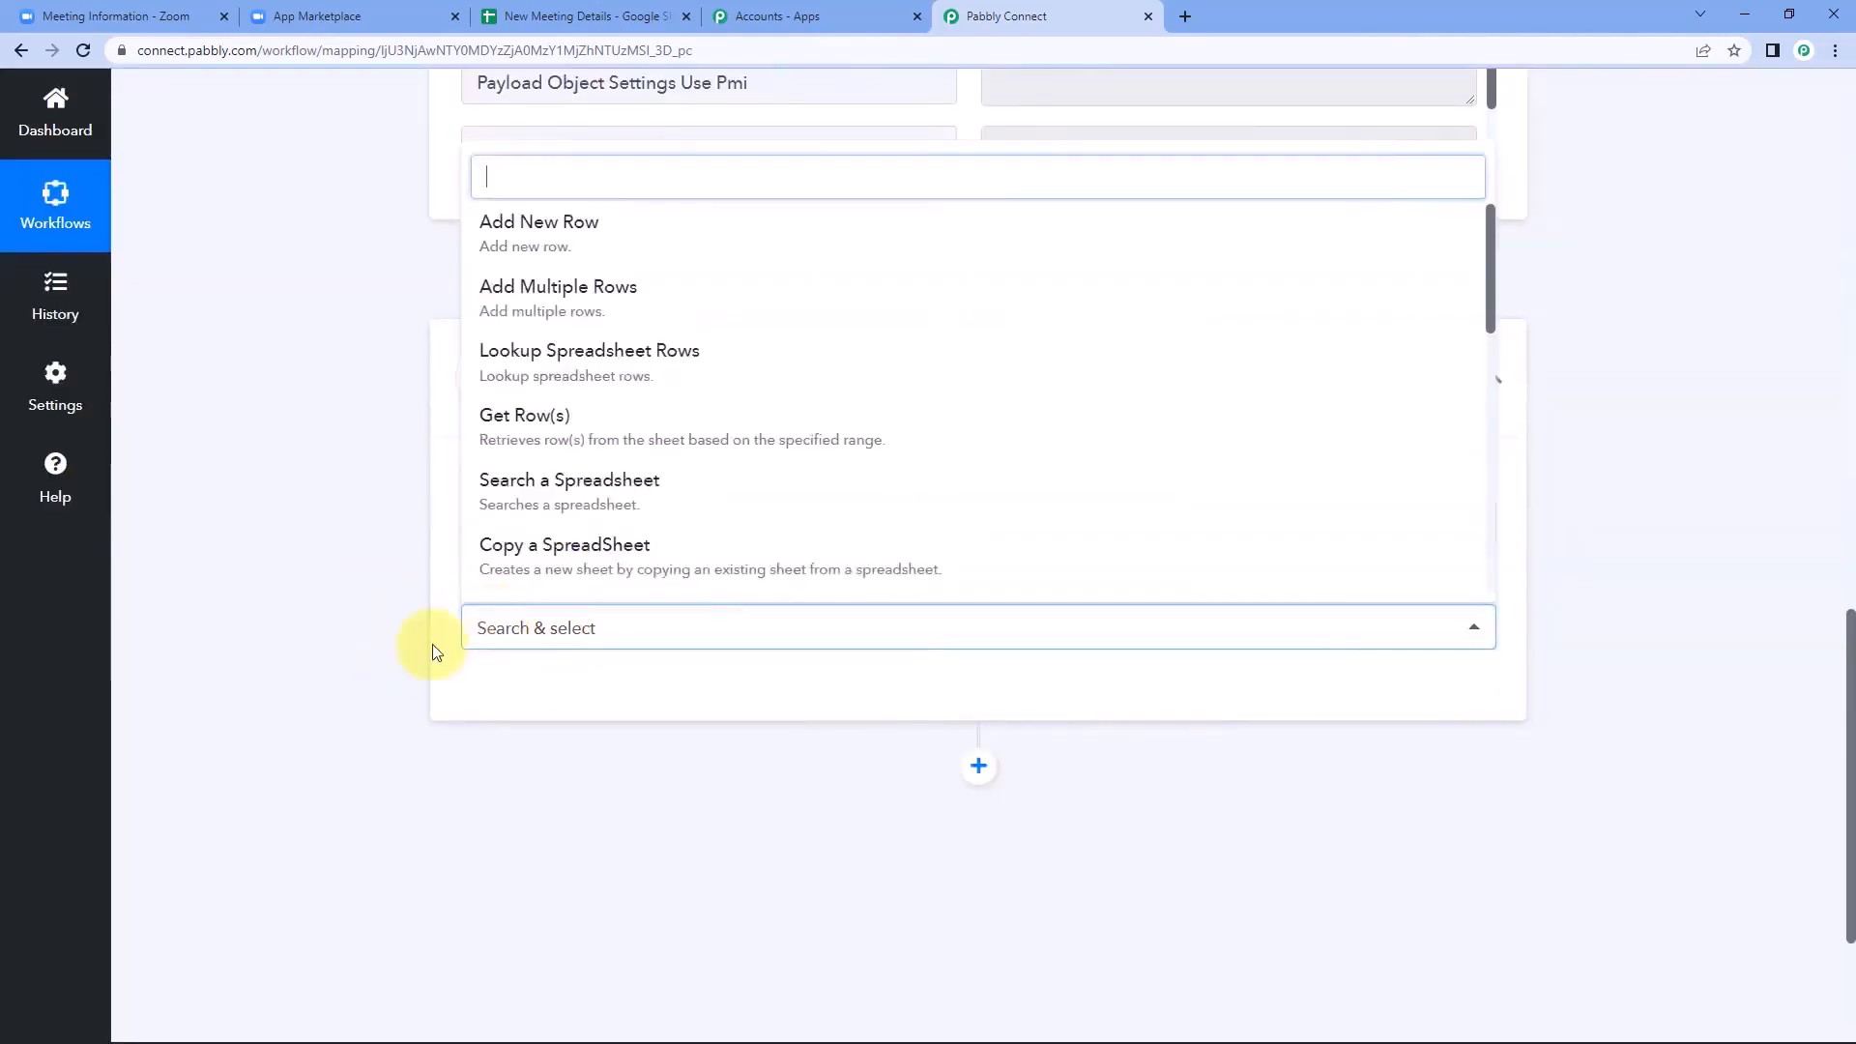
left_click(592, 236)
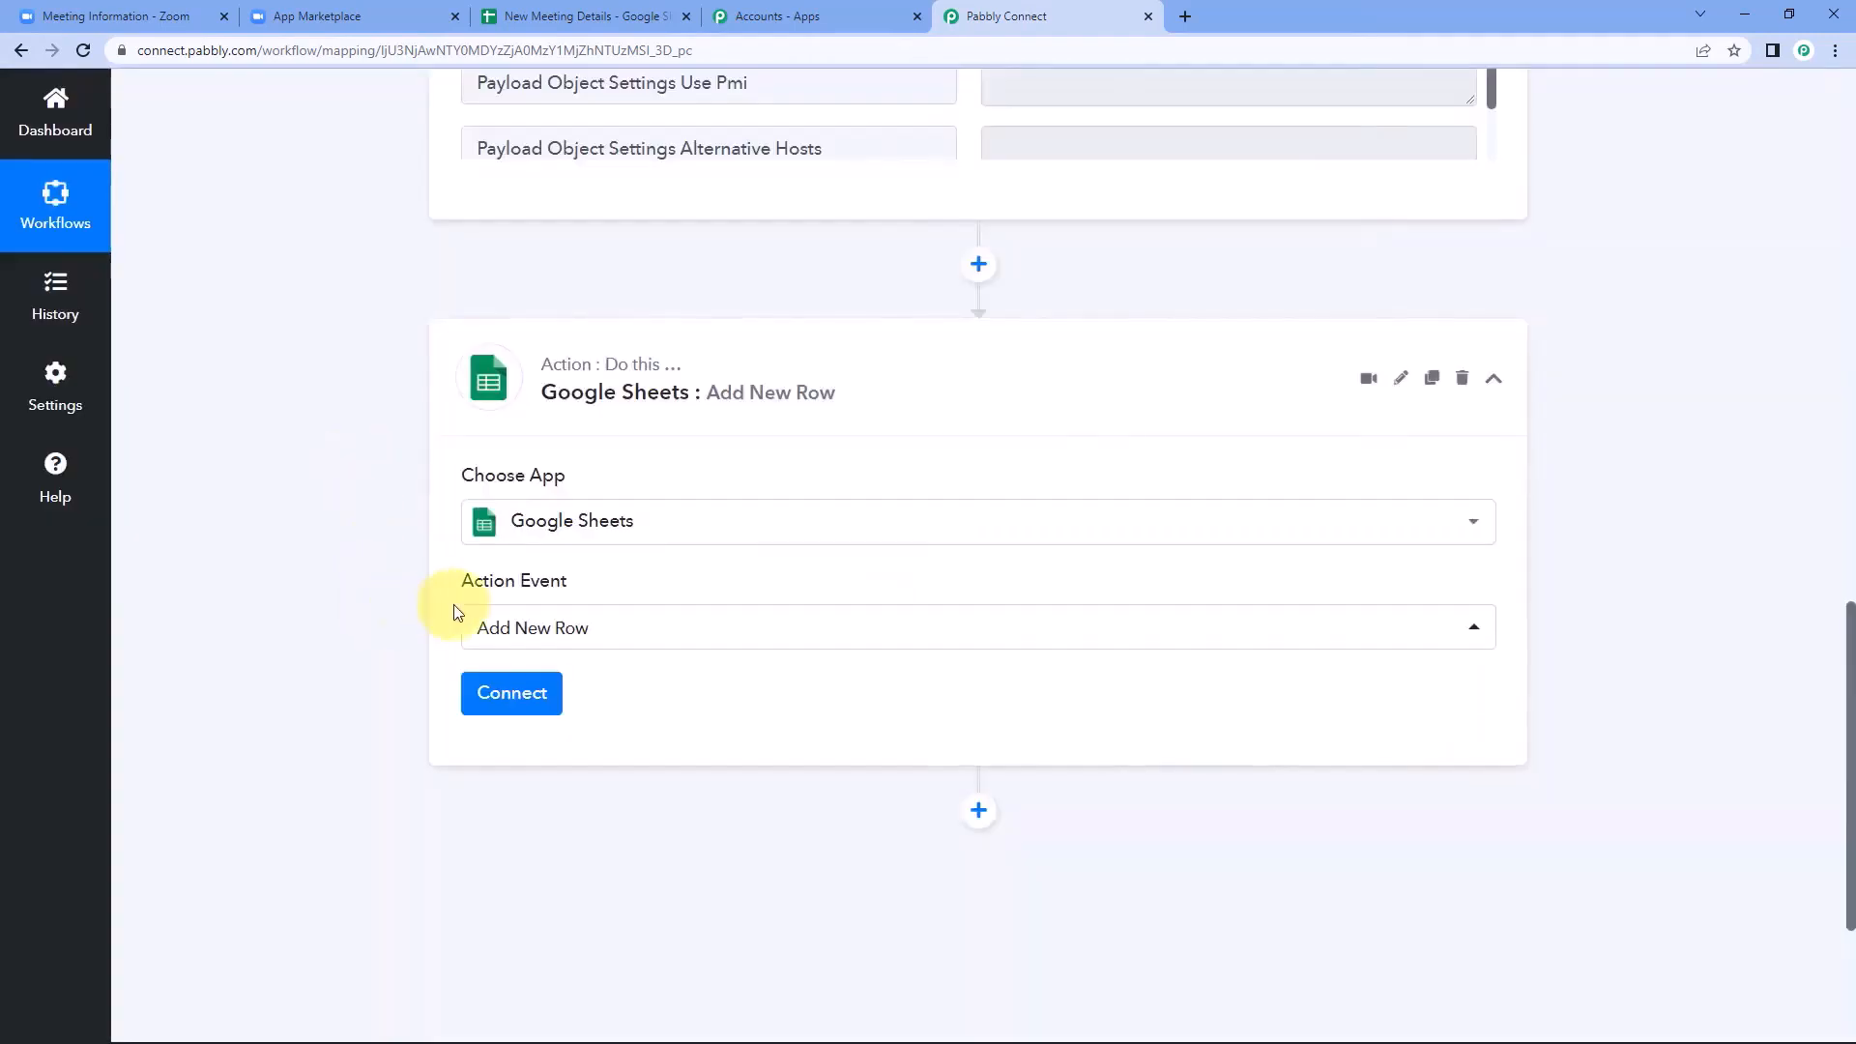
Connect the action through a new Google Sheets connection, authorizing Pabbly Connect Sheets with the listed Google account.
left_click(513, 694)
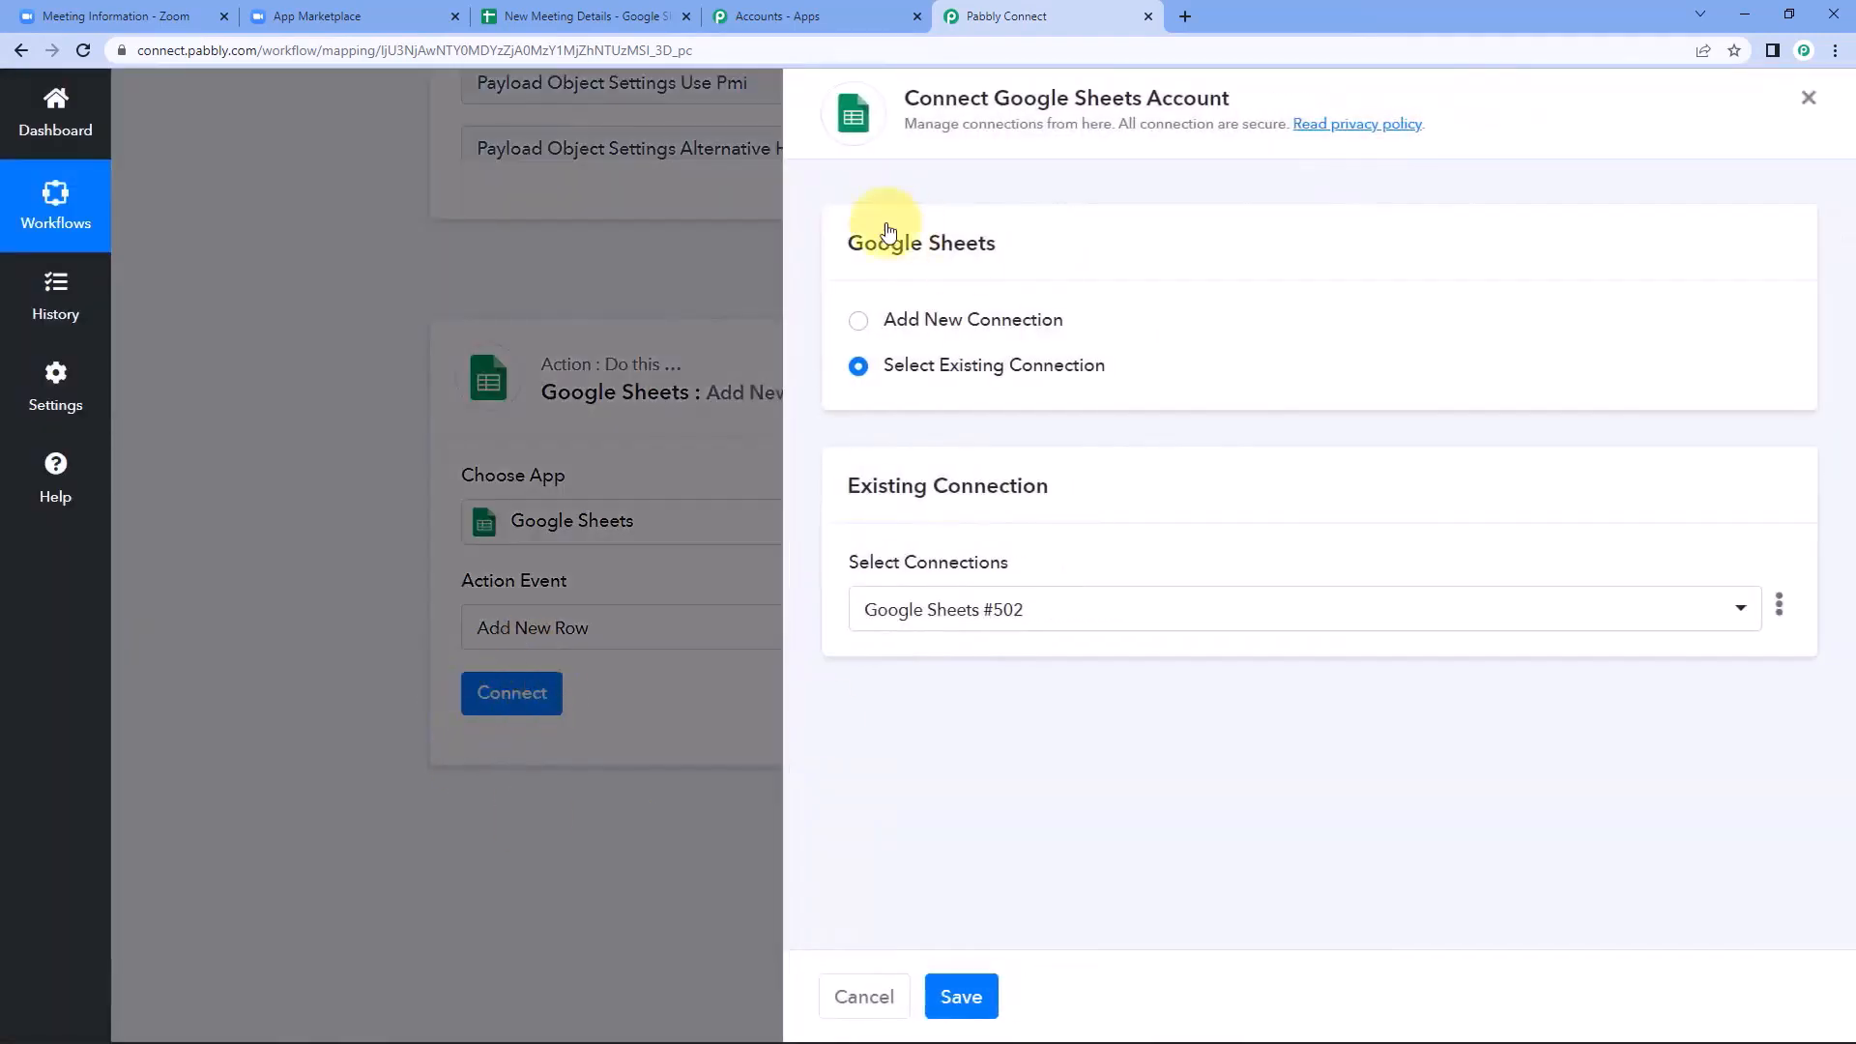
left_click(856, 323)
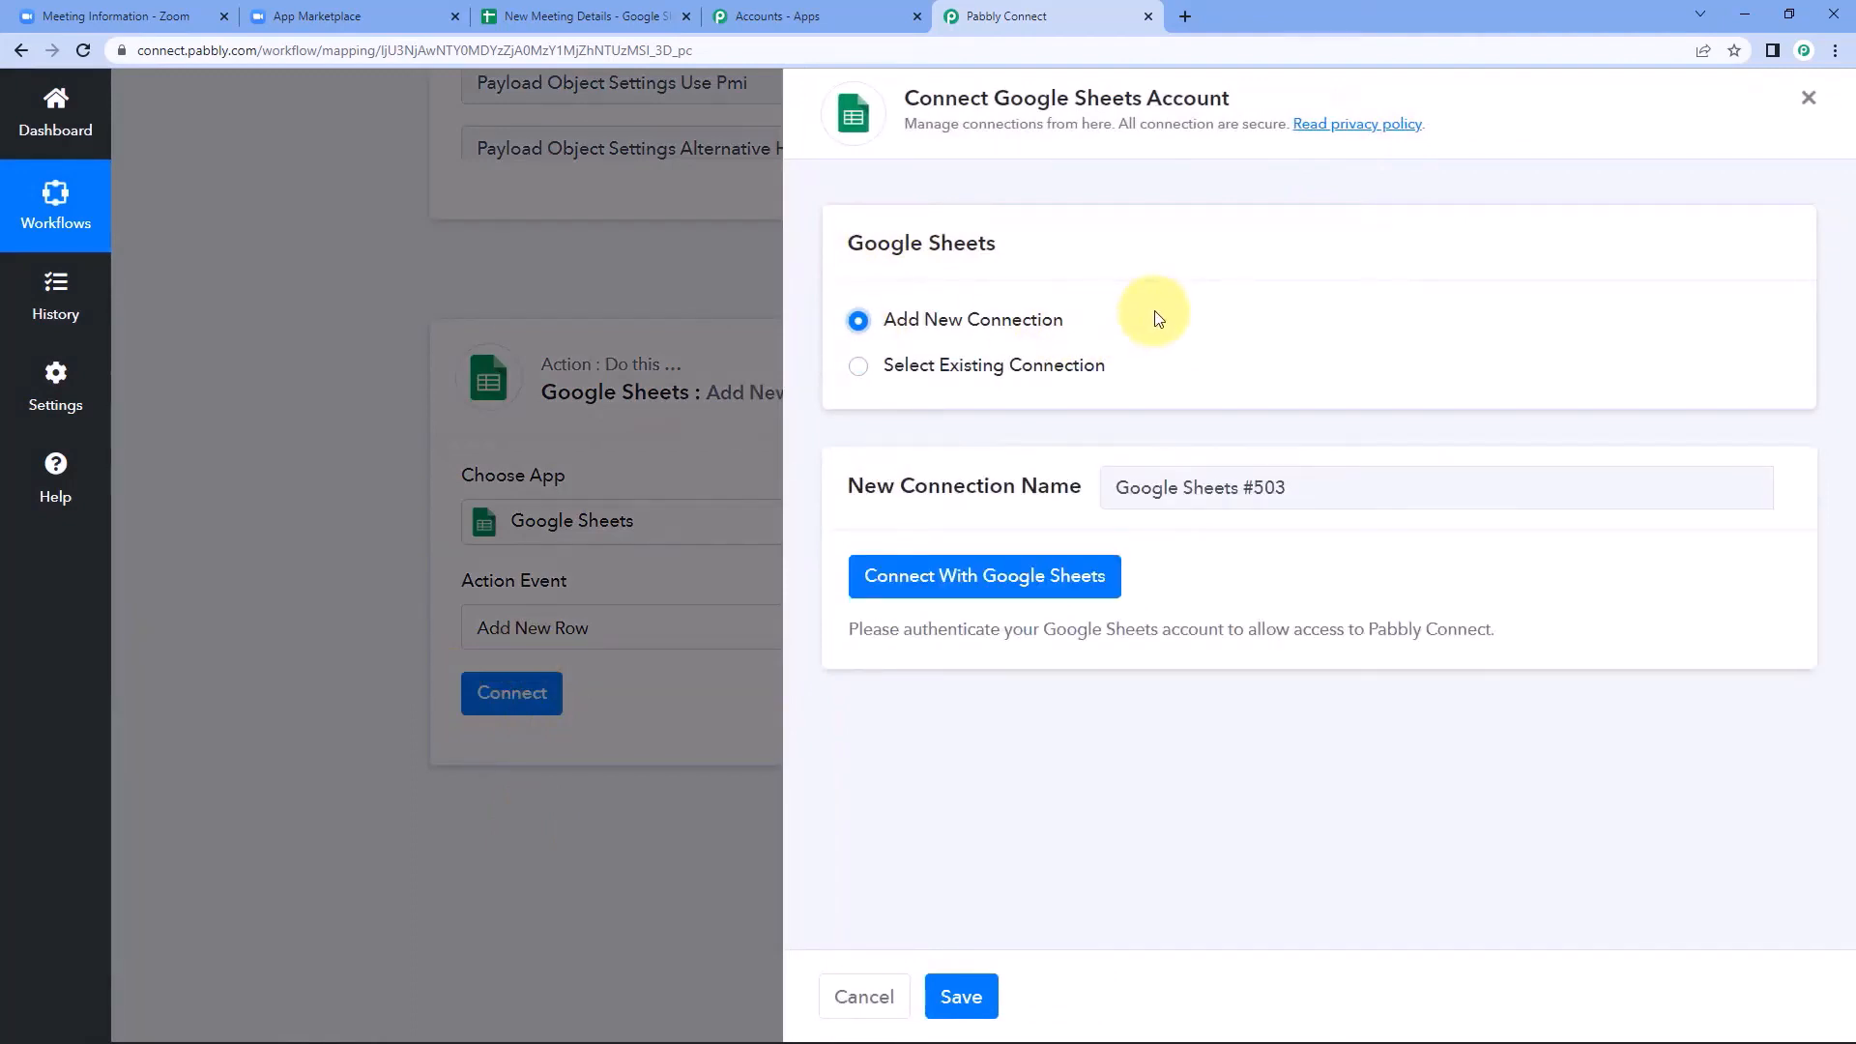
left_click(909, 597)
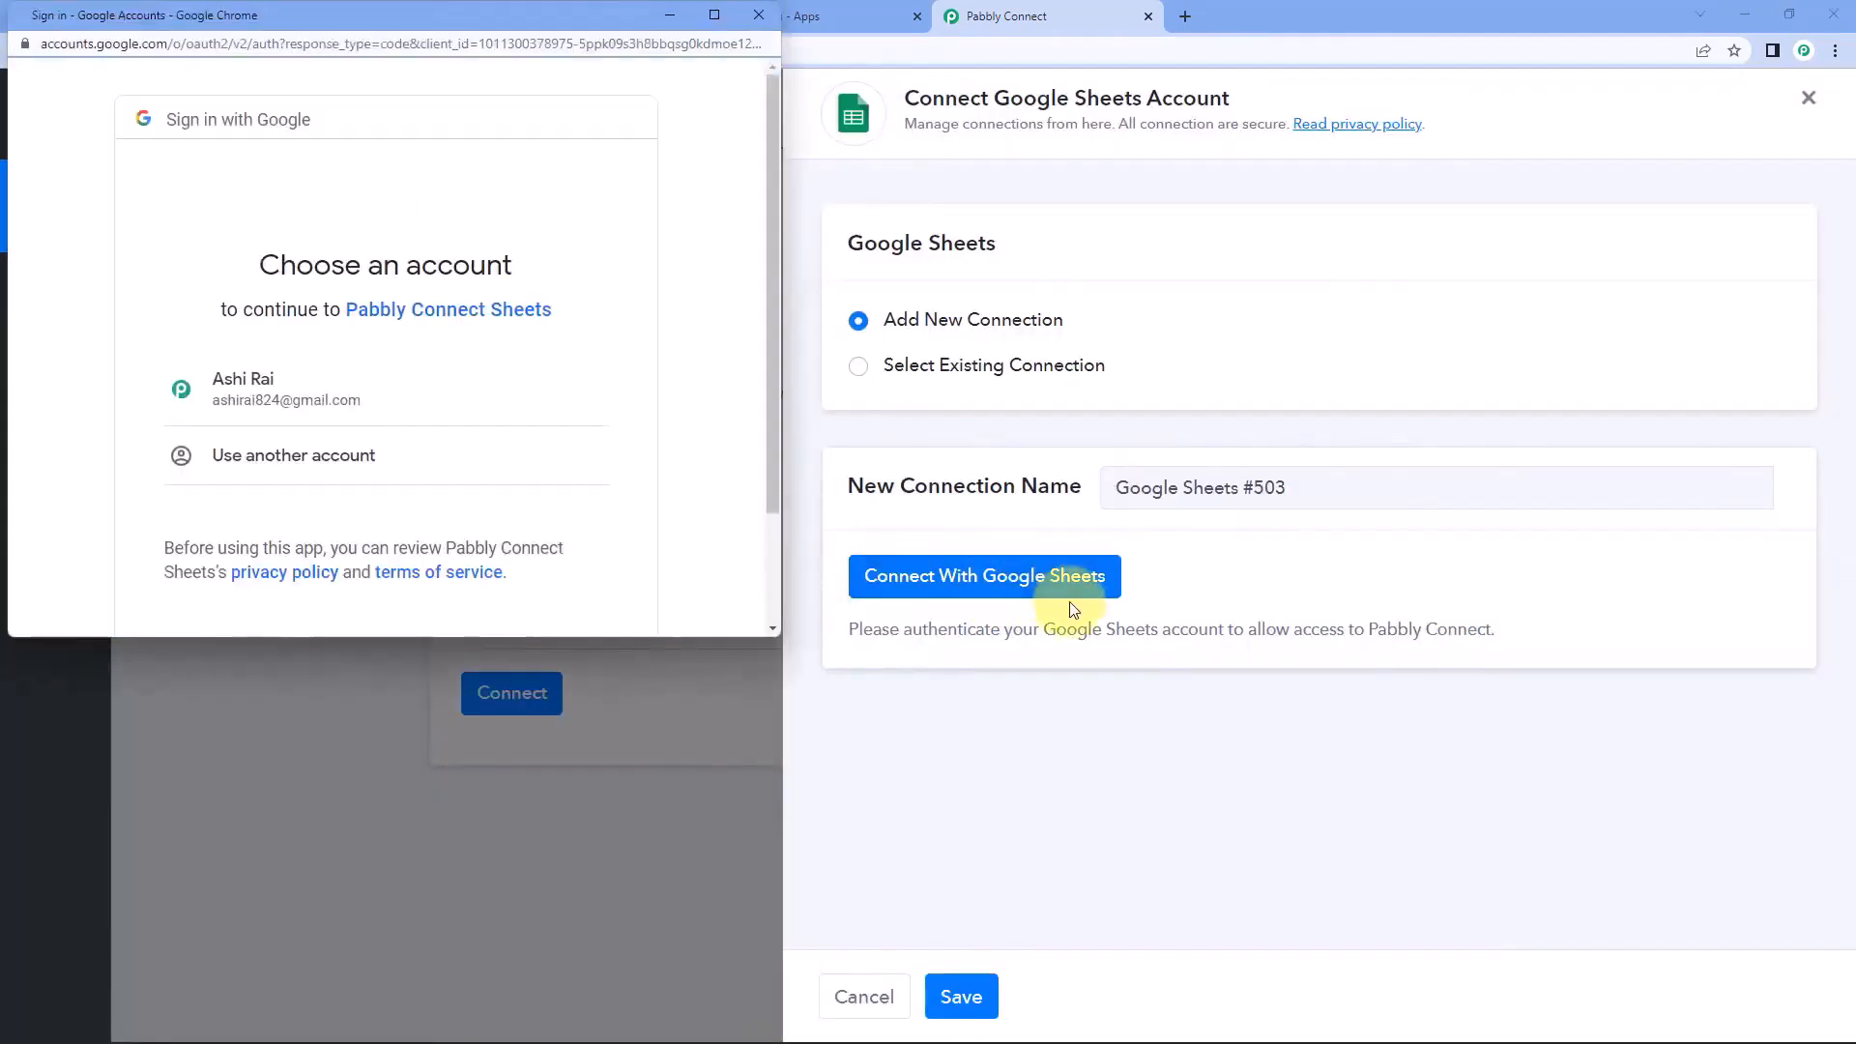
left_click(404, 402)
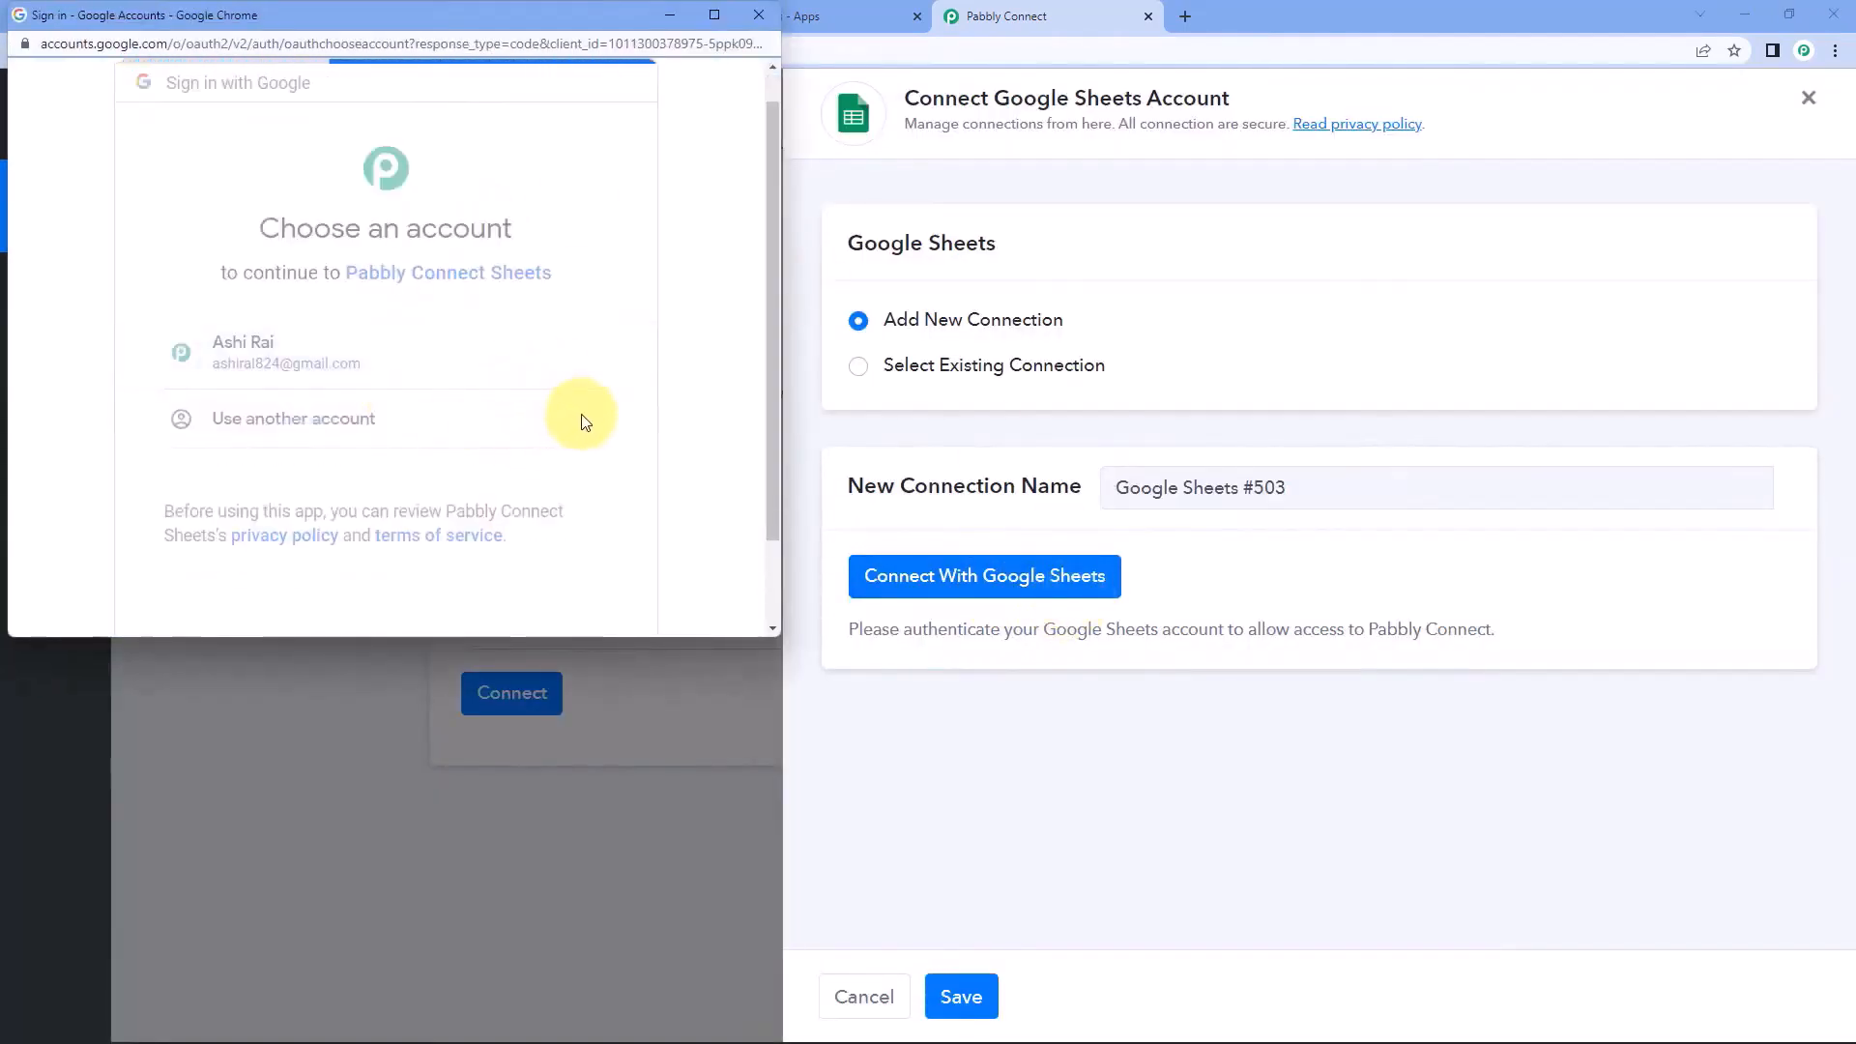
scroll(585, 415, "down", 5)
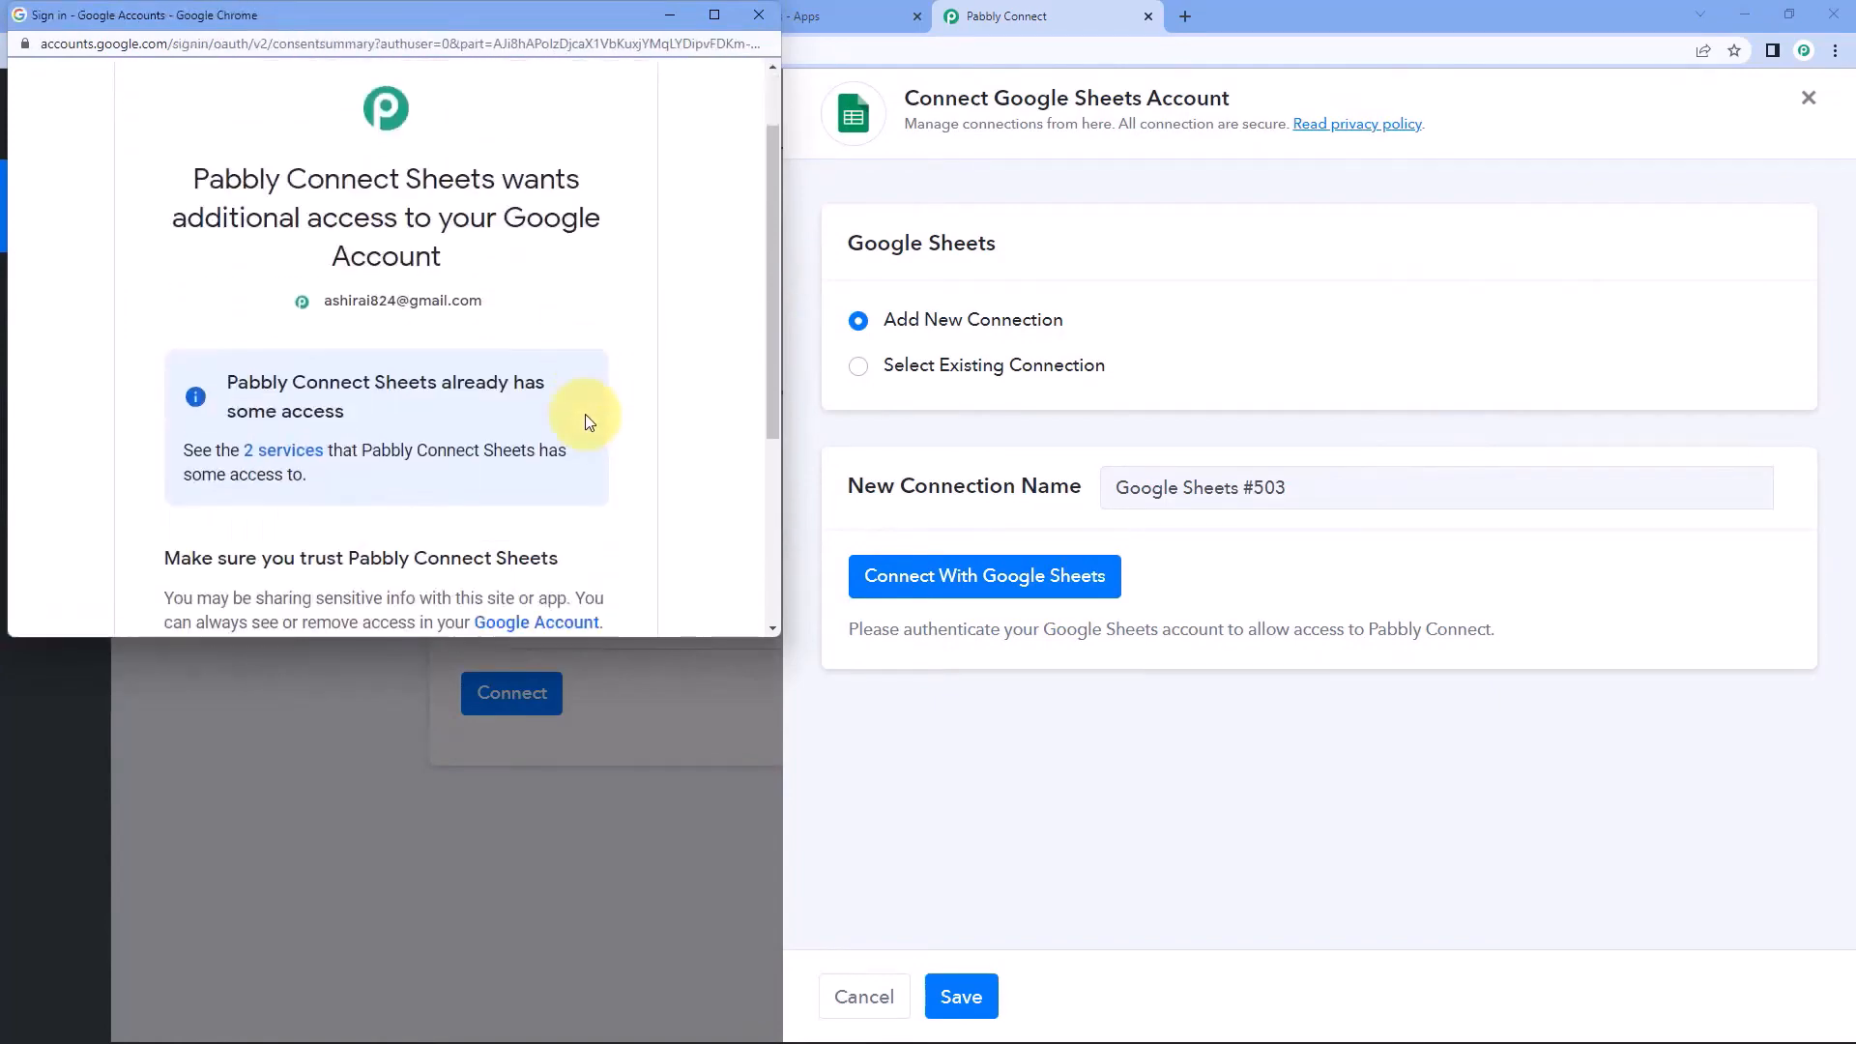
left_click(585, 450)
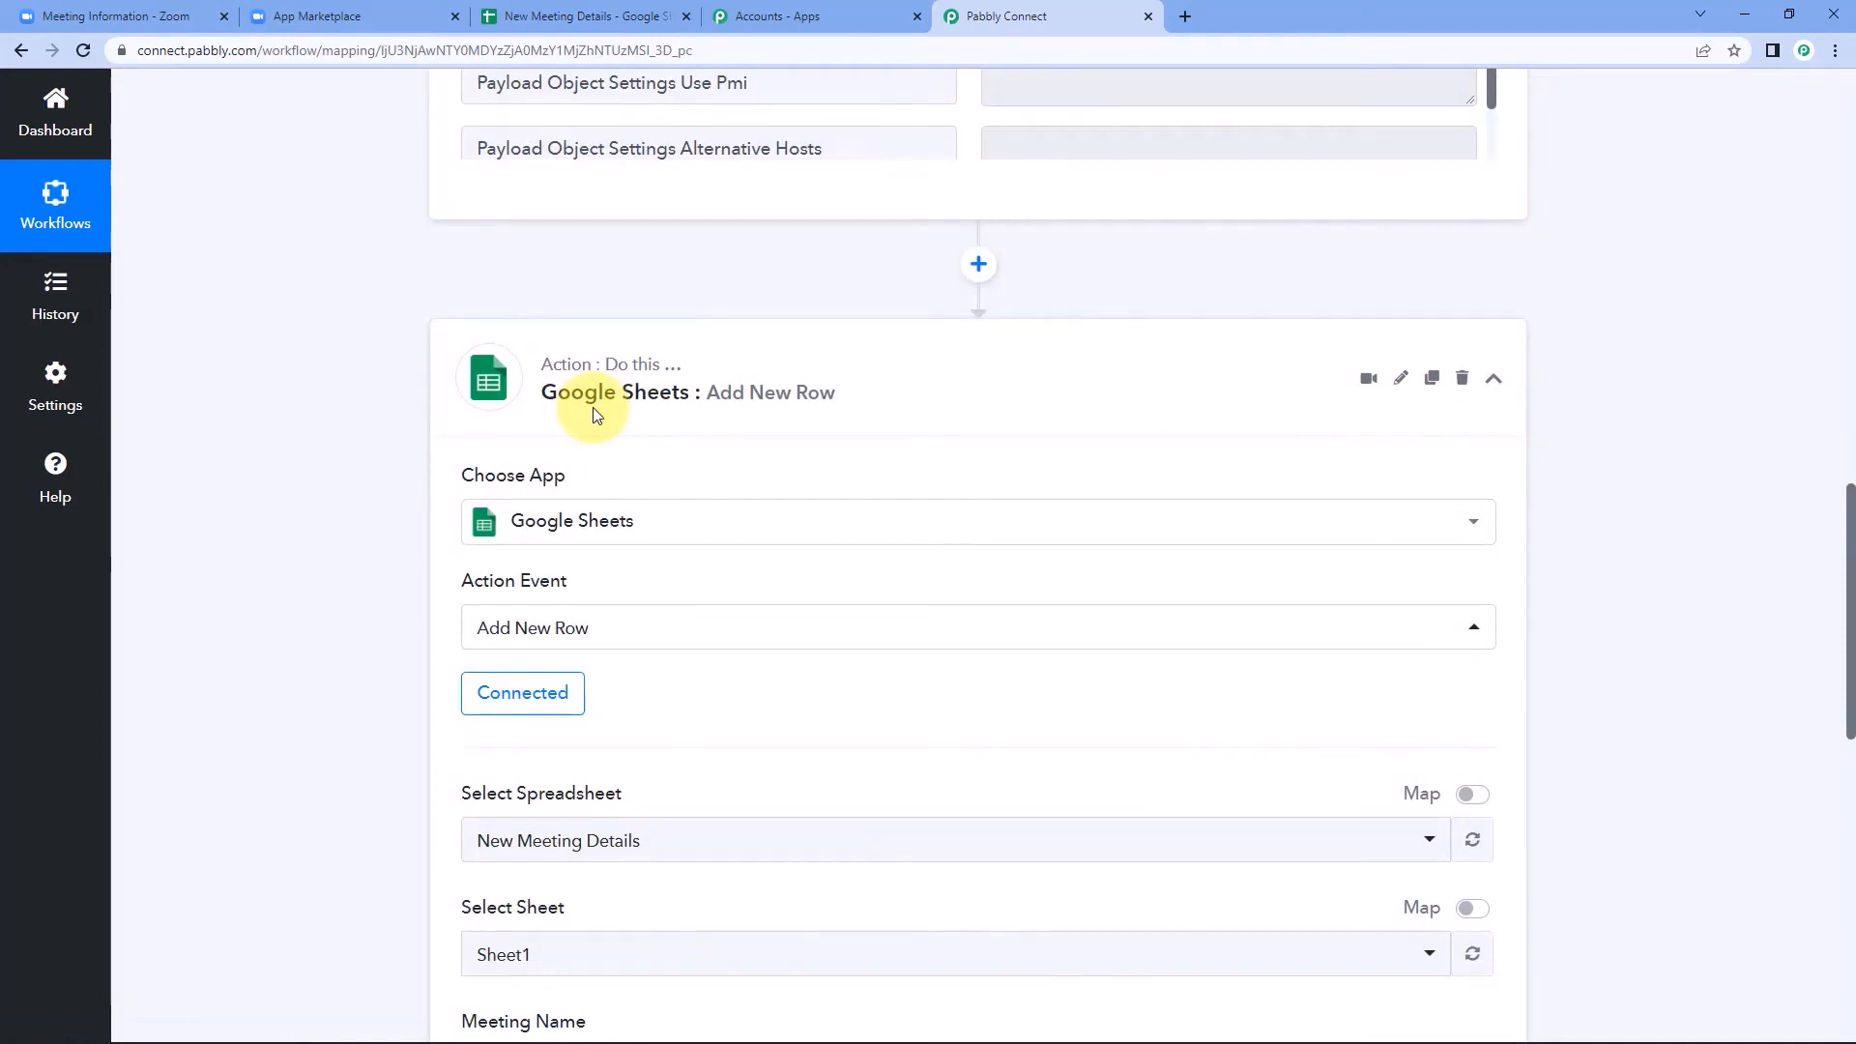
Choose New Meeting Details as the spreadsheet for the new row, checking the name against the open Google Sheets file.
scroll(699, 488, "down", 4)
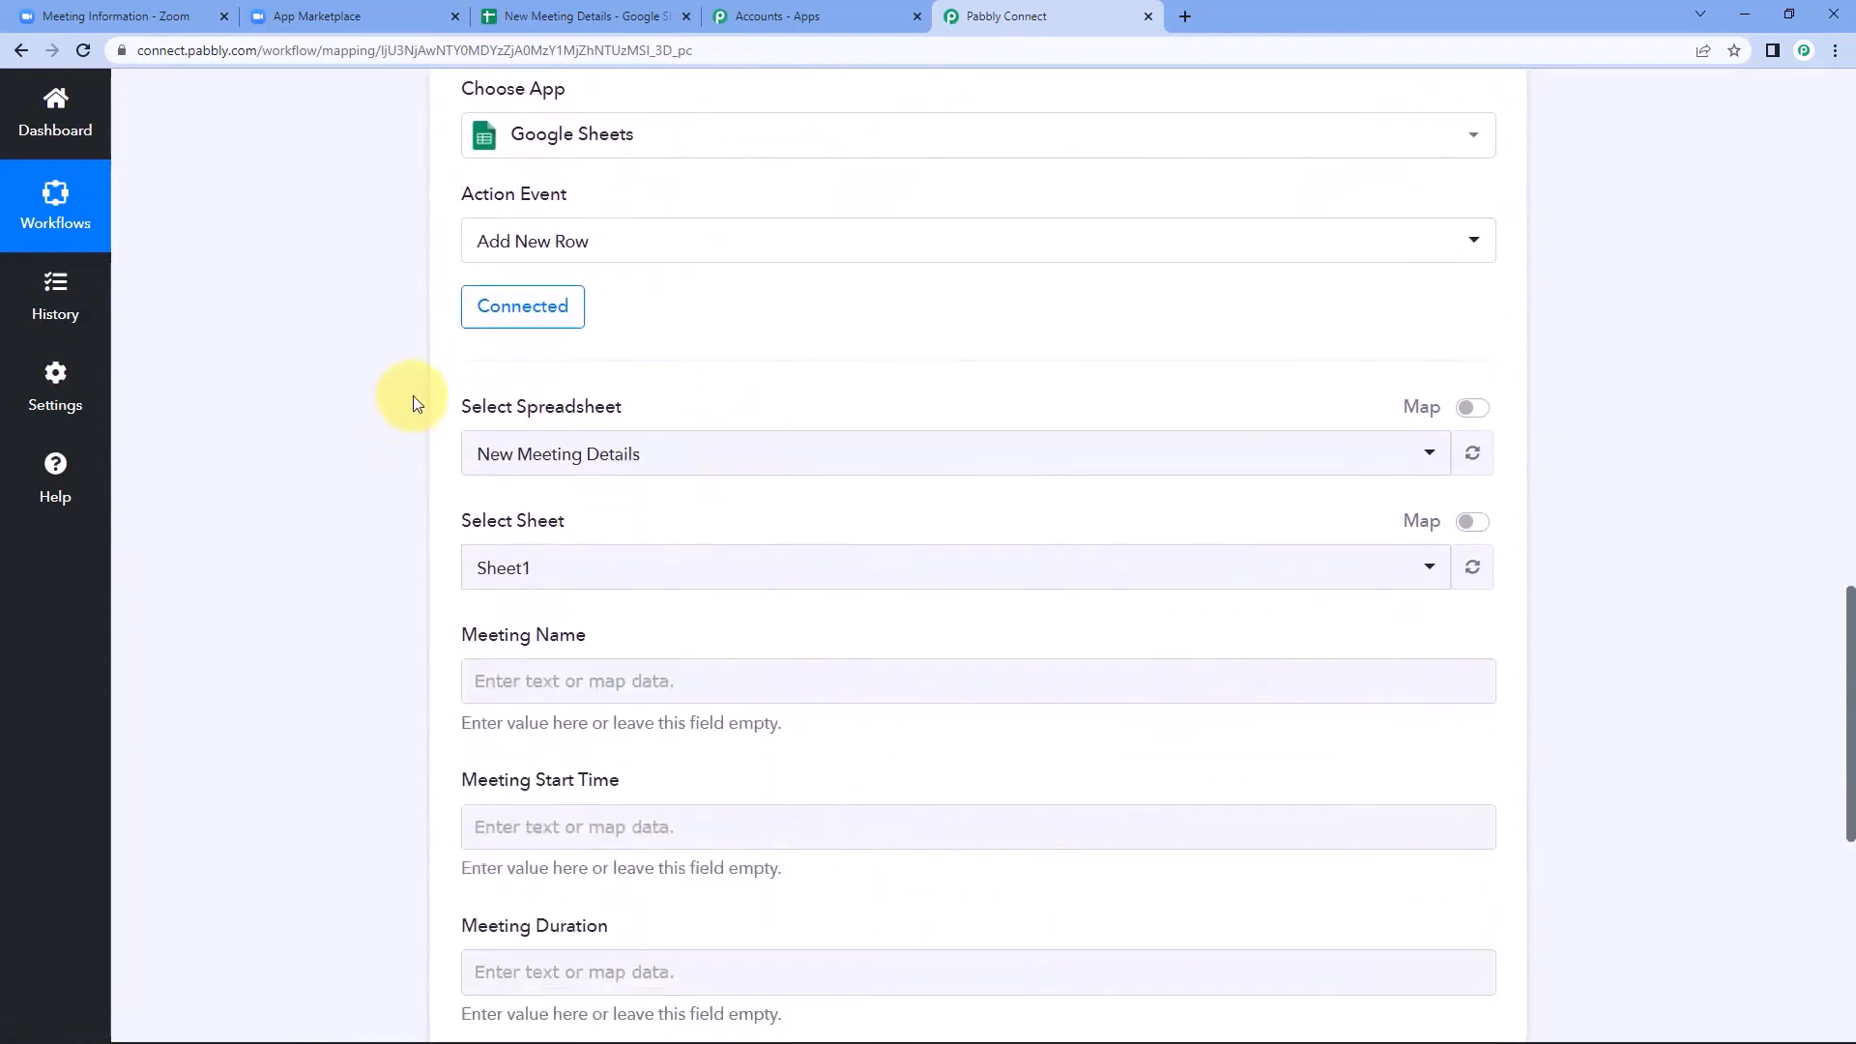
left_click(718, 460)
scroll(344, 505, "down", 1)
scroll(327, 565, "down", 1)
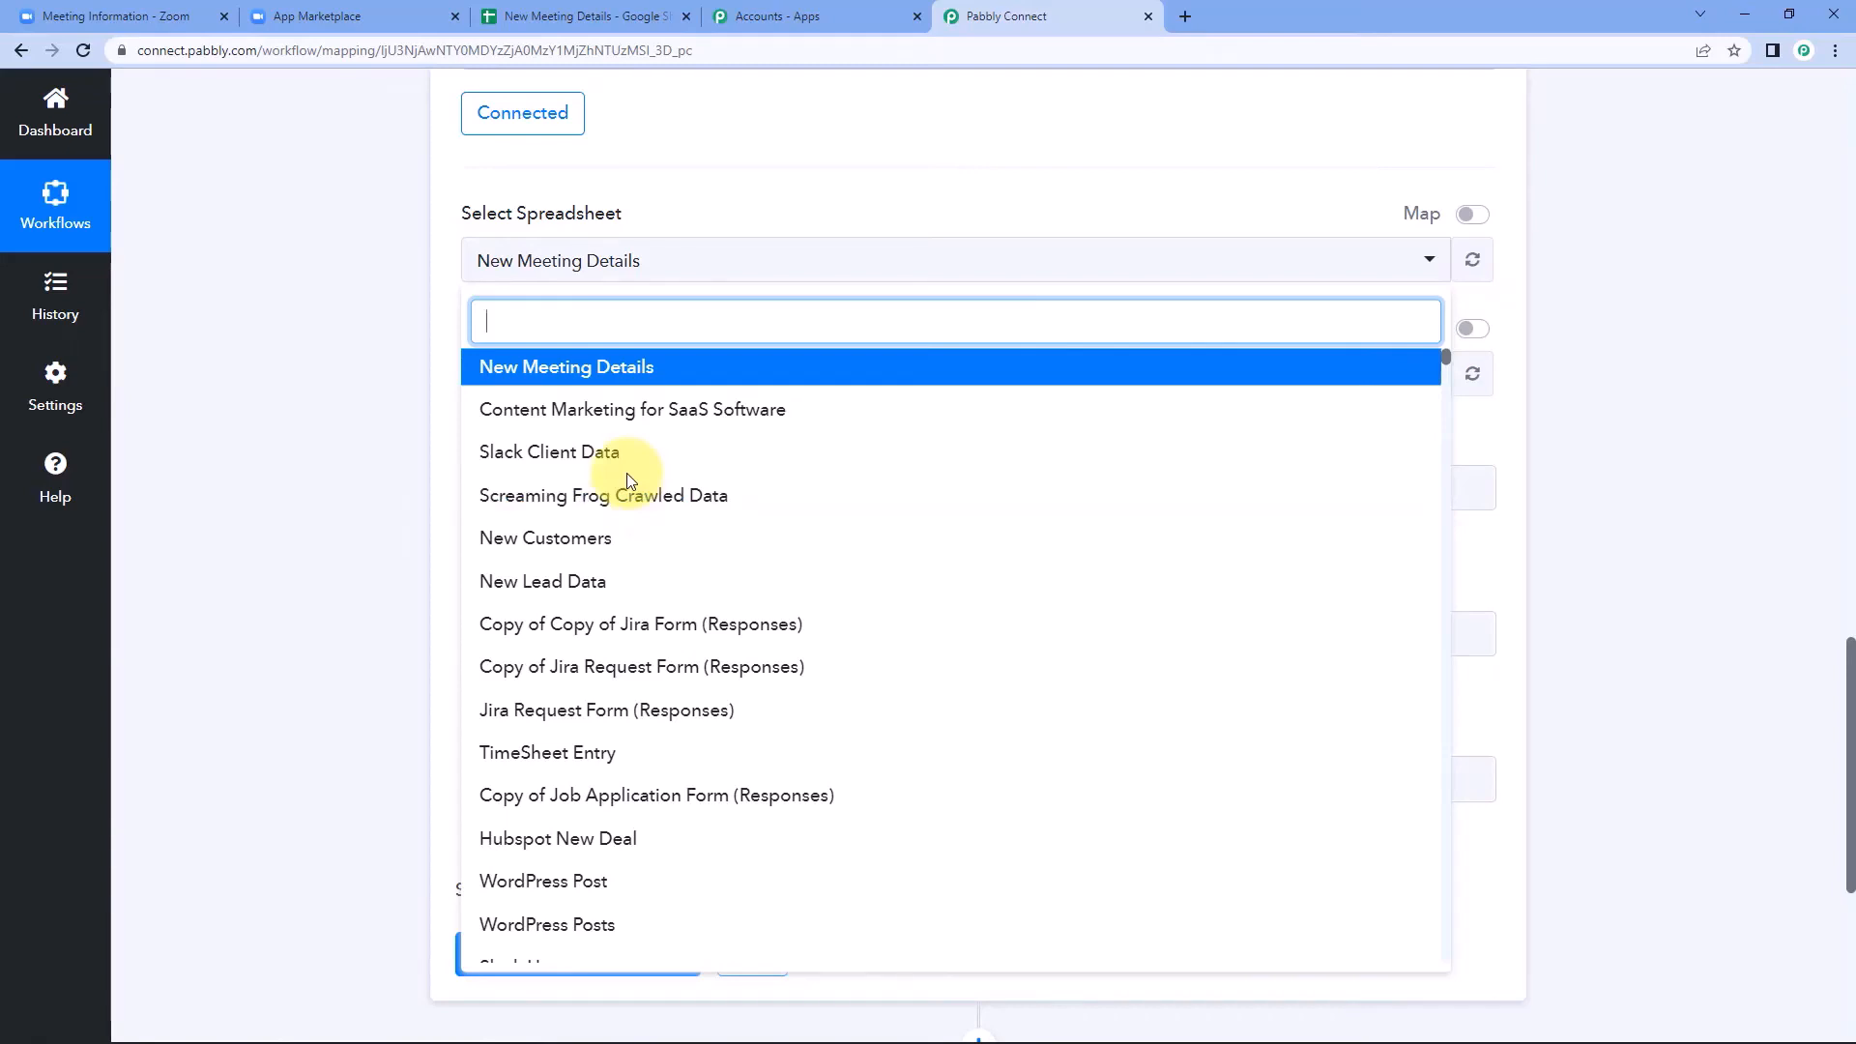
left_click(580, 16)
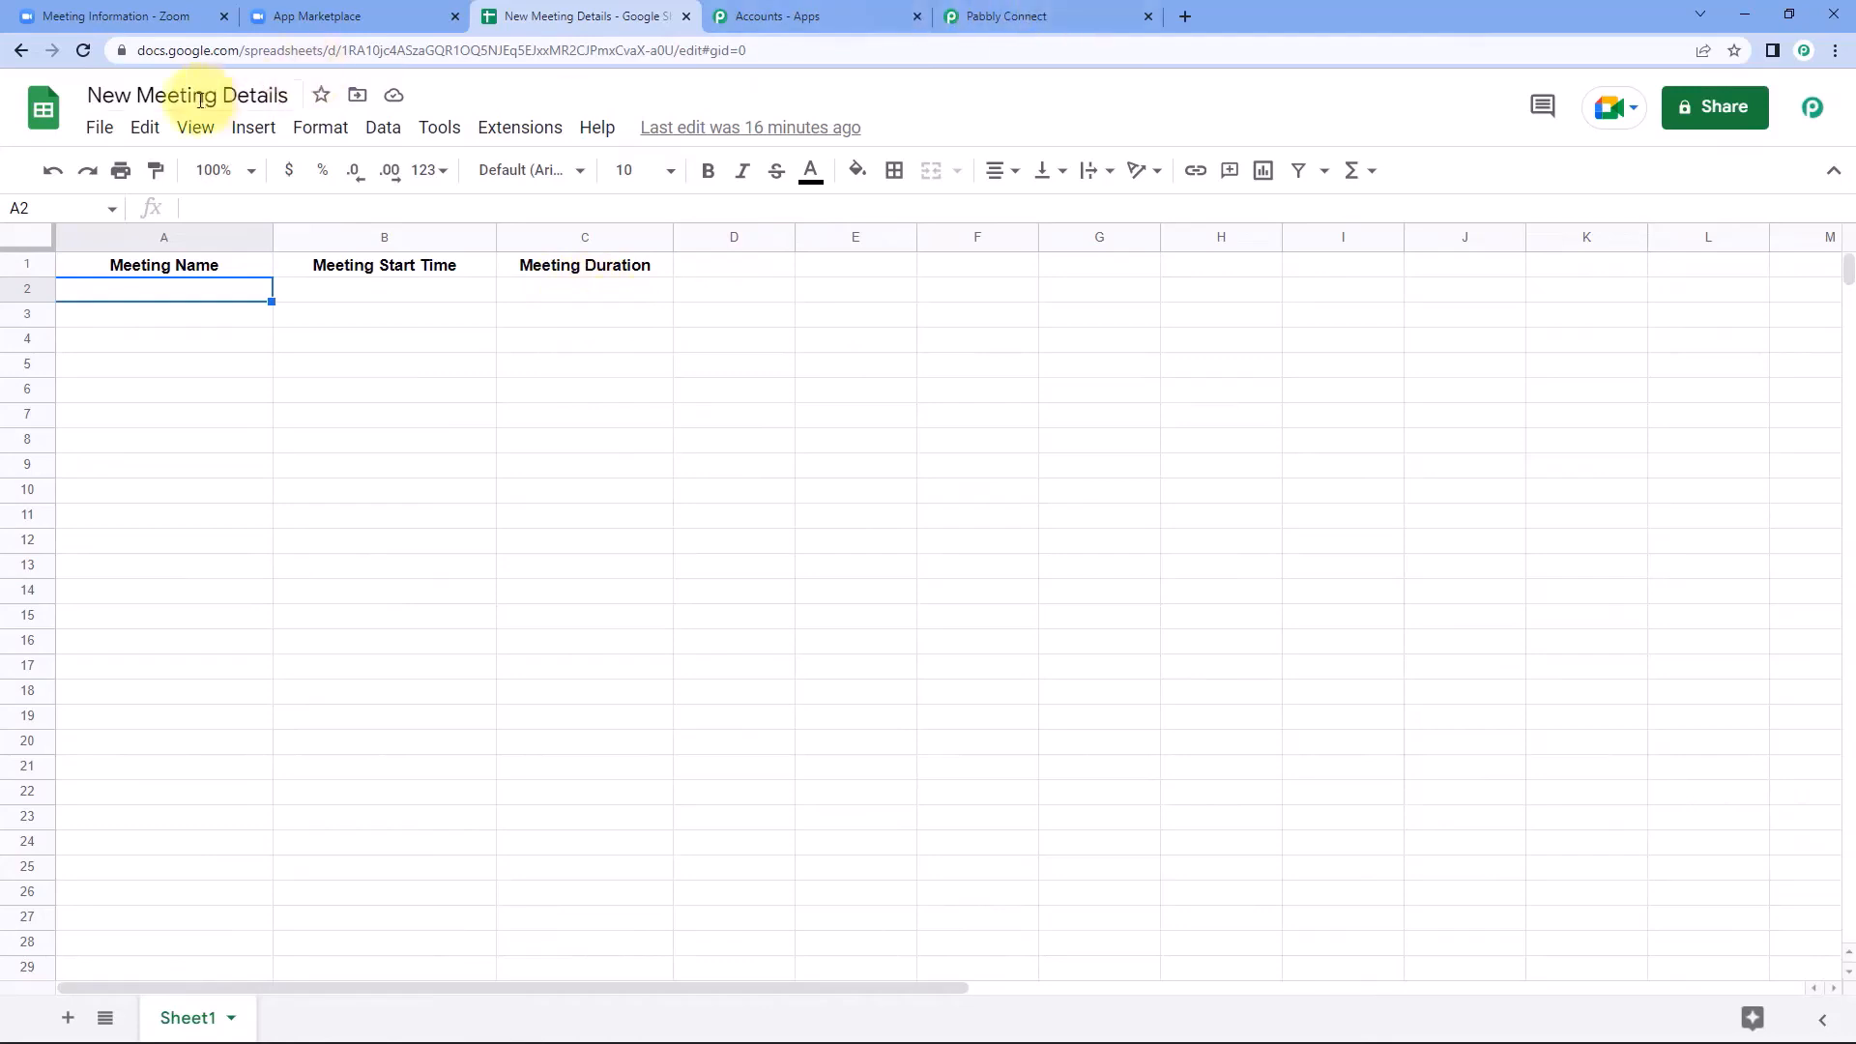
left_click(977, 14)
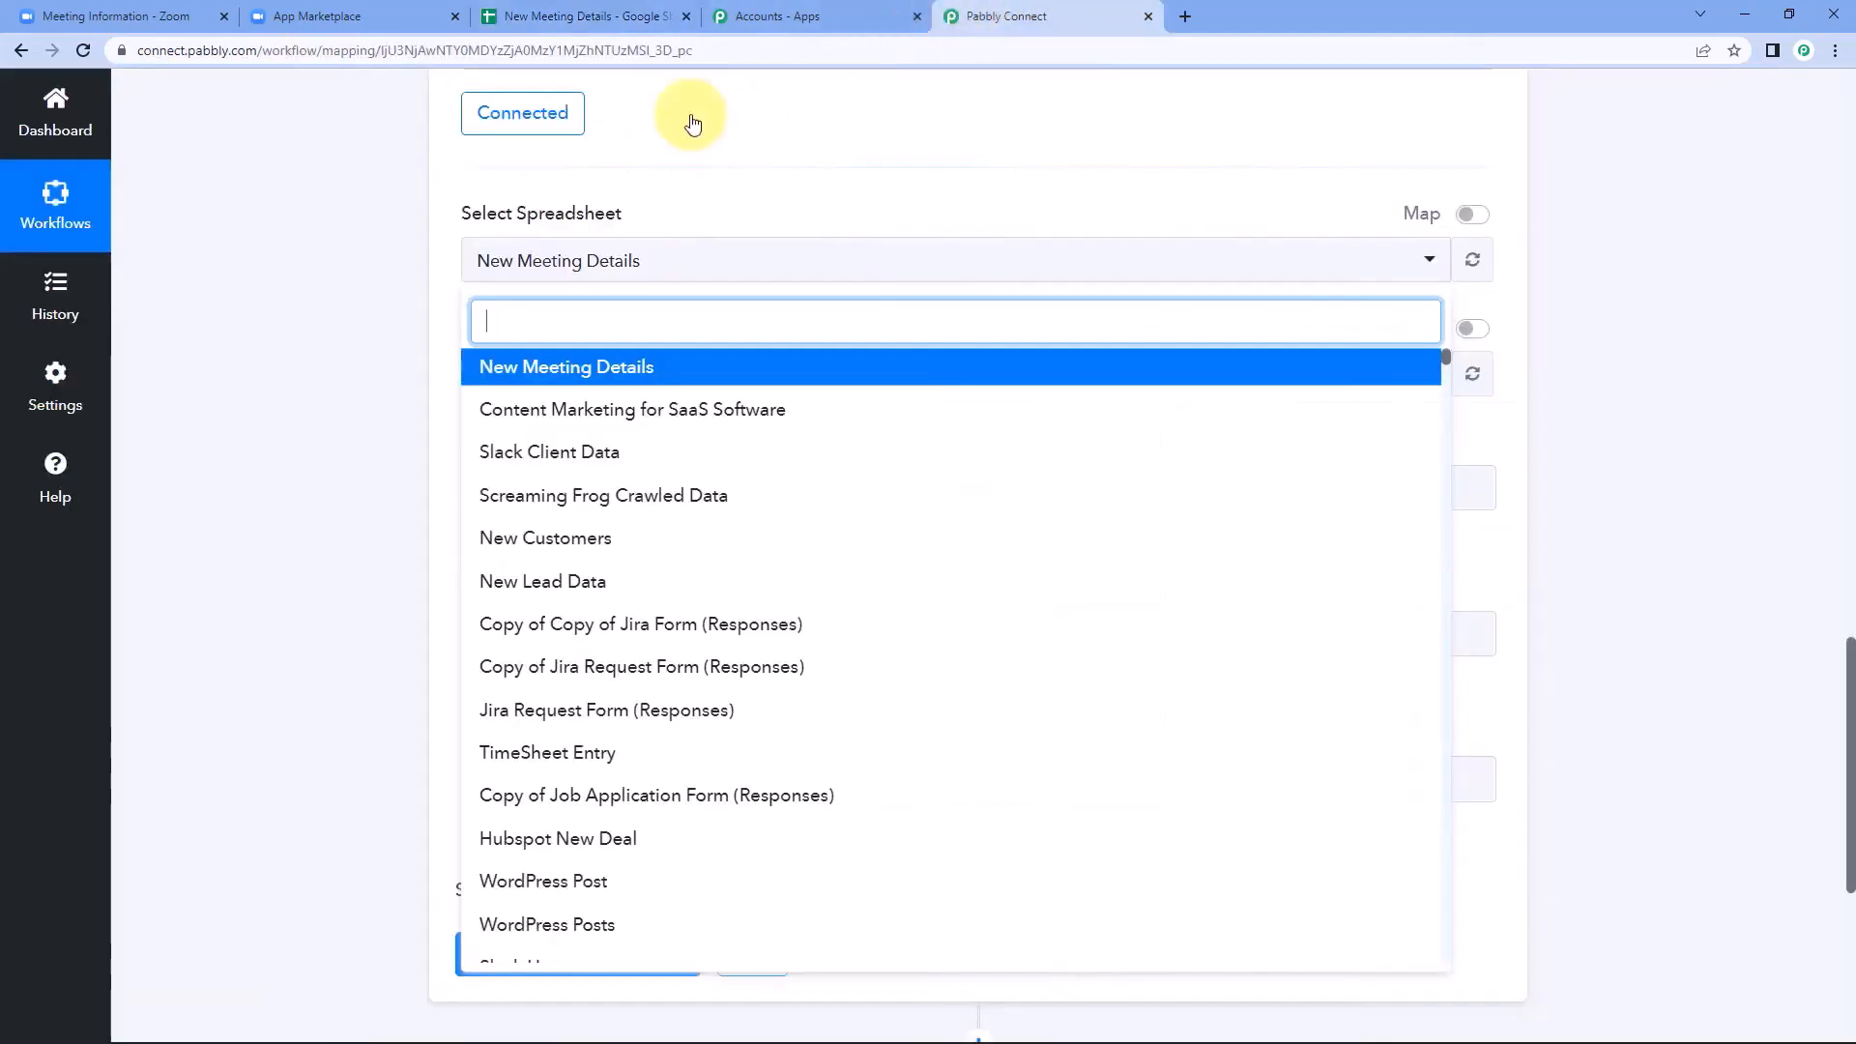
left_click(592, 376)
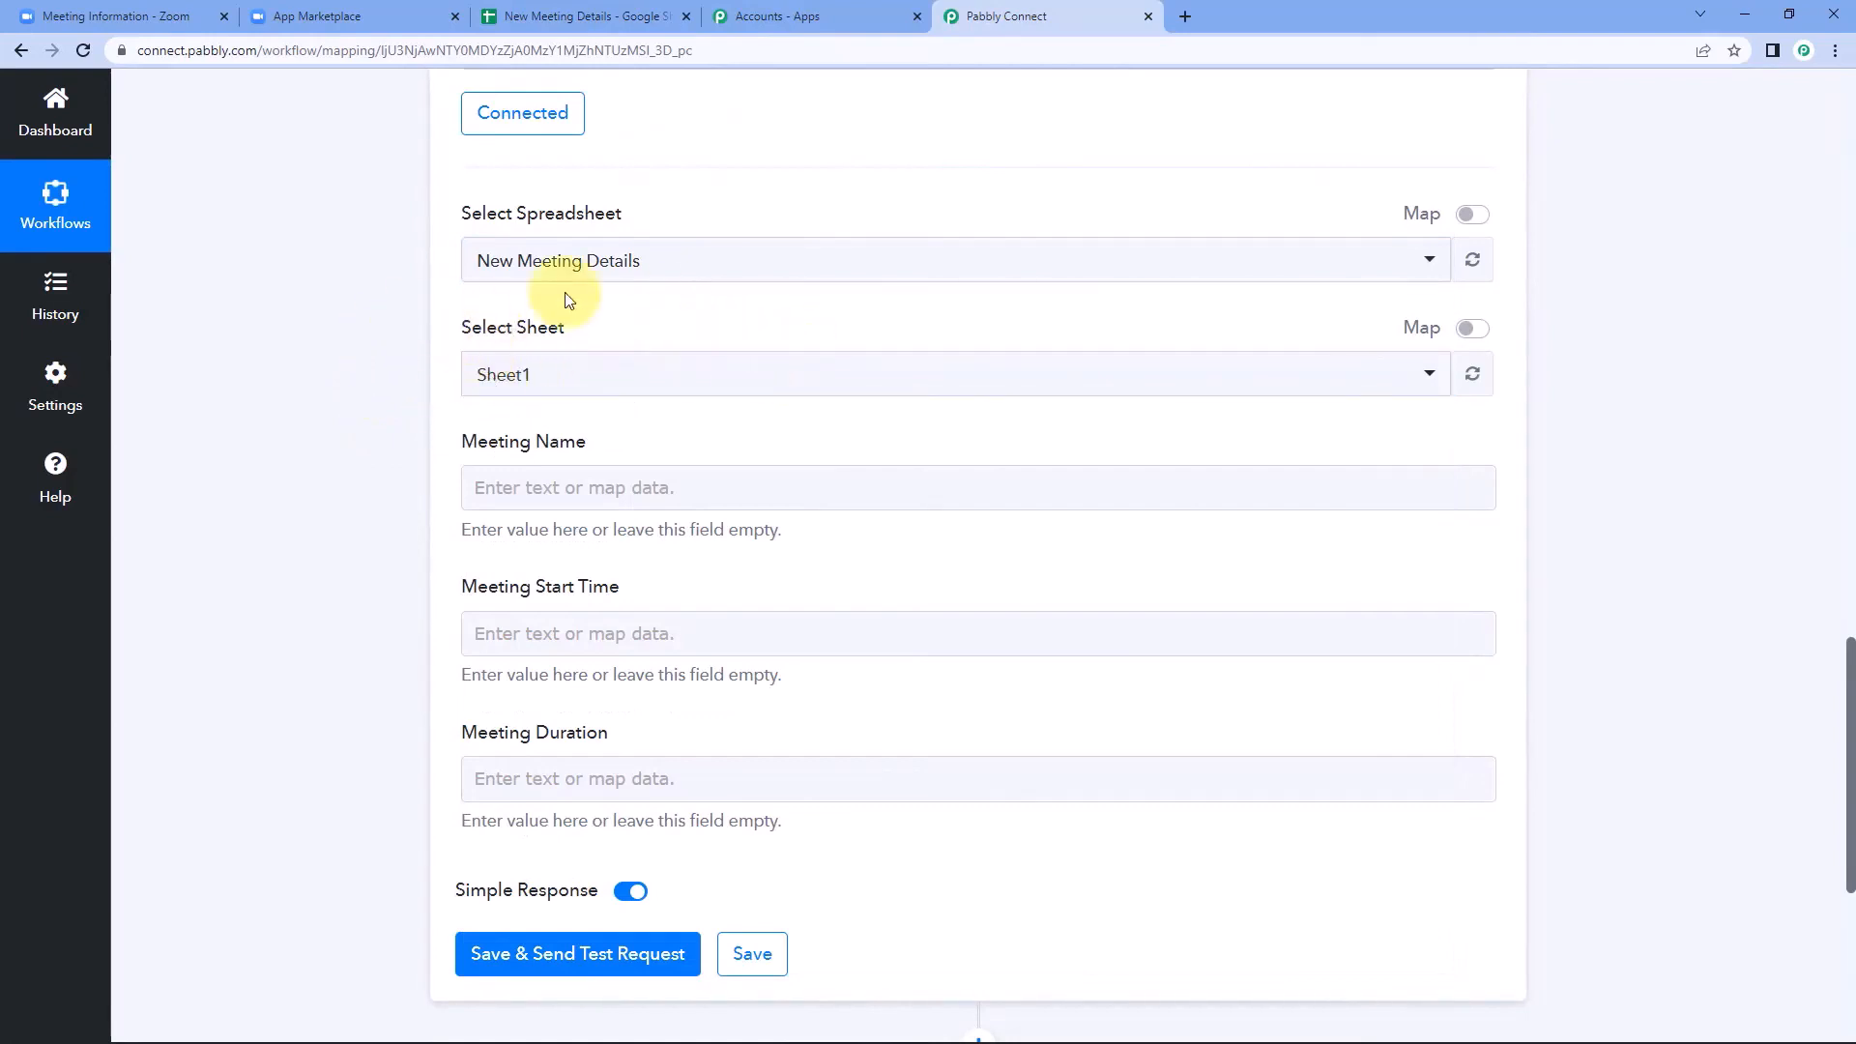
Check the worksheet name in the spreadsheet file and choose Sheet1 as the target sheet.
left_click(578, 15)
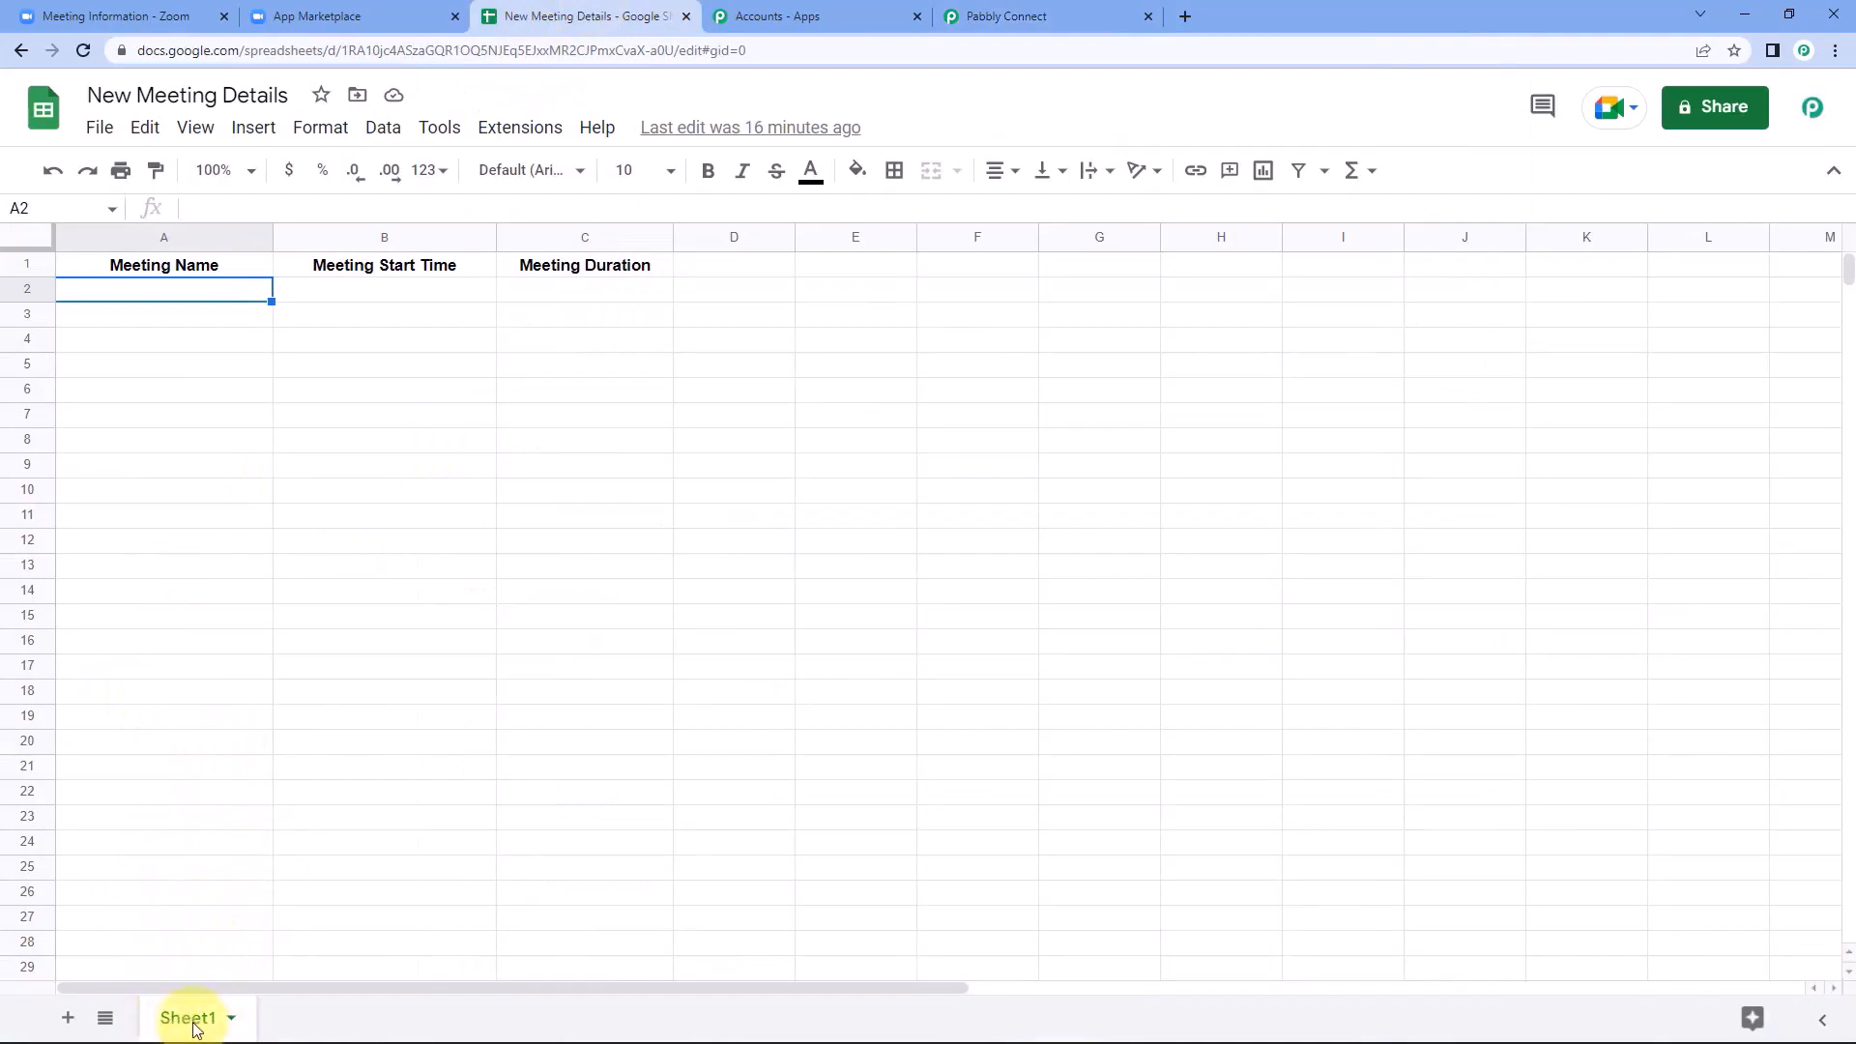
left_click(984, 15)
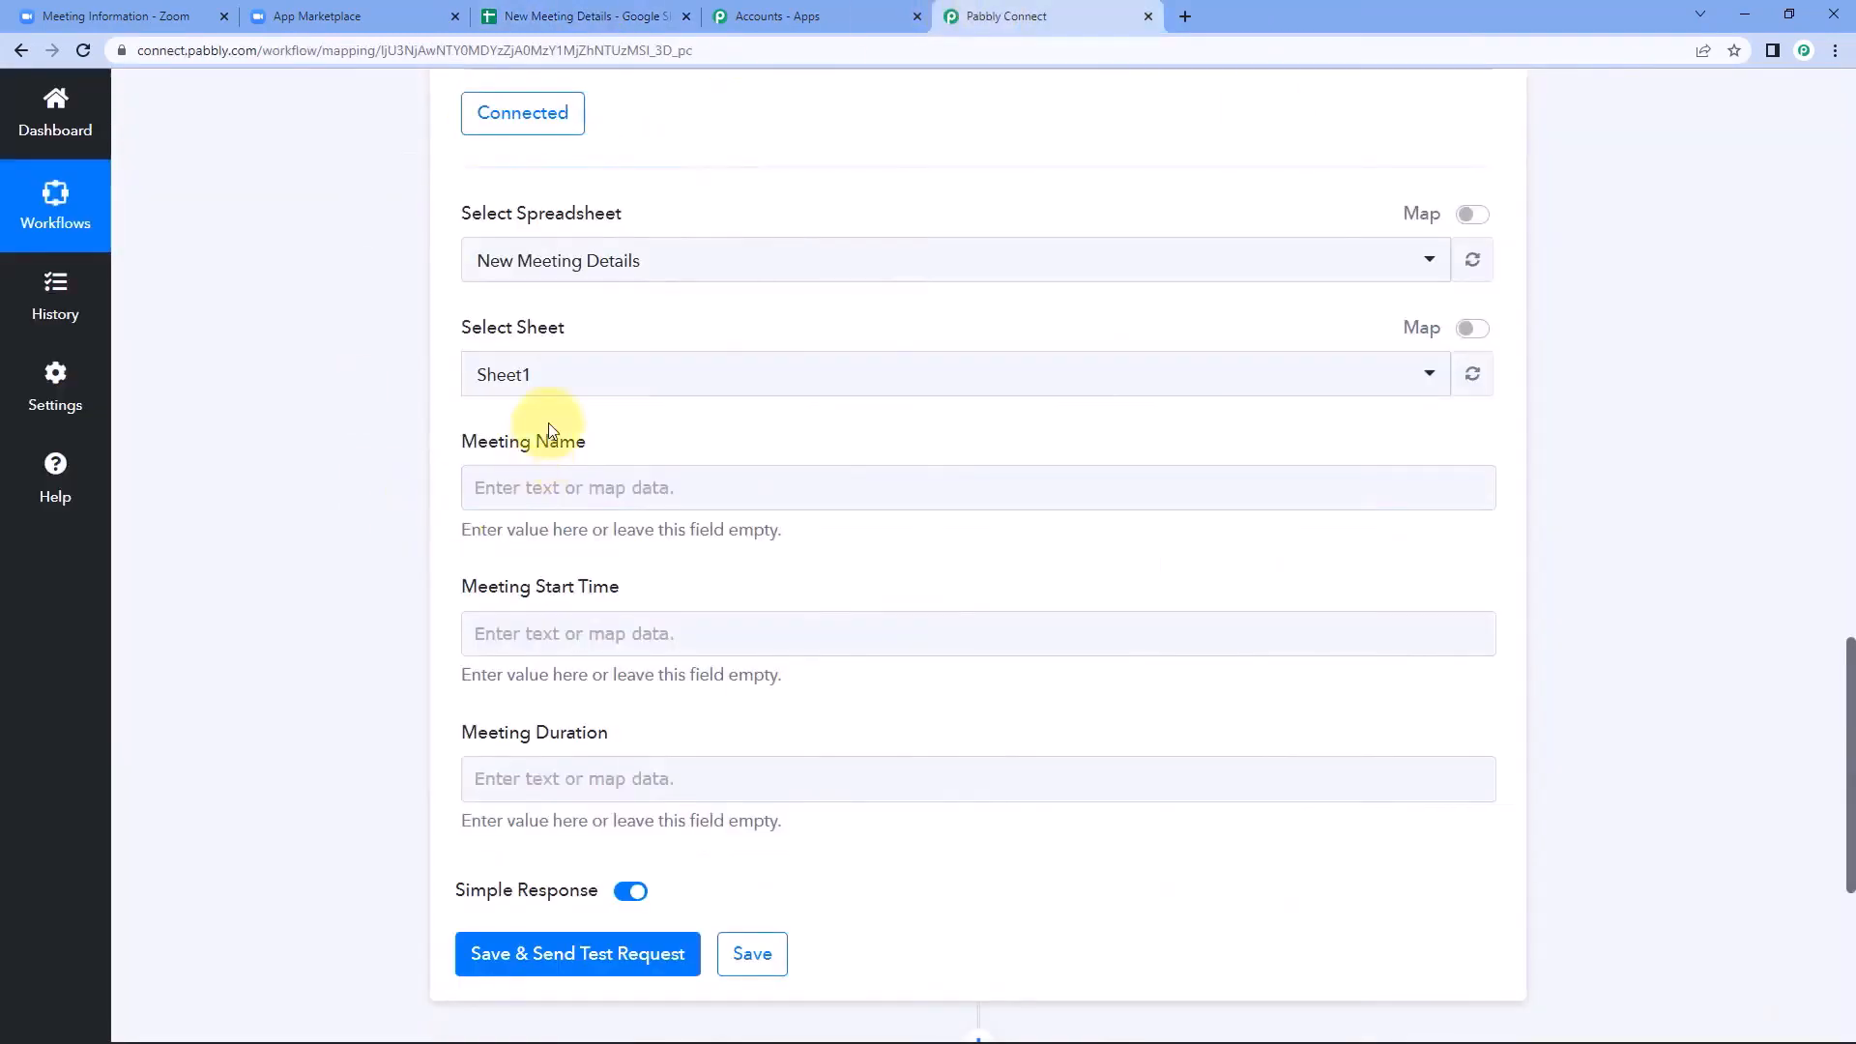
left_click(539, 370)
left_click(538, 468)
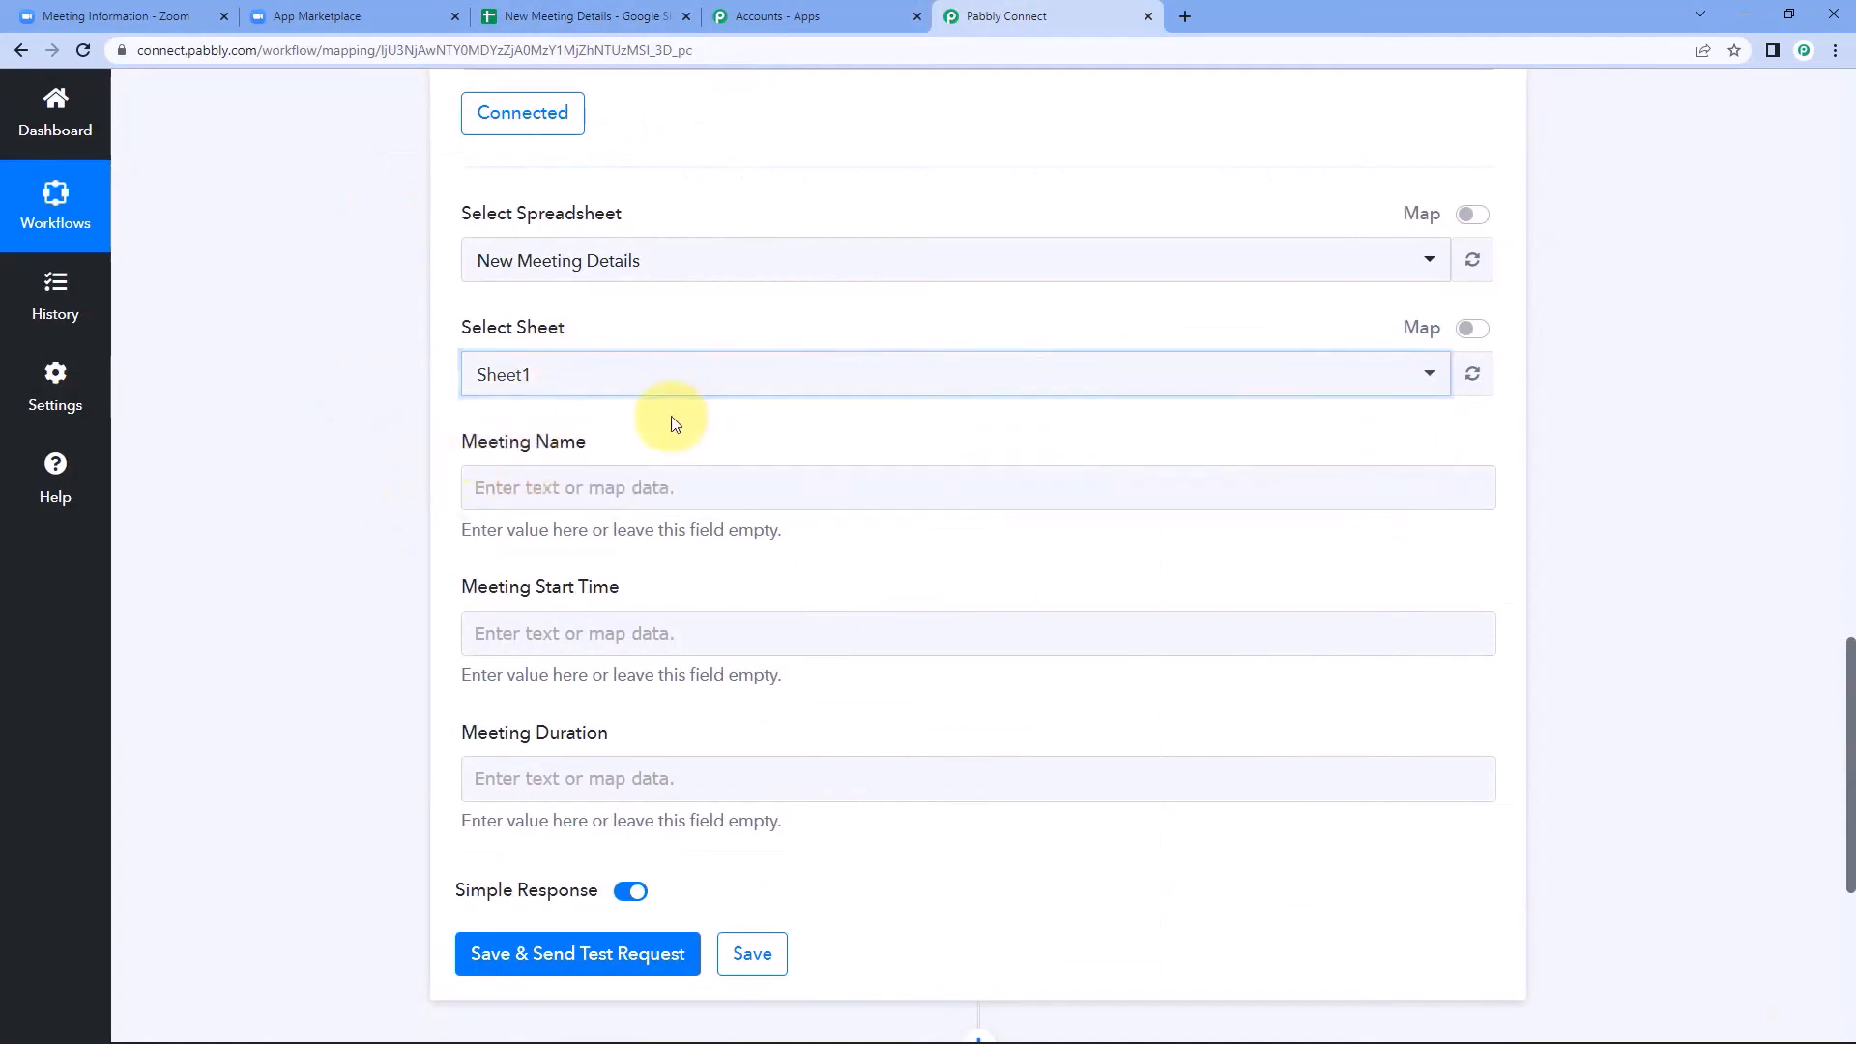
Compare the Meeting Name, Meeting Start Time and Meeting Duration fields with the column headings in the spreadsheet.
left_click(463, 486)
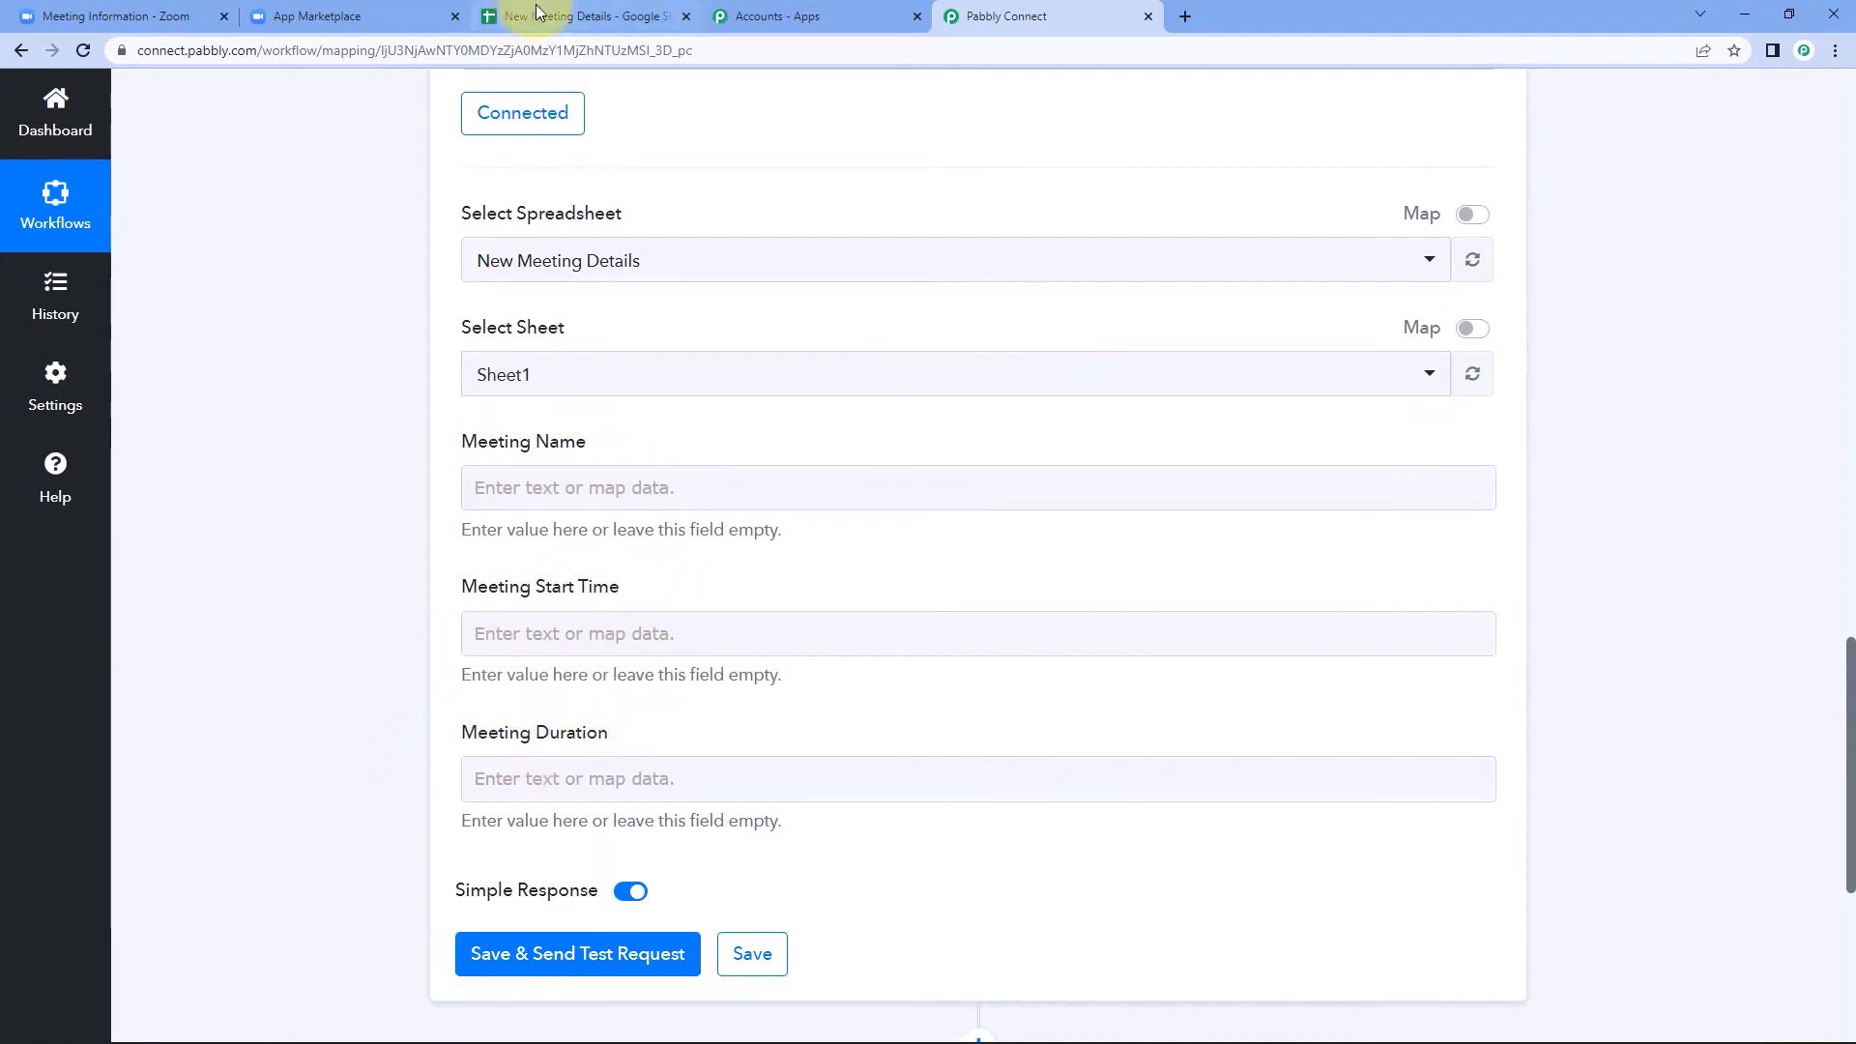
left_click(585, 16)
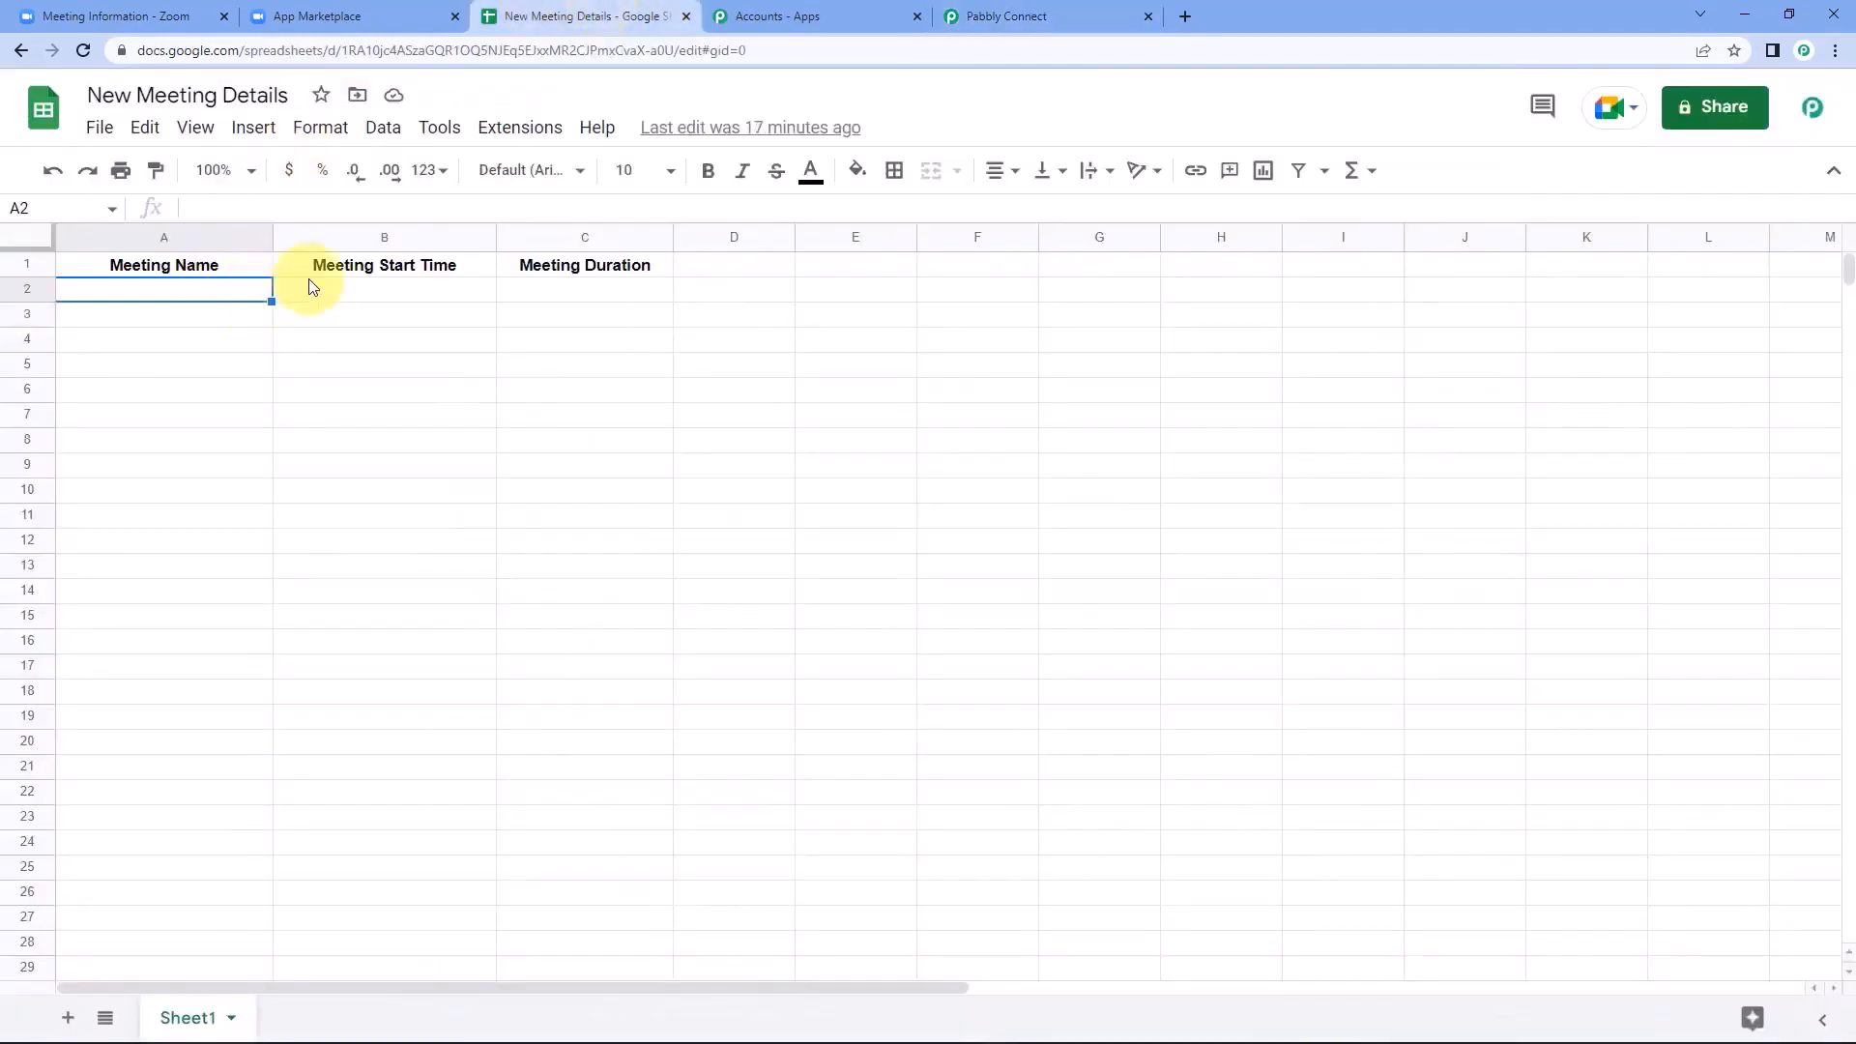
left_click(1061, 12)
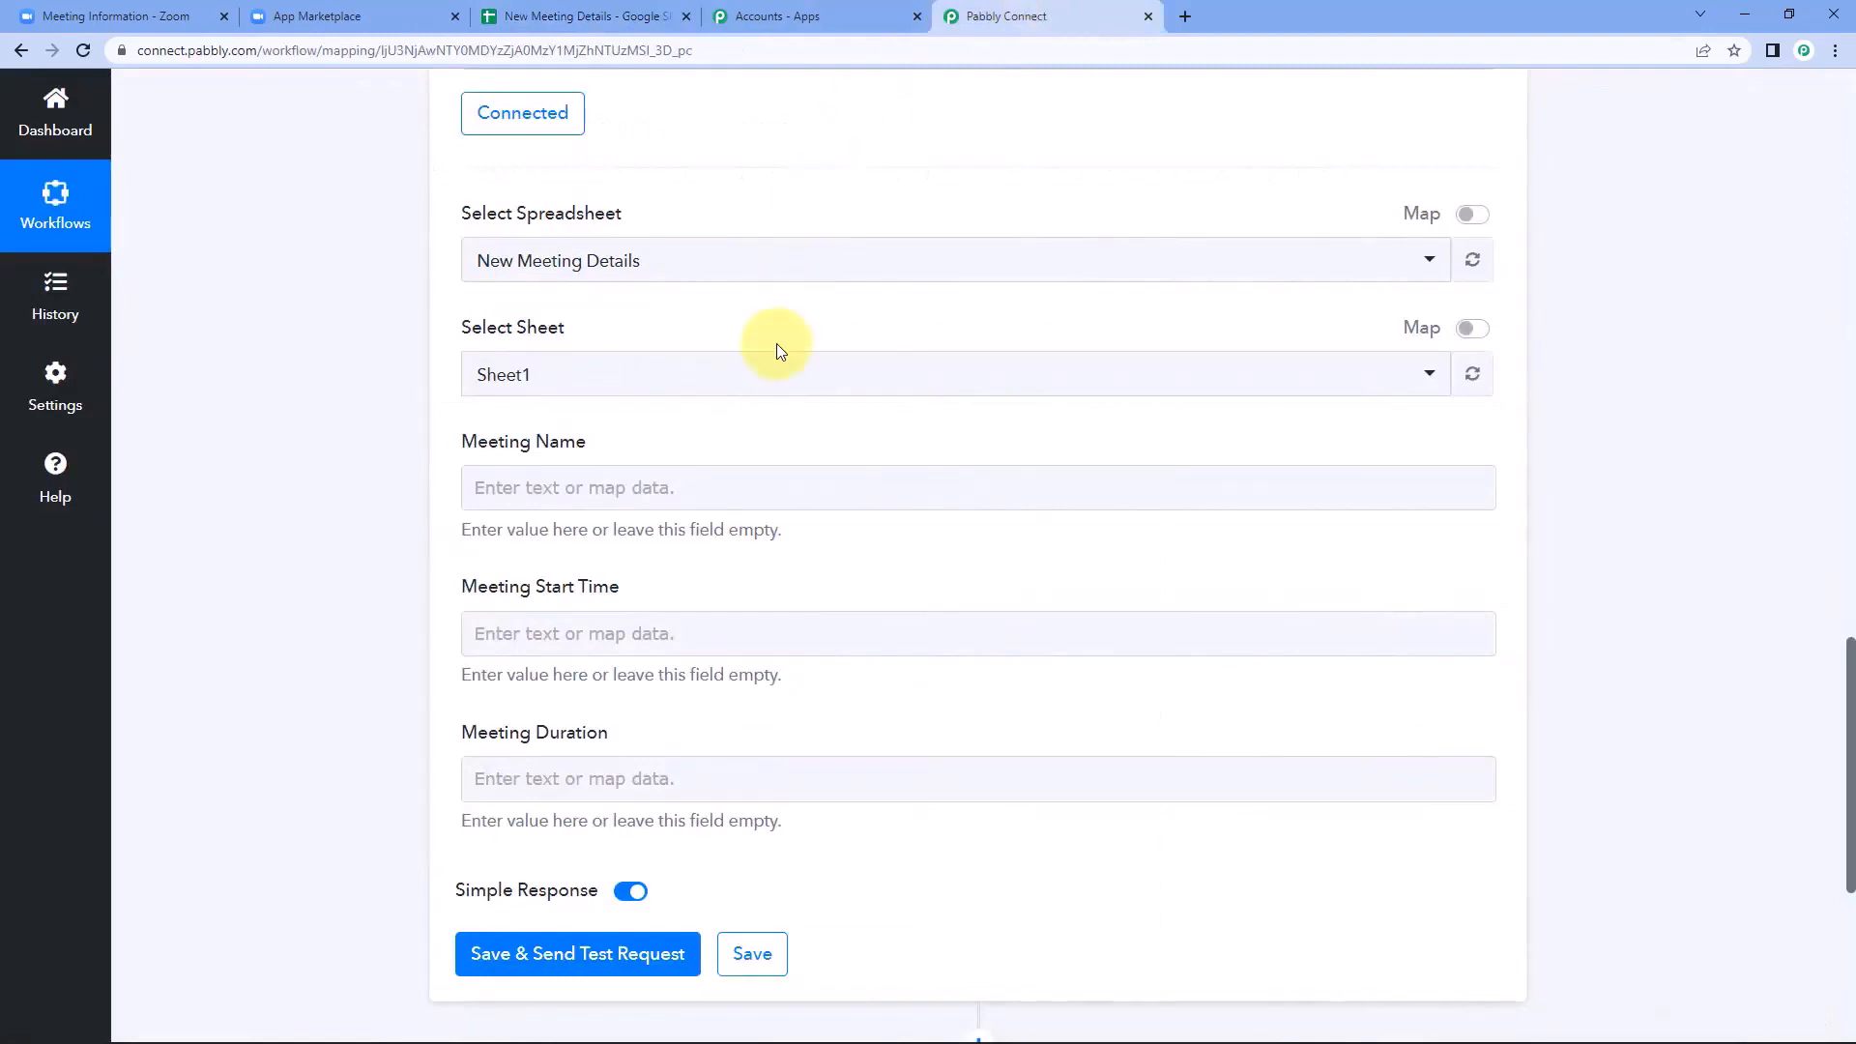
left_click(613, 470)
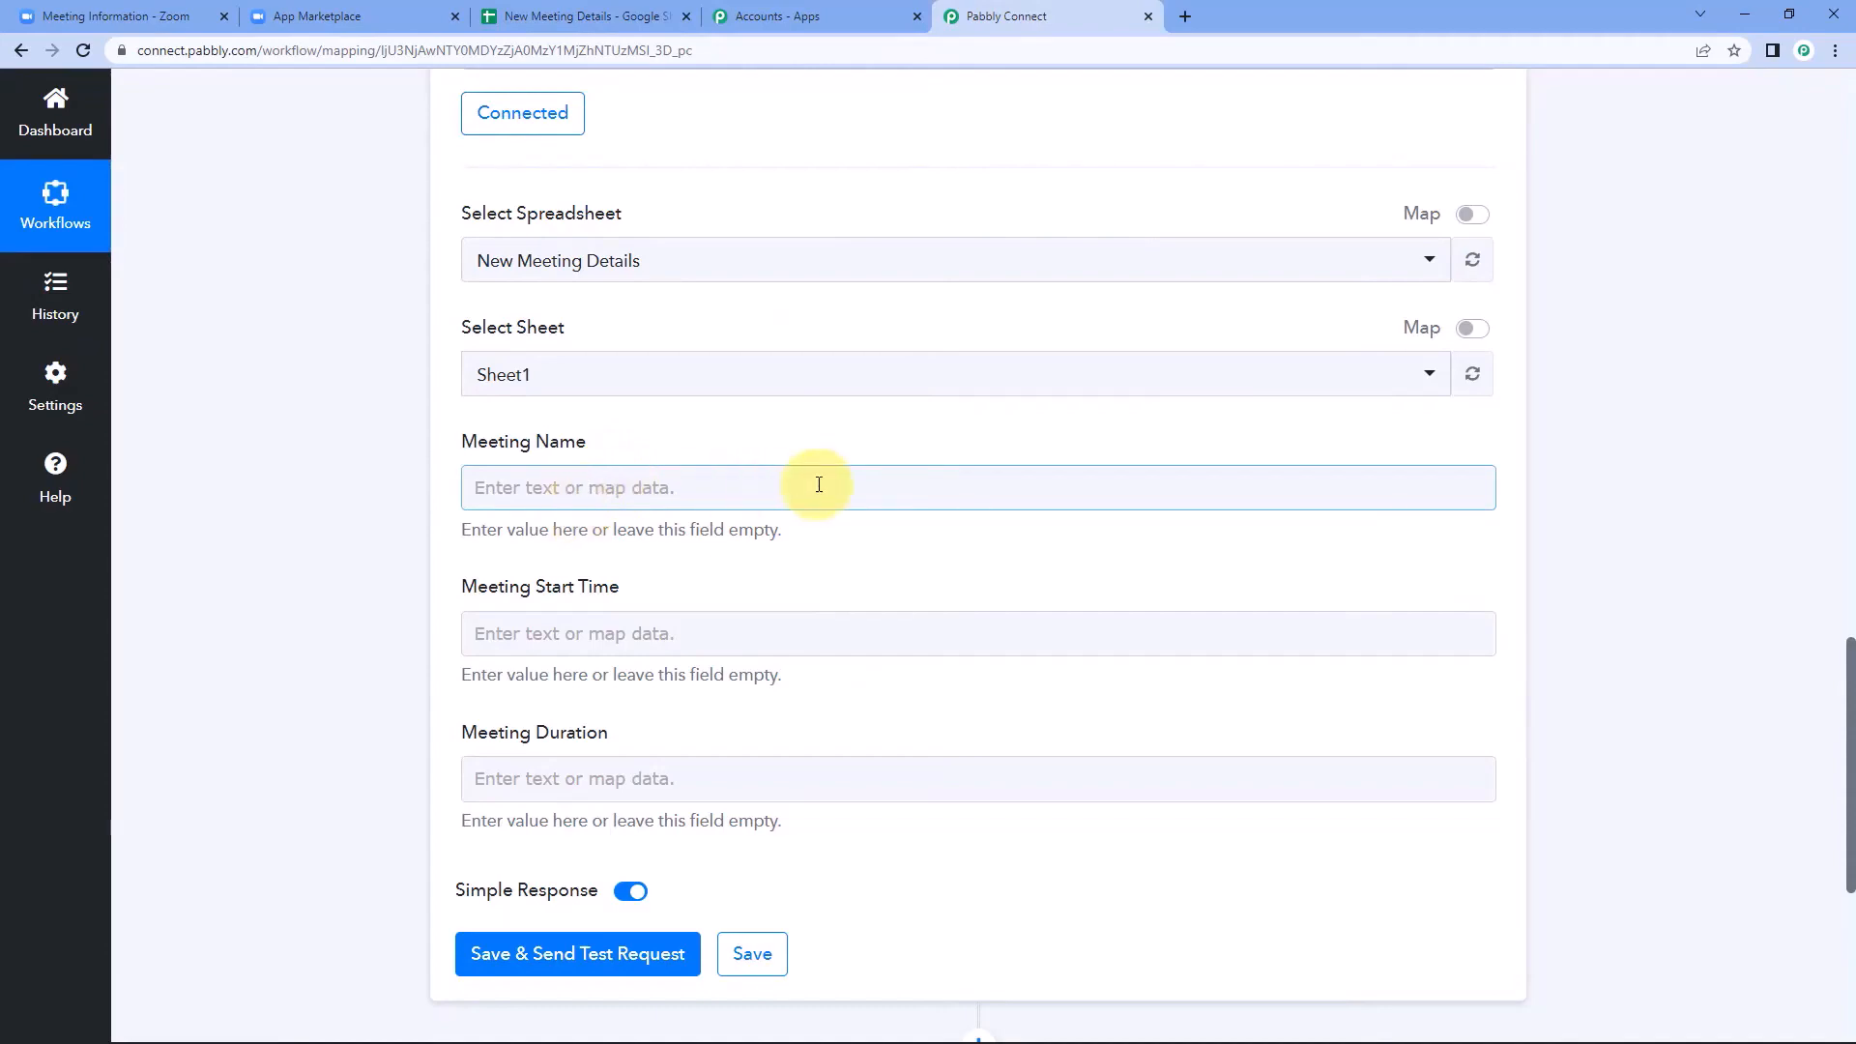
Examine the topic, start time and duration values in the Zoom webhook response as sources for the row fields.
scroll(815, 481, "up", 12)
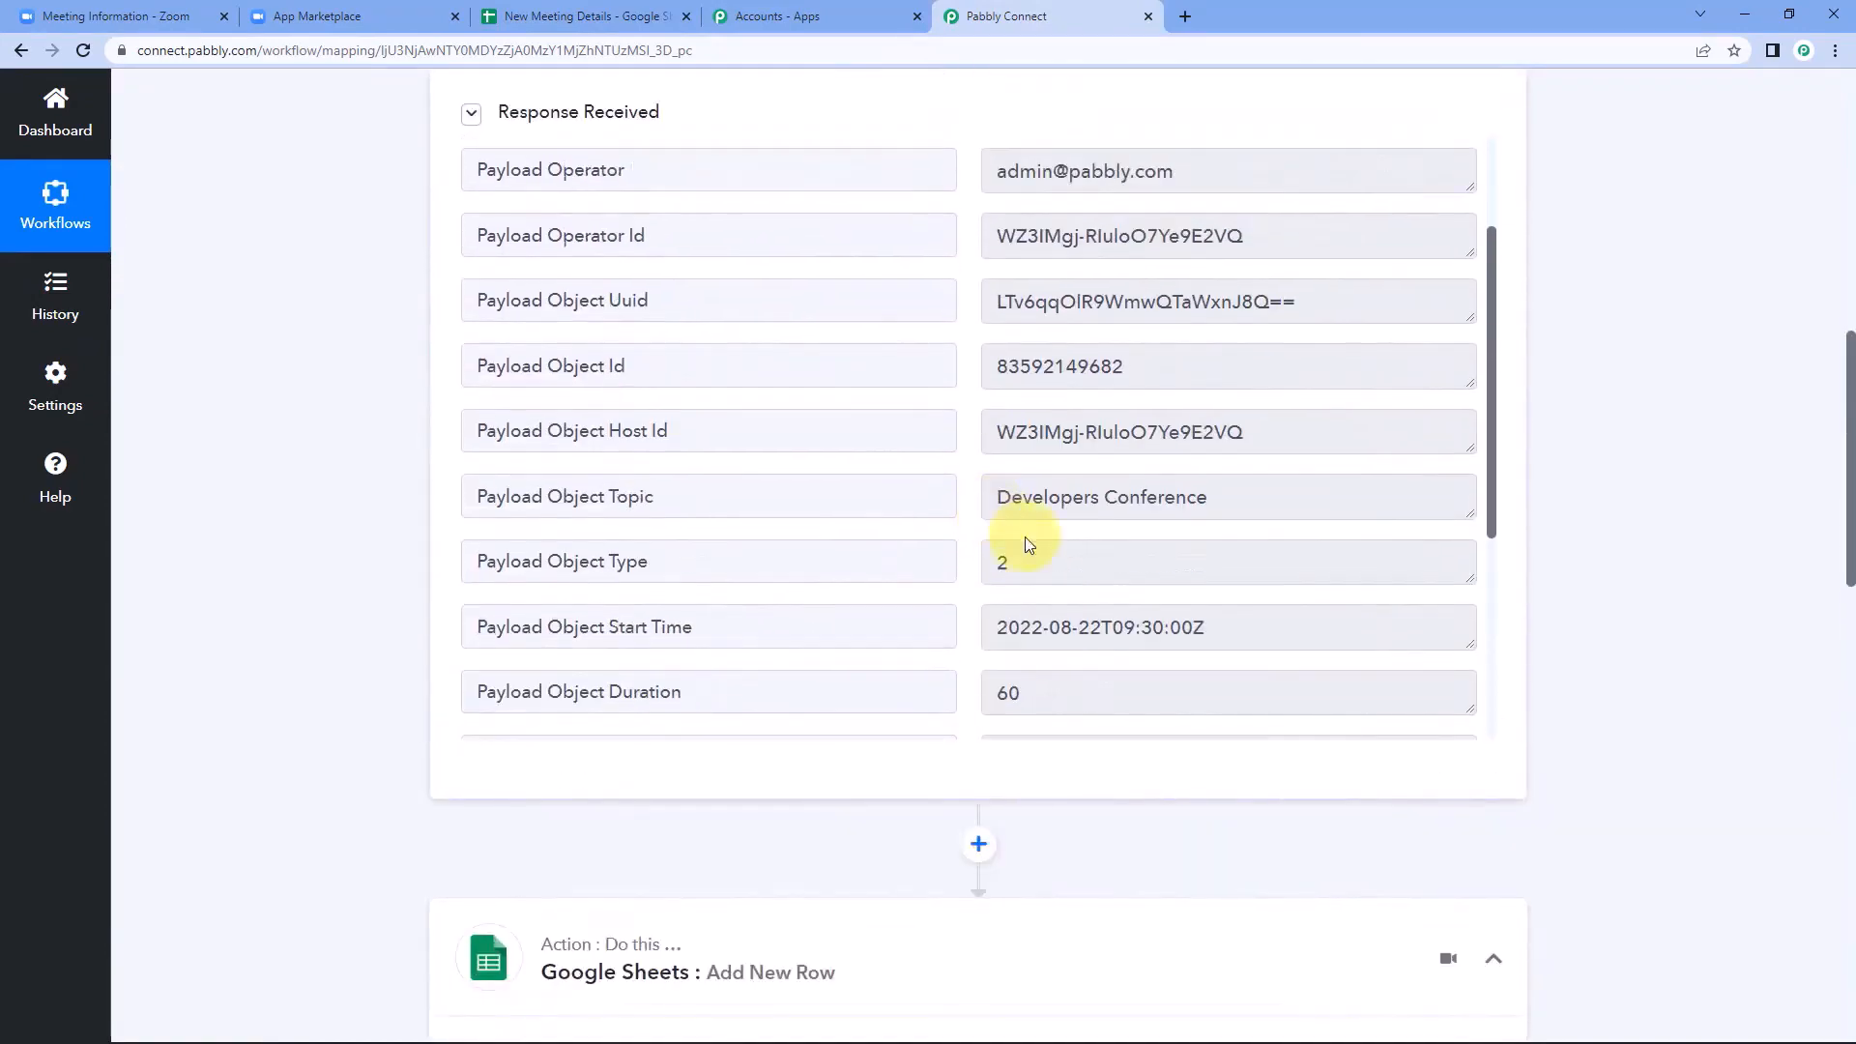
scroll(992, 520, "down", 1)
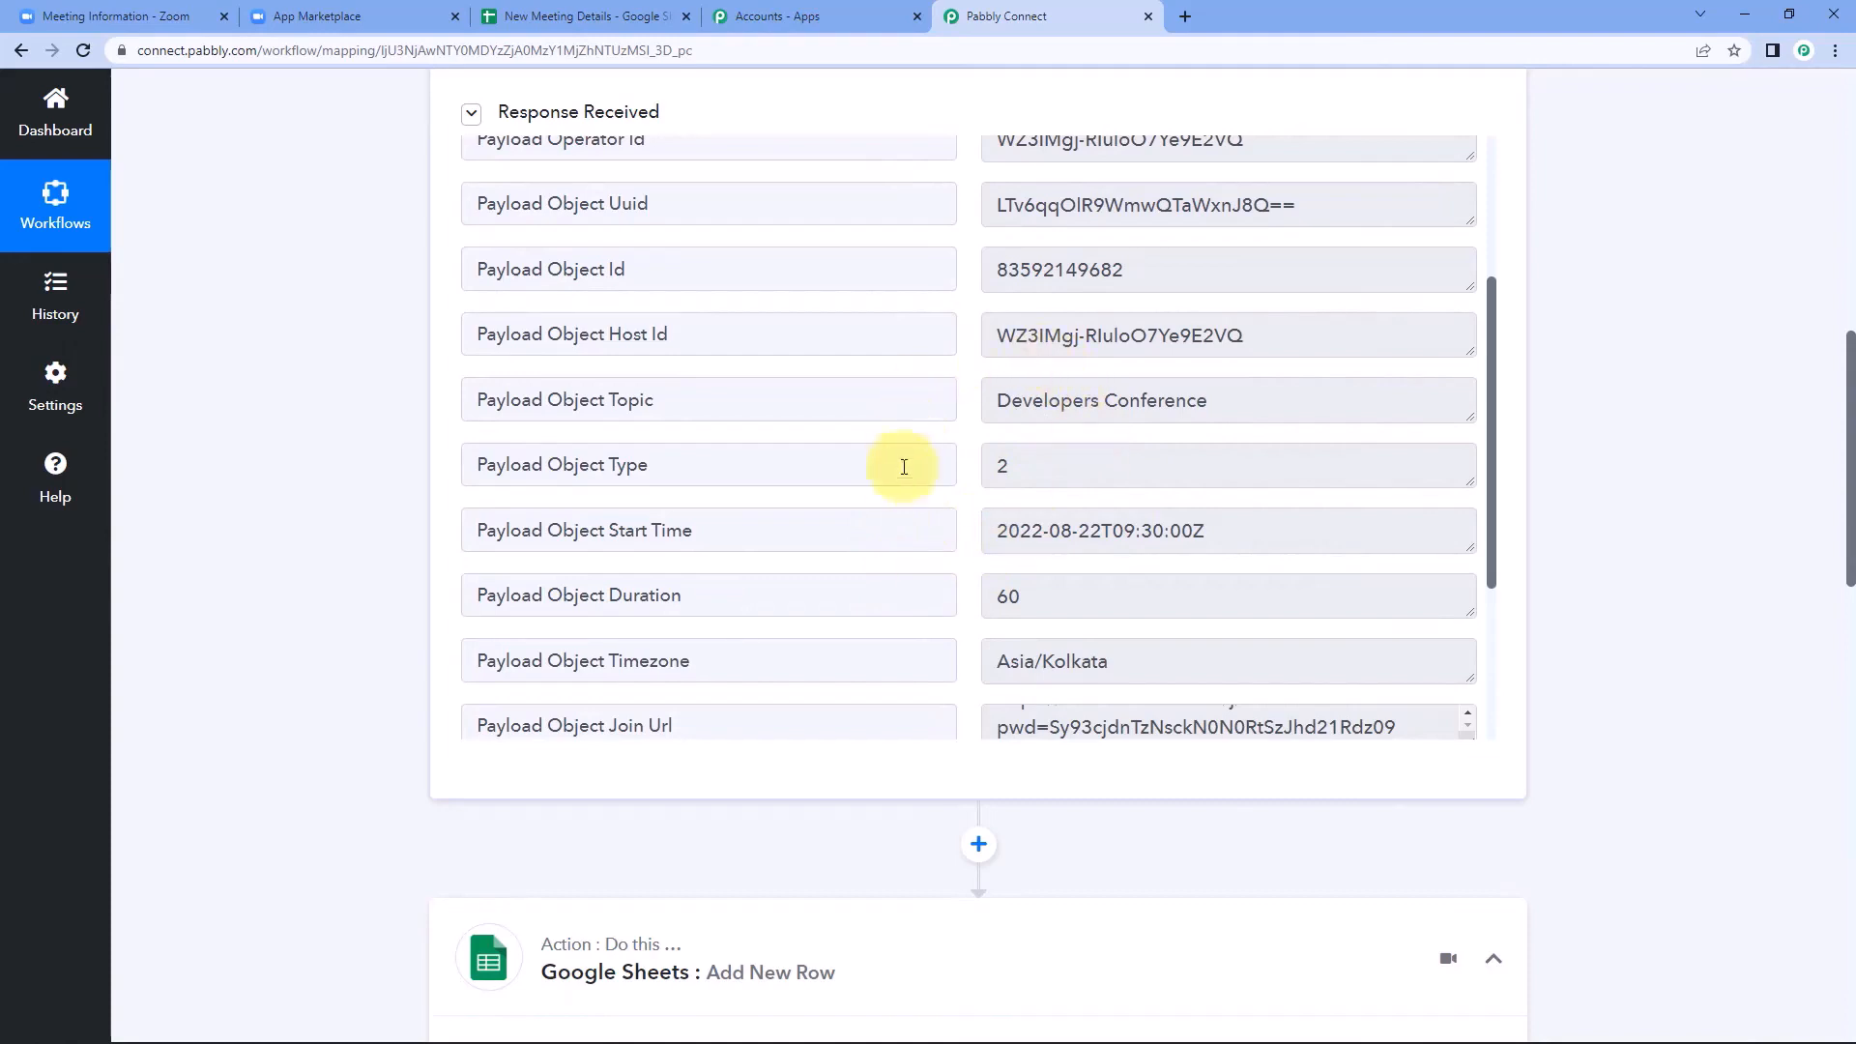
left_click(1201, 407)
left_click_drag(1201, 407, 967, 406)
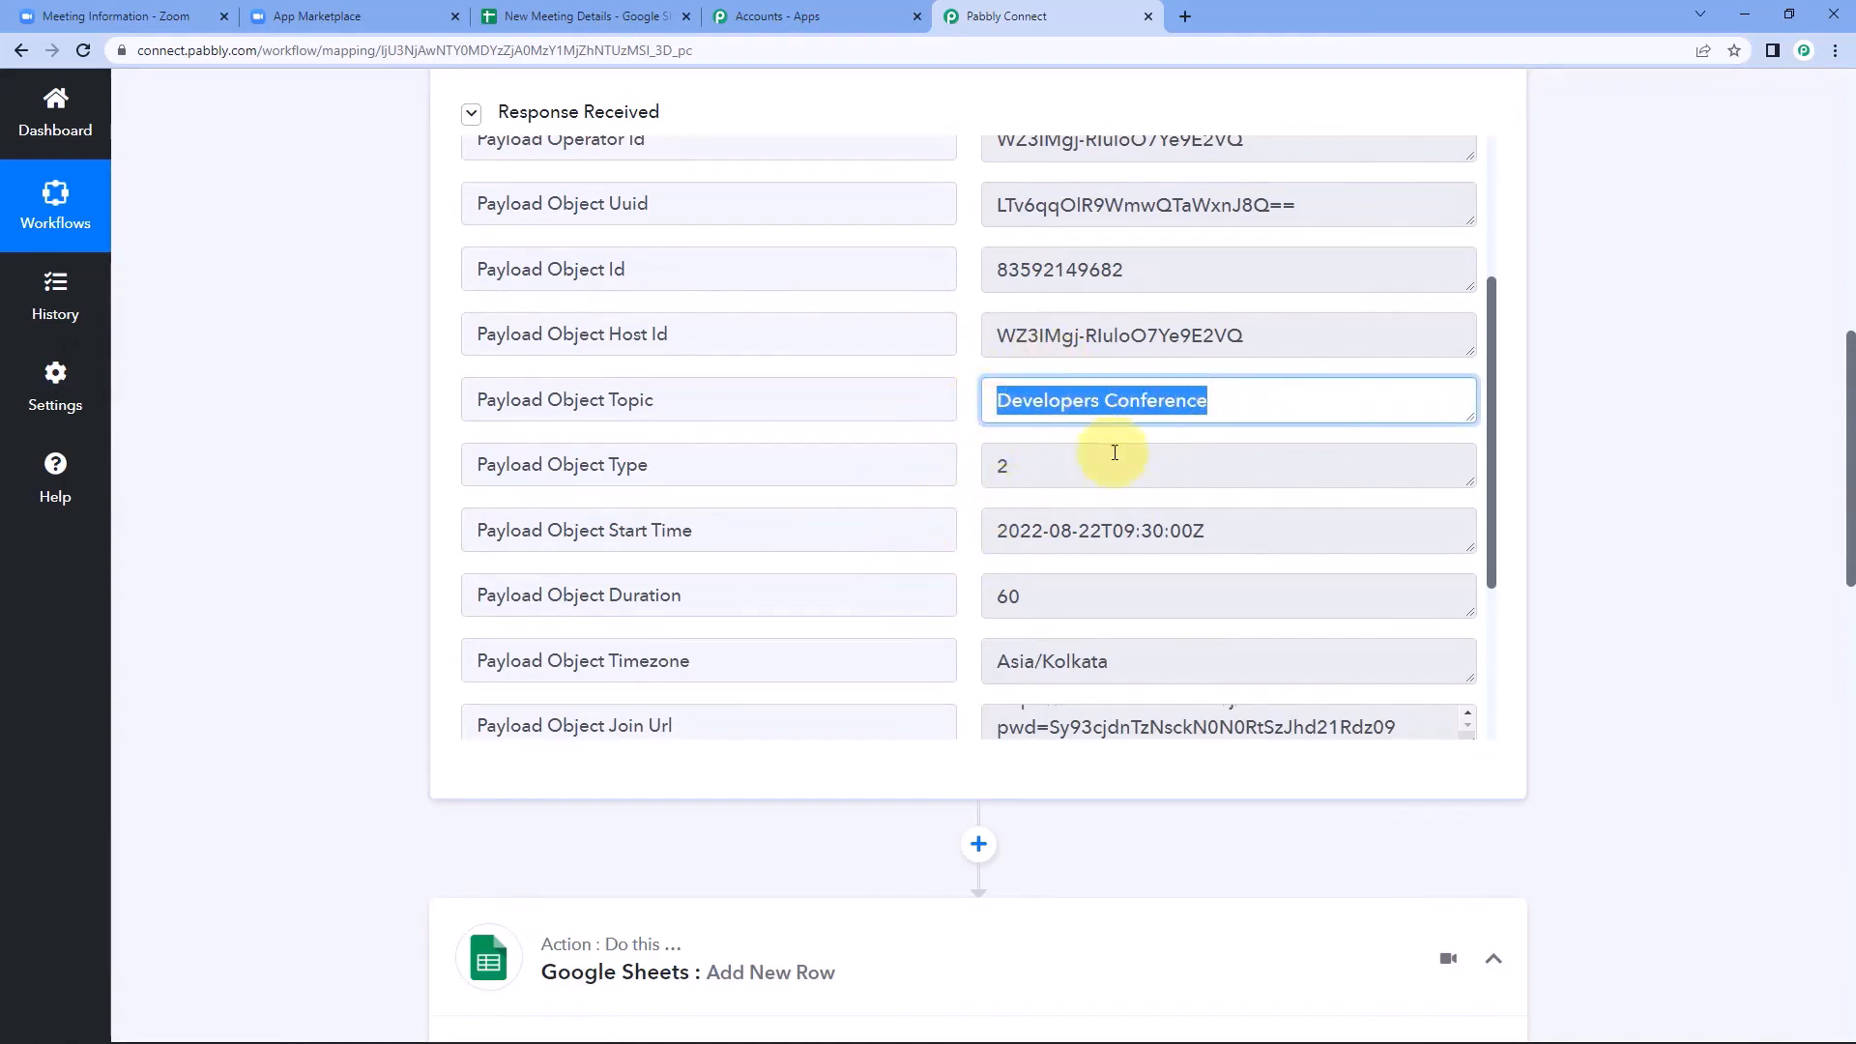
left_click(1189, 531)
left_click_drag(1189, 530, 961, 464)
left_click(1032, 596)
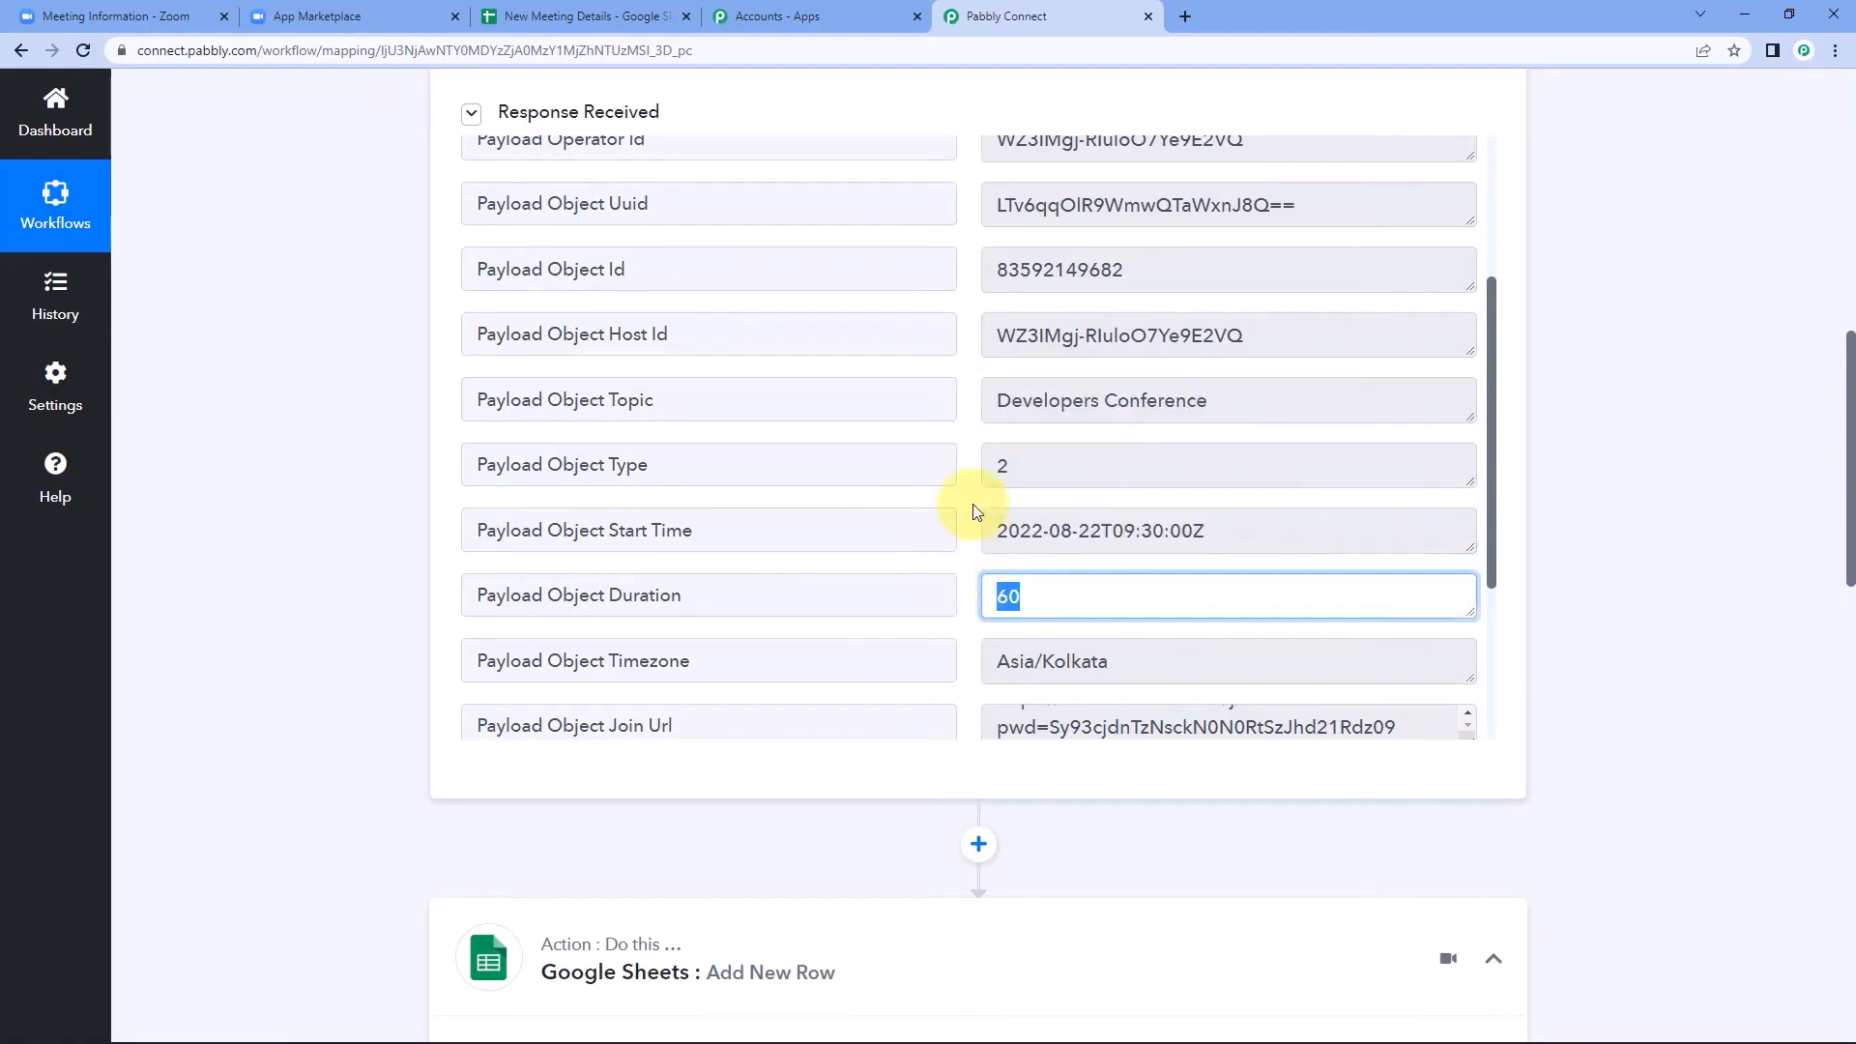
left_click(974, 512)
Map the Meeting Name field to Payload Object Topic from the Zoom webhook step.
scroll(275, 665, "down", 14)
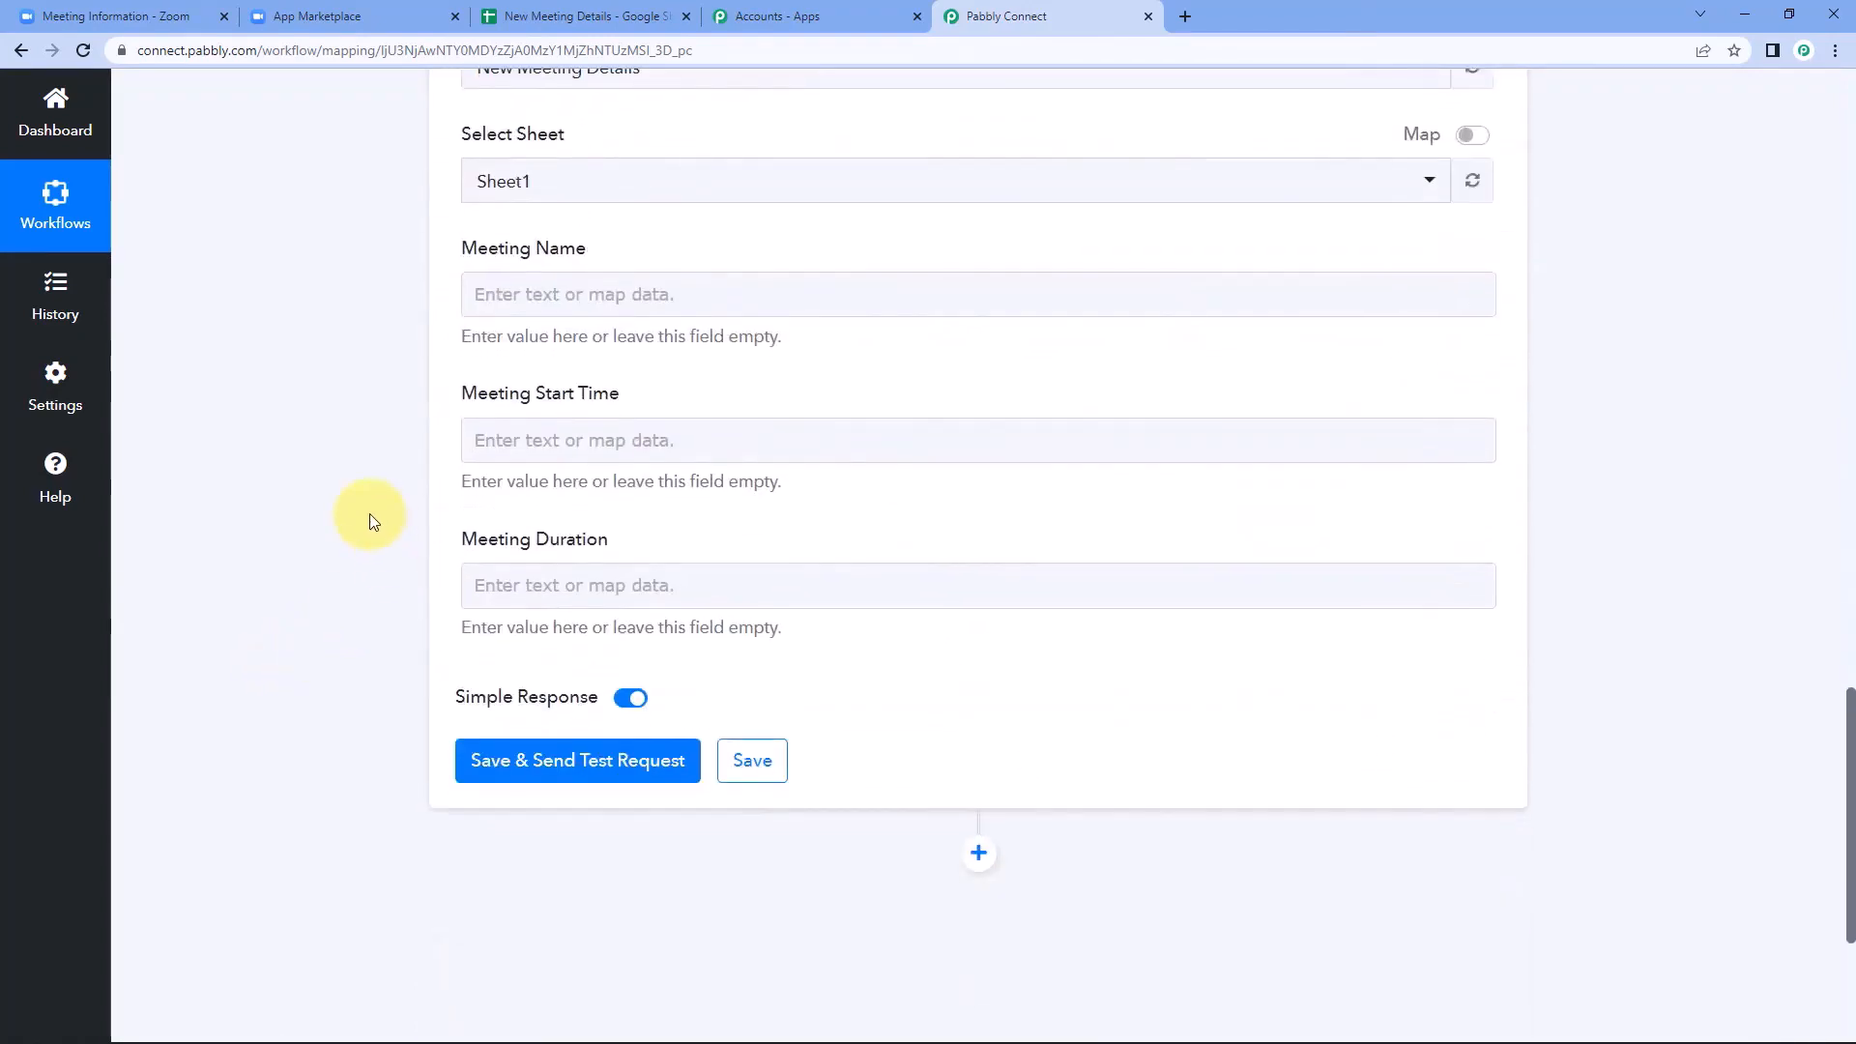
left_click(500, 292)
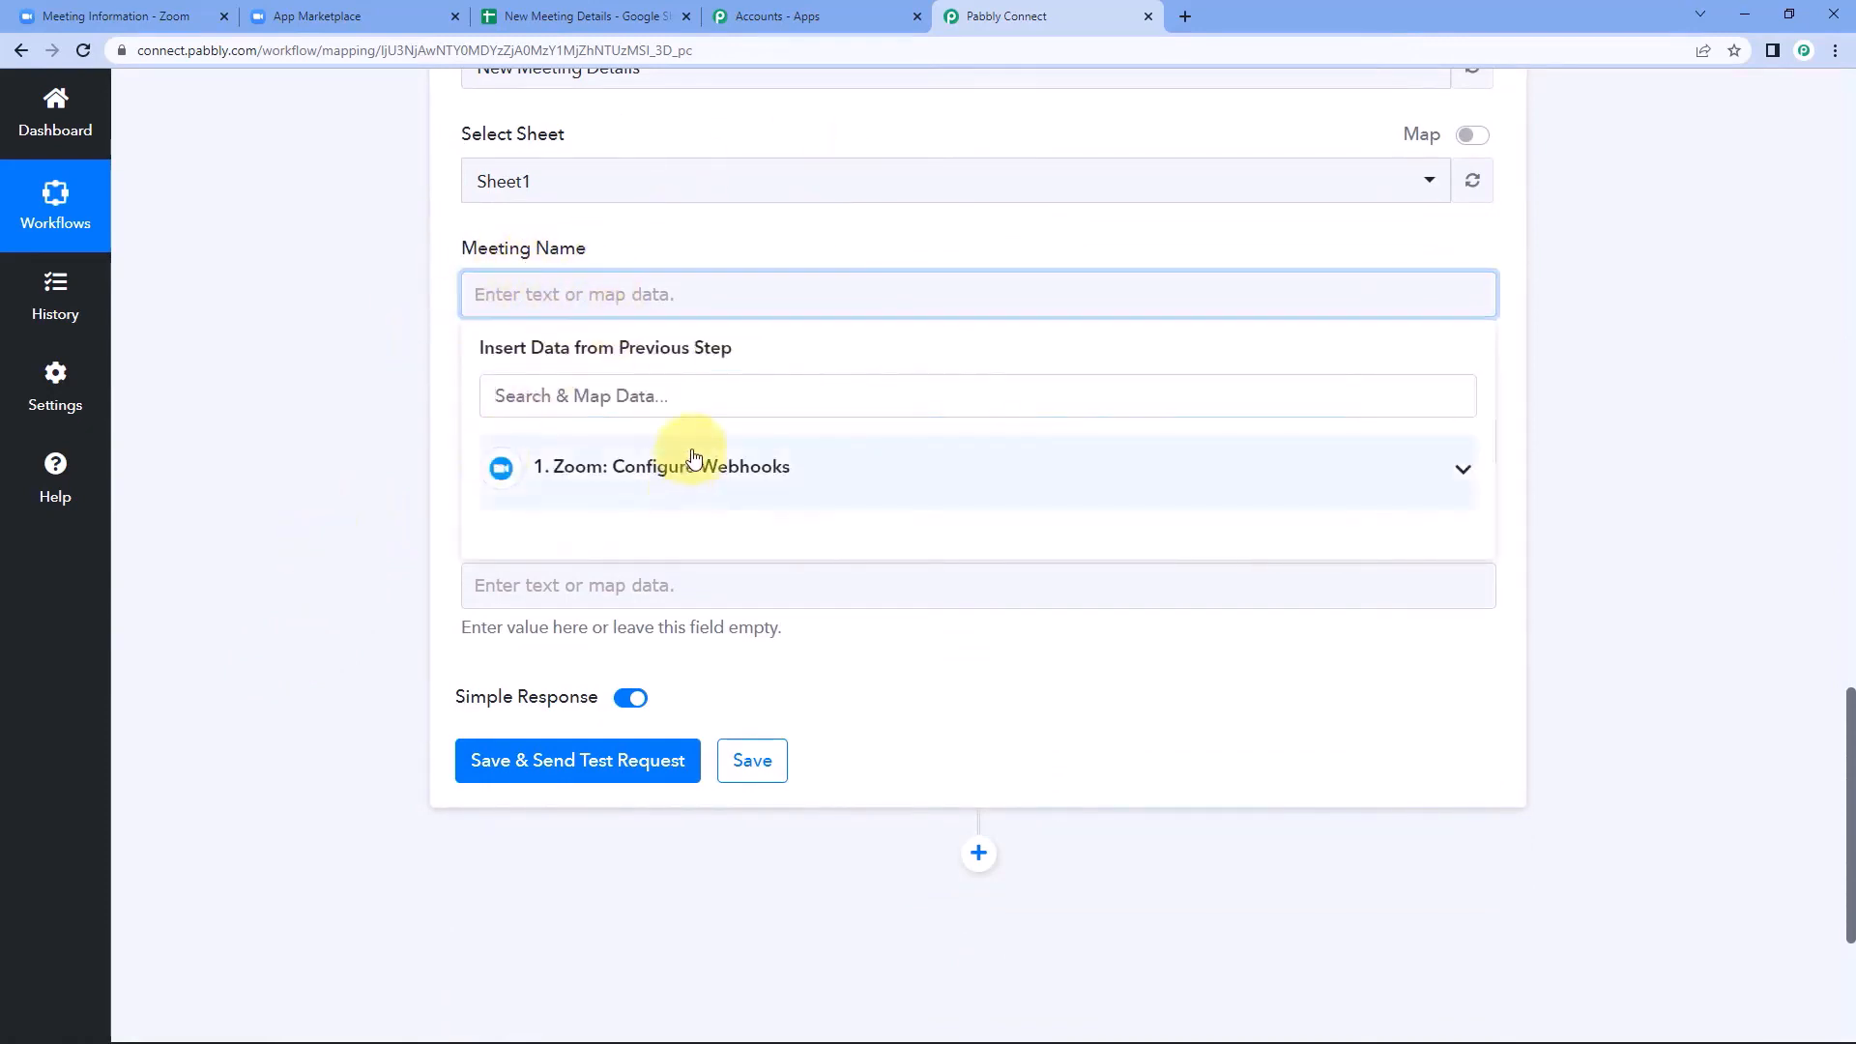
left_click(723, 477)
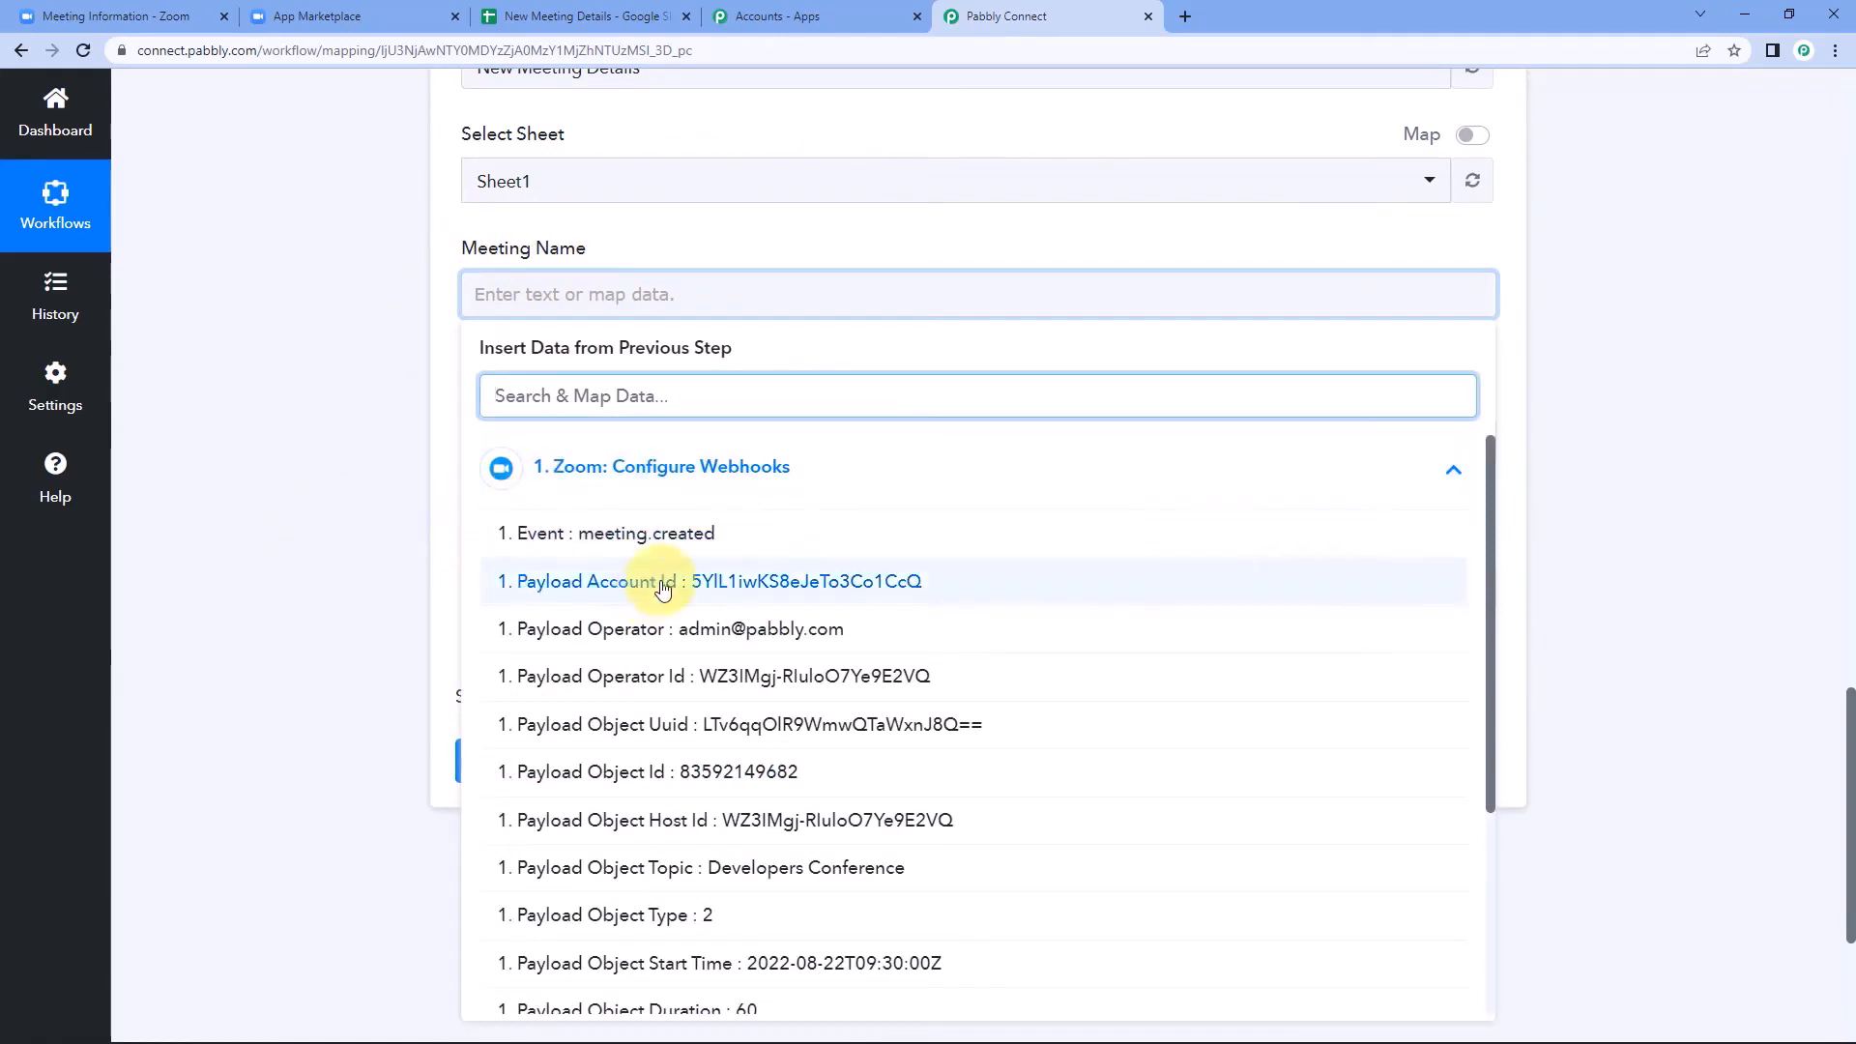
scroll(658, 601, "down", 2)
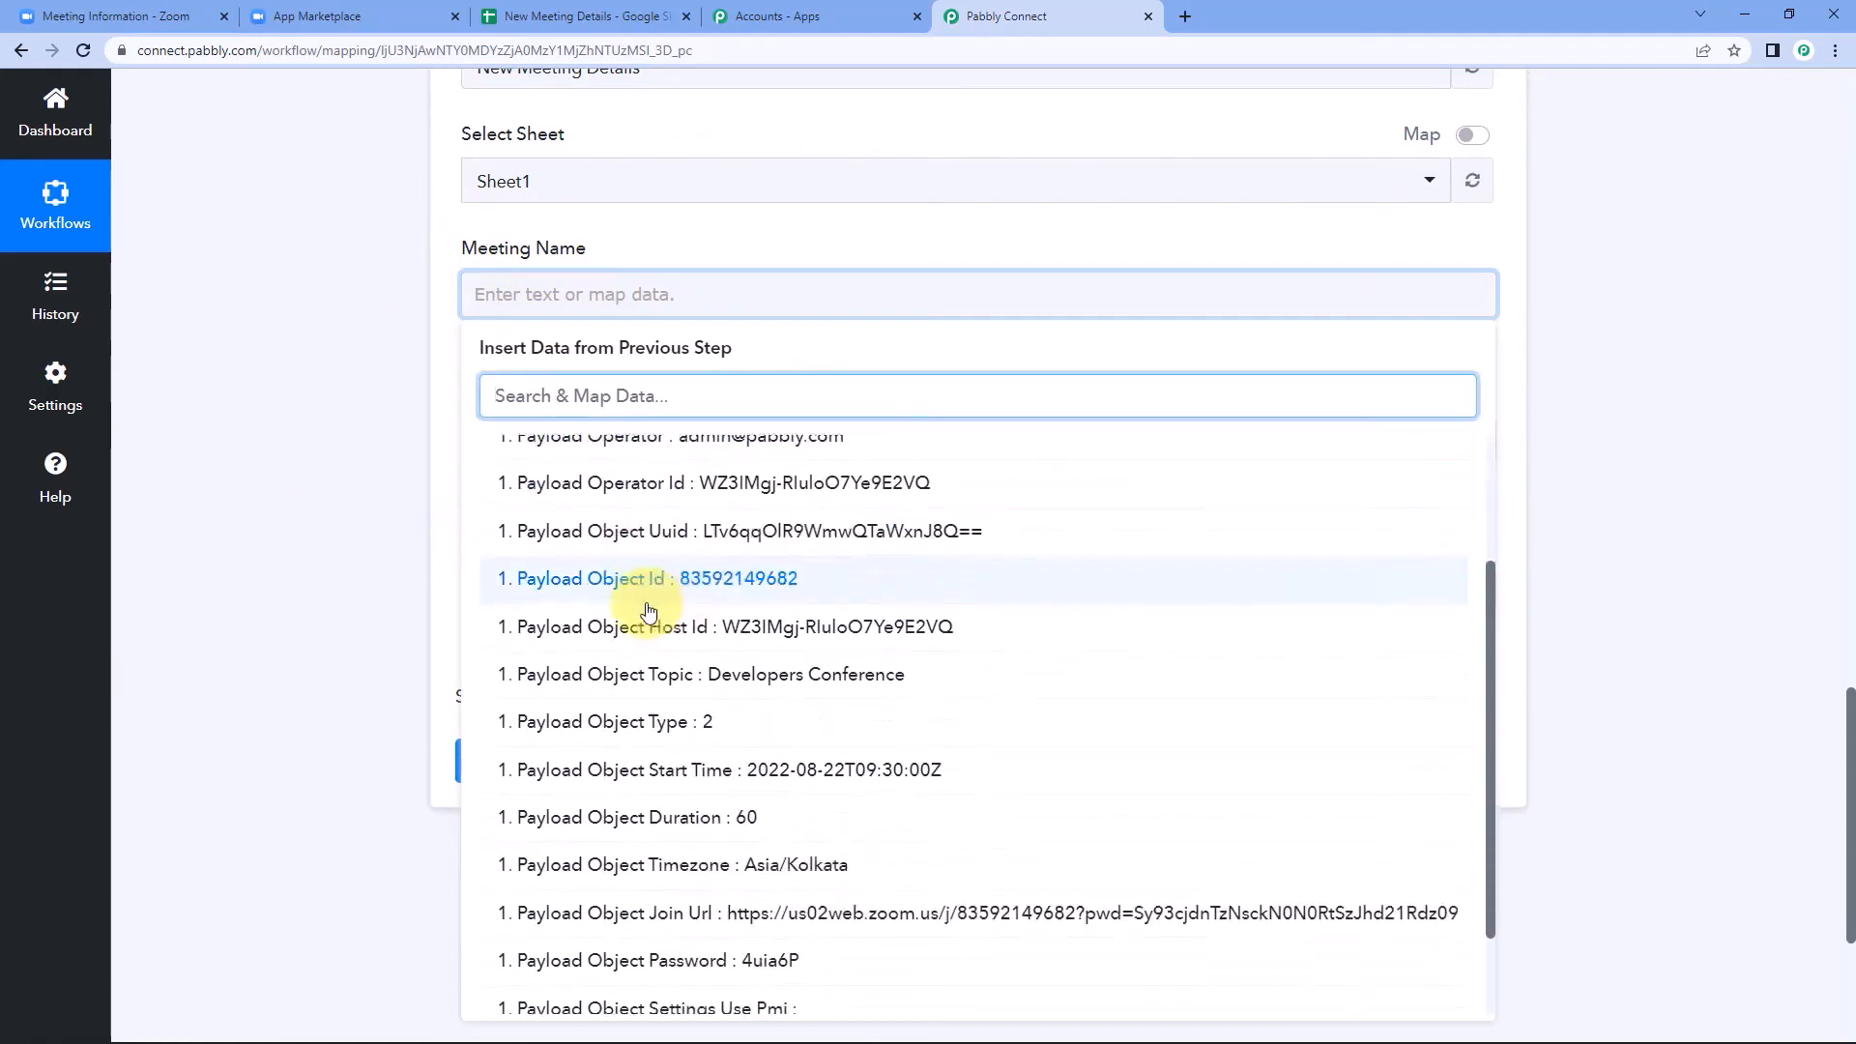
left_click(698, 677)
left_click(310, 373)
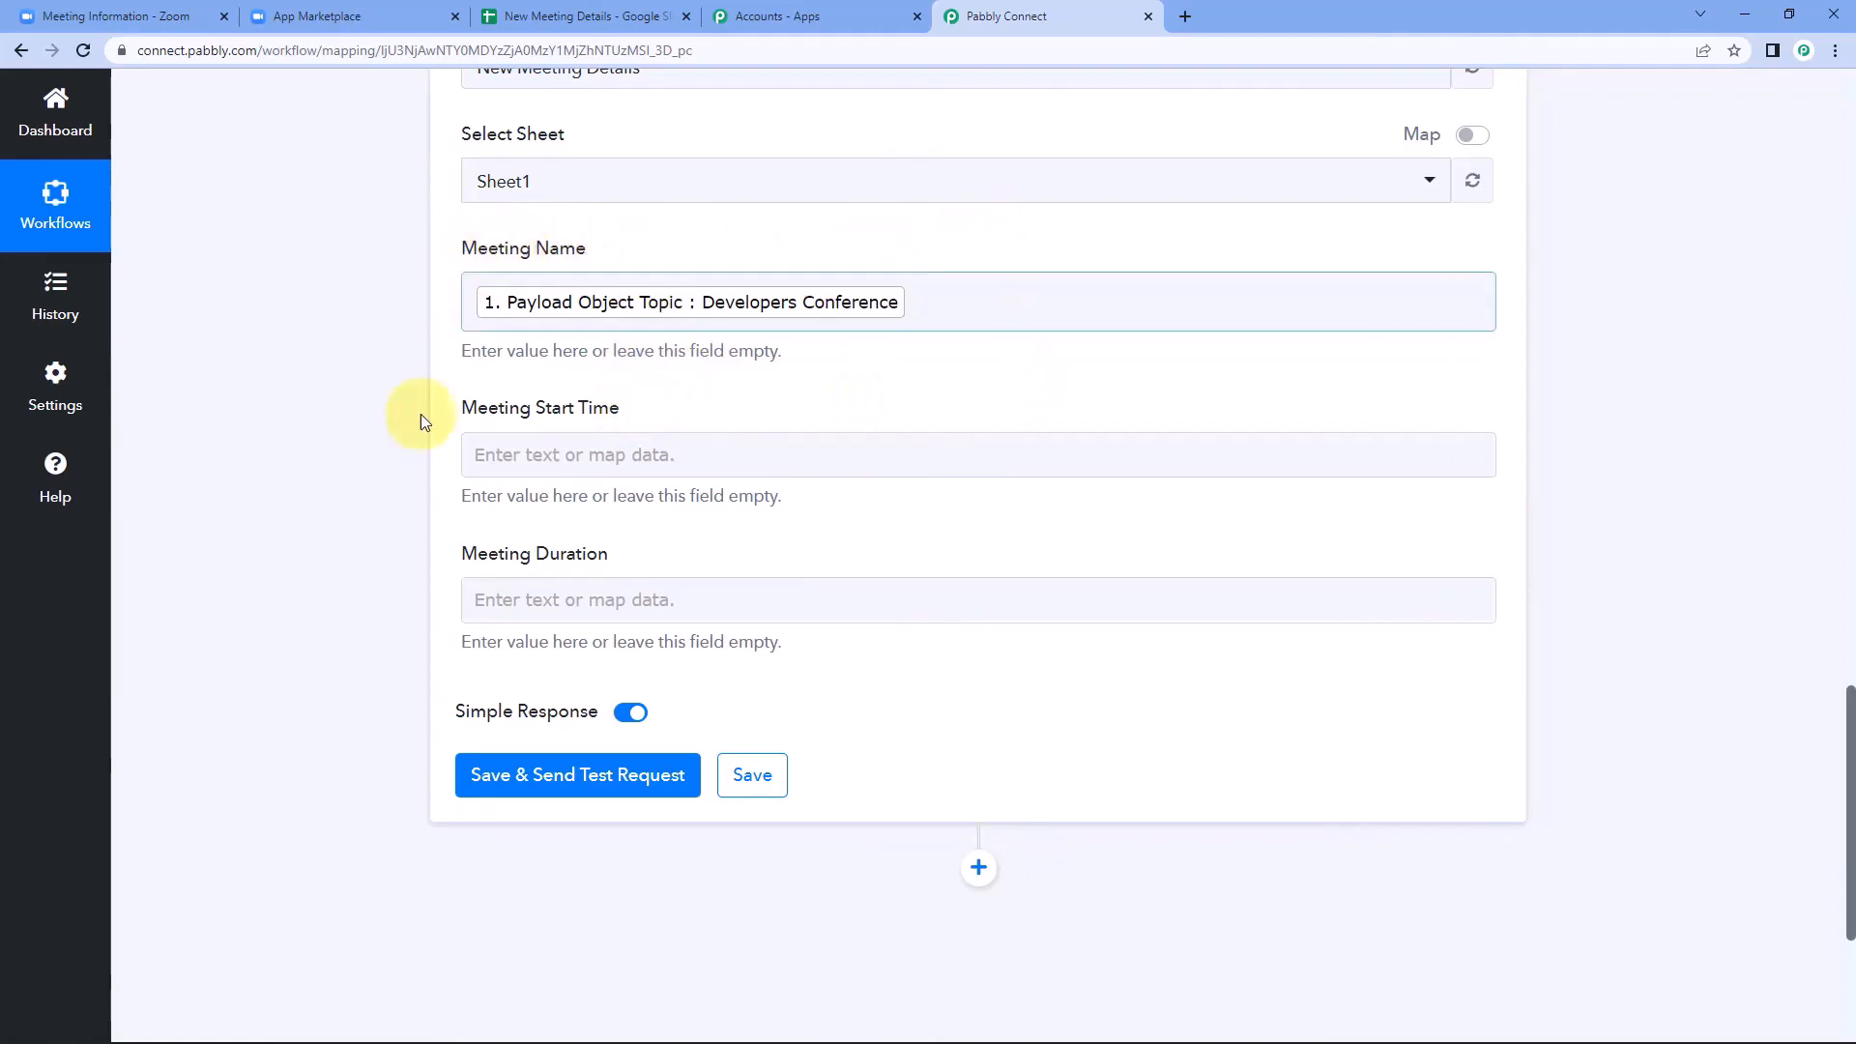
Map the Meeting Start Time field to Payload Object Start Time from the Zoom webhook step.
left_click(548, 454)
left_click(592, 619)
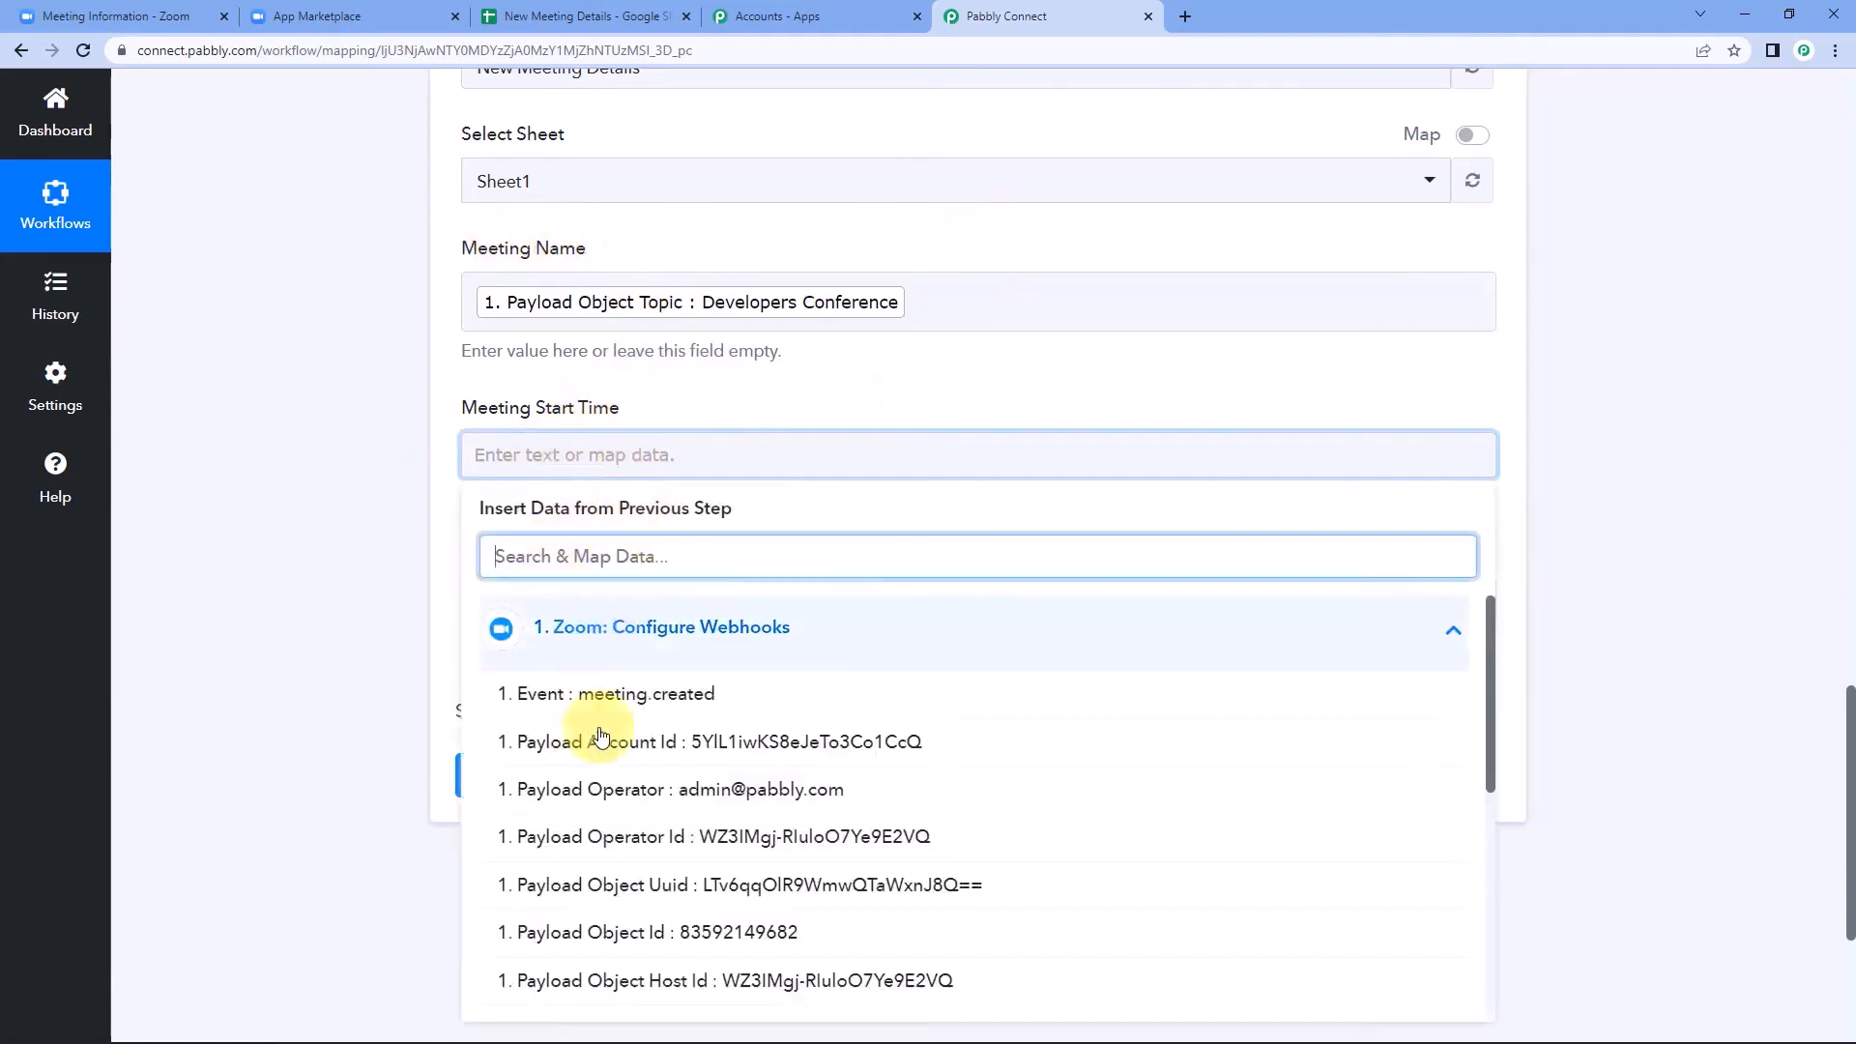
scroll(624, 788, "down", 2)
scroll(624, 787, "down", 3)
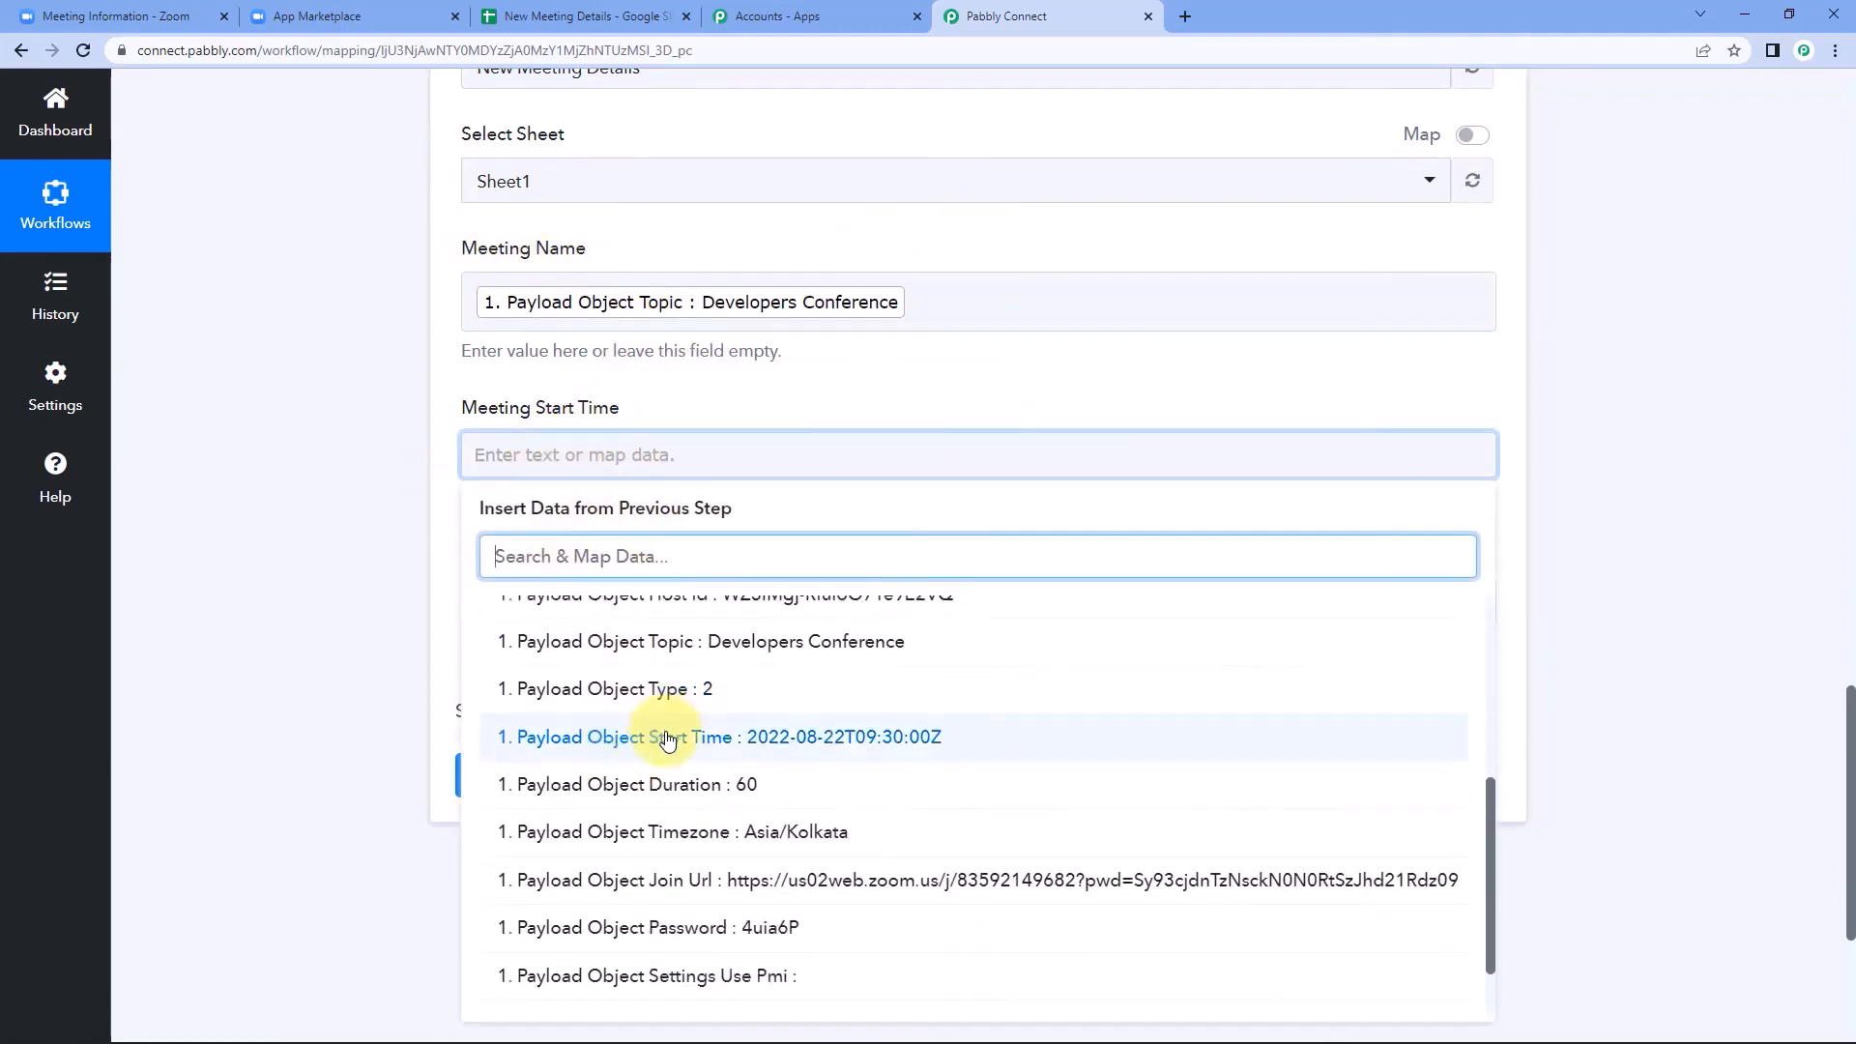
left_click(667, 739)
left_click(397, 580)
Map the Meeting Duration field to Payload Object Duration from the Zoom webhook step.
scroll(398, 580, "down", 2)
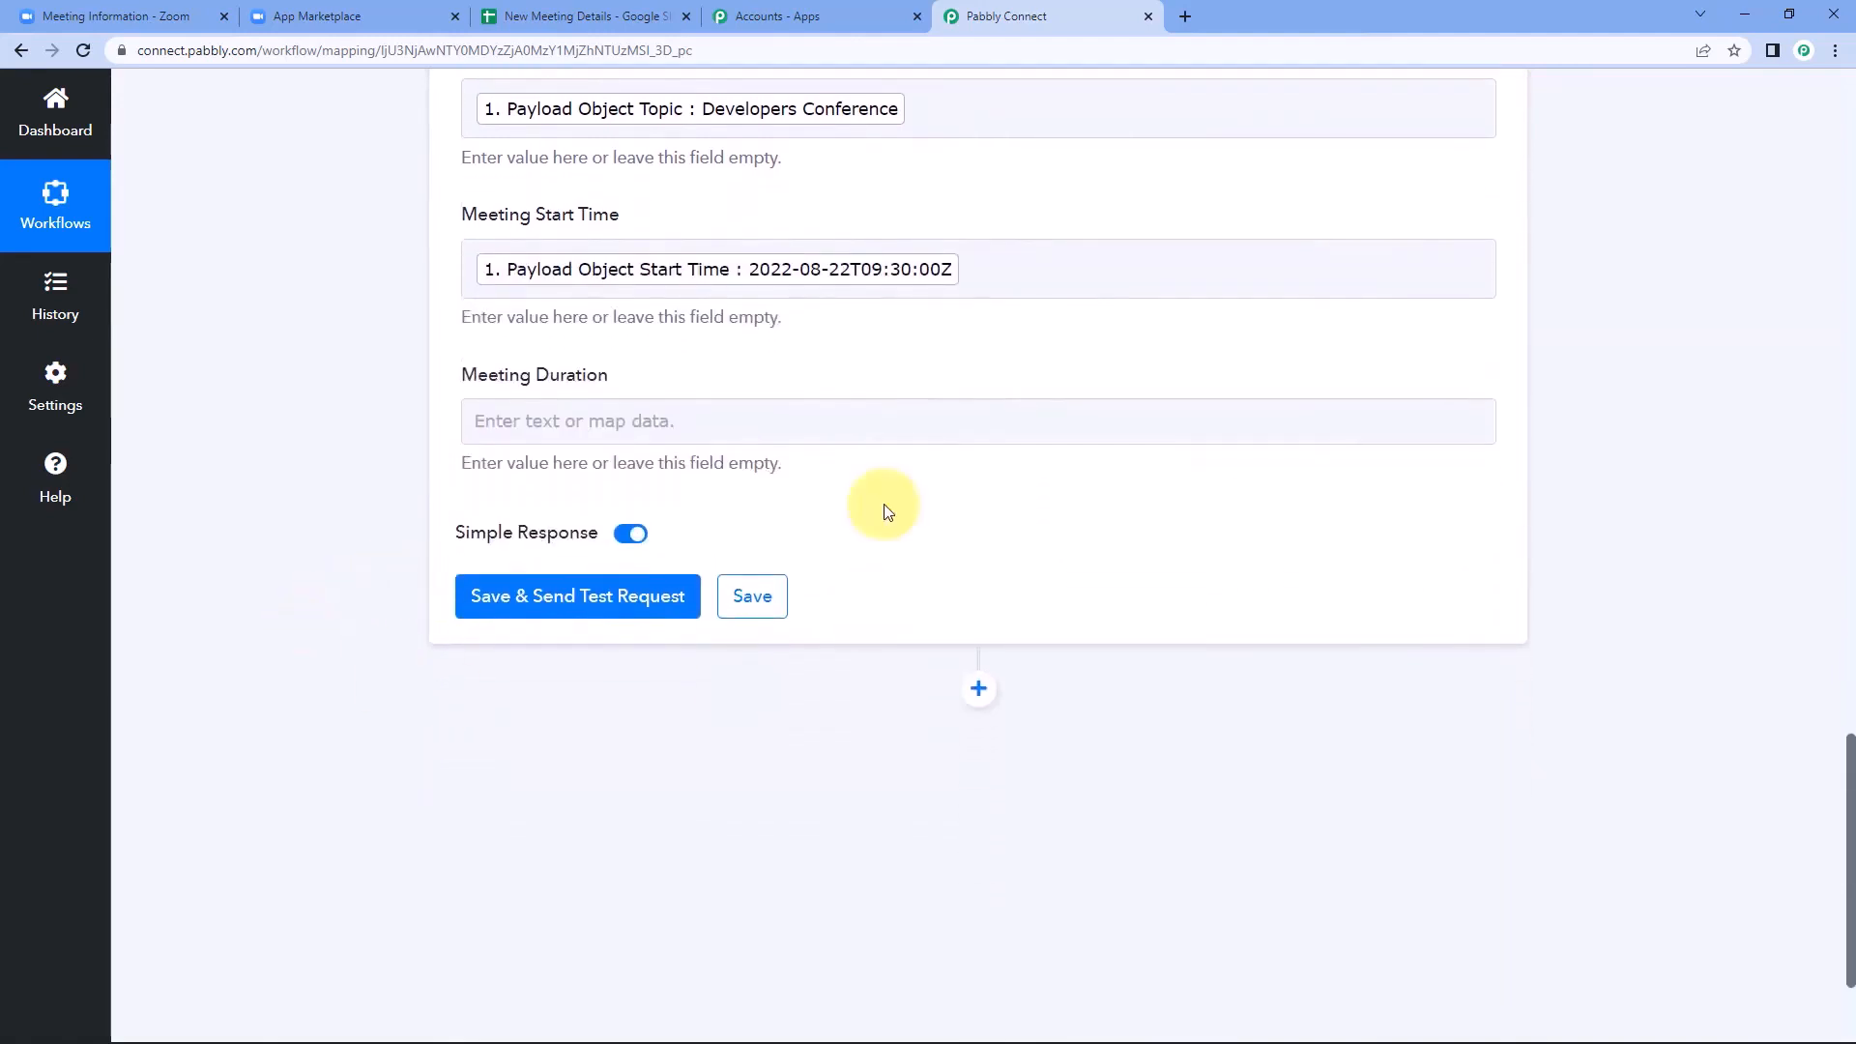
left_click(518, 421)
left_click(613, 591)
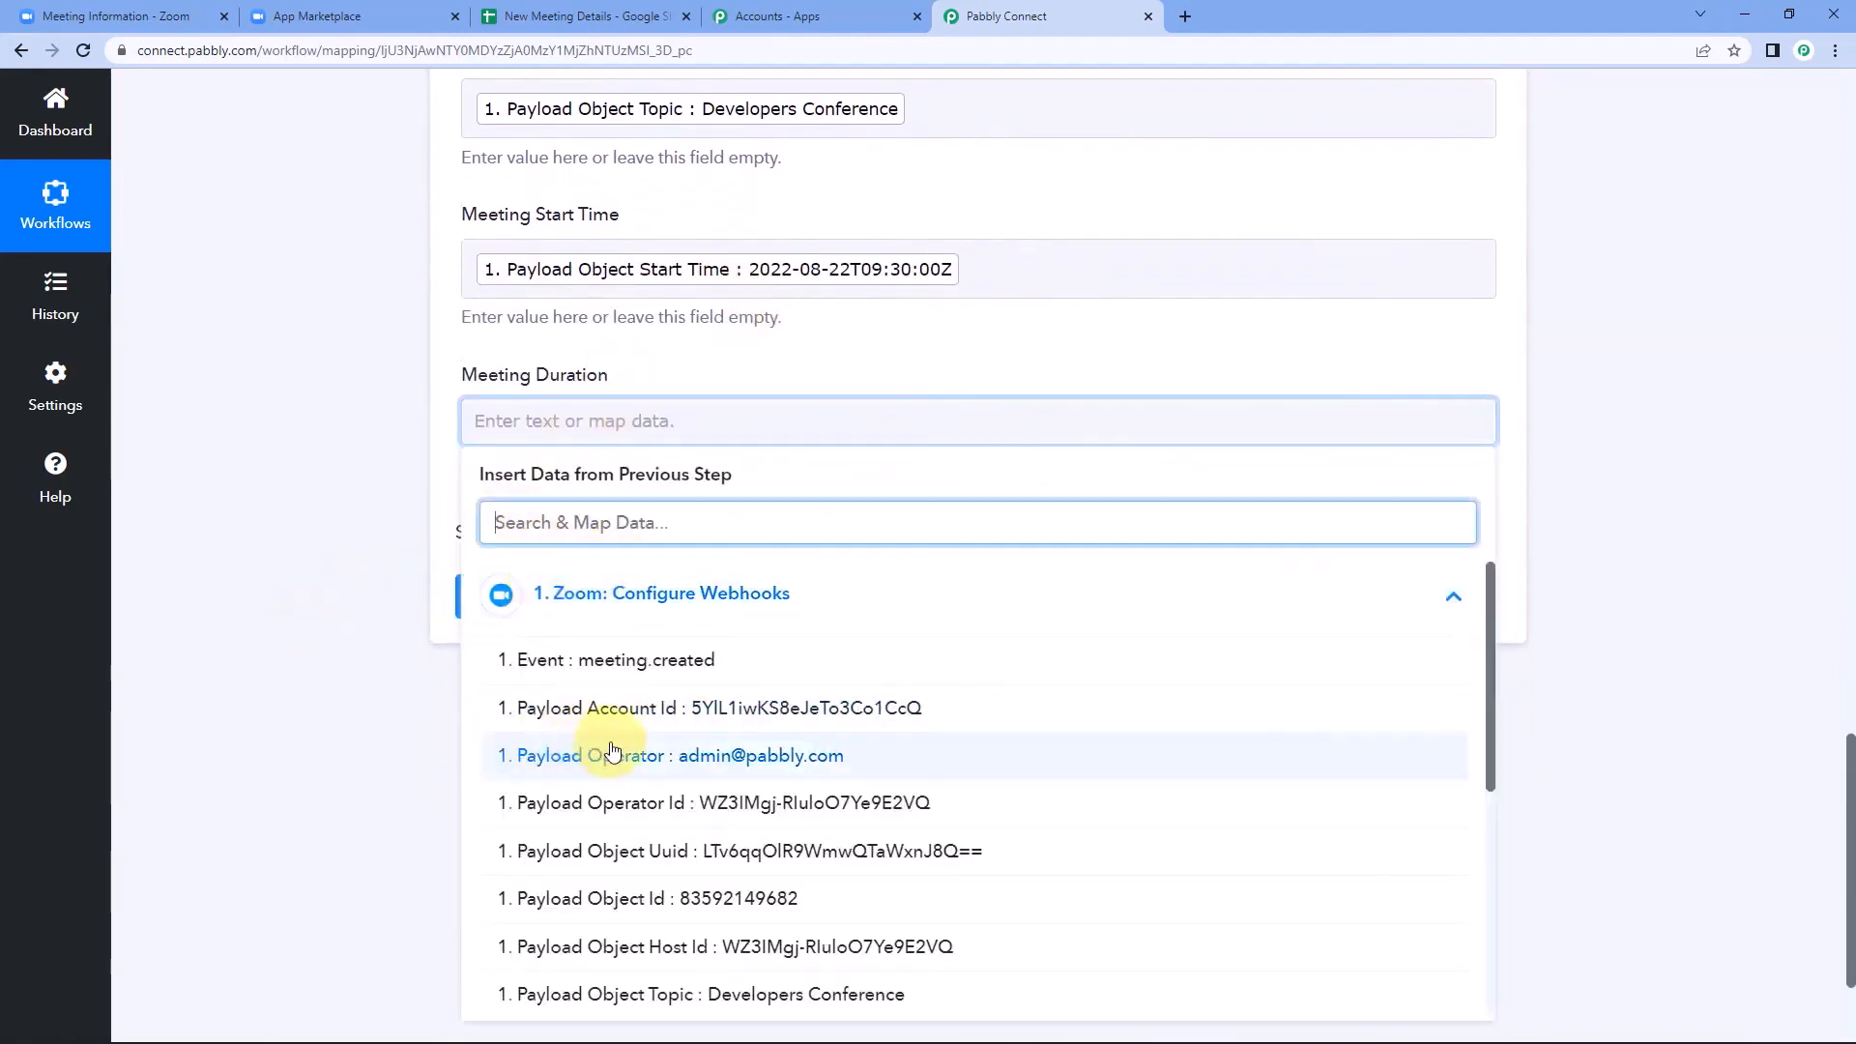
scroll(613, 751, "down", 5)
left_click(638, 750)
left_click(288, 601)
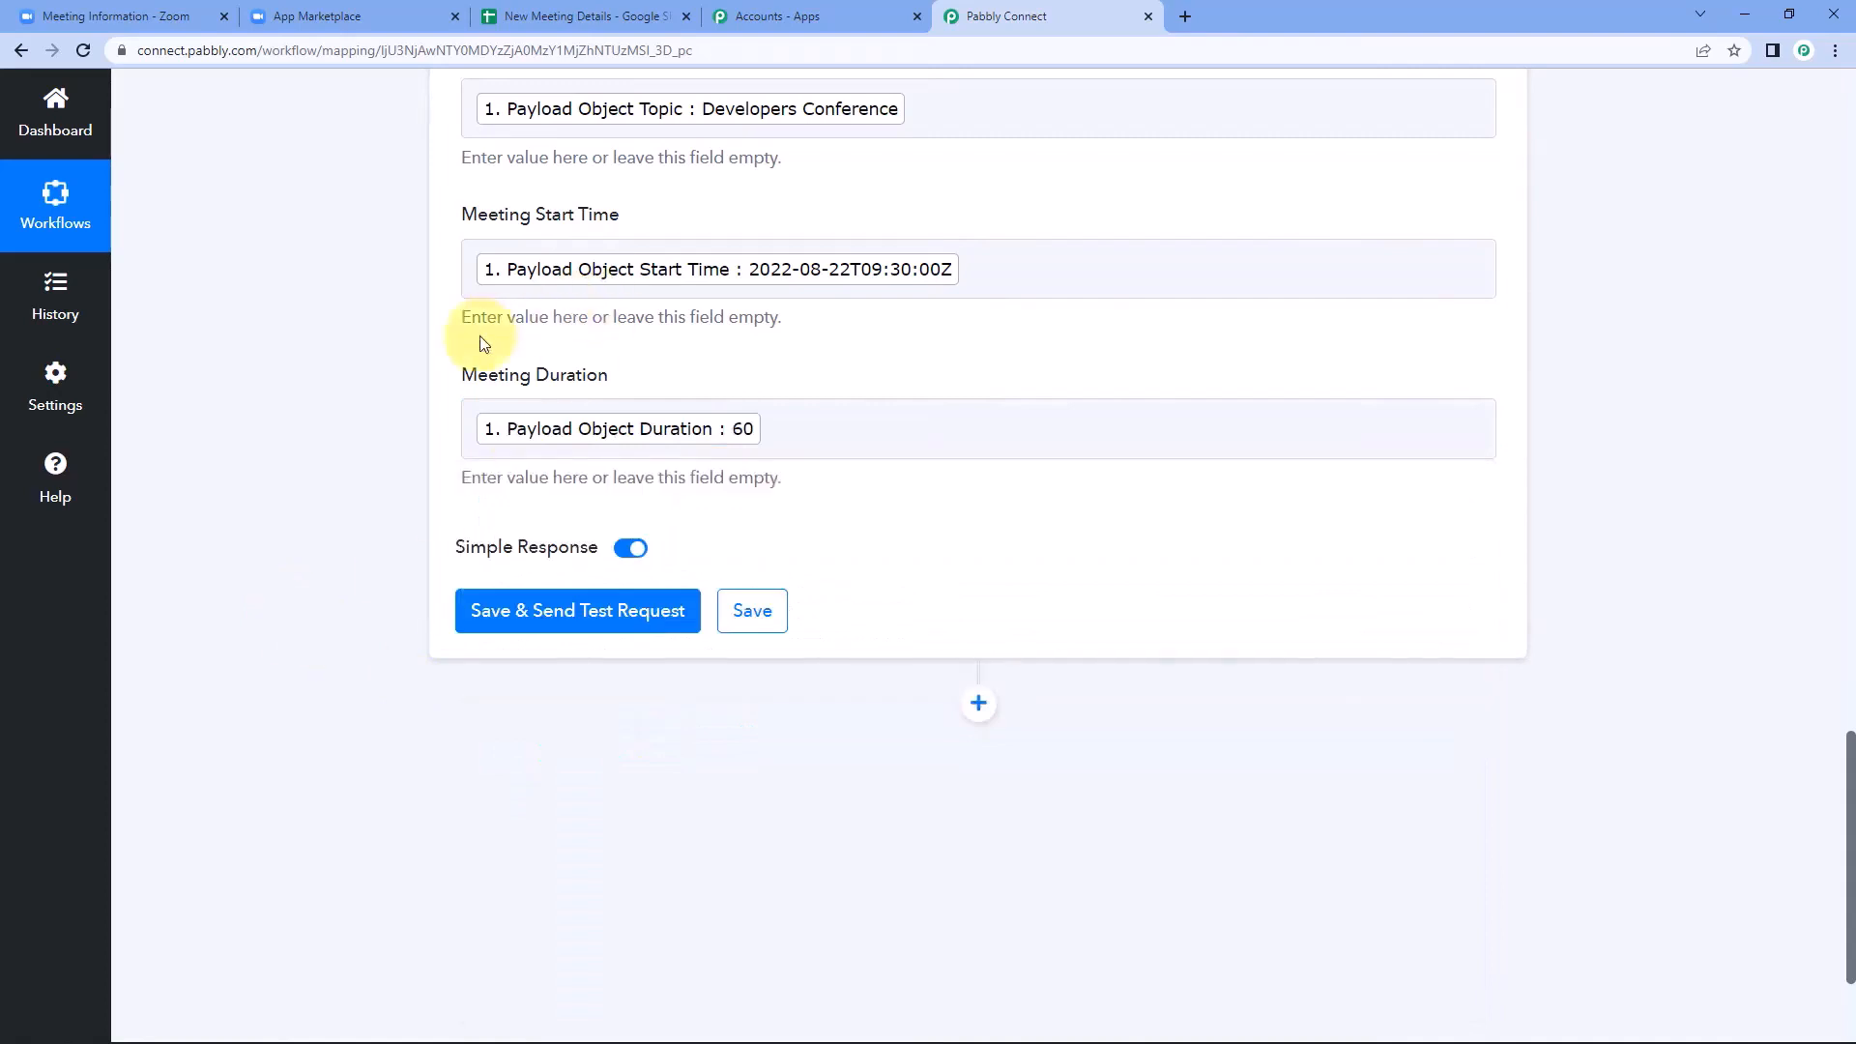
Save the Google Sheets Add New Row action, send a test request and review its response.
scroll(454, 319, "up", 2)
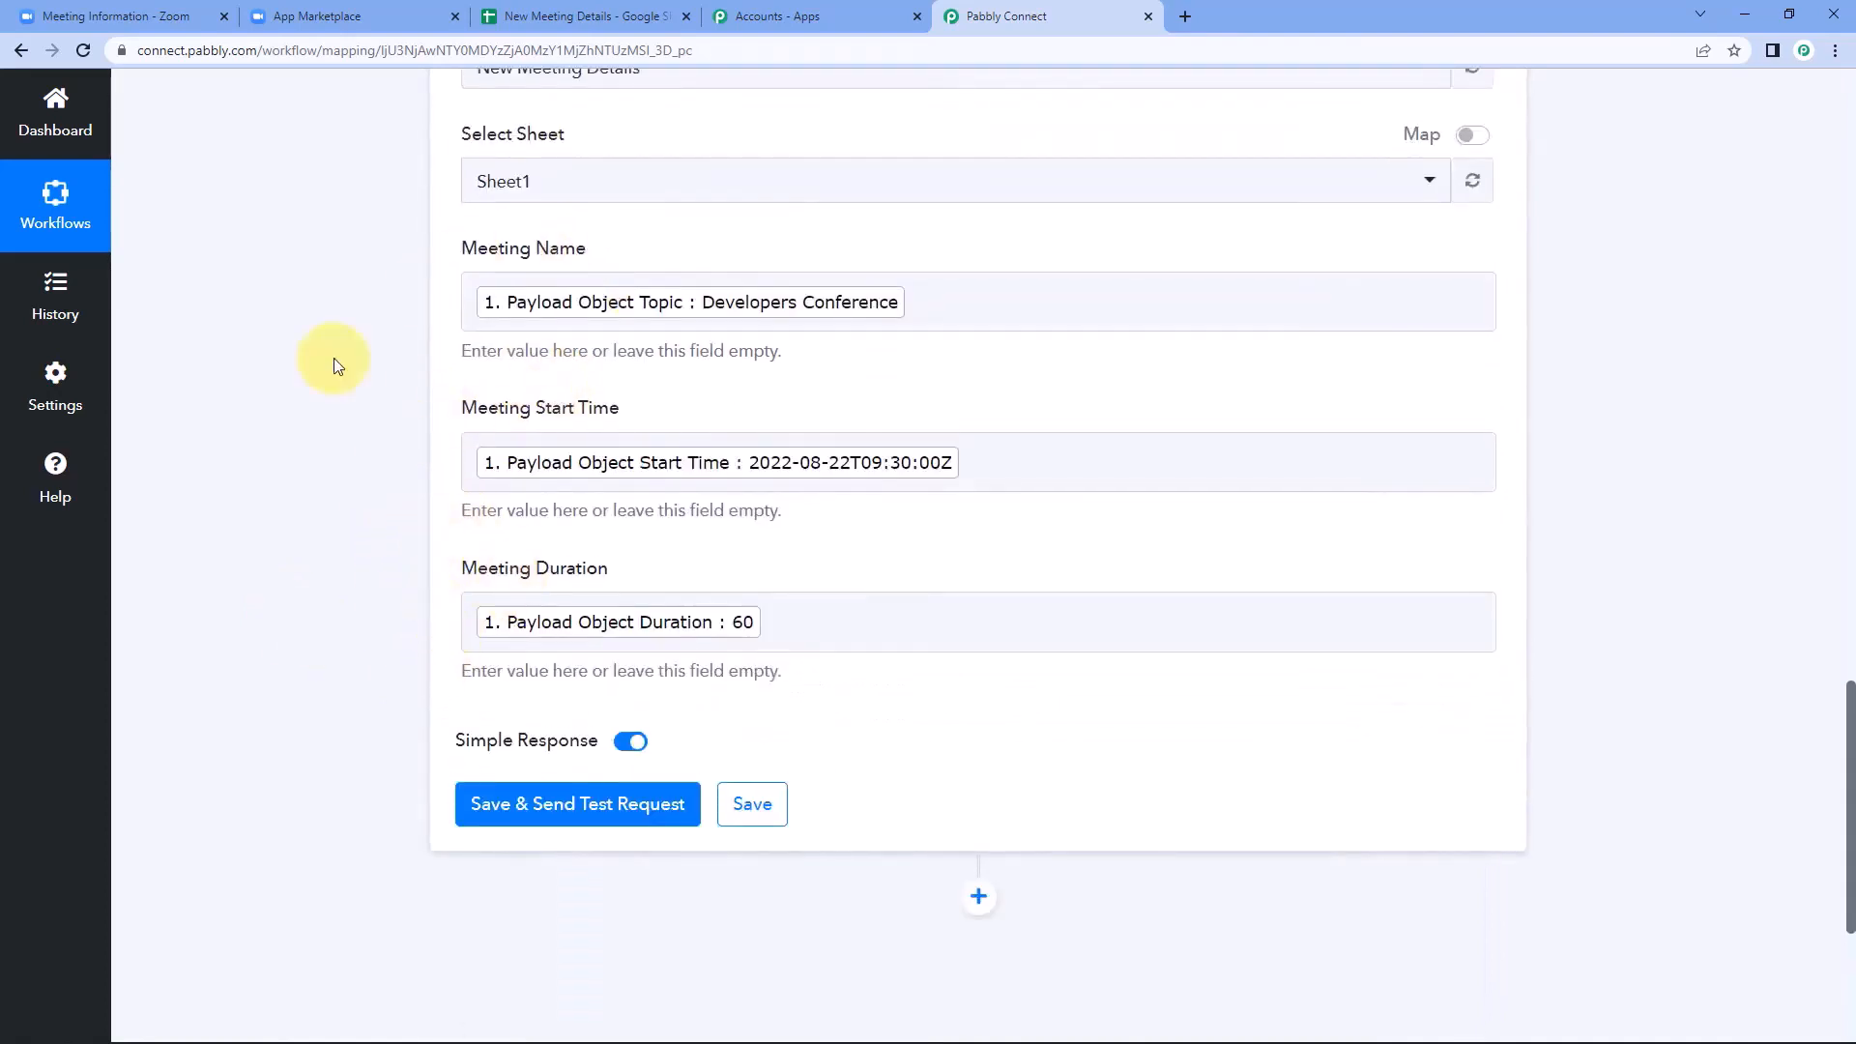
left_click(589, 795)
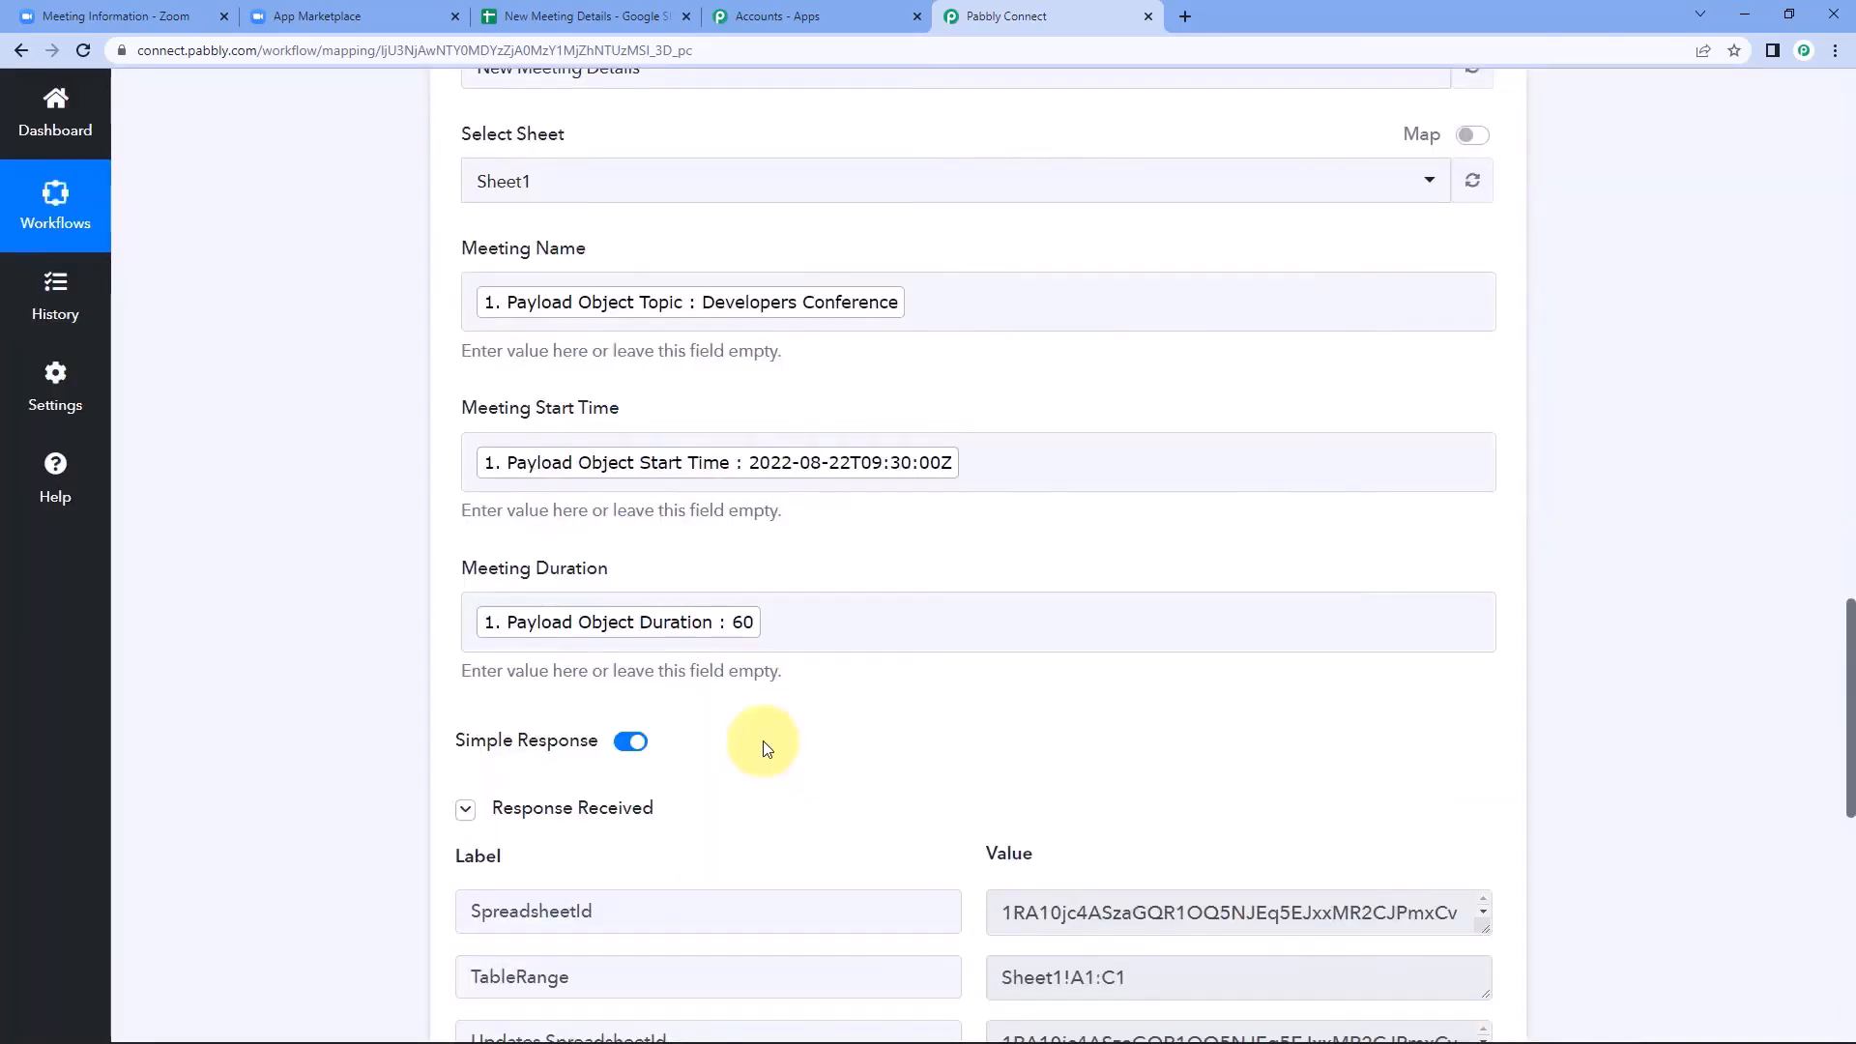
scroll(763, 740, "down", 2)
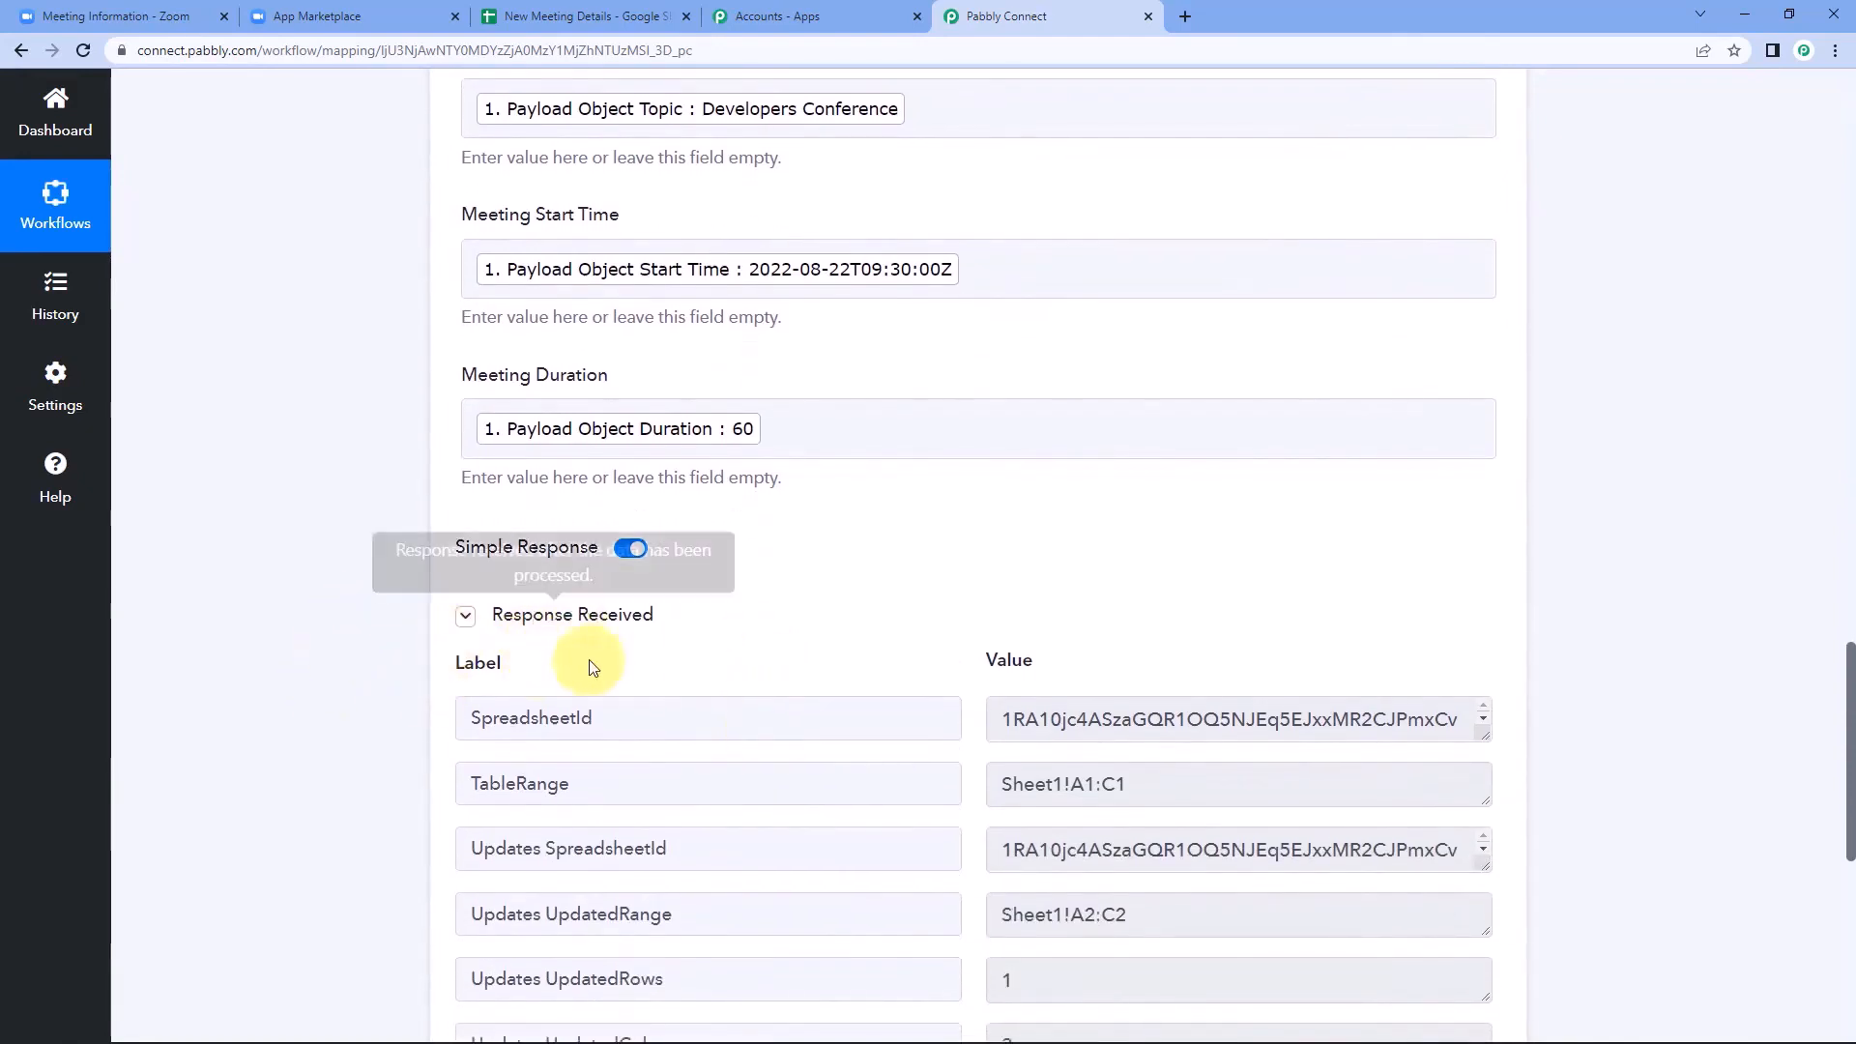
scroll(942, 621, "down", 1)
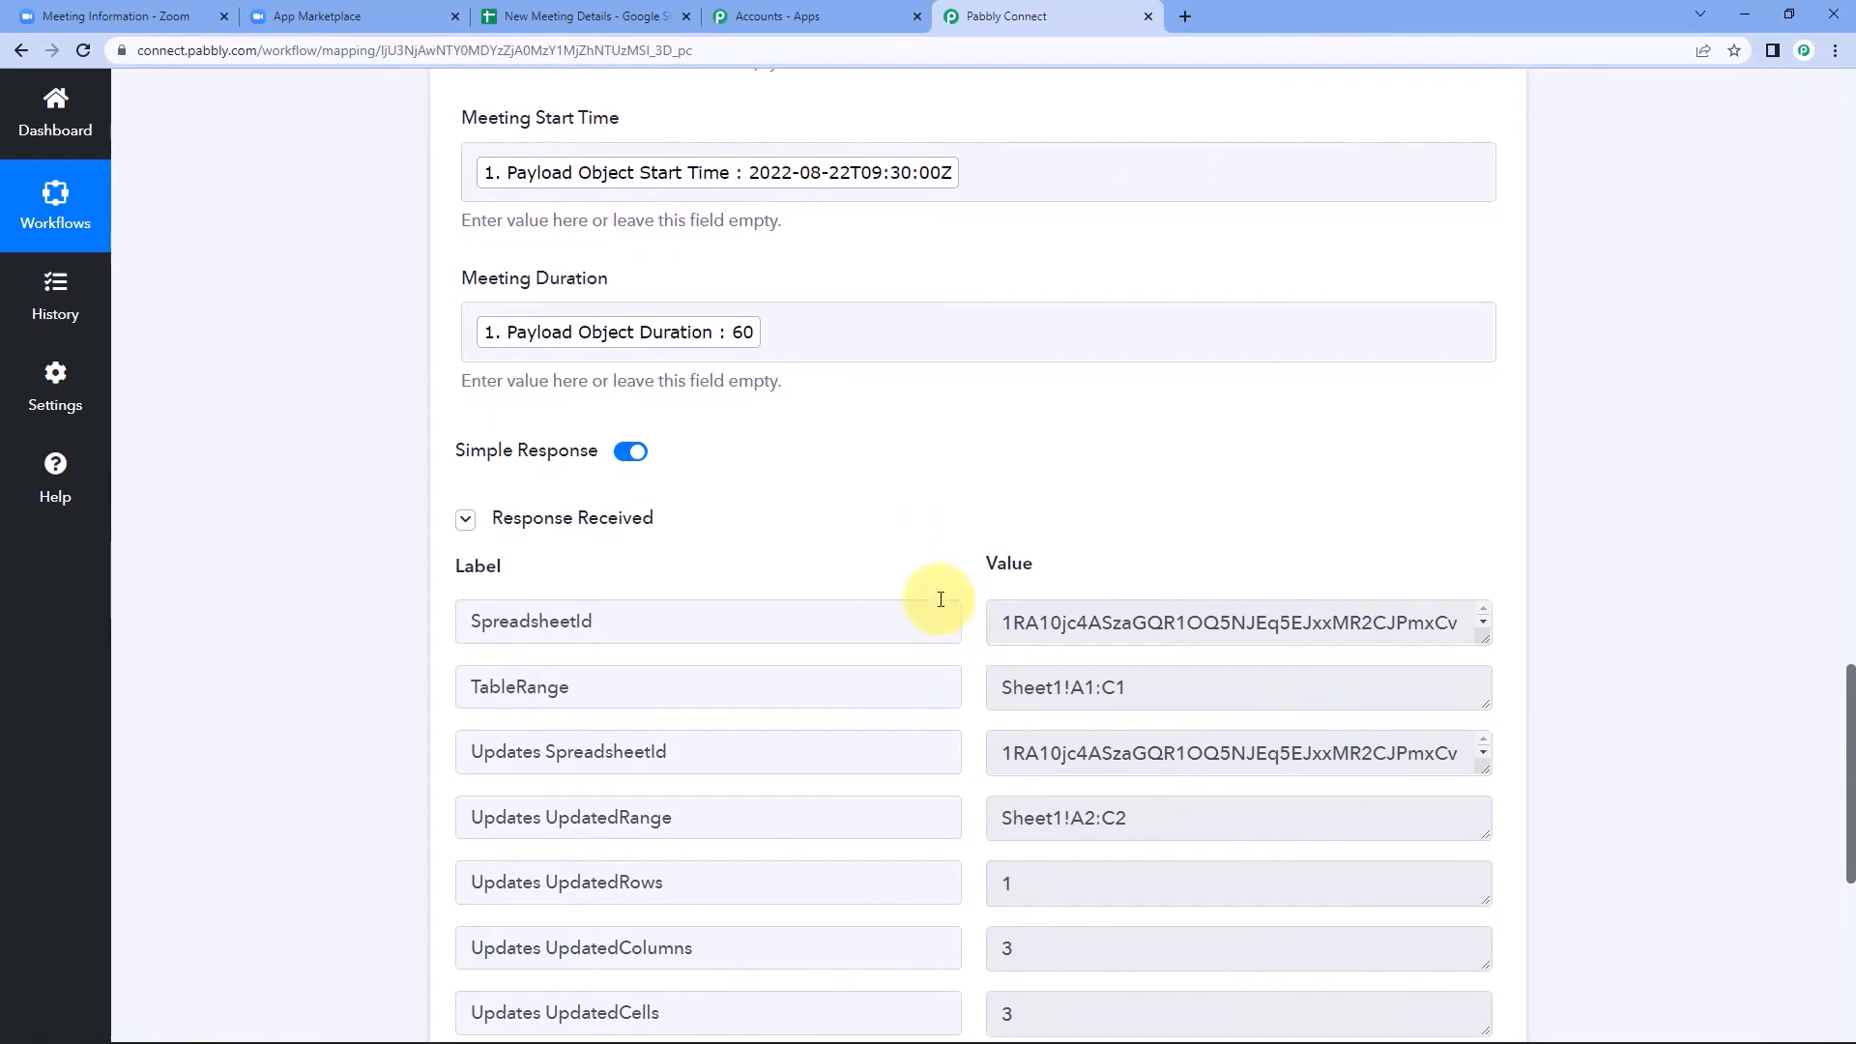
Review the mapped row fields against the payload values in the Zoom webhook response.
scroll(887, 468, "up", 4)
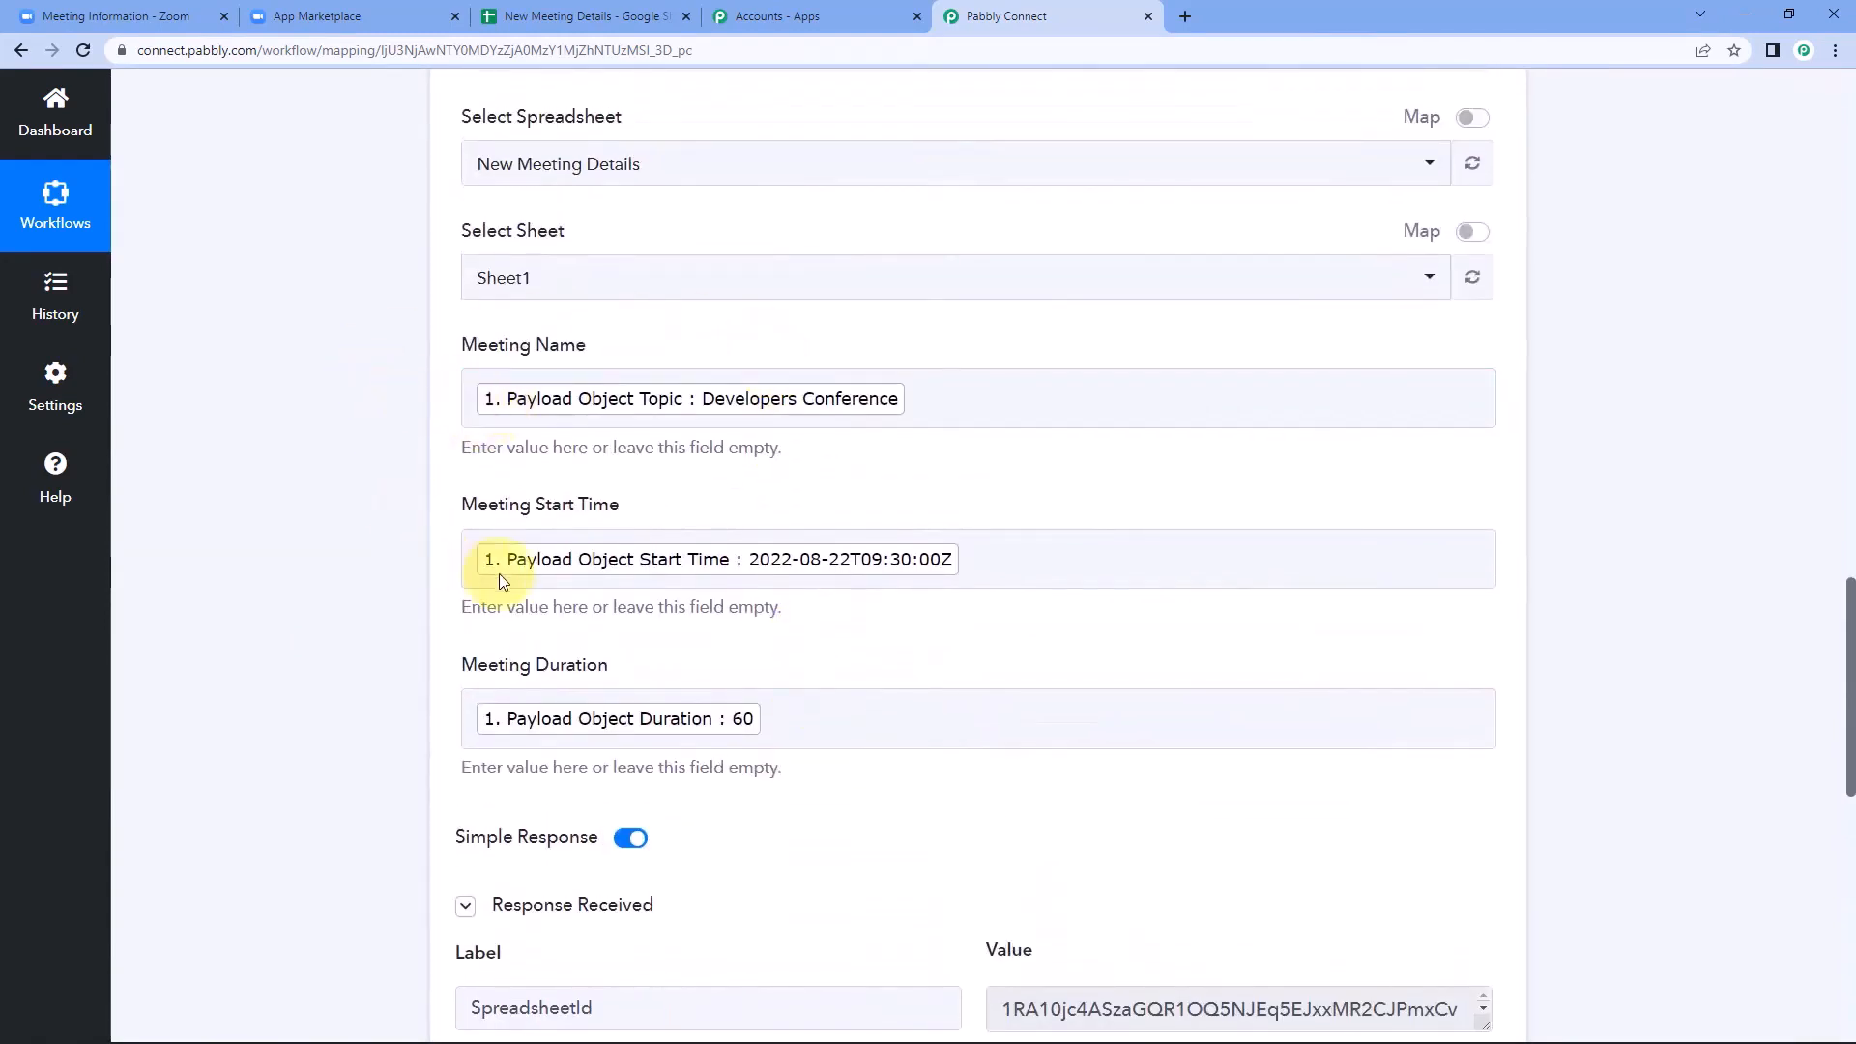
scroll(1053, 541, "up", 3)
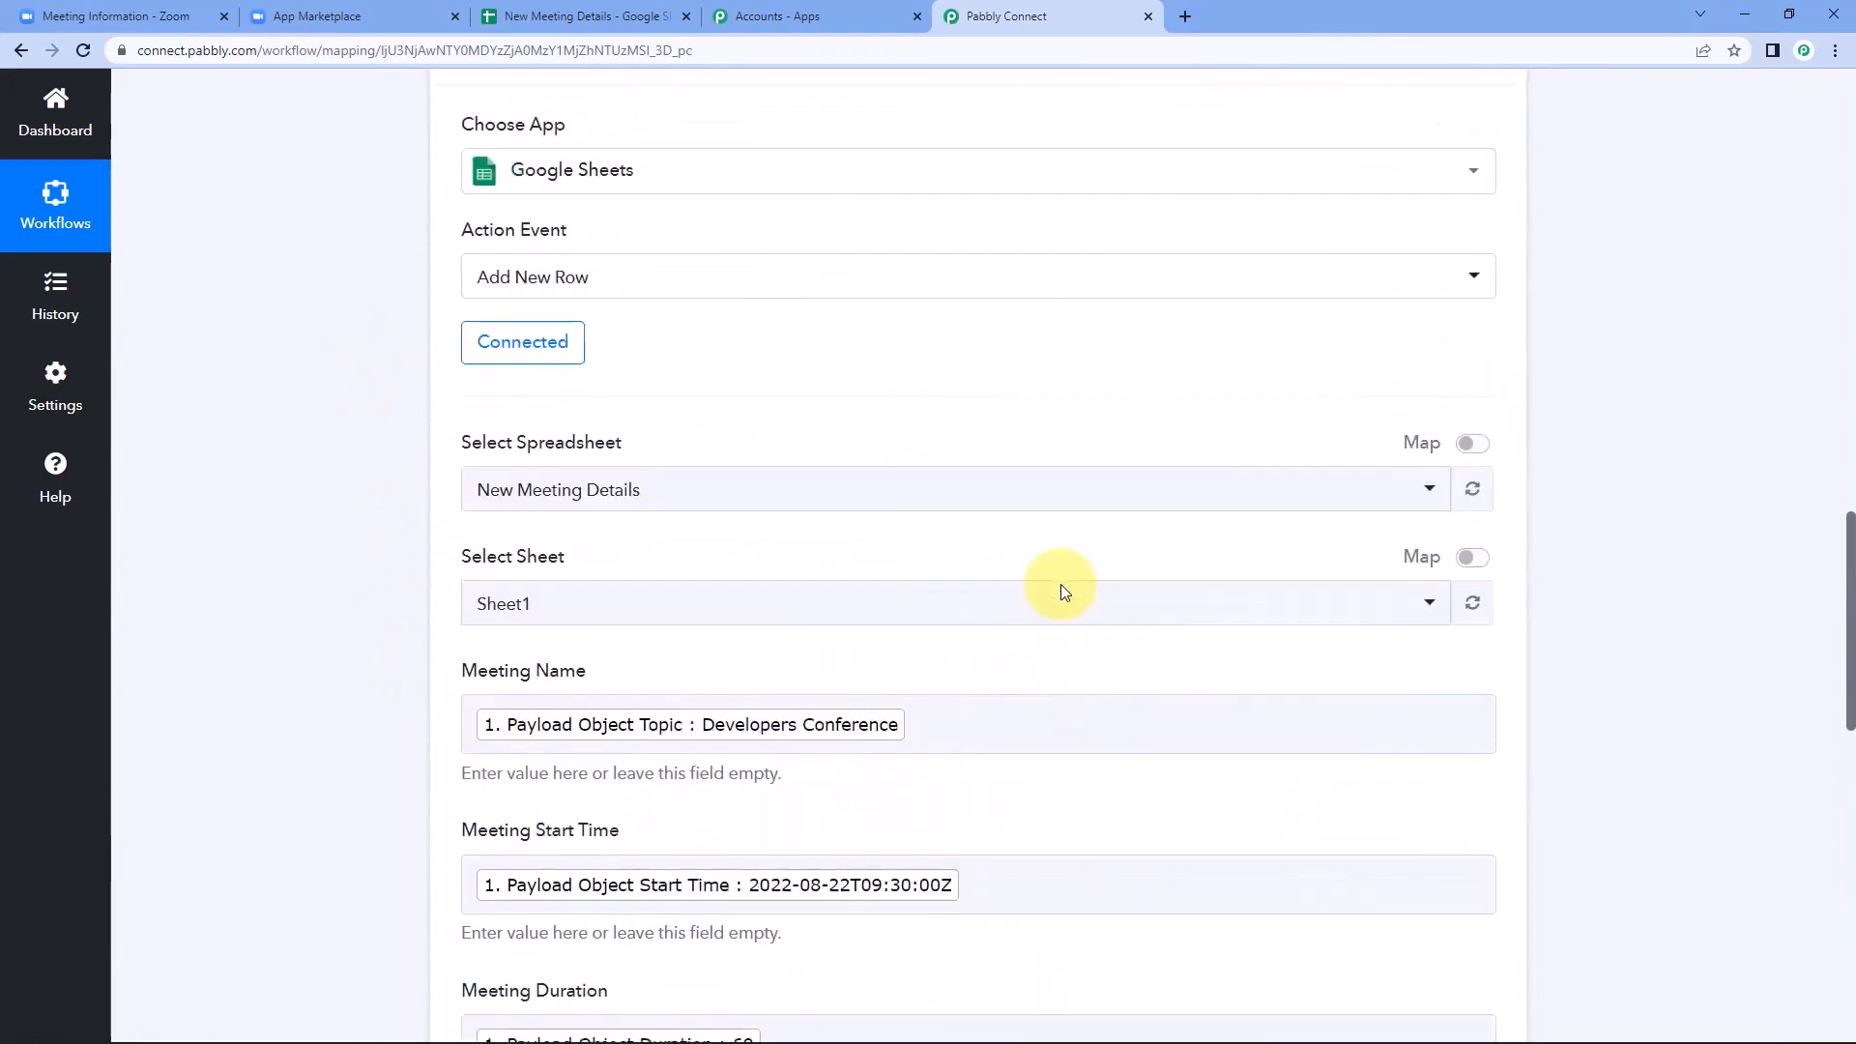
scroll(1063, 586, "up", 10)
scroll(949, 407, "up", 2)
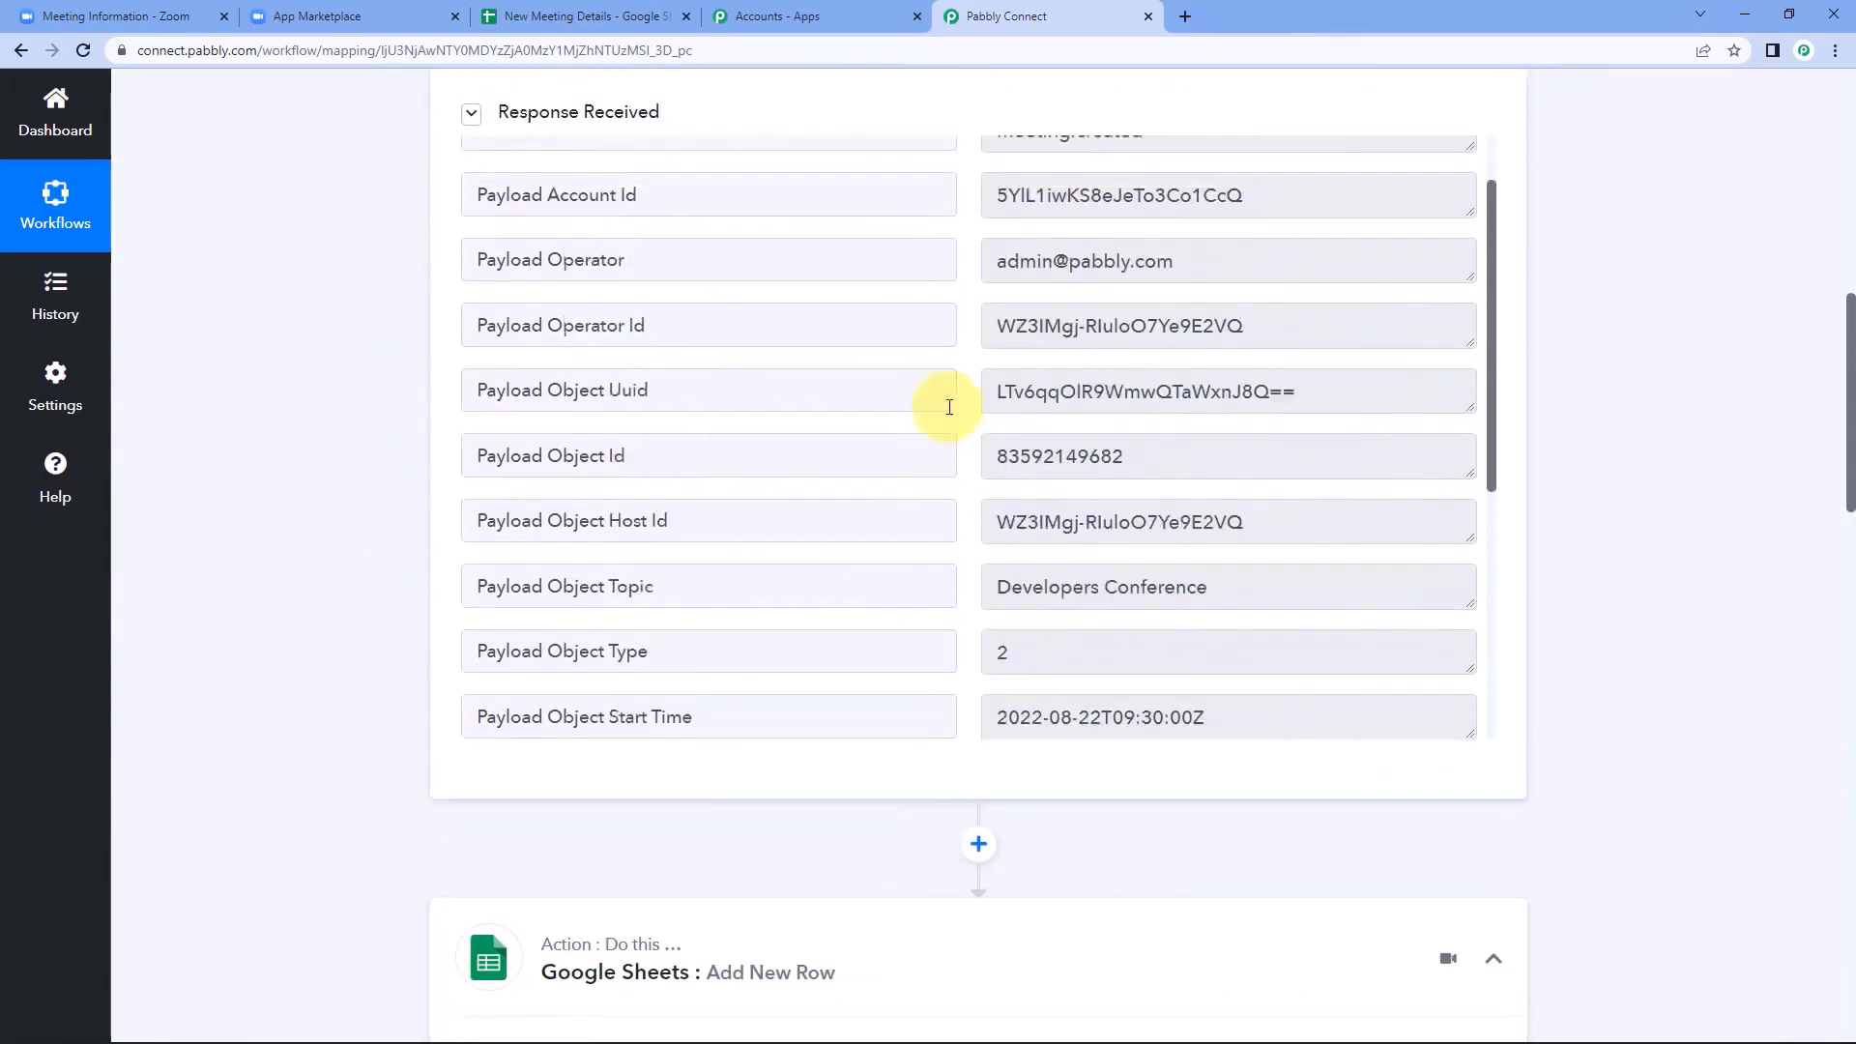
scroll(949, 406, "up", 1)
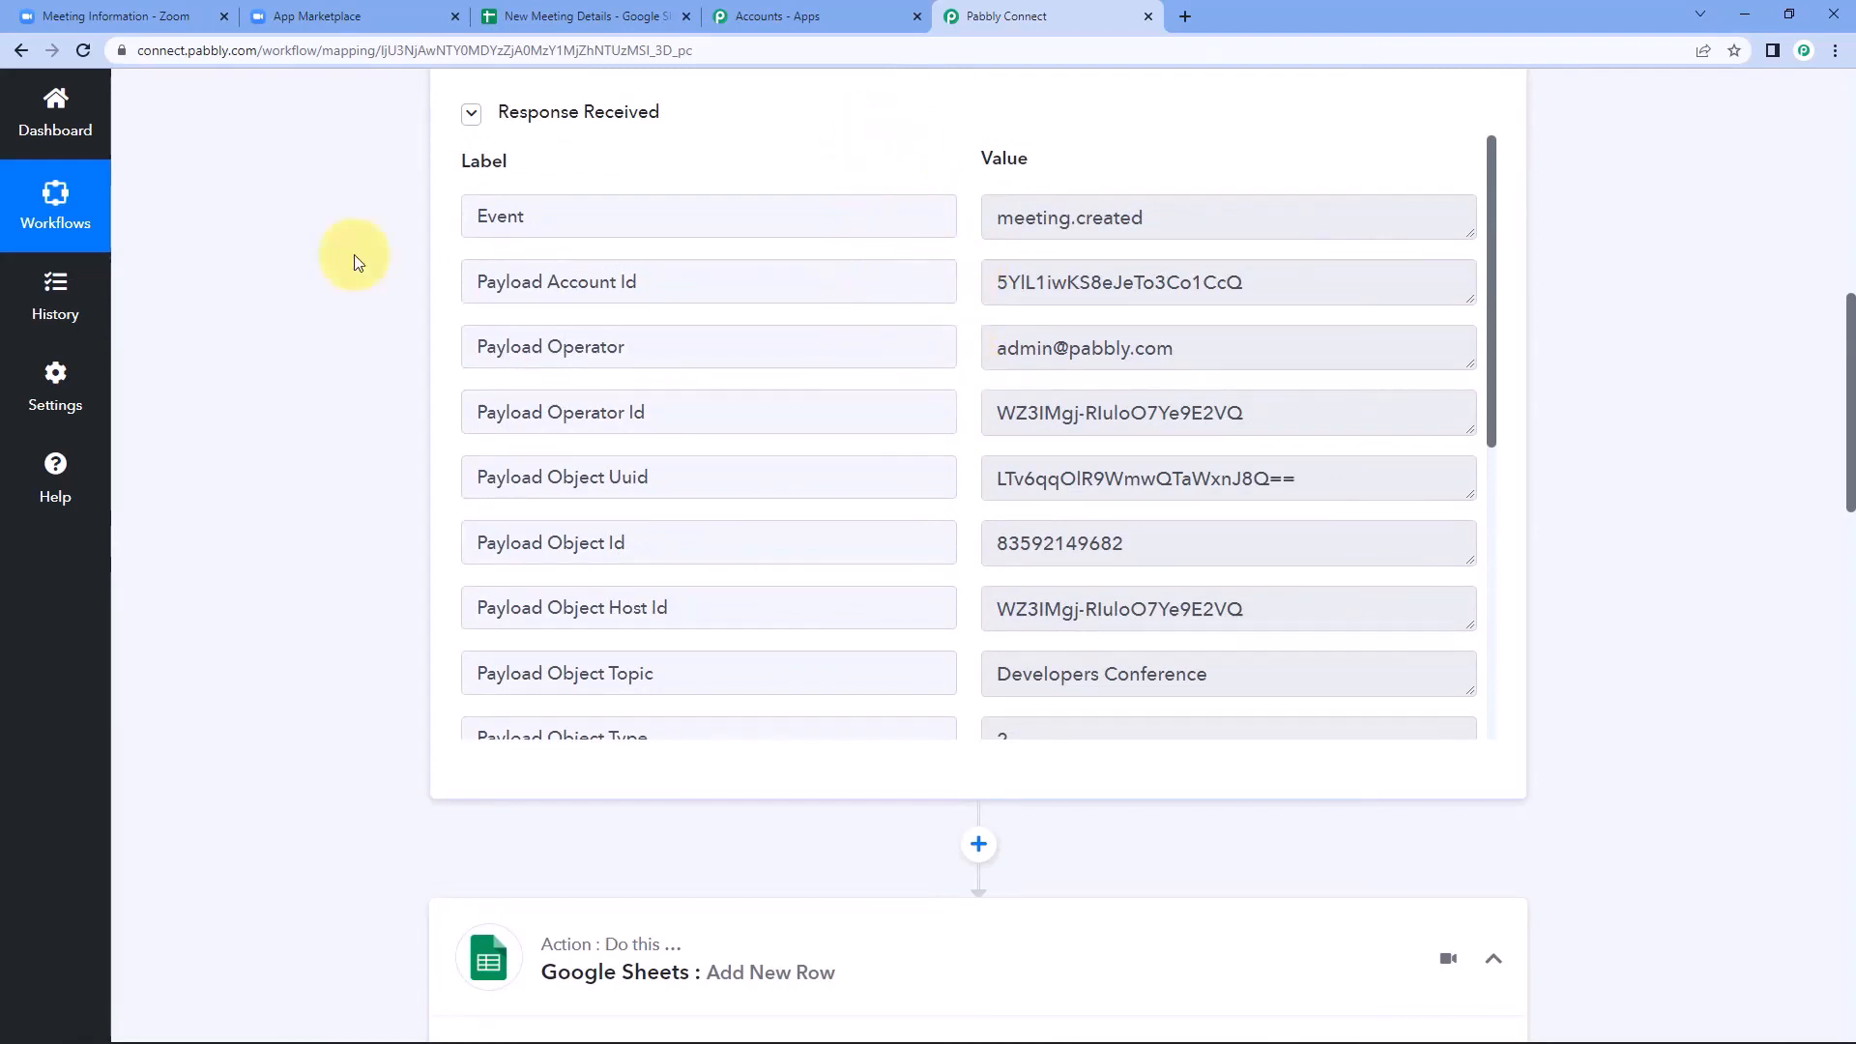
Remove the bold formatting from row 2 of the New Meeting Details spreadsheet.
left_click(541, 15)
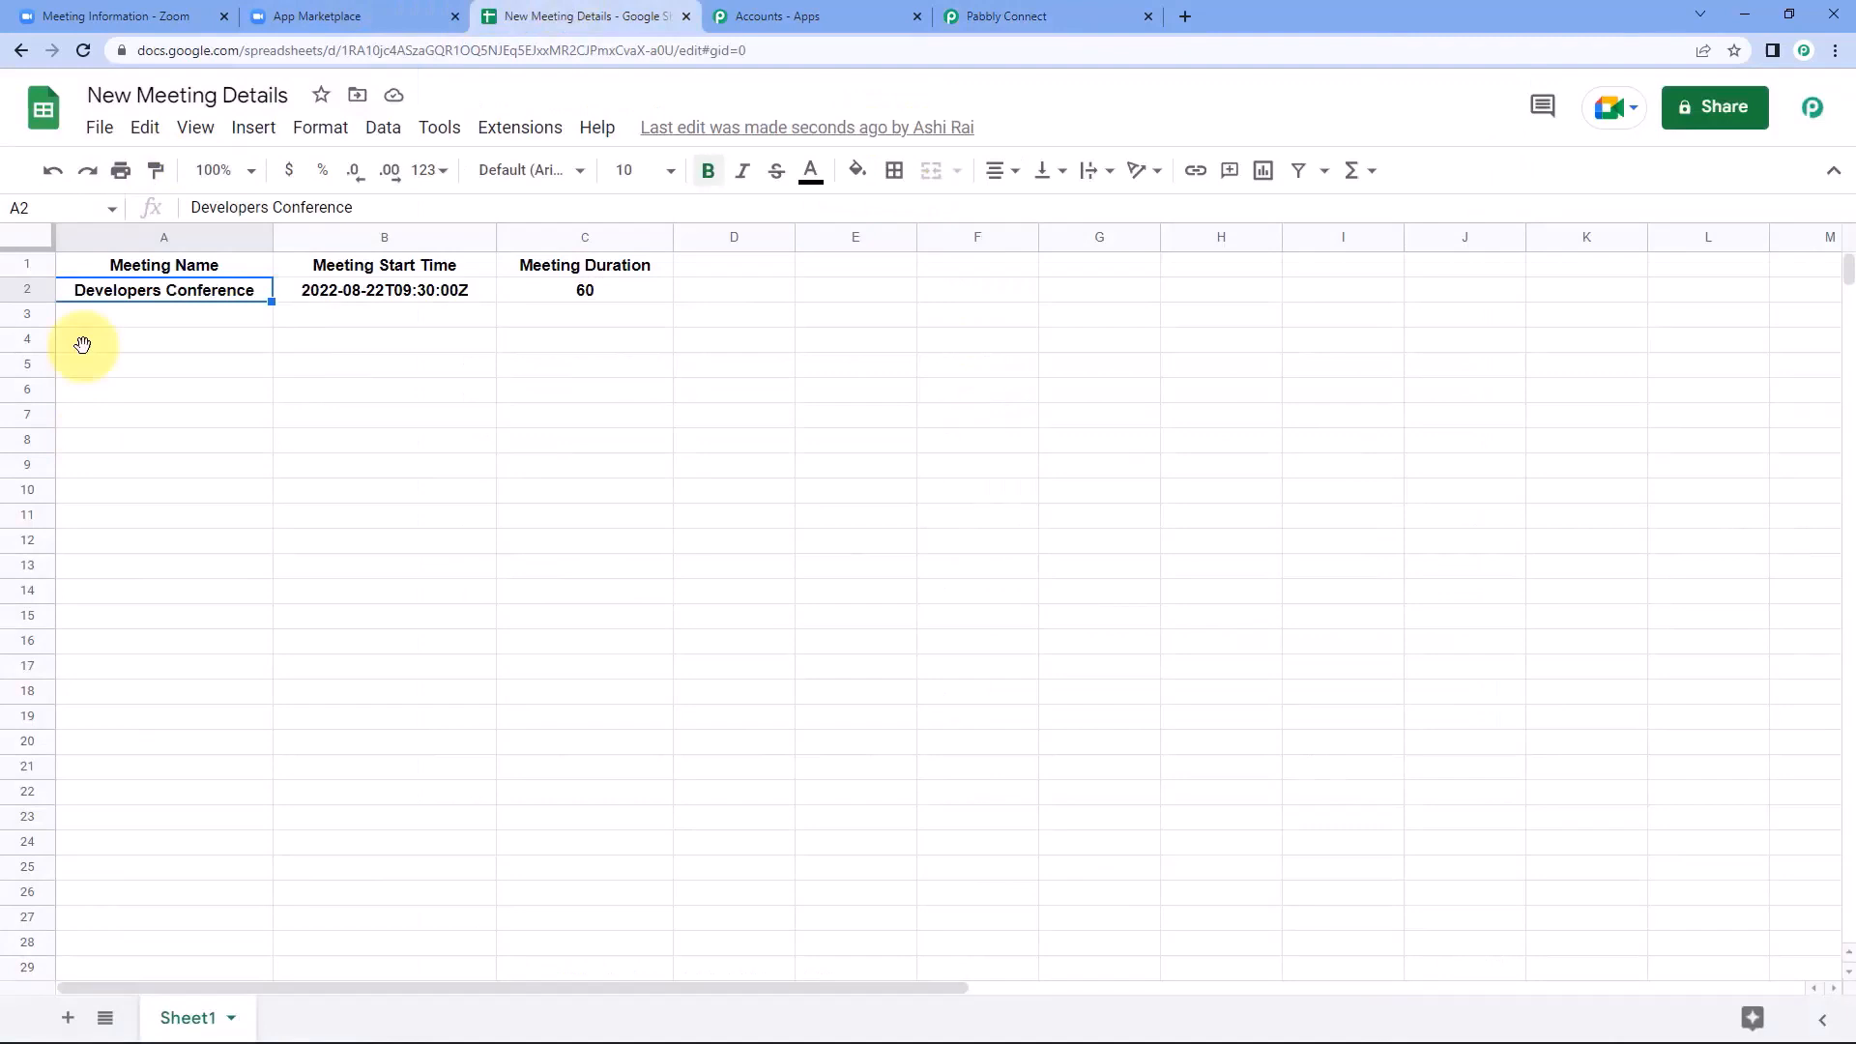
left_click(165, 319)
left_click(11, 290)
key("ctrl+b")
left_click(244, 332)
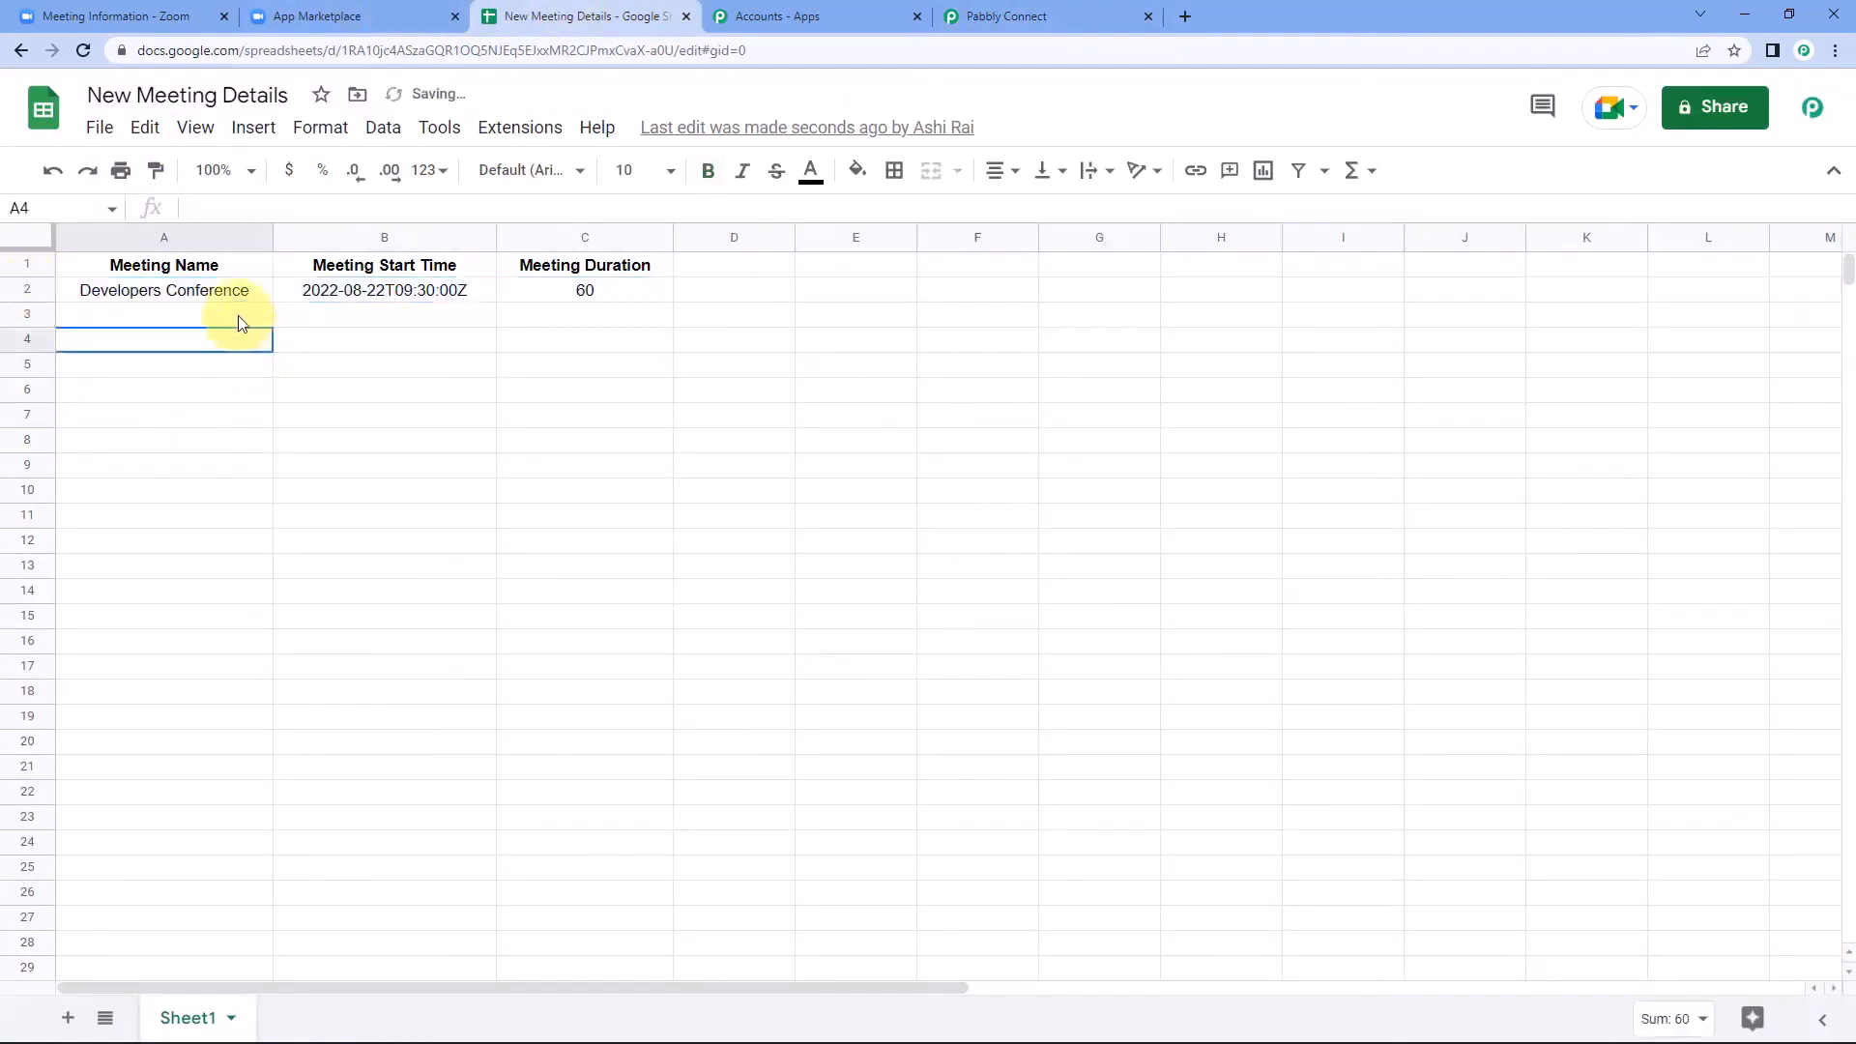
Compare the meeting name, start time and duration in row 2 with the meeting details in Zoom.
left_click(223, 295)
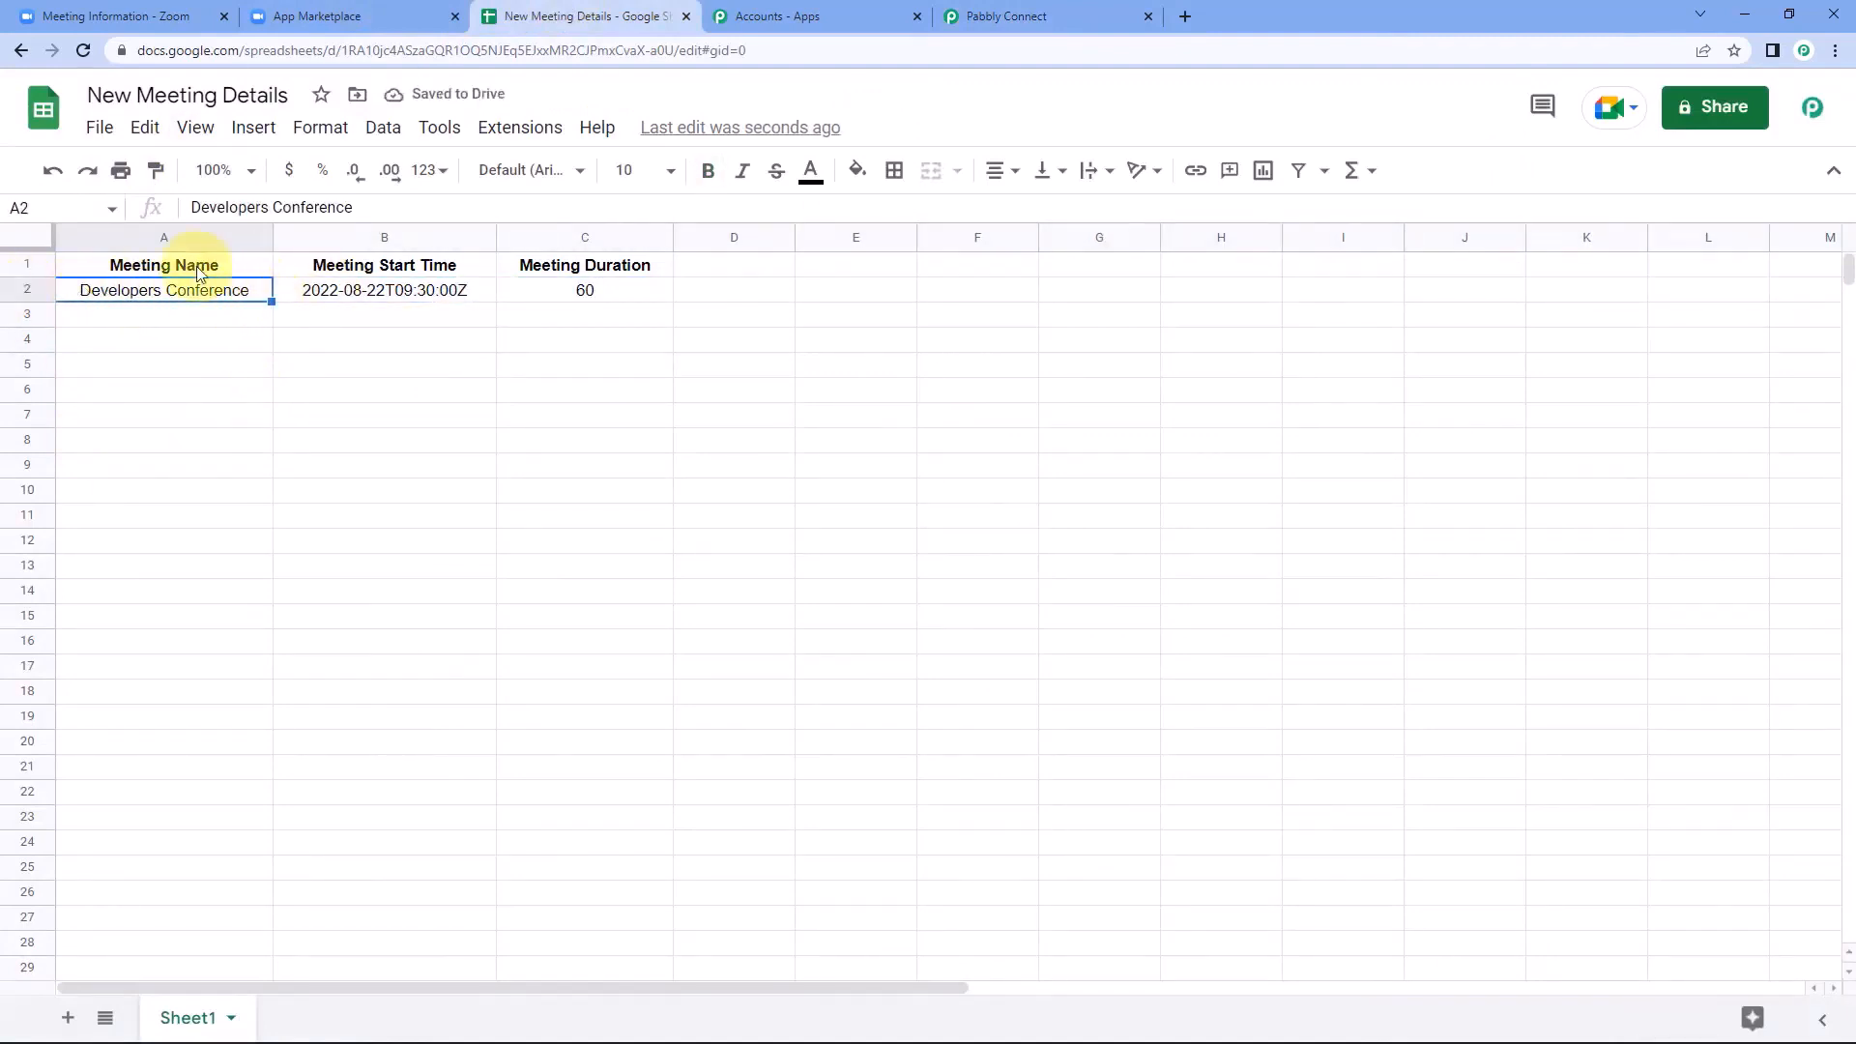
left_click(173, 15)
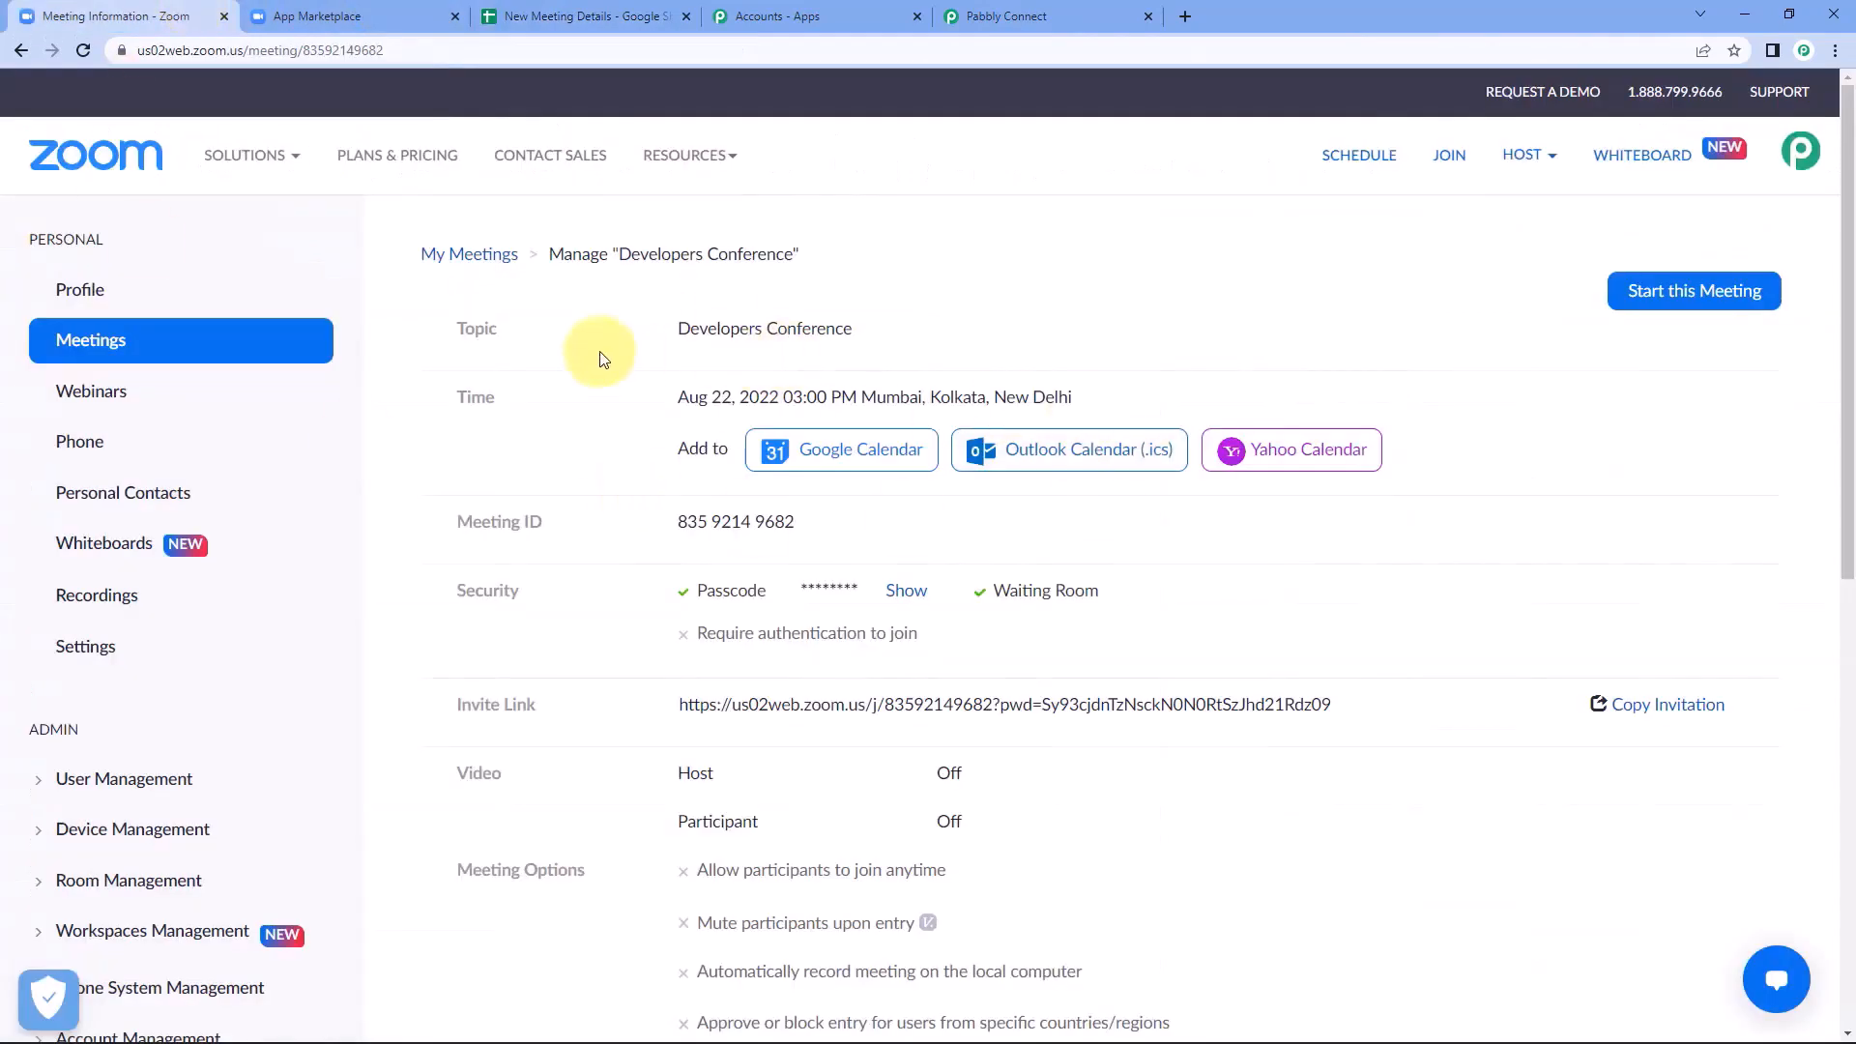
left_click(599, 14)
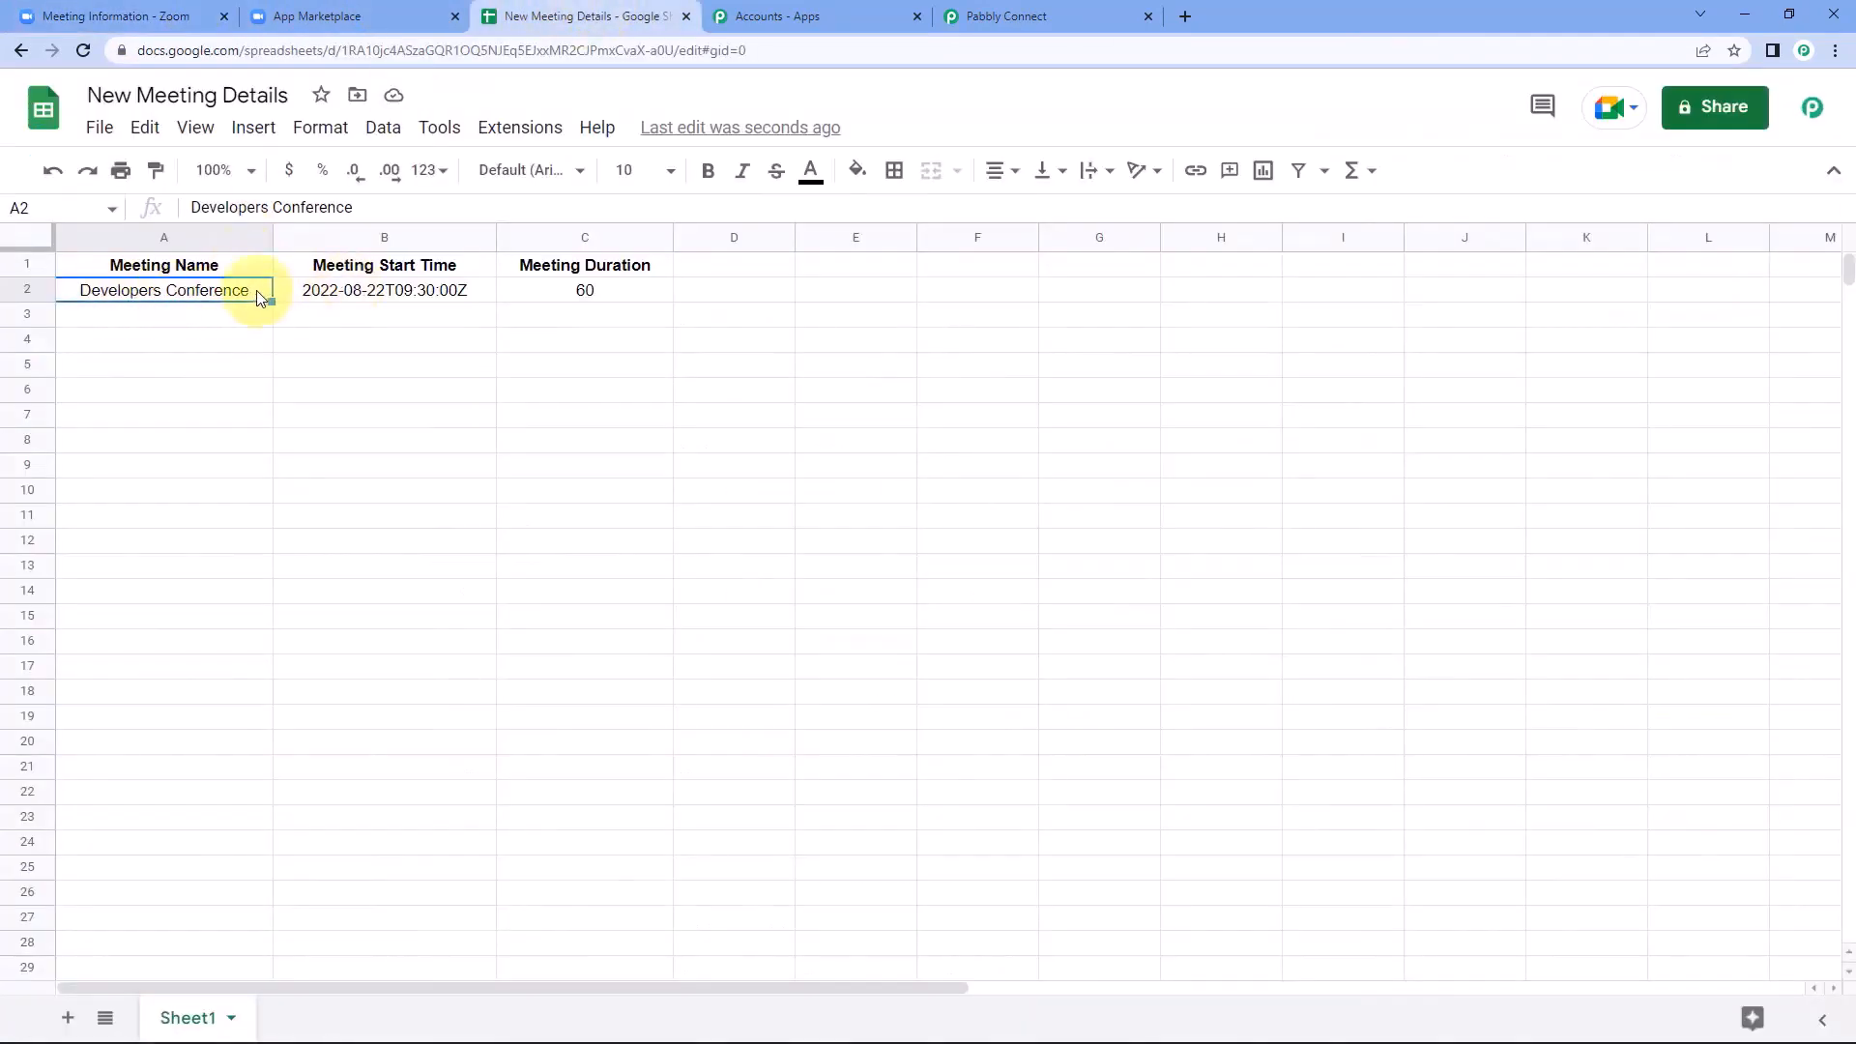
left_click(422, 301)
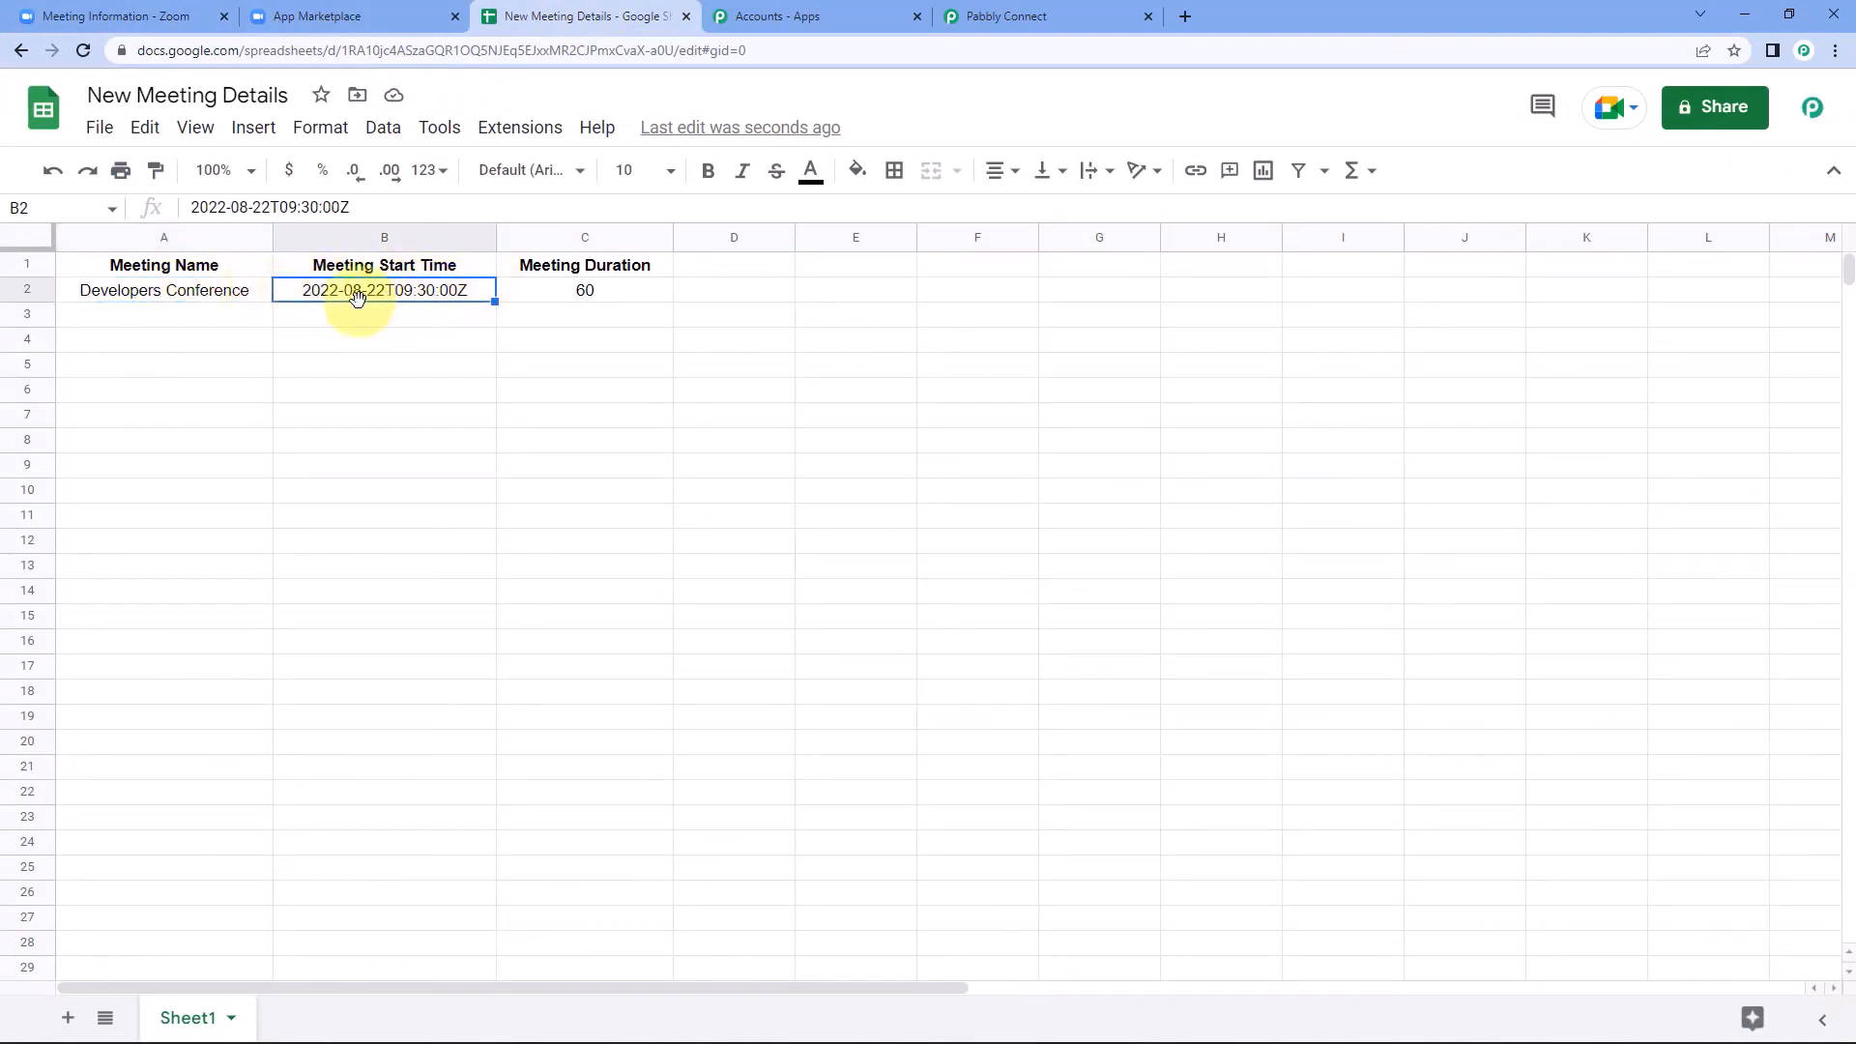
left_click(622, 293)
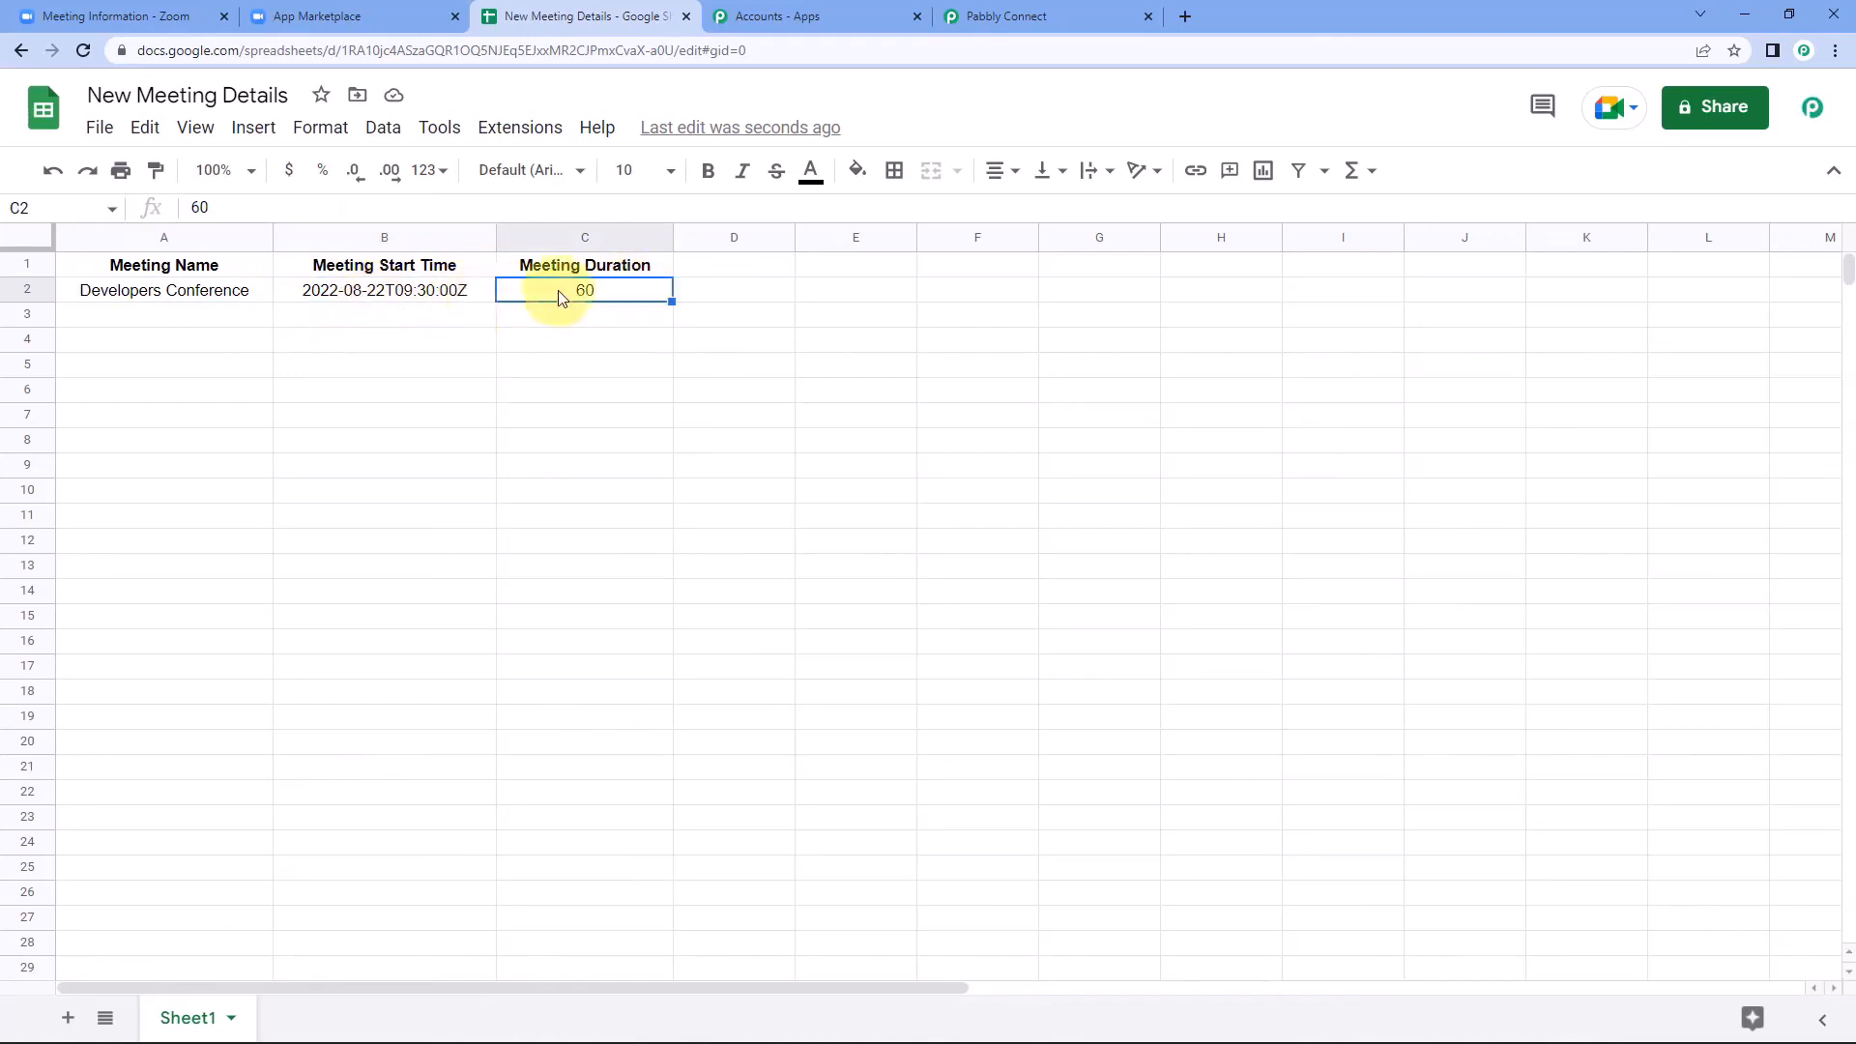
left_click(447, 293)
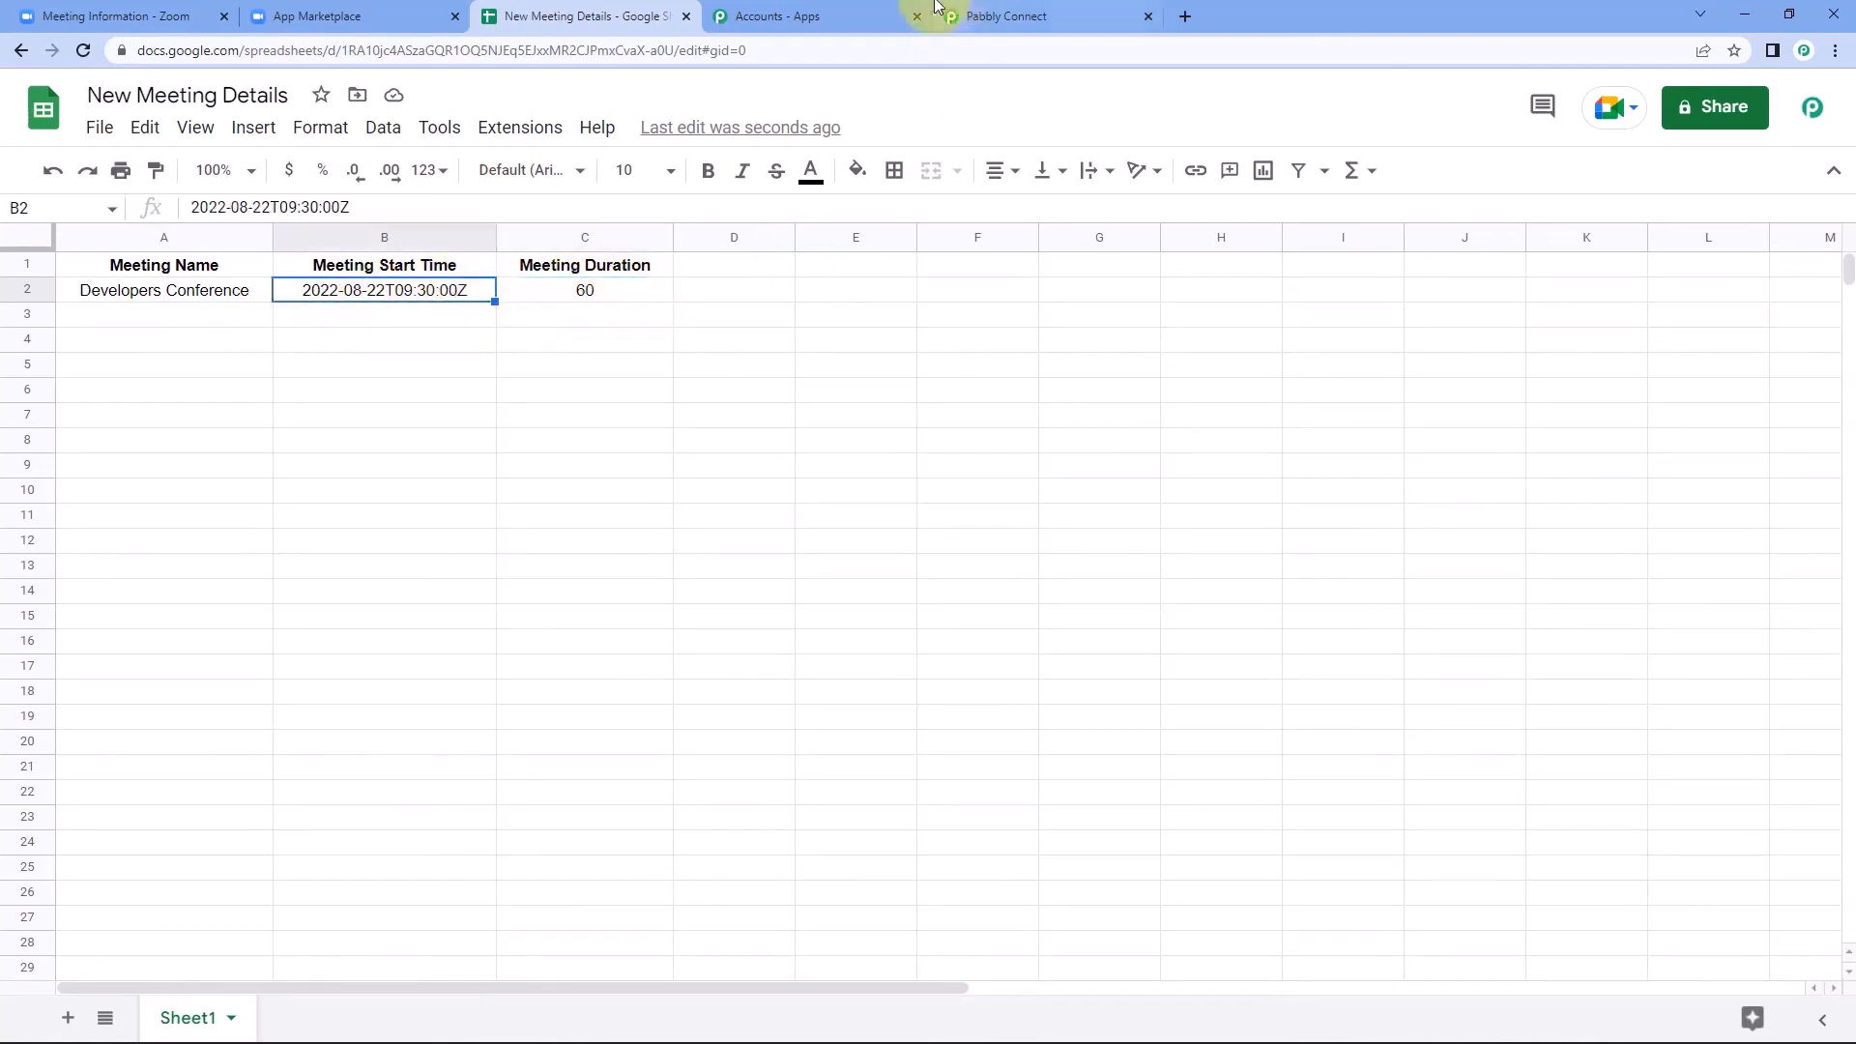
Compare the Payload Object Start Time in the Zoom webhook response in Pabbly Connect with row 2 of the spreadsheet.
left_click(1010, 17)
scroll(1064, 677, "up", 1)
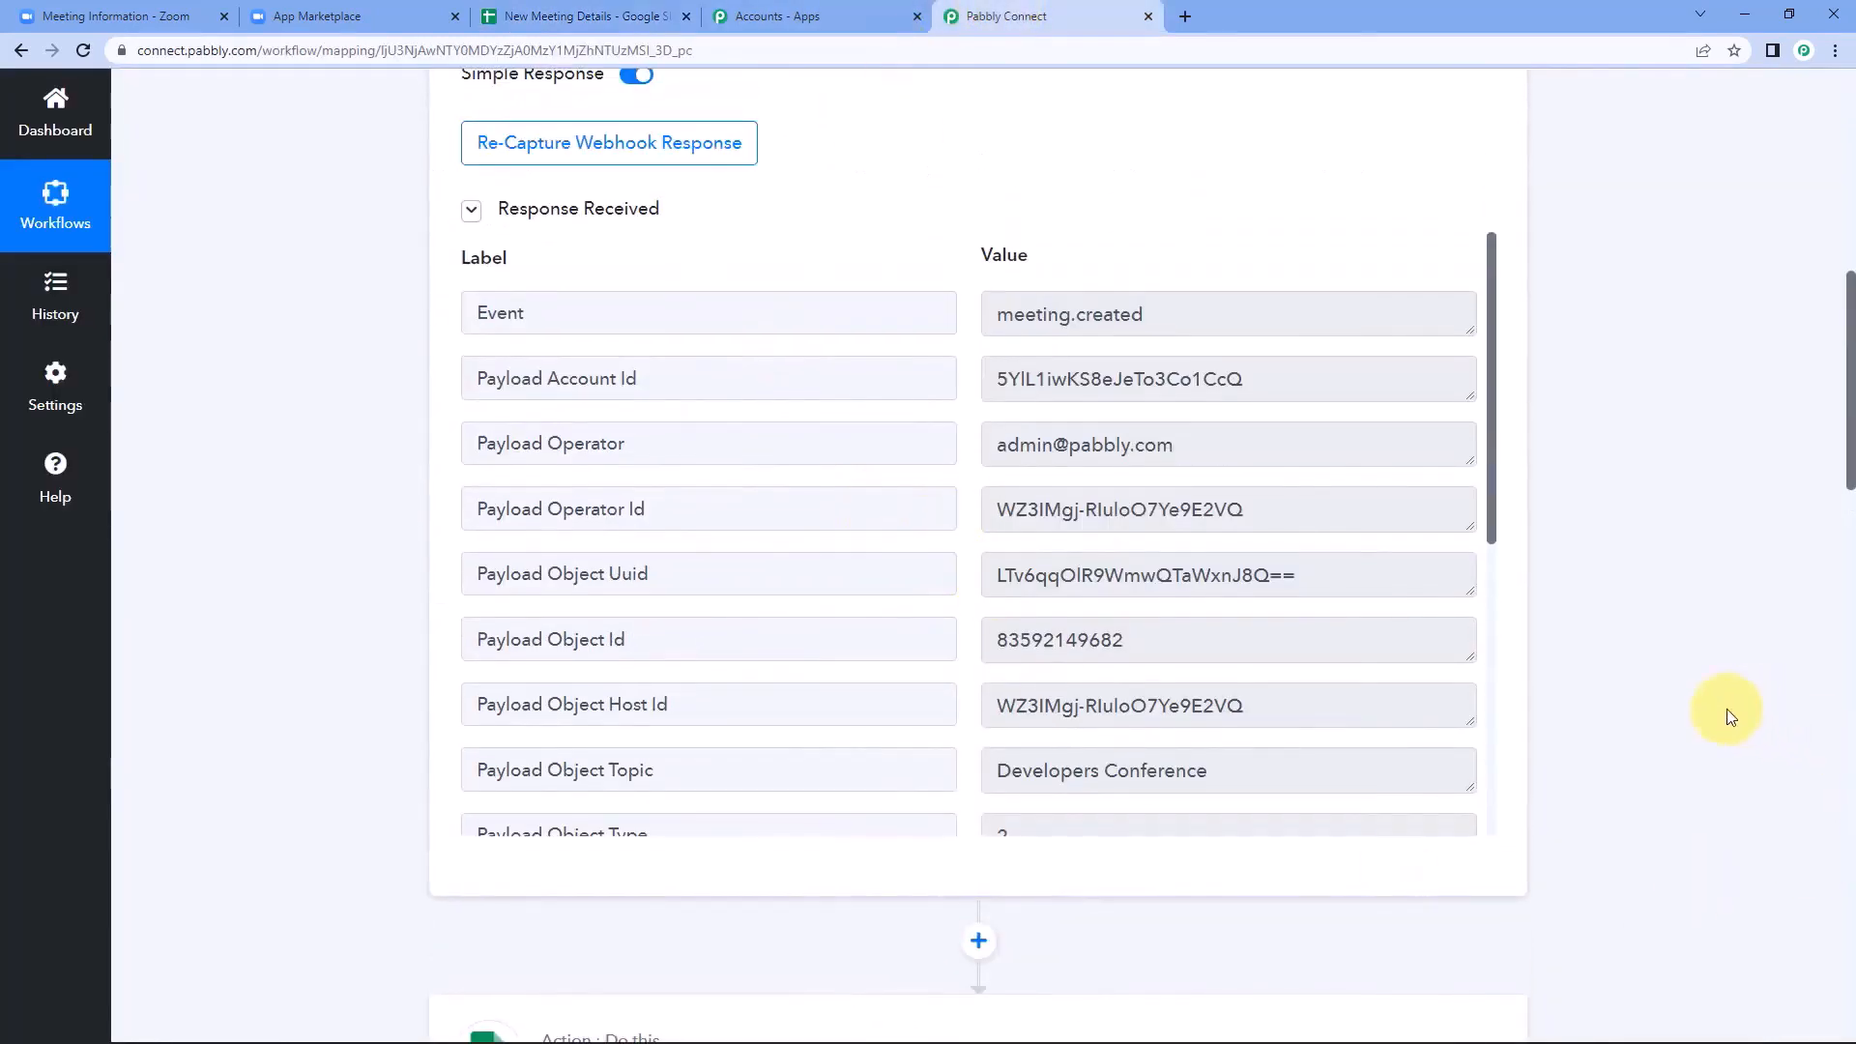
scroll(1730, 717, "down", 3)
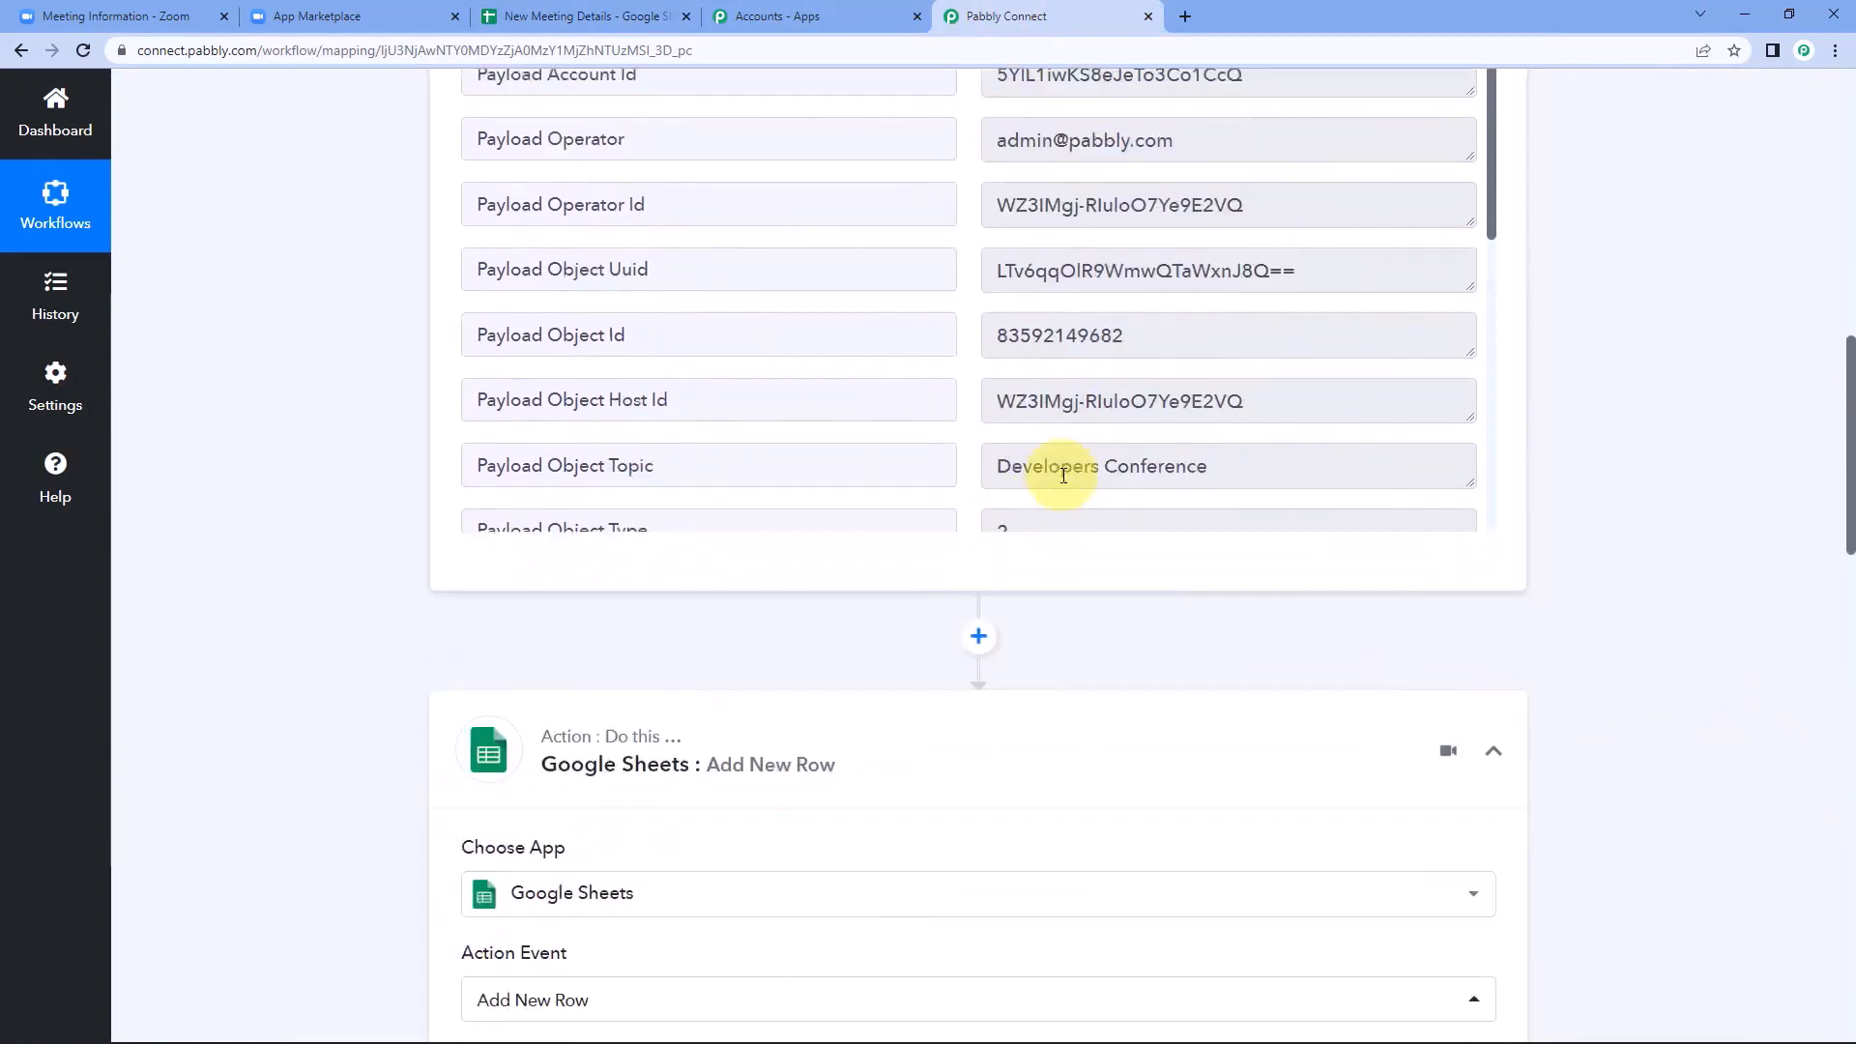
scroll(1063, 474, "down", 3)
left_click_drag(1213, 324, 974, 345)
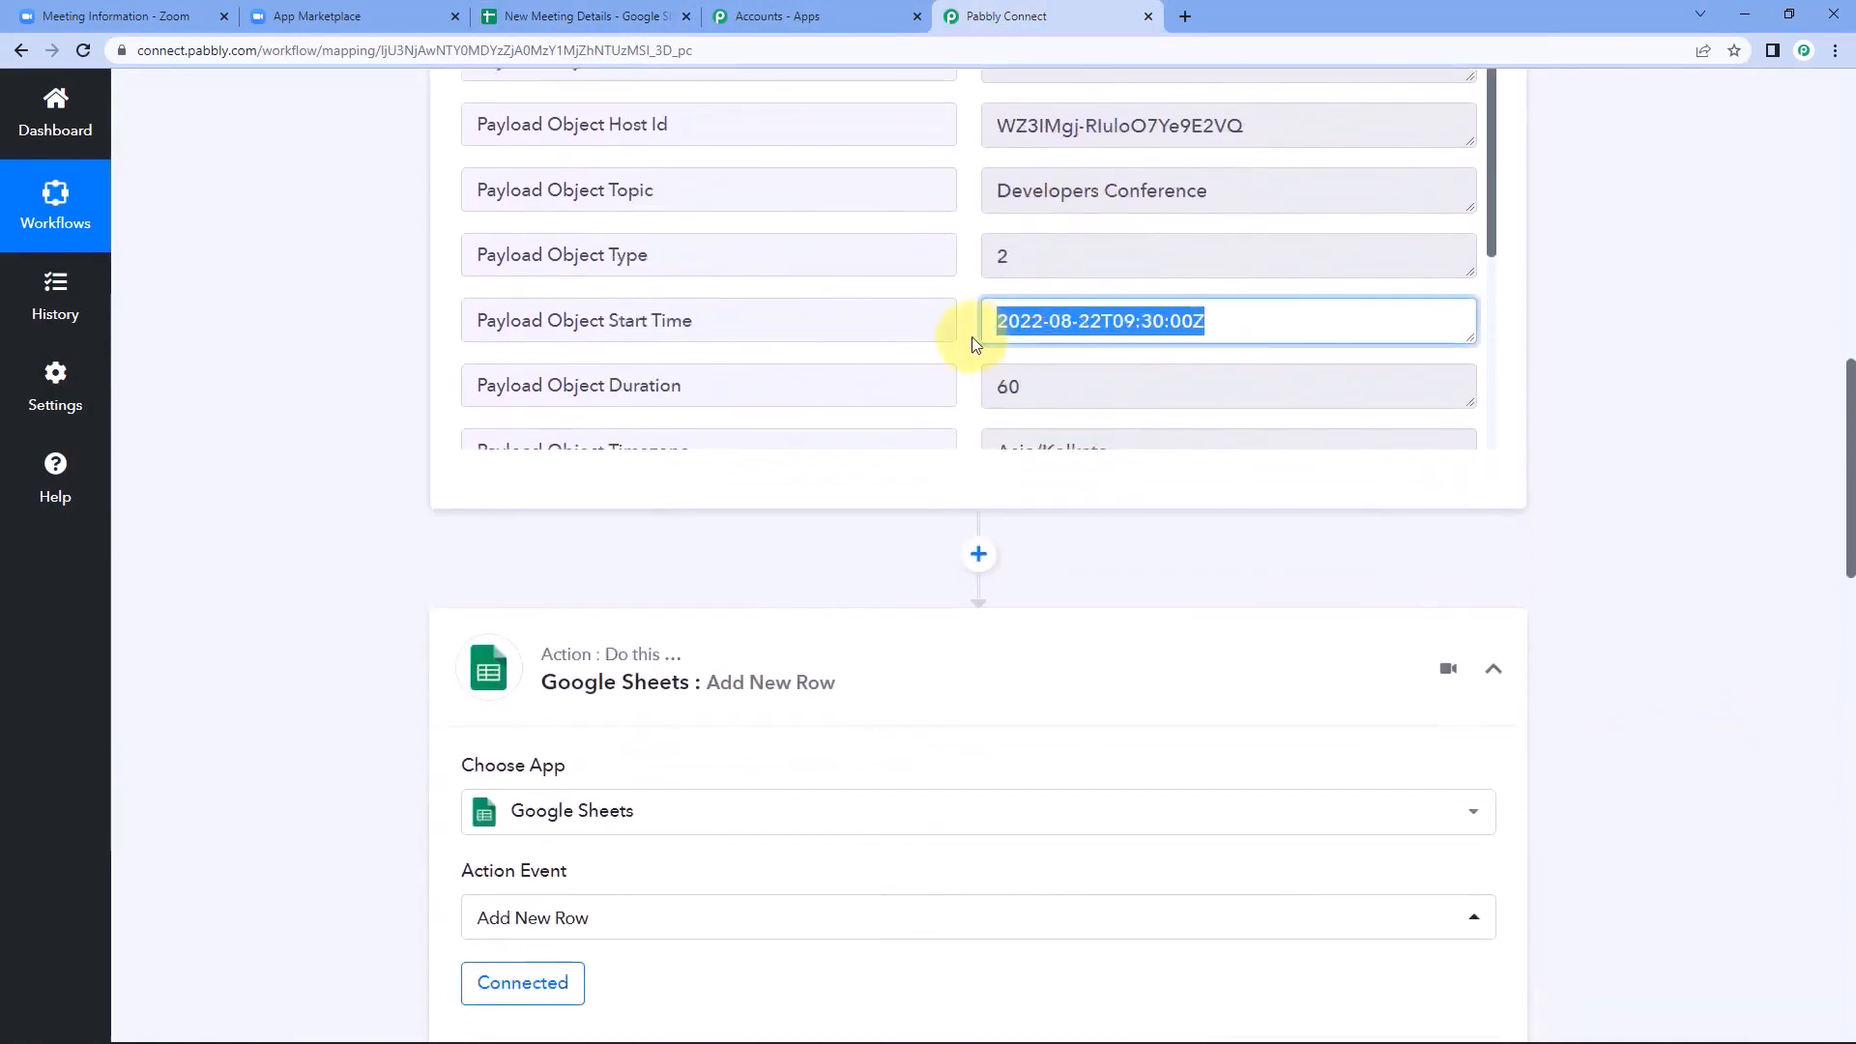
left_click(969, 333)
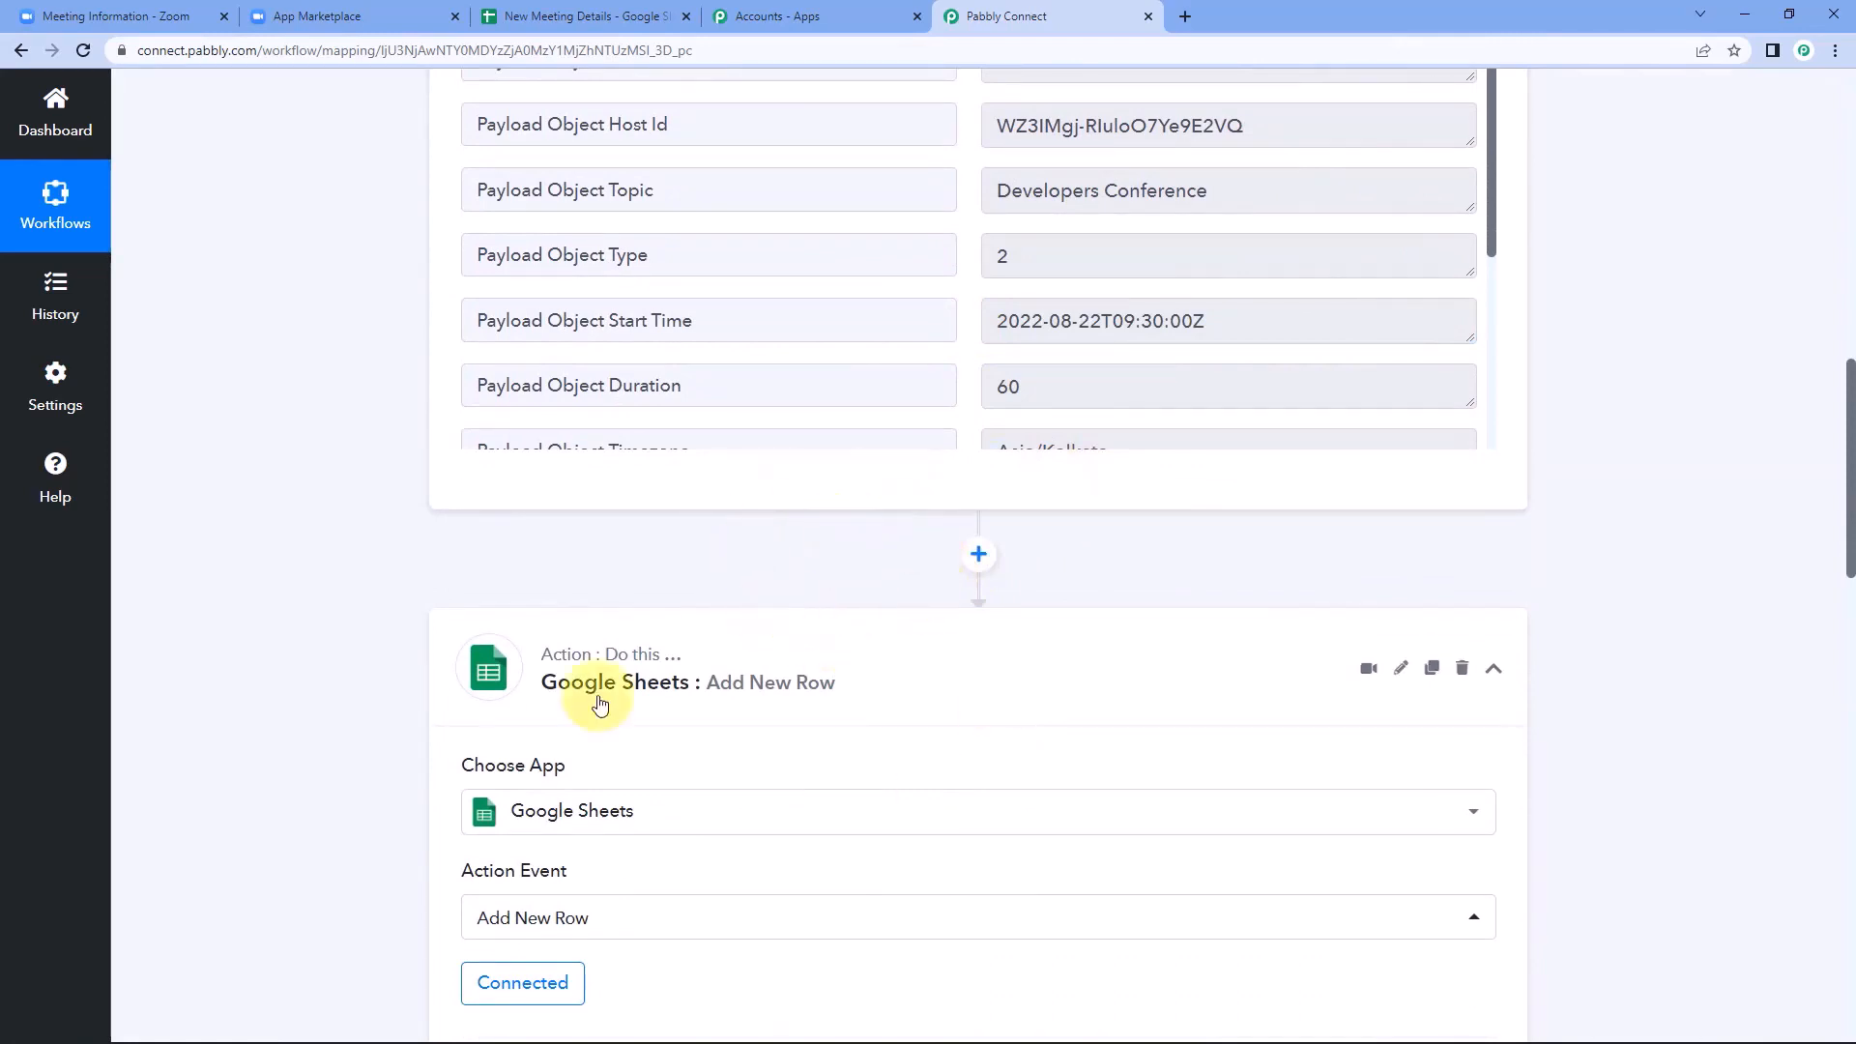
left_click(628, 7)
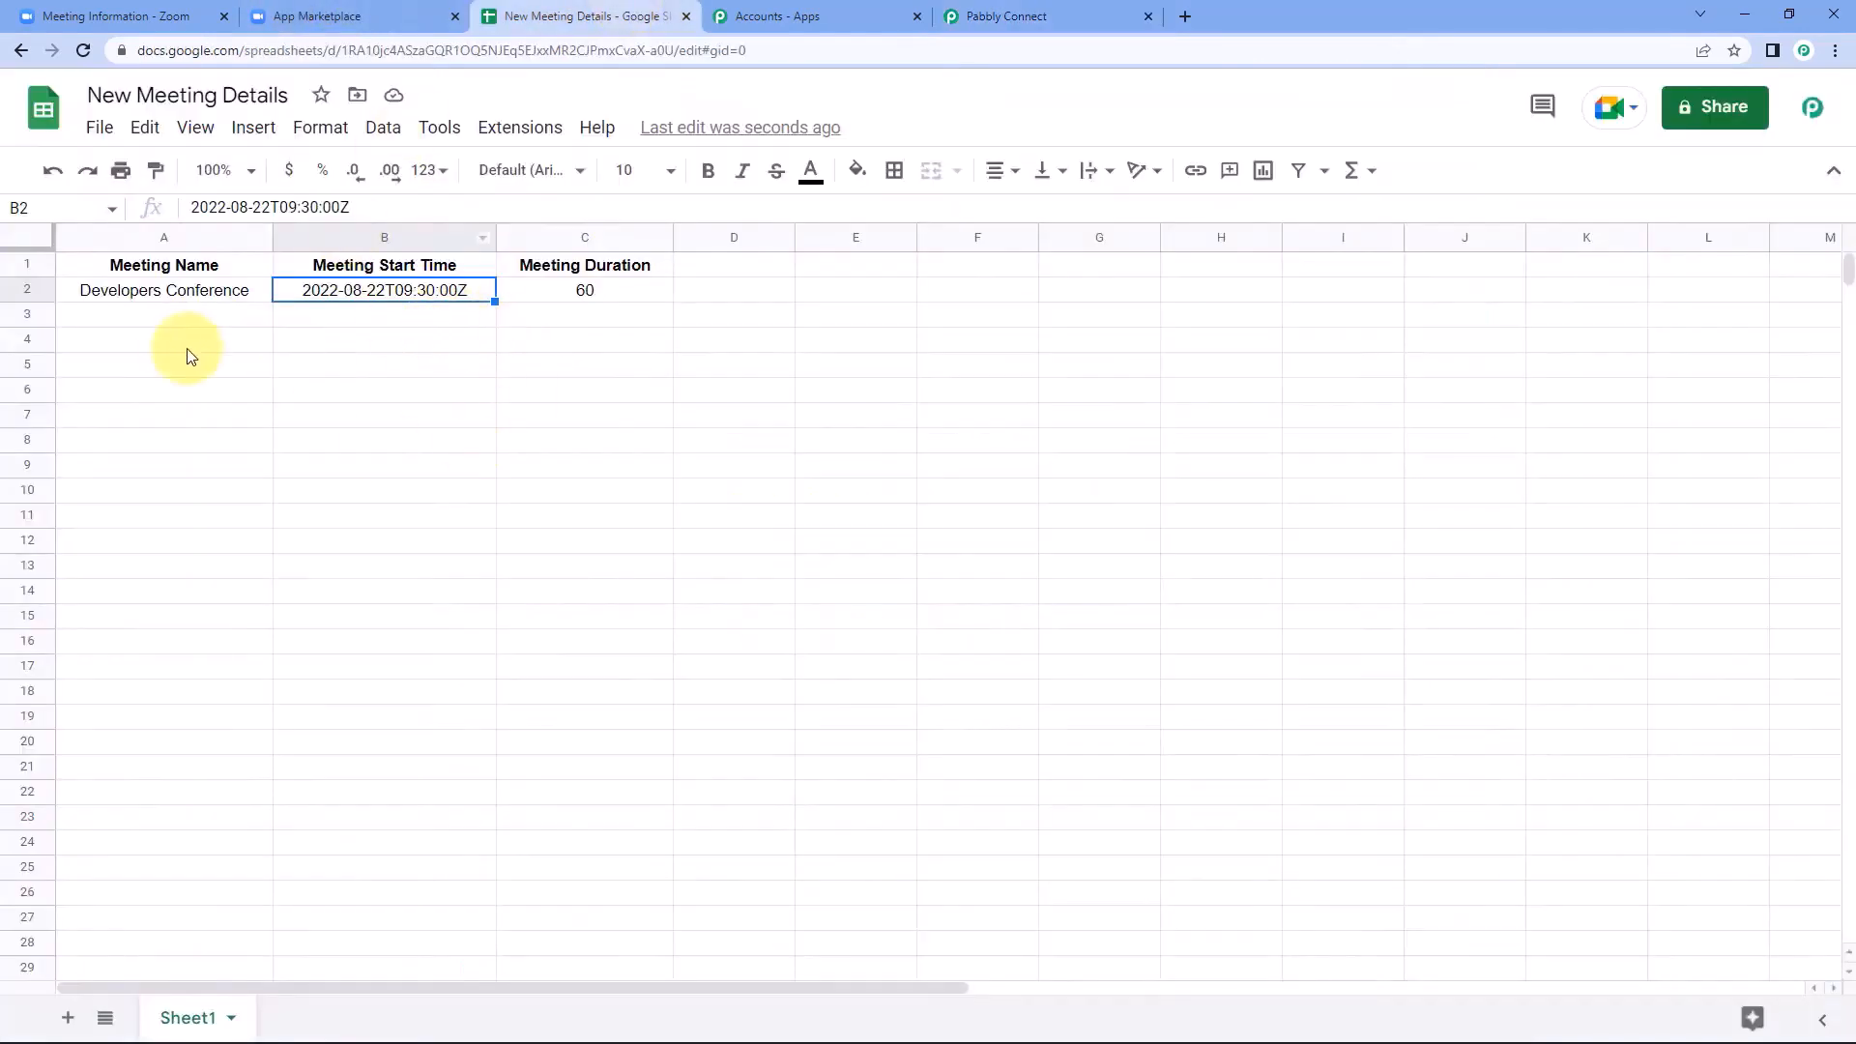
left_click(189, 305)
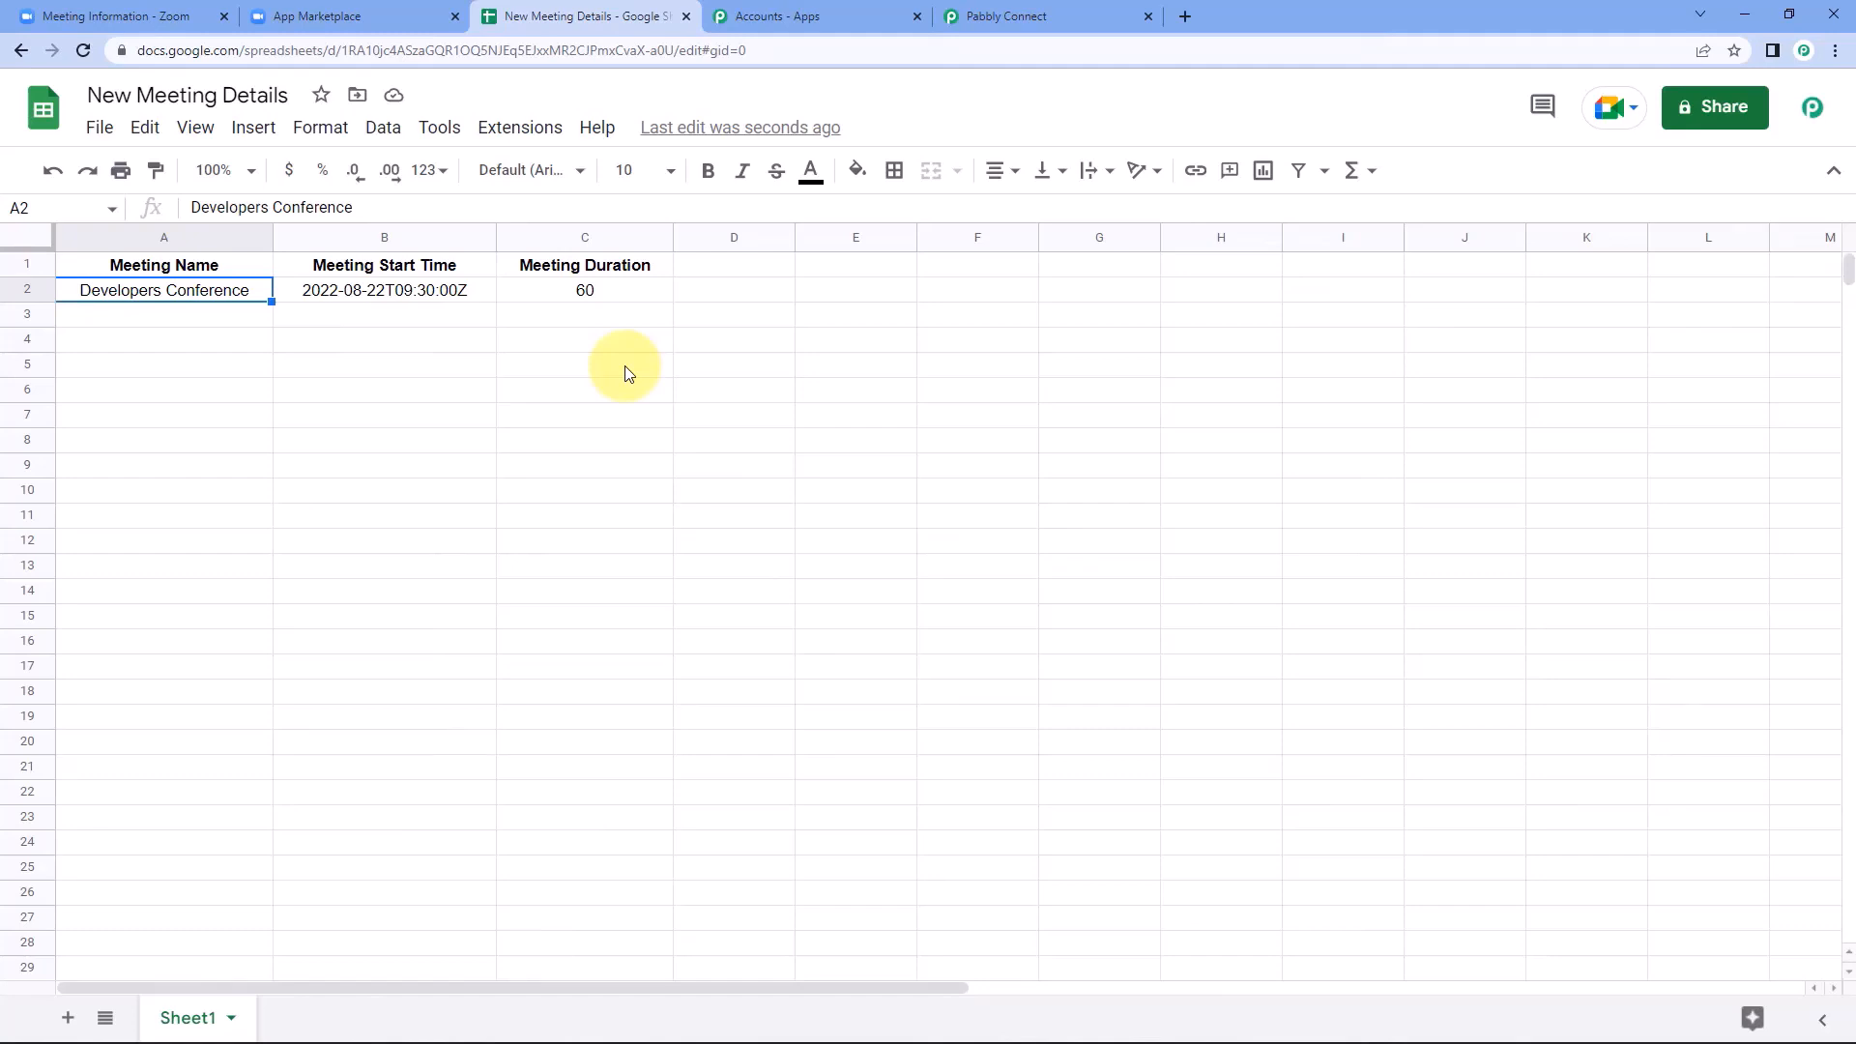
Return to the Pabbly Connect workflow and collapse the Zoom trigger and Google Sheets action steps.
left_click(967, 16)
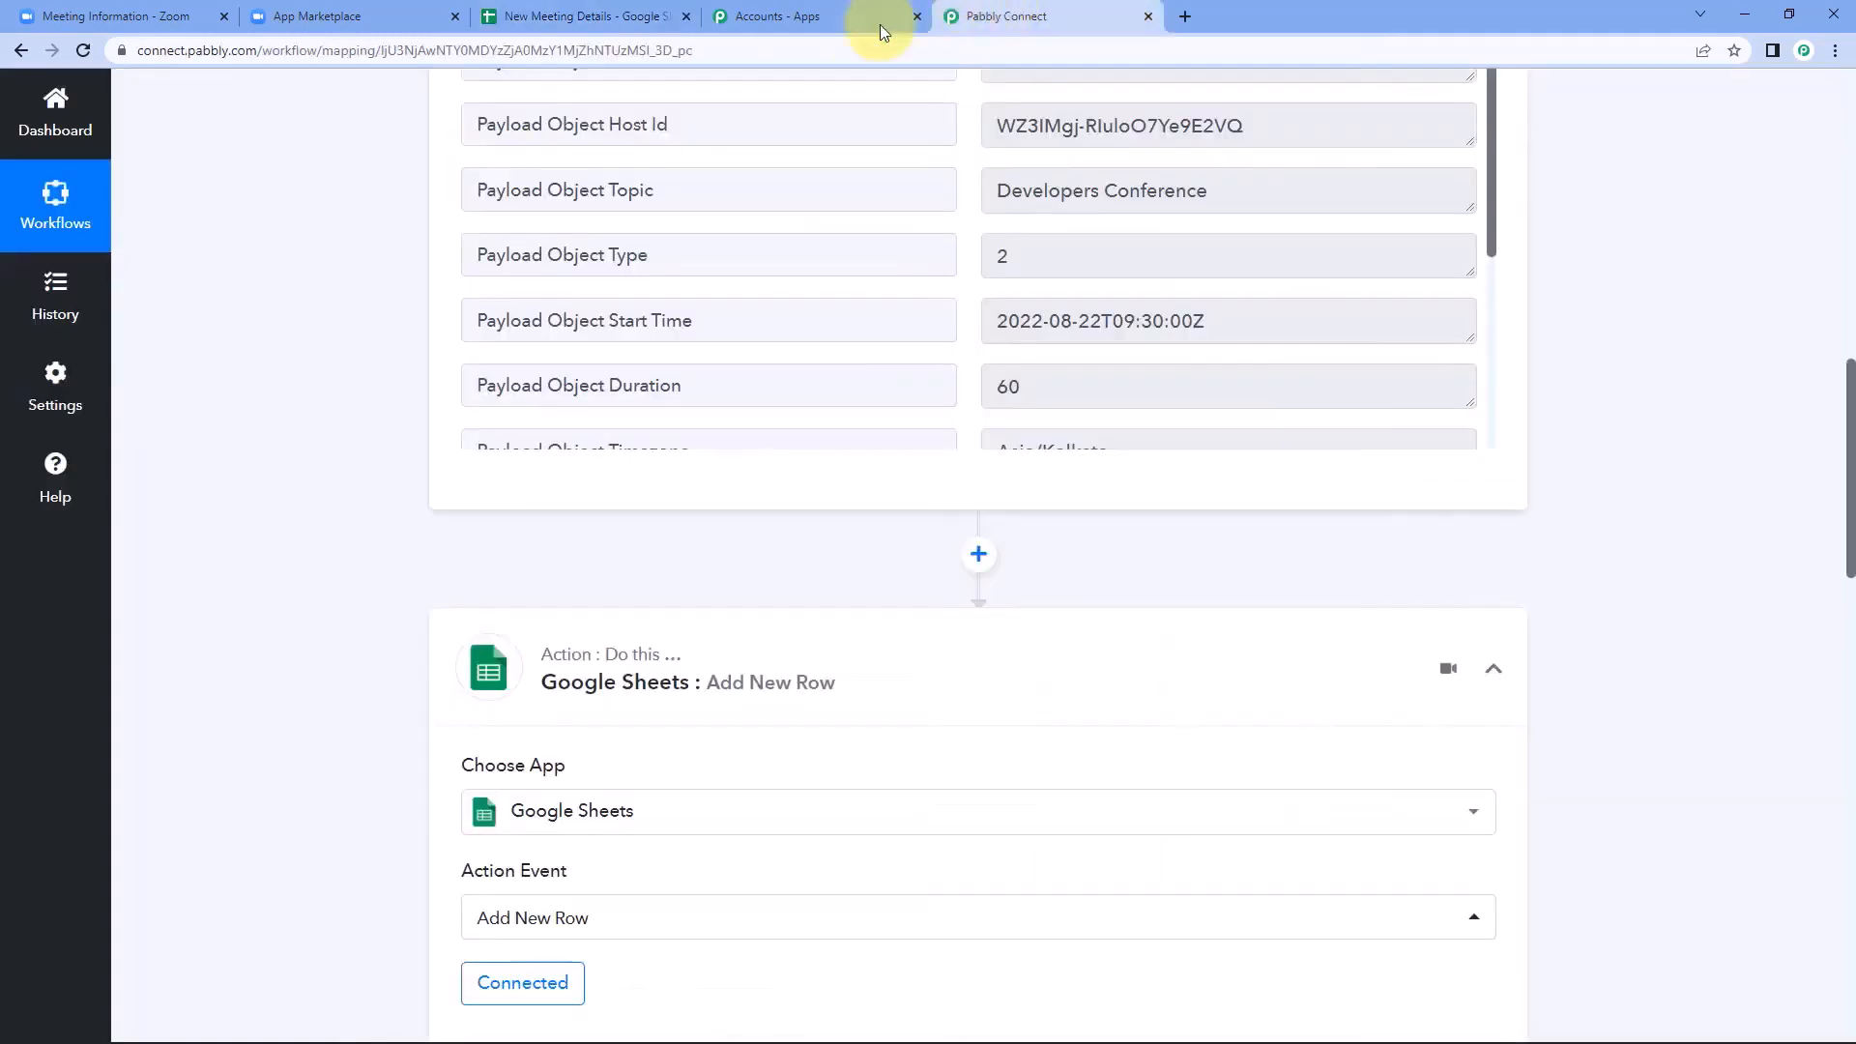
scroll(1585, 618, "up", 10)
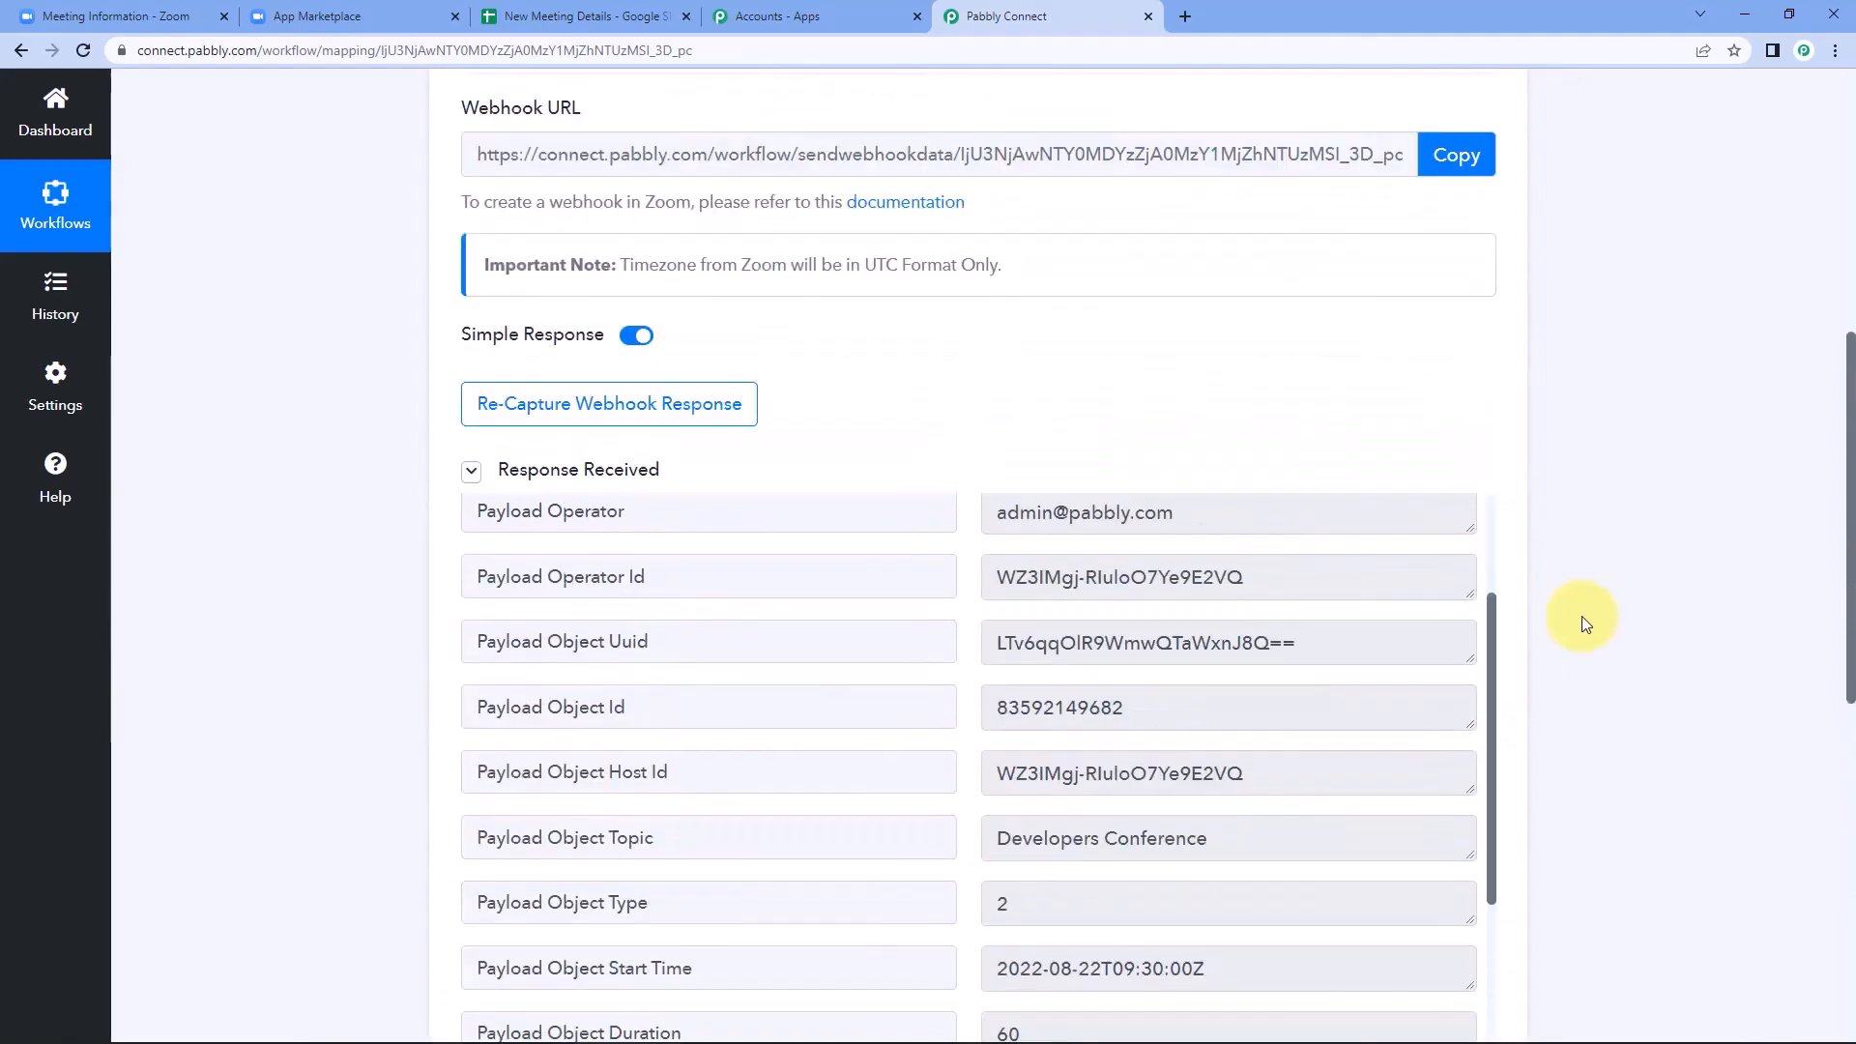
scroll(1578, 616, "up", 1)
left_click(1492, 406)
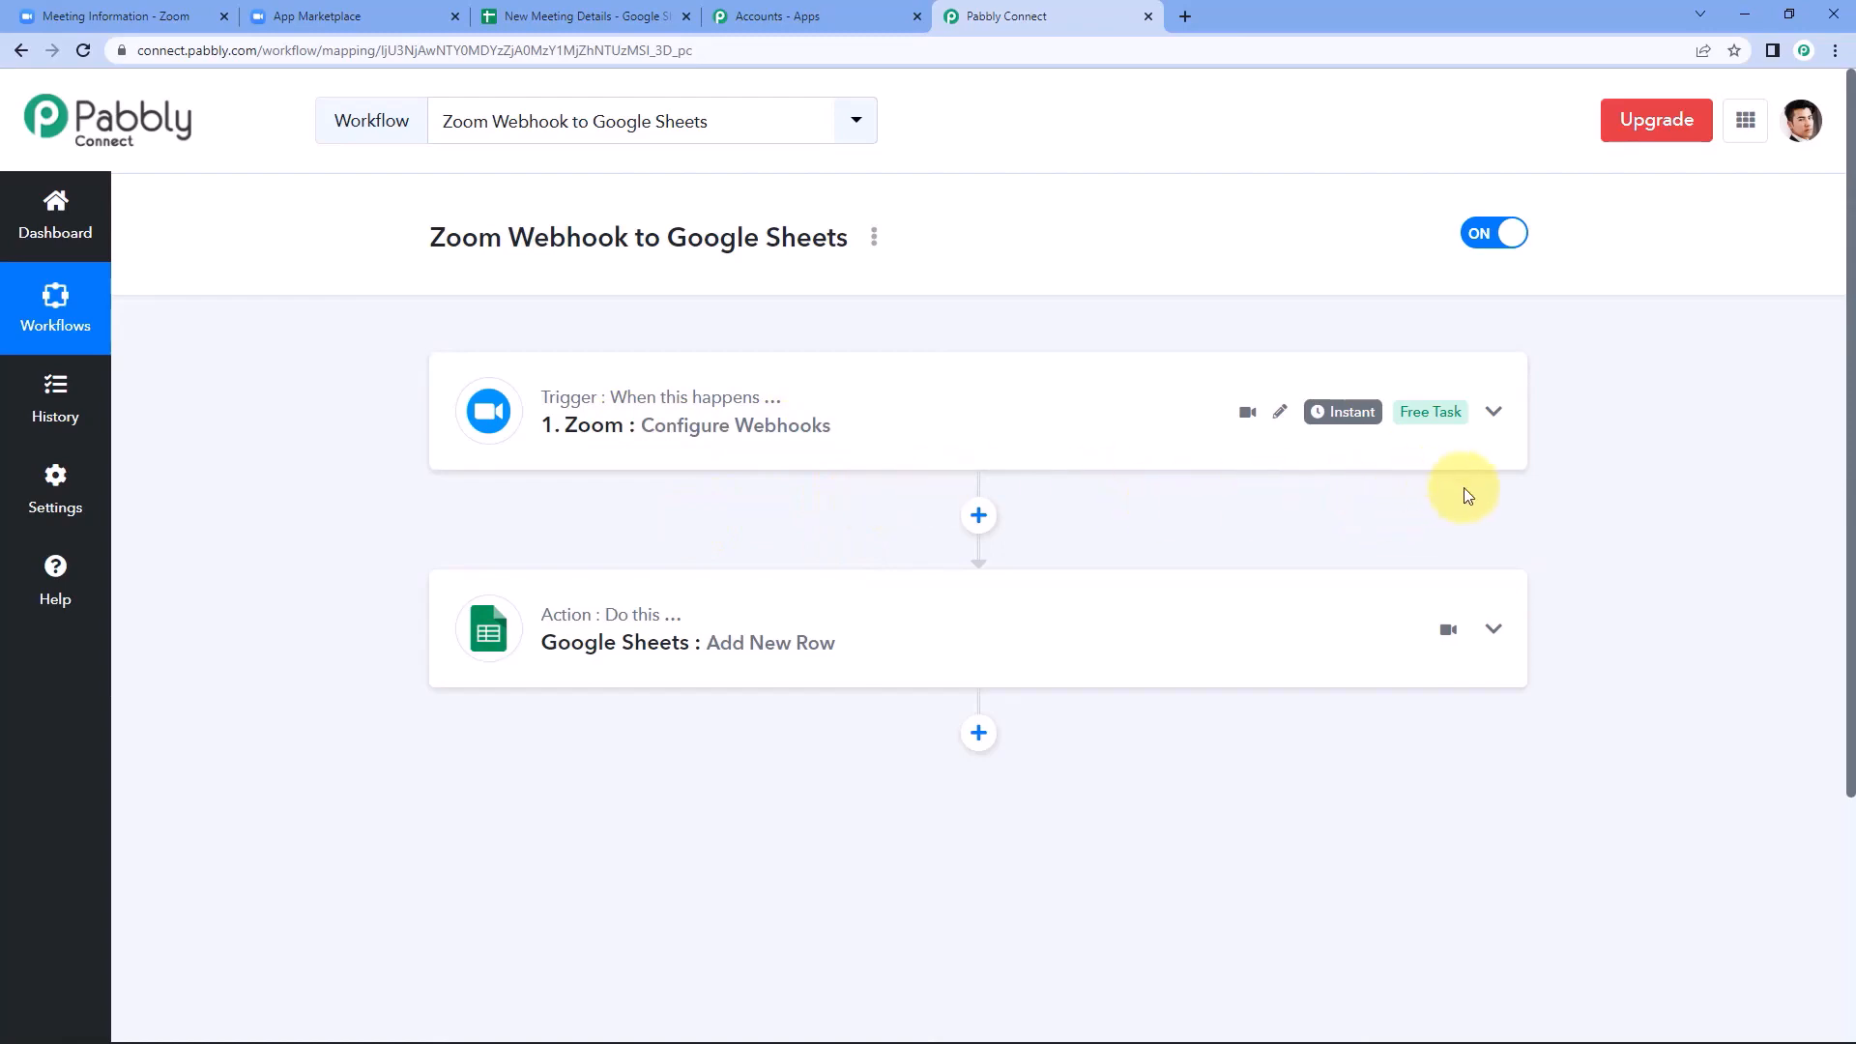
Review where Zoom's advanced settings lead to the App Marketplace and its Develop options for the Pabbly webhook app.
left_click(101, 9)
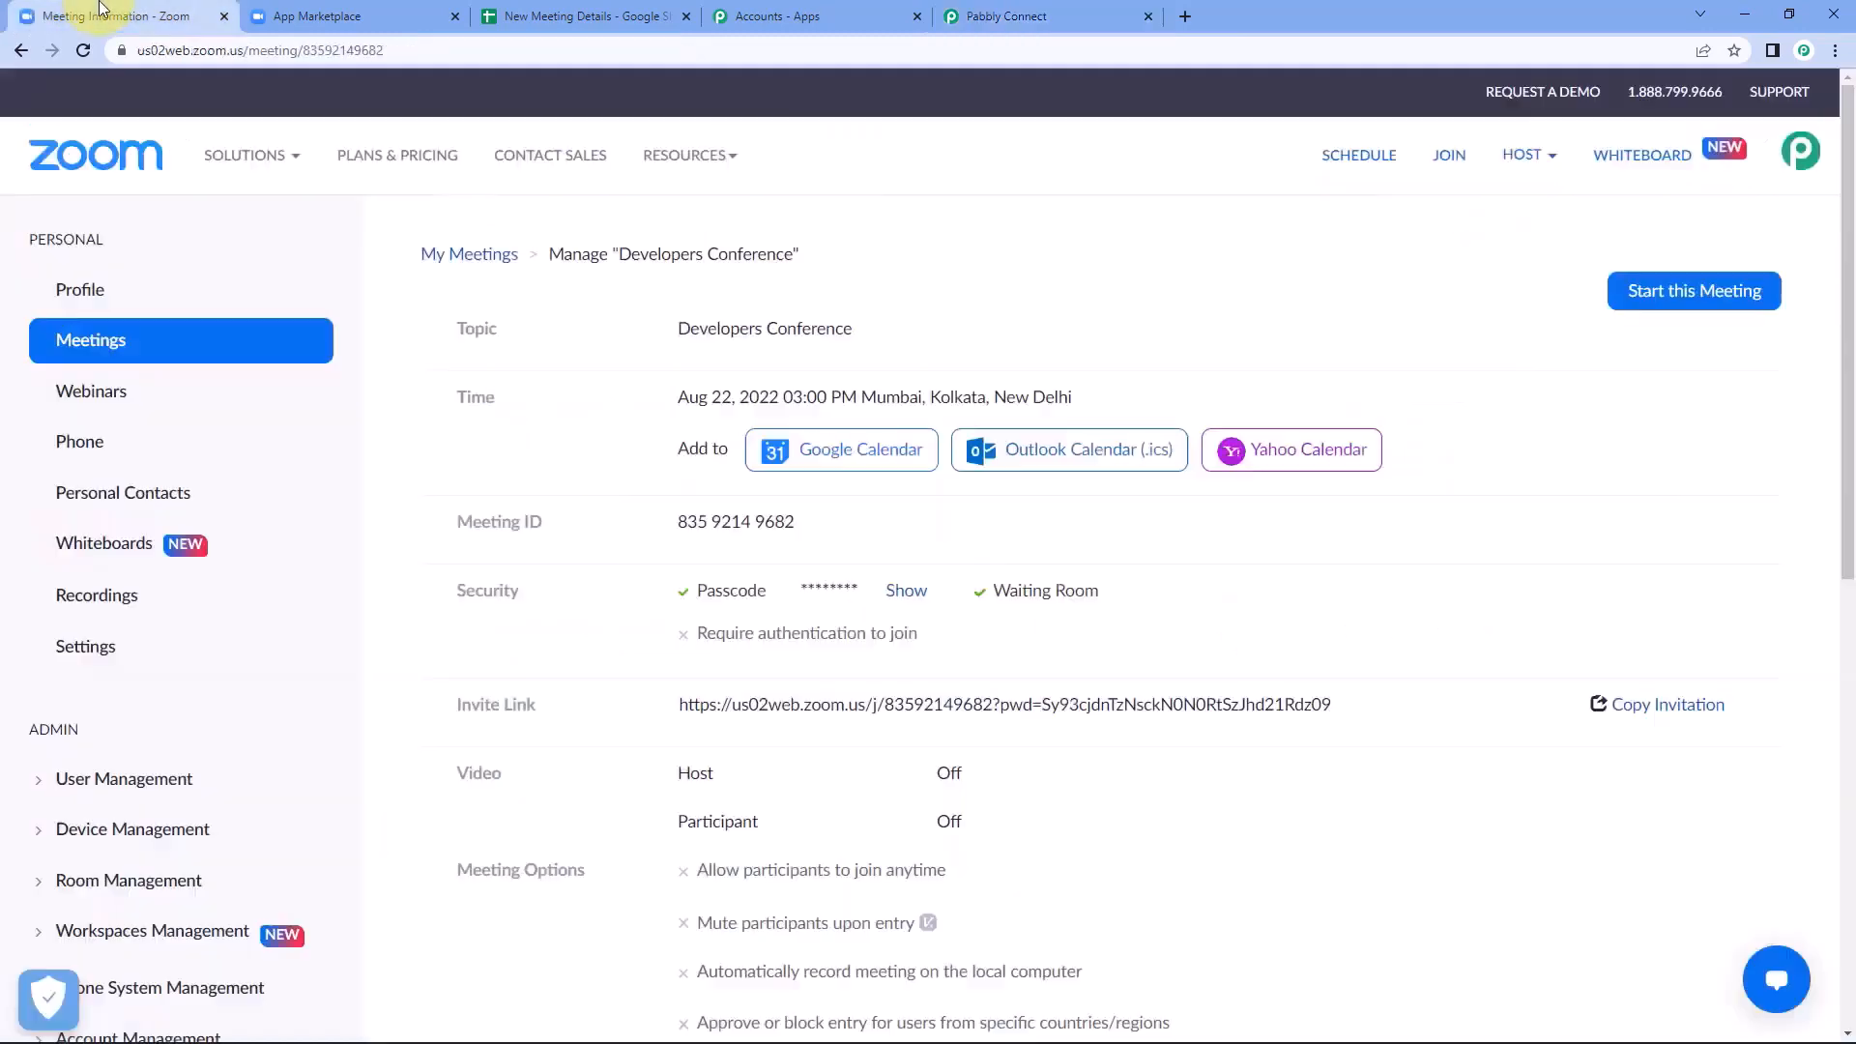
scroll(232, 744, "down", 6)
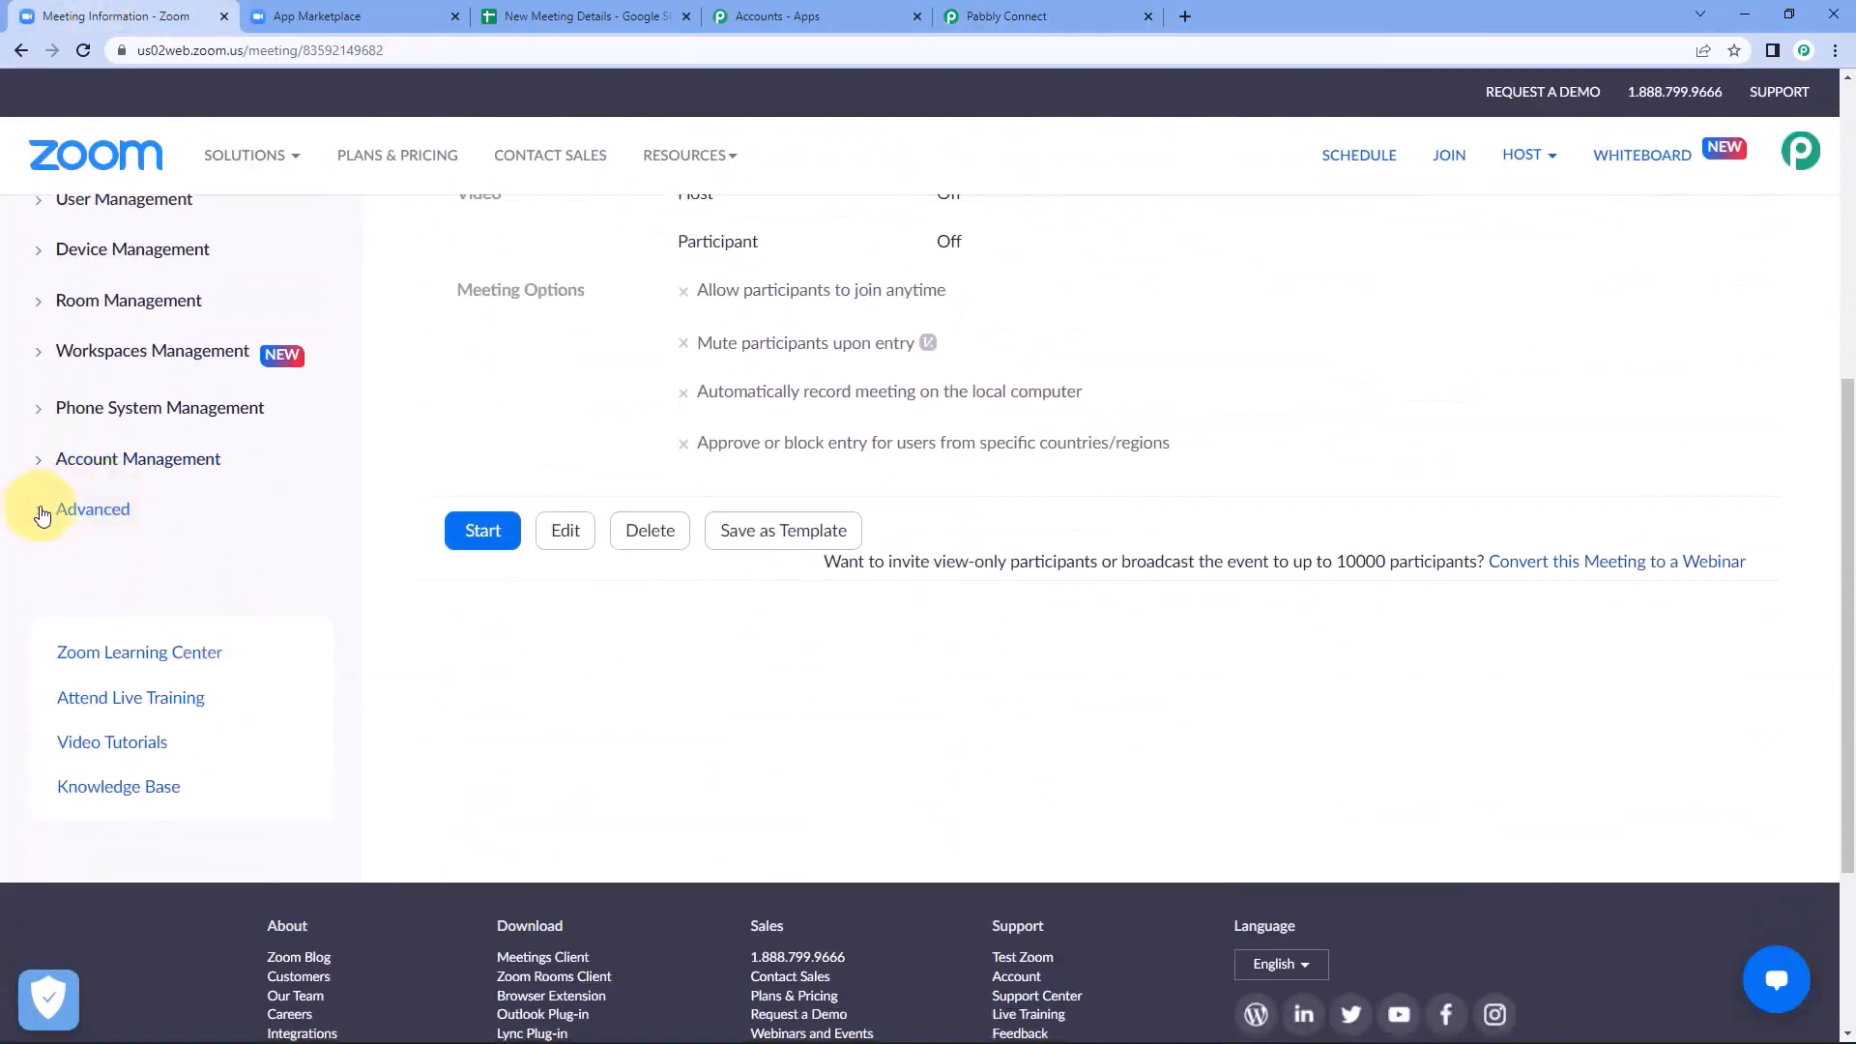
left_click(43, 516)
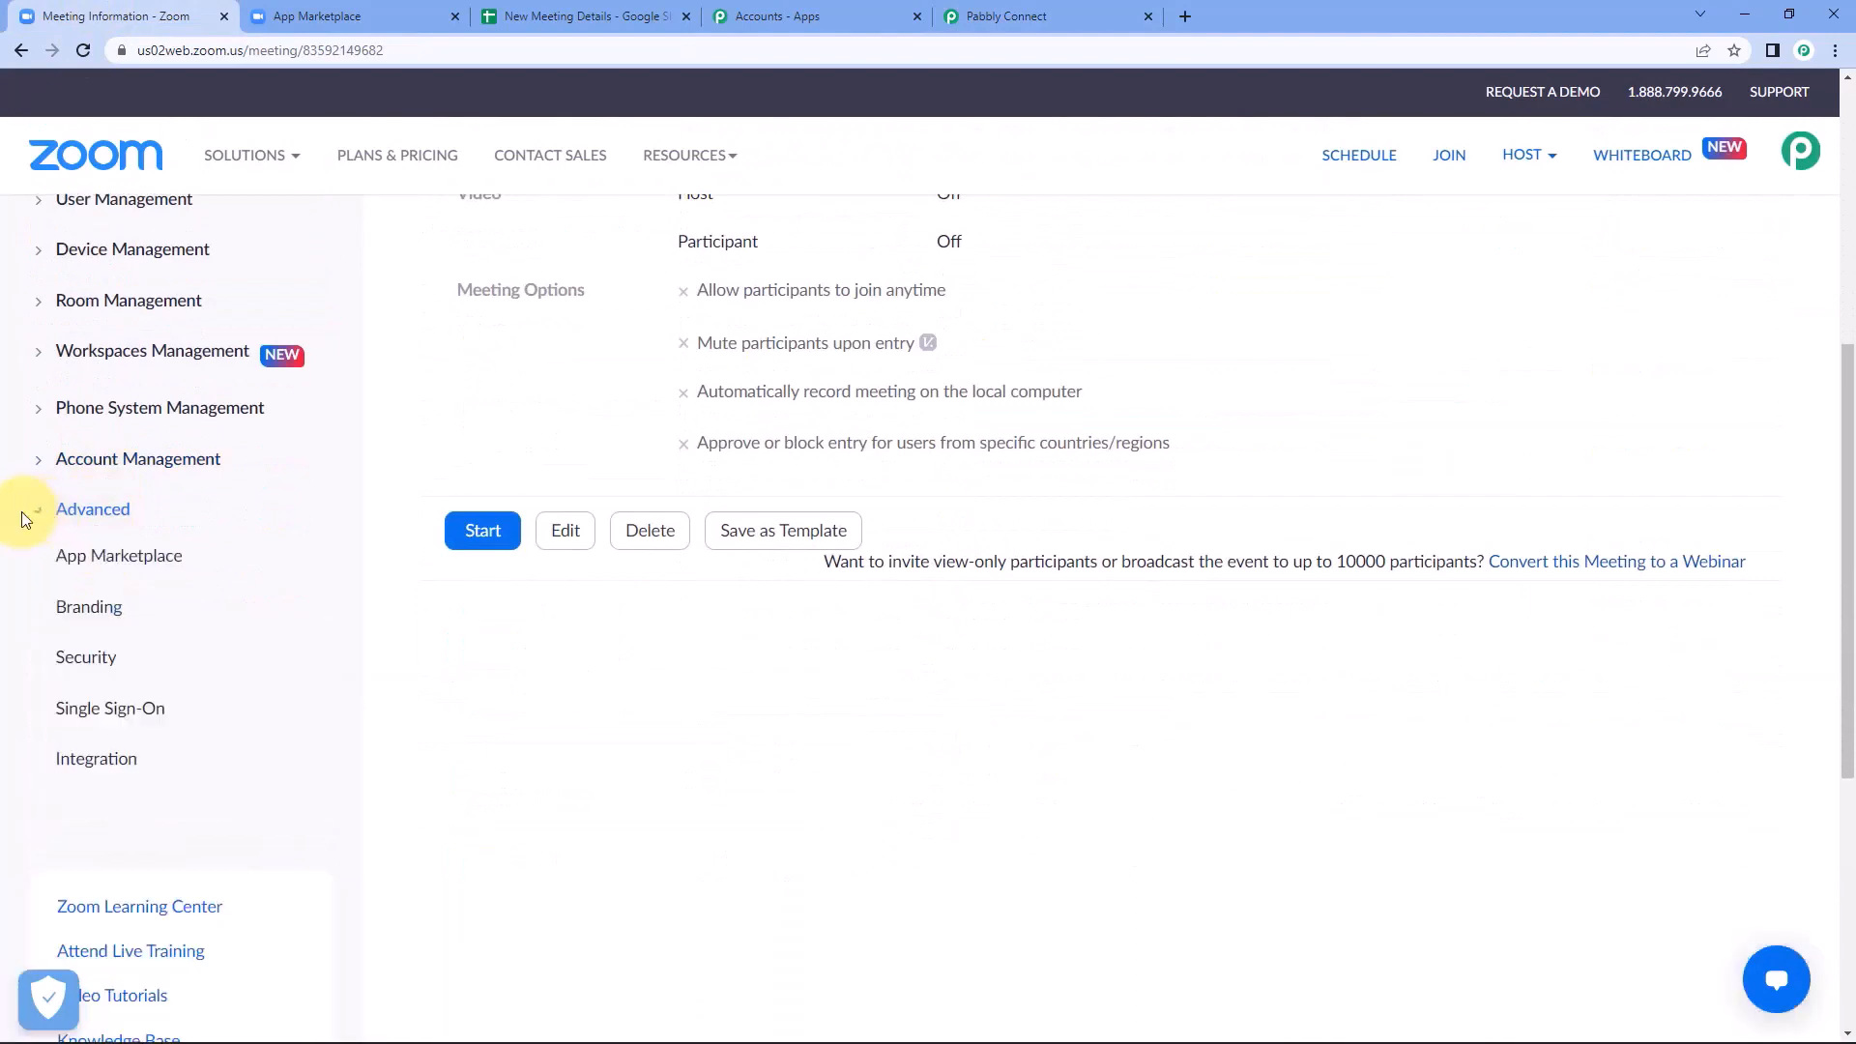
left_click(174, 563)
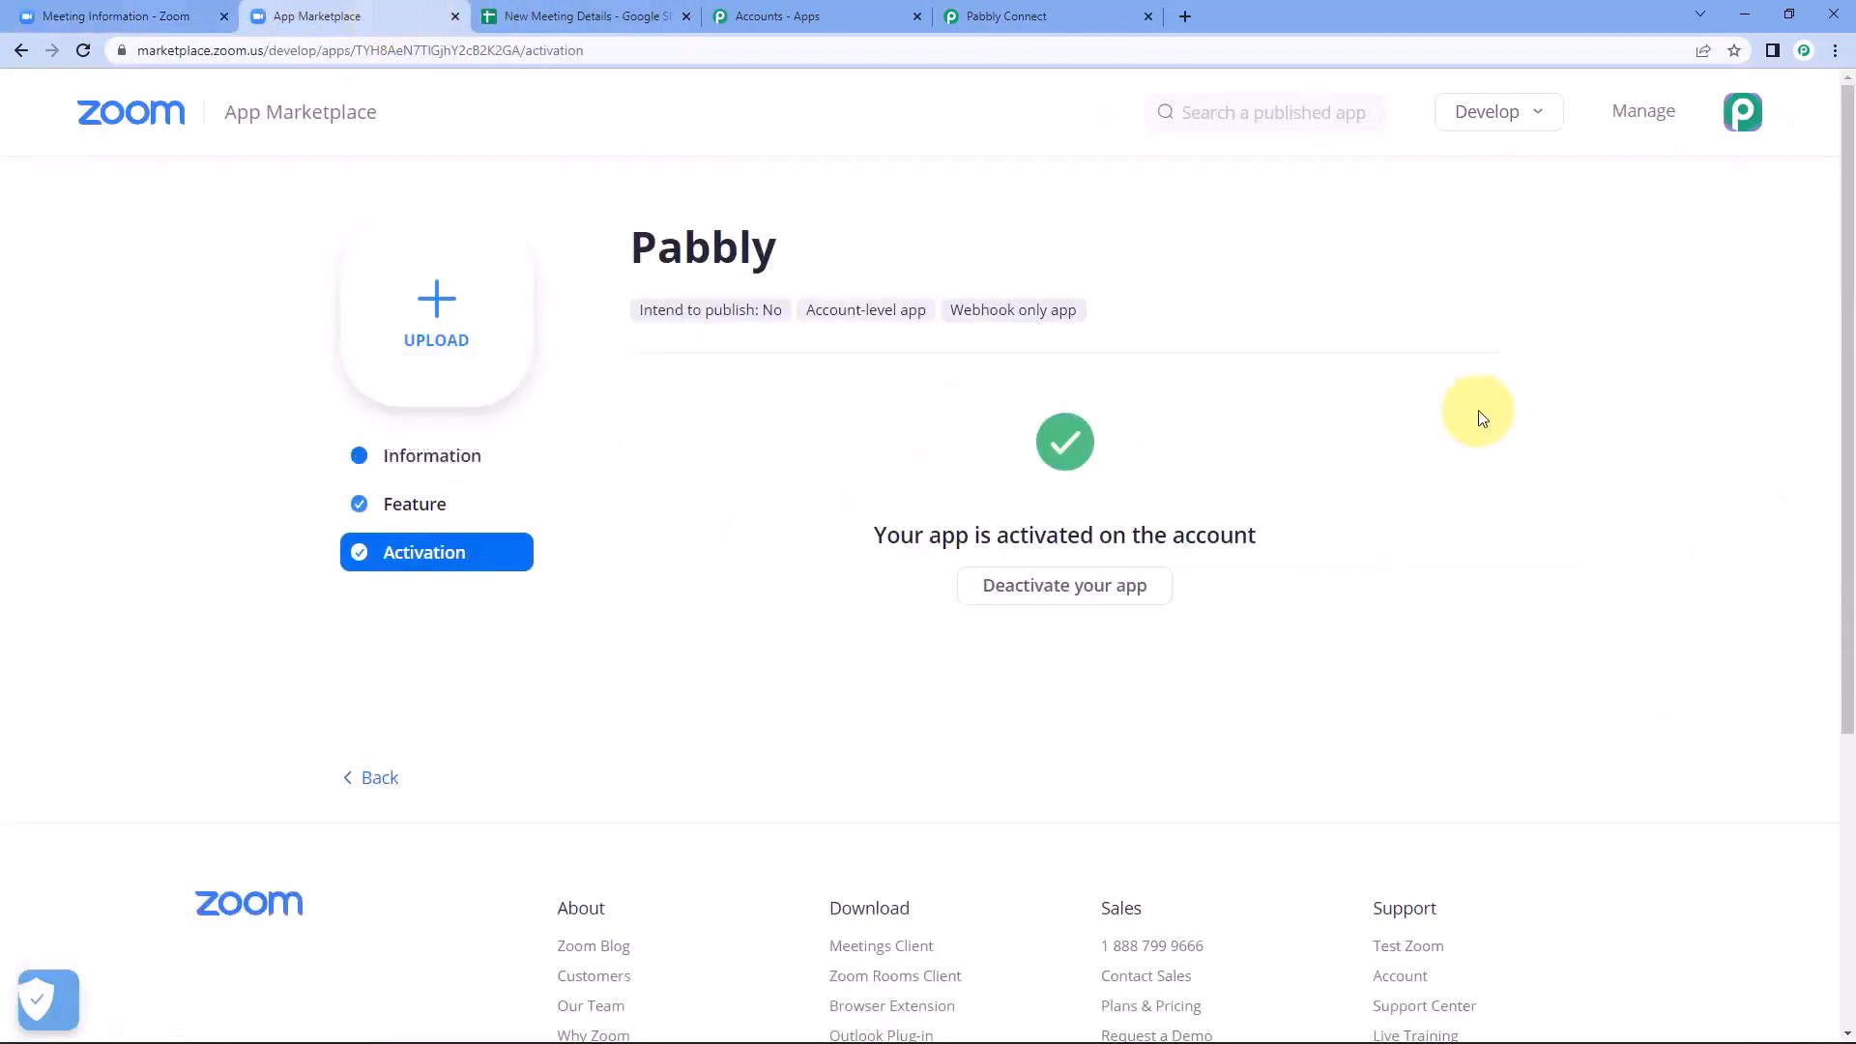
left_click(1504, 118)
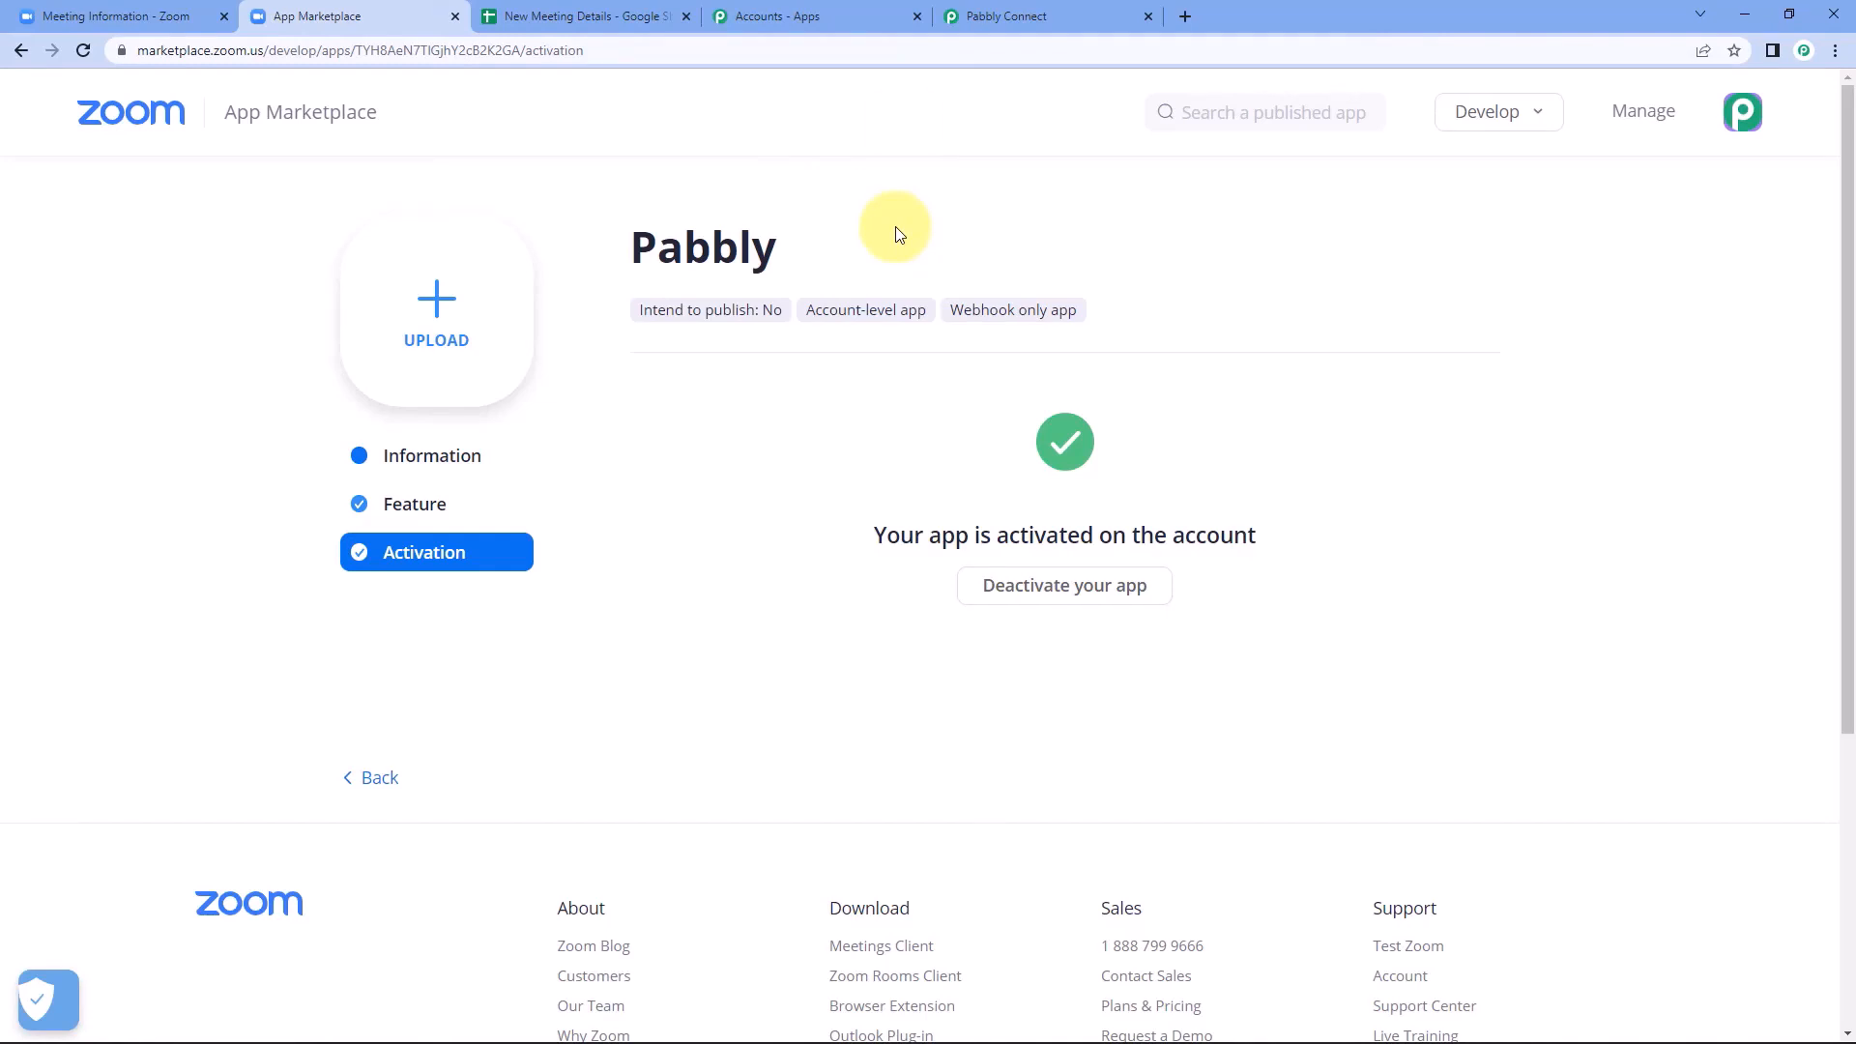
Review the webhook setup in the workflow's Zoom trigger in Pabbly Connect, and collapse the trigger again.
left_click(1015, 15)
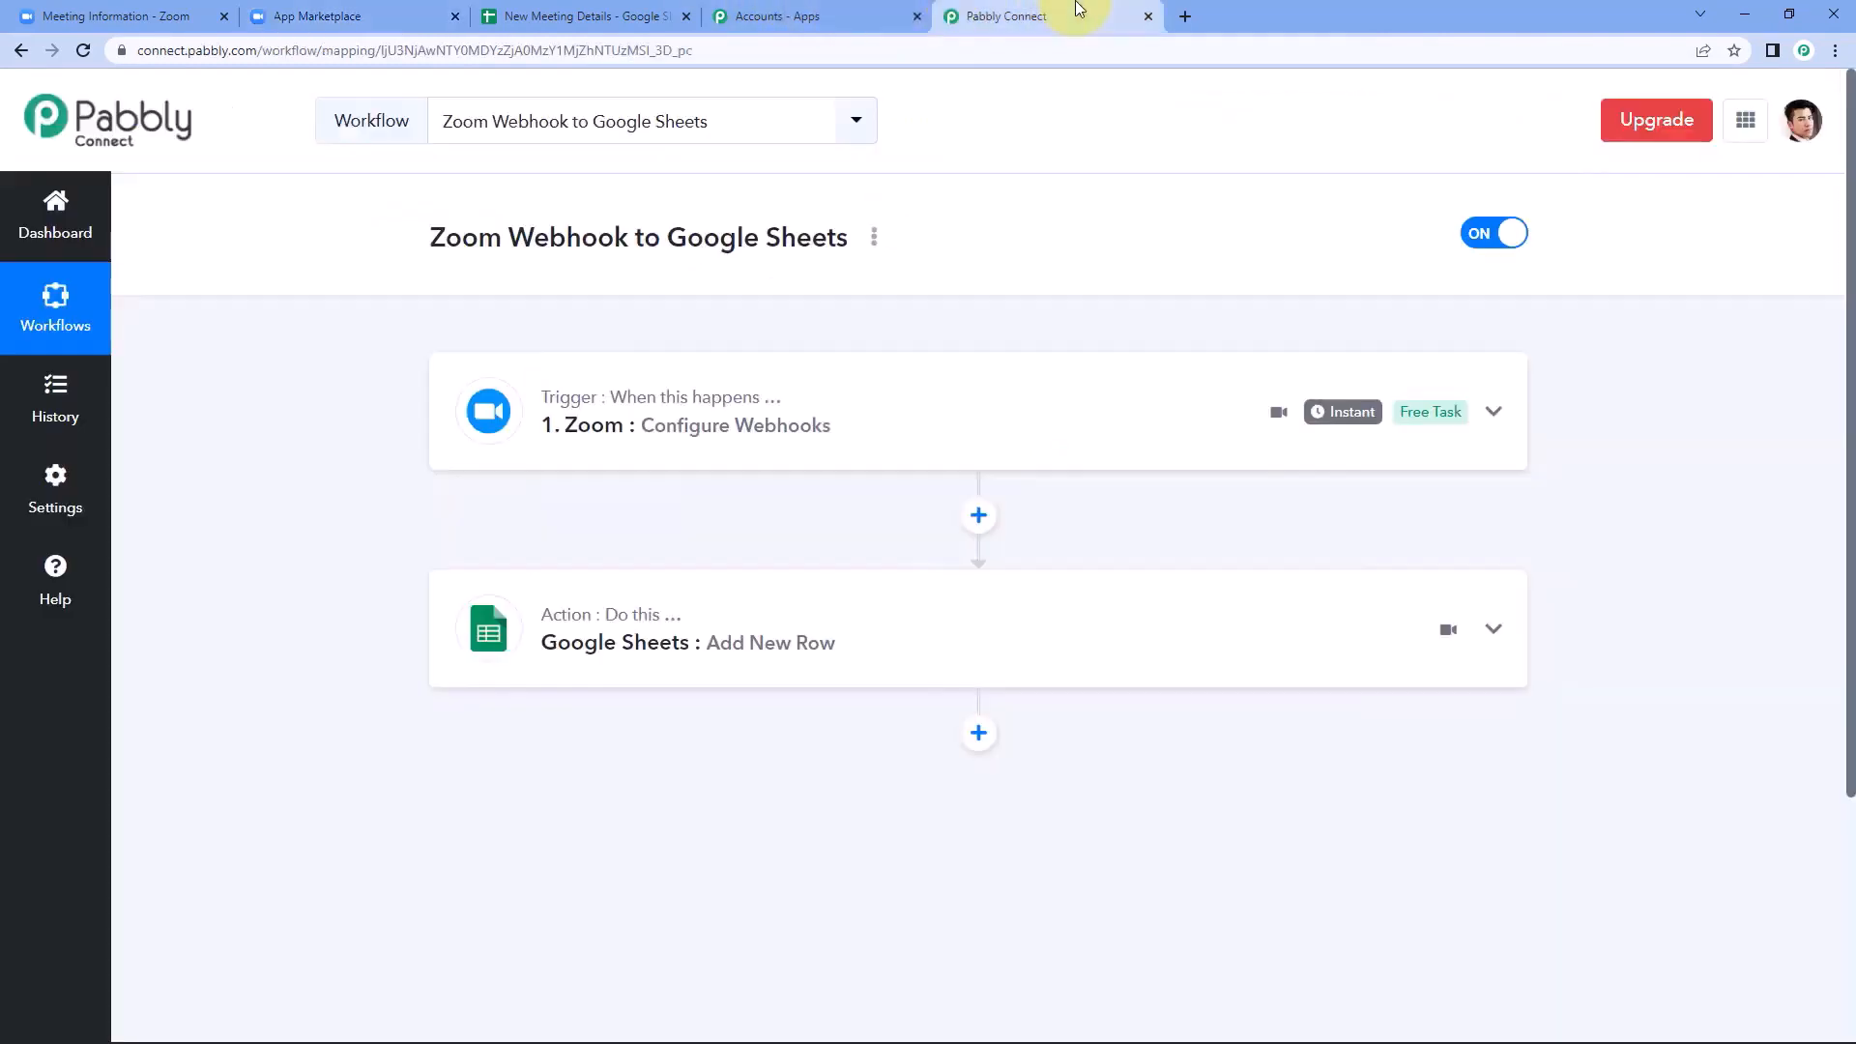
left_click(883, 428)
scroll(290, 612, "down", 2)
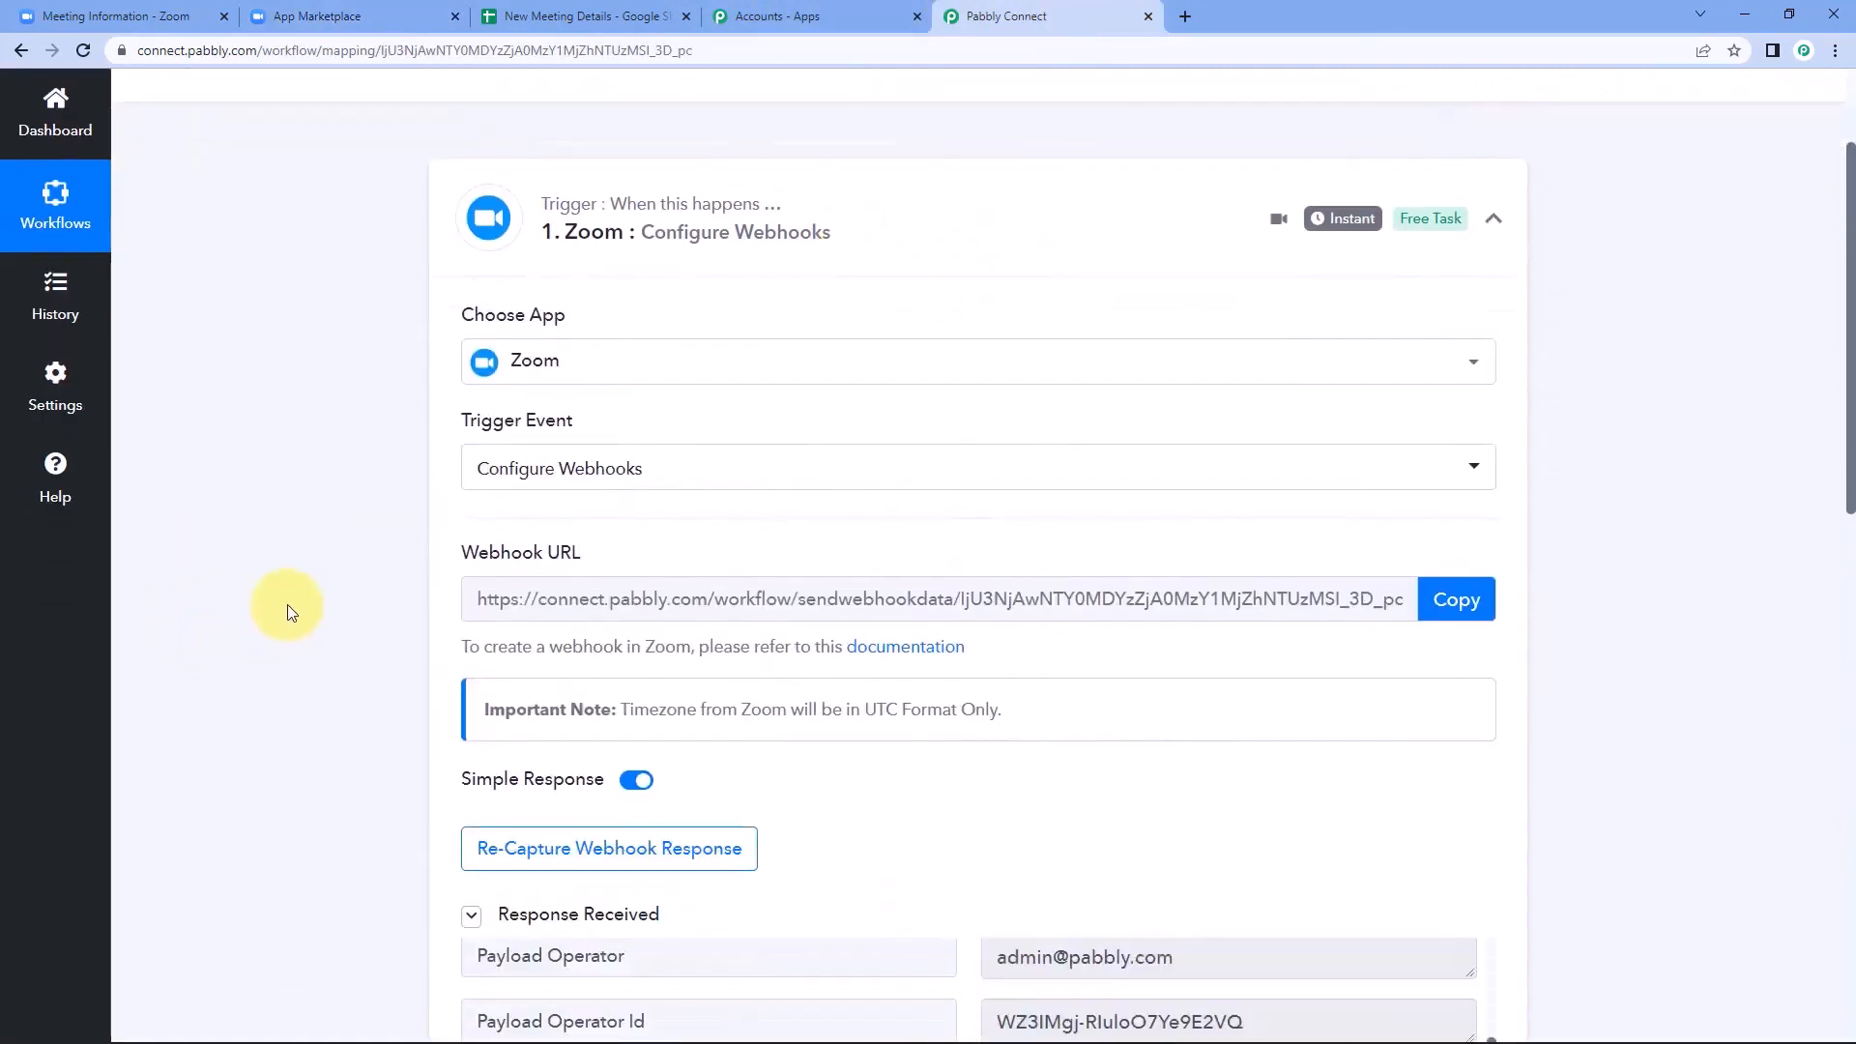
scroll(287, 613, "up", 2)
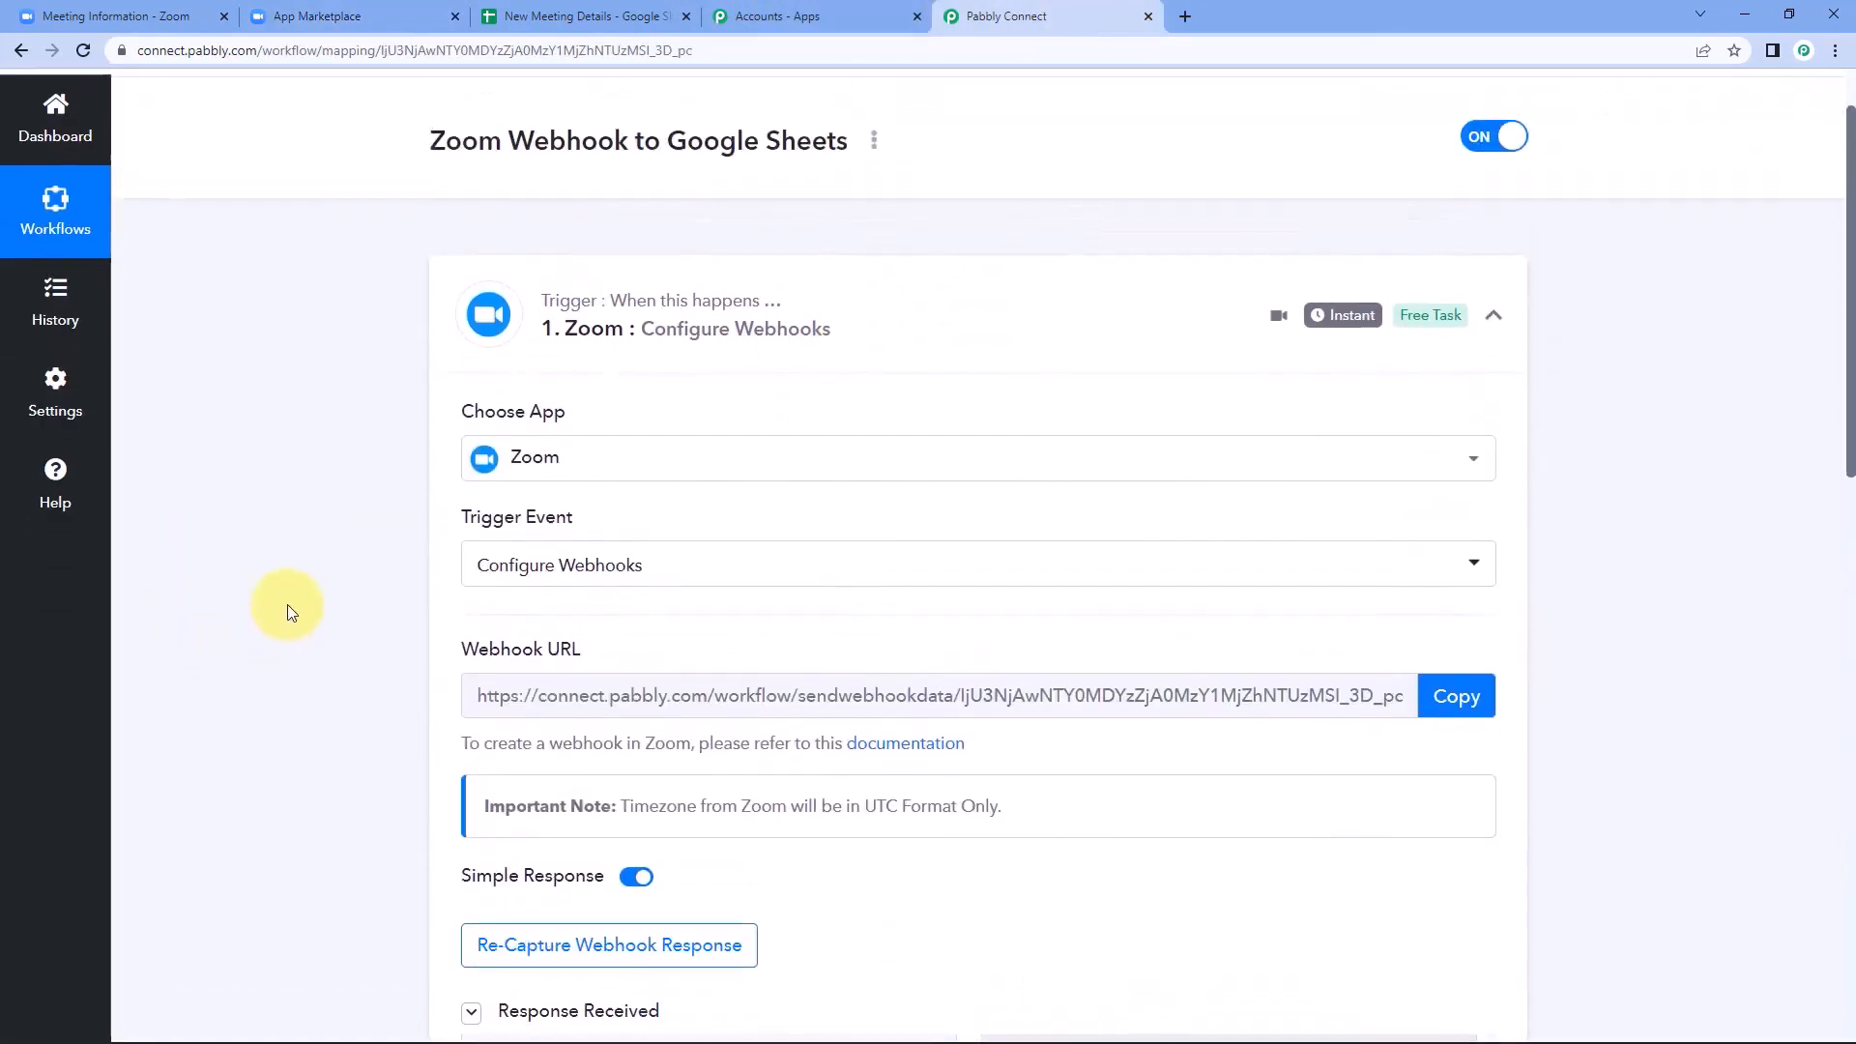
left_click(915, 336)
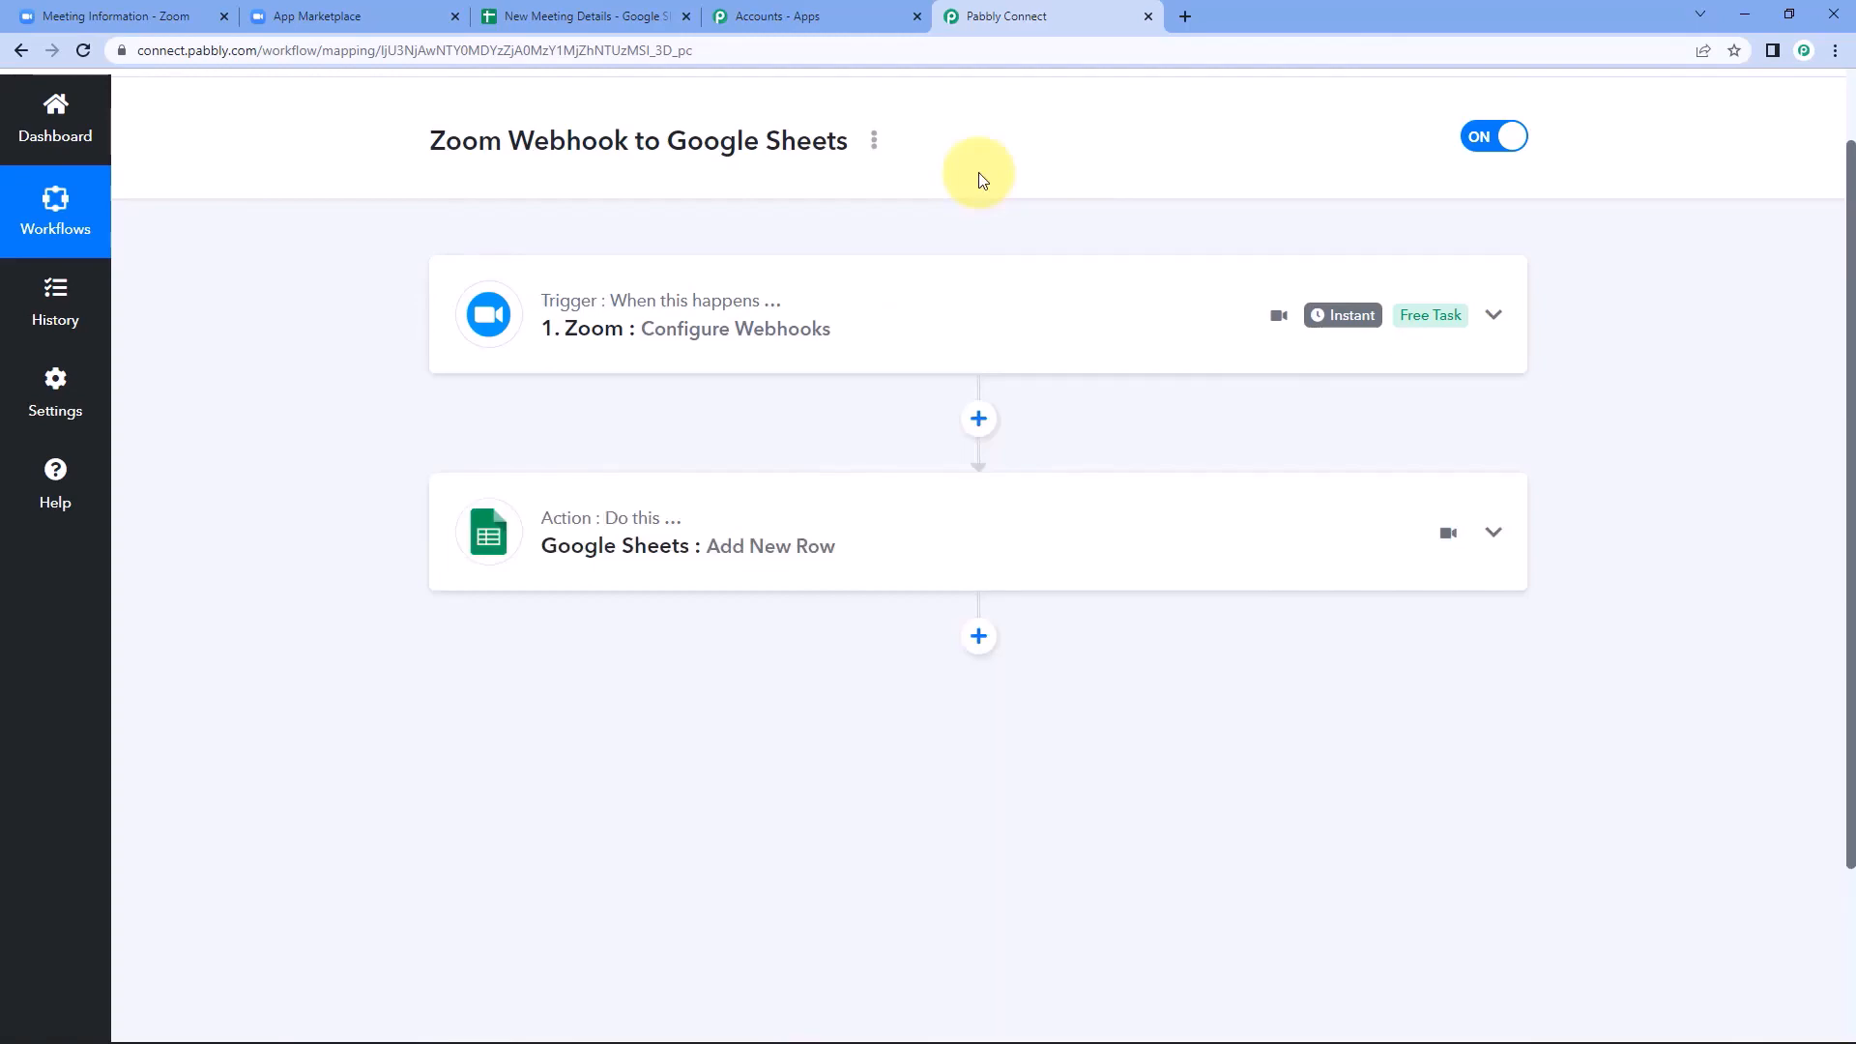
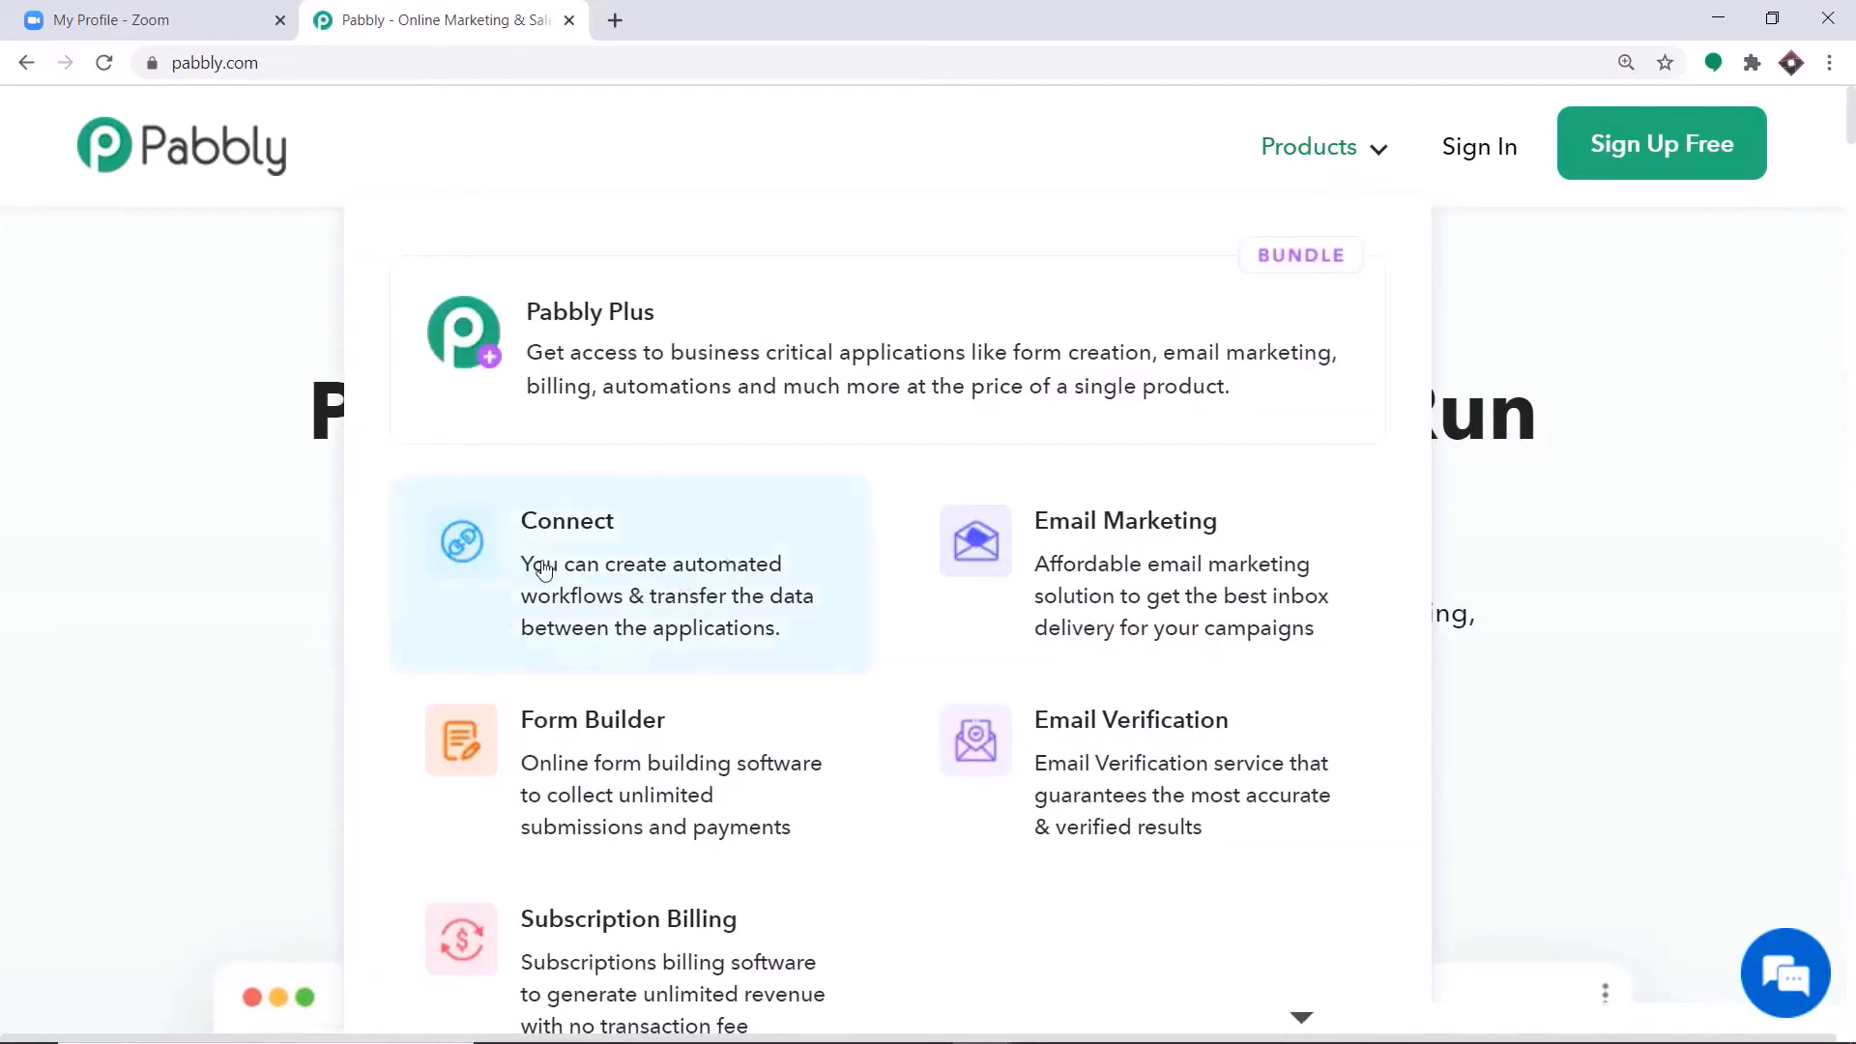
Go from the Pabbly home page through the account's app list to the Pabbly Connect dashboard.
left_click(543, 571)
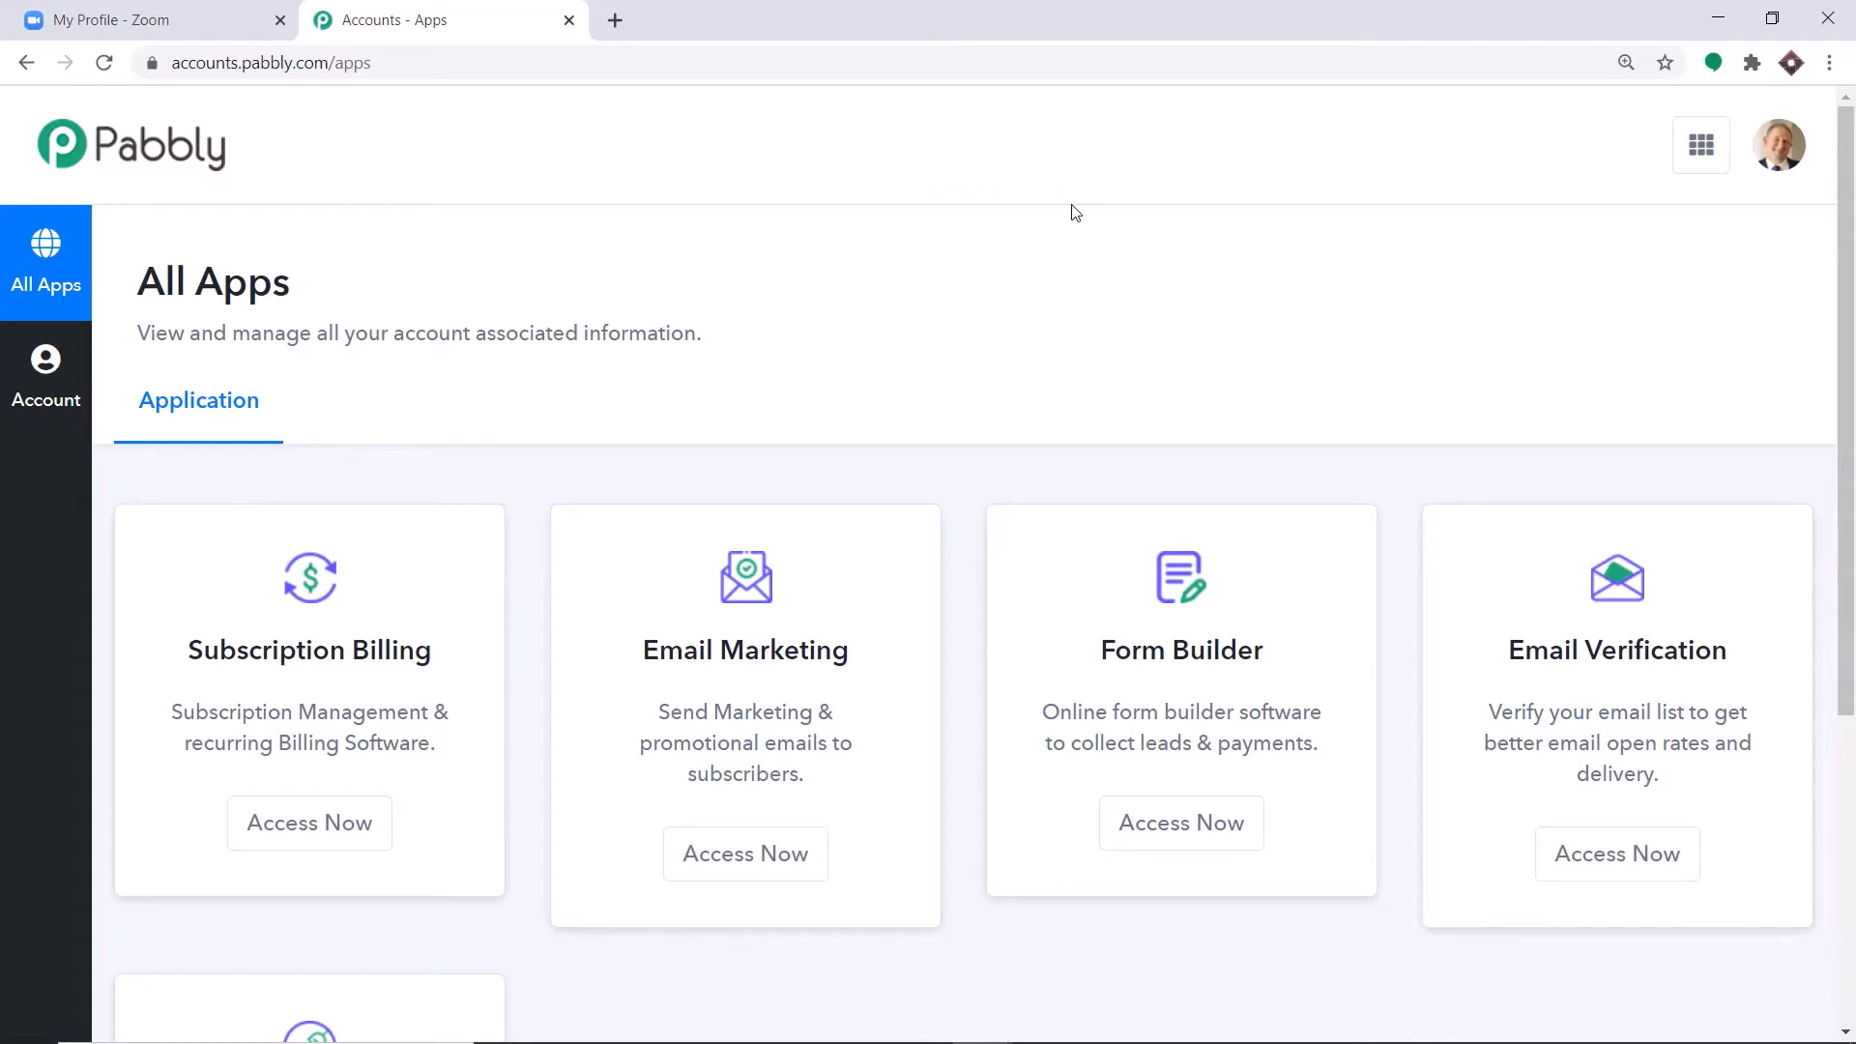
scroll(1102, 290, "down", 5)
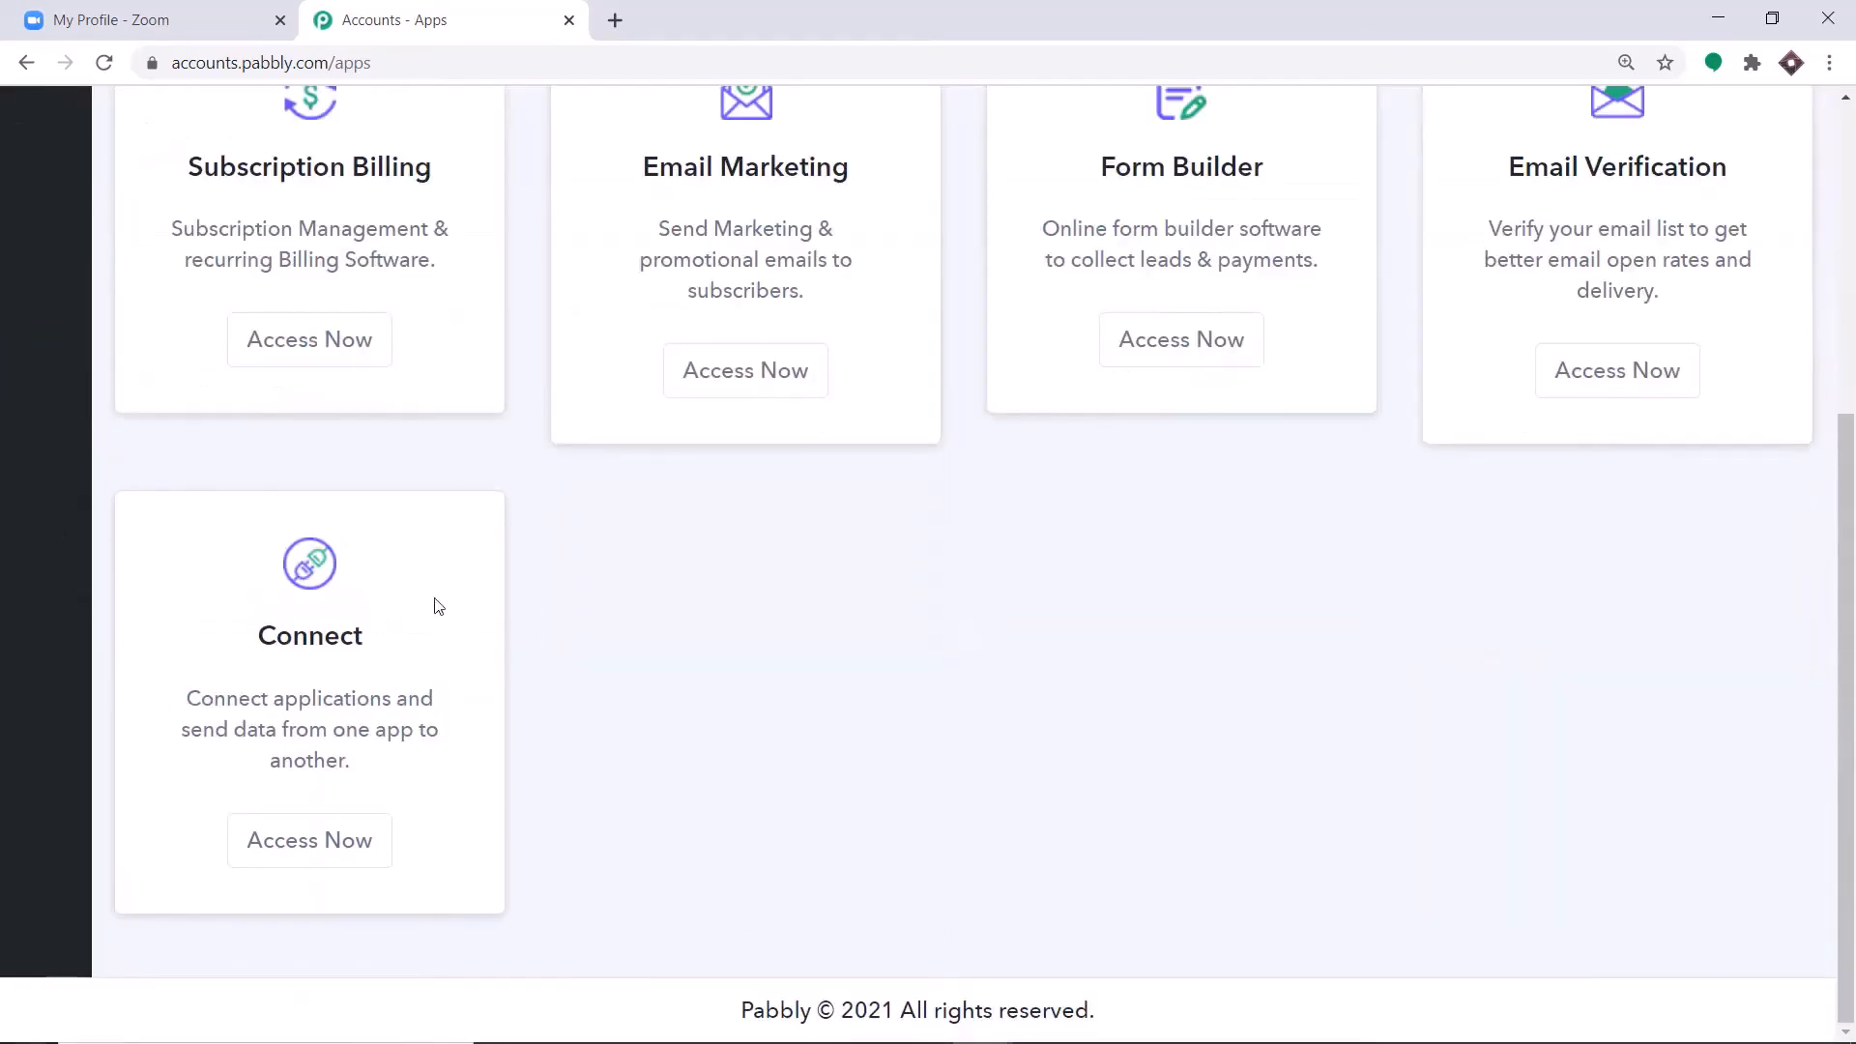
left_click(308, 840)
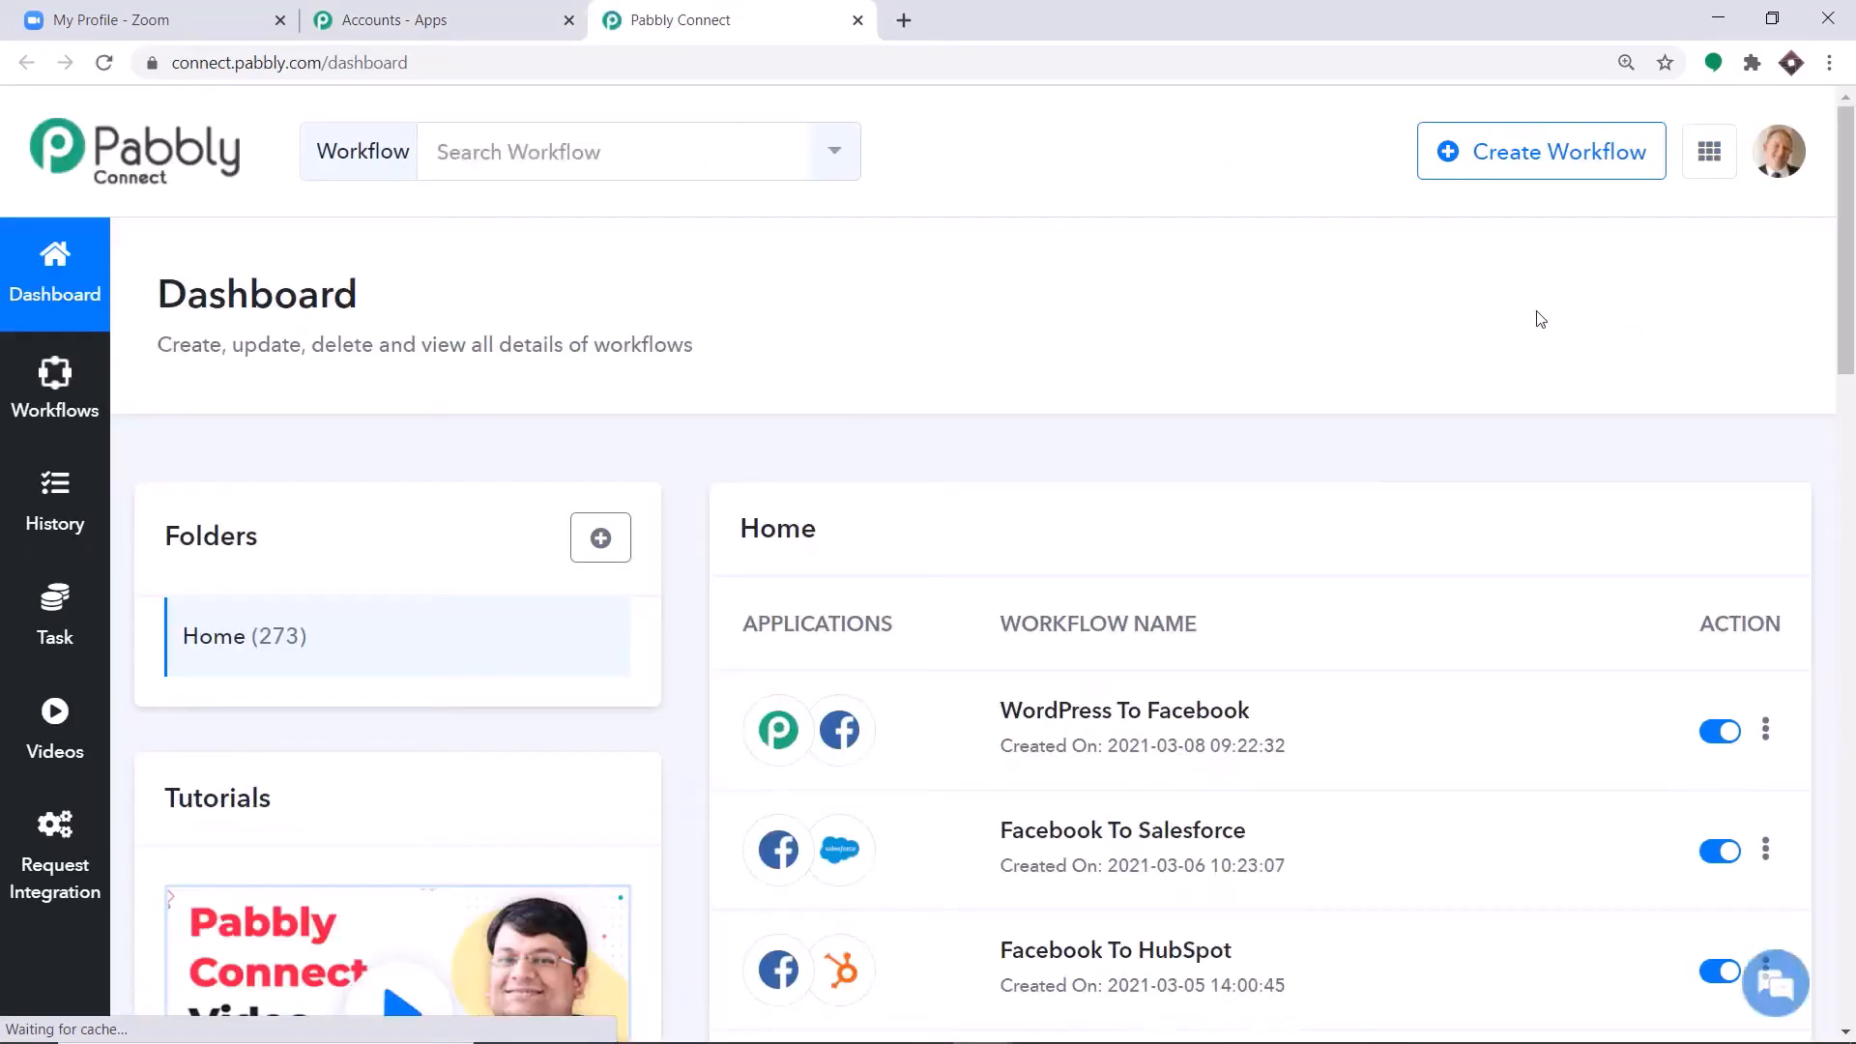
Create a new workflow named Zoom Integration.
left_click(1550, 161)
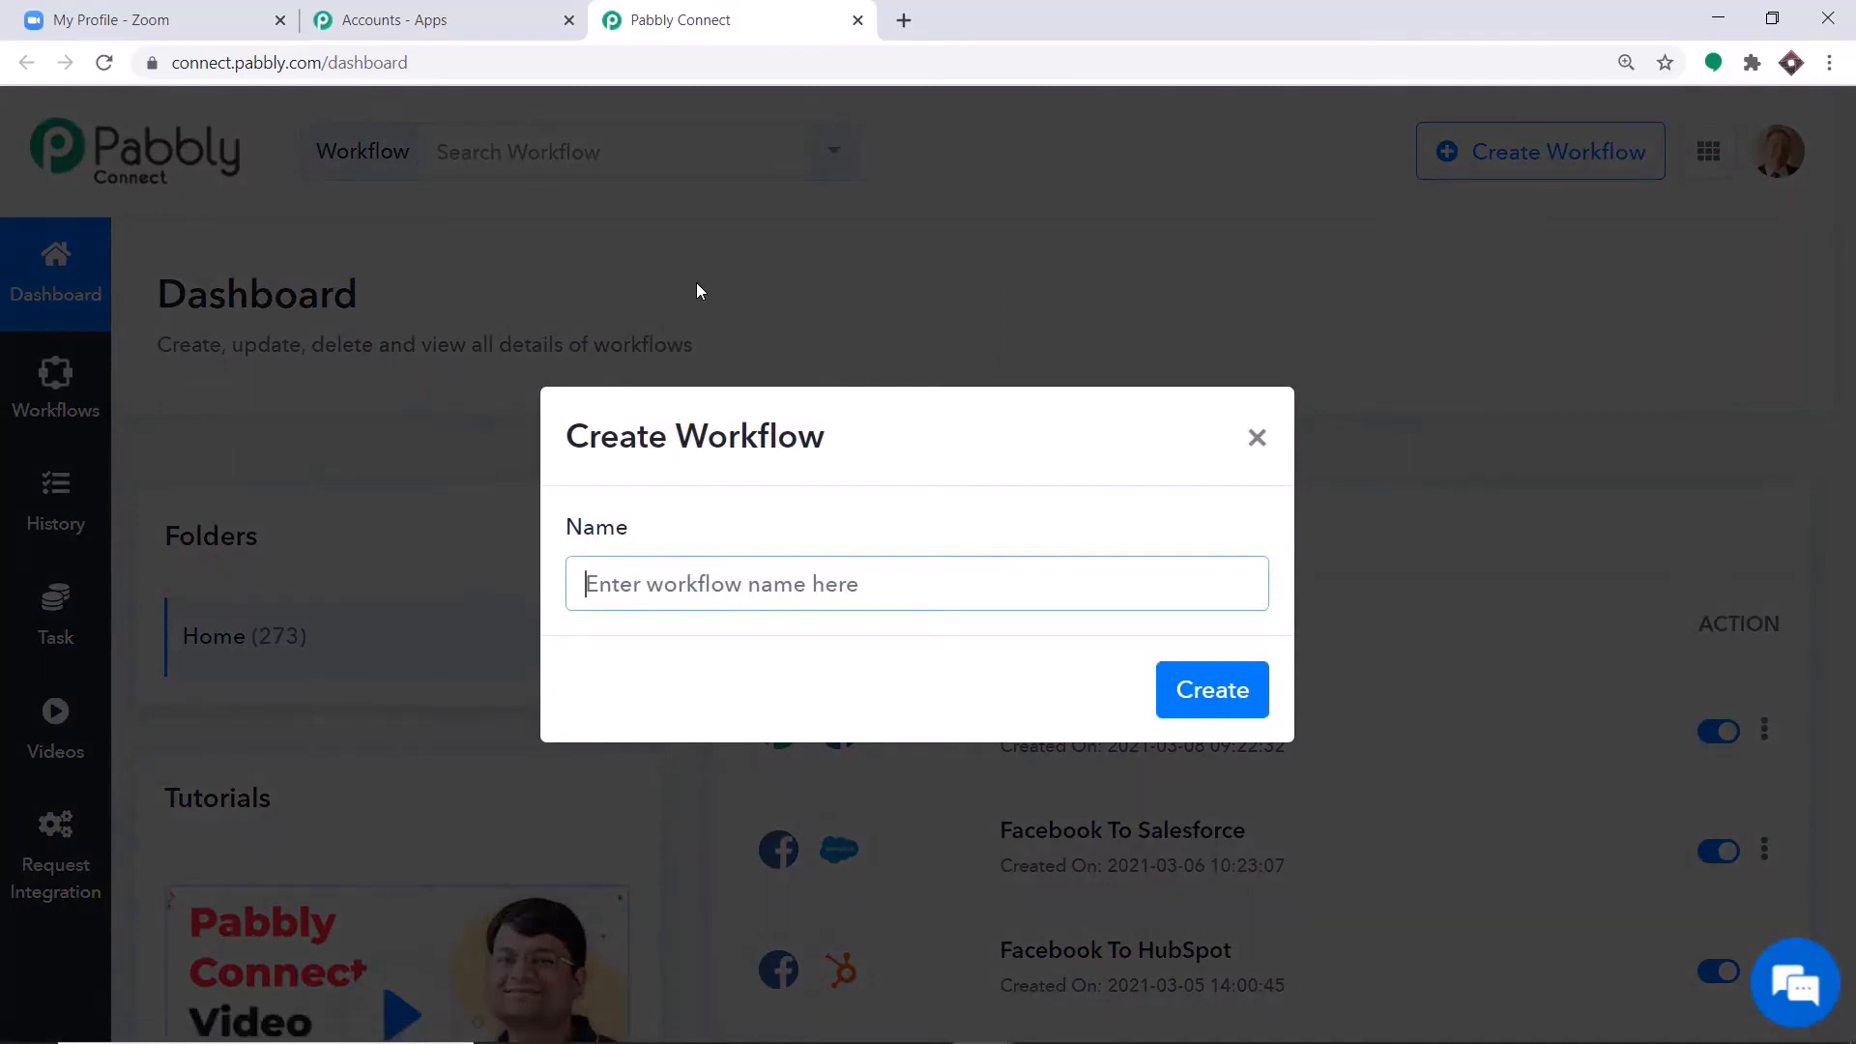
type("Zoom")
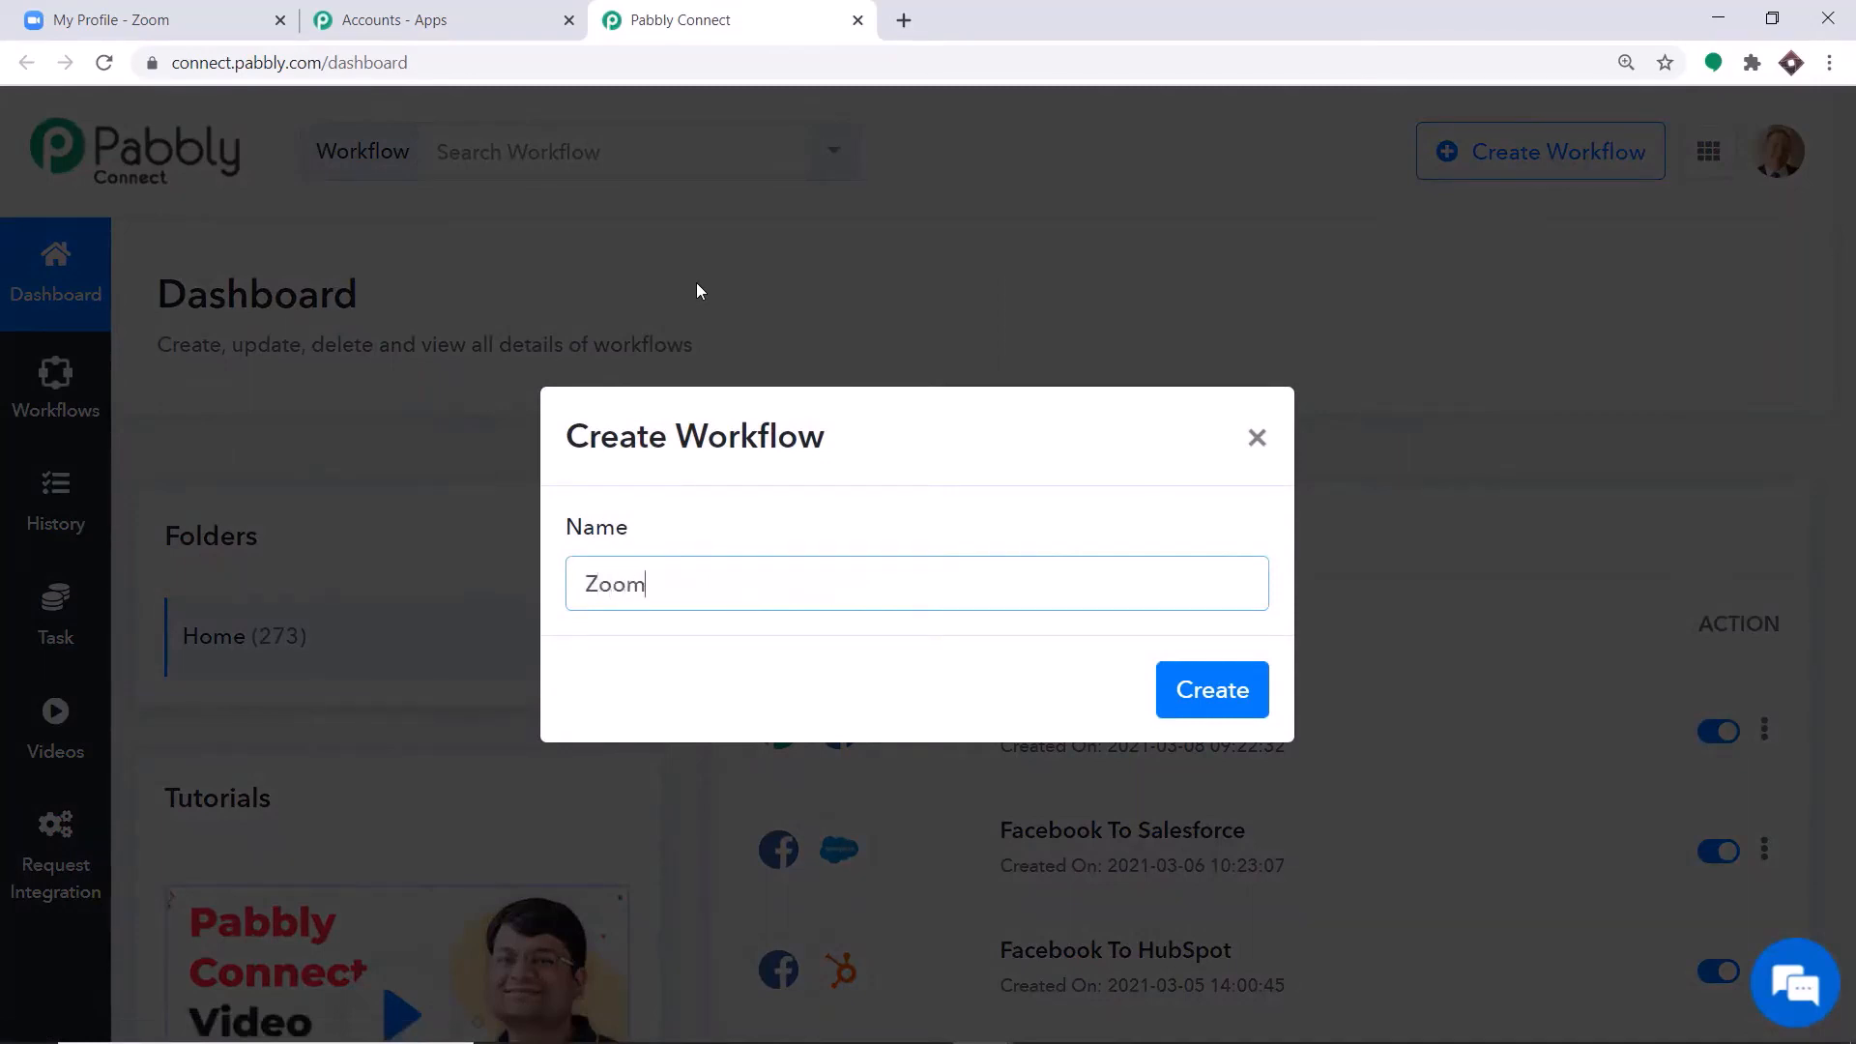
type(" Integration")
left_click(1189, 692)
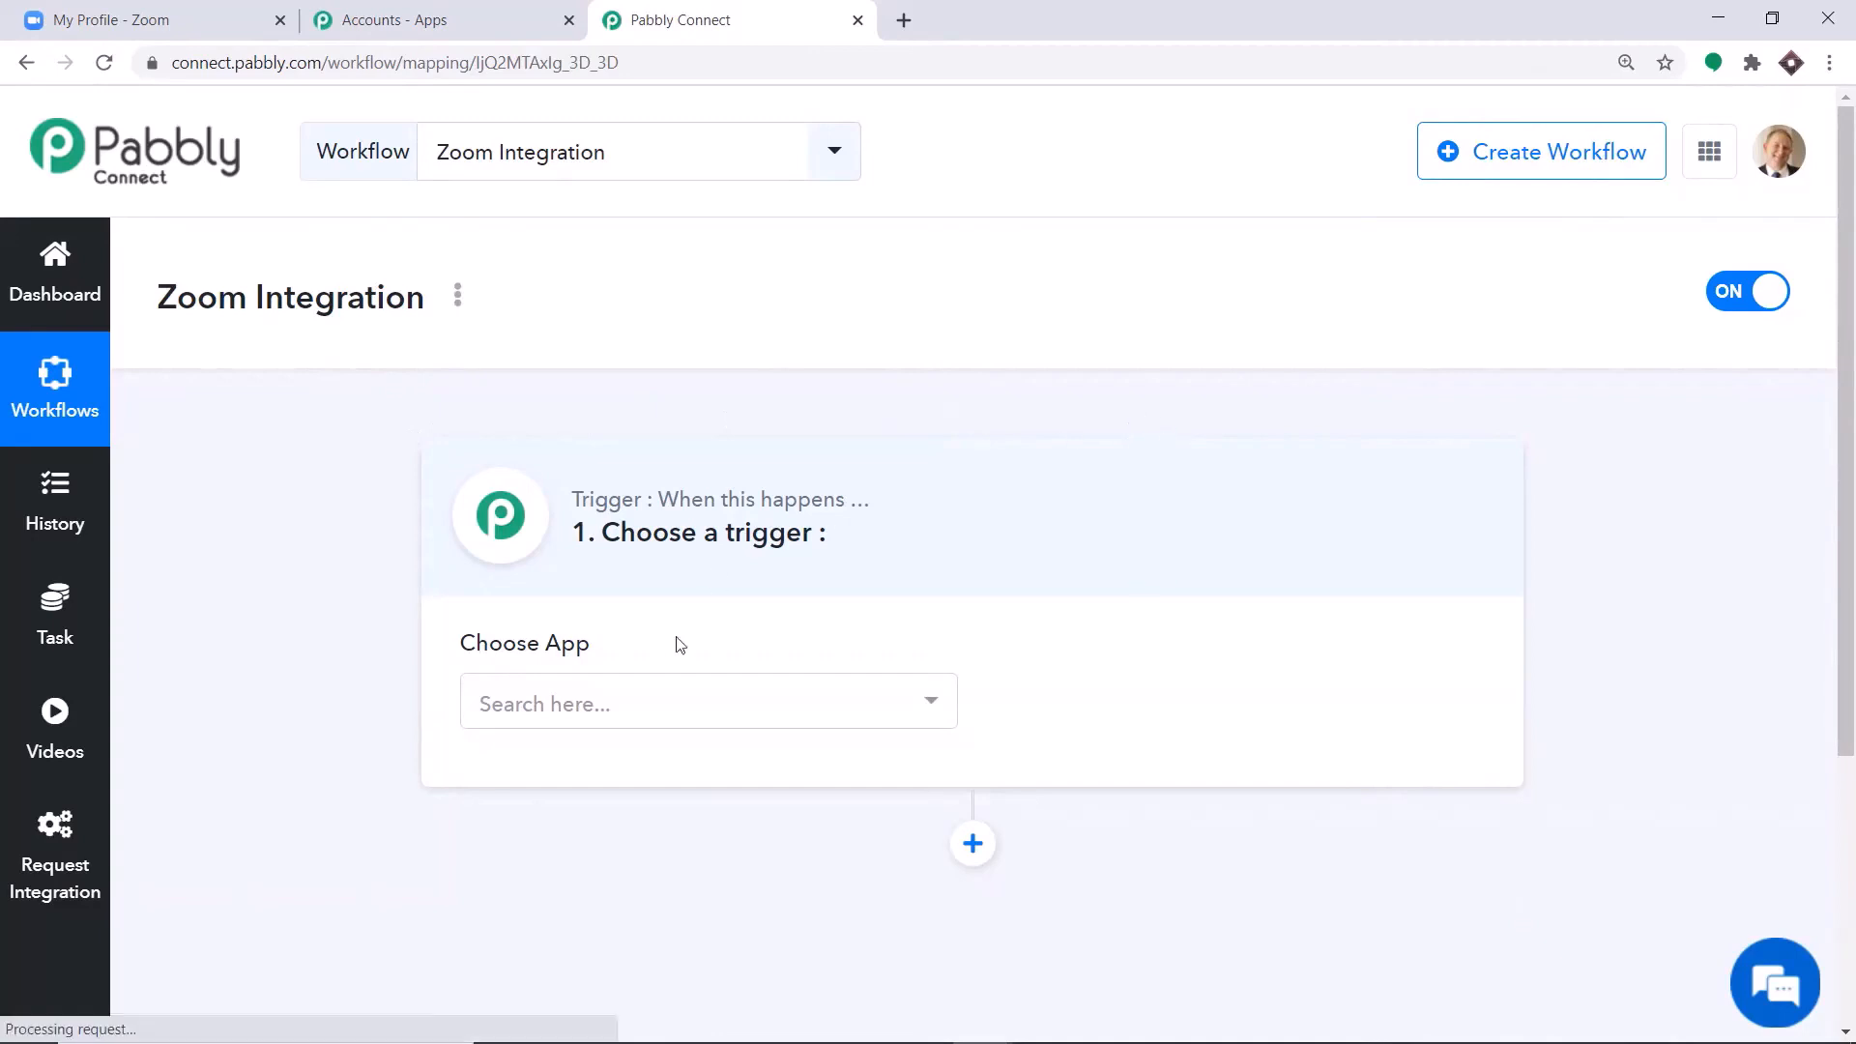
Set the workflow's trigger app to Zoom with Configure Webhooks as the trigger event.
left_click(685, 700)
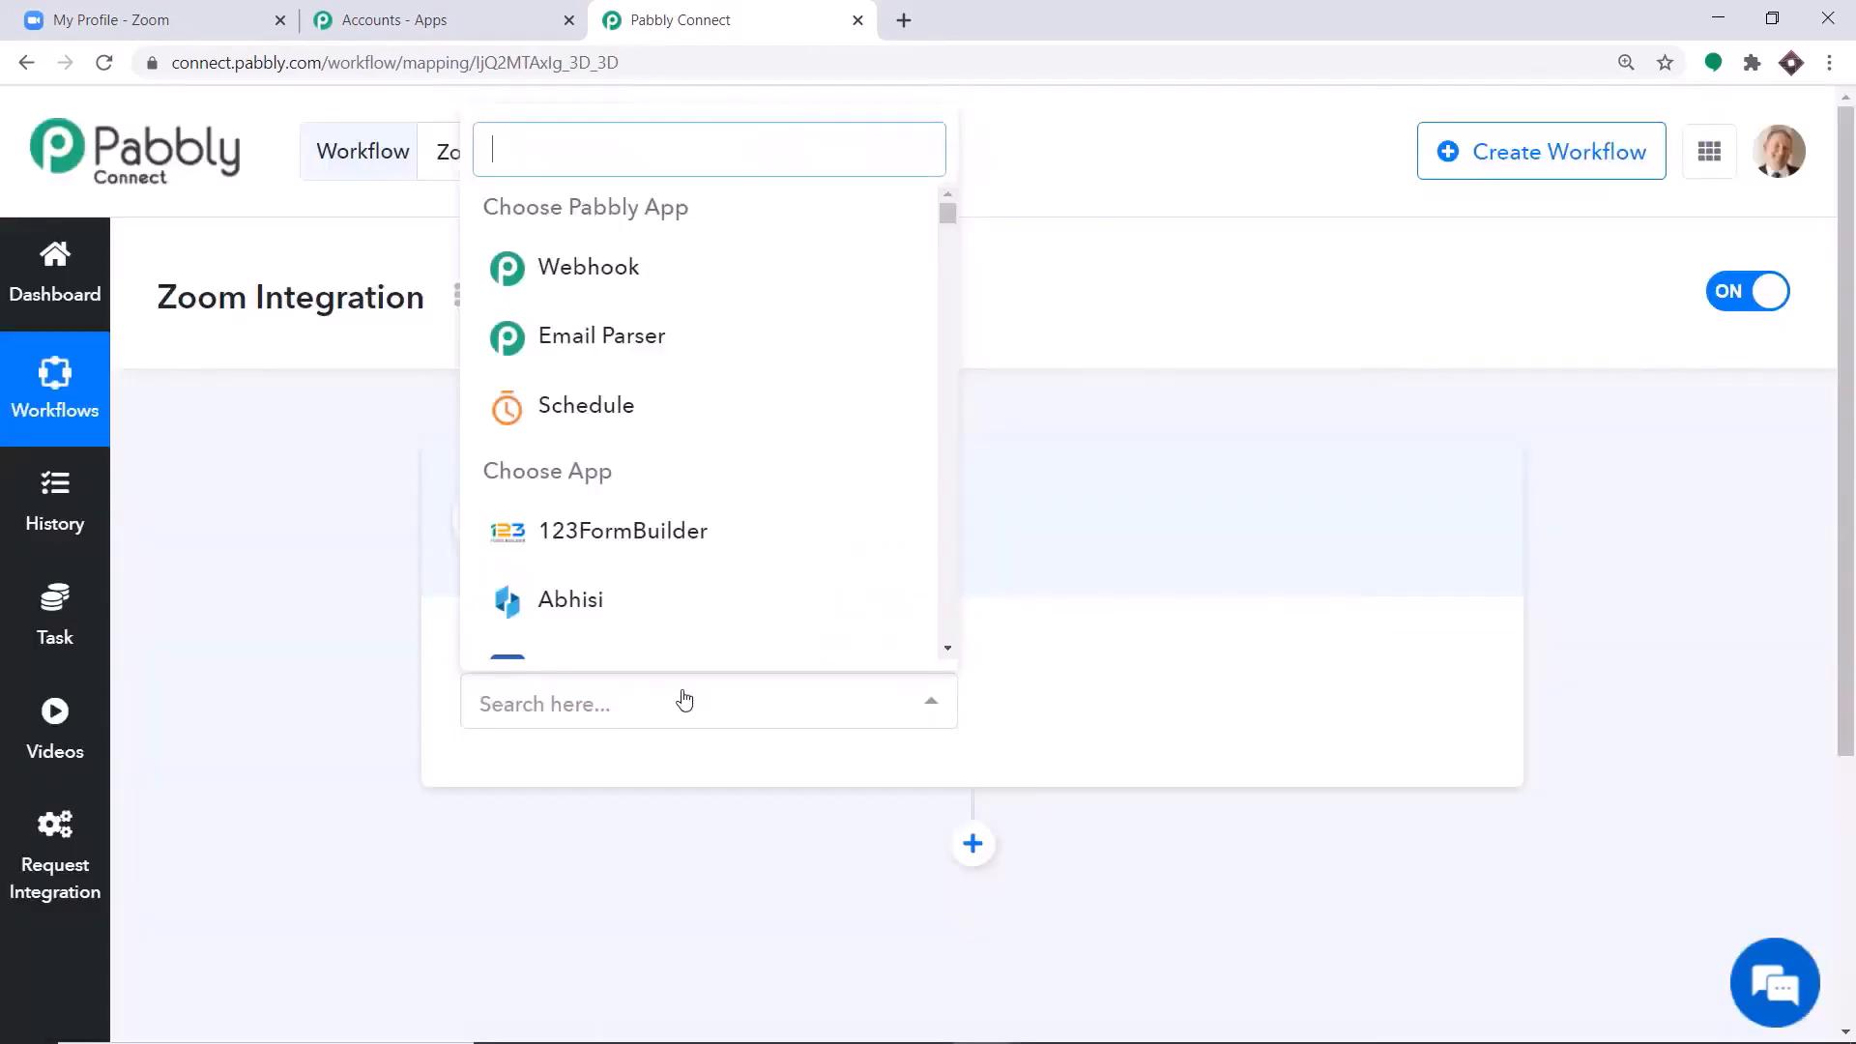
type("zoom")
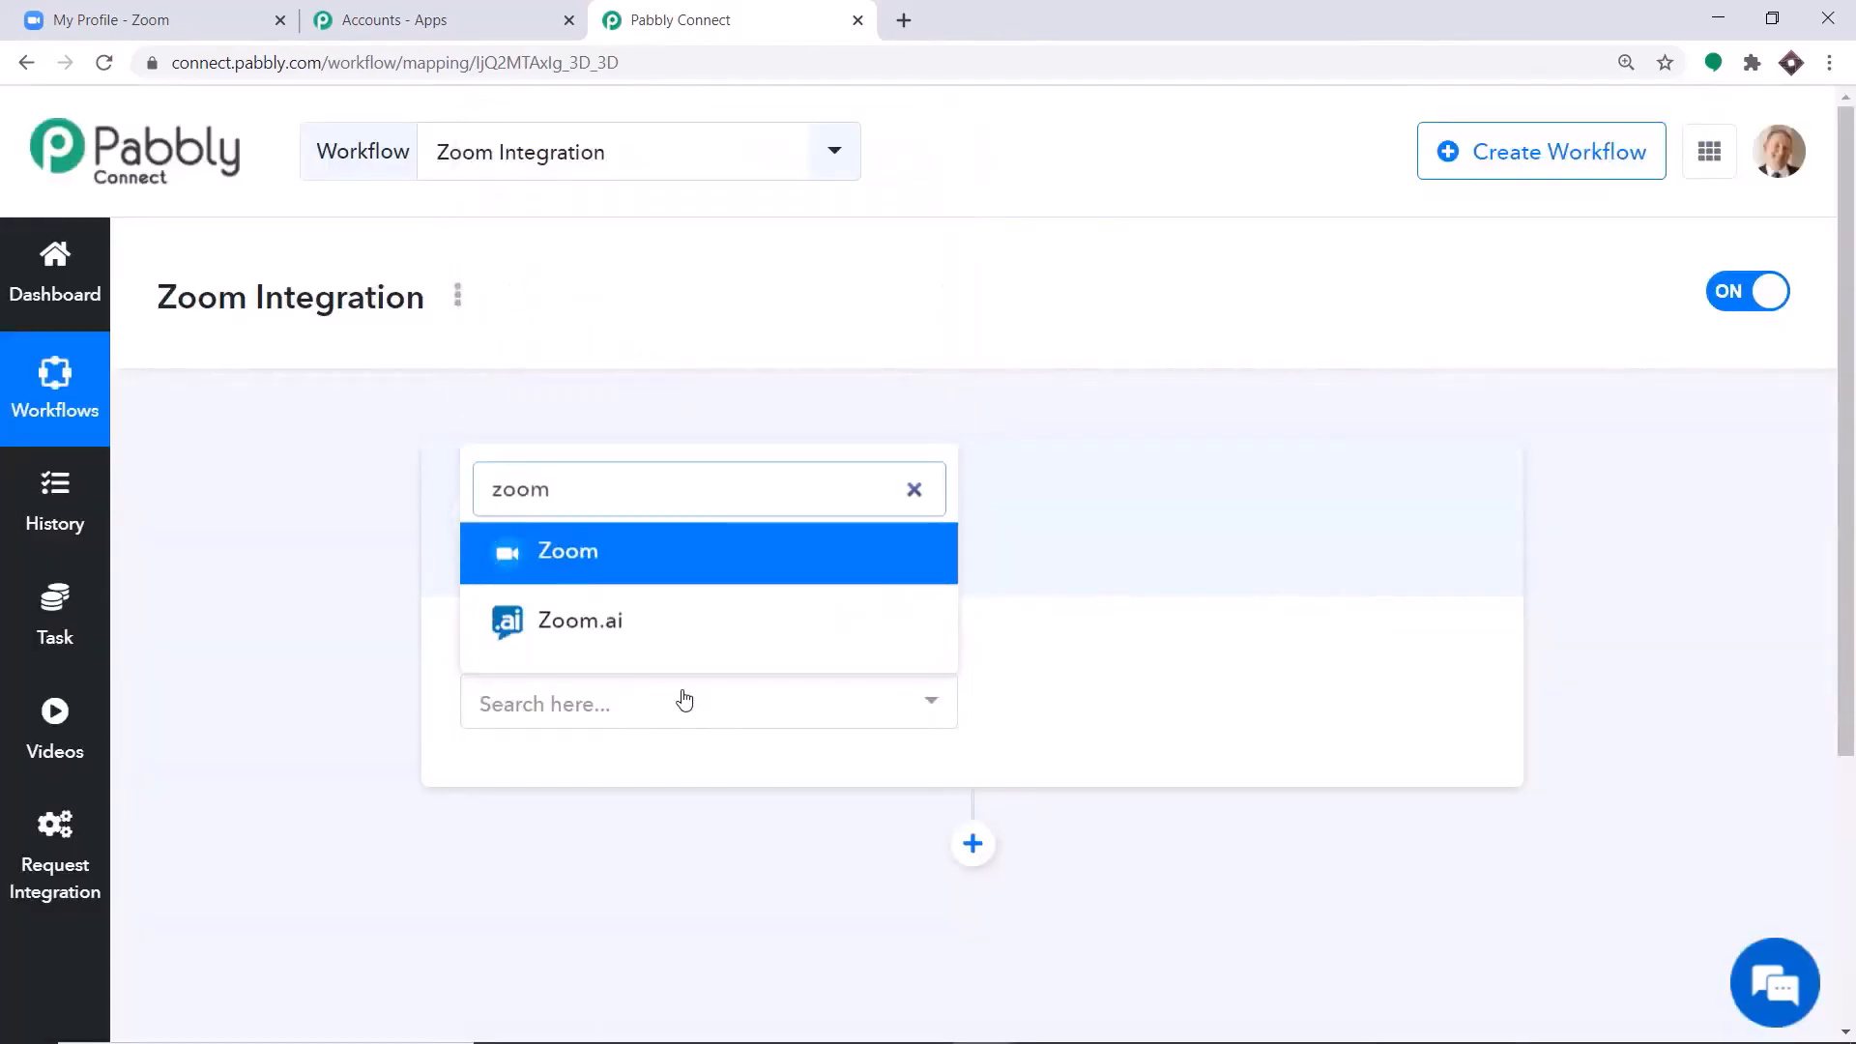
left_click(653, 557)
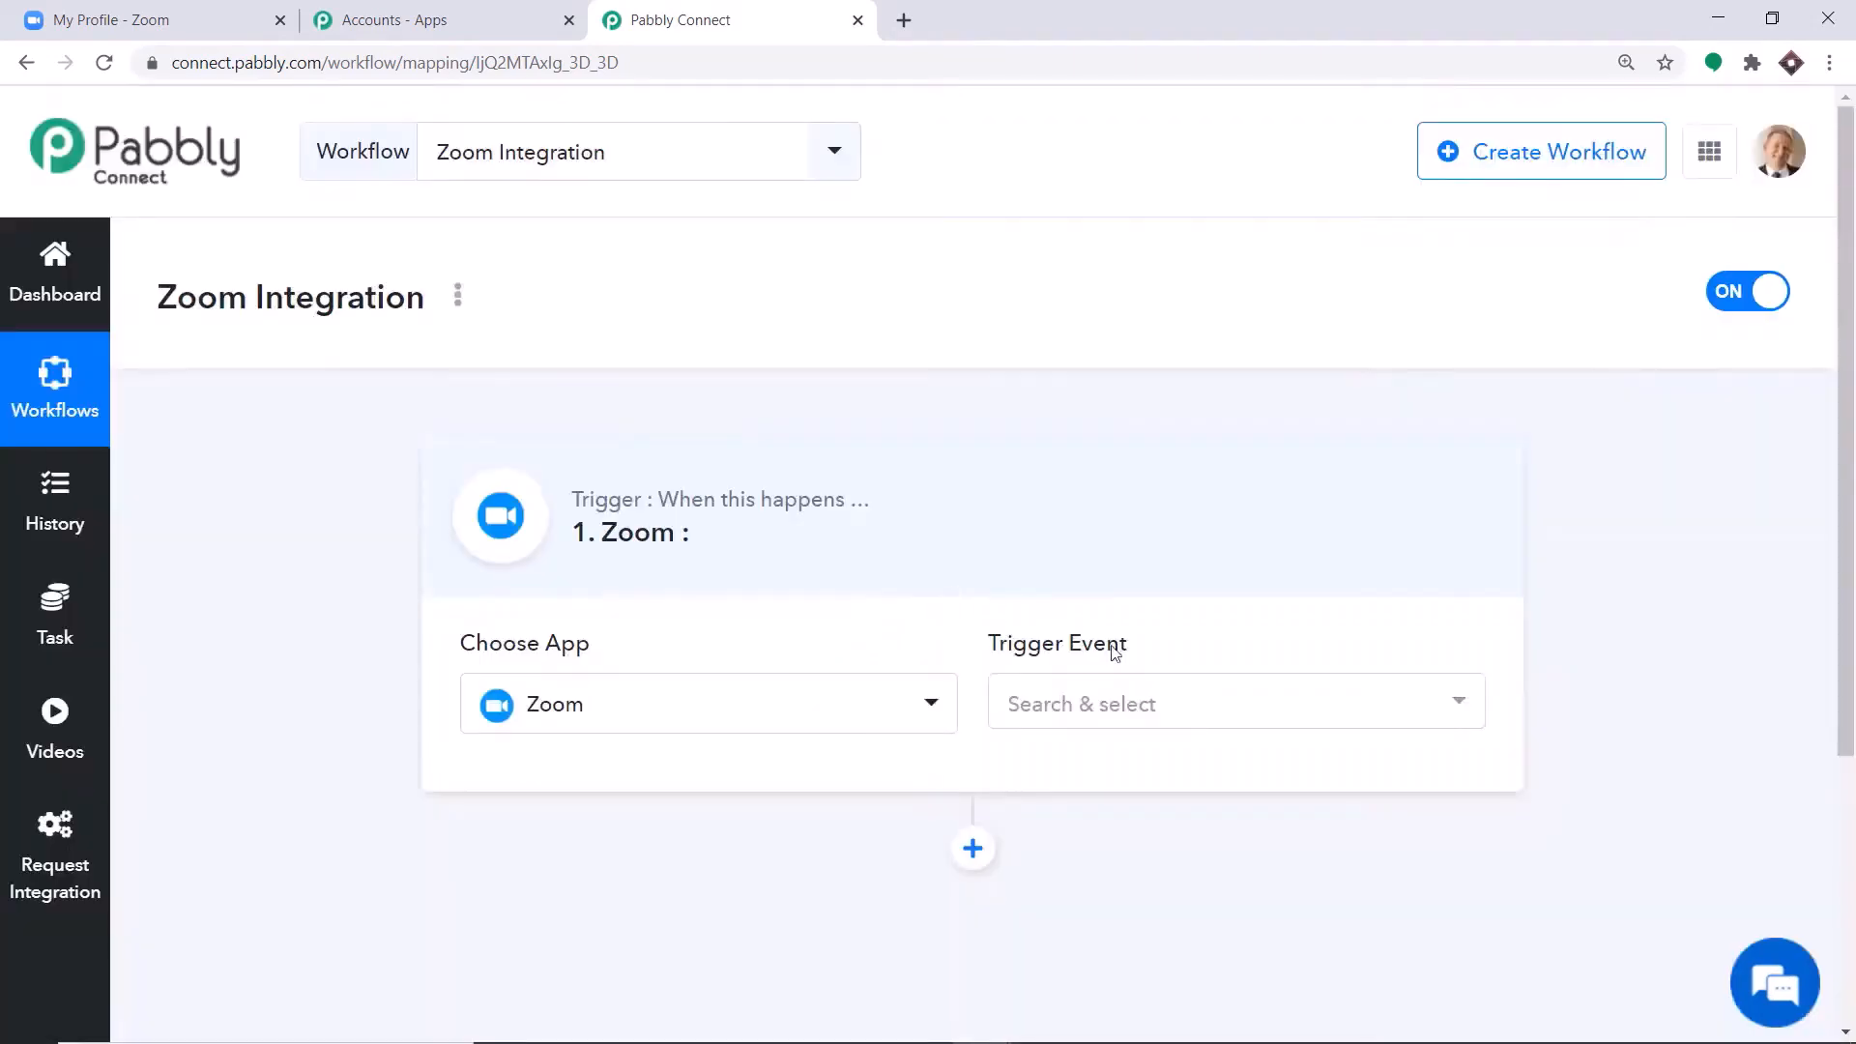
left_click(1134, 700)
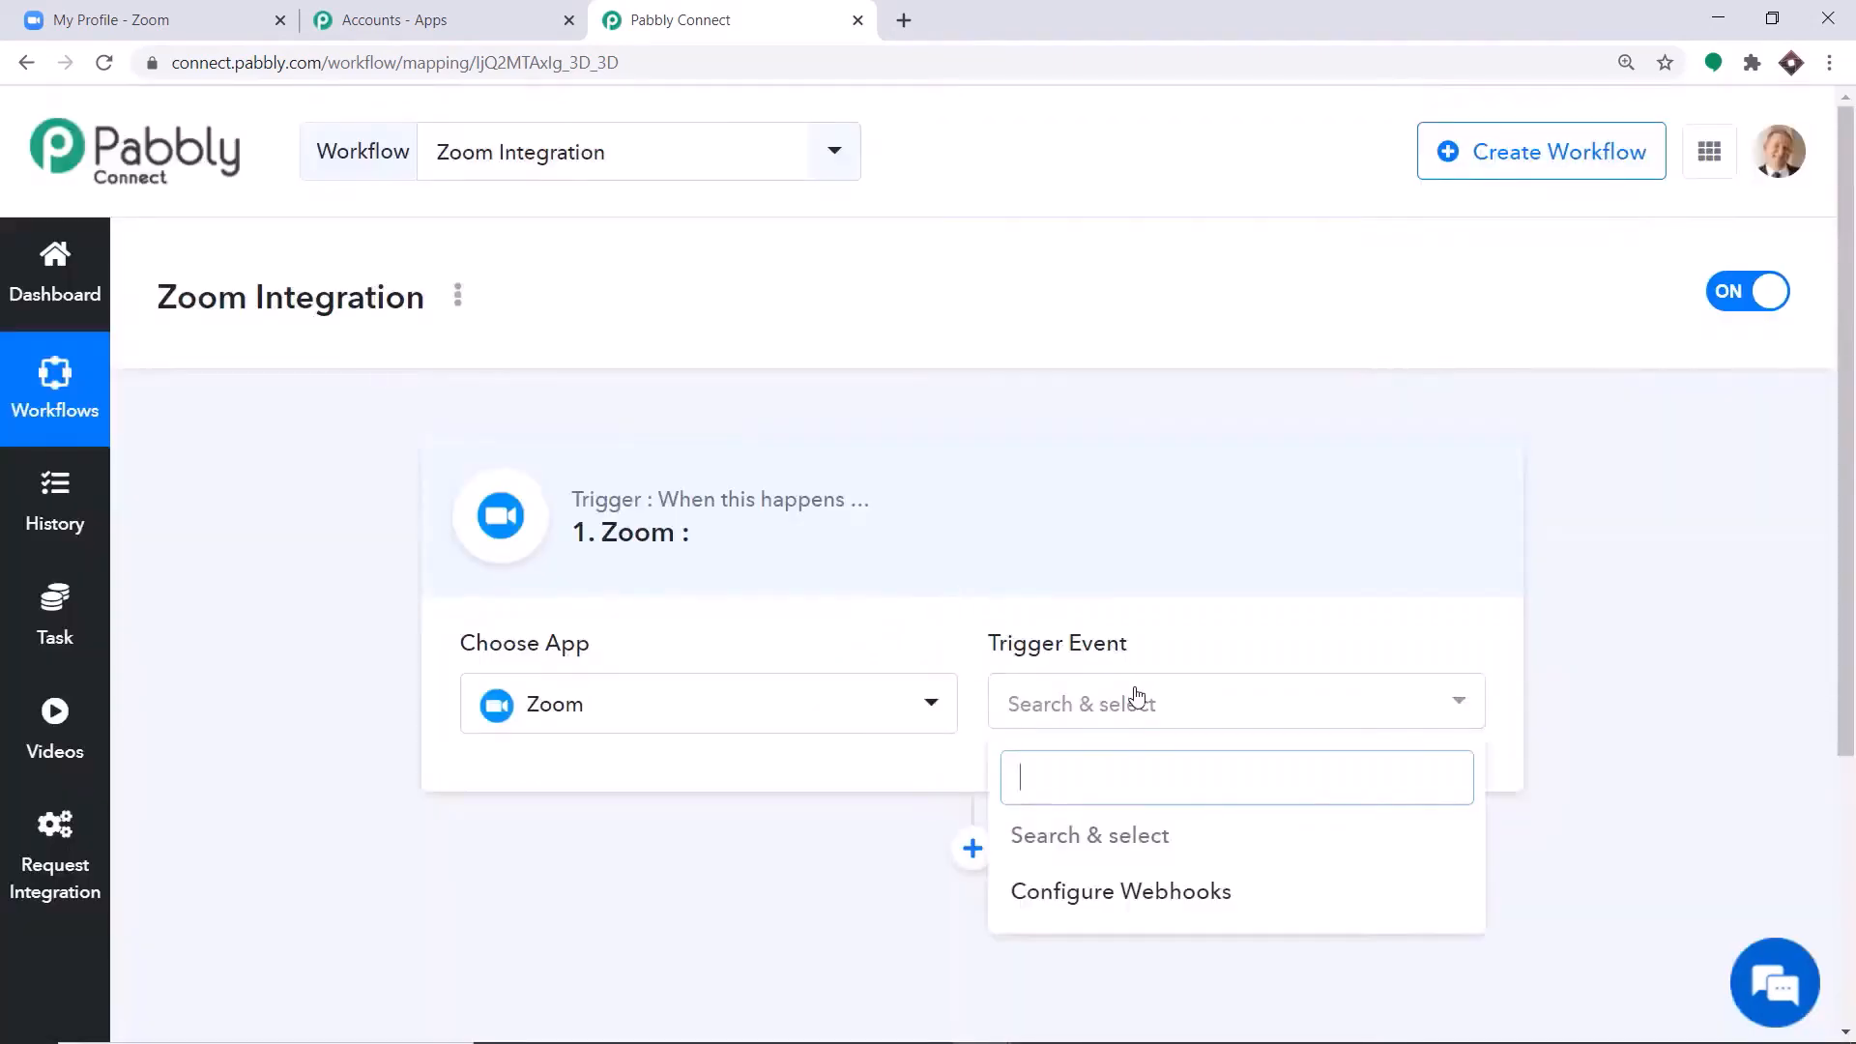
left_click(1075, 909)
scroll(1337, 435, "down", 2)
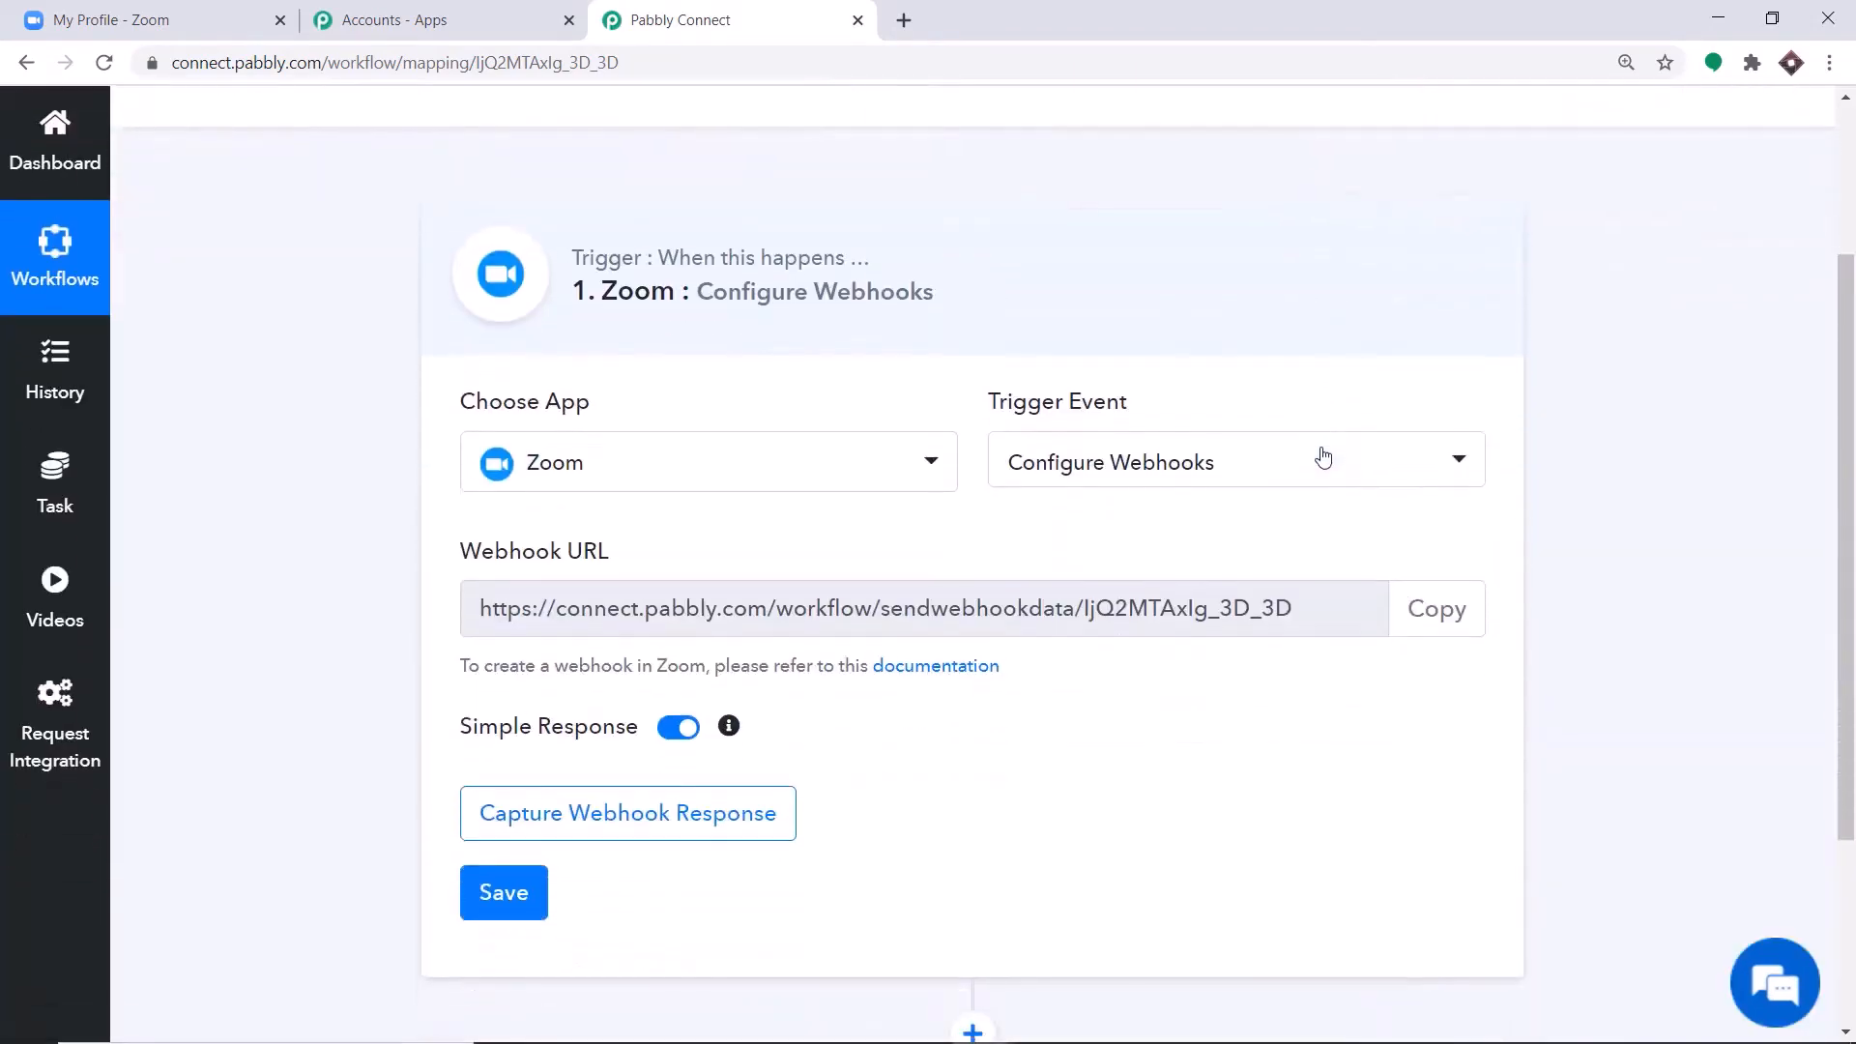
scroll(1324, 457, "down", 1)
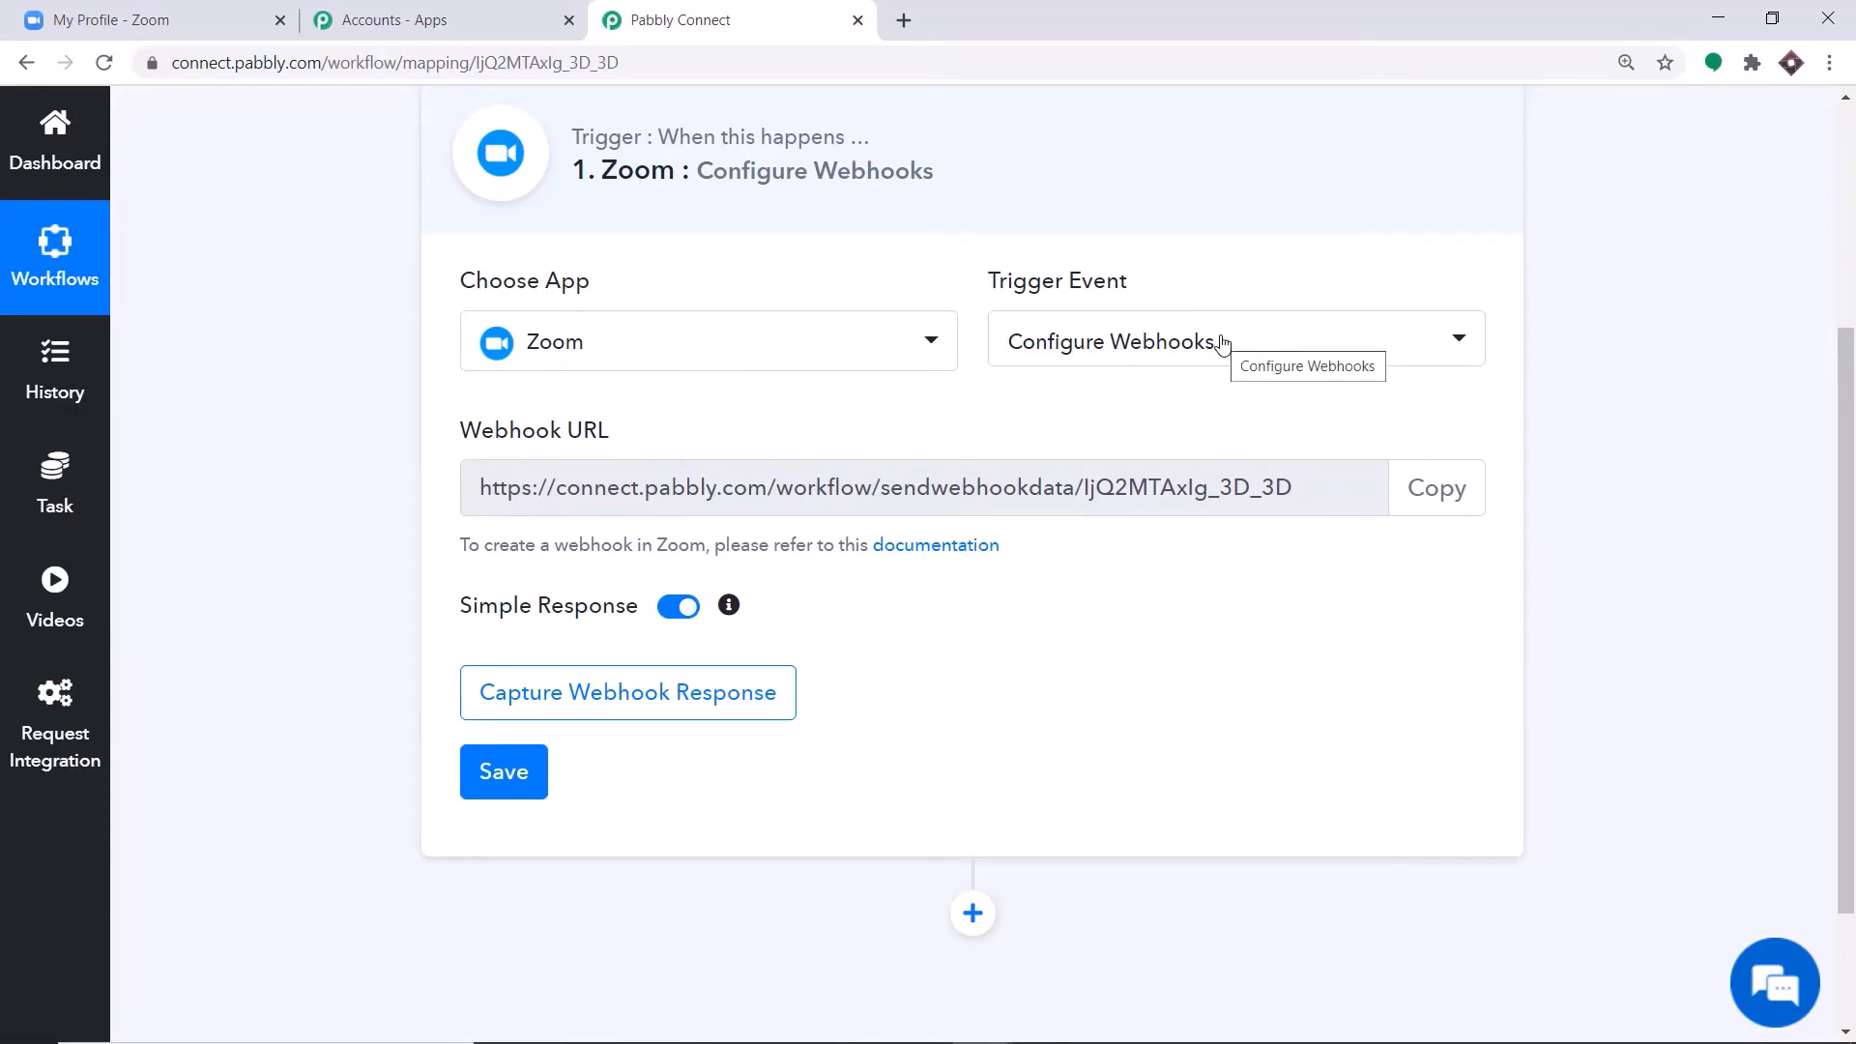
scroll(1034, 423, "up", 1)
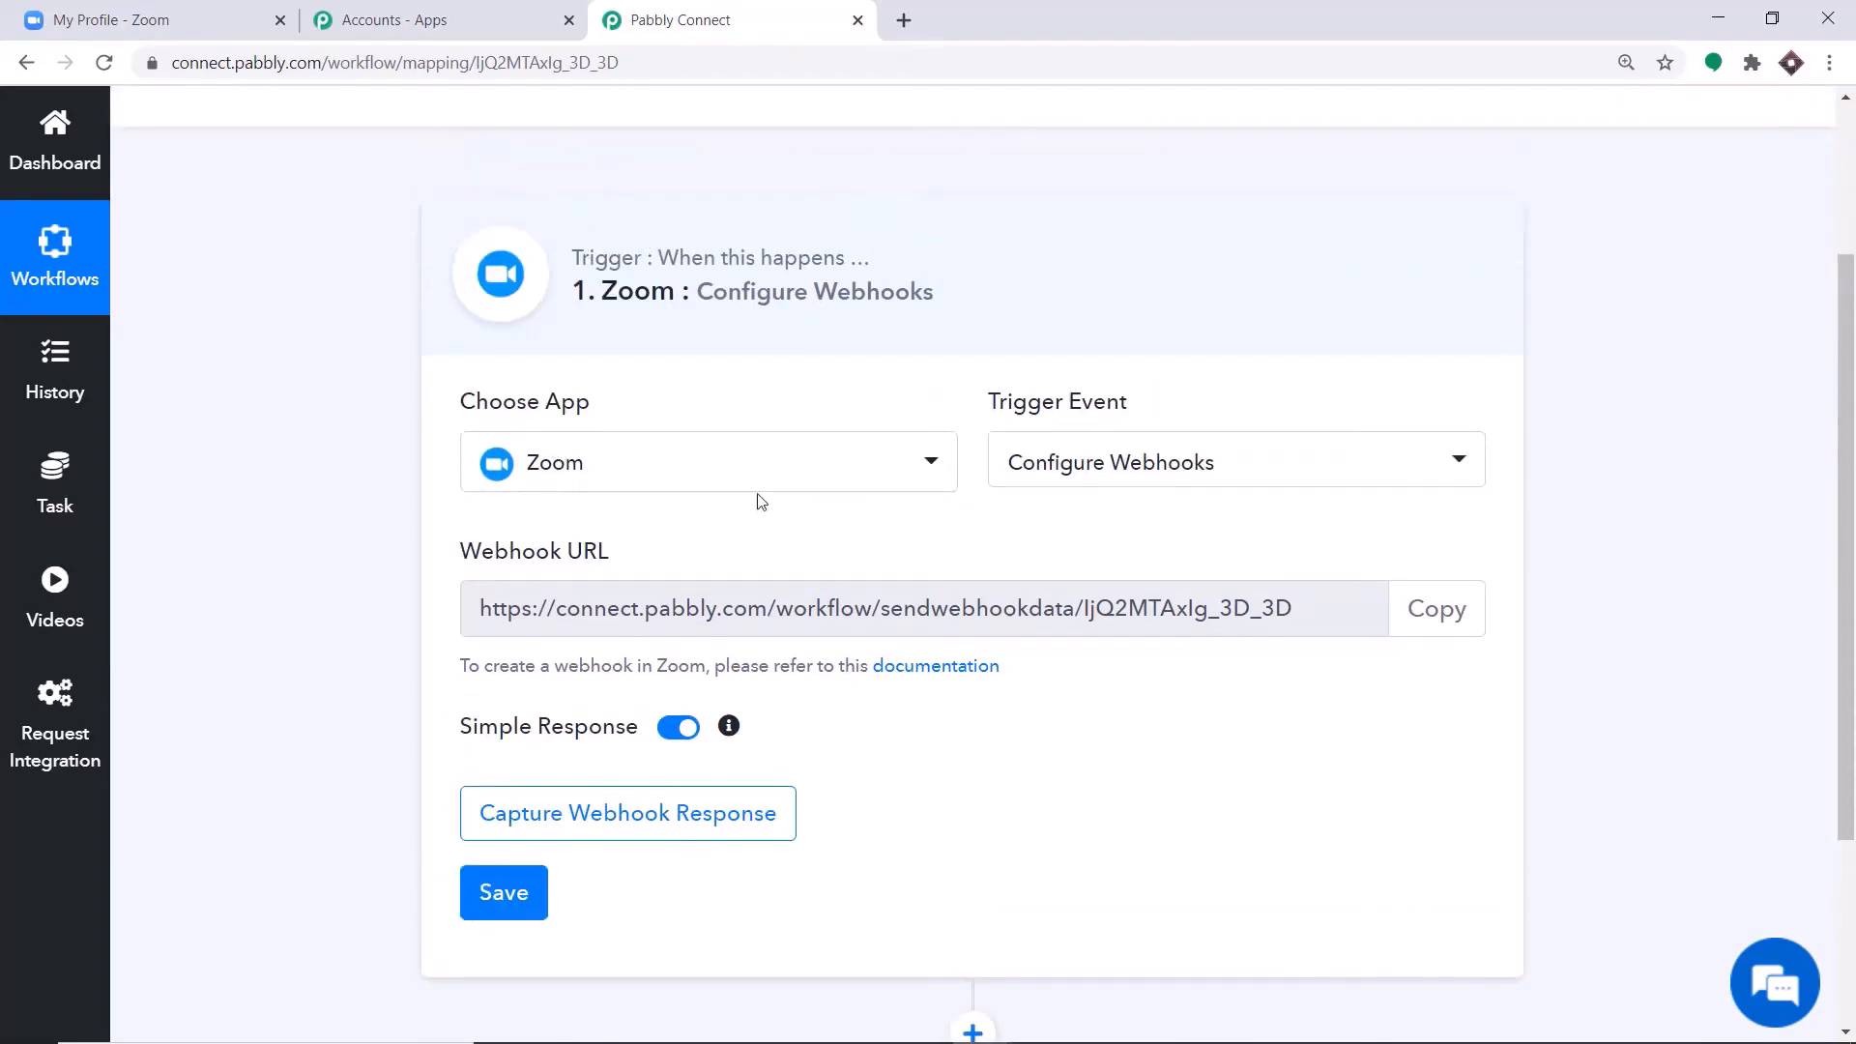
Switch to the Zoom account, go from its advanced Integration settings to the App Marketplace, and agree to the Marketplace Terms of Use.
left_click(105, 10)
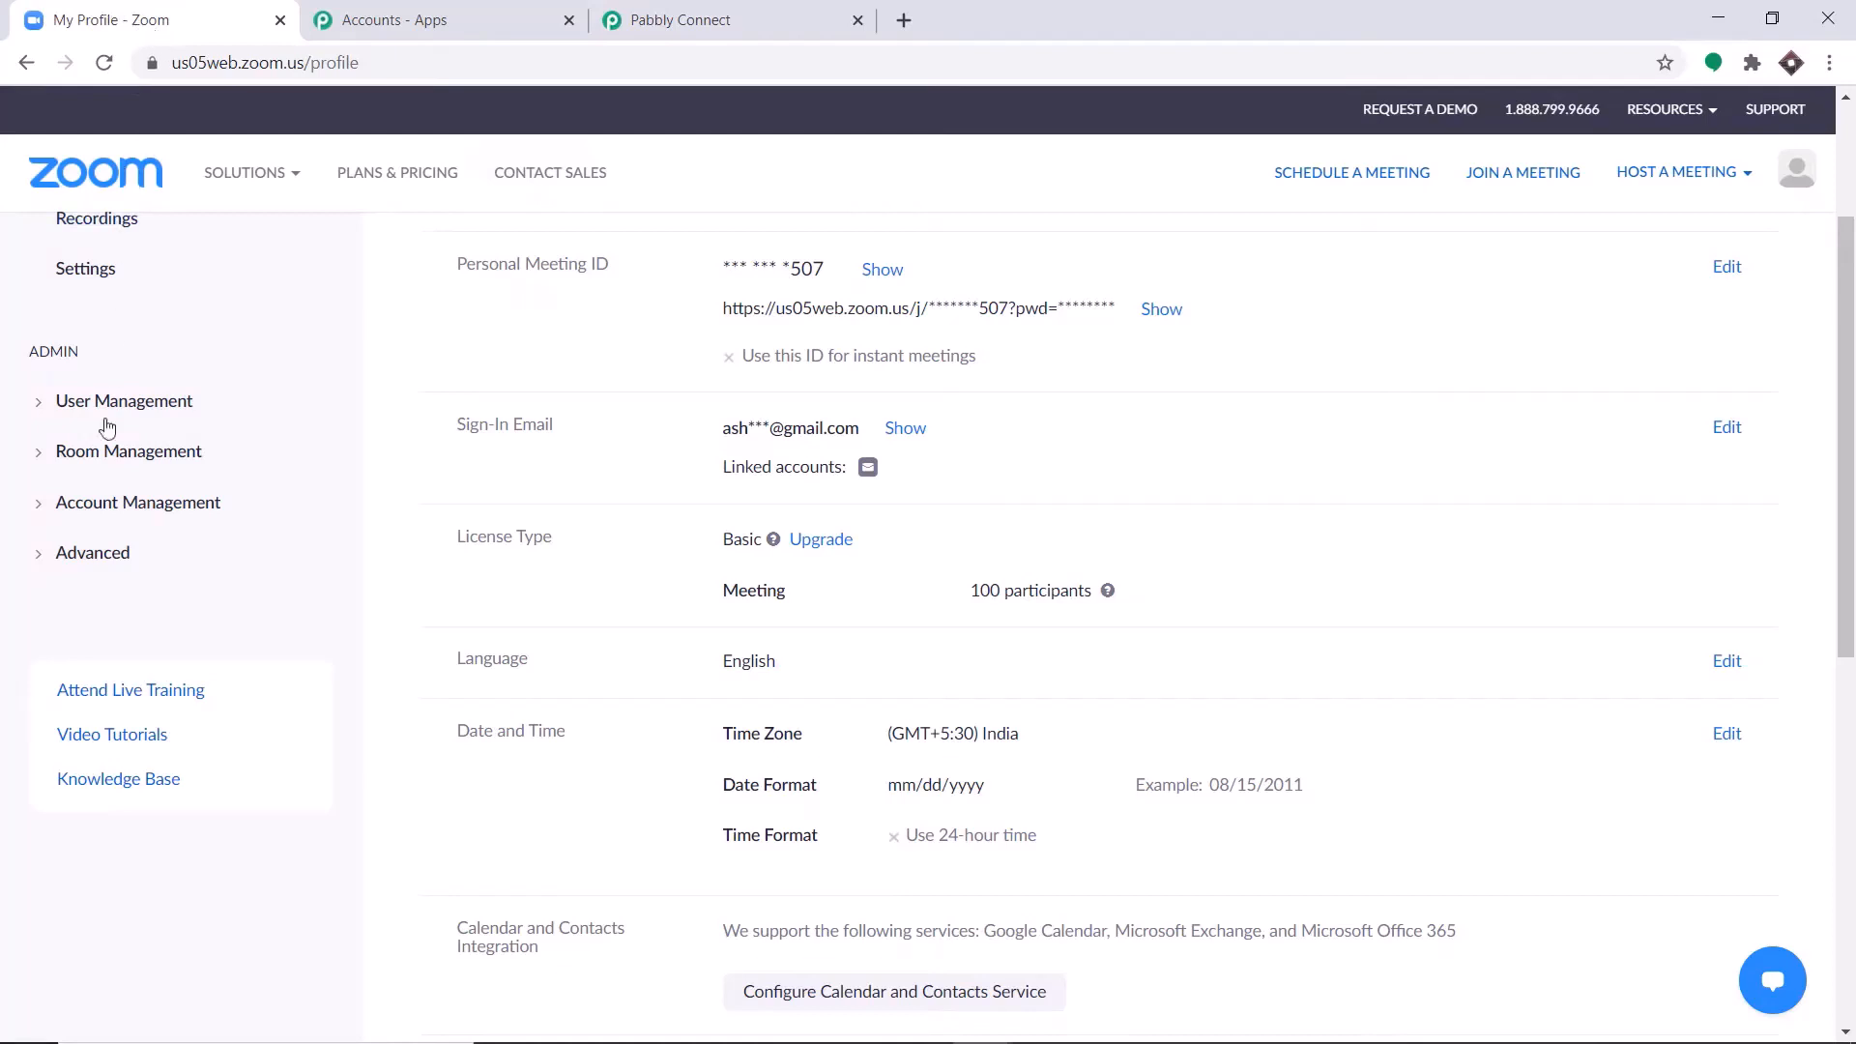
left_click(91, 553)
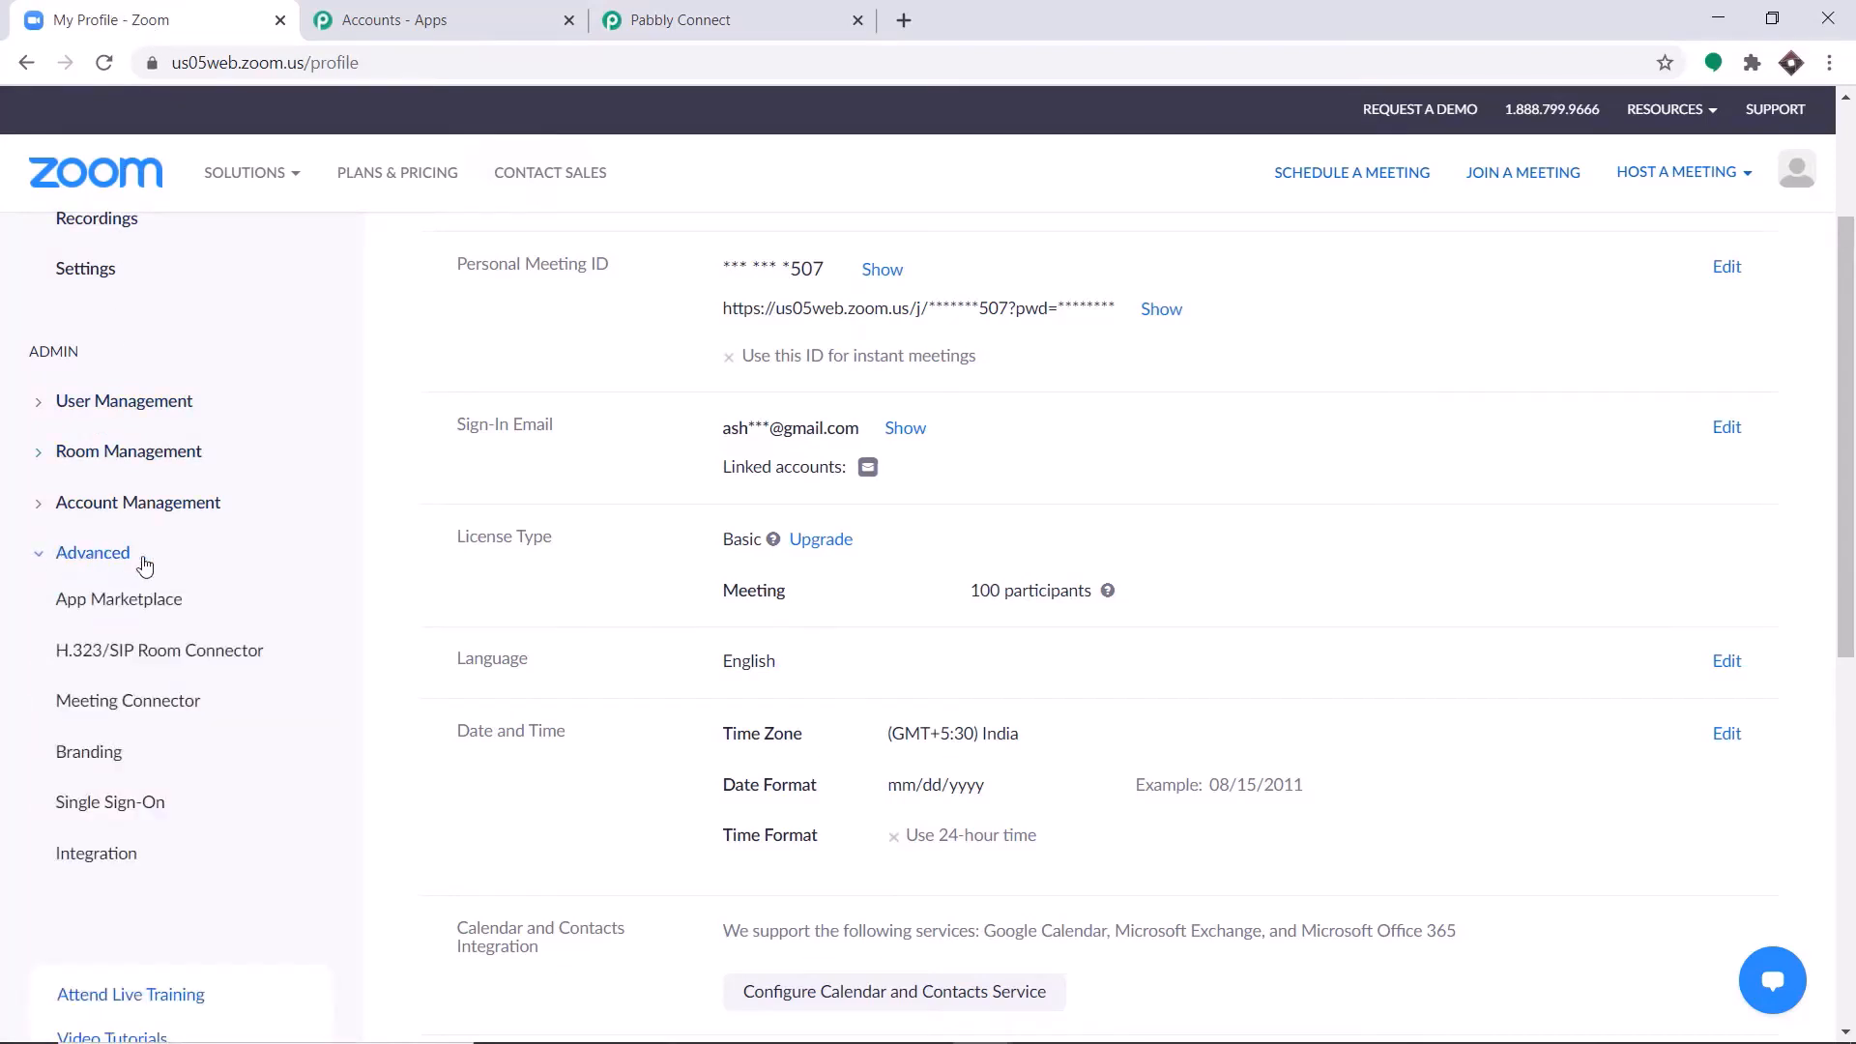
left_click(137, 856)
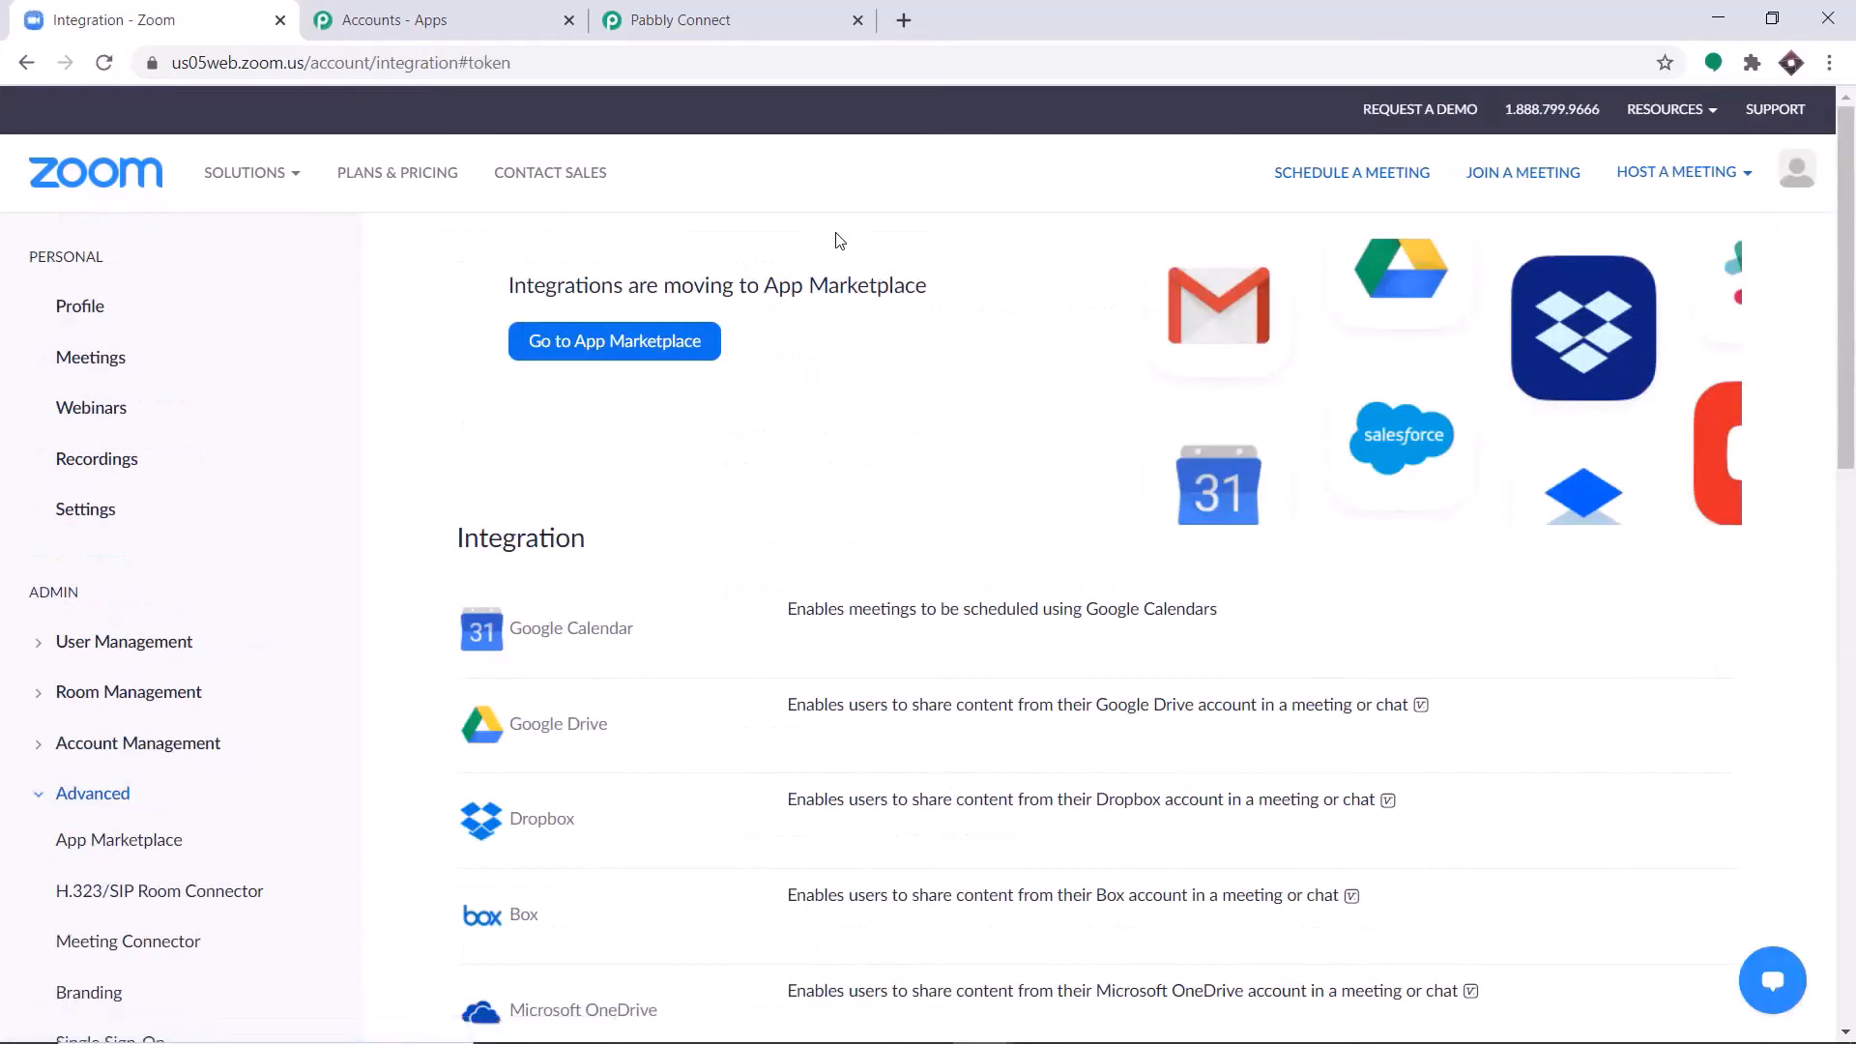
left_click(582, 359)
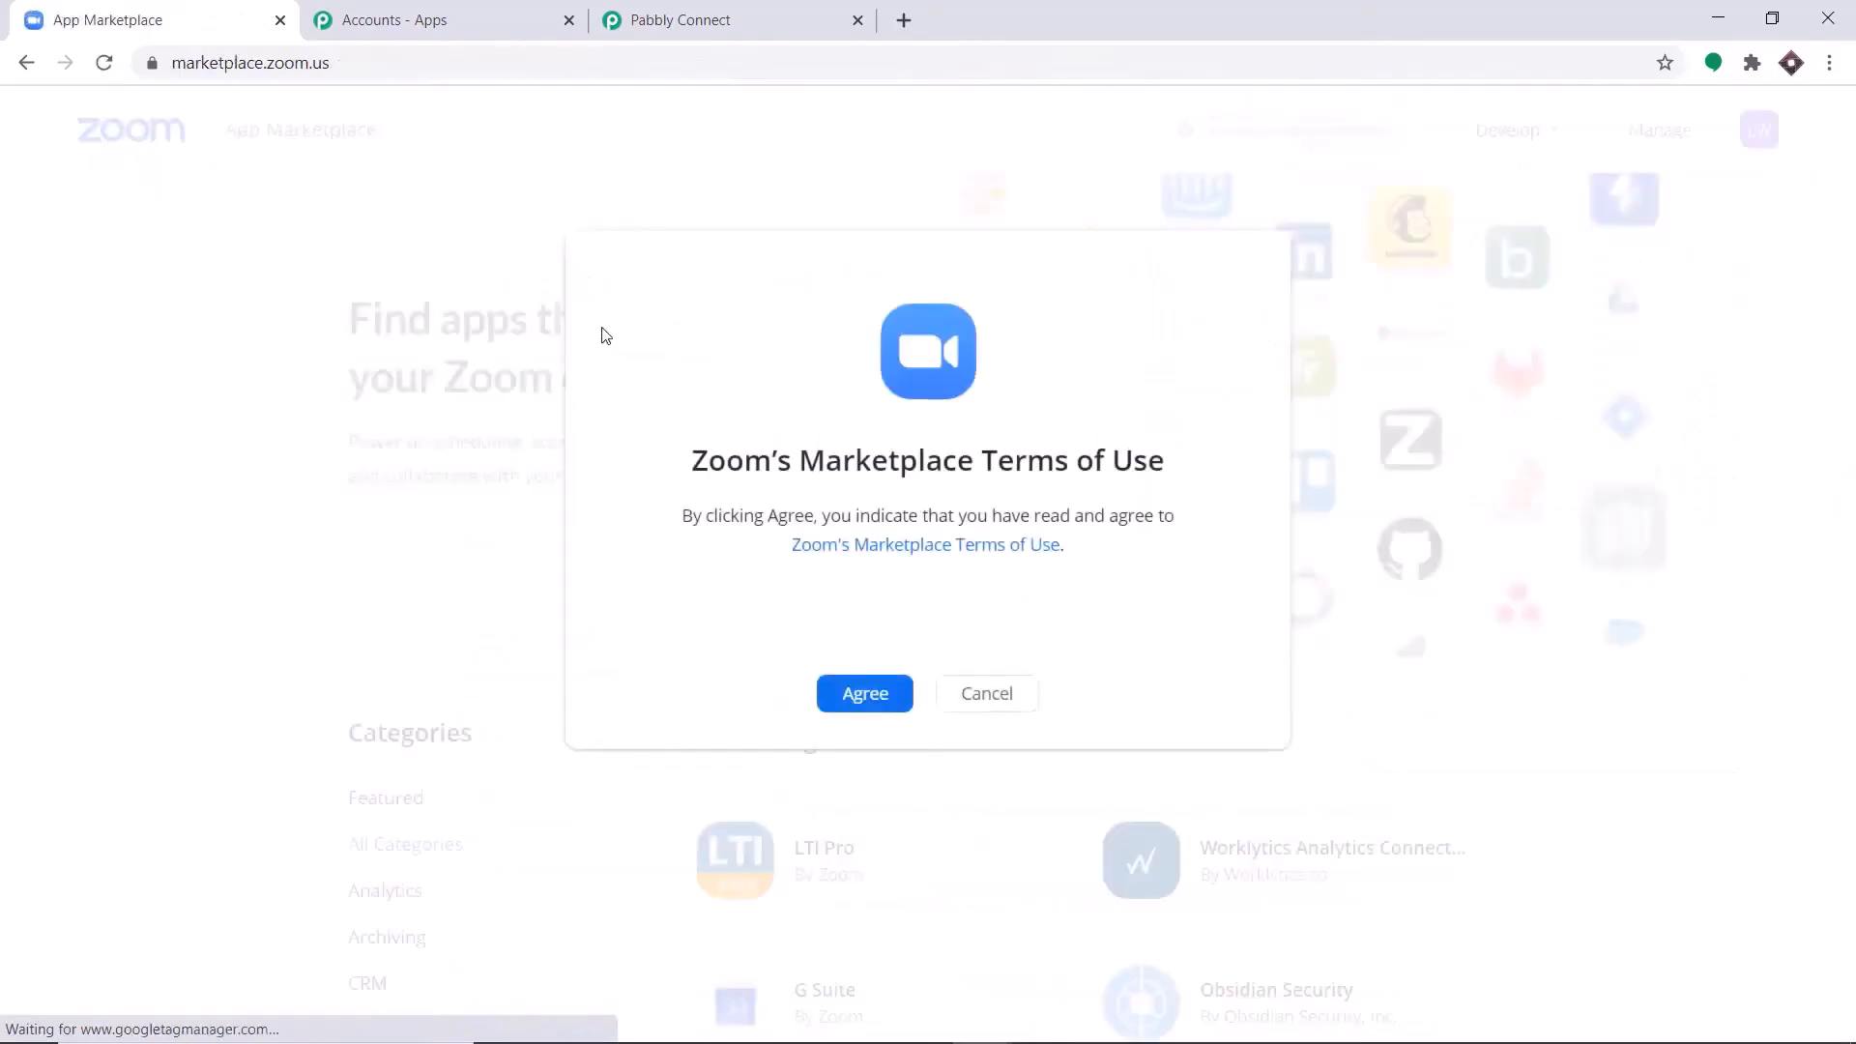
left_click(869, 693)
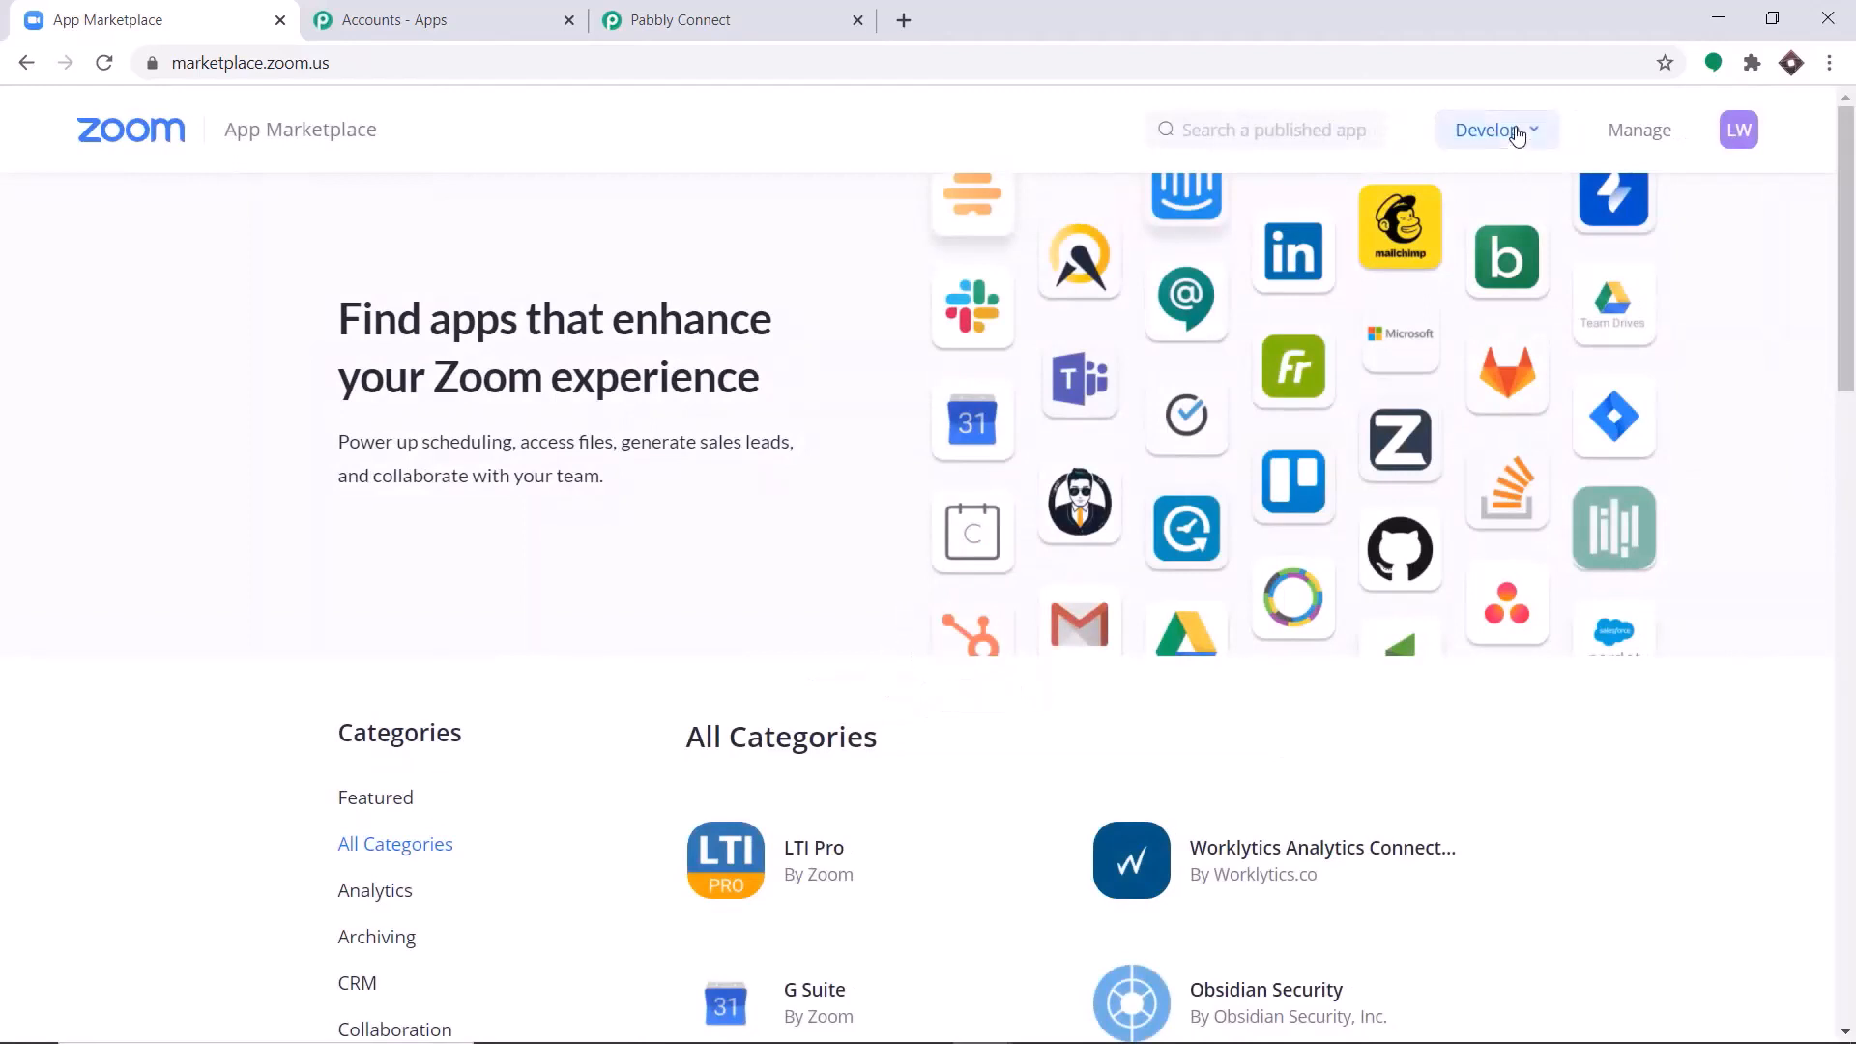
Start building a Marketplace app and agree to Zoom's API License and Terms of Use.
mouse_move(1518, 135)
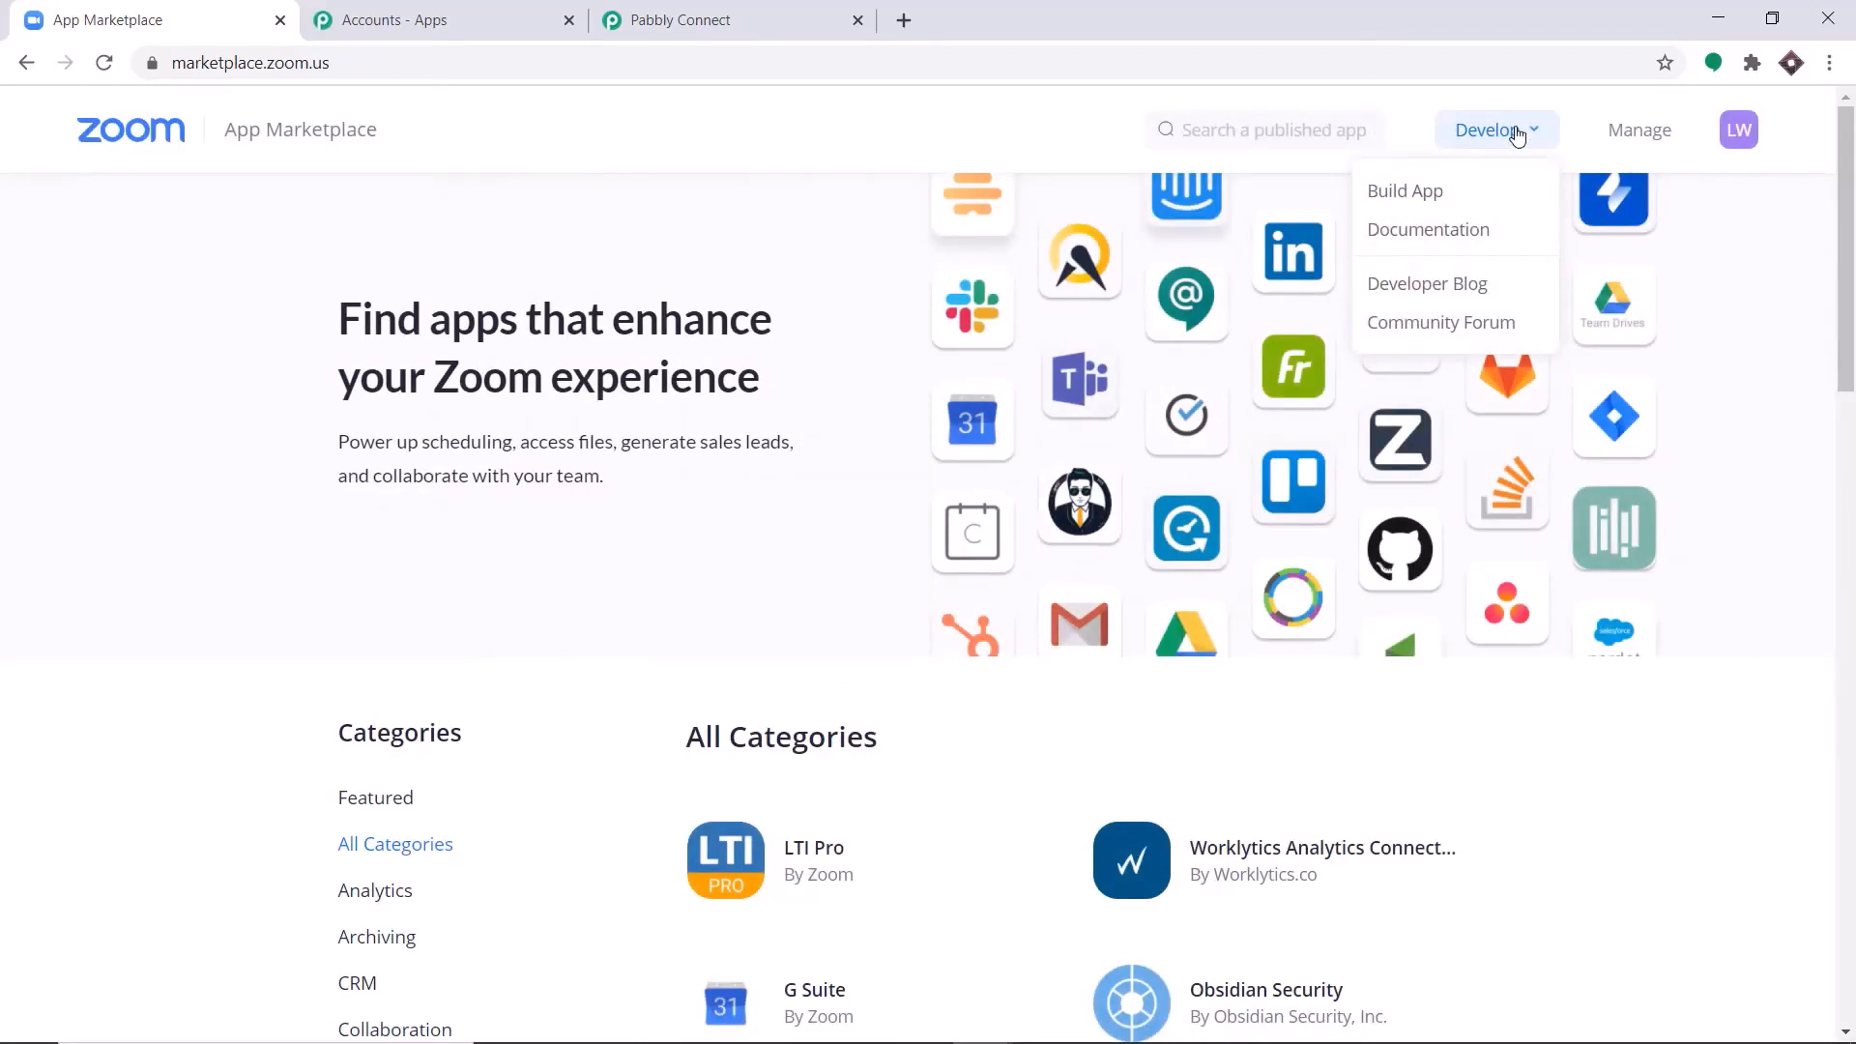
left_click(1472, 203)
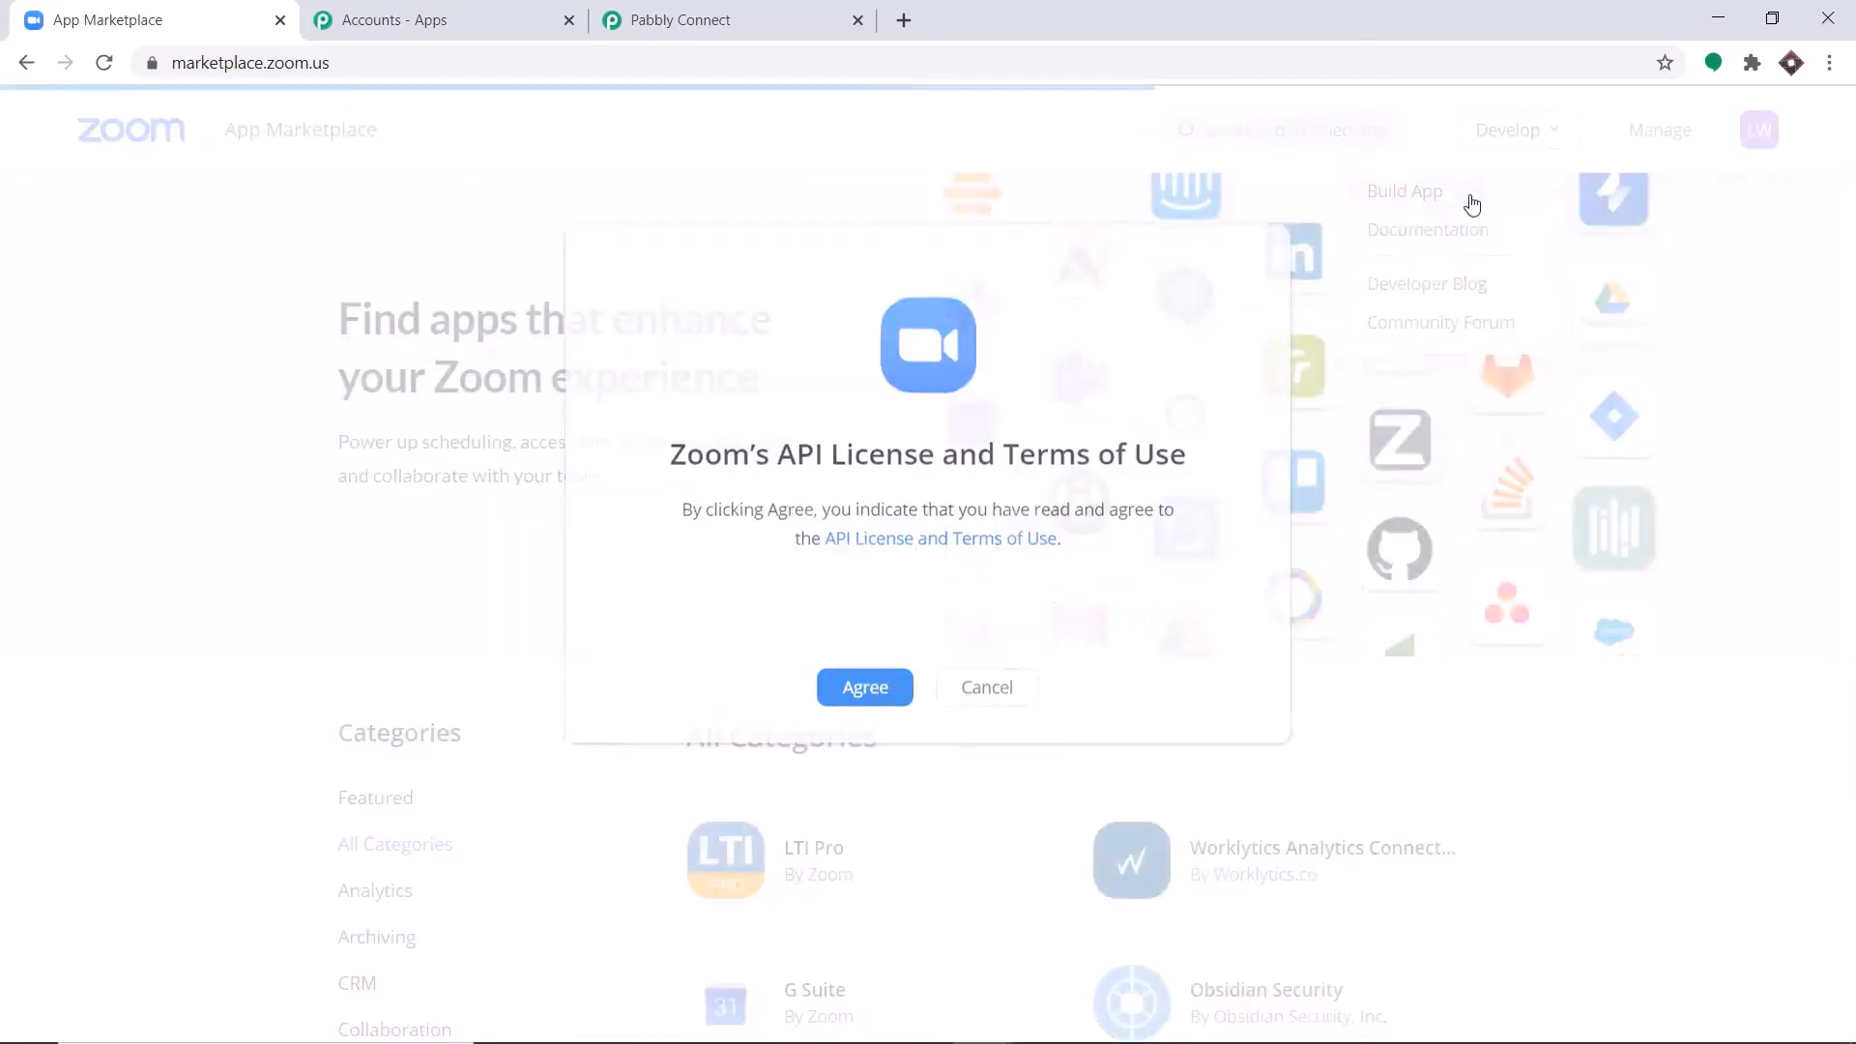
left_click(879, 694)
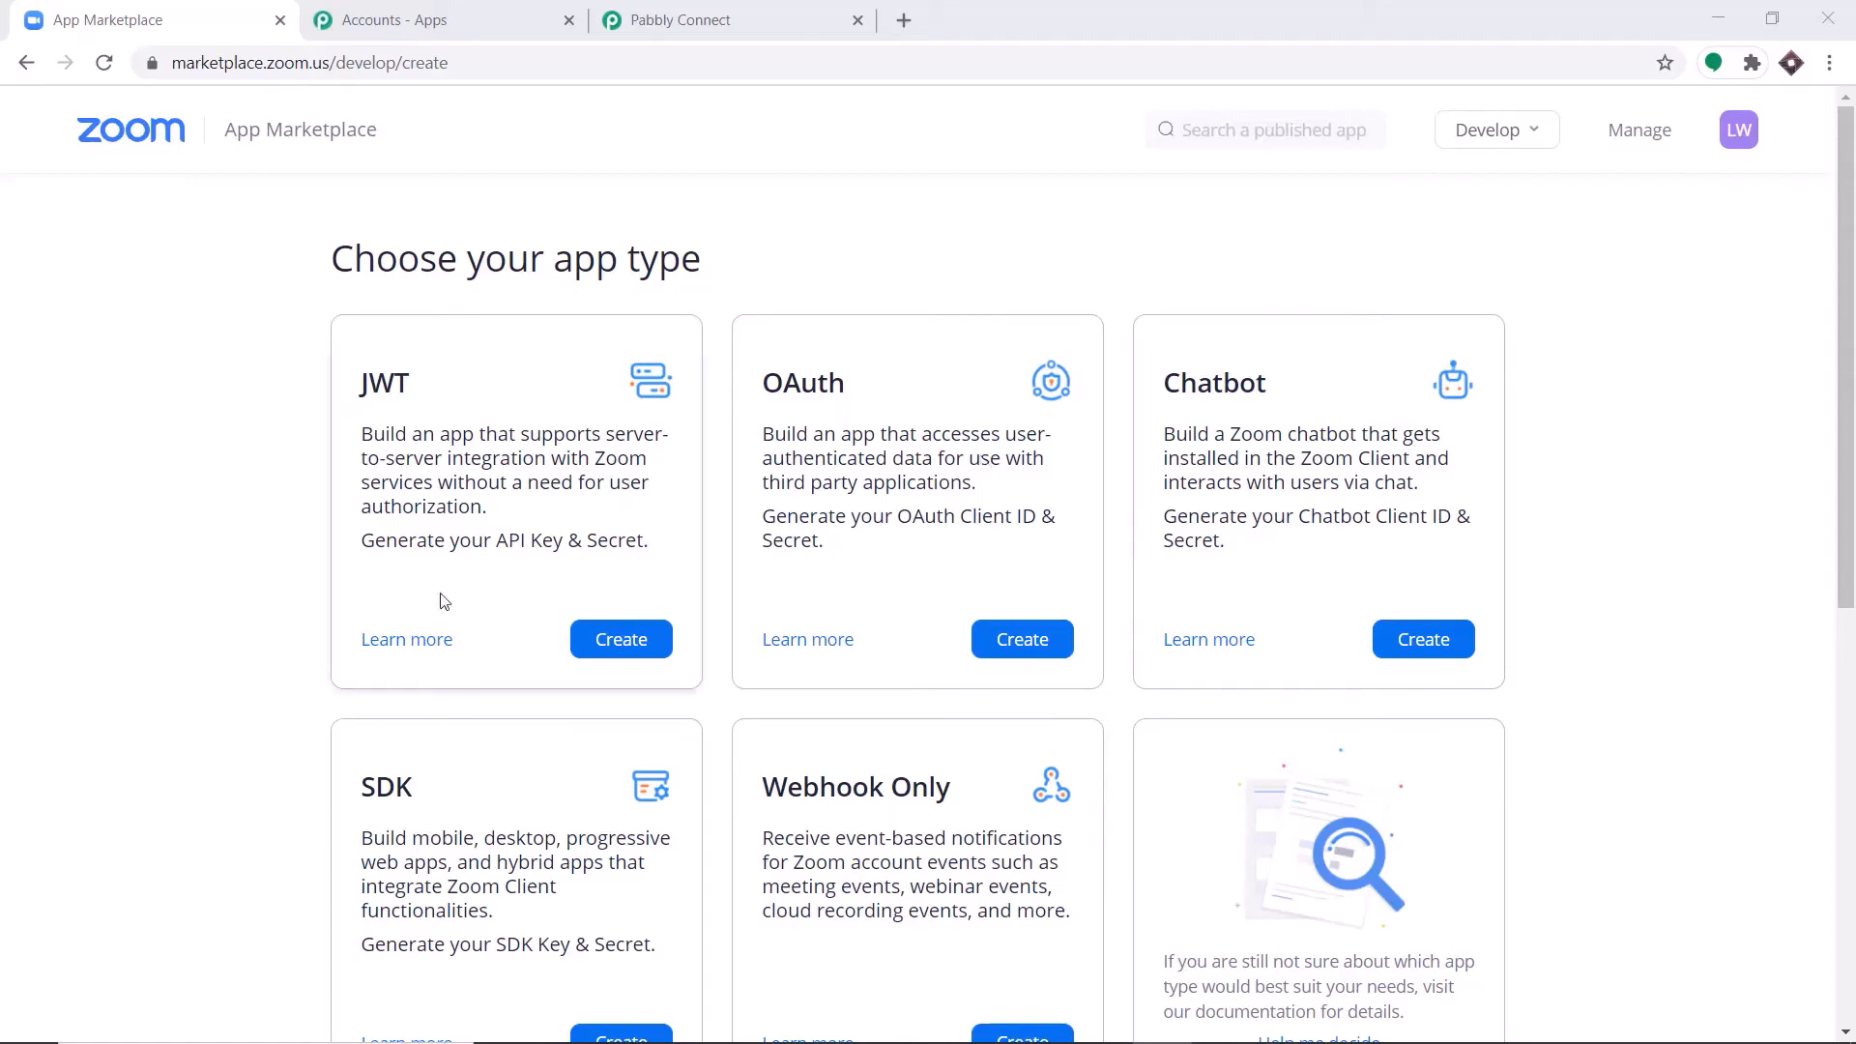
Create a JWT app named ZOOM 1.
left_click(601, 644)
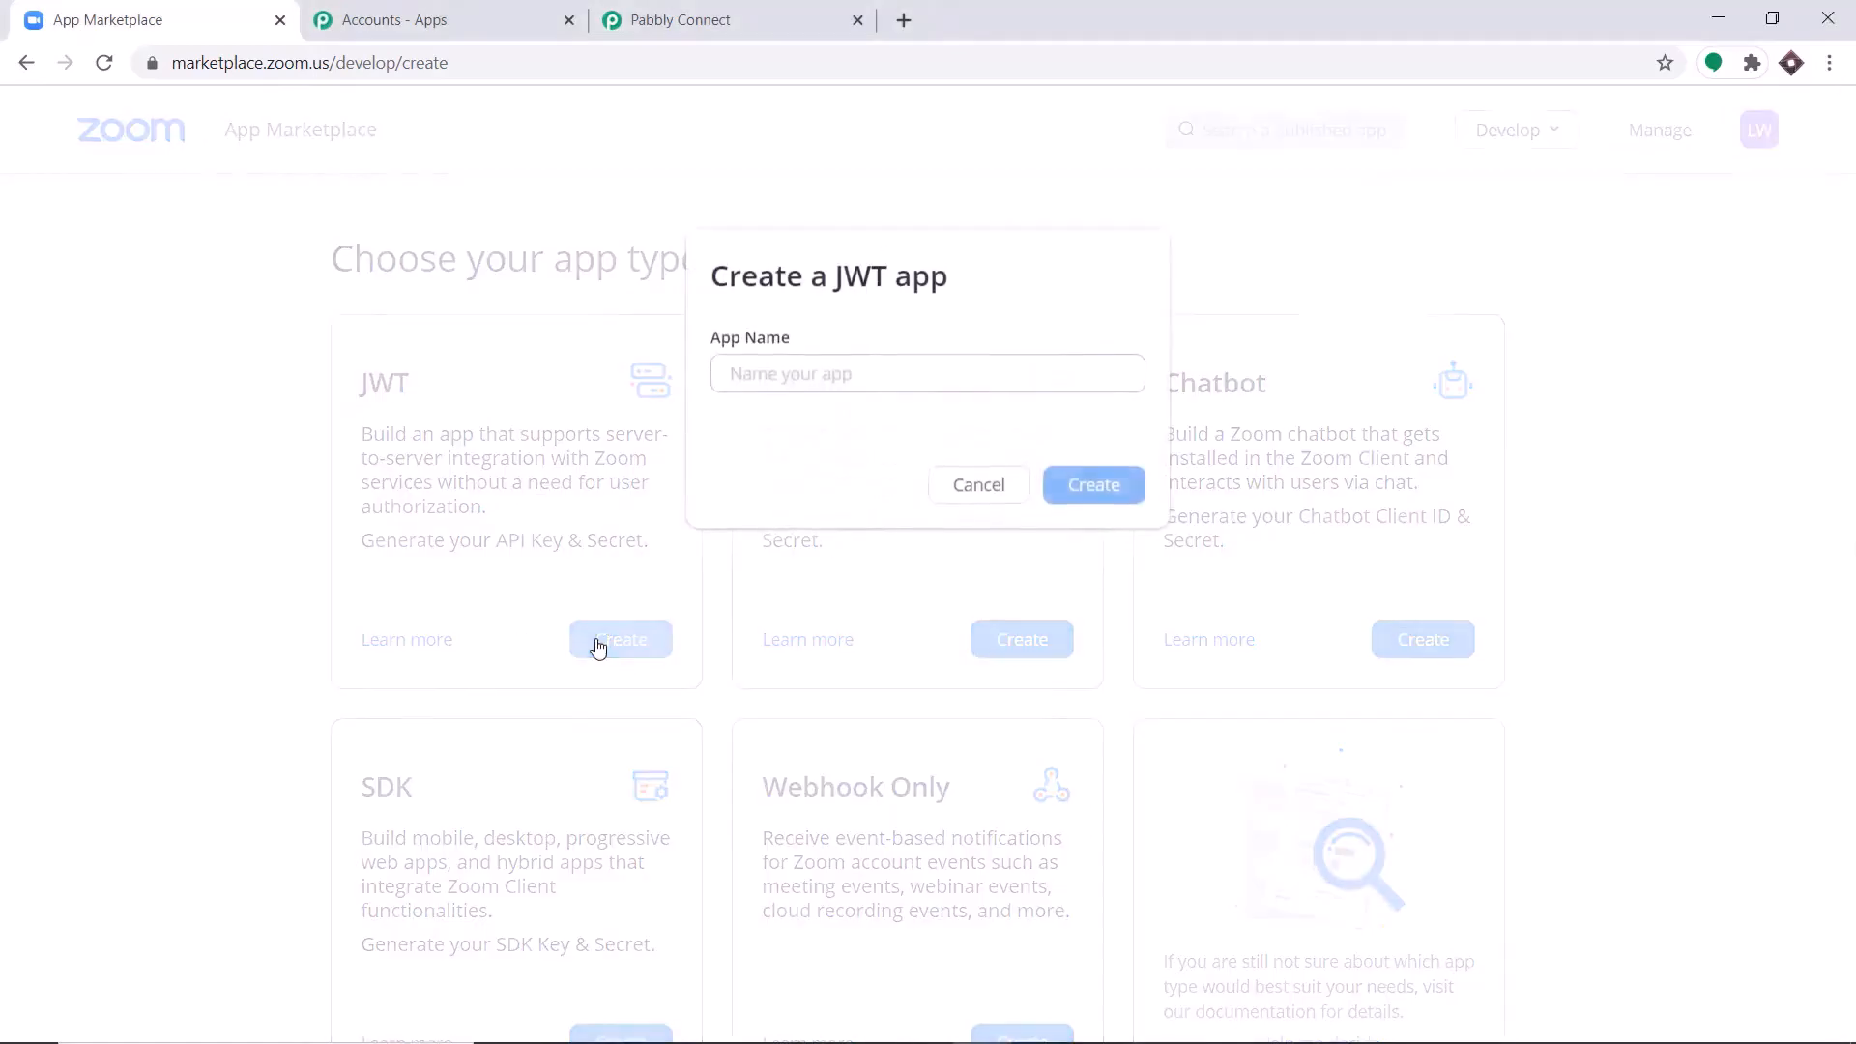
left_click(805, 375)
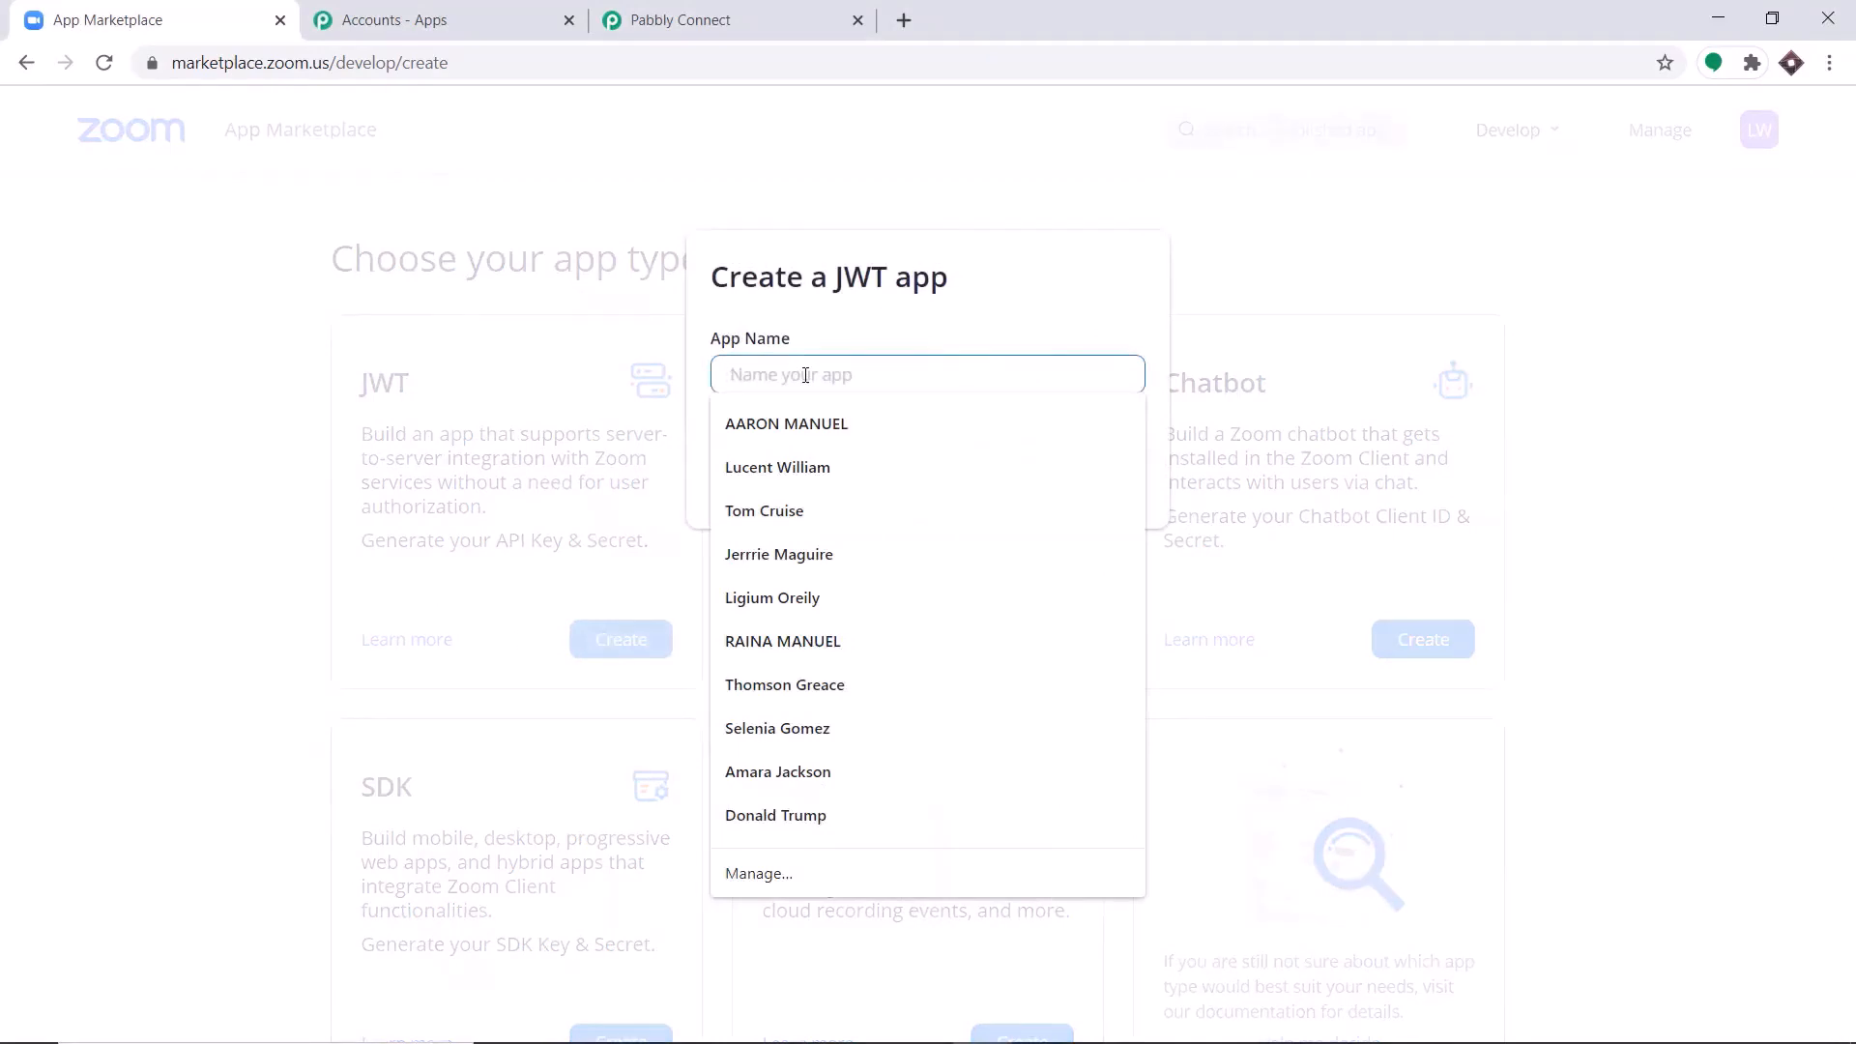
type("ZOOM 1")
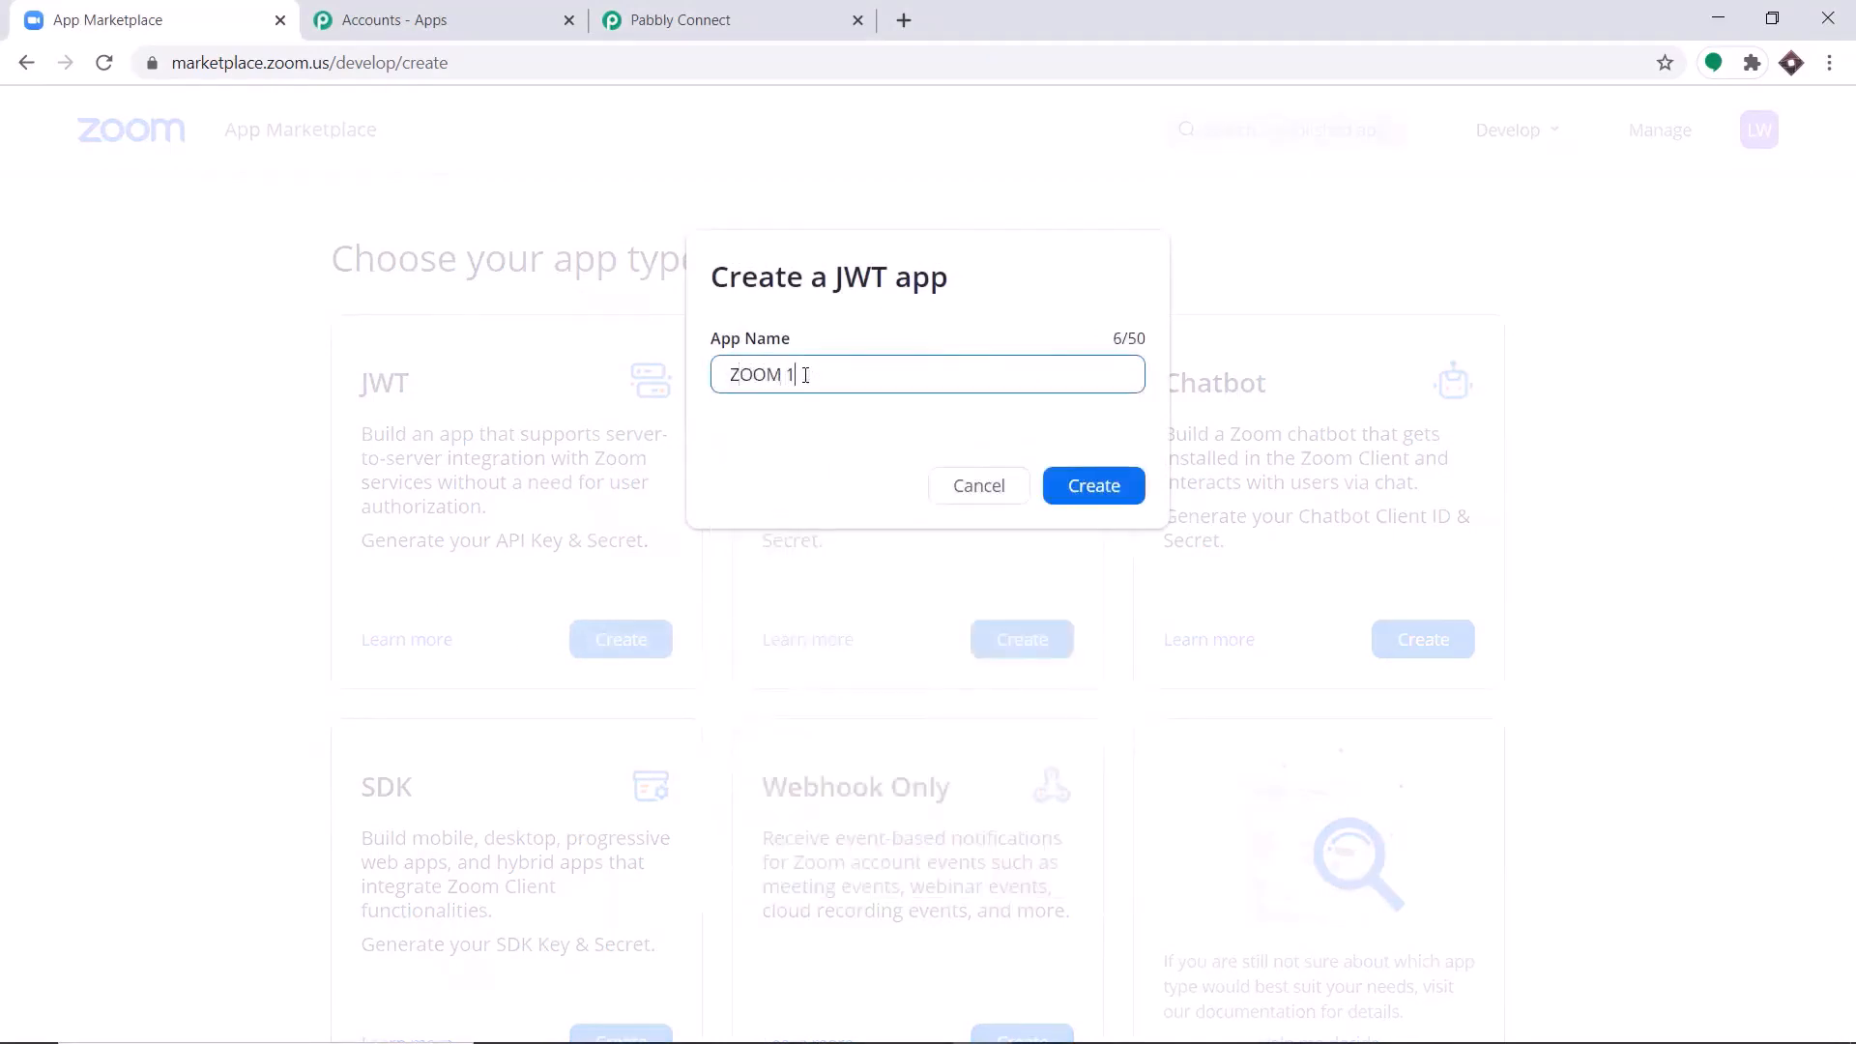
left_click(1098, 489)
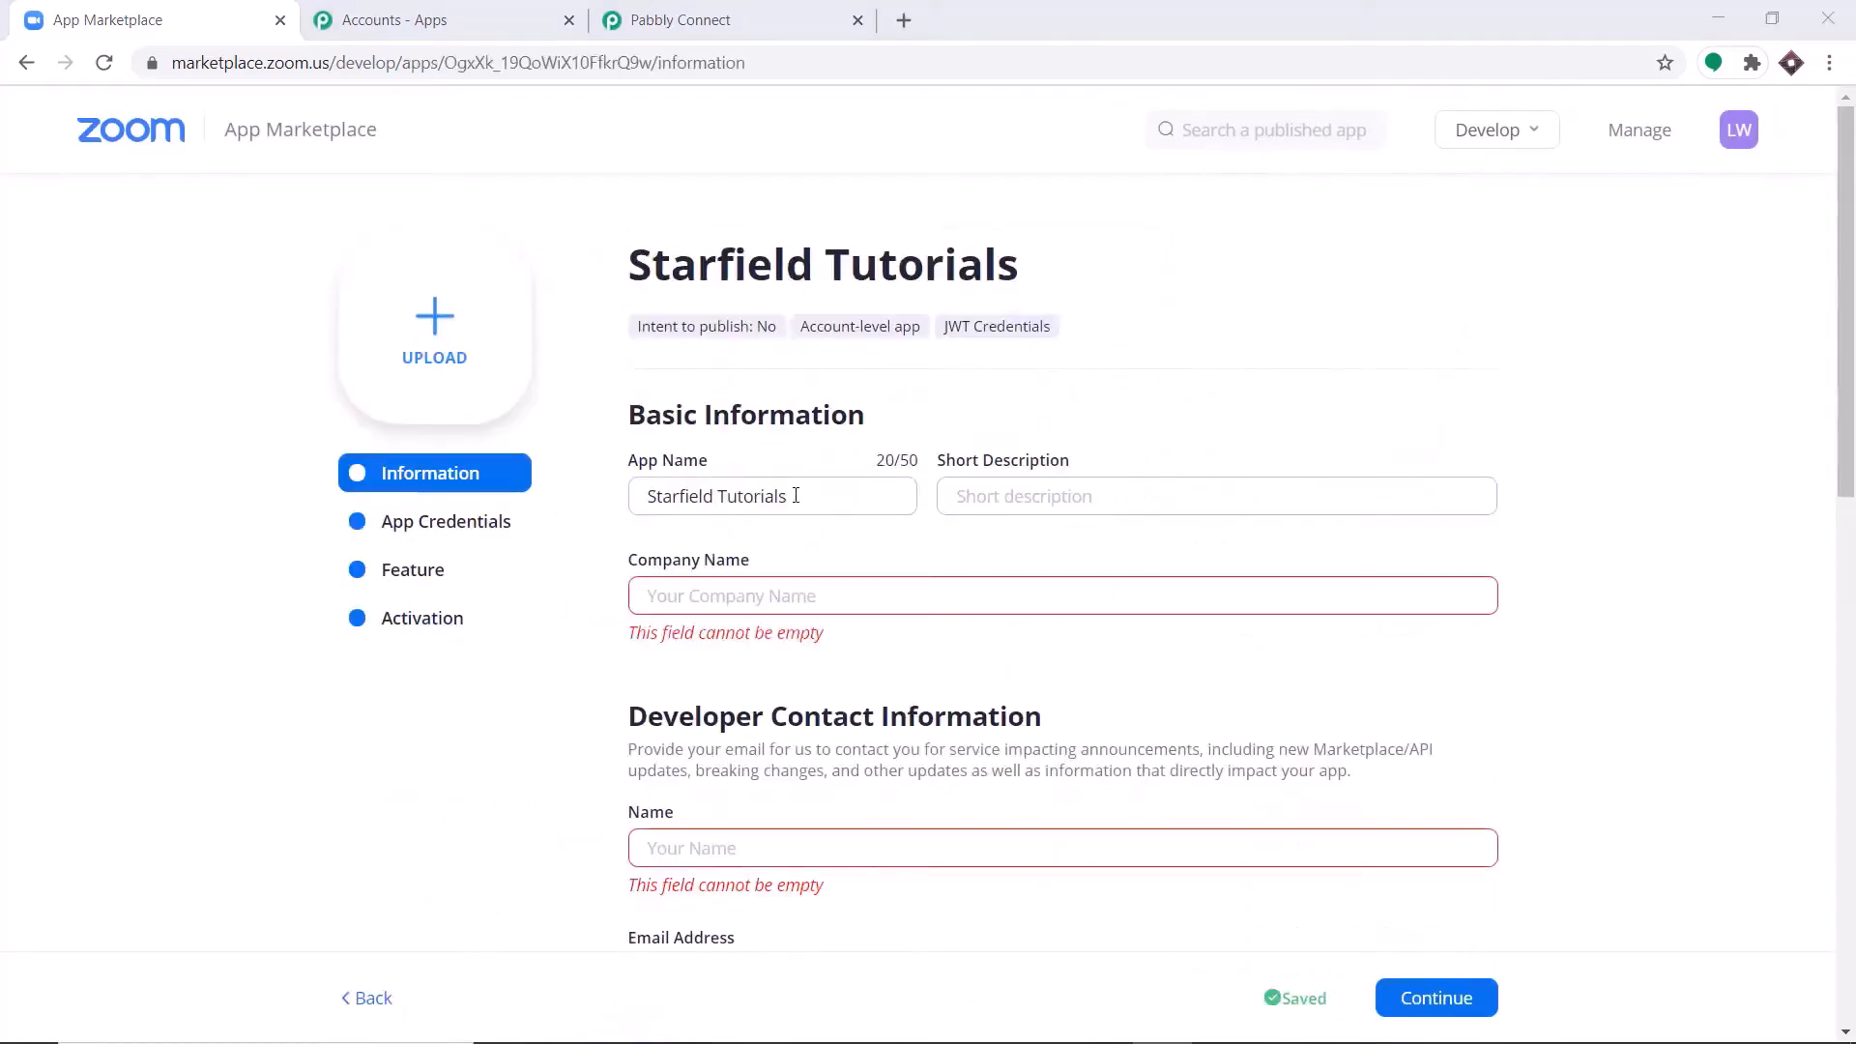
Enter Starbucks as the company name in the JWT app's basic information.
scroll(735, 417, "down", 1)
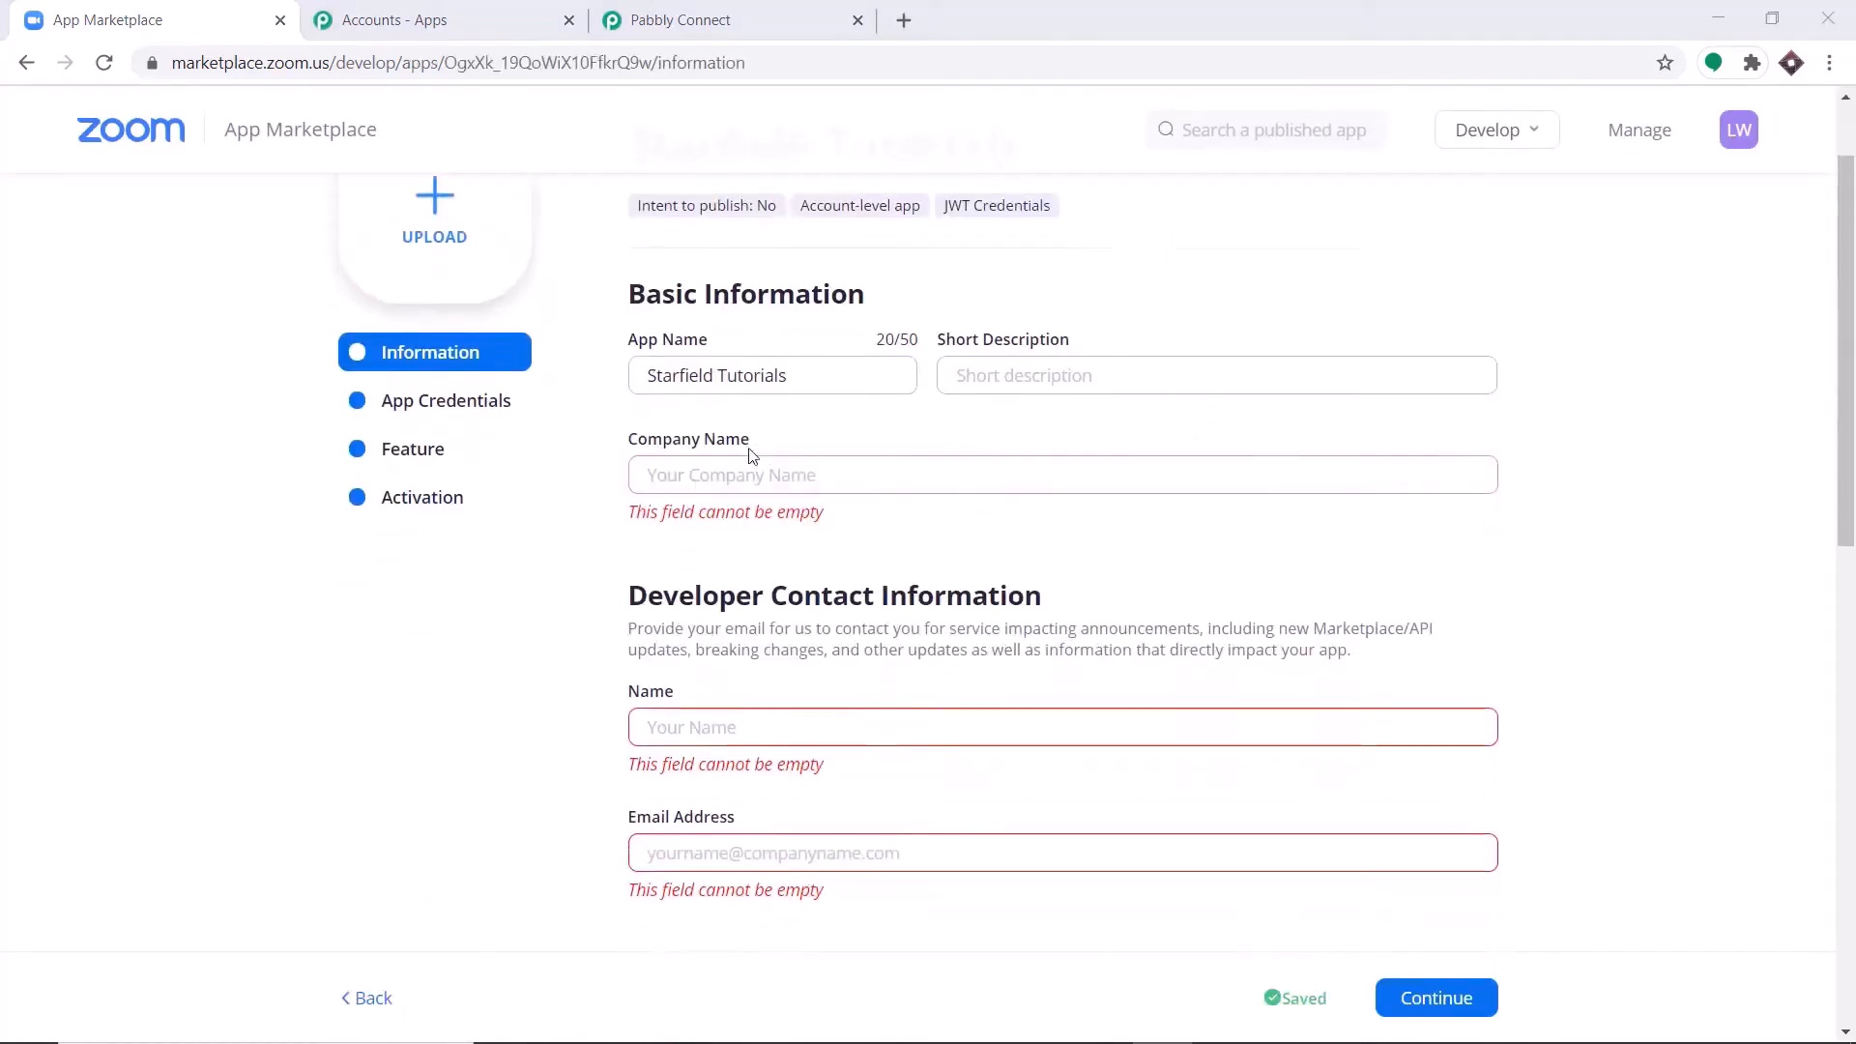
scroll(735, 418, "up", 1)
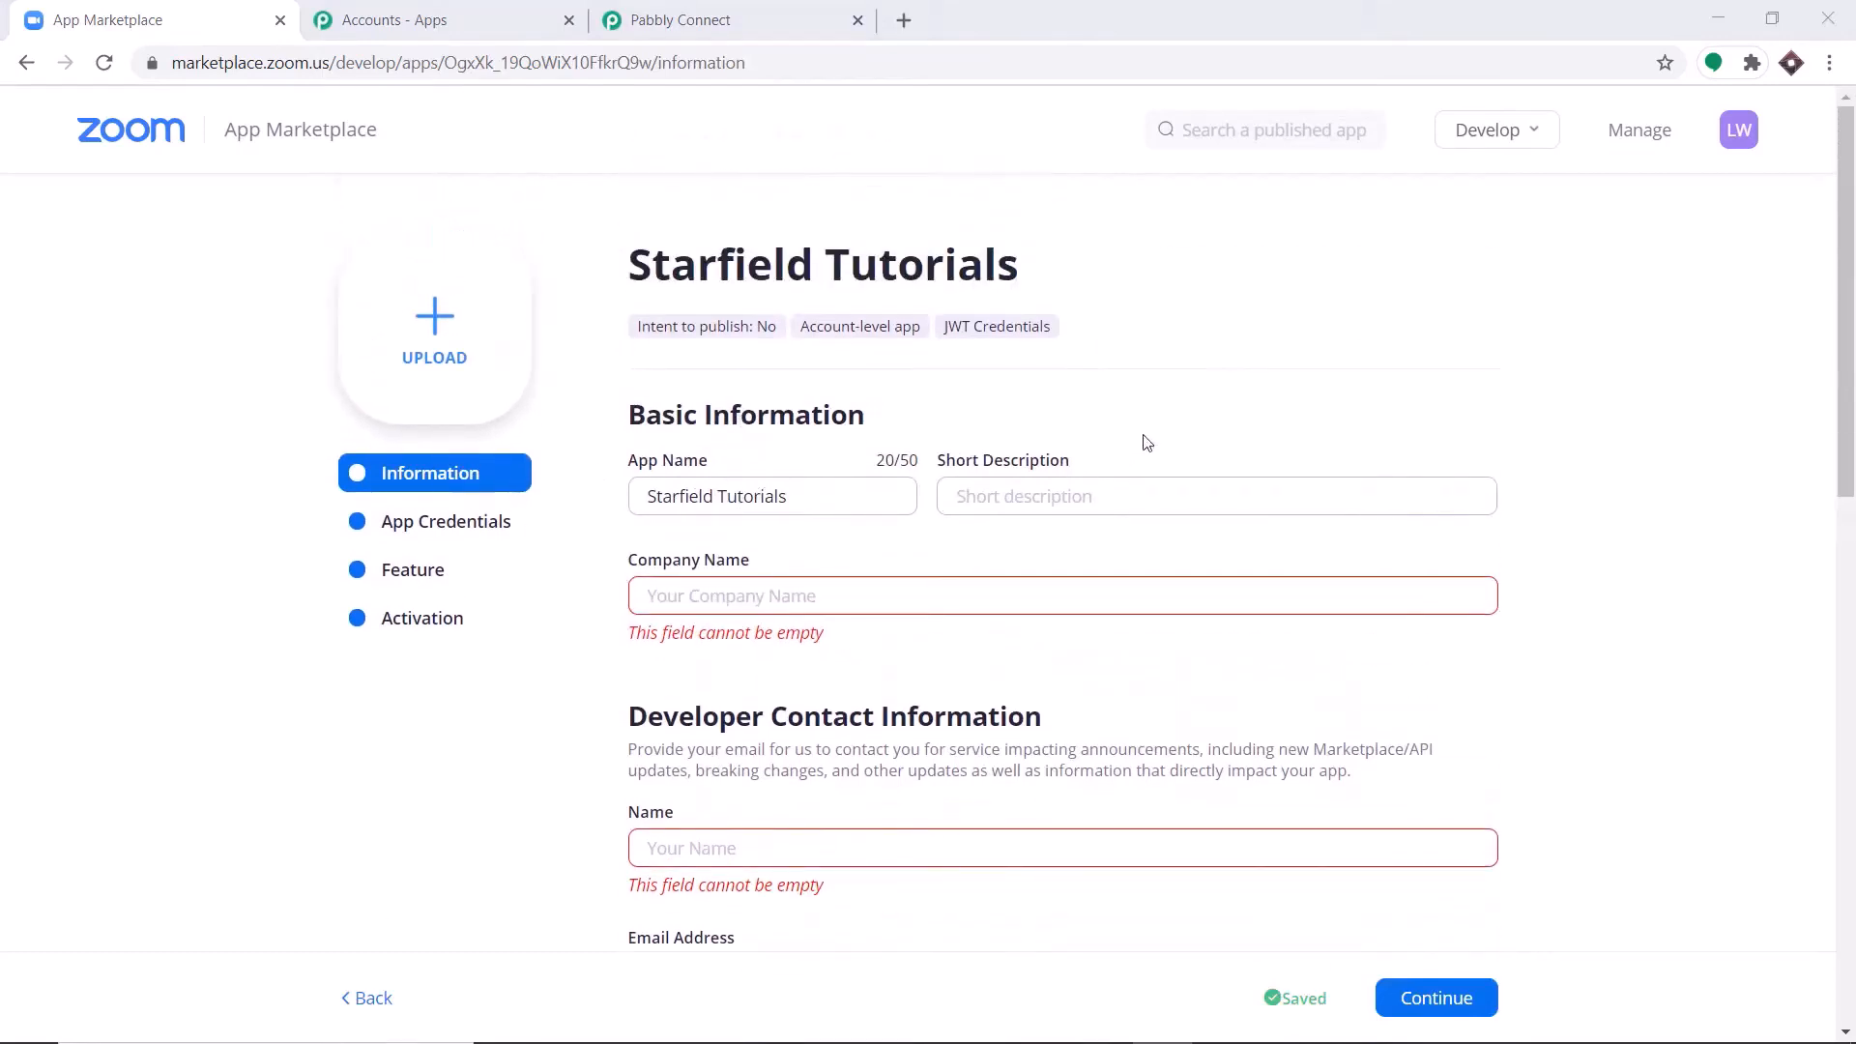
left_click(699, 597)
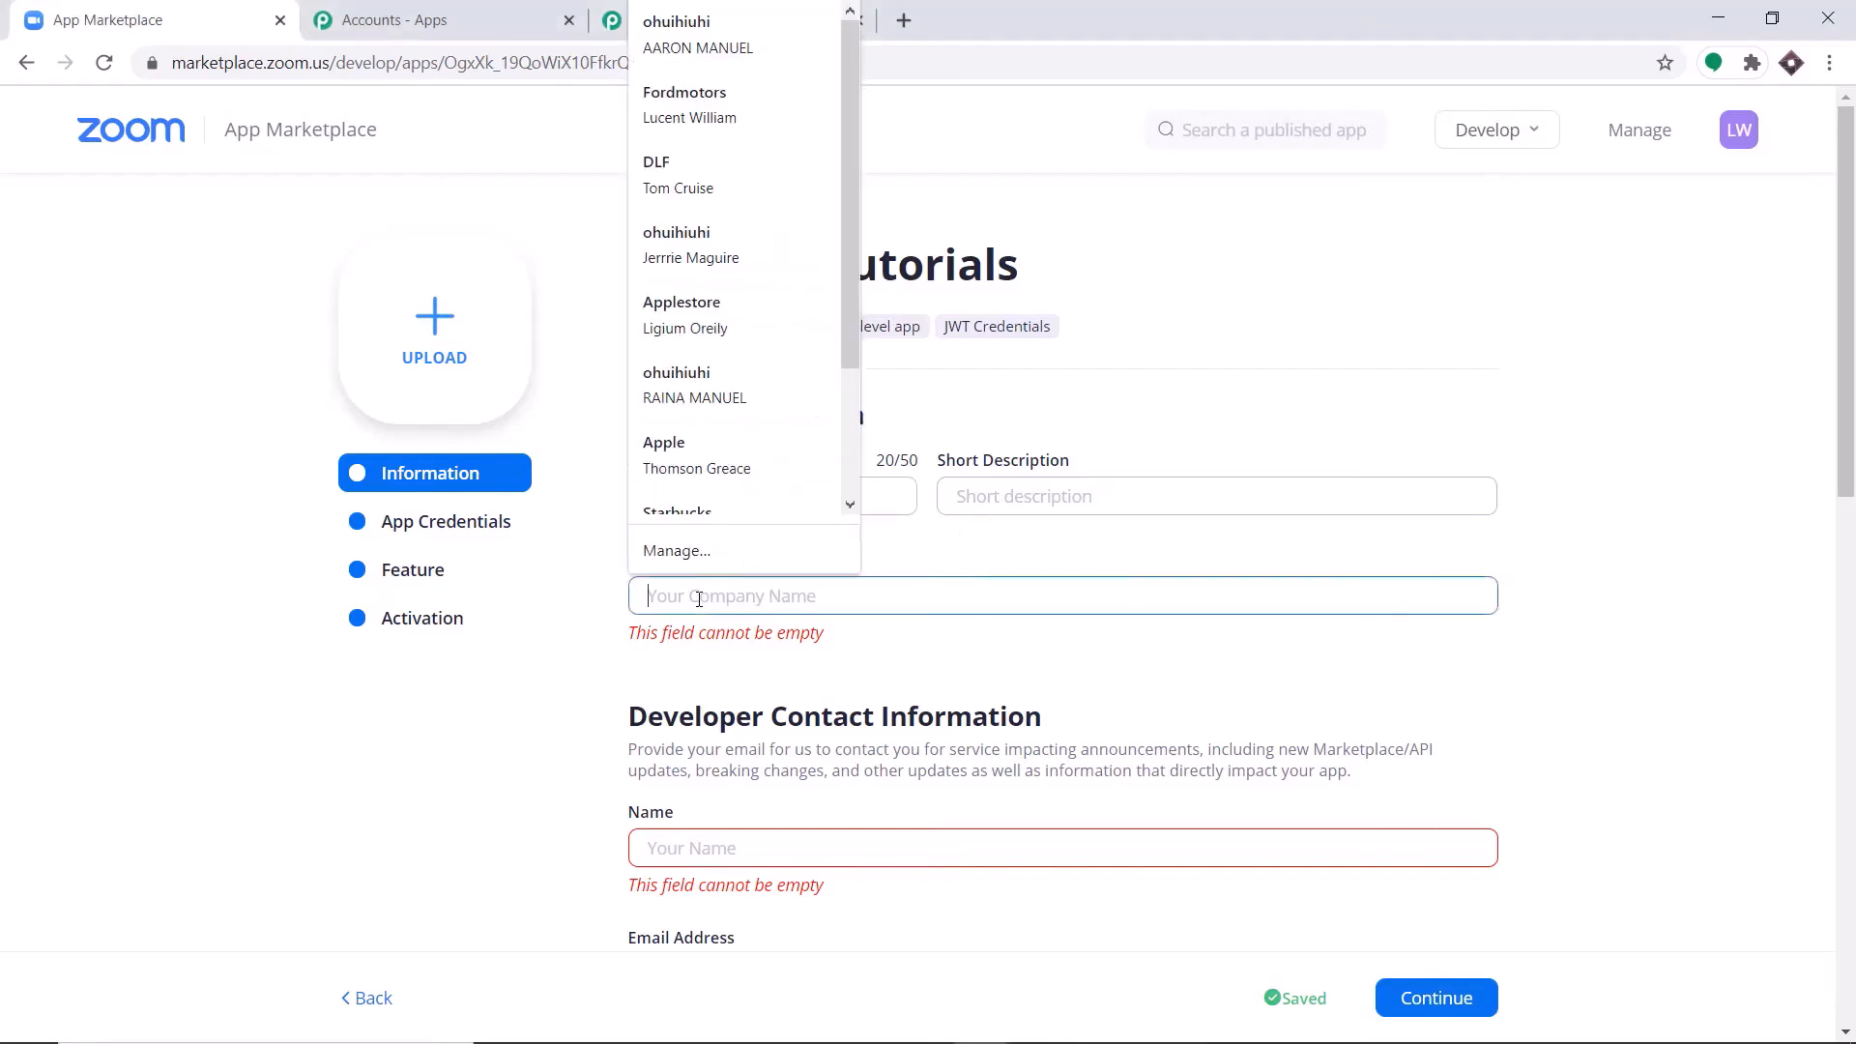
type("Star")
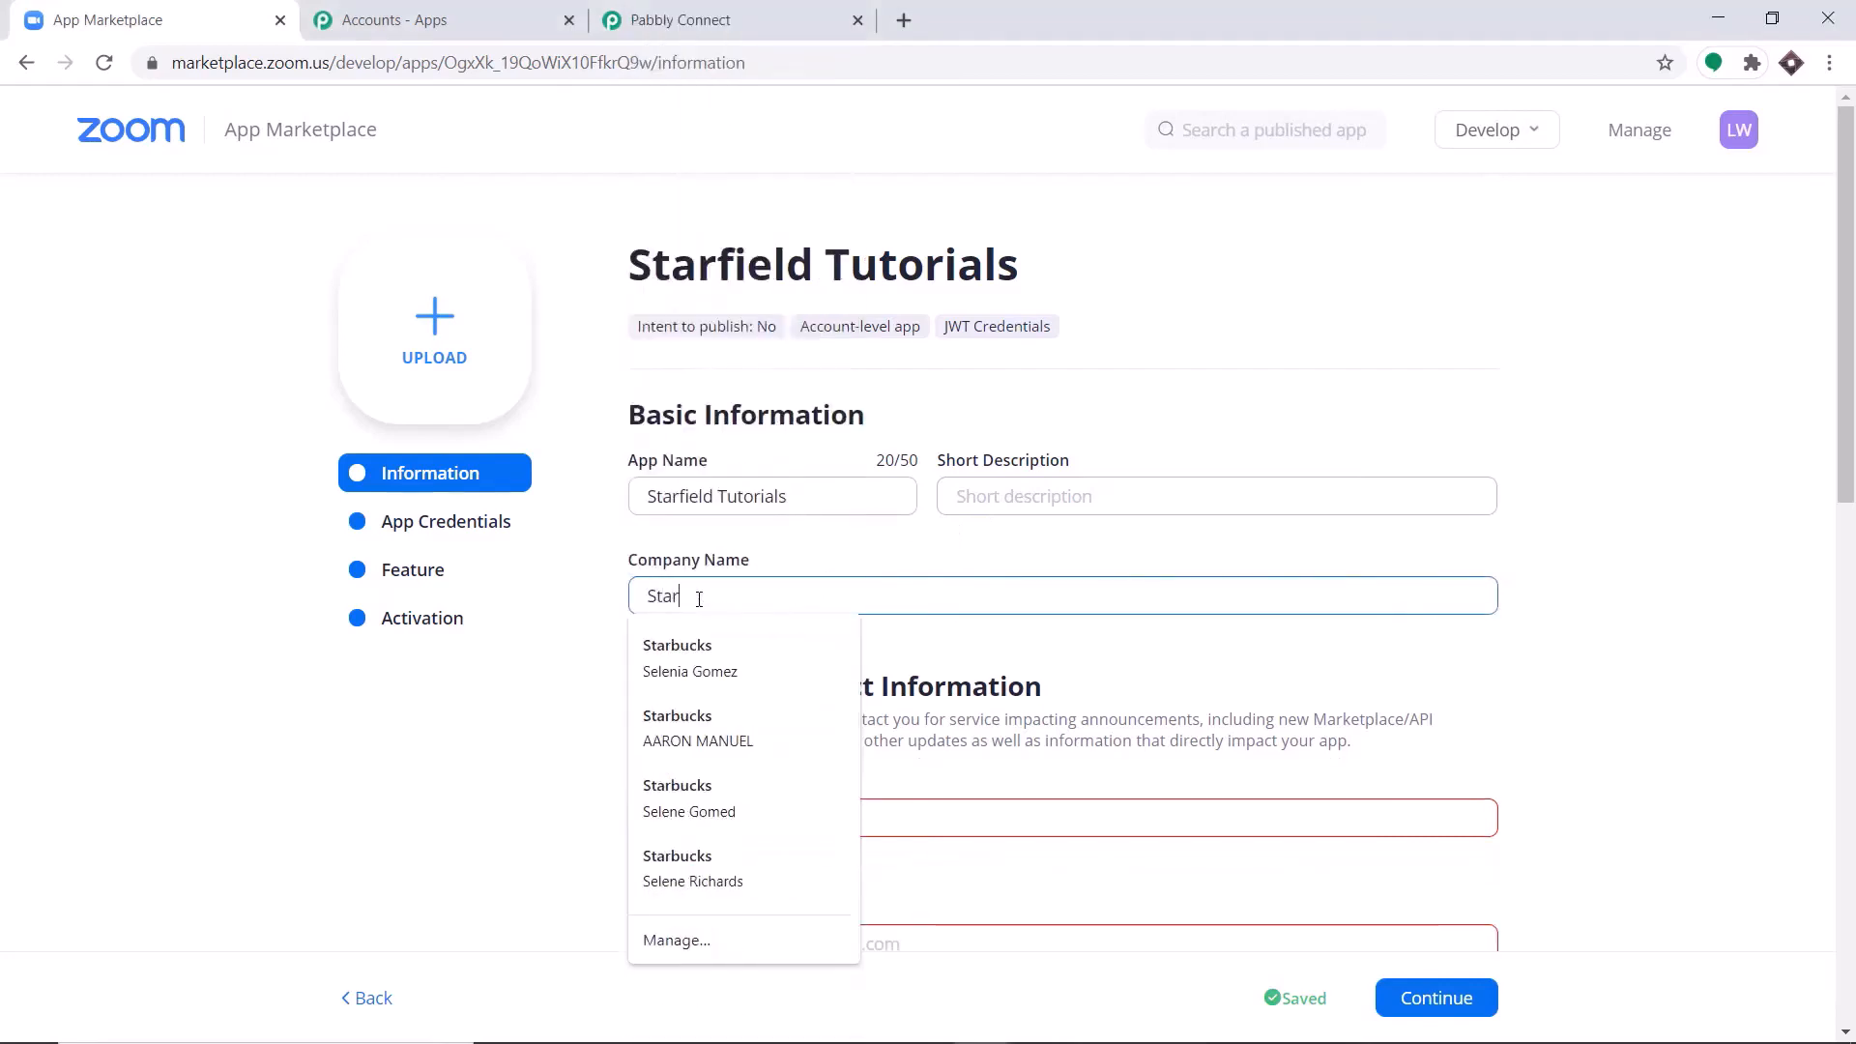
type("bucks")
Fill in the developer contact's name and email address, leaving the optional link URLs empty.
scroll(799, 559, "down", 1)
left_click(664, 703)
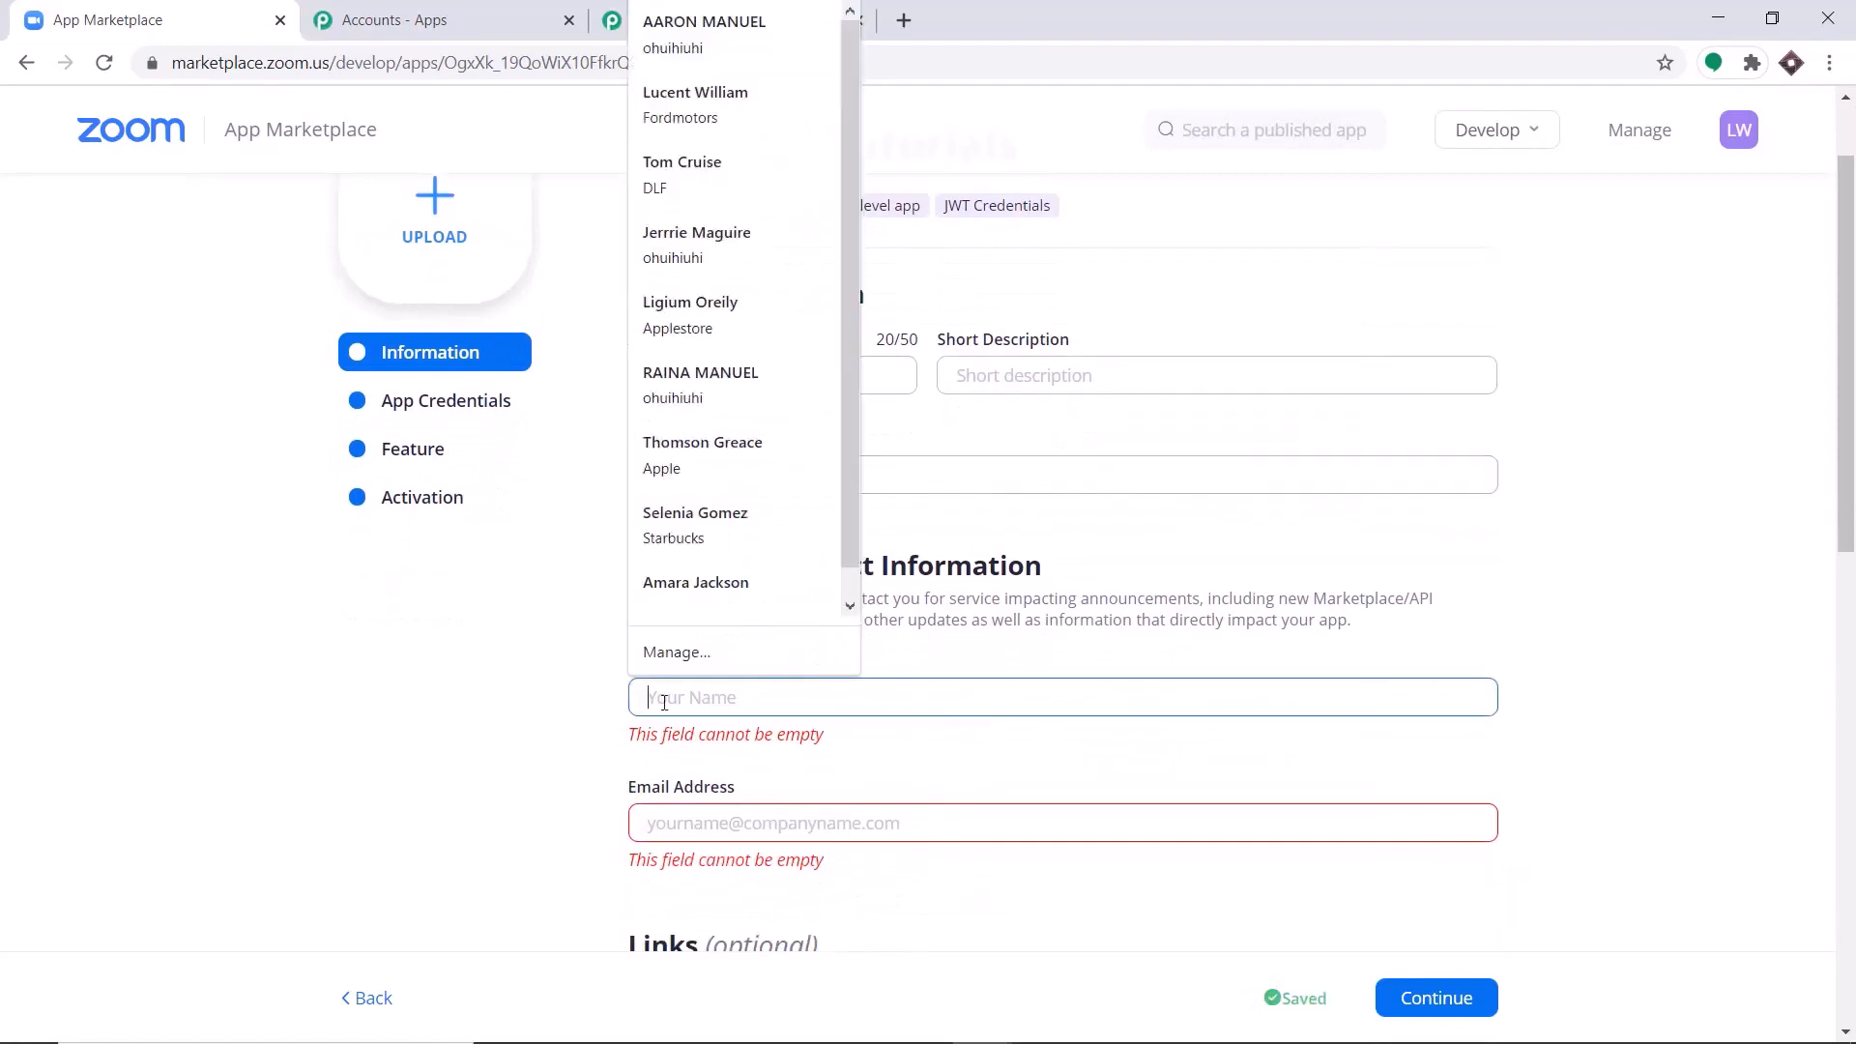
type("Elon Musk")
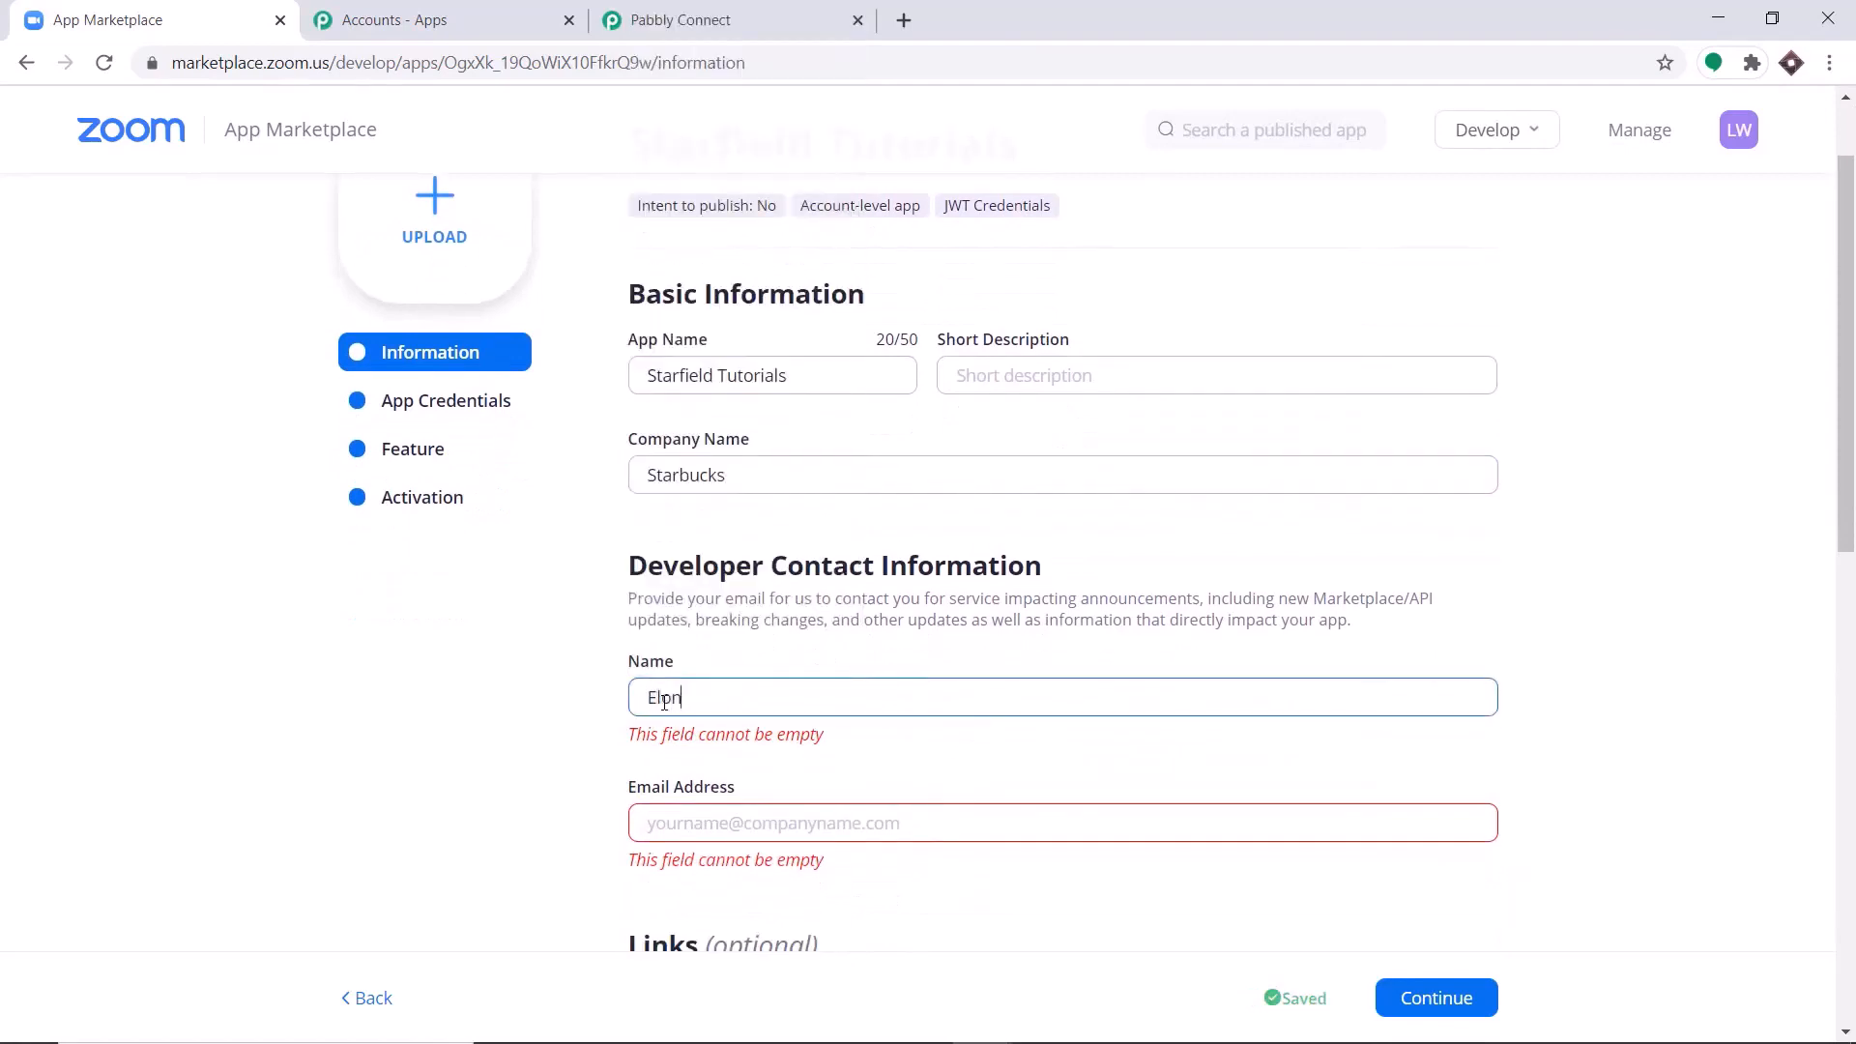
left_click(686, 806)
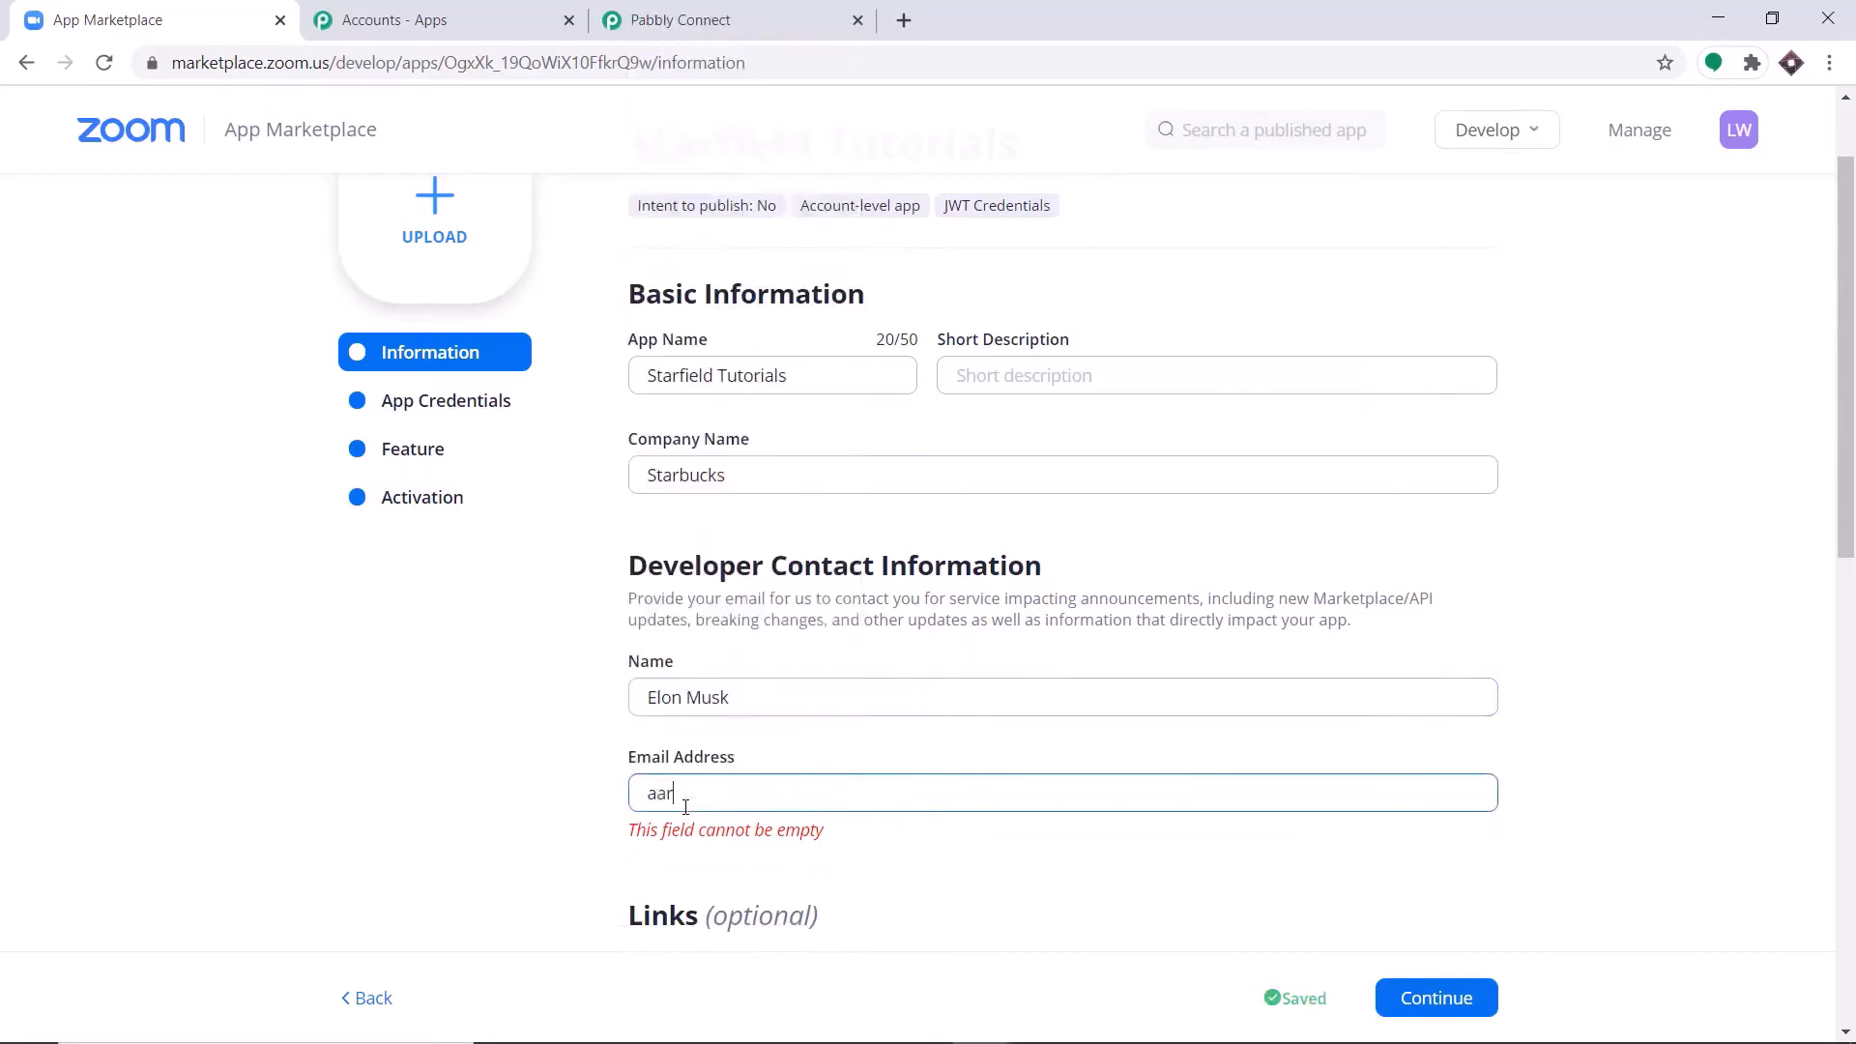
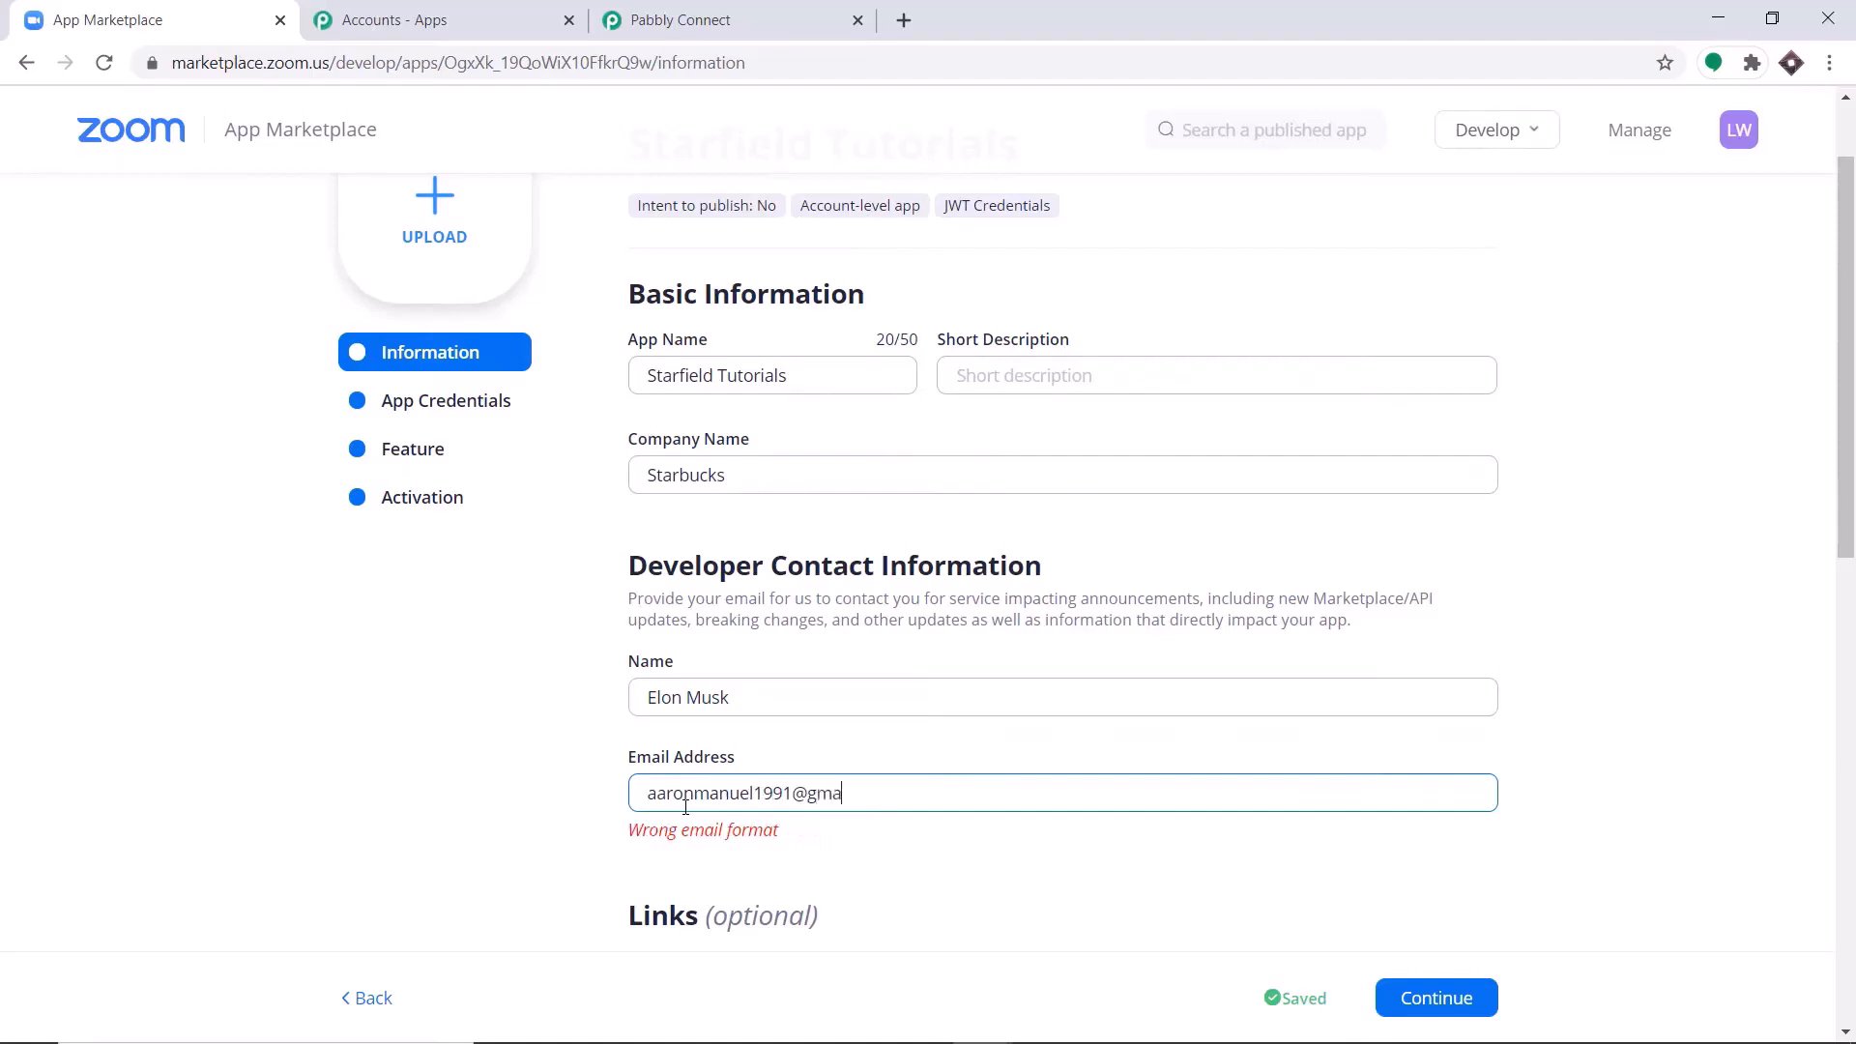
scroll(899, 764, "down", 3)
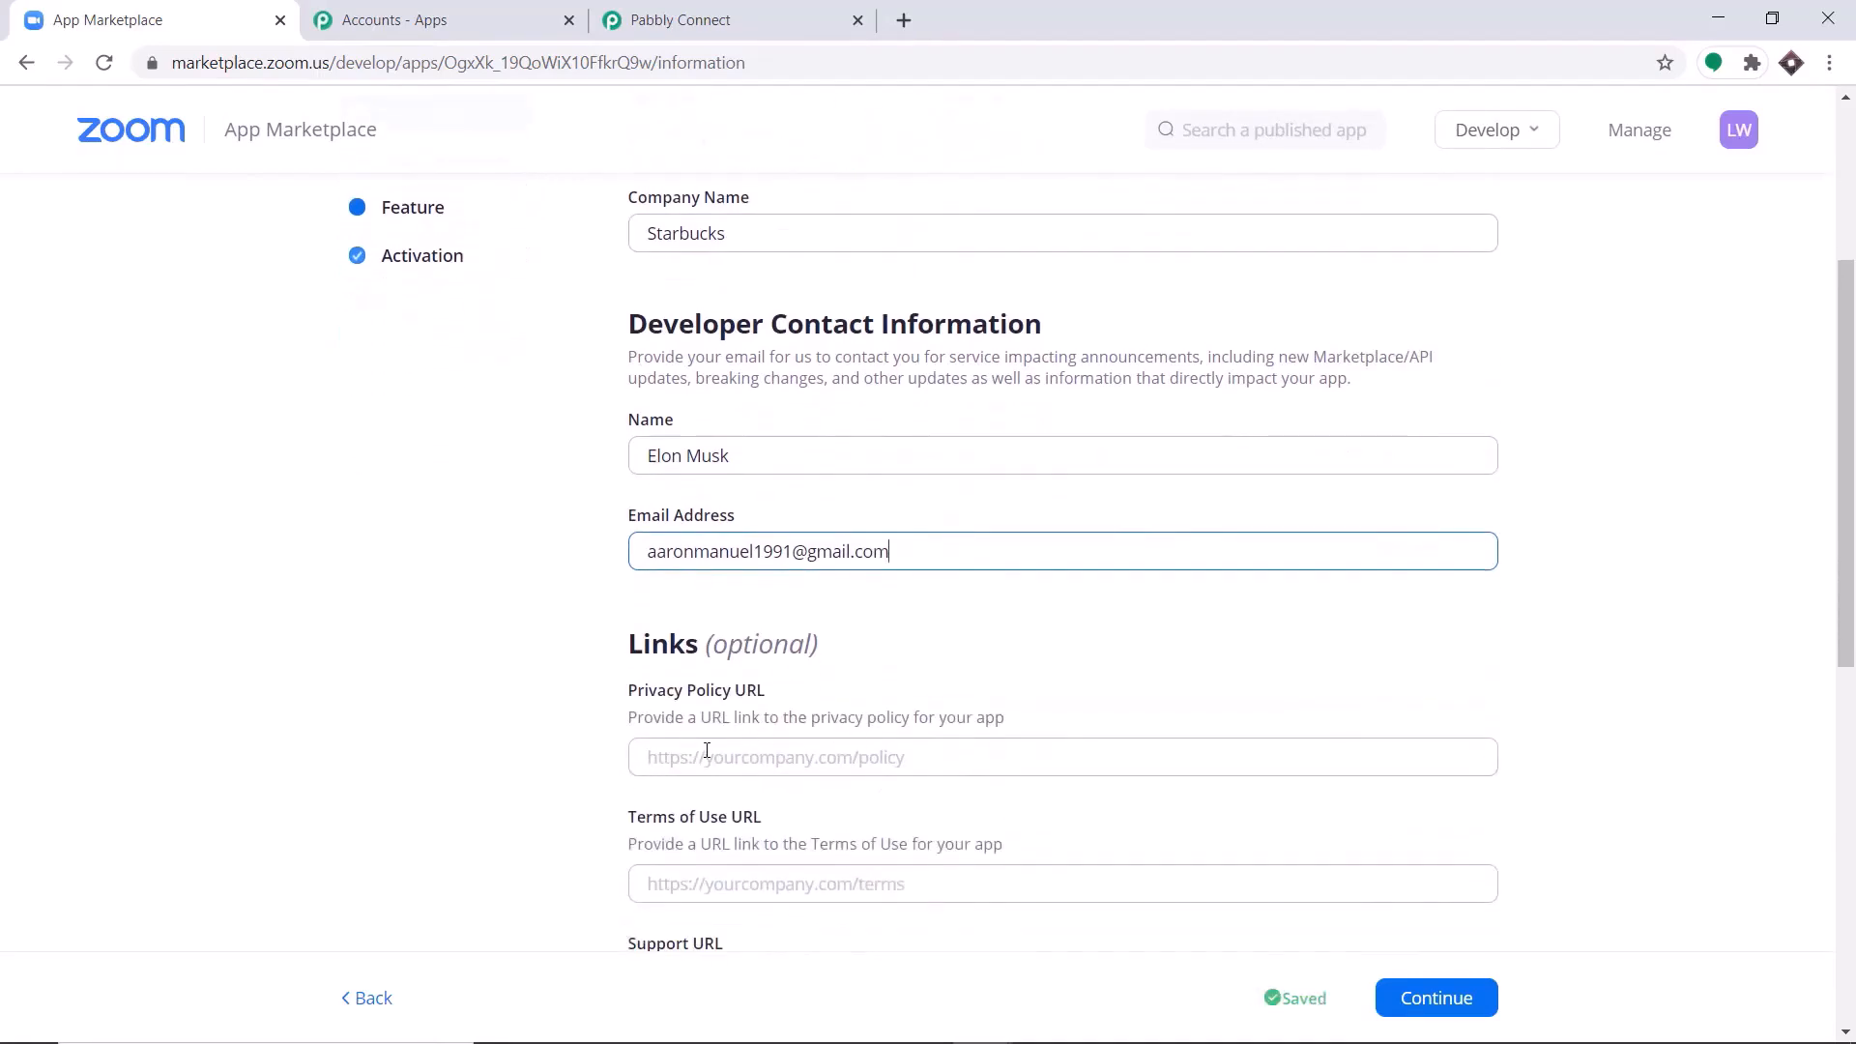
scroll(774, 643, "down", 1)
scroll(949, 609, "down", 1)
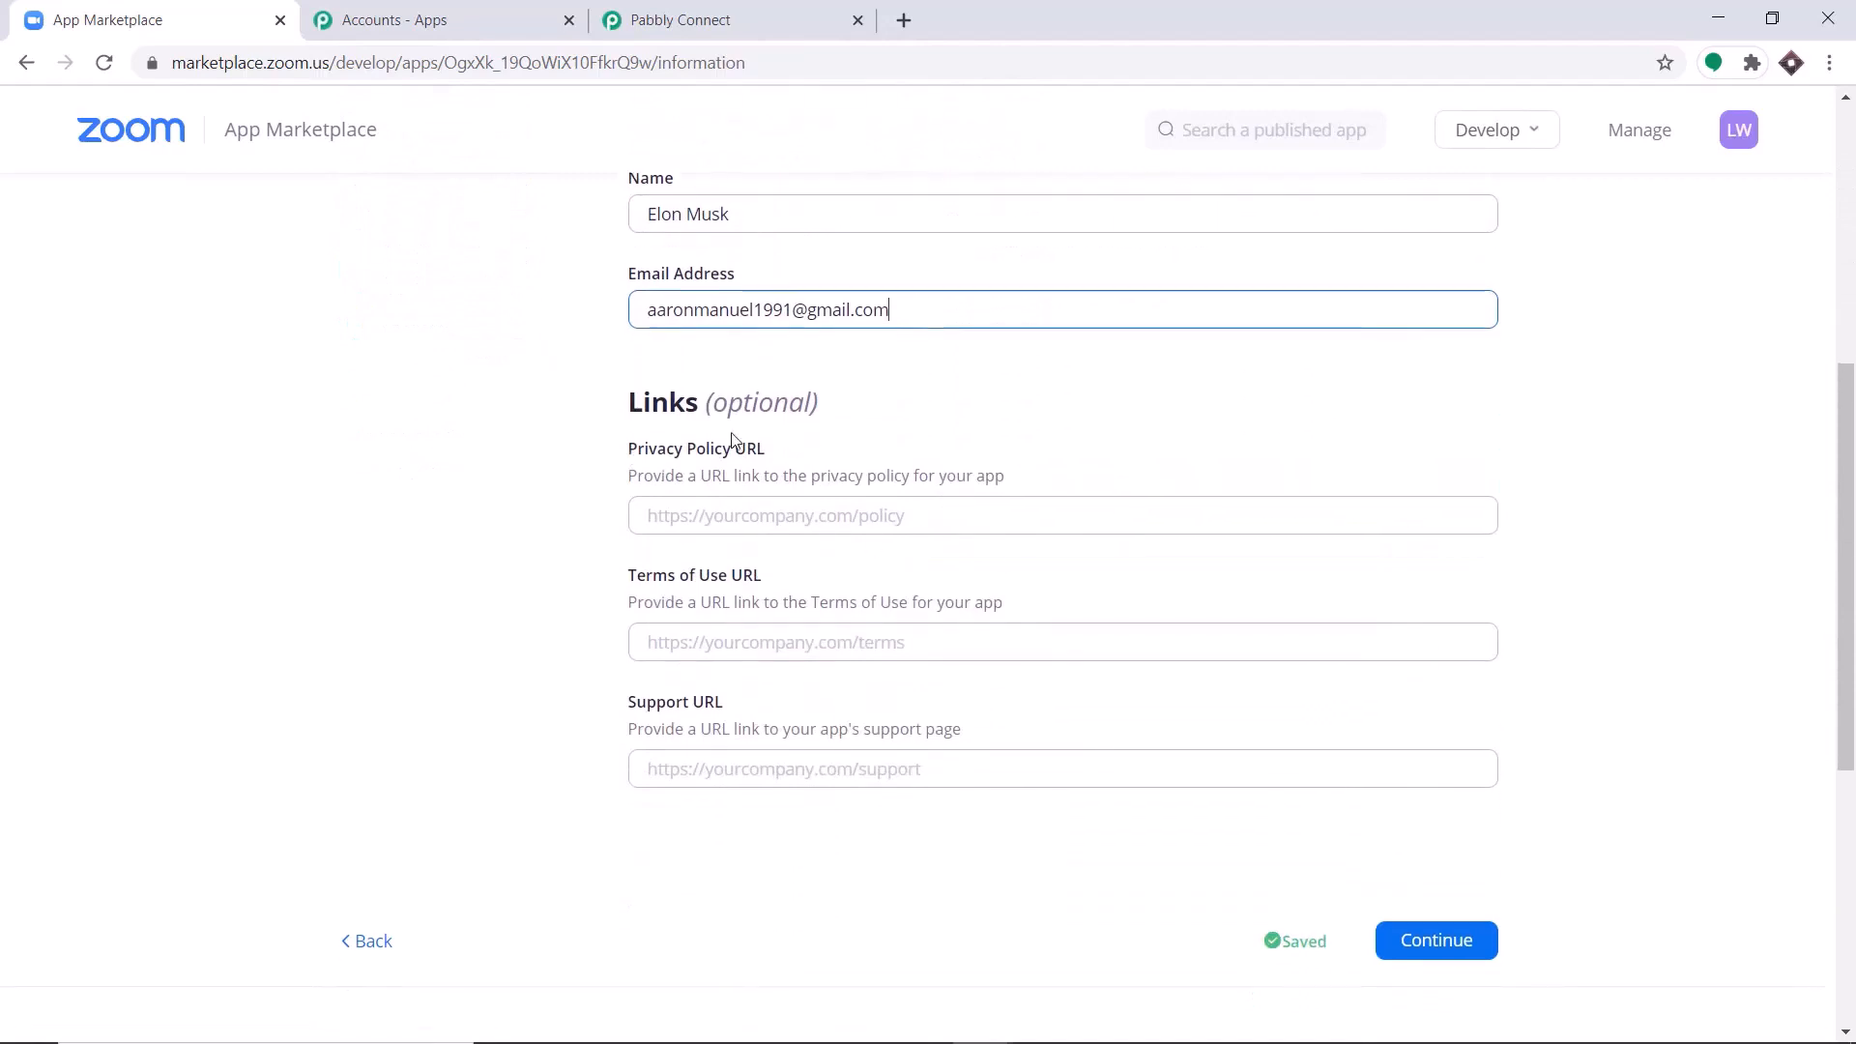
Continue past the JWT app's information to its features, enable Event Subscriptions and add a new event subscription.
scroll(745, 633, "down", 1)
scroll(966, 677, "up", 1)
left_click(1445, 941)
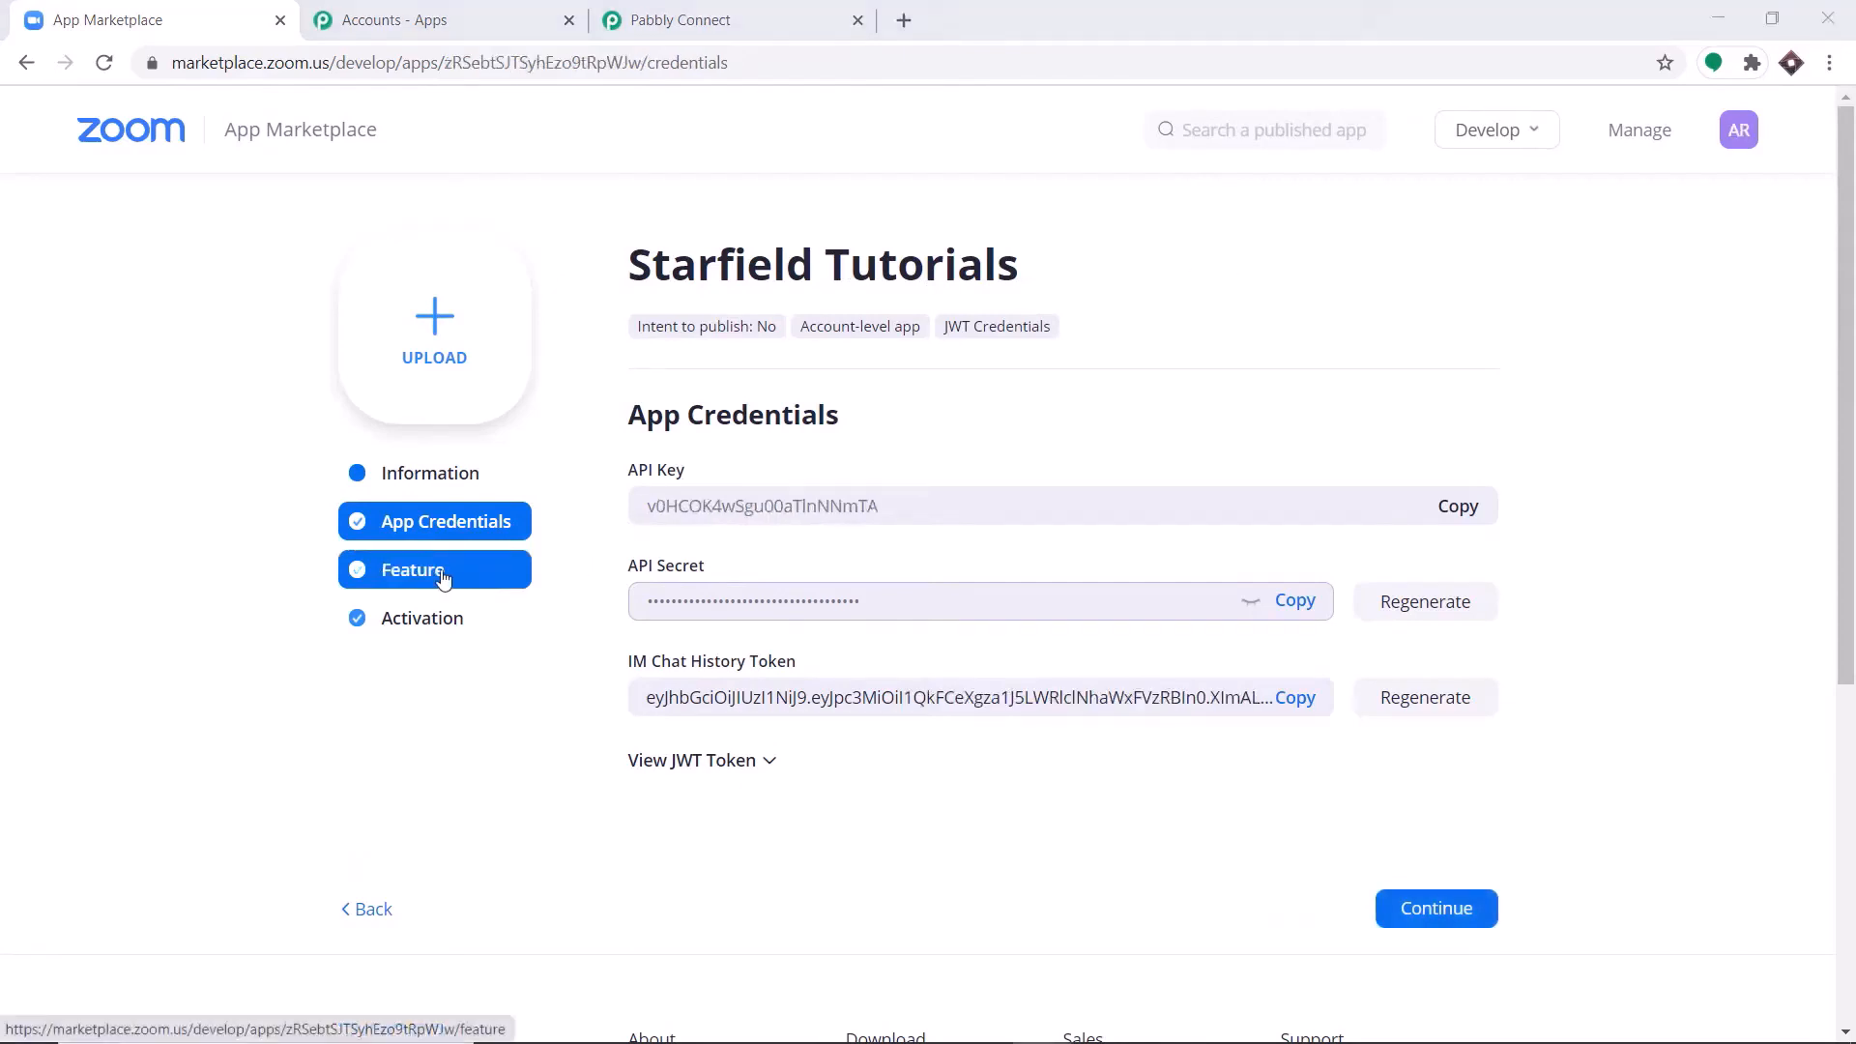
left_click(443, 578)
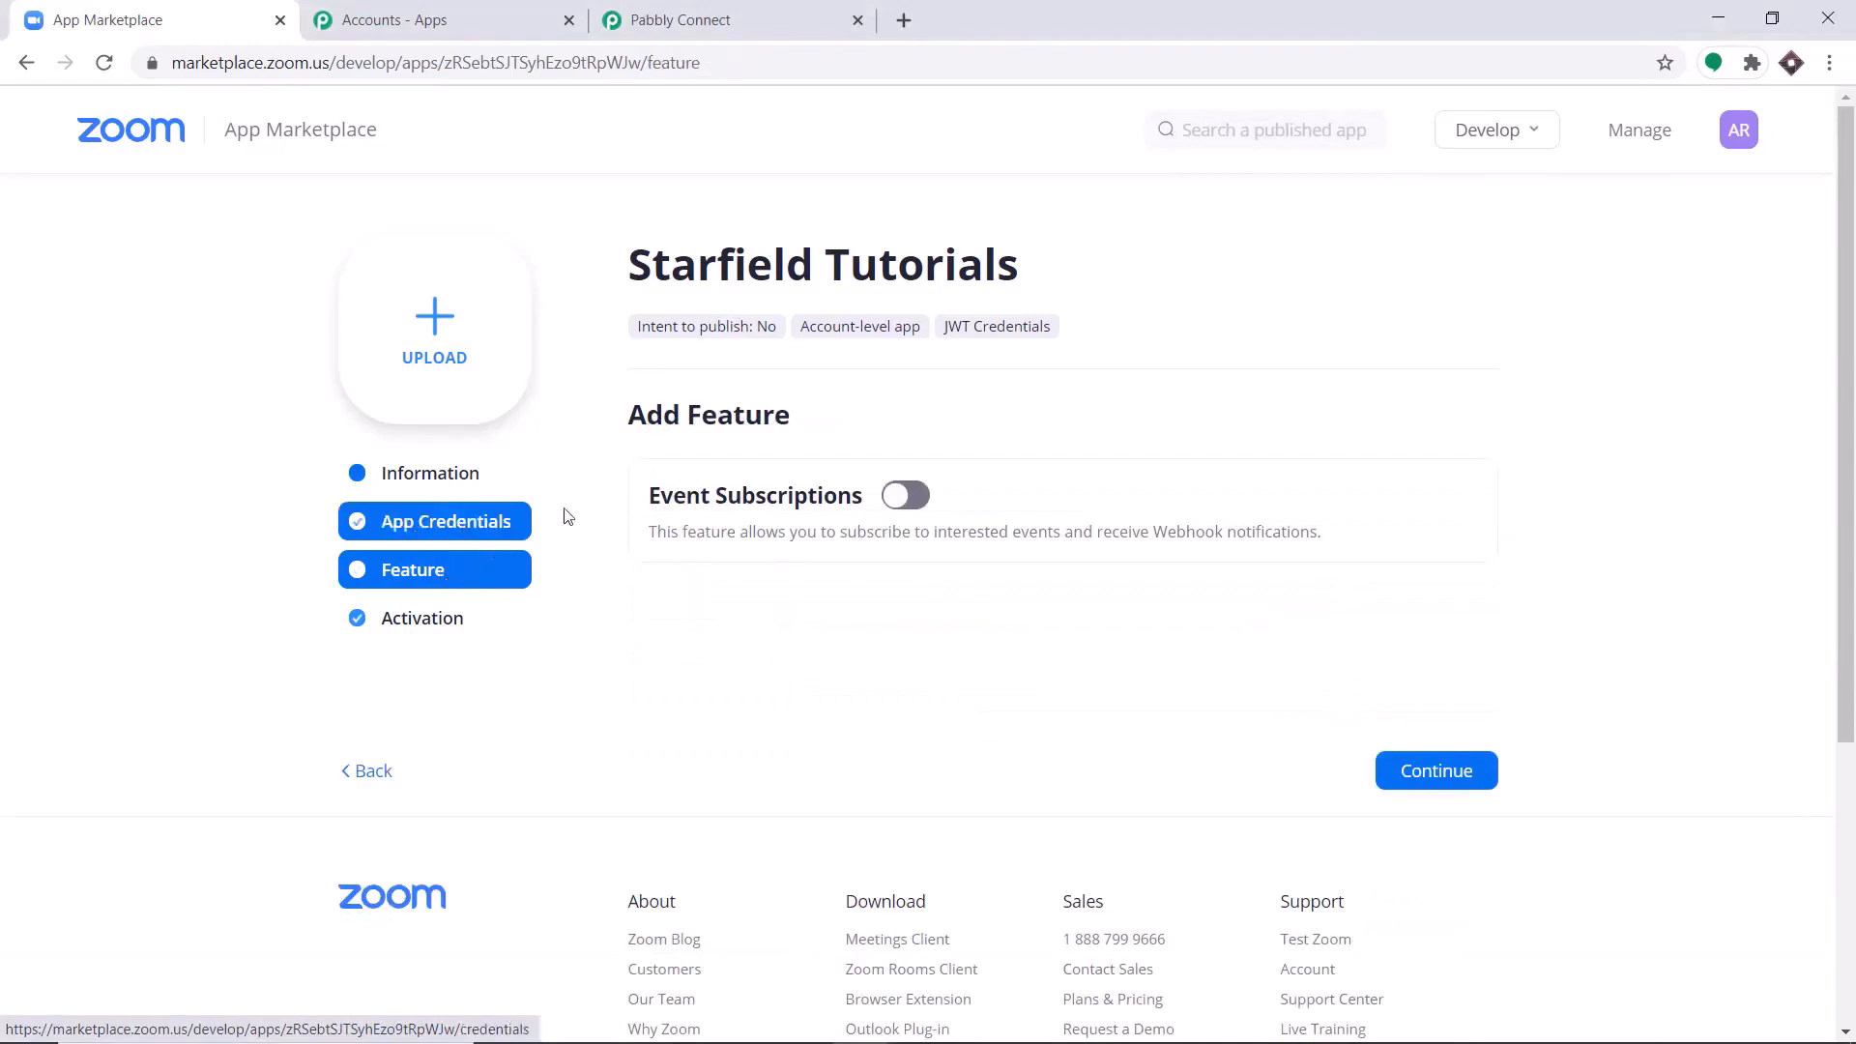
left_click(913, 495)
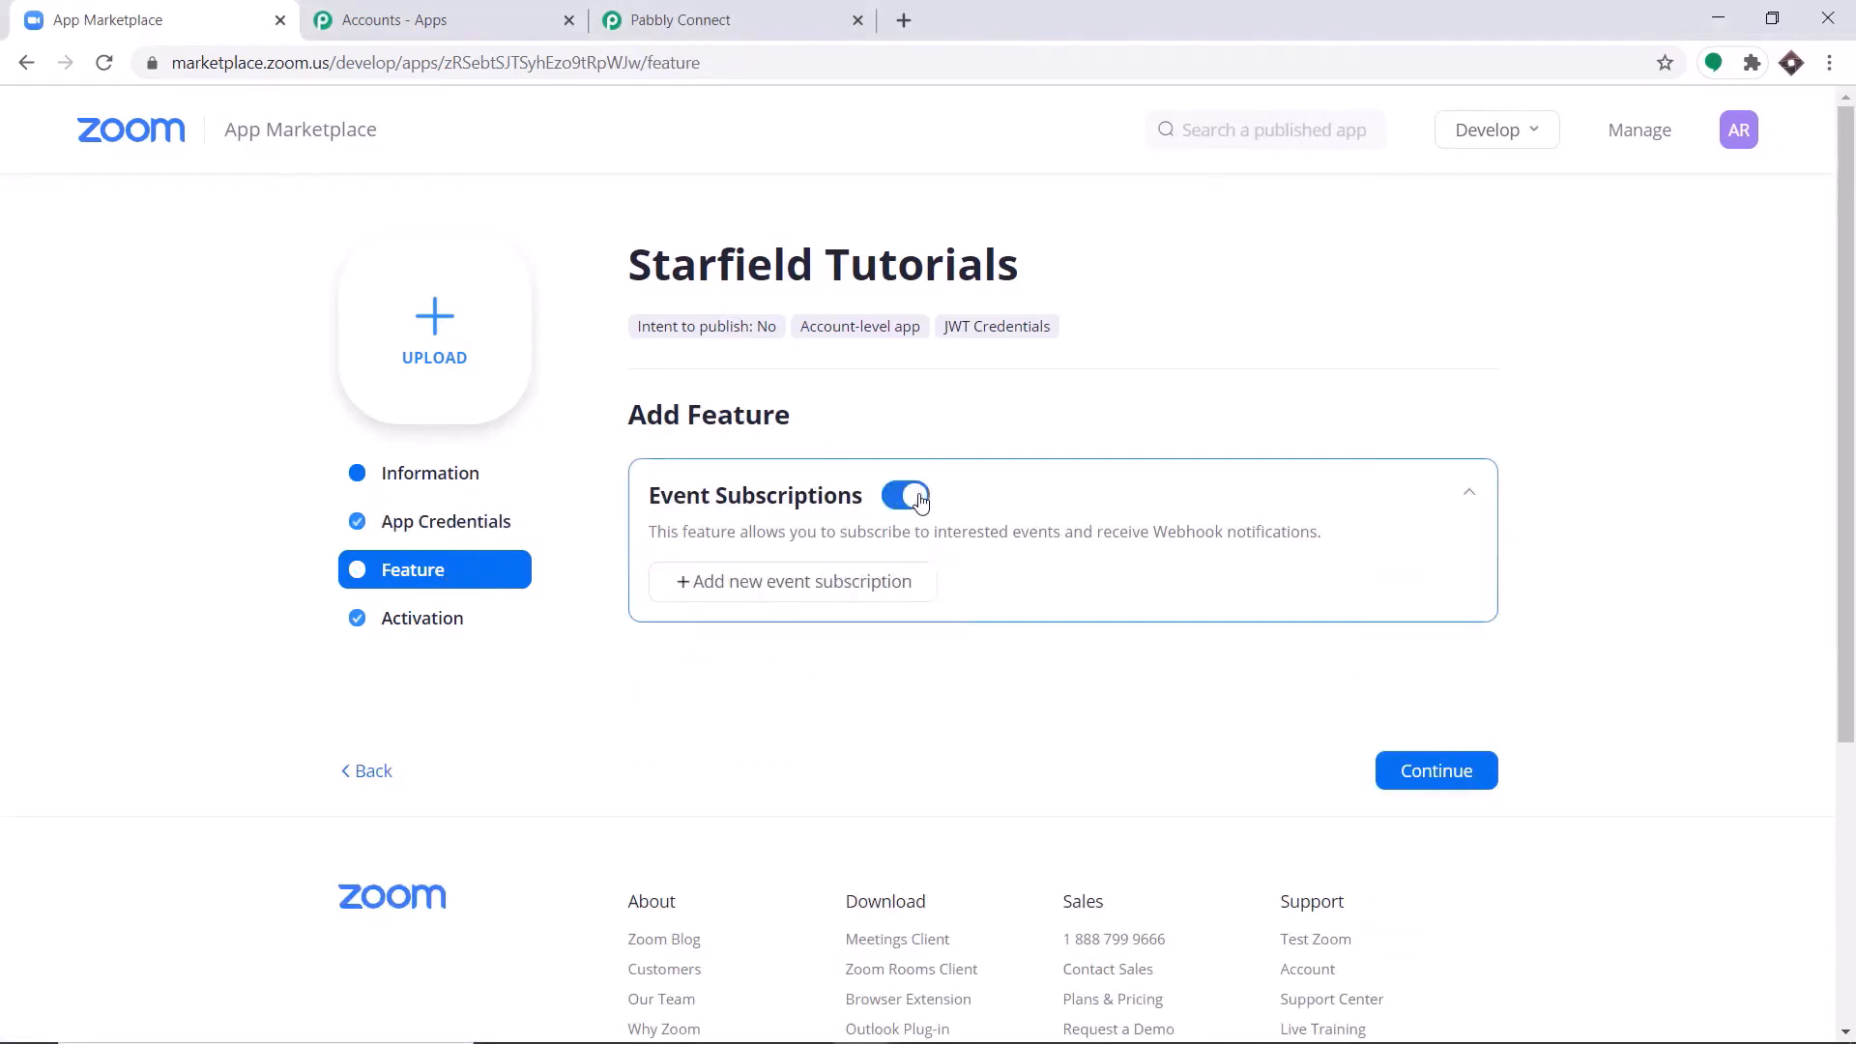
left_click(787, 595)
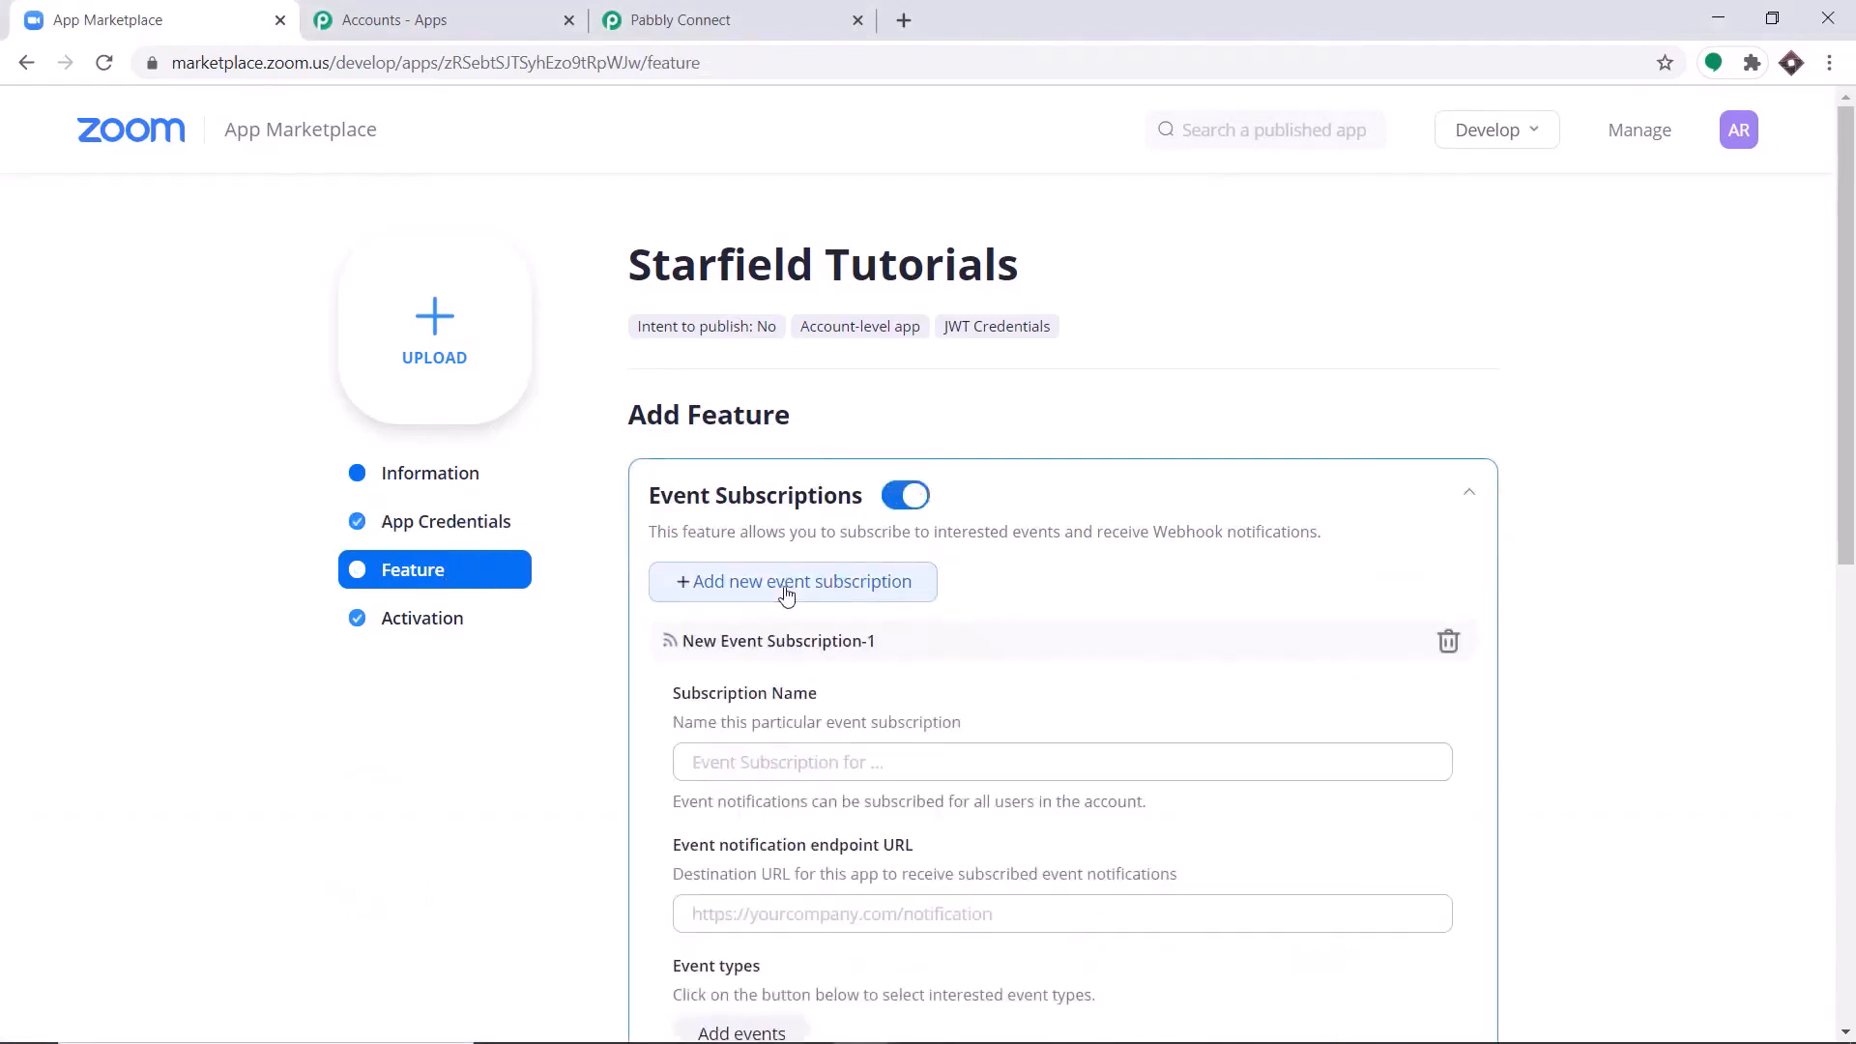
Name the new event subscription Join URL SMS to Registrants.
left_click(737, 768)
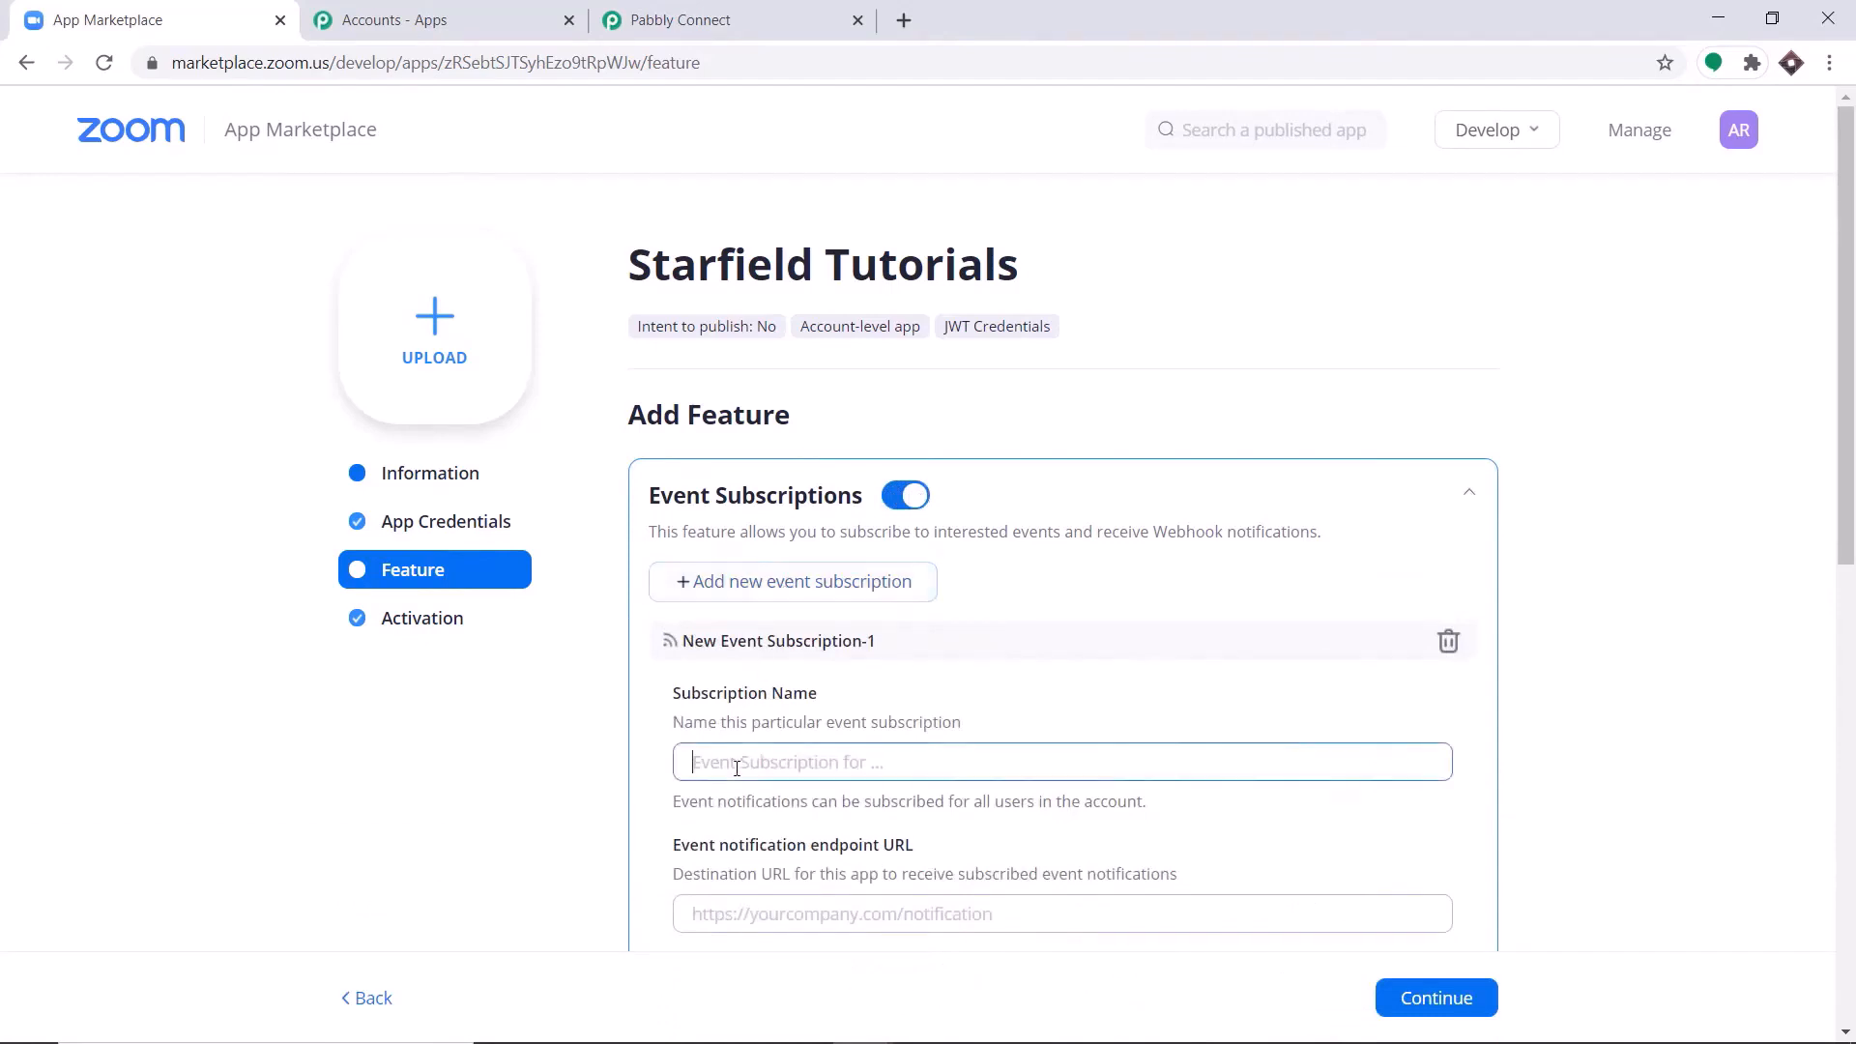
type("SMS")
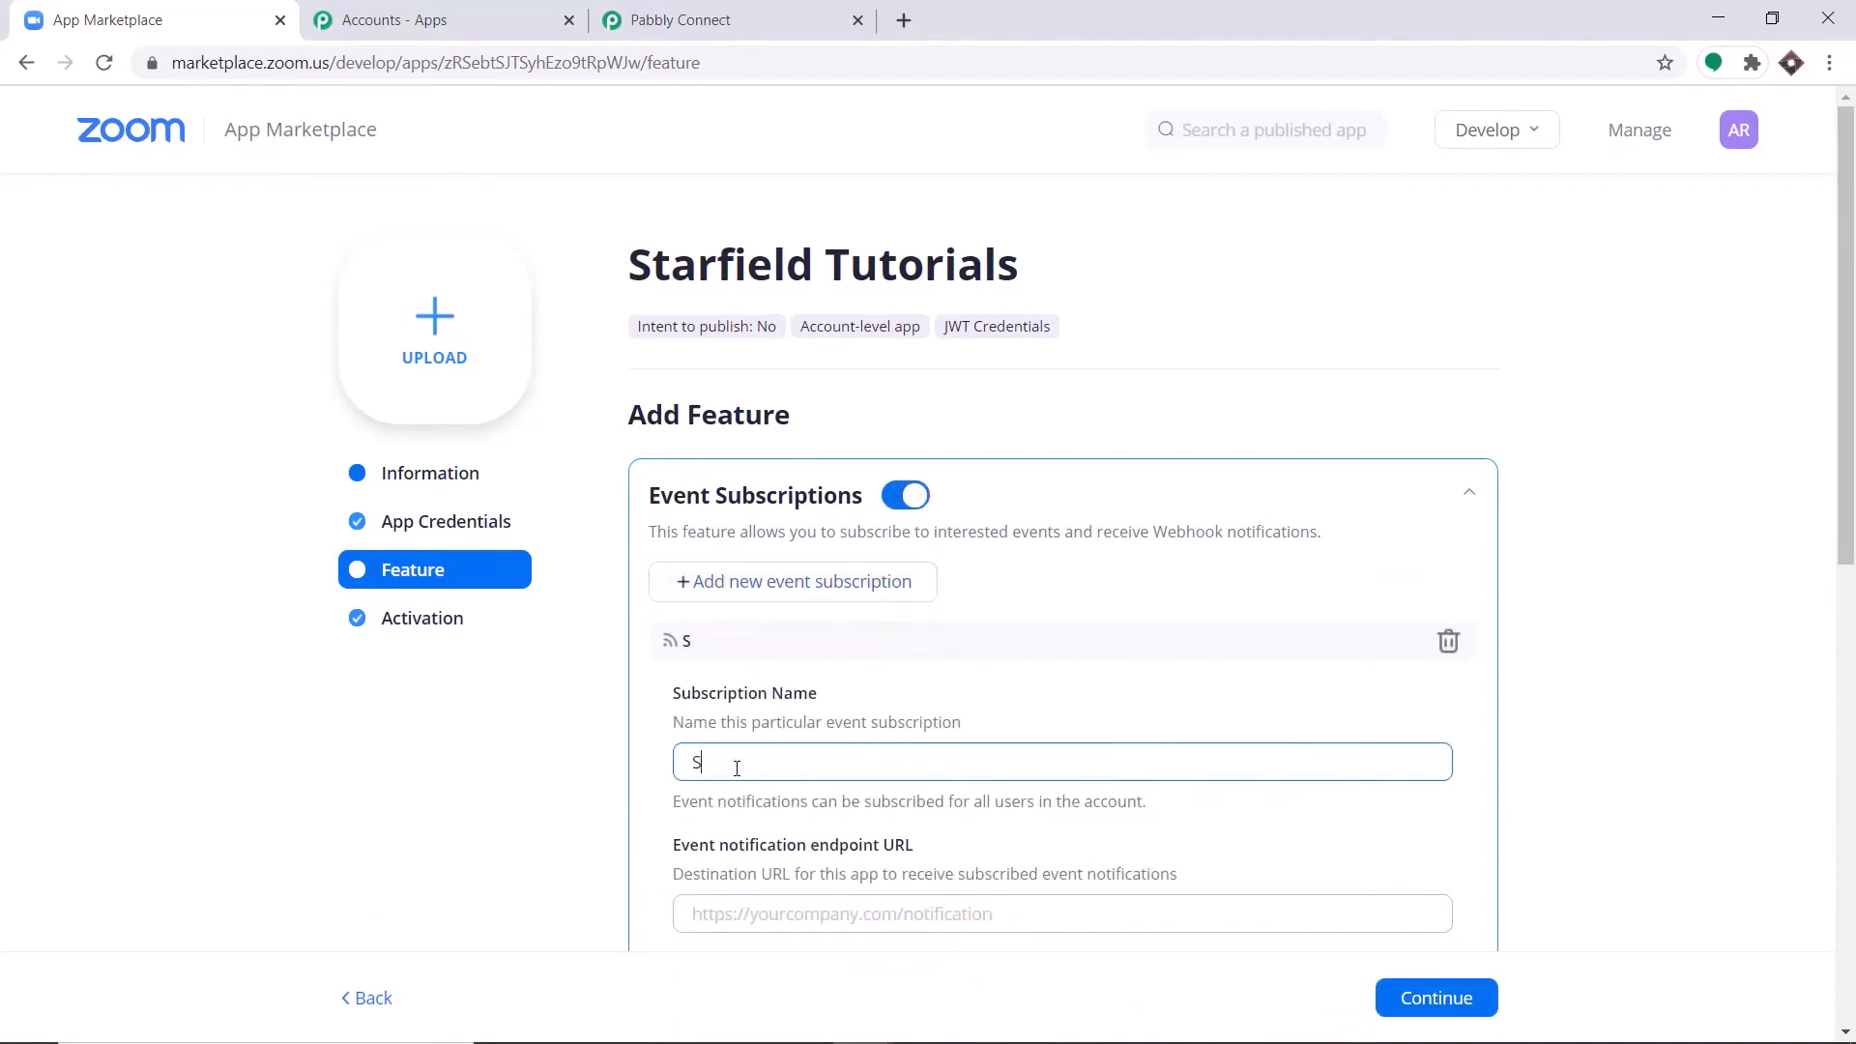
key("BackSpace")
key("BackSpace")
key("BackSpace")
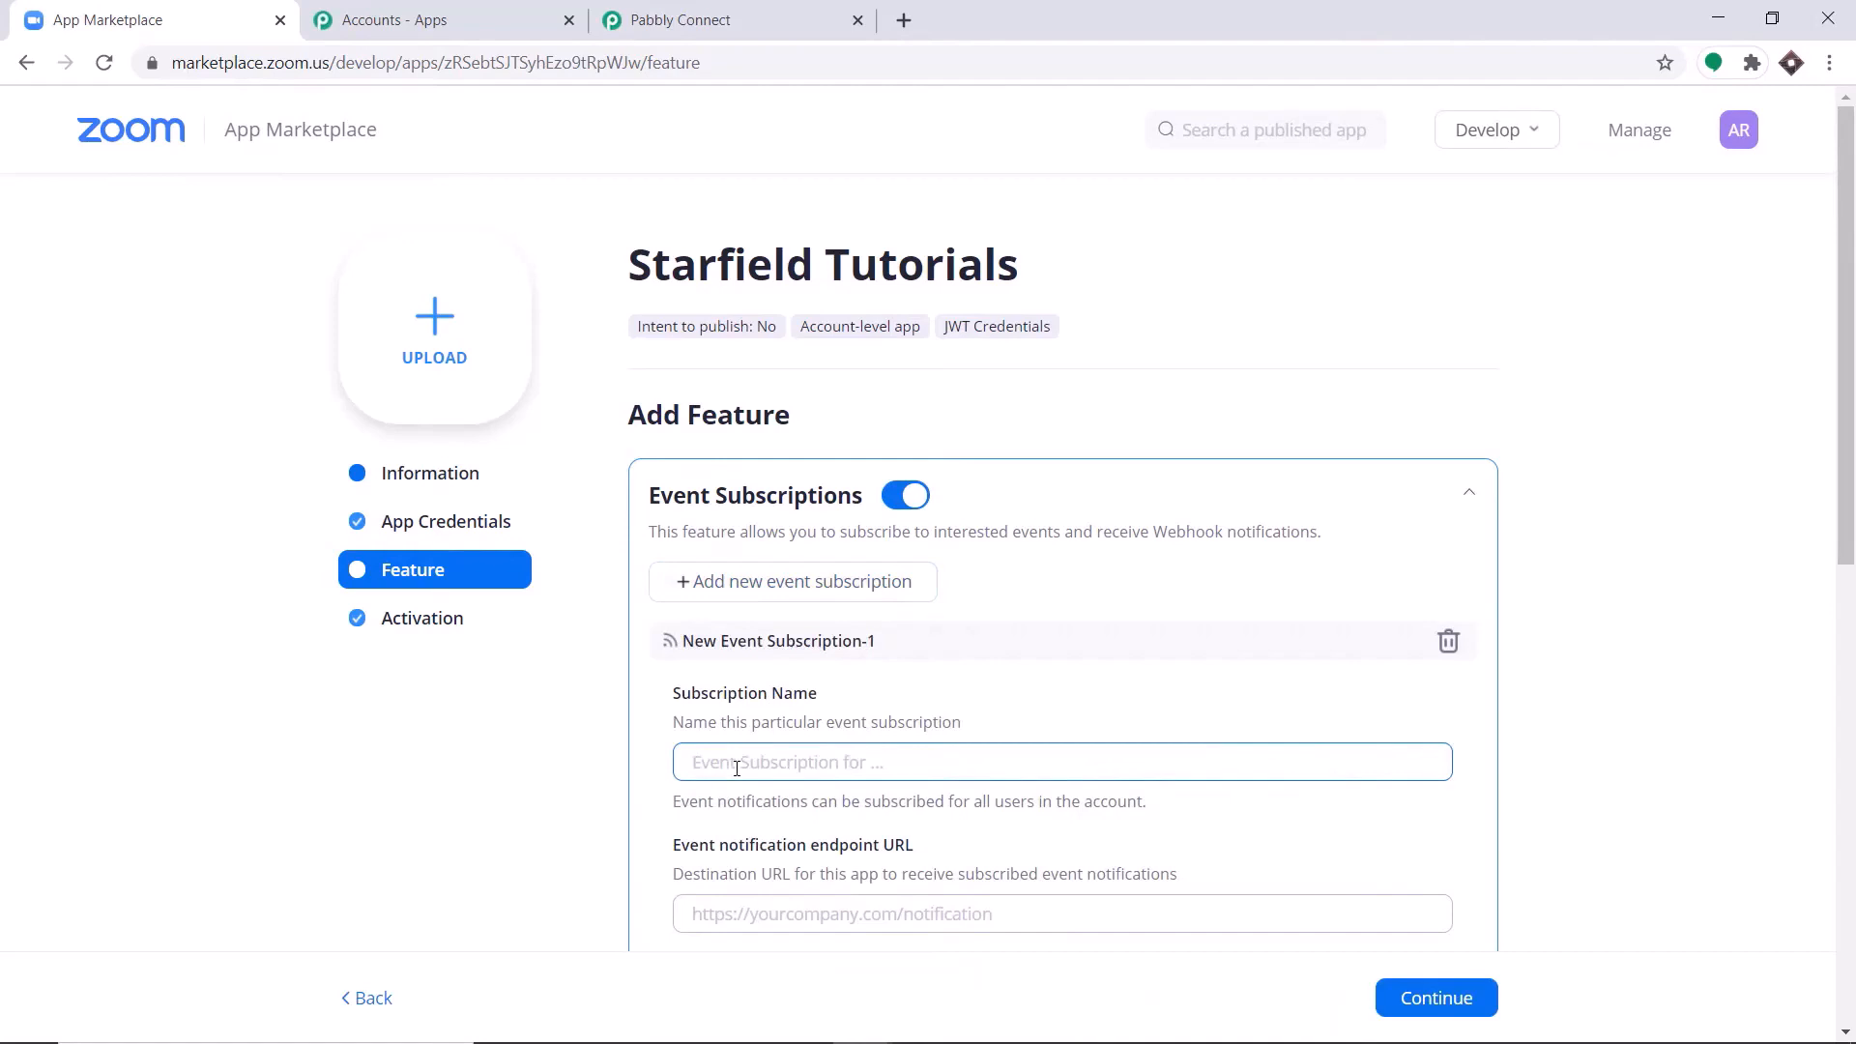
type("Join ")
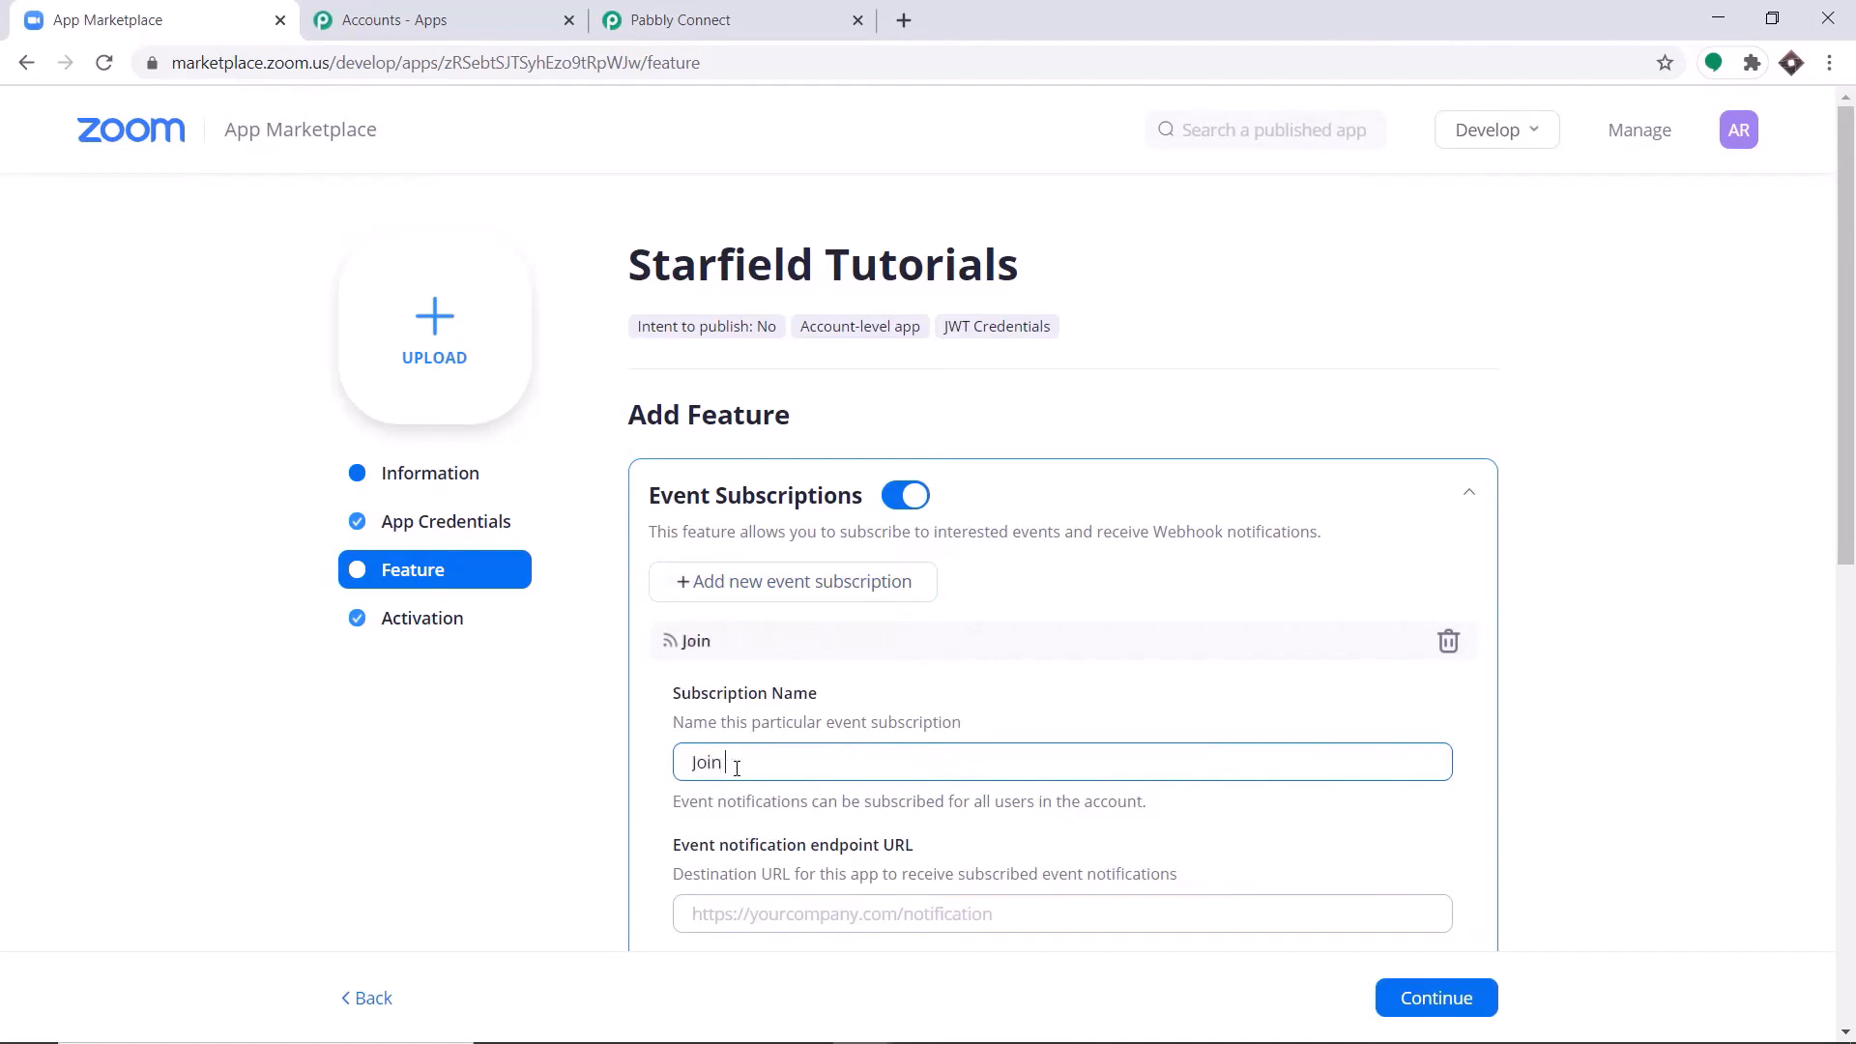
type("URL SMS to Regr")
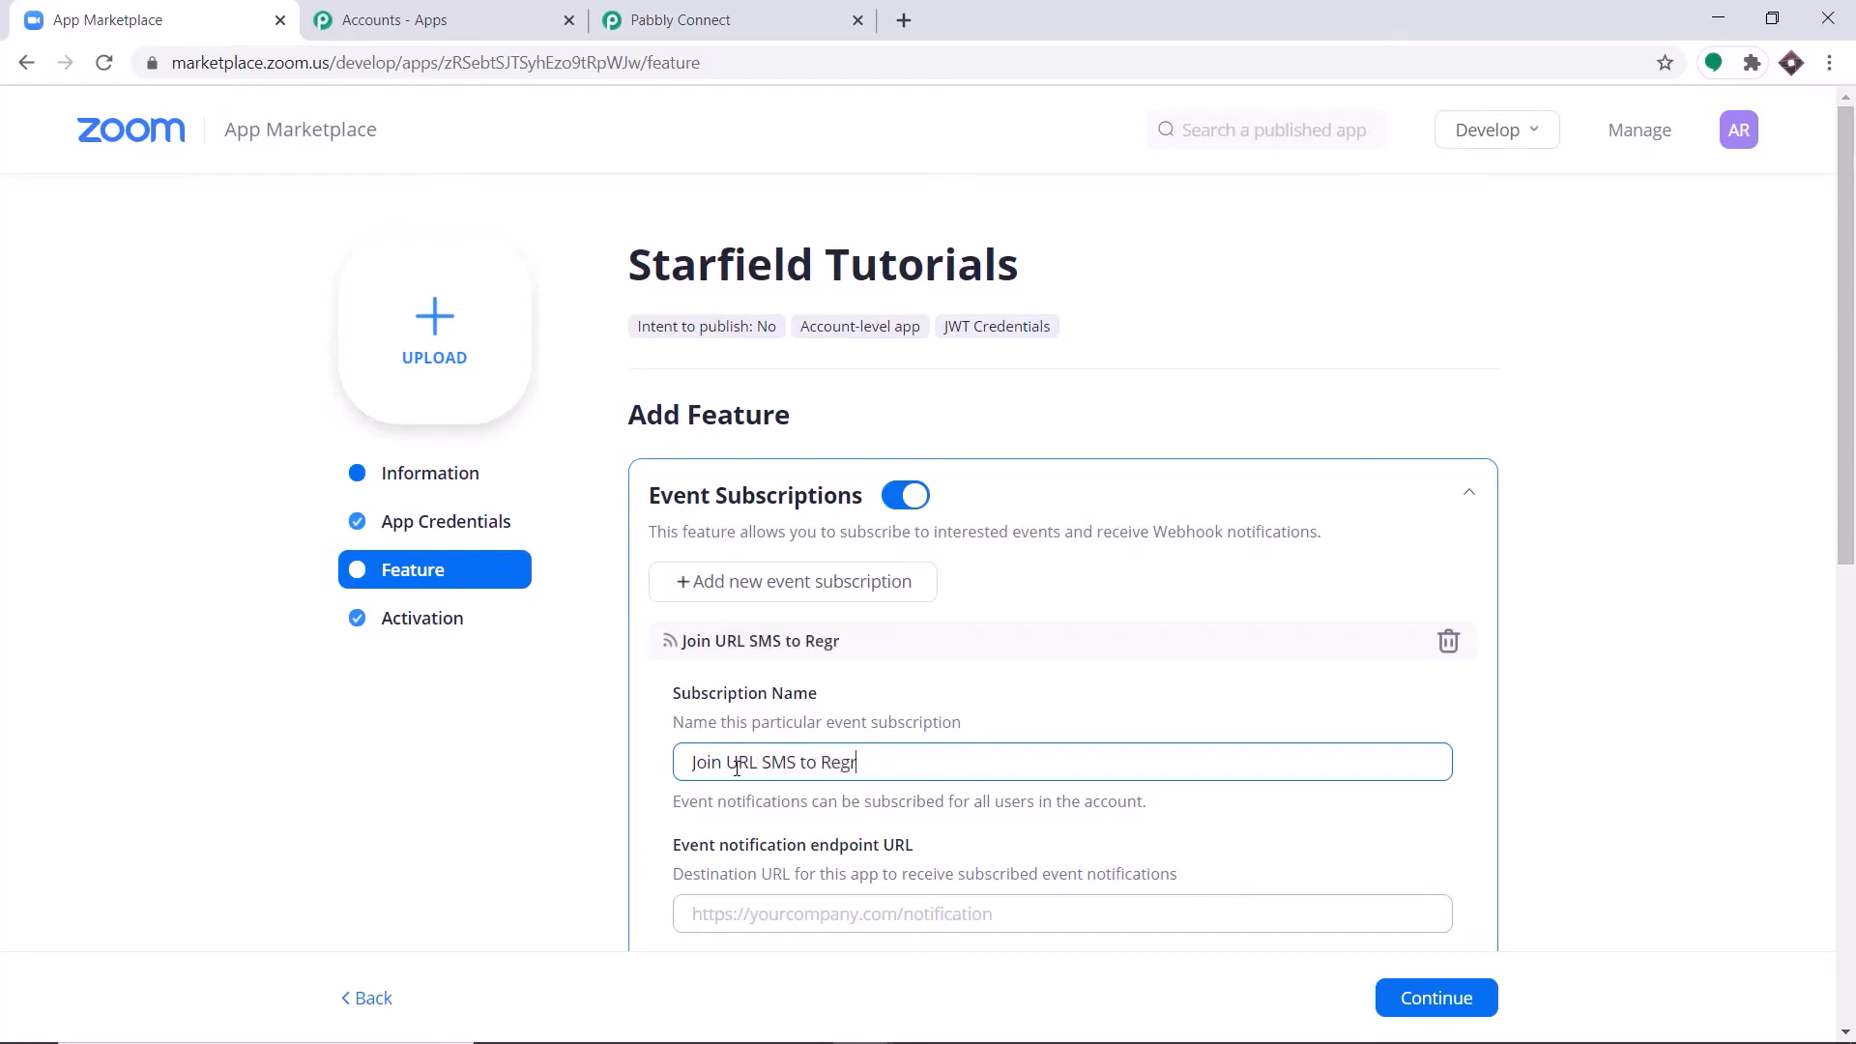
type("istrants")
right_click(877, 764)
left_click(1002, 441)
Copy the Zoom trigger's webhook URL from Pabbly Connect into the subscription's event notification endpoint URL in the App Marketplace.
scroll(1003, 643, "down", 1)
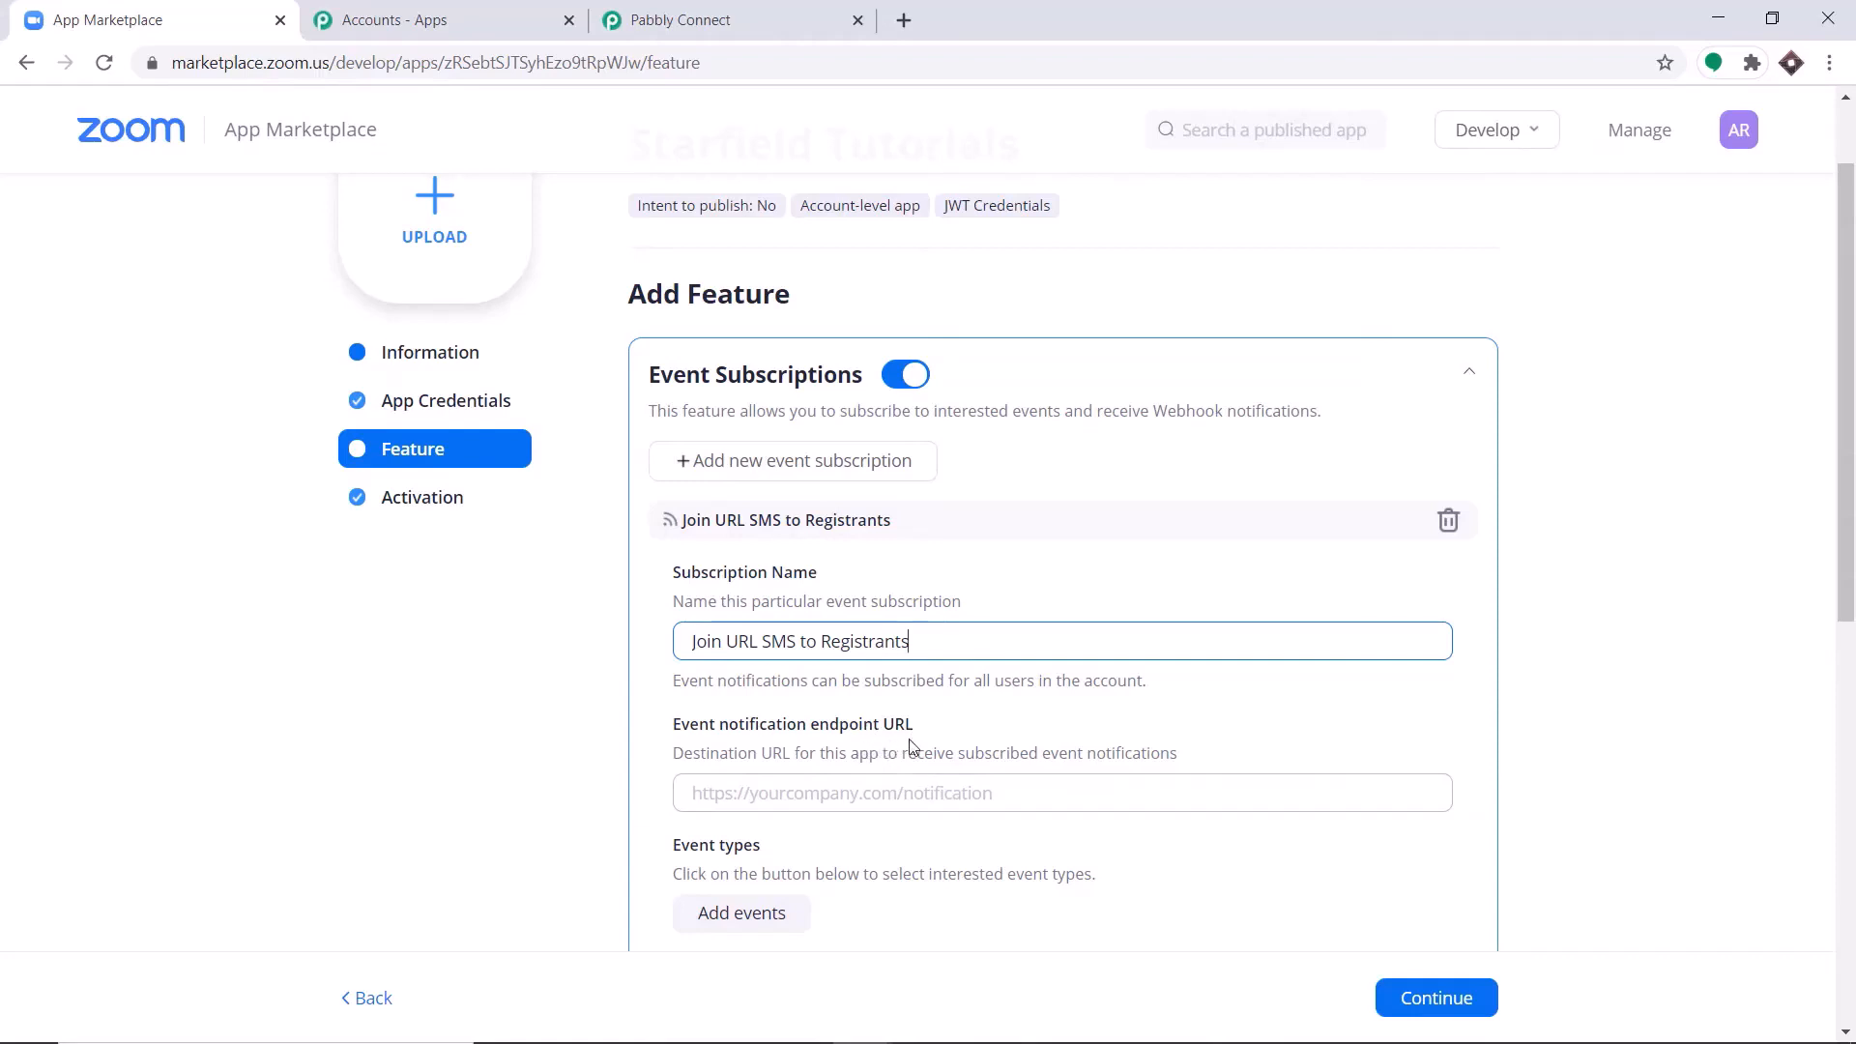
left_click(735, 19)
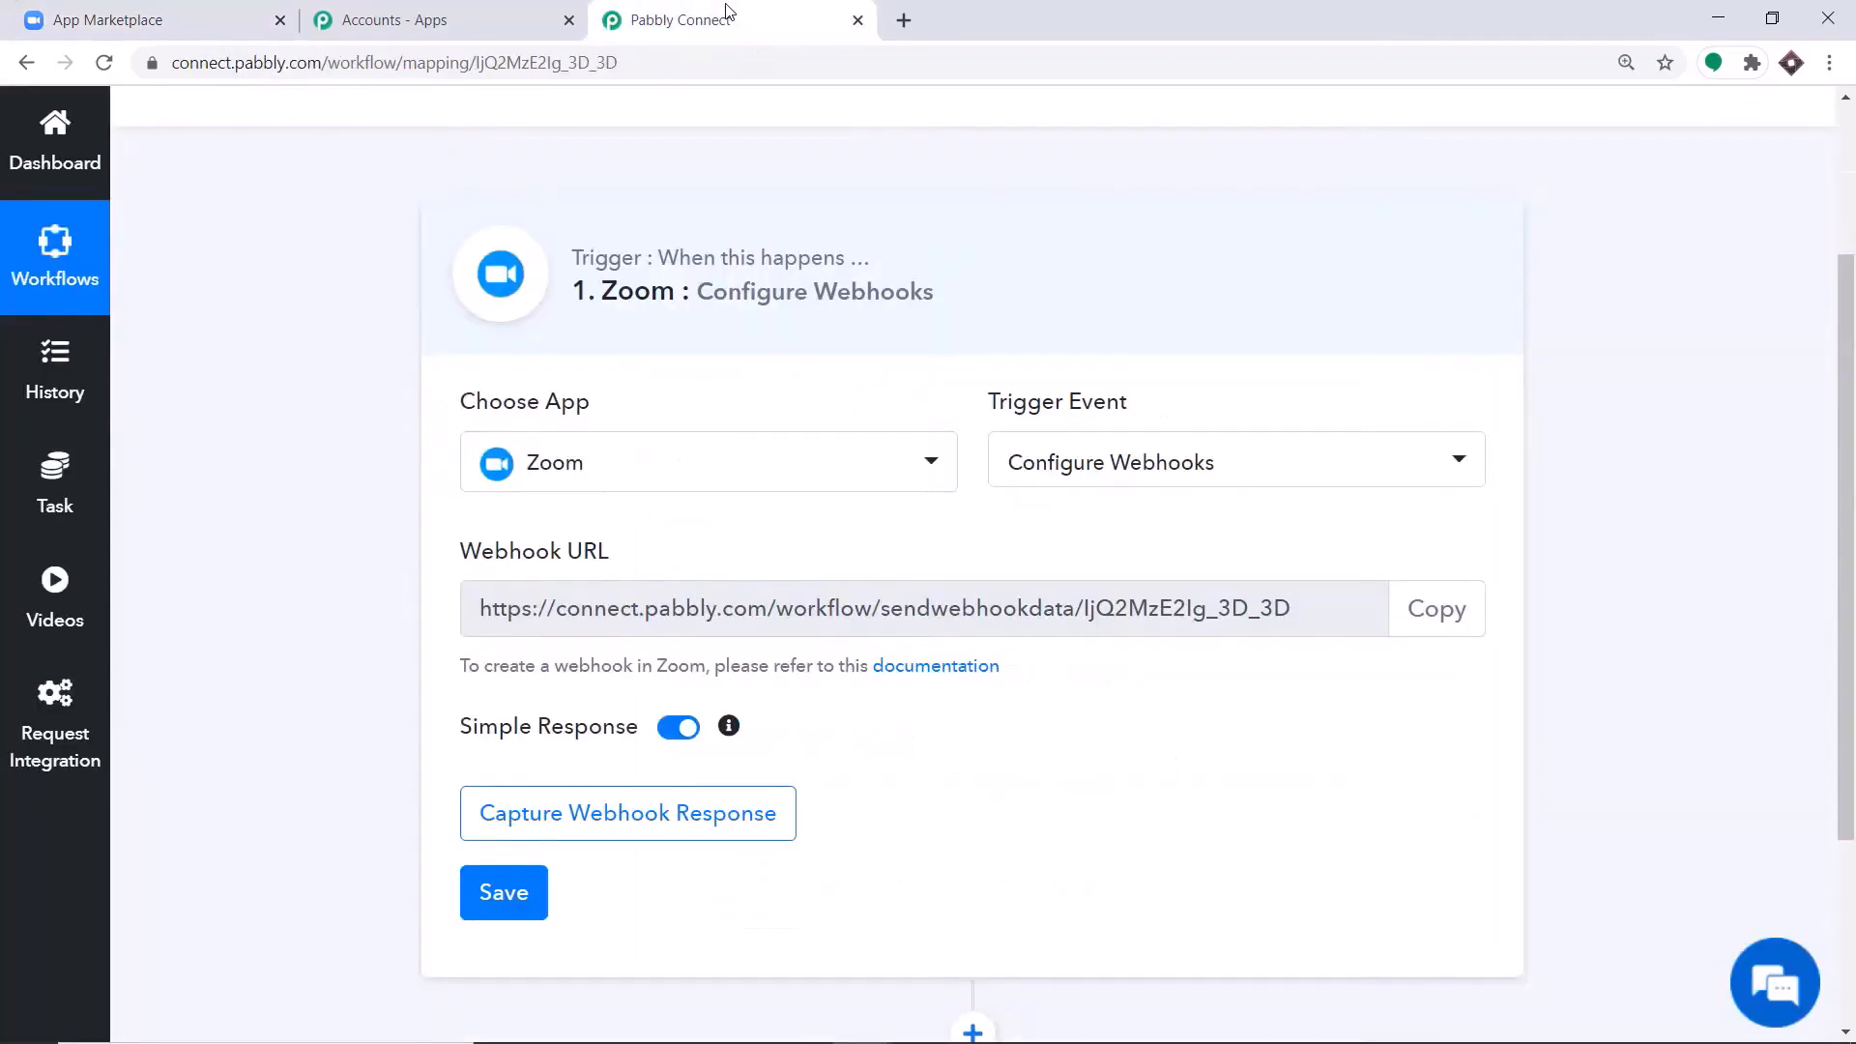
left_click(1409, 603)
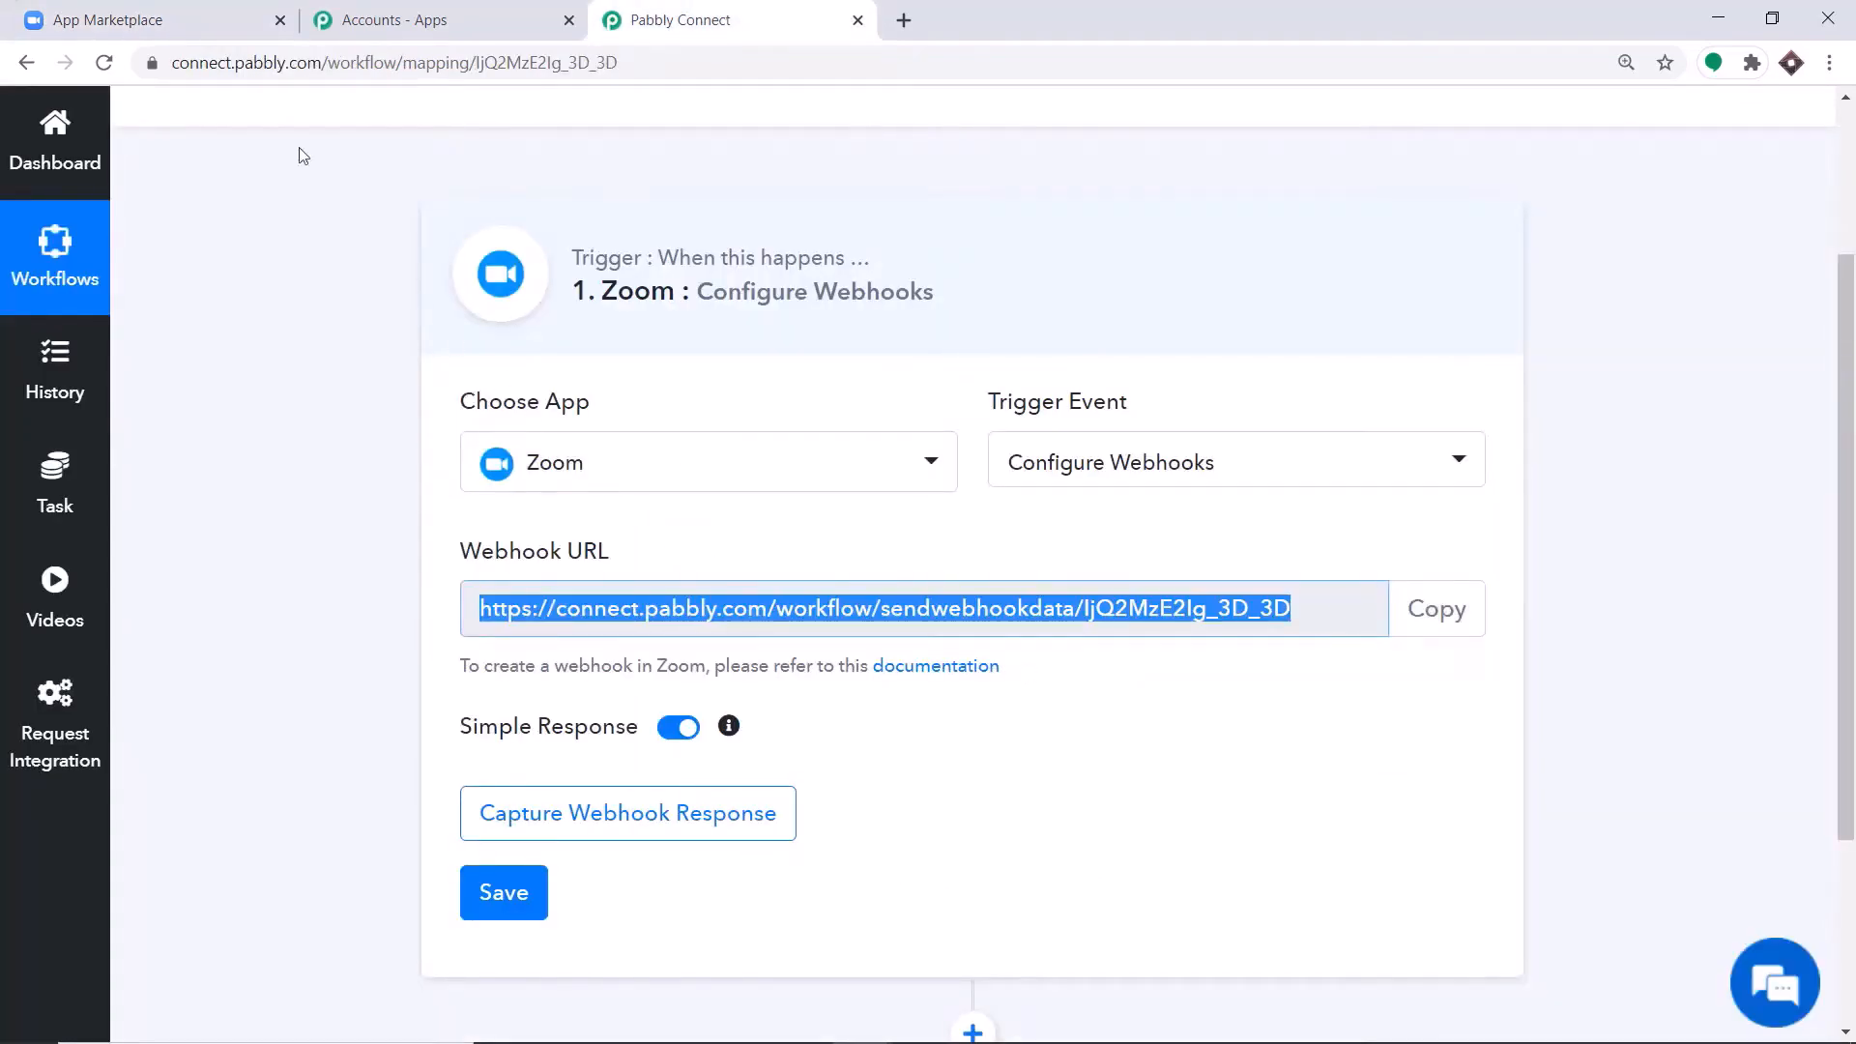
left_click(221, 12)
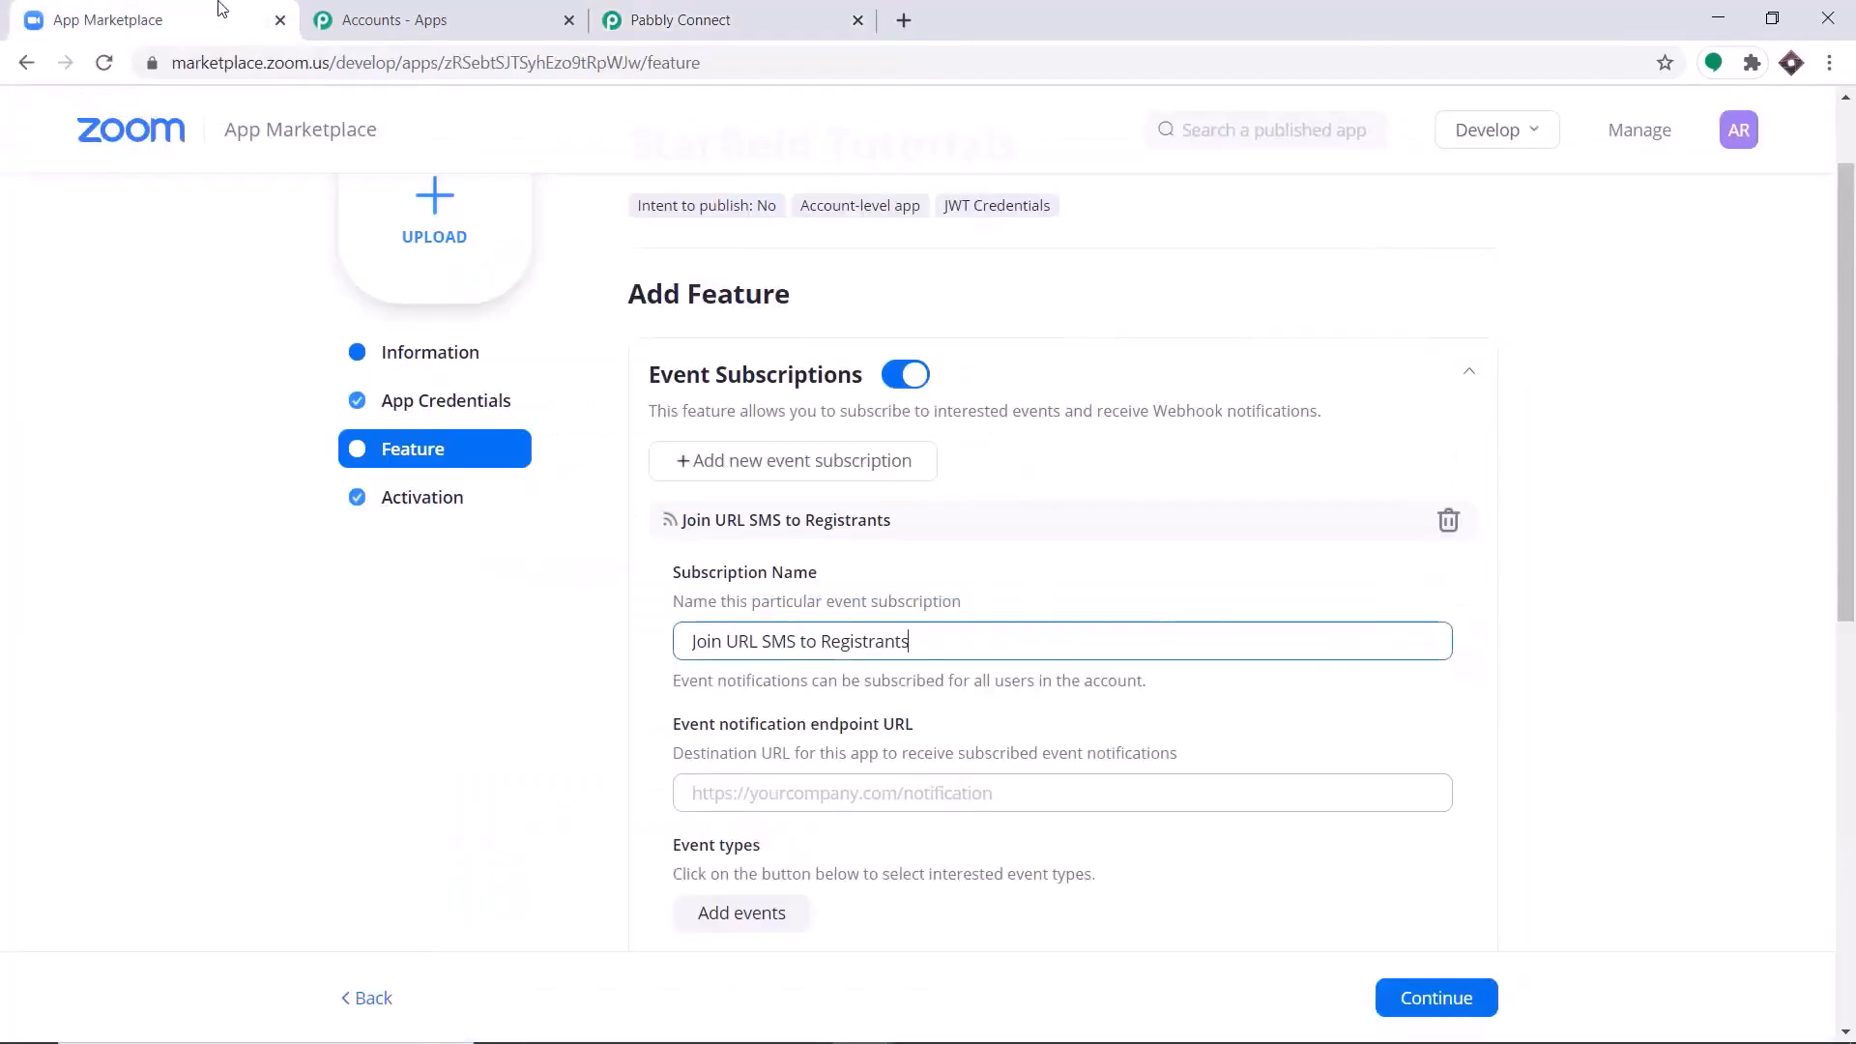
left_click(747, 803)
right_click(747, 804)
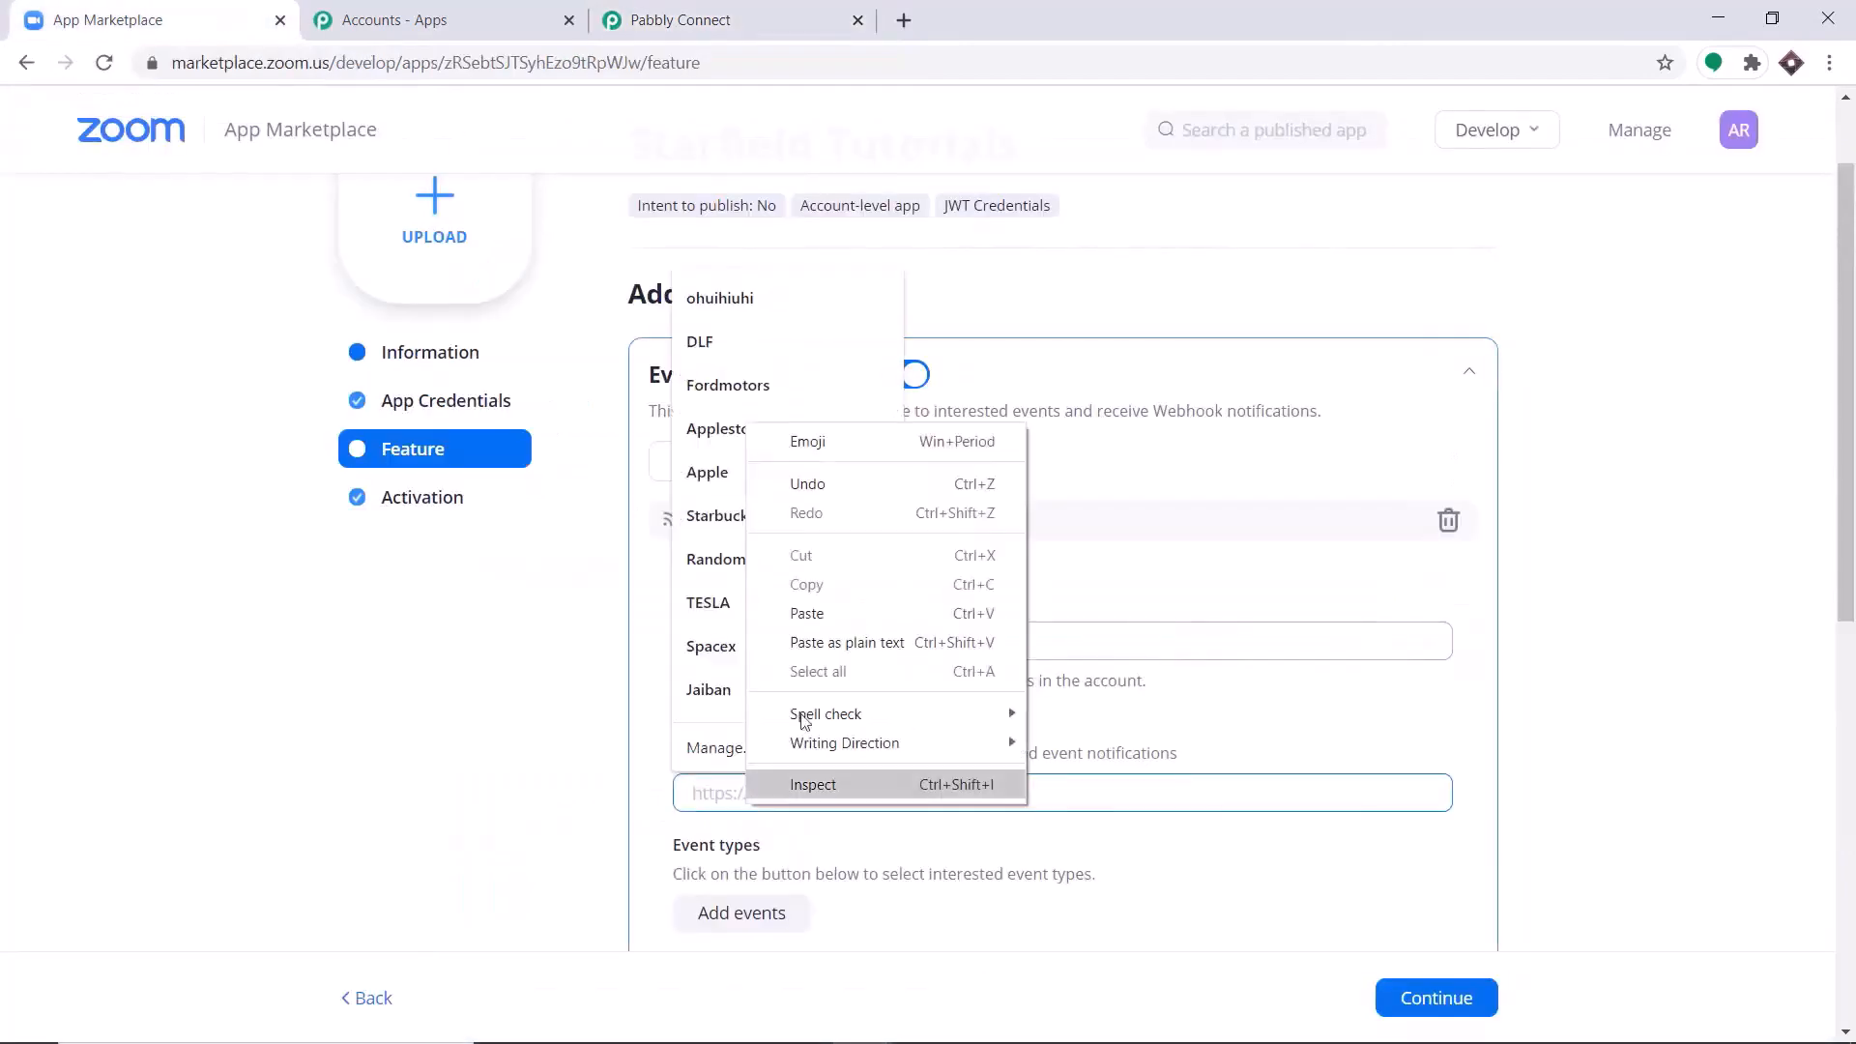
left_click(837, 613)
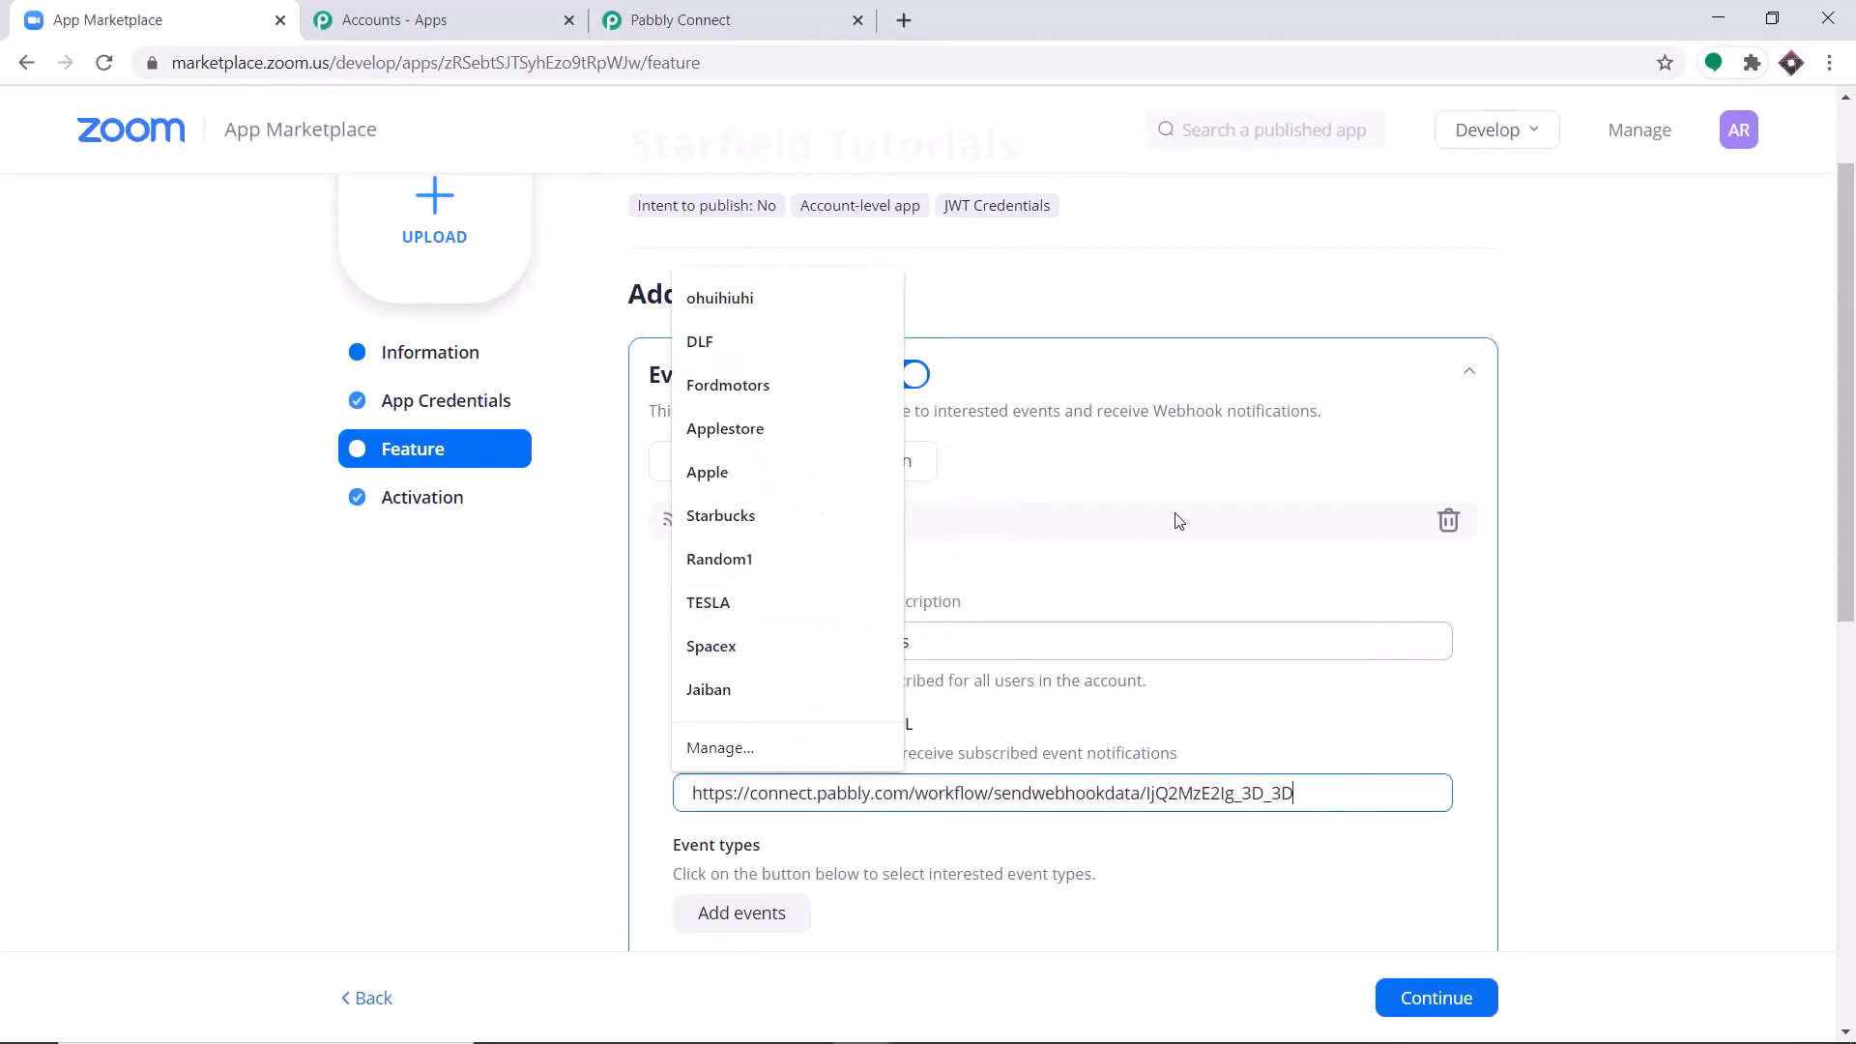
left_click(1629, 406)
Add the meeting event type "Meeting Registration has been created" to the subscription and save it.
scroll(1532, 462, "down", 3)
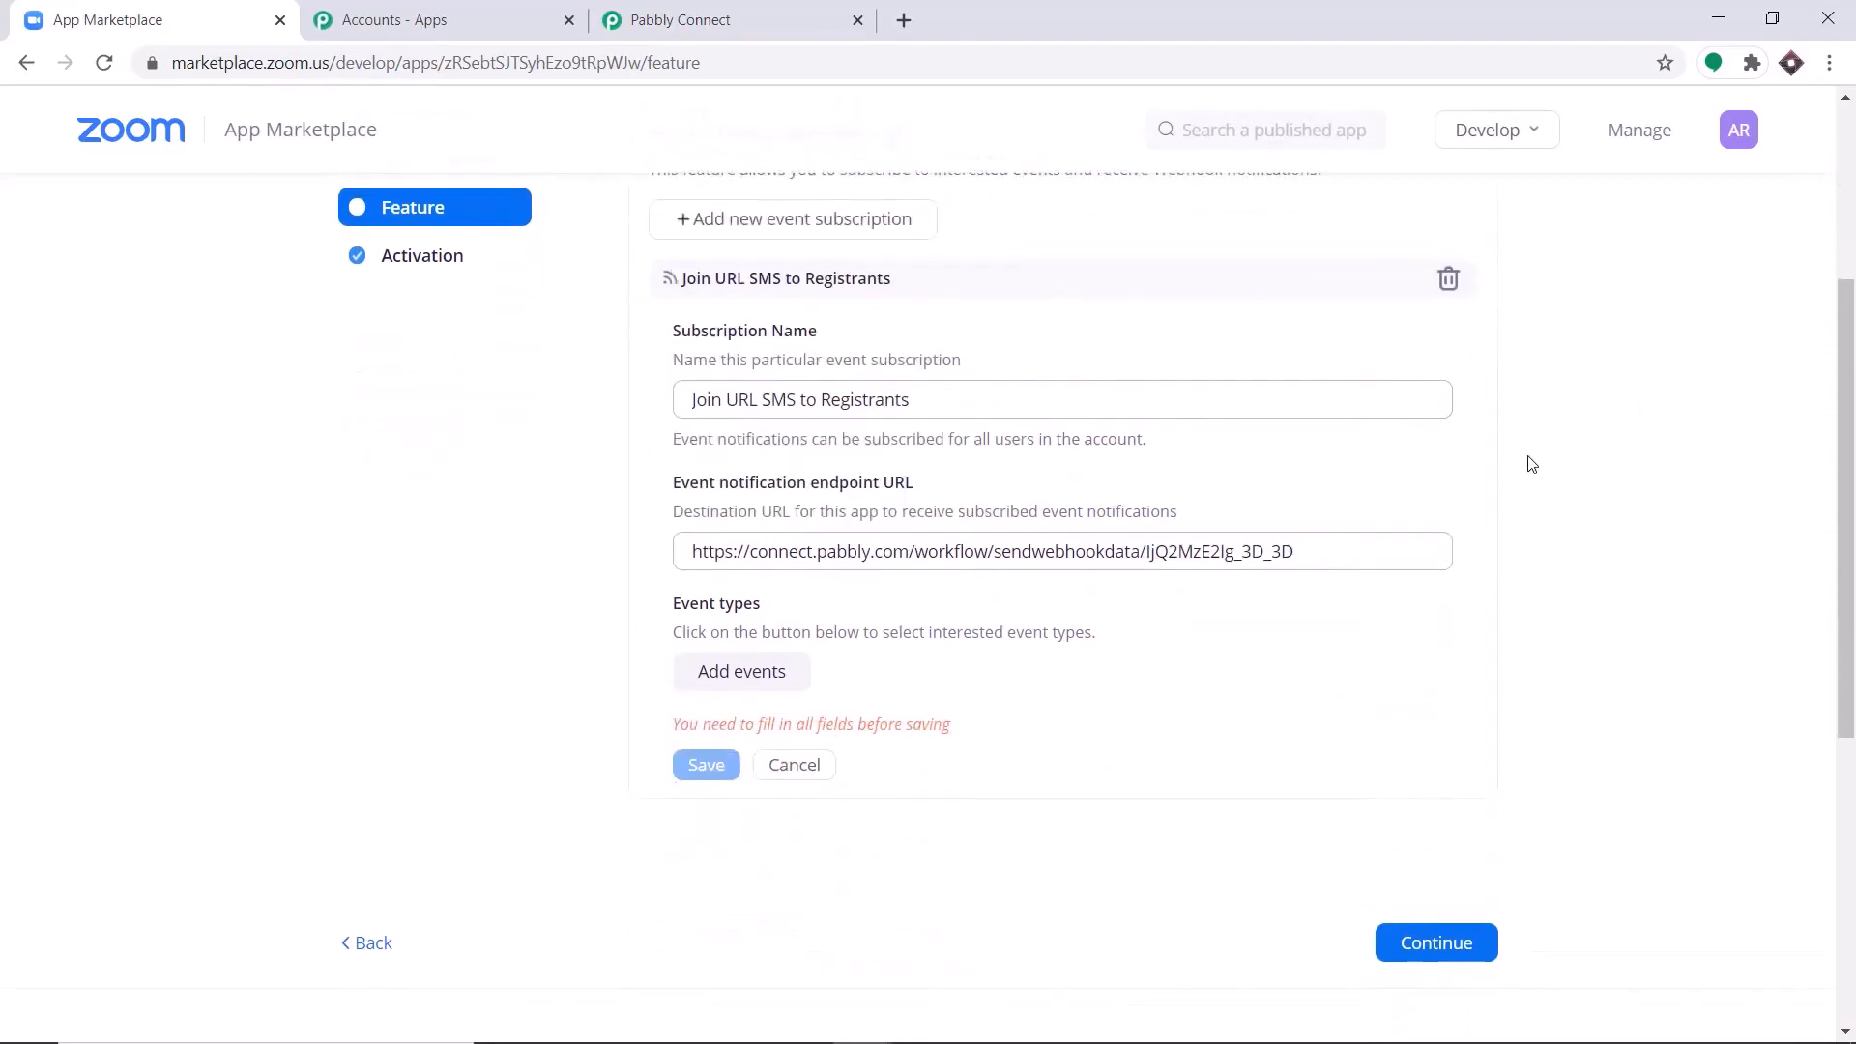
left_click(772, 674)
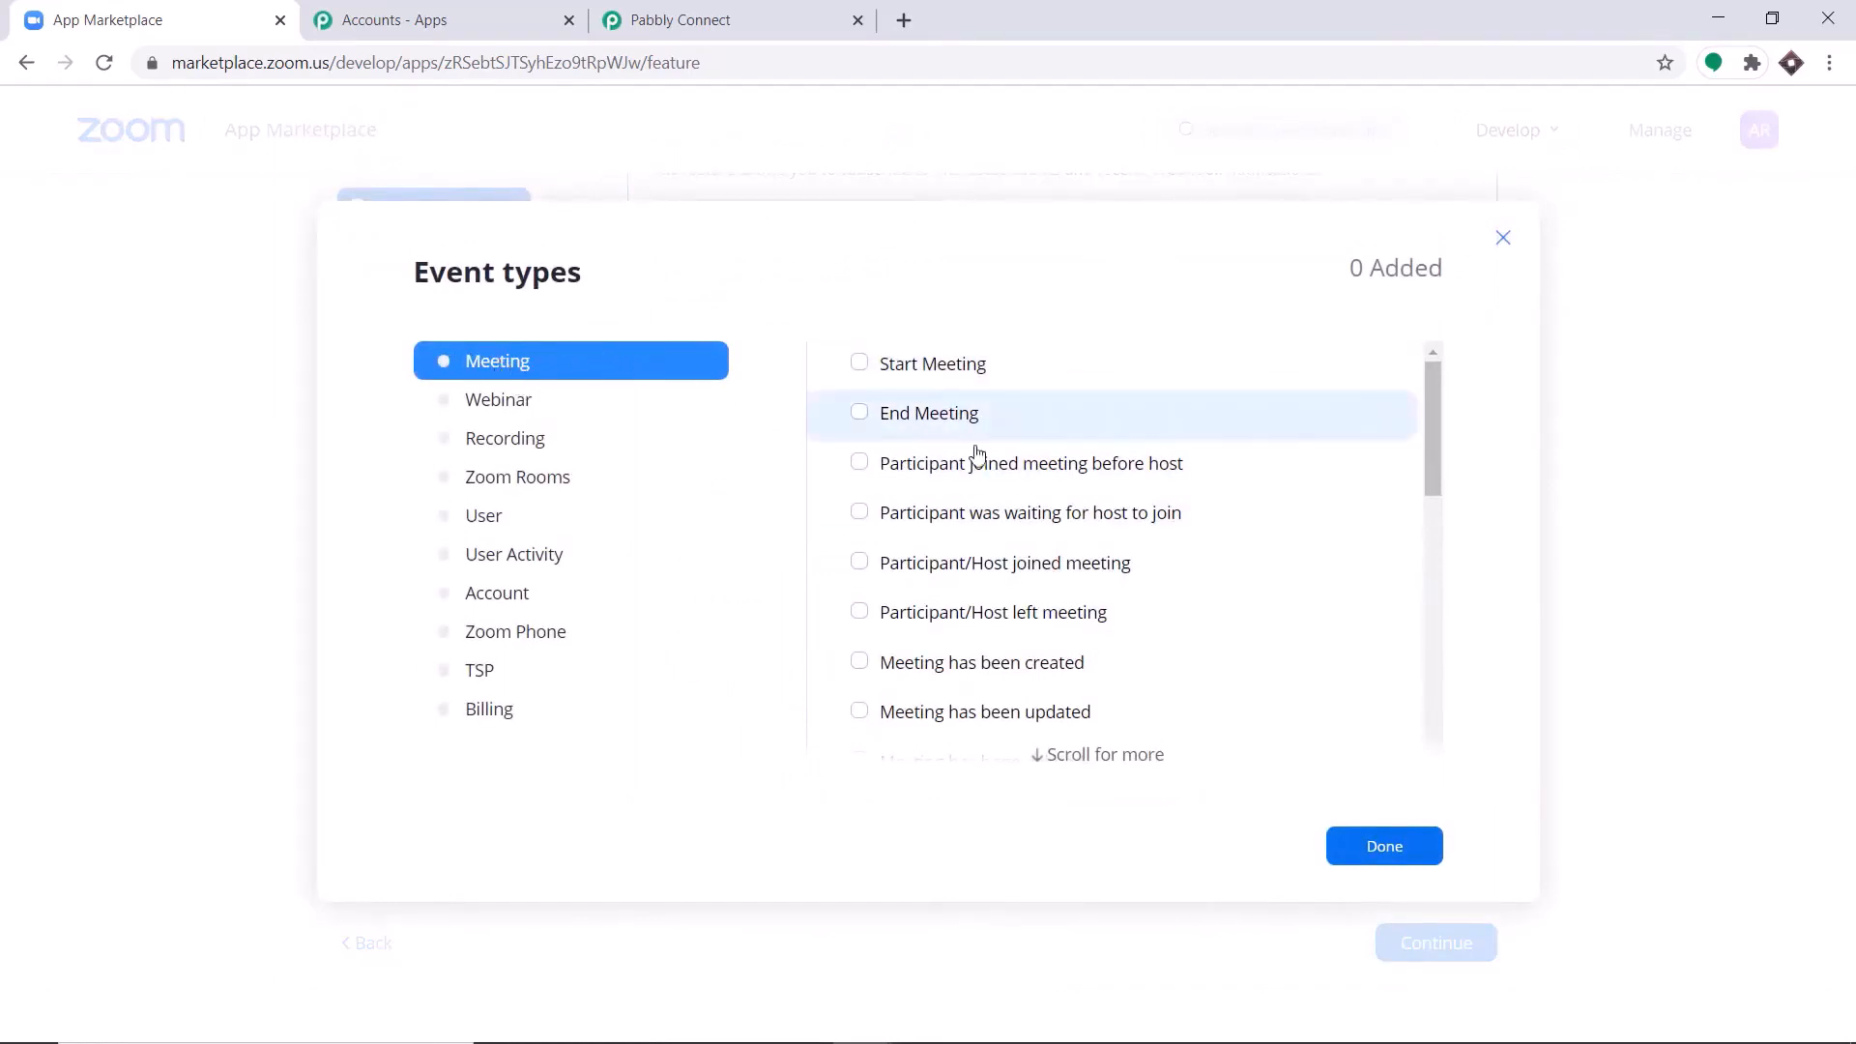
scroll(1129, 493, "down", 1)
scroll(1090, 568, "down", 1)
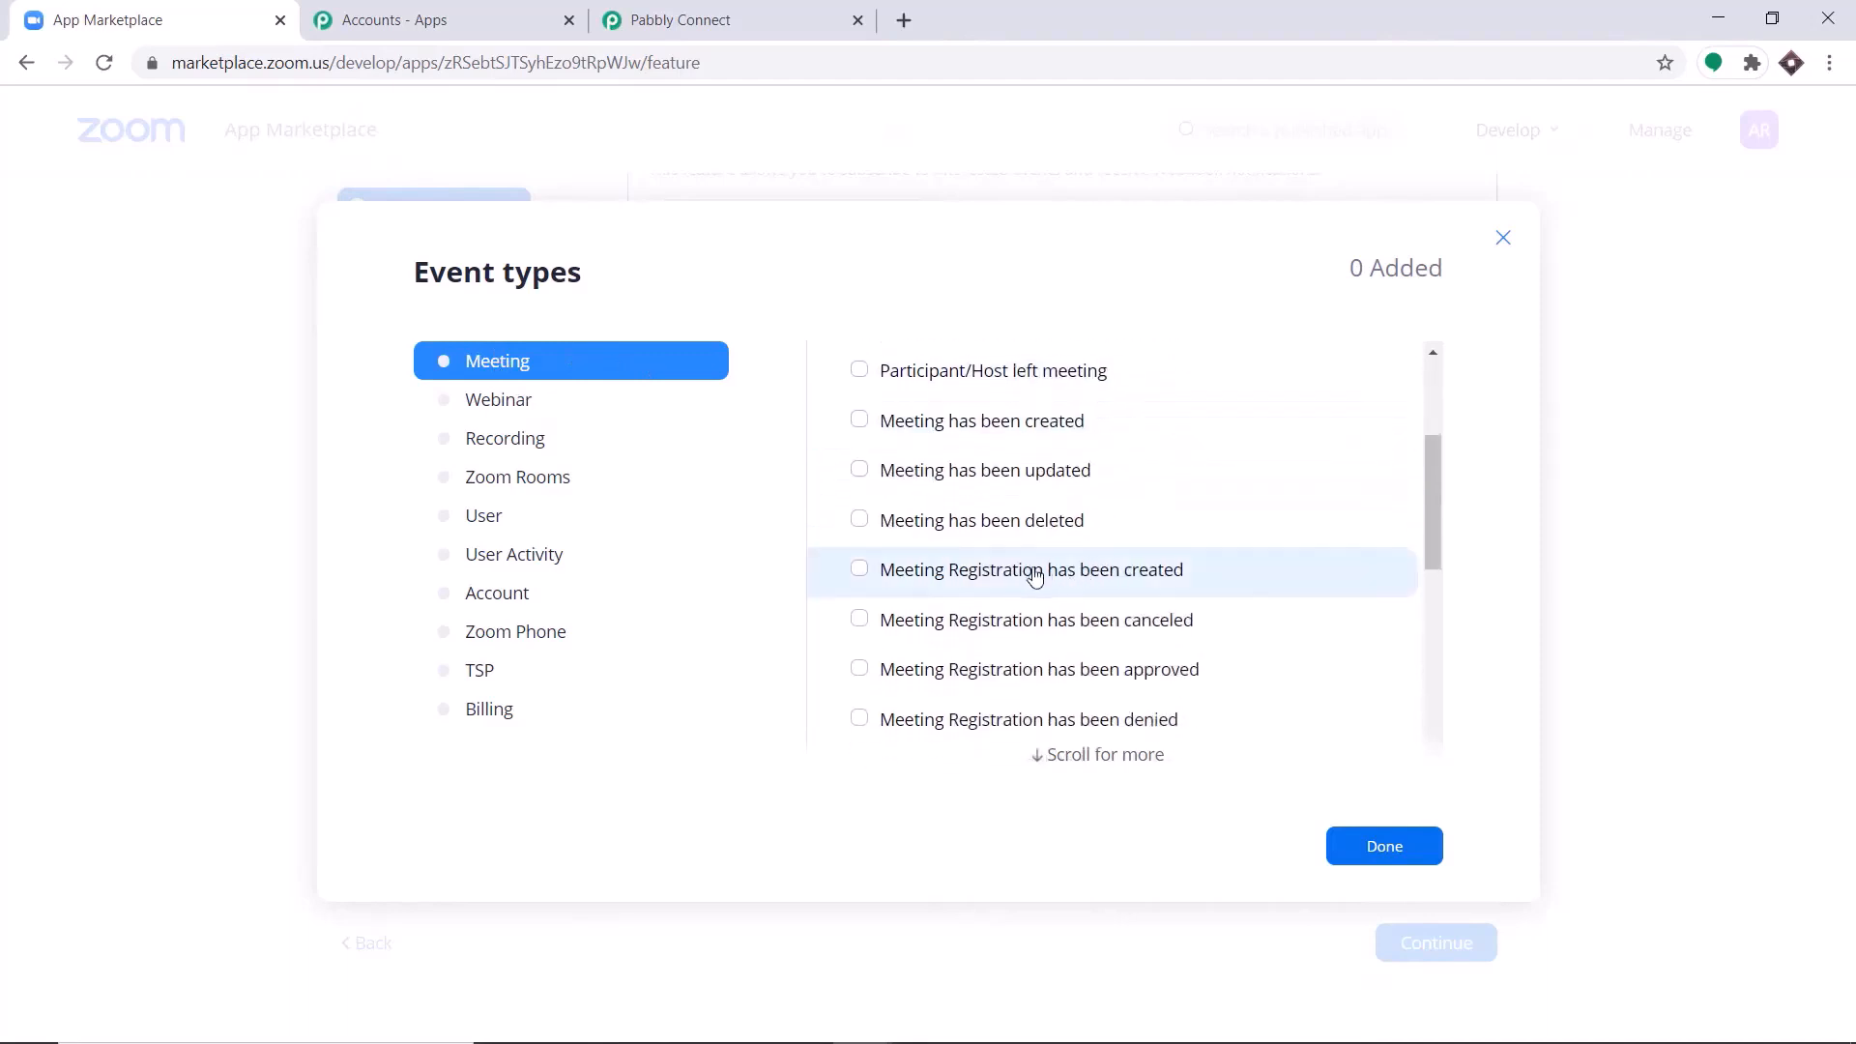
left_click(991, 582)
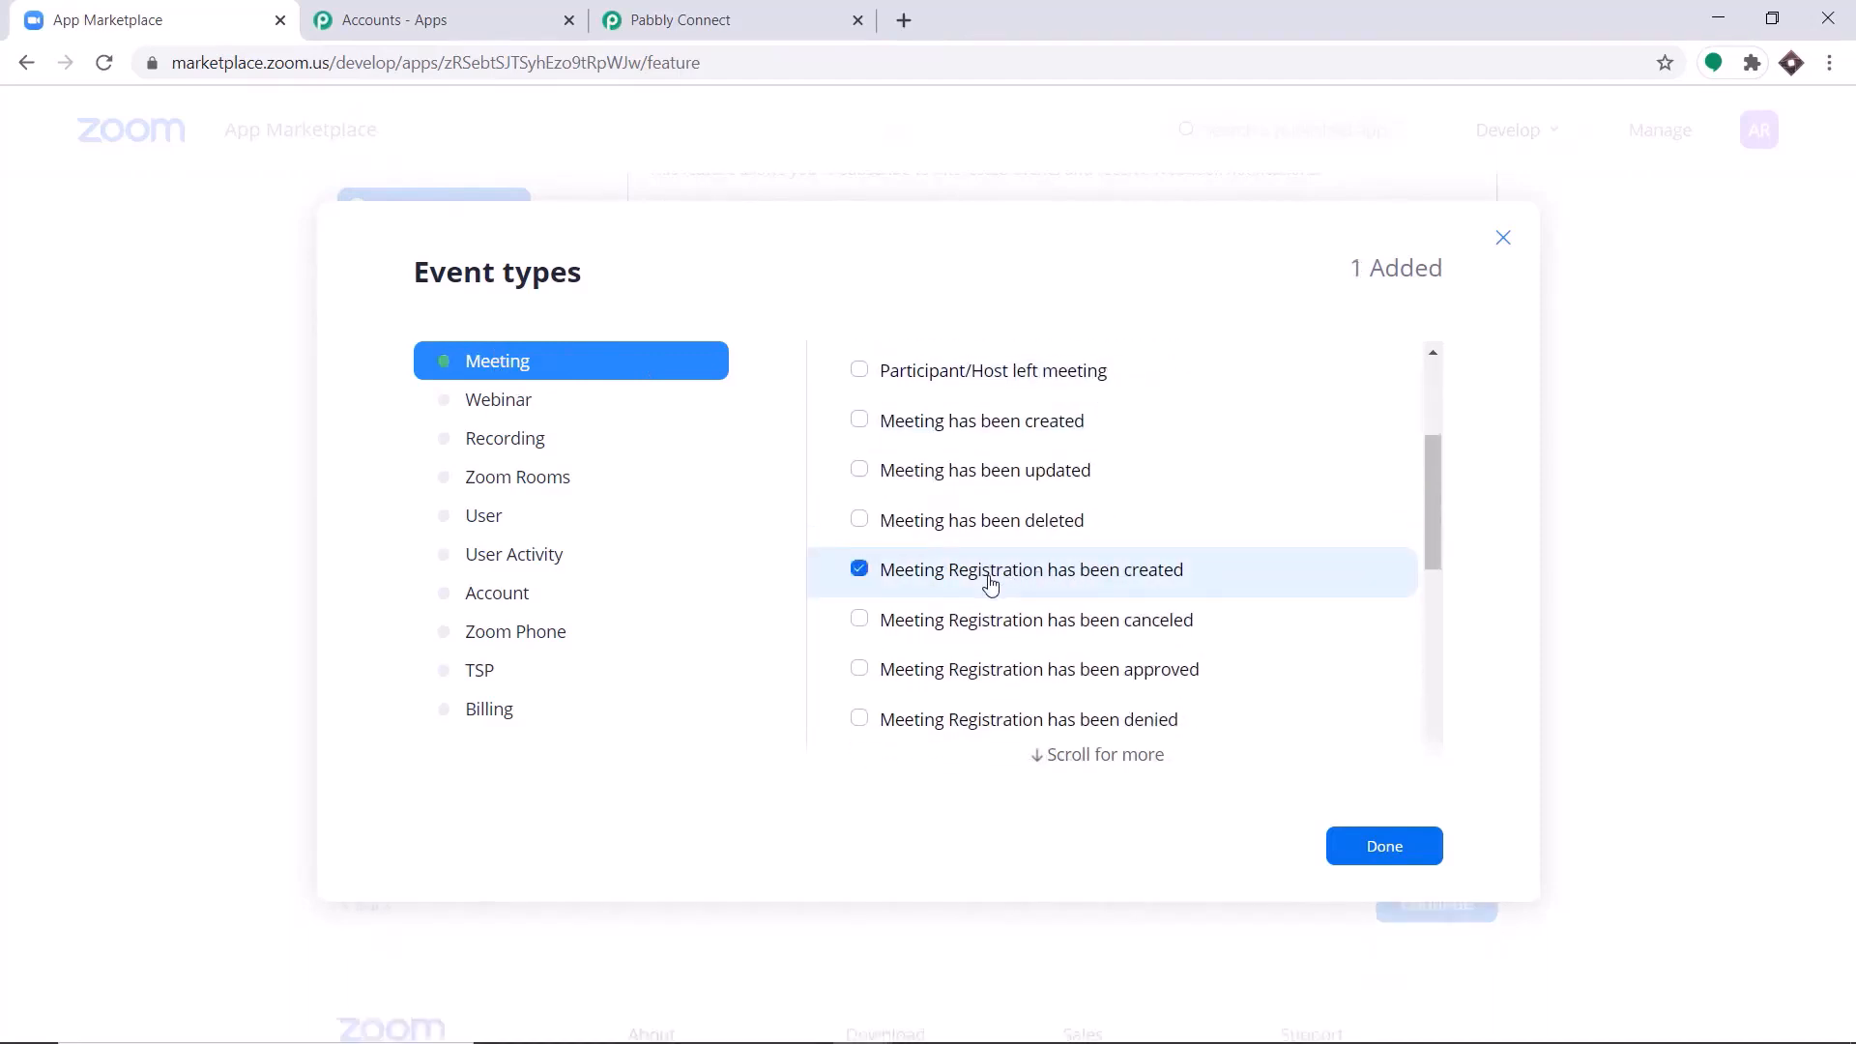
left_click(1361, 861)
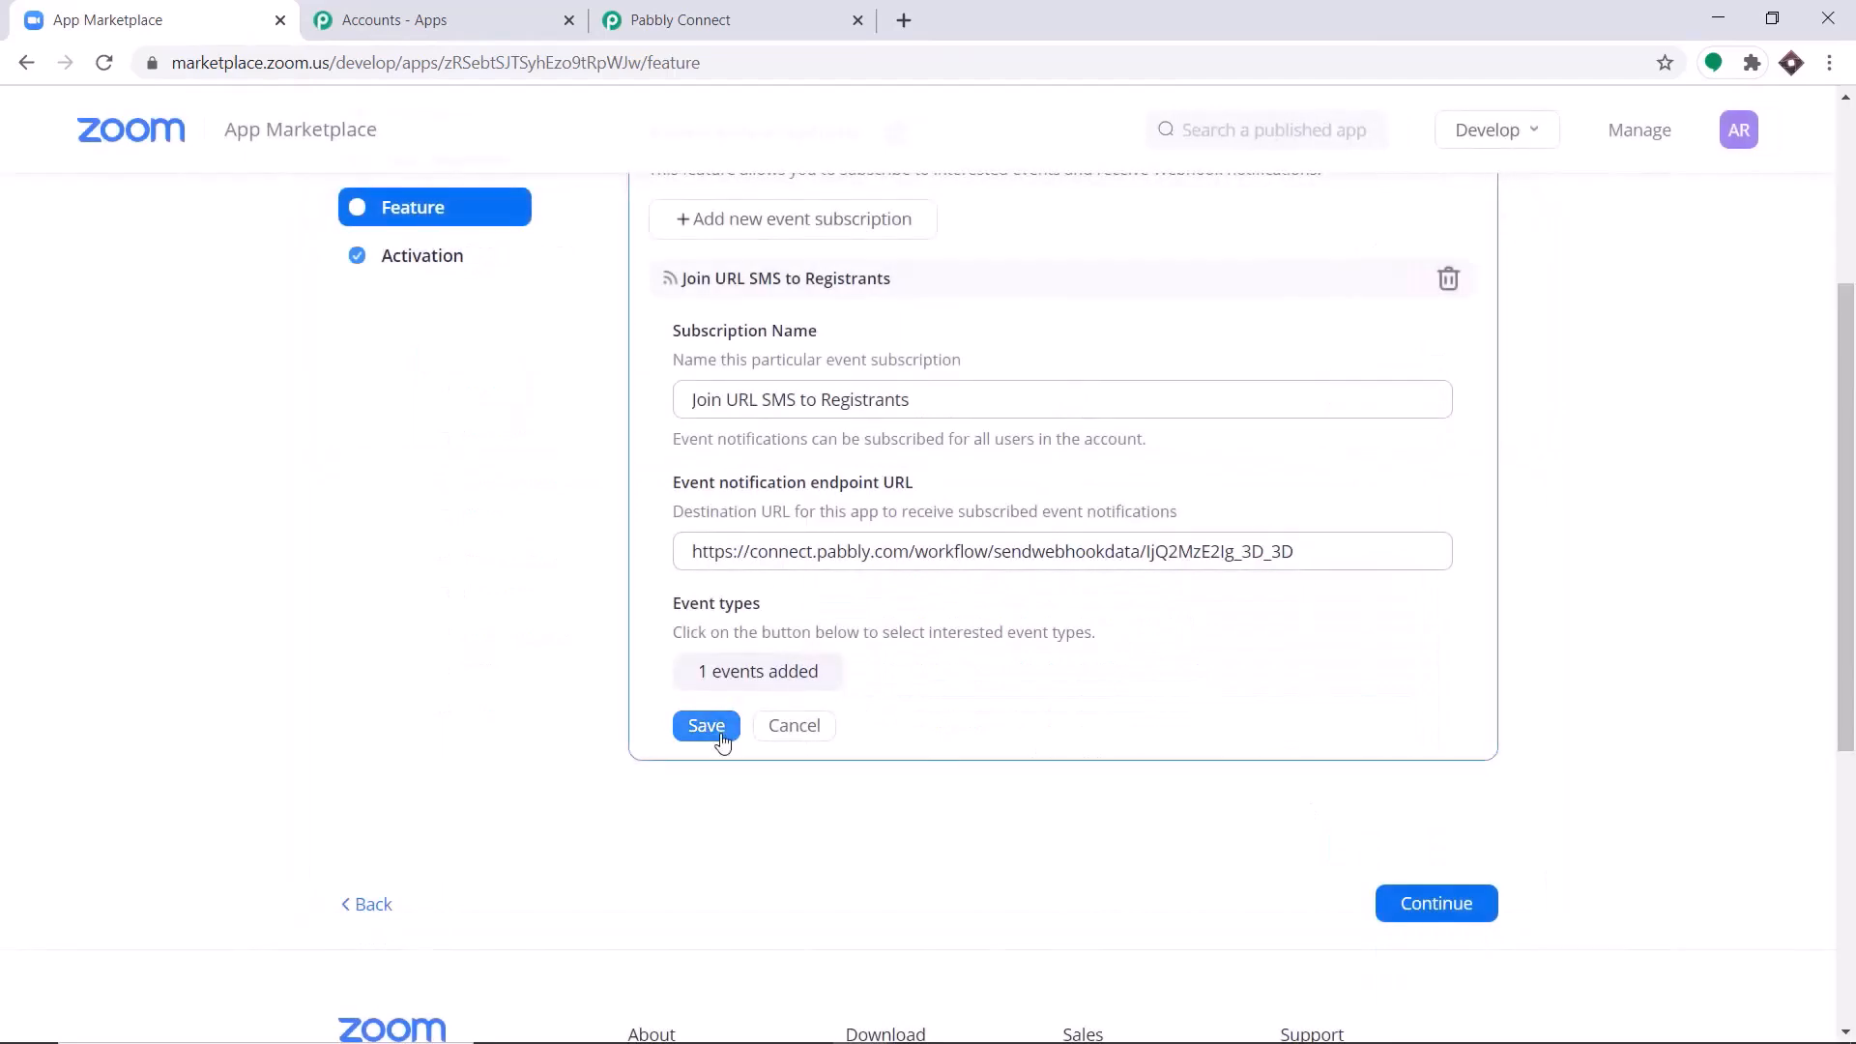
left_click(720, 738)
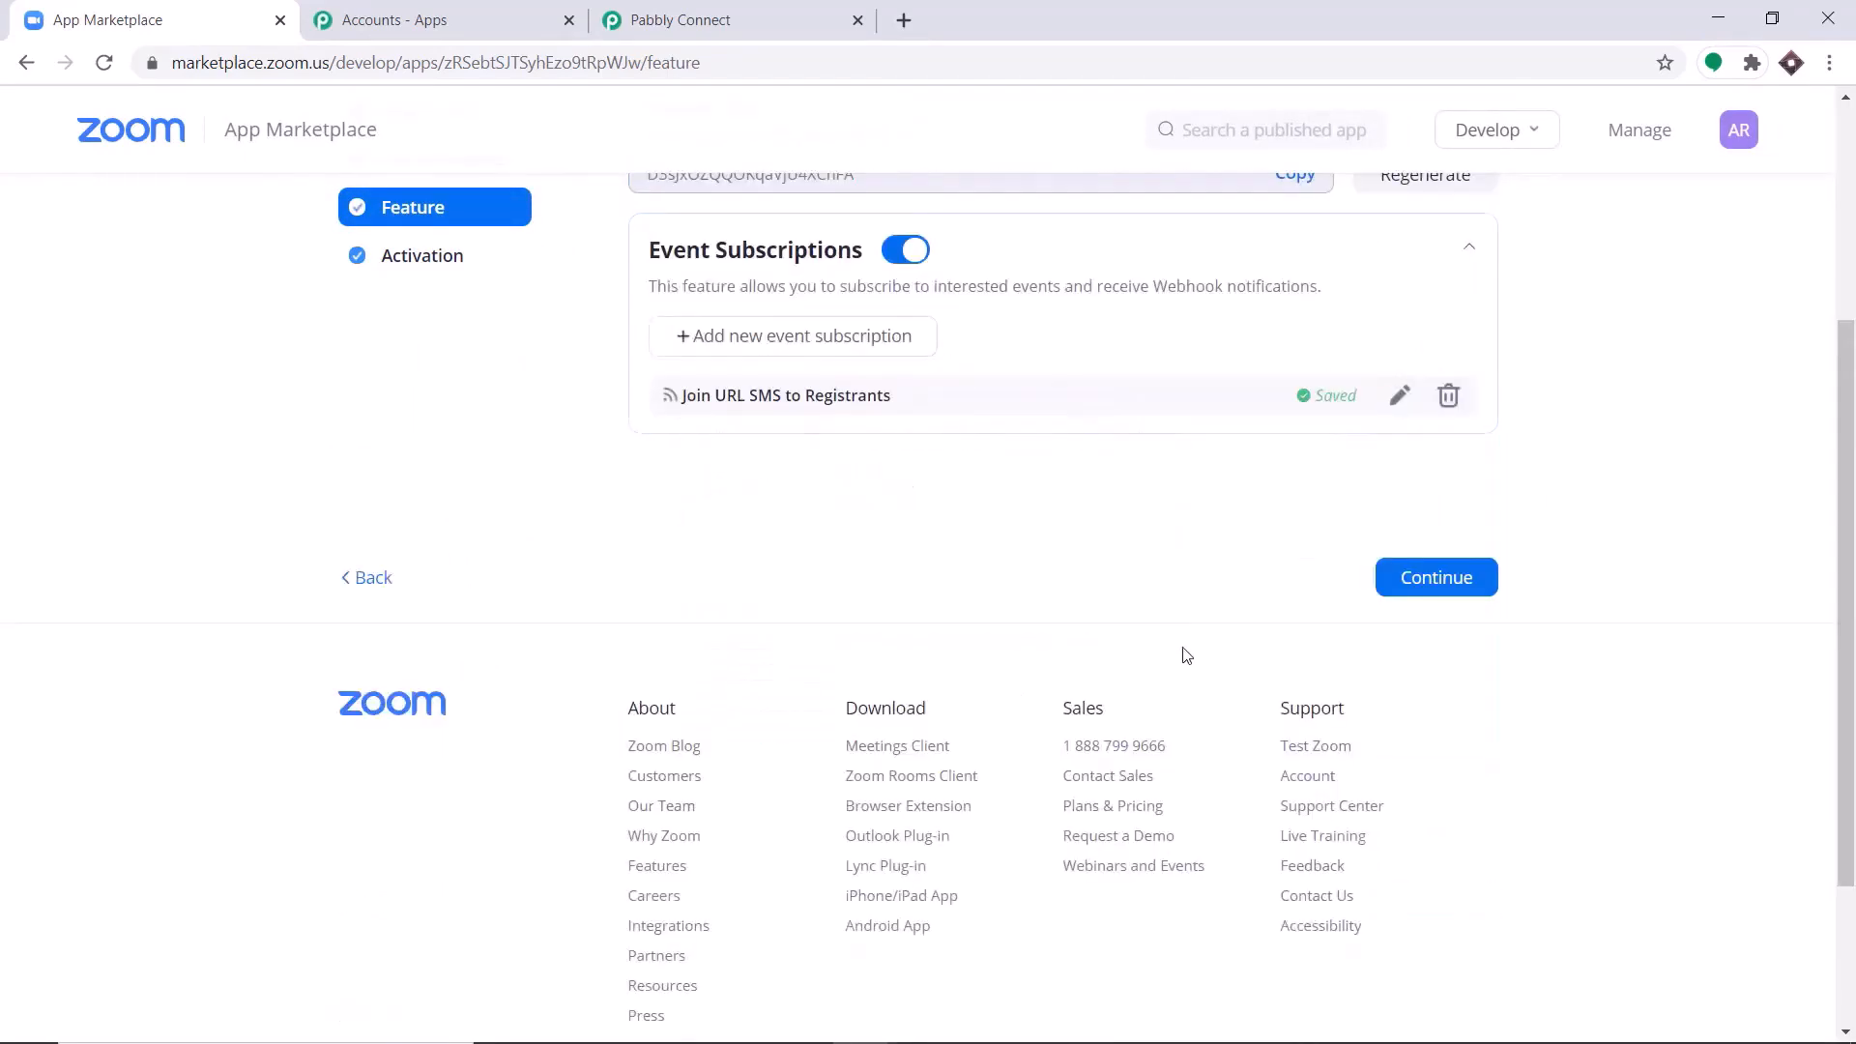
Continue to the app's activation stage and start capturing the webhook response for the Zoom trigger in Pabbly Connect.
scroll(1186, 655, "up", 2)
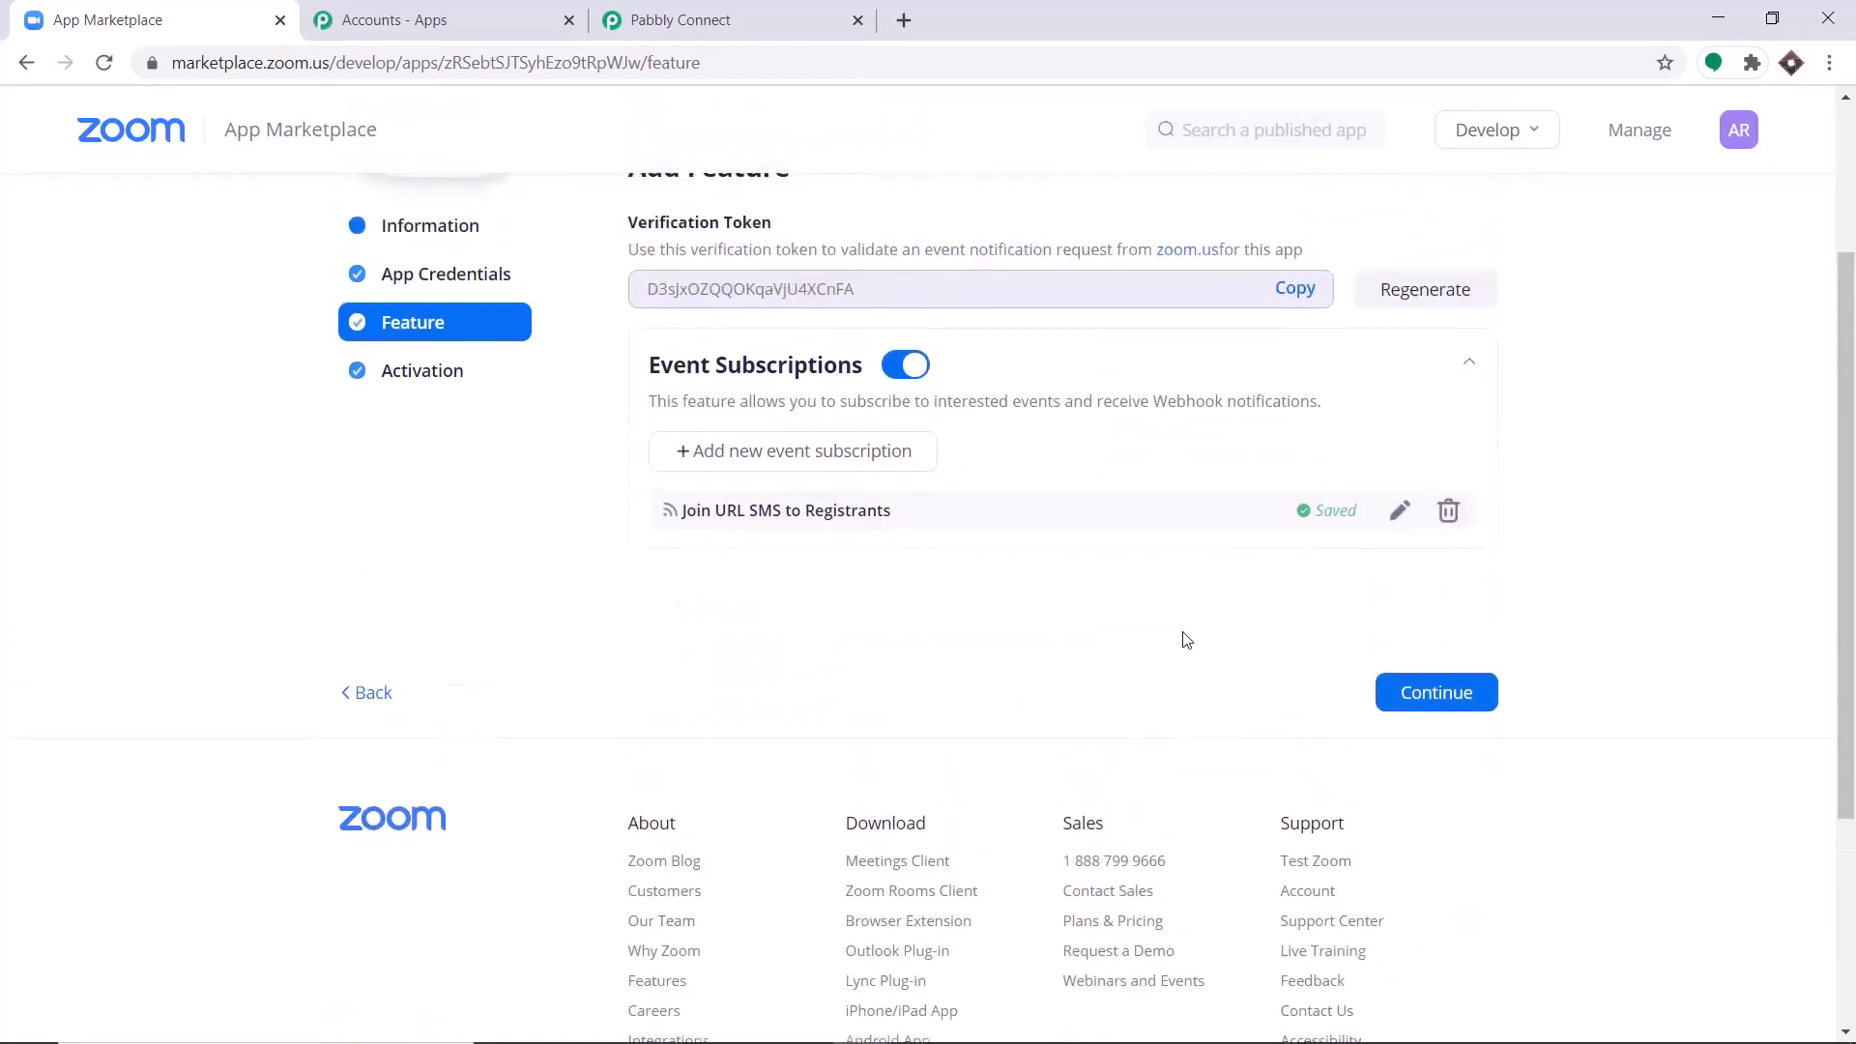
left_click(1403, 820)
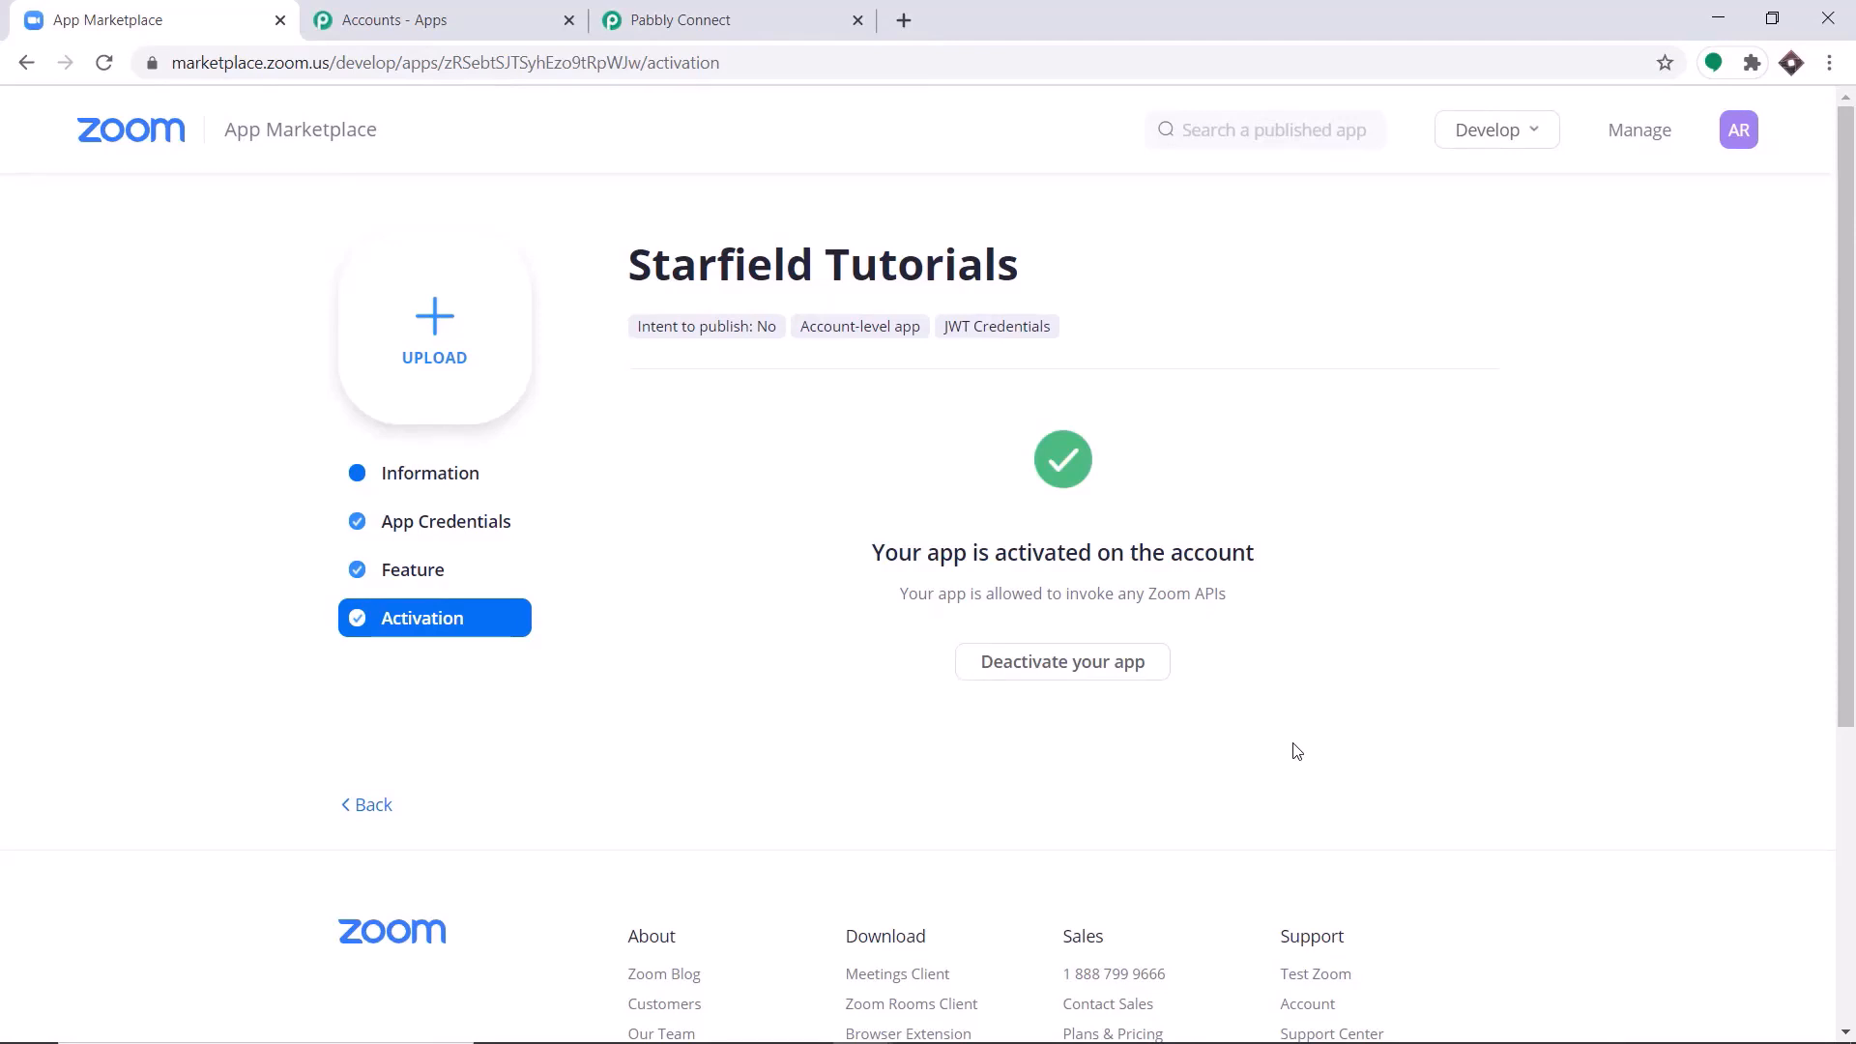
left_click(773, 14)
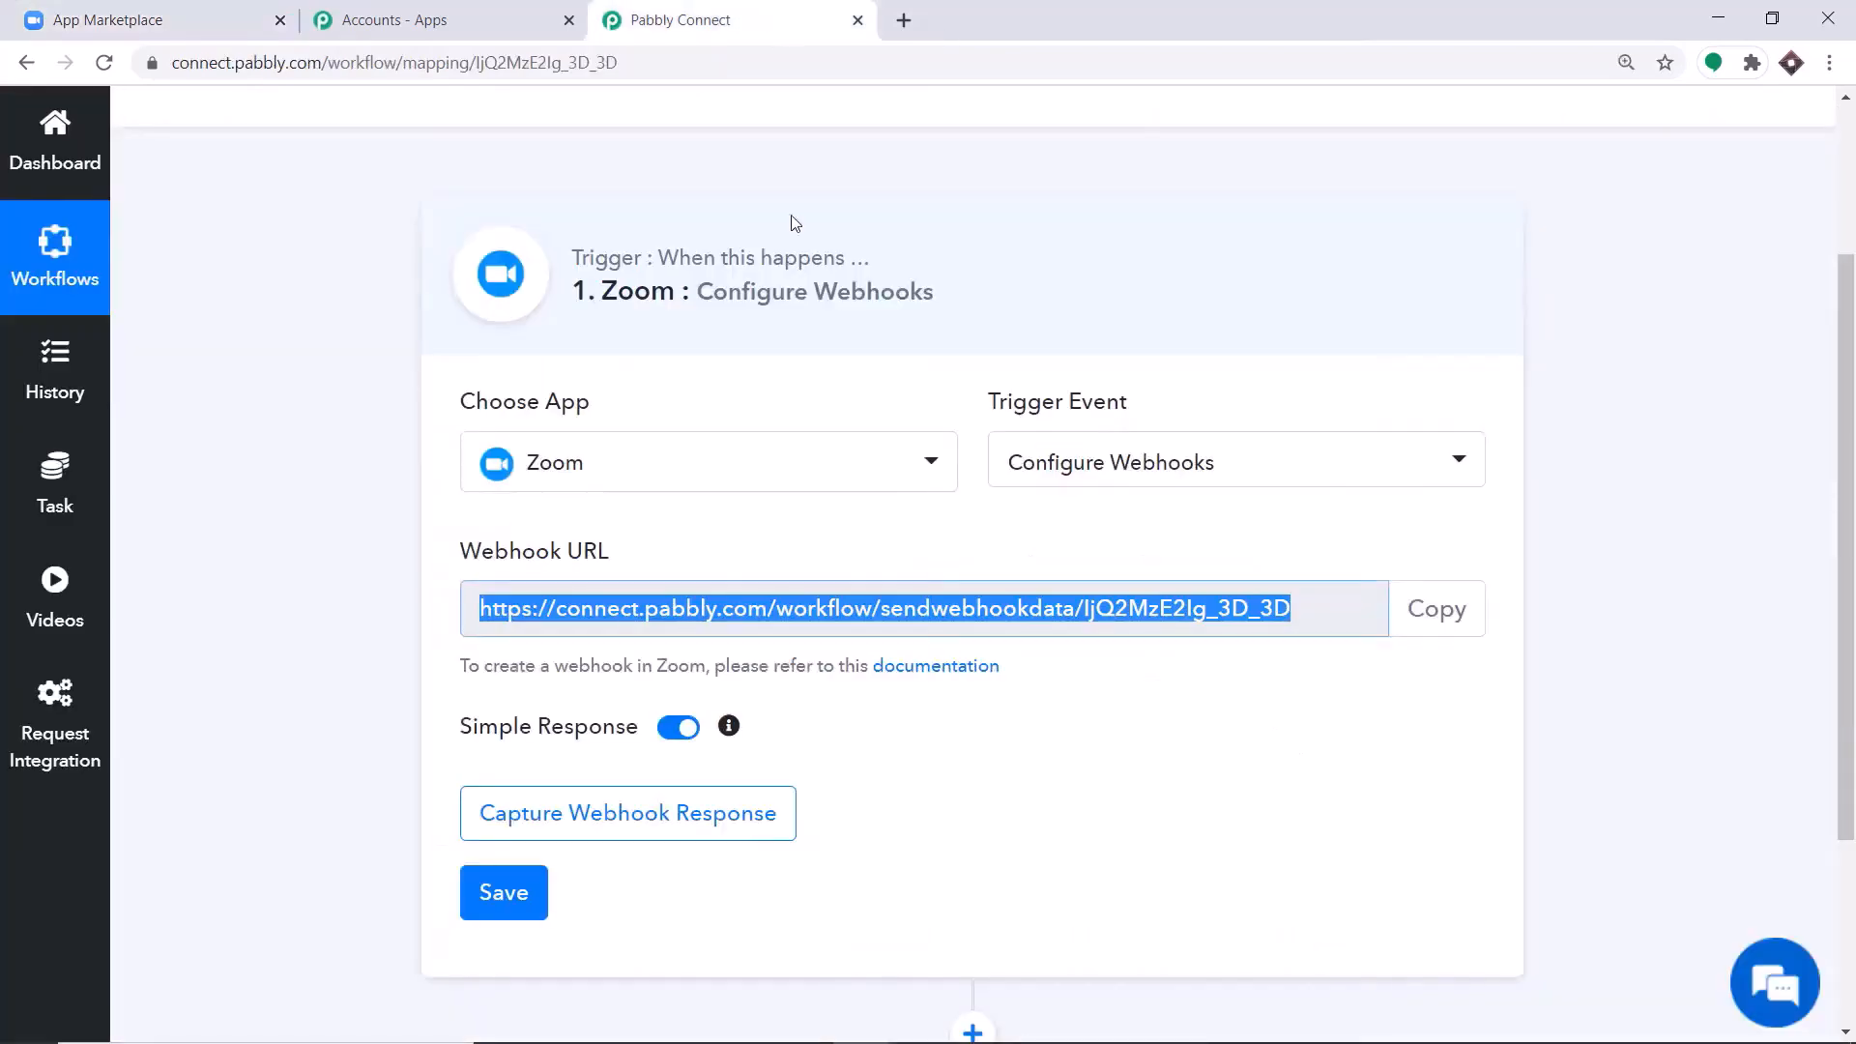
left_click(687, 824)
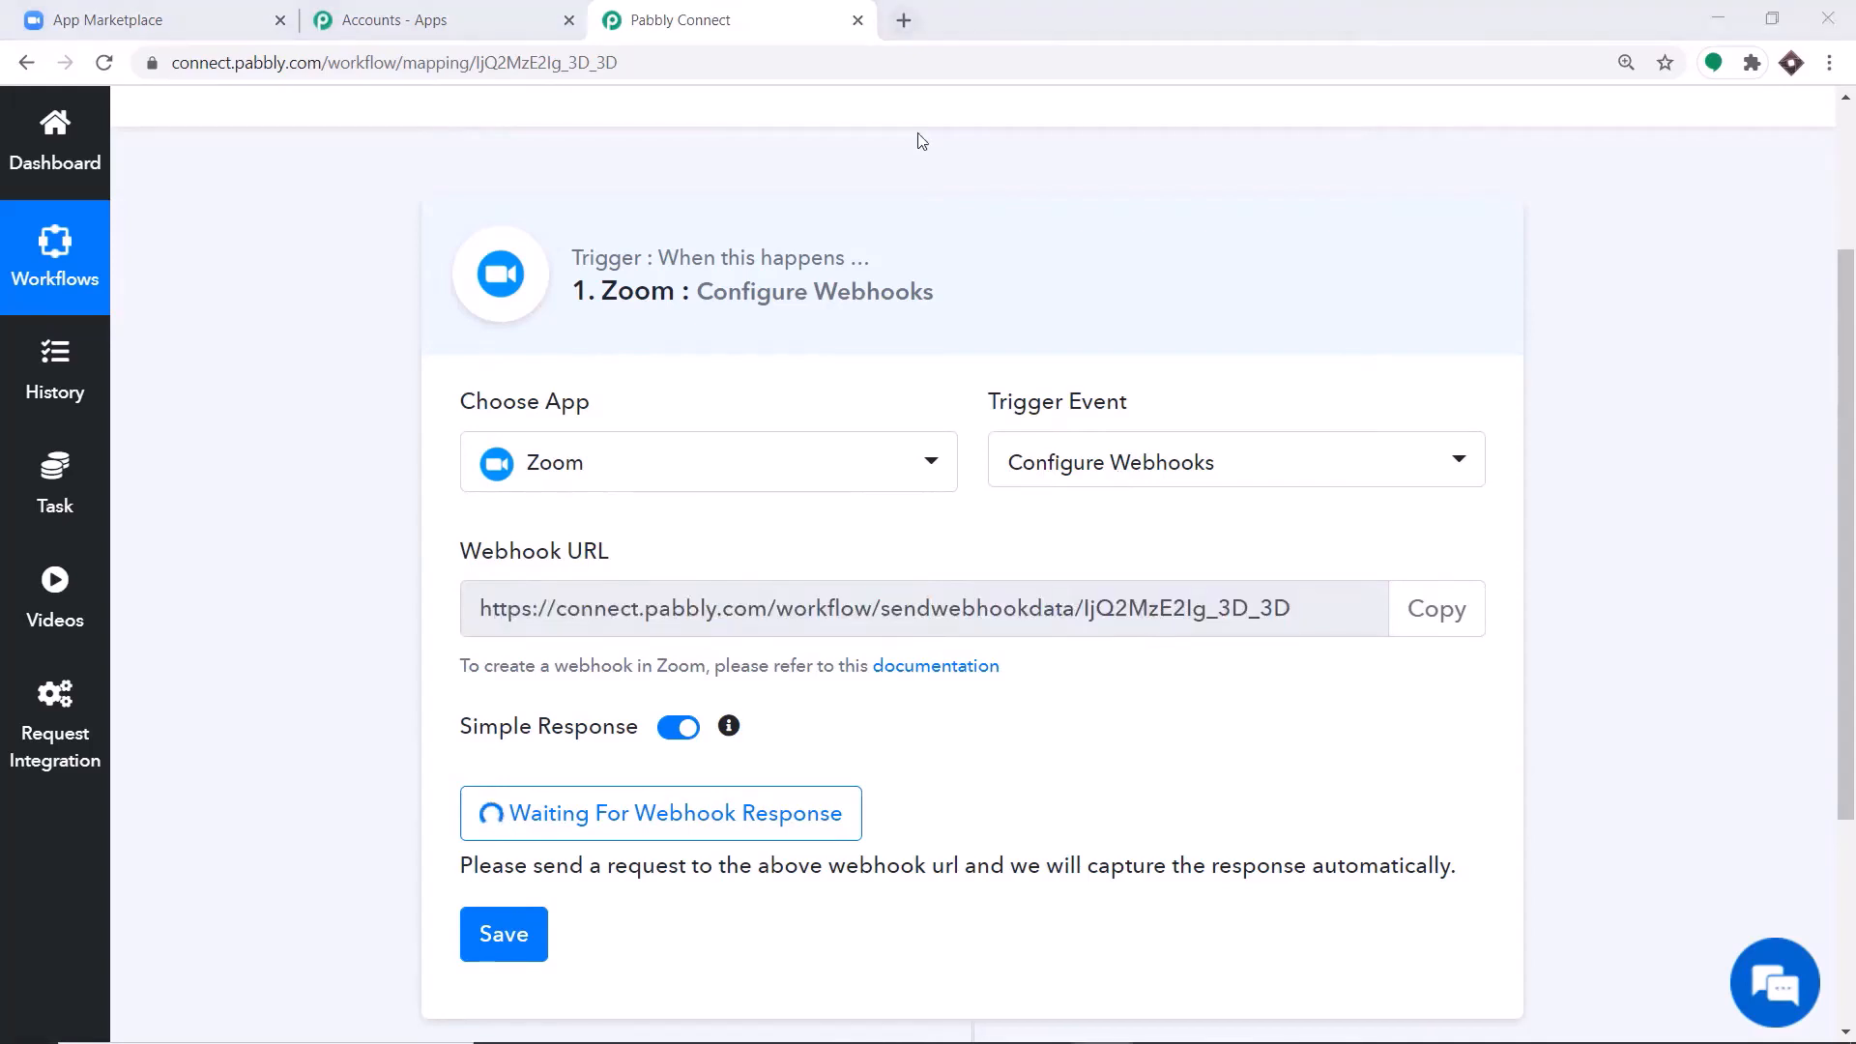
Open Zoom's upcoming meetings page at us02web.zoom.us/meeting#/upcoming in a new browser tab and start scheduling a meeting.
left_click(904, 19)
key("ctrl+v")
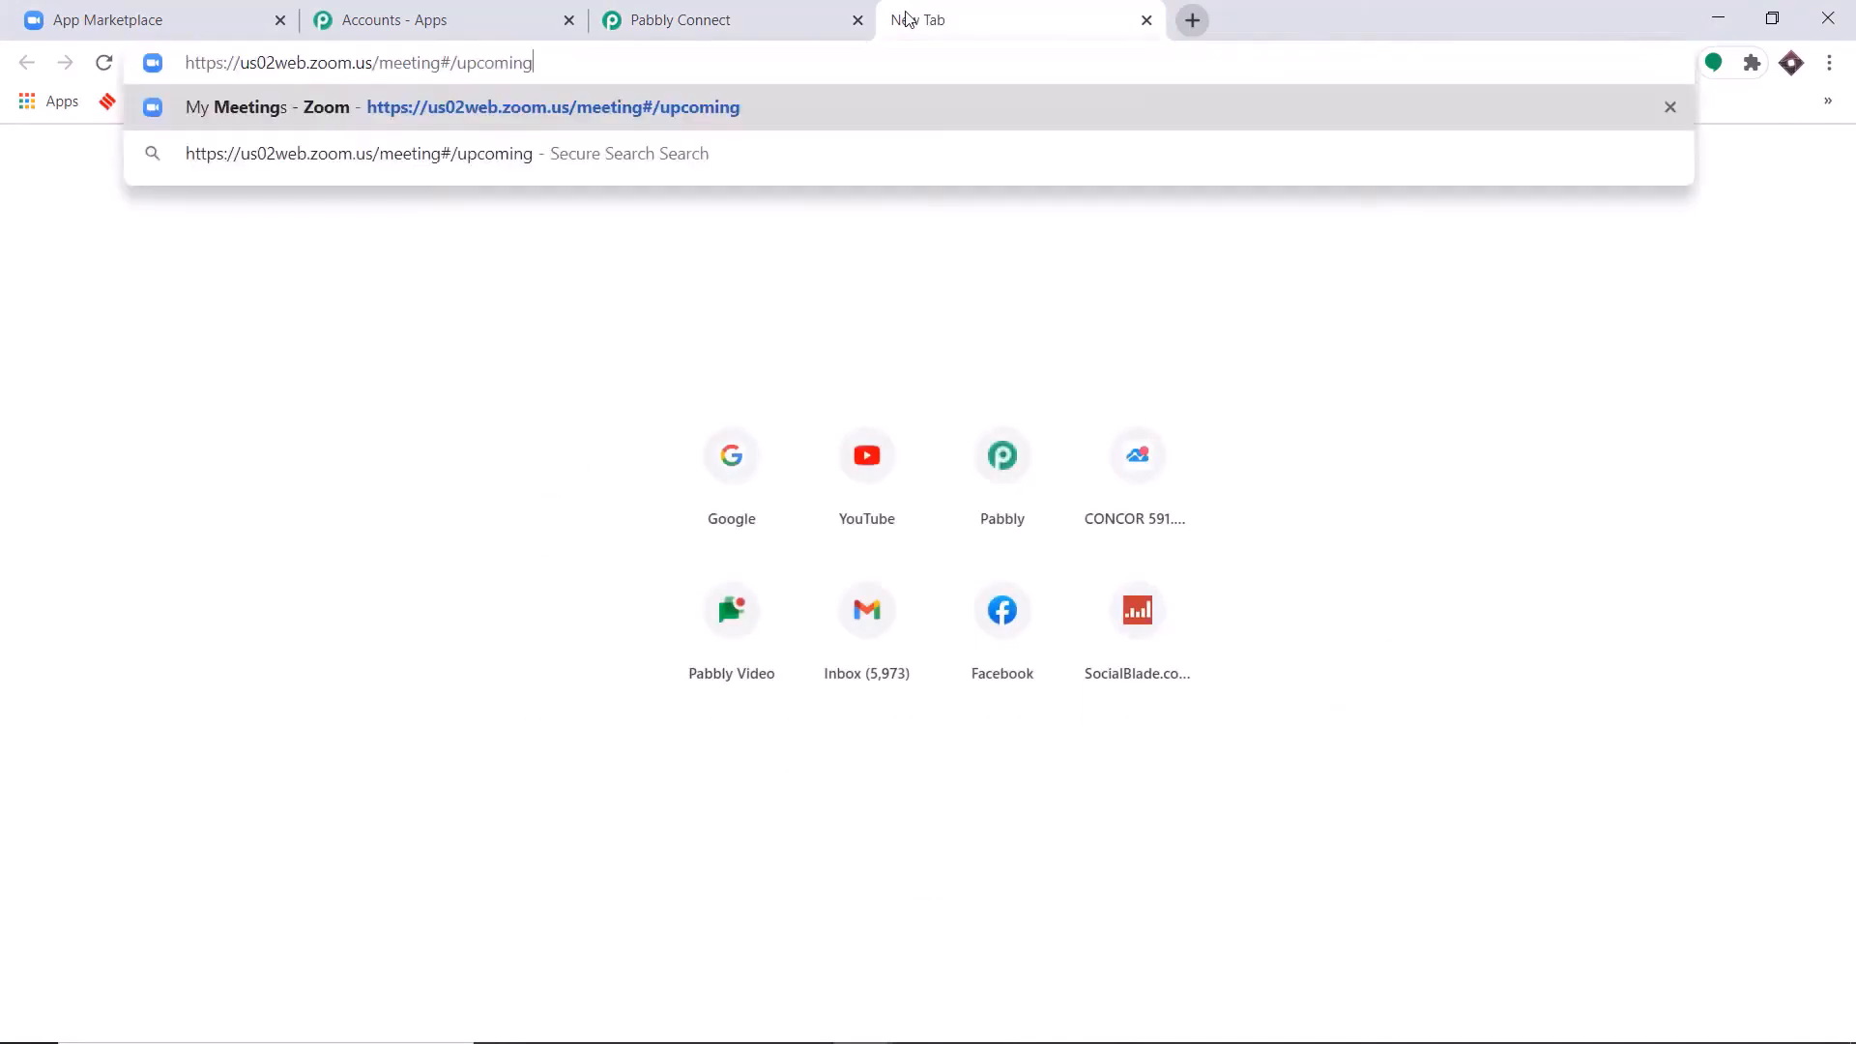
key("Return")
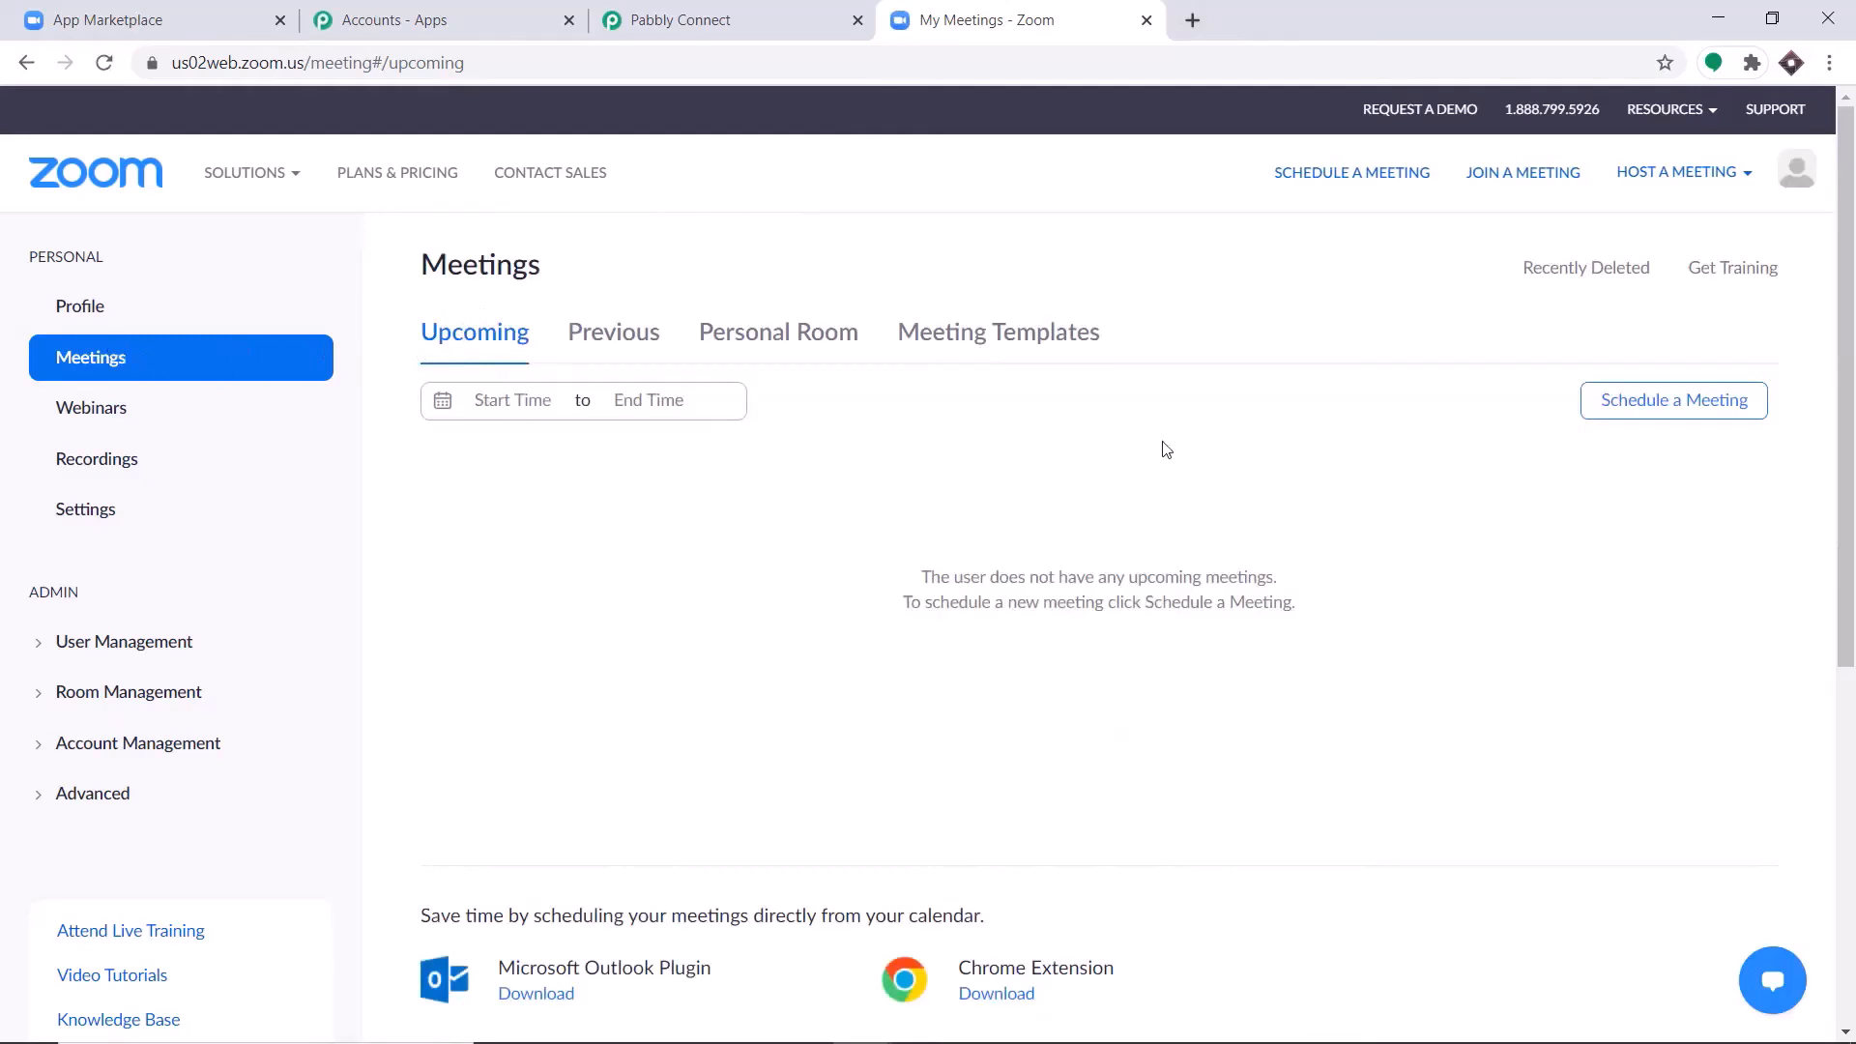
left_click(1691, 415)
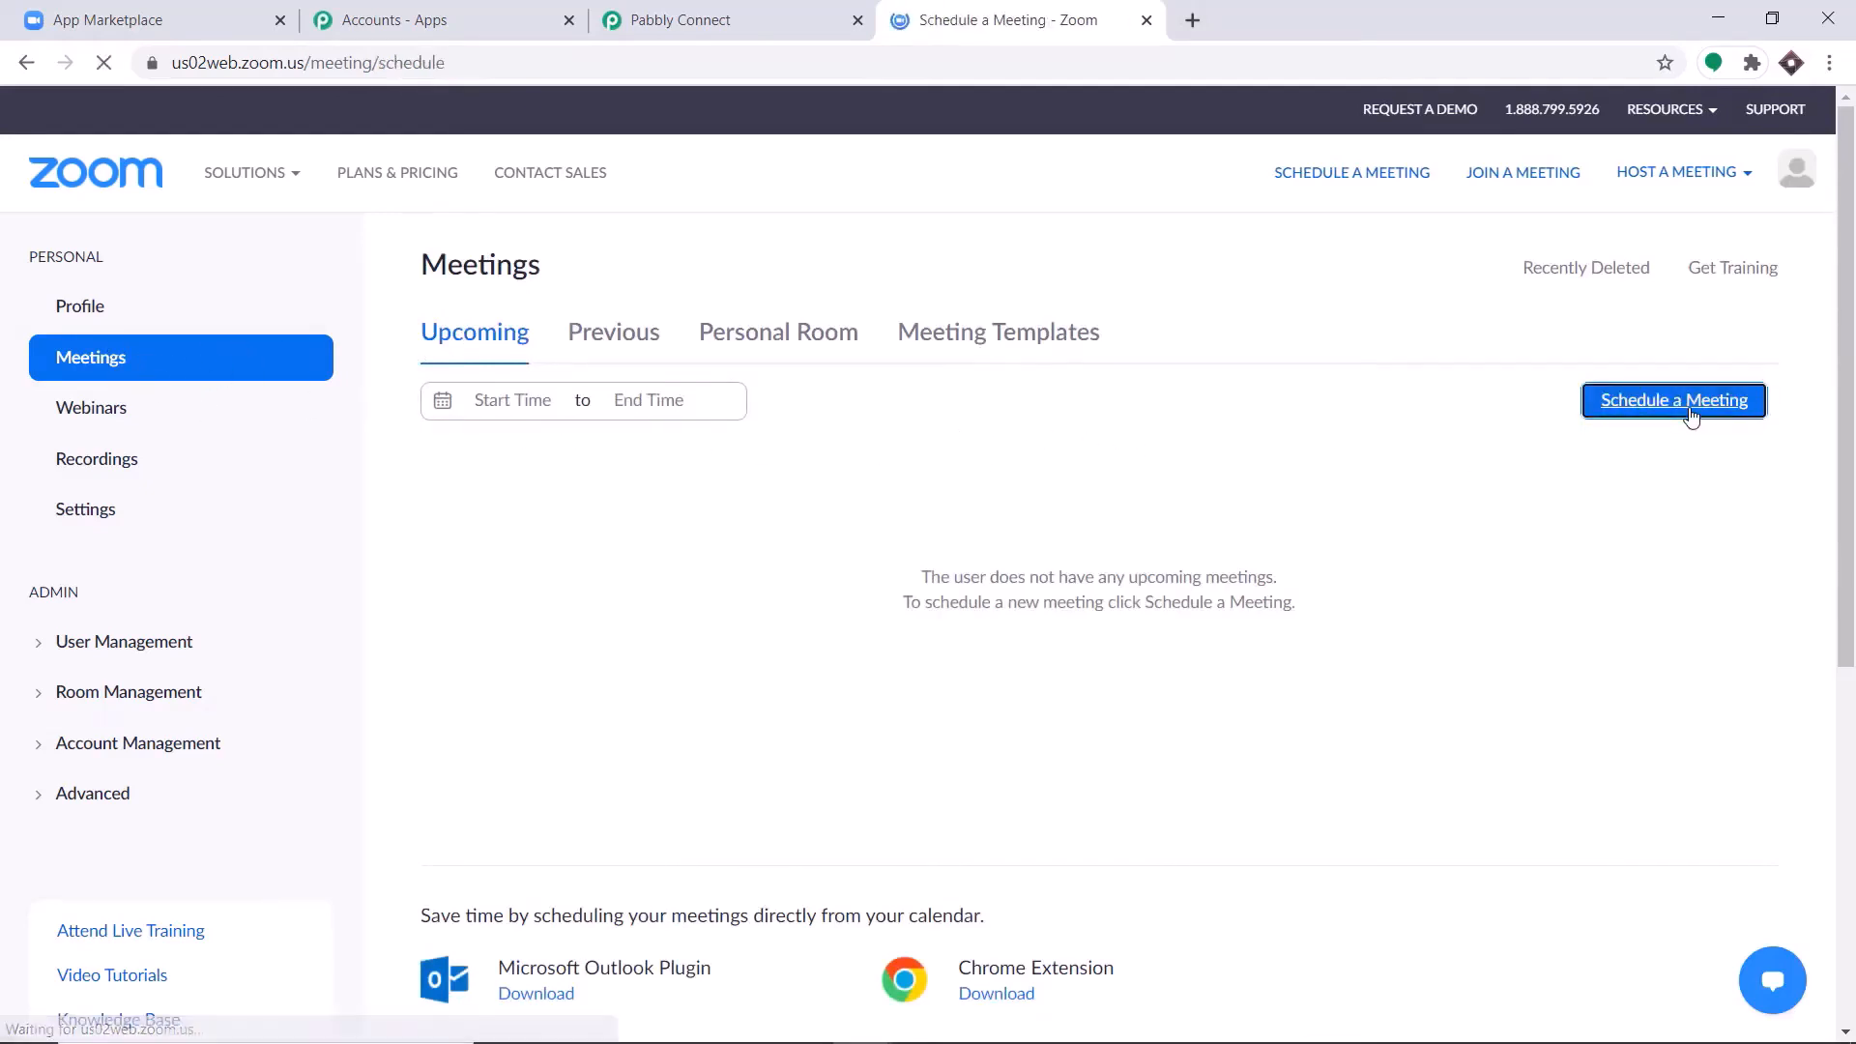
Set the meeting's topic to English Lecture and its date to 03/11/2021, leaving the description empty.
triple_click(766, 398)
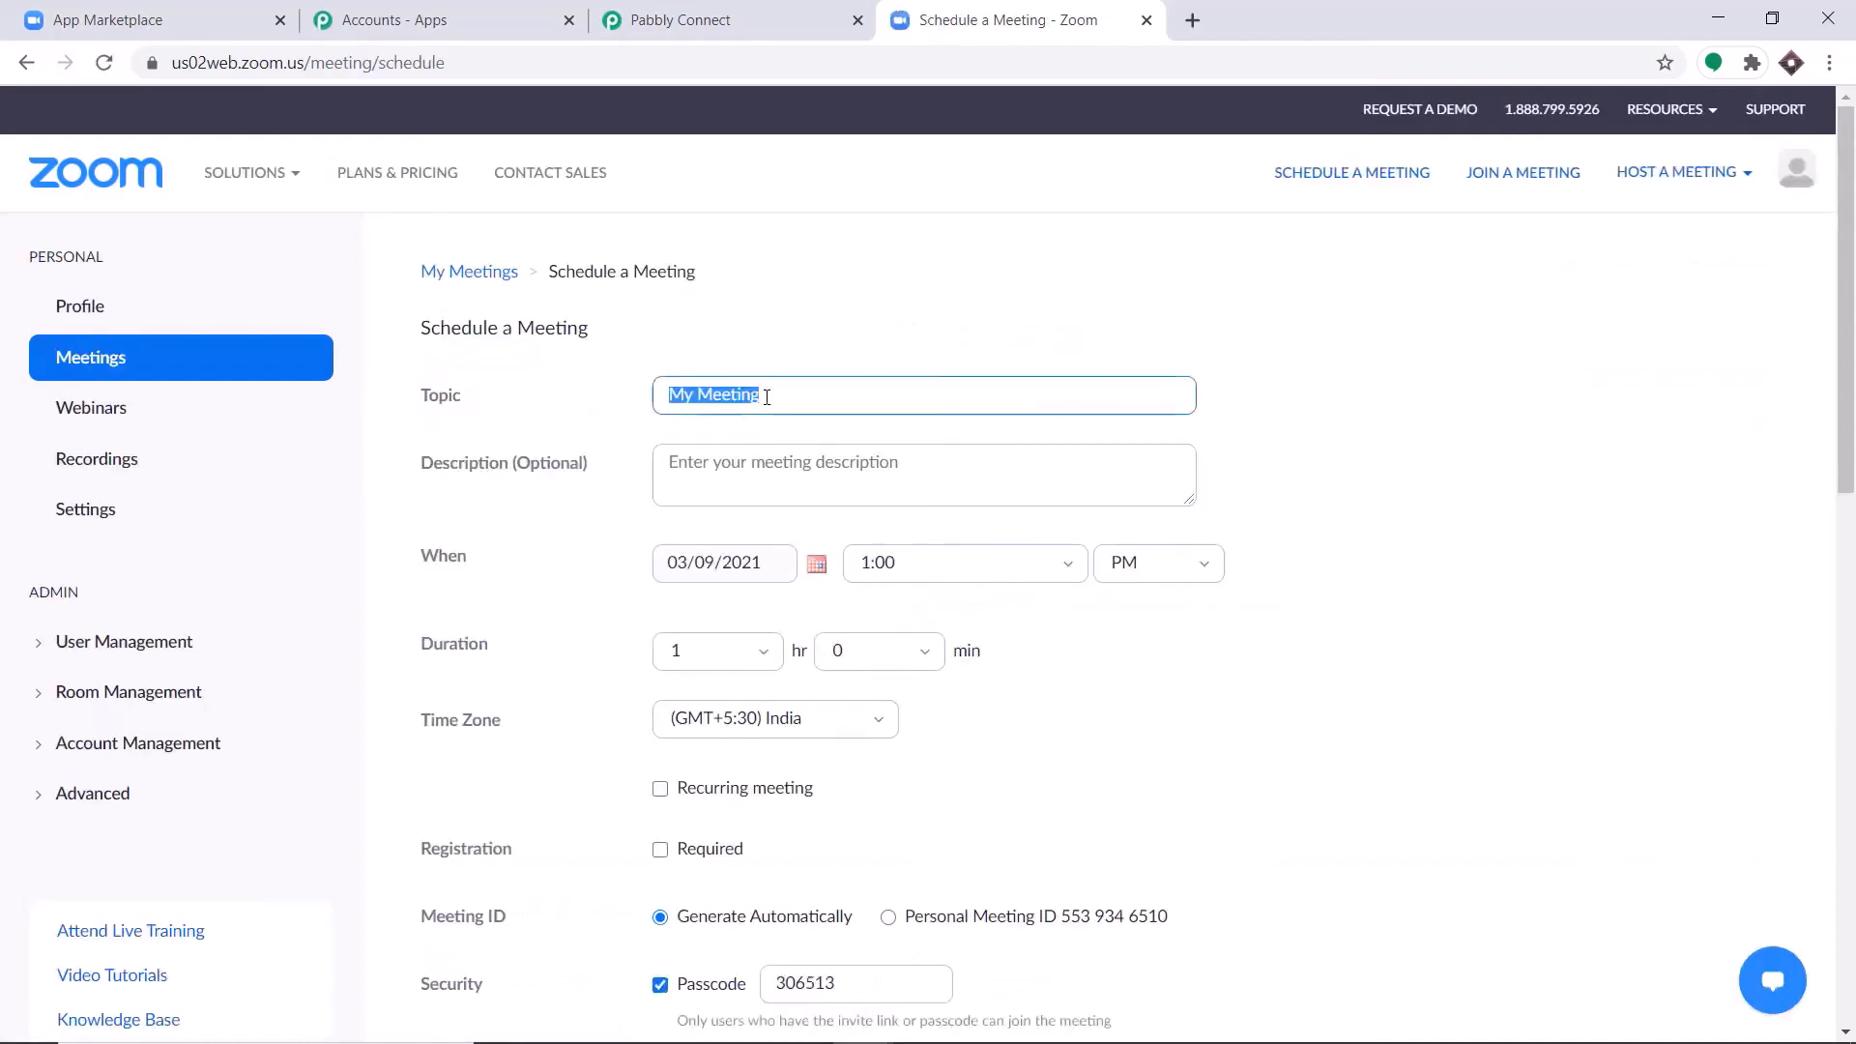
key("BackSpace")
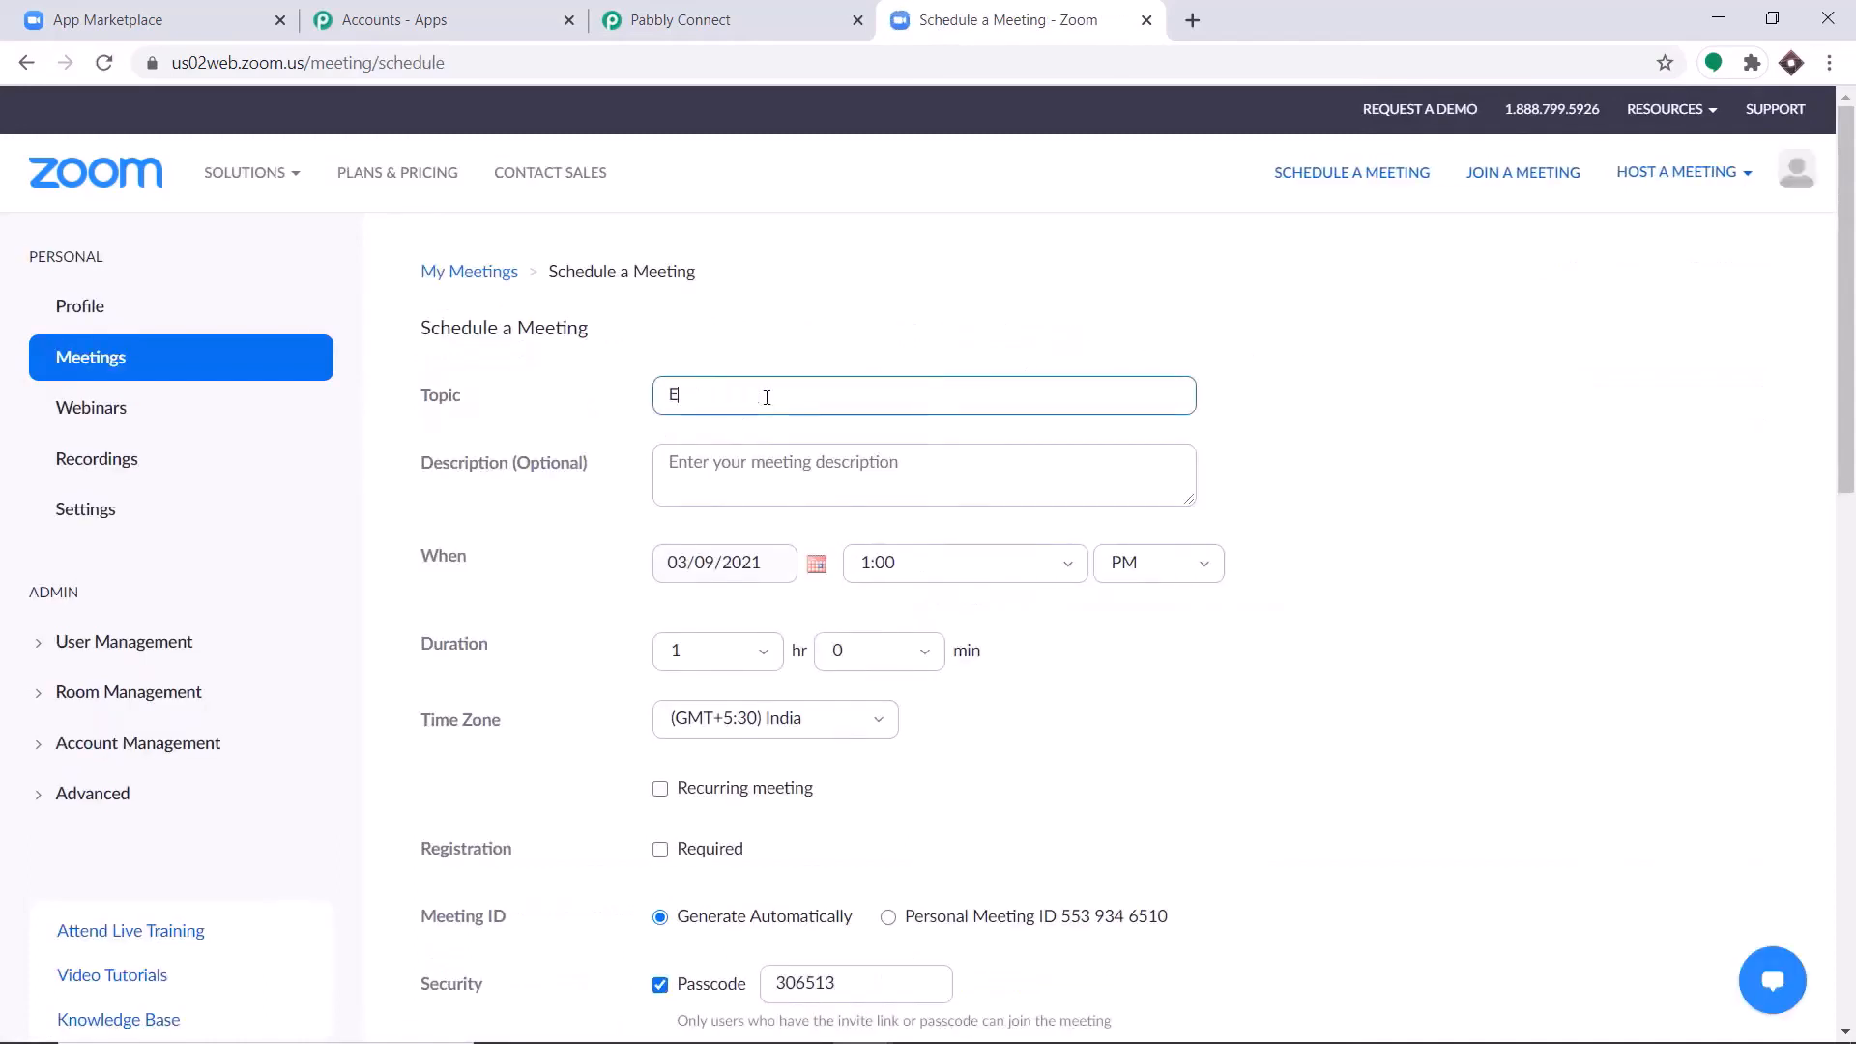
type("English Lecture")
left_click(784, 465)
scroll(785, 466, "down", 1)
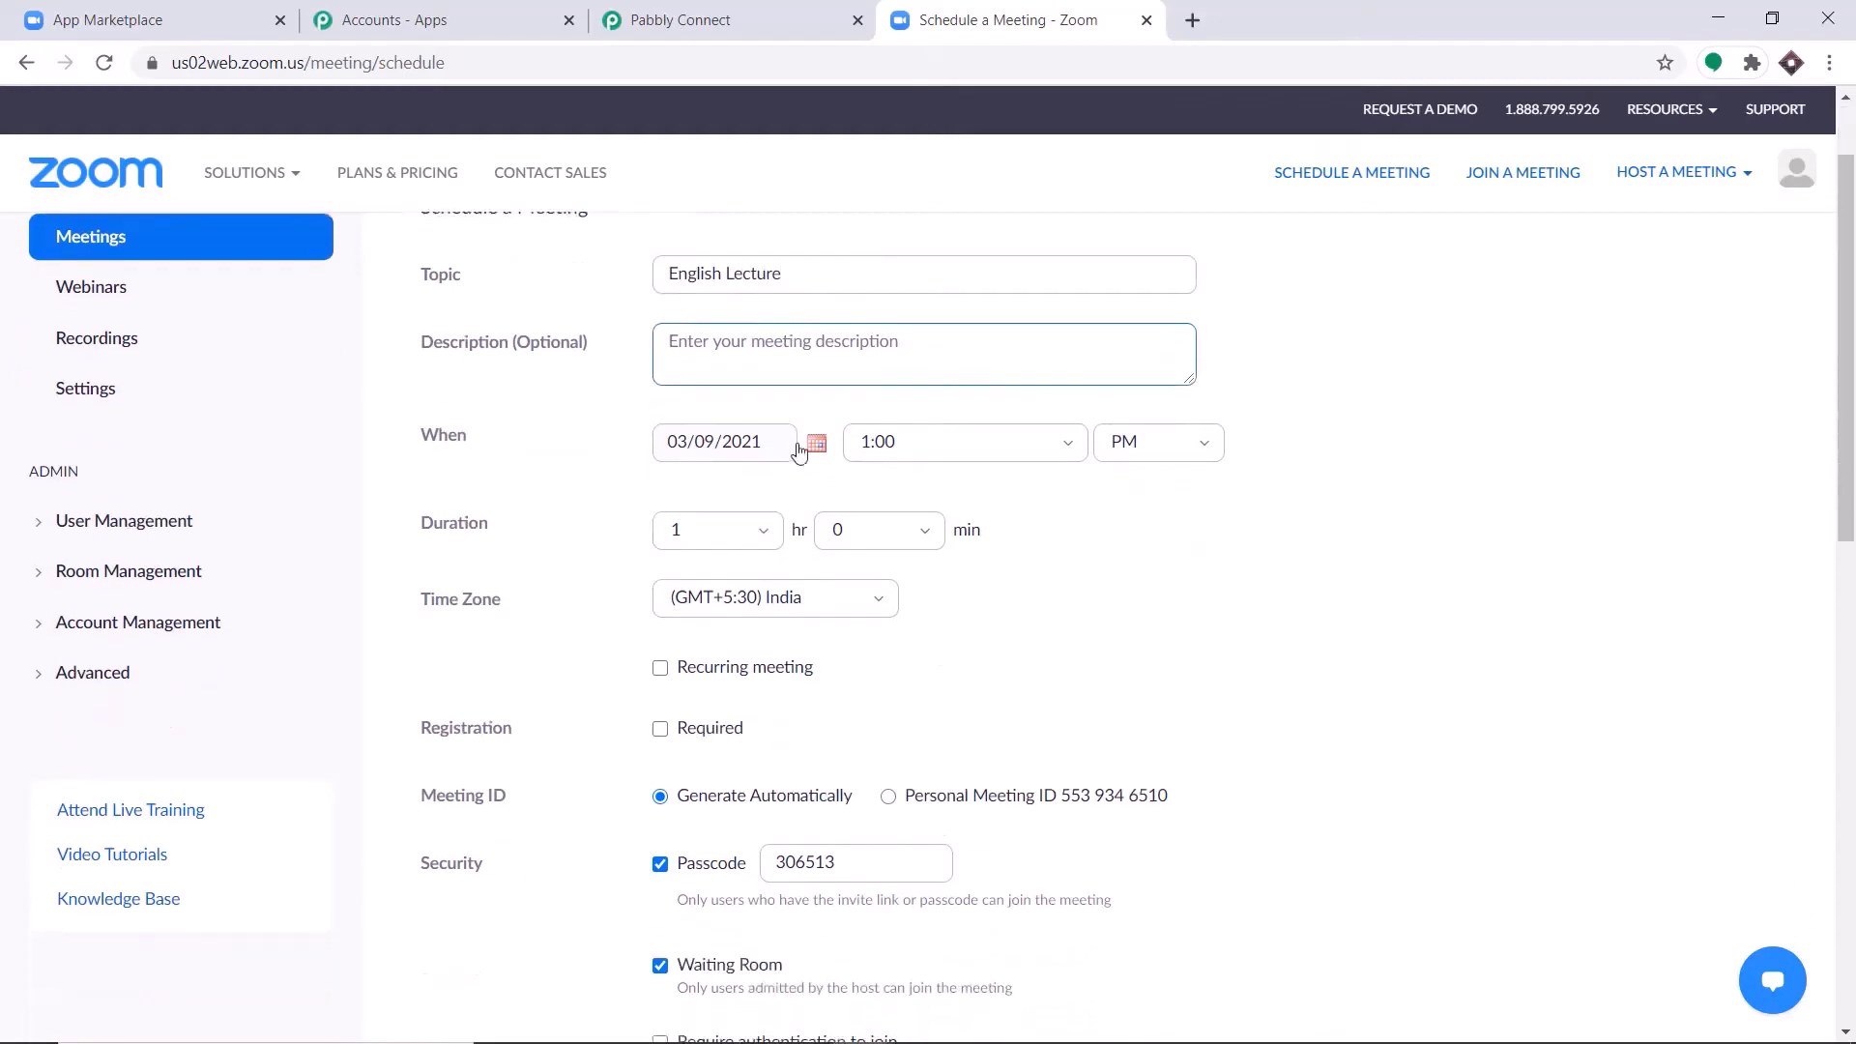
left_click(704, 458)
left_click(817, 442)
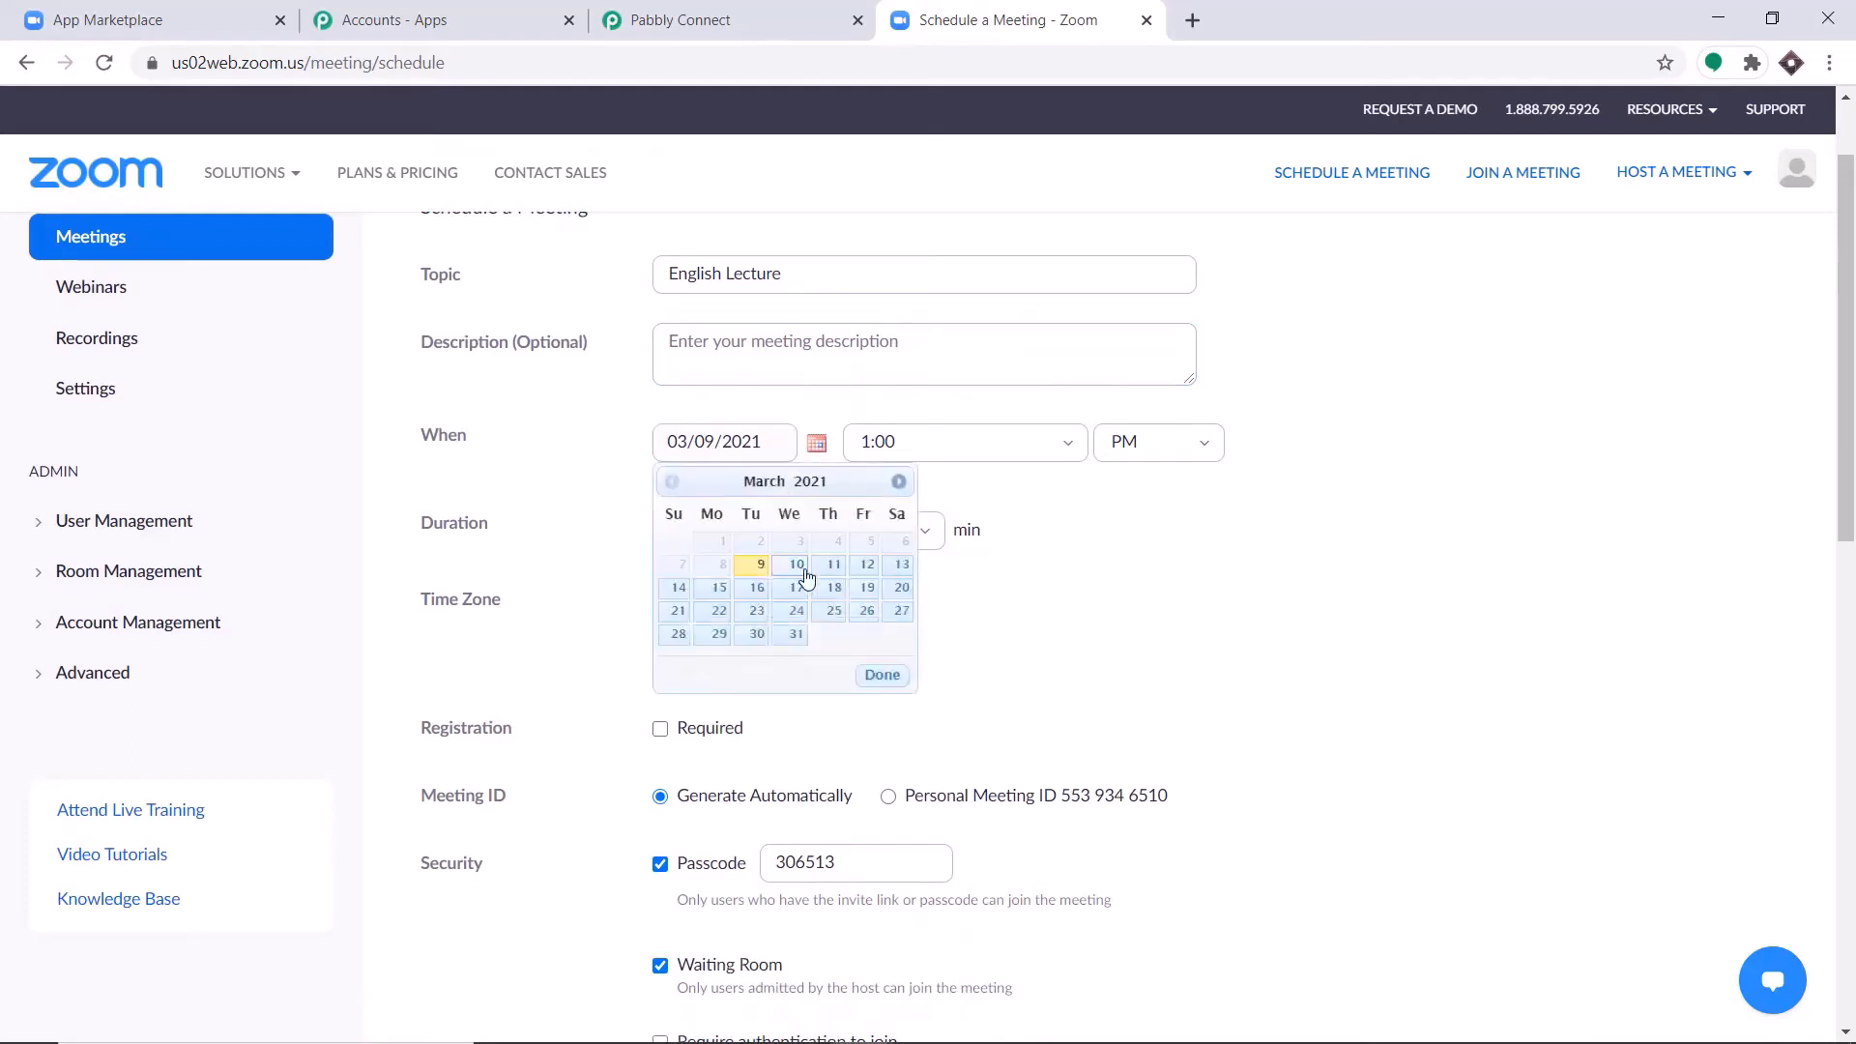
left_click(835, 567)
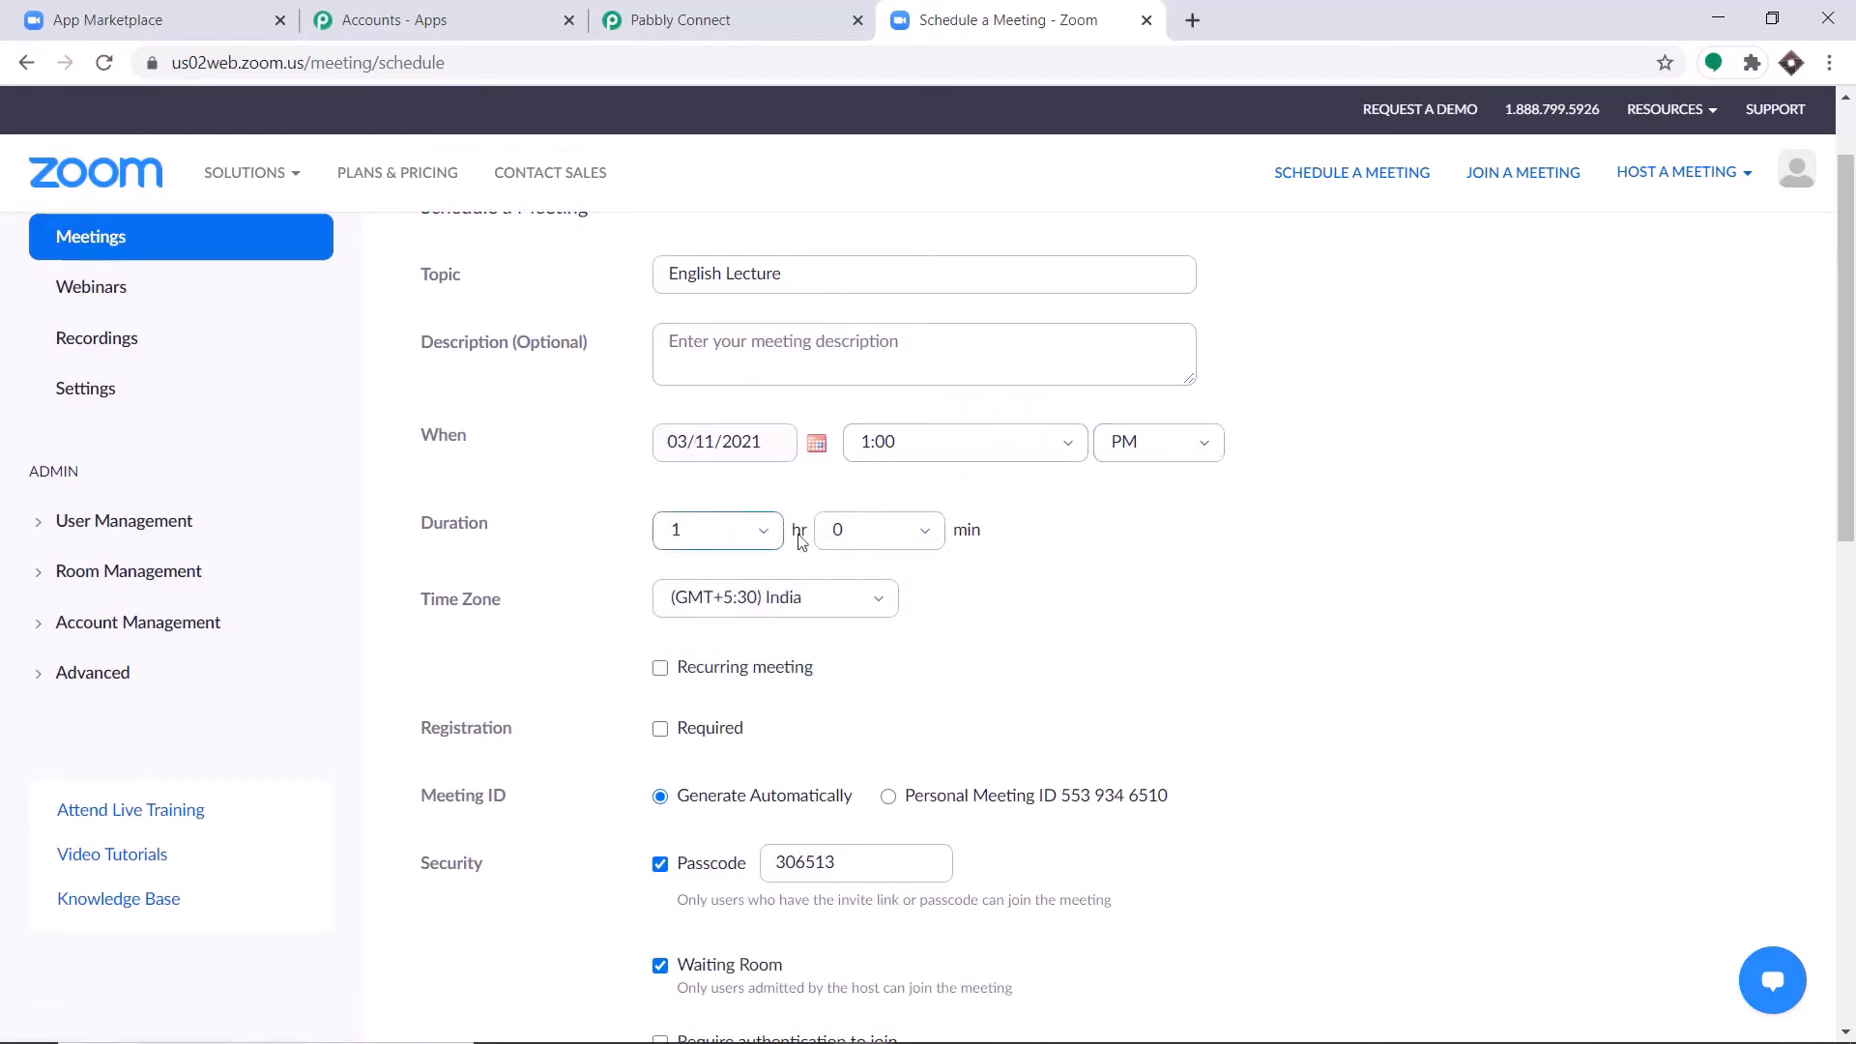
Make registration required for the English Lecture meeting.
scroll(1062, 532, "down", 1)
scroll(1062, 532, "down", 1)
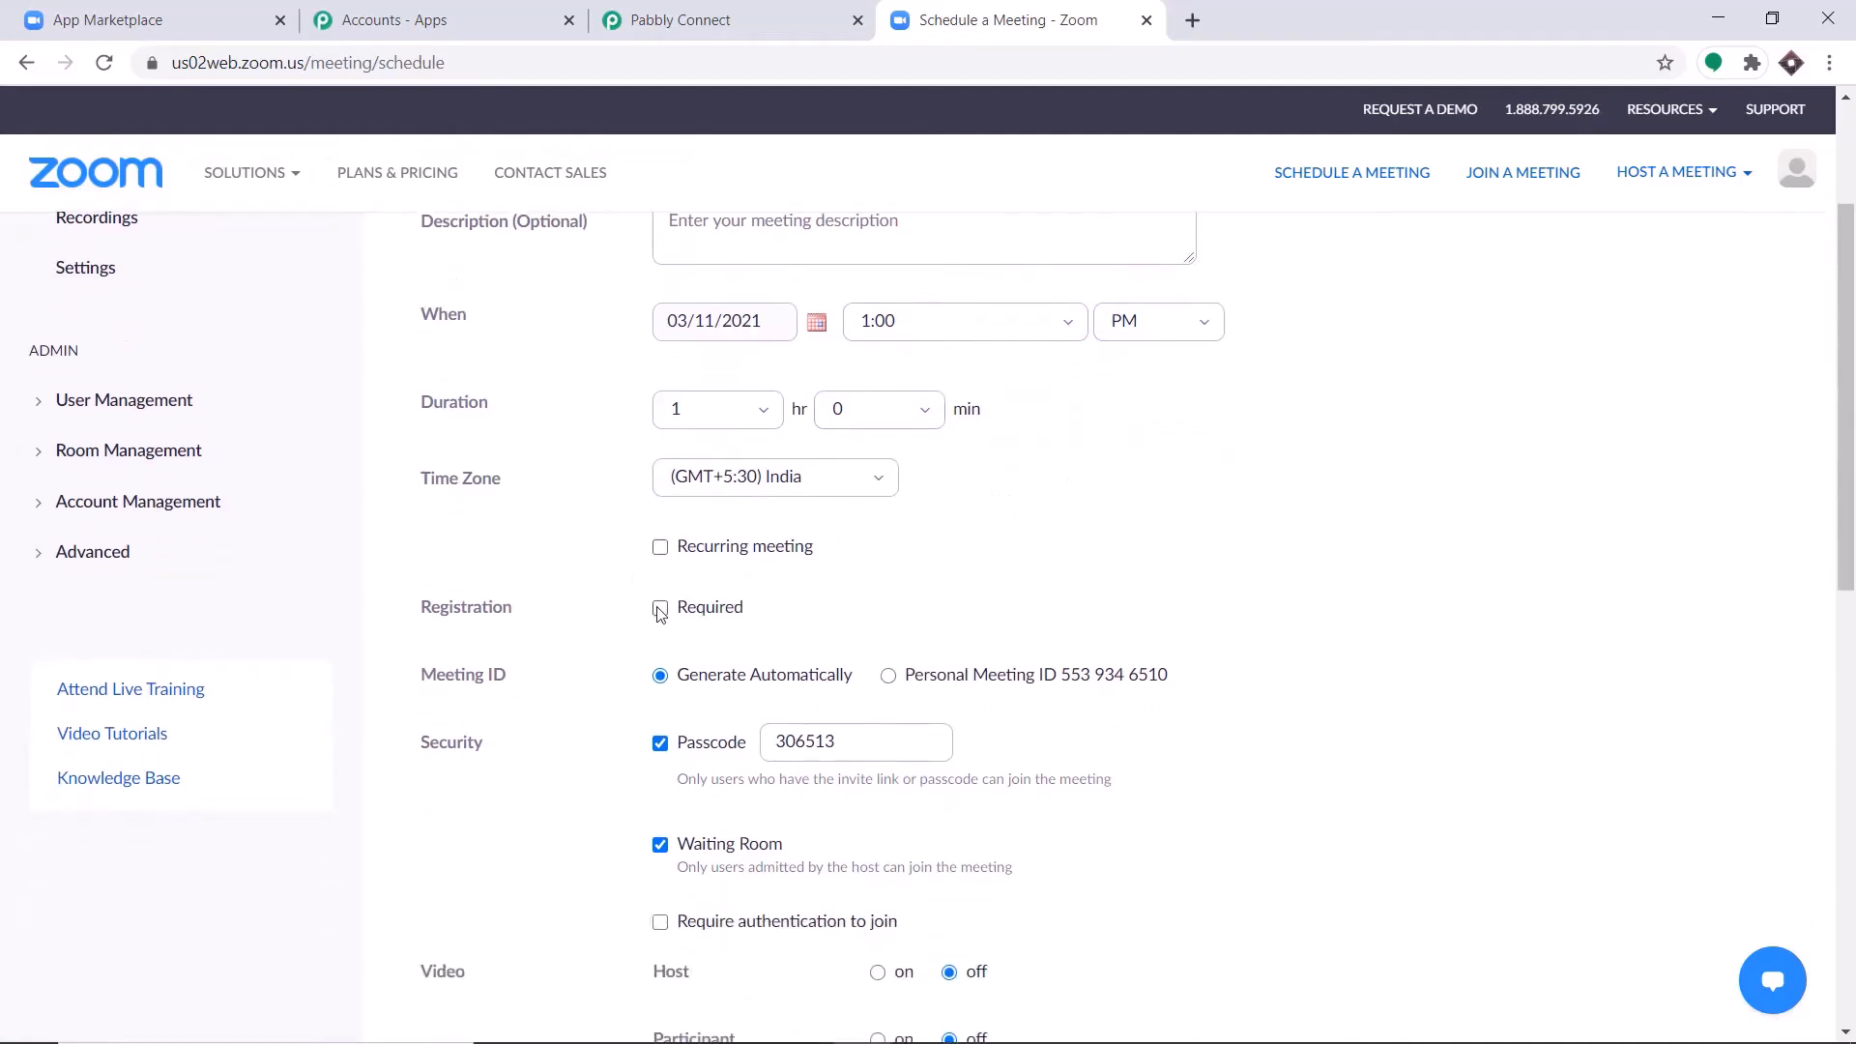
left_click(692, 607)
scroll(818, 590, "down", 1)
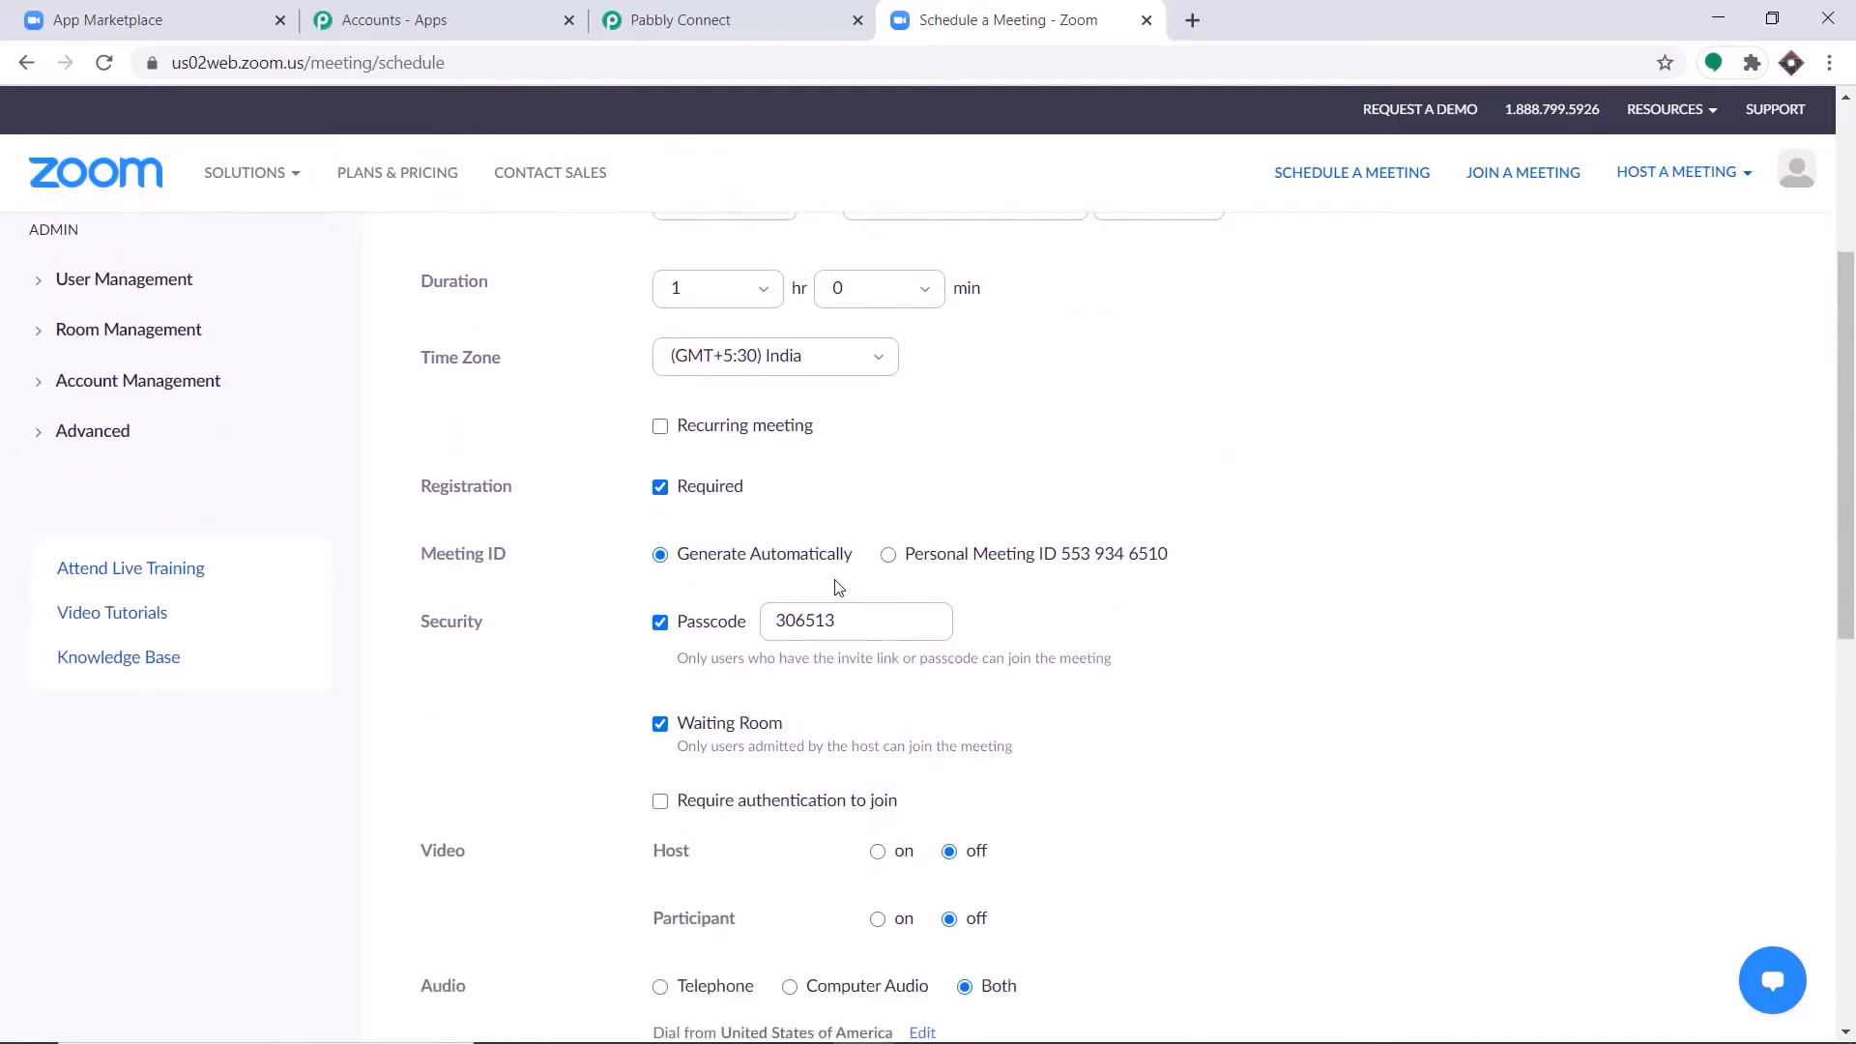
Turn on both host and participant video for the English Lecture meeting and save the meeting.
scroll(789, 623, "down", 3)
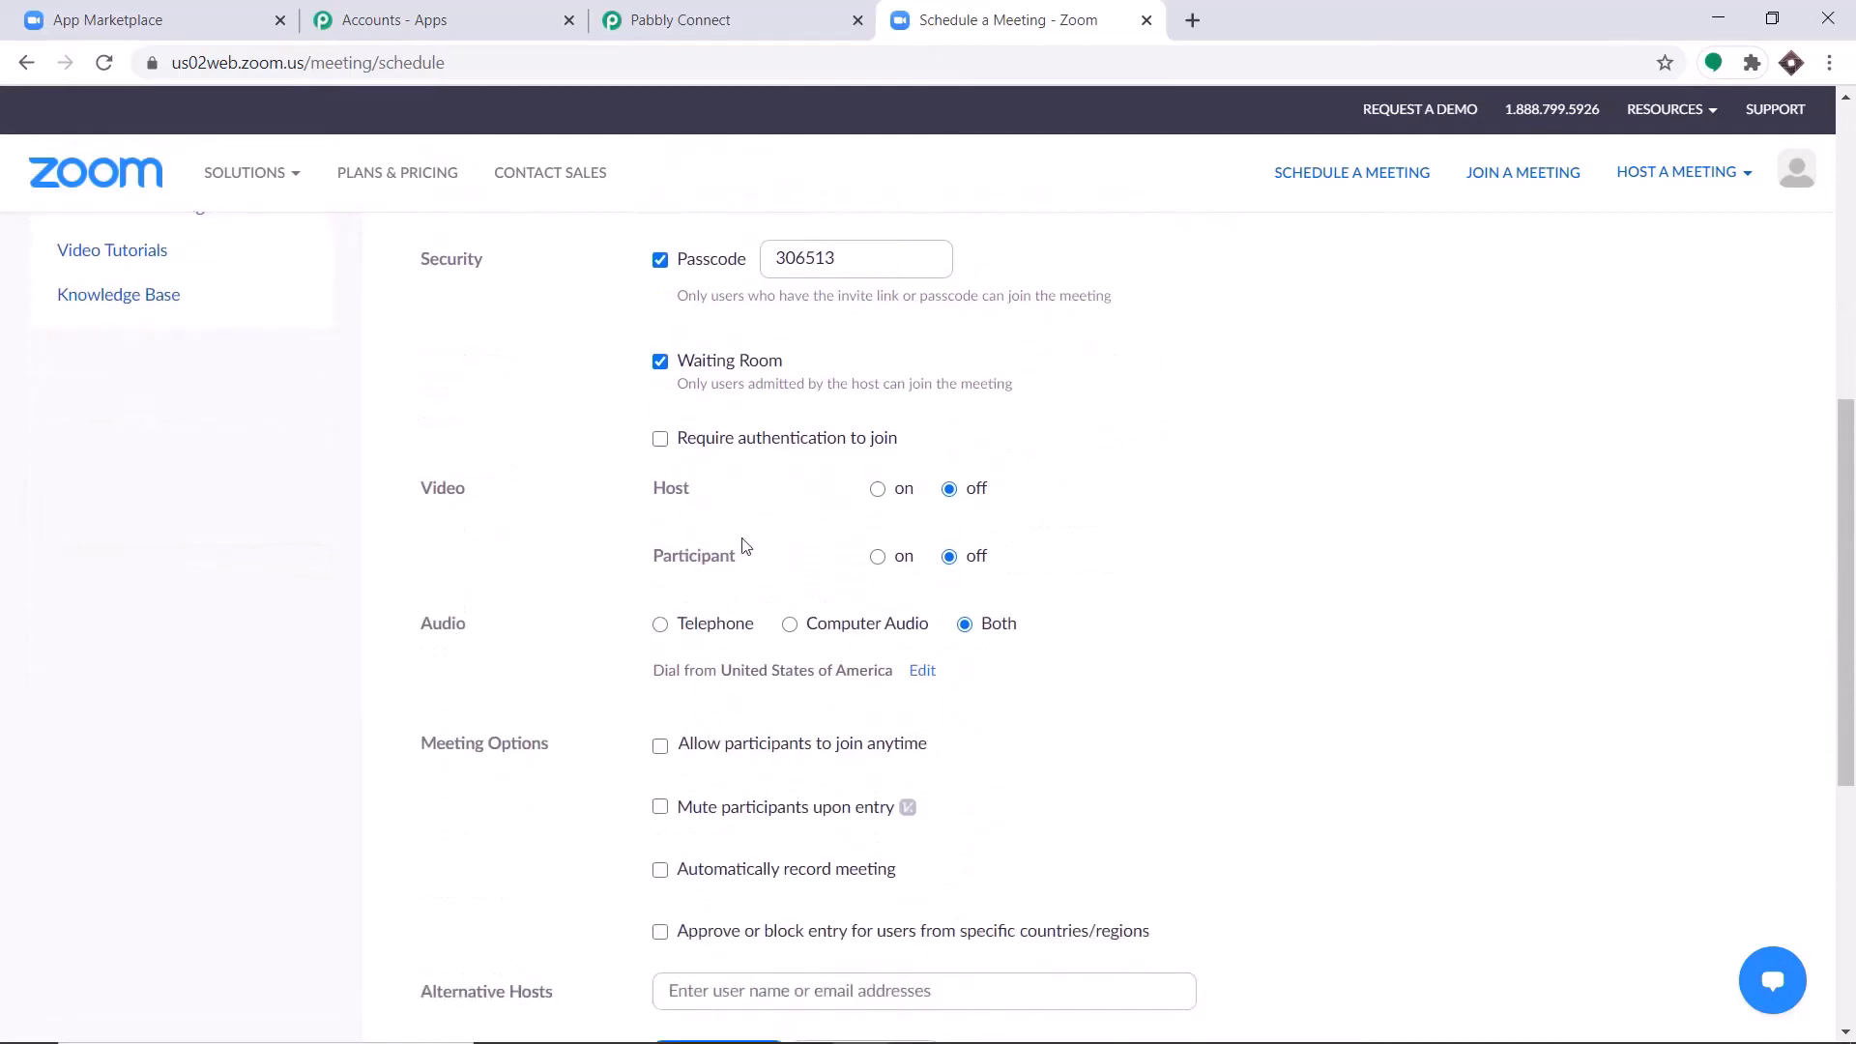
left_click(878, 489)
left_click(878, 557)
scroll(1027, 510, "down", 1)
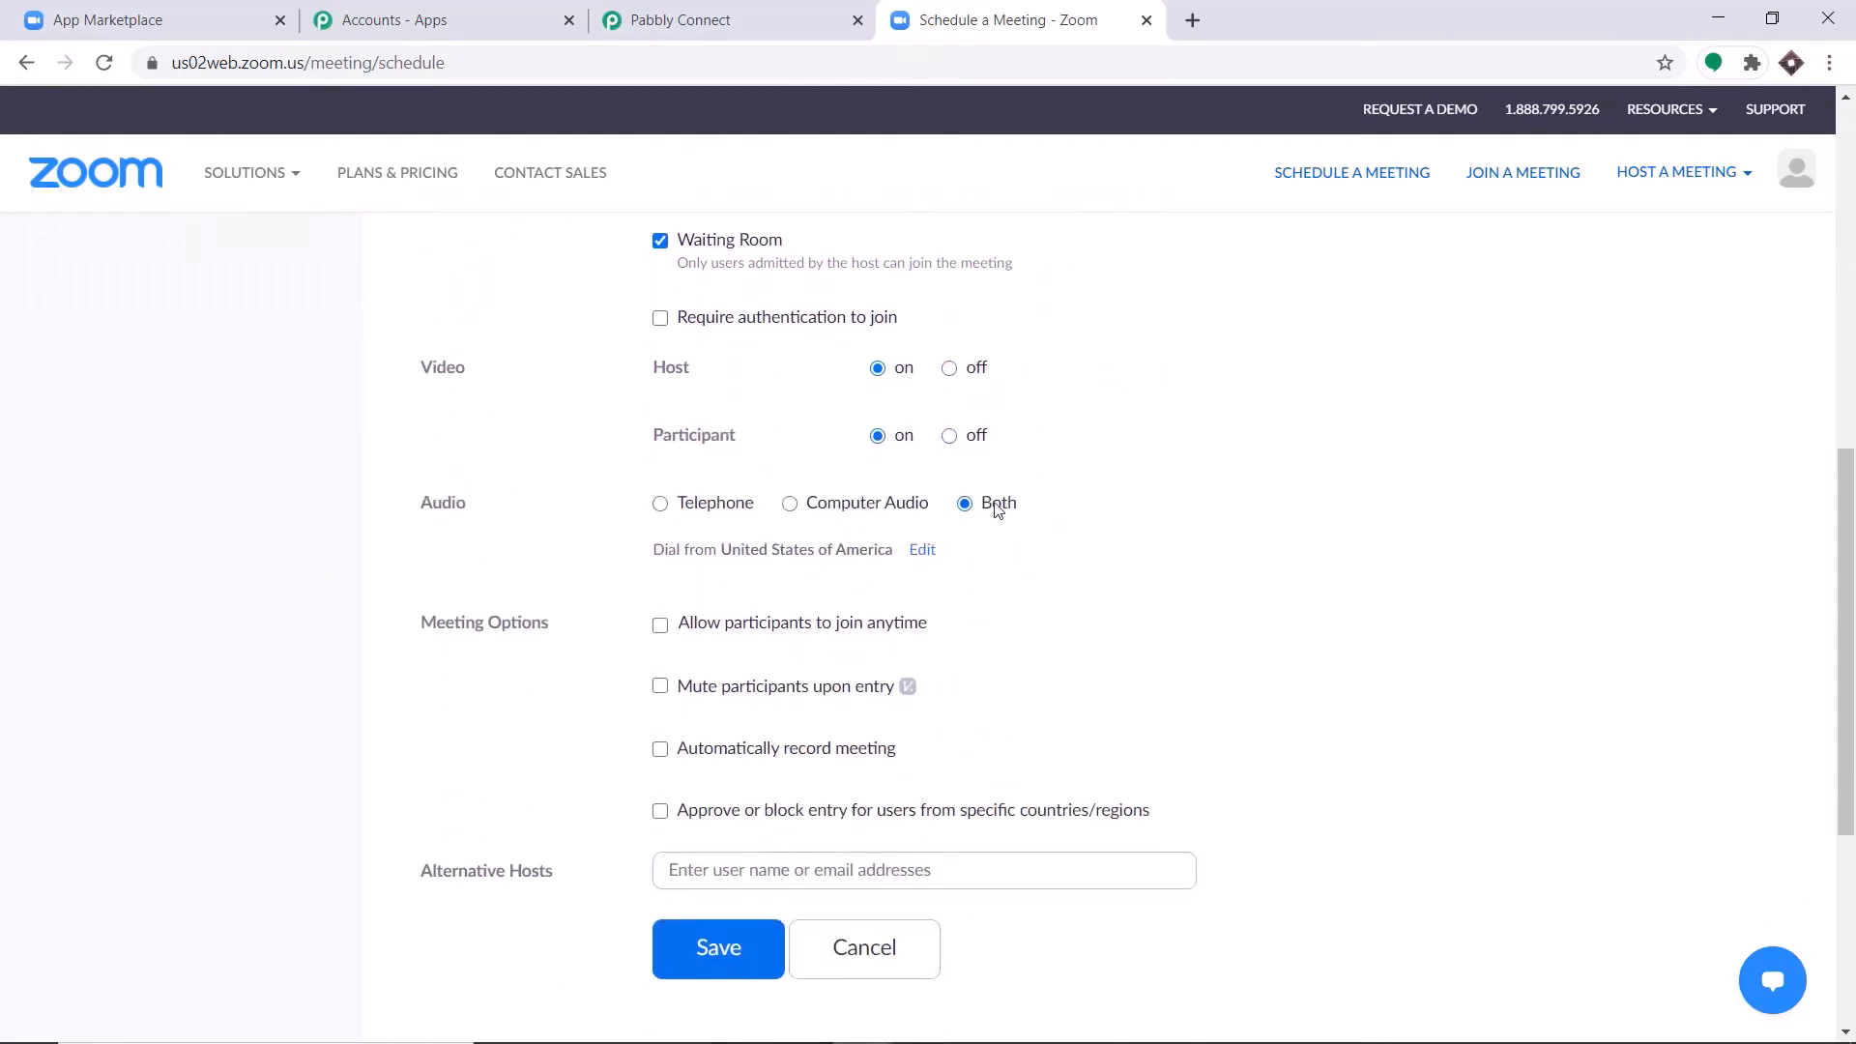
scroll(1001, 509, "down", 1)
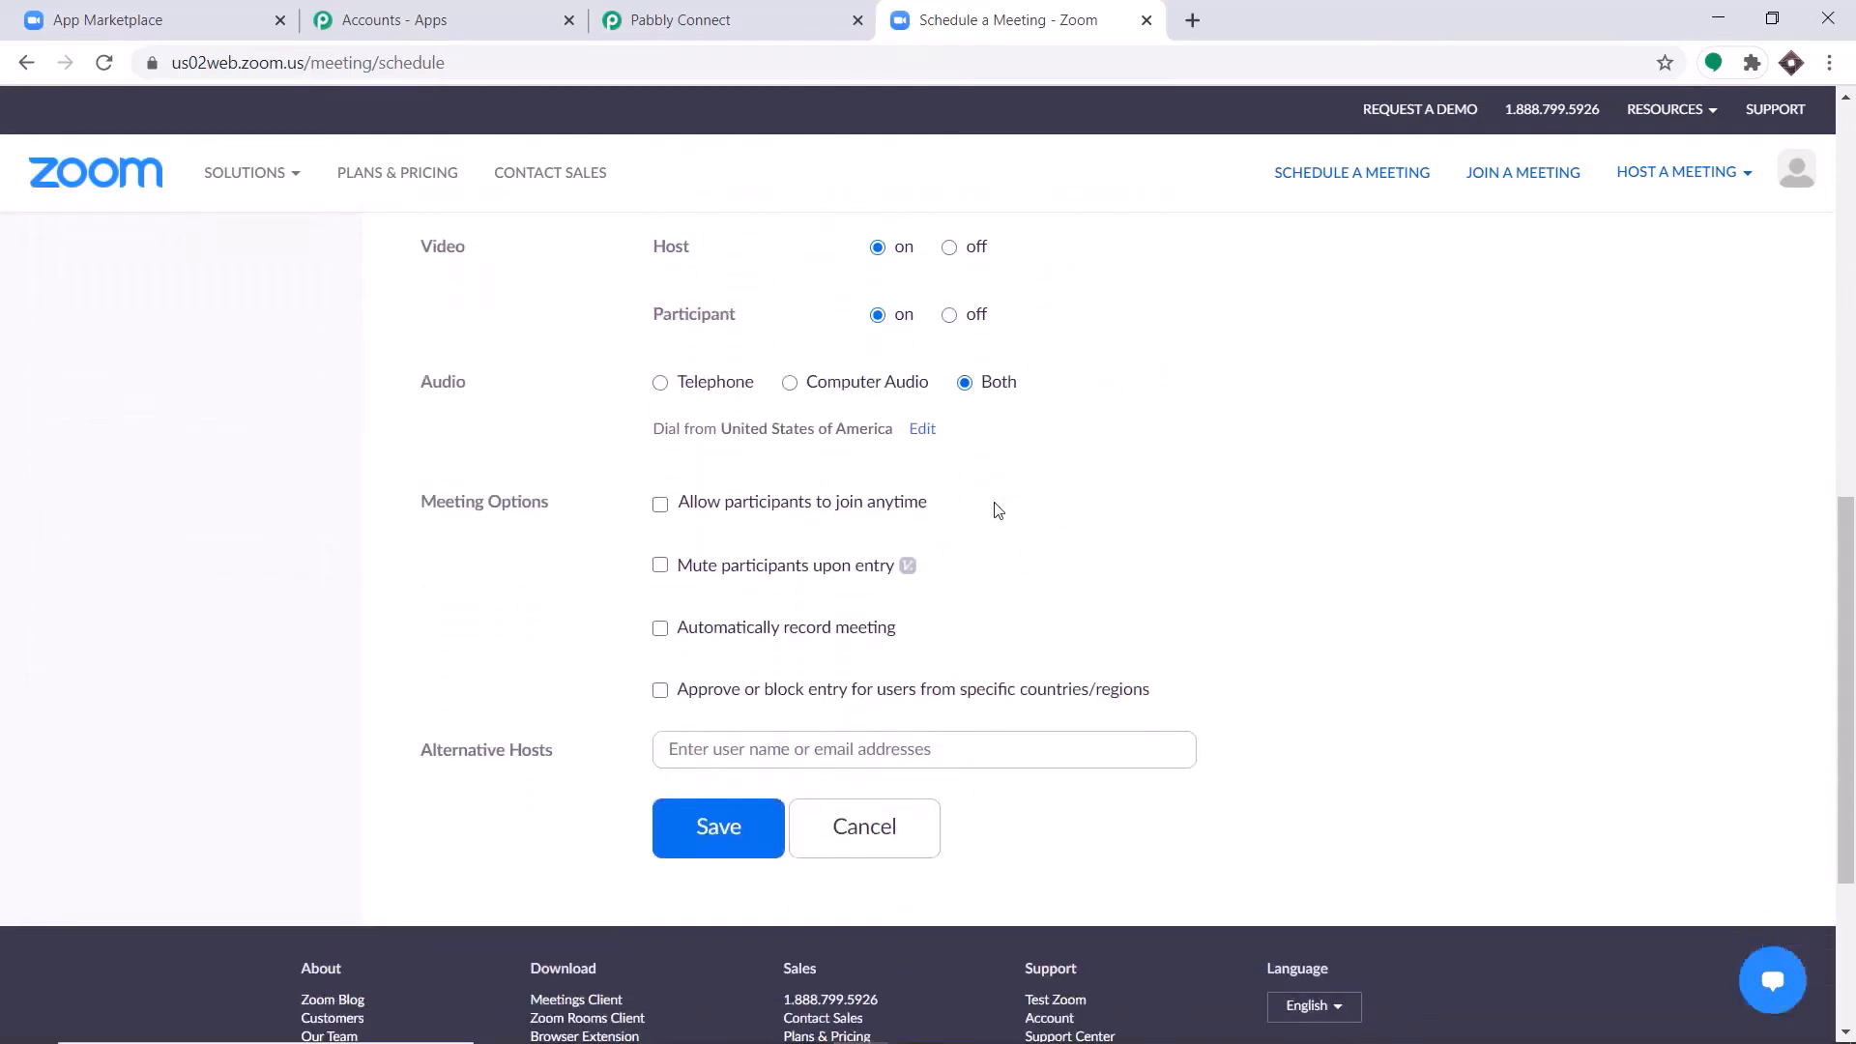
left_click(739, 827)
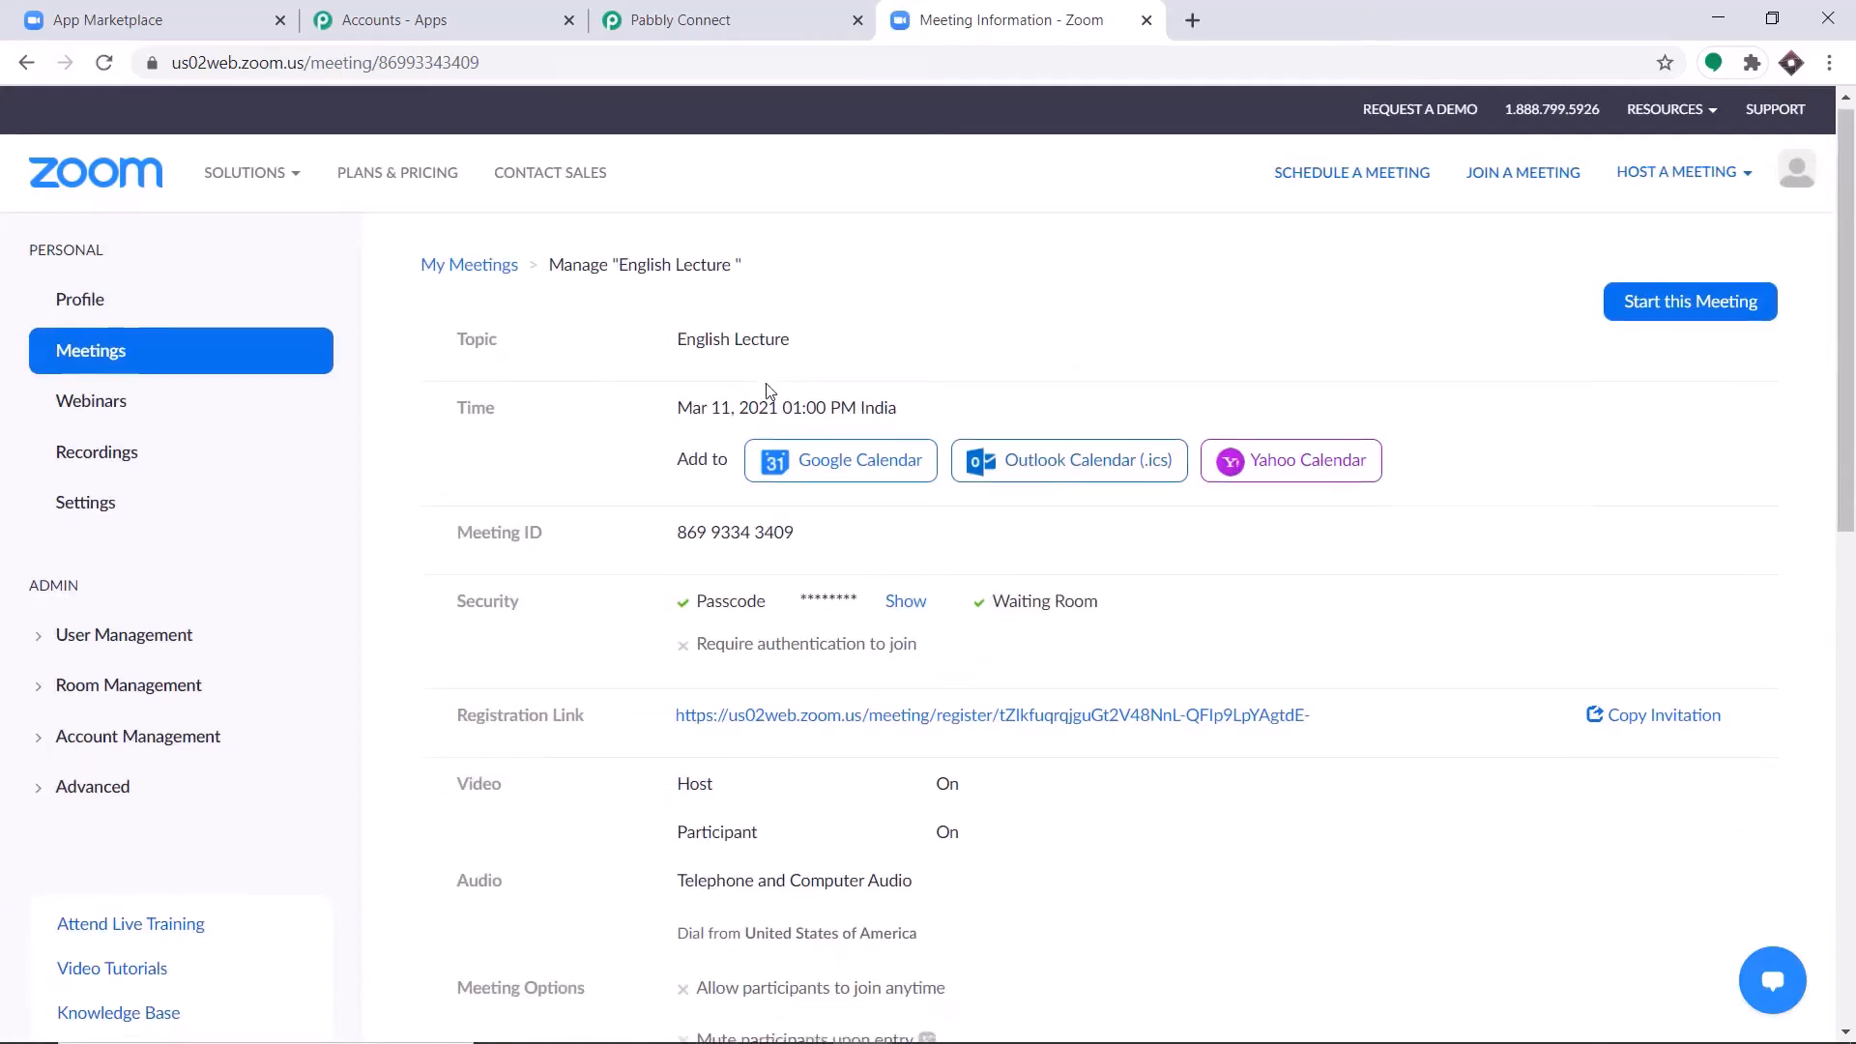
Open the English Lecture meeting's registration link to view its form, and return to the meeting information page.
scroll(773, 406, "down", 3)
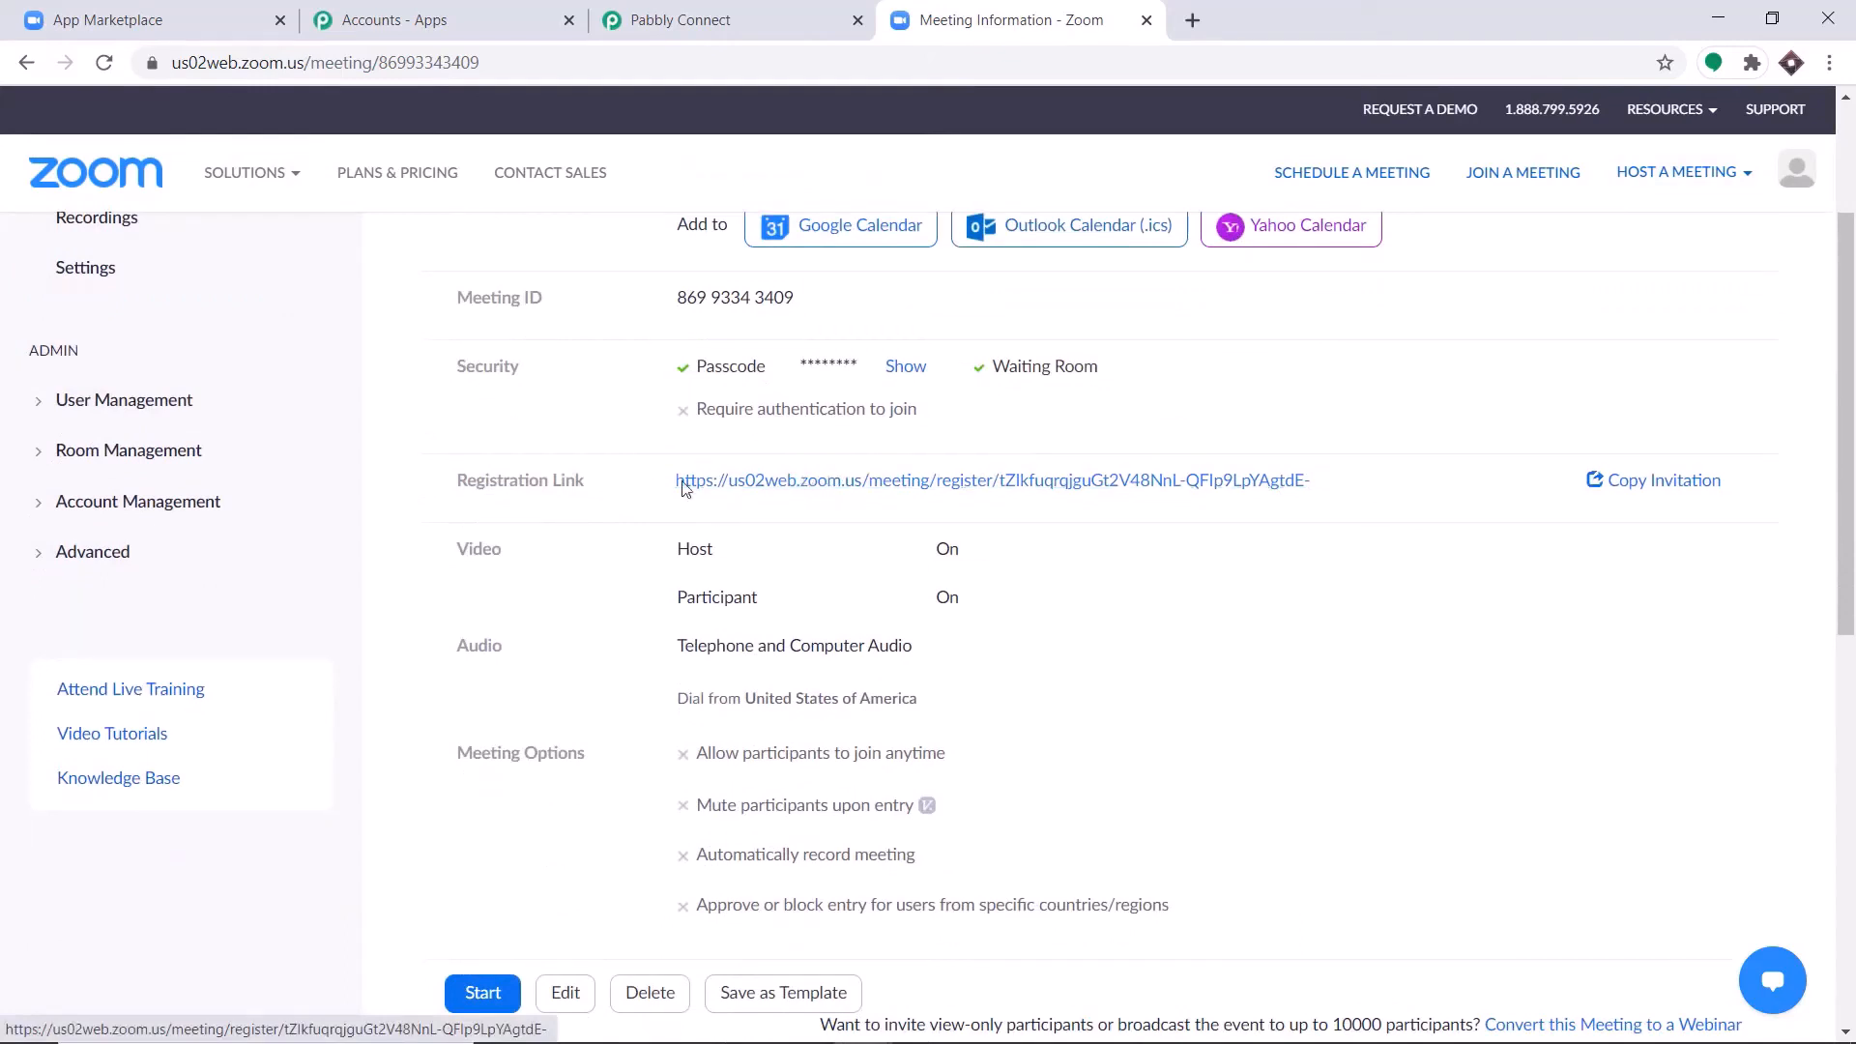
left_click(799, 483)
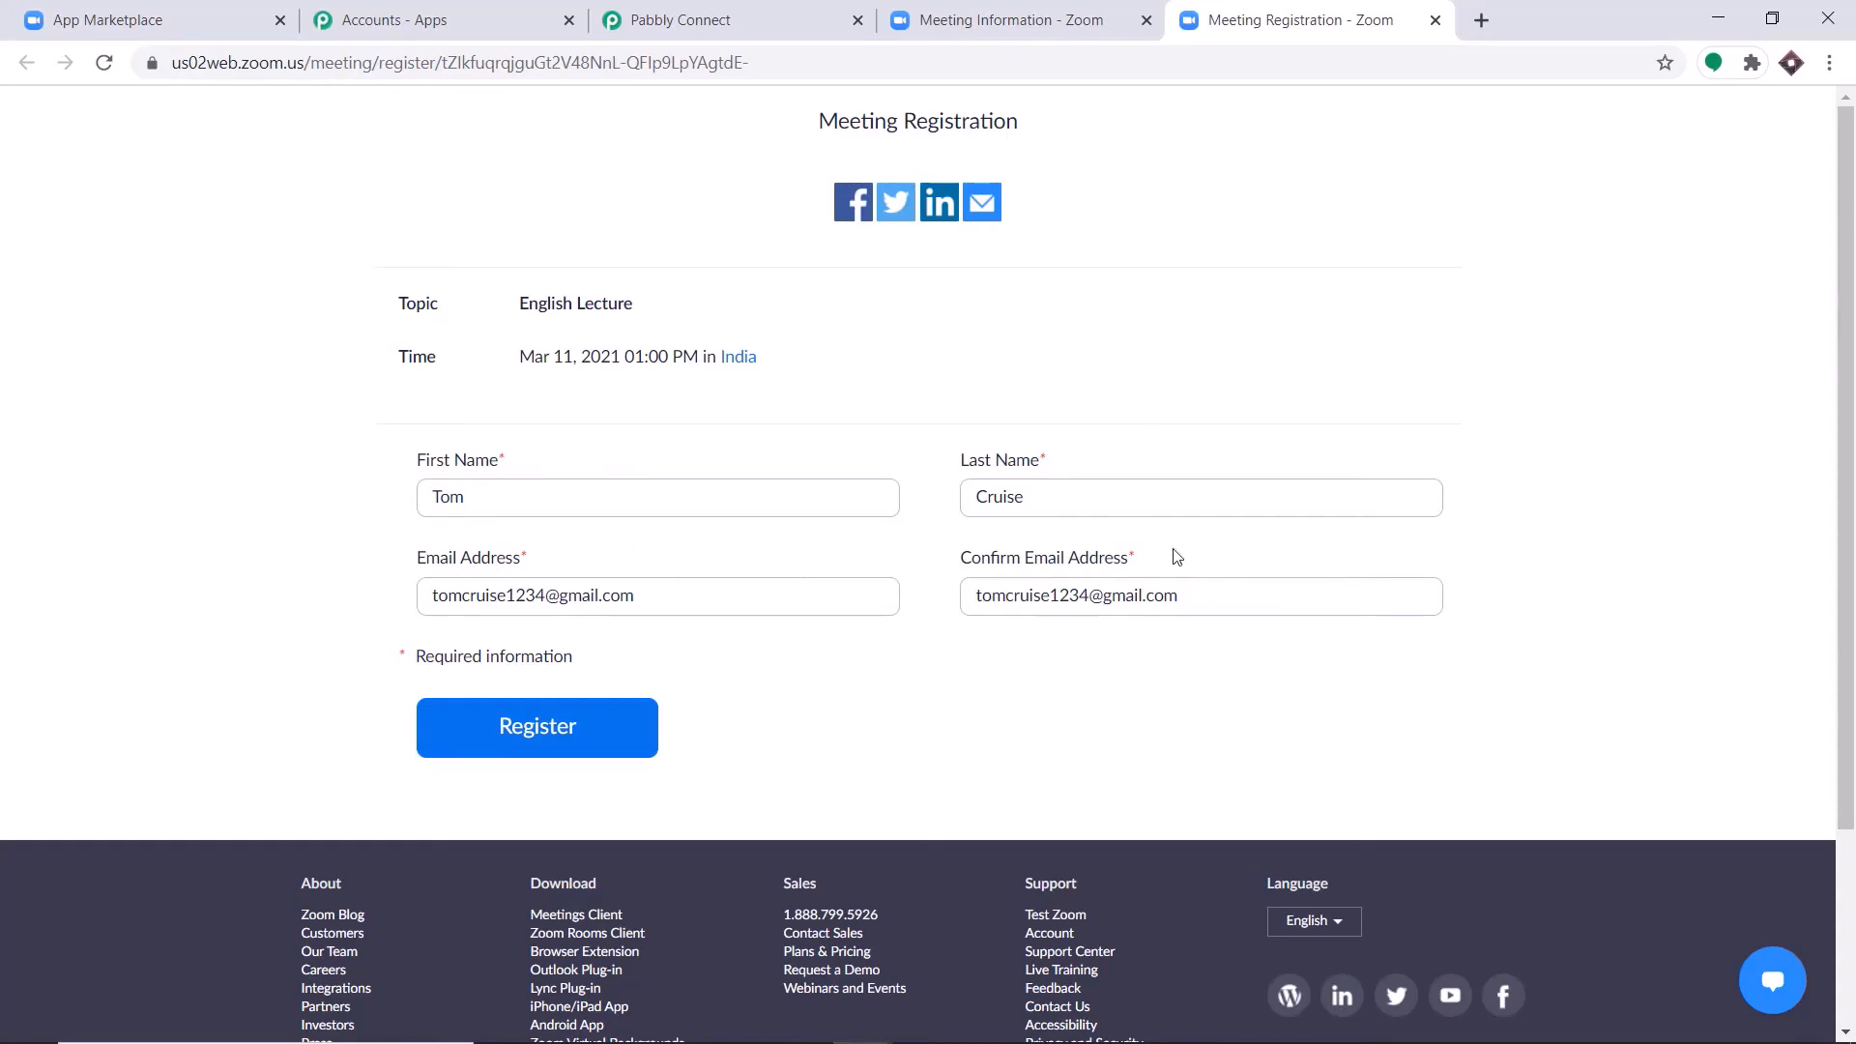
left_click(1073, 16)
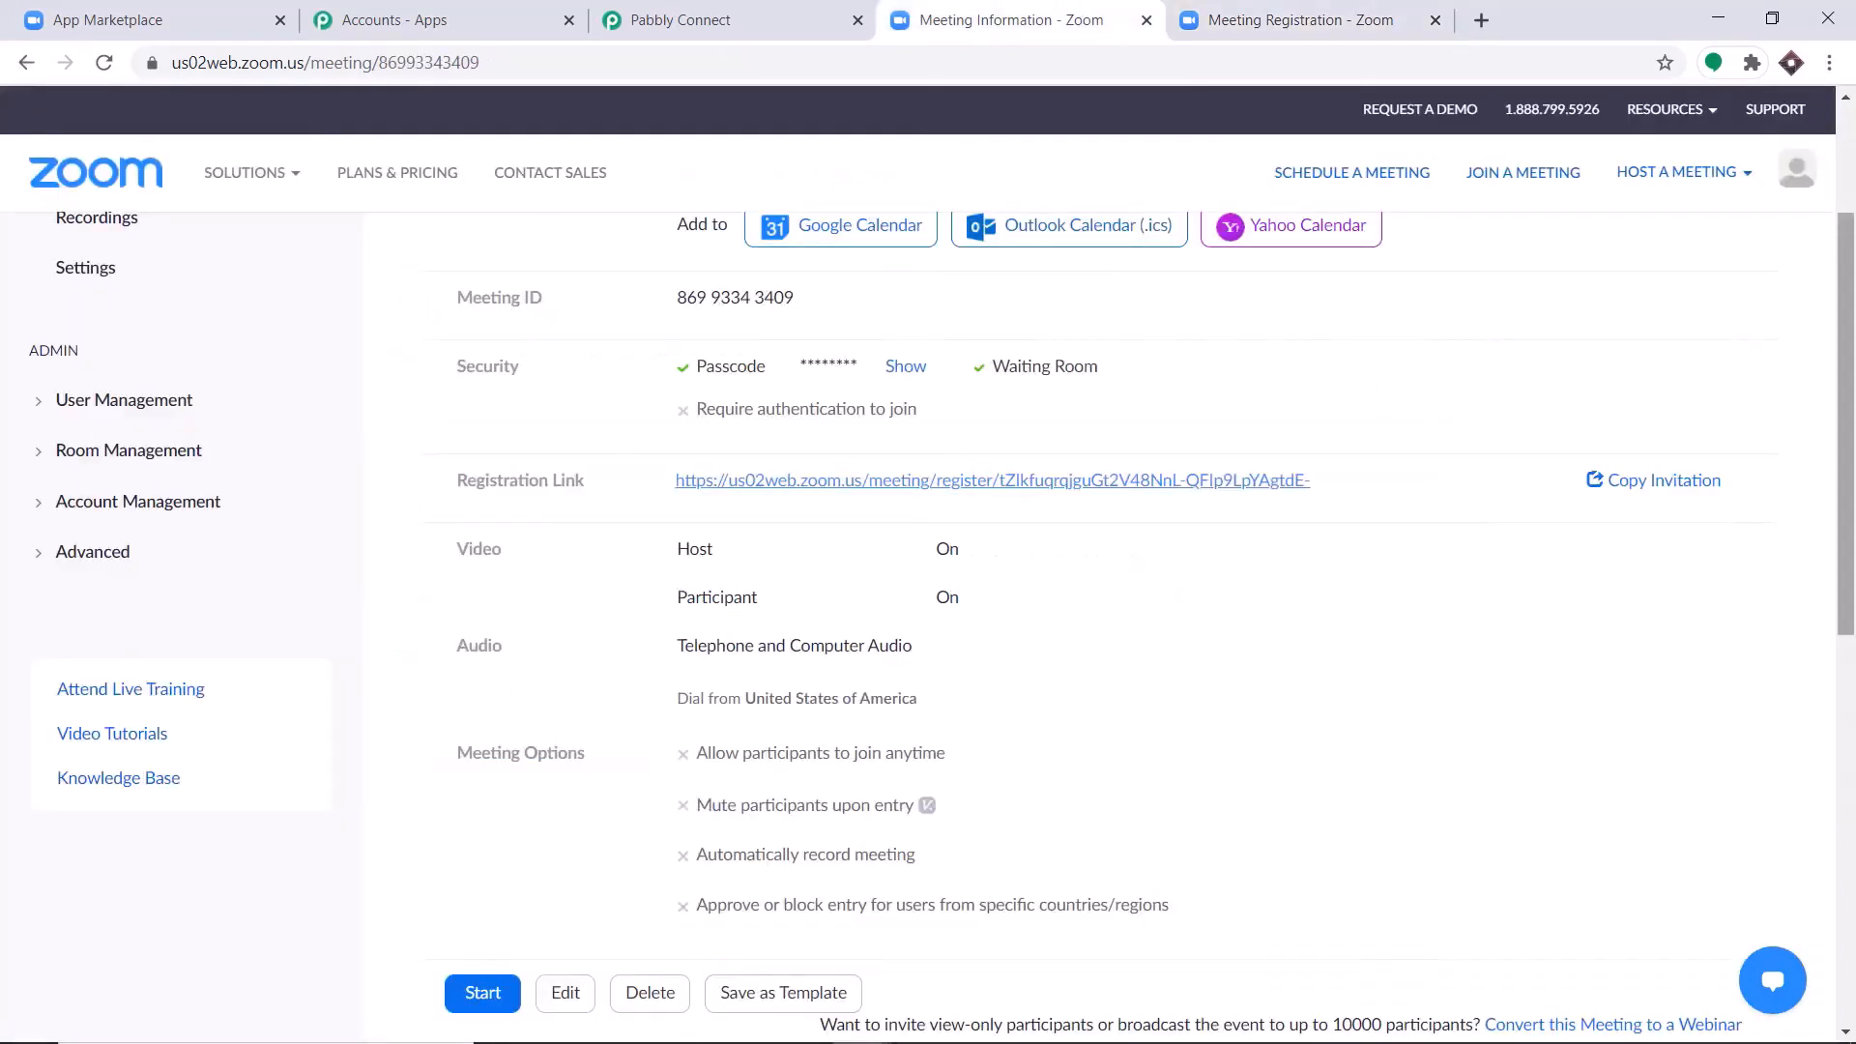
Add Address, City, Country/Region, Zip/Postal Code, State/Province and Phone as question fields in the meeting's registration options.
scroll(1680, 596, "down", 8)
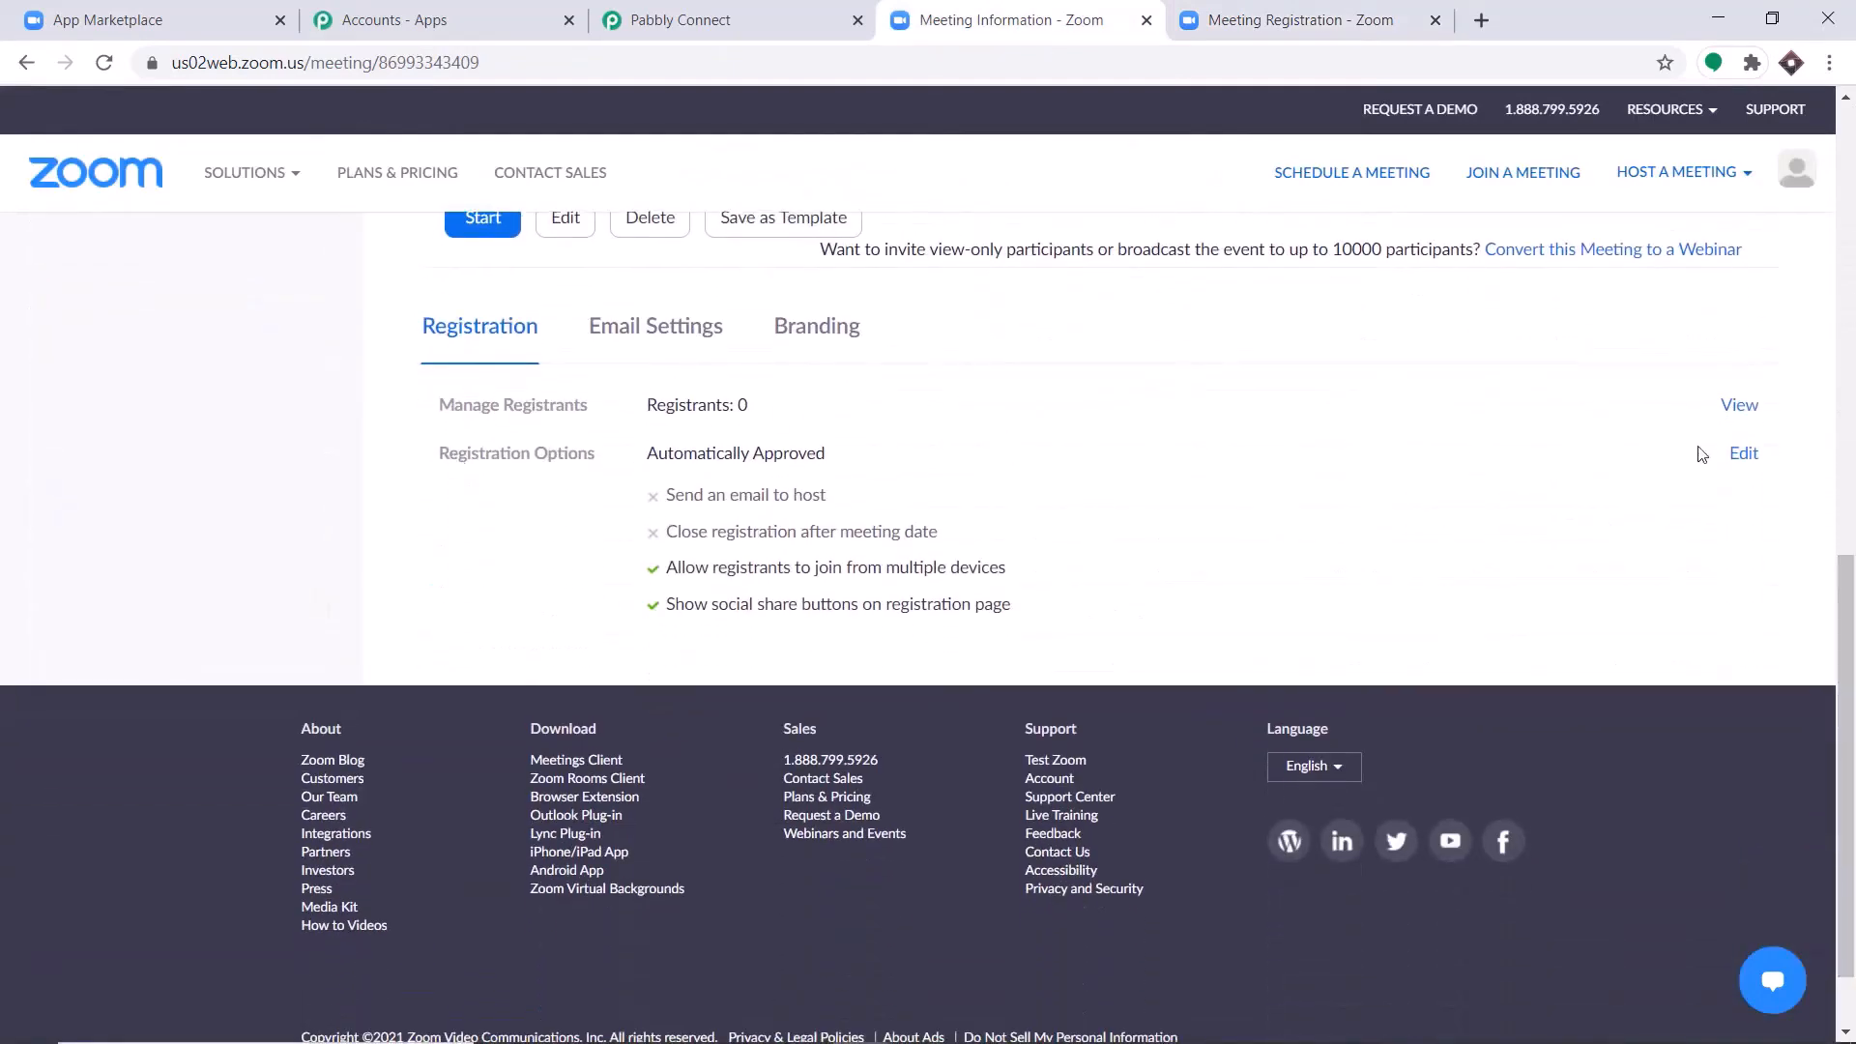
left_click(1742, 453)
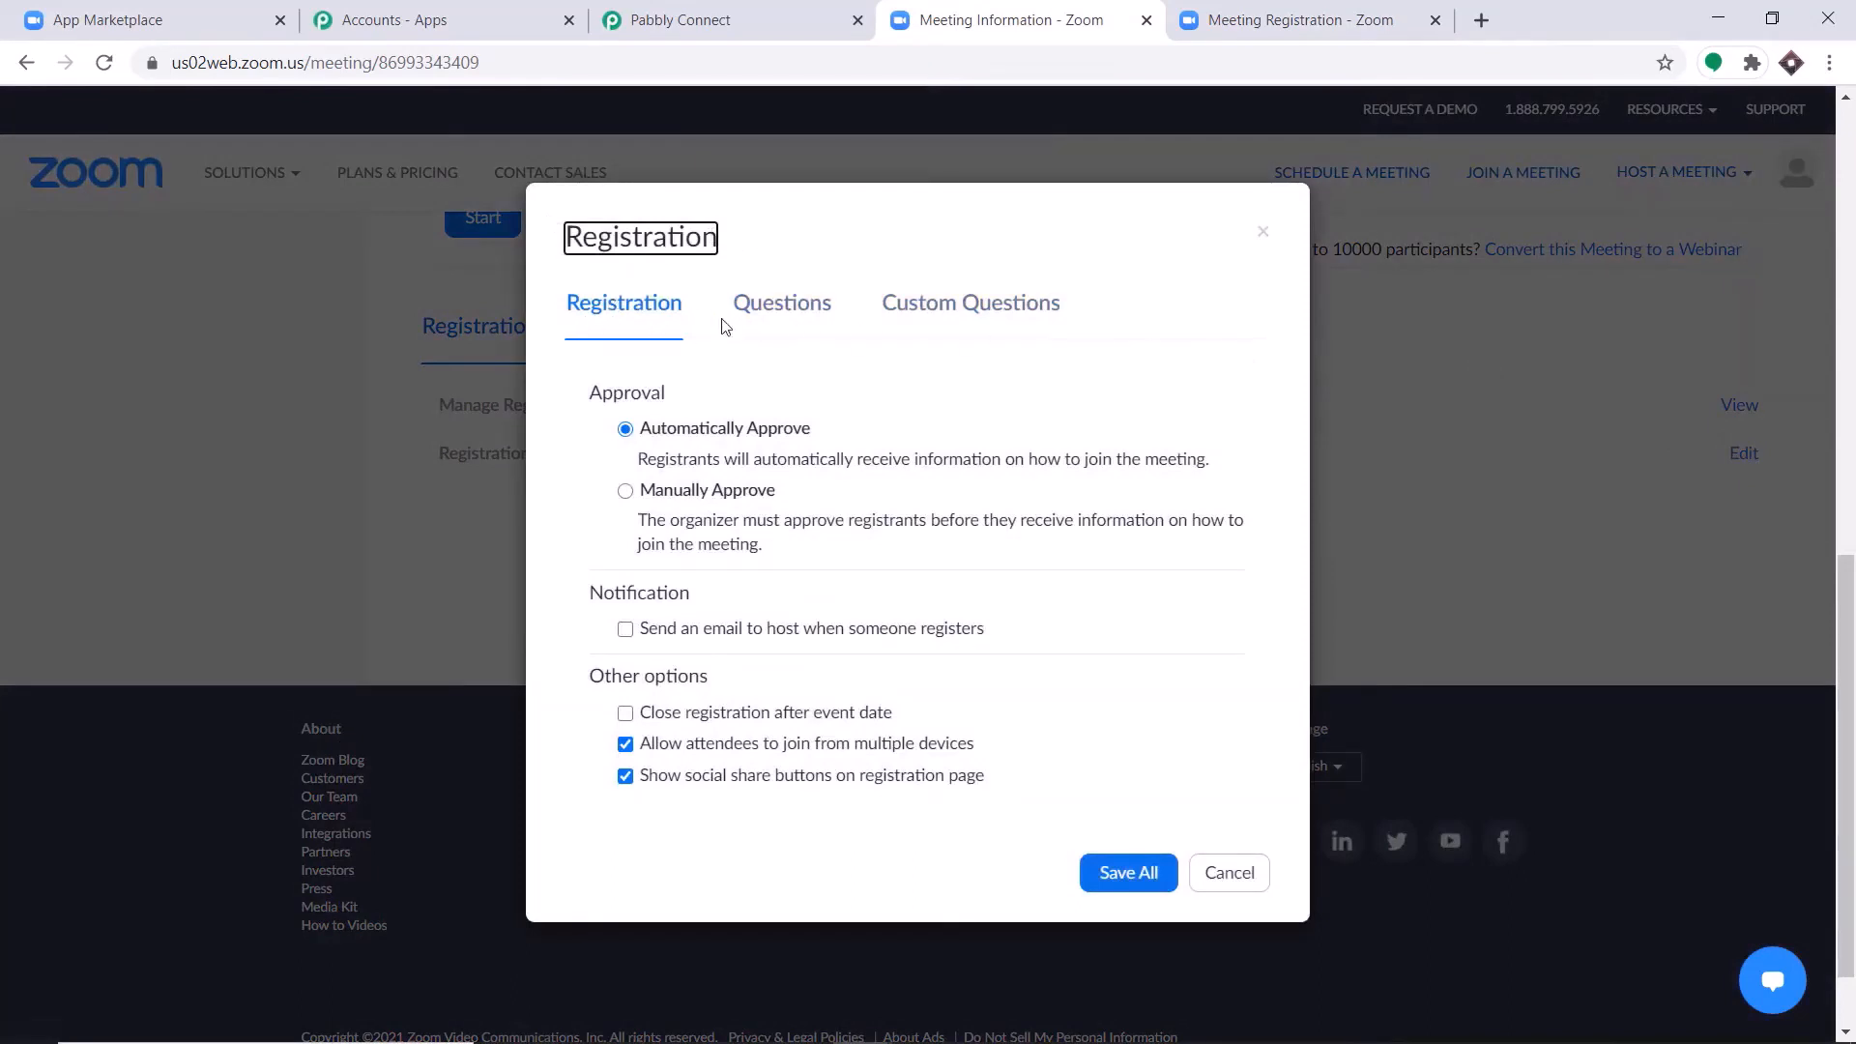
left_click(783, 317)
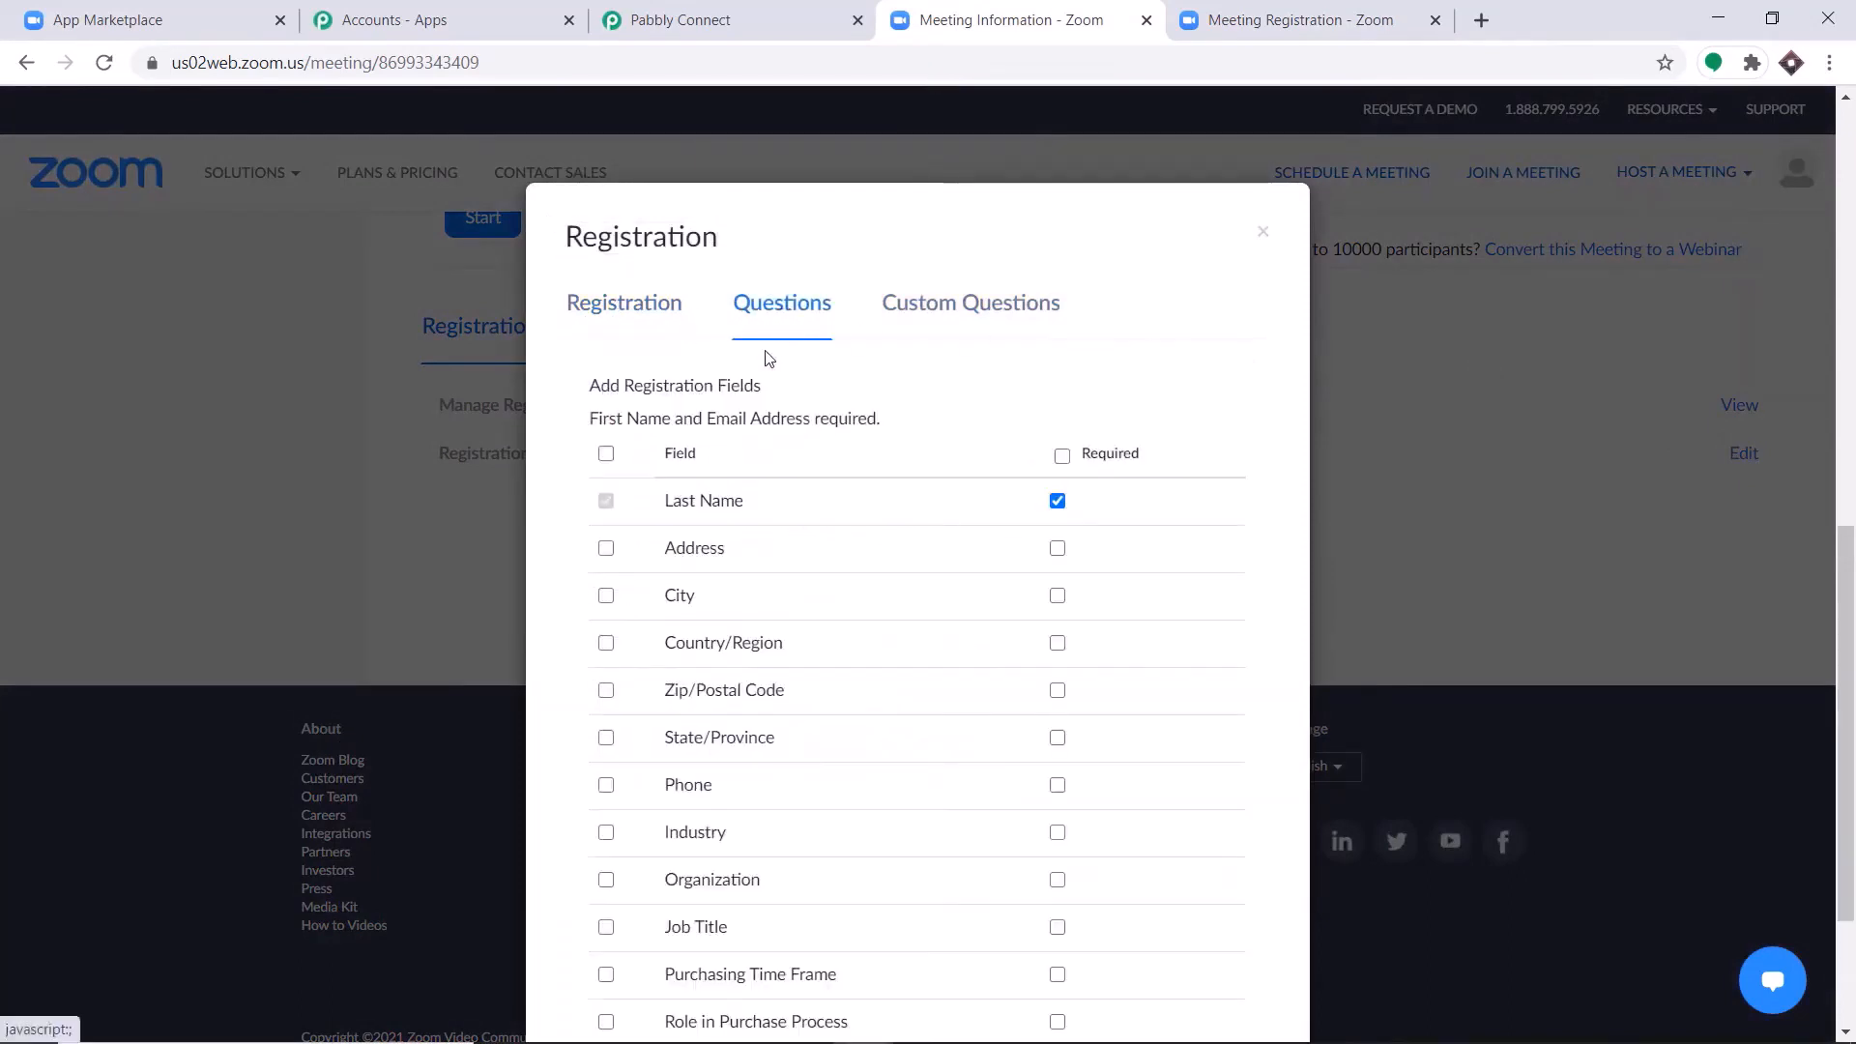
left_click(606, 548)
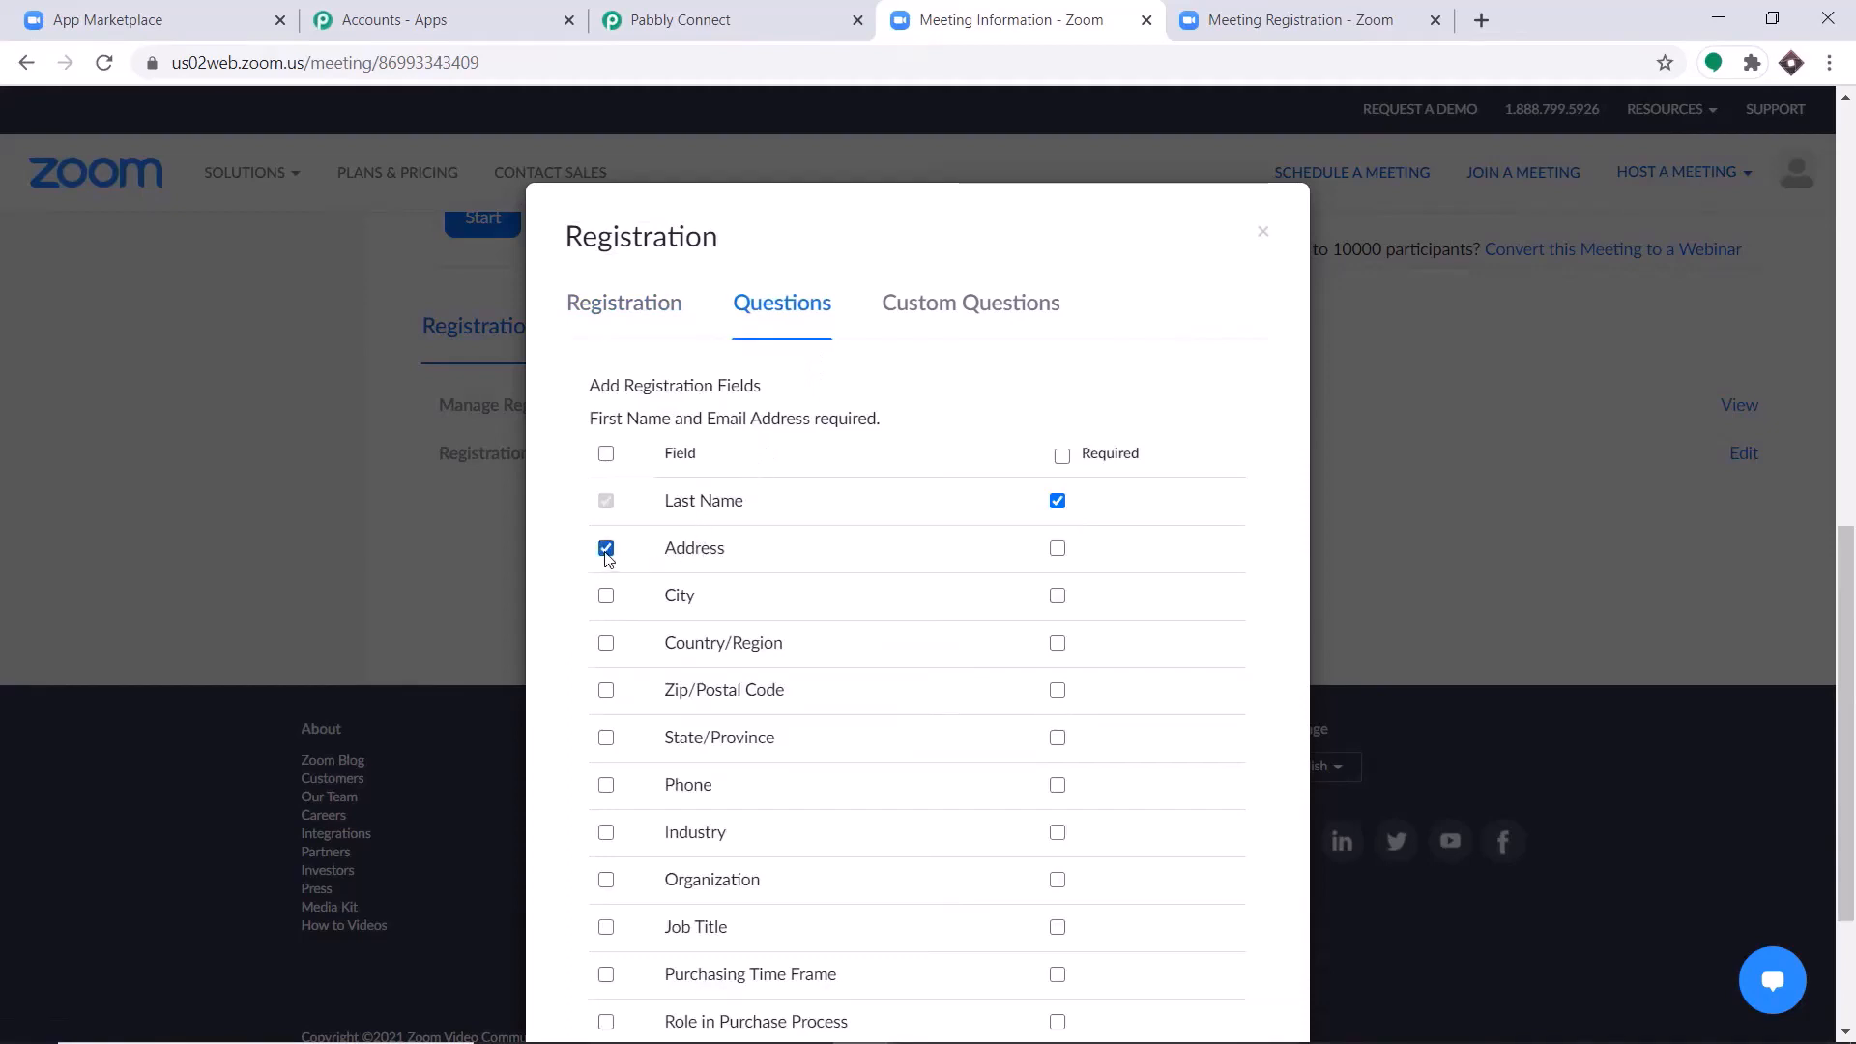
left_click(606, 595)
left_click(606, 643)
left_click(606, 690)
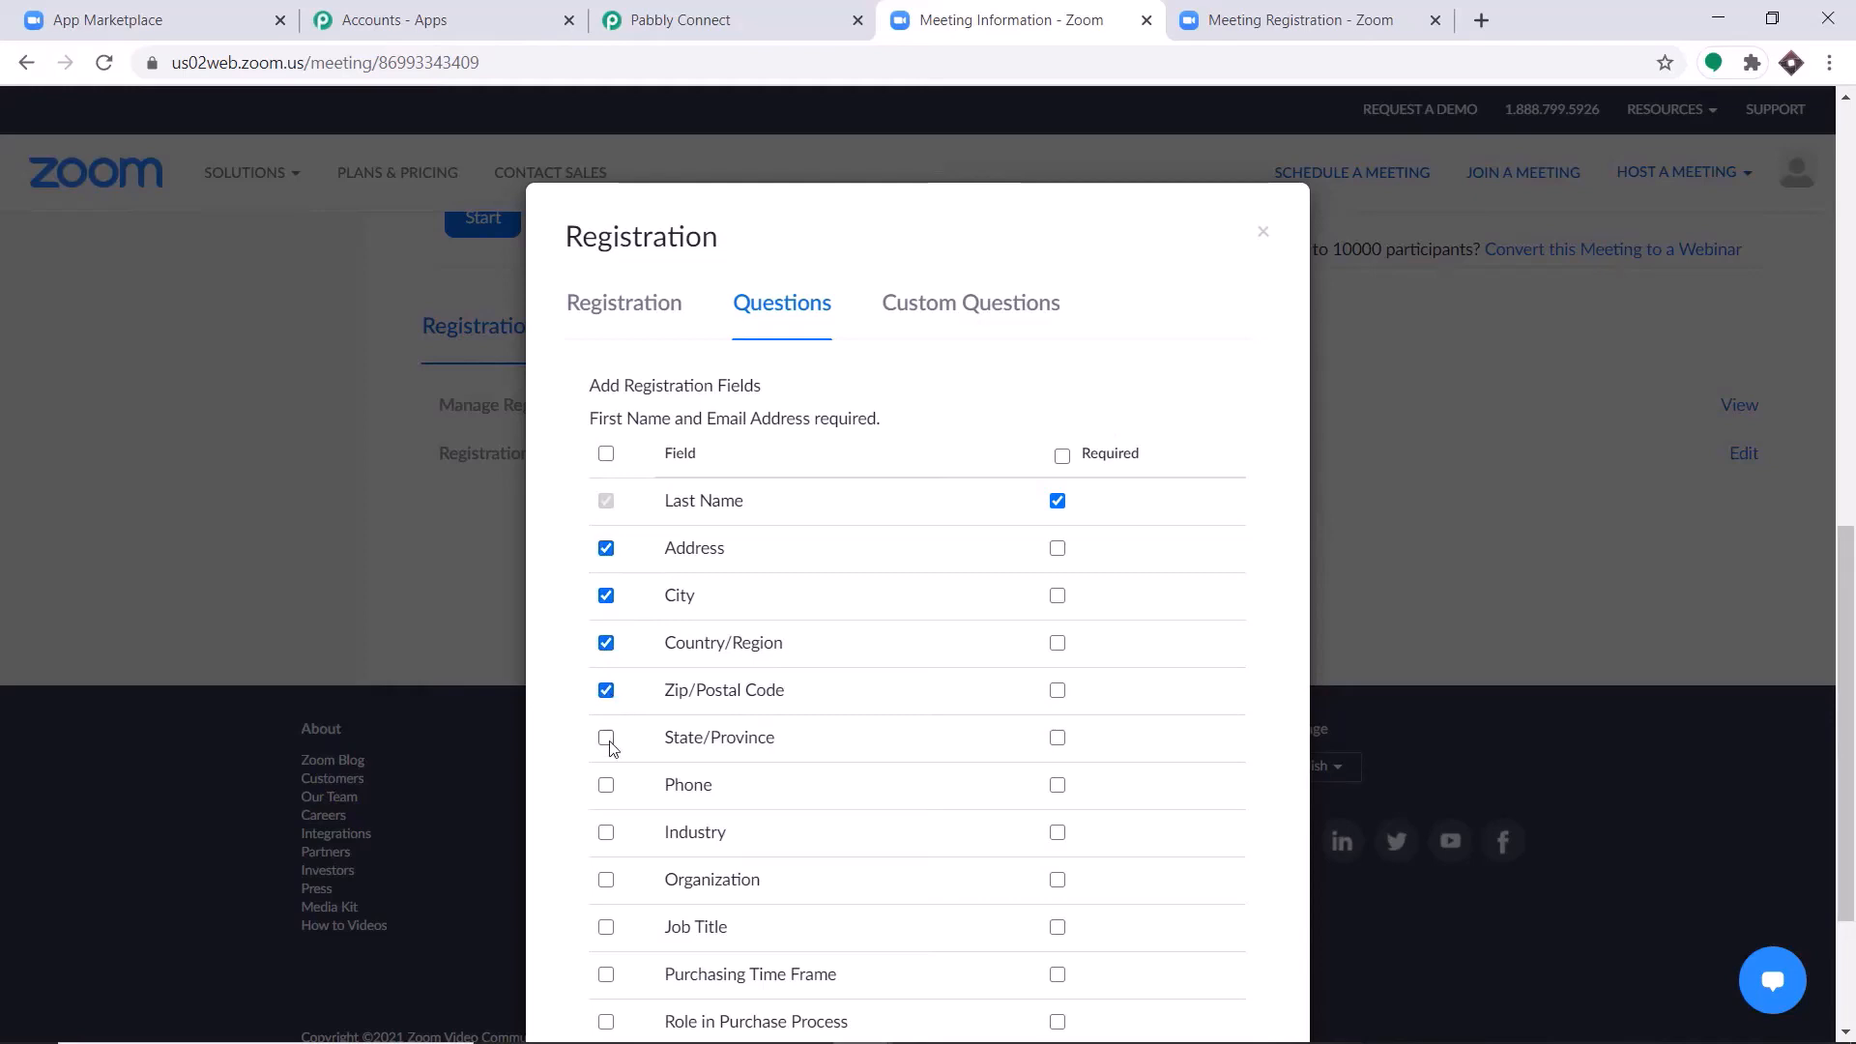
left_click(606, 738)
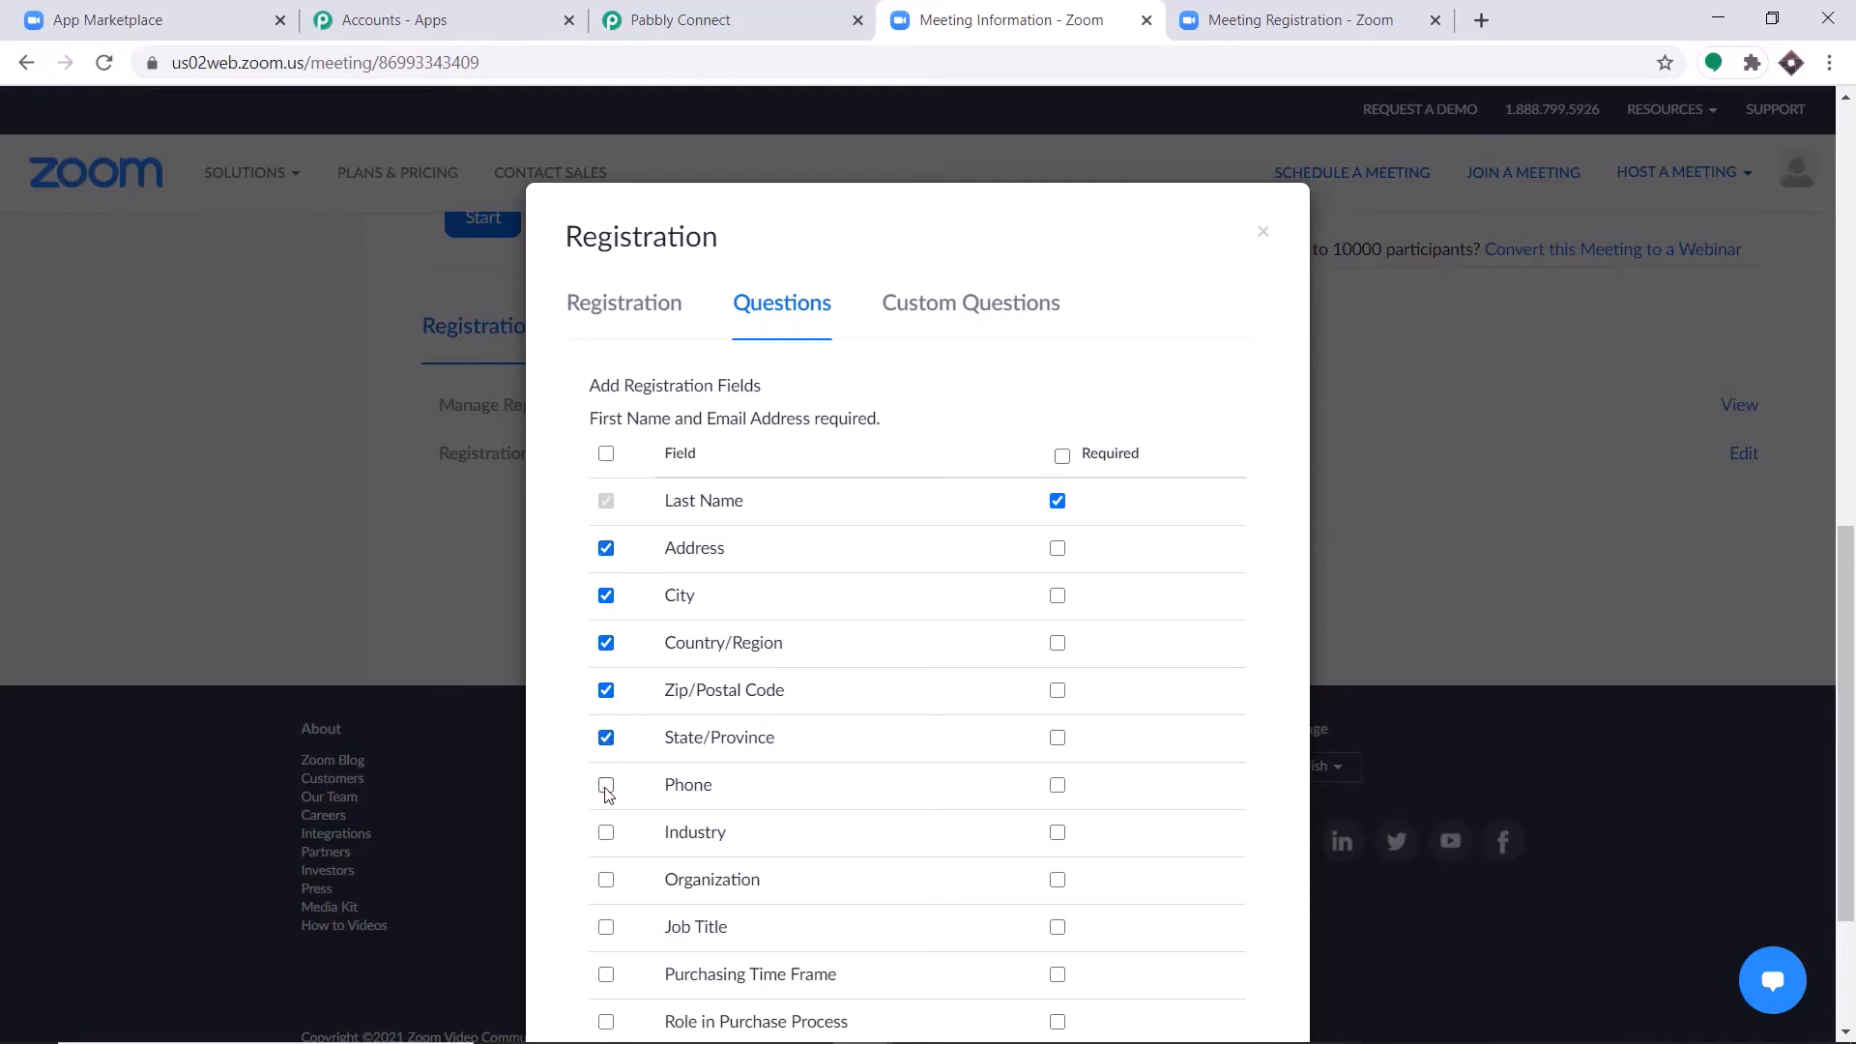
left_click(607, 793)
Make the Phone, State/Province, Zip/Postal Code, Country/Region, City and Address fields required and save the registration settings.
left_click(1057, 785)
left_click(1058, 739)
left_click(1057, 690)
left_click(1059, 644)
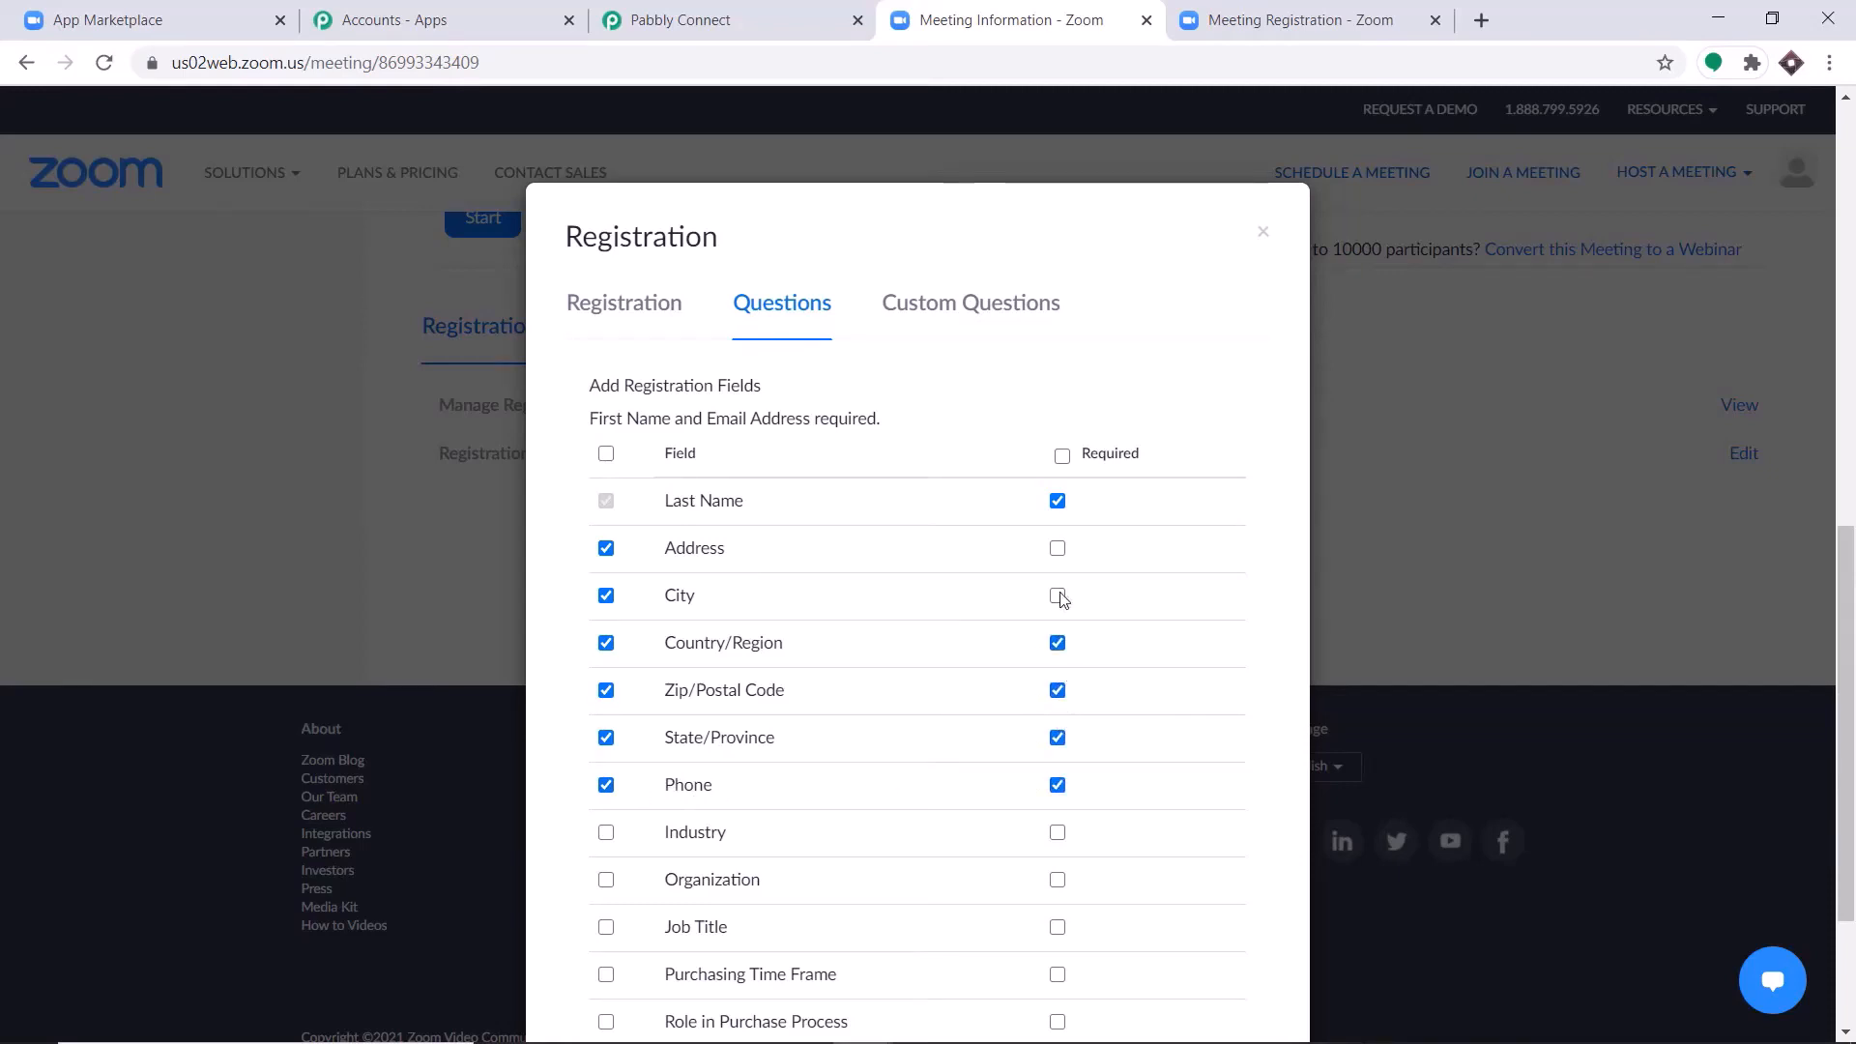
left_click(1058, 596)
left_click(1058, 549)
scroll(1083, 530, "down", 3)
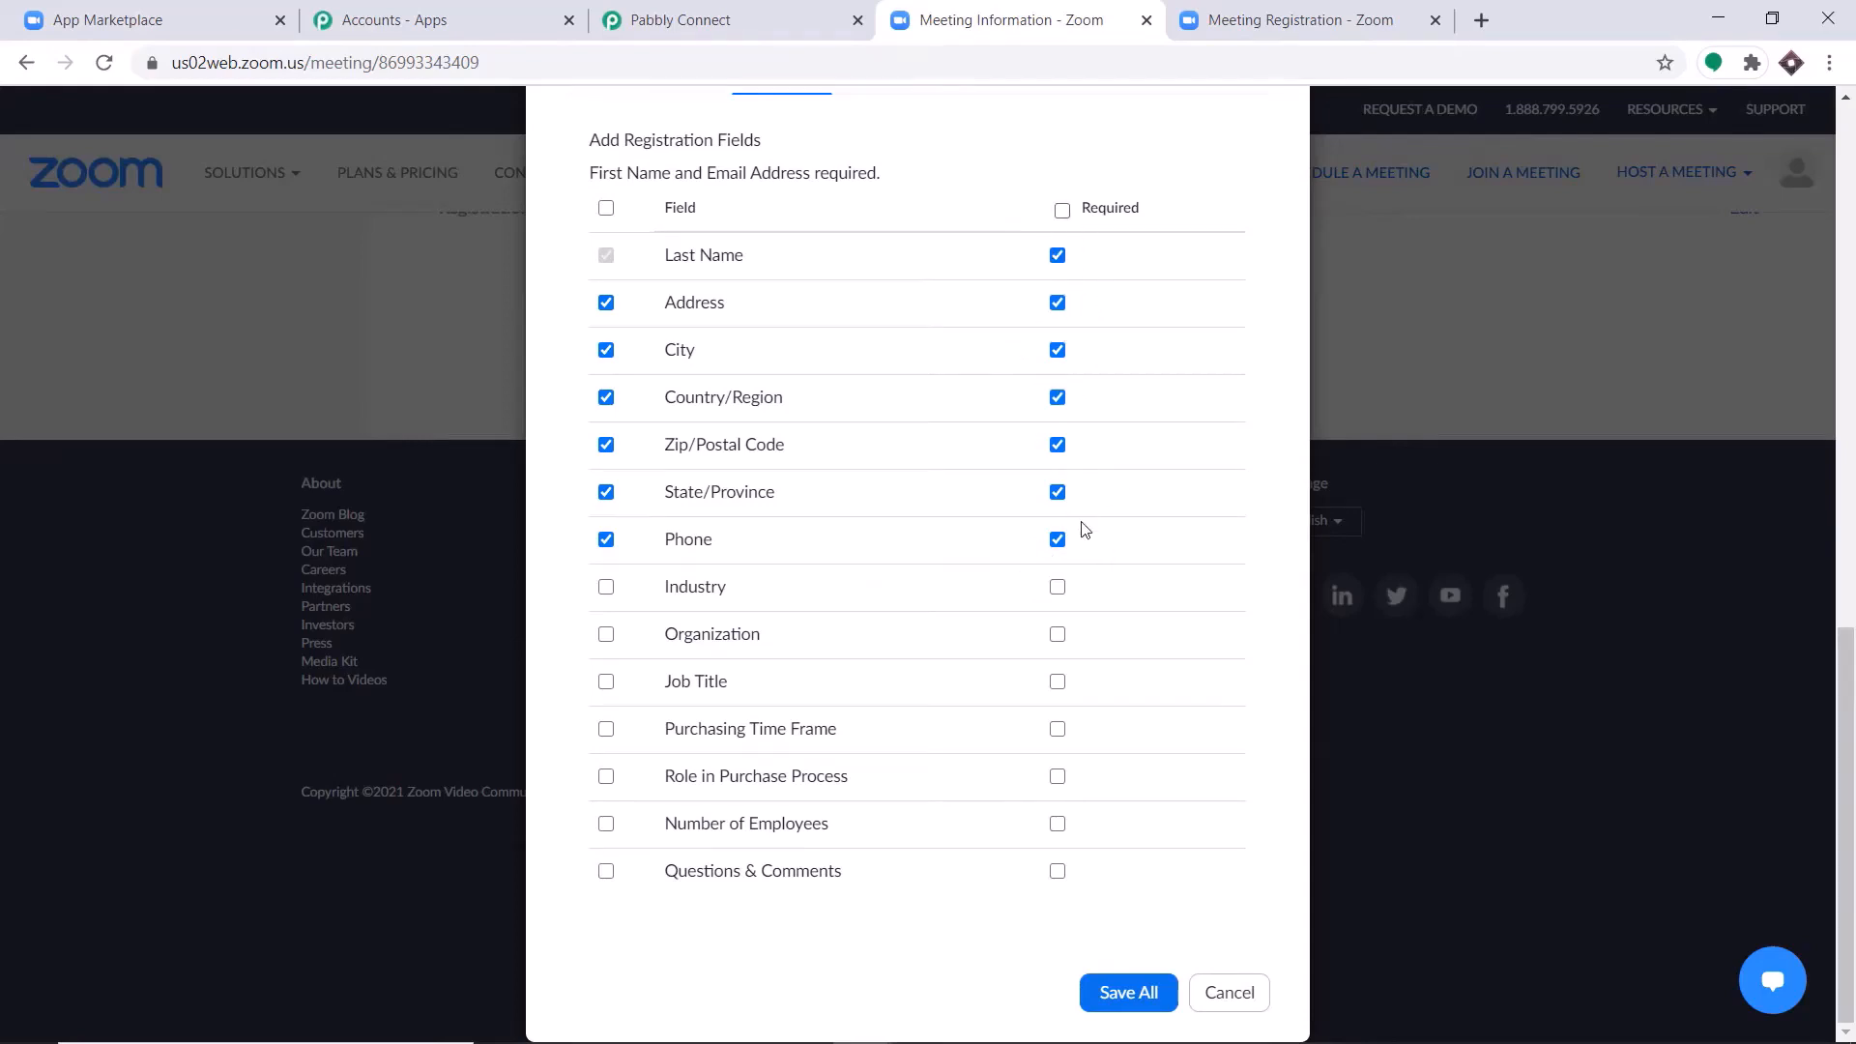
left_click(1129, 986)
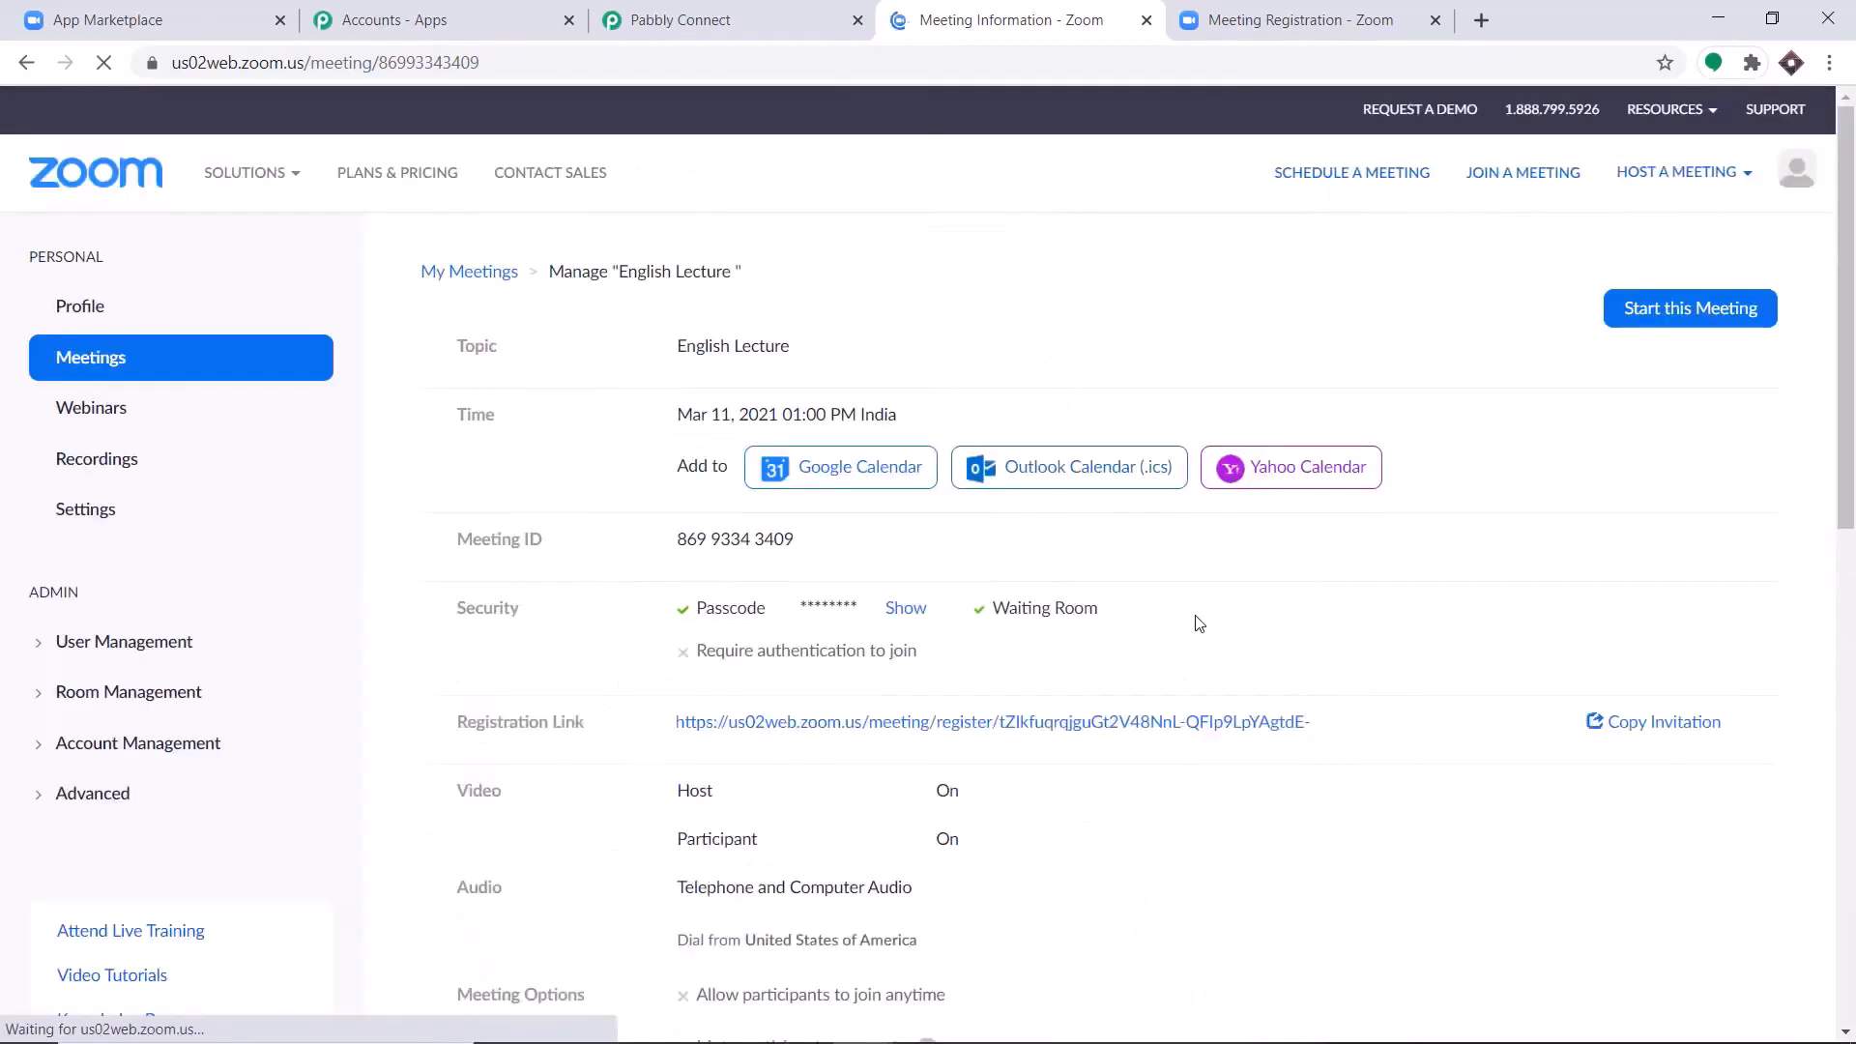
Open the updated English Lecture registration form through the meeting's registration link.
scroll(1194, 600, "up", 10)
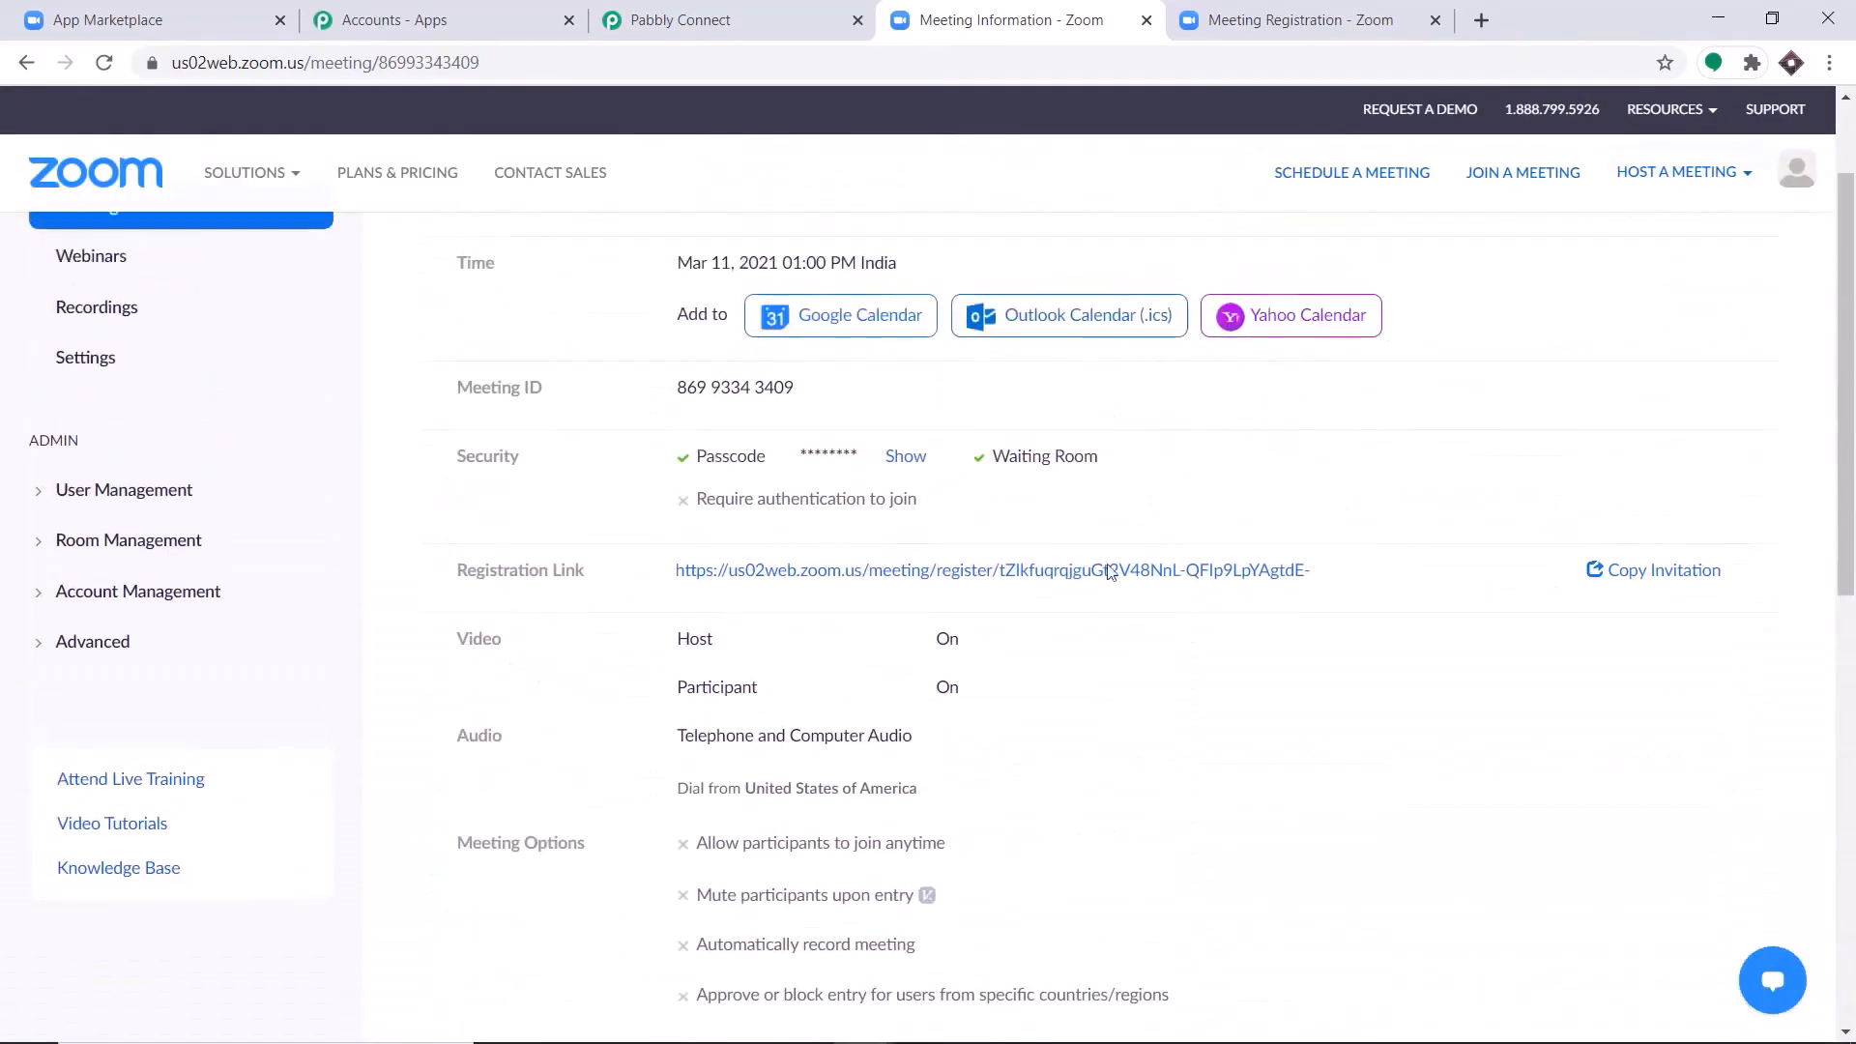
left_click(902, 580)
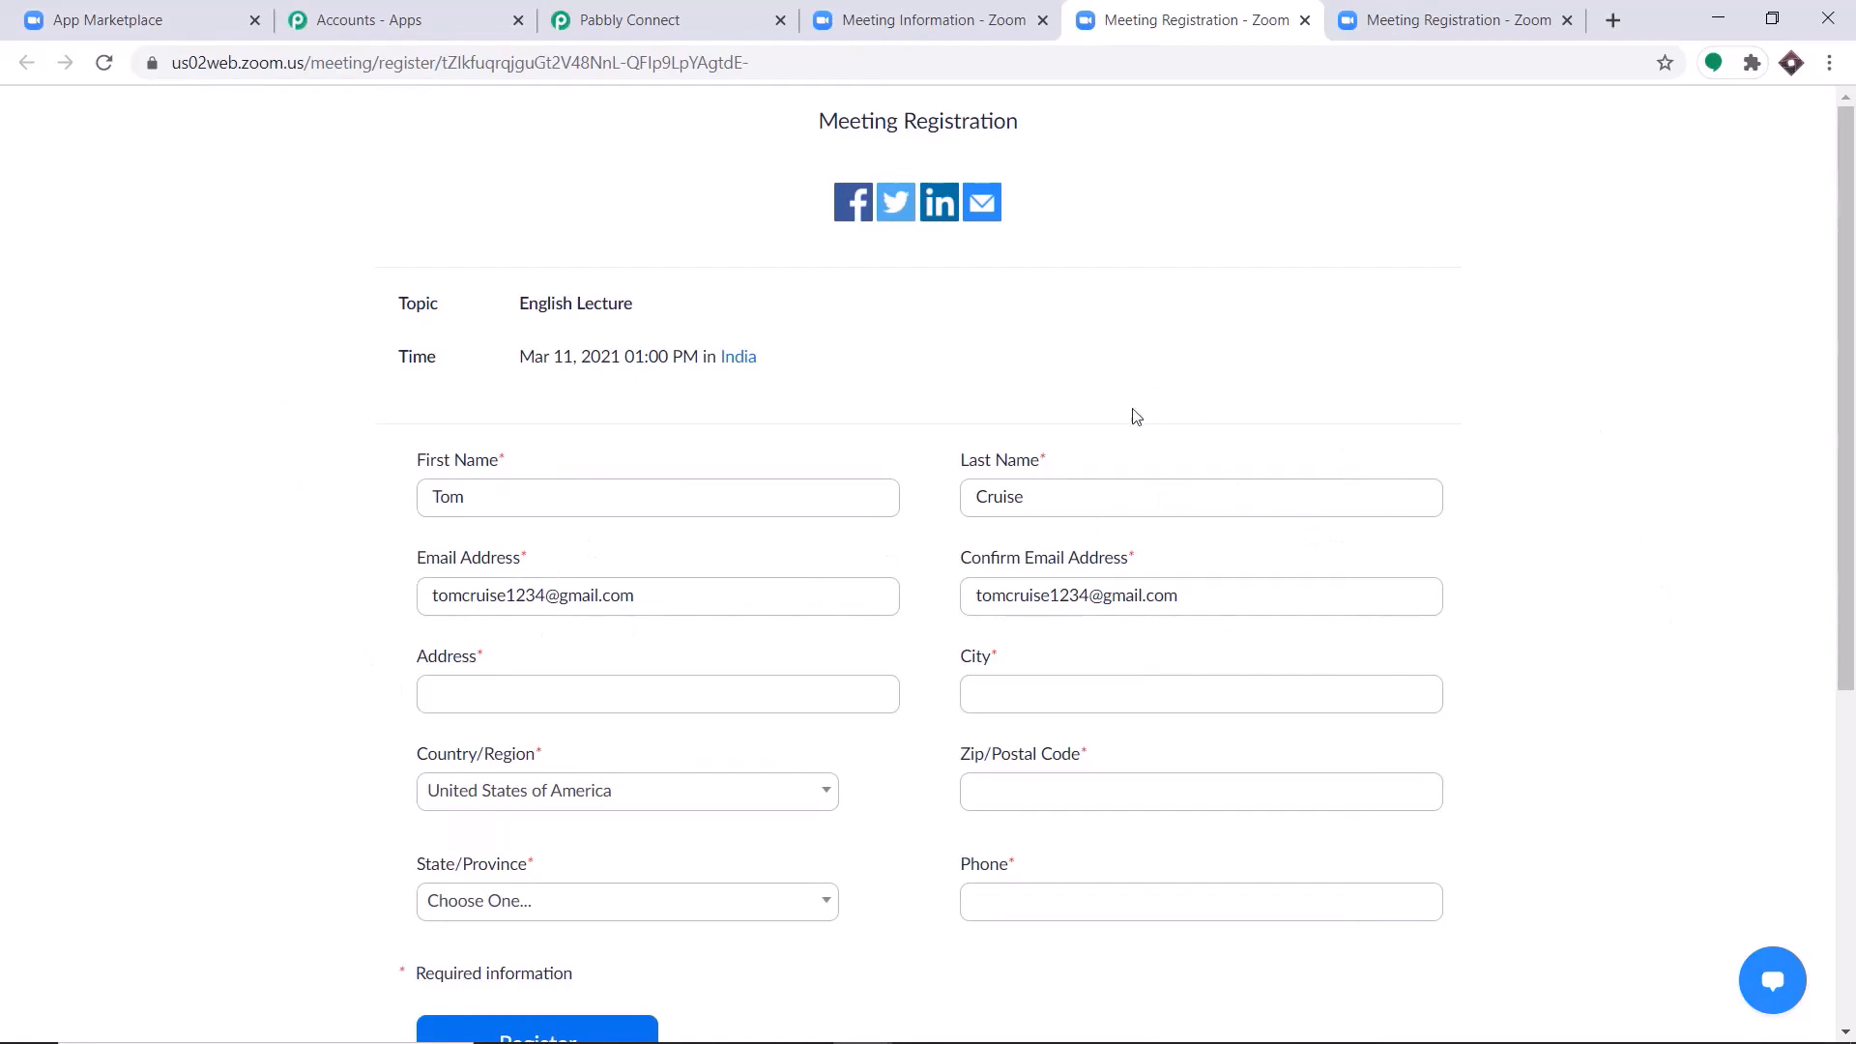
scroll(1131, 415, "down", 2)
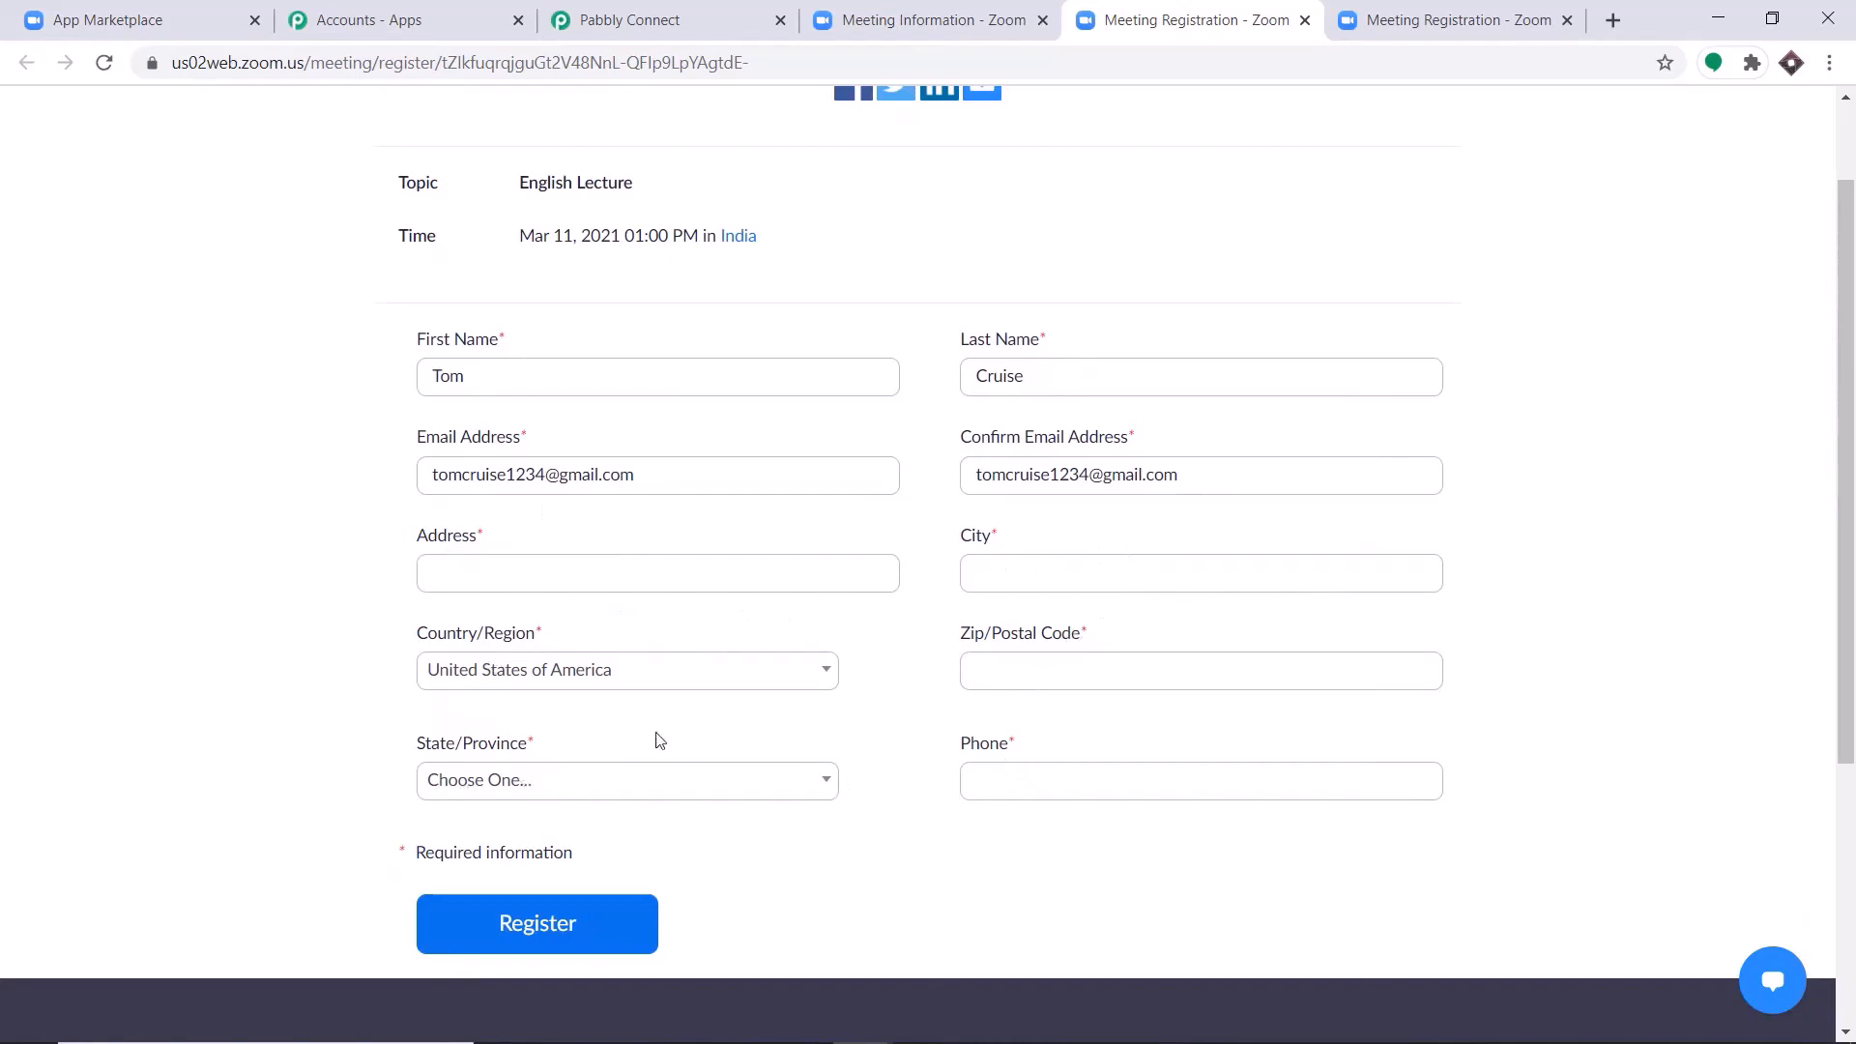
Replace the prefilled first name and autofill the registration form with another registrant's saved contact and address details.
double_click(420, 374)
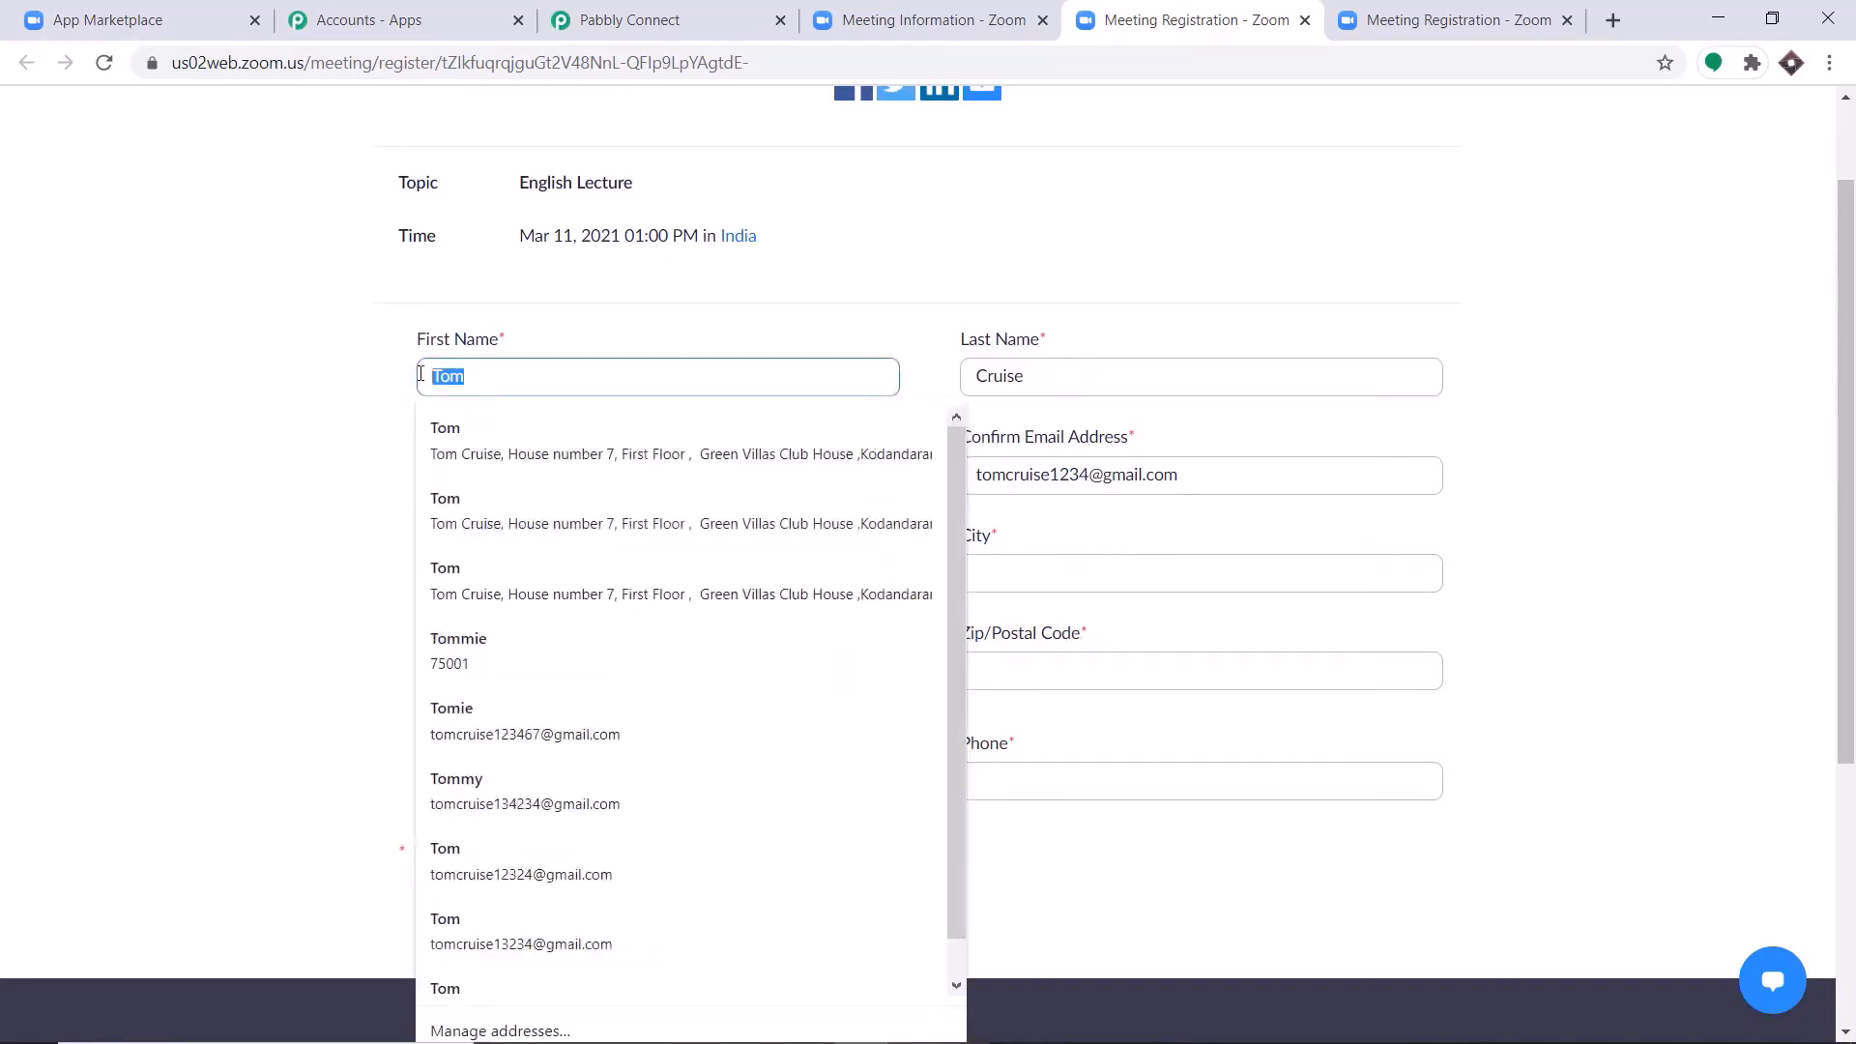
key("BackSpace")
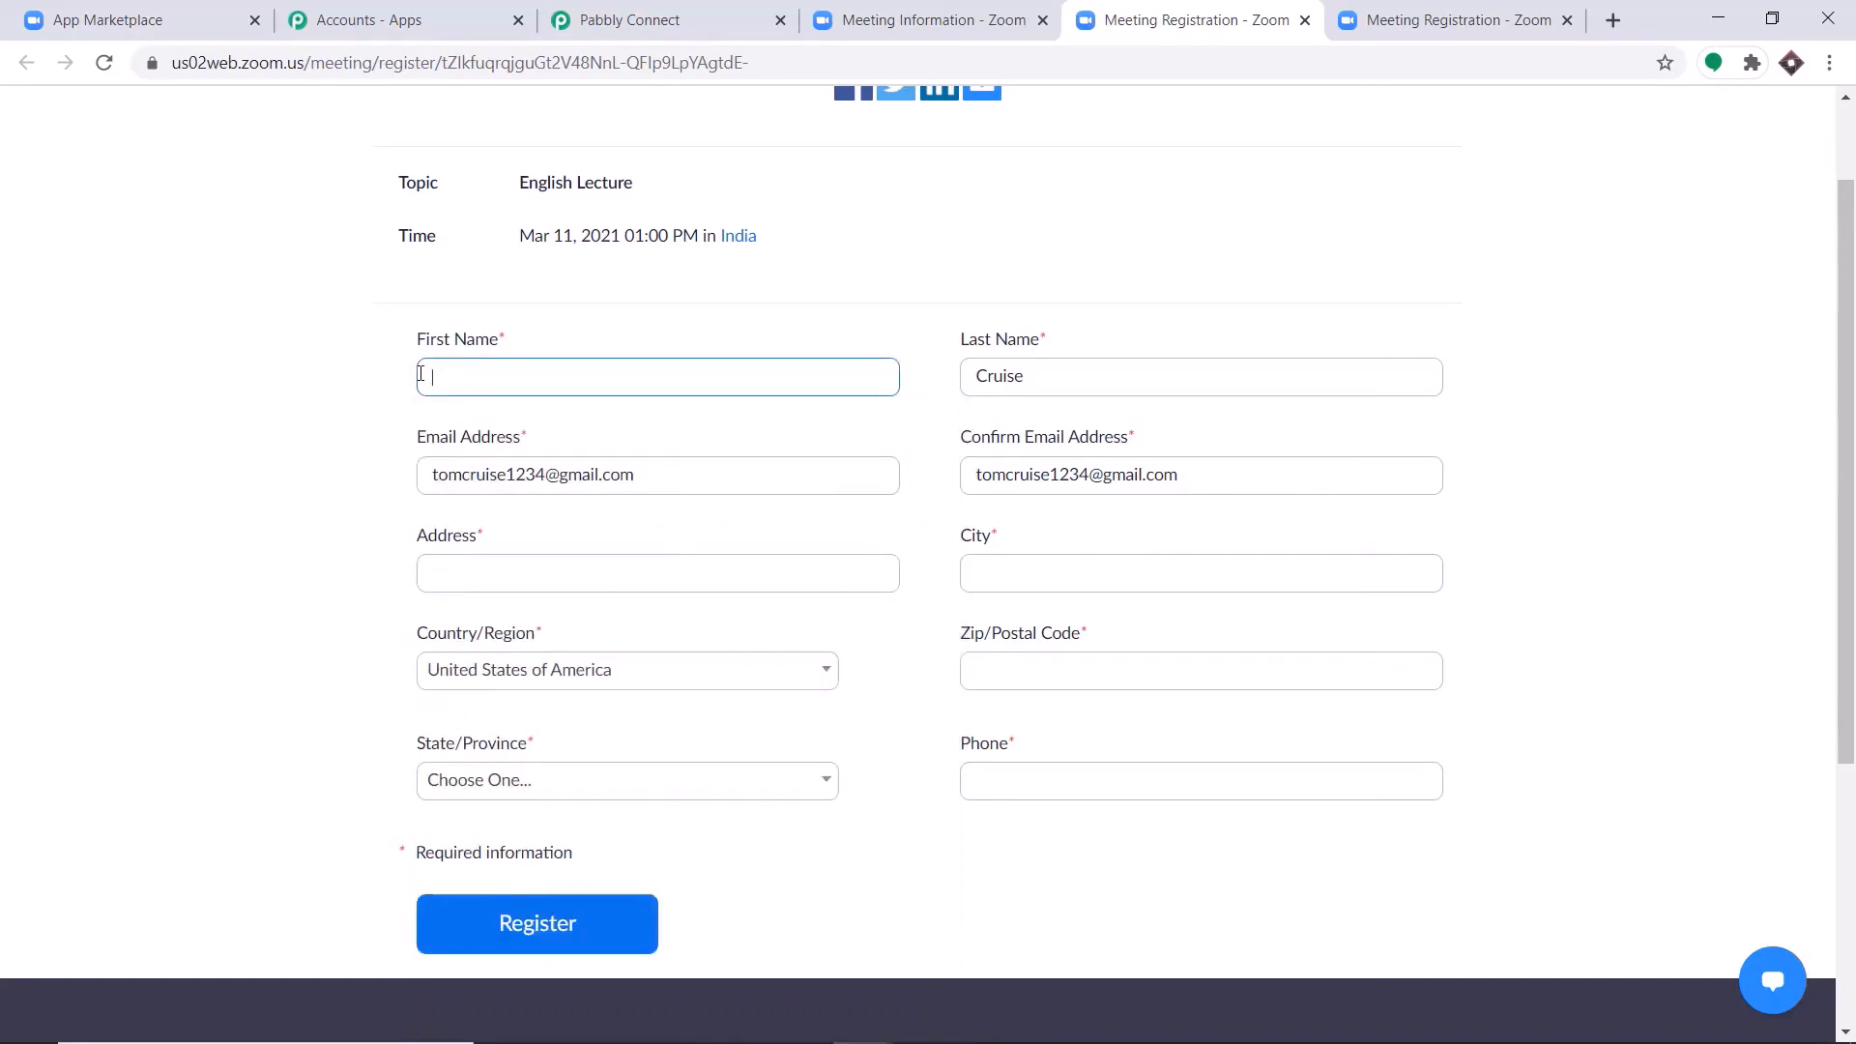
type("L")
key("BackSpace")
type("LUC")
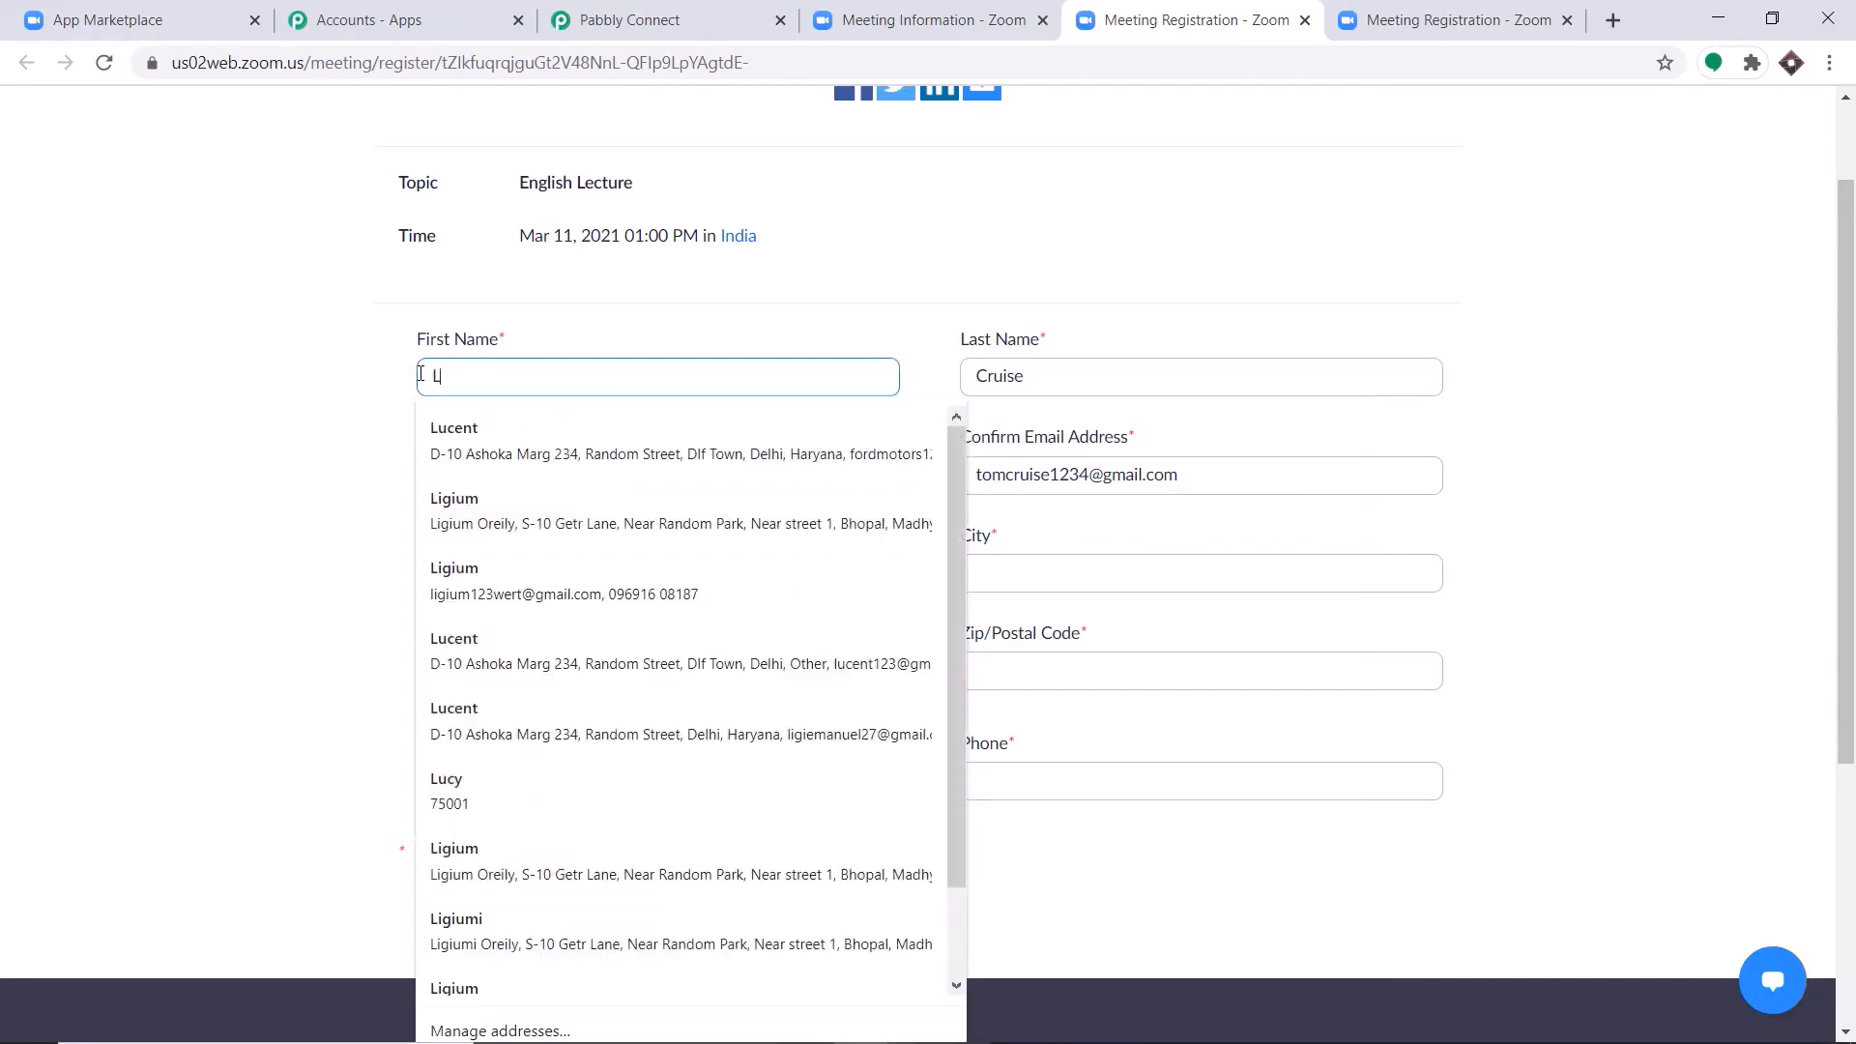
left_click(479, 446)
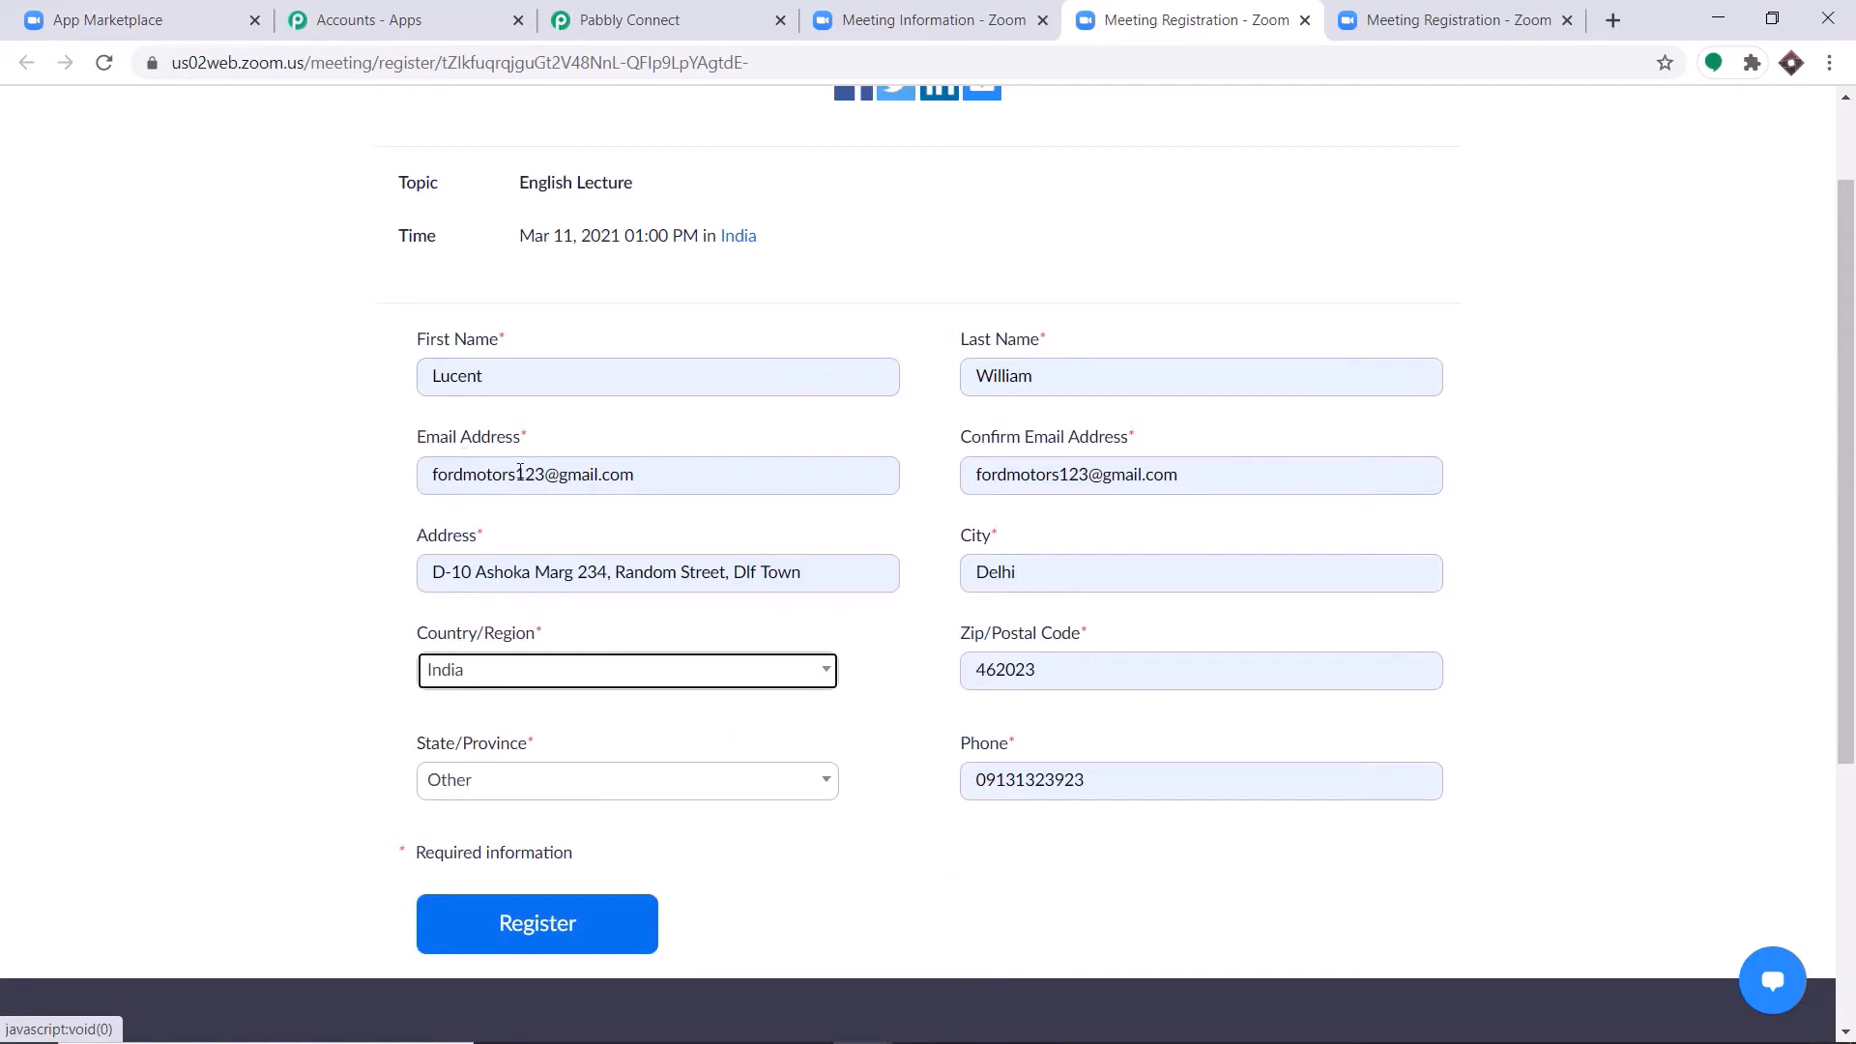
Replace the registrant's e-mail in both the Email Address and Confirm Email Address fields.
left_click_drag(520, 471, 311, 481)
key("BackSpace")
type("lu")
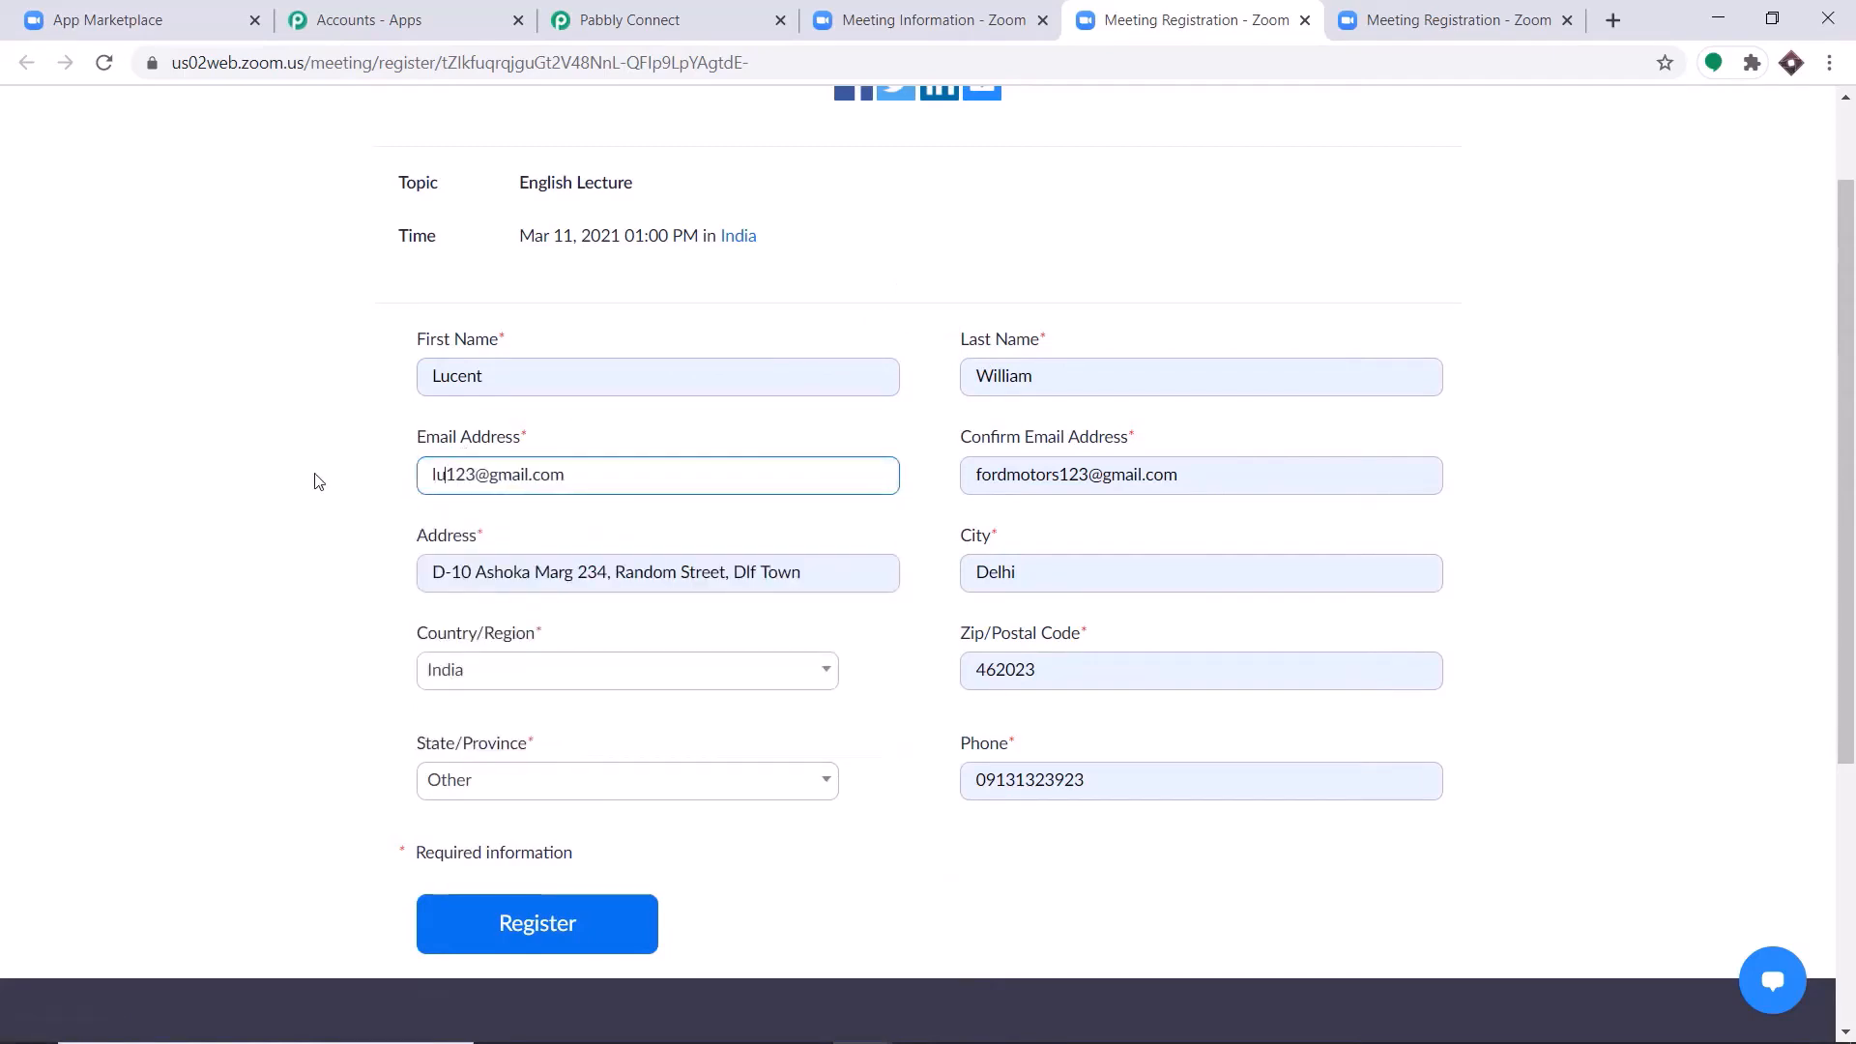
type("cent")
left_click_drag(1060, 475, 630, 483)
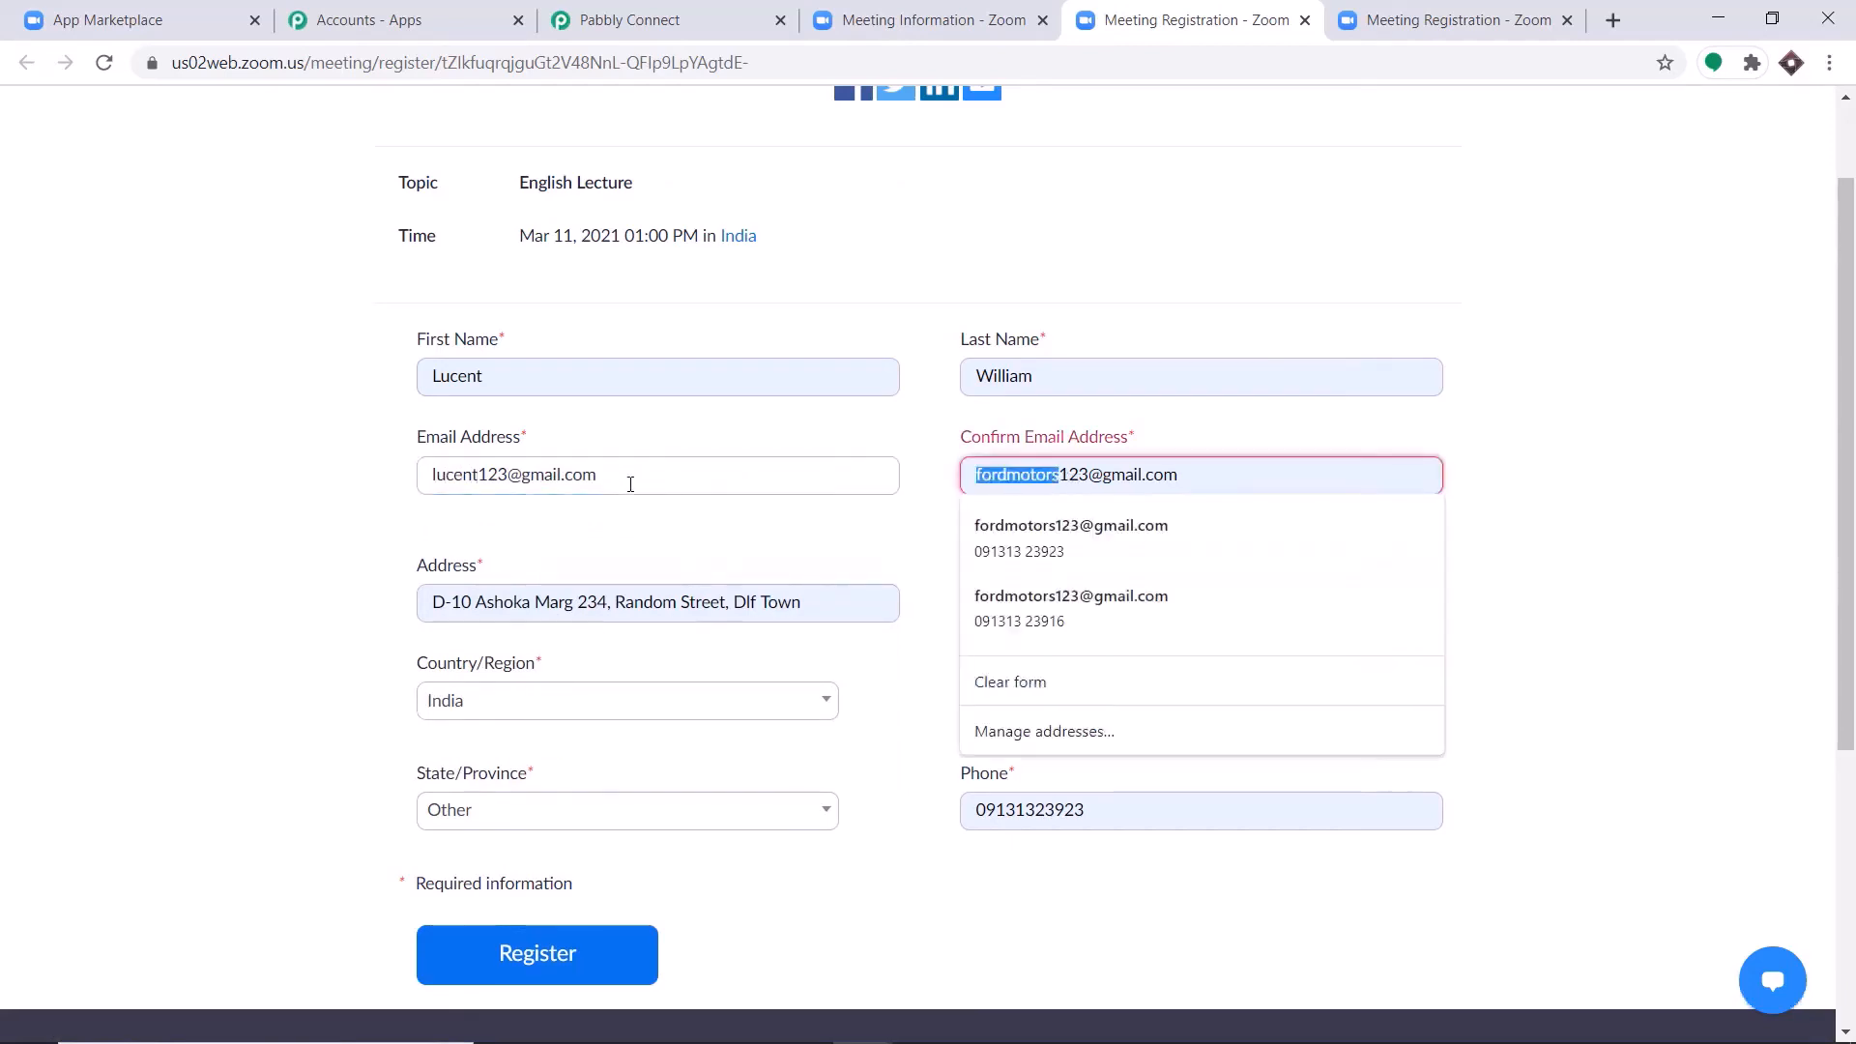
key("BackSpace")
type("lucent")
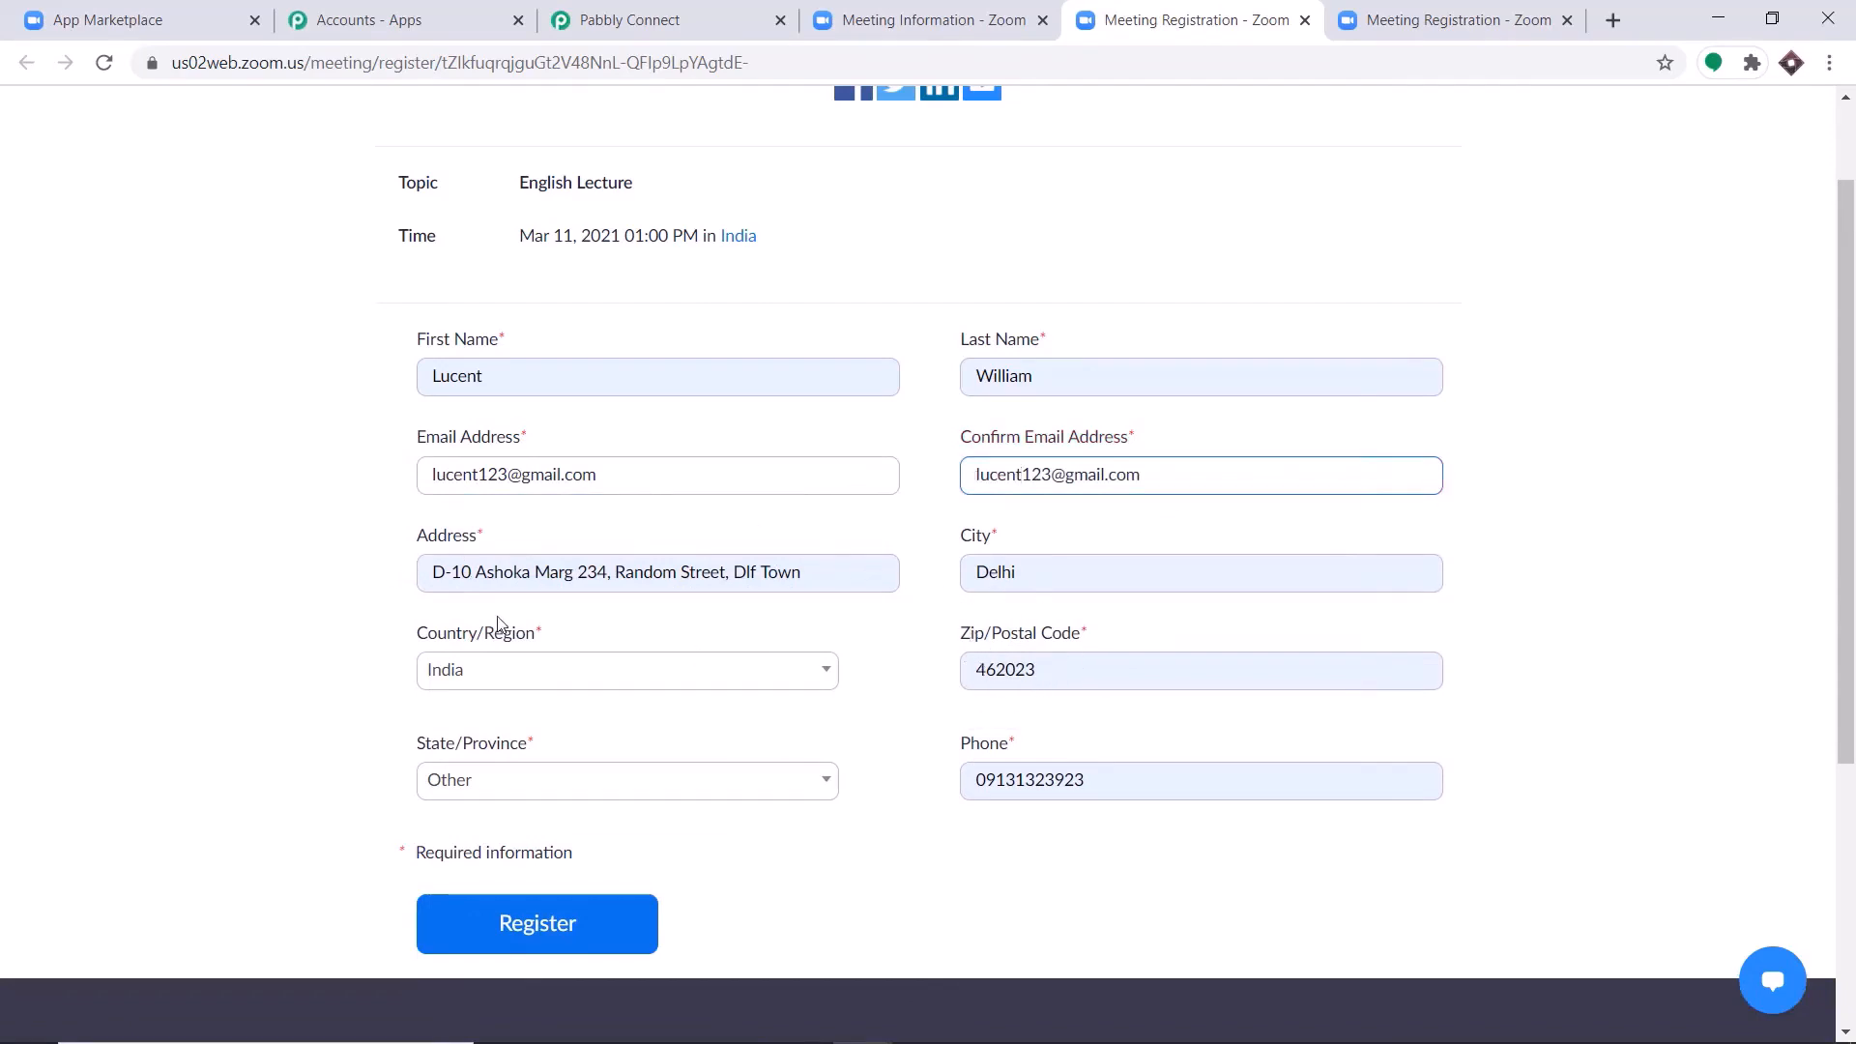
Replace the registrant's phone number with the copied one and submit the meeting registration.
double_click(1073, 788)
key("BackSpace")
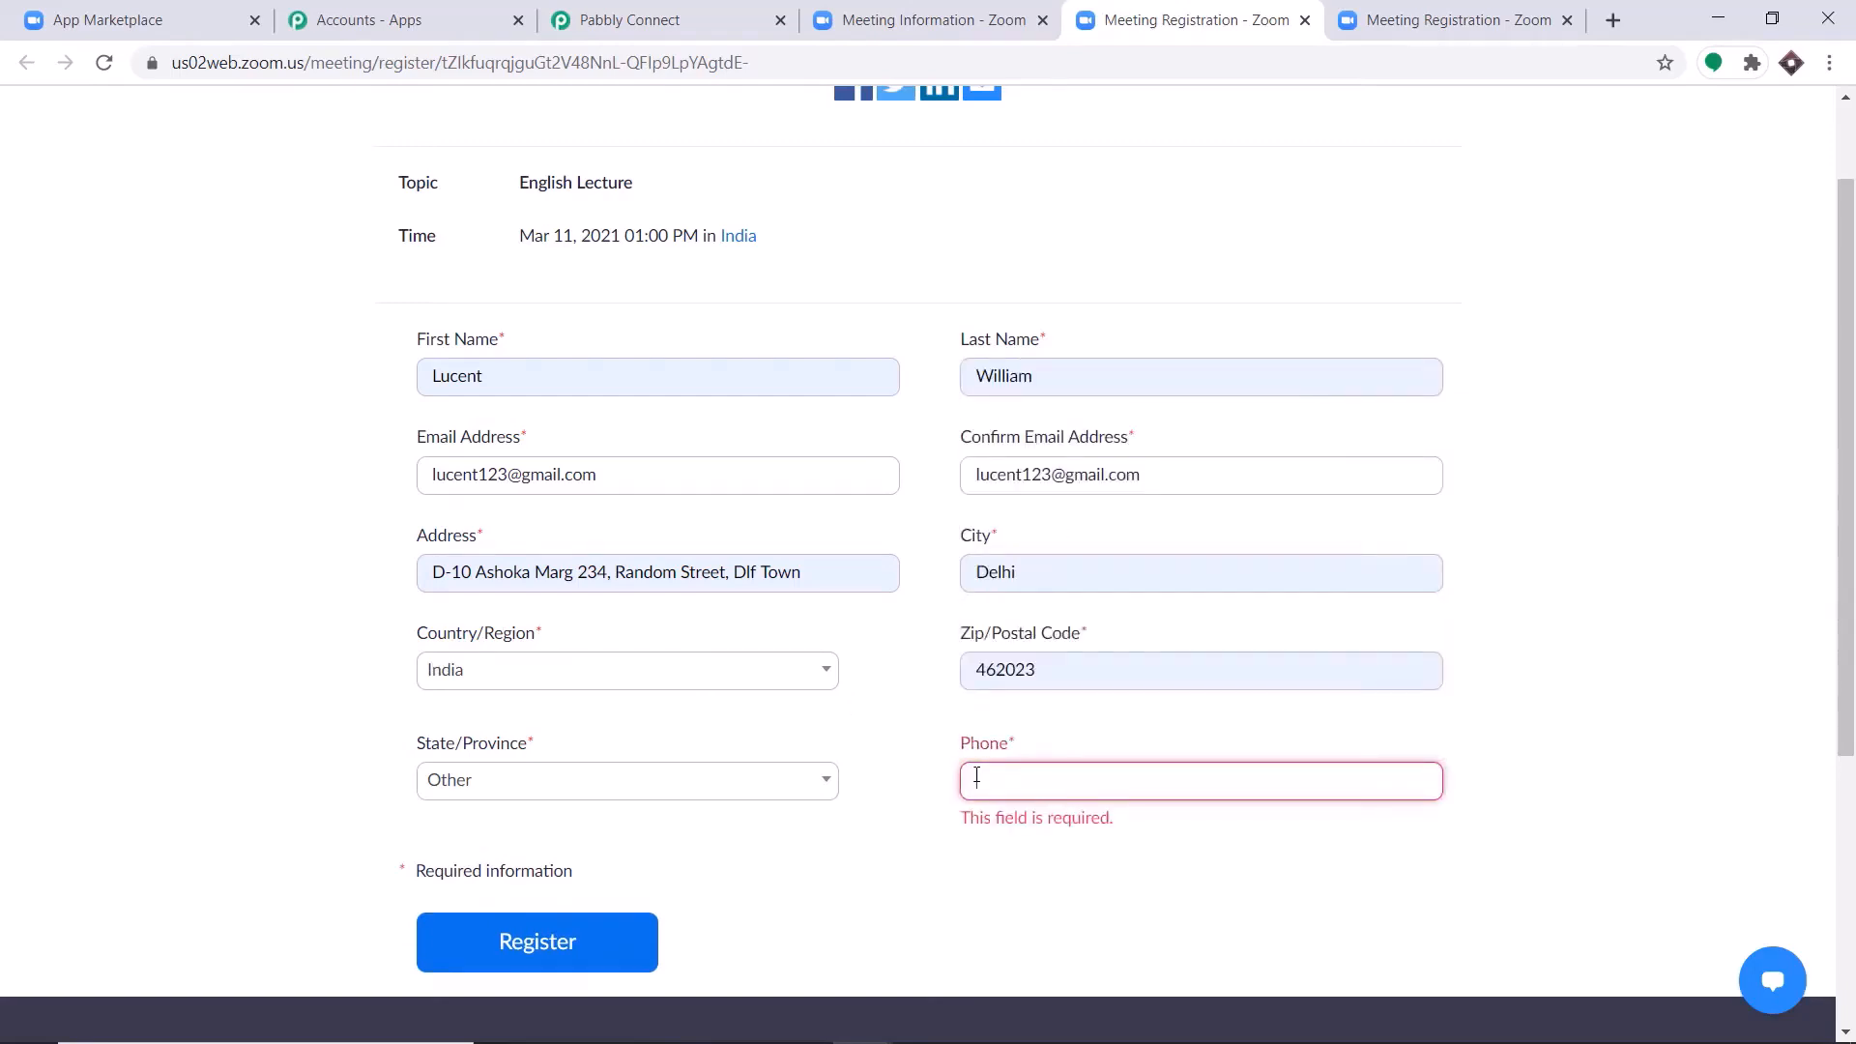
key("ctrl+v")
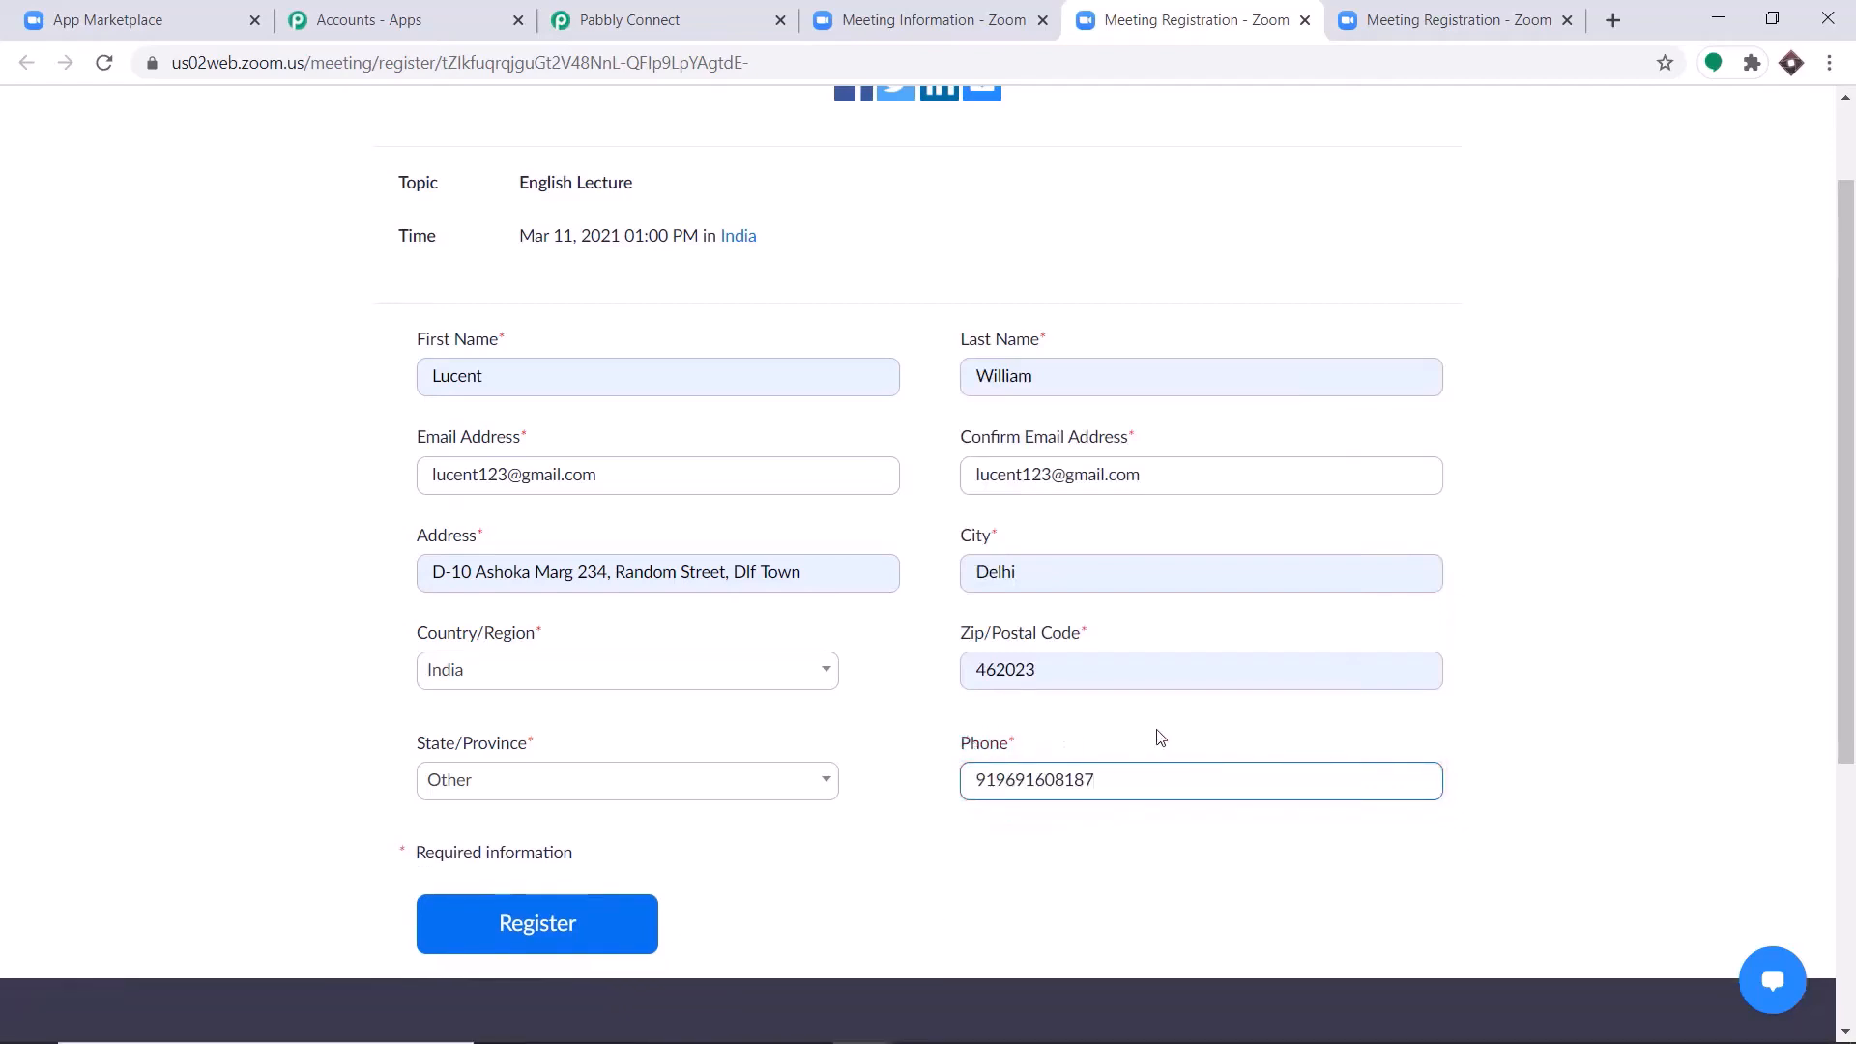
left_click(578, 937)
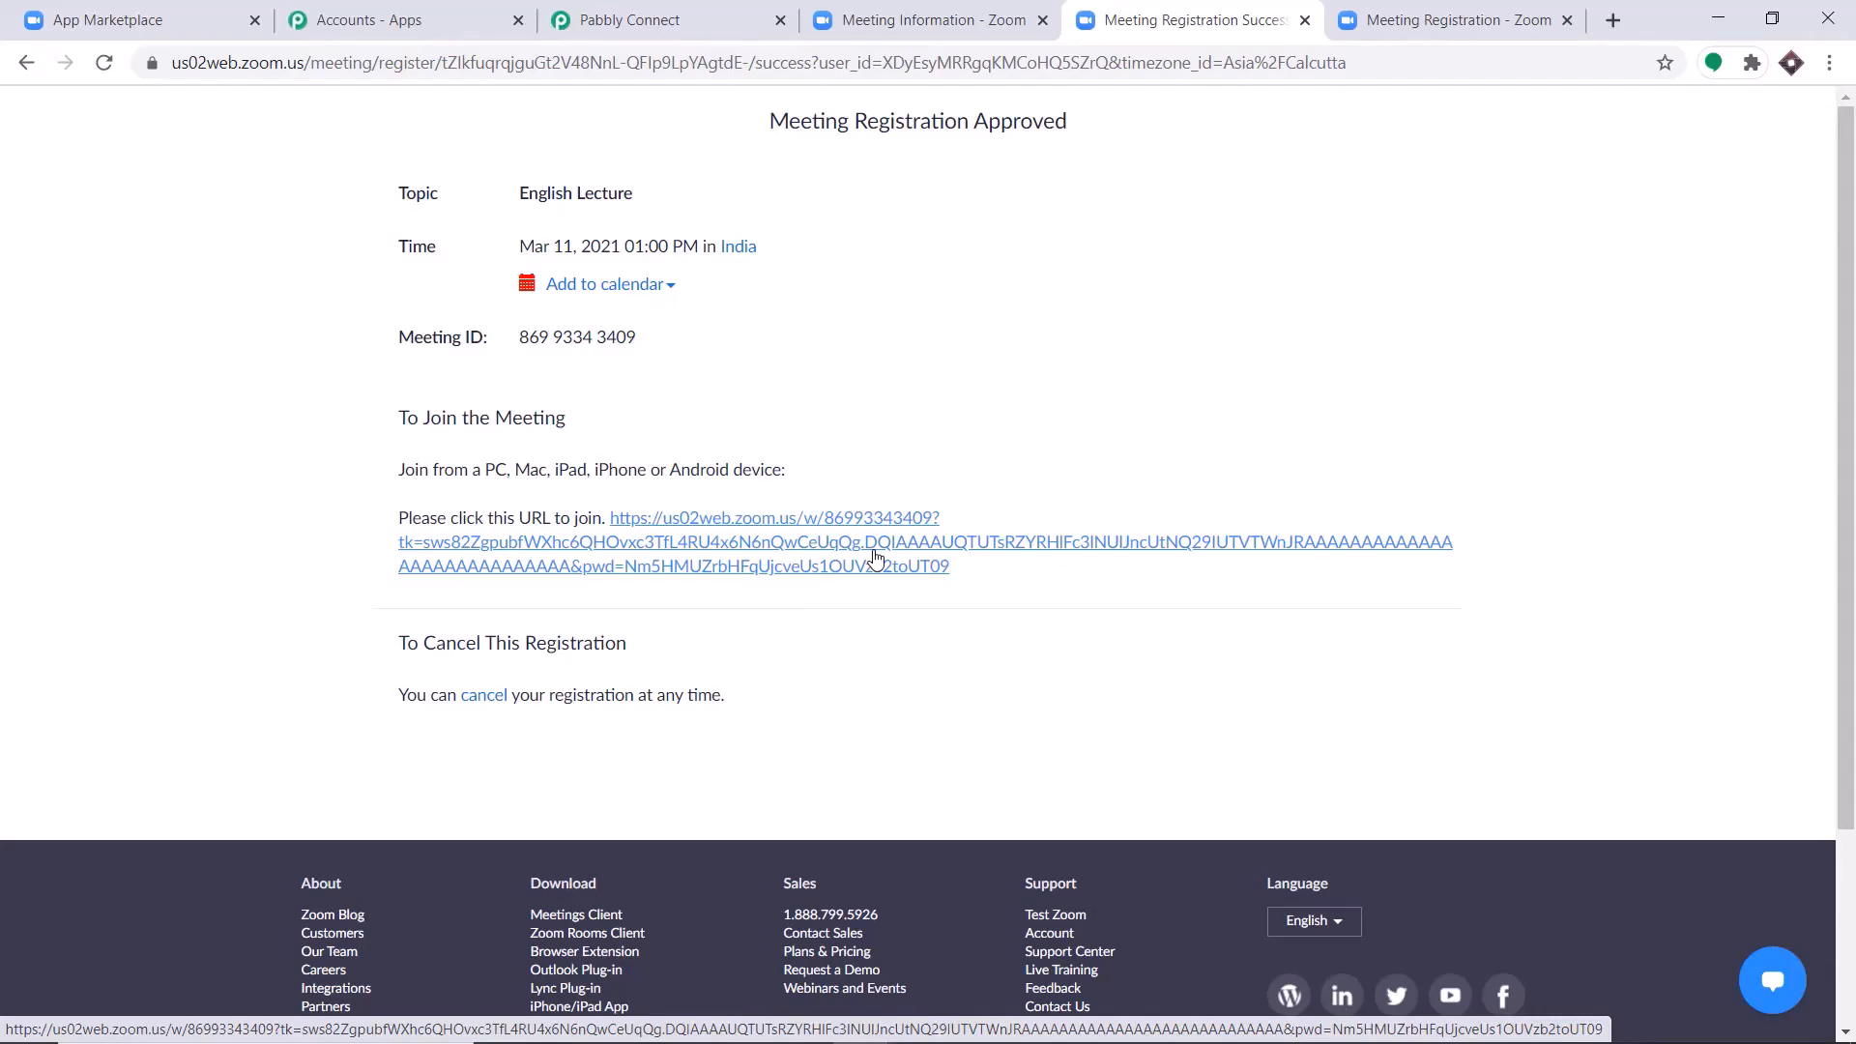
Switch to Pabbly Connect and examine the captured webhook response for the meeting and registrant details.
left_click(683, 14)
scroll(1213, 480, "down", 6)
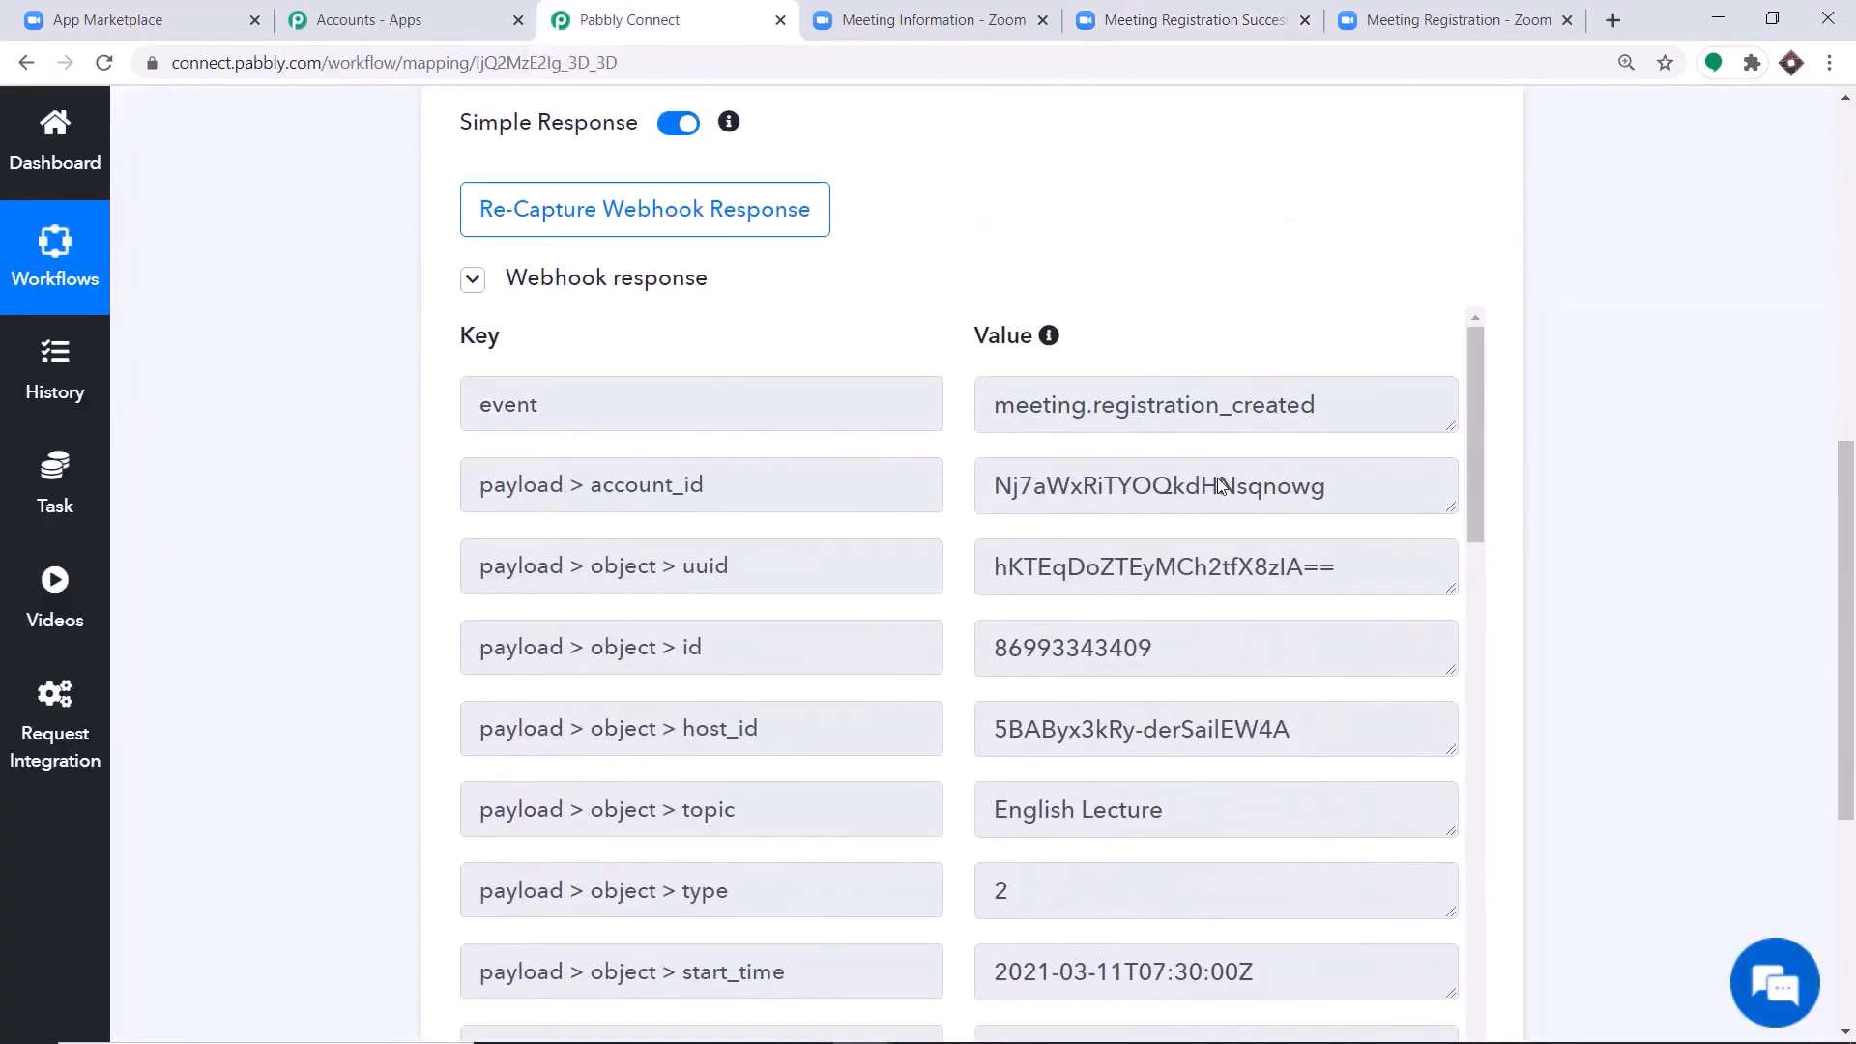
scroll(800, 732, "down", 1)
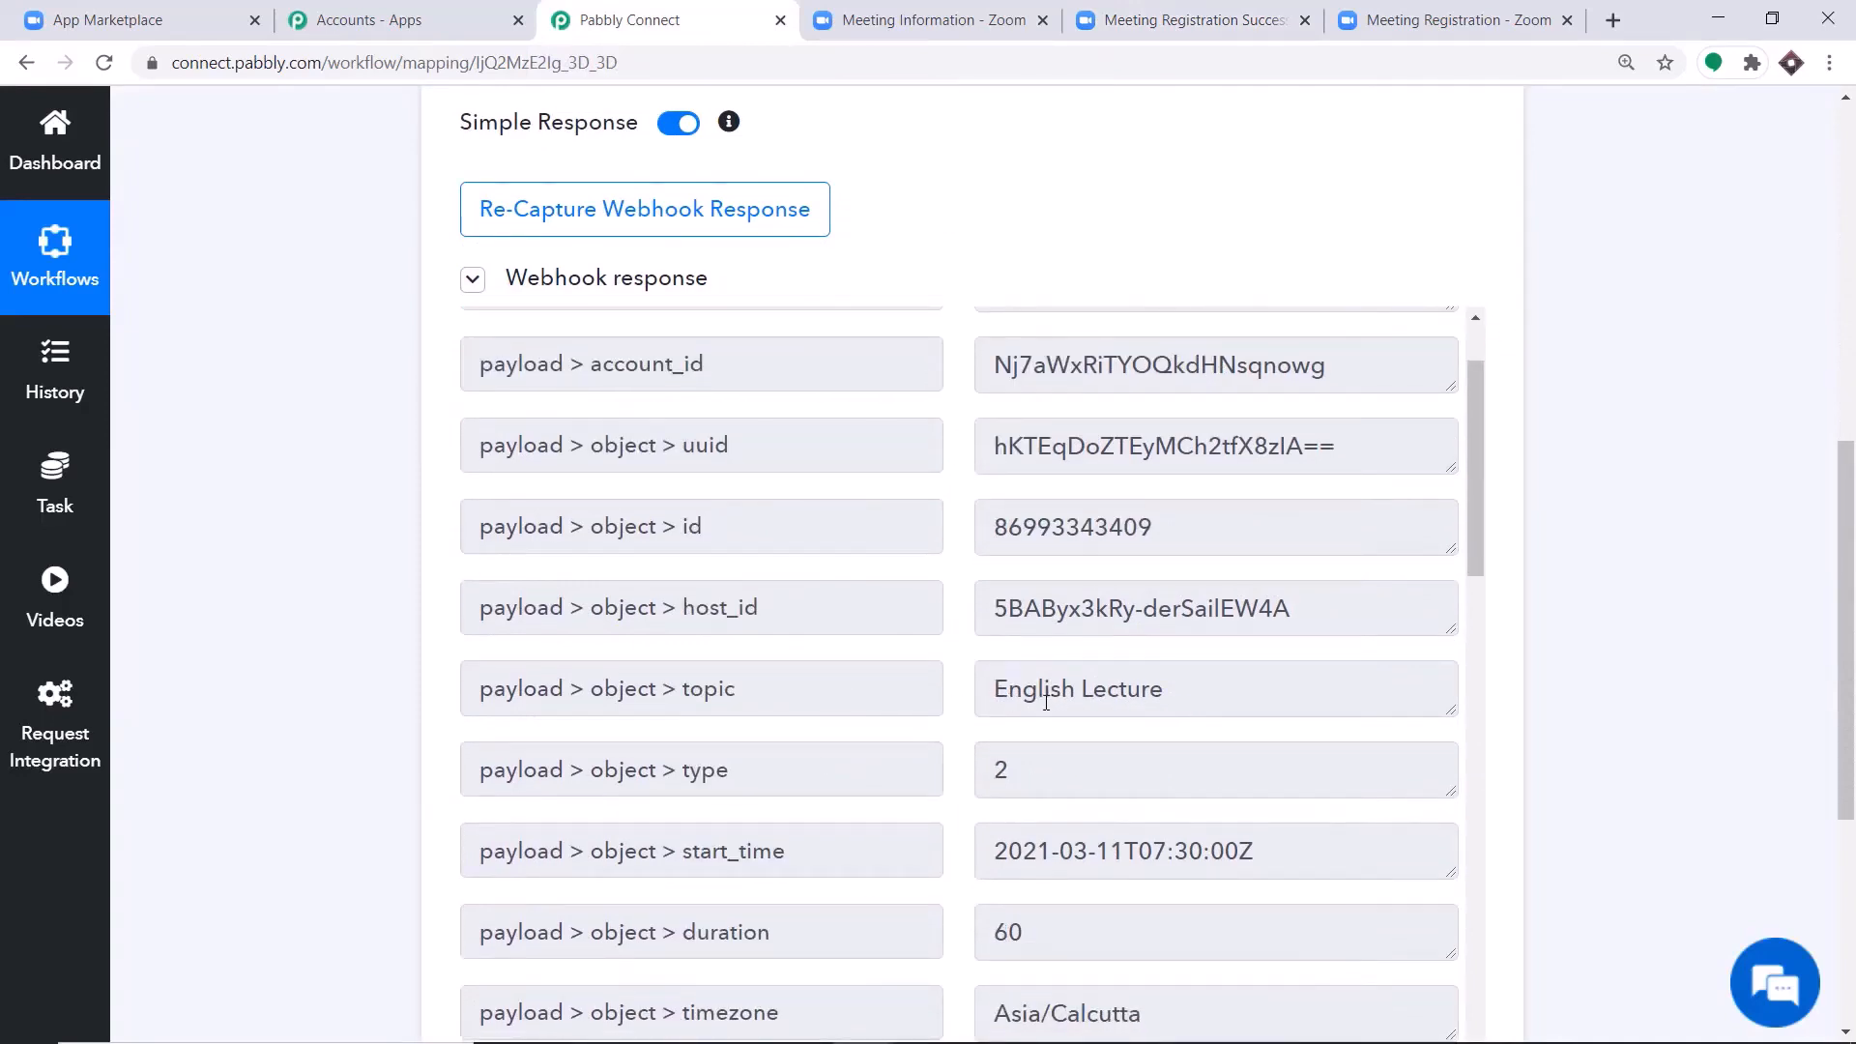
scroll(1034, 657, "down", 1)
scroll(1217, 575, "down", 1)
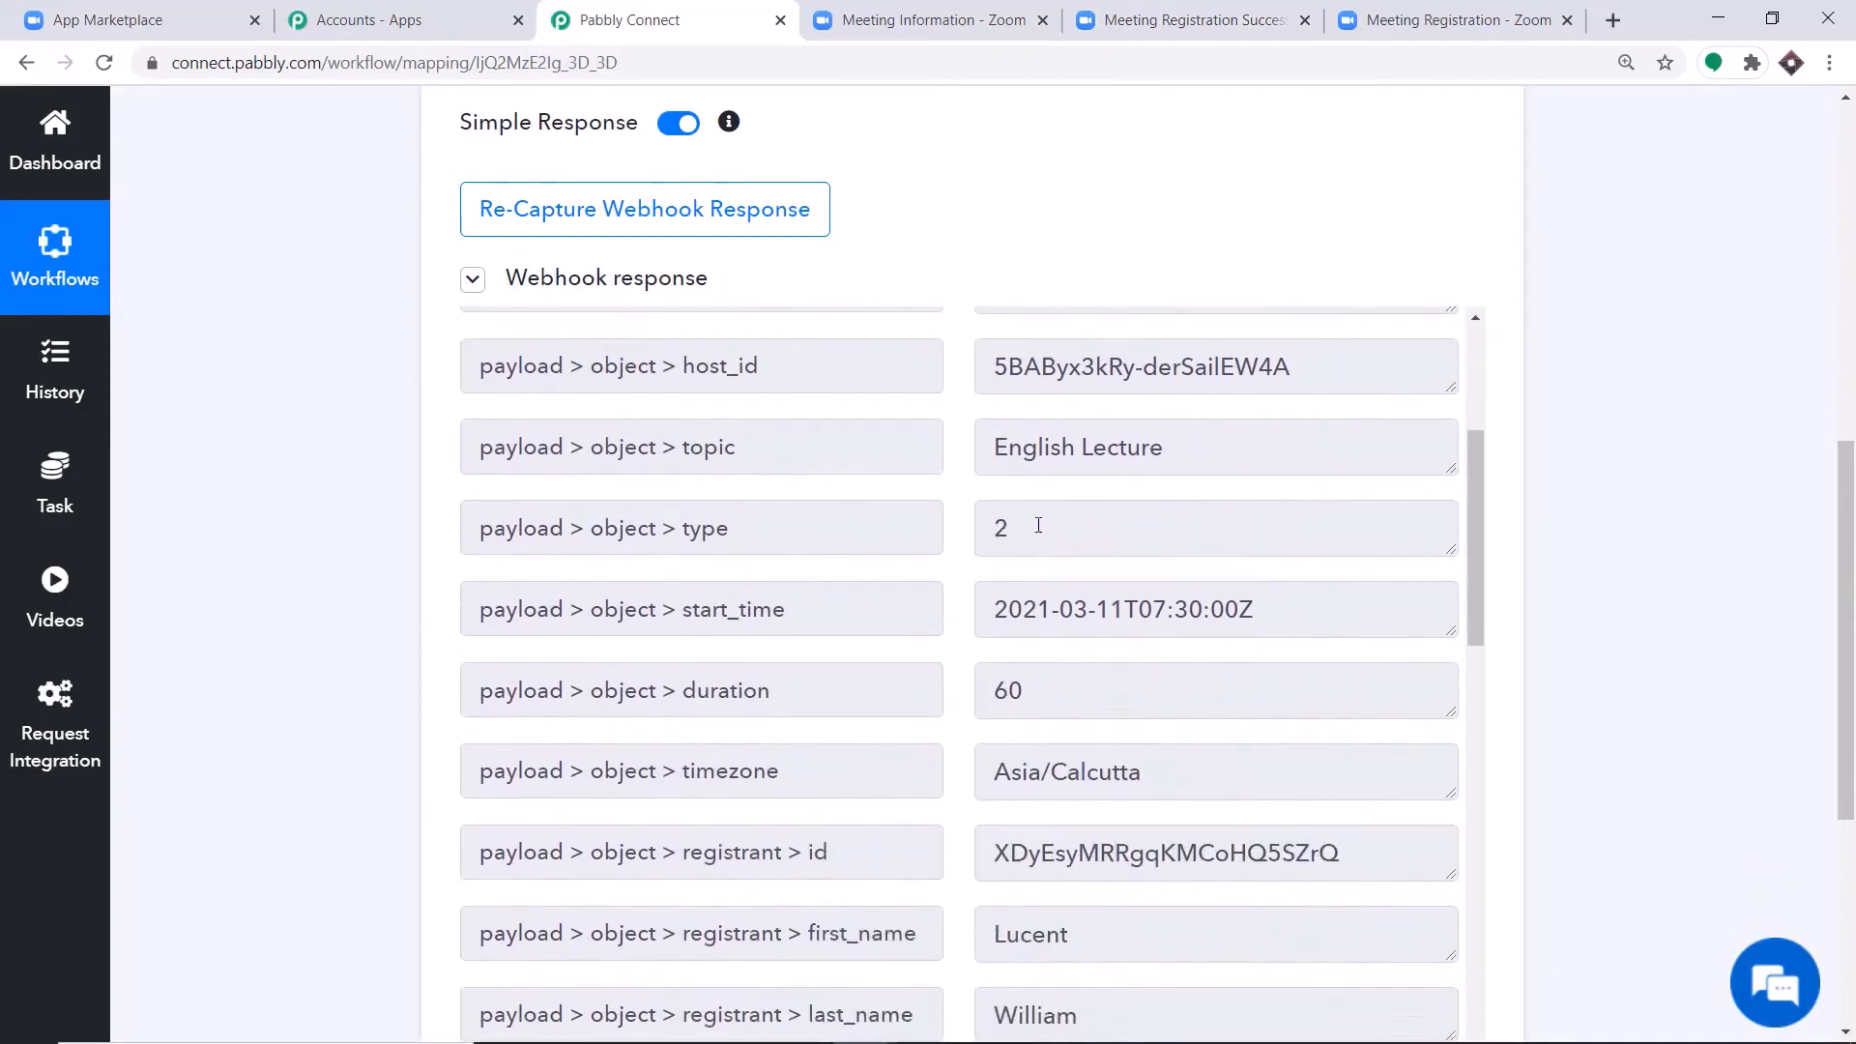
scroll(1063, 566, "down", 1)
scroll(1151, 572, "down", 1)
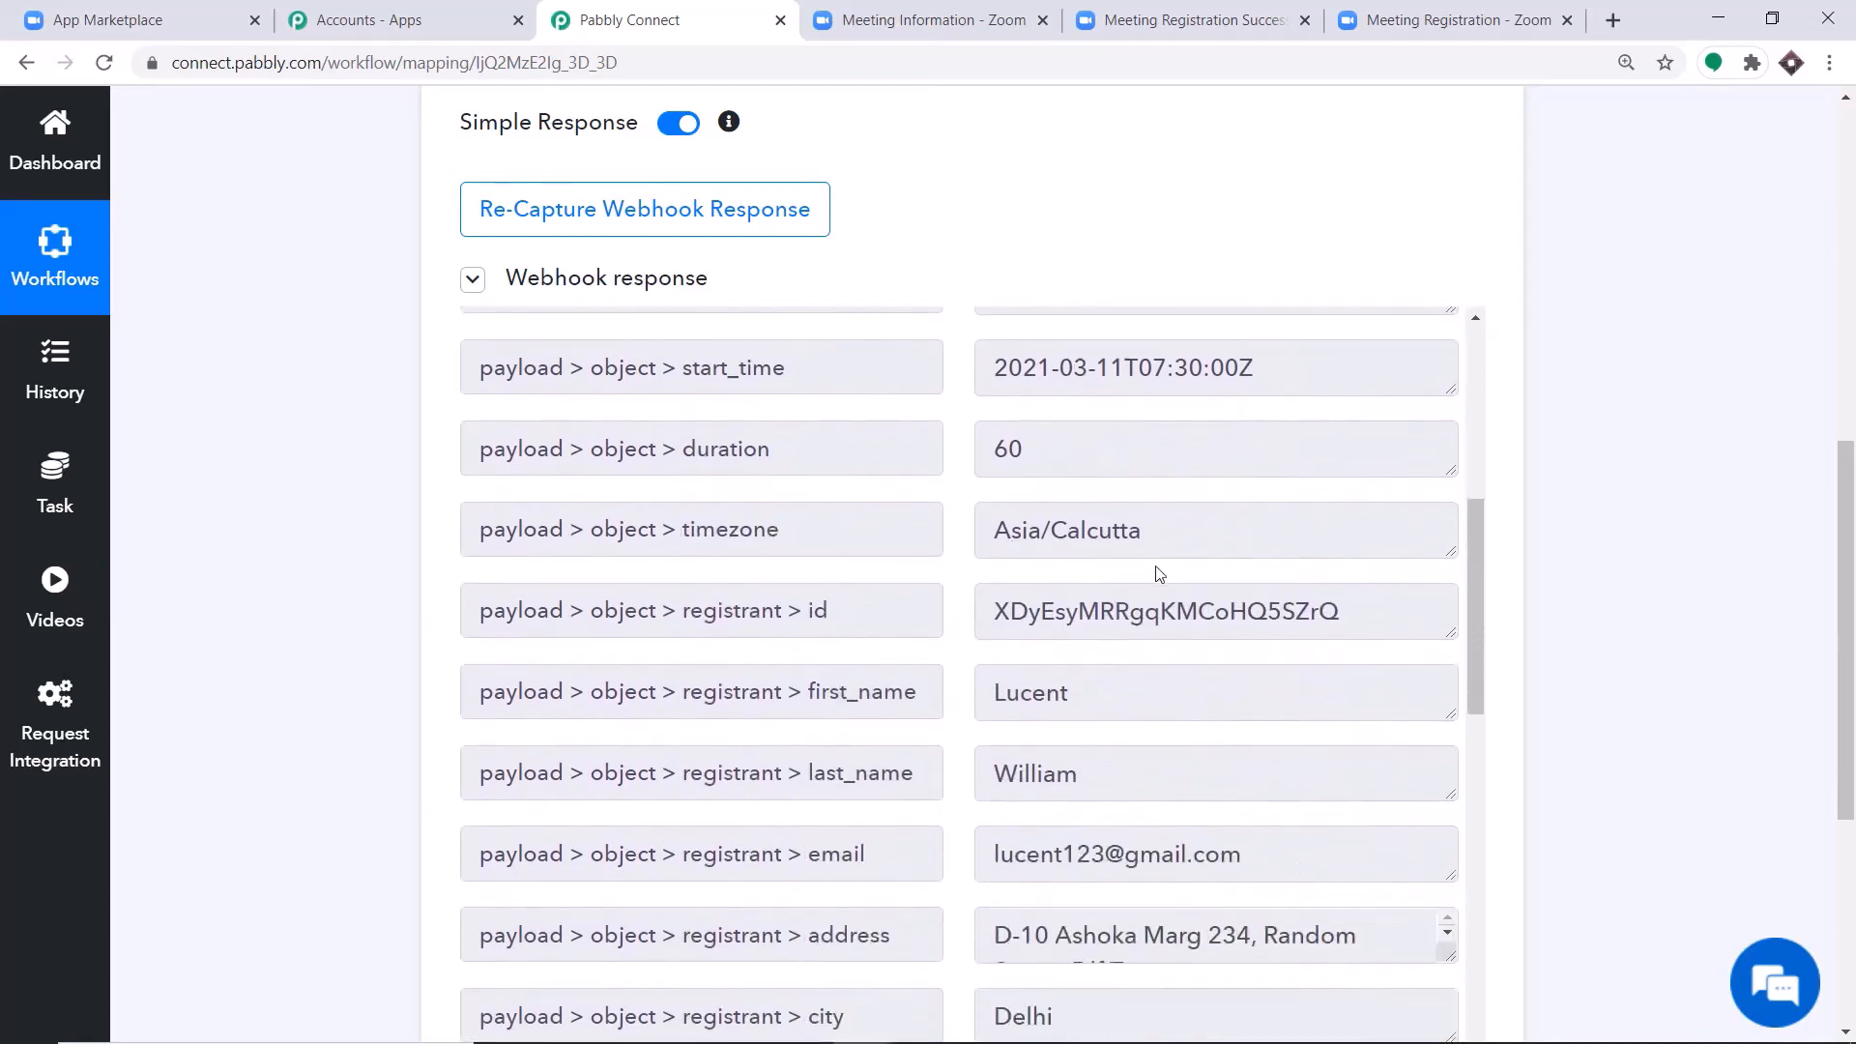
scroll(1063, 580, "down", 1)
scroll(995, 542, "down", 1)
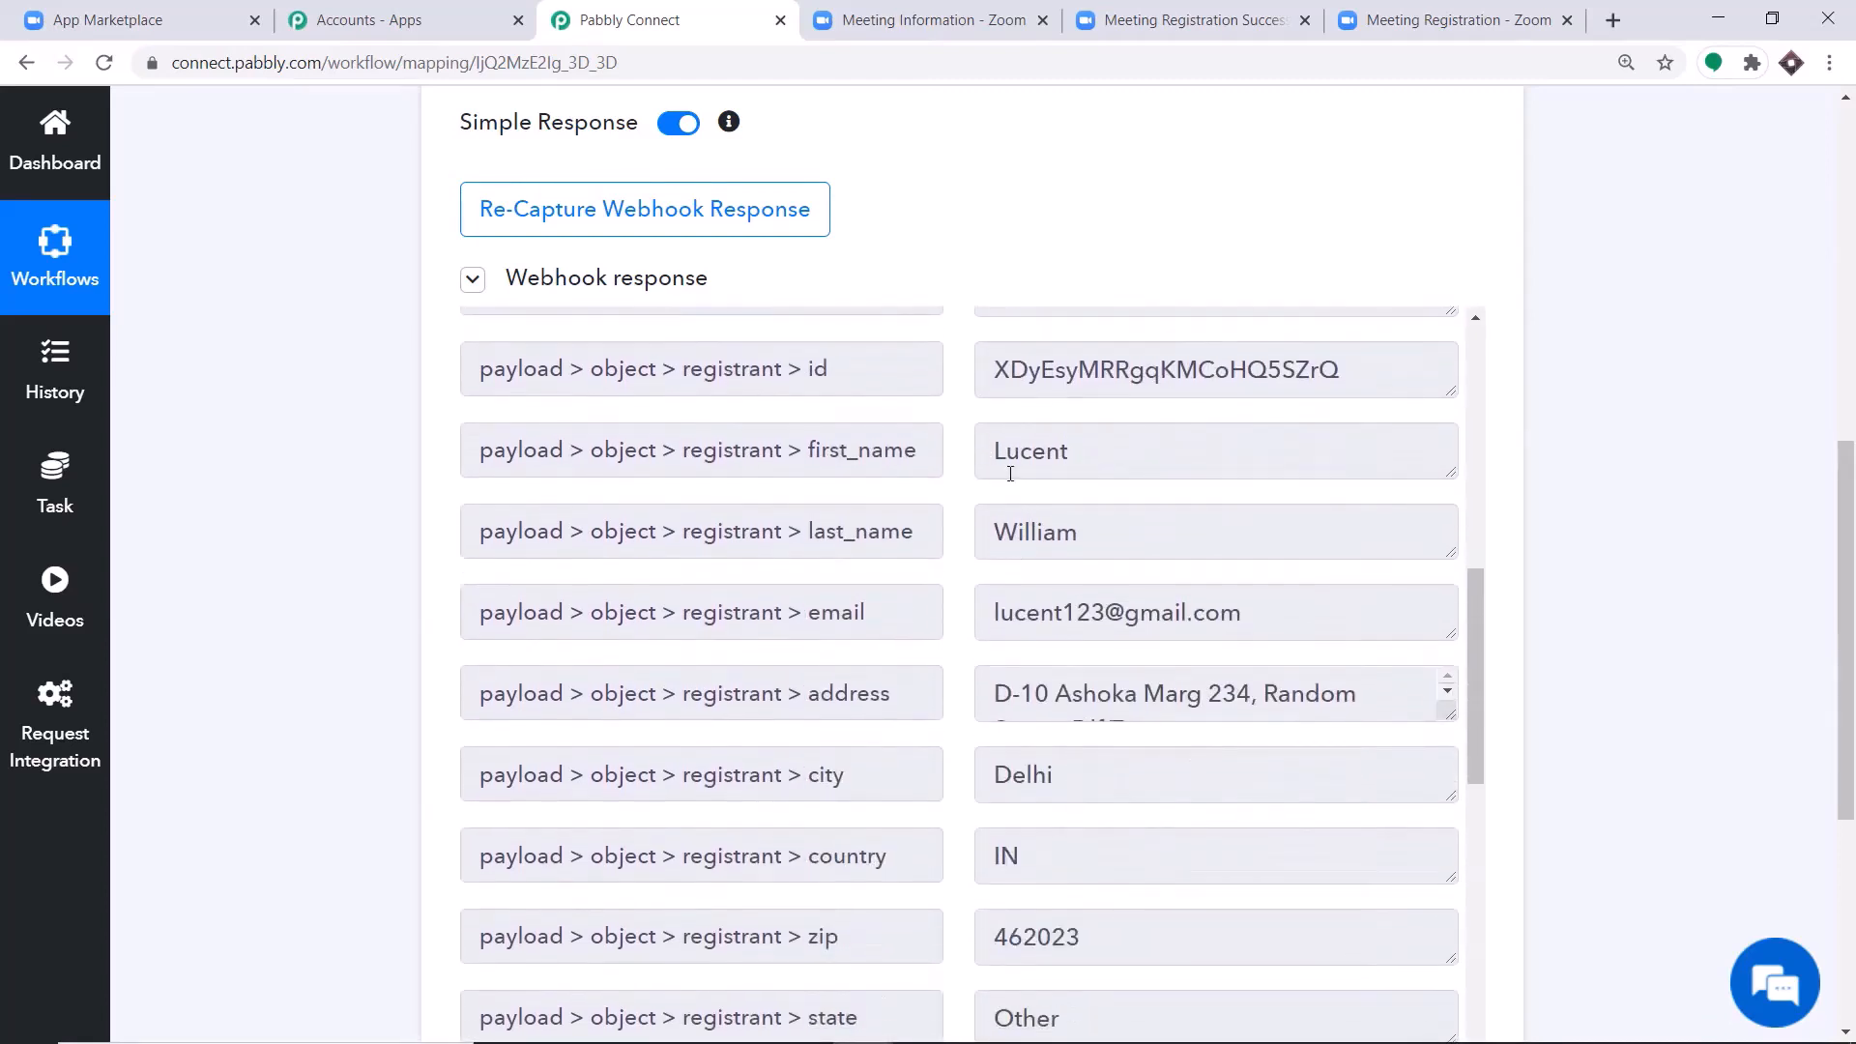
scroll(1063, 549, "down", 1)
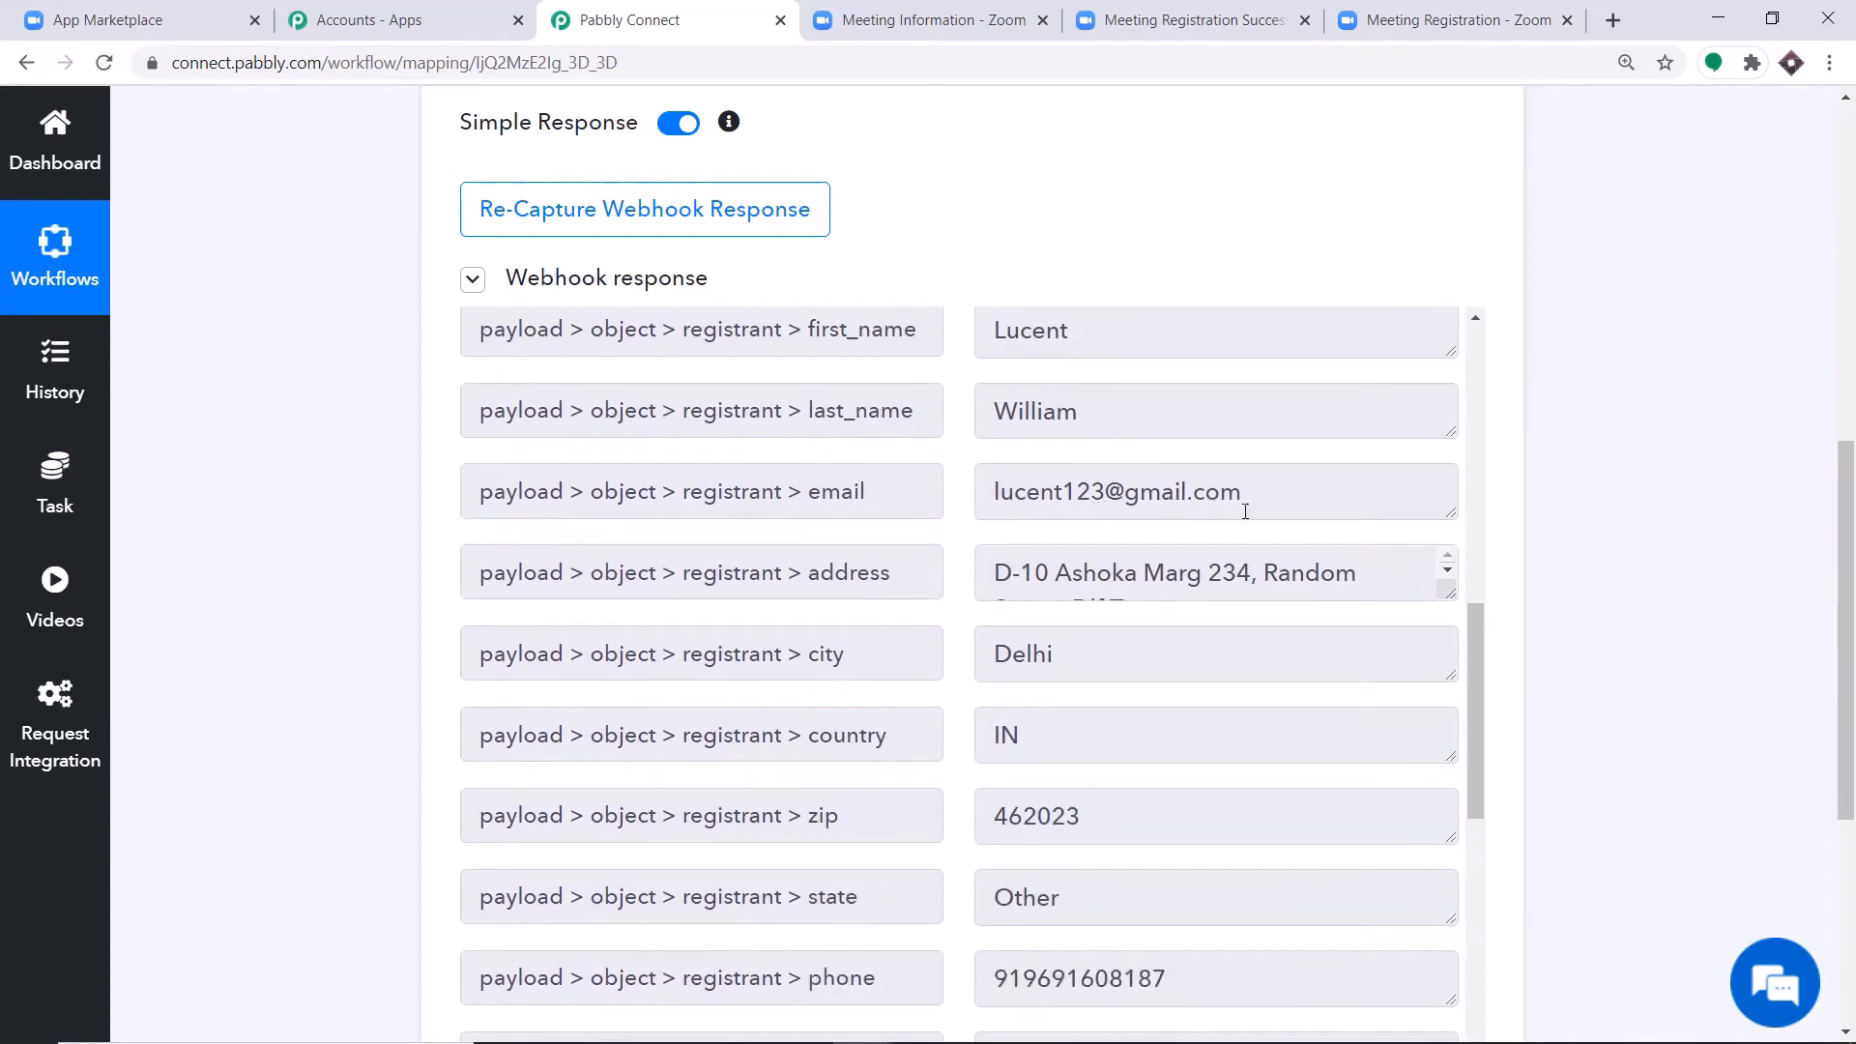
scroll(1245, 511, "down", 1)
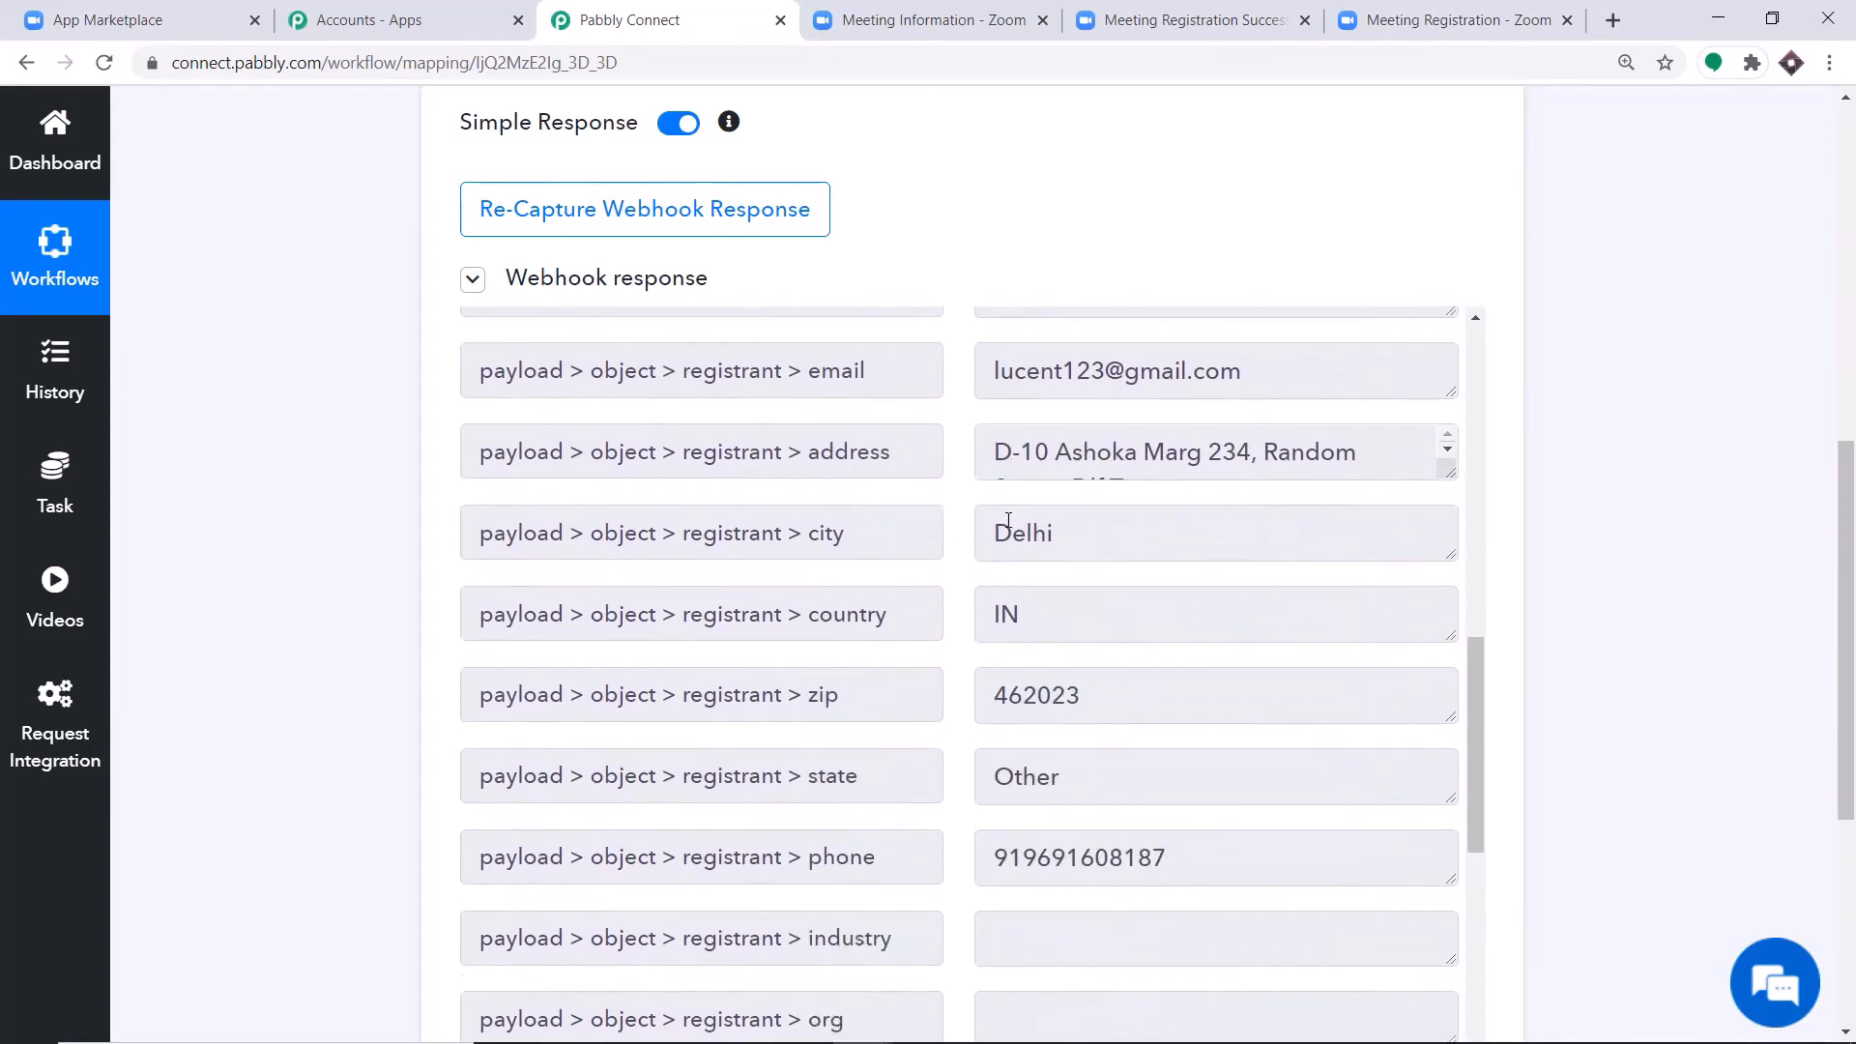
Examine the remaining registrant fields in the webhook response, enlarge the join_url field, and compare with Zoom's registration approval page.
scroll(1008, 520, "down", 1)
scroll(974, 566, "down", 1)
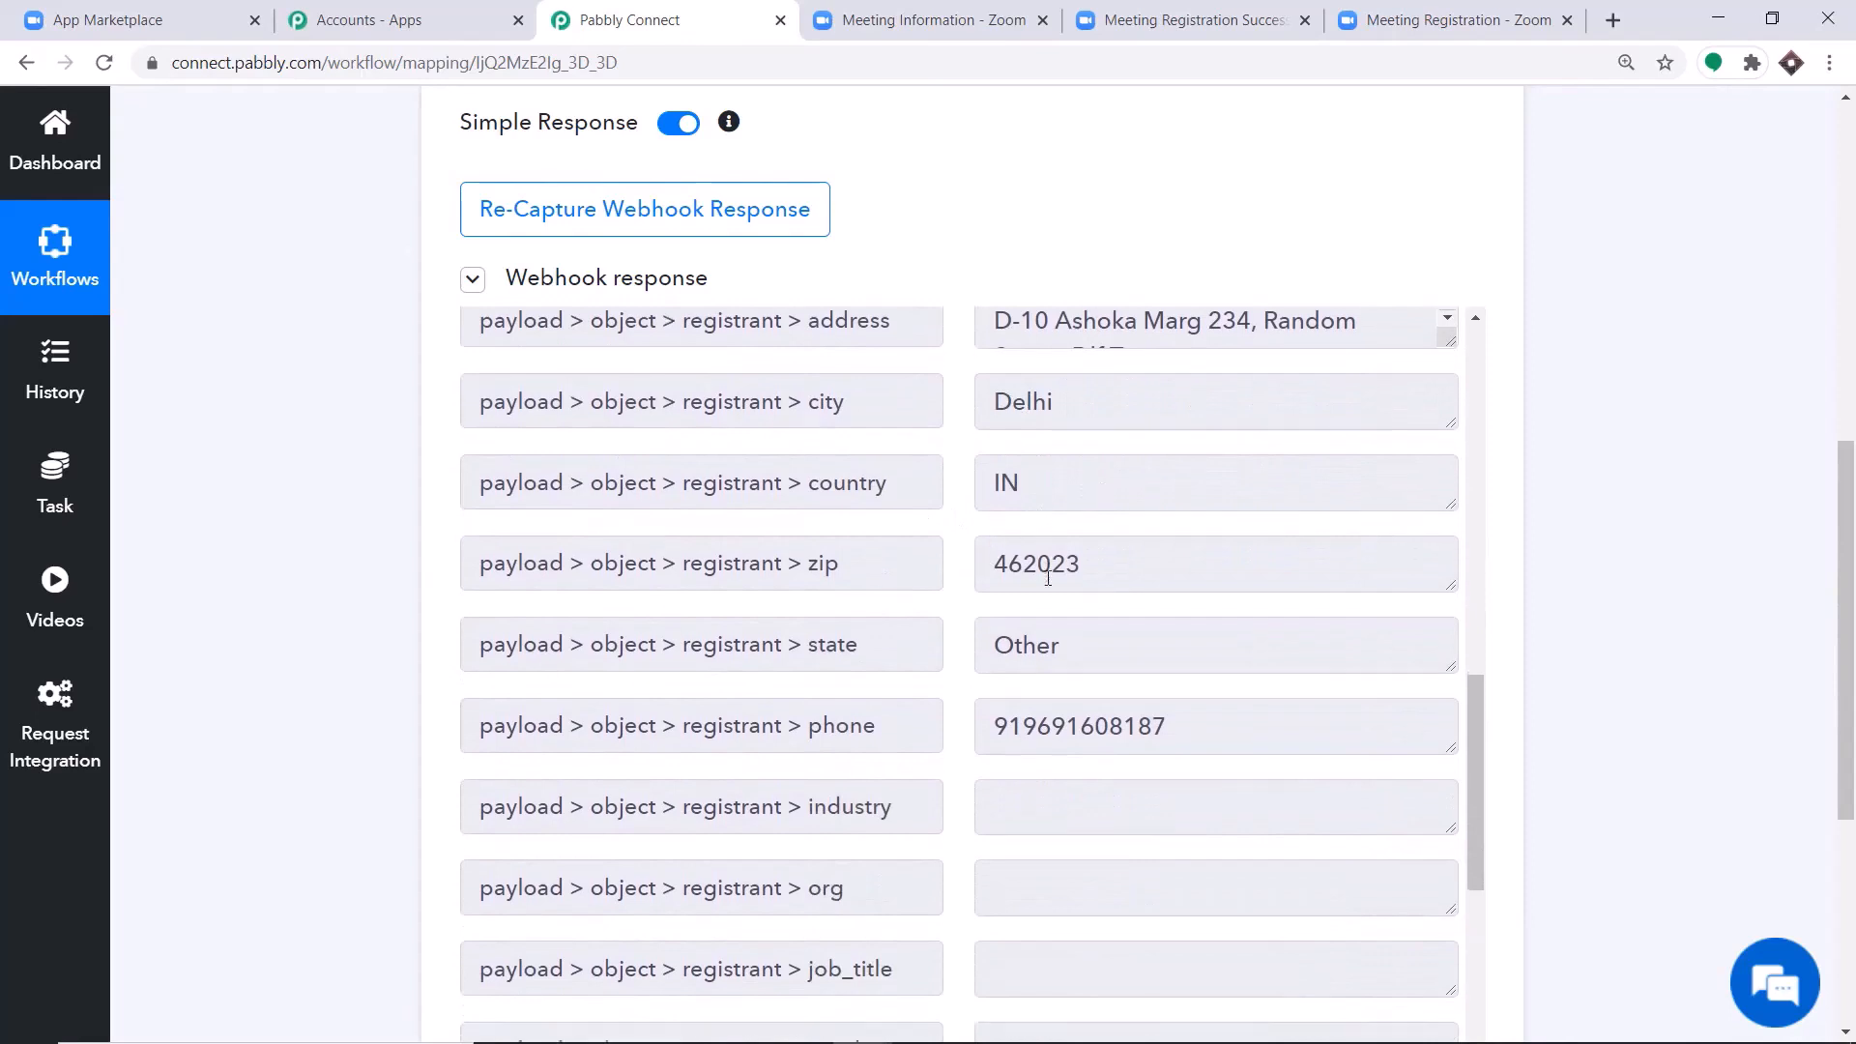
scroll(1064, 512, "down", 1)
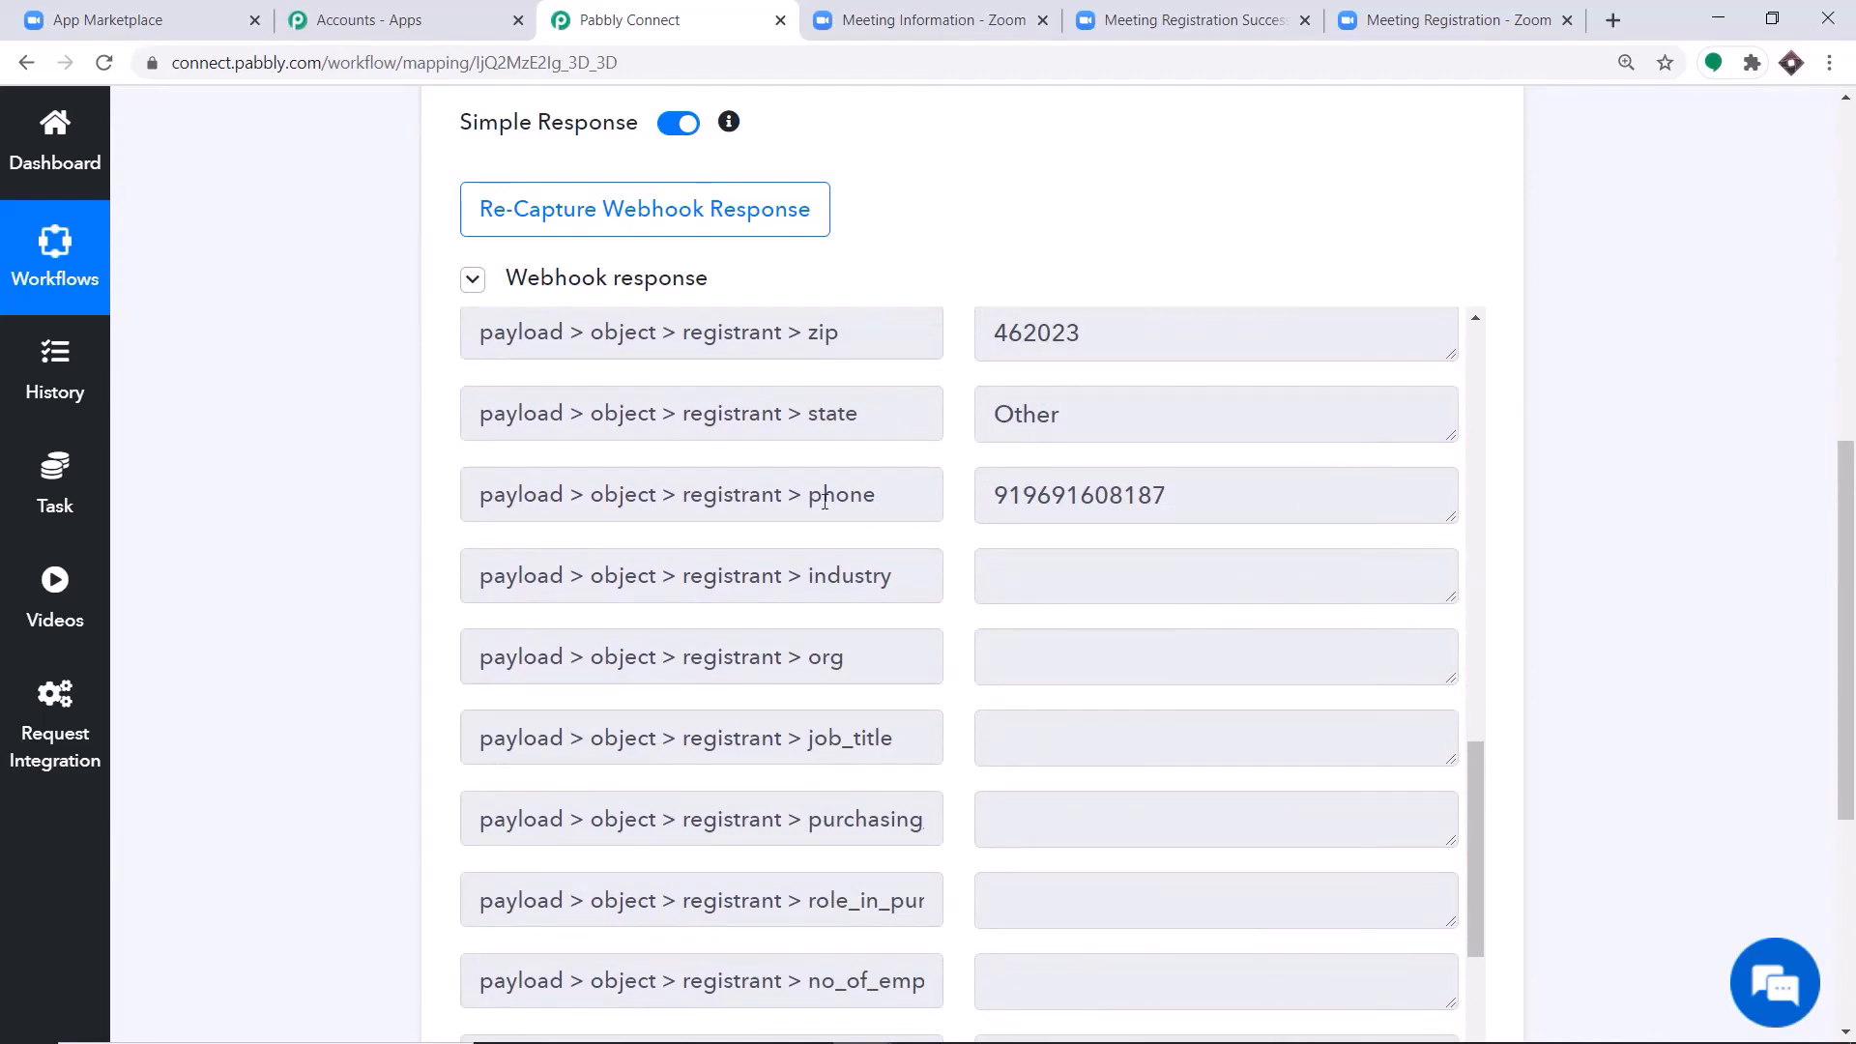
left_click_drag(999, 501, 1199, 506)
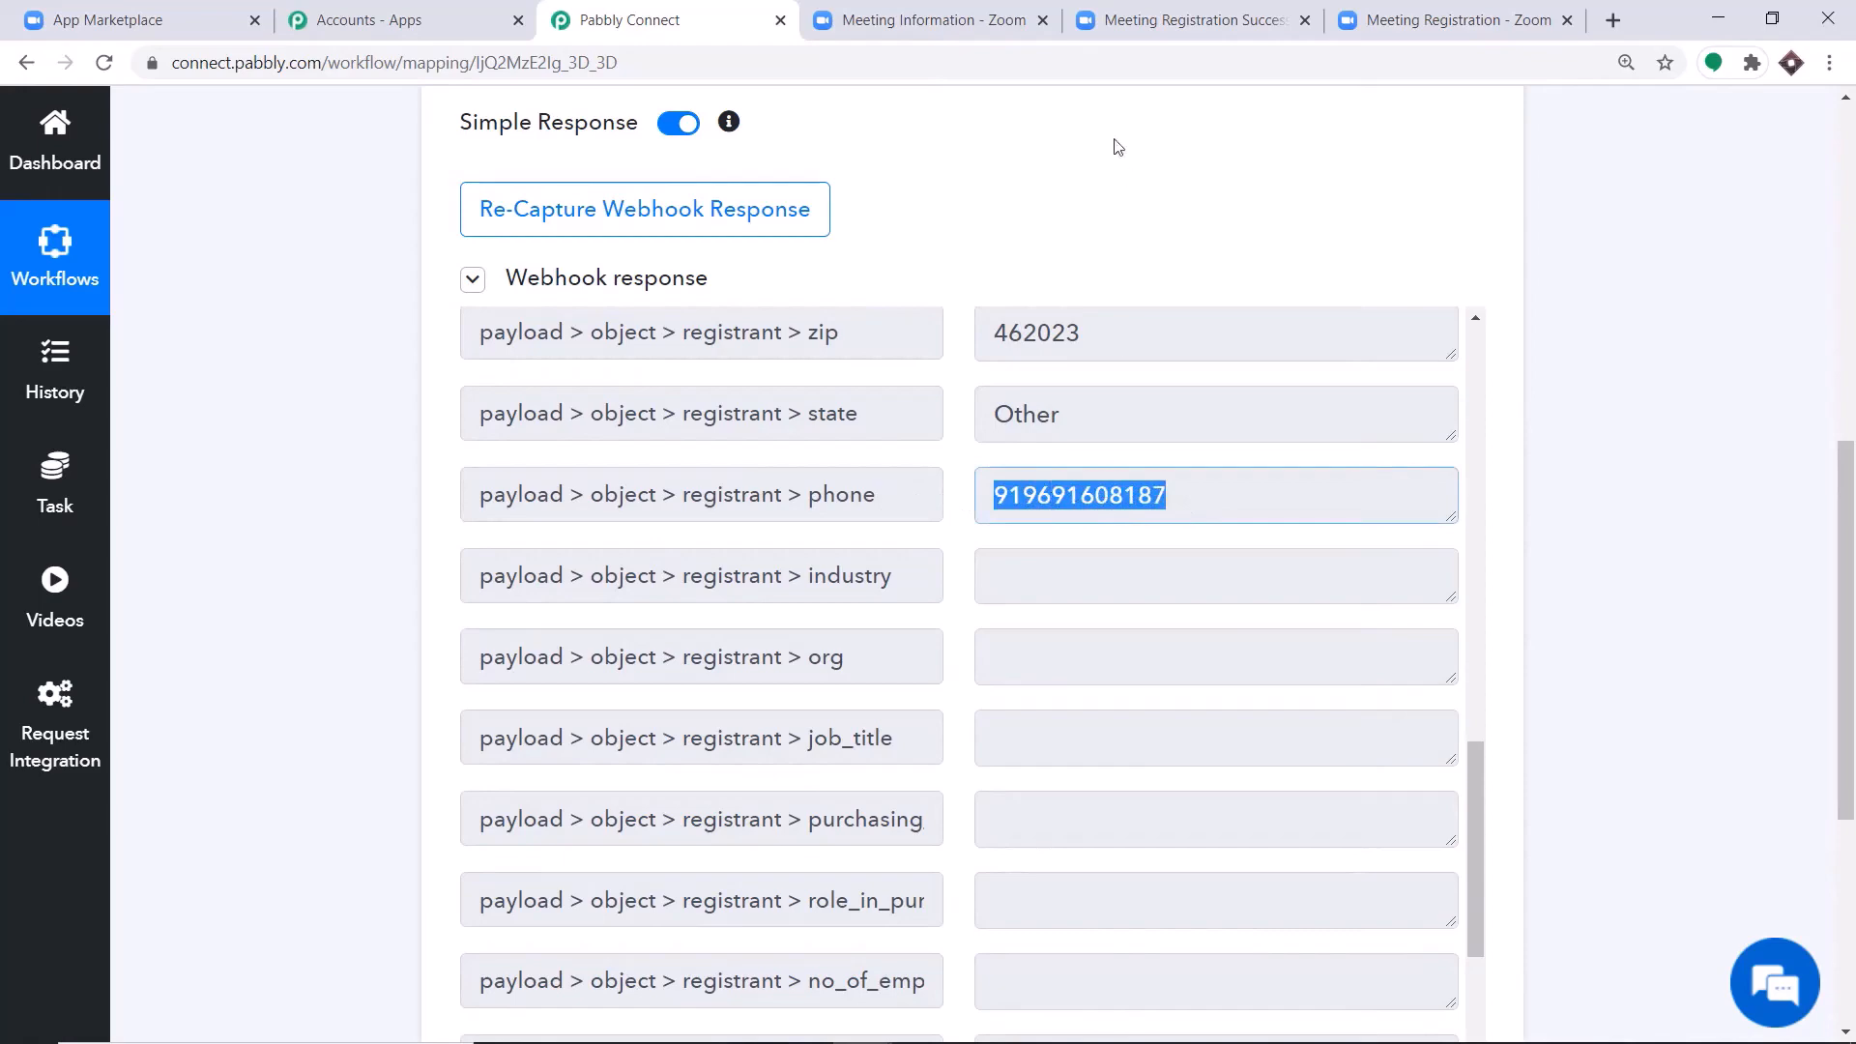
left_click(1192, 19)
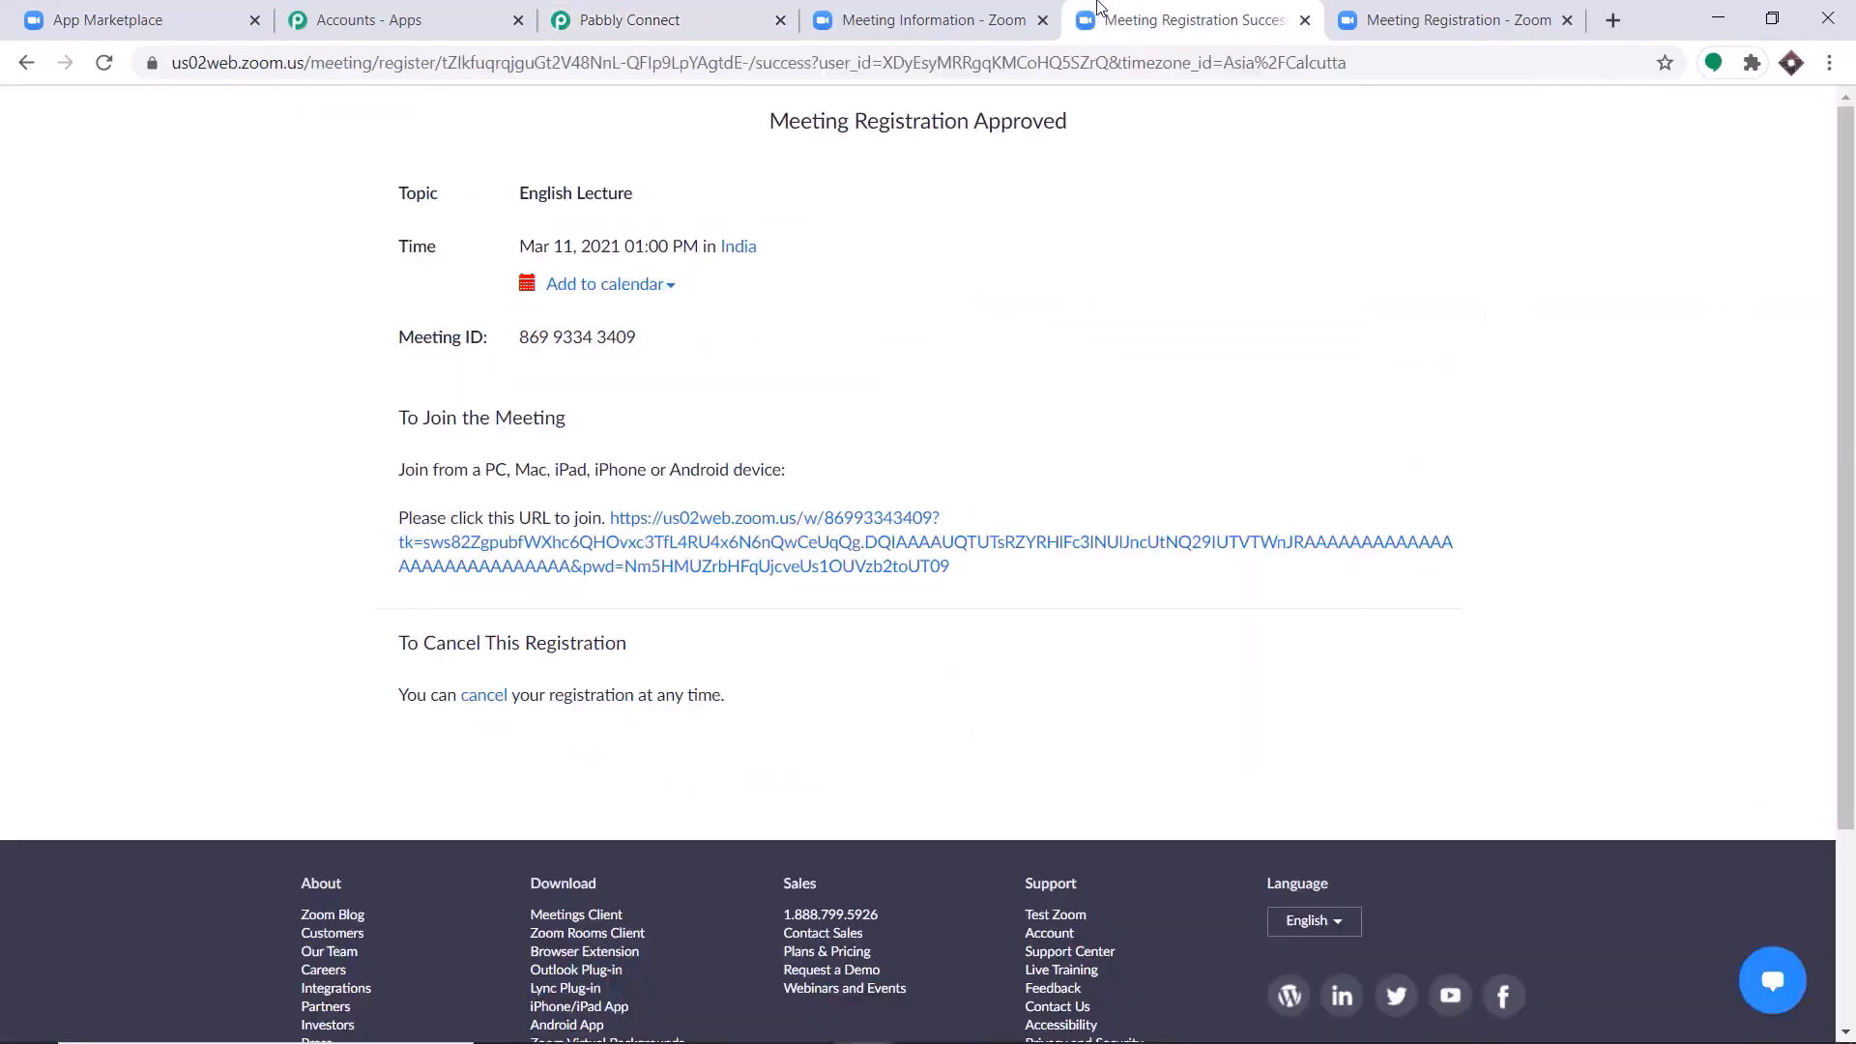
left_click(626, 8)
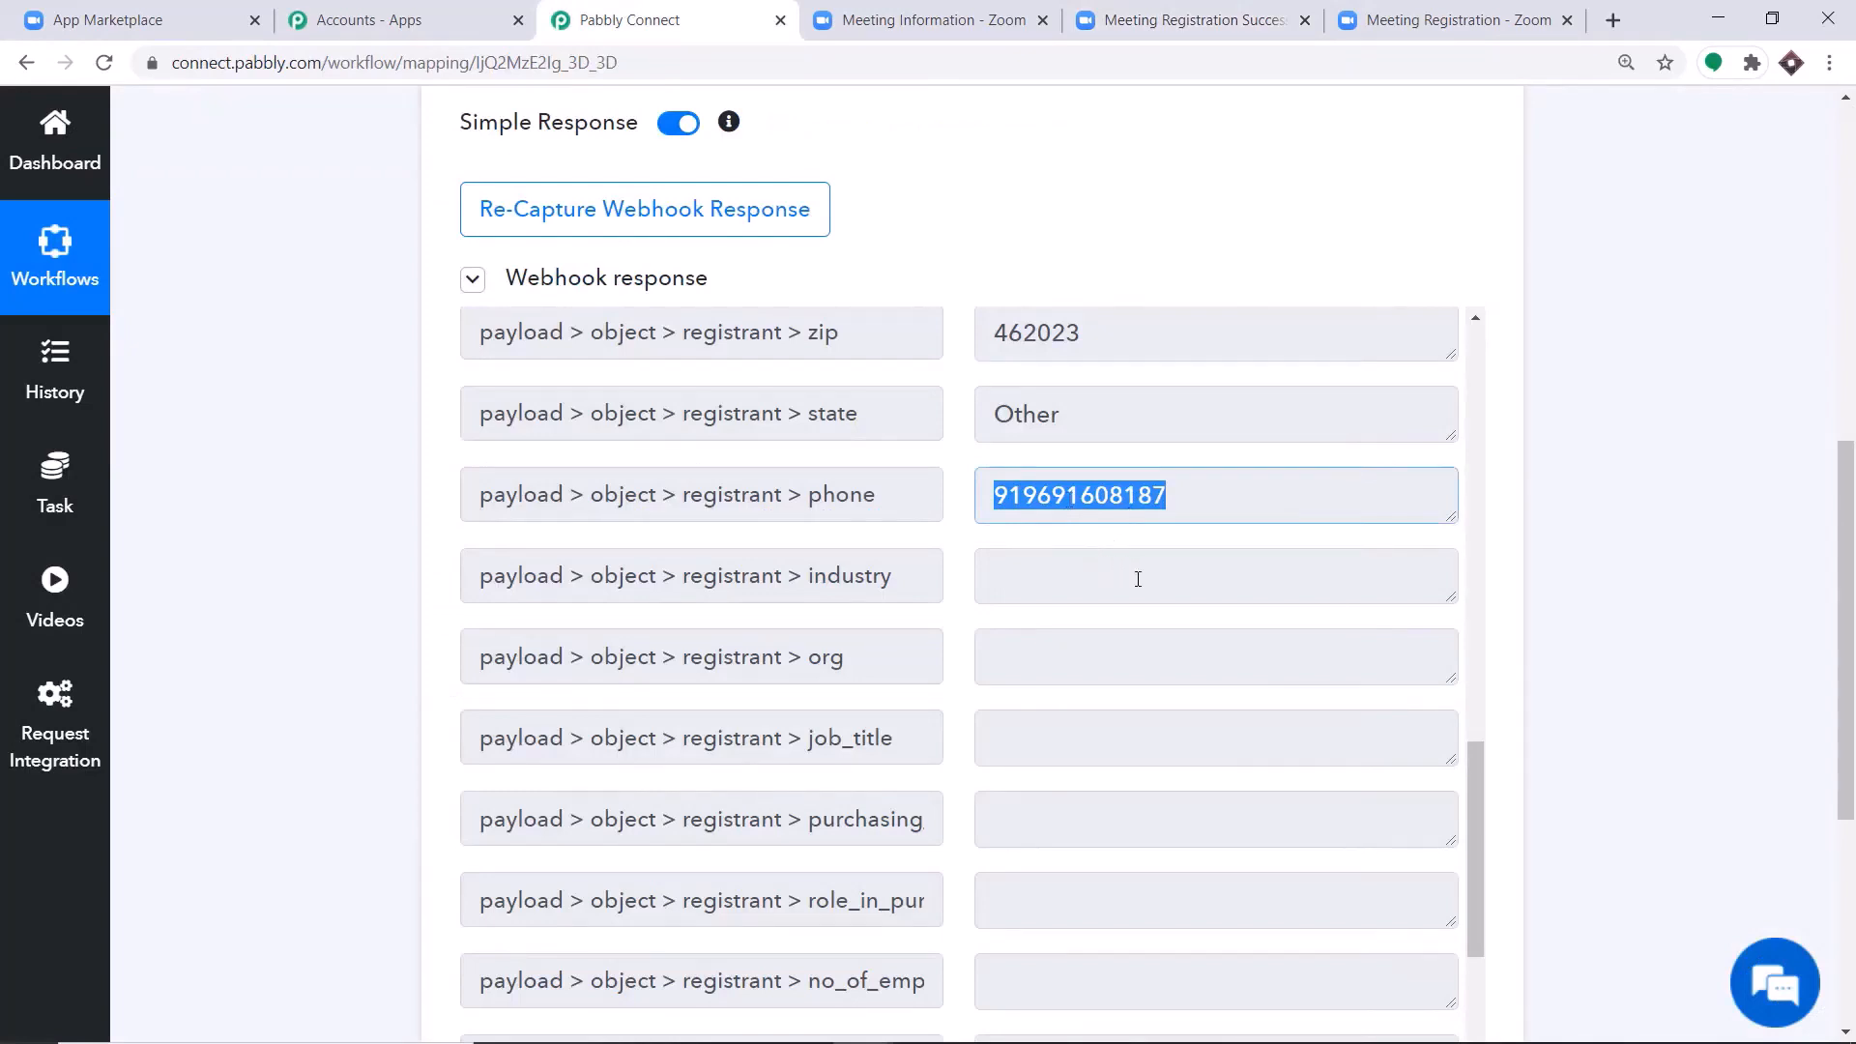
scroll(1213, 416, "down", 5)
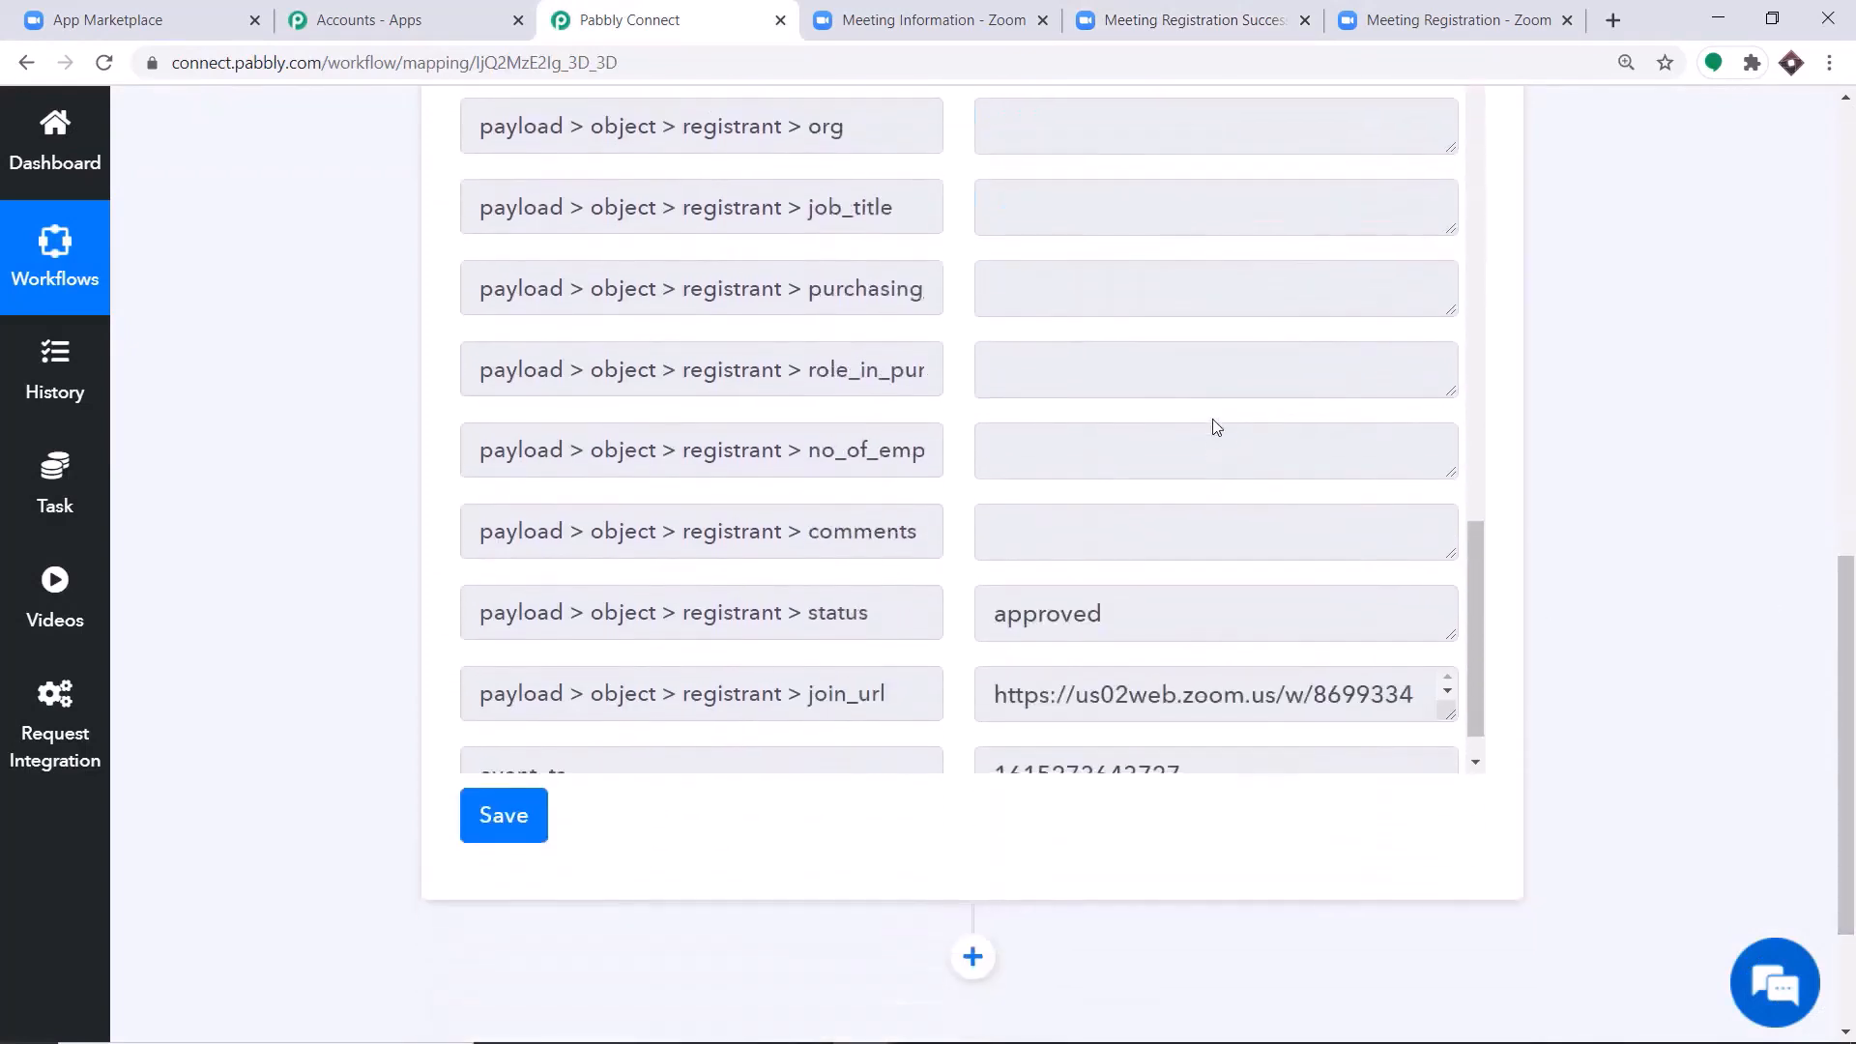
scroll(1213, 435, "down", 1)
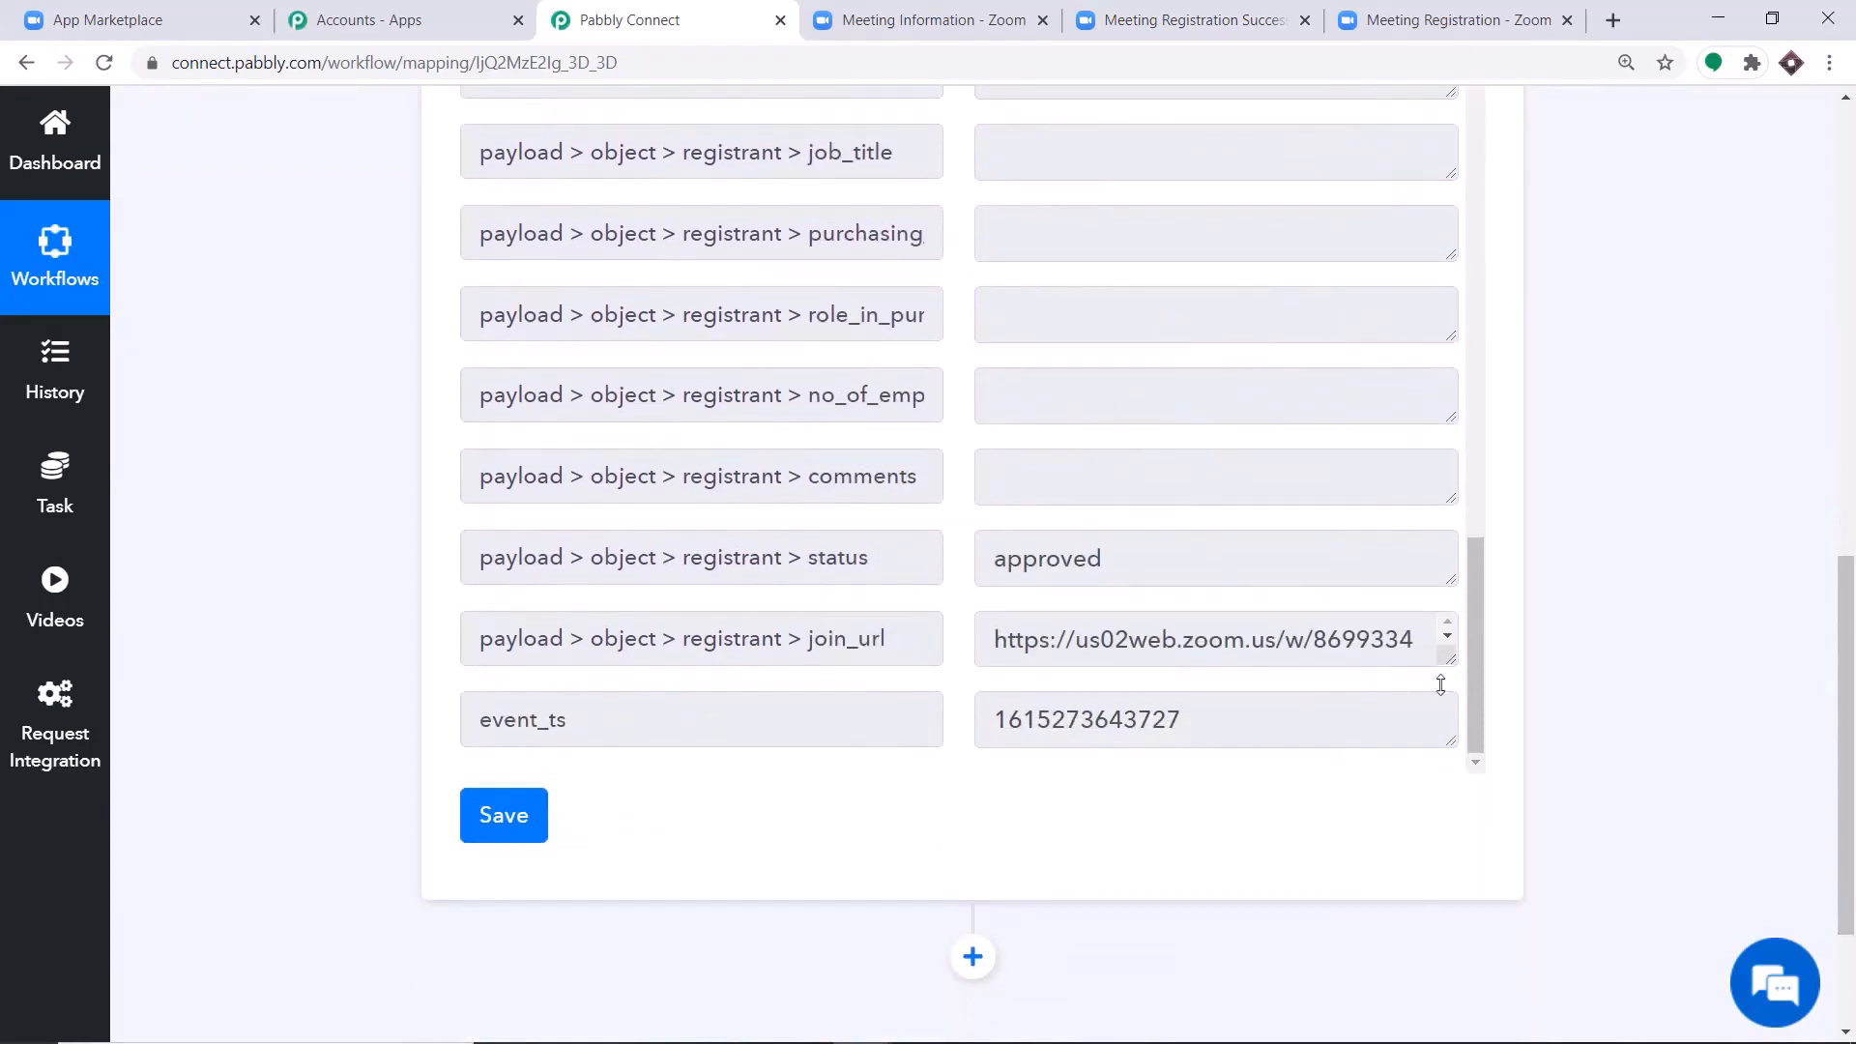
left_click_drag(1441, 684, 1441, 788)
scroll(1464, 600, "down", 2)
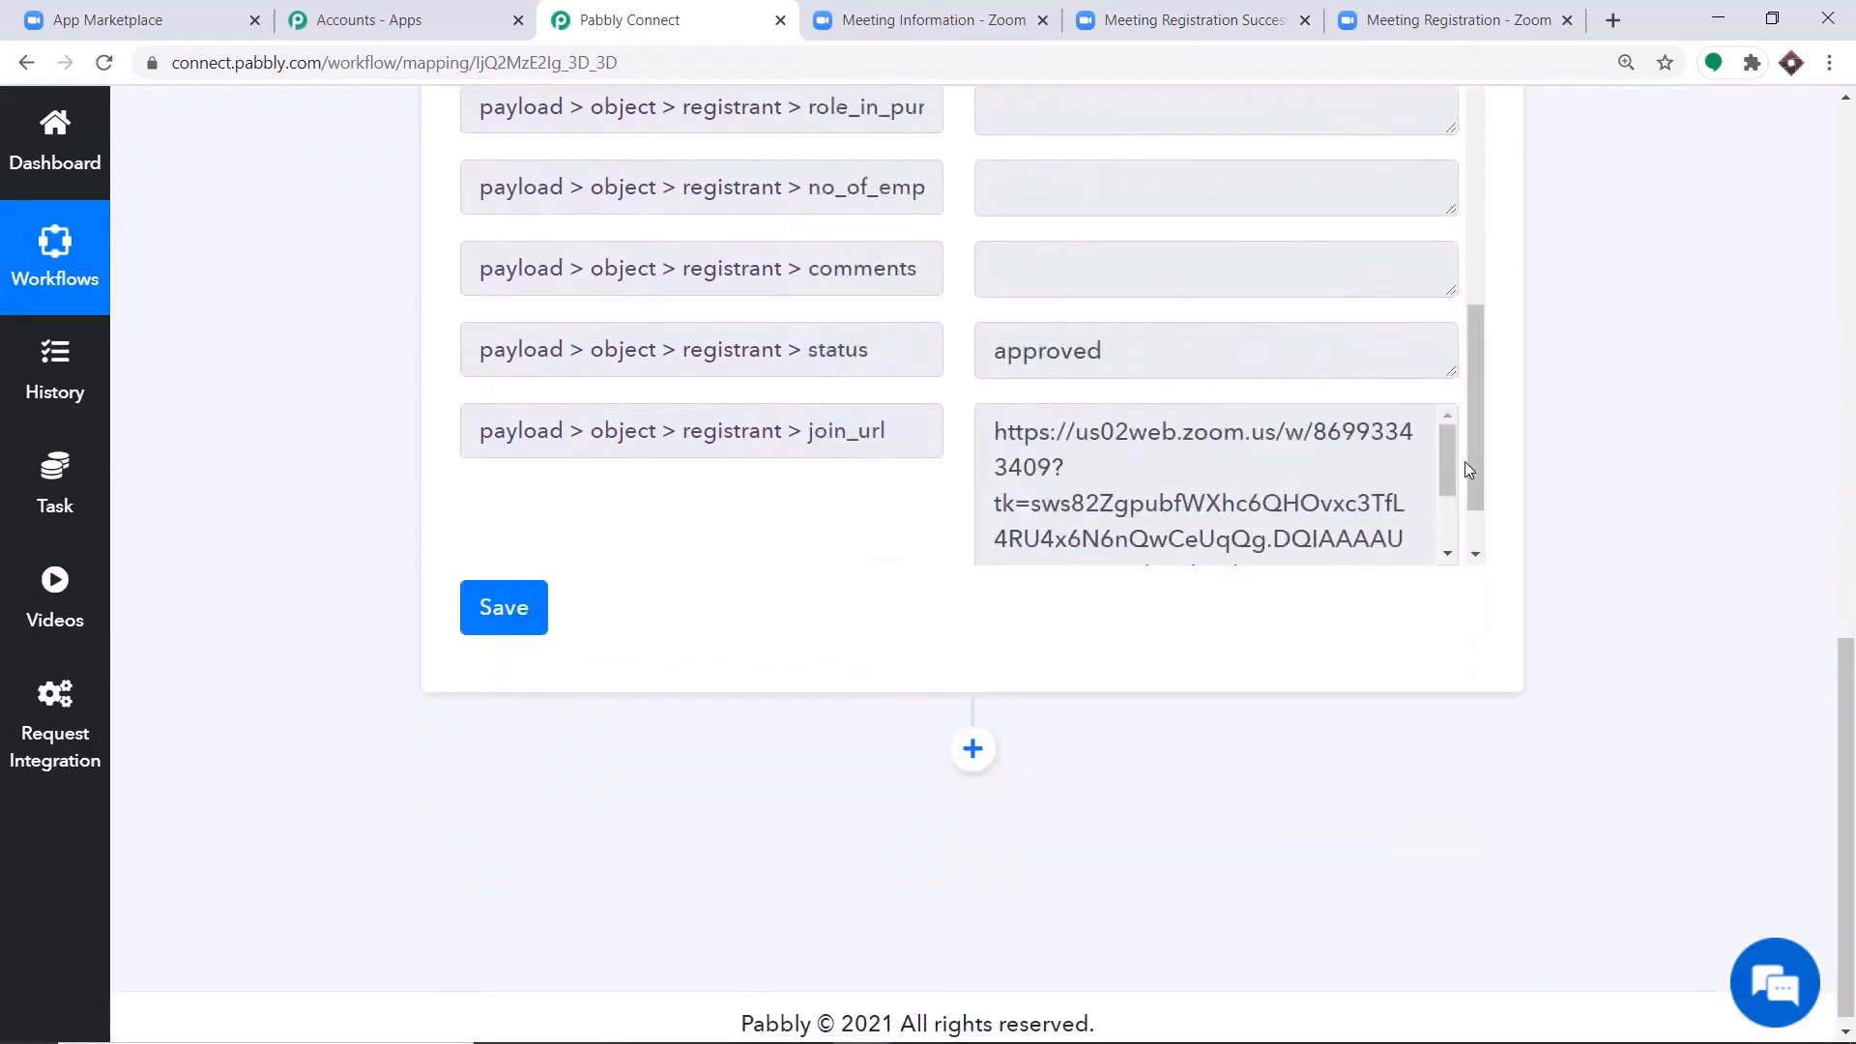
scroll(1330, 490, "down", 3)
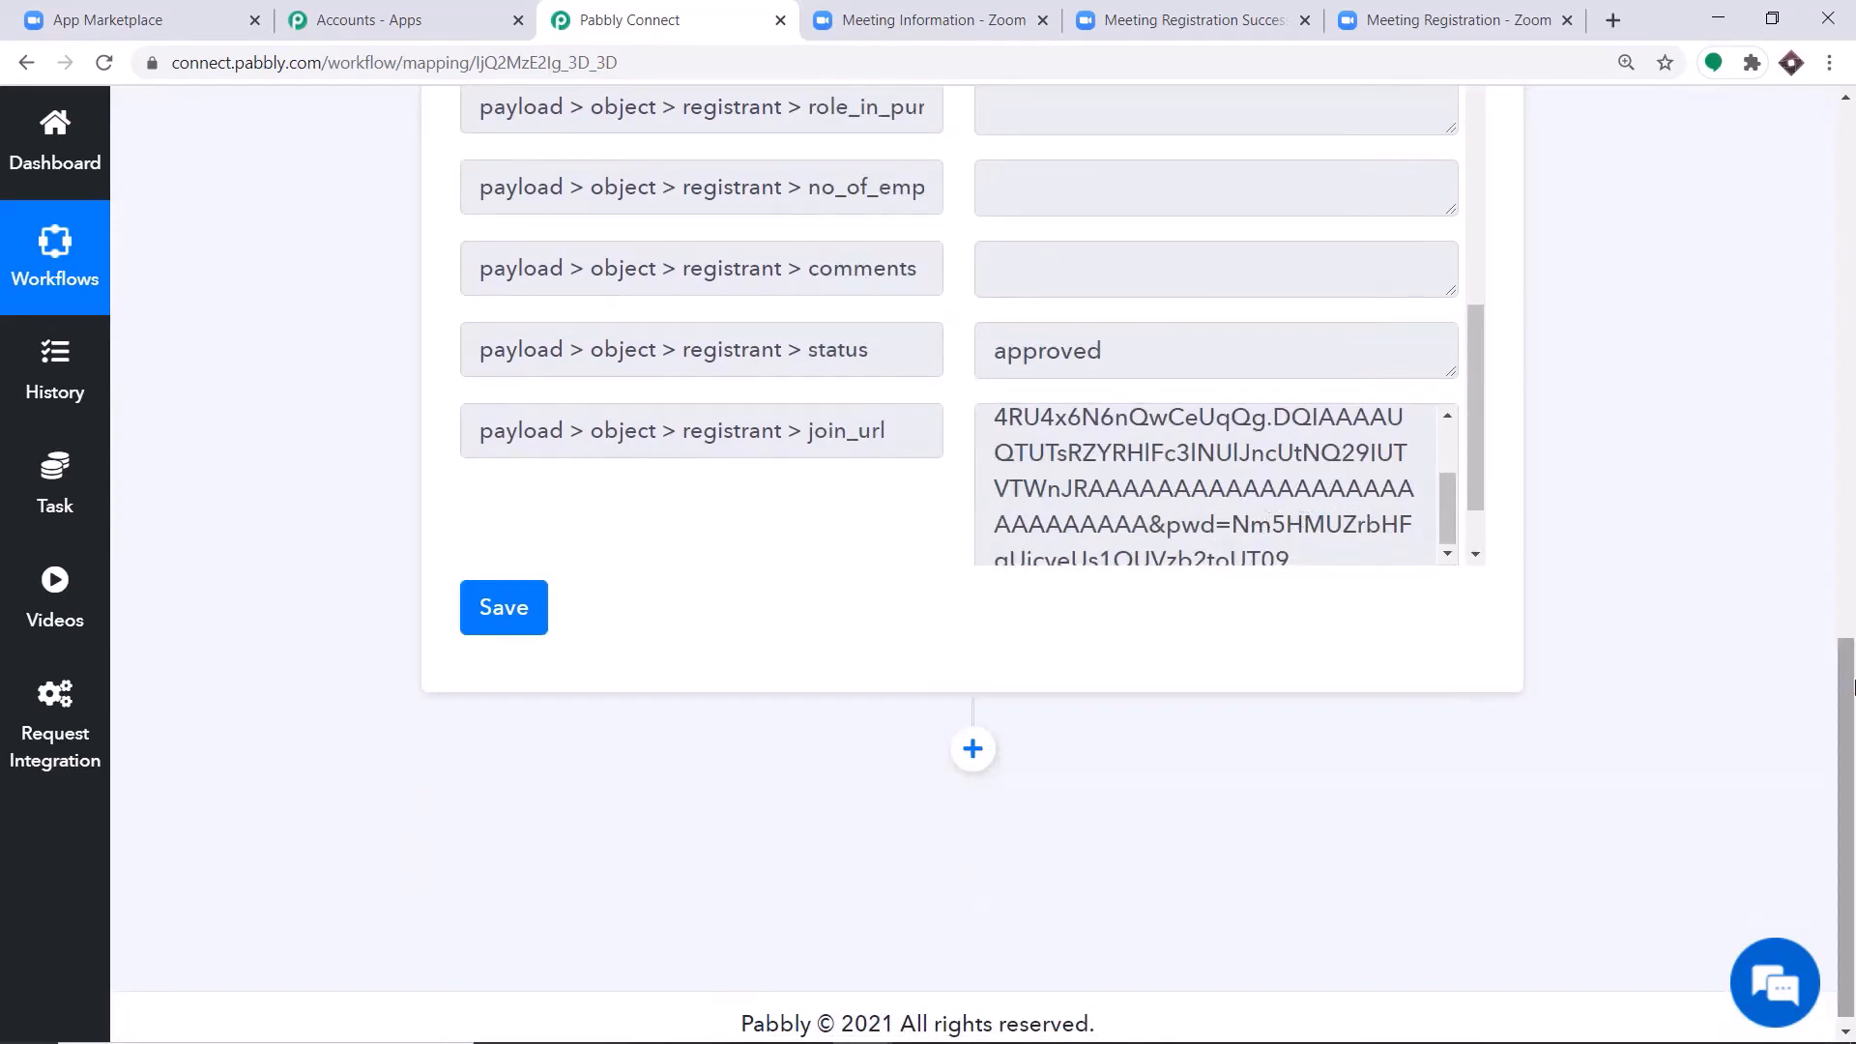
Add an action step below the webhook trigger with Twilio as the app and Send SMS Message as the action event.
scroll(1853, 687, "down", 1)
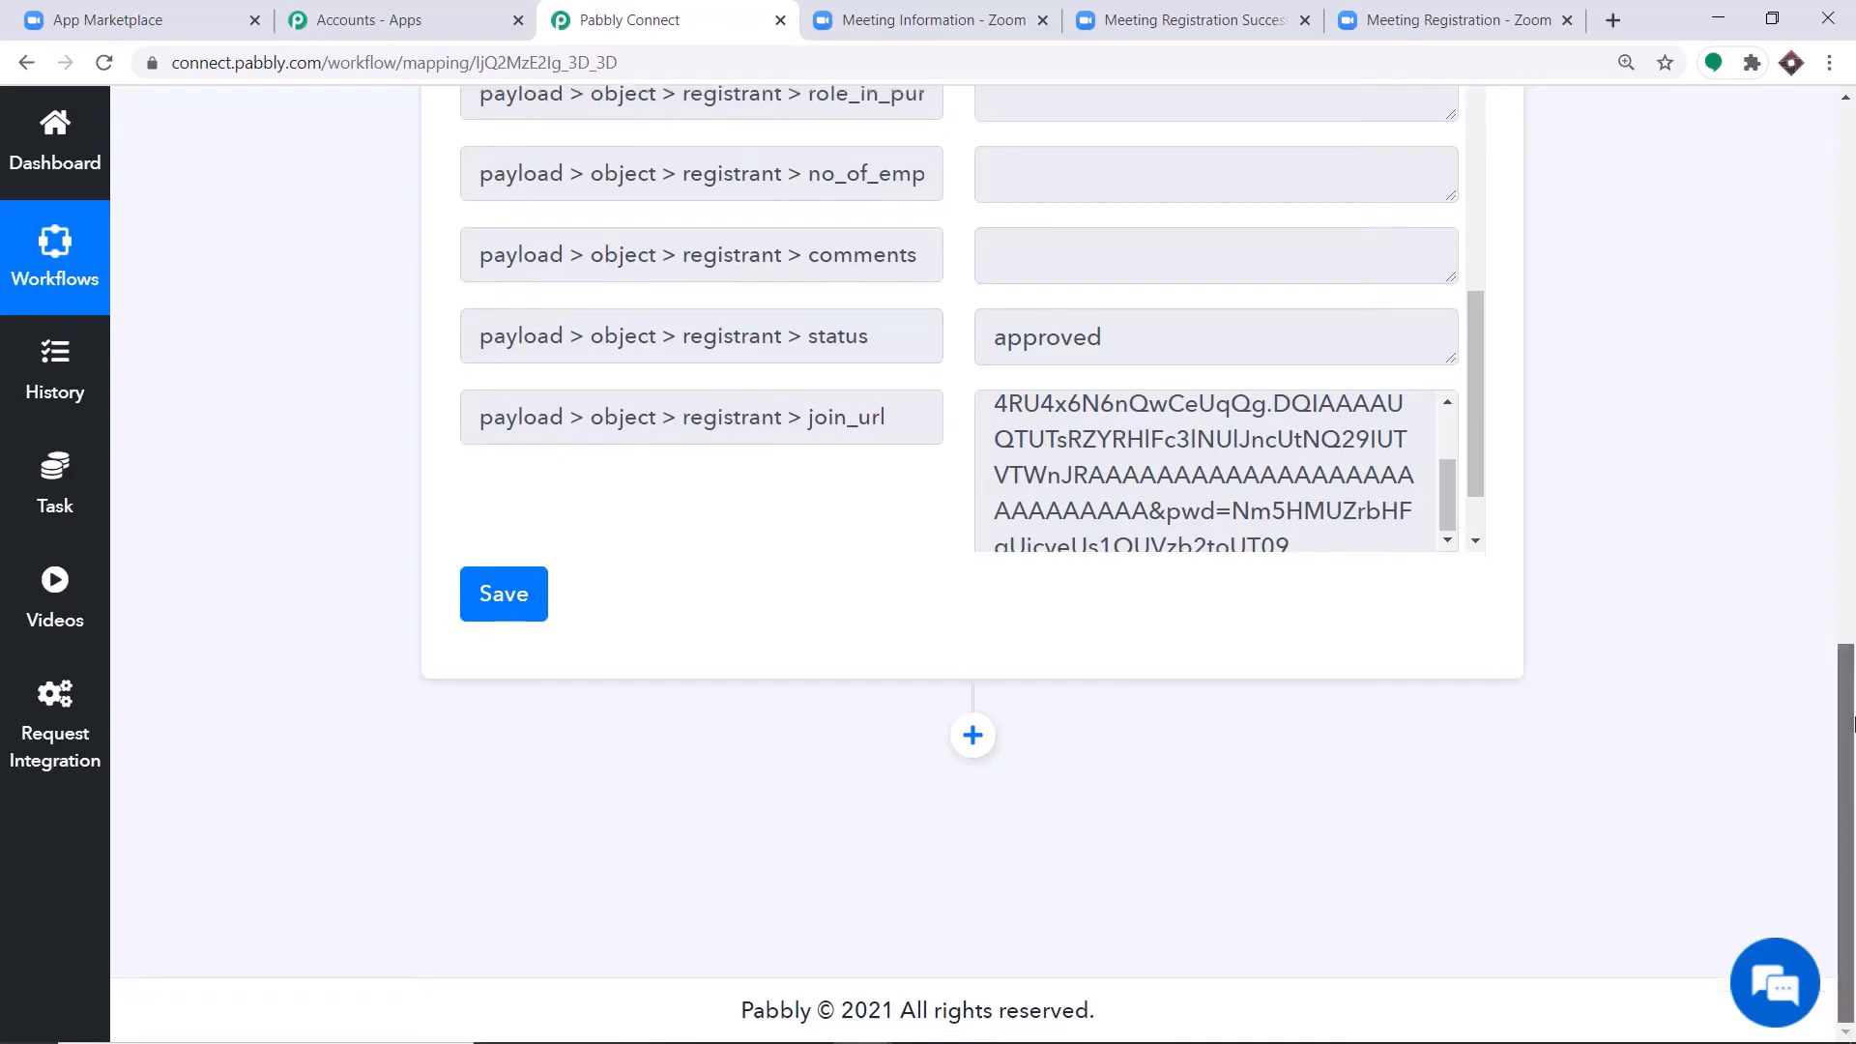
left_click(973, 735)
scroll(1853, 782, "down", 1)
scroll(1852, 783, "down", 3)
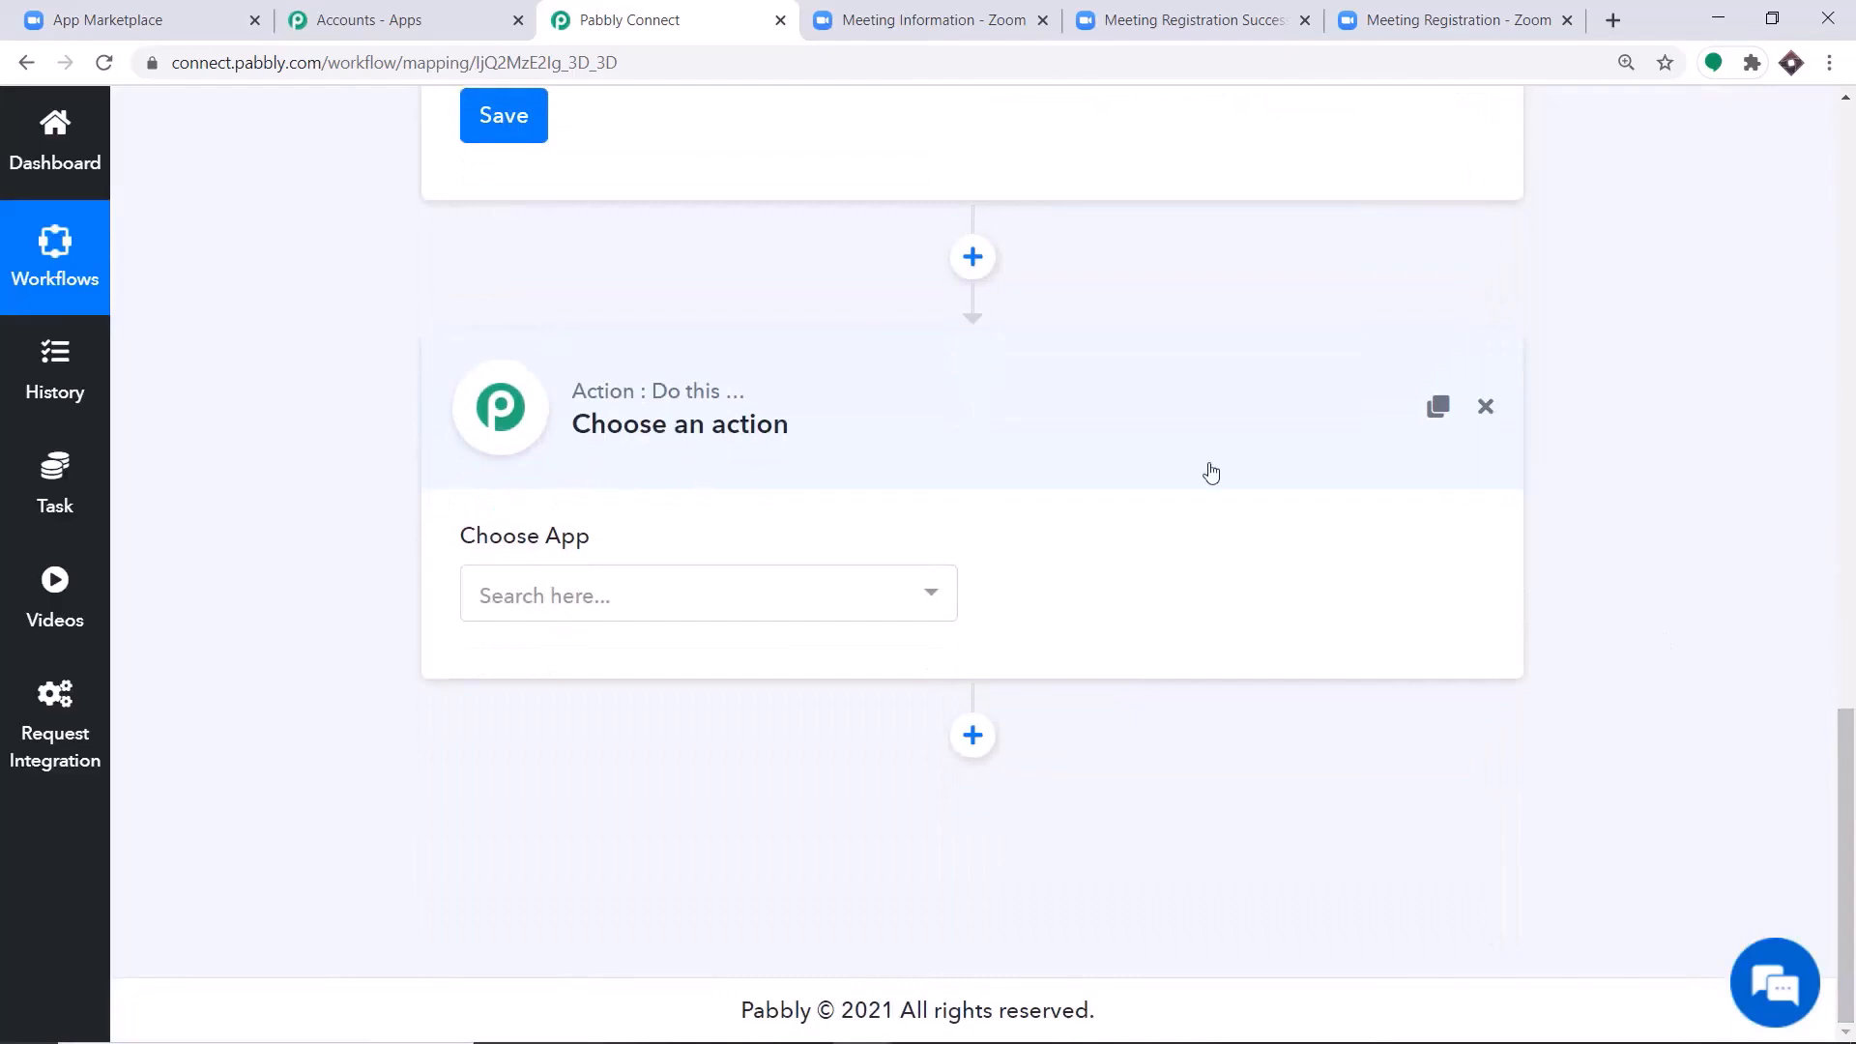
left_click(708, 595)
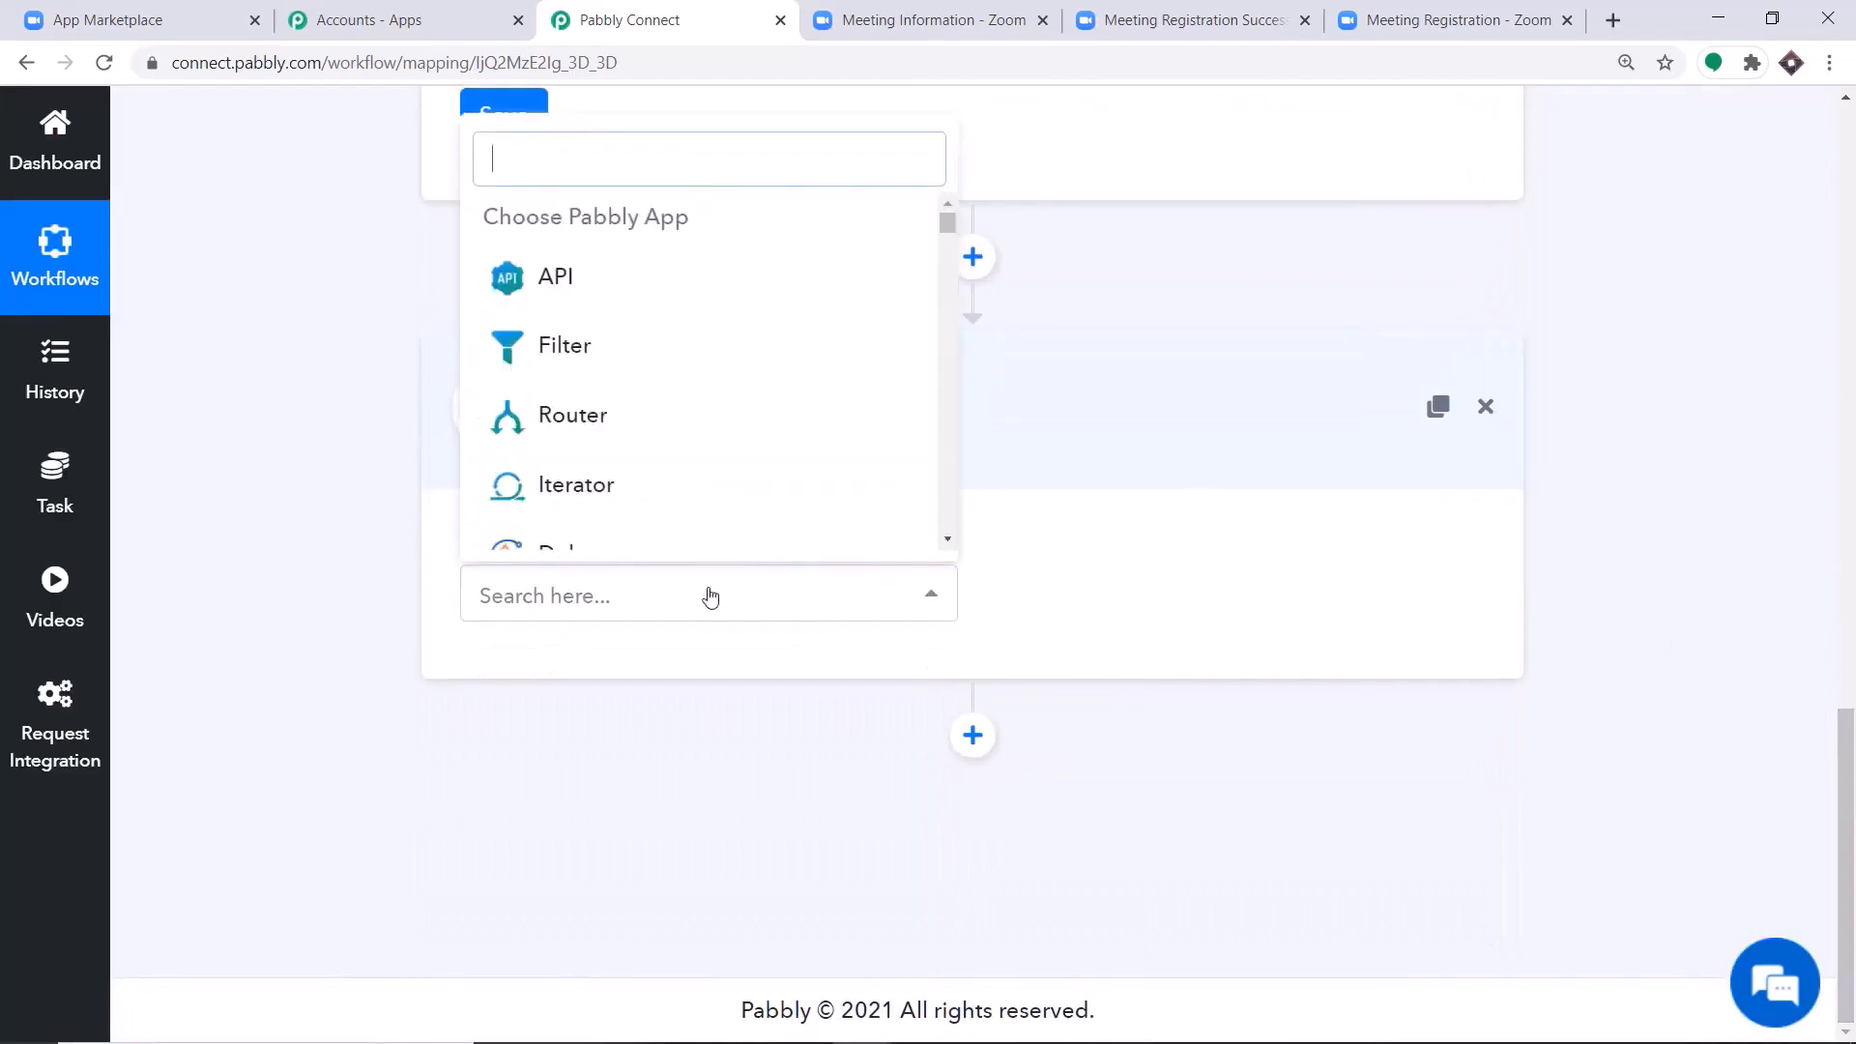
type("twili")
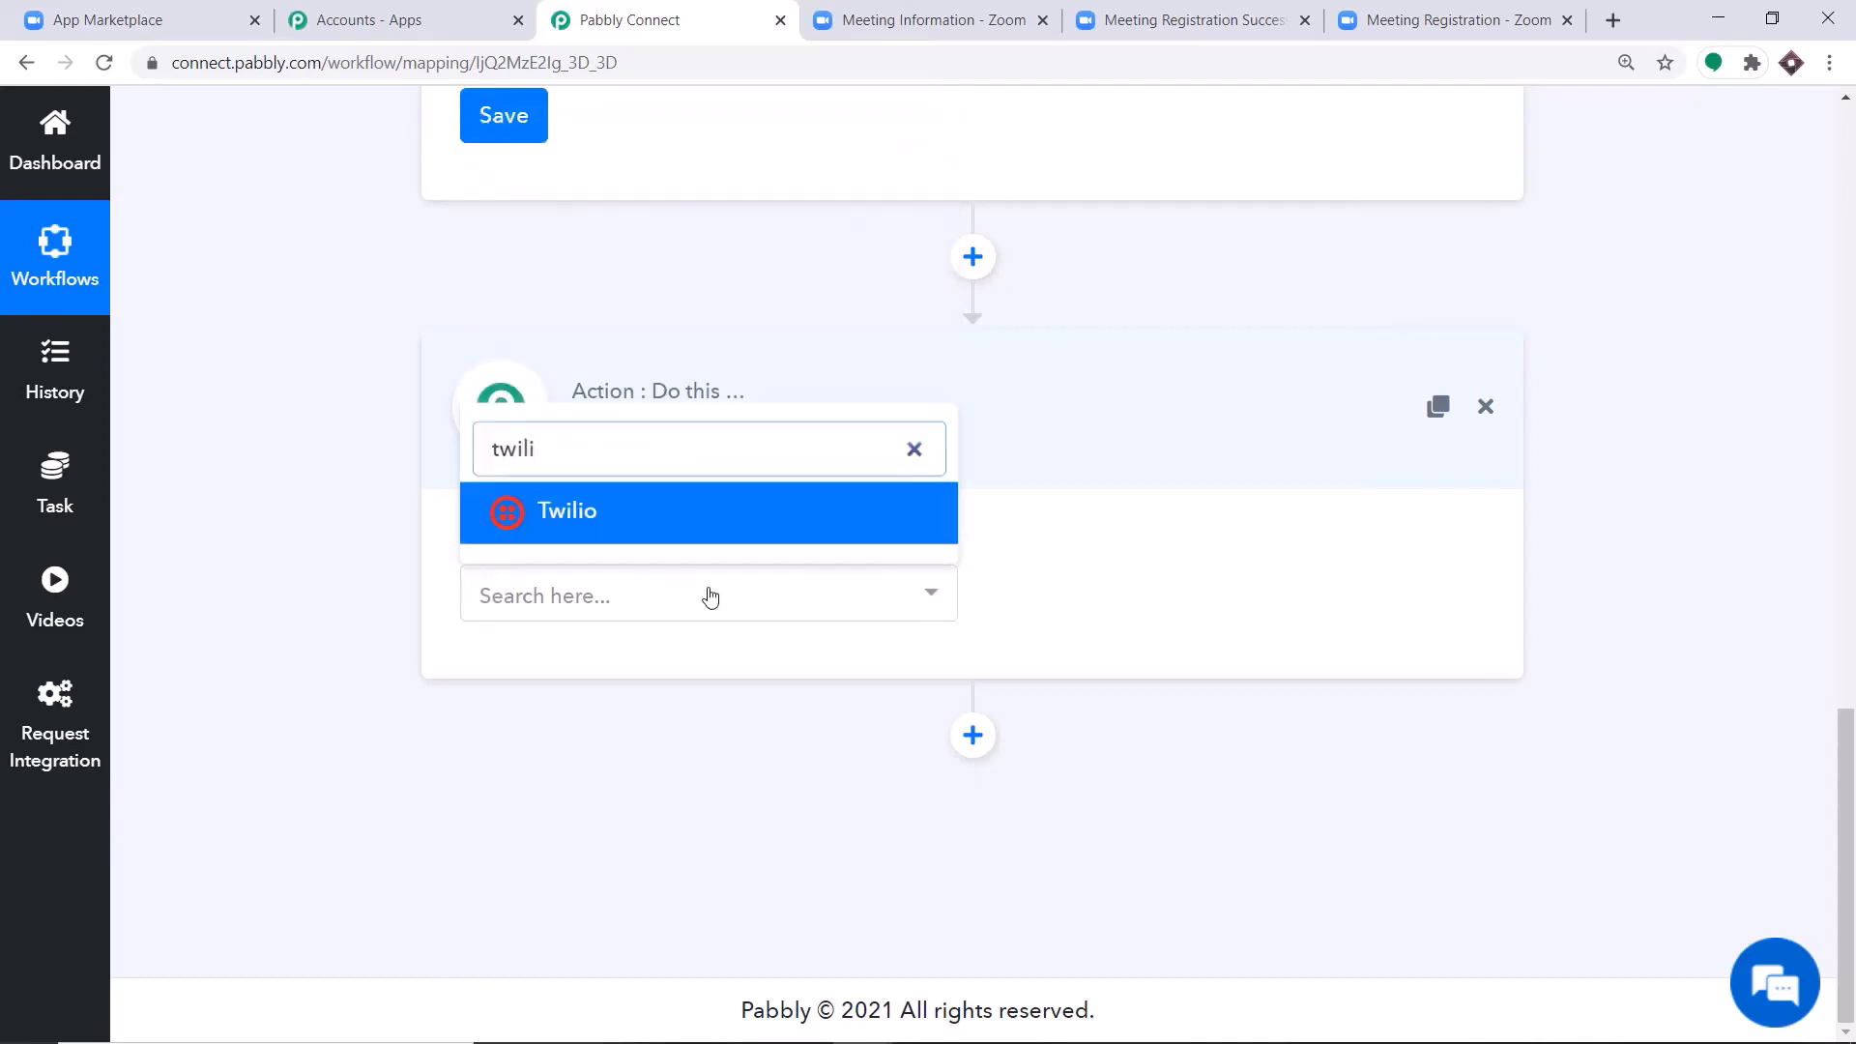
left_click(698, 515)
left_click(1168, 599)
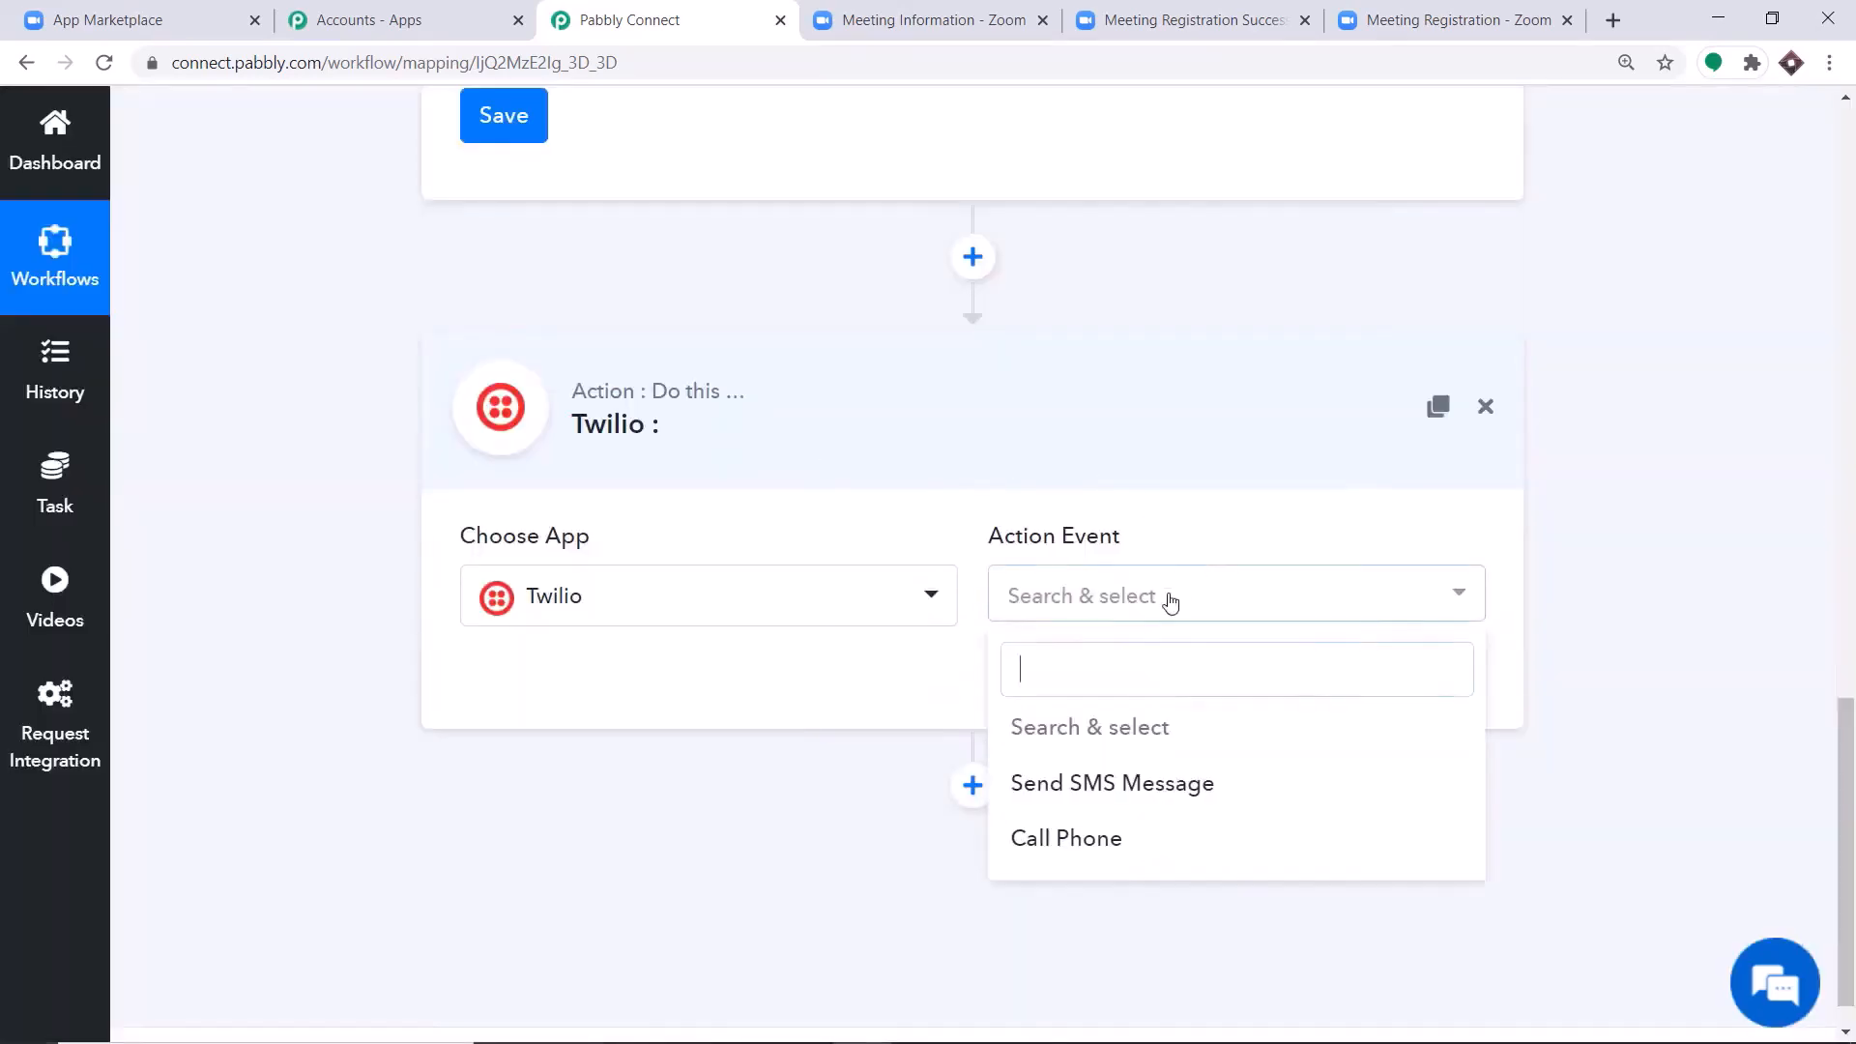
left_click(1141, 783)
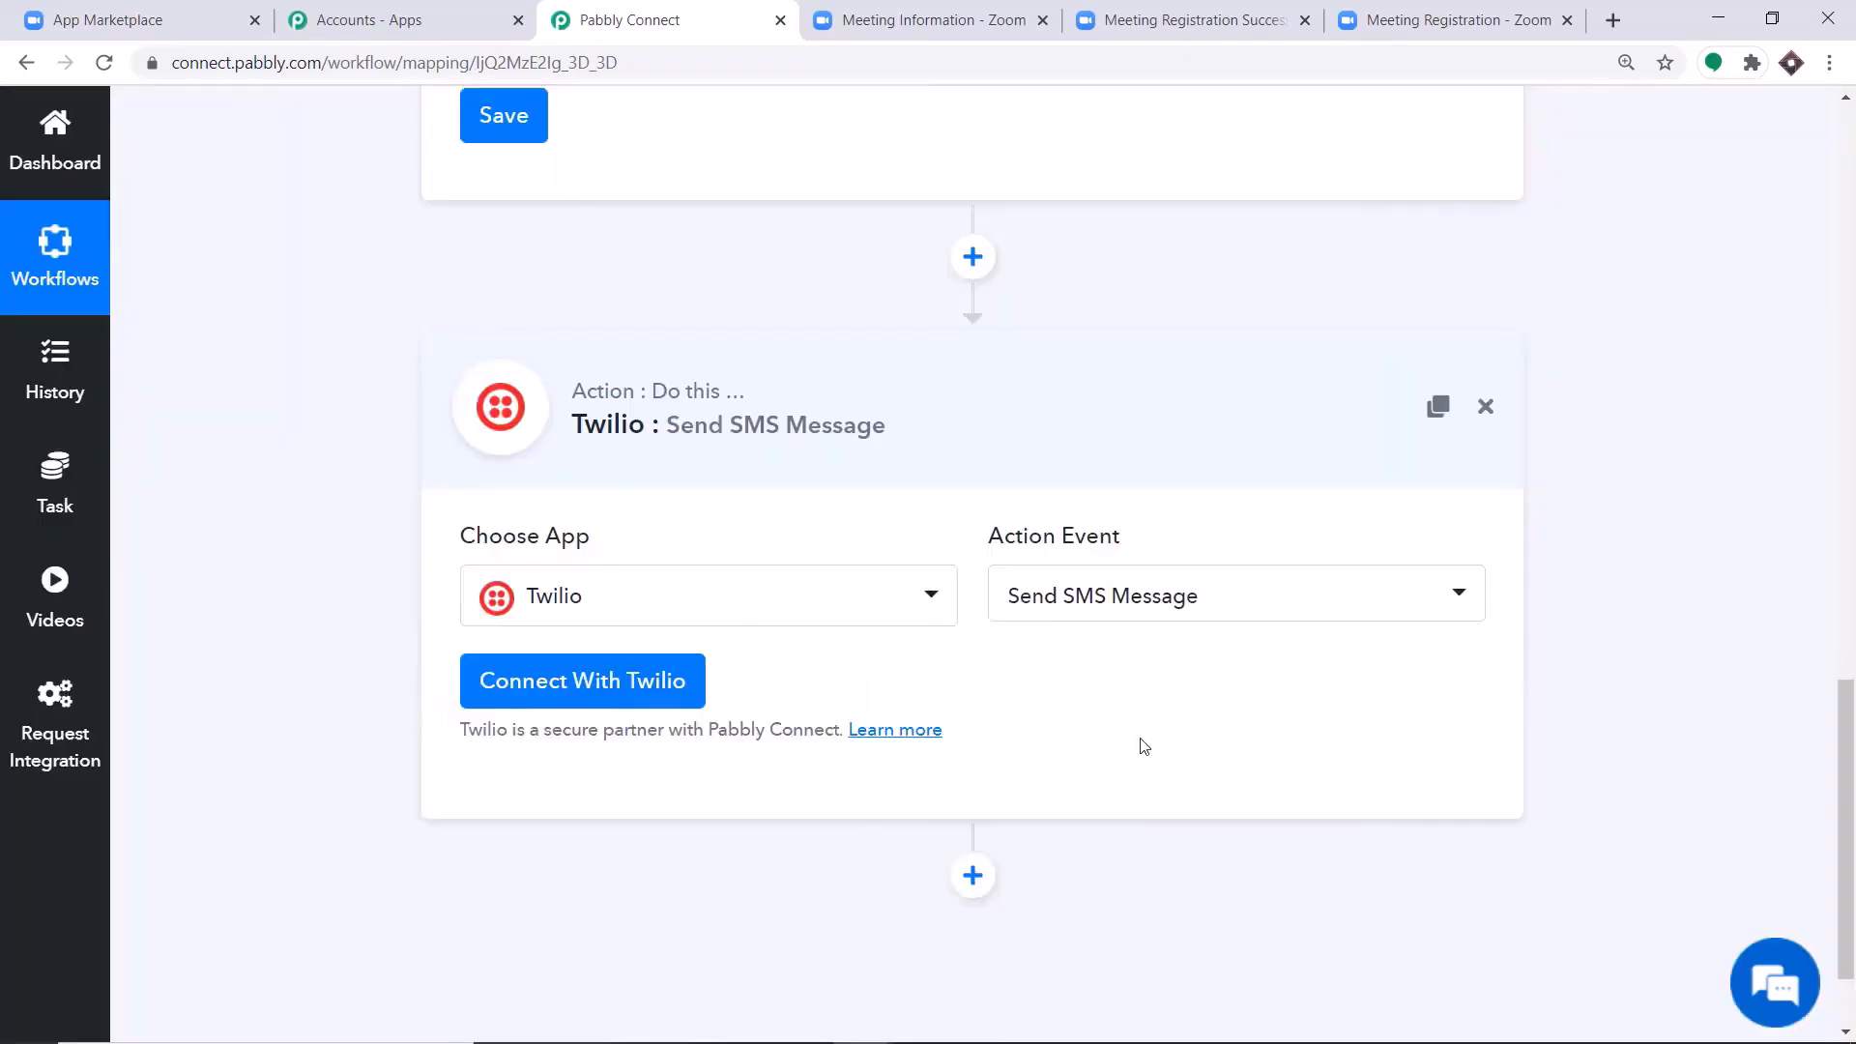
left_click(1185, 592)
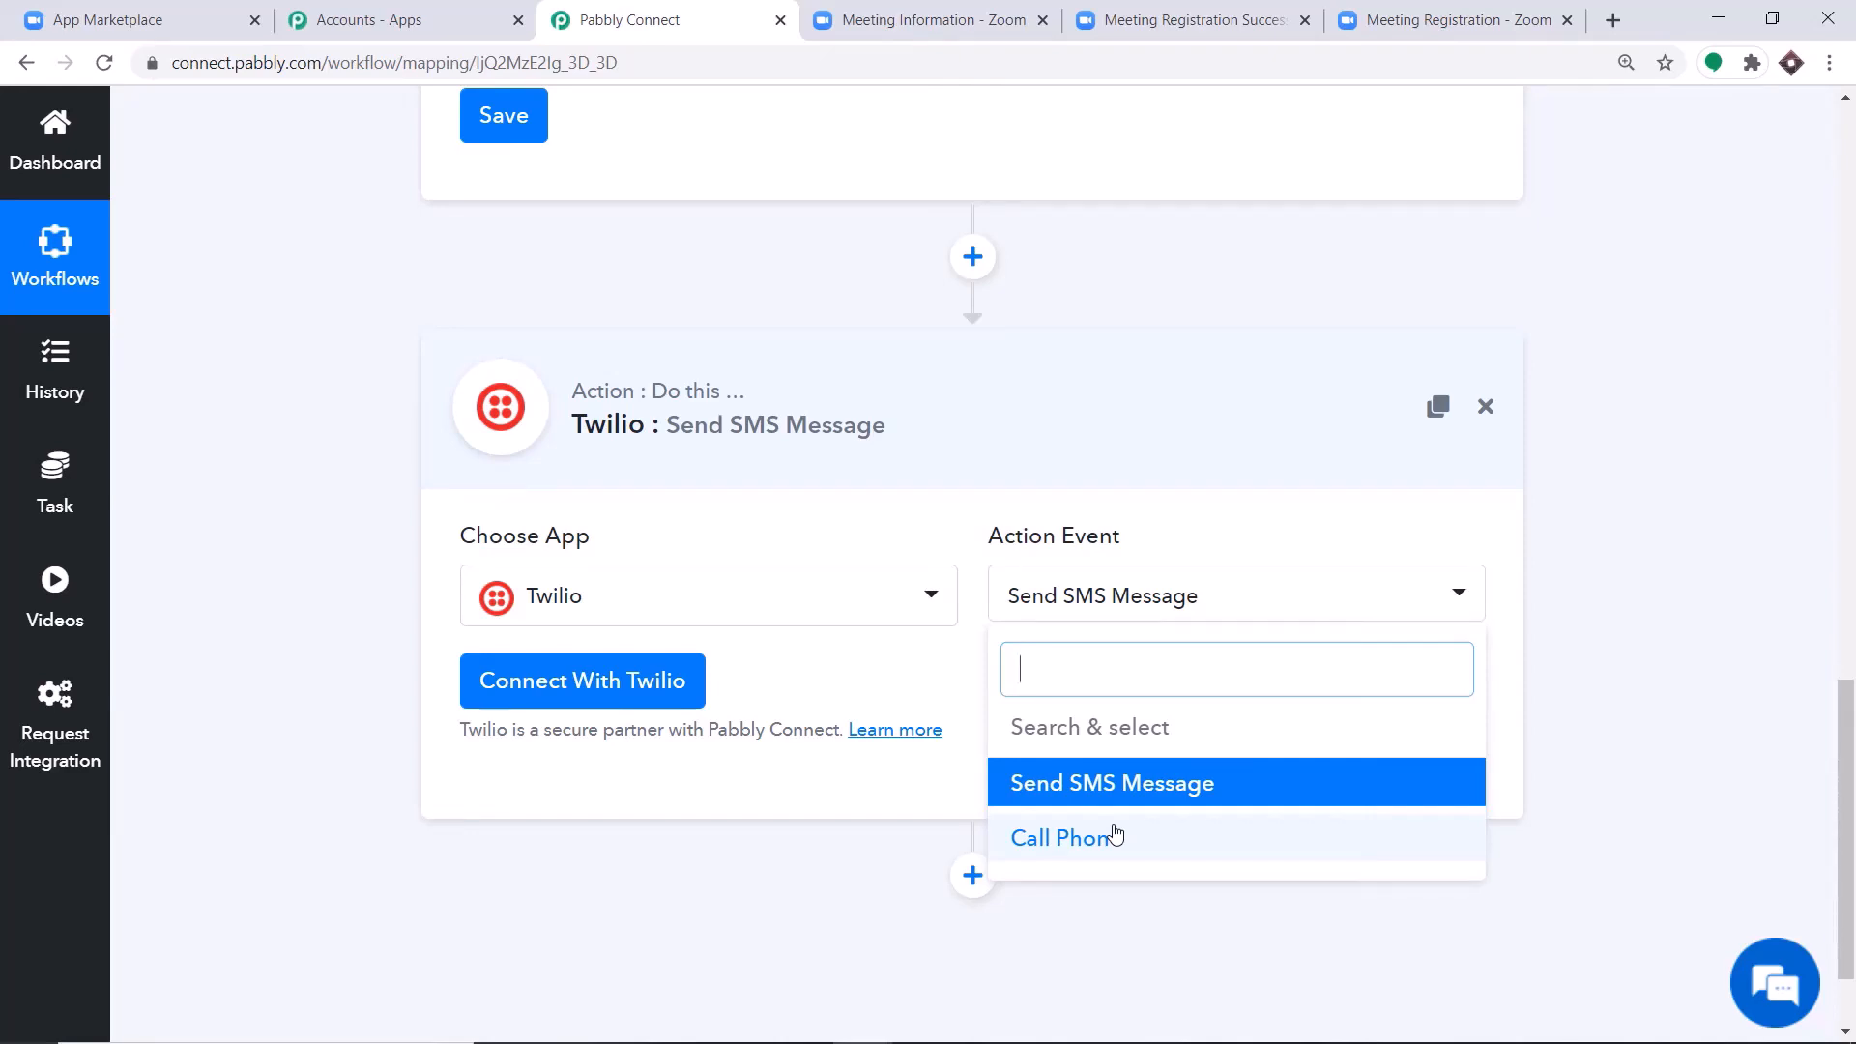
left_click(837, 680)
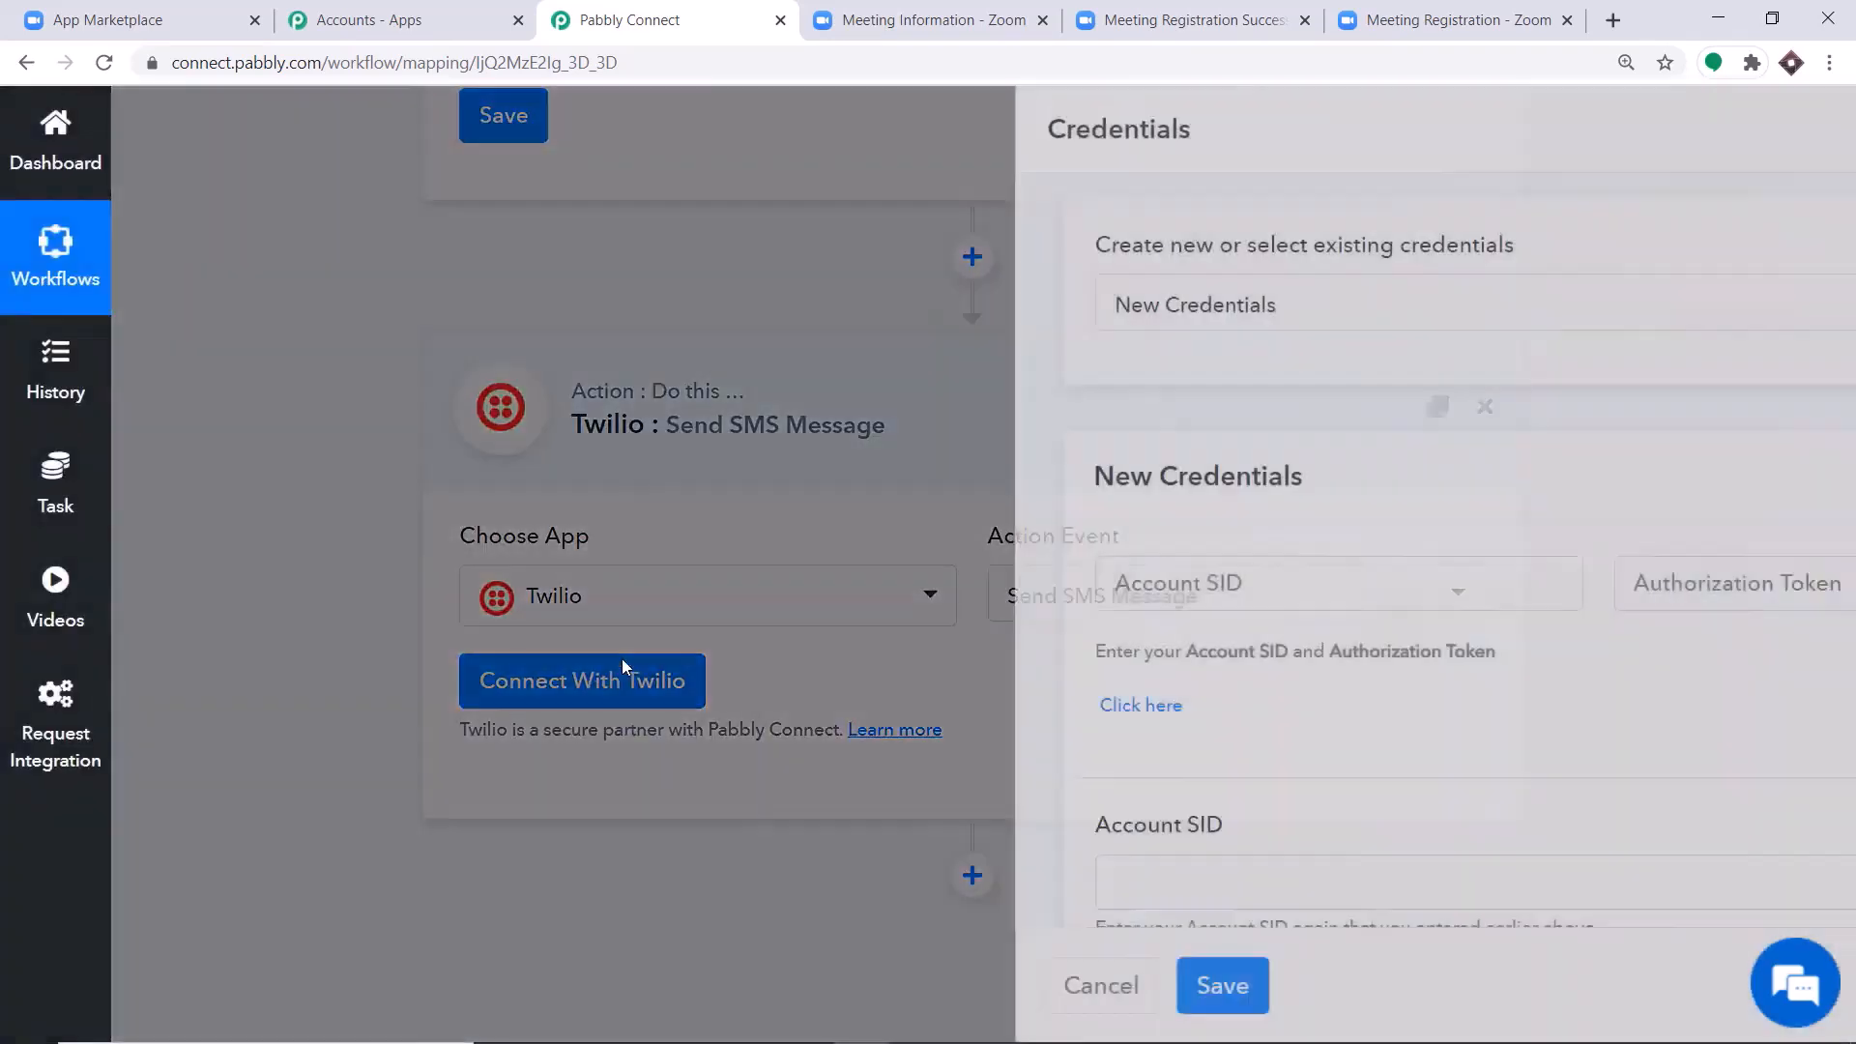
Connect the action with new Twilio credentials and open the Twilio console's general project settings in a new browser tab.
scroll(766, 525, "down", 1)
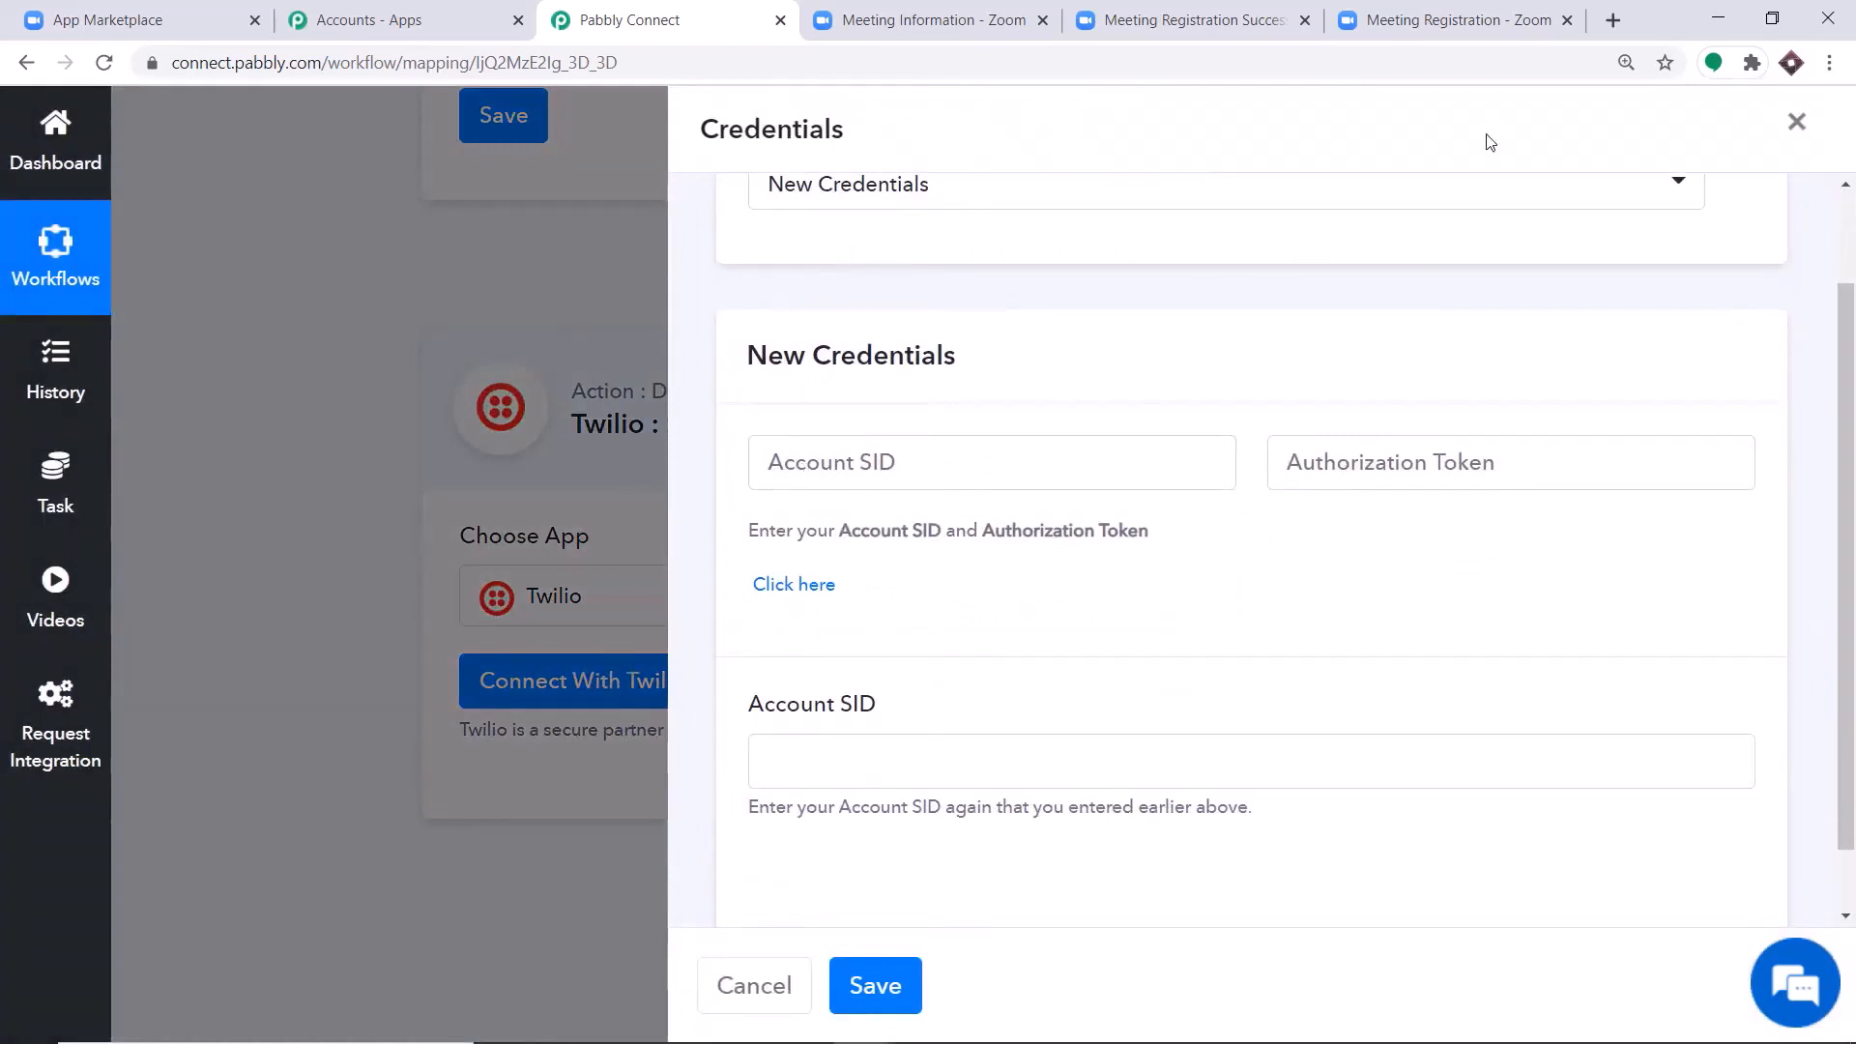
left_click(1612, 21)
type("tw")
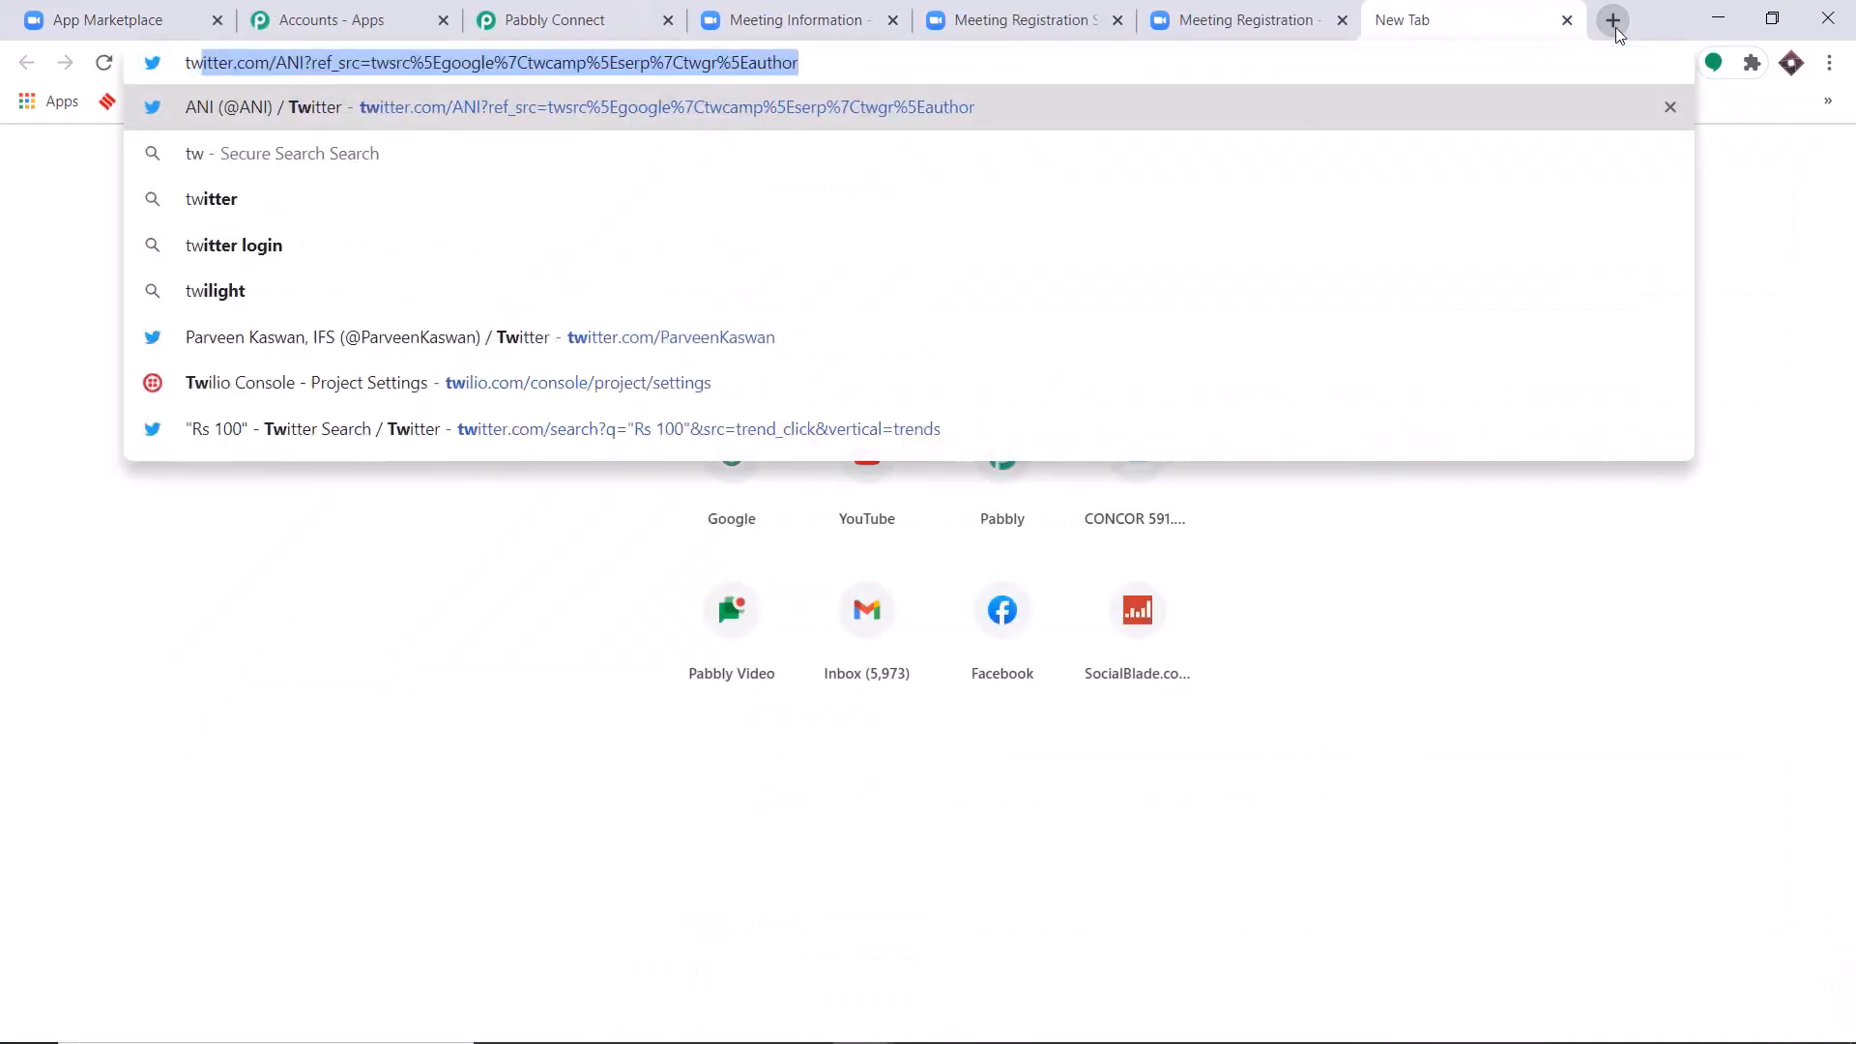
type("il")
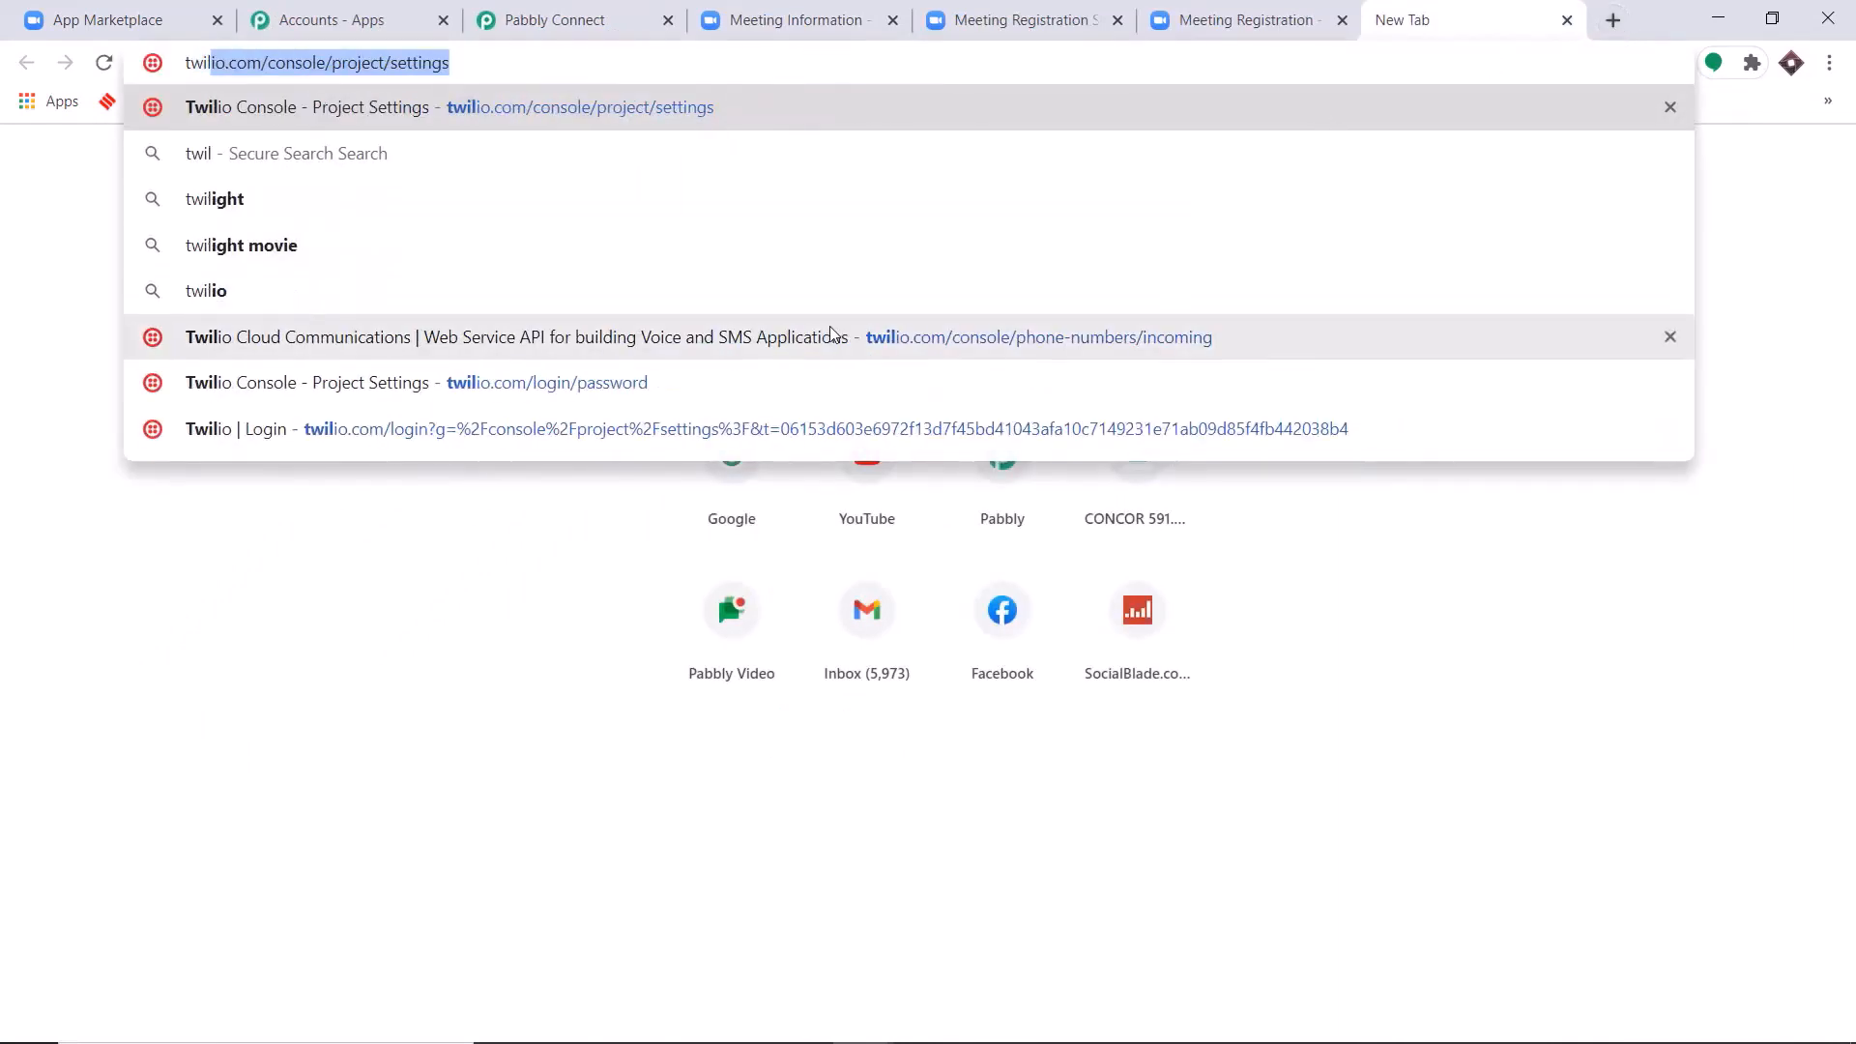
left_click(831, 336)
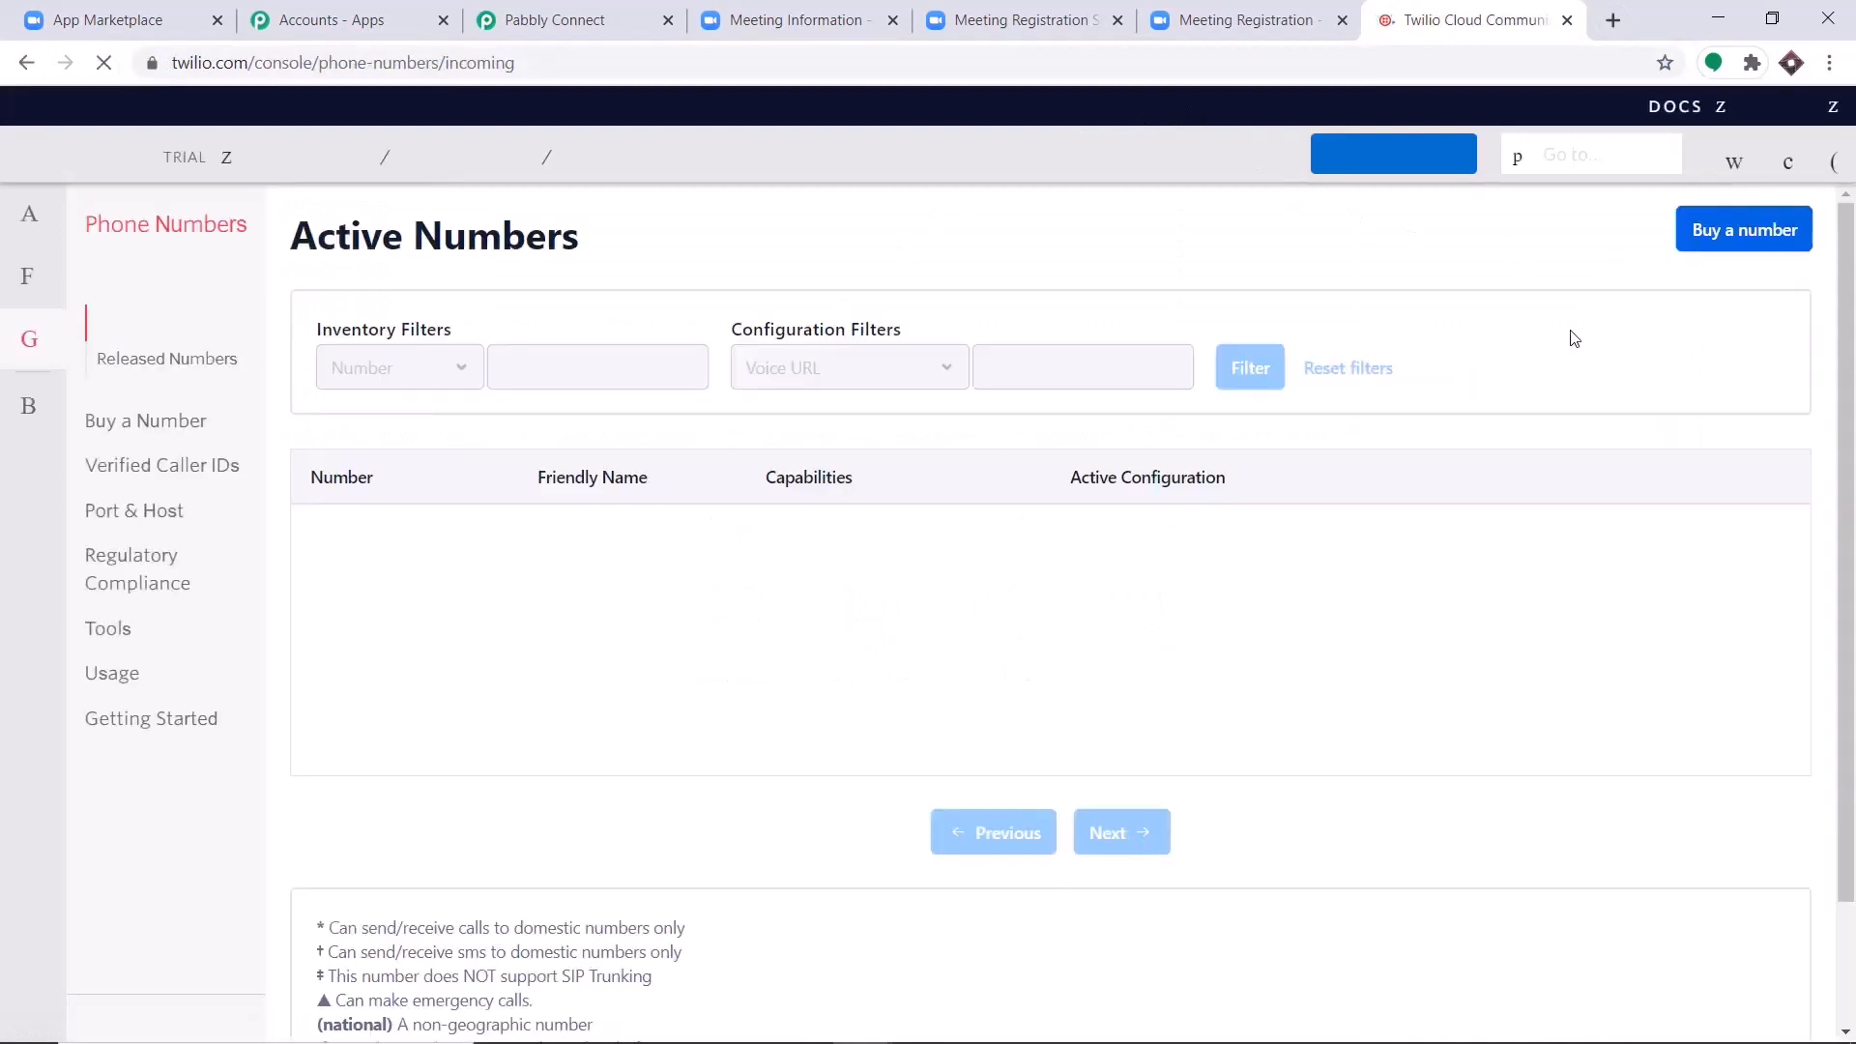
left_click(1825, 156)
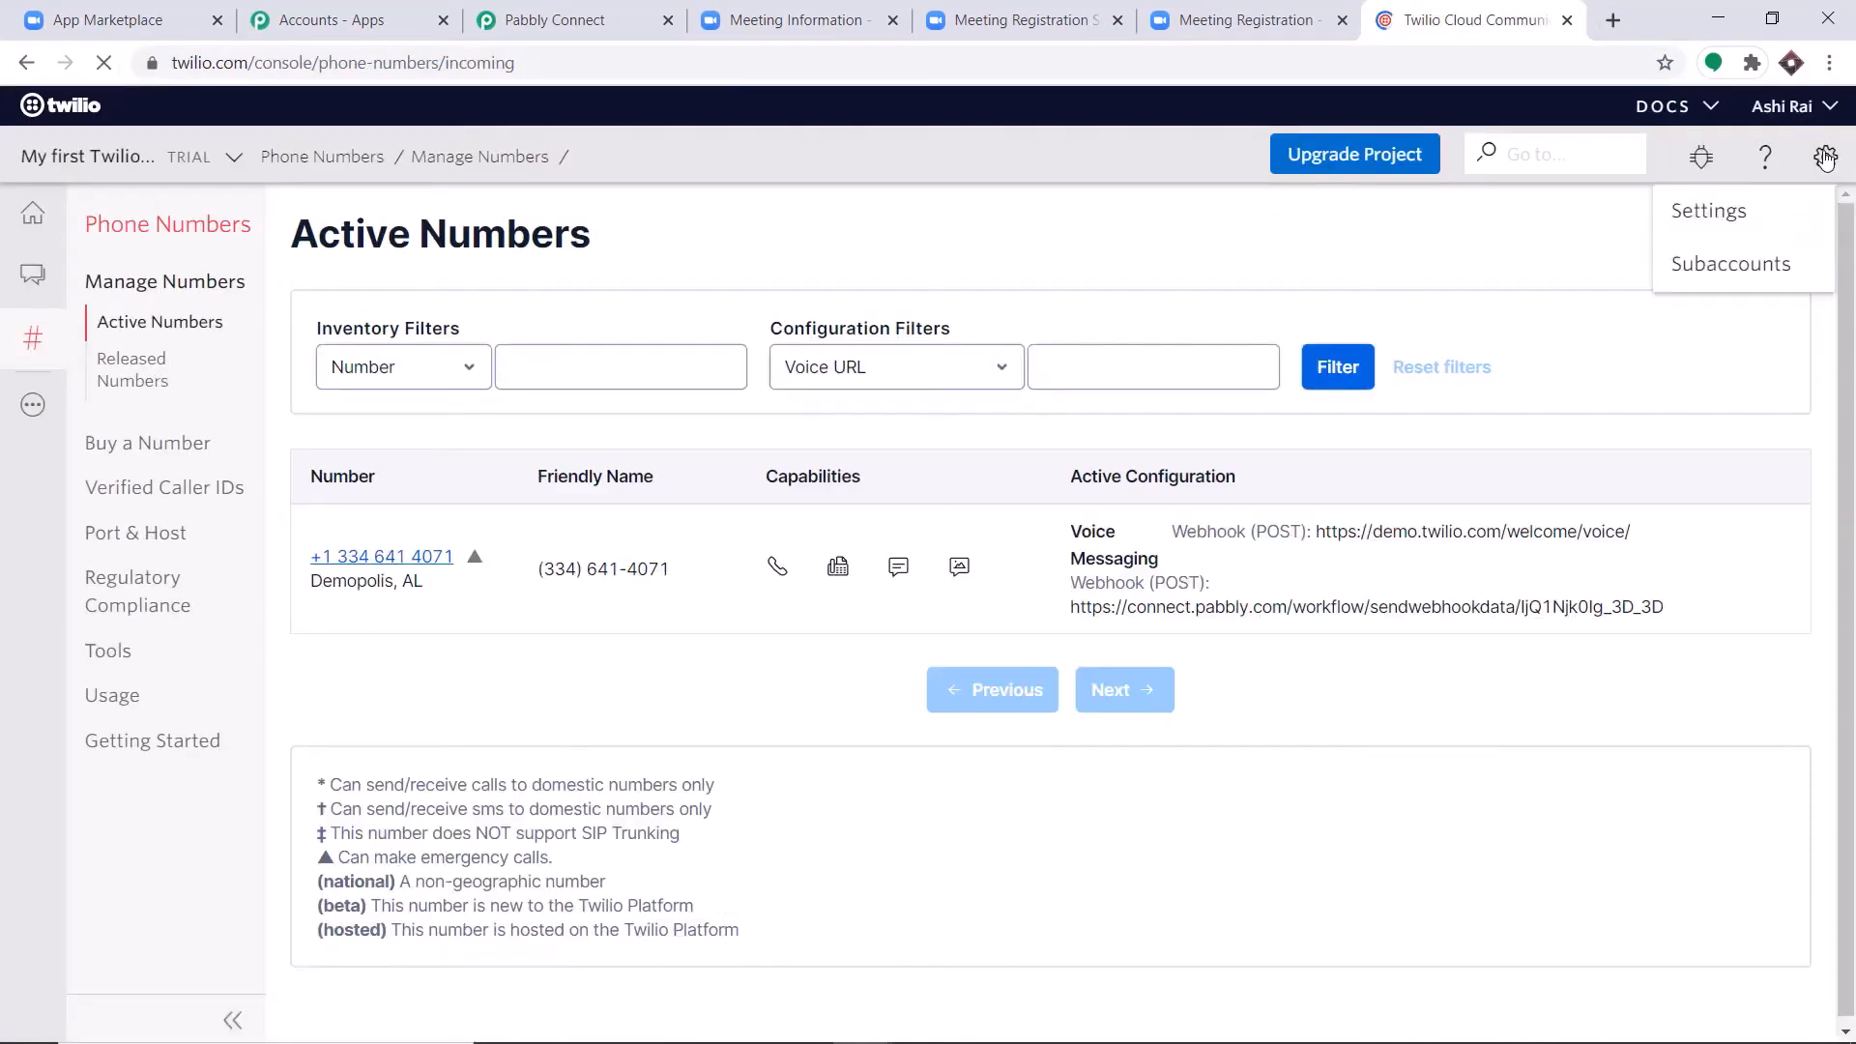
left_click(1725, 212)
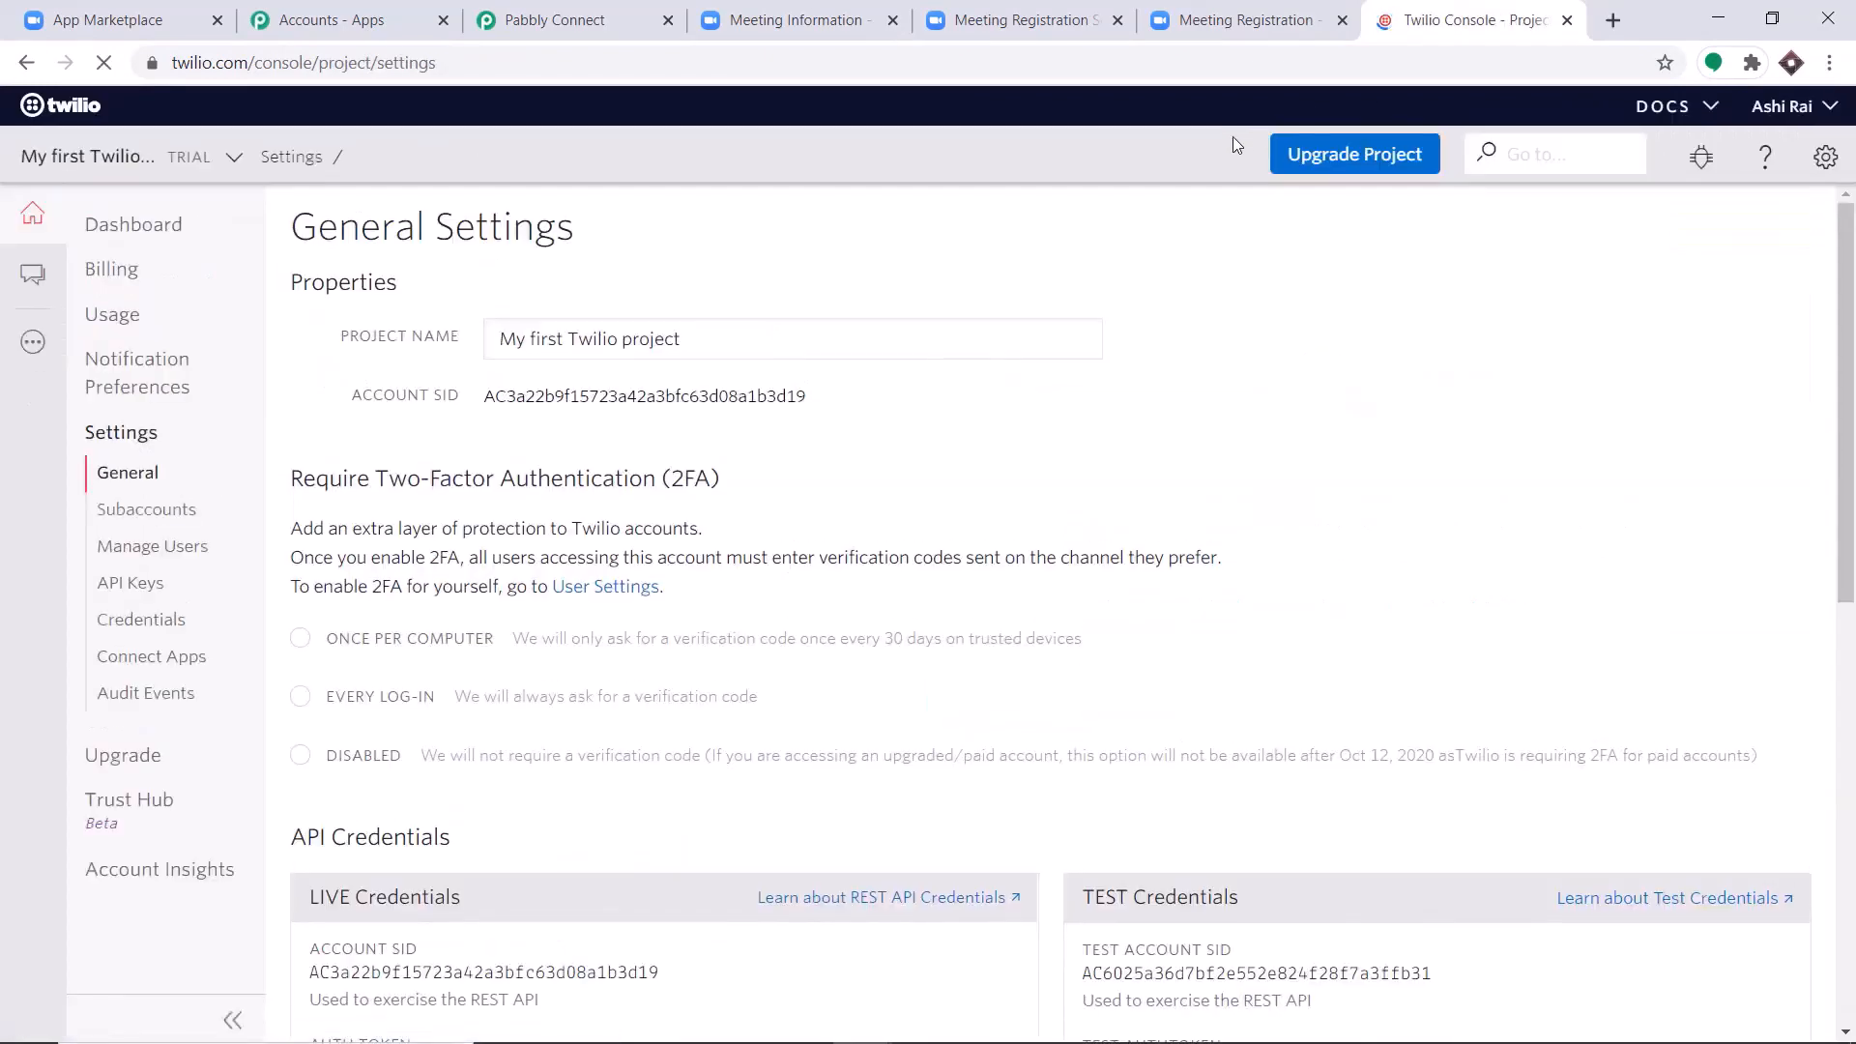
Copy the Account SID from Twilio's live credentials and paste it into the first Account SID field of Pabbly Connect's new credentials.
scroll(1098, 308, "down", 4)
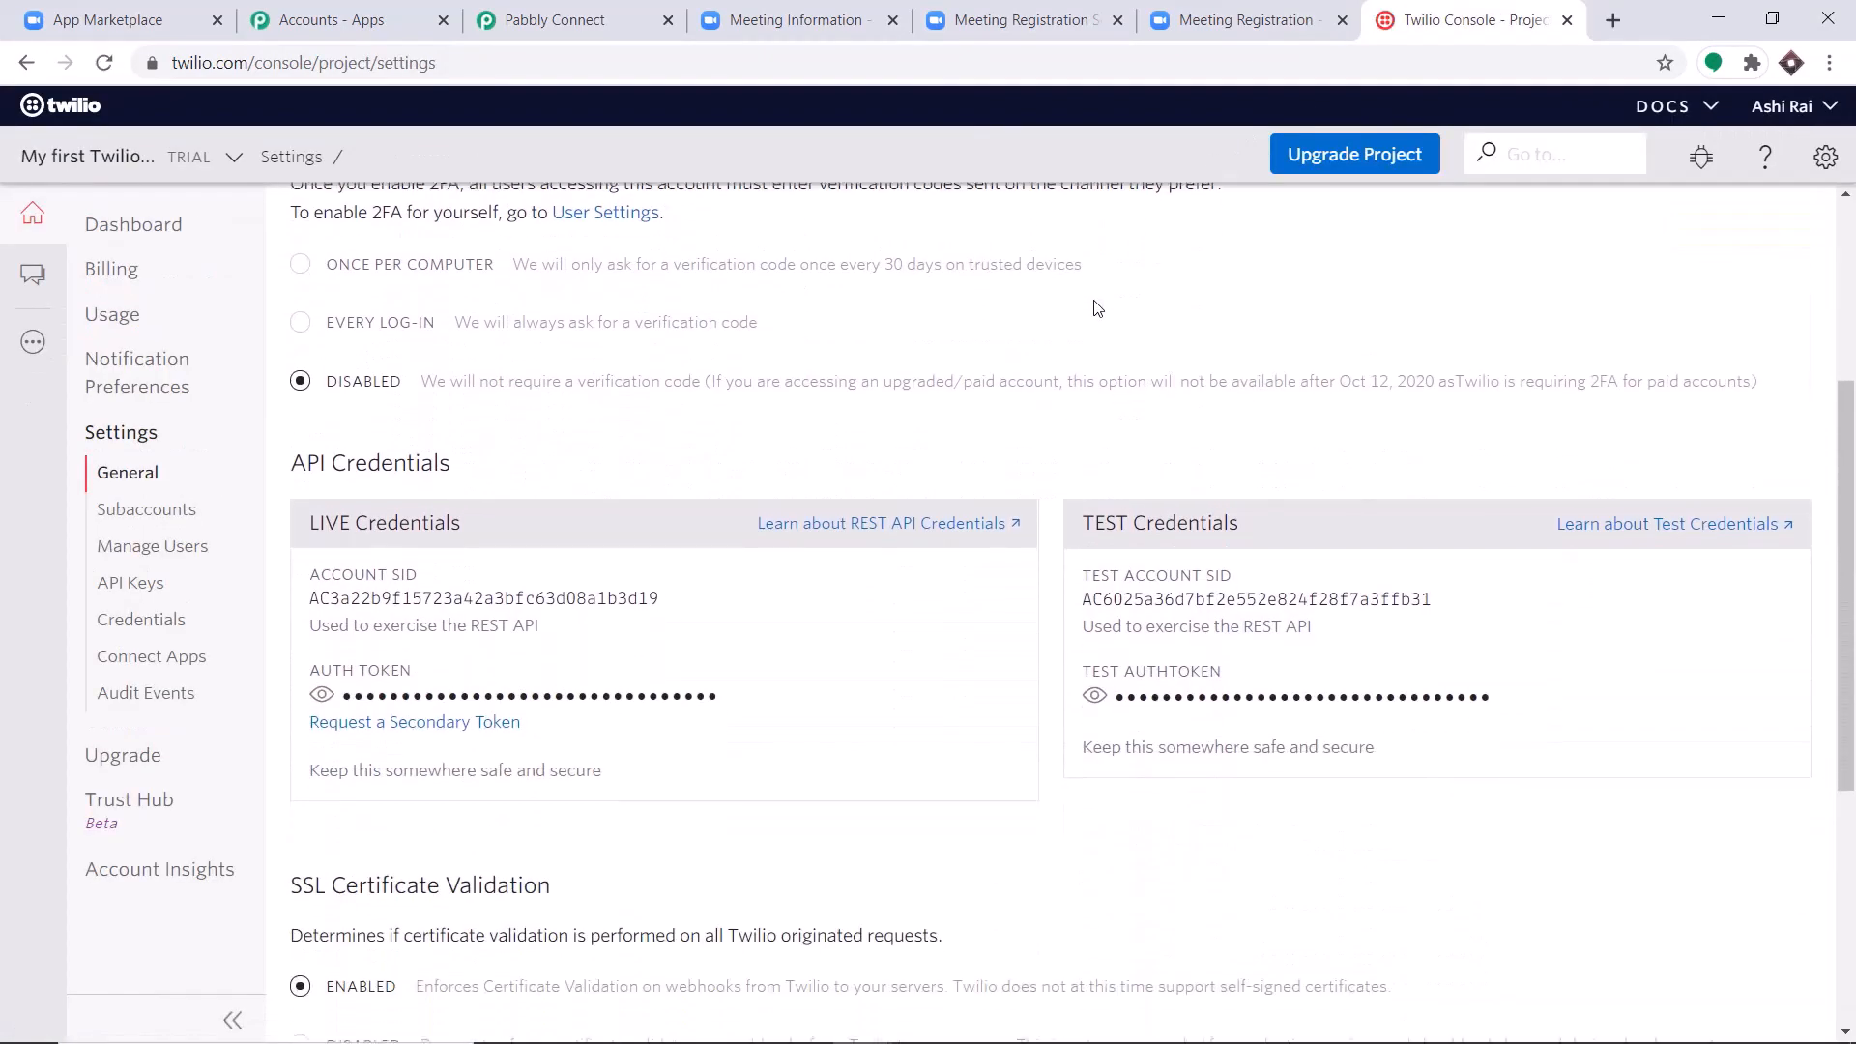
scroll(1098, 307, "down", 1)
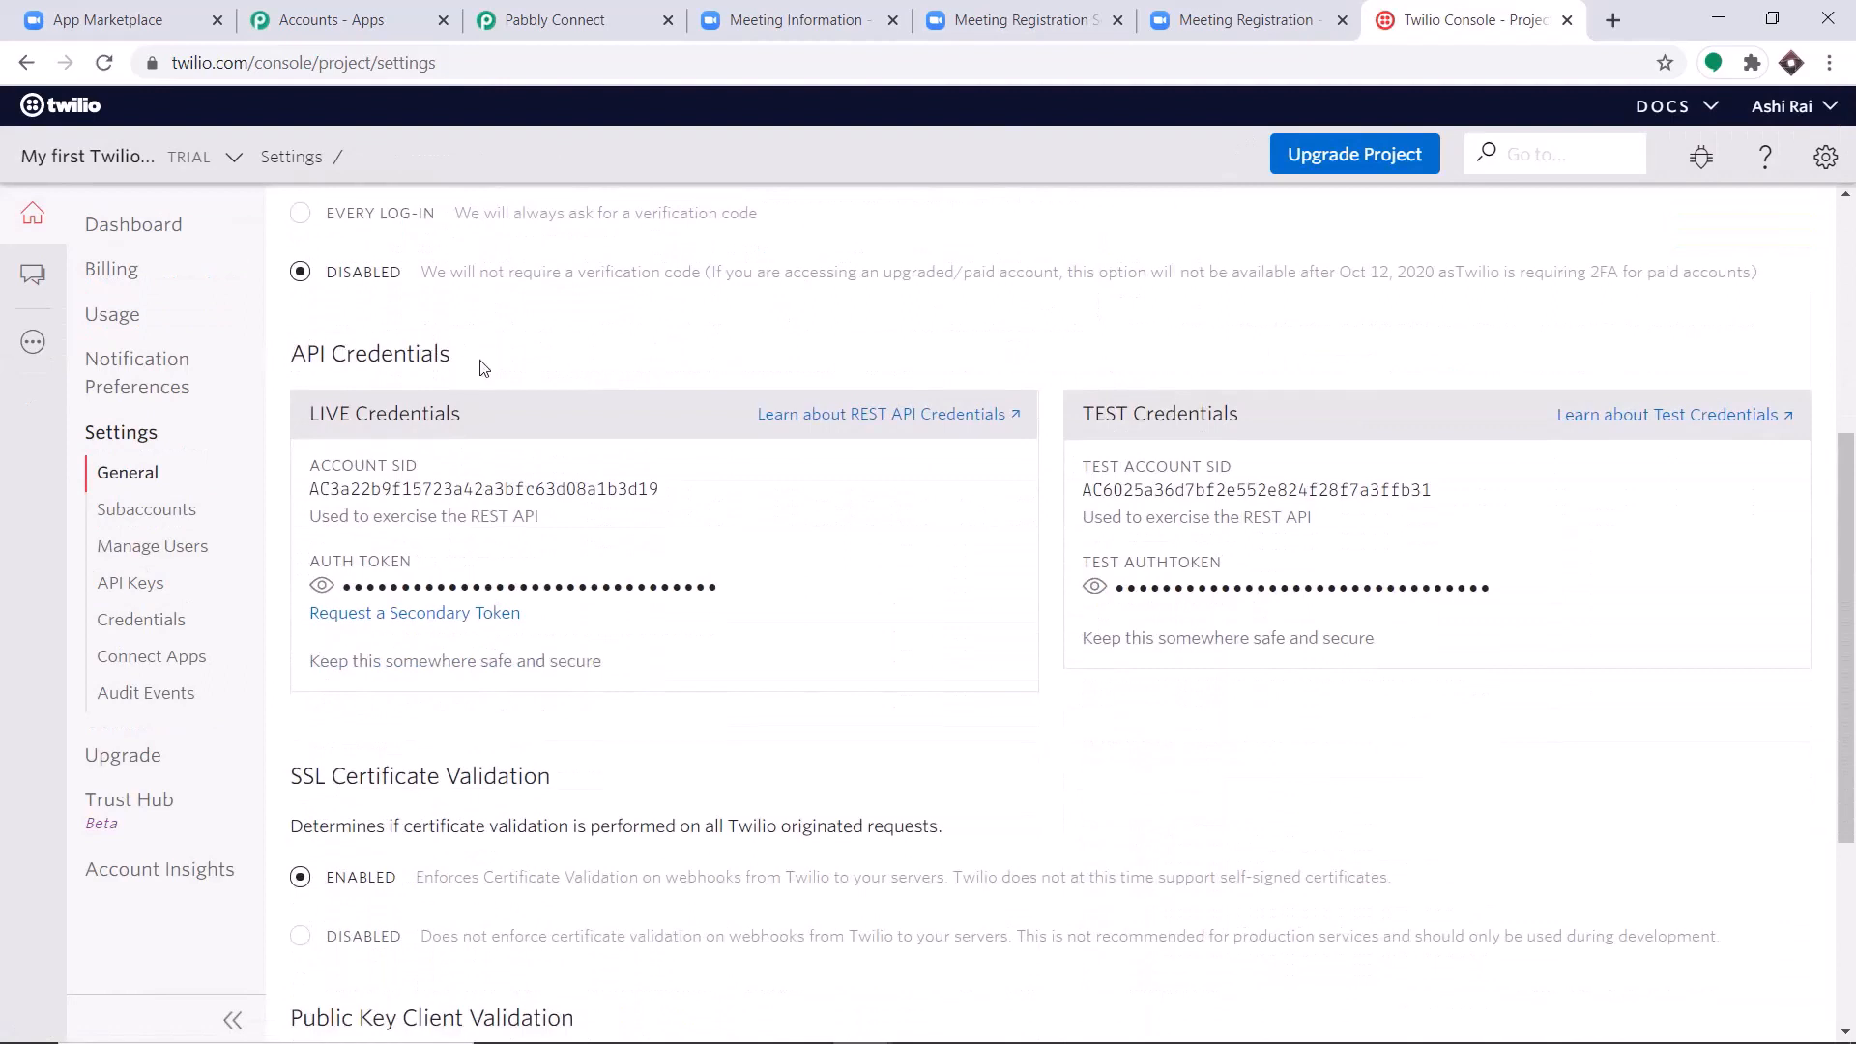
double_click(418, 490)
right_click(417, 494)
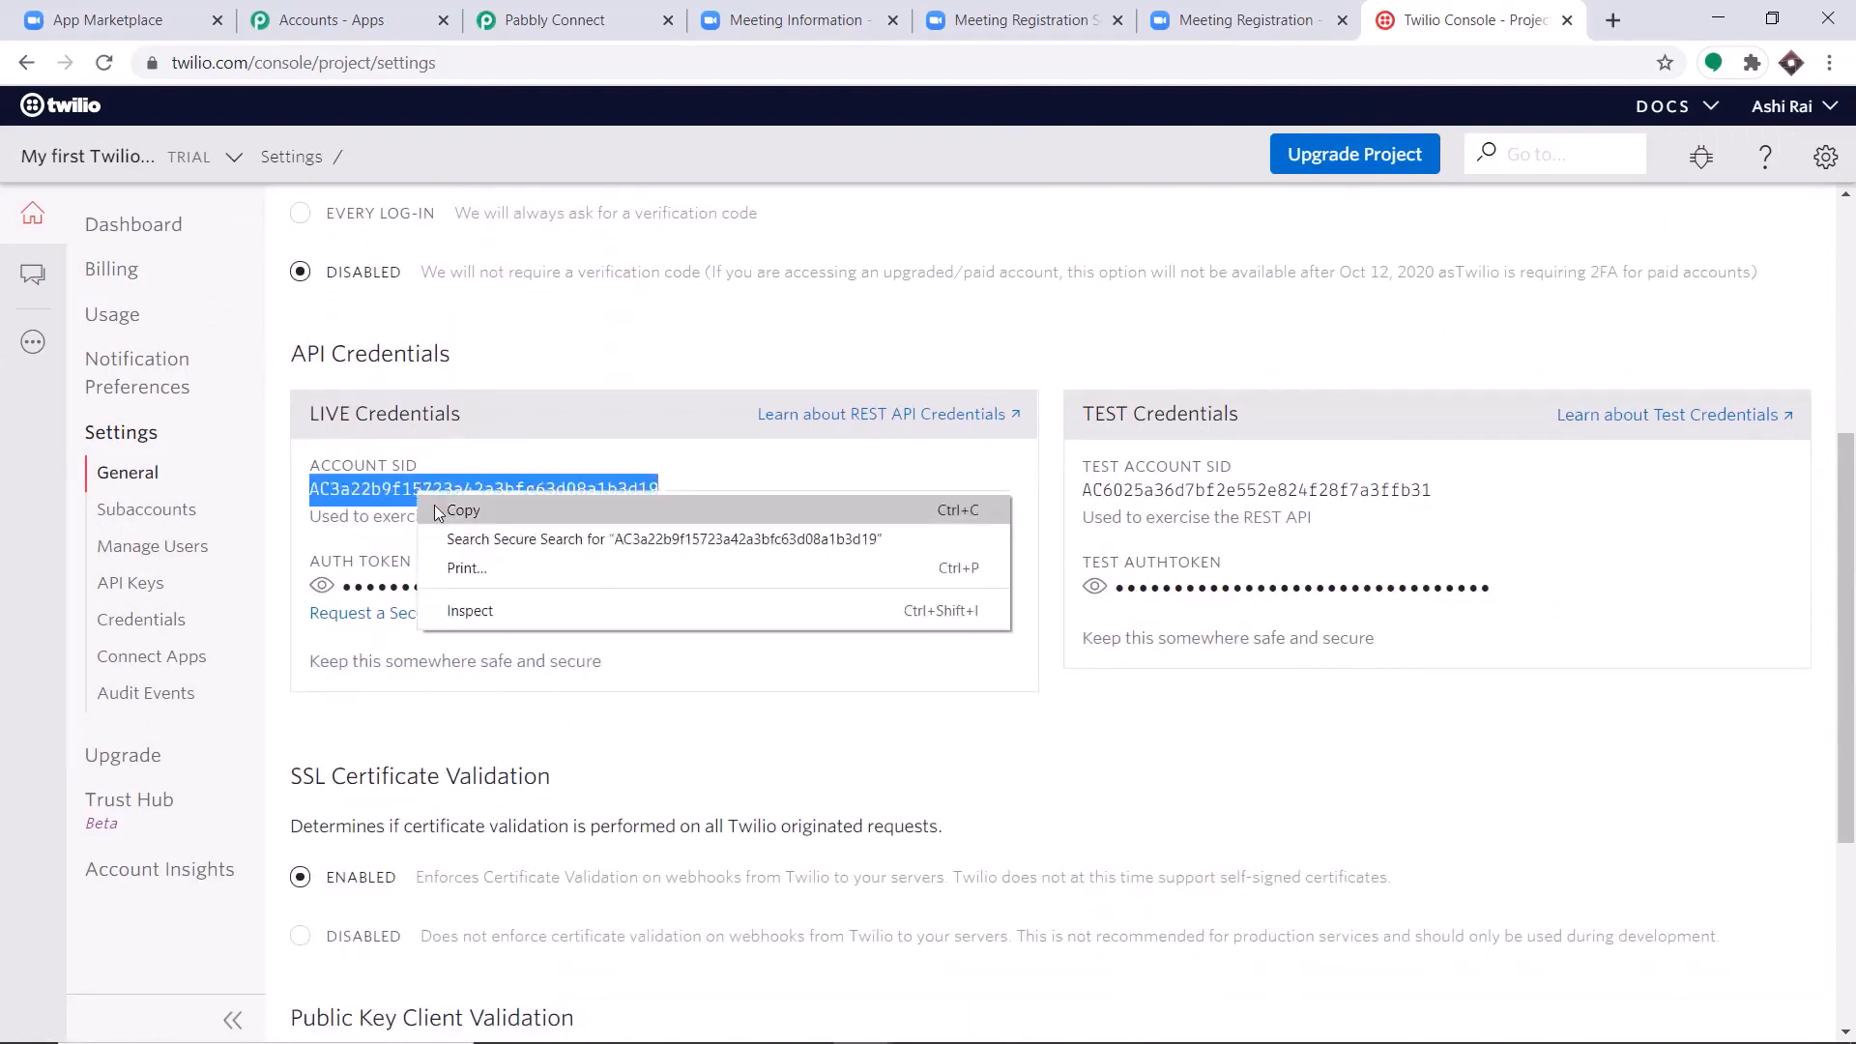
left_click(440, 510)
left_click(606, 12)
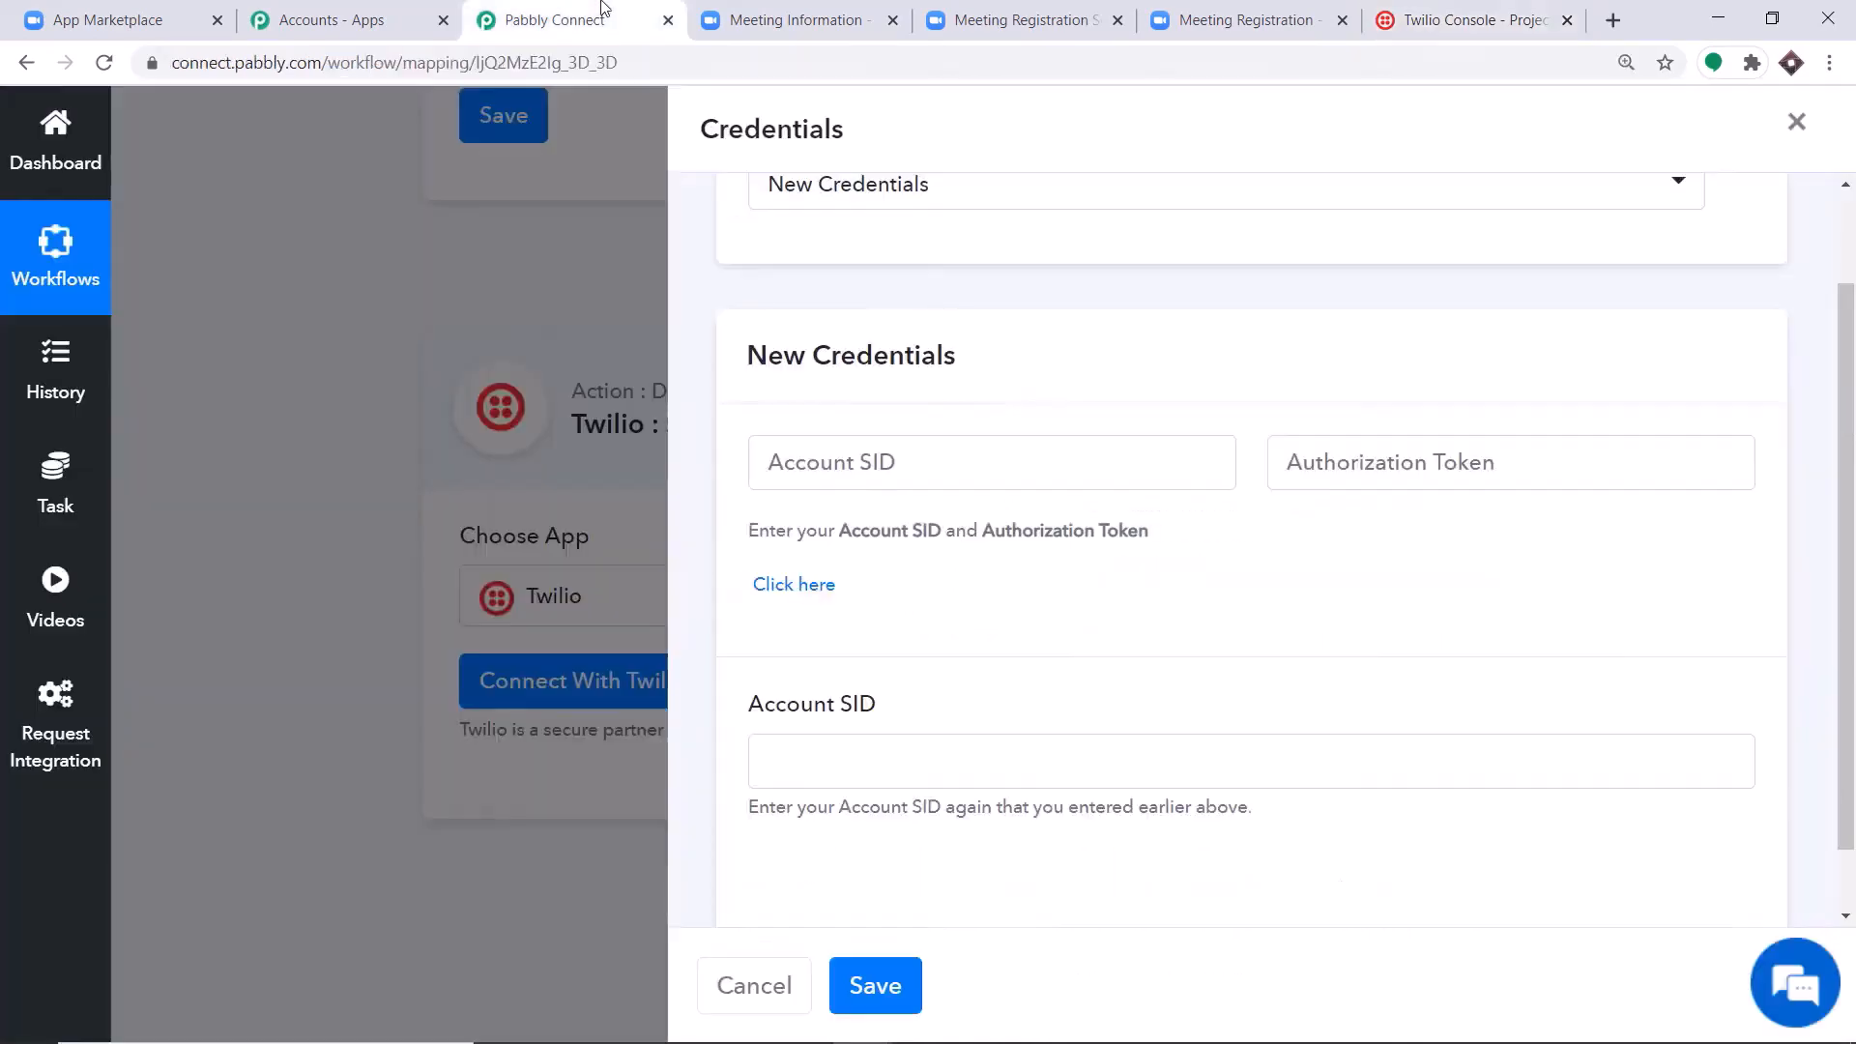
left_click(848, 467)
right_click(848, 468)
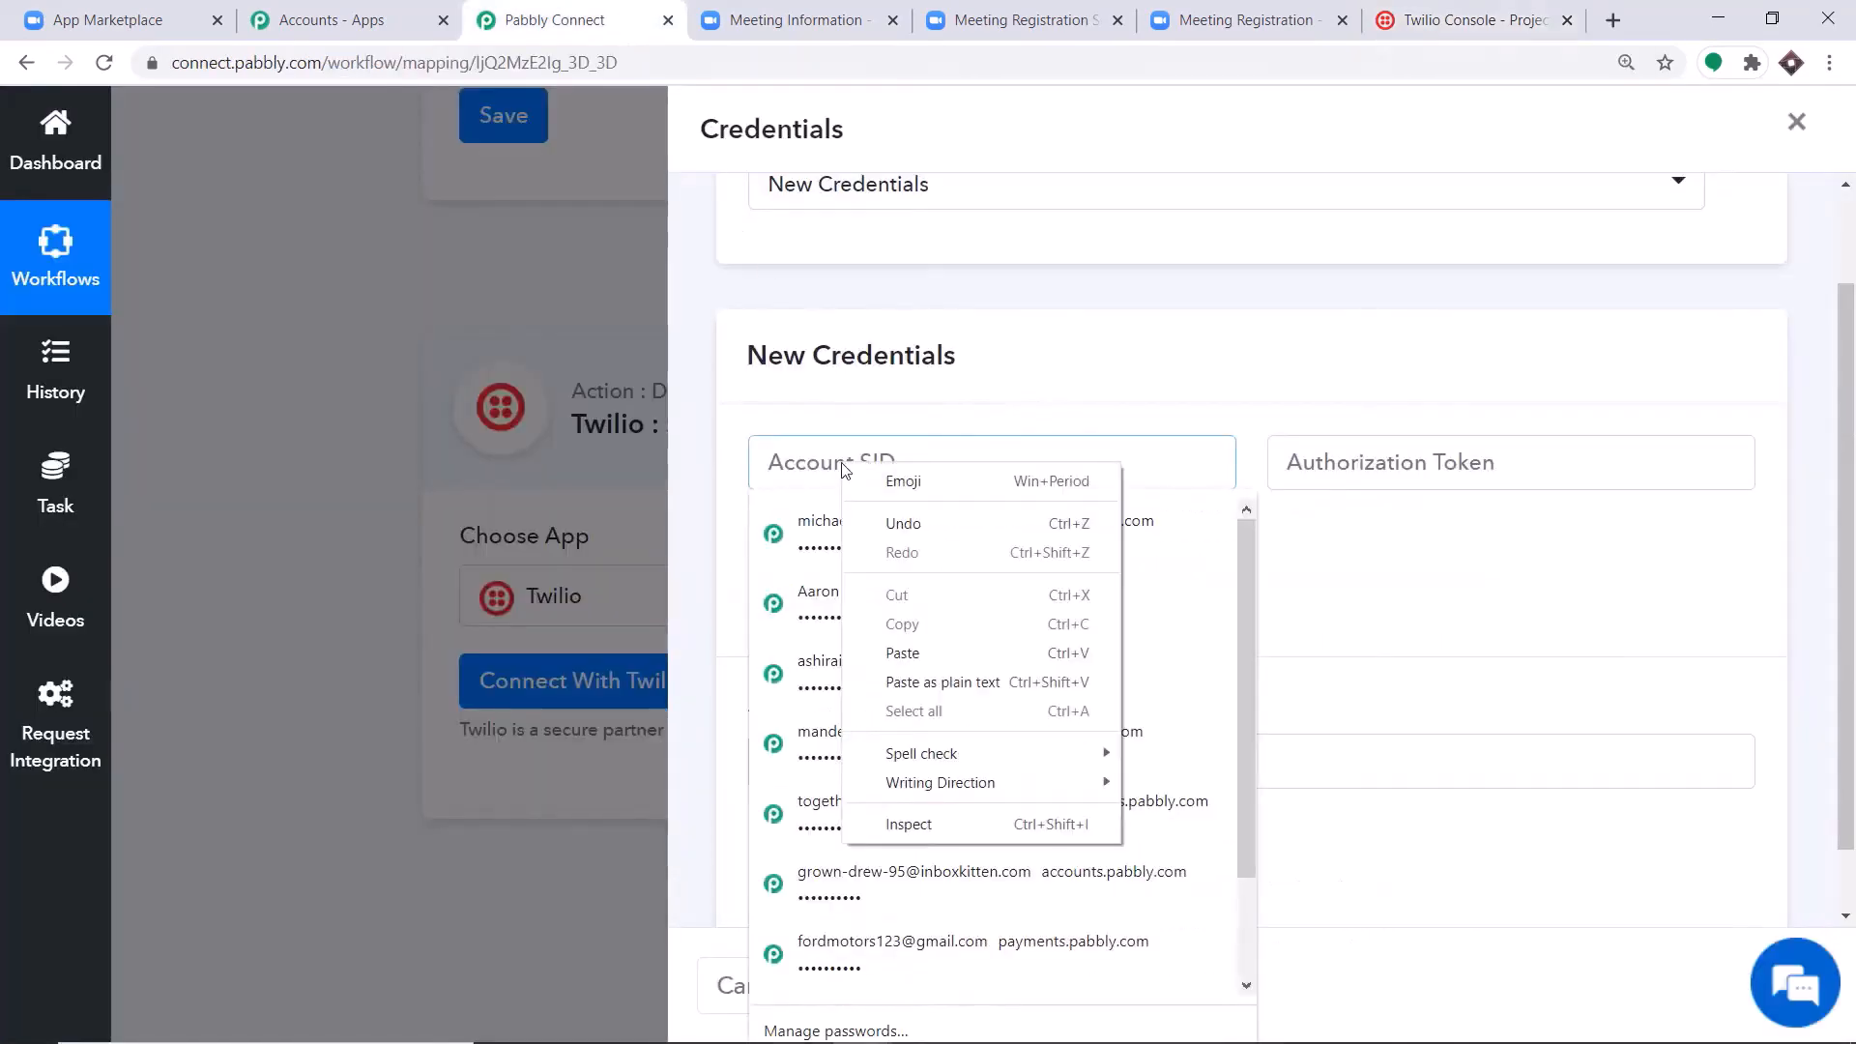
left_click(899, 645)
key("ctrl+v")
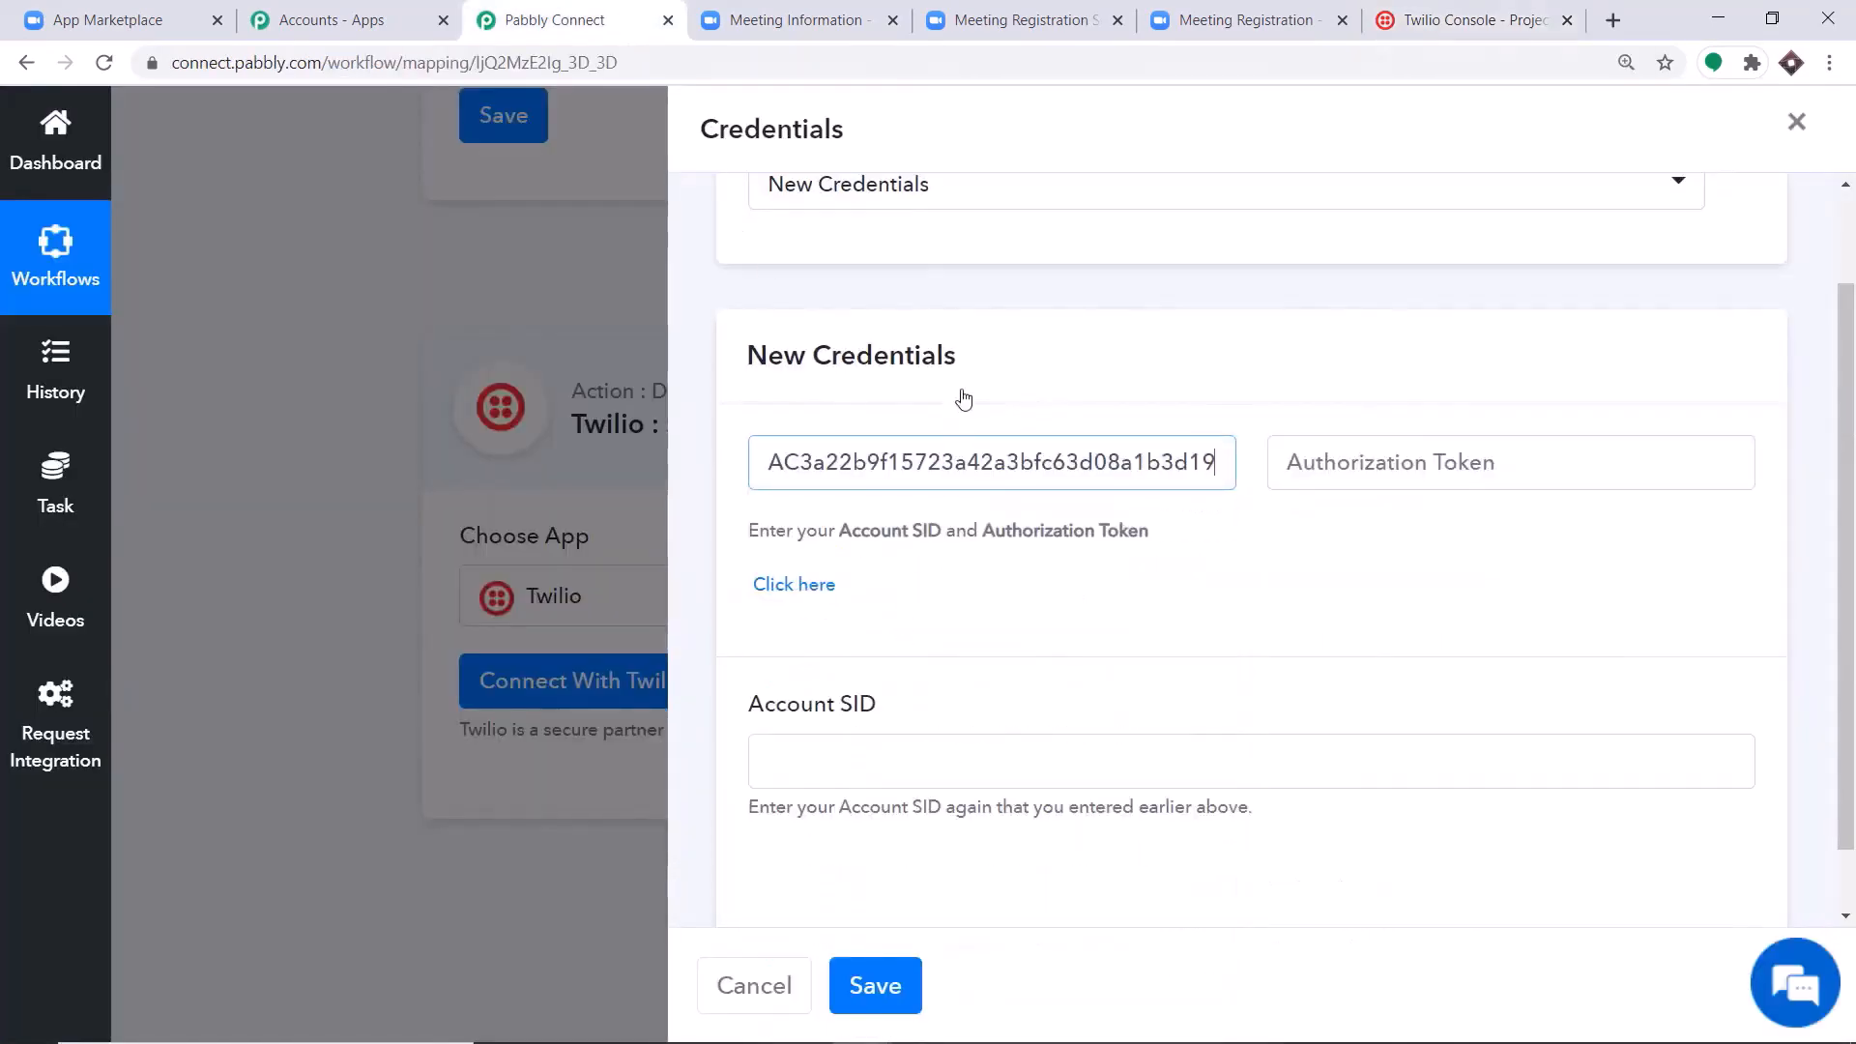
Paste the same Account SID into the second Account SID field of the new credentials.
left_click(903, 758)
right_click(901, 759)
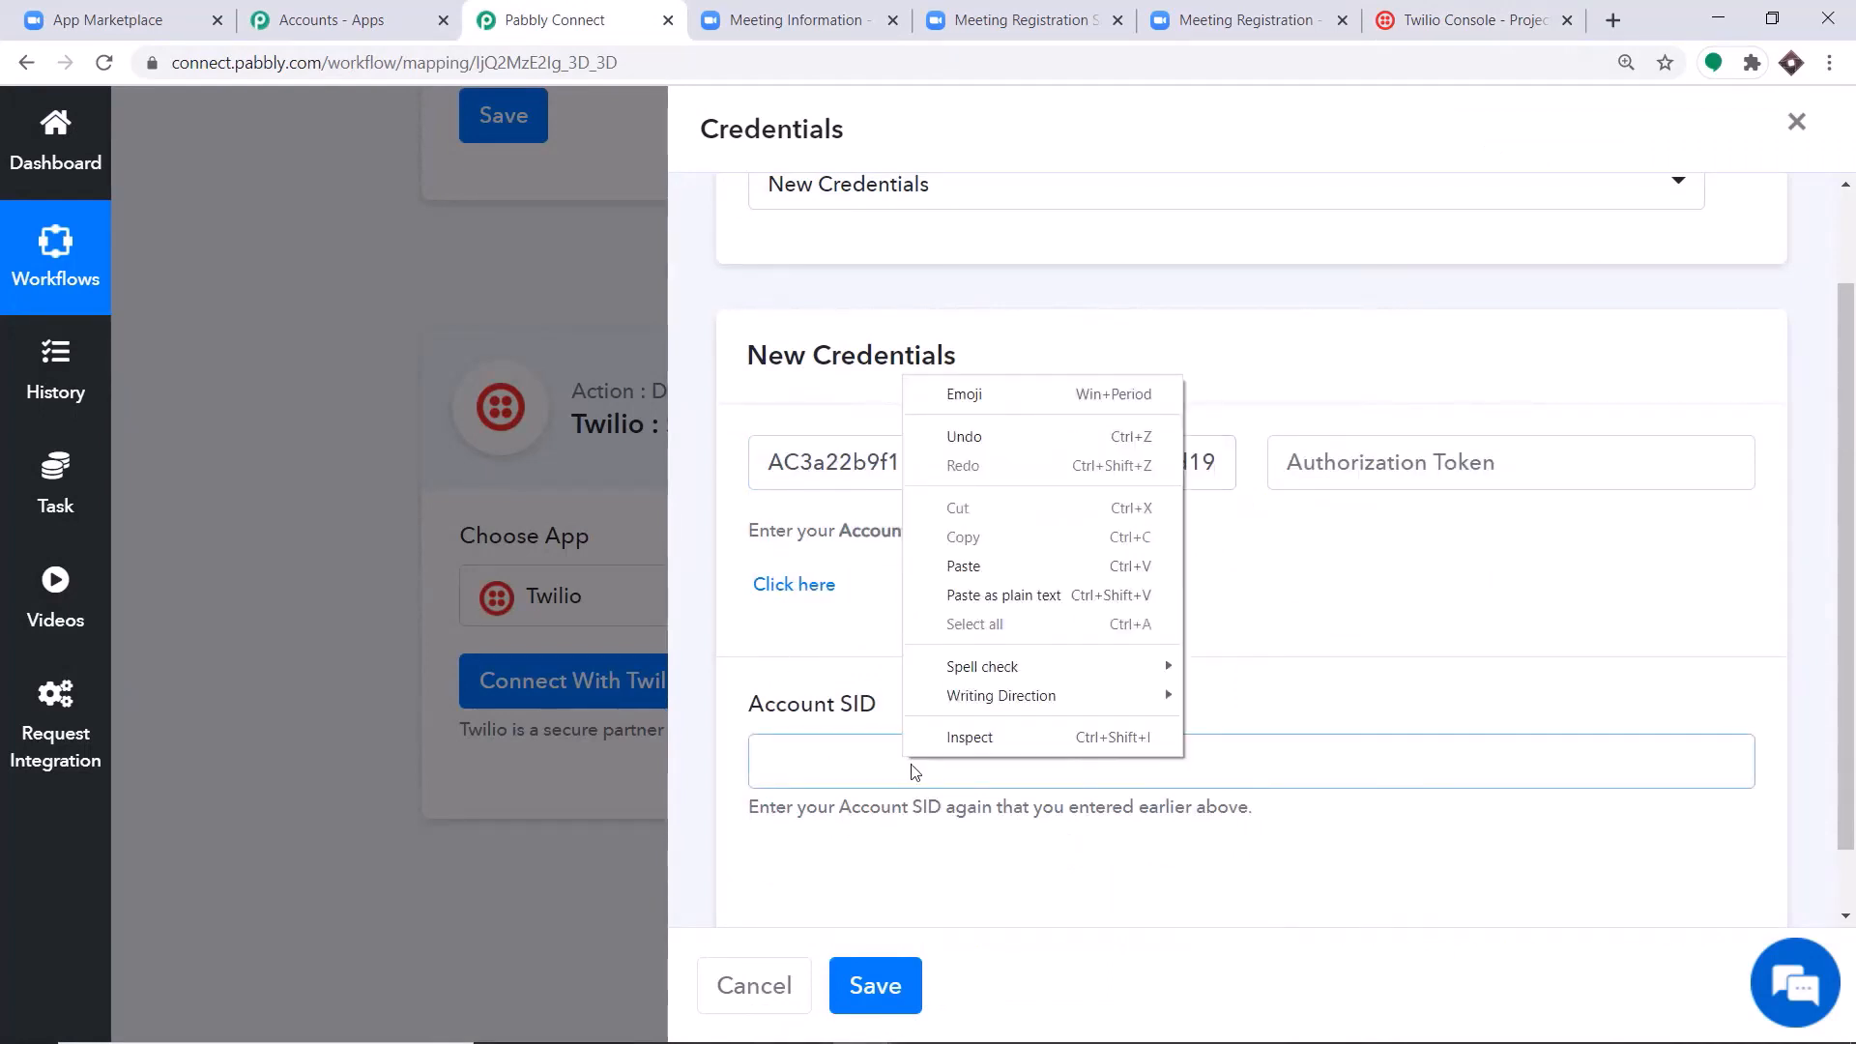
left_click(971, 572)
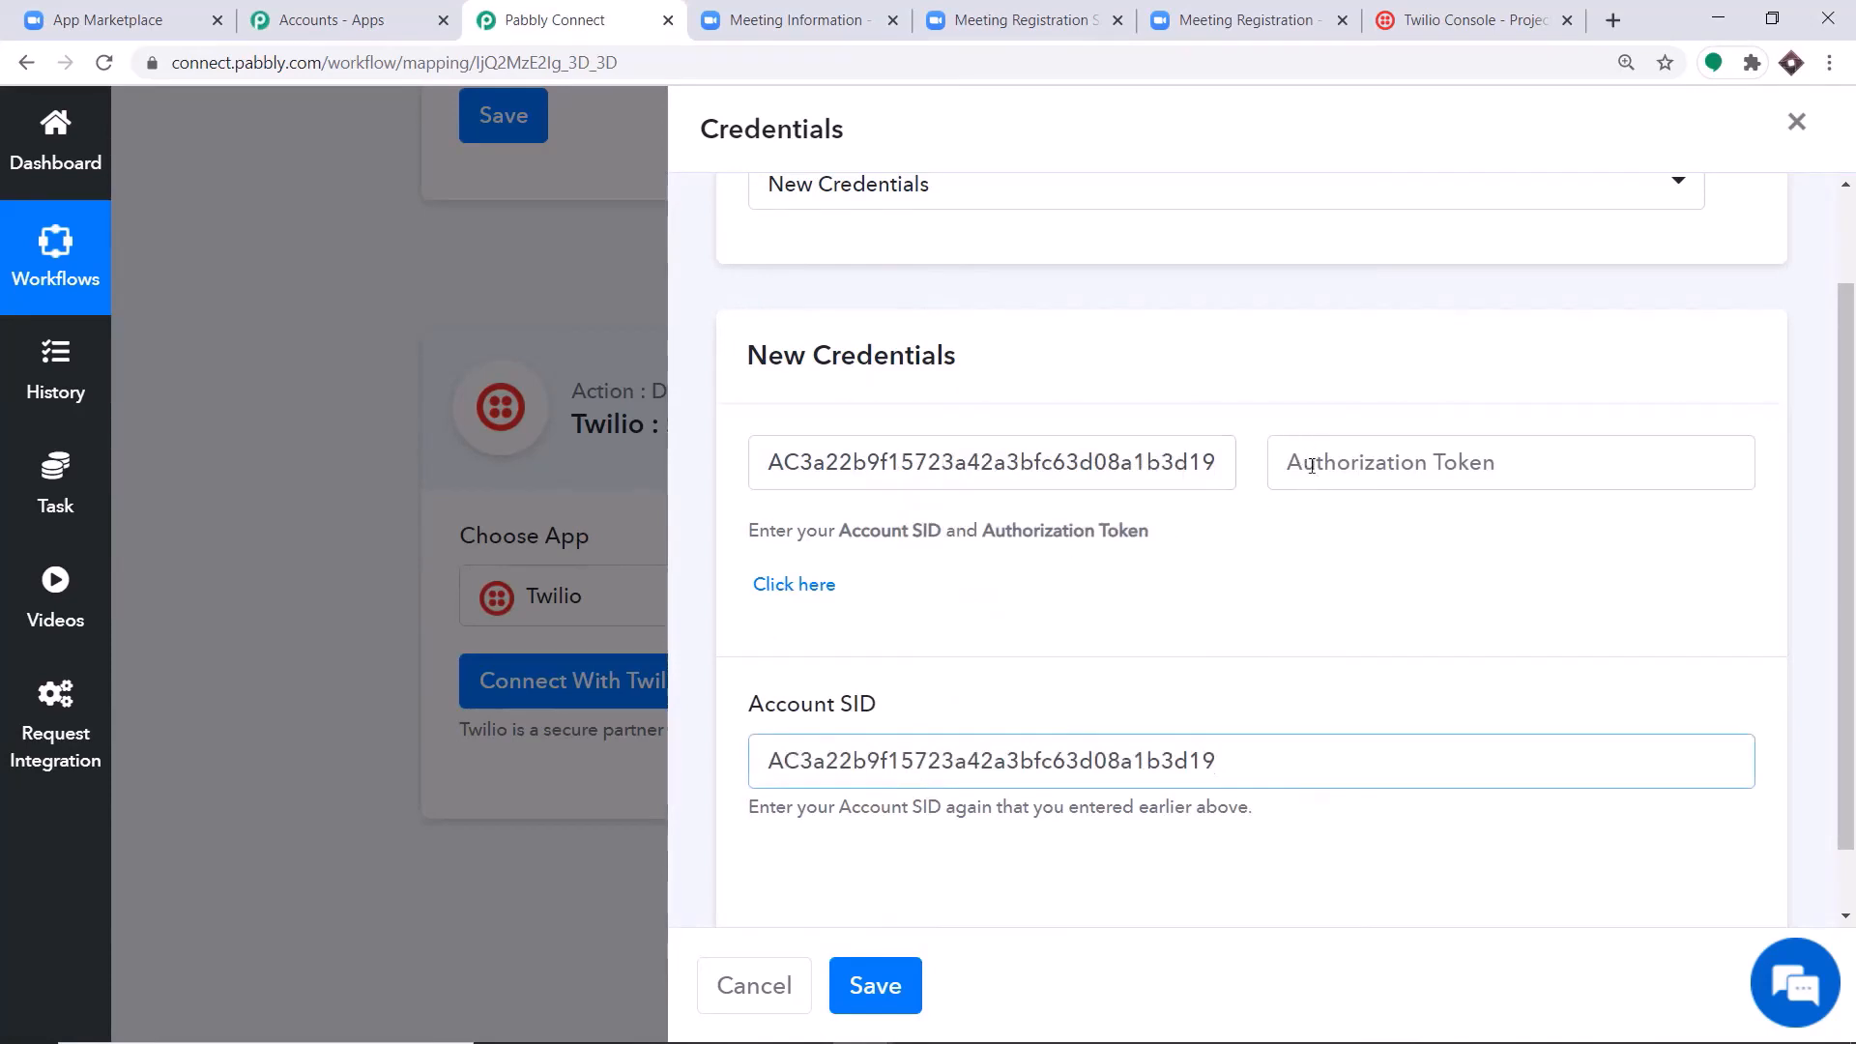
Reveal the Auth Token in the live credentials of the Twilio console and copy it.
left_click(1450, 19)
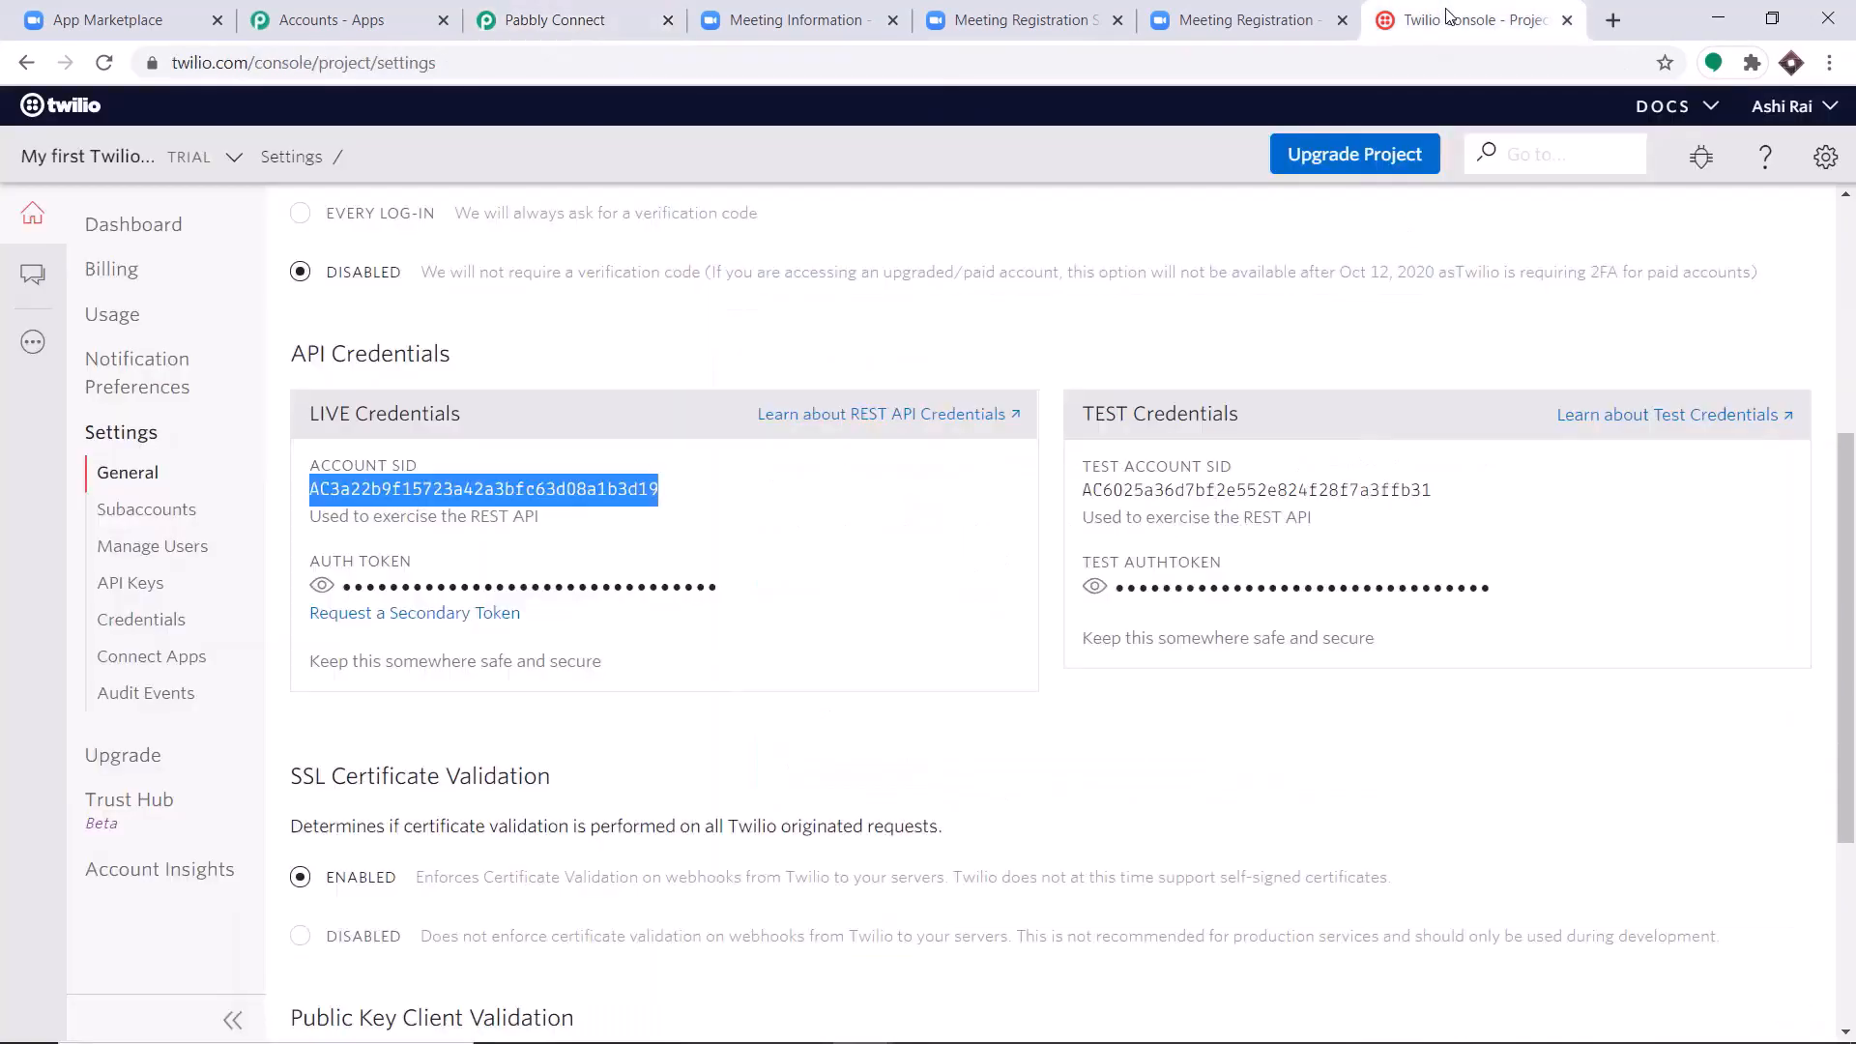
left_click(320, 588)
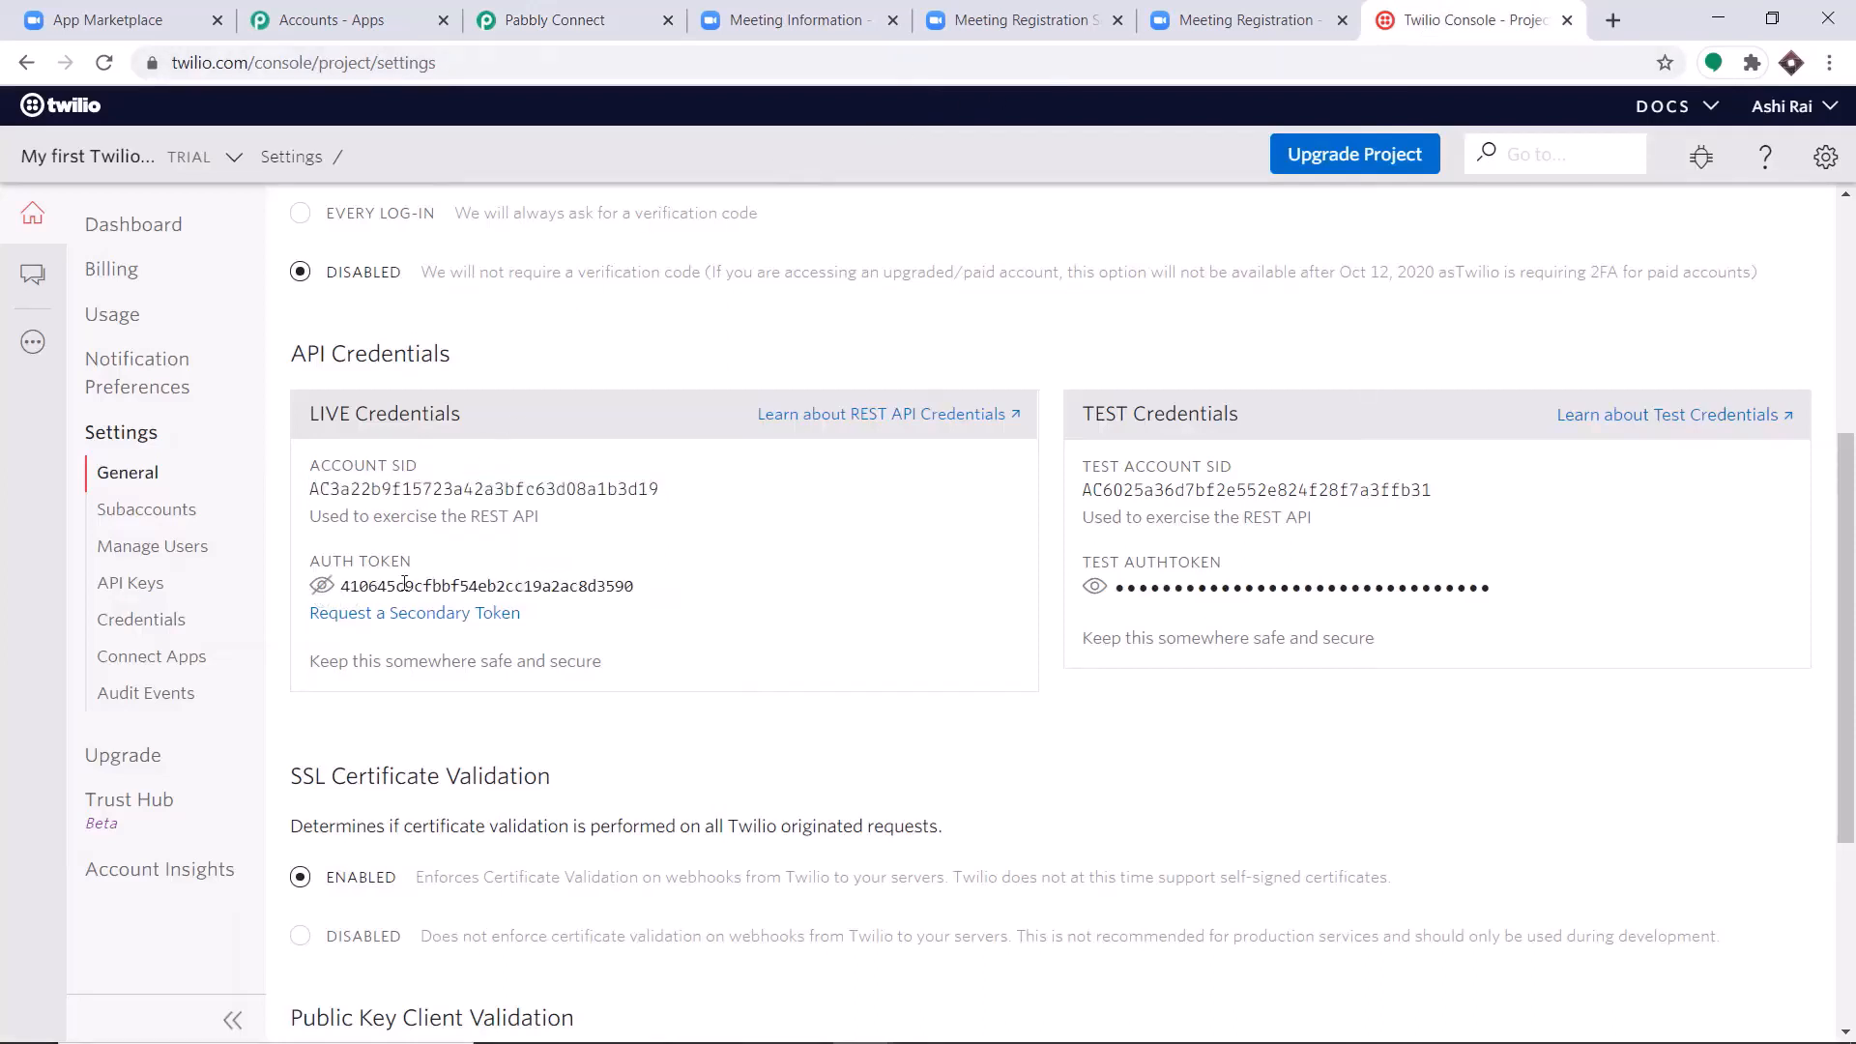
double_click(404, 584)
right_click(368, 586)
left_click(406, 606)
Return to Pabbly Connect, paste the Twilio auth token into the Authorization Token field and save the new credentials.
left_click(641, 10)
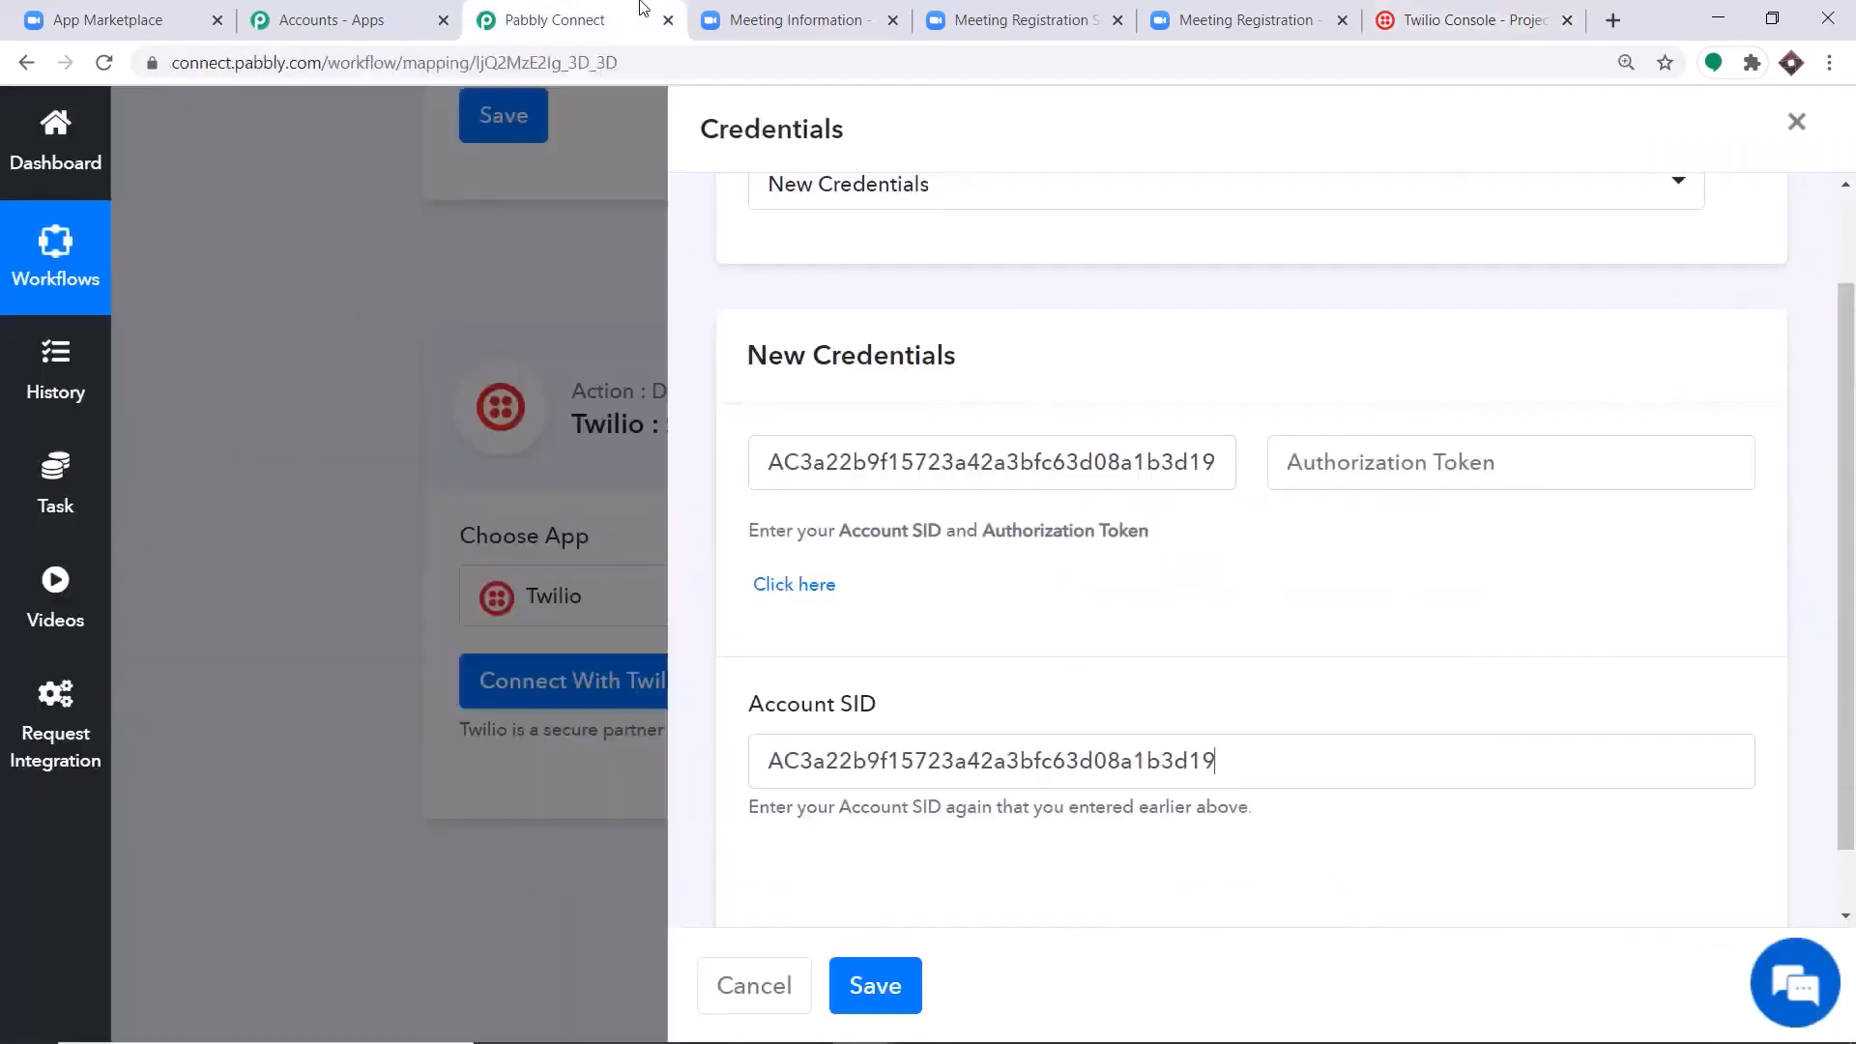
right_click(1310, 450)
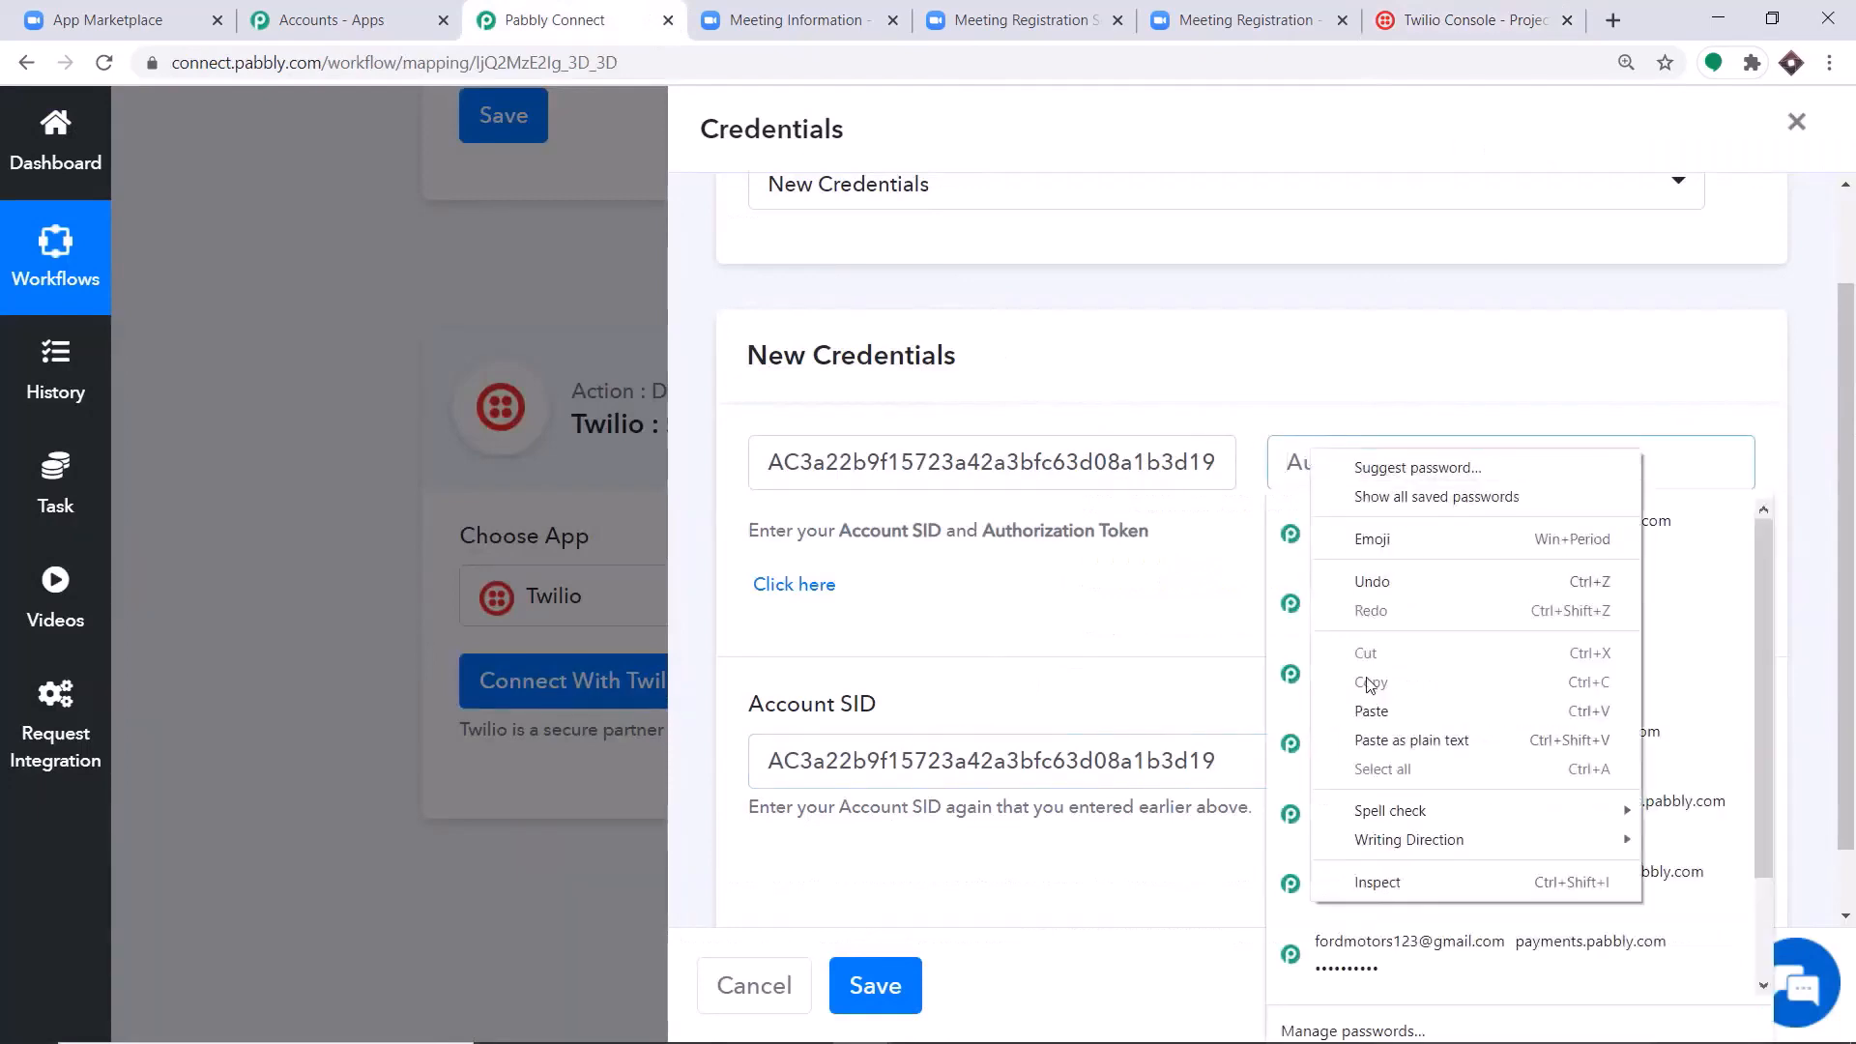
left_click(1371, 709)
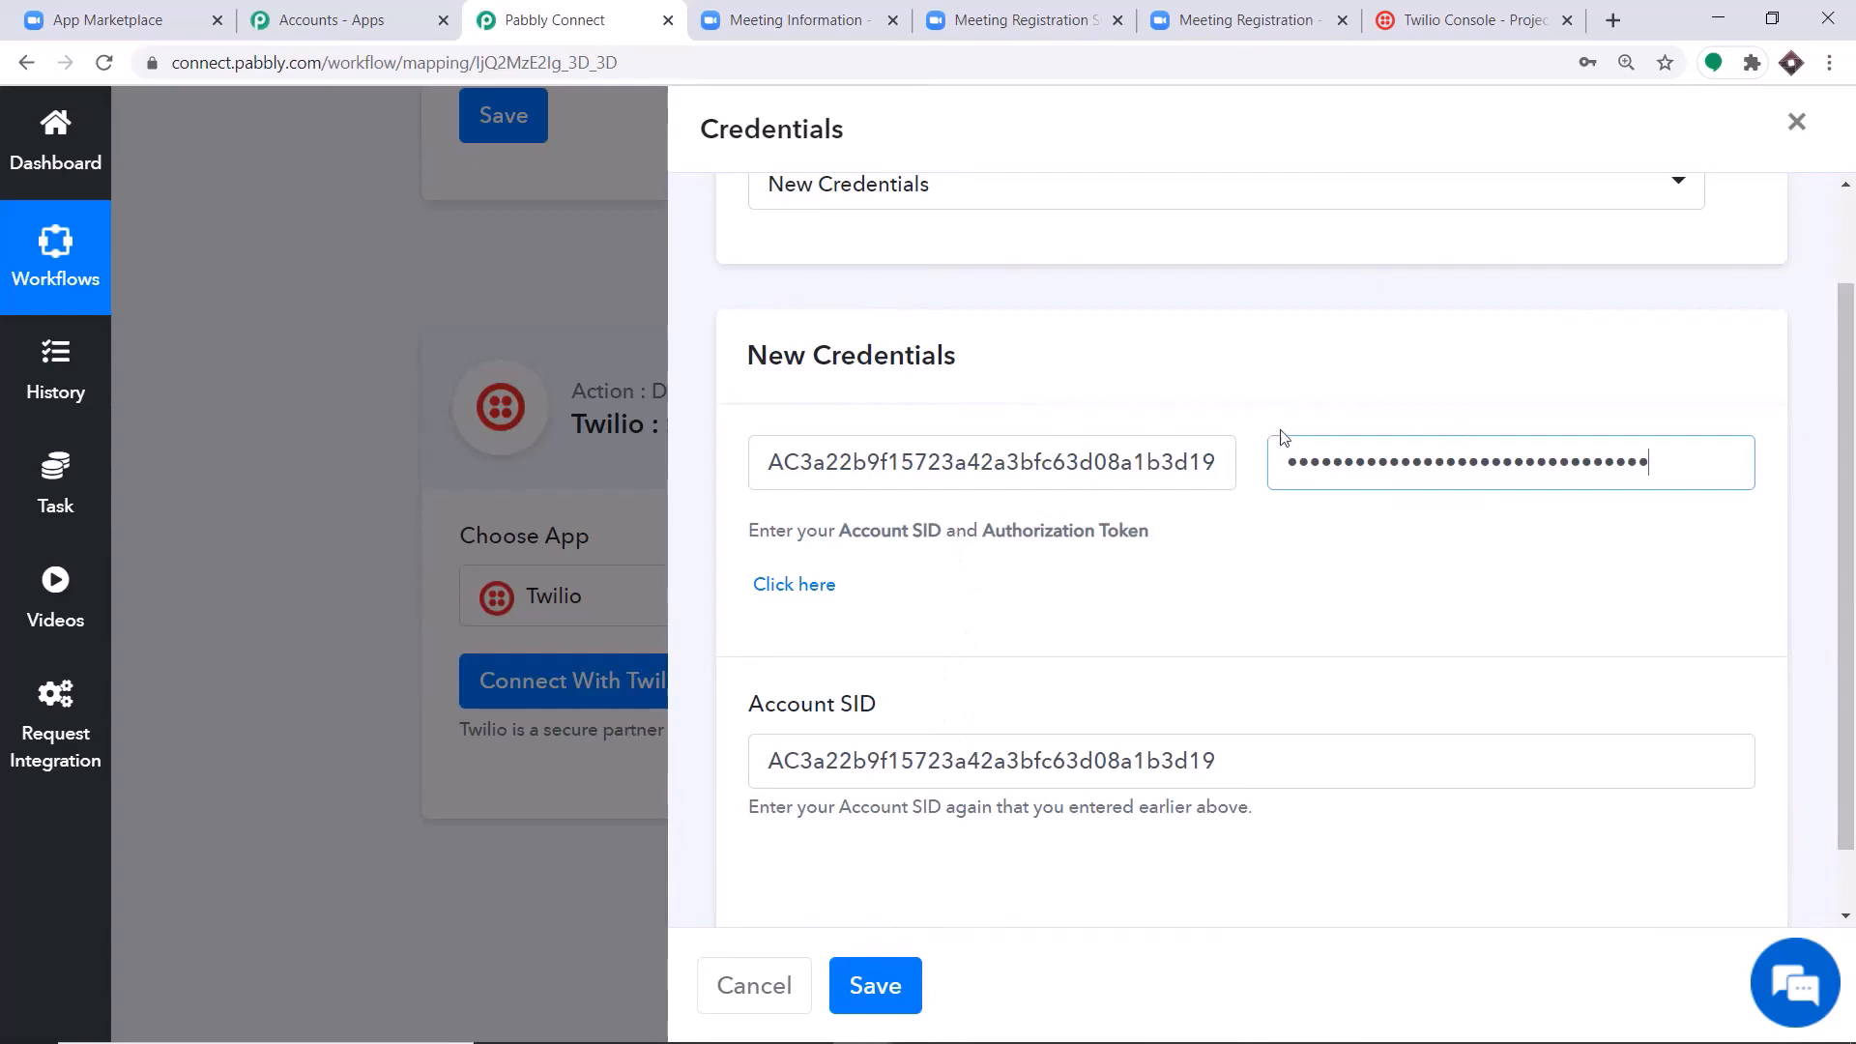
left_click(876, 985)
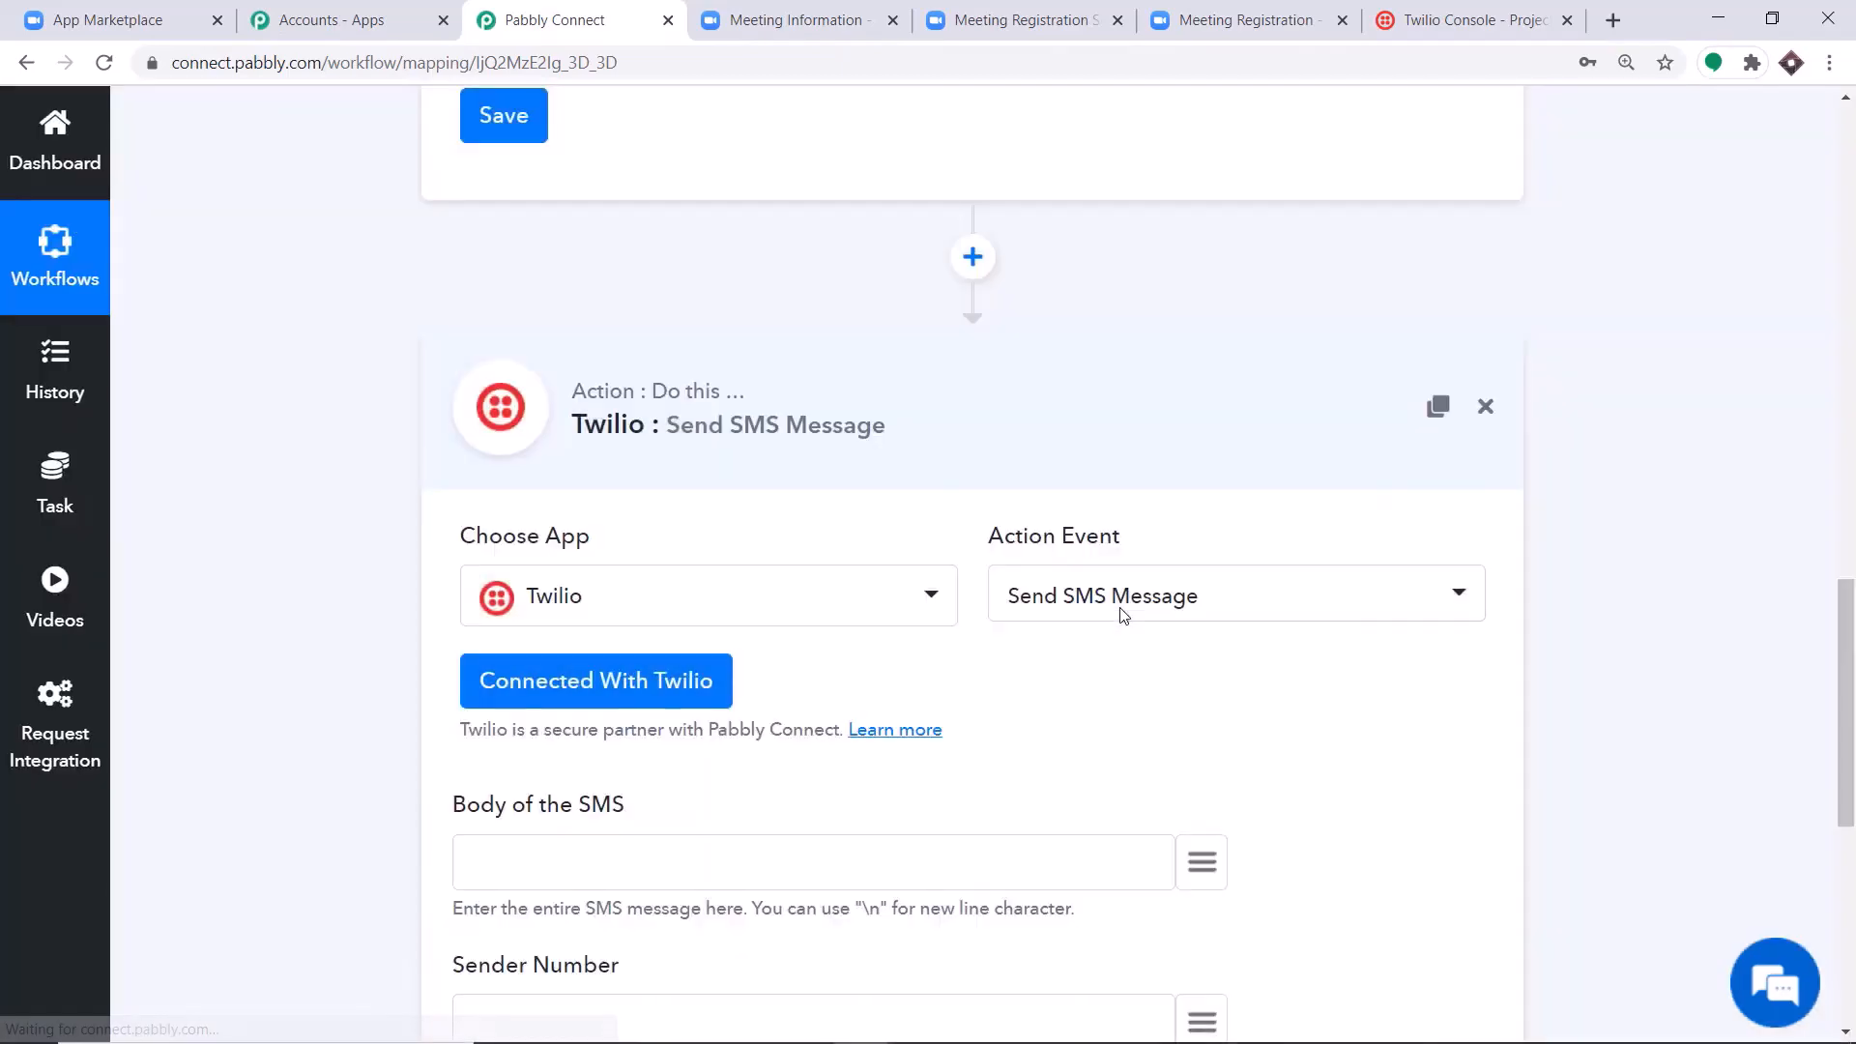
Begin the body of the SMS with "Hello" followed by the mapped registrant first_name field from the trigger.
scroll(1035, 497, "down", 3)
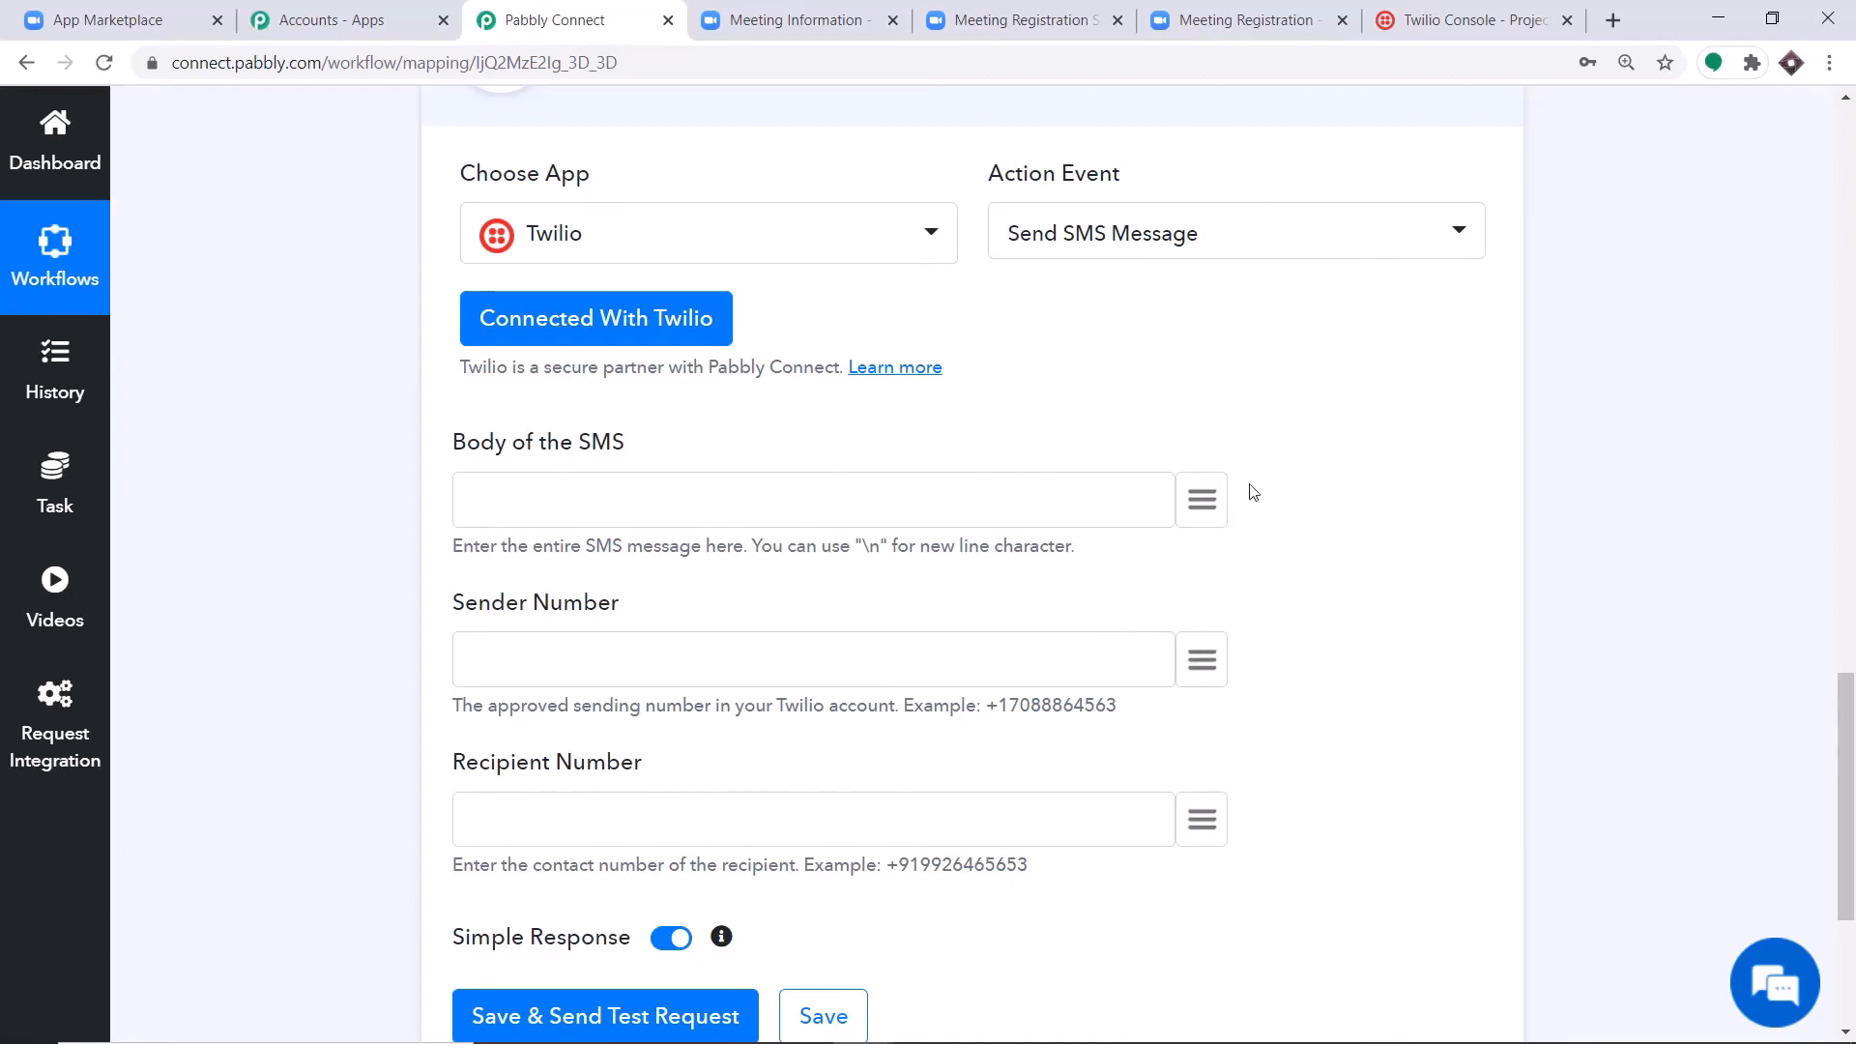
left_click(1208, 493)
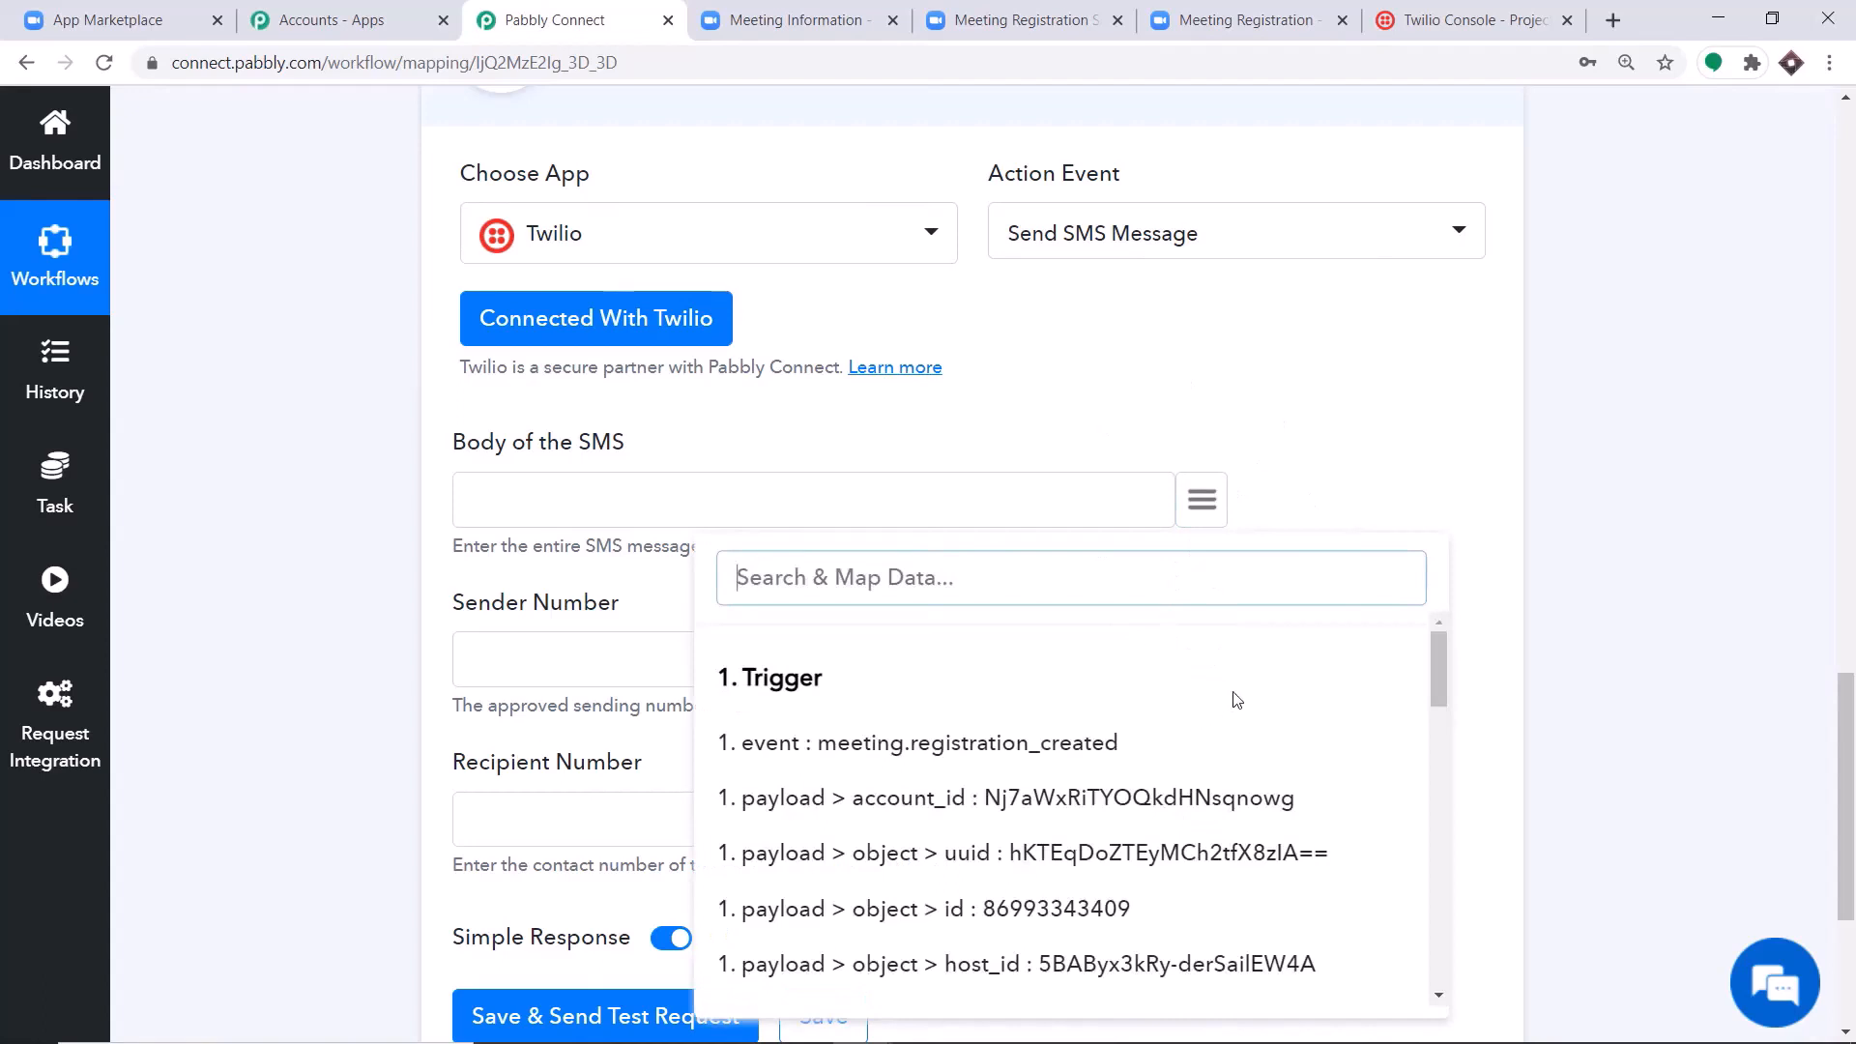
scroll(1235, 699, "down", 7)
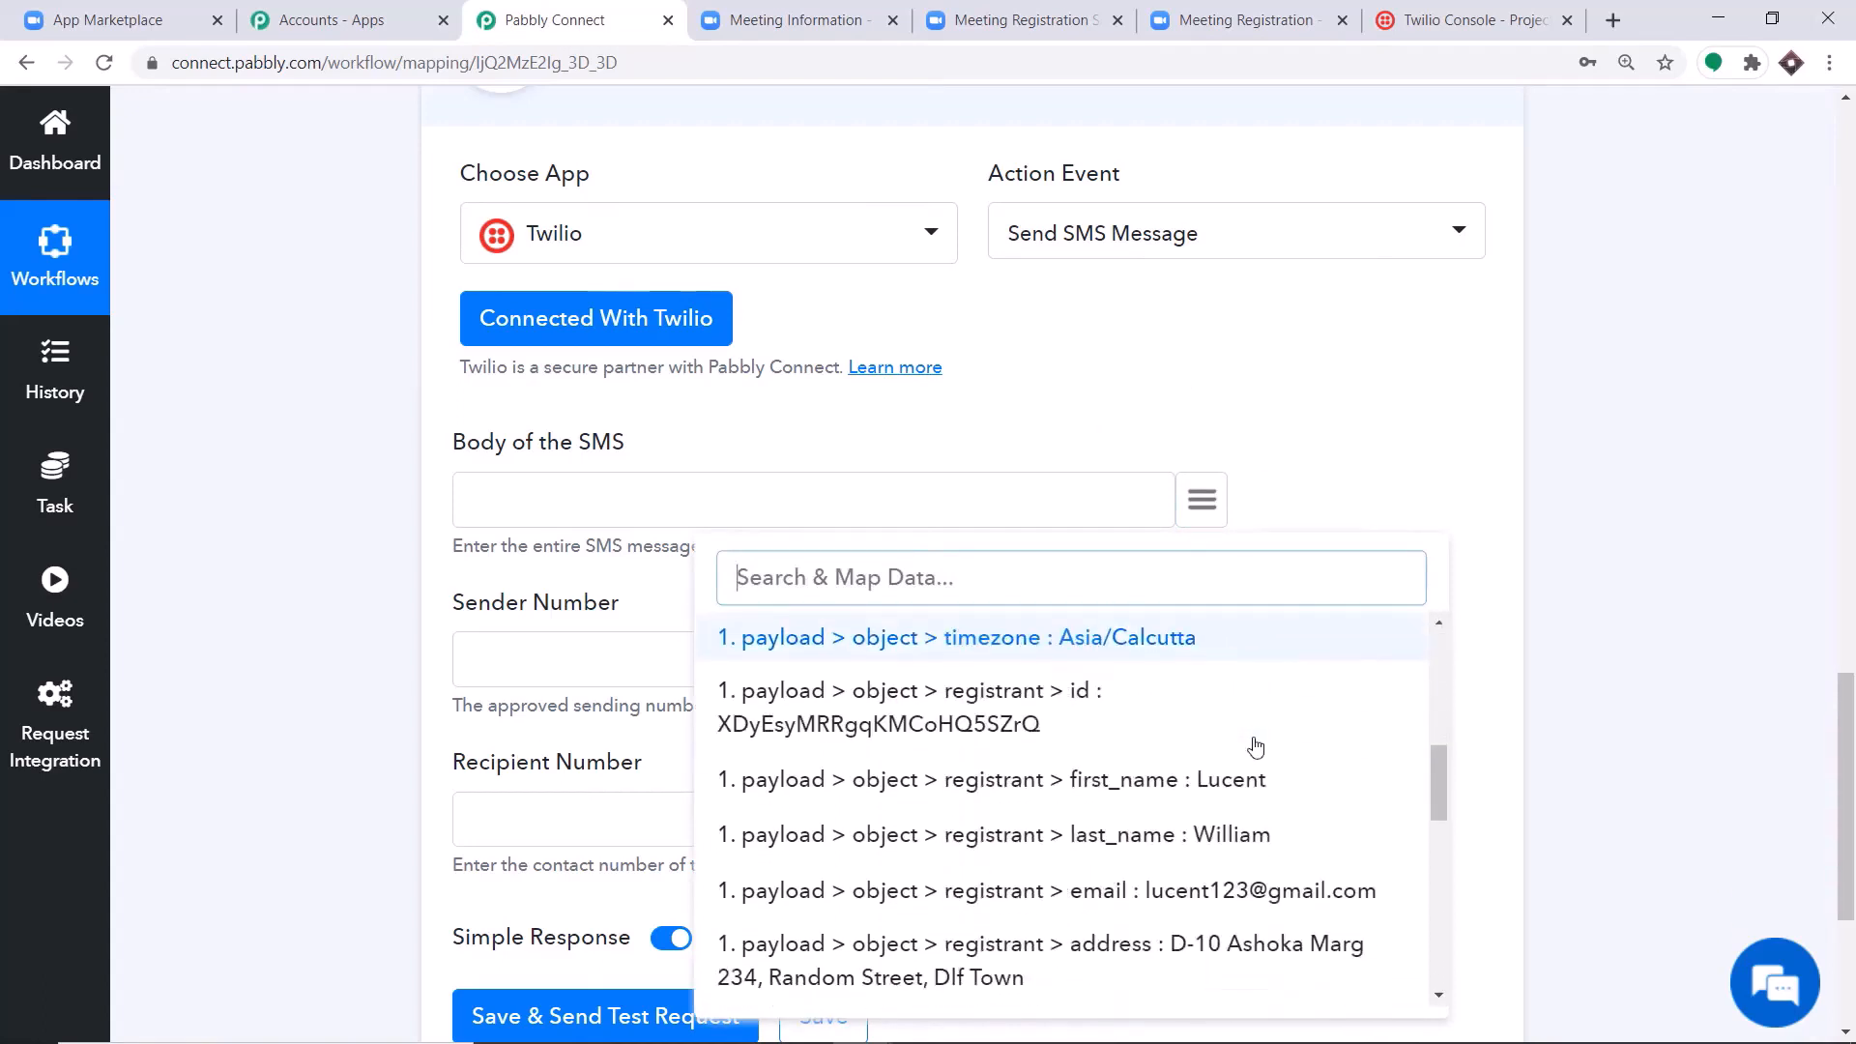
scroll(1206, 746, "down", 3)
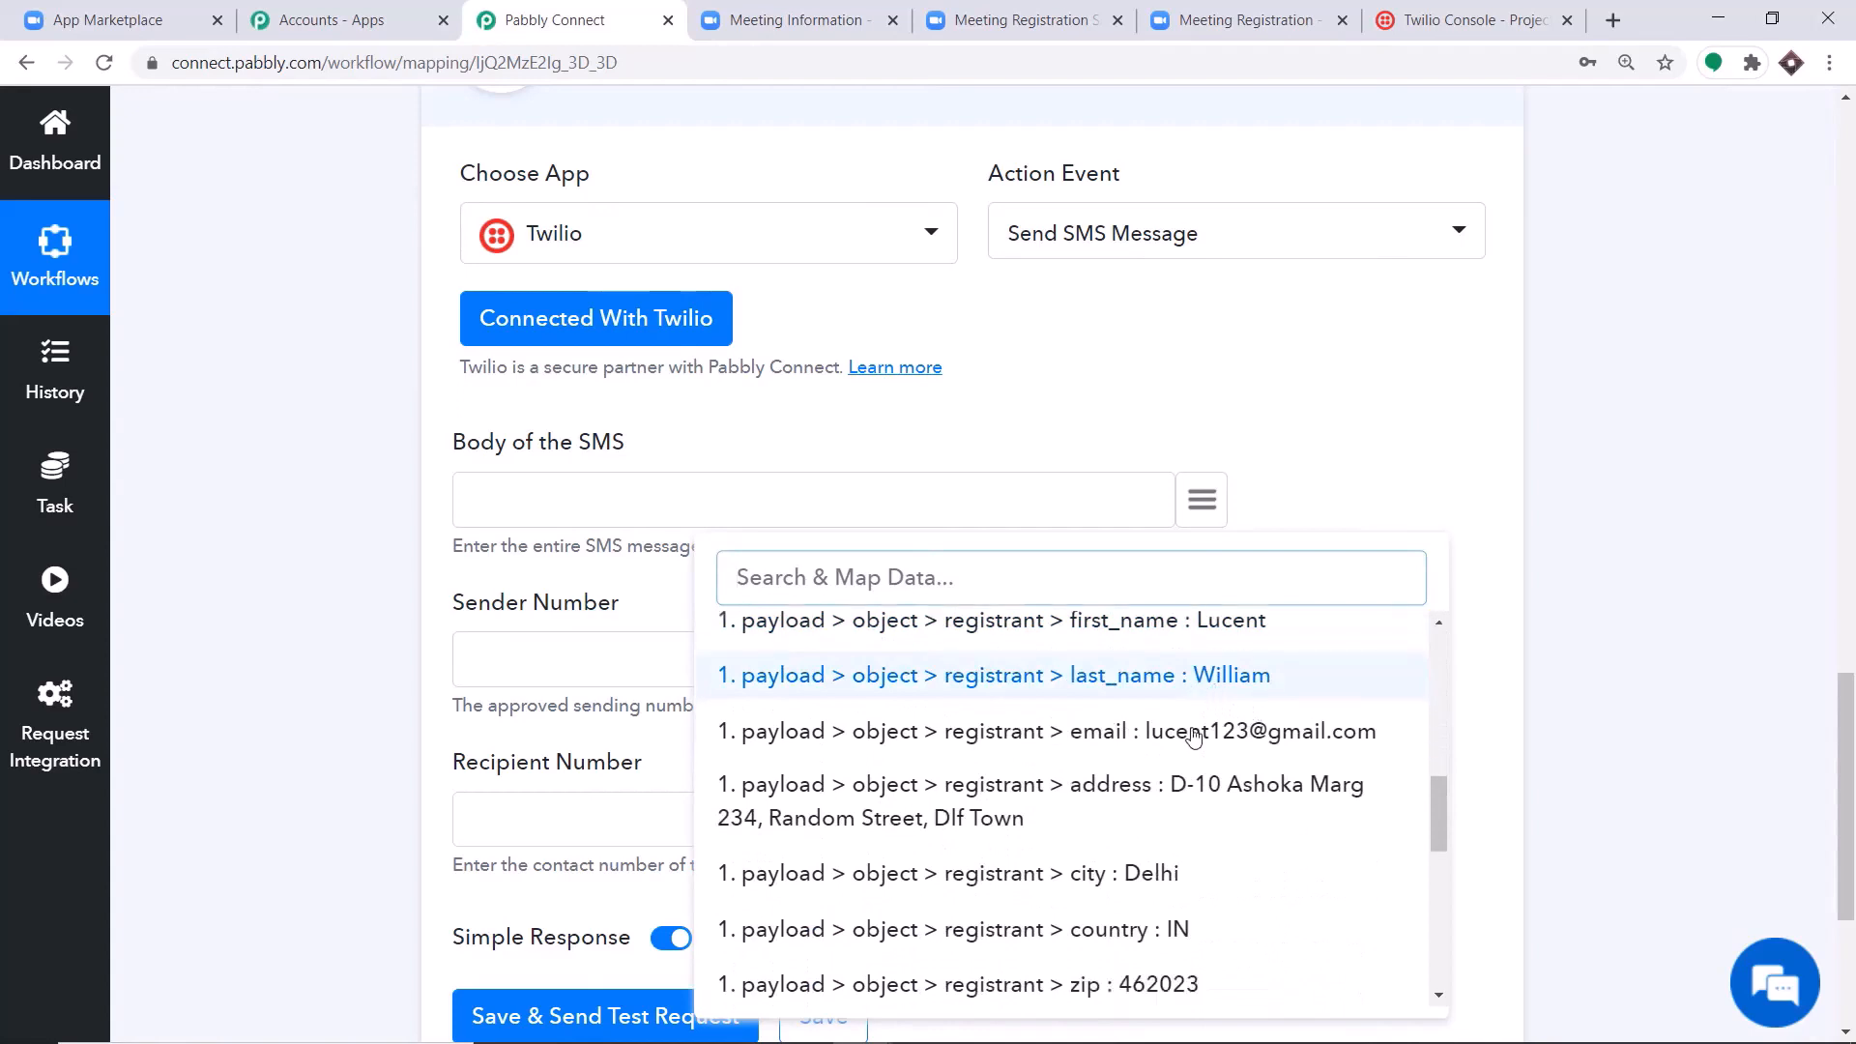
scroll(1196, 738, "up", 6)
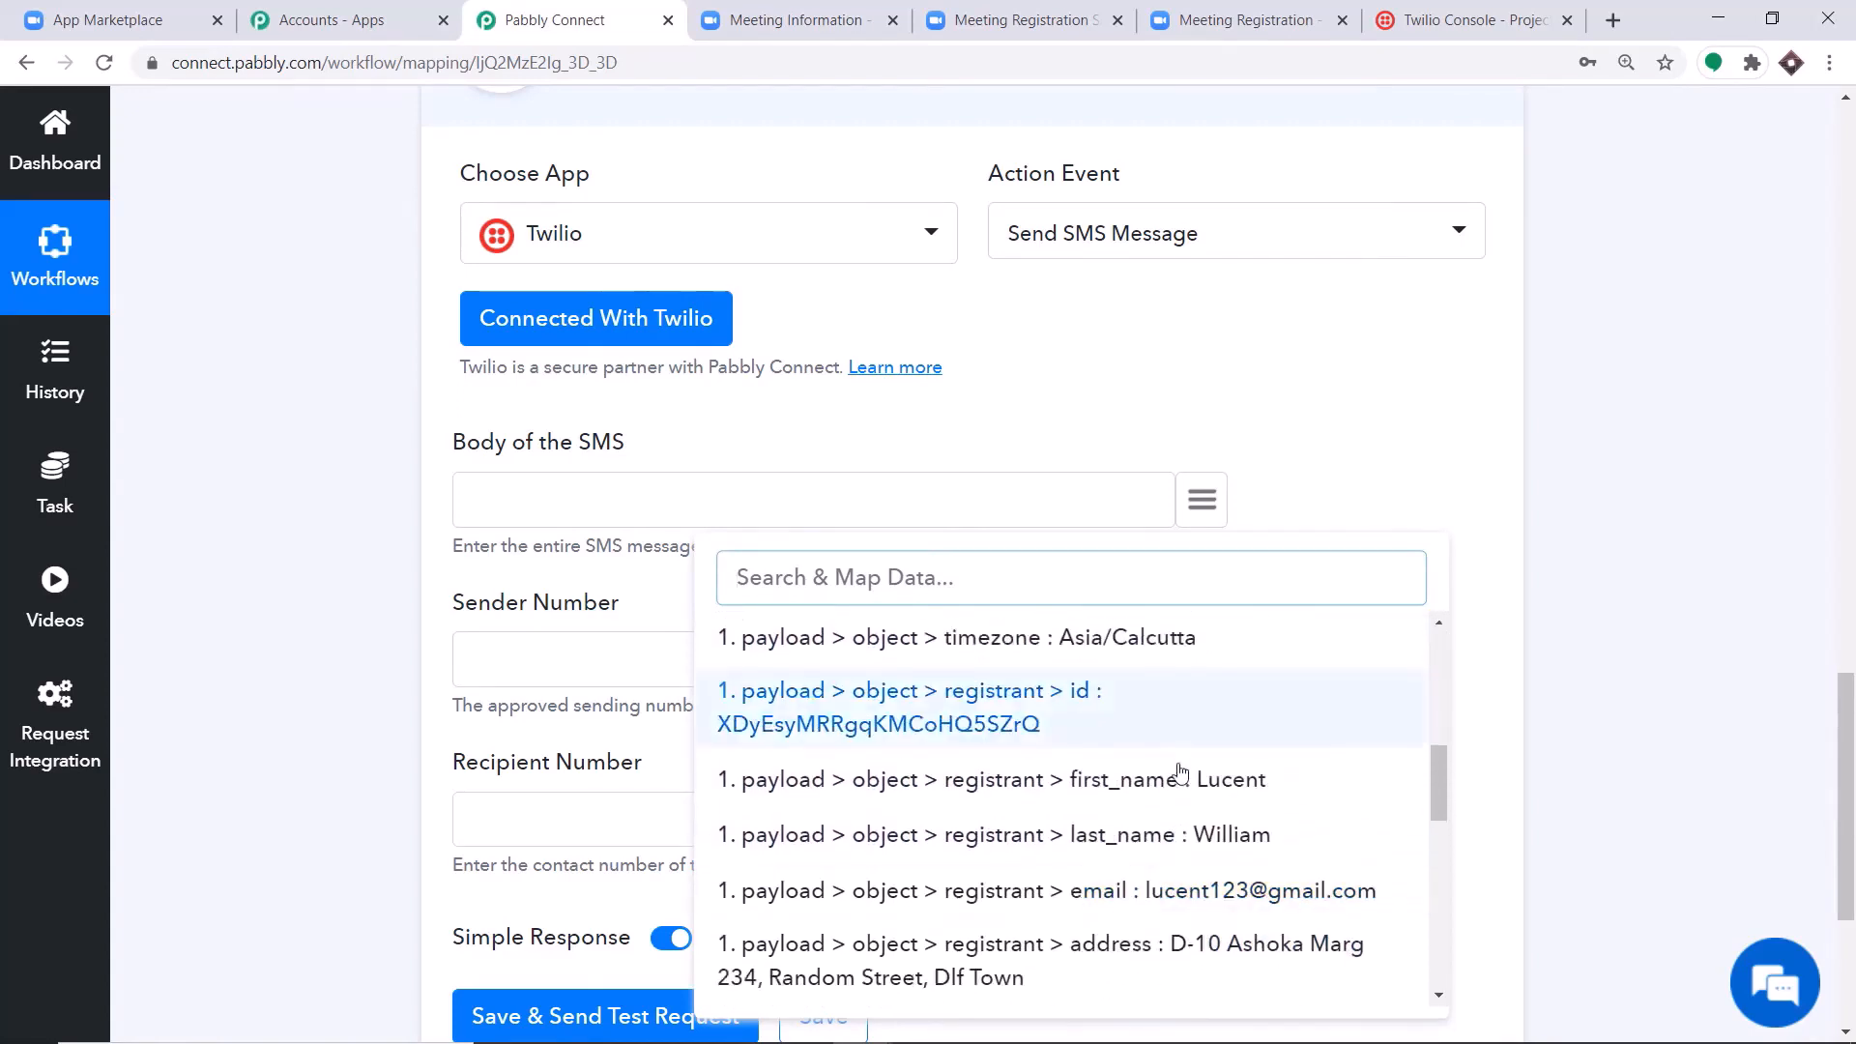
left_click(513, 525)
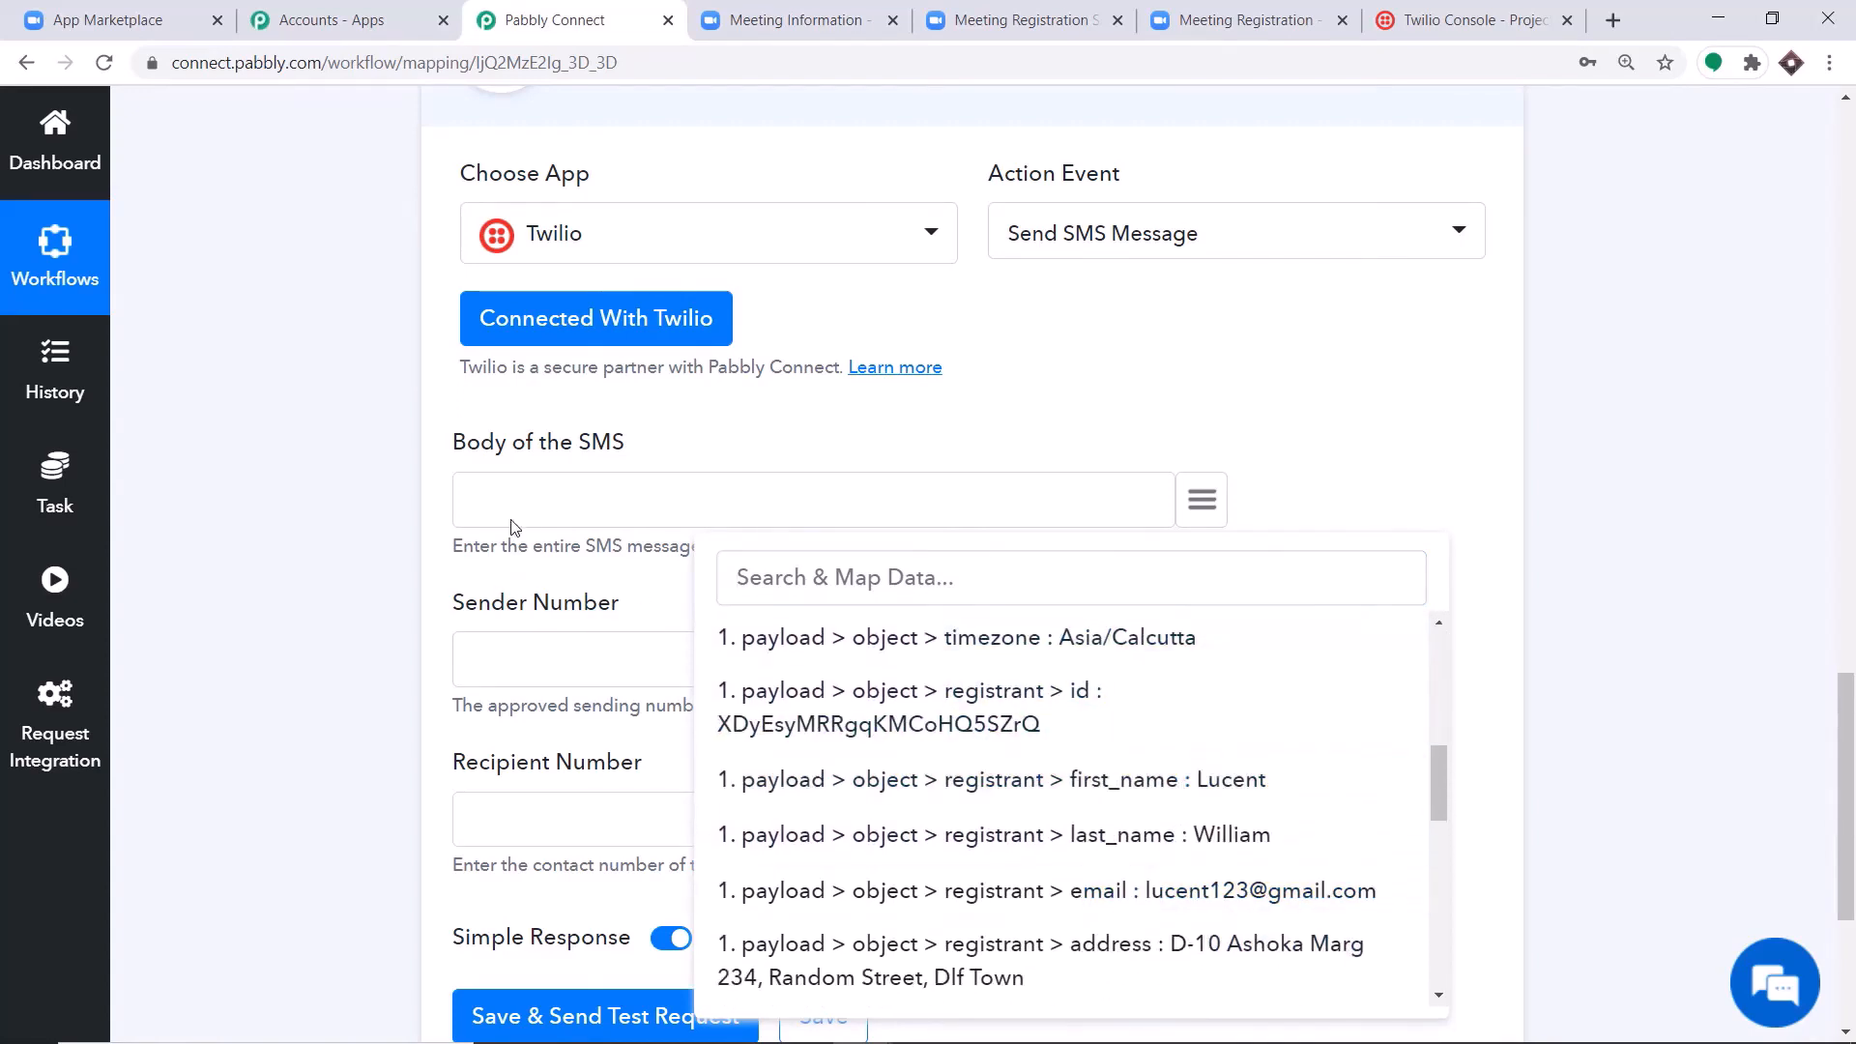
type("Hello")
left_click(1111, 779)
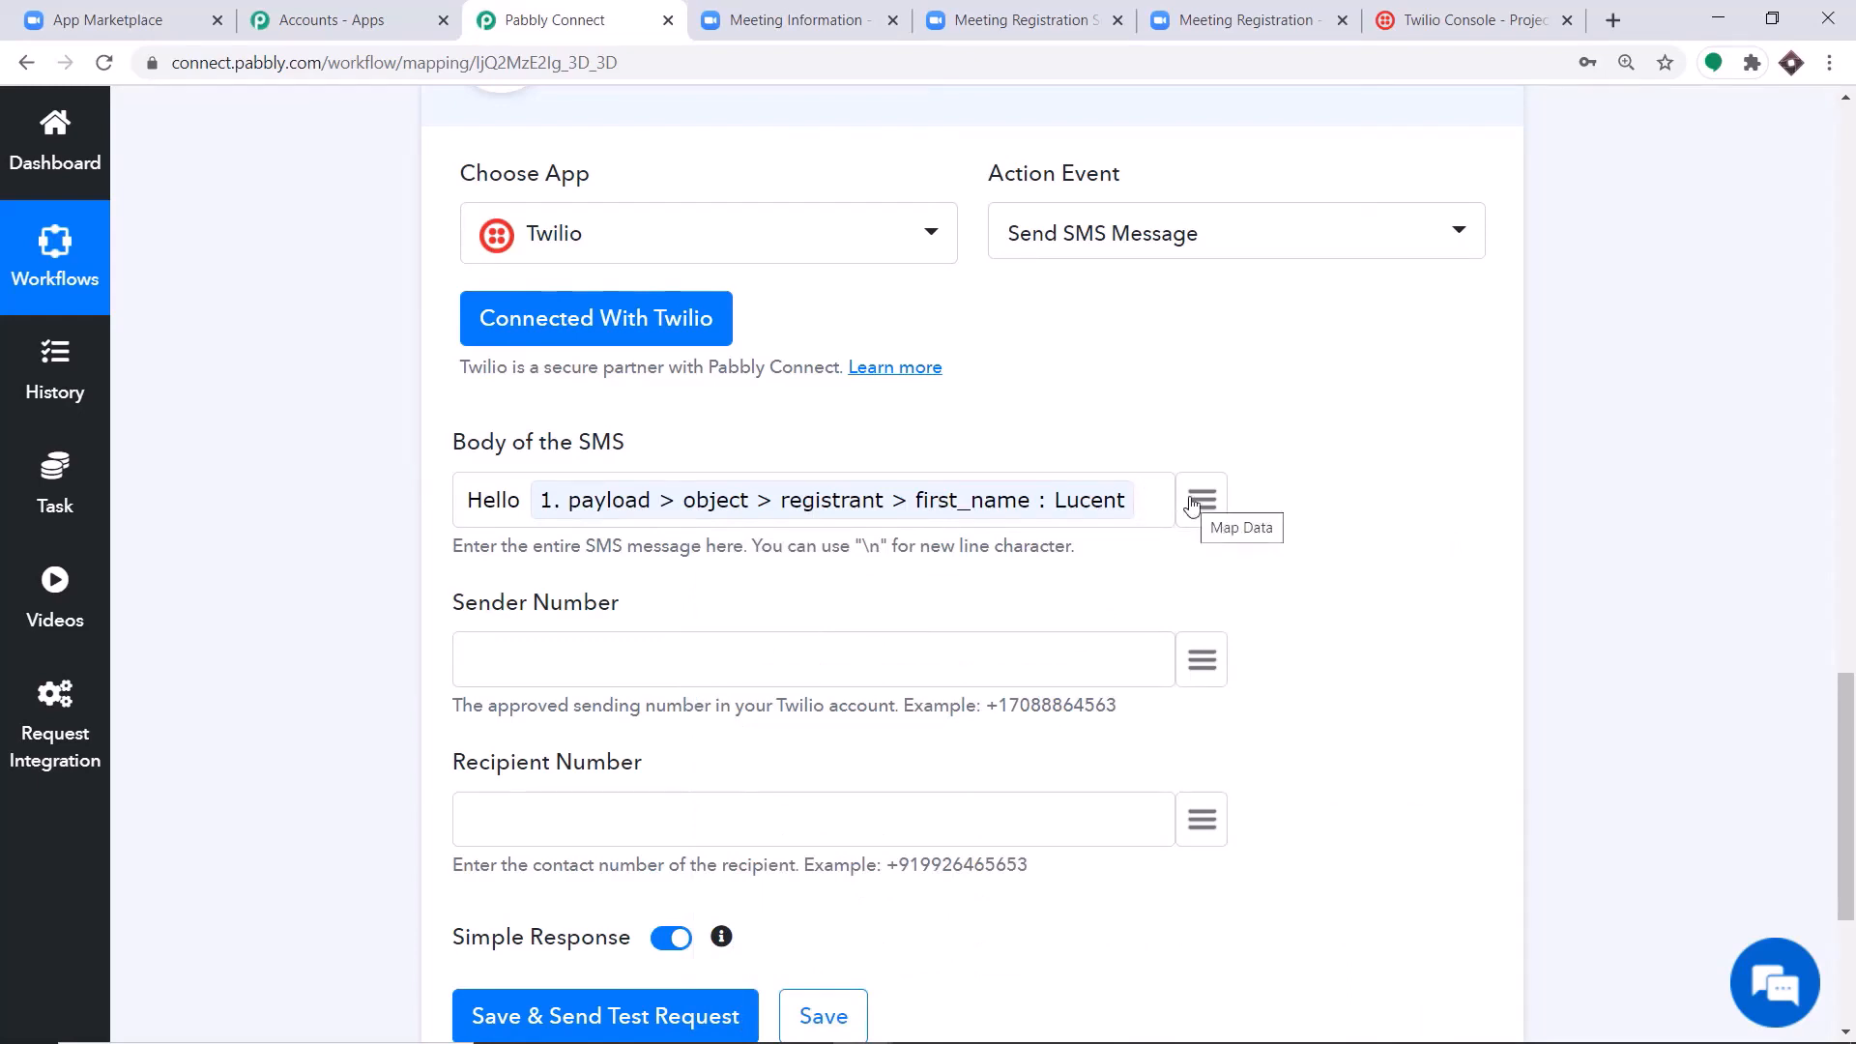
Continue the SMS body with "you can join" followed by the mapped payload > object > topic field.
type("you can ")
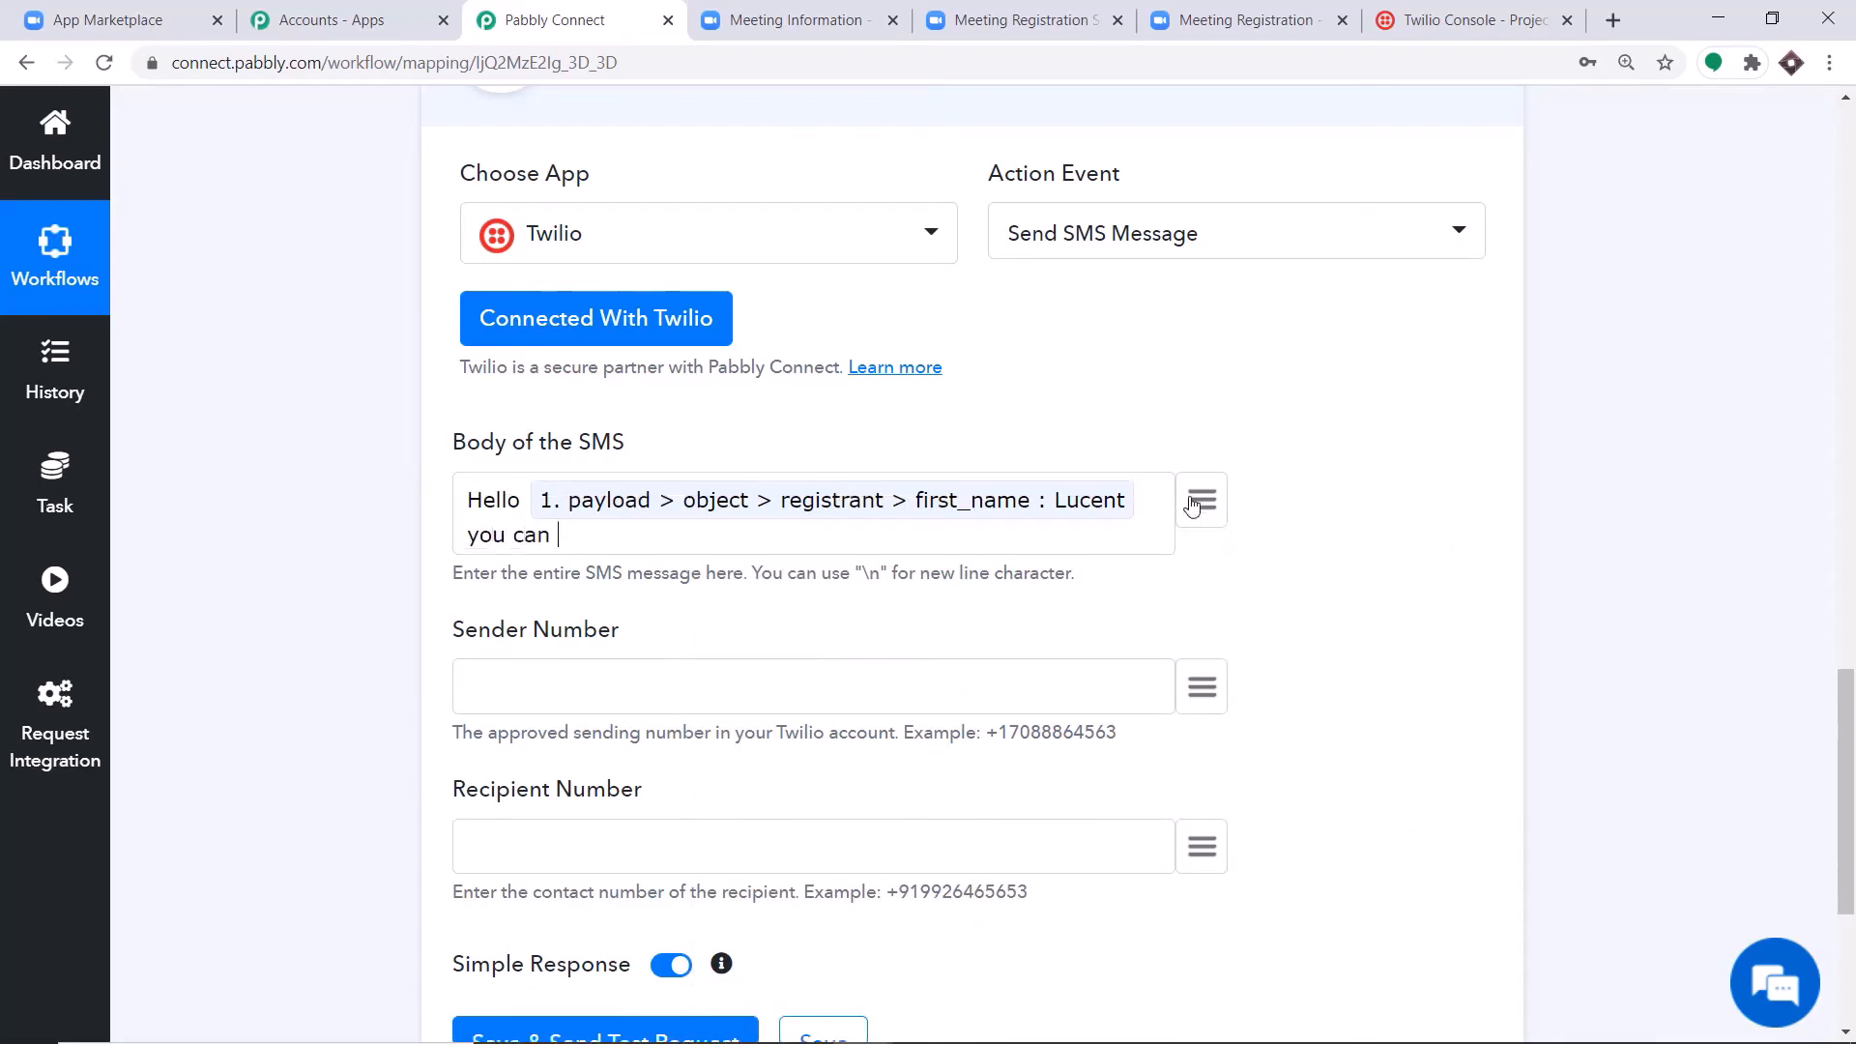
type("join")
left_click(1199, 501)
scroll(1164, 740, "down", 3)
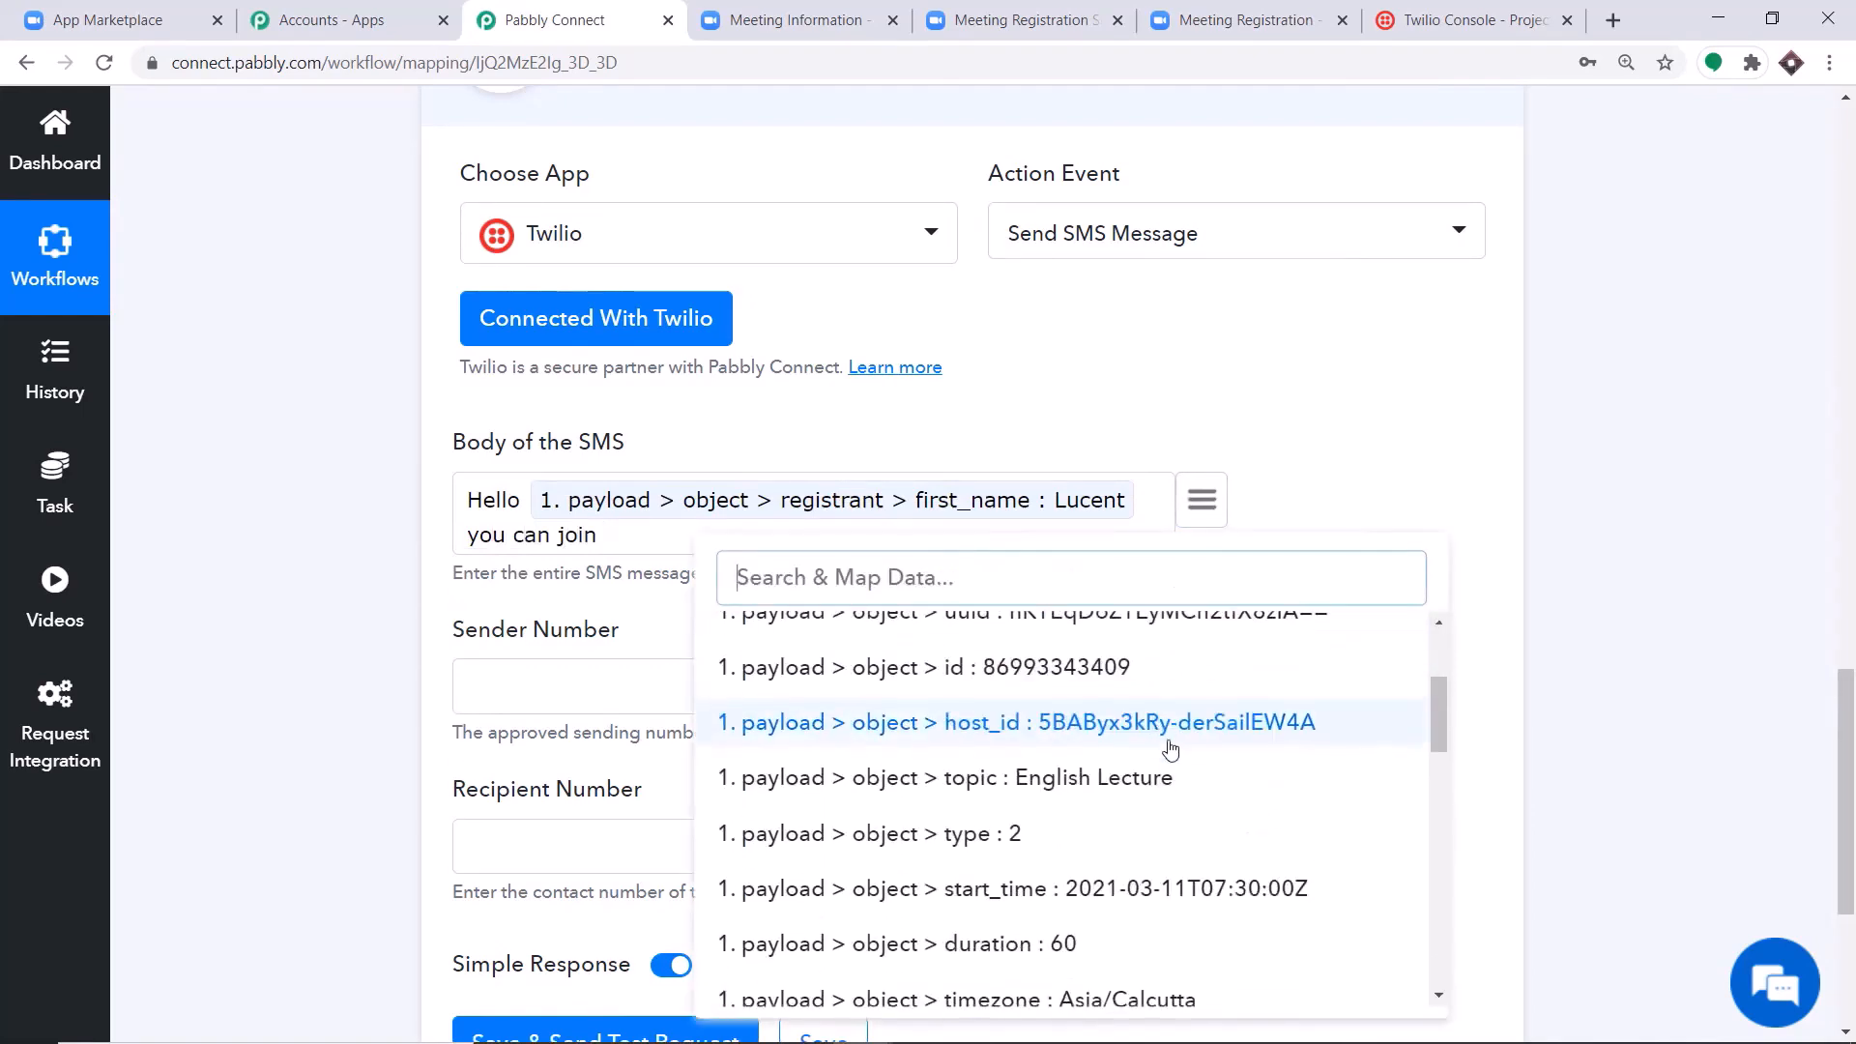
left_click(1146, 780)
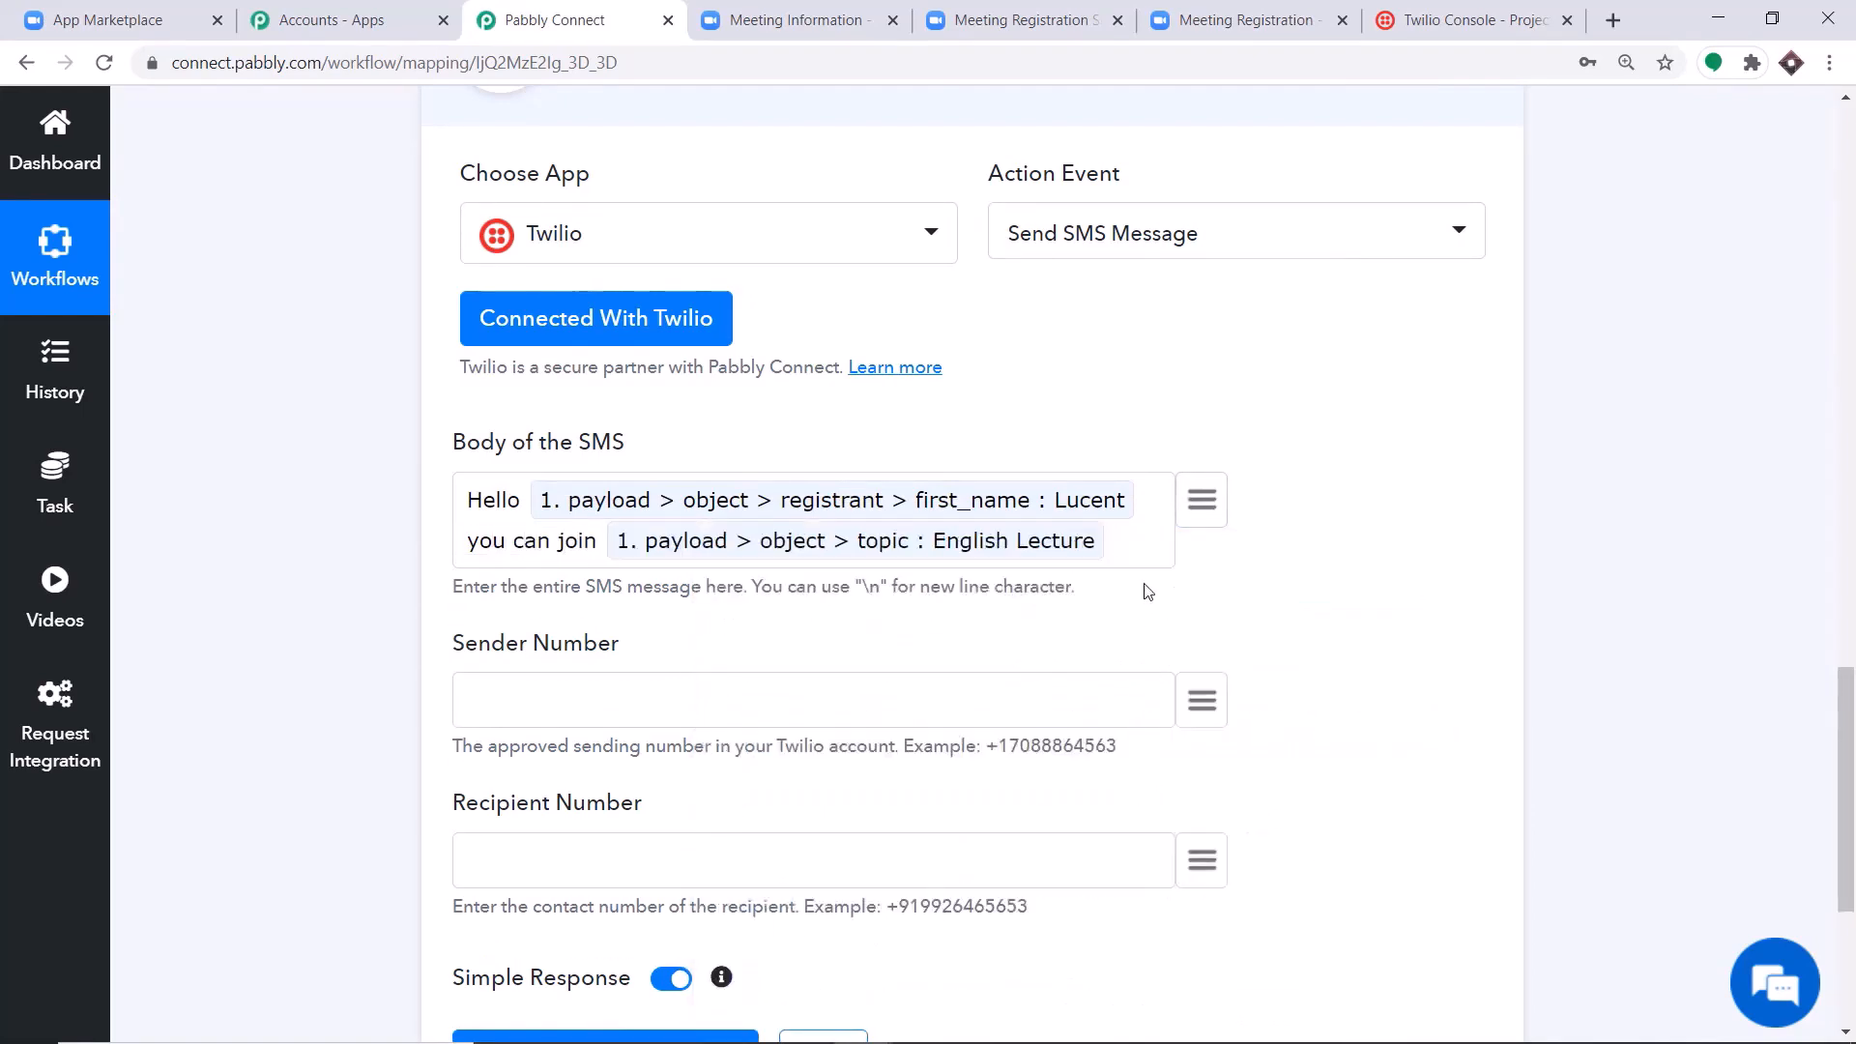
Complete the SMS body with "through this link \n" followed by the mapped registrant join_url field.
type("throu")
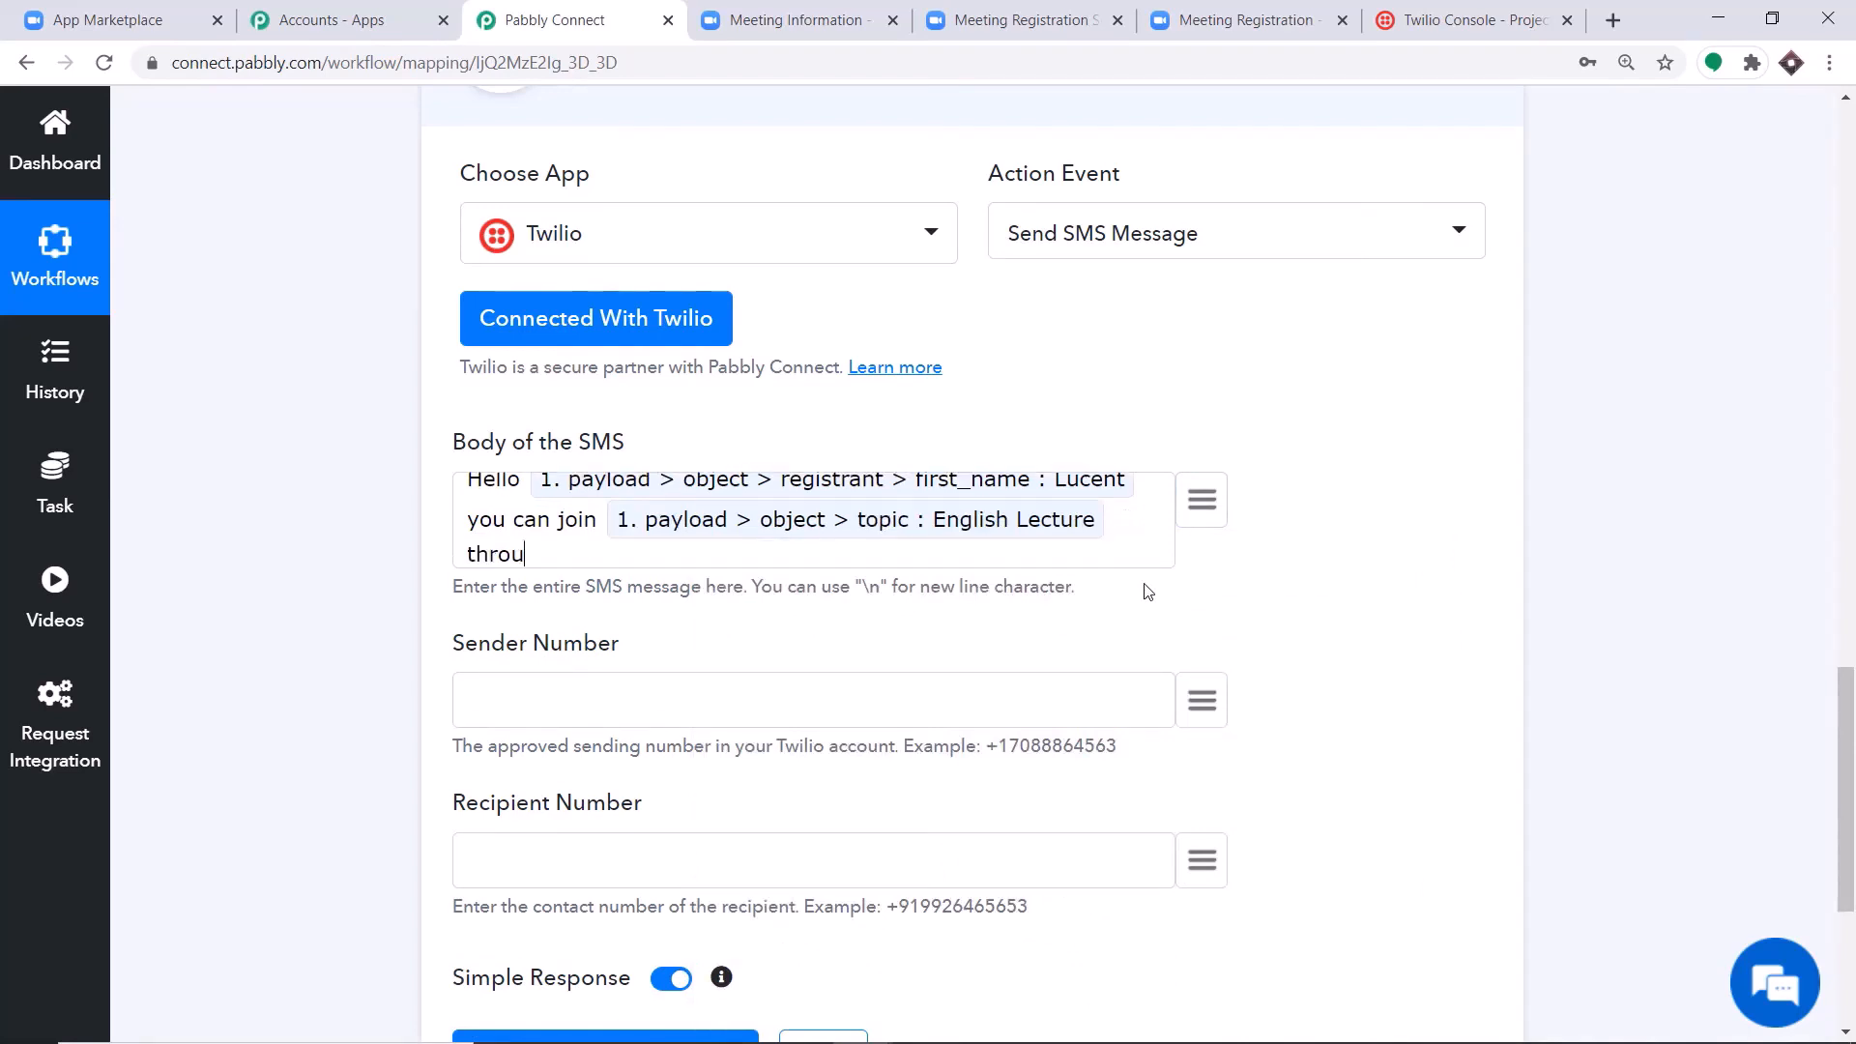
type("gh this l")
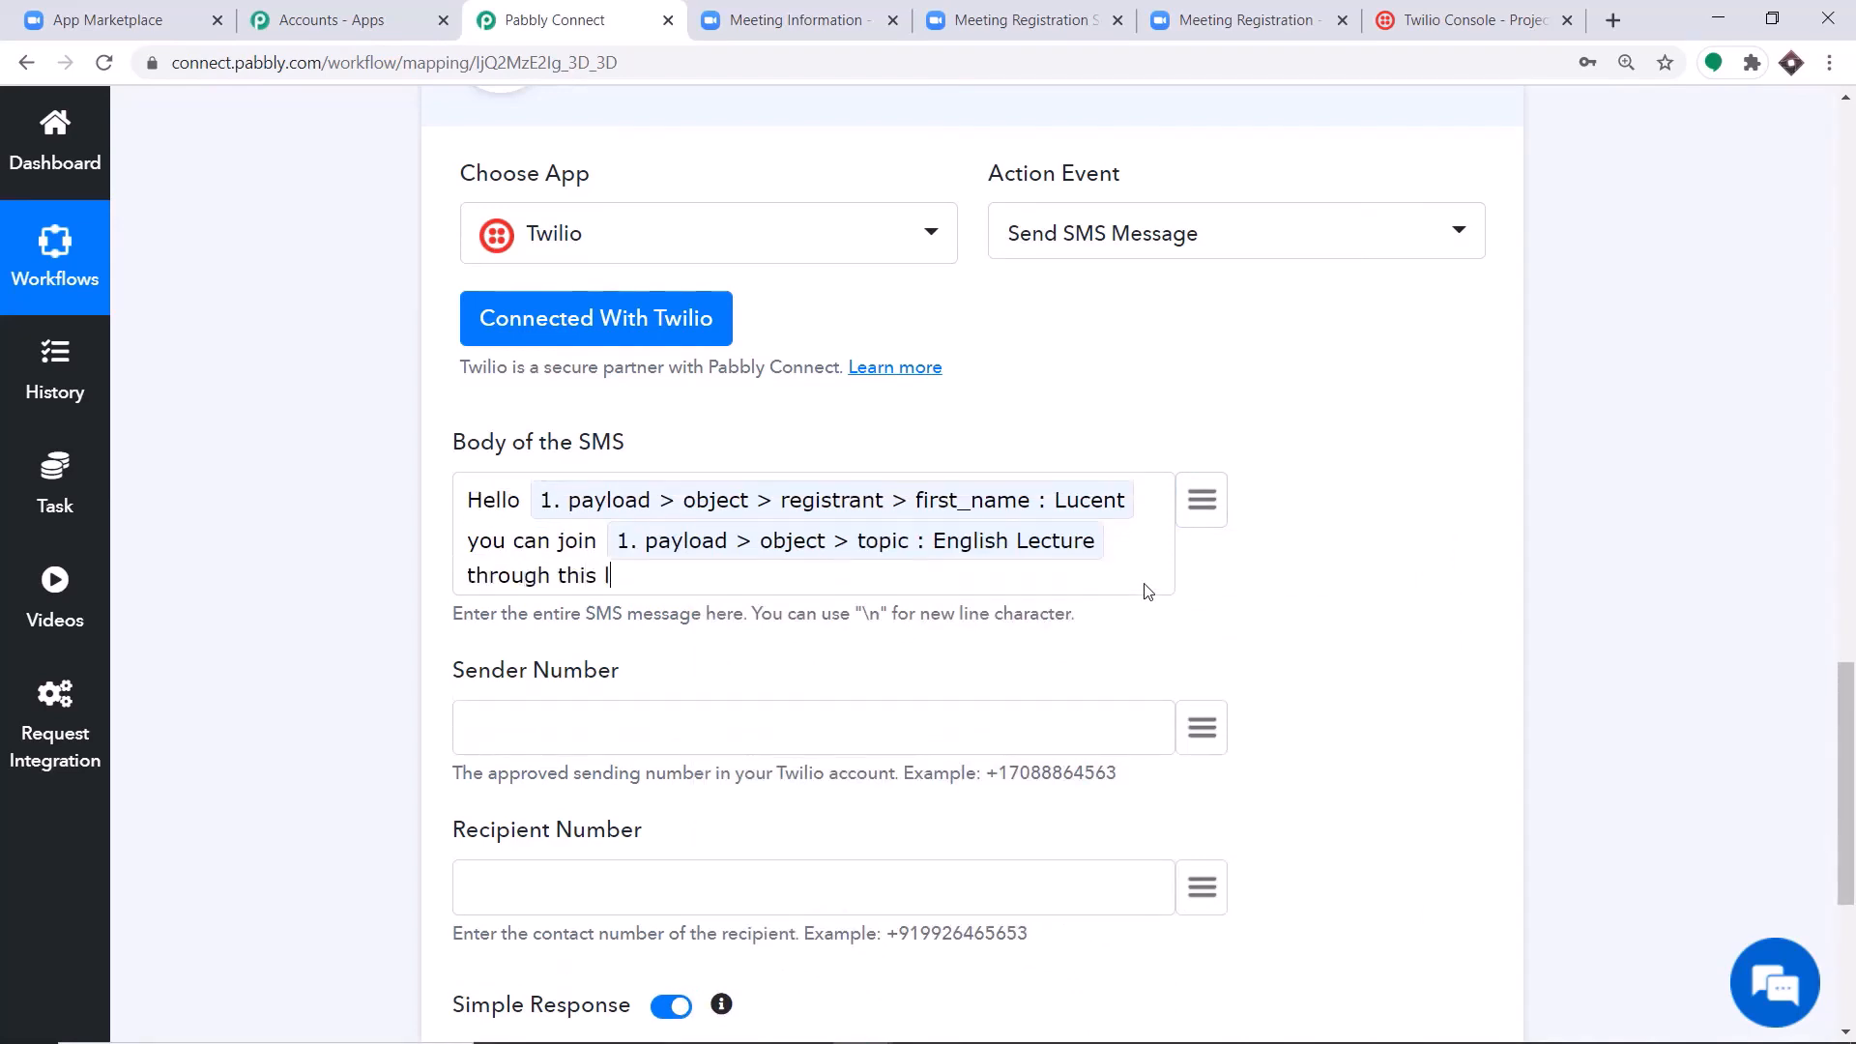
type("ink")
left_click(1201, 500)
scroll(1167, 731, "down", 1)
scroll(1167, 731, "down", 10)
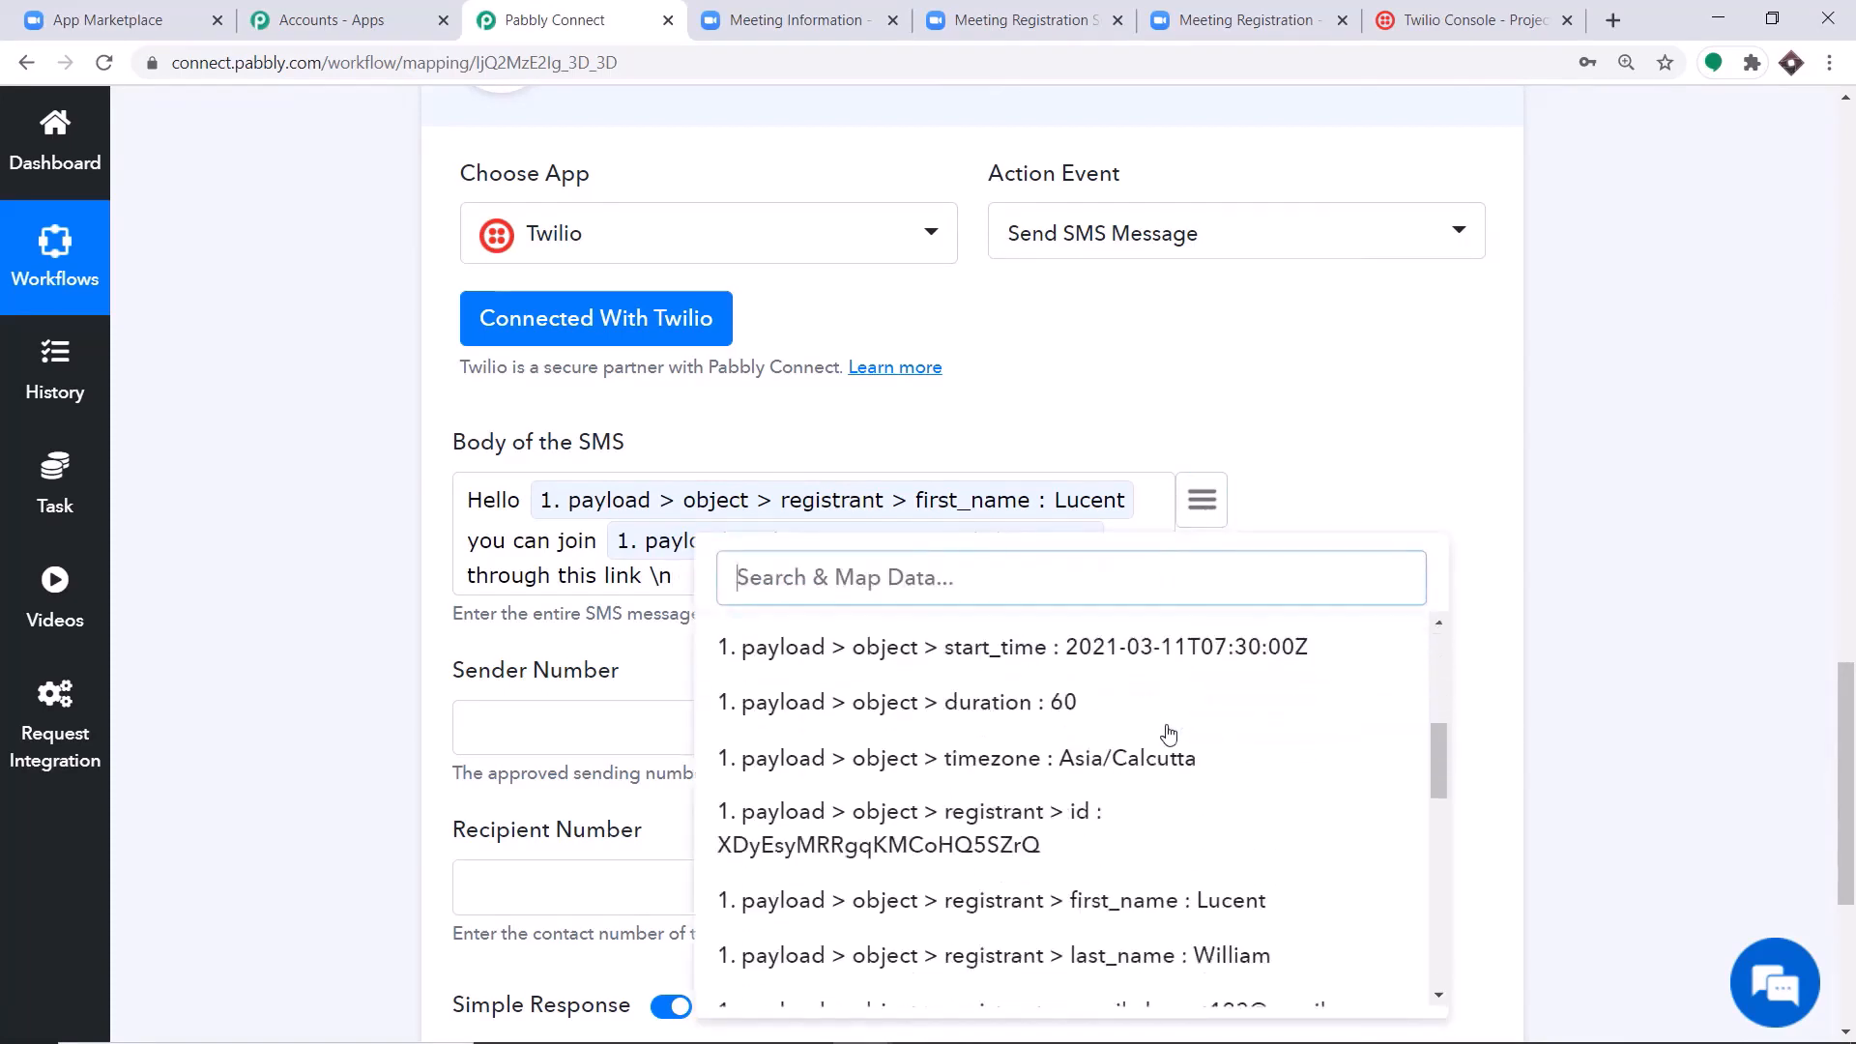
scroll(1180, 779, "down", 5)
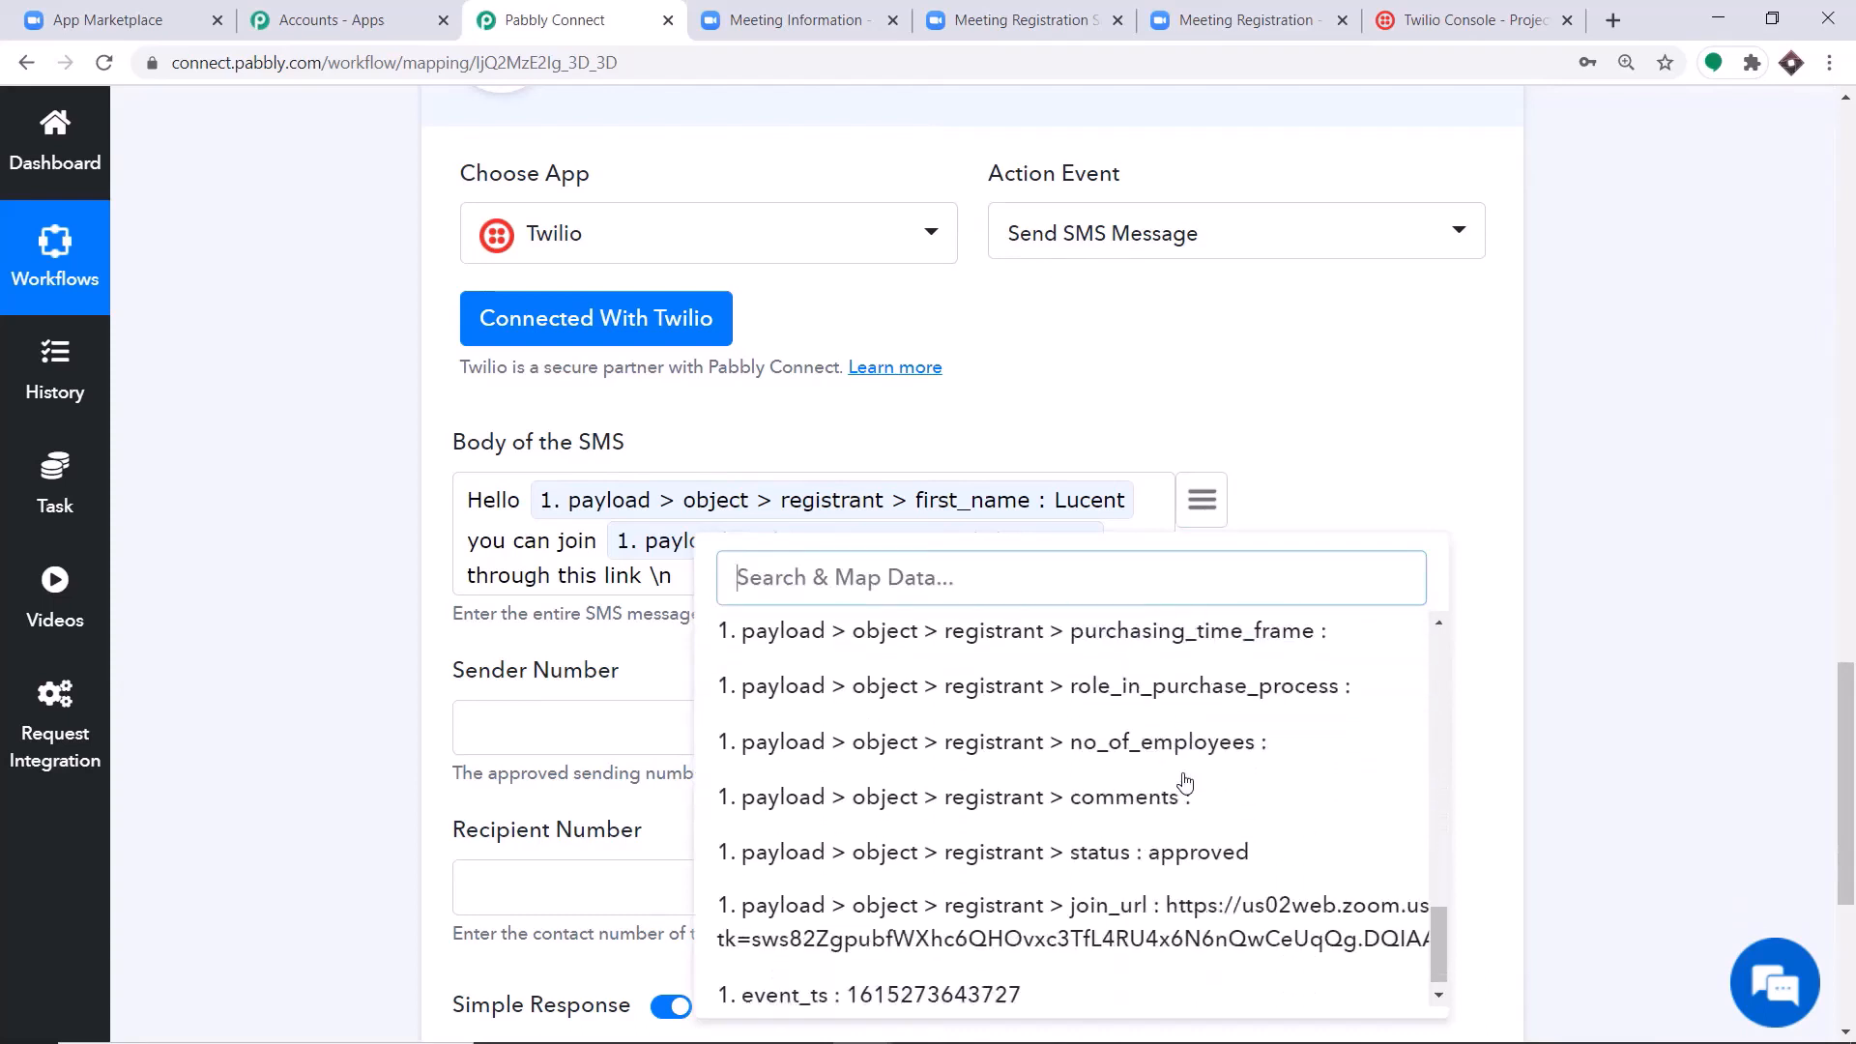
left_click(1317, 880)
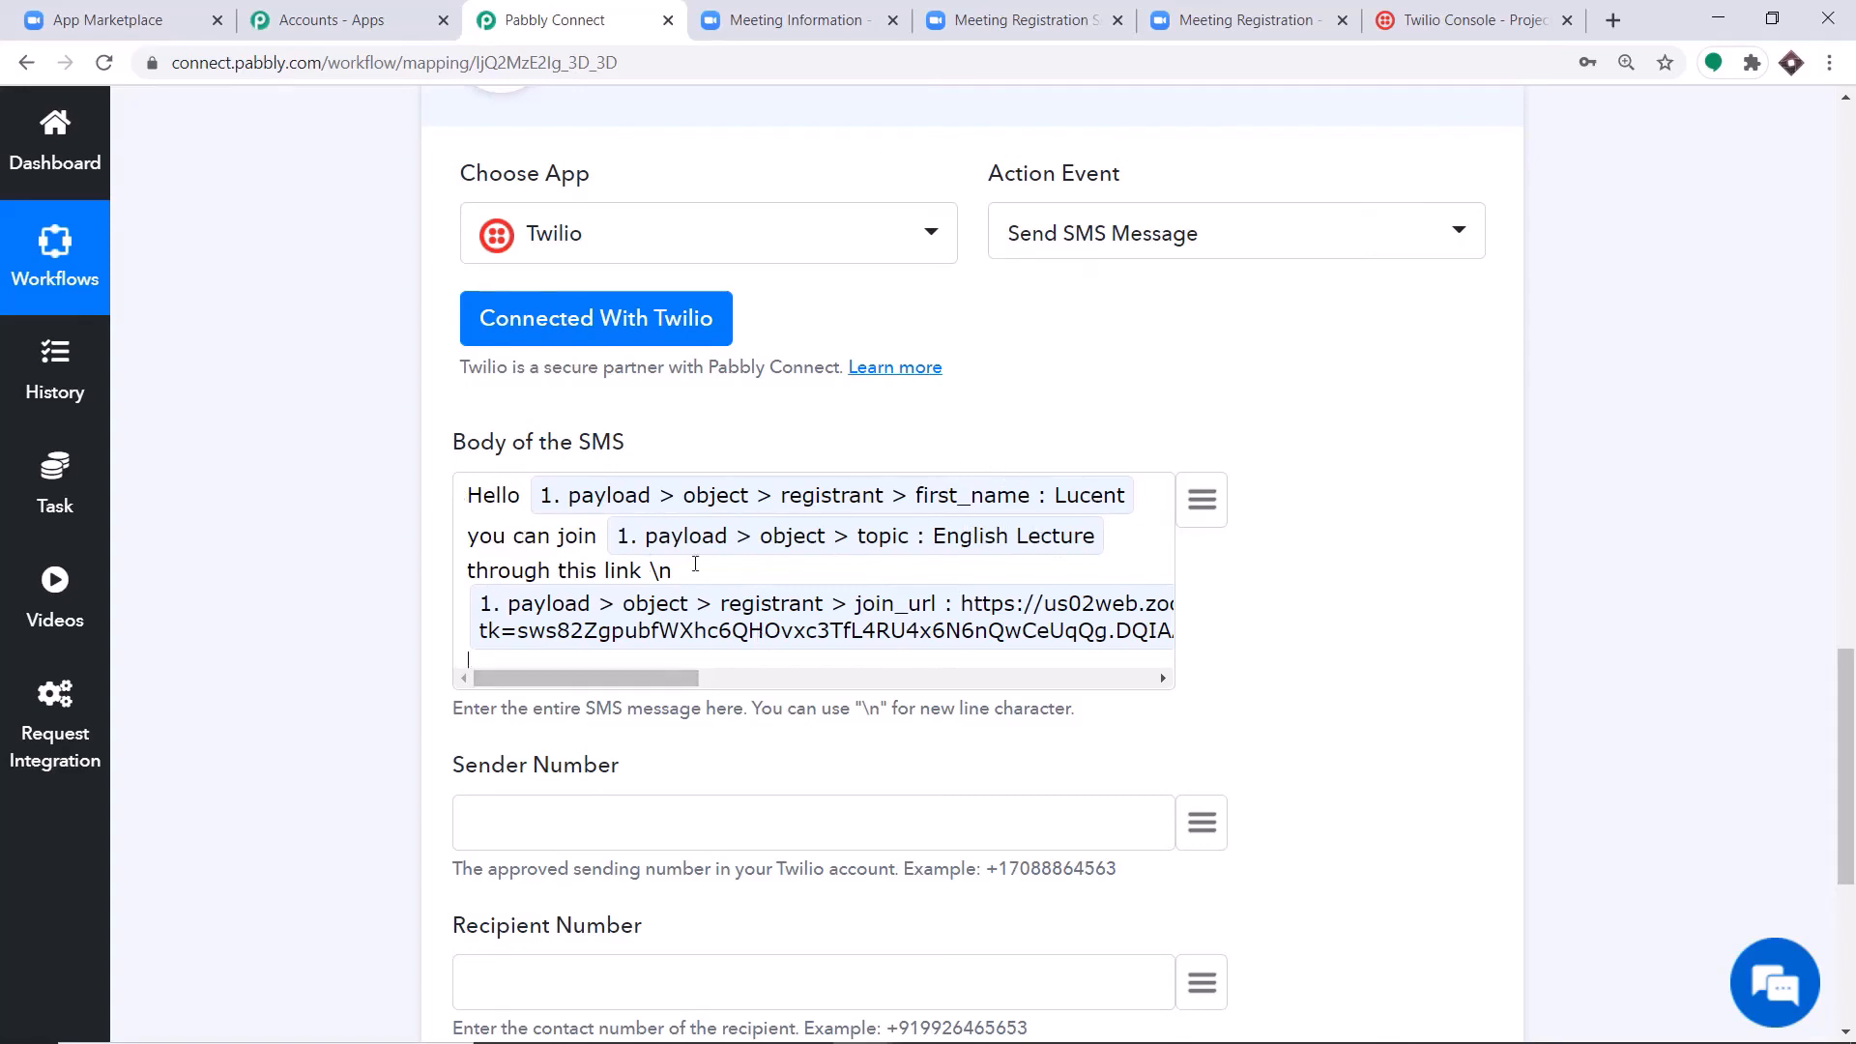
Map the Recipient Number to the registrant phone field from the trigger and put a "+" in front of it.
scroll(970, 539, "down", 3)
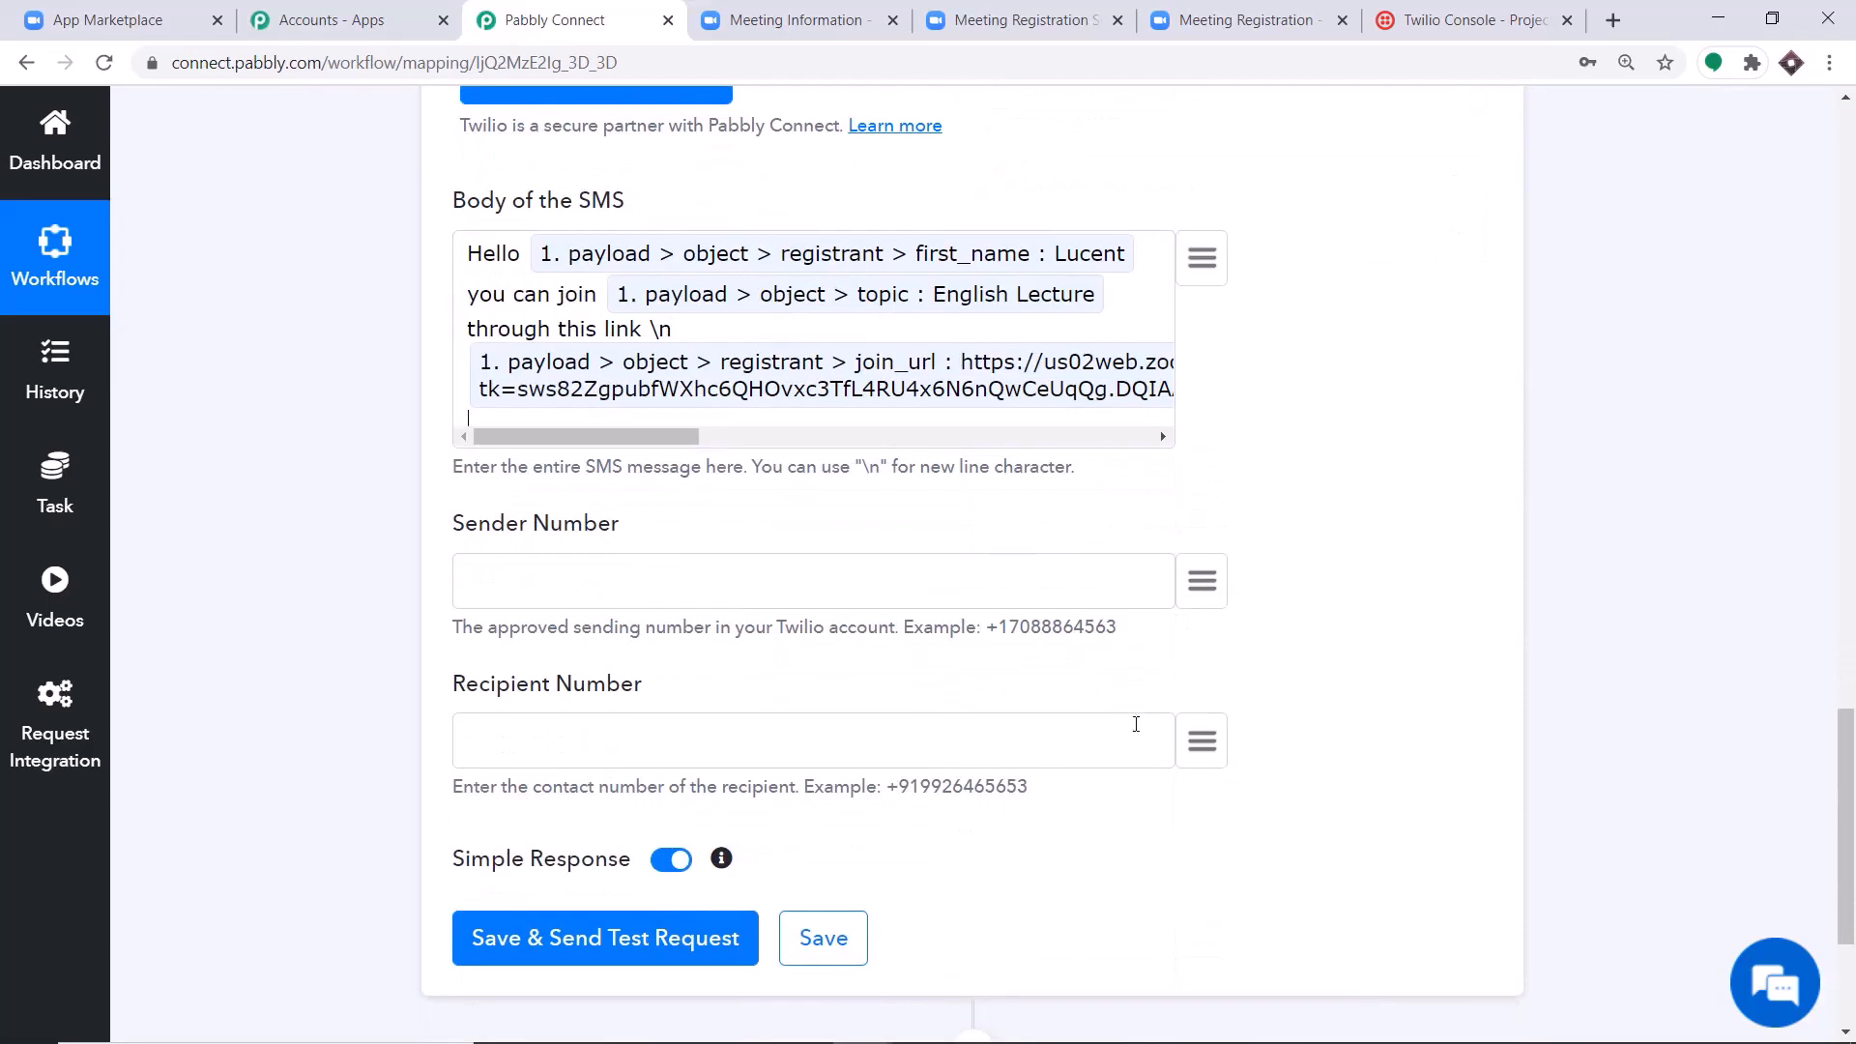
left_click(1207, 748)
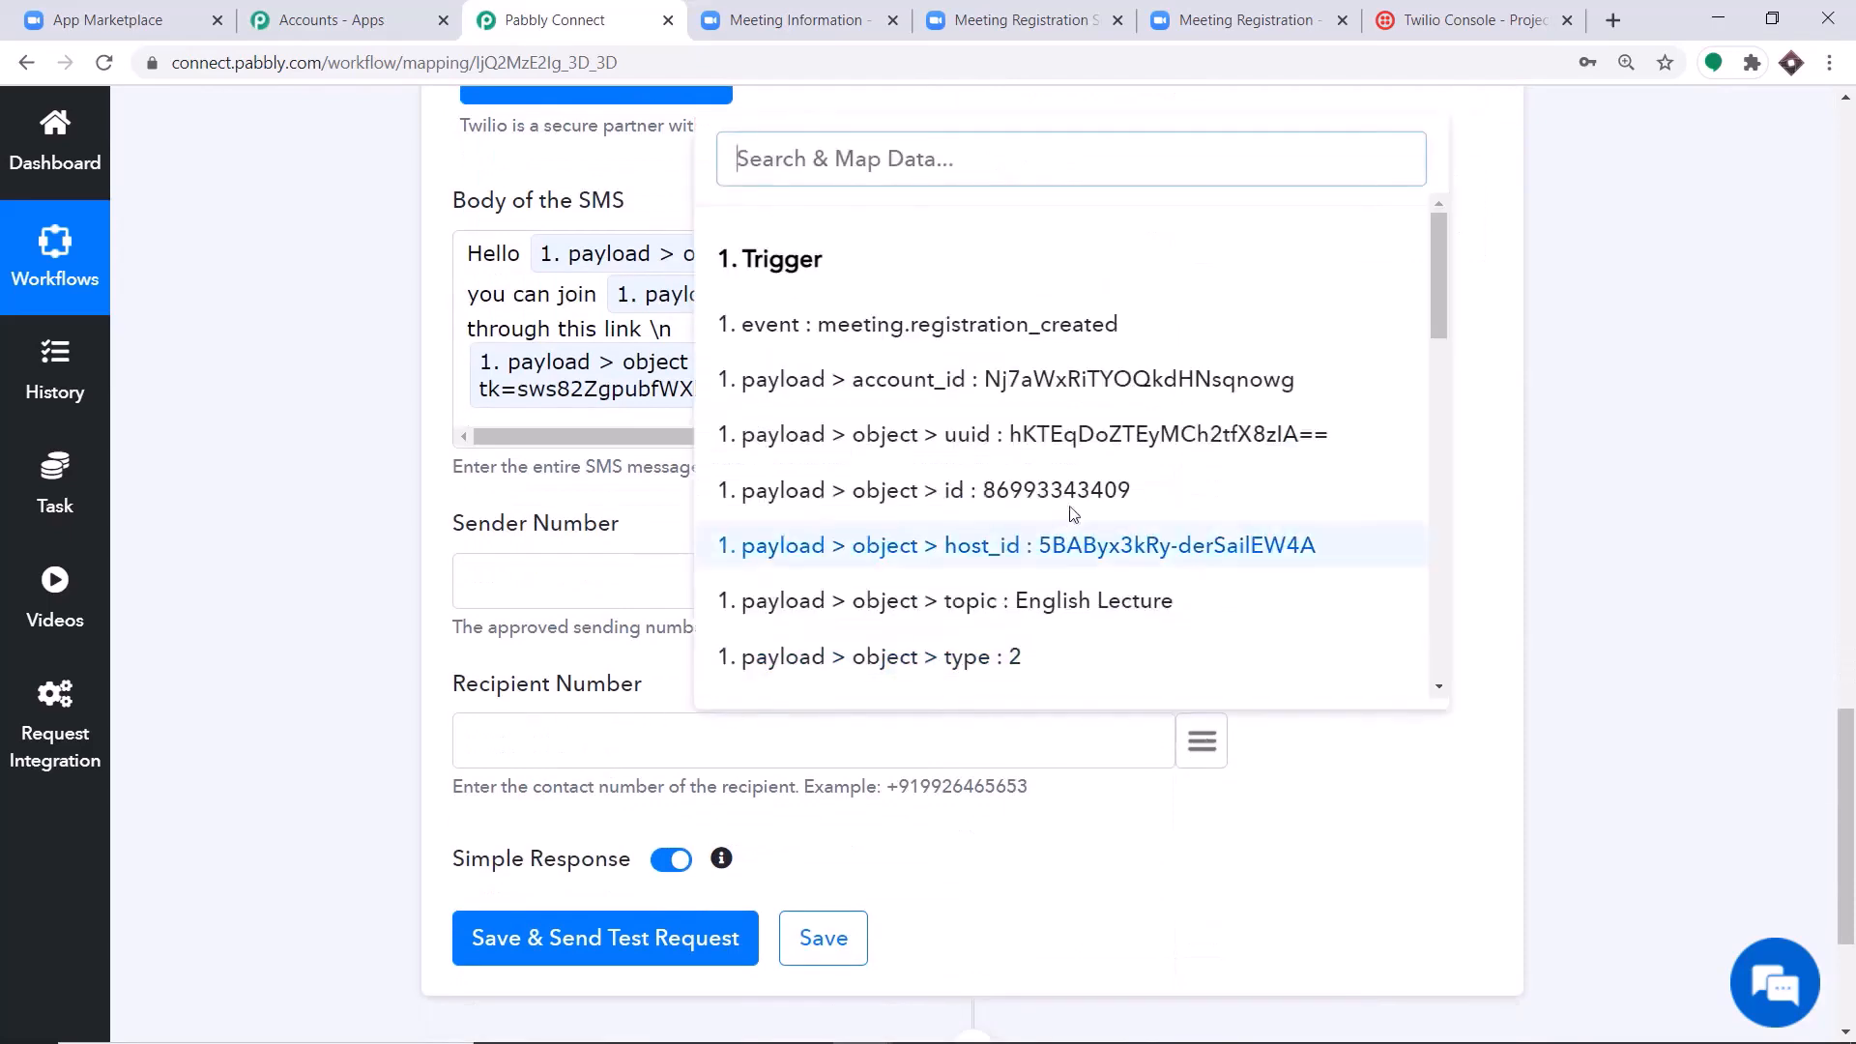
scroll(1181, 519, "down", 1)
scroll(1181, 519, "down", 5)
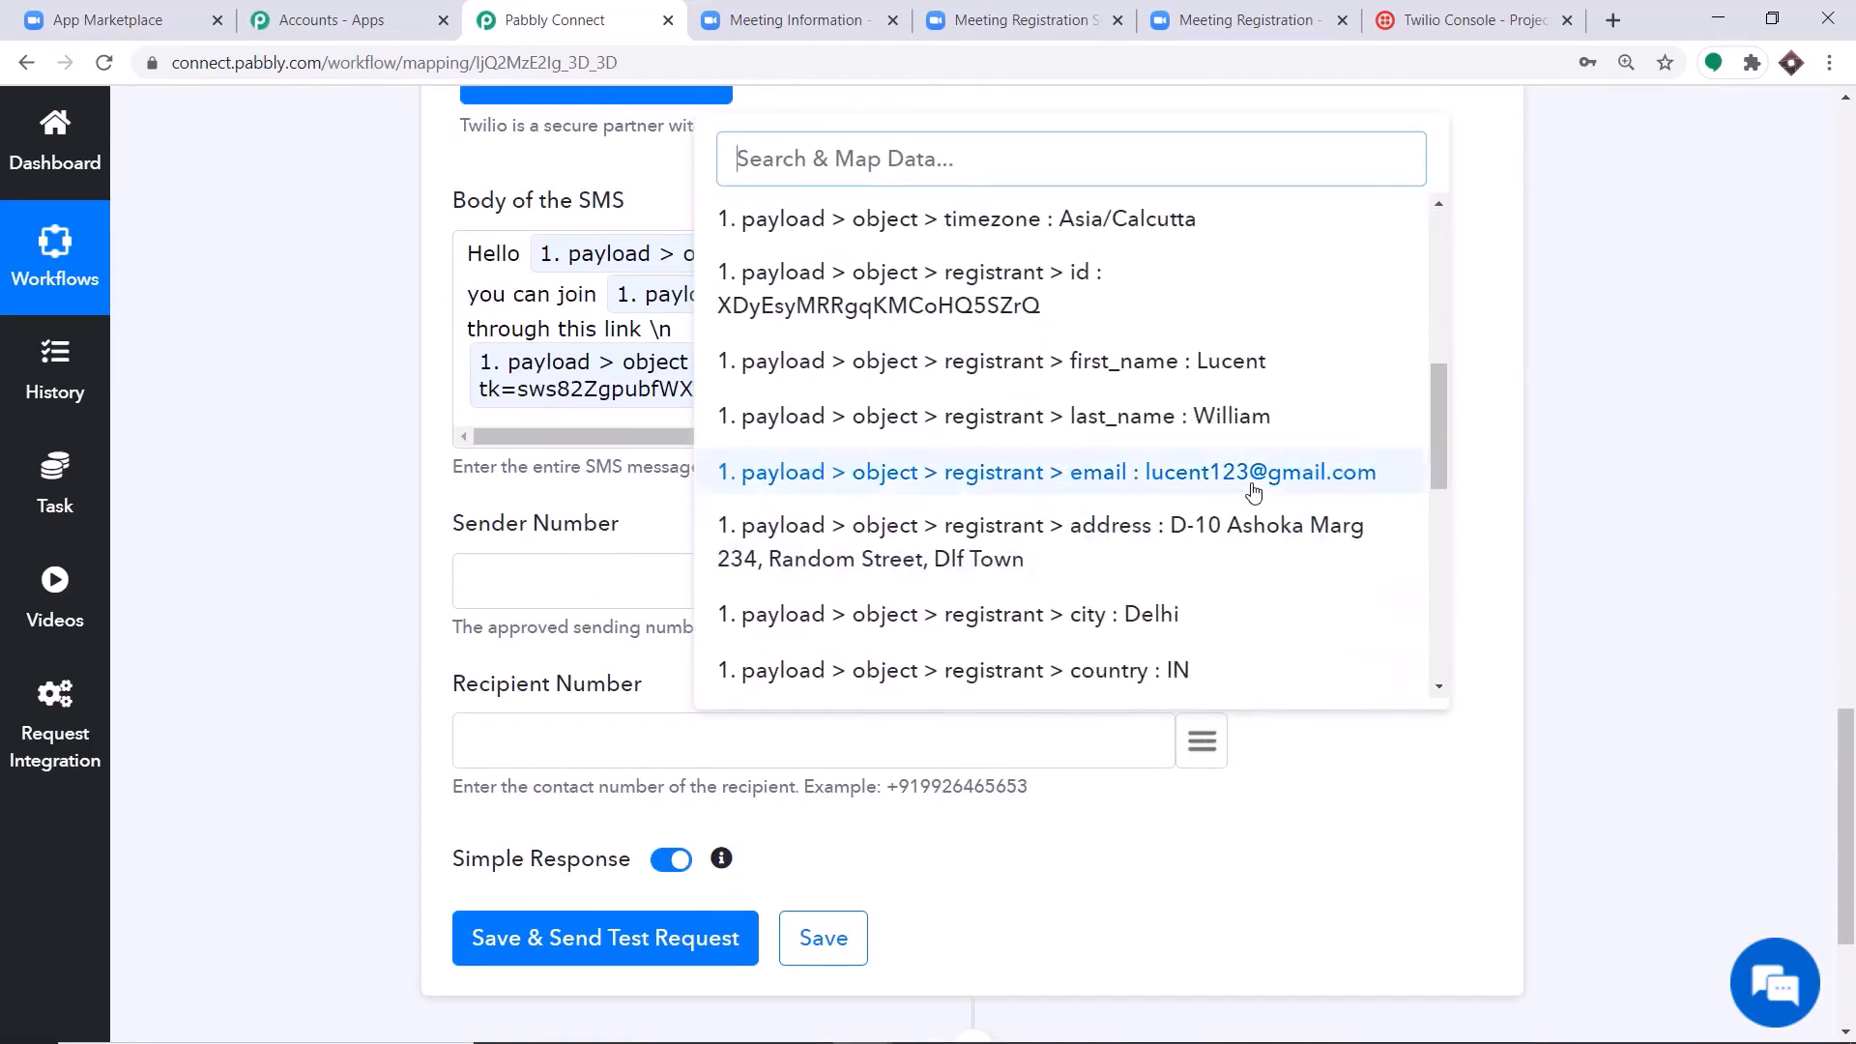
scroll(1208, 512, "down", 3)
scroll(1239, 503, "down", 1)
left_click(1230, 481)
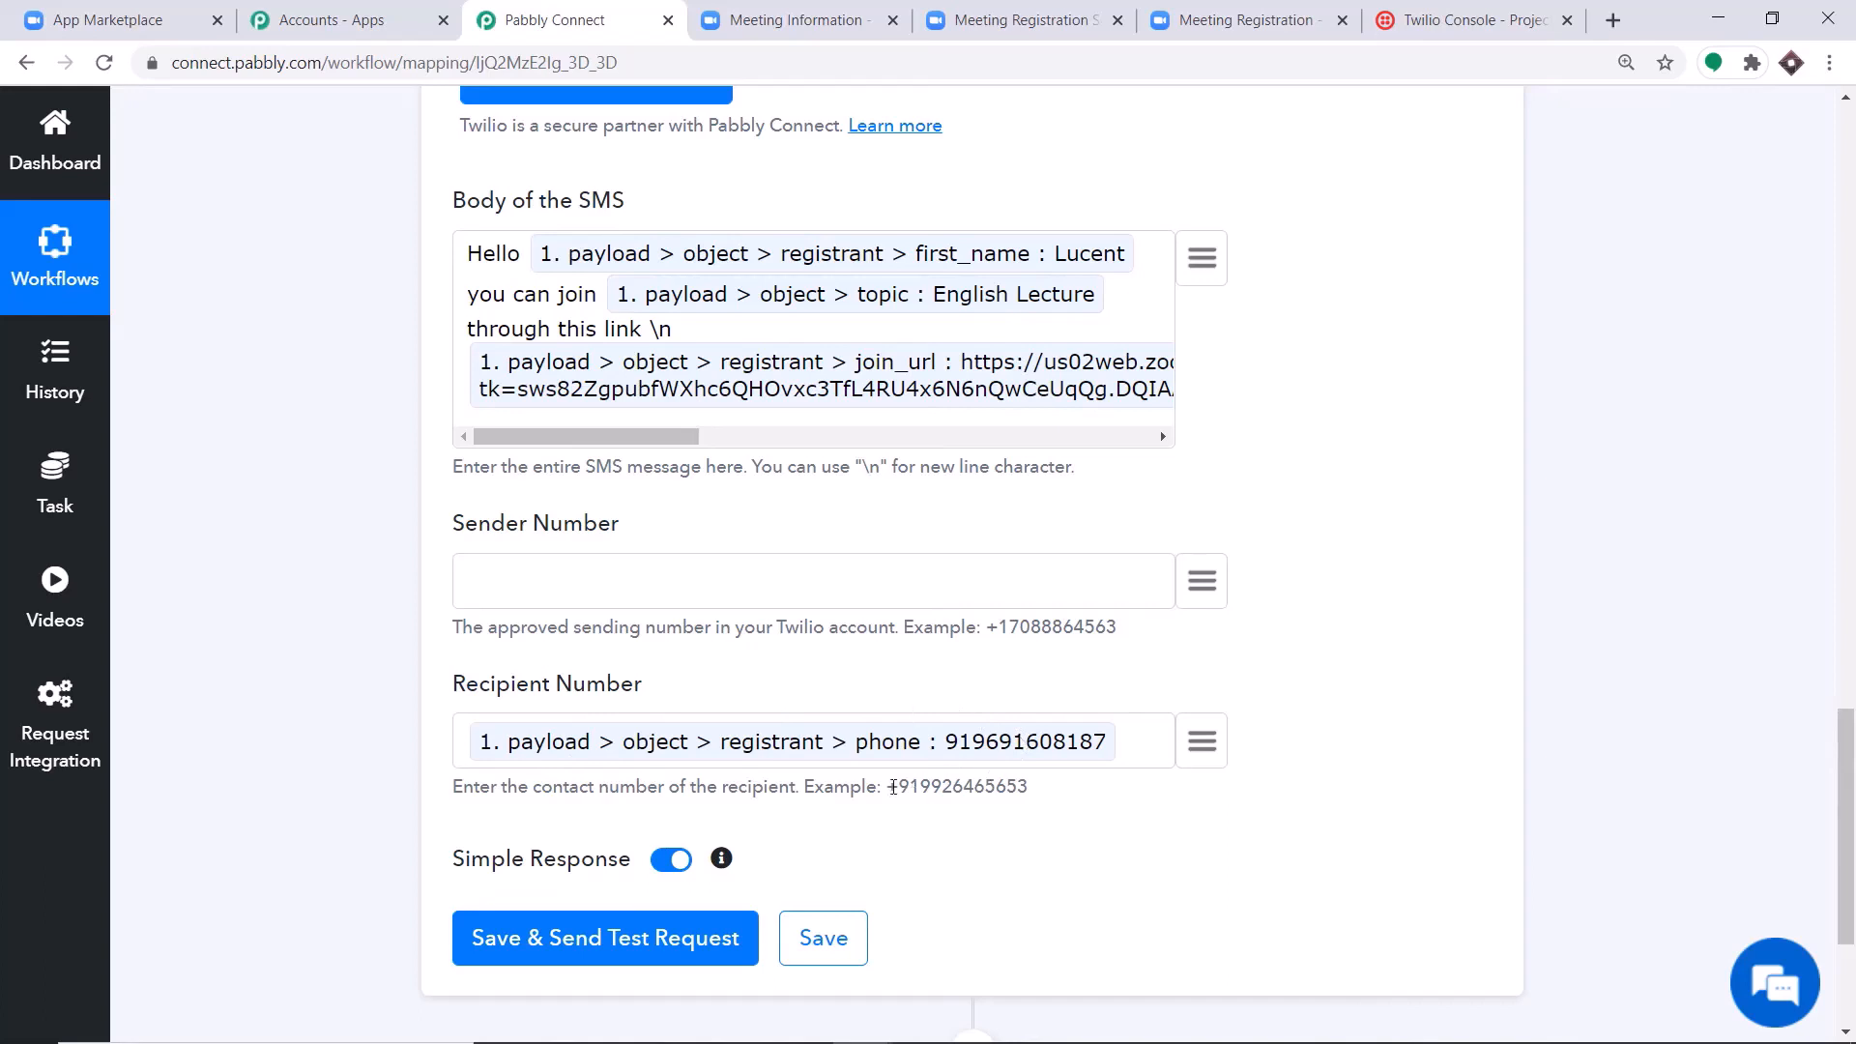
left_click(468, 746)
type("+")
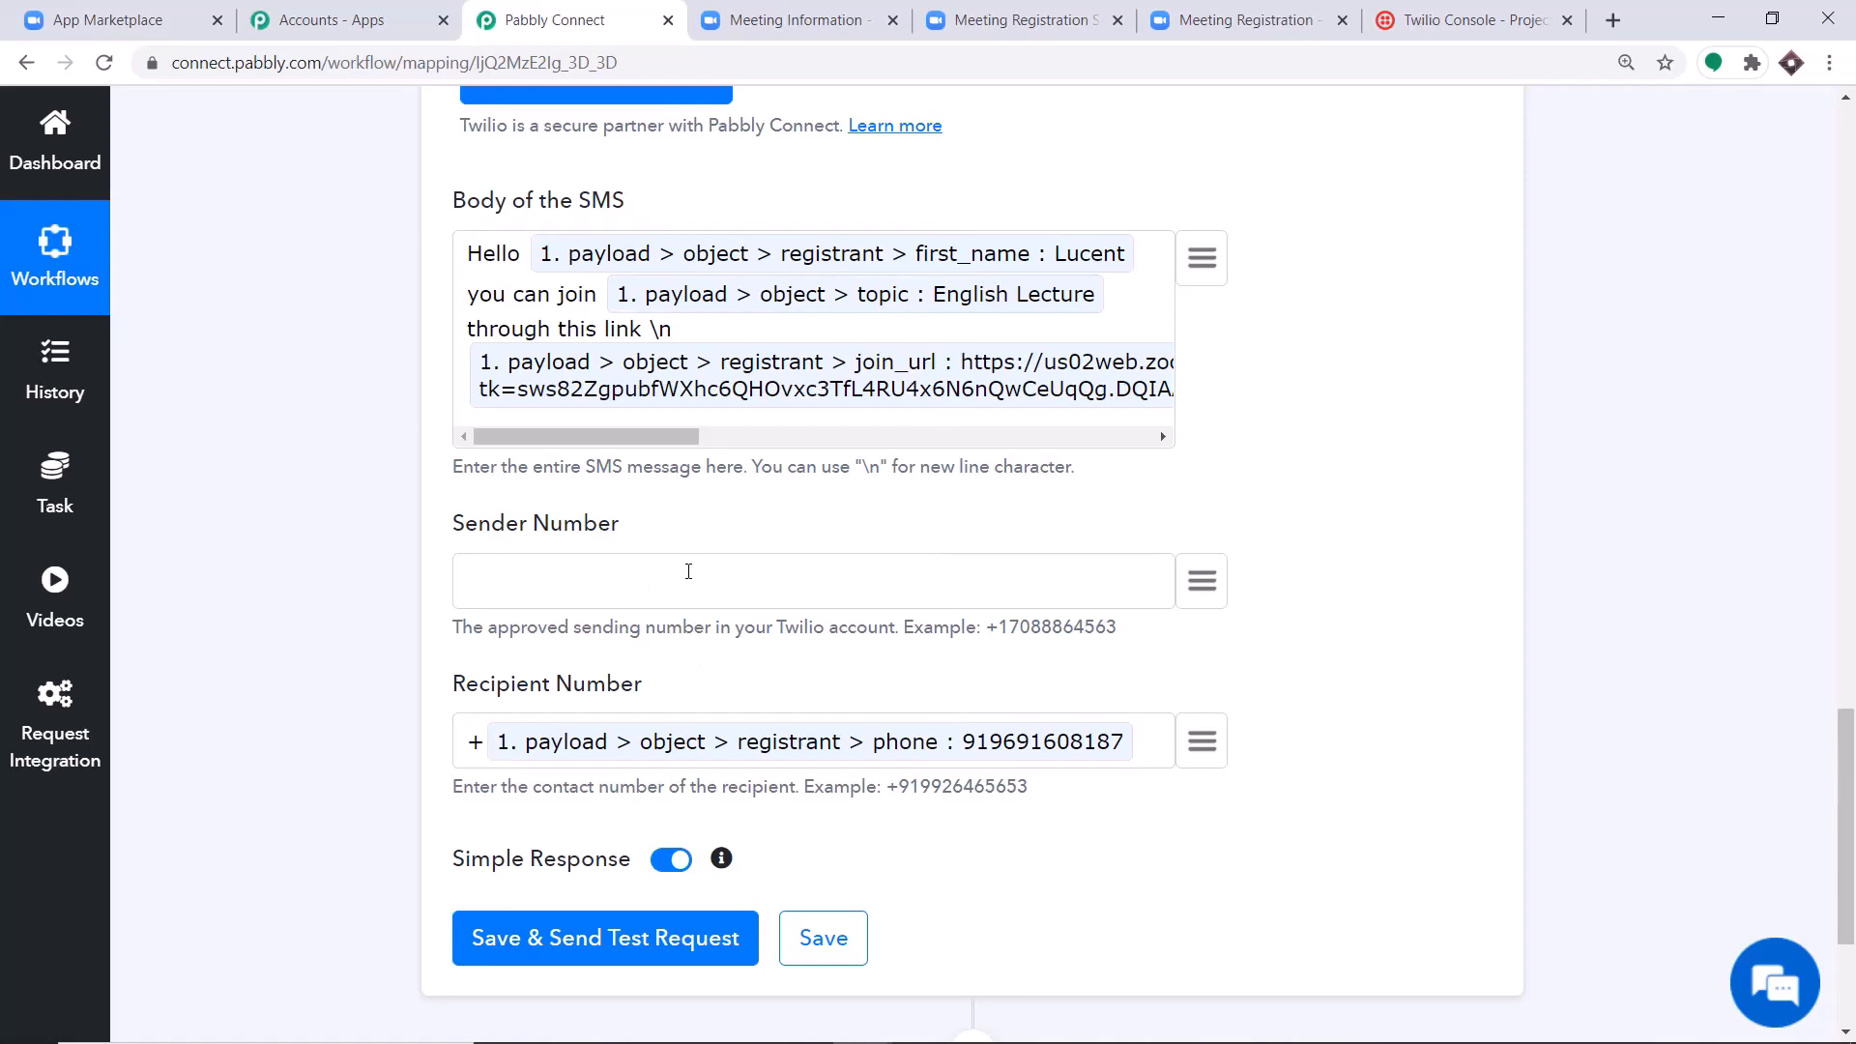
Paste the Twilio account's approved sending phone number into the Sender Number field.
left_click(689, 571)
key("ctrl+v")
scroll(613, 432, "up", 2)
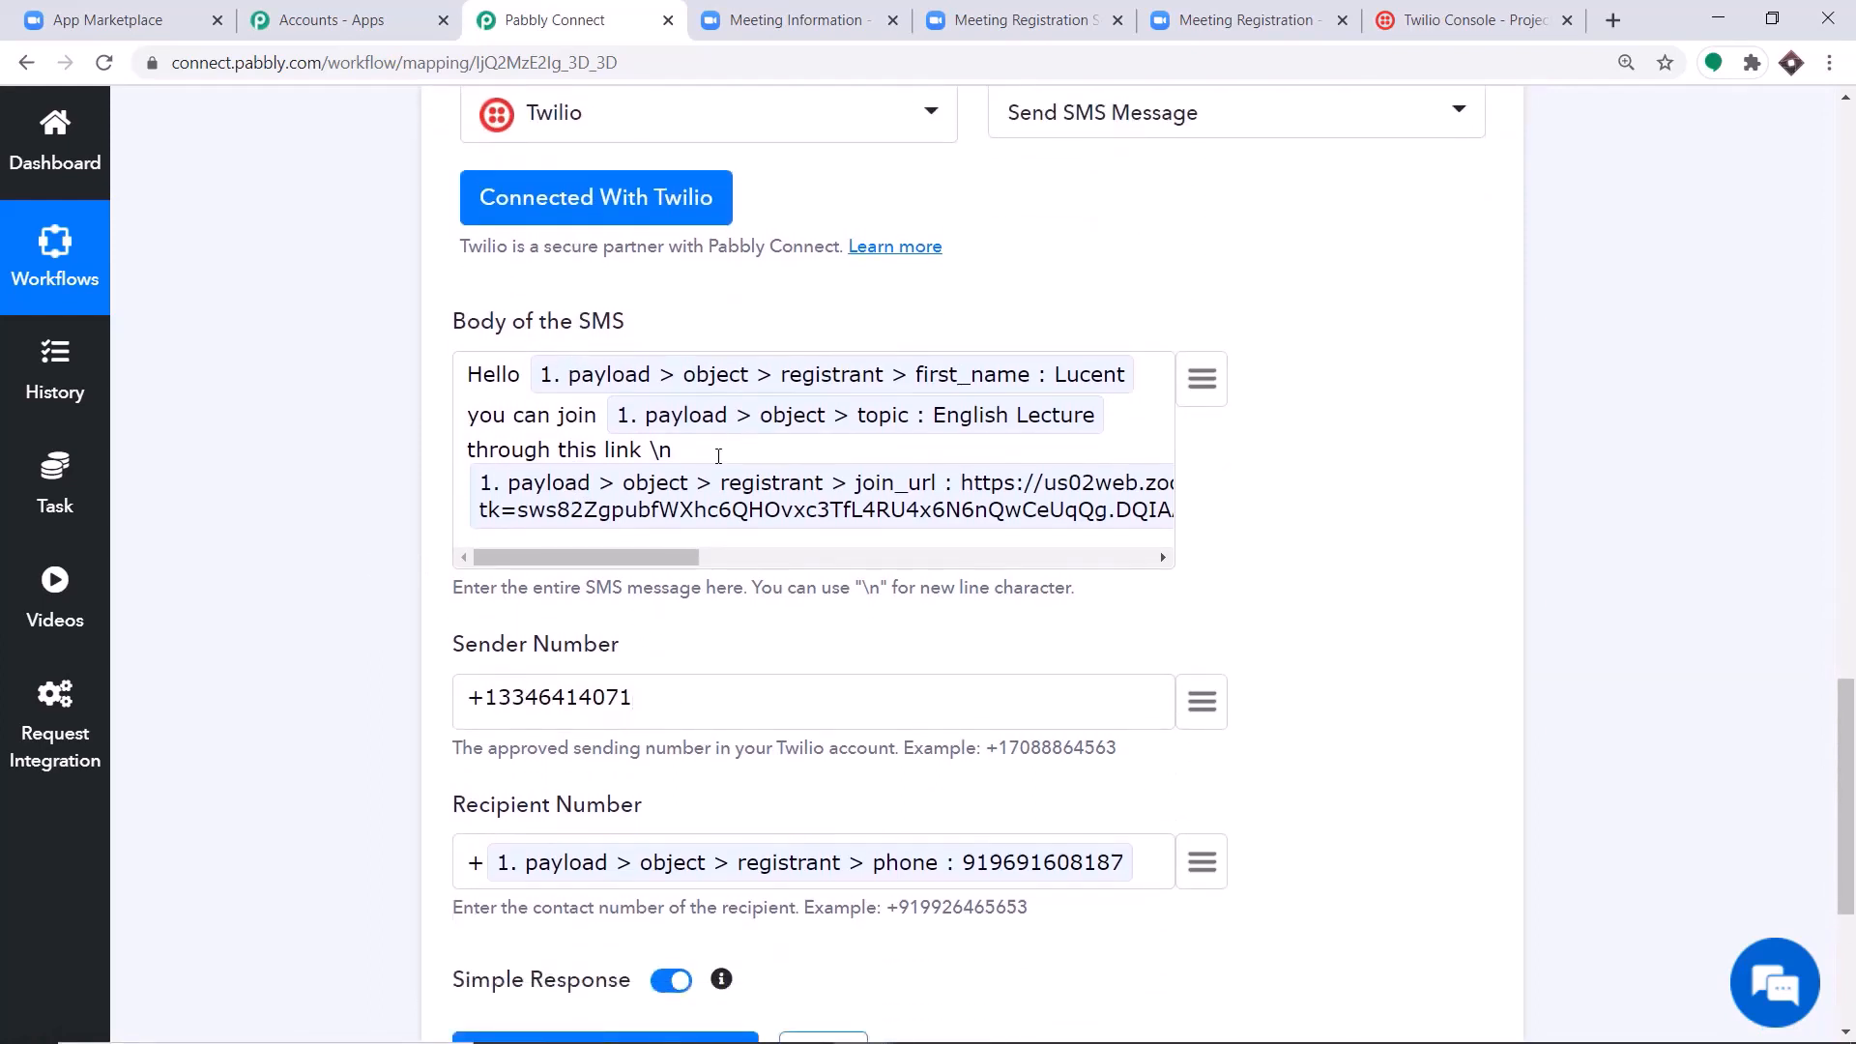
Save the Send SMS Message action with a test request and review its API response.
scroll(719, 455, "down", 2)
scroll(531, 628, "down", 2)
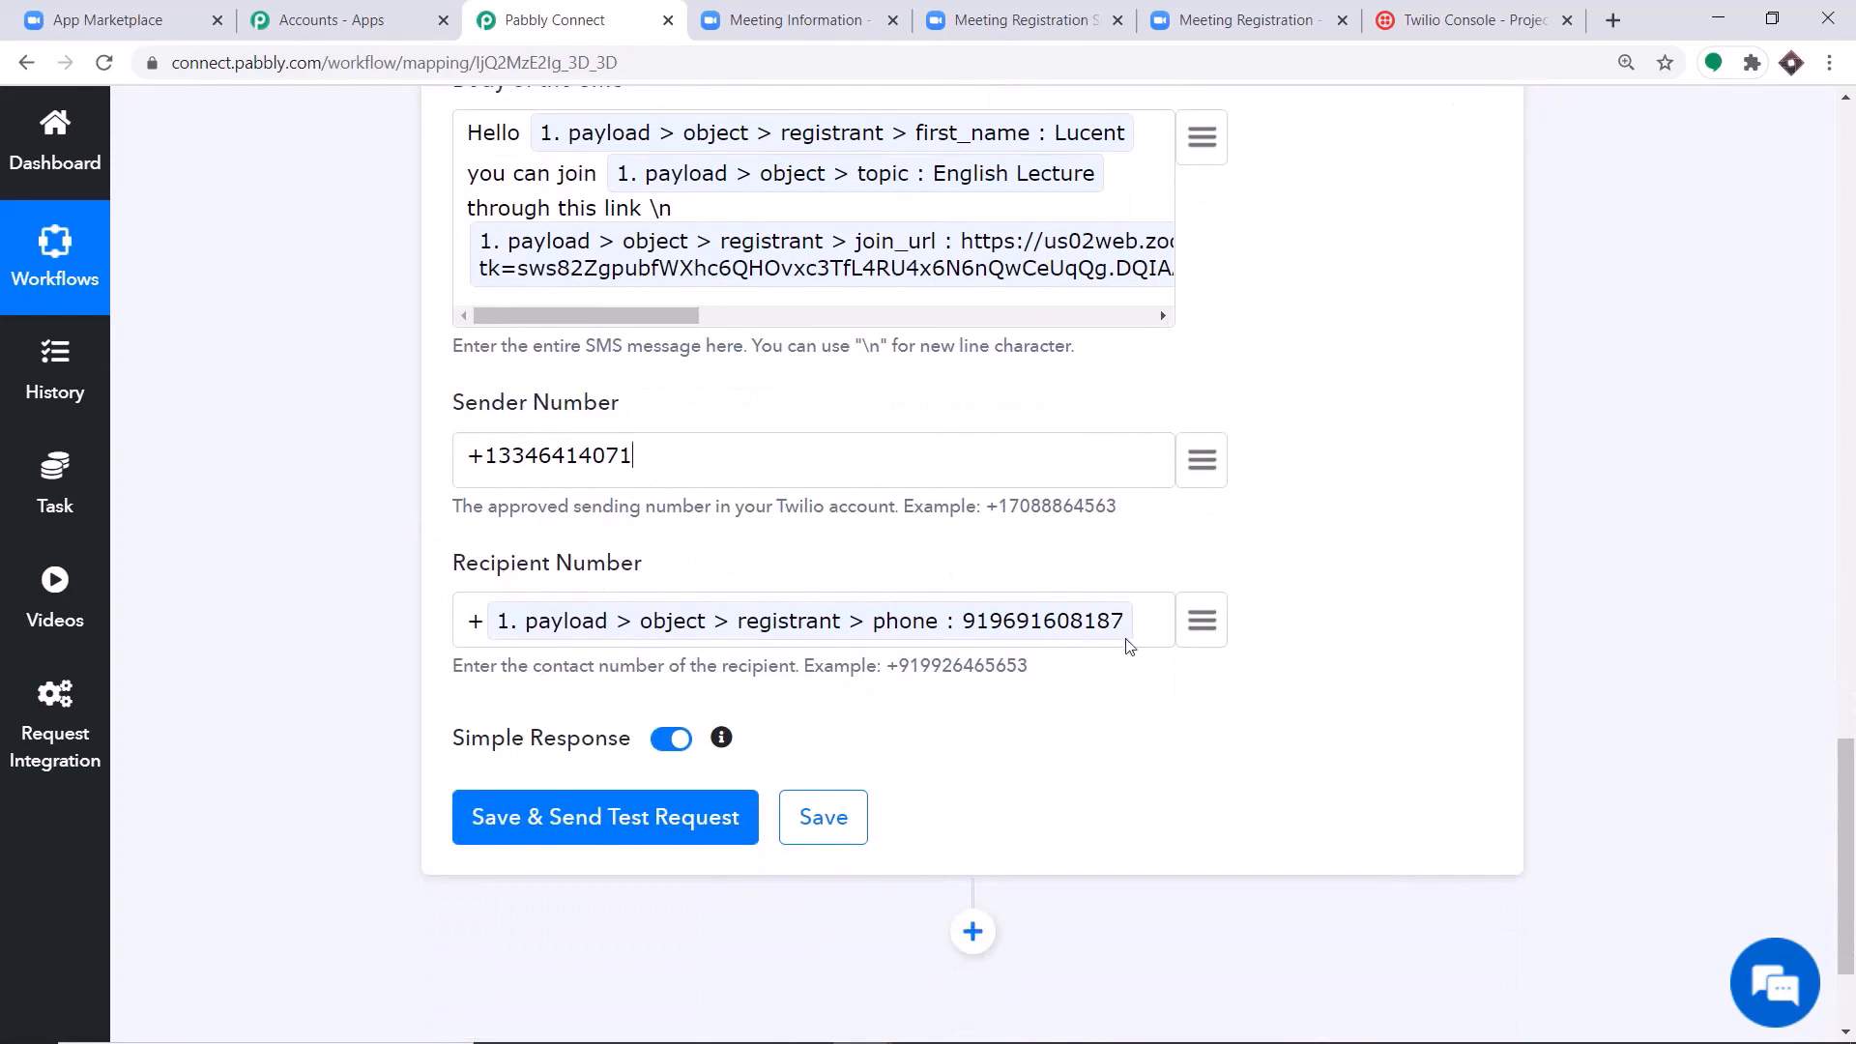
scroll(995, 580, "down", 3)
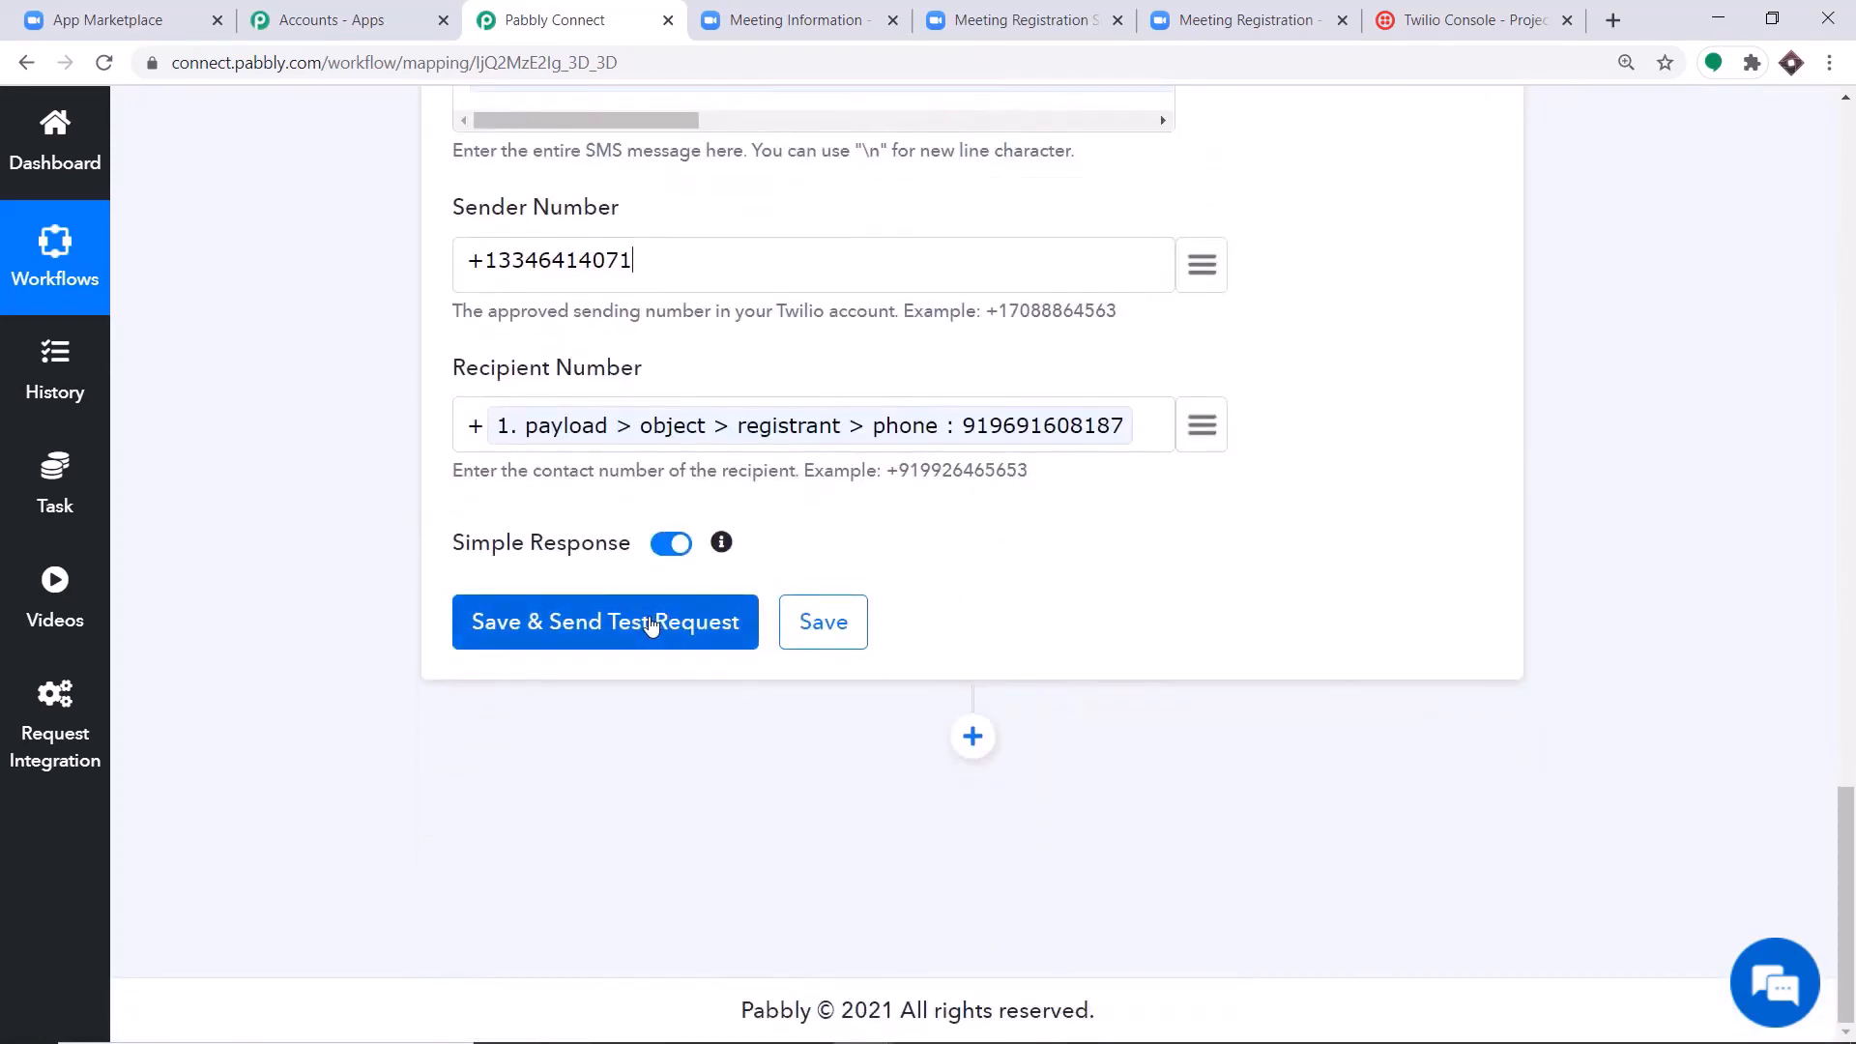
left_click(650, 624)
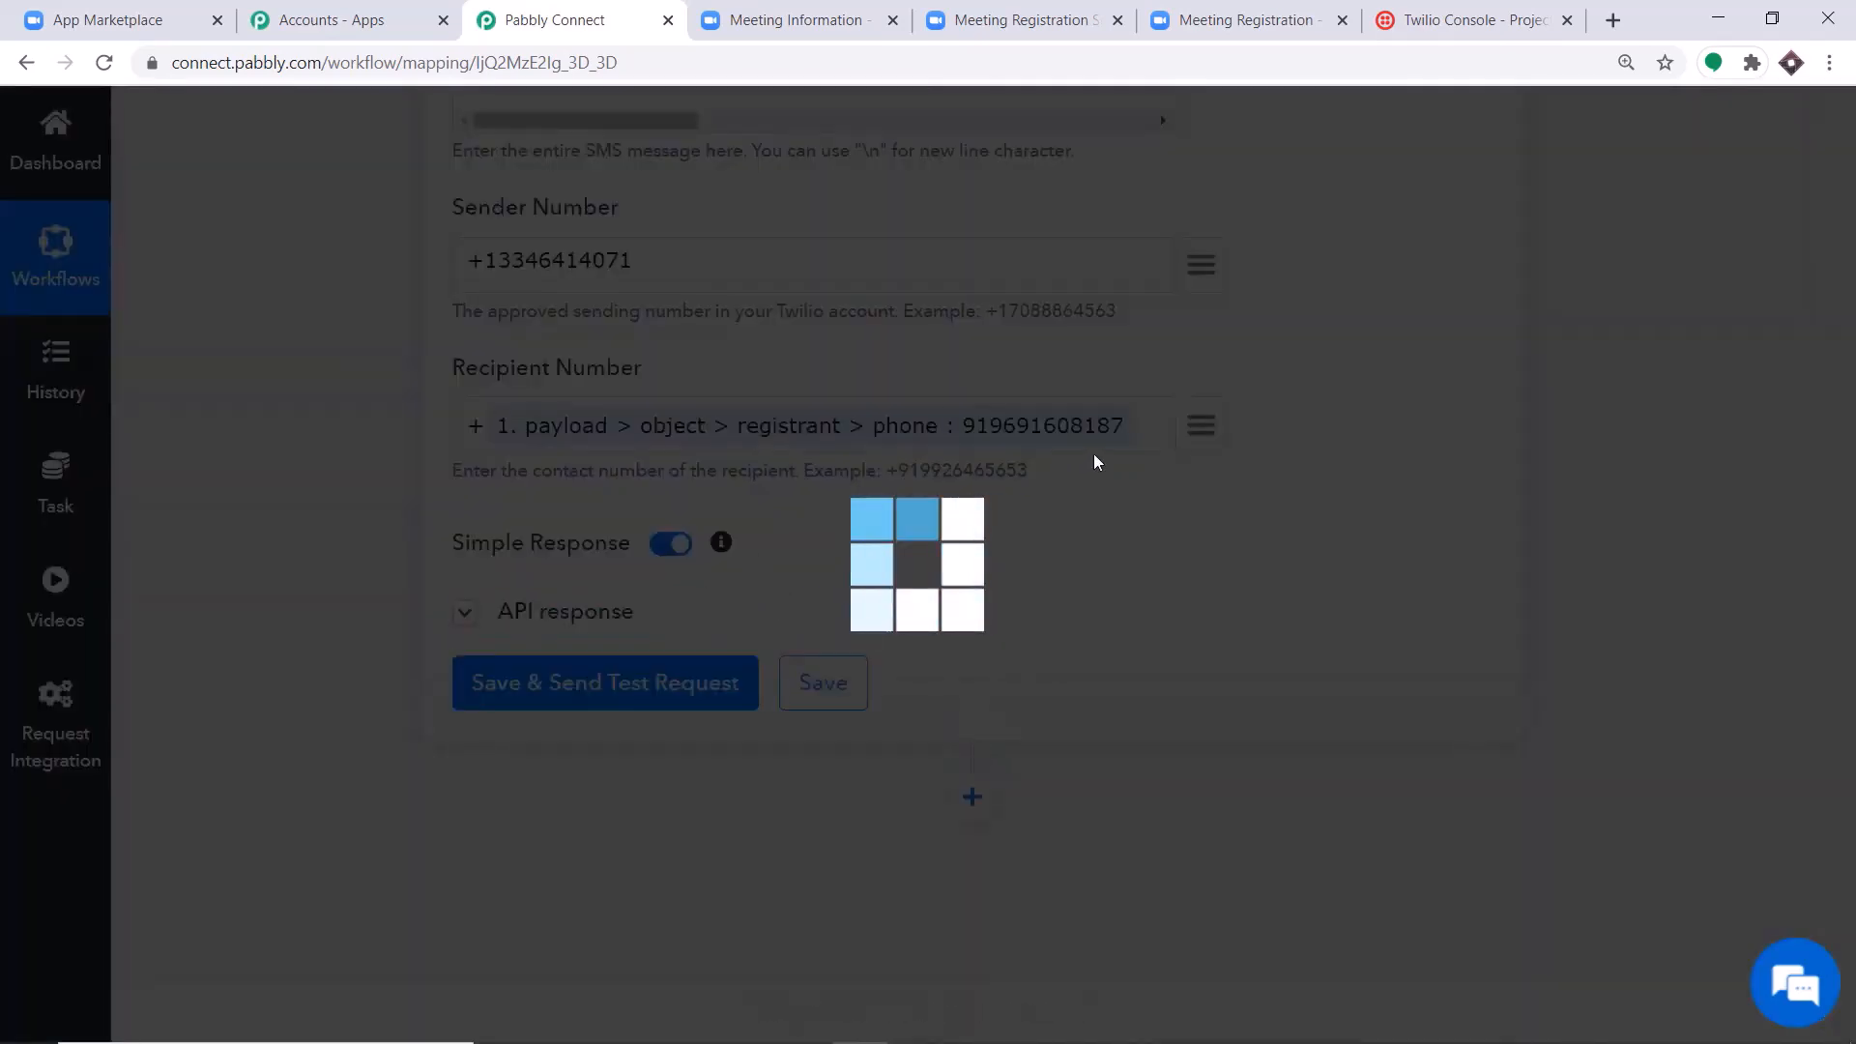
scroll(1121, 551, "down", 3)
scroll(1132, 560, "down", 2)
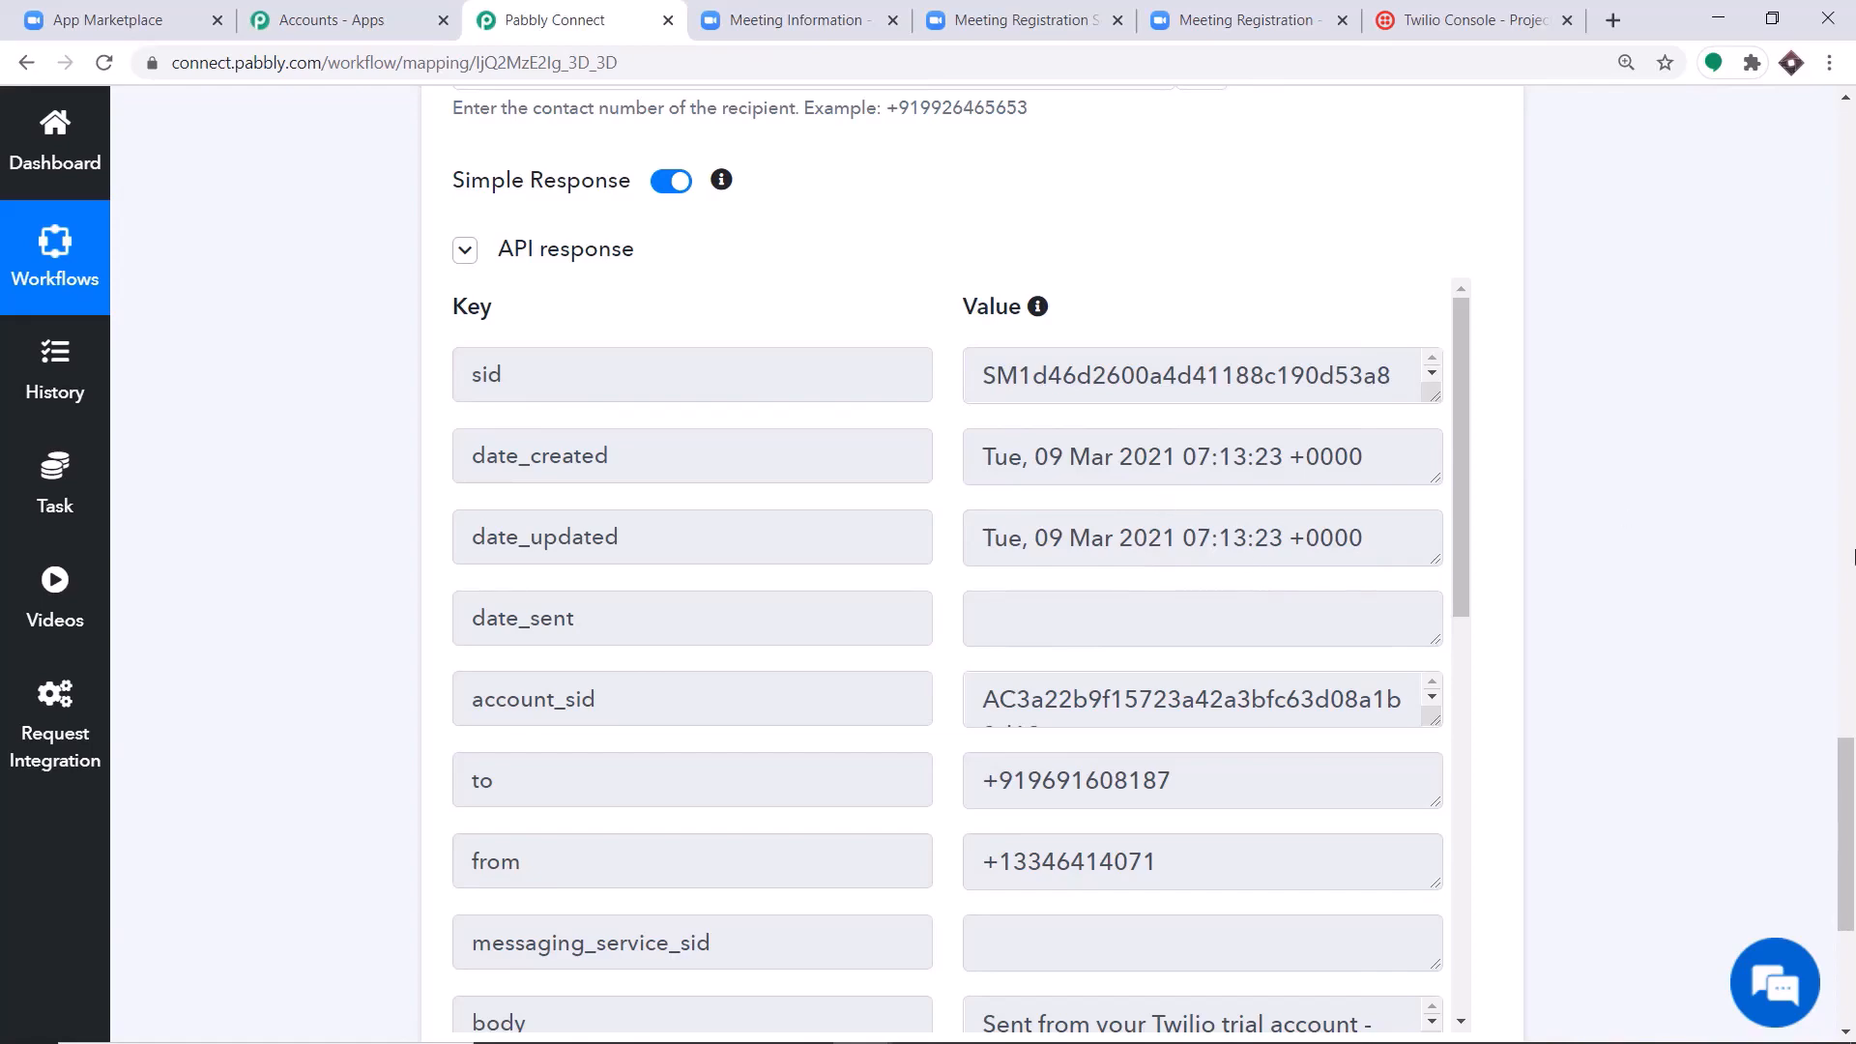
Collapse the Twilio Send SMS Message action and return to the Zoom trigger at the start of the workflow.
left_click(1847, 674)
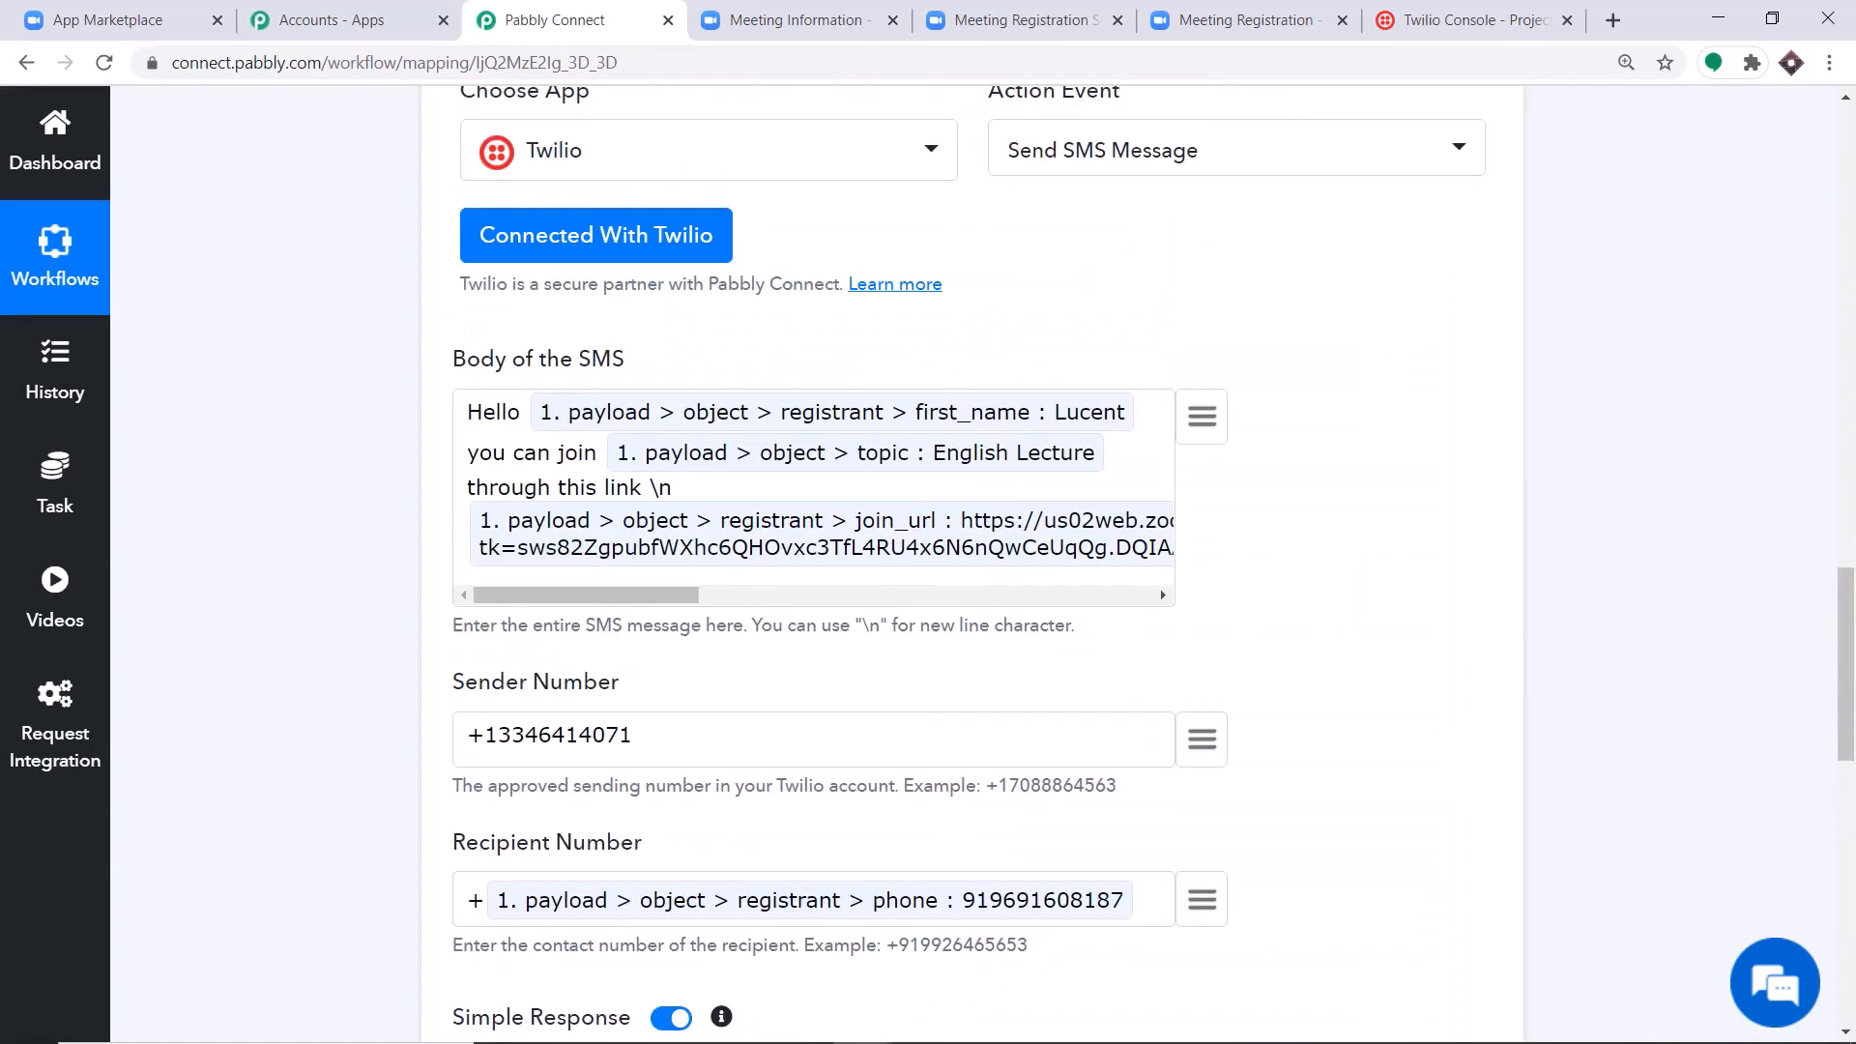
left_click_drag(1847, 674, 1847, 571)
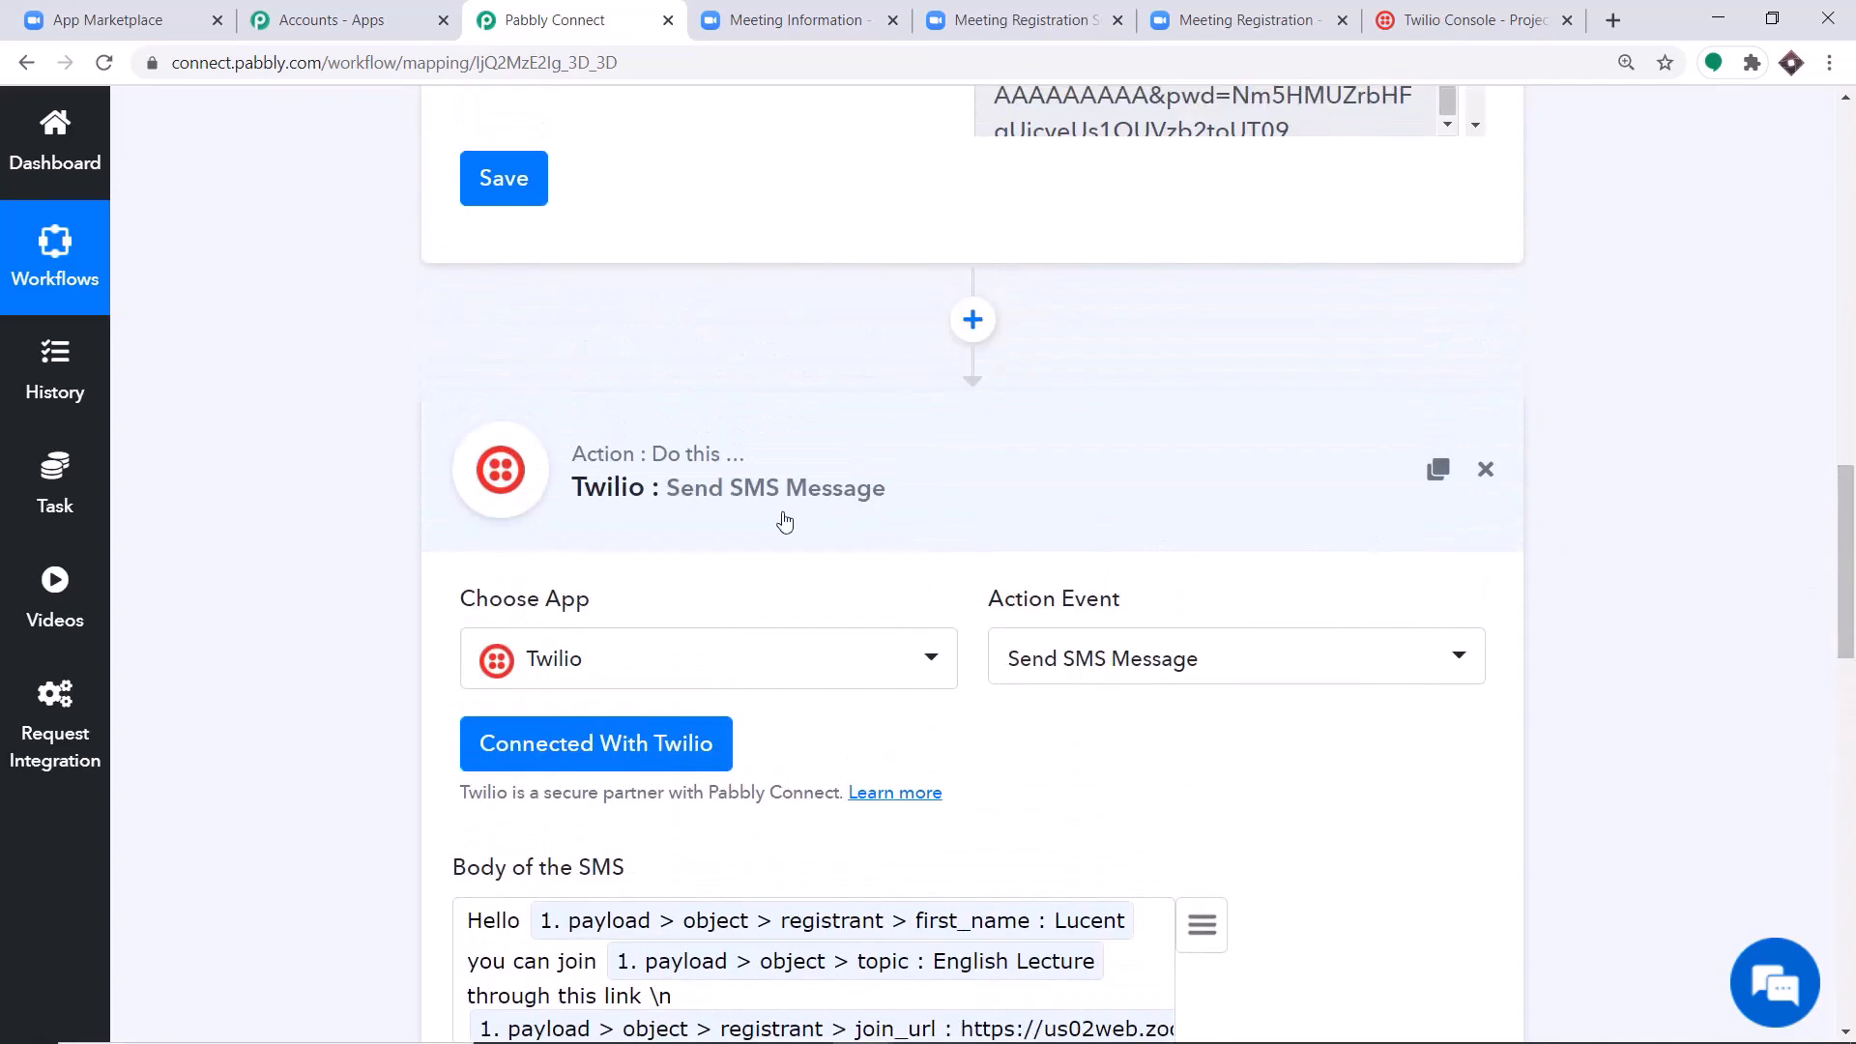
left_click(677, 495)
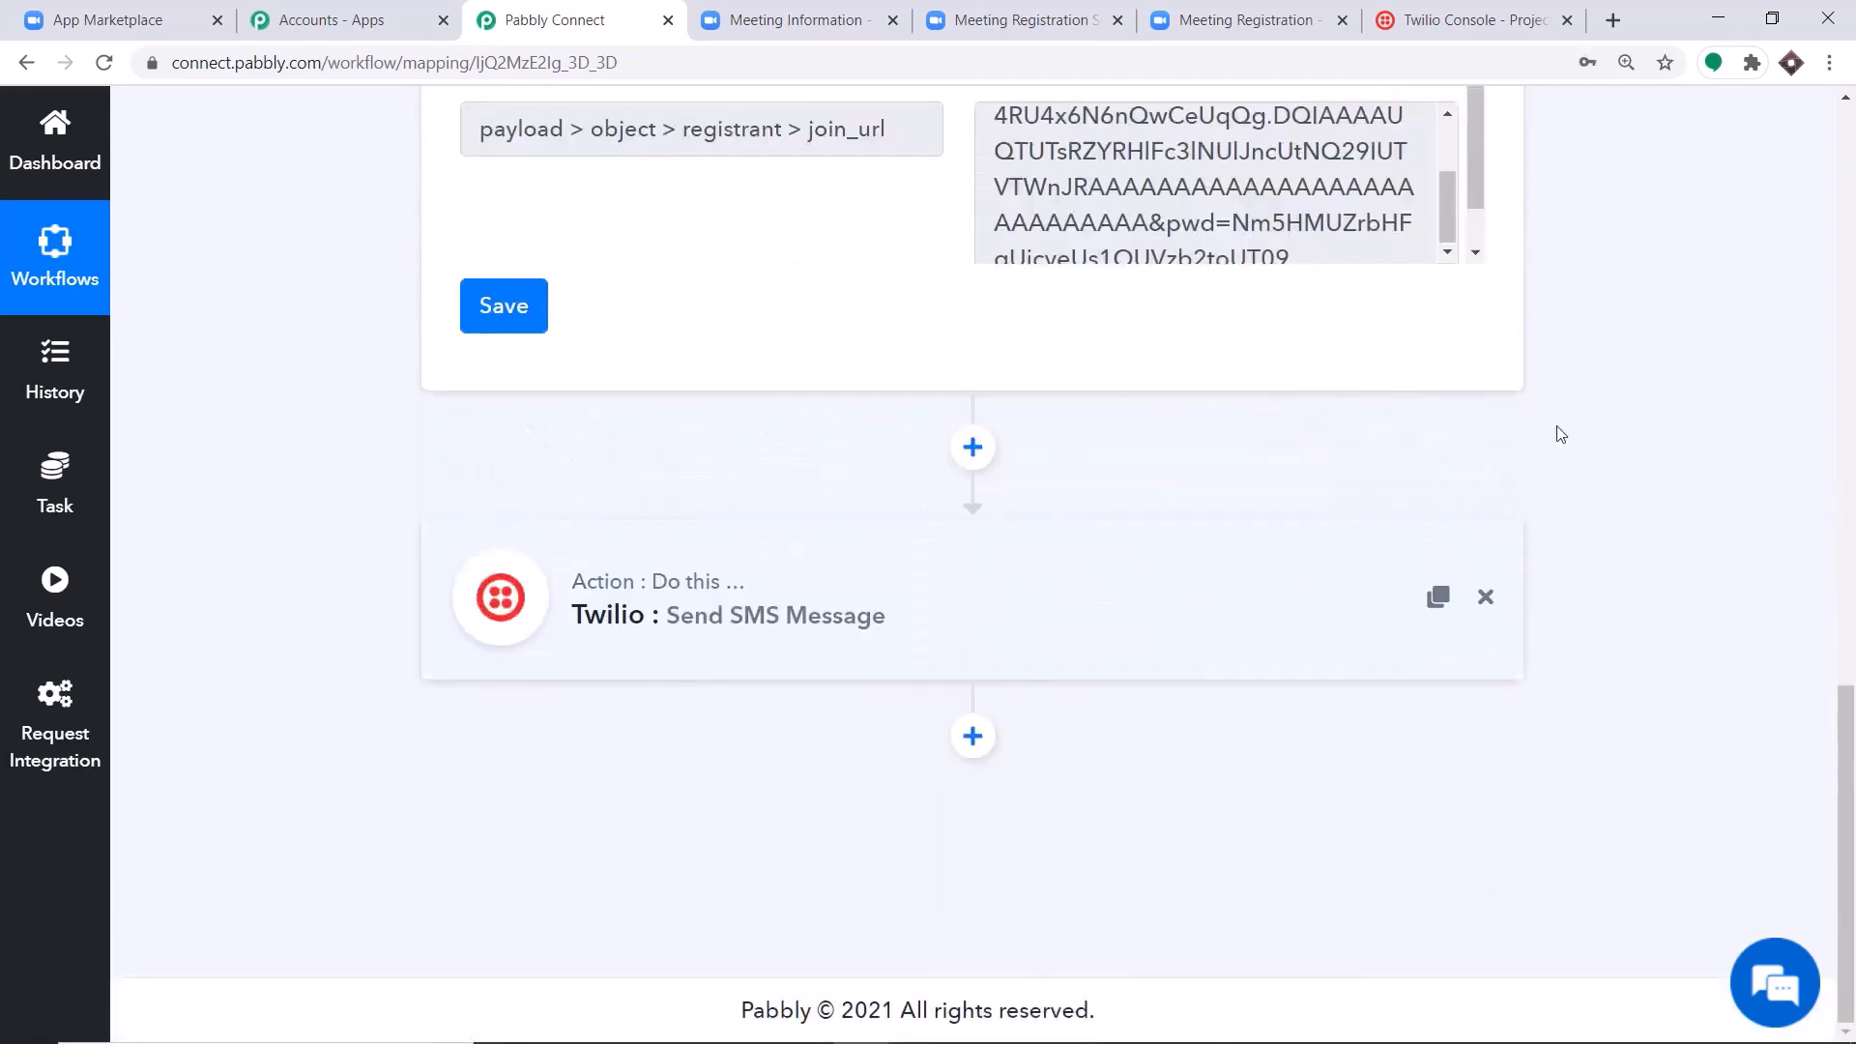
scroll(1559, 434, "up", 15)
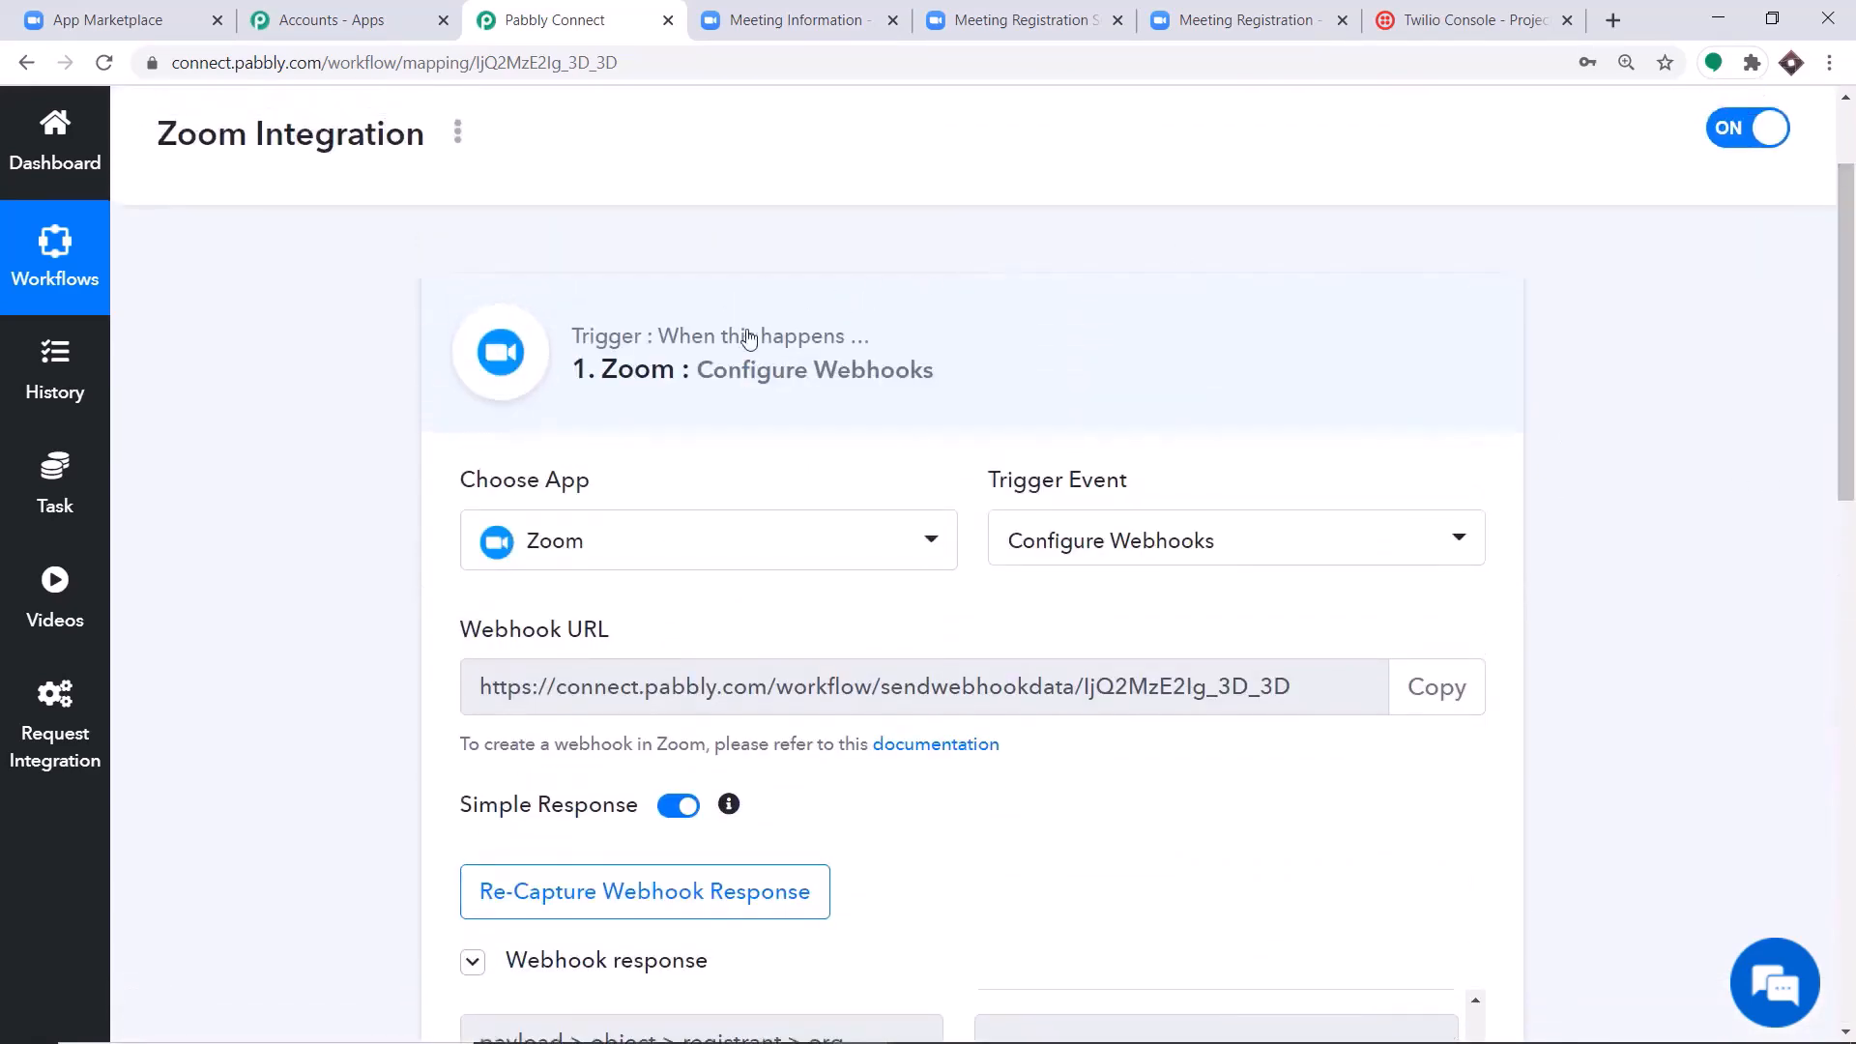
Collapse the Zoom trigger and open the English Lecture meeting's registration form from its Registration Link in Zoom.
left_click(749, 339)
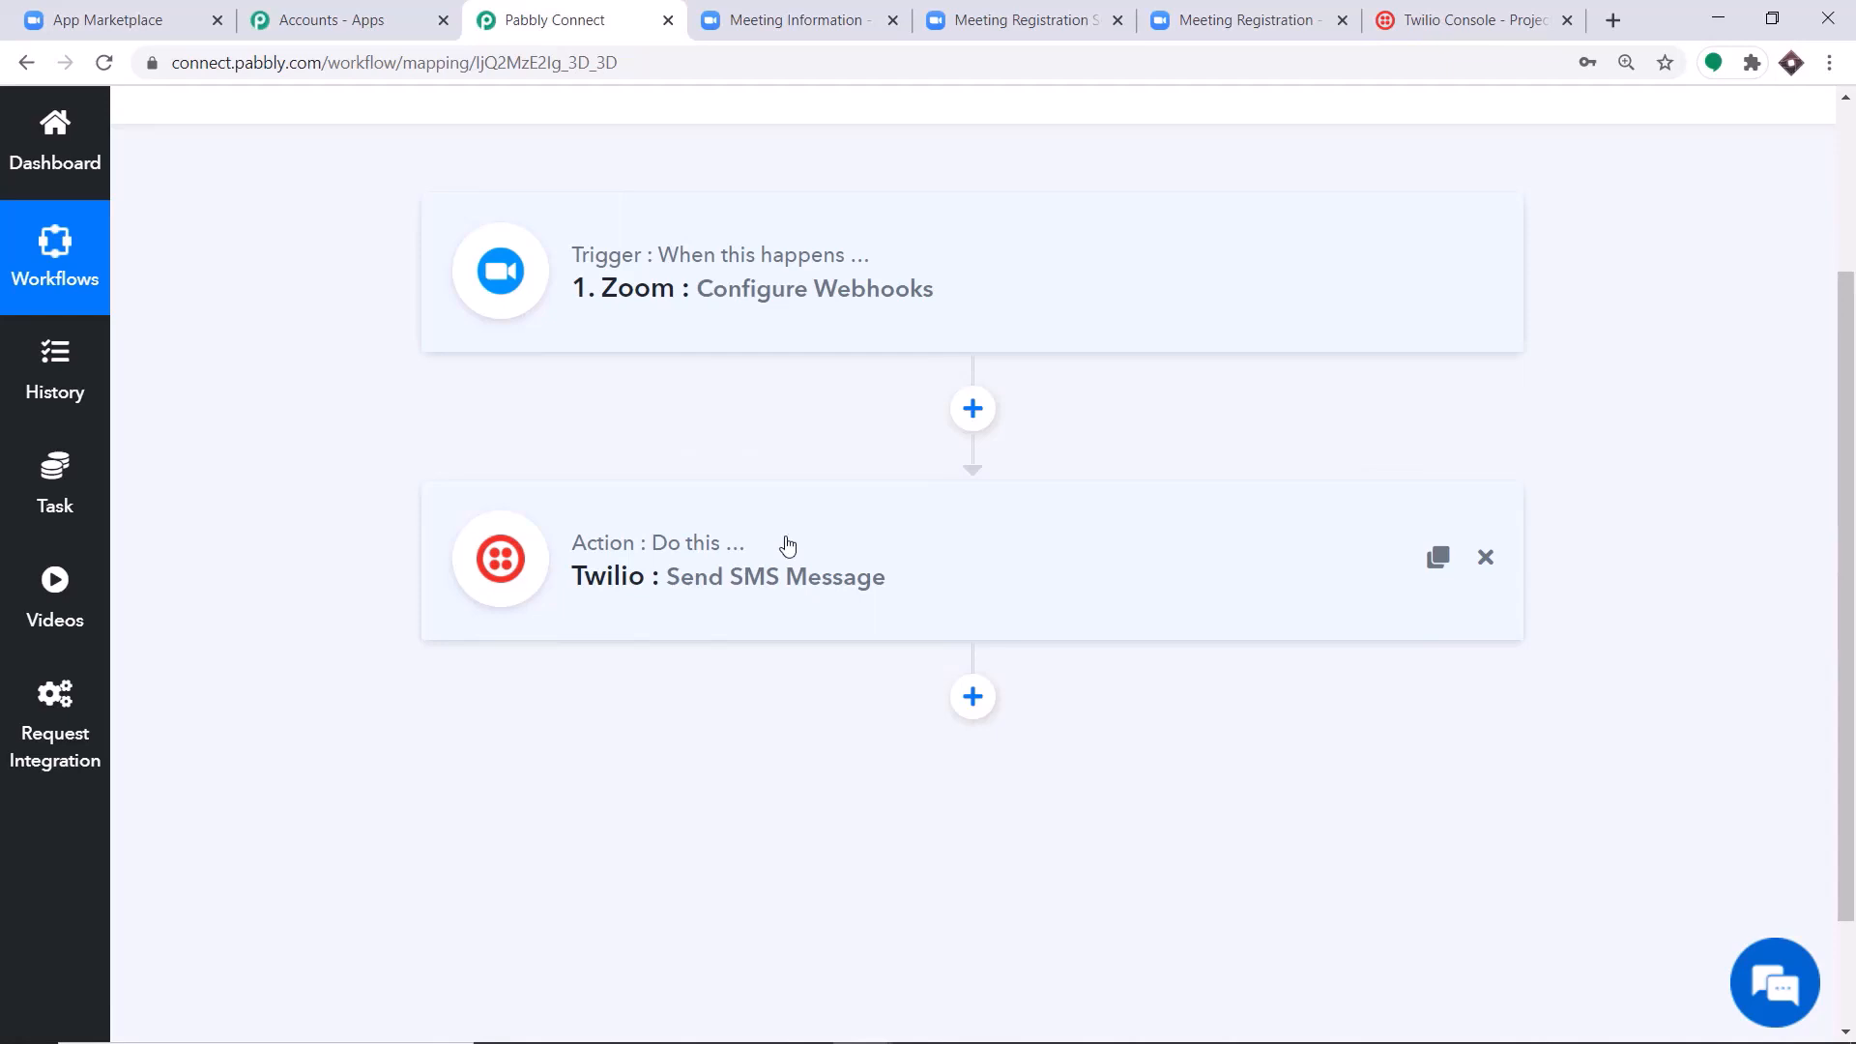
left_click(812, 13)
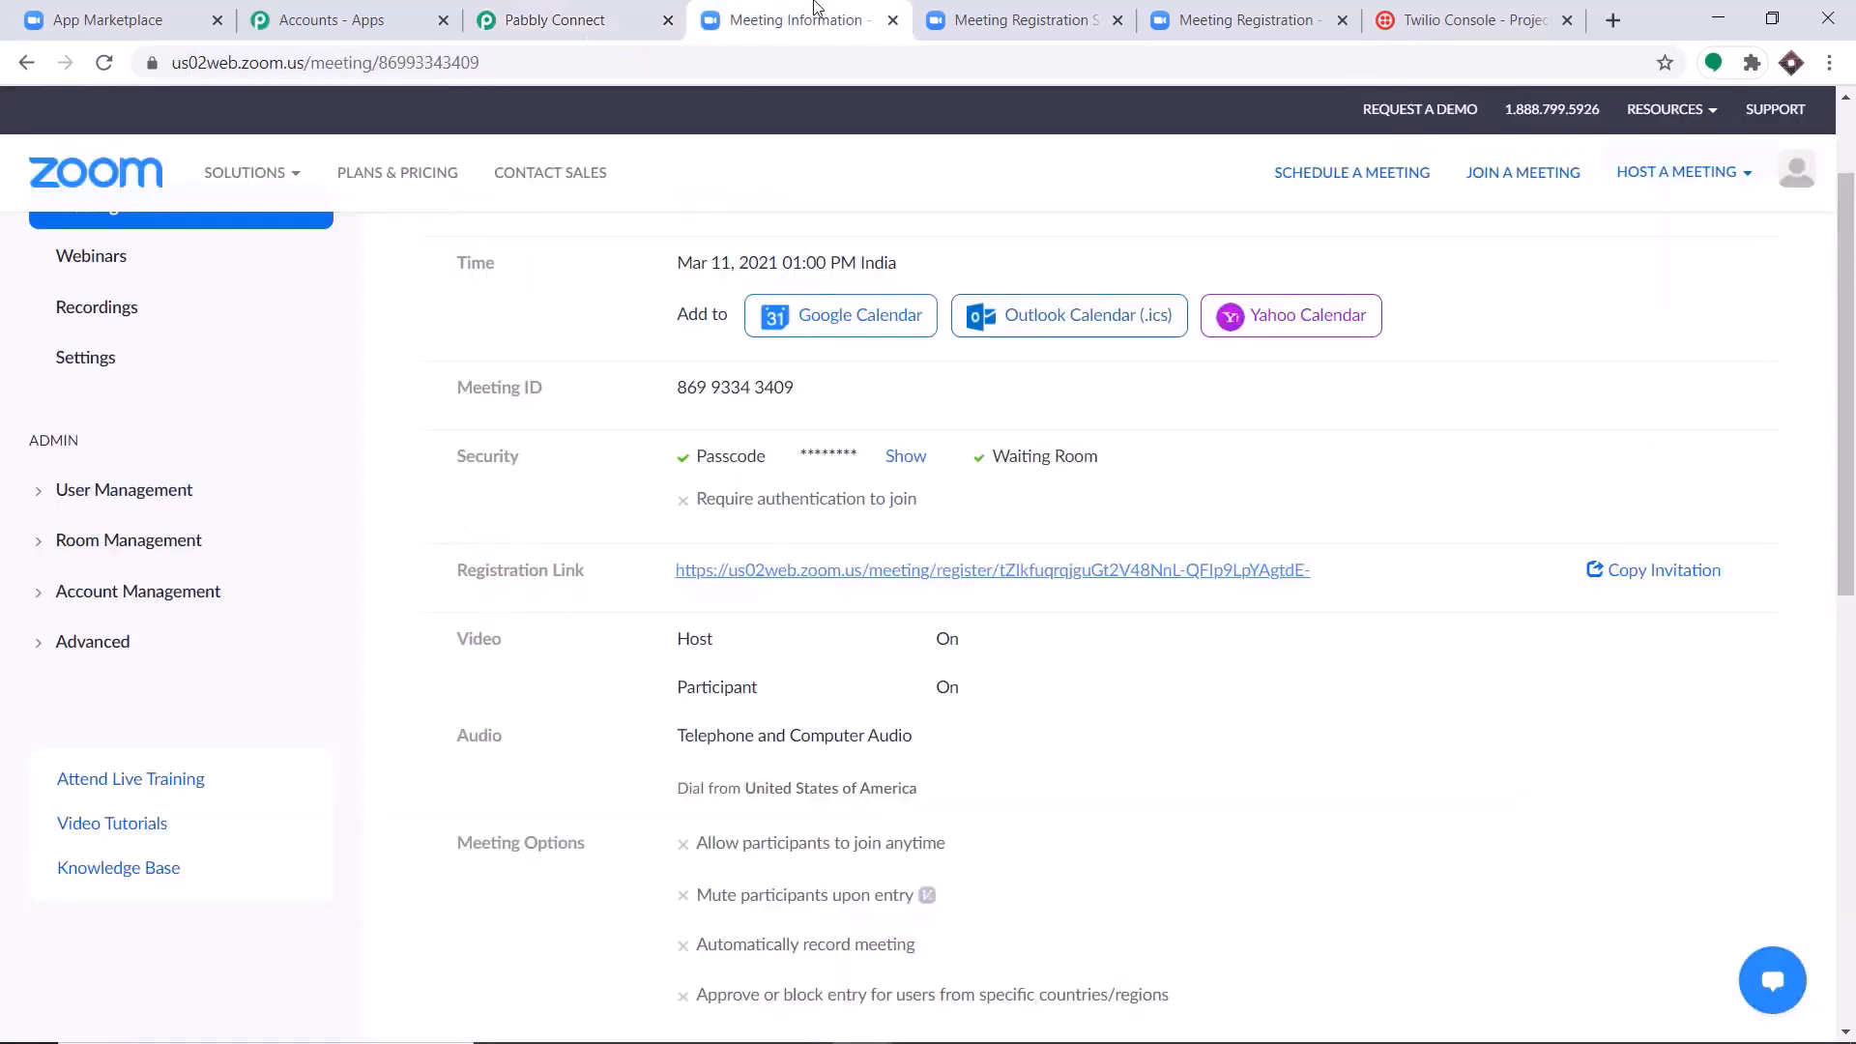
left_click(828, 572)
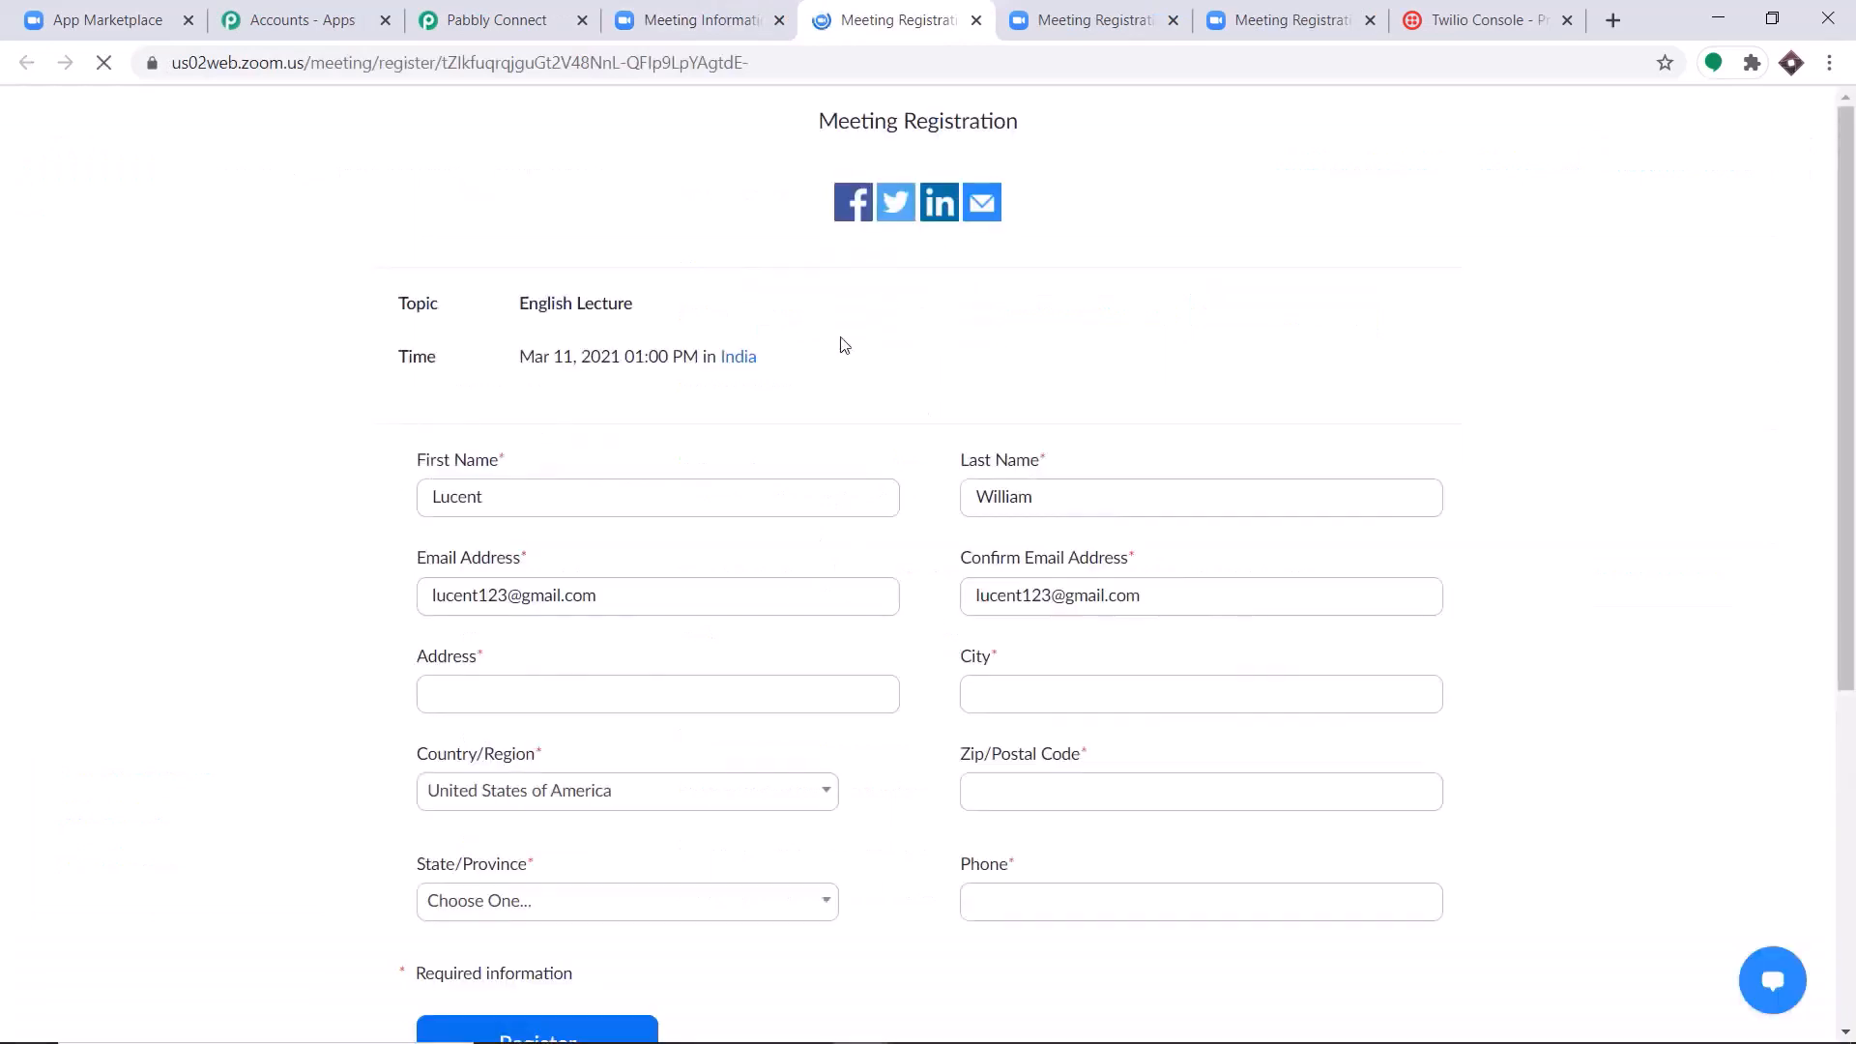
Replace the prefilled registrant details with another saved contact's name, e-mail and address, filled in from the browser's autofill suggestions.
left_click_drag(593, 497, 355, 510)
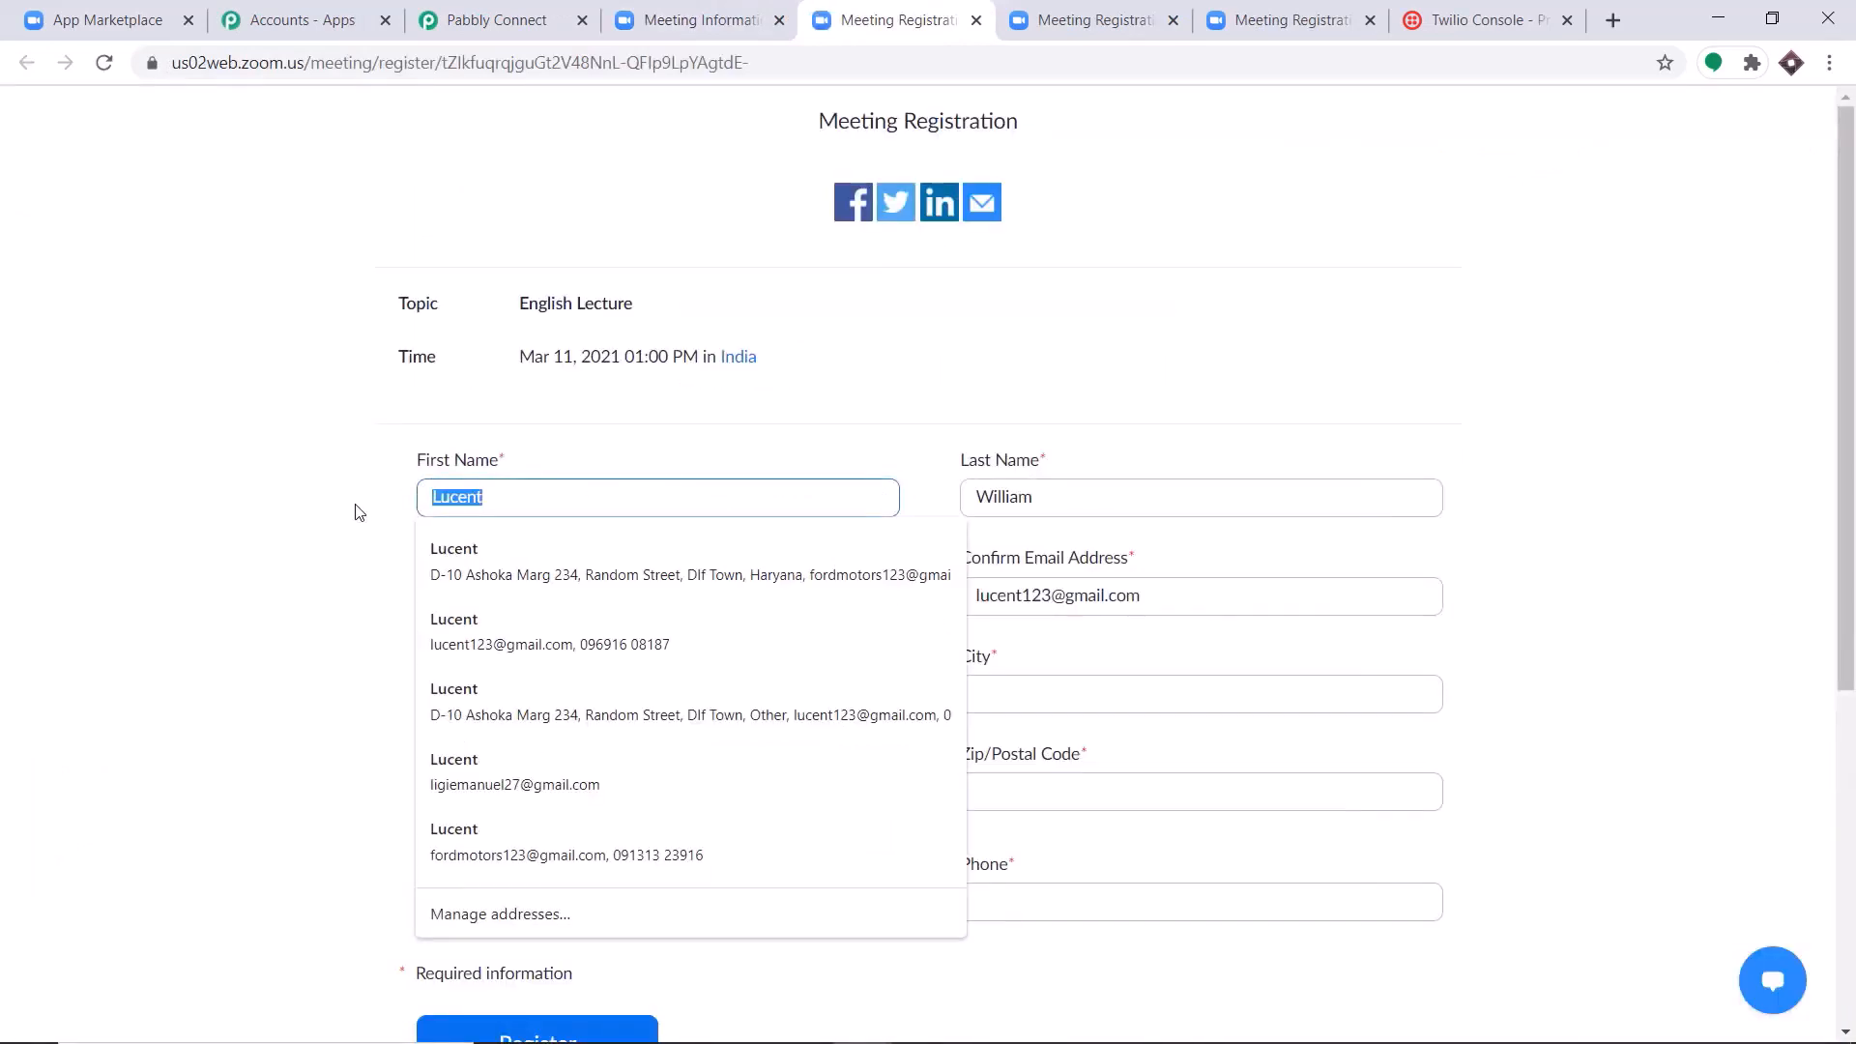
key("BackSpace")
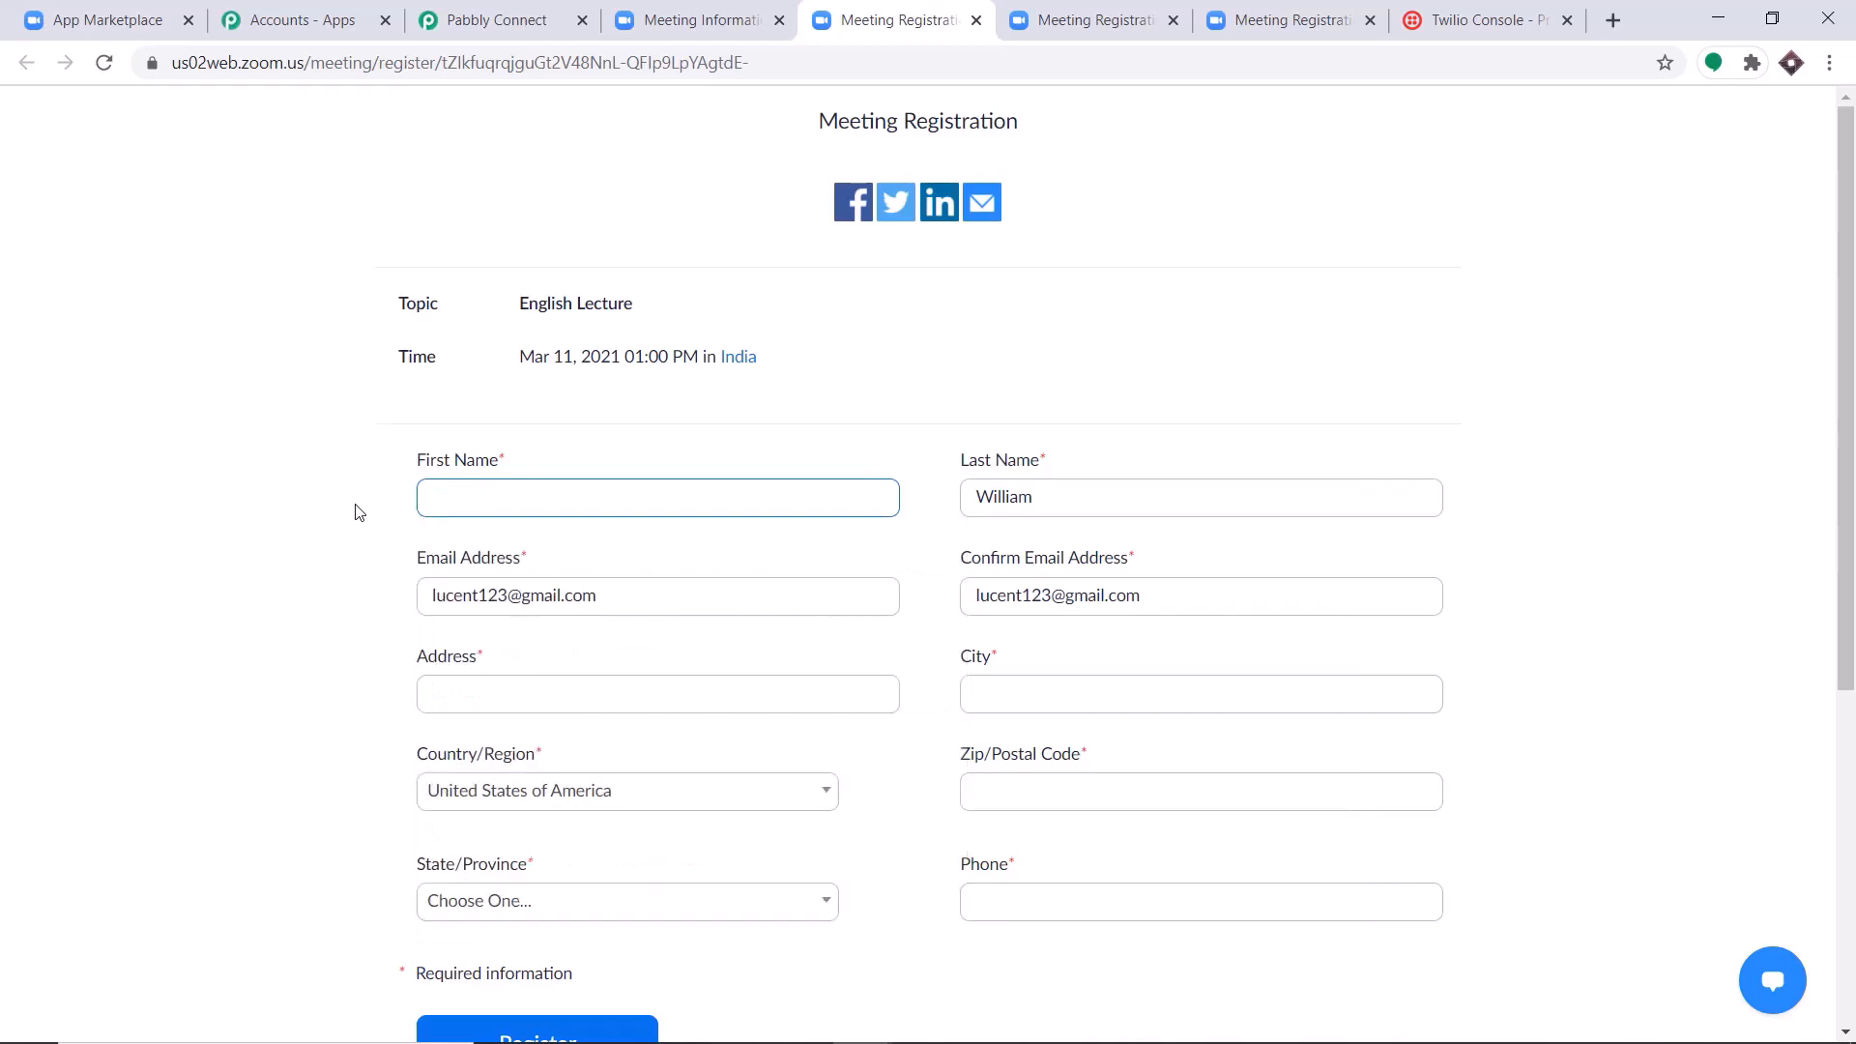
type("To")
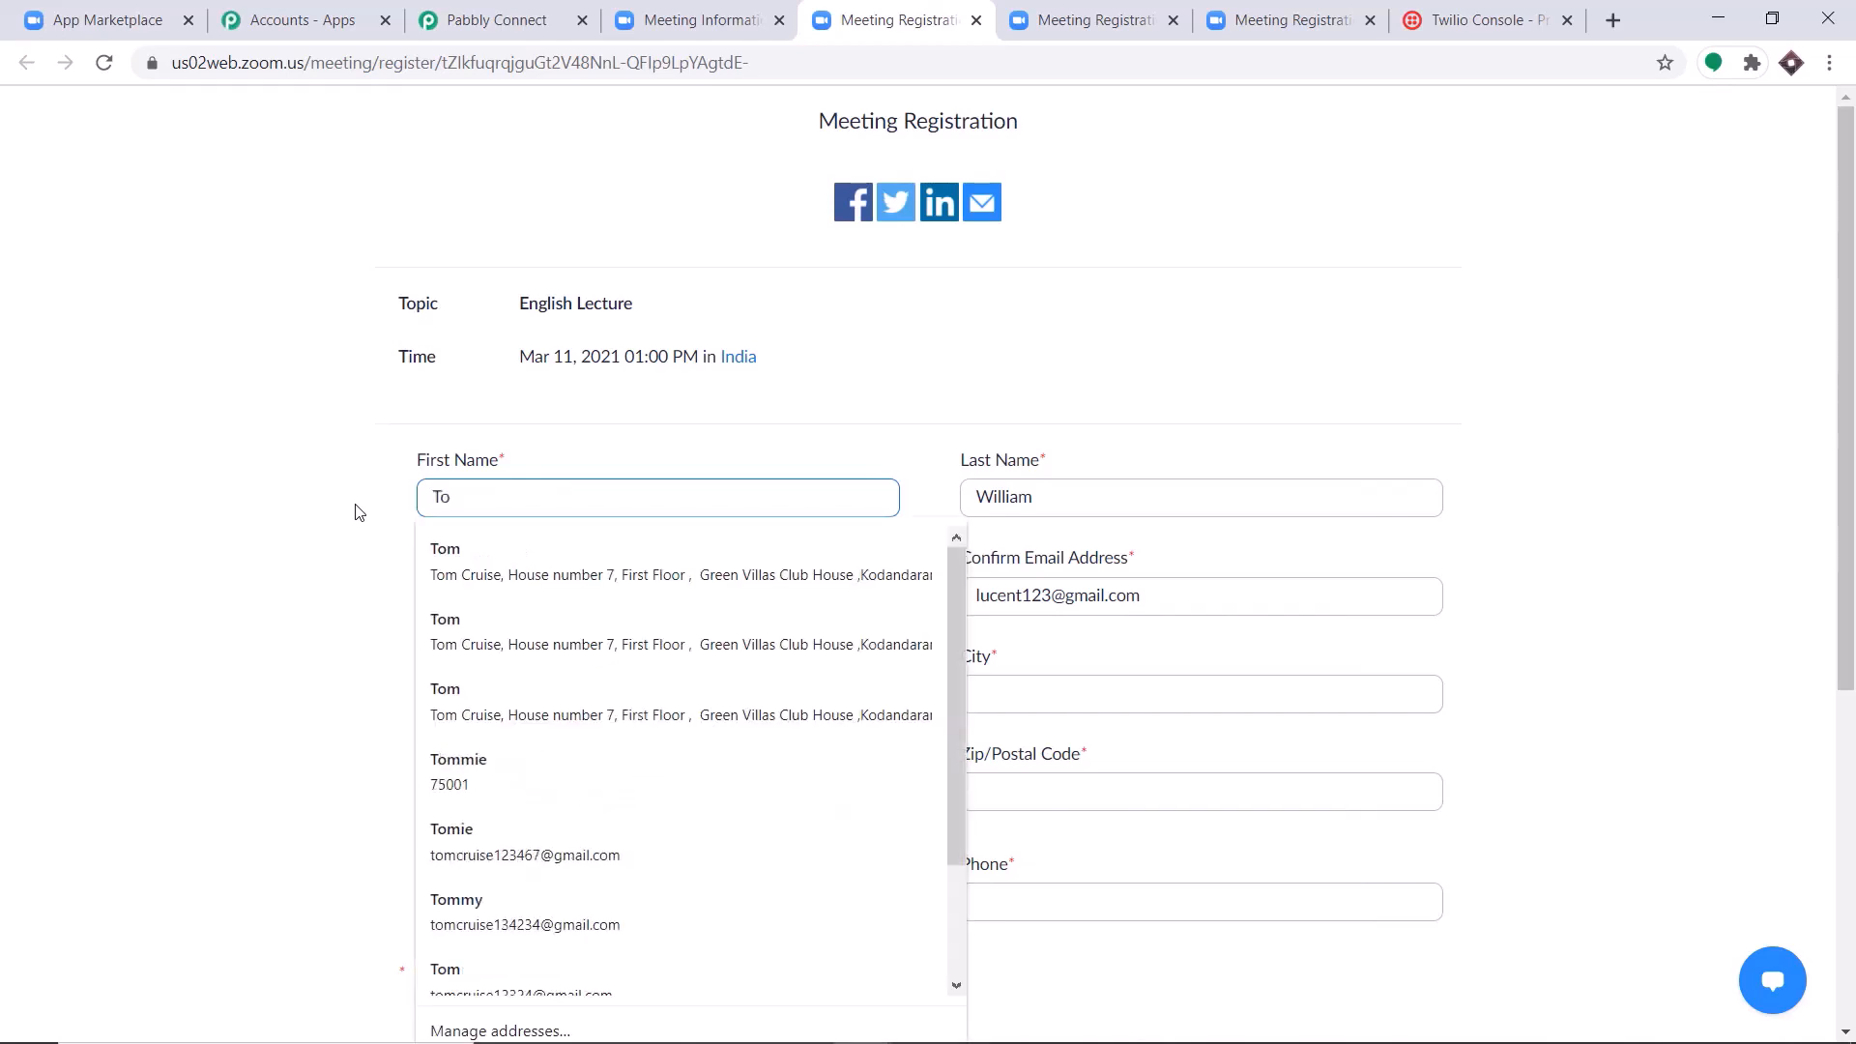
left_click(473, 576)
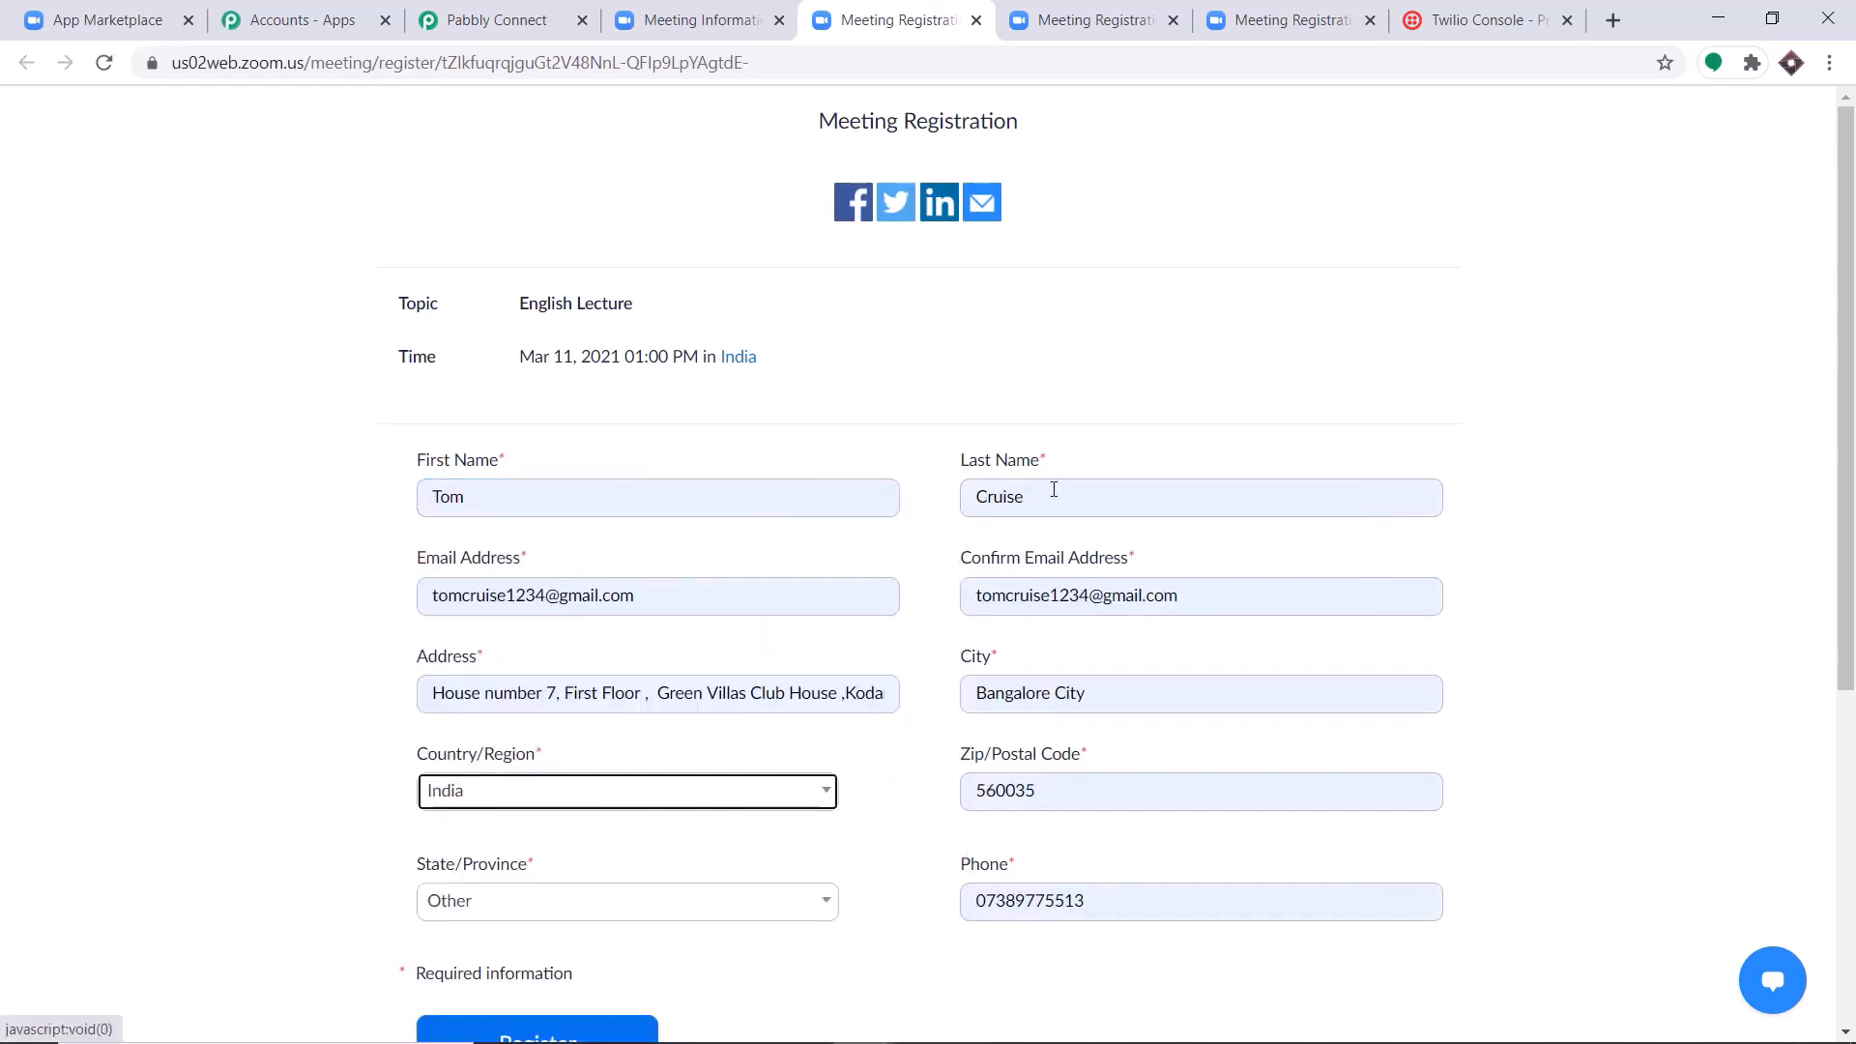
Replace the Phone entry with the copied recipient phone number and submit the meeting registration.
scroll(1023, 511, "down", 1)
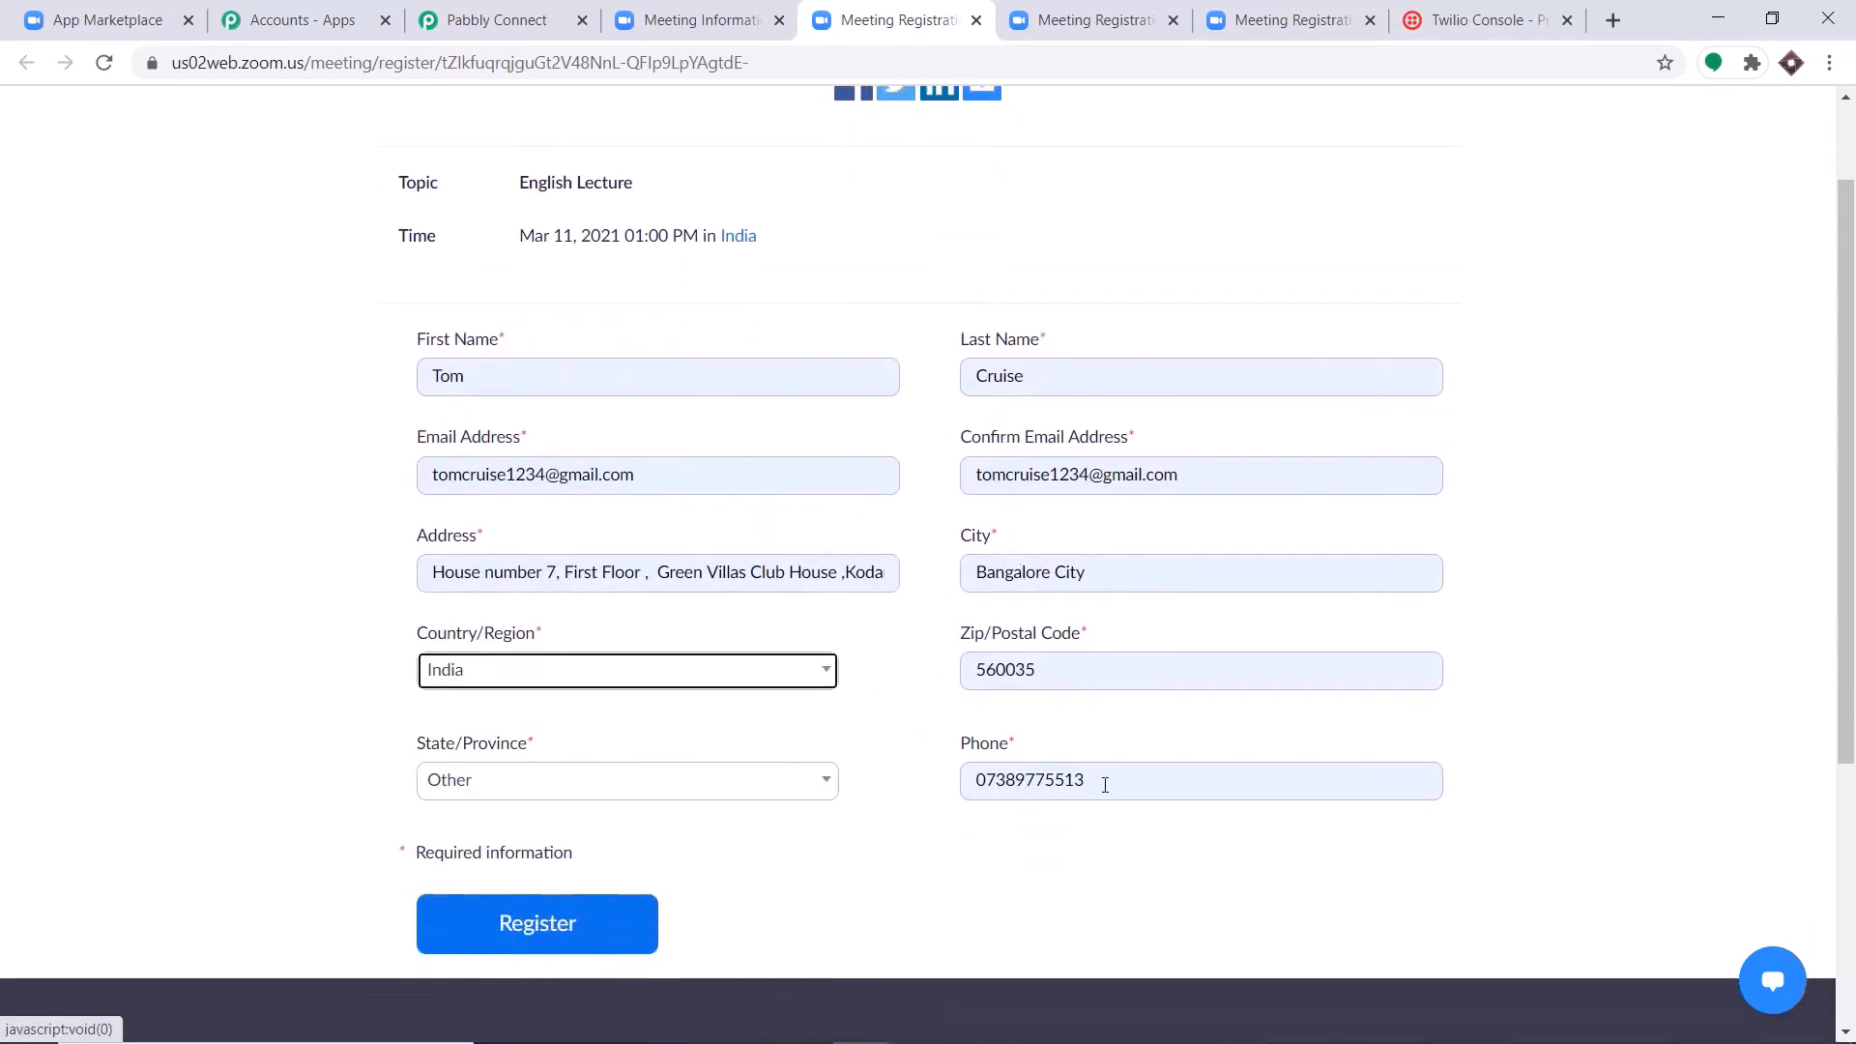
left_click_drag(1102, 779, 974, 780)
key("BackSpace")
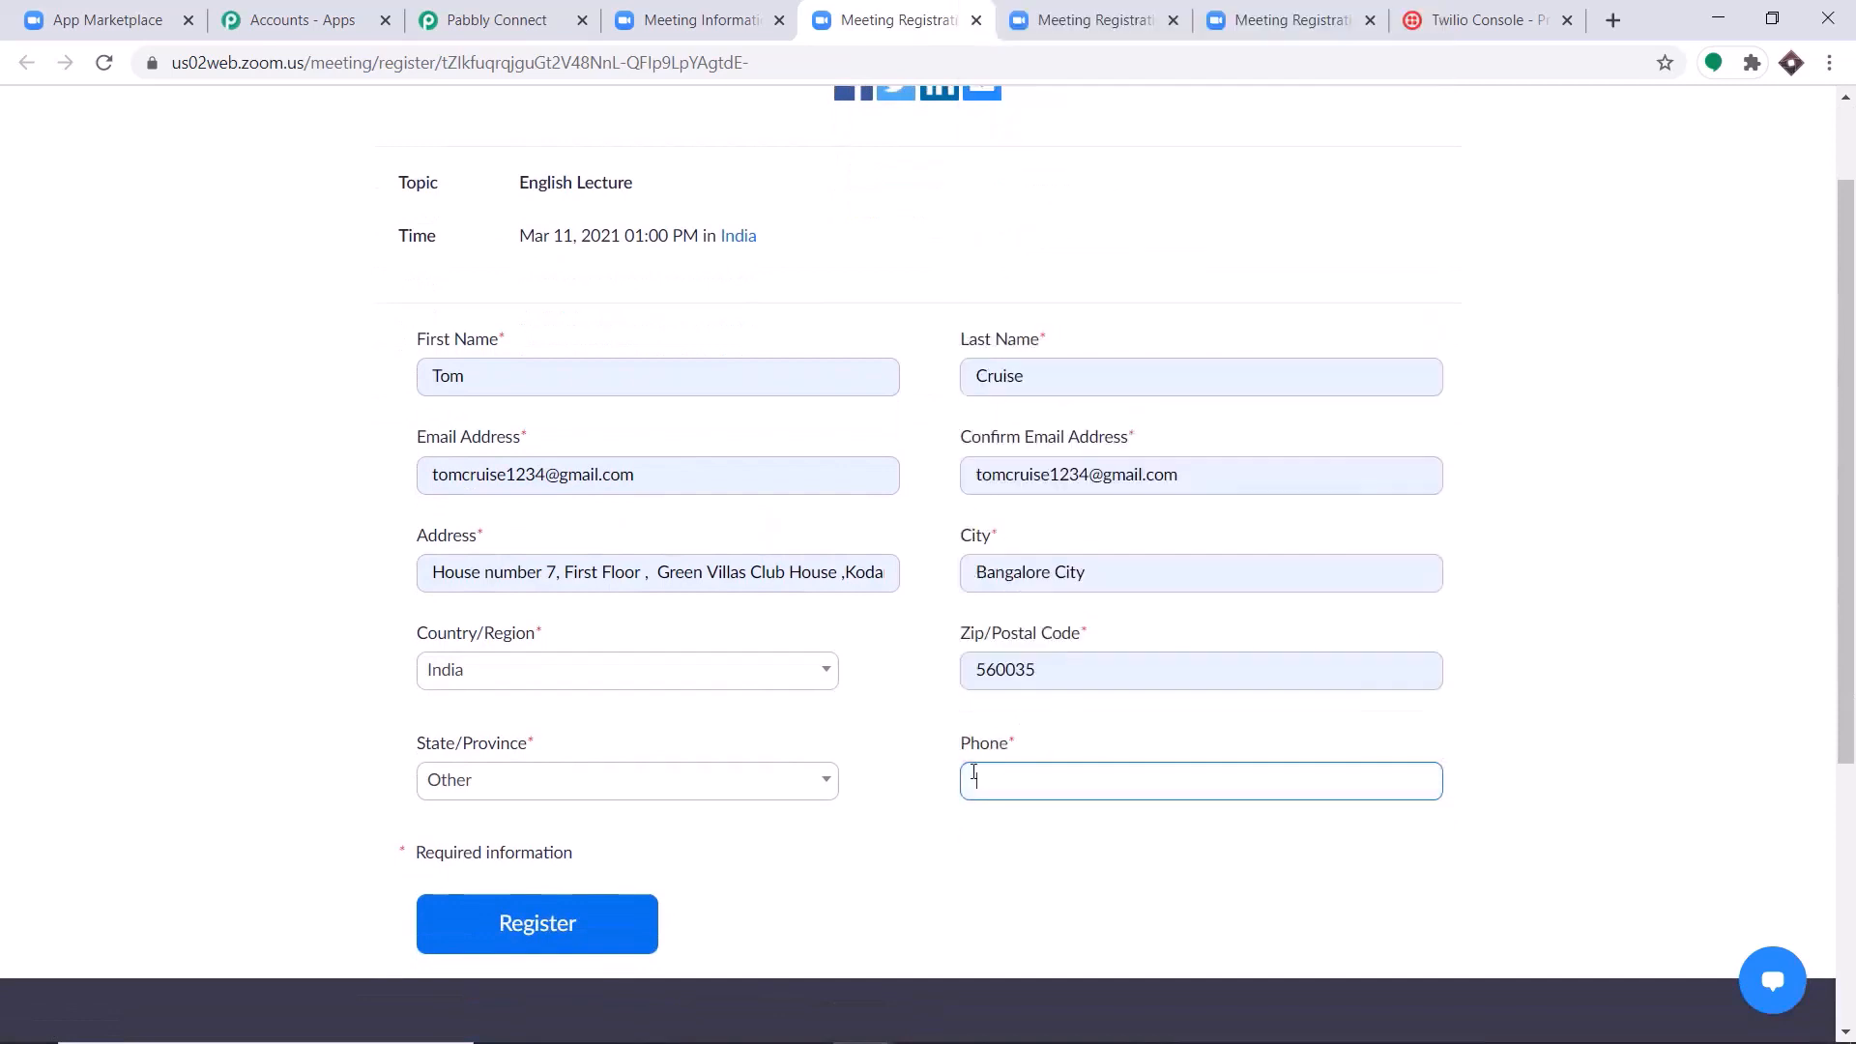
key("ctrl+v")
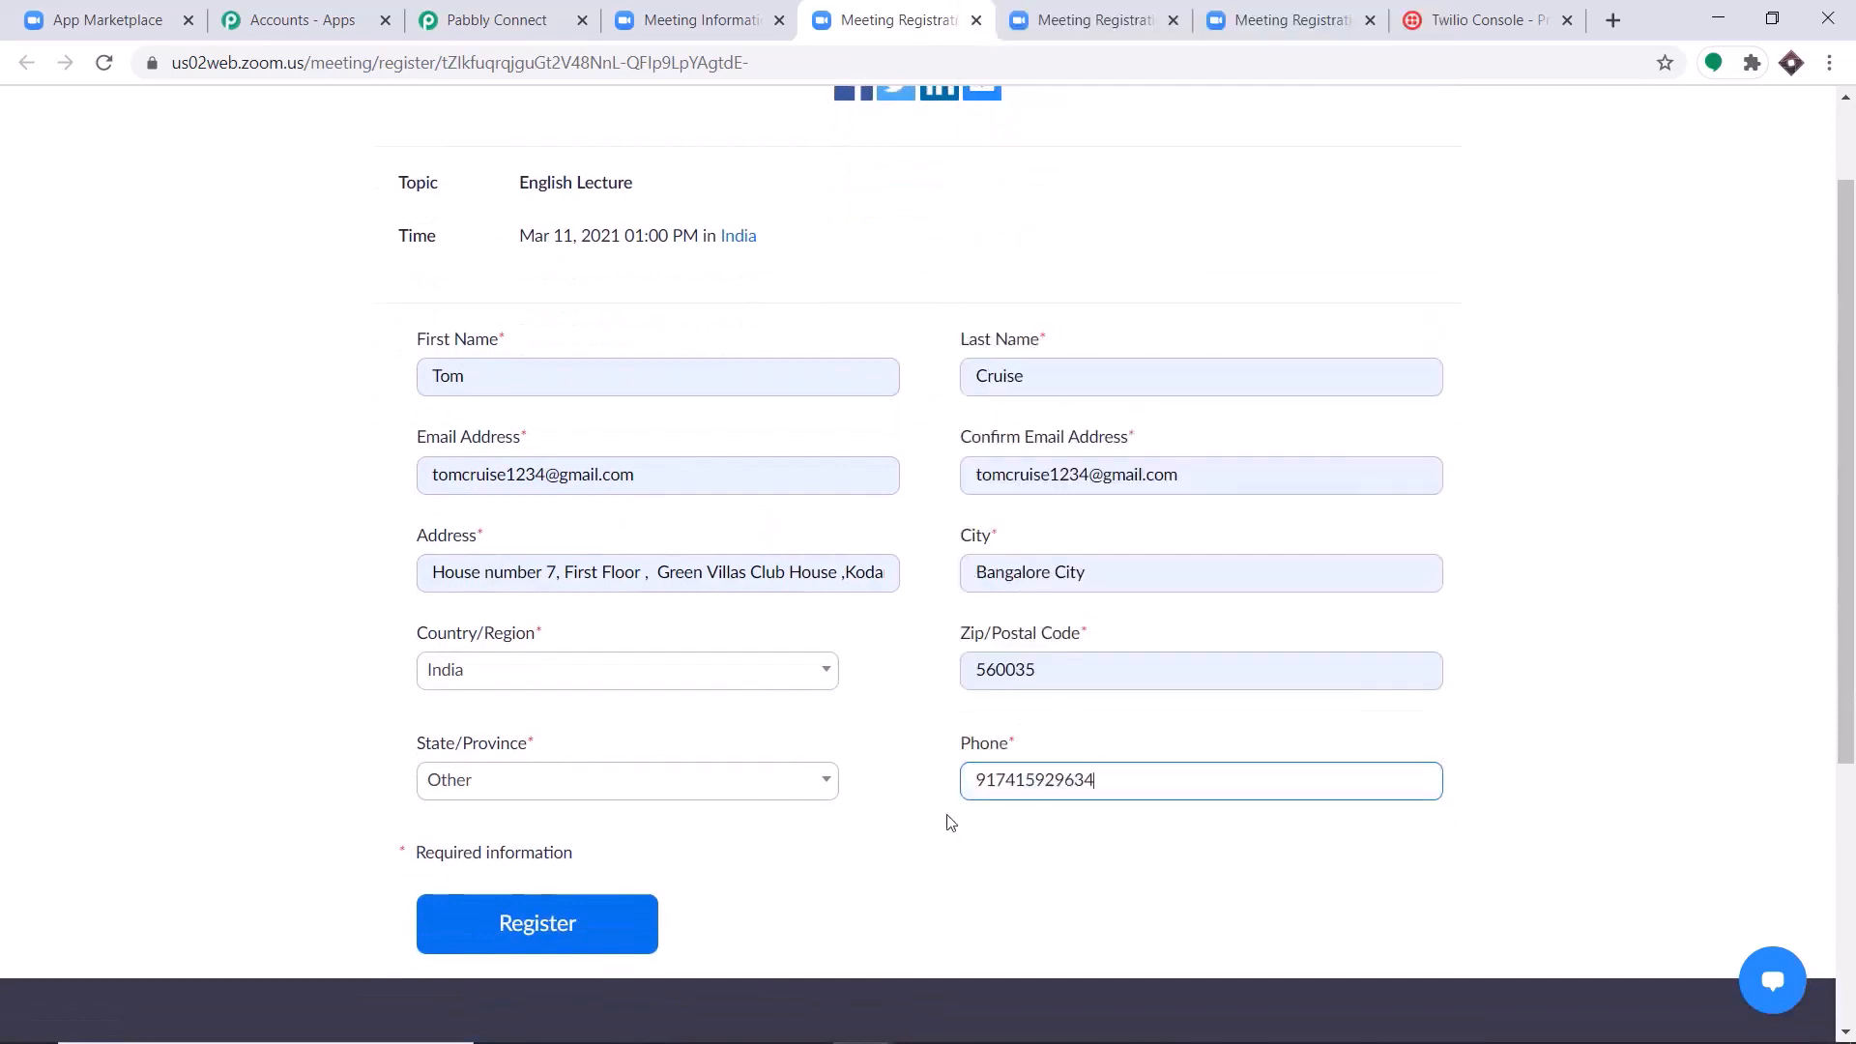
left_click(599, 930)
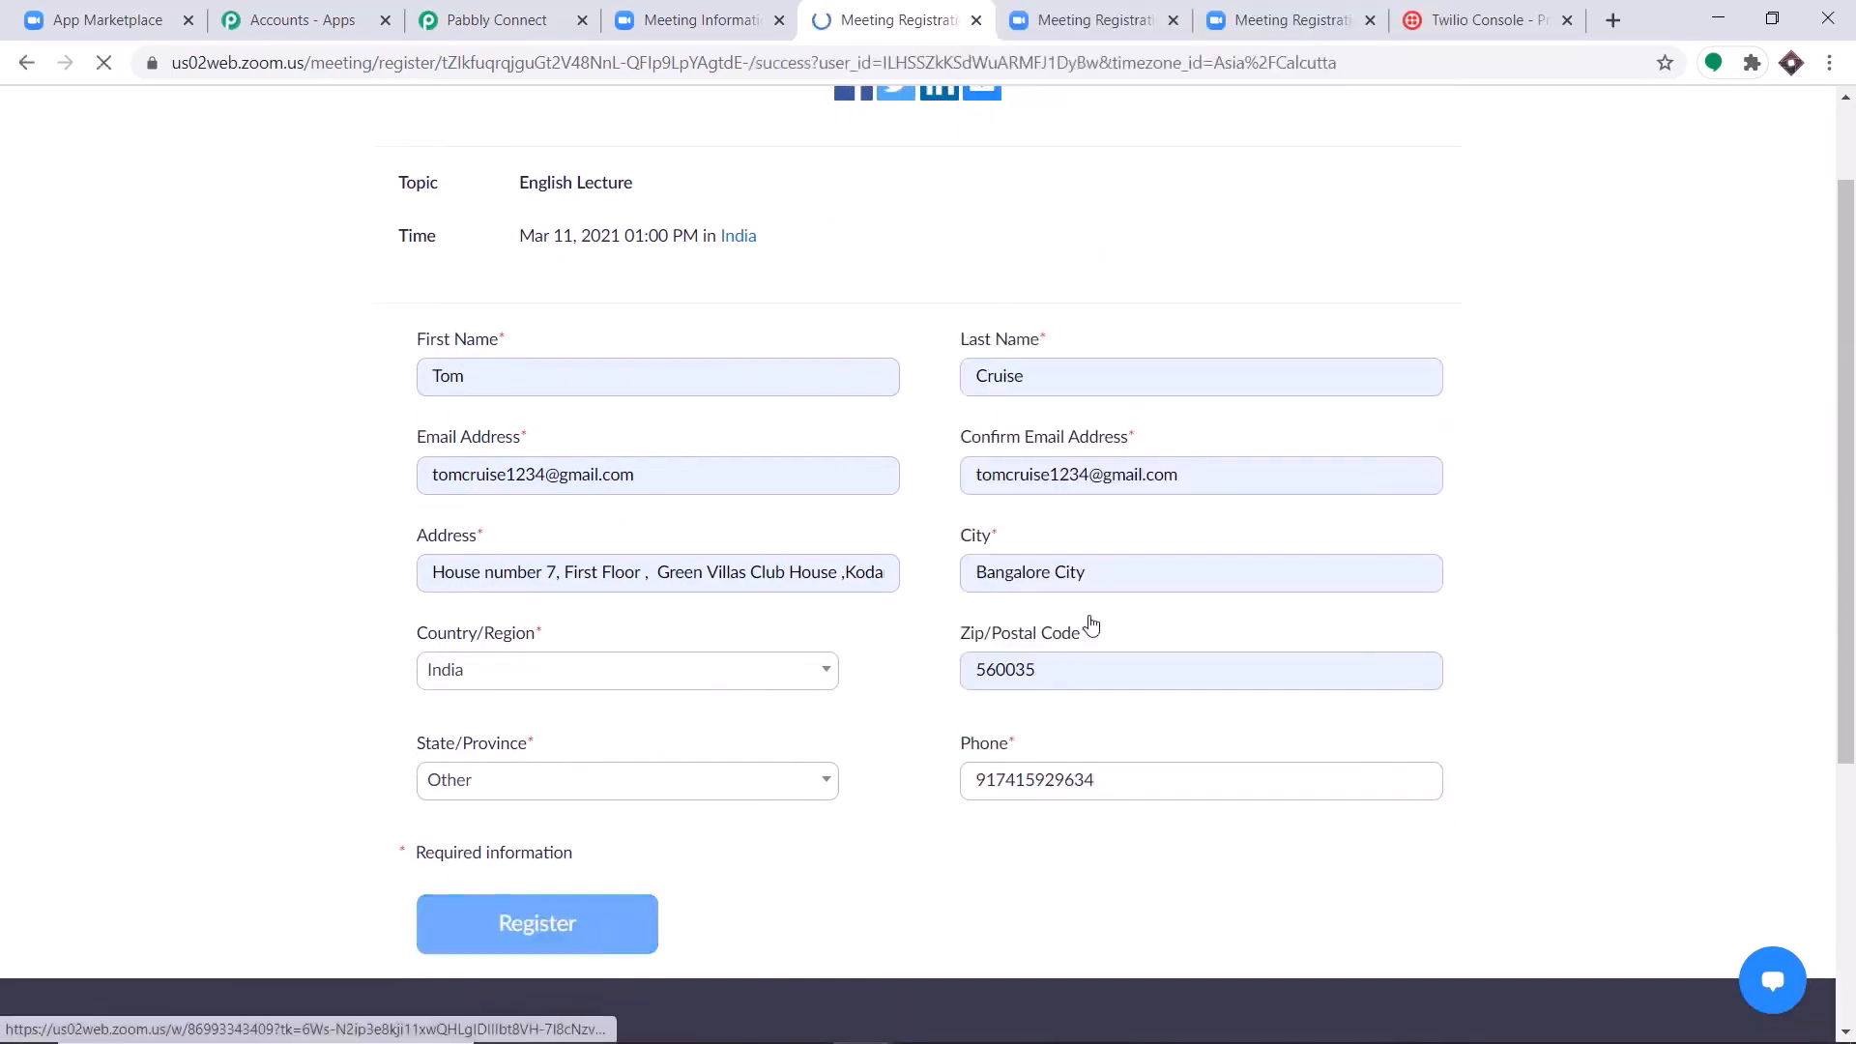
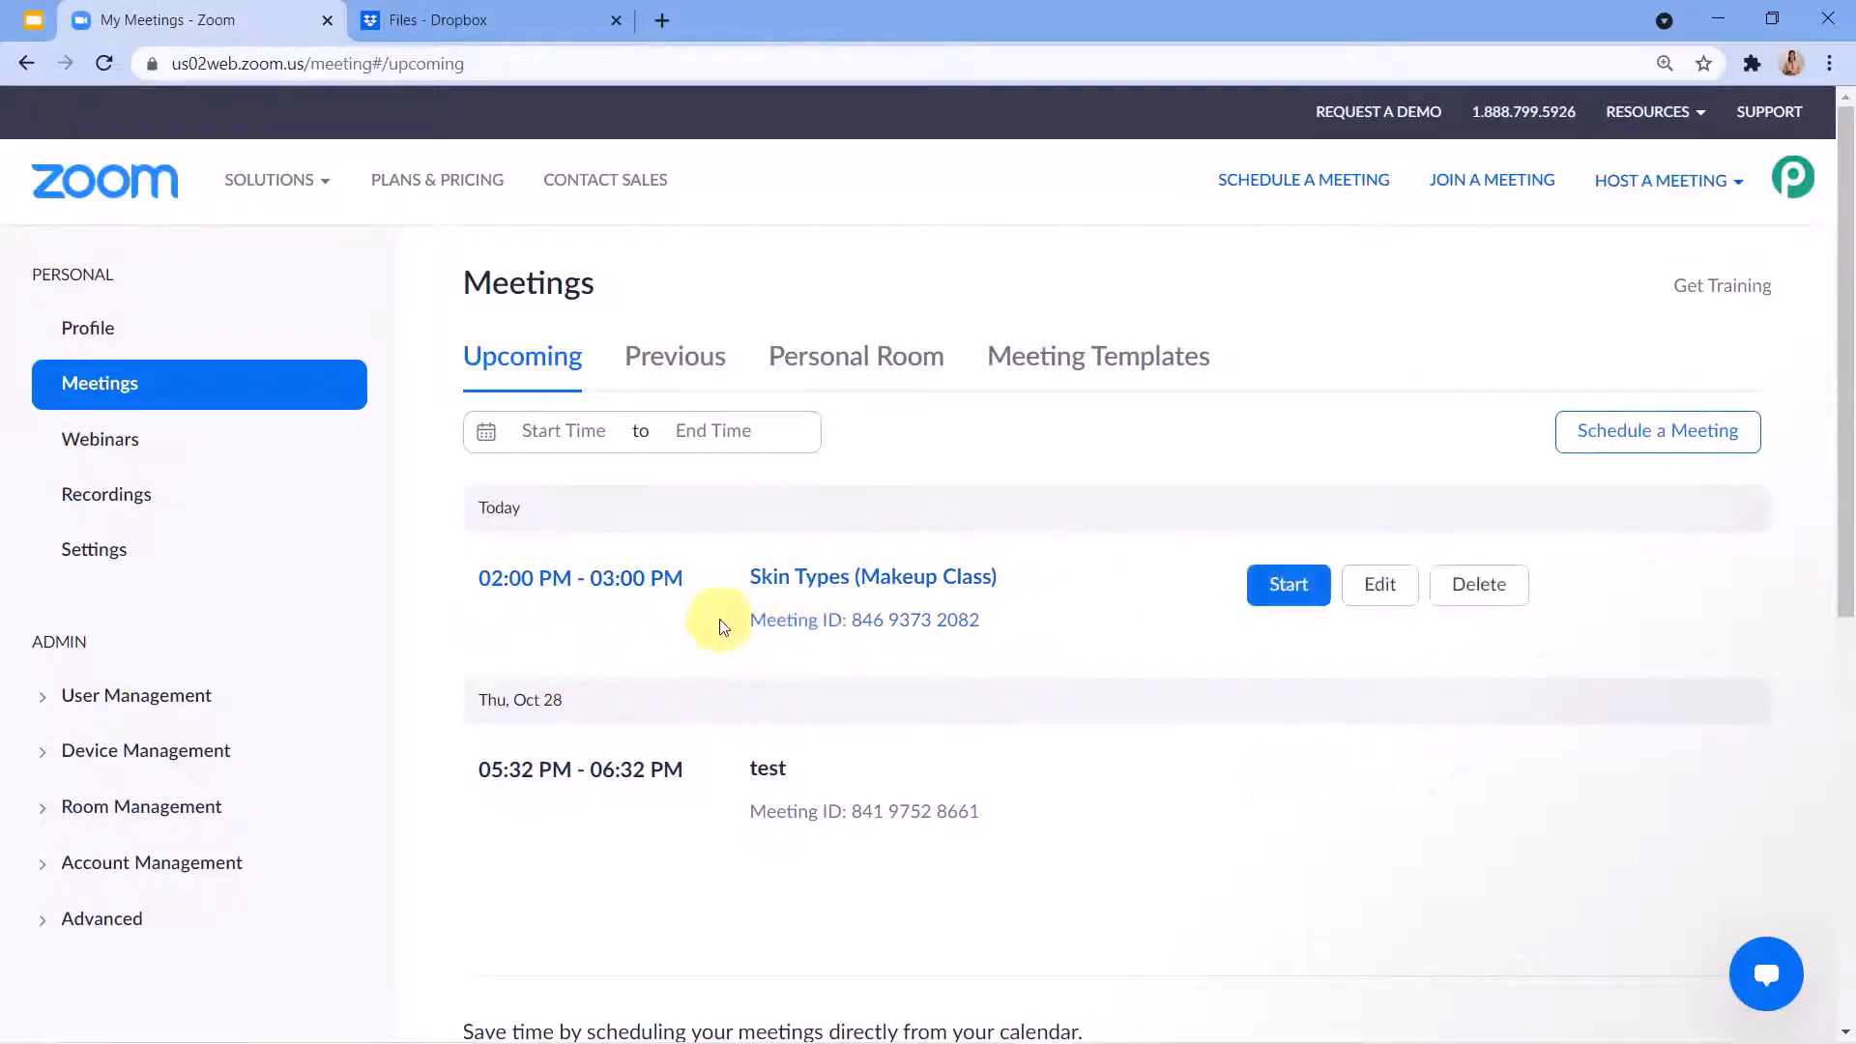
Review the list of cloud recordings in the Zoom account.
left_click(104, 516)
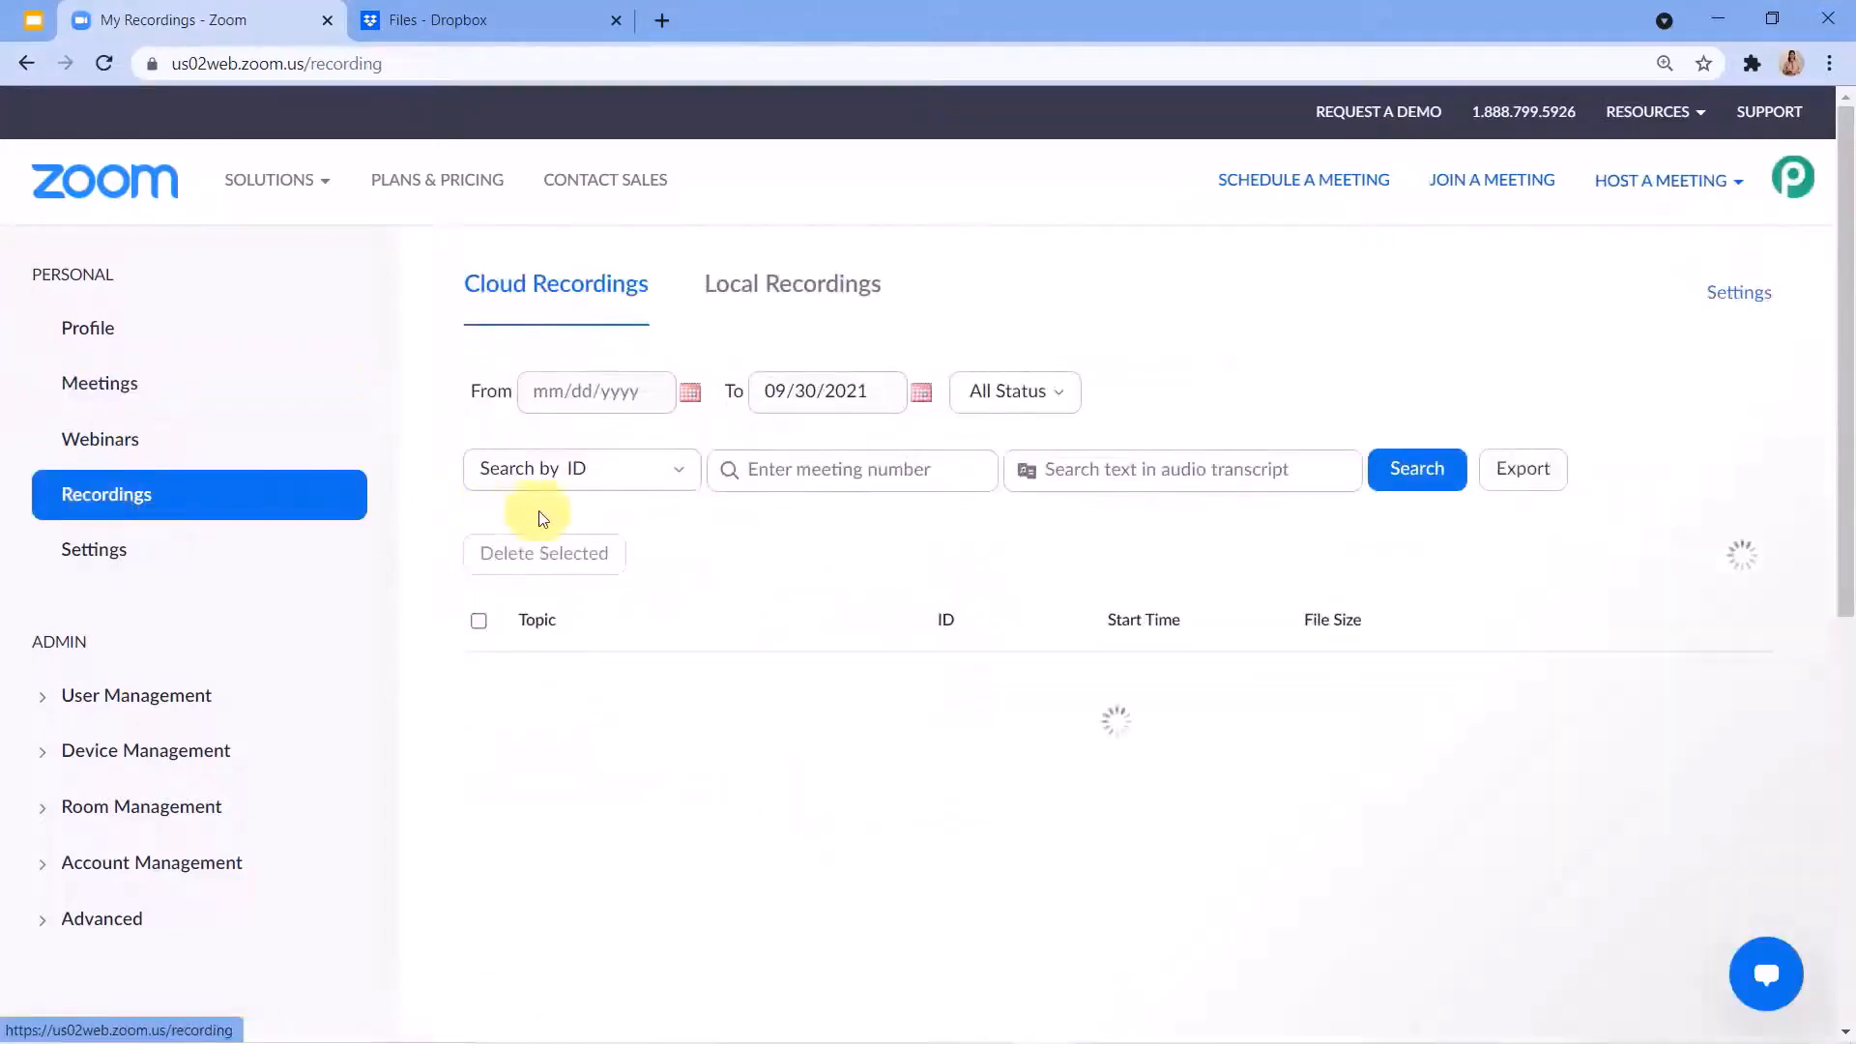
scroll(594, 563, "down", 3)
scroll(600, 654, "down", 2)
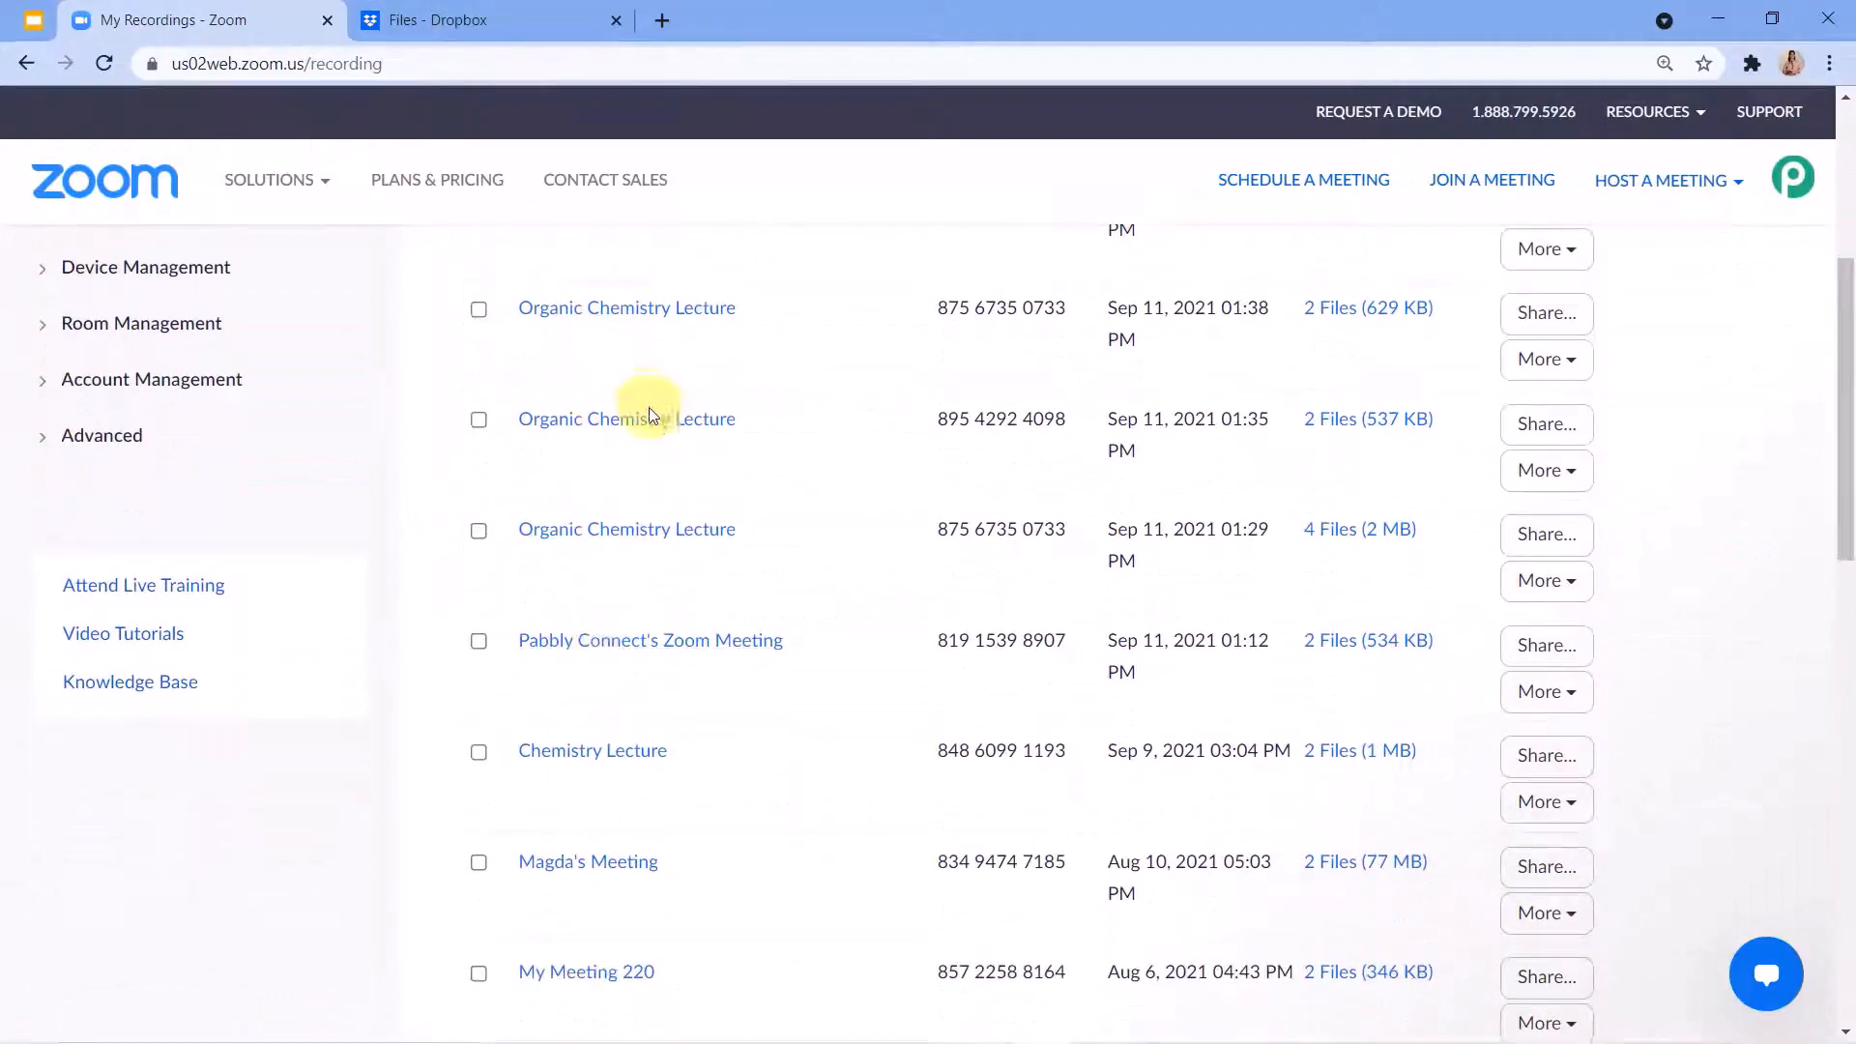
scroll(642, 402, "up", 4)
scroll(666, 578, "up", 2)
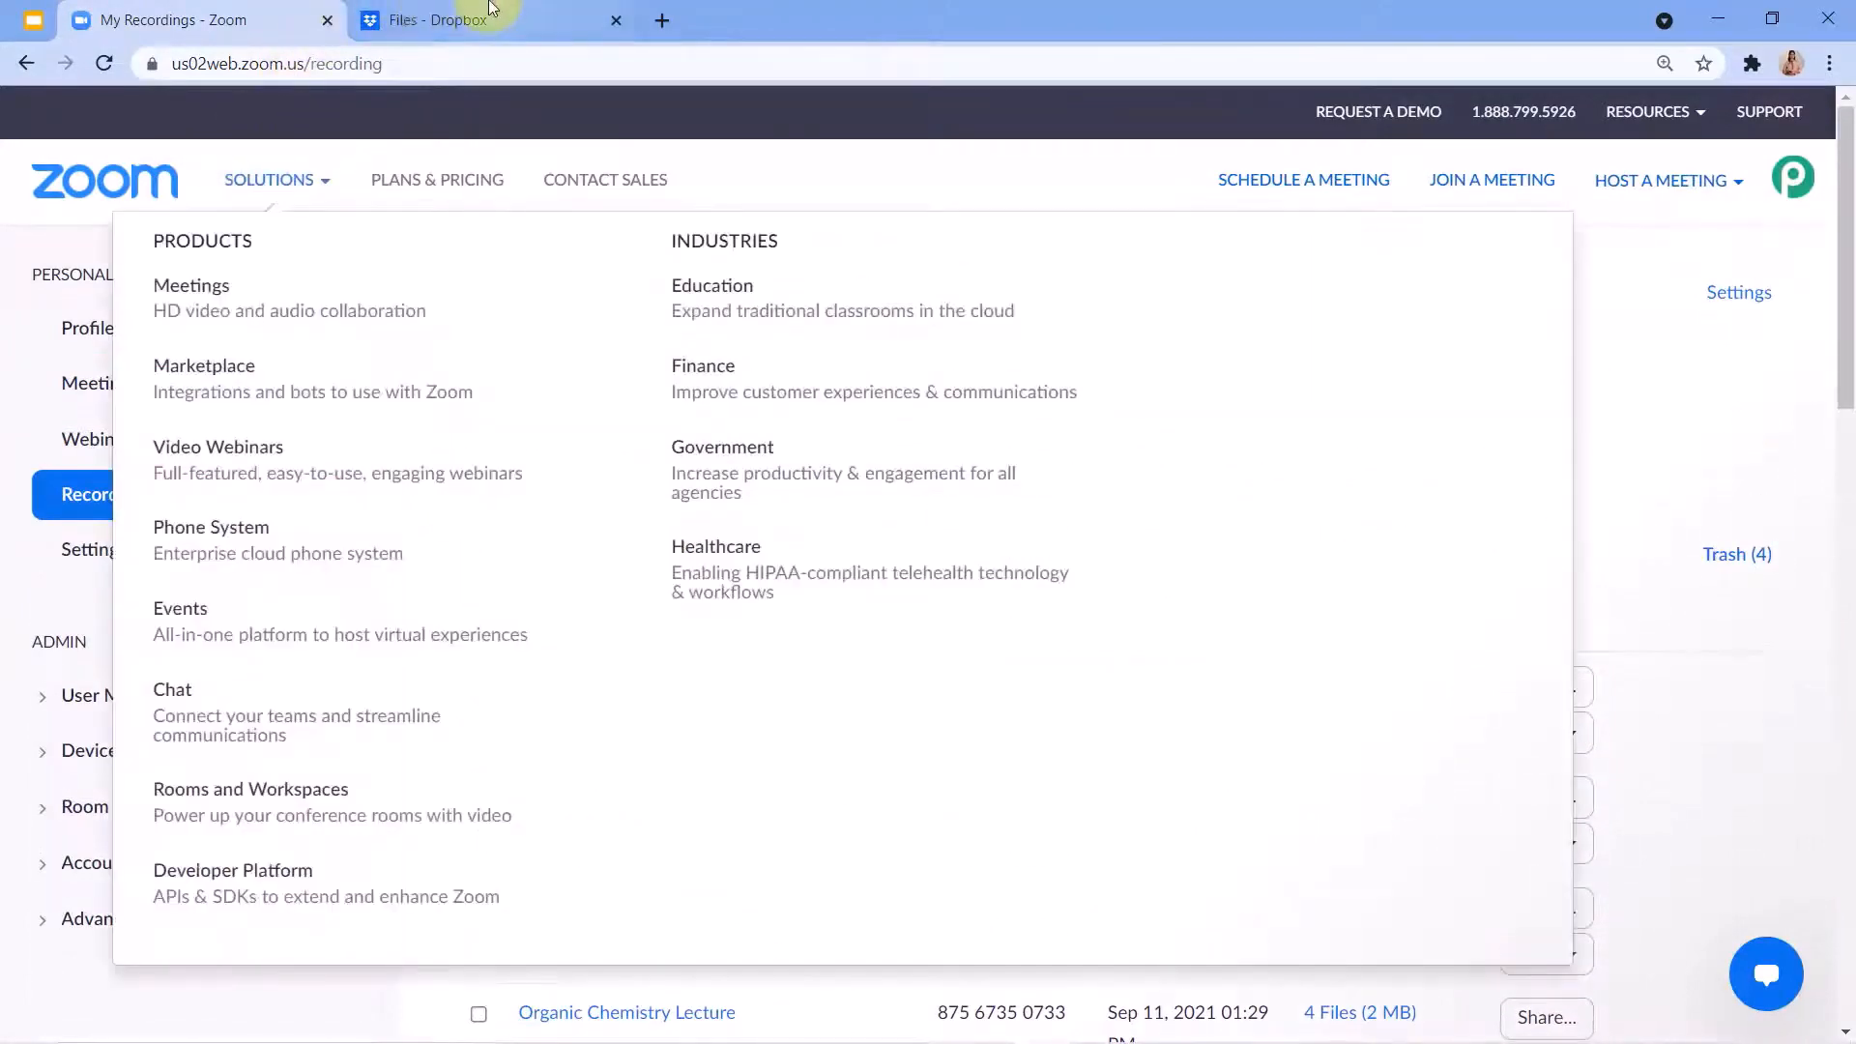
Switch to Dropbox and open the zoom folder inside the member's personal folder to view its recordings.
left_click(491, 8)
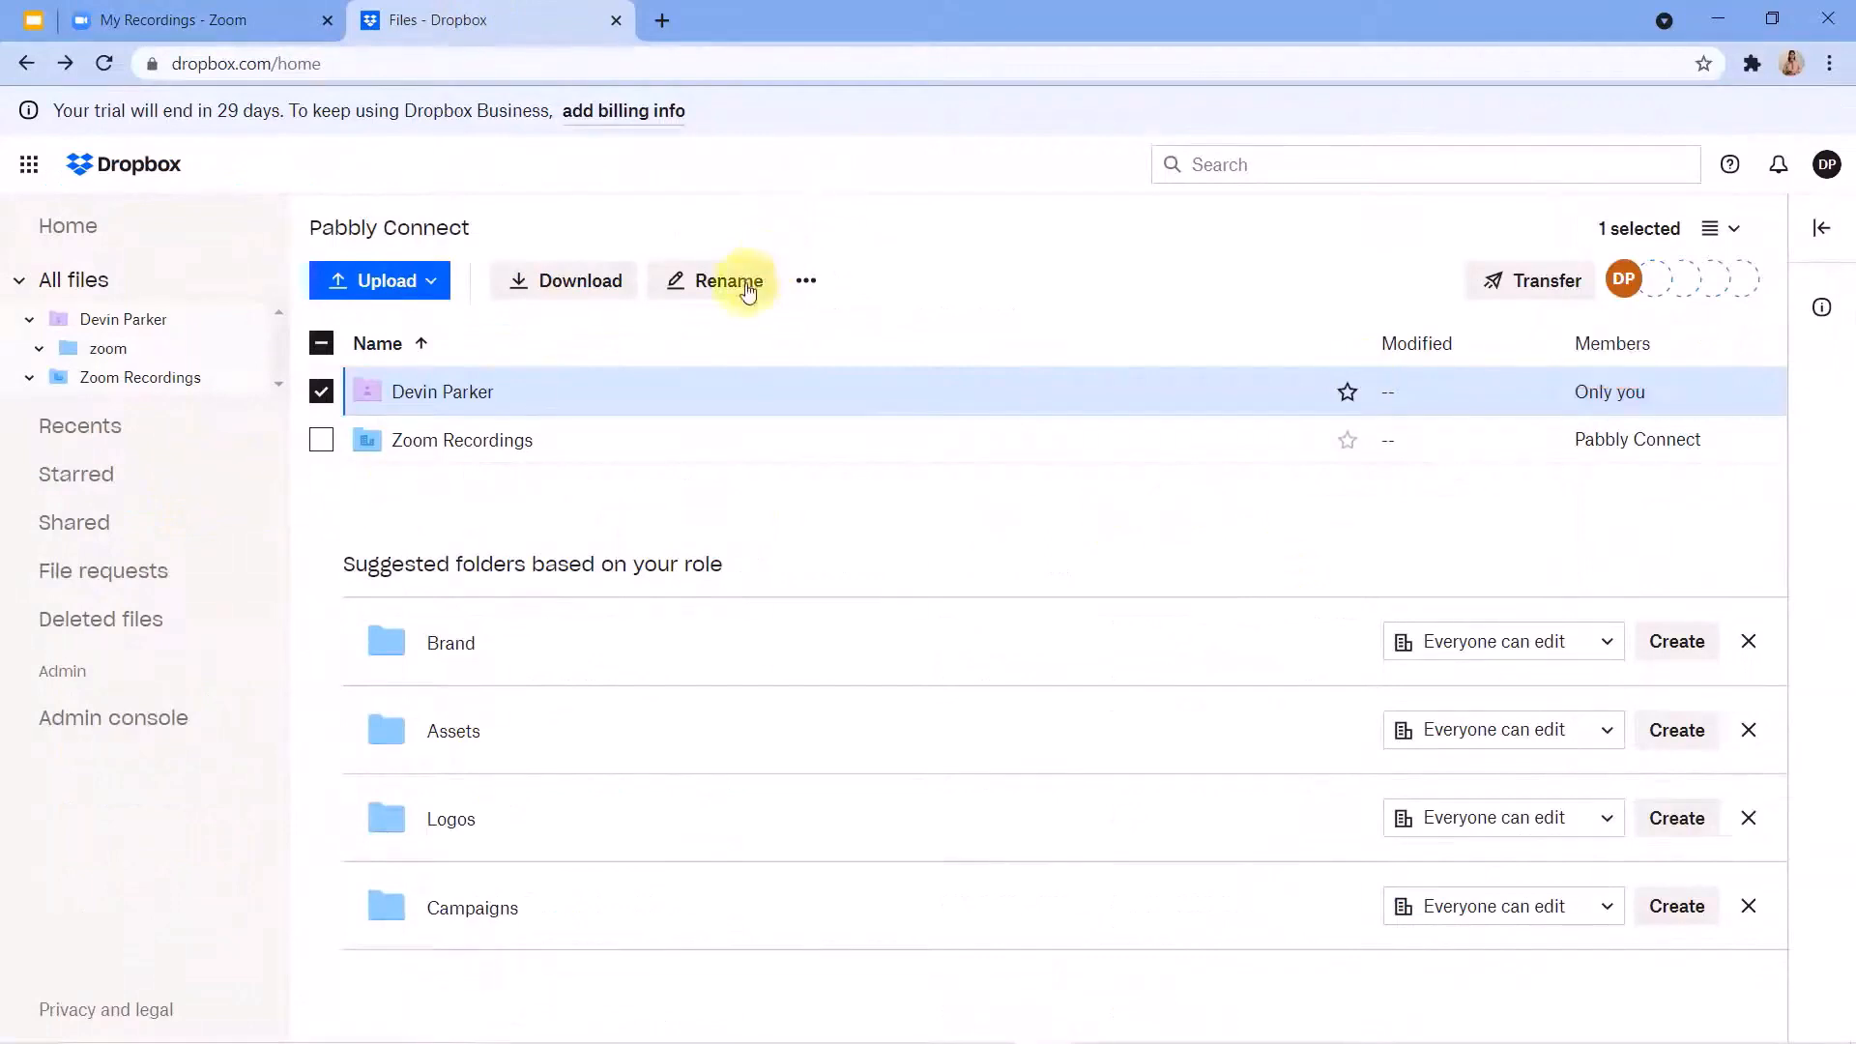
double_click(477, 408)
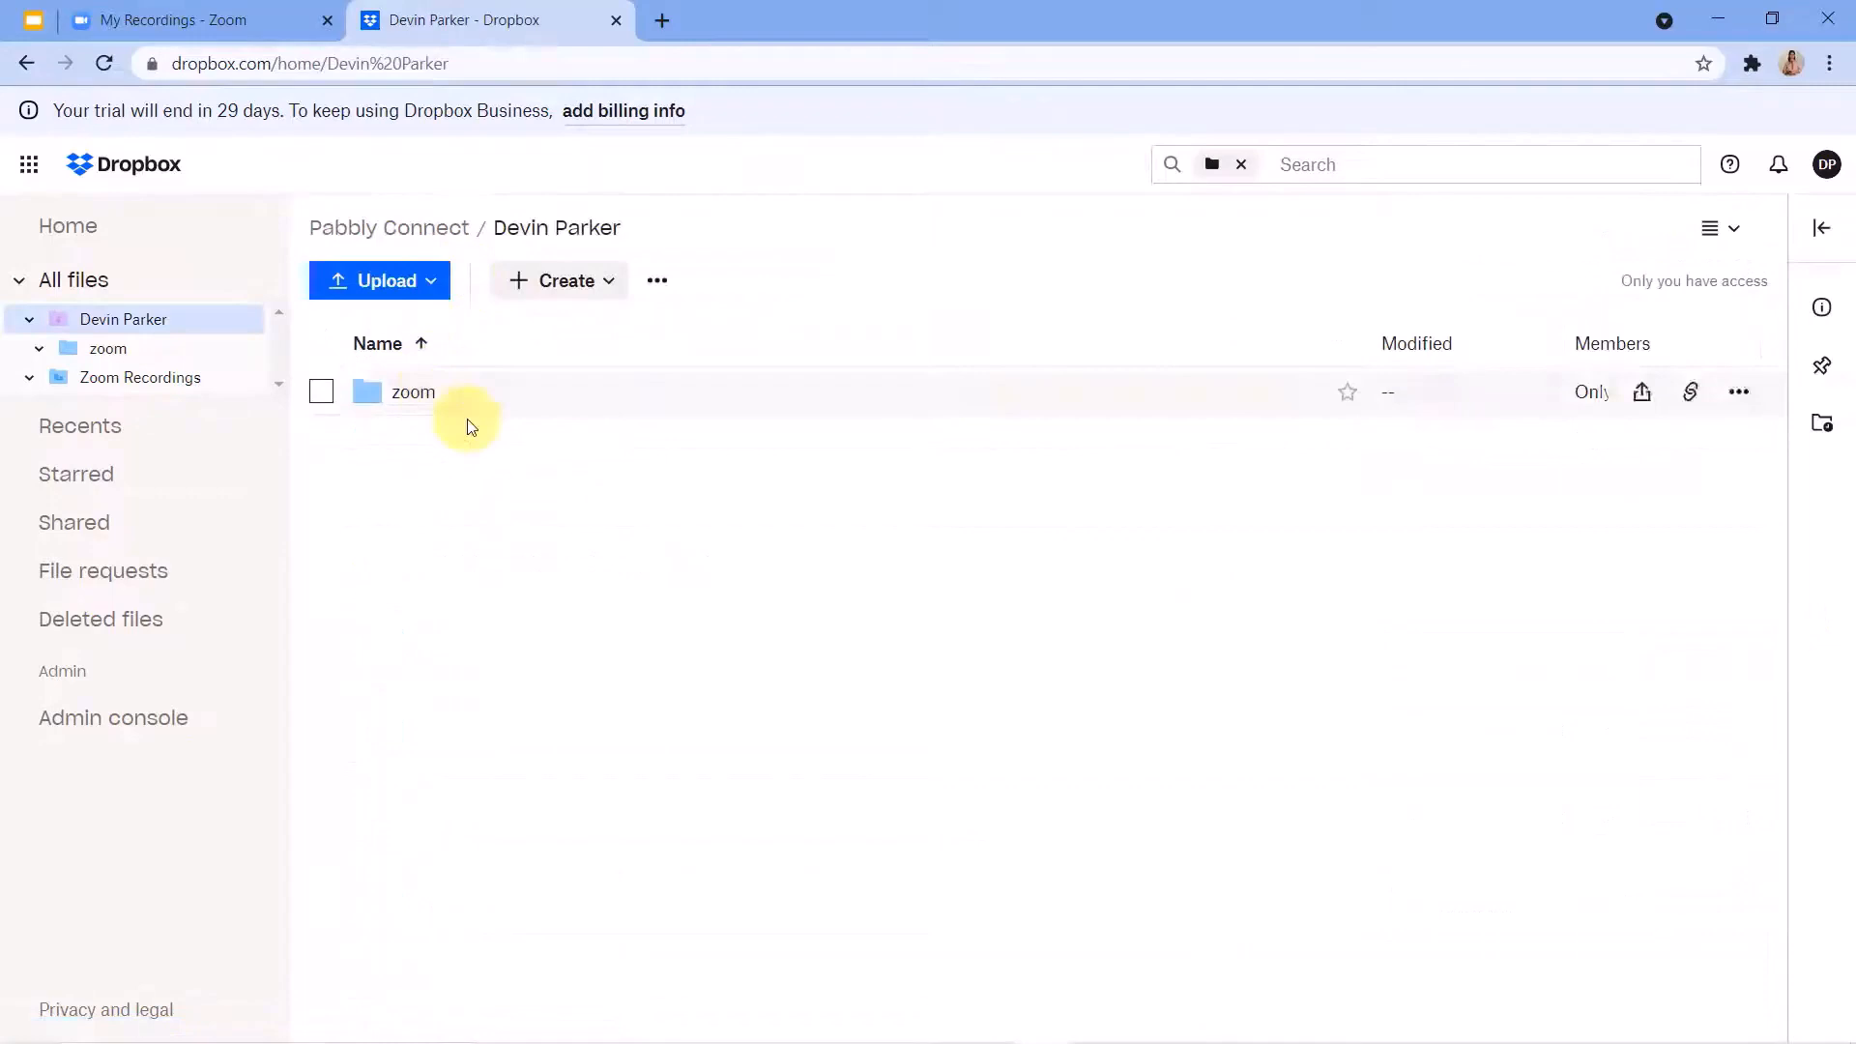
double_click(505, 387)
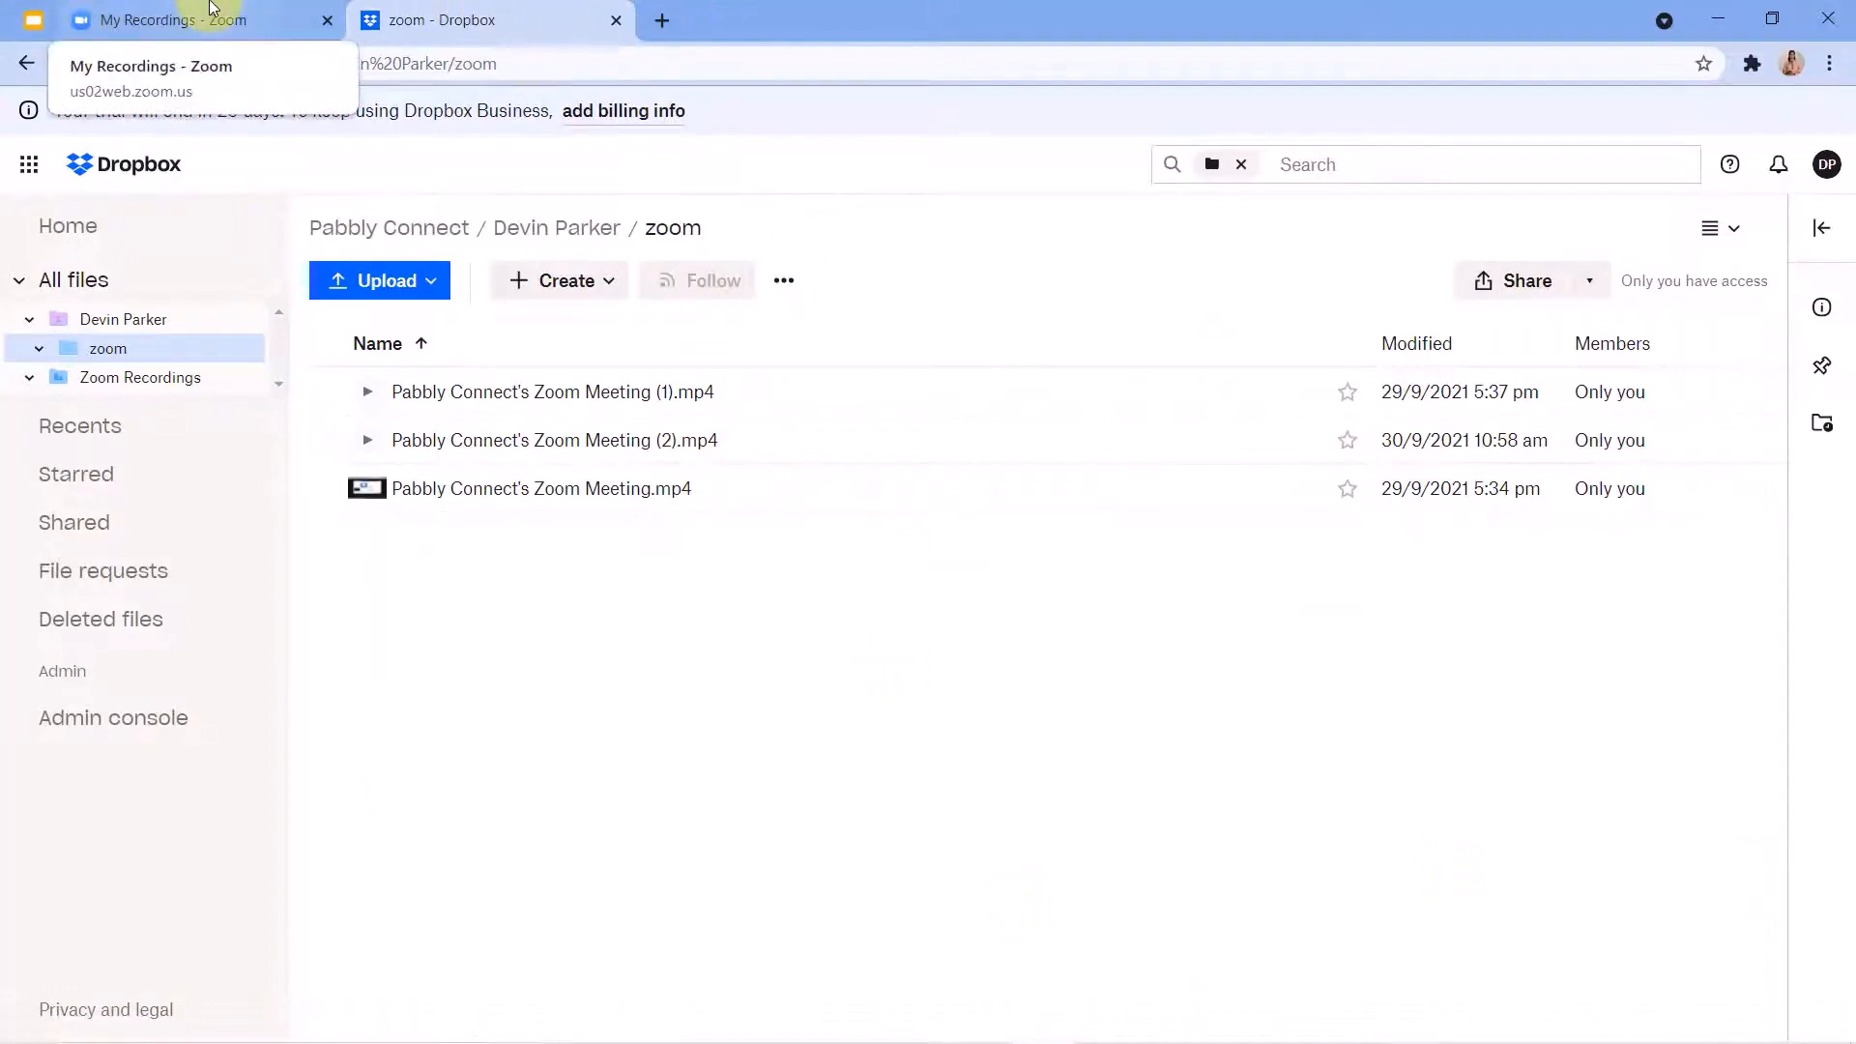
Return to Zoom's upcoming meetings, with another look at the Dropbox zoom folder in between.
left_click(211, 8)
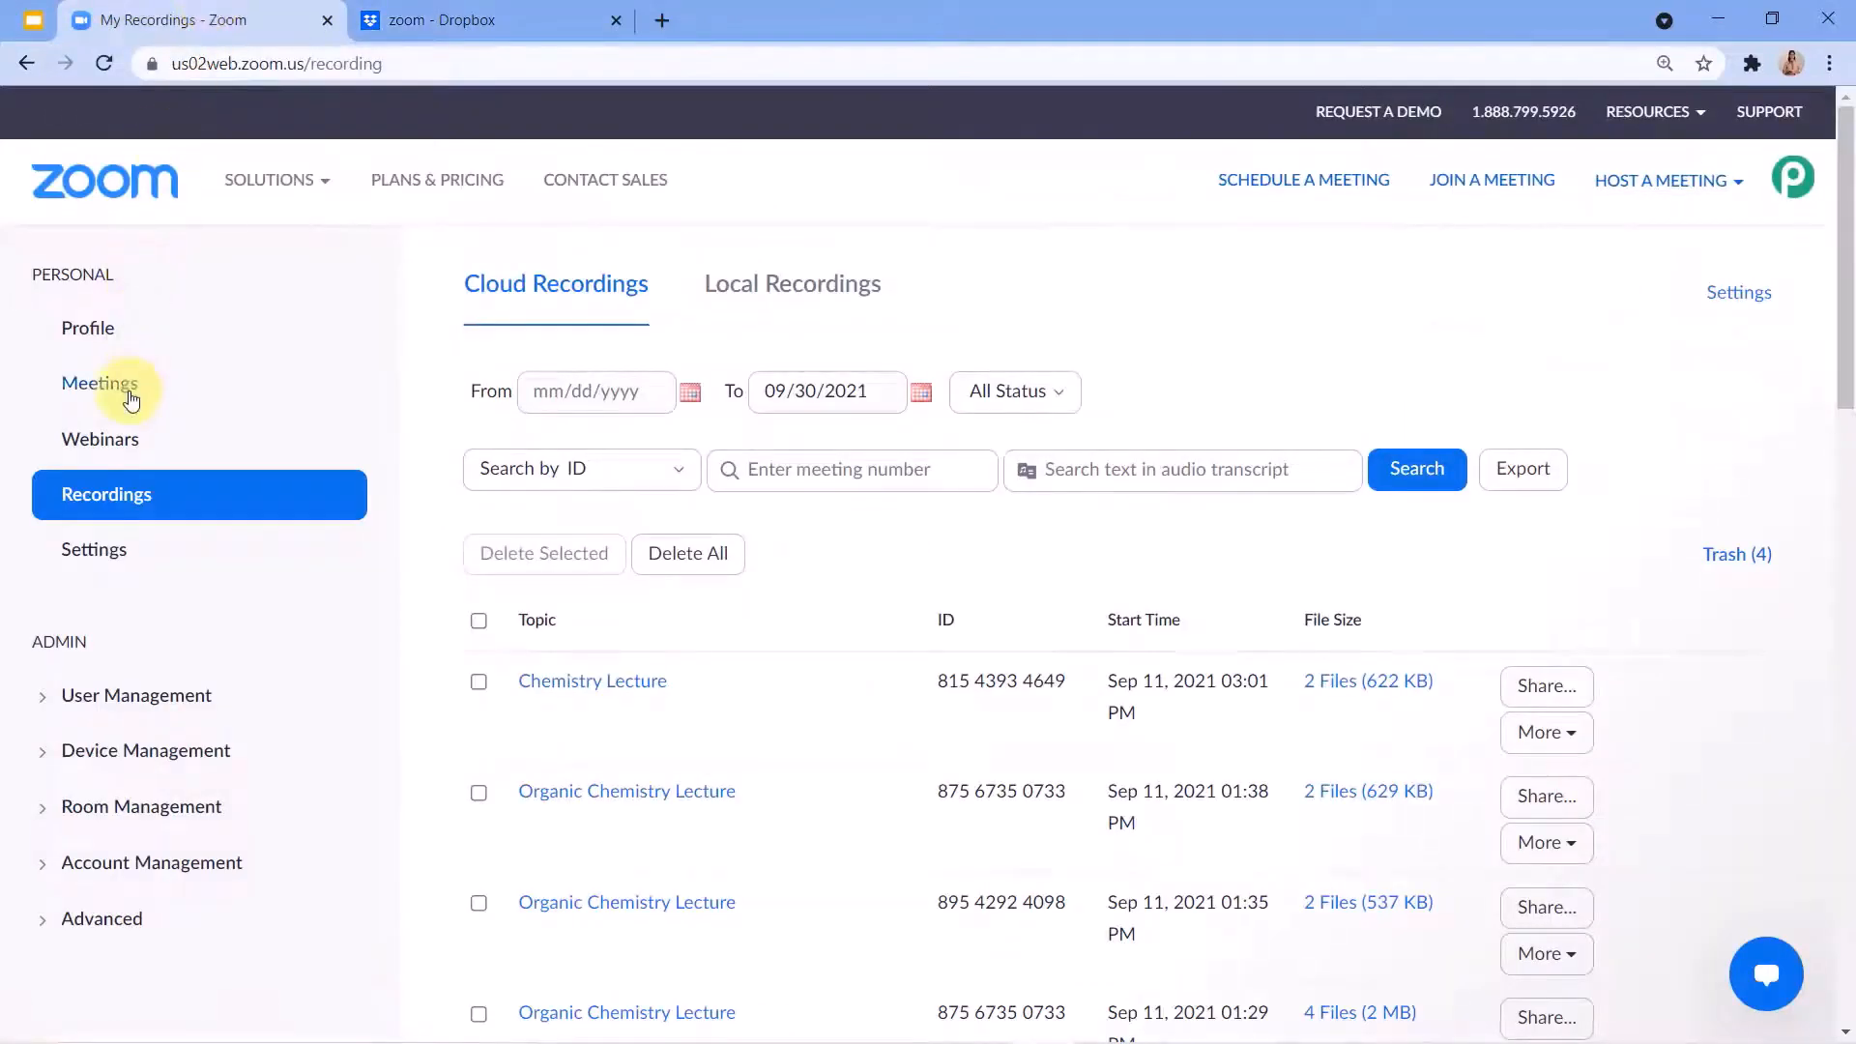
left_click(132, 399)
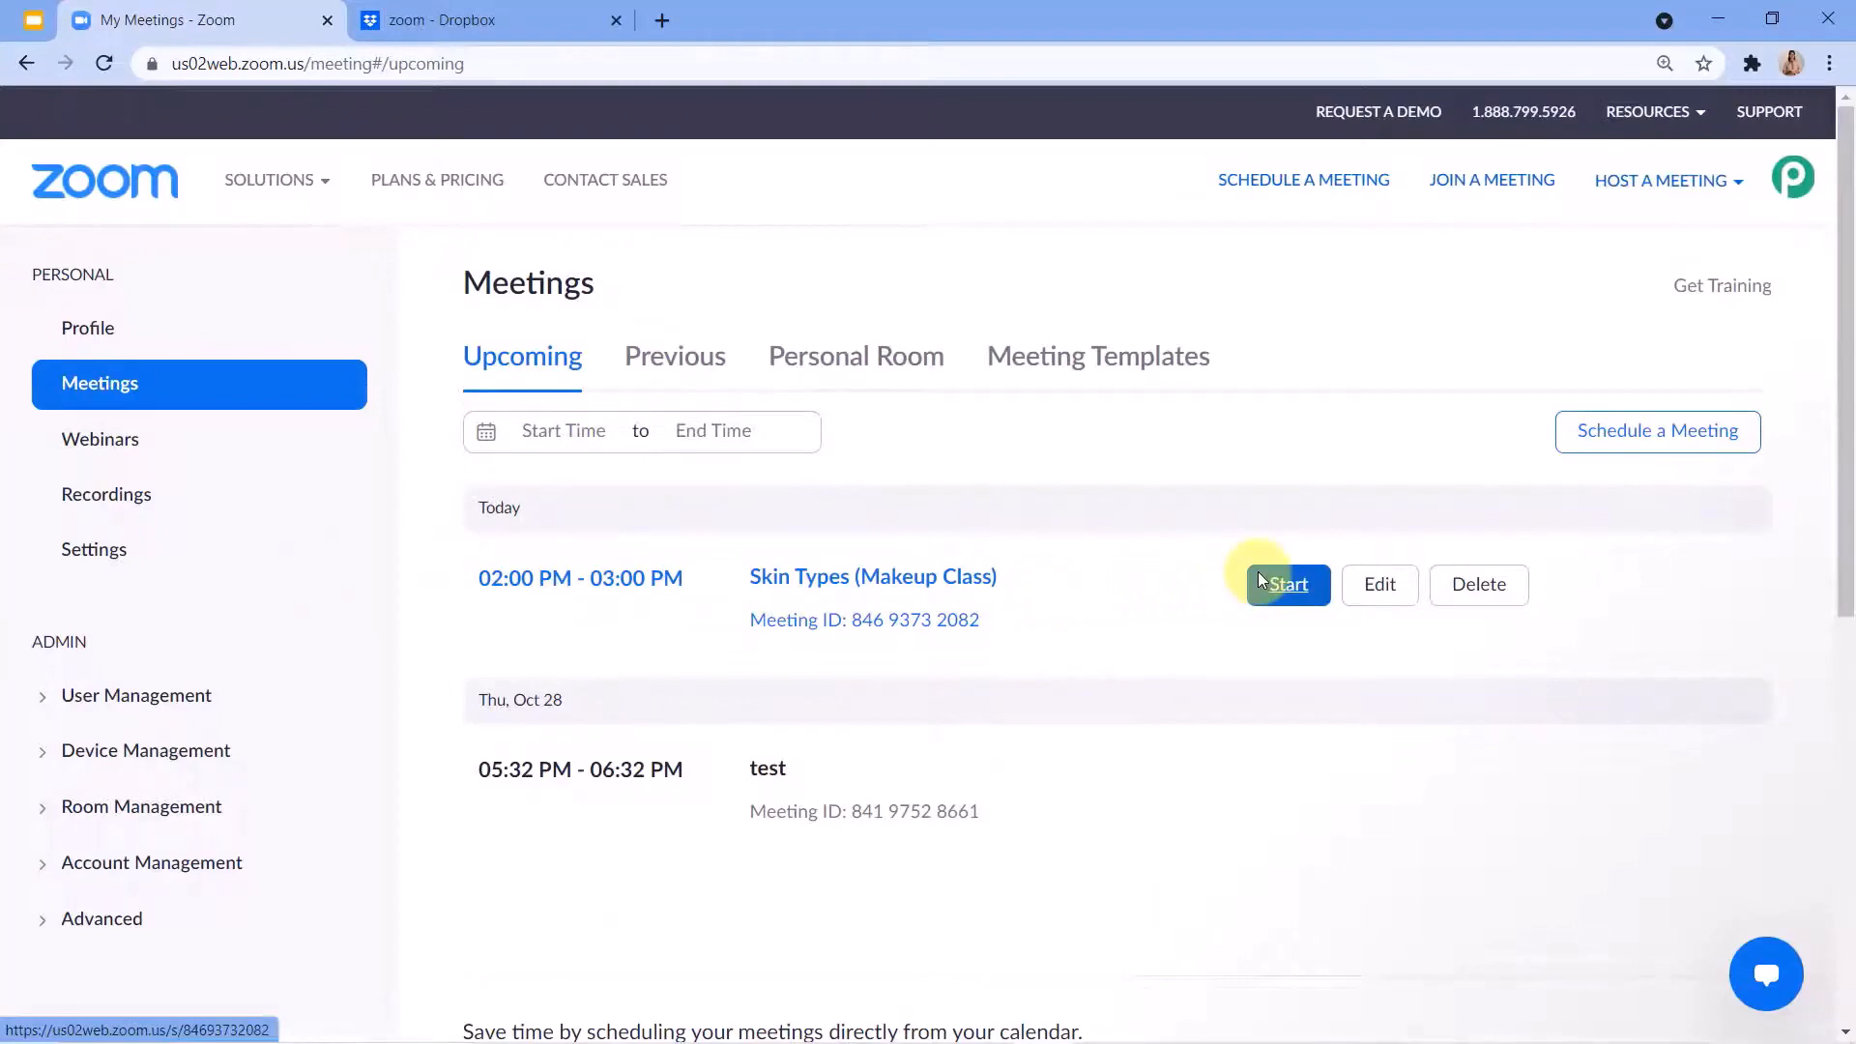
left_click(468, 19)
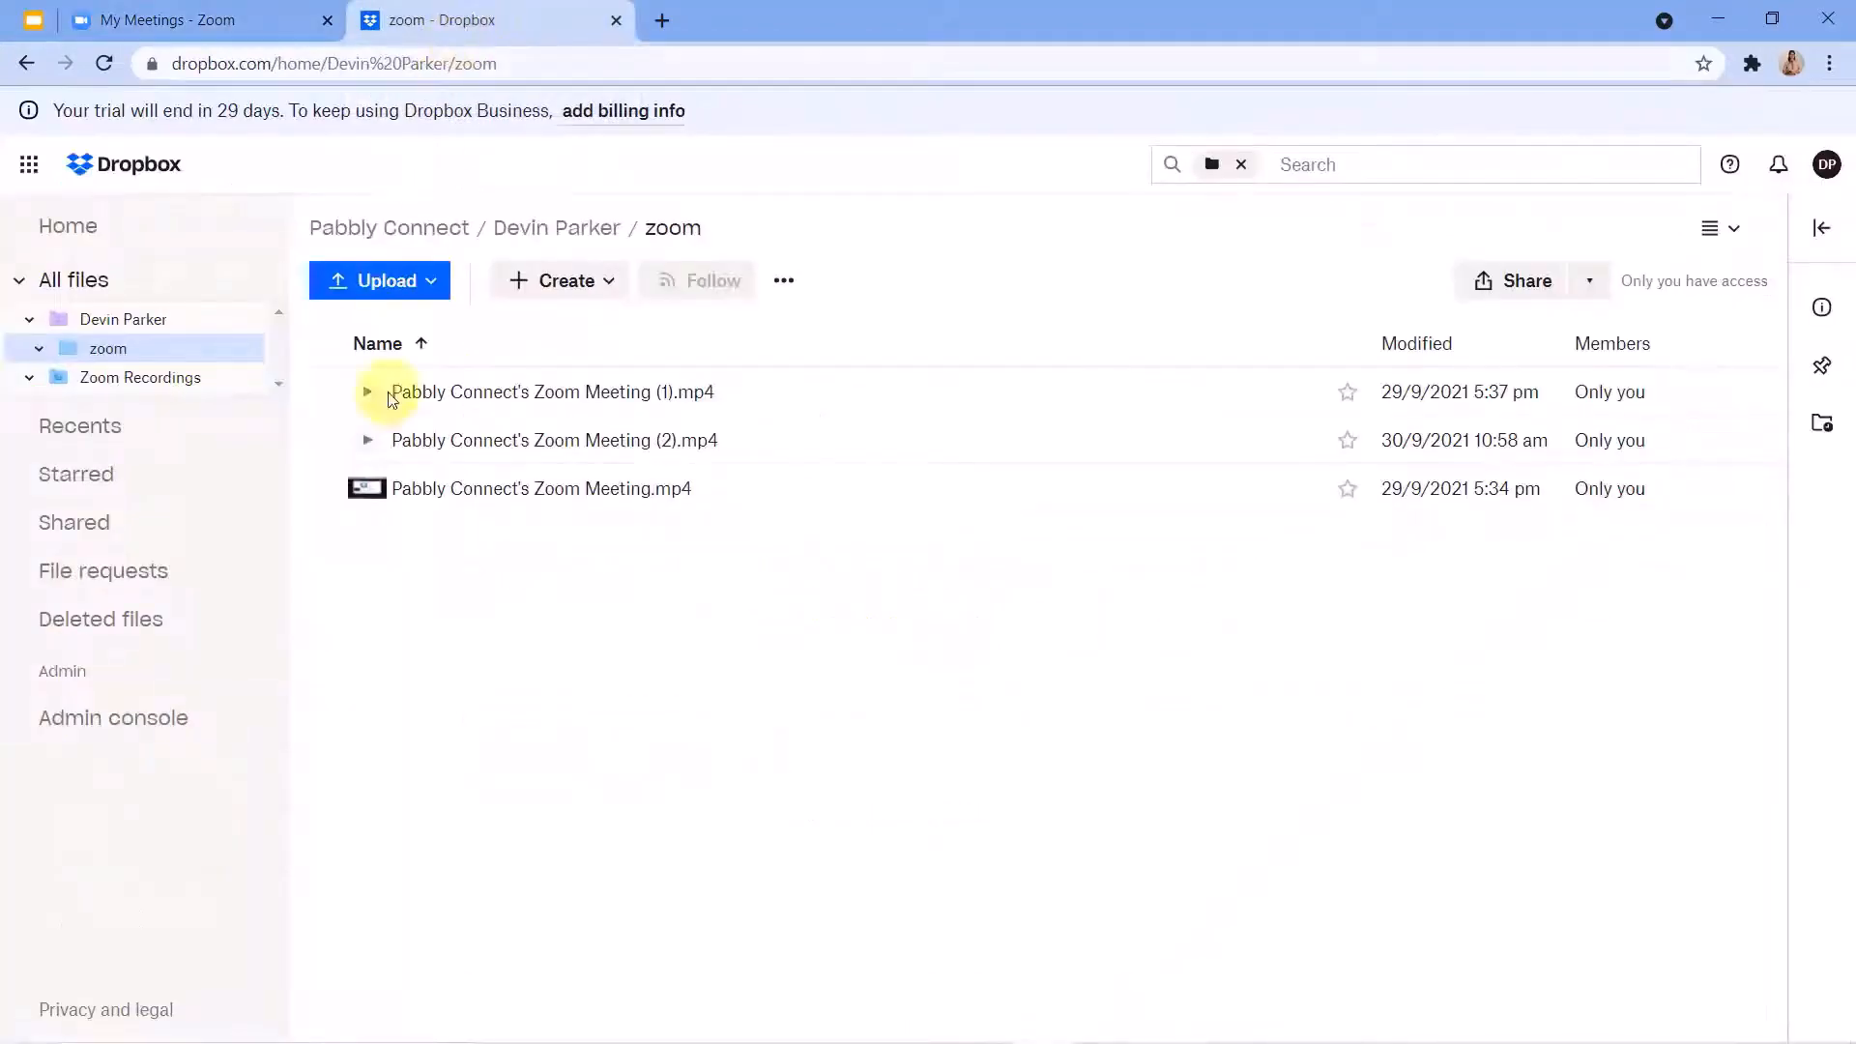
left_click(242, 12)
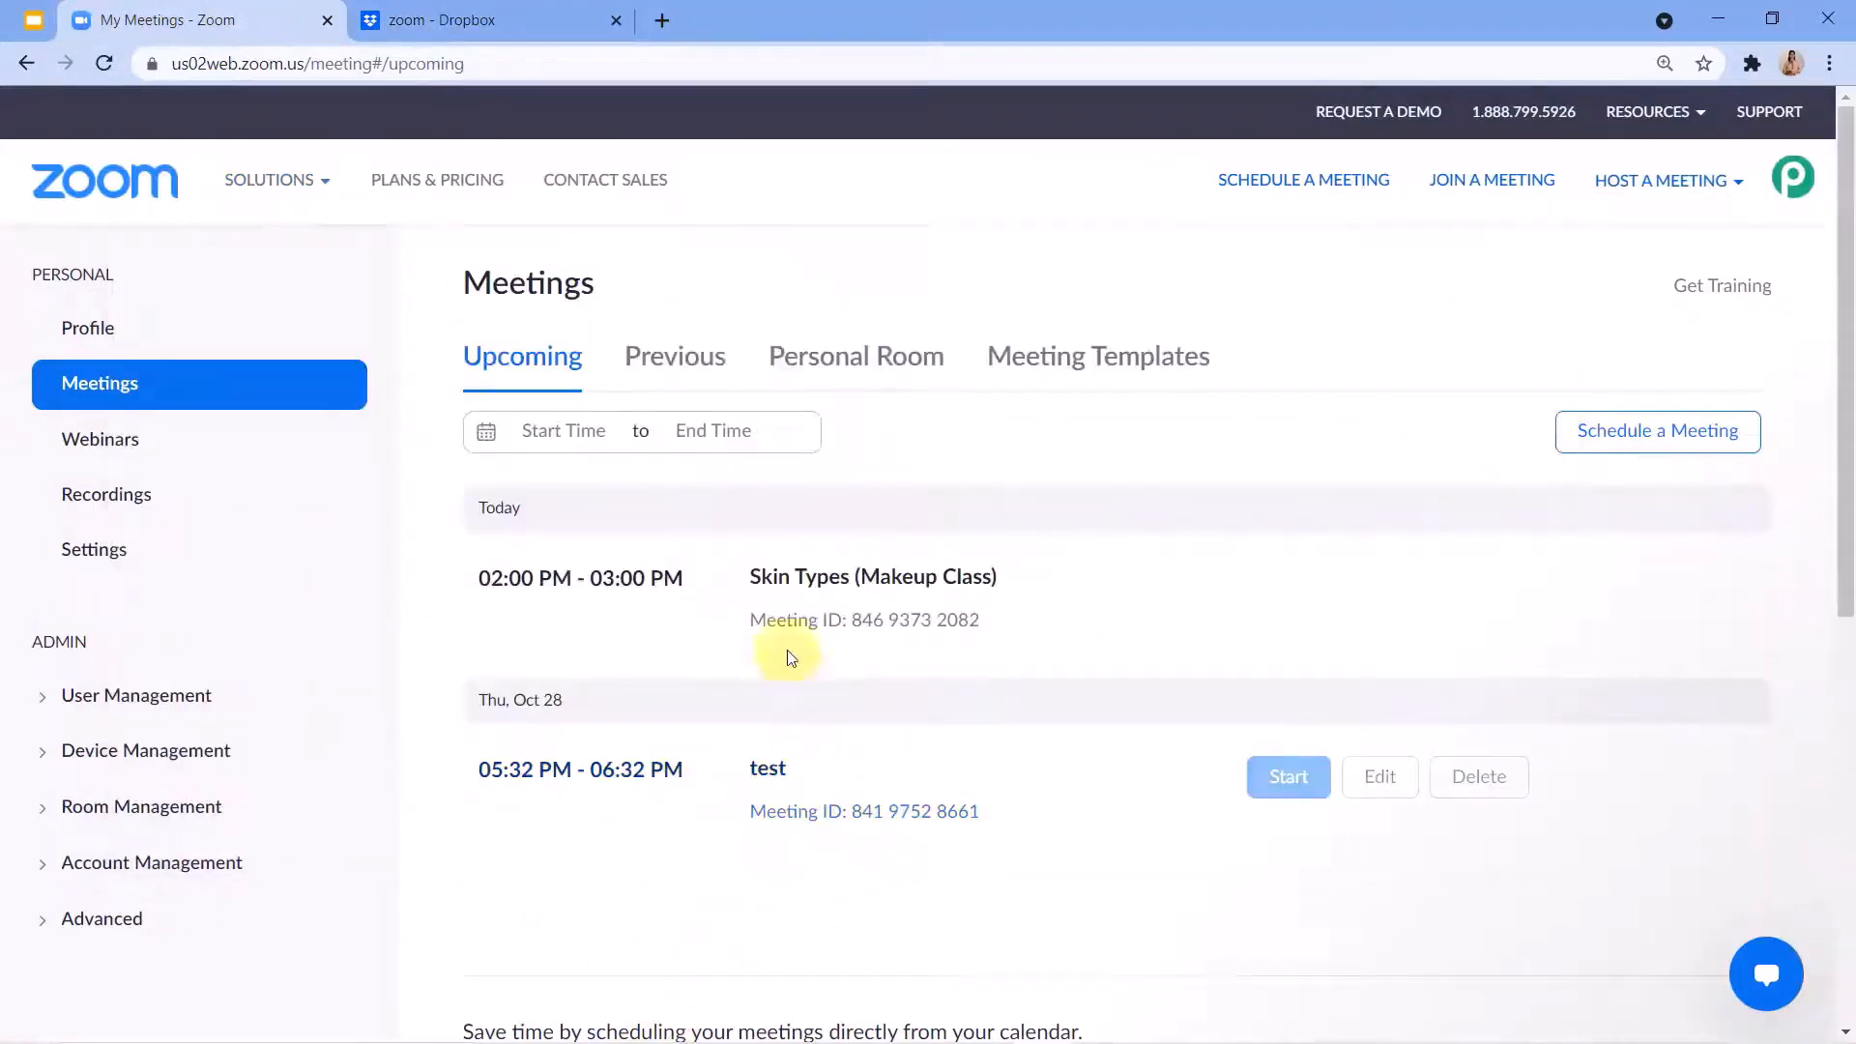
Start the Skin Types (Makeup Class) meeting in the browser with computer audio and dismiss the microphone permission request.
mouse_move(778, 606)
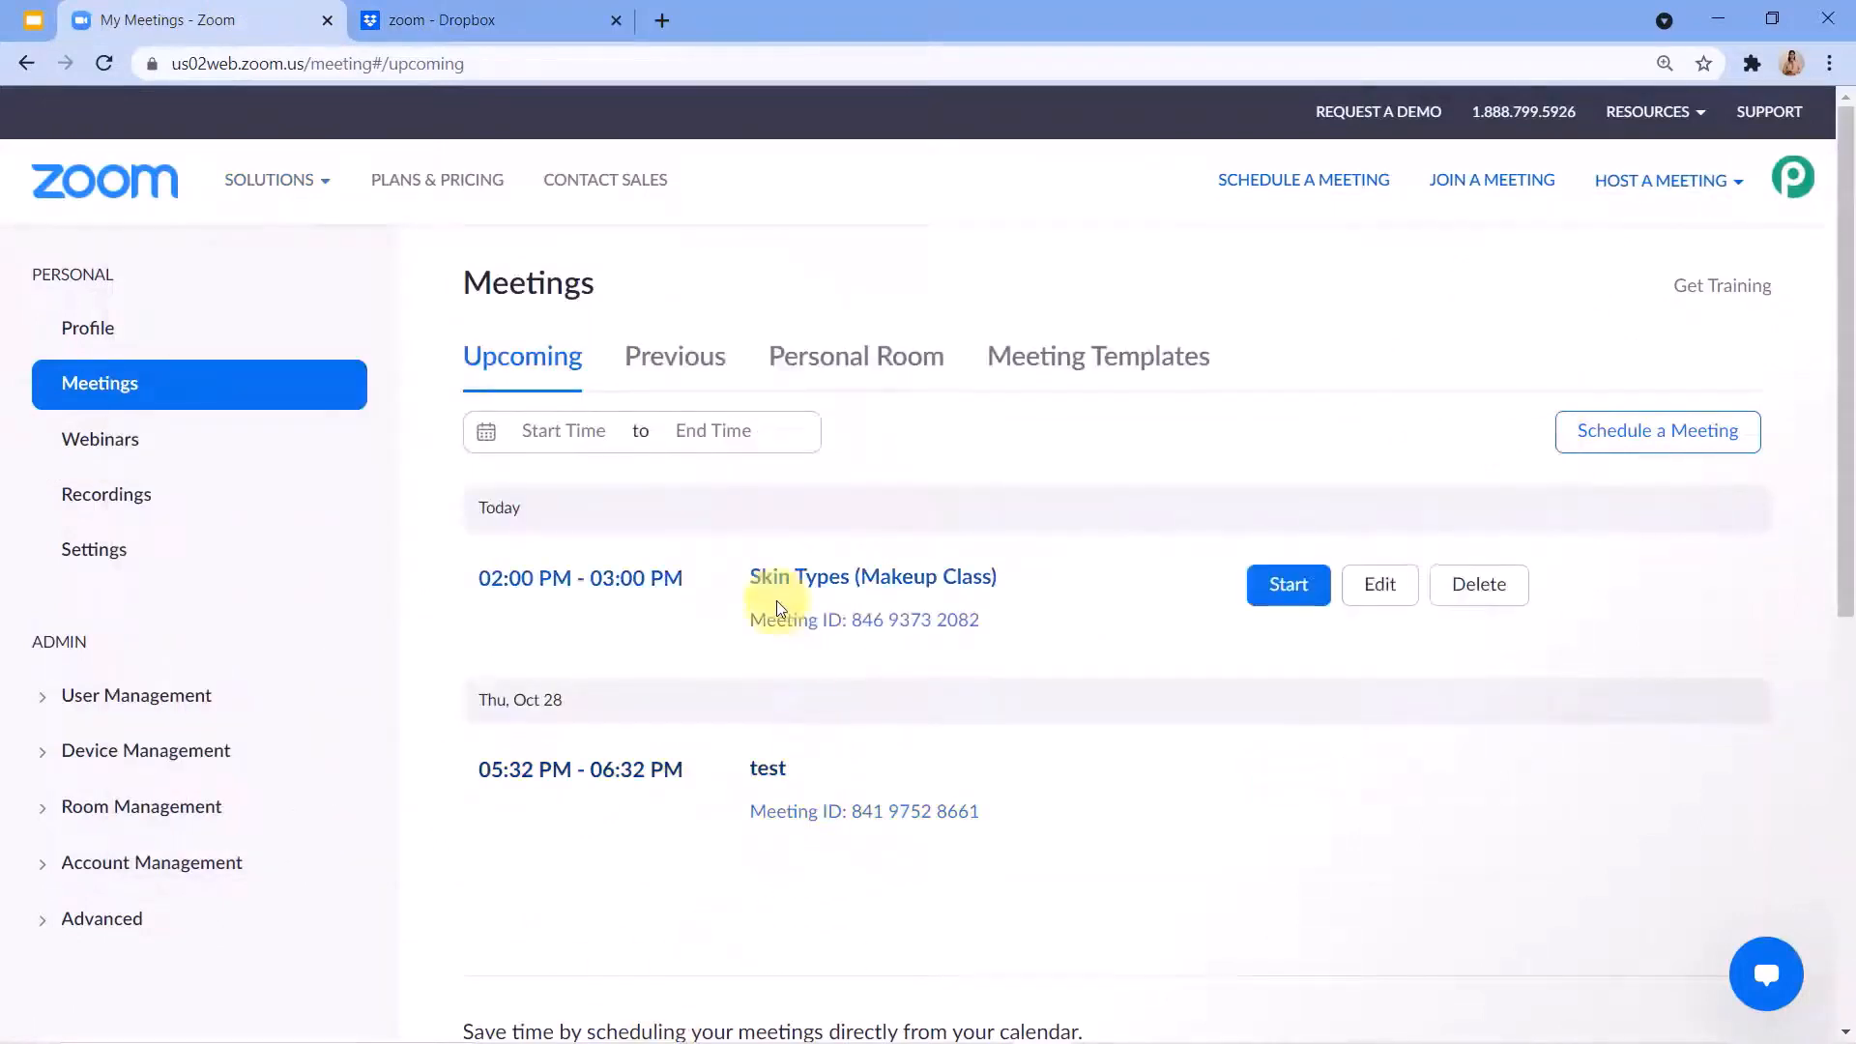
left_click(1292, 585)
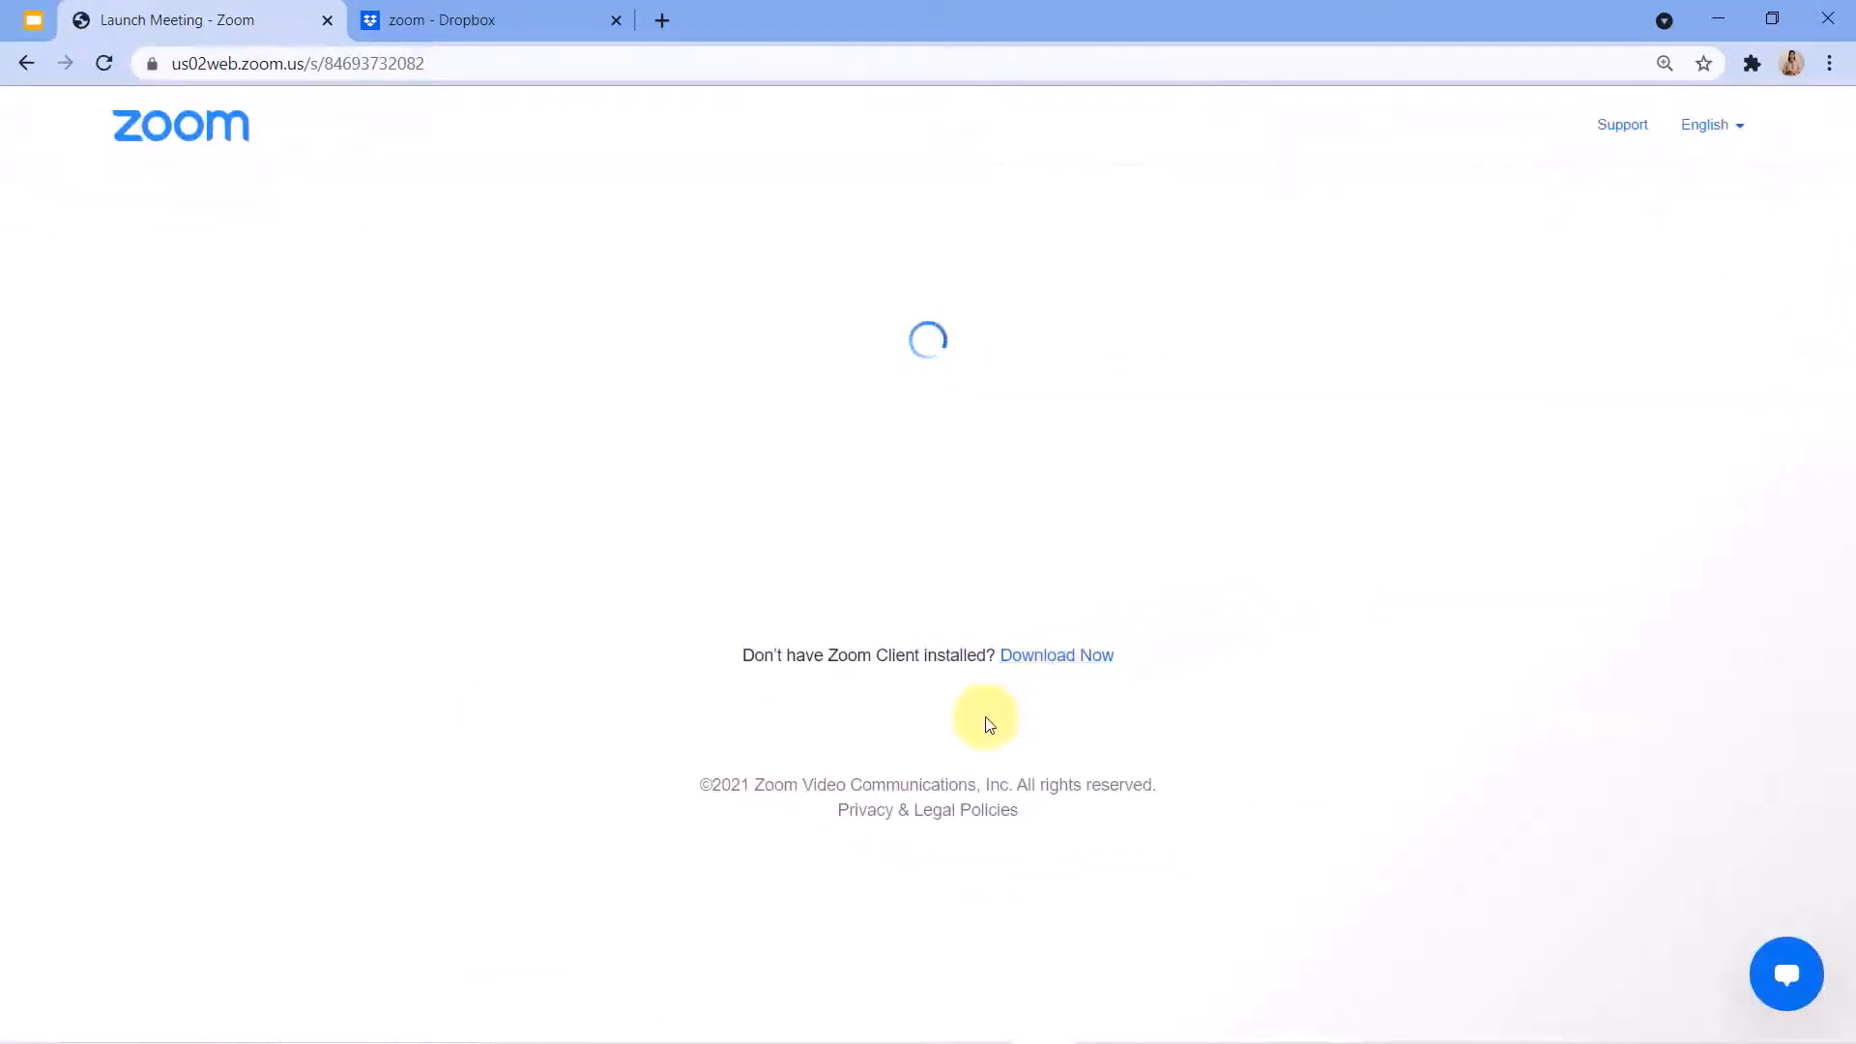
left_click(953, 633)
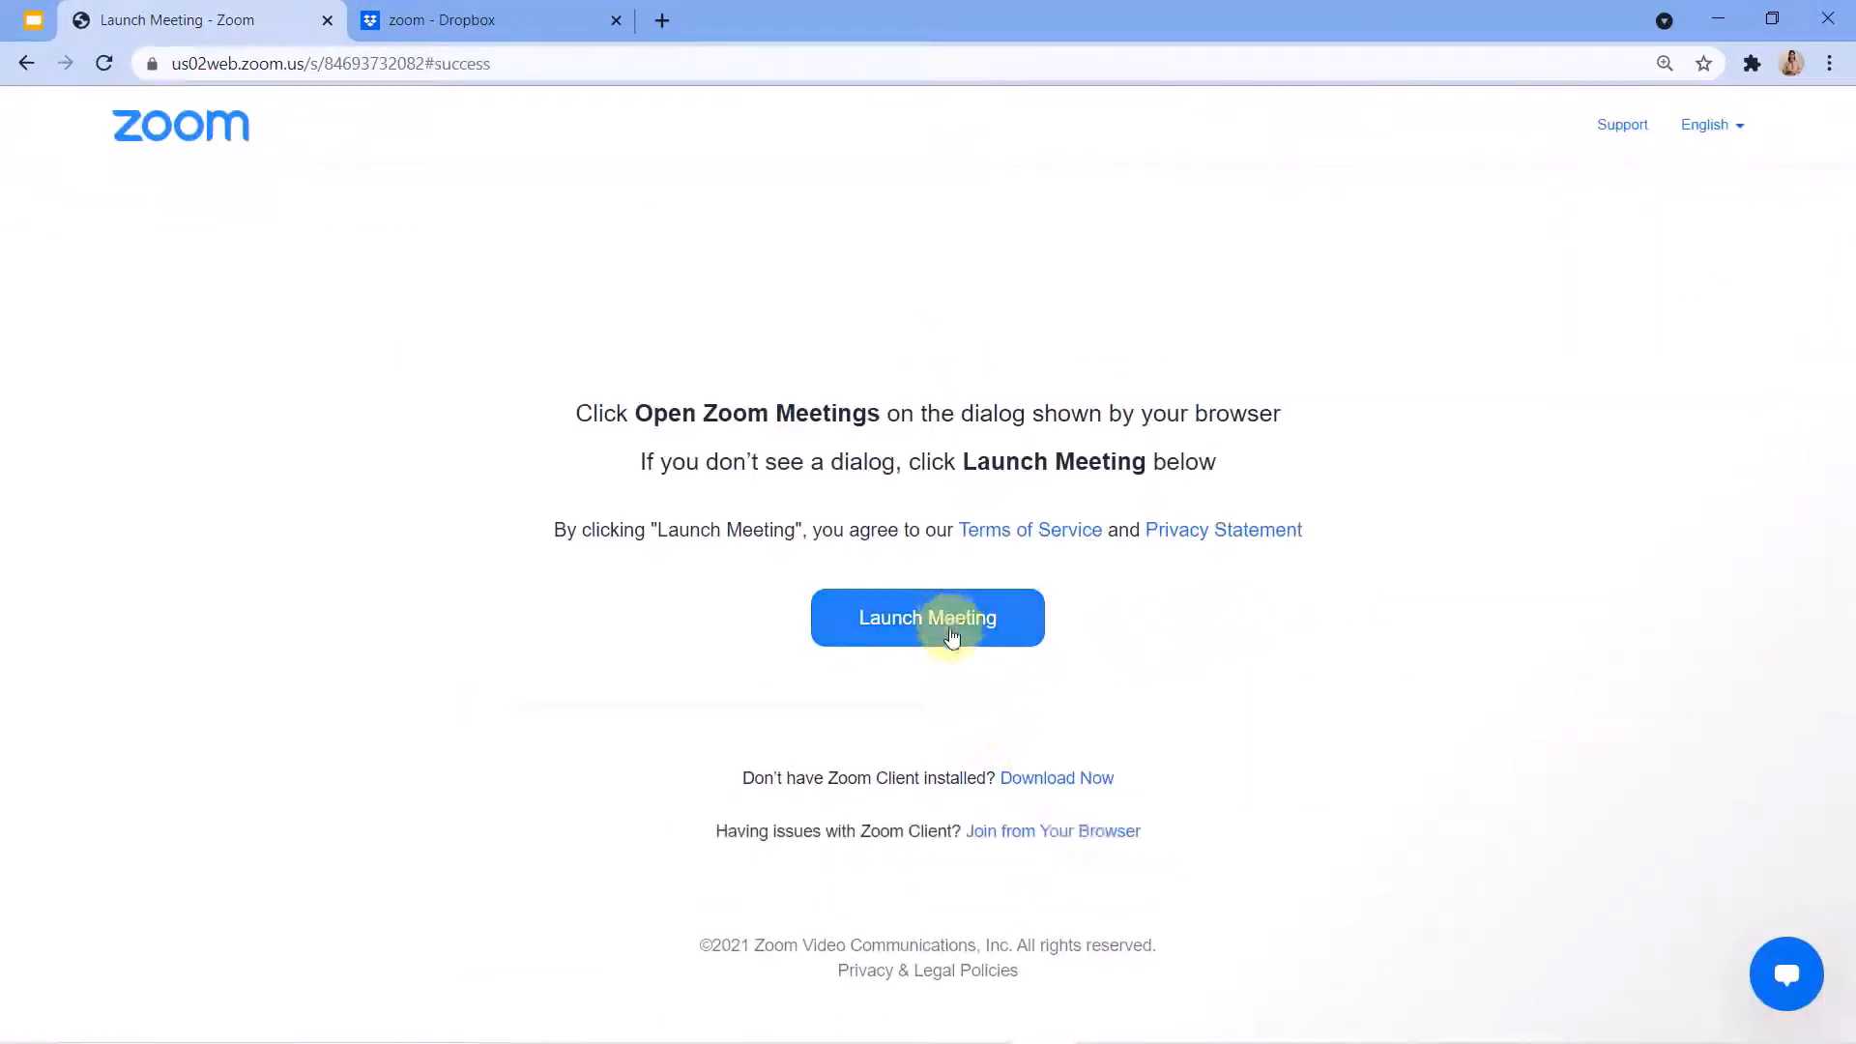
left_click(1068, 832)
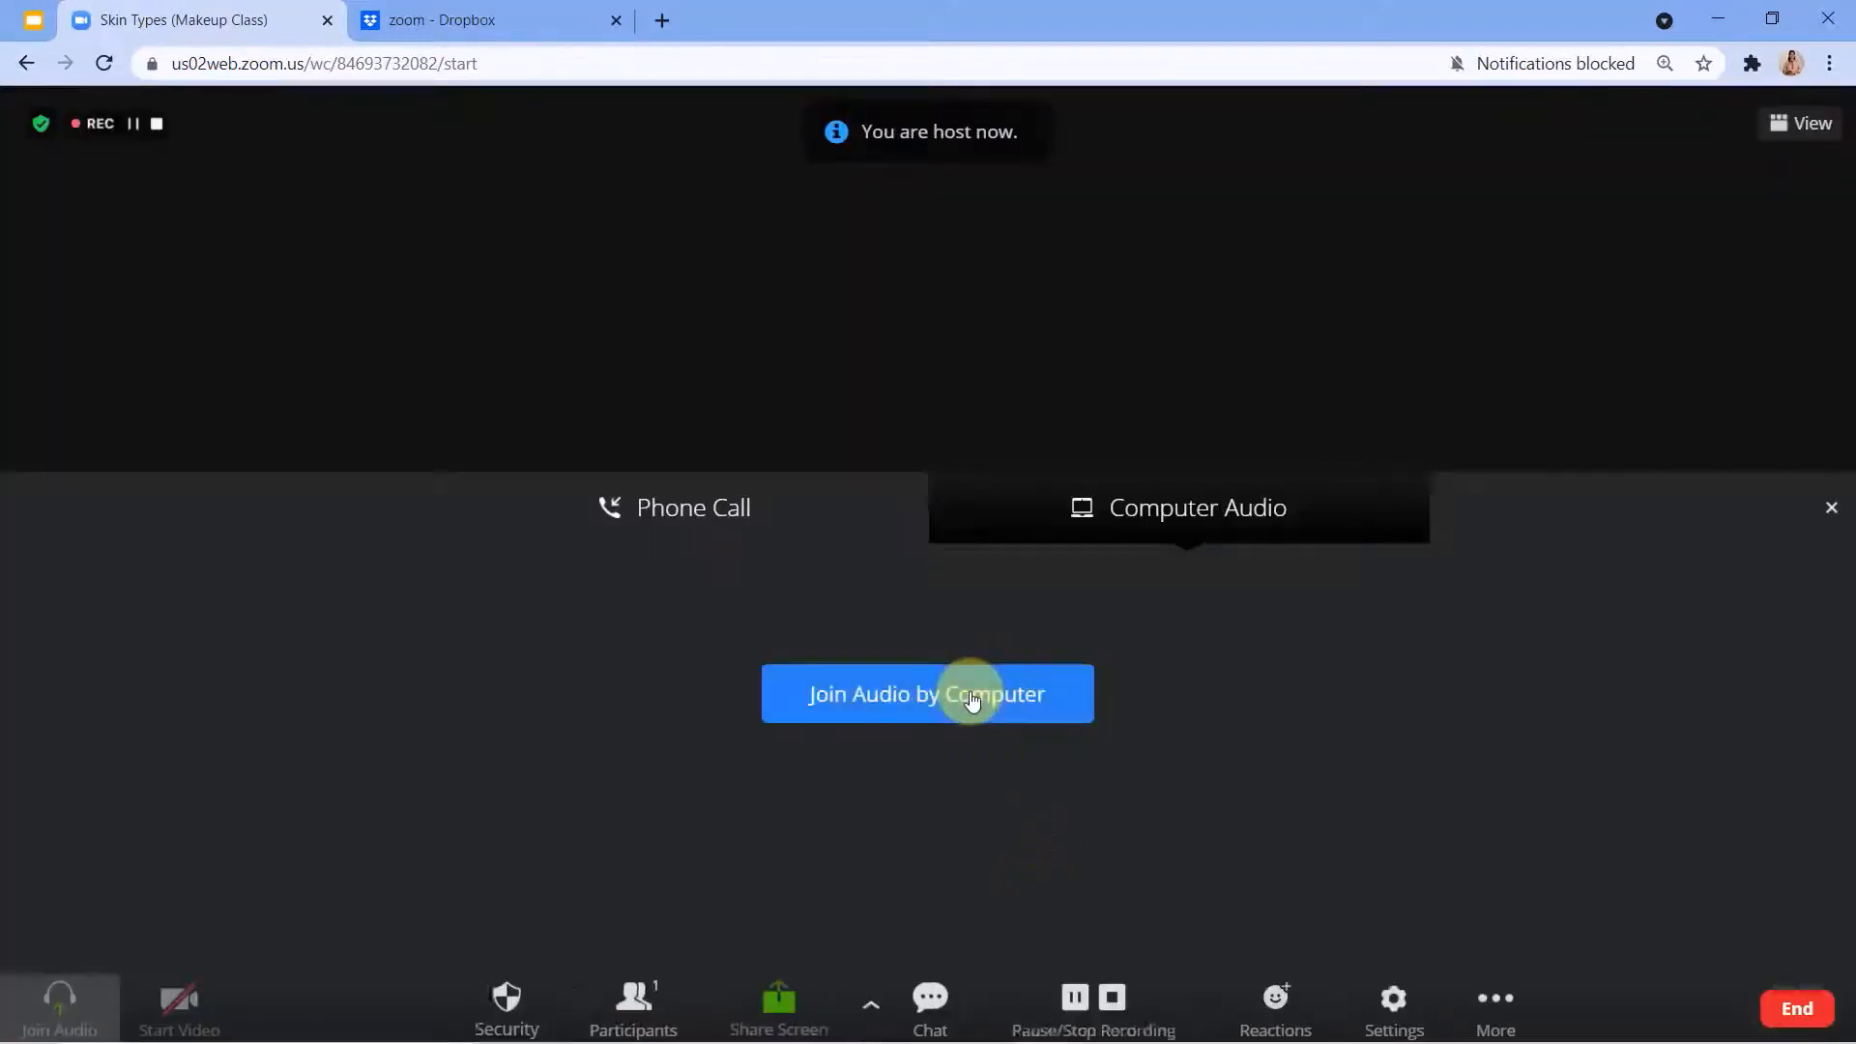
left_click(972, 697)
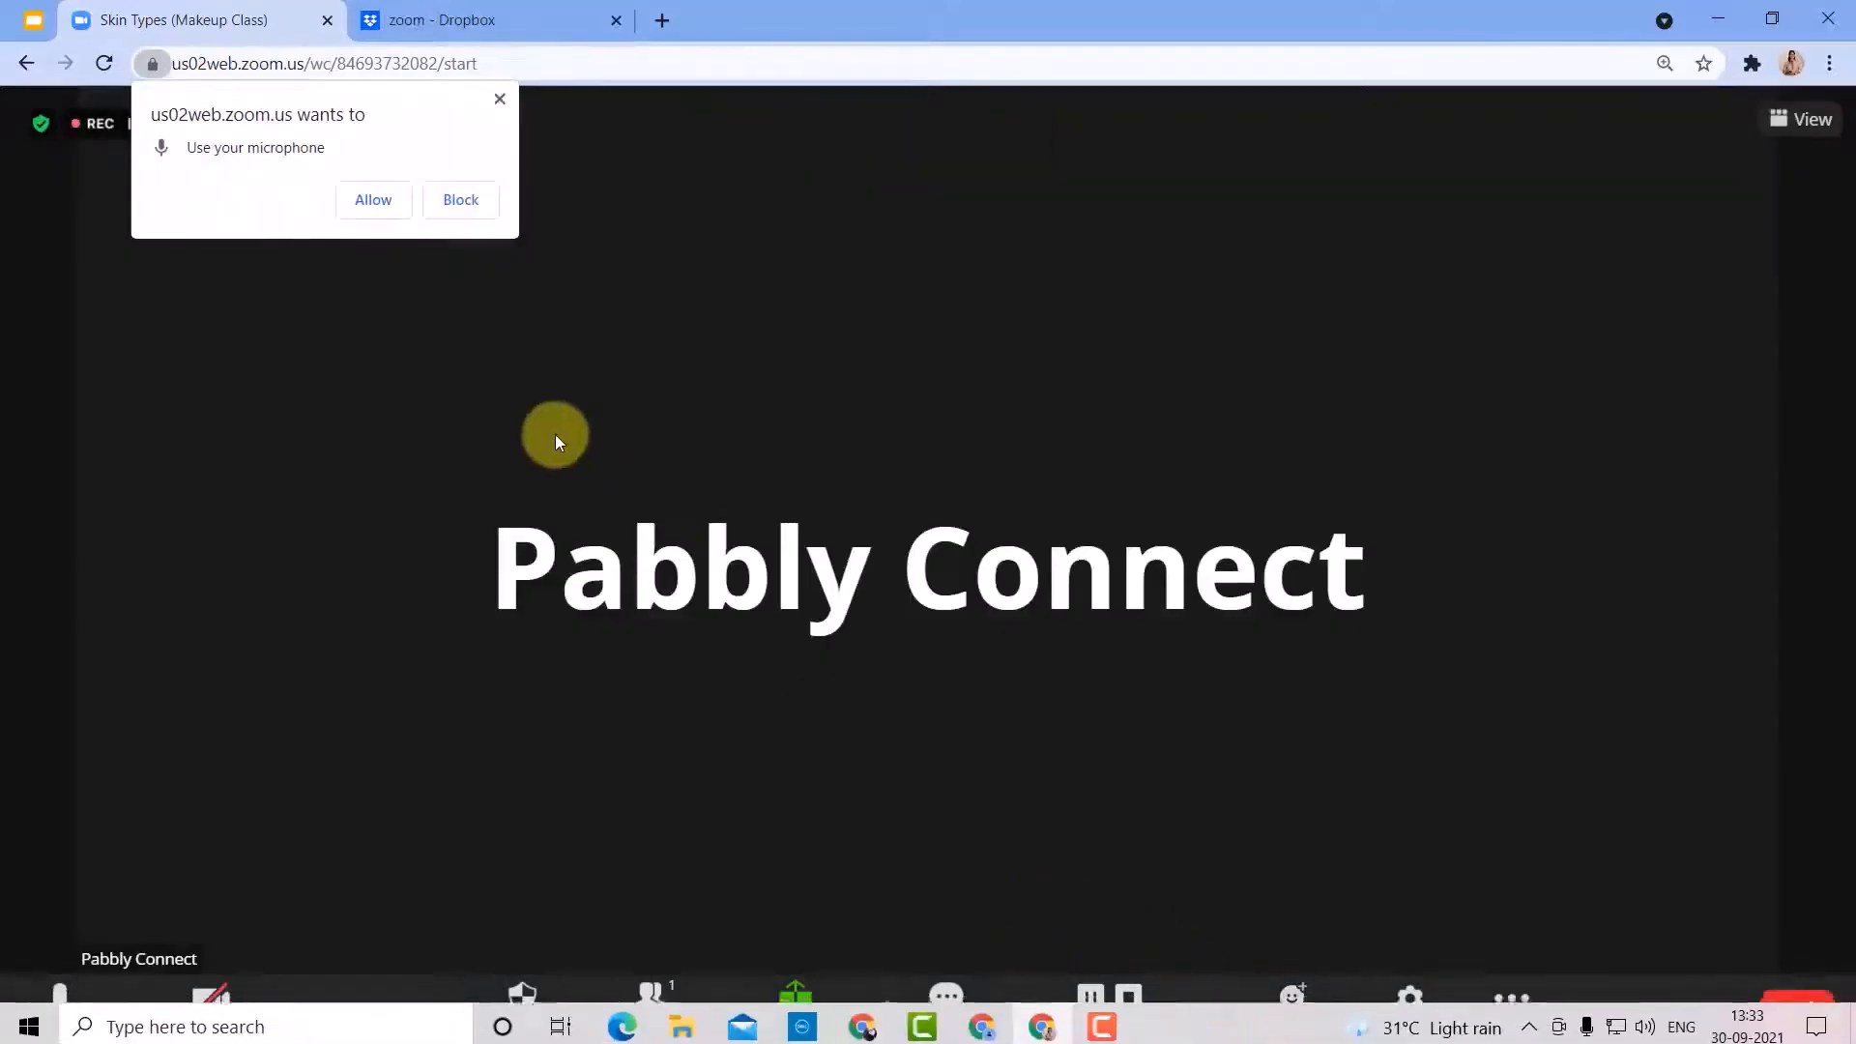
left_click(499, 98)
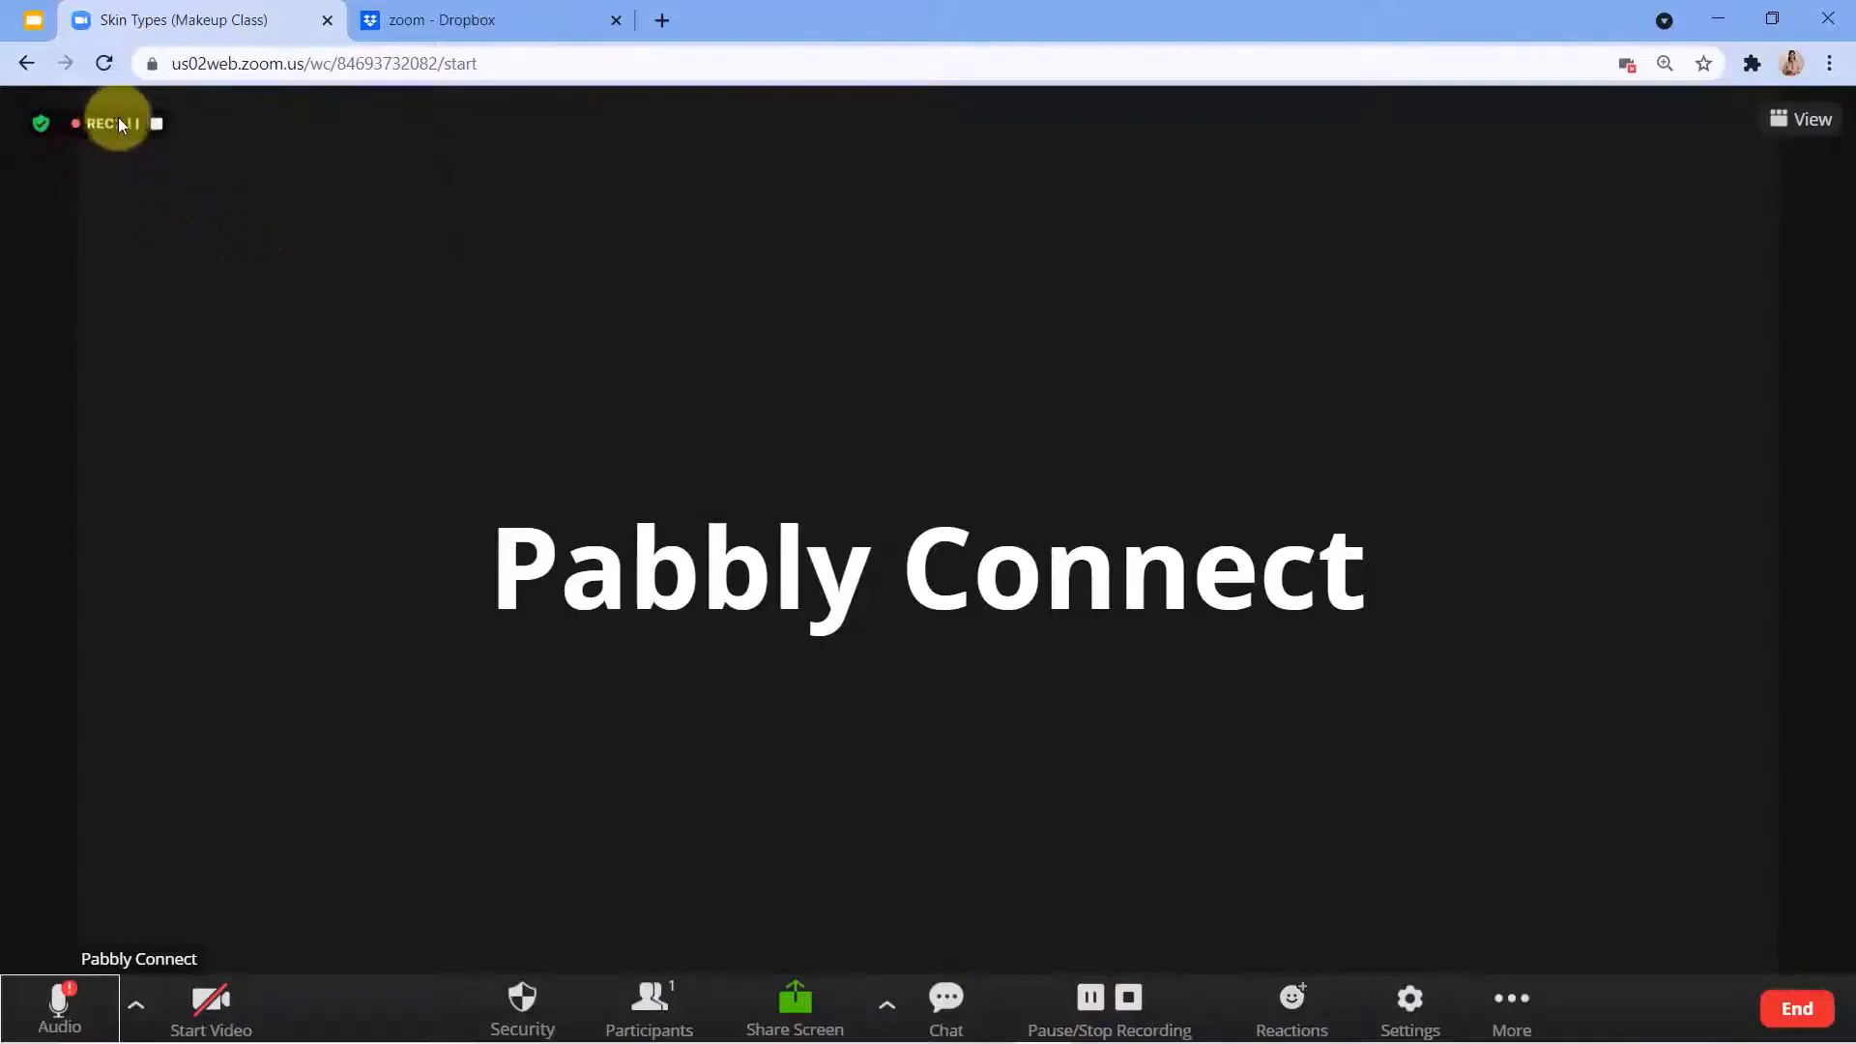
Share the entire screen in the Skin Types (Makeup Class) meeting.
left_click(786, 1001)
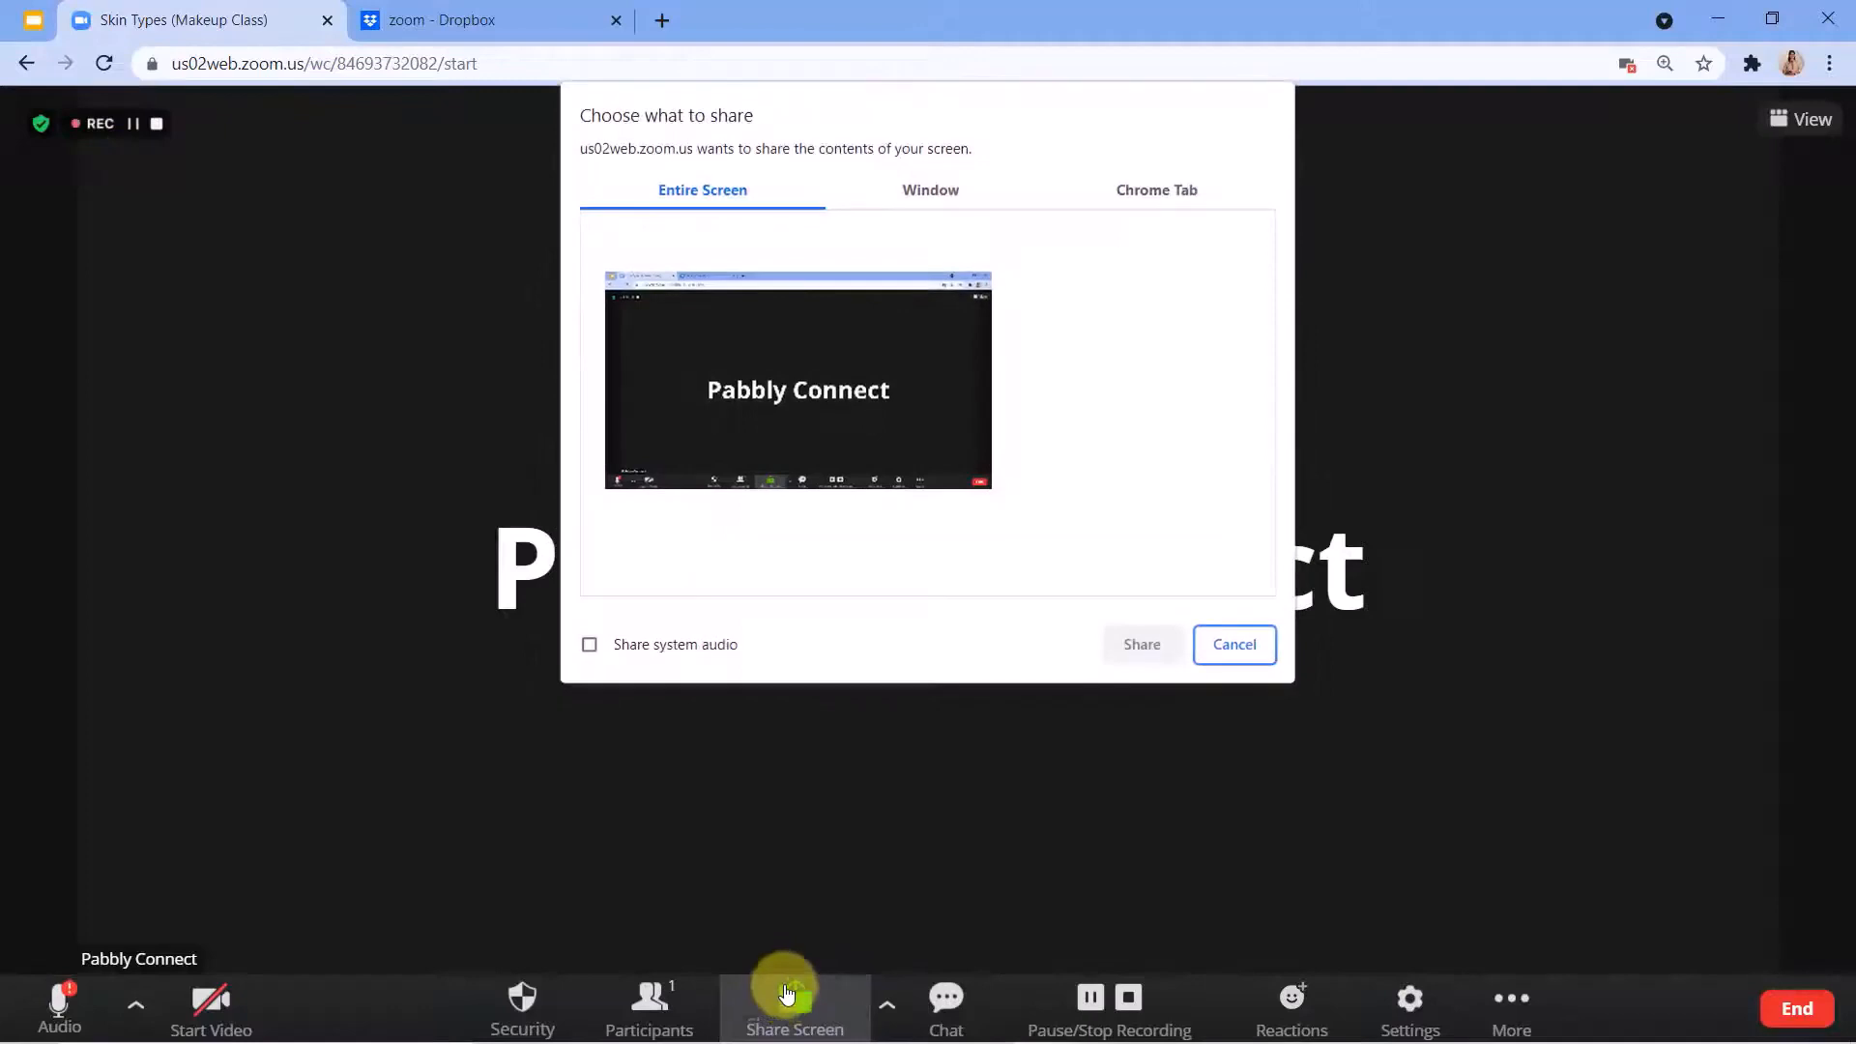
left_click(703, 391)
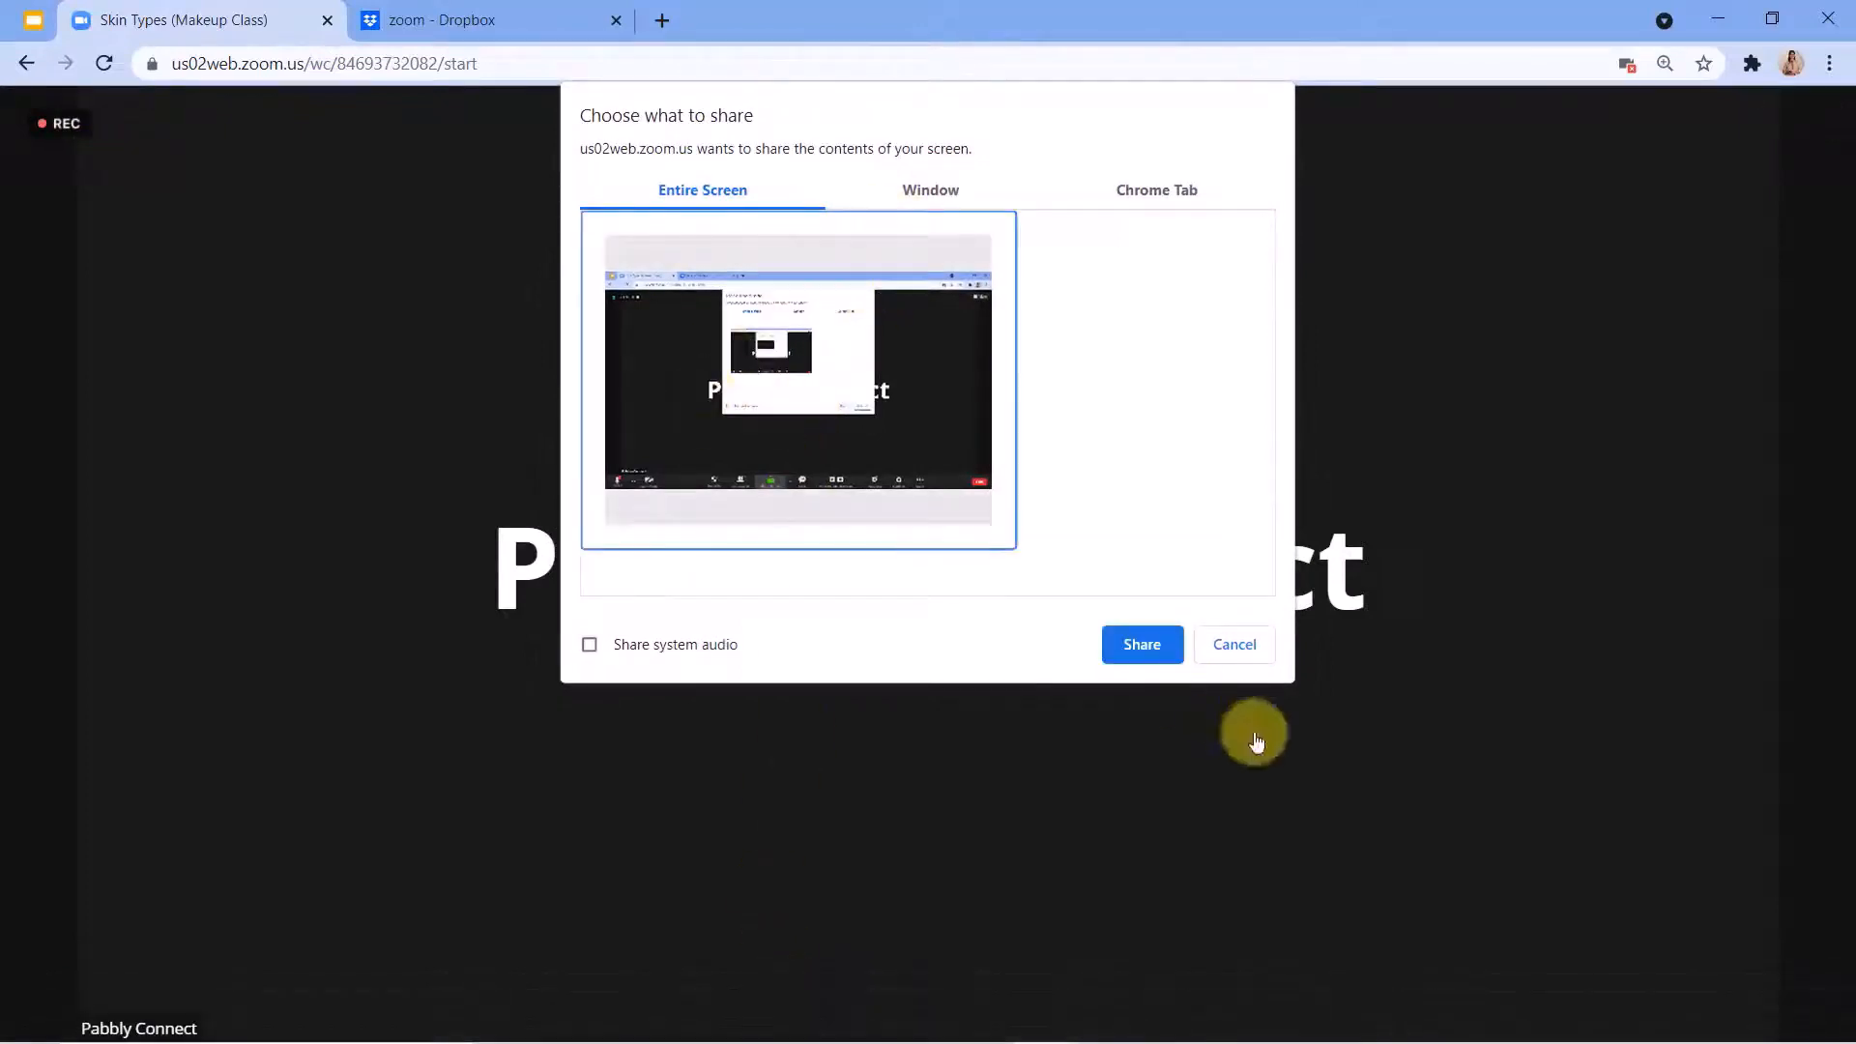
left_click(1125, 647)
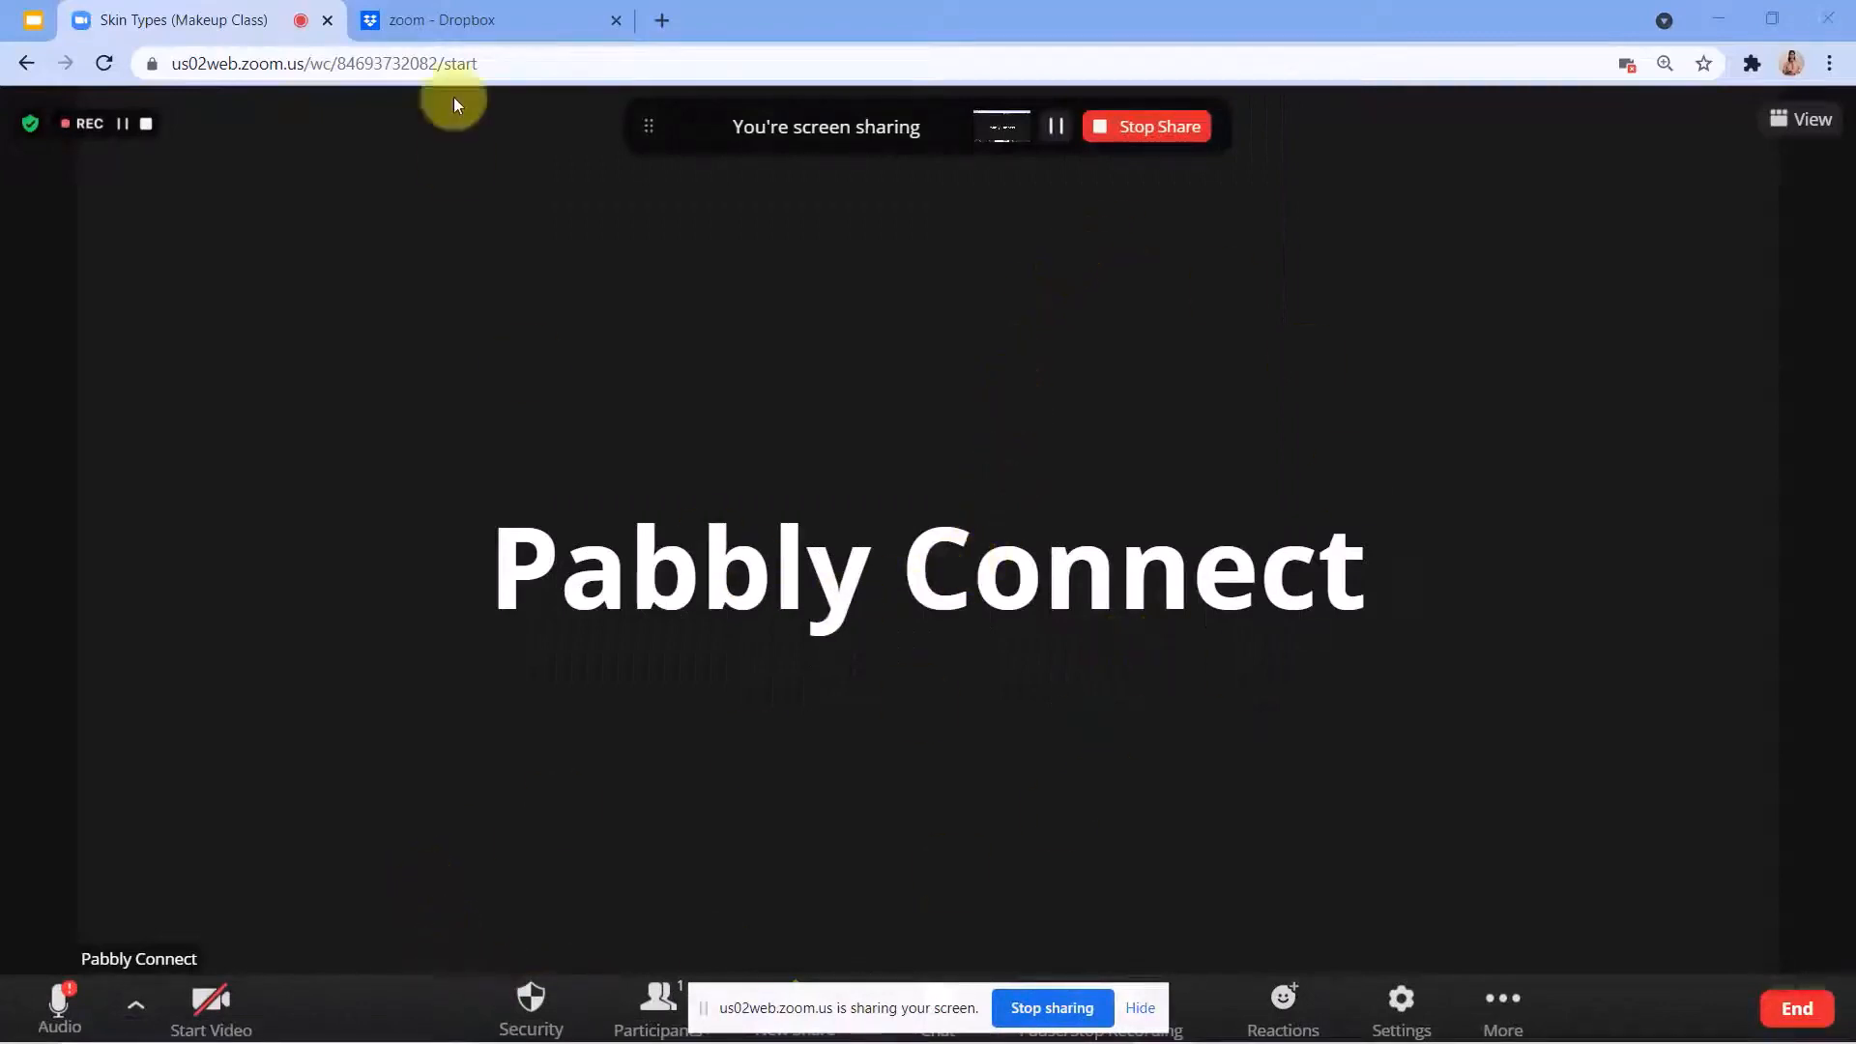
Present the Dropbox zoom folder in the meeting and stop the screen share.
left_click(445, 19)
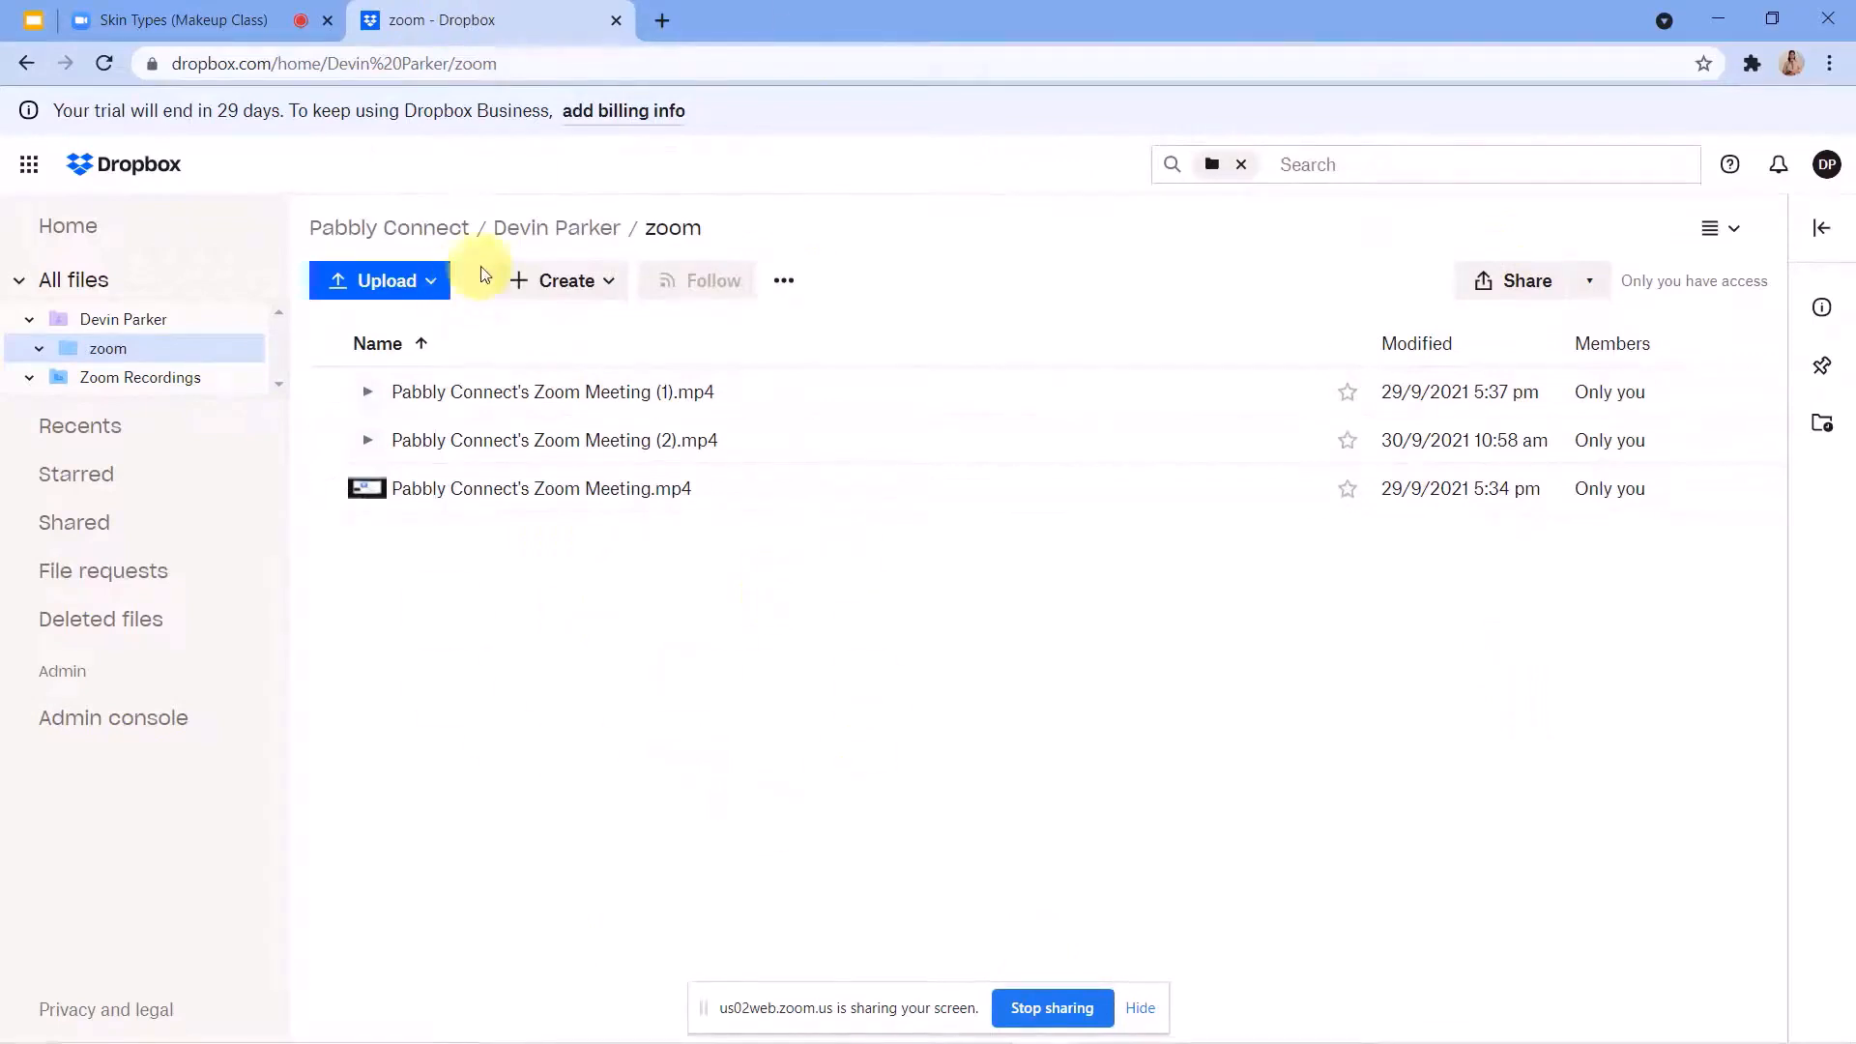
left_click(205, 9)
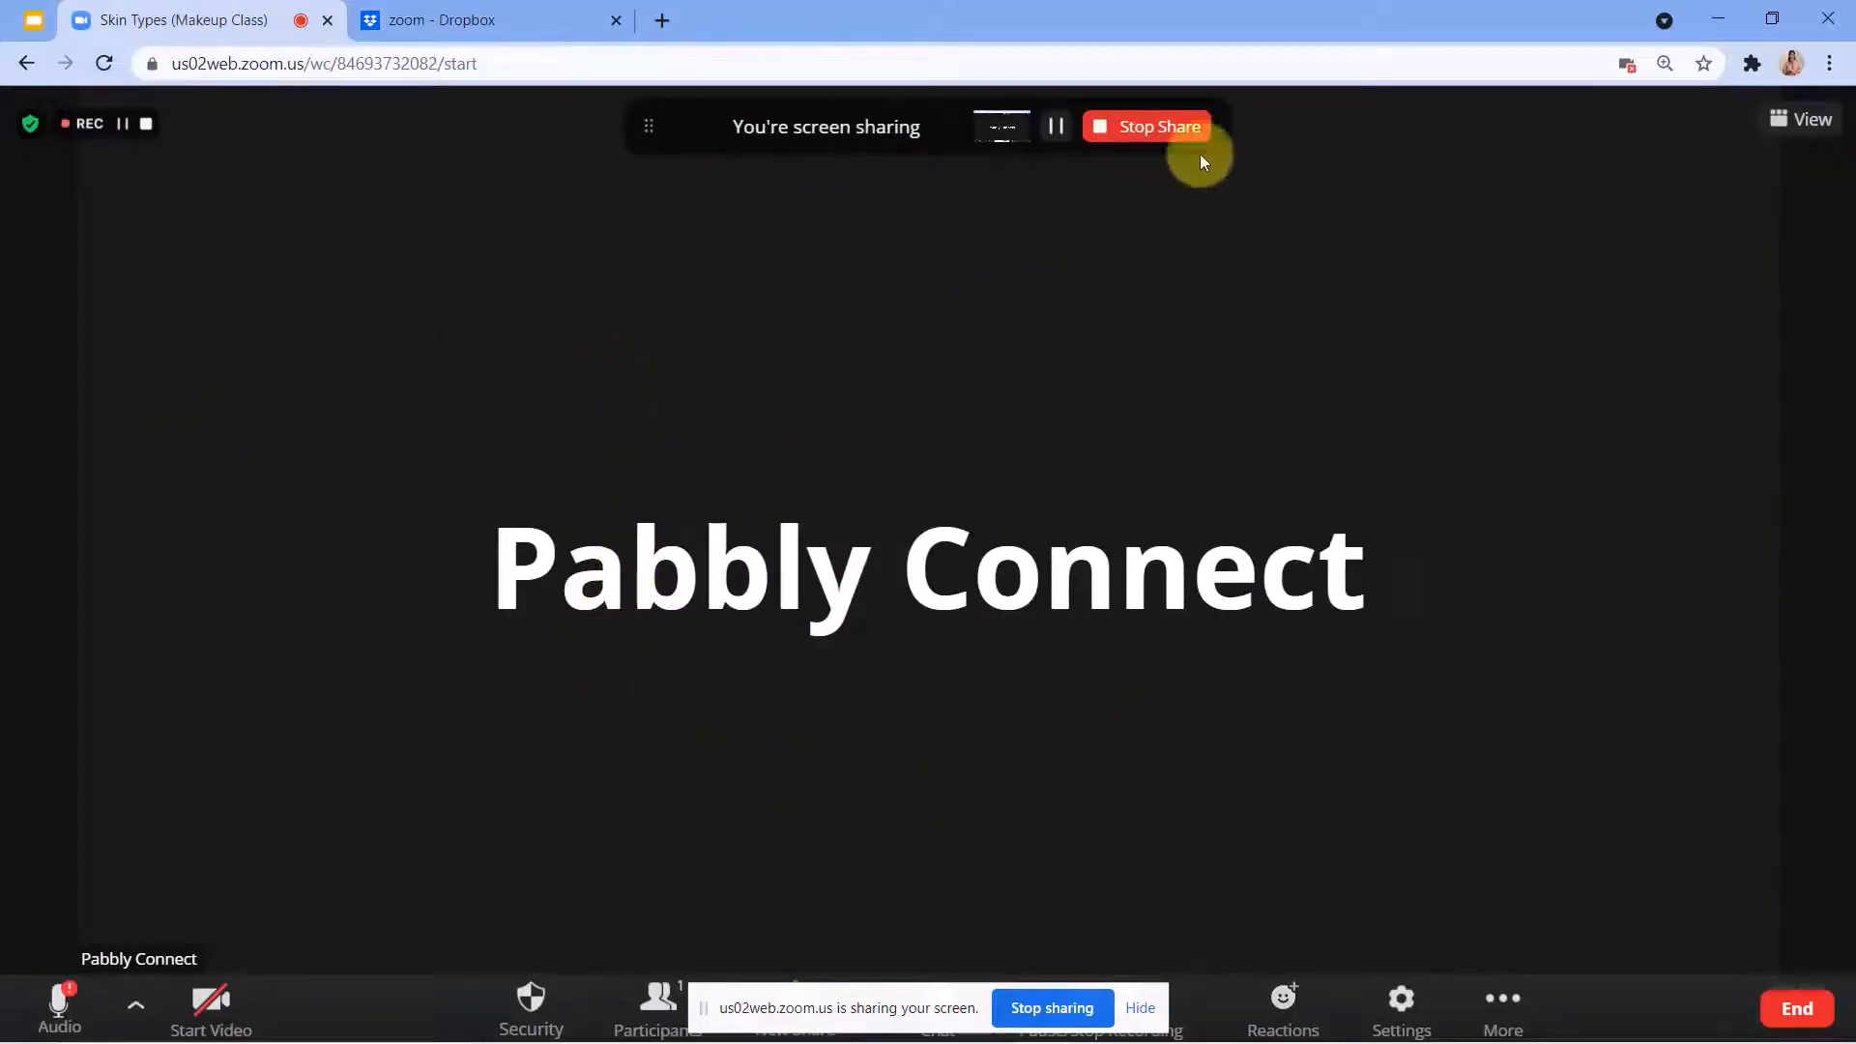
left_click(1169, 124)
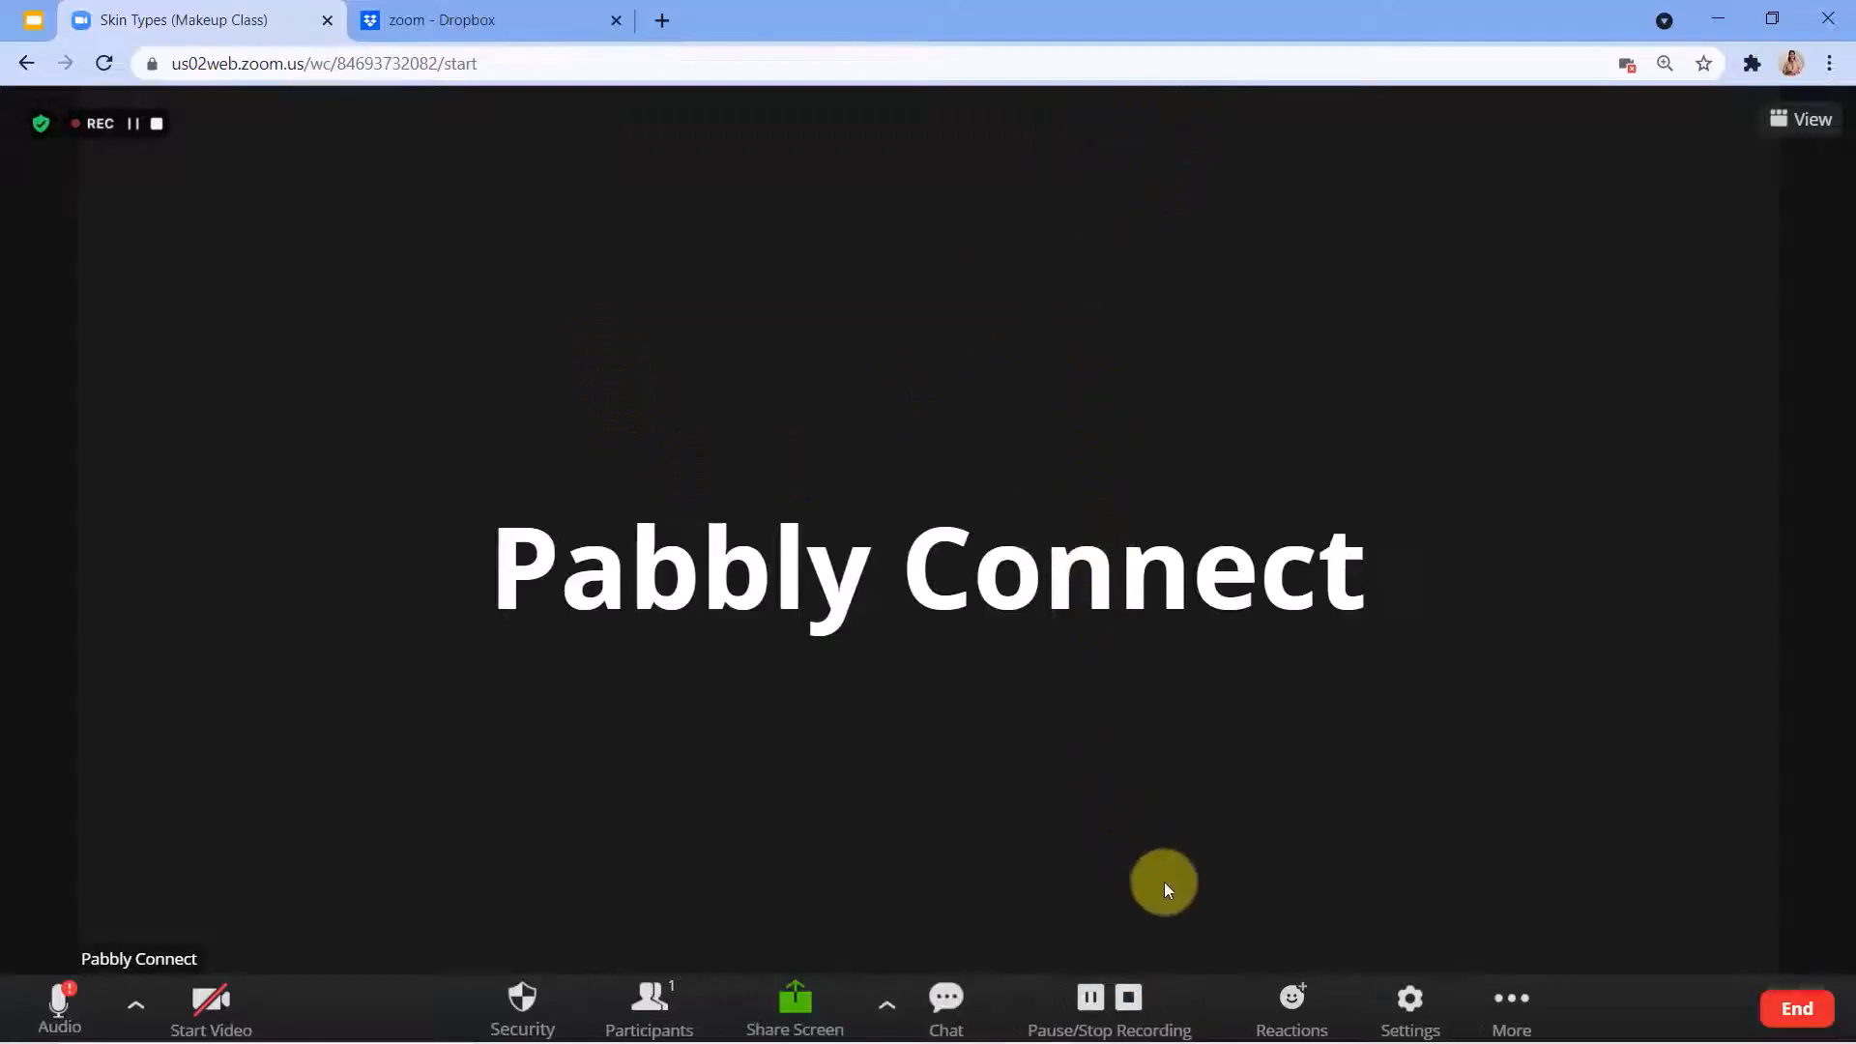
End the meeting for all participants and go back to the upcoming meetings list in Zoom.
left_click(1780, 1013)
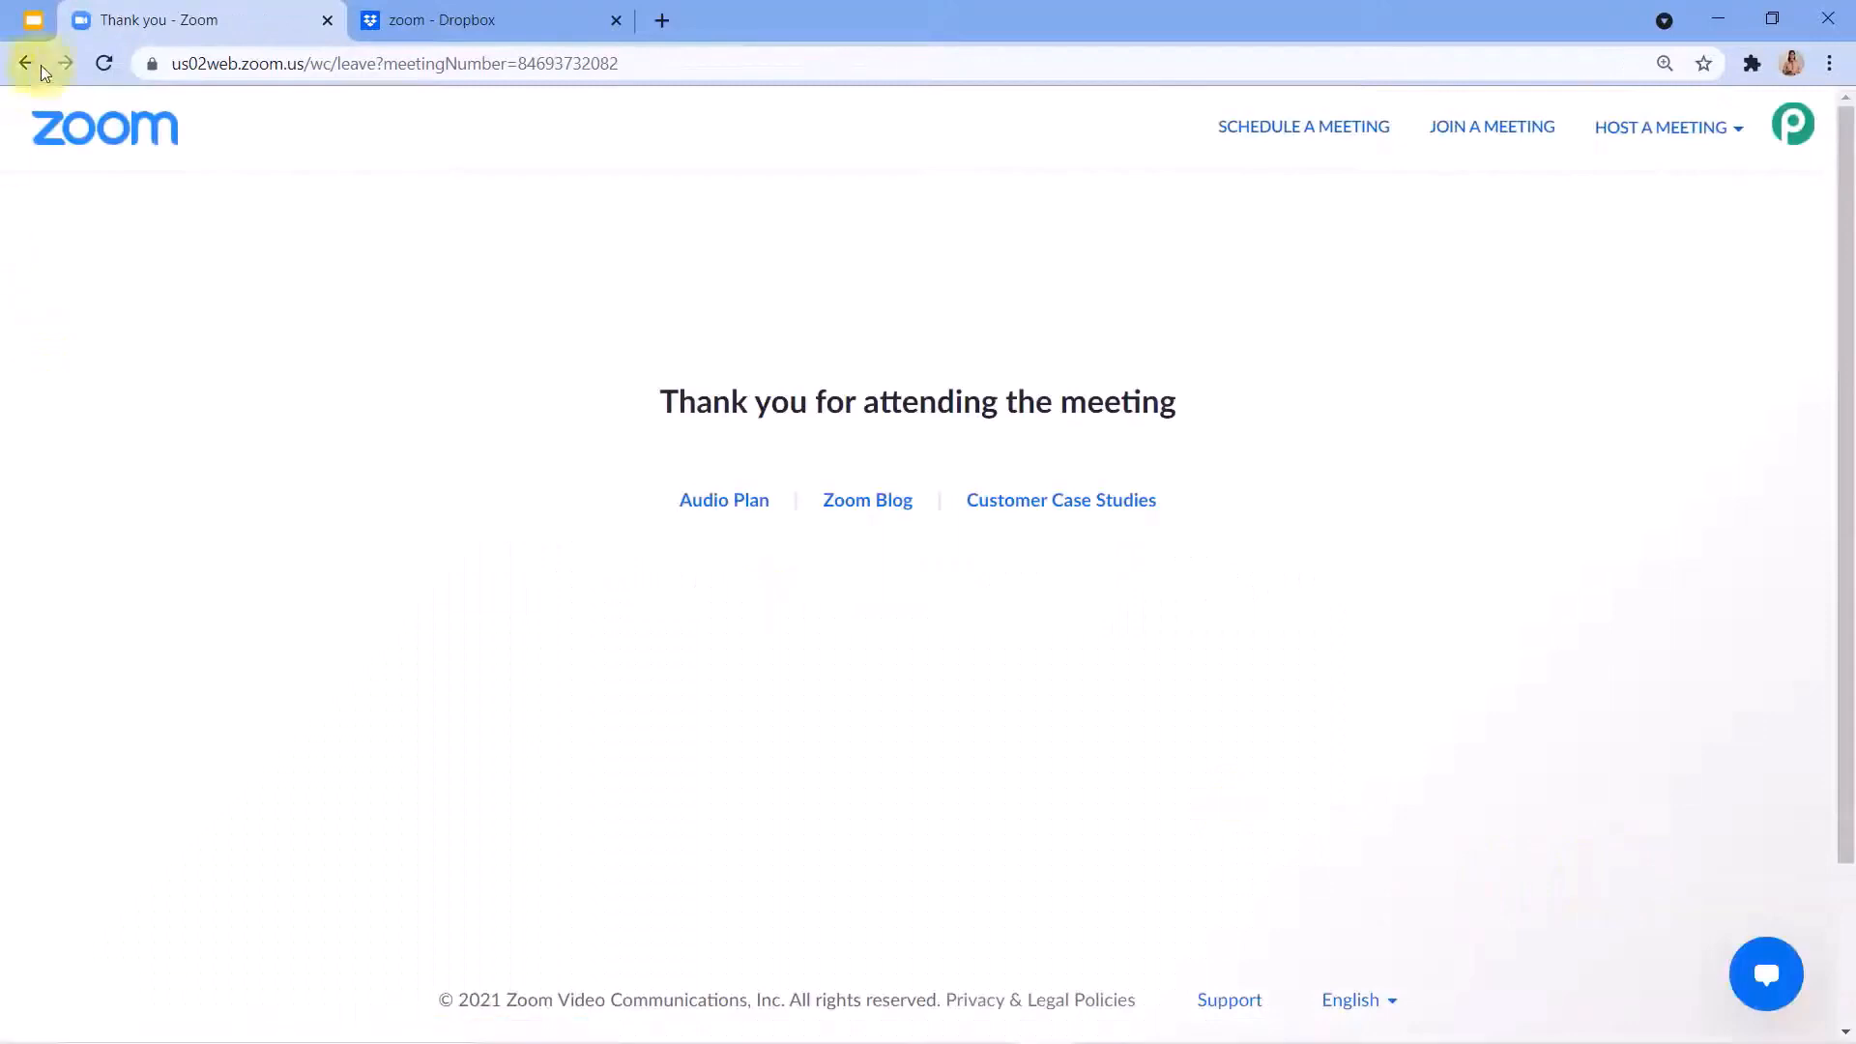
left_click(26, 66)
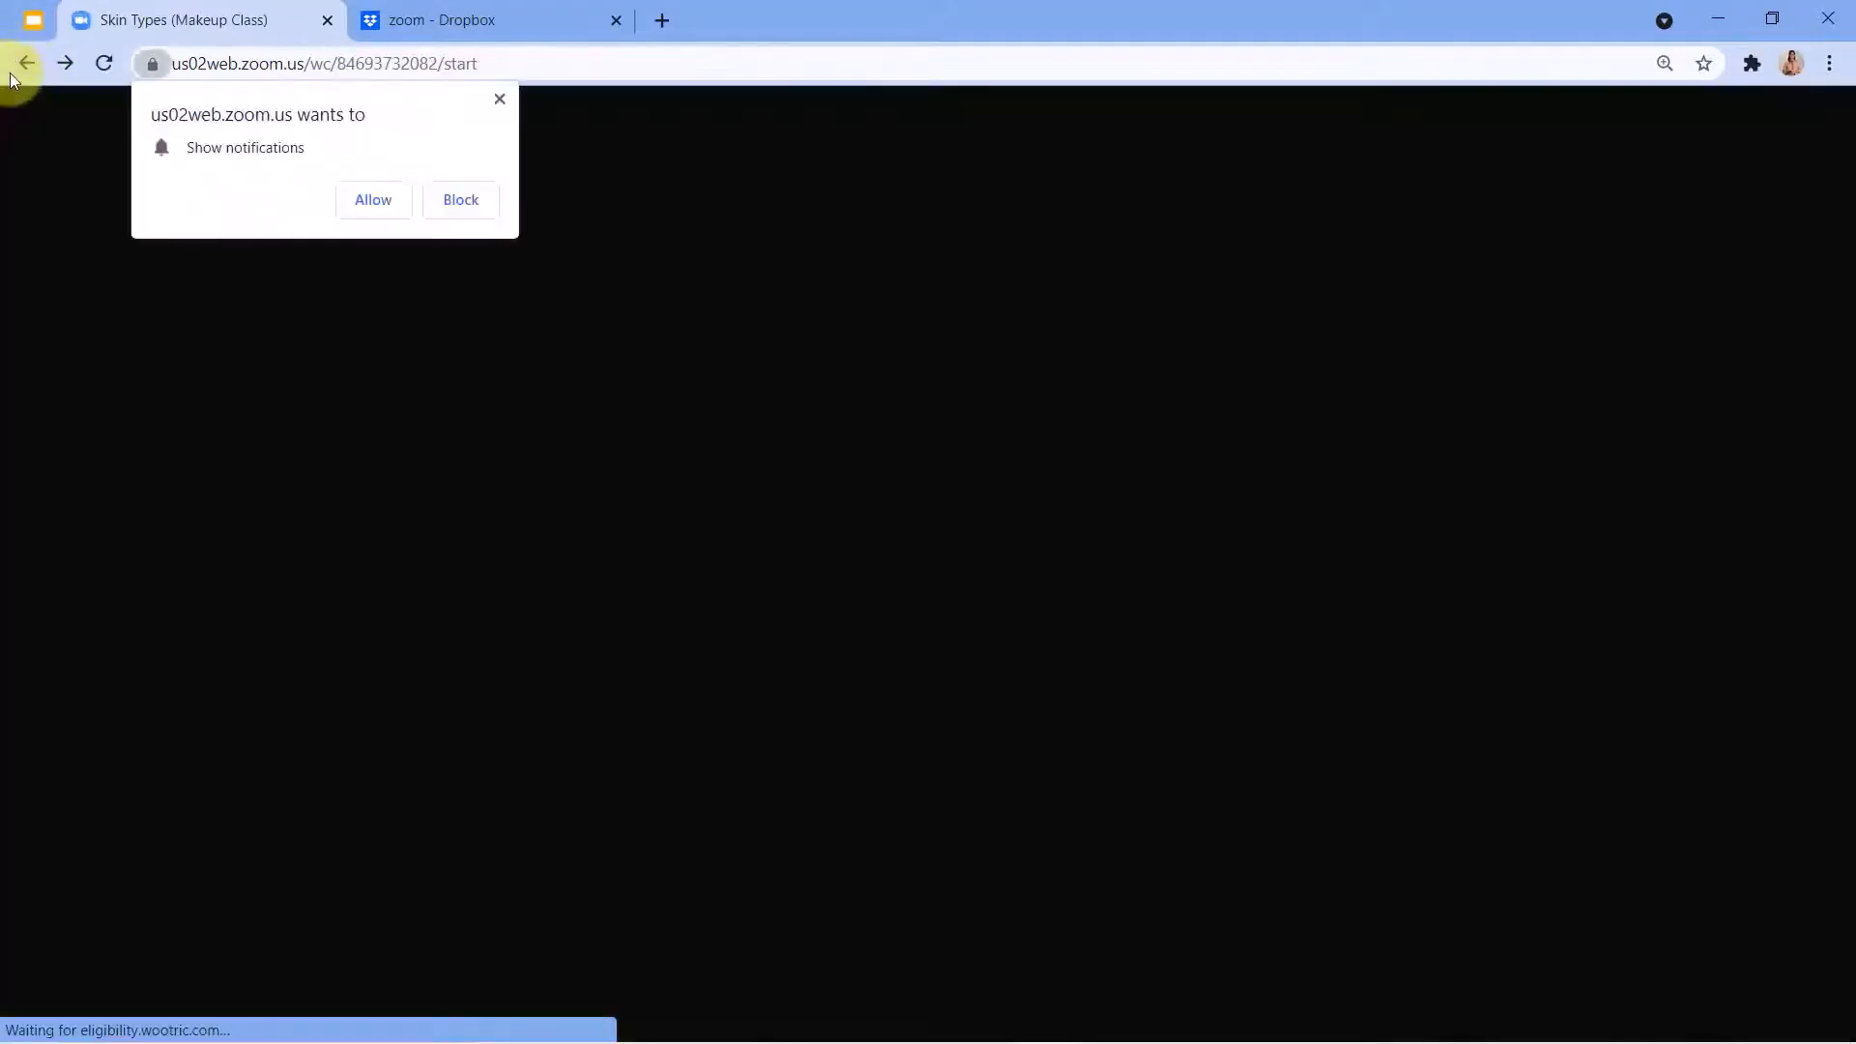
left_click(9, 72)
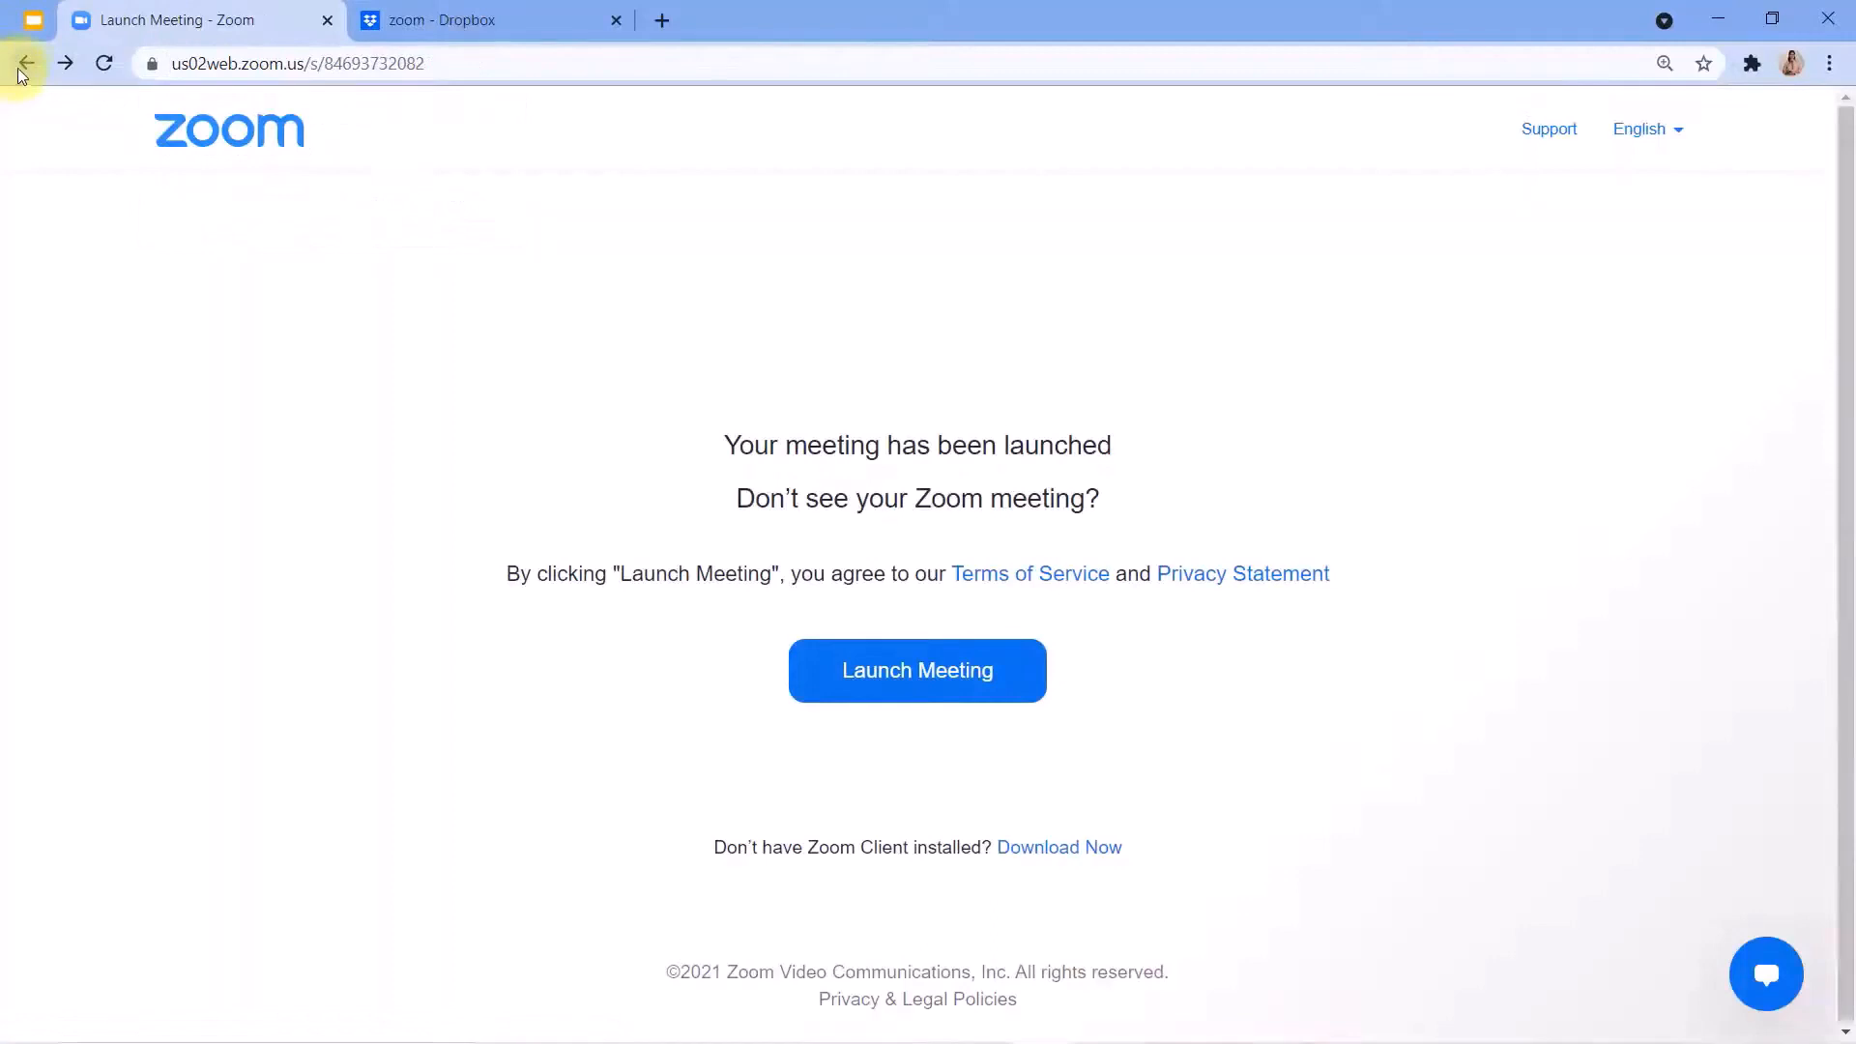
left_click(20, 66)
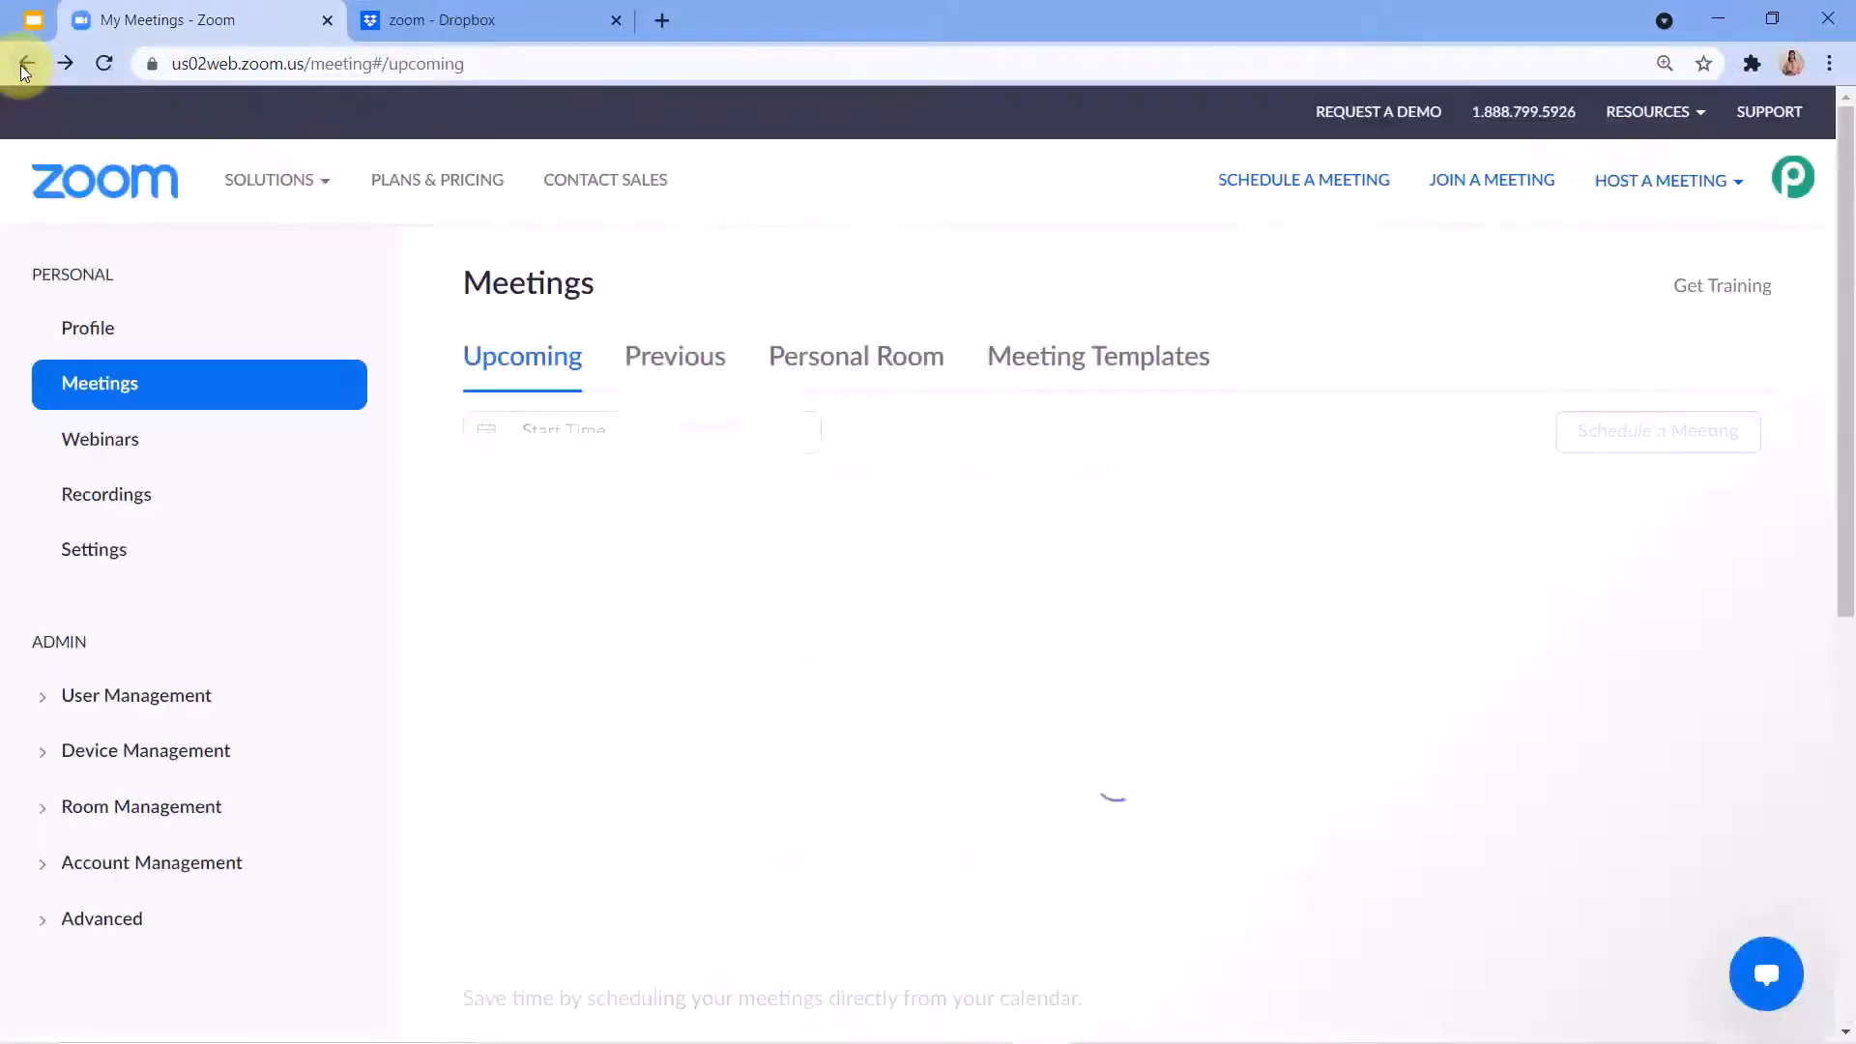
Open the Zoom cloud recordings and reload the list to check the status of the Skin Types (Makeup Class) recording.
left_click(128, 503)
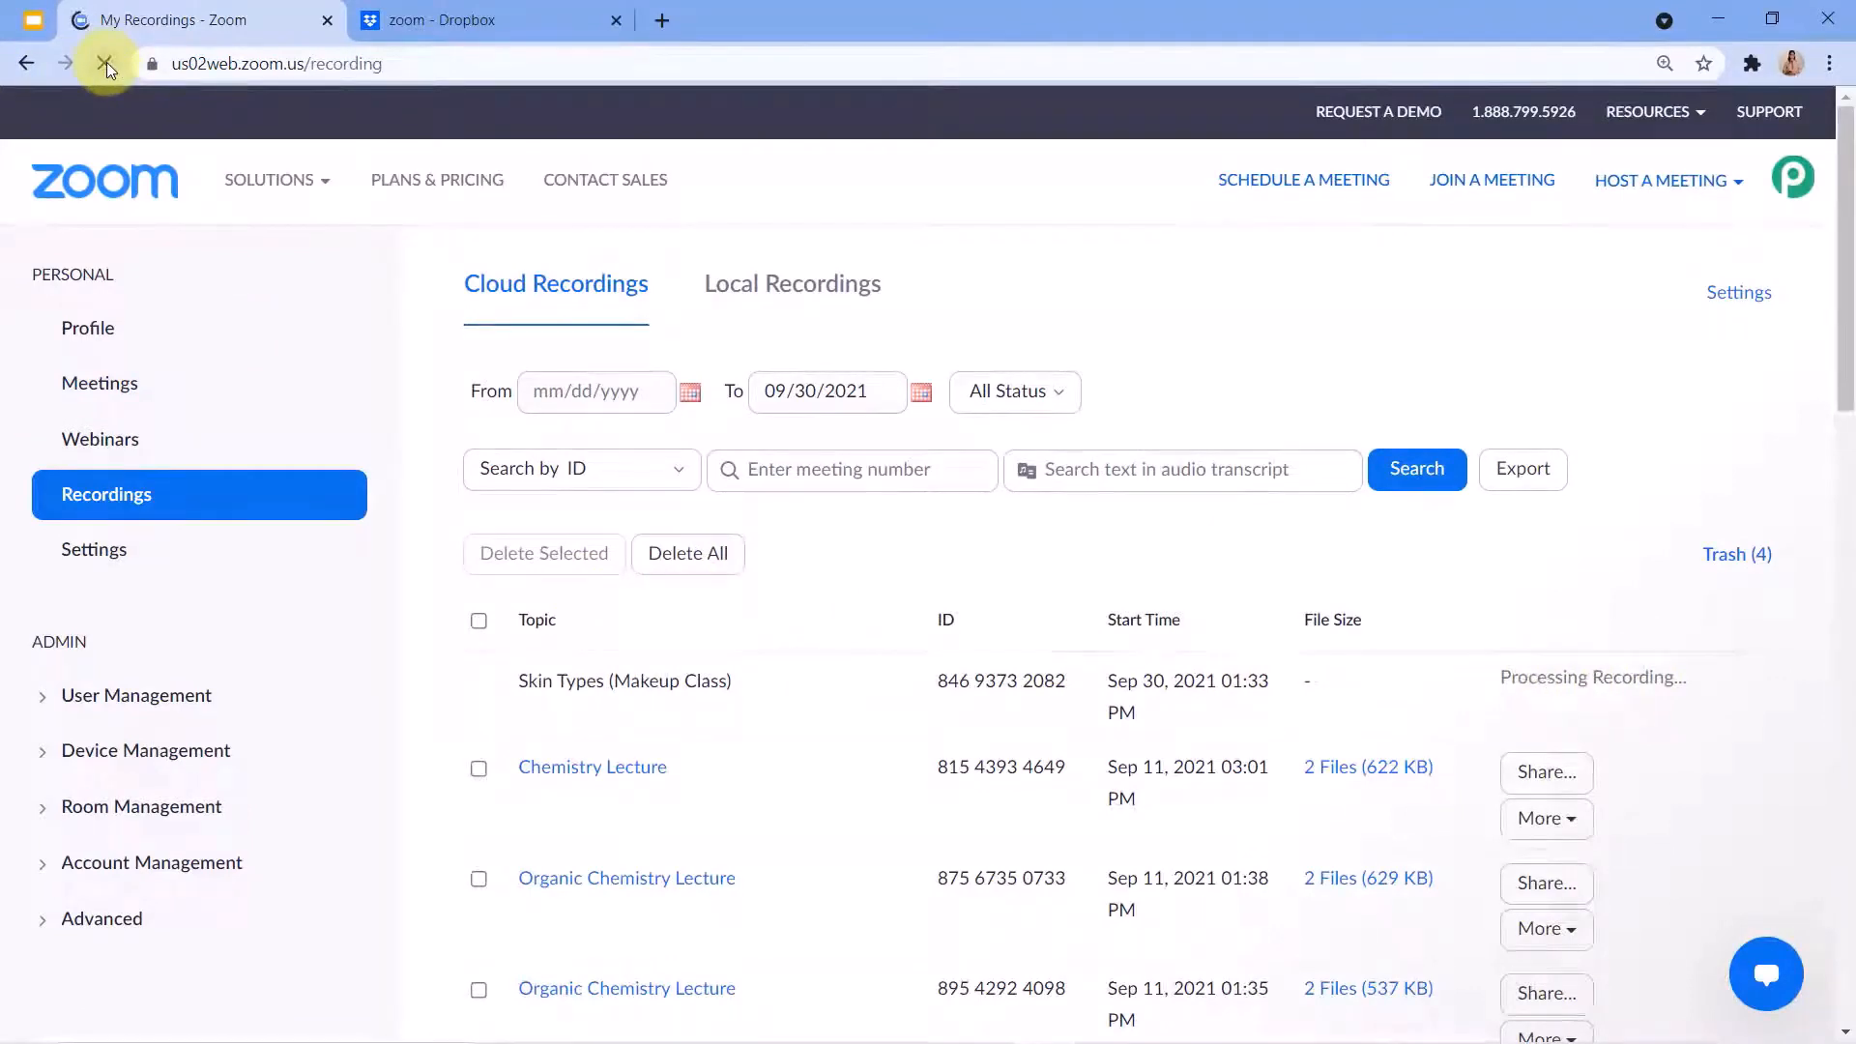
scroll(1492, 522, "down", 1)
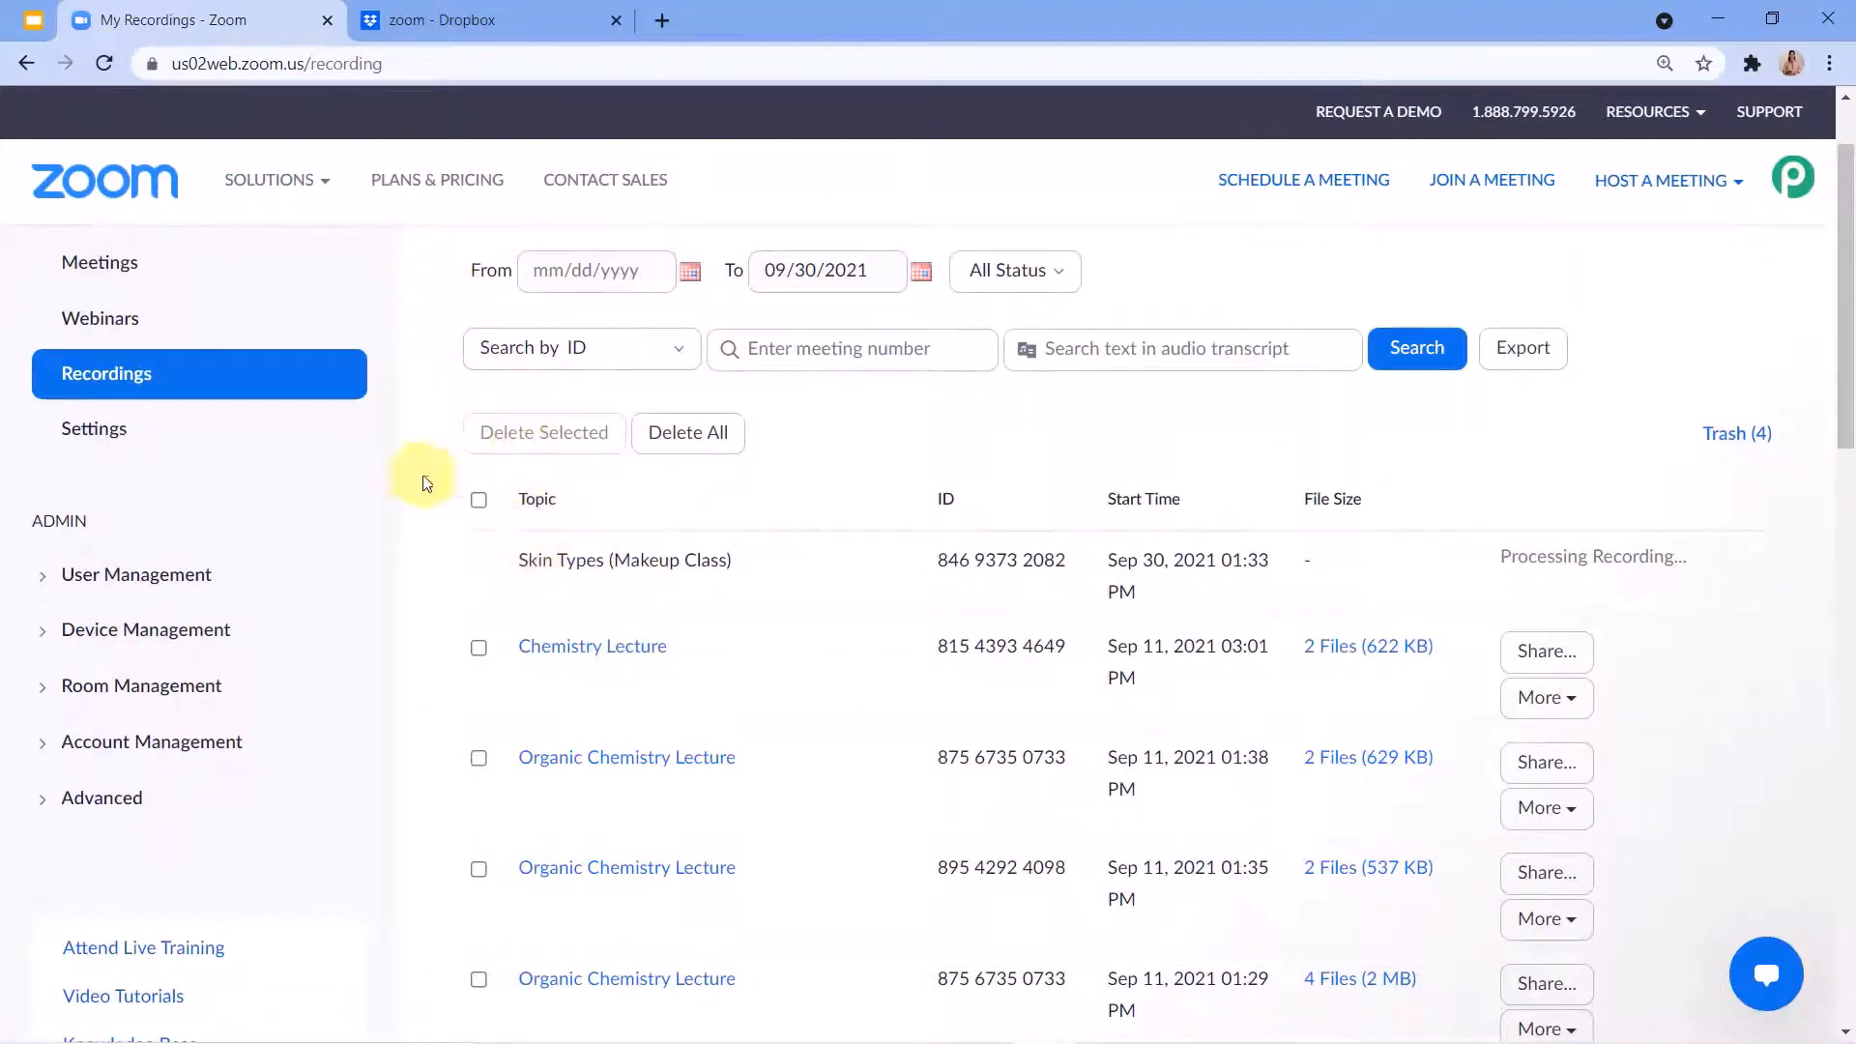
left_click(104, 65)
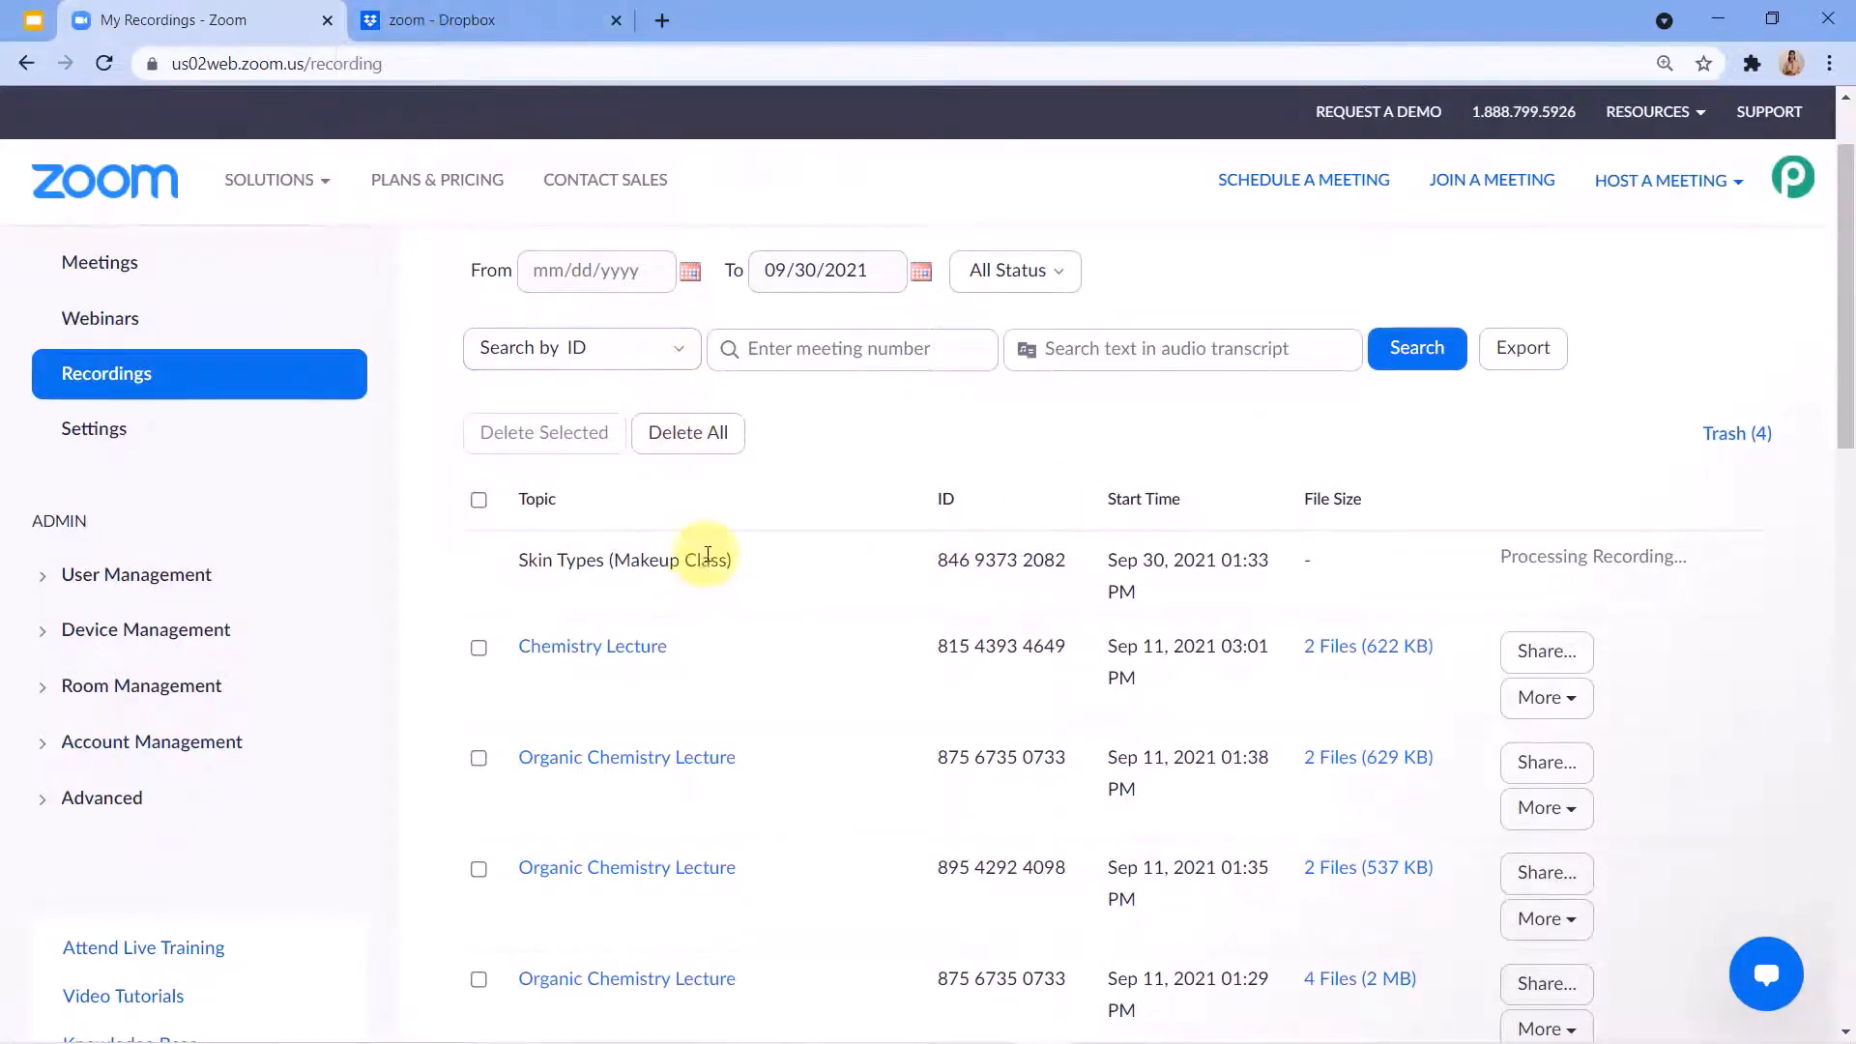
Compare the Dropbox zoom folder with the Zoom recordings list to check for the Skin Types (Makeup Class) recording.
left_click(444, 9)
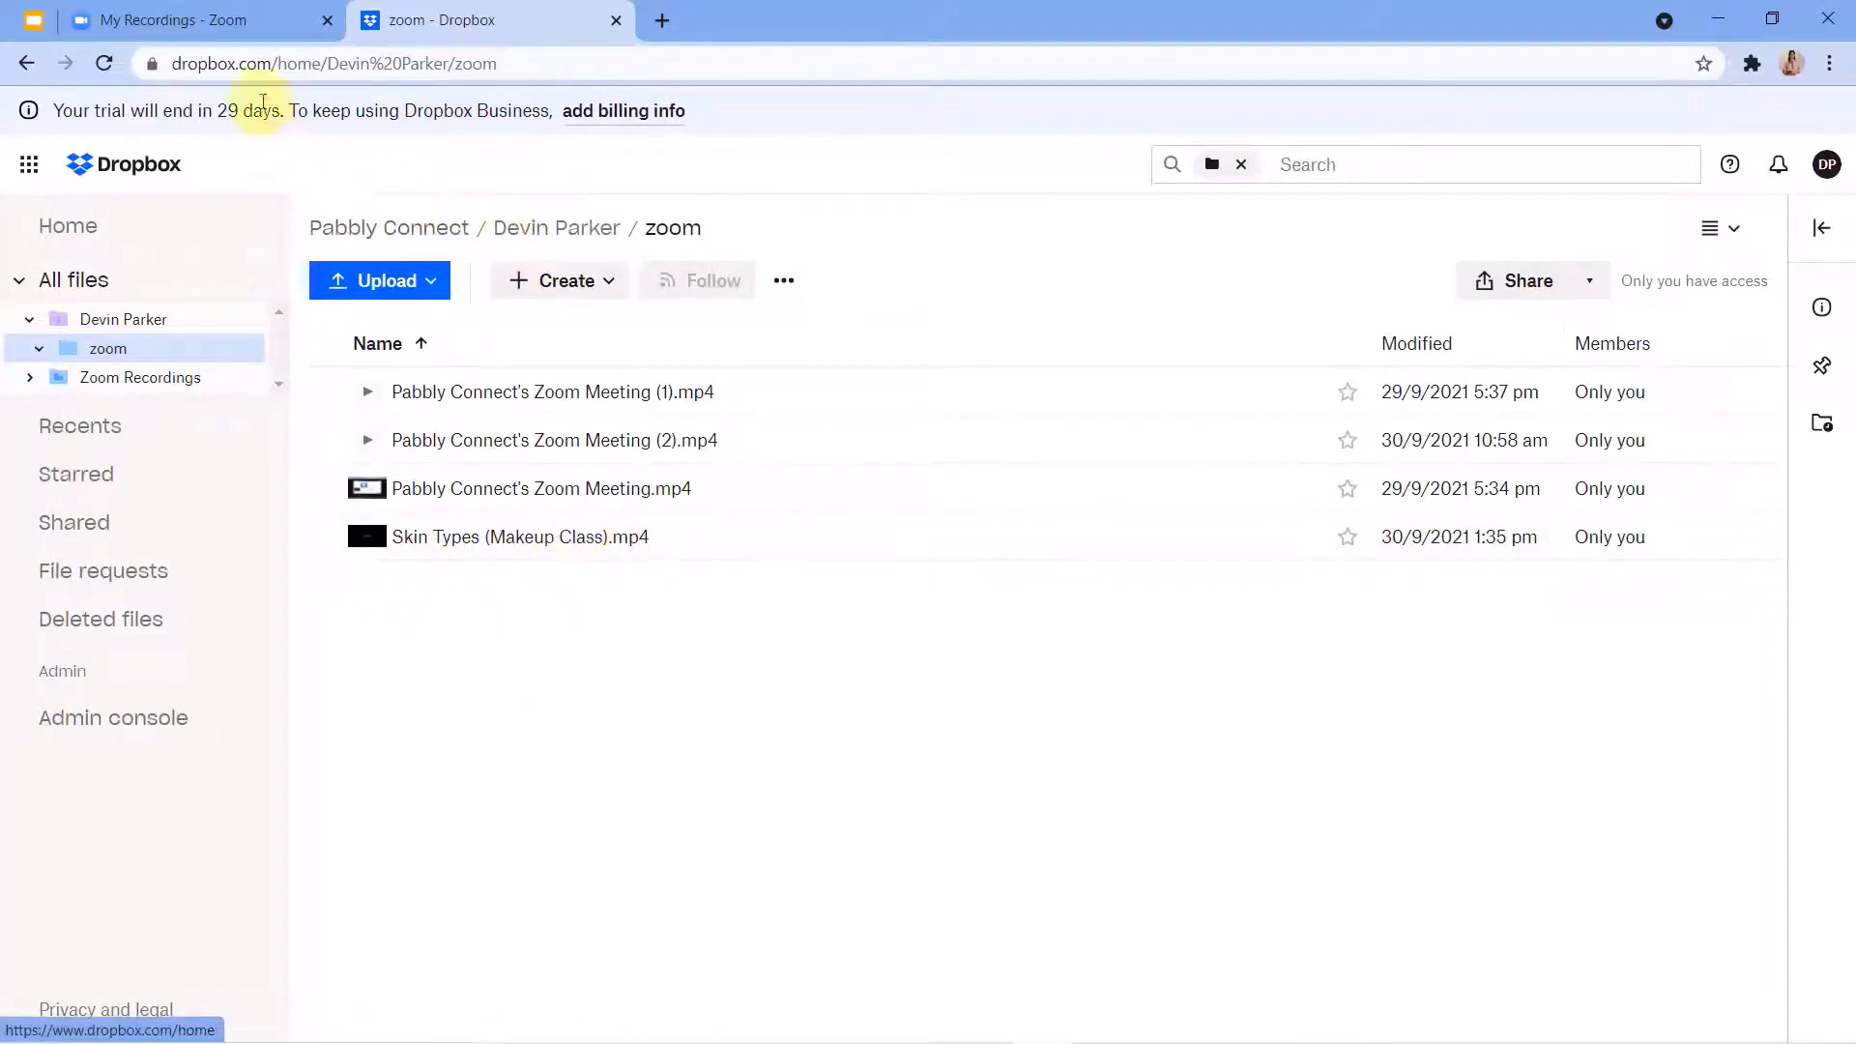
left_click(304, 19)
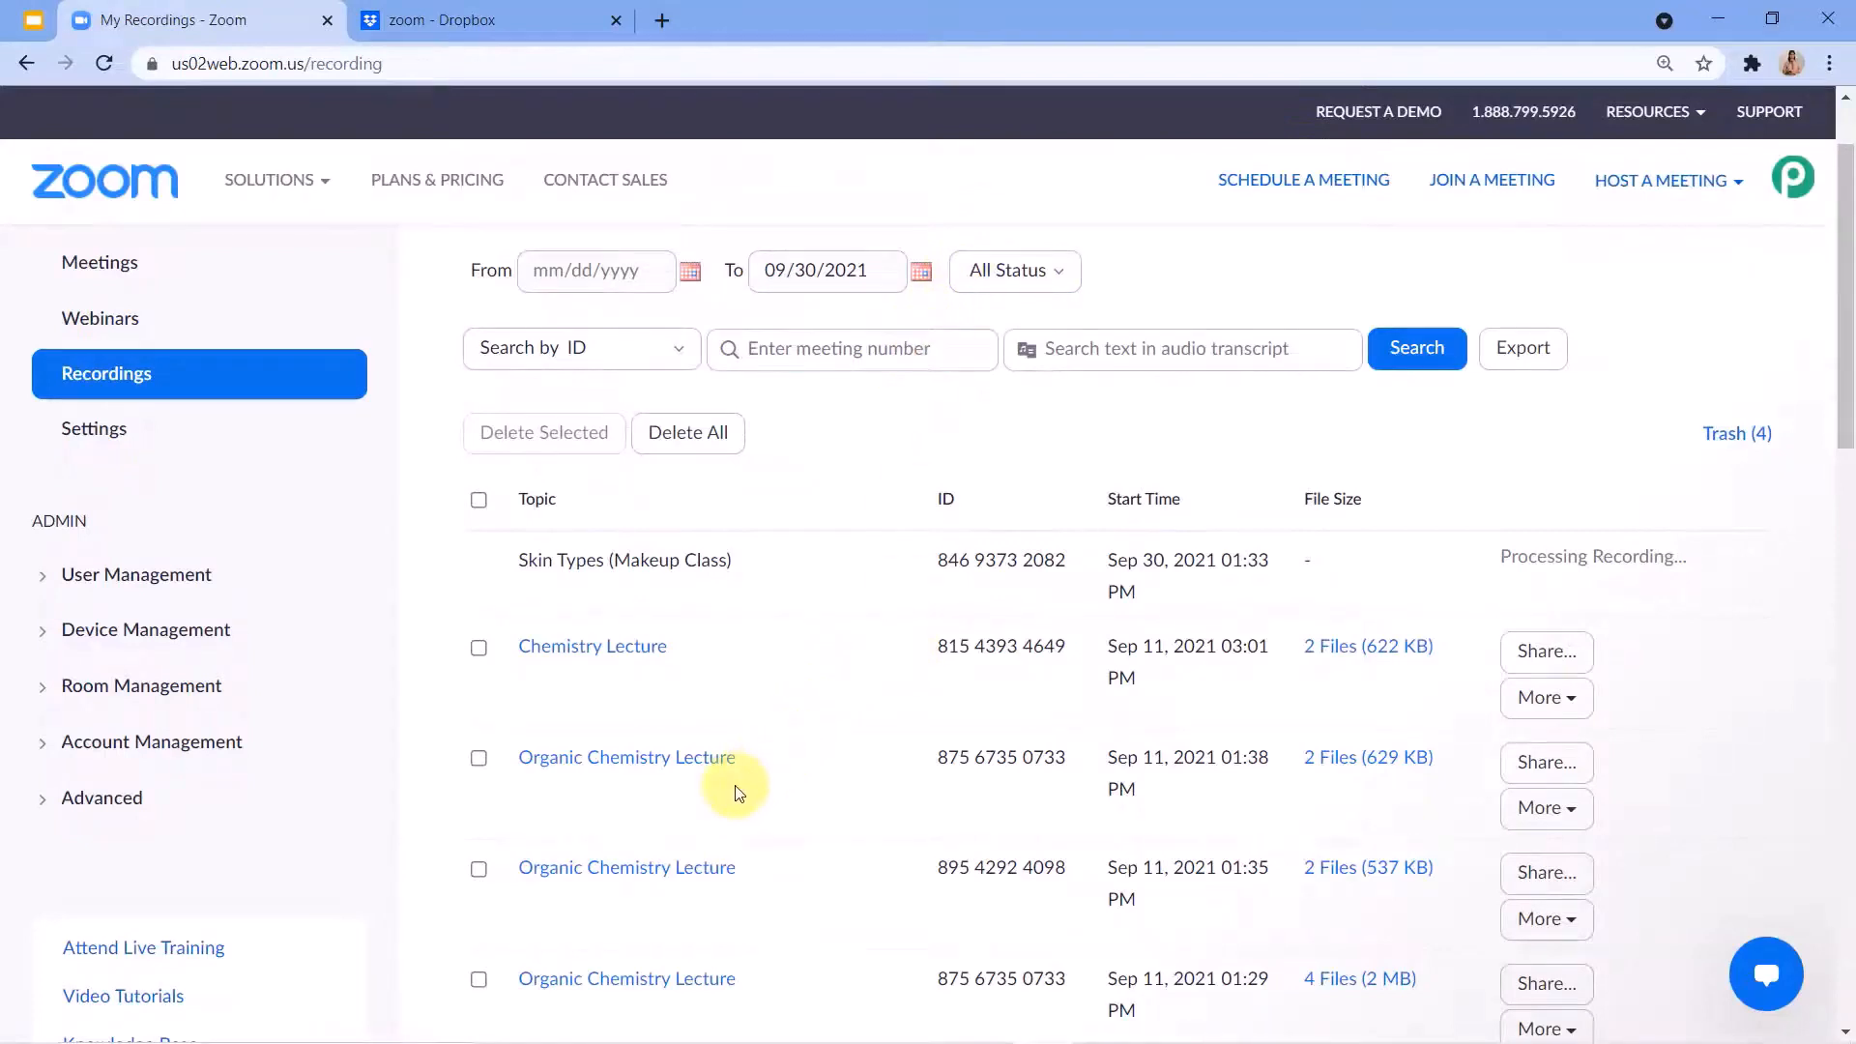
left_click(440, 19)
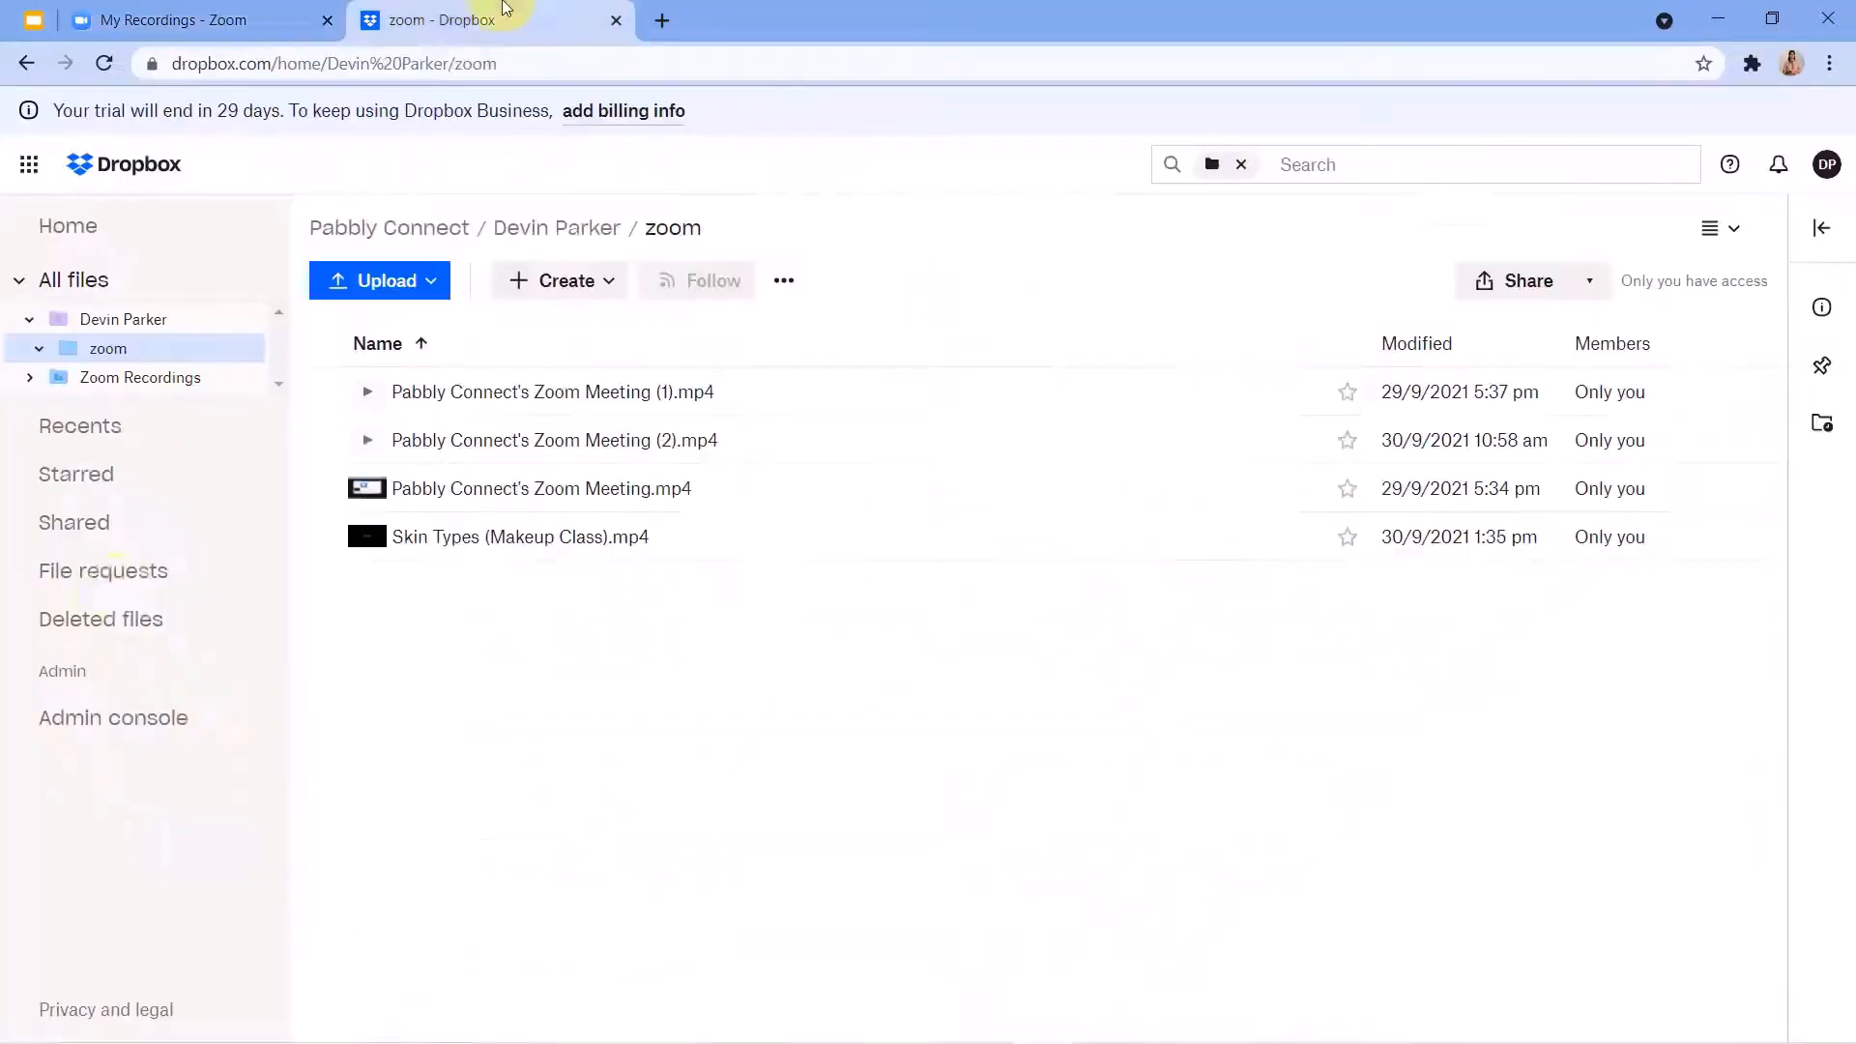
Play Skin Types (Makeup Class).mp4 from the Dropbox zoom folder and raise the system volume to 100.
left_click(509, 546)
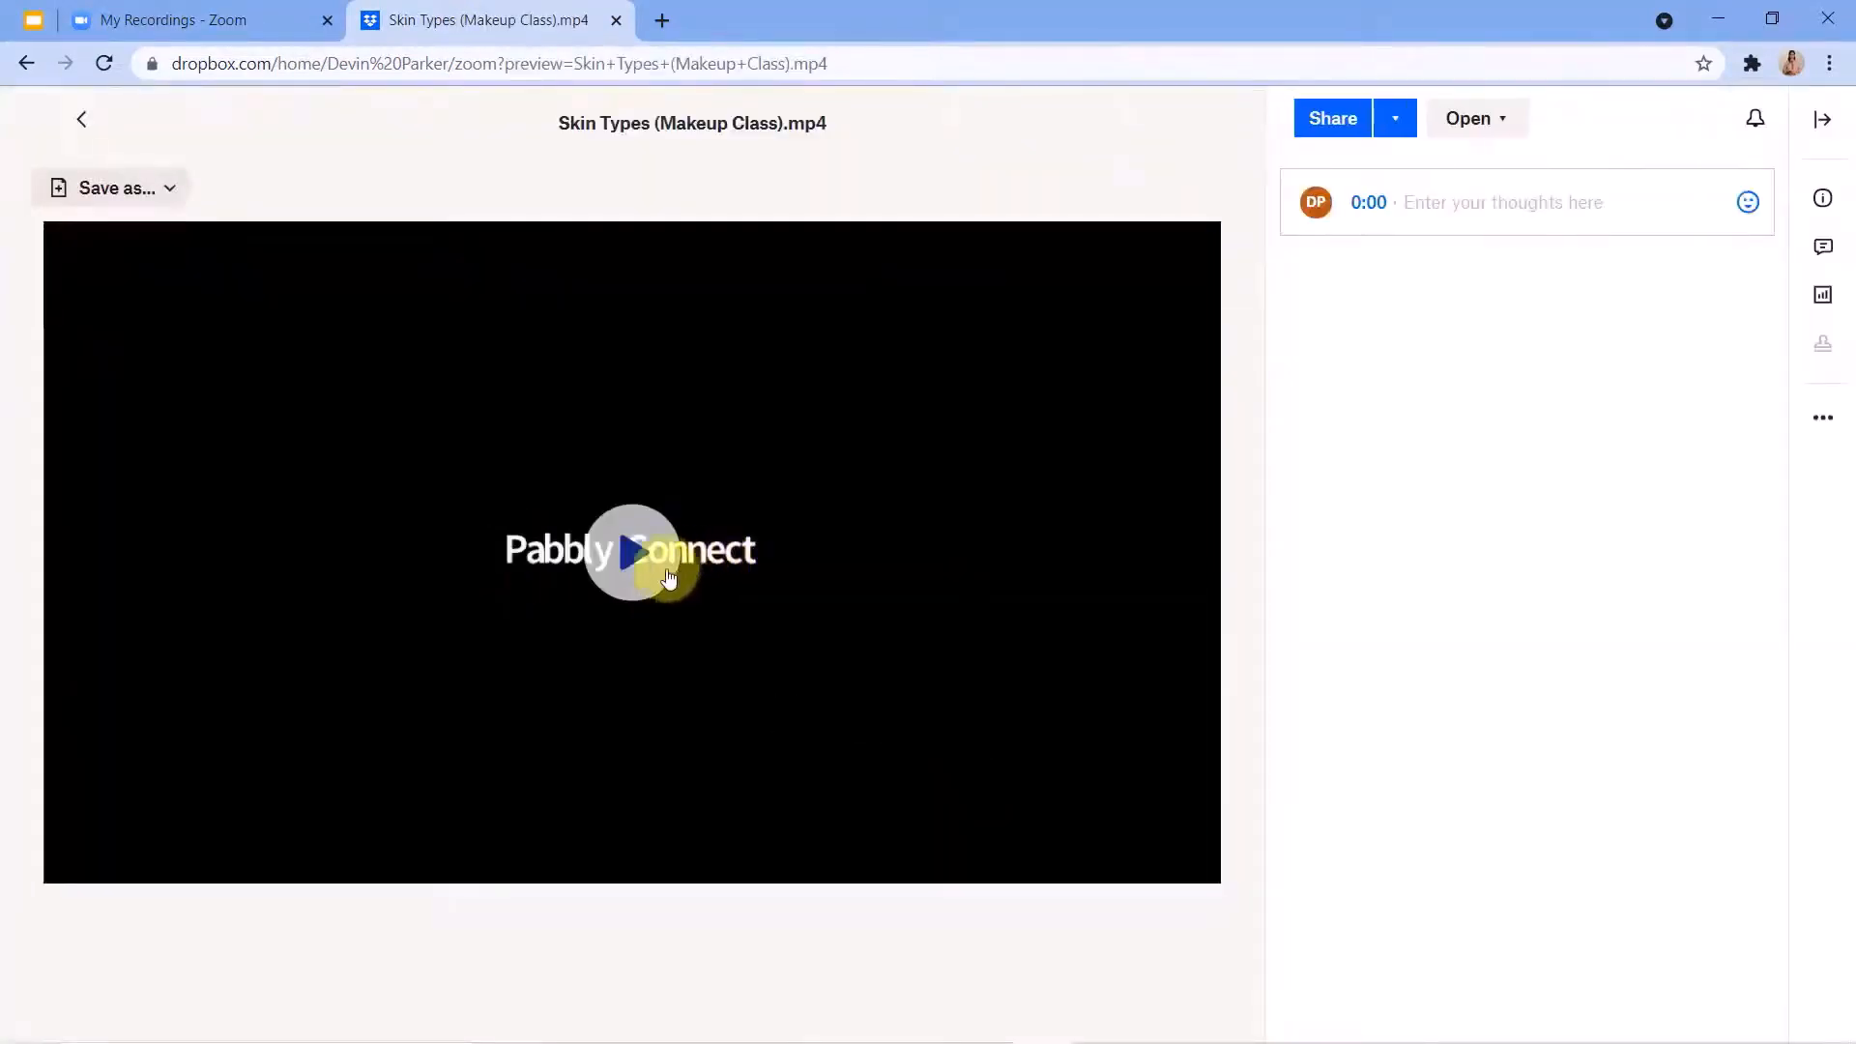
left_click(630, 578)
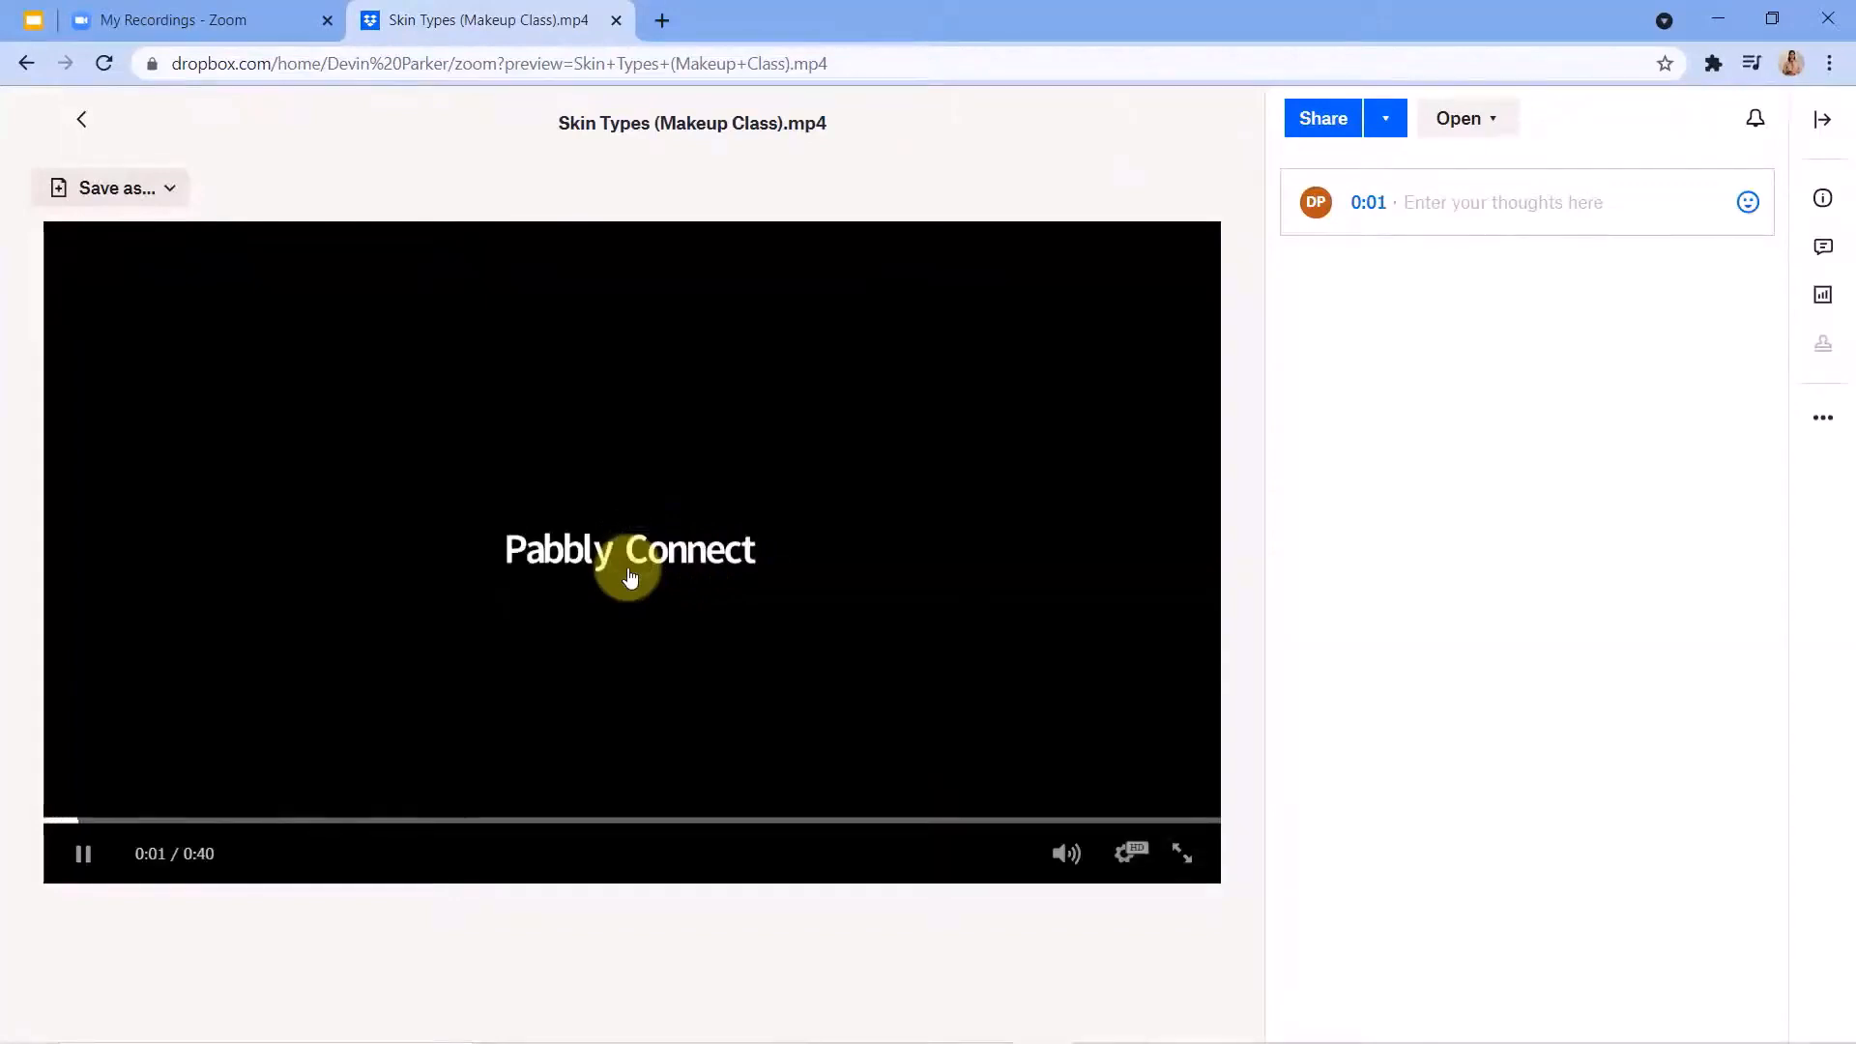
key("XF86AudioRaiseVolume")
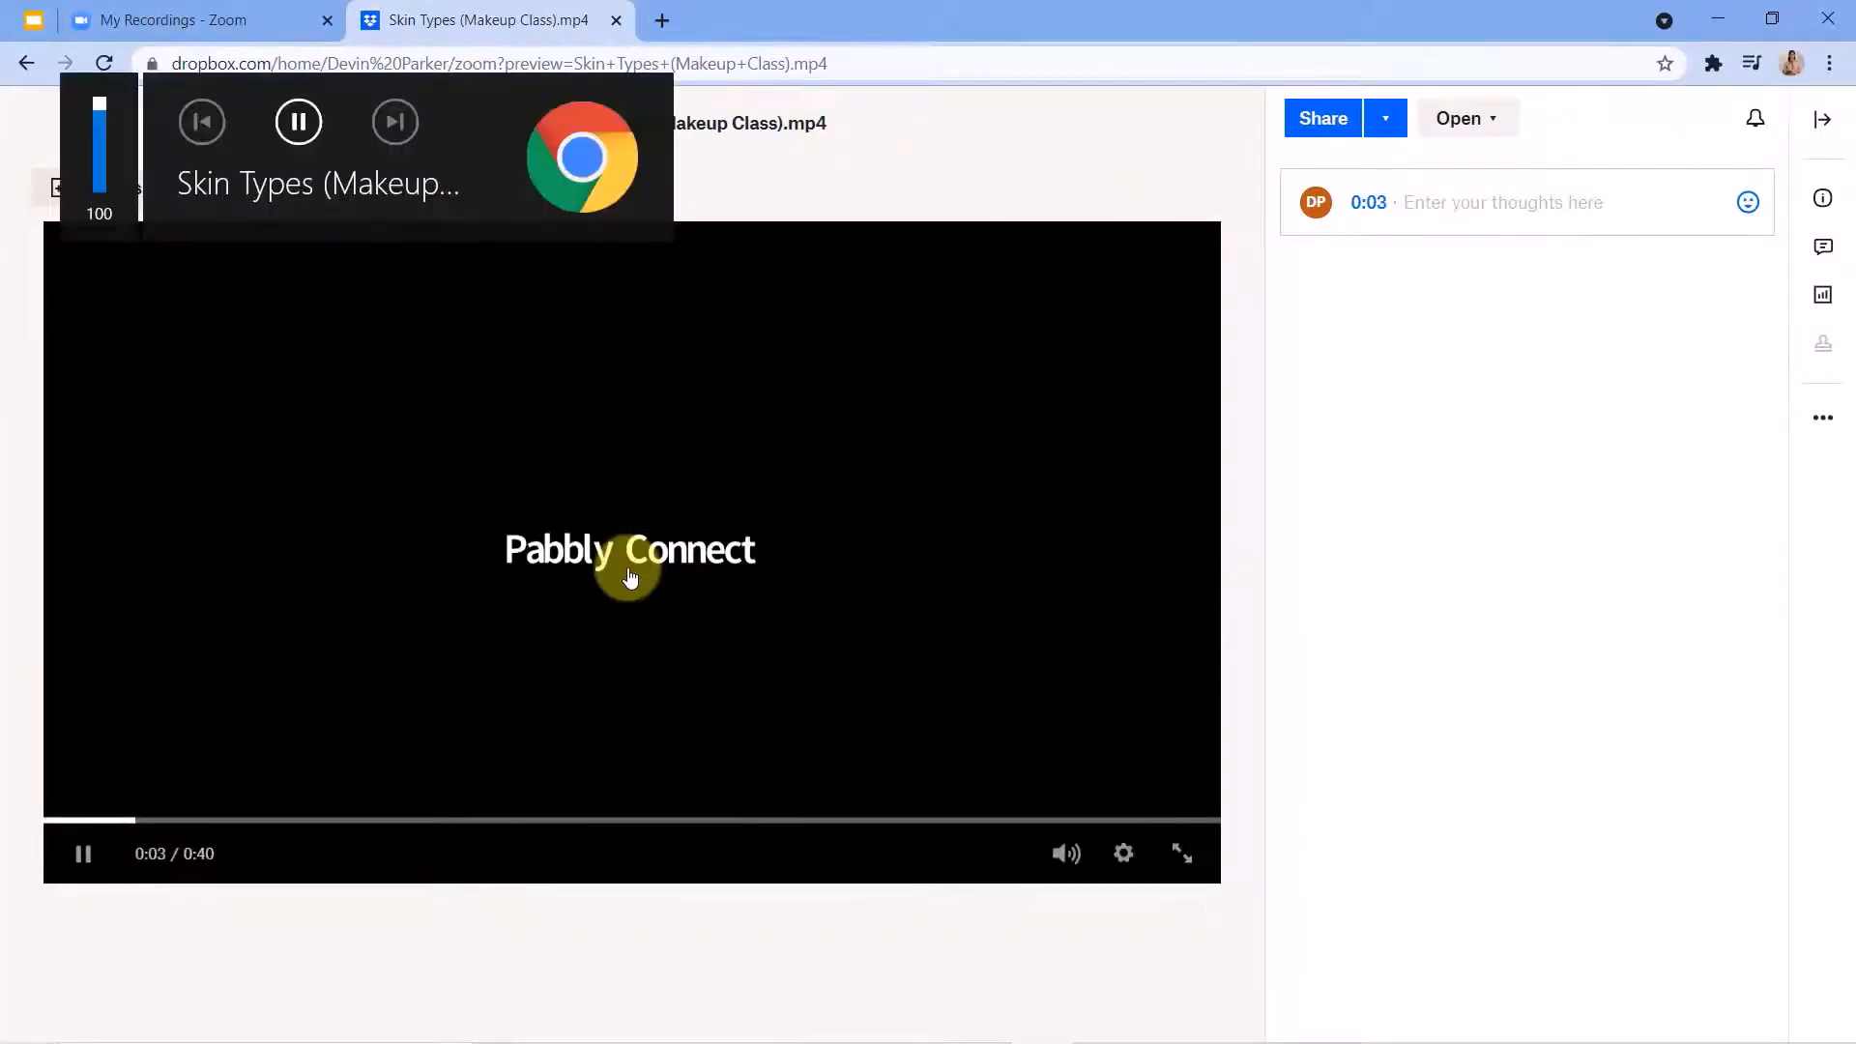
Skip ahead in the Skin Types (Makeup Class).mp4 playback to 0:16 and to a point past the middle, and return to the zoom folder.
left_click(525, 819)
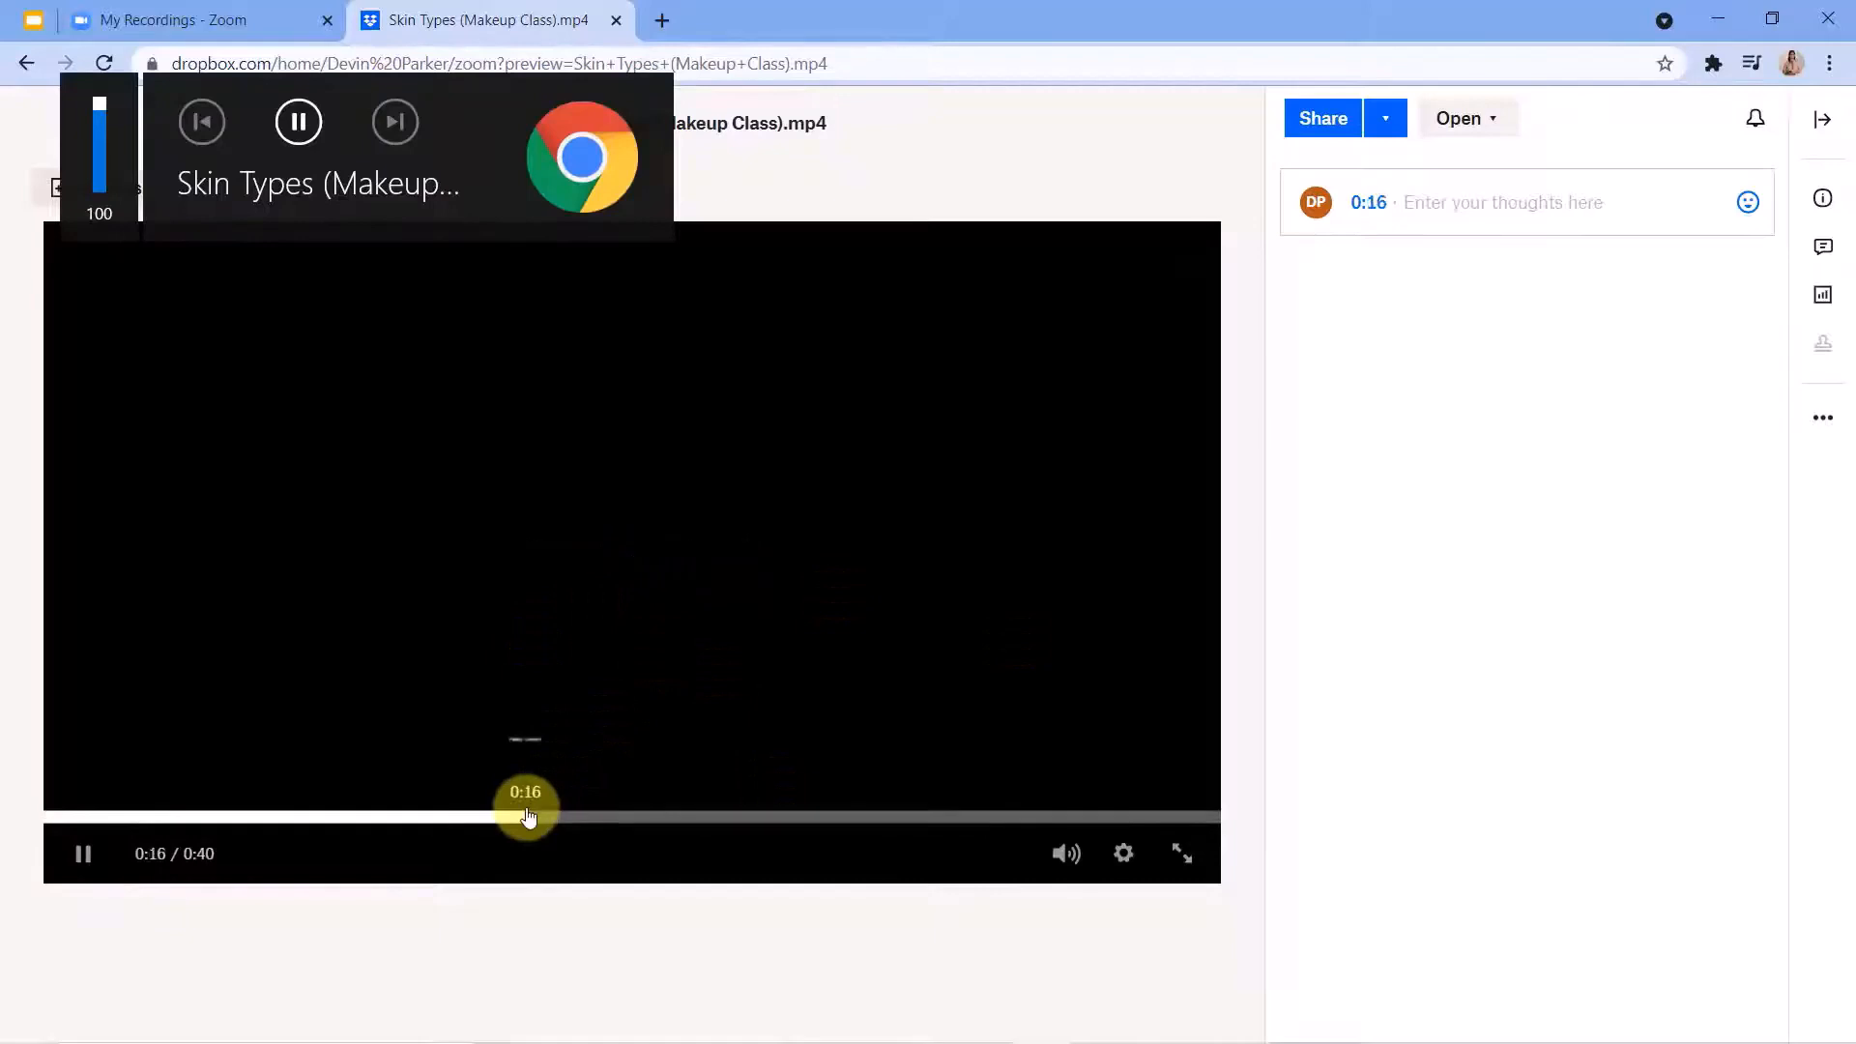
left_click(835, 819)
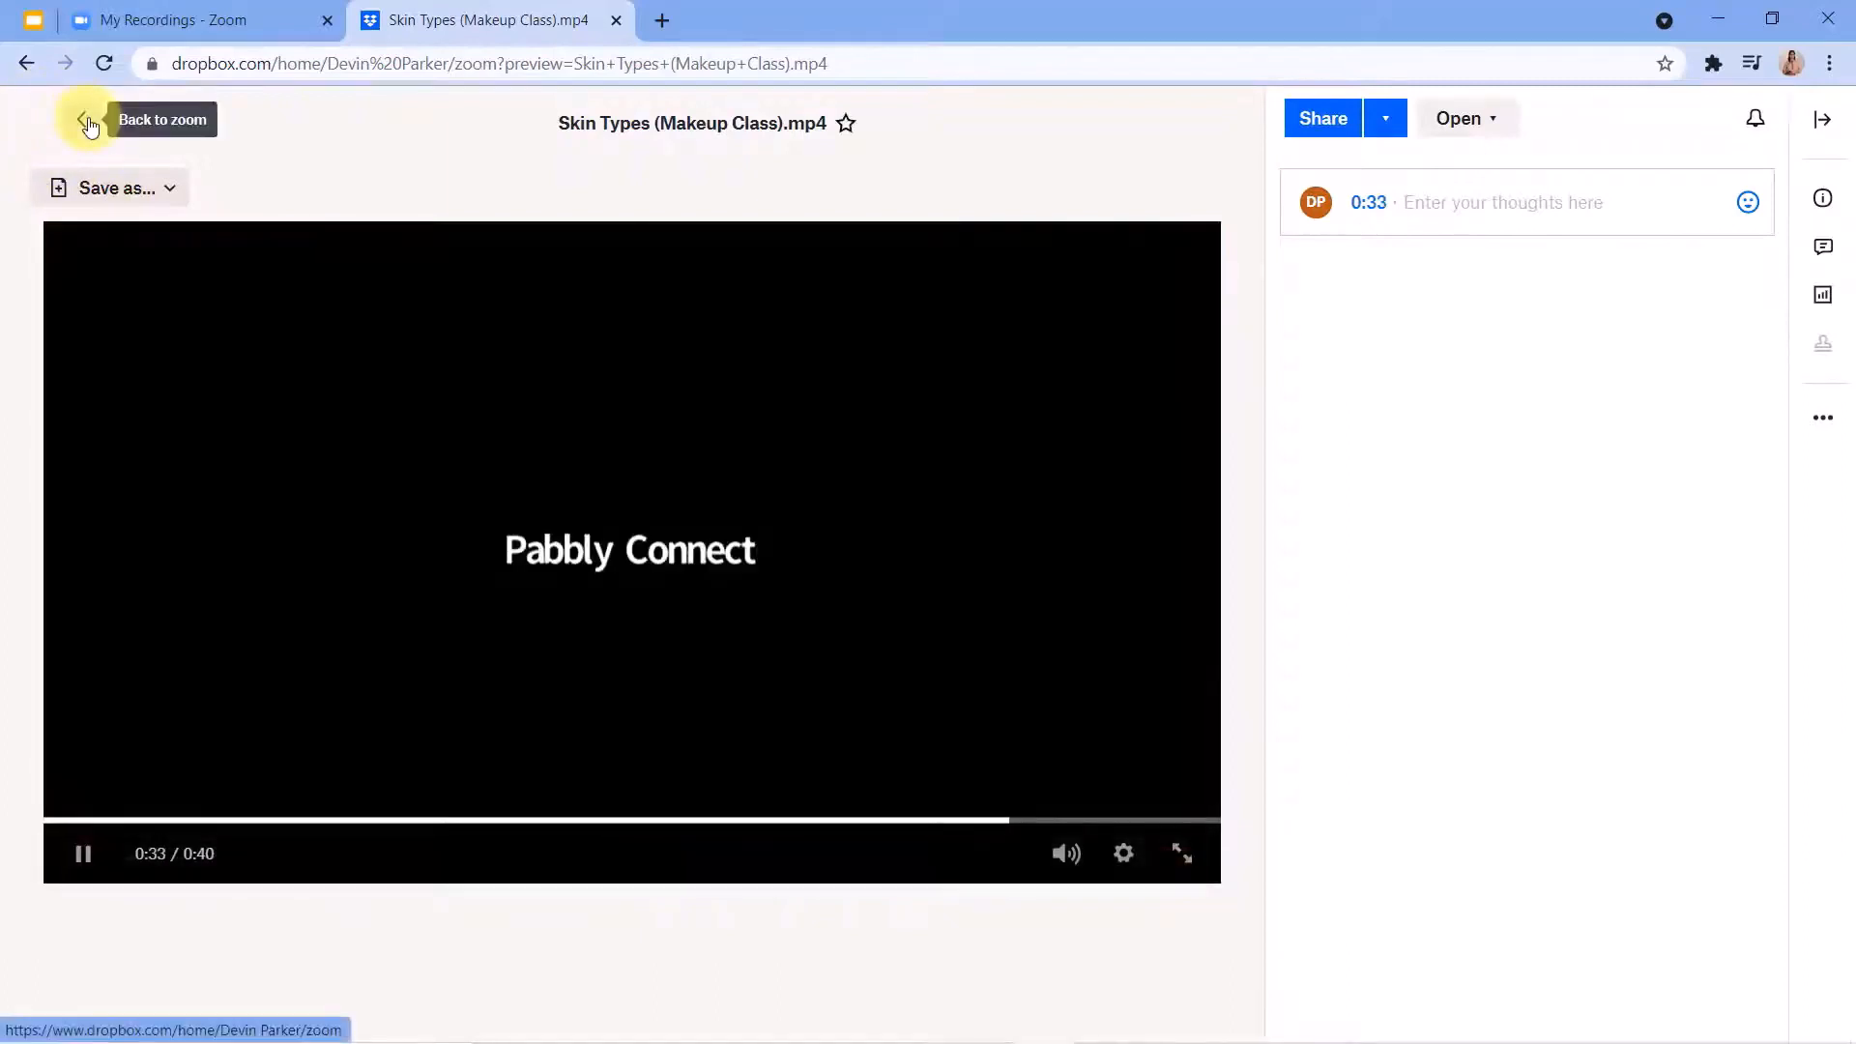
left_click(85, 121)
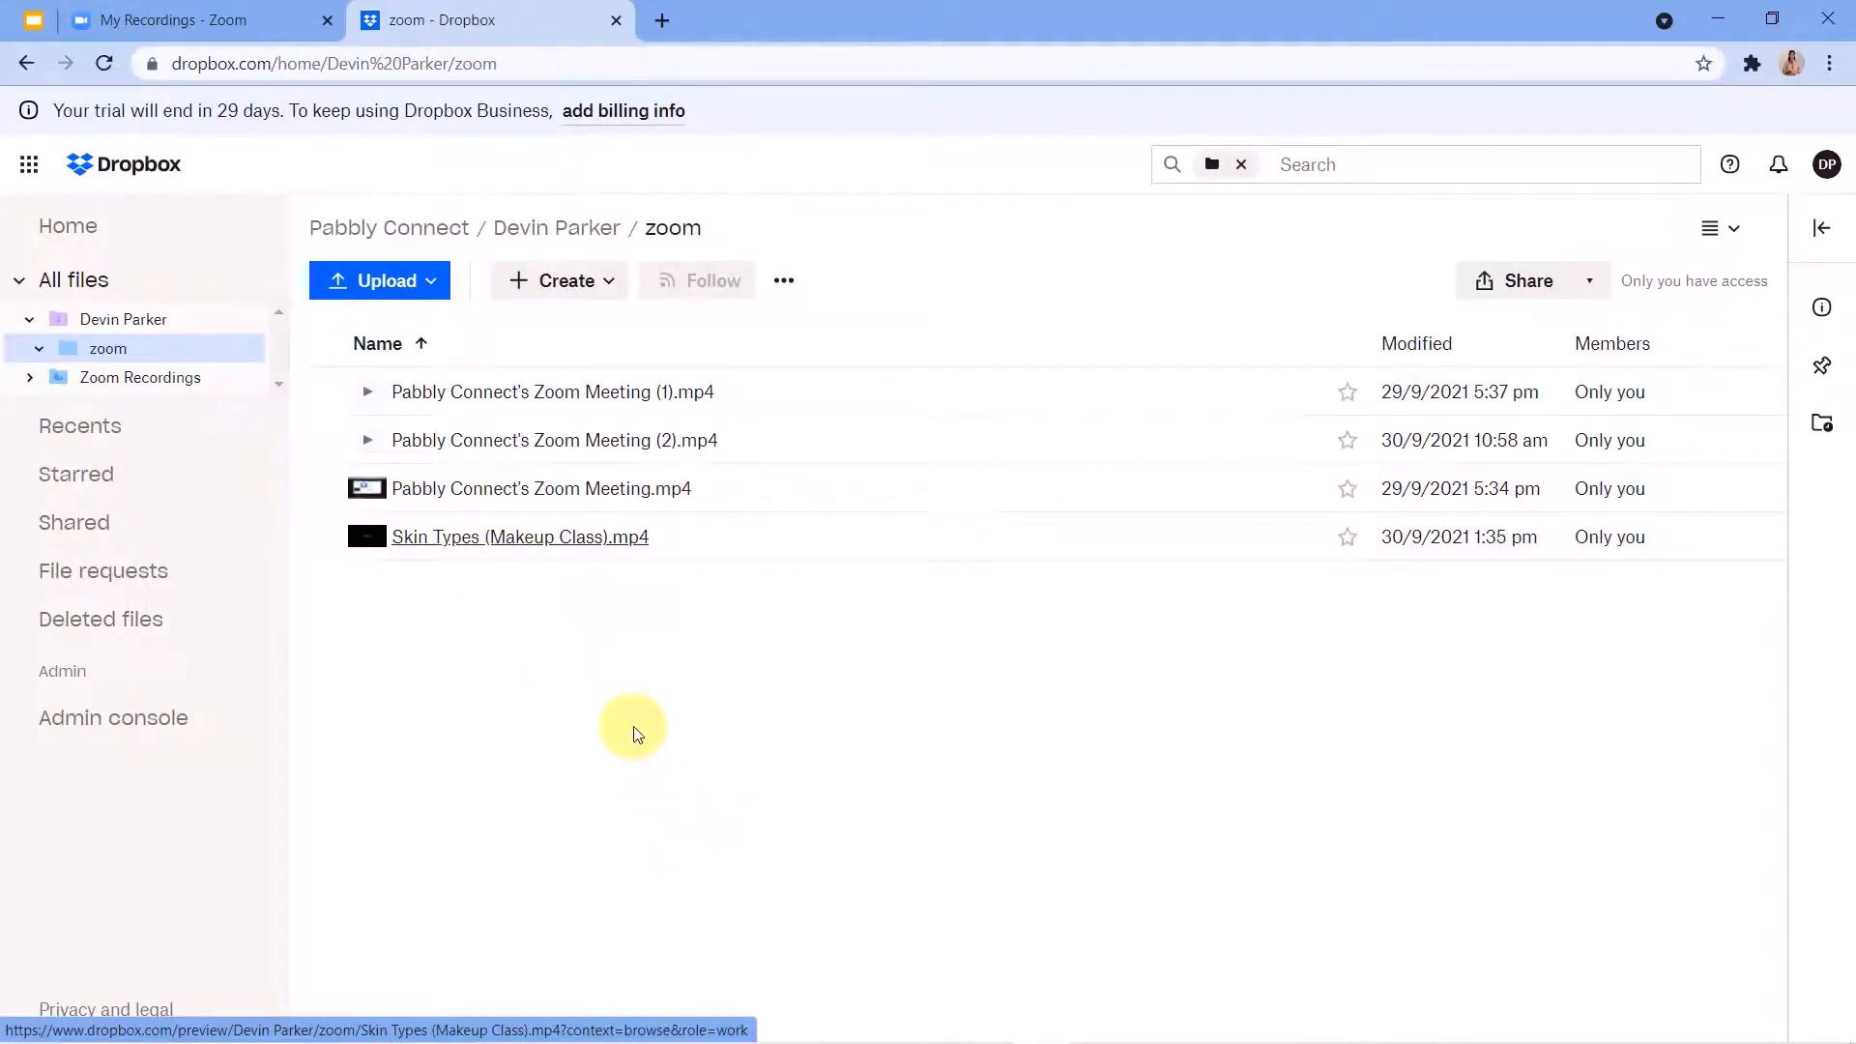
Switch to the Zoom site and go from the recordings list to the upcoming meetings list.
left_click(187, 20)
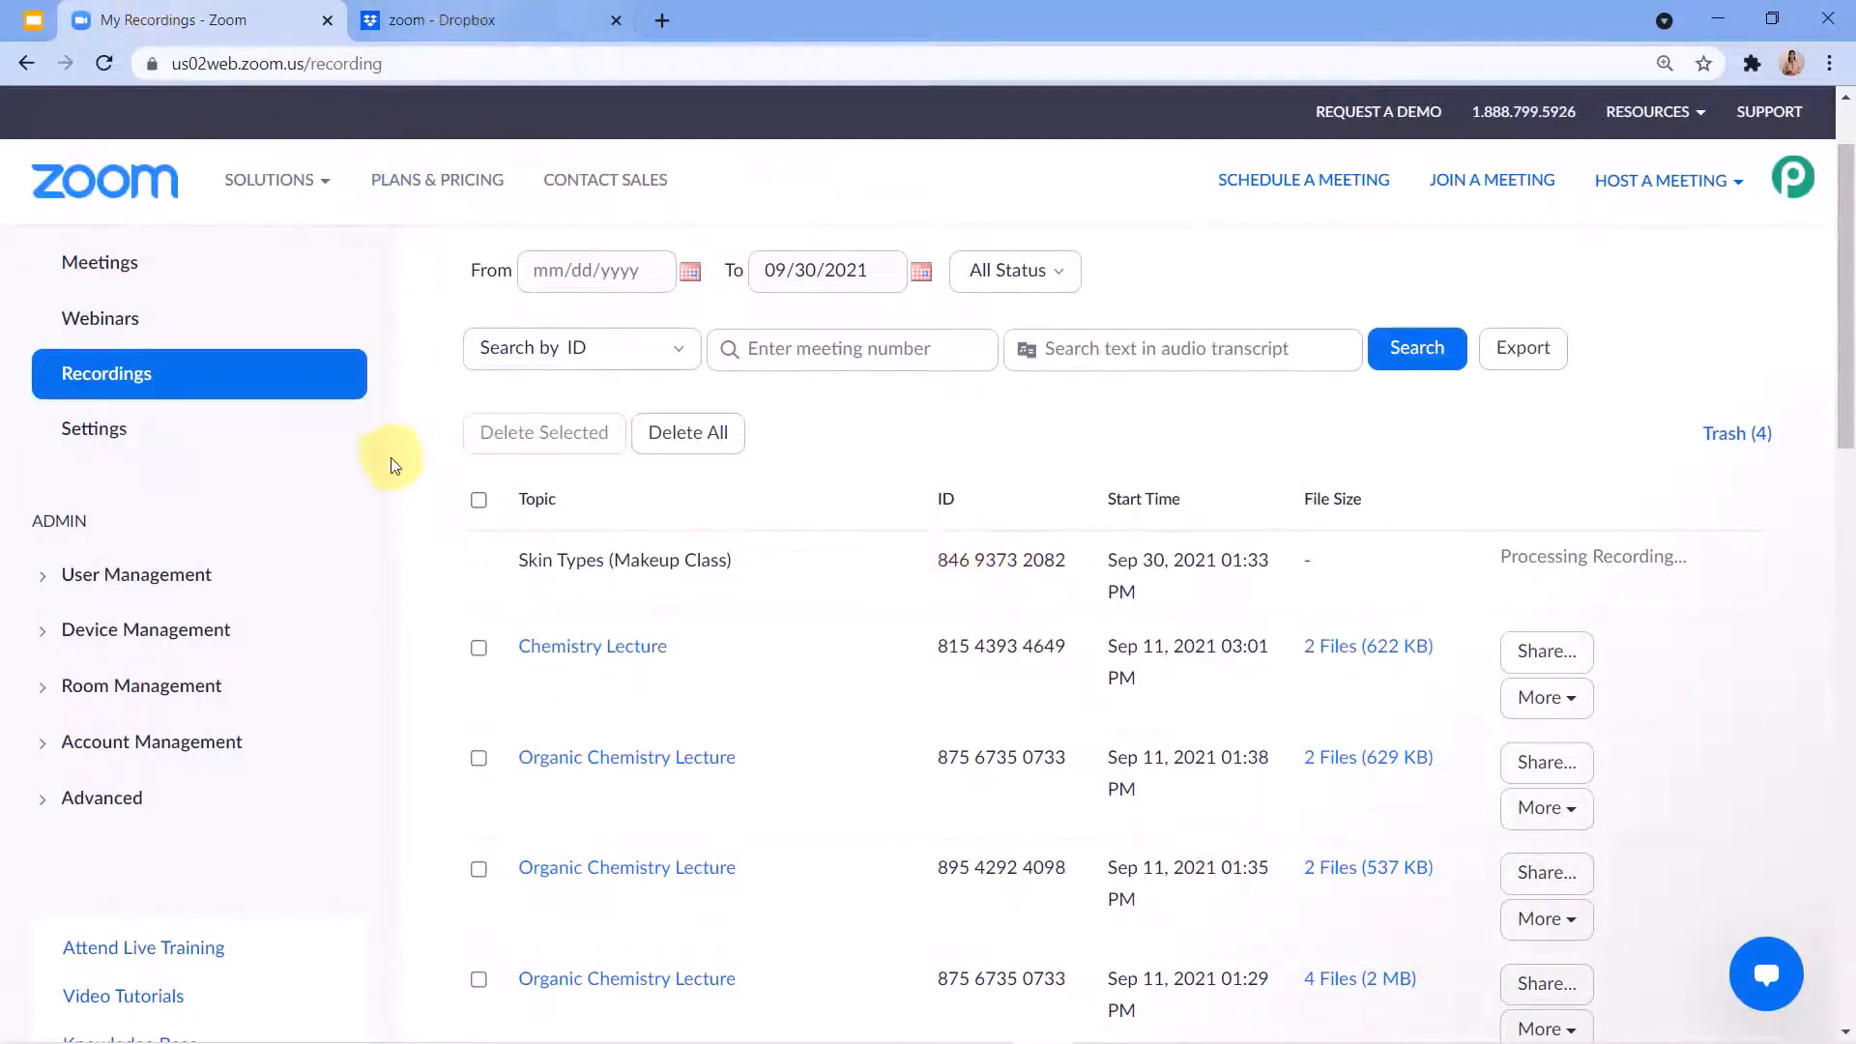
left_click(123, 319)
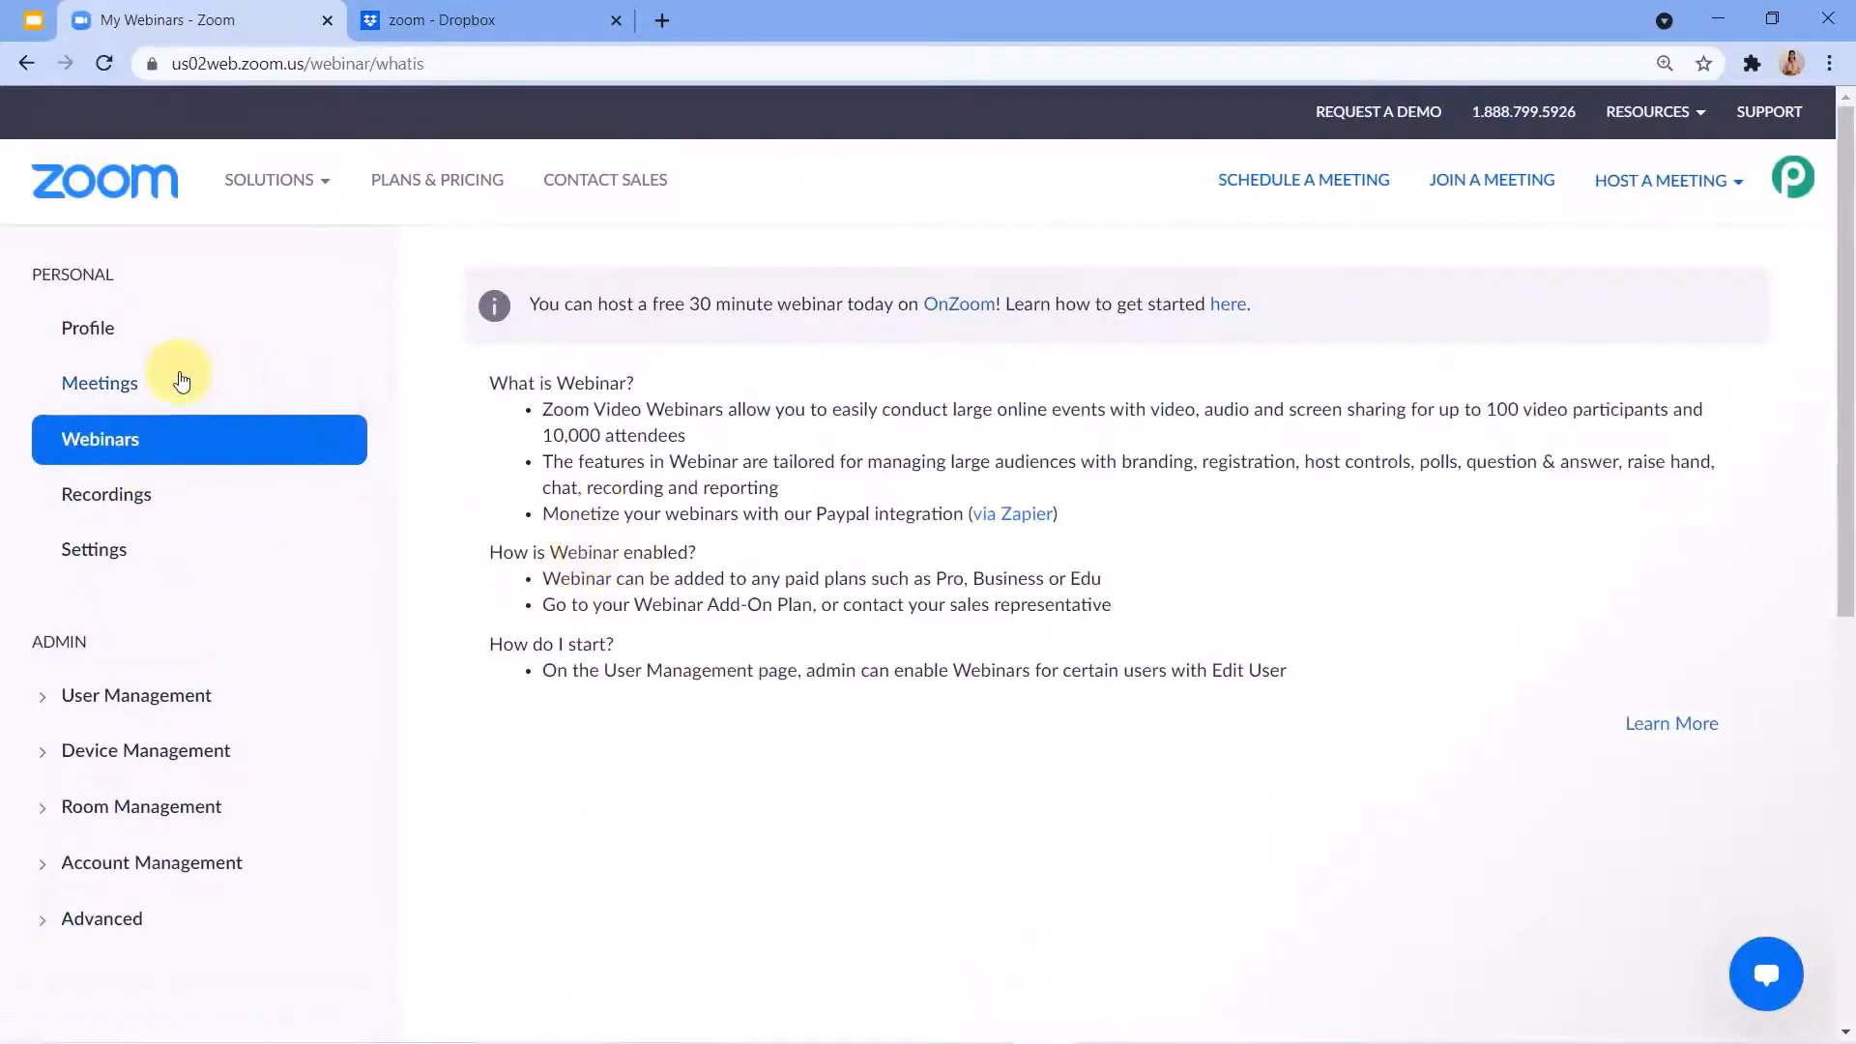
left_click(183, 381)
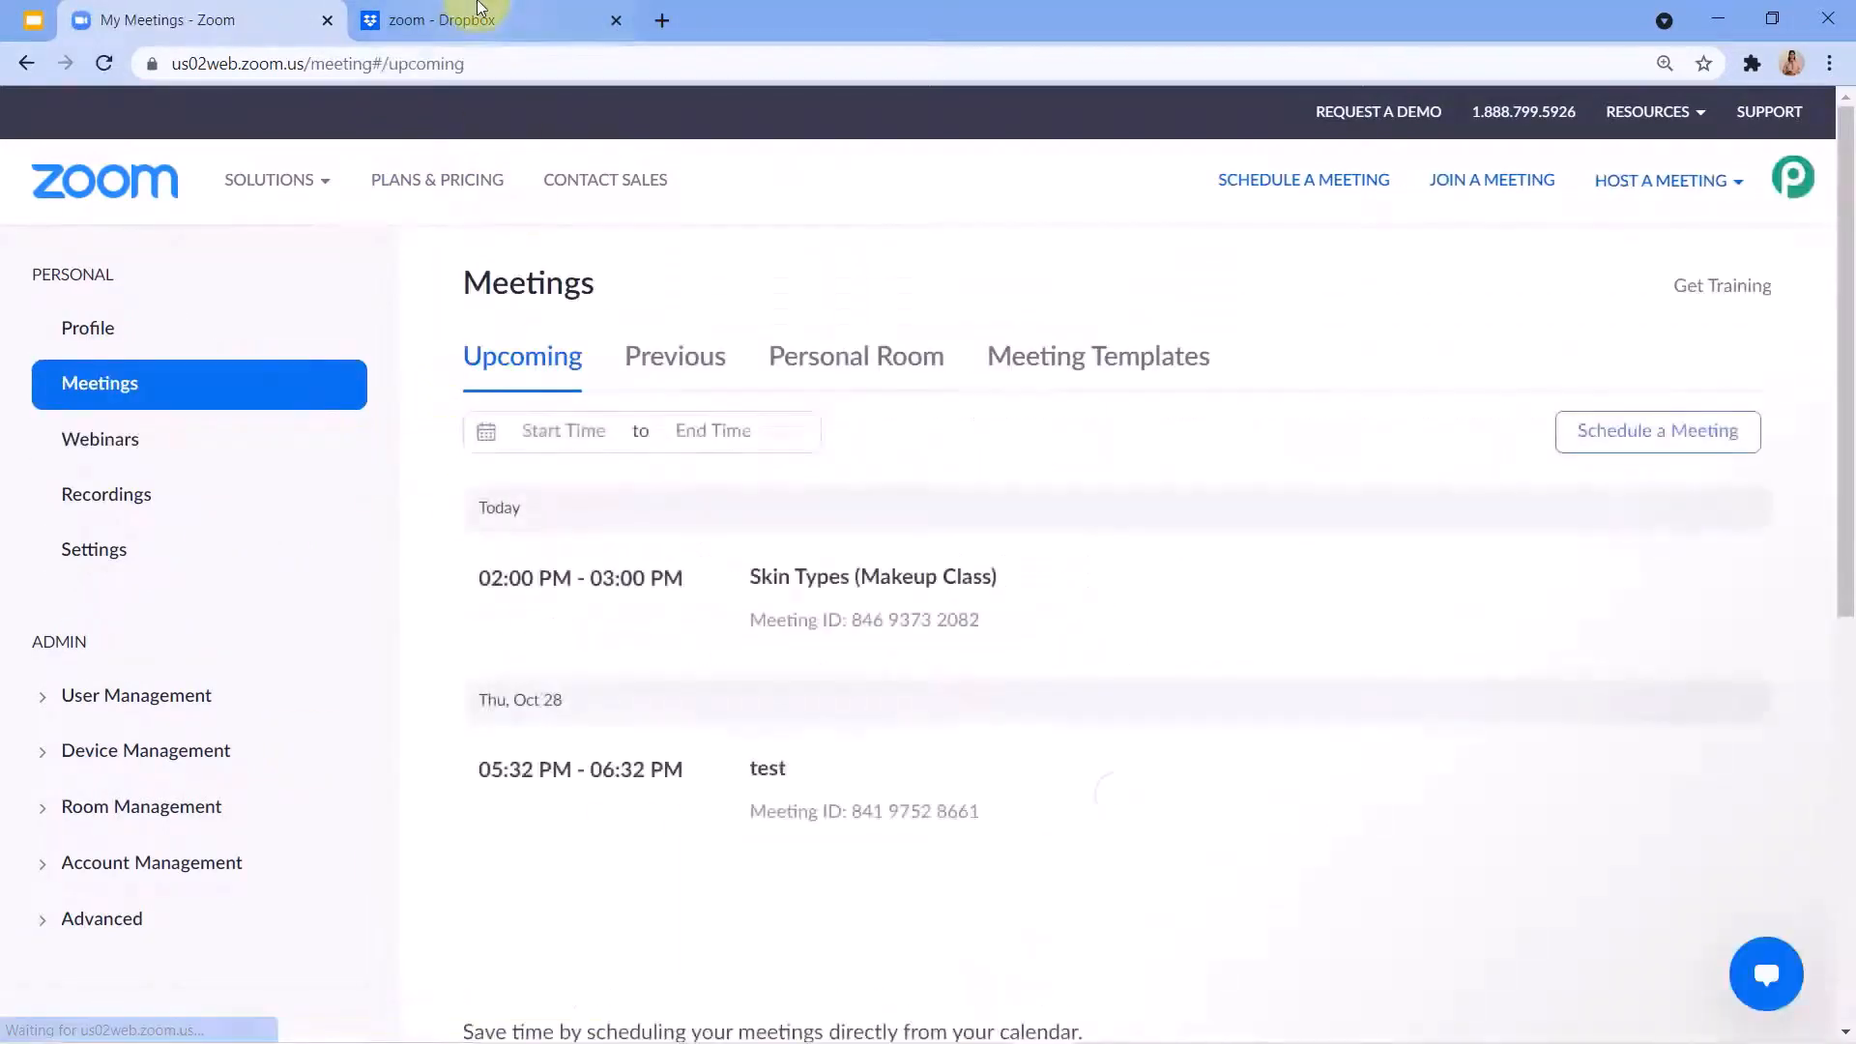
Review the Dropbox zoom folder files alongside the upcoming meetings in Zoom, ending on the Zoom meetings list.
left_click(480, 9)
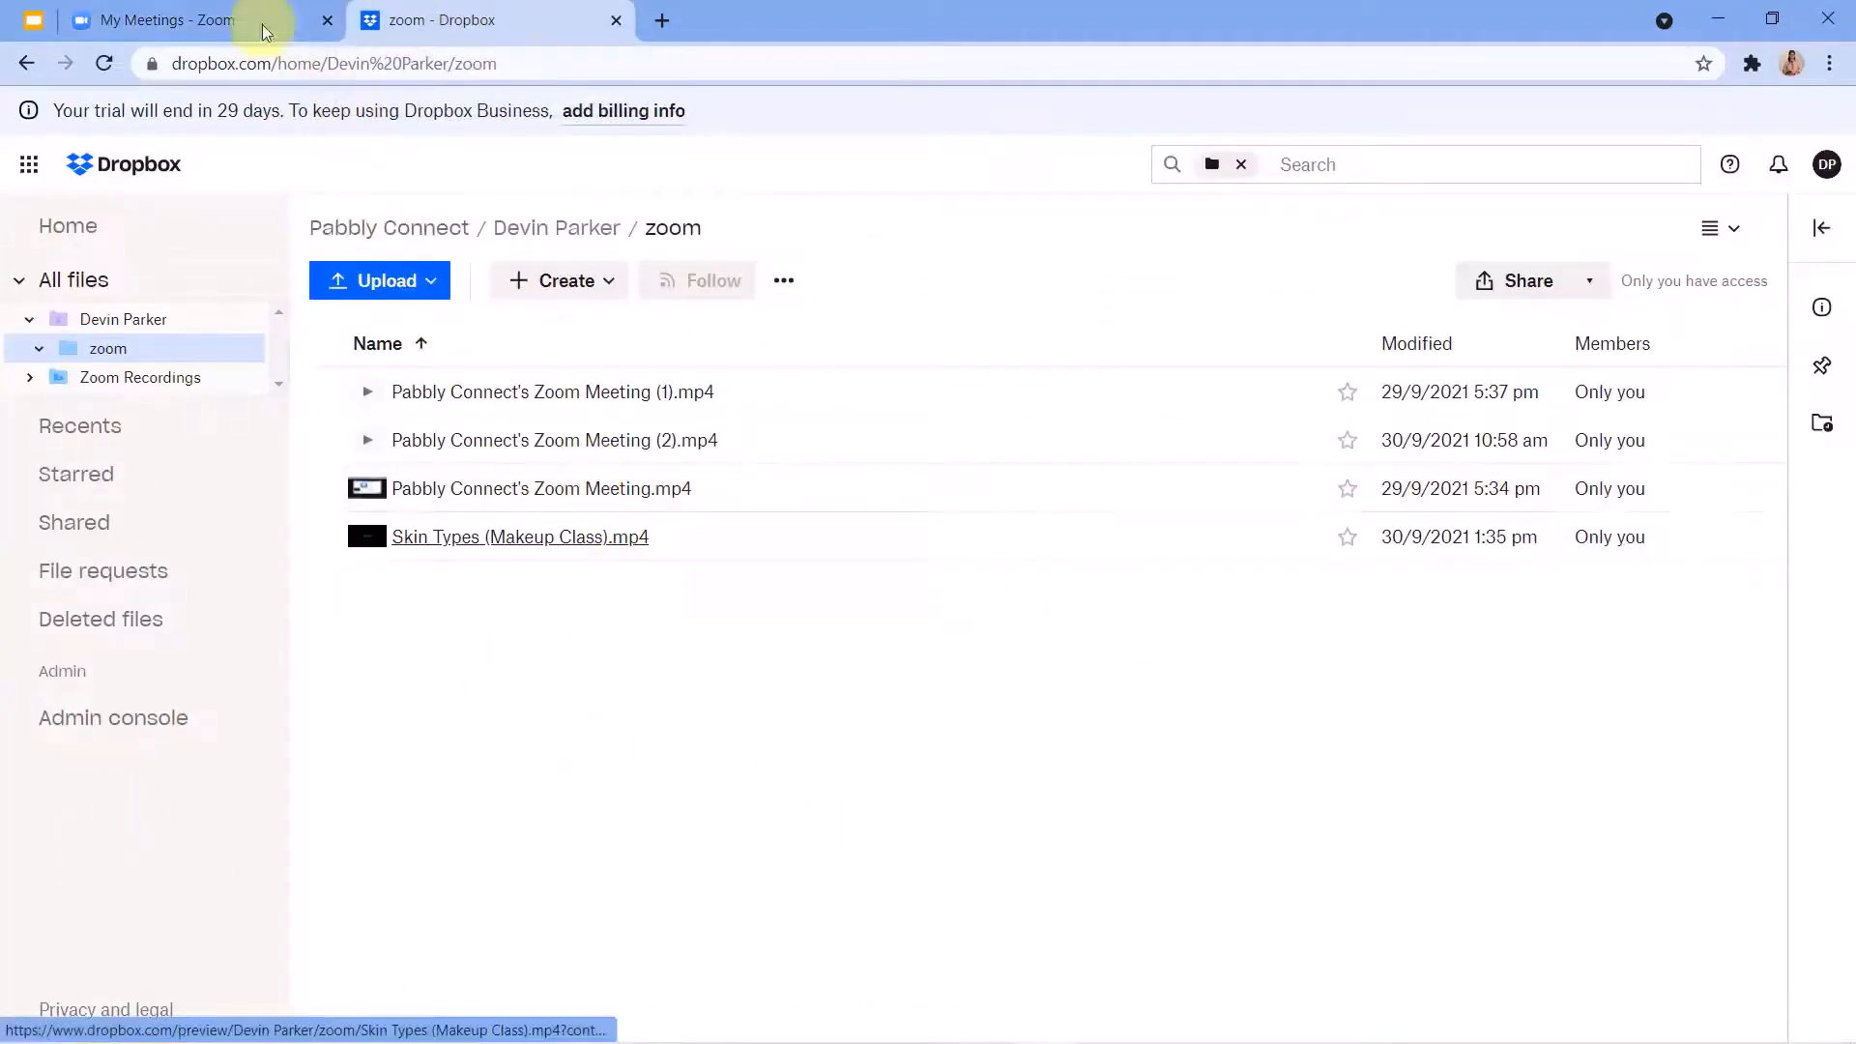
left_click(183, 19)
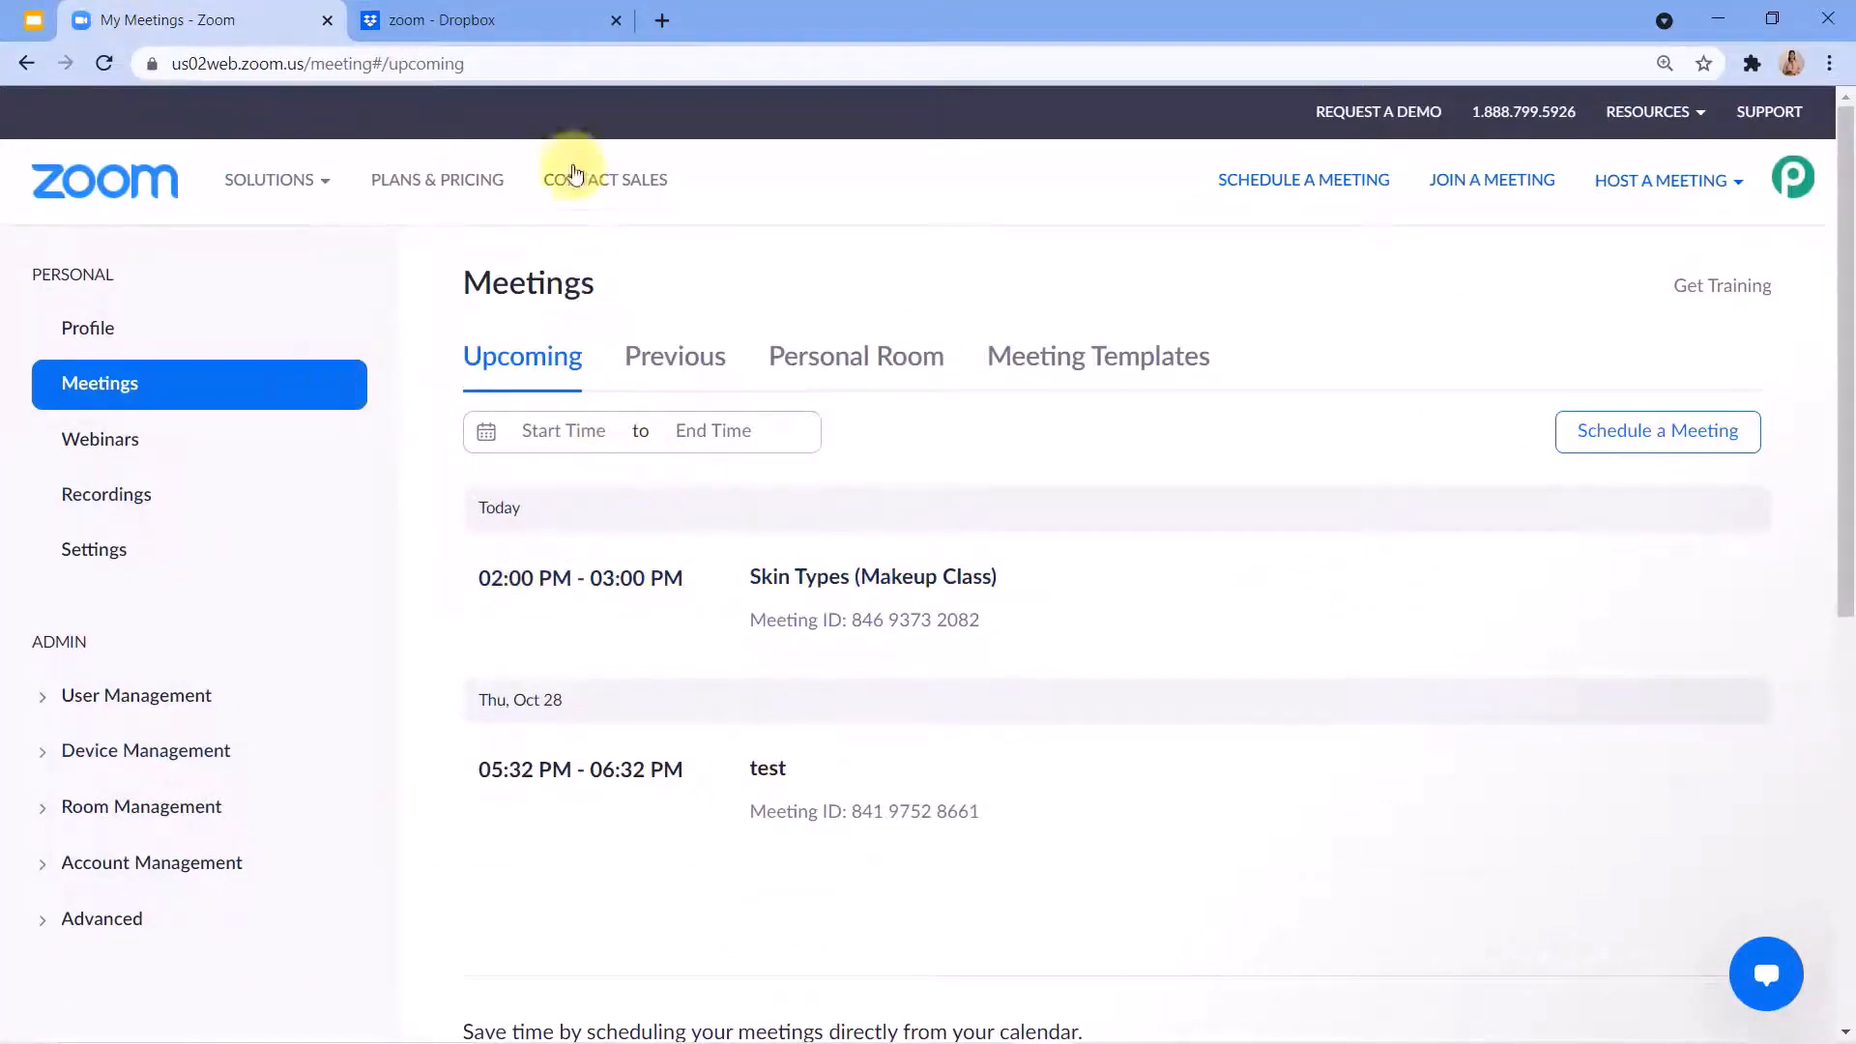
left_click(528, 24)
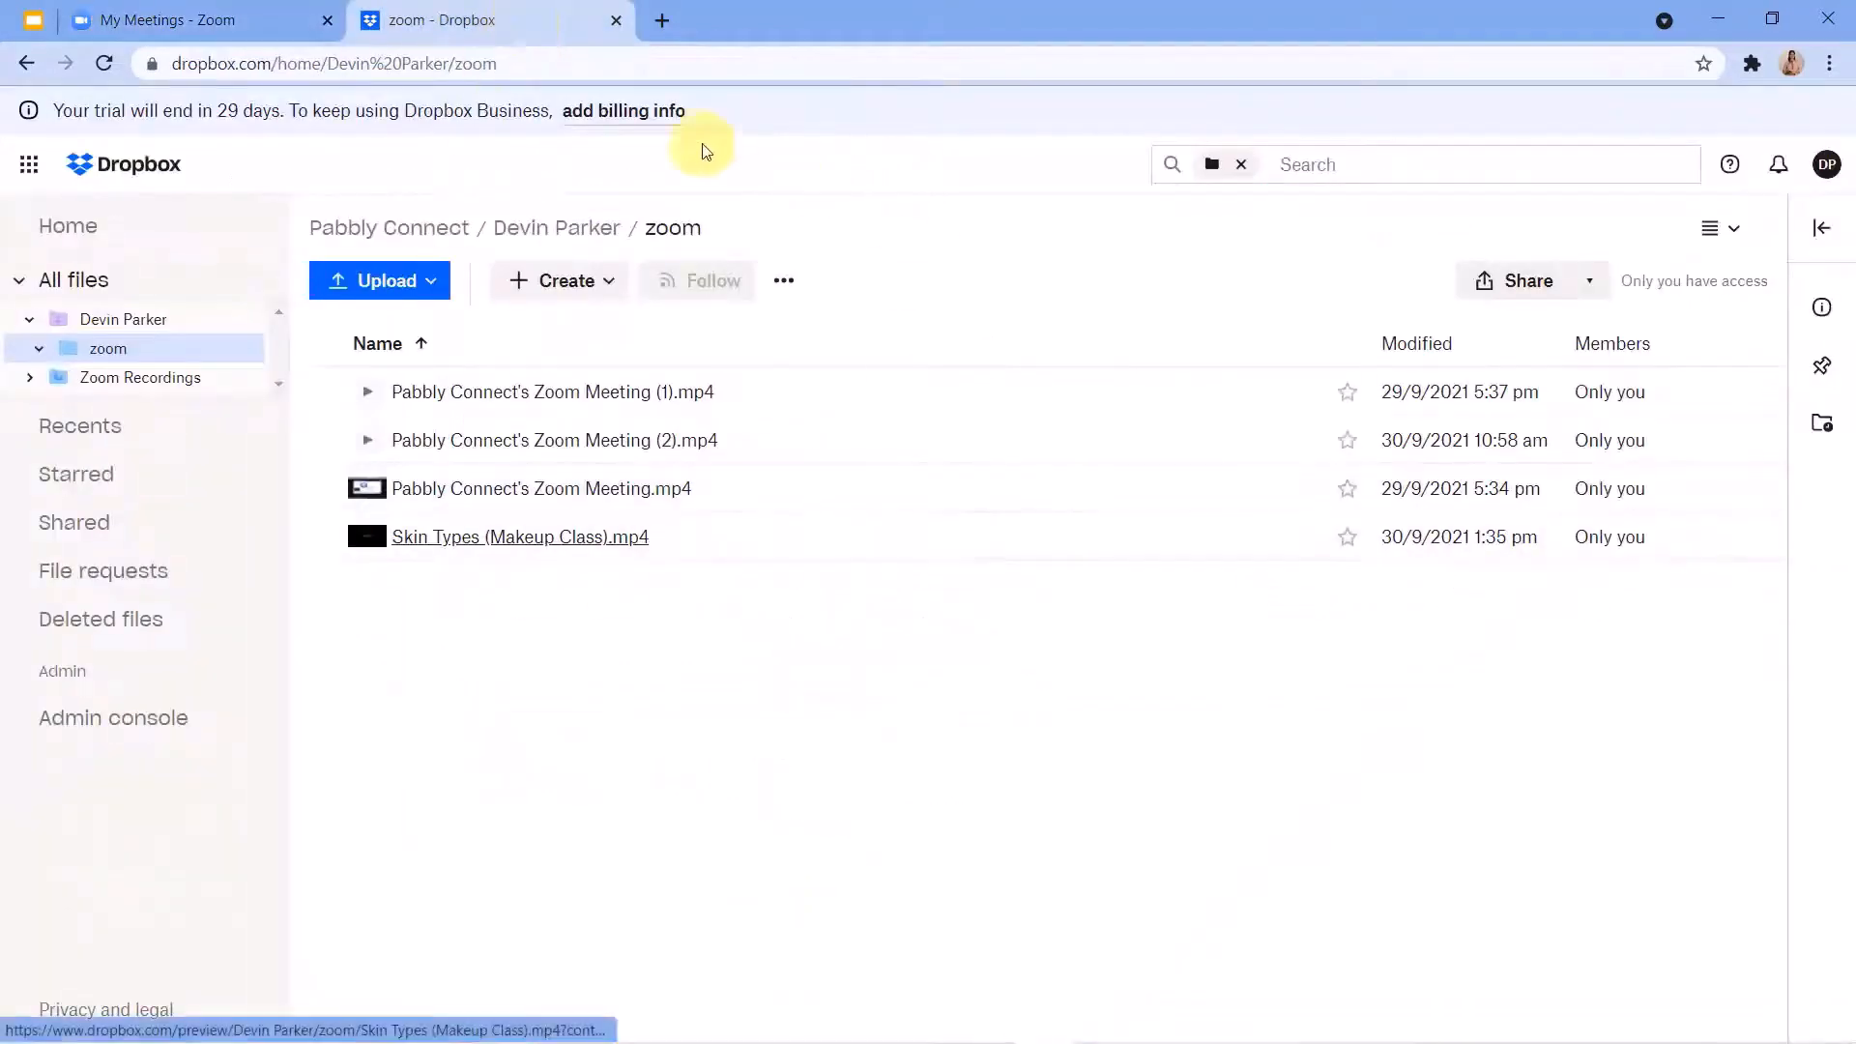
left_click(290, 15)
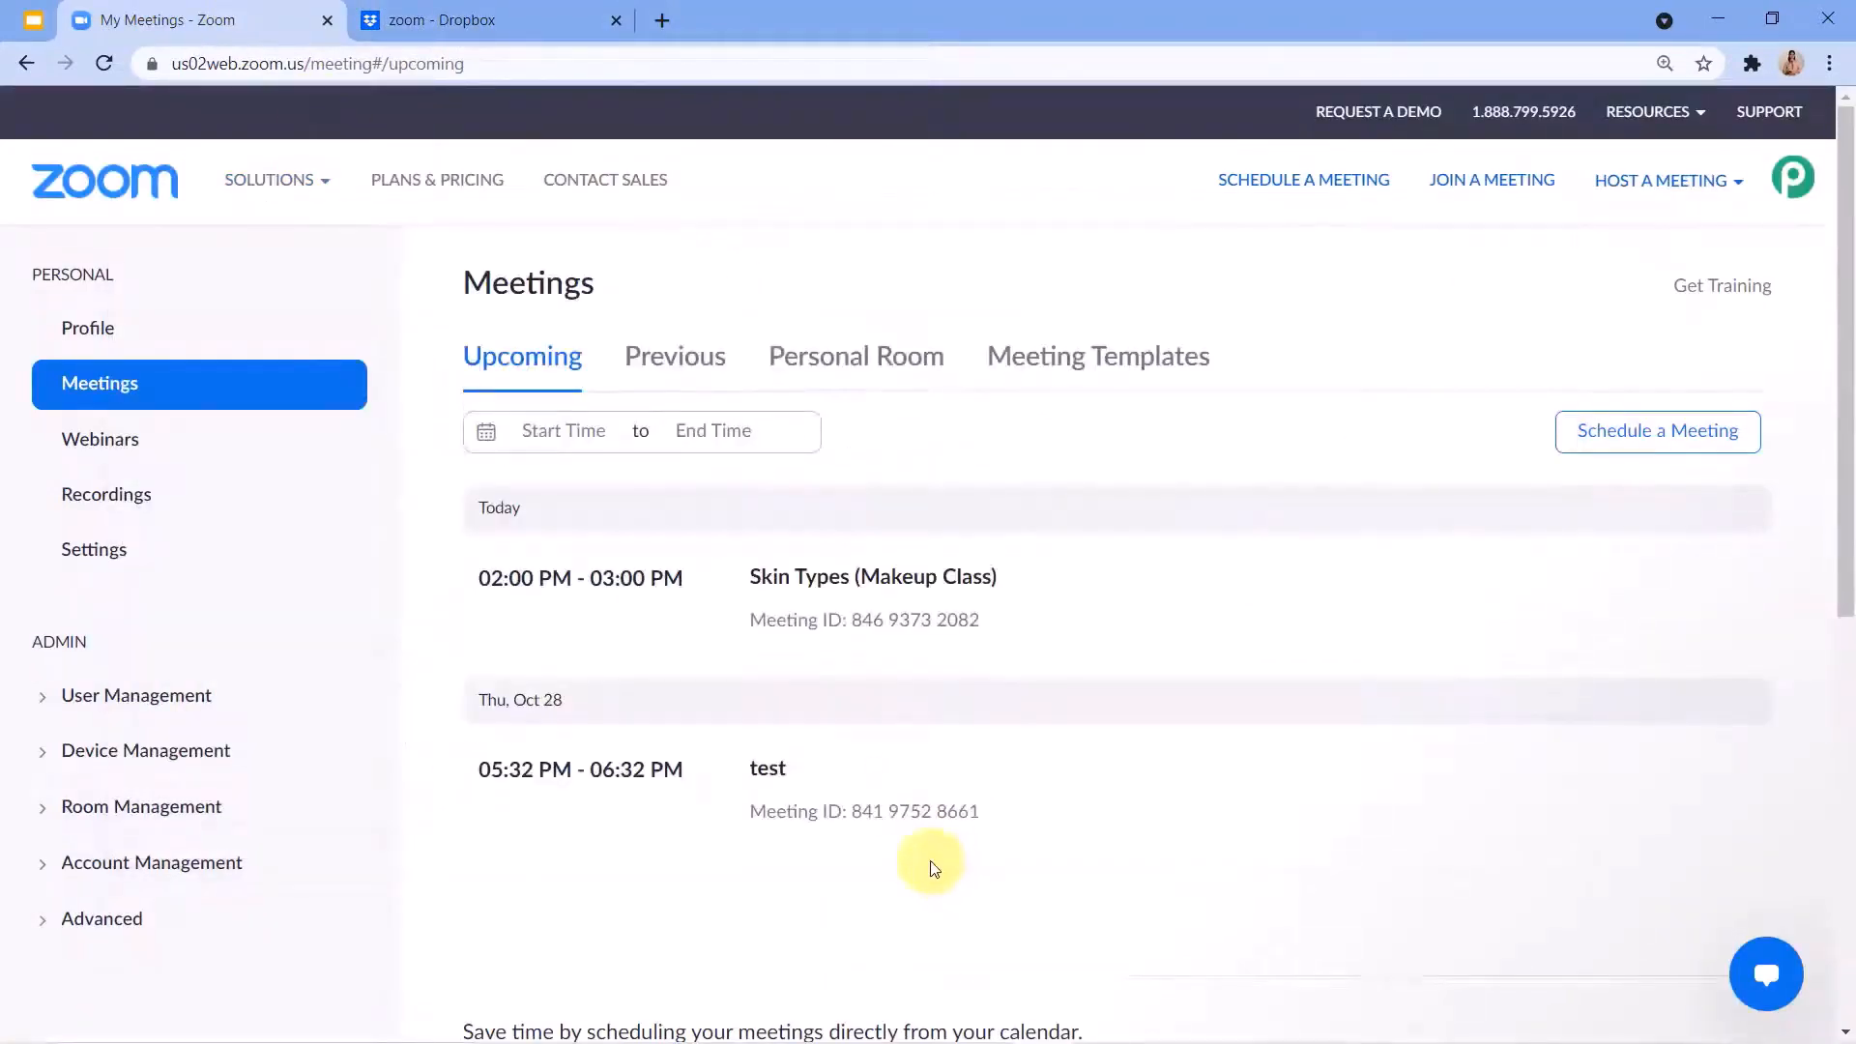
mouse_move(903, 795)
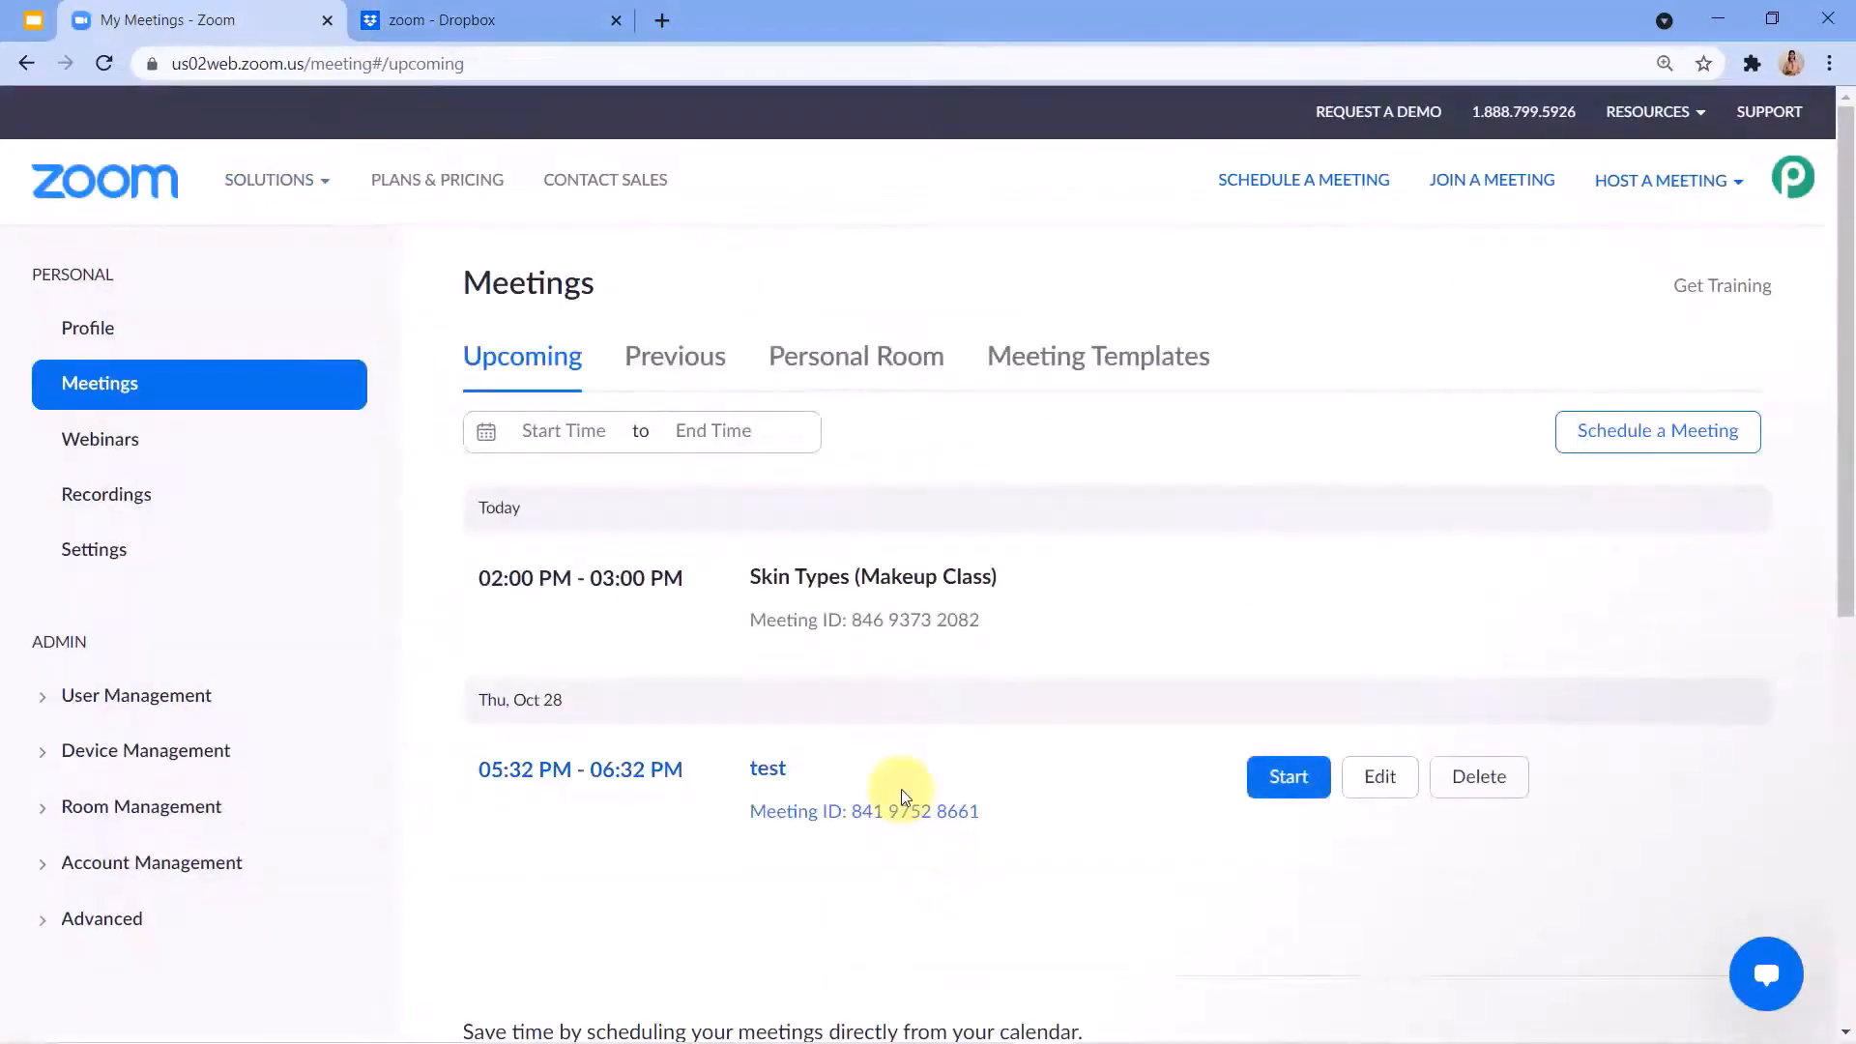
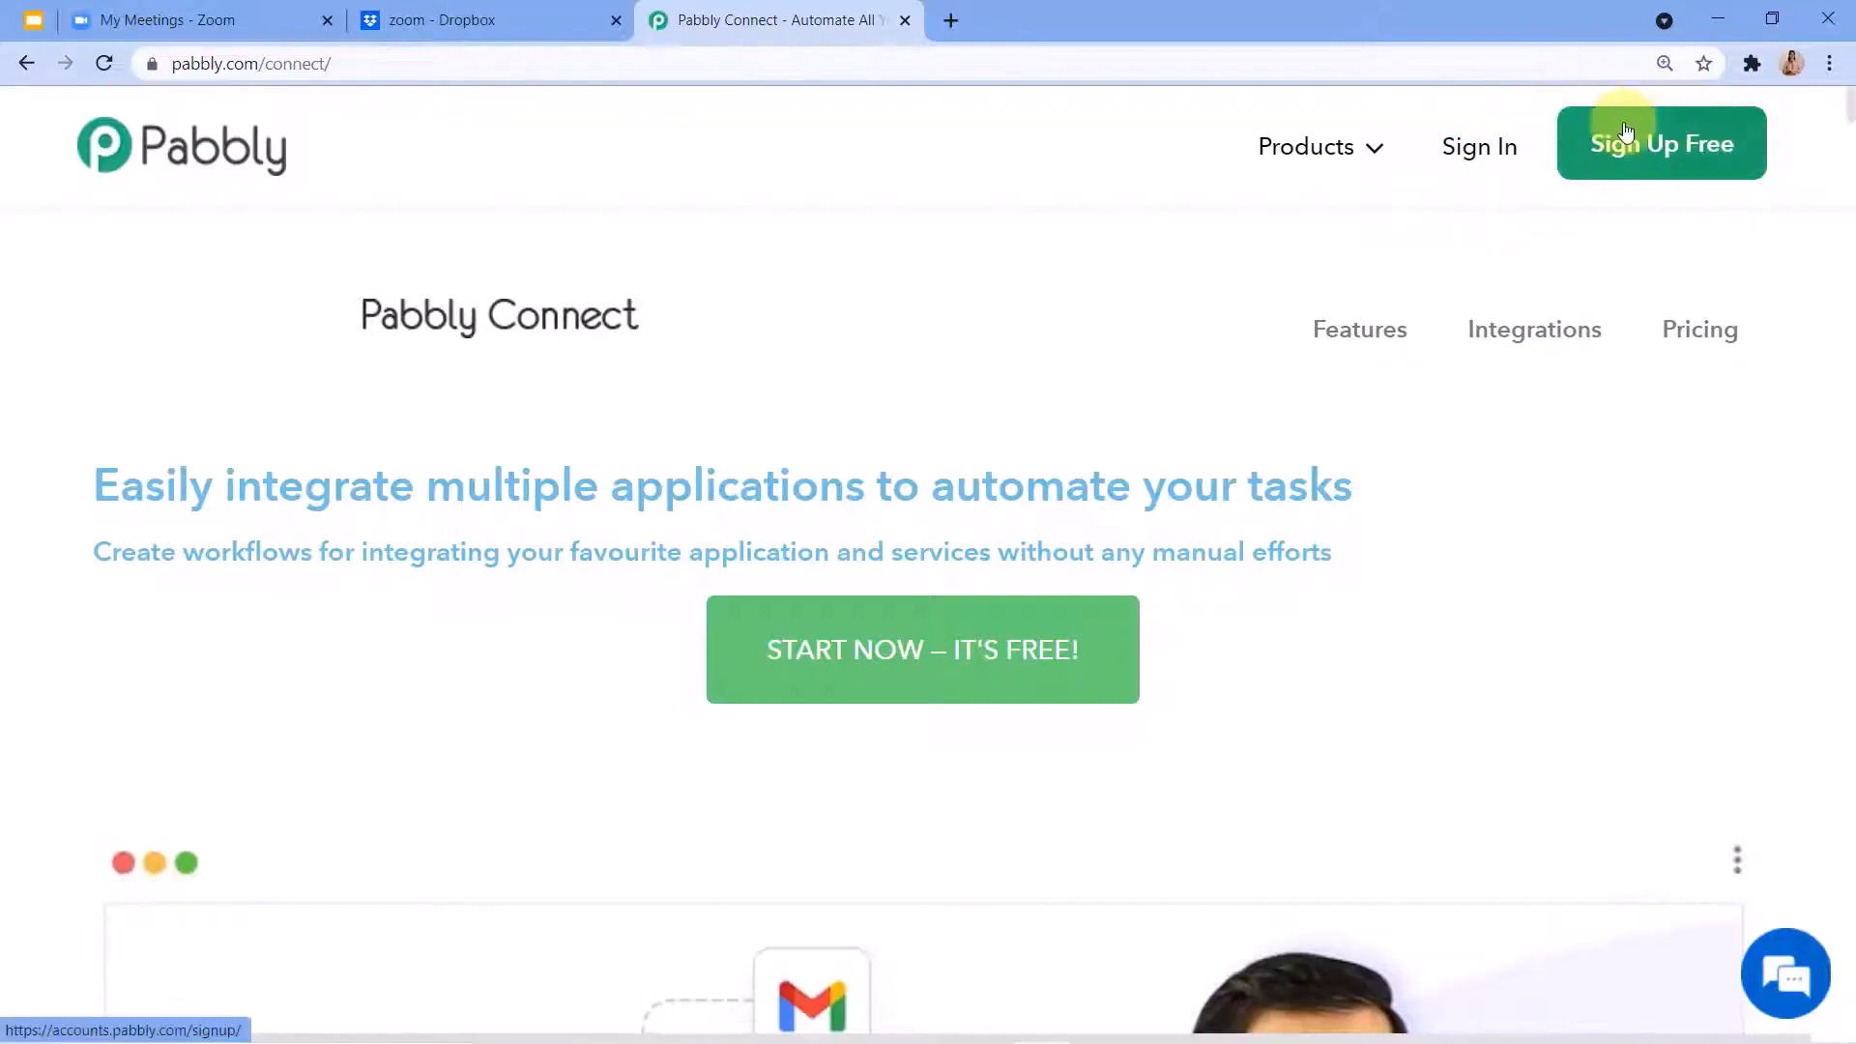
Sign in to Pabbly and open the Connect application from the list of all apps.
left_click(1473, 153)
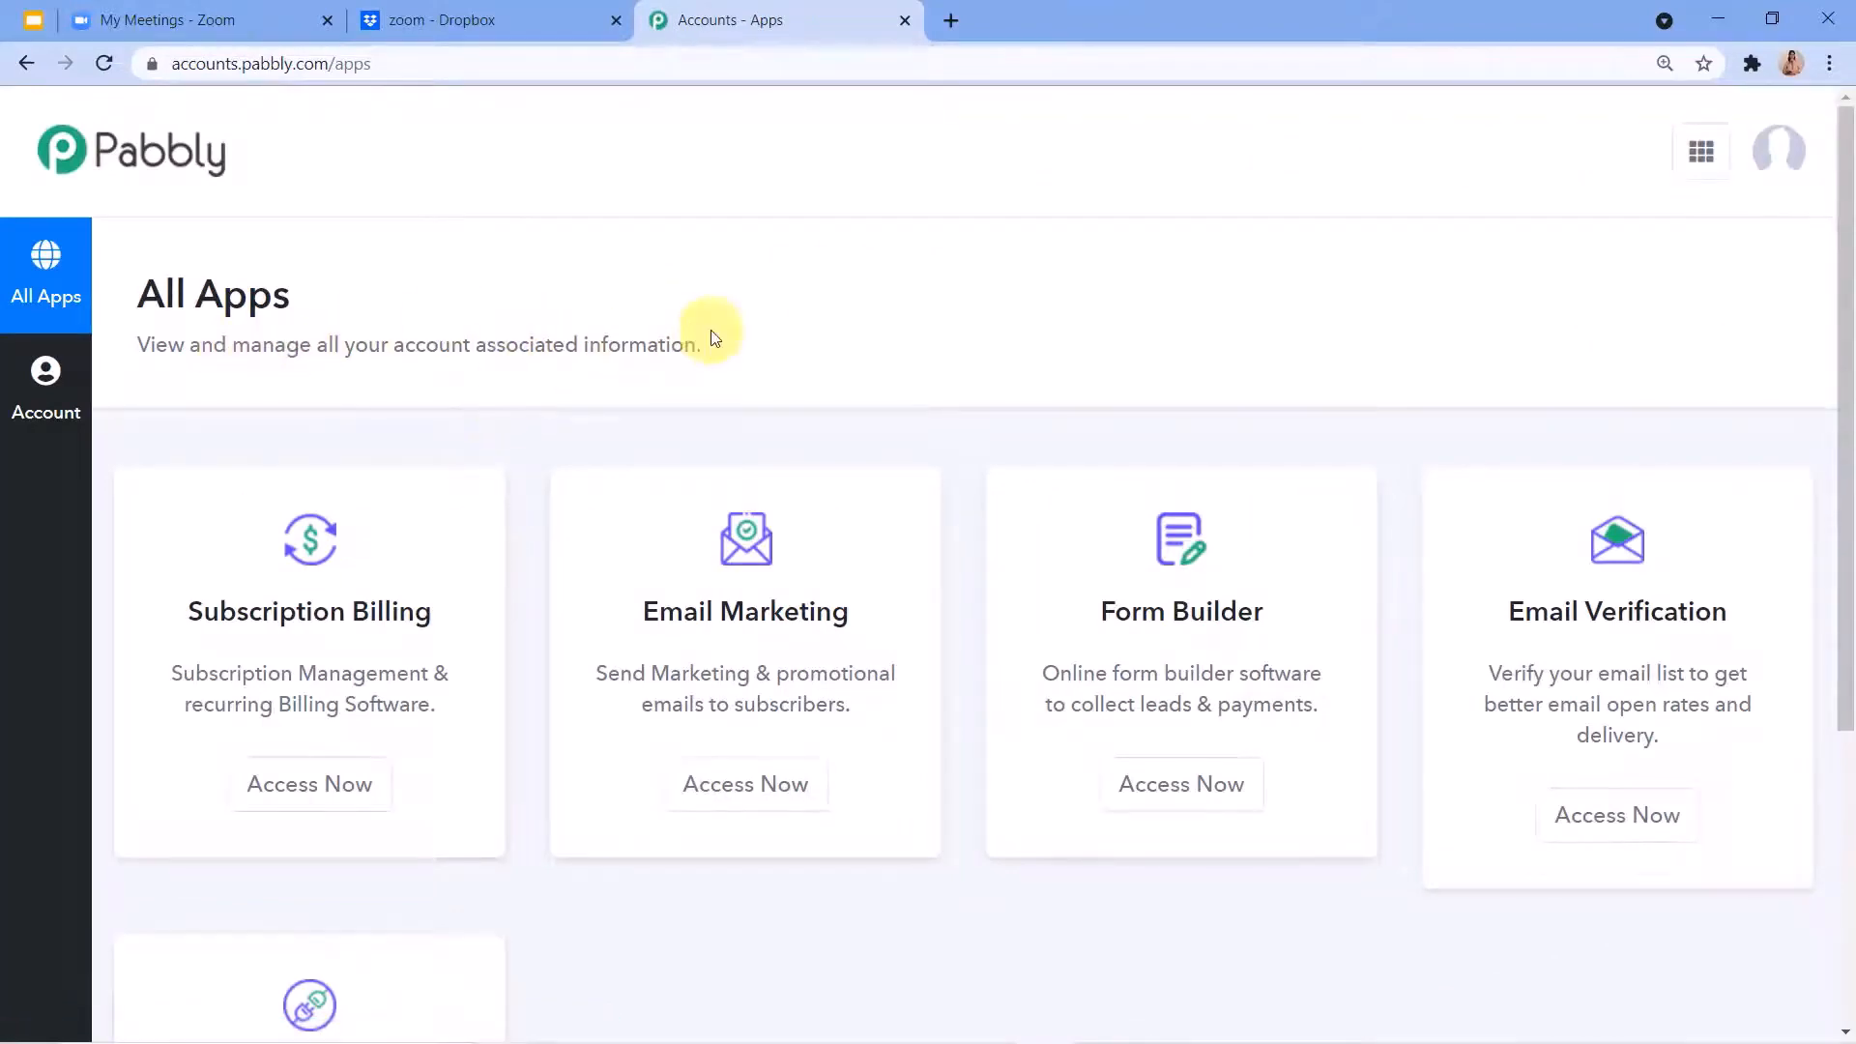
scroll(718, 324, "down", 5)
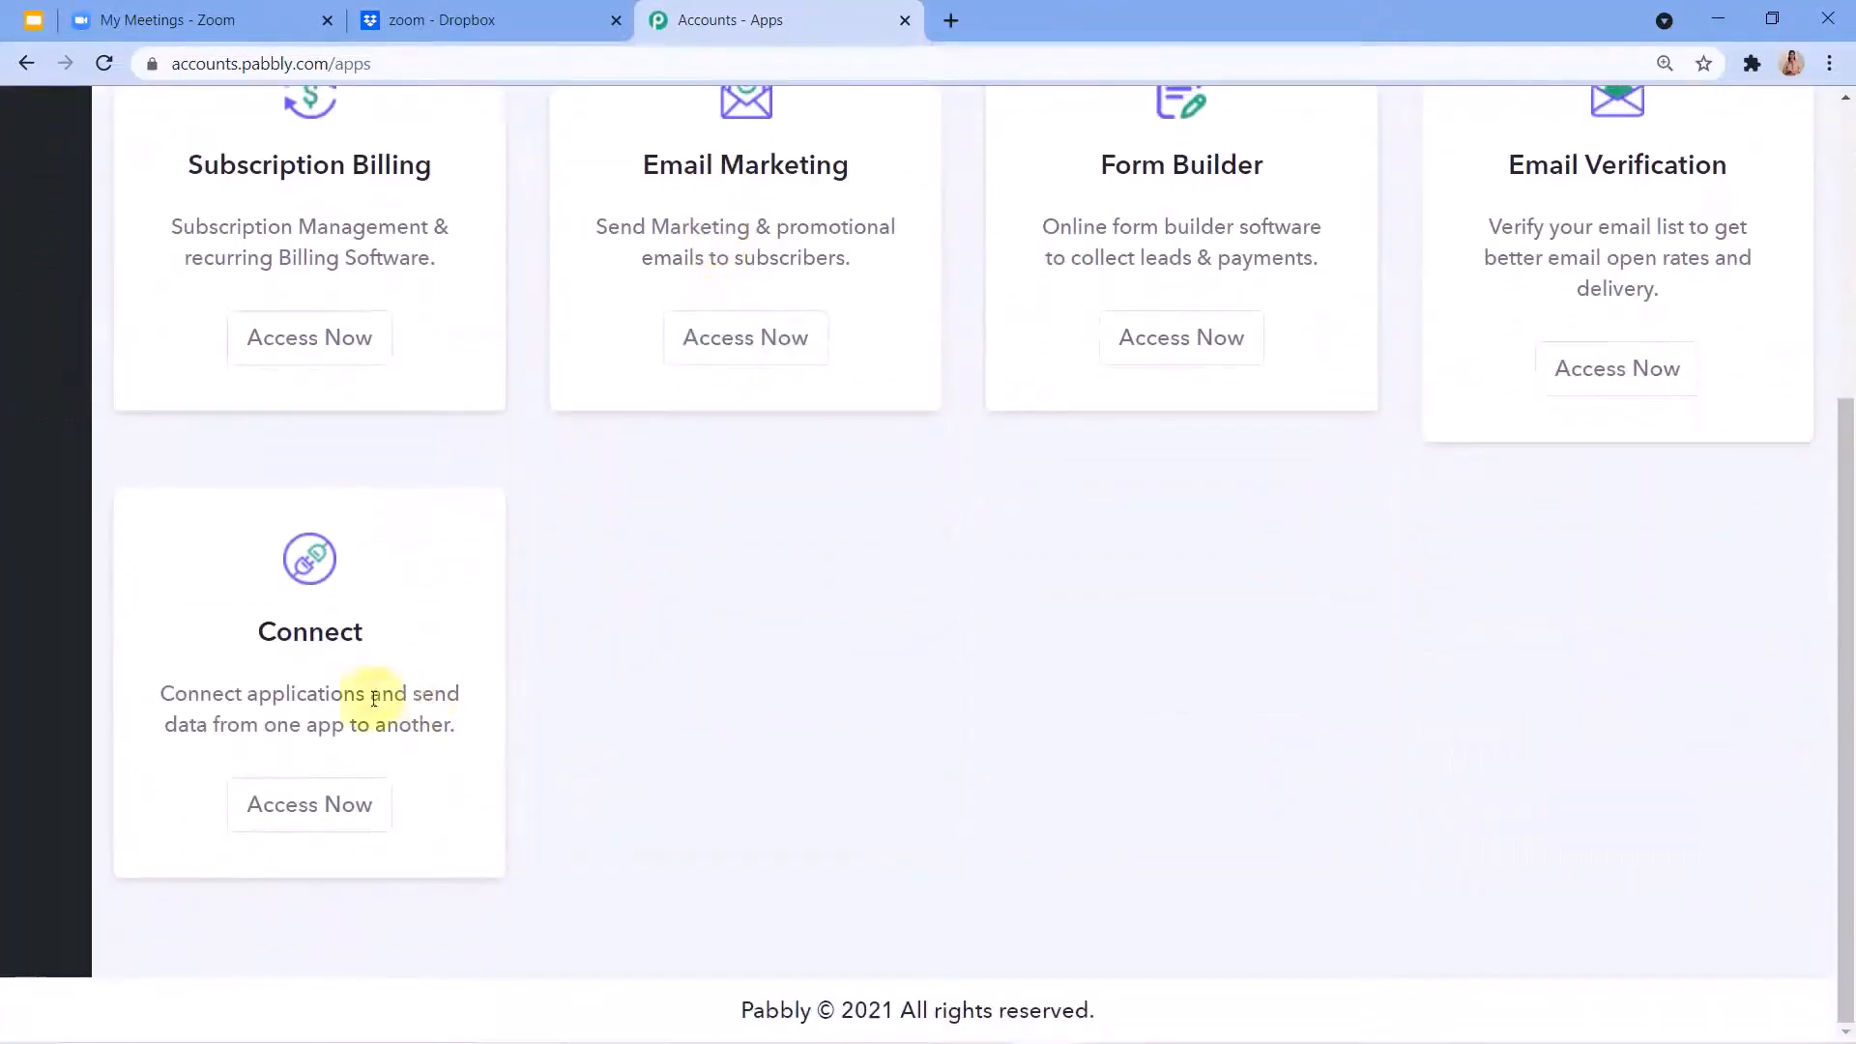
left_click(326, 815)
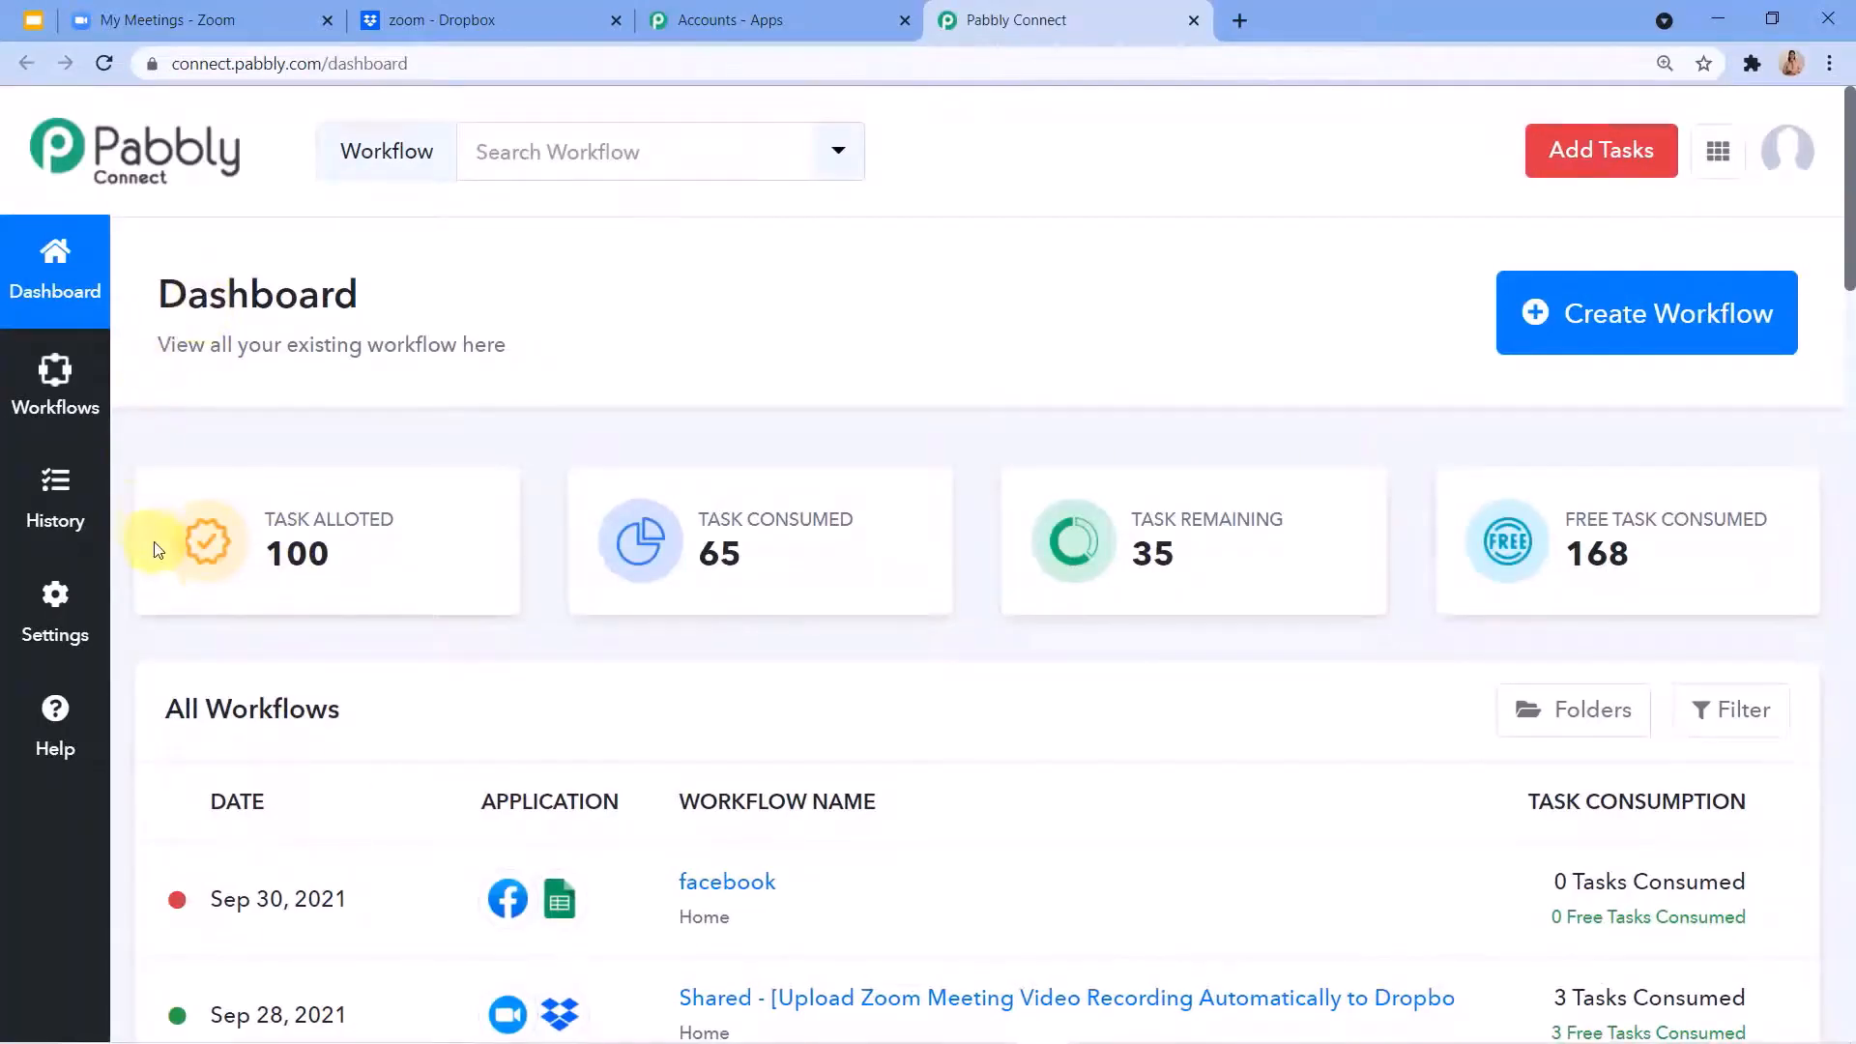
Create a new workflow named Zoom Meetings to Dropbox.
left_click(1590, 337)
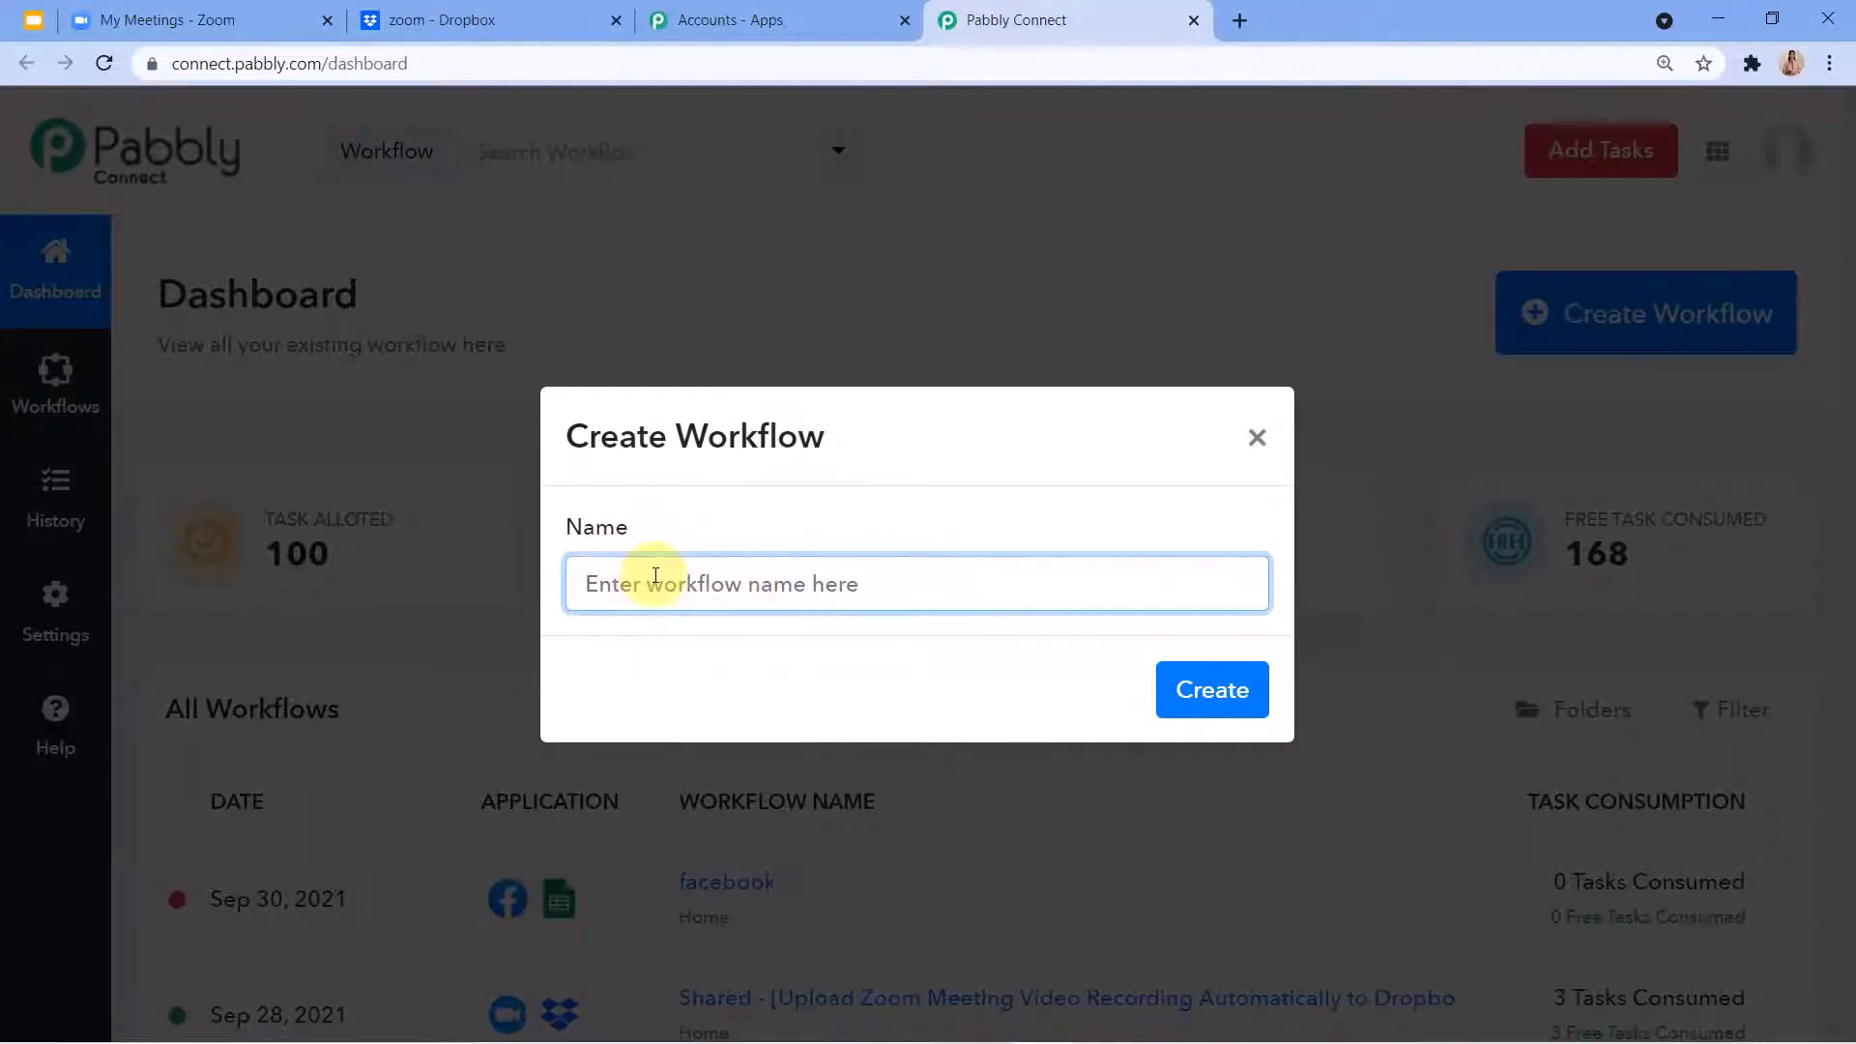
type("Zoom Meetings to Dropbox")
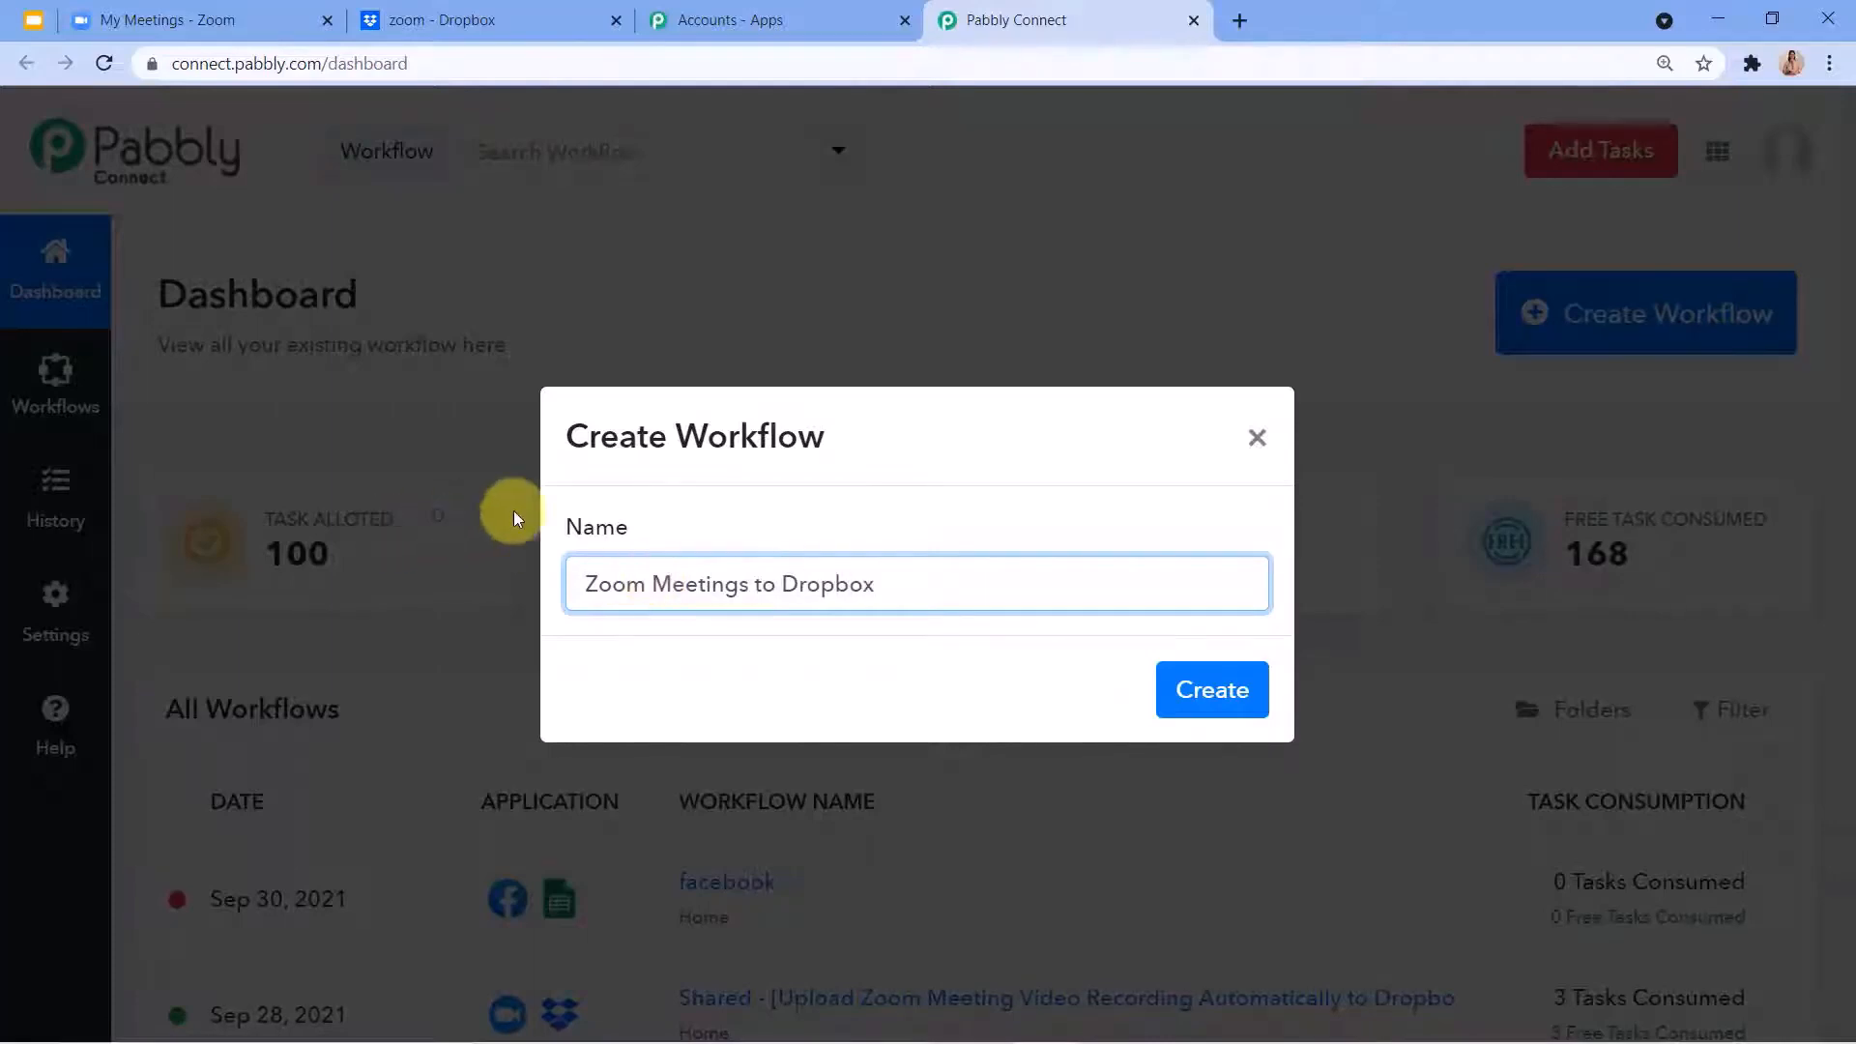
left_click(1194, 709)
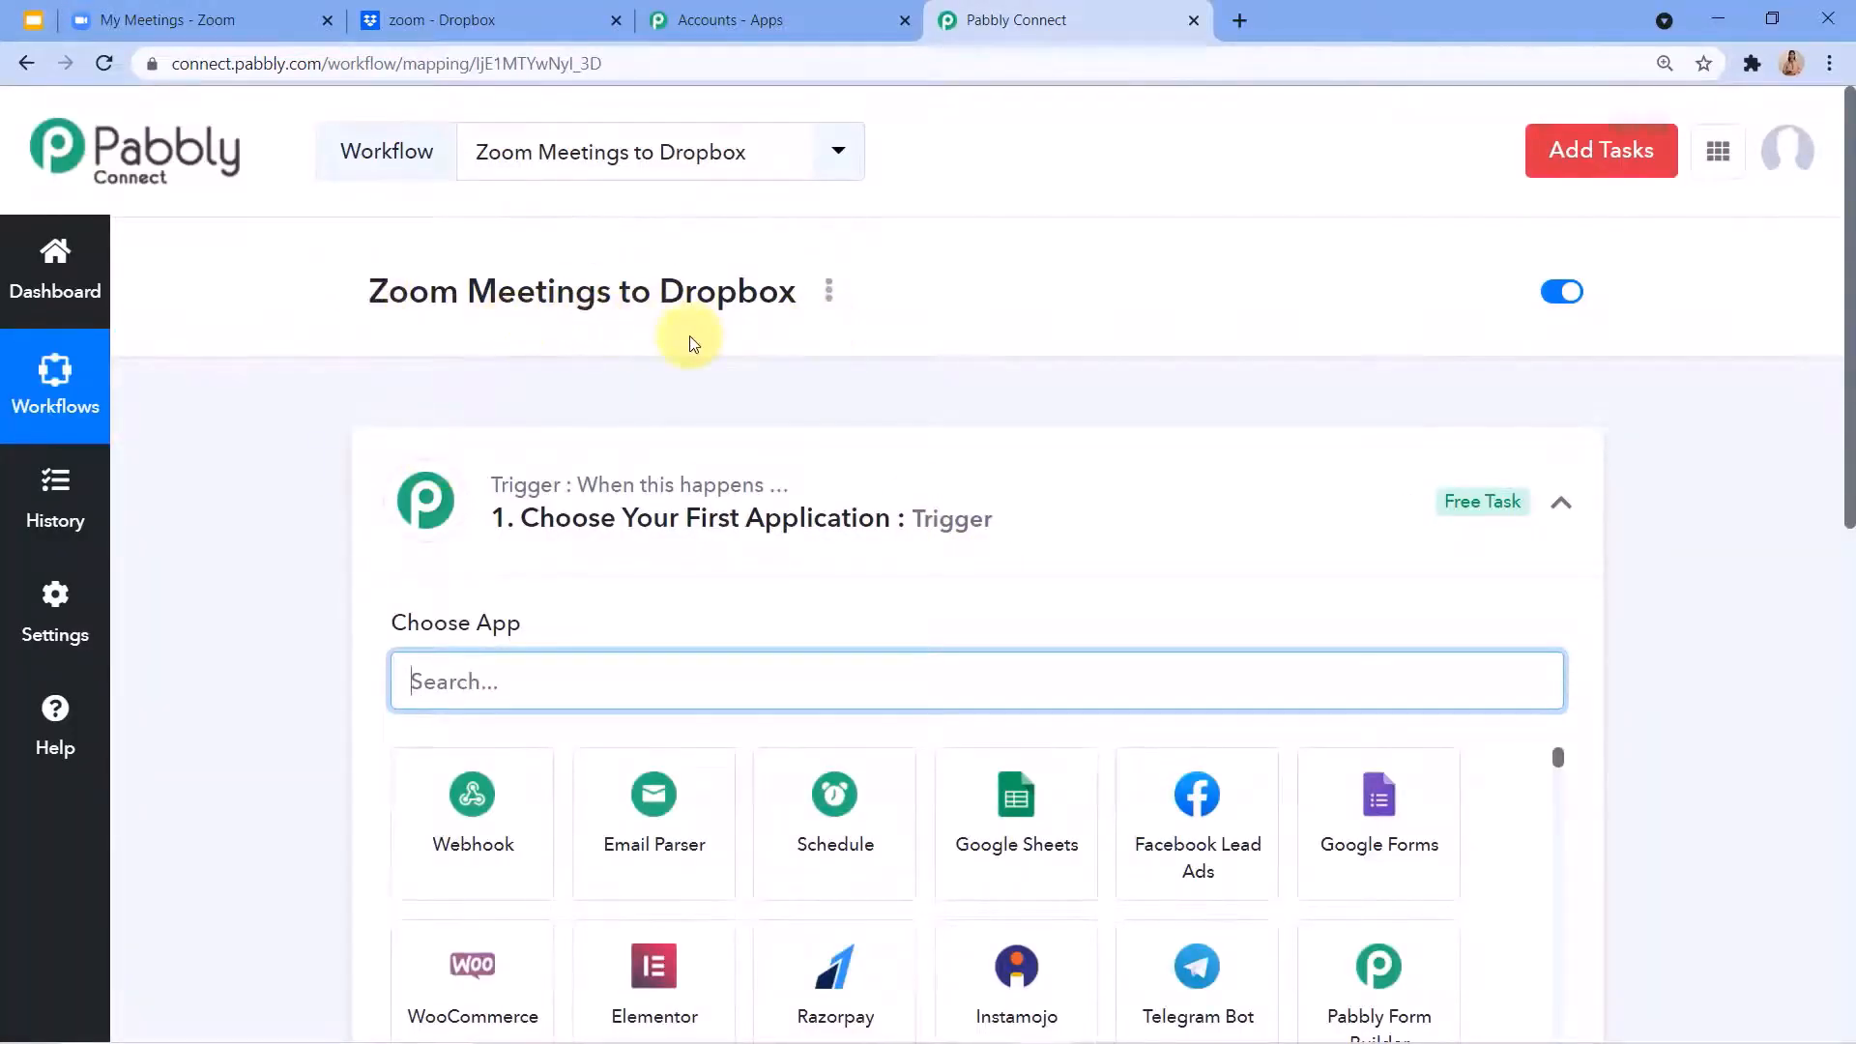
Collapse the trigger section and review the workflow's trigger and action steps.
scroll(692, 340, "down", 3)
left_click(1564, 266)
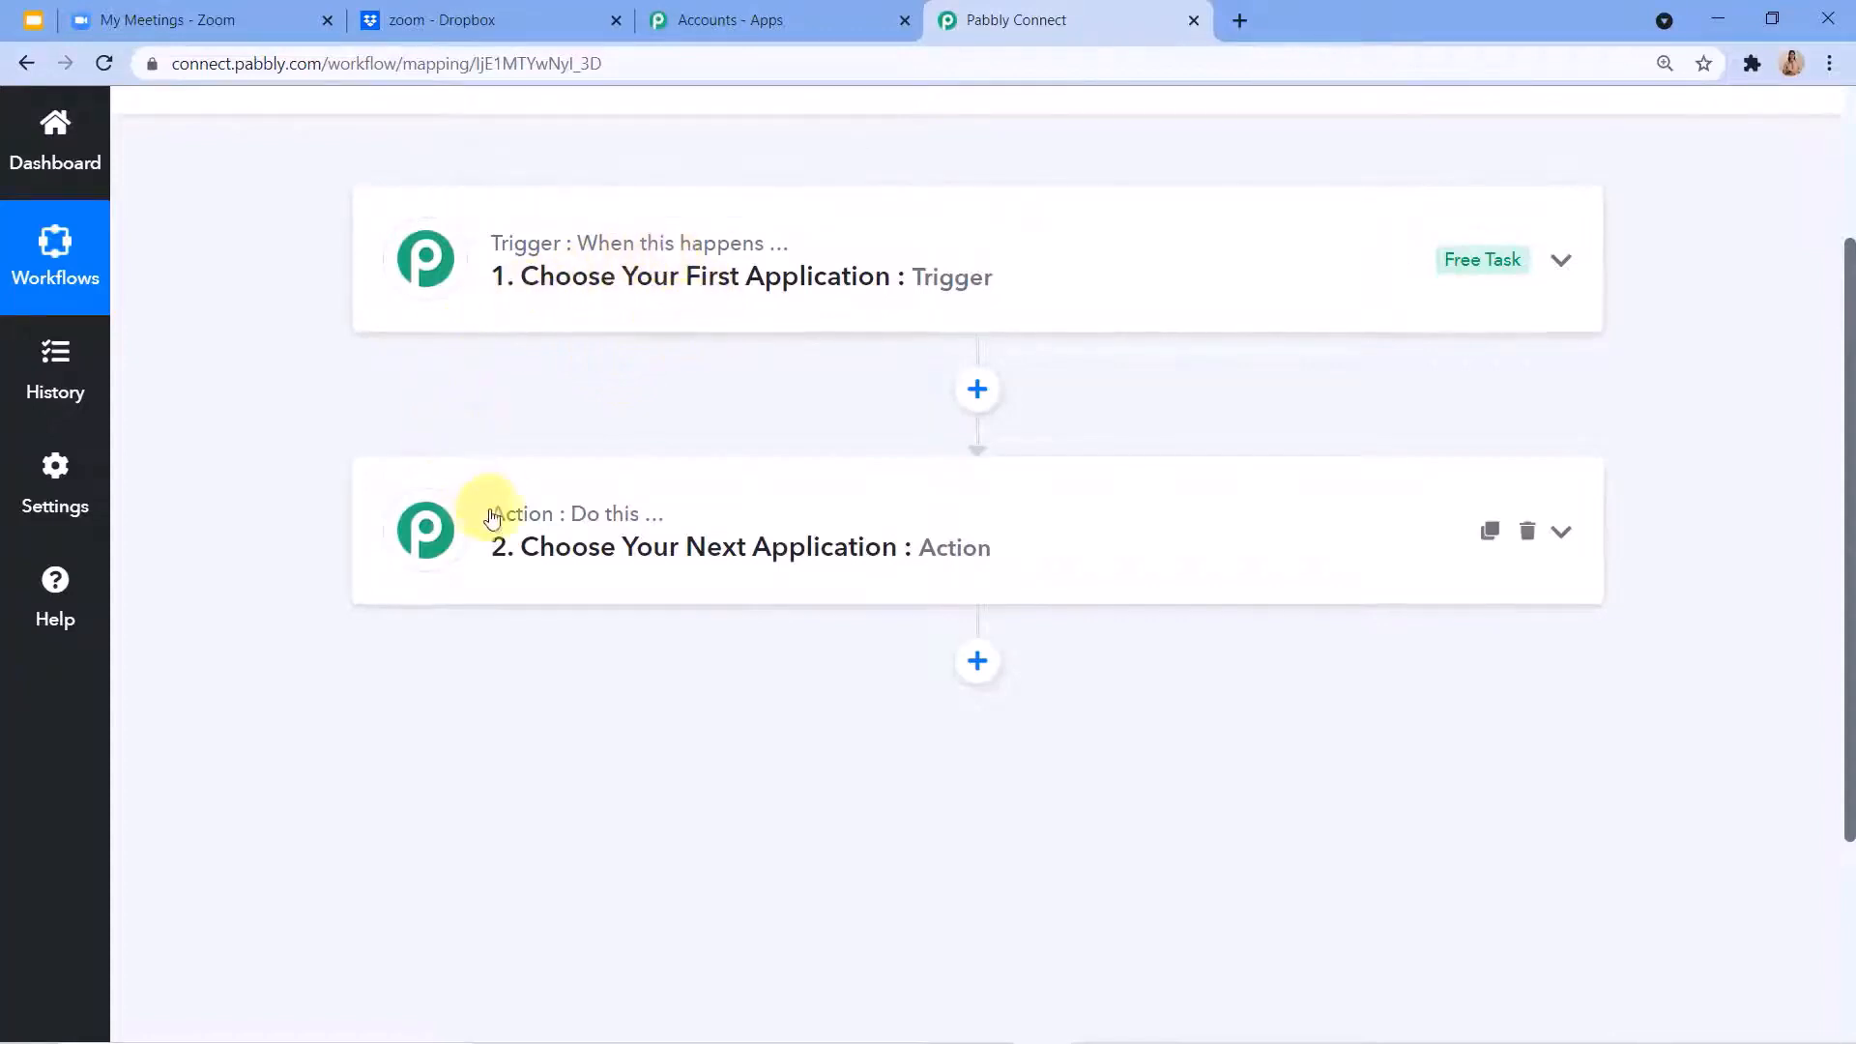
mouse_move(525, 526)
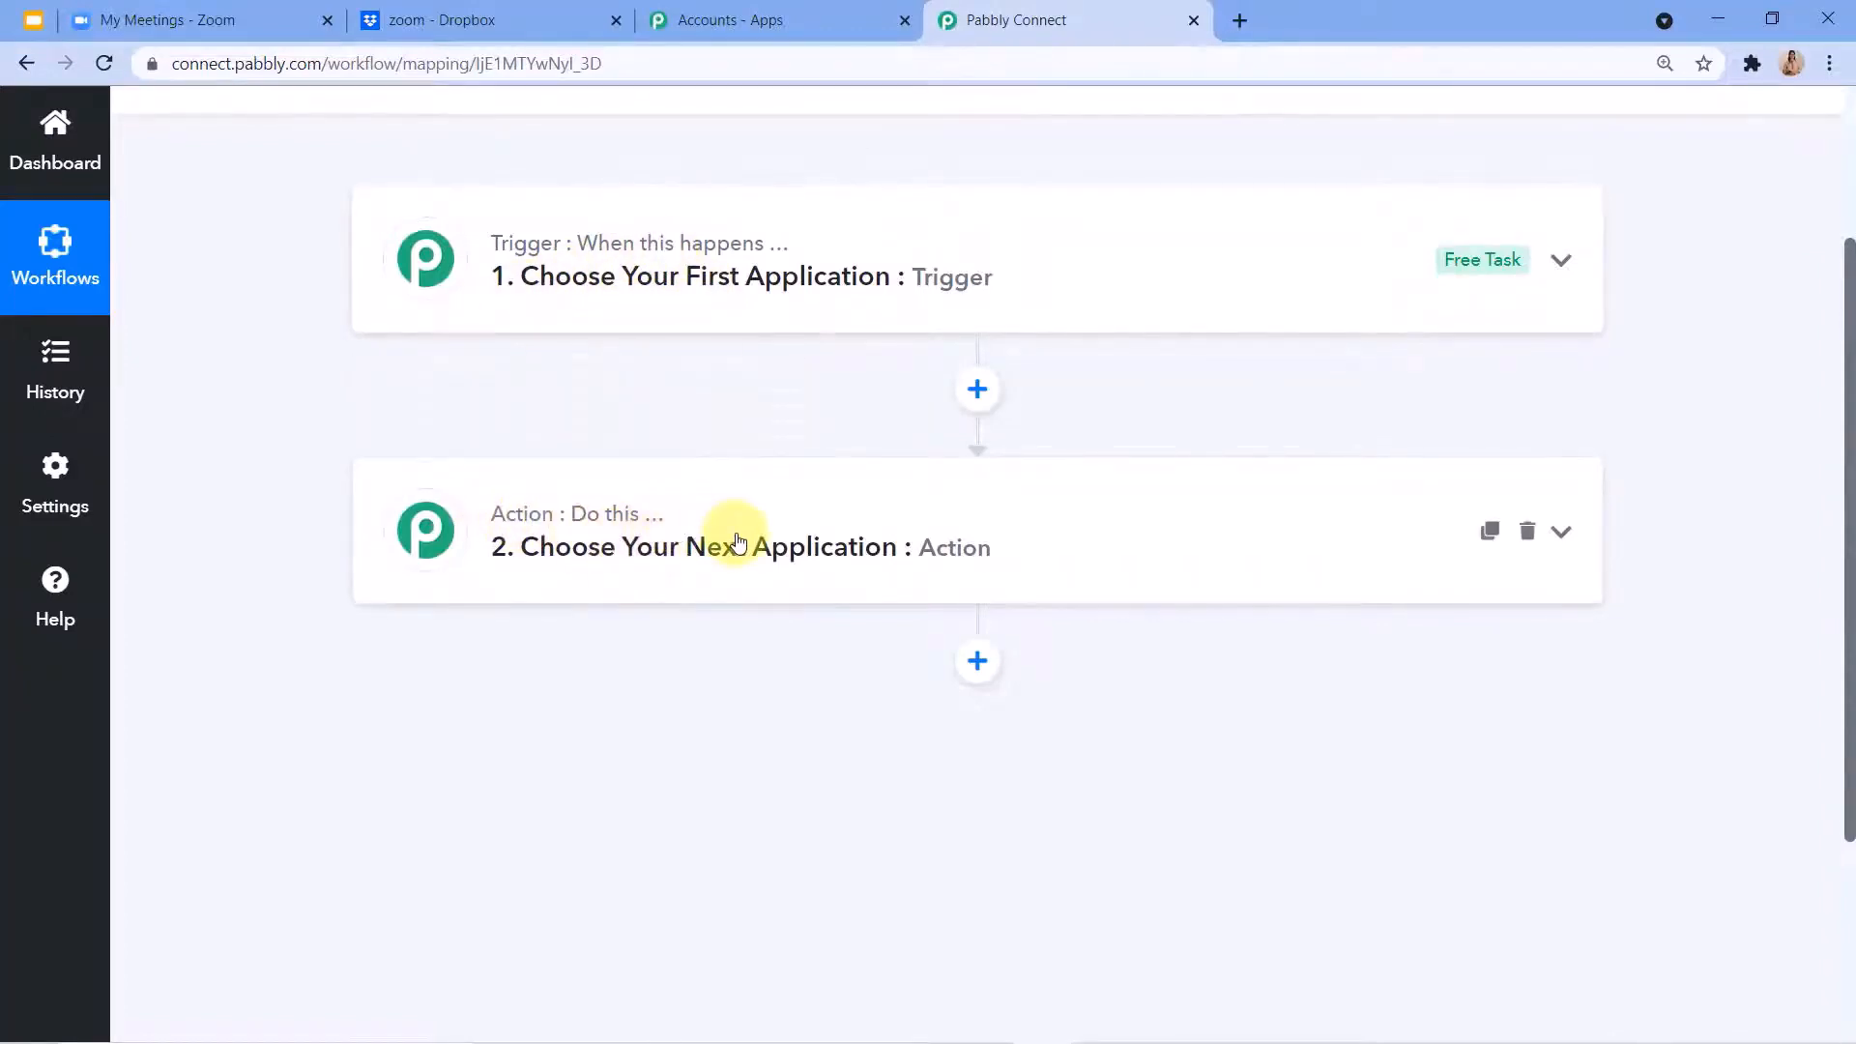
scroll(739, 539, "up", 3)
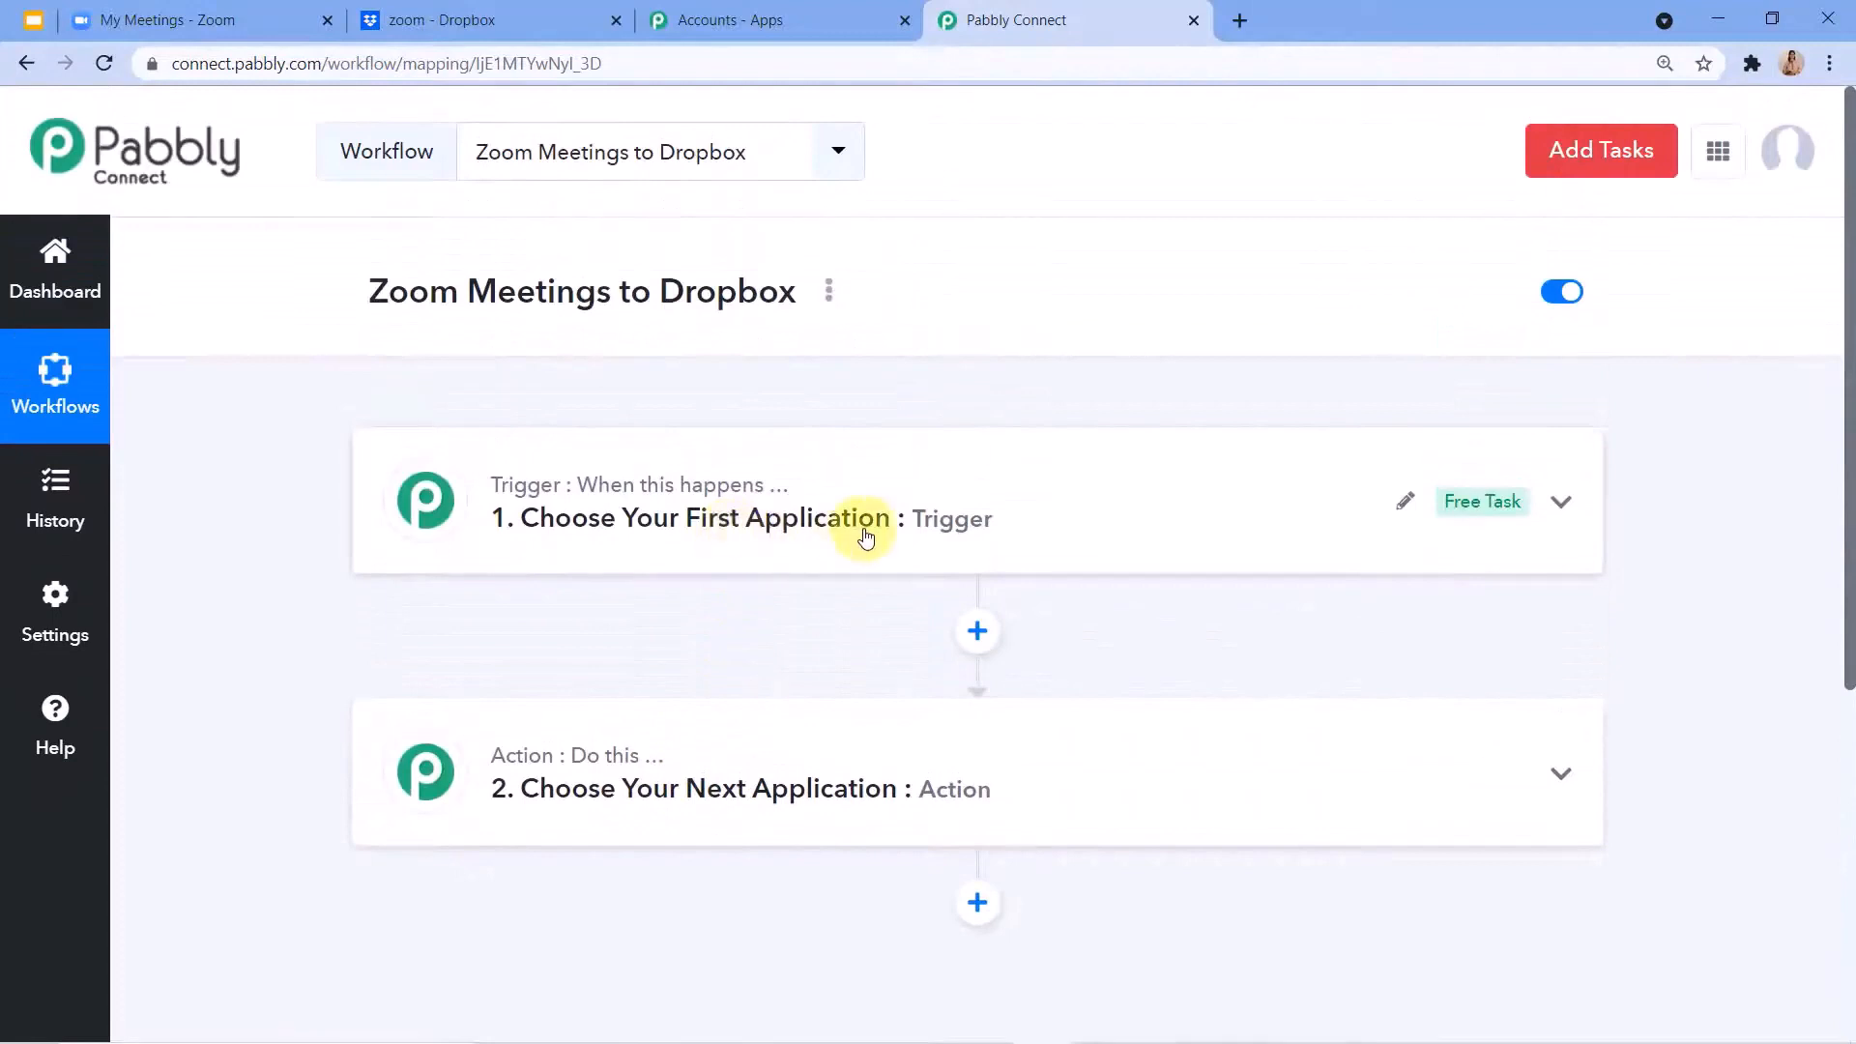
Set the workflow's trigger application to Zoom with Configure Webhooks as the trigger event.
left_click(861, 531)
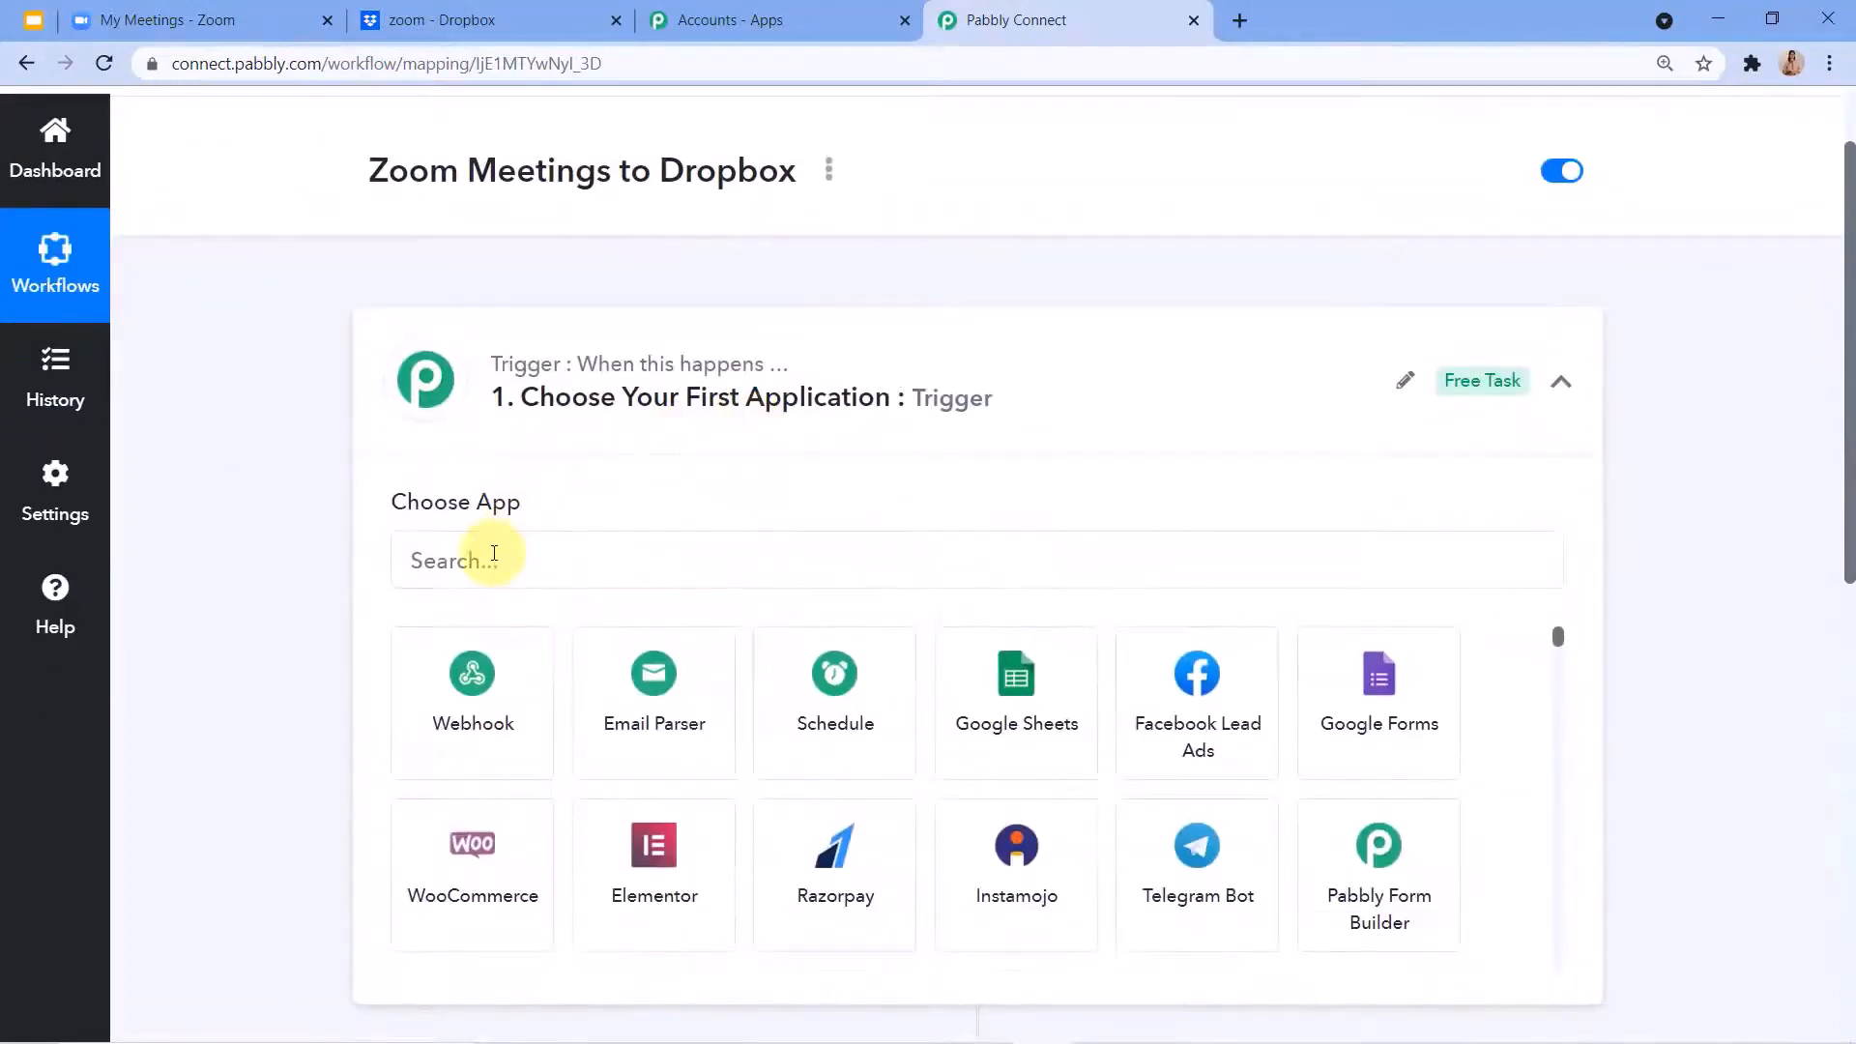
left_click(494, 553)
type("Z")
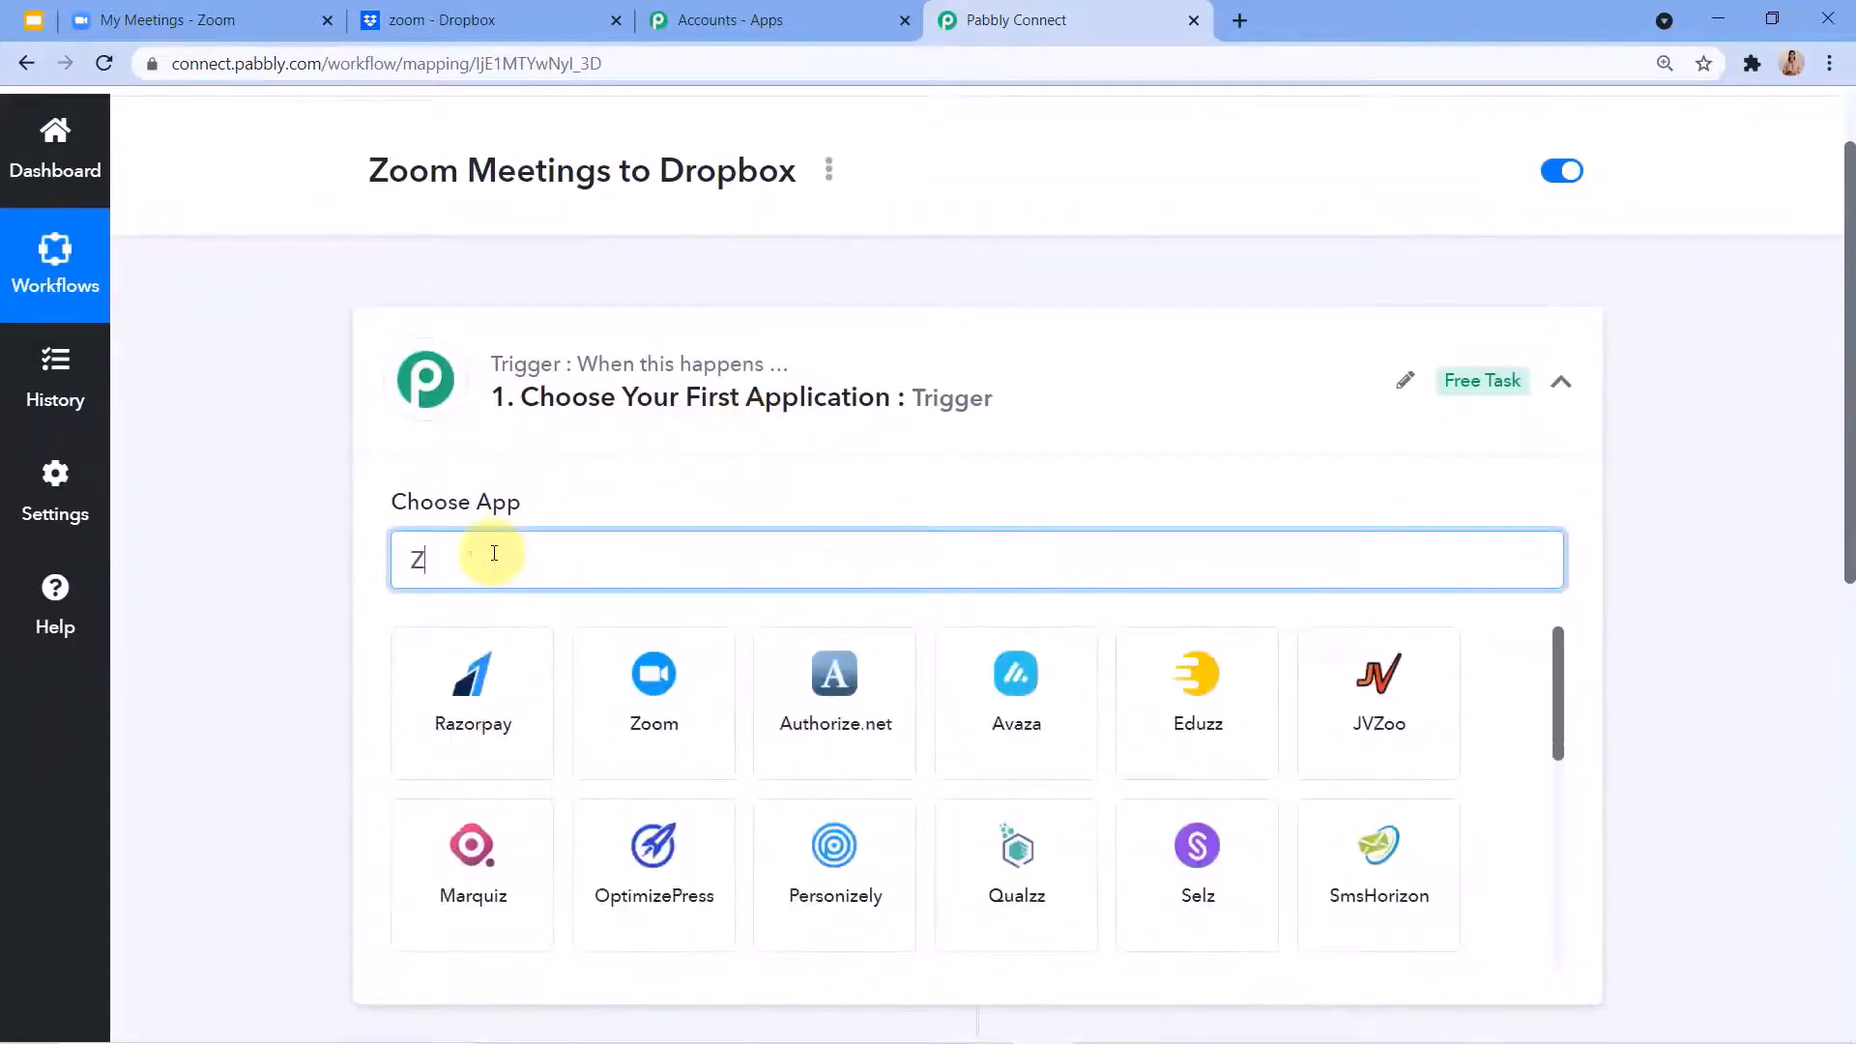
left_click(654, 667)
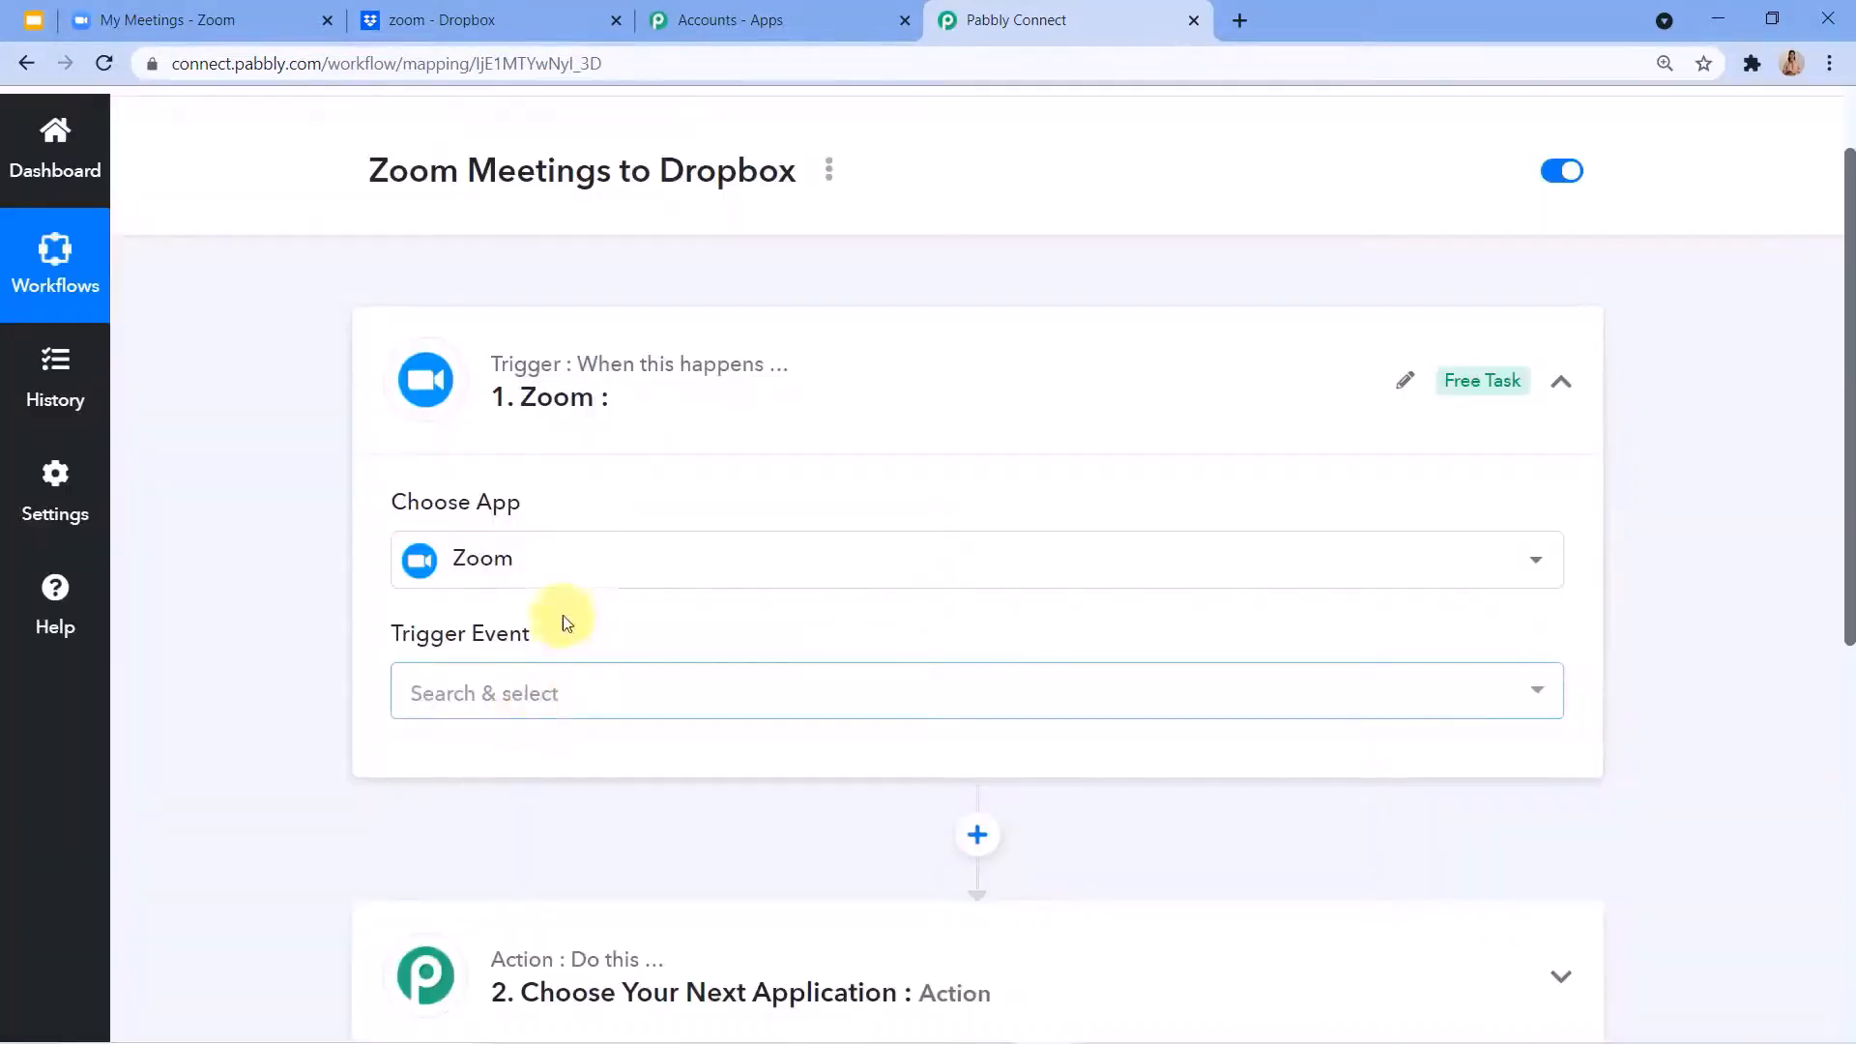
scroll(532, 477, "down", 1)
left_click(543, 580)
scroll(532, 623, "down", 1)
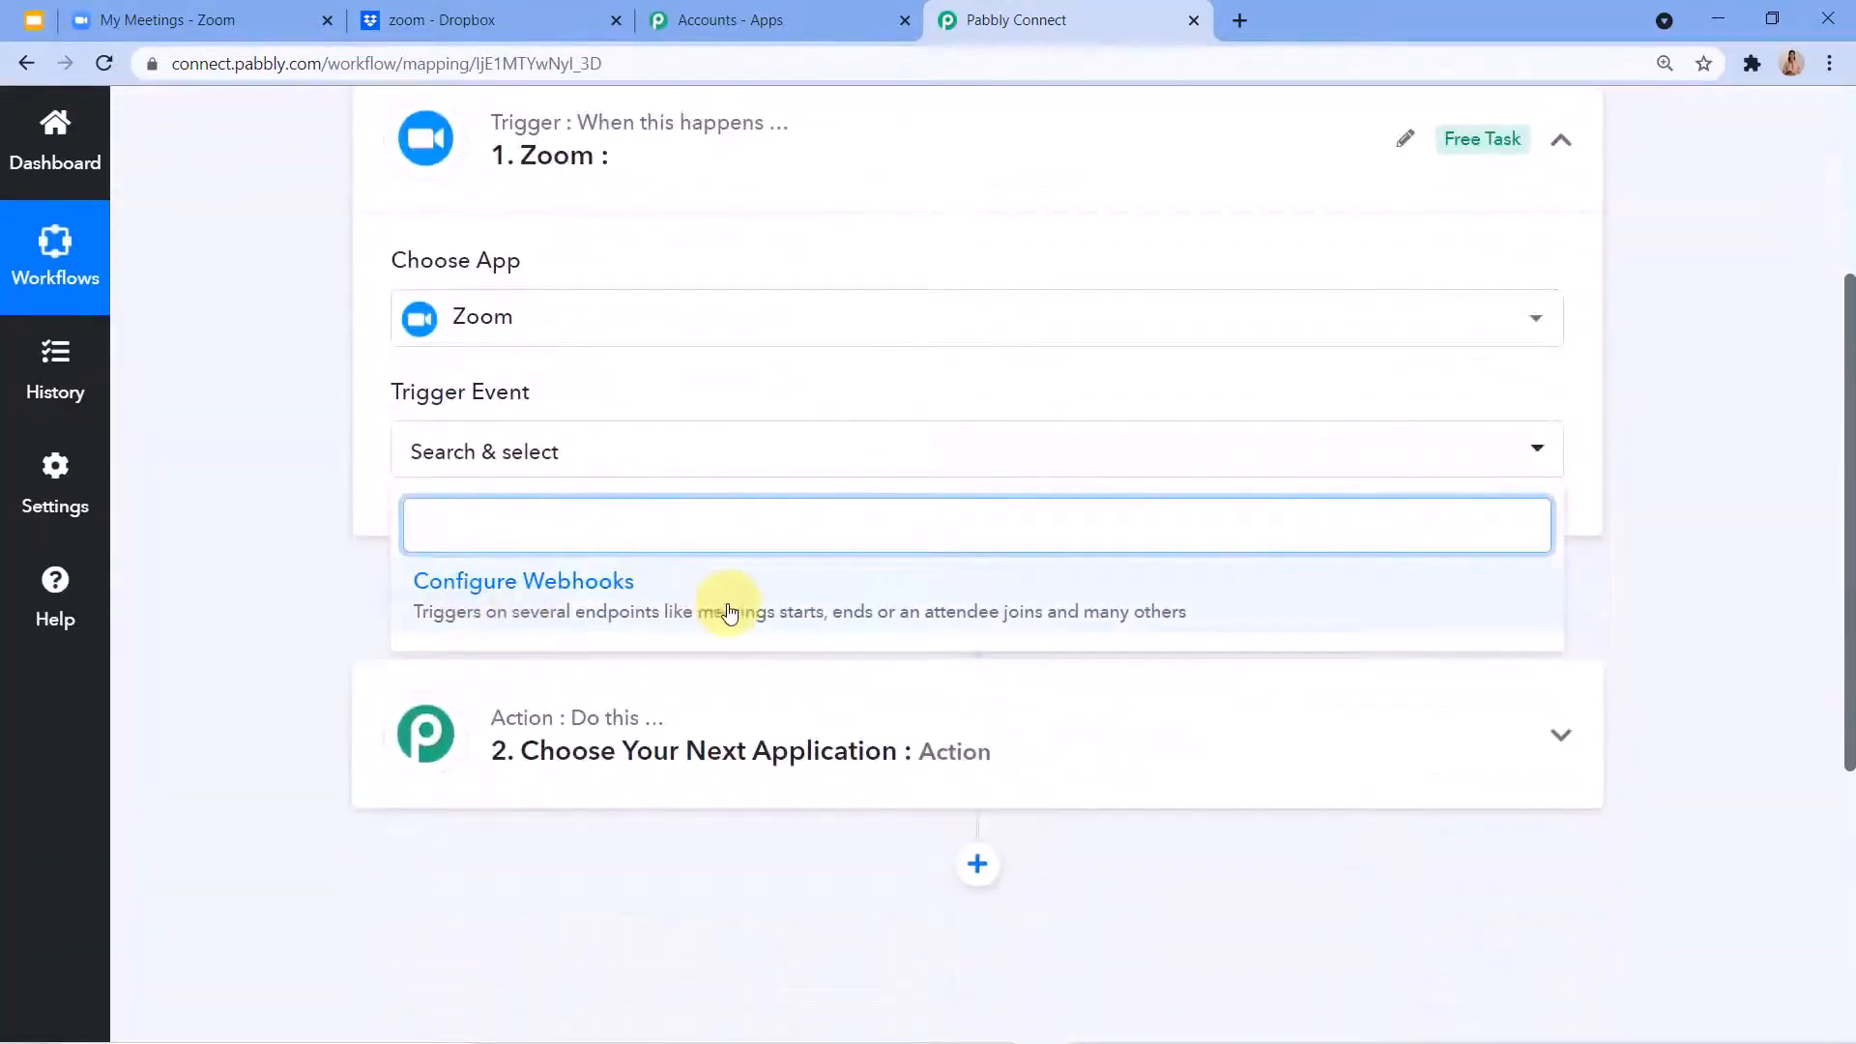
left_click(730, 609)
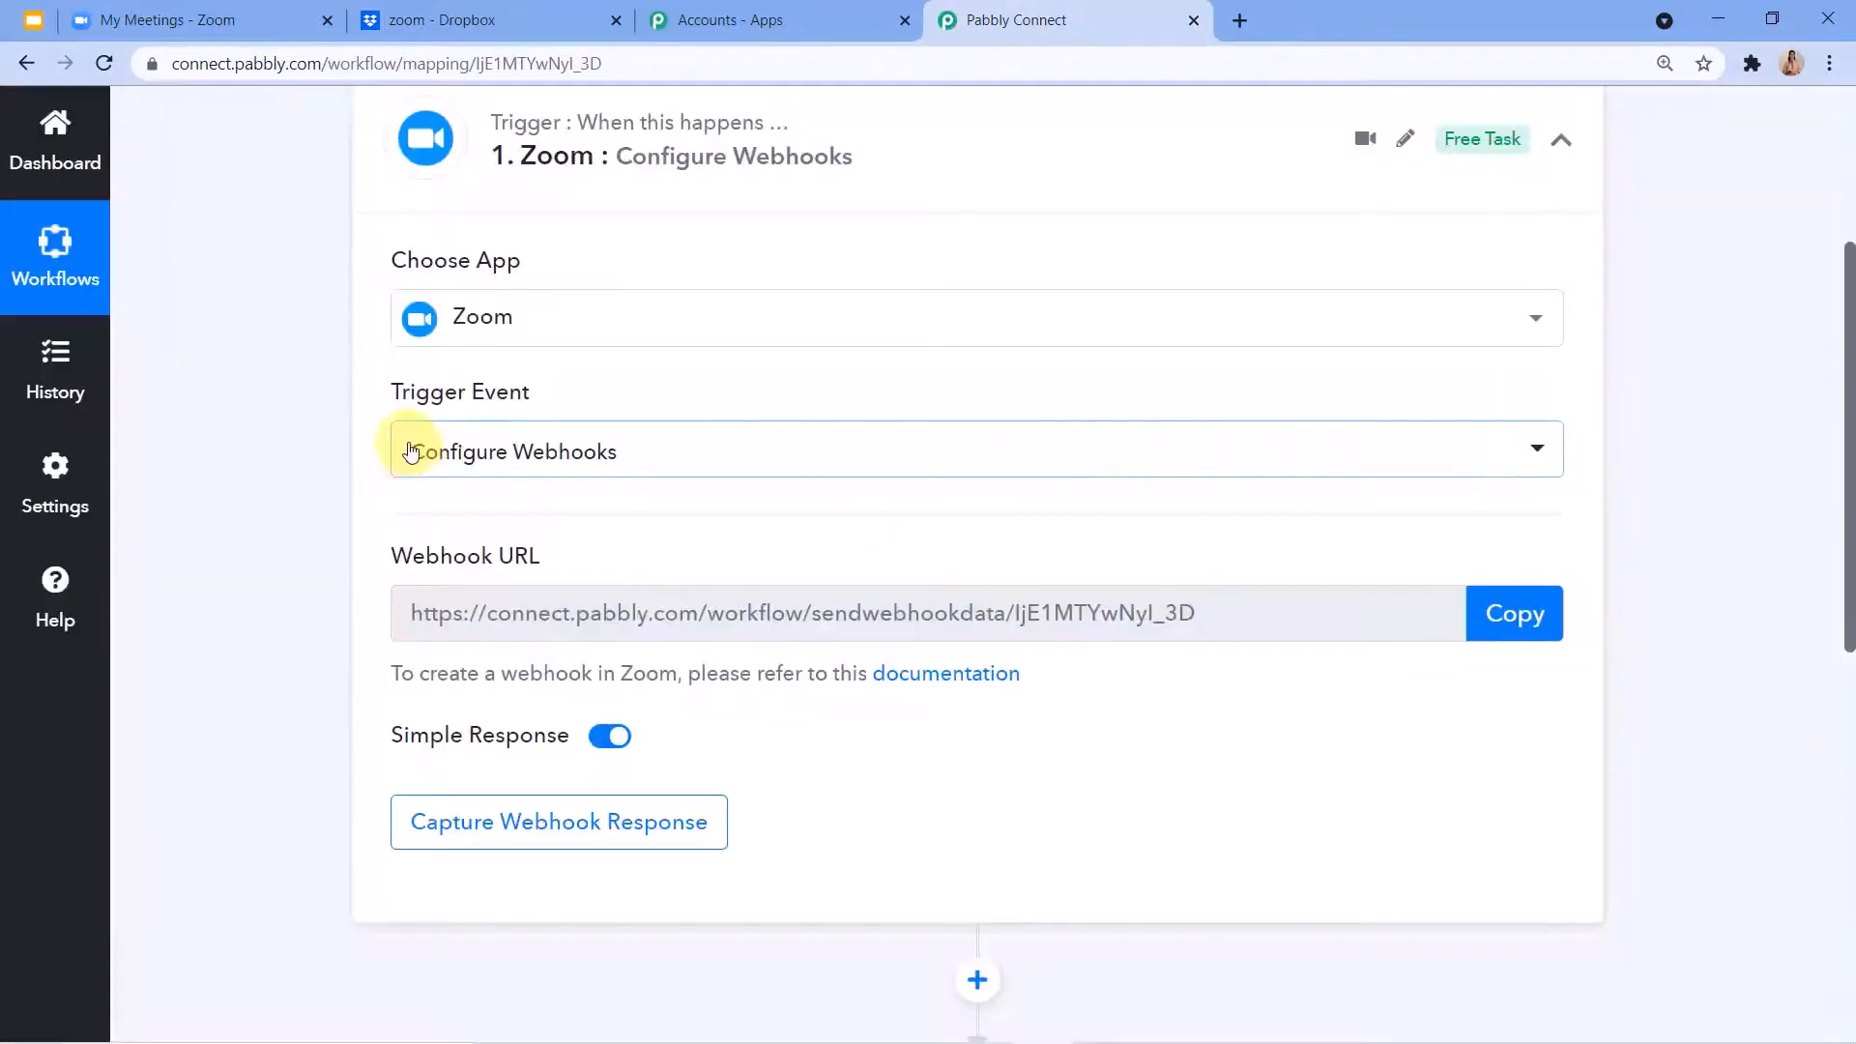
Open the Zoom webhooks documentation linked under the webhook URL and read its first JWT app setup steps.
scroll(599, 427, "down", 2)
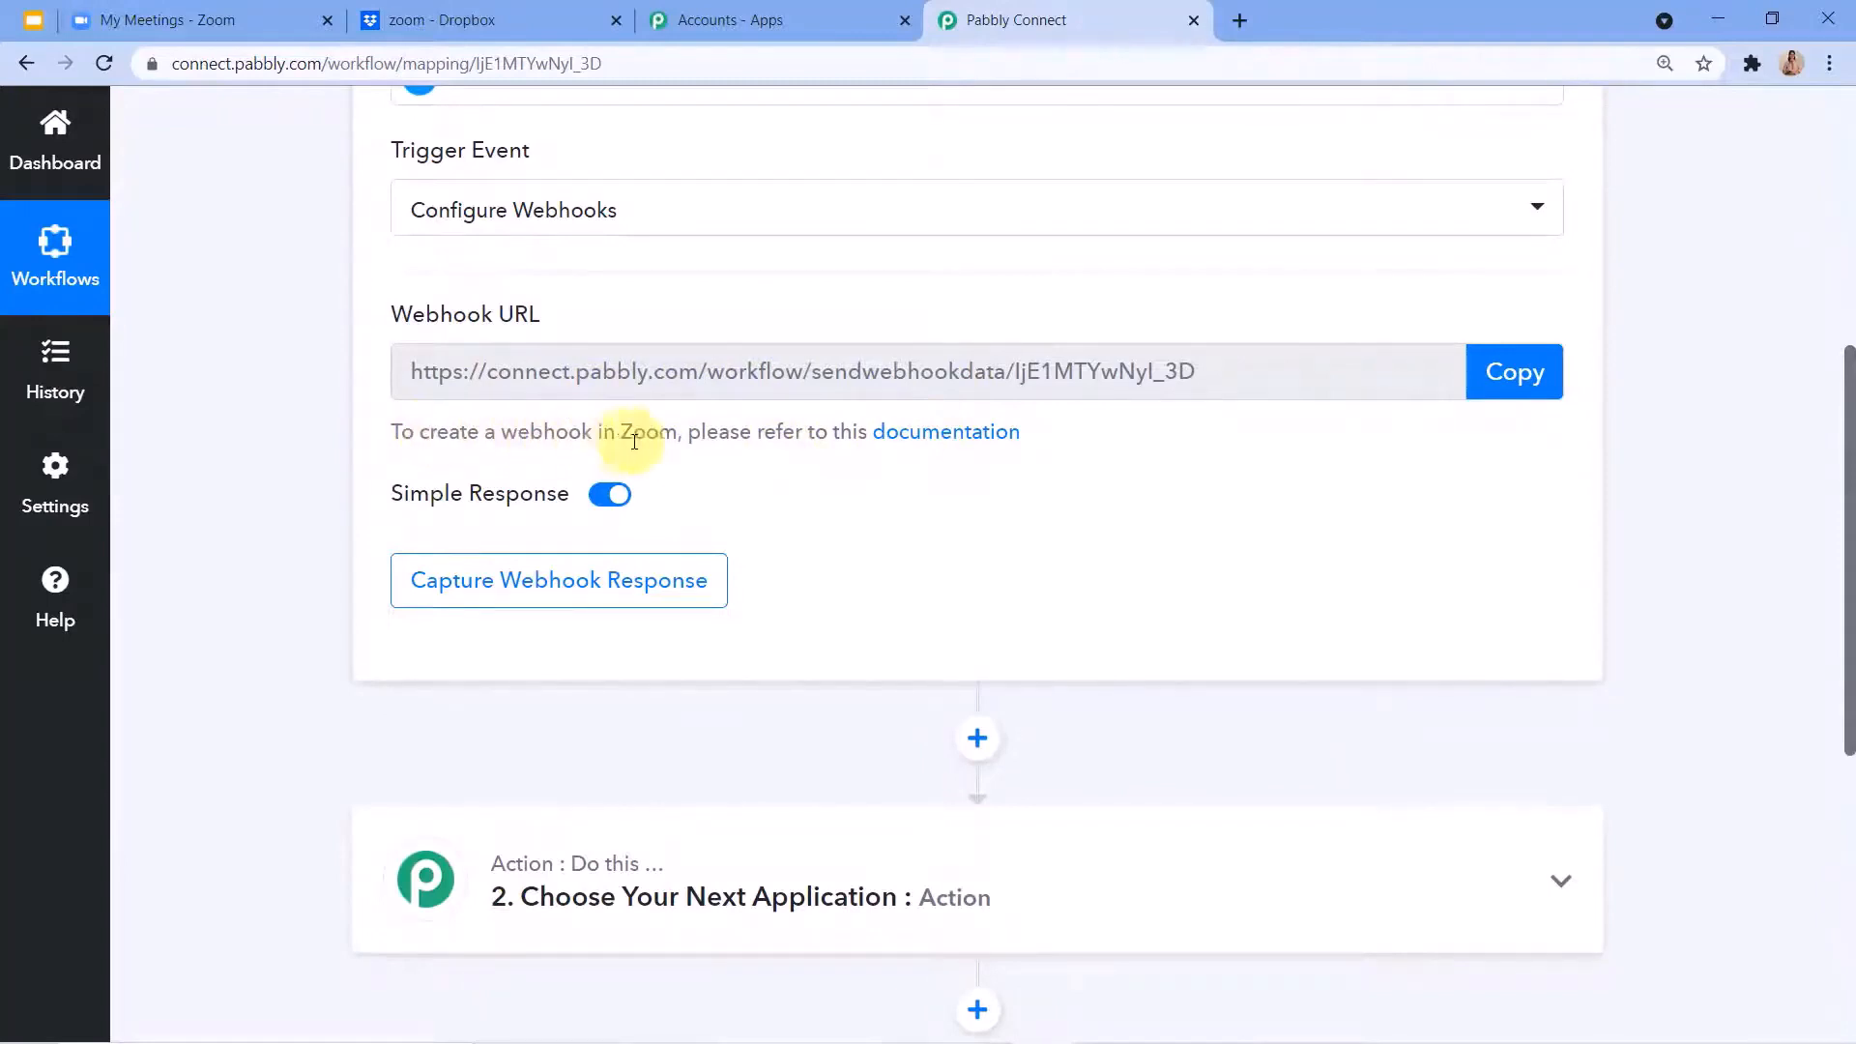
left_click(916, 440)
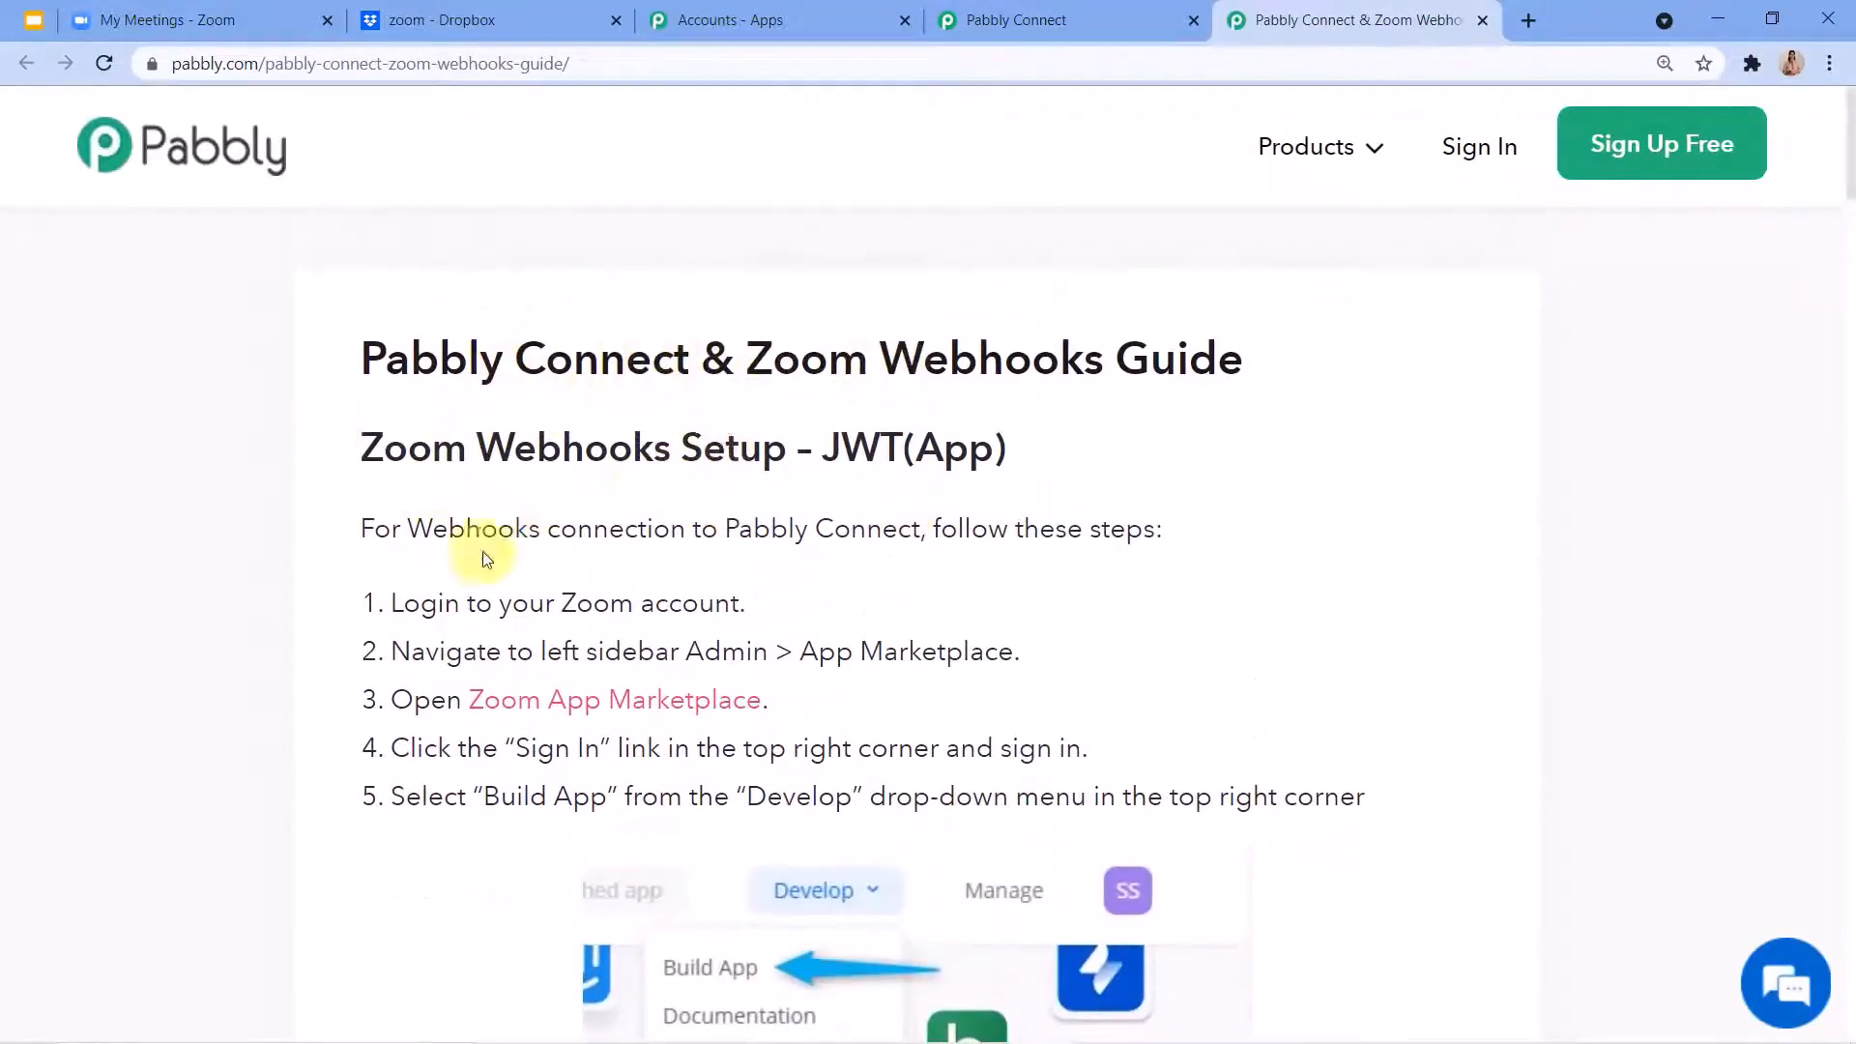
scroll(812, 402, "down", 3)
scroll(863, 290, "up", 1)
scroll(426, 414, "down", 1)
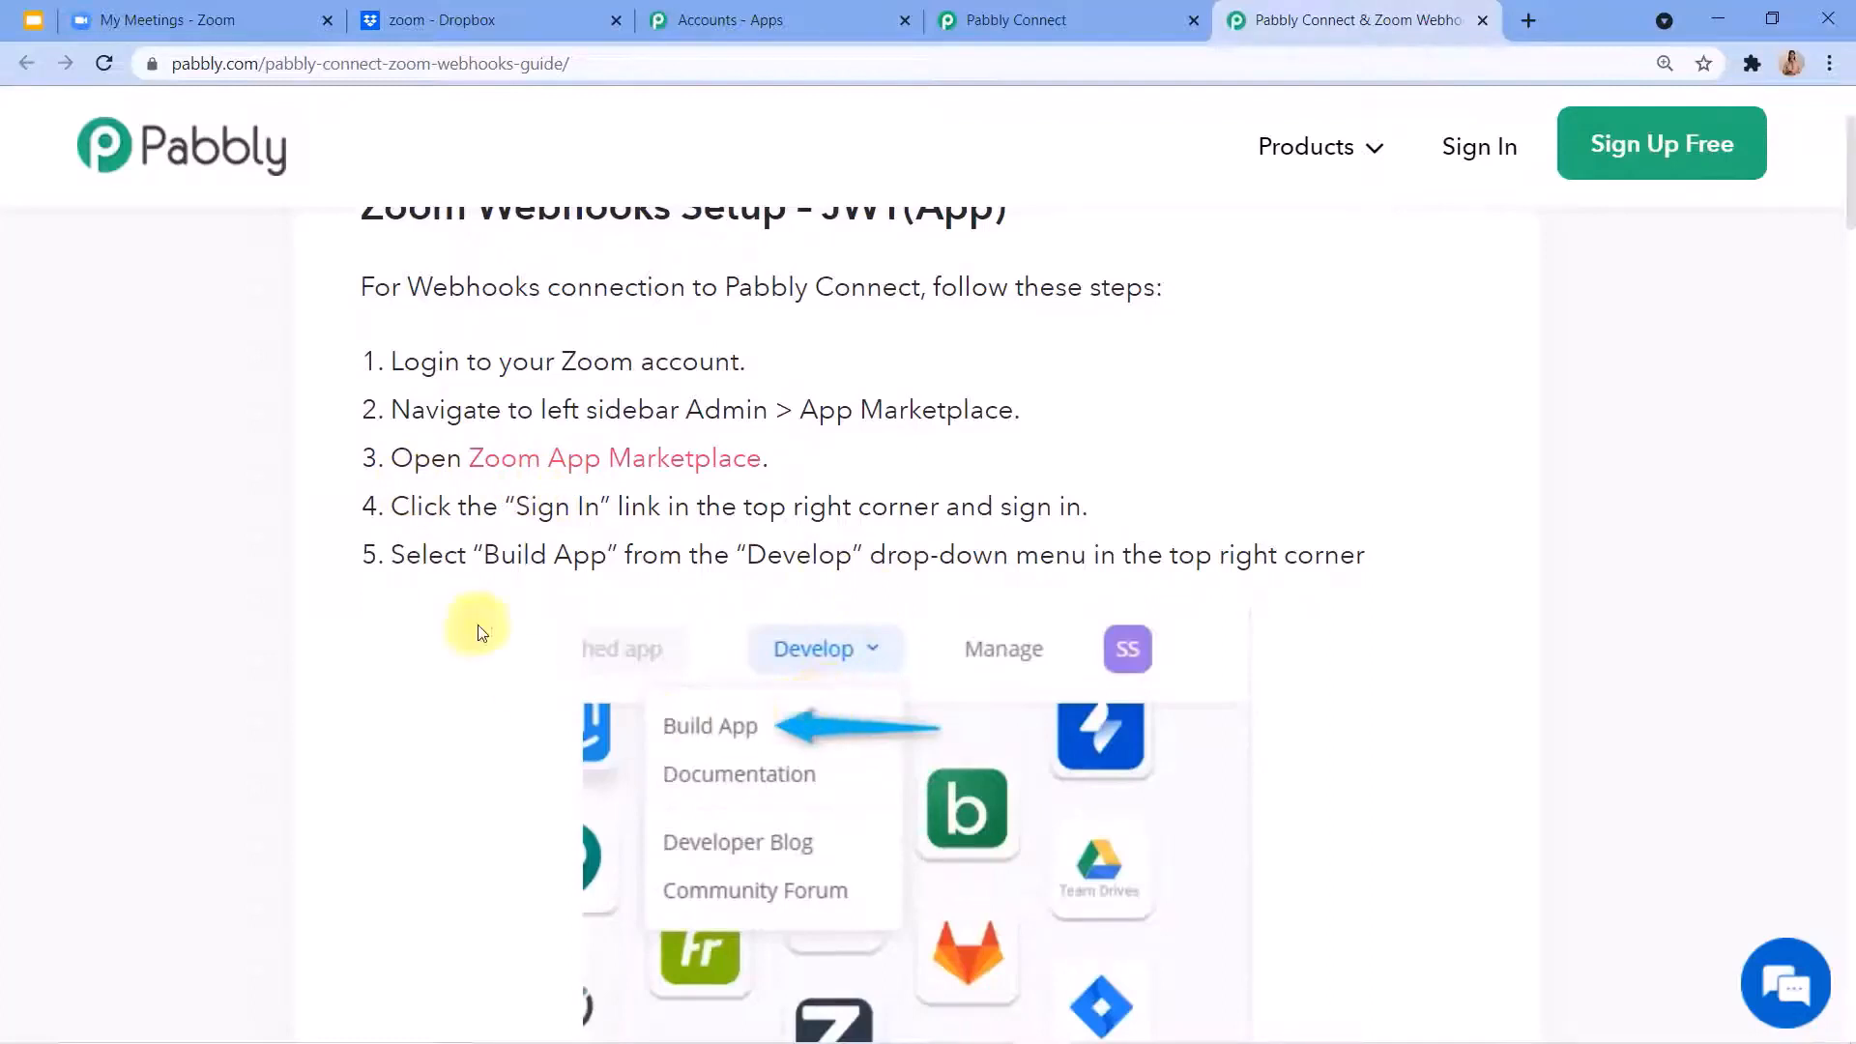
Switch to the Zoom site, open its App Marketplace and start building an app to reach the app type selection.
left_click(160, 9)
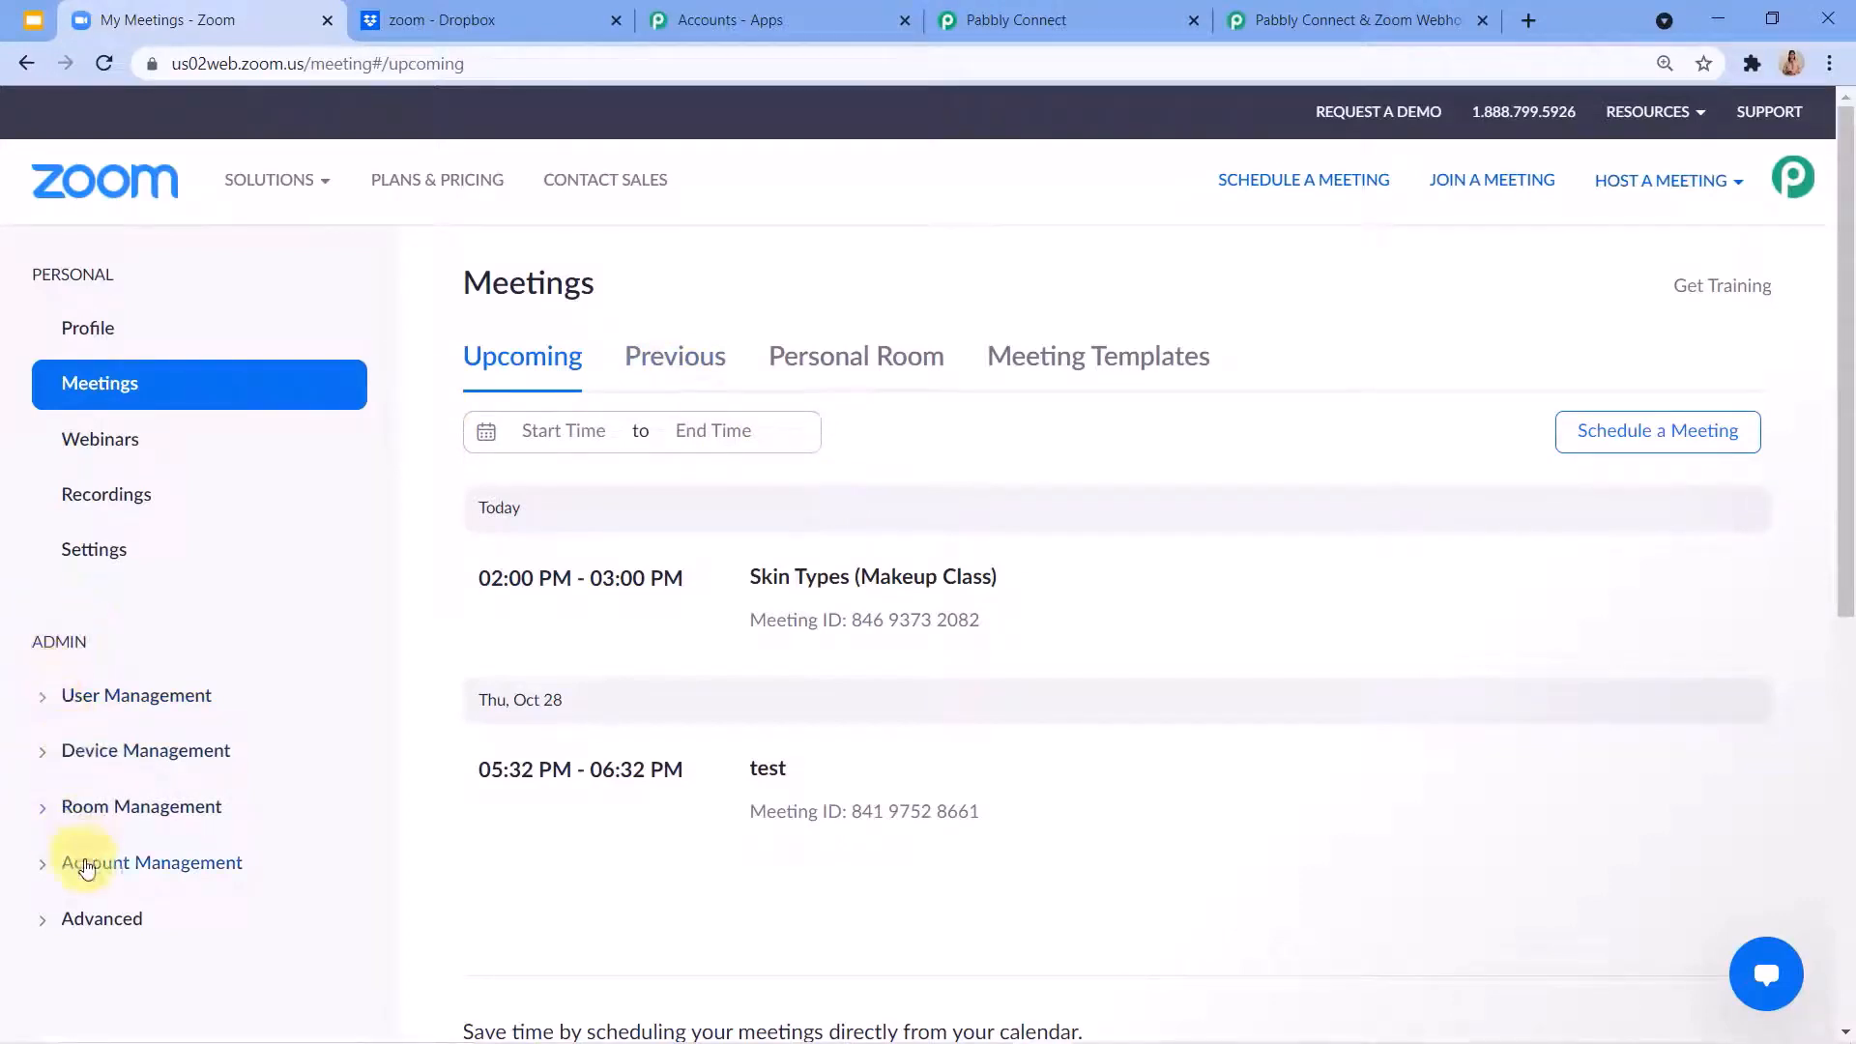
left_click(87, 928)
scroll(53, 904, "down", 1)
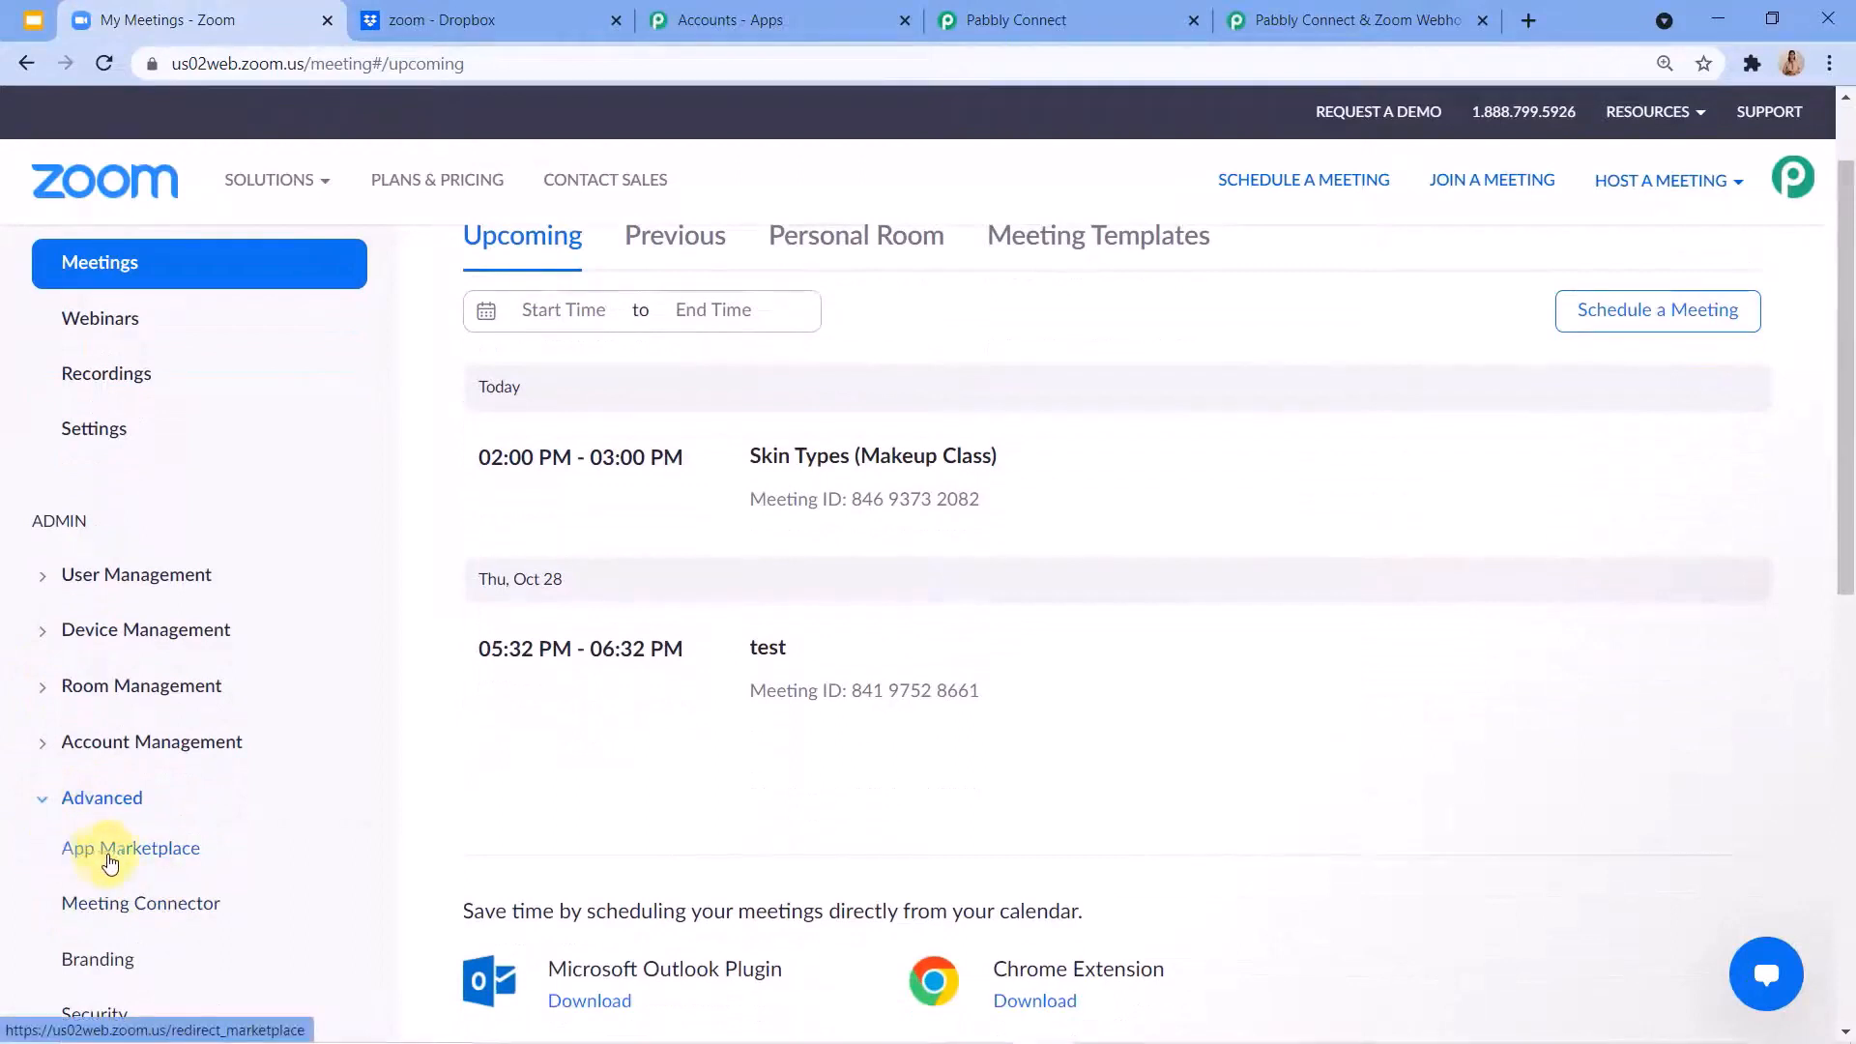
left_click(118, 858)
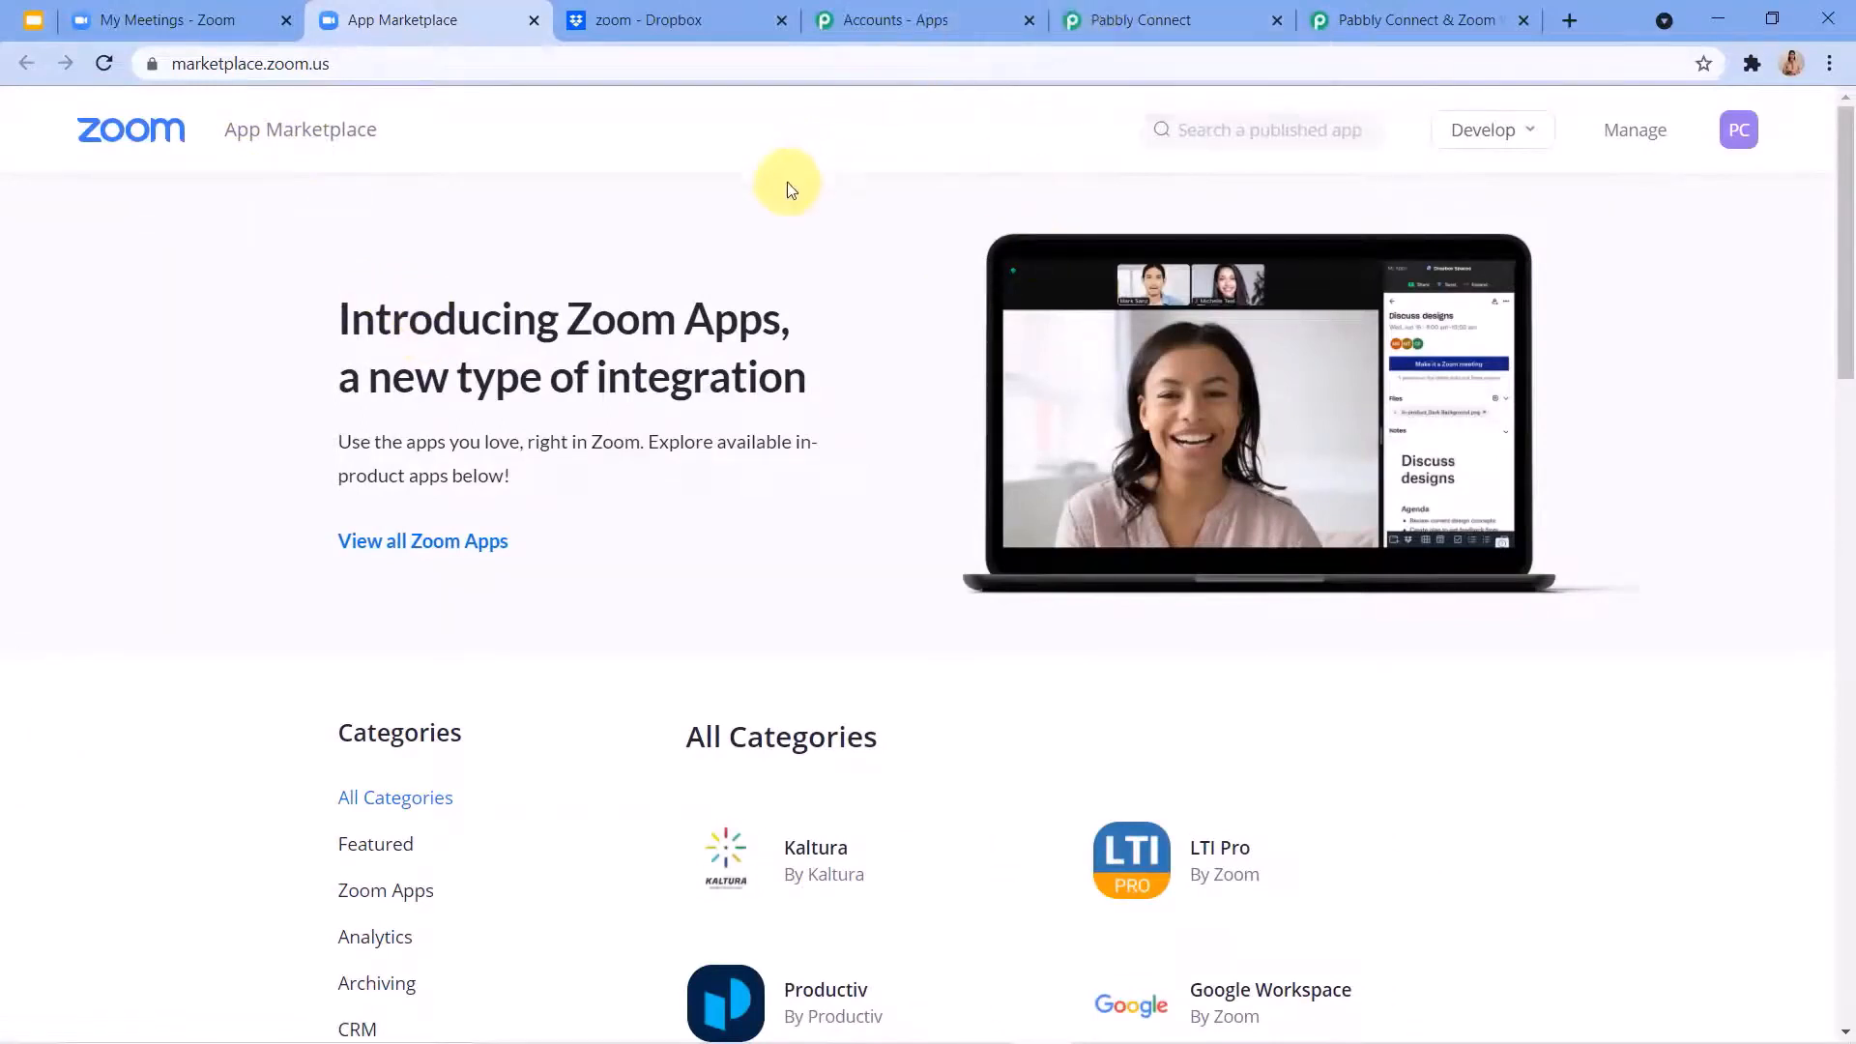
mouse_move(1458, 128)
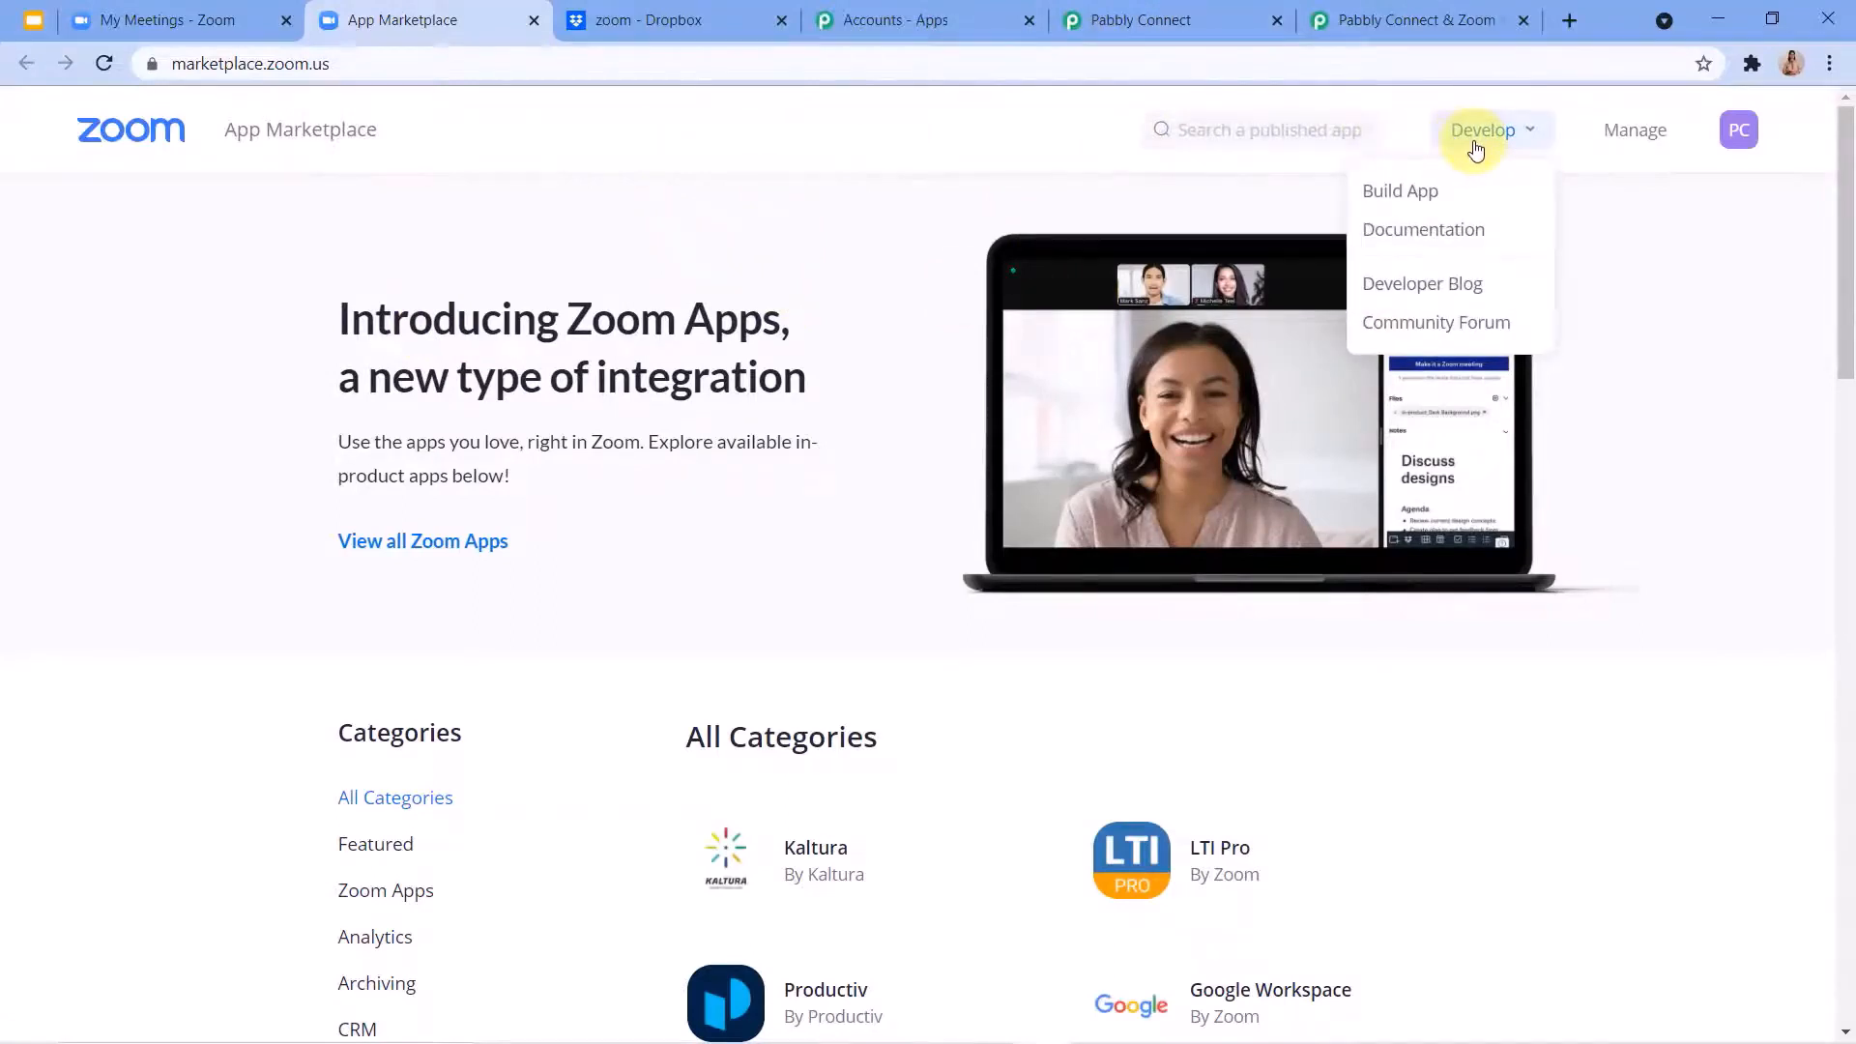
left_click(1390, 198)
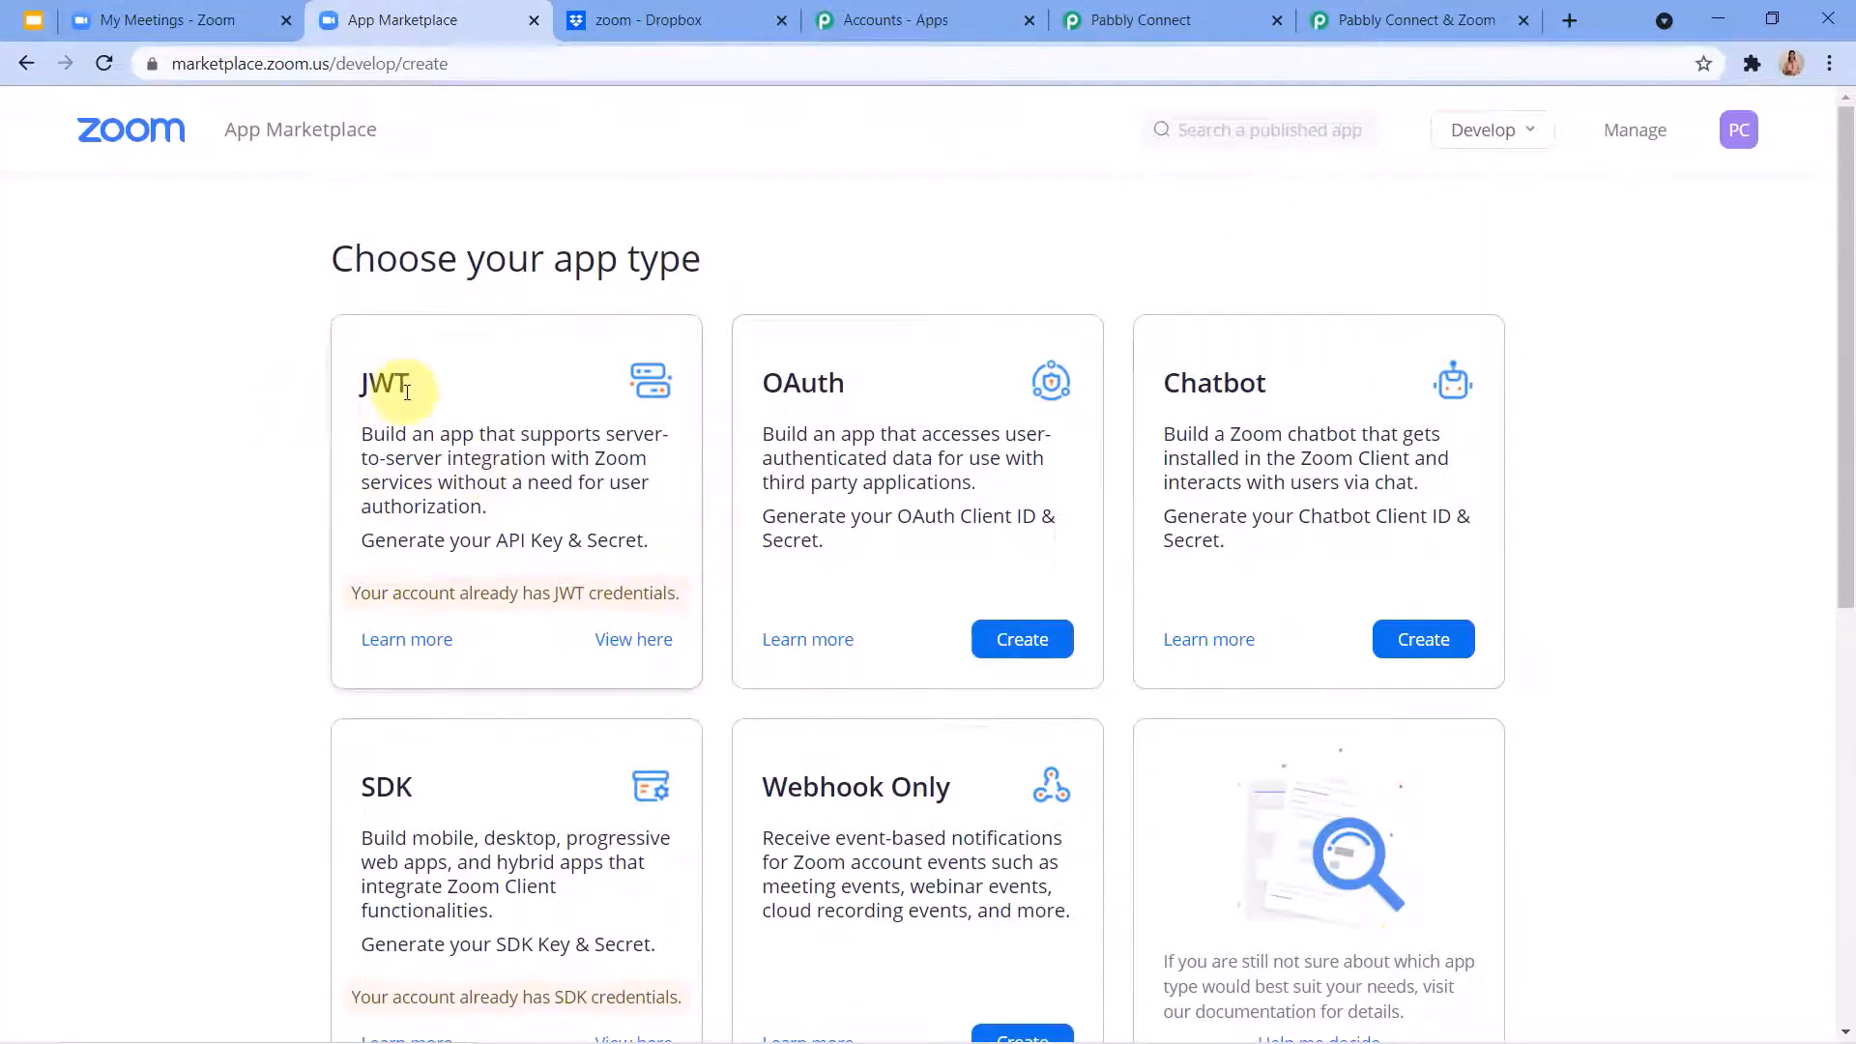
Switch to the Pabbly webhooks guide and skim its JWT app instructions, from choosing the app type to adding event types.
left_click(1440, 11)
scroll(918, 638, "down", 3)
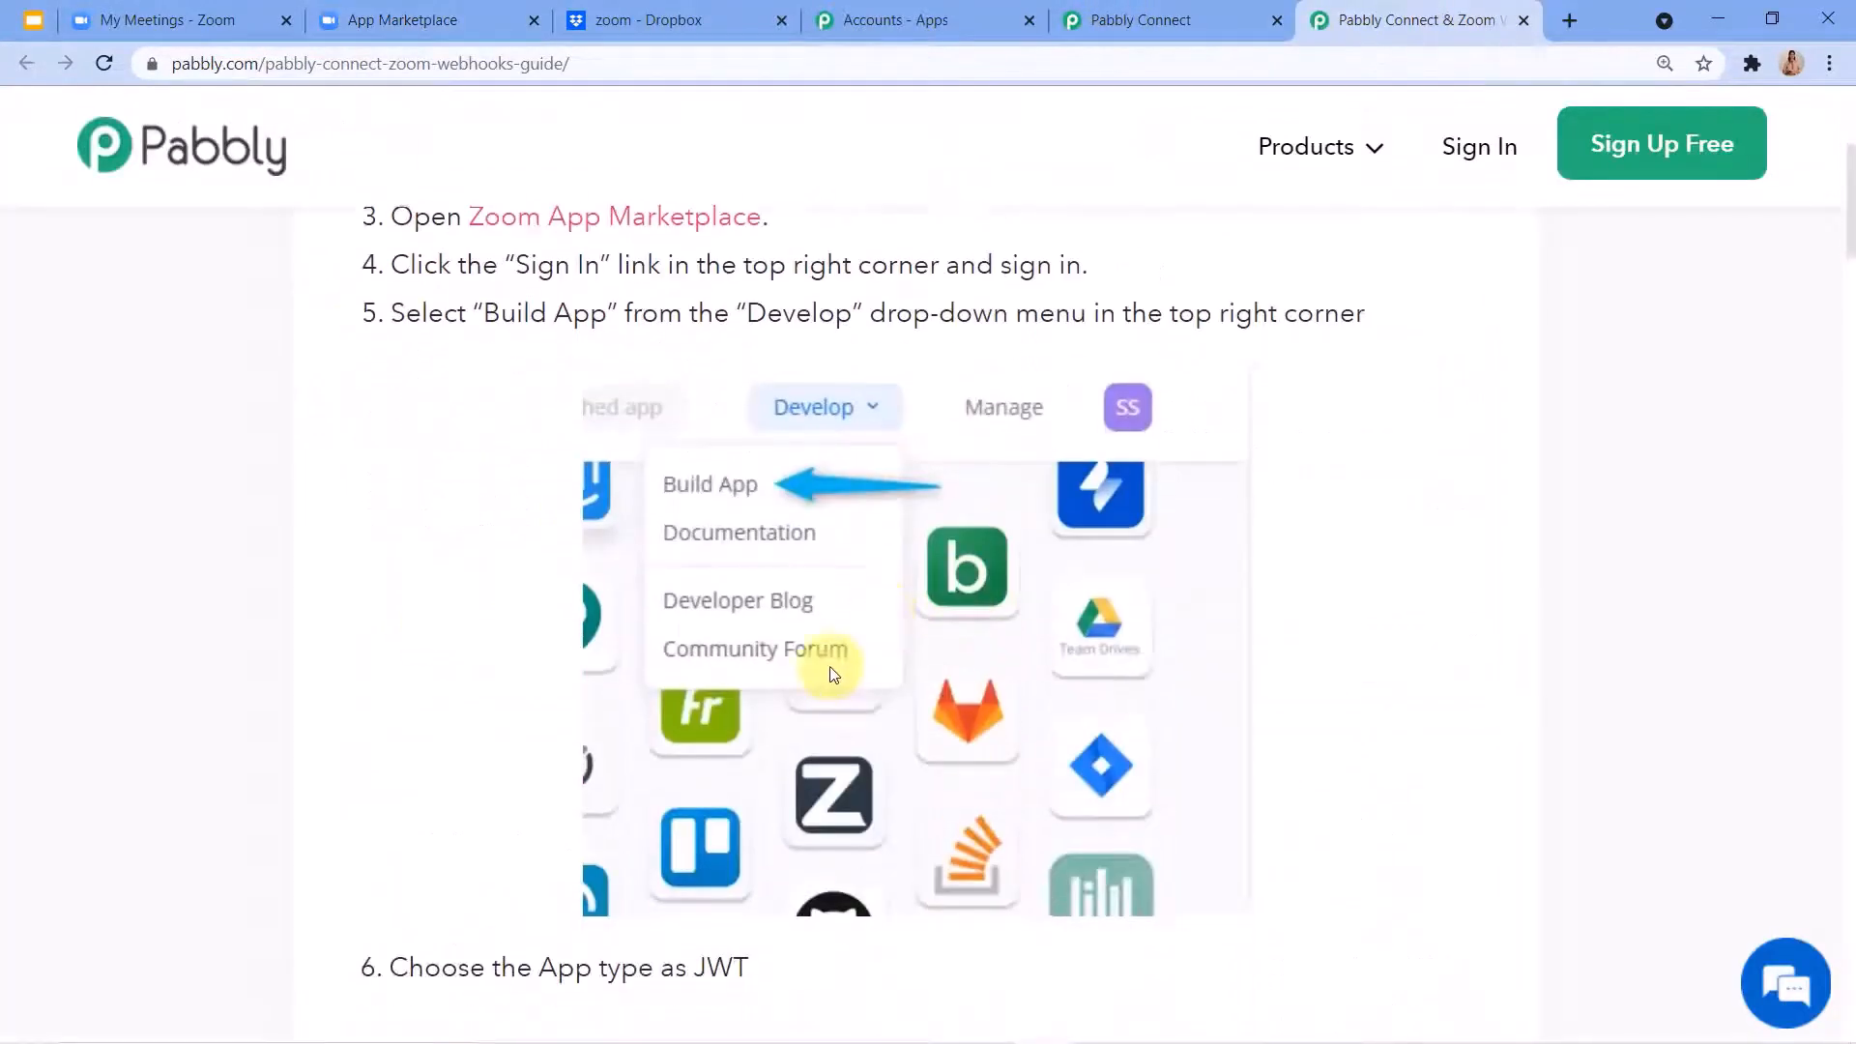
scroll(833, 672, "down", 3)
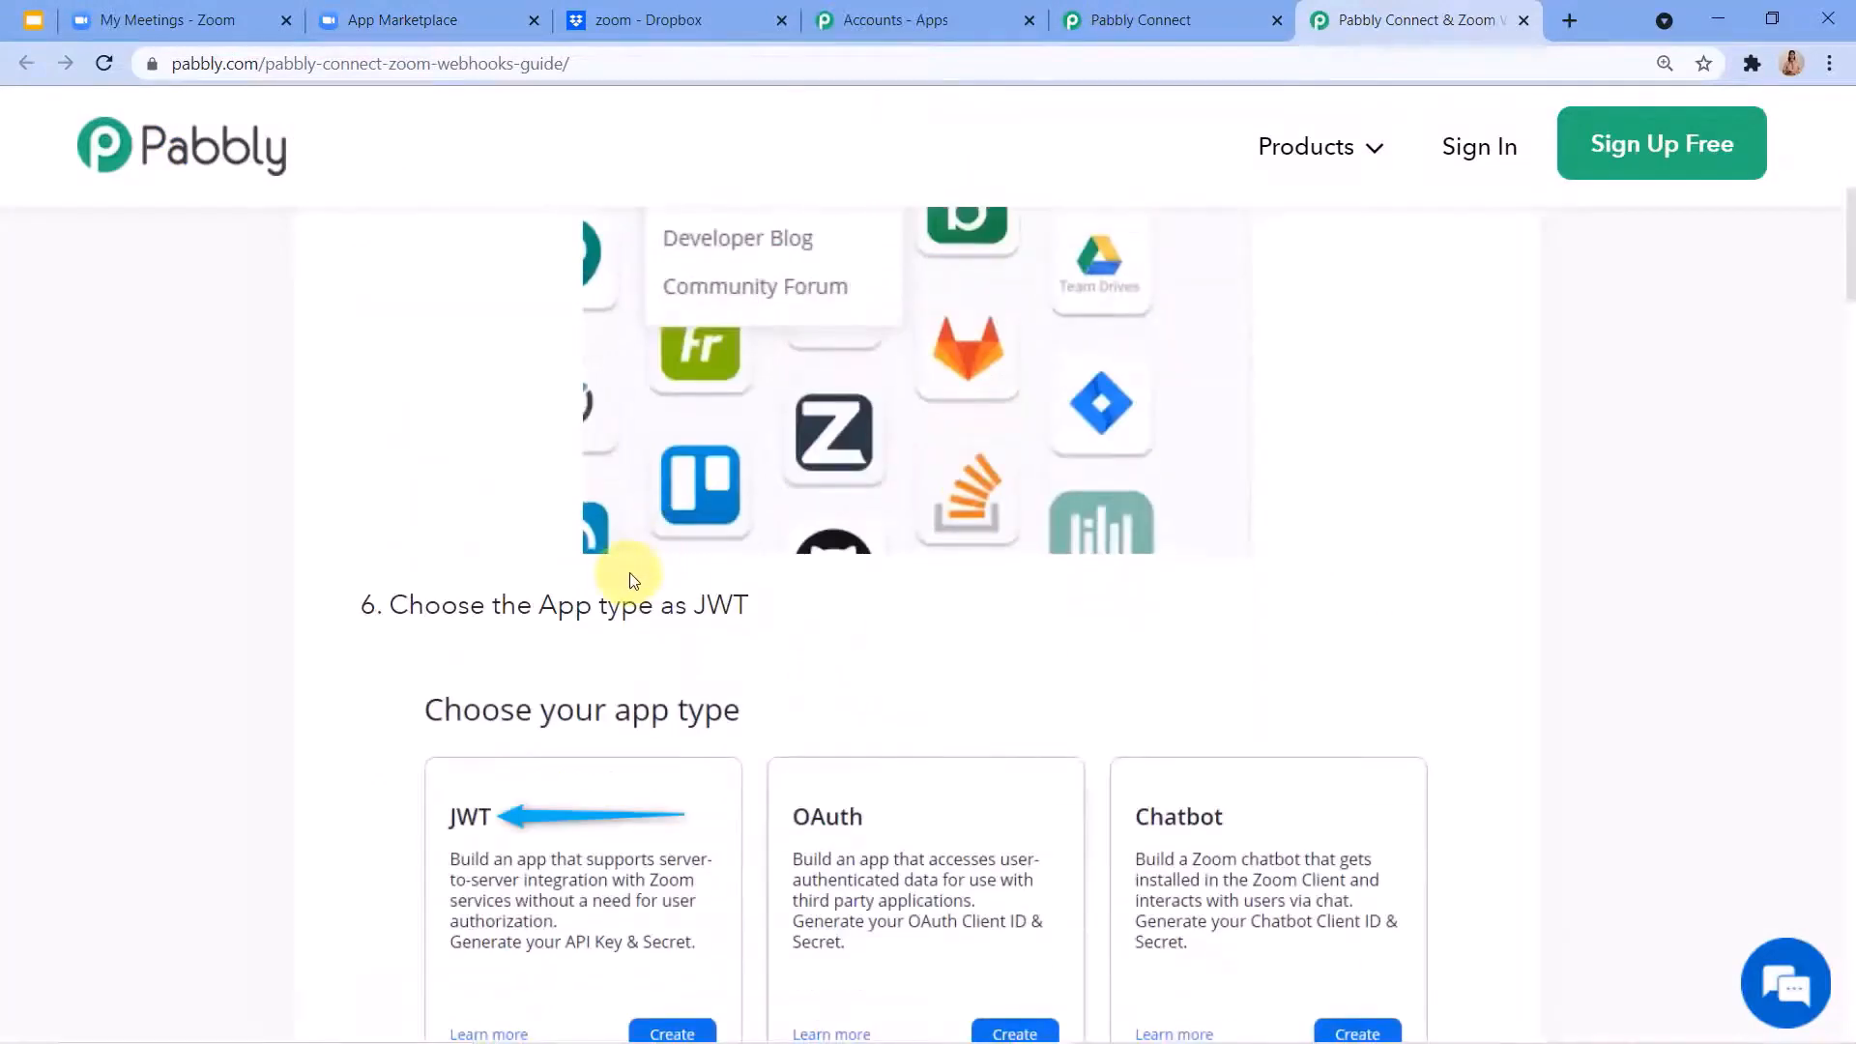
scroll(634, 580, "up", 3)
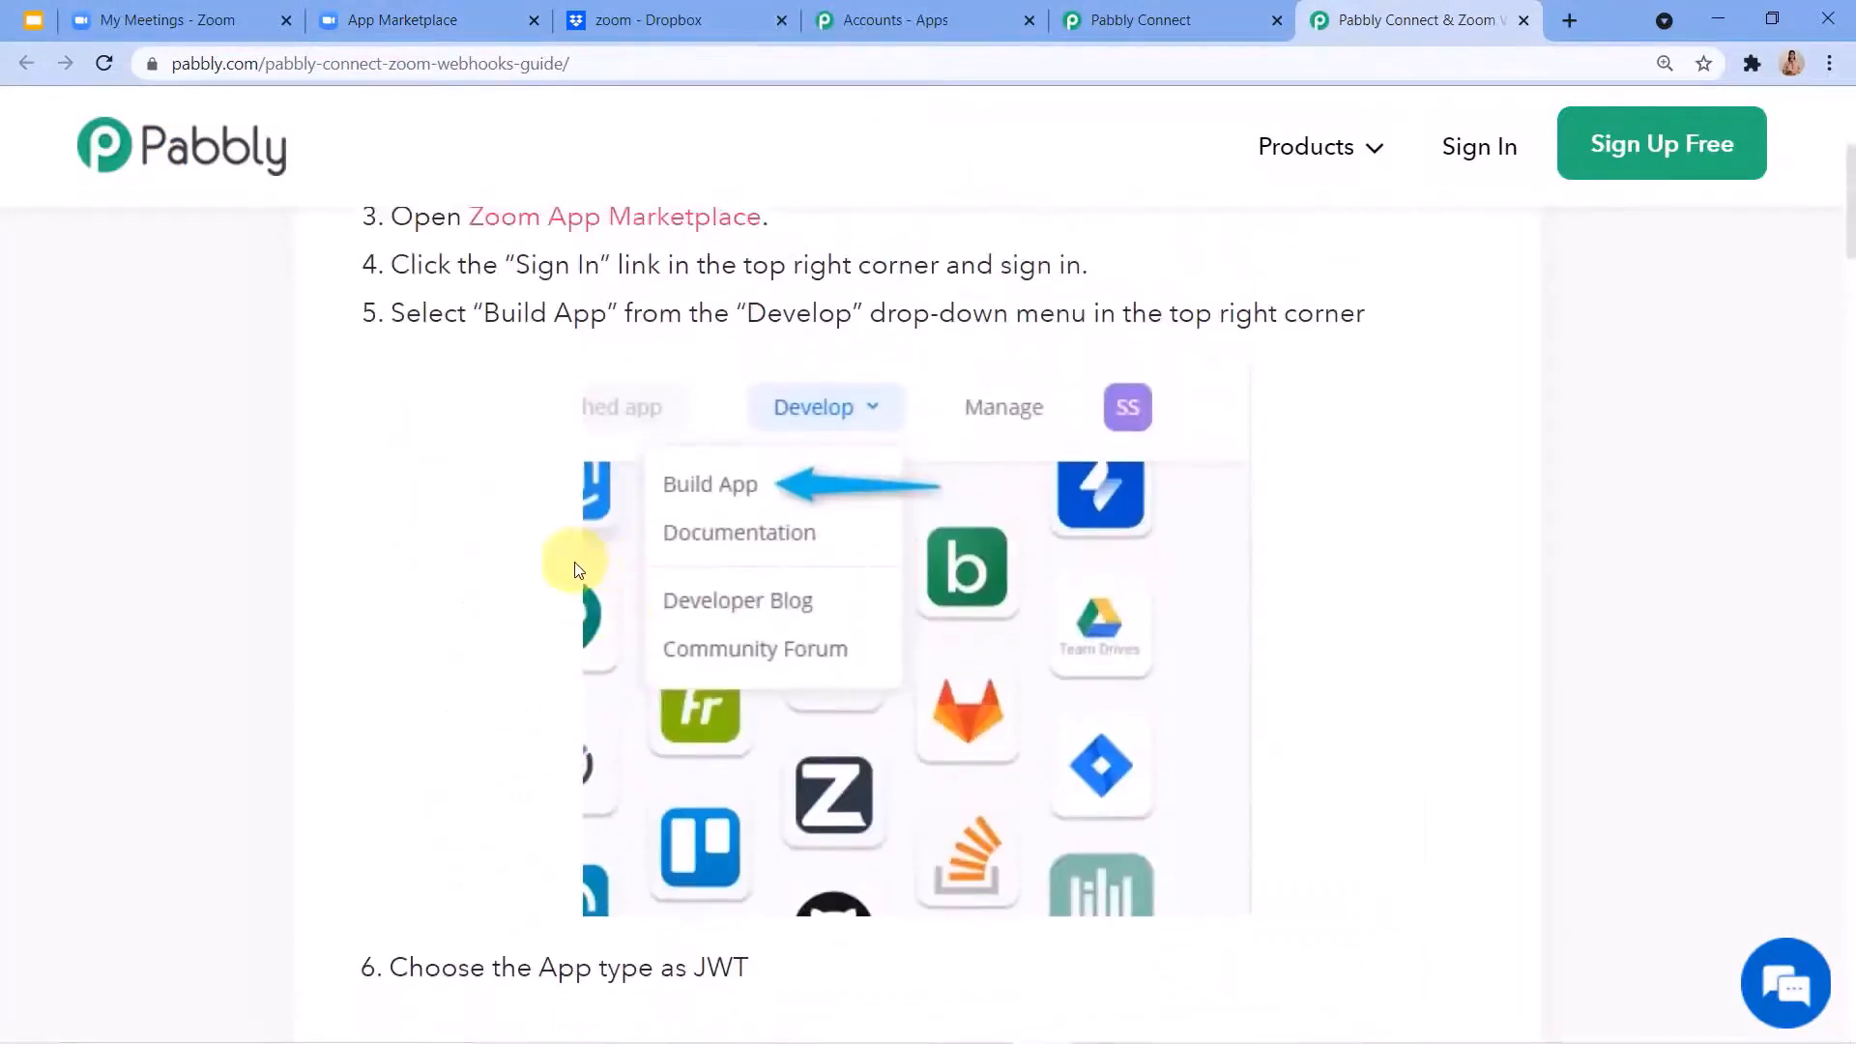
scroll(628, 580, "down", 3)
scroll(735, 619, "down", 3)
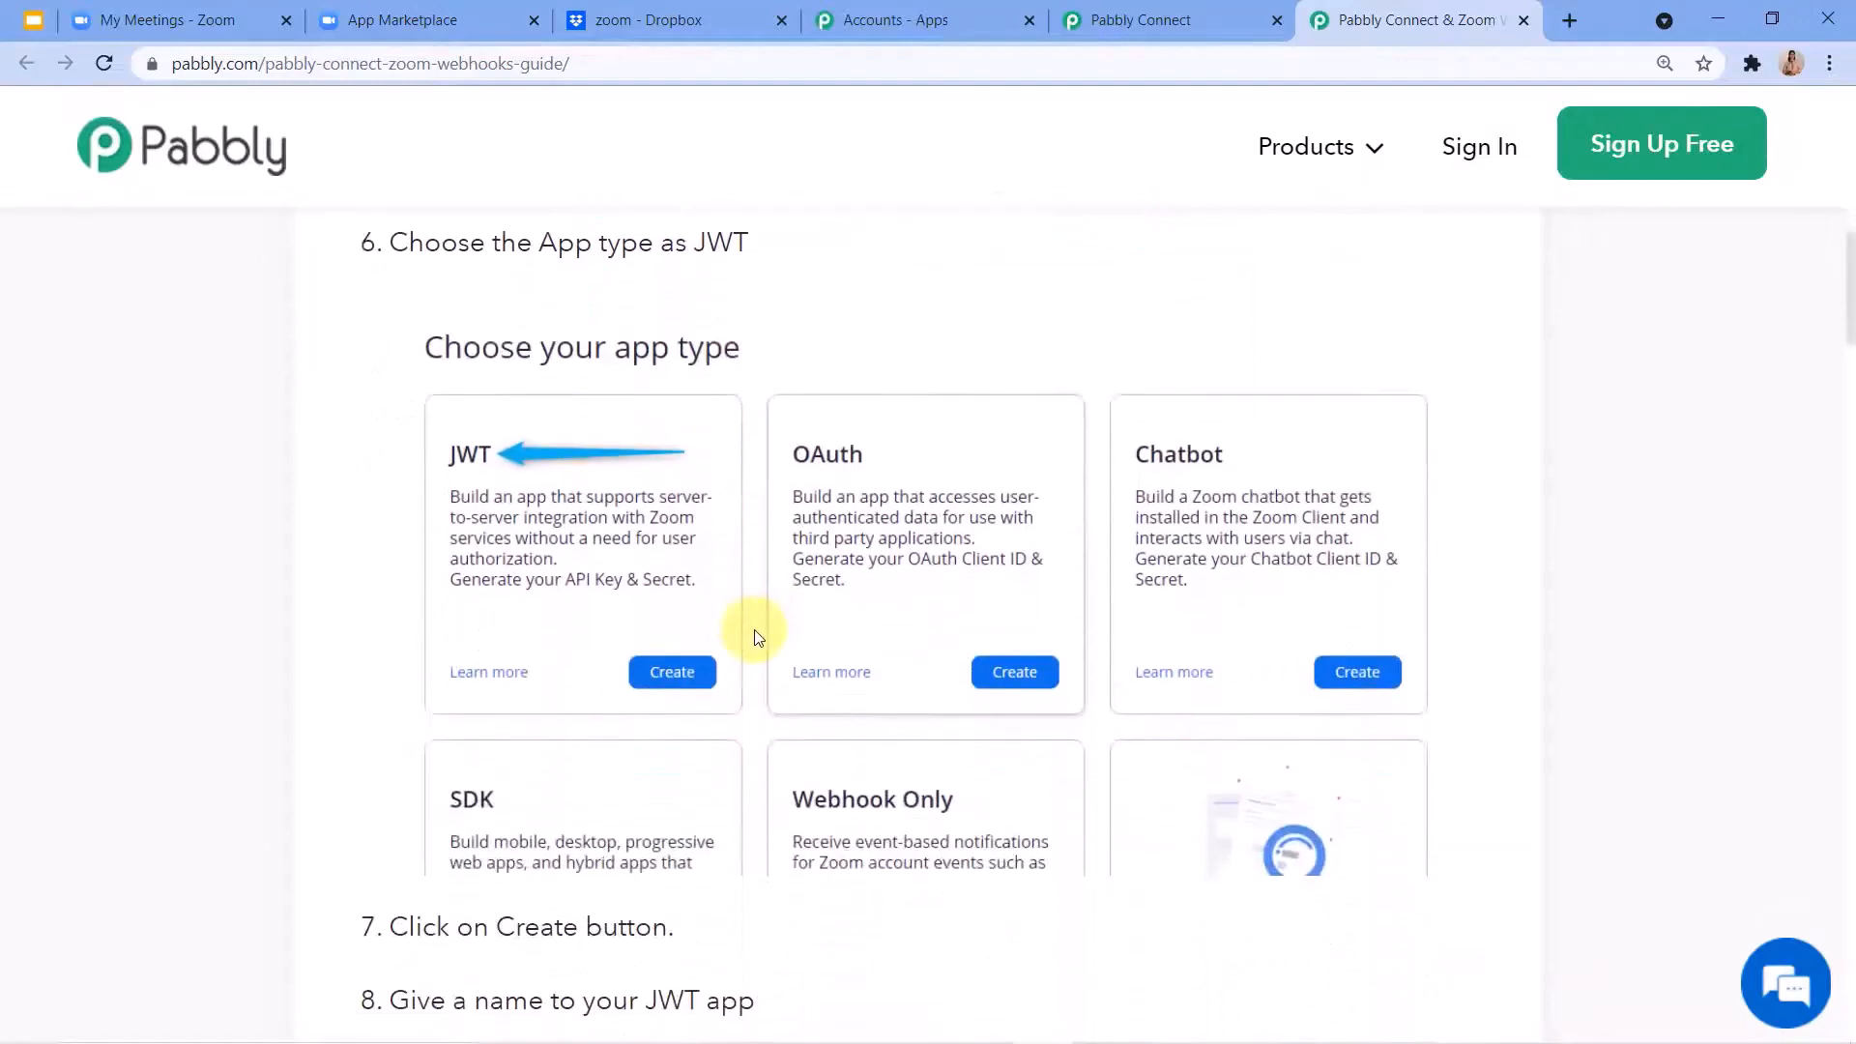
scroll(770, 501, "down", 14)
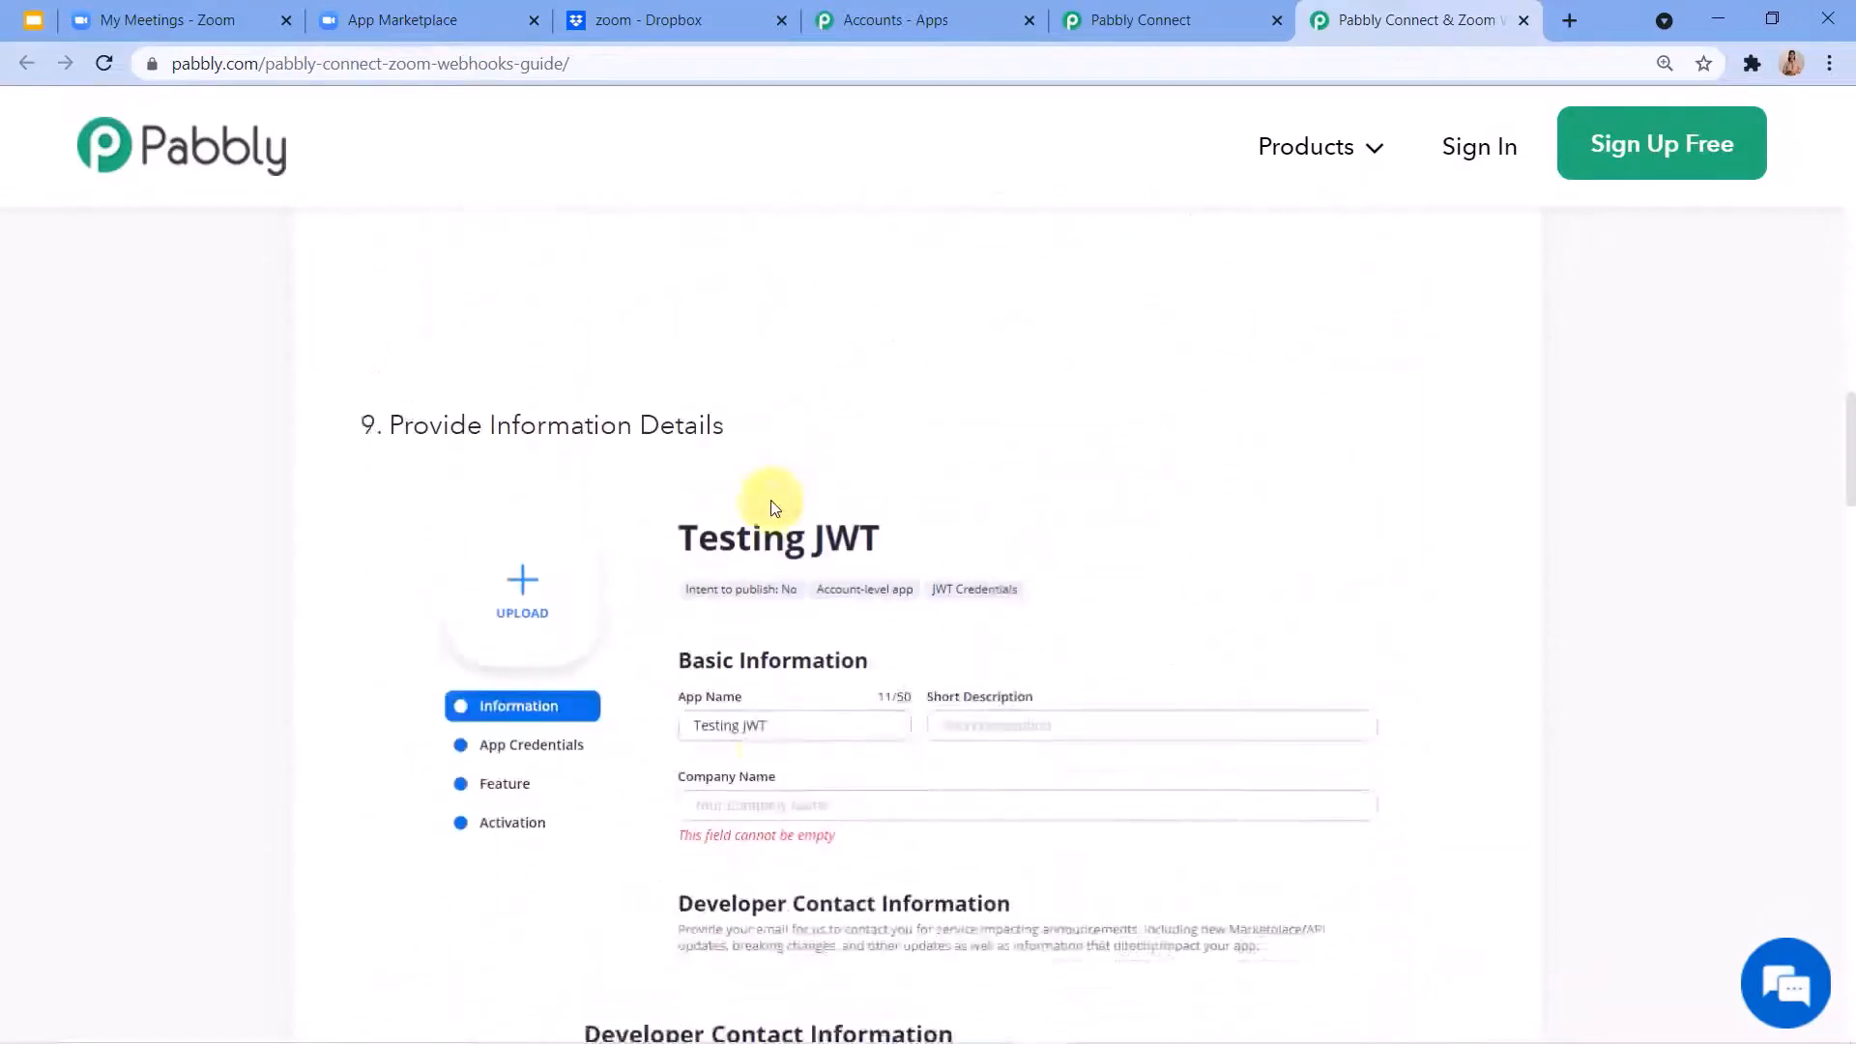
scroll(770, 506, "down", 18)
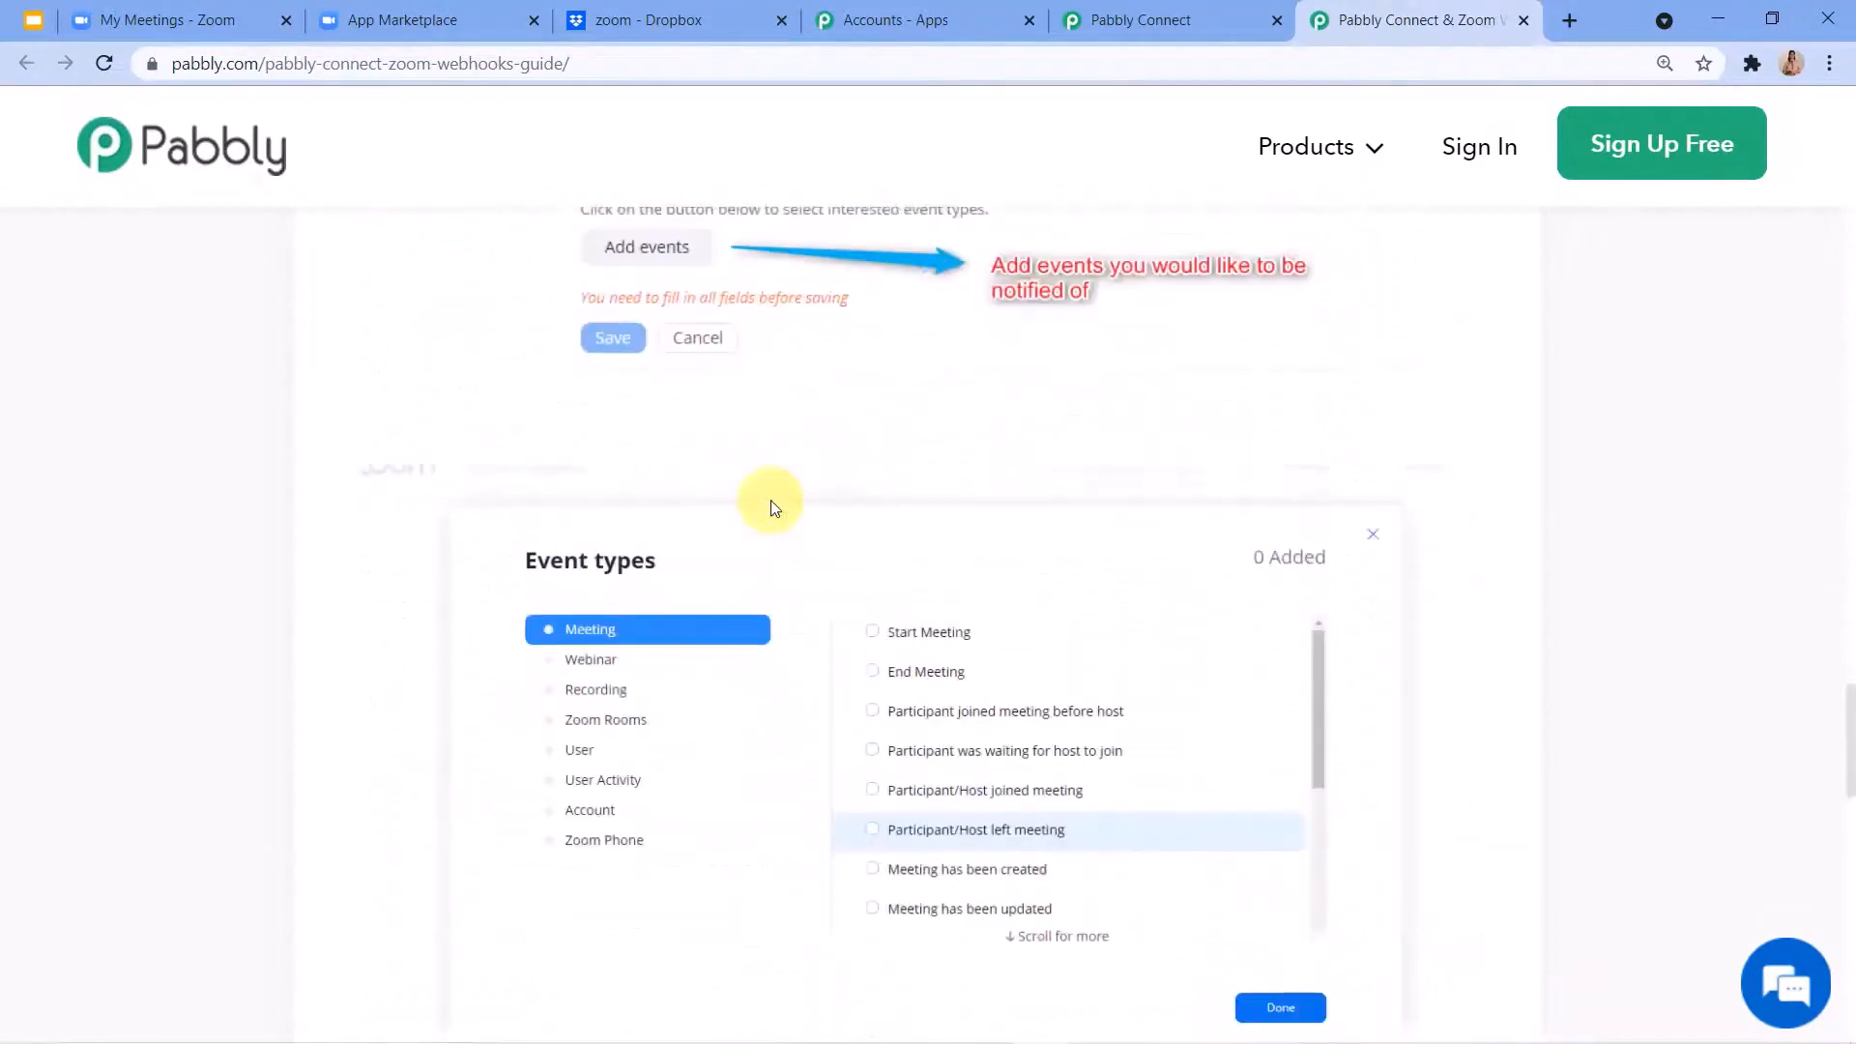
scroll(771, 502, "down", 5)
scroll(771, 501, "up", 15)
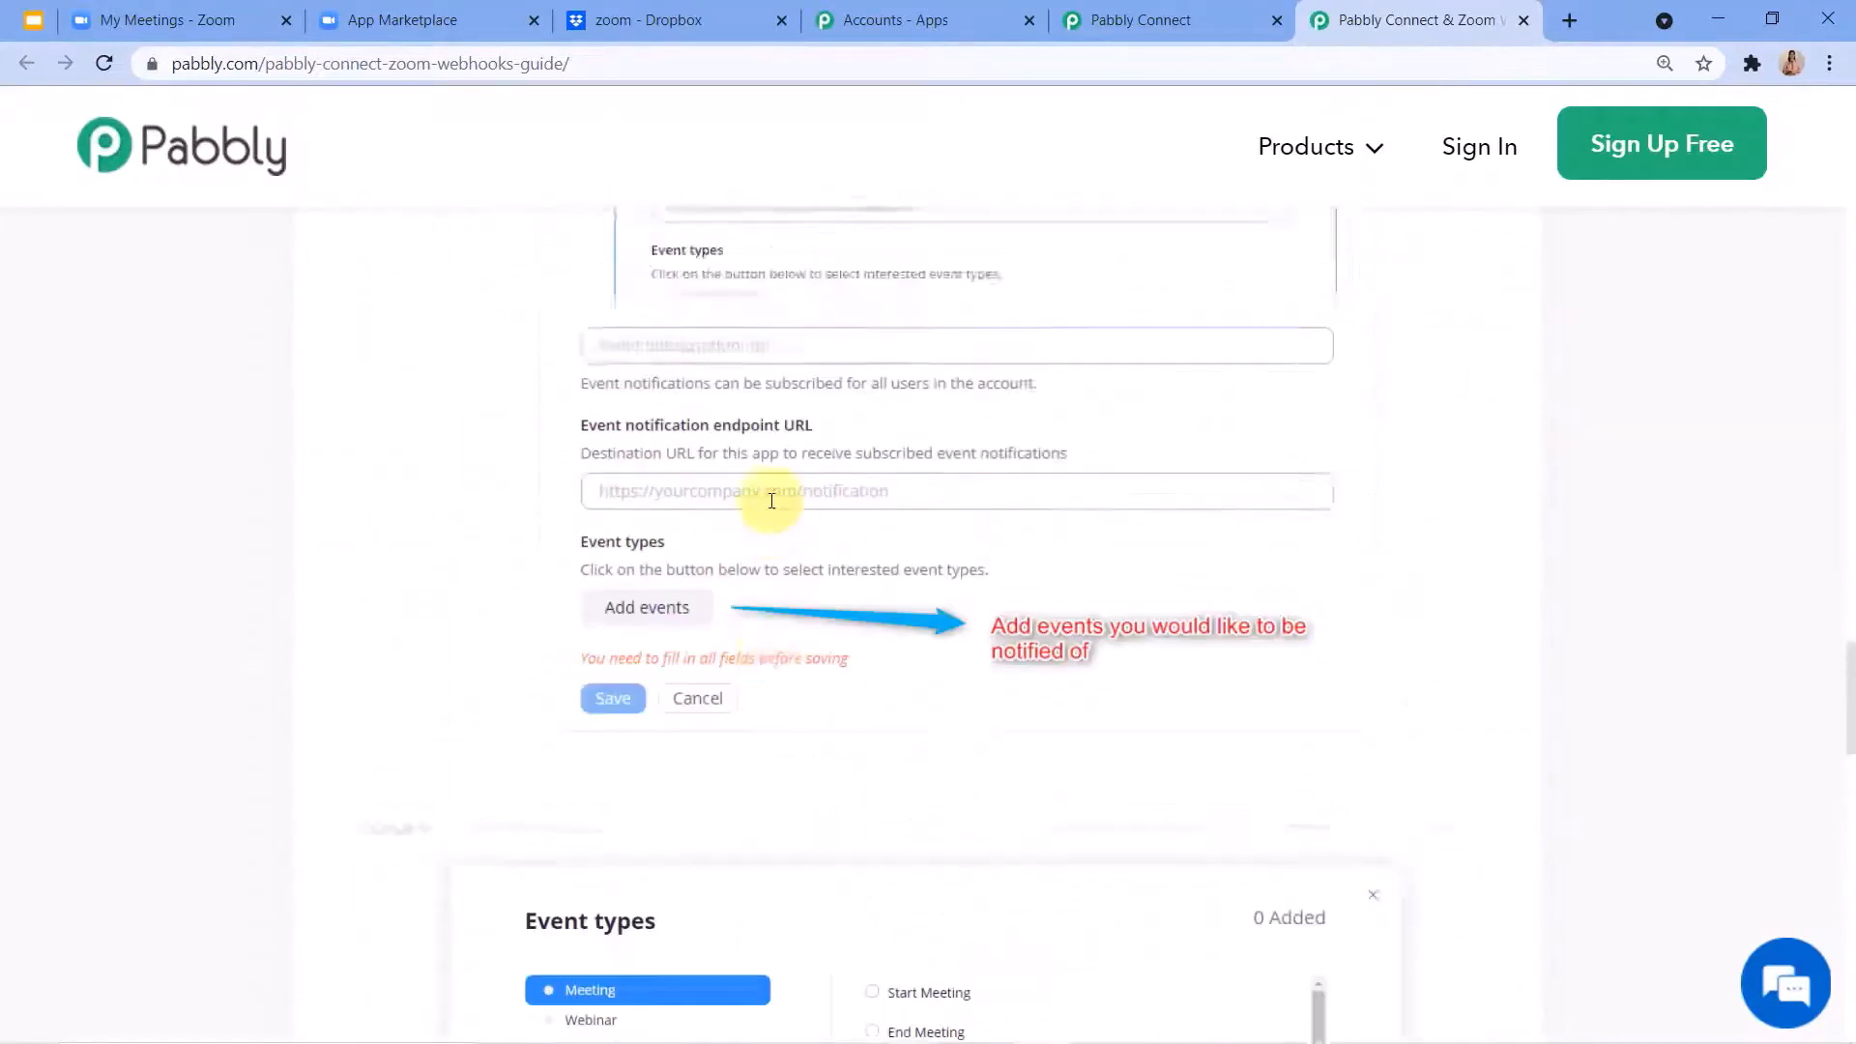
scroll(771, 501, "up", 15)
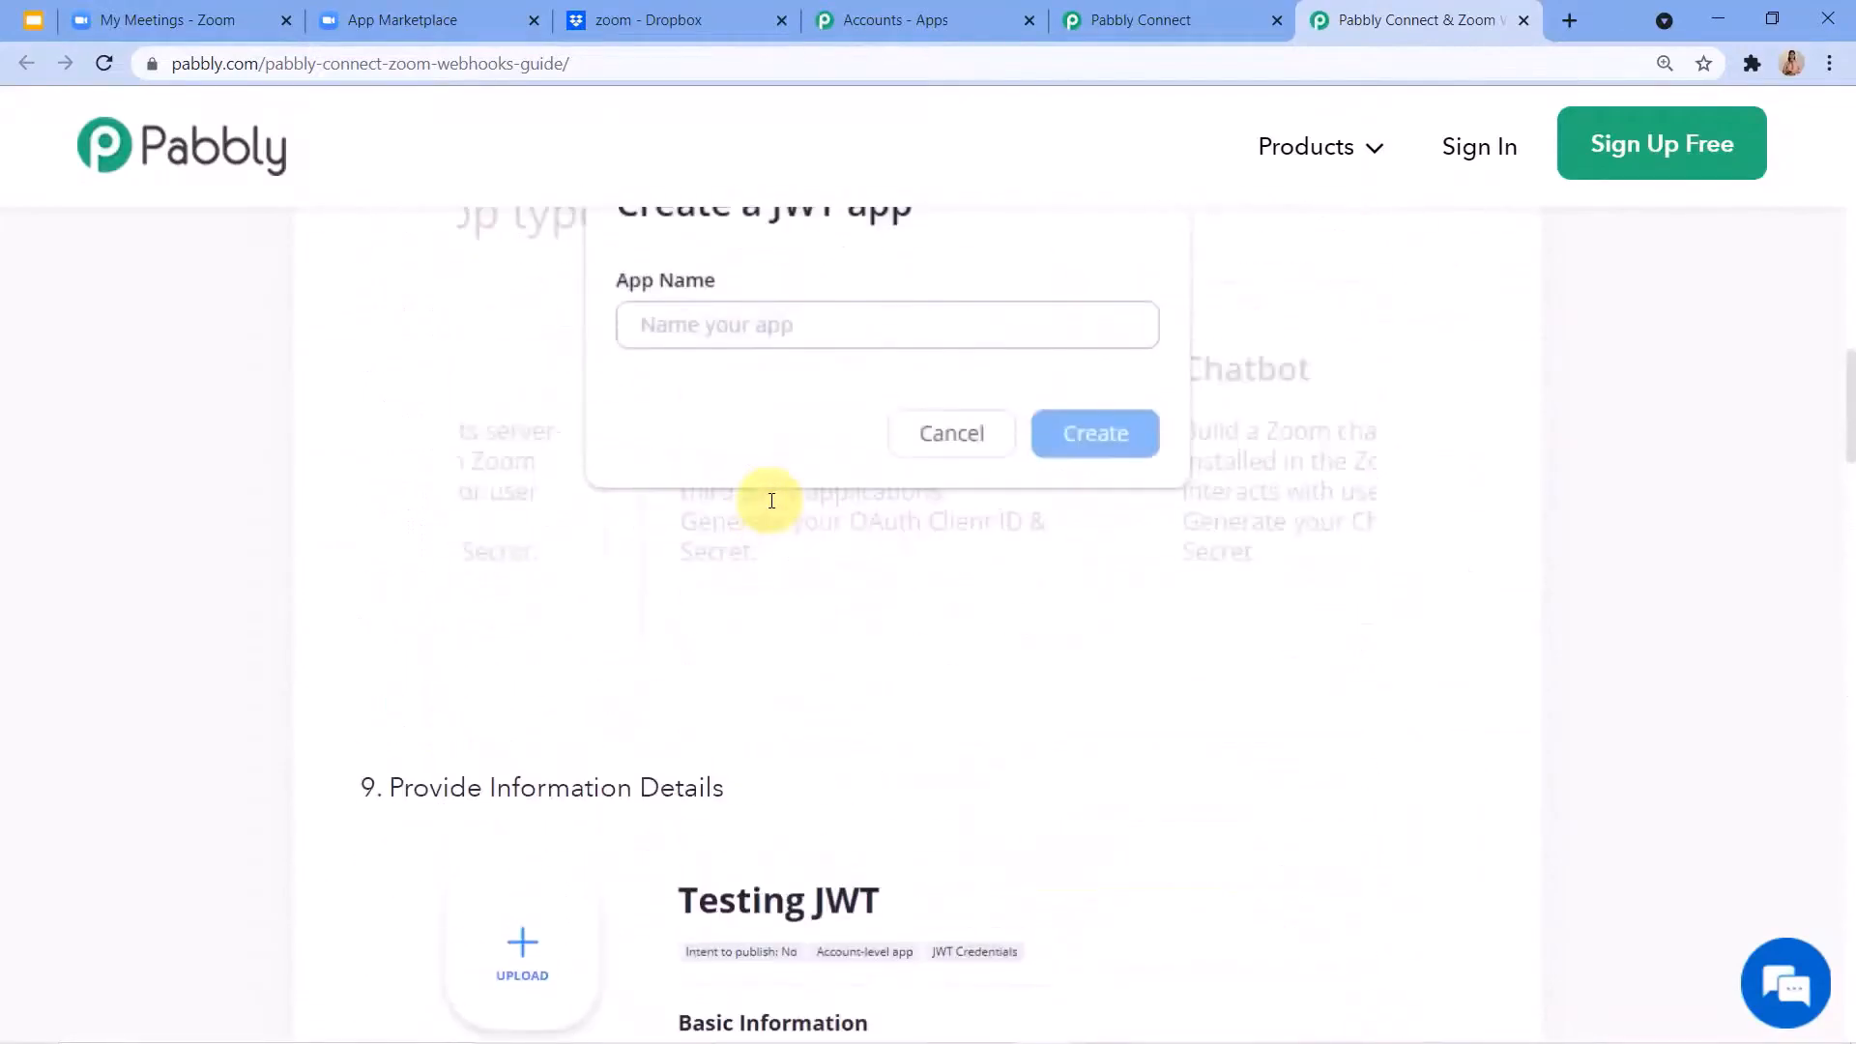
scroll(744, 512, "up", 5)
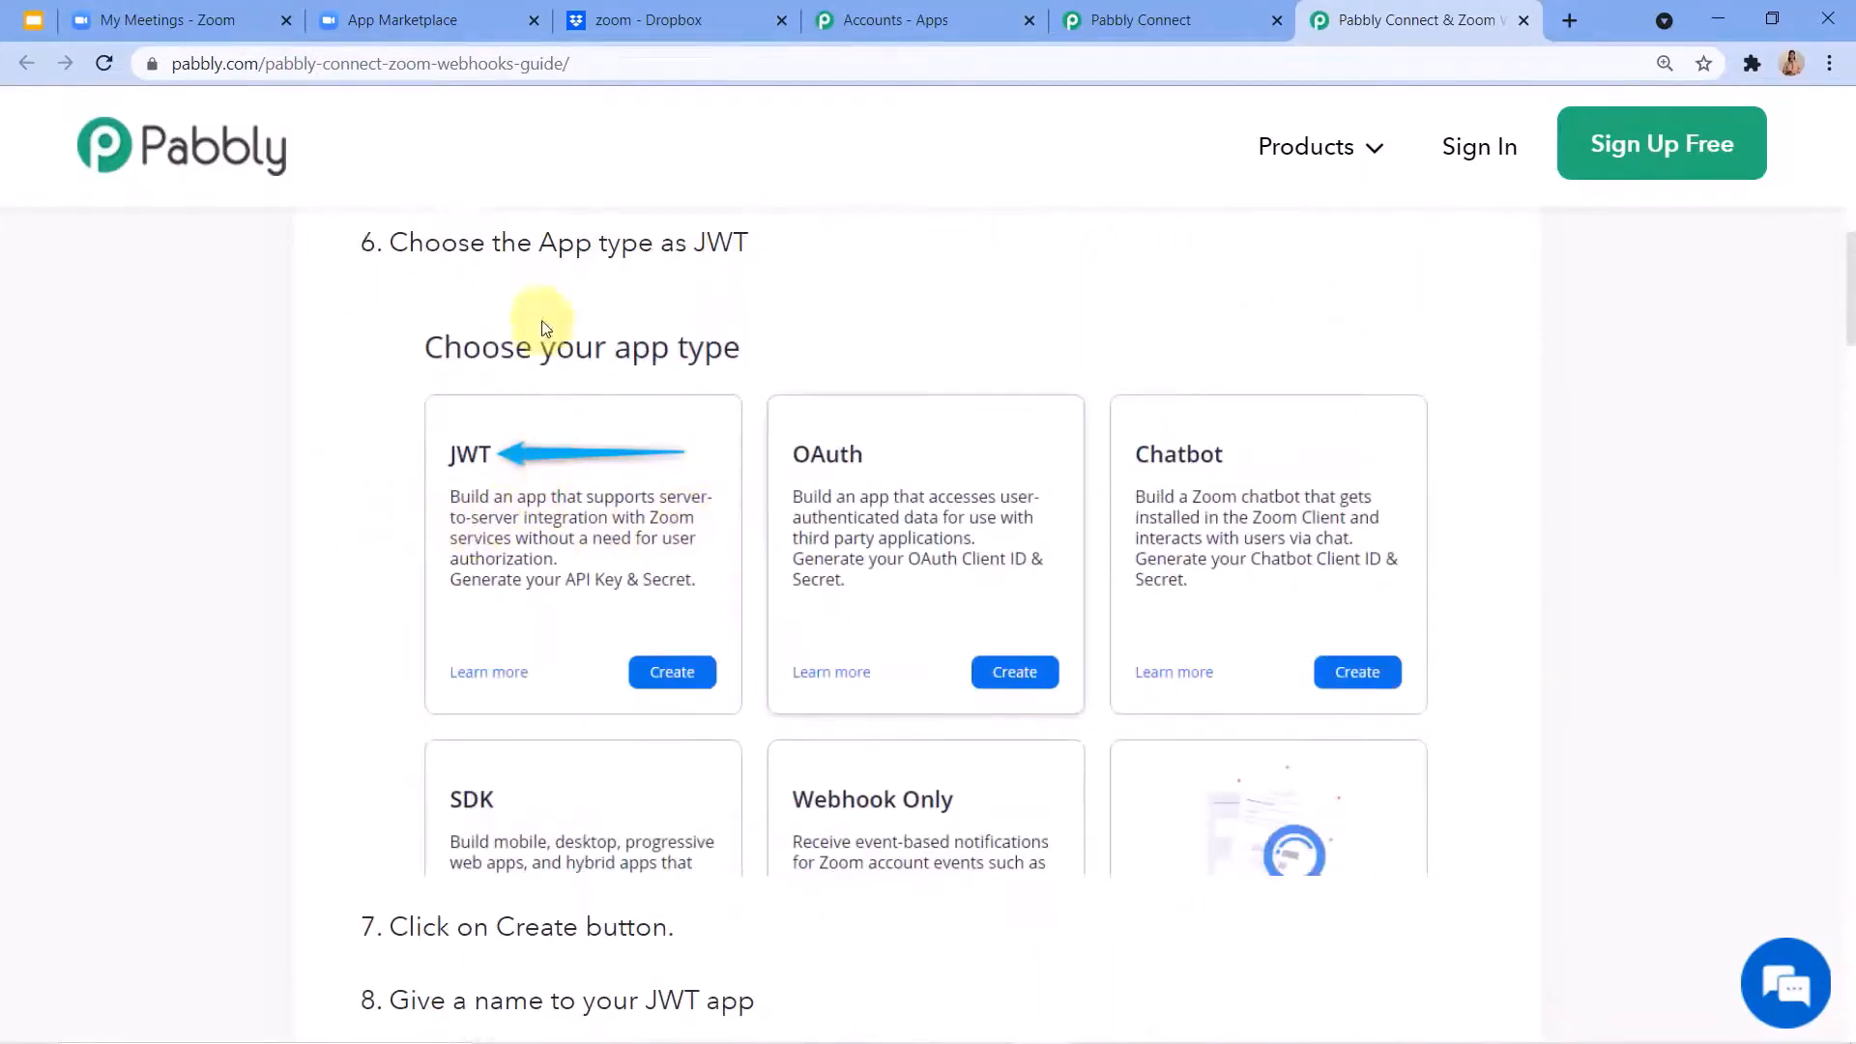
Check the JWT card in the Zoom App Marketplace, and return to the guide to review naming the app and its information details.
left_click(397, 20)
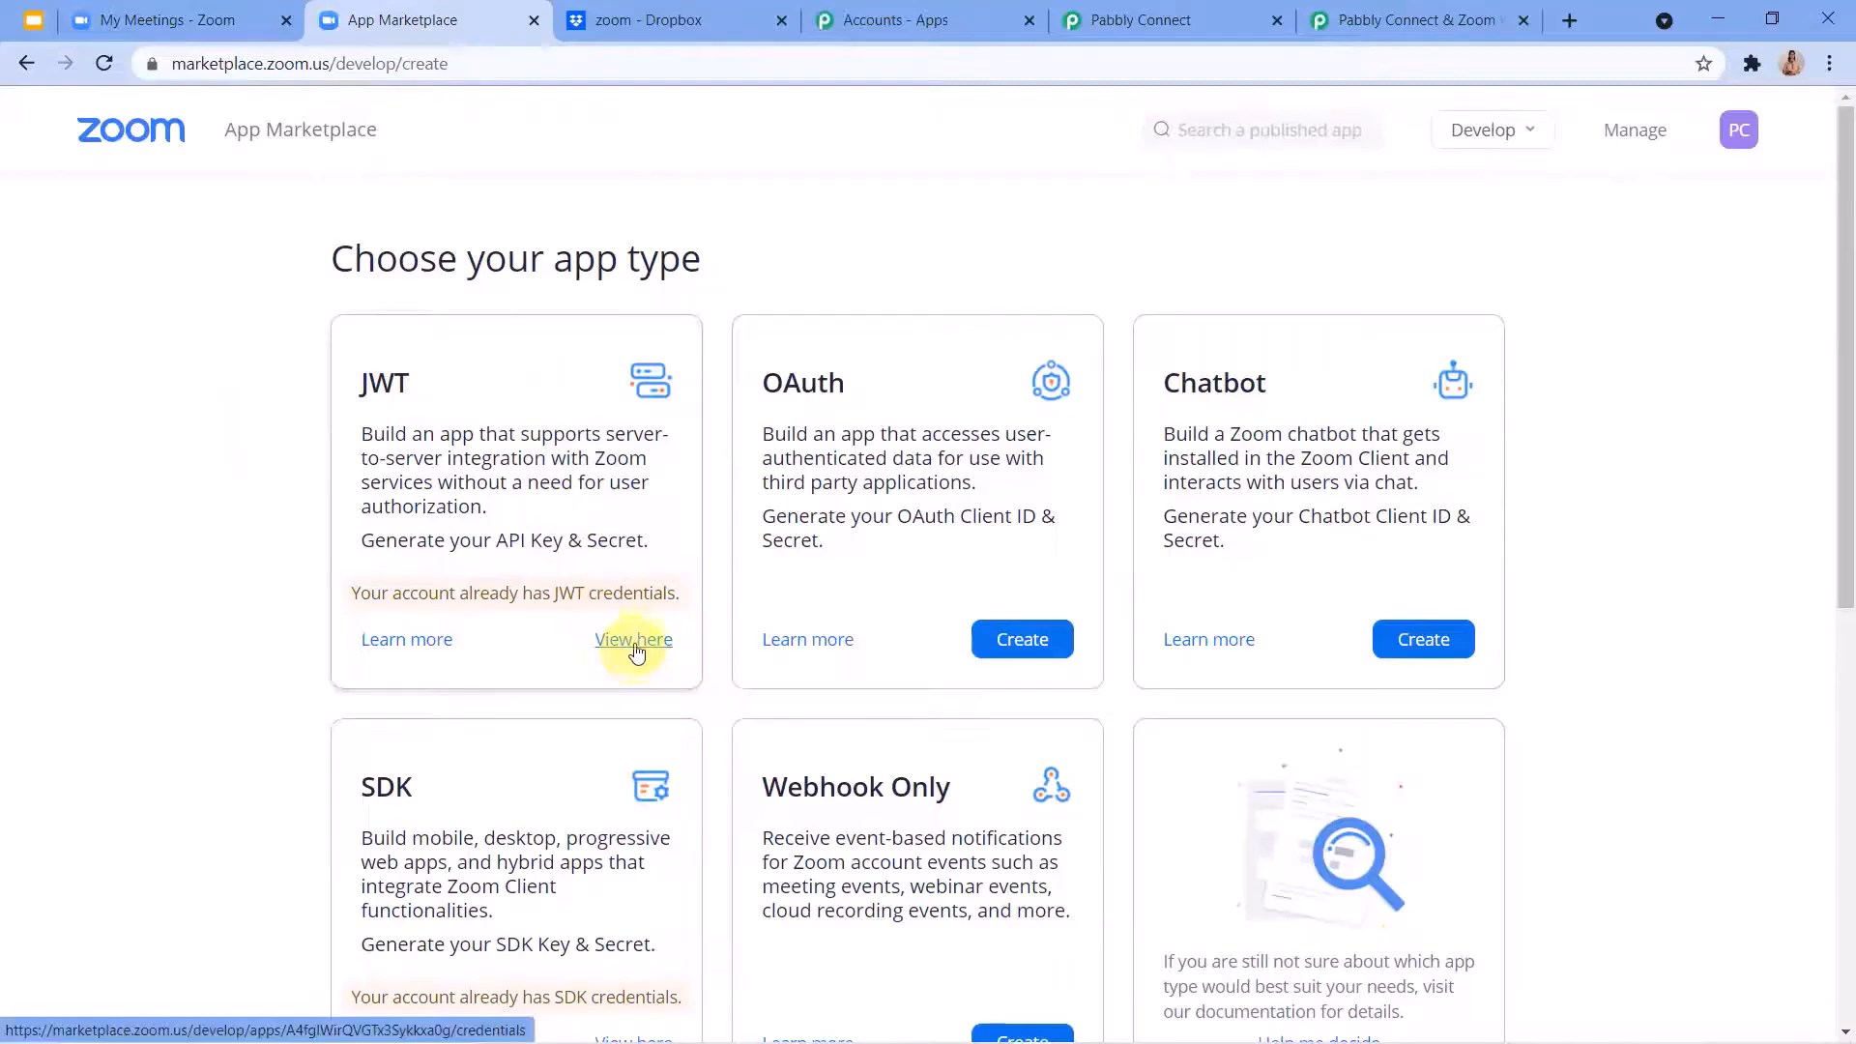
left_click(1402, 21)
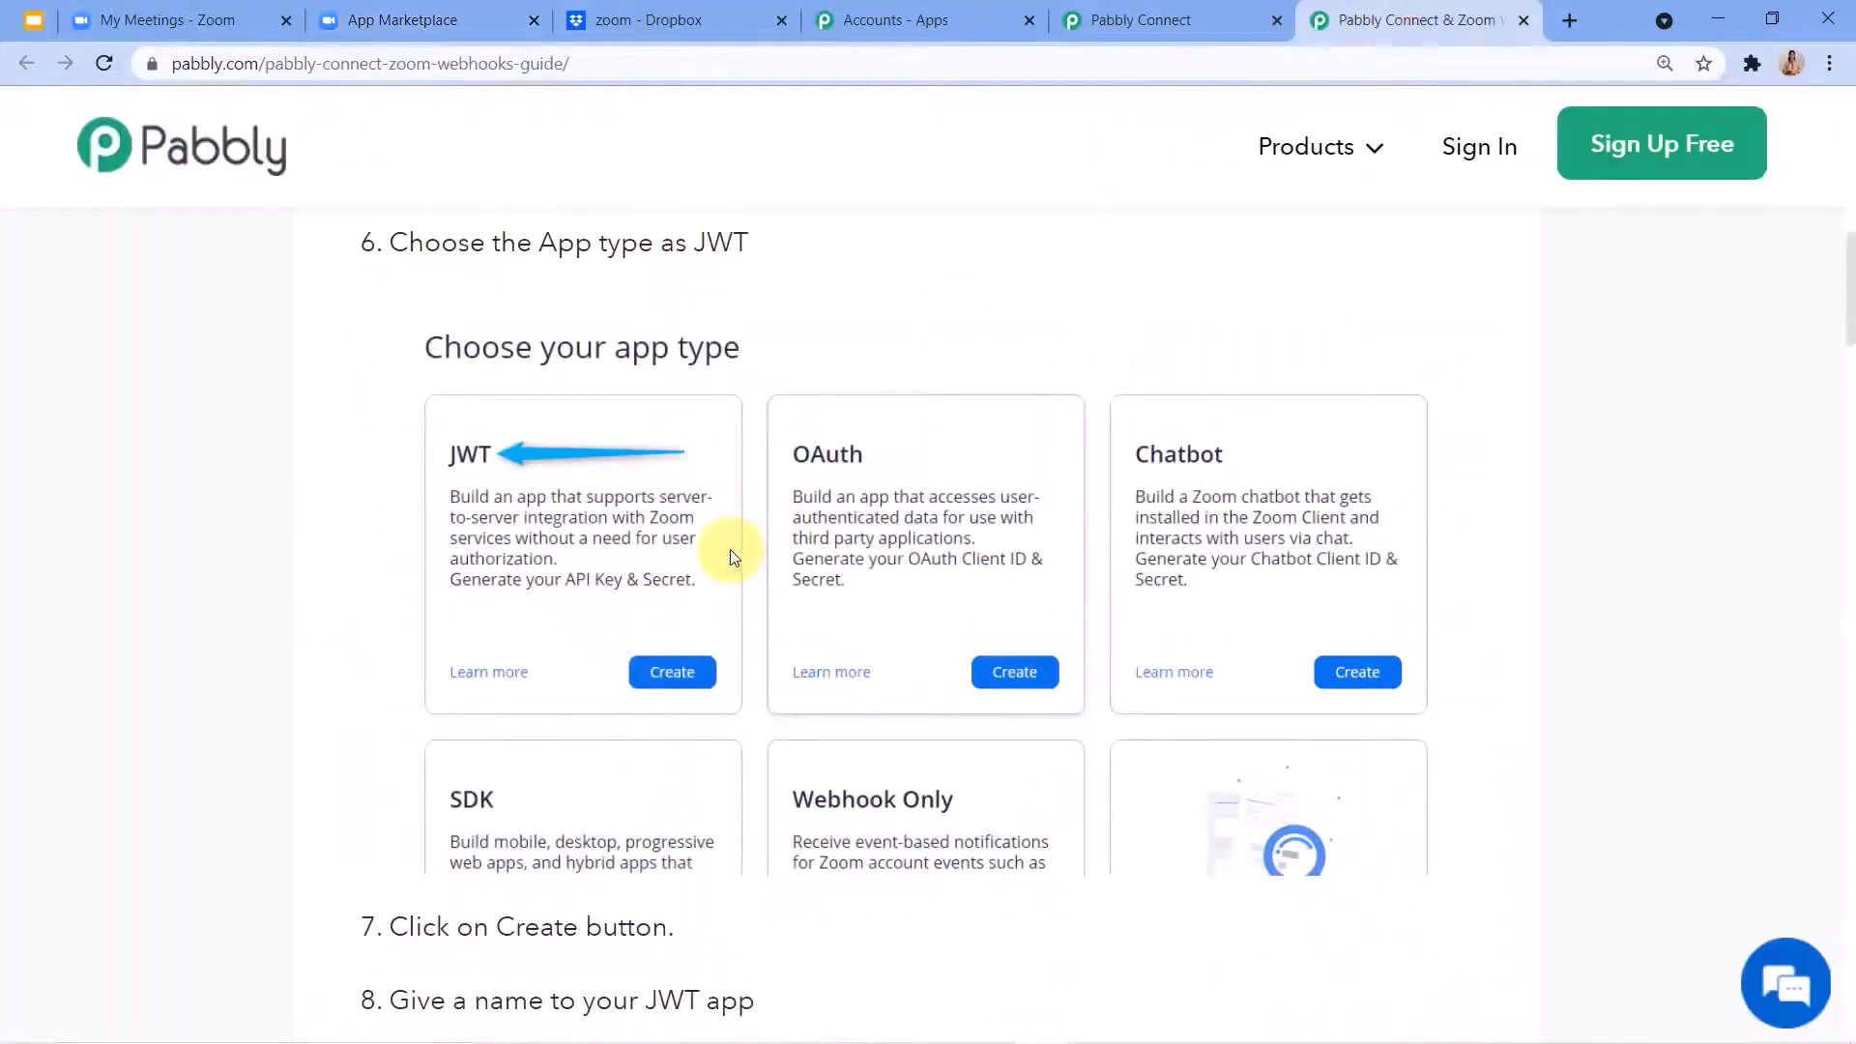
scroll(659, 559, "down", 5)
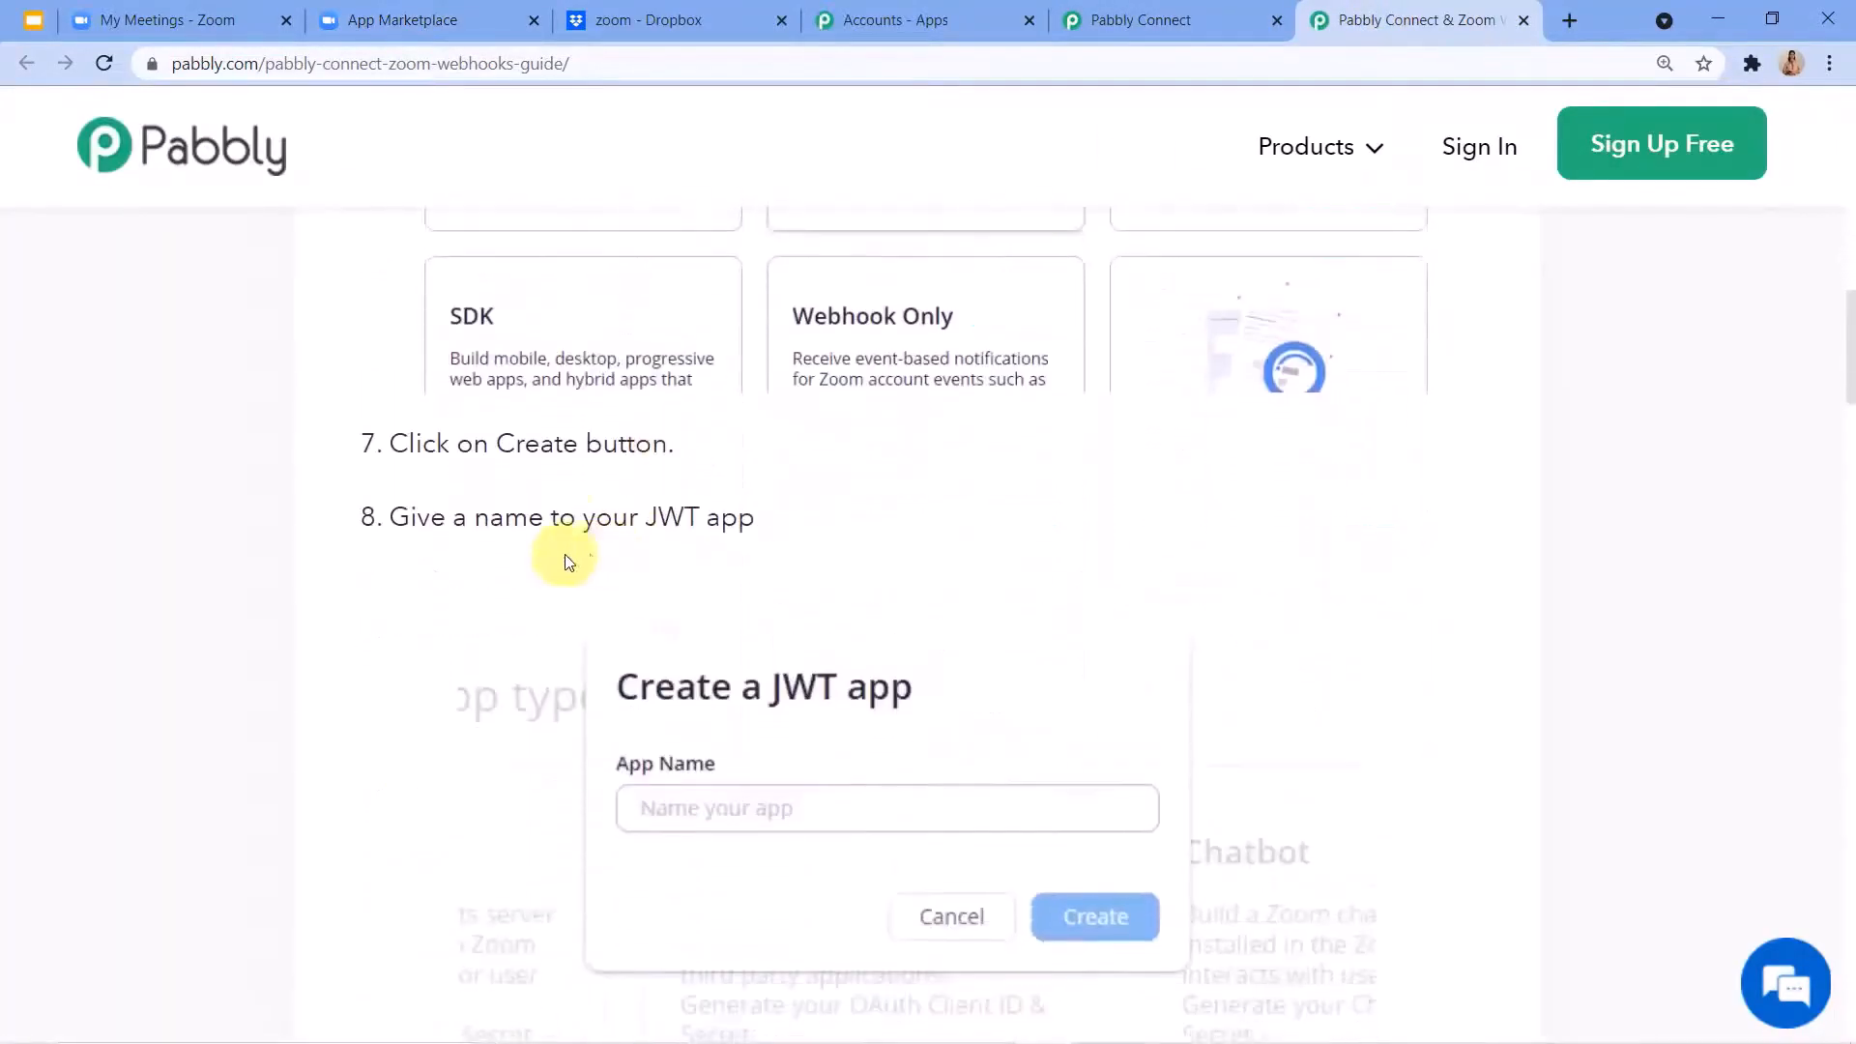
scroll(590, 556, "down", 3)
scroll(768, 553, "down", 4)
scroll(771, 558, "down", 6)
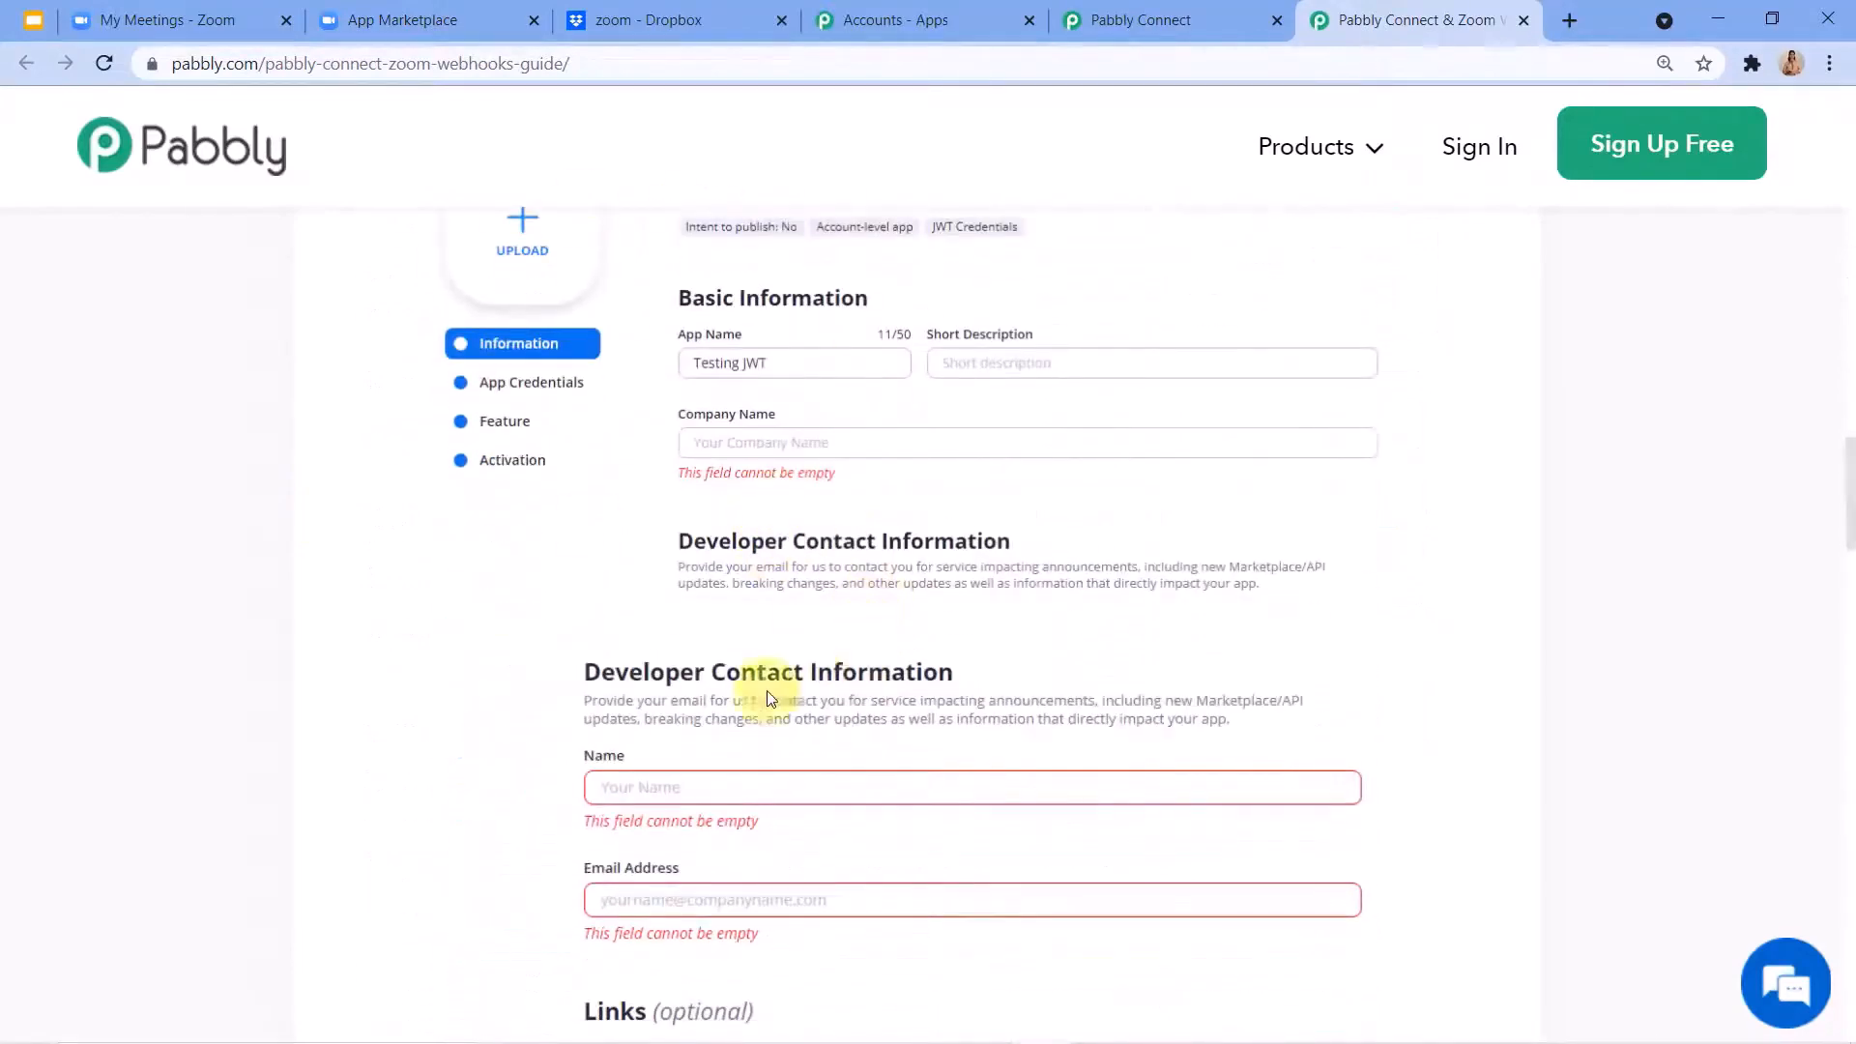
Switch to the Zoom App Marketplace and open the account's existing JWT app to view its credentials page.
left_click(459, 20)
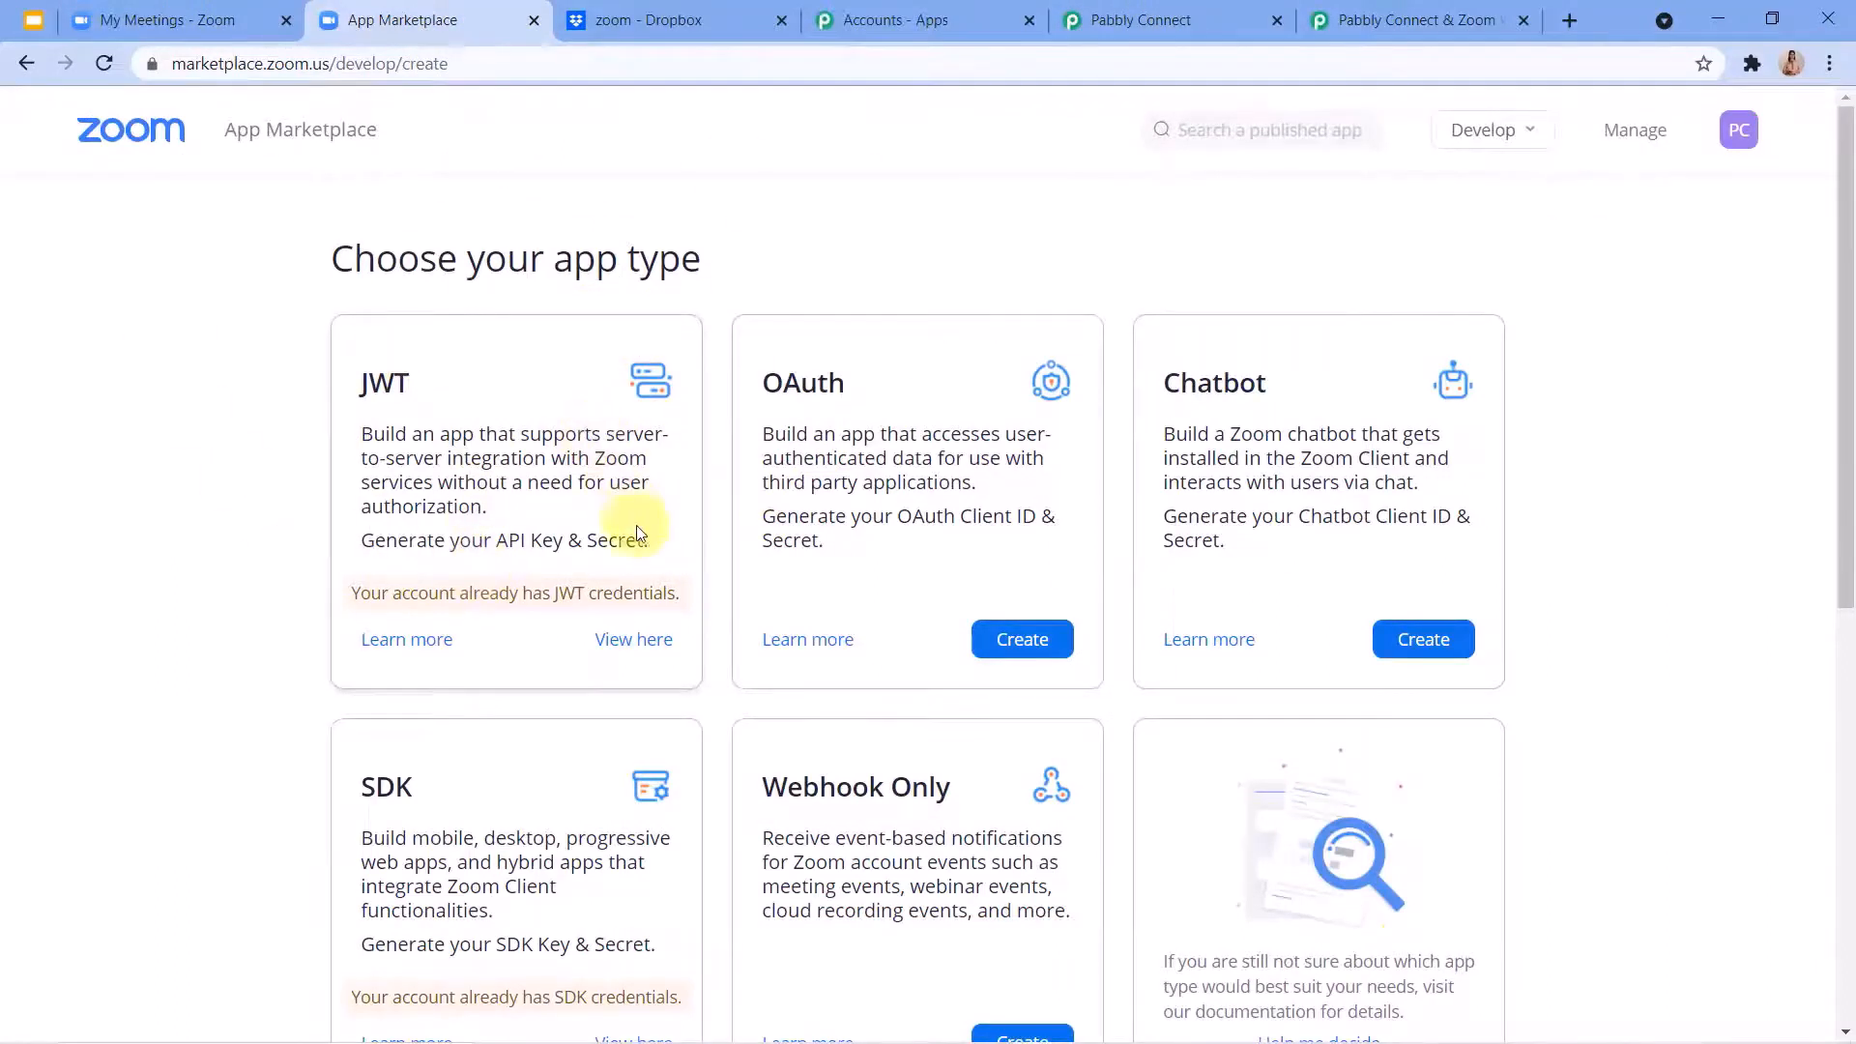
left_click(625, 653)
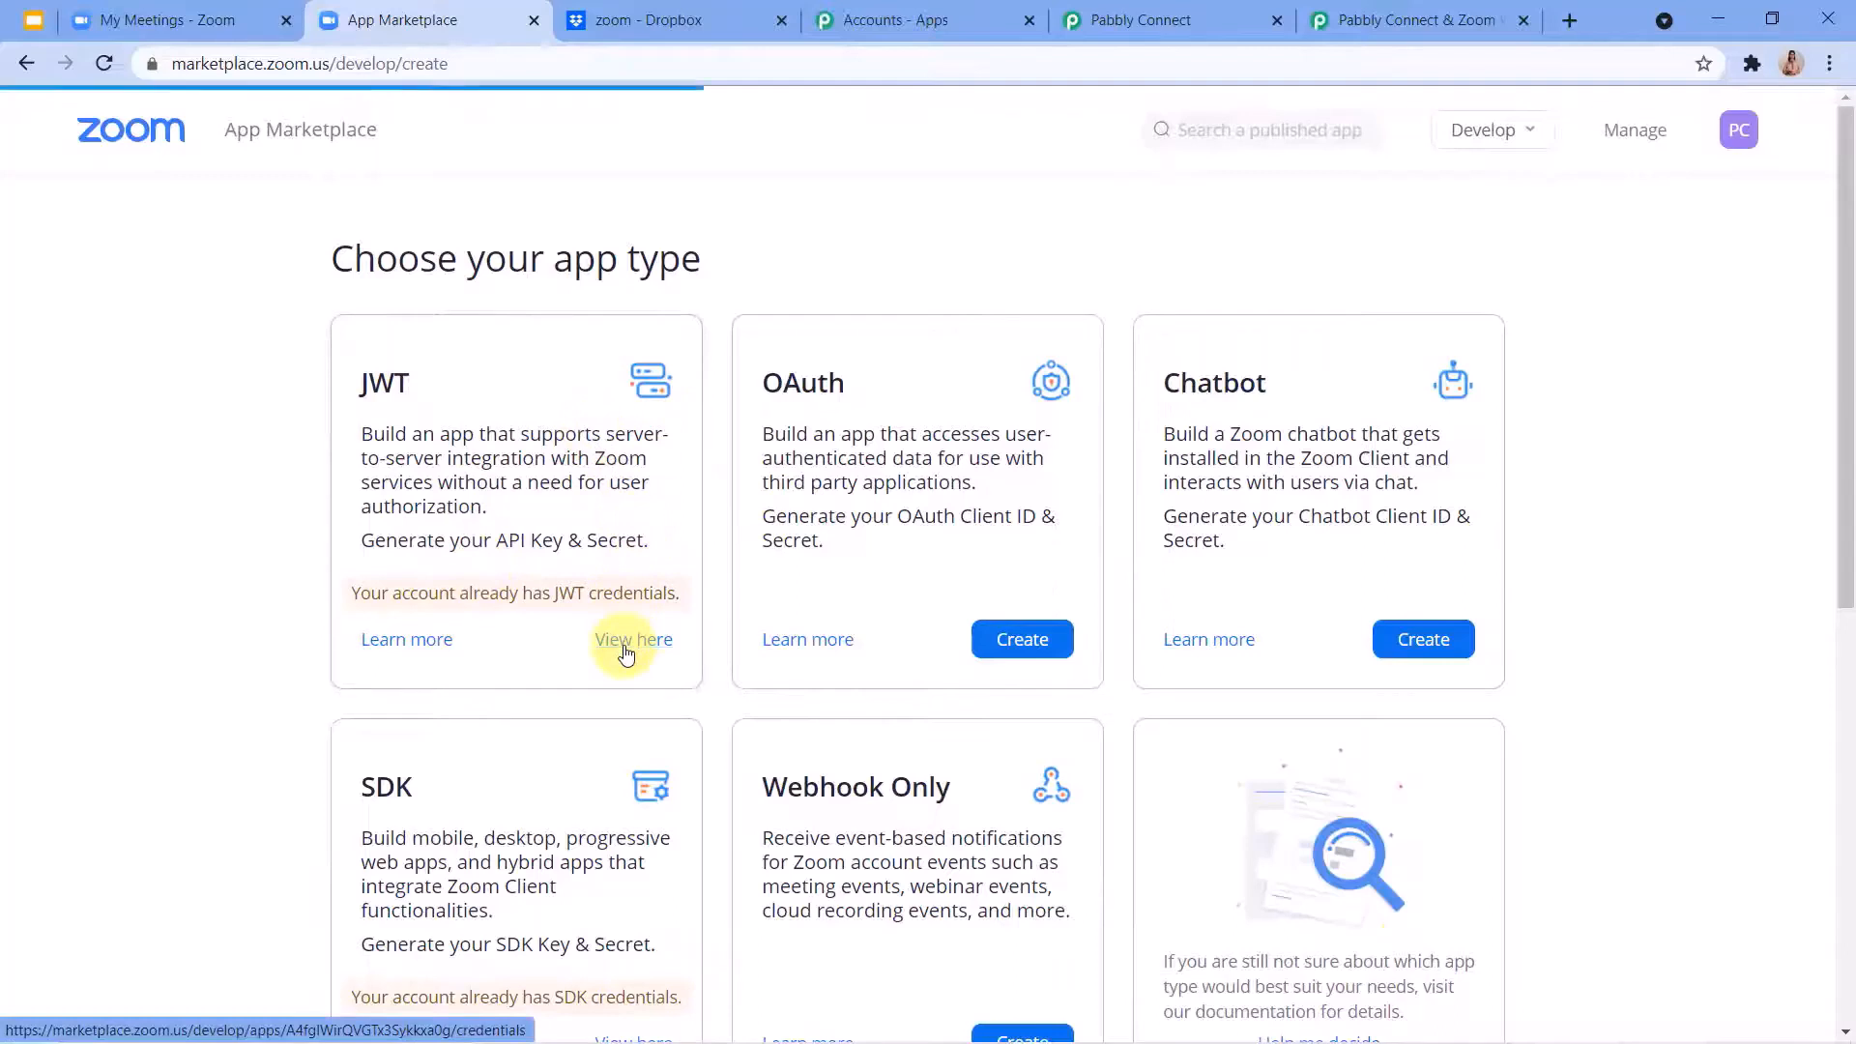
scroll(625, 653, "down", 1)
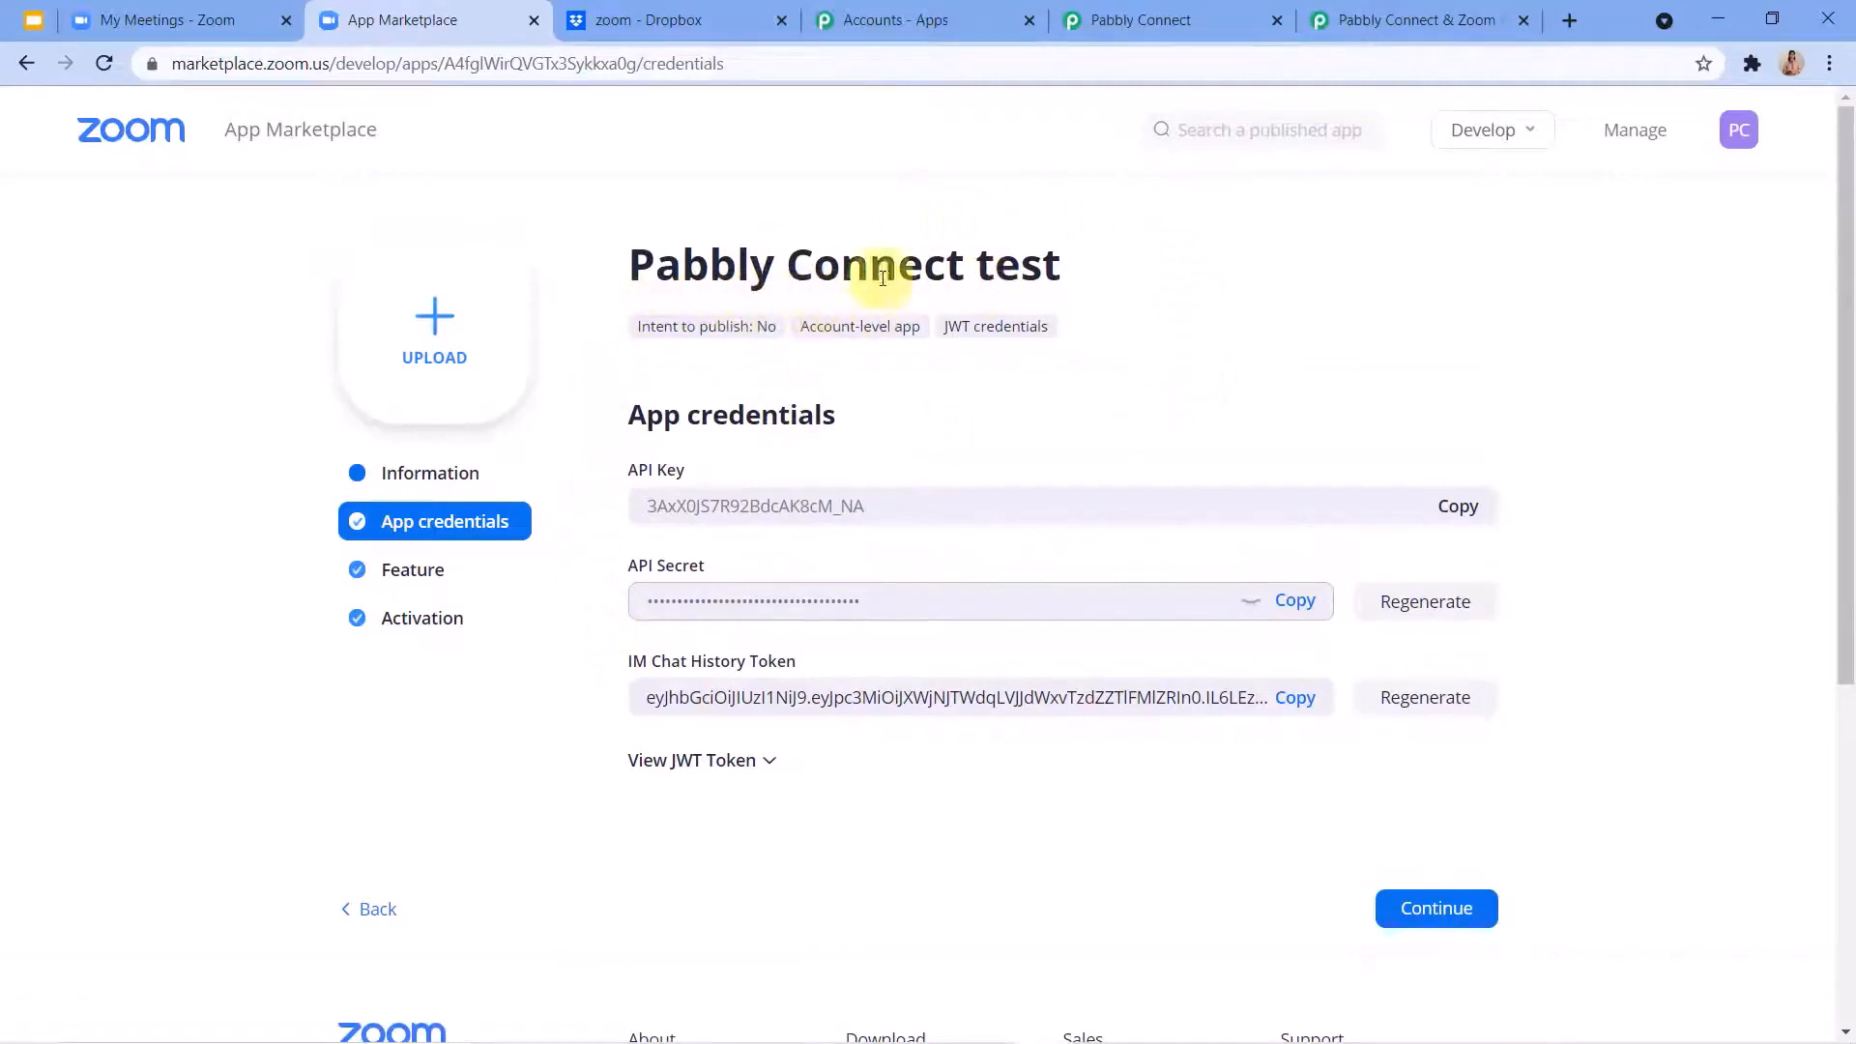
Compare the Zoom app page with the Pabbly webhooks guide, reading the guide from the basic information form to the event subscription settings.
left_click(1337, 7)
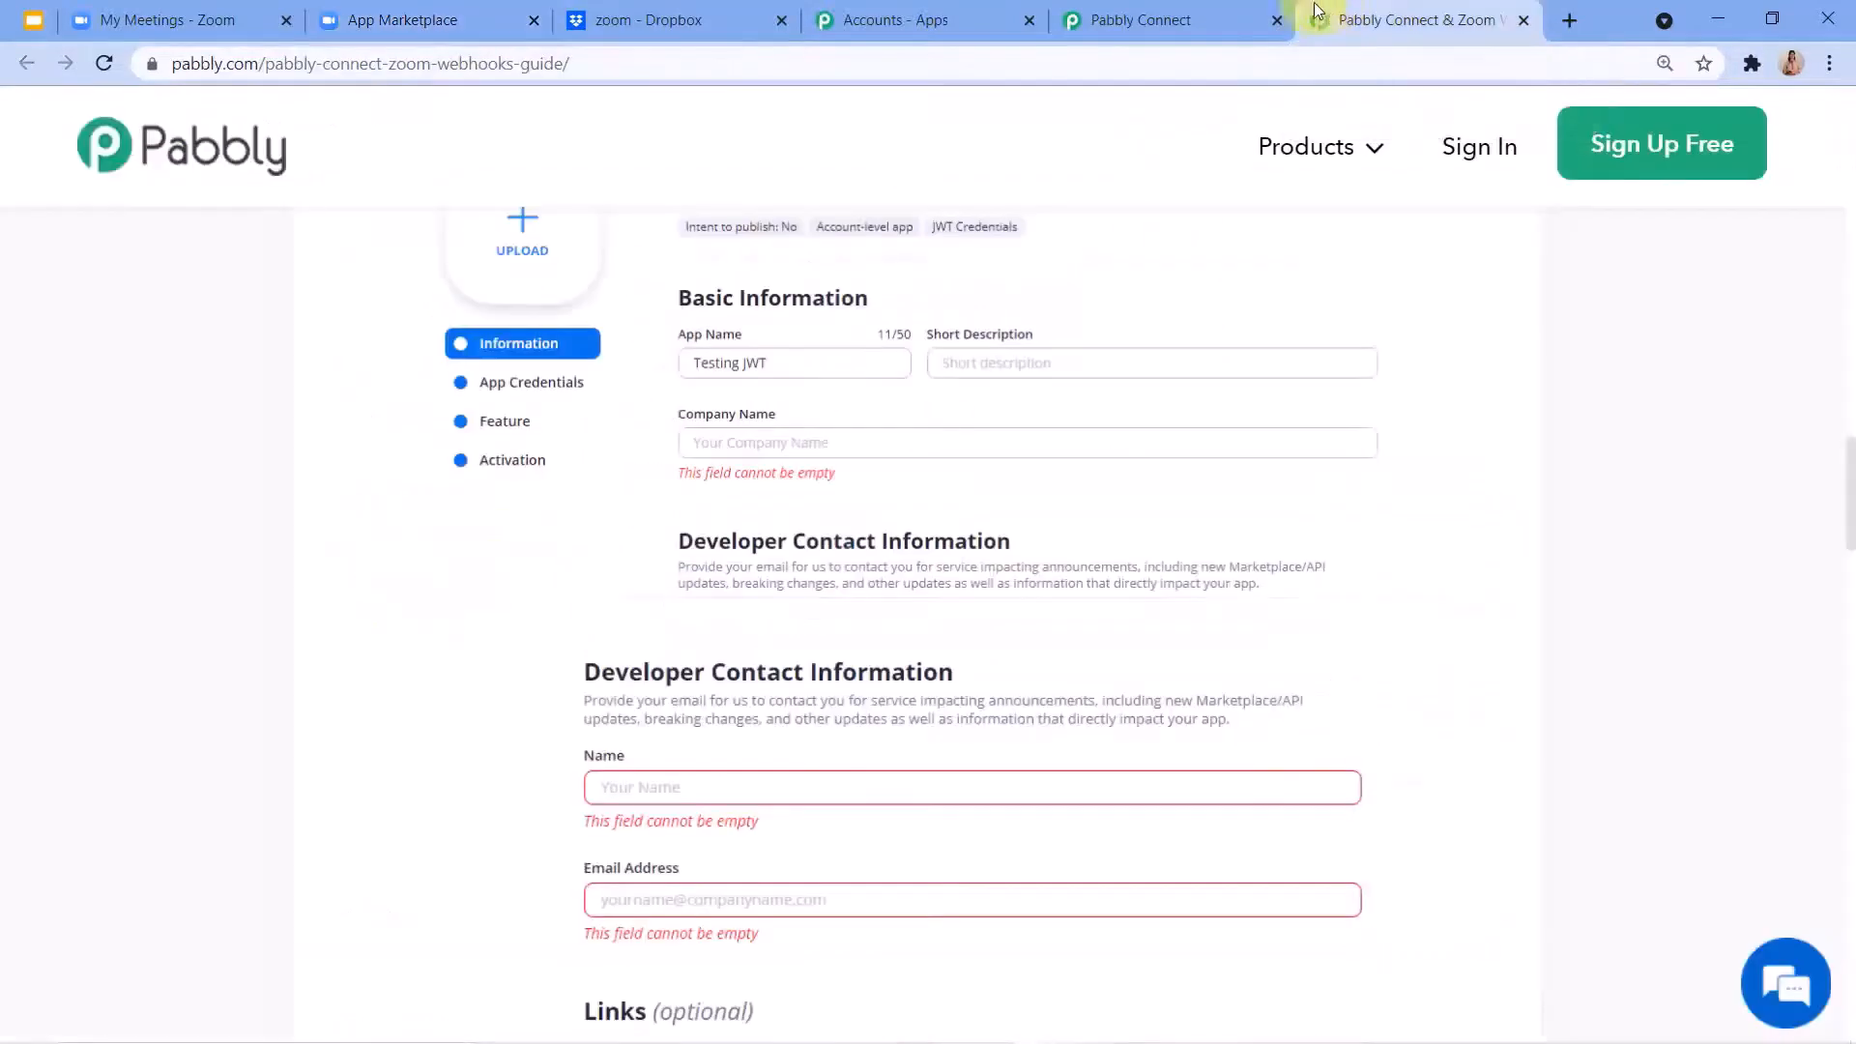
scroll(683, 352, "up", 2)
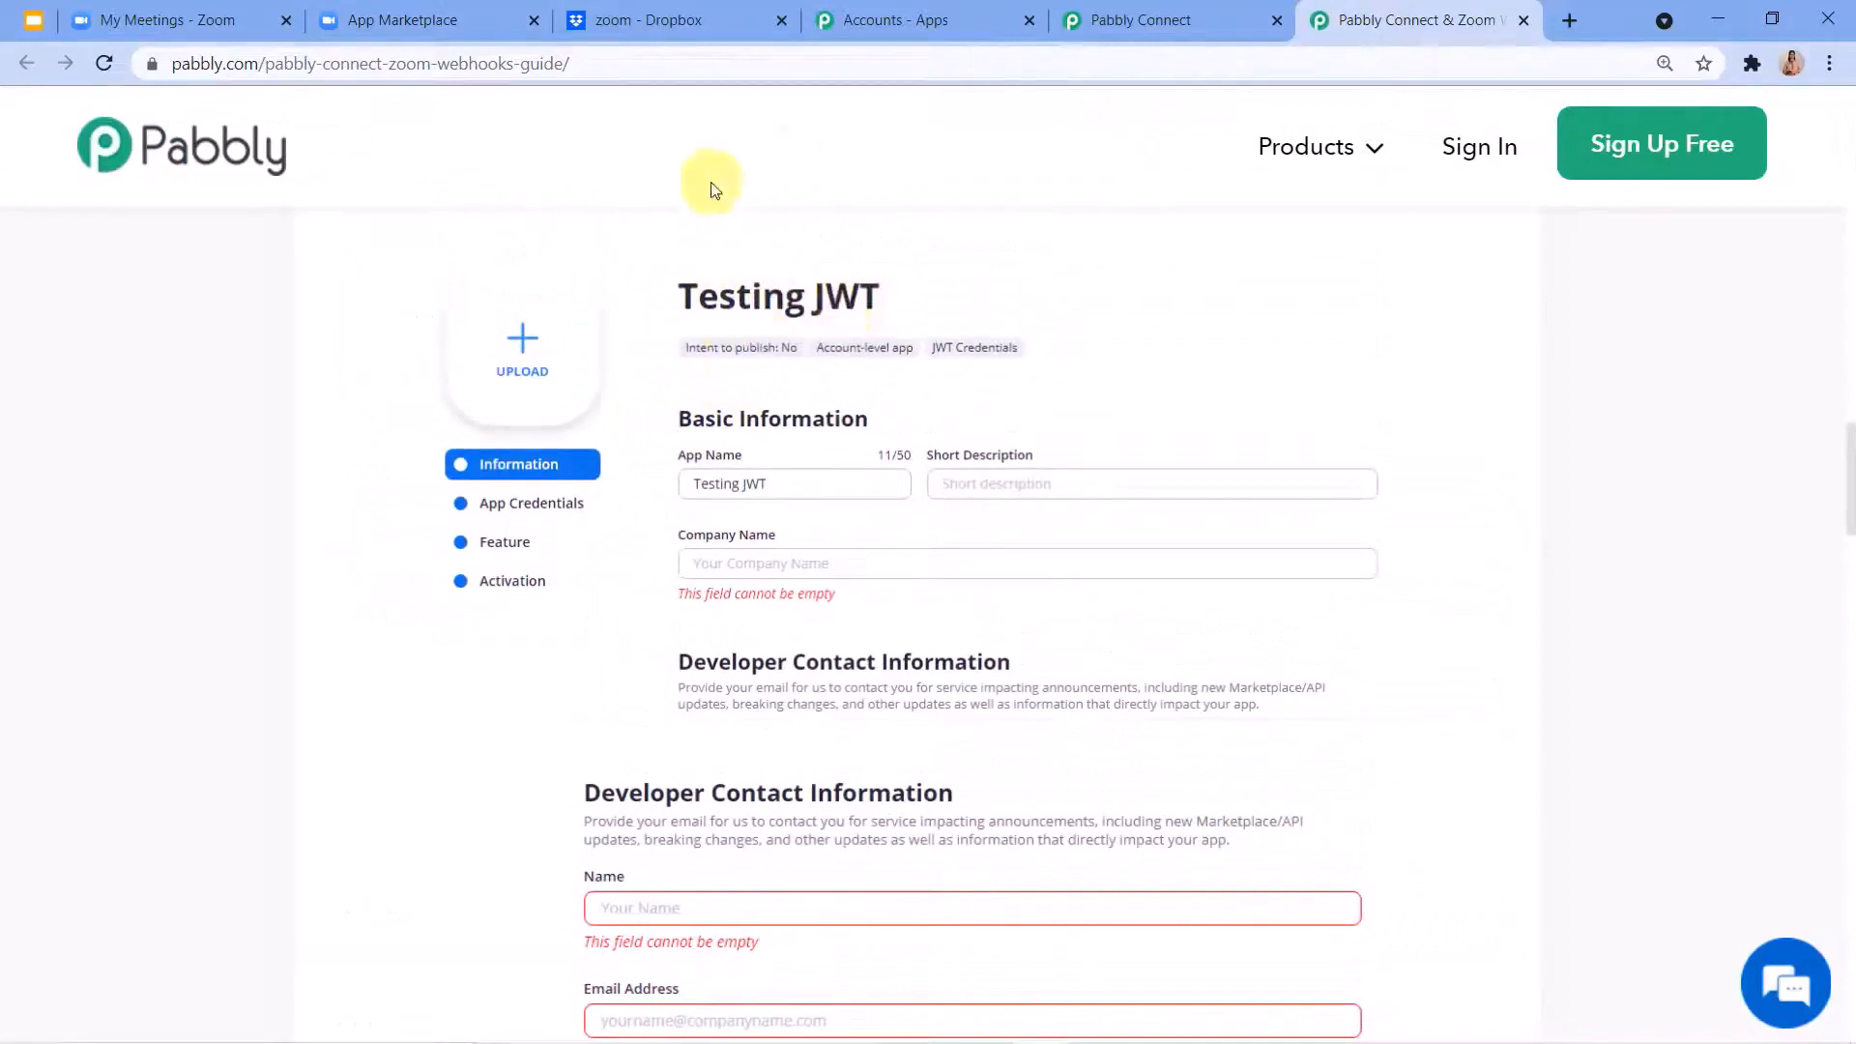
left_click(454, 22)
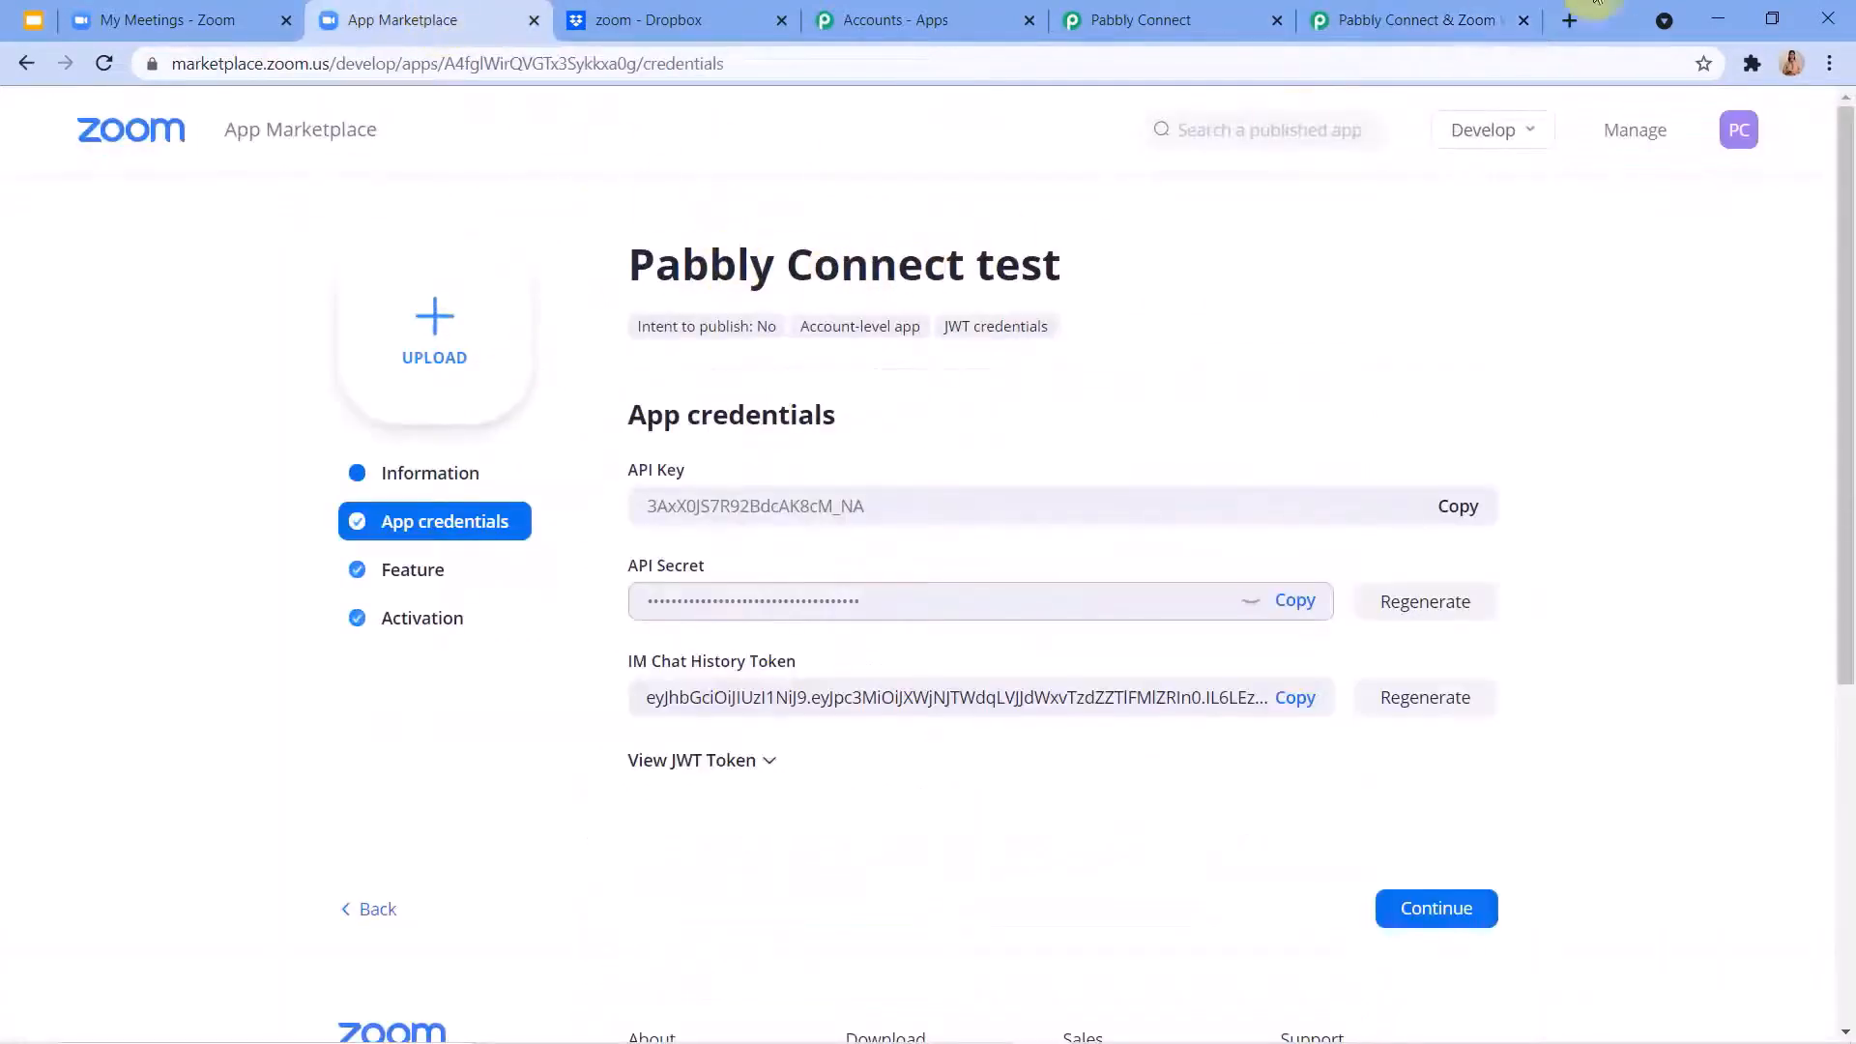
left_click(1442, 16)
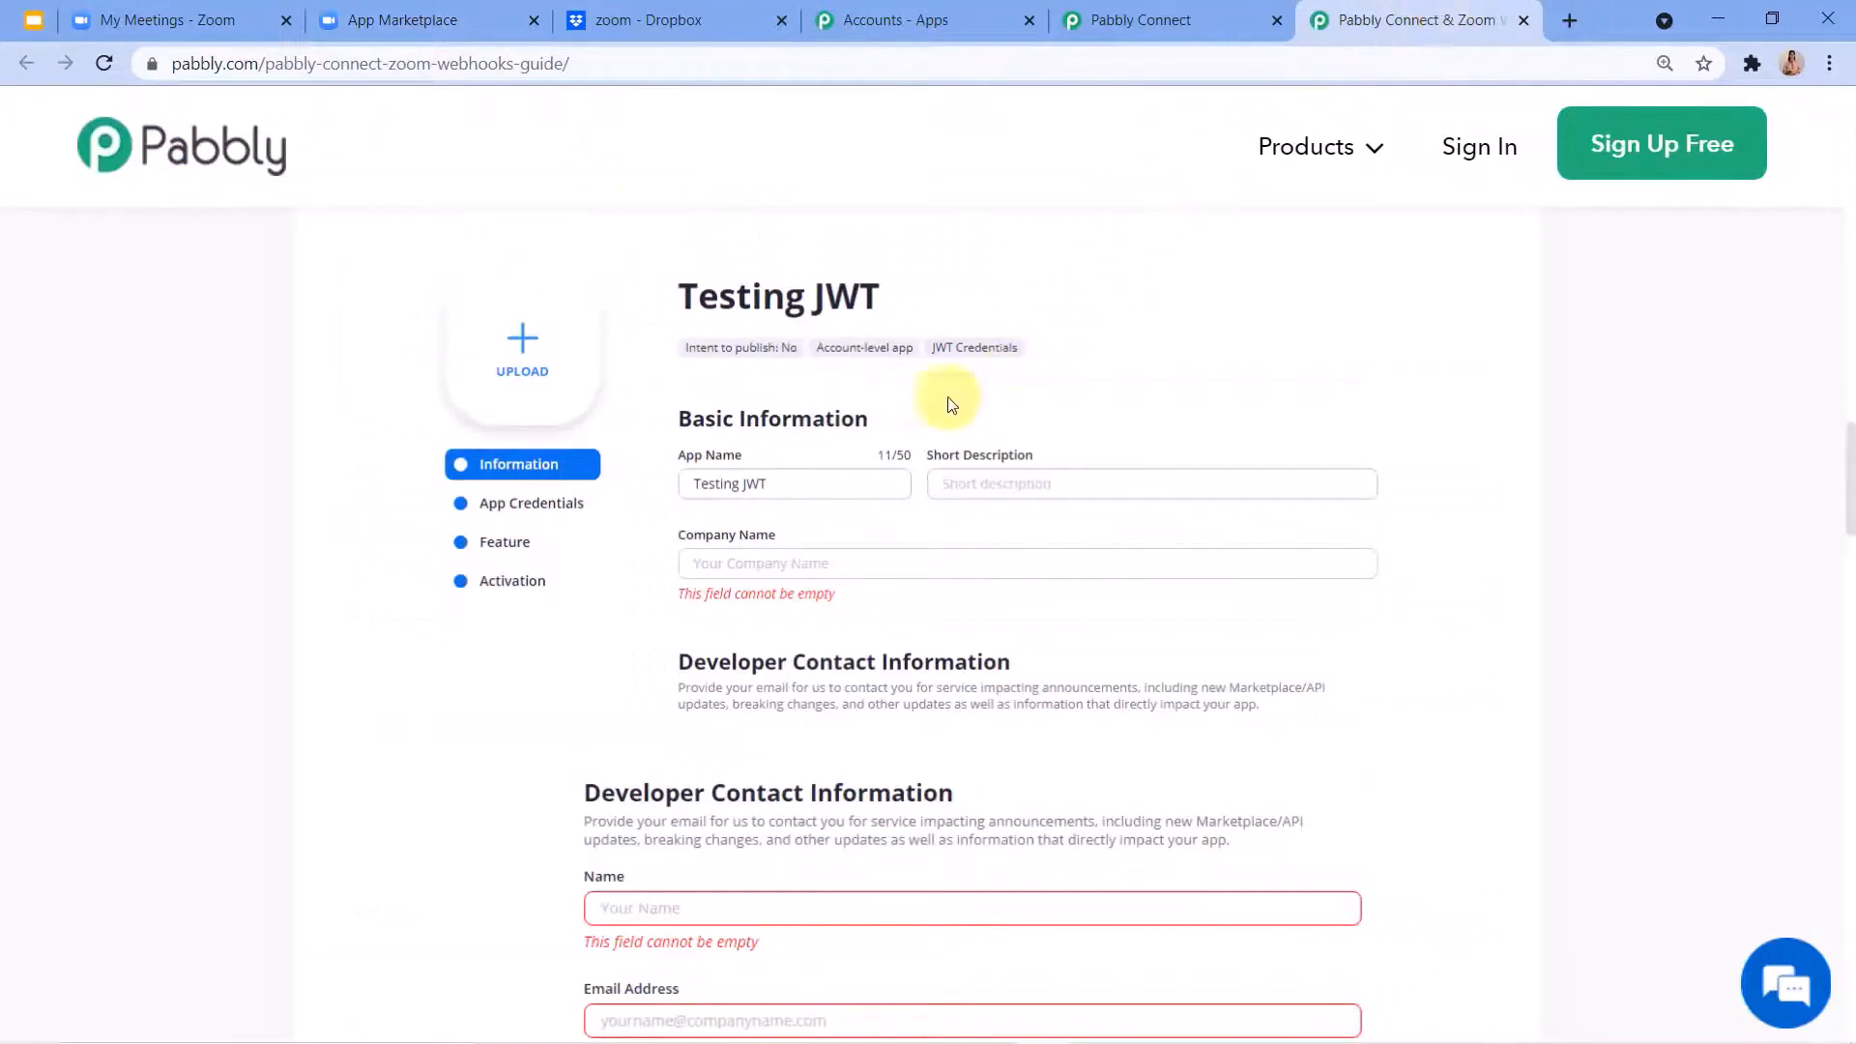
scroll(774, 416, "down", 1)
scroll(914, 378, "down", 4)
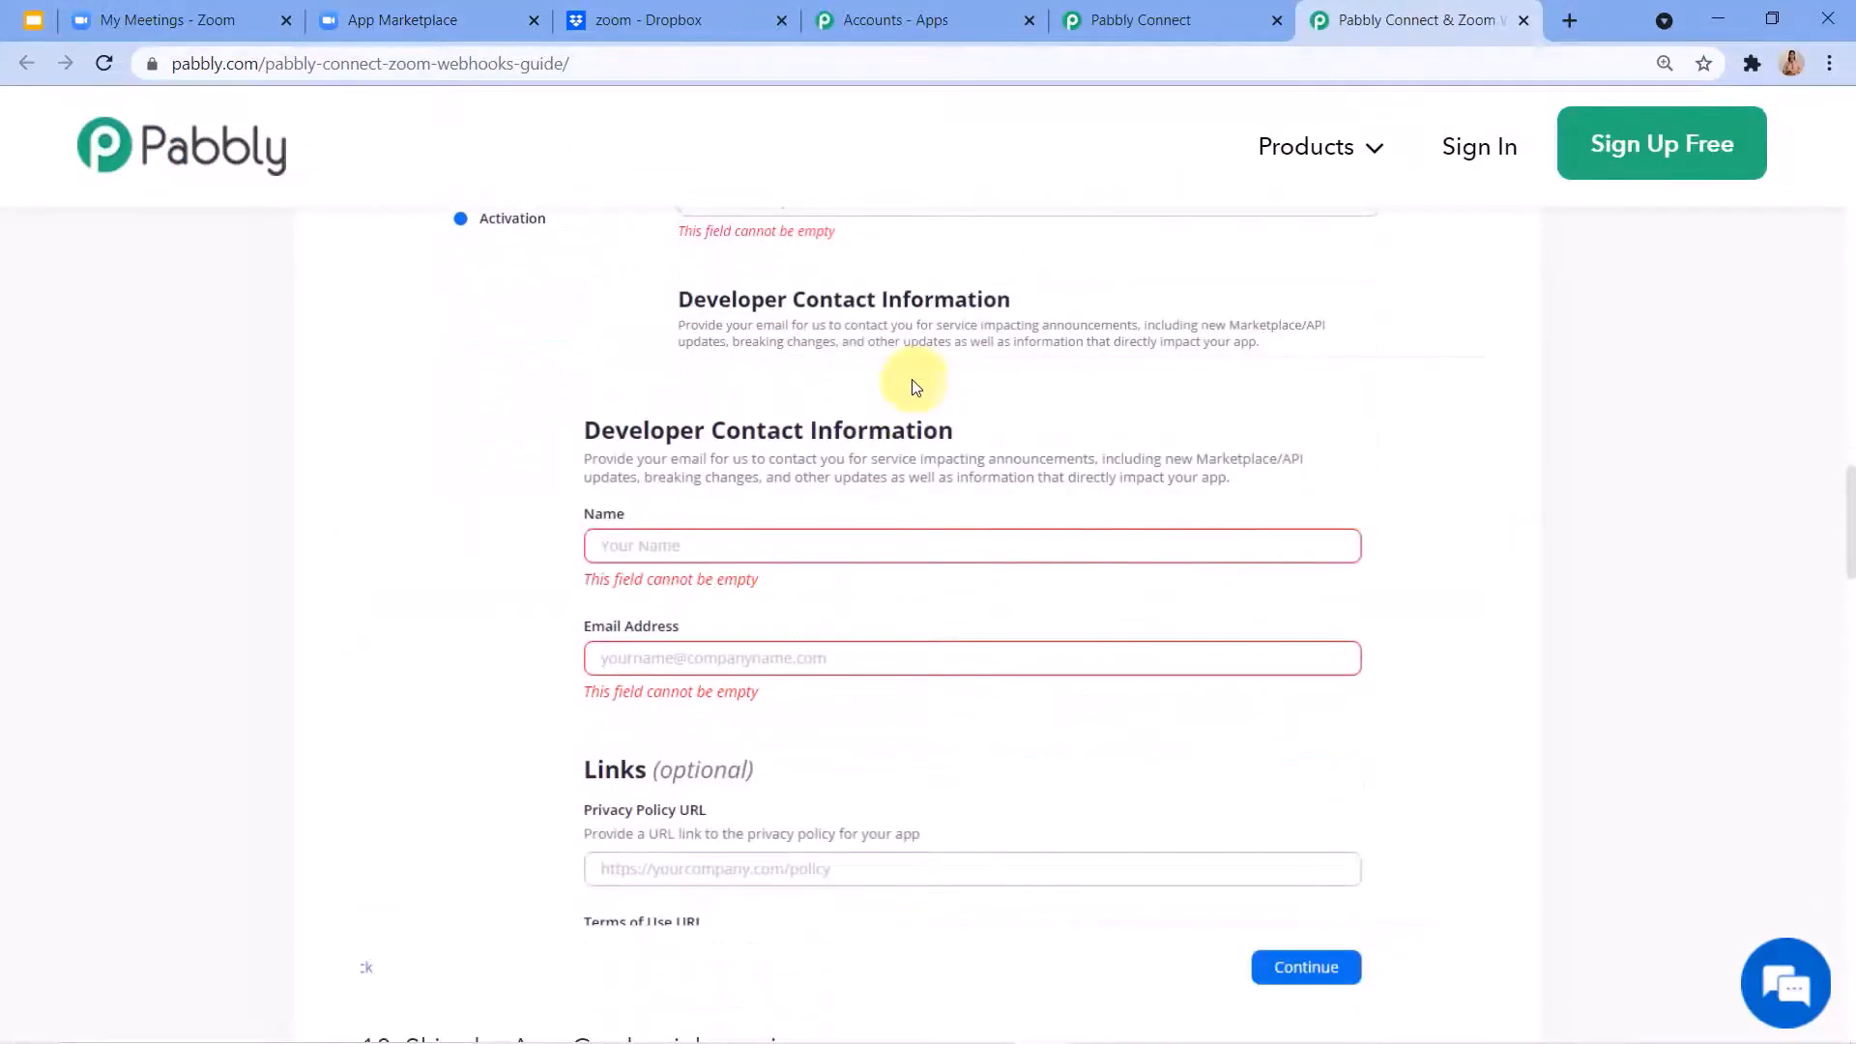
scroll(858, 406, "down", 1)
scroll(792, 445, "down", 5)
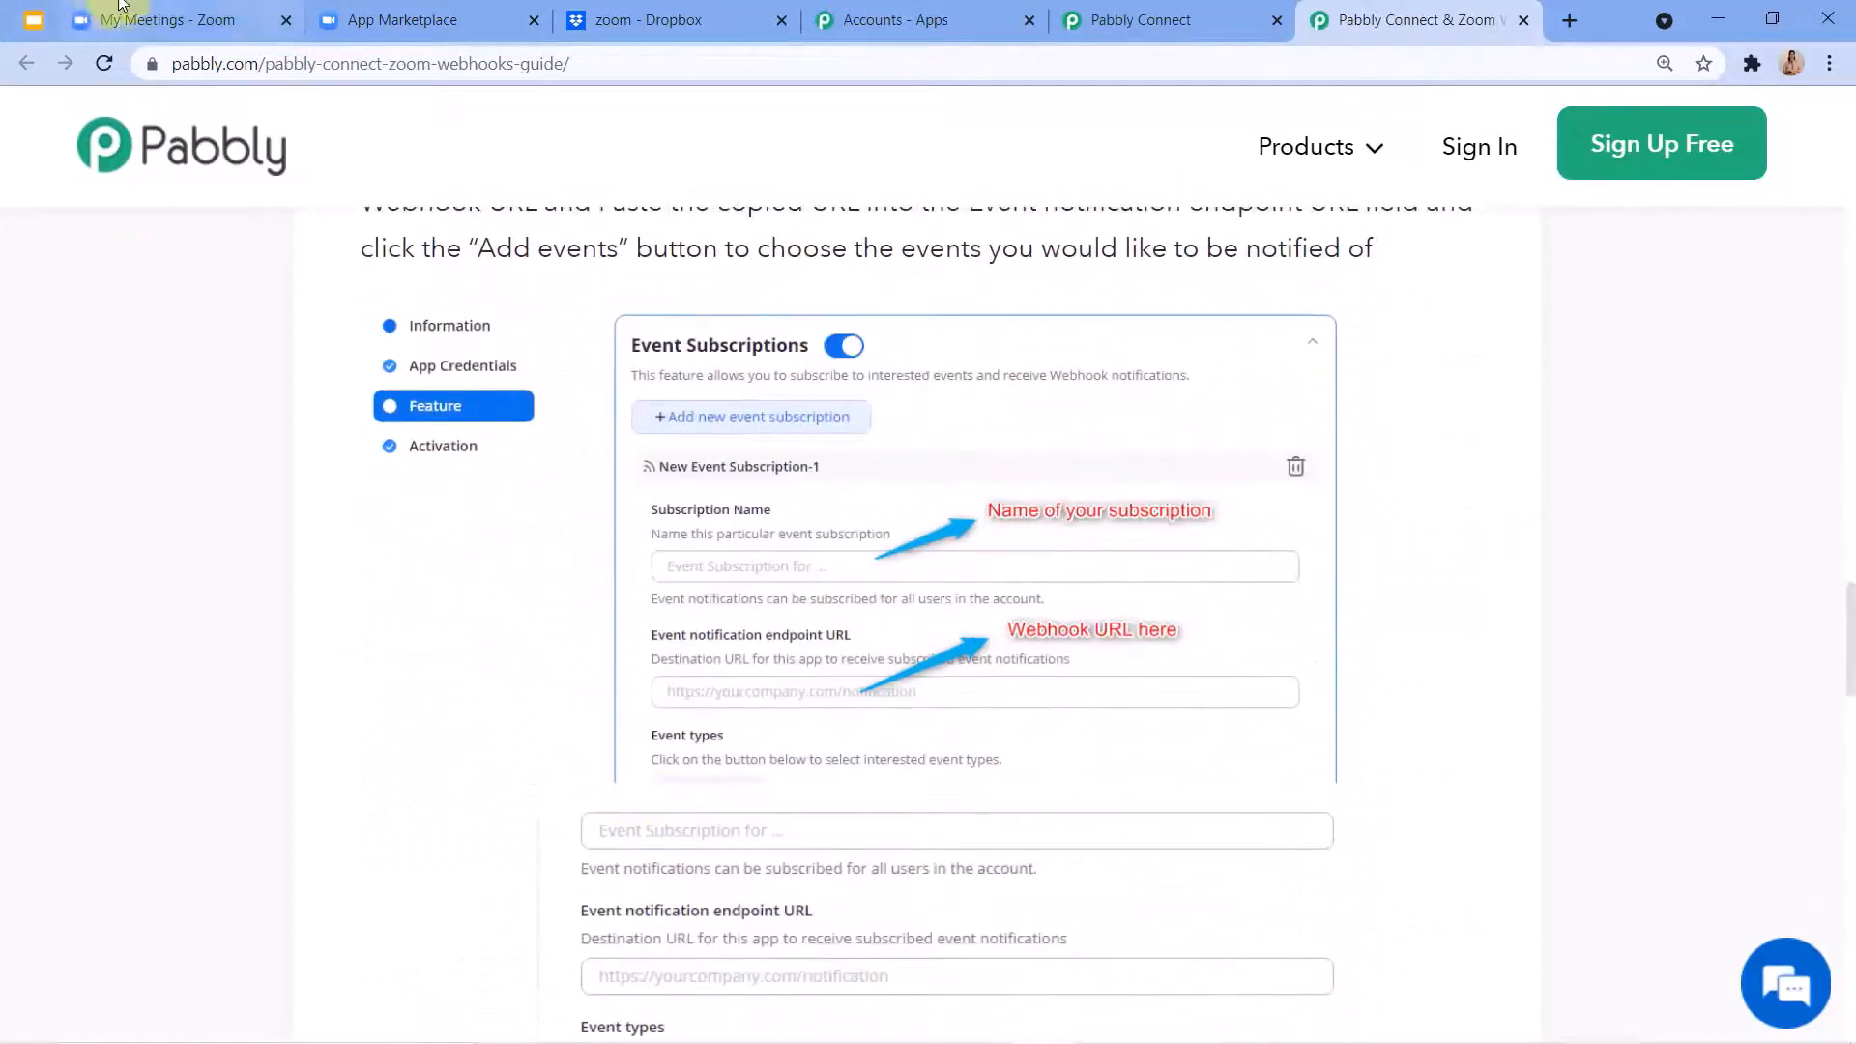
Return to the Pabbly Connect test app in Zoom and review its Information and App credentials sections.
left_click(406, 19)
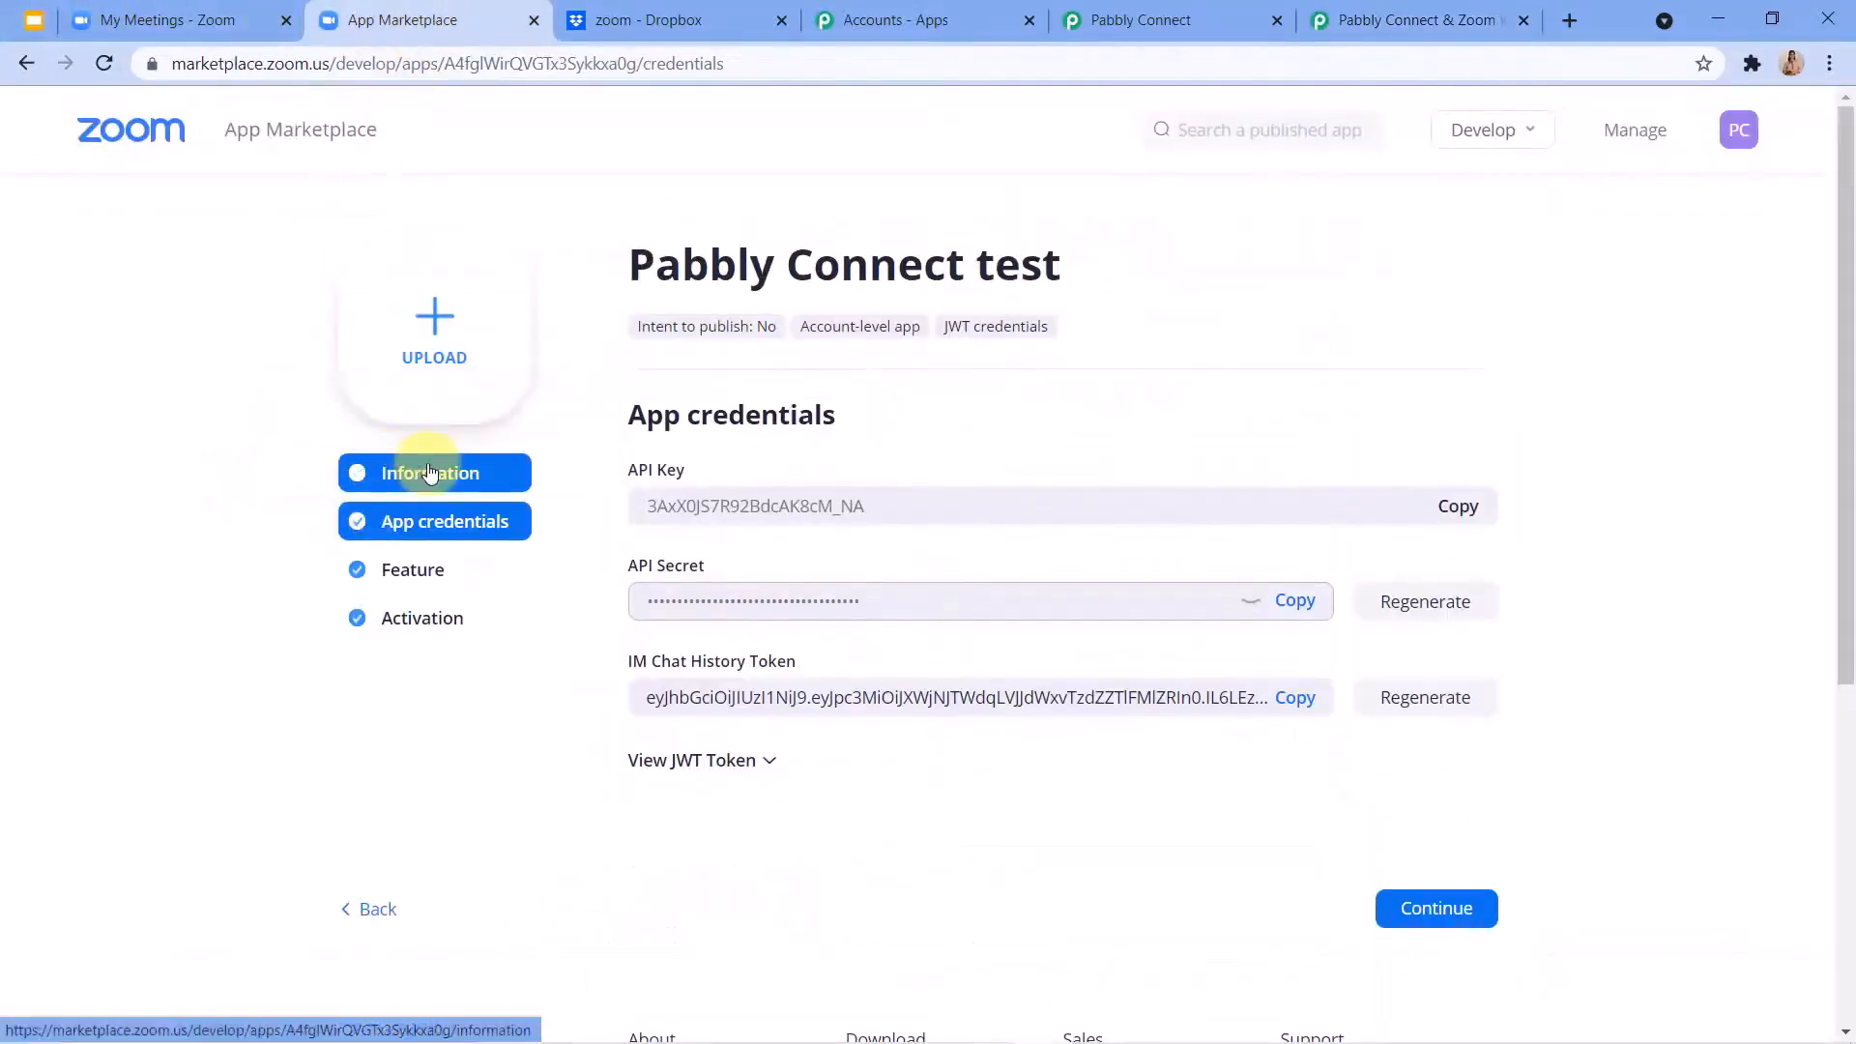
left_click(433, 473)
scroll(738, 555, "down", 1)
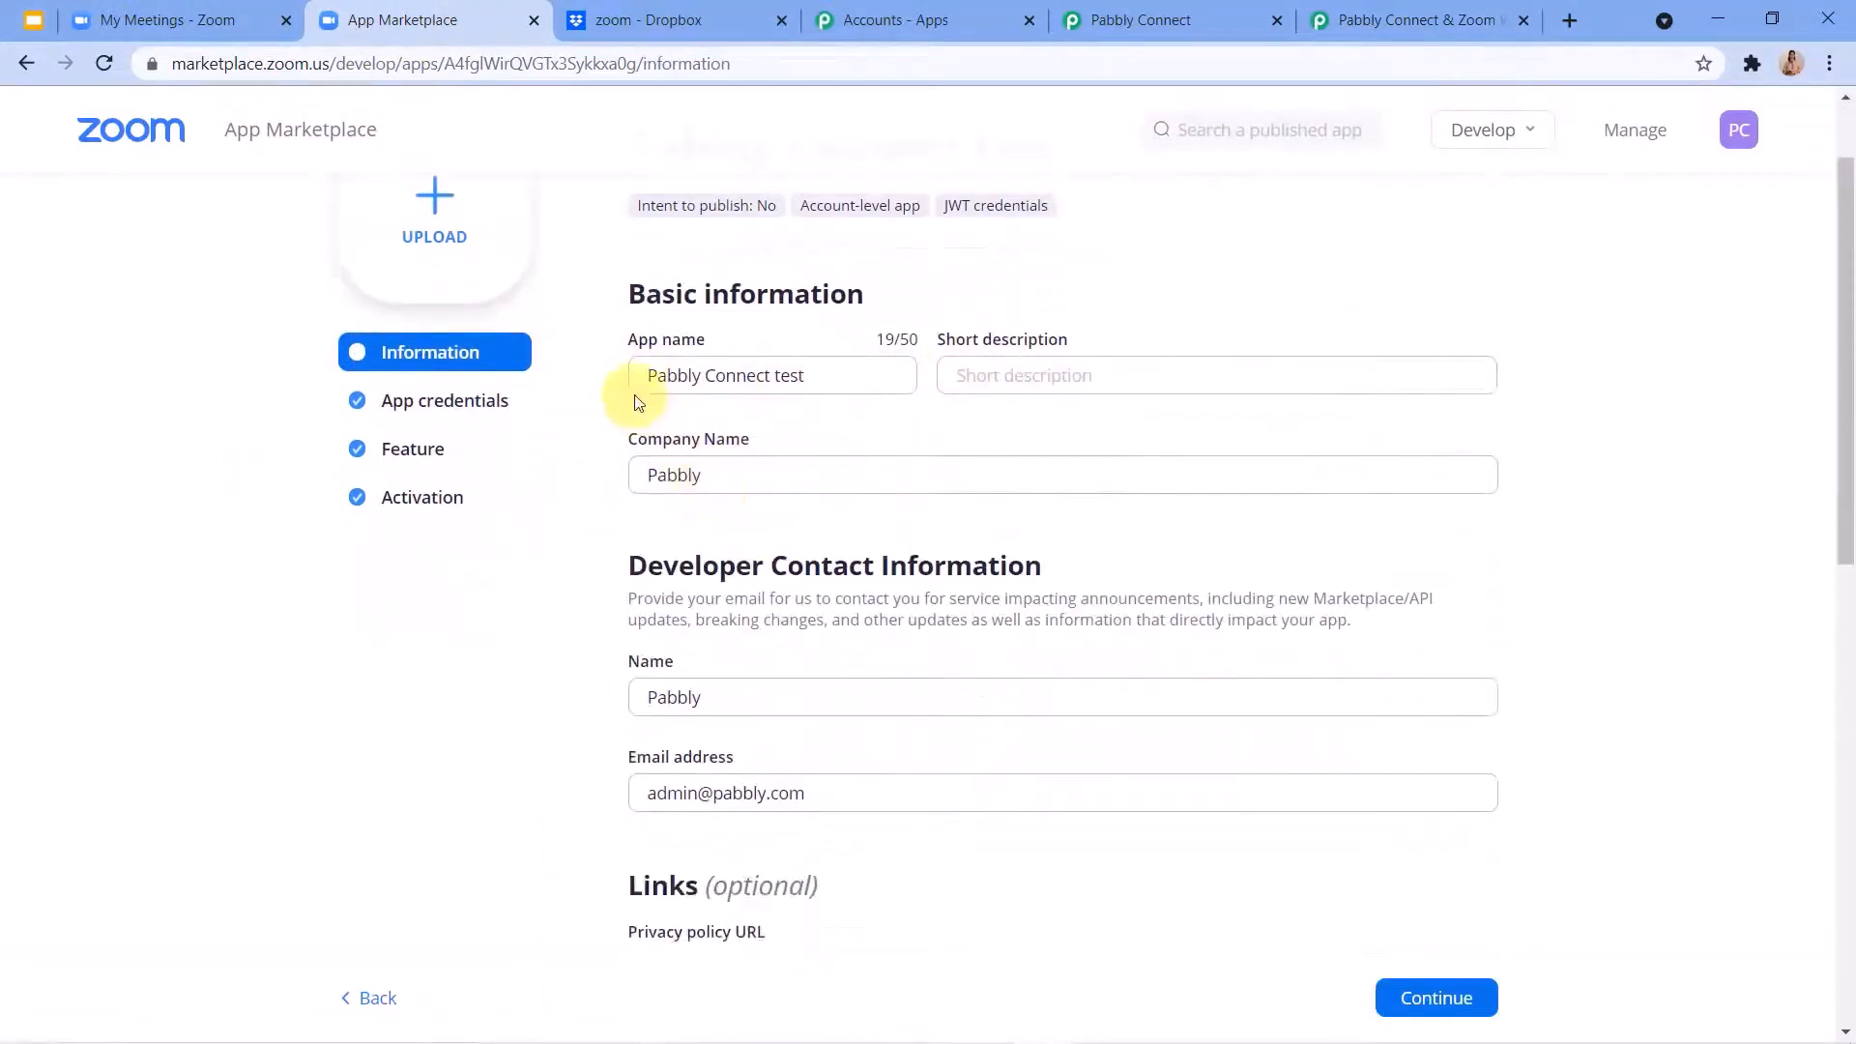
scroll(663, 464, "down", 3)
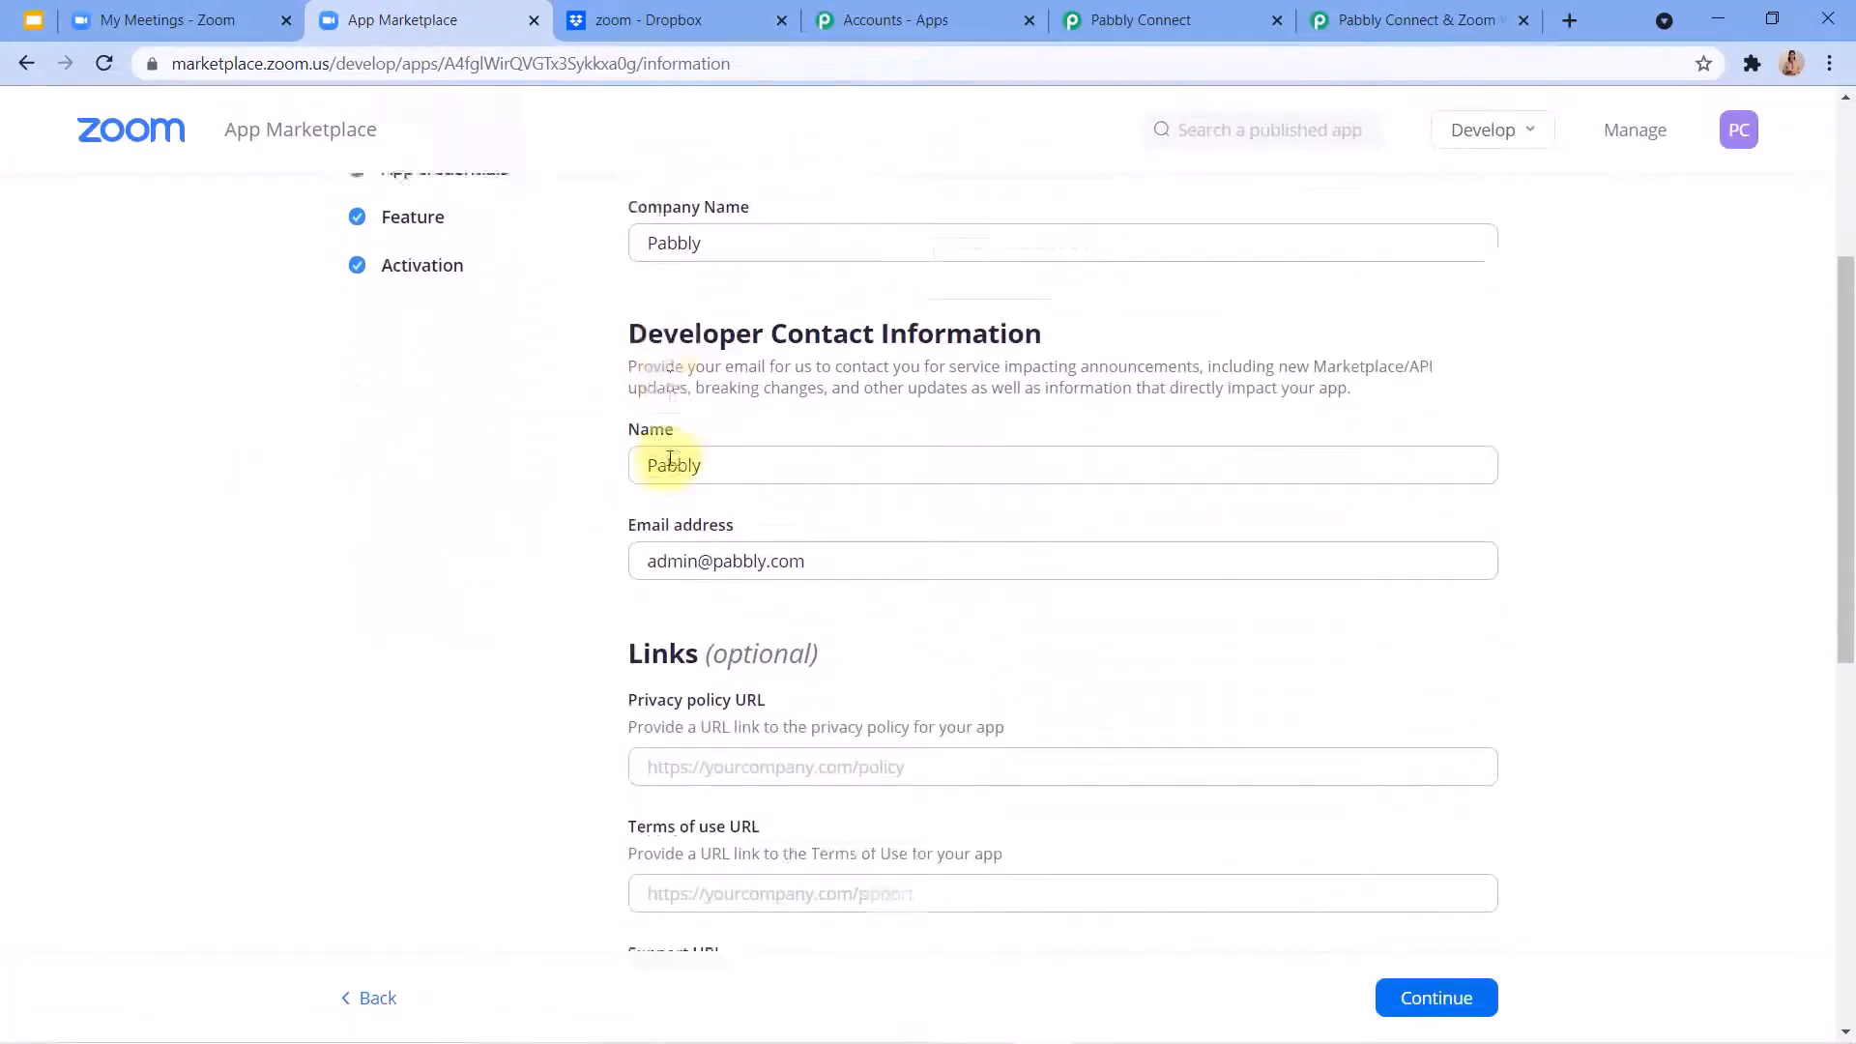
scroll(787, 402, "down", 2)
scroll(733, 437, "up", 5)
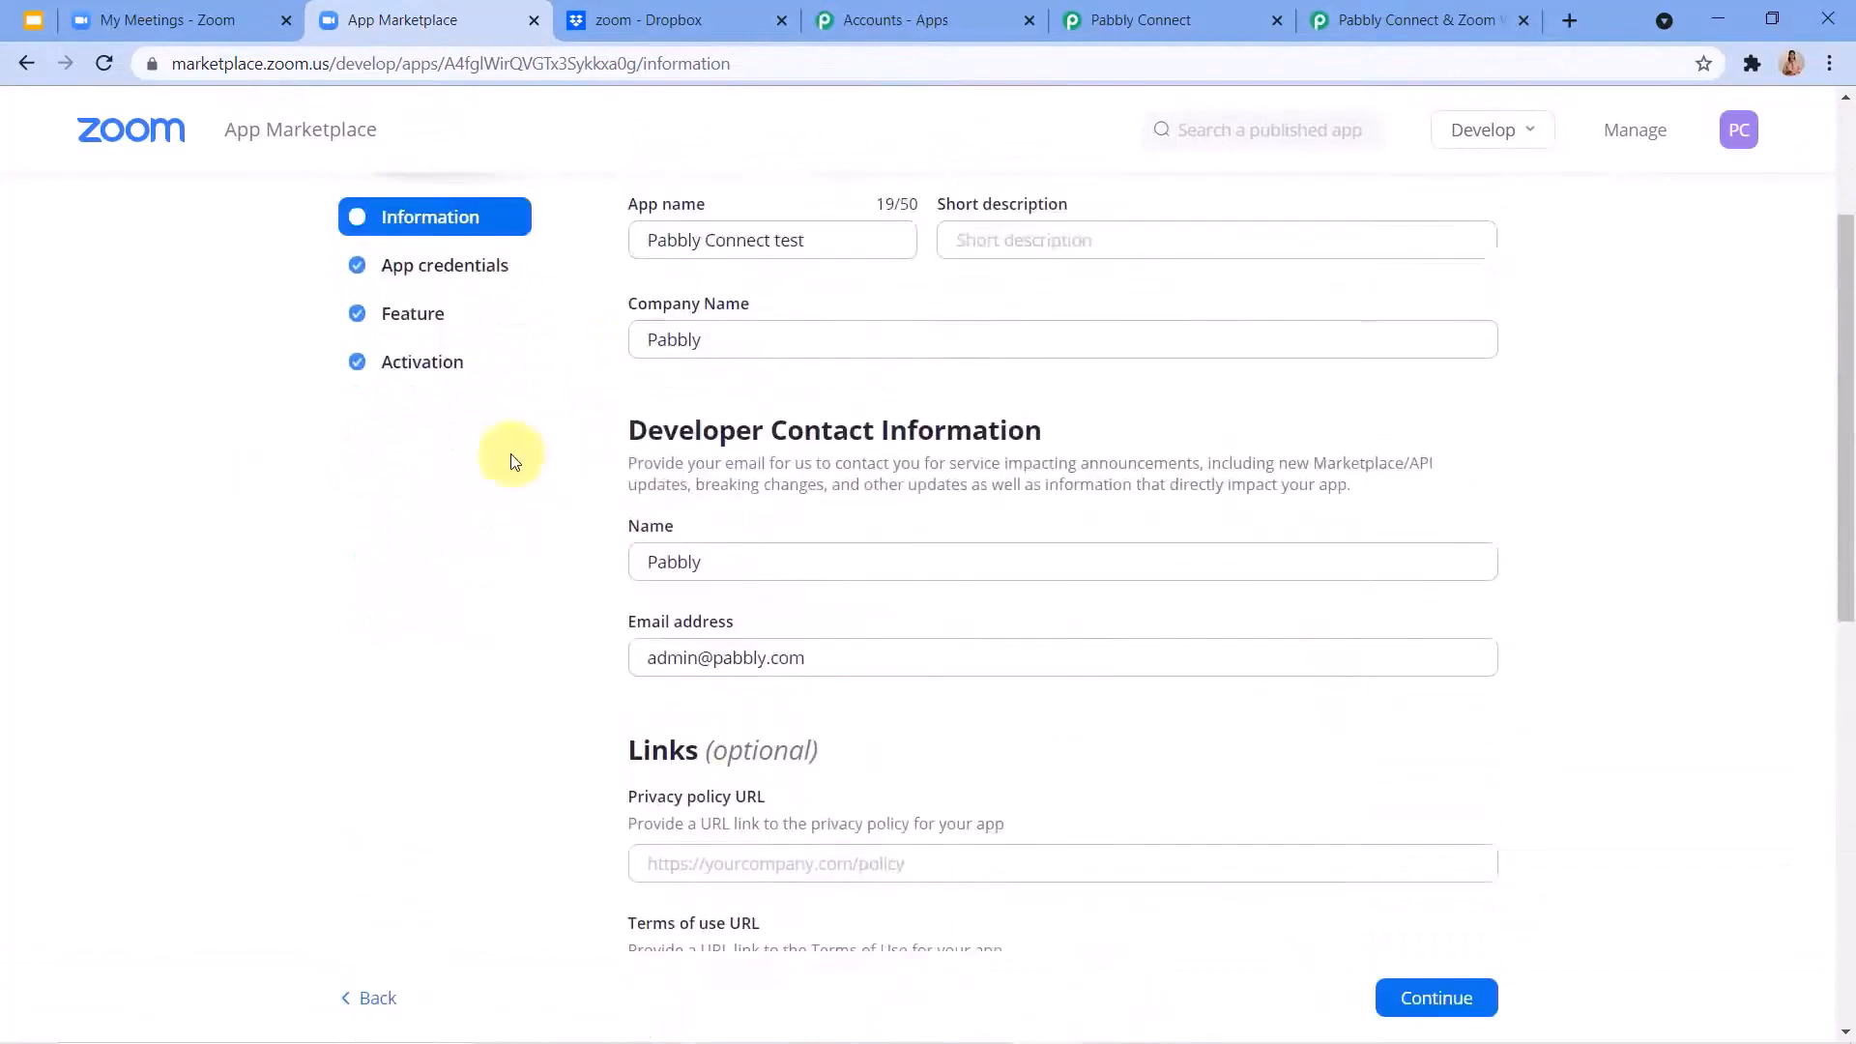
left_click(479, 399)
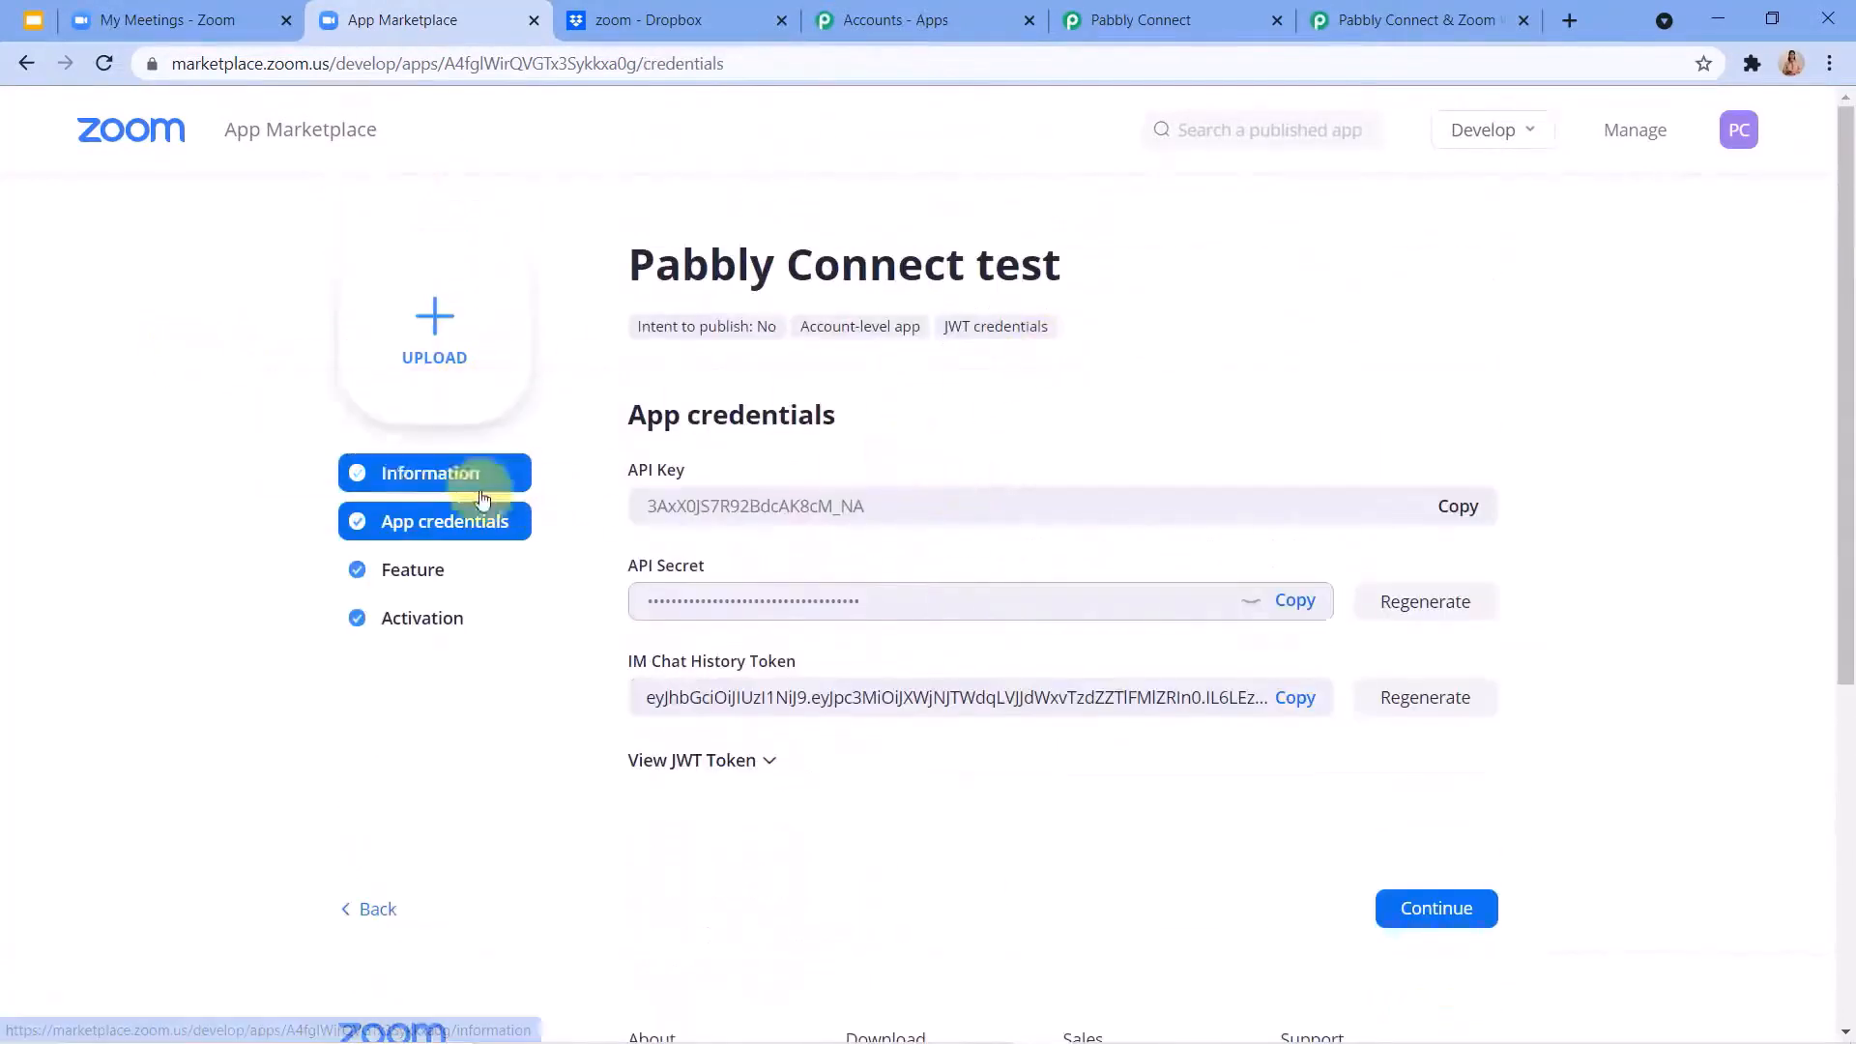
scroll(767, 667, "down", 1)
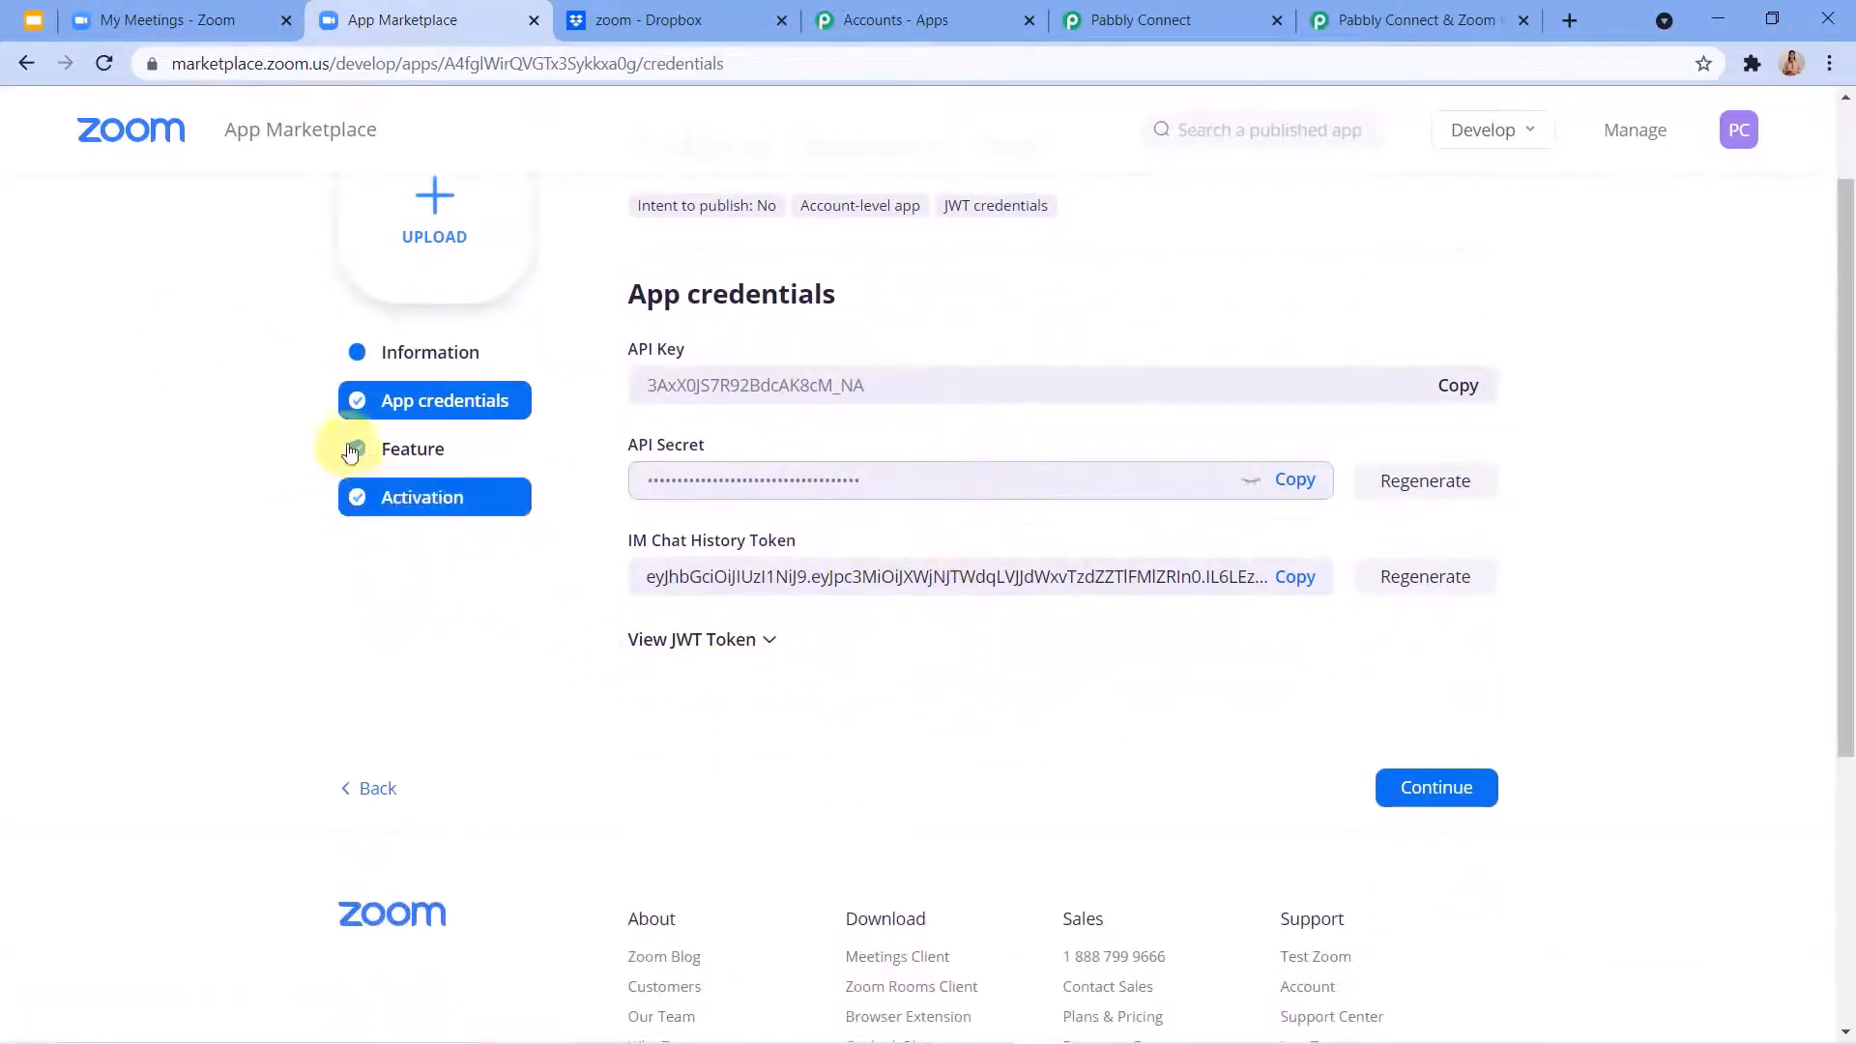
Open the app's Feature section and expand its event subscriptions.
left_click(396, 437)
scroll(754, 513, "down", 1)
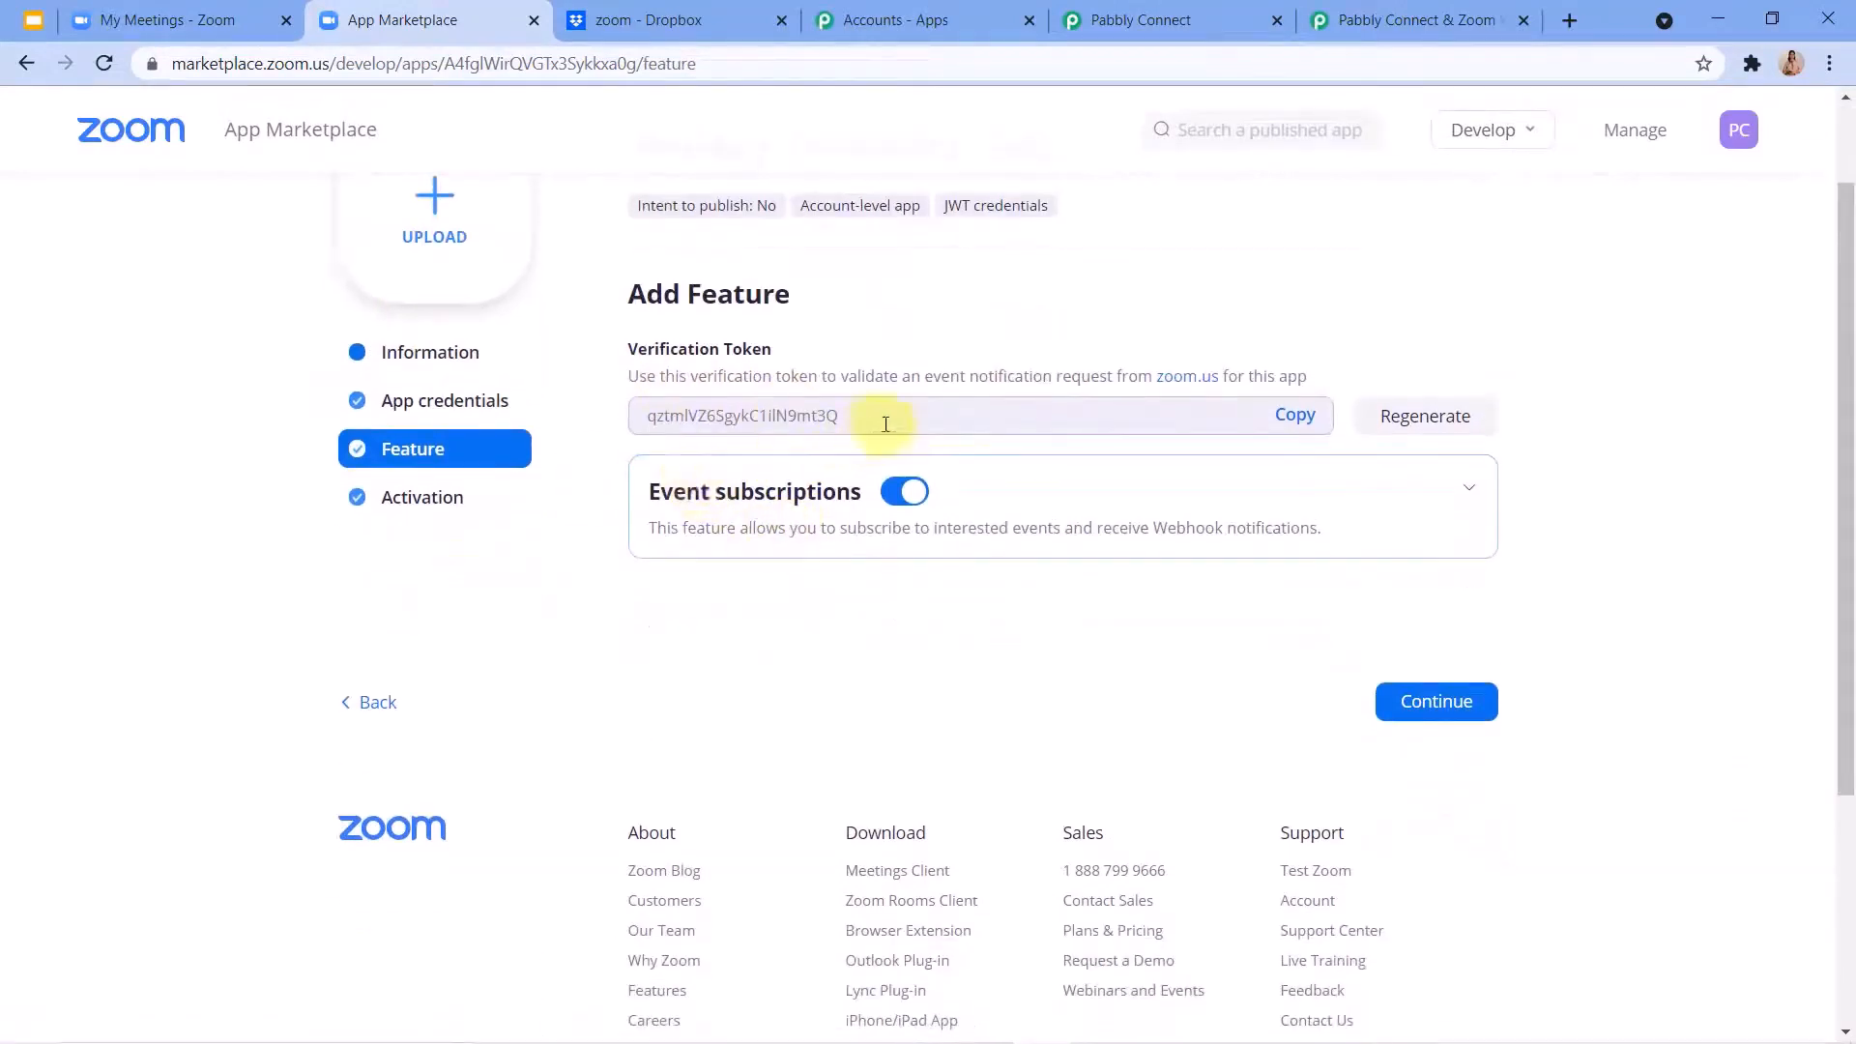
scroll(816, 411, "up", 1)
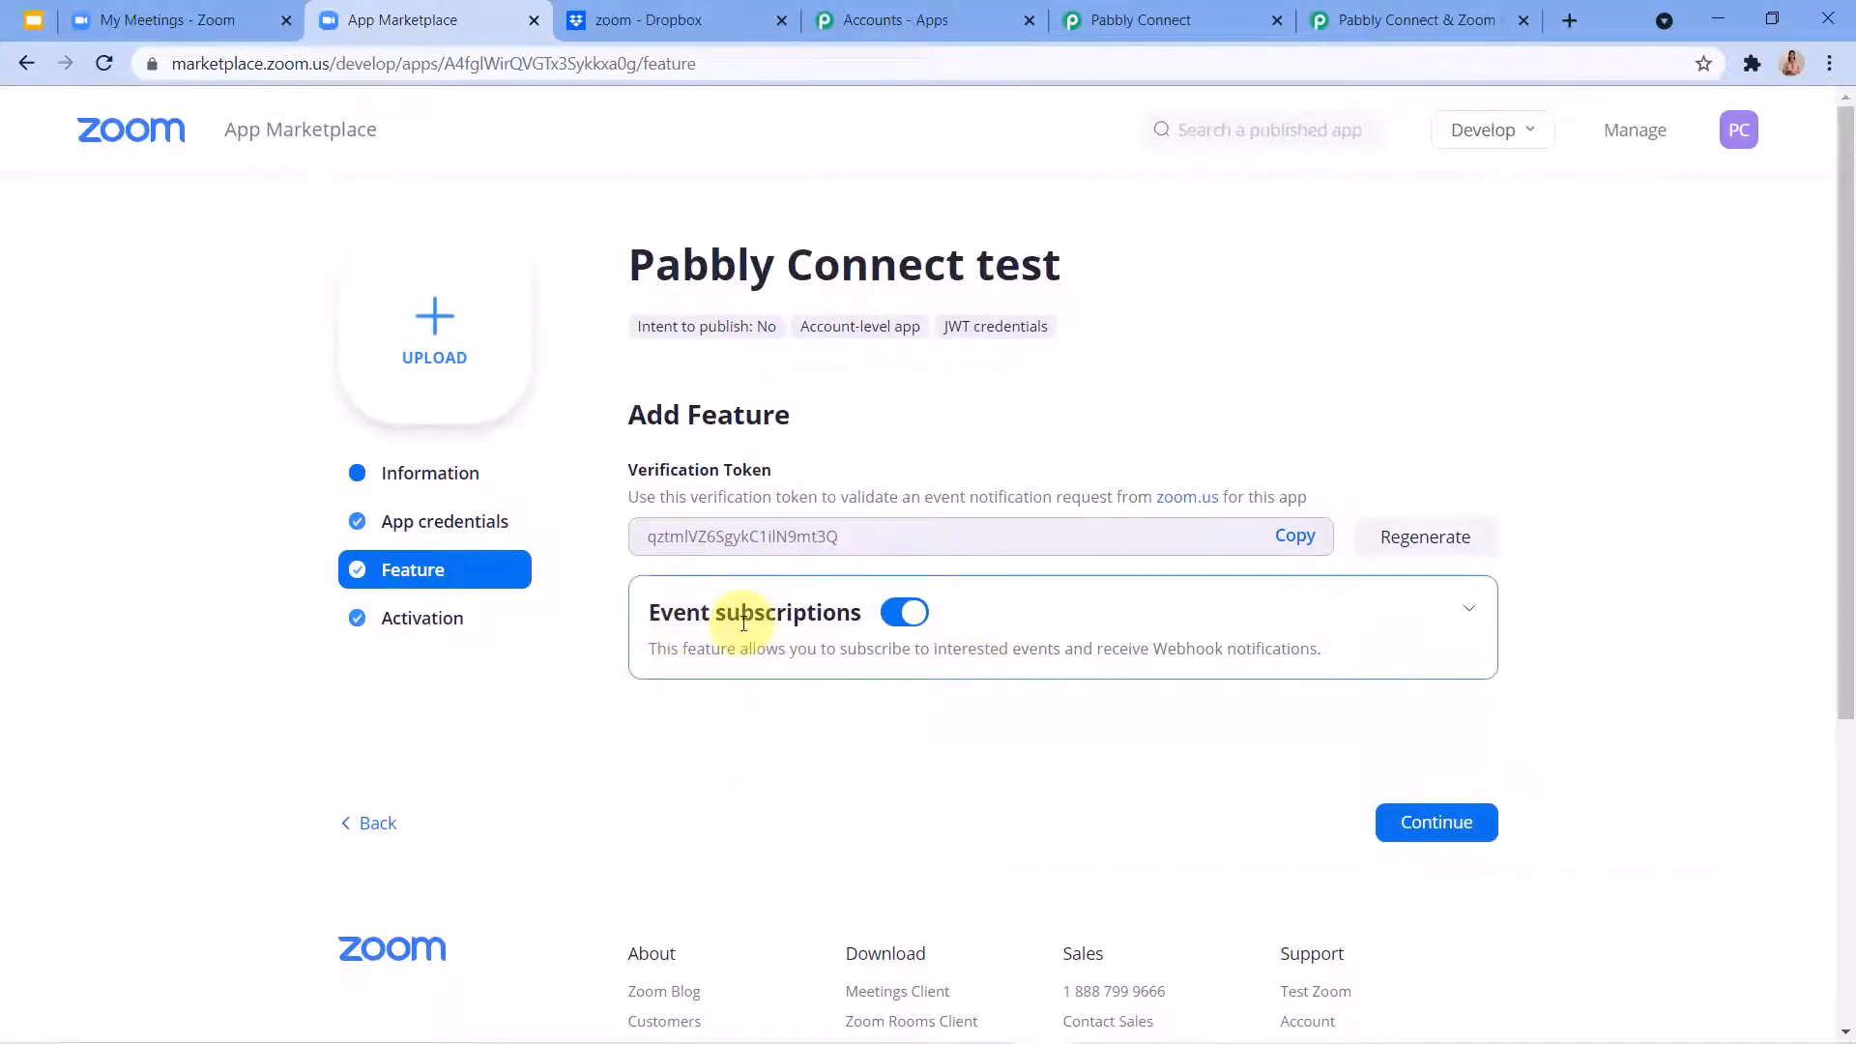
left_click(1467, 615)
scroll(828, 613, "down", 1)
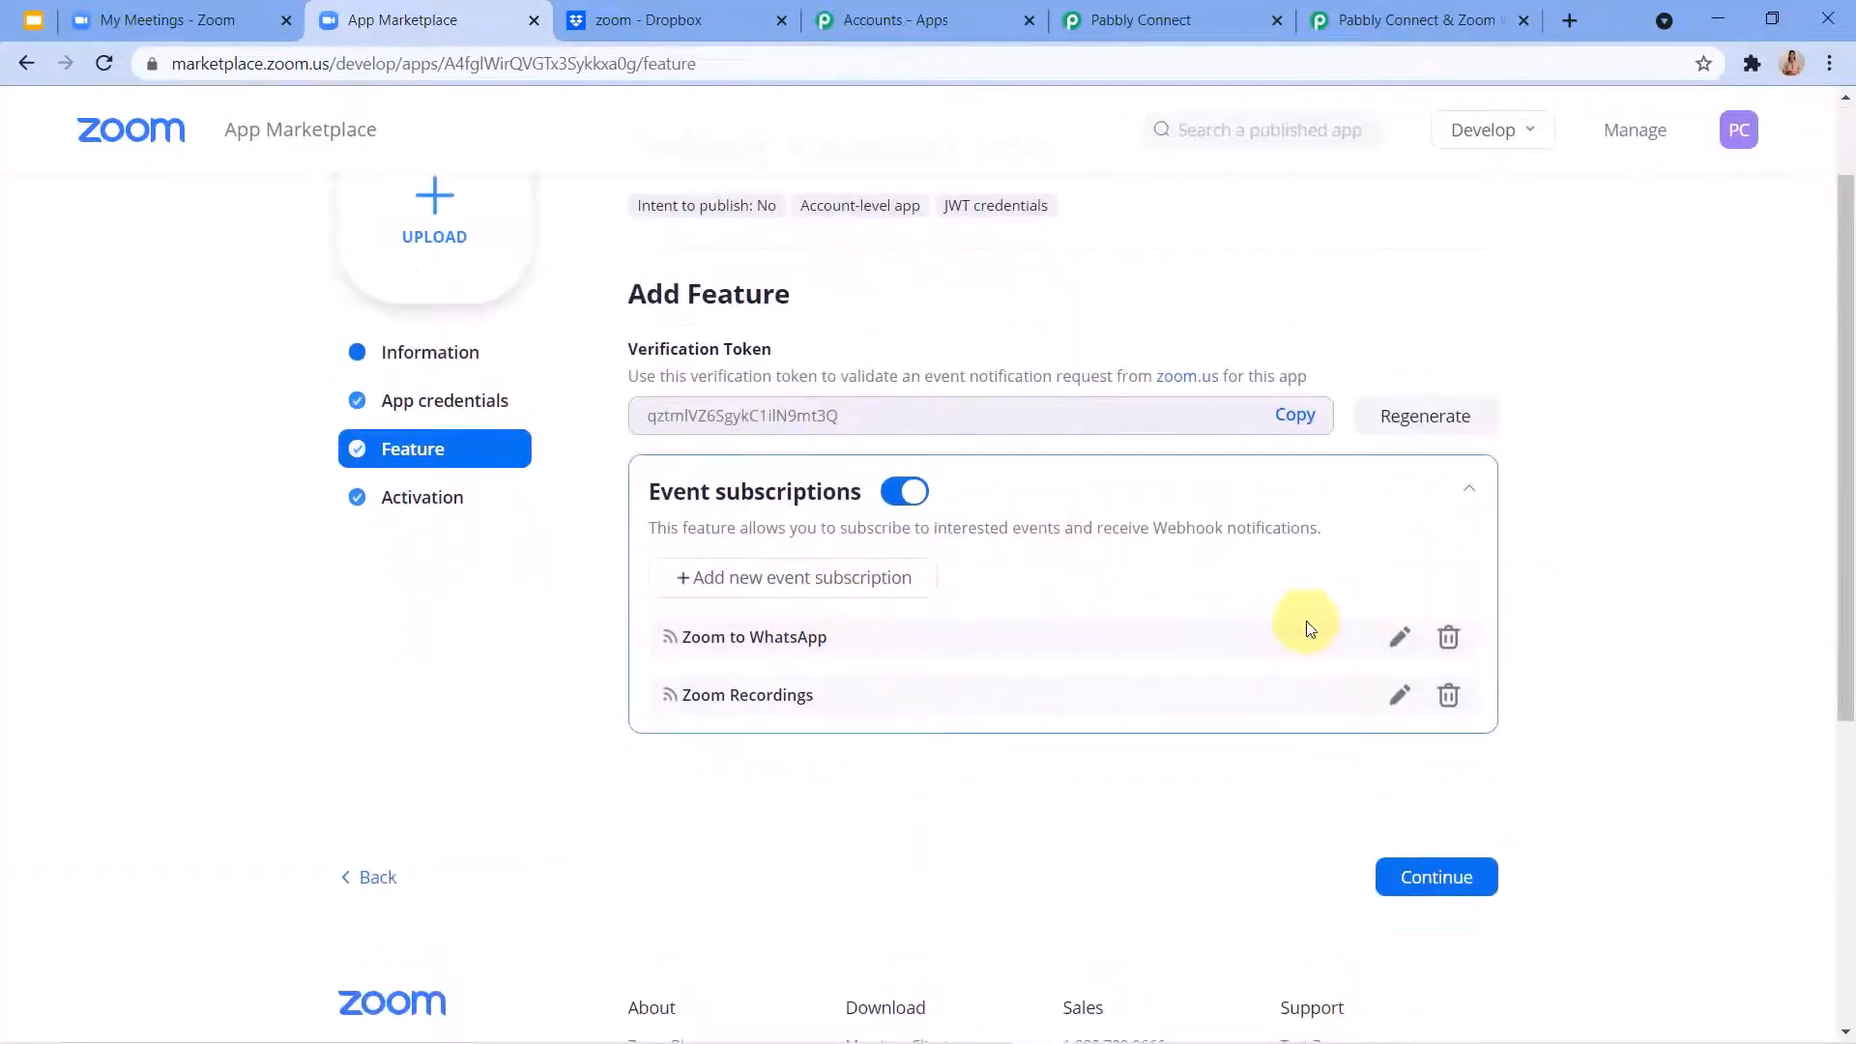
Remove the existing Zoom Recordings and Zoom to WhatsApp event subscriptions from the app.
left_click(1449, 696)
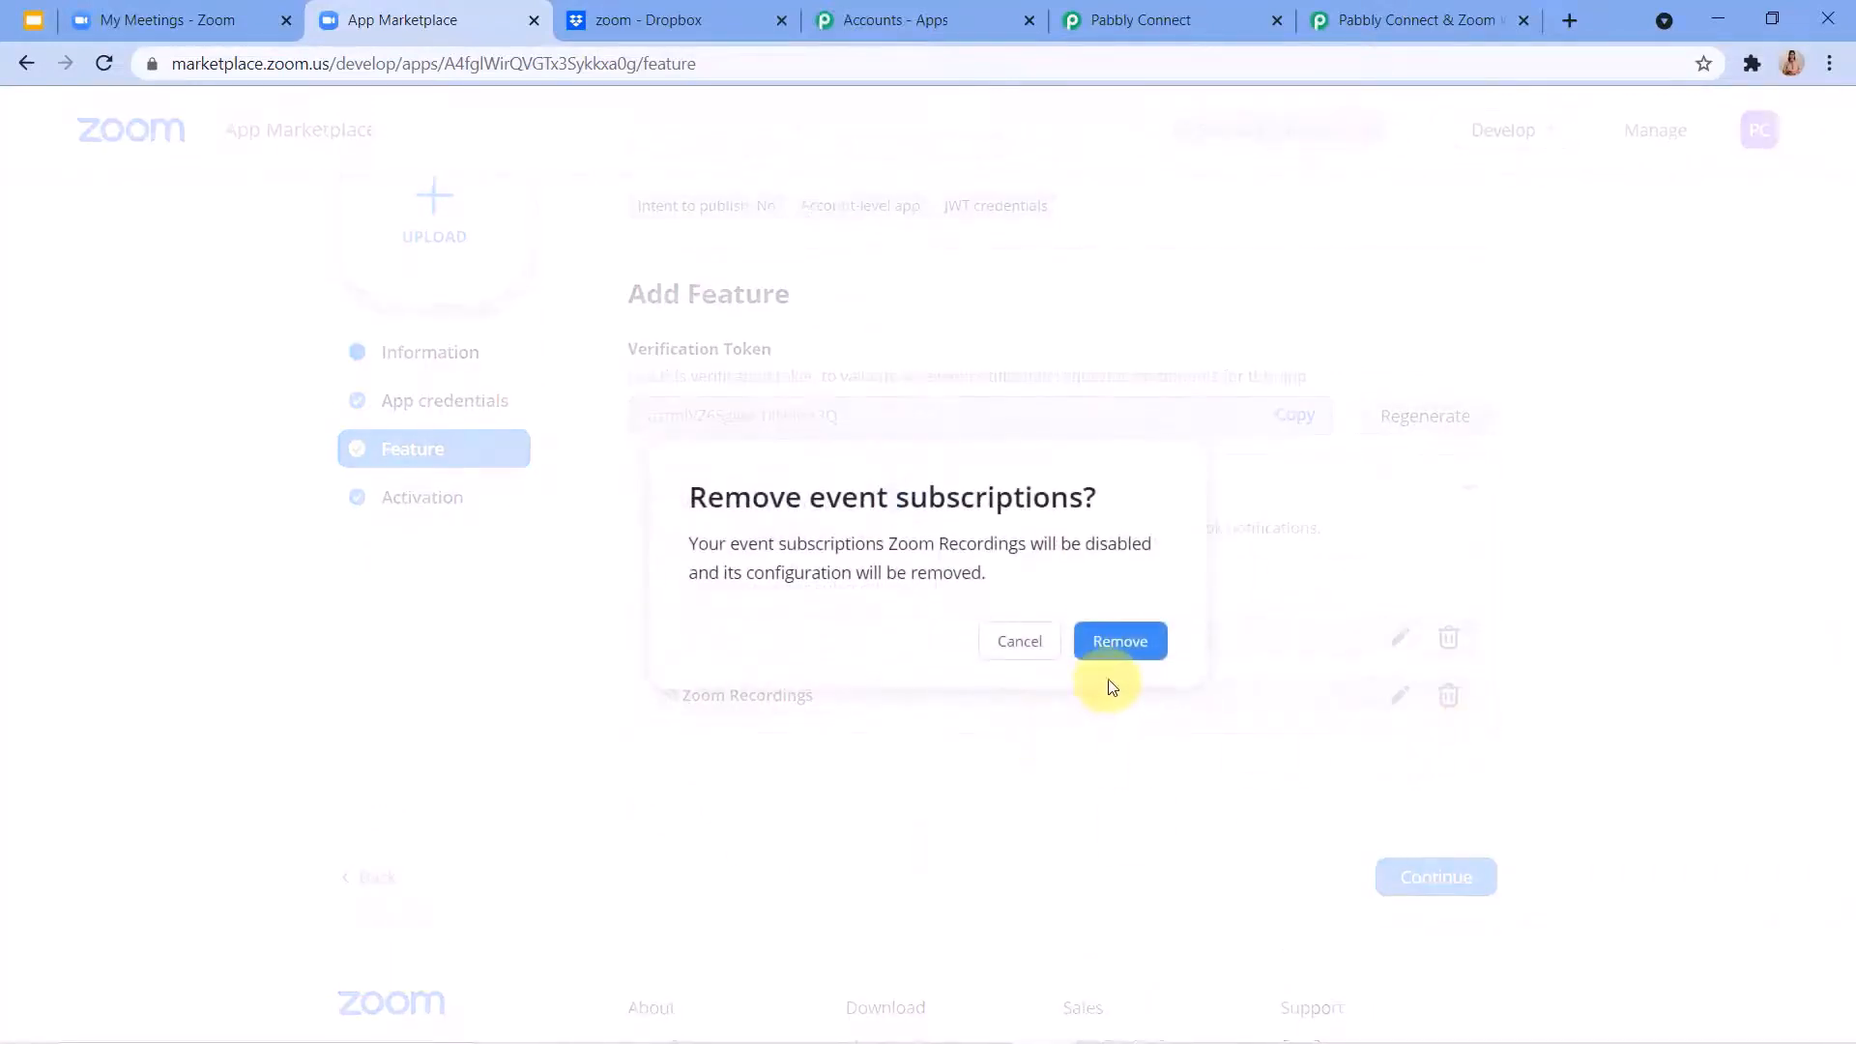
left_click(1121, 648)
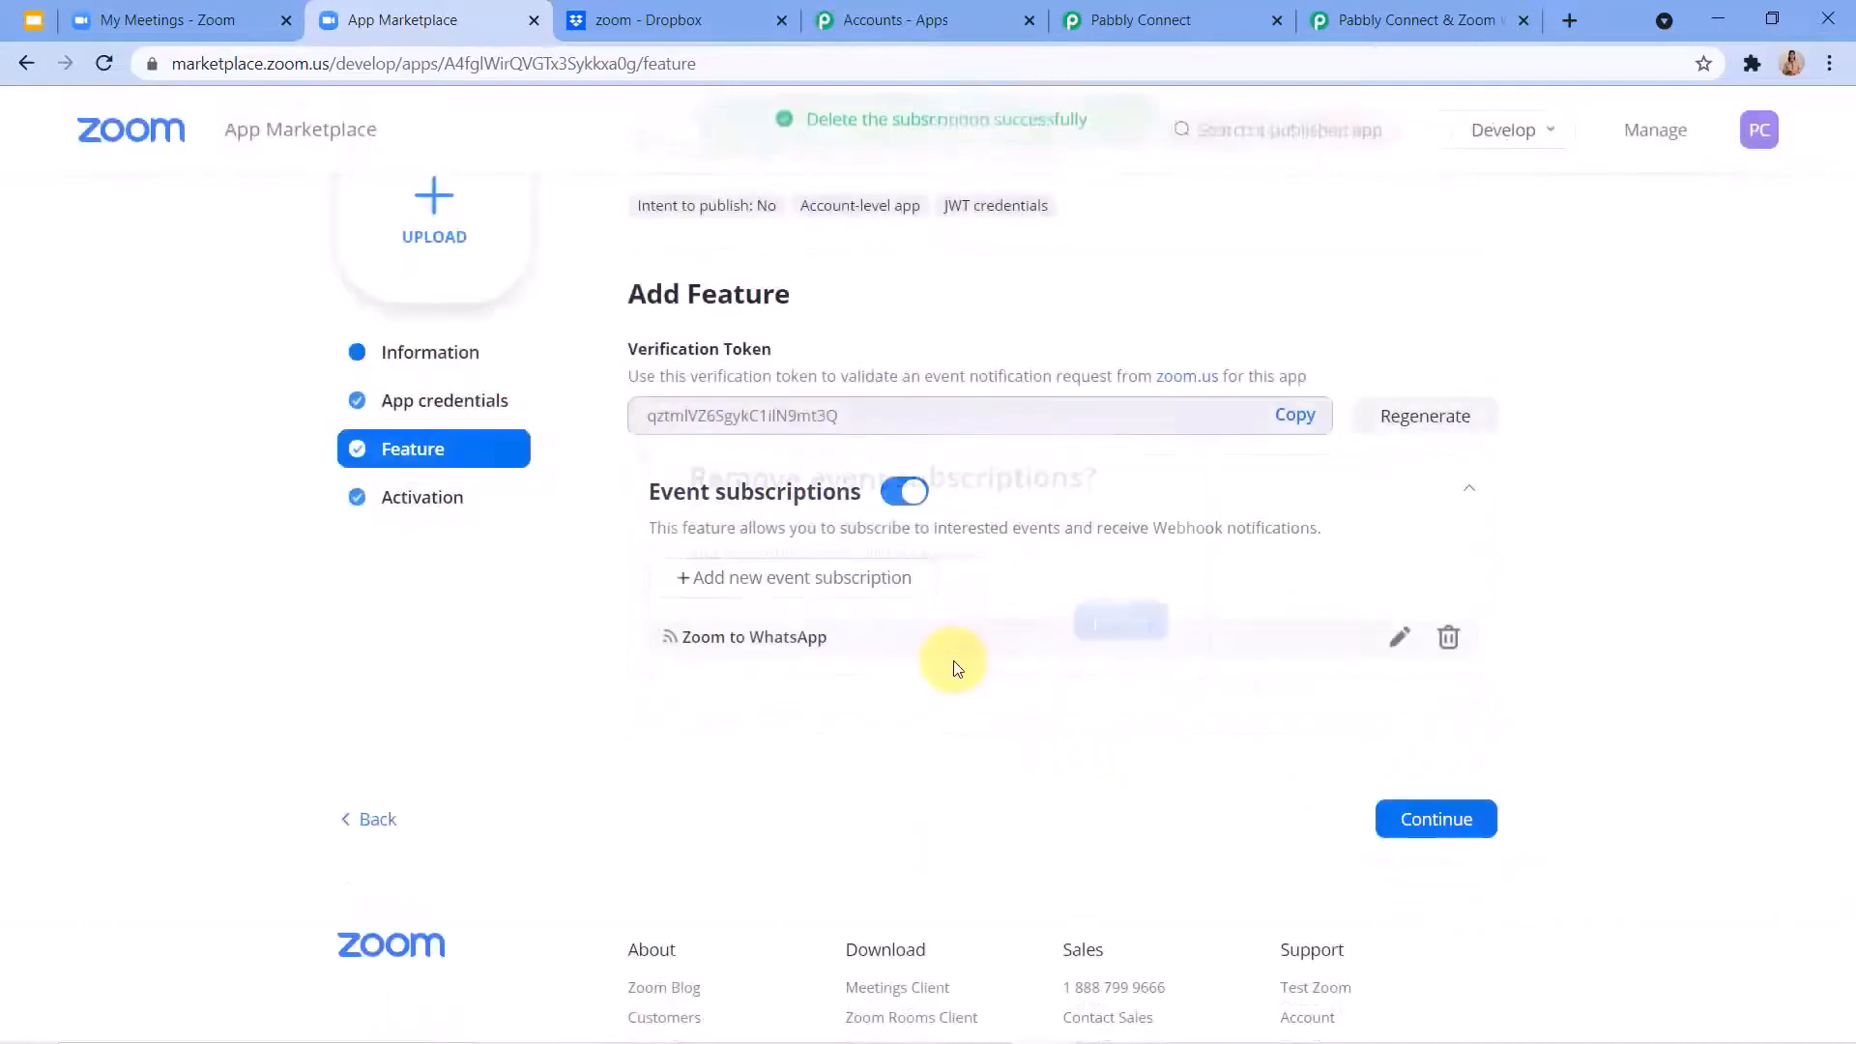
left_click(1450, 639)
left_click(1109, 652)
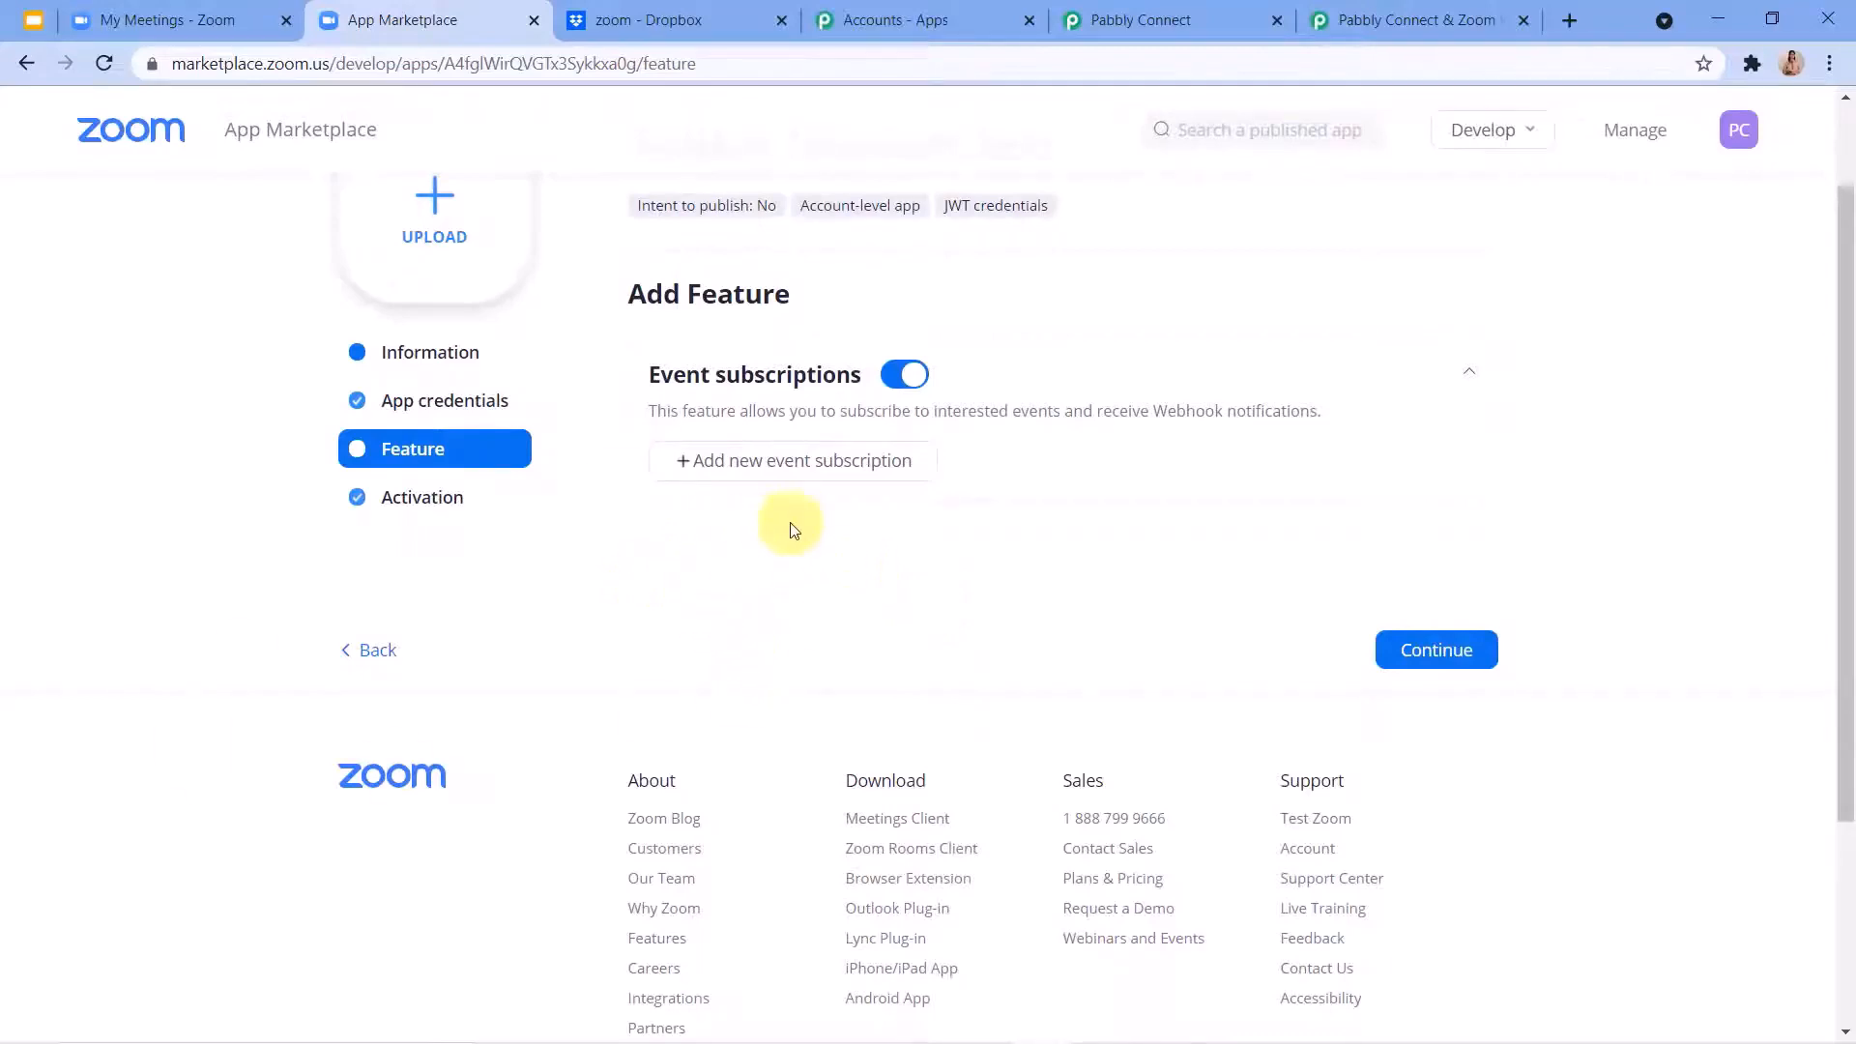
Add a new event subscription and name it Zoom Recordings.
left_click(725, 471)
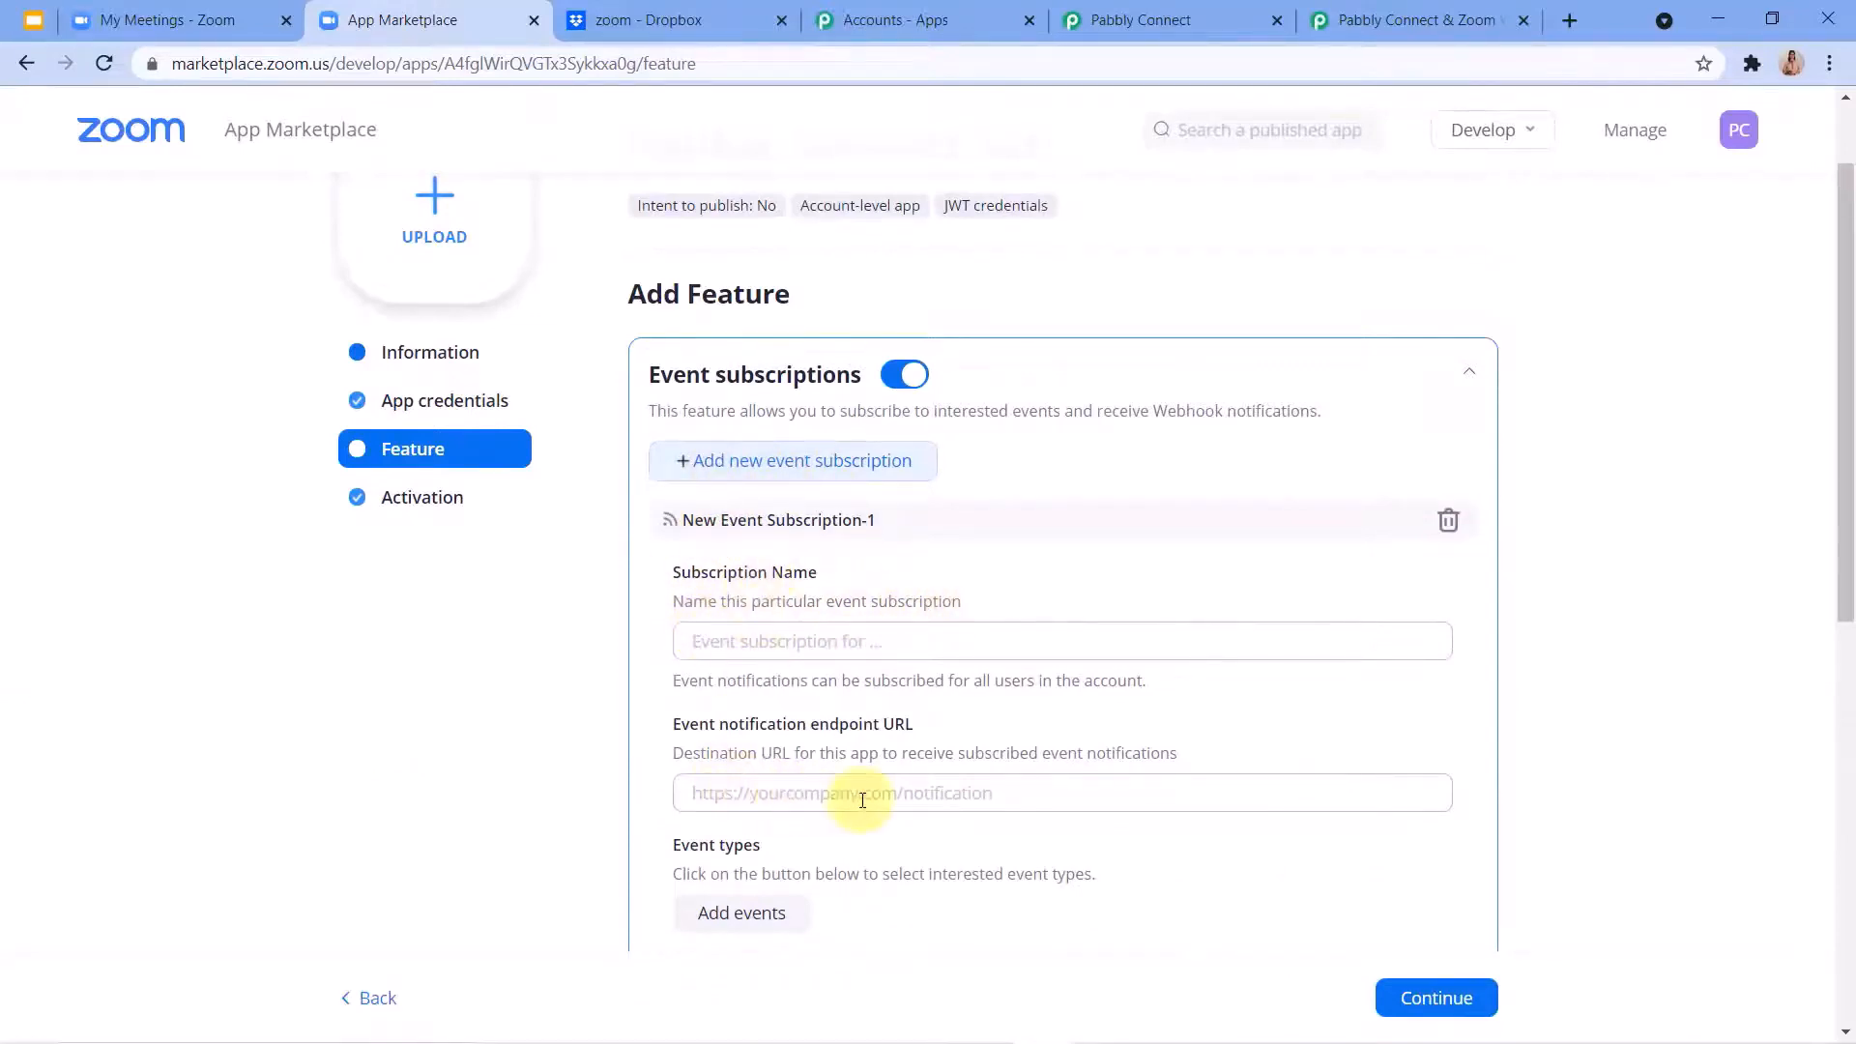
left_click(749, 649)
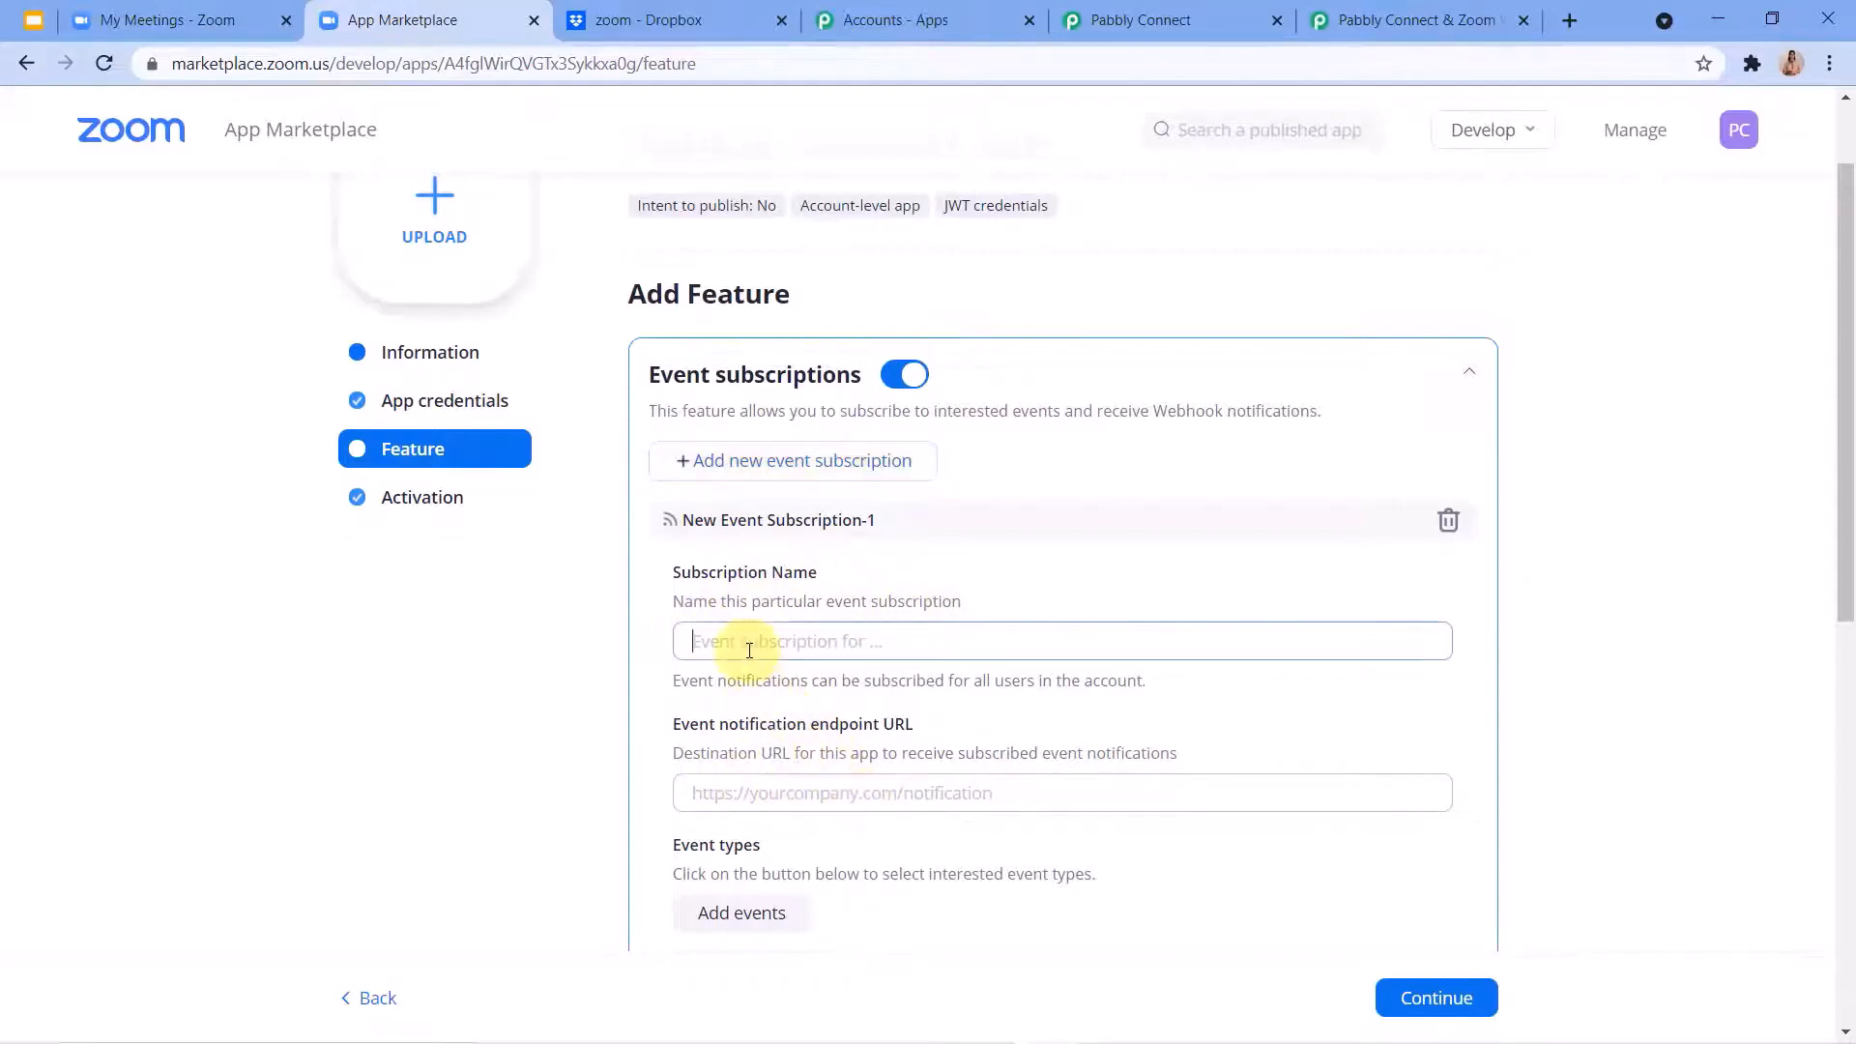
type("Zoom Recordings")
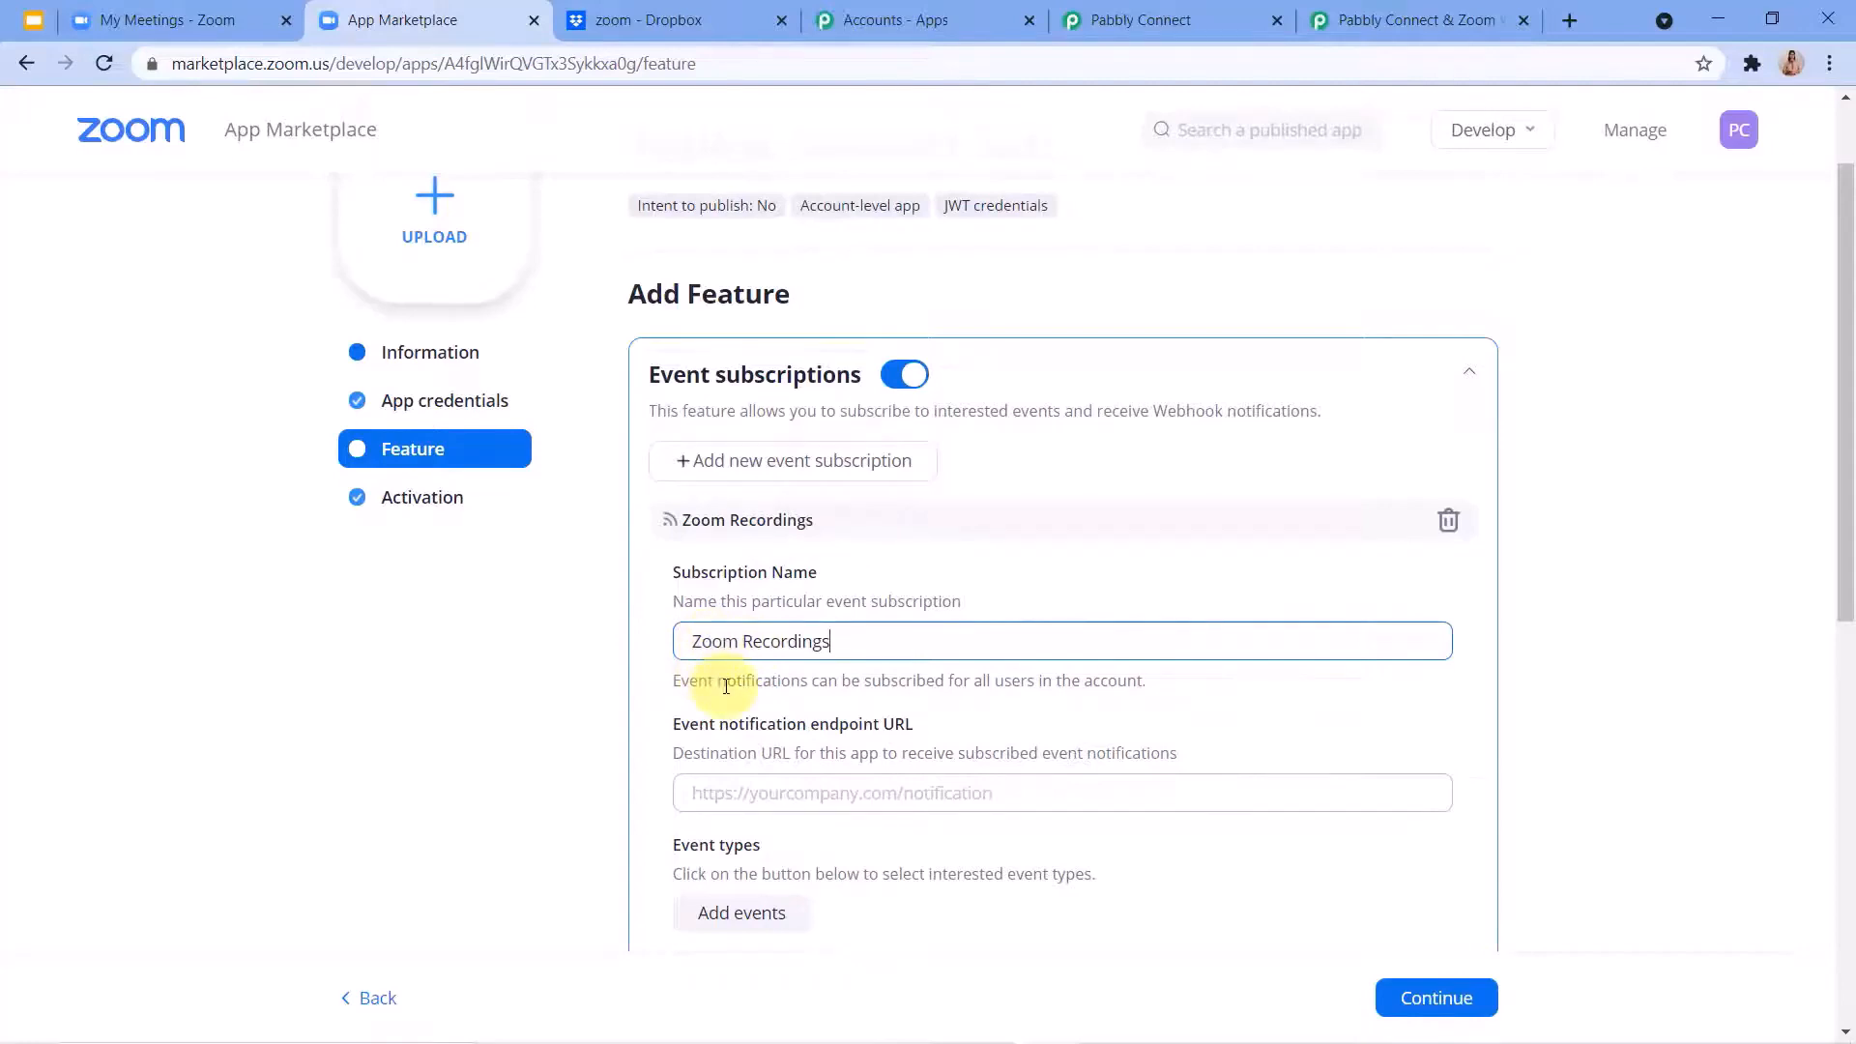
scroll(599, 703, "down", 1)
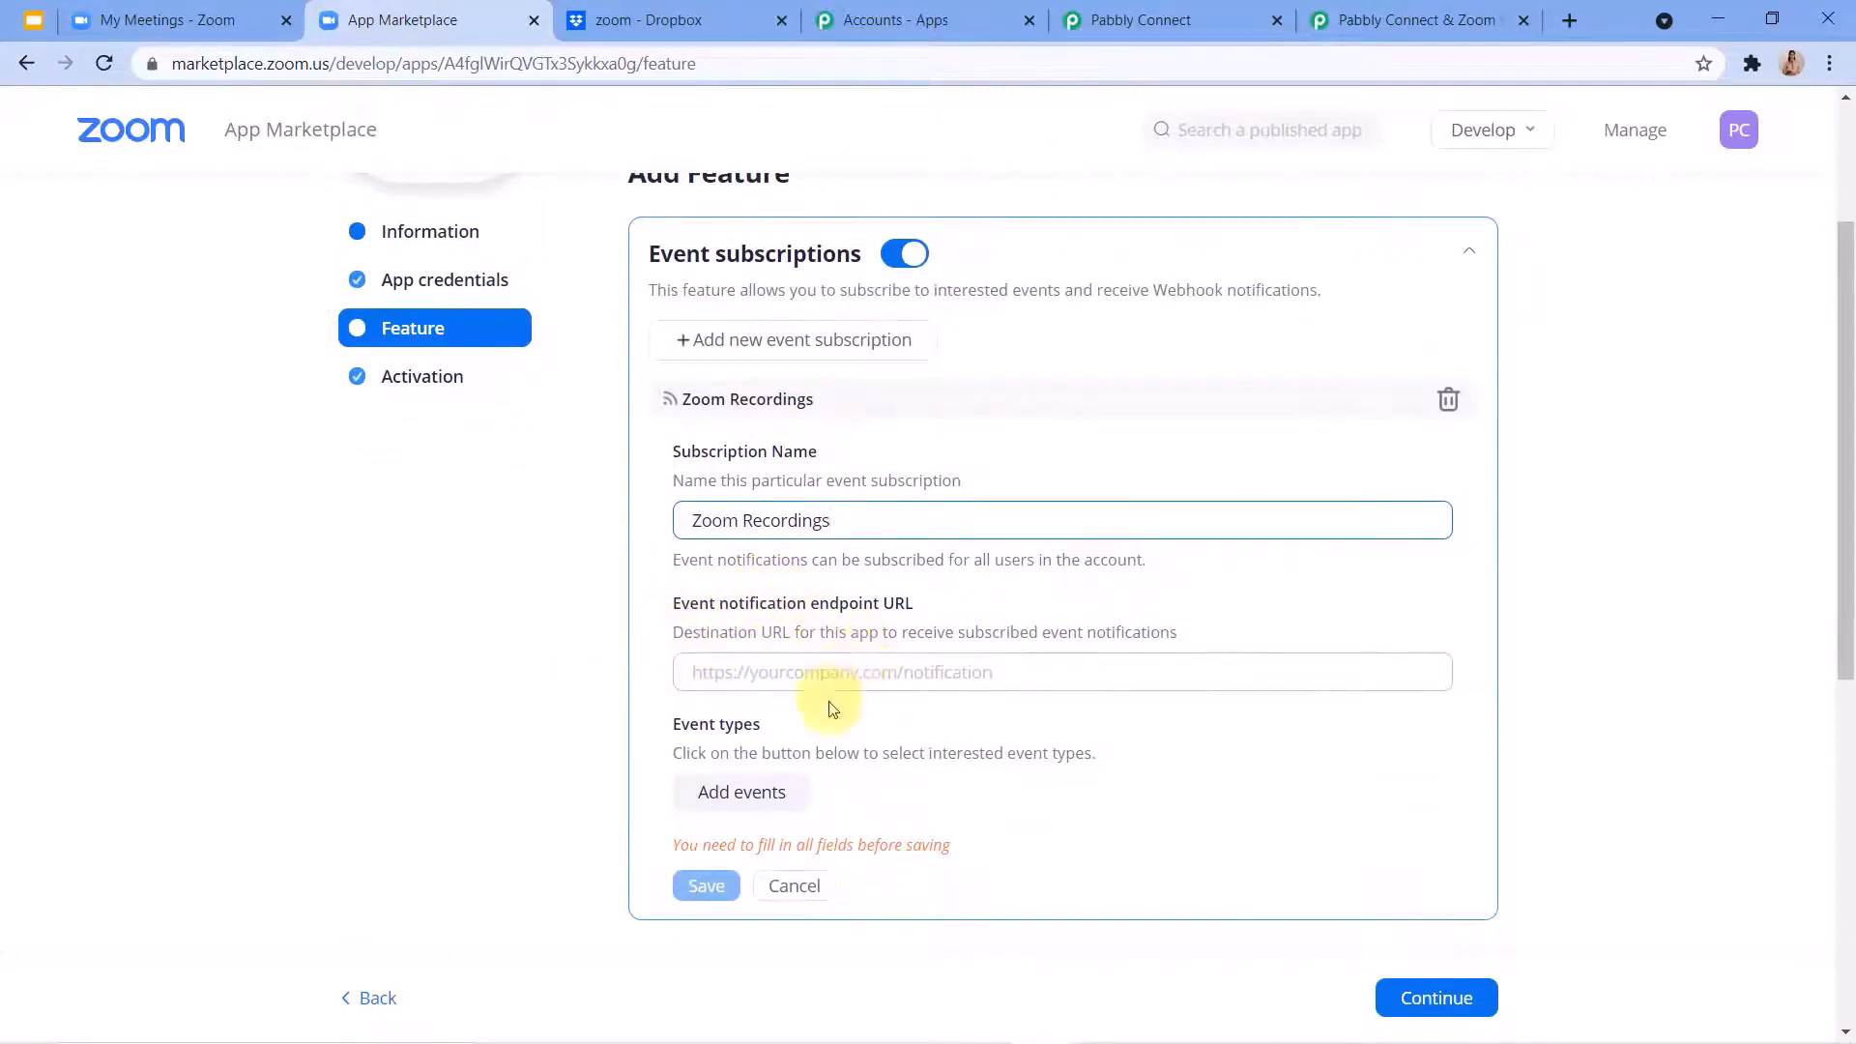
Copy the webhook URL from the Pabbly Connect workflow and paste it as the Zoom subscription's event notification endpoint URL.
left_click(1147, 12)
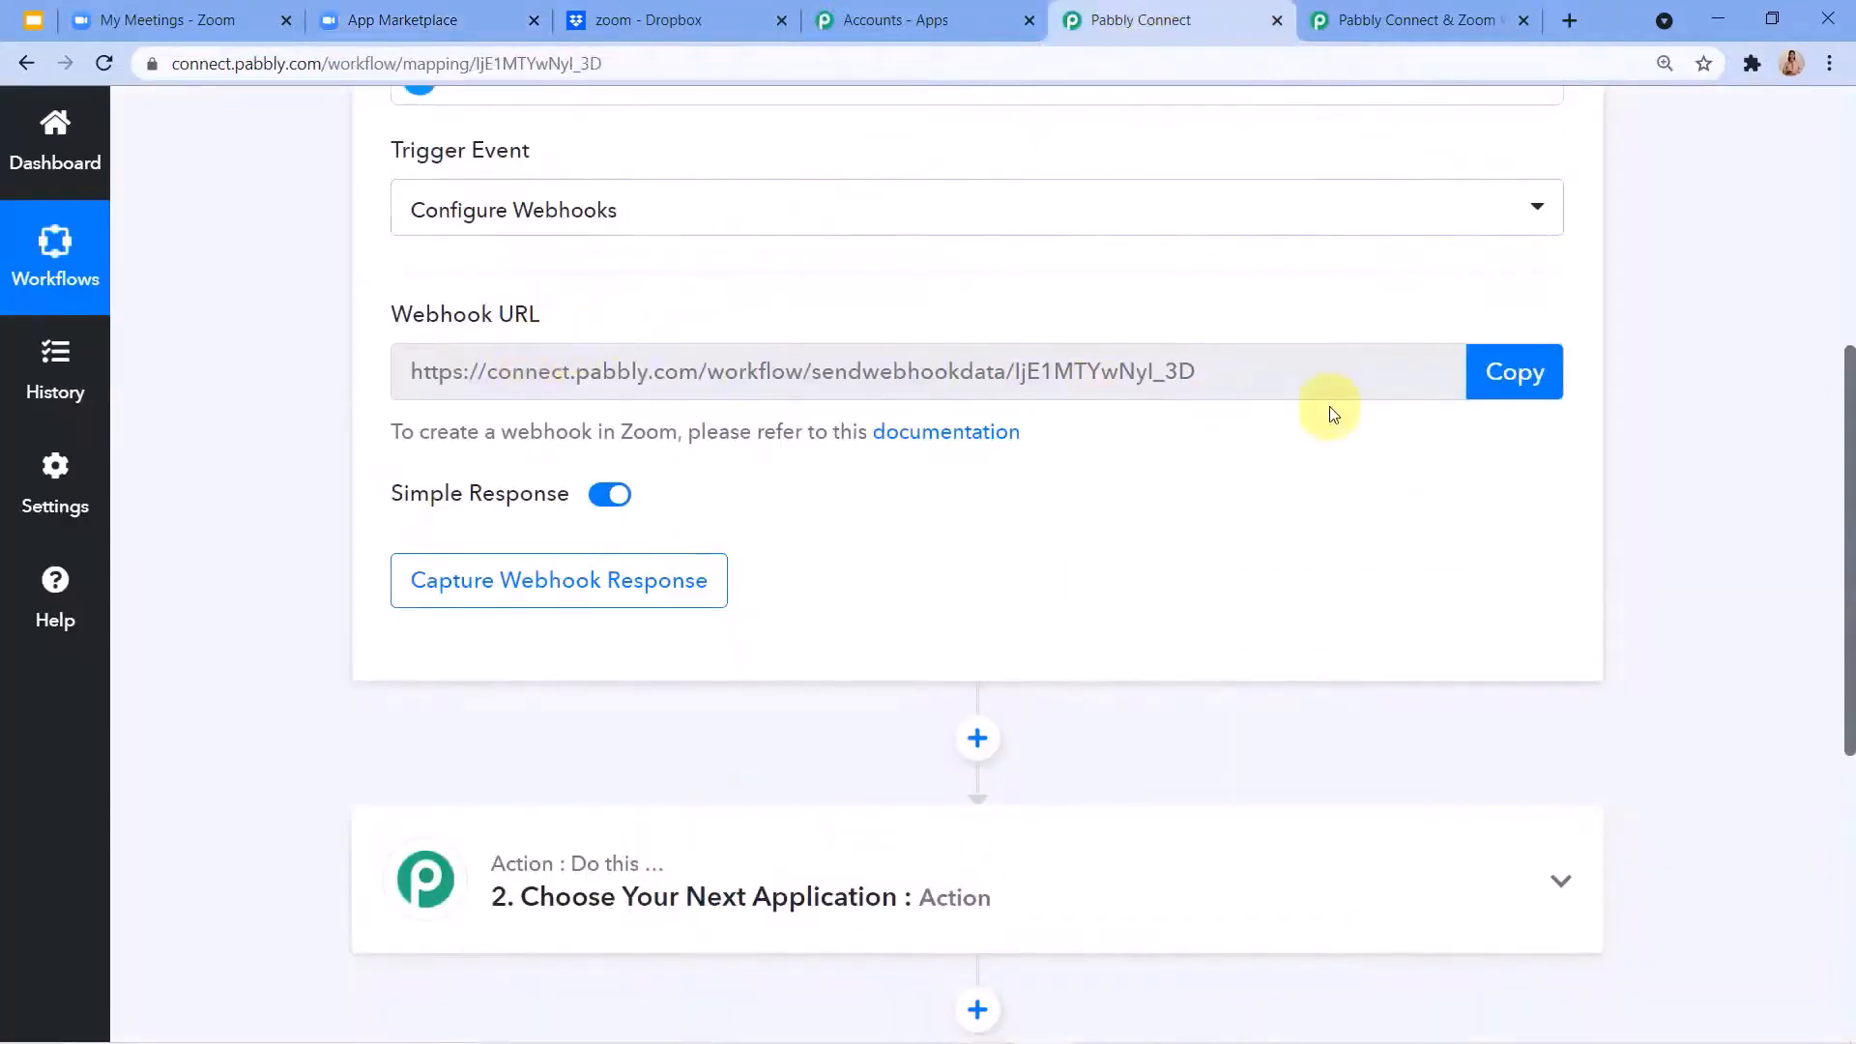
left_click(1547, 377)
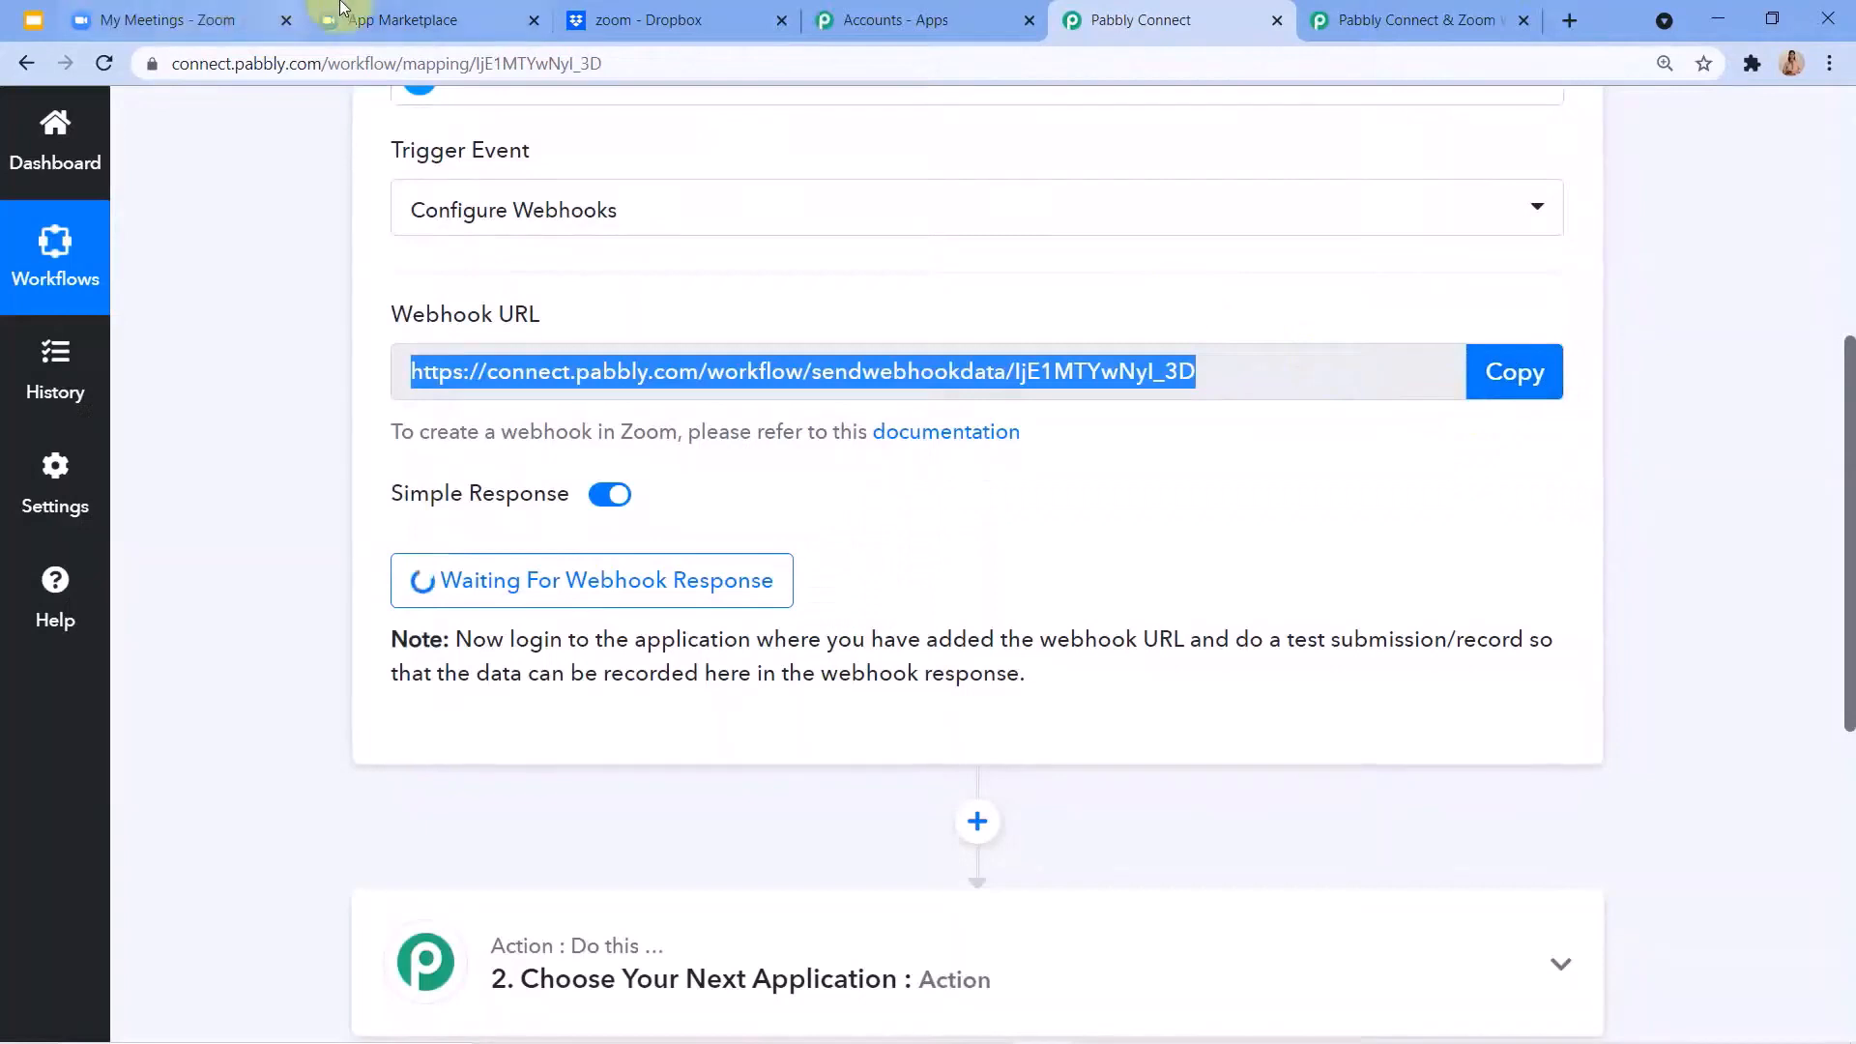
left_click(396, 20)
left_click(862, 677)
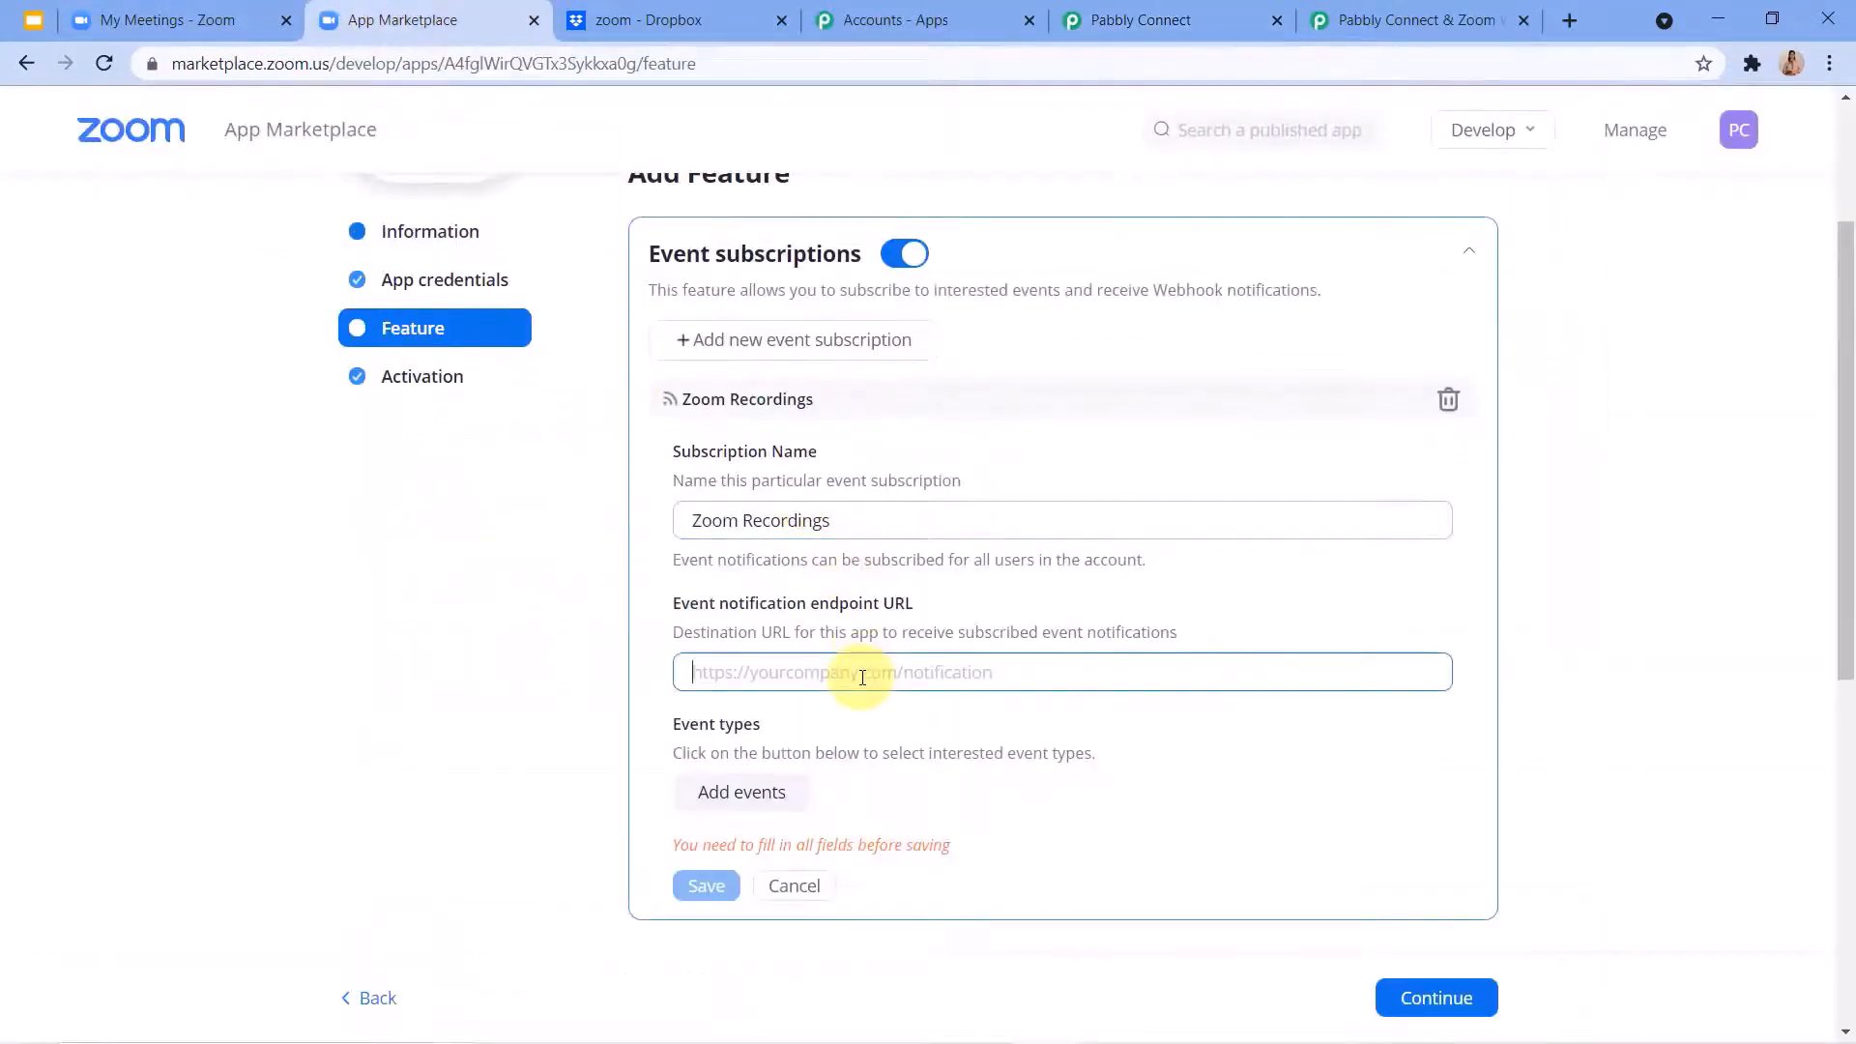
key("ctrl+v")
Add the Recording event type "All Recordings have completed" to the Zoom Recordings subscription.
scroll(799, 716, "down", 1)
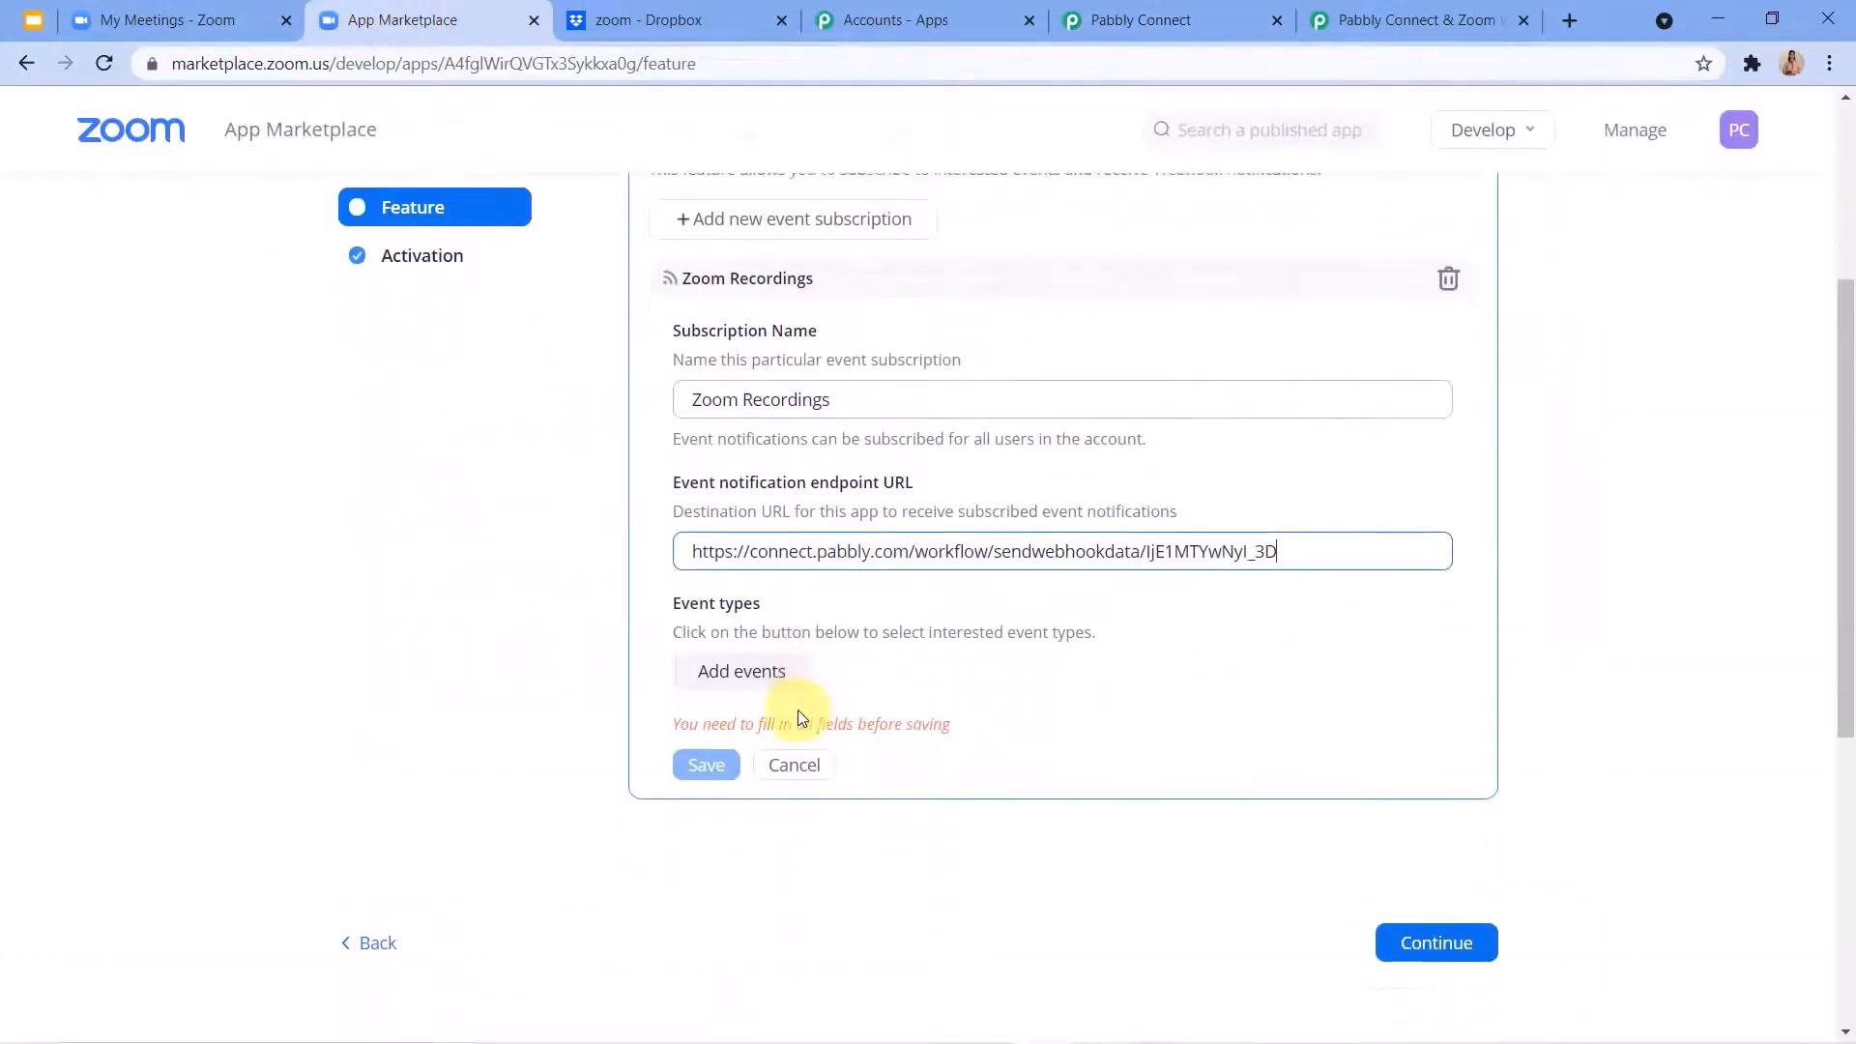
left_click(739, 682)
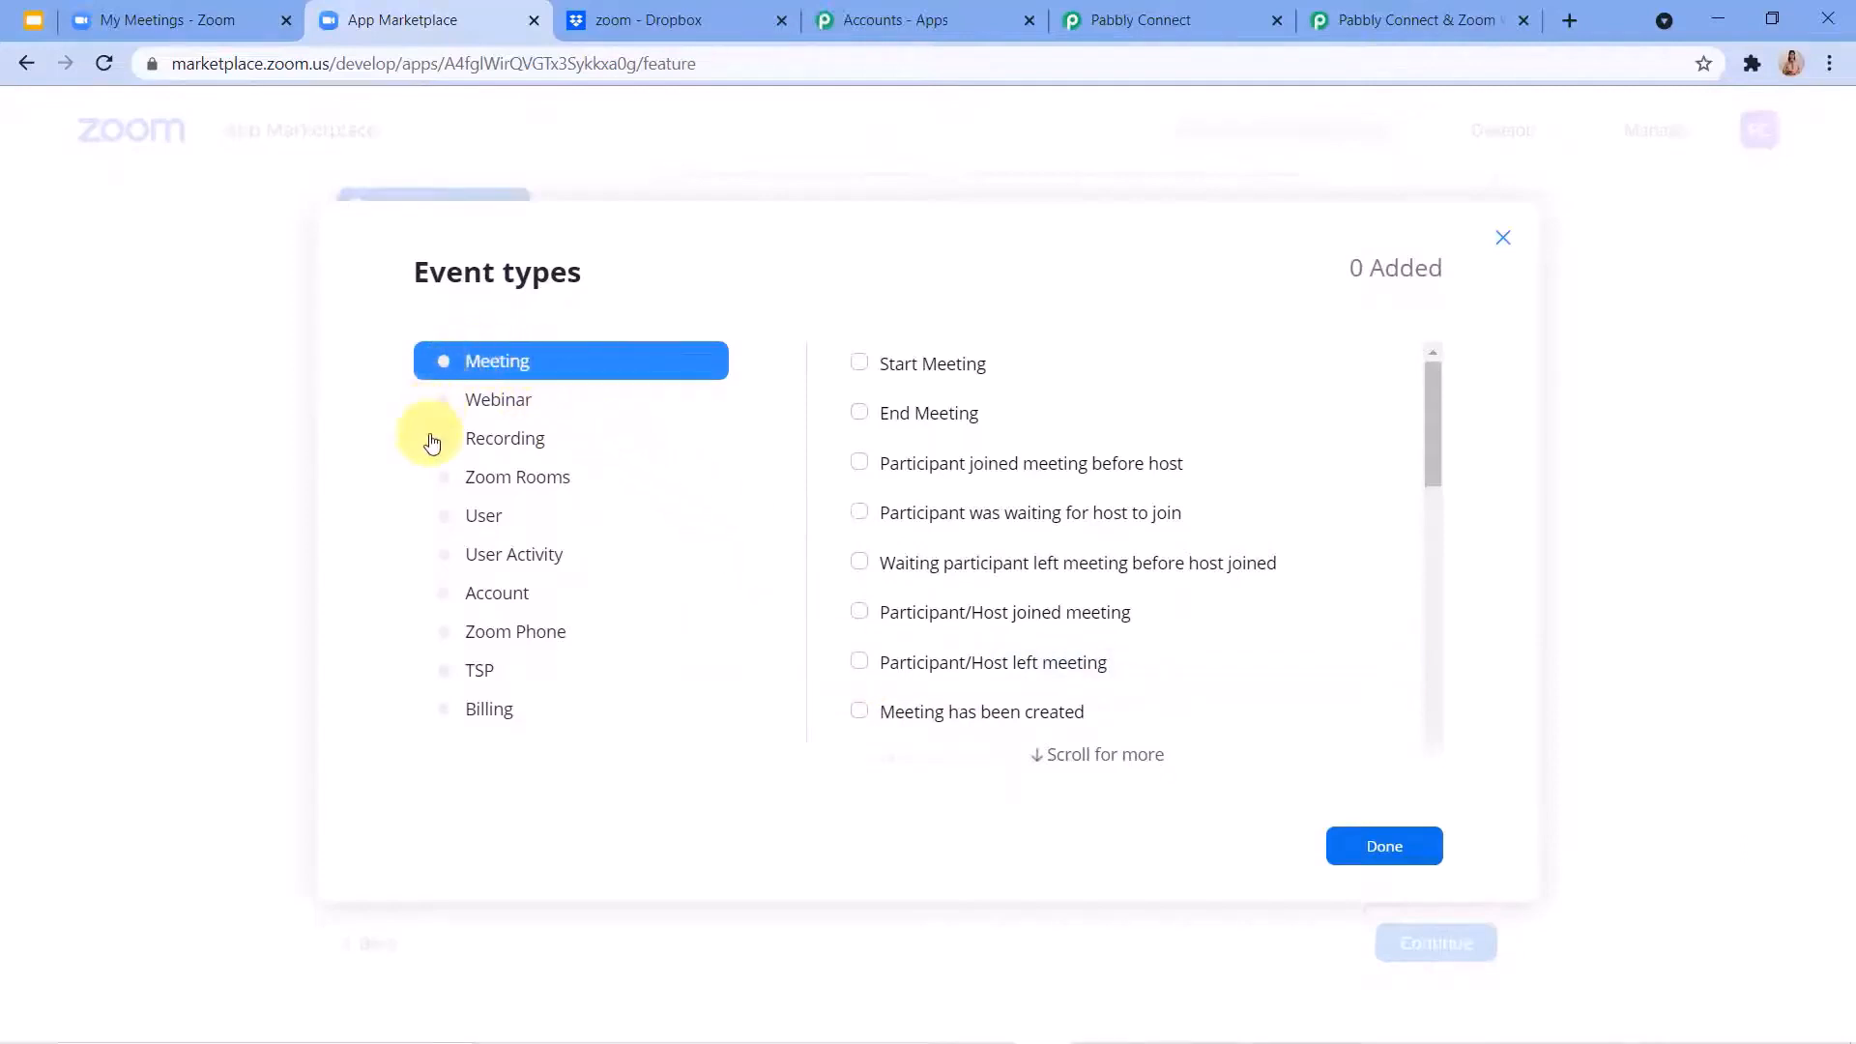
left_click(504, 444)
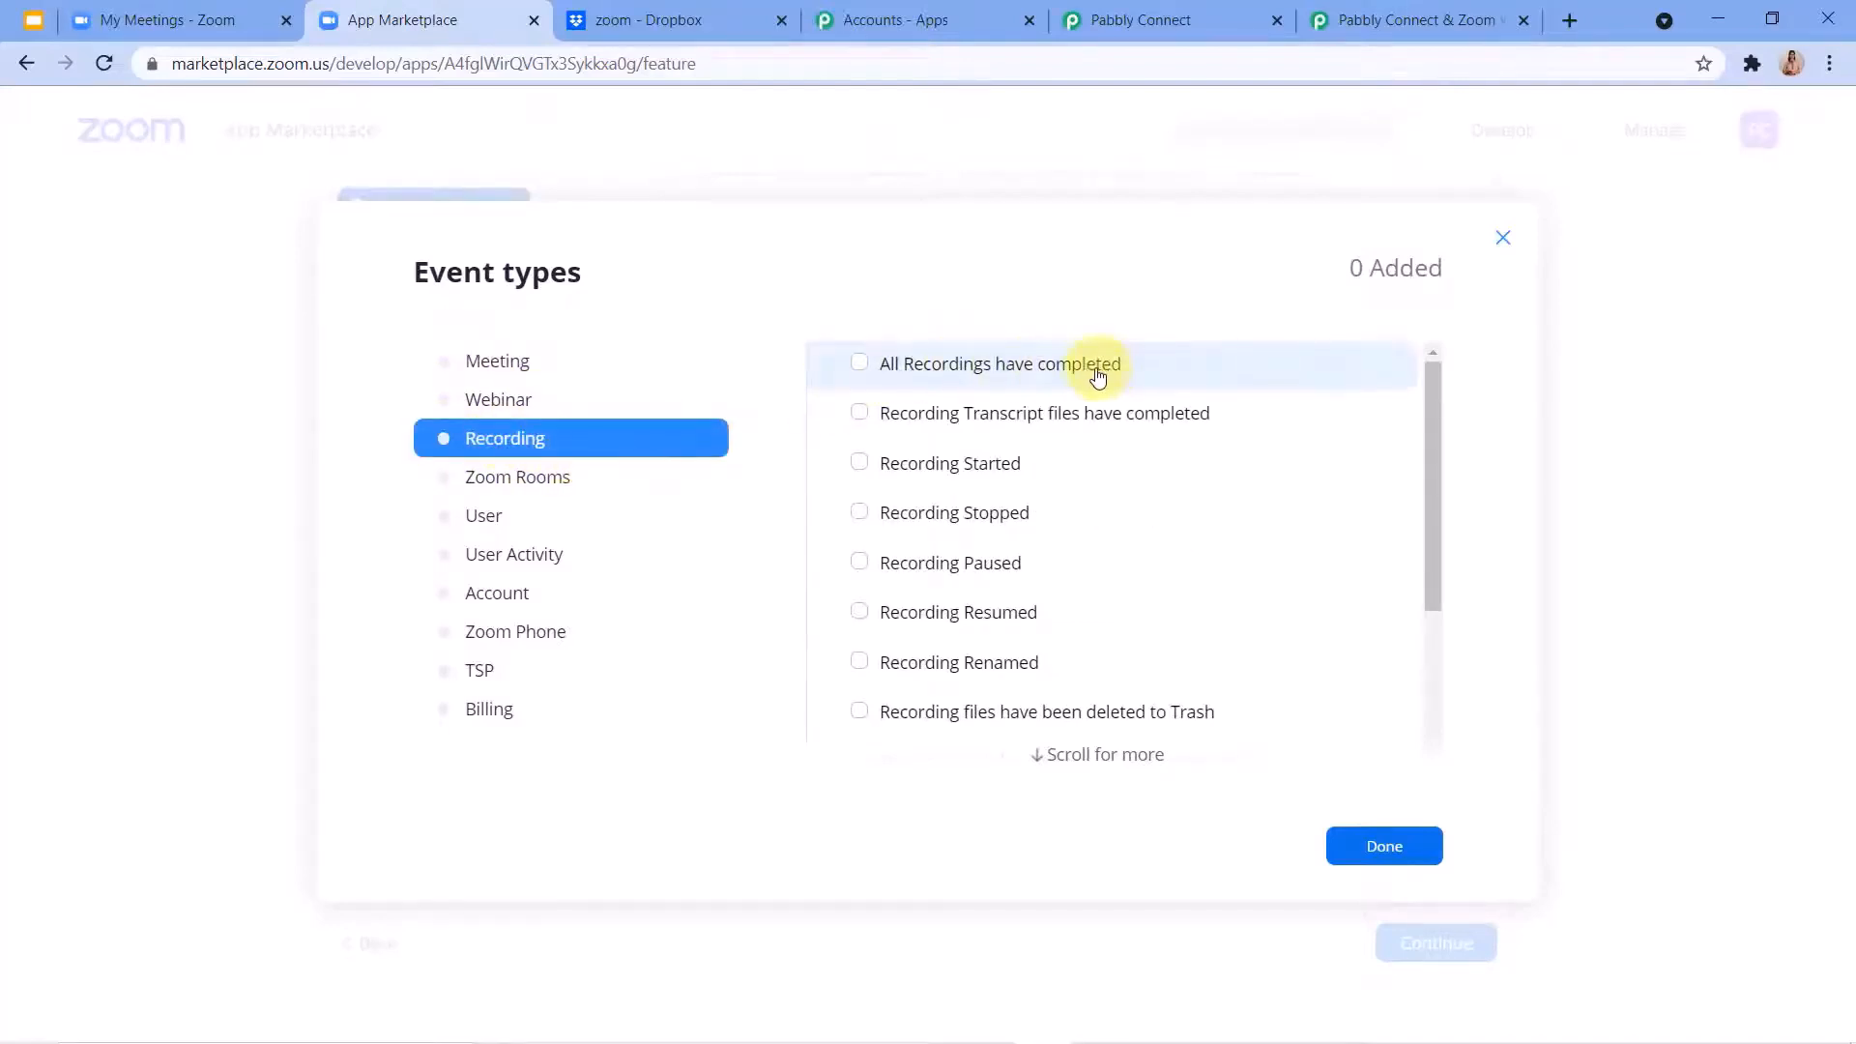
left_click(859, 364)
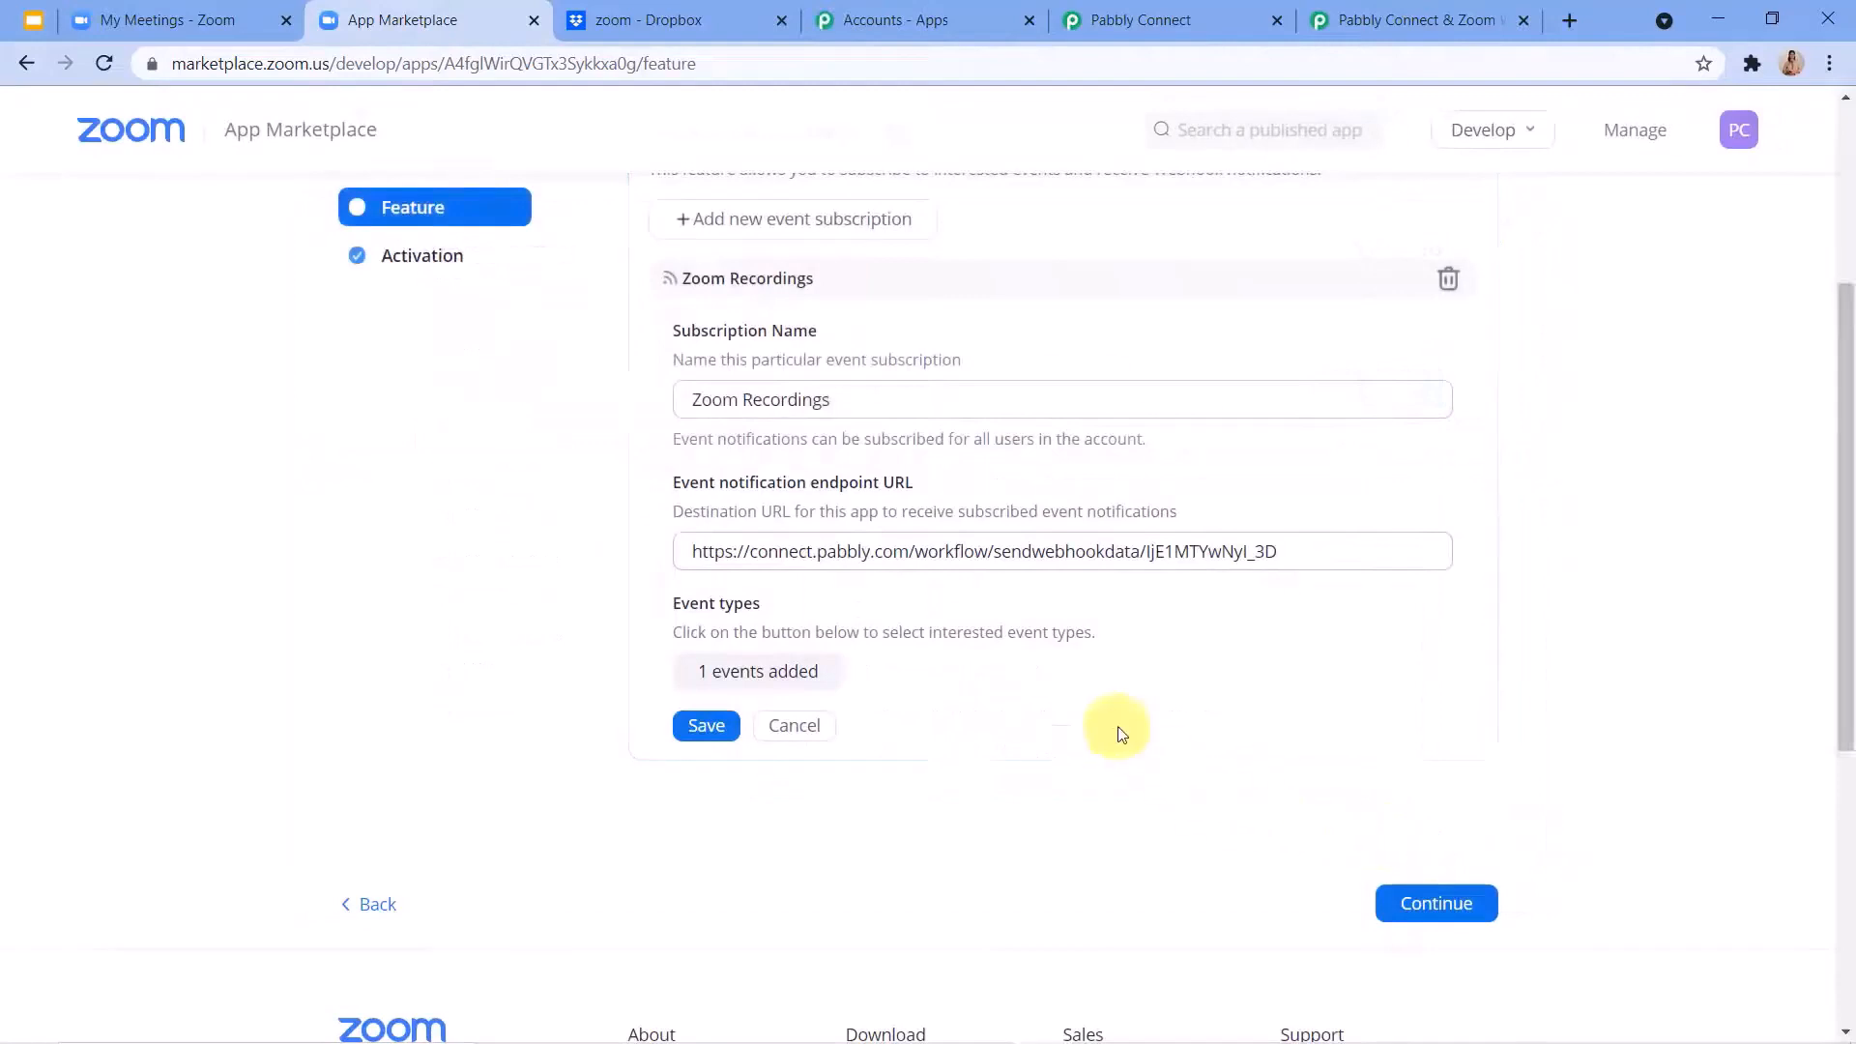
Save the Zoom Recordings subscription and continue to the app's Activation page.
left_click(711, 723)
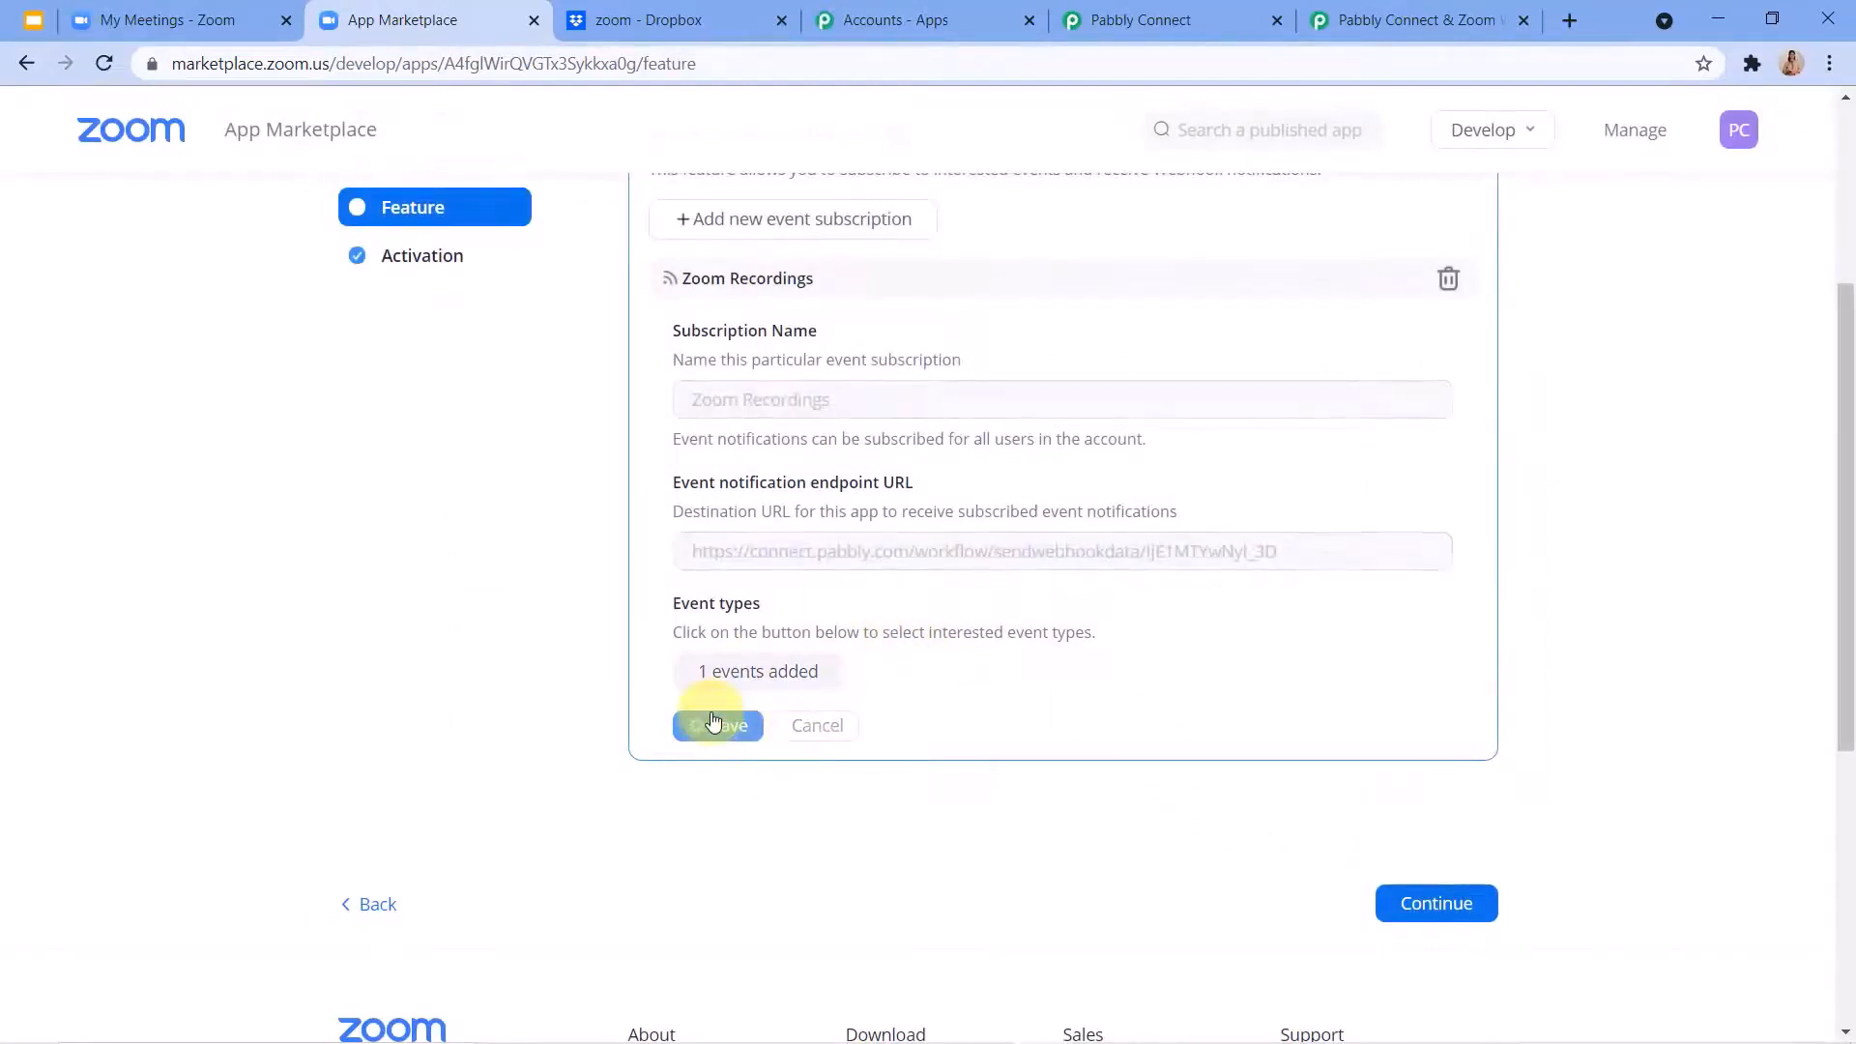
scroll(710, 713, "up", 3)
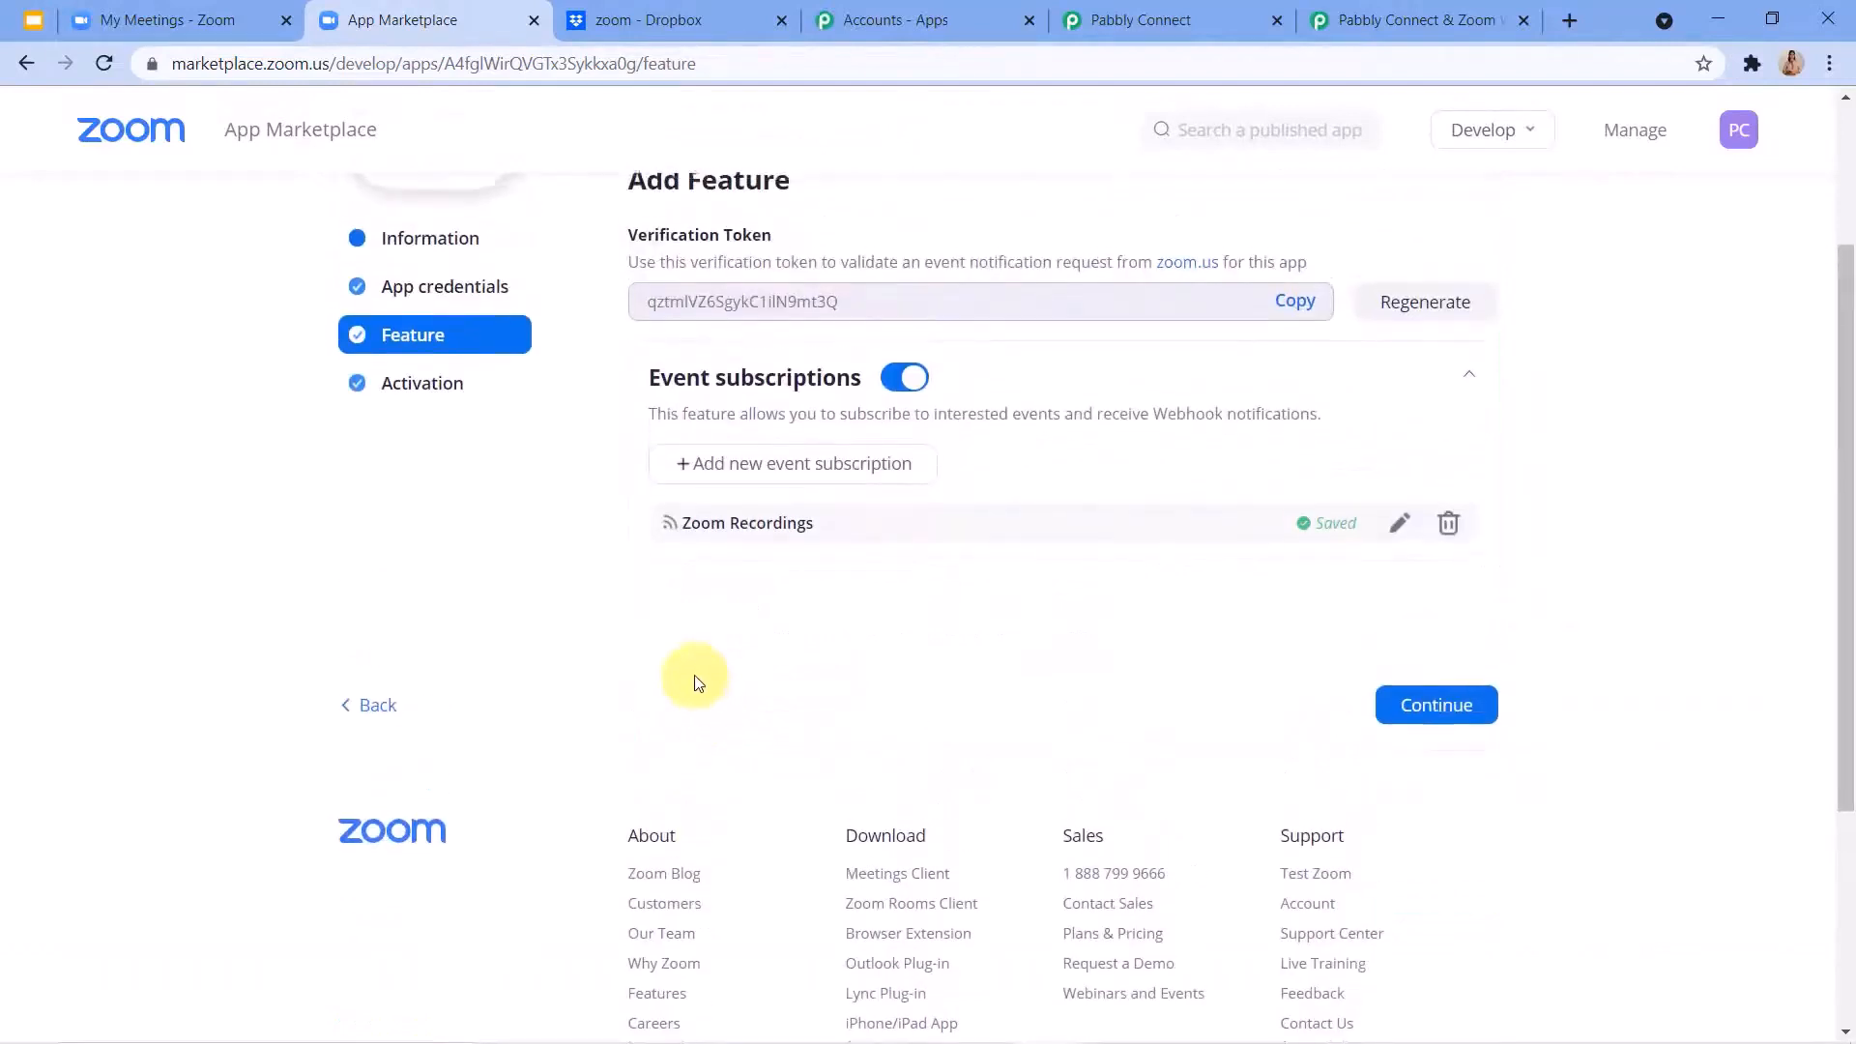
left_click(1445, 821)
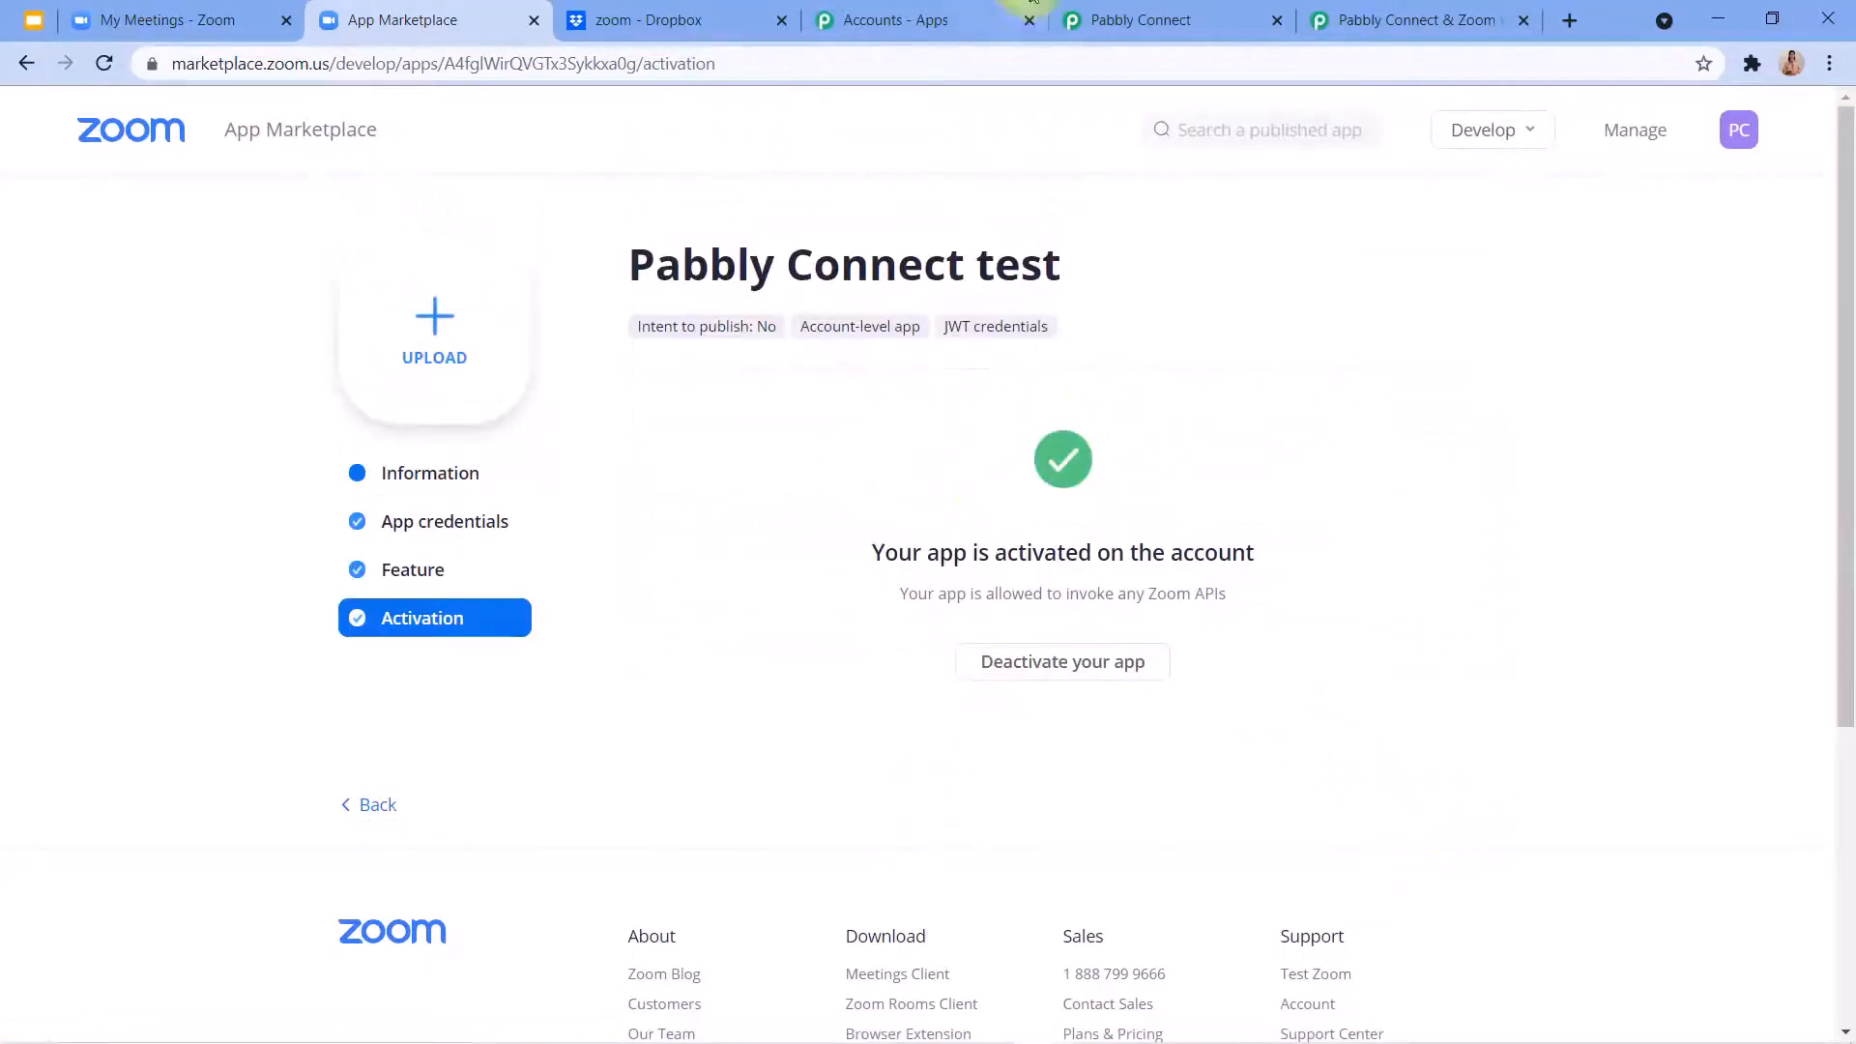
Check the workflow's webhook capture status, the Zoom app's activation page and the upcoming Zoom meetings list.
left_click(1126, 20)
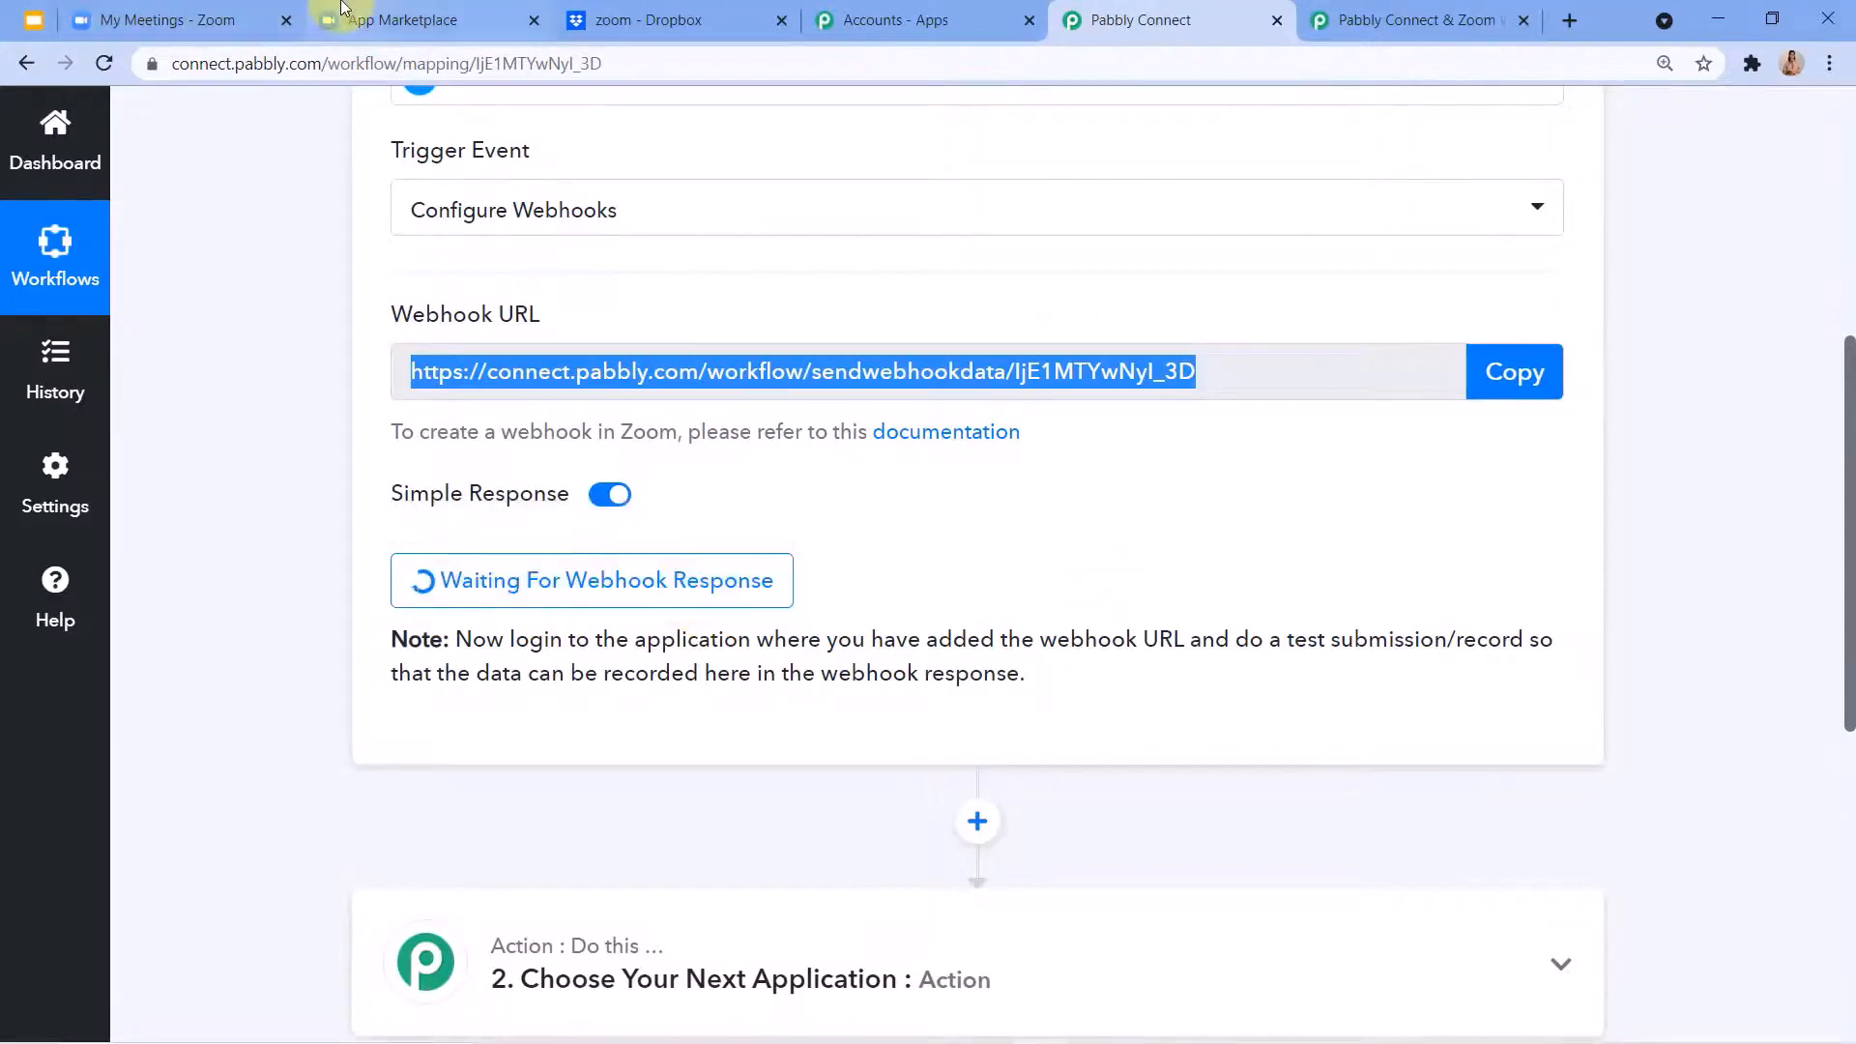
left_click(403, 20)
scroll(677, 831, "down", 1)
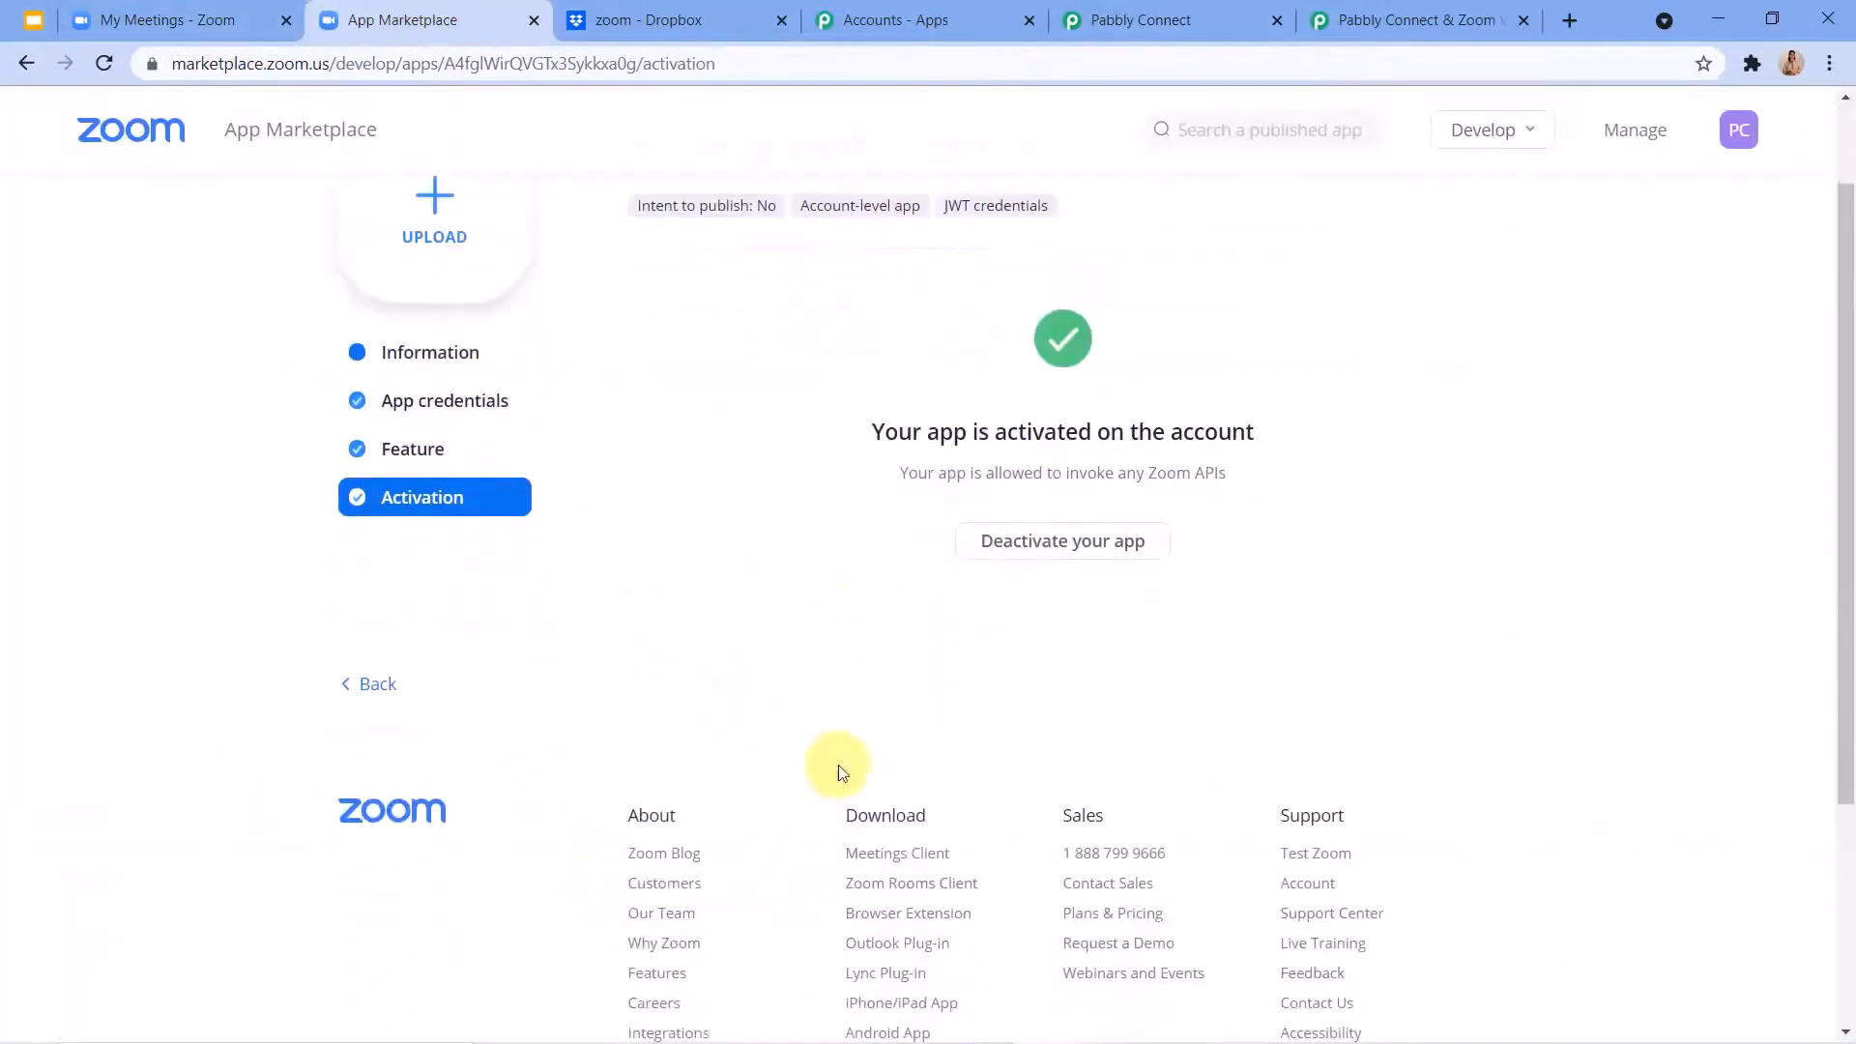
left_click(213, 20)
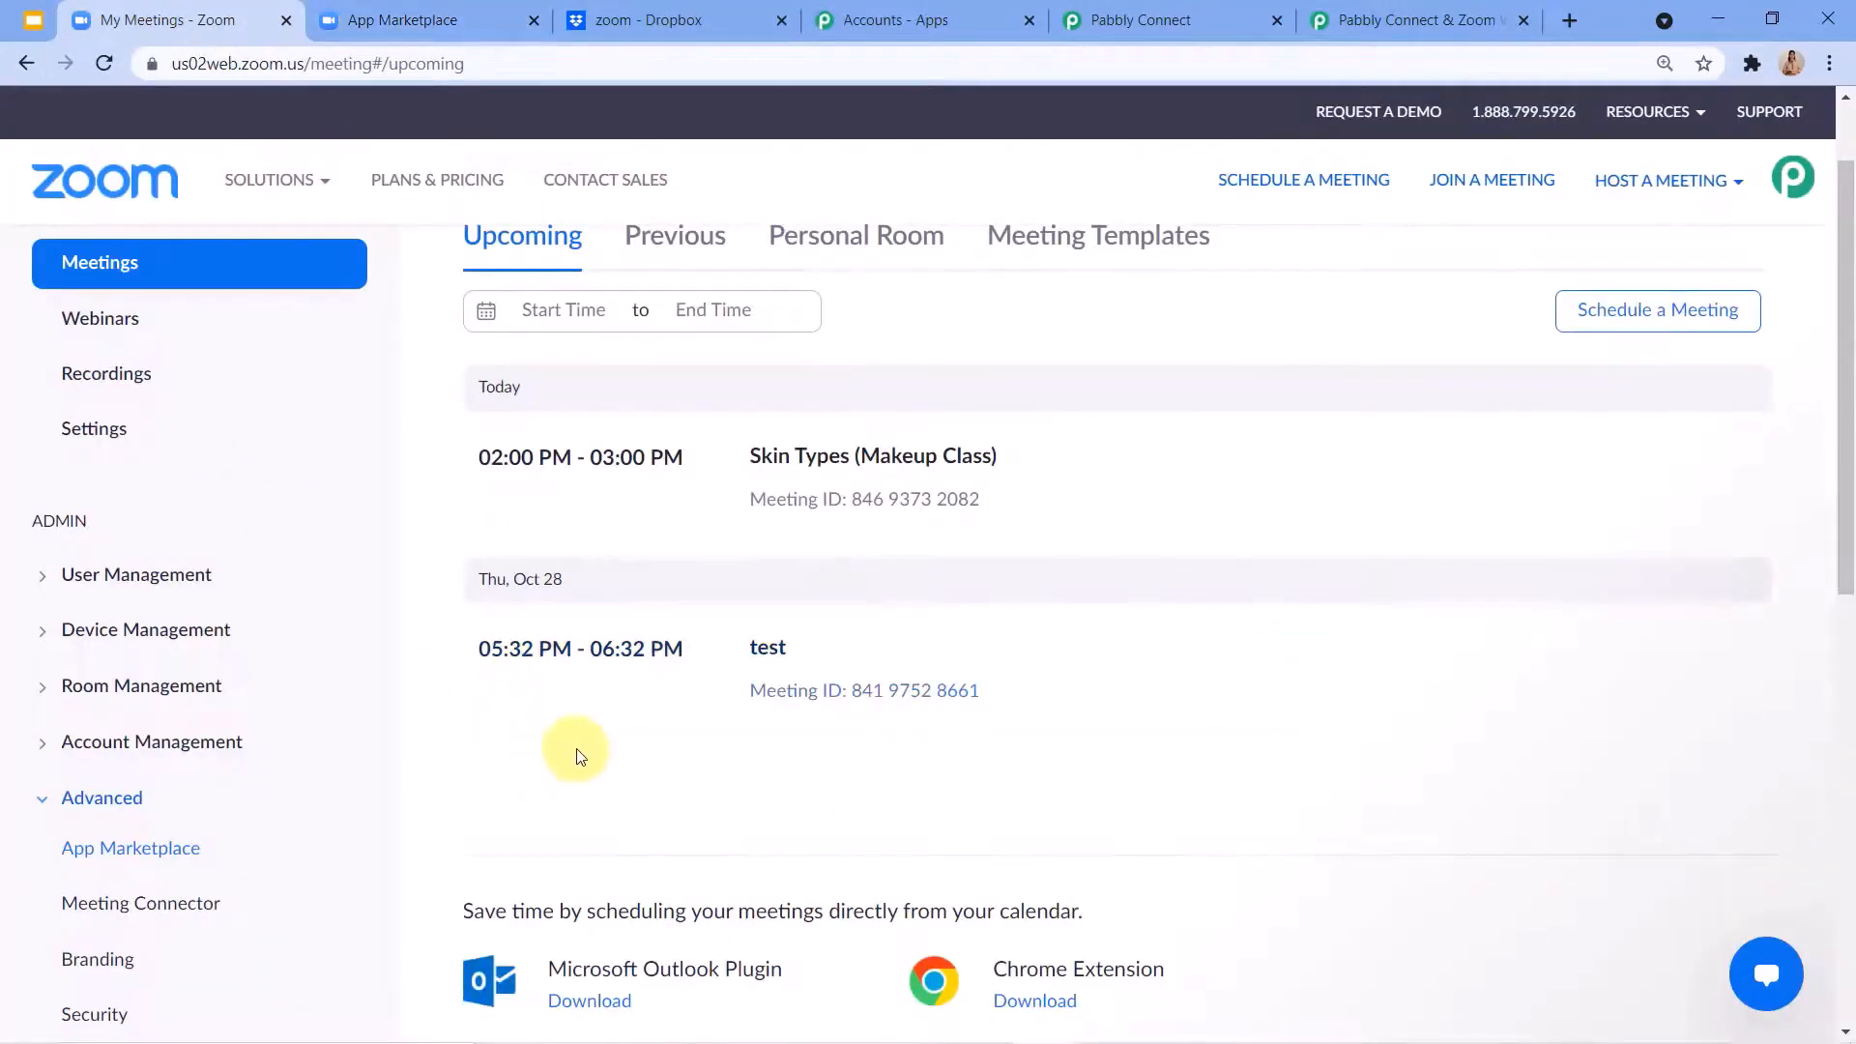
scroll(702, 718, "up", 1)
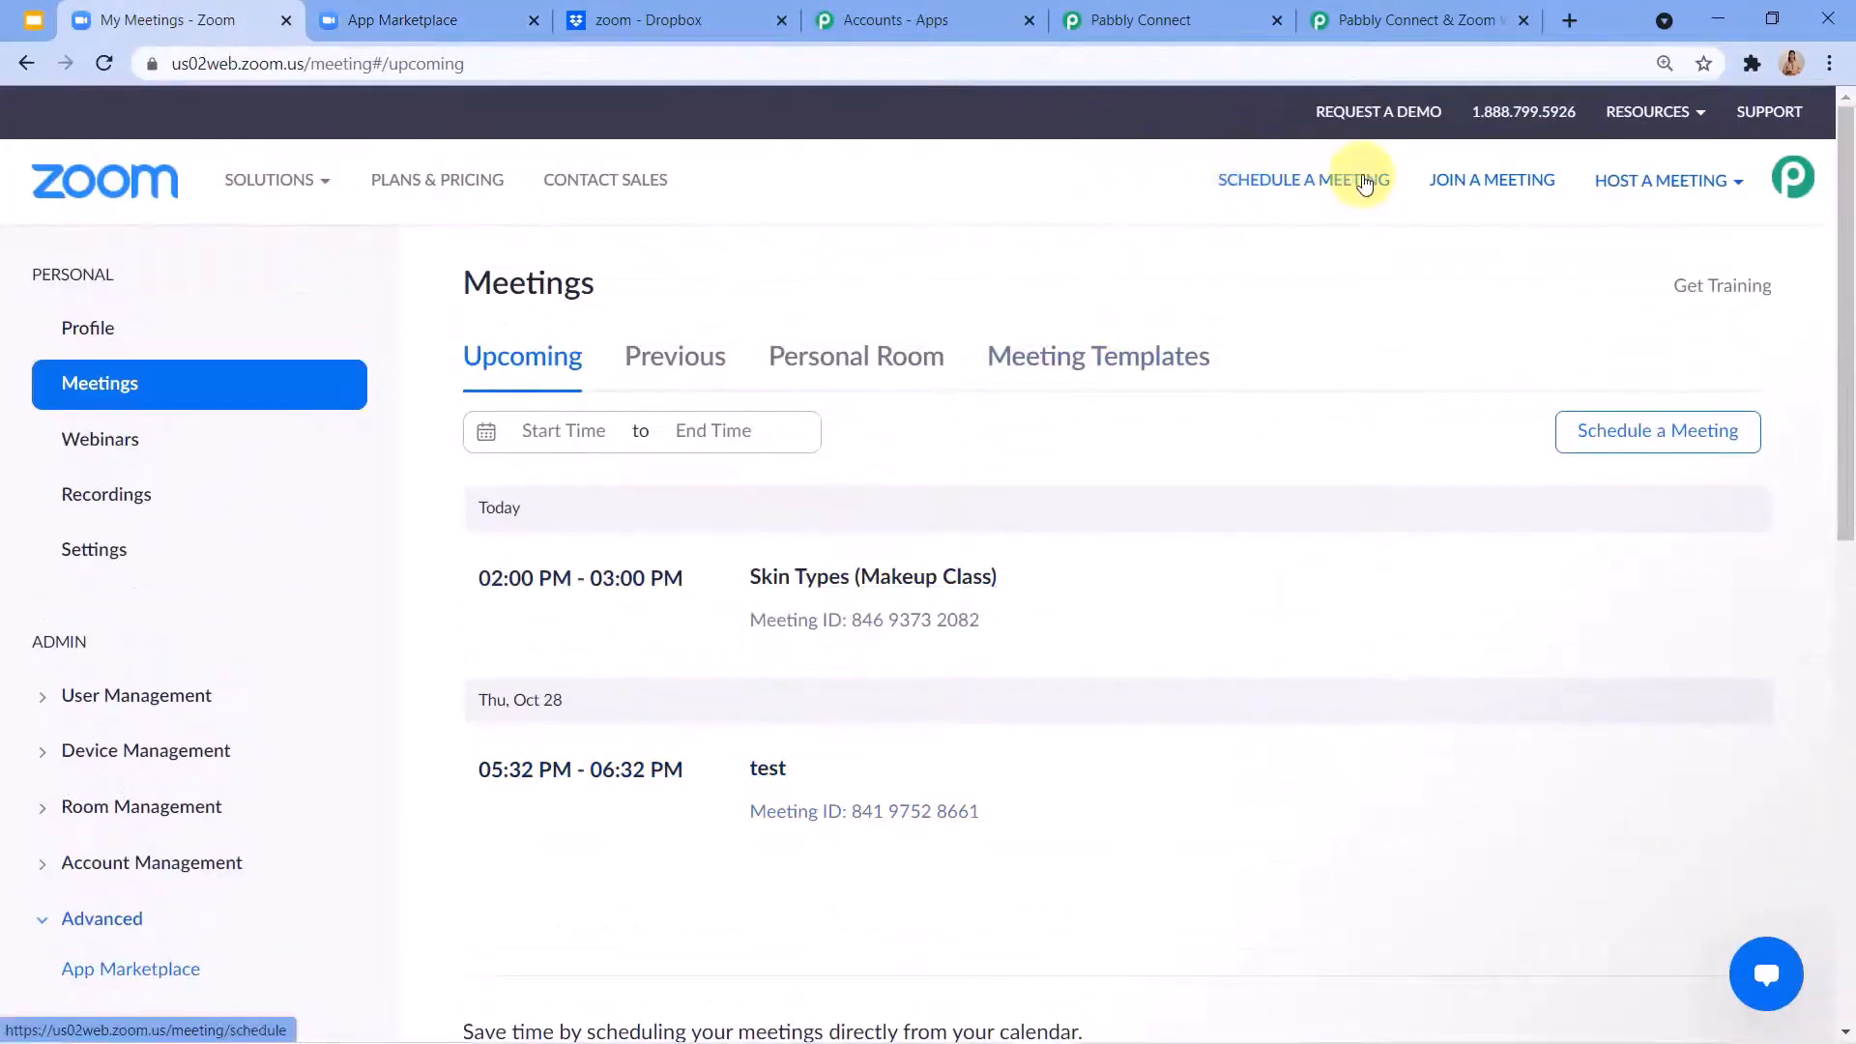
left_click(1151, 19)
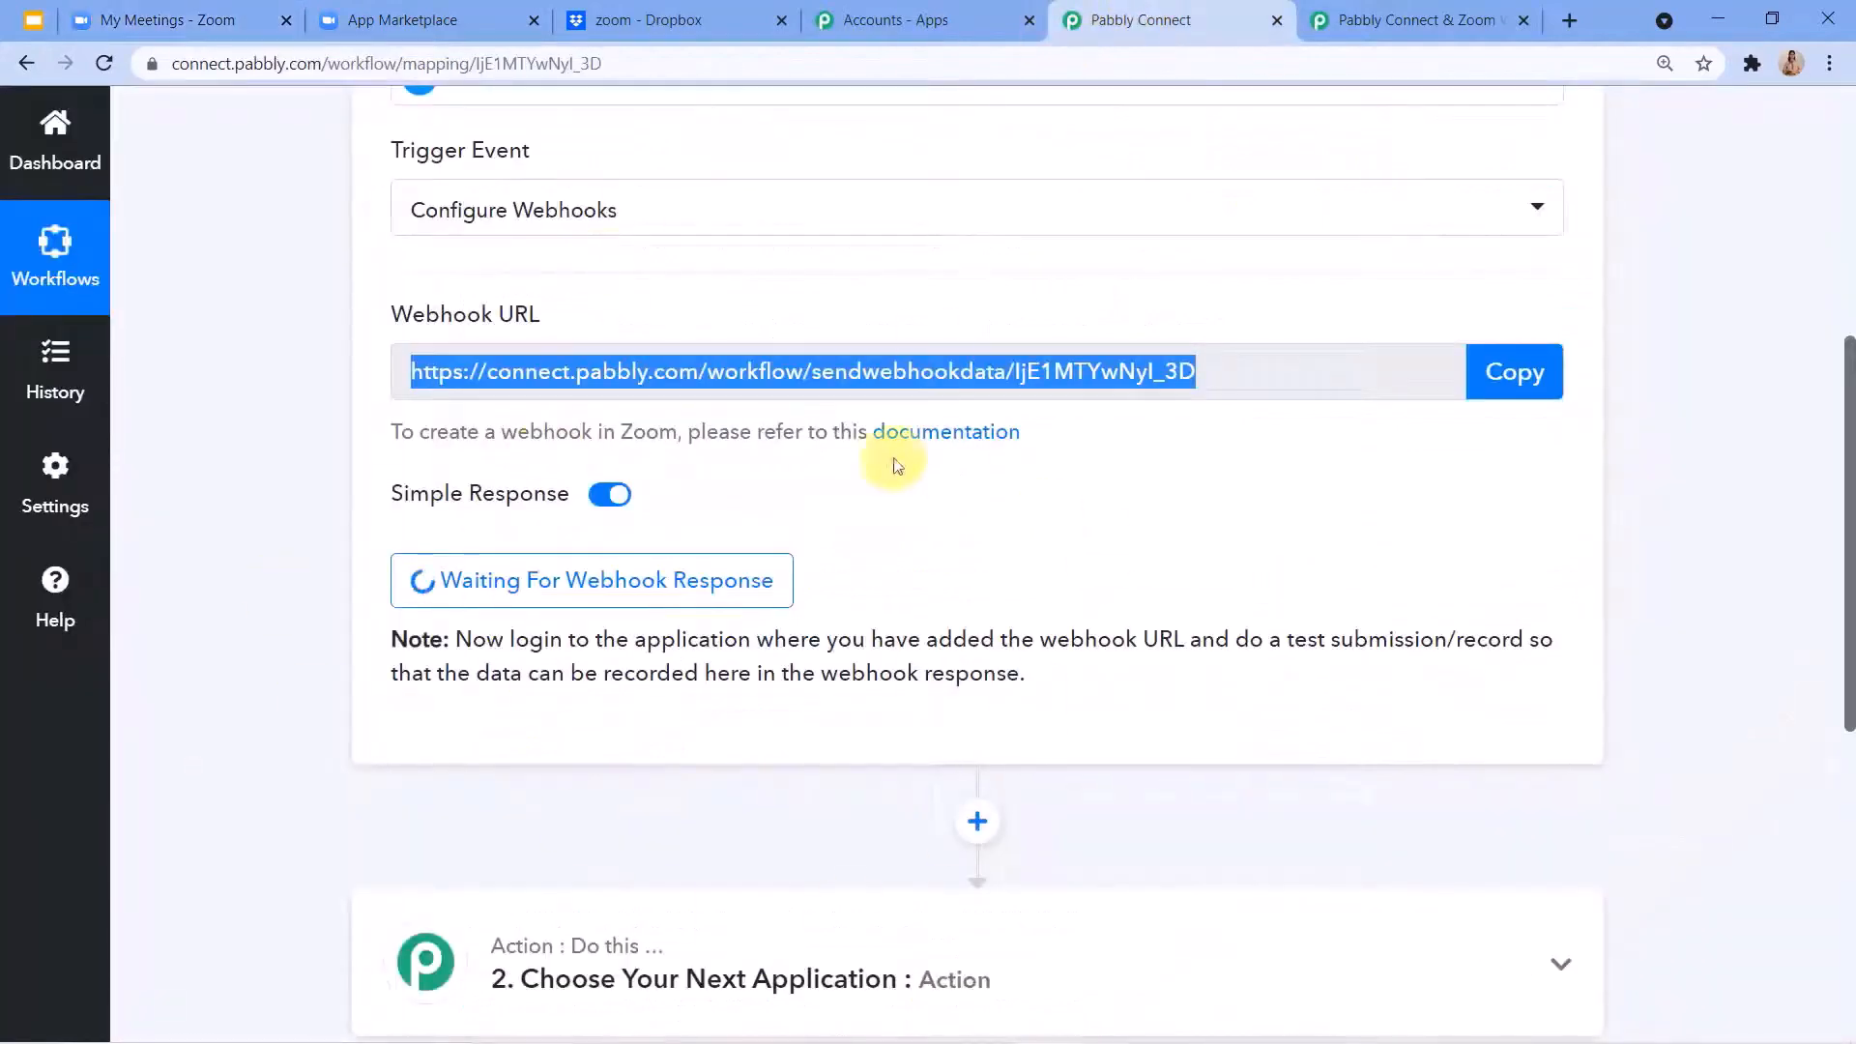
left_click(208, 17)
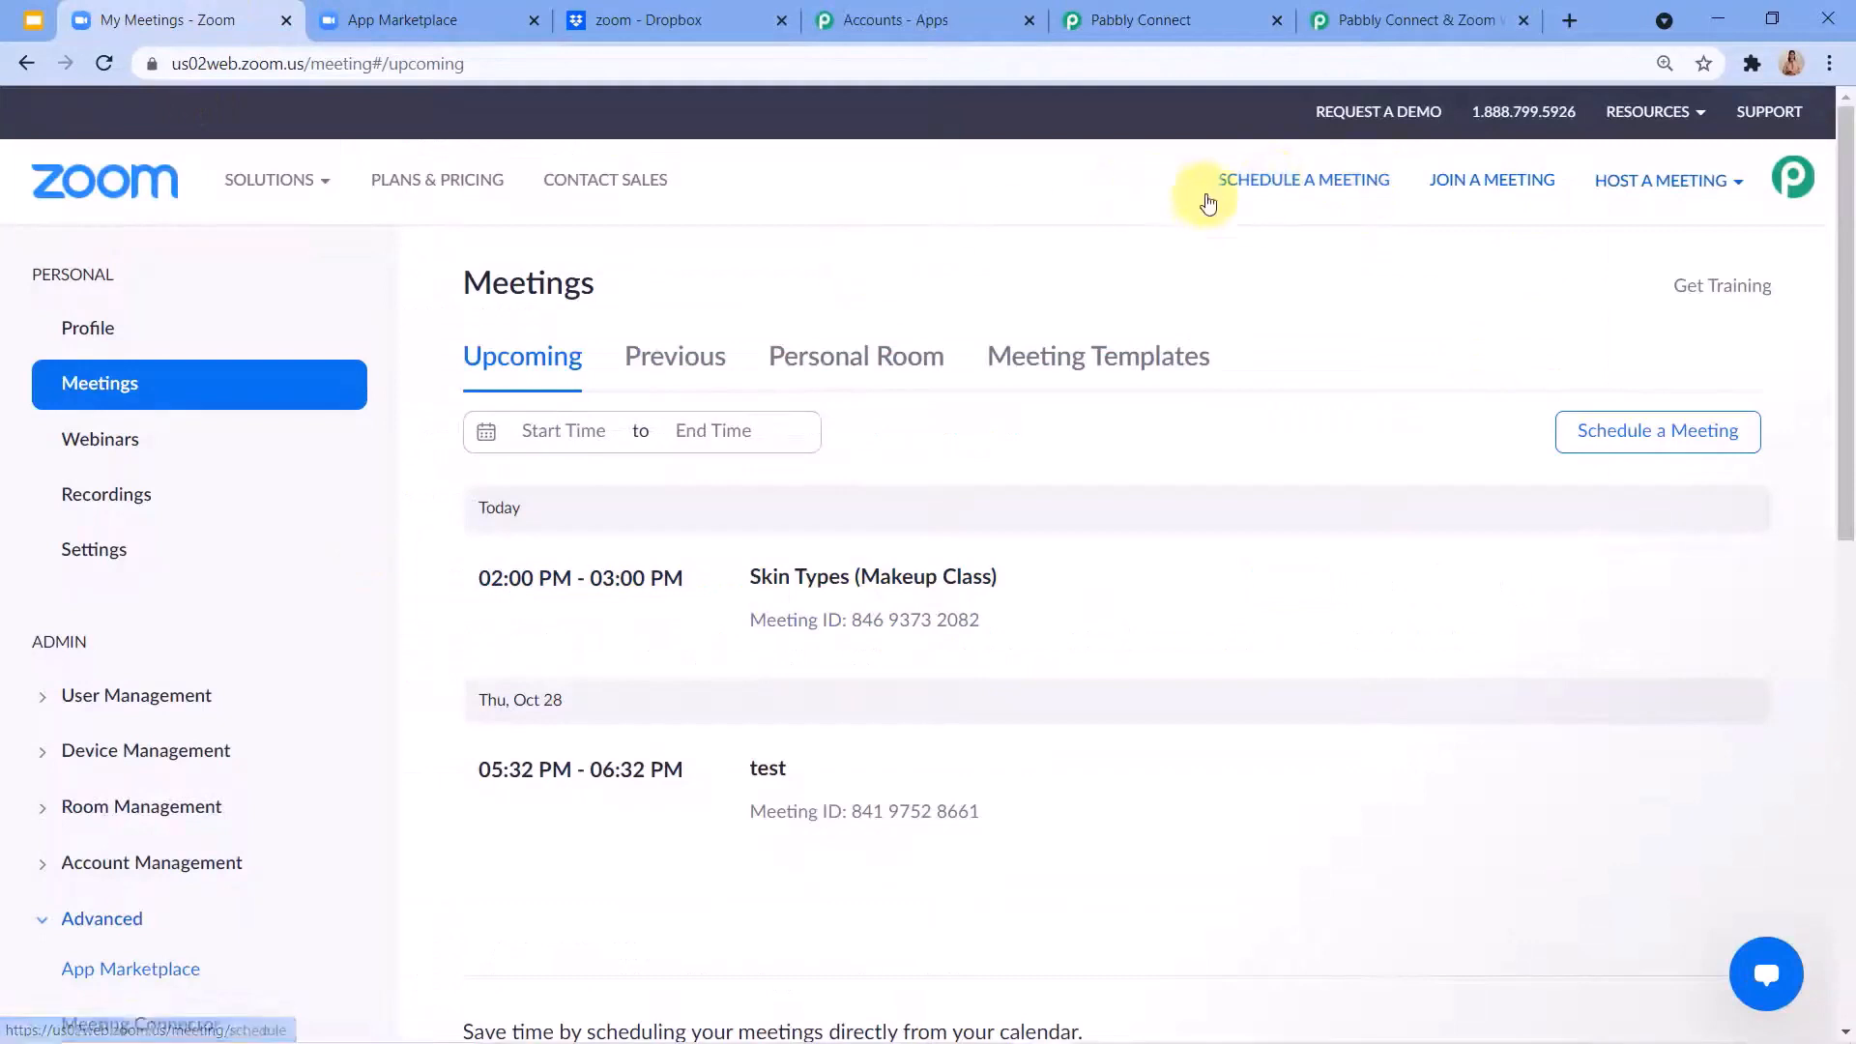
Host a new Zoom meeting as Screen Share Only, join it from the browser and allow notifications.
left_click(1637, 187)
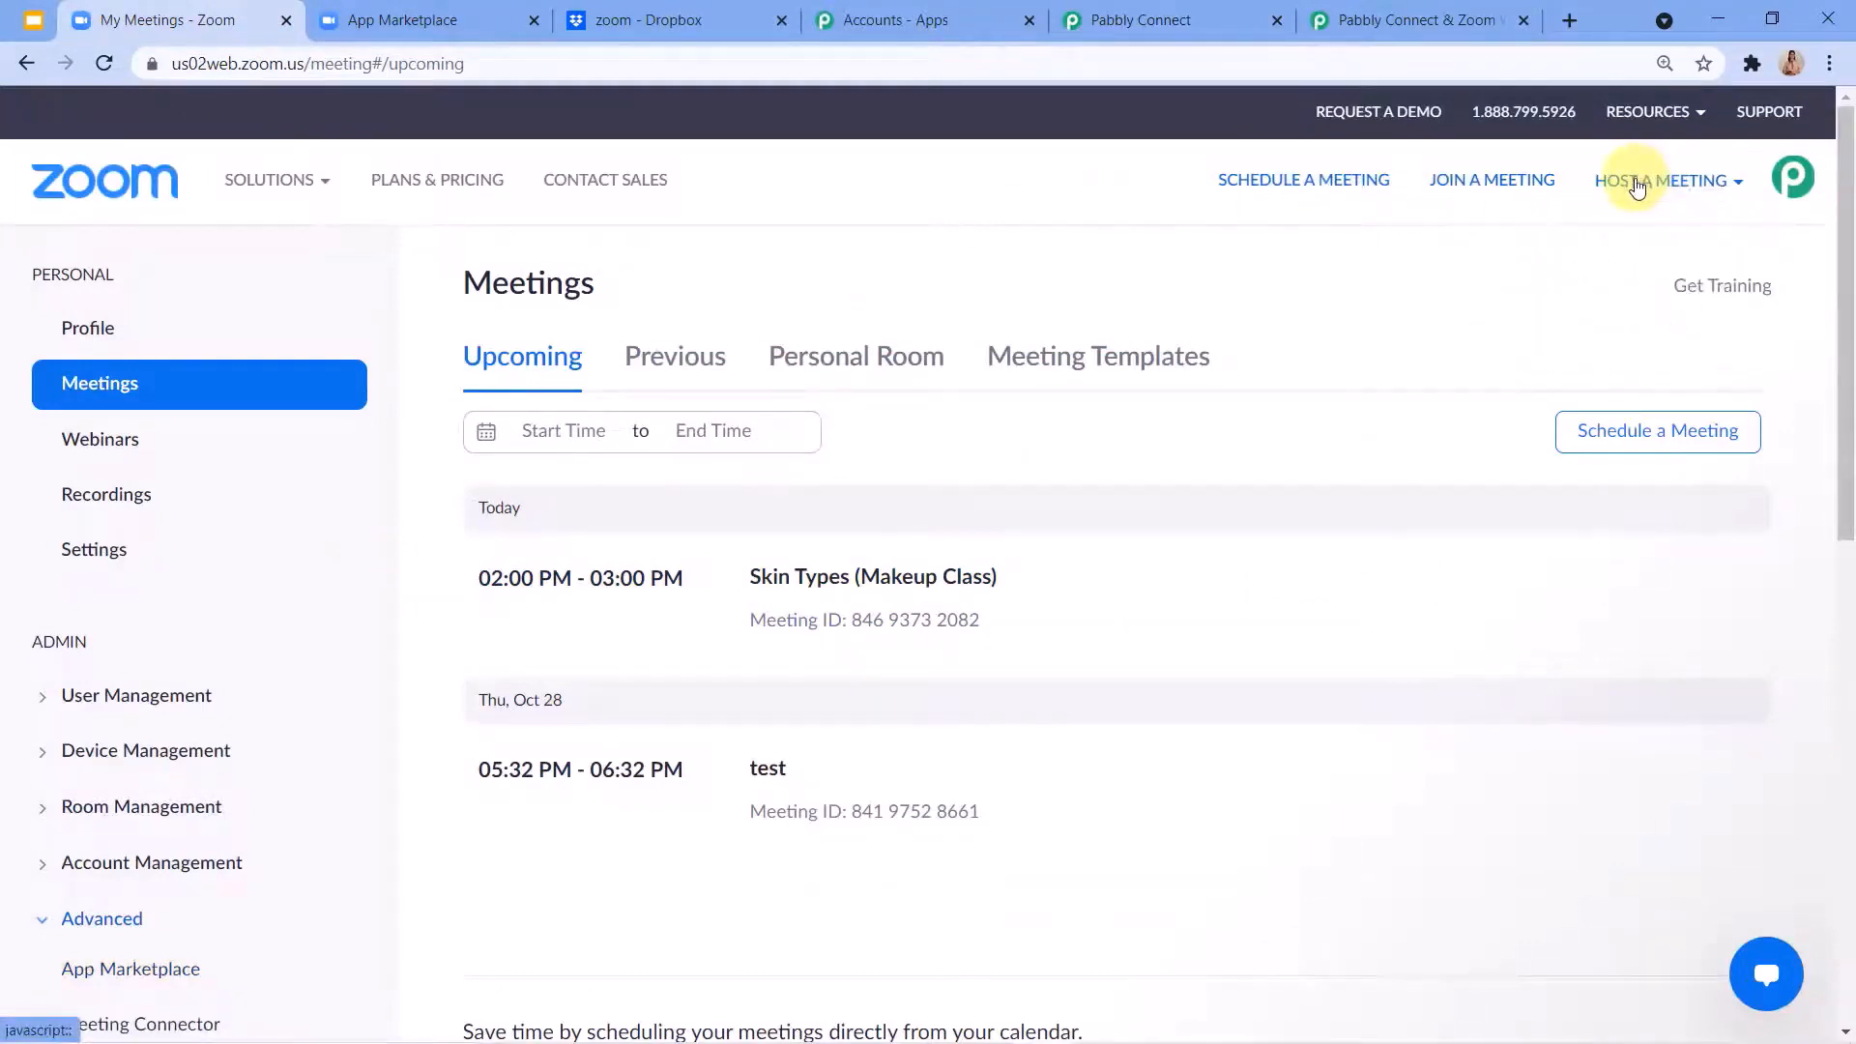
left_click(1633, 188)
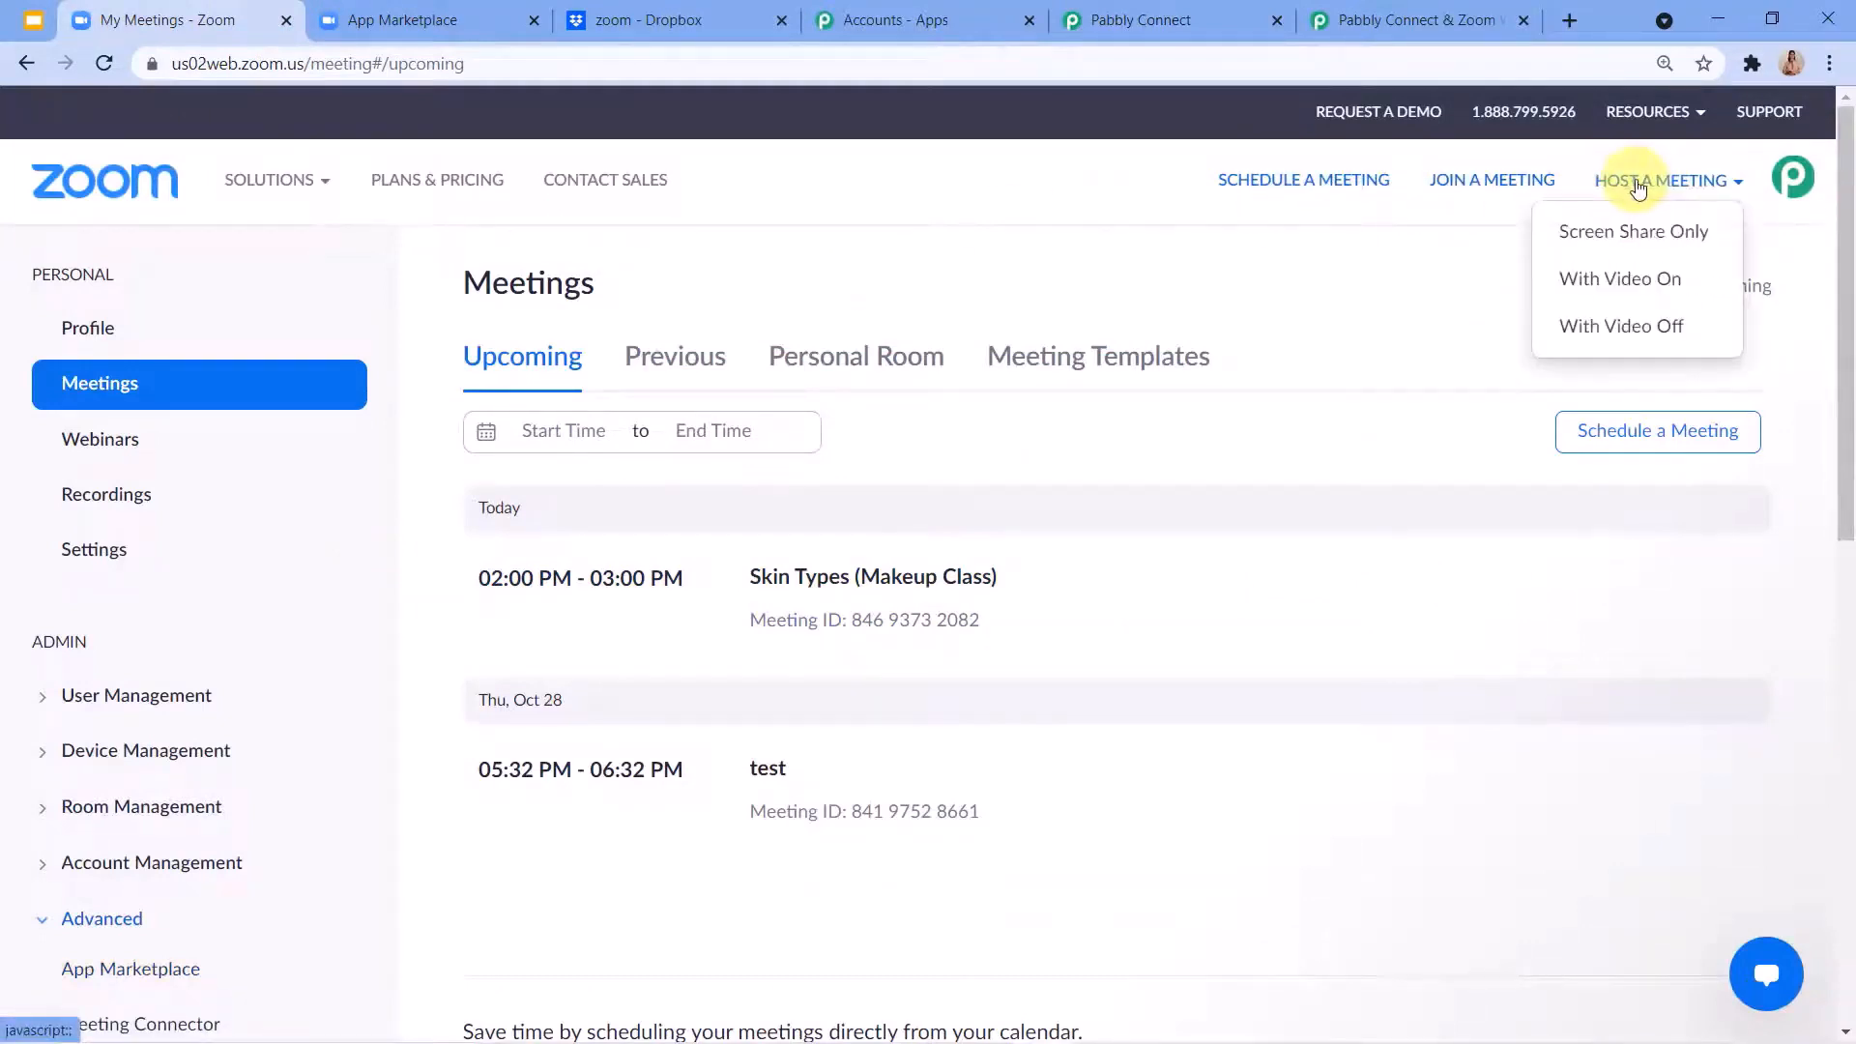
left_click(1597, 241)
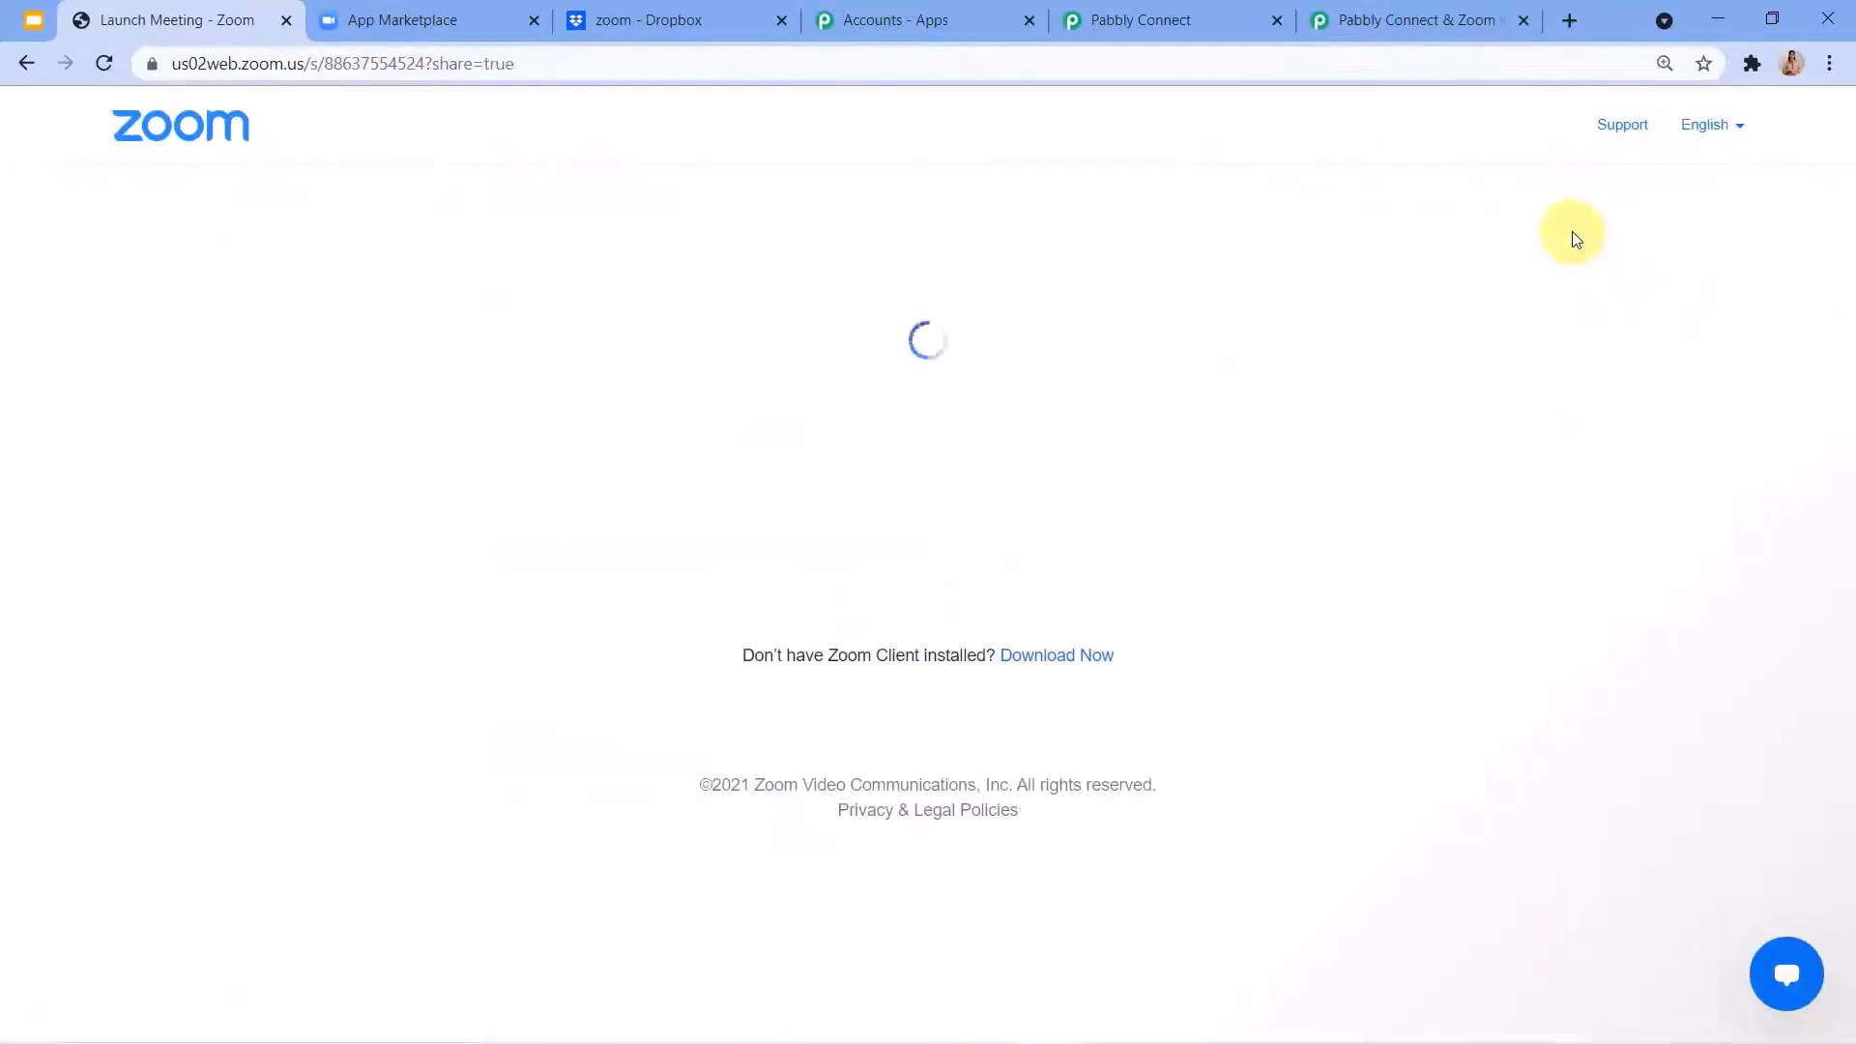
left_click(994, 630)
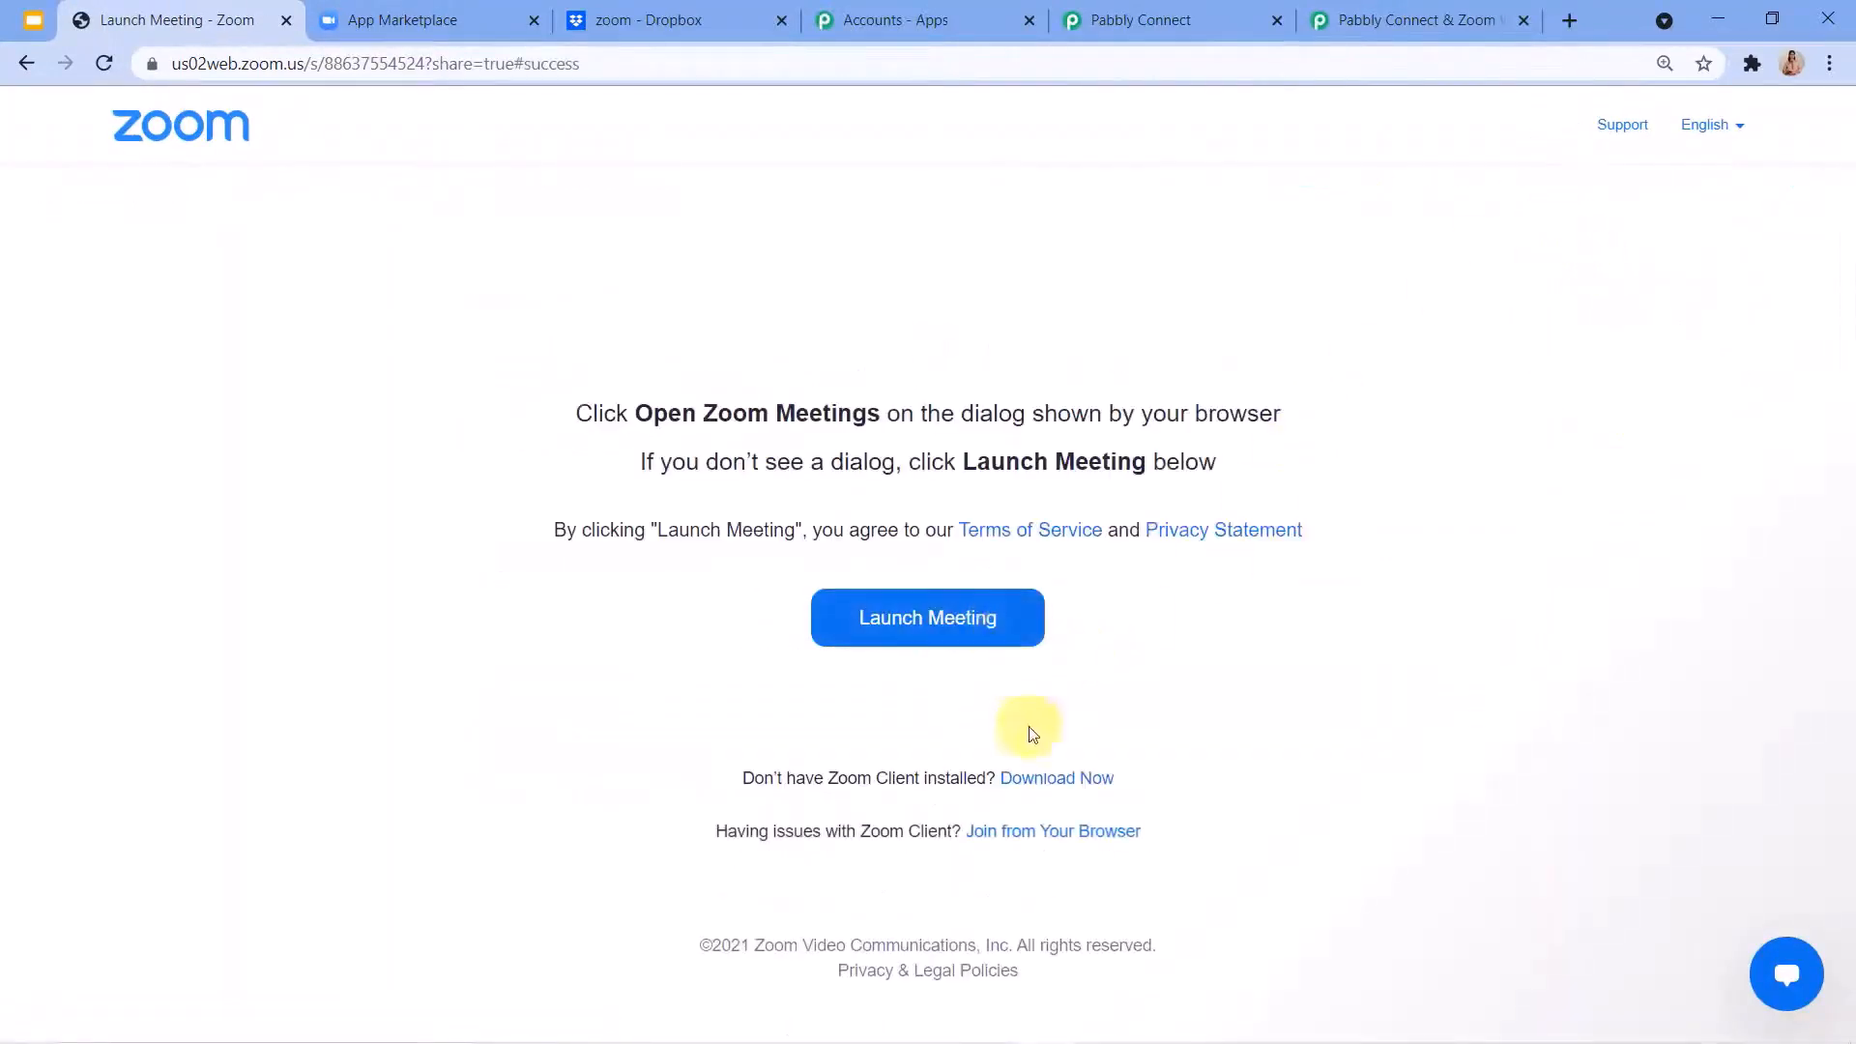
left_click(1033, 837)
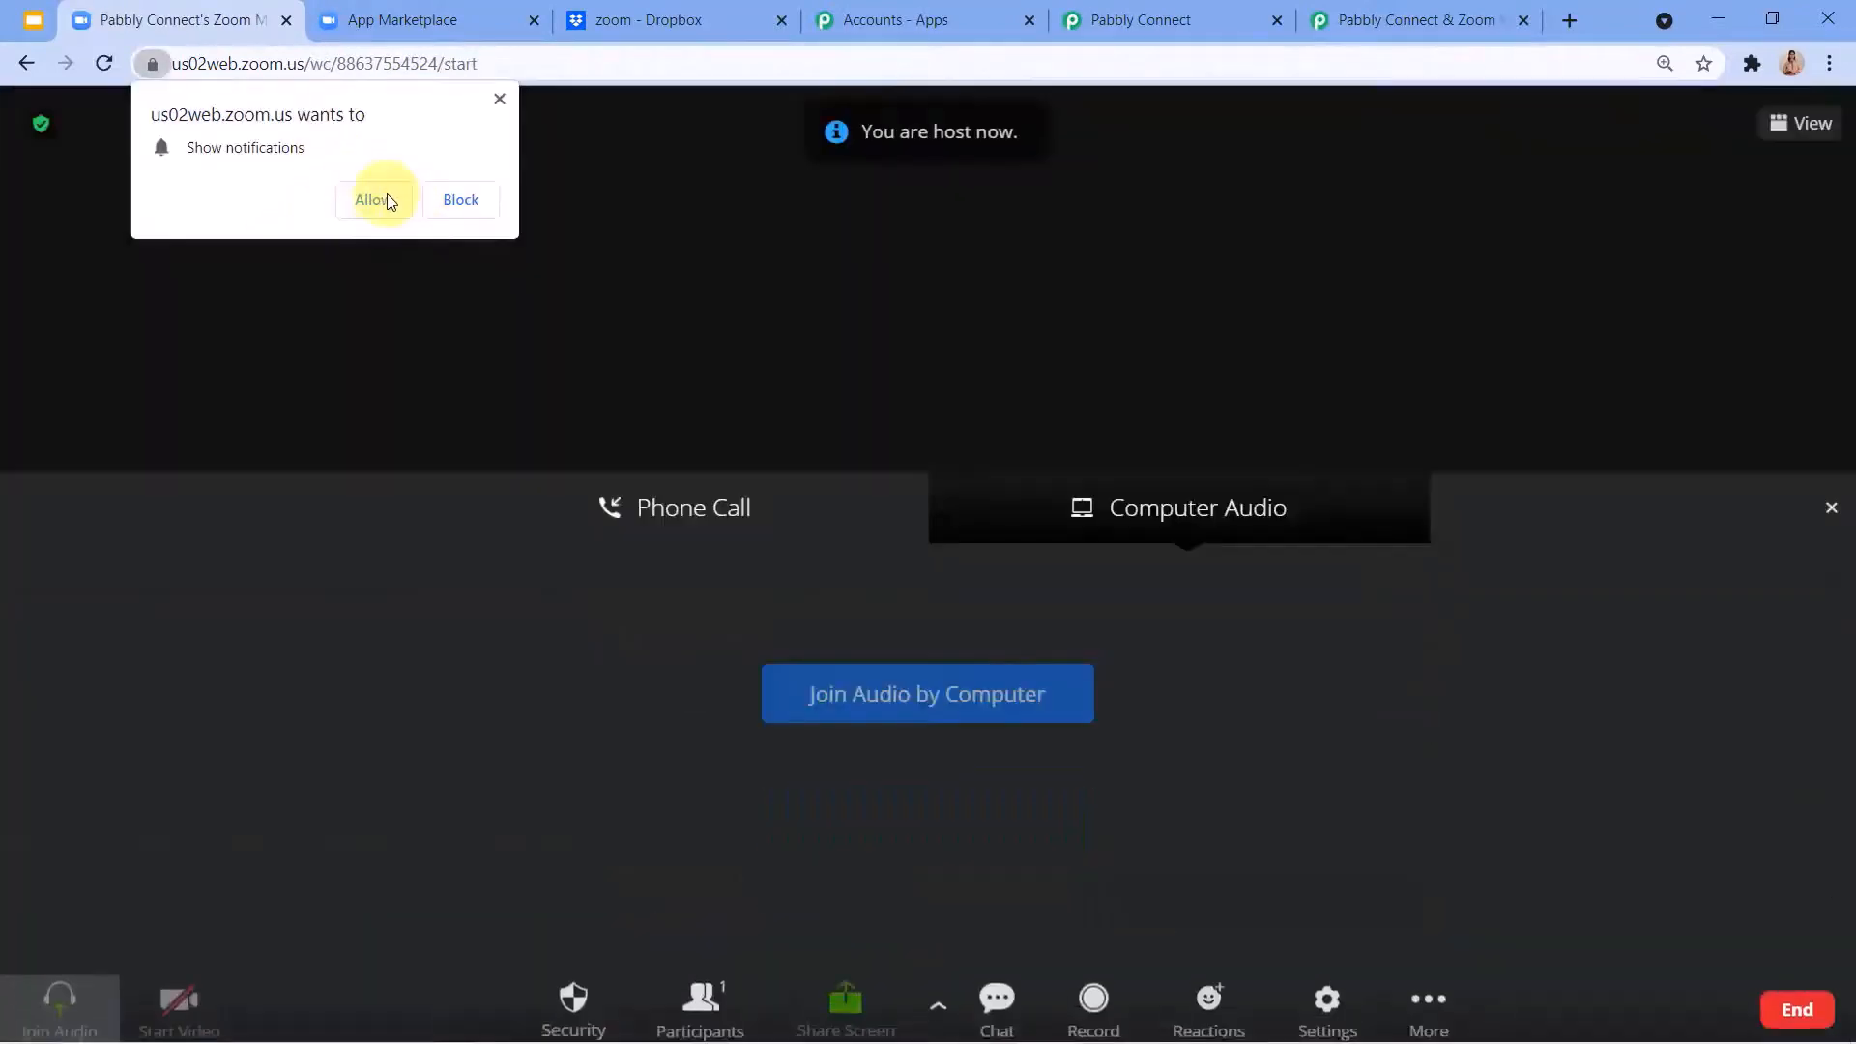
left_click(377, 198)
Start recording the Zoom meeting and allow the site to use the microphone.
left_click(906, 723)
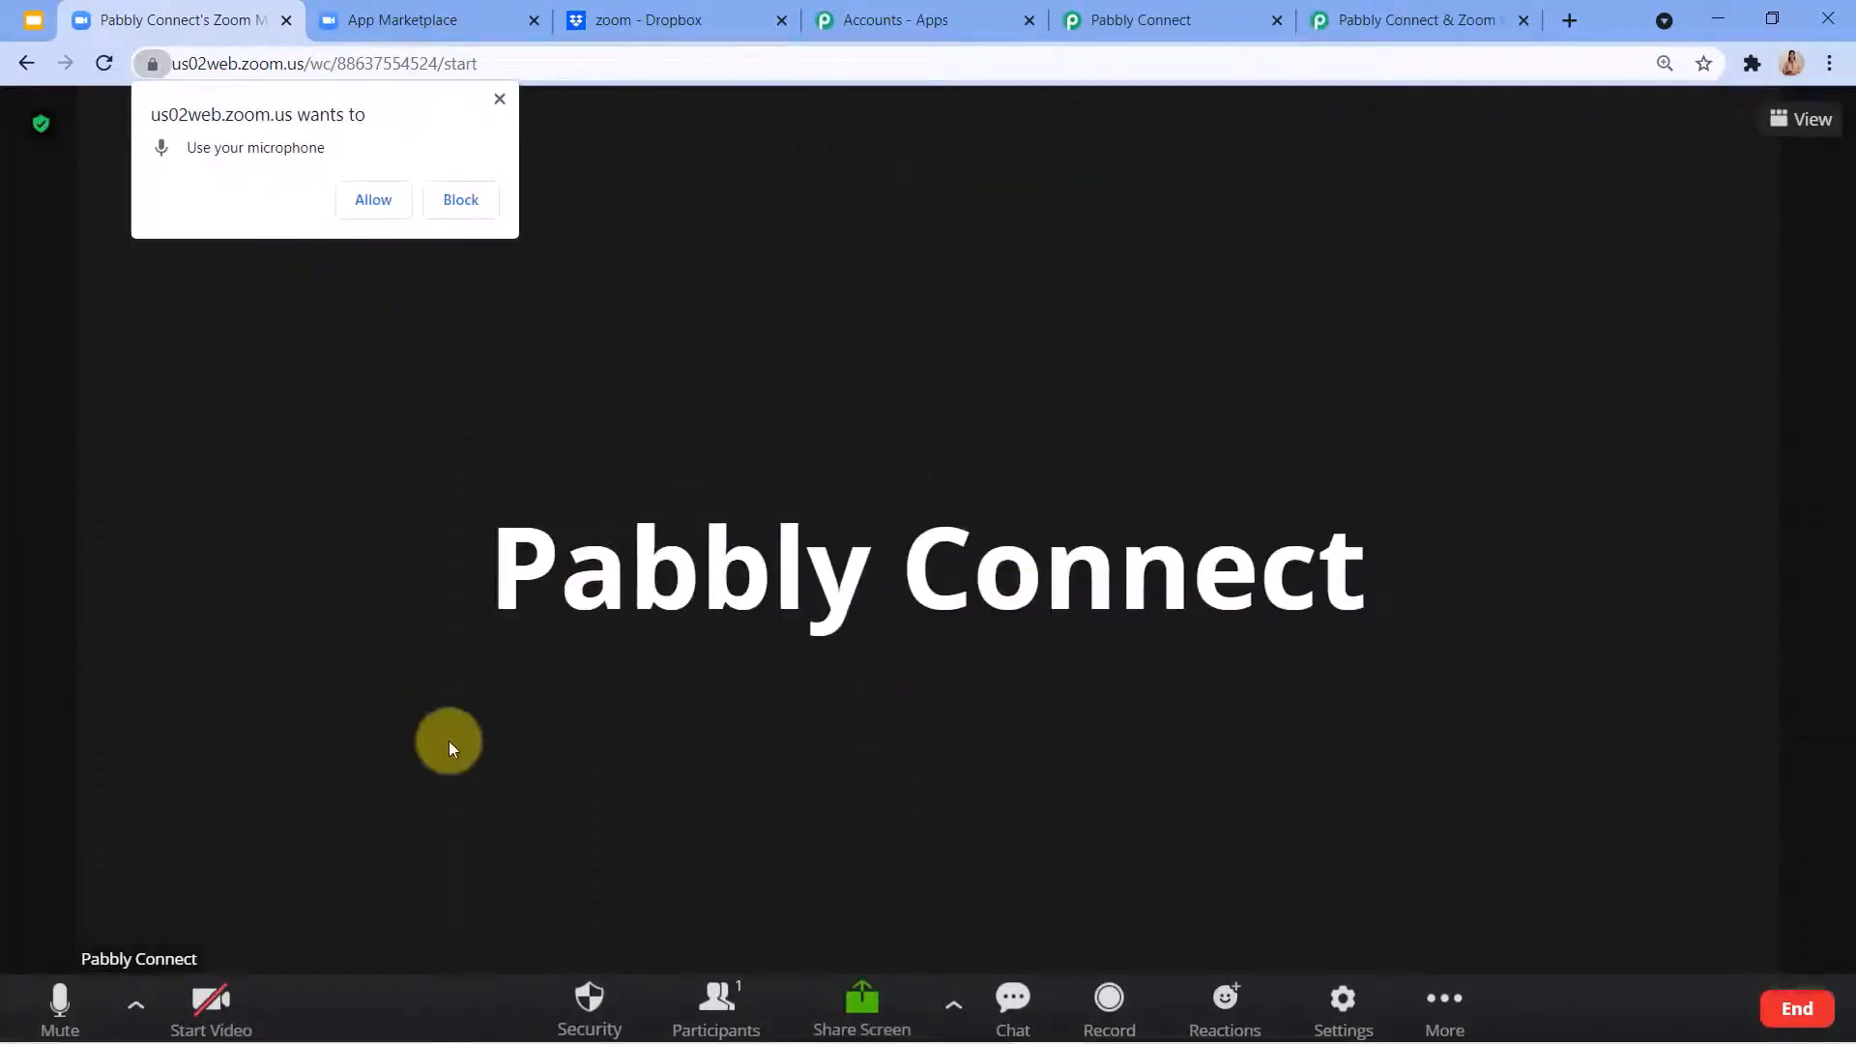
left_click(1110, 1005)
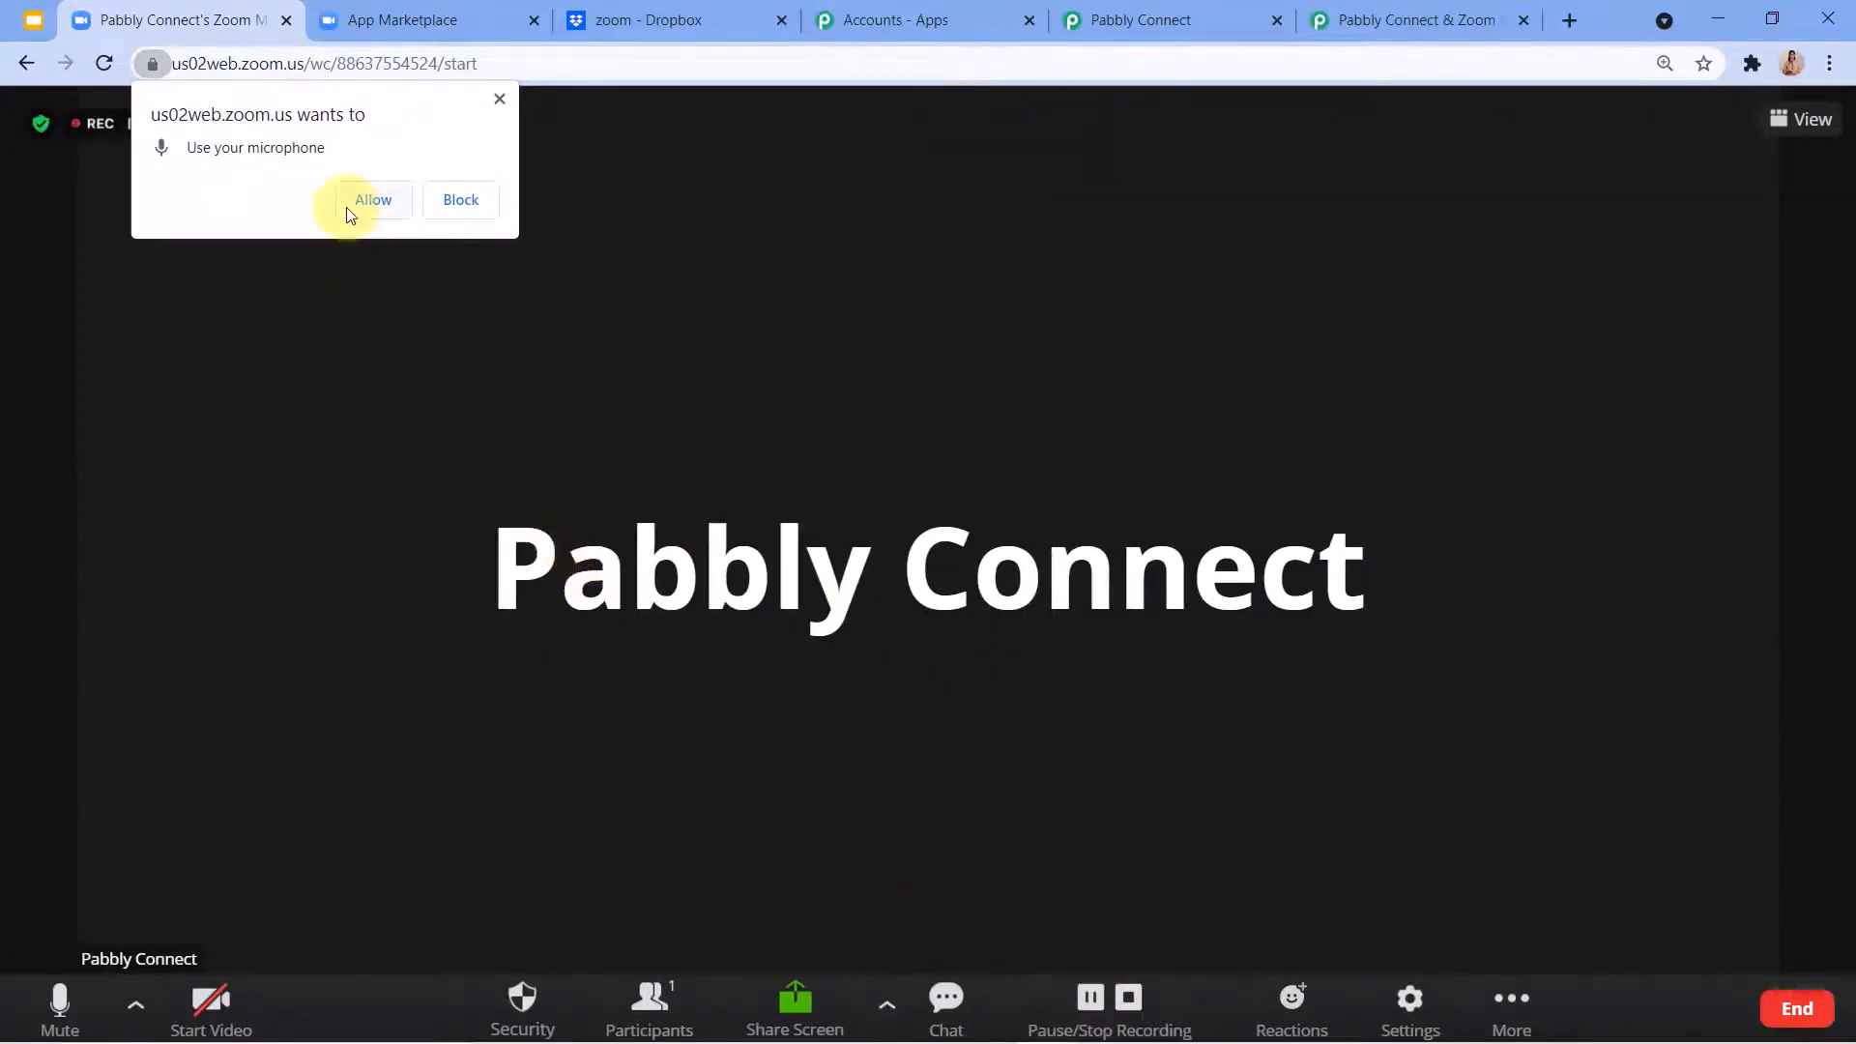
left_click(372, 201)
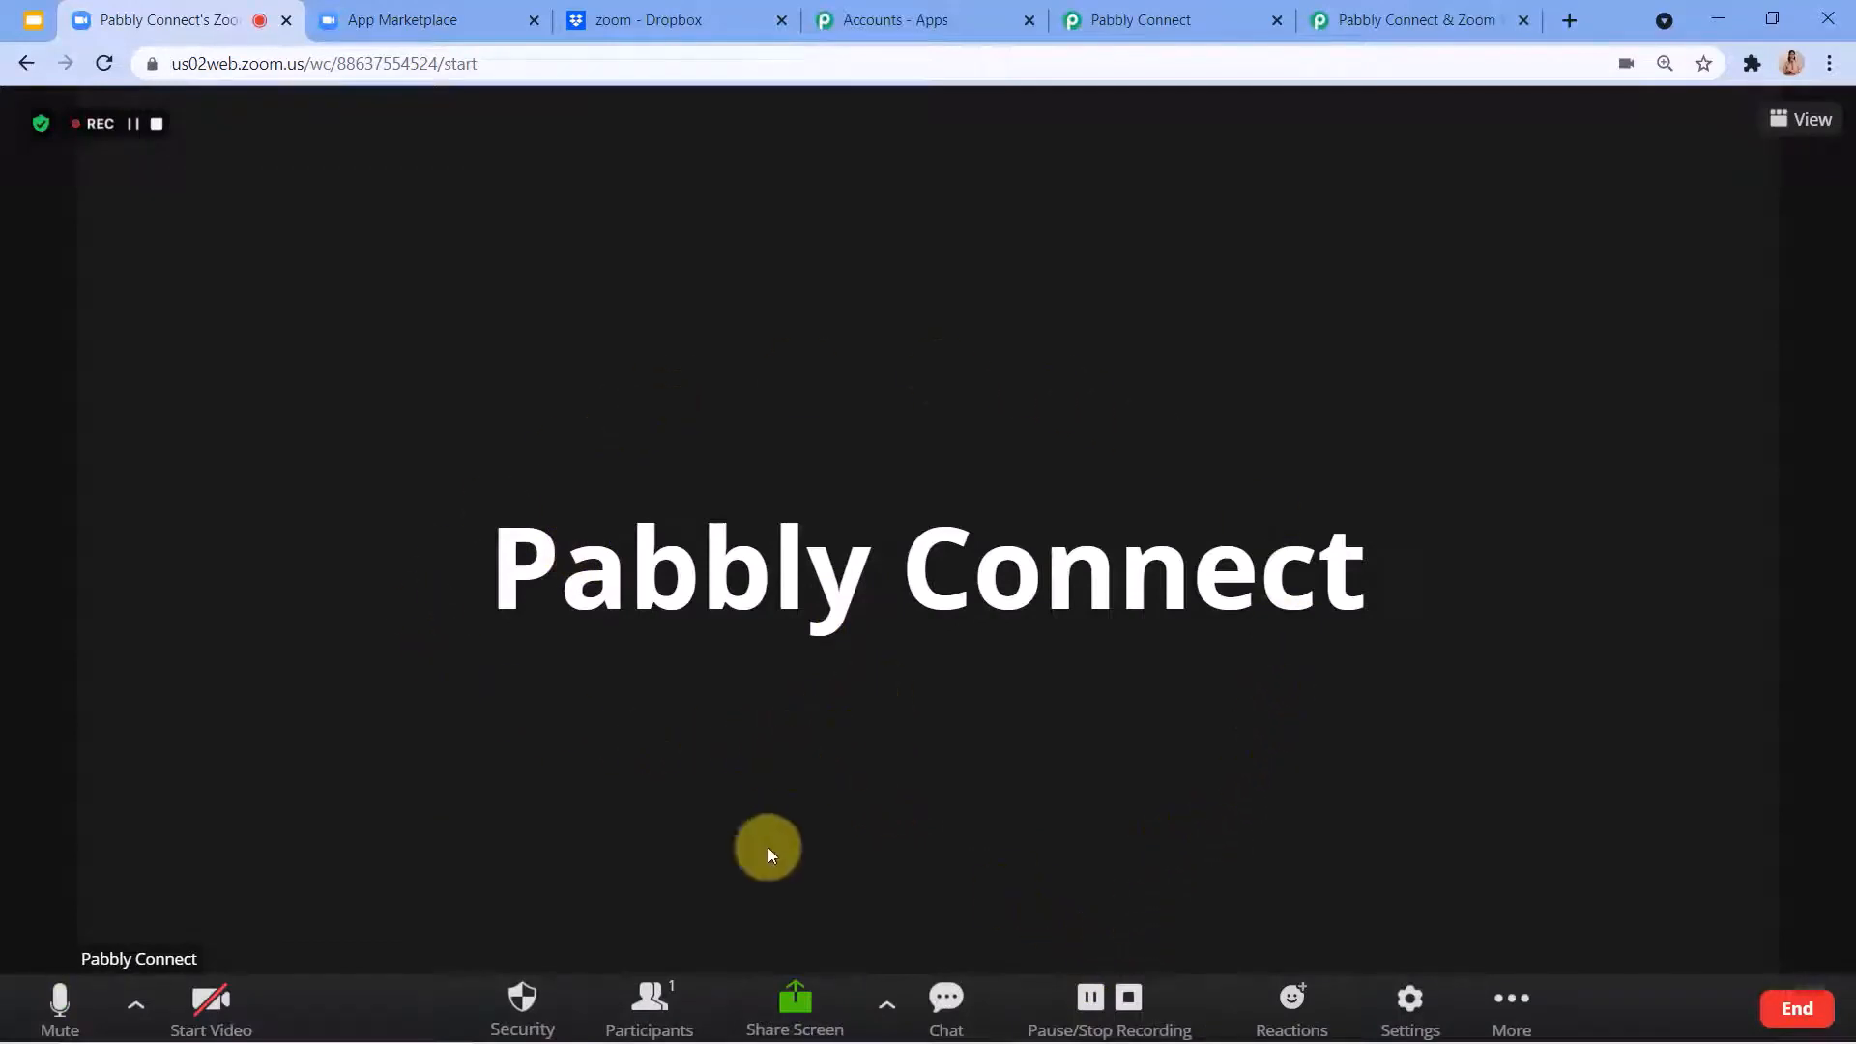
Share the entire screen in the Zoom meeting.
left_click(792, 1005)
left_click(787, 1005)
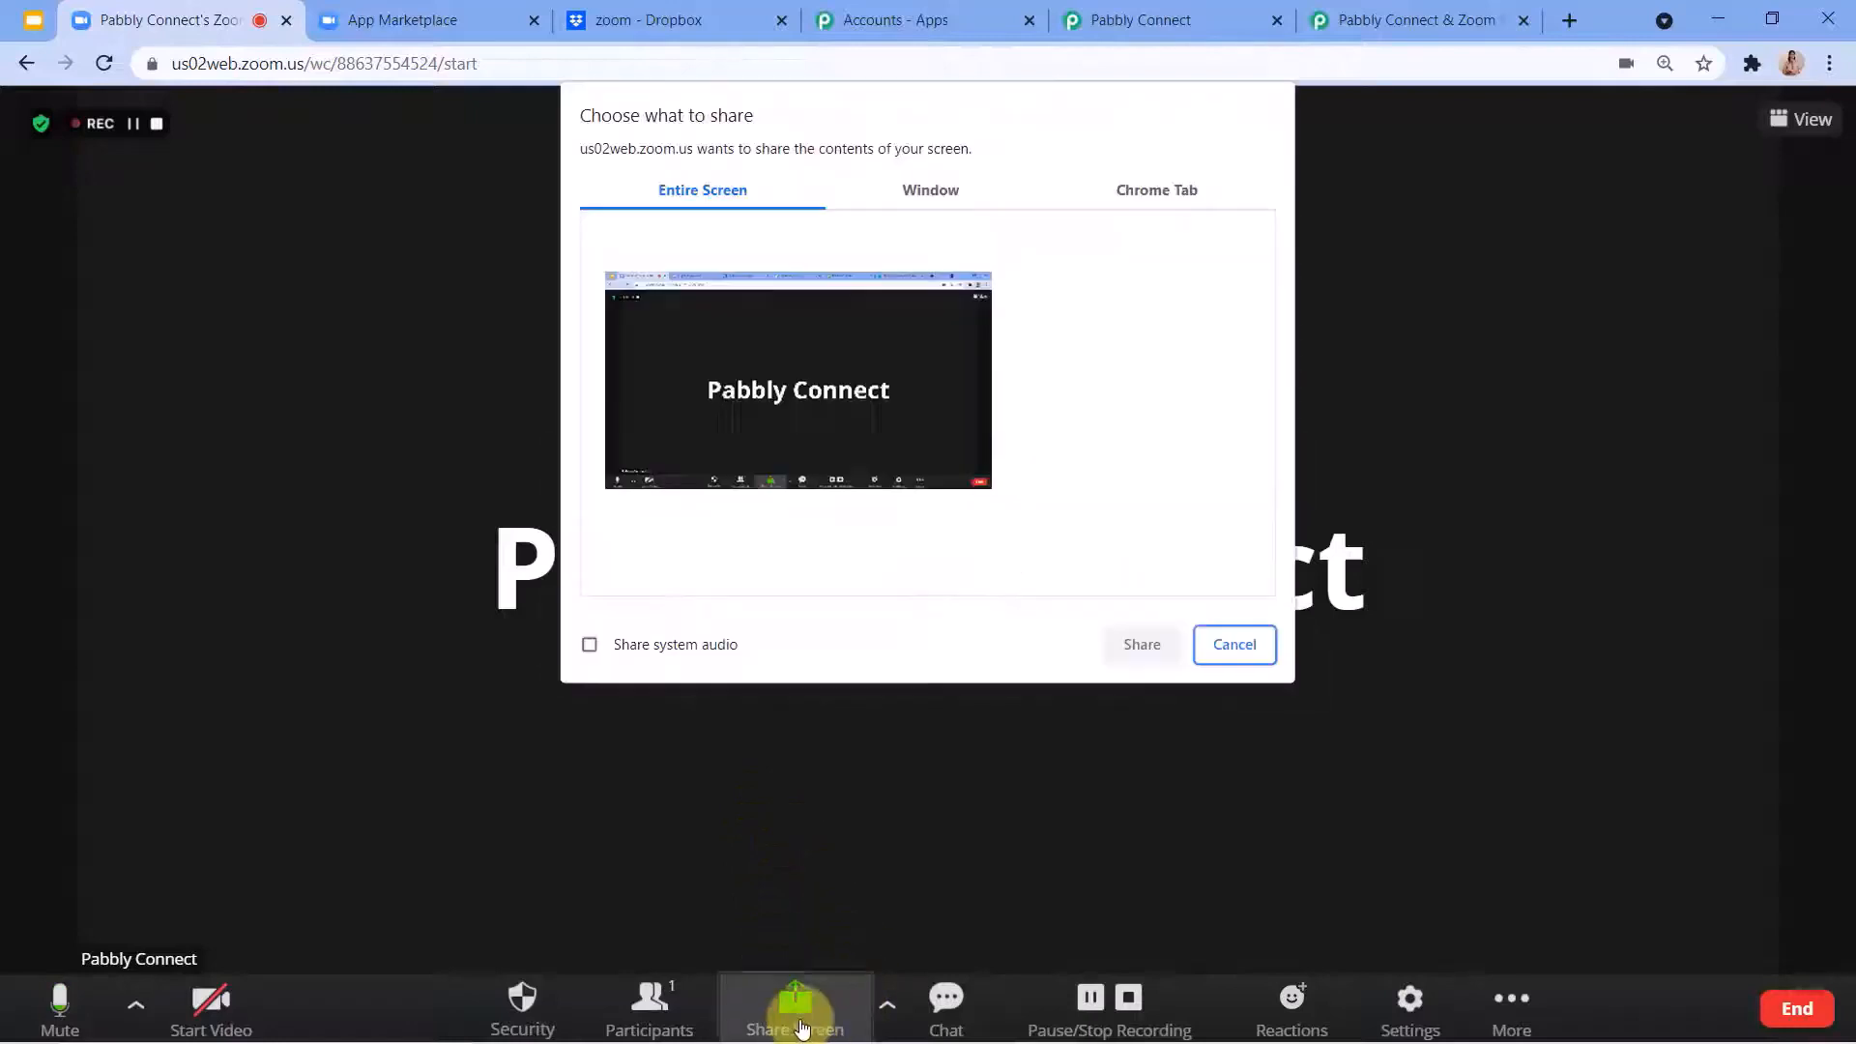
left_click(764, 404)
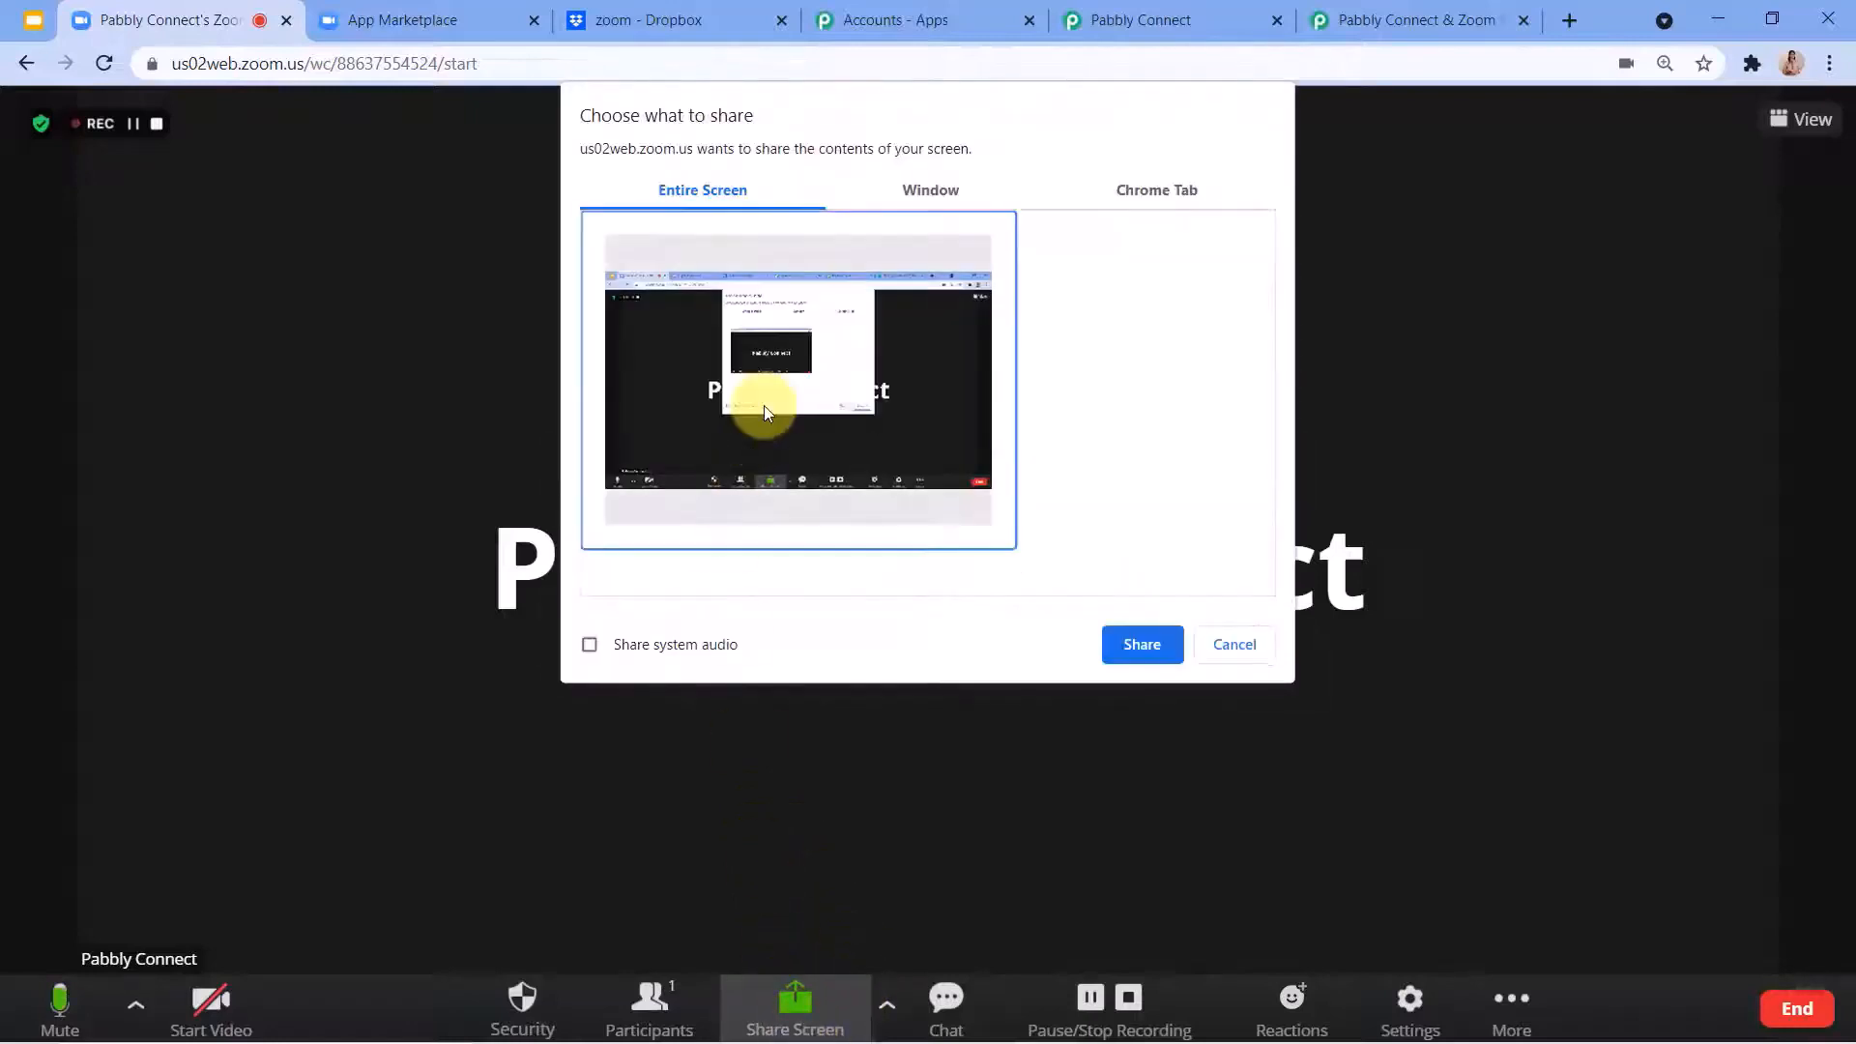
left_click(1131, 642)
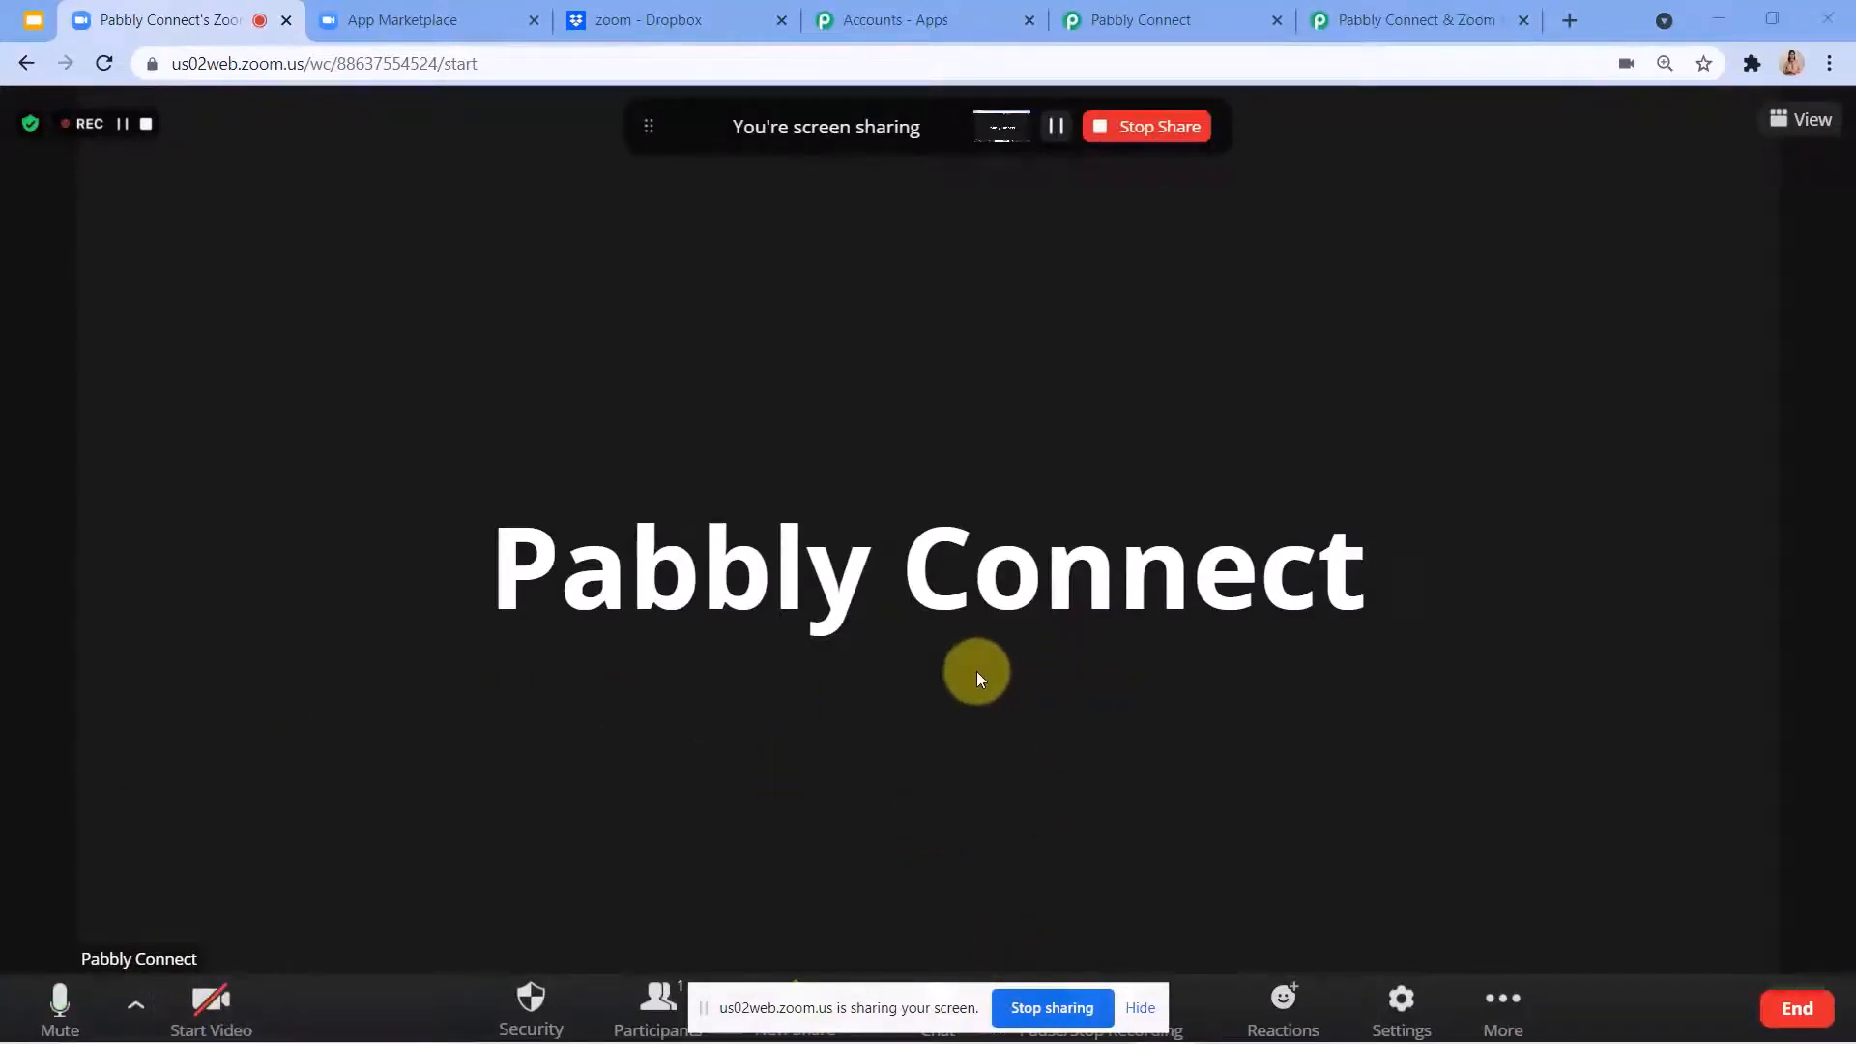
View the Pabbly Connect webhook trigger during the screen share, return to the meeting and stop sharing.
left_click(1140, 19)
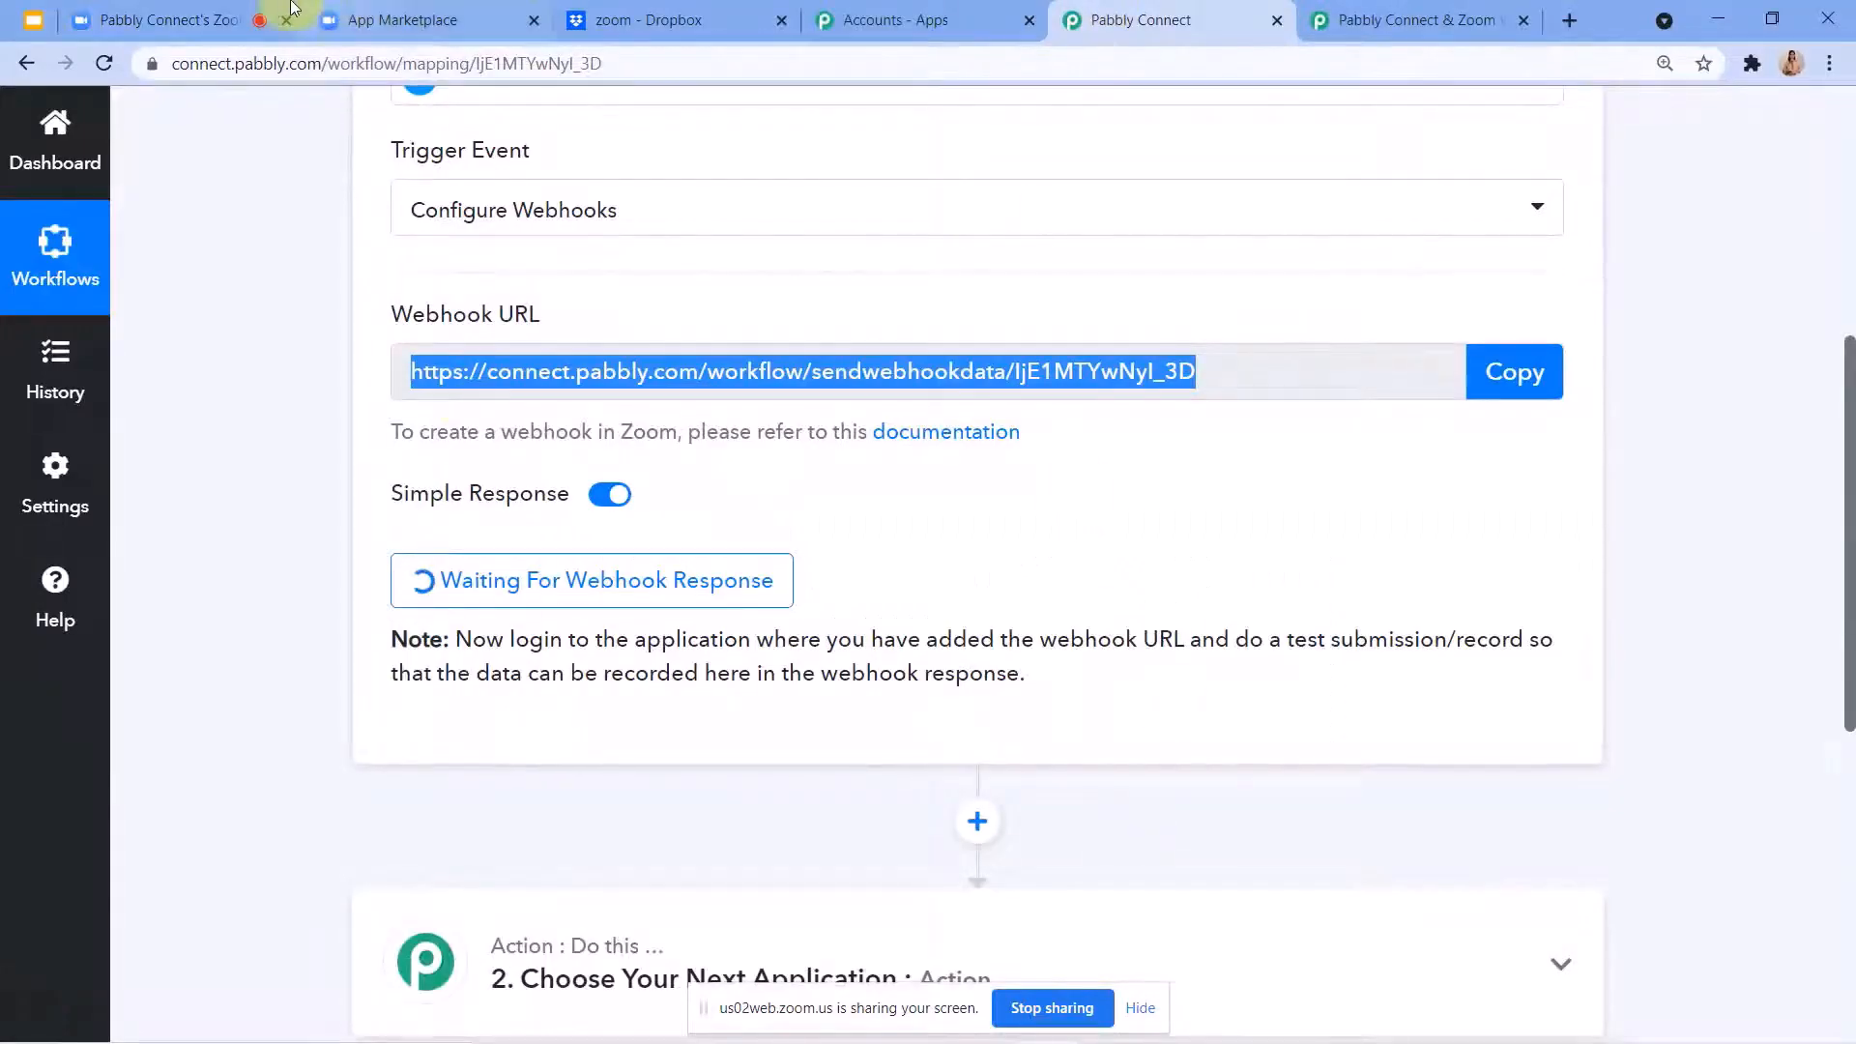
left_click(174, 20)
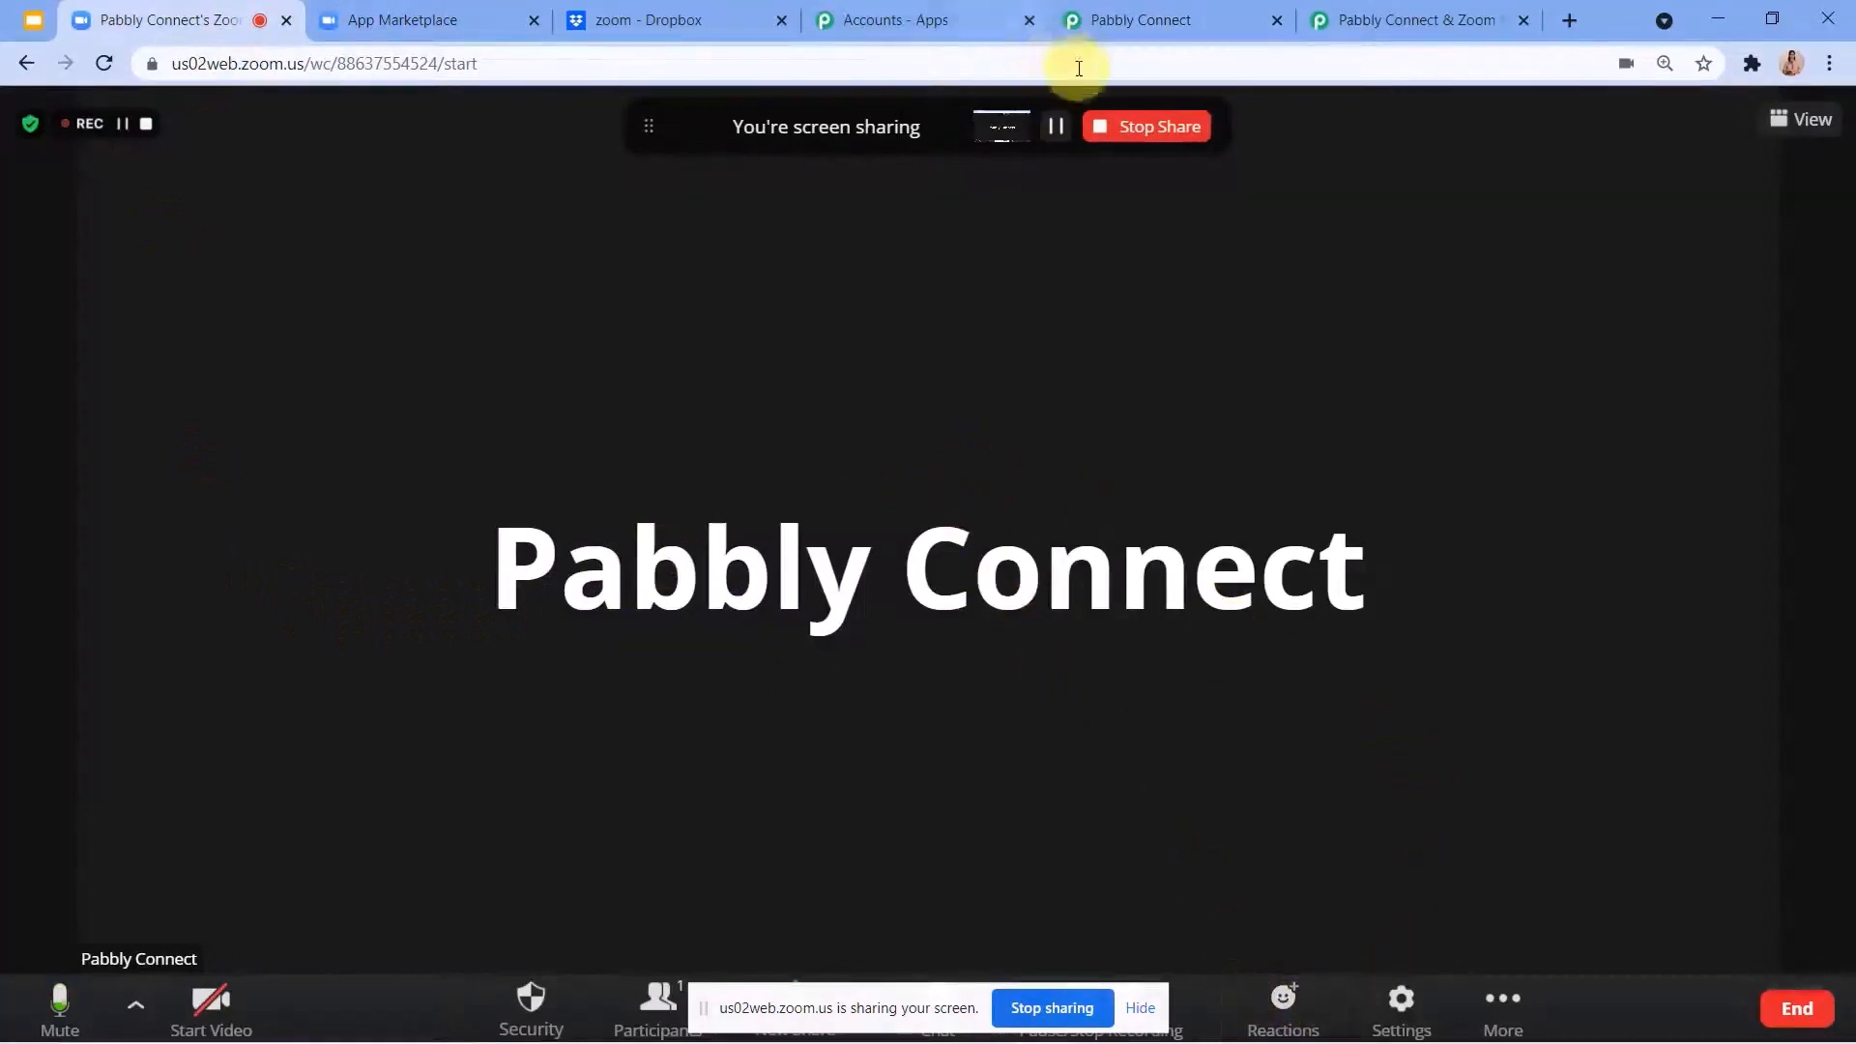
left_click(1123, 124)
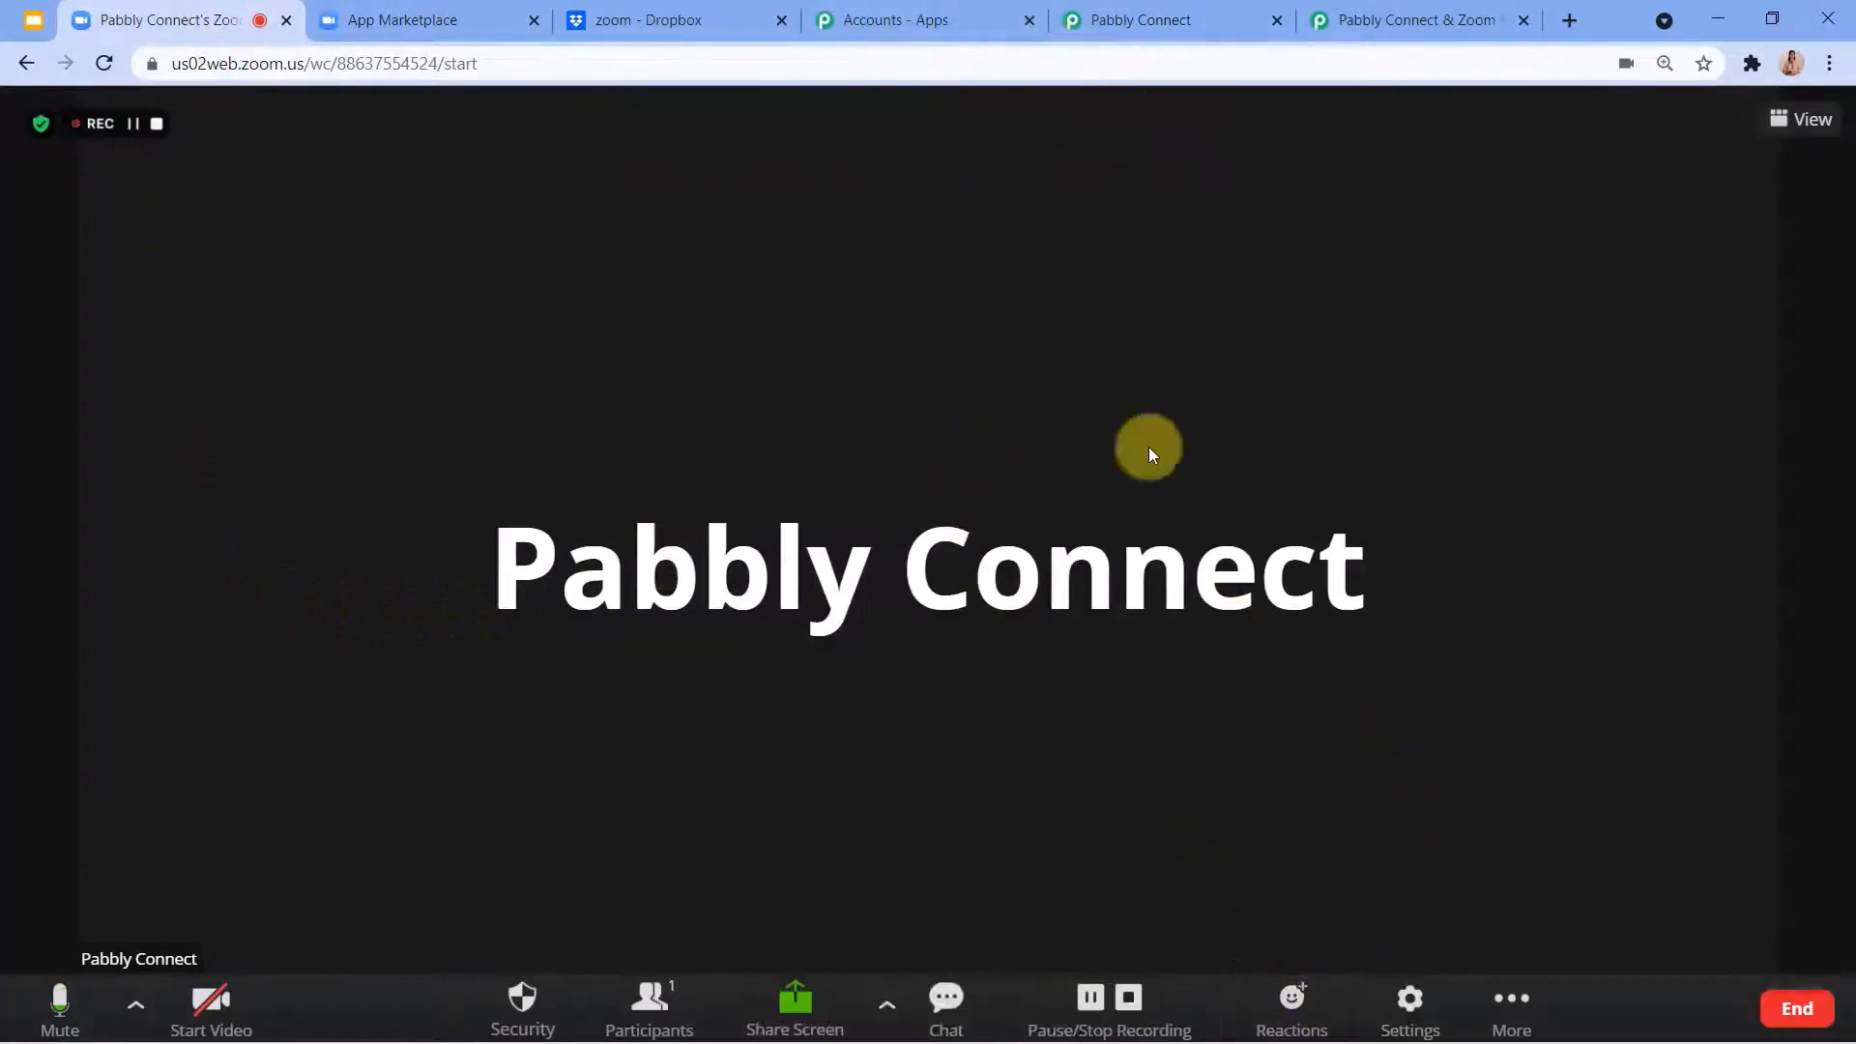
Stop the meeting recording and end the Zoom meeting for all participants.
left_click(1129, 1001)
left_click(1098, 646)
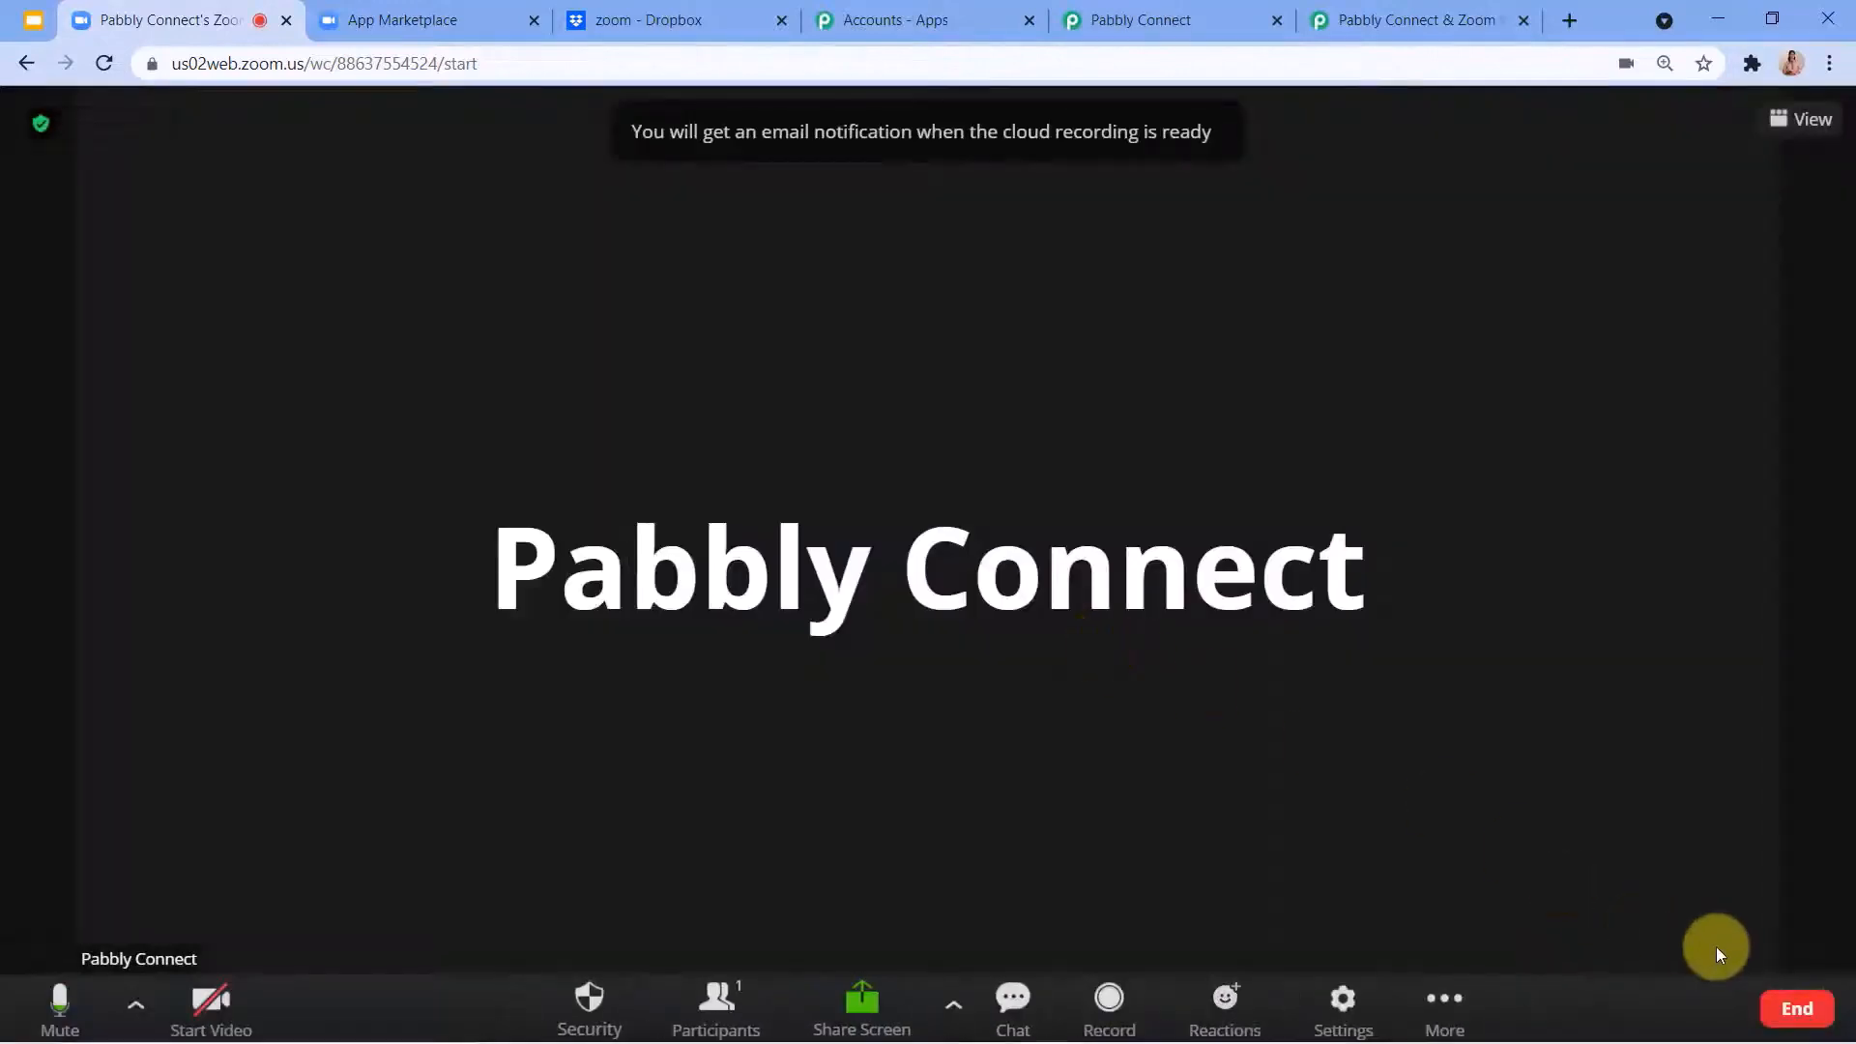
left_click(1799, 1009)
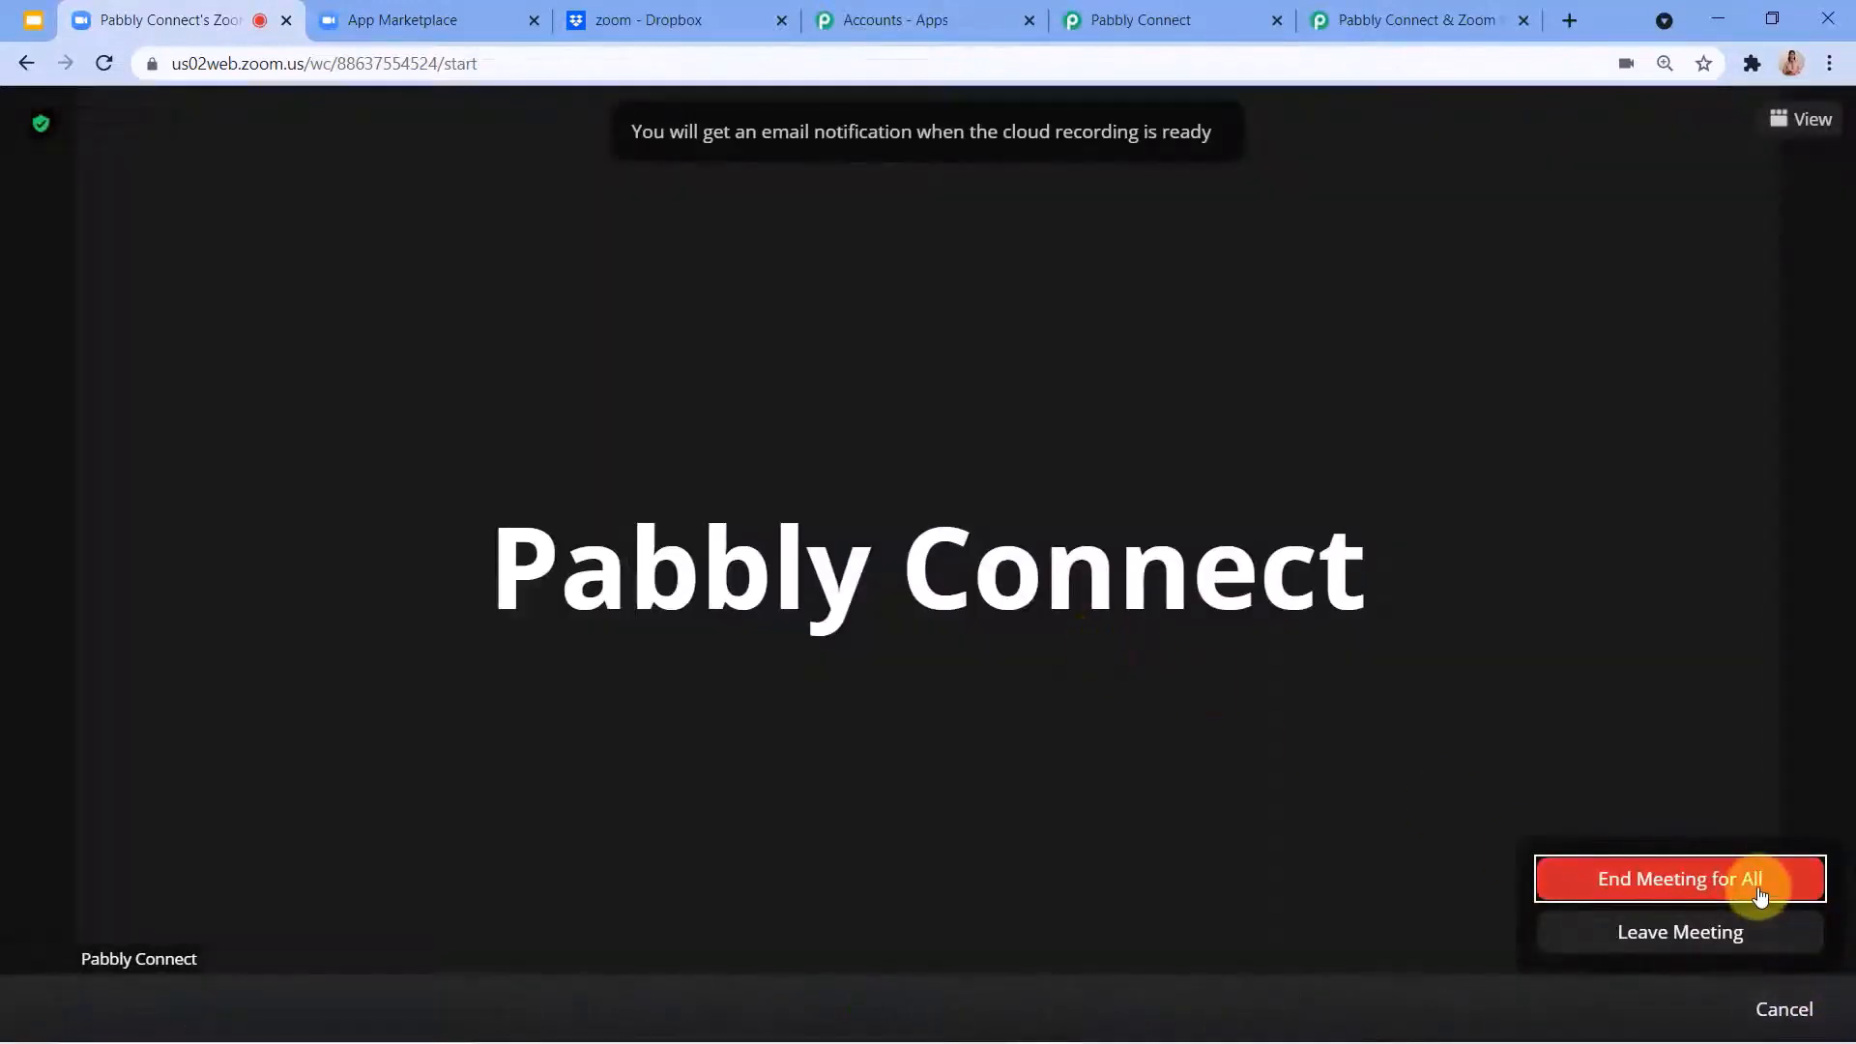
left_click(1759, 897)
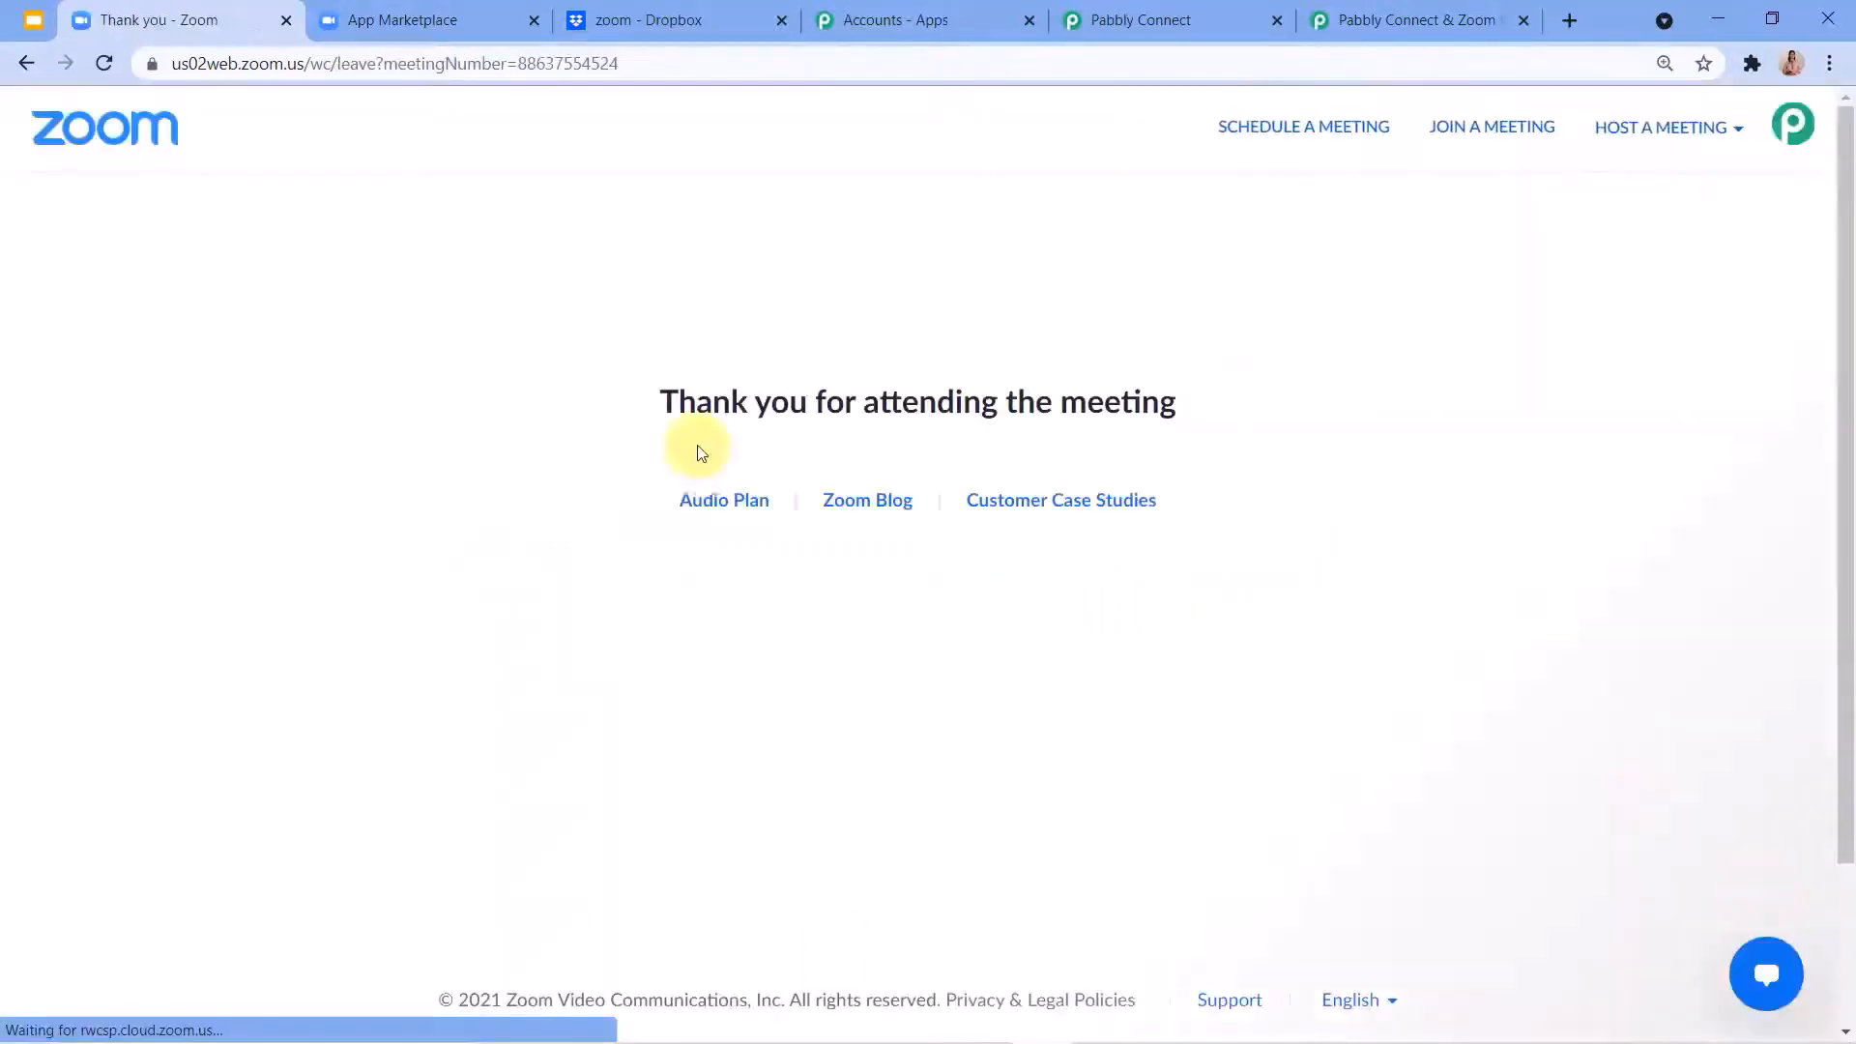
Go back from the ended meeting to the Zoom account and open the Cloud Recordings list.
left_click(29, 73)
left_click(29, 74)
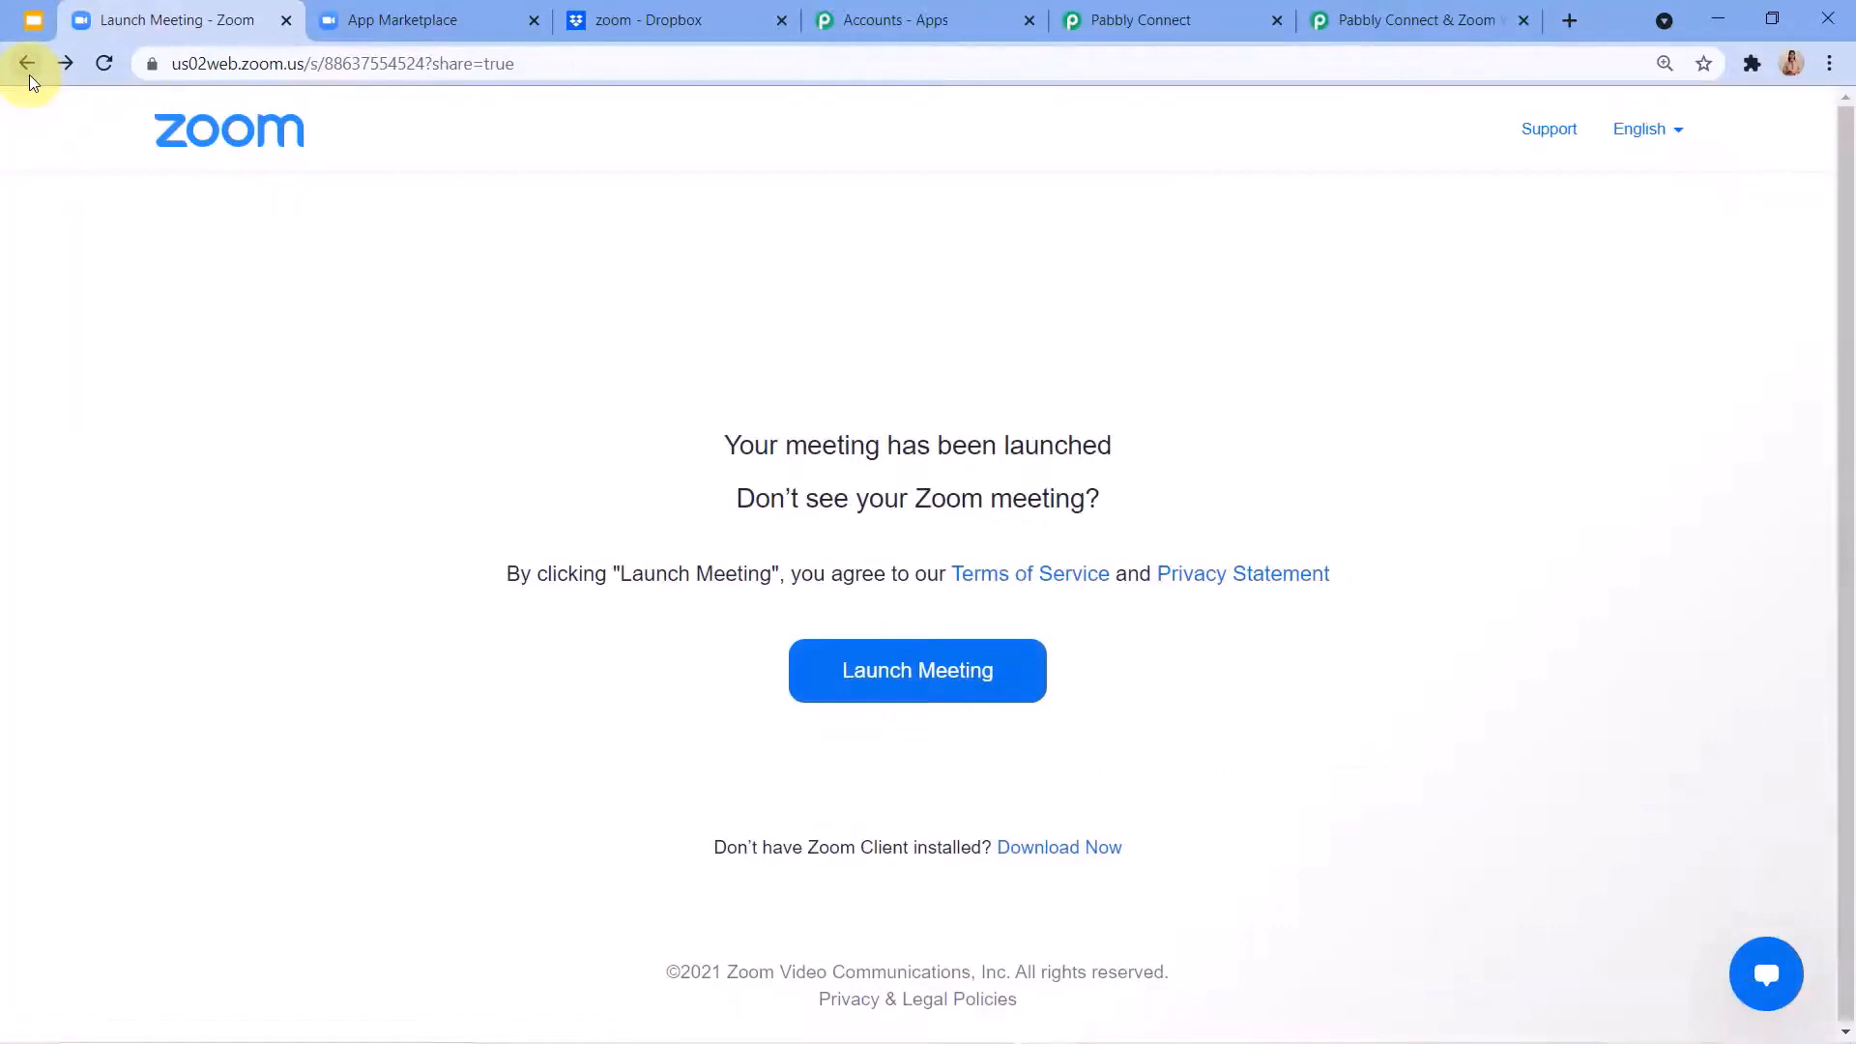
left_click(29, 73)
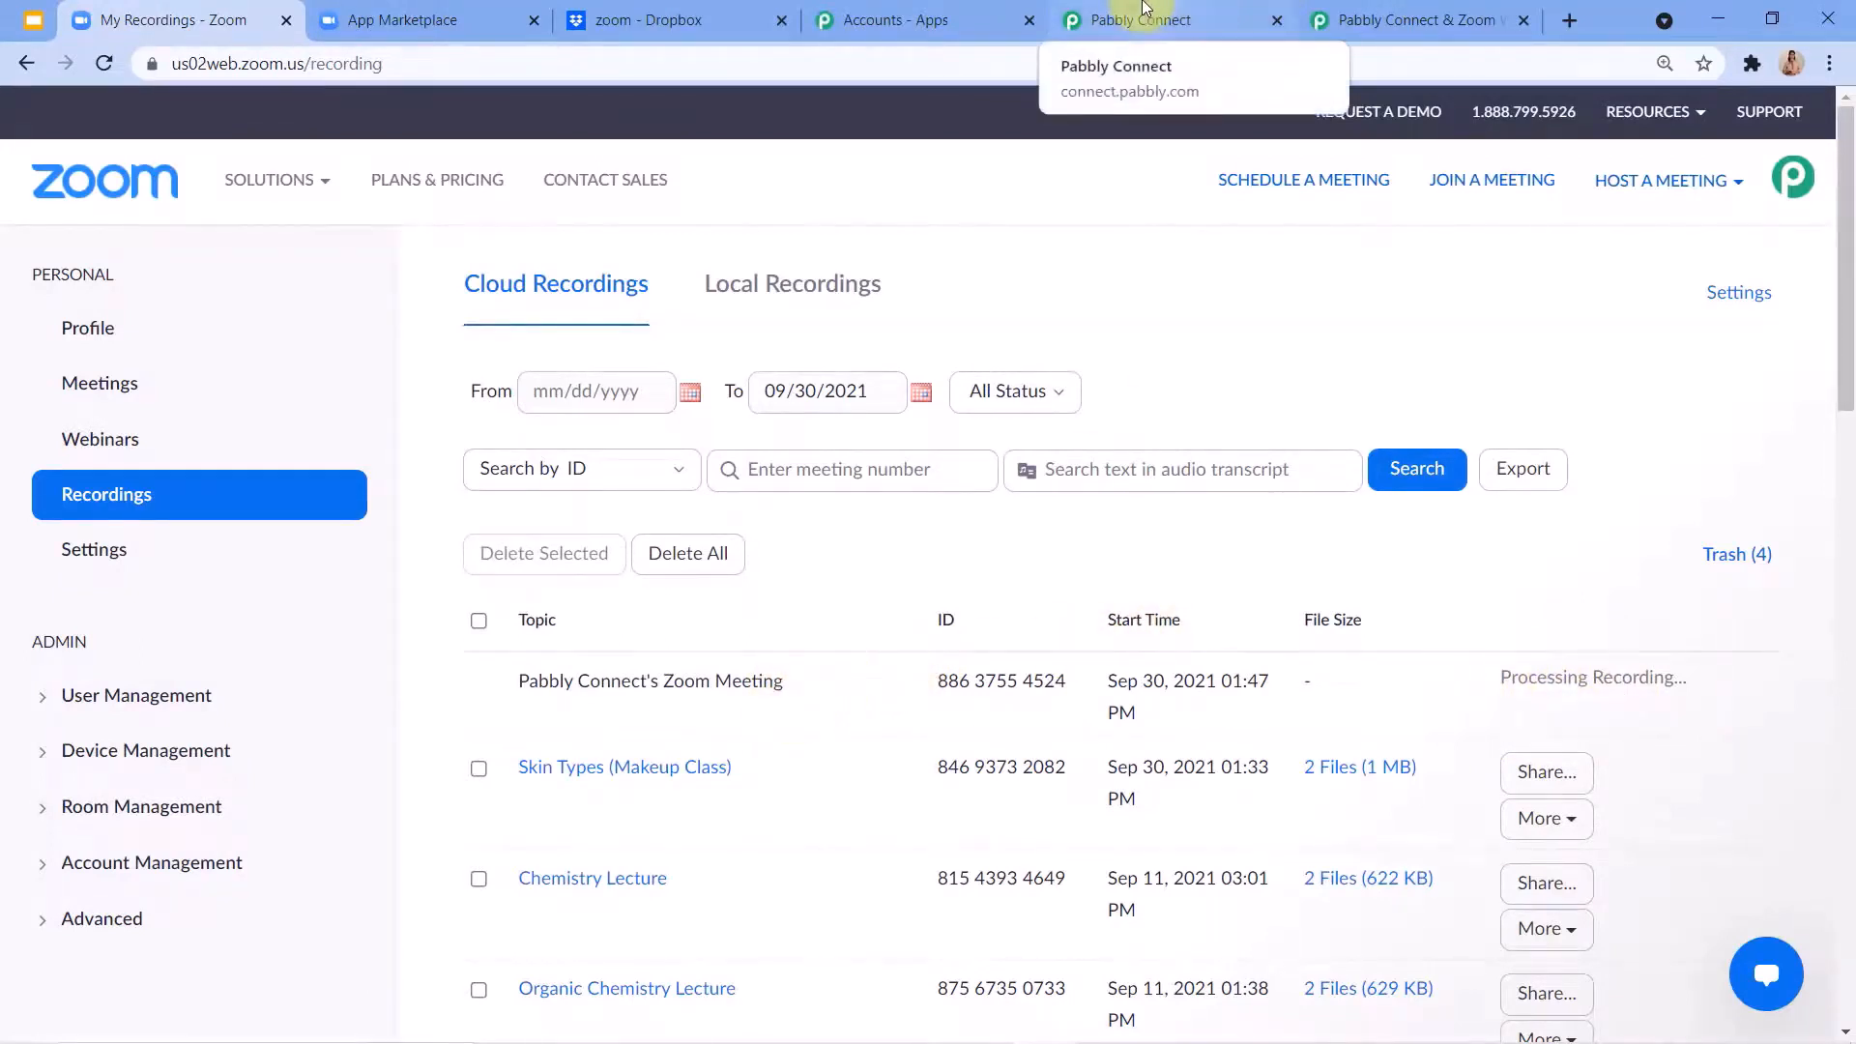
Examine the recording file types, download URLs and event details in the captured webhook response, and check the Zoom Cloud Recordings list.
left_click(1143, 9)
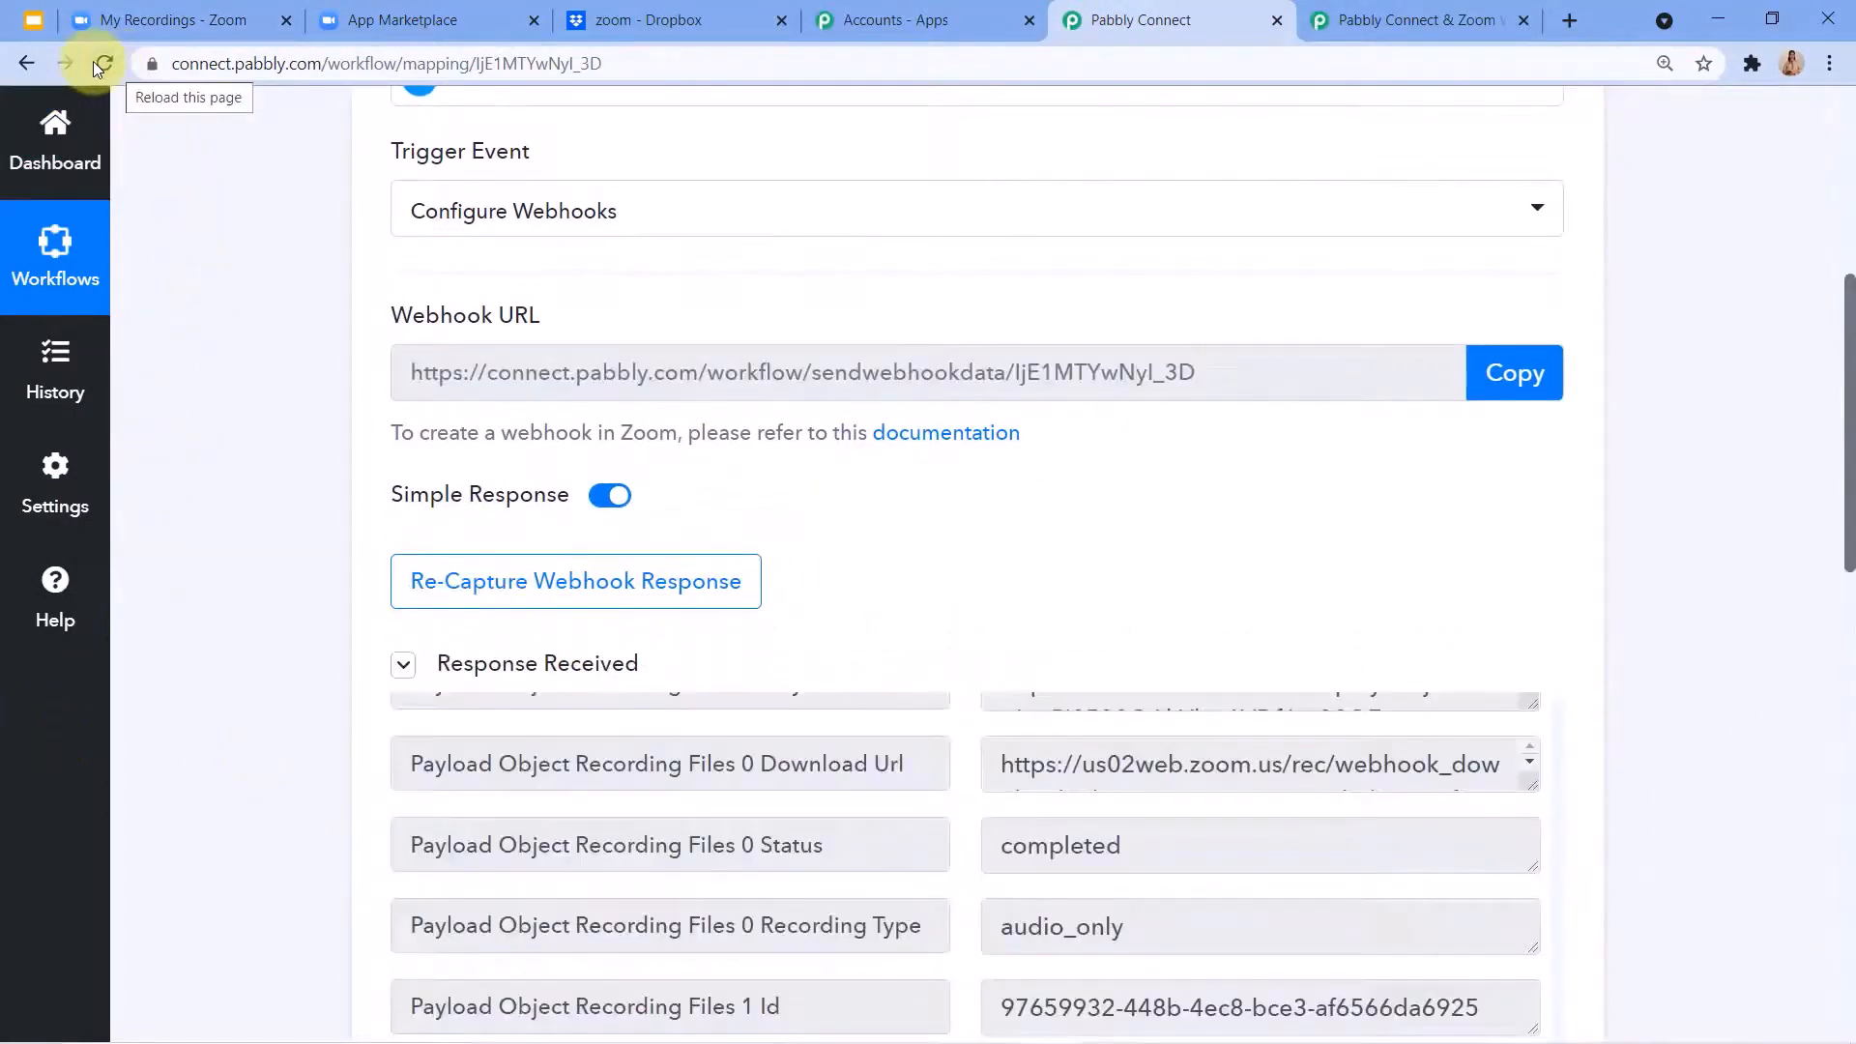
scroll(903, 629, "down", 2)
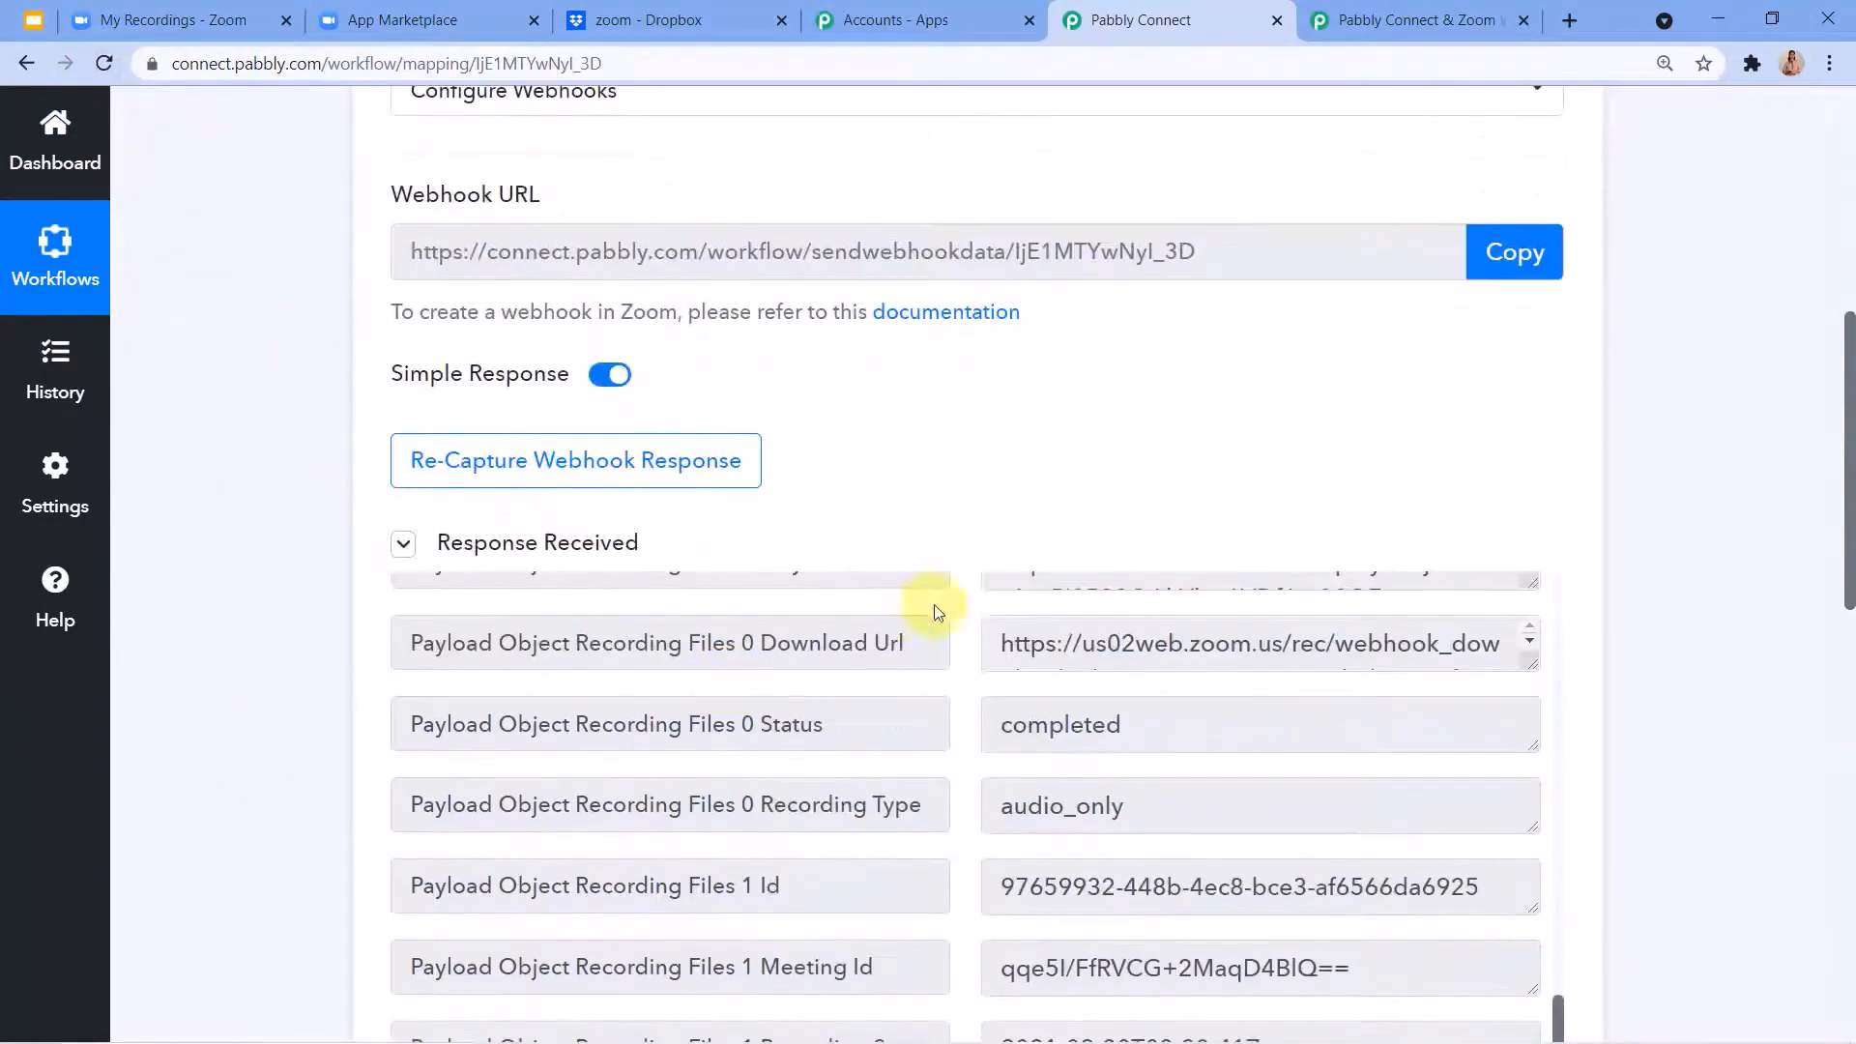
scroll(1077, 401, "up", 1)
scroll(1079, 408, "down", 1)
scroll(1080, 408, "down", 2)
scroll(745, 509, "down", 1)
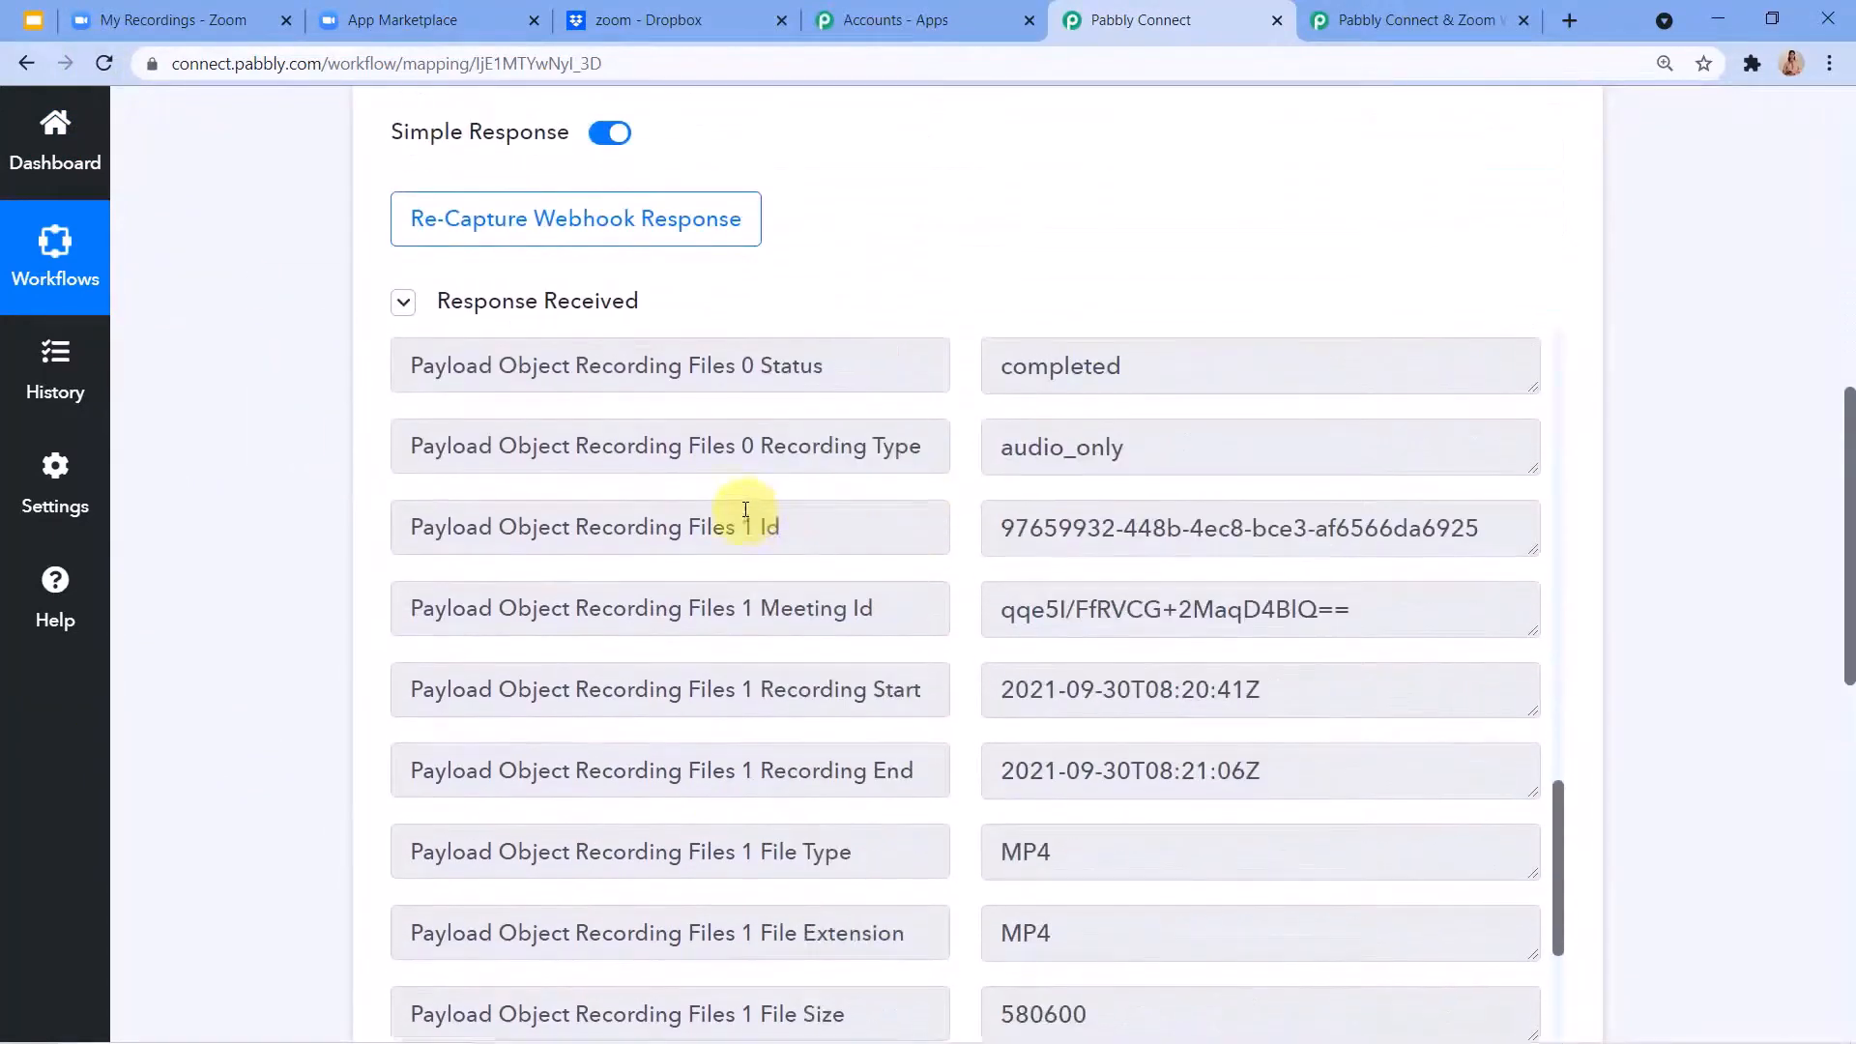
scroll(745, 517, "up", 5)
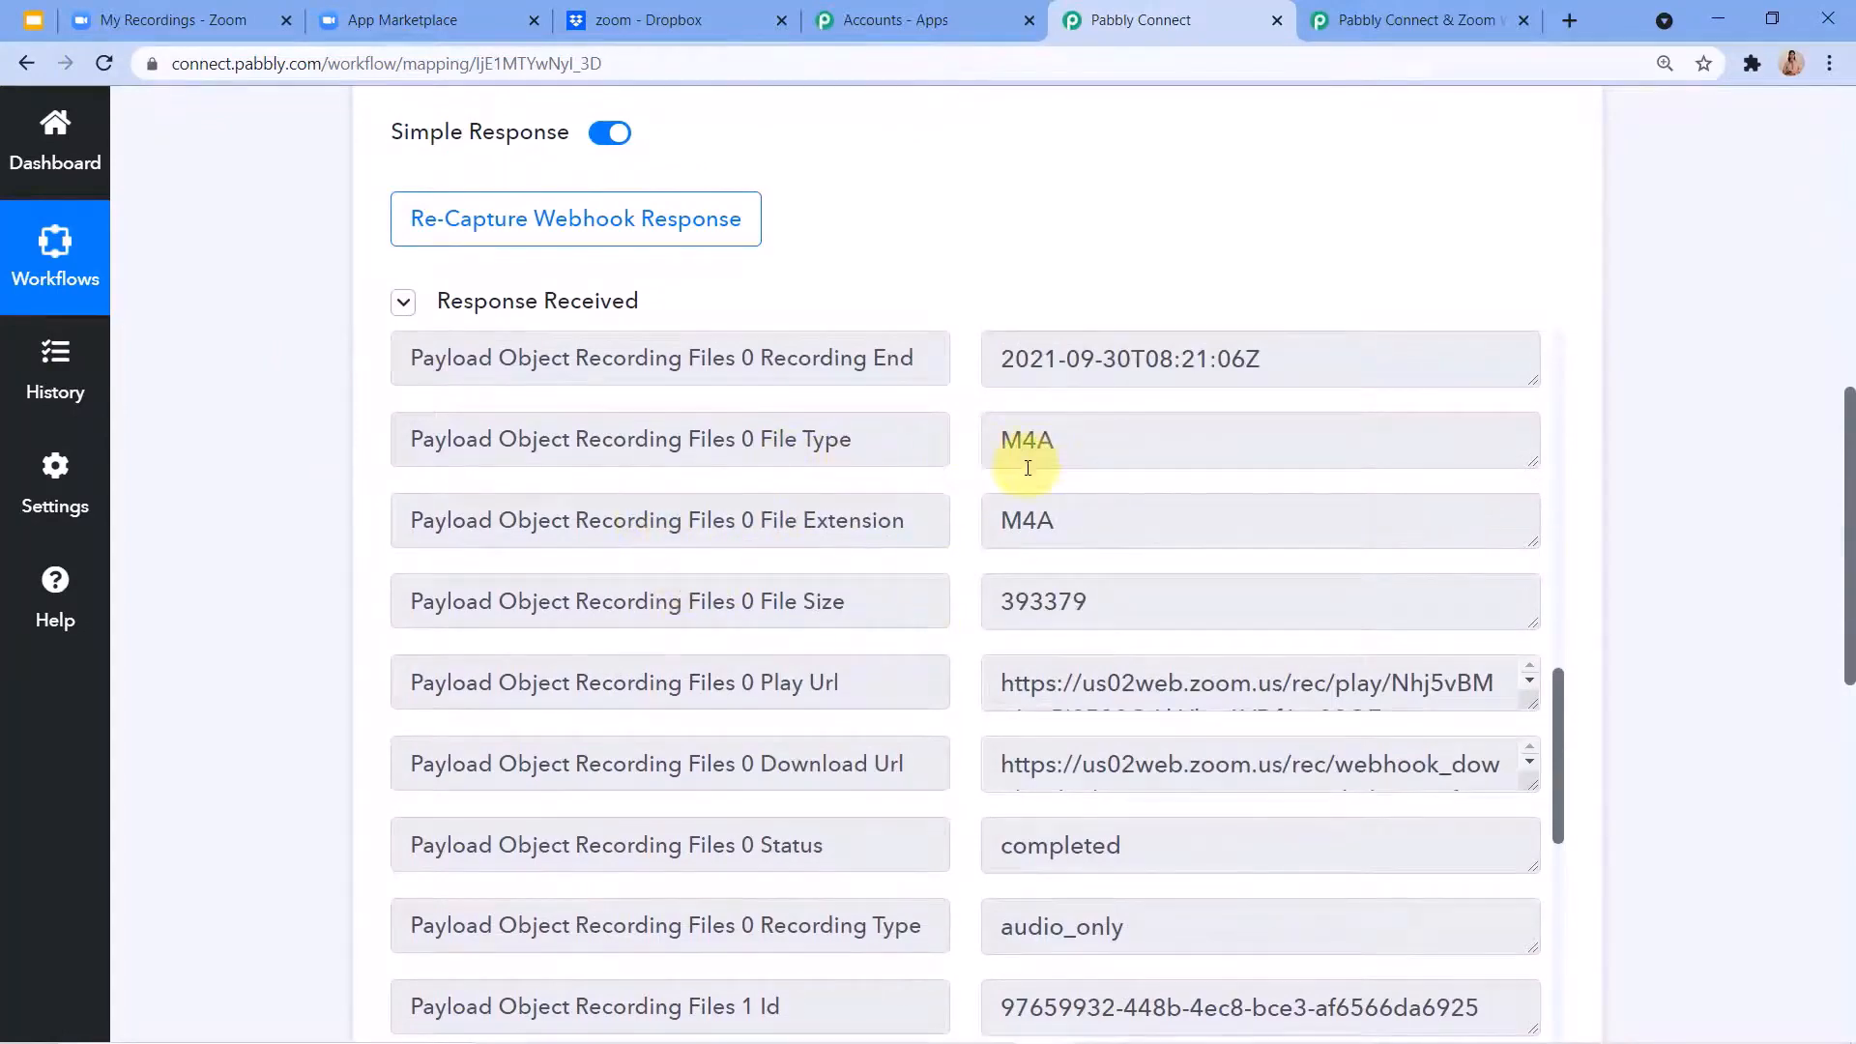
scroll(1006, 507, "down", 8)
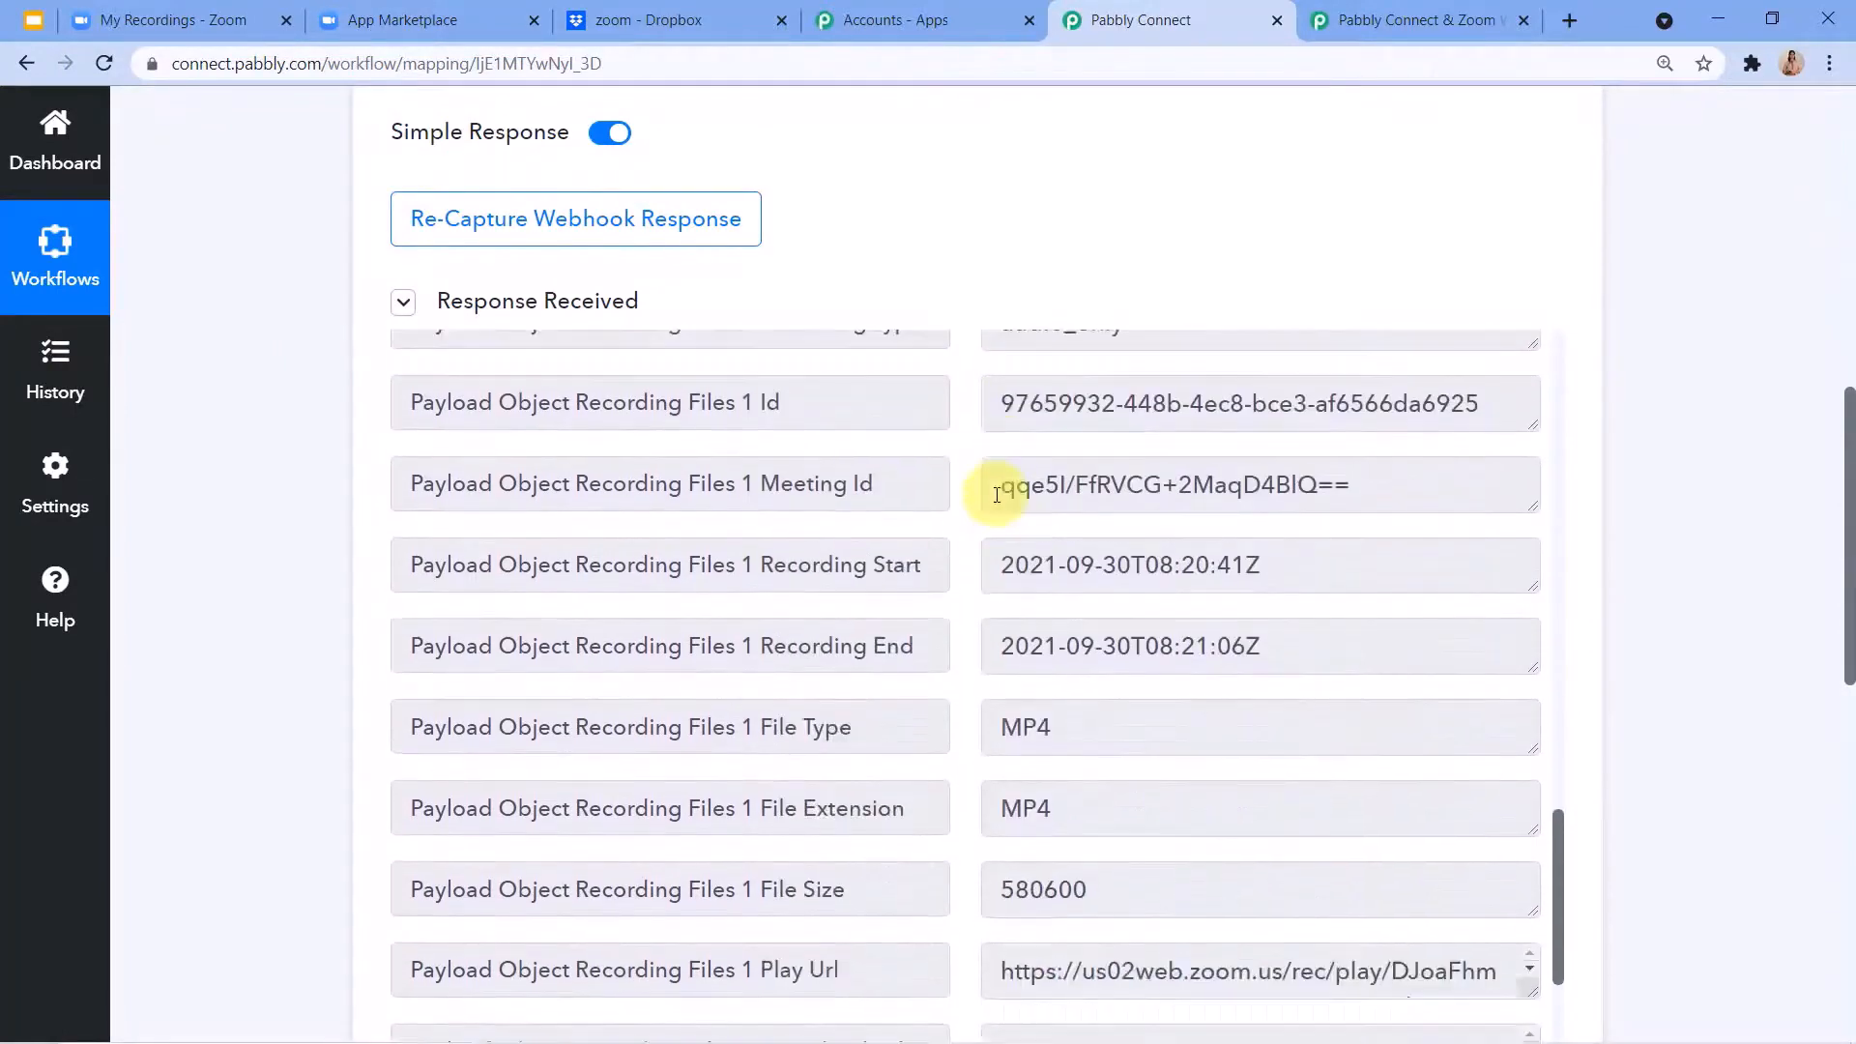
scroll(992, 491, "down", 7)
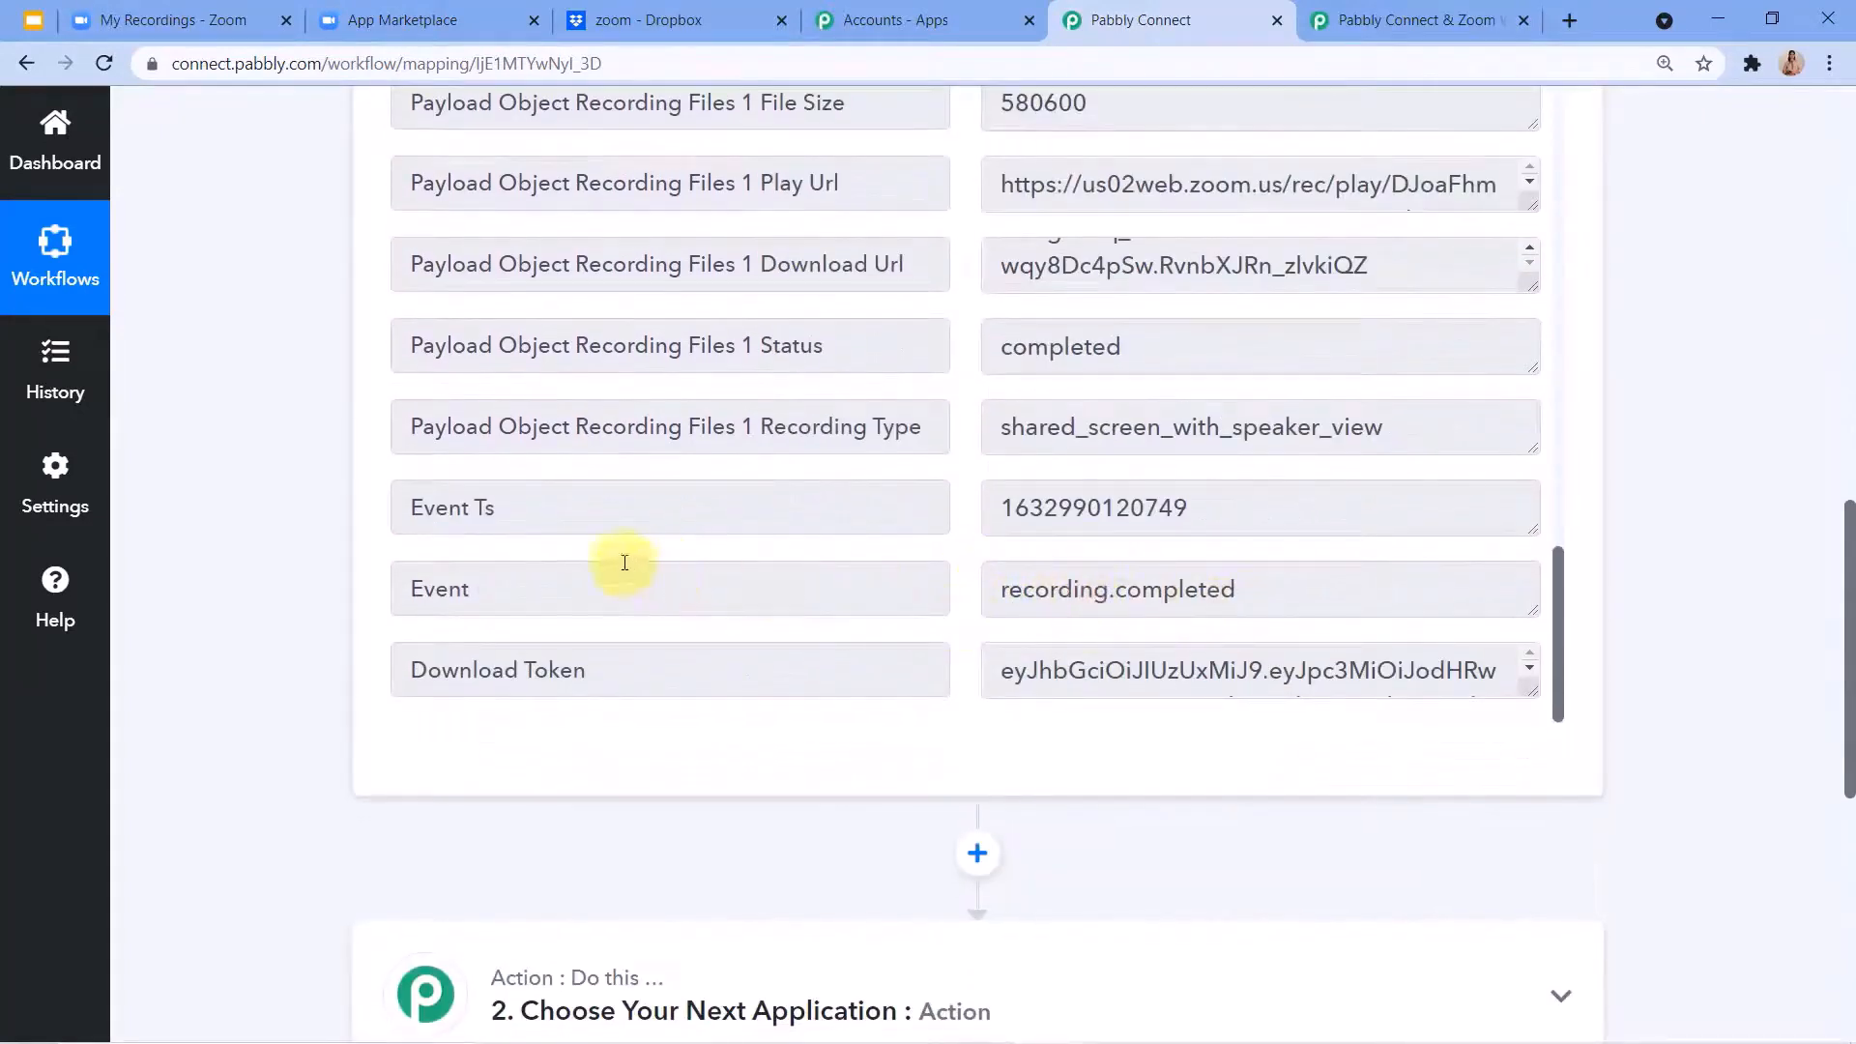
scroll(579, 683, "down", 2)
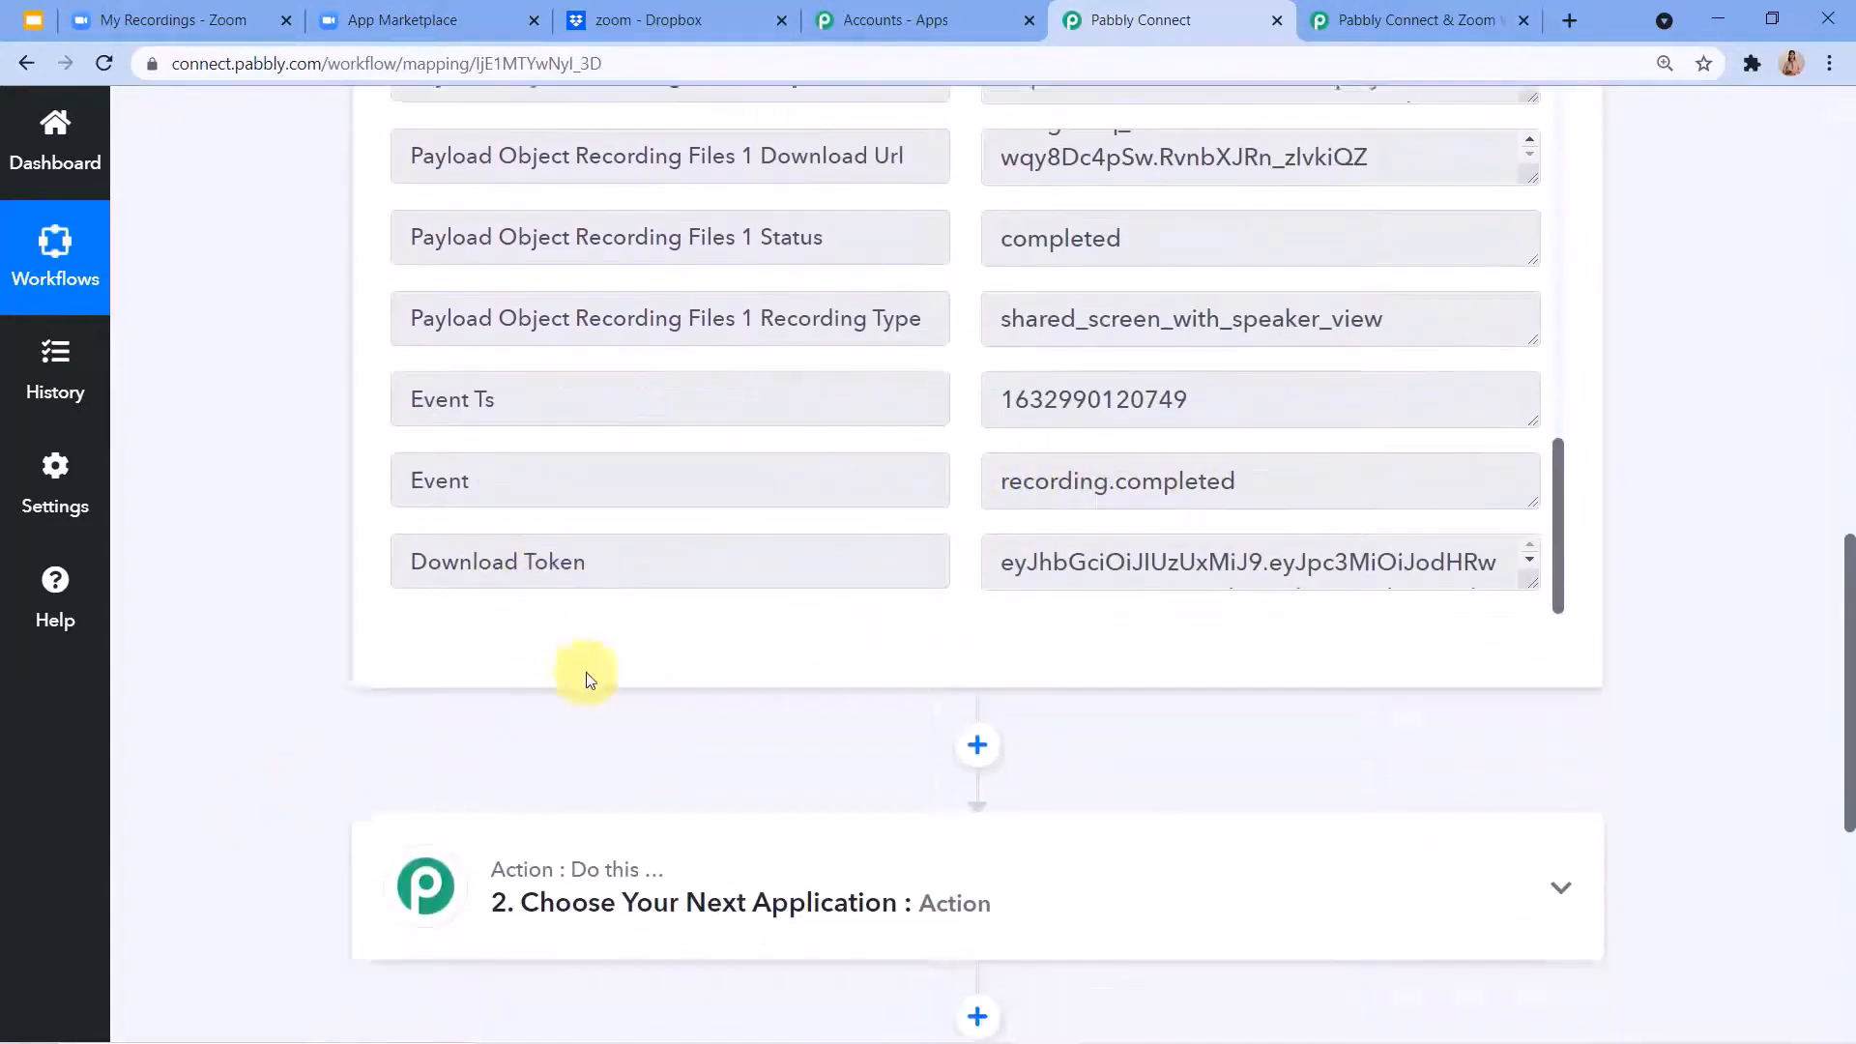
scroll(1064, 368, "up", 12)
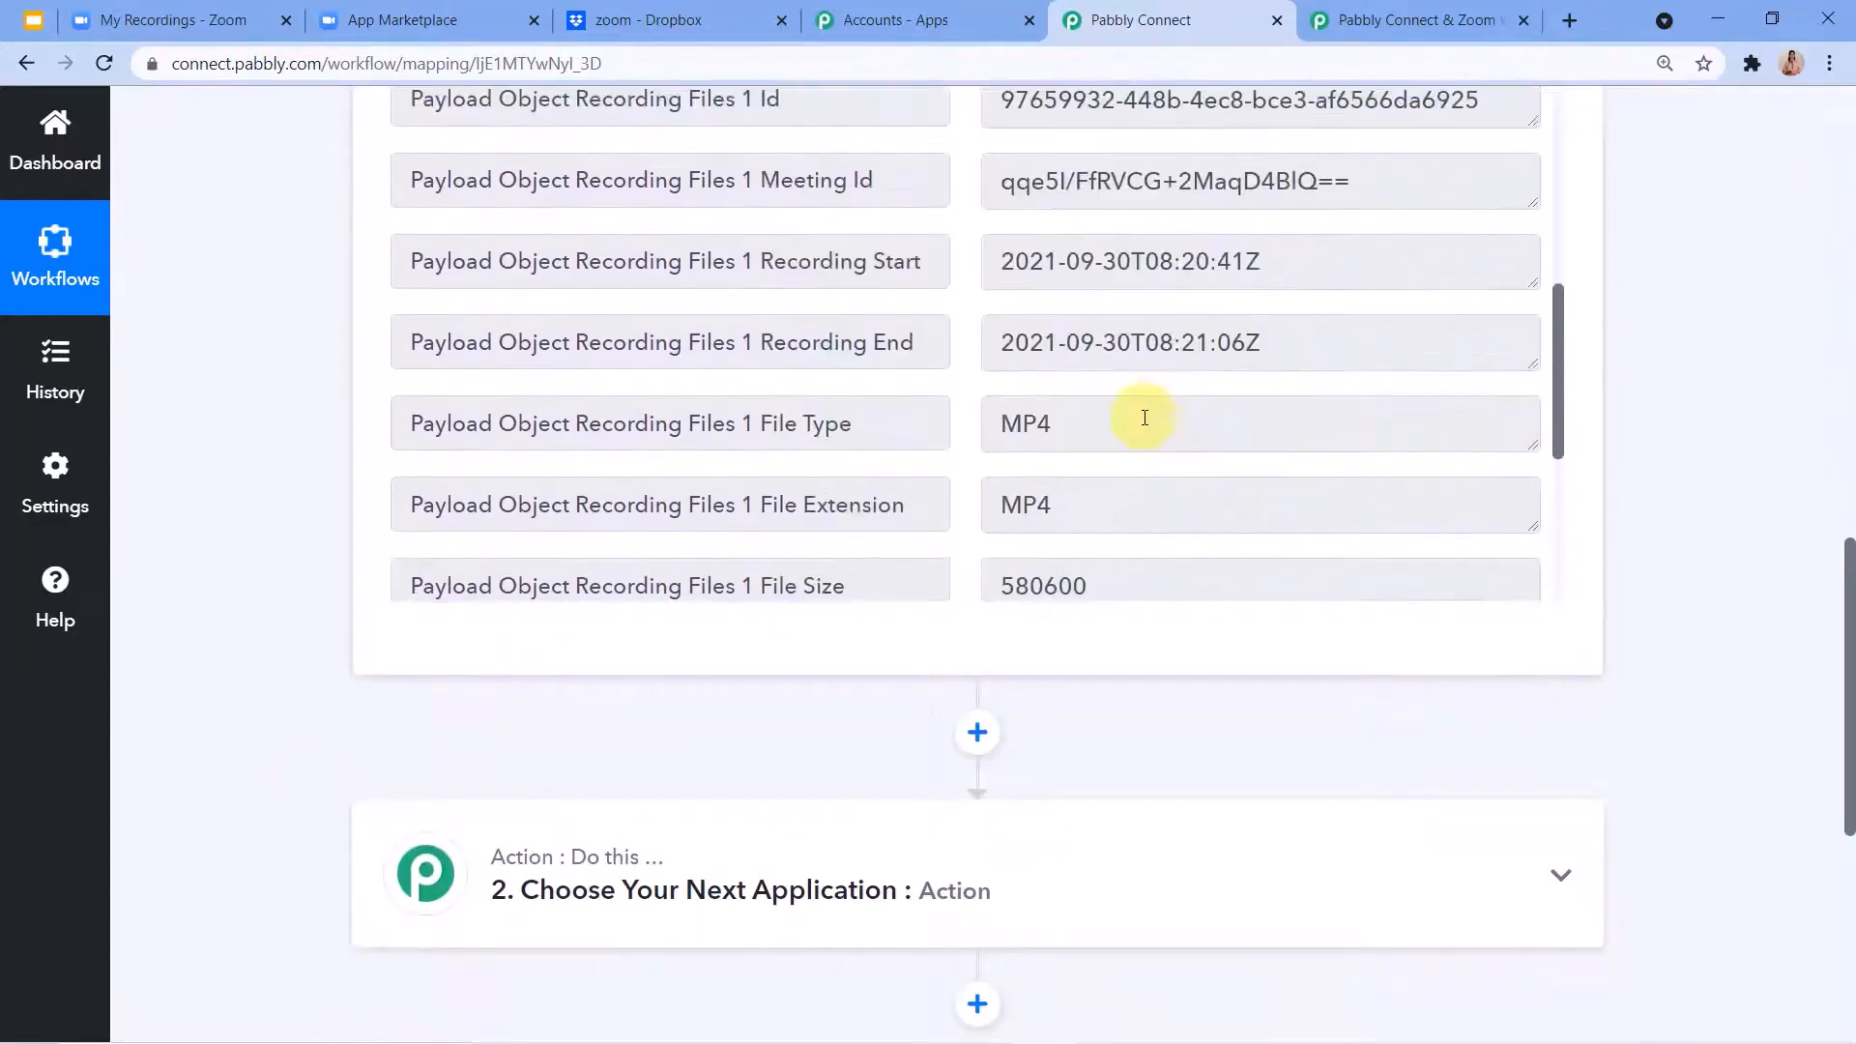
scroll(1318, 454, "up", 5)
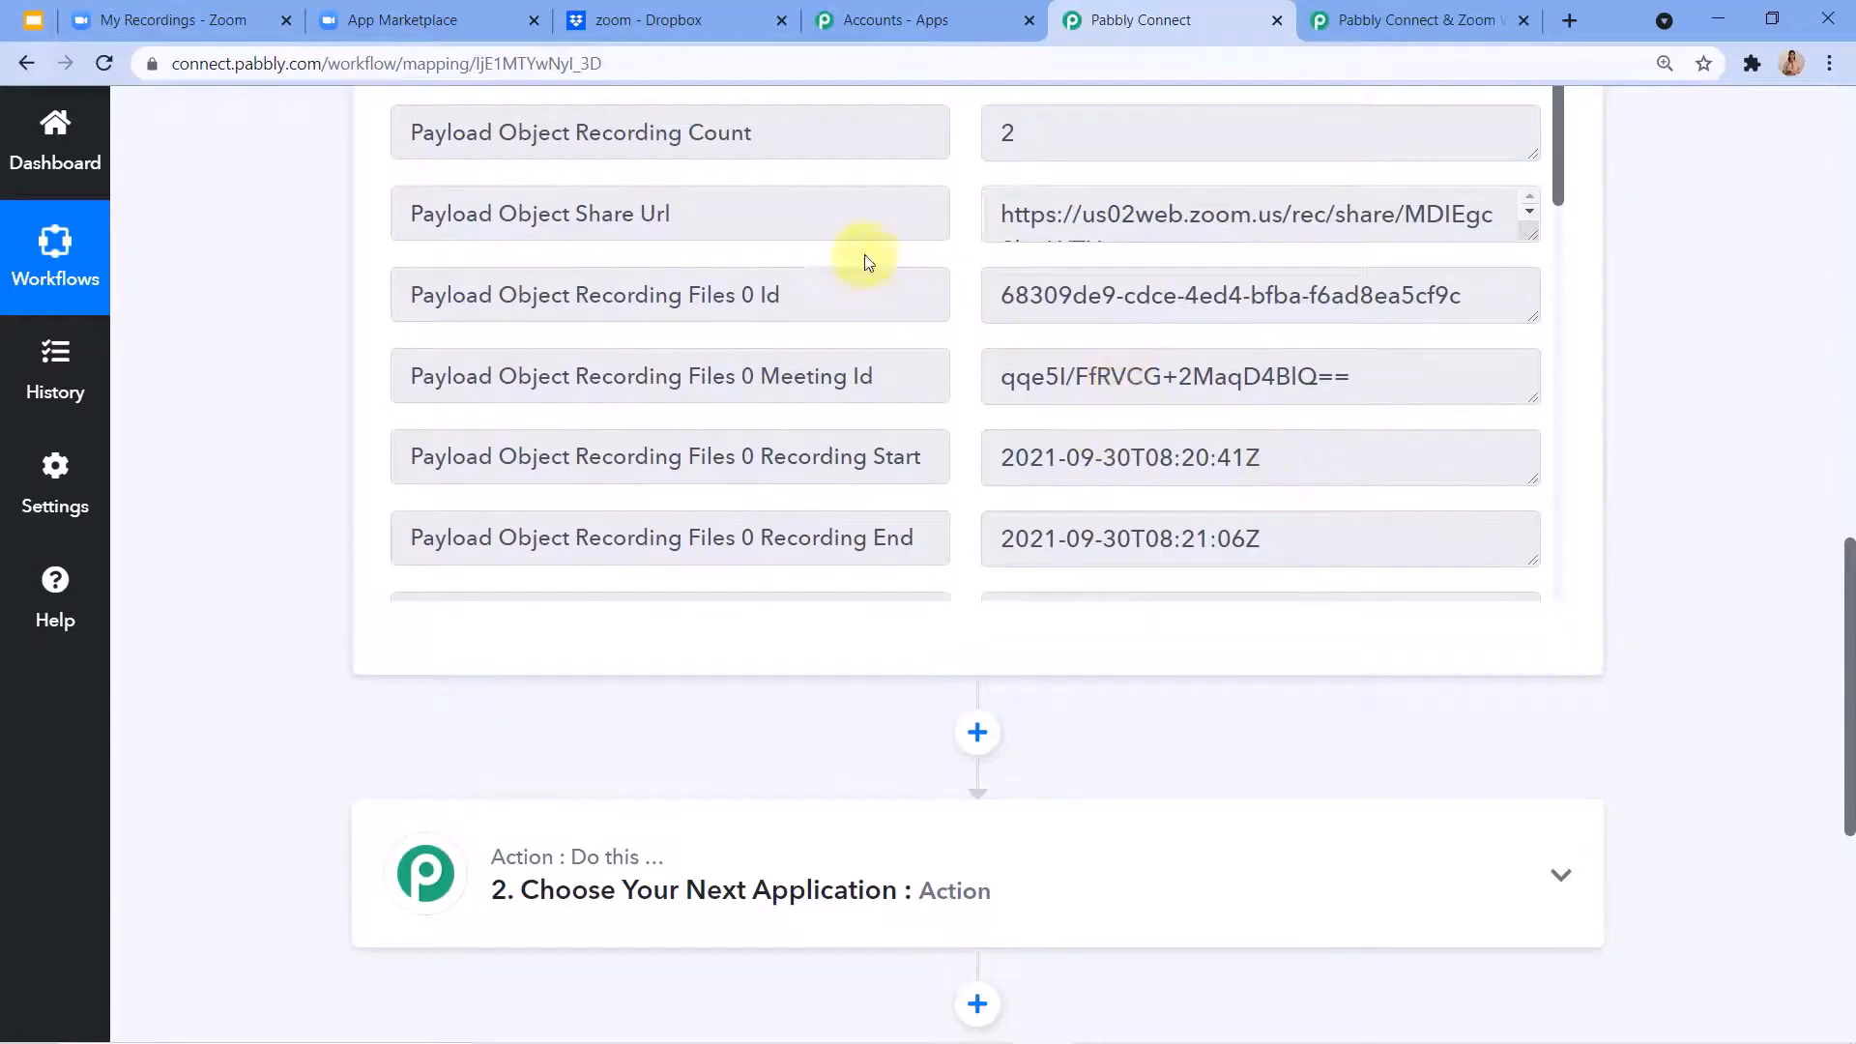
left_click(174, 19)
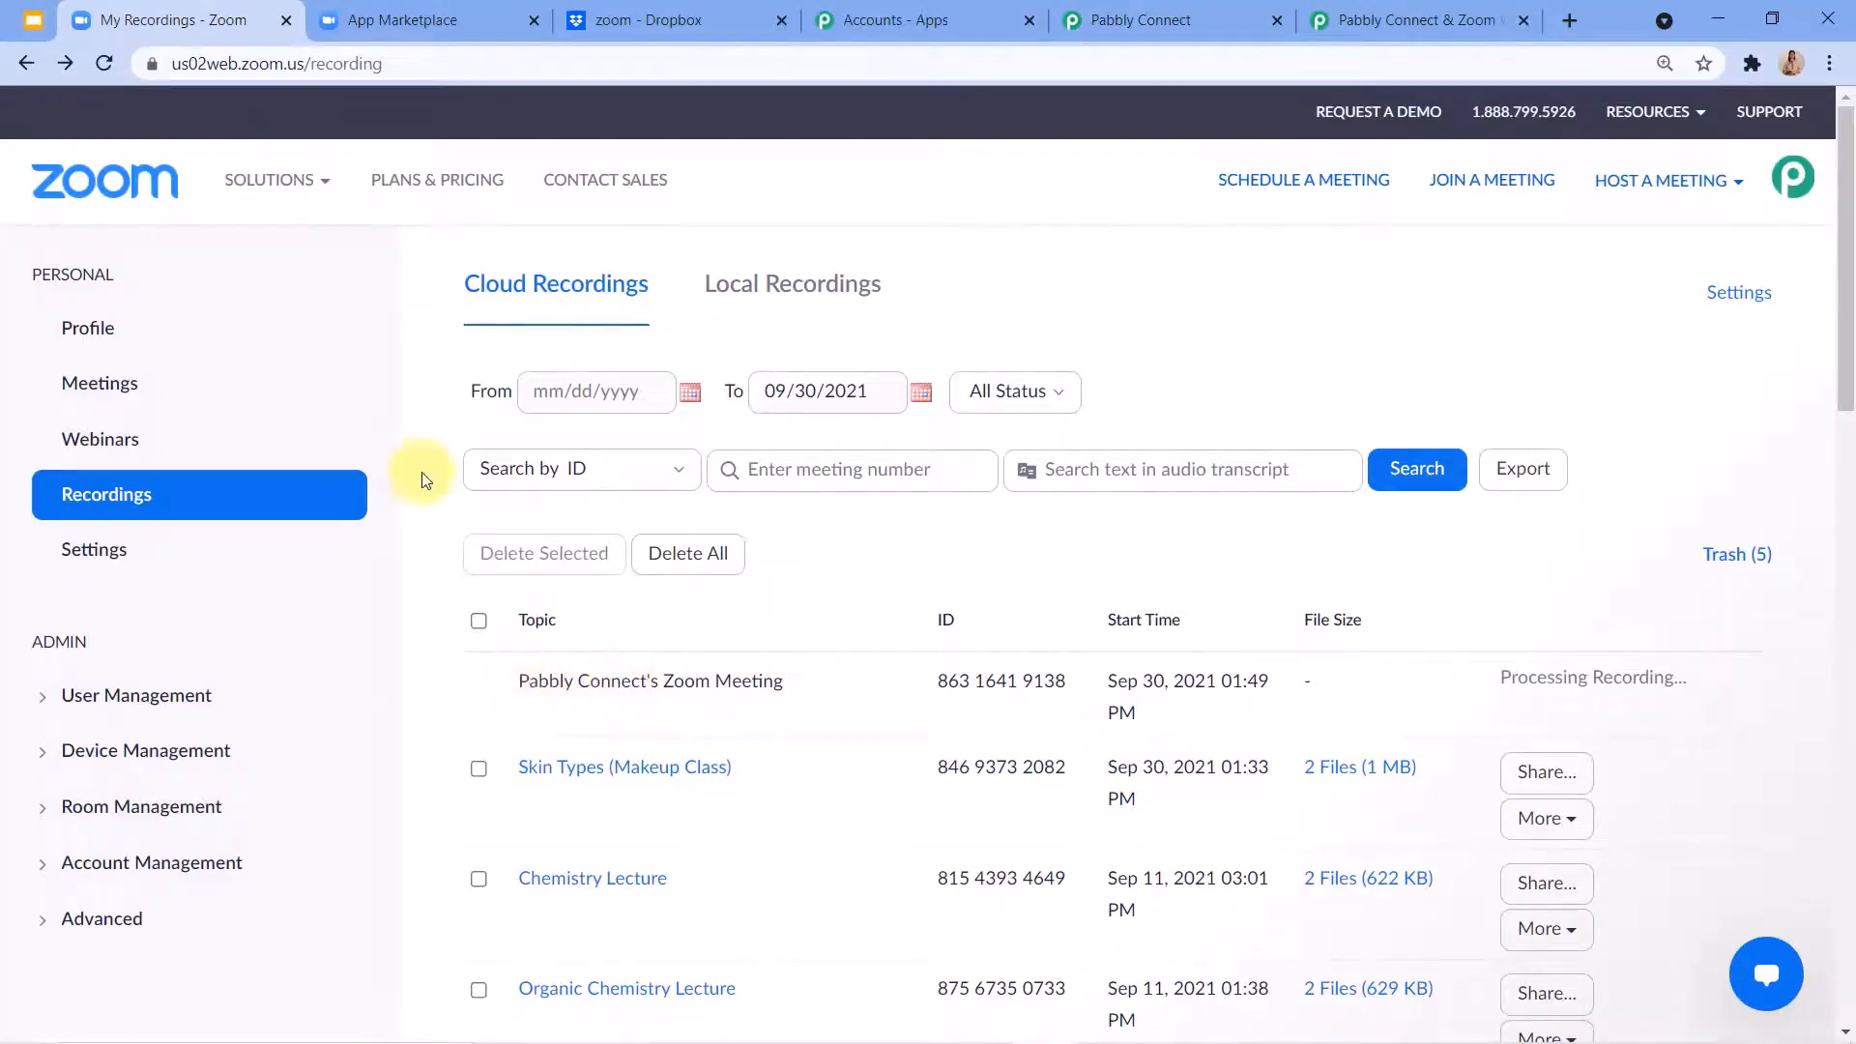
After checking the Dropbox zoom folder, set the workflow's action step in Pabbly Connect to Dropbox with the Upload File event.
left_click(667, 20)
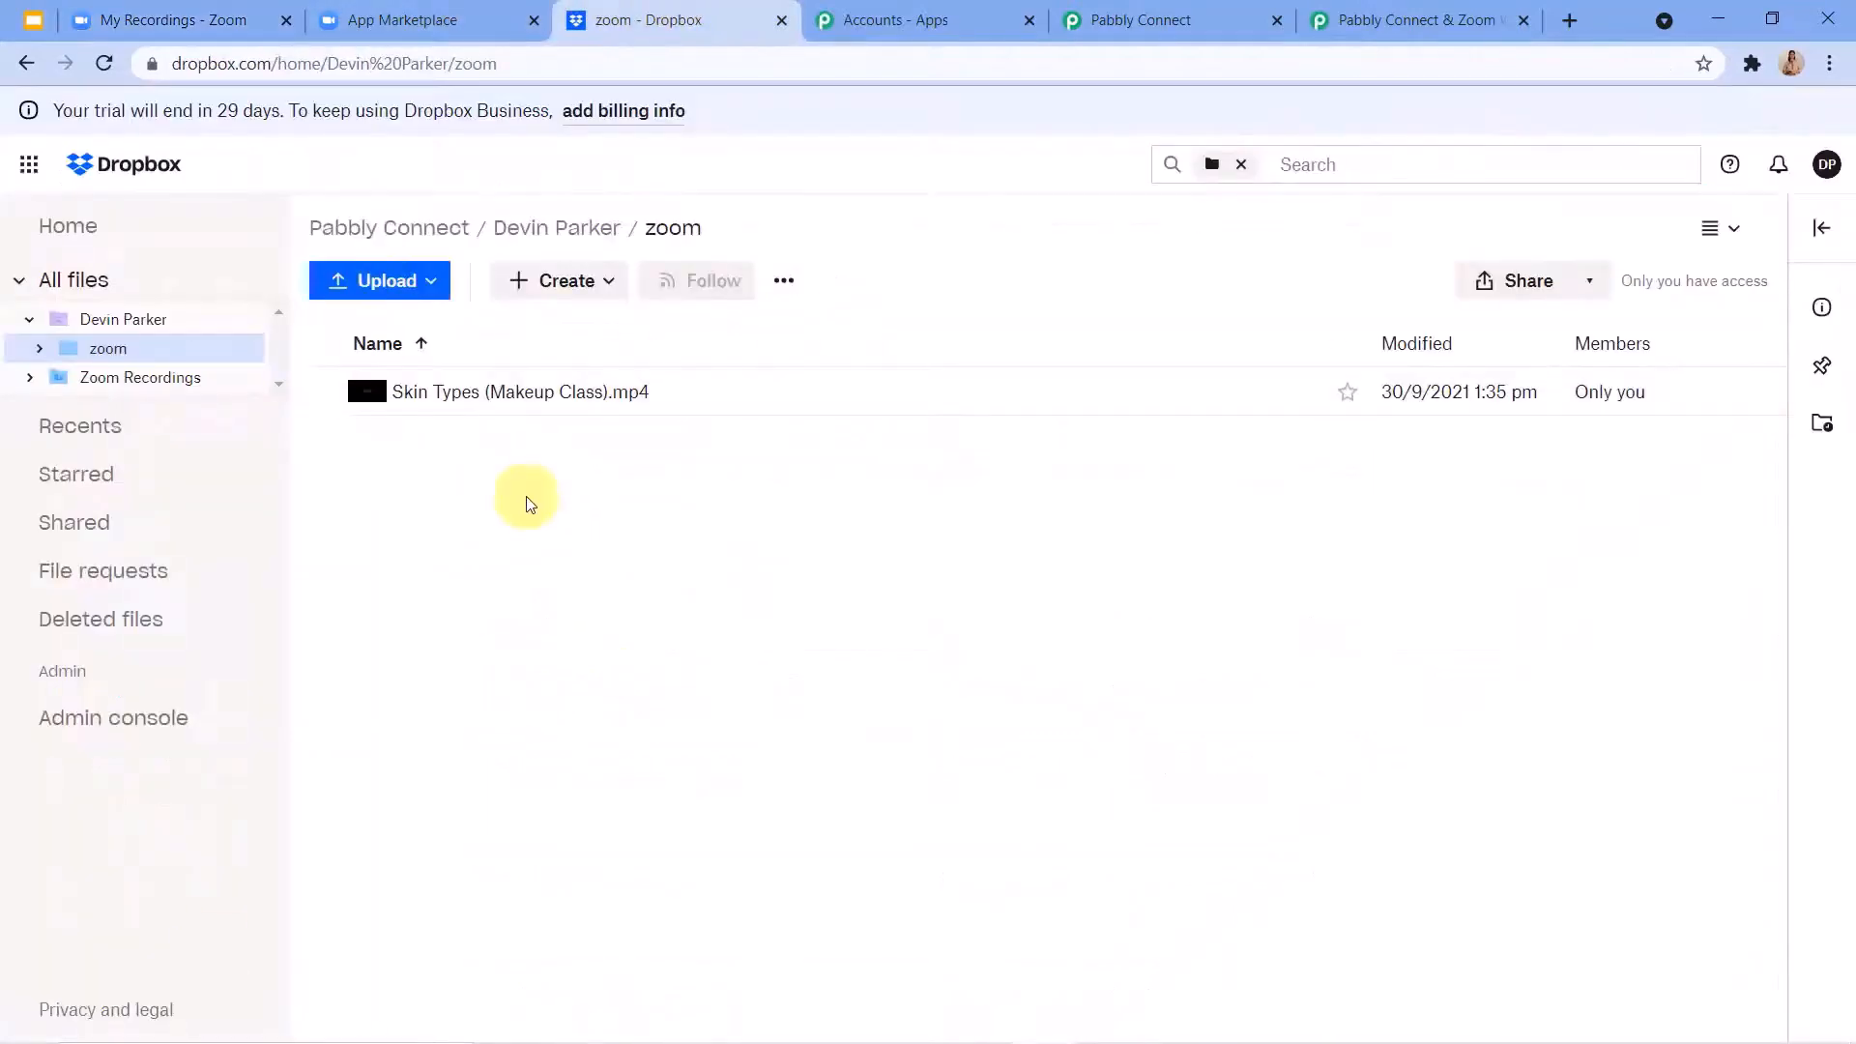
left_click(1143, 8)
scroll(870, 477, "down", 5)
scroll(779, 746, "down", 5)
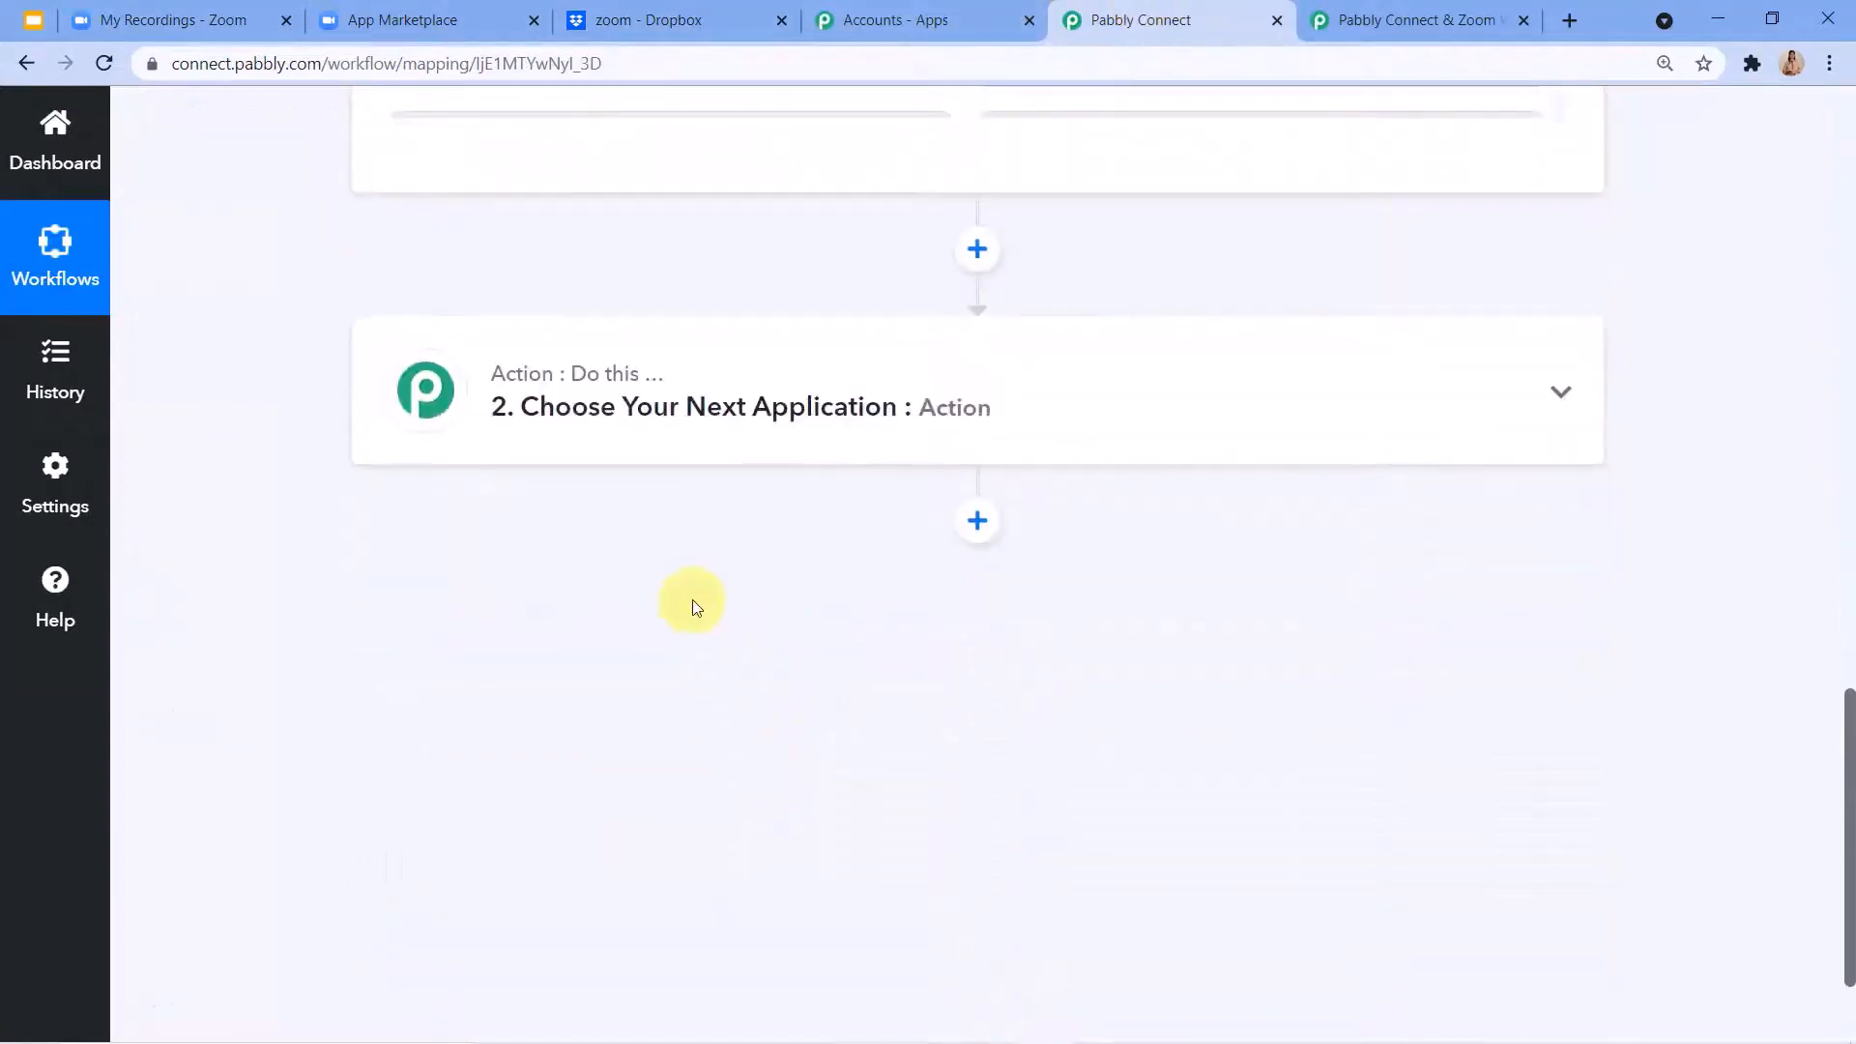
left_click(622, 406)
left_click(520, 582)
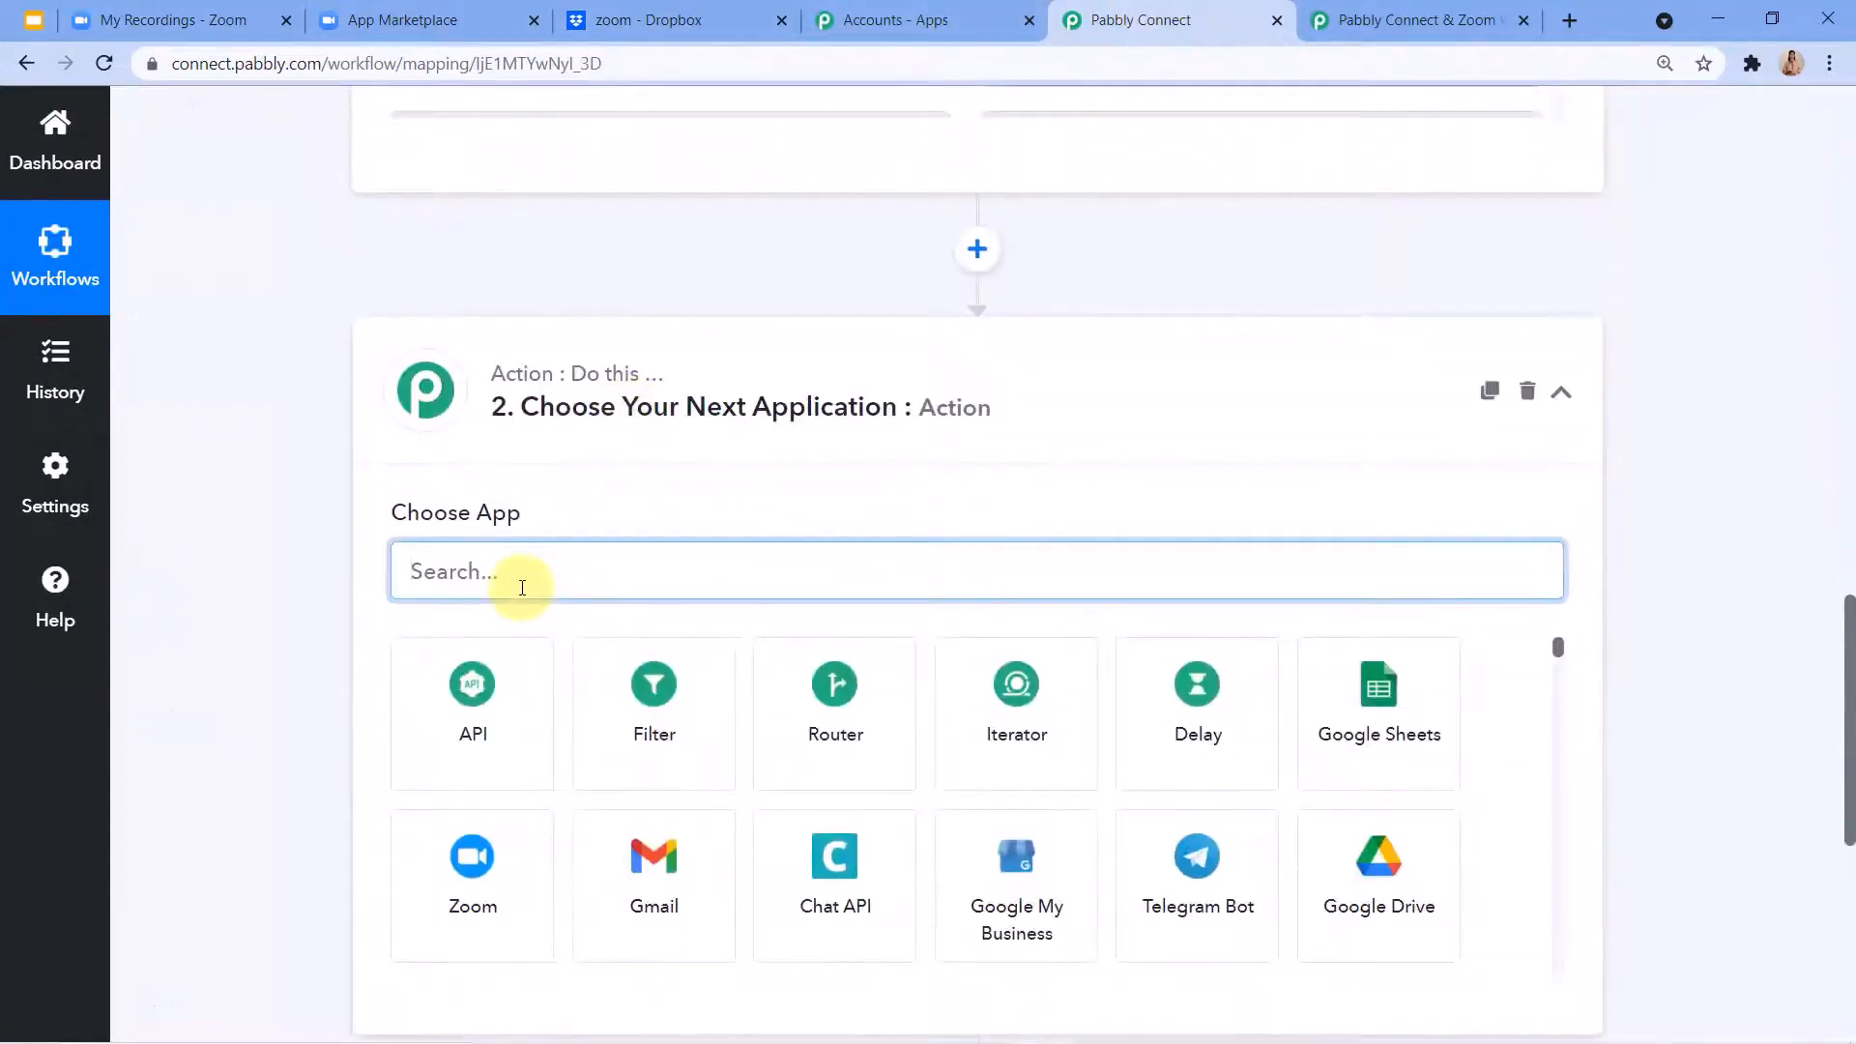
type("D")
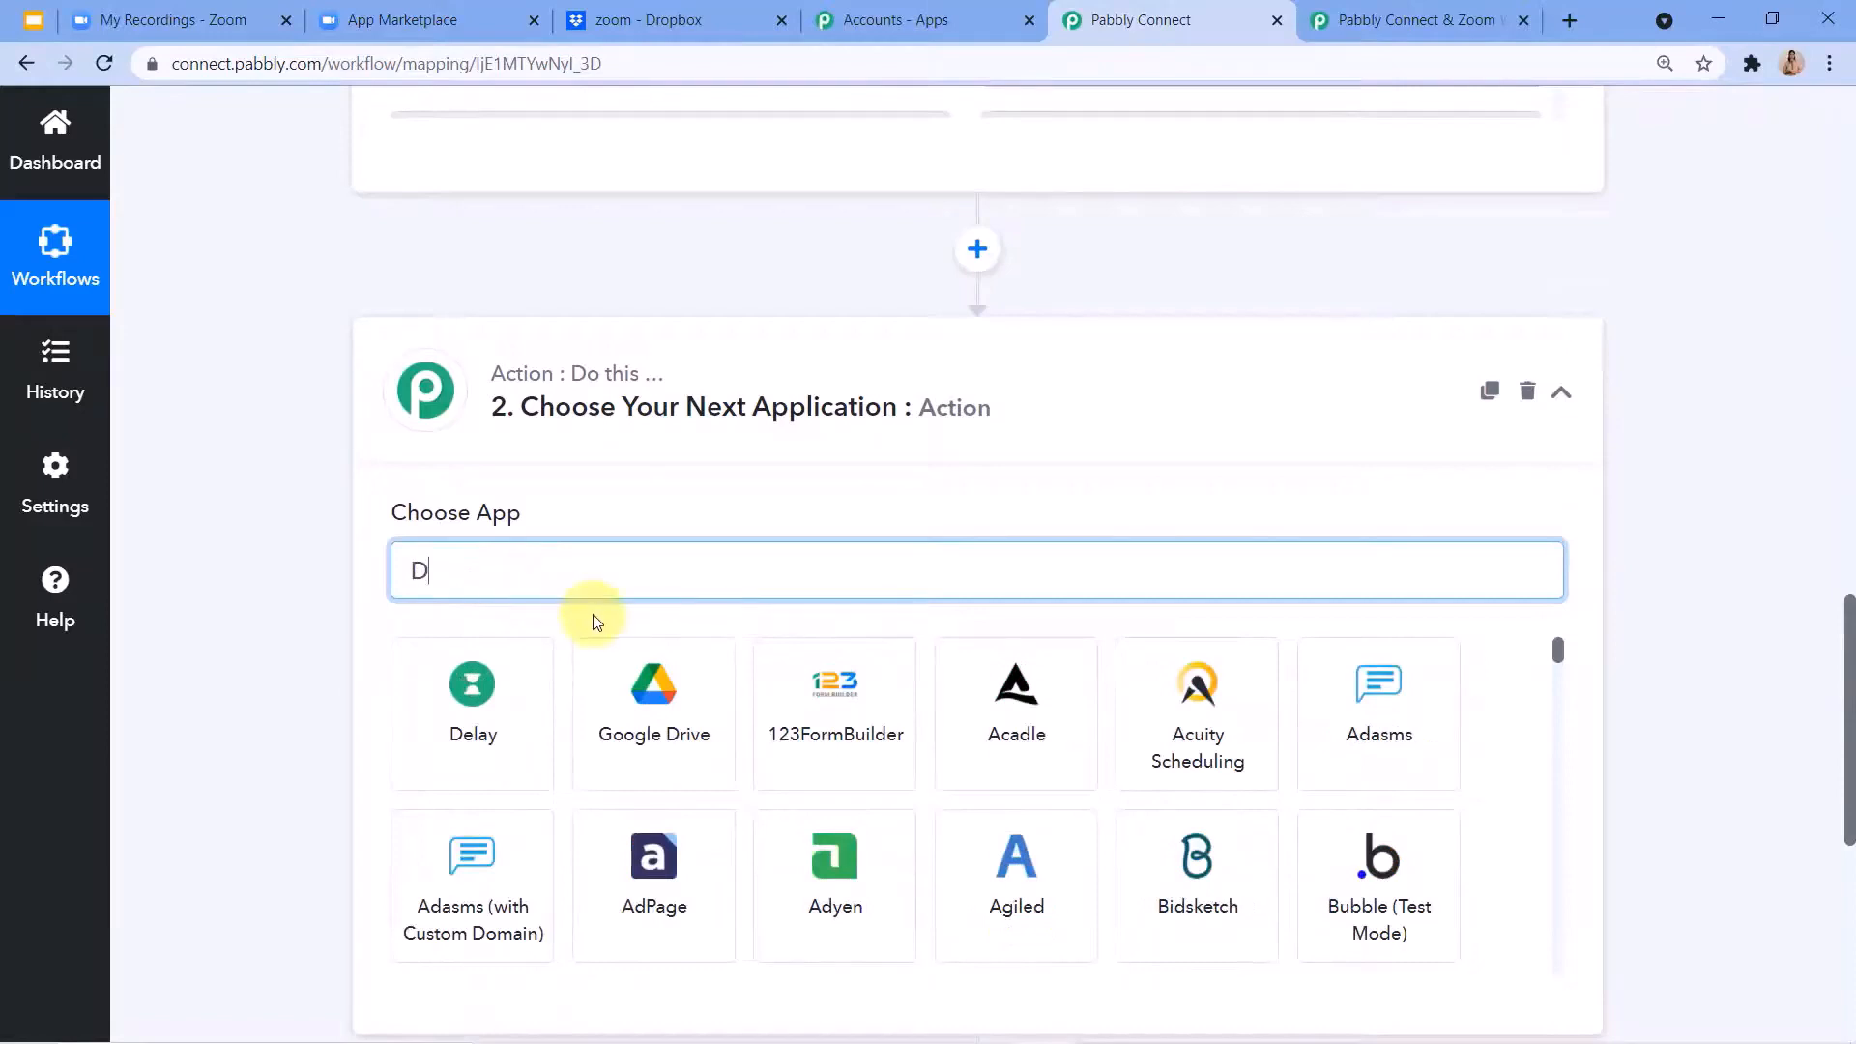
type("roi")
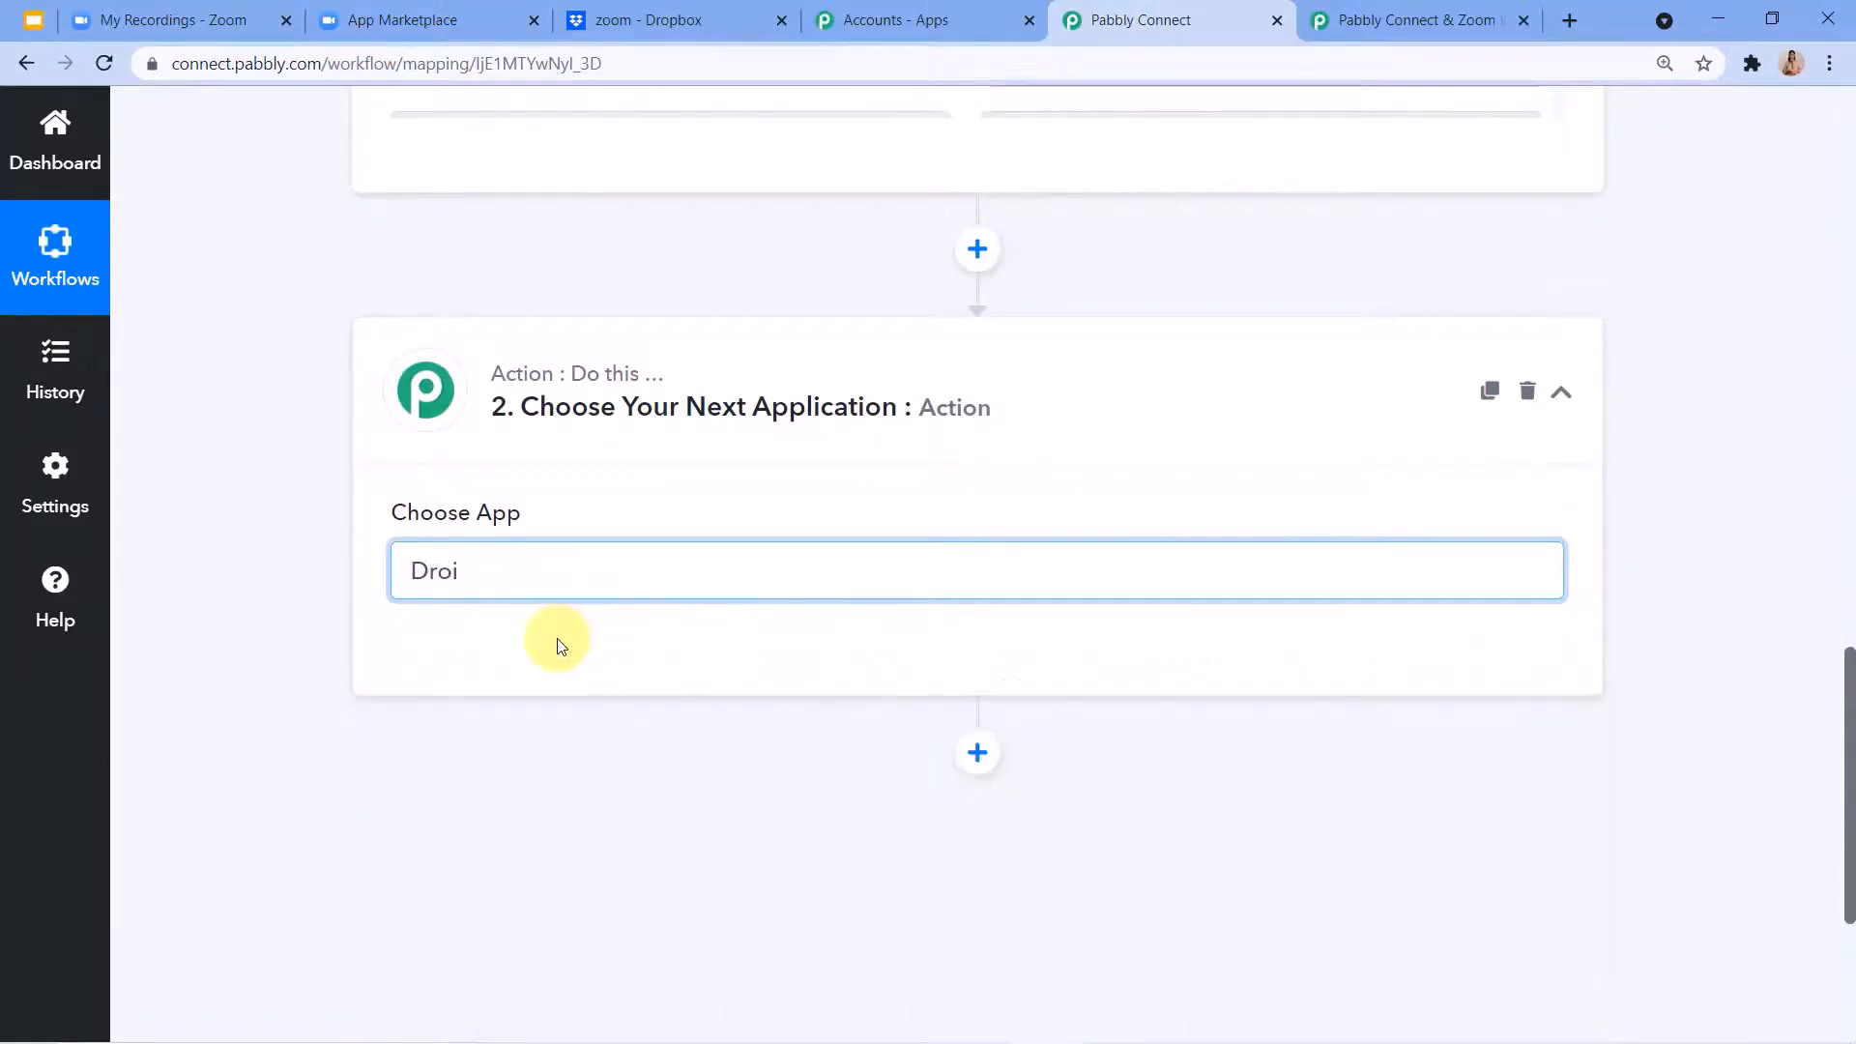
key("BackSpace")
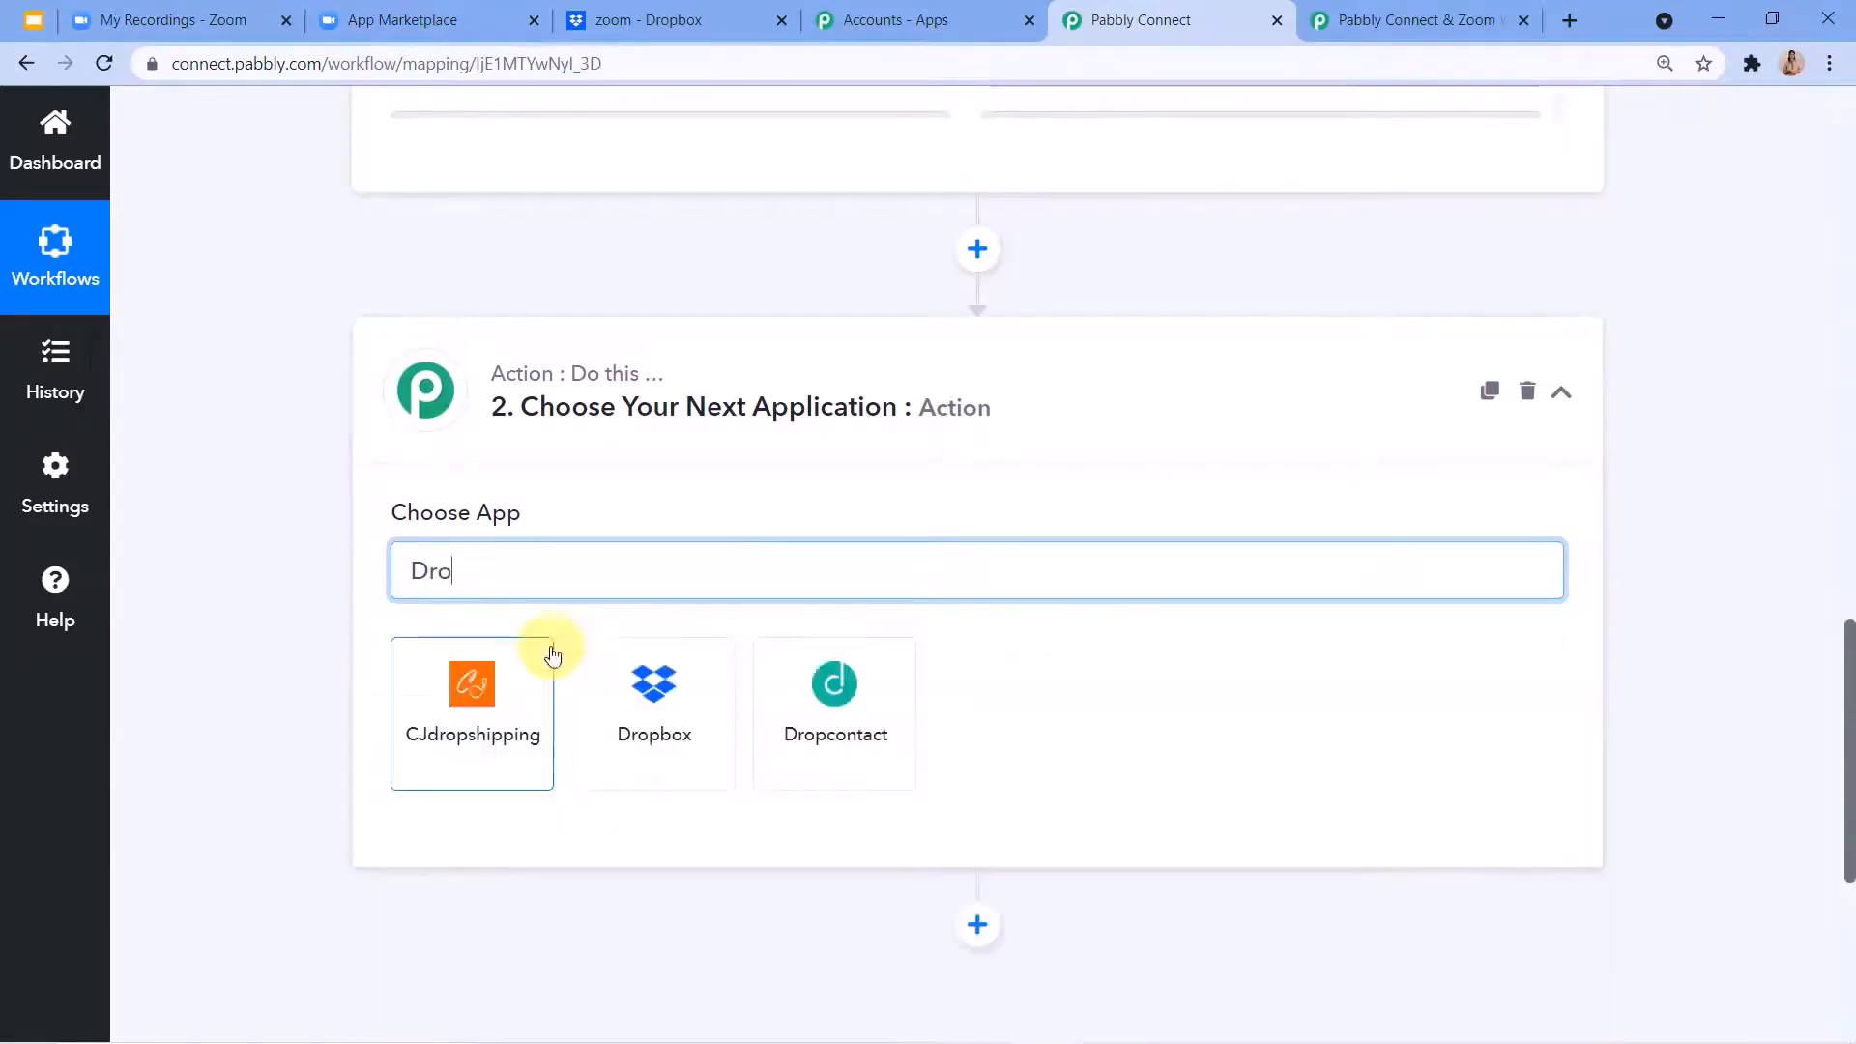
left_click(646, 737)
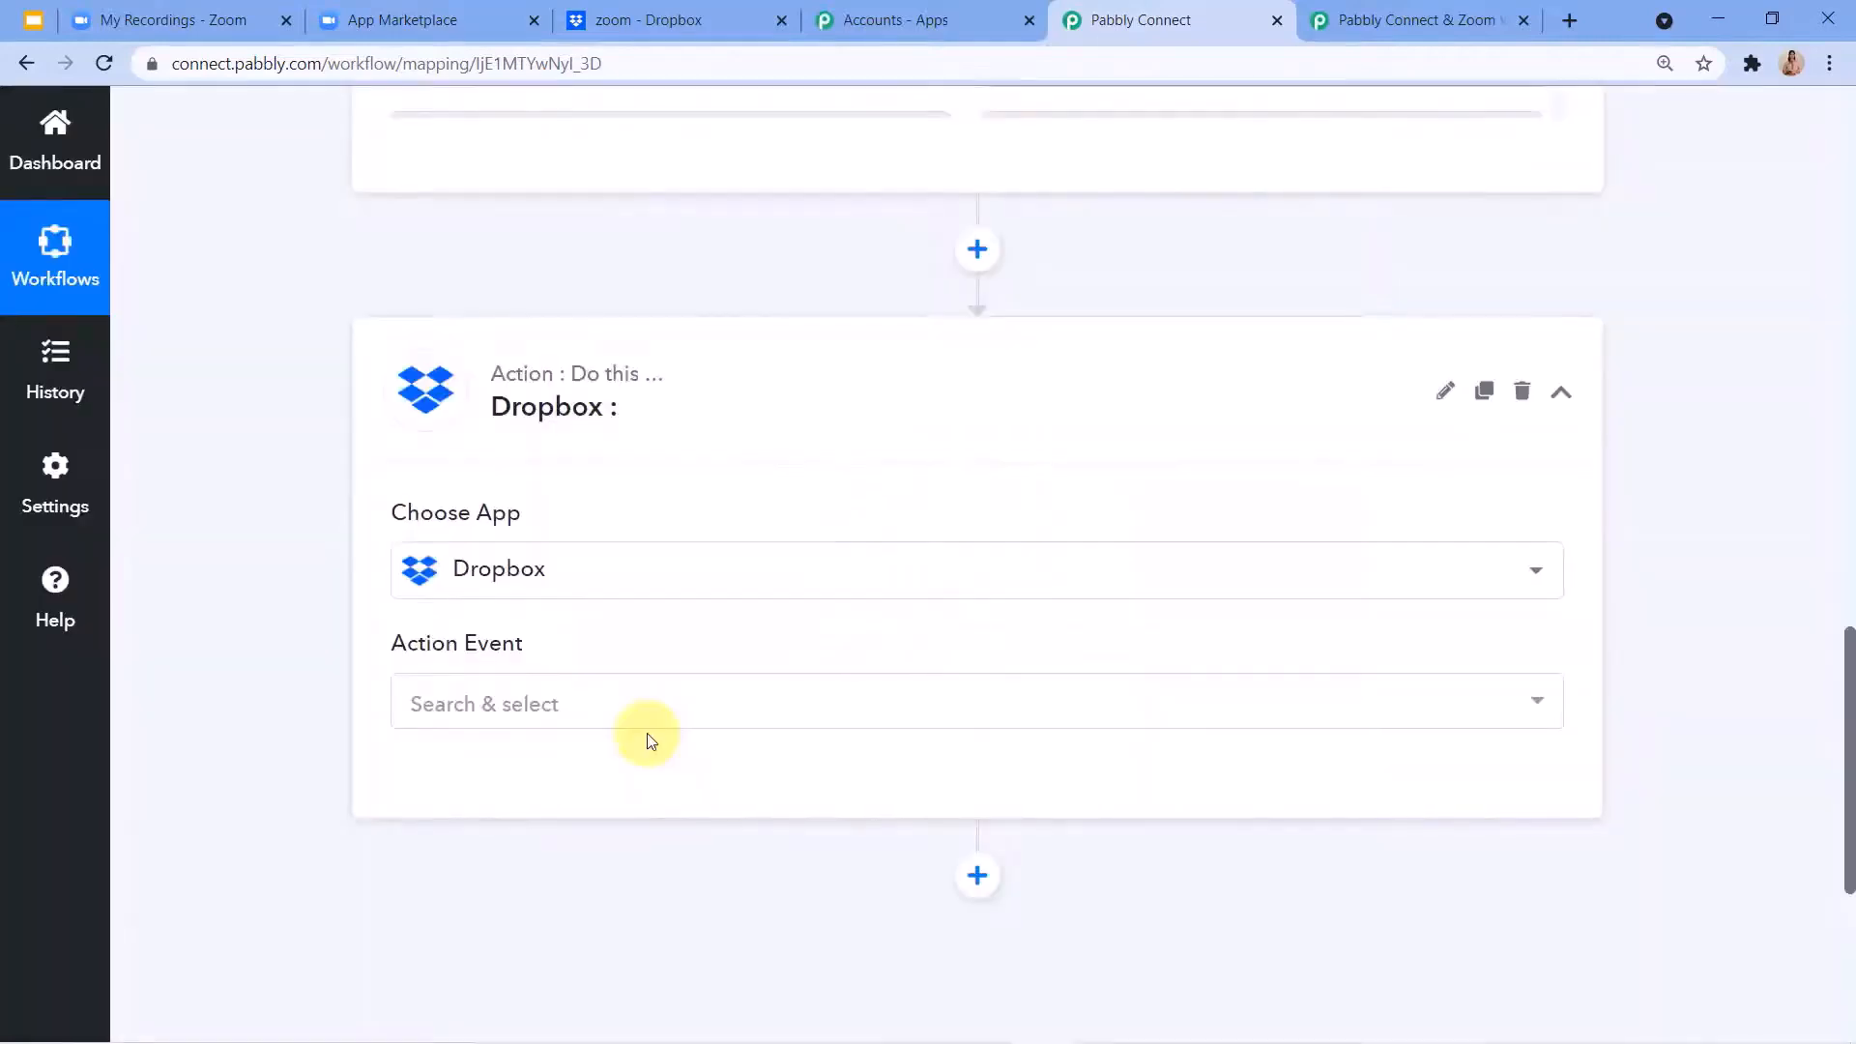
left_click(442, 700)
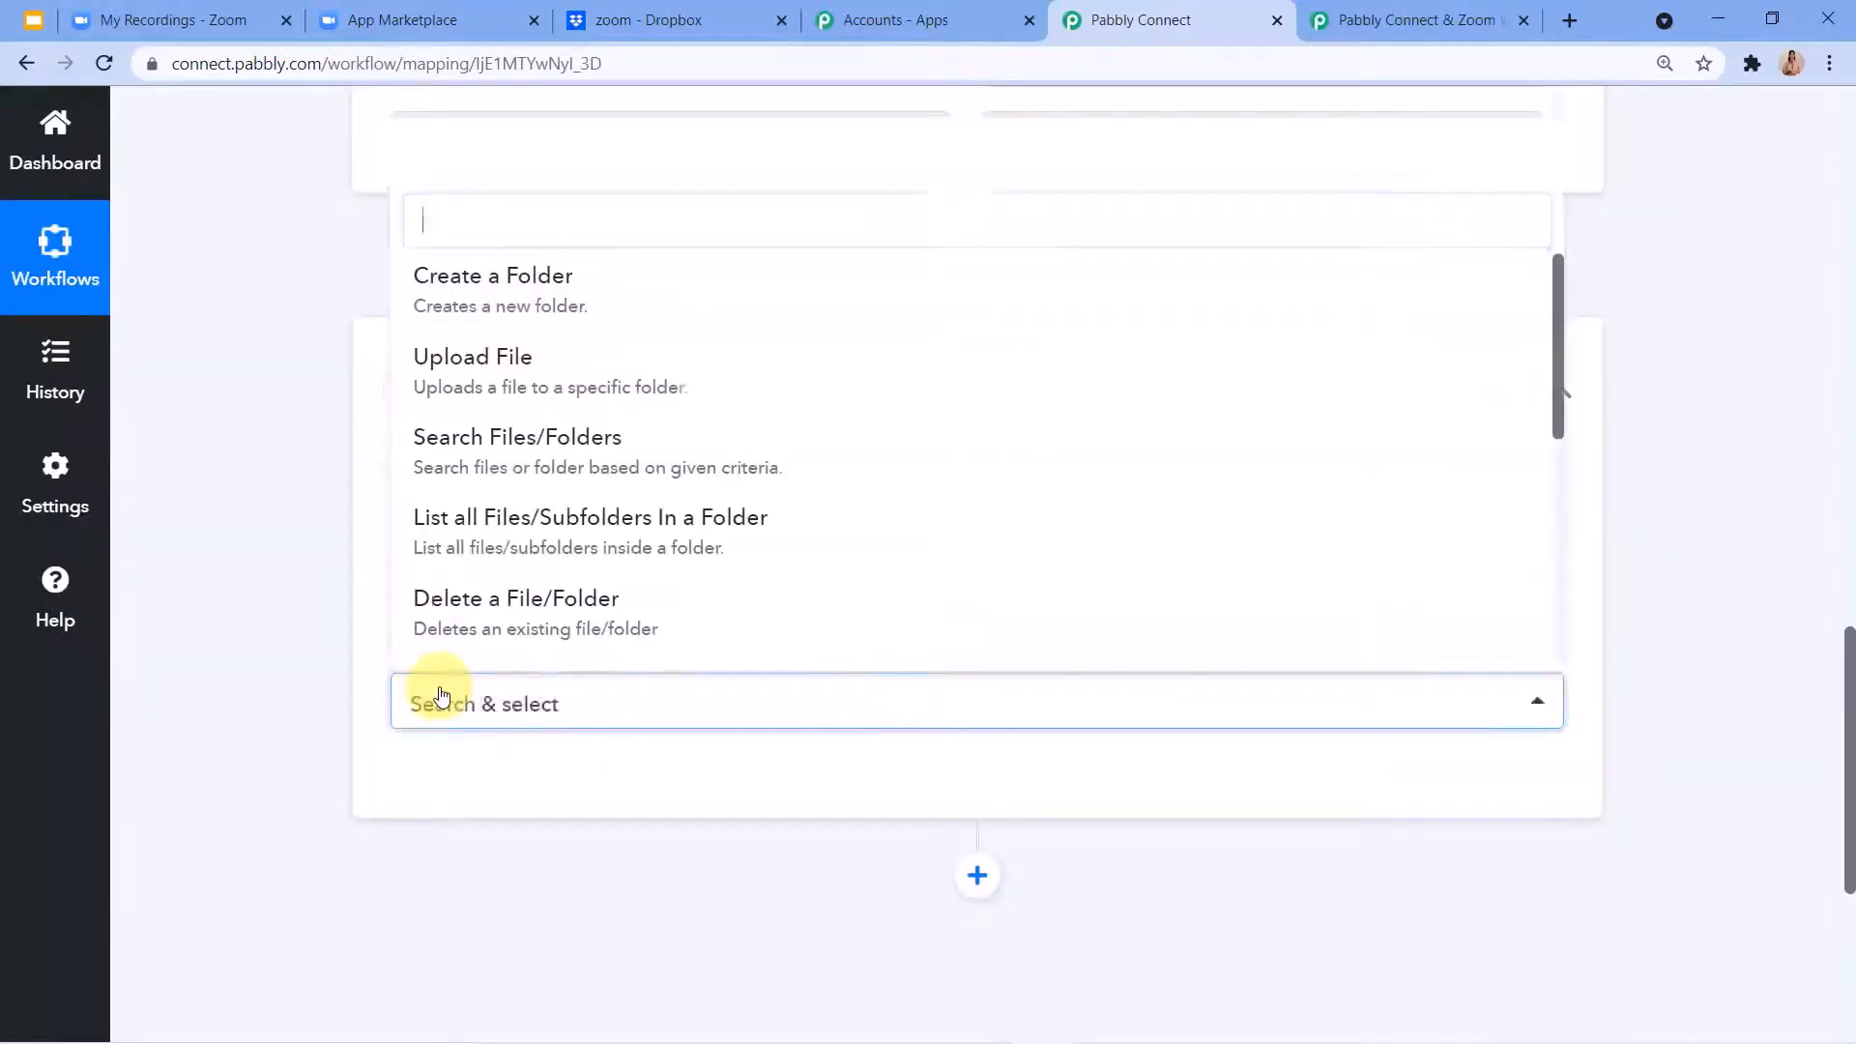
left_click(438, 377)
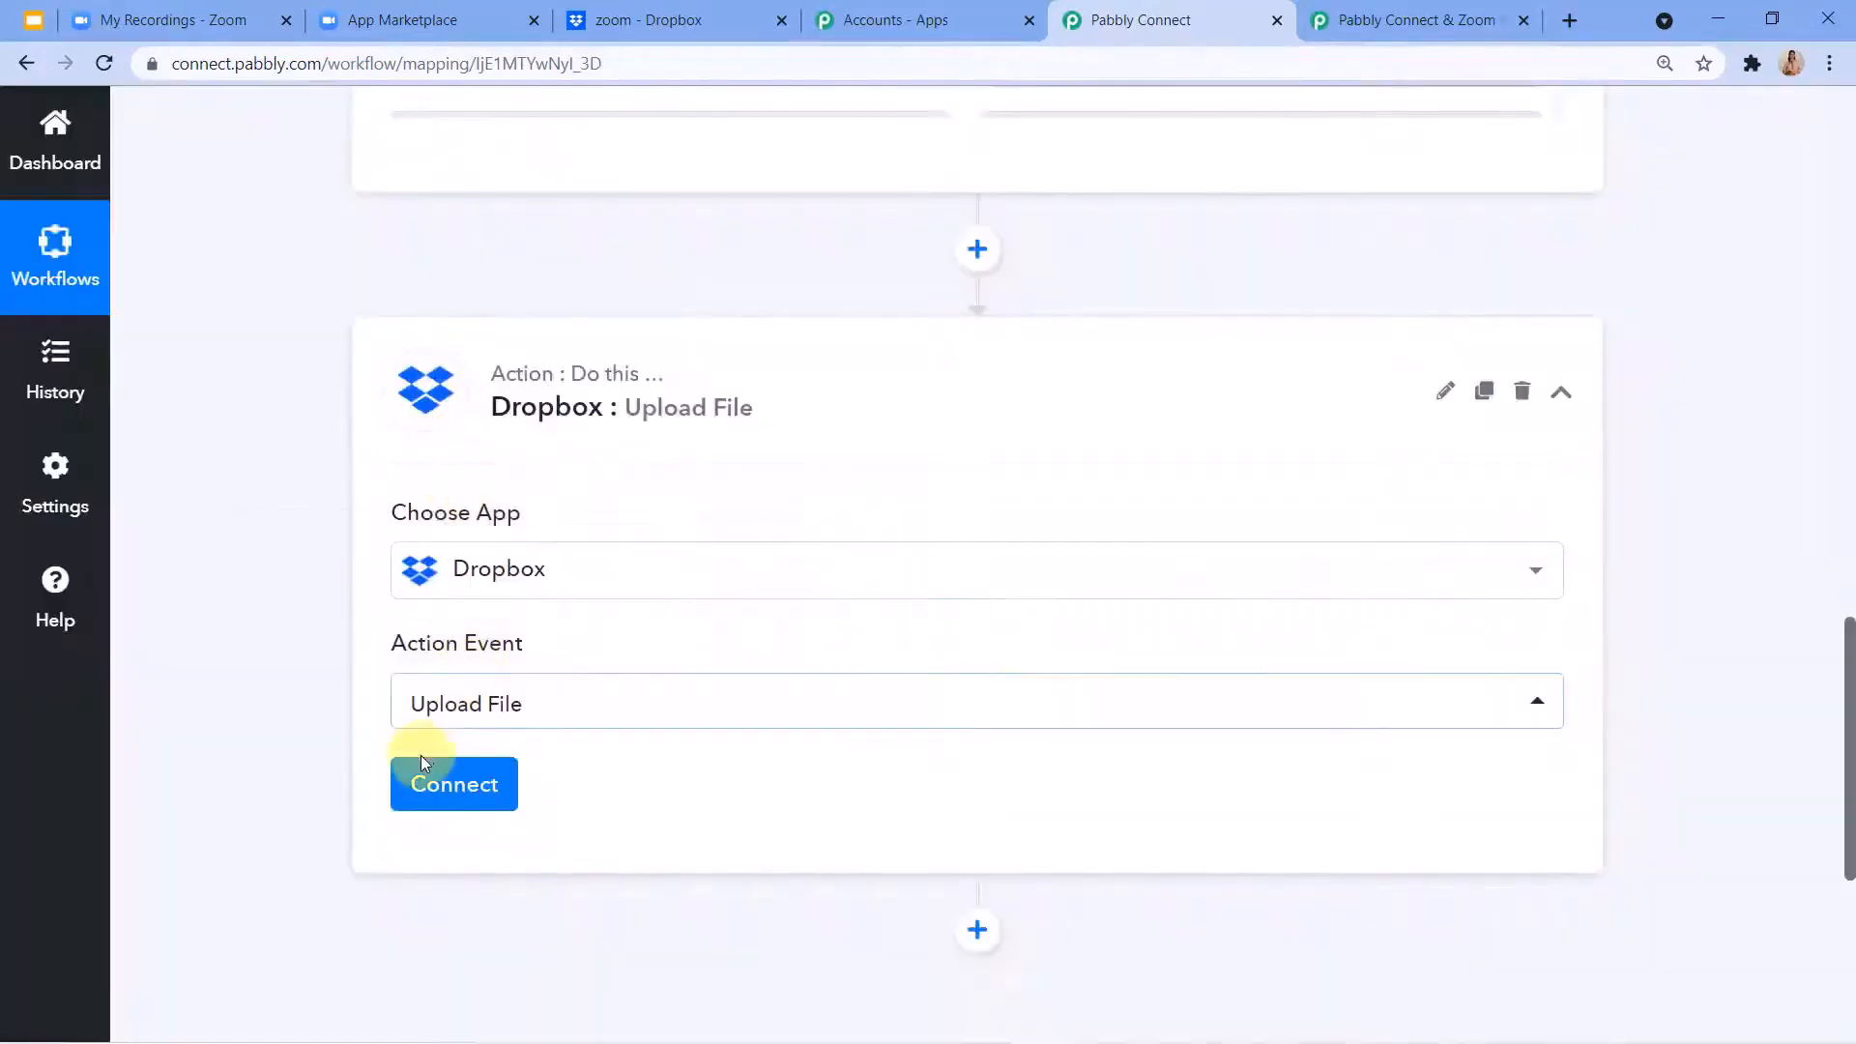
Connect the Dropbox action through a new connection named Dropbox #2 and authorize access to the account.
scroll(433, 746, "down", 1)
left_click(432, 658)
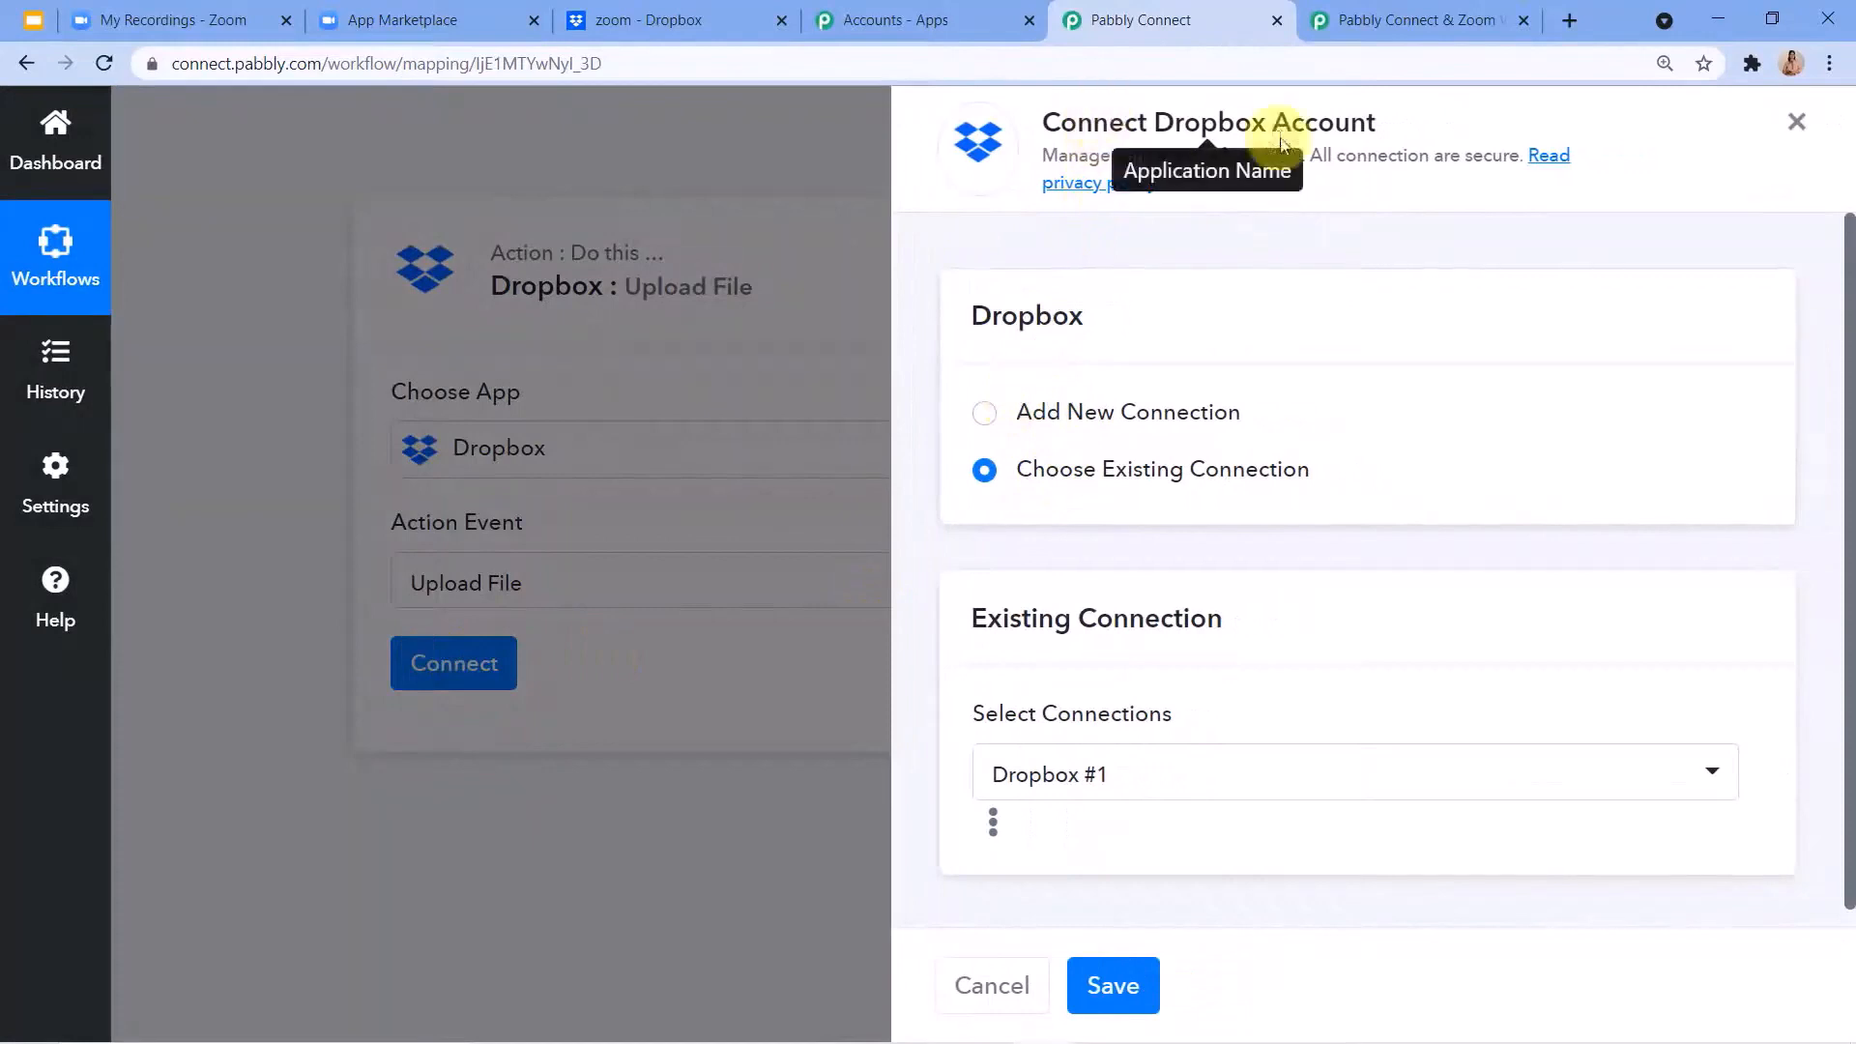
left_click(985, 431)
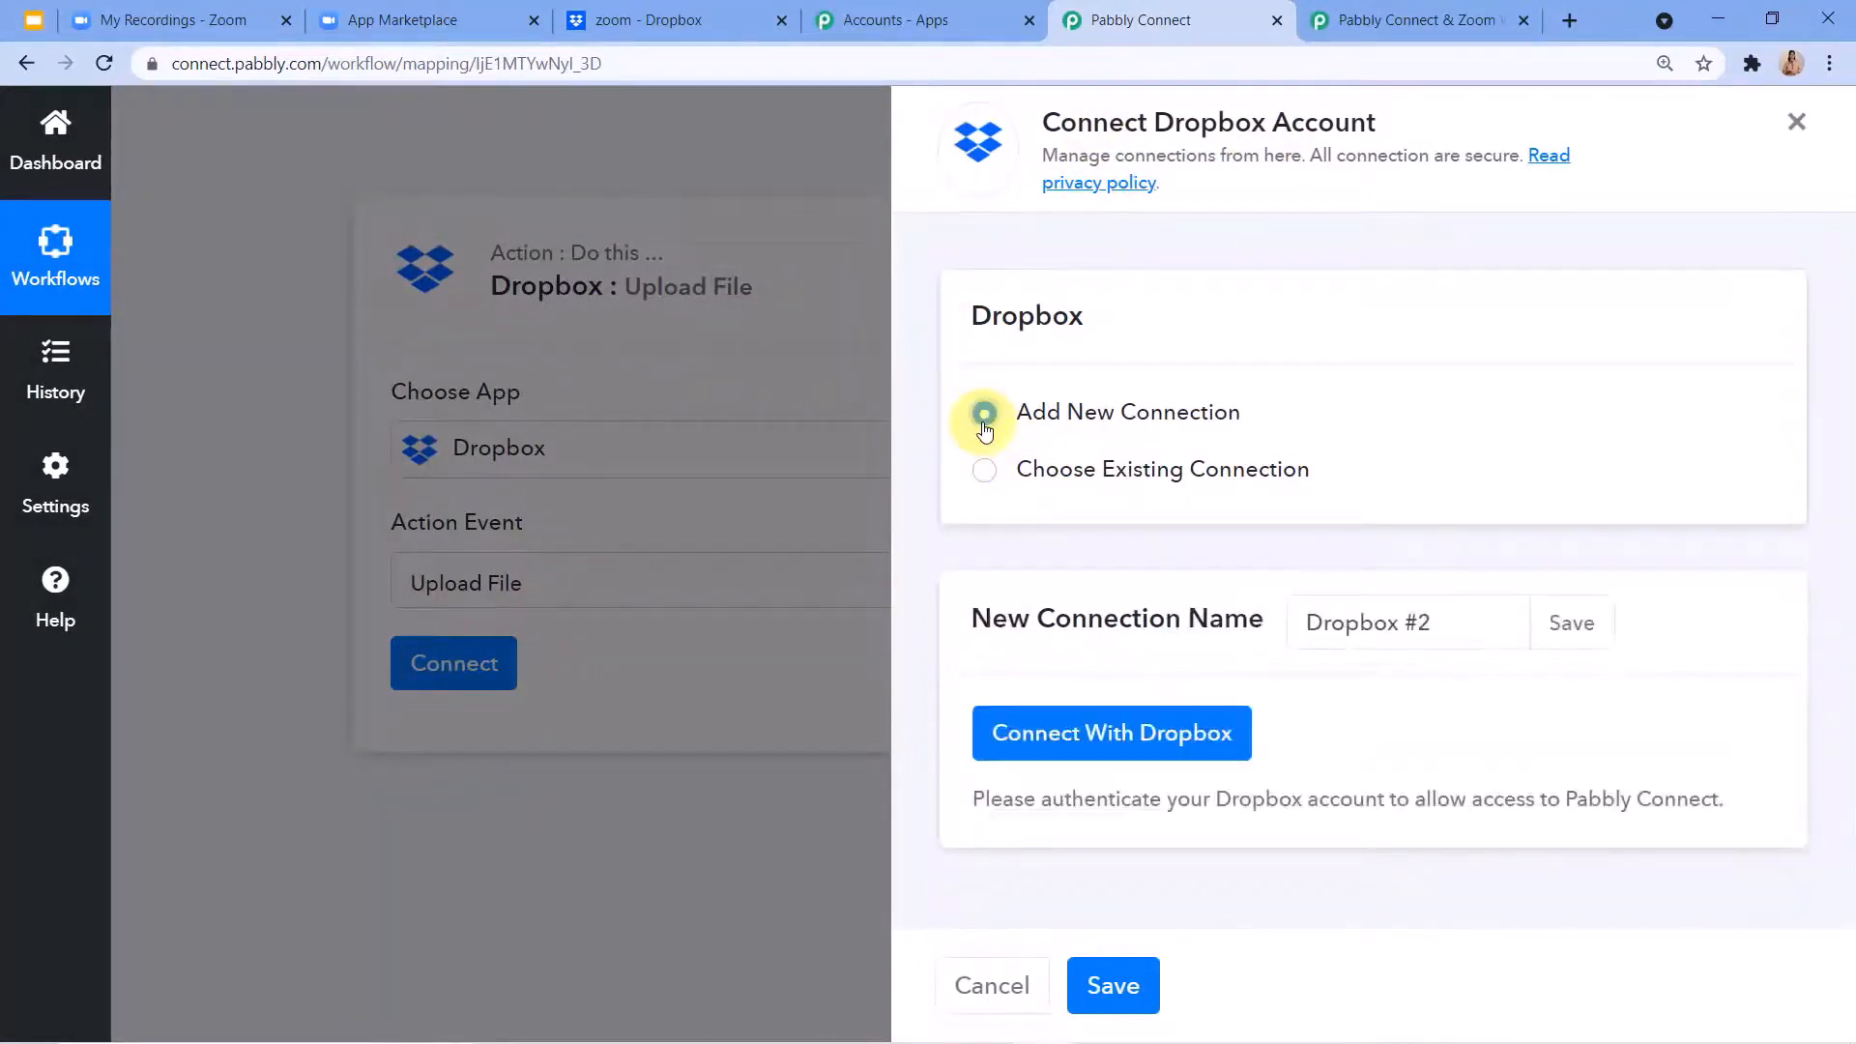
left_click(1035, 758)
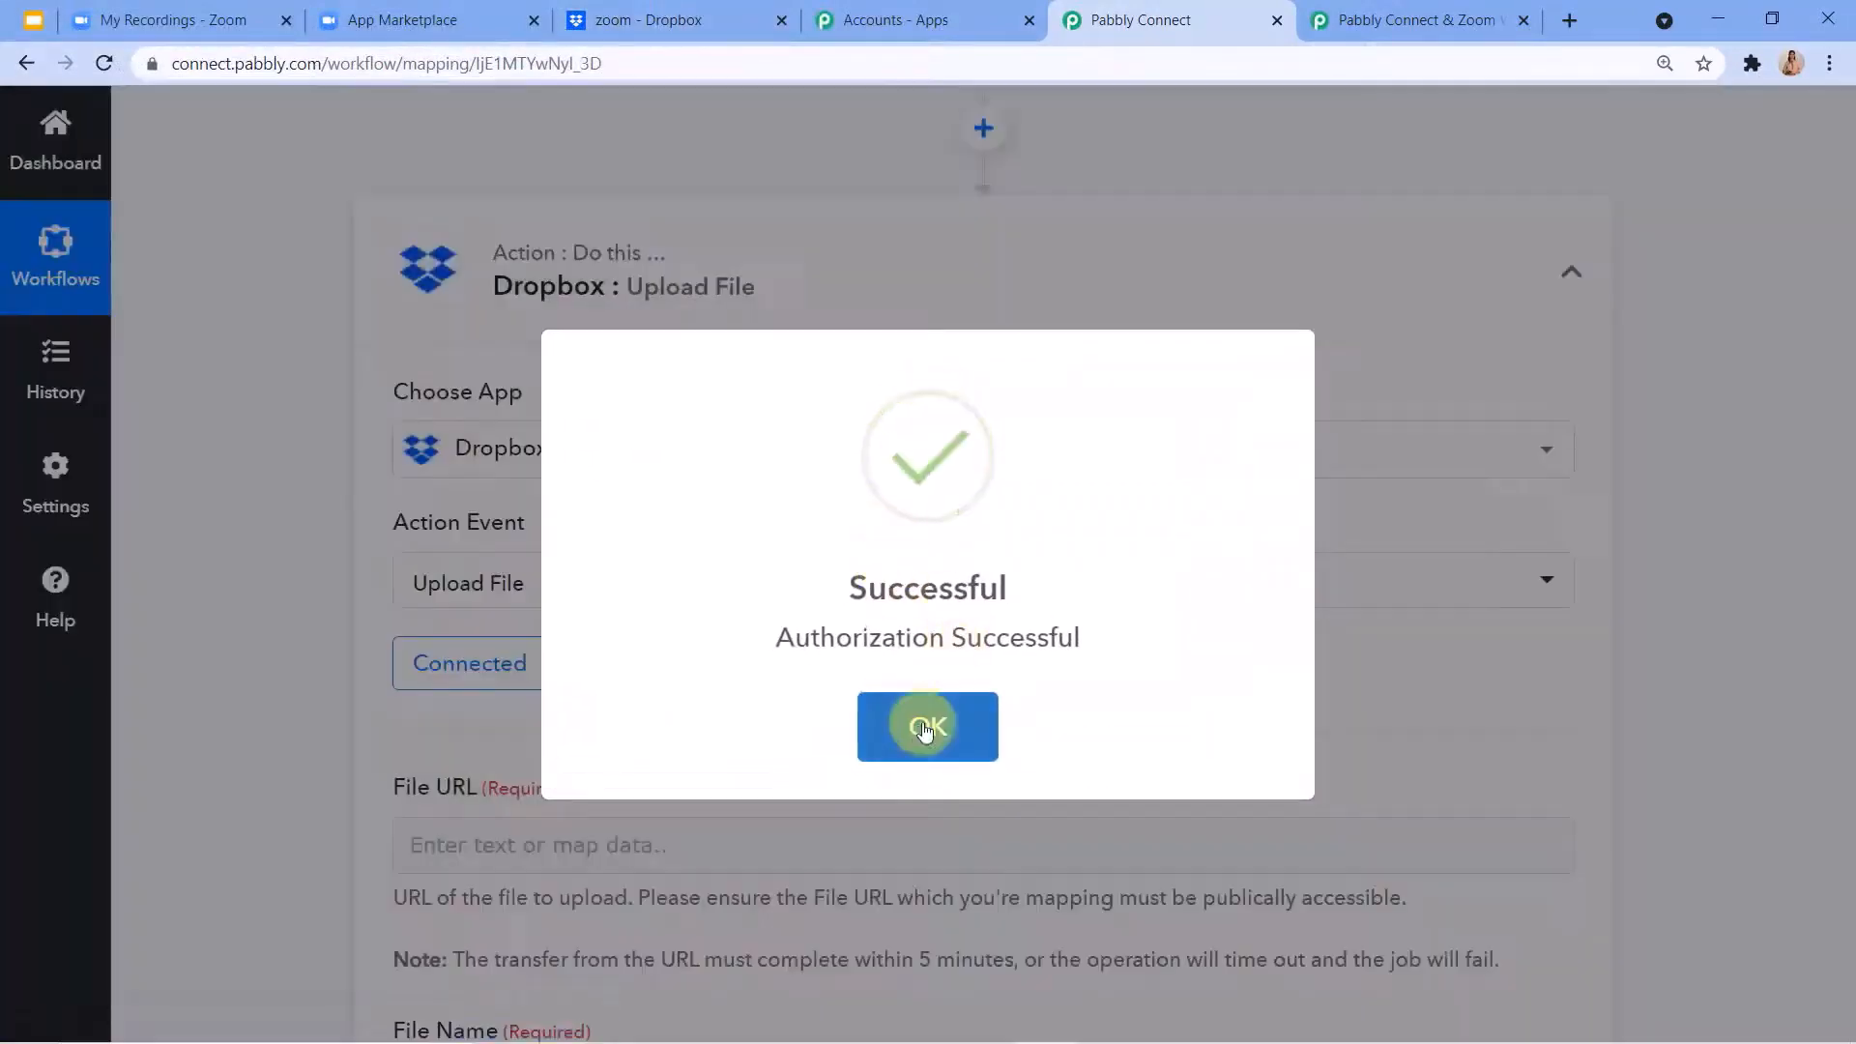
left_click(919, 731)
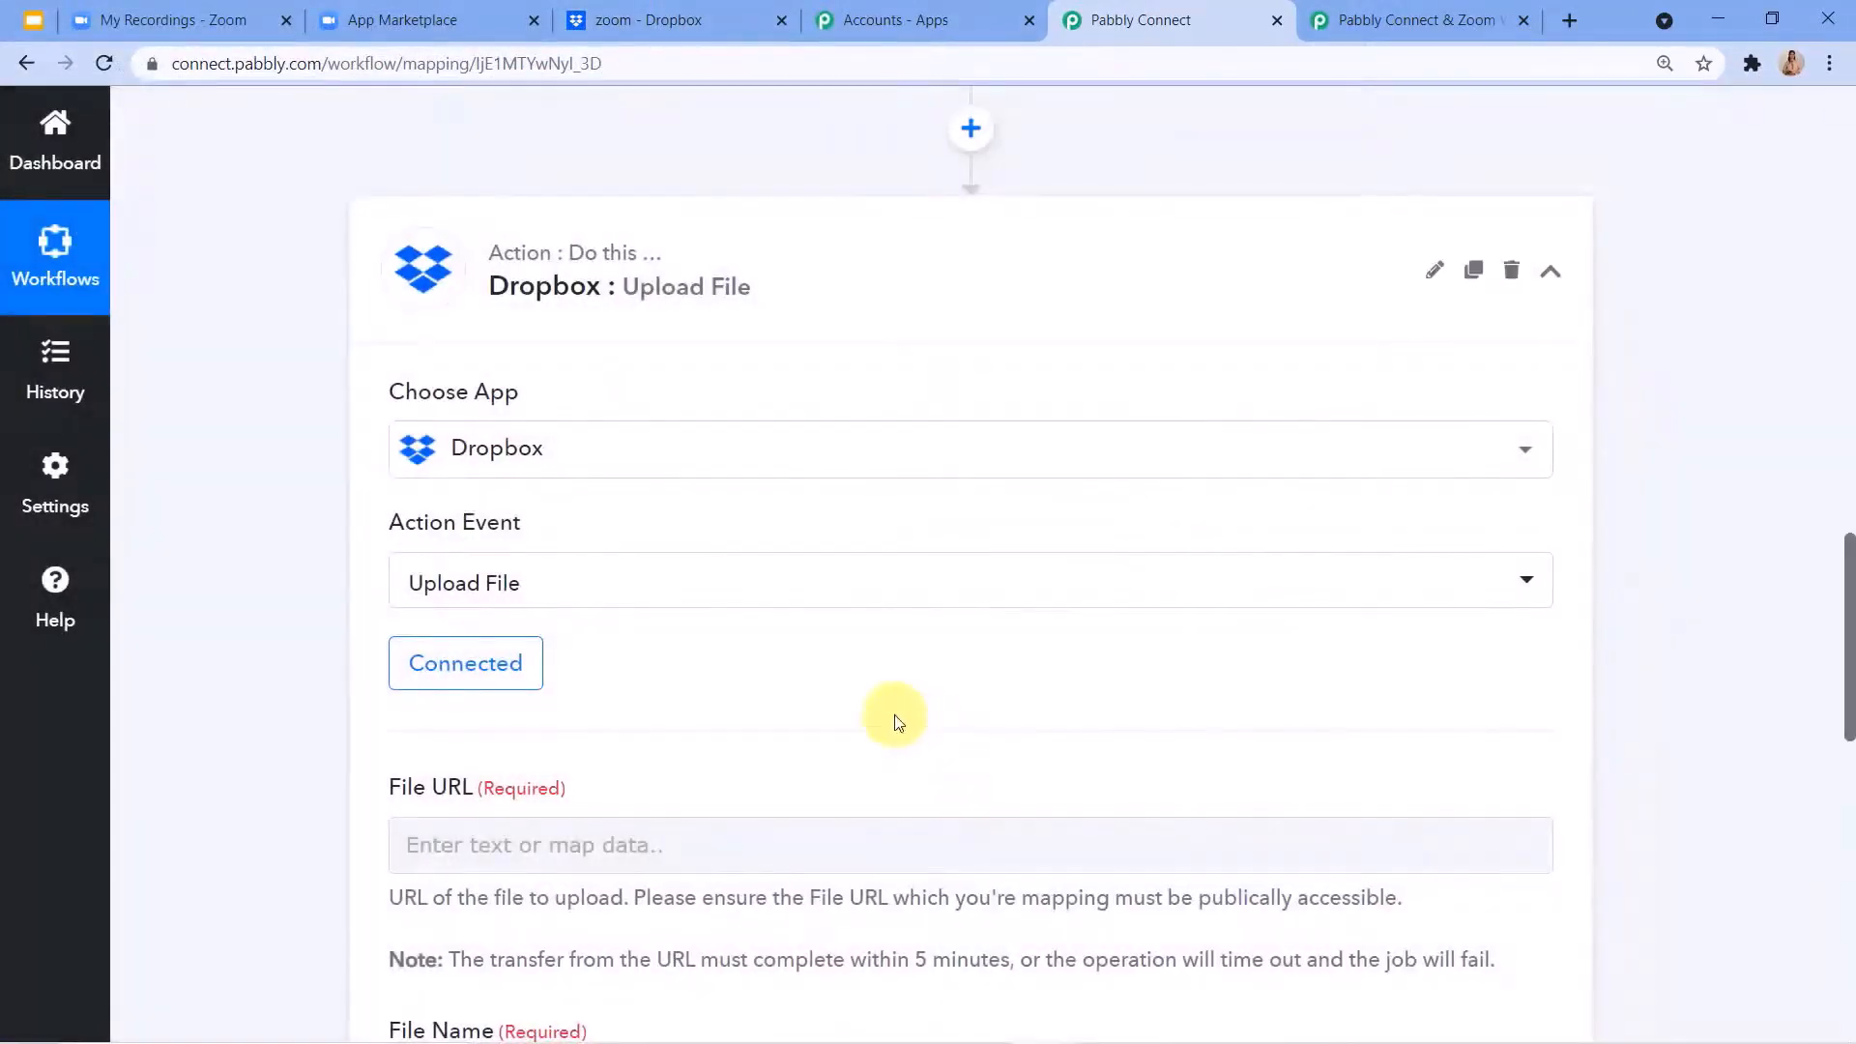
Examine the Upload File fields of the Dropbox action and the recording data in the captured Zoom webhook response.
scroll(745, 587, "down", 5)
scroll(483, 387, "up", 2)
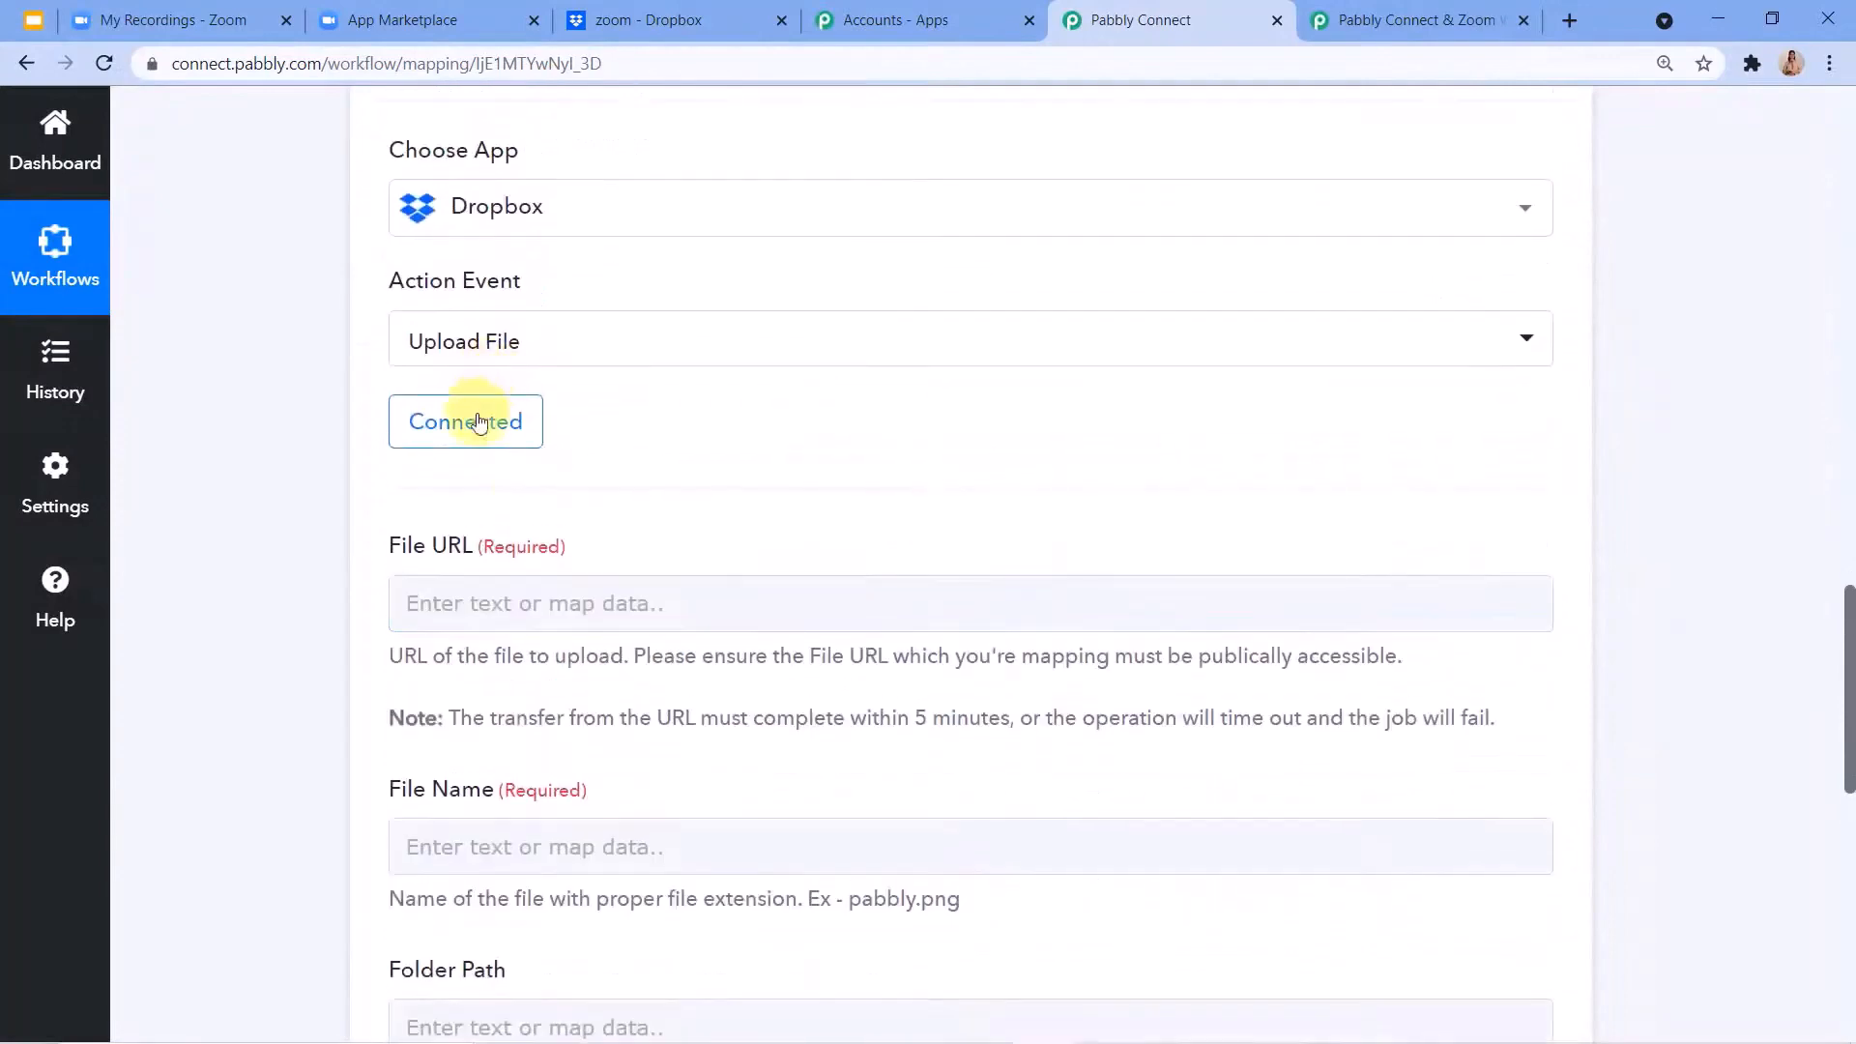
scroll(489, 589, "down", 1)
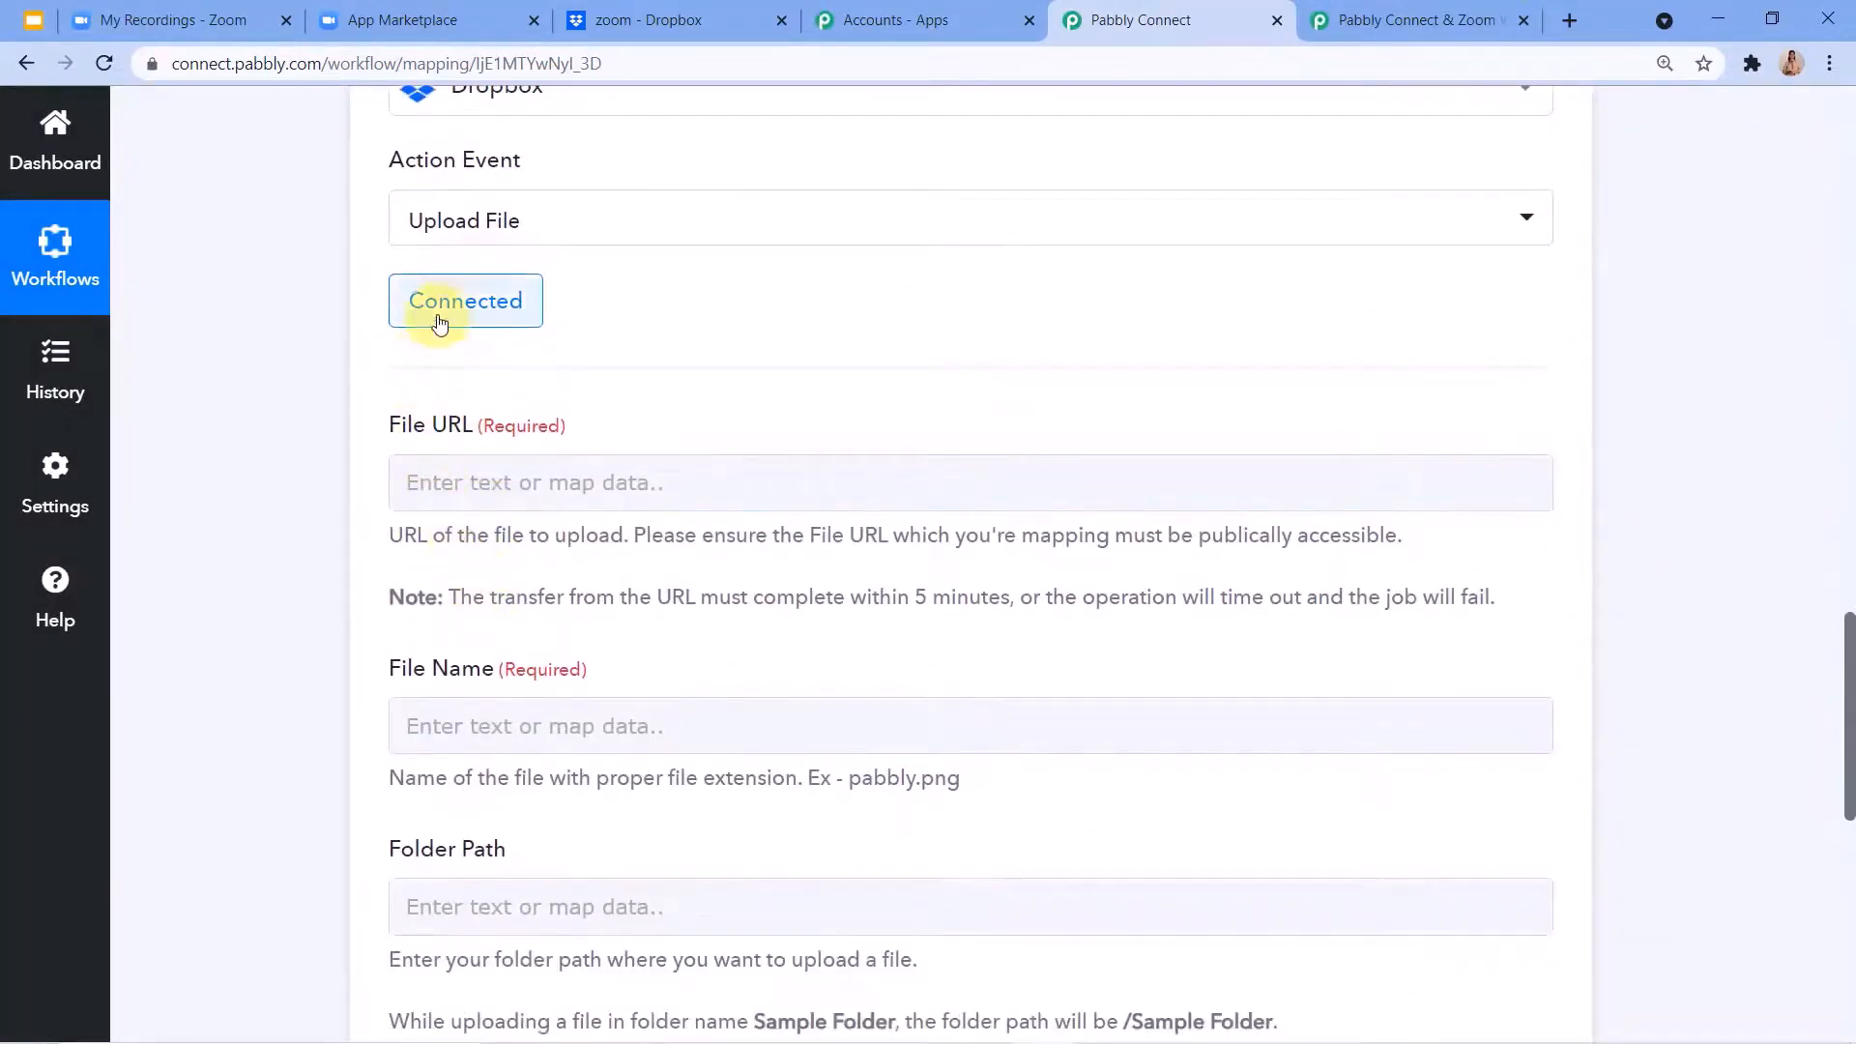
left_click(439, 323)
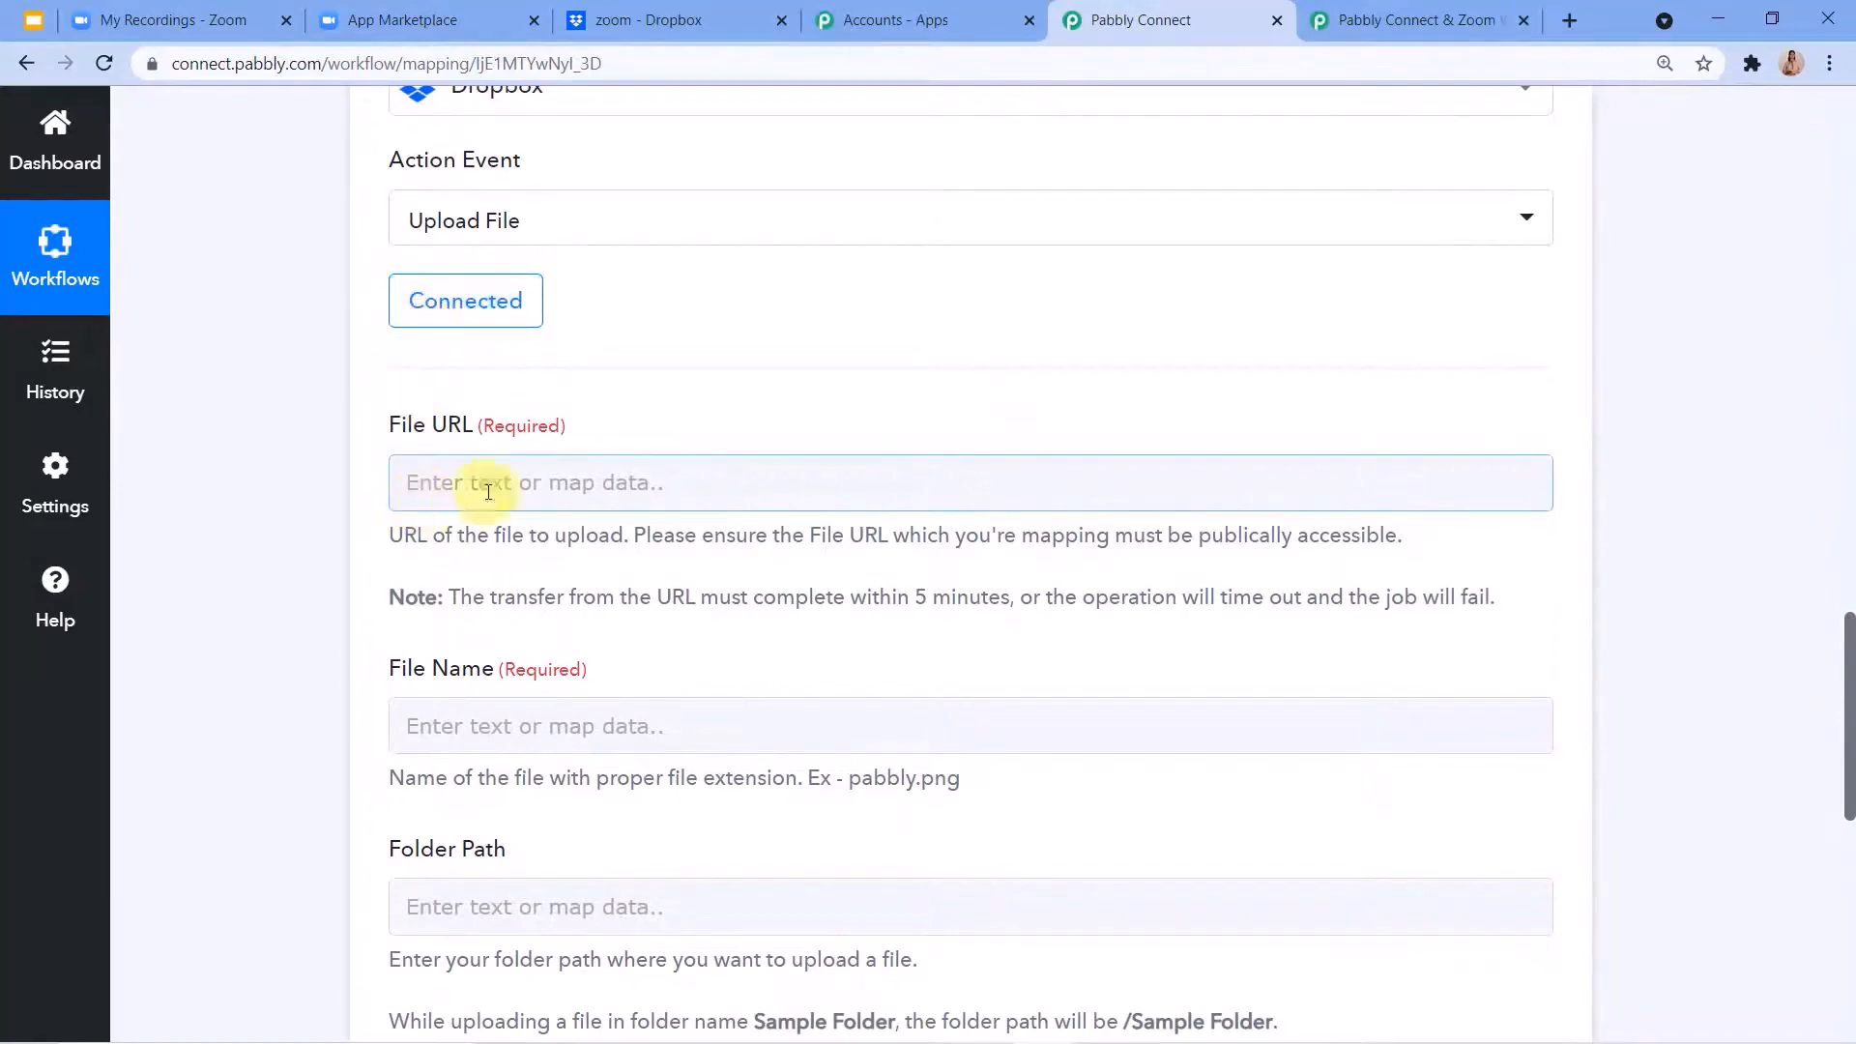
scroll(583, 503, "down", 3)
scroll(566, 555, "up", 1)
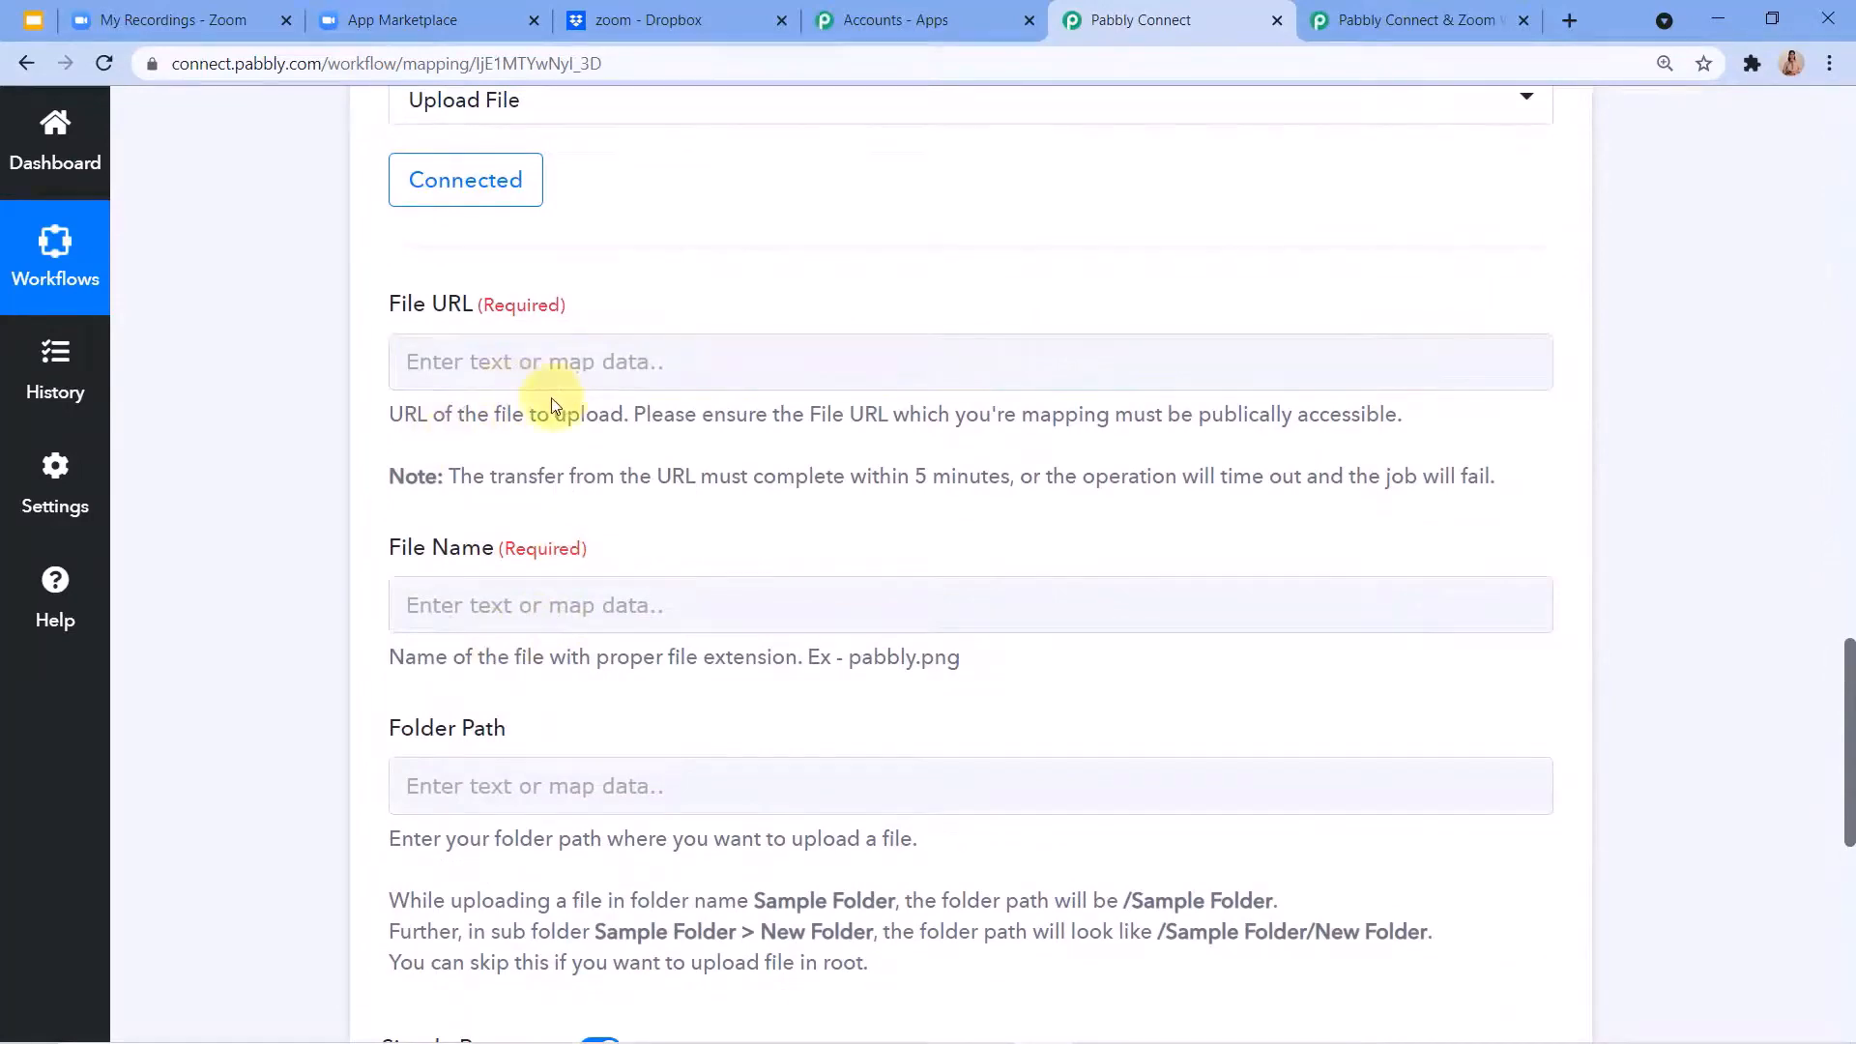
scroll(550, 397, "up", 10)
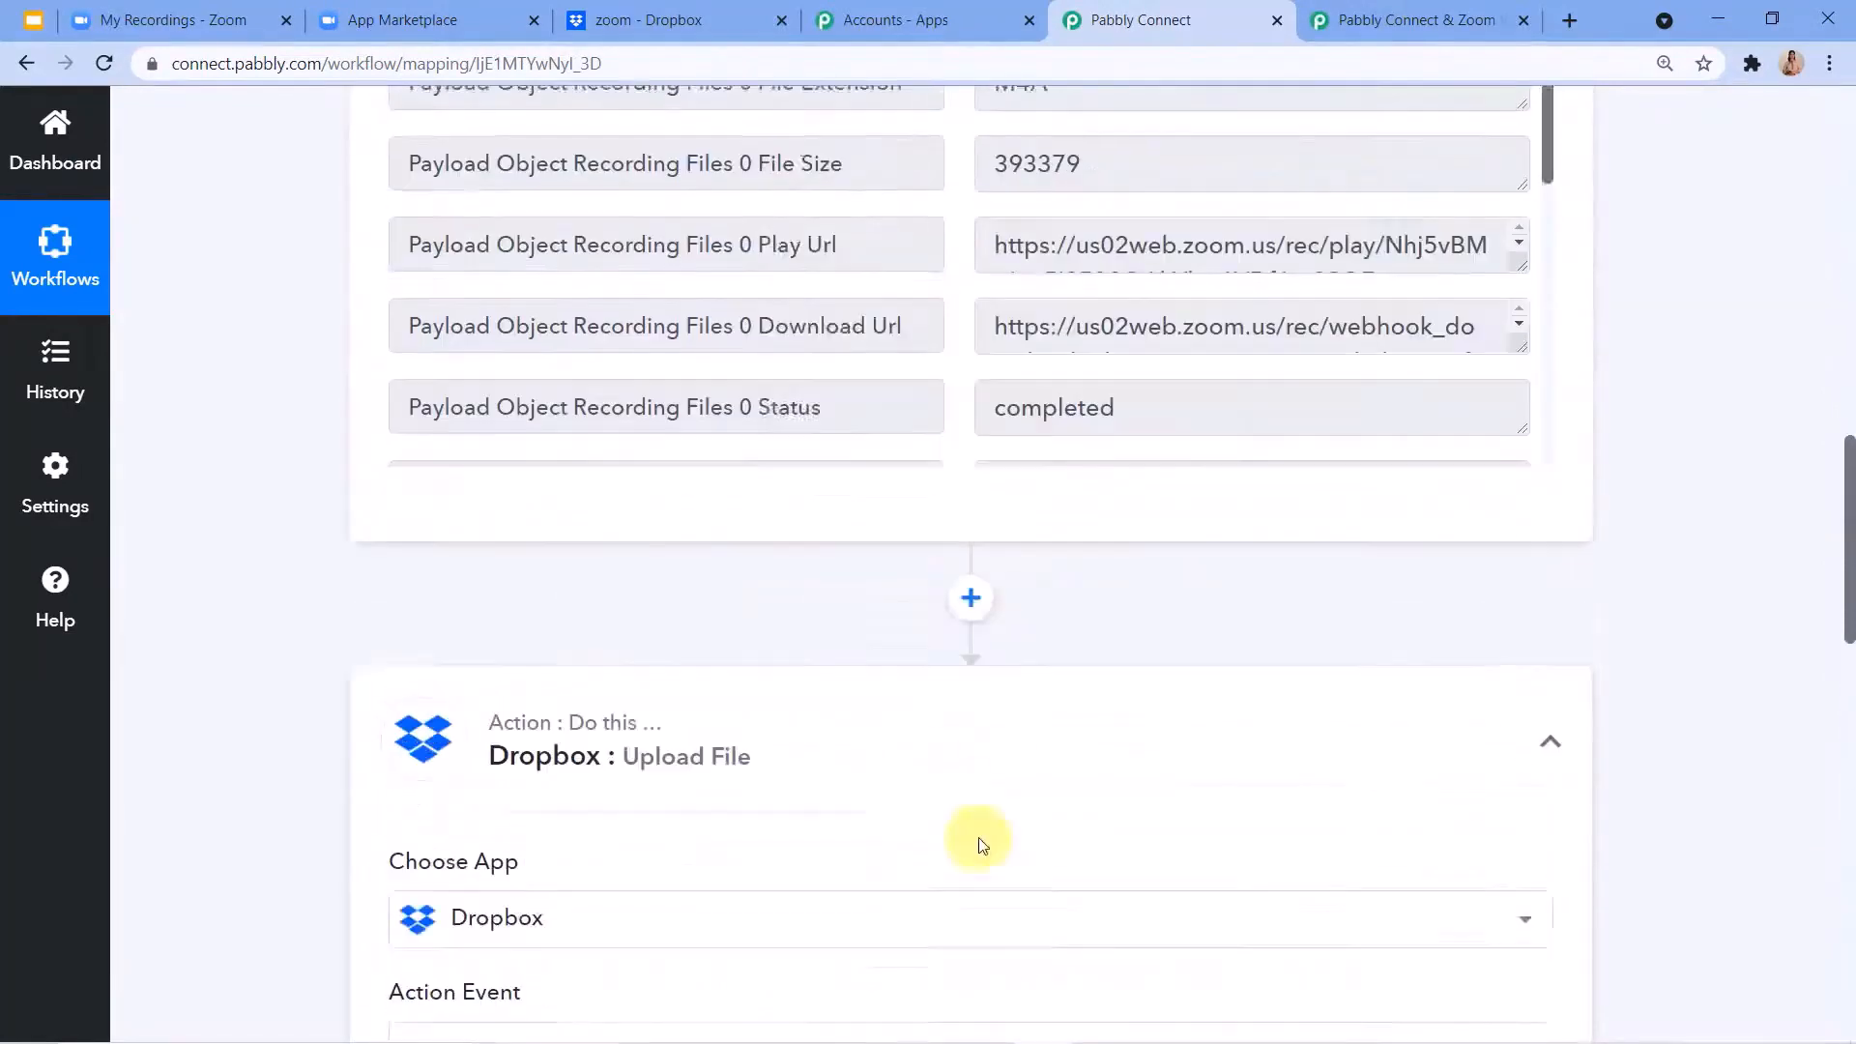
scroll(1148, 414, "up", 15)
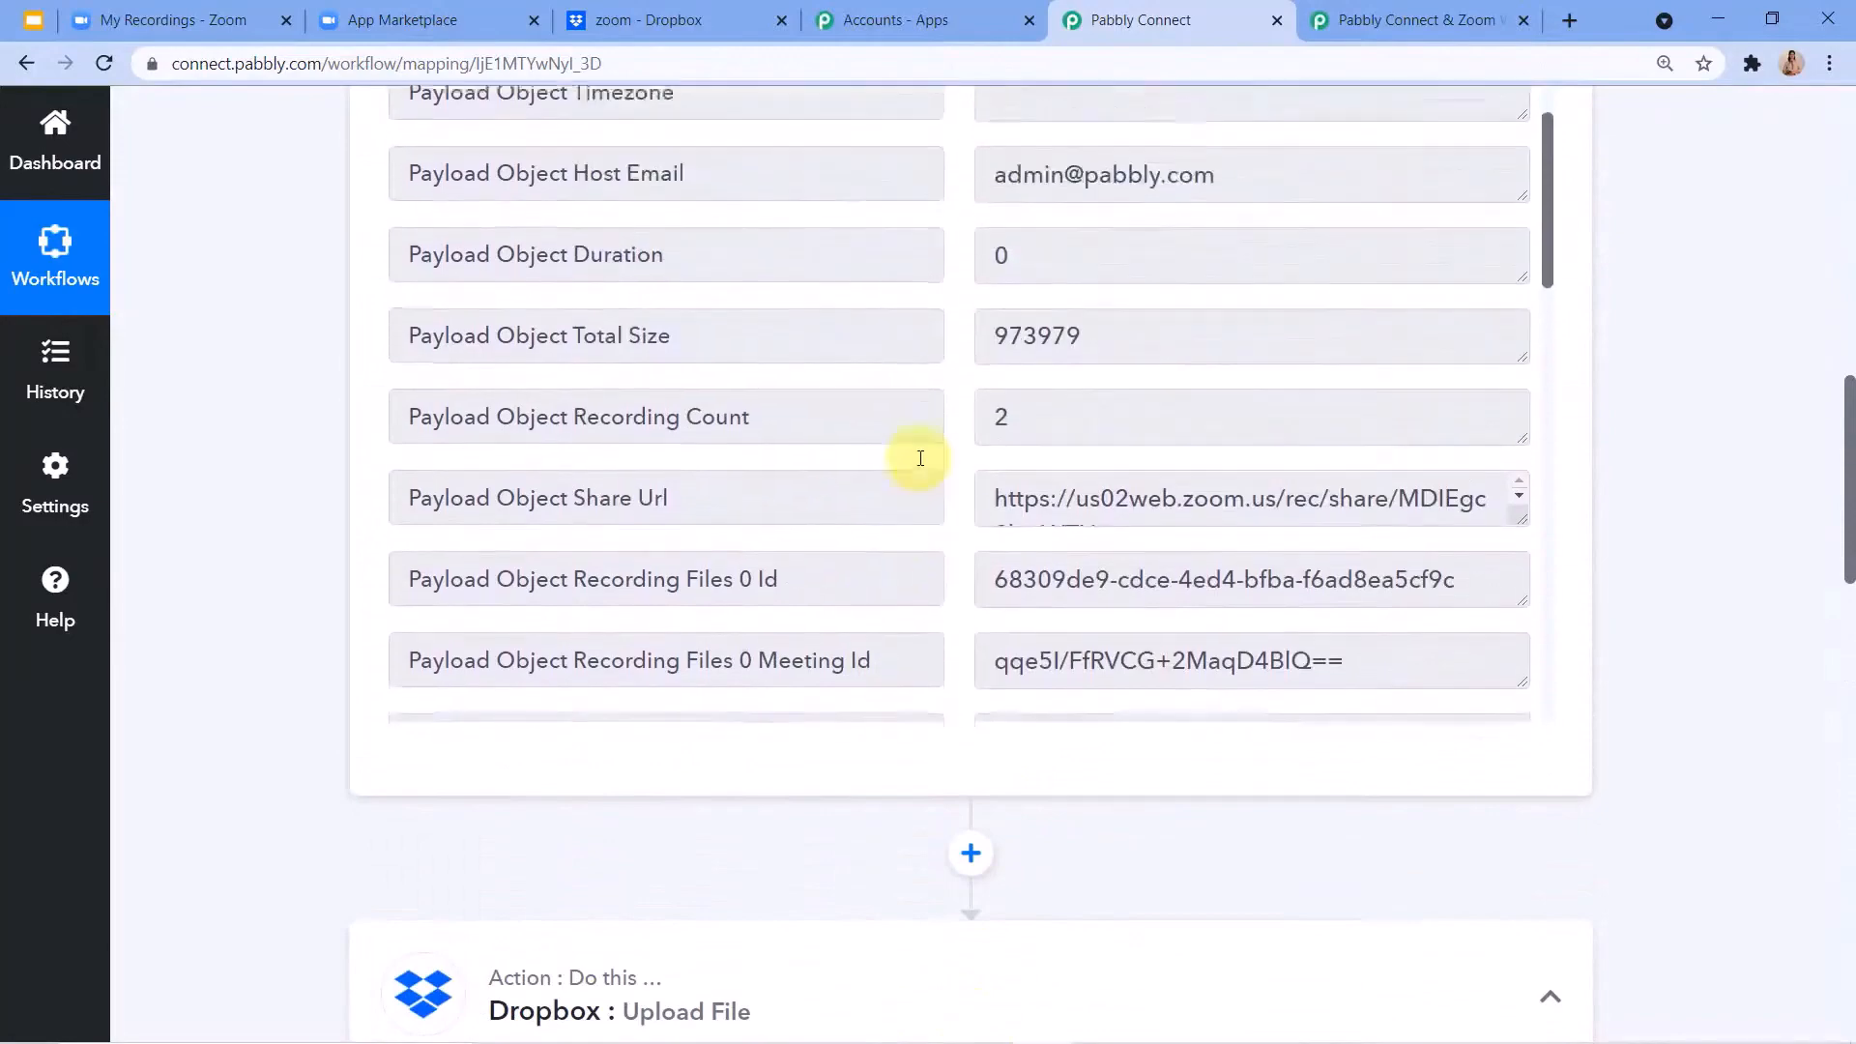
scroll(920, 458, "up", 7)
scroll(953, 713, "down", 14)
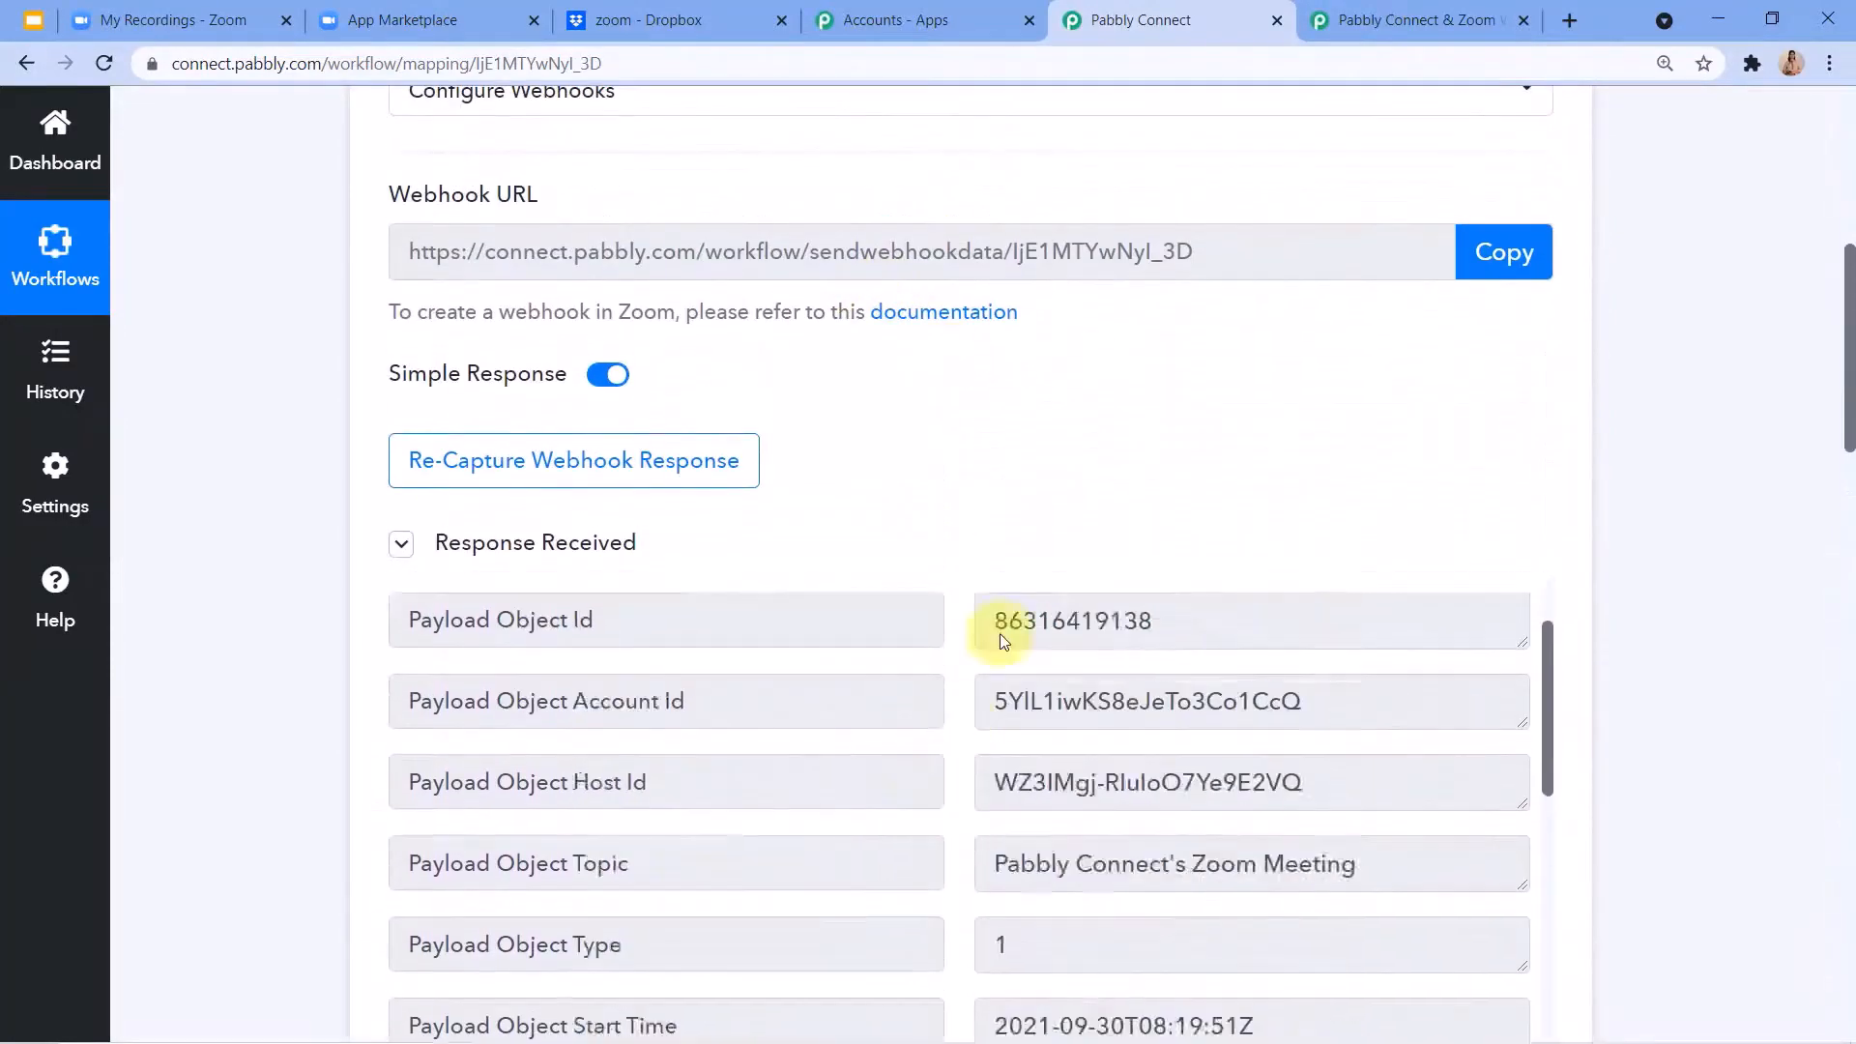
scroll(962, 444, "down", 15)
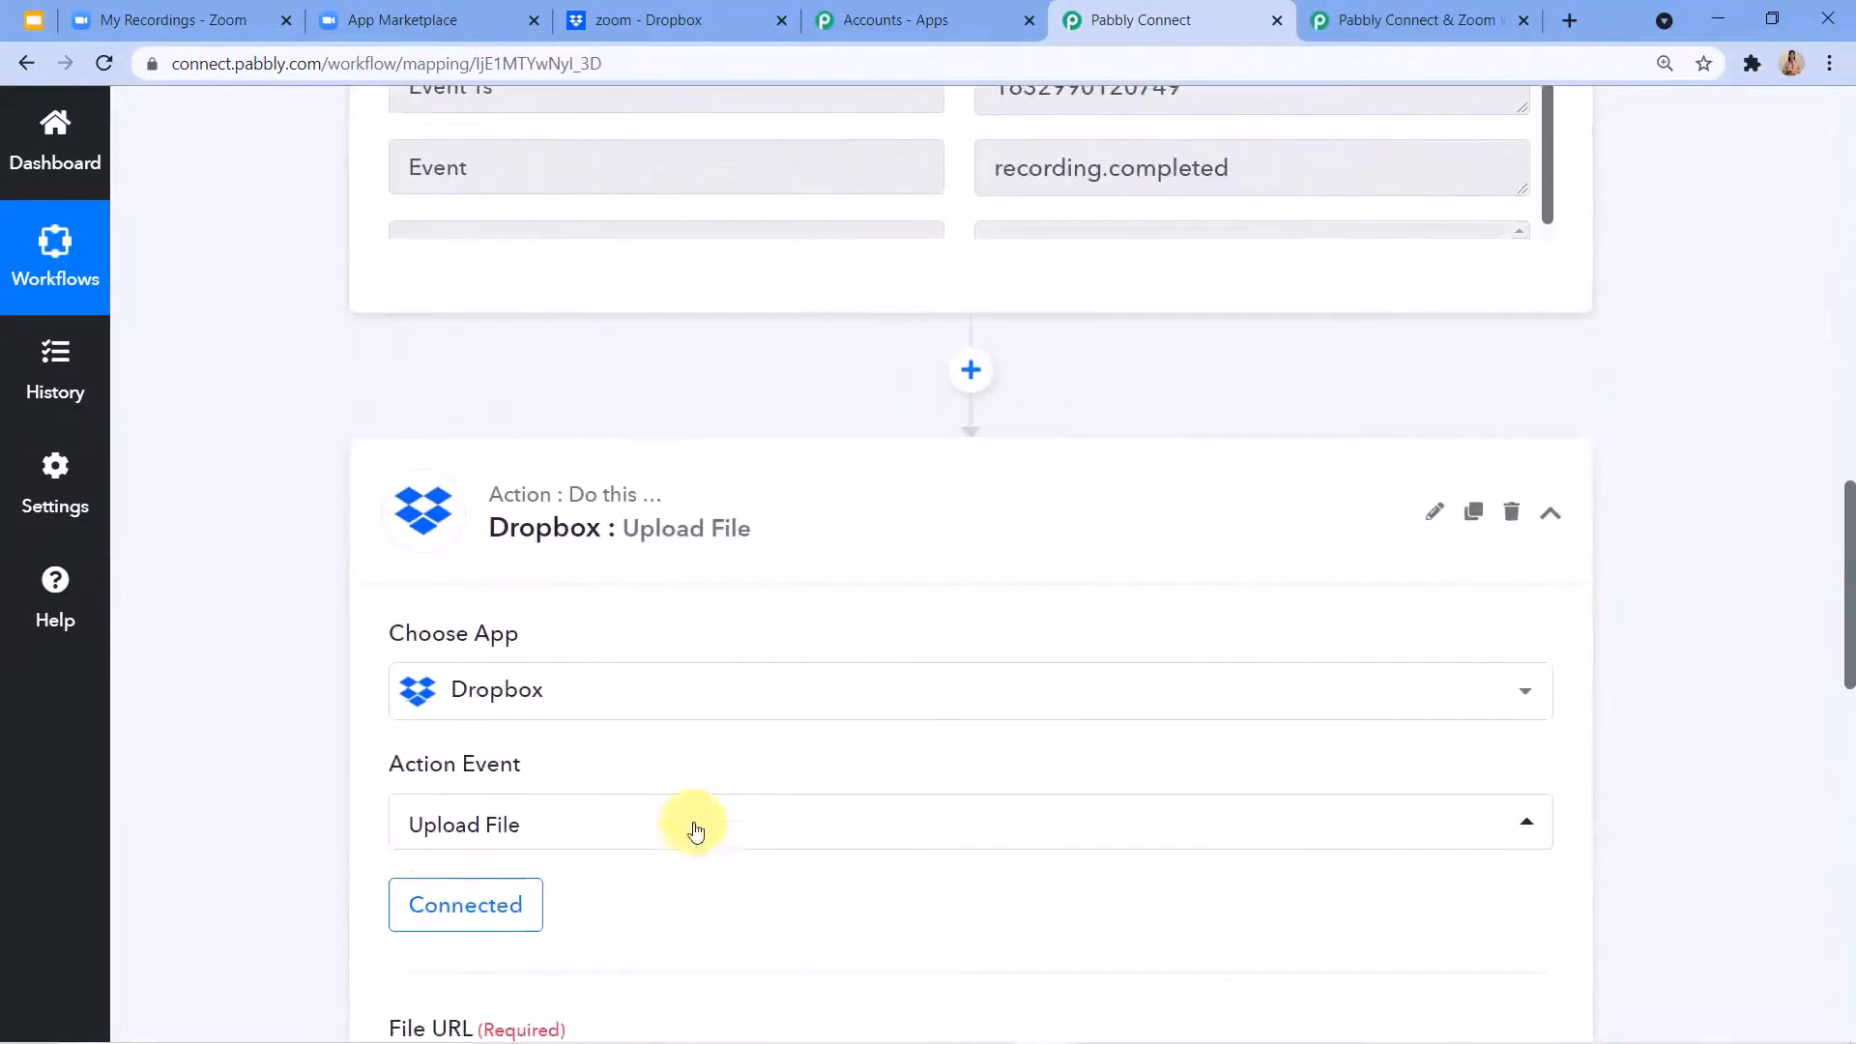
Map the File URL to the Zoom webhook's Payload Object Recording Files 1 Download Url for the MP4 recording.
scroll(711, 670, "down", 4)
left_click(766, 362)
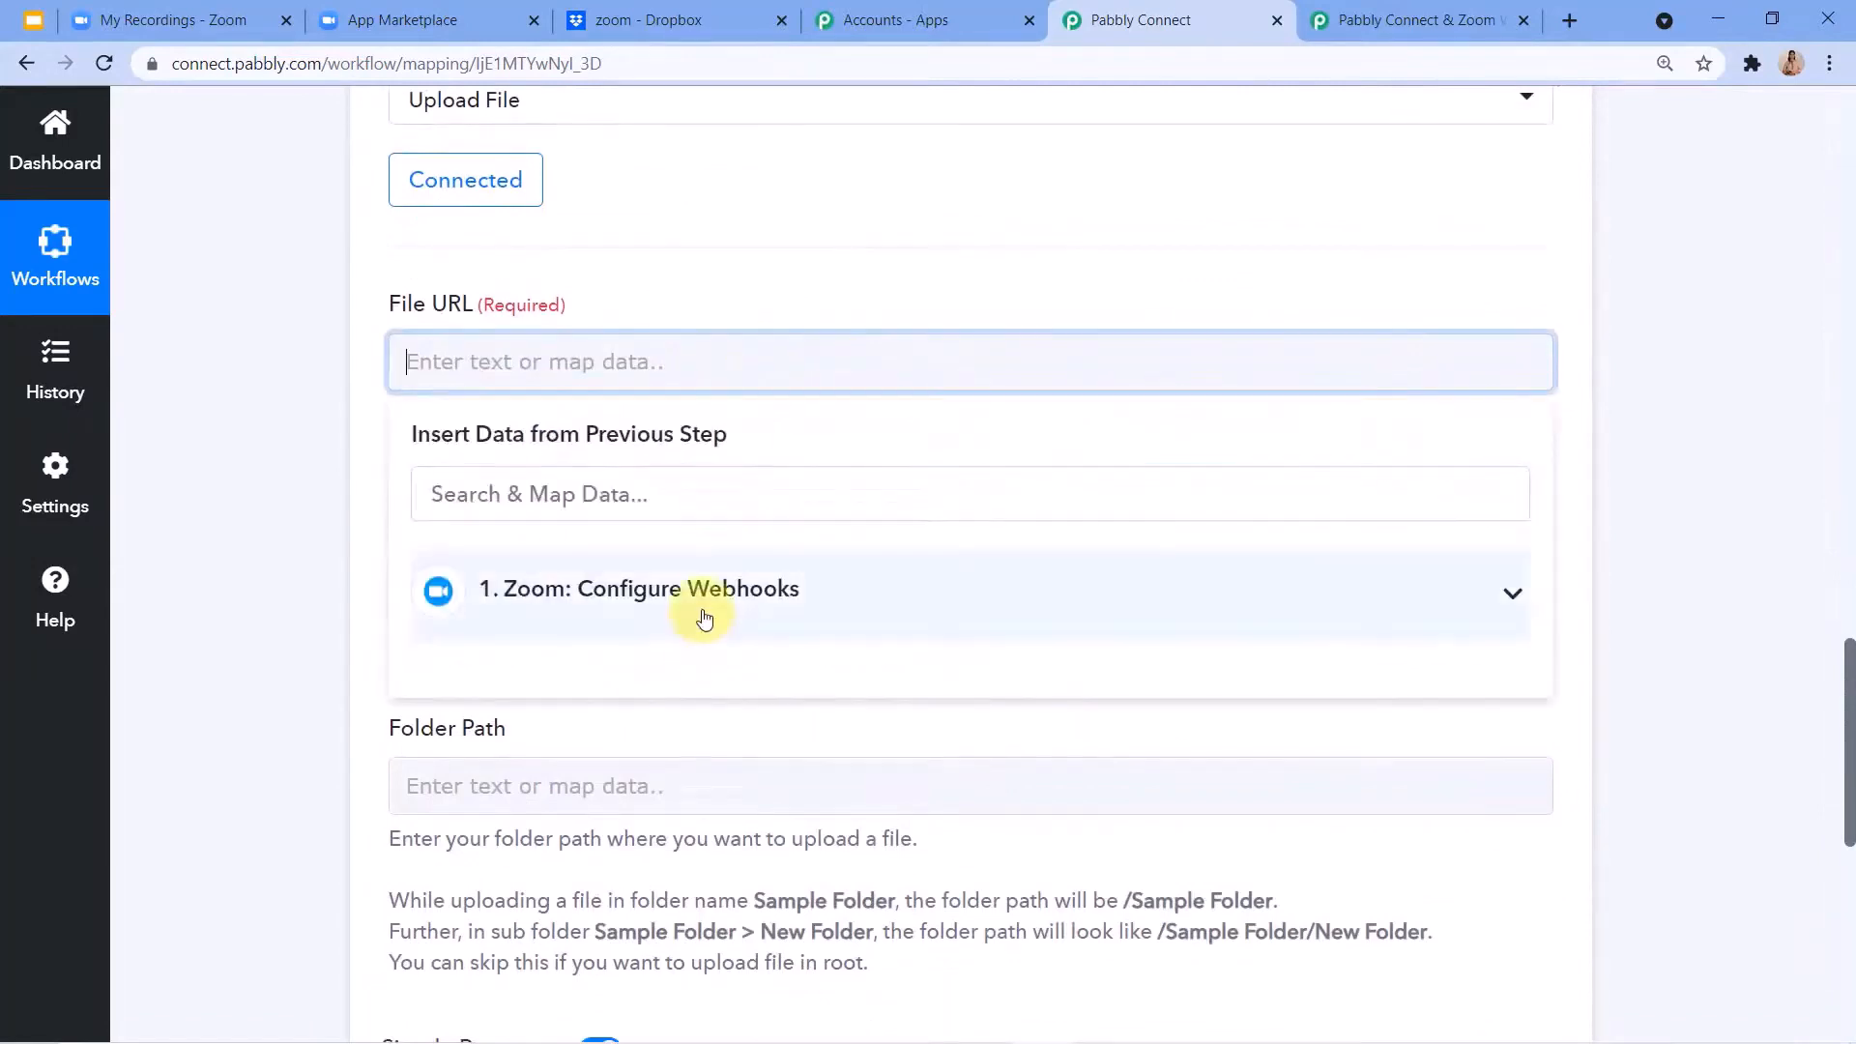
left_click(816, 609)
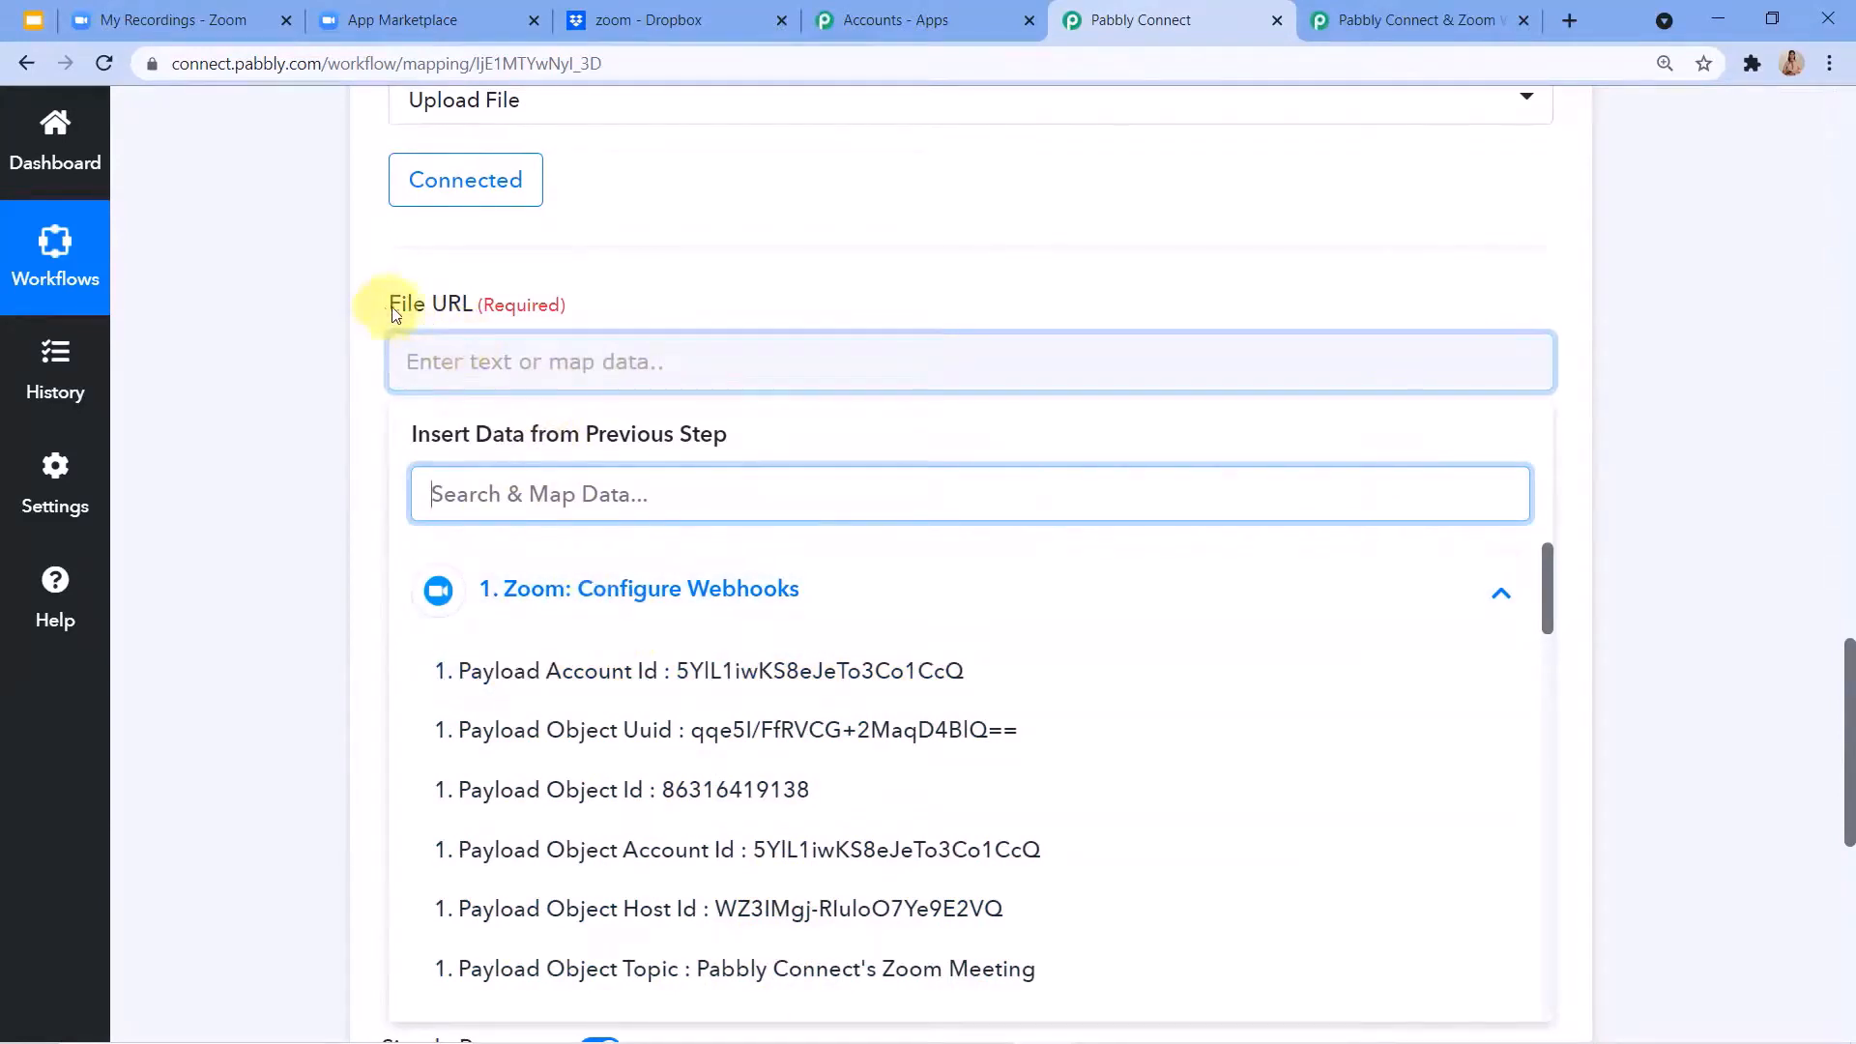
scroll(710, 362, "down", 2)
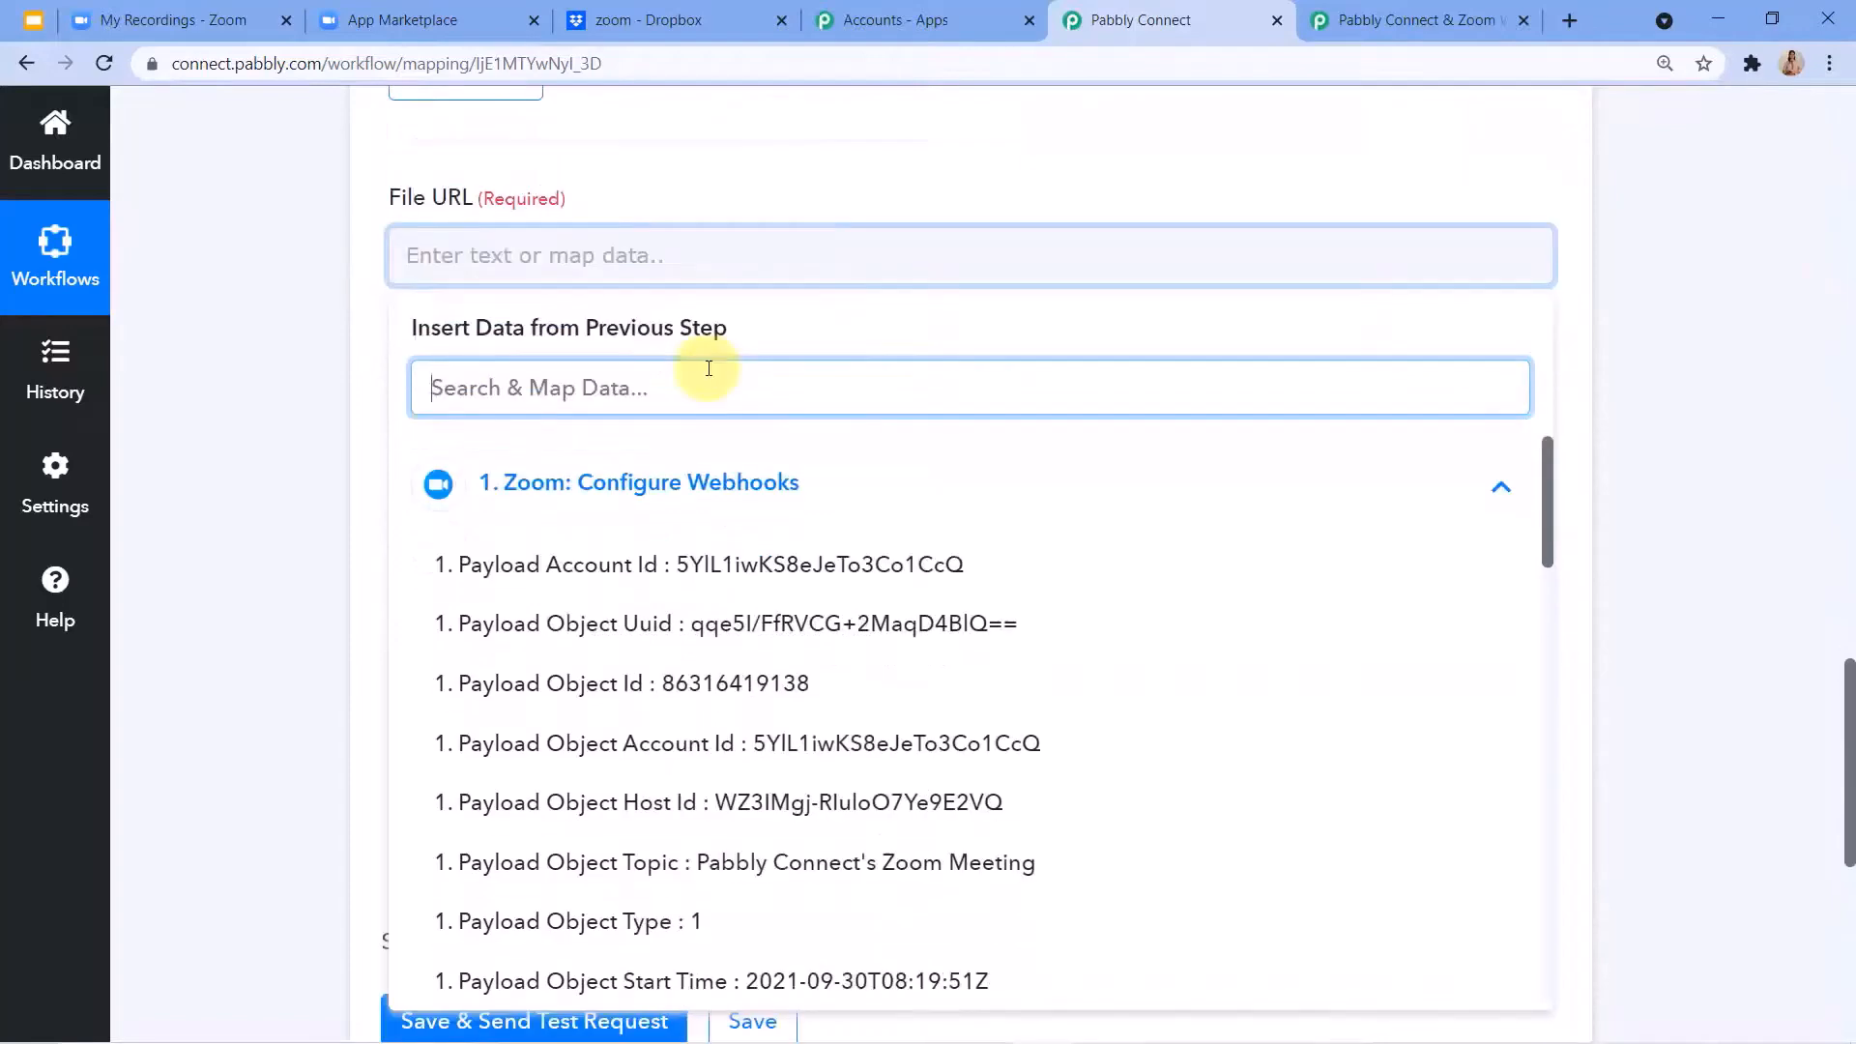
scroll(596, 633, "down", 7)
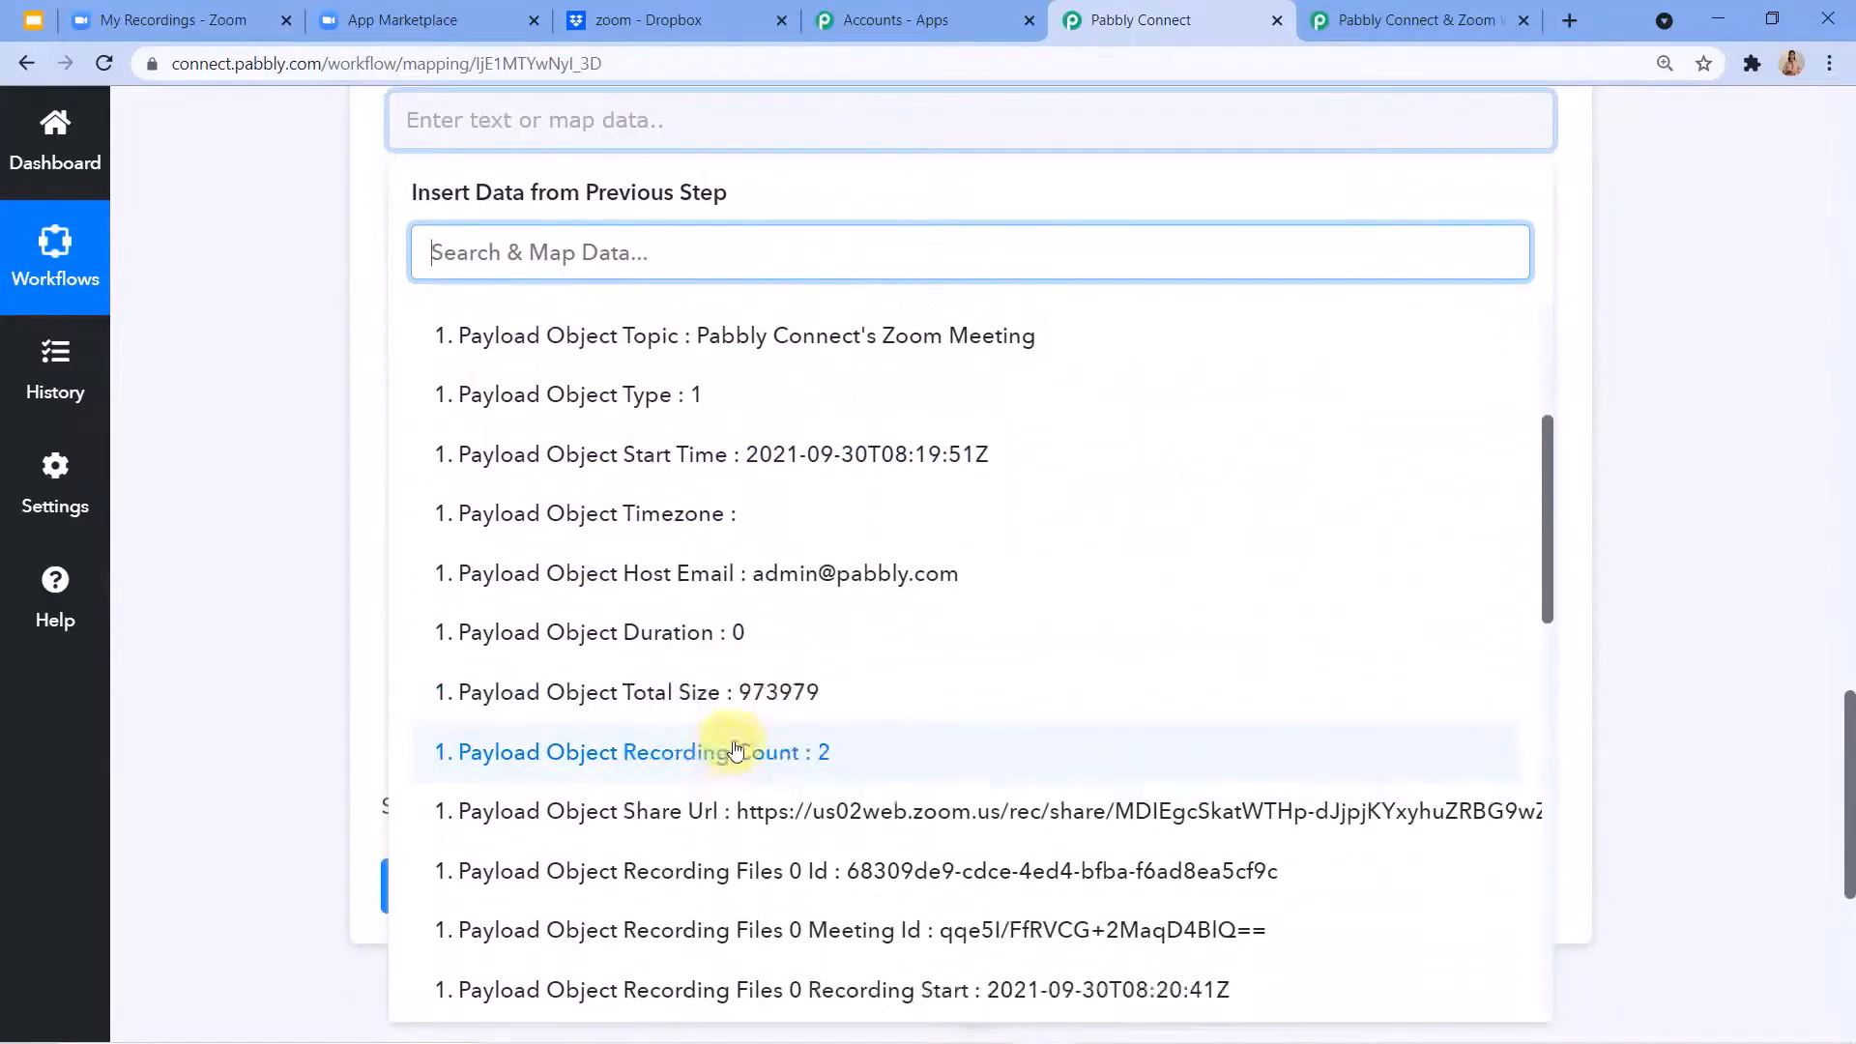
scroll(667, 776, "down", 5)
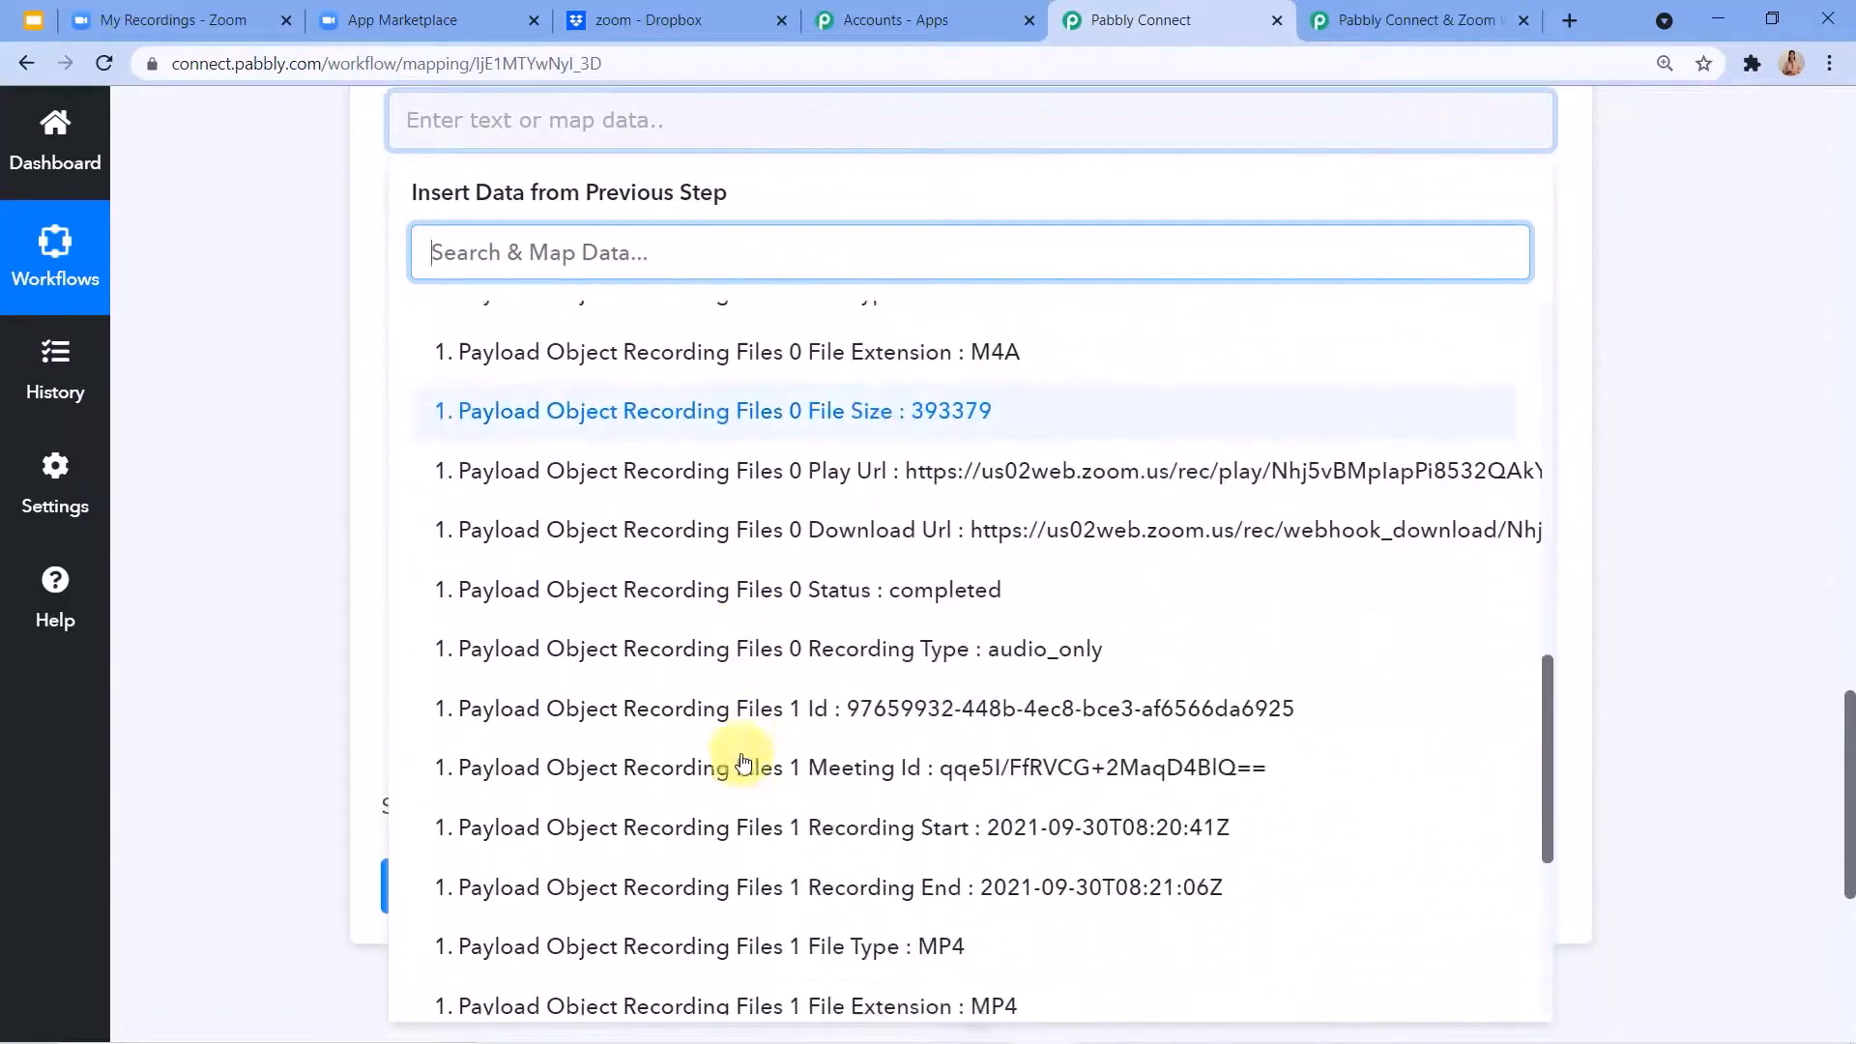
scroll(656, 822, "down", 2)
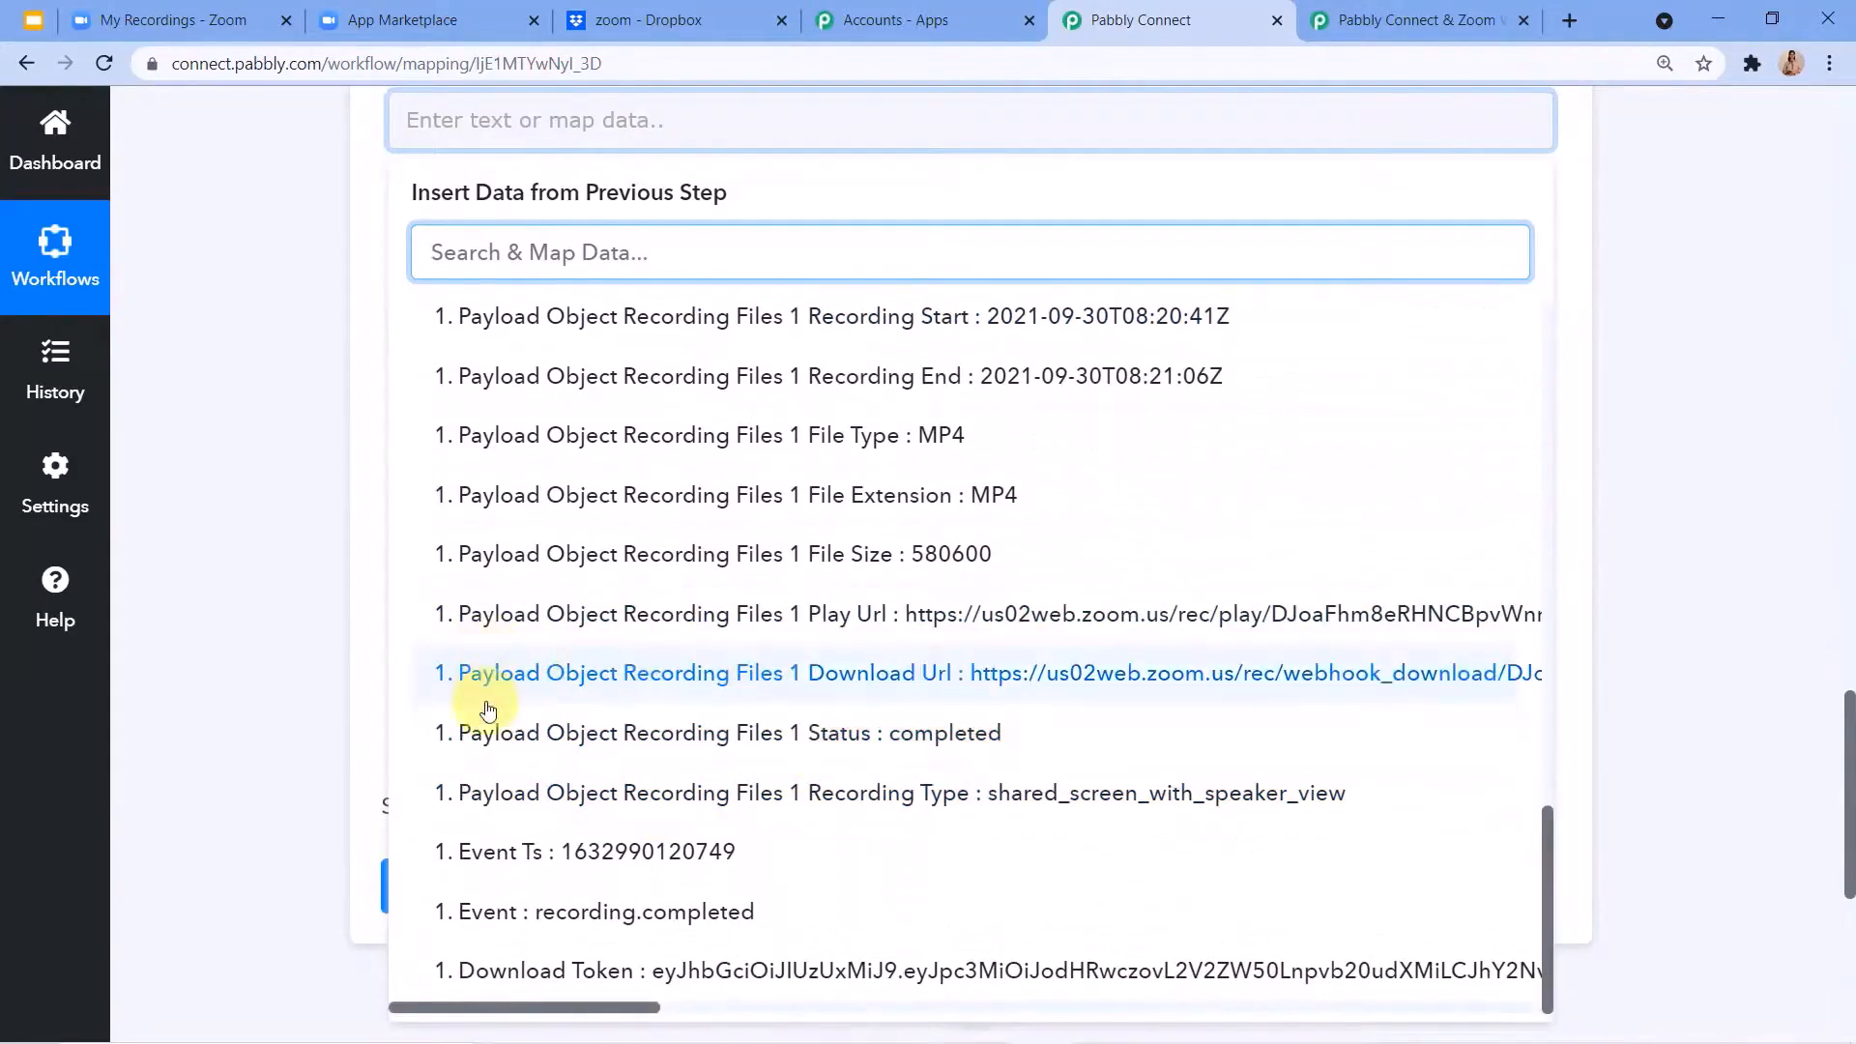
left_click(855, 688)
scroll(911, 531, "up", 5)
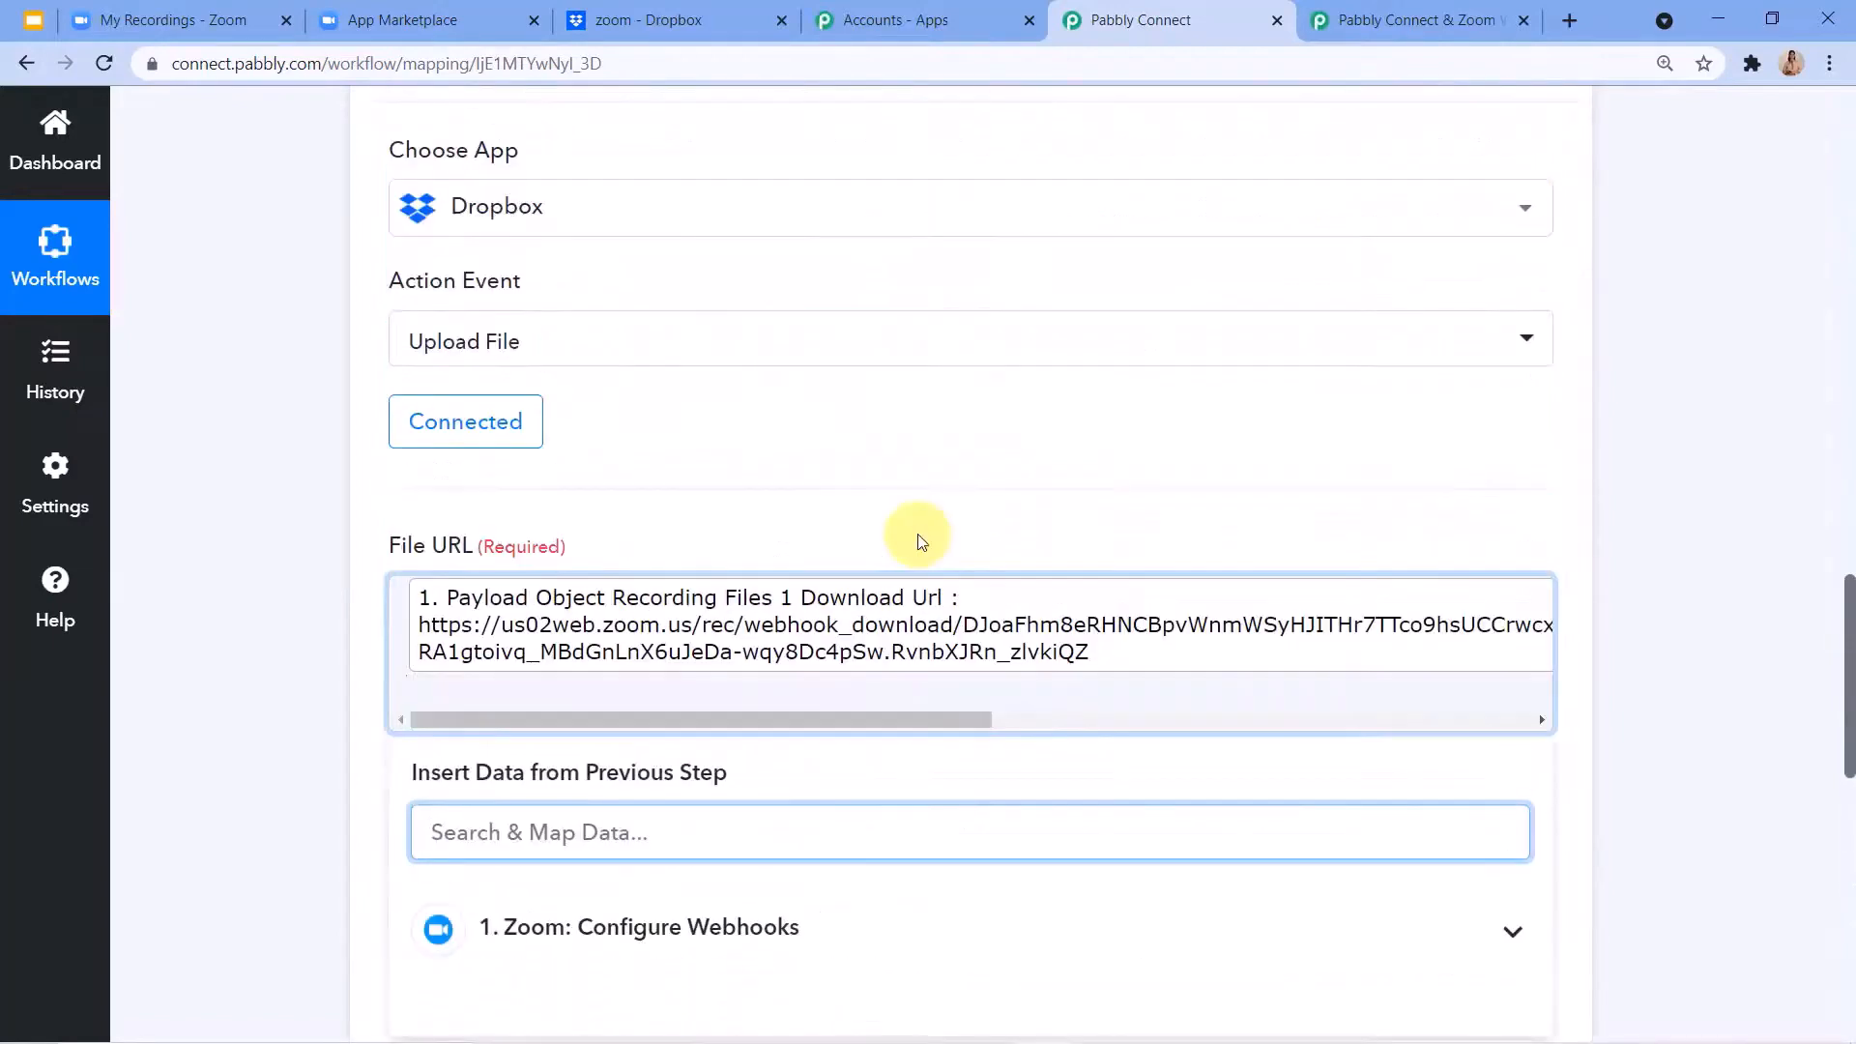
Set the File Name to the Zoom webhook's mapped Payload Object Topic followed by the extension .mp4.
scroll(749, 493, "down", 1)
scroll(749, 493, "down", 3)
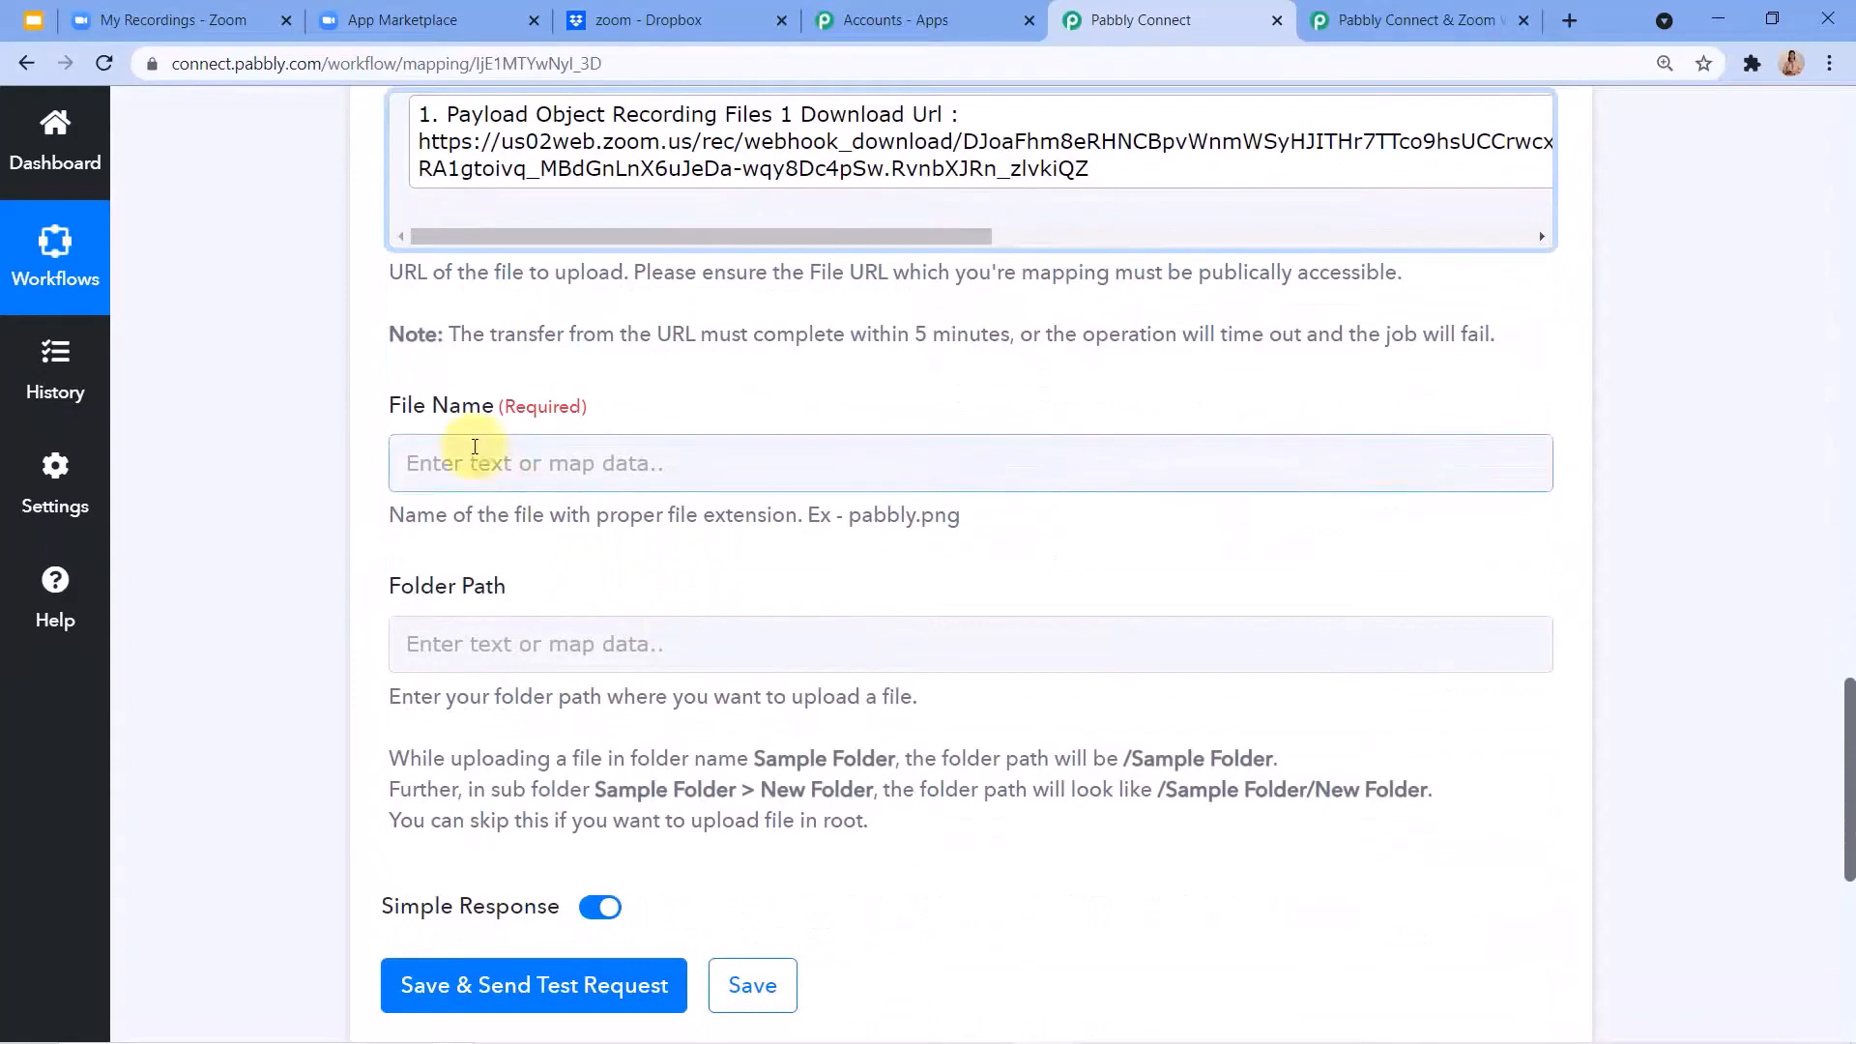
left_click(475, 447)
scroll(480, 457, "down", 2)
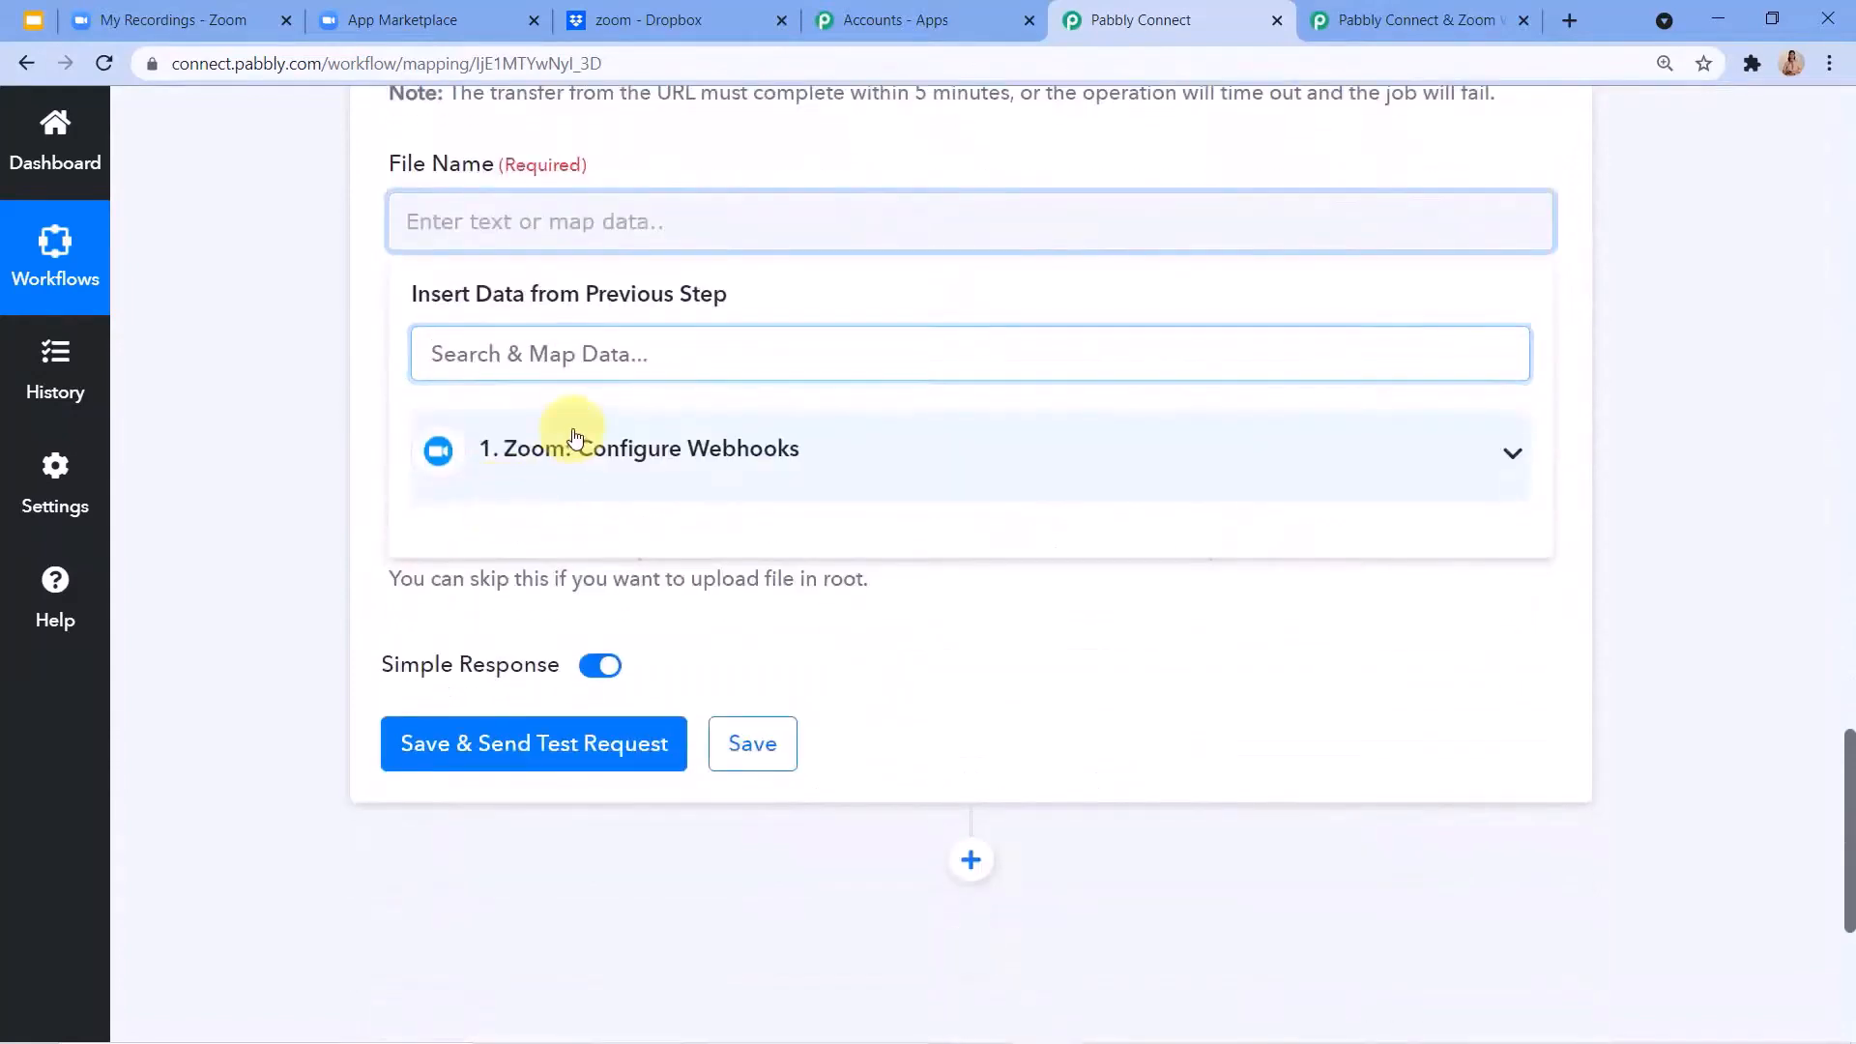
left_click(580, 430)
scroll(585, 606, "down", 1)
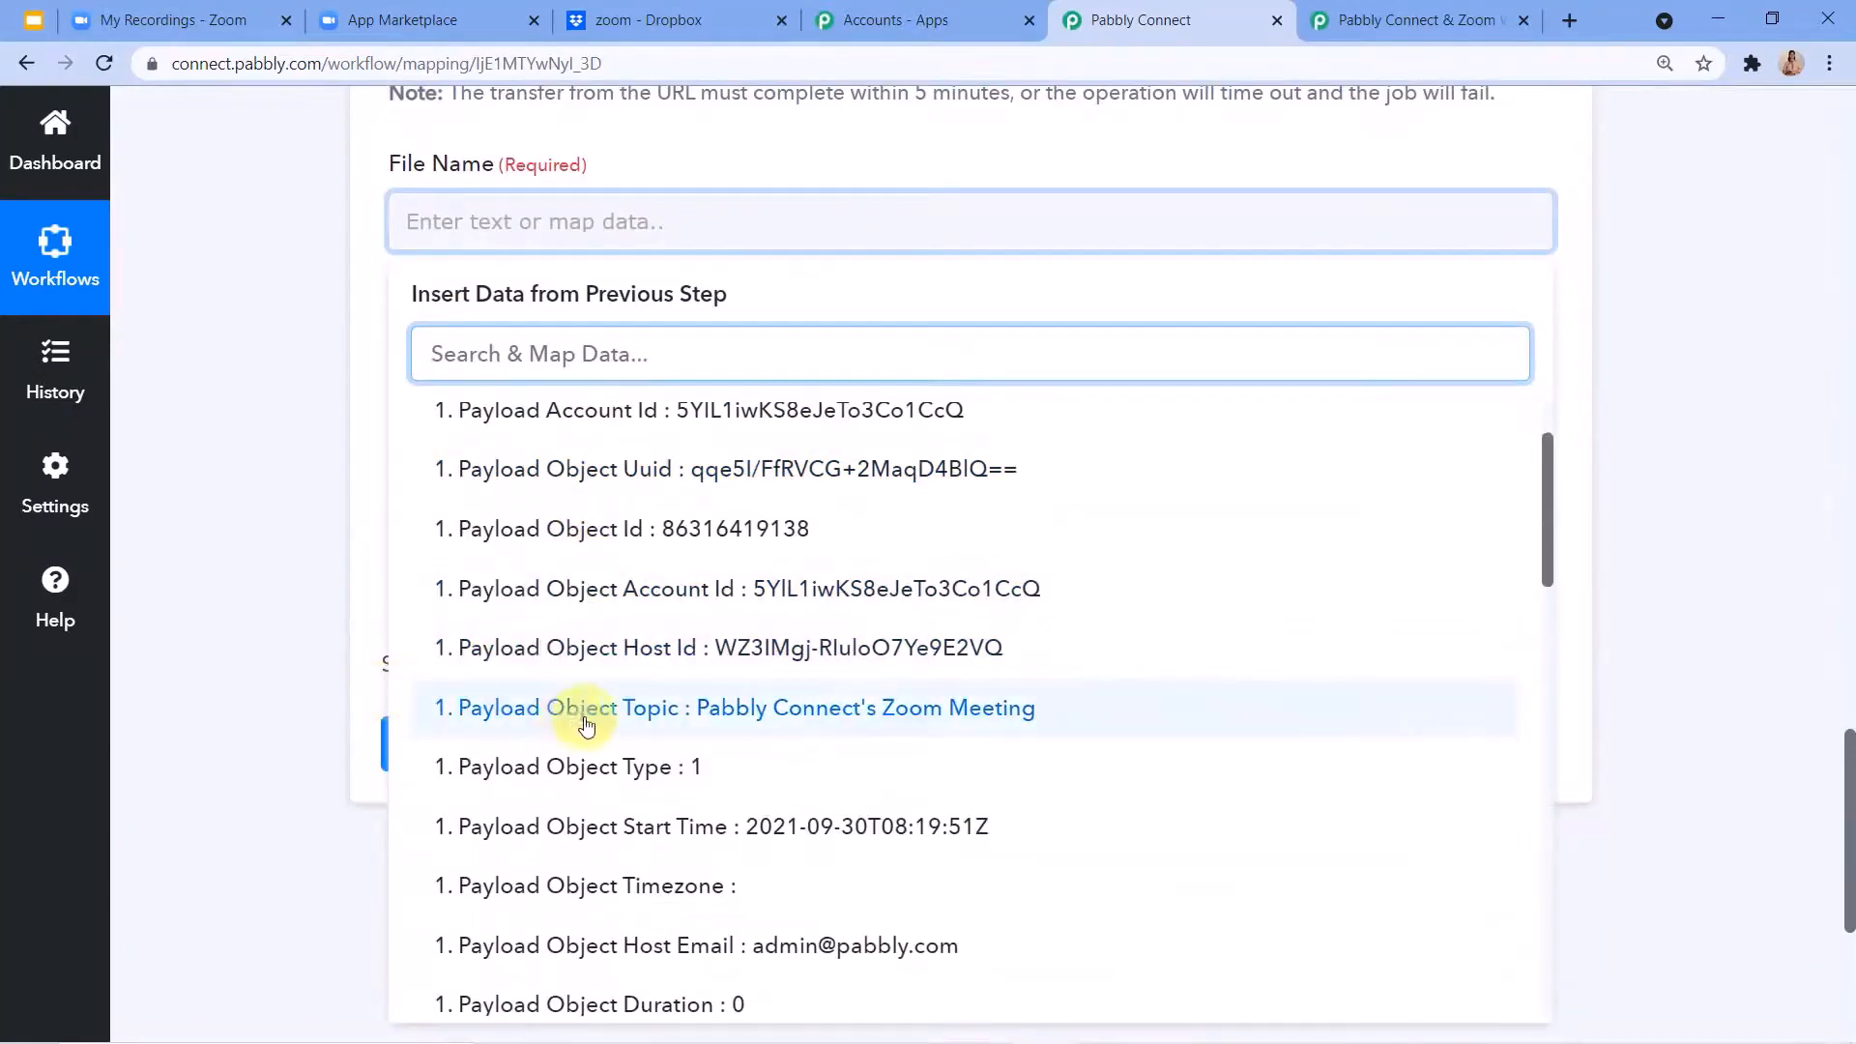
left_click(741, 718)
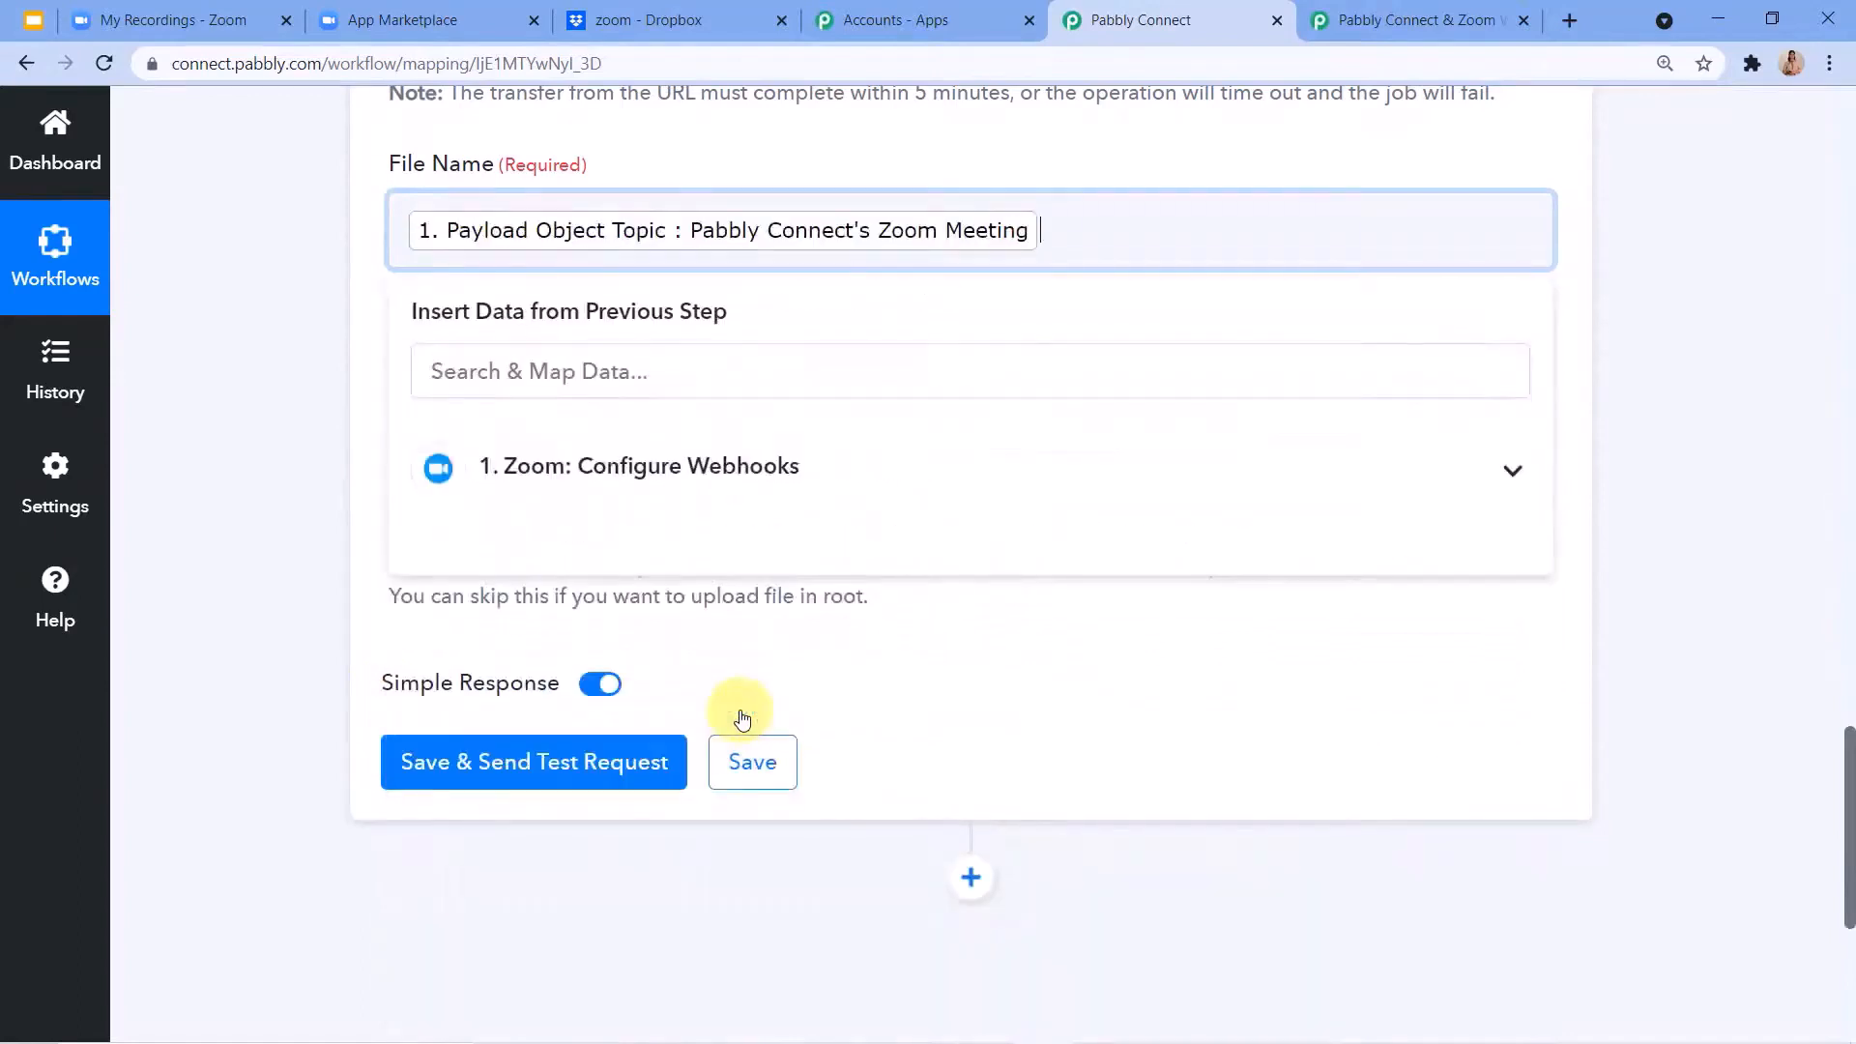
scroll(870, 580, "up", 1)
left_click(1046, 364)
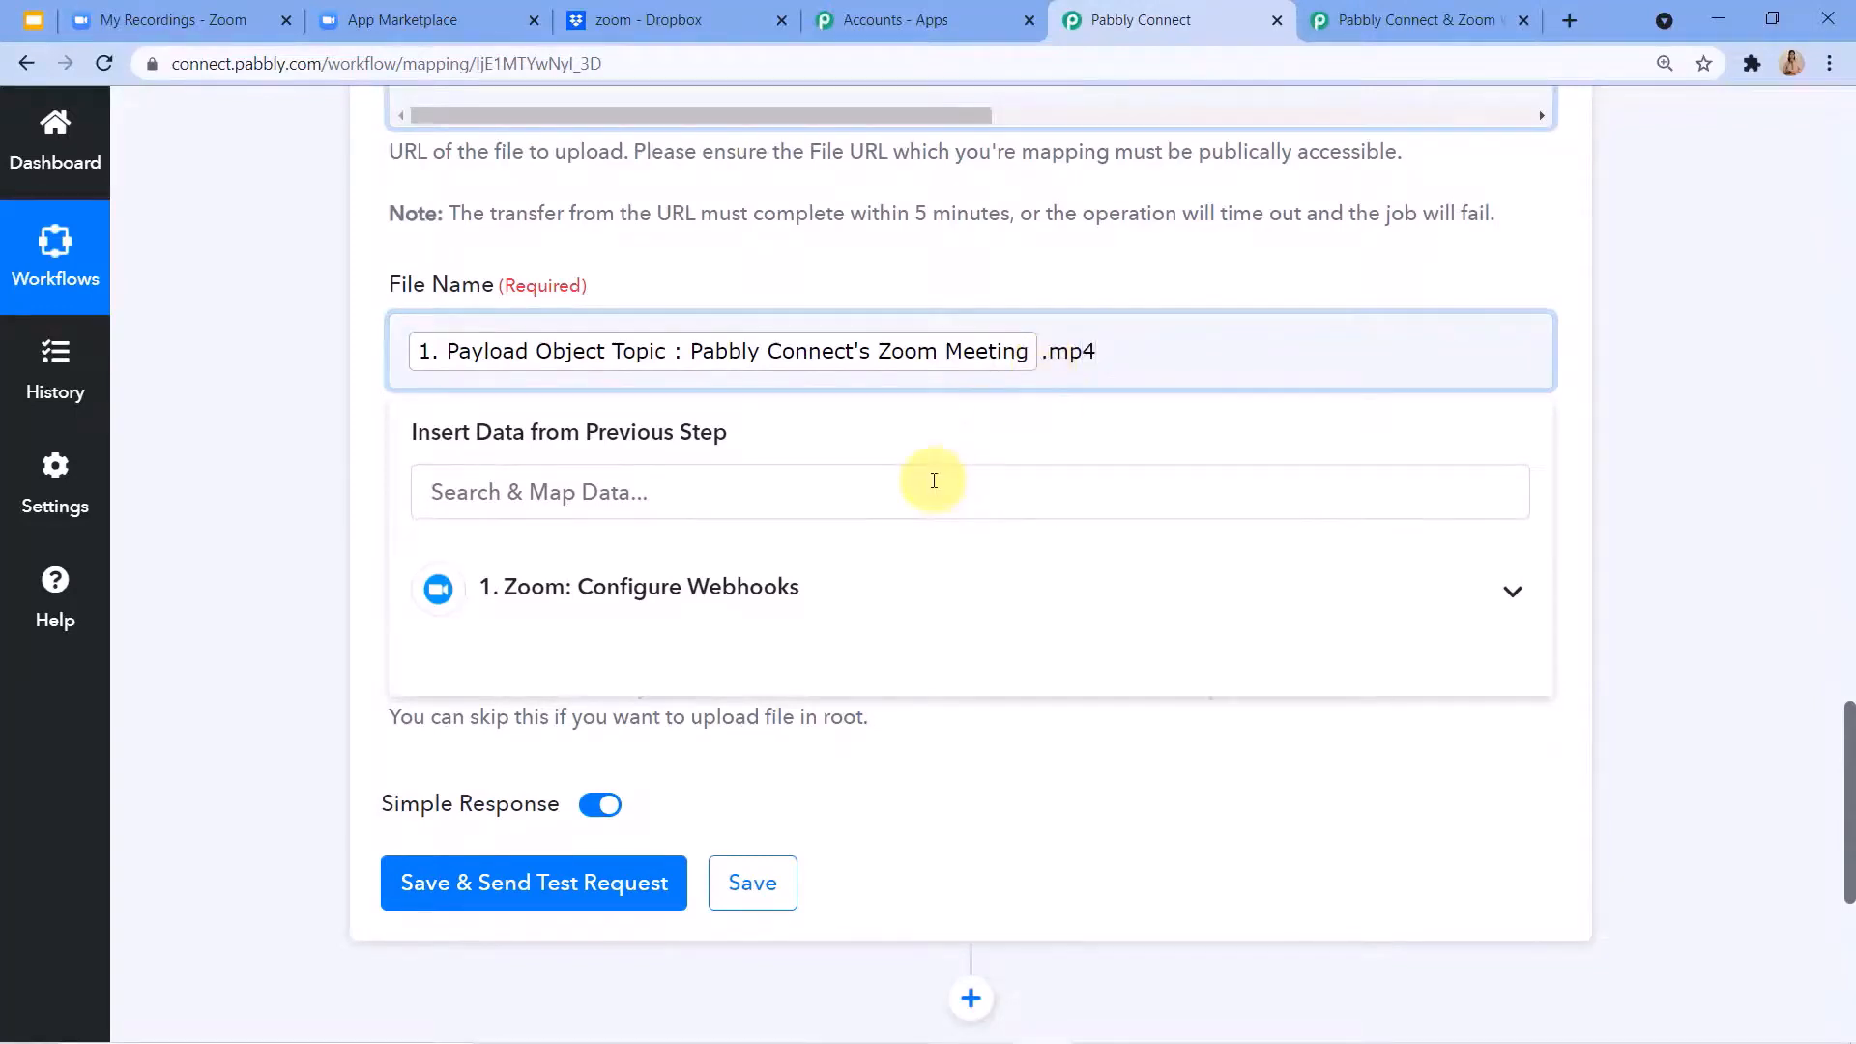
left_click(955, 417)
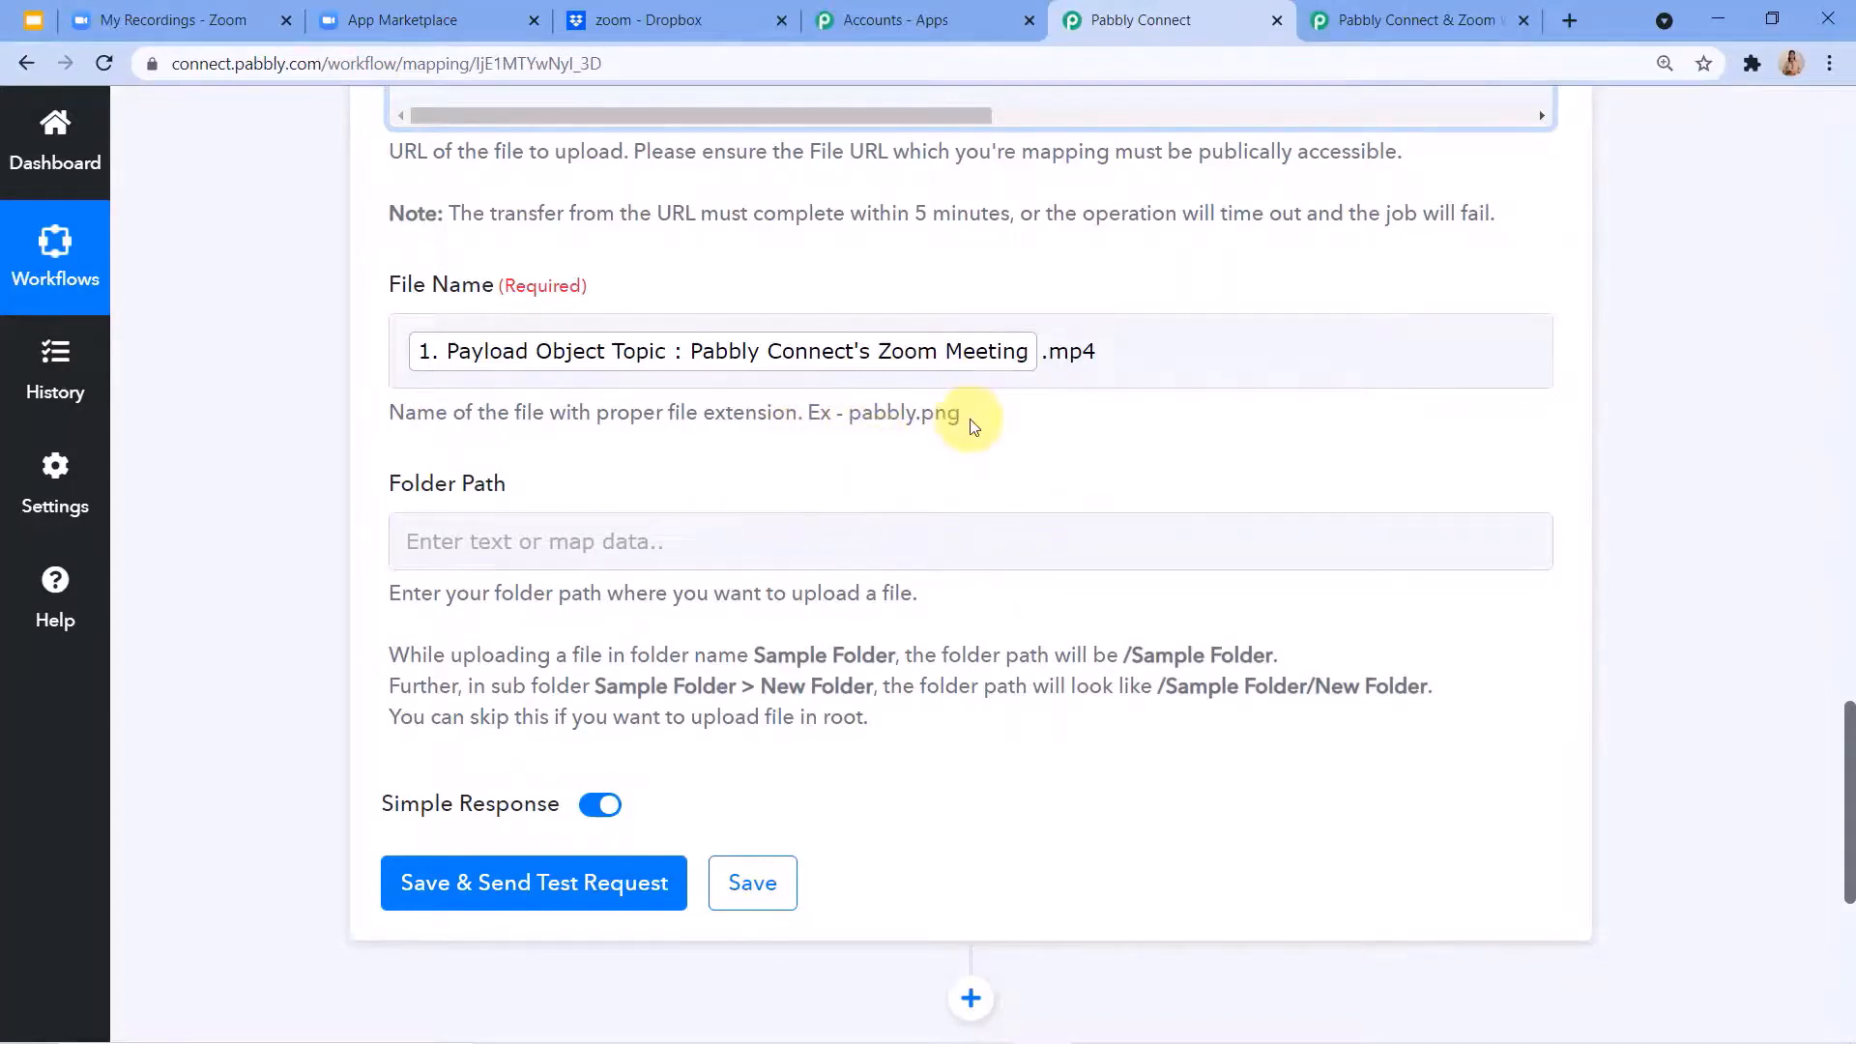
left_click(988, 339)
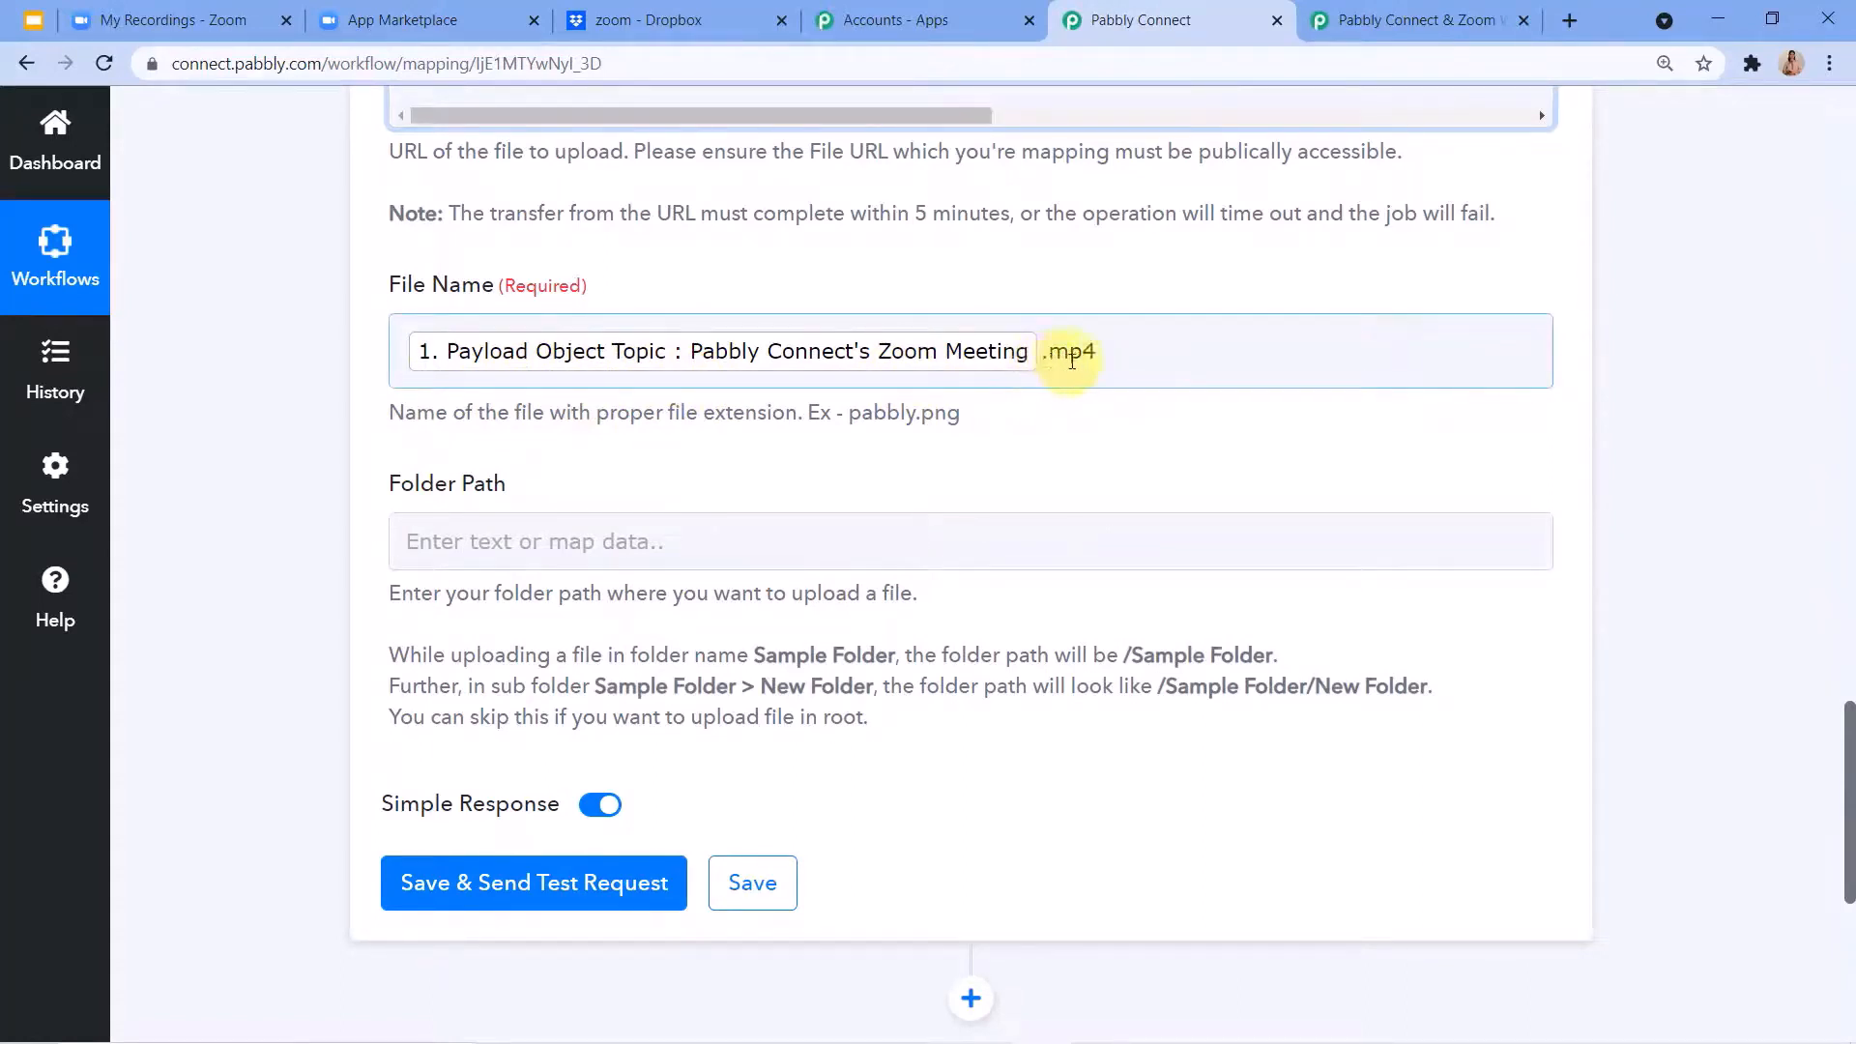
Set the Dropbox action's Folder Path to /zoom, checking the destination folder's name in Dropbox.
scroll(918, 426, "down", 1)
left_click(558, 418)
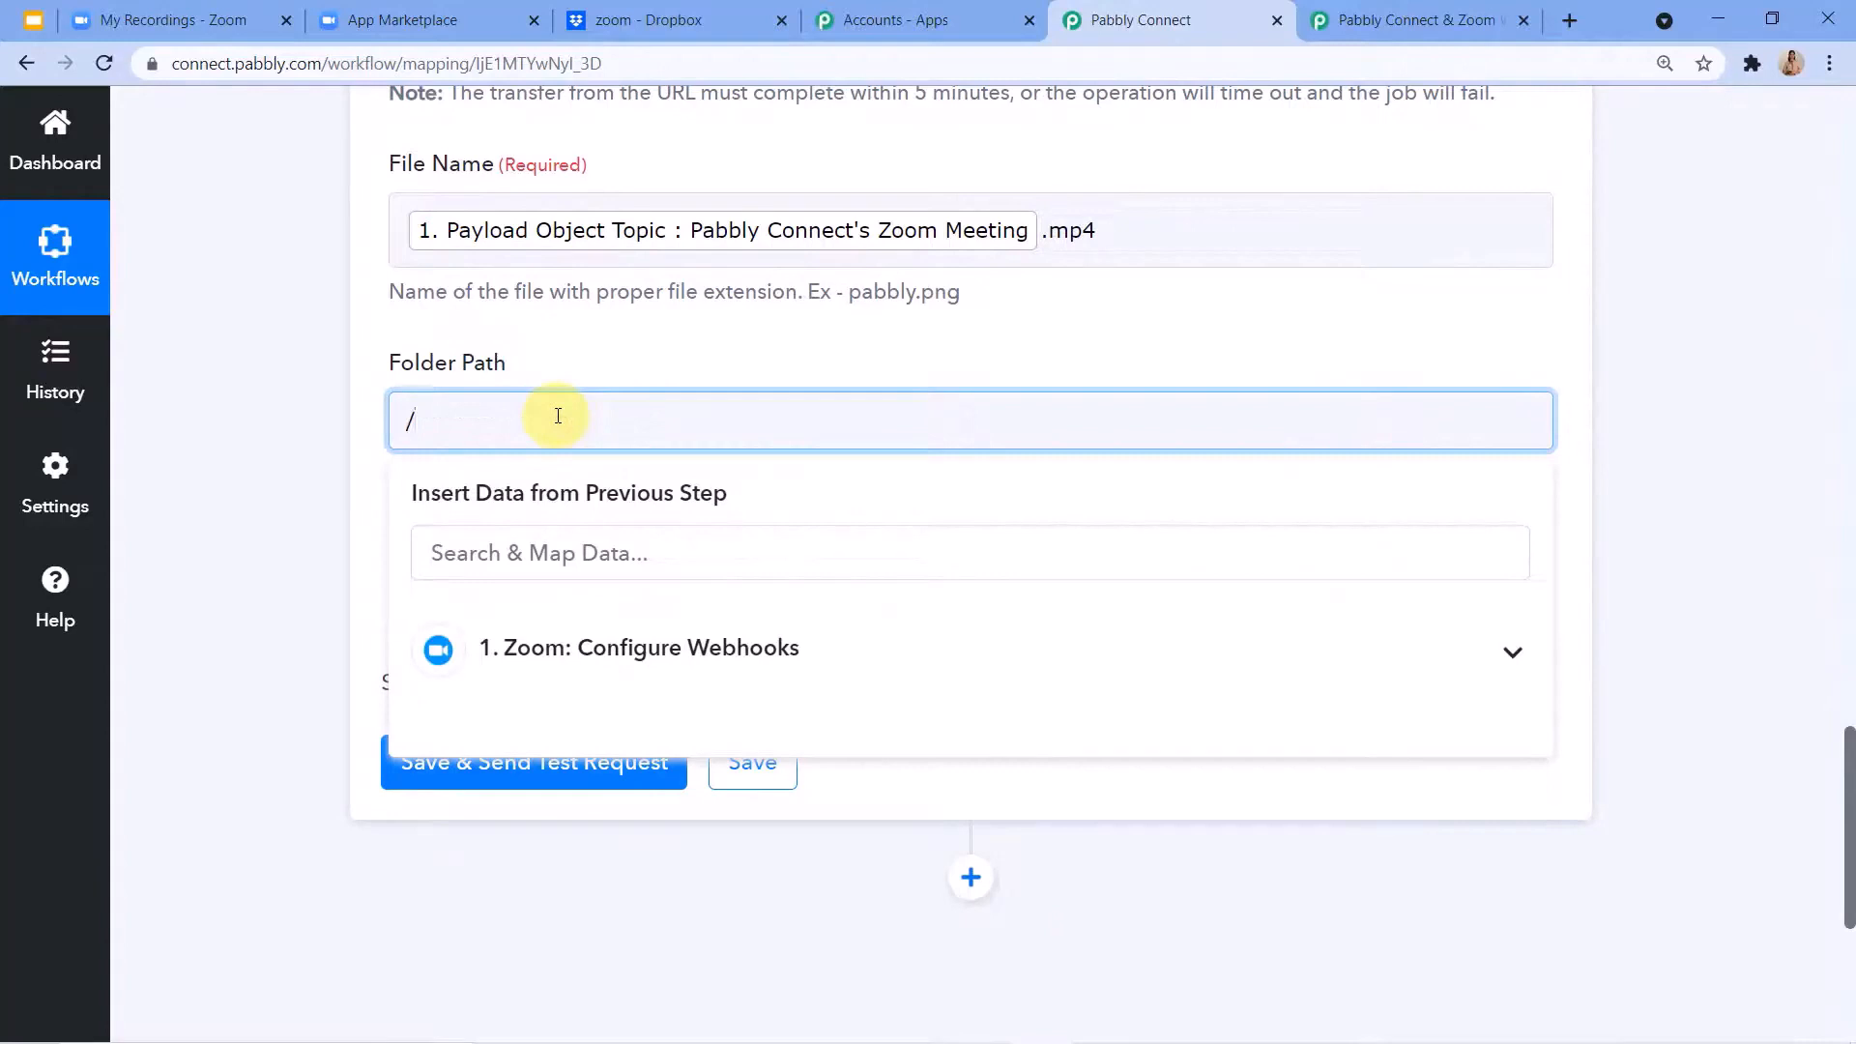
type("/zoom")
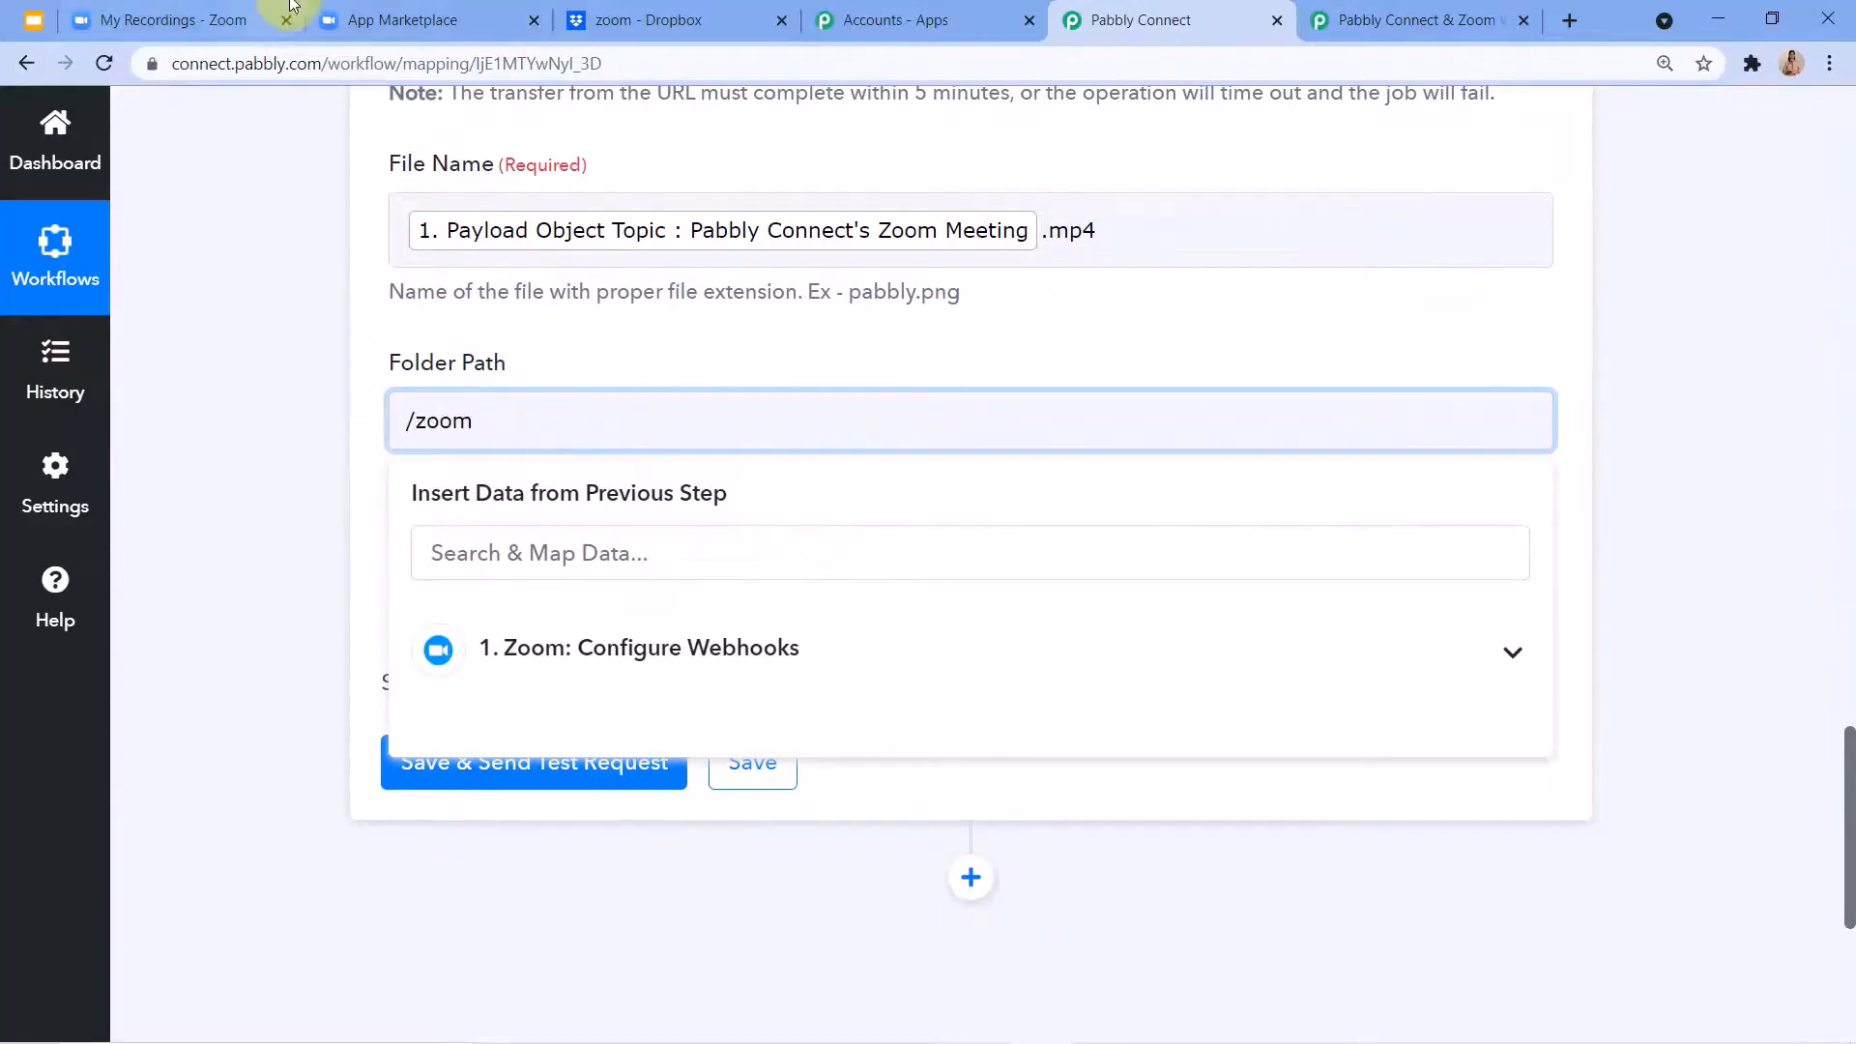
left_click(628, 19)
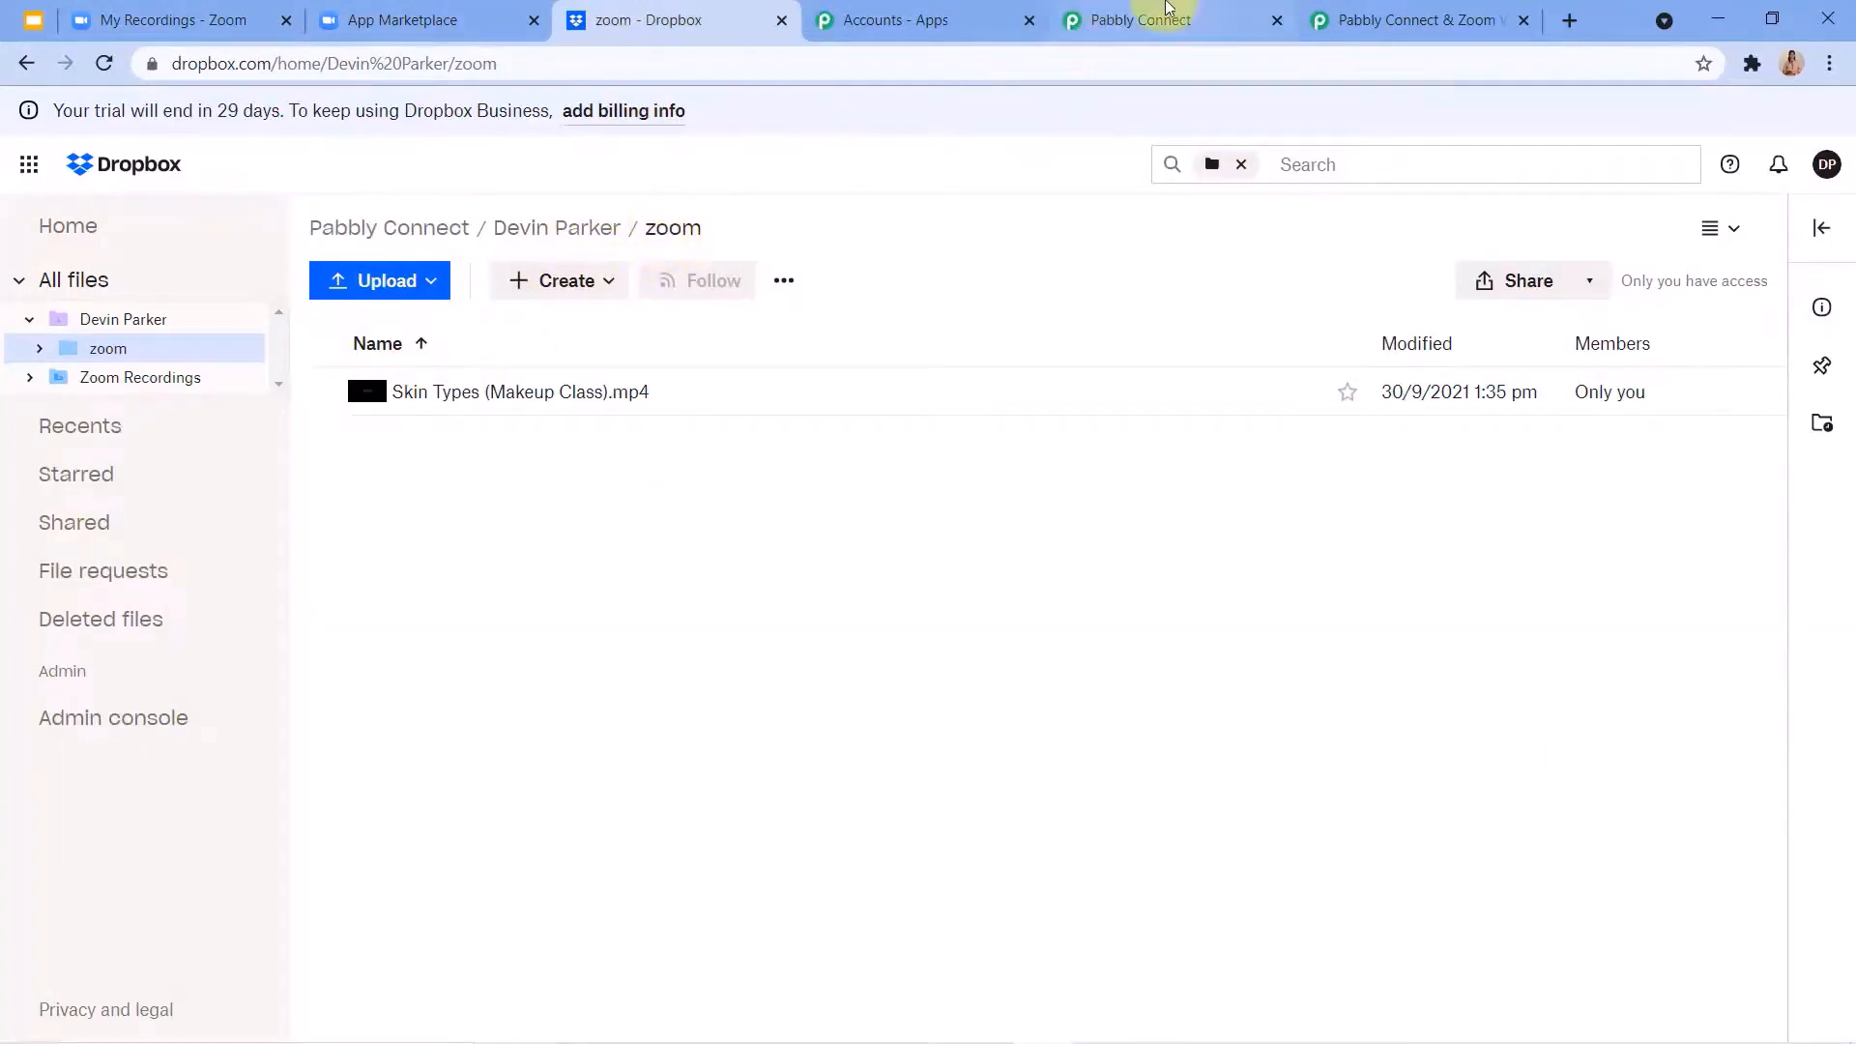
left_click(1141, 19)
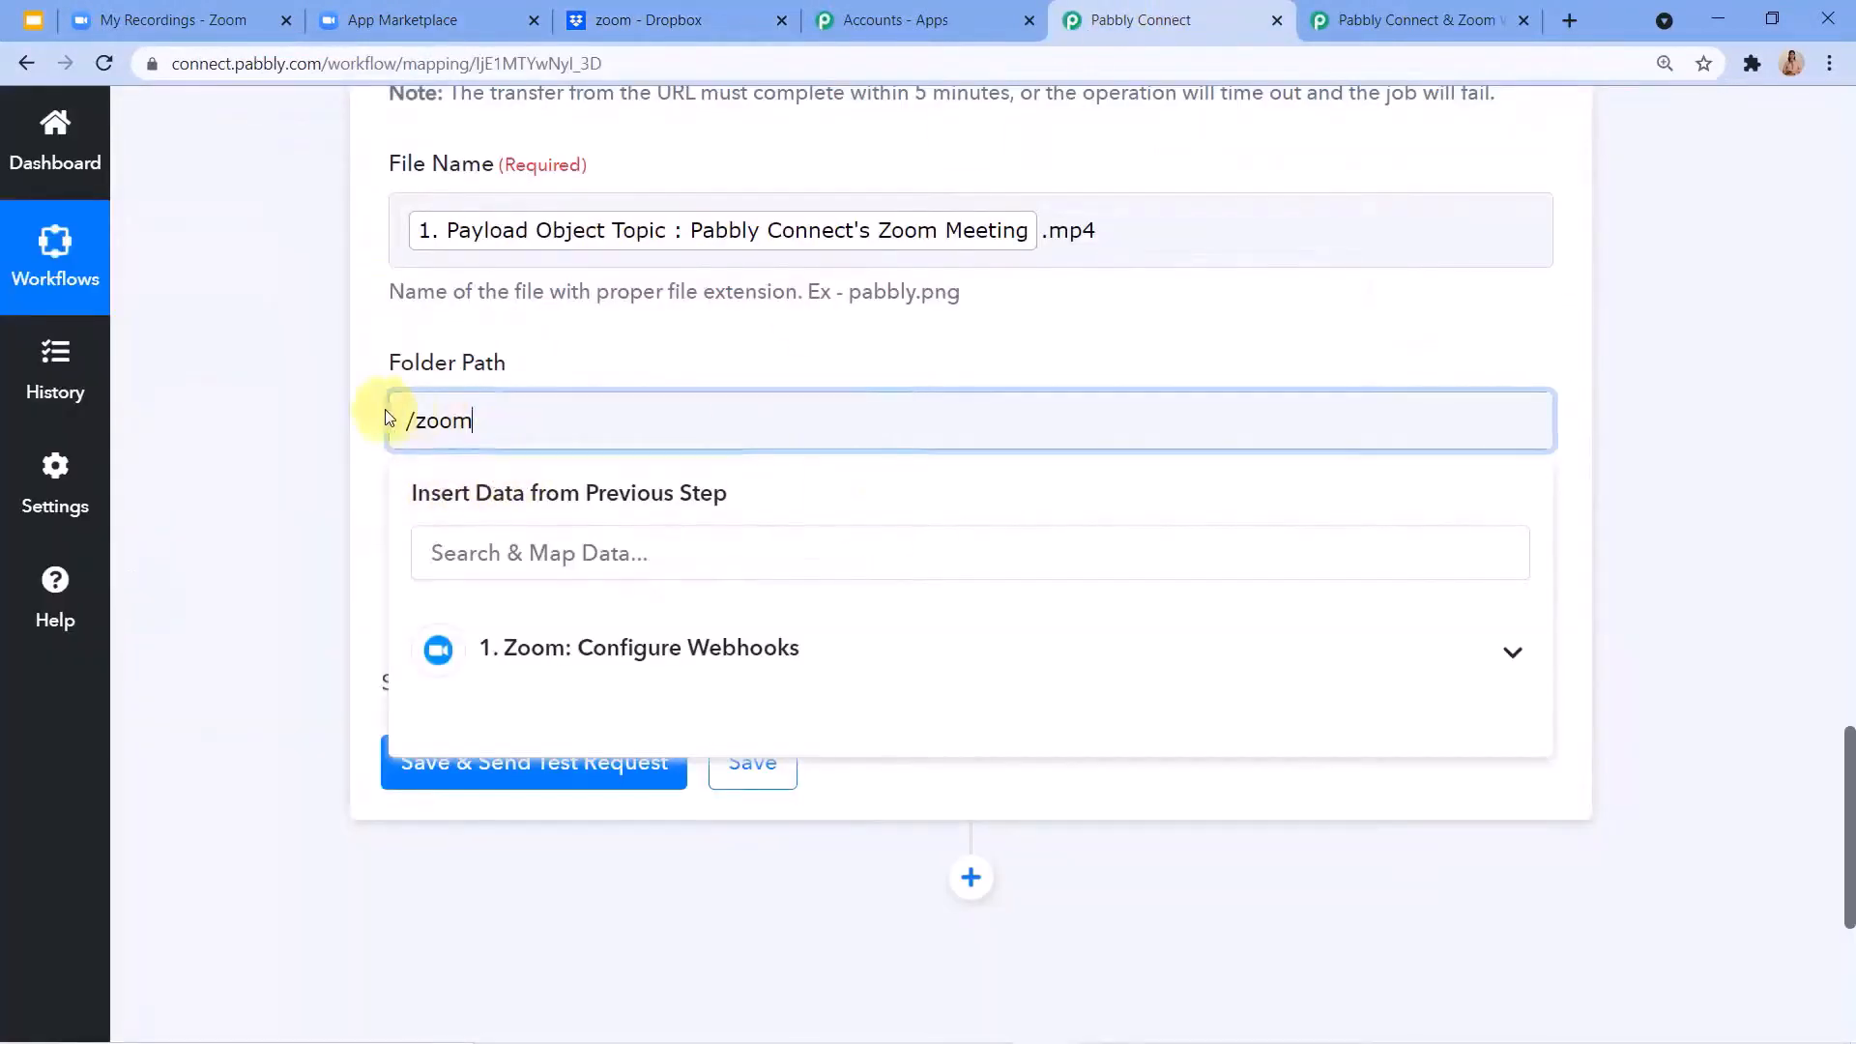
left_click(350, 416)
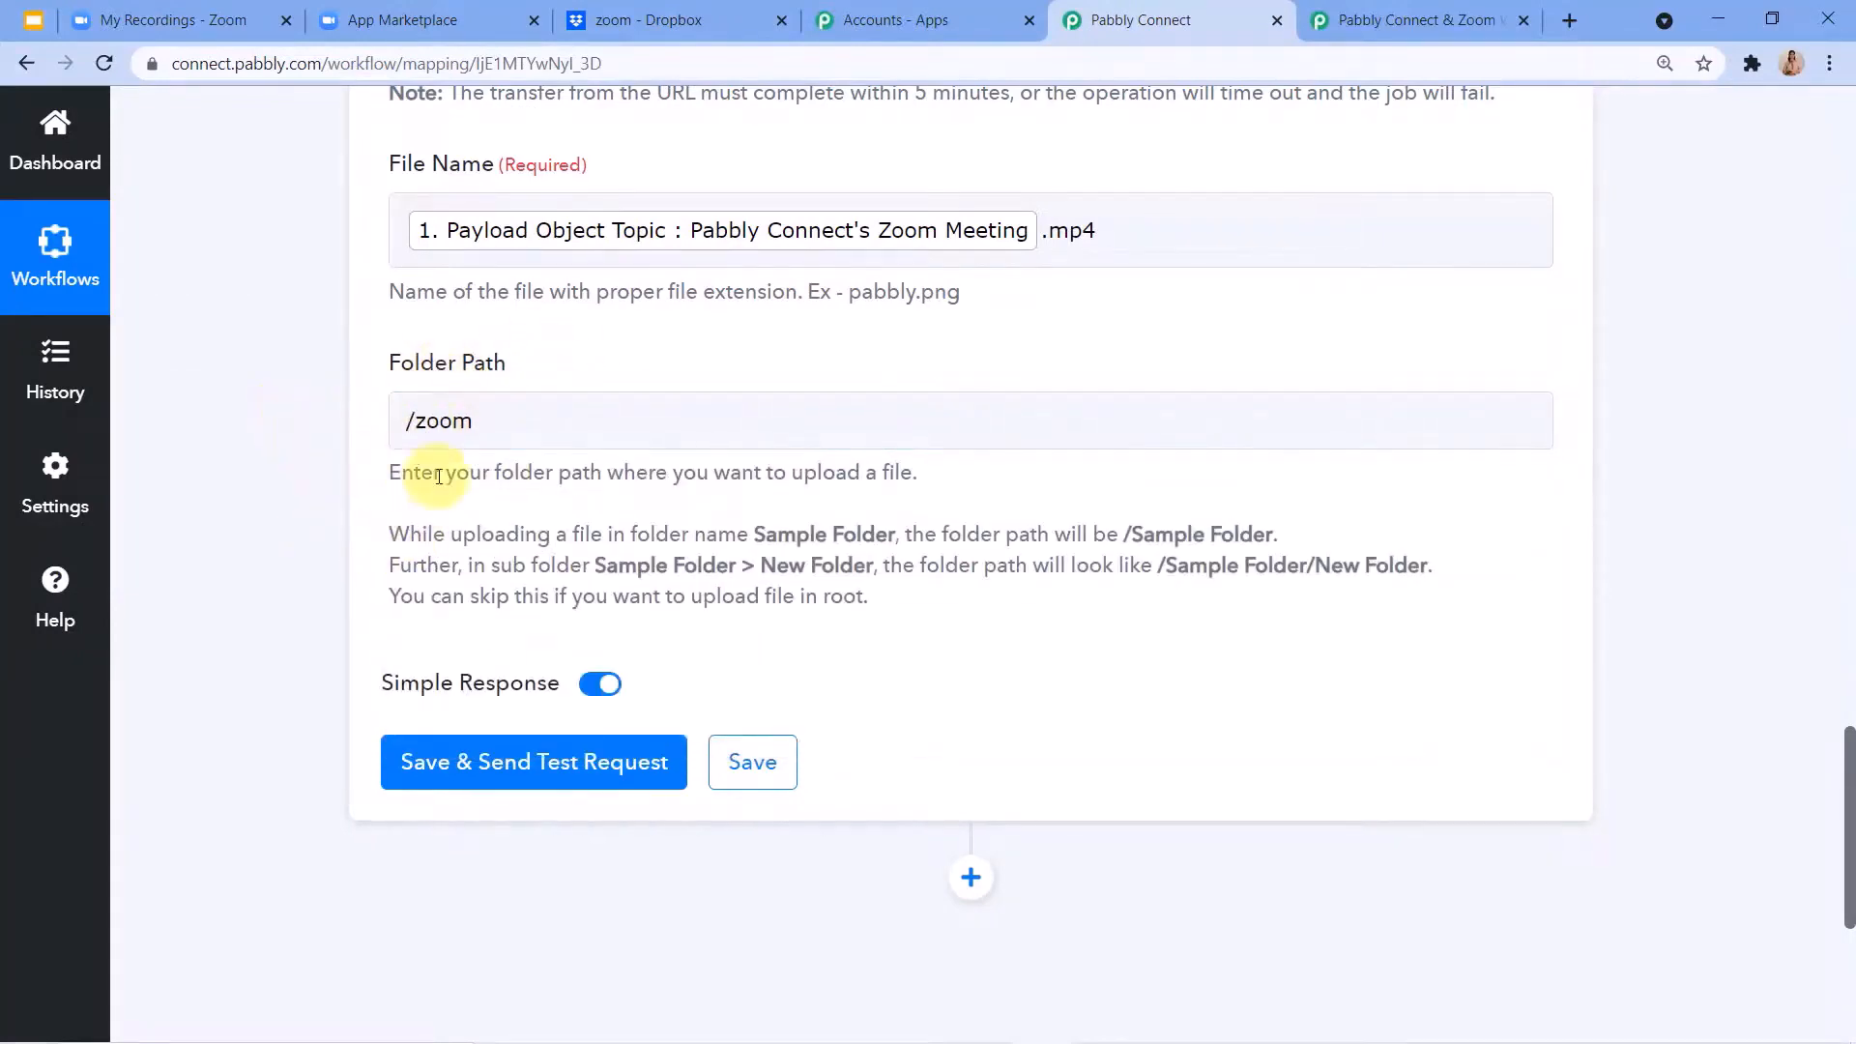
Save the Dropbox Upload File action, send a test request and review the response received.
scroll(553, 497, "up", 7)
scroll(553, 491, "down", 8)
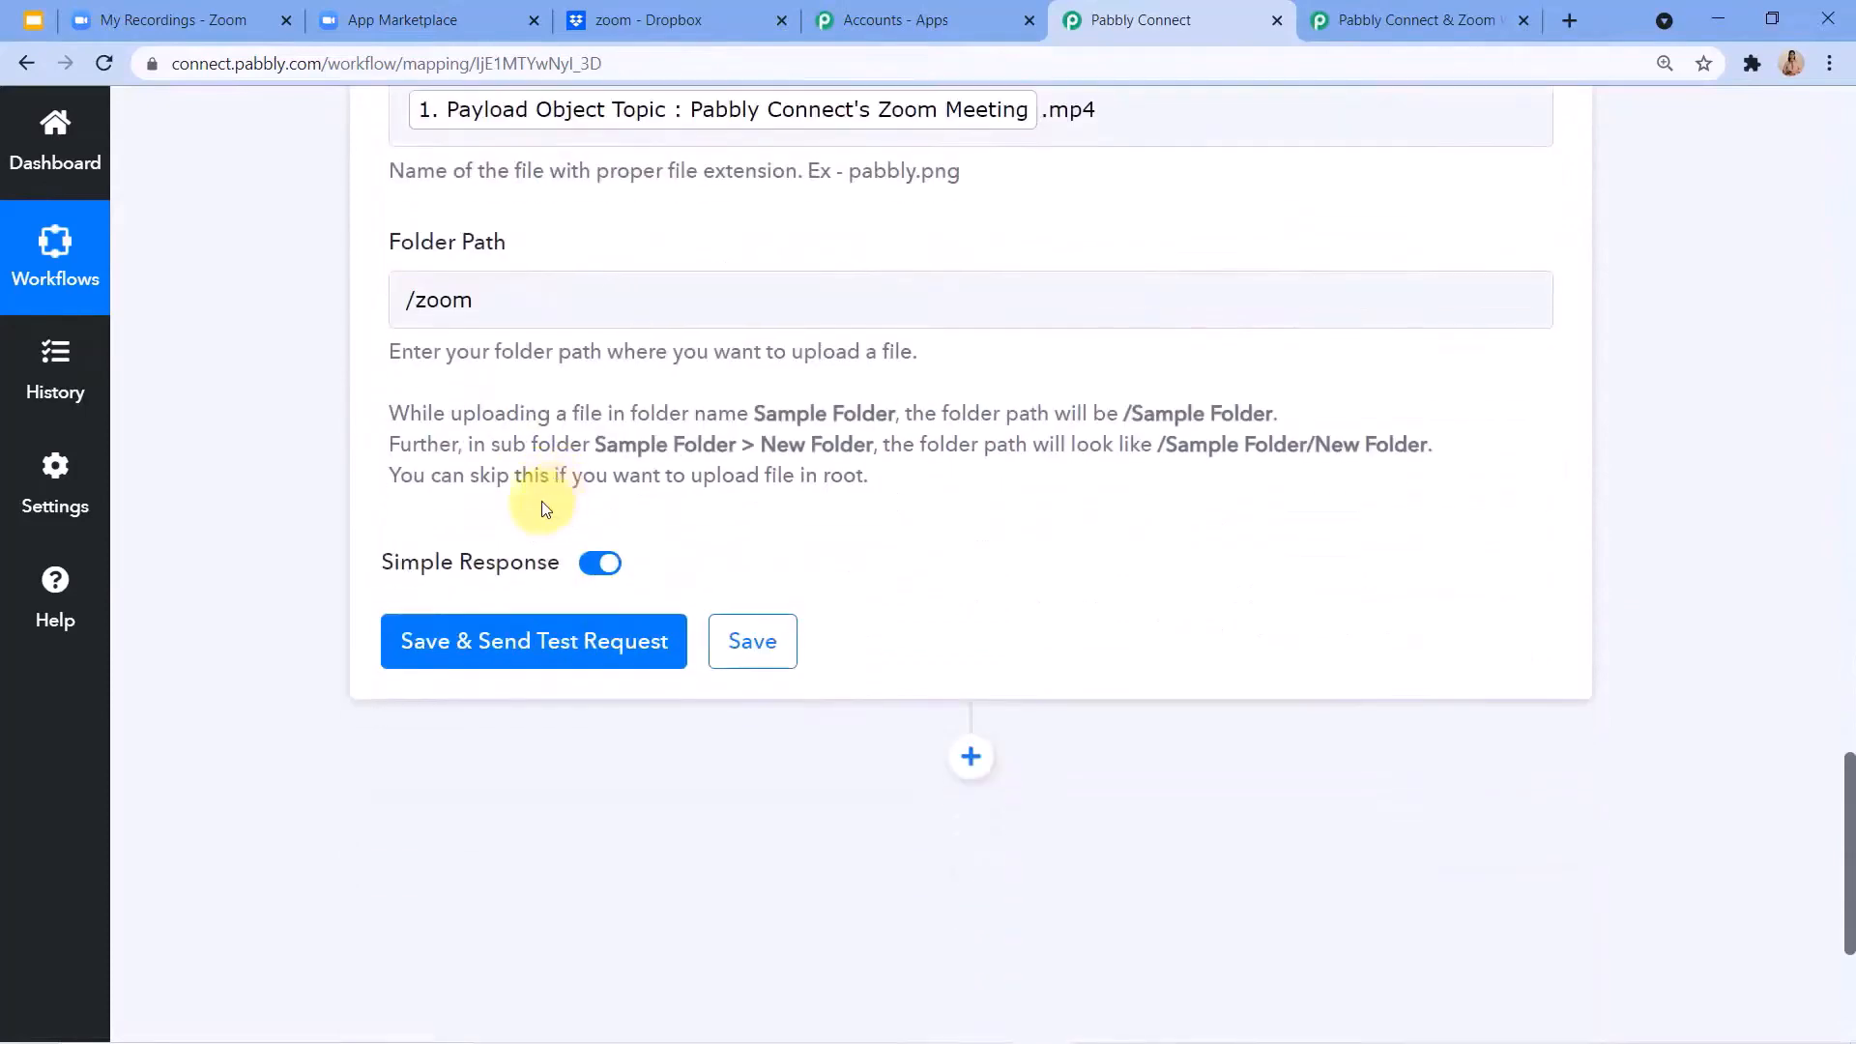
left_click(476, 646)
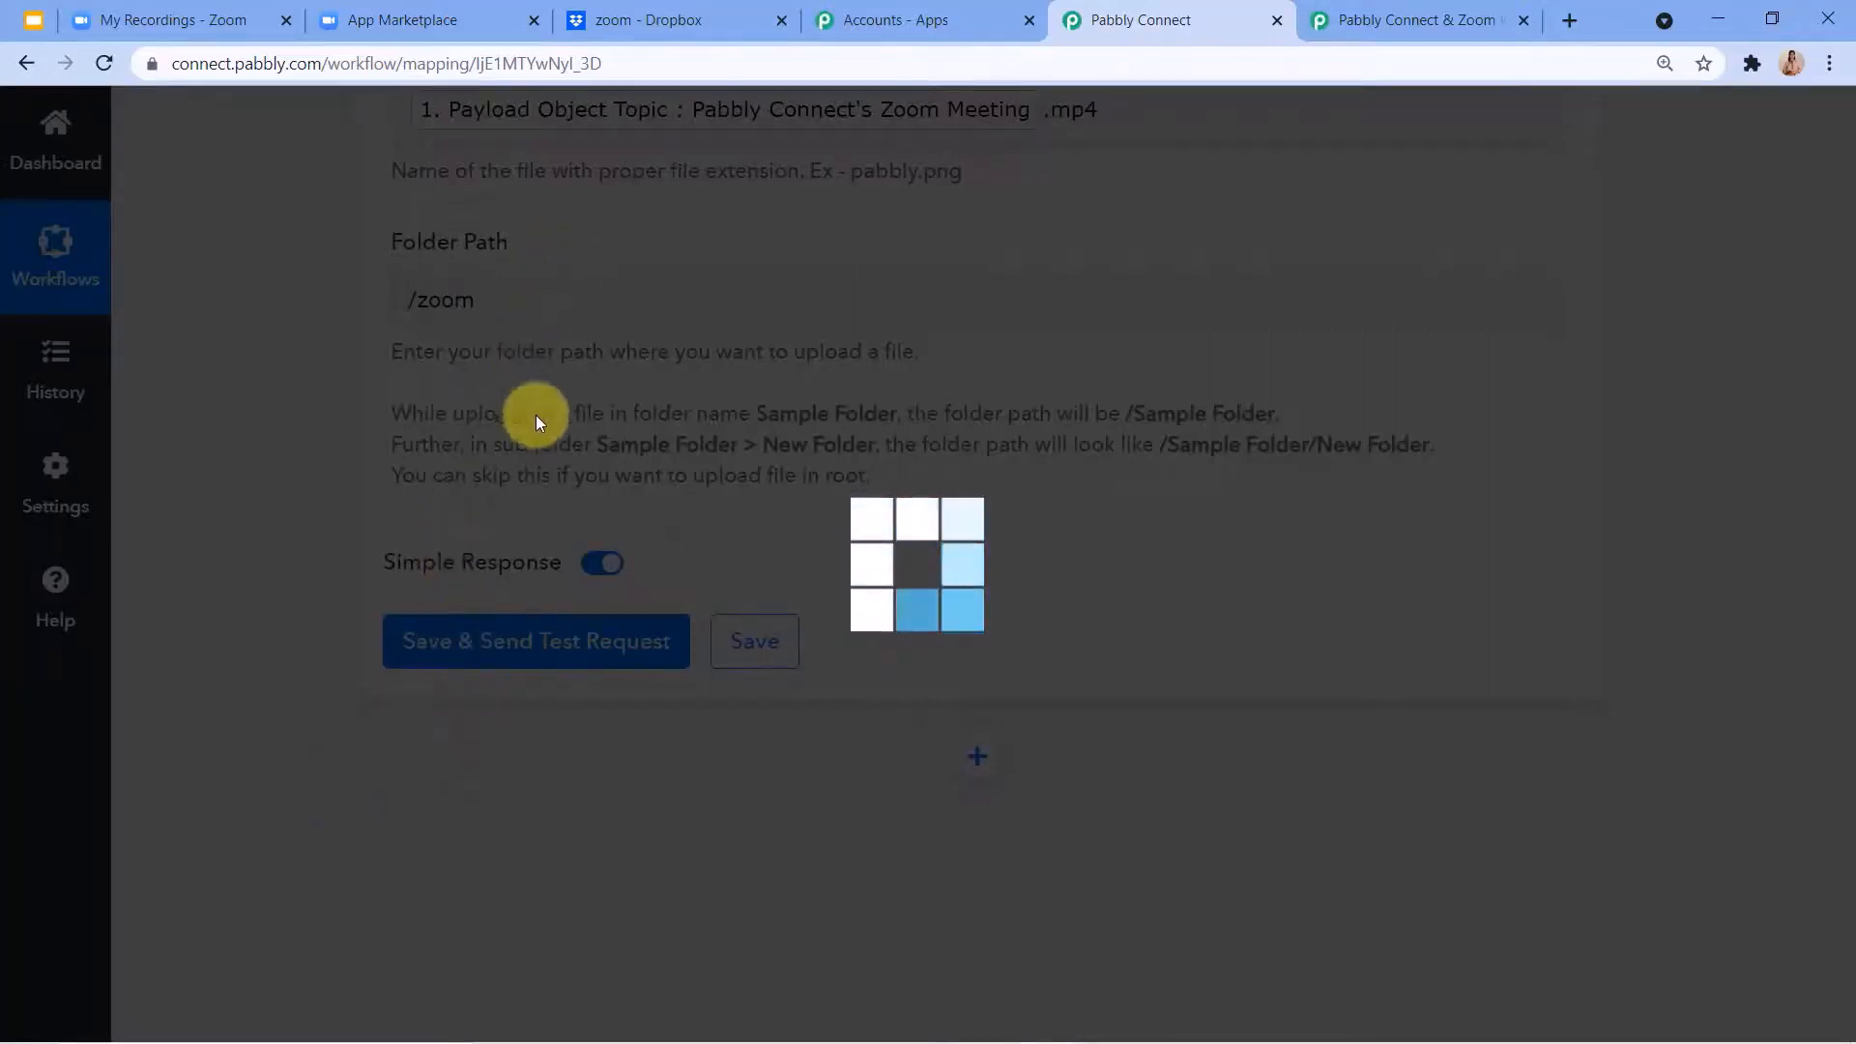
scroll(961, 695, "down", 10)
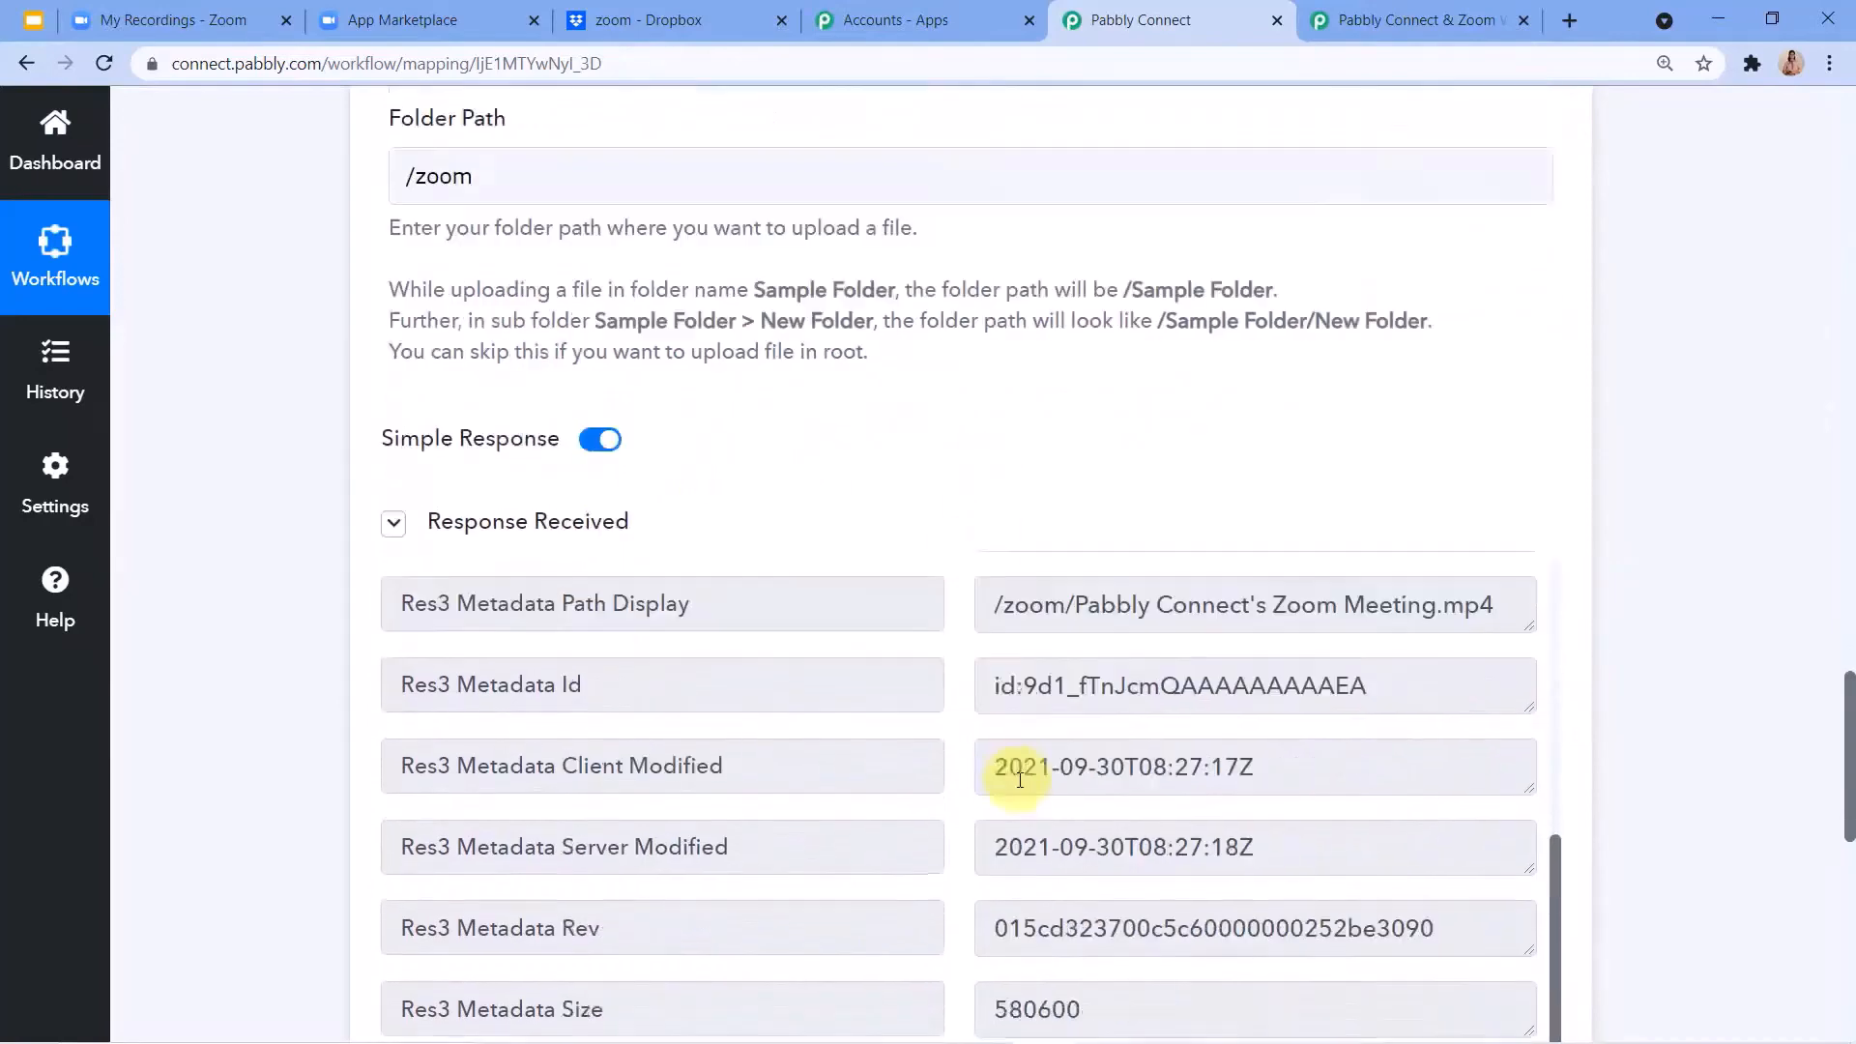
scroll(843, 1020, "down", 2)
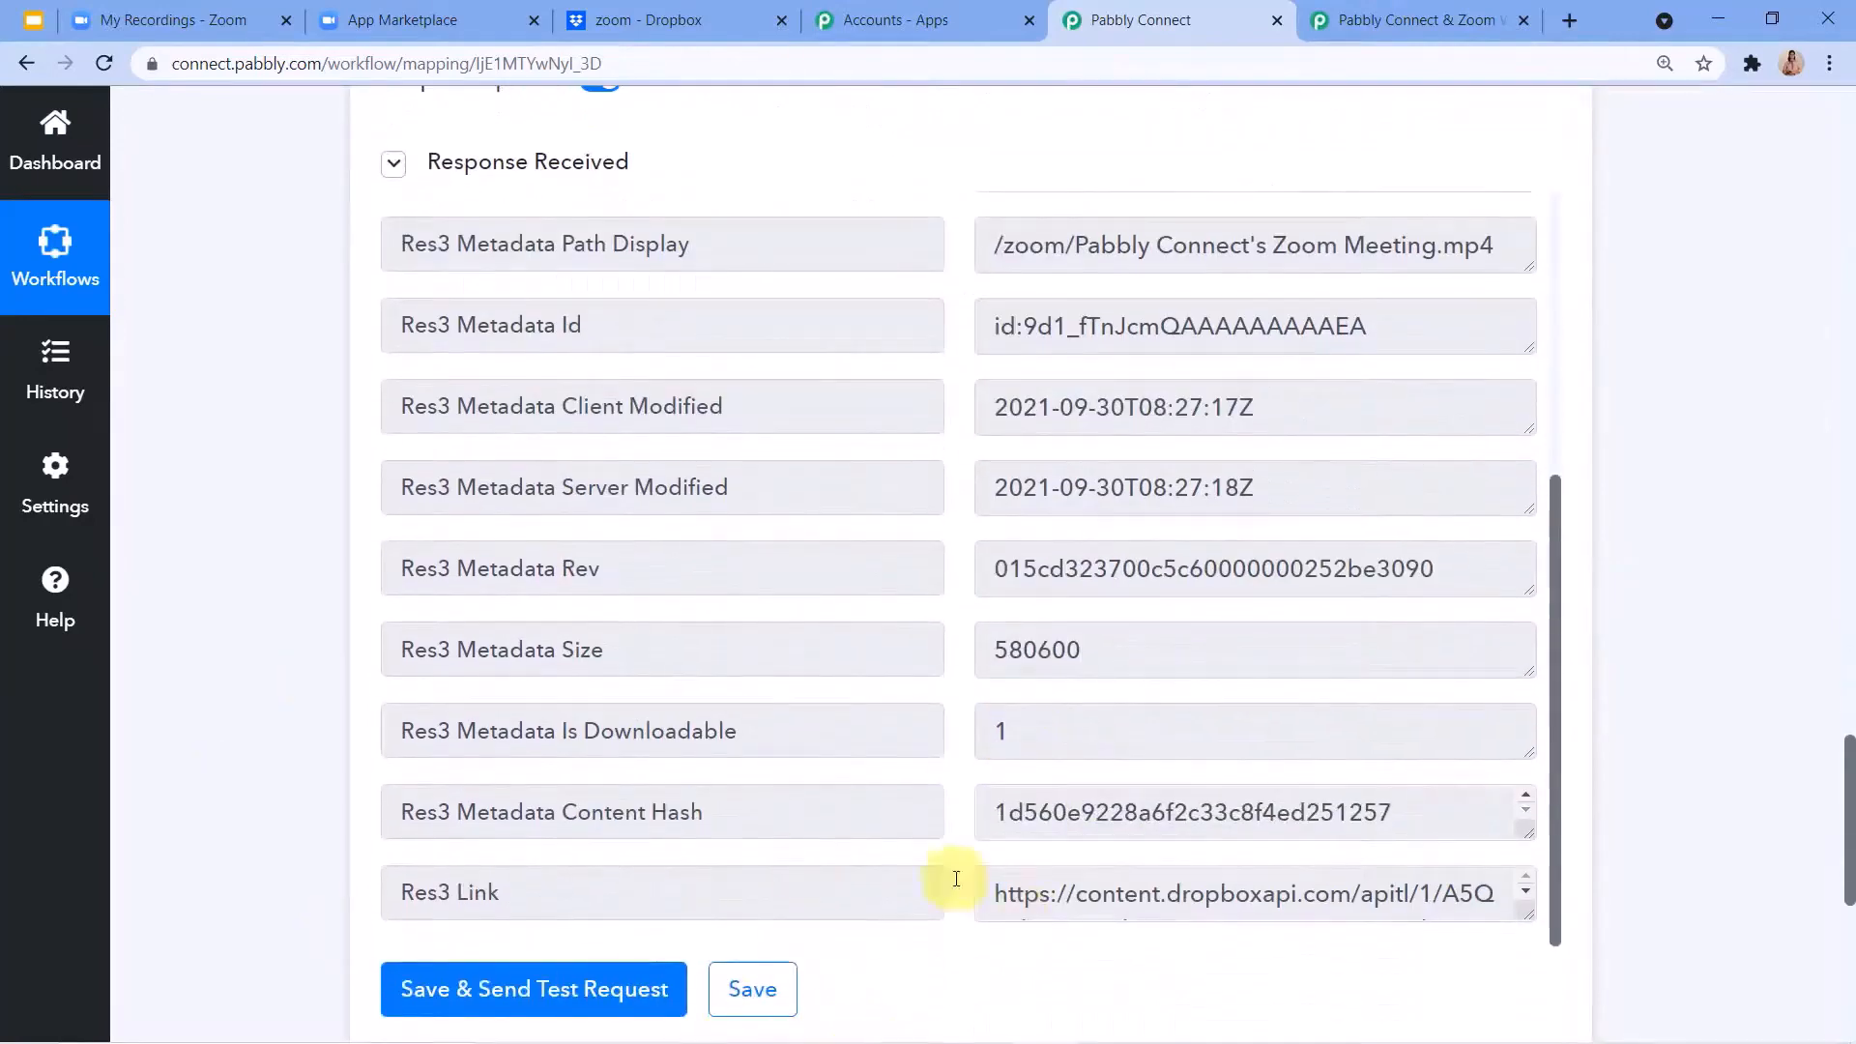
Switch to Dropbox, open Pabbly Connect's Zoom Meeting.mp4 in the zoom folder and play it briefly.
left_click(622, 11)
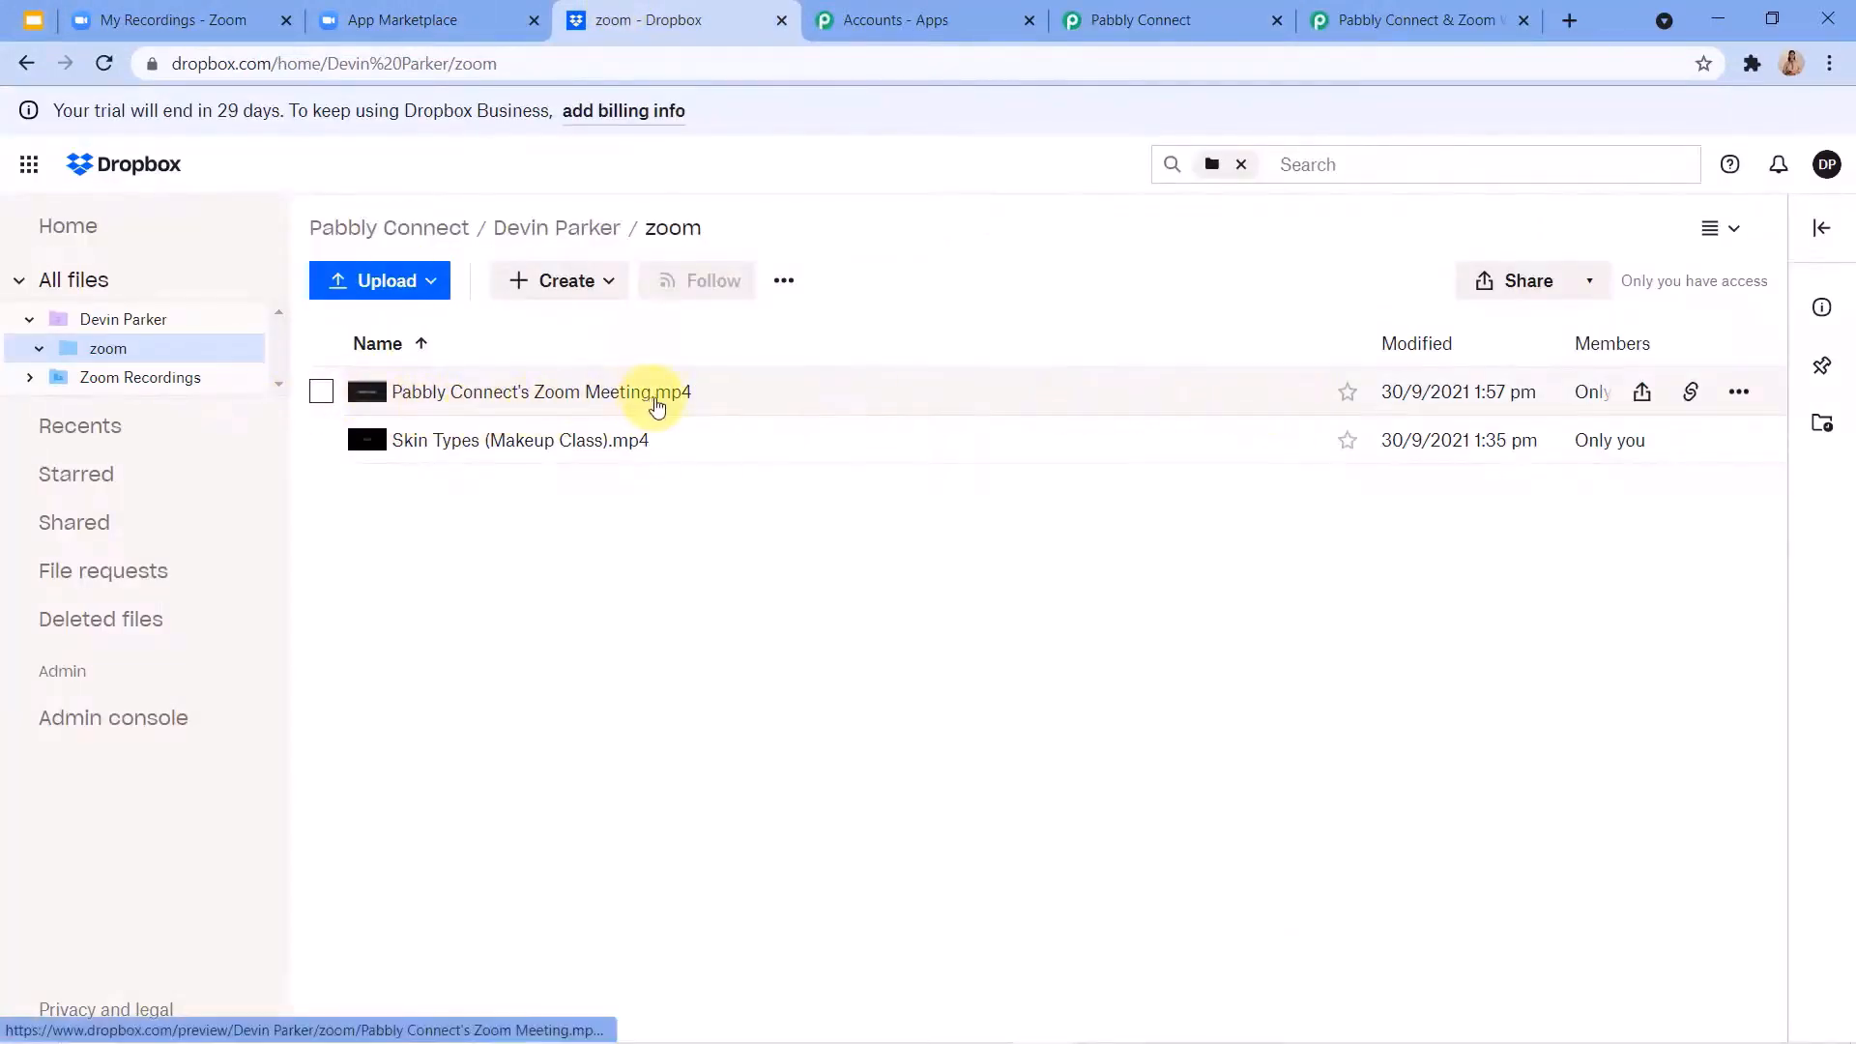
left_click(690, 404)
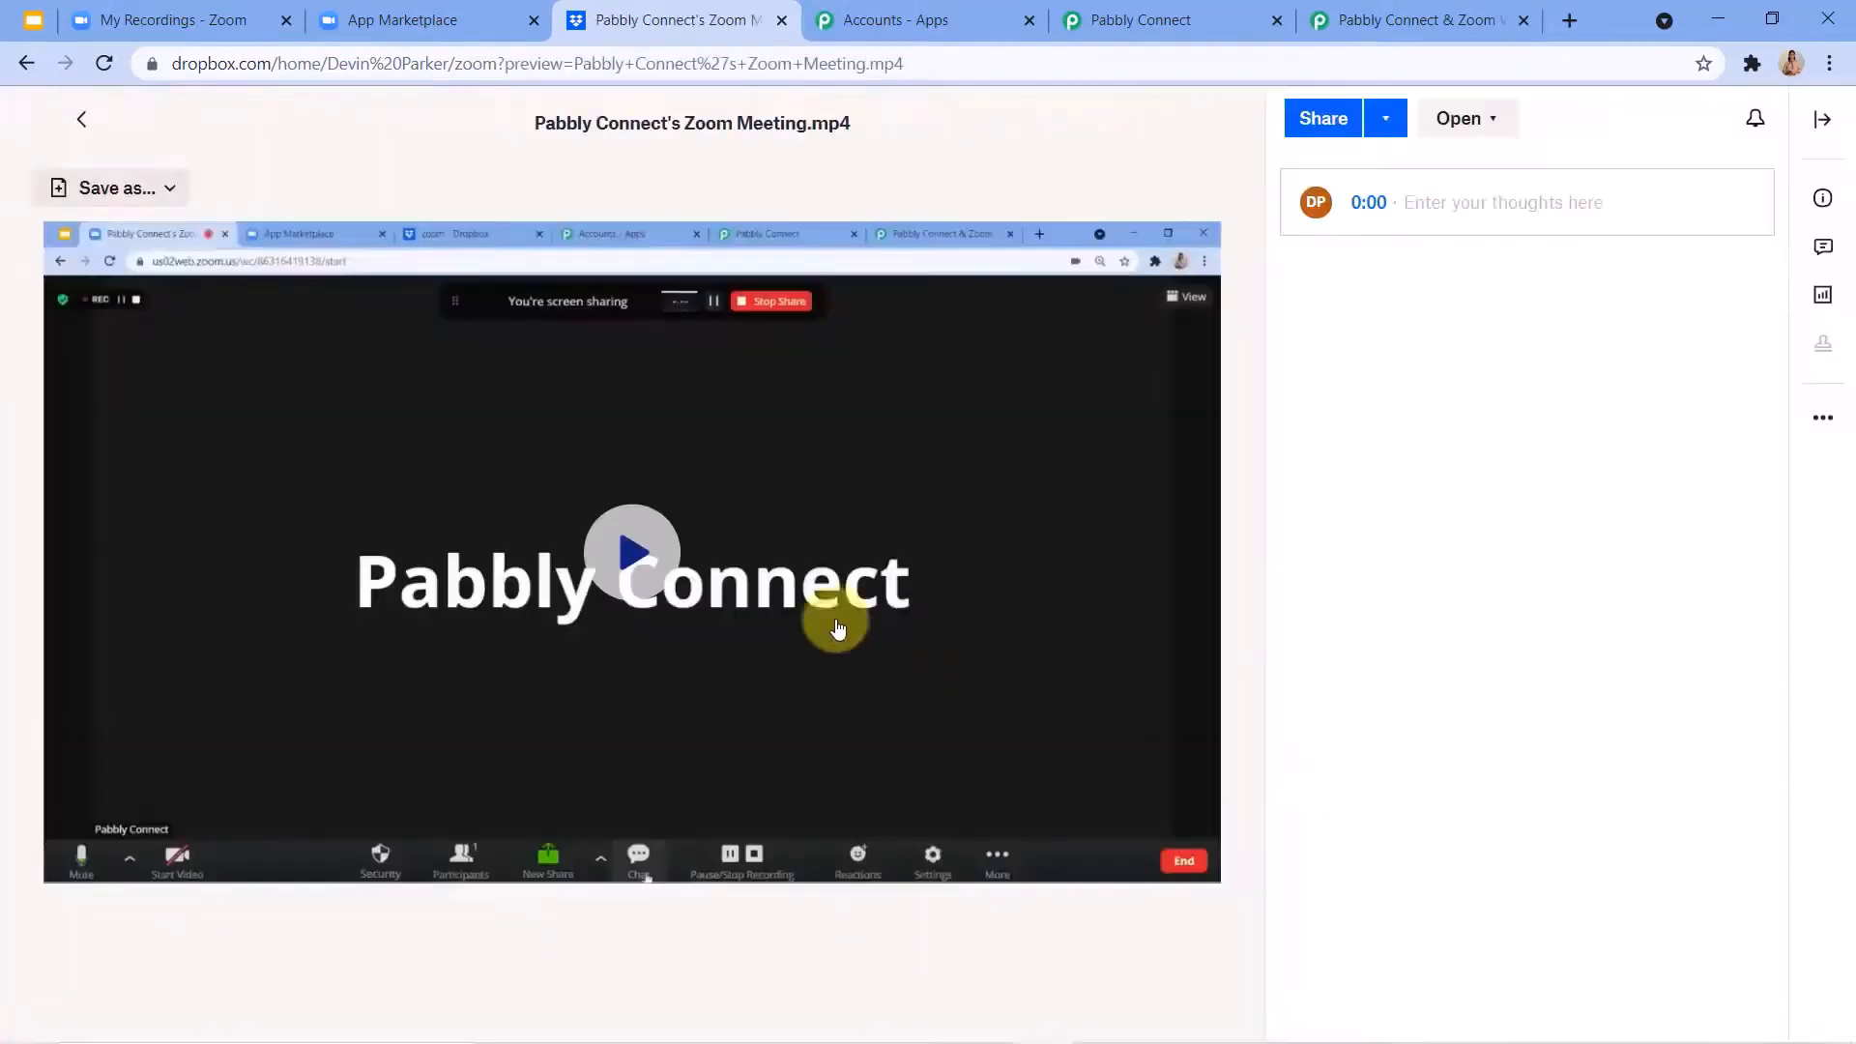
left_click(619, 580)
left_click(397, 696)
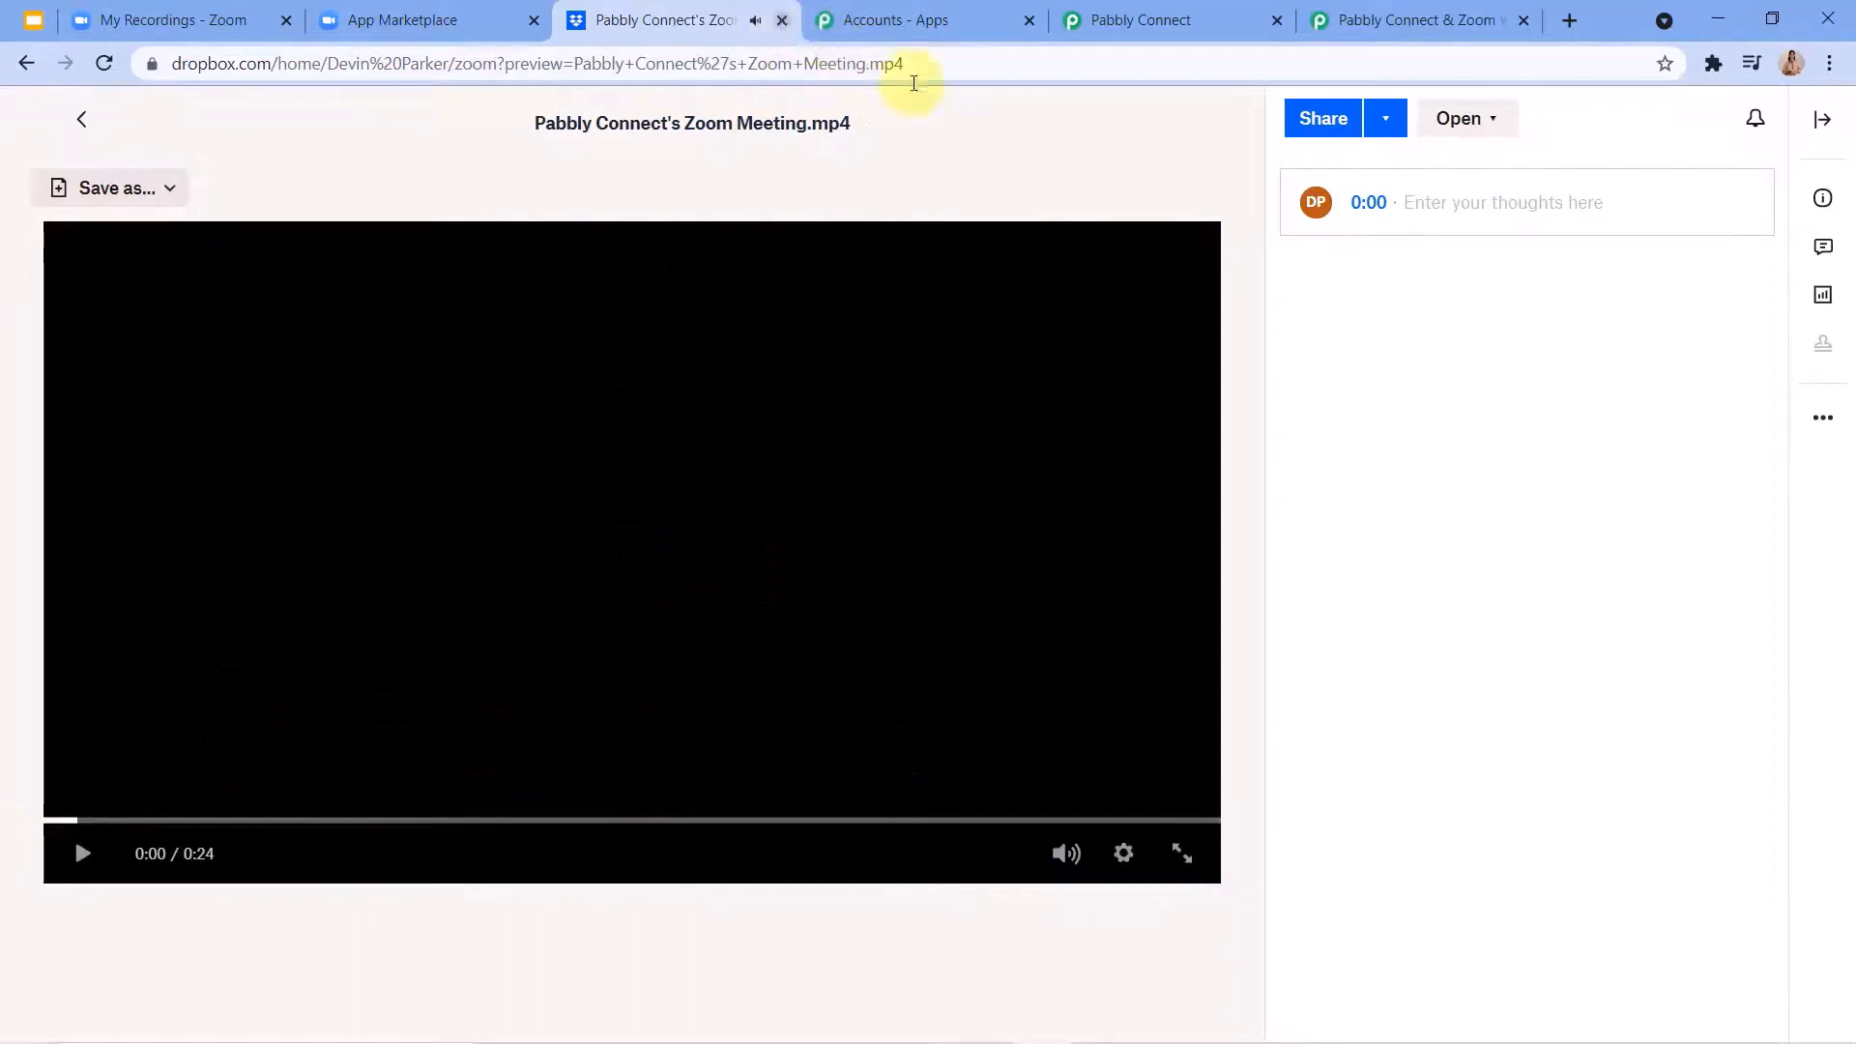
Return to Pabbly Connect, look back over the Dropbox and Zoom responses, and collapse the steps to view the whole workflow.
left_click(1141, 21)
scroll(435, 541, "up", 5)
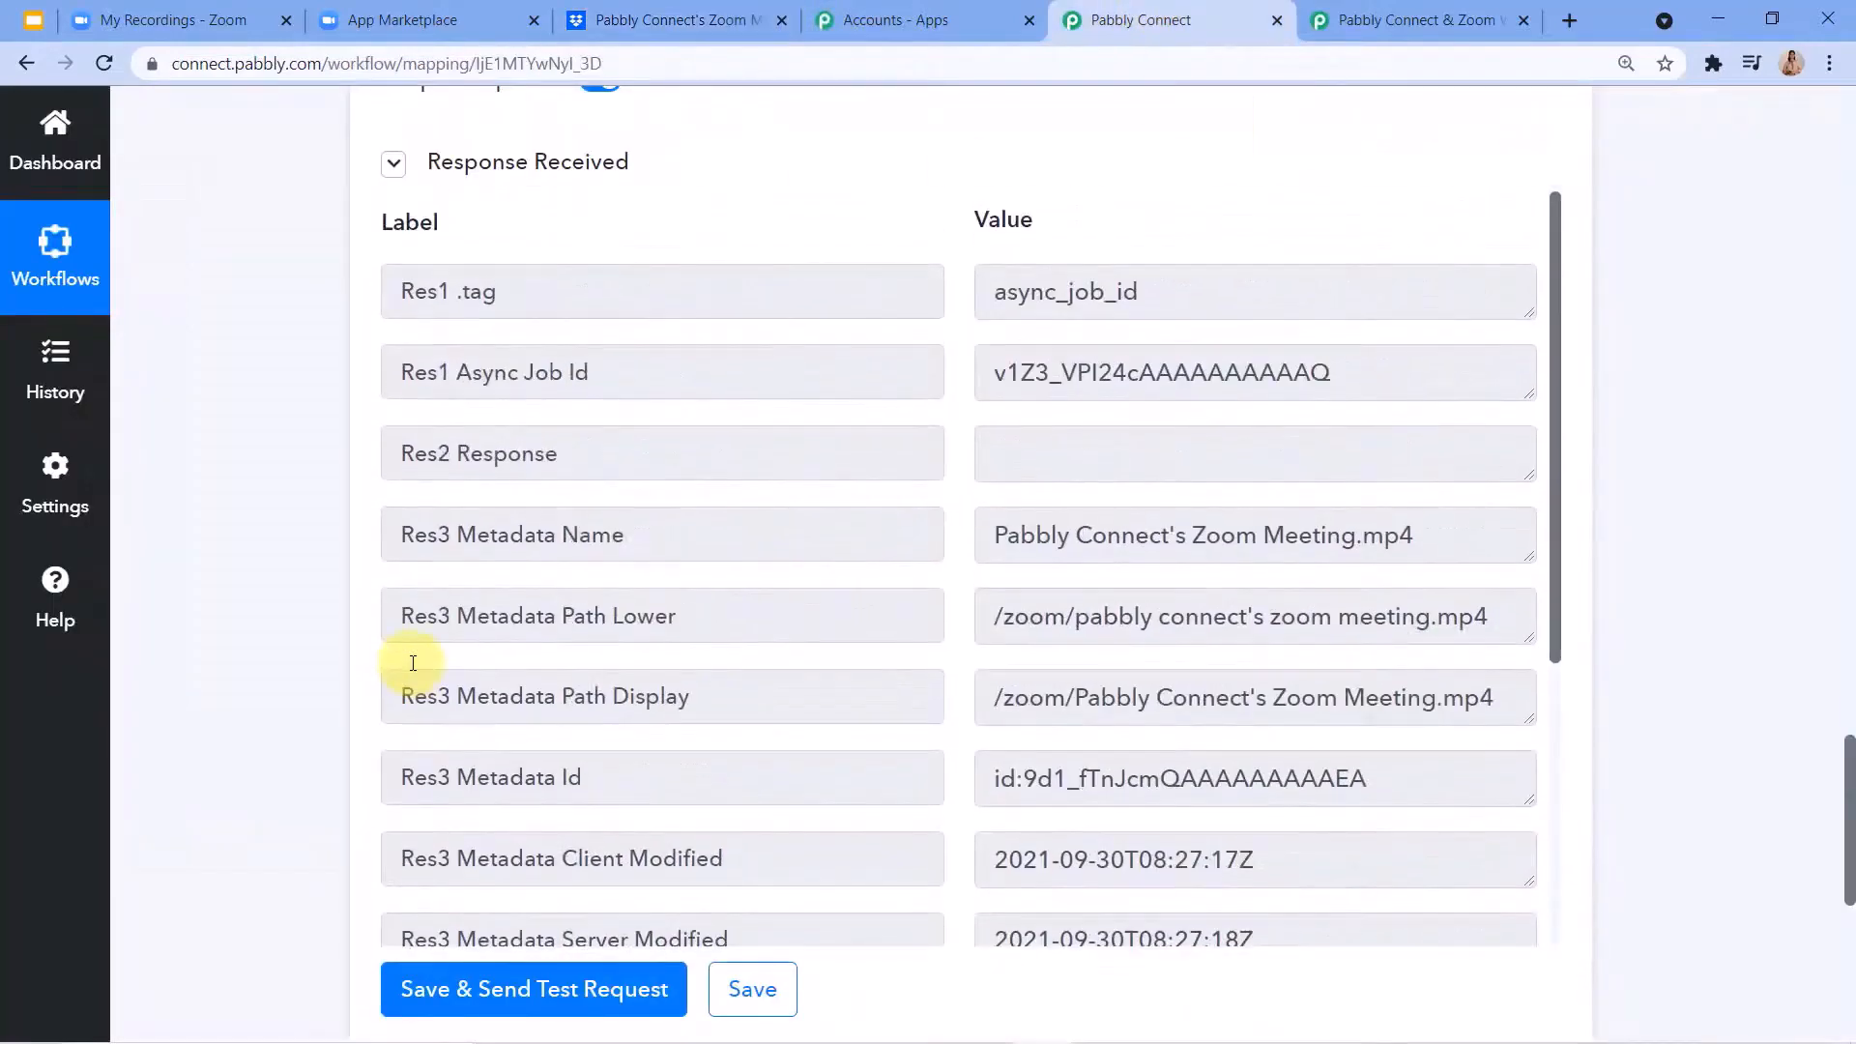
scroll(828, 889, "up", 12)
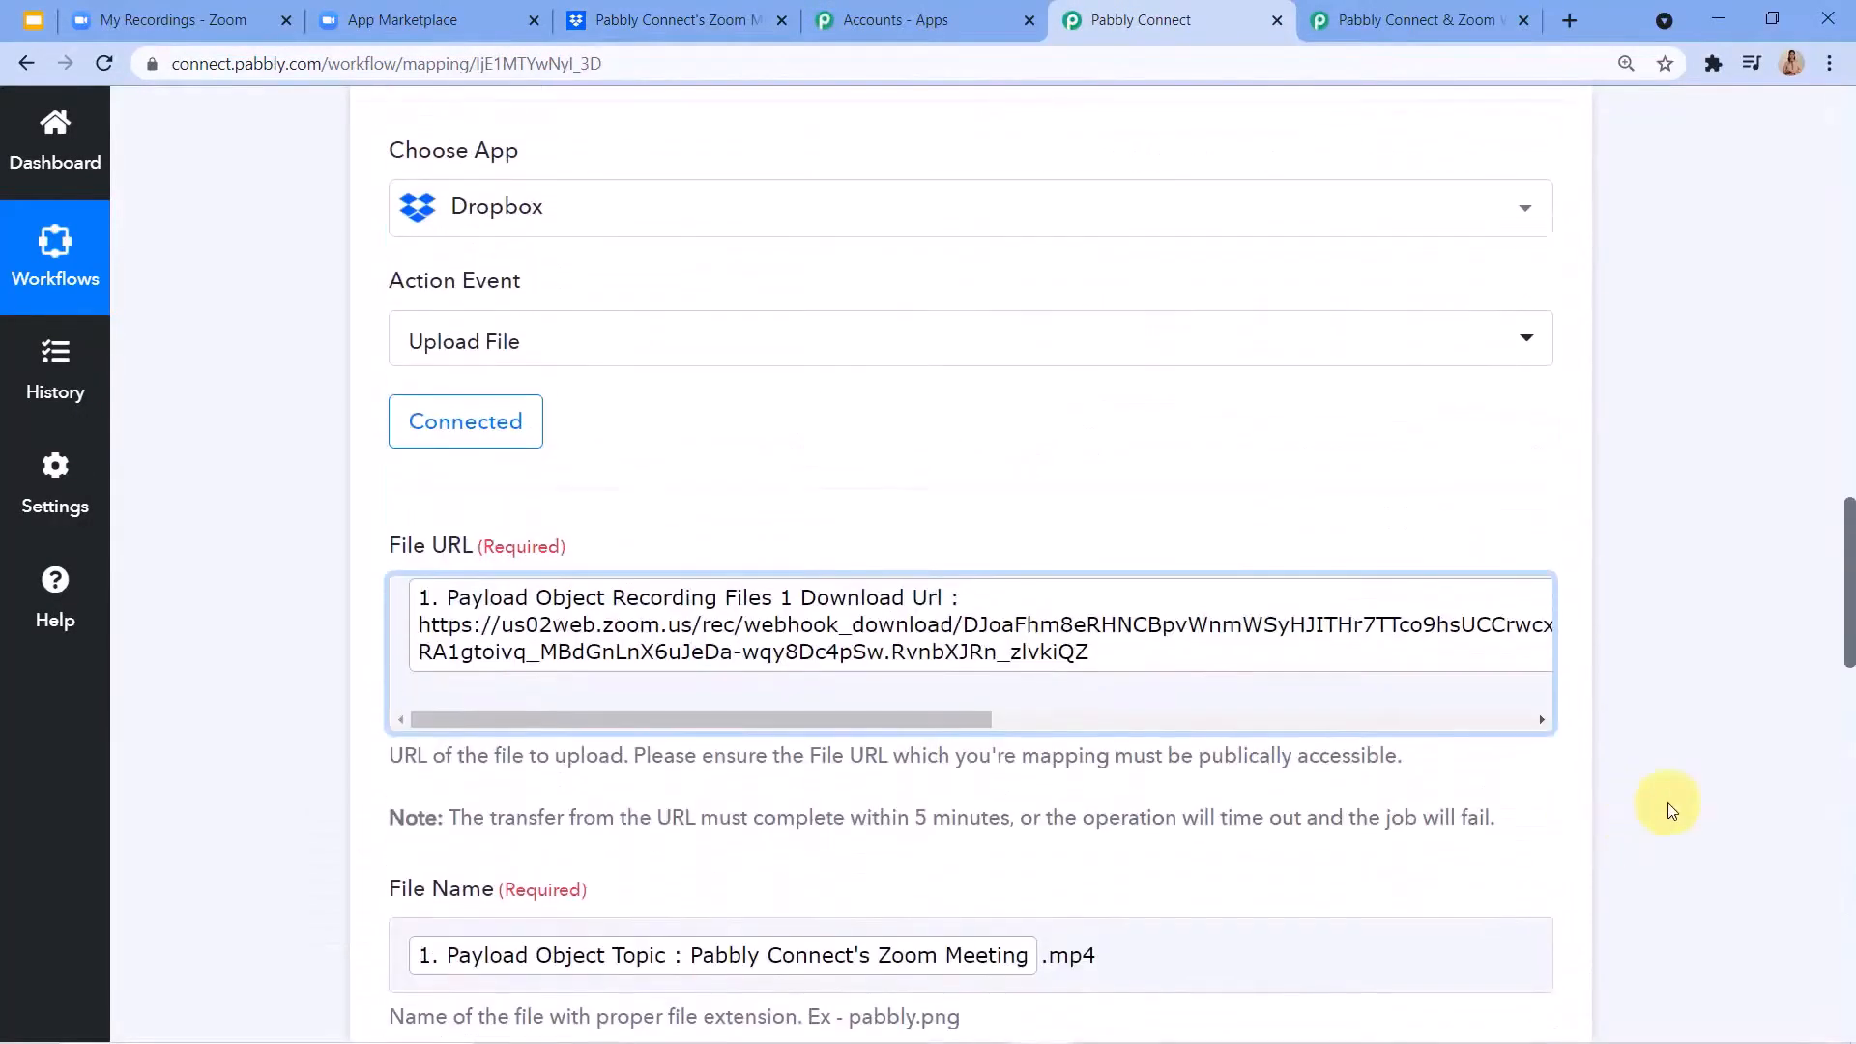
scroll(1603, 664, "up", 8)
scroll(1546, 696, "up", 5)
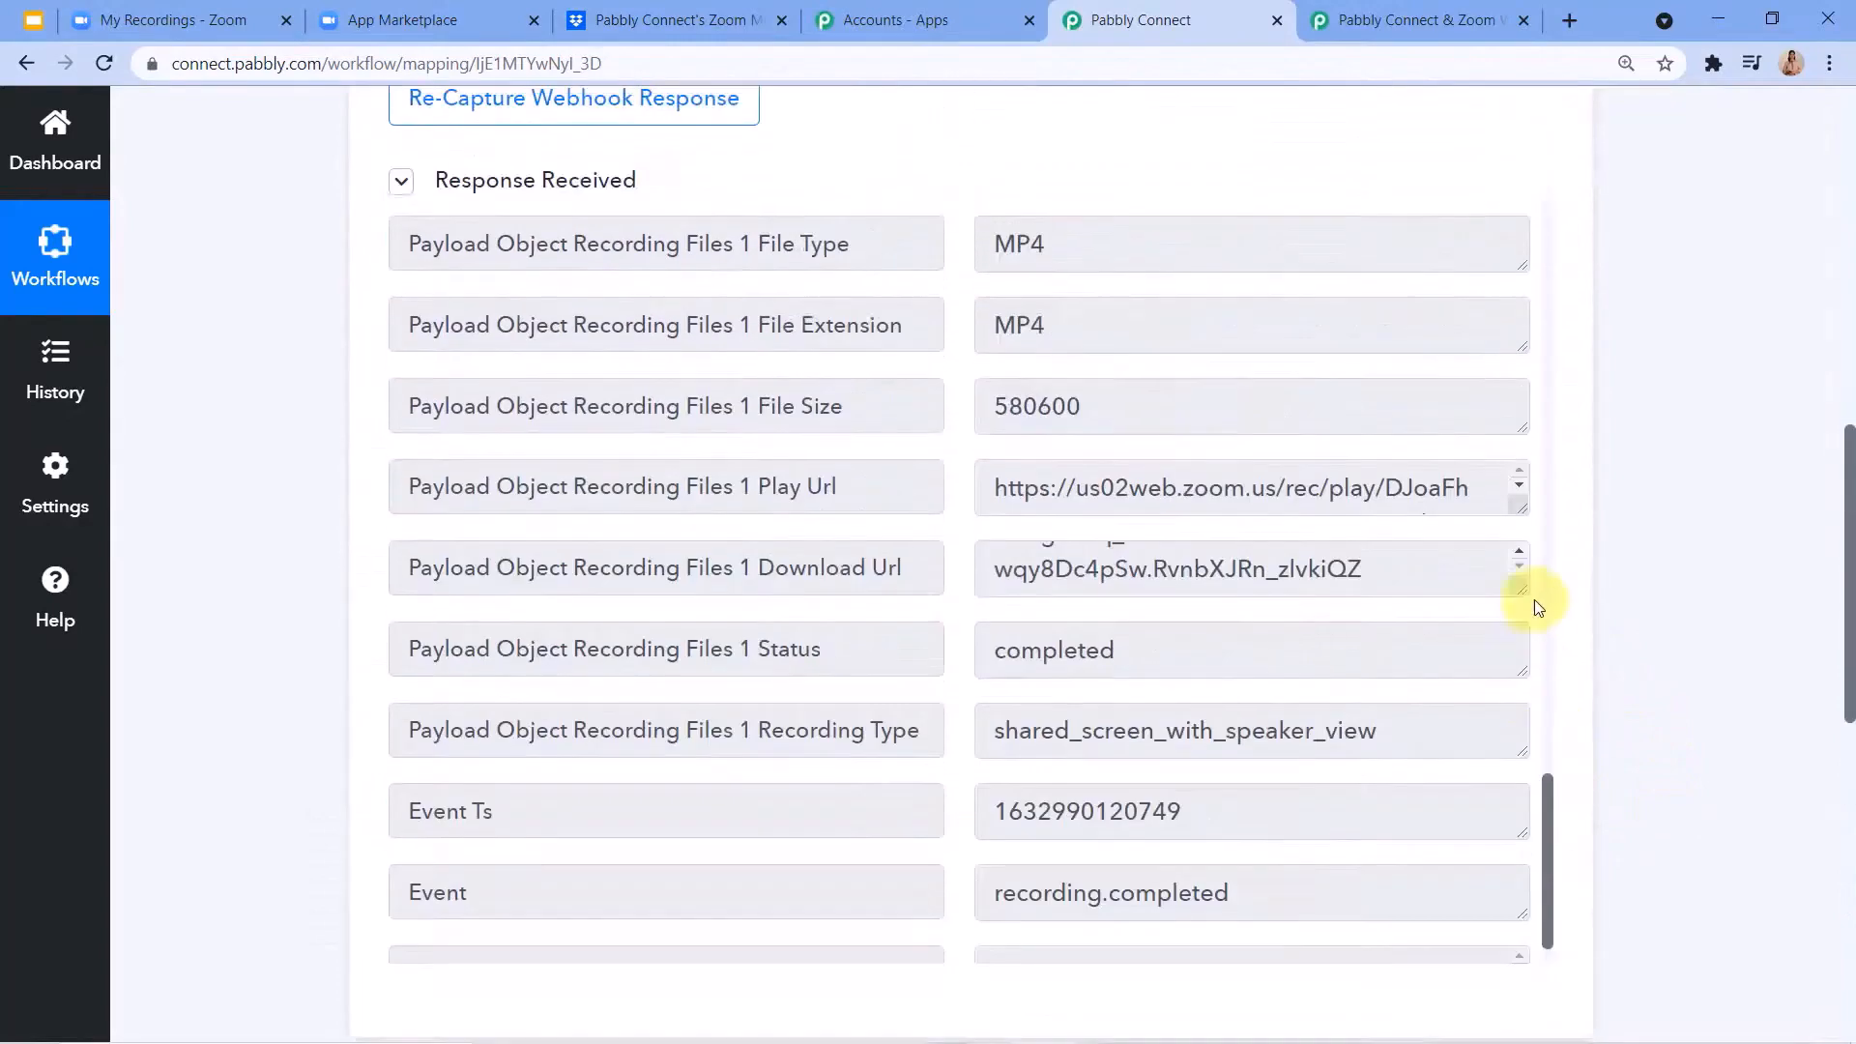
scroll(1539, 648, "up", 15)
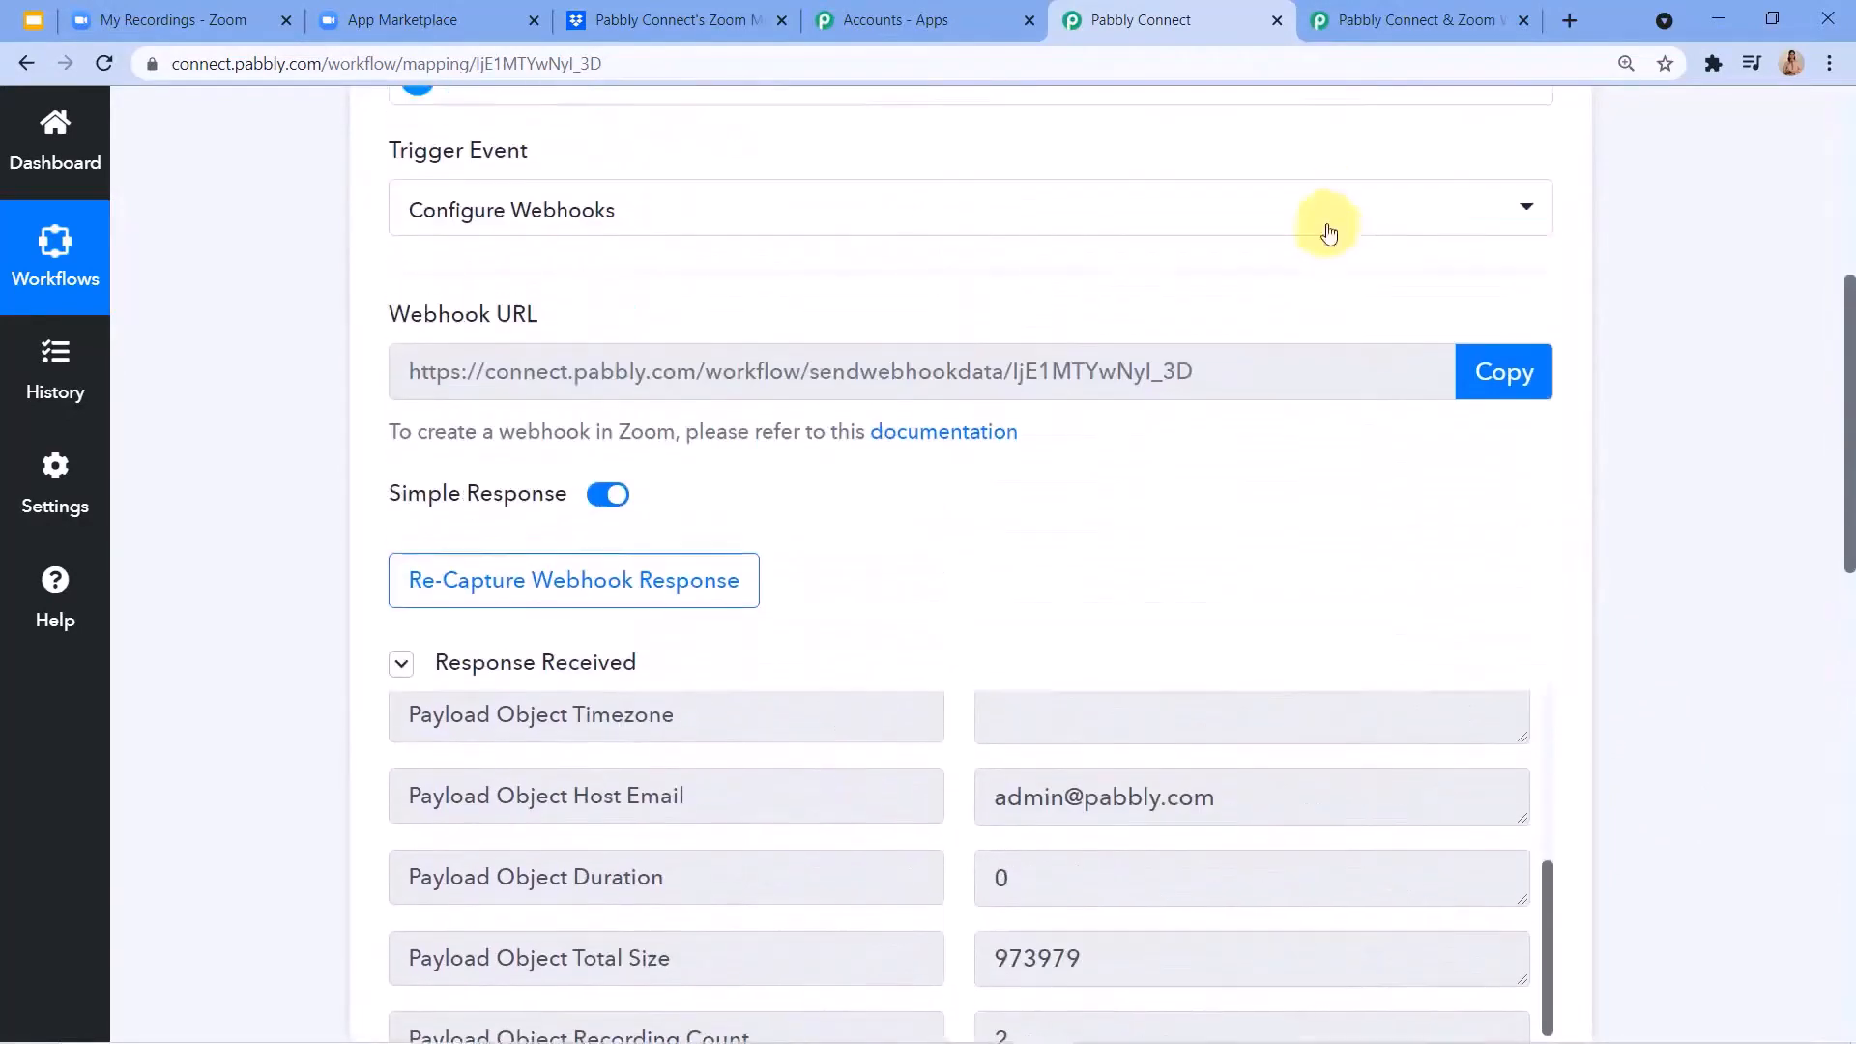
scroll(1645, 257, "up", 5)
left_click(1548, 380)
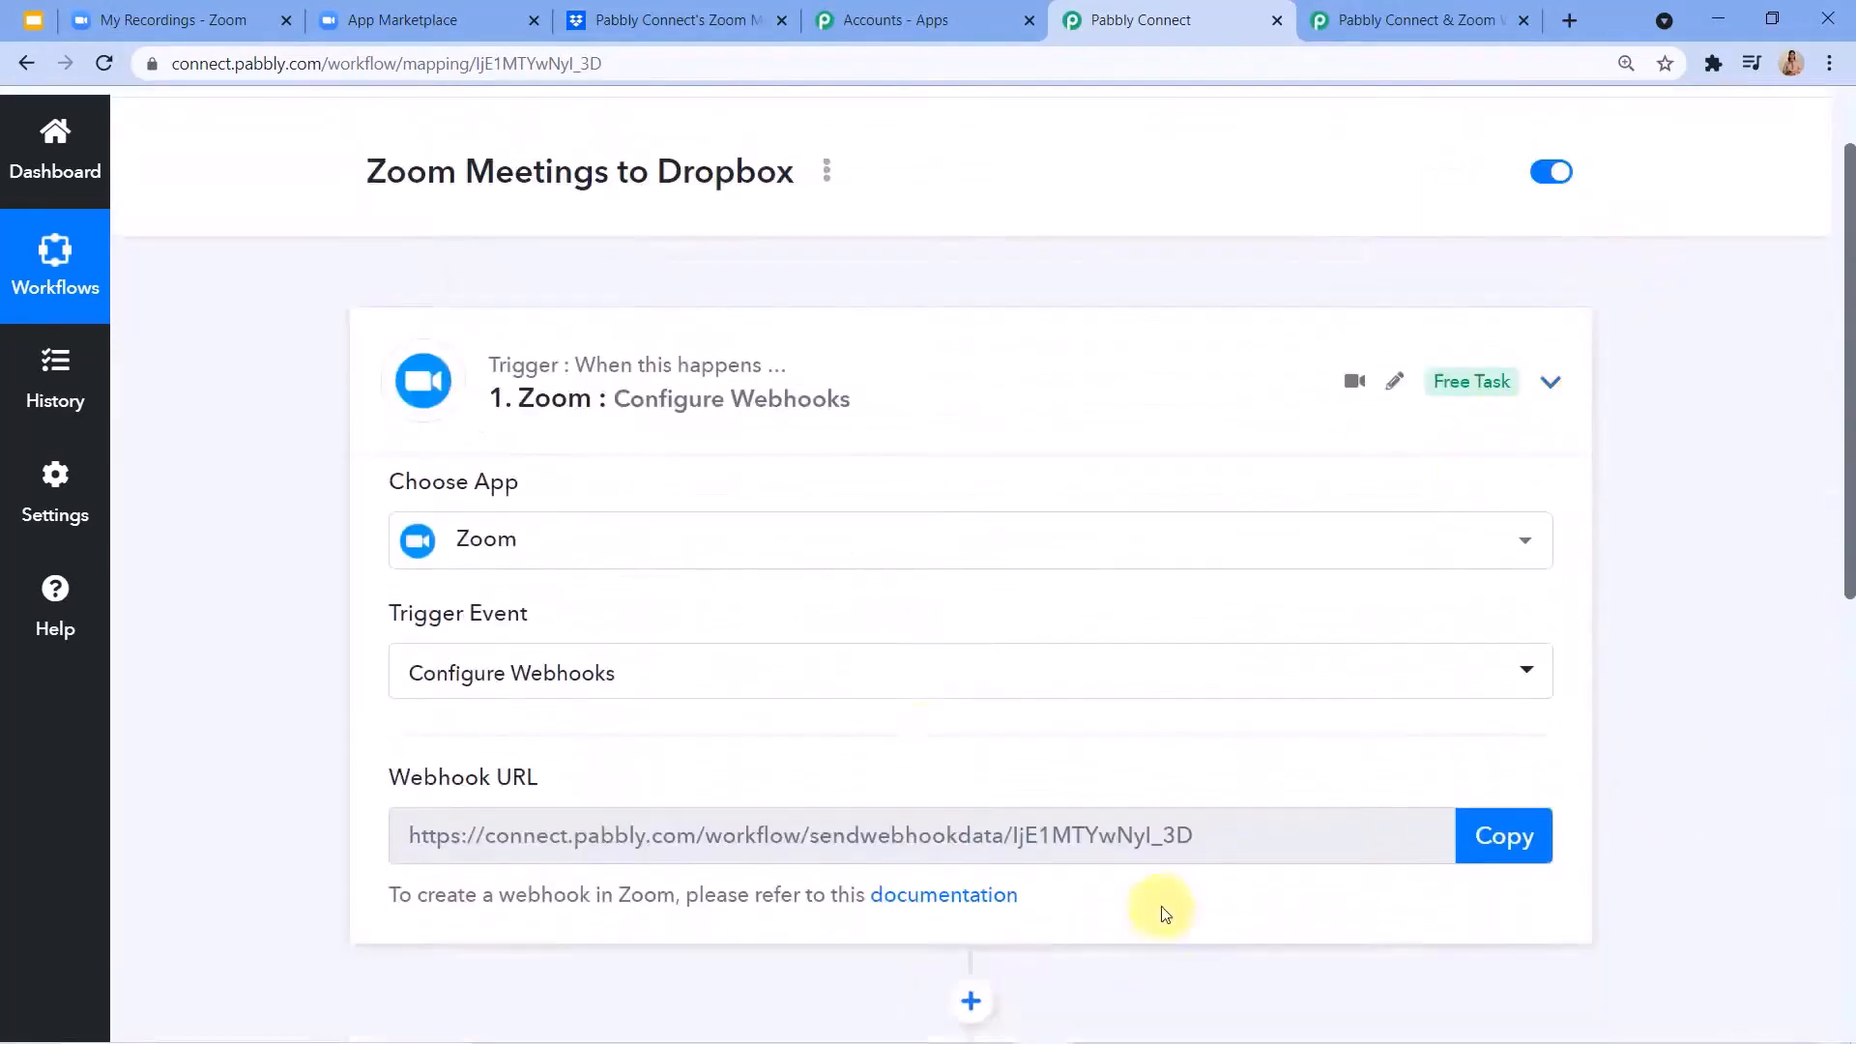
left_click(762, 396)
mouse_move(531, 364)
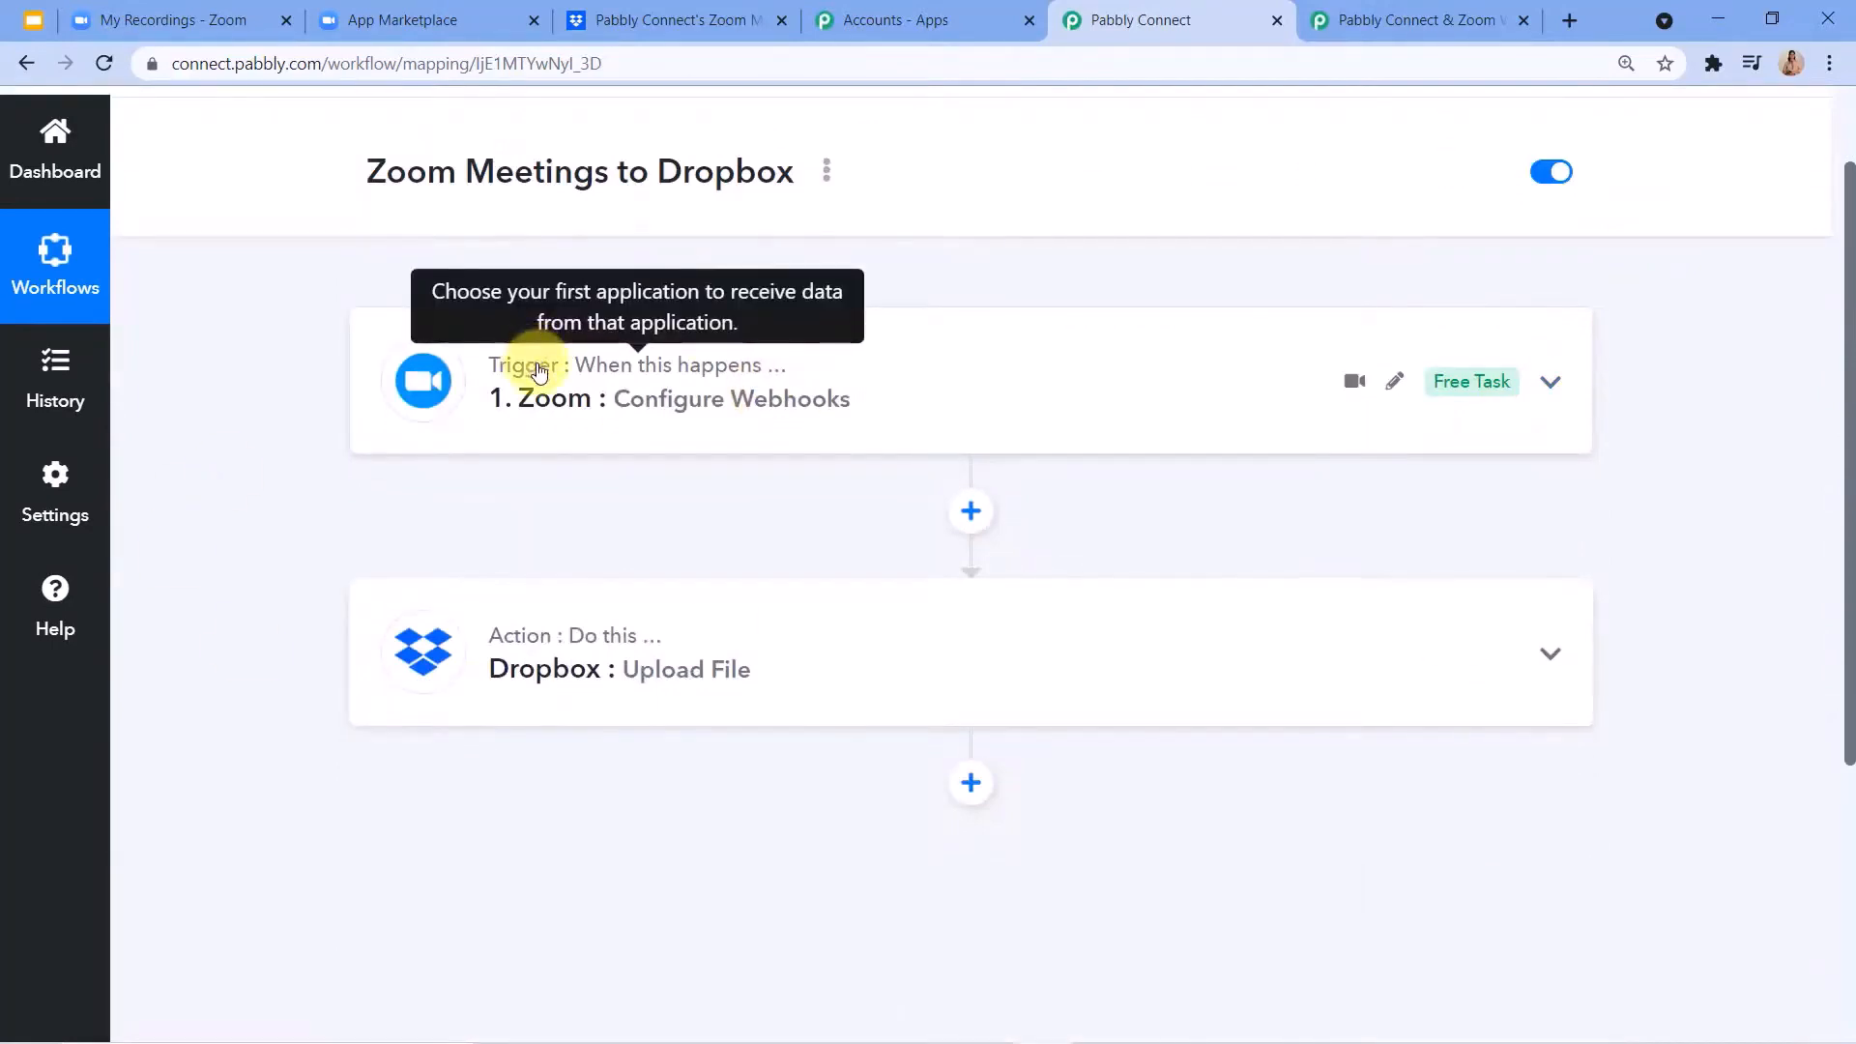
Expand the Zoom trigger and the Dropbox Upload File action to review their configured fields and captured data.
left_click(546, 397)
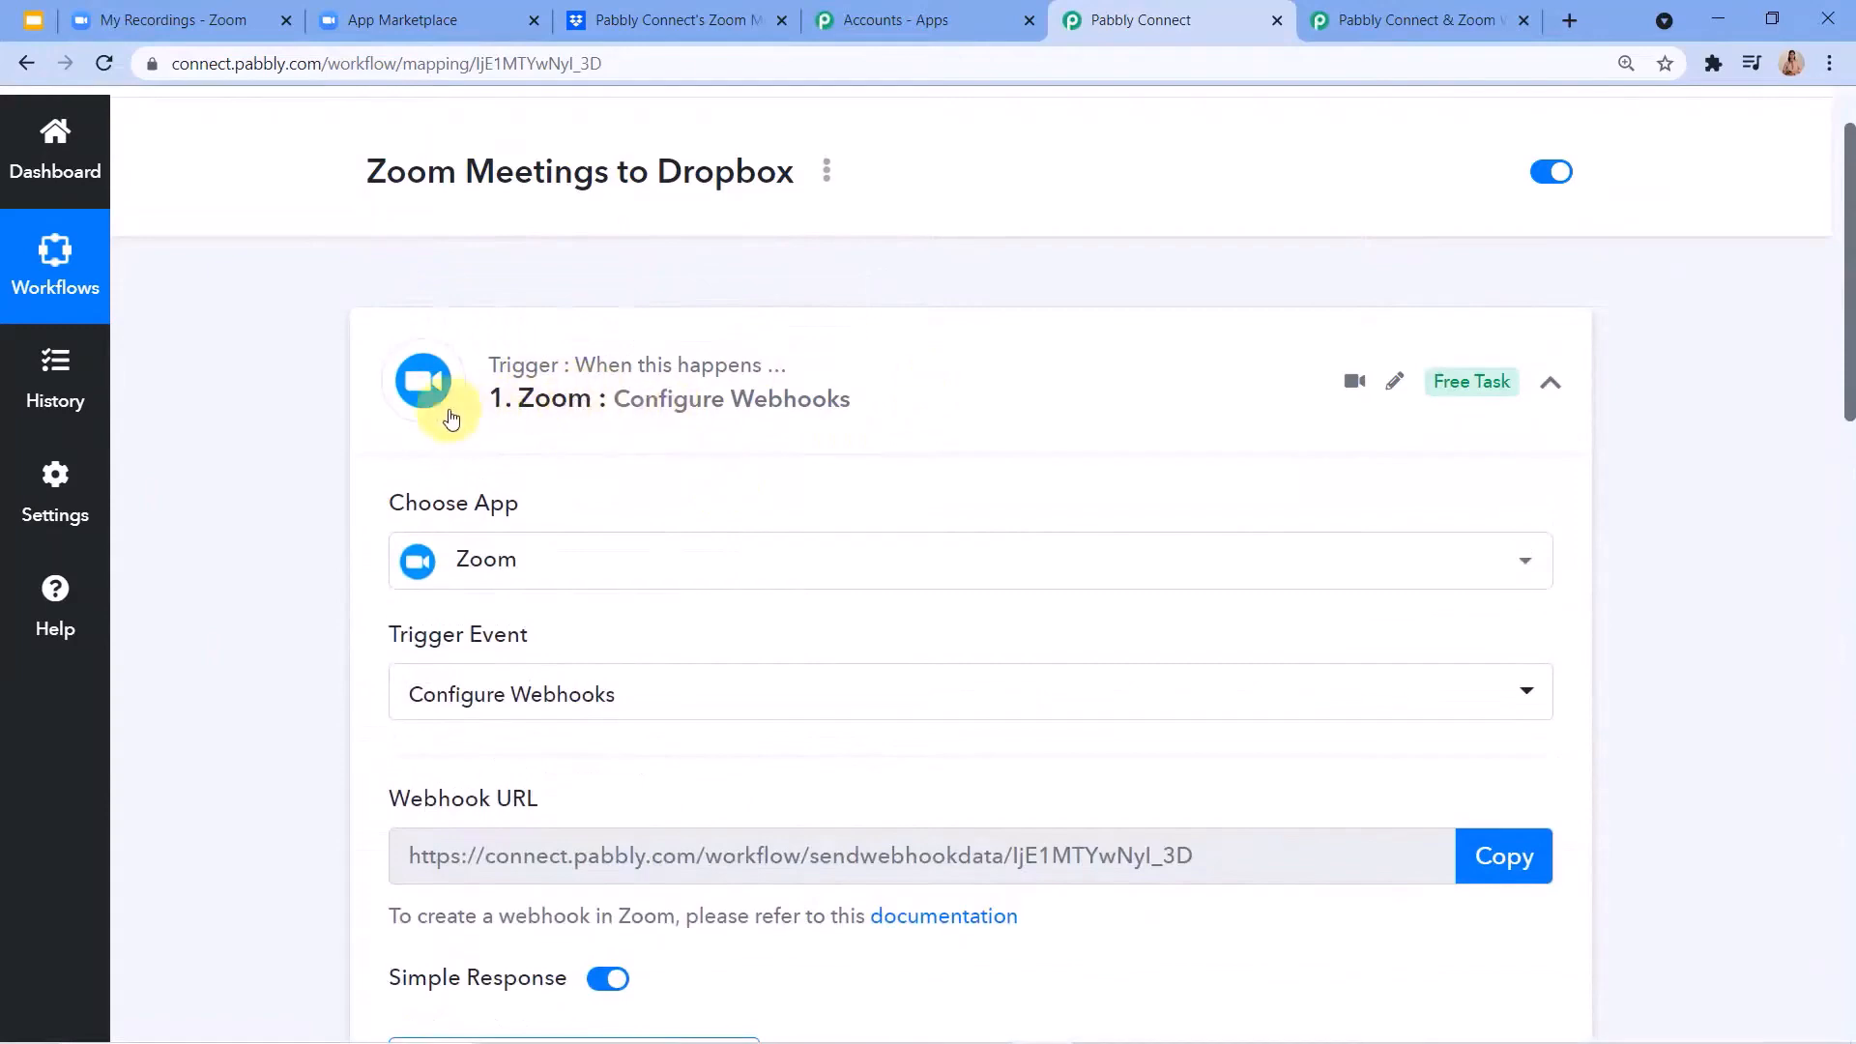
scroll(570, 407, "down", 3)
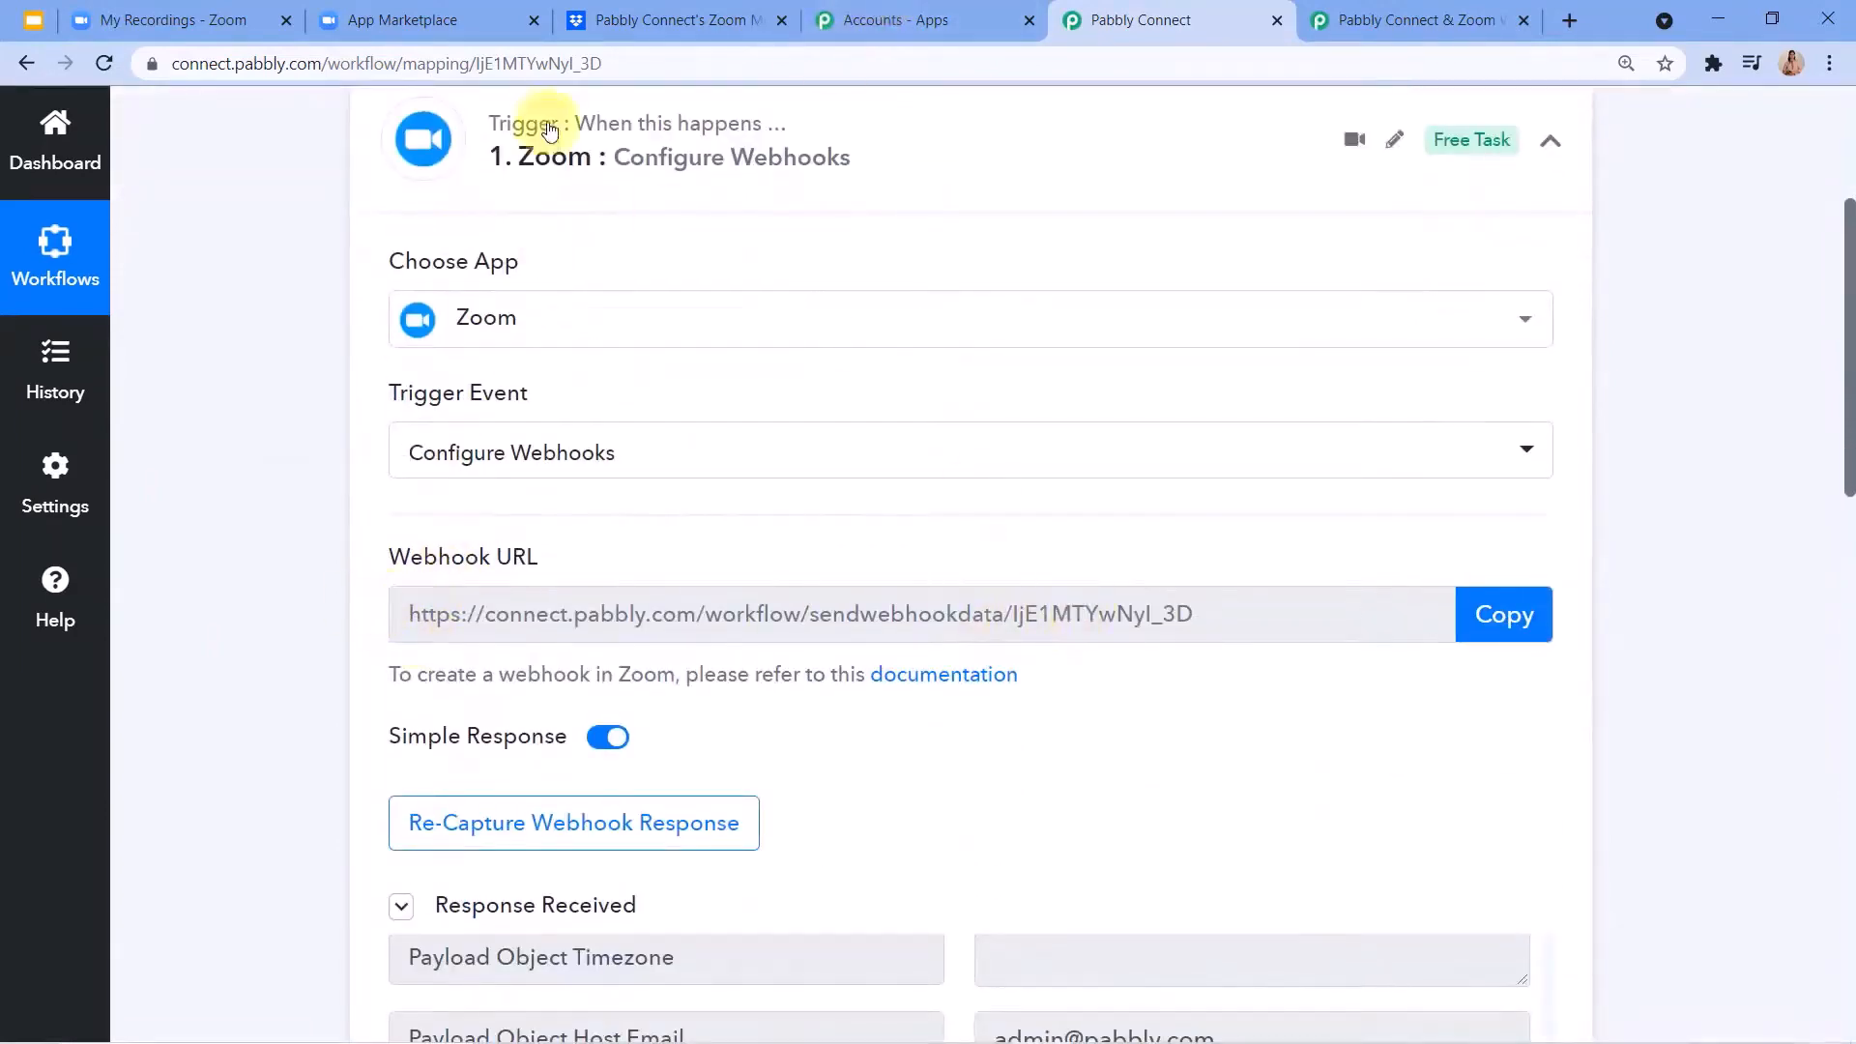
scroll(567, 406, "down", 5)
scroll(800, 766, "down", 4)
scroll(862, 411, "down", 15)
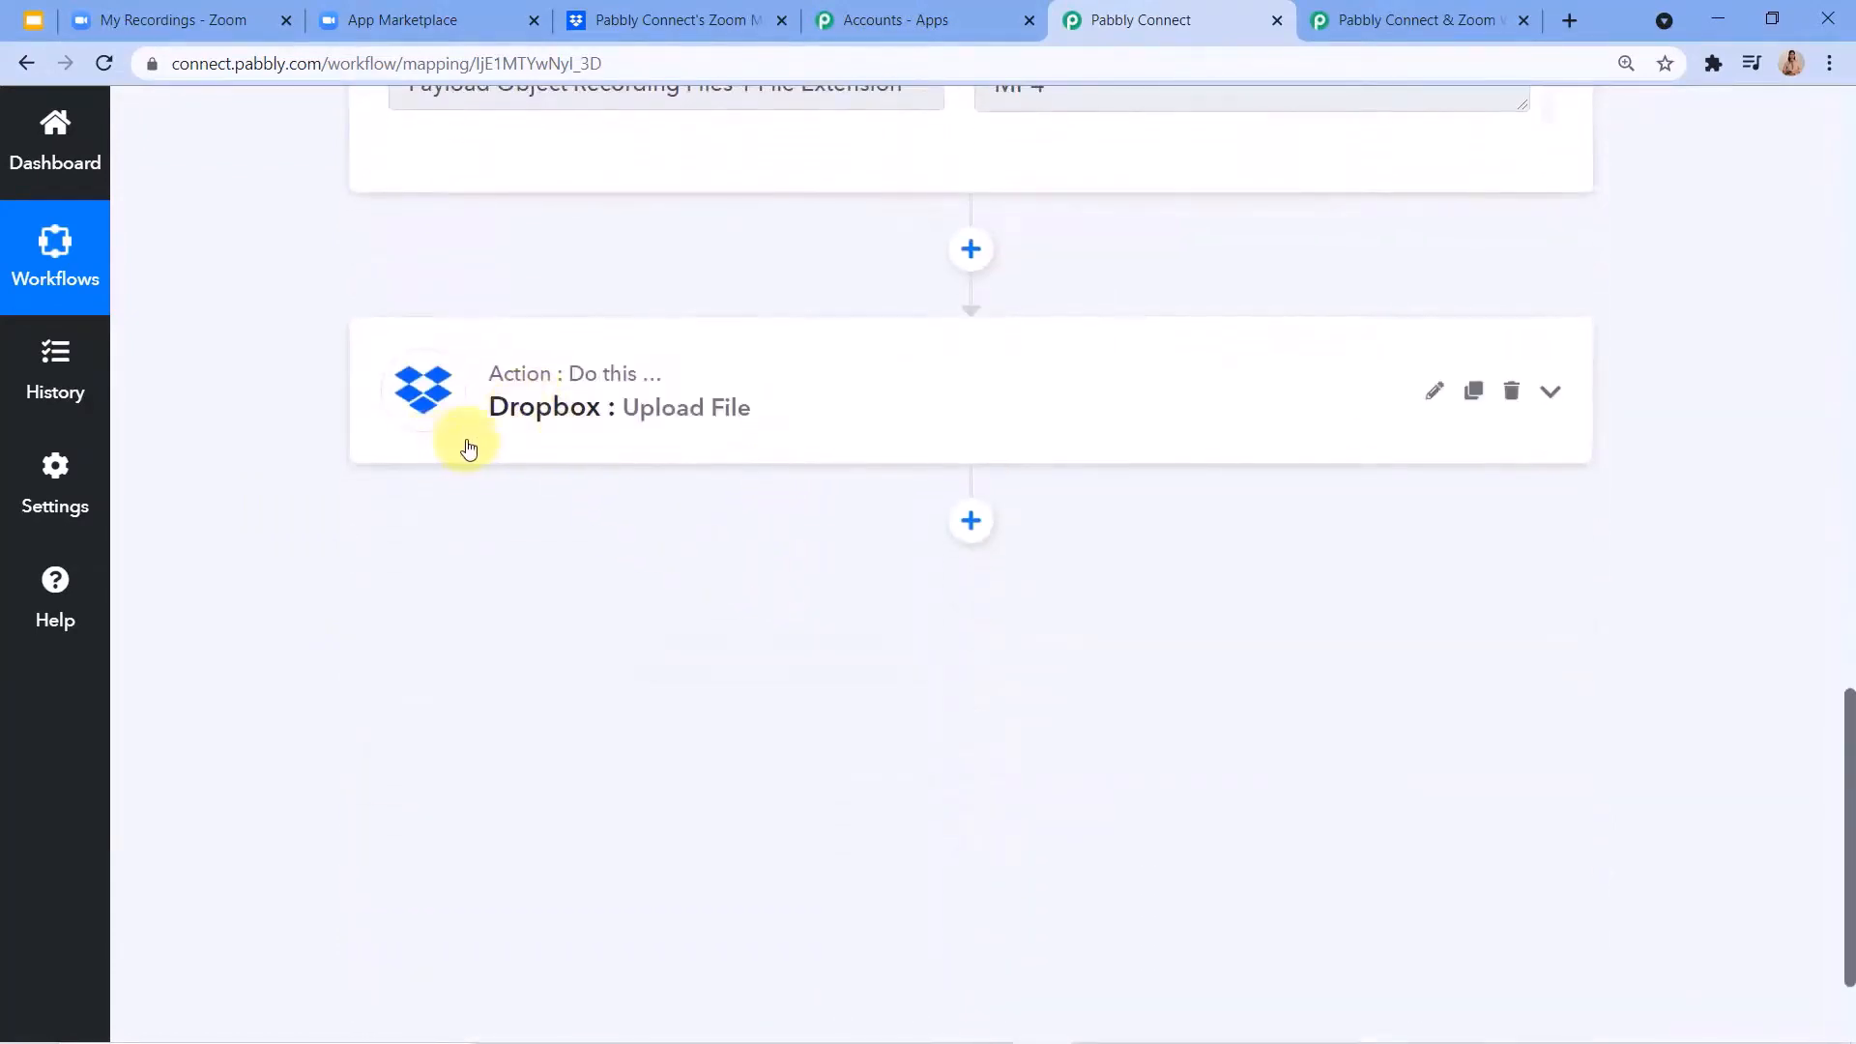
left_click(699, 446)
scroll(692, 654, "down", 4)
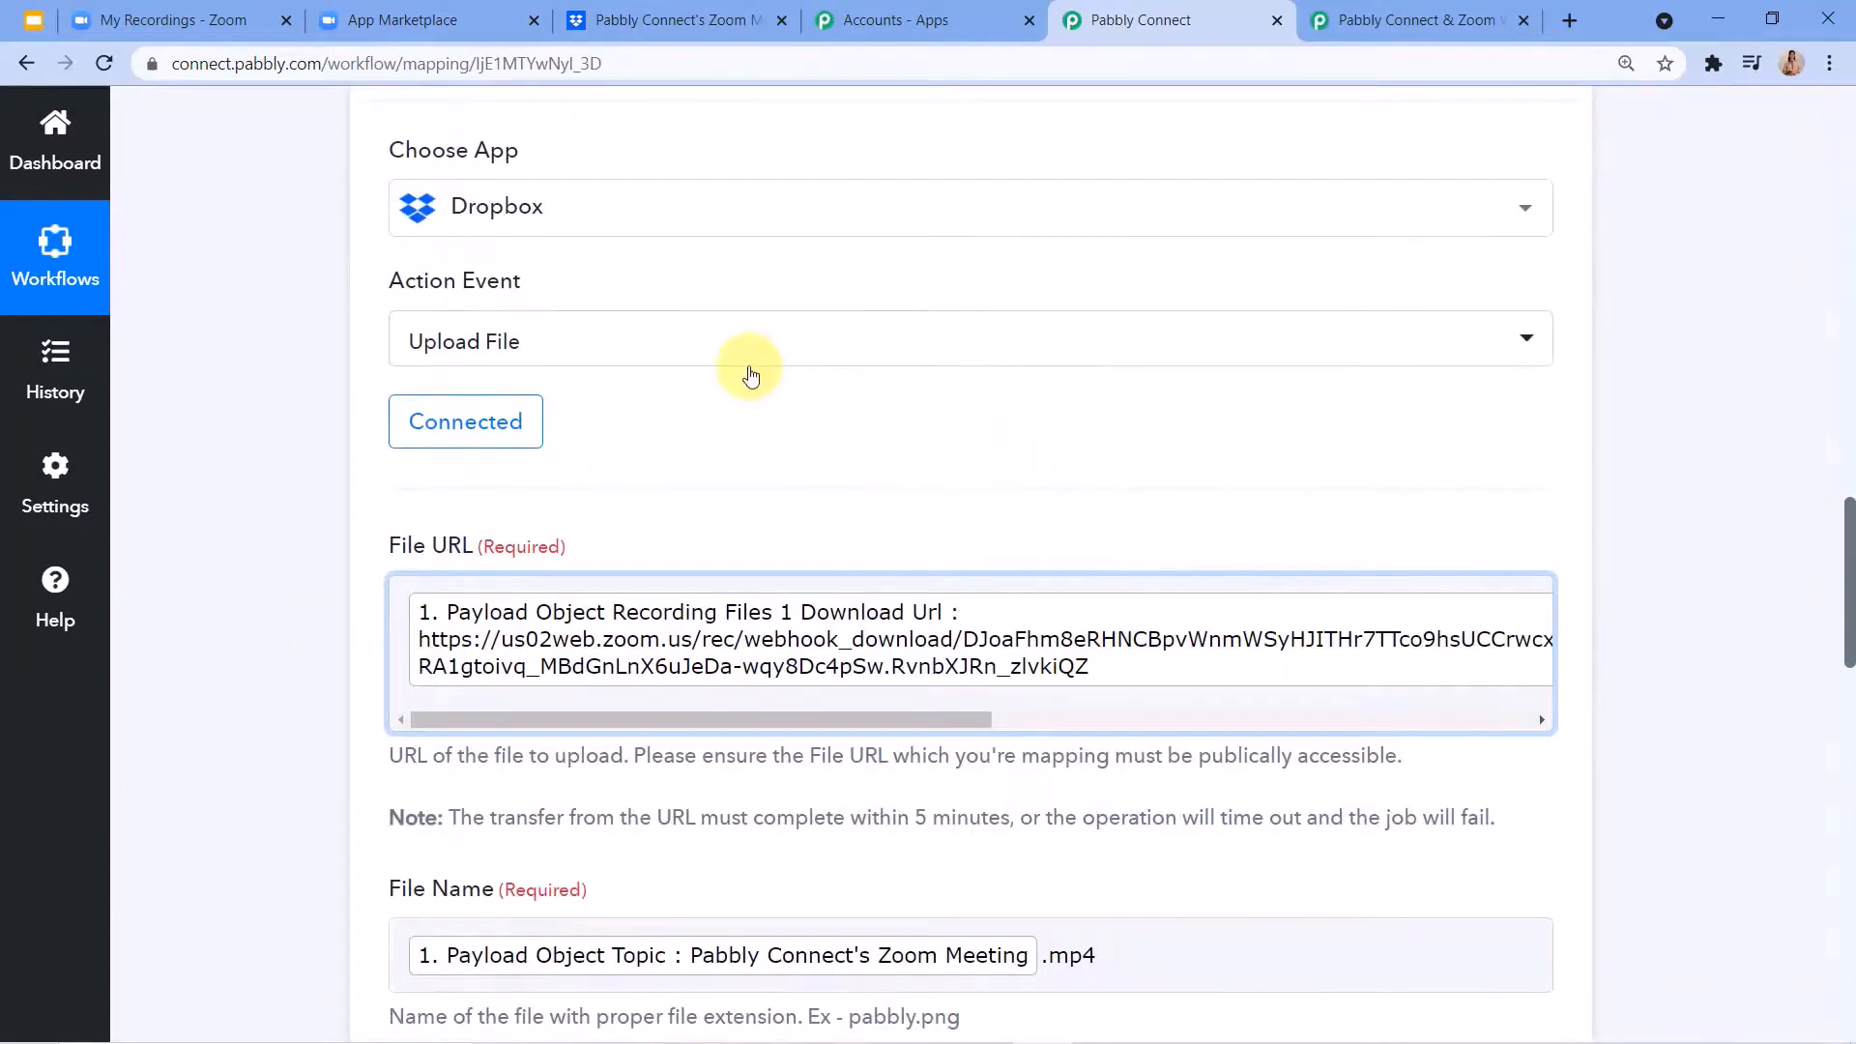
scroll(757, 365, "down", 3)
scroll(845, 662, "down", 5)
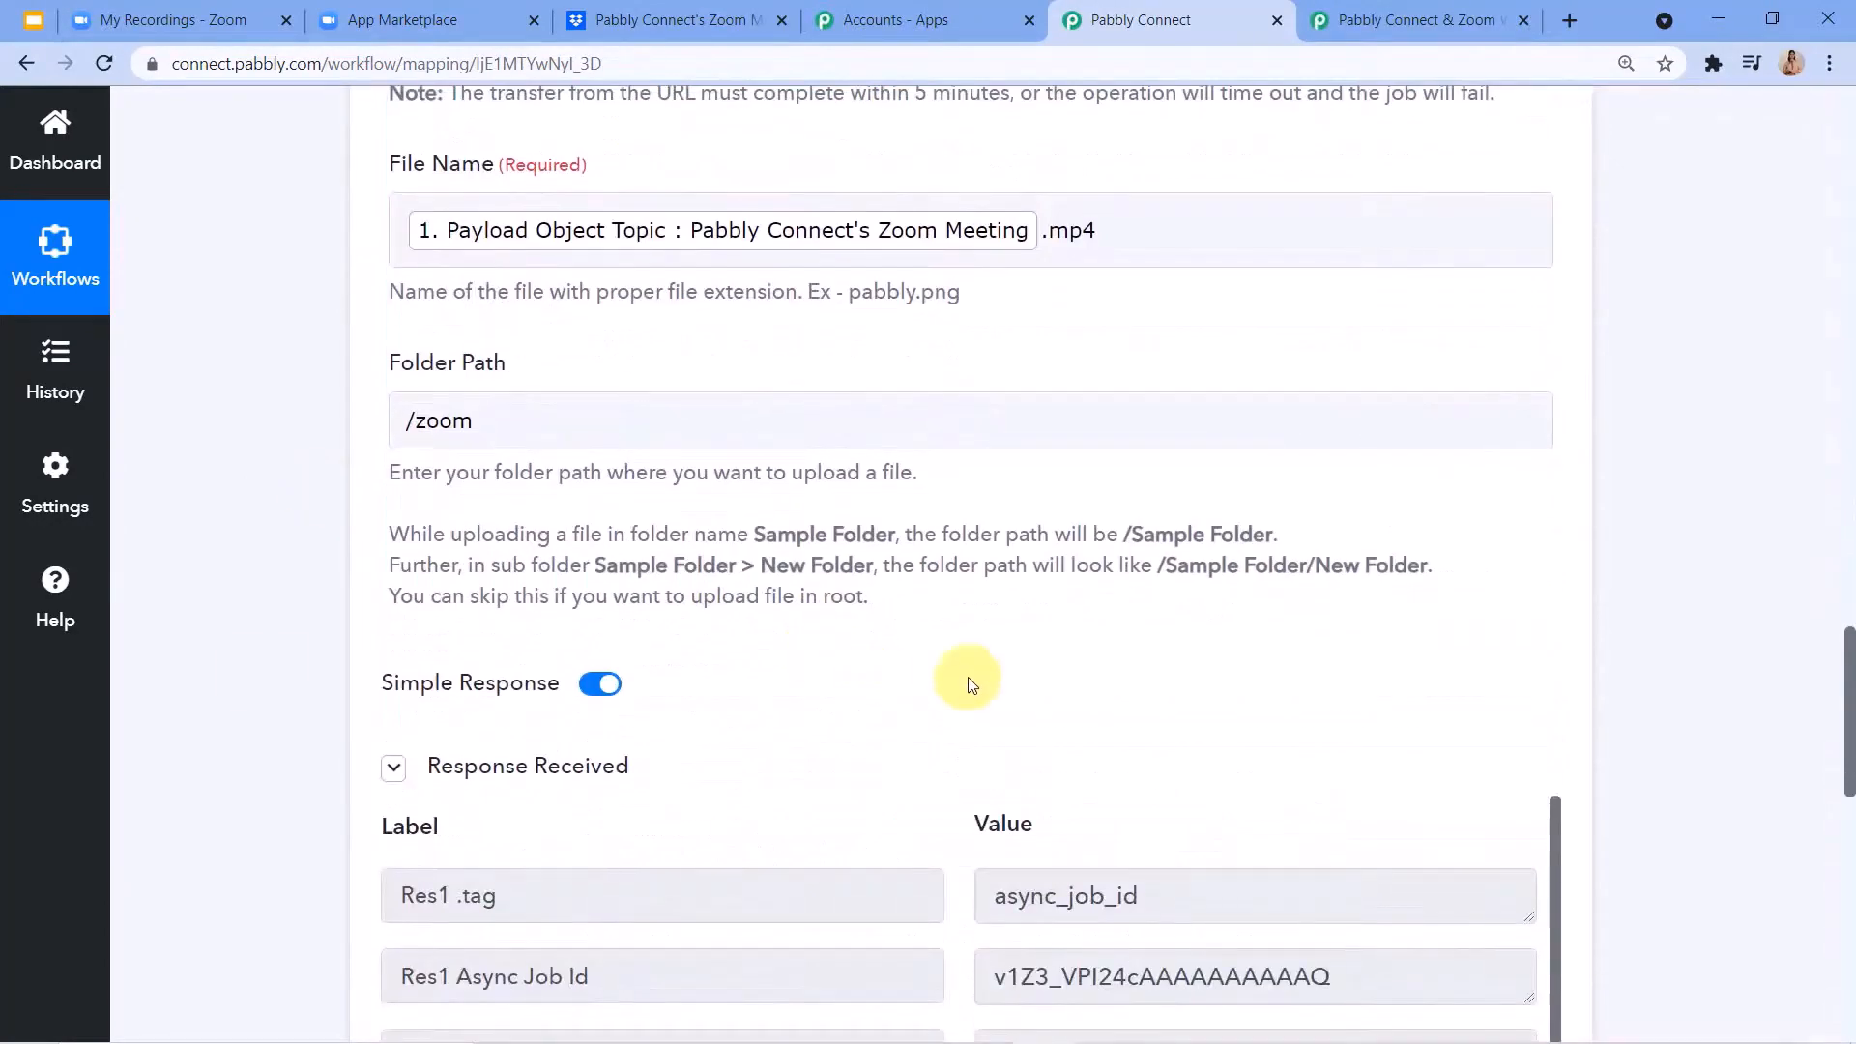
scroll(1247, 645, "up", 20)
scroll(1249, 645, "up", 10)
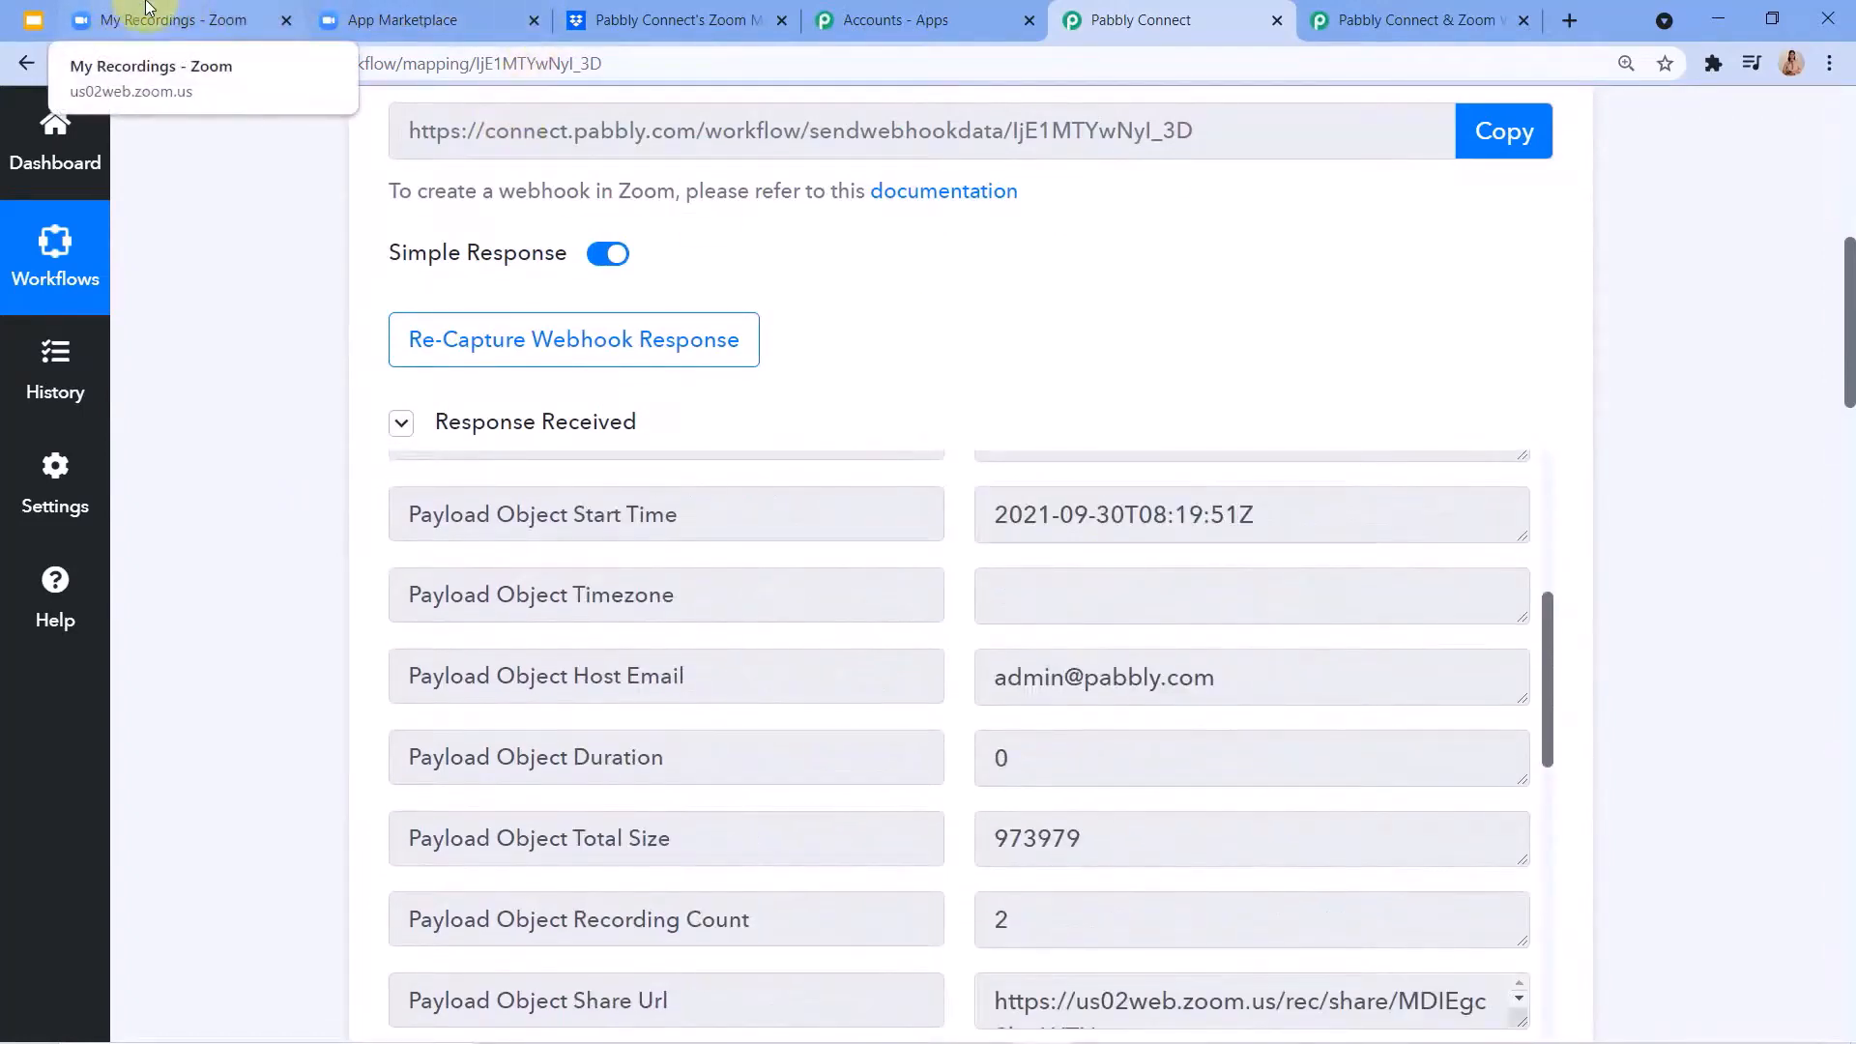
Switch to Zoom and begin scheduling a new meeting with the topic Test.
left_click(148, 12)
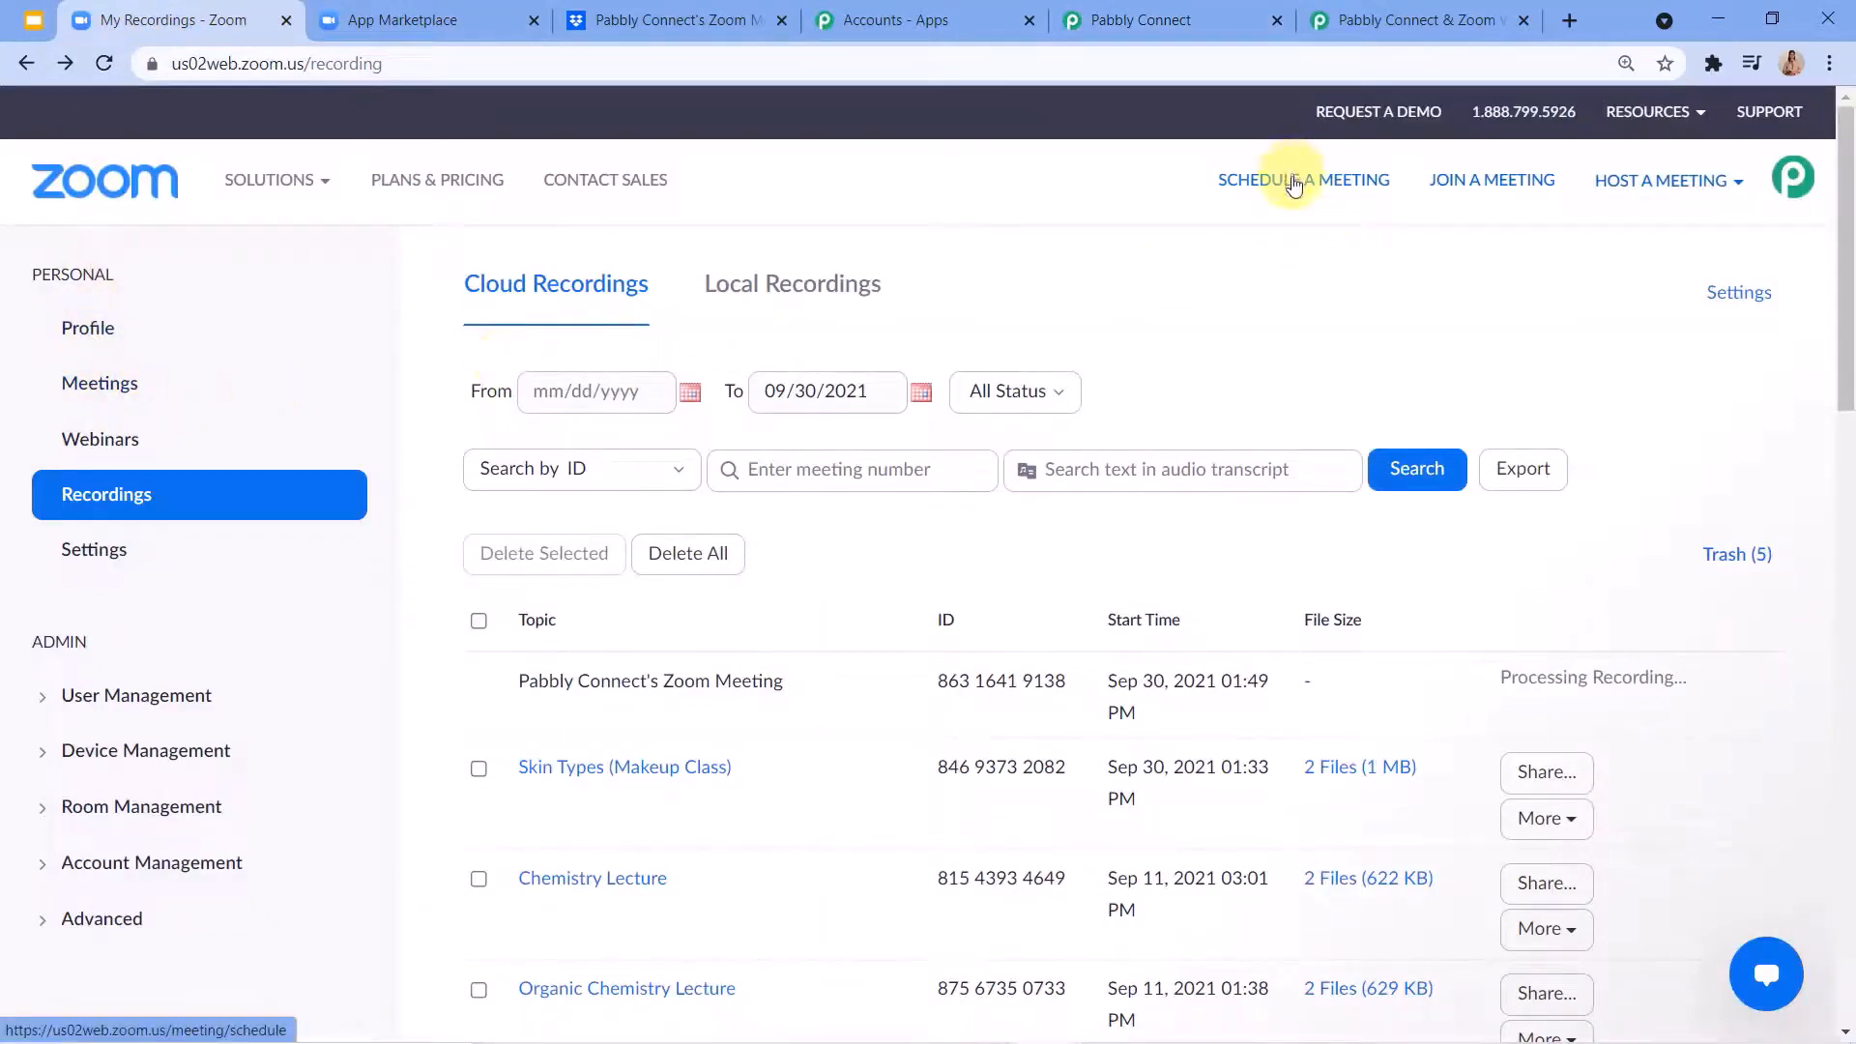
left_click(1294, 185)
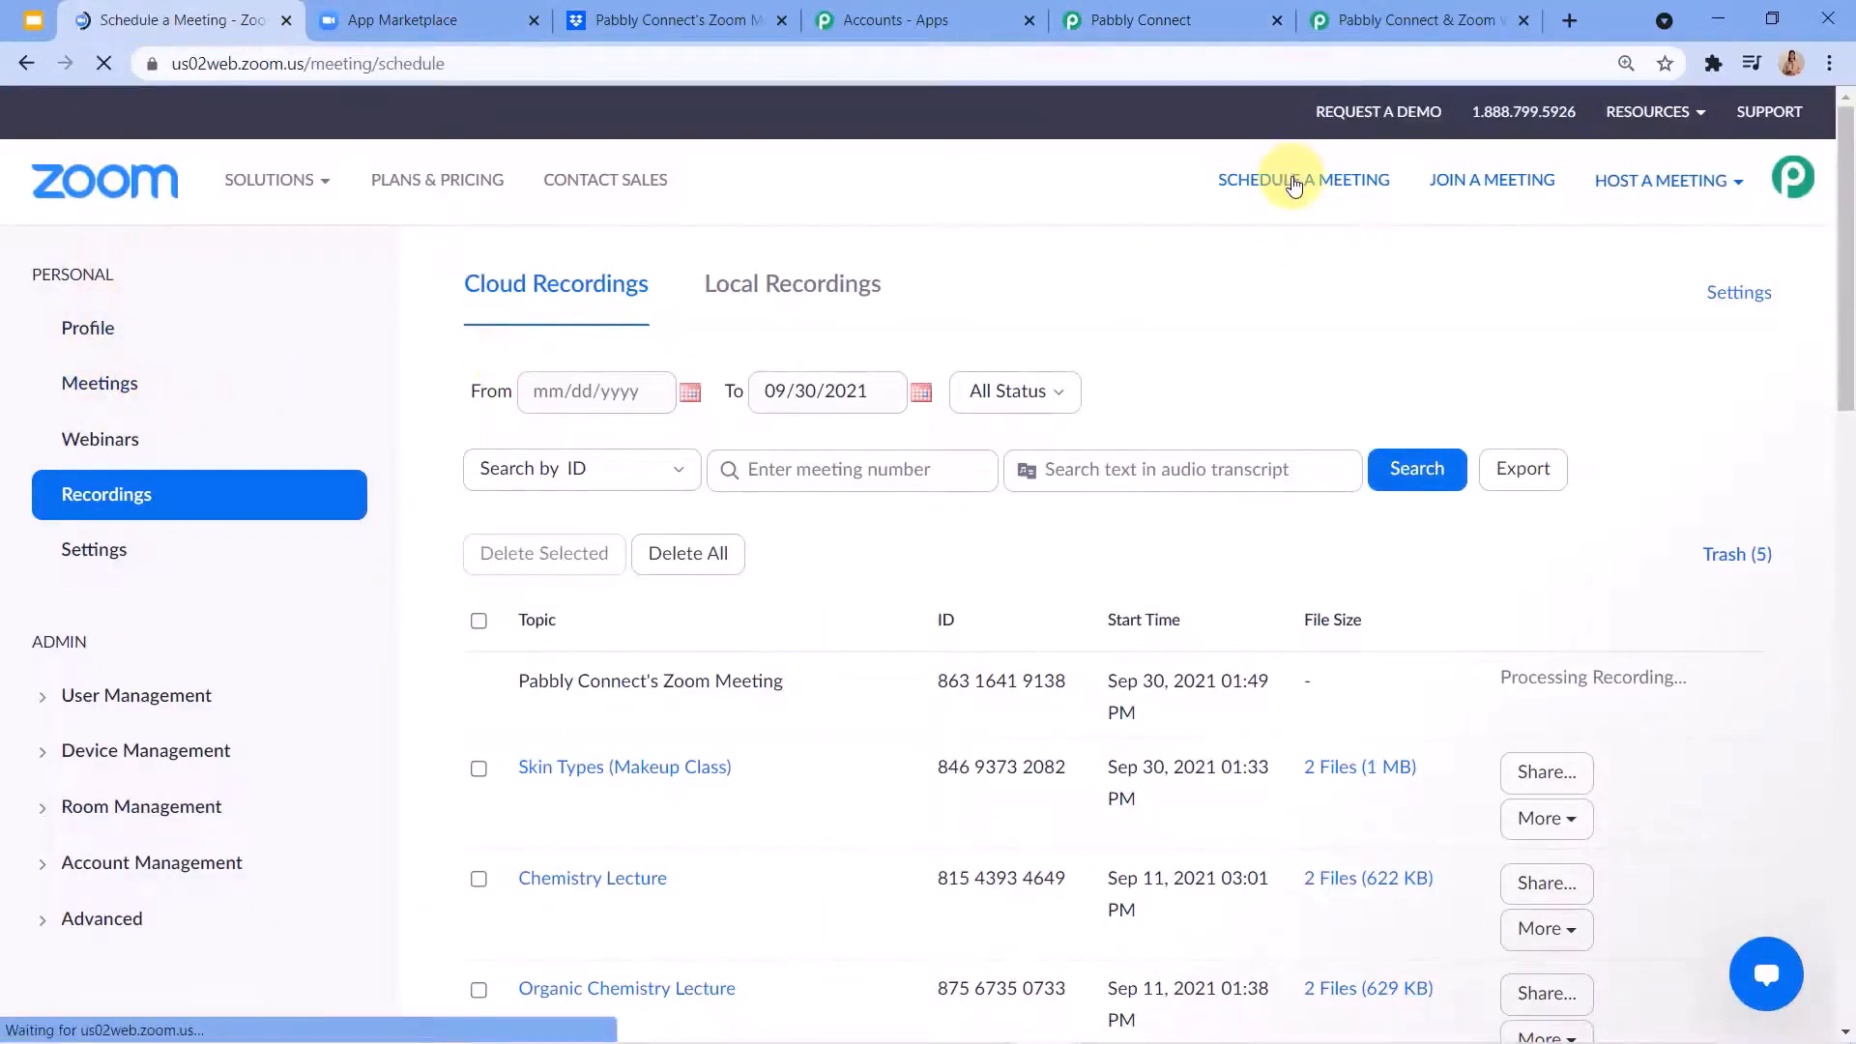
left_click_drag(820, 374, 720, 376)
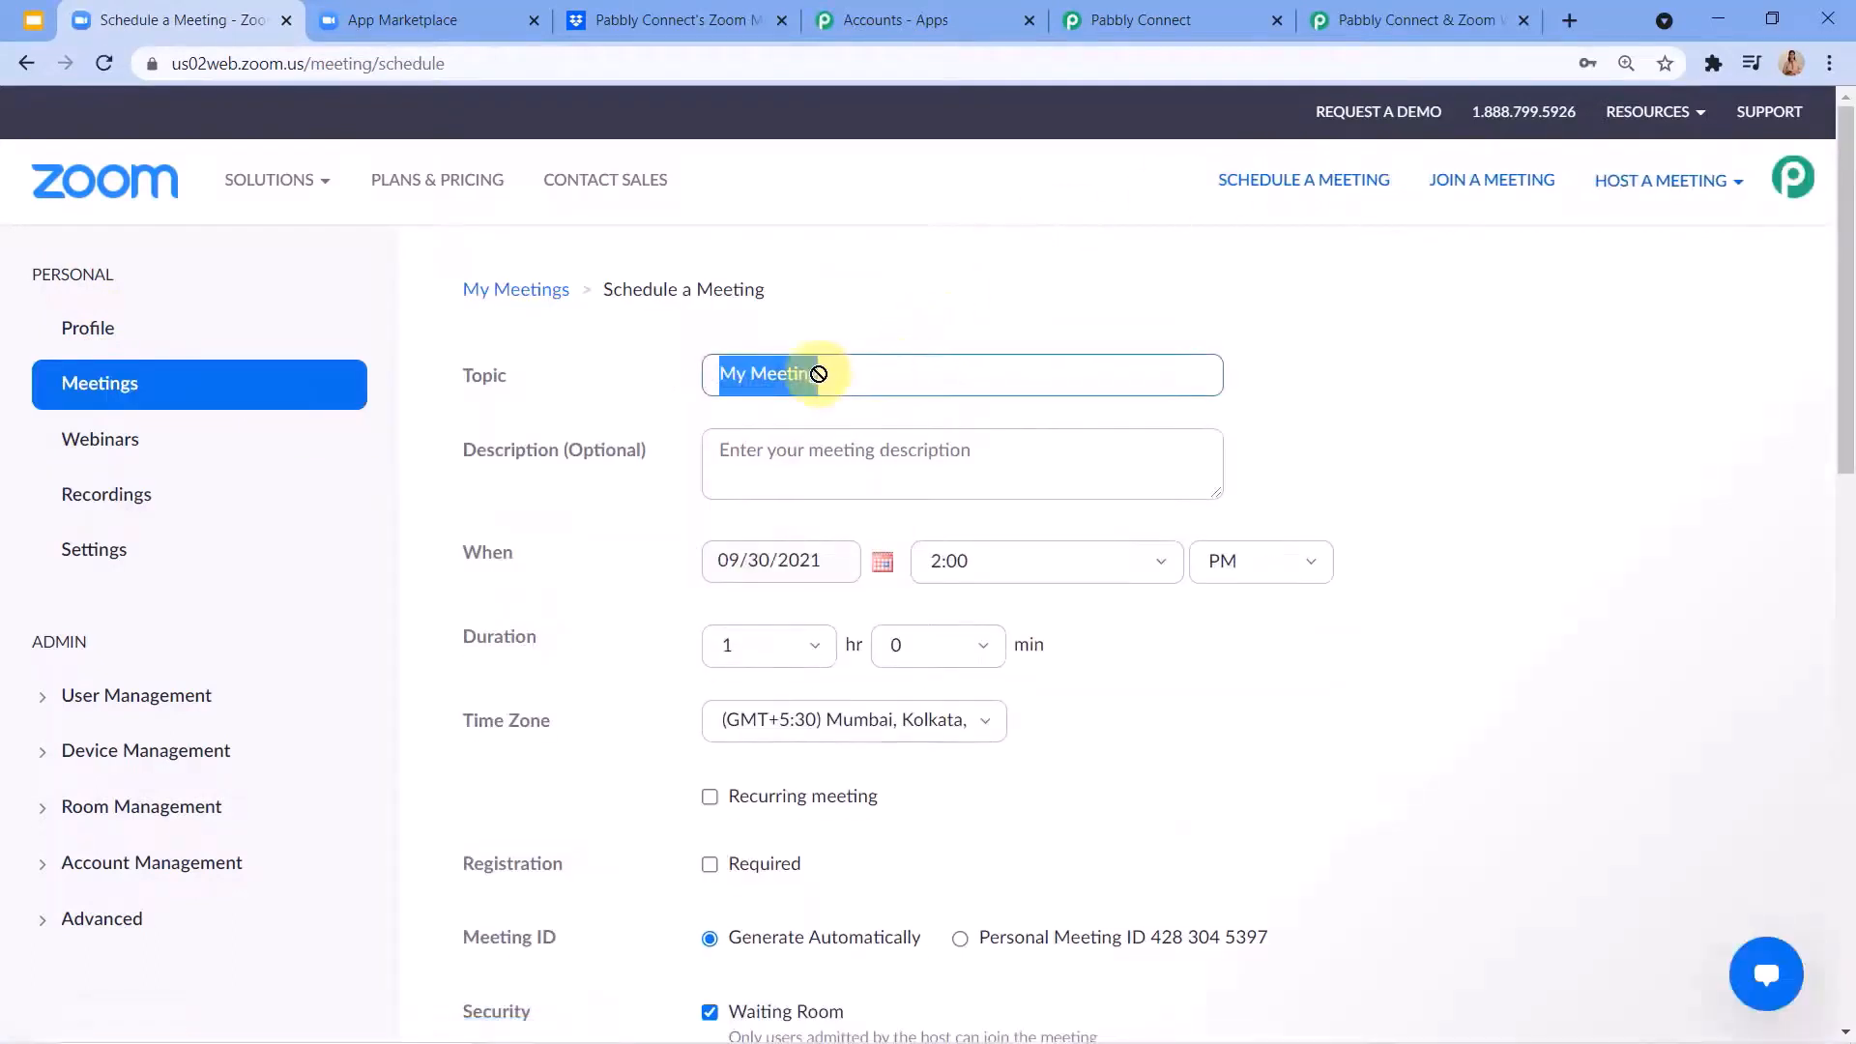
key("BackSpace")
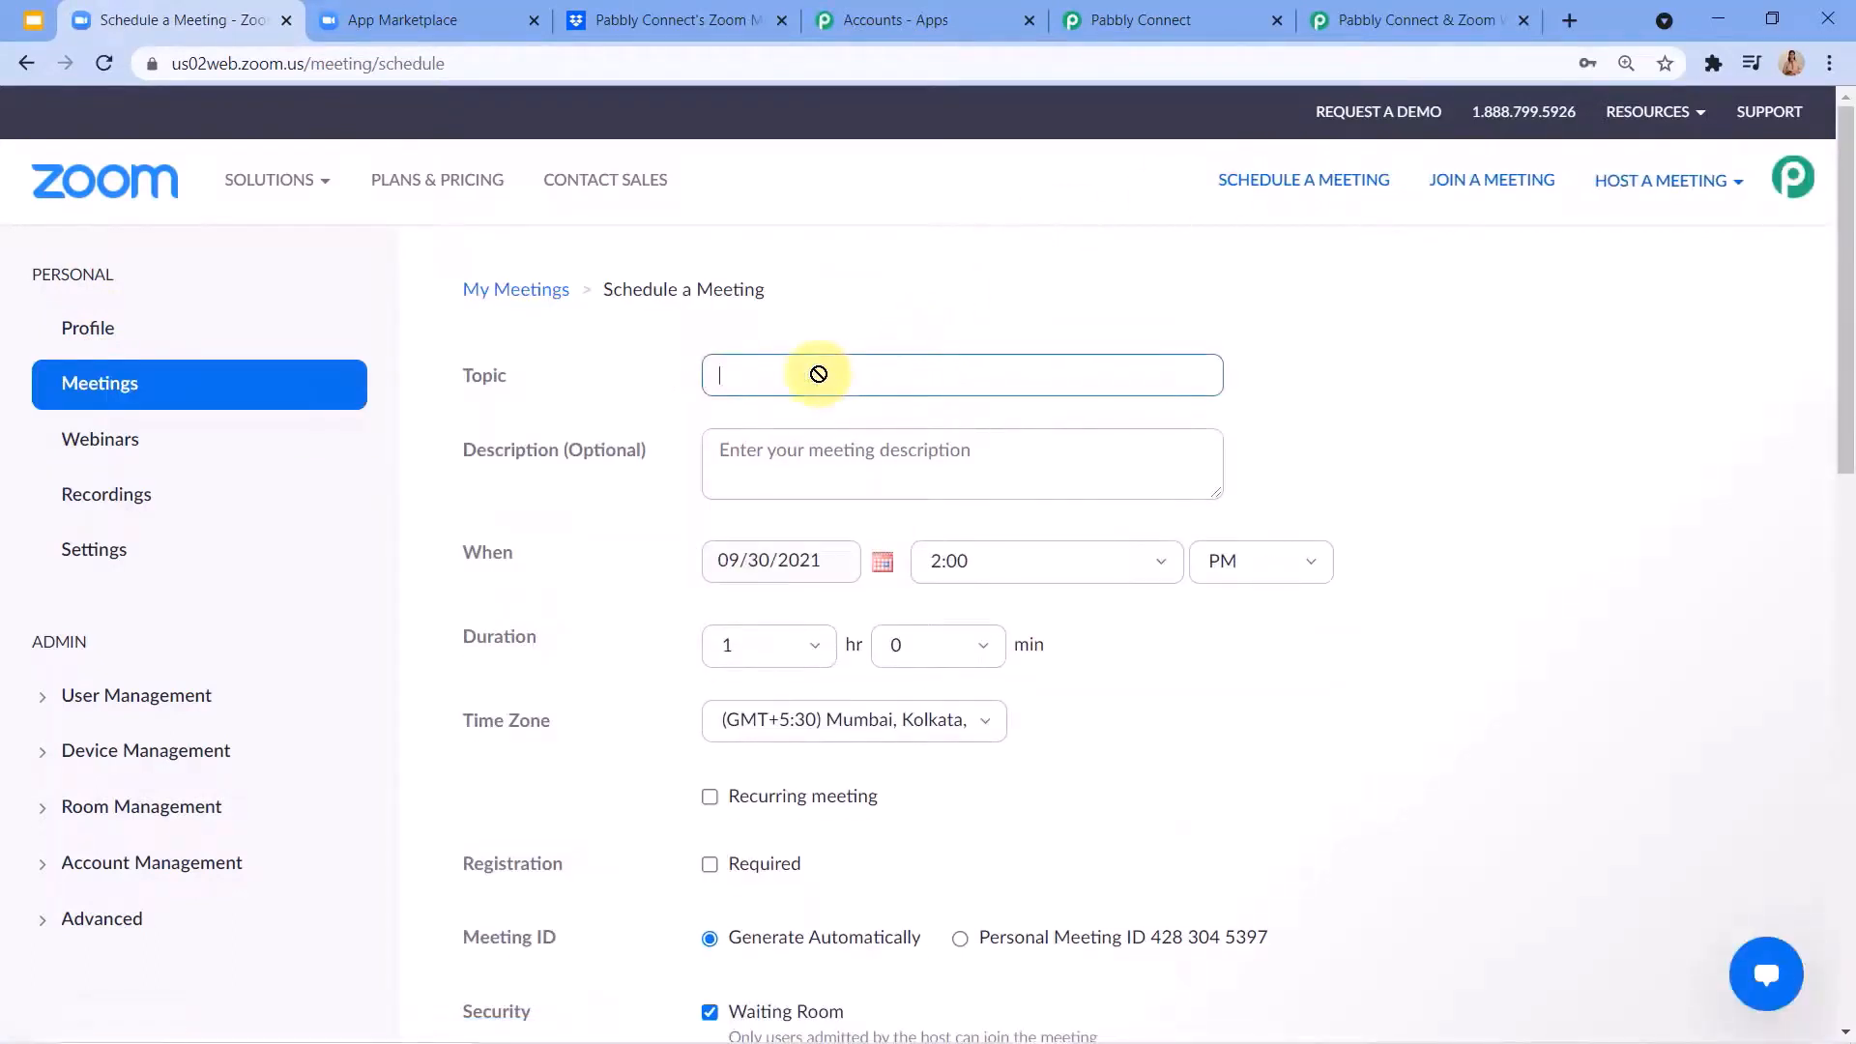
type("Test")
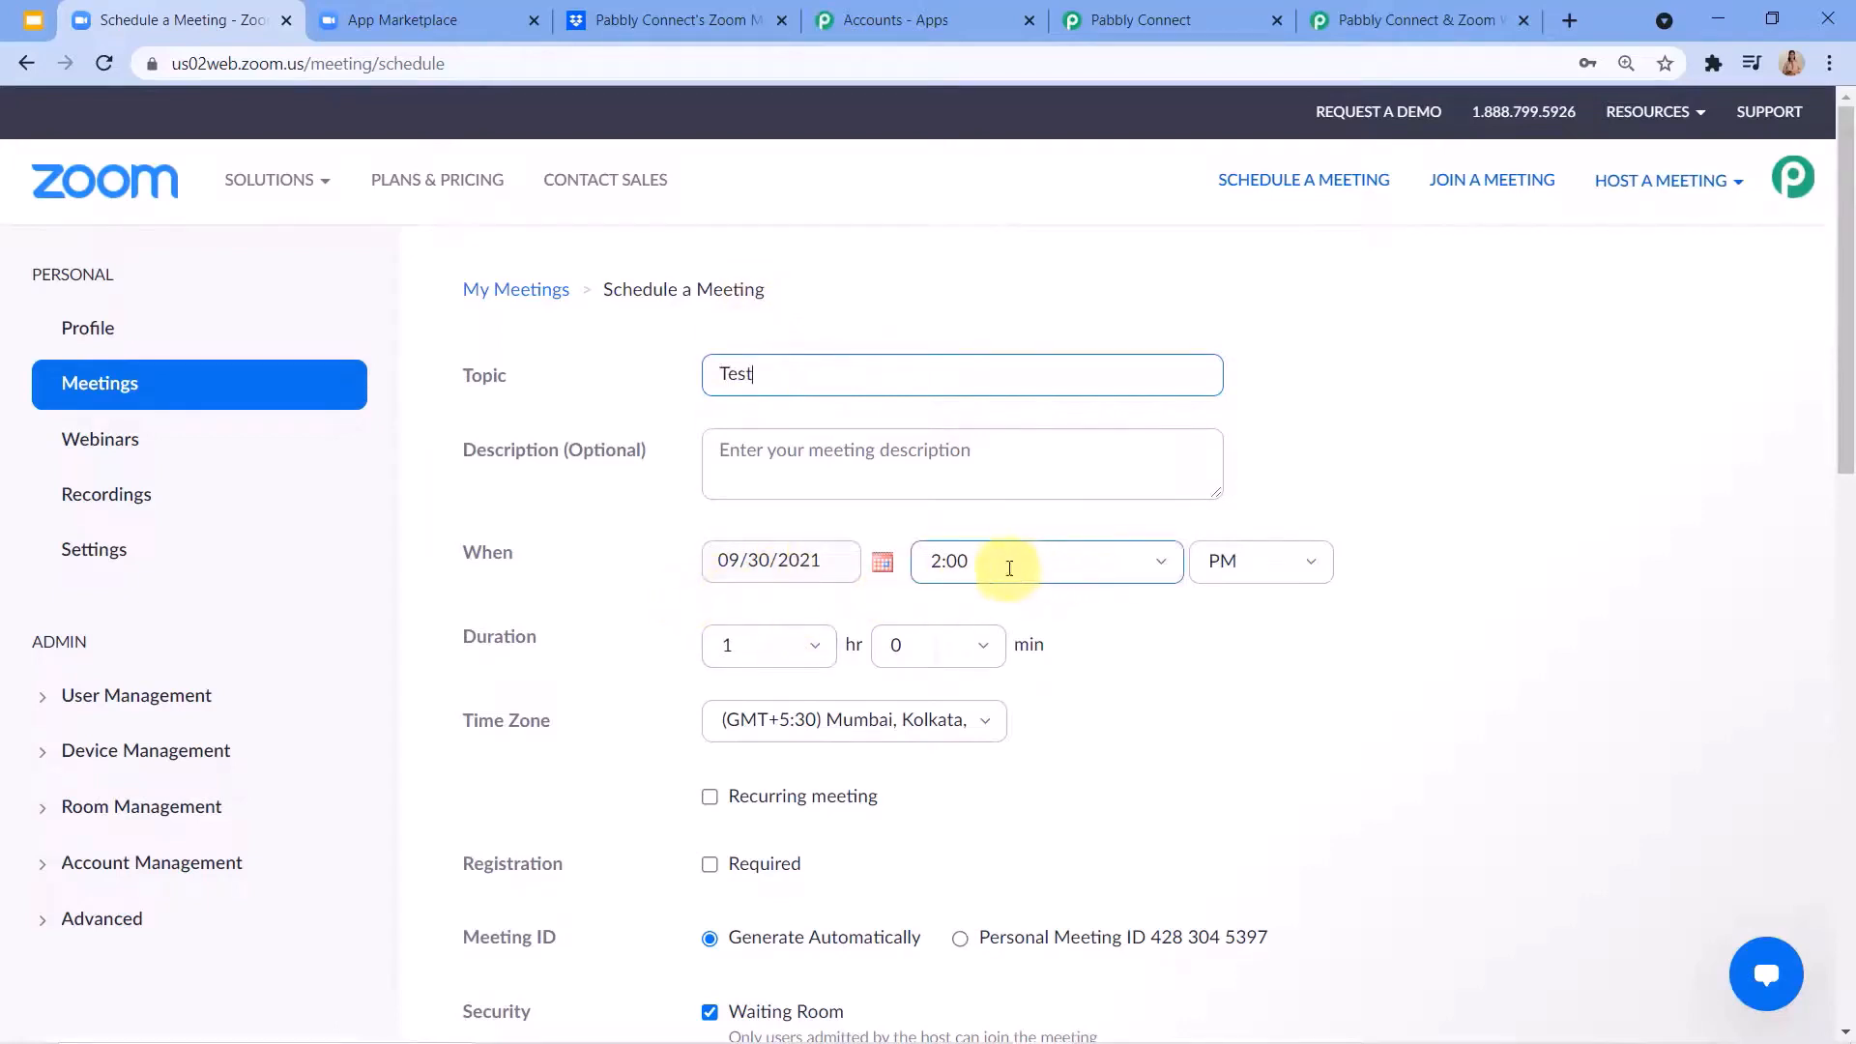
Allow participants to join anytime, enable automatic recording in the cloud, and save the meeting.
scroll(793, 681, "down", 1)
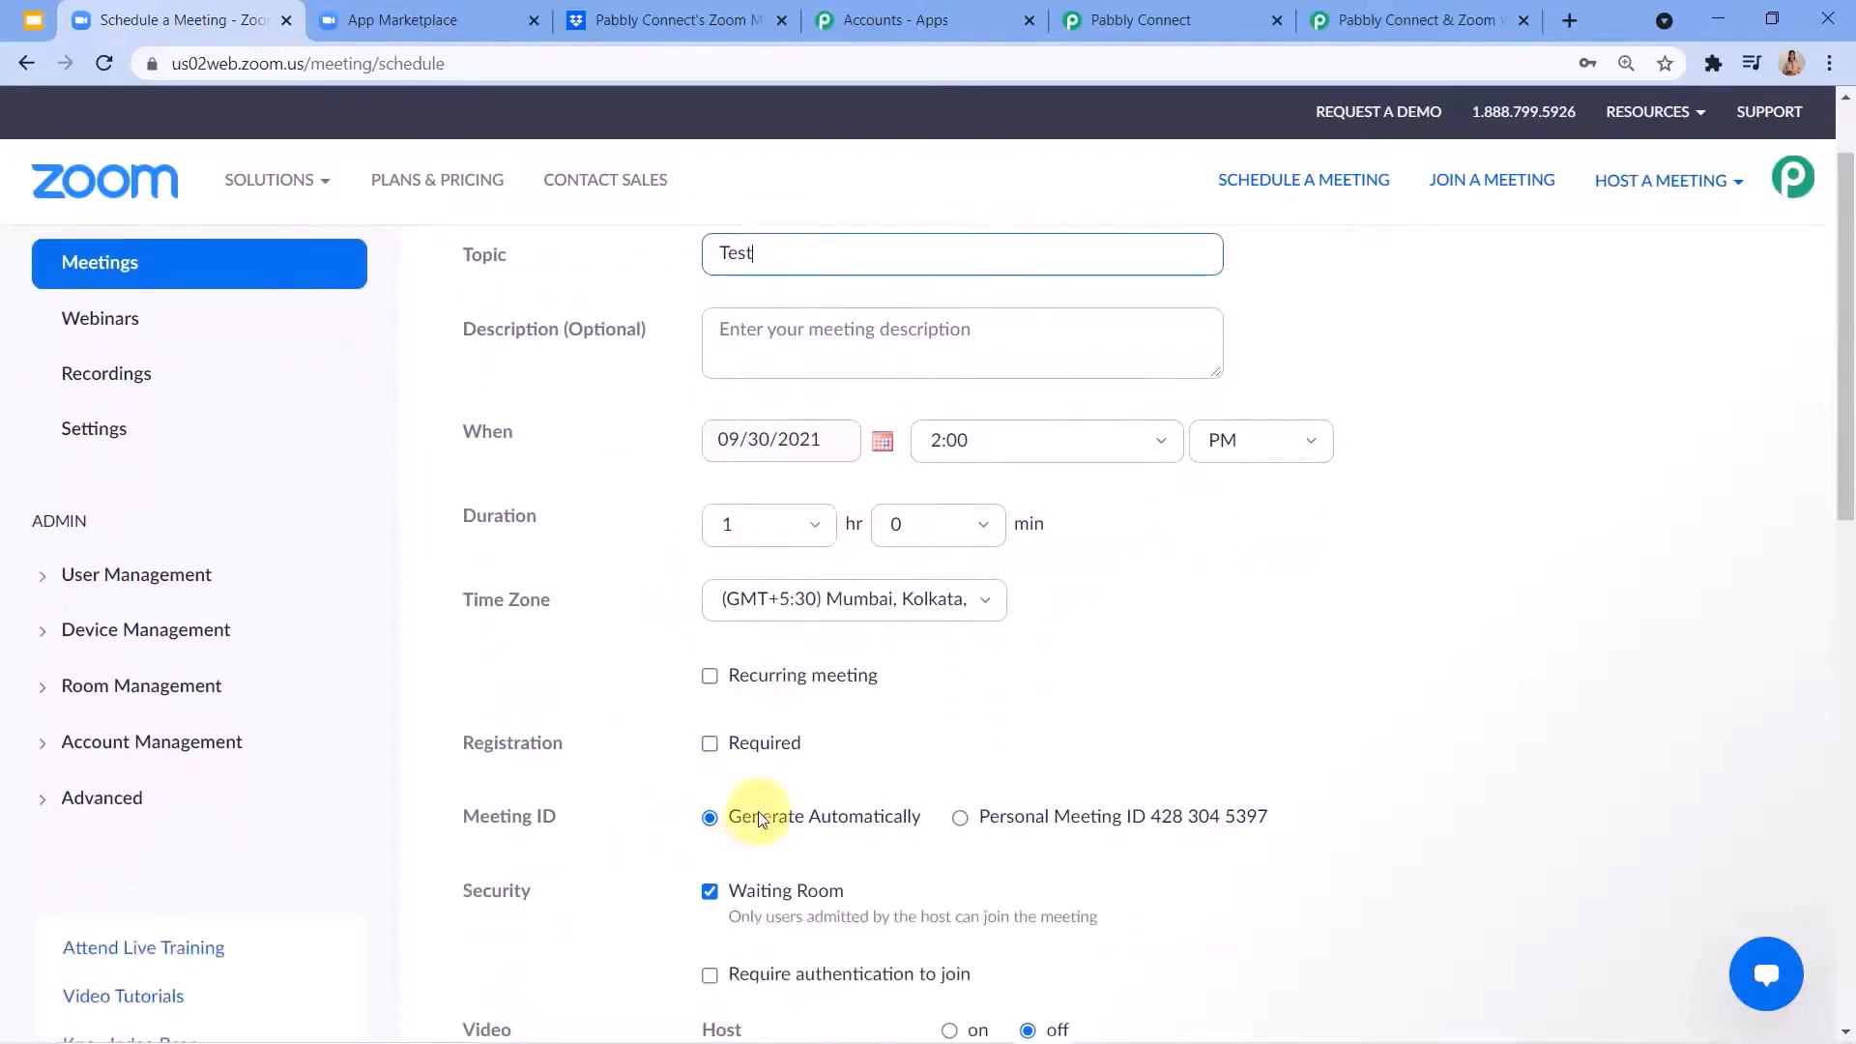
scroll(889, 711, "down", 6)
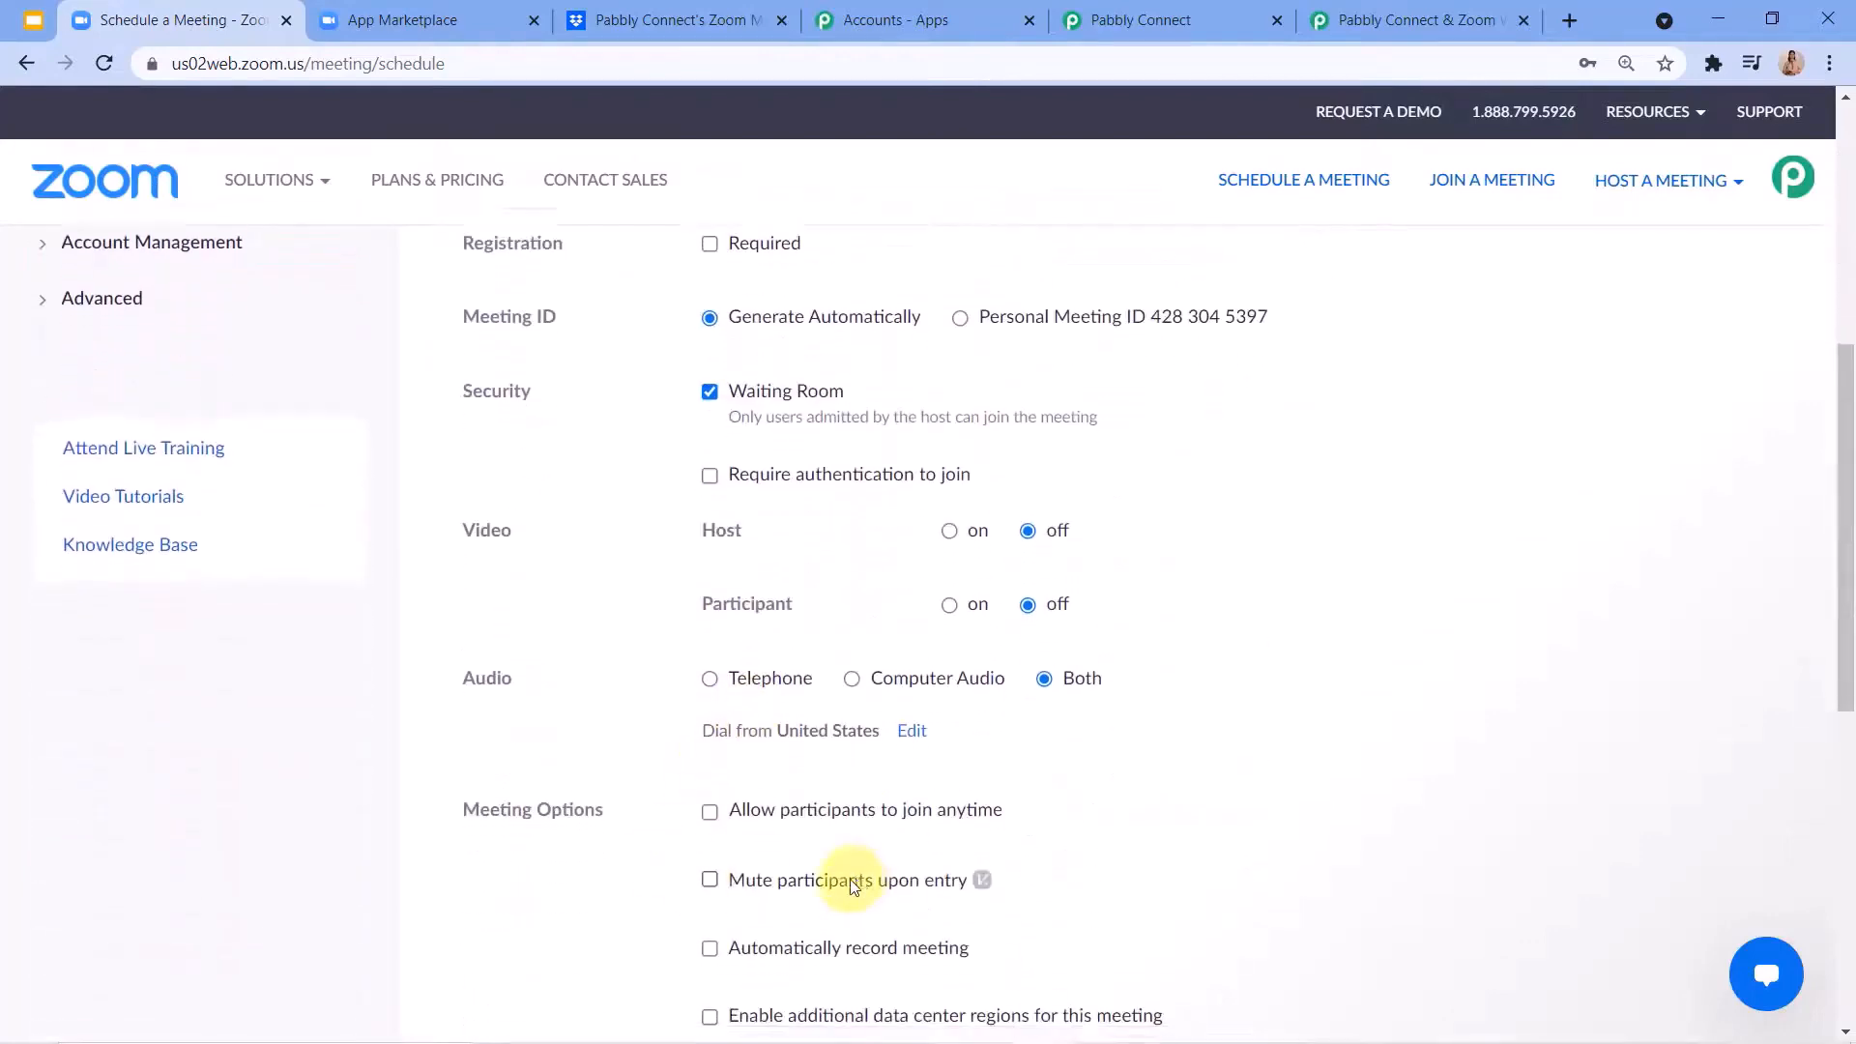
left_click(711, 586)
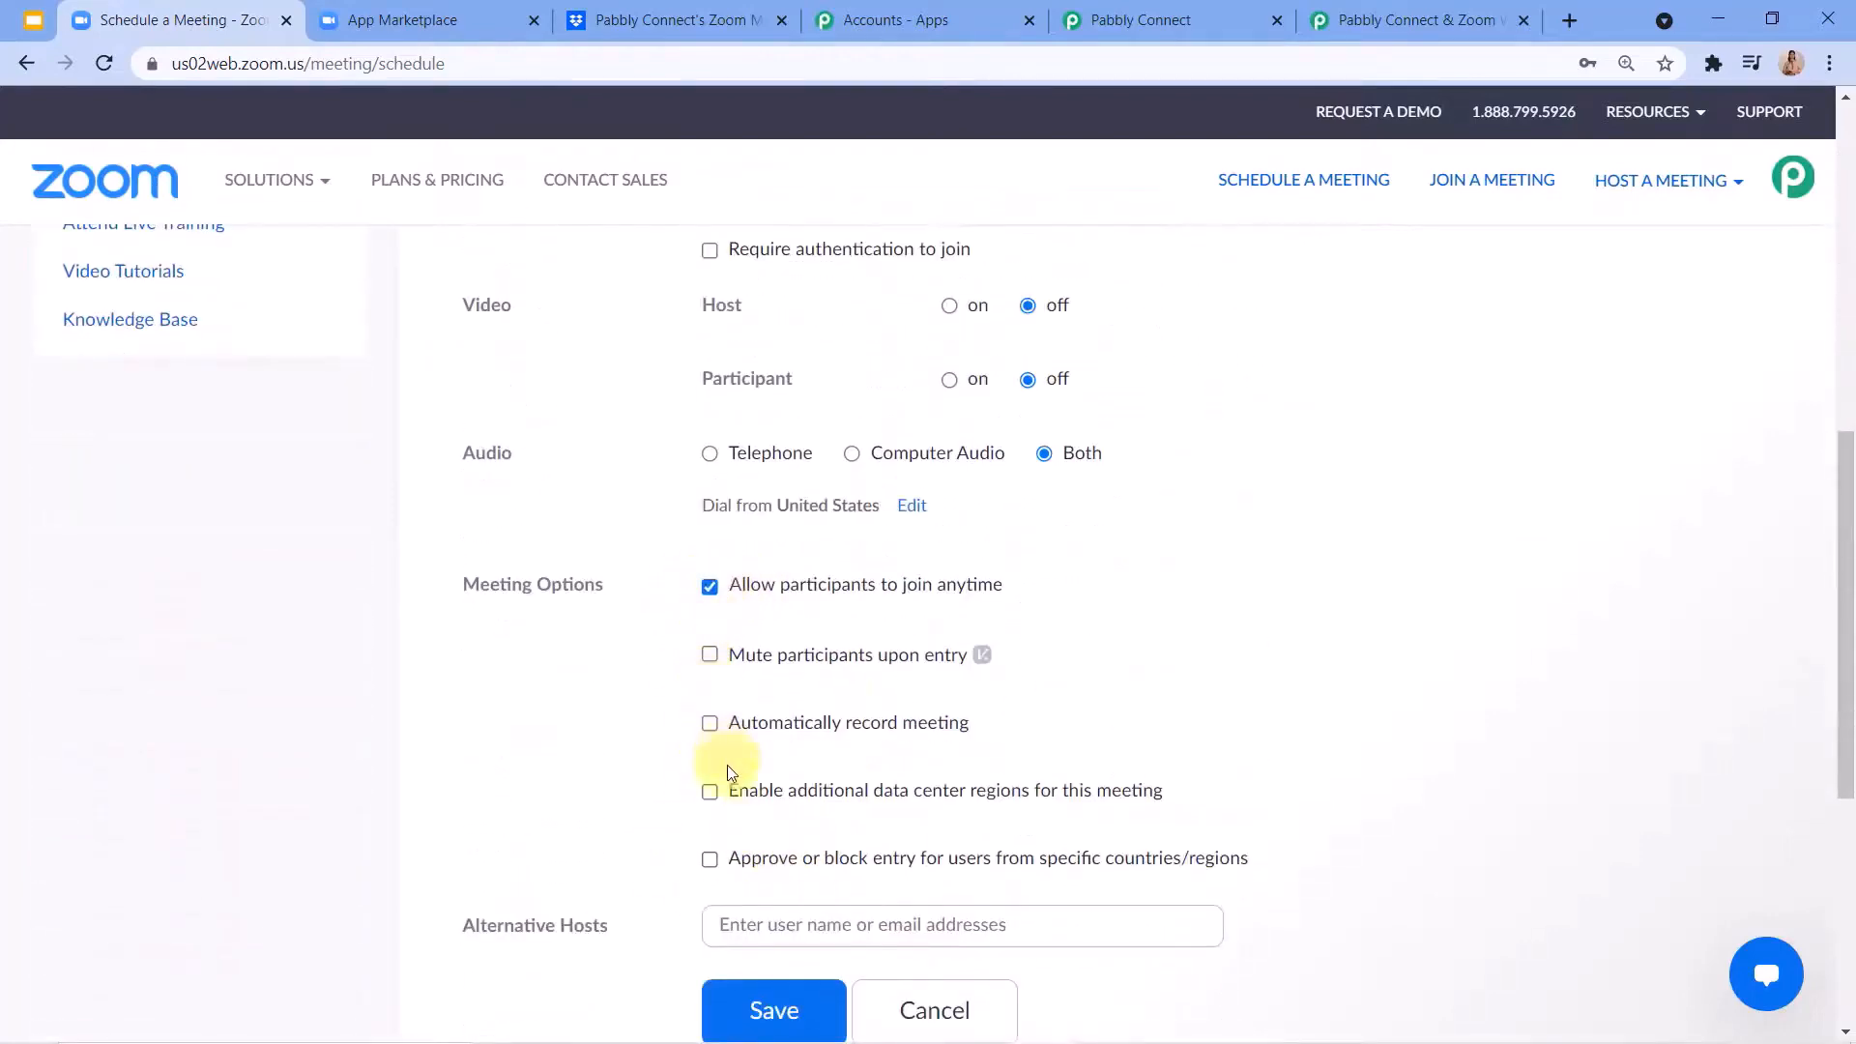
left_click(711, 723)
scroll(788, 701, "down", 3)
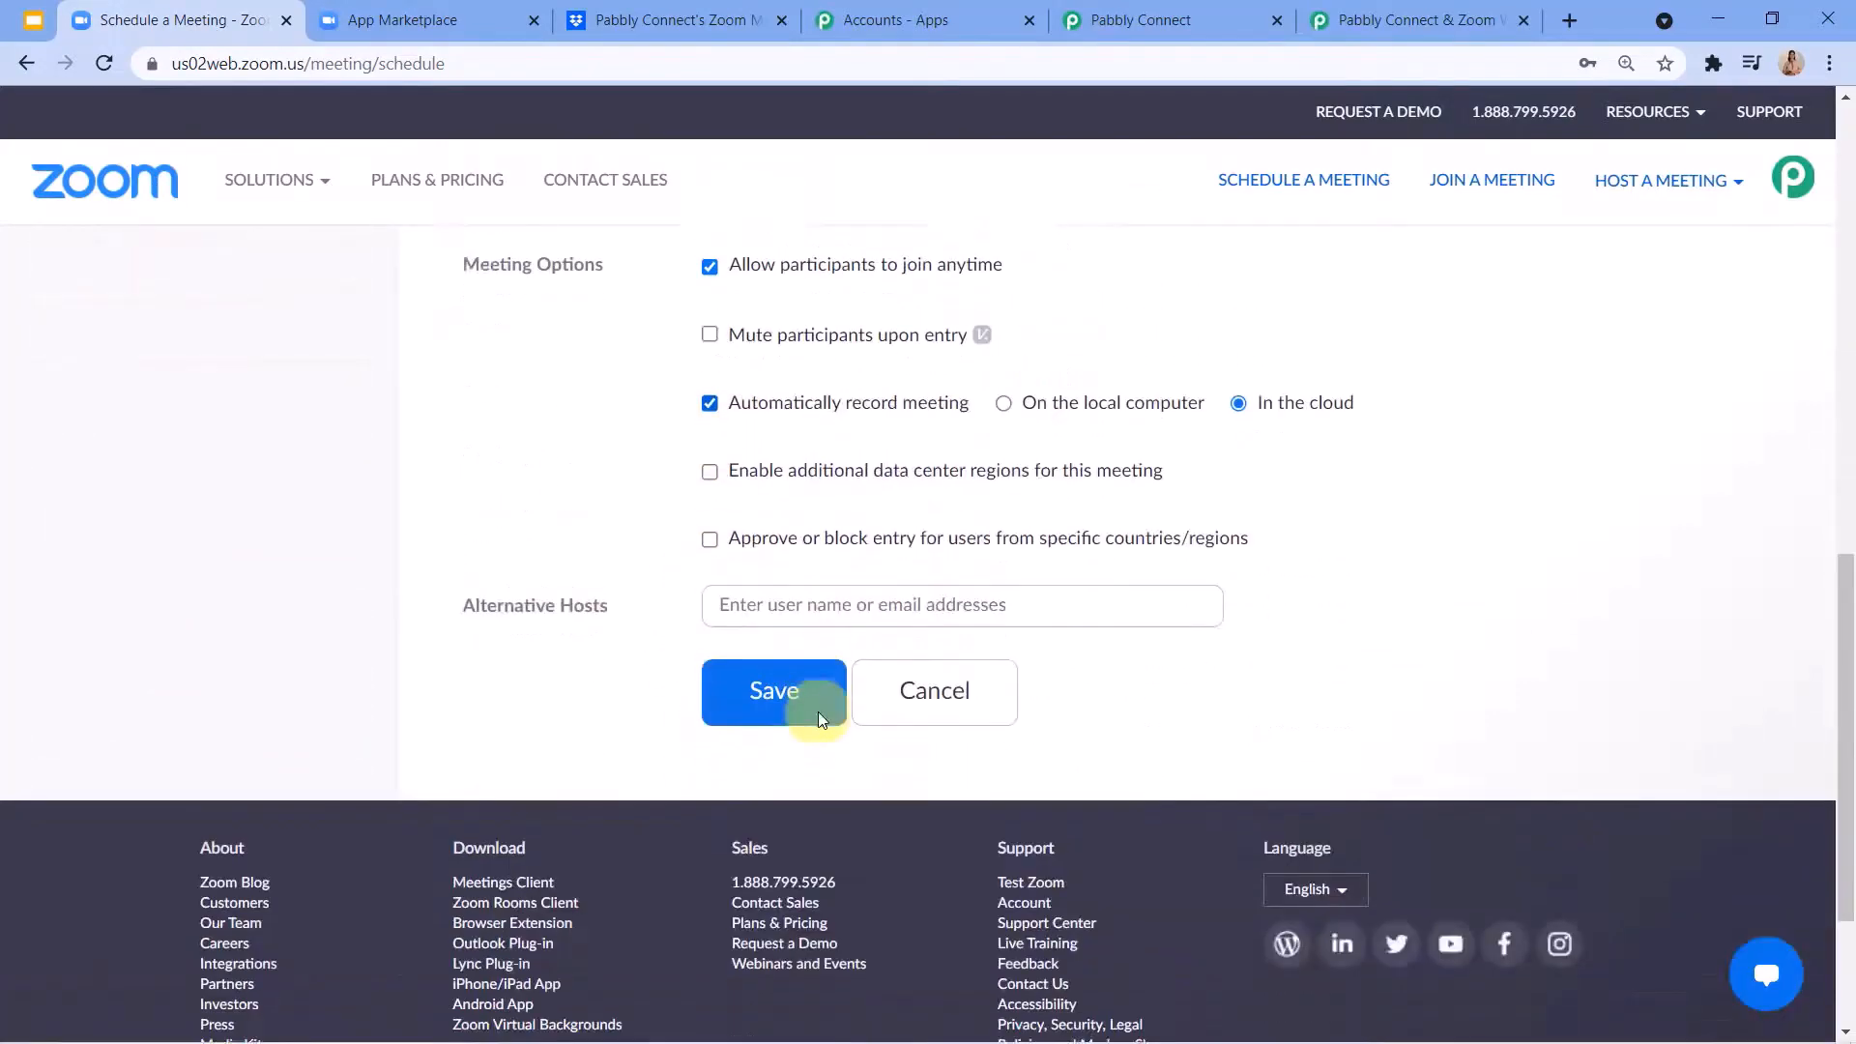
left_click(771, 655)
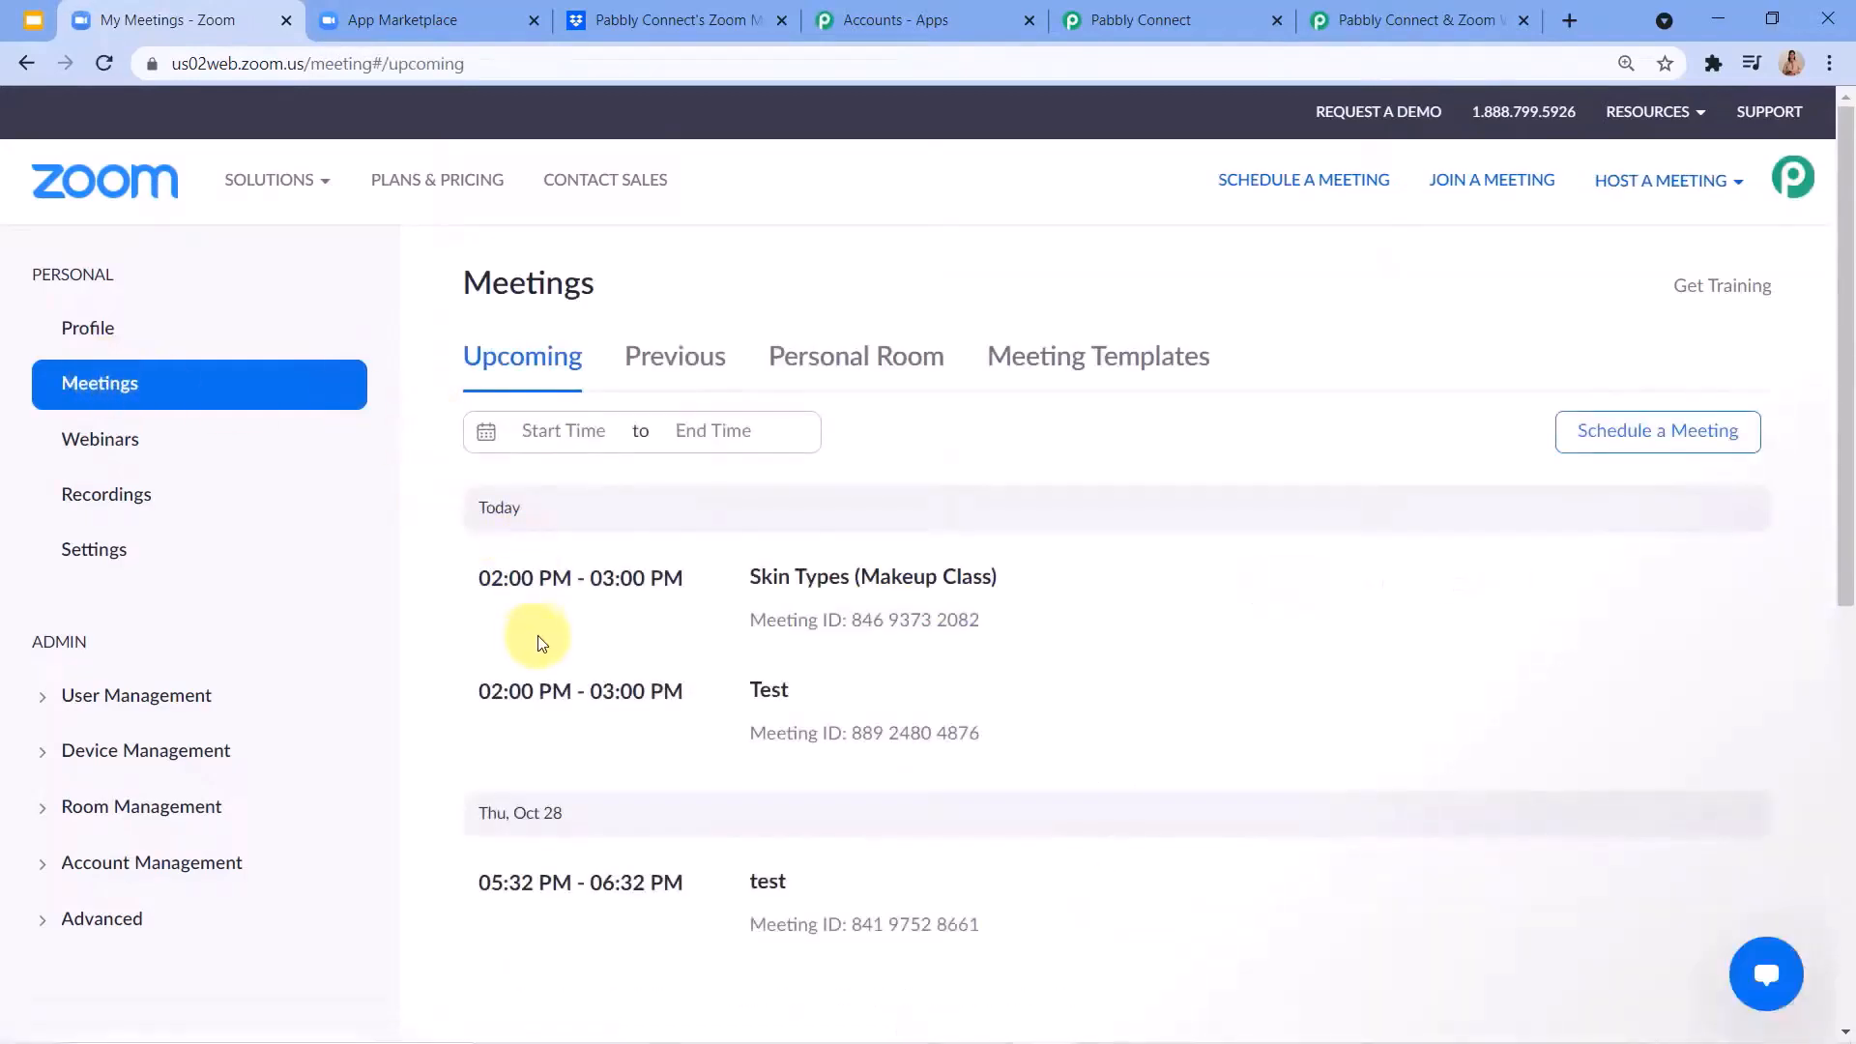
Start the scheduled Test meeting, join it from the browser, and connect with computer audio.
mouse_move(568, 717)
left_click(1285, 698)
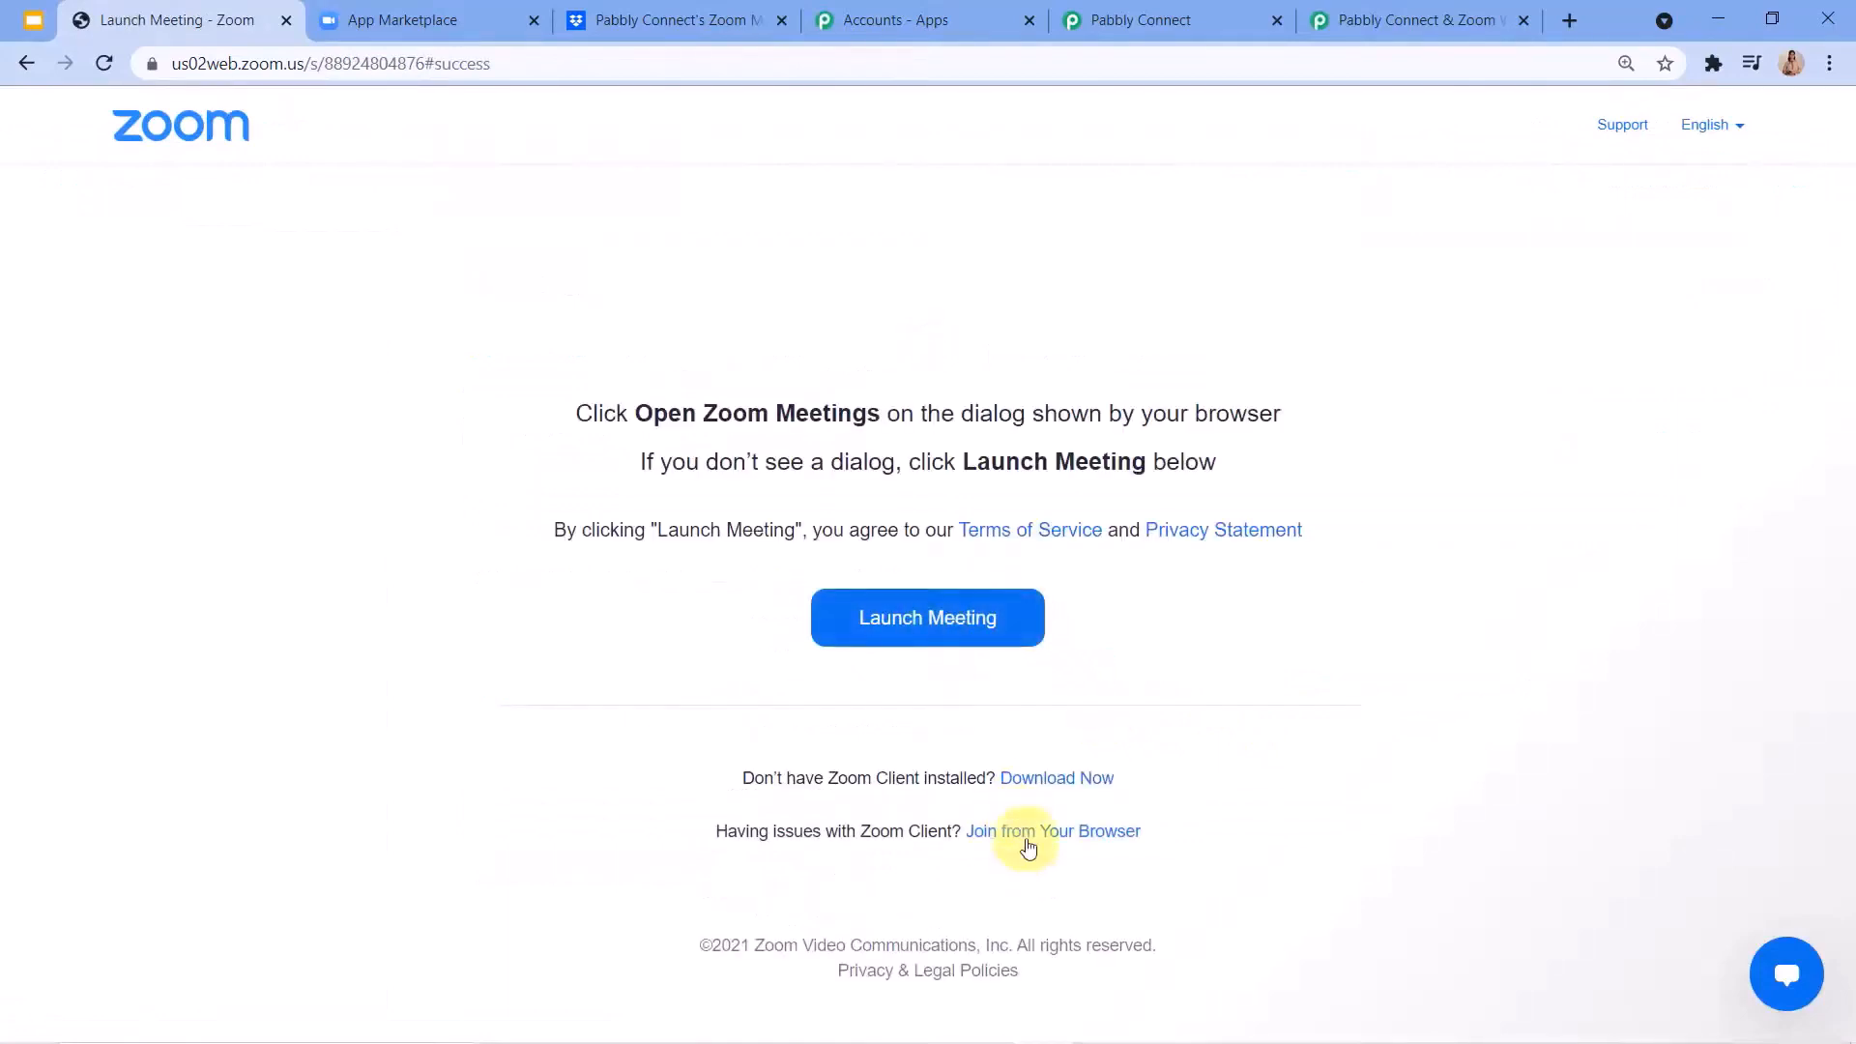
left_click(1030, 833)
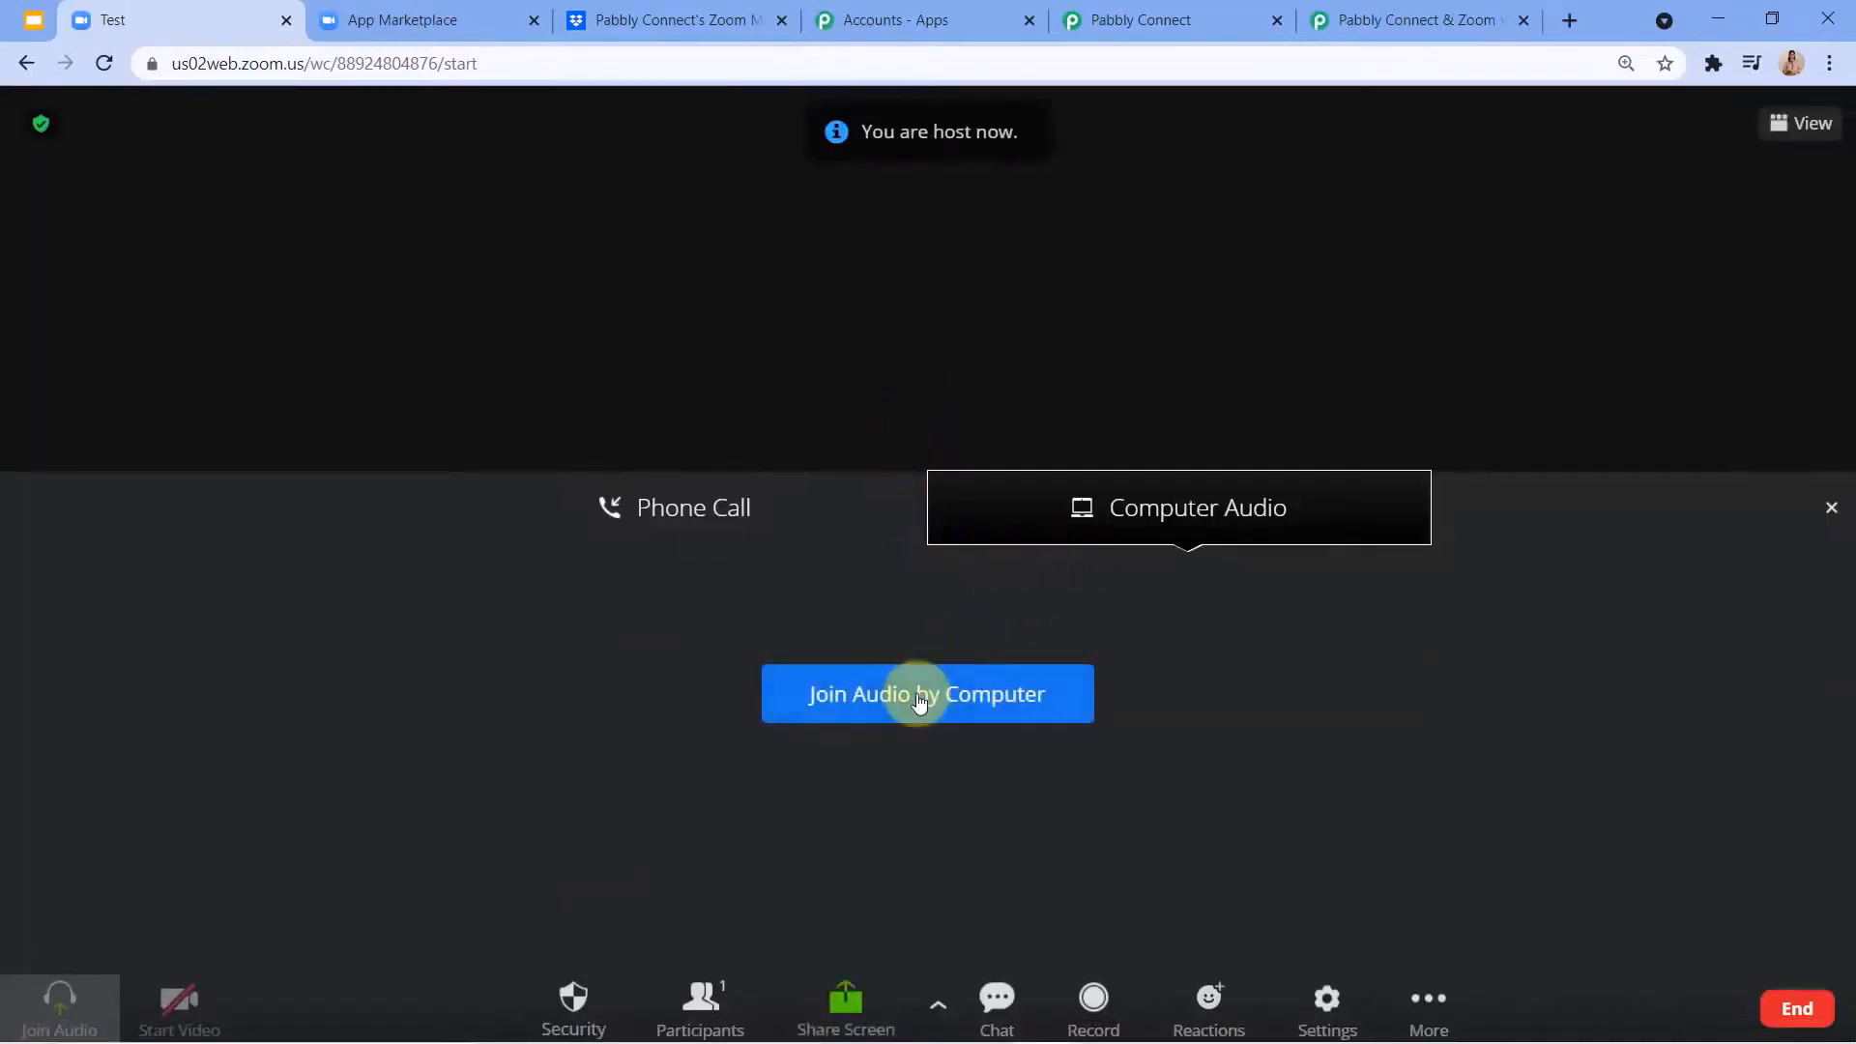
left_click(962, 696)
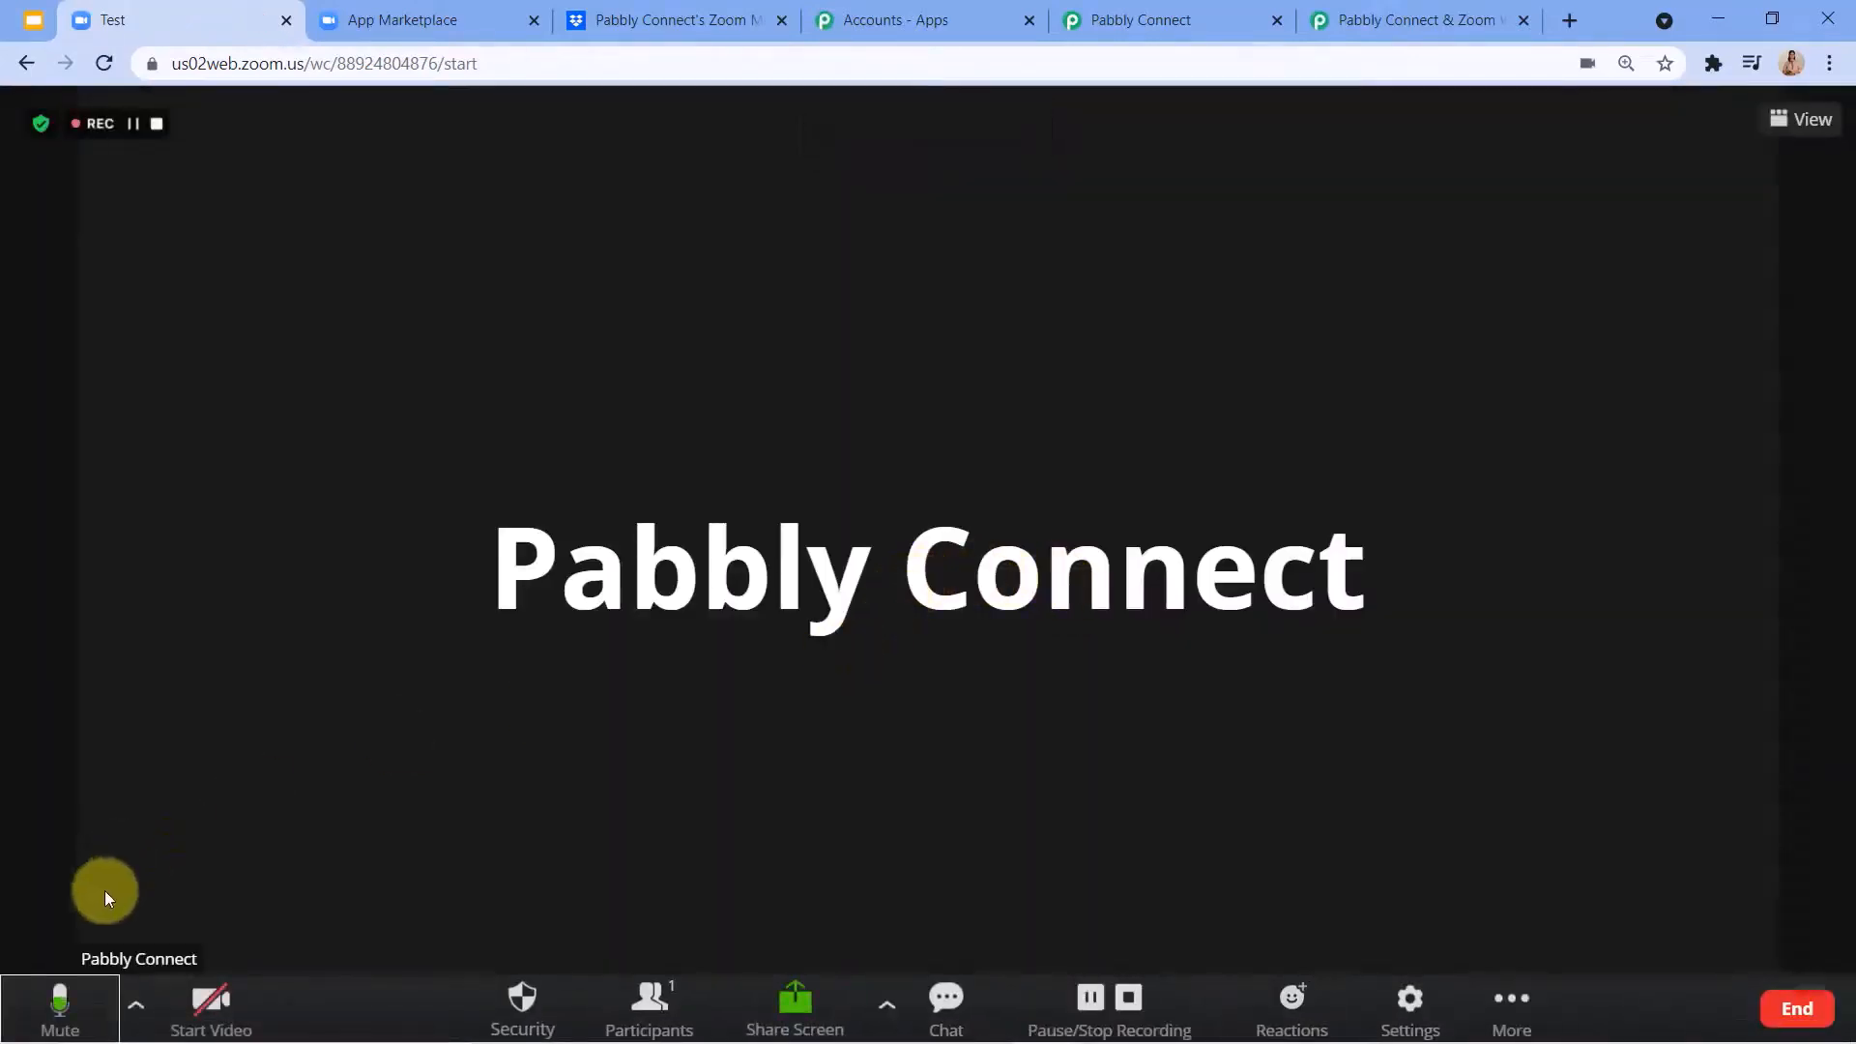
Share the screen in the meeting, show the Zoom App Marketplace and Dropbox pages, and stop sharing.
mouse_move(1127, 1039)
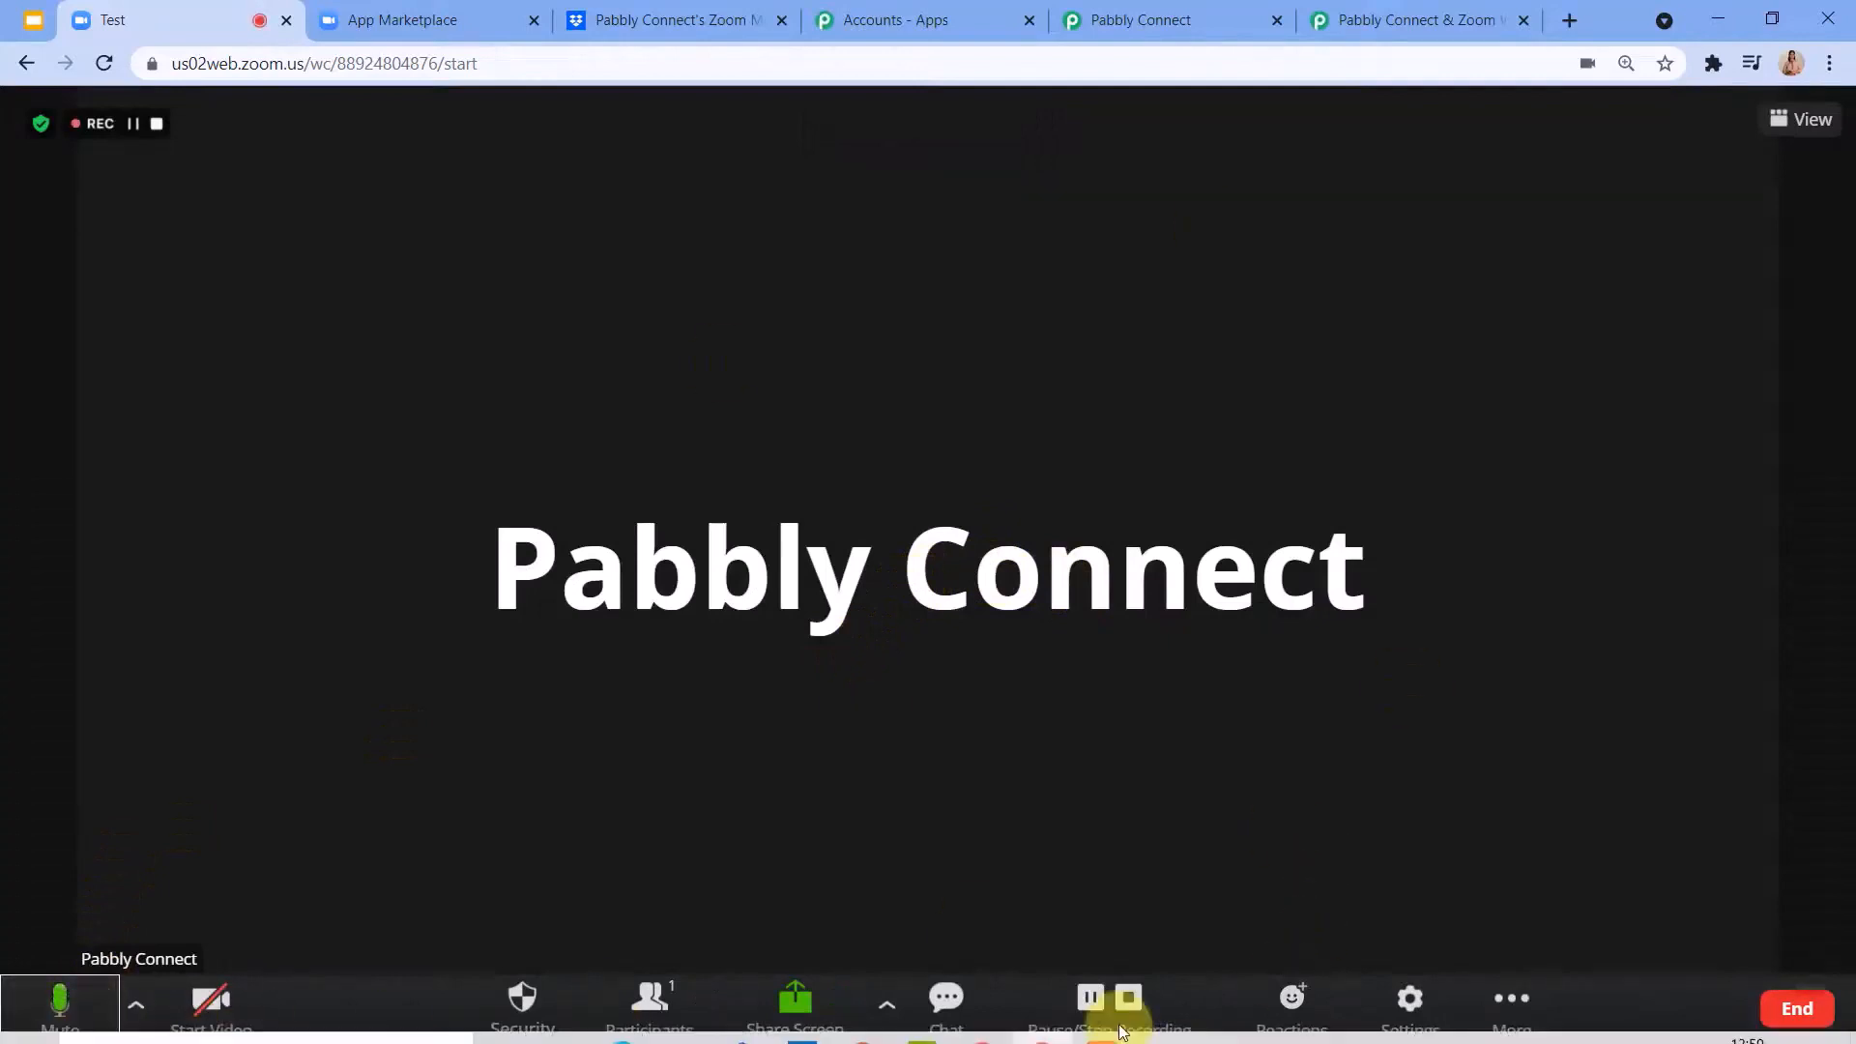
left_click(799, 988)
left_click(844, 483)
left_click(1142, 644)
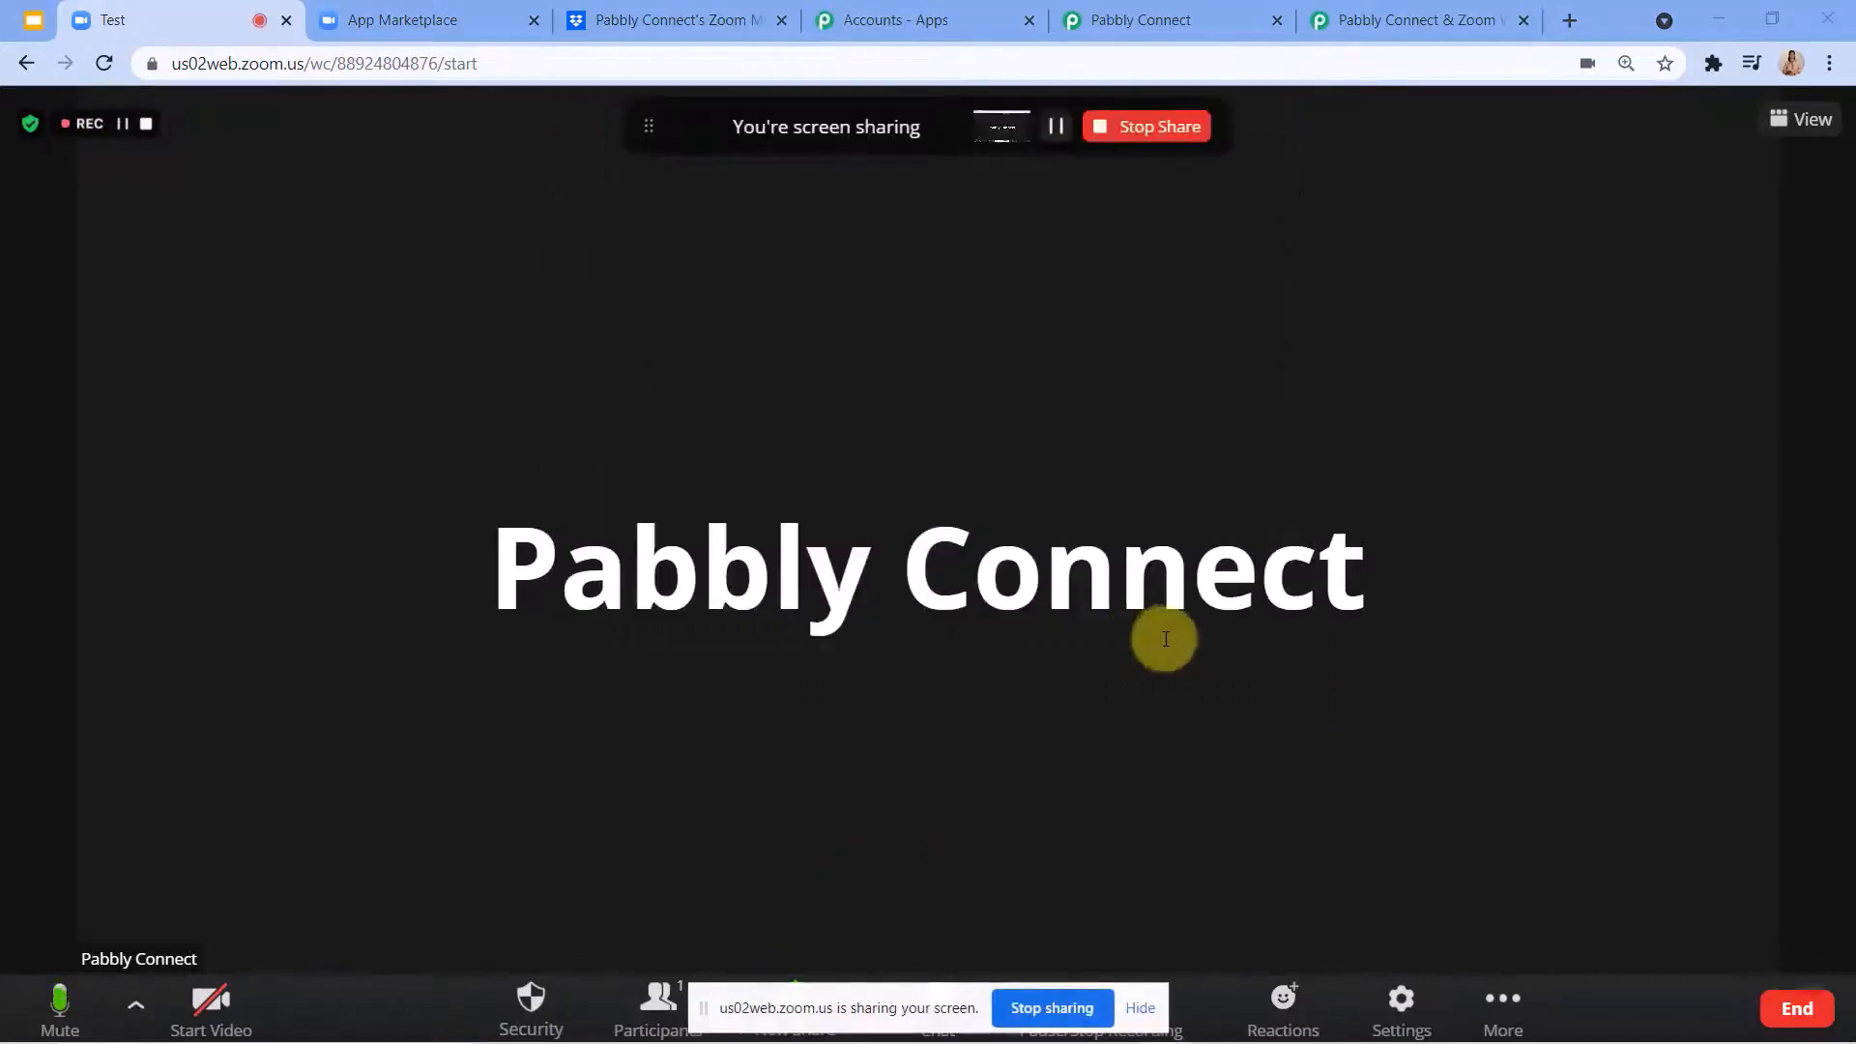
left_click(382, 19)
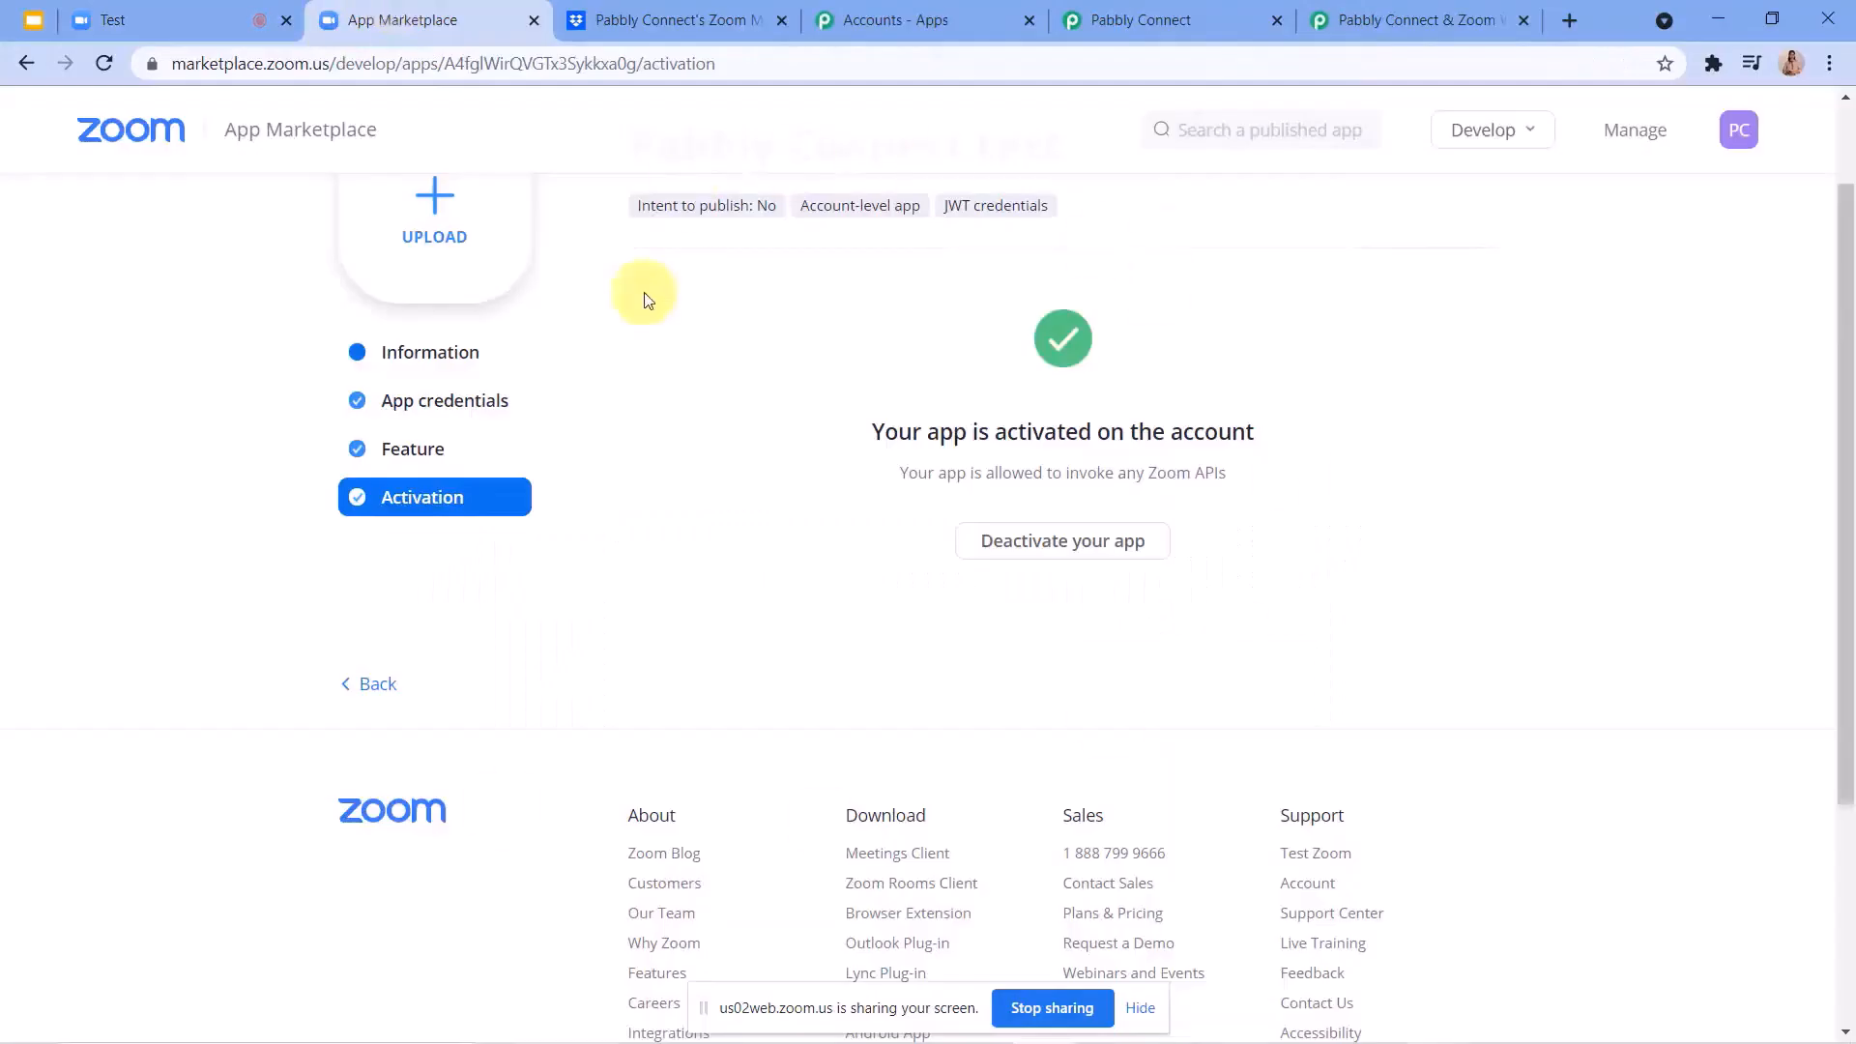
left_click(684, 19)
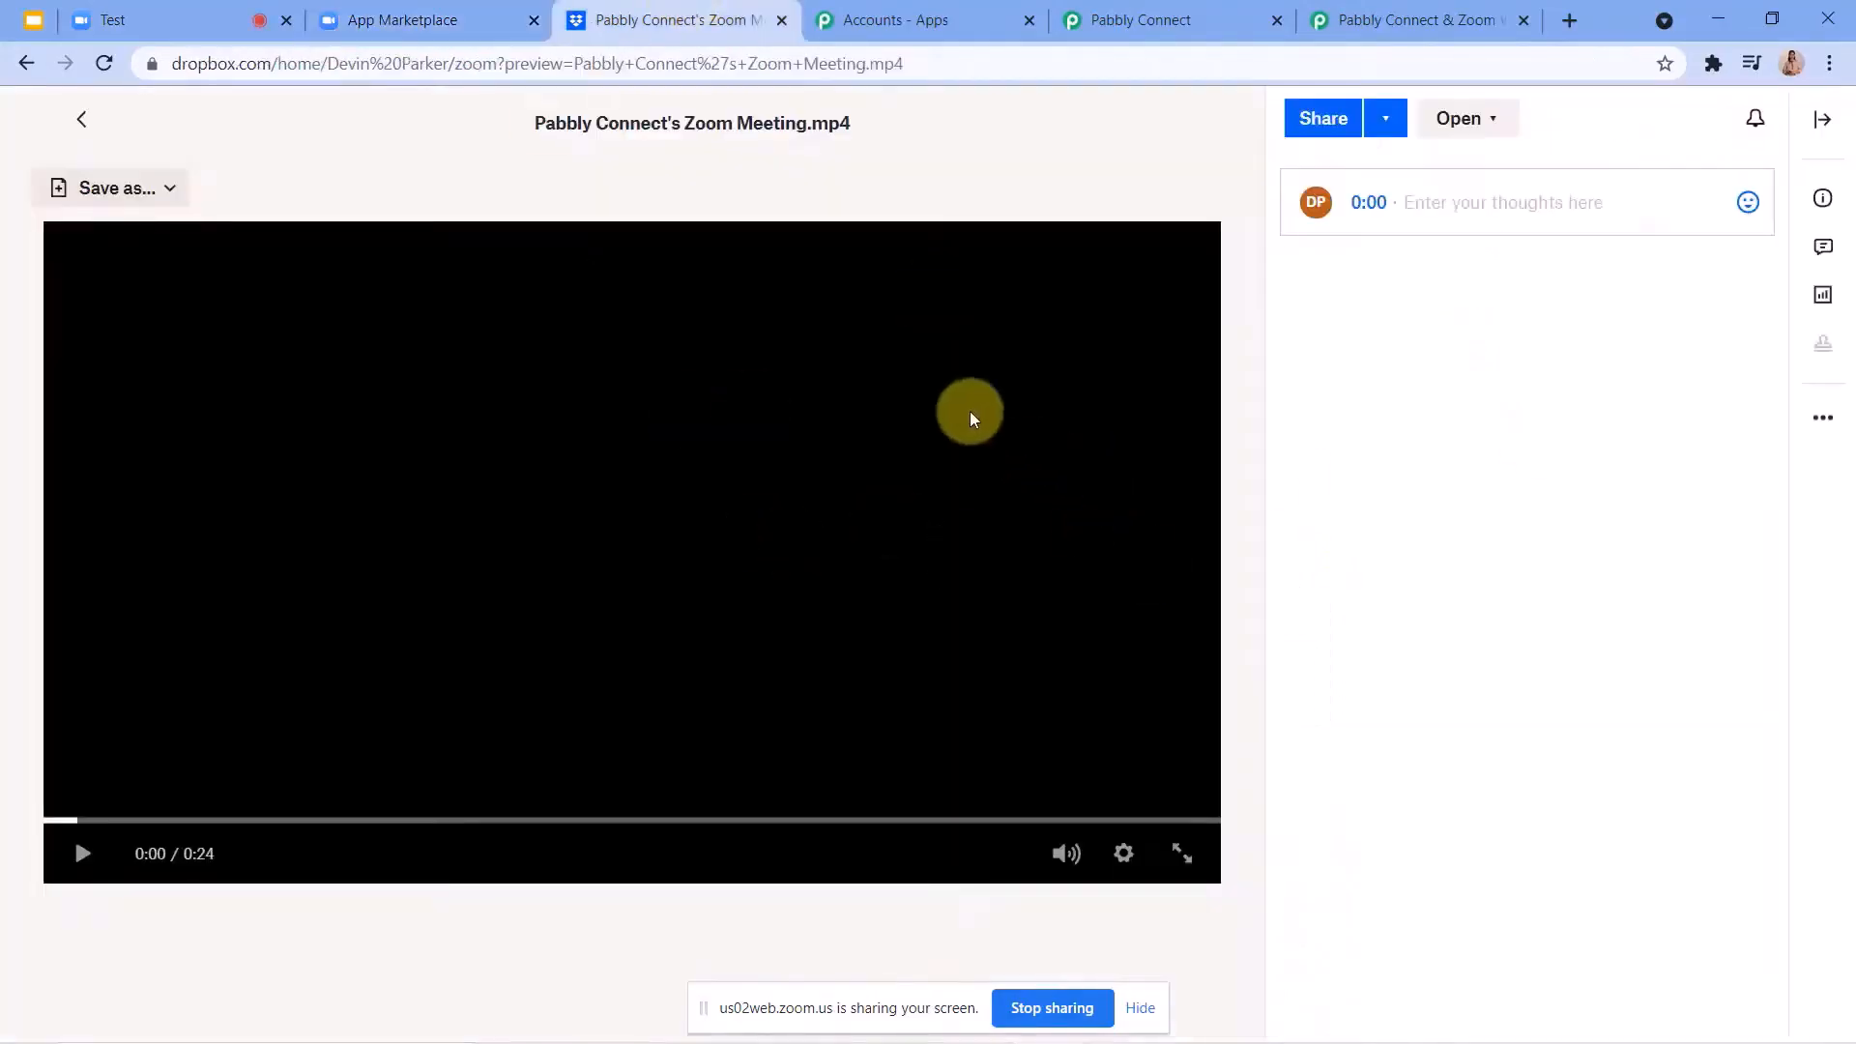
left_click(169, 16)
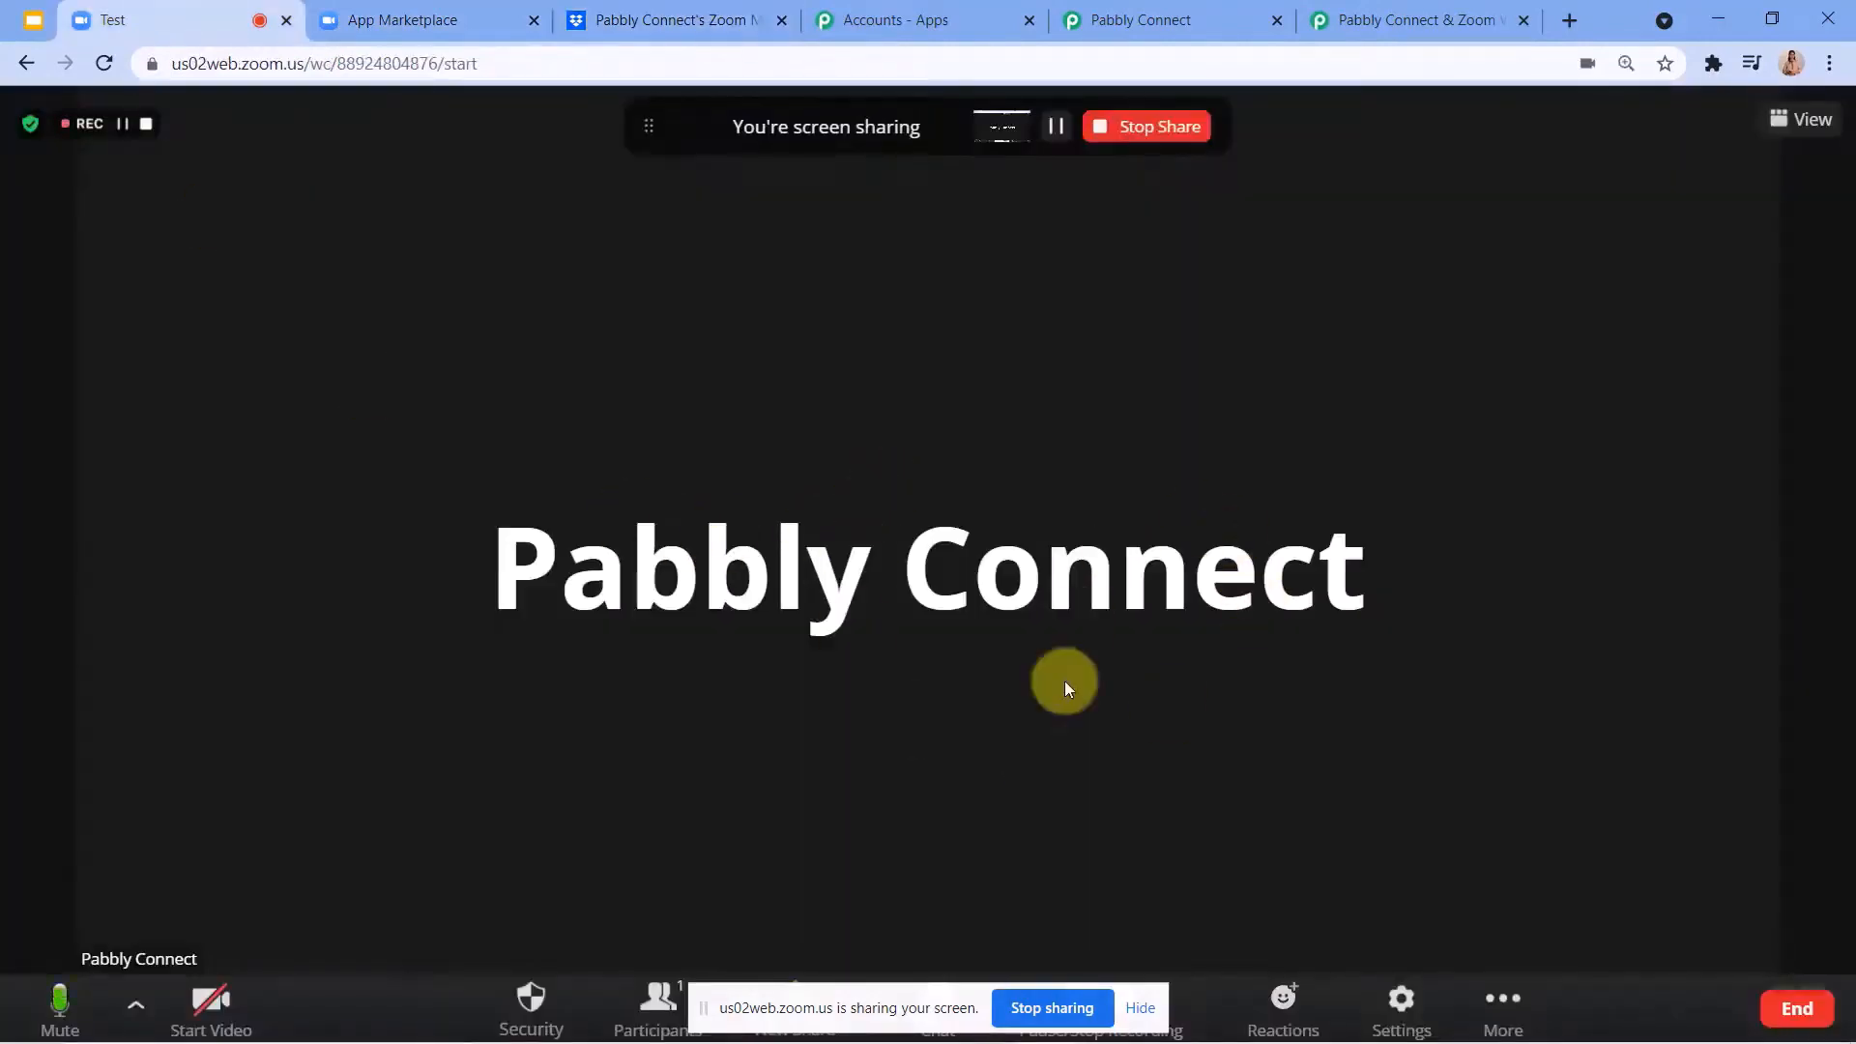
left_click(1123, 136)
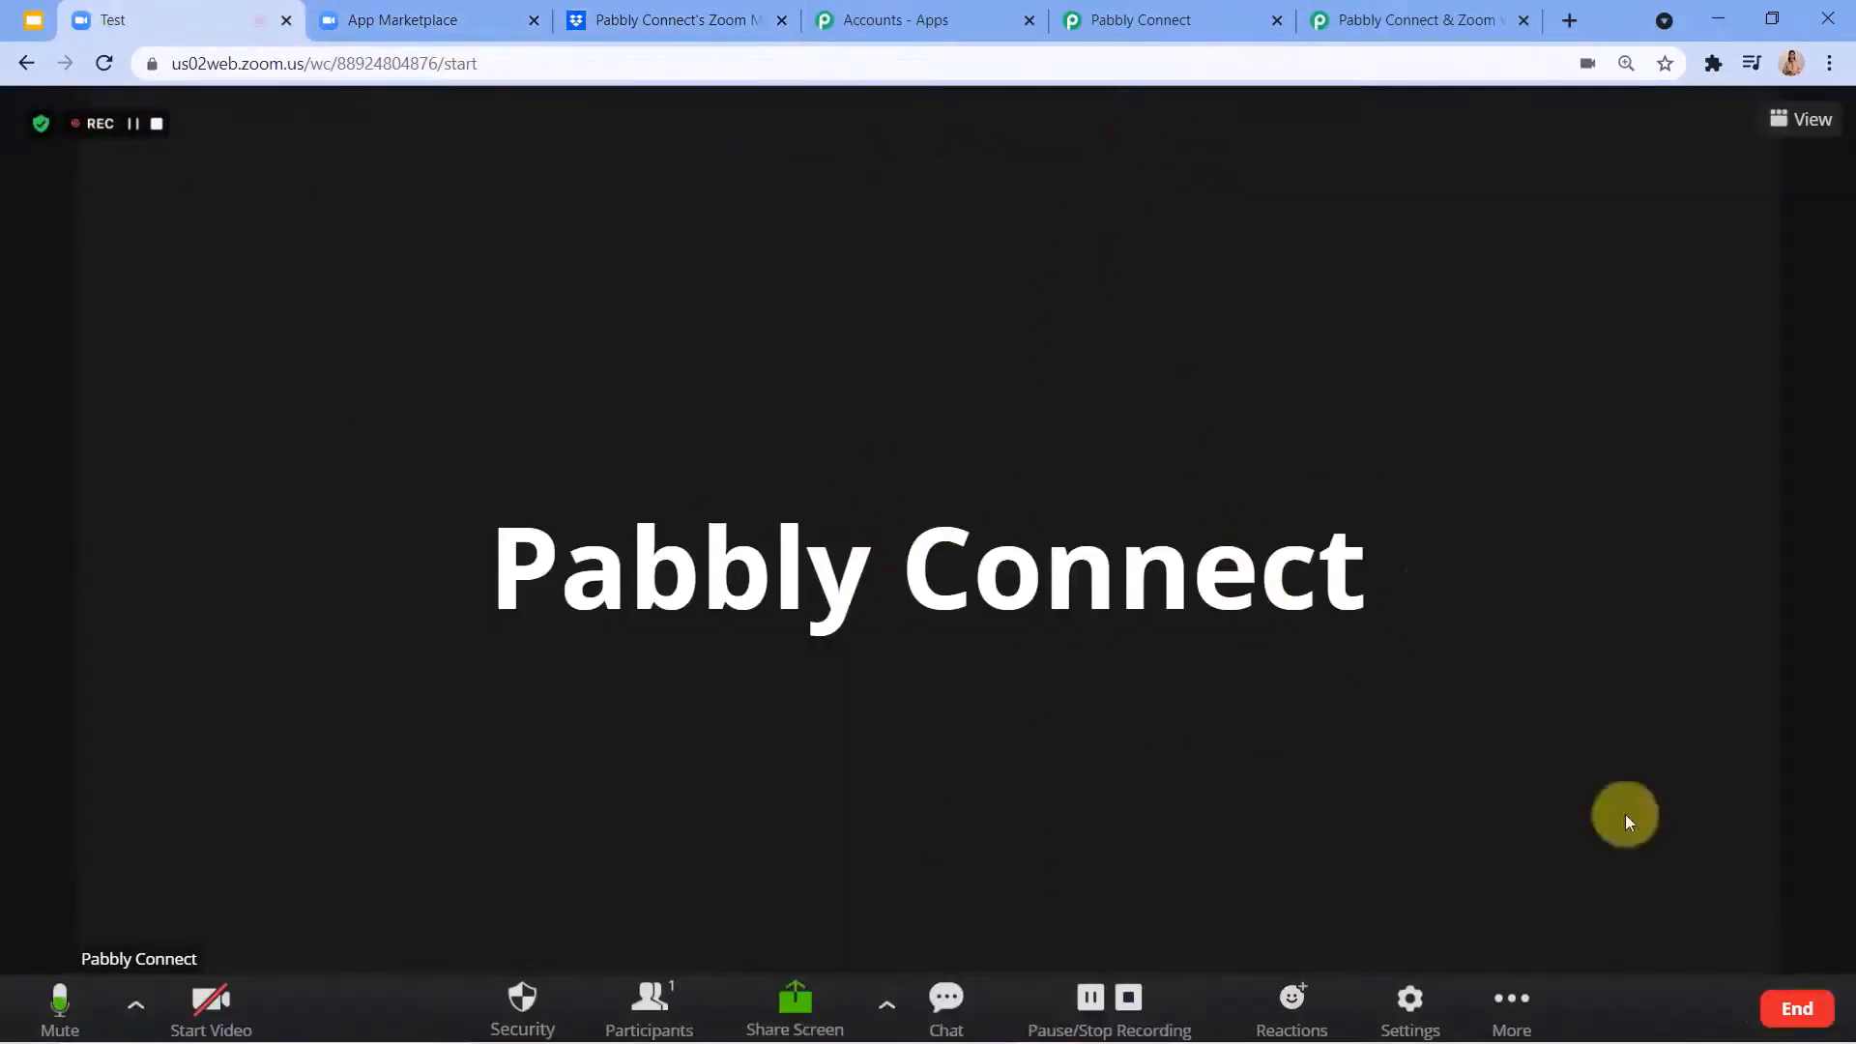
End the Test meeting for all and open the Zoom account's cloud recordings list.
left_click(1805, 1006)
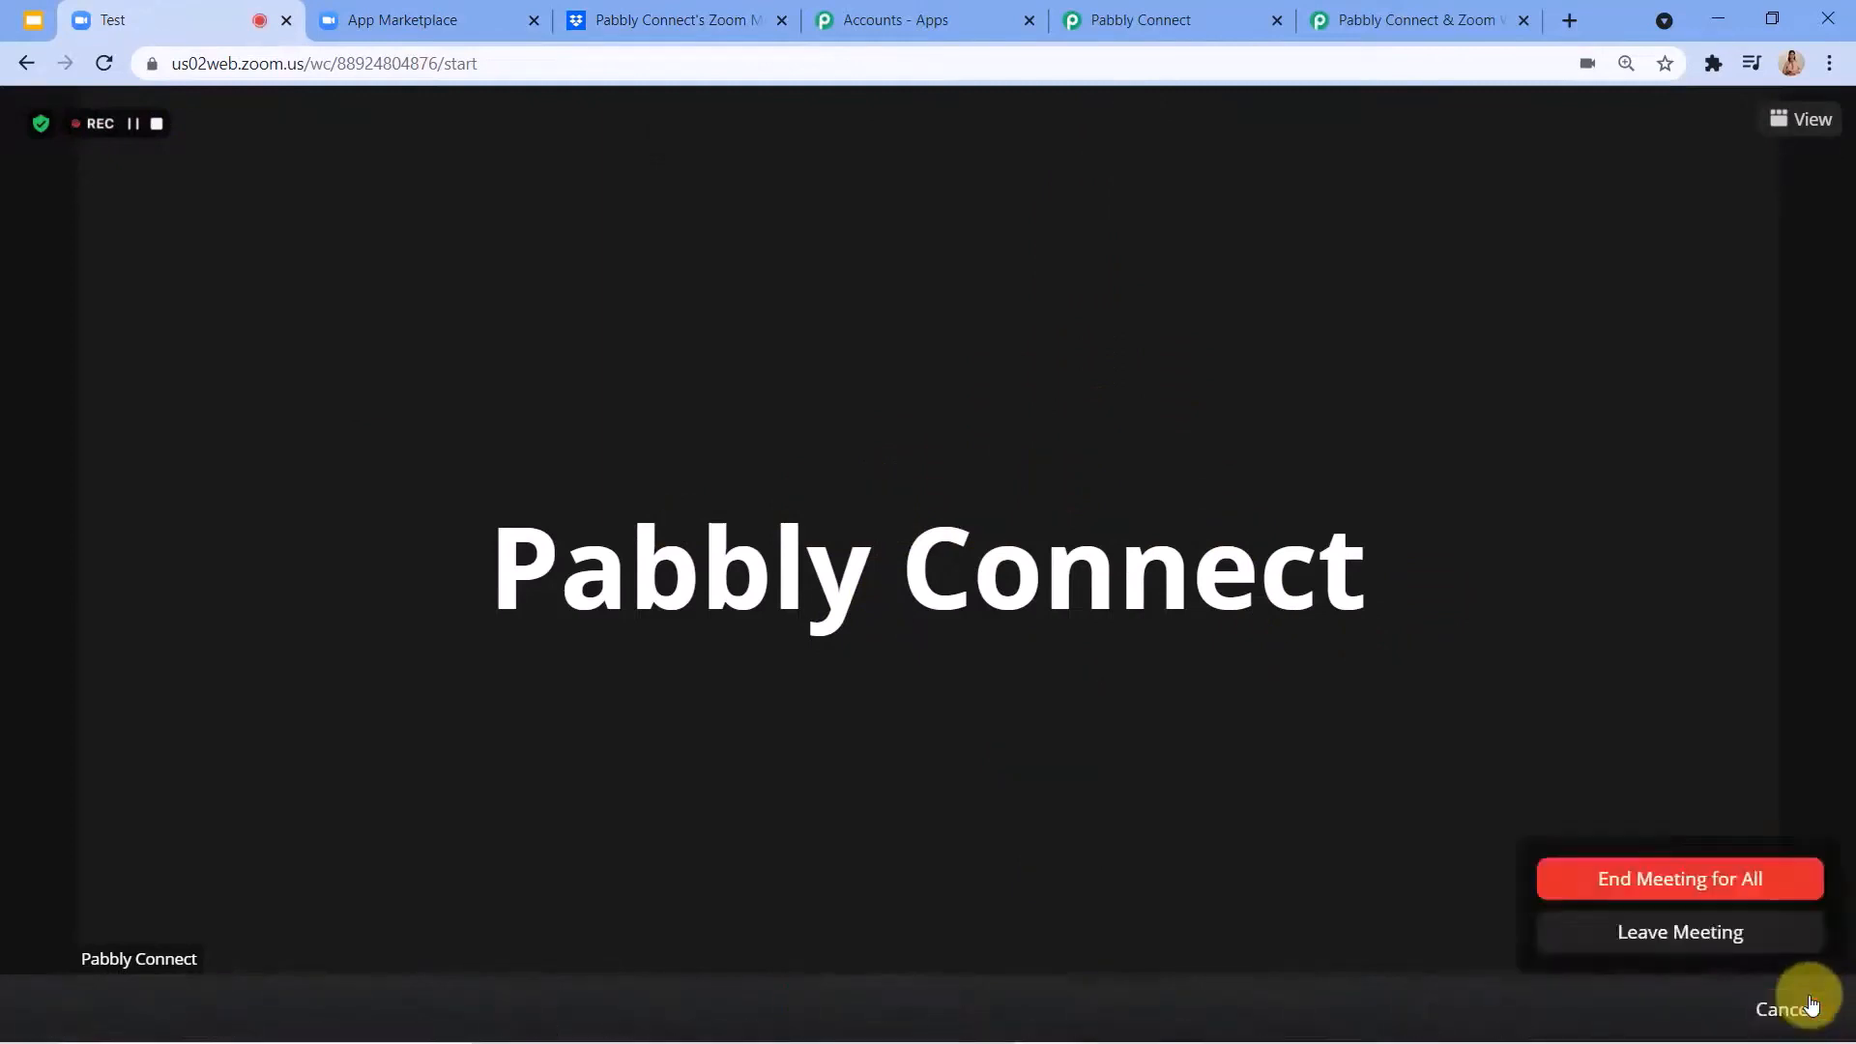
left_click(1740, 885)
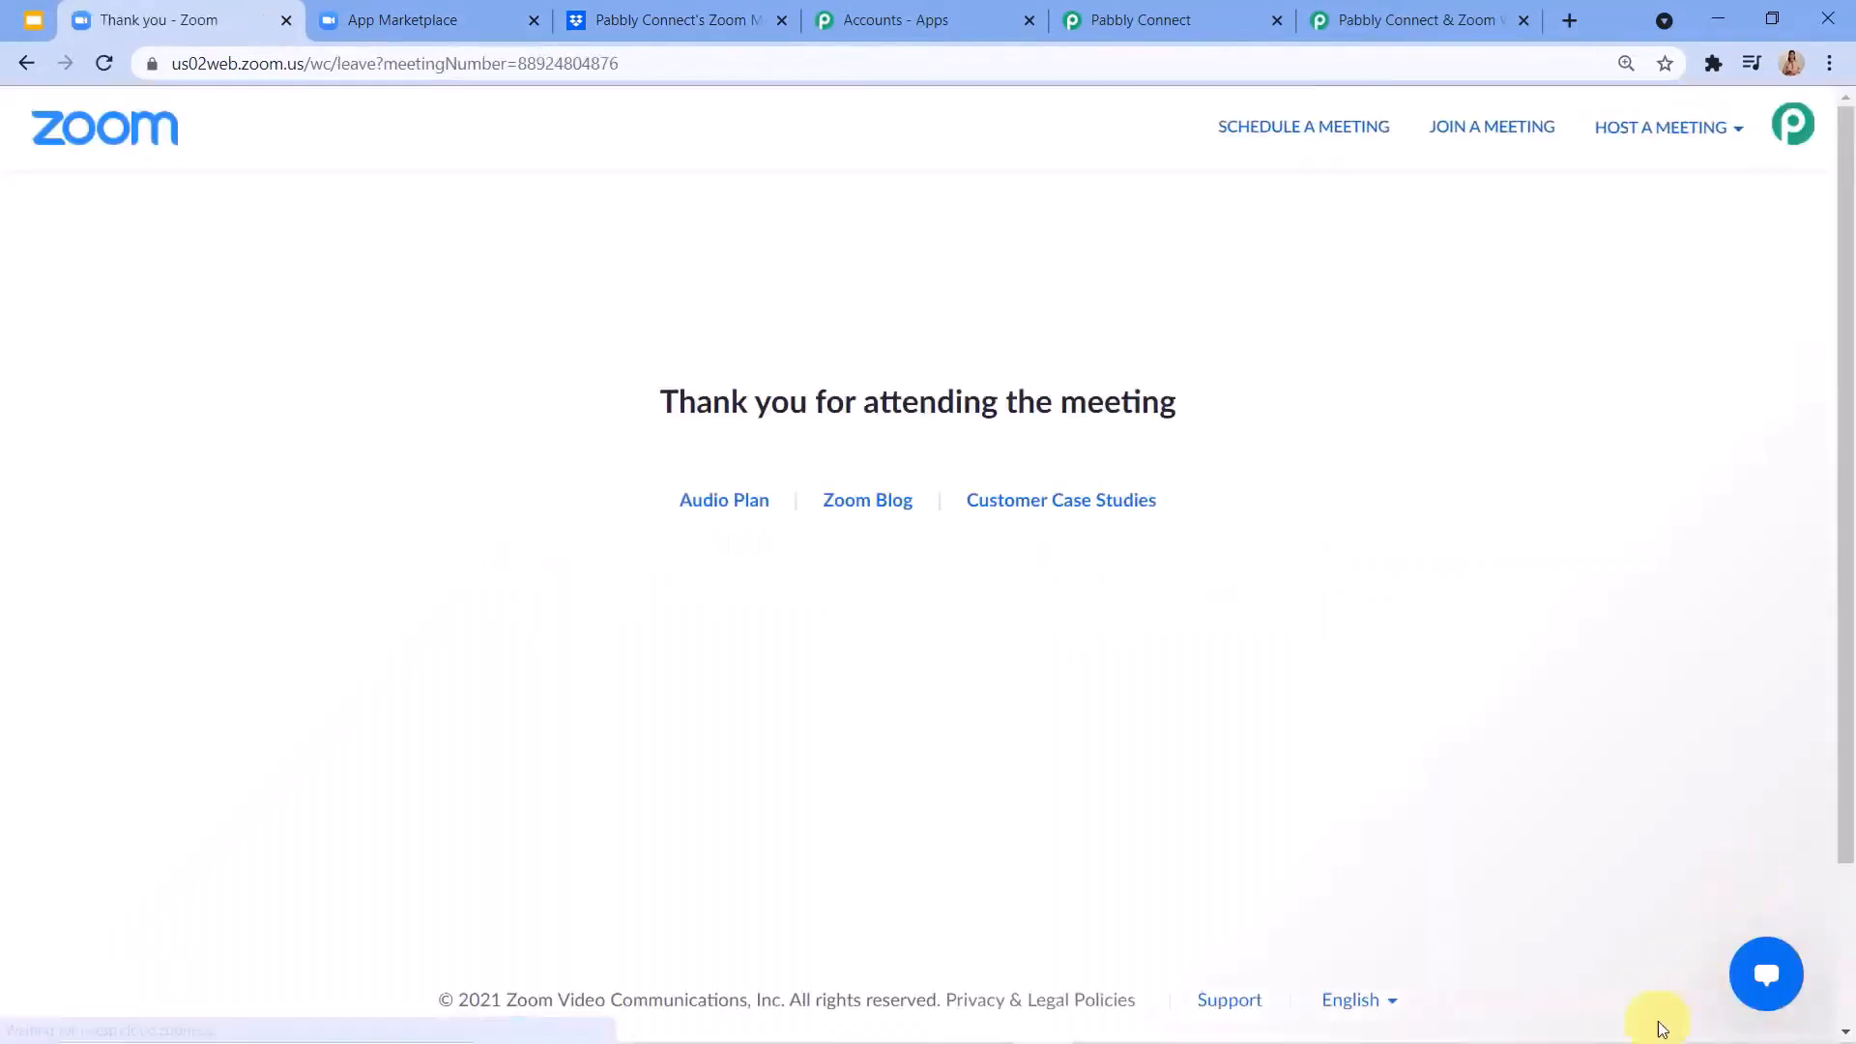
left_click(22, 63)
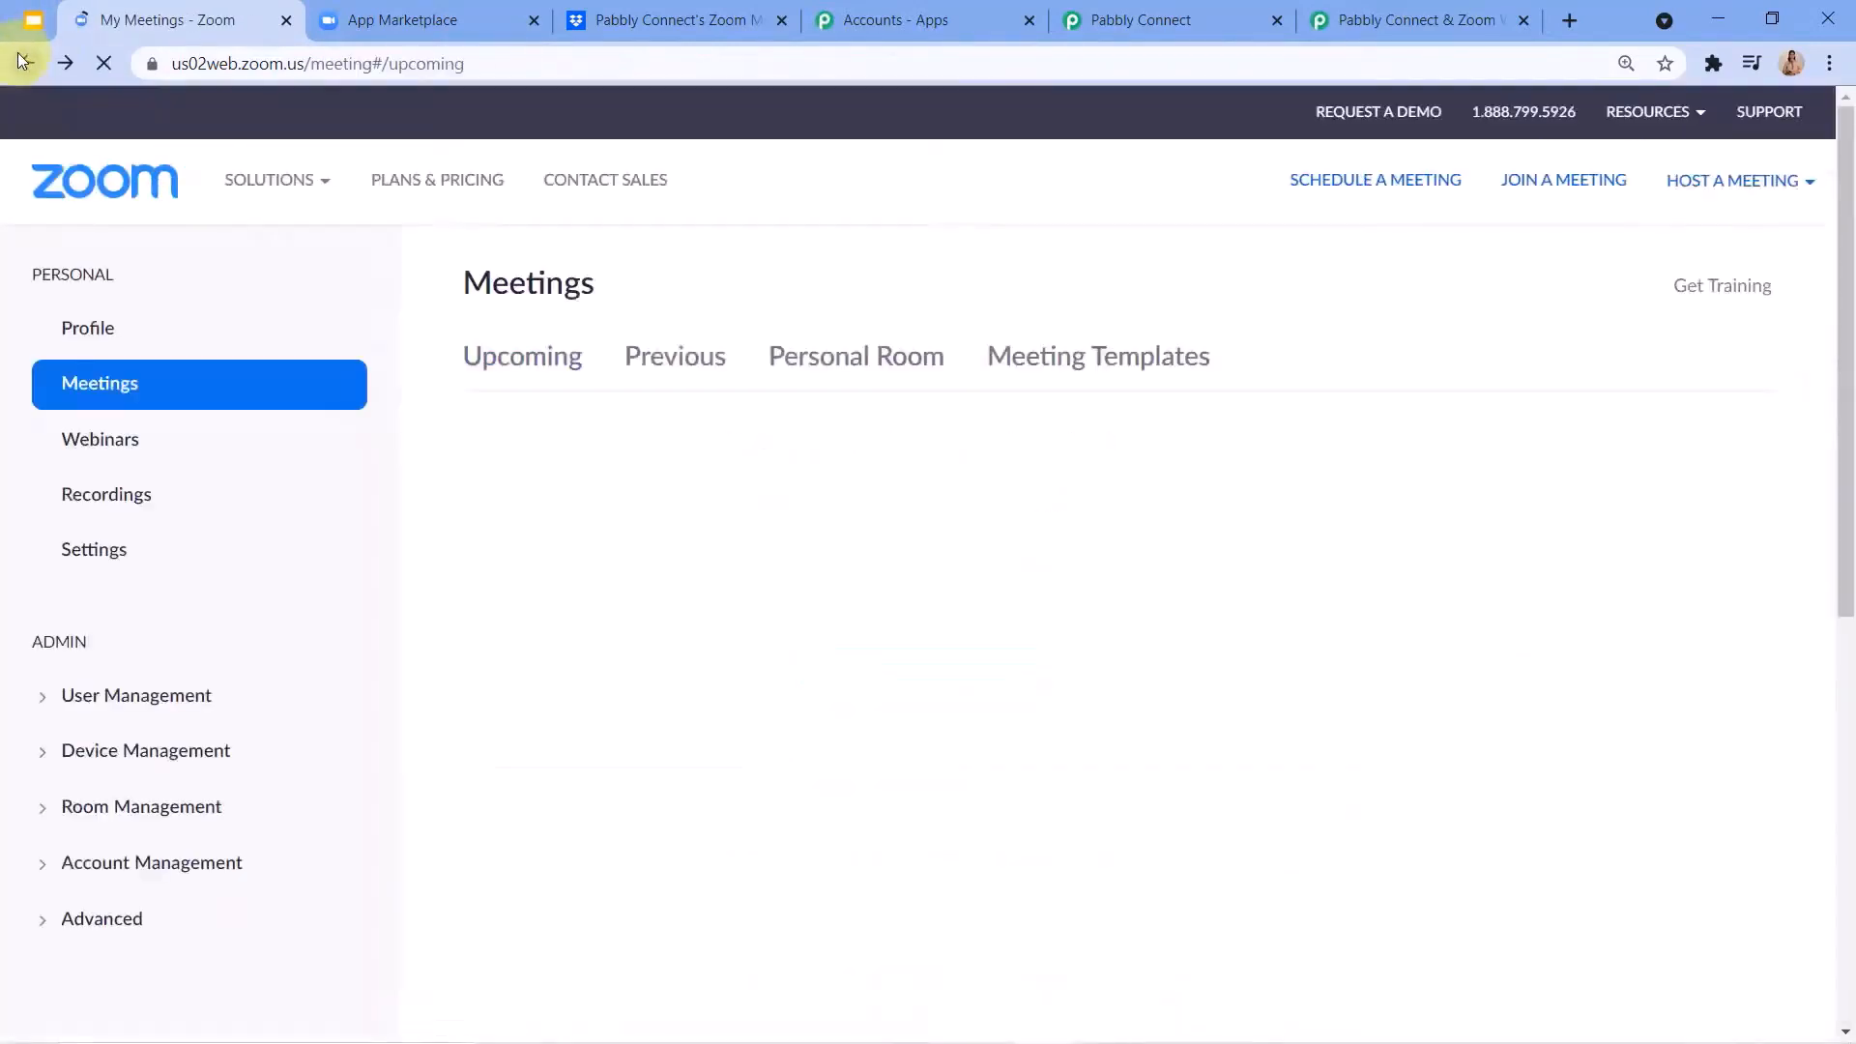
left_click(111, 491)
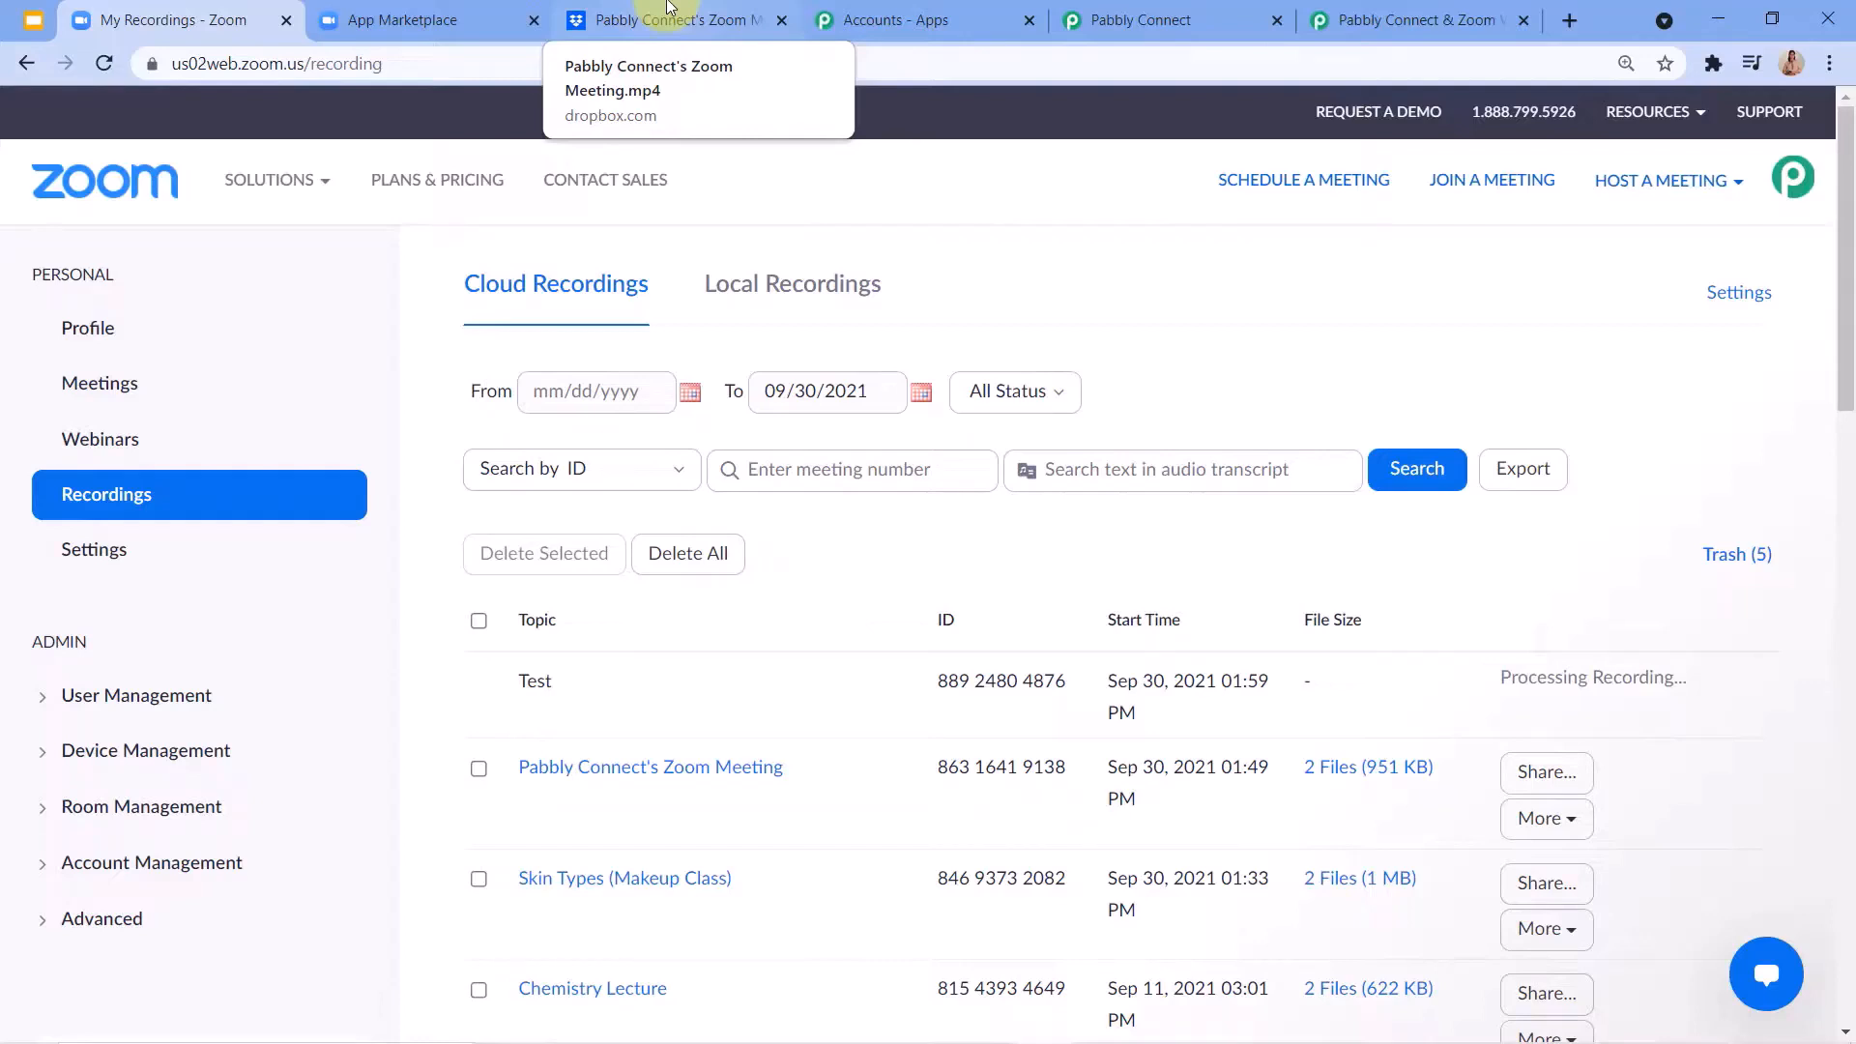
Reload the zoom folder in Dropbox and return to Zoom to check the processing of the Test recording.
left_click(638, 11)
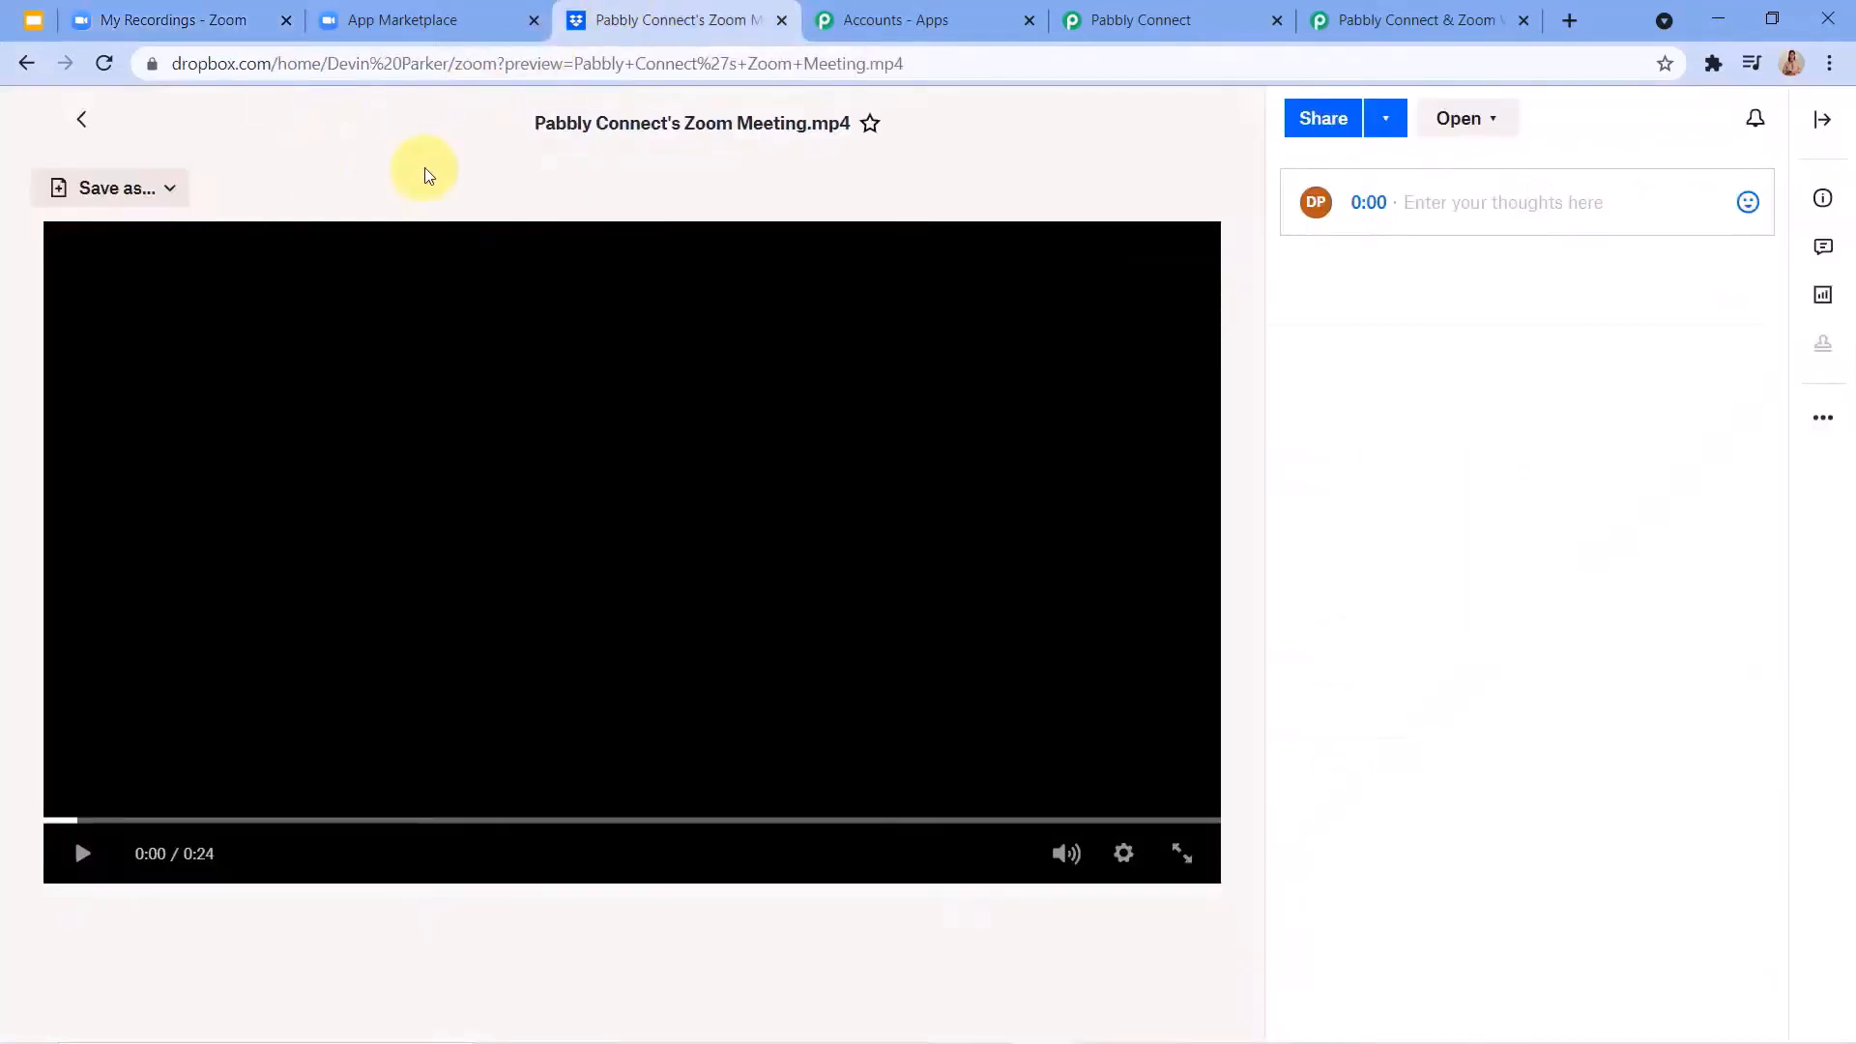
left_click(26, 63)
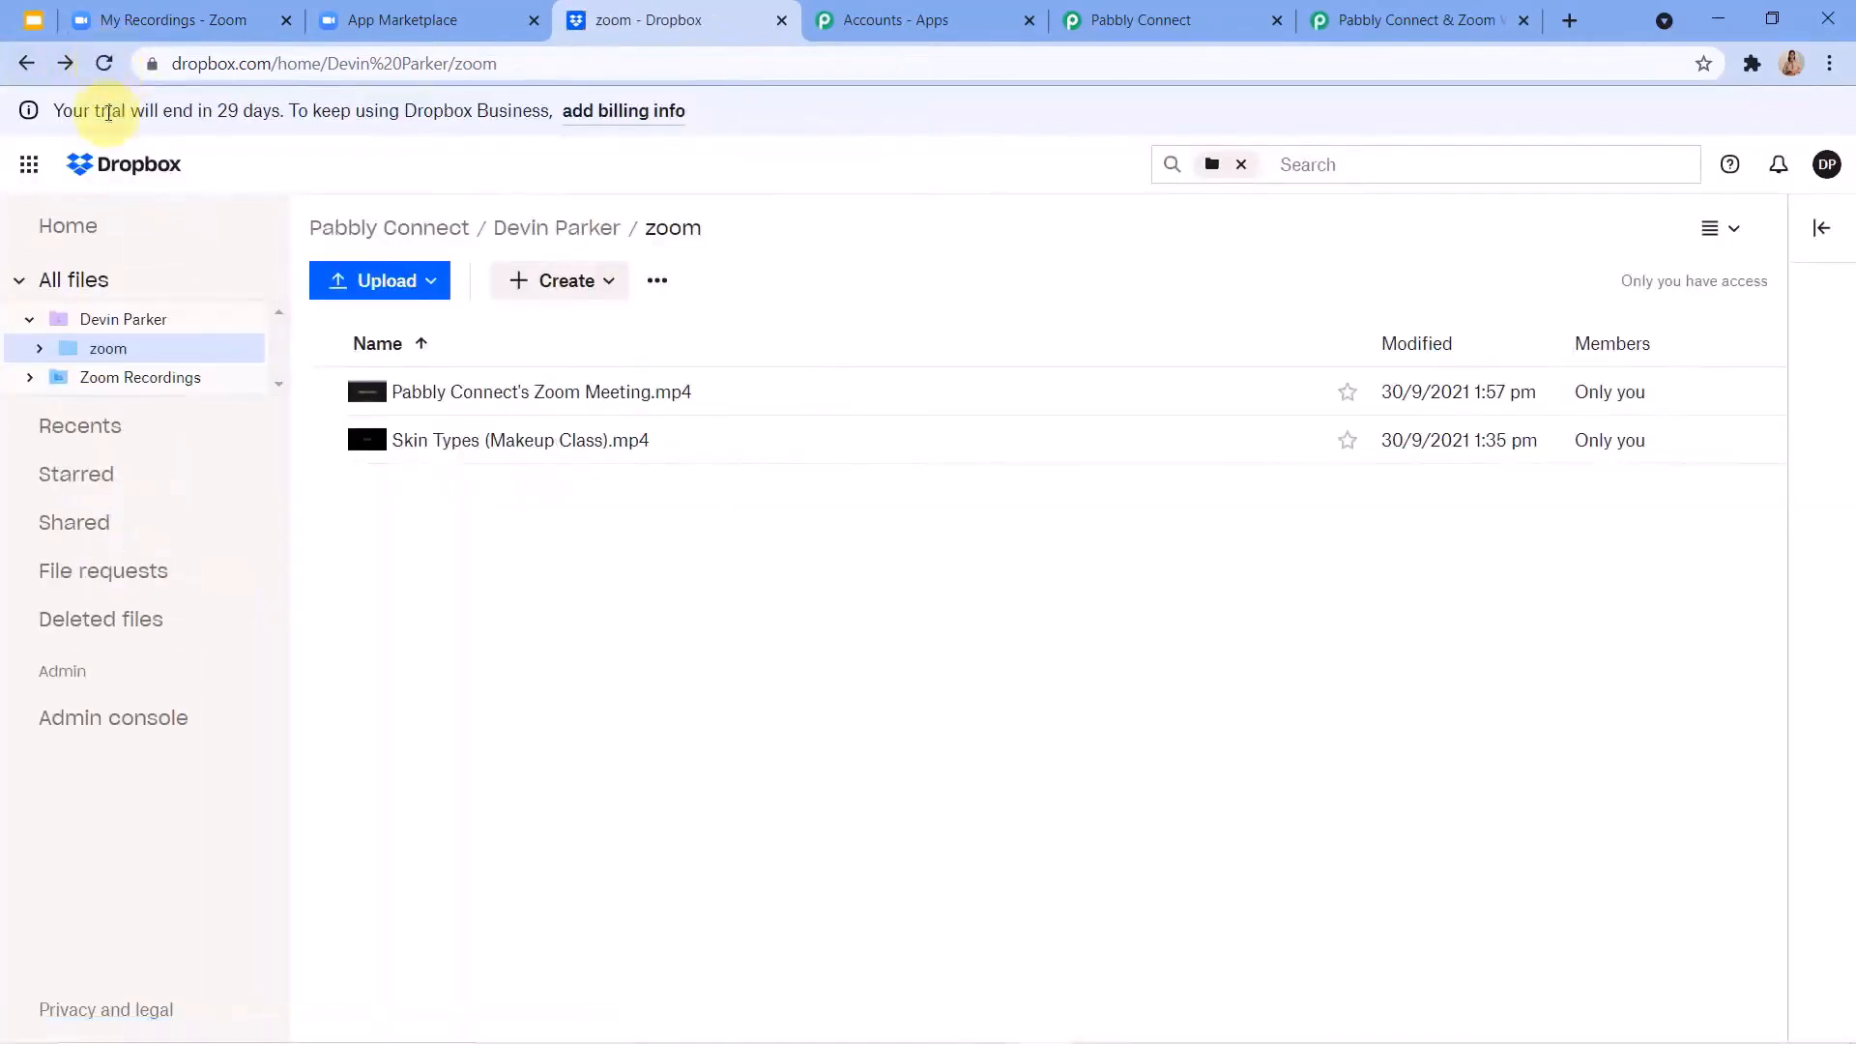
left_click(103, 62)
left_click(198, 19)
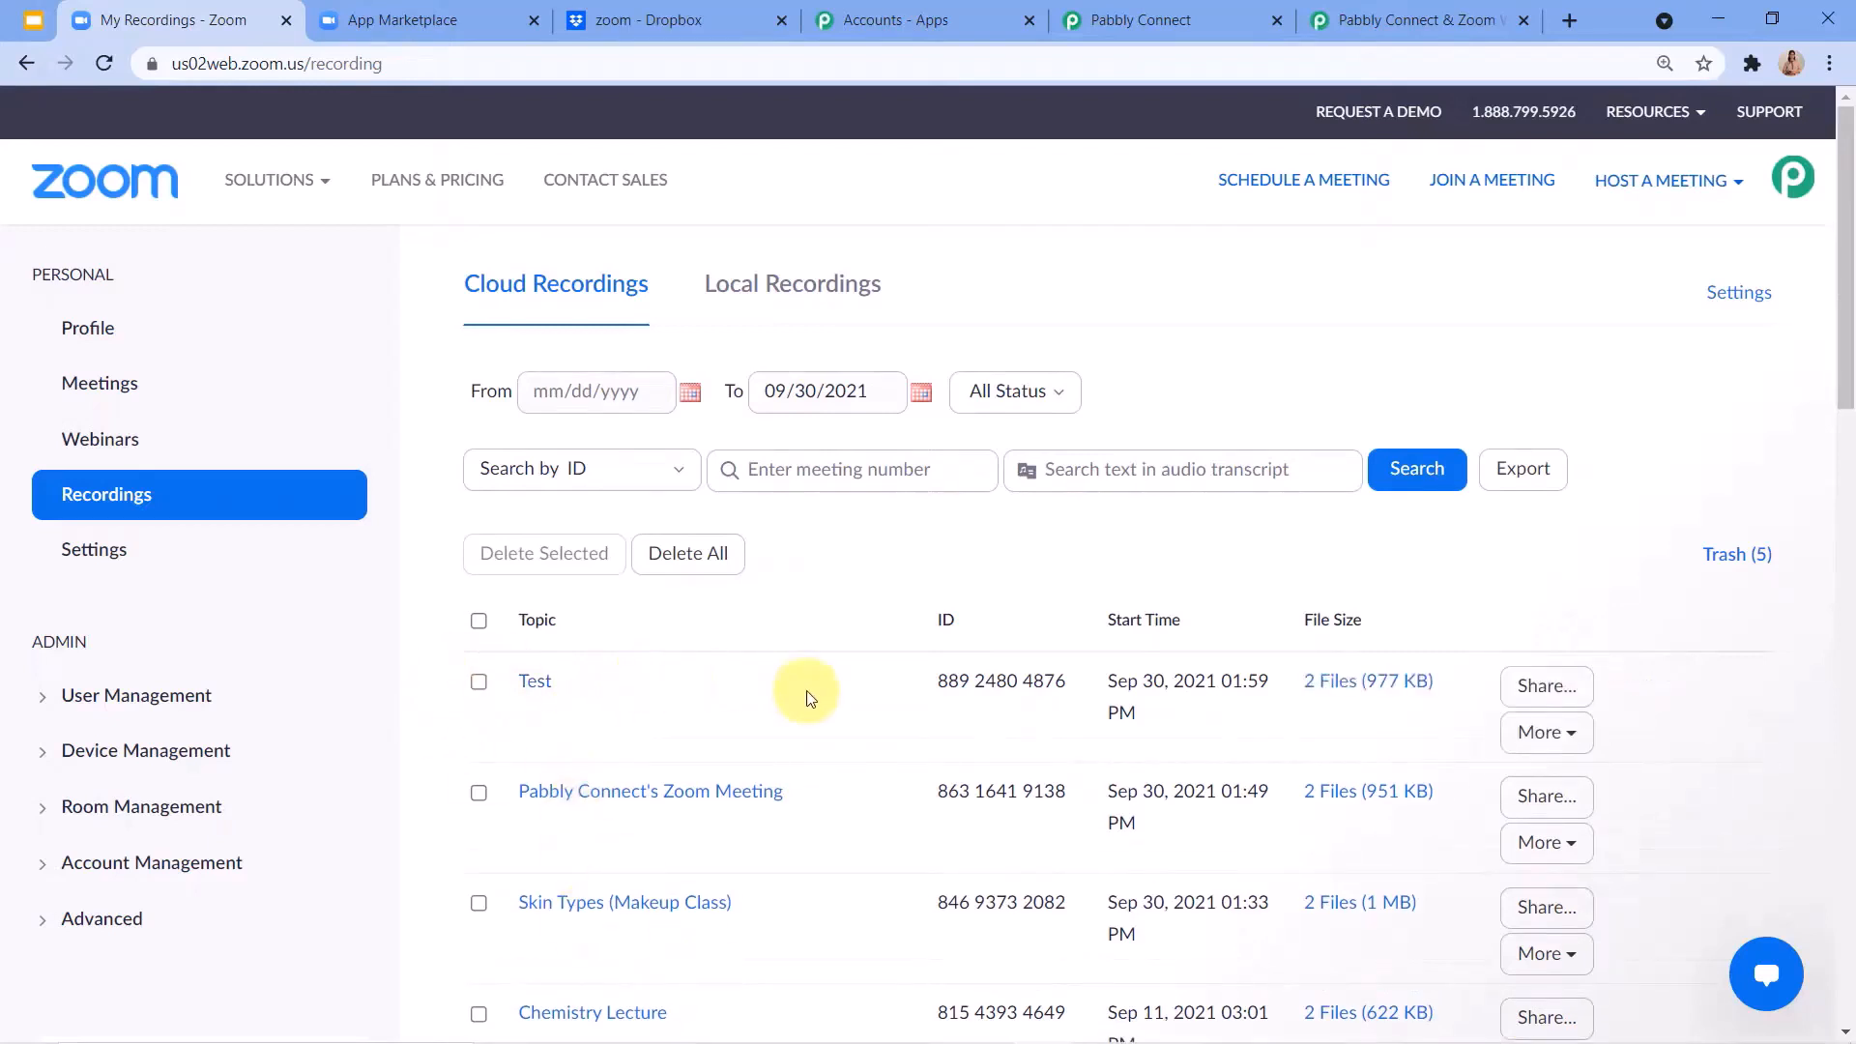
Open Test.mp4 in the Dropbox zoom folder, play it briefly, and go back to the folder.
left_click(628, 14)
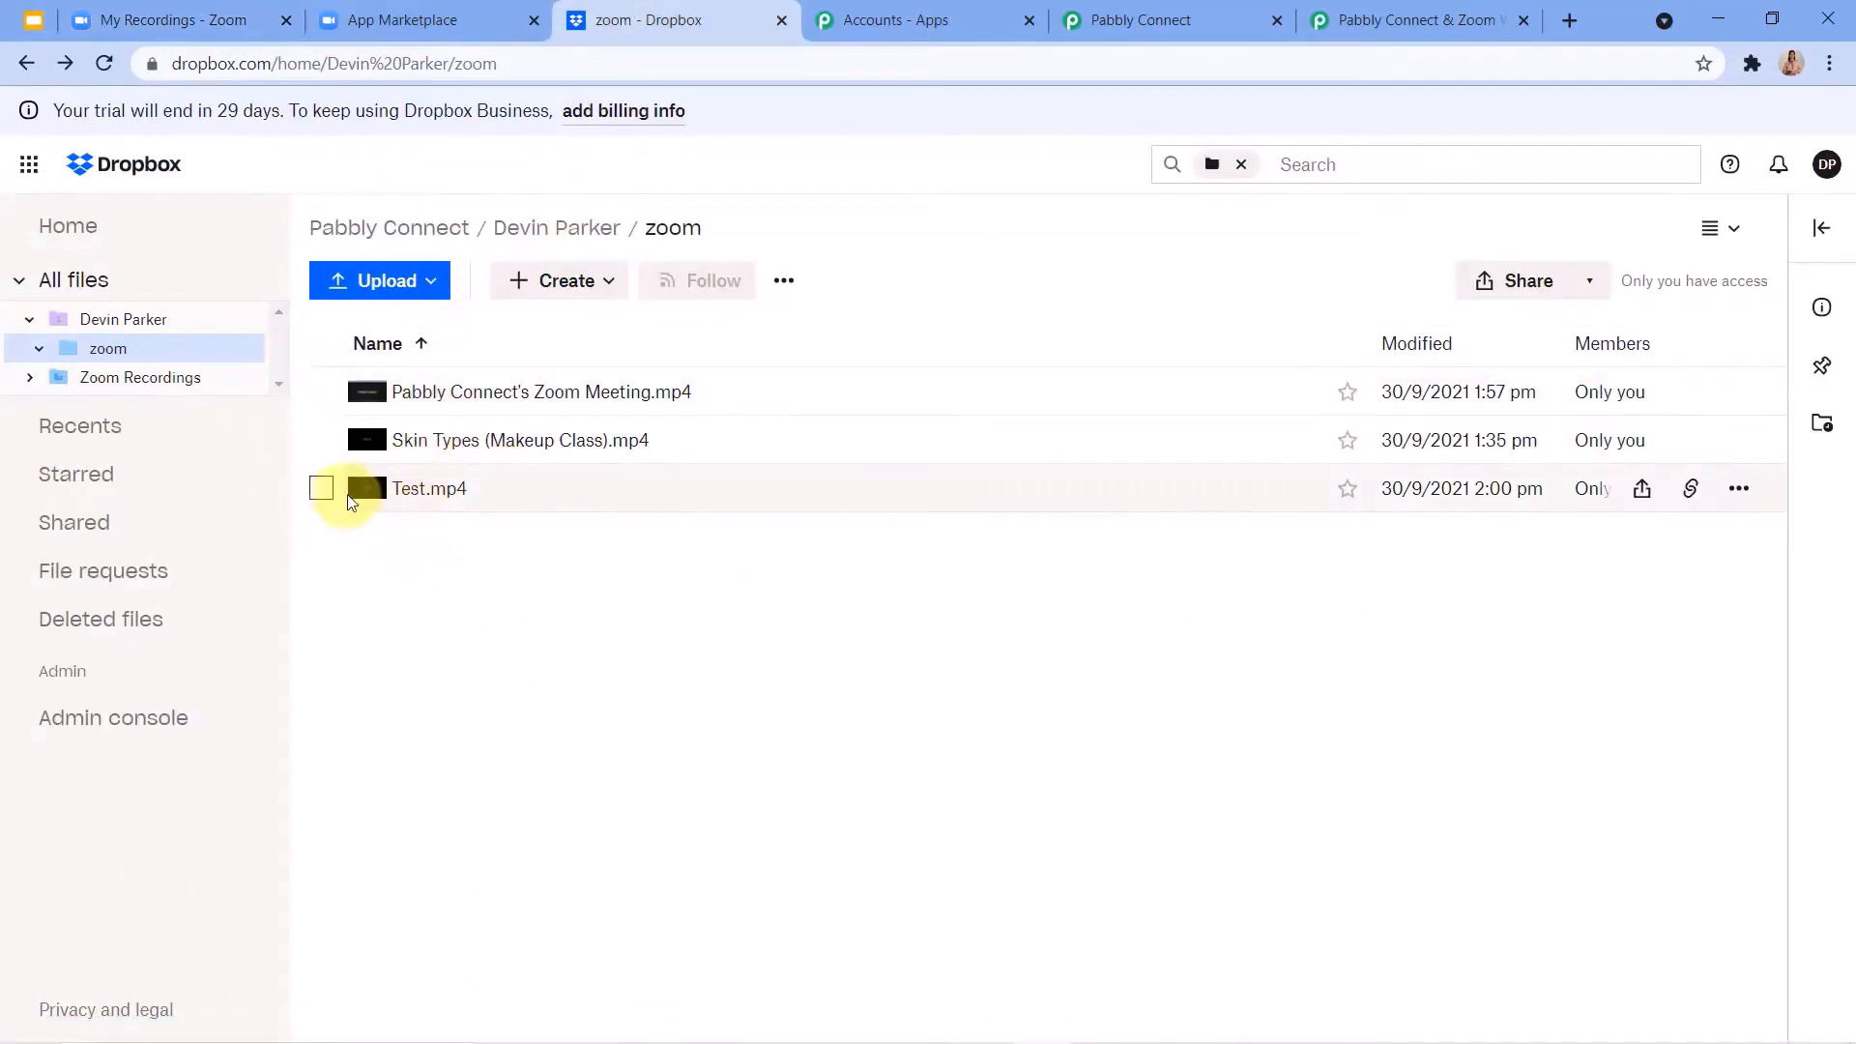
left_click(405, 493)
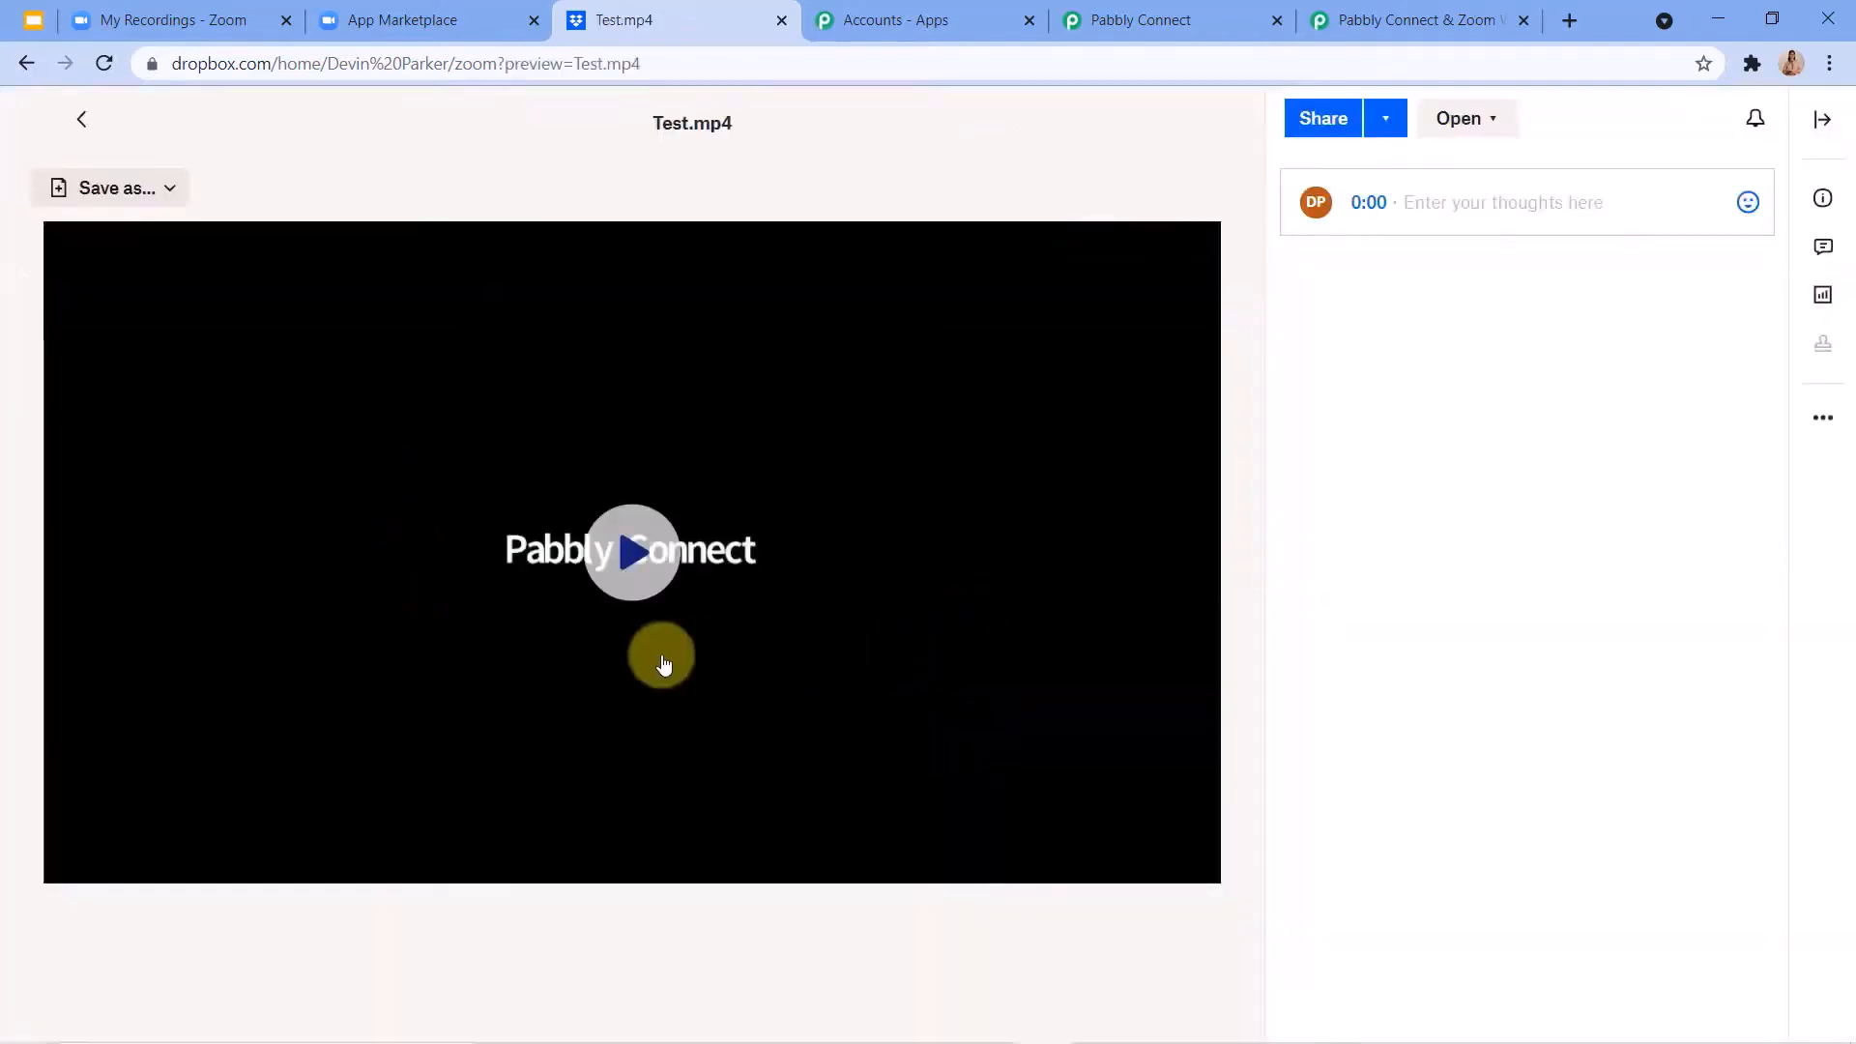
left_click(584, 632)
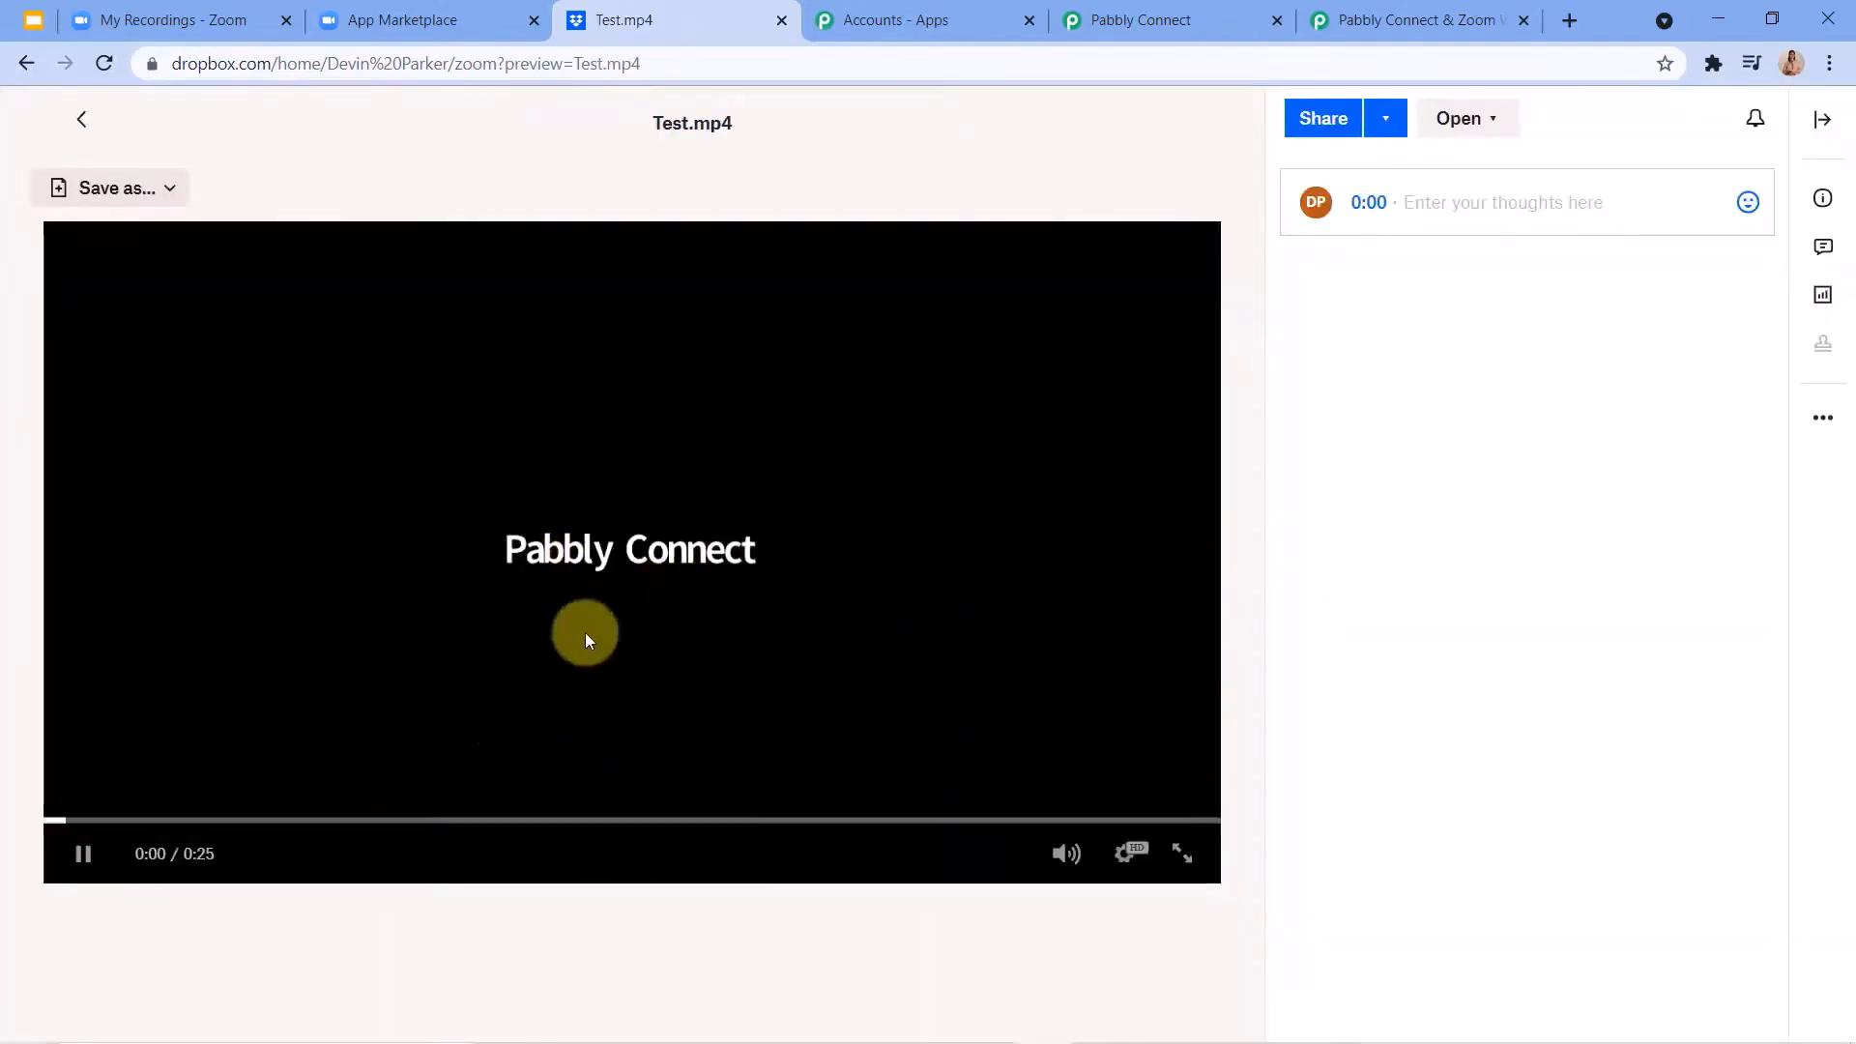
left_click(584, 632)
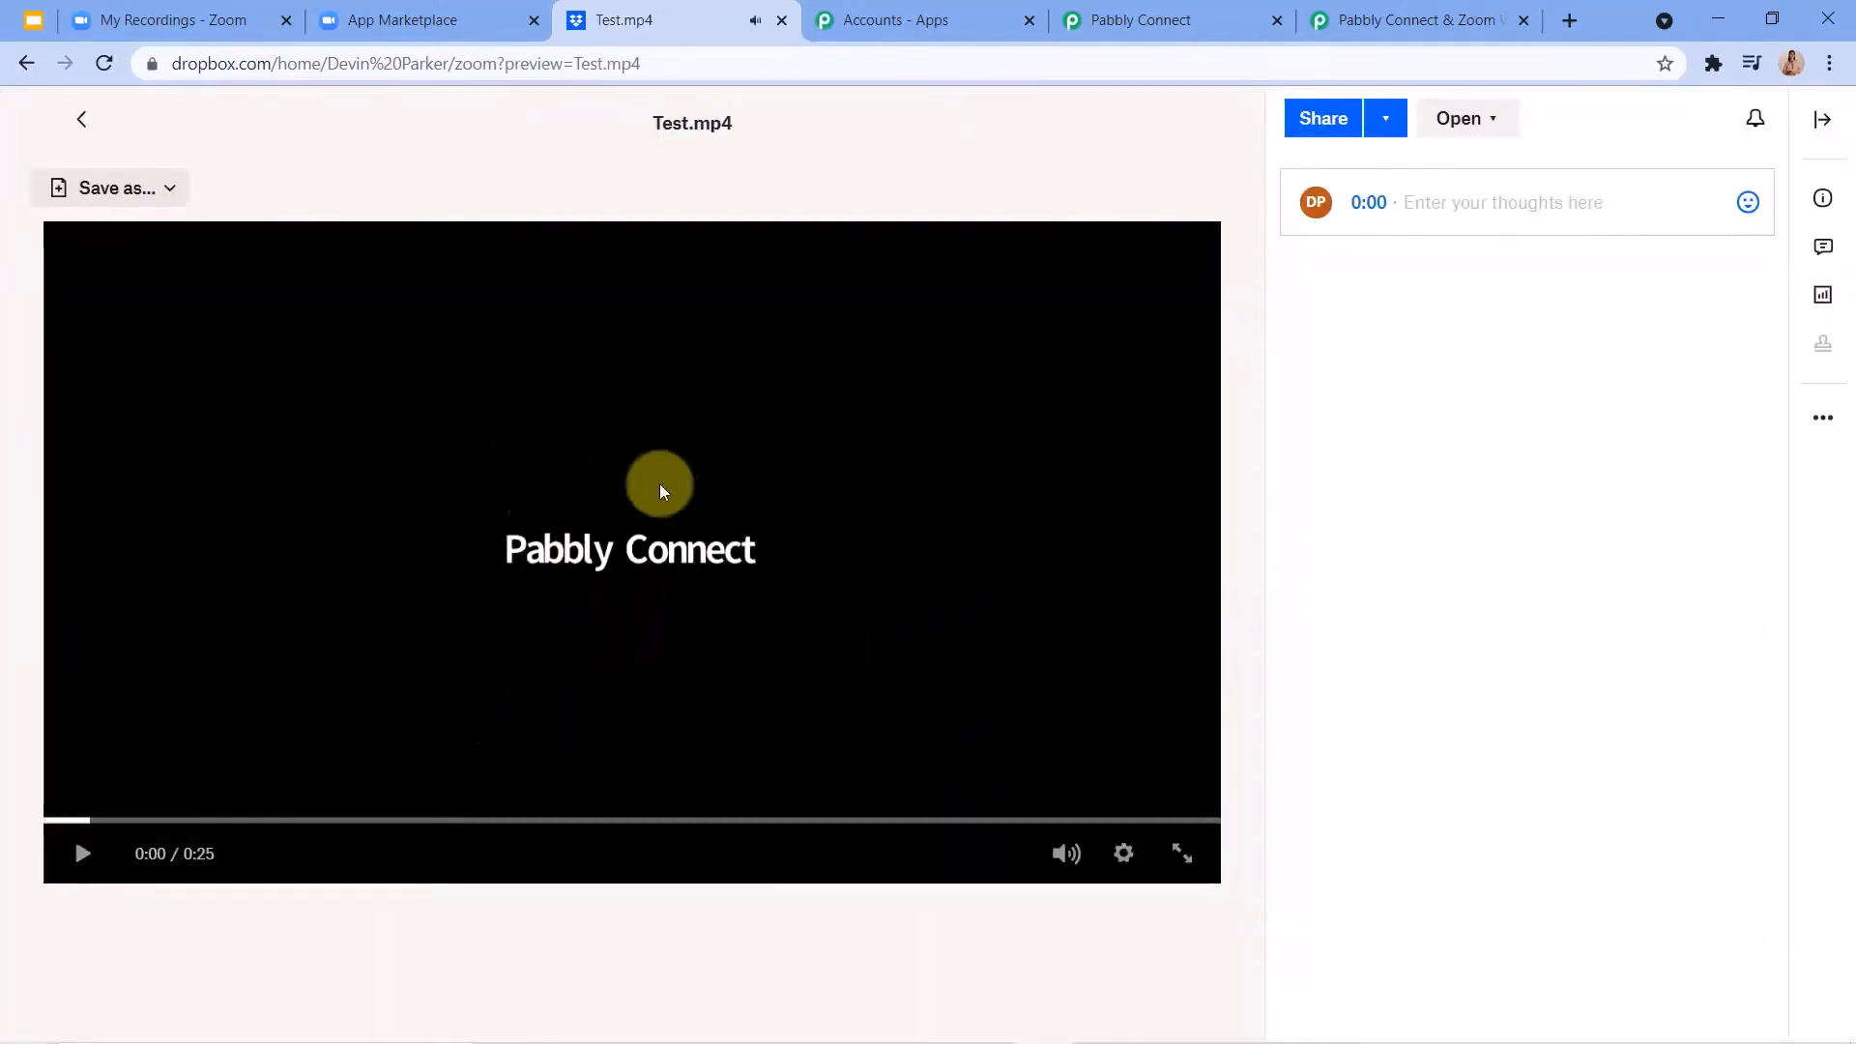
left_click(34, 65)
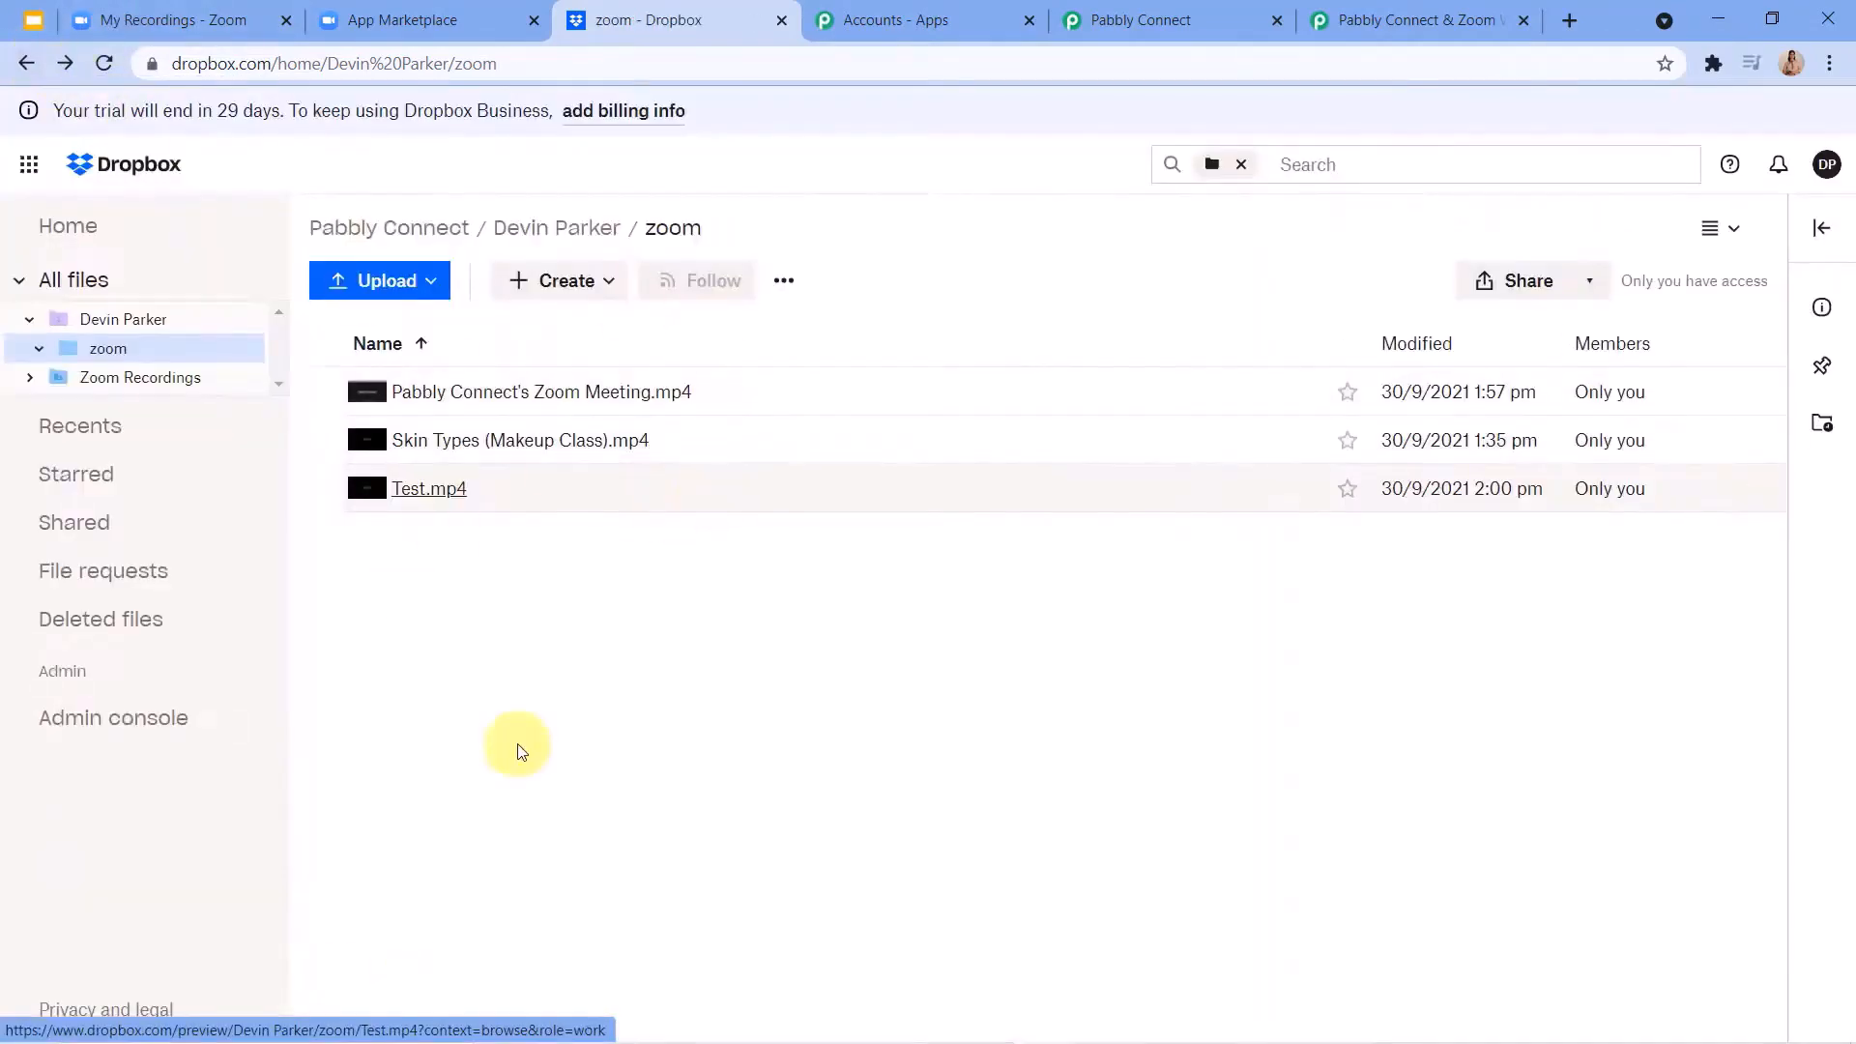
Return to Pabbly Connect and collapse the Zoom trigger and the Dropbox Upload File action to view the whole workflow.
left_click(1172, 19)
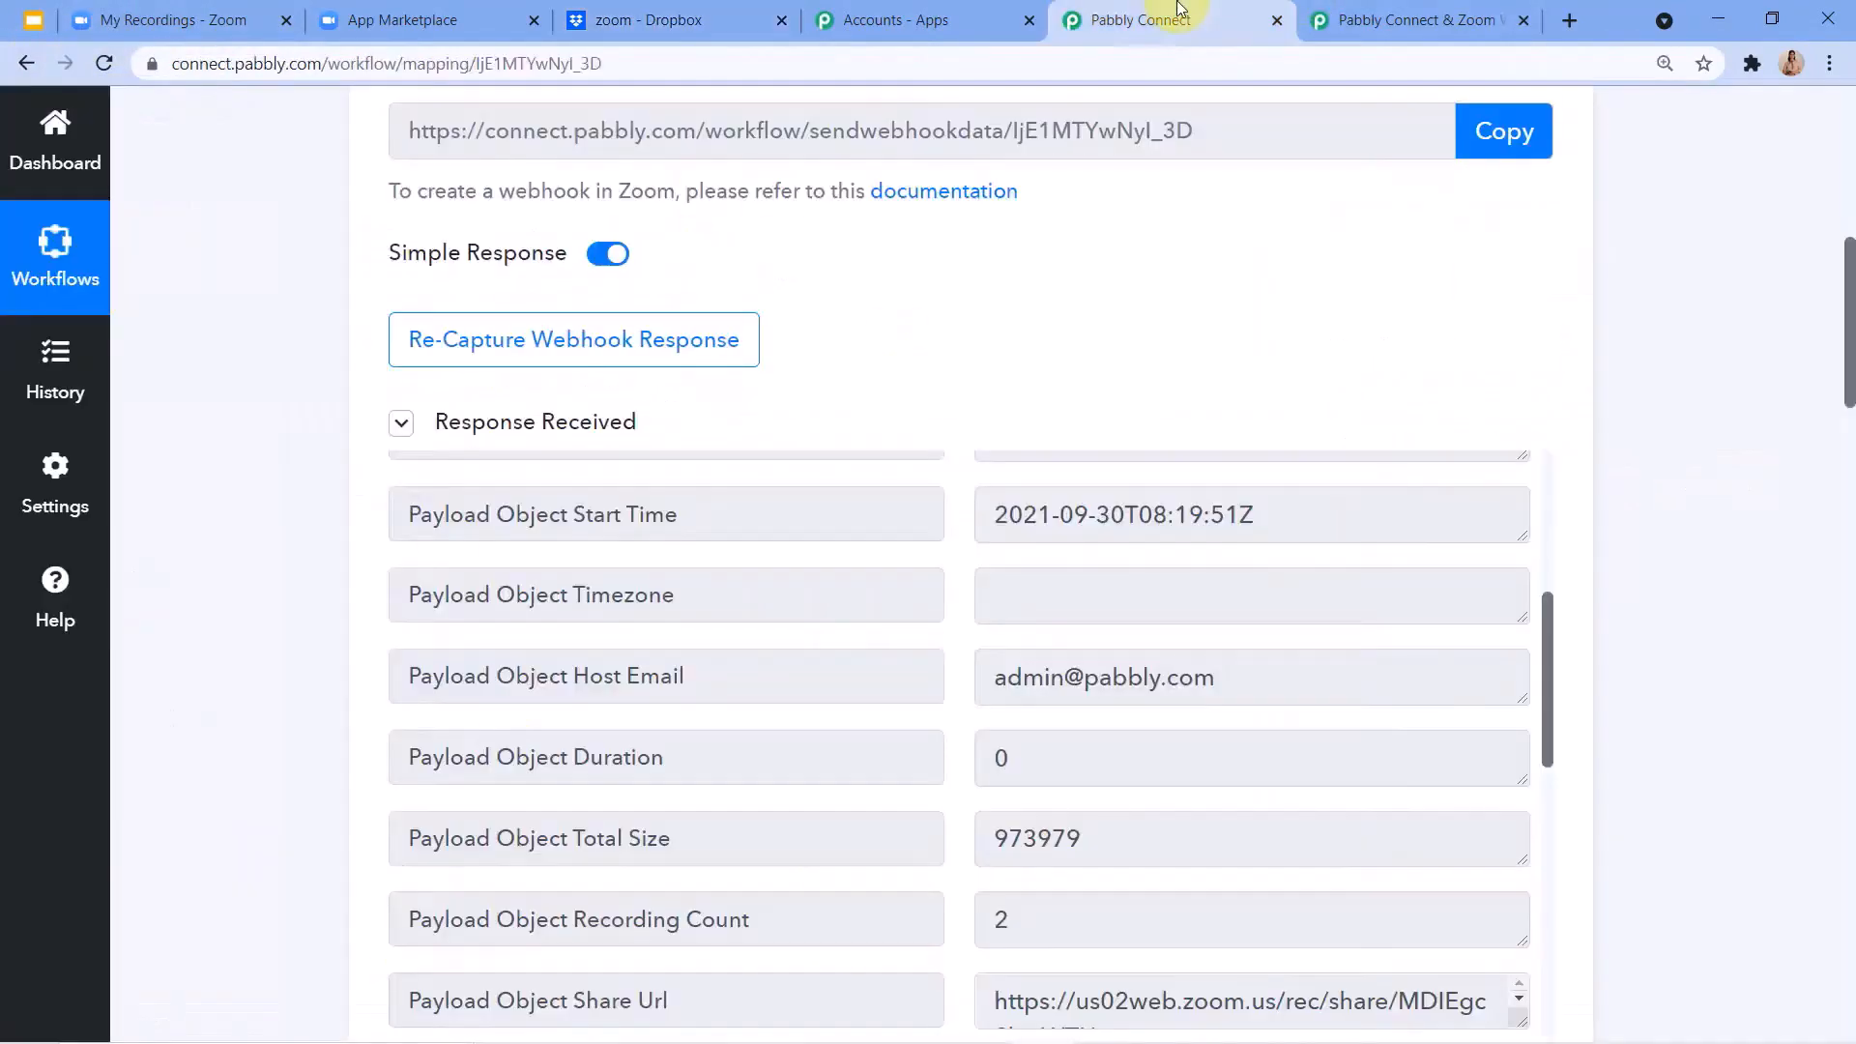
scroll(1397, 464, "up", 1)
scroll(1396, 465, "up", 10)
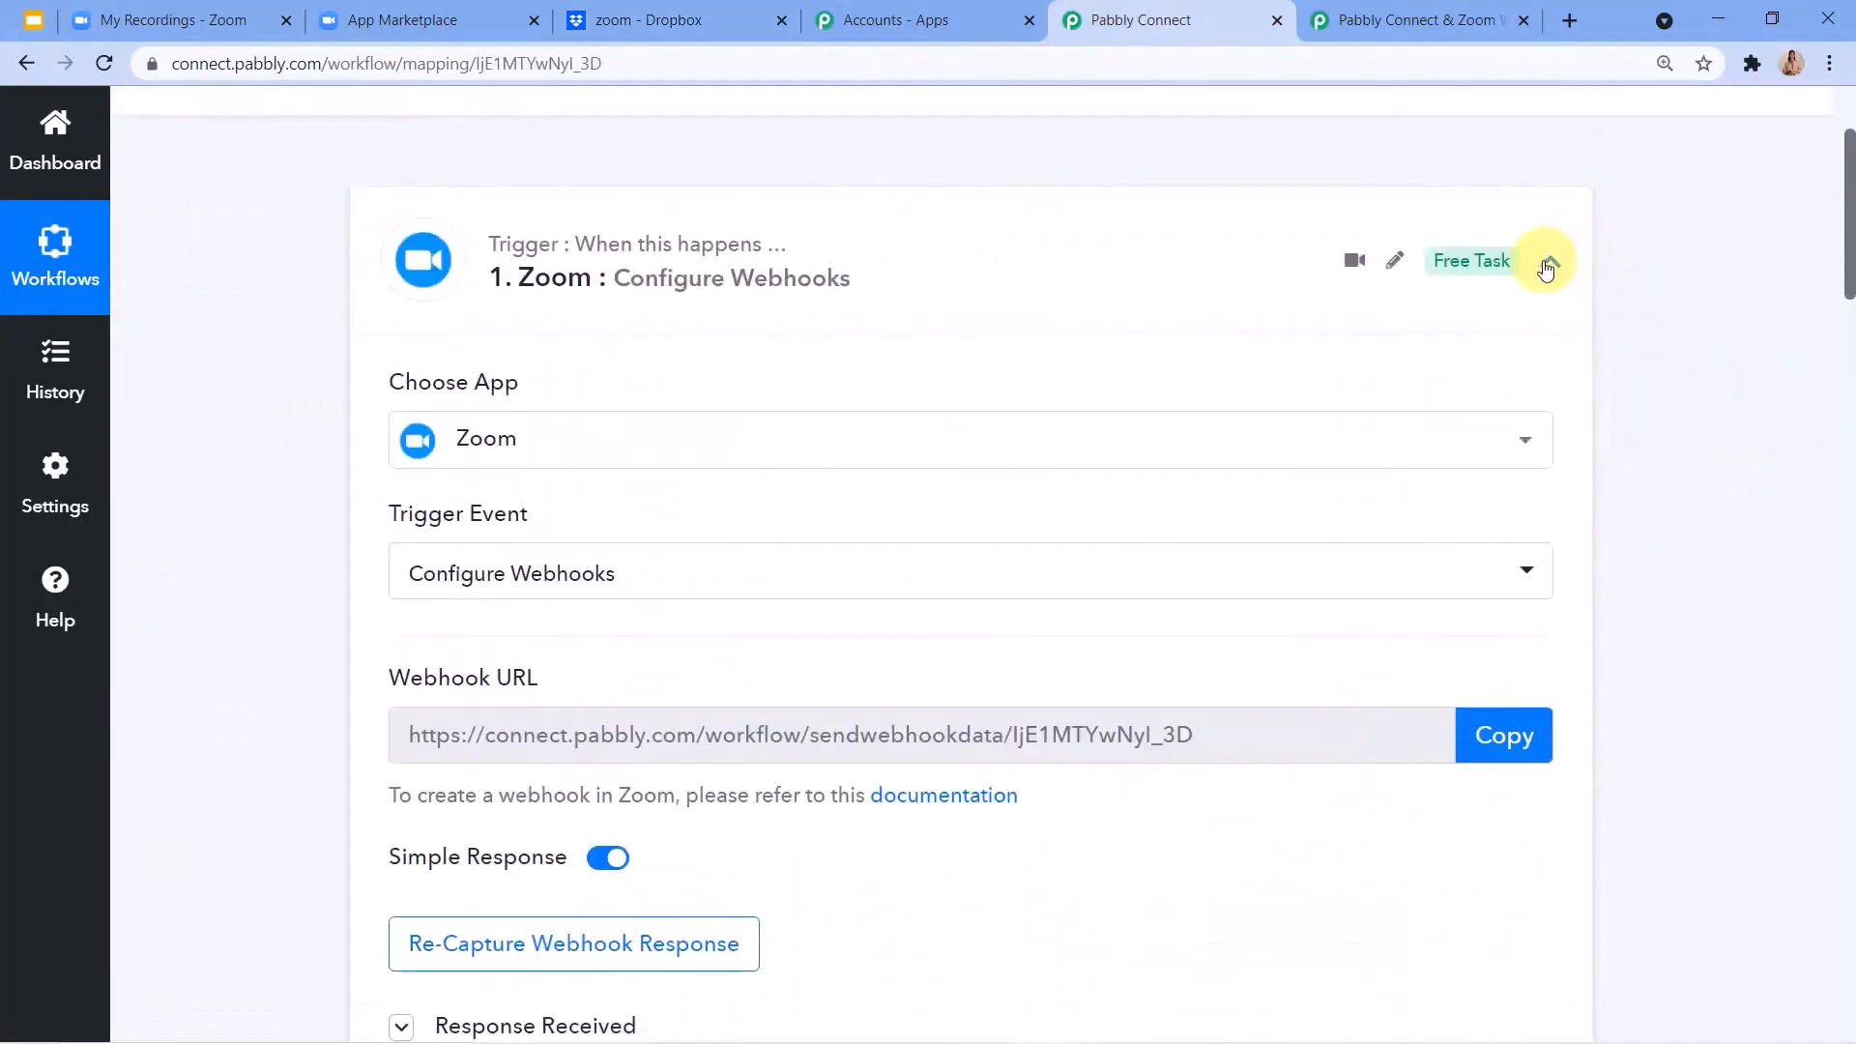
left_click(1542, 265)
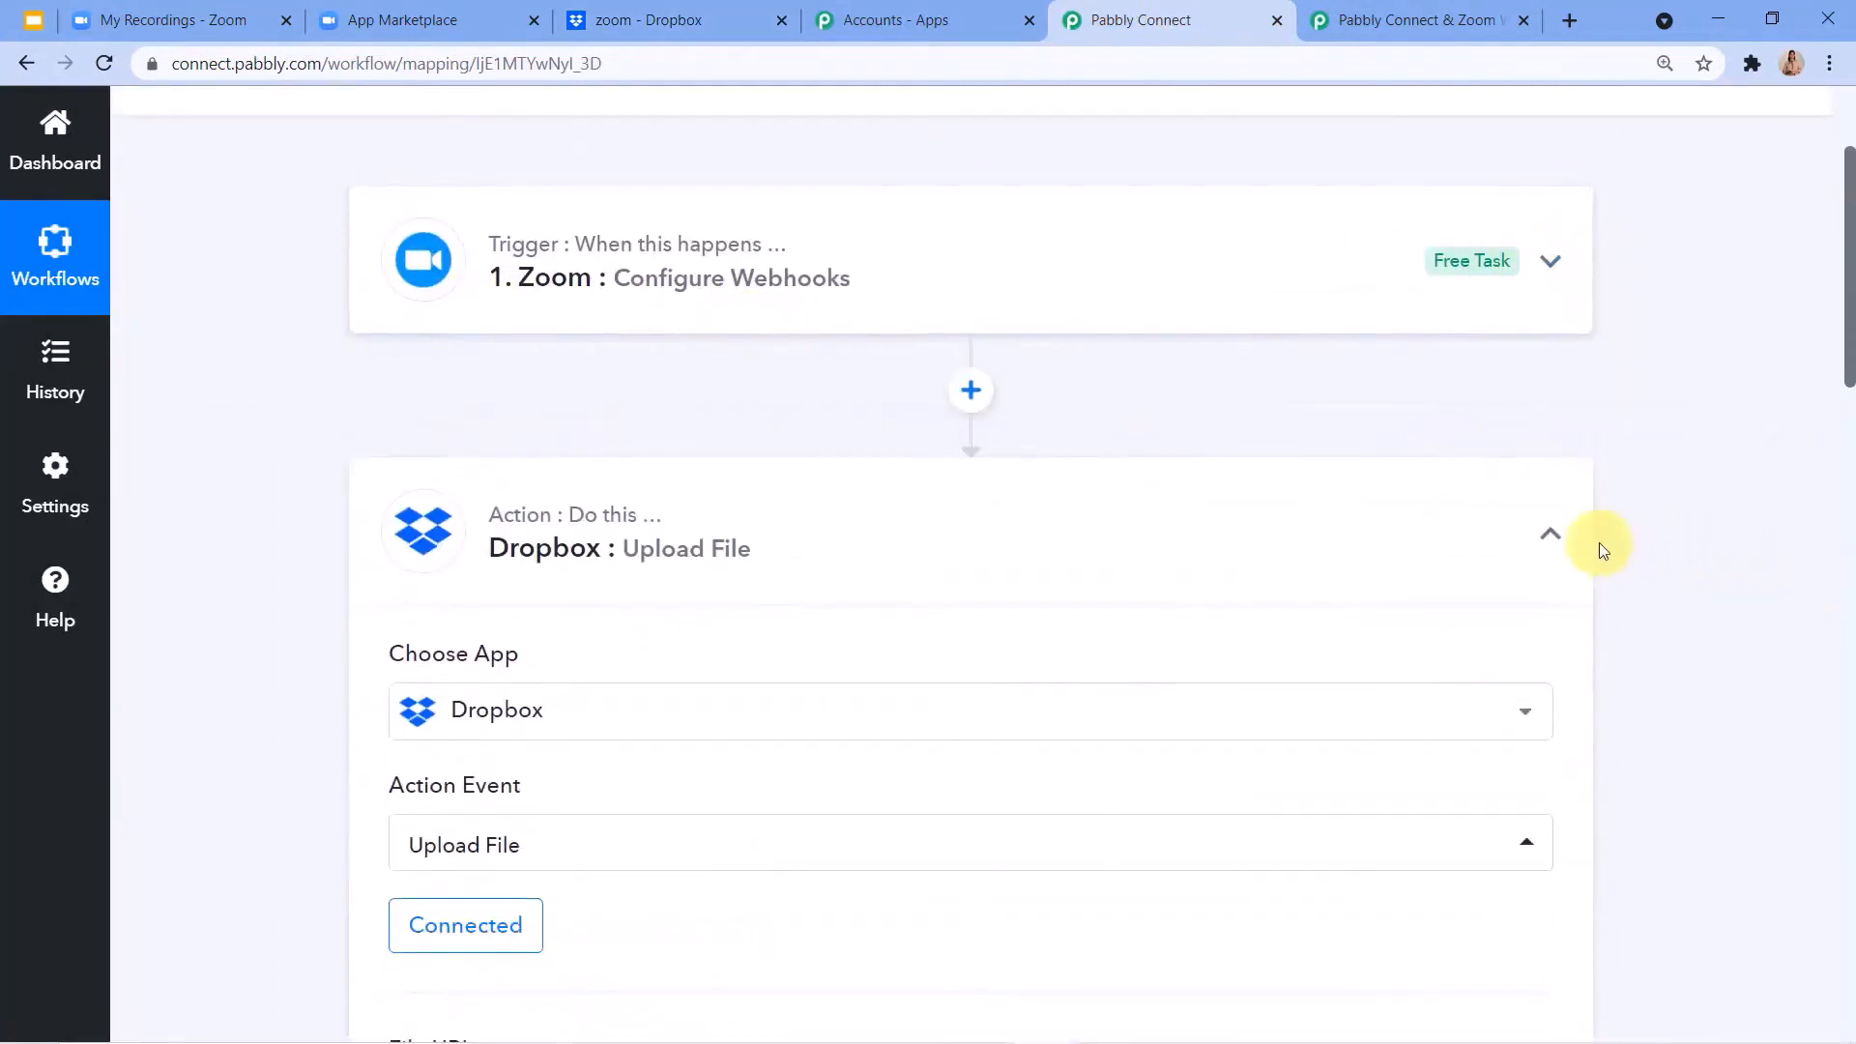
left_click(1548, 537)
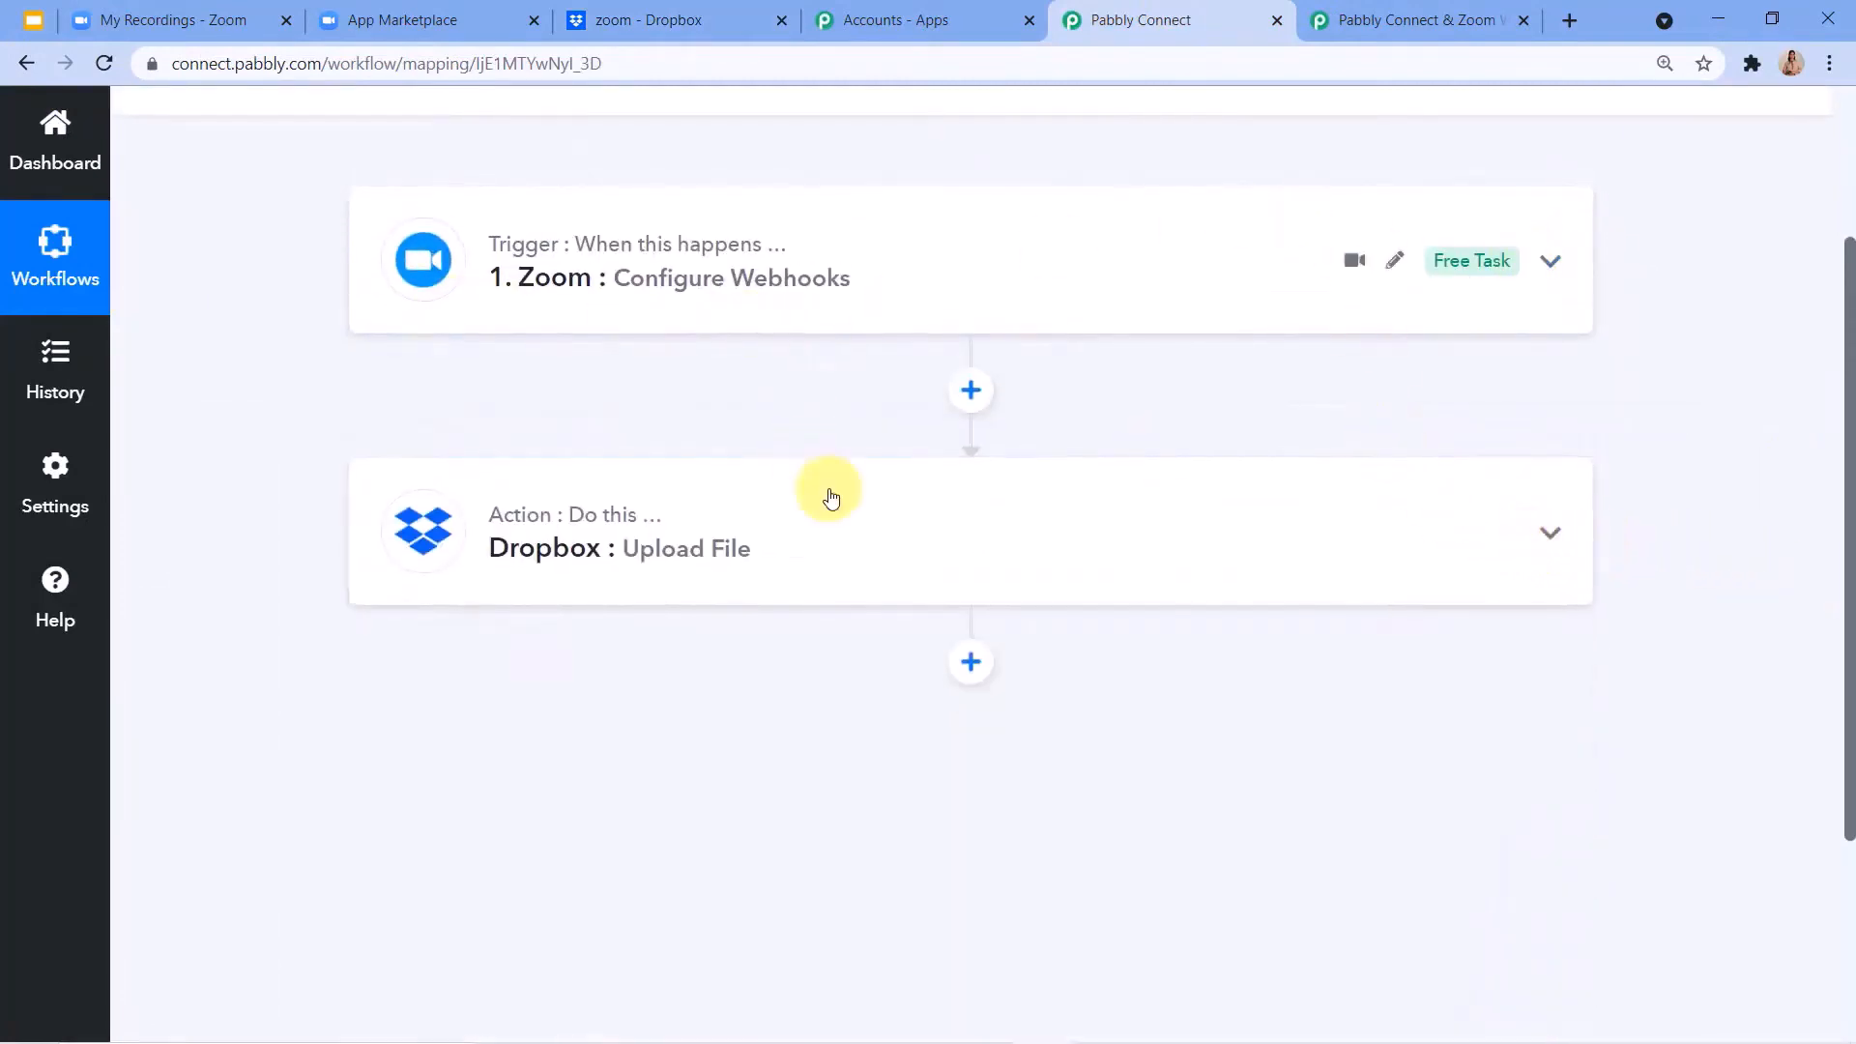
scroll(928, 474, "up", 3)
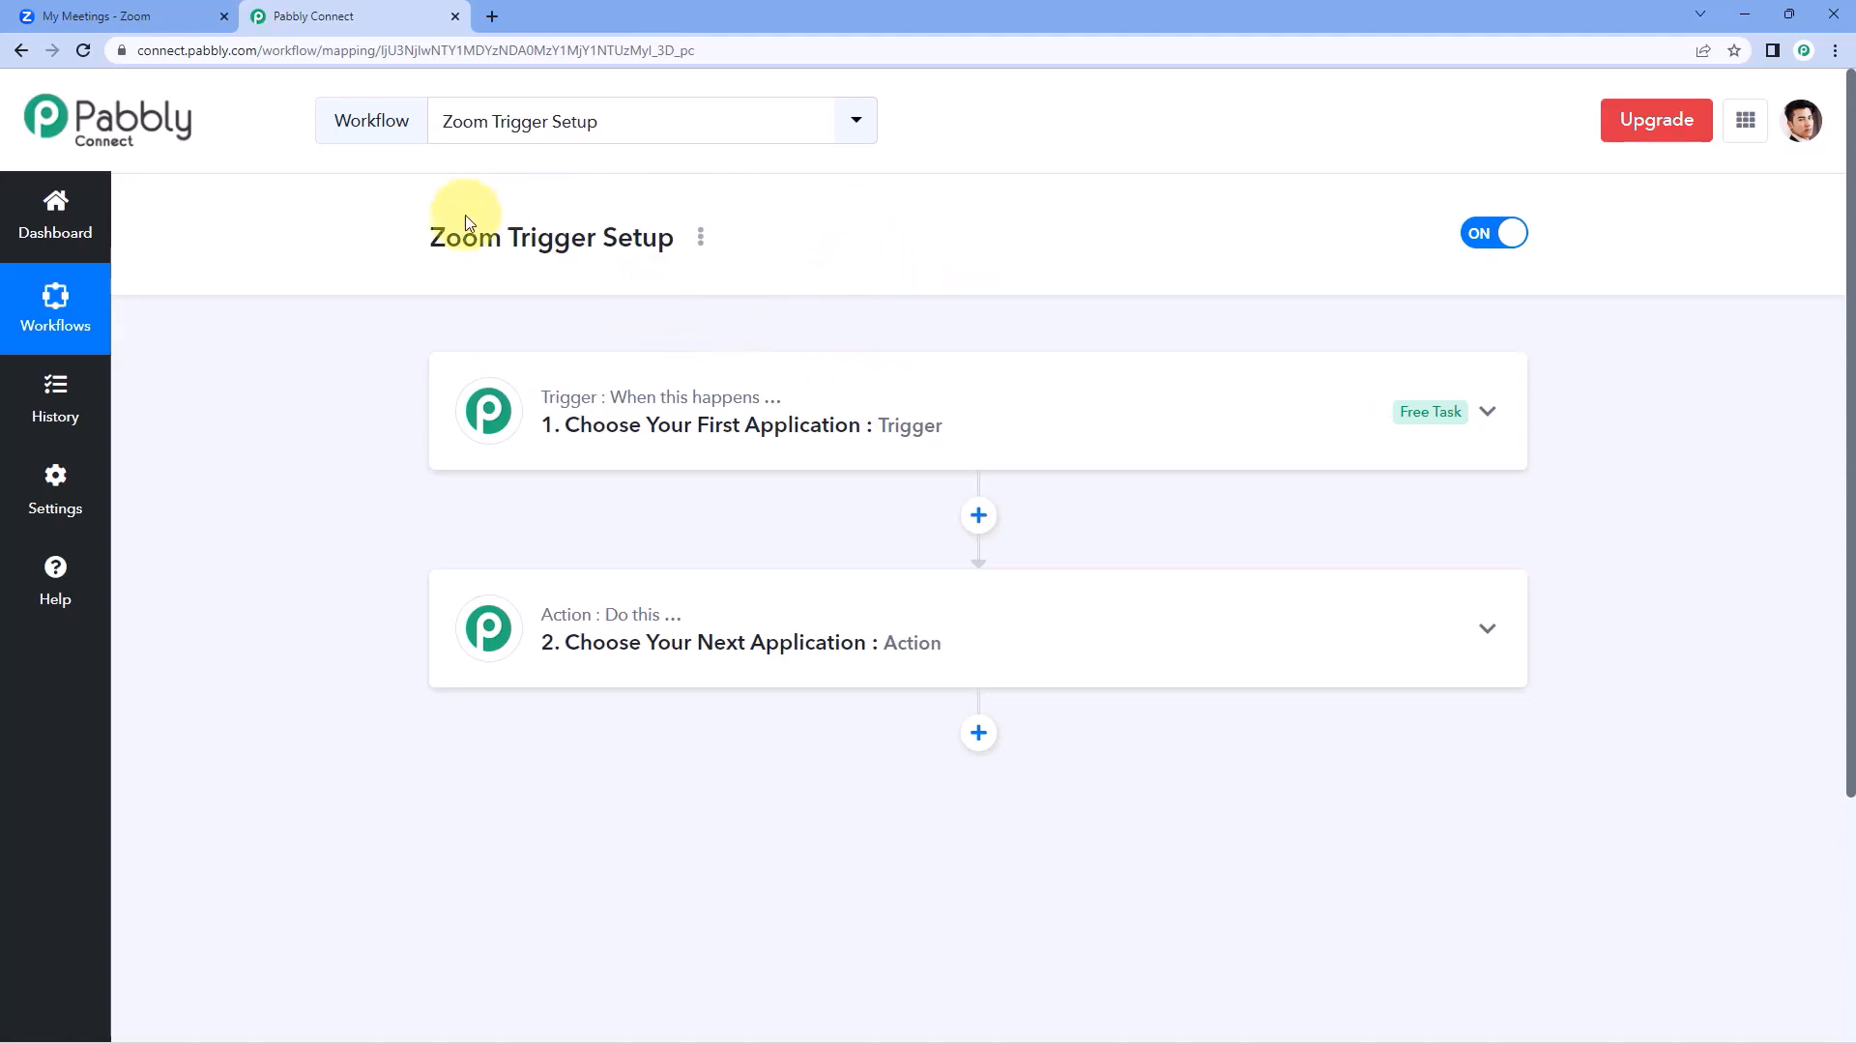
In the Zoom Trigger Setup workflow, choose Zoom (Triggers) as the trigger app with the event Configure Webhook.
scroll(564, 257, "down", 1)
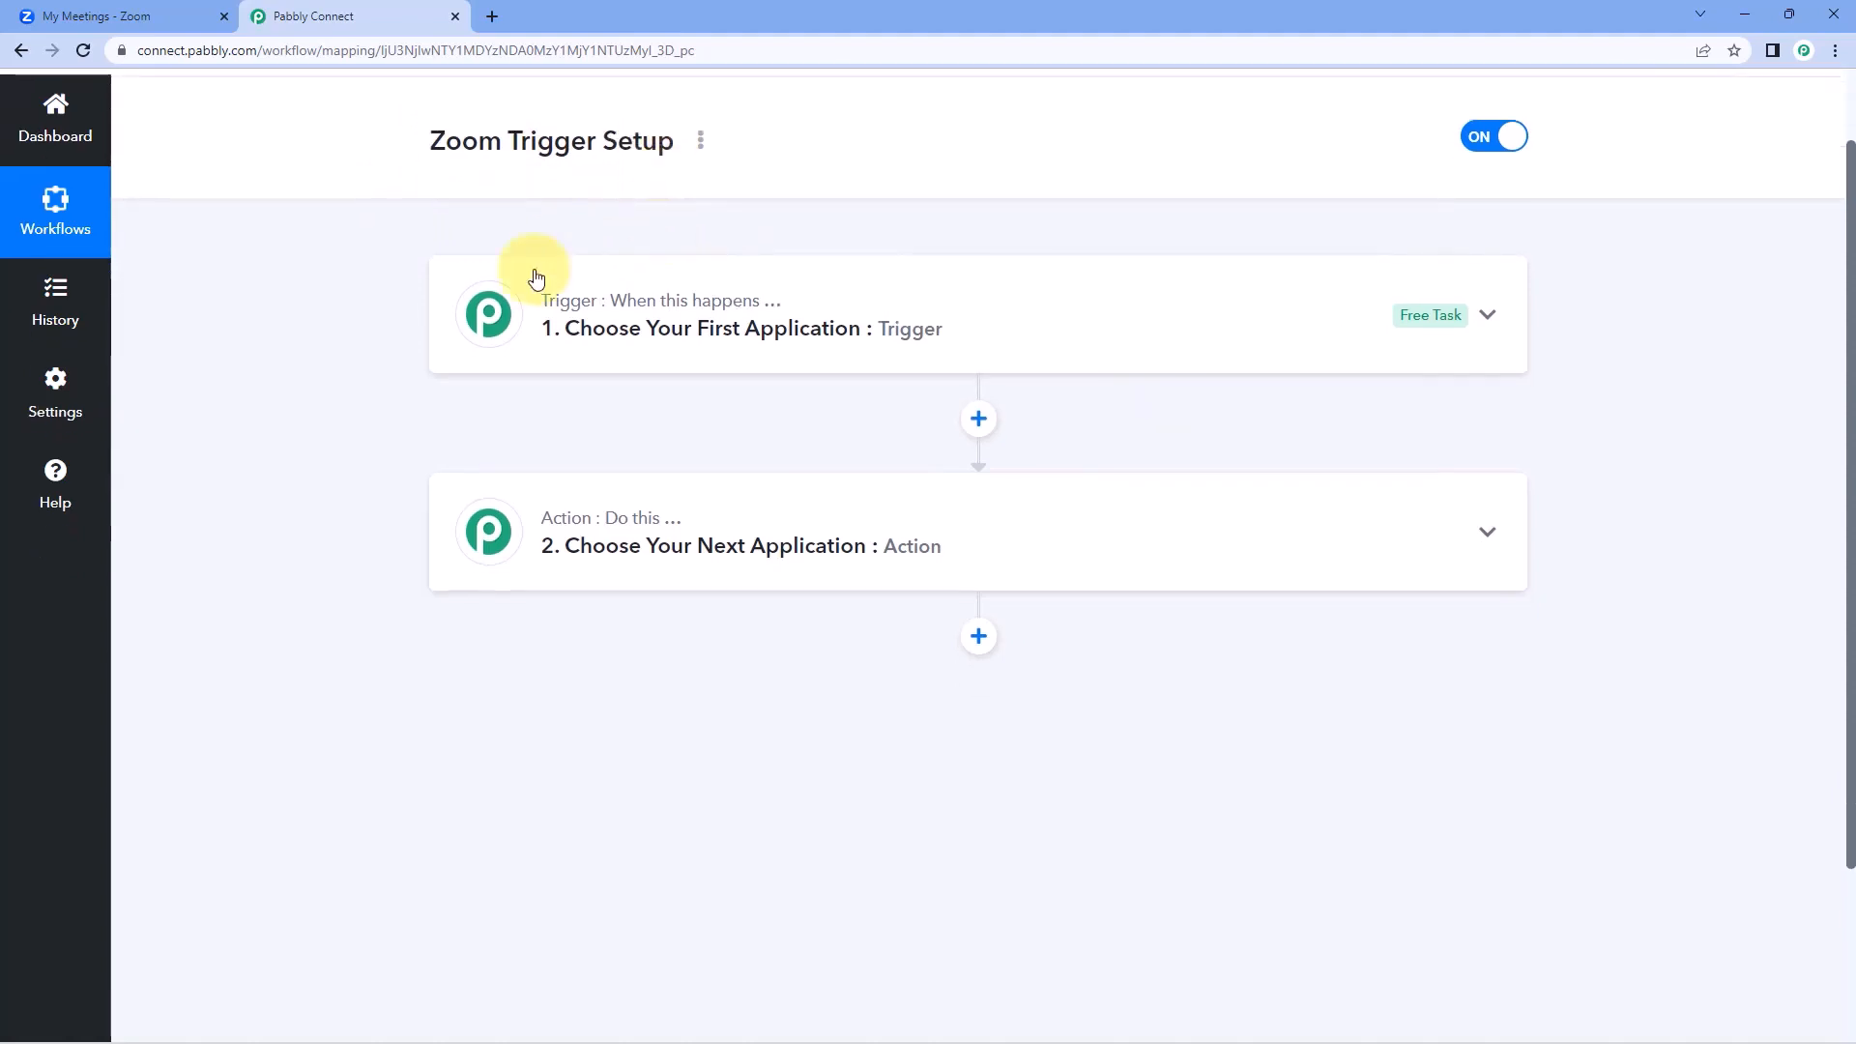
left_click(714, 311)
scroll(483, 319, "down", 2)
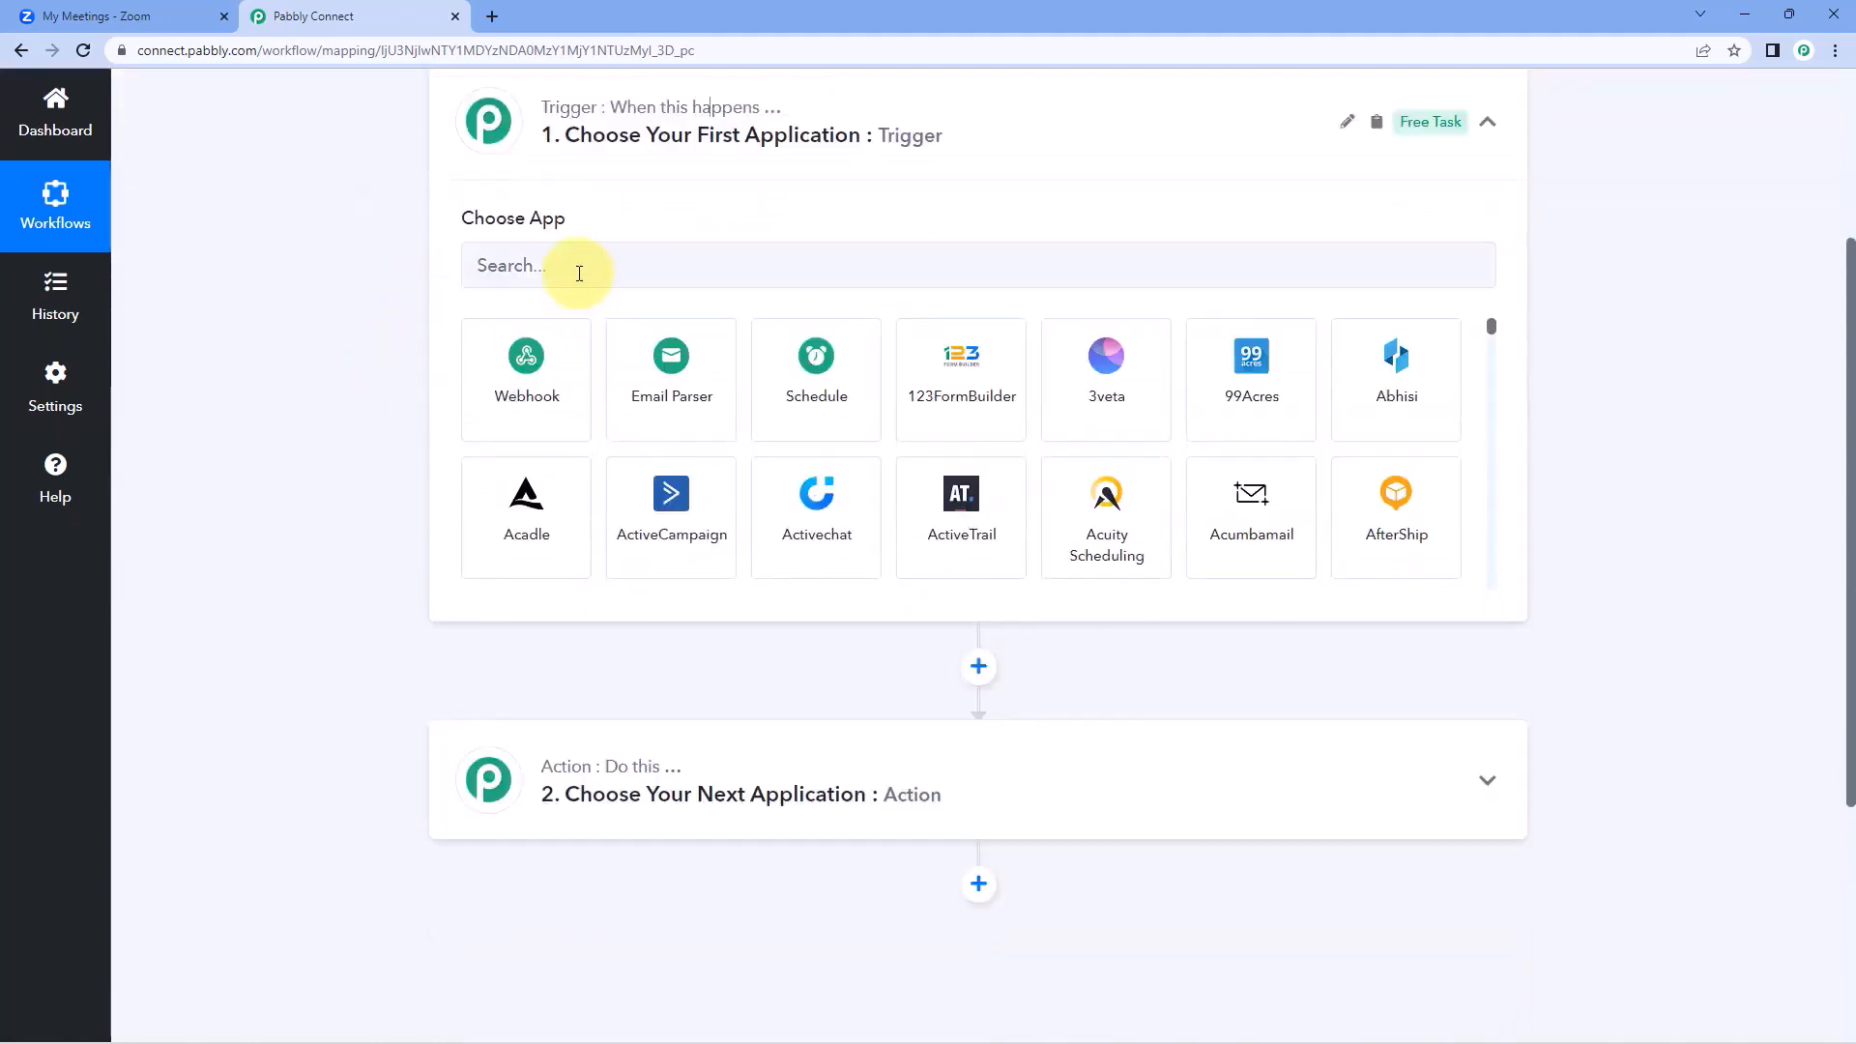
left_click(576, 273)
type("Zoom")
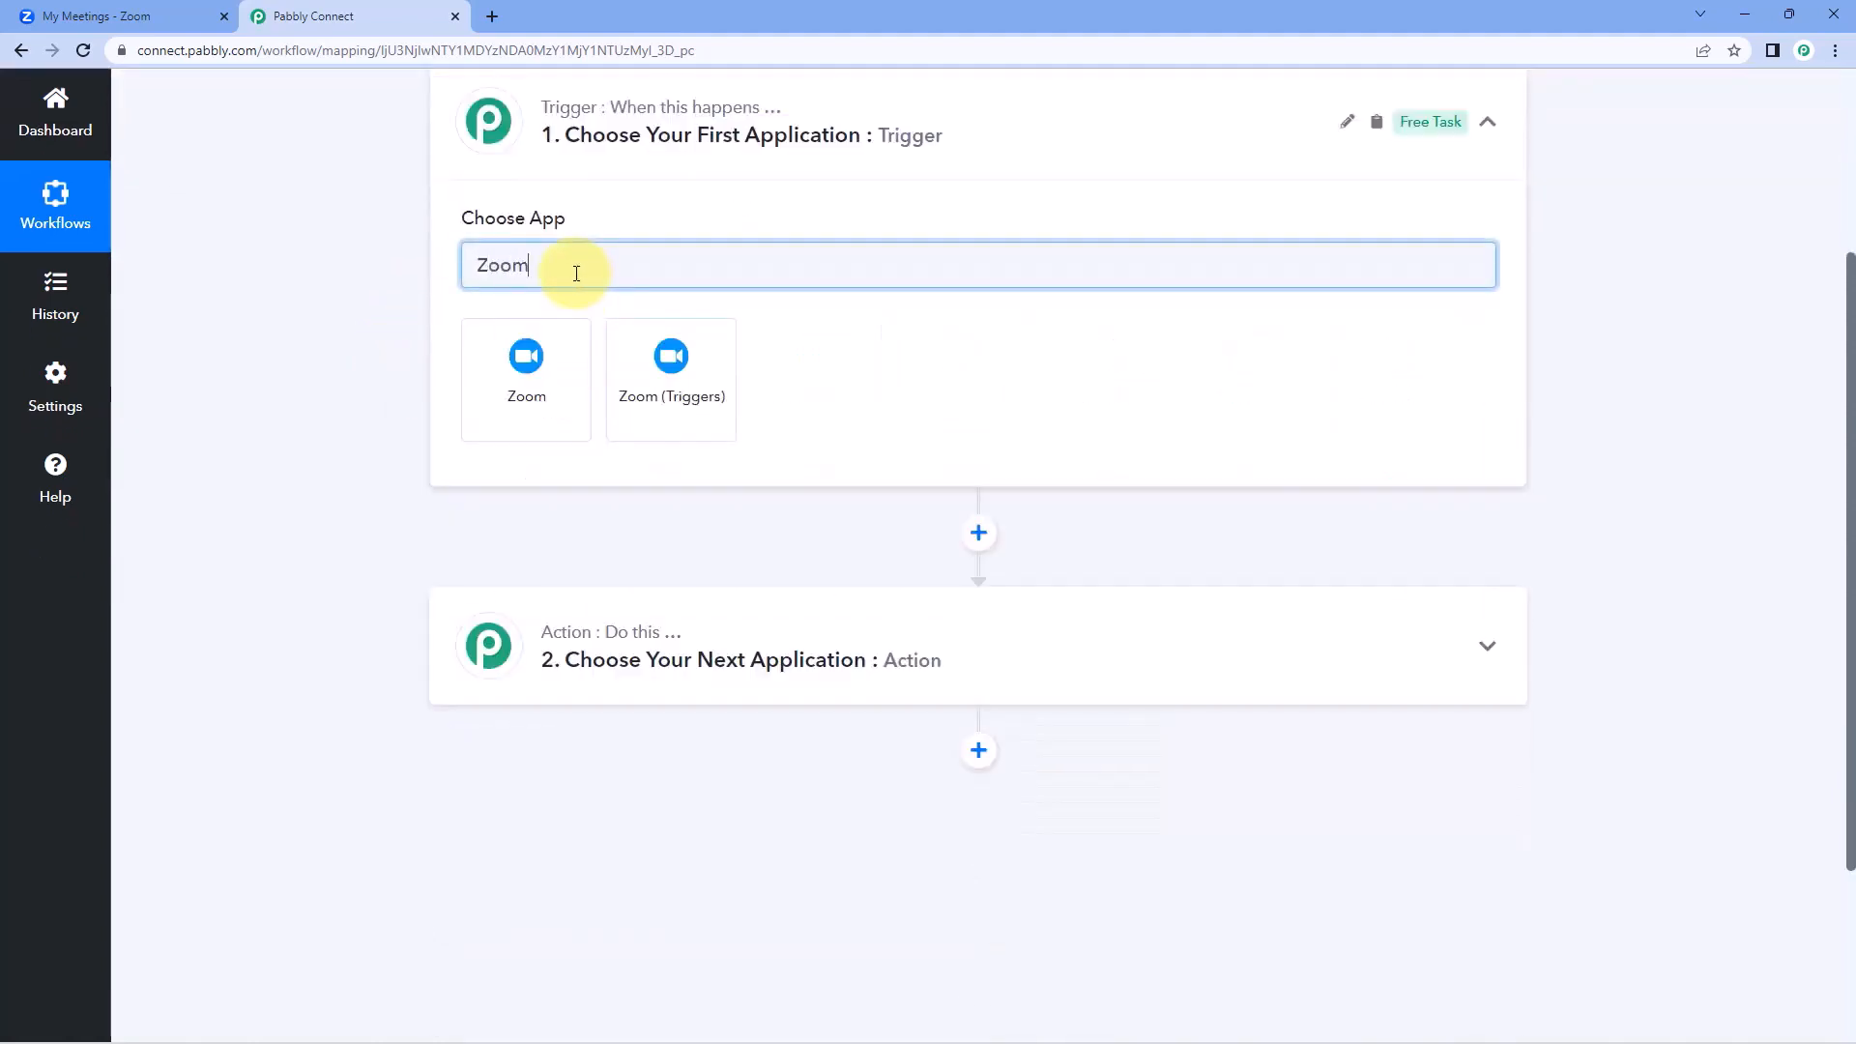
left_click(703, 370)
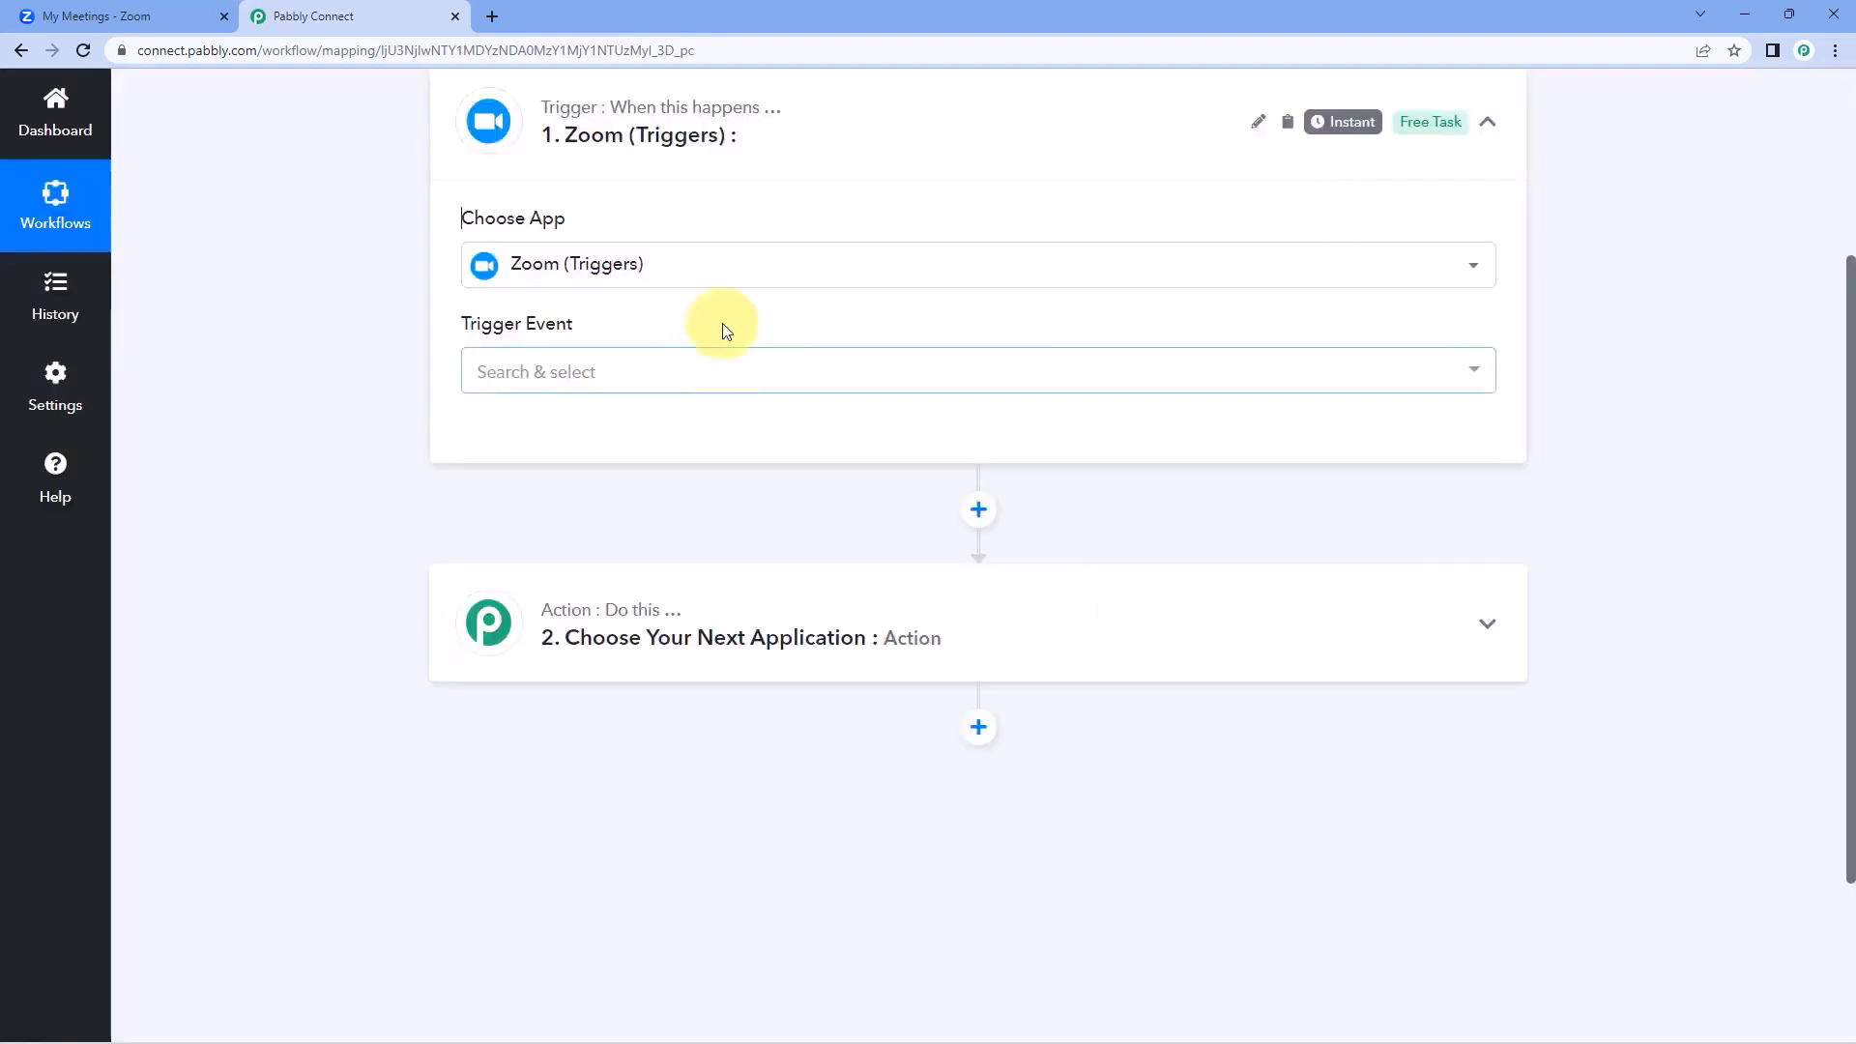
left_click(657, 369)
left_click(696, 477)
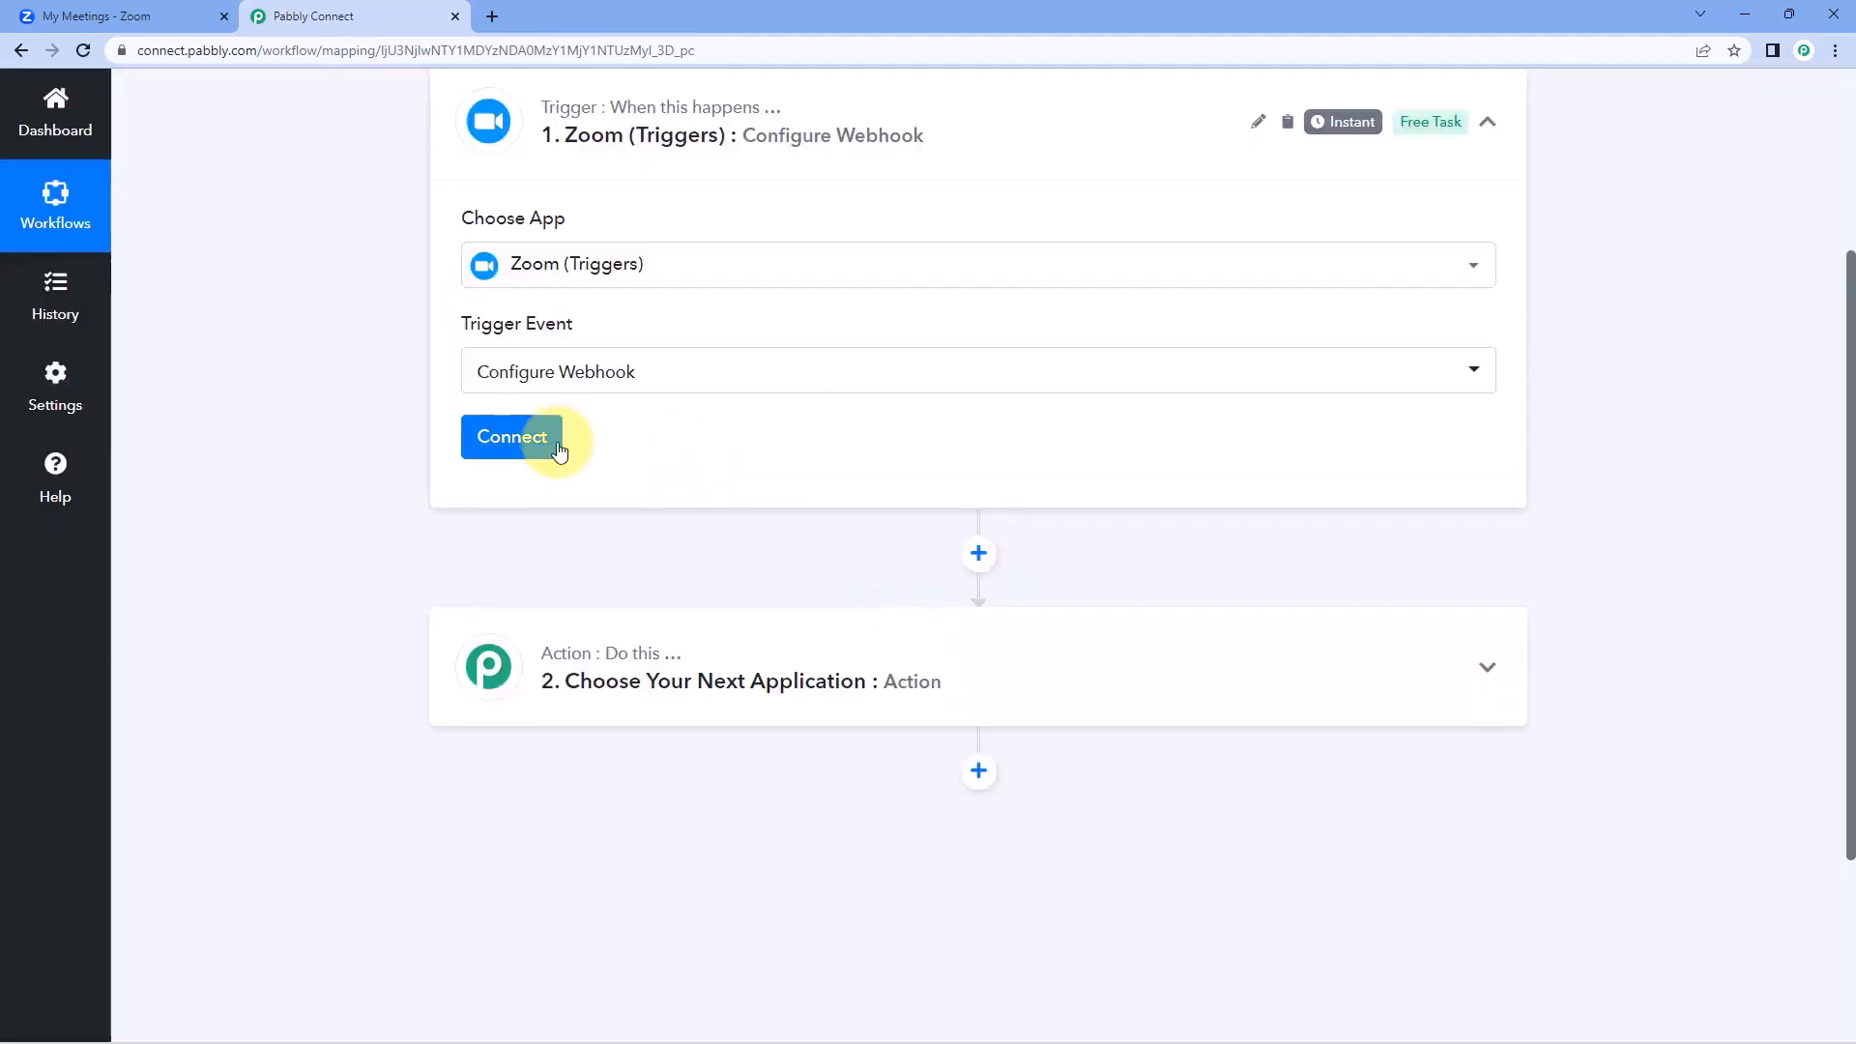
Start adding a new Zoom (Triggers) connection and review the instructions for getting the Zoom app's Secret Token.
left_click(553, 458)
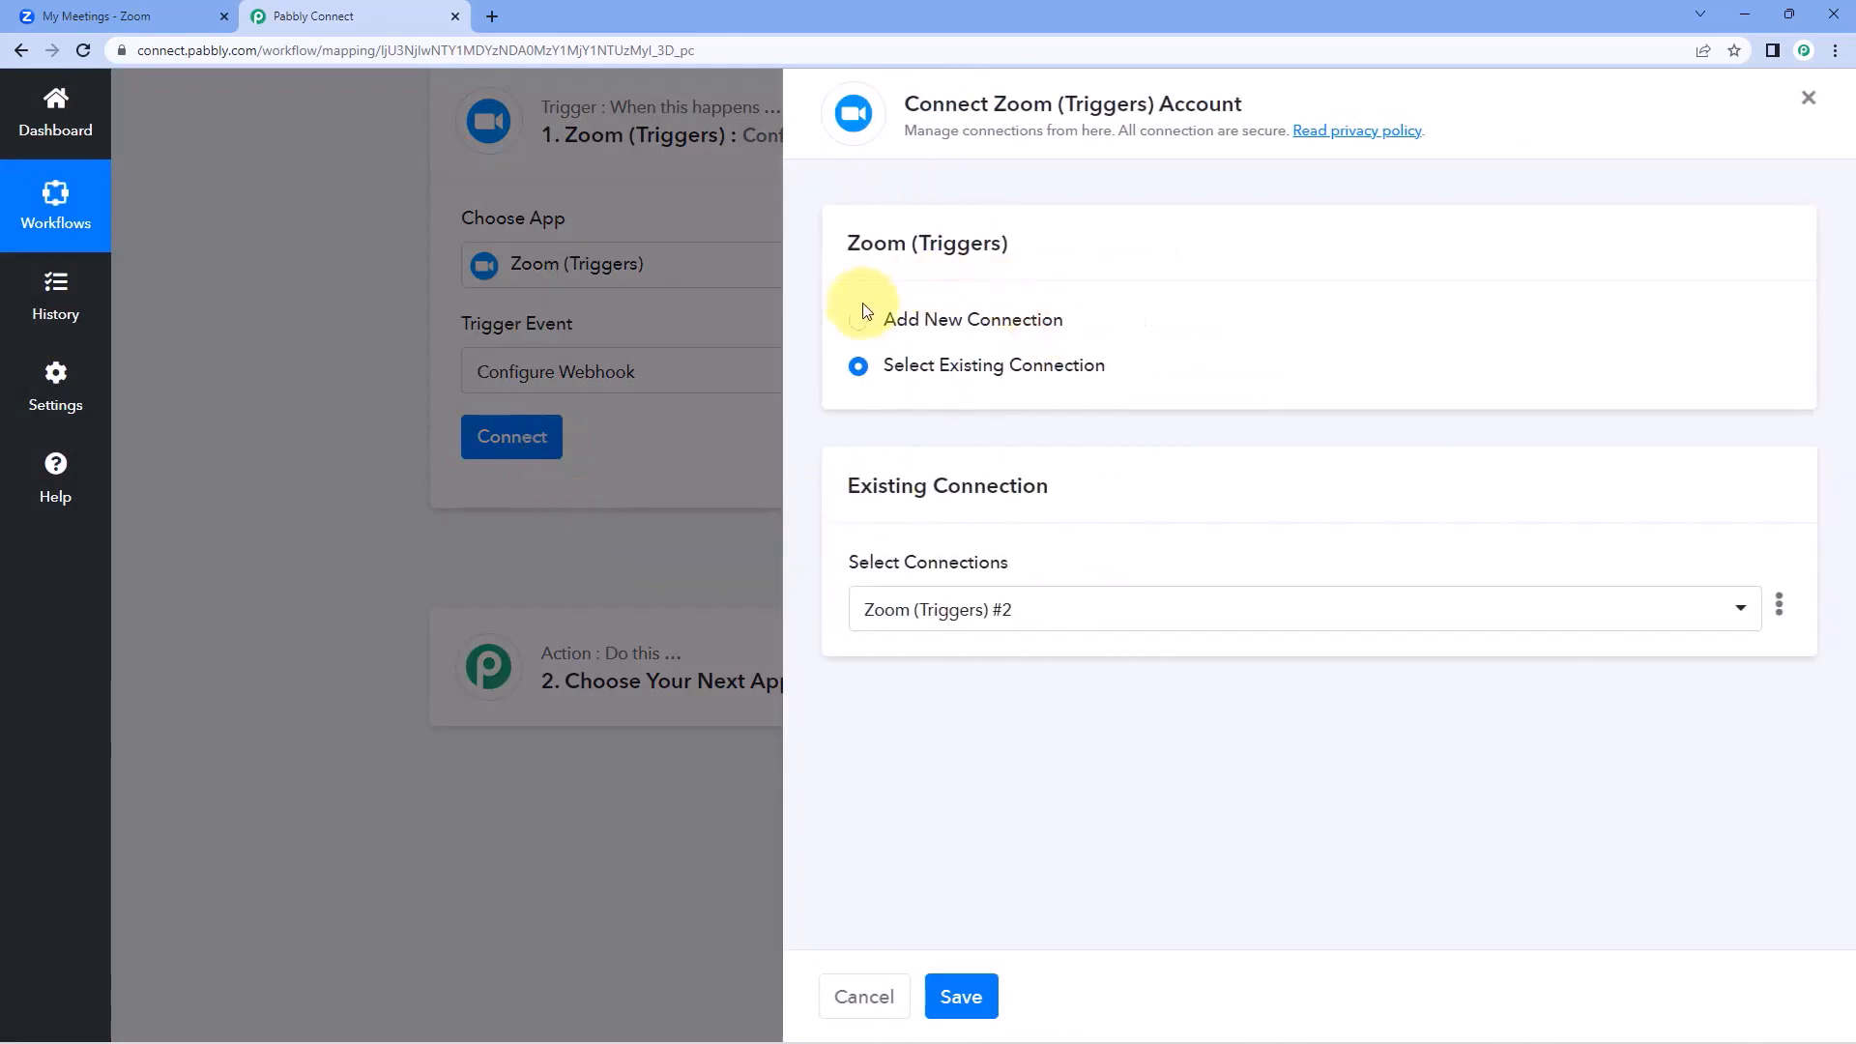
left_click(869, 326)
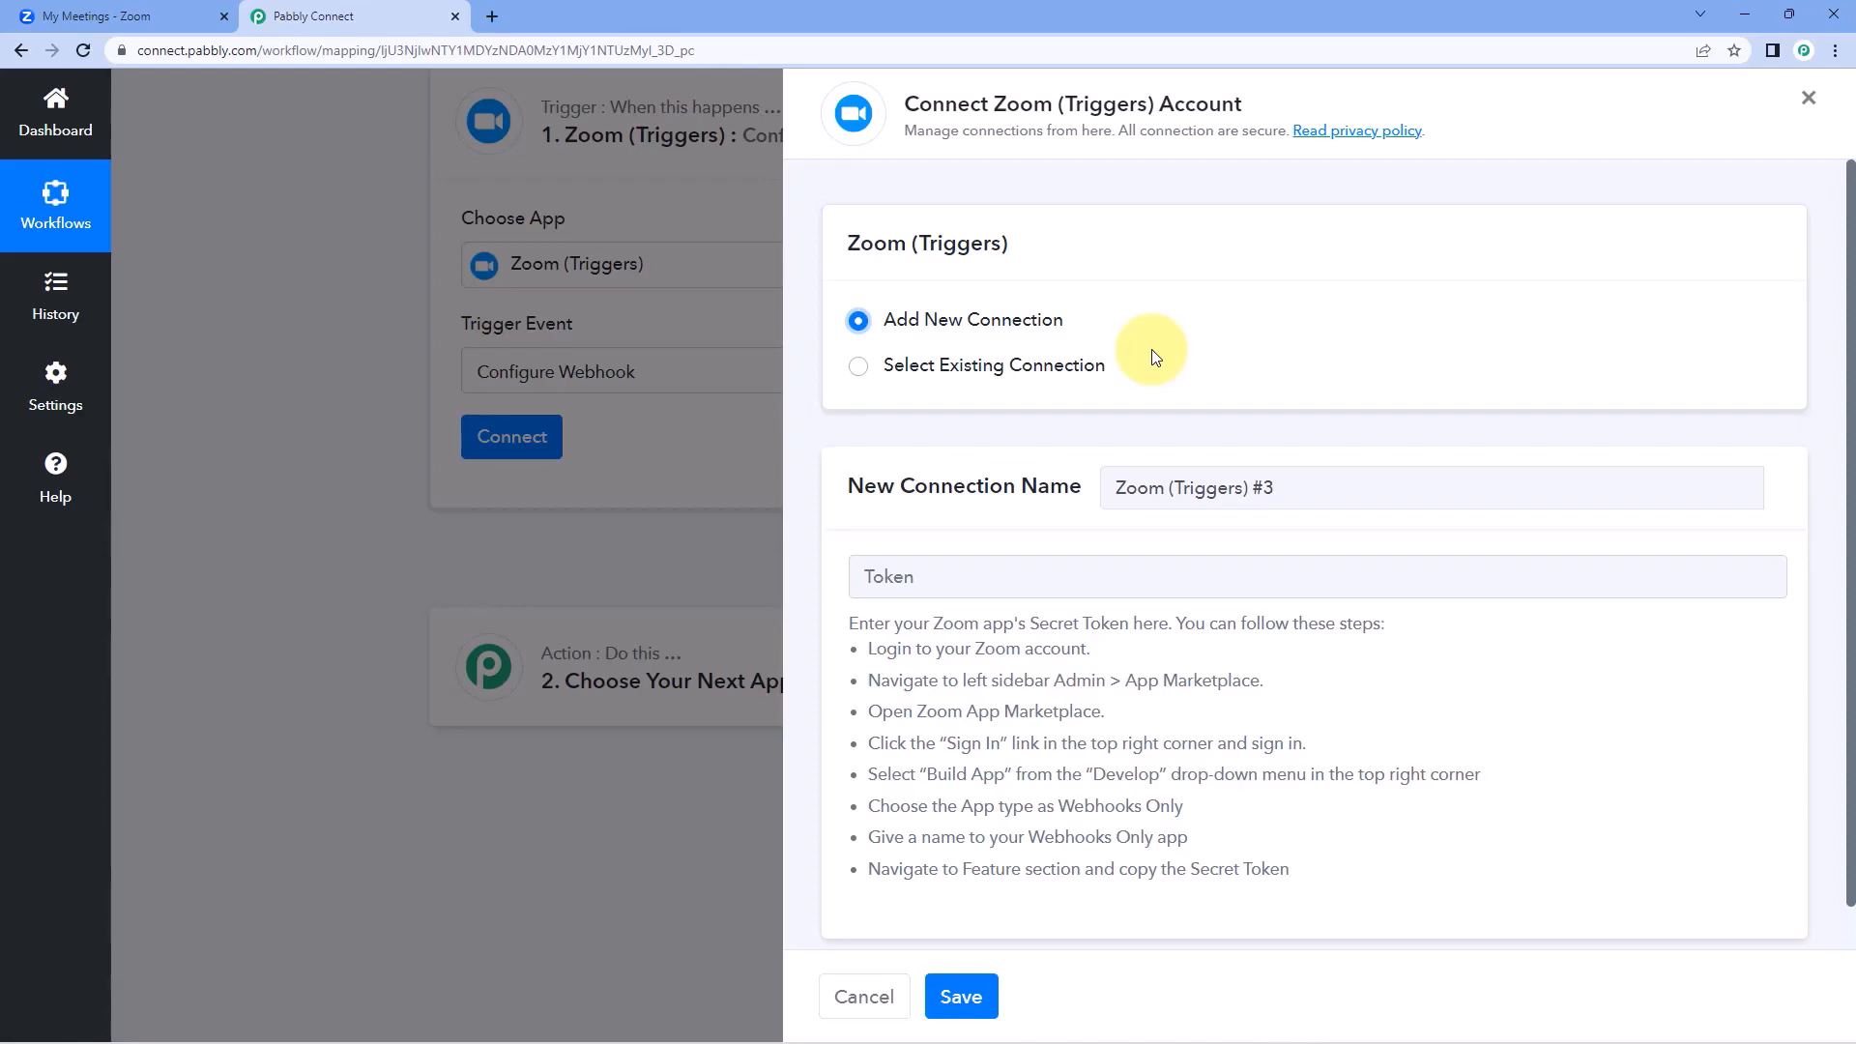
left_click_drag(846, 624, 1322, 870)
left_click(1285, 700)
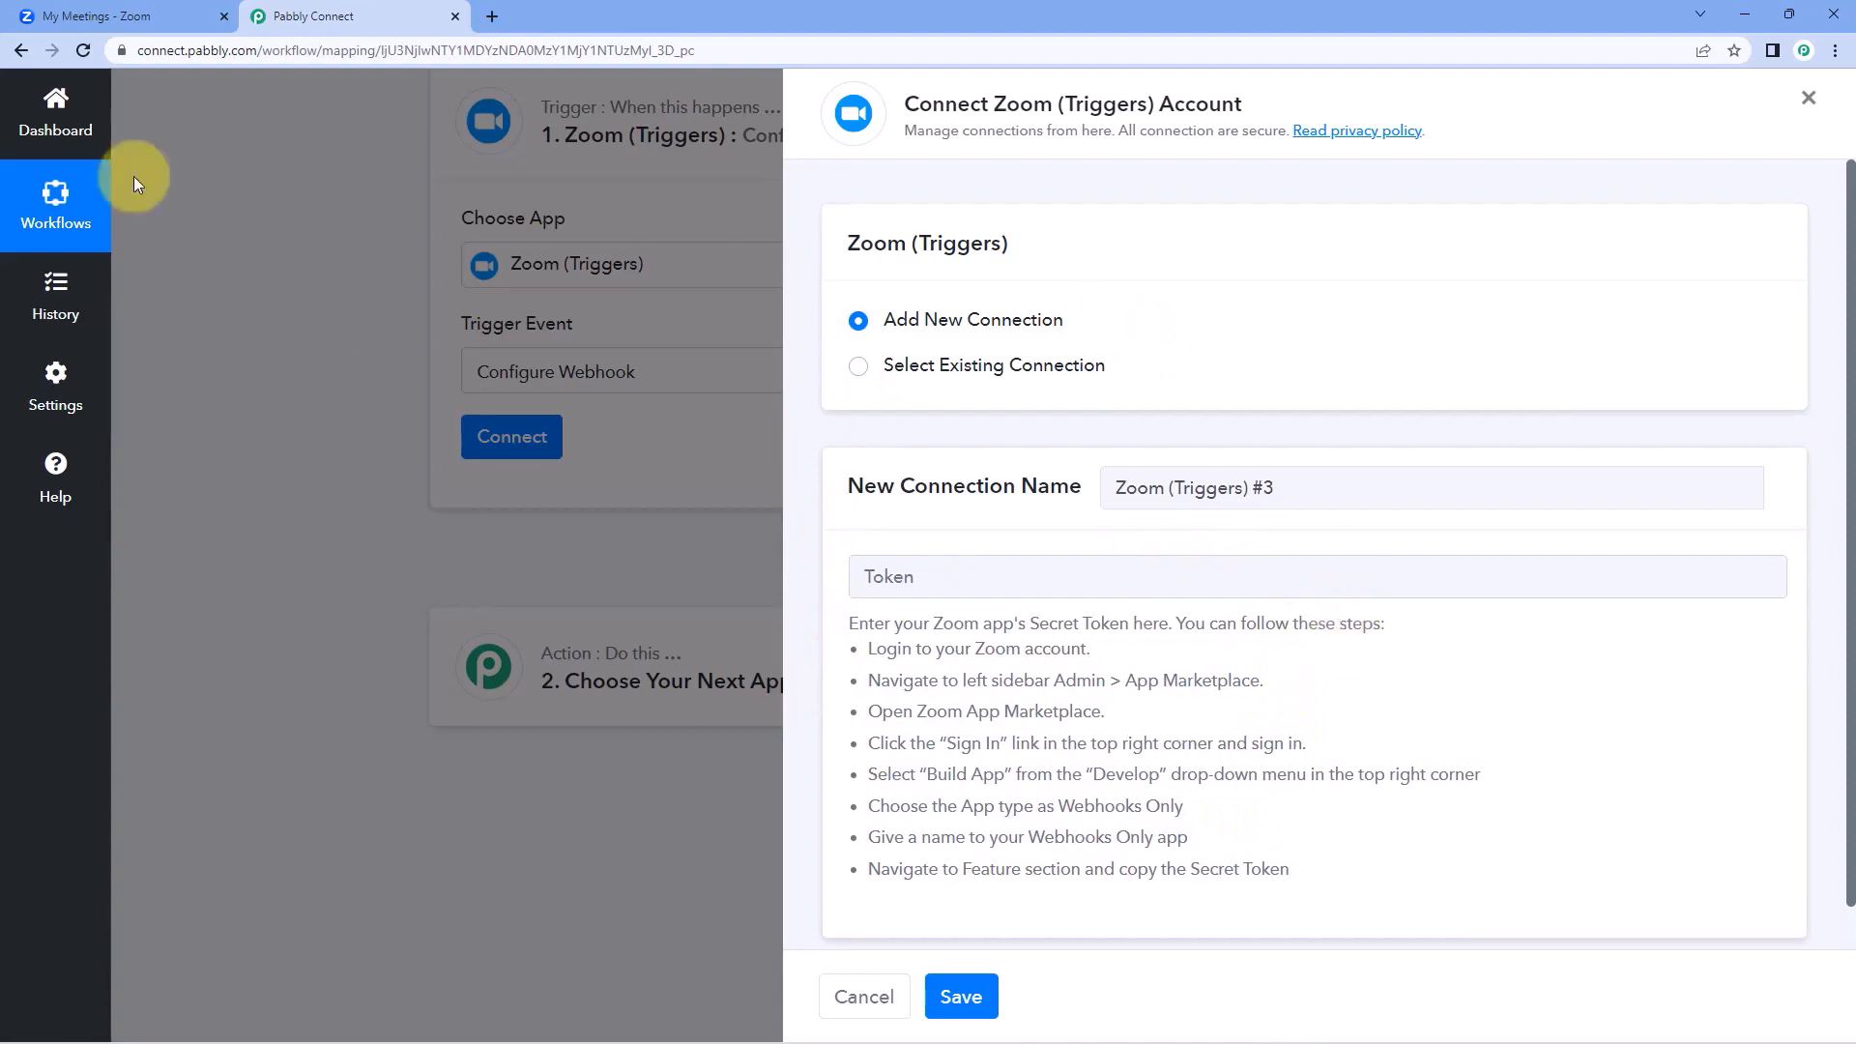
Switch to Zoom, open the App Marketplace from the advanced admin options, and go to the Build App page.
left_click(133, 8)
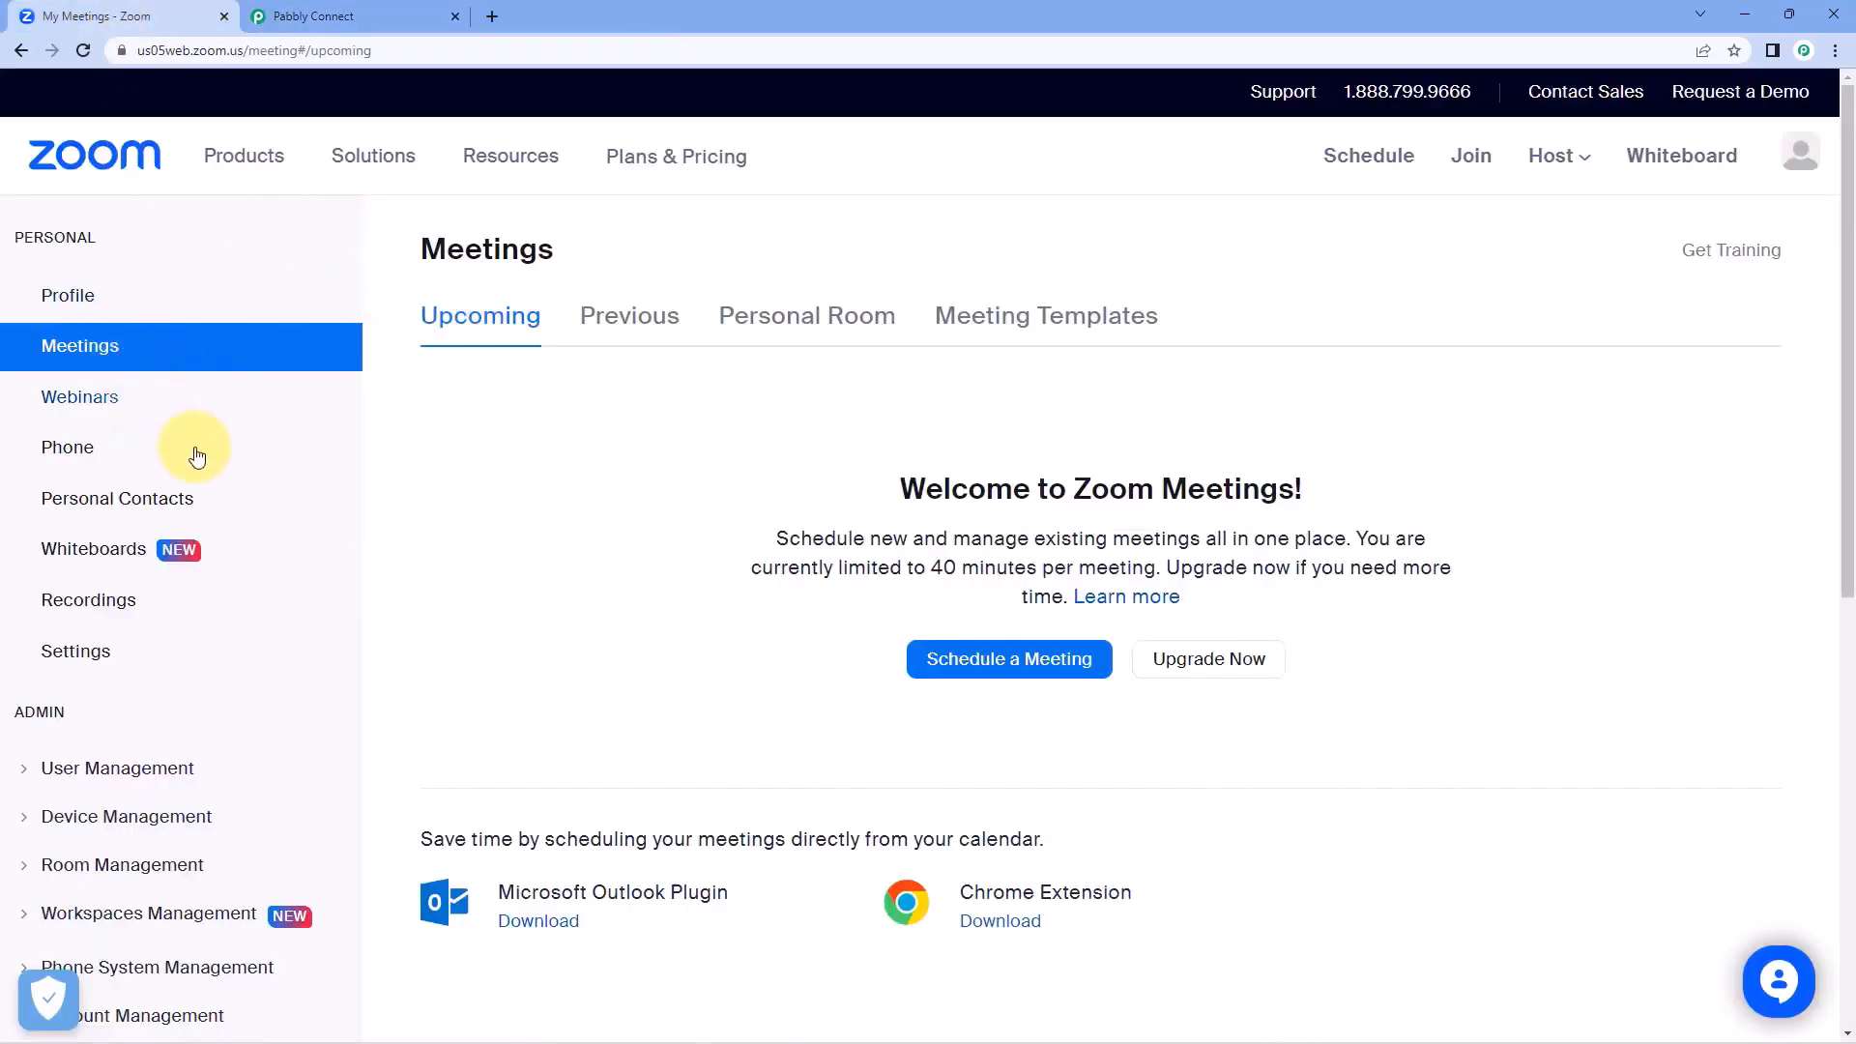
scroll(198, 460, "down", 4)
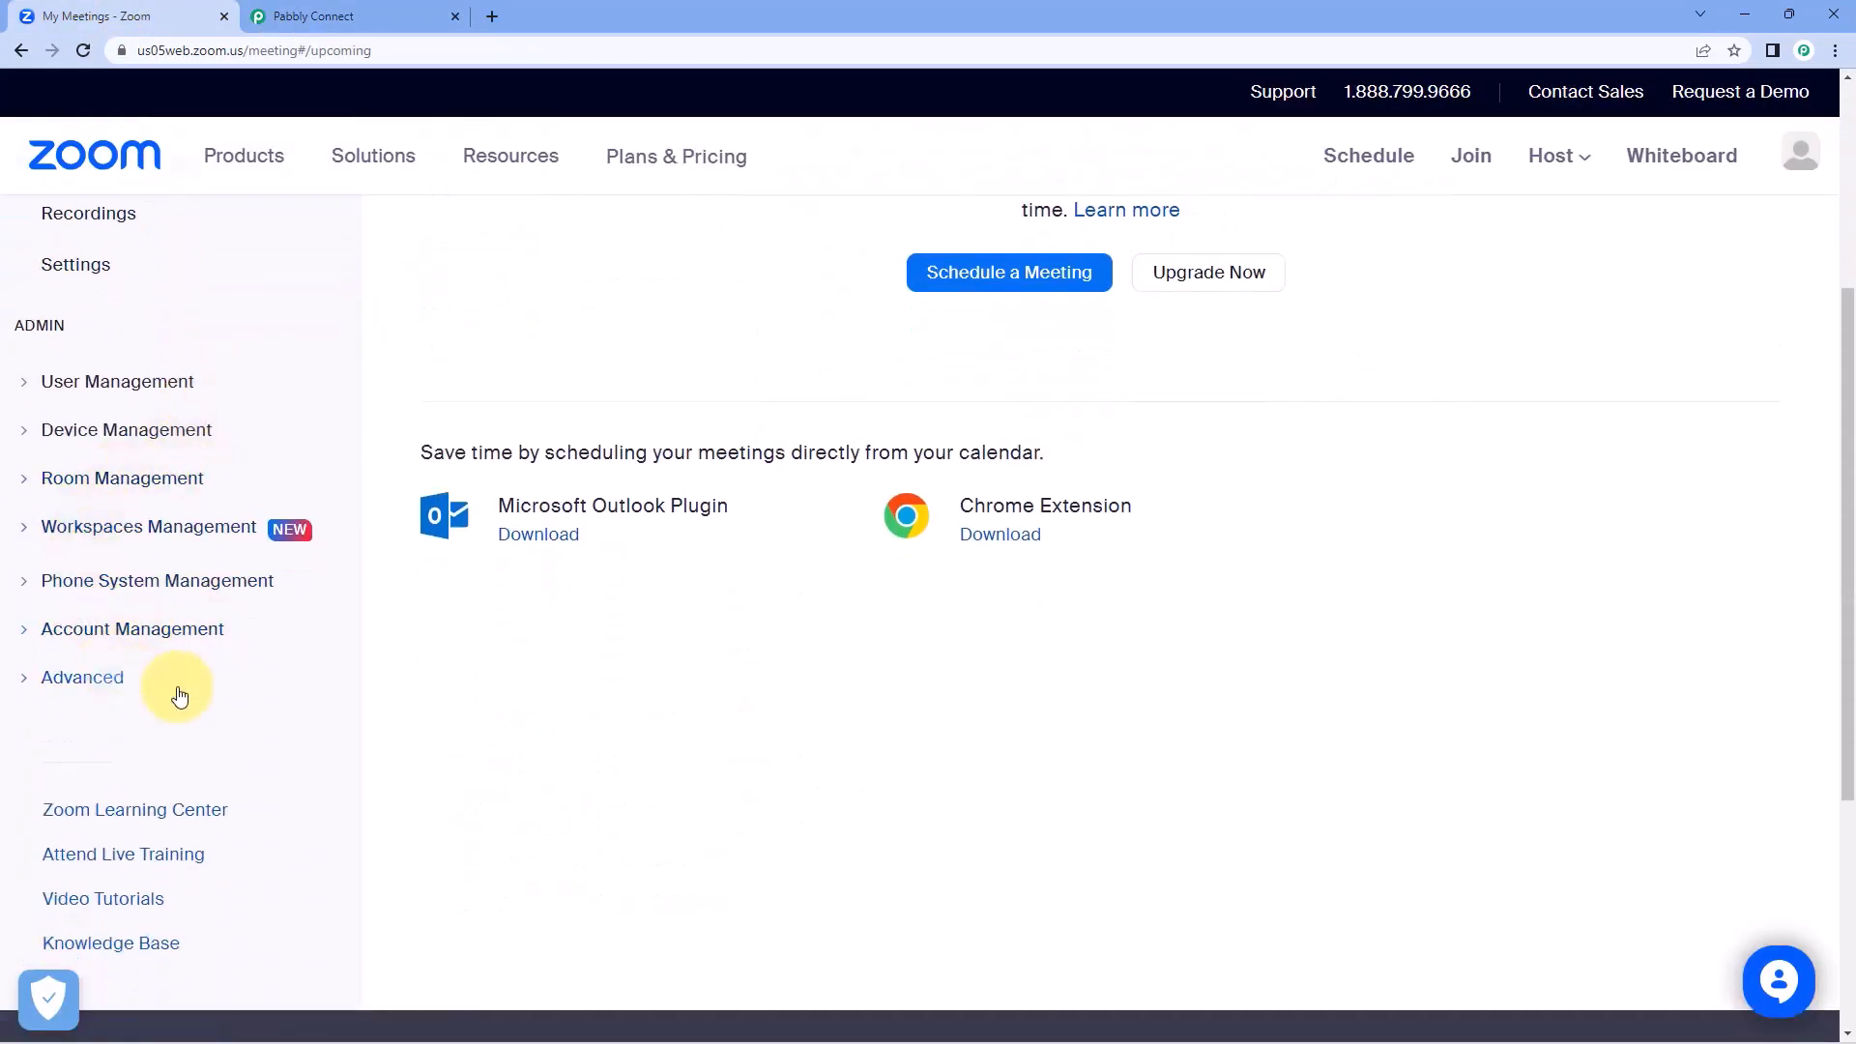
left_click(38, 684)
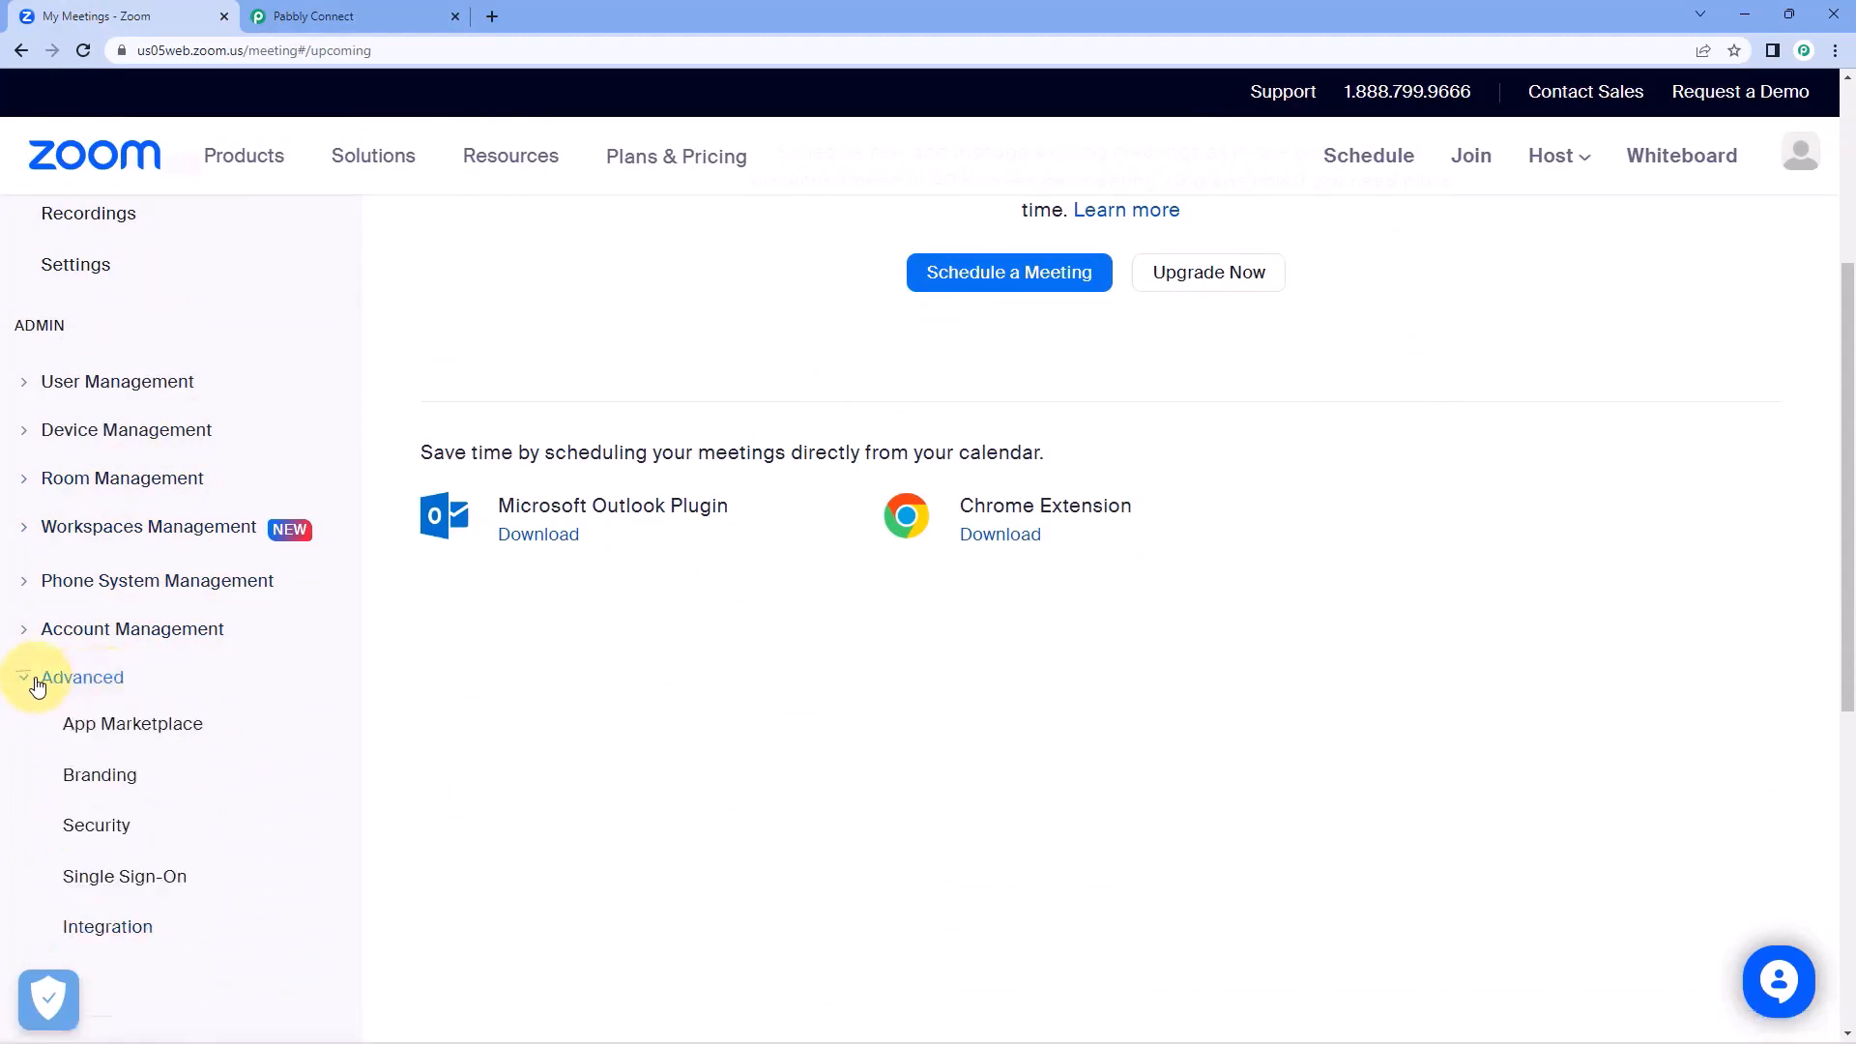
left_click(120, 736)
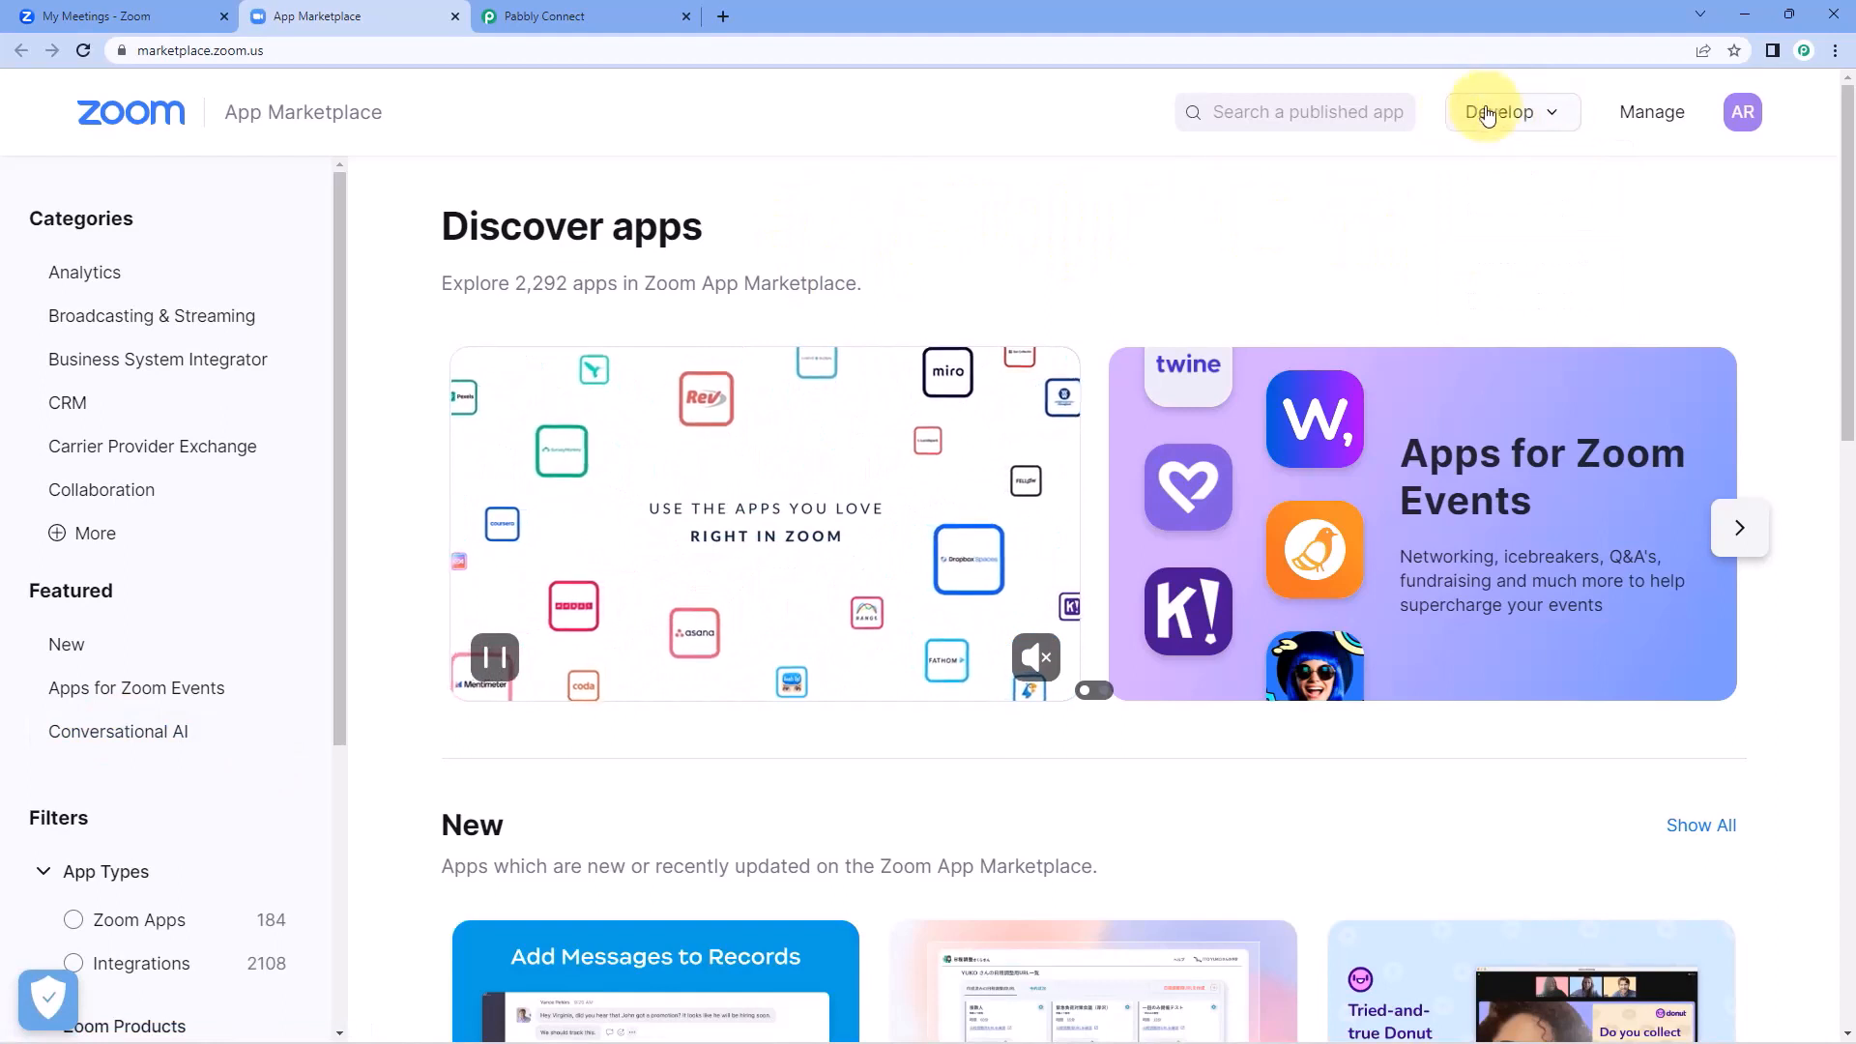
mouse_move(1460, 116)
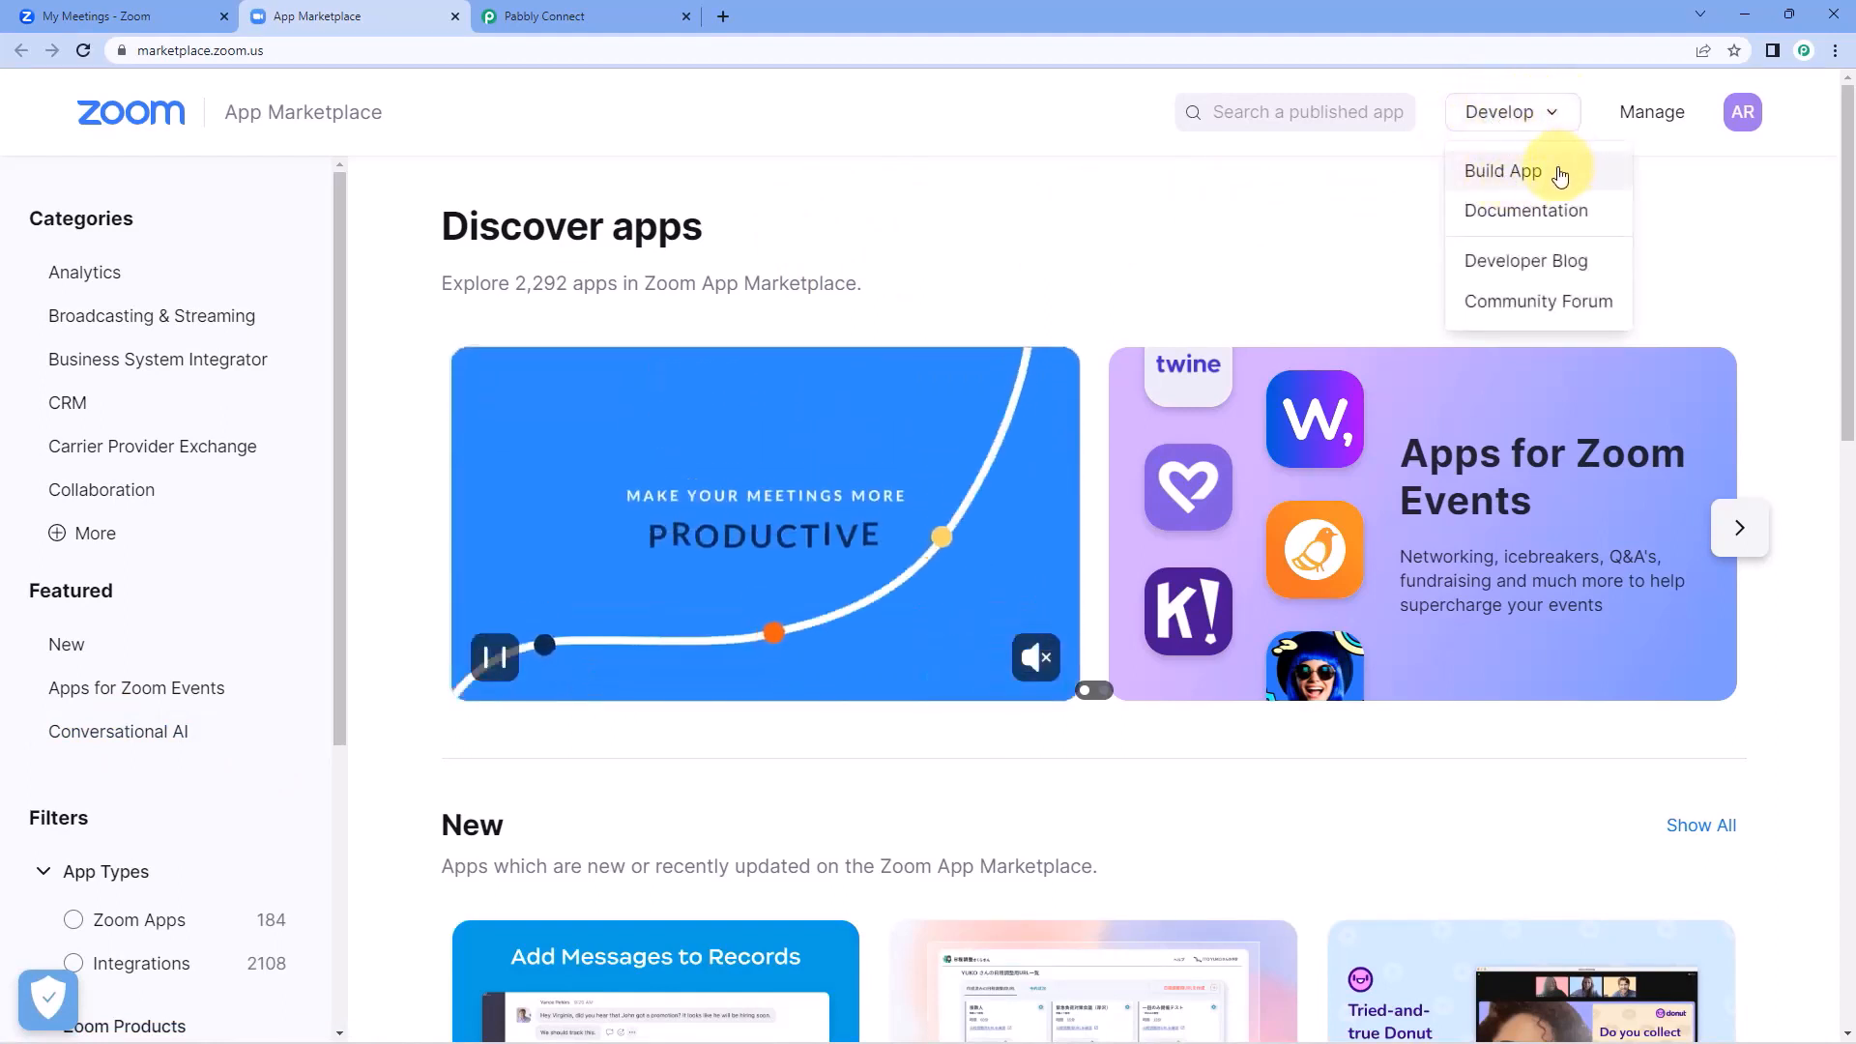
left_click(1504, 171)
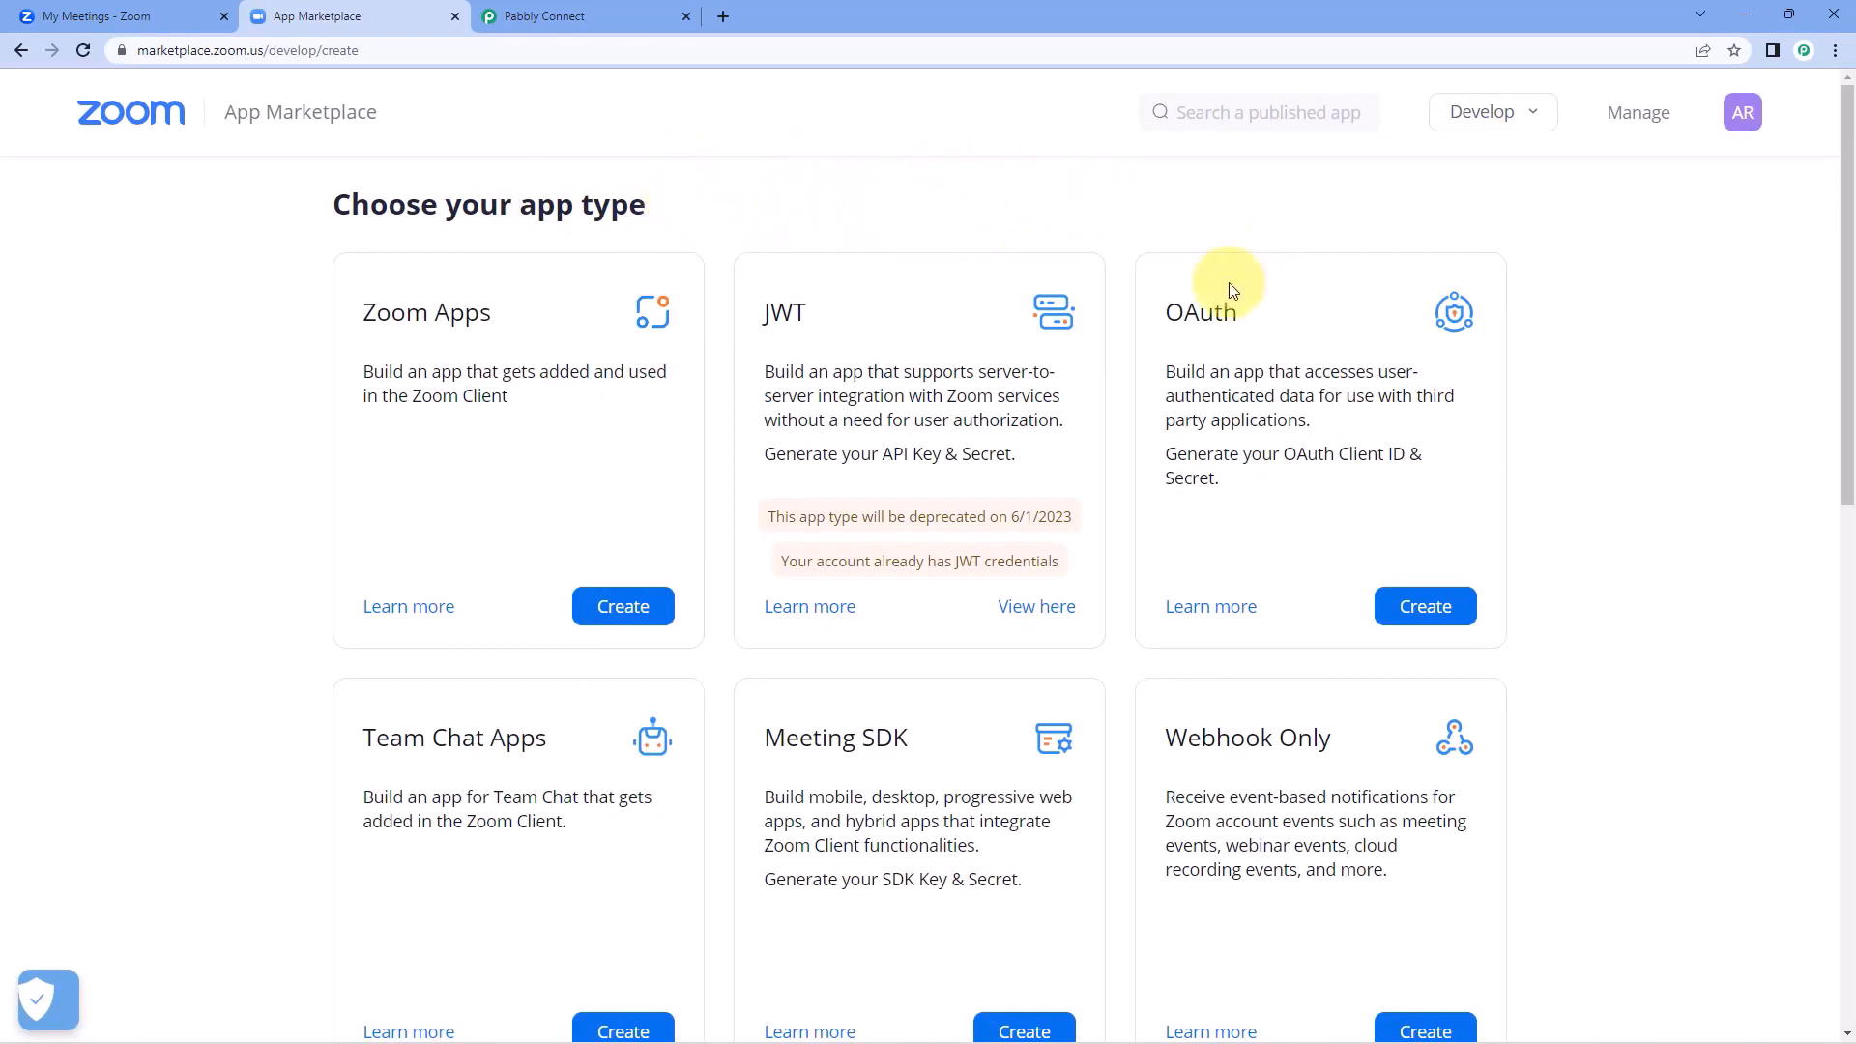
Create a Webhook Only app named Demo.
scroll(1285, 319, "down", 3)
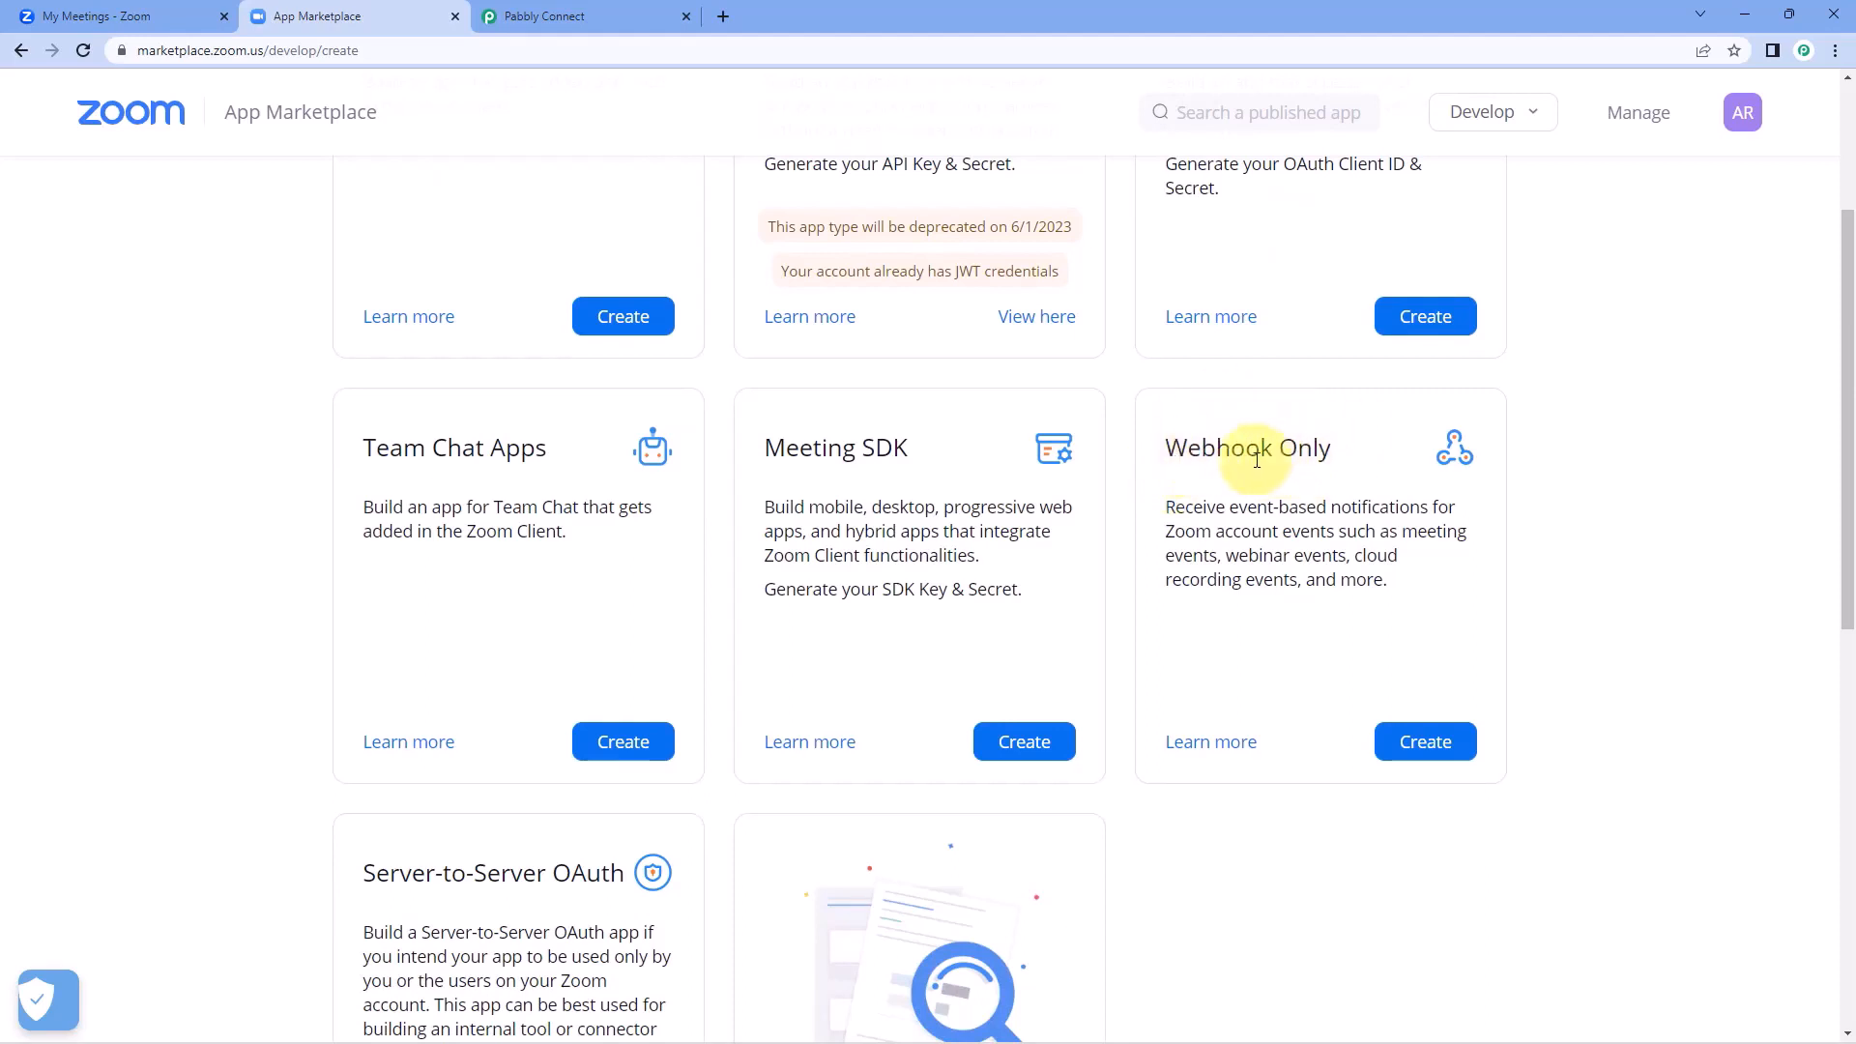
left_click(1440, 745)
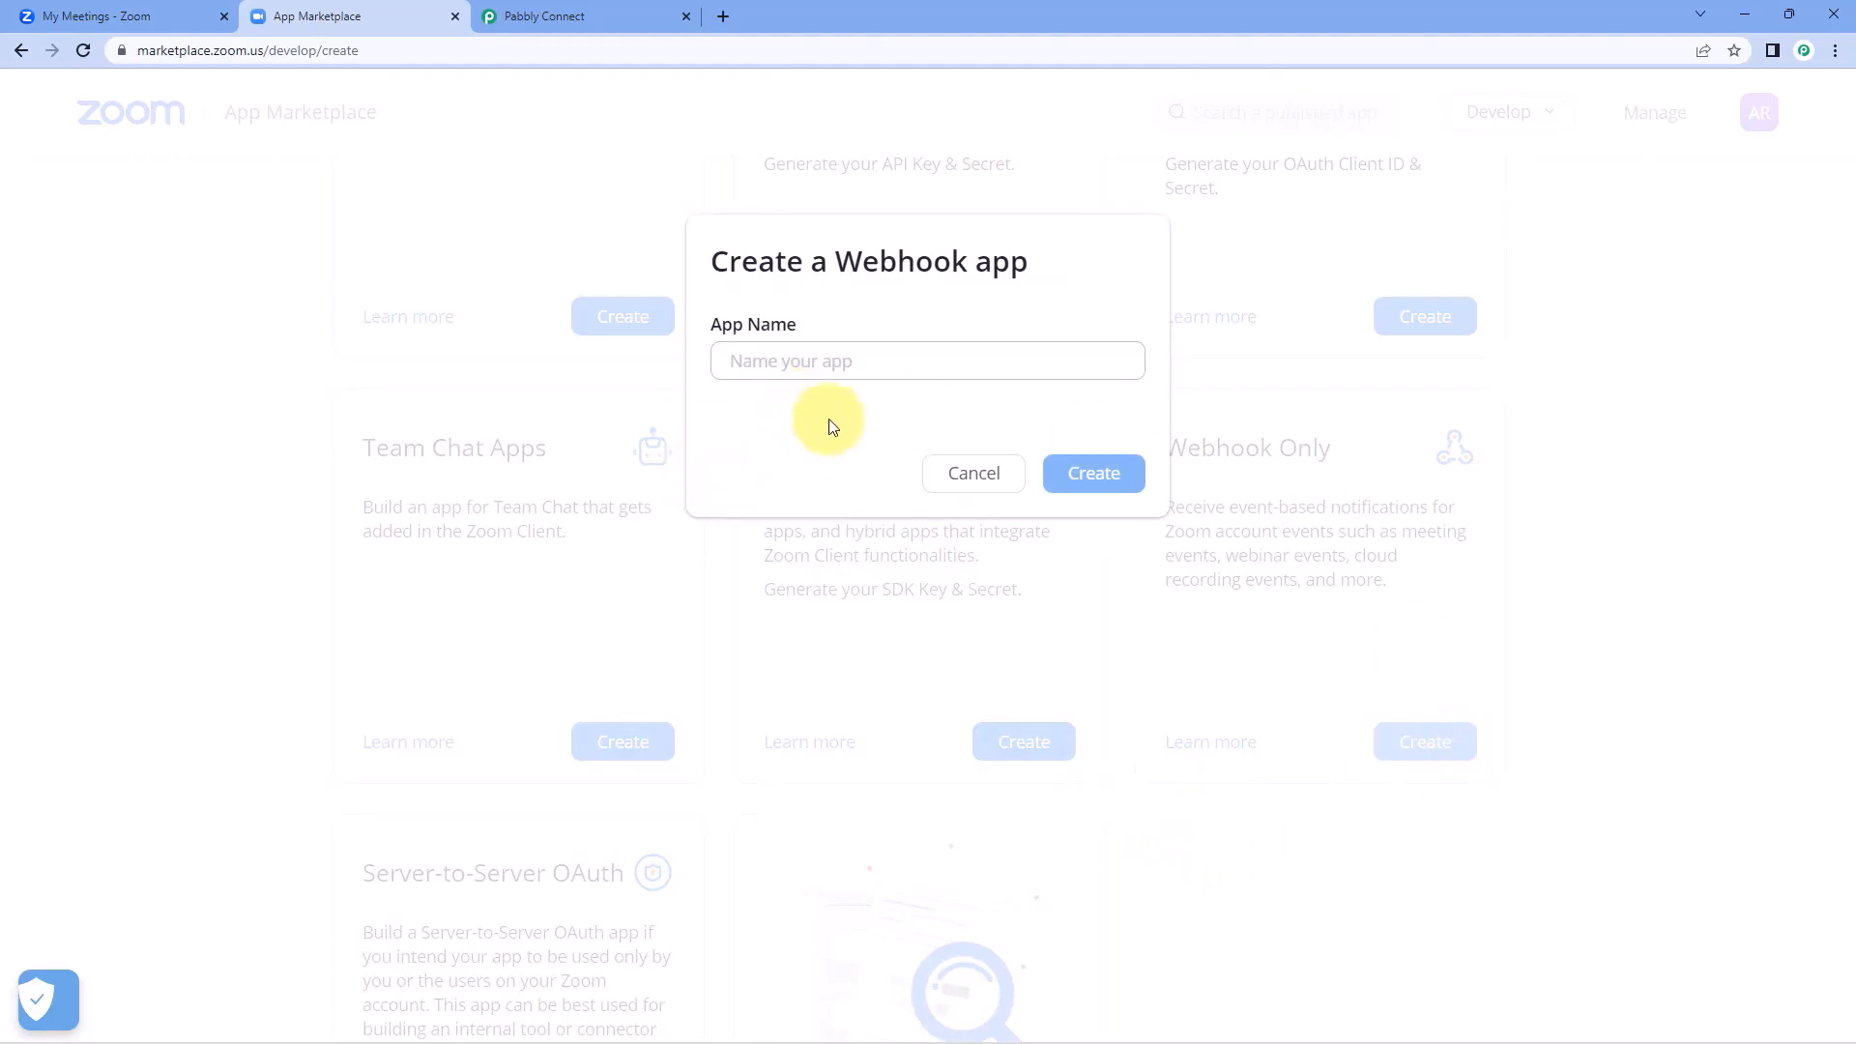
left_click(899, 349)
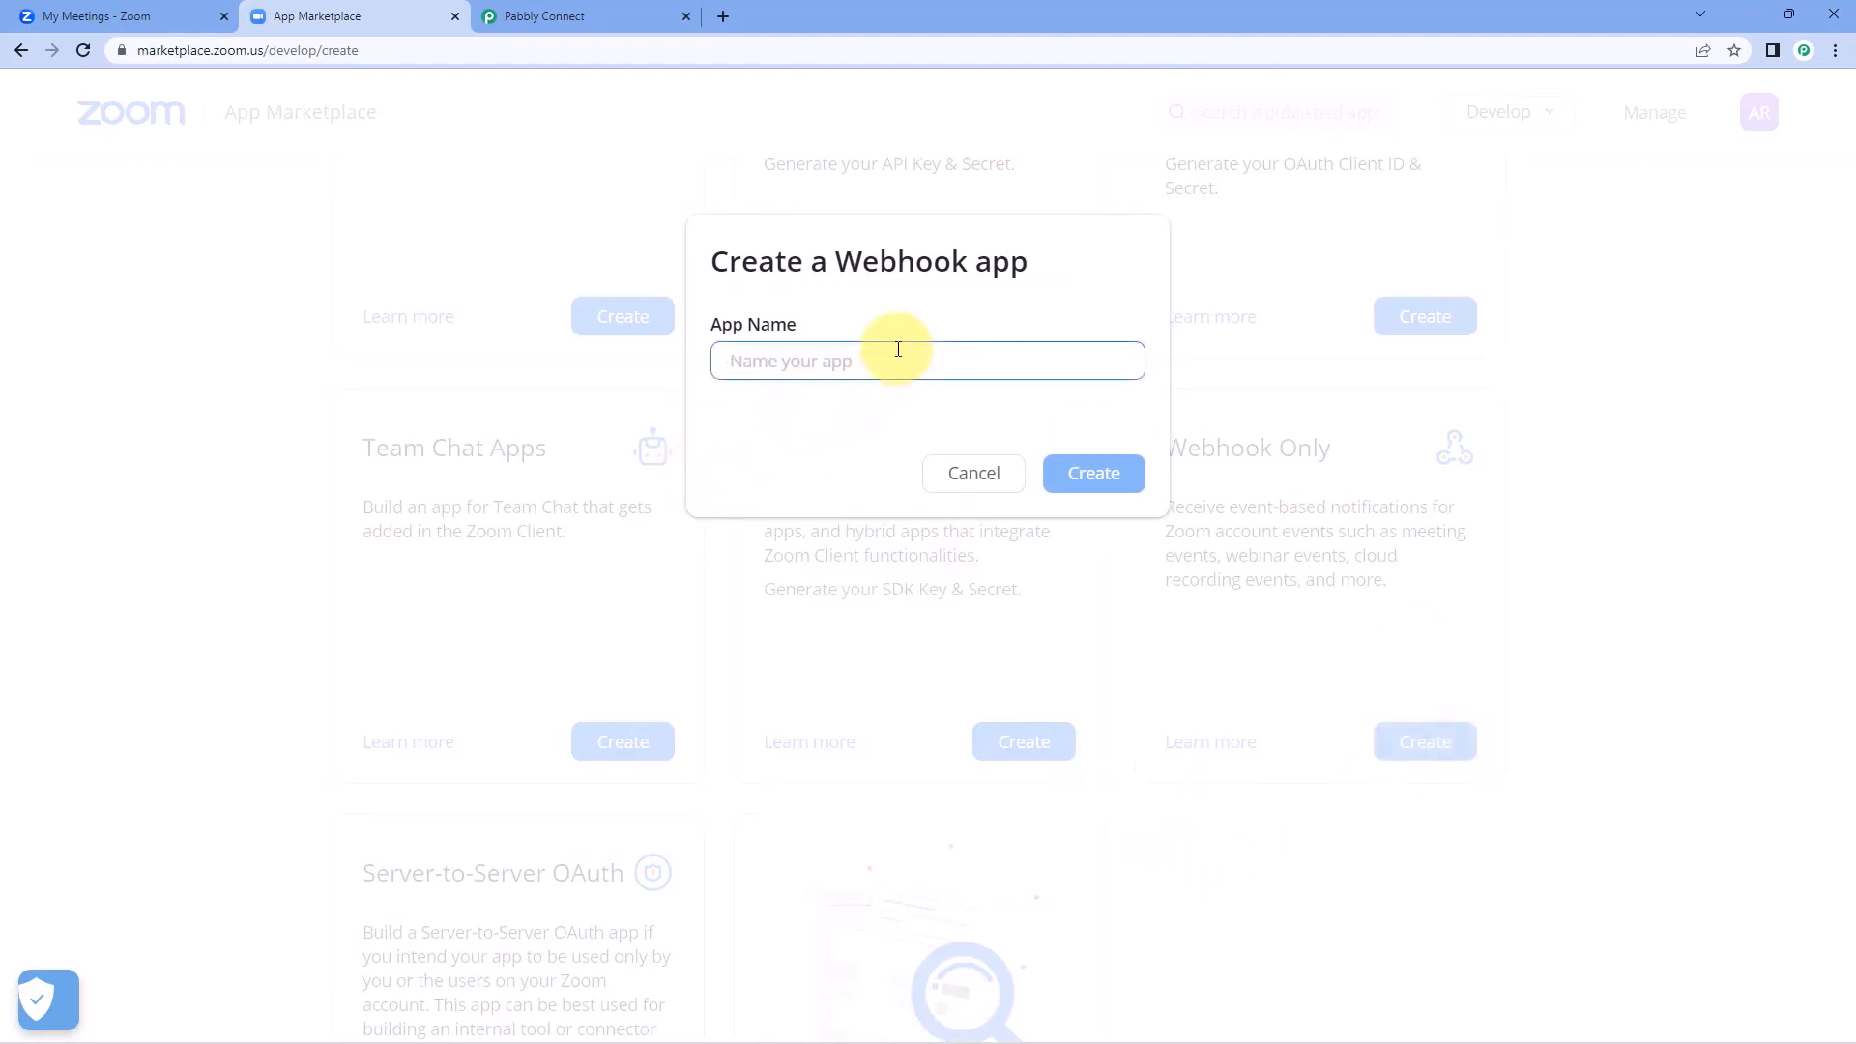
type("Demo")
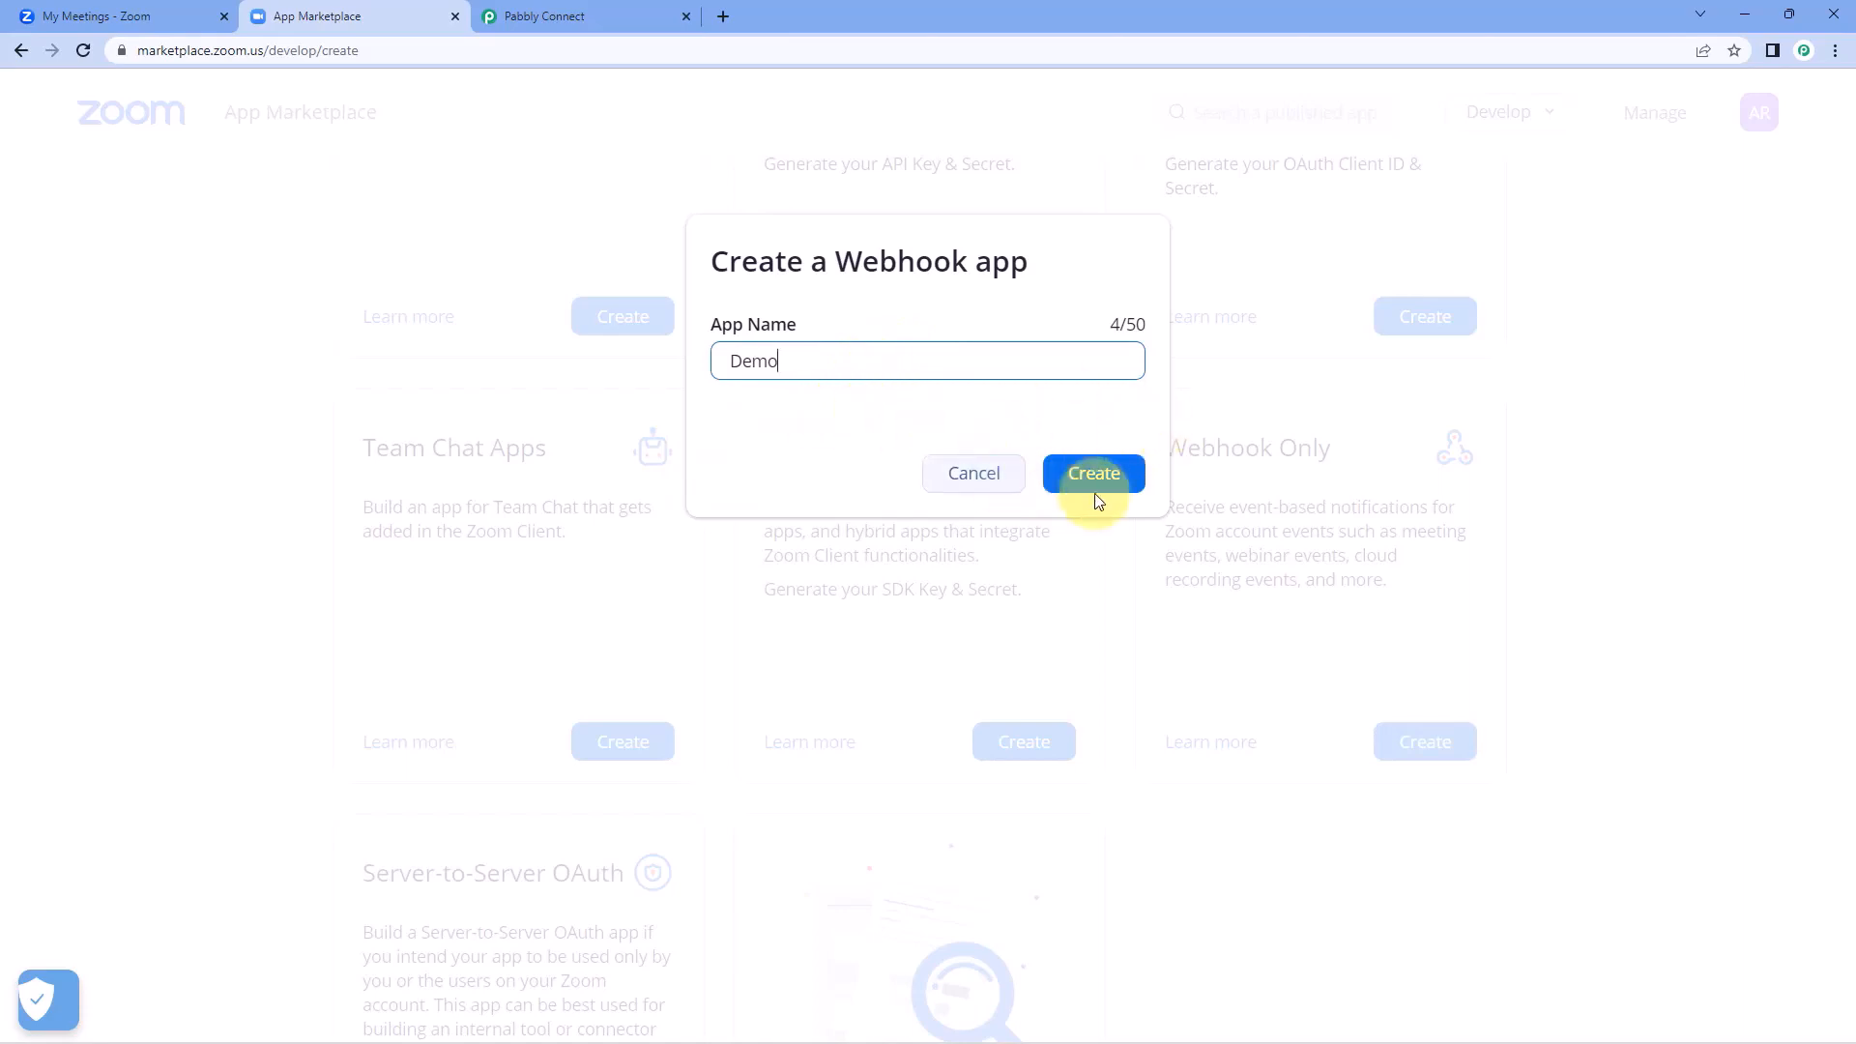
left_click(1126, 484)
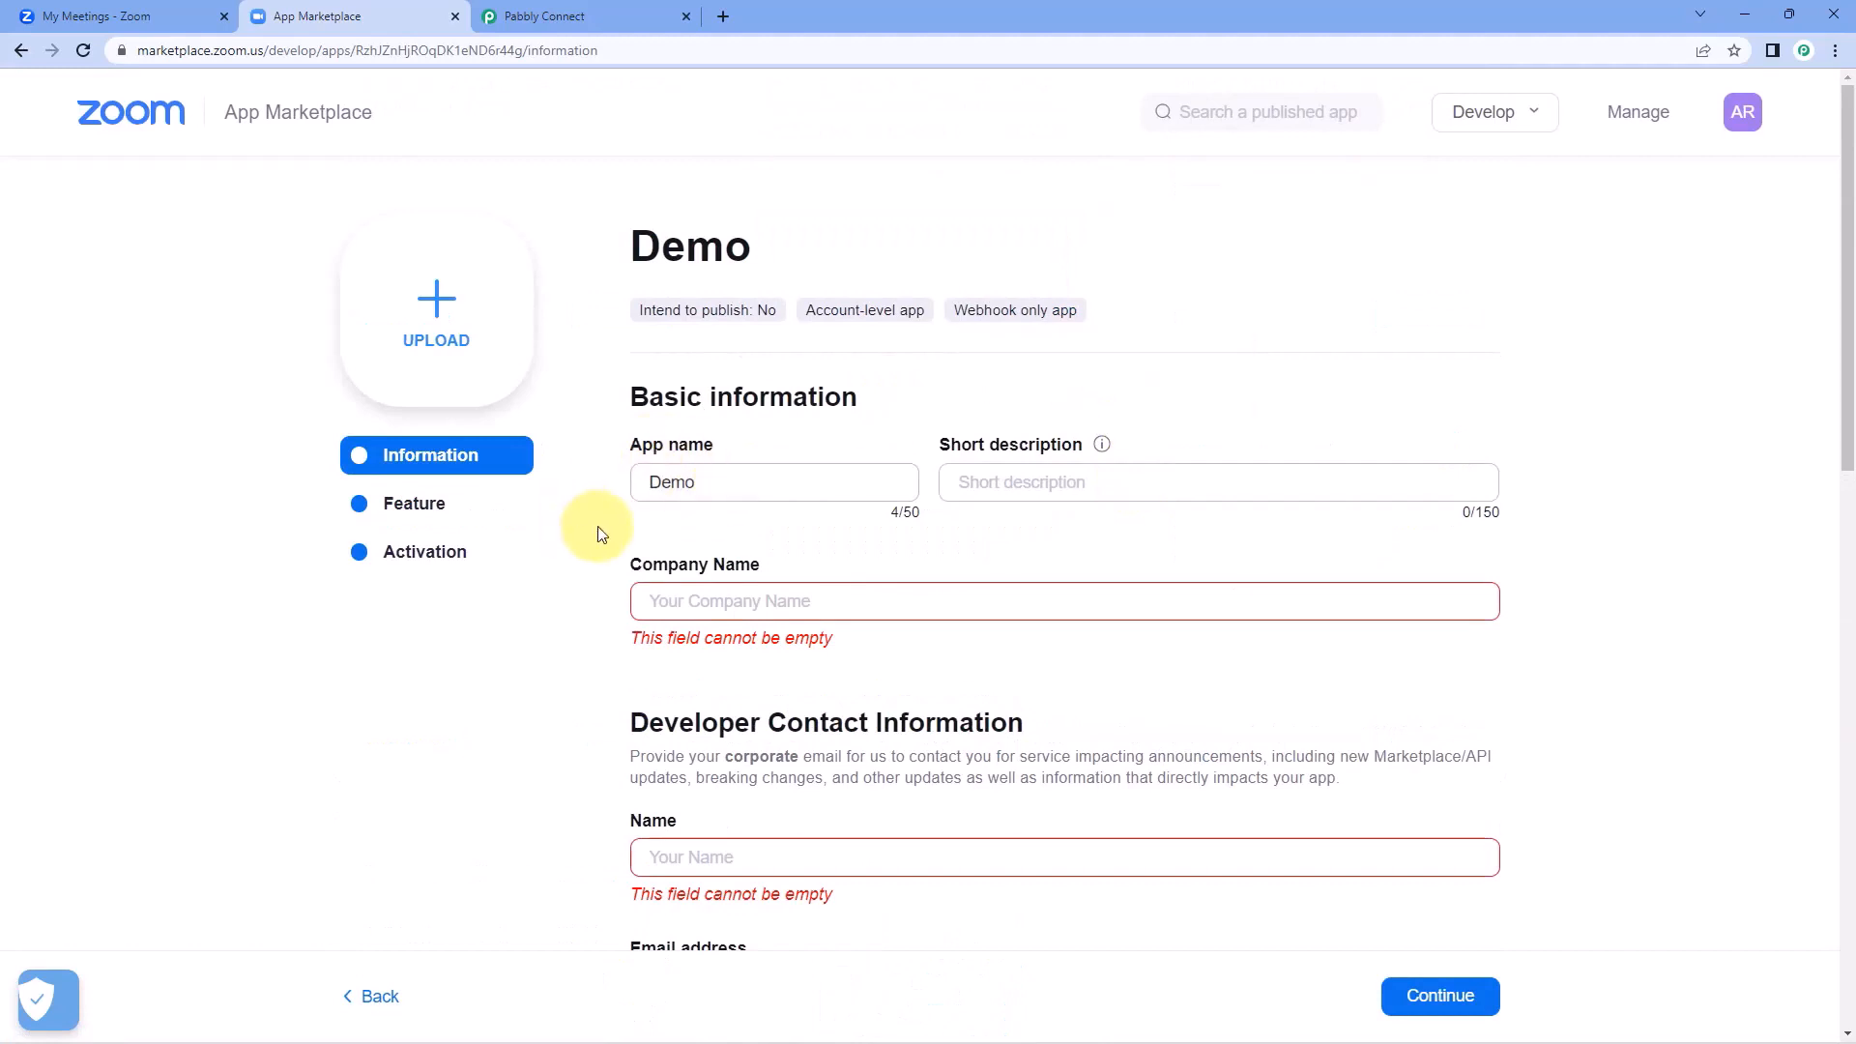
Fill in the Demo app's company name PabCon and the developer contact's name and e-mail, and continue to the Feature section.
scroll(592, 525, "down", 2)
left_click(728, 407)
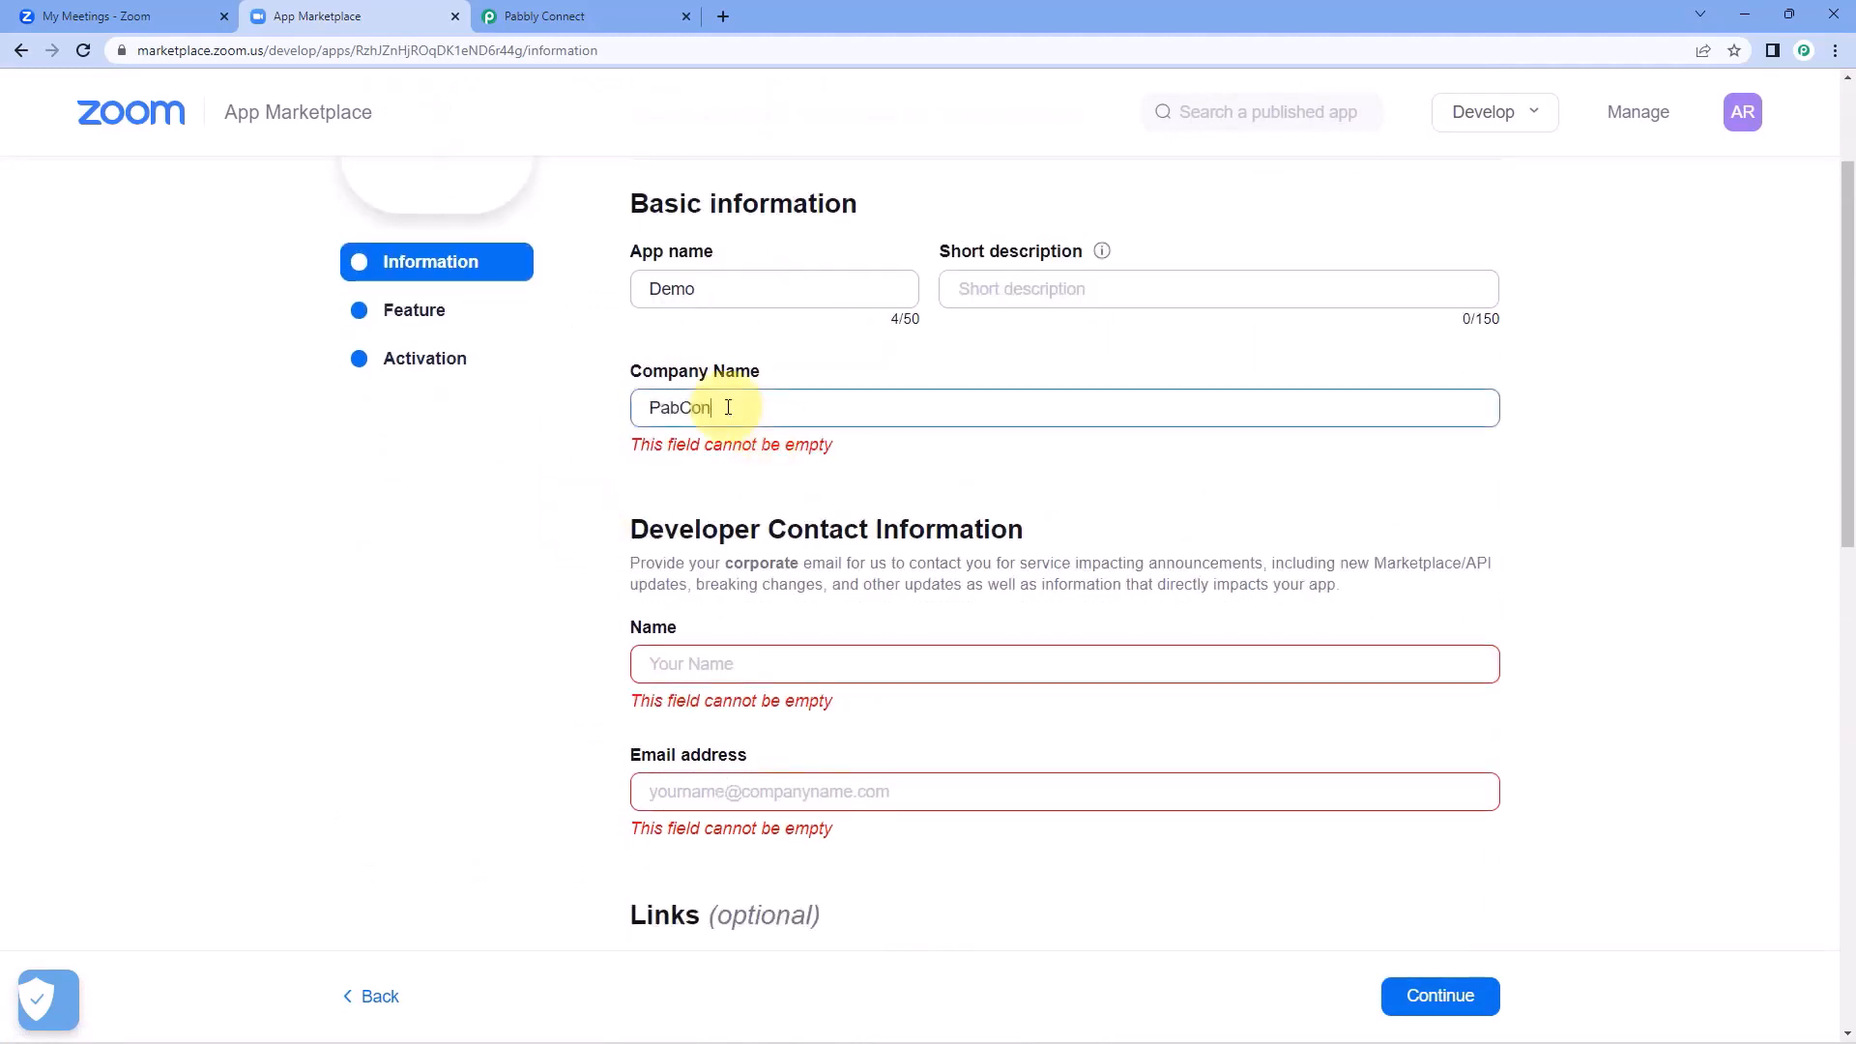
left_click(734, 664)
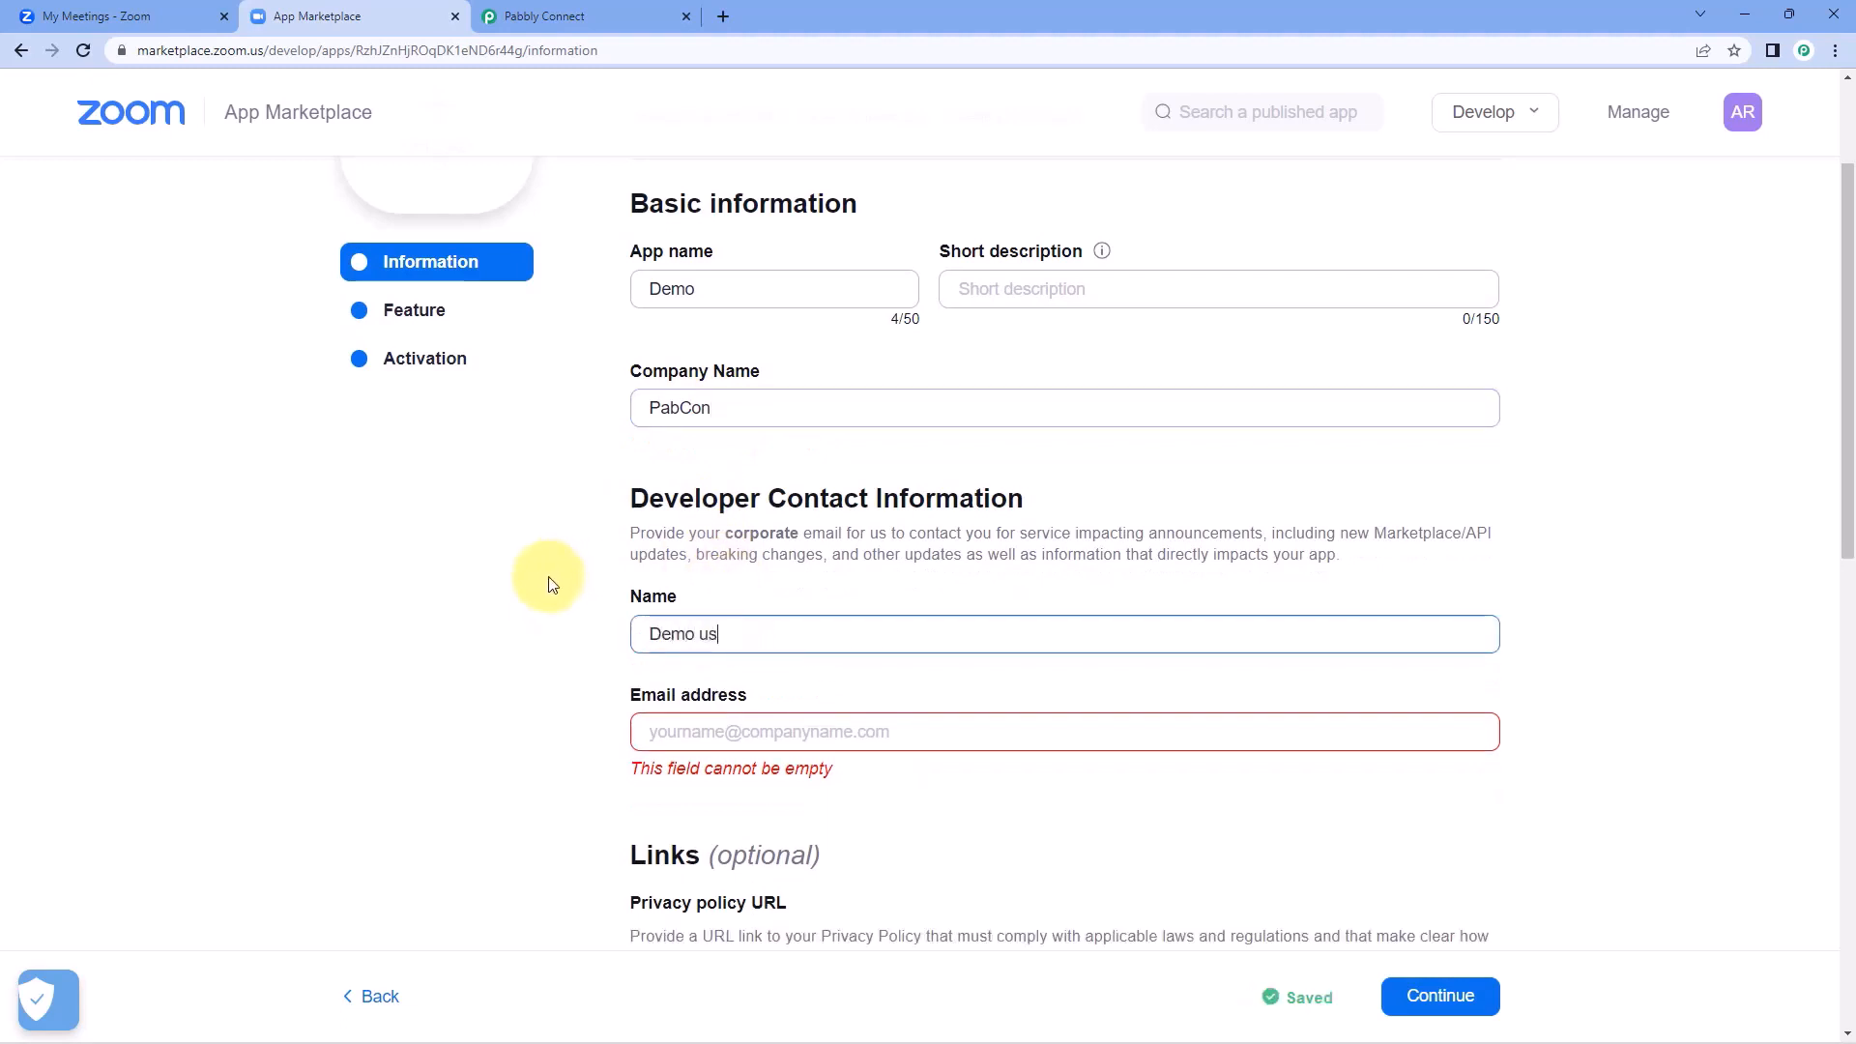
key("Tab")
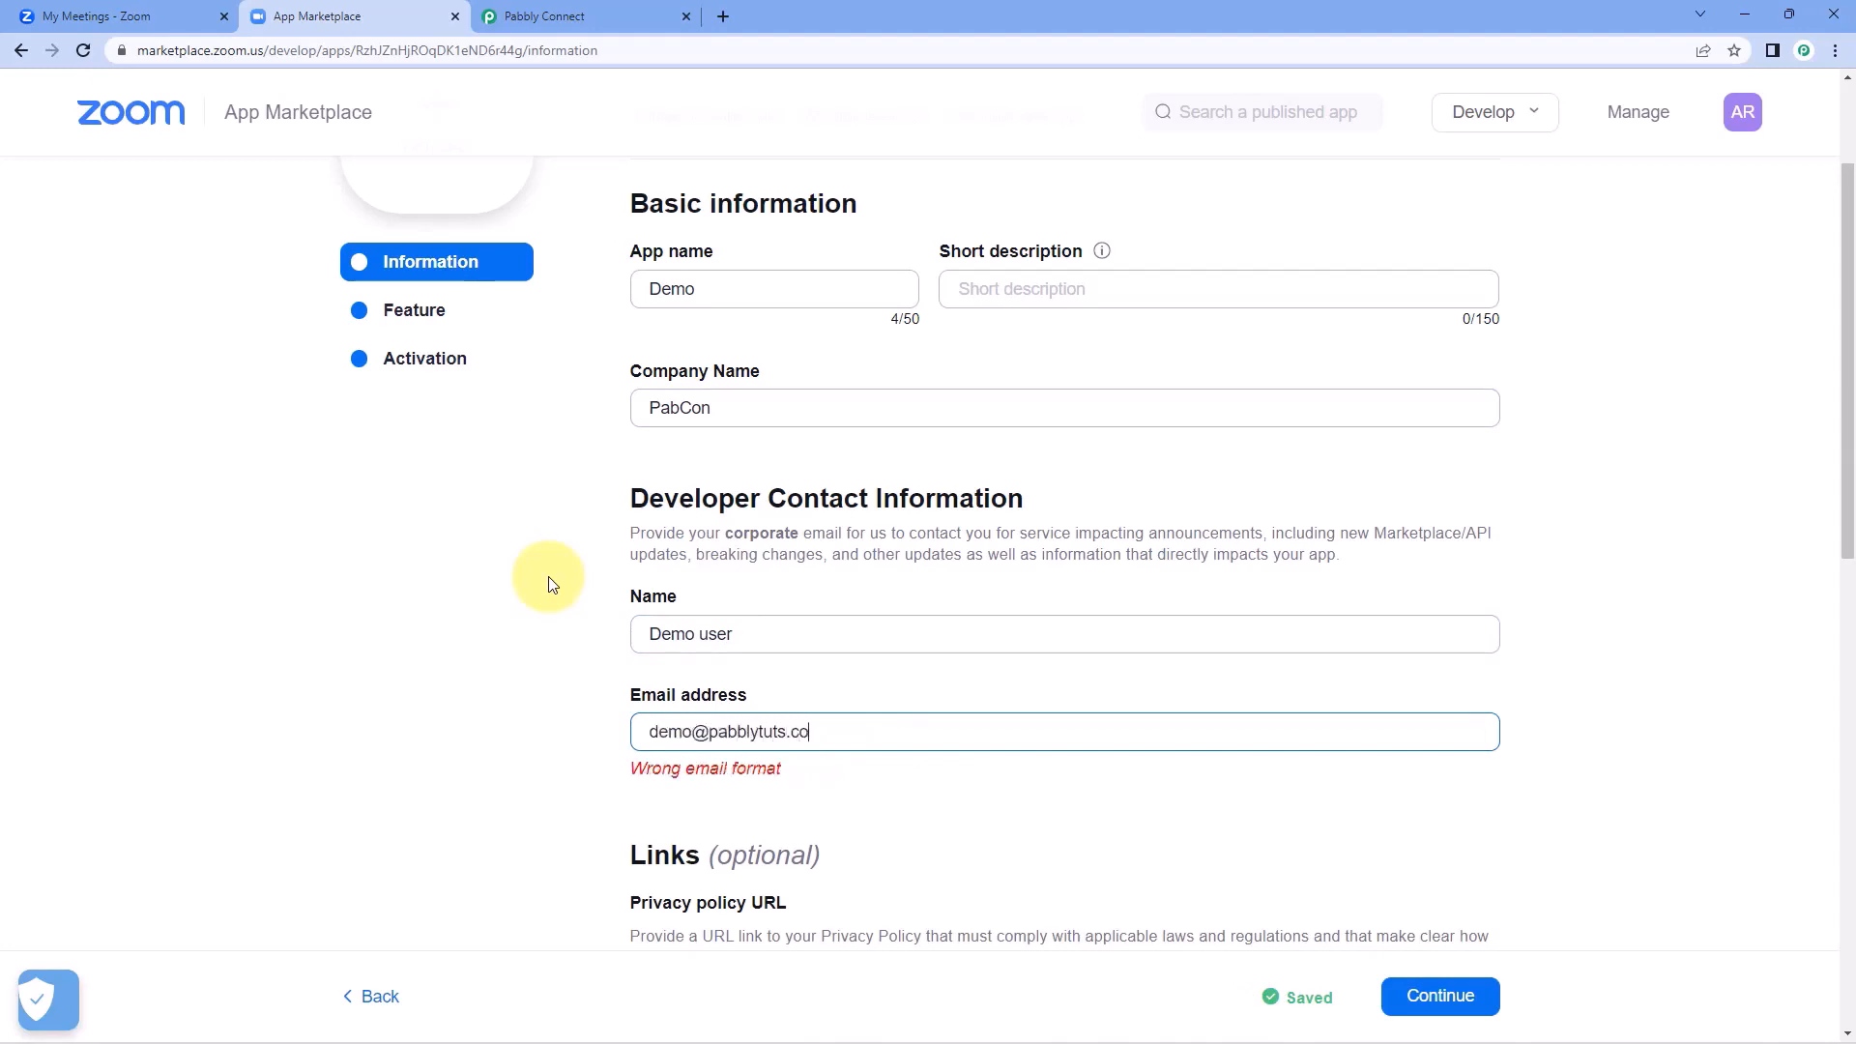
left_click(706, 636)
left_click(480, 696)
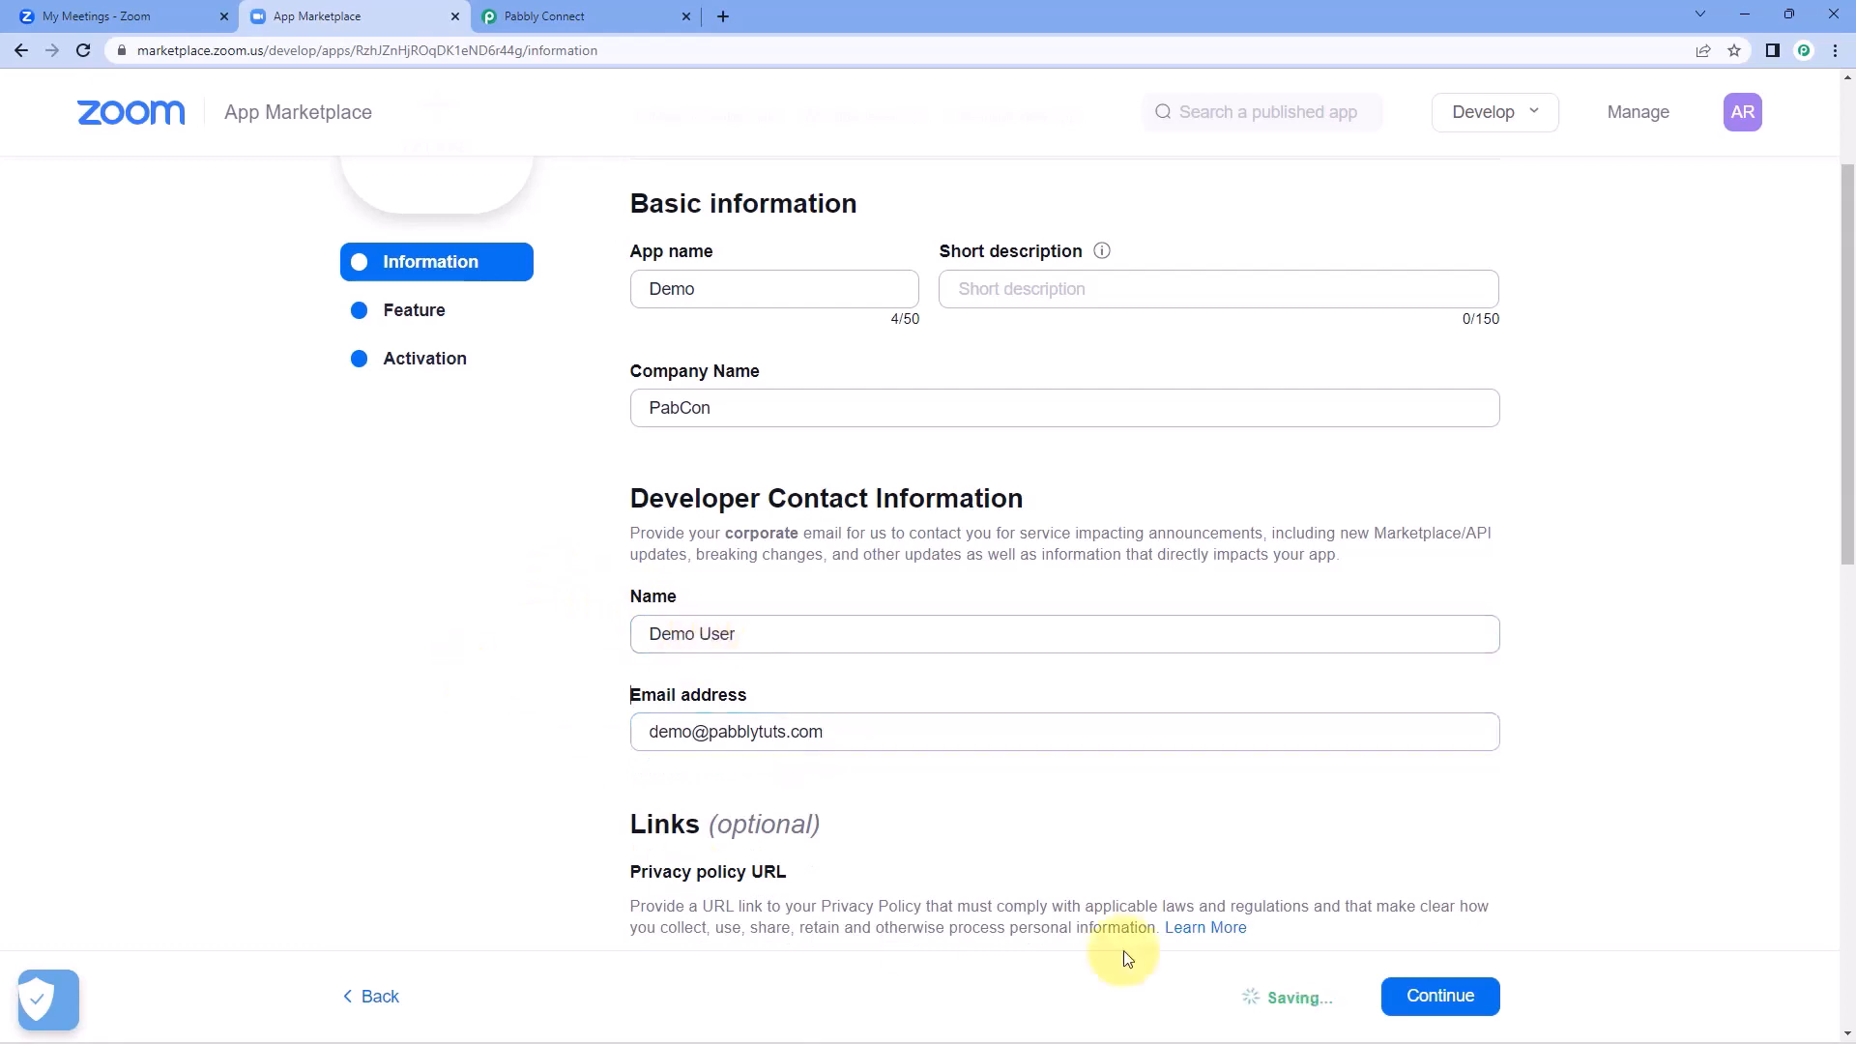
left_click(1455, 1001)
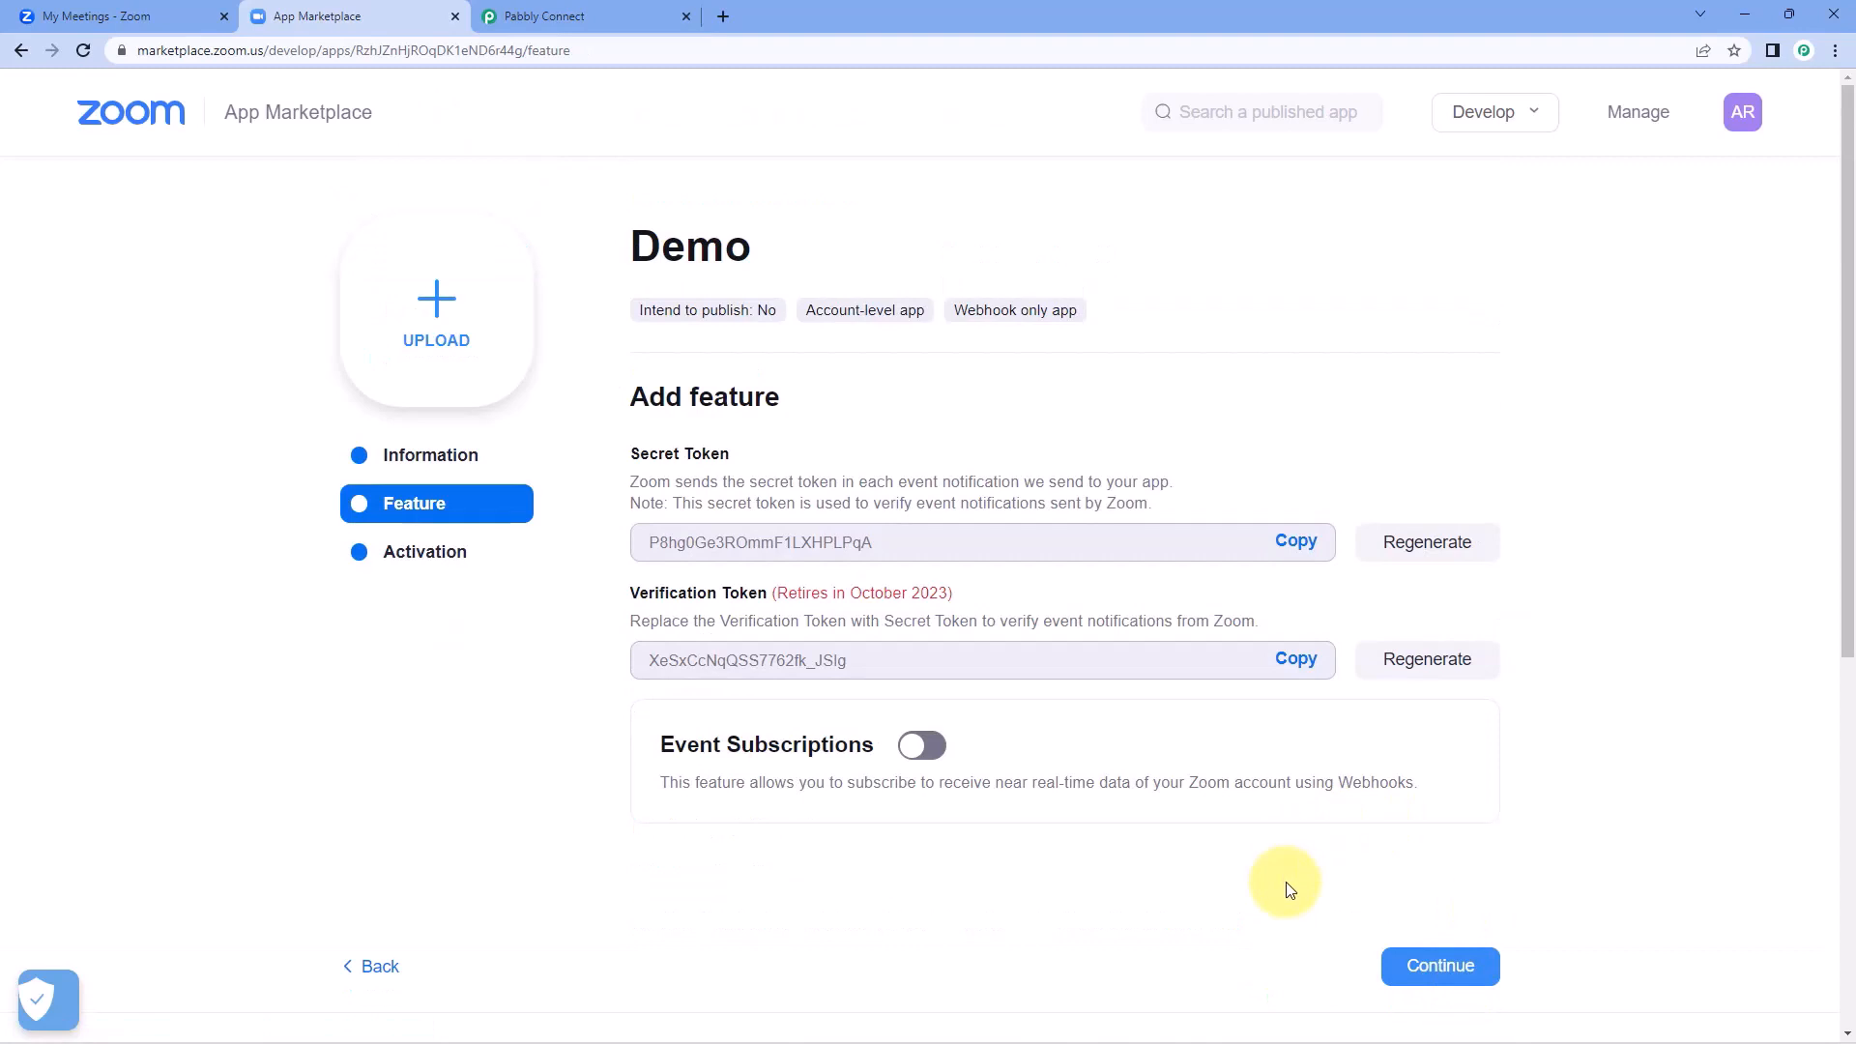
Recheck the token instructions in Pabbly Connect and copy the Demo app's Secret Token in Zoom App Marketplace.
left_click(580, 15)
scroll(1025, 642, "down", 1)
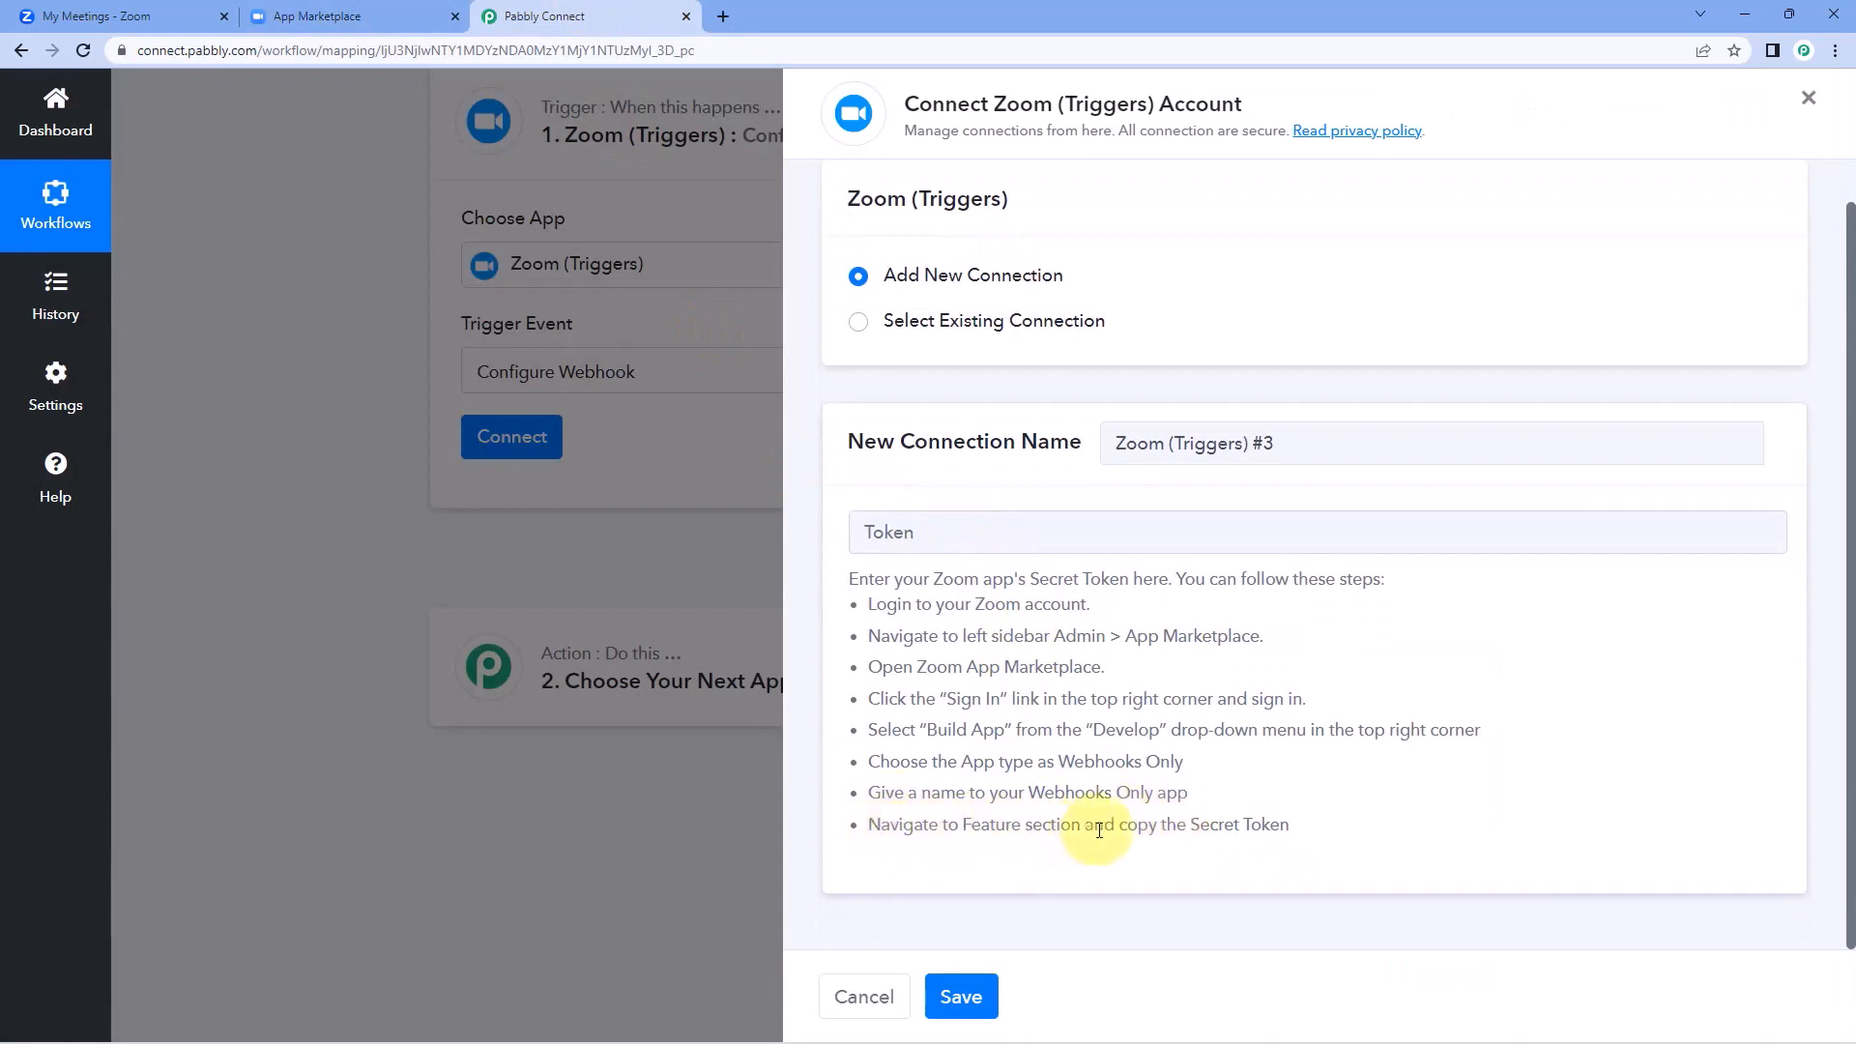
left_click_drag(1191, 823, 1291, 825)
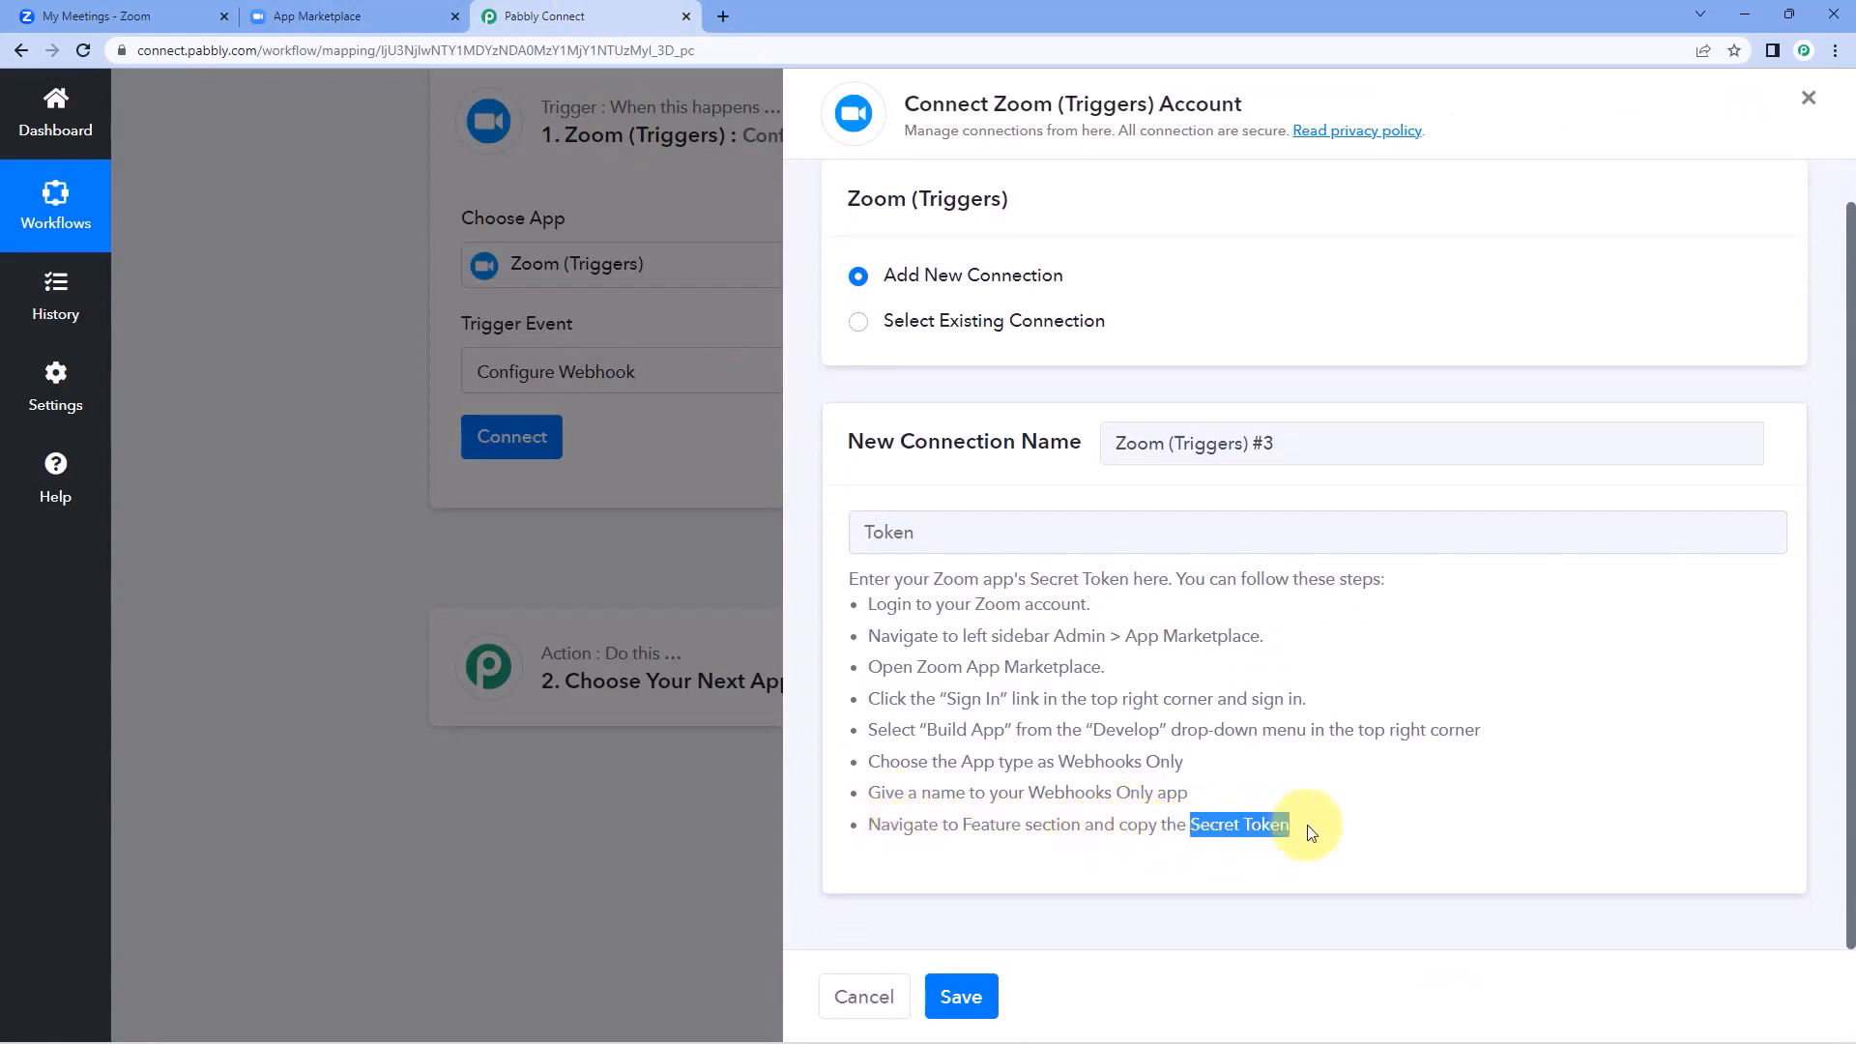
left_click(336, 12)
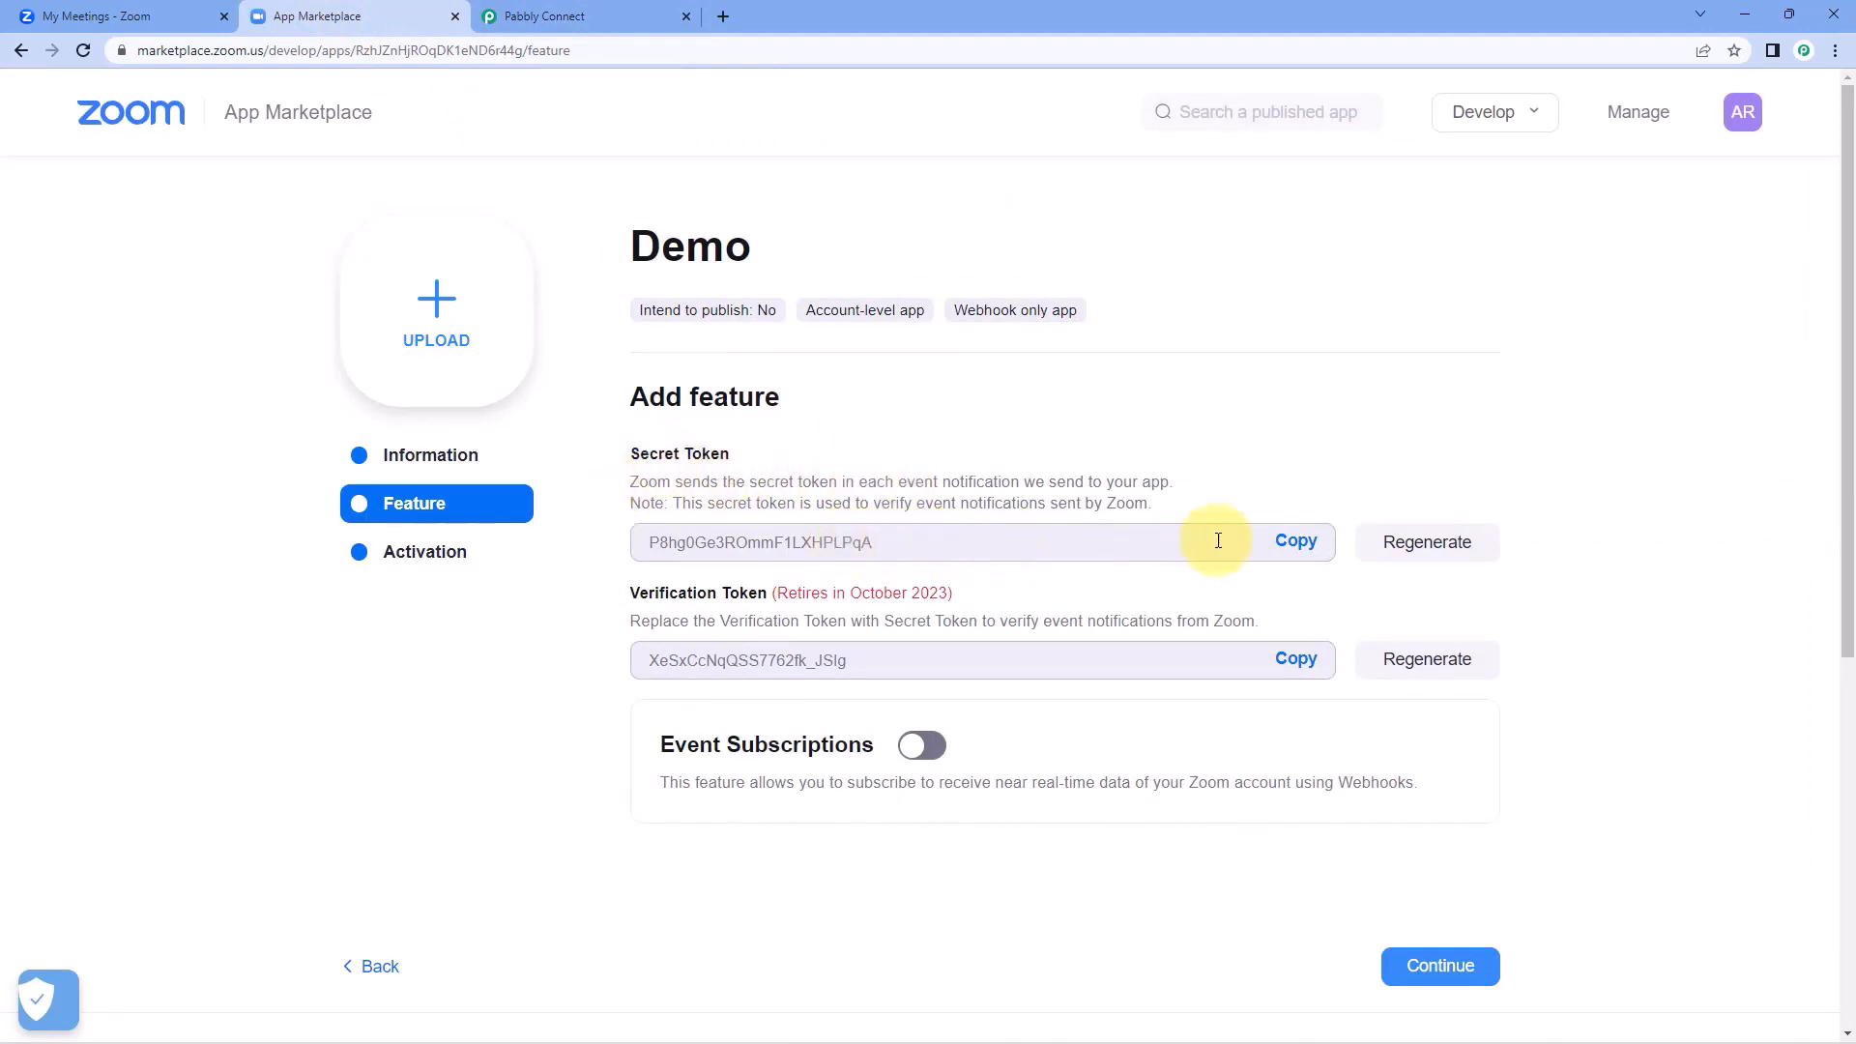
left_click(1295, 540)
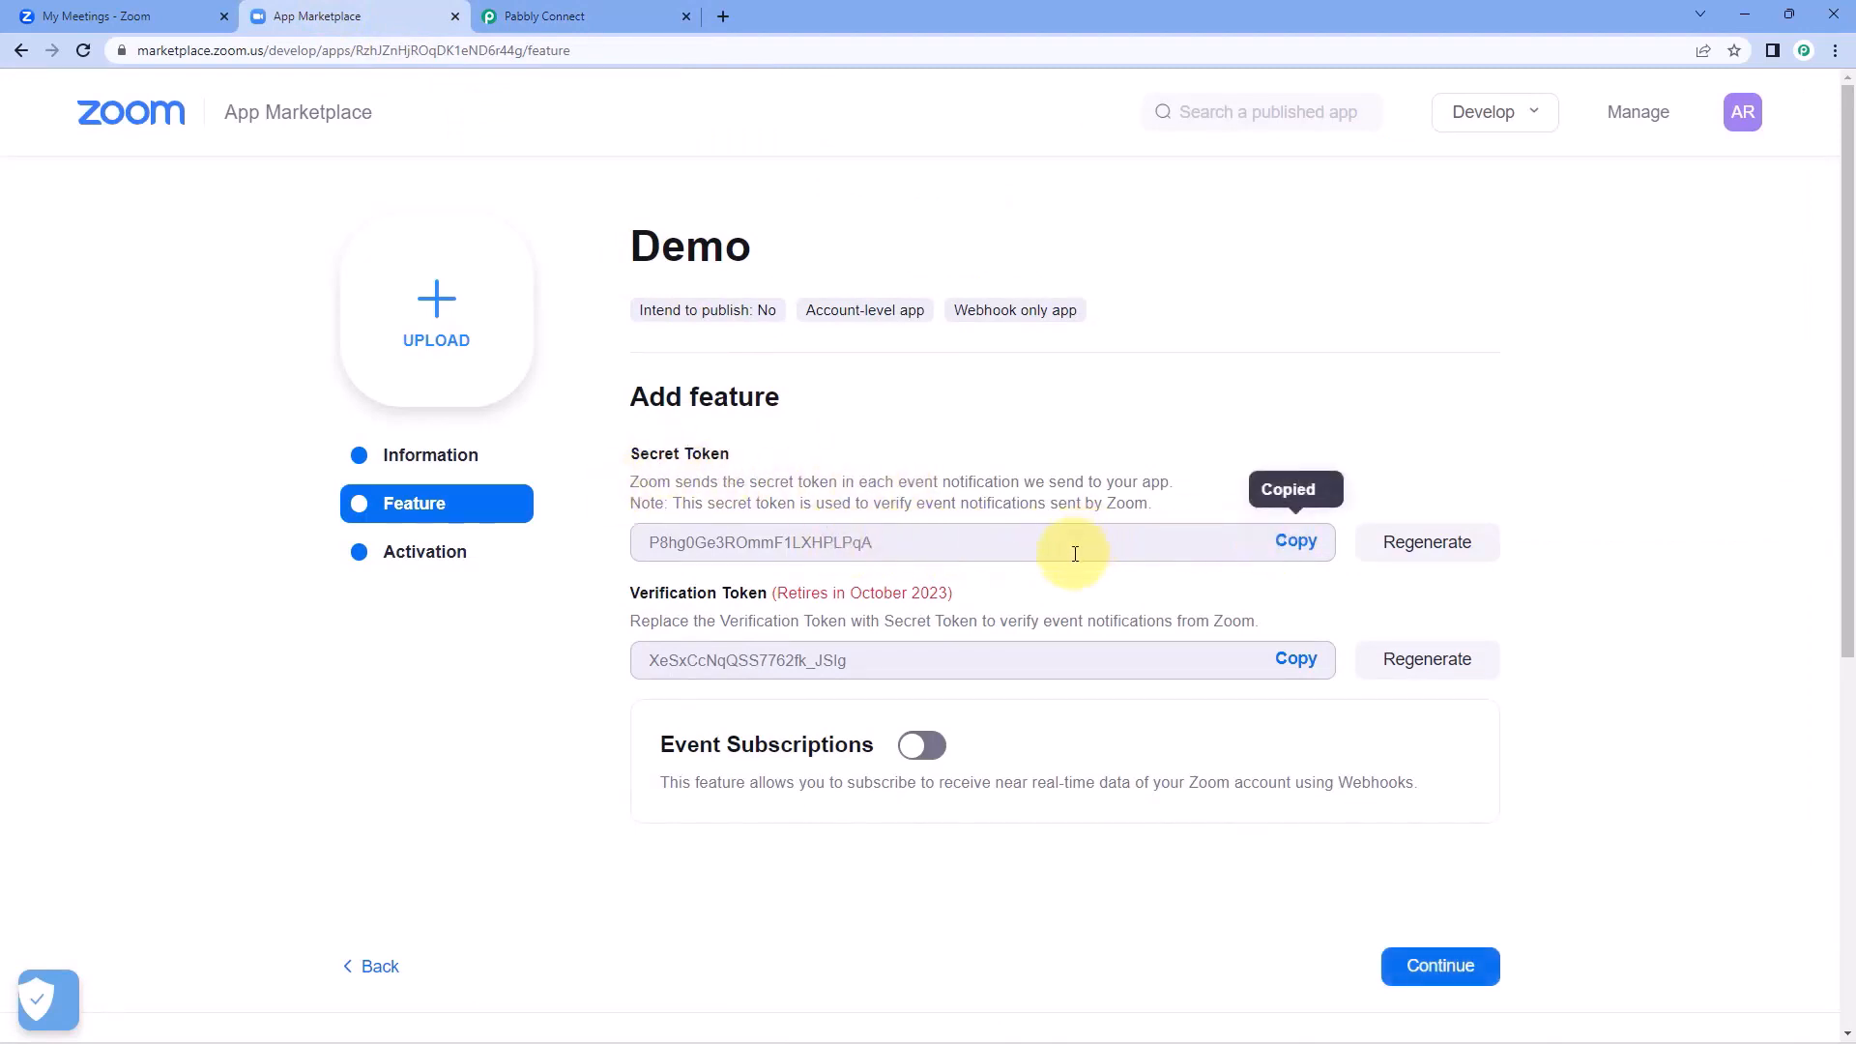
Return to Pabbly Connect, paste the Secret Token into the new connection's Token field, and save the connection.
left_click(573, 13)
left_click(1010, 529)
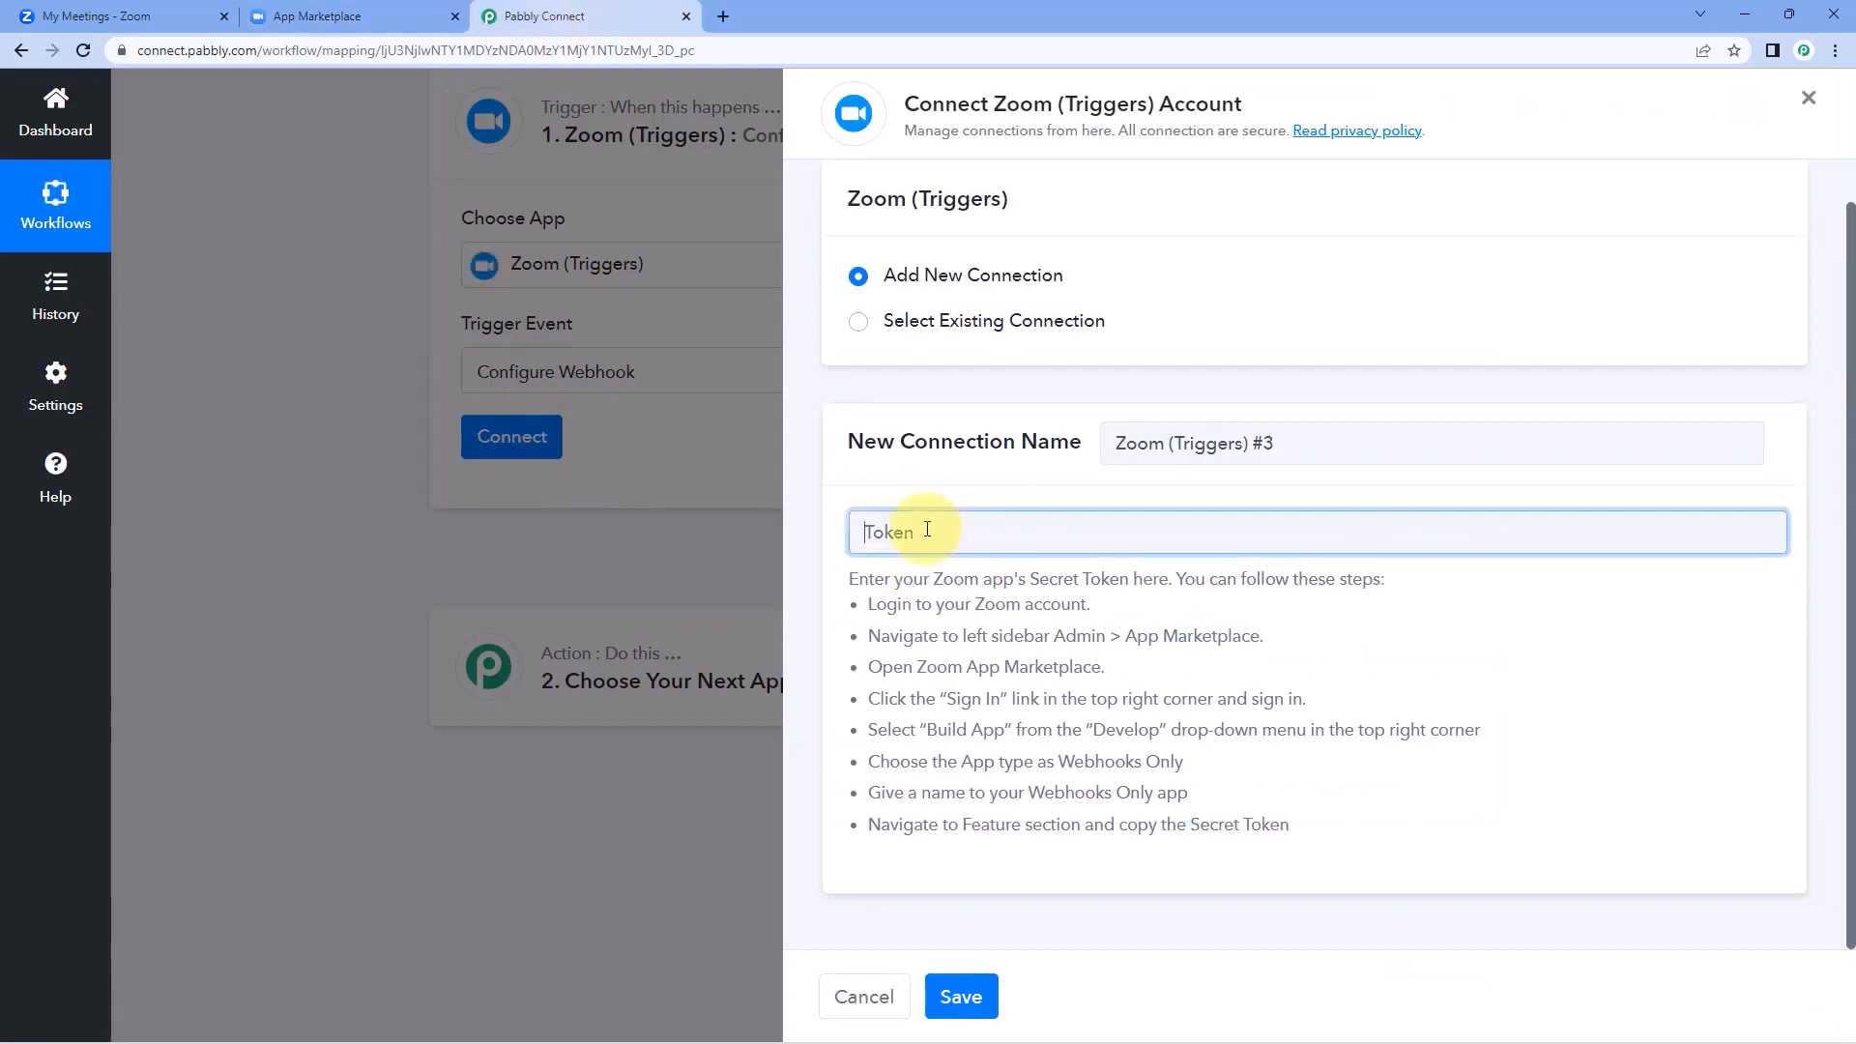
right_click(961, 534)
left_click(978, 676)
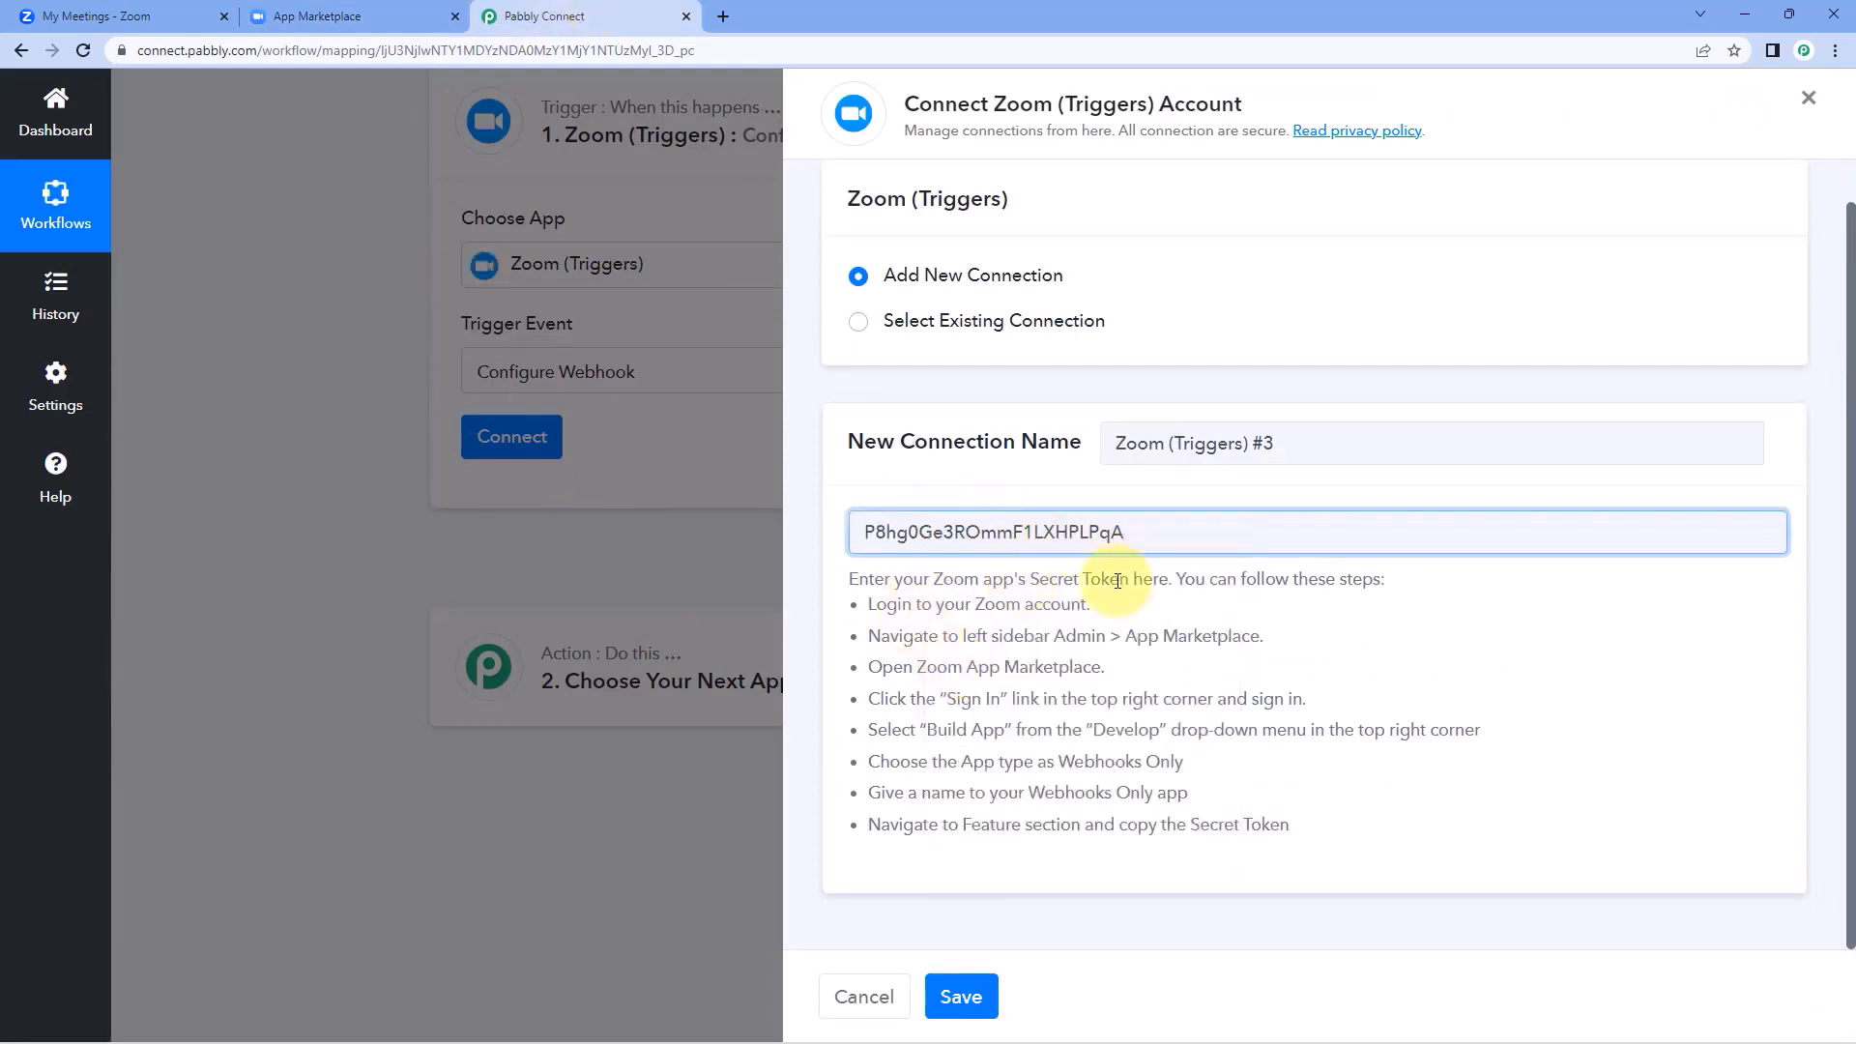
left_click(978, 998)
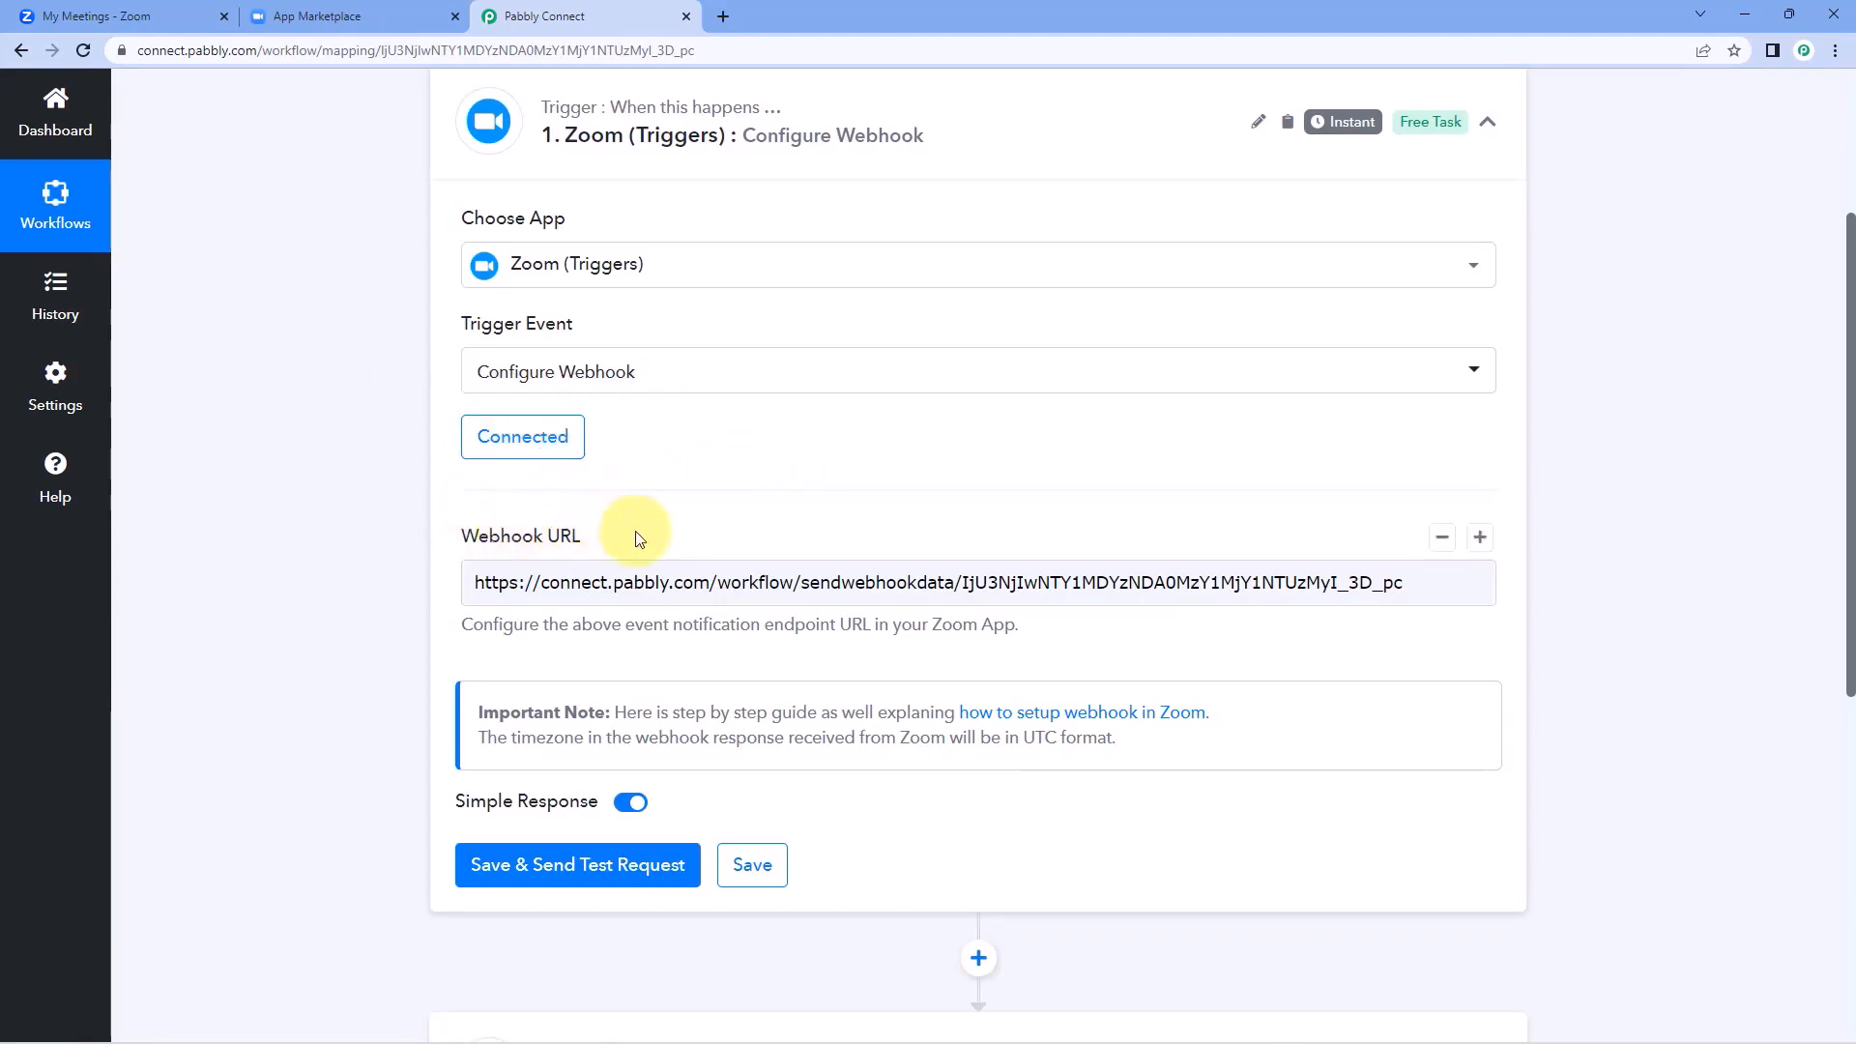
Back in the Demo app's Zoom Feature section, enable Event Subscriptions and add an event subscription named Test 1.
left_click(395, 13)
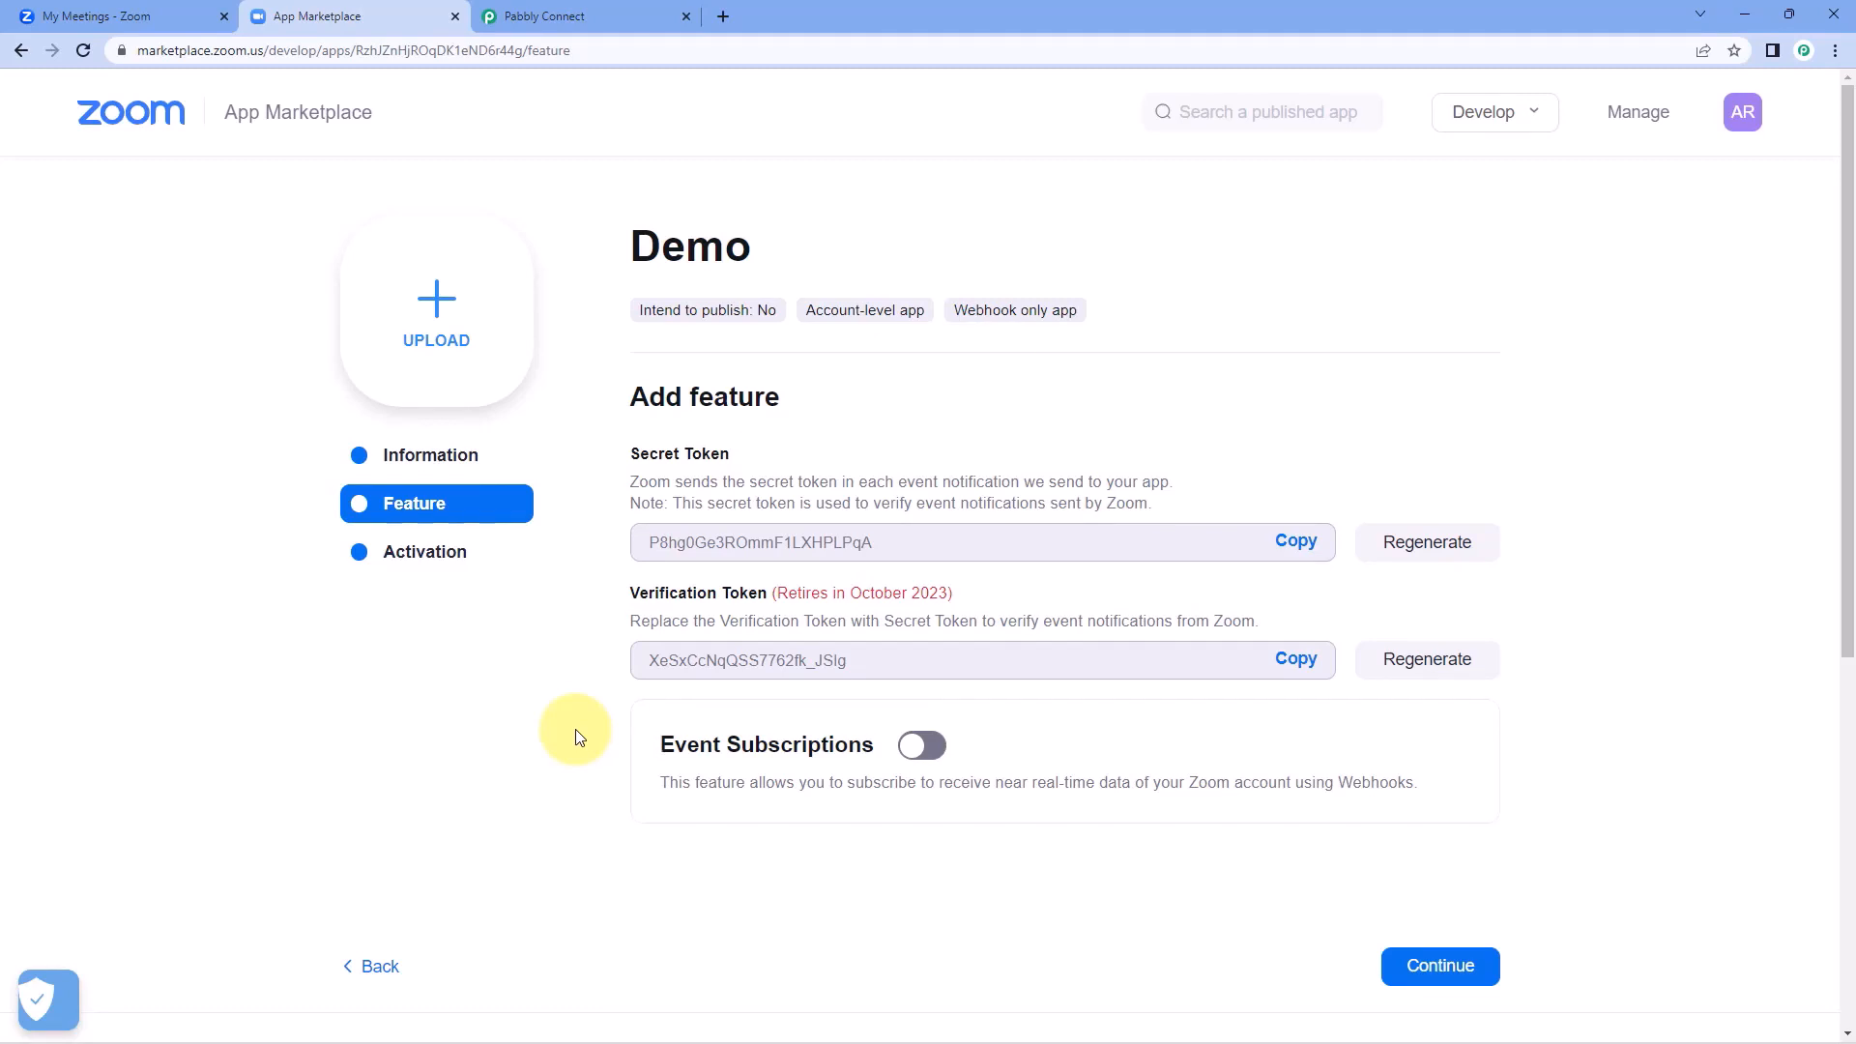
scroll(575, 729, "down", 2)
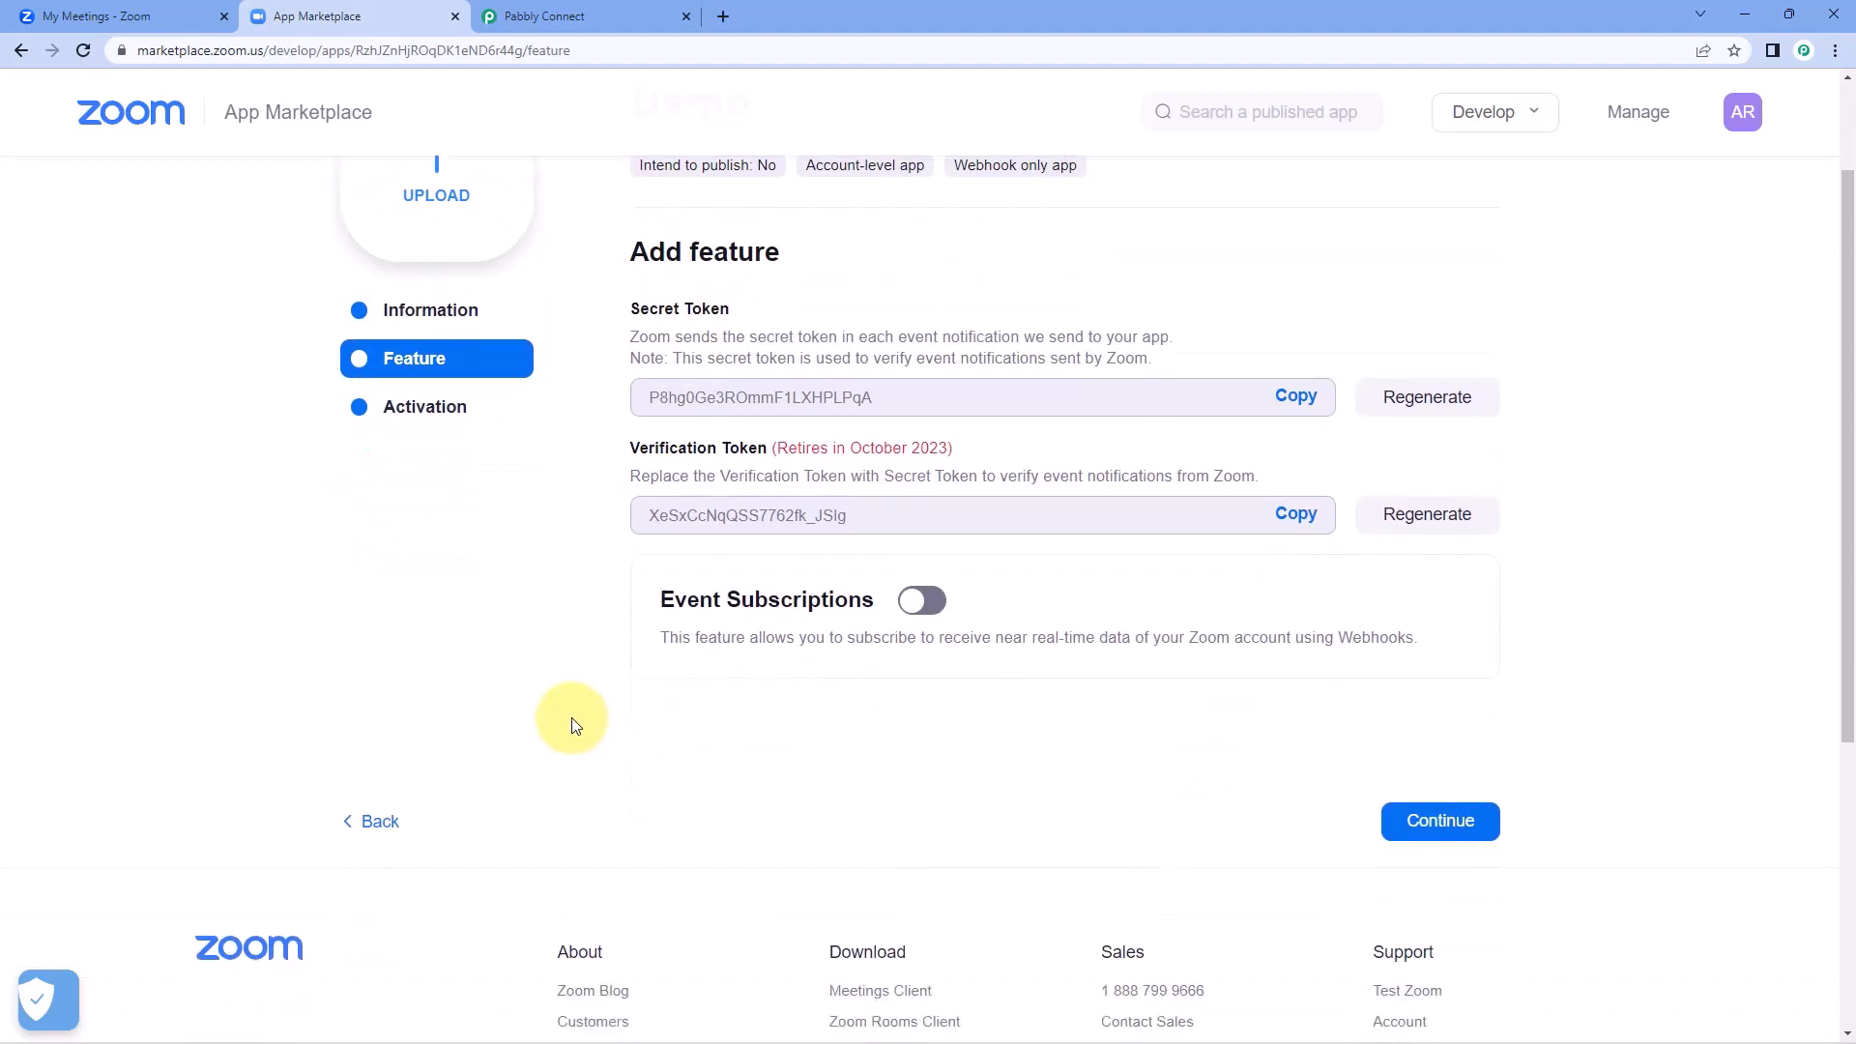
left_click(923, 555)
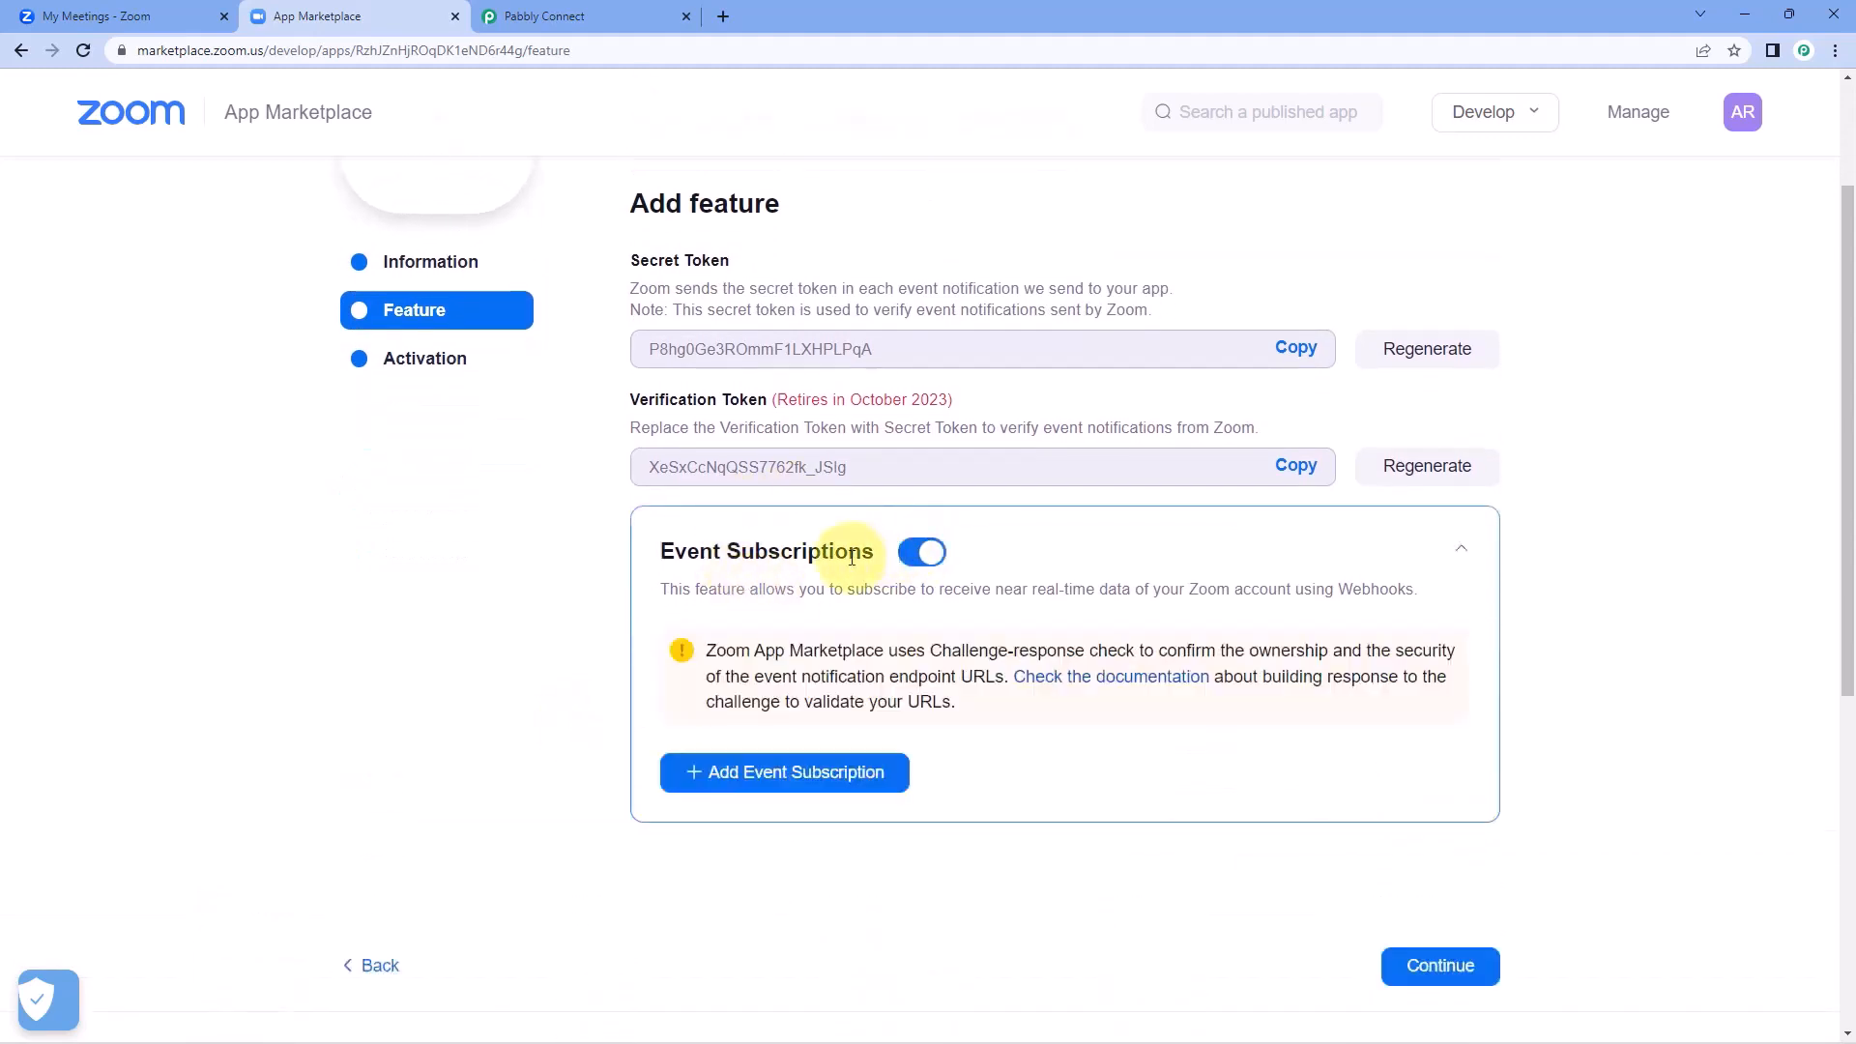
left_click(760, 775)
scroll(760, 776, "down", 2)
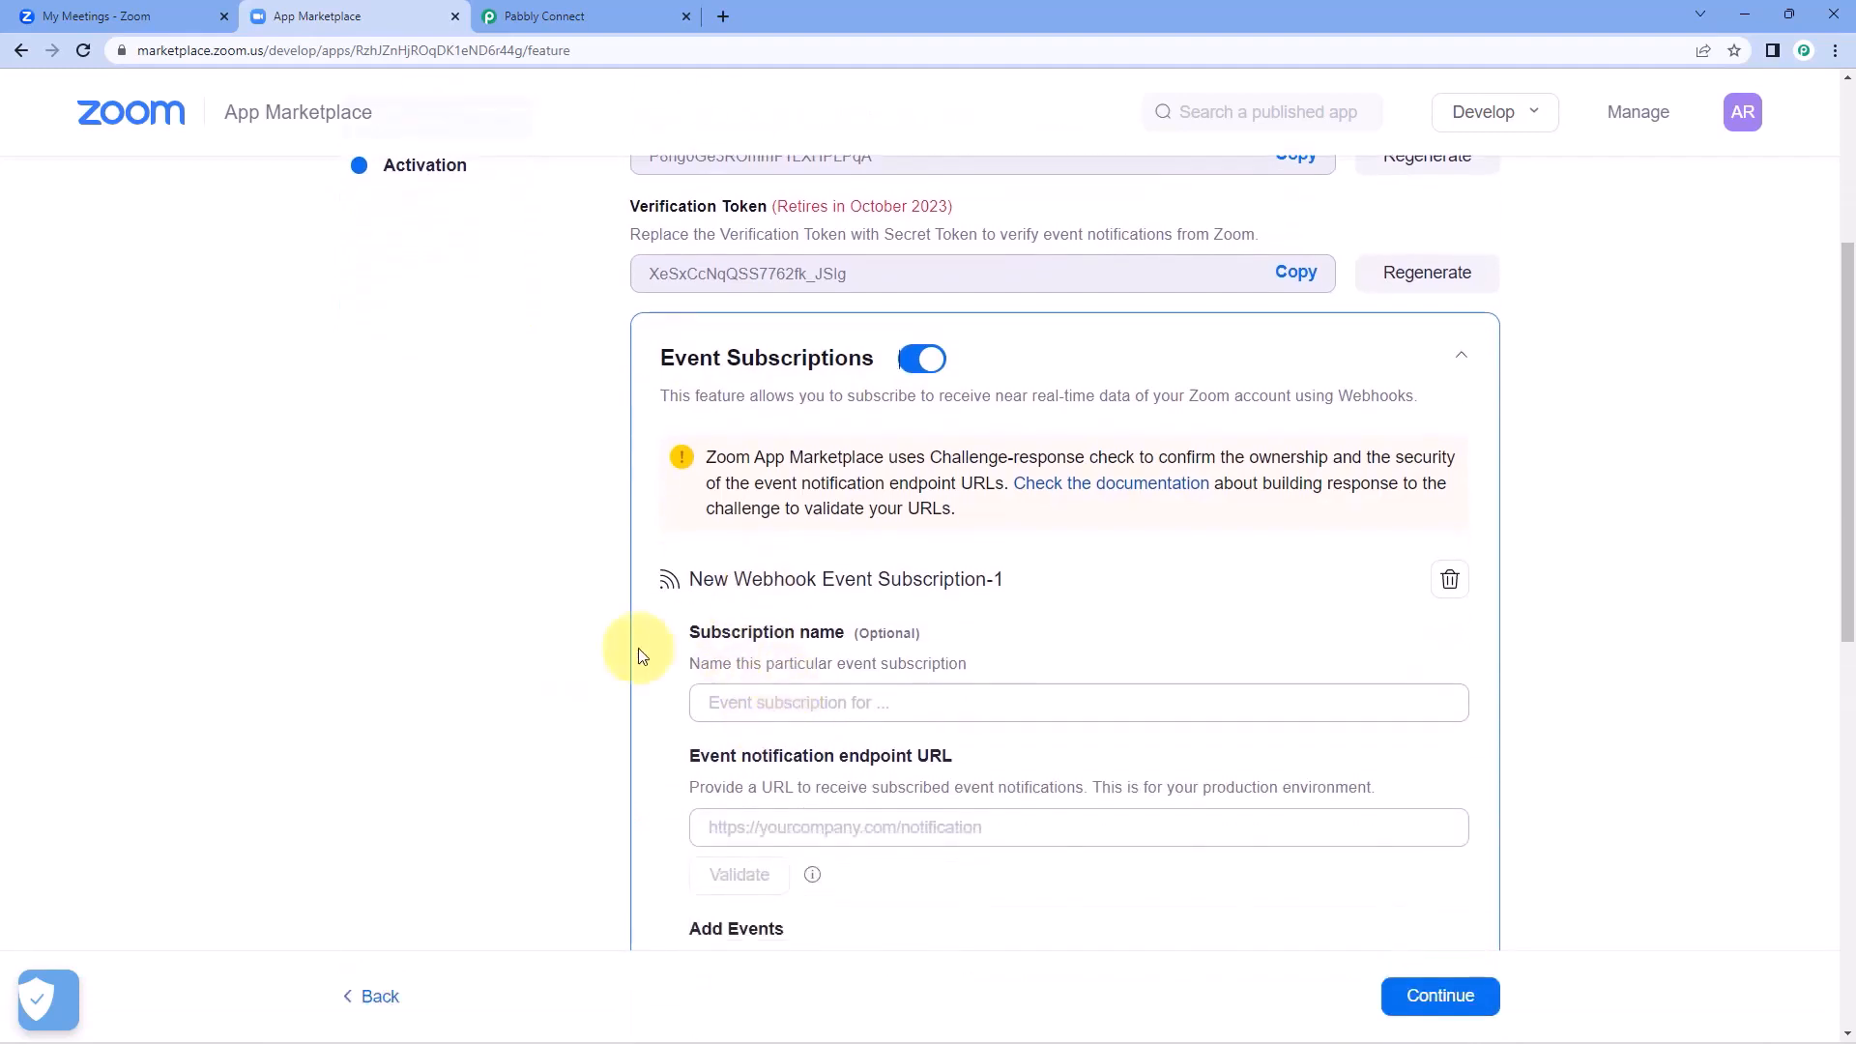
left_click(712, 703)
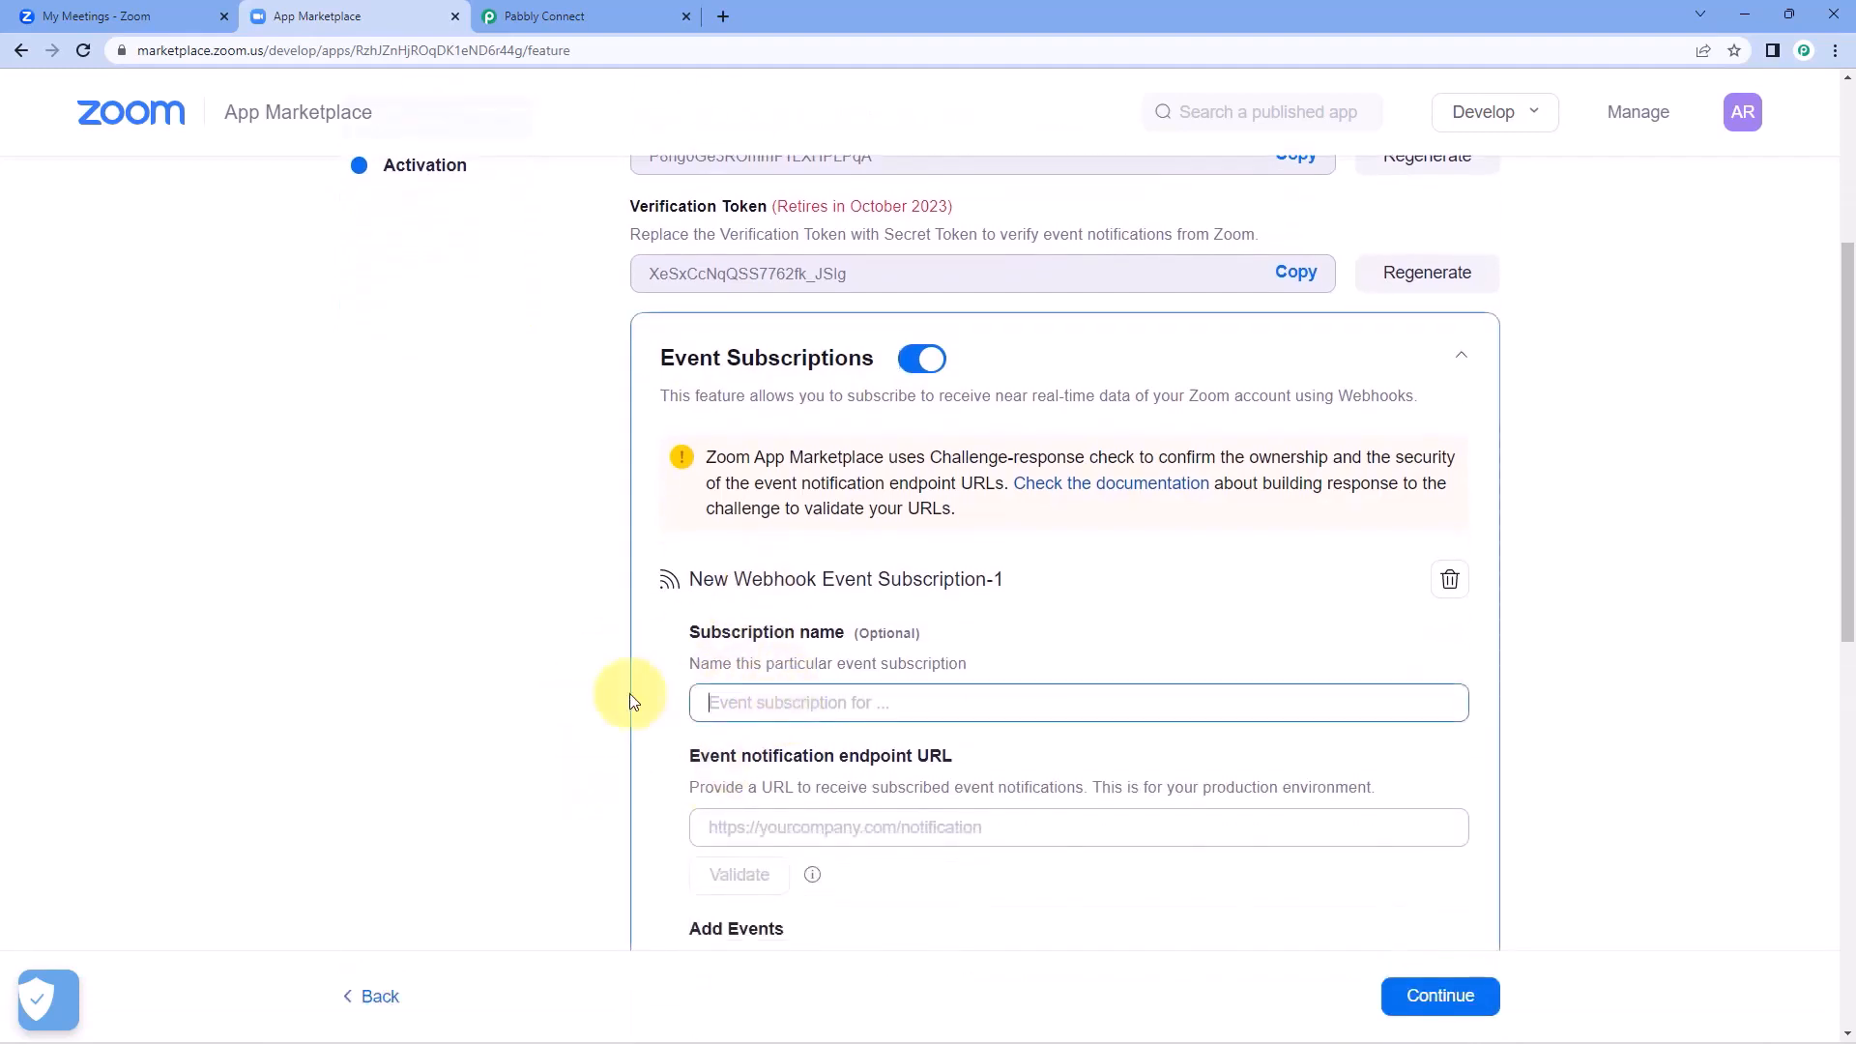
type("Test 1")
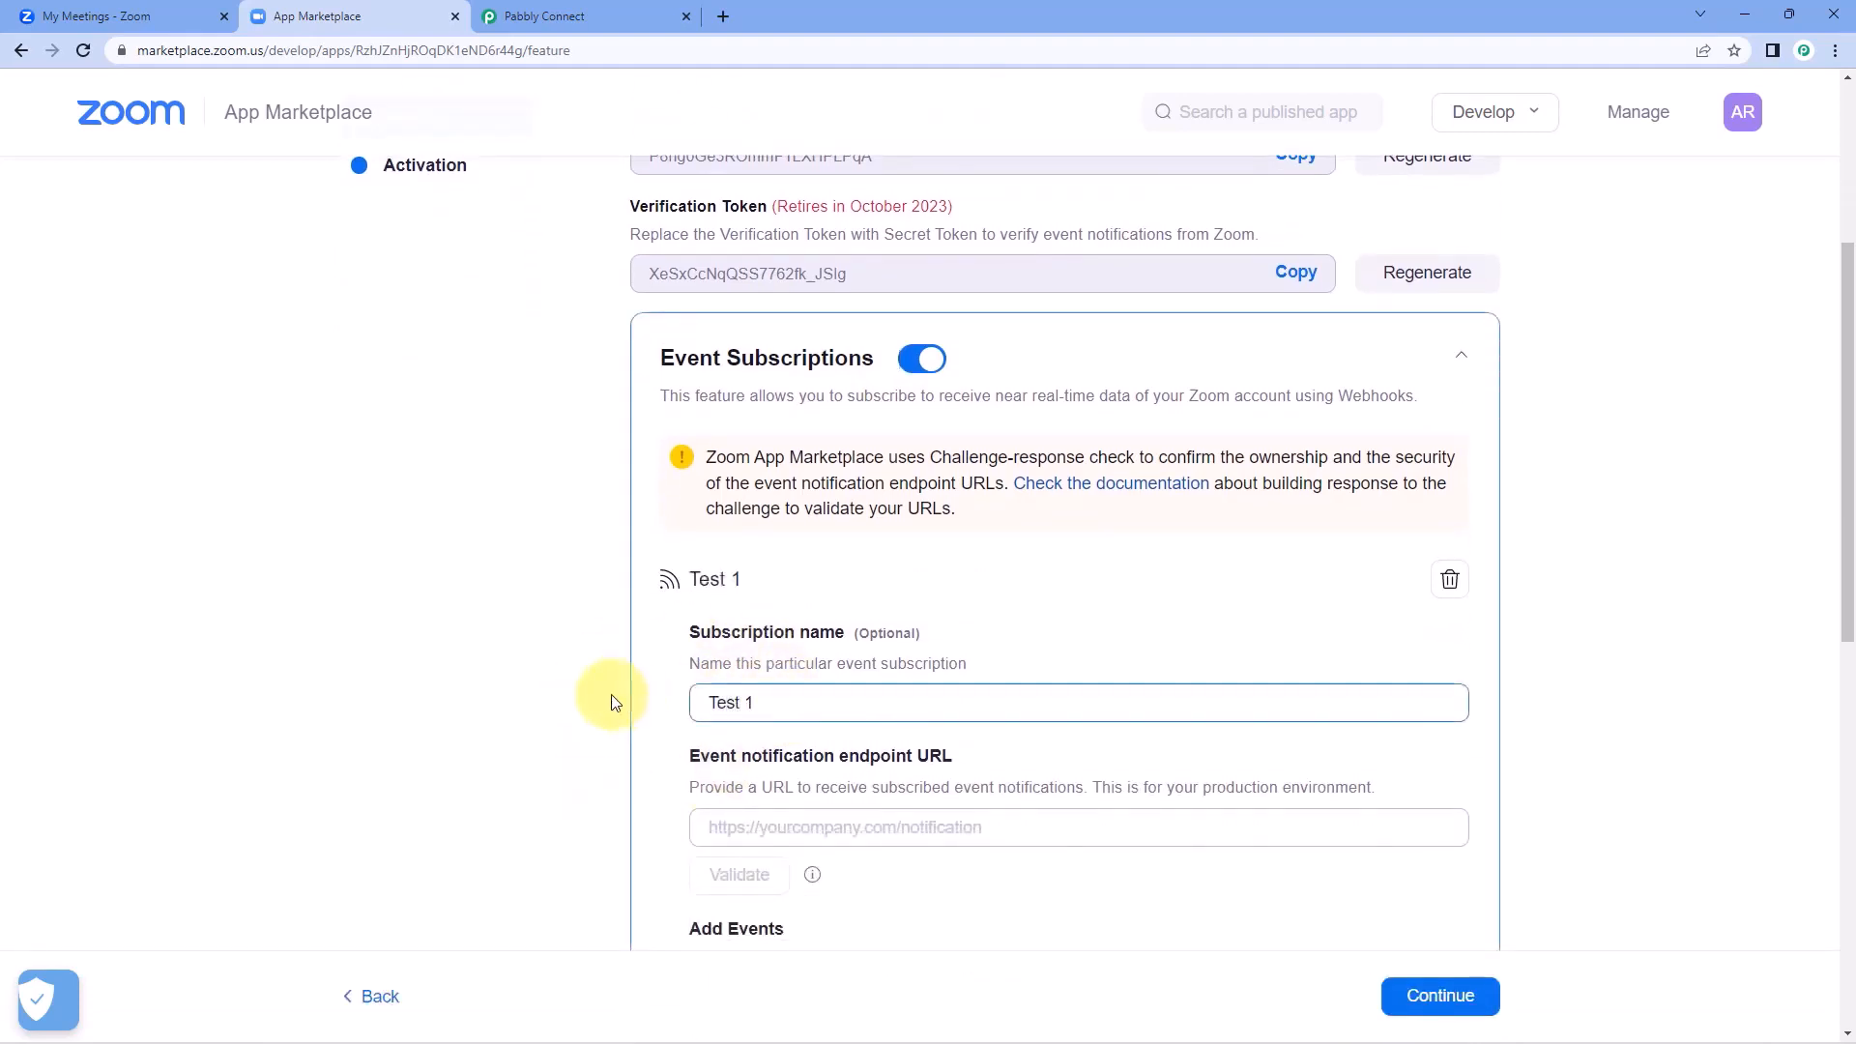
scroll(615, 703, "down", 1)
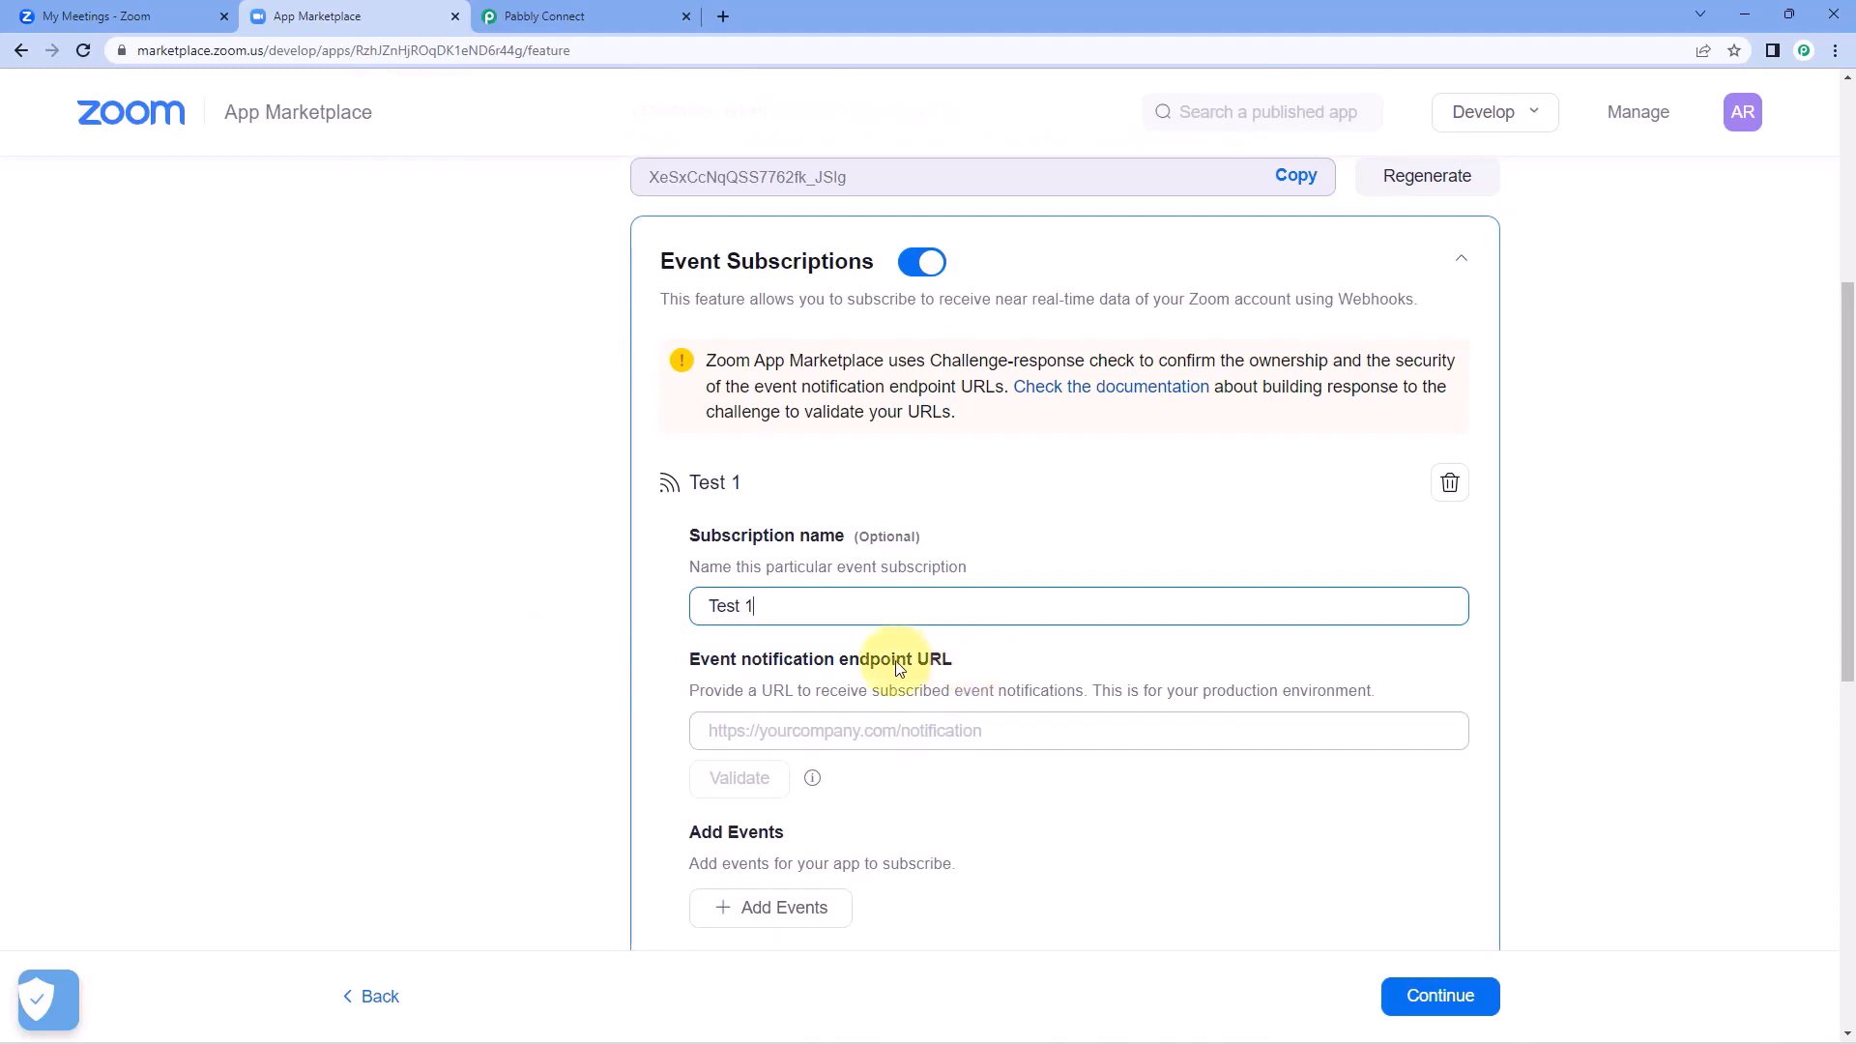
Switch to Pabbly Connect and copy the full Webhook URL of the Zoom (Triggers) step.
left_click(650, 9)
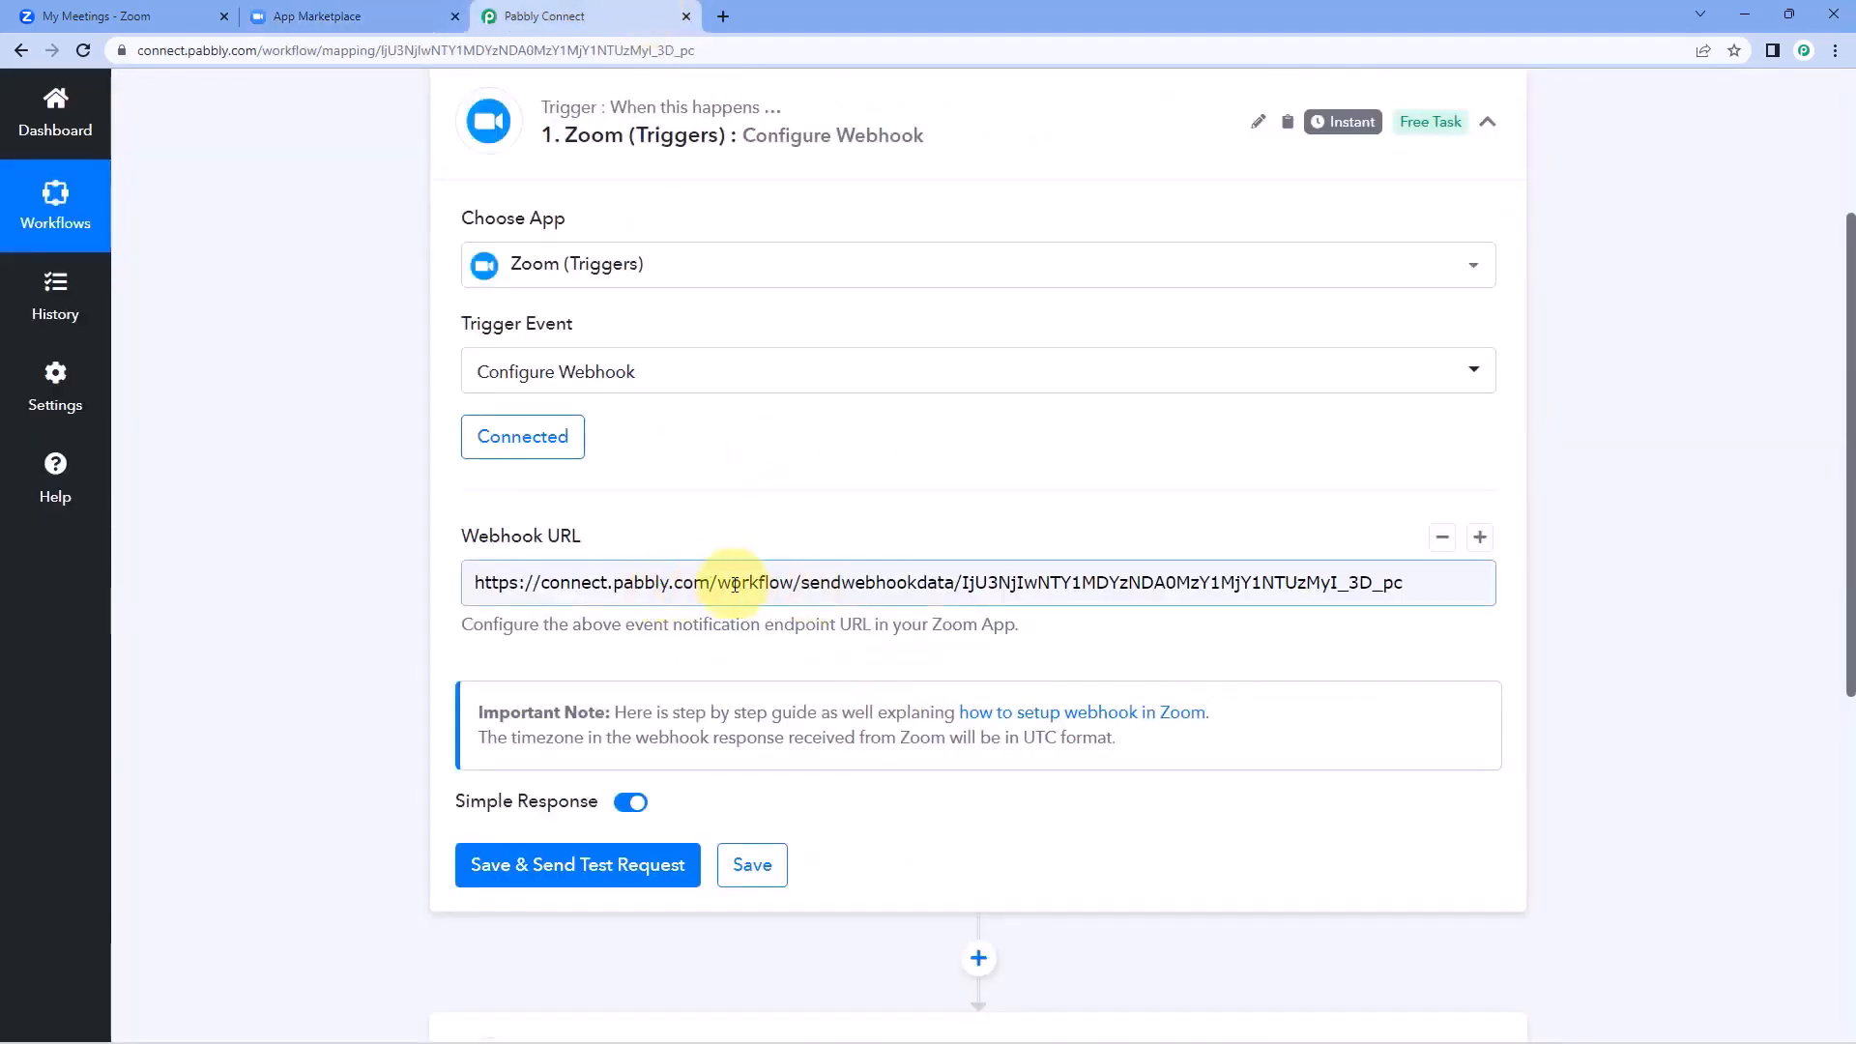
left_click(778, 583)
right_click(778, 584)
left_click(759, 584)
key("ctrl+a")
right_click(760, 584)
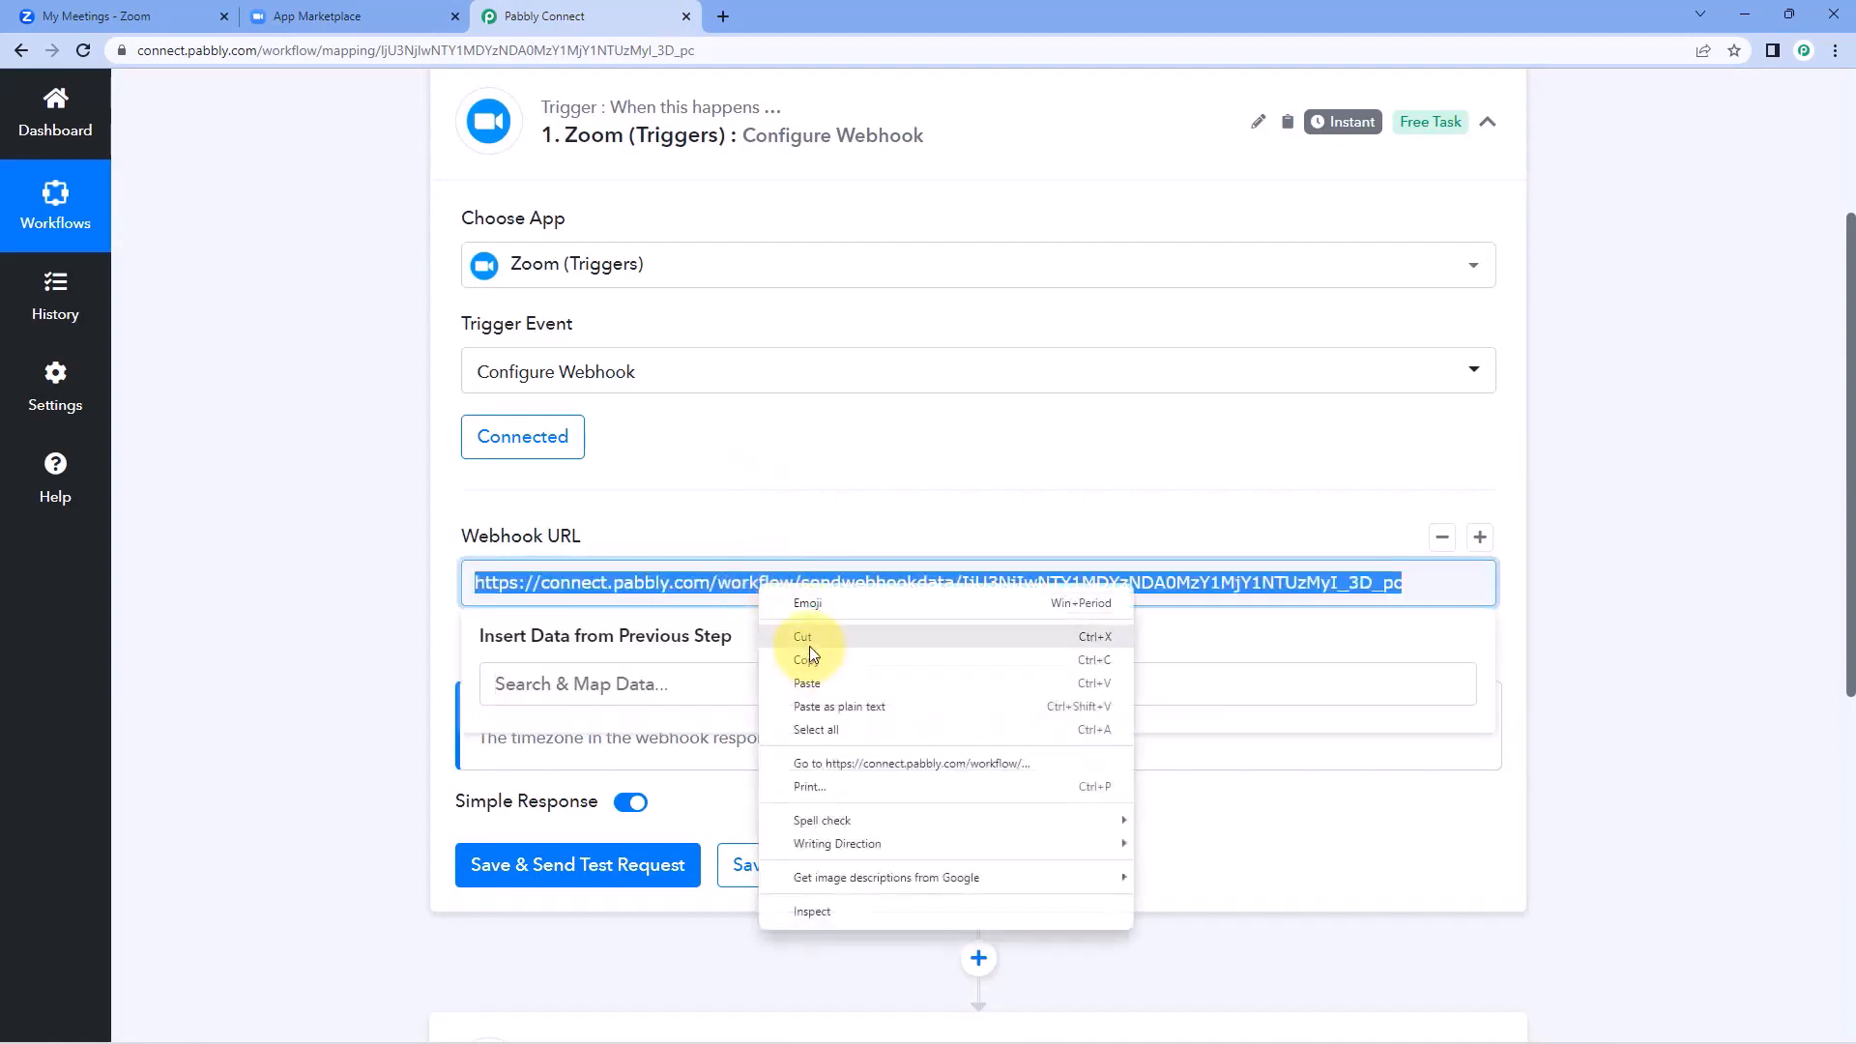
left_click(809, 646)
Back in Zoom App Marketplace, paste the copied webhook URL as the Test 1 subscription's Event notification endpoint URL.
left_click(328, 10)
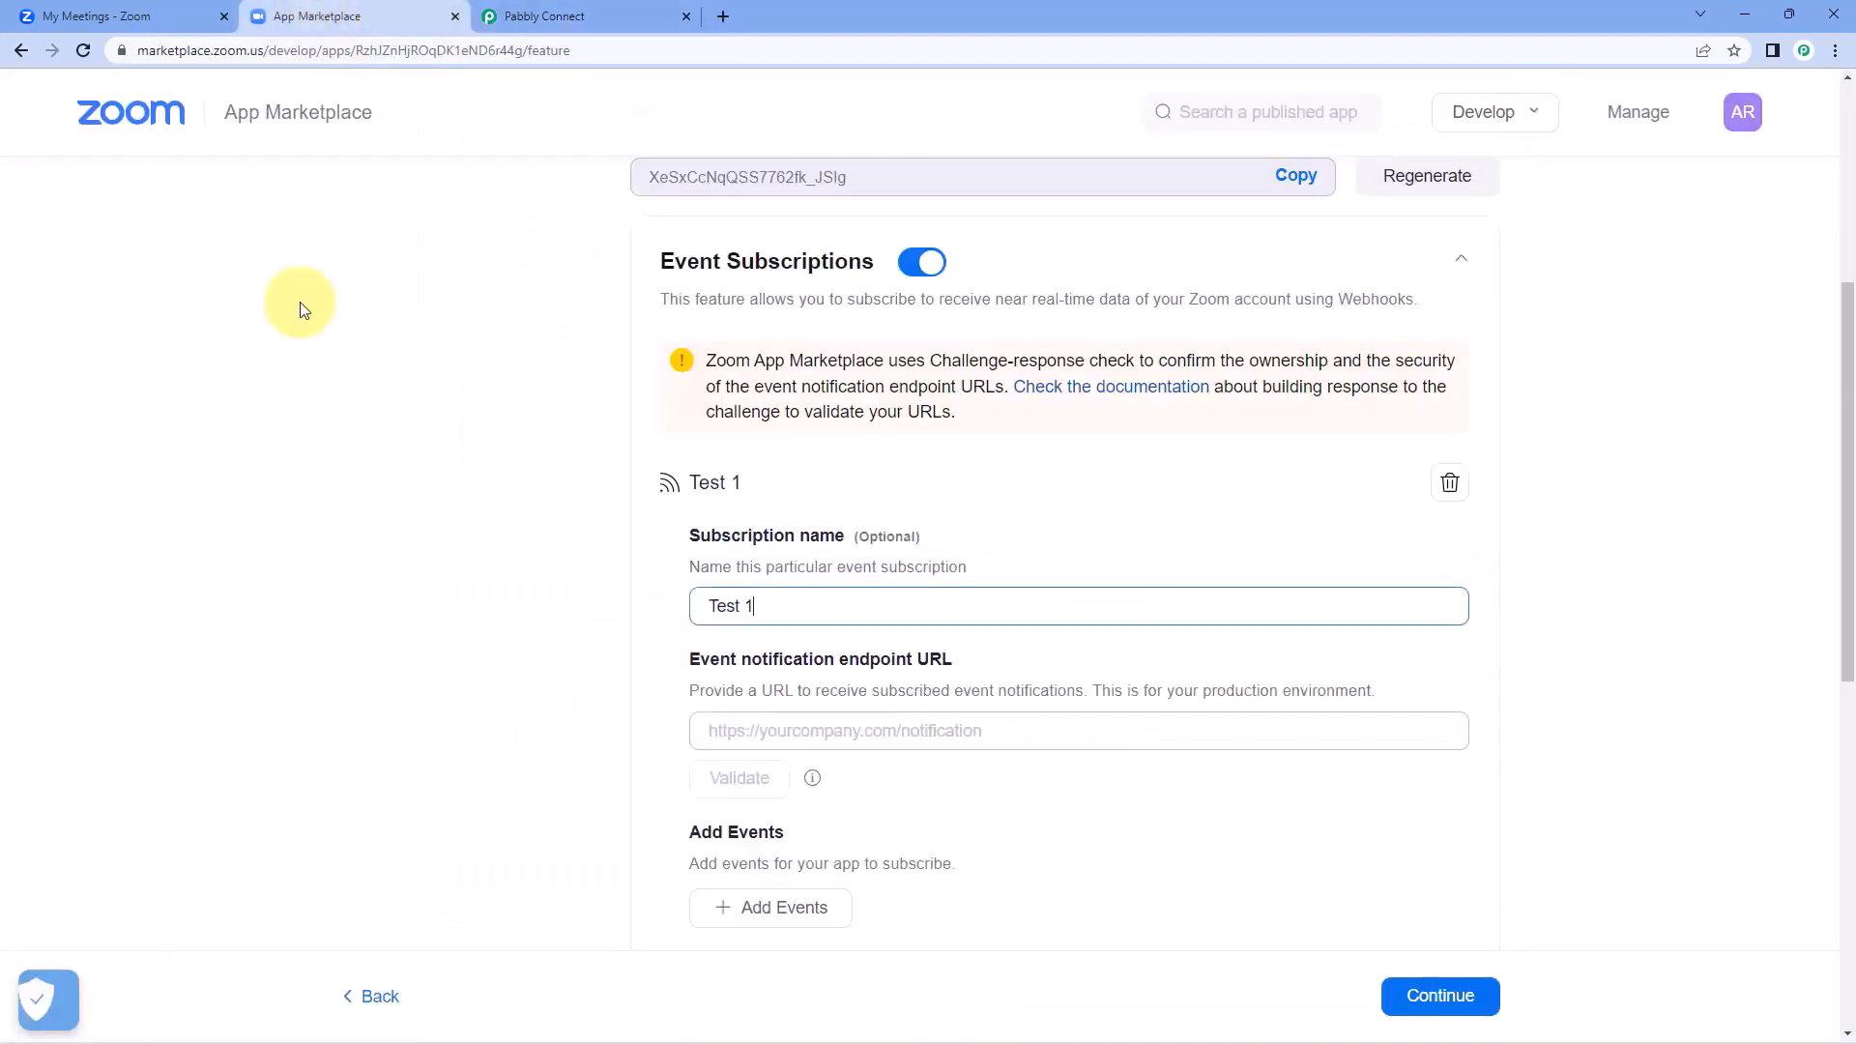
left_click(750, 734)
right_click(750, 735)
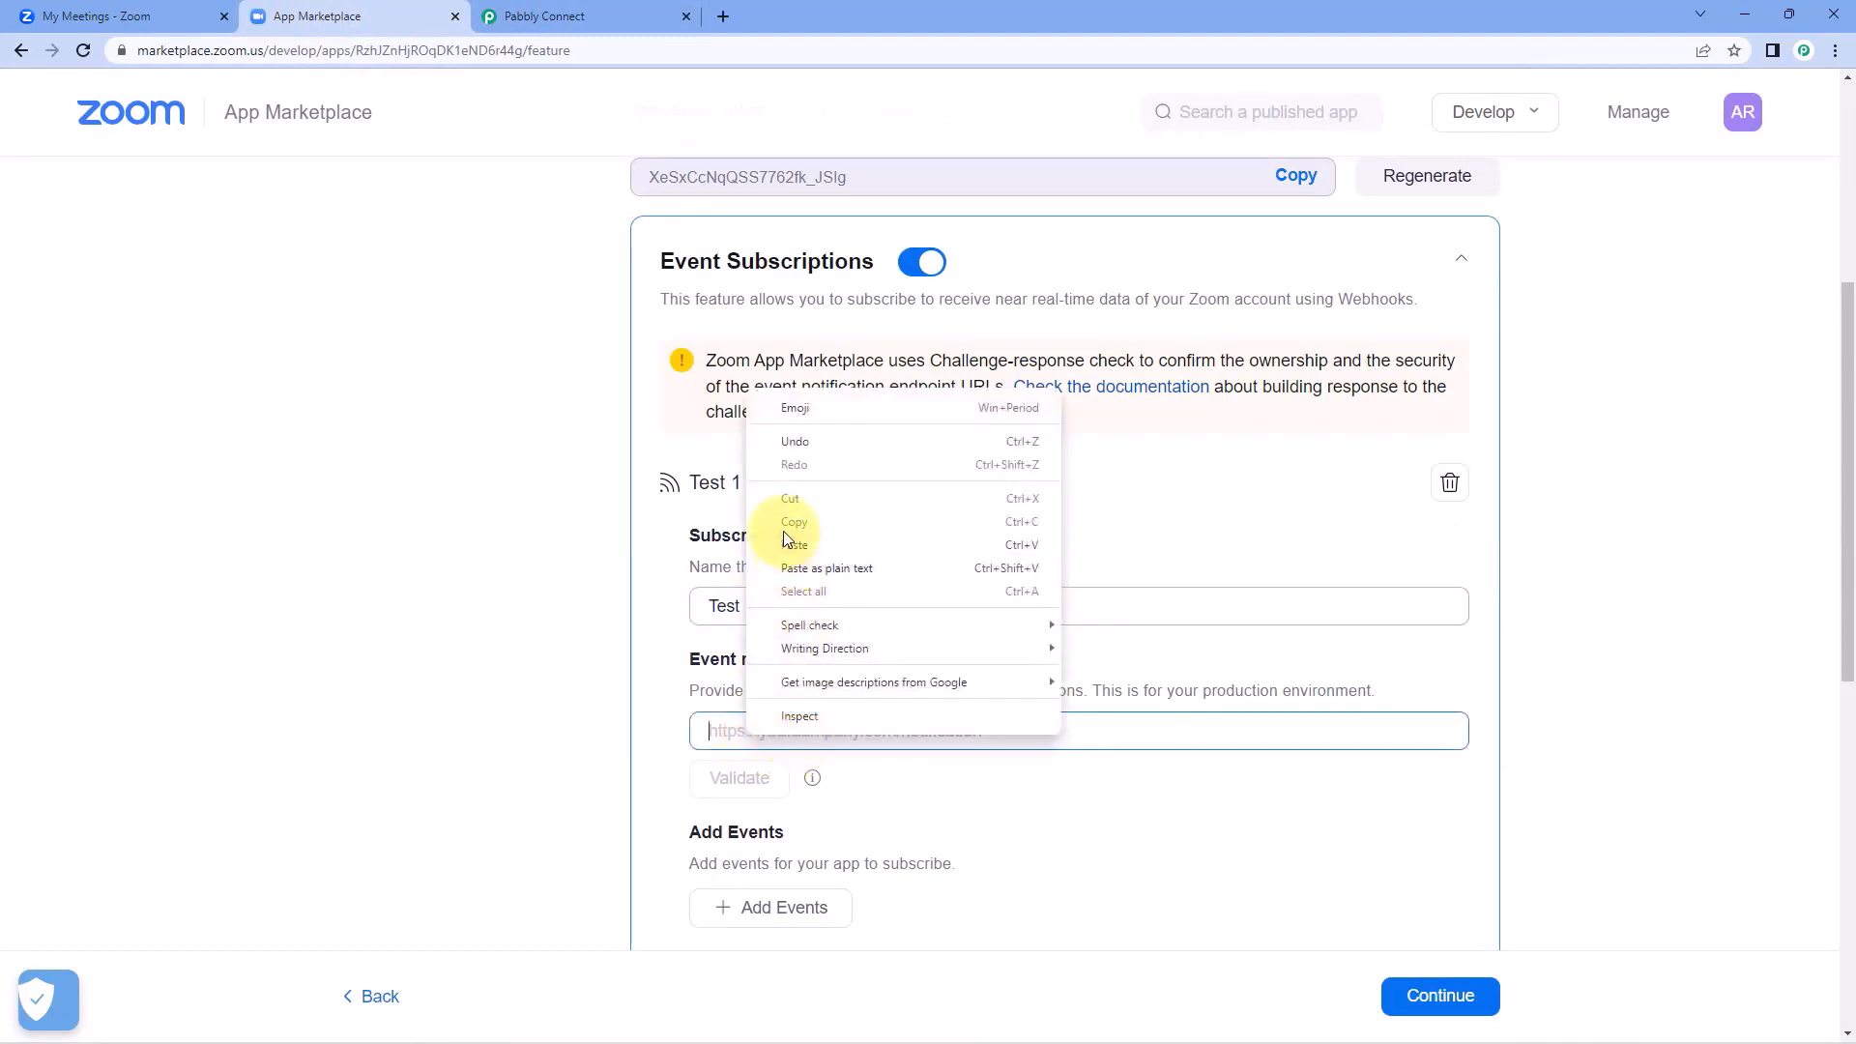
left_click(783, 547)
left_click(1018, 552)
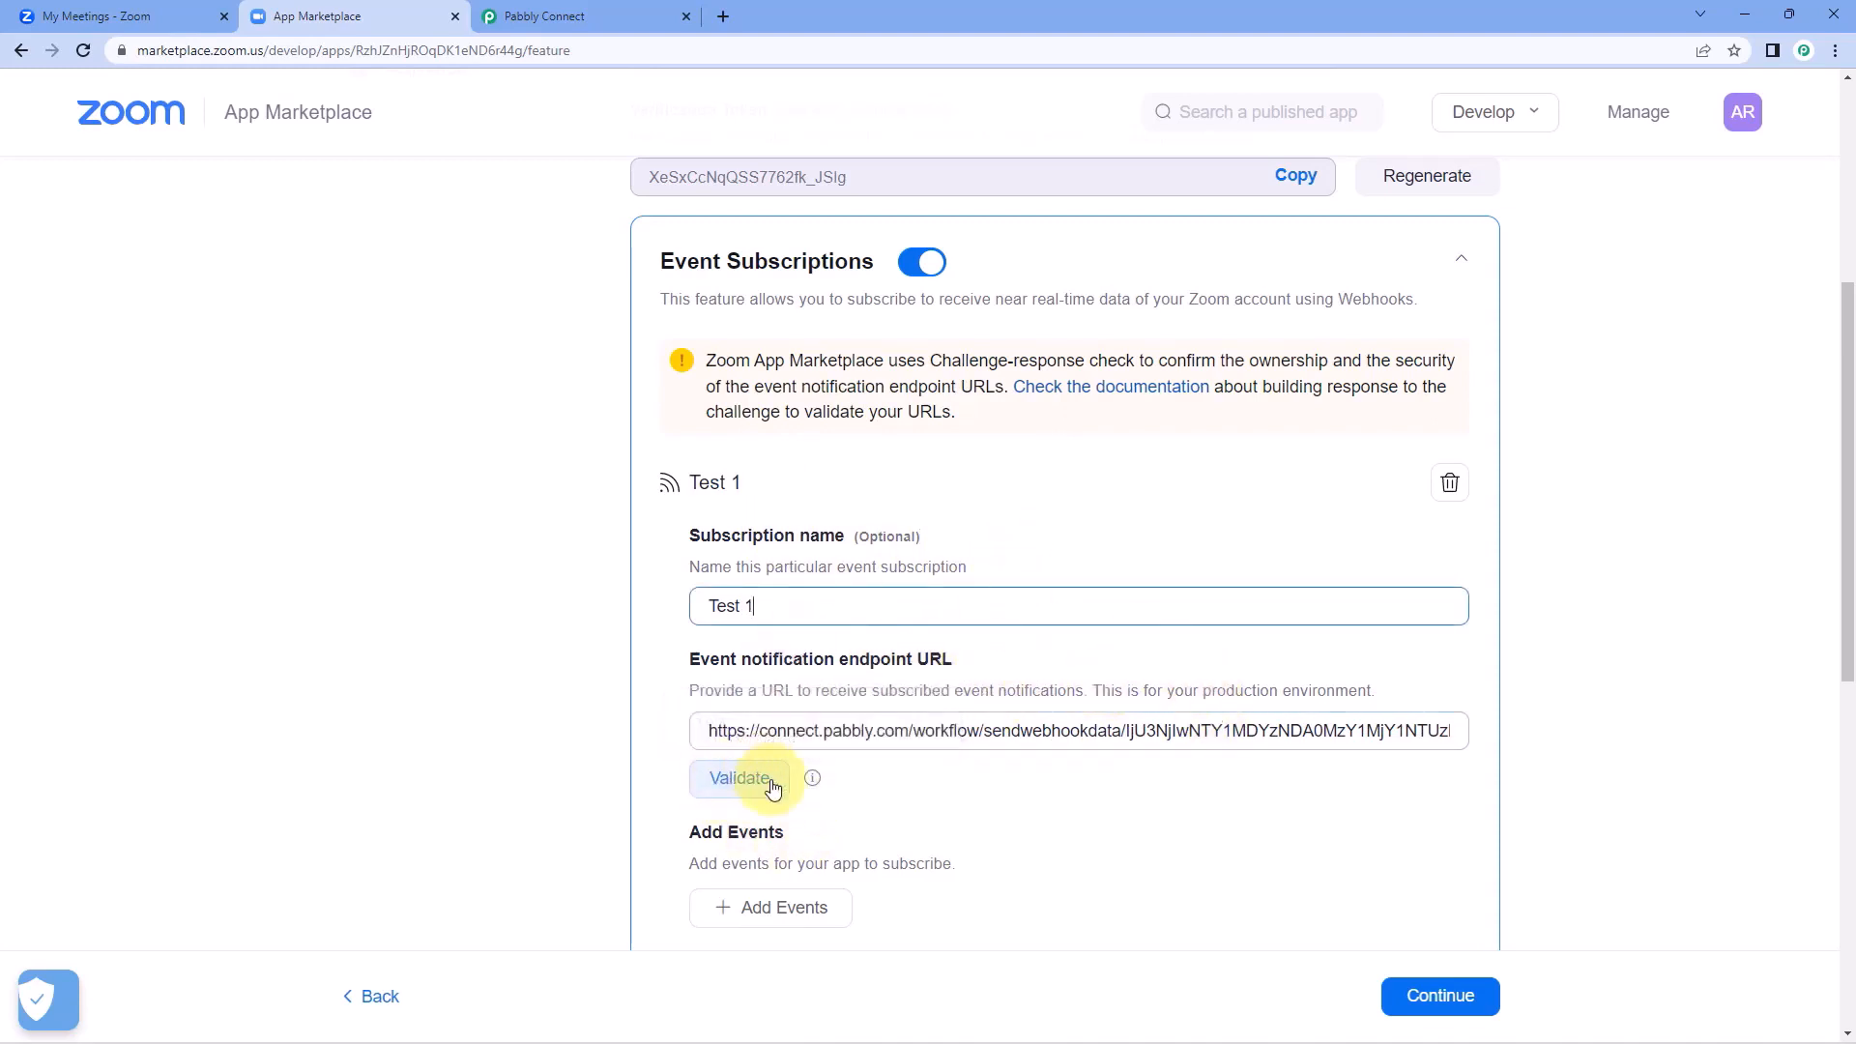
Save and send a test request from the Zoom trigger in Pabbly Connect, and validate the endpoint URL in Zoom App Marketplace.
left_click(589, 17)
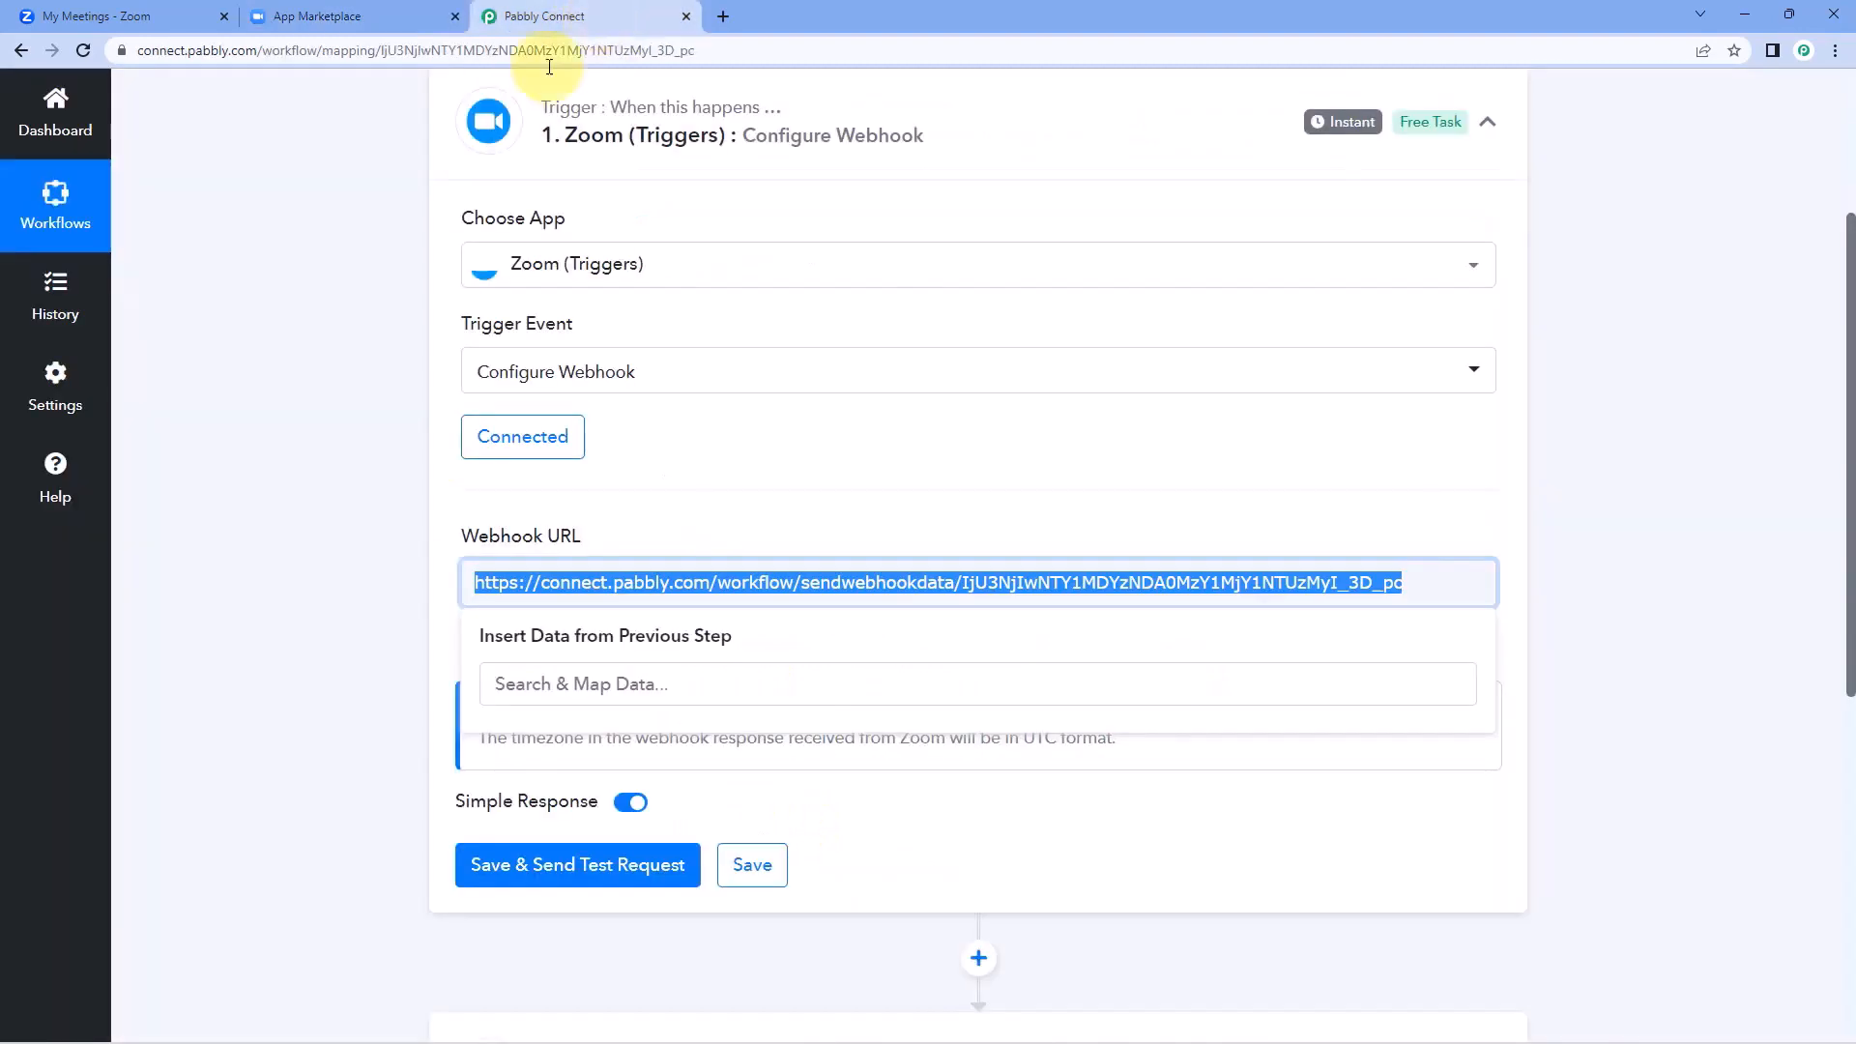
left_click(675, 480)
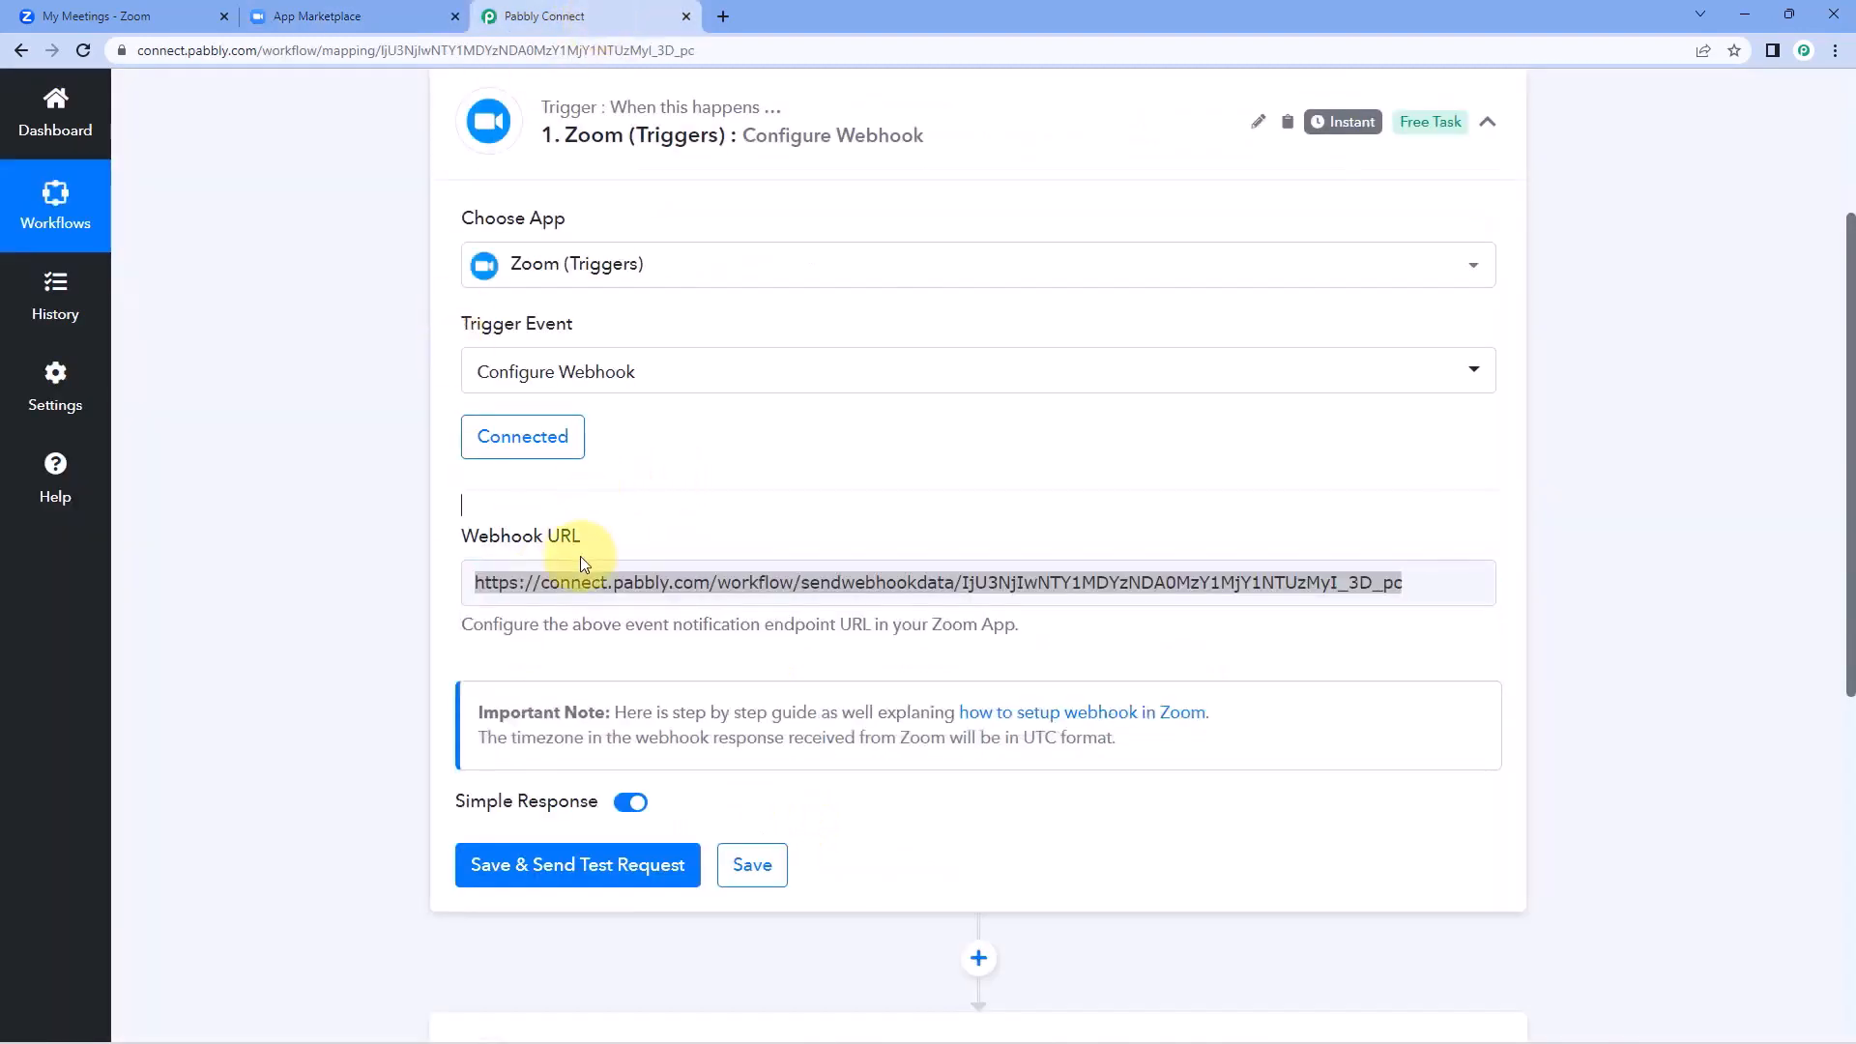
left_click(570, 873)
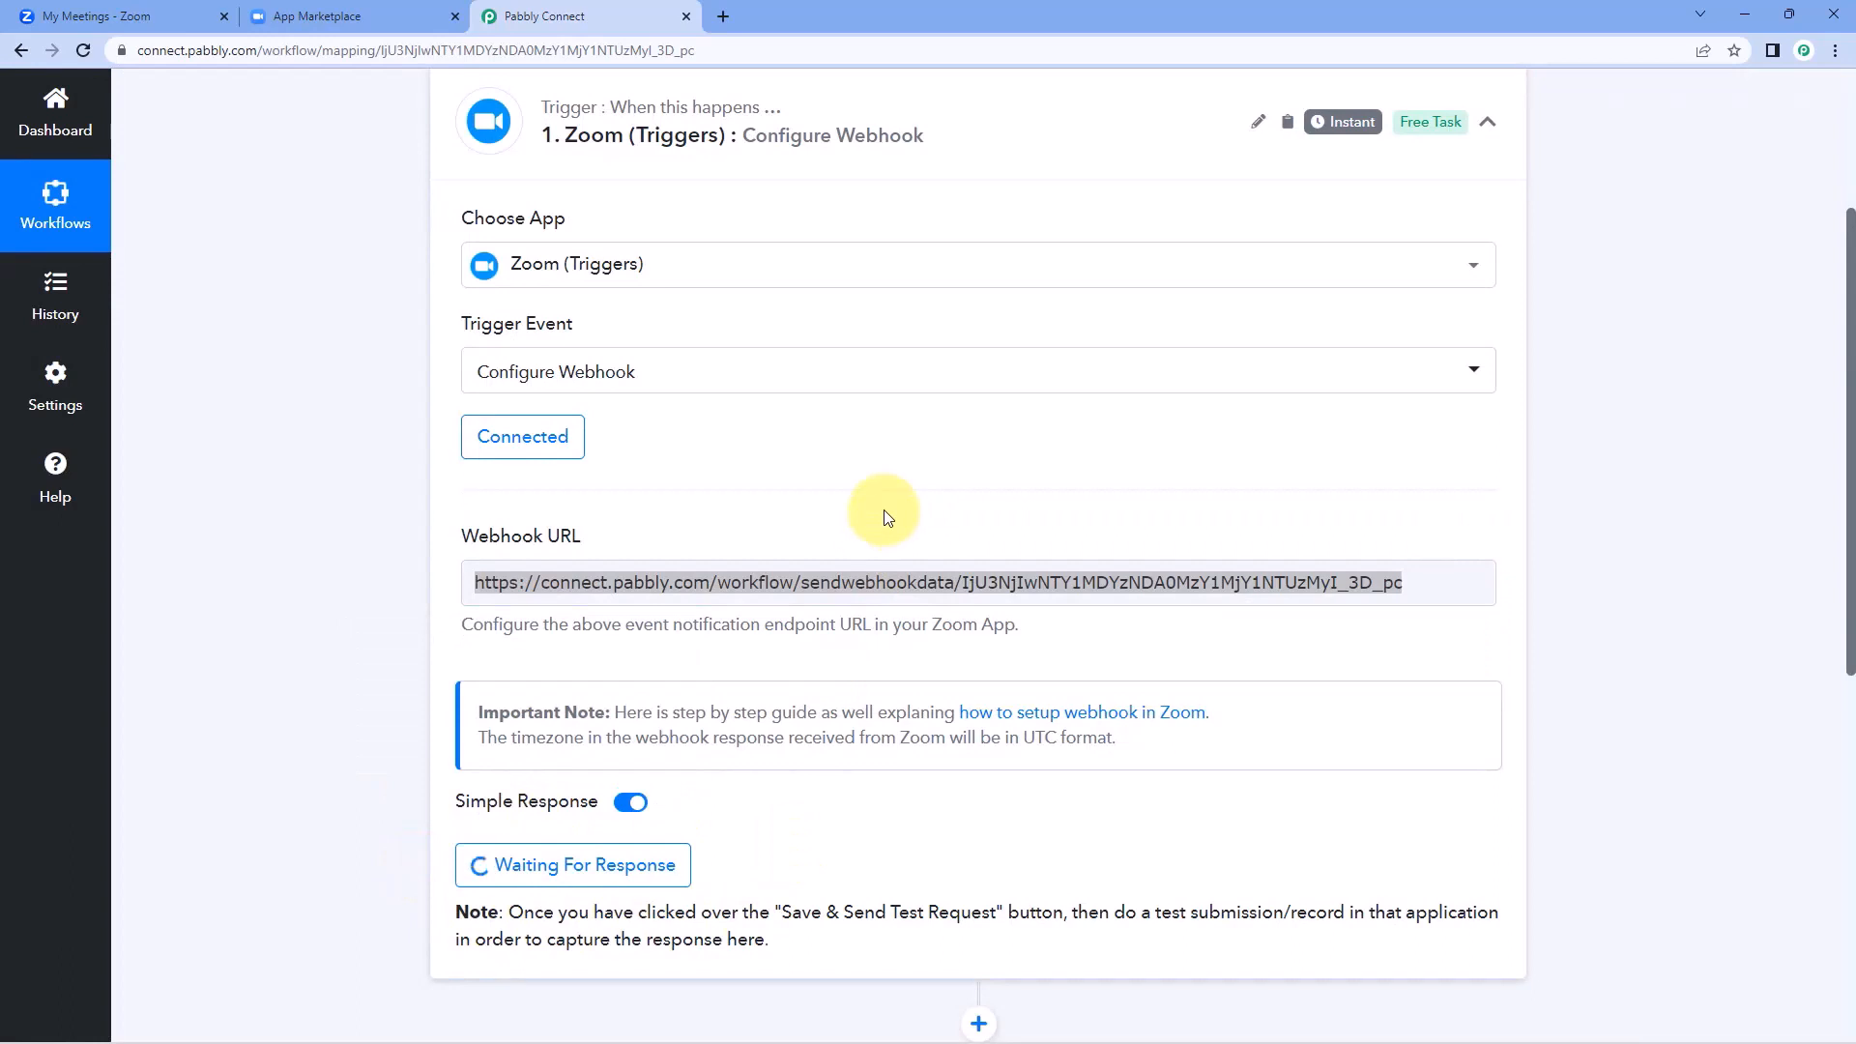
left_click(362, 17)
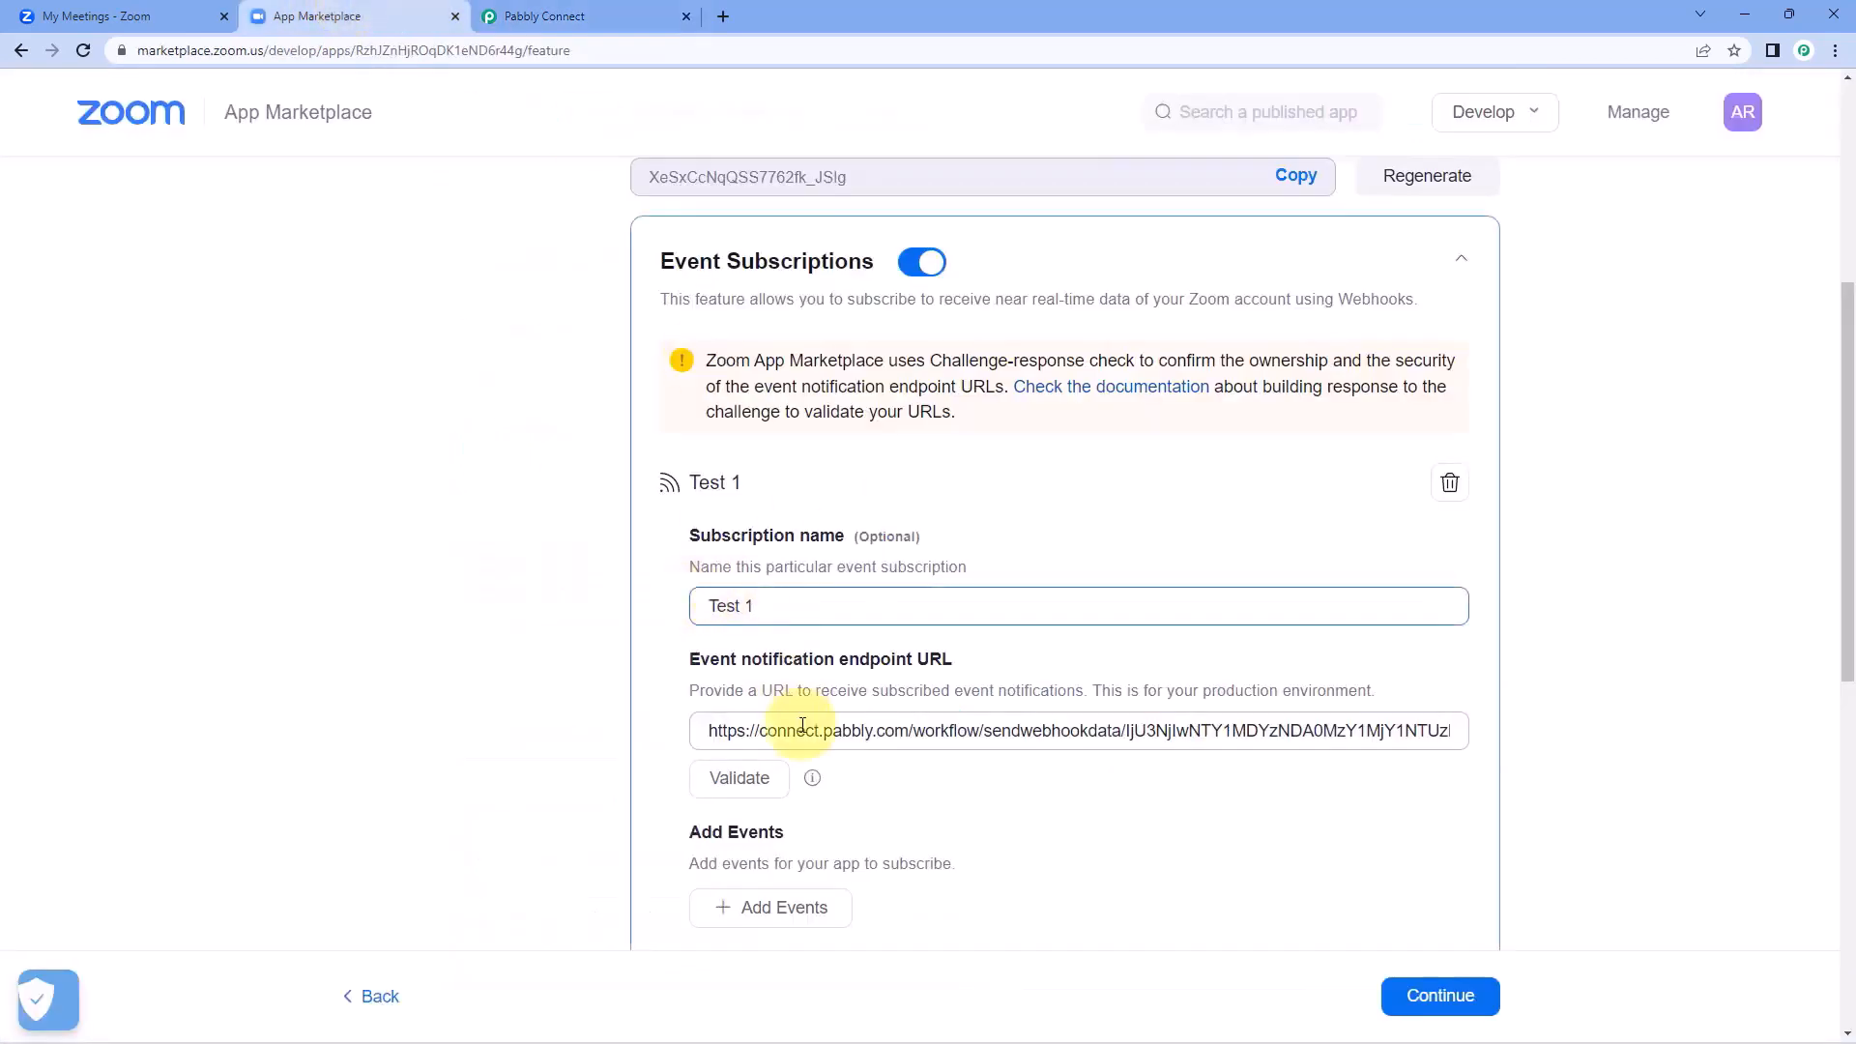
left_click(741, 779)
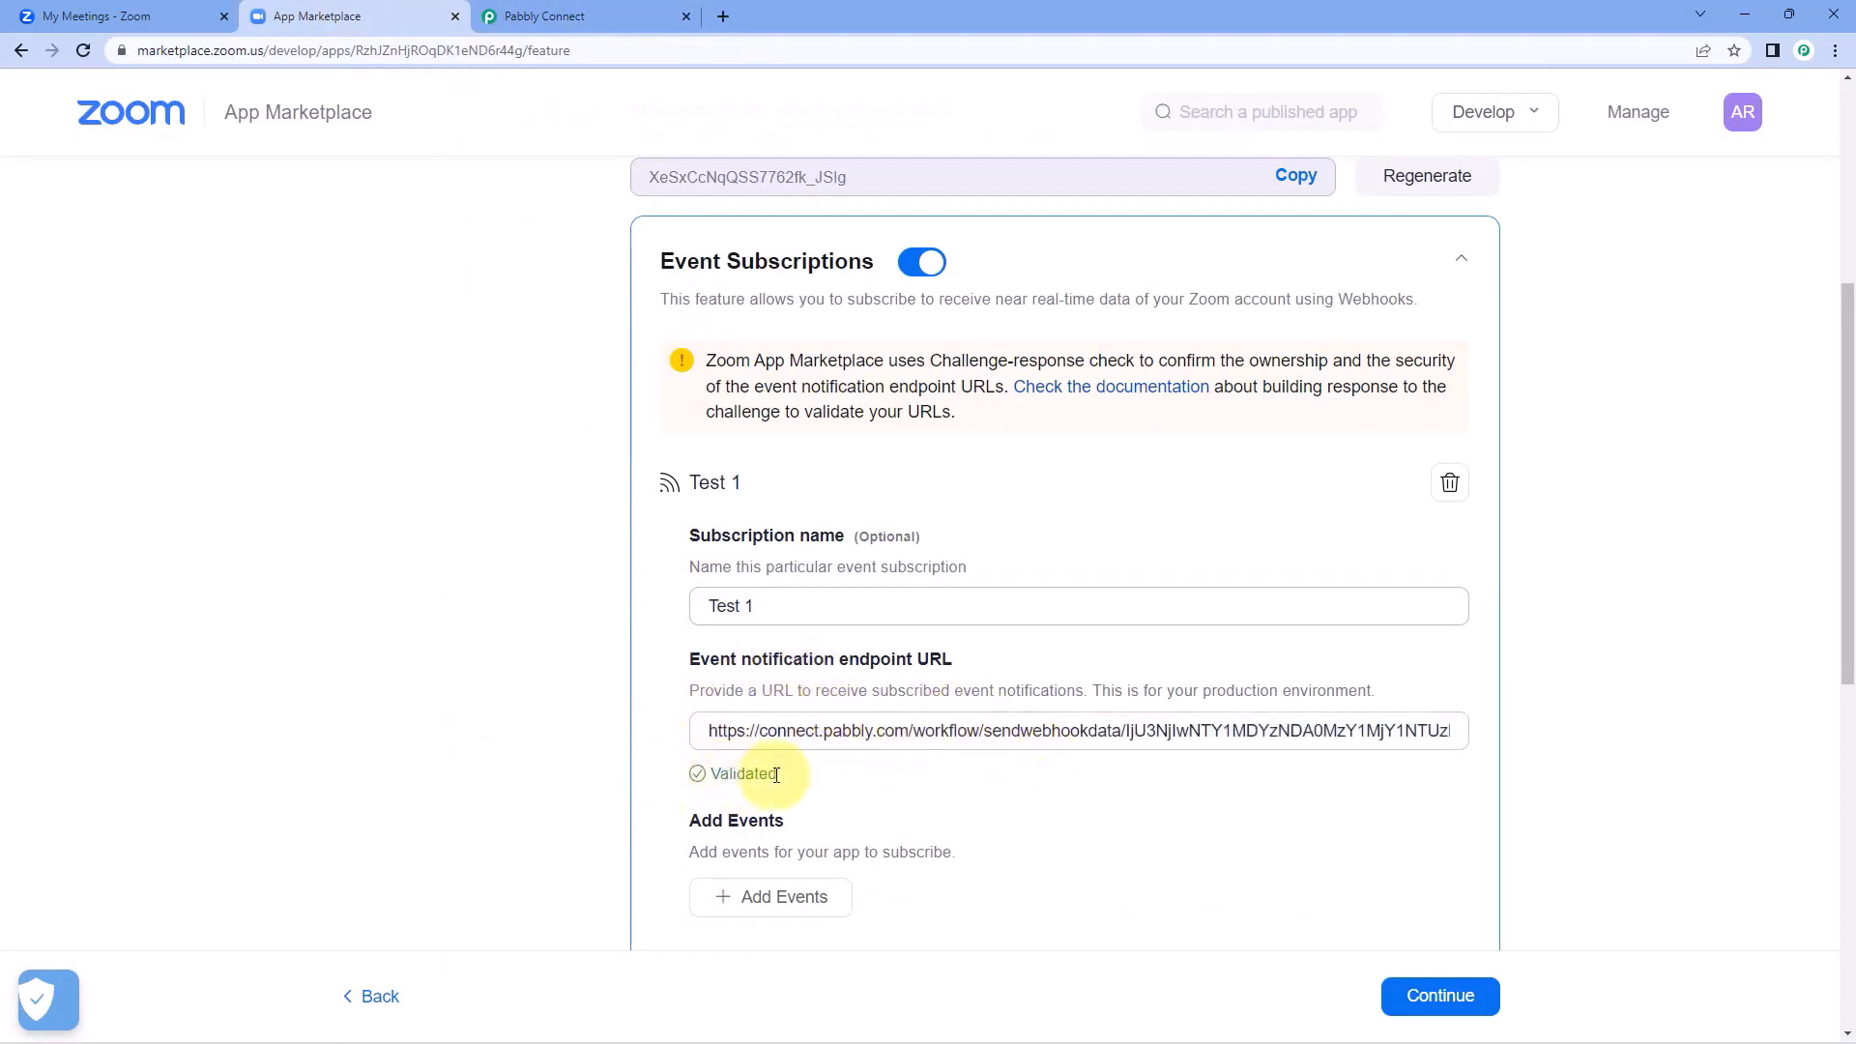
Add the Meeting event "Meeting has been created" to the Test 1 subscription, save it, and continue to Activation.
scroll(829, 770, "down", 1)
scroll(830, 771, "down", 2)
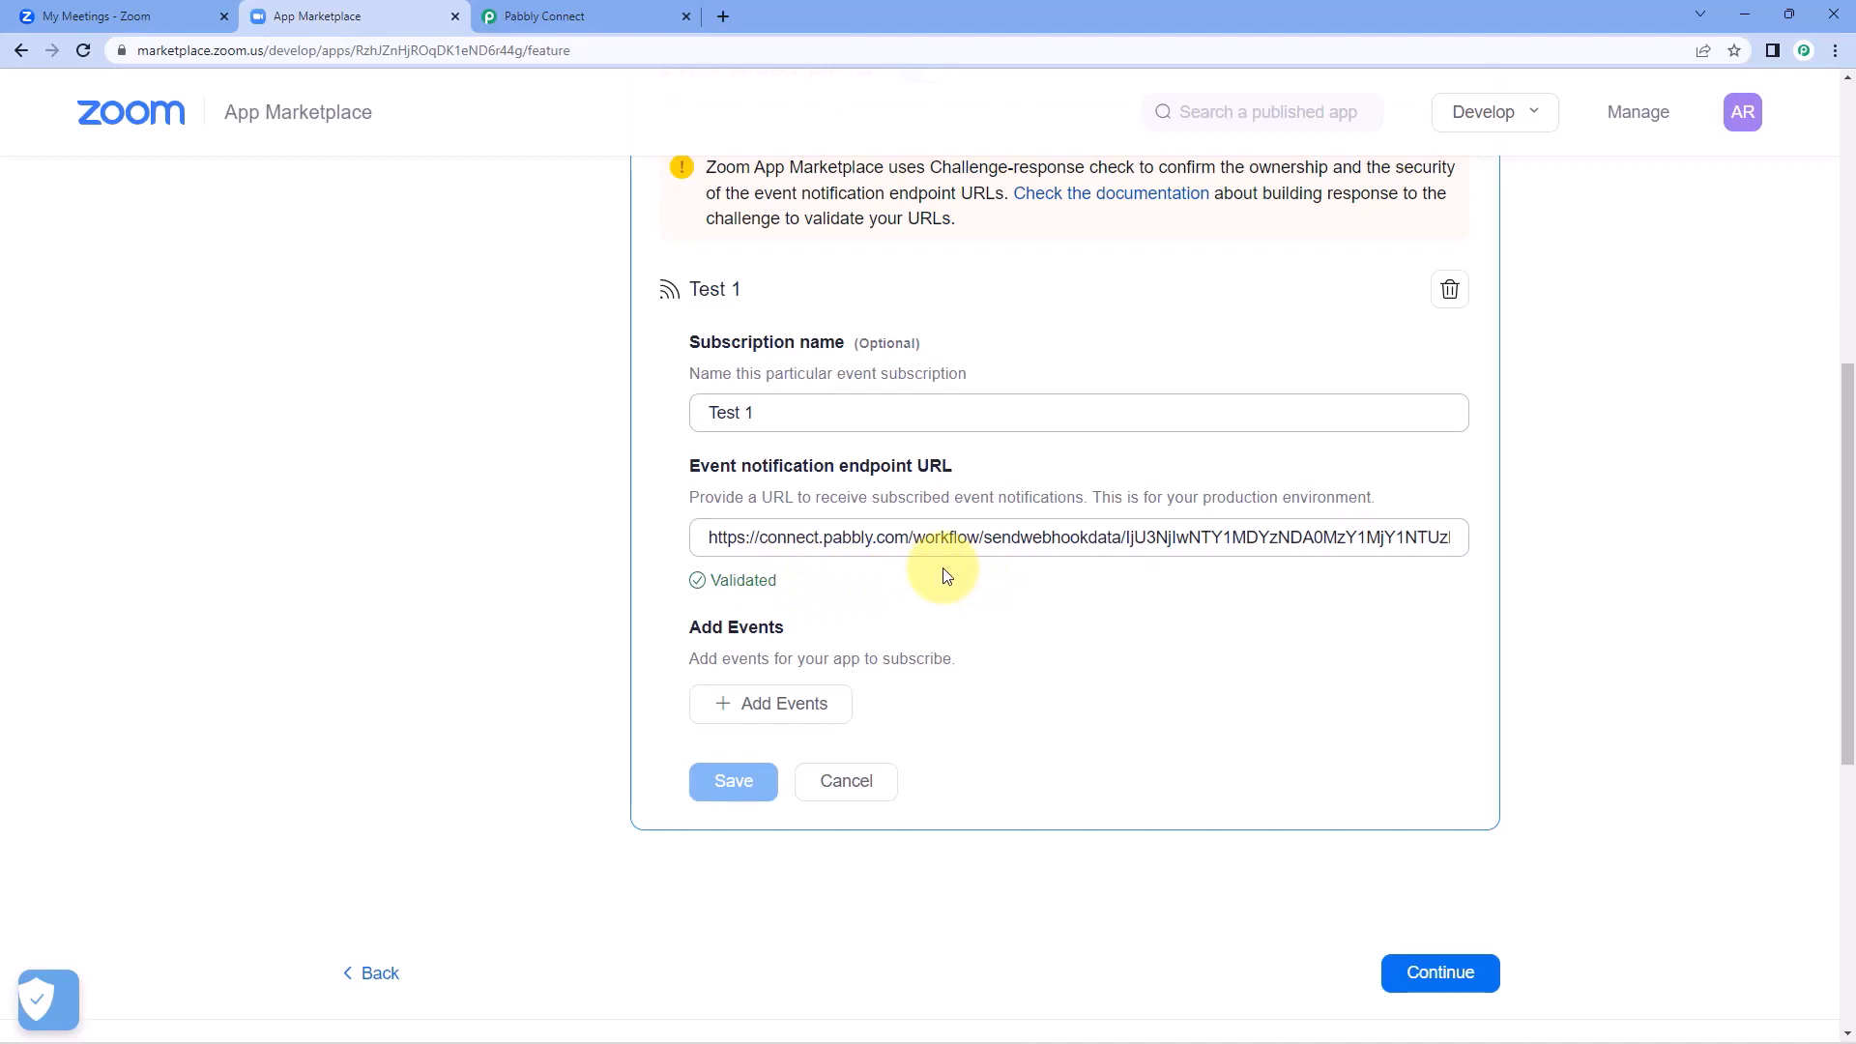
left_click(735, 715)
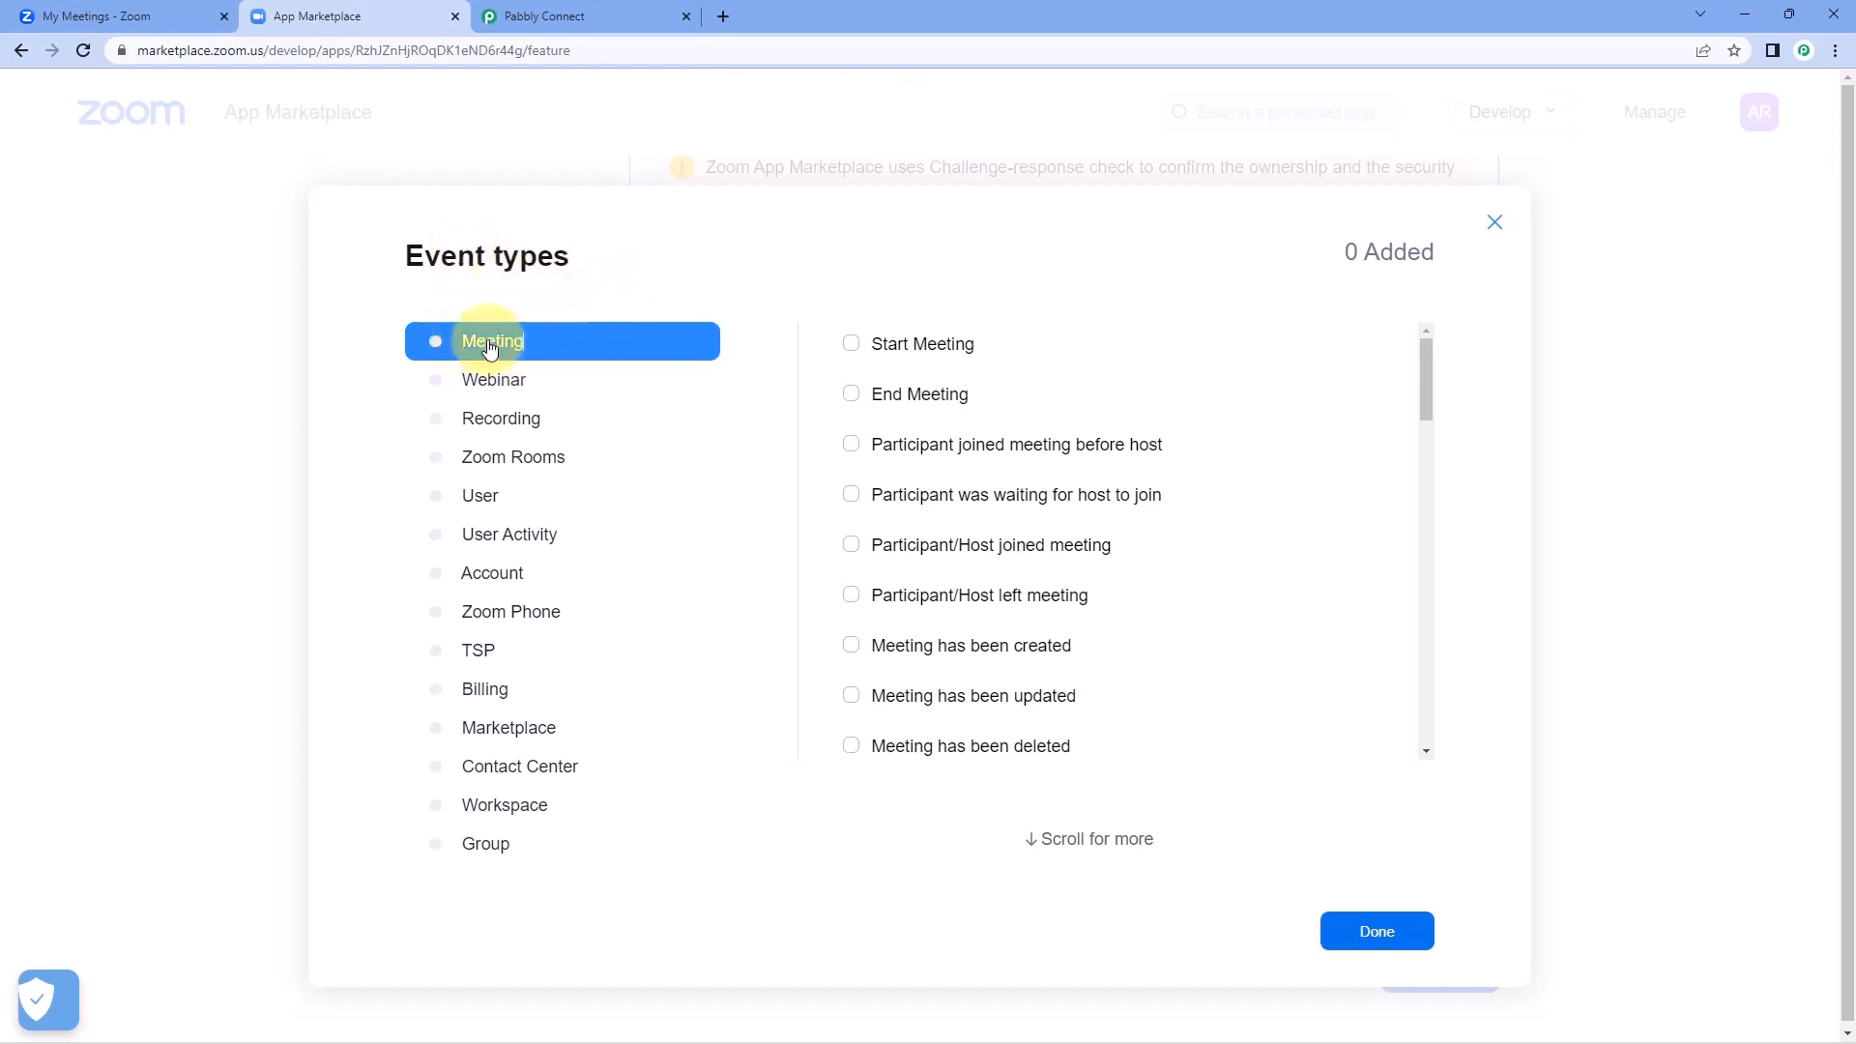
scroll(870, 362, "down", 1)
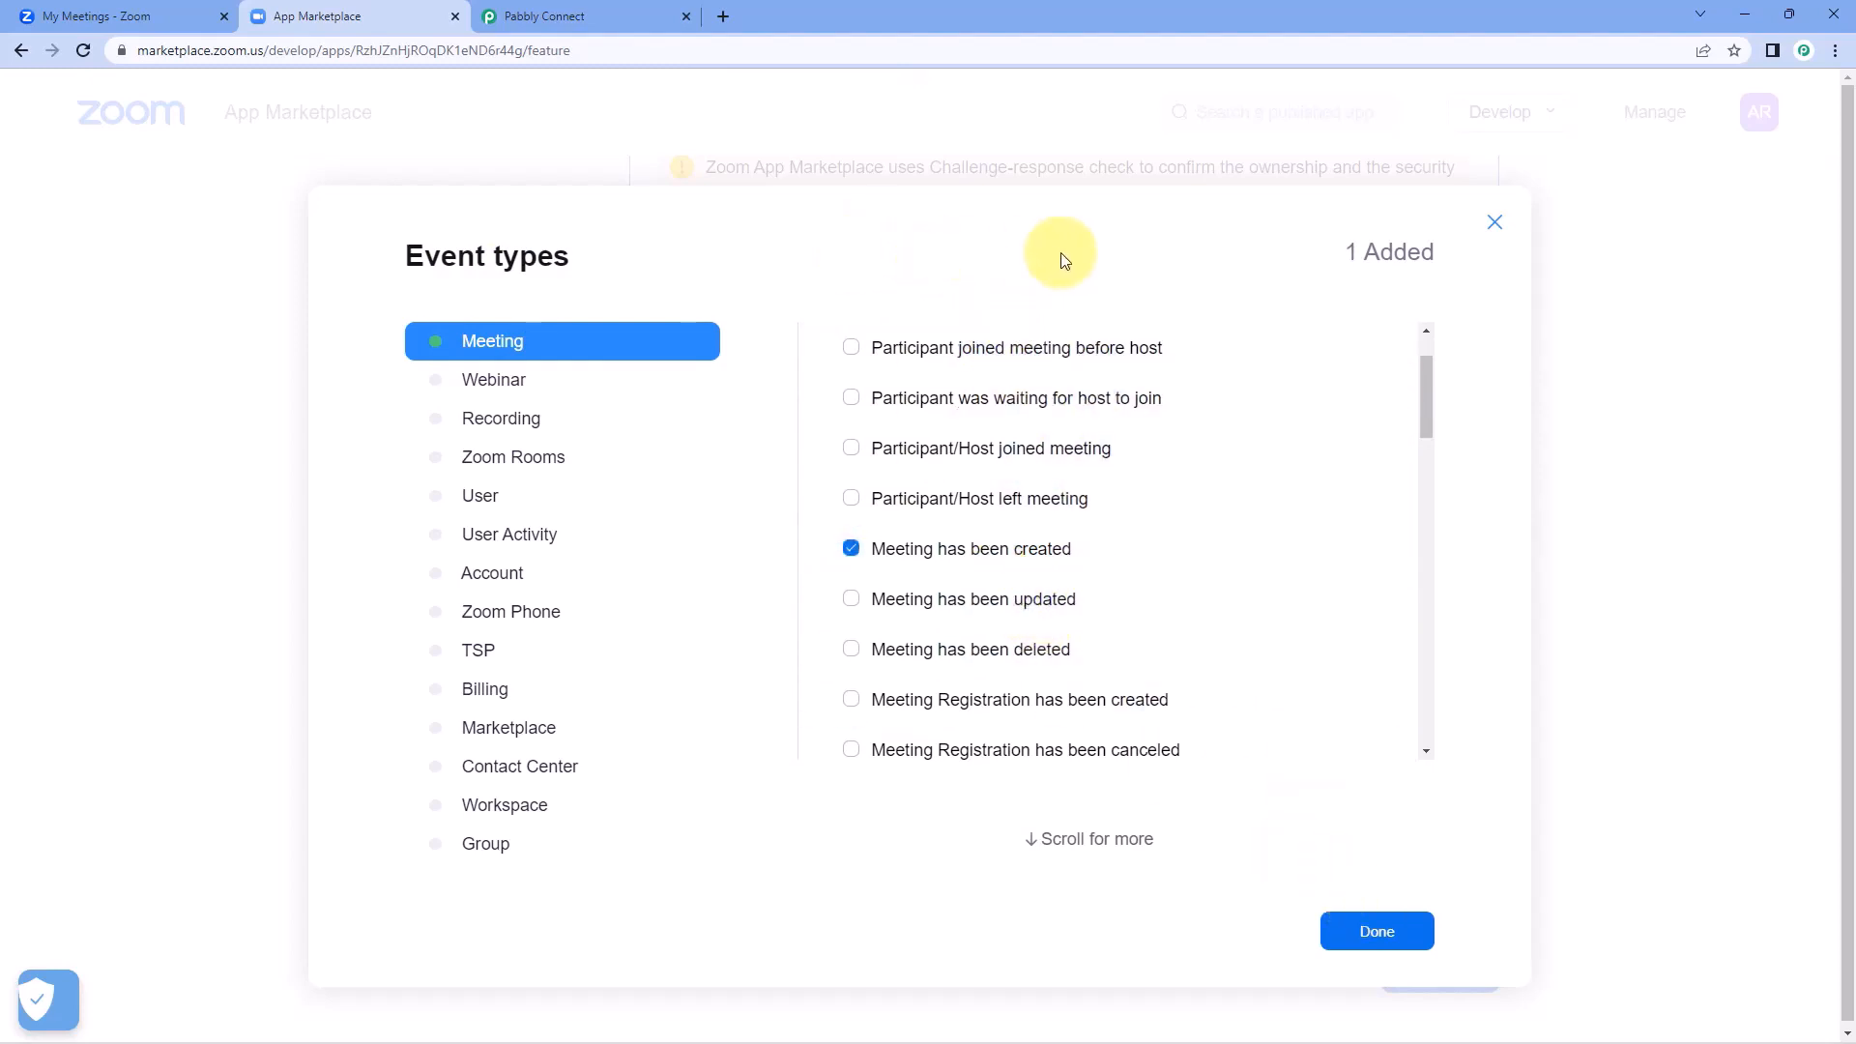
left_click(1373, 930)
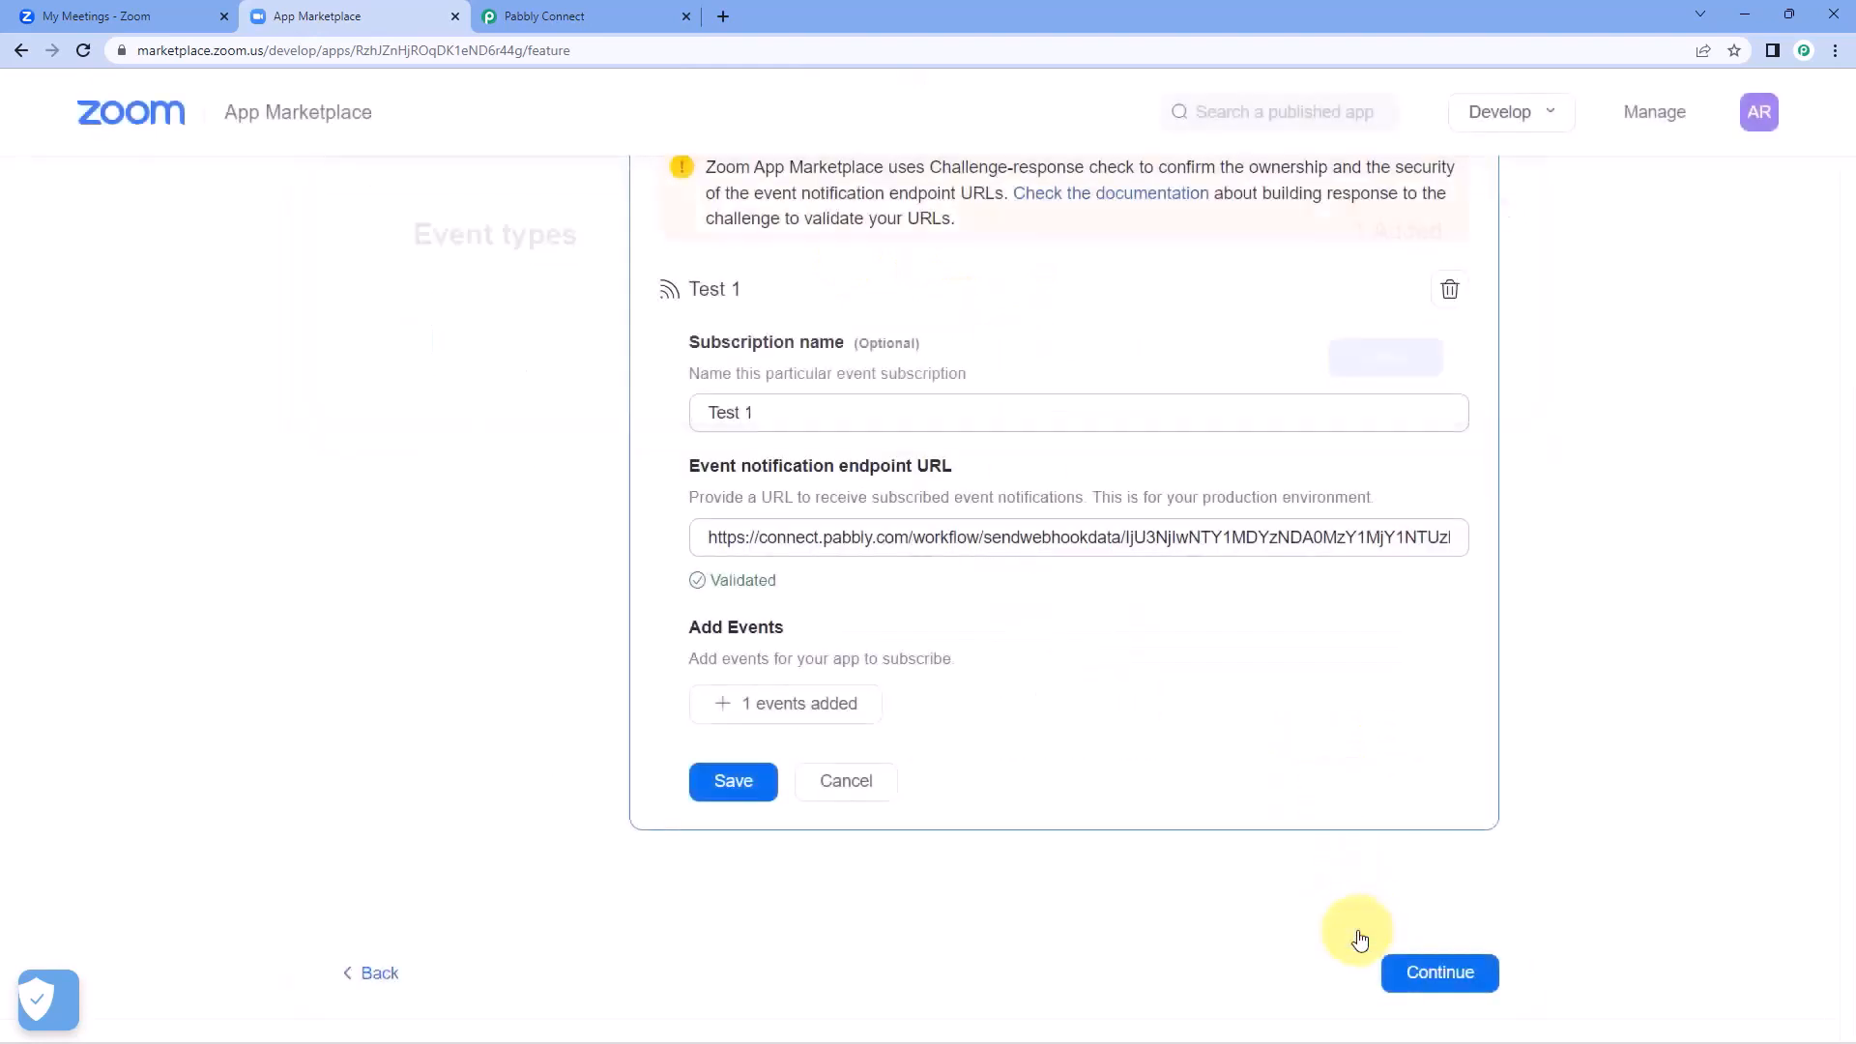
left_click(735, 785)
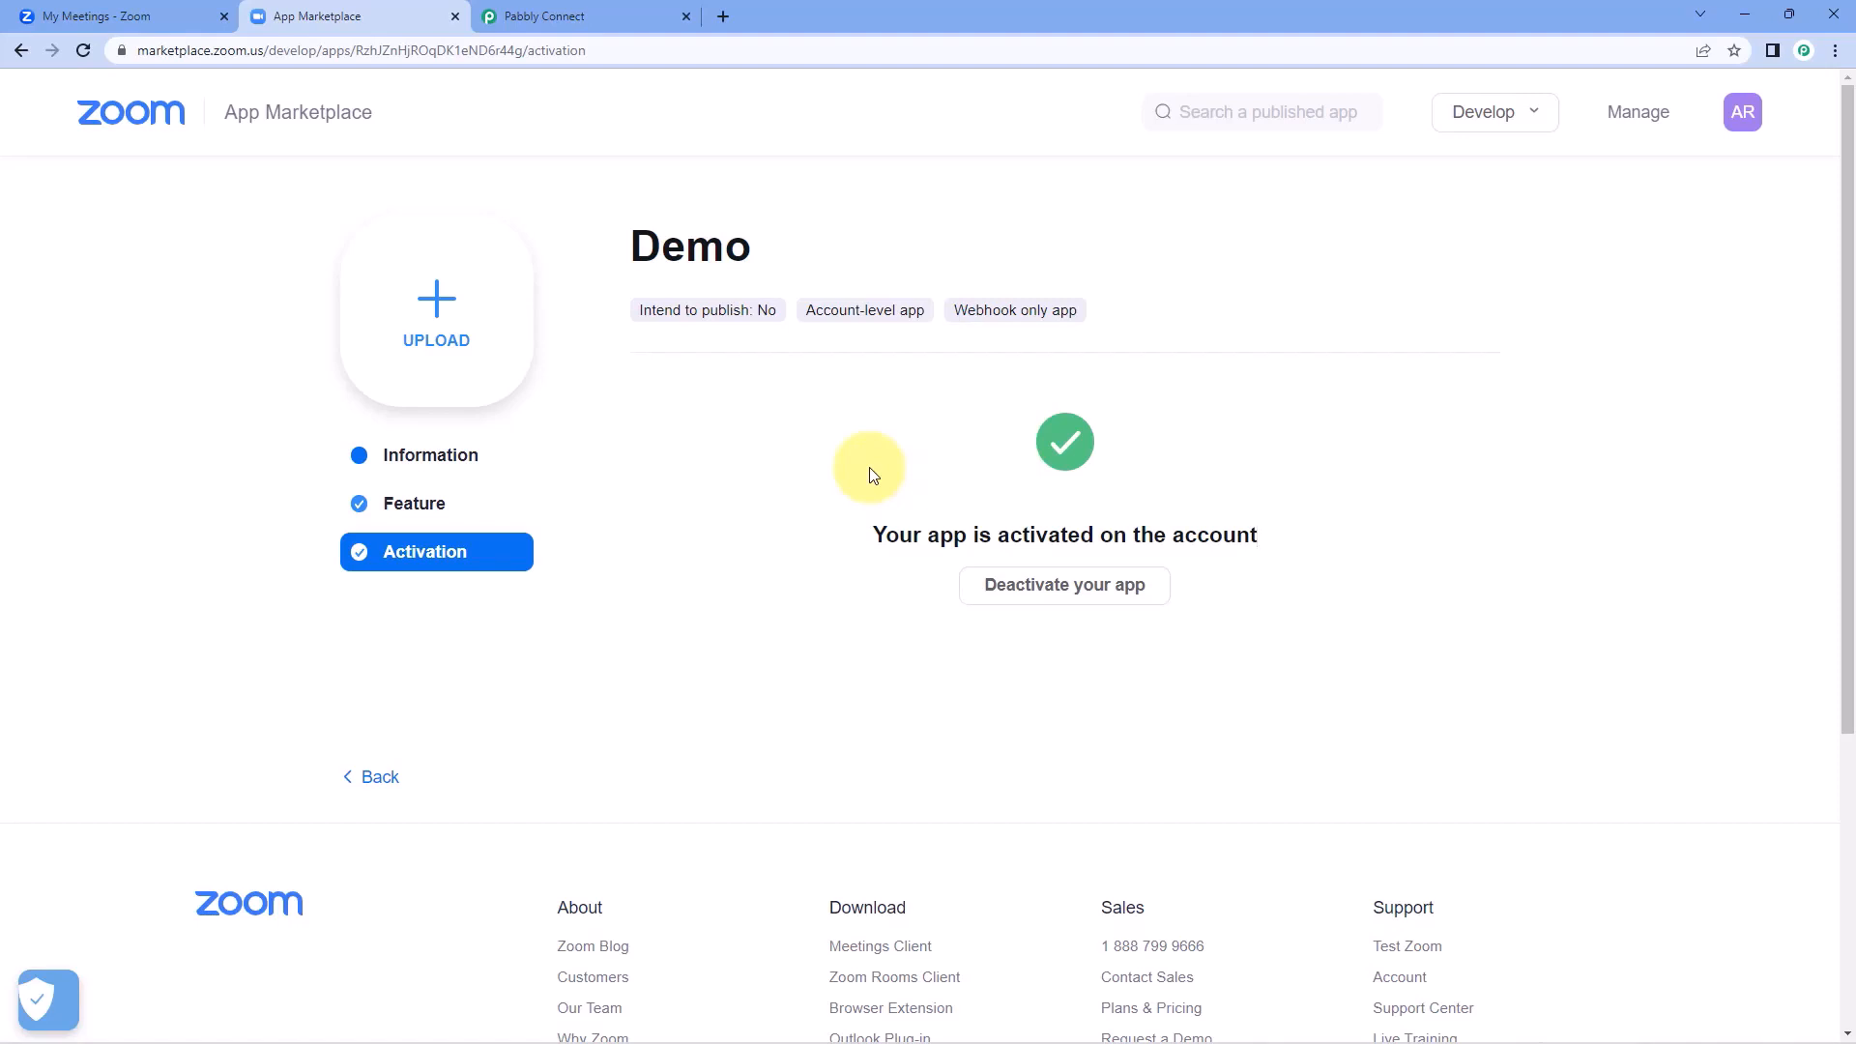
Return to Pabbly Connect and check the Zoom trigger's webhook response status.
left_click(577, 13)
left_click(701, 491)
left_click(732, 579)
left_click(753, 523)
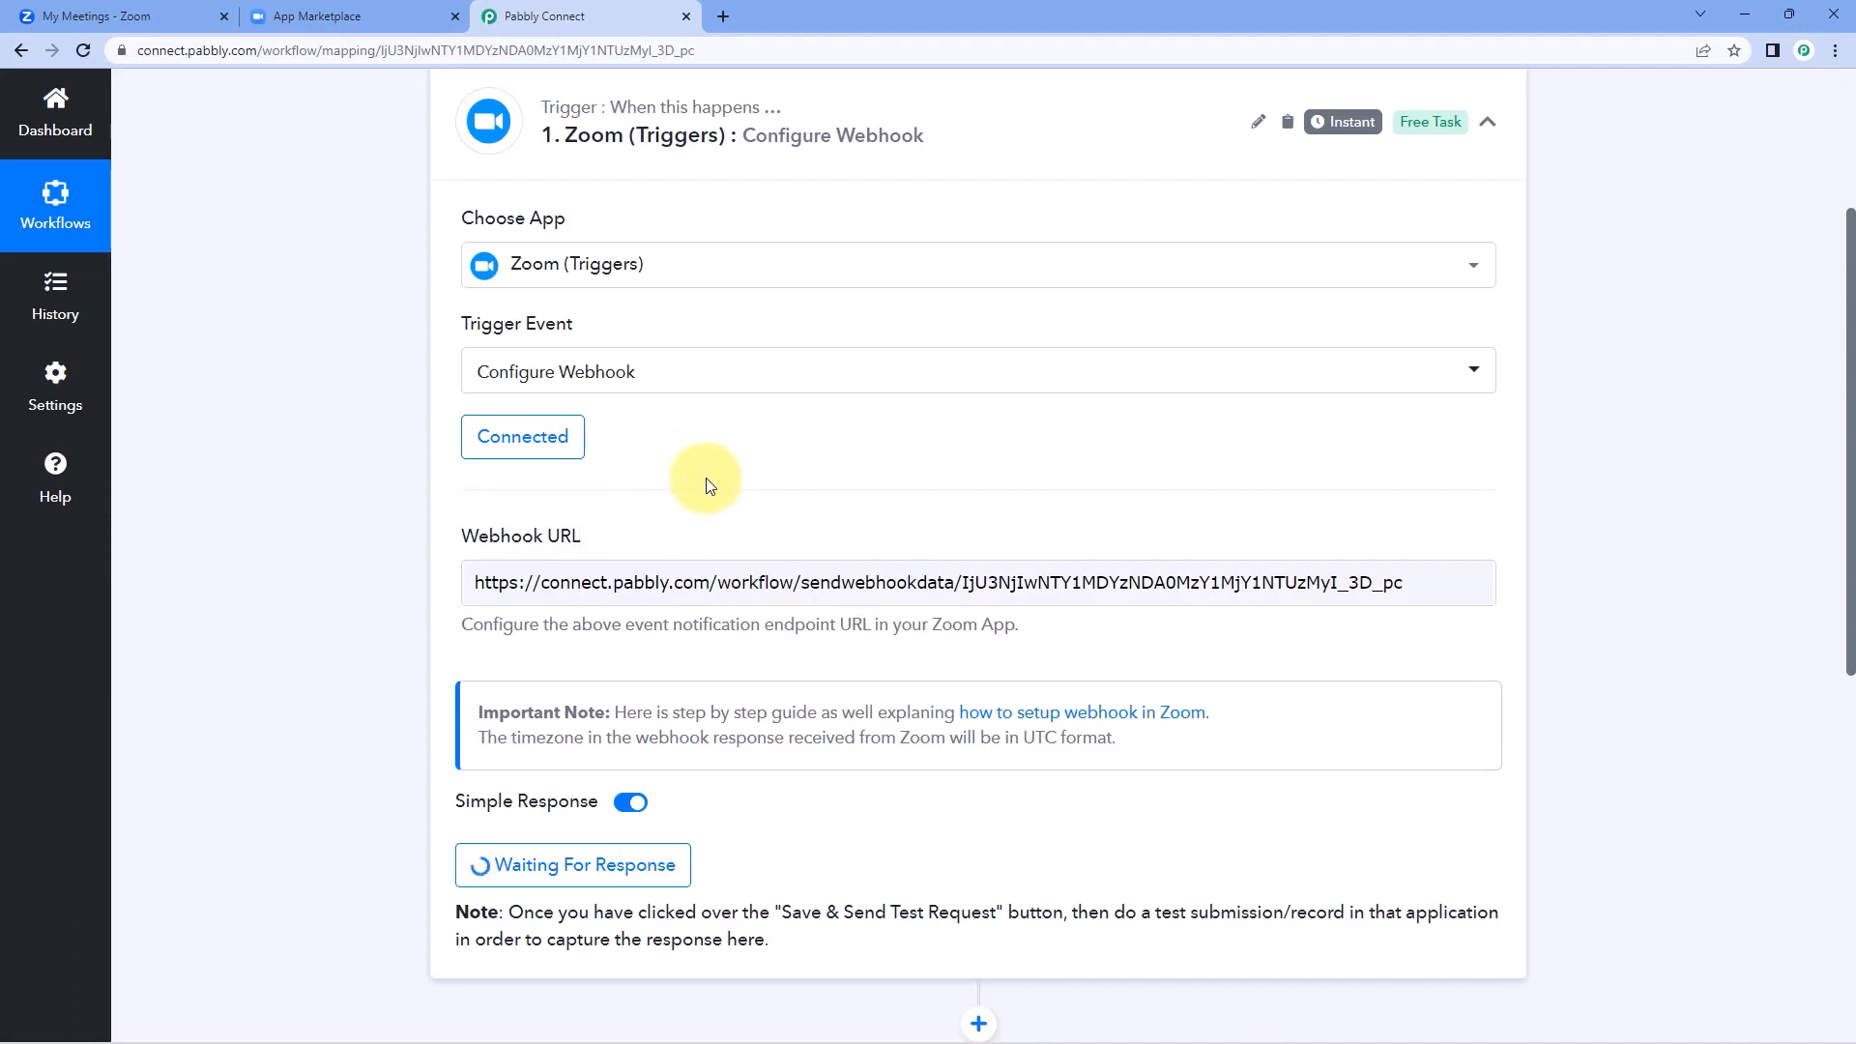
scroll(706, 484, "down", 1)
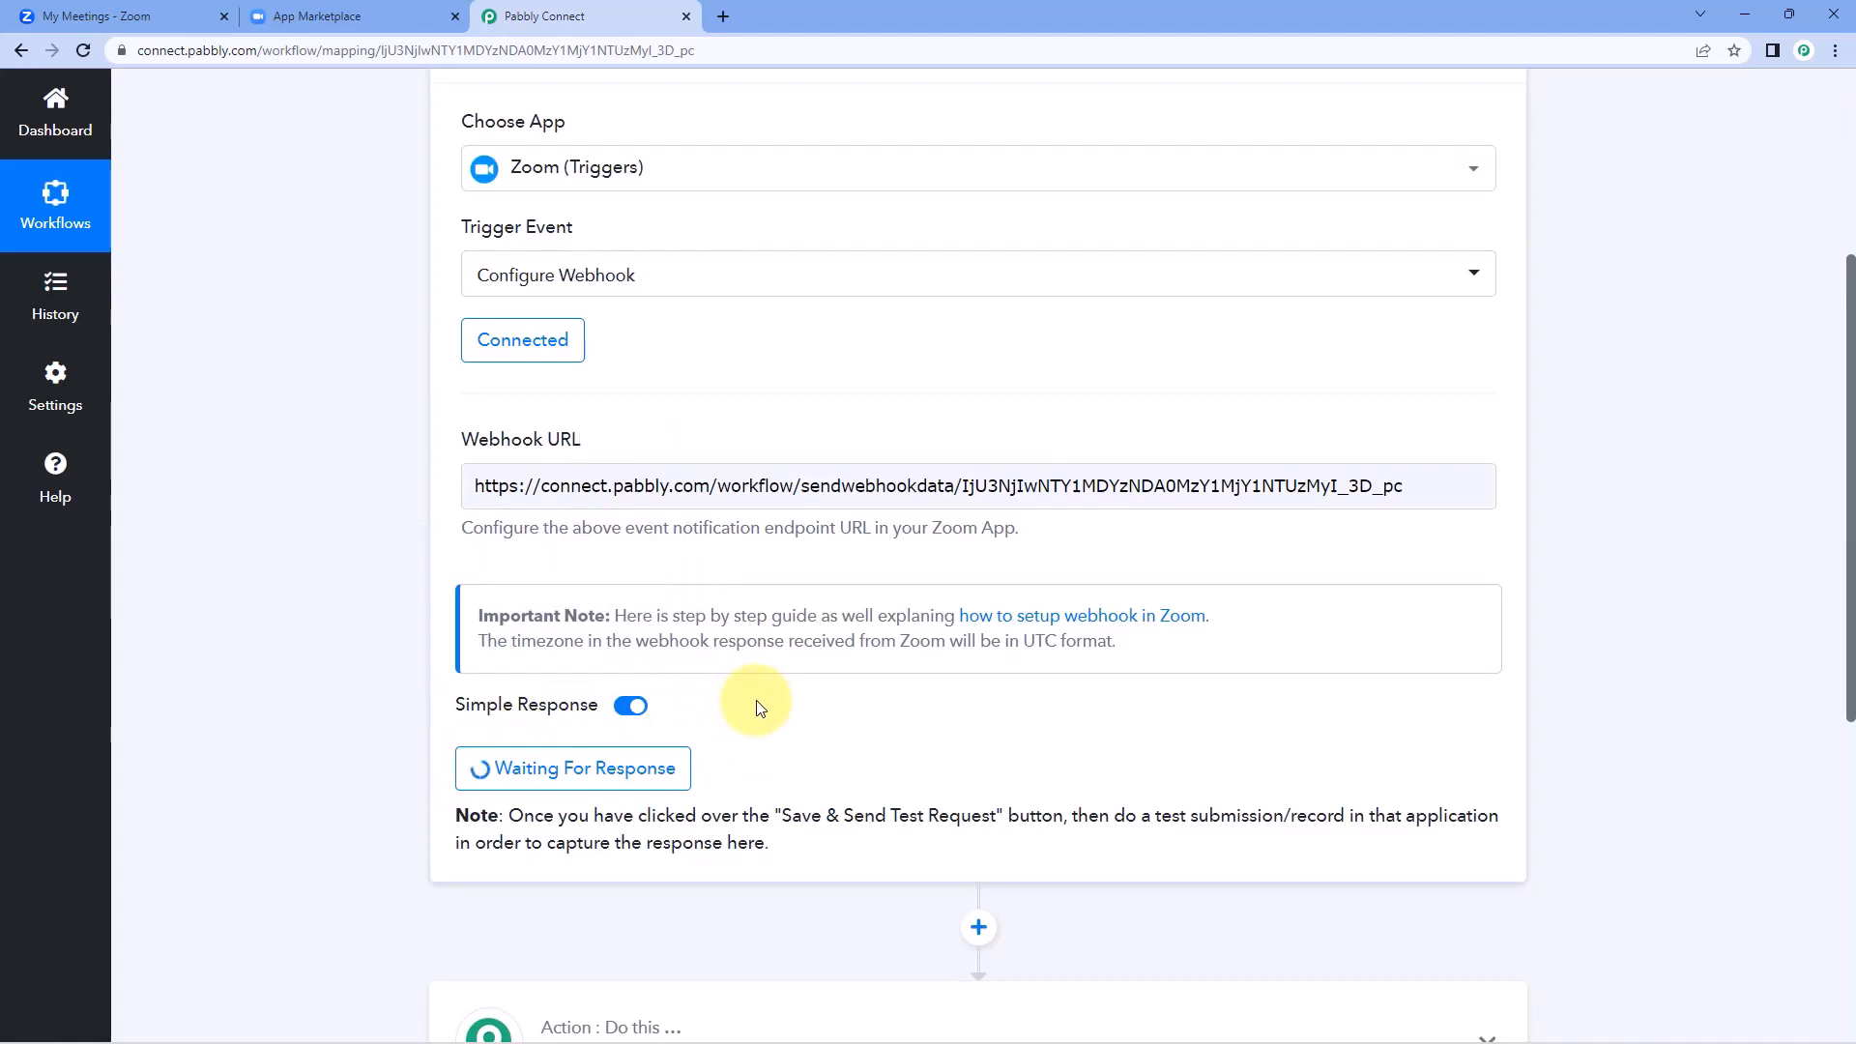
Go to the Zoom Meetings page and start scheduling a new meeting with the topic Test Meeting.
left_click(391, 16)
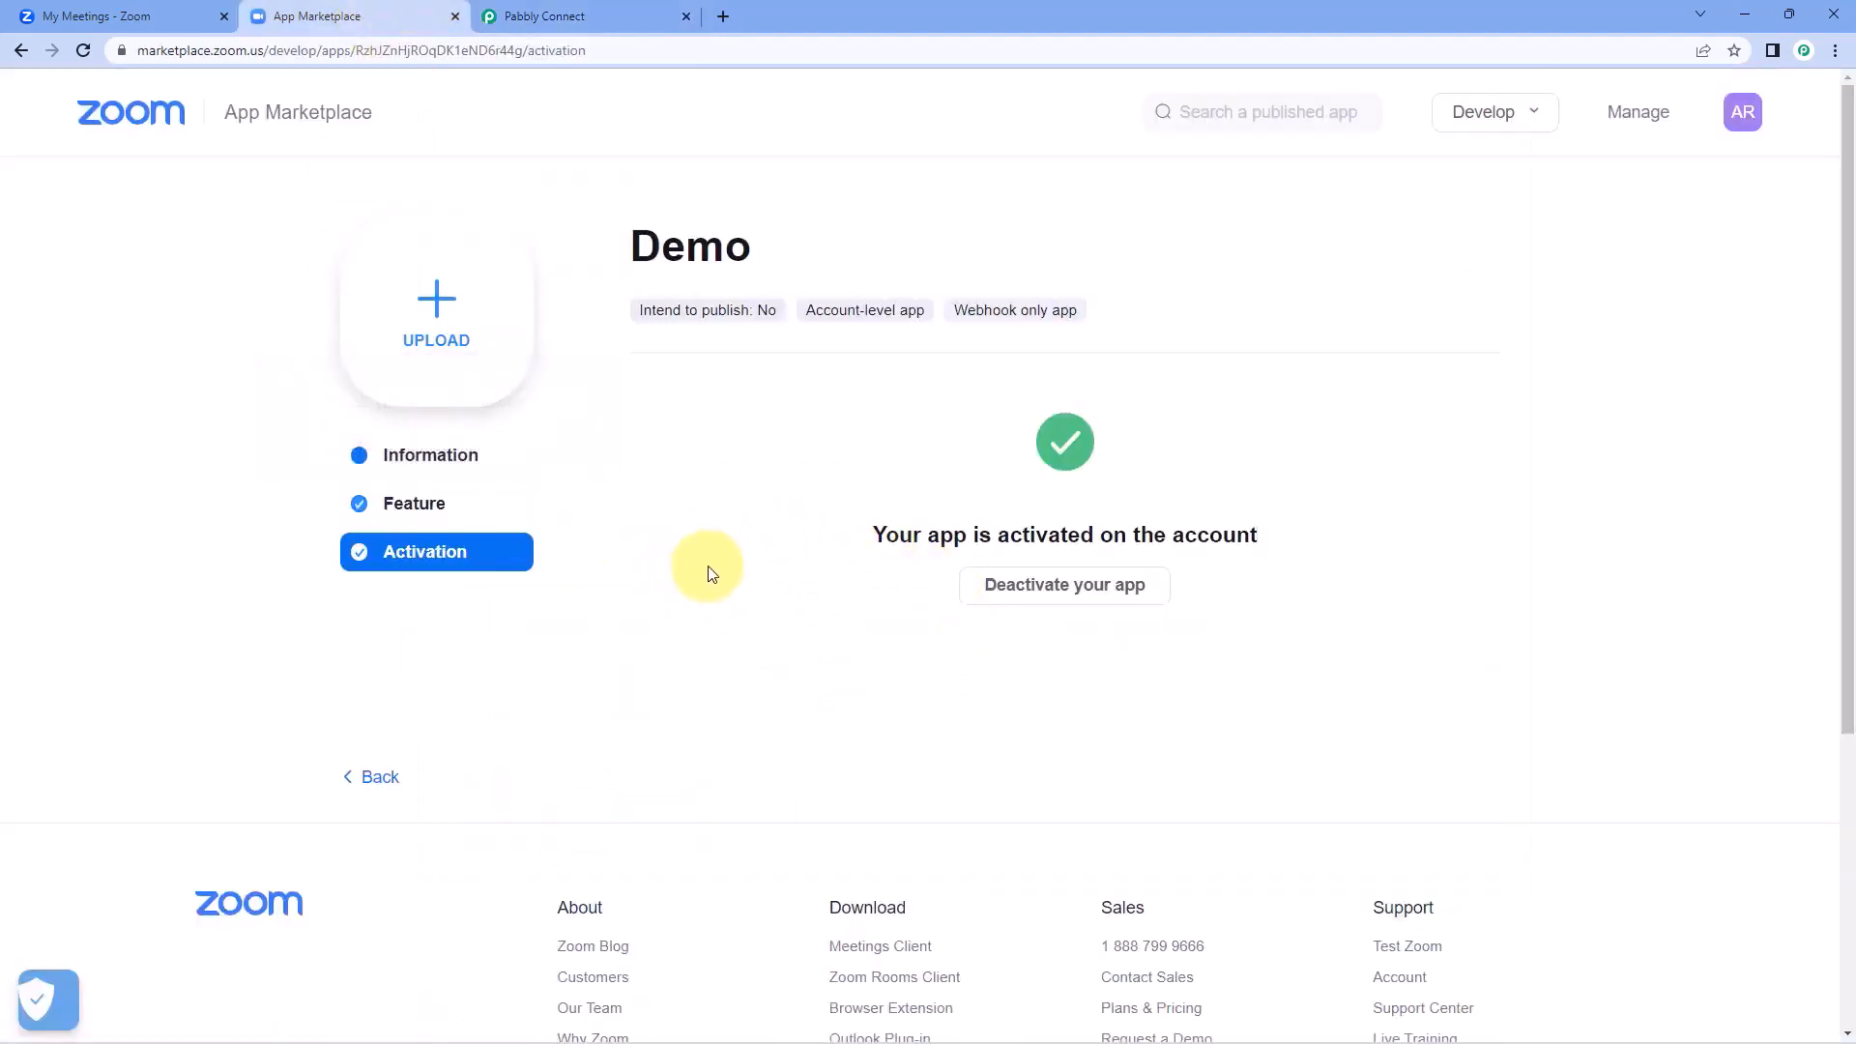
left_click(152, 11)
scroll(712, 385, "up", 4)
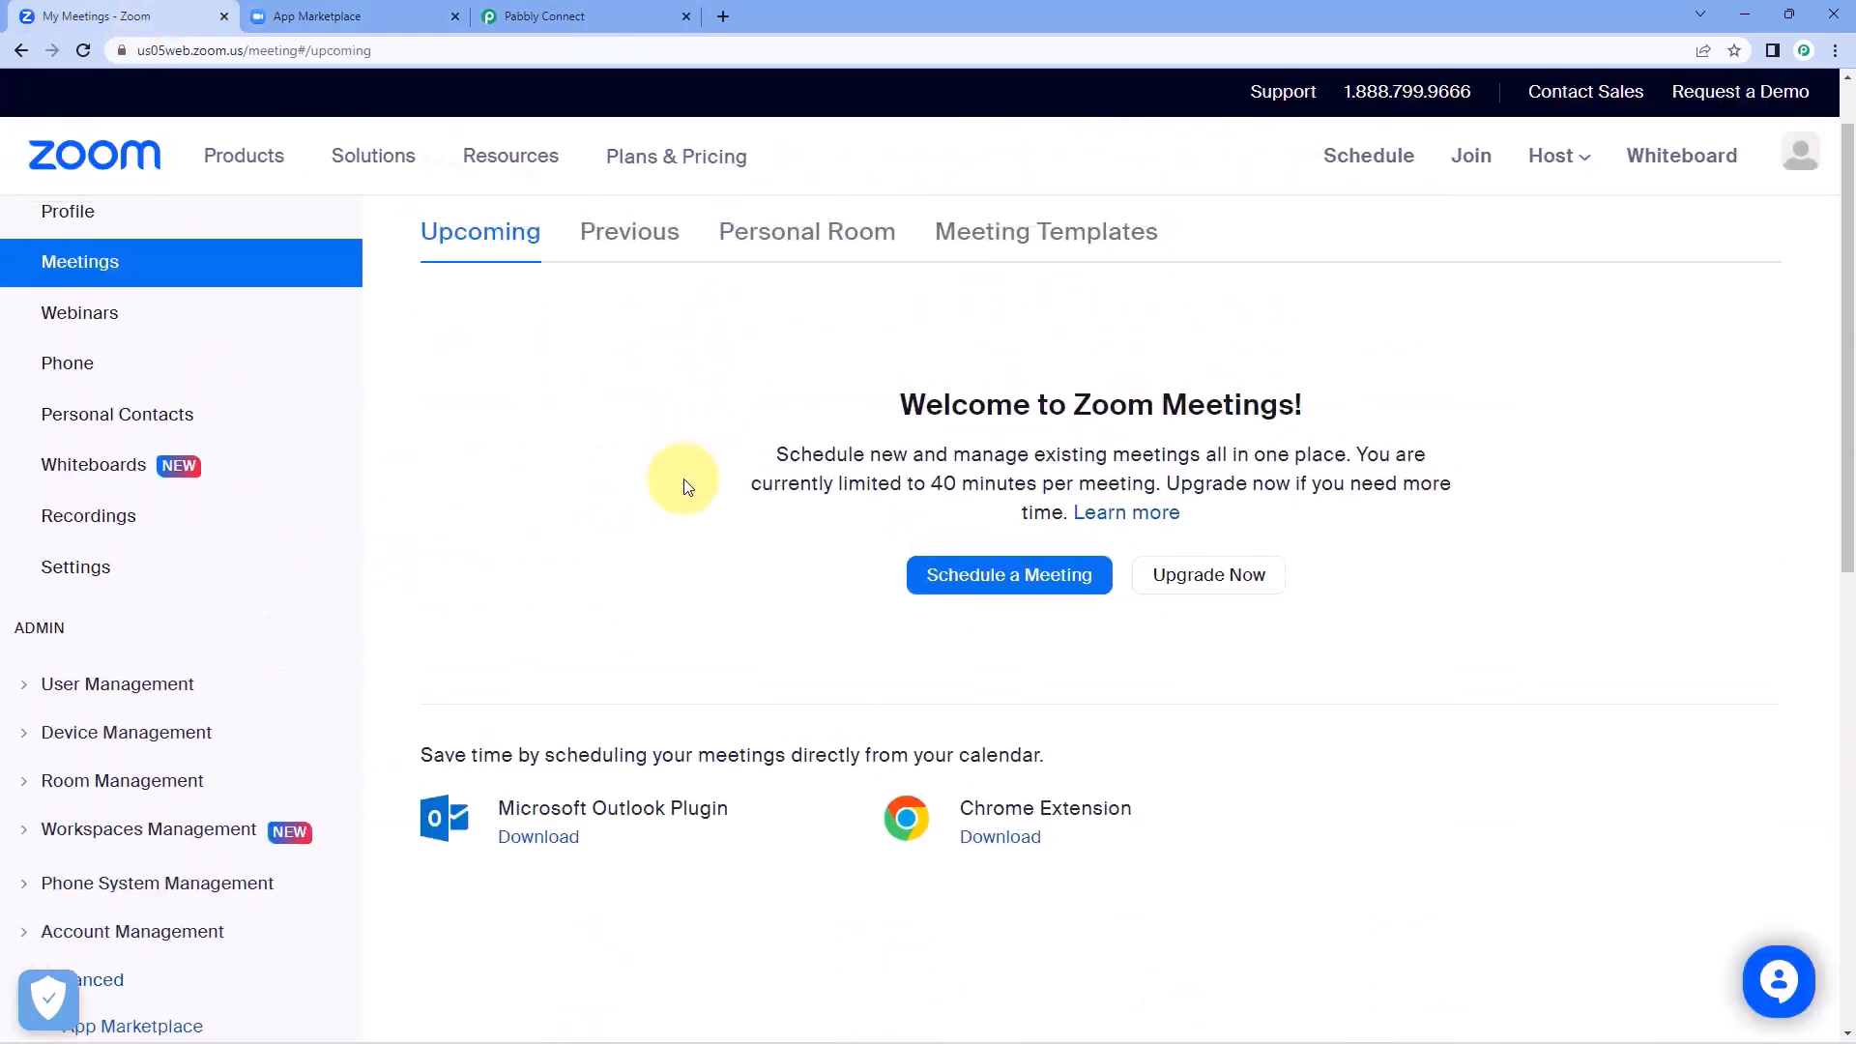
left_click(1010, 667)
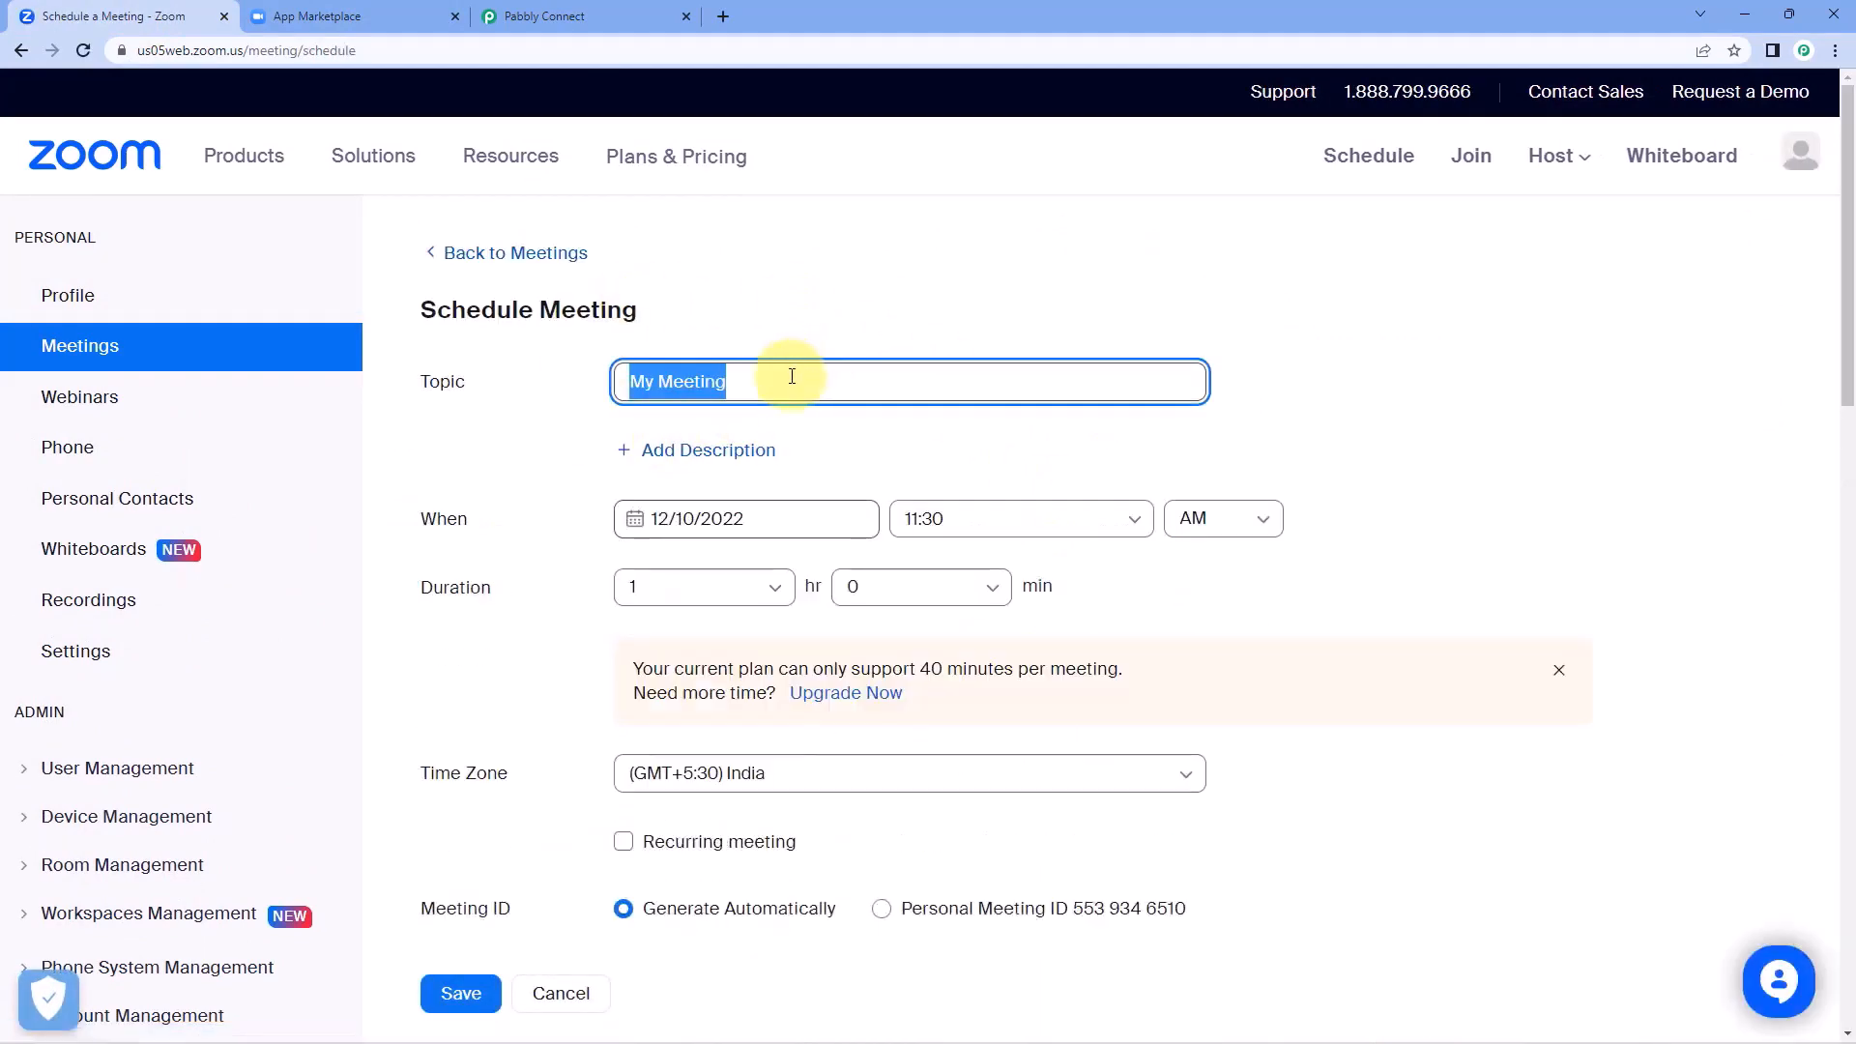
type("Test")
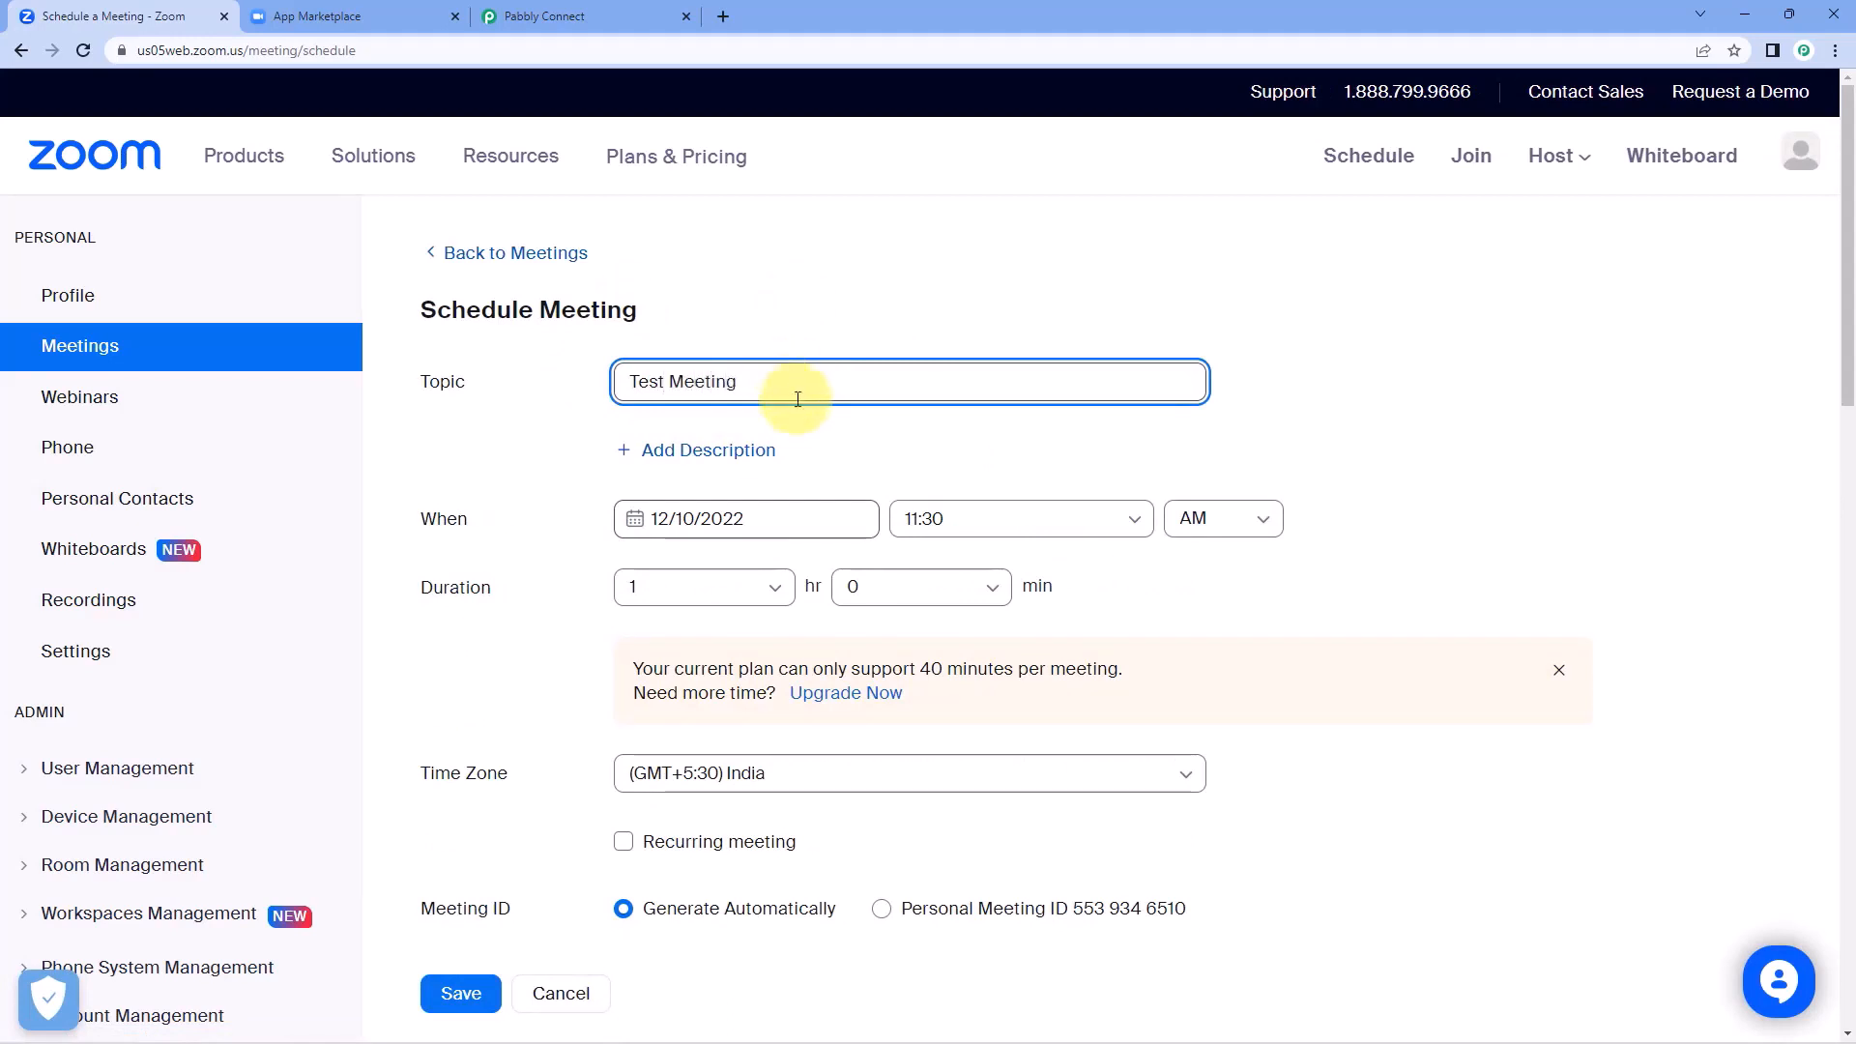
Set the Test Meeting's start to 12/13/2022 at 11:00 AM.
left_click(798, 519)
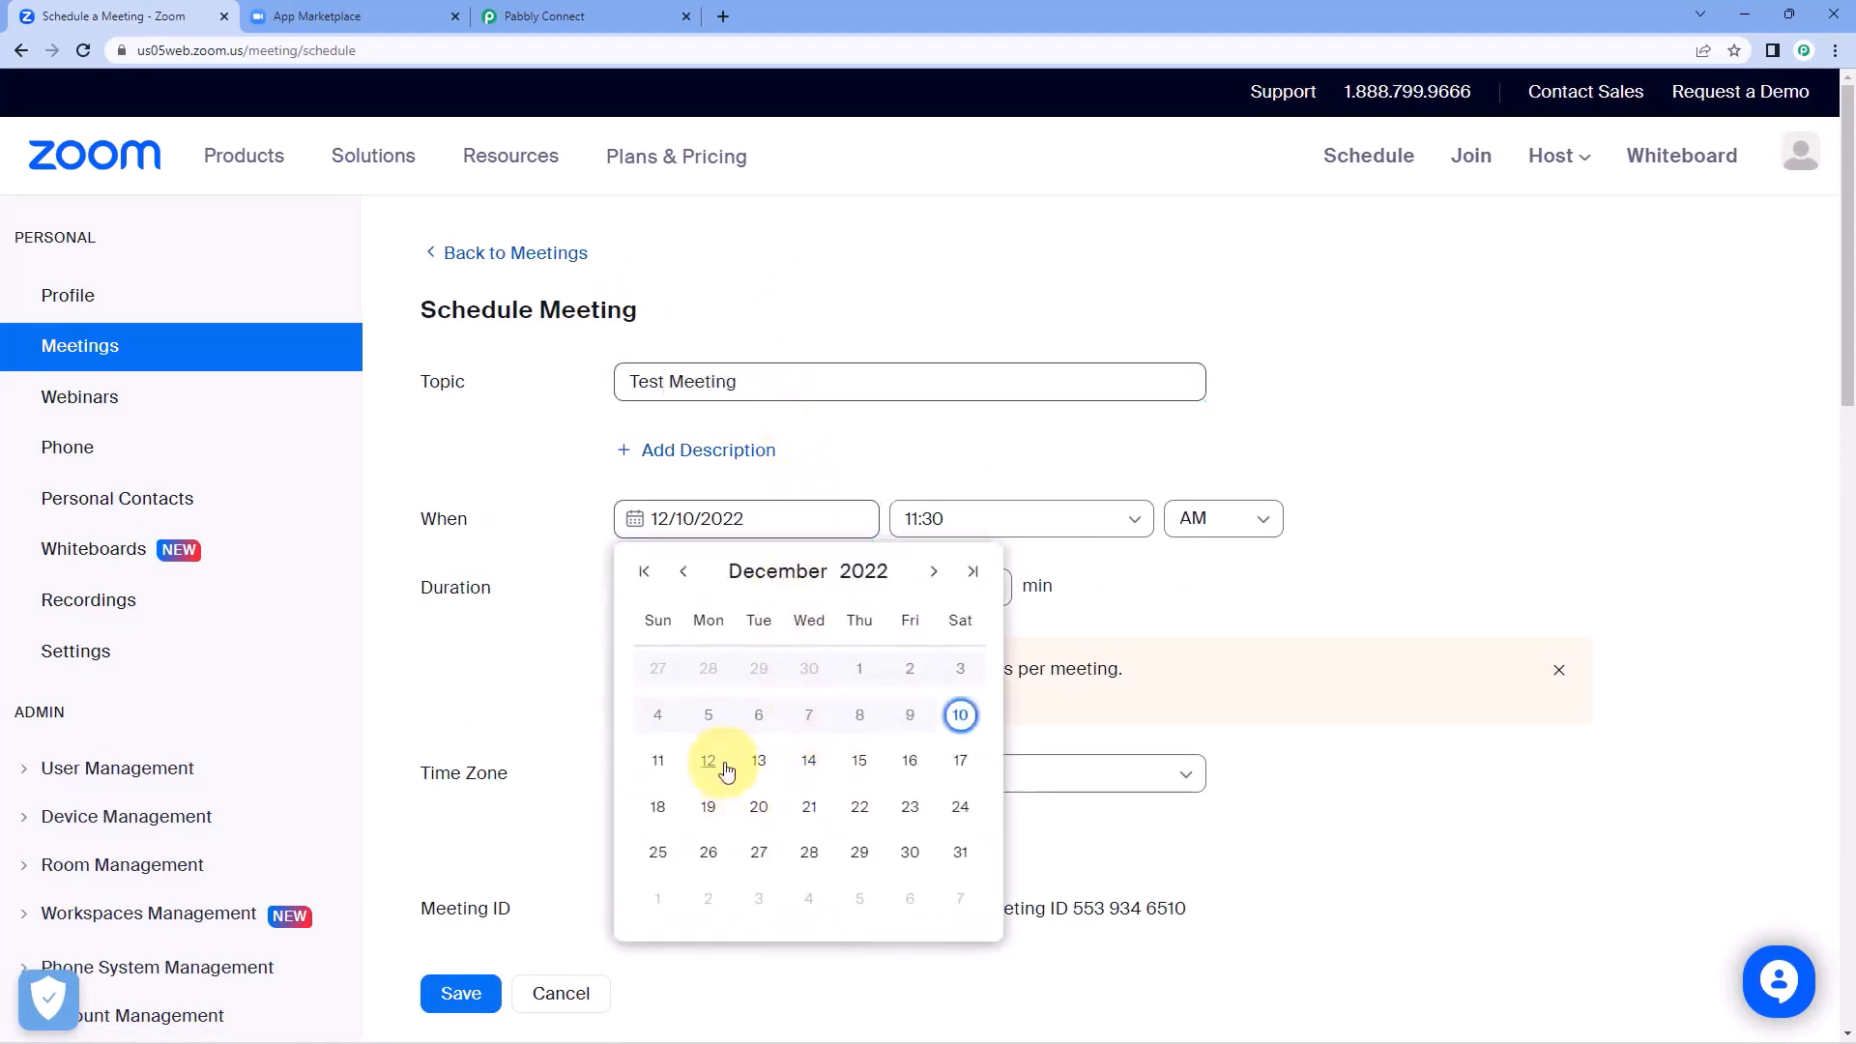
left_click(758, 763)
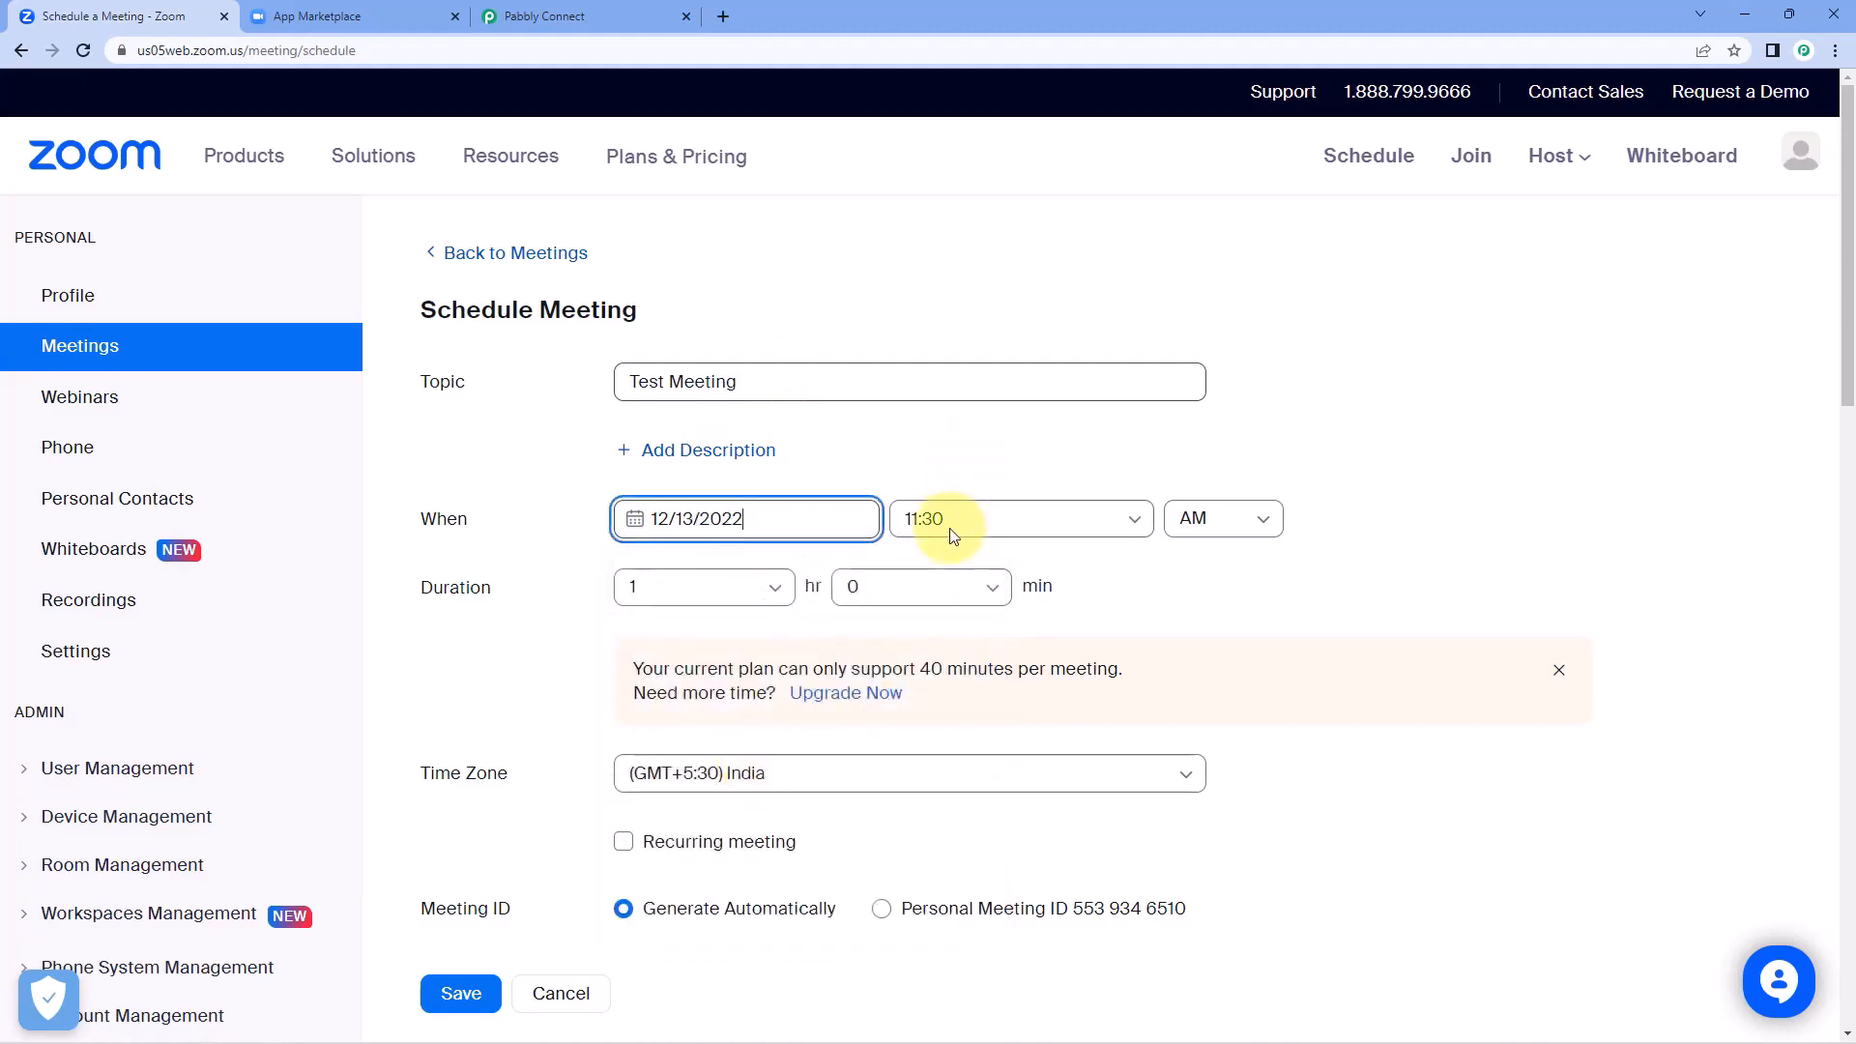
left_click(930, 520)
left_click(952, 763)
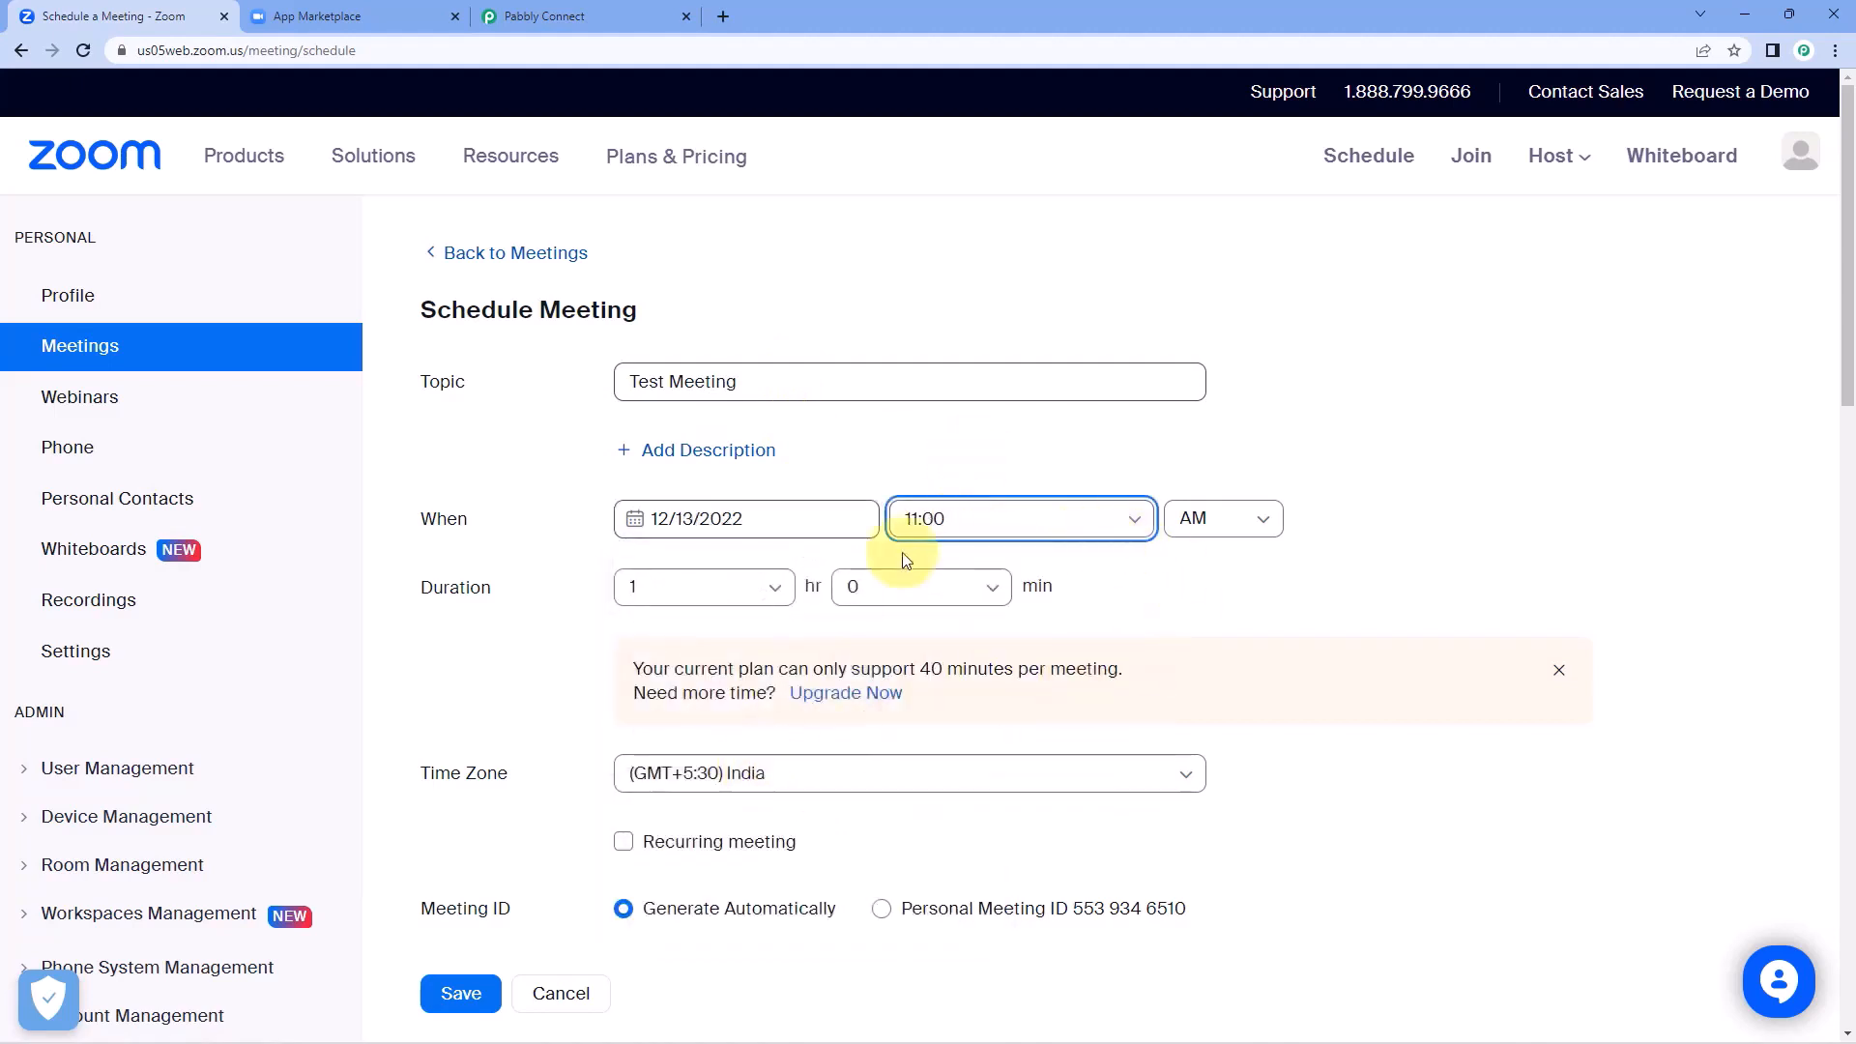
Set the meeting's duration to 0 hr 30 min and save the meeting.
left_click(703, 586)
left_click(687, 638)
left_click(894, 589)
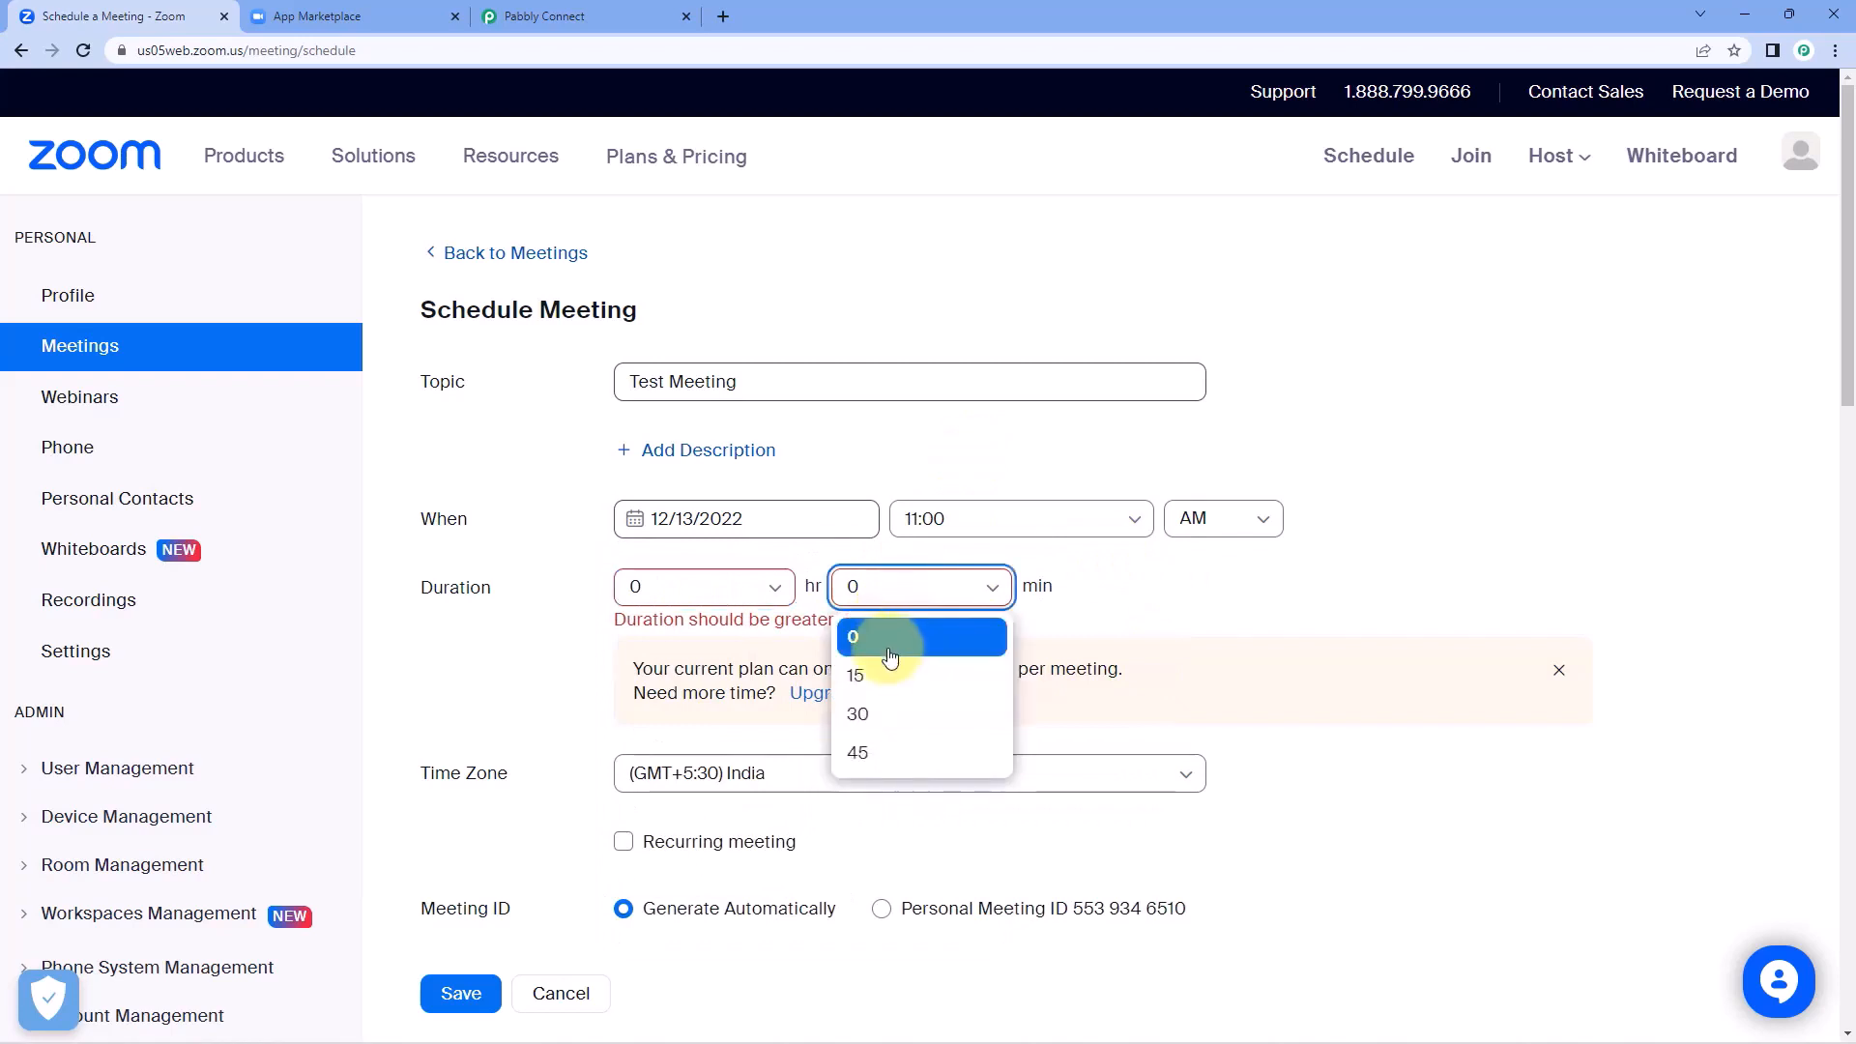
left_click(871, 712)
scroll(1122, 609, "down", 4)
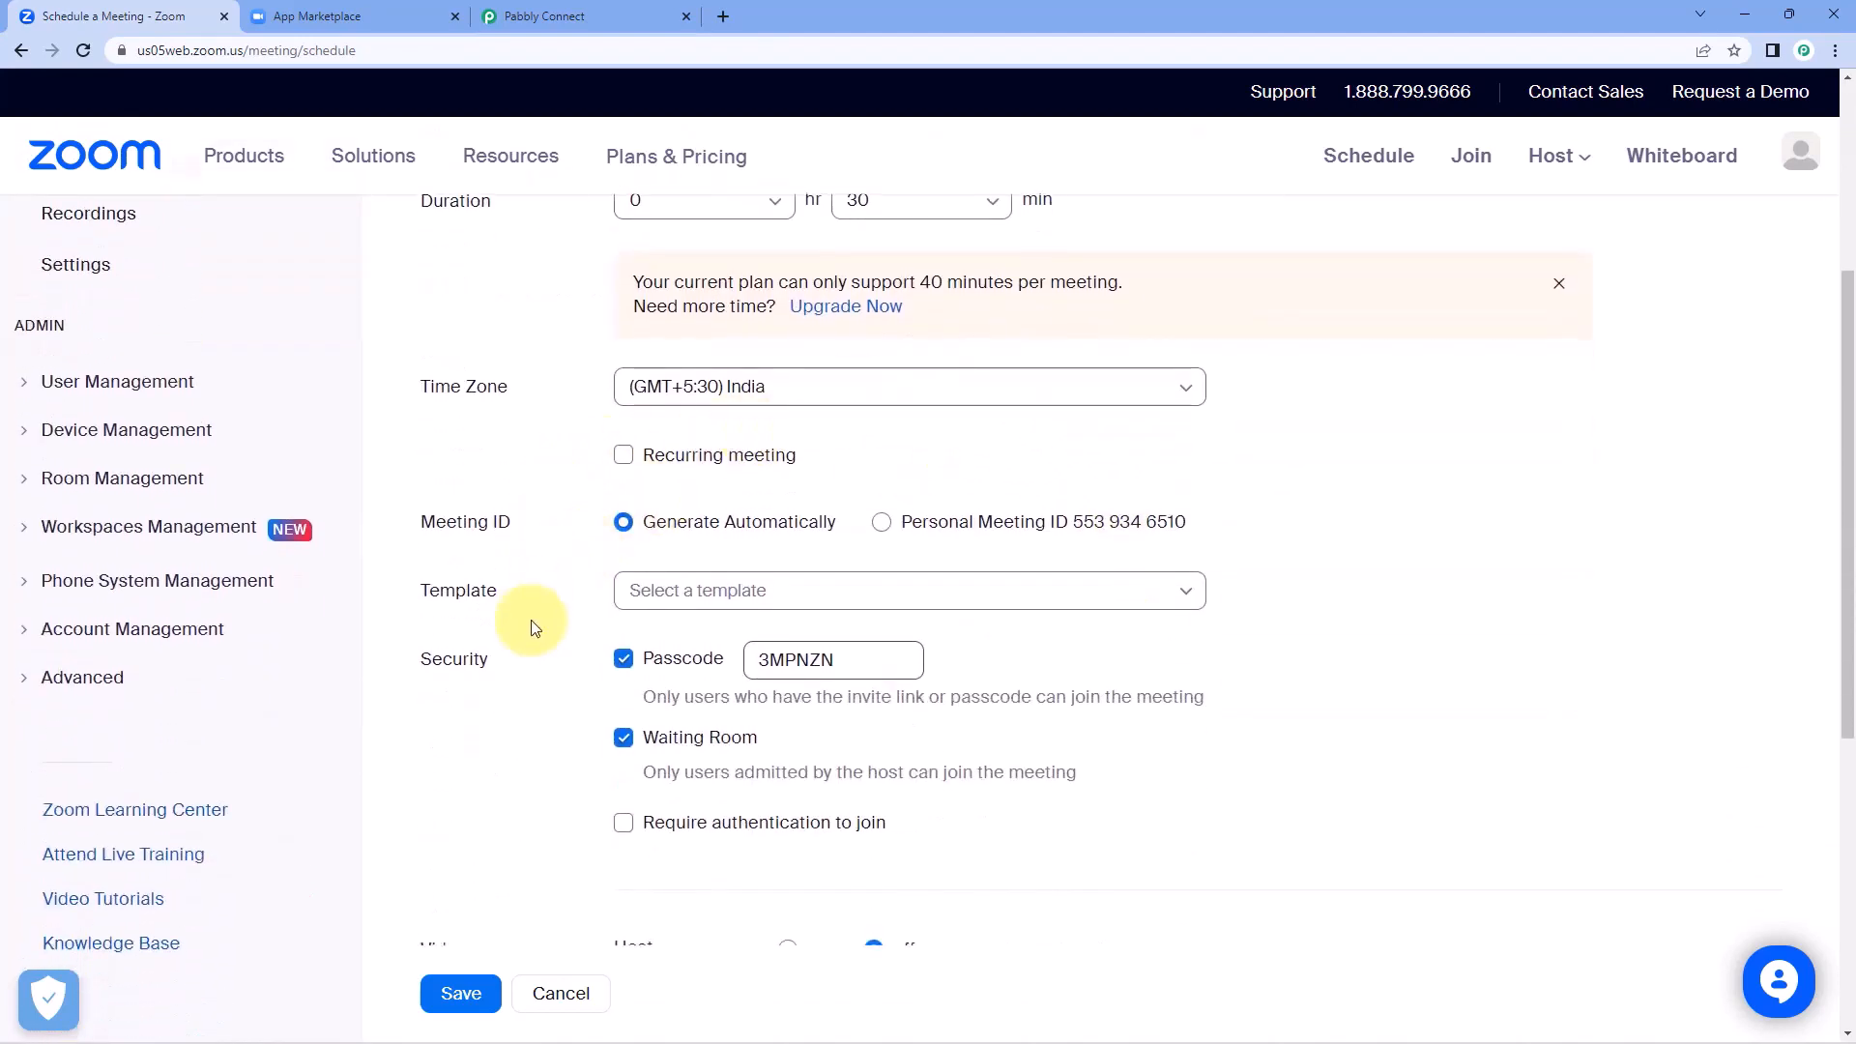
scroll(519, 702, "down", 2)
scroll(591, 705, "down", 1)
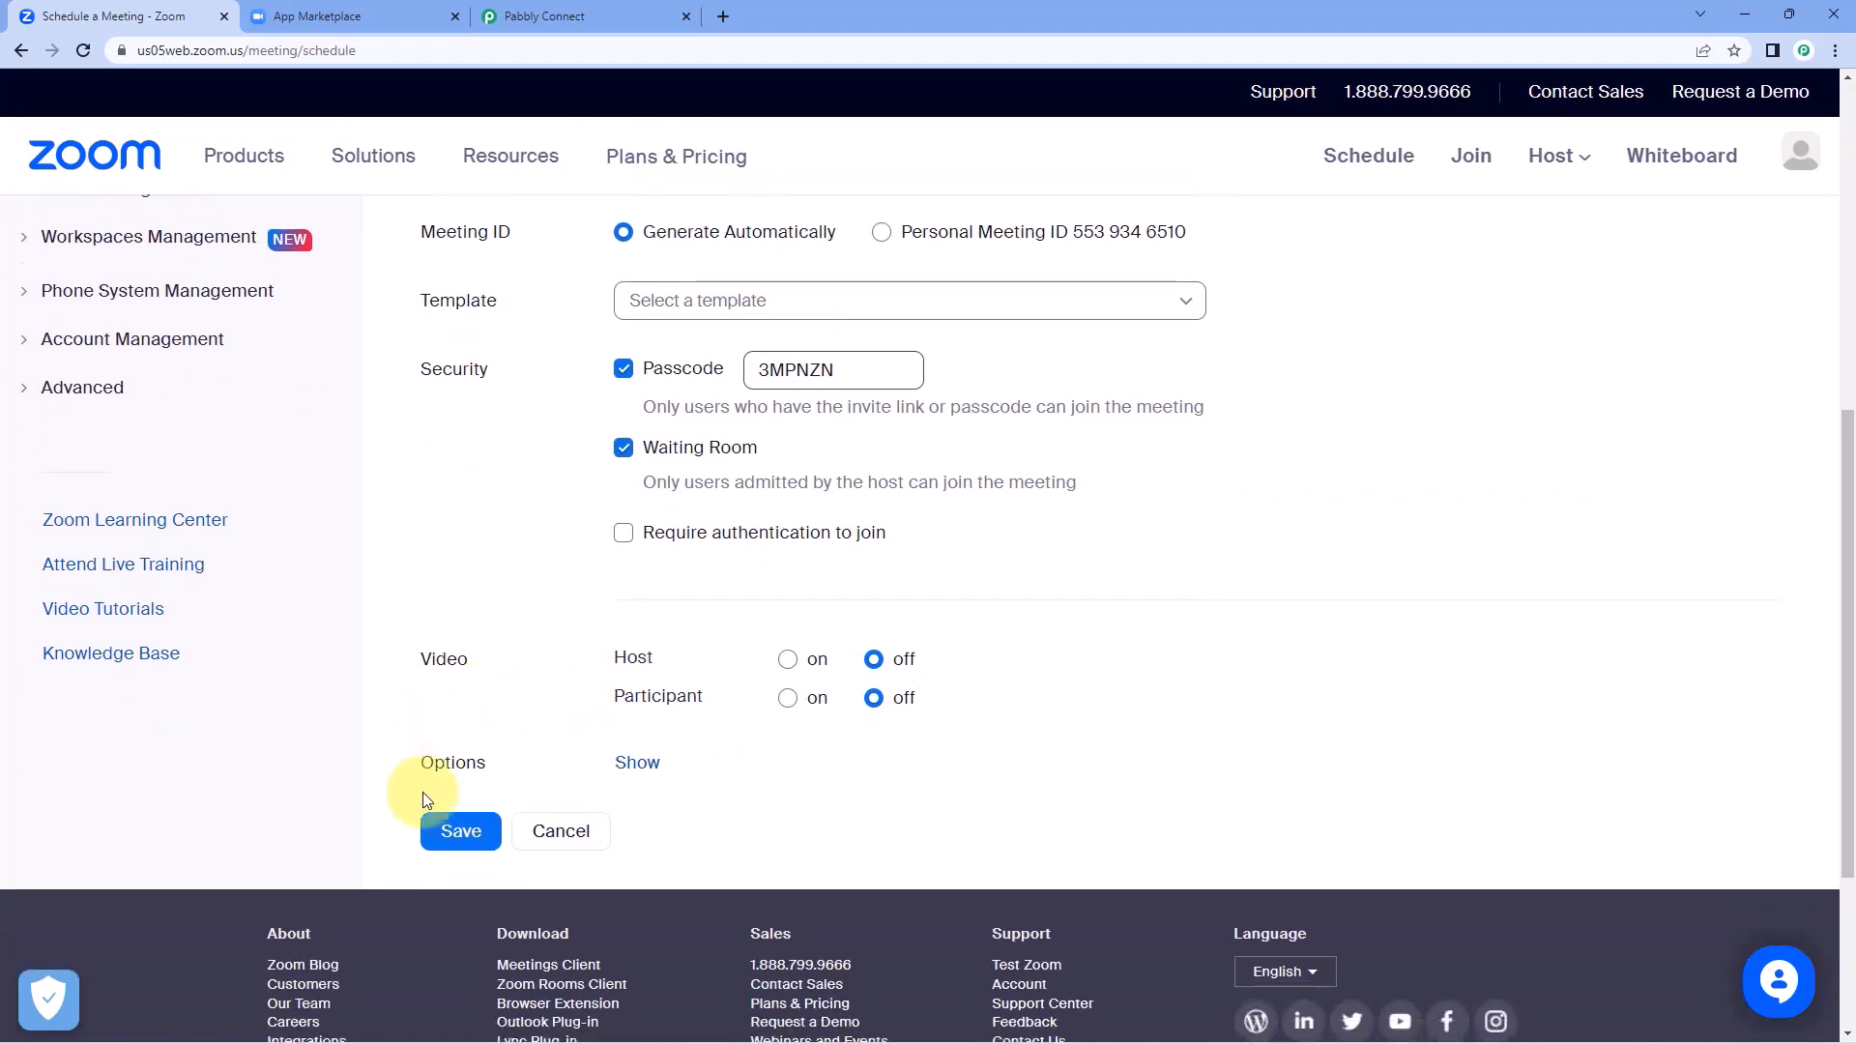
left_click(458, 832)
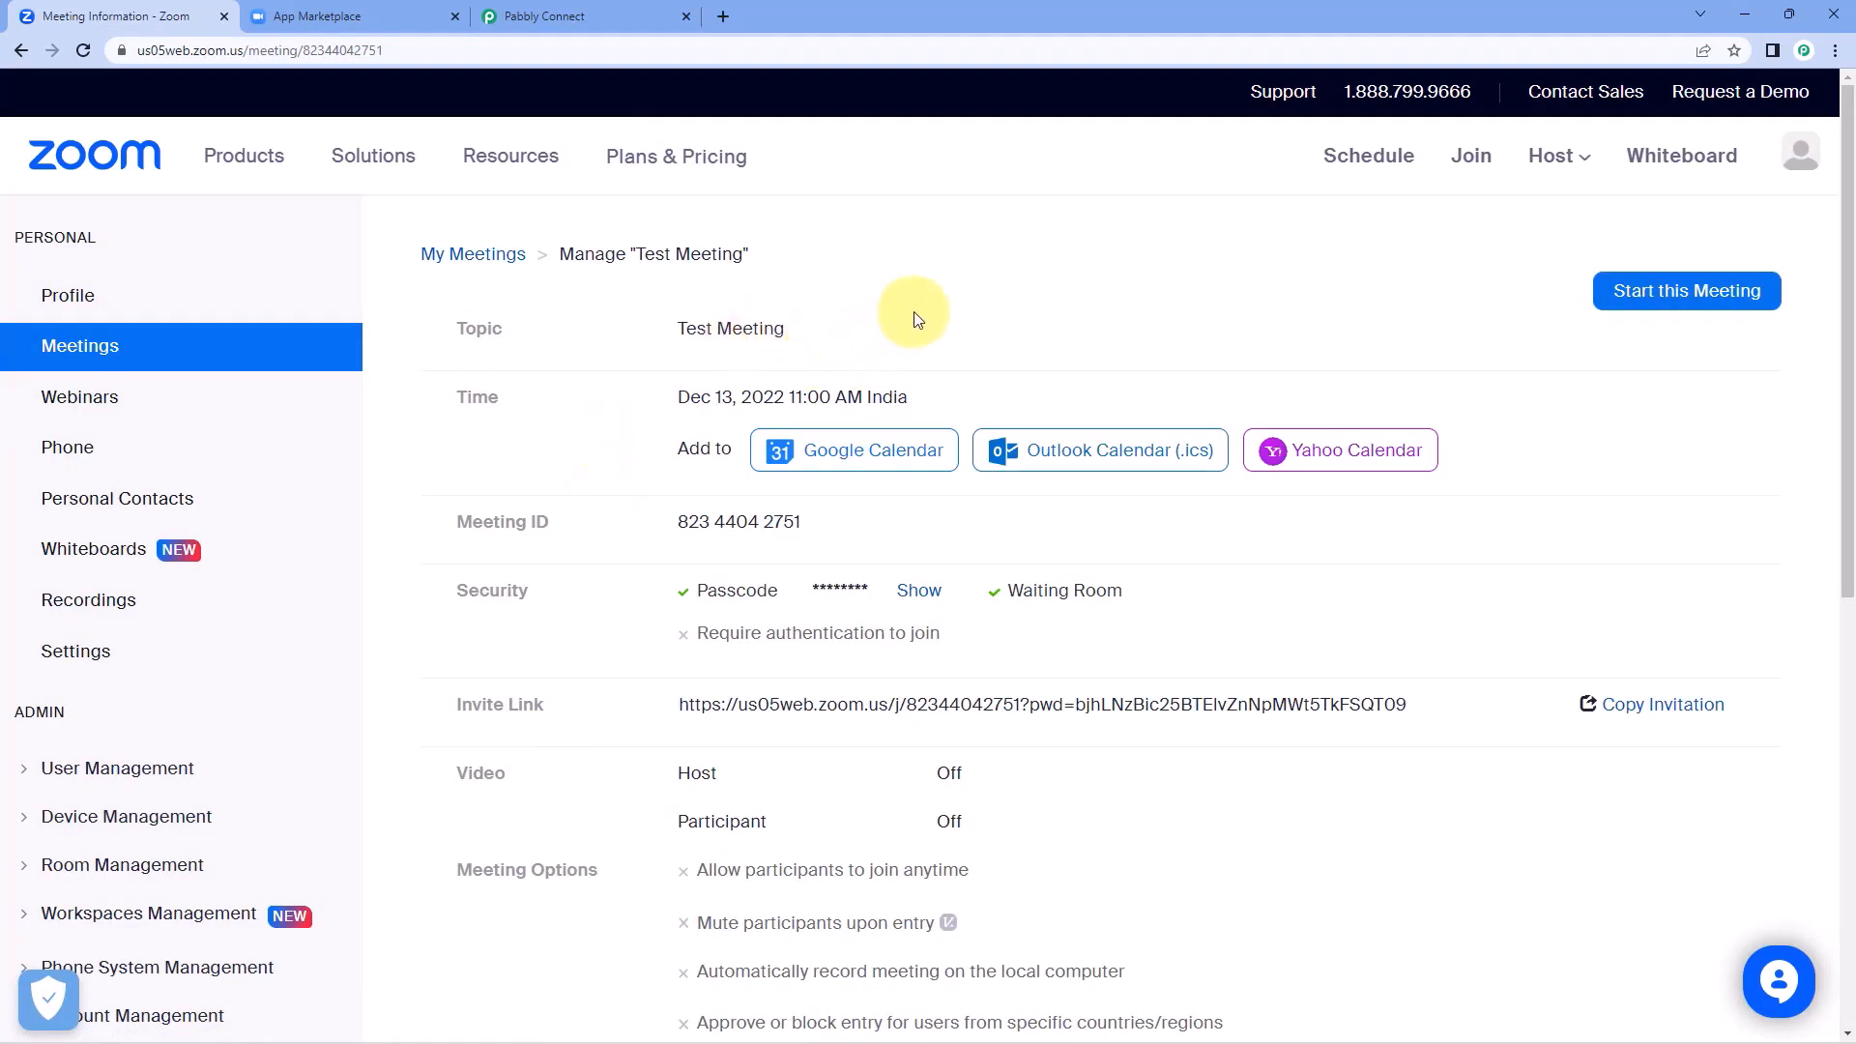
Check the topic and the scheduled date and time in the saved meeting's details.
left_click_drag(644, 324, 816, 331)
left_click(757, 358)
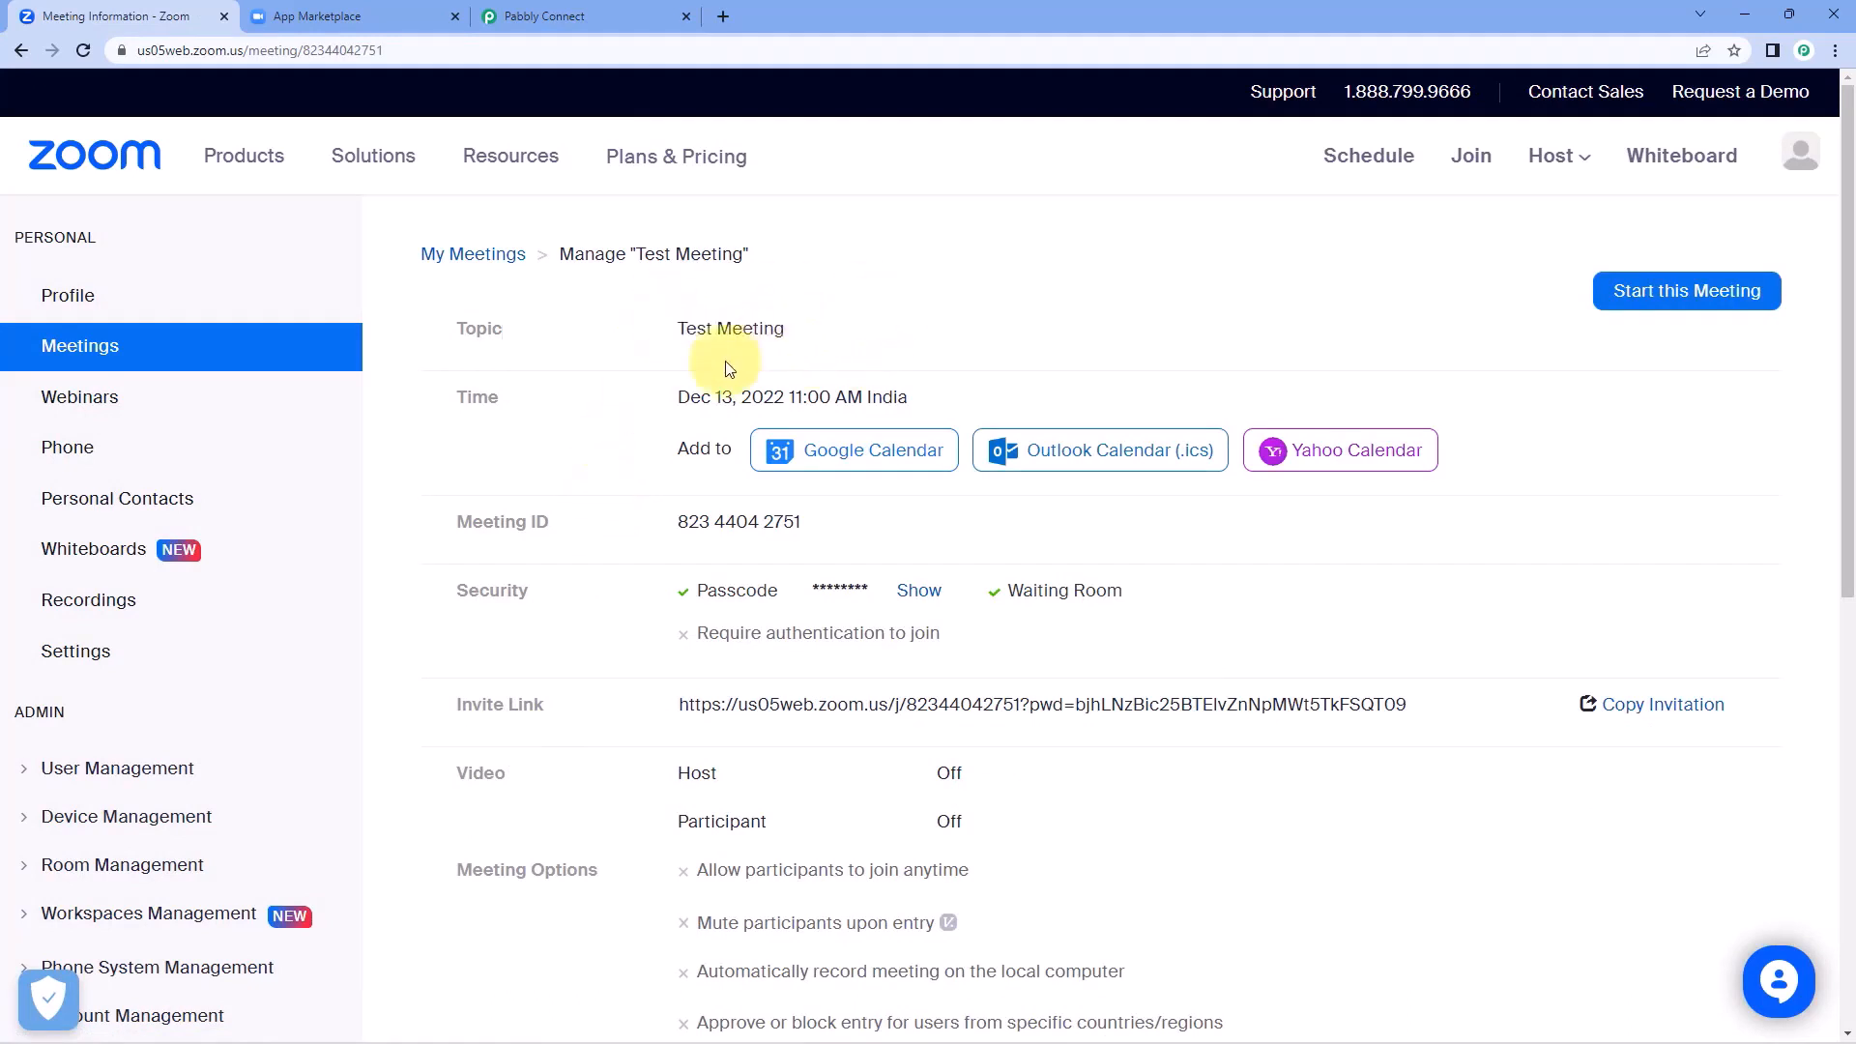
left_click_drag(676, 397, 791, 397)
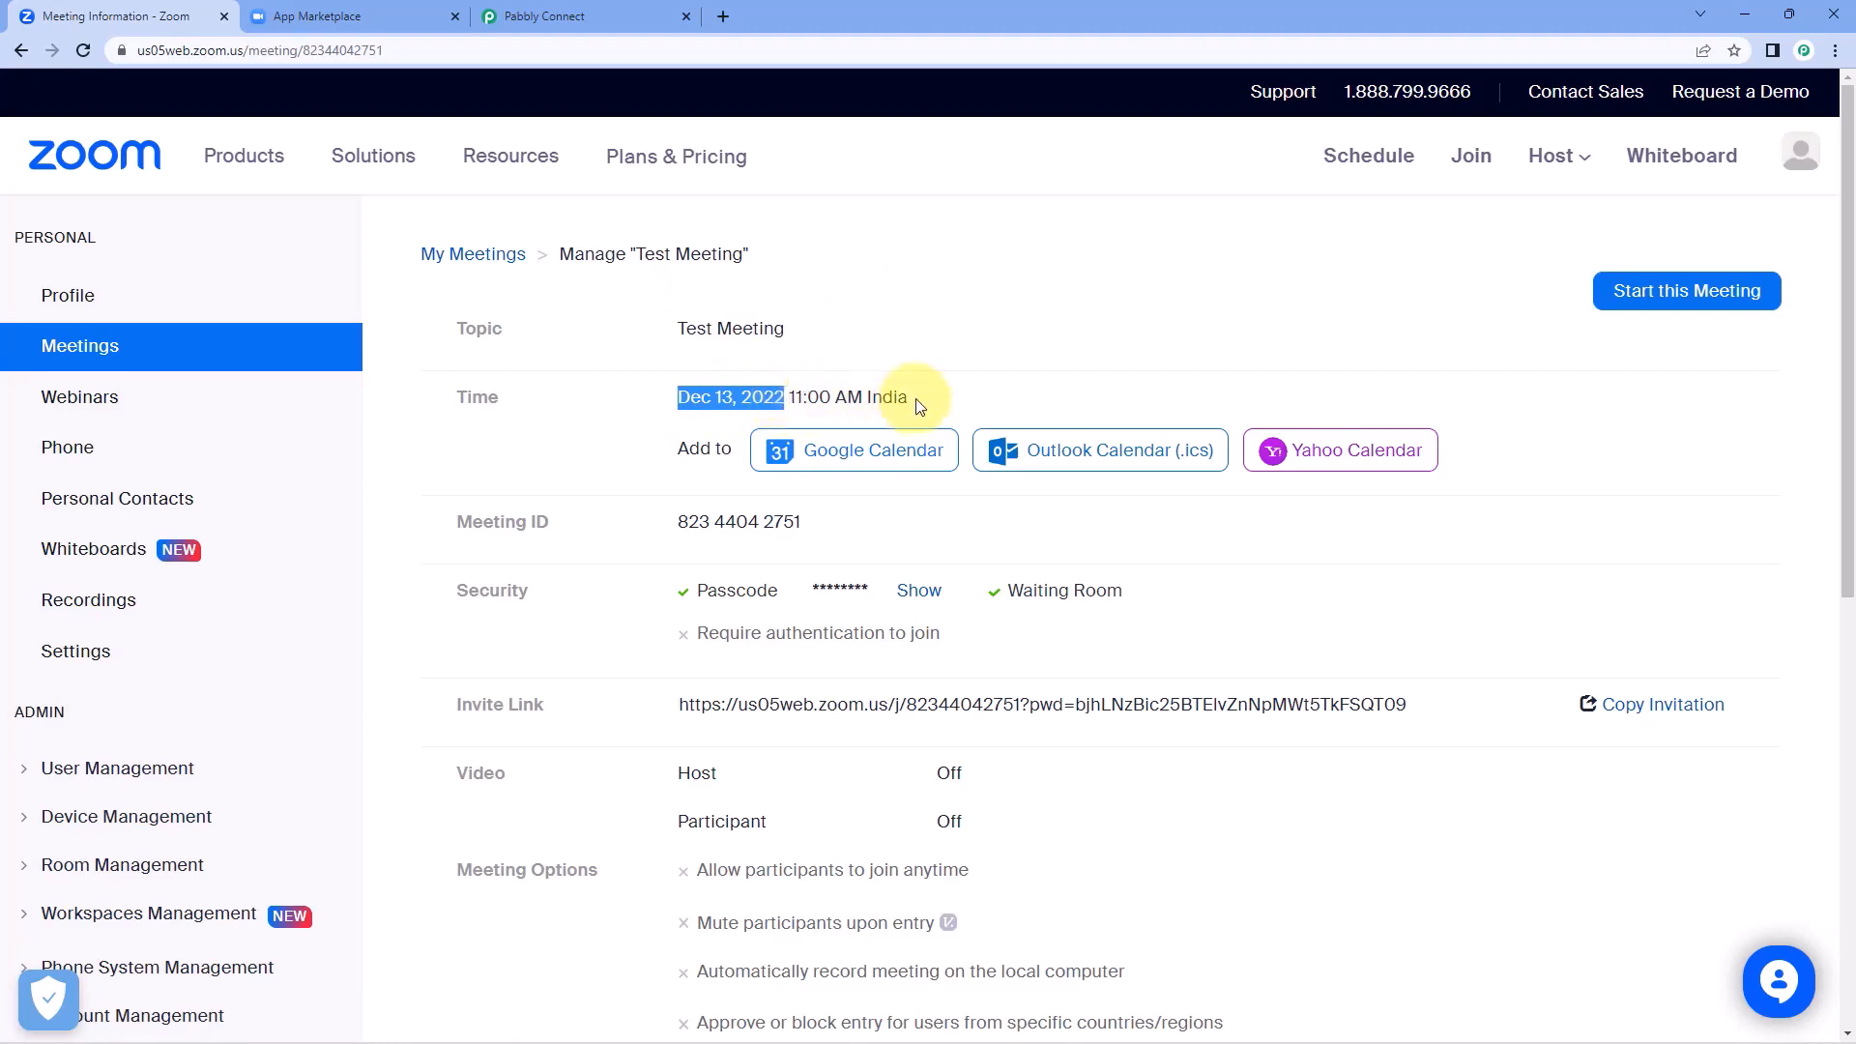
left_click(882, 303)
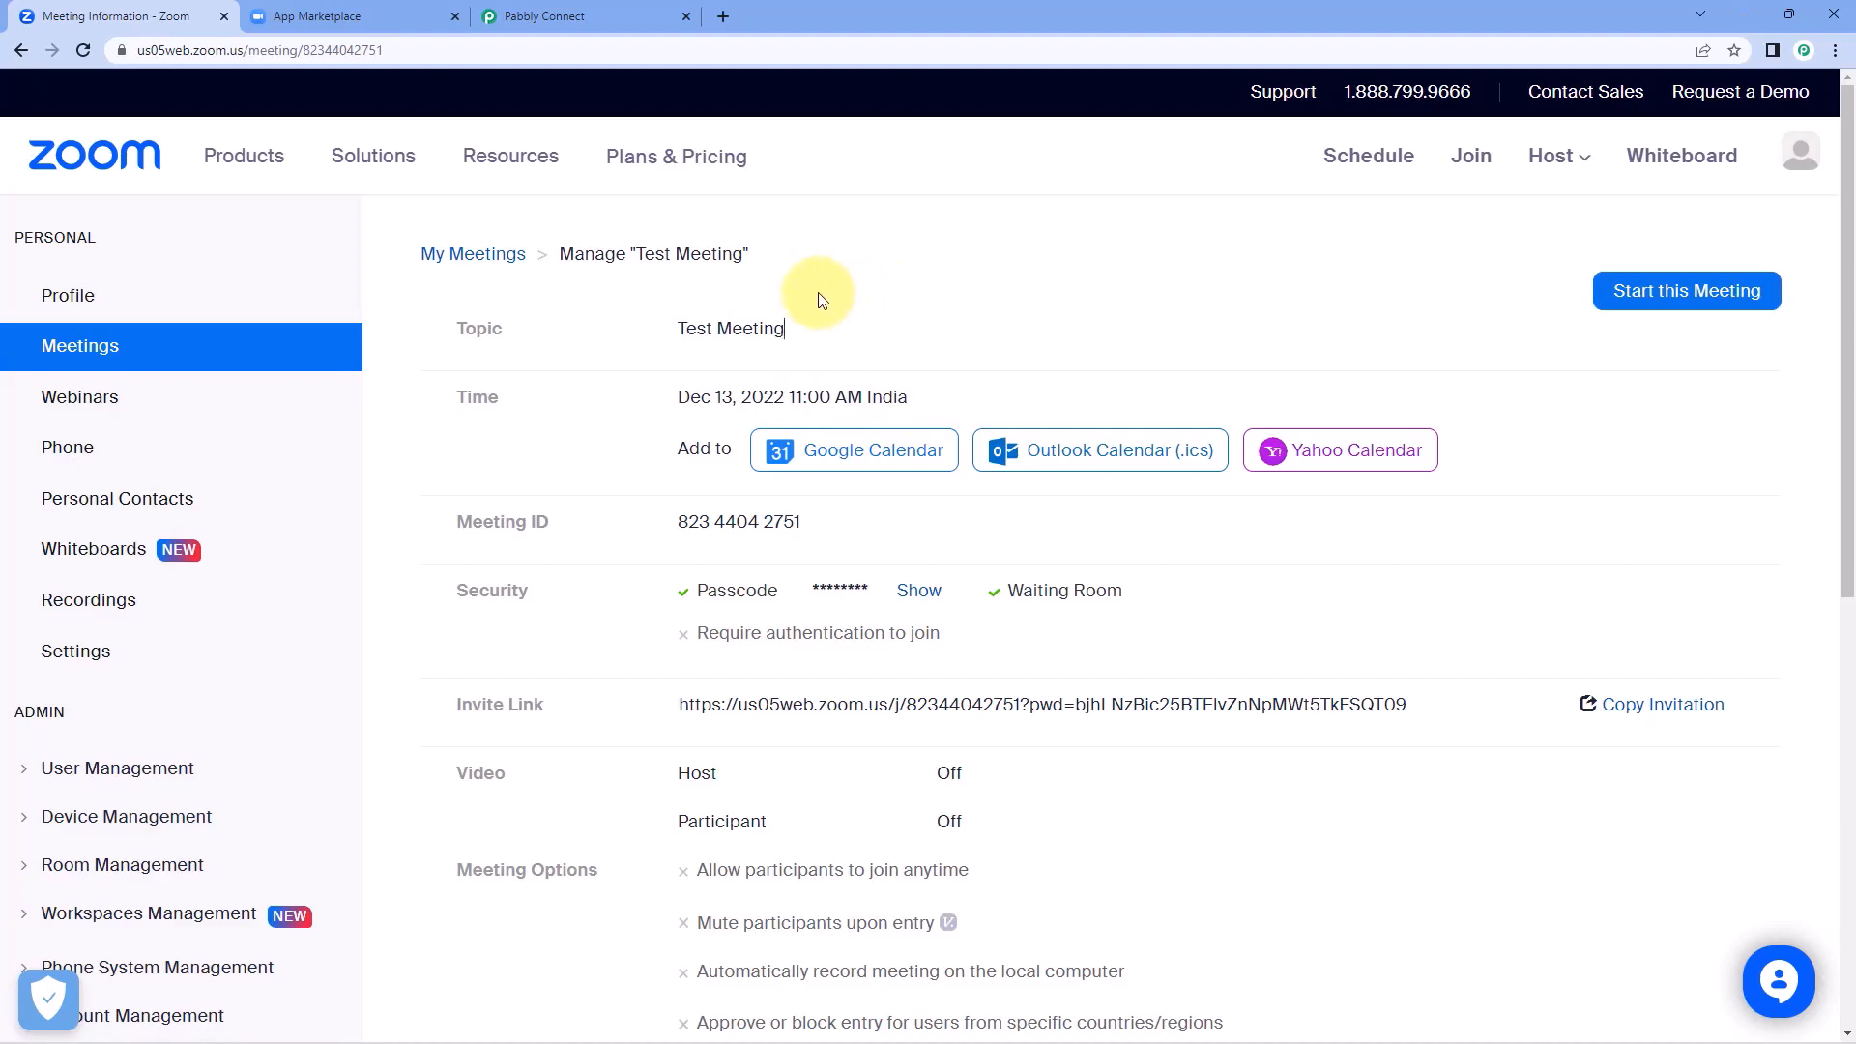
Switch to Pabbly Connect and examine the captured webhook response, comparing the Payload Object Topic with the scheduled meeting.
left_click(611, 9)
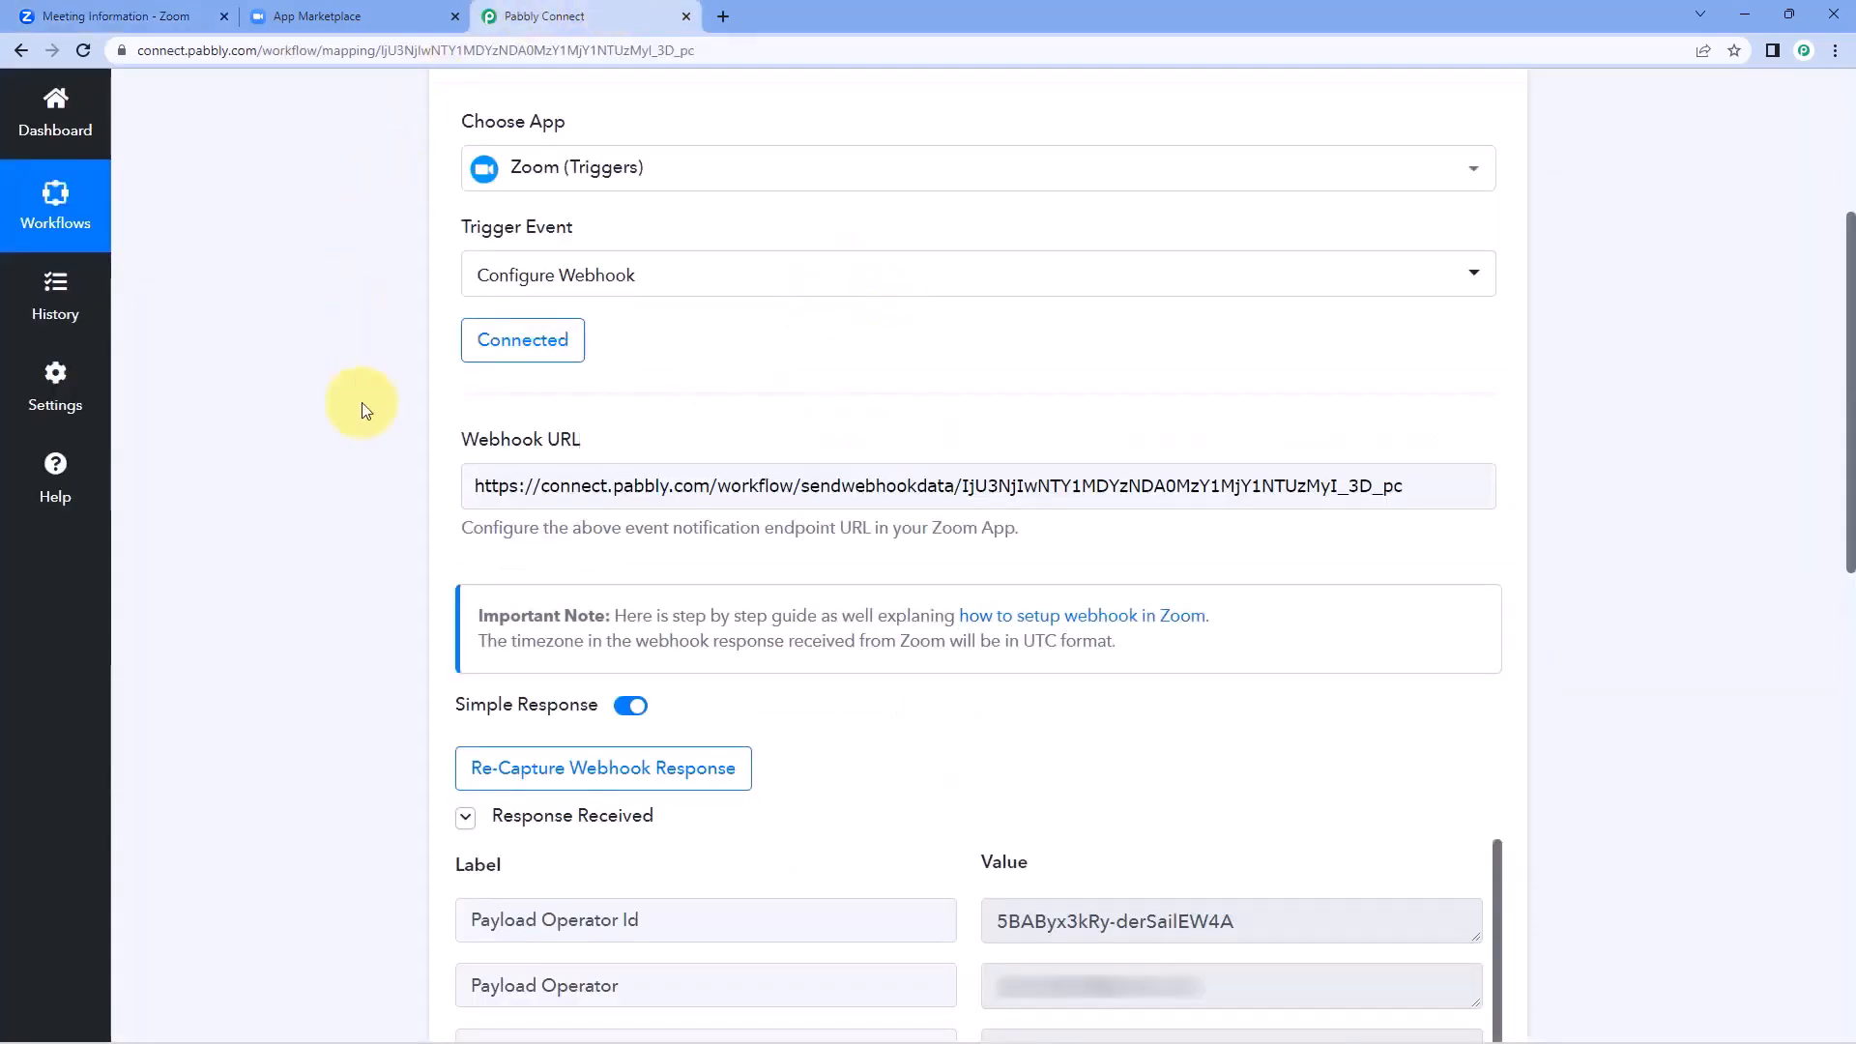
scroll(370, 428, "down", 5)
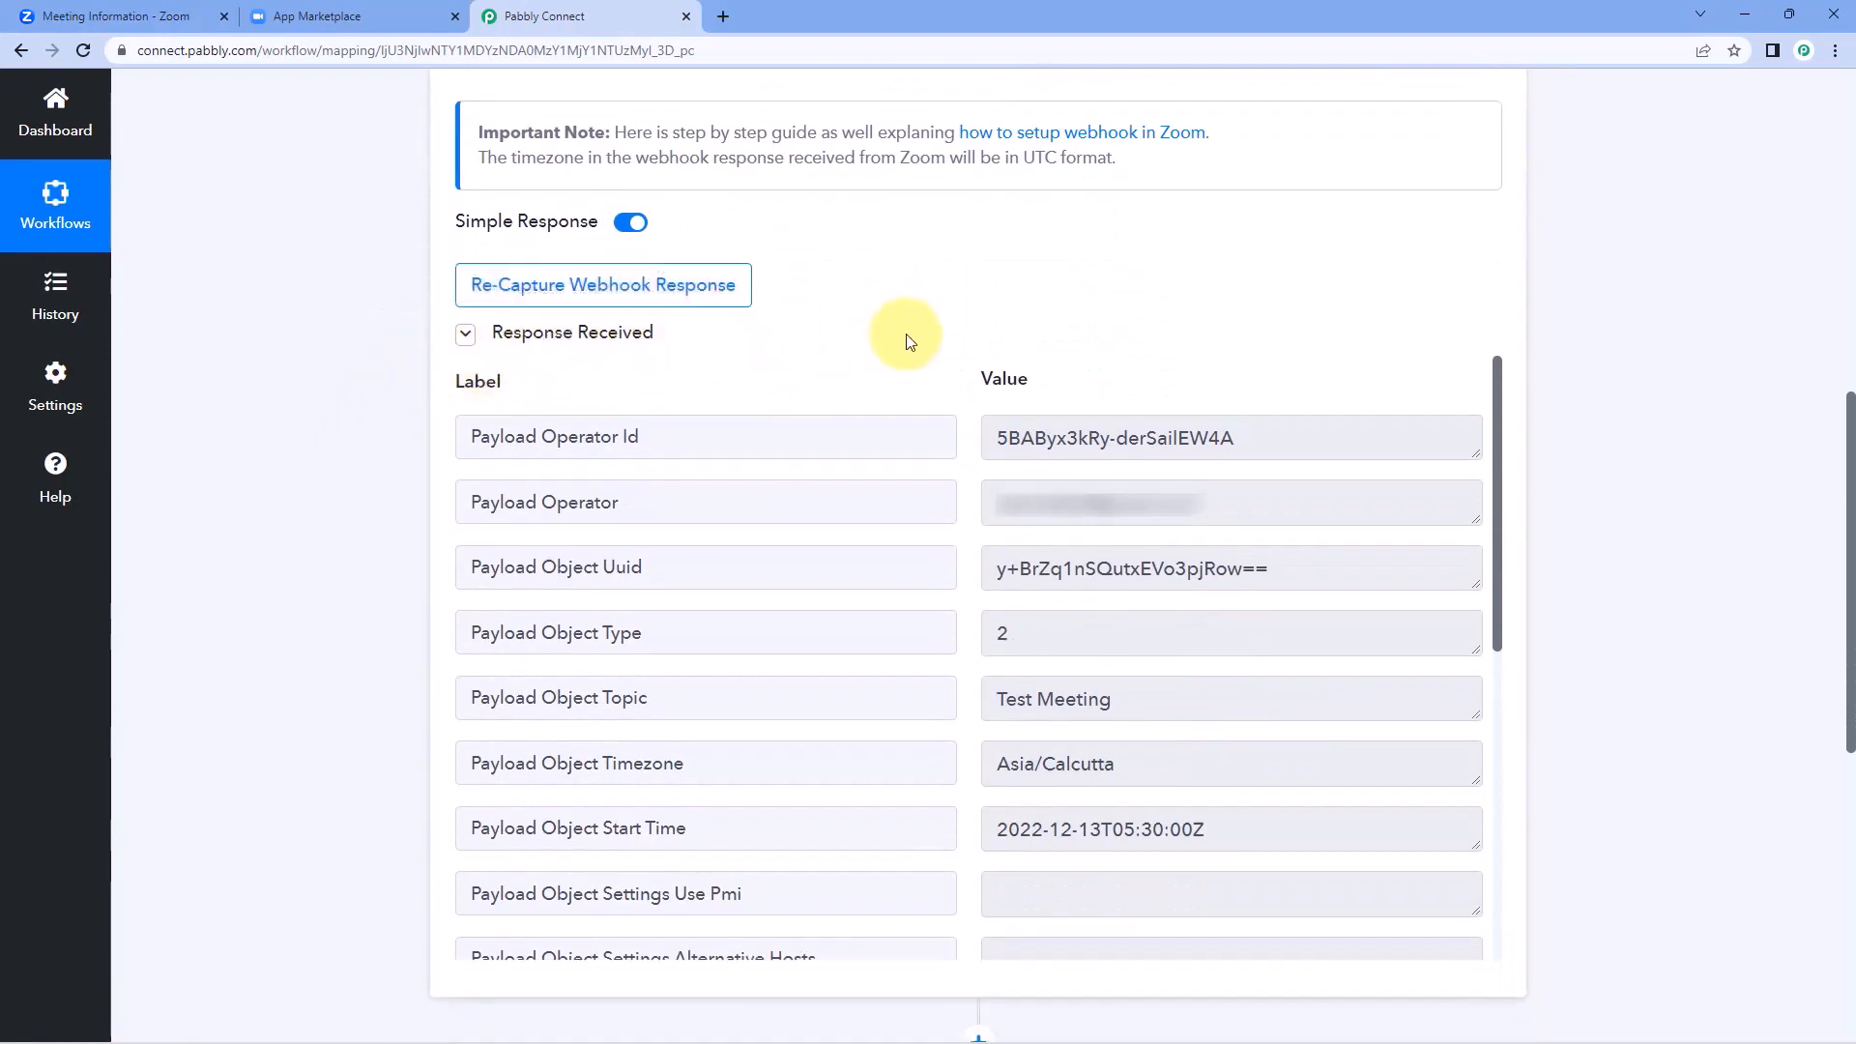
scroll(905, 340, "down", 1)
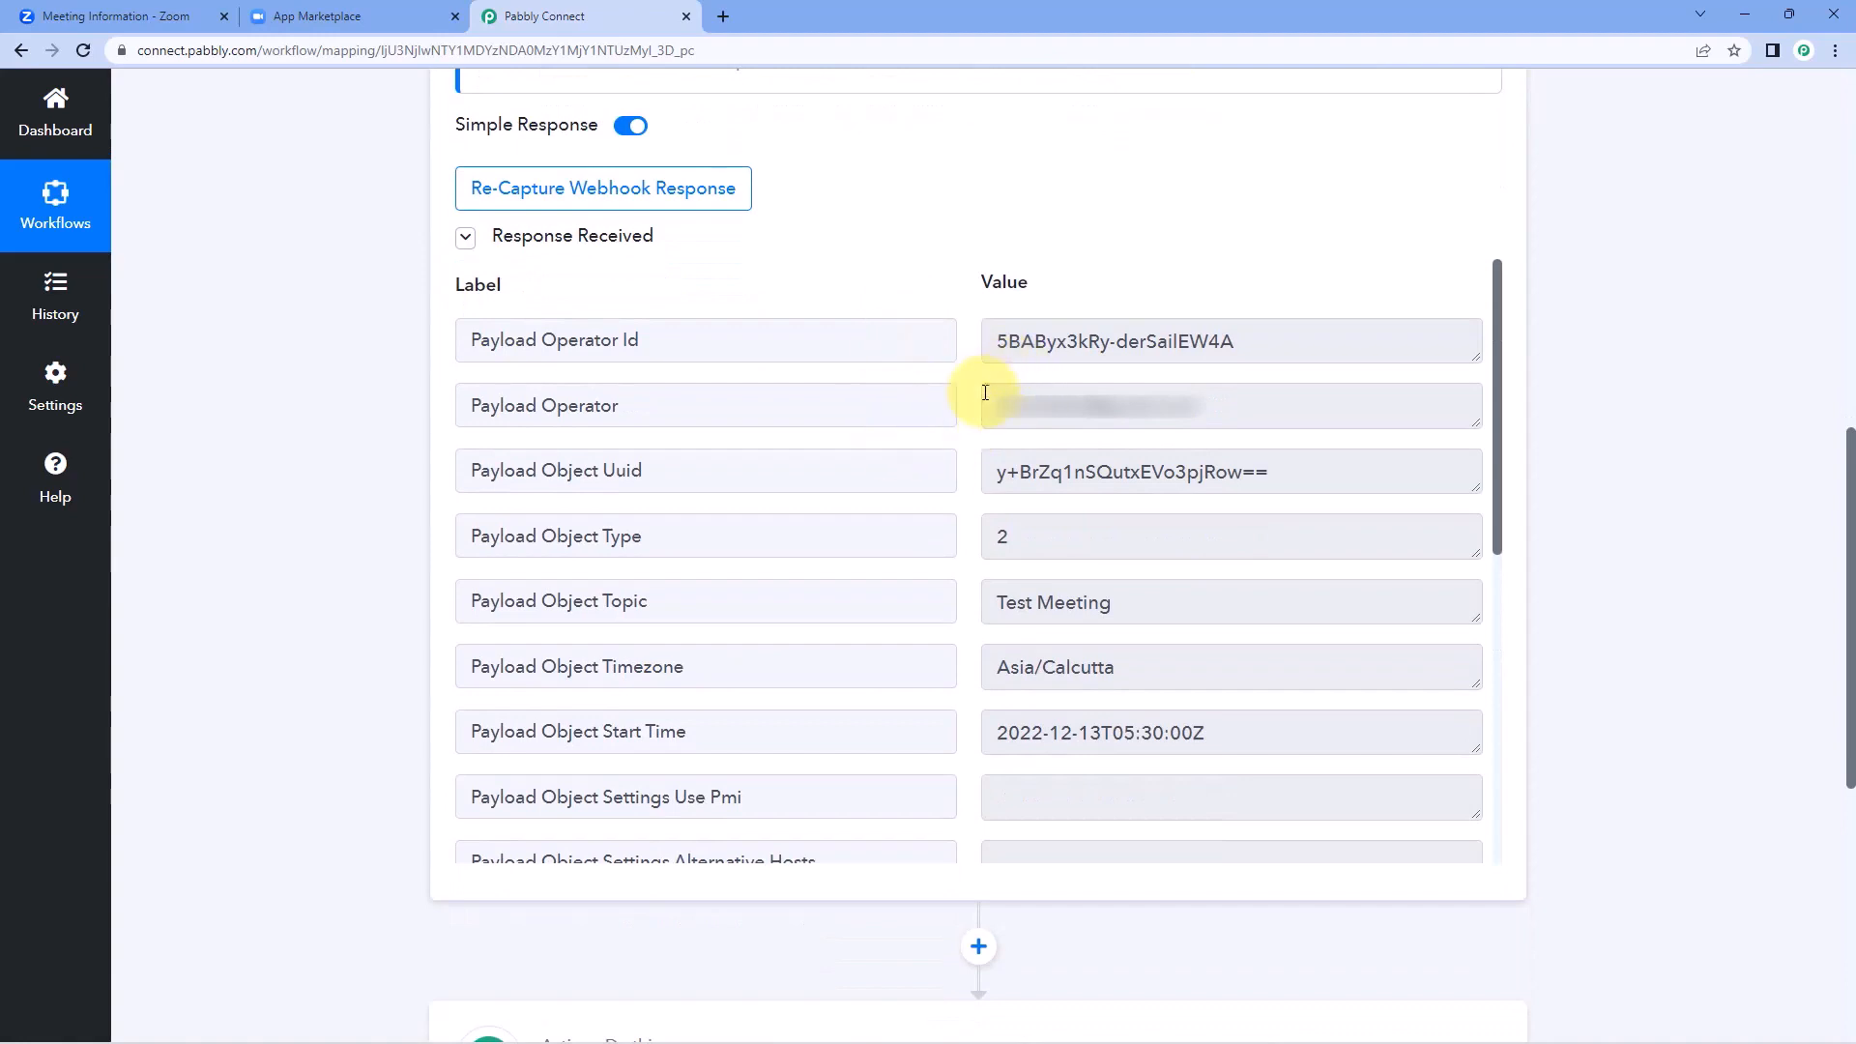
left_click_drag(1114, 603, 945, 609)
left_click(957, 568)
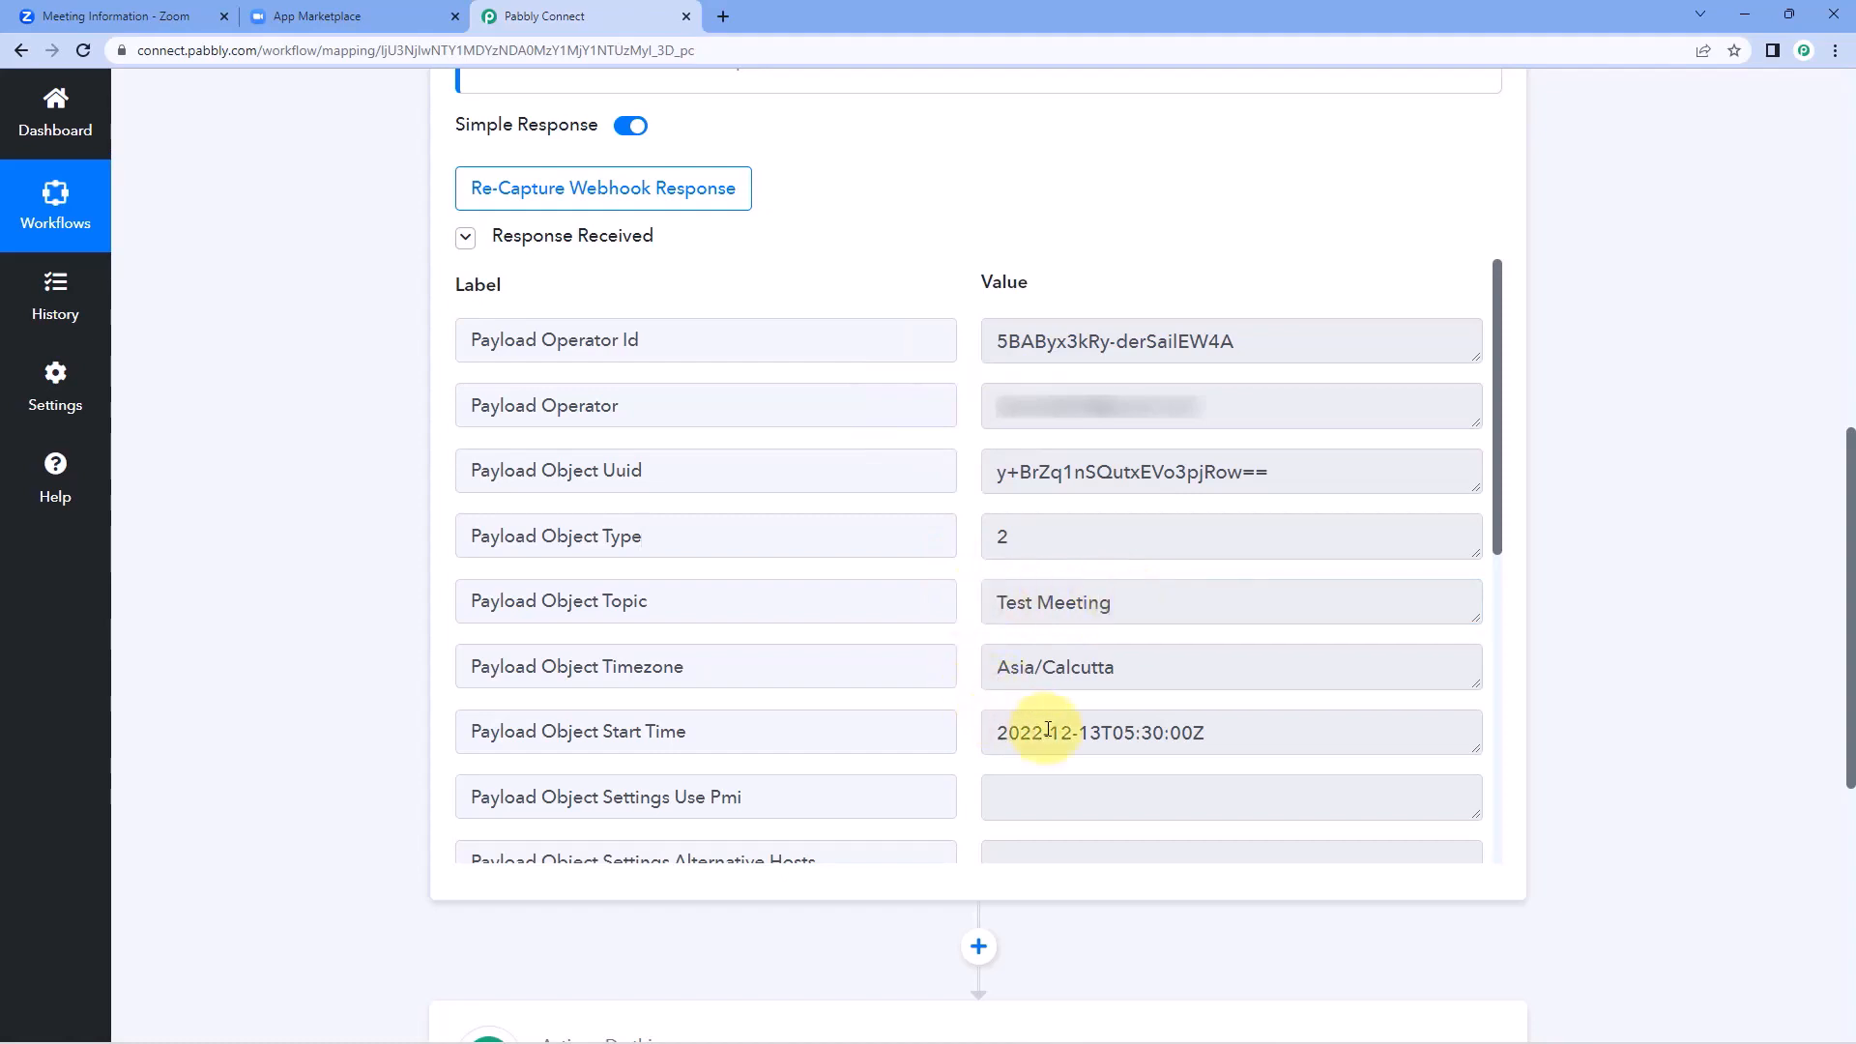
Compare the Payload Object Start Time and Timezone in the captured response with the time shown in Zoom's Test Meeting details.
mouse_move(1222, 732)
left_mouse_down()
mouse_move(984, 733)
mouse_move(1206, 734)
left_mouse_up()
left_click(1102, 735)
left_click(1115, 732)
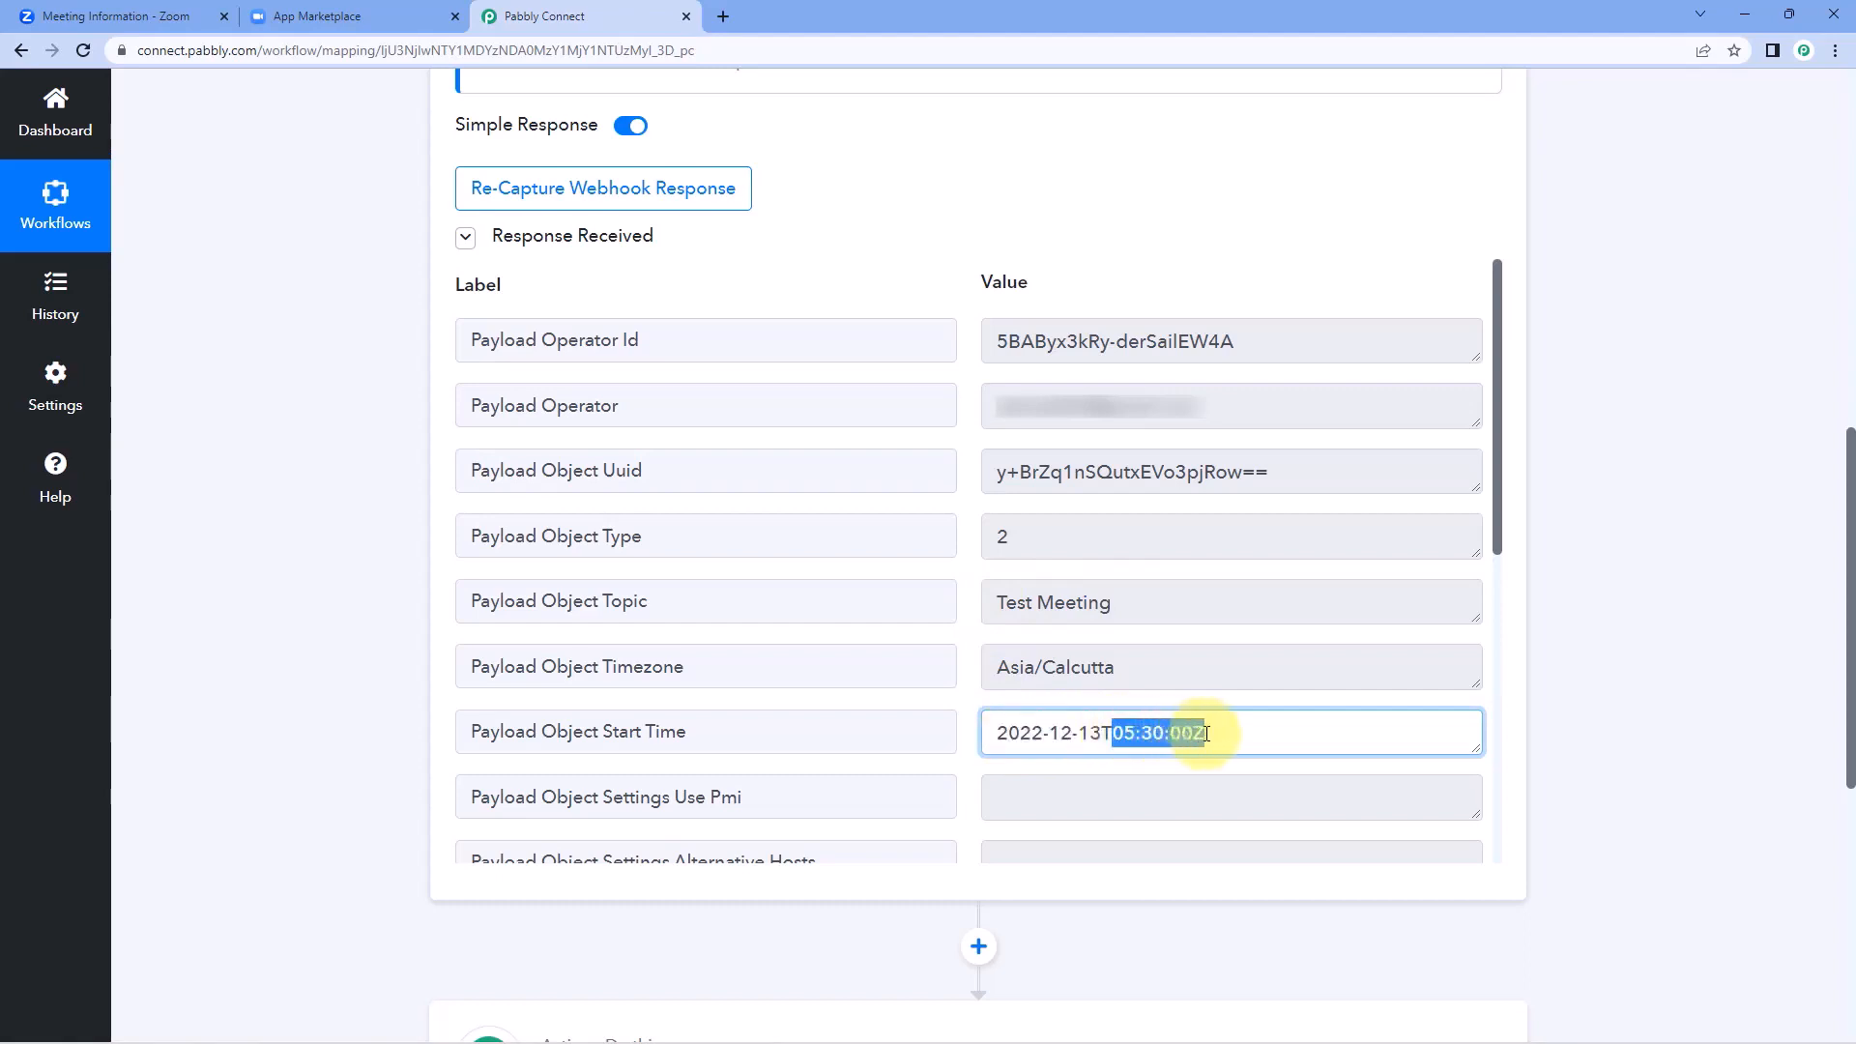
left_click(971, 704)
left_click(1049, 734)
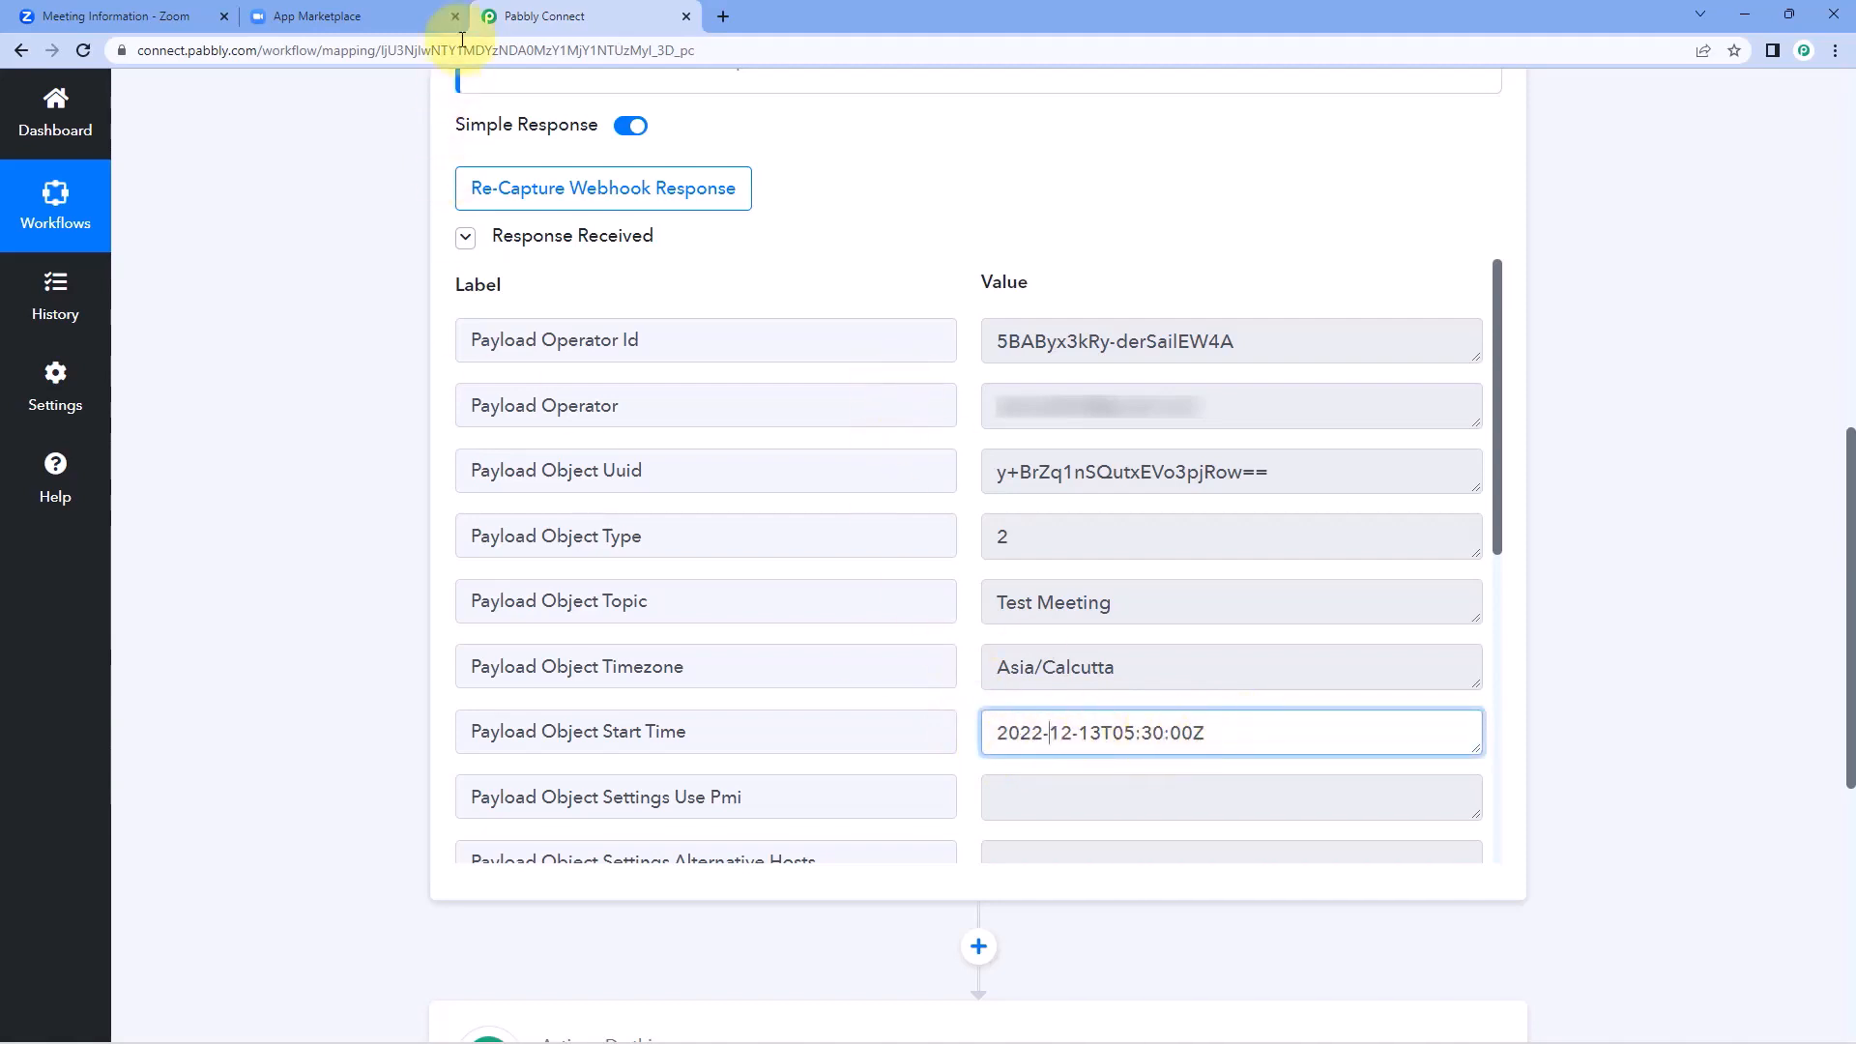
left_click(159, 11)
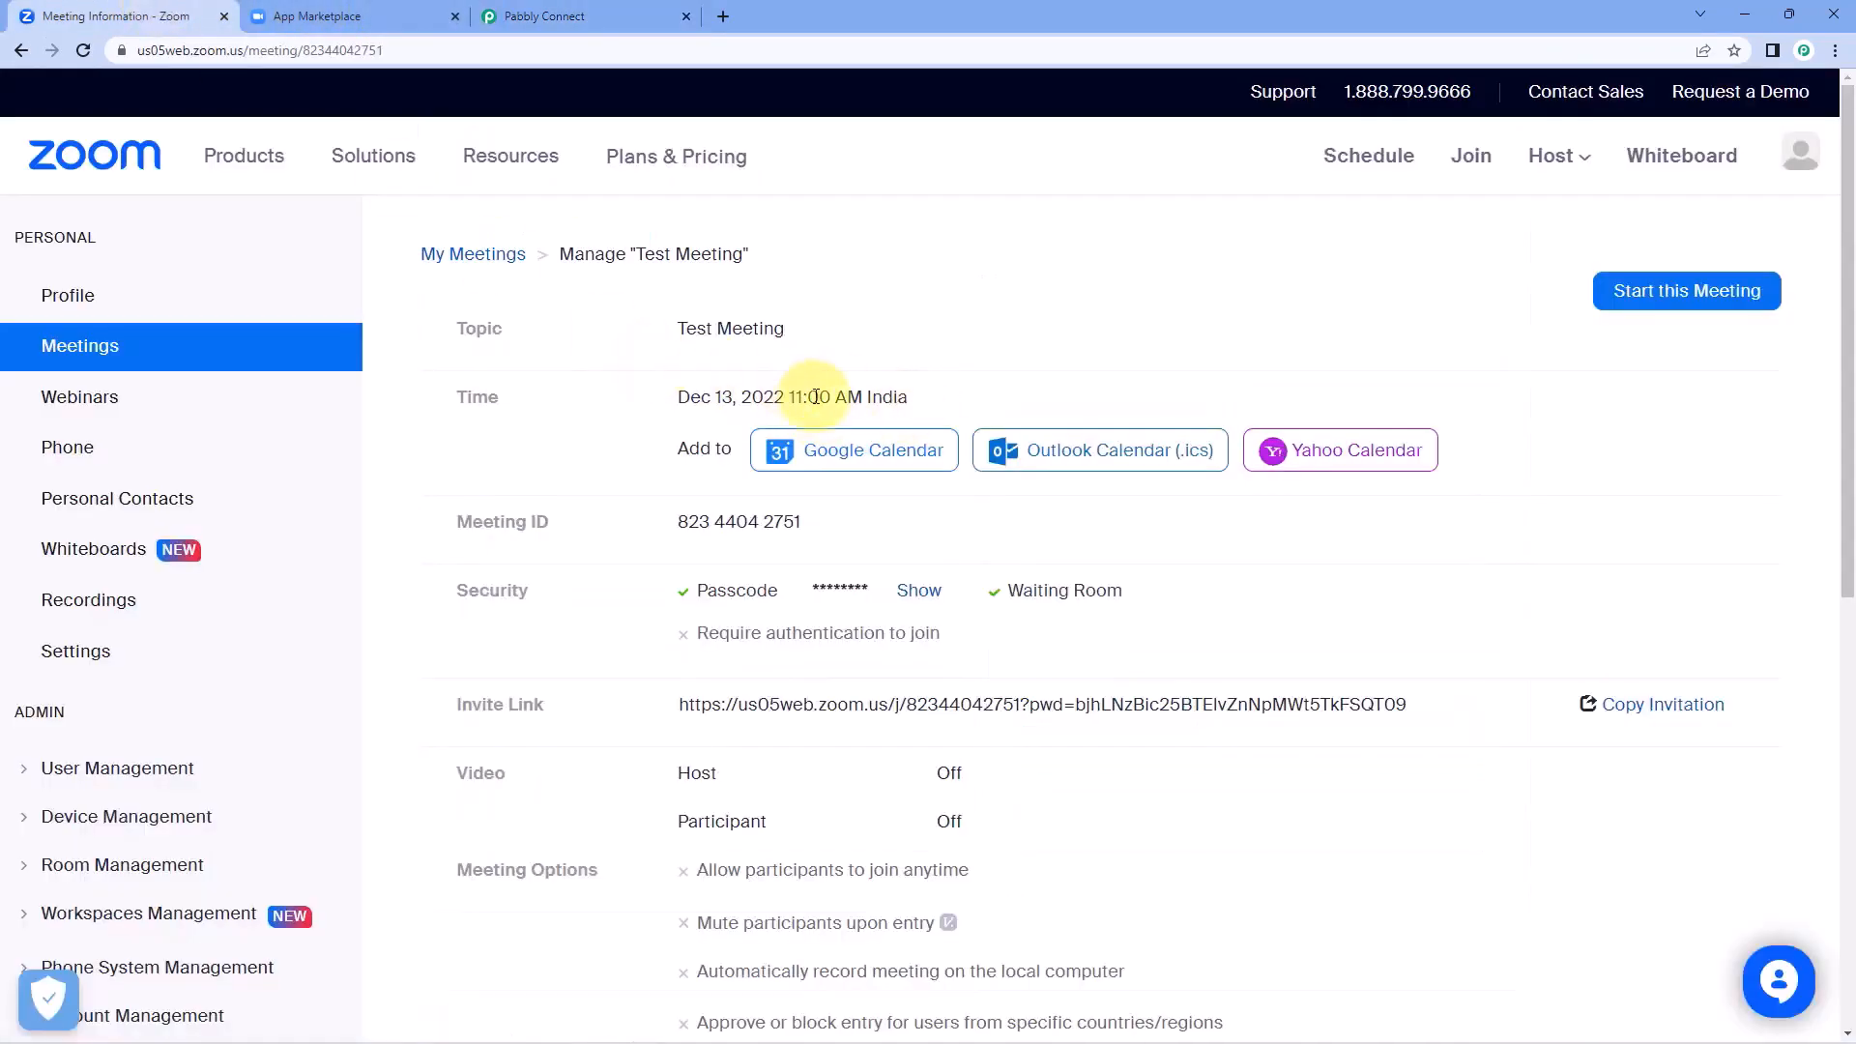
left_click(537, 17)
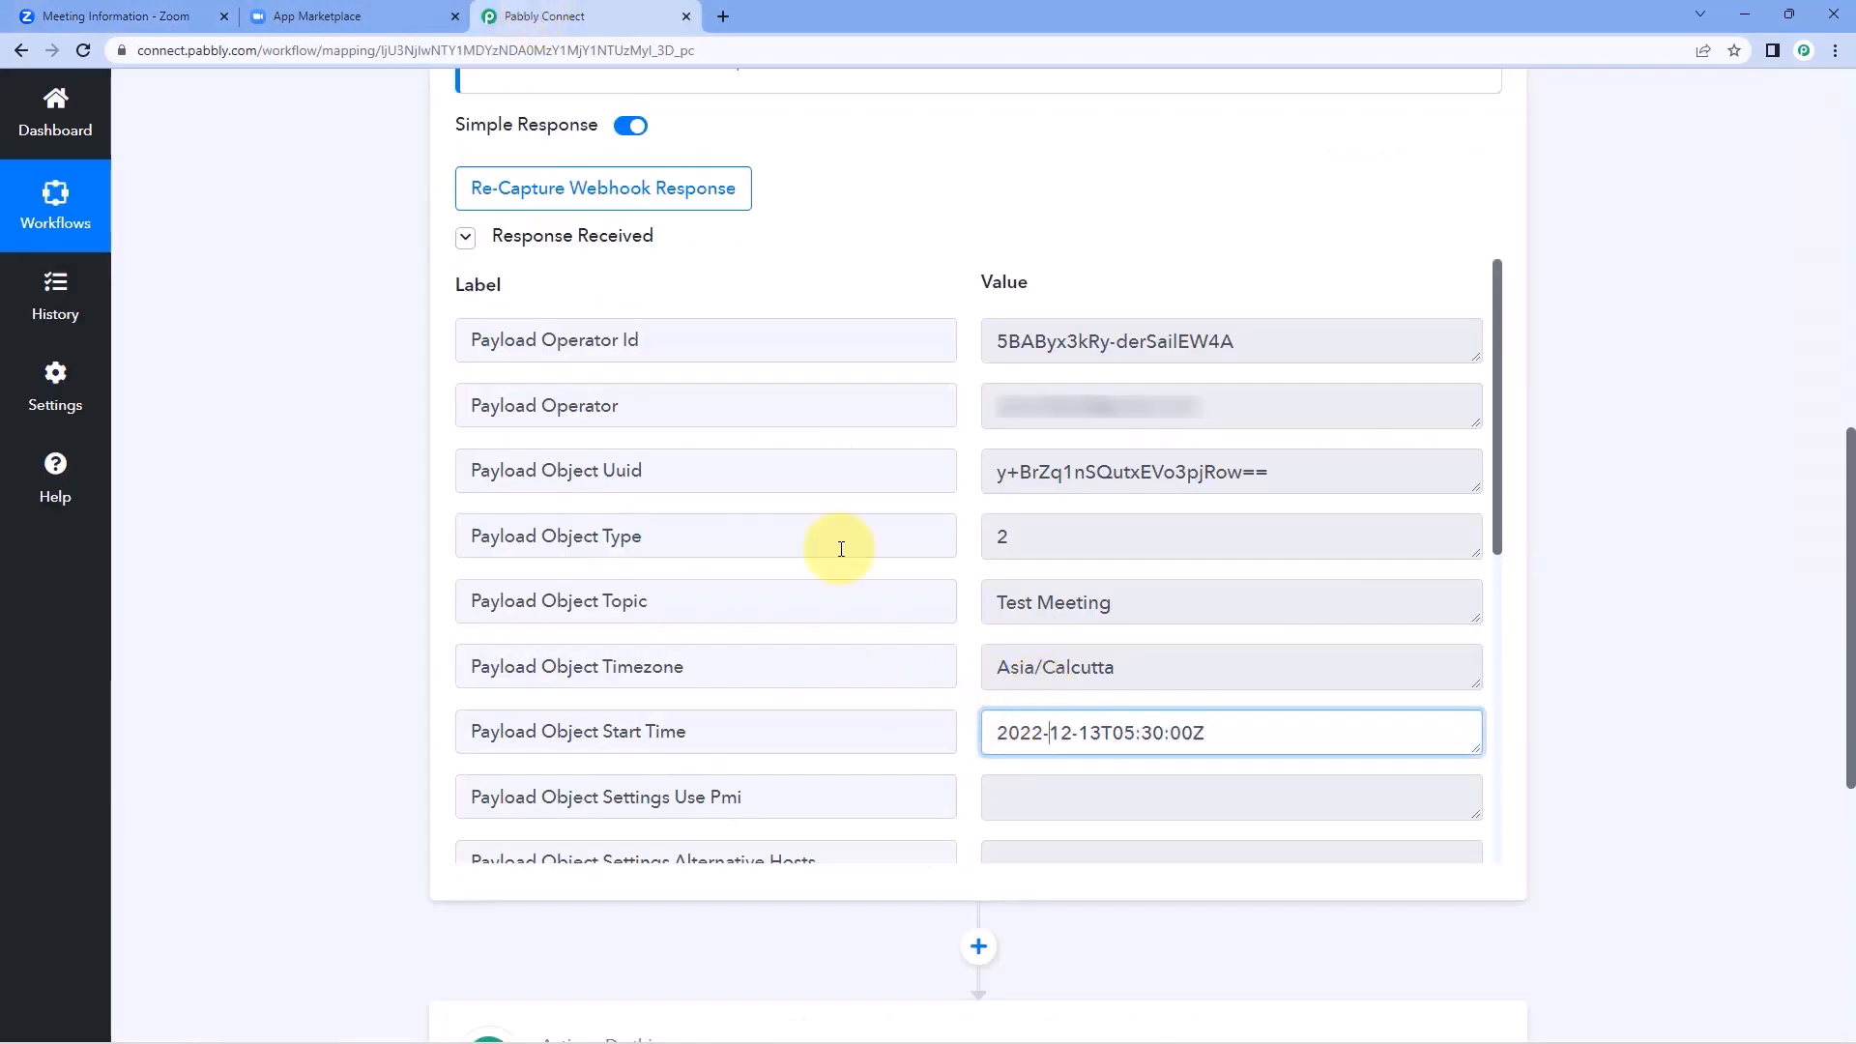
left_click(135, 15)
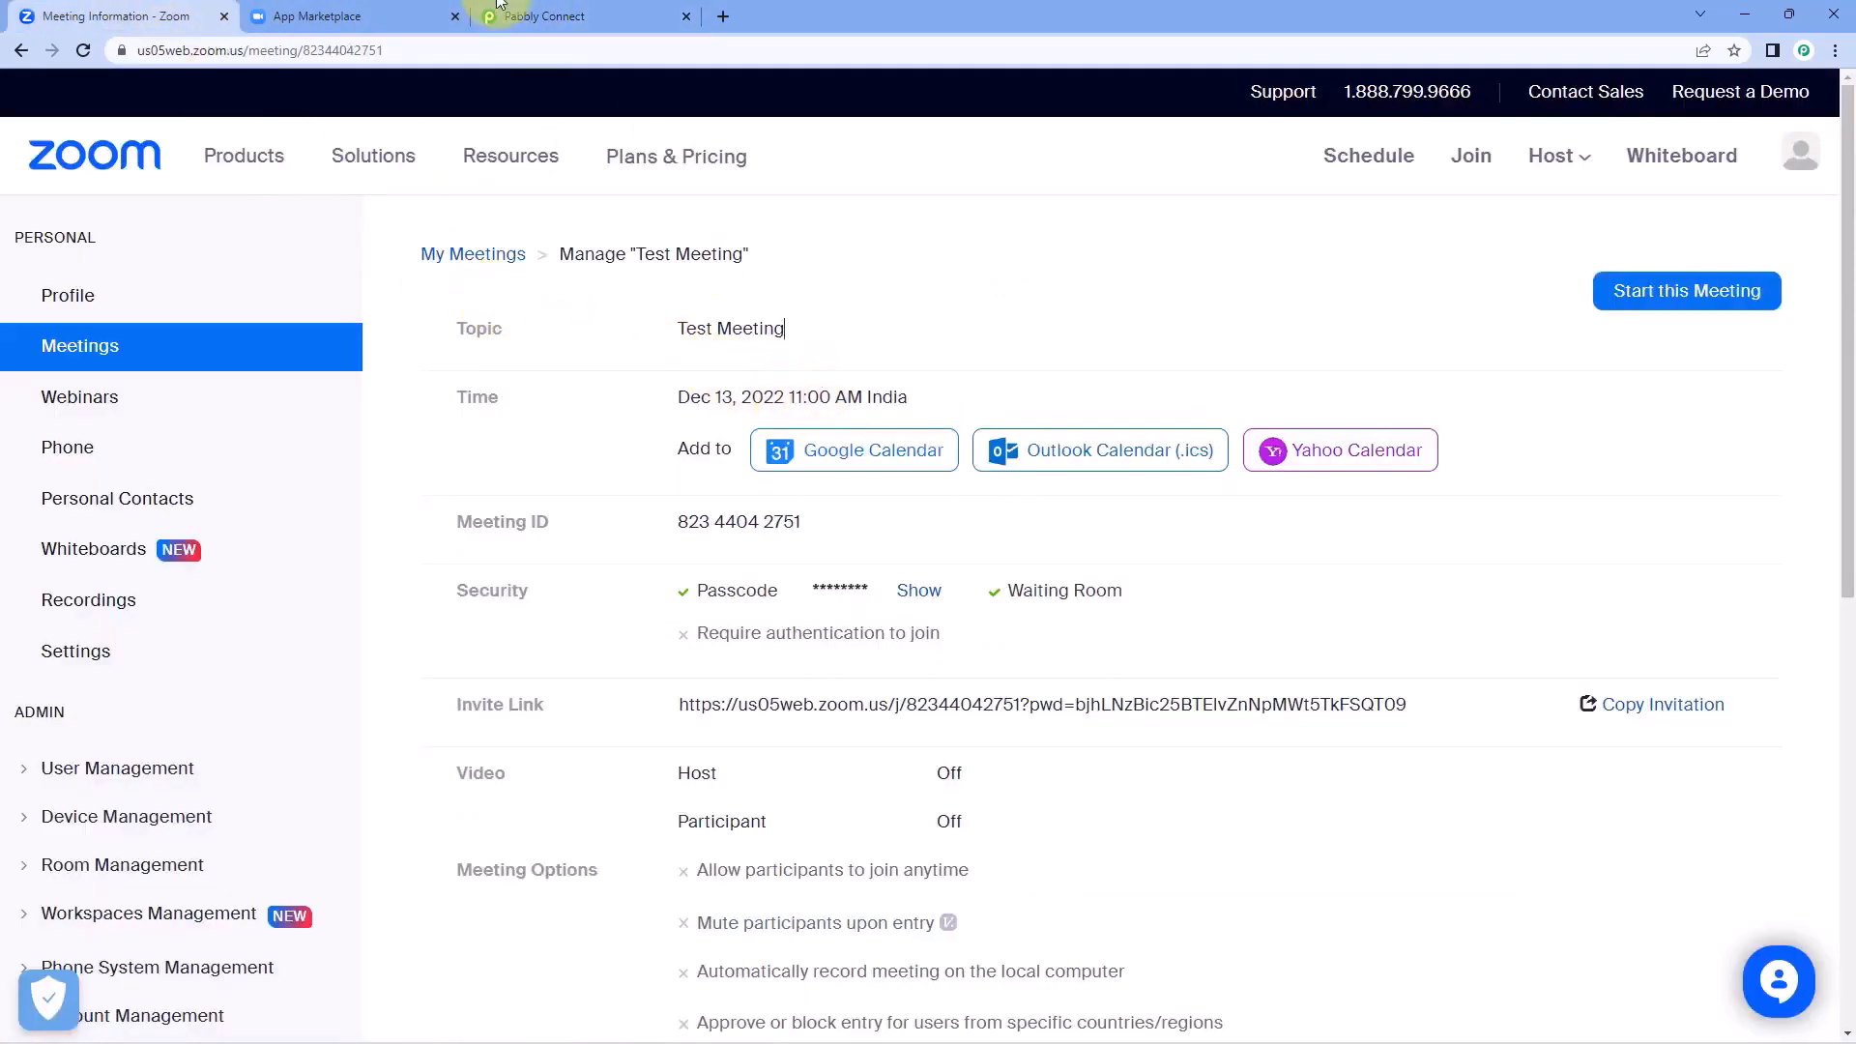
left_click(571, 16)
left_click(964, 692)
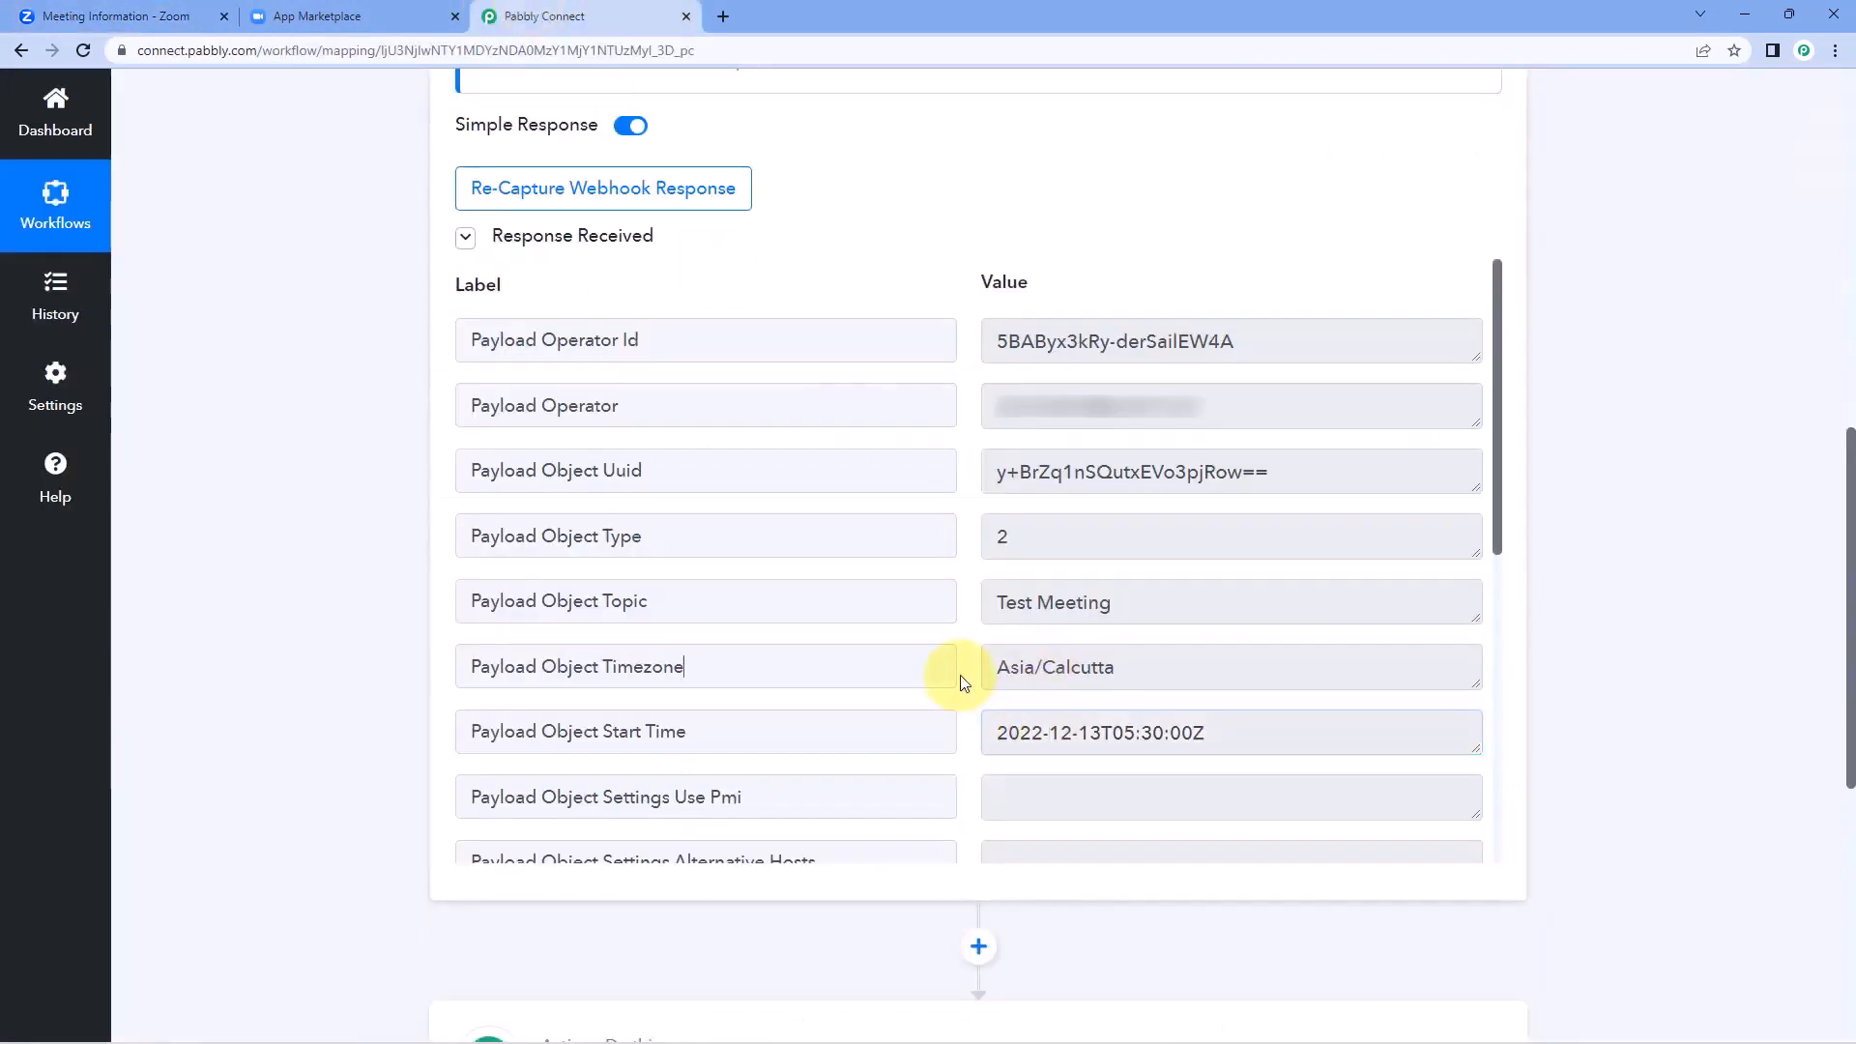
Review the remaining fields of the captured webhook response, then return to the start of the Zoom (Triggers) setup.
scroll(964, 689, "down", 5)
scroll(964, 683, "down", 2)
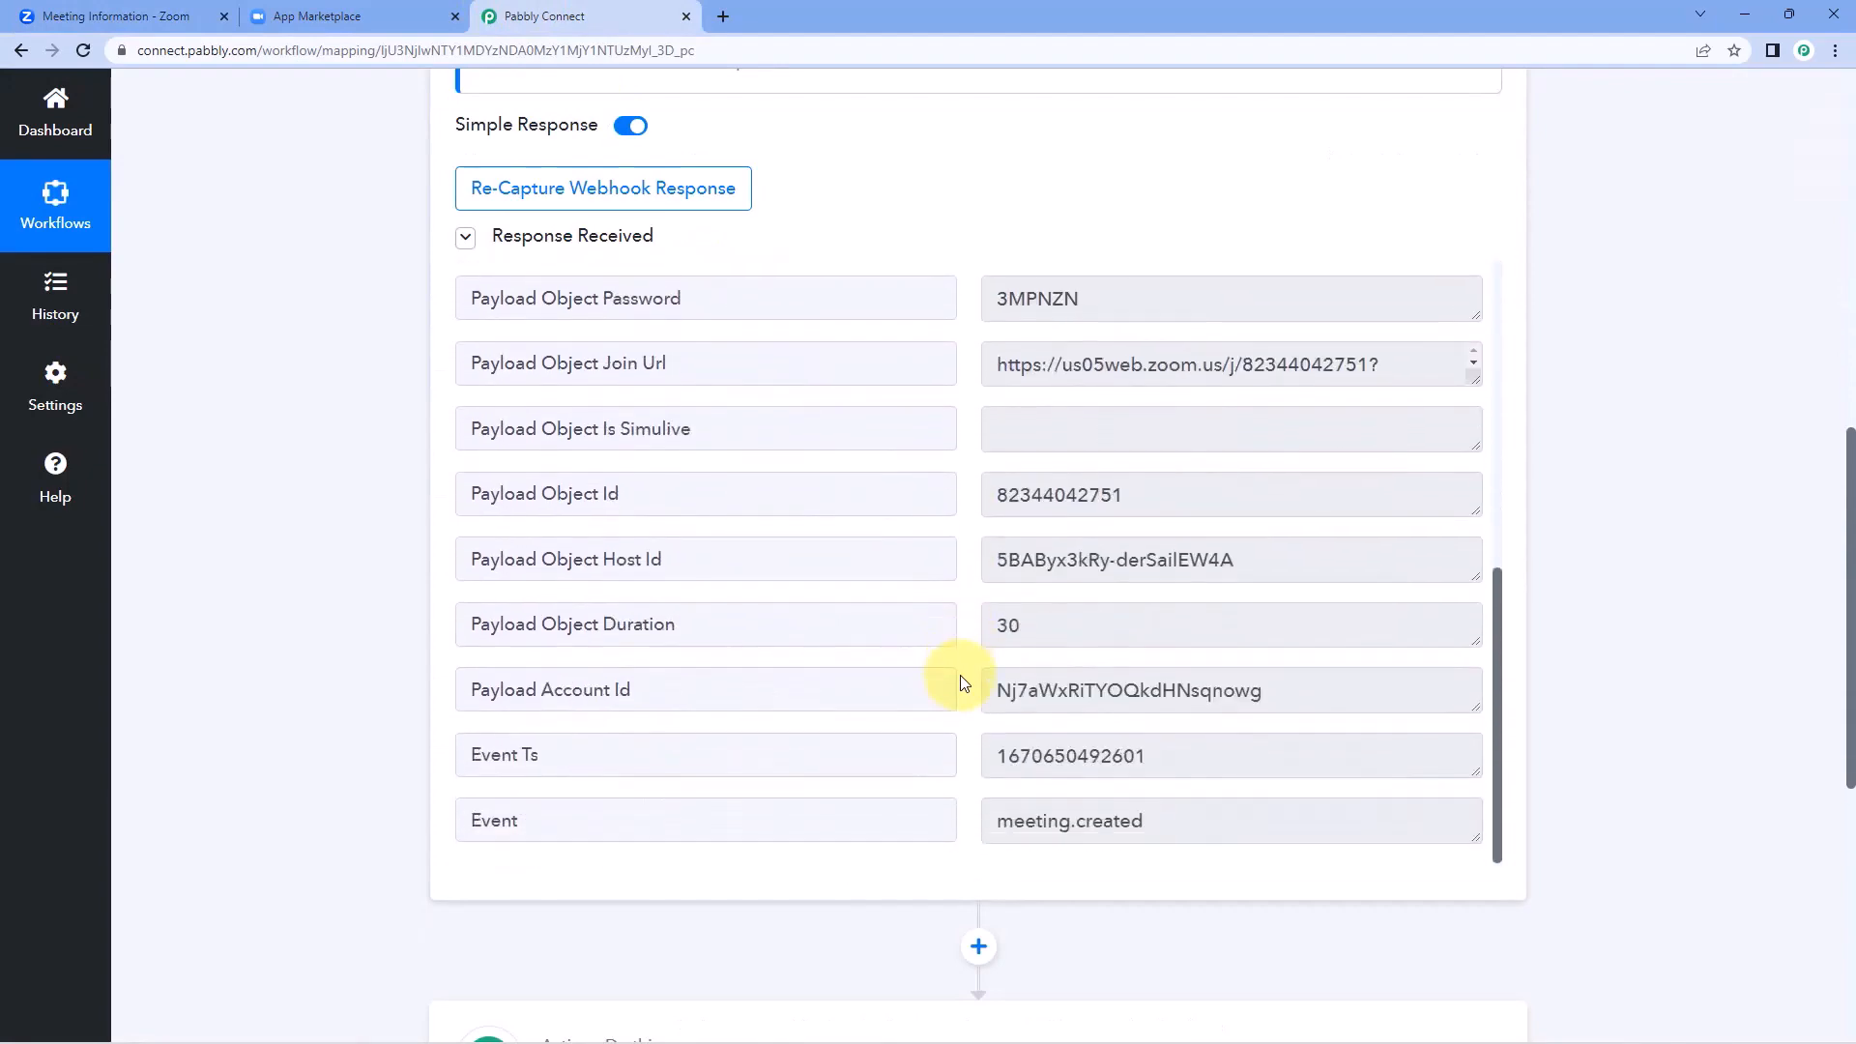
scroll(964, 683, "up", 3)
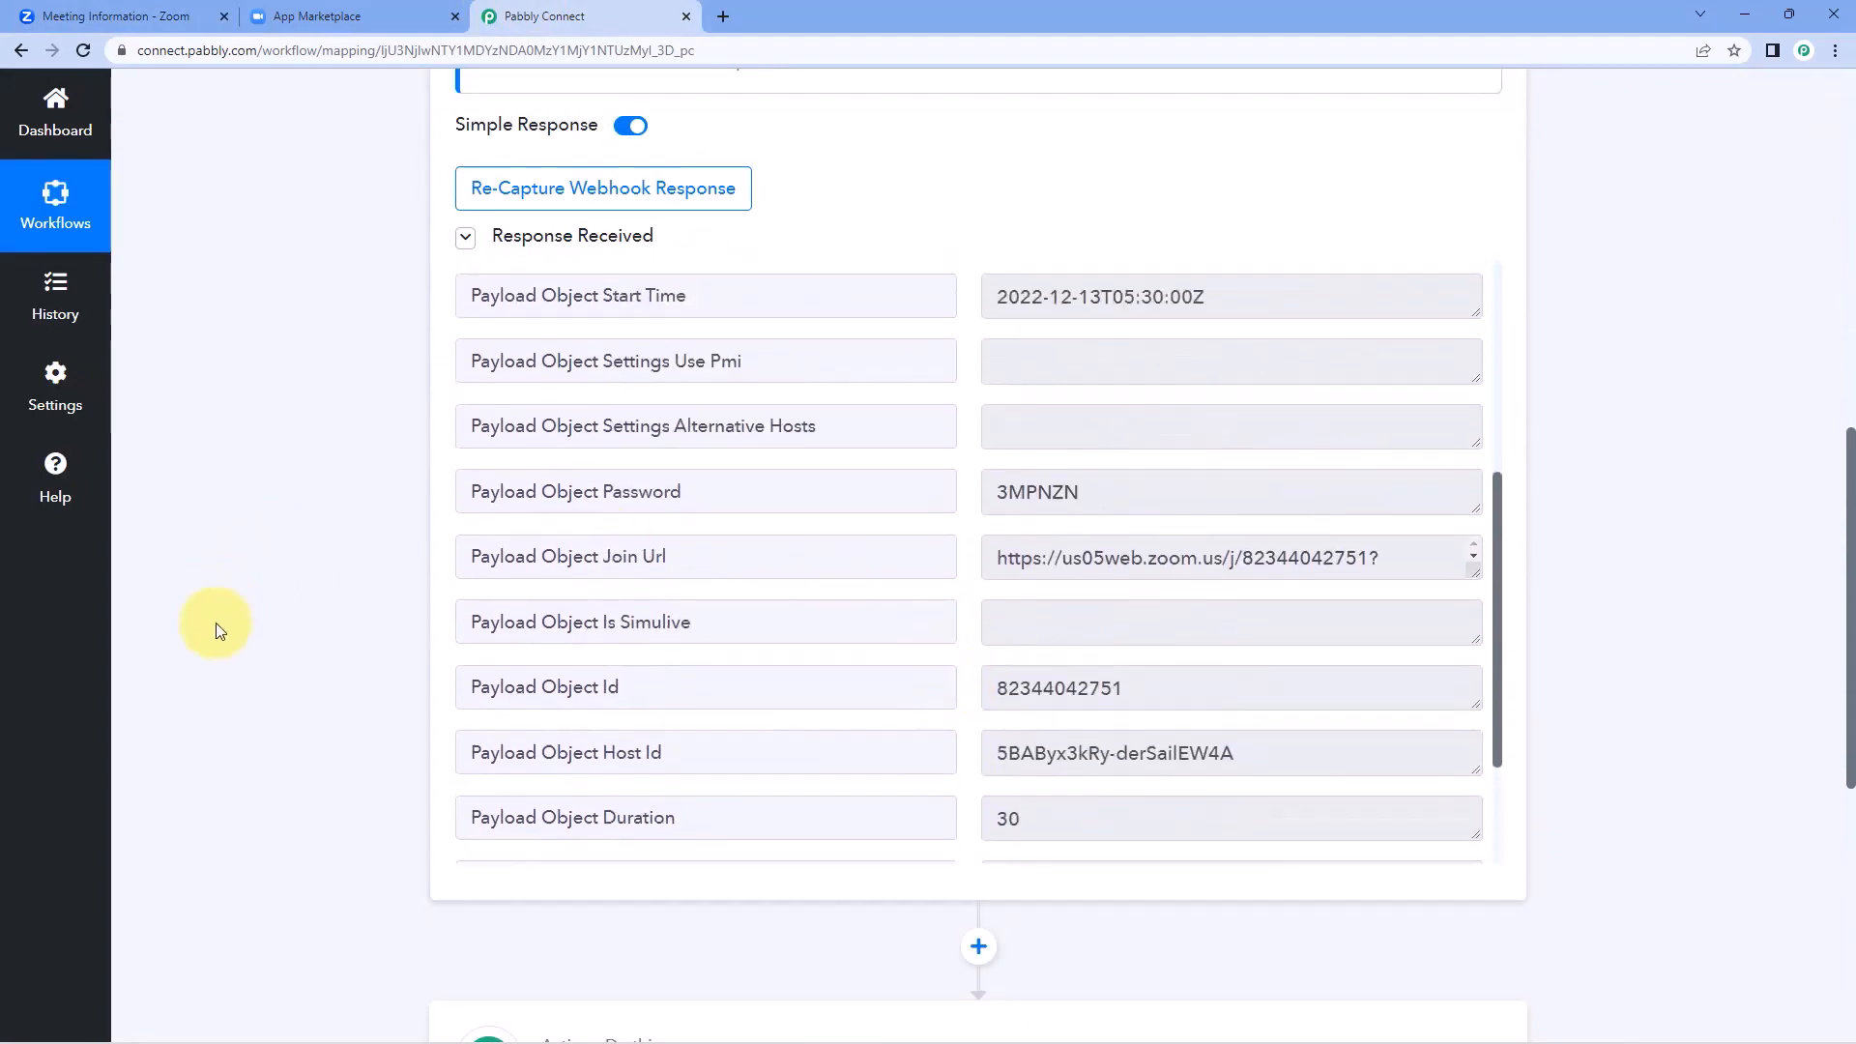
scroll(339, 636, "up", 1)
scroll(339, 636, "up", 8)
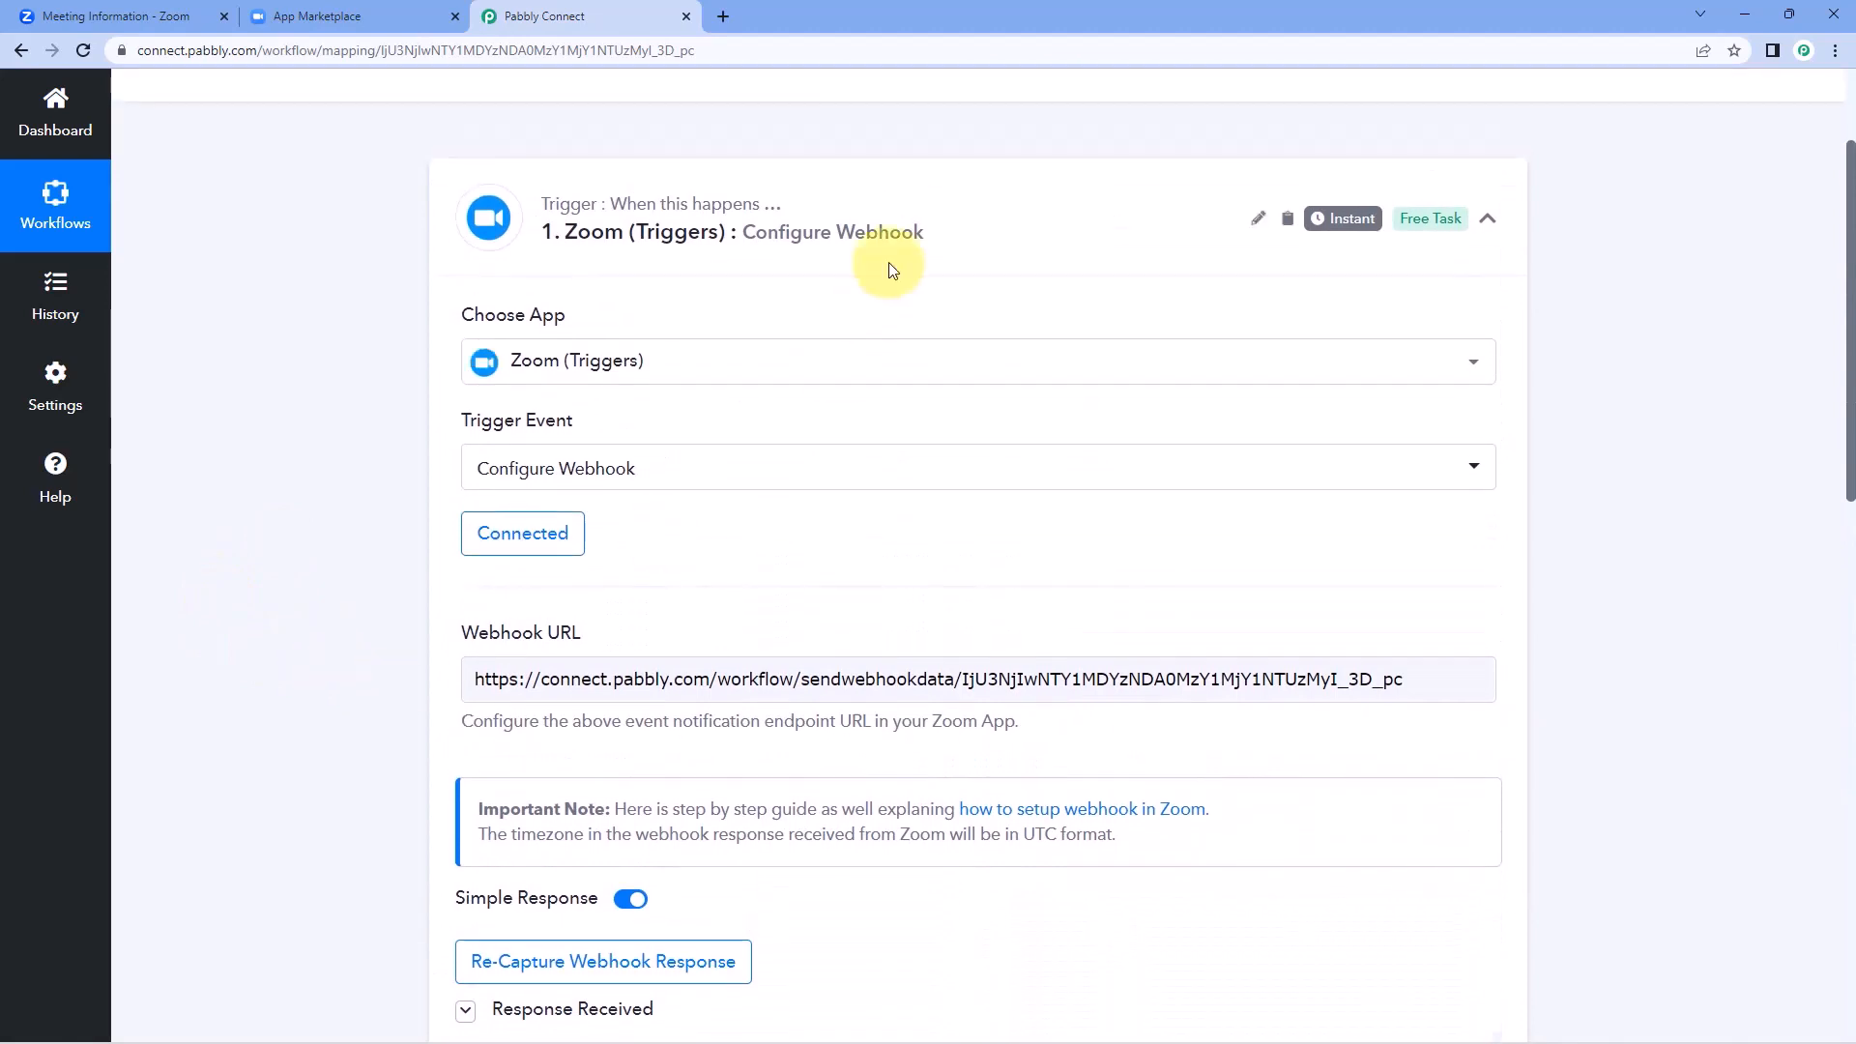
scroll(967, 282, "up", 1)
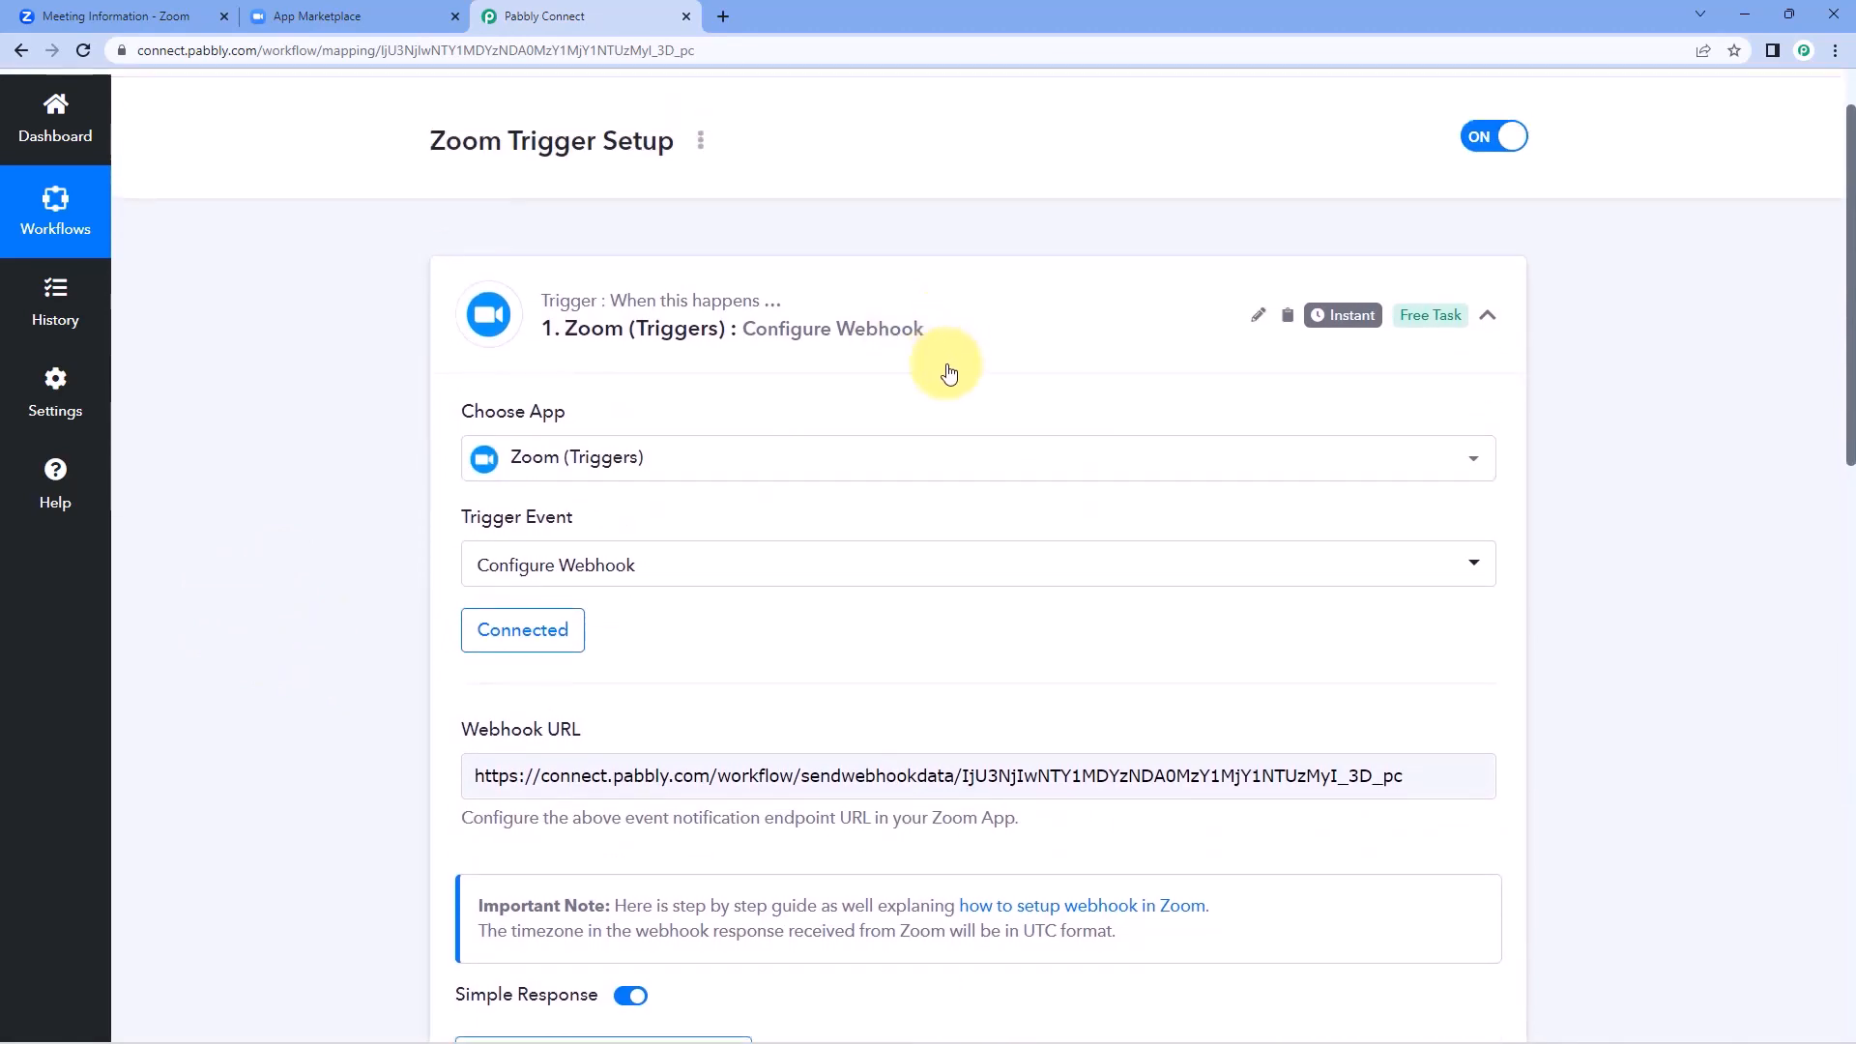
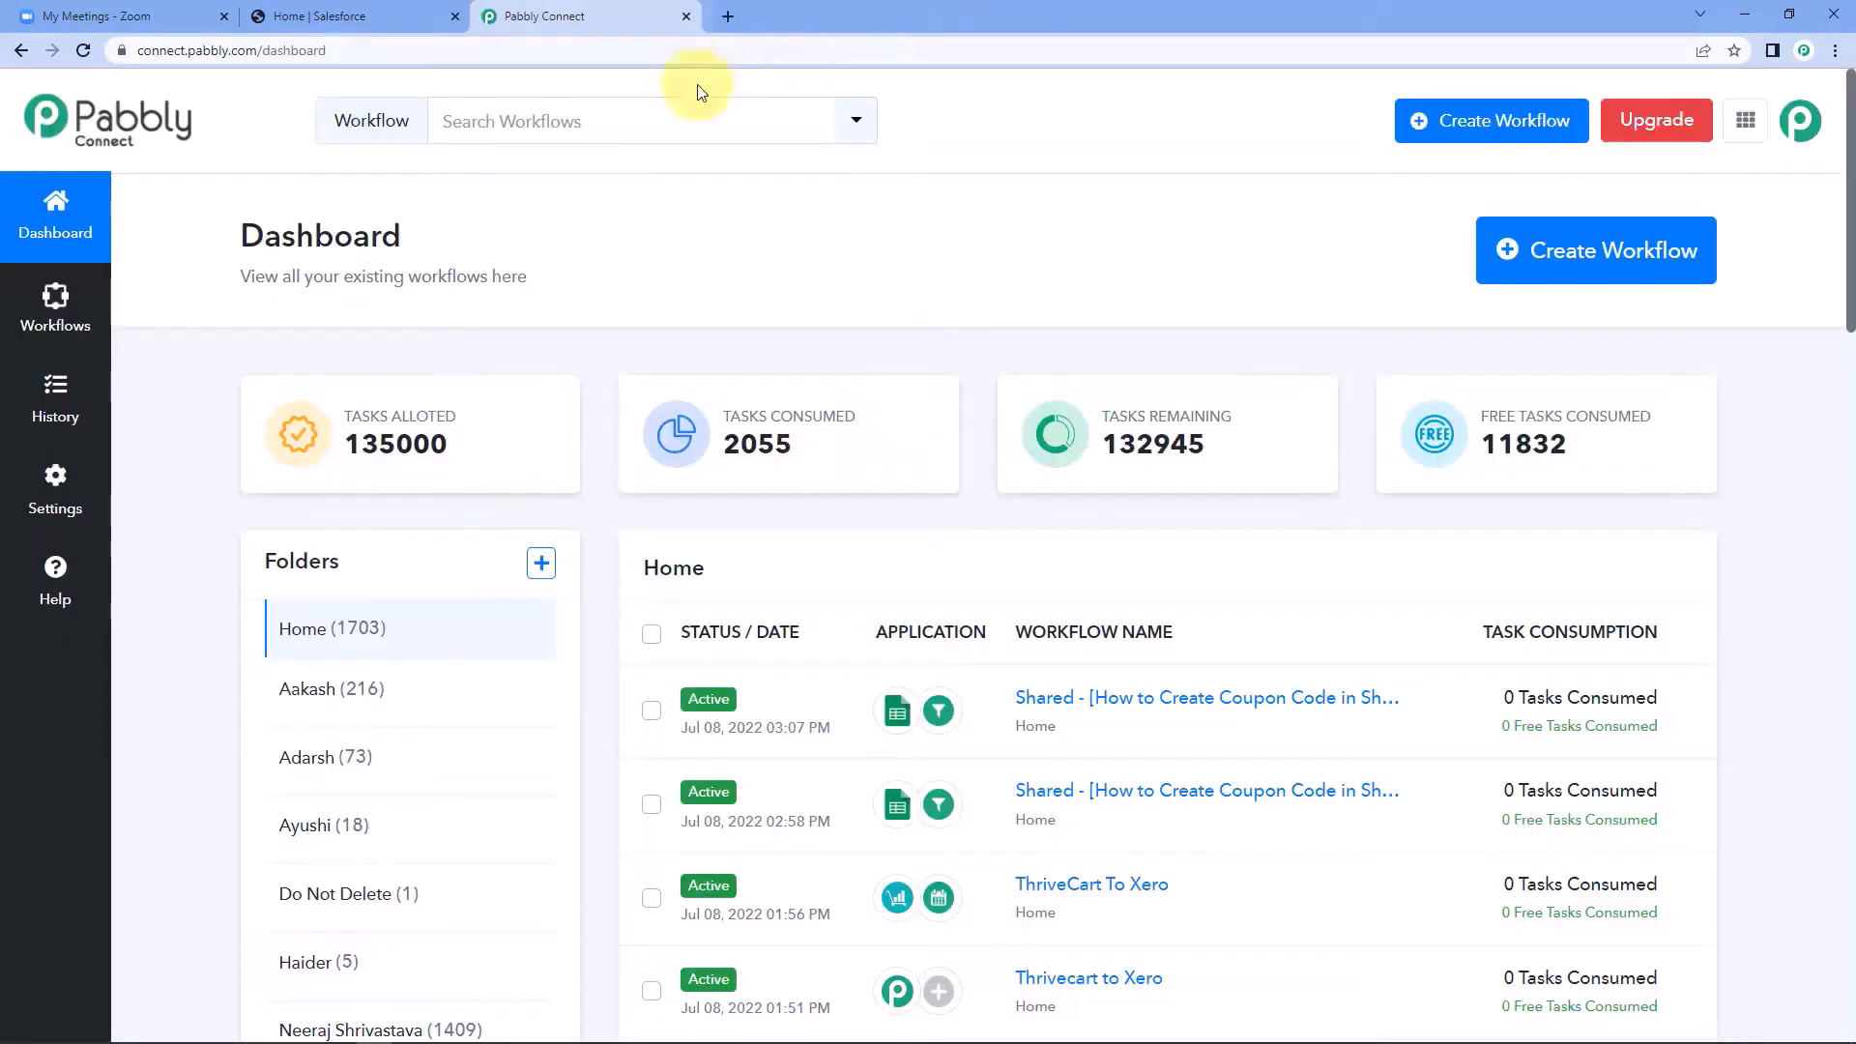
Create a new workflow named "Zoom to Salesforce".
left_click(1593, 254)
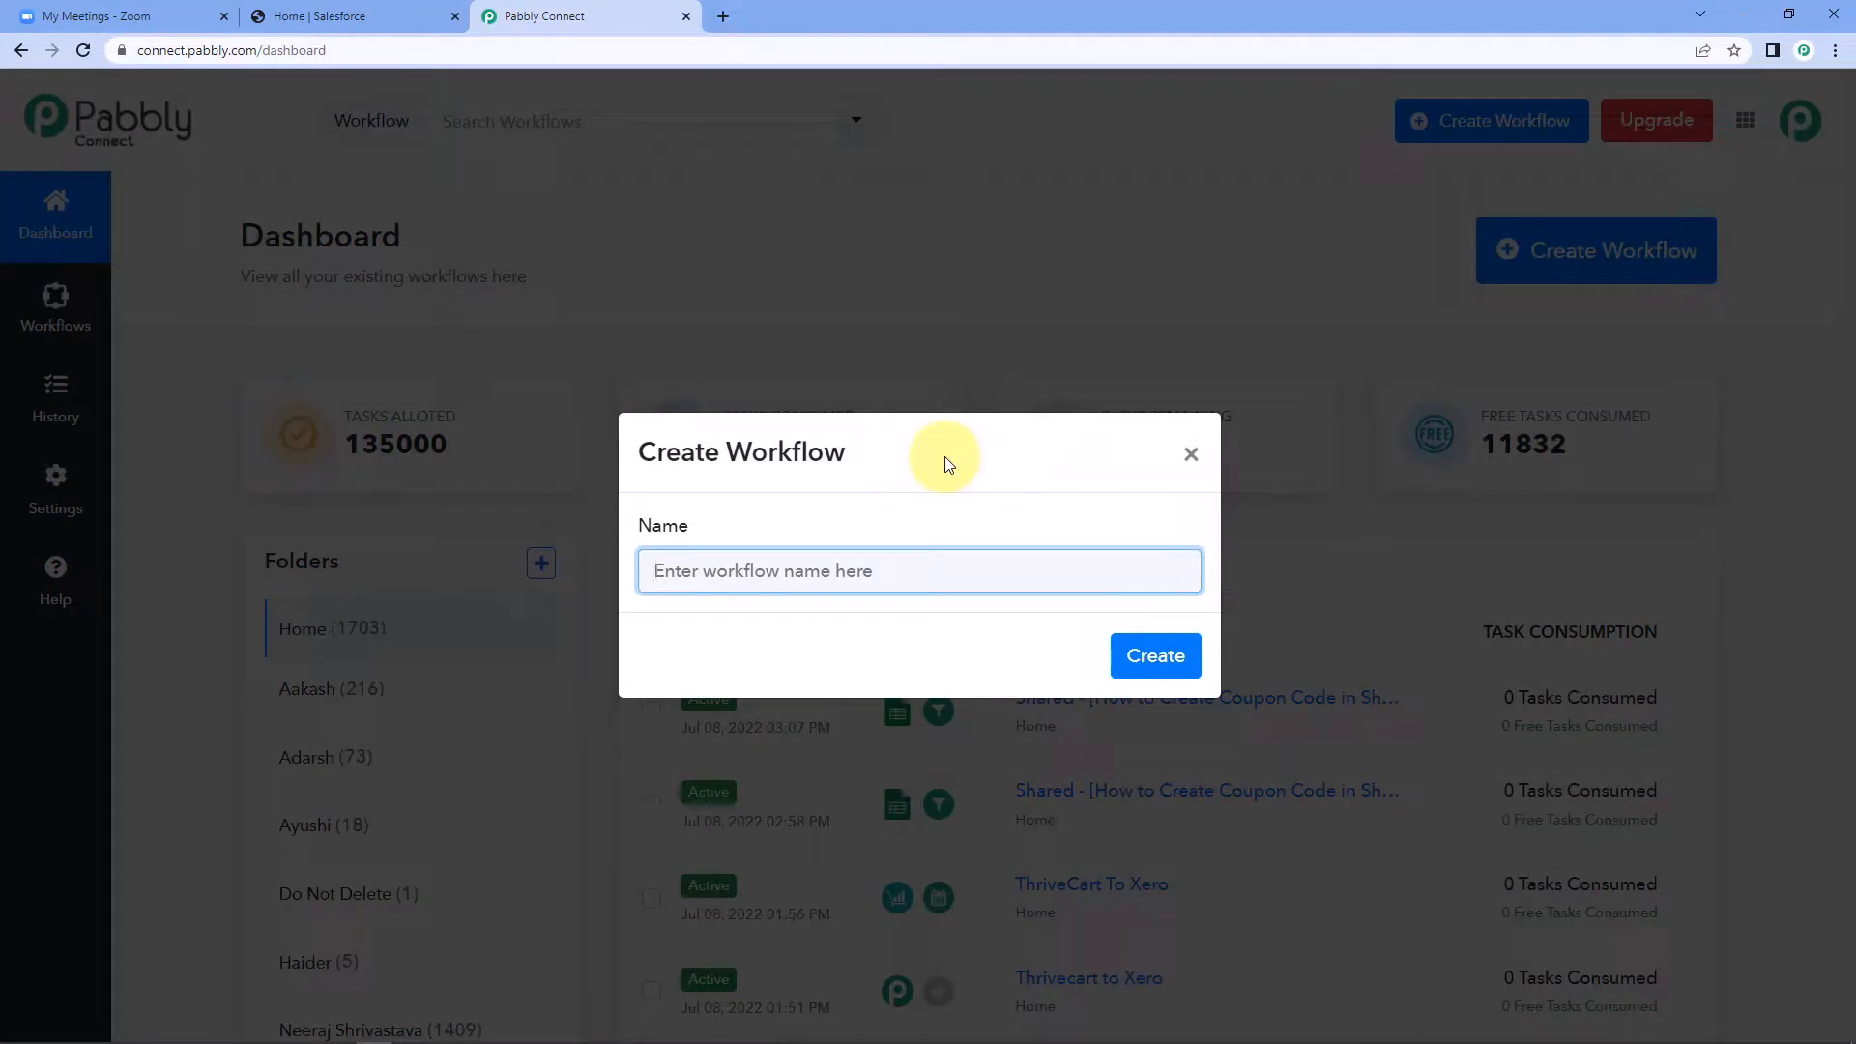
type("z")
key("BackSpace")
type("Zoom to Salesforce")
left_click(1156, 653)
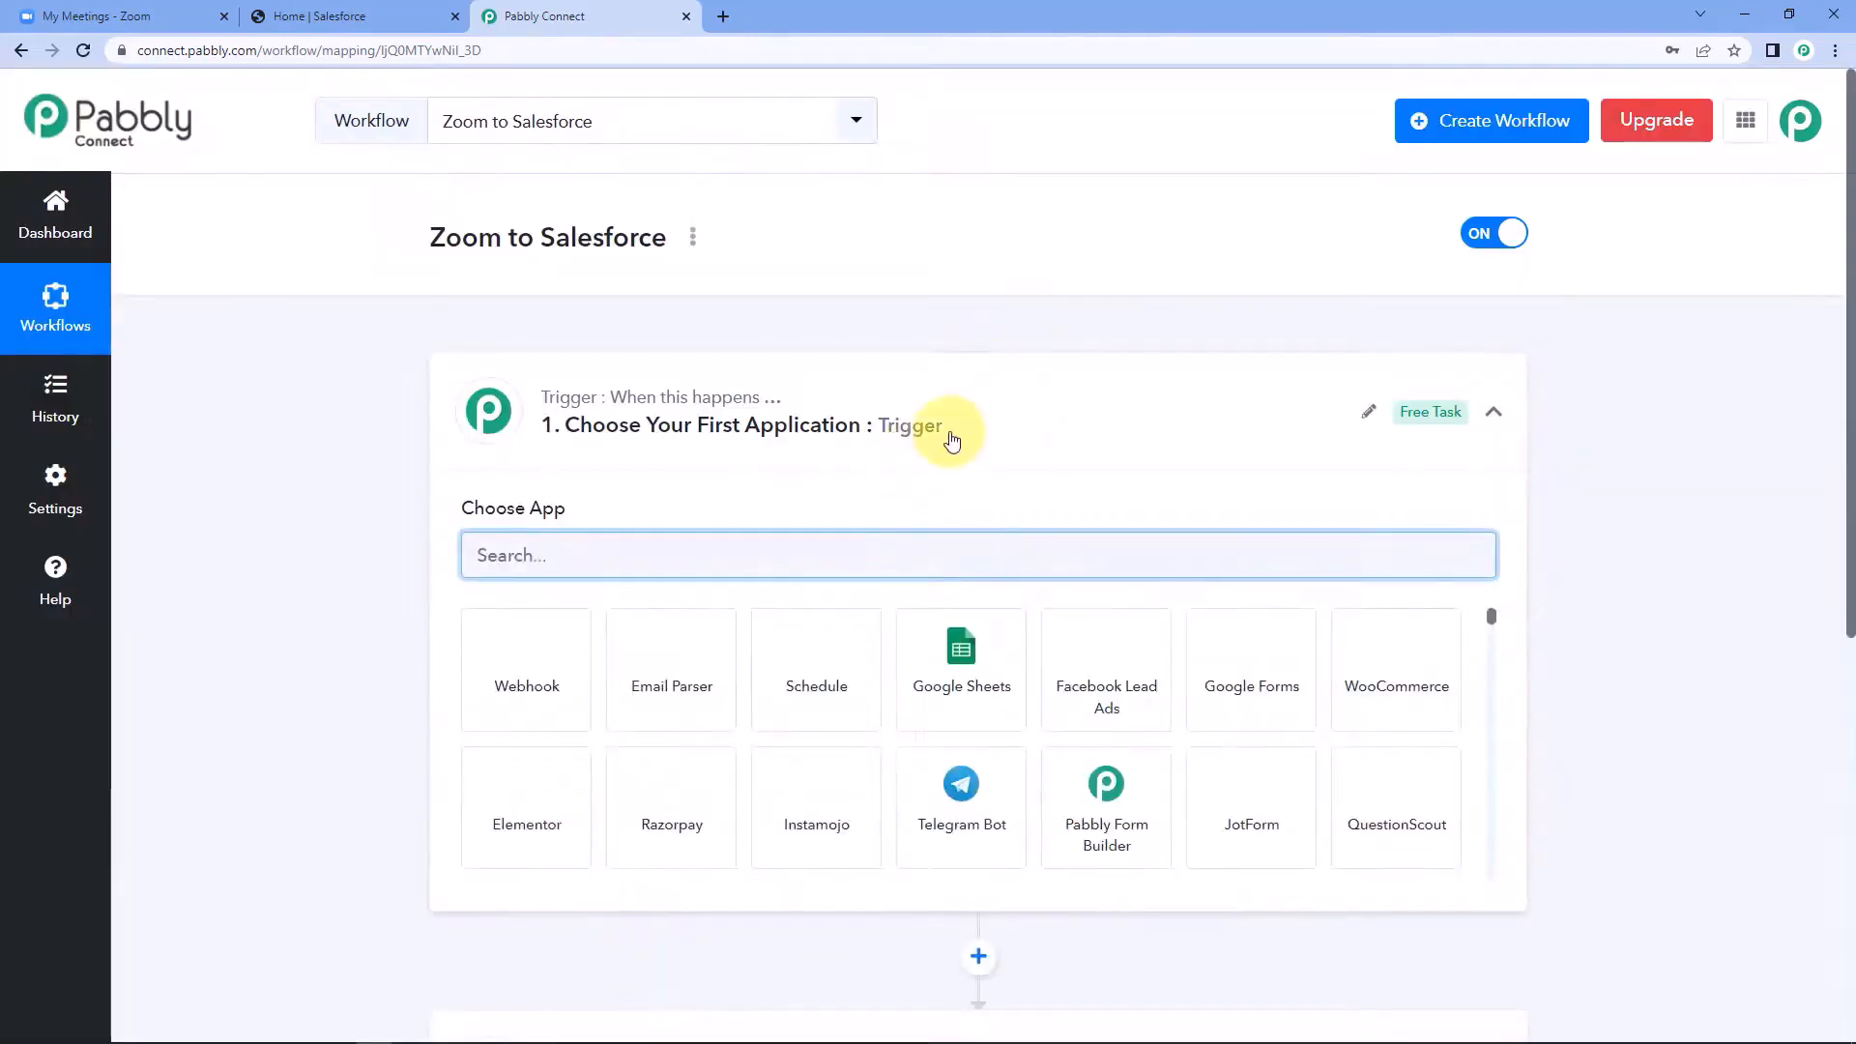
left_click(944, 432)
scroll(328, 418, "down", 1)
scroll(328, 417, "down", 1)
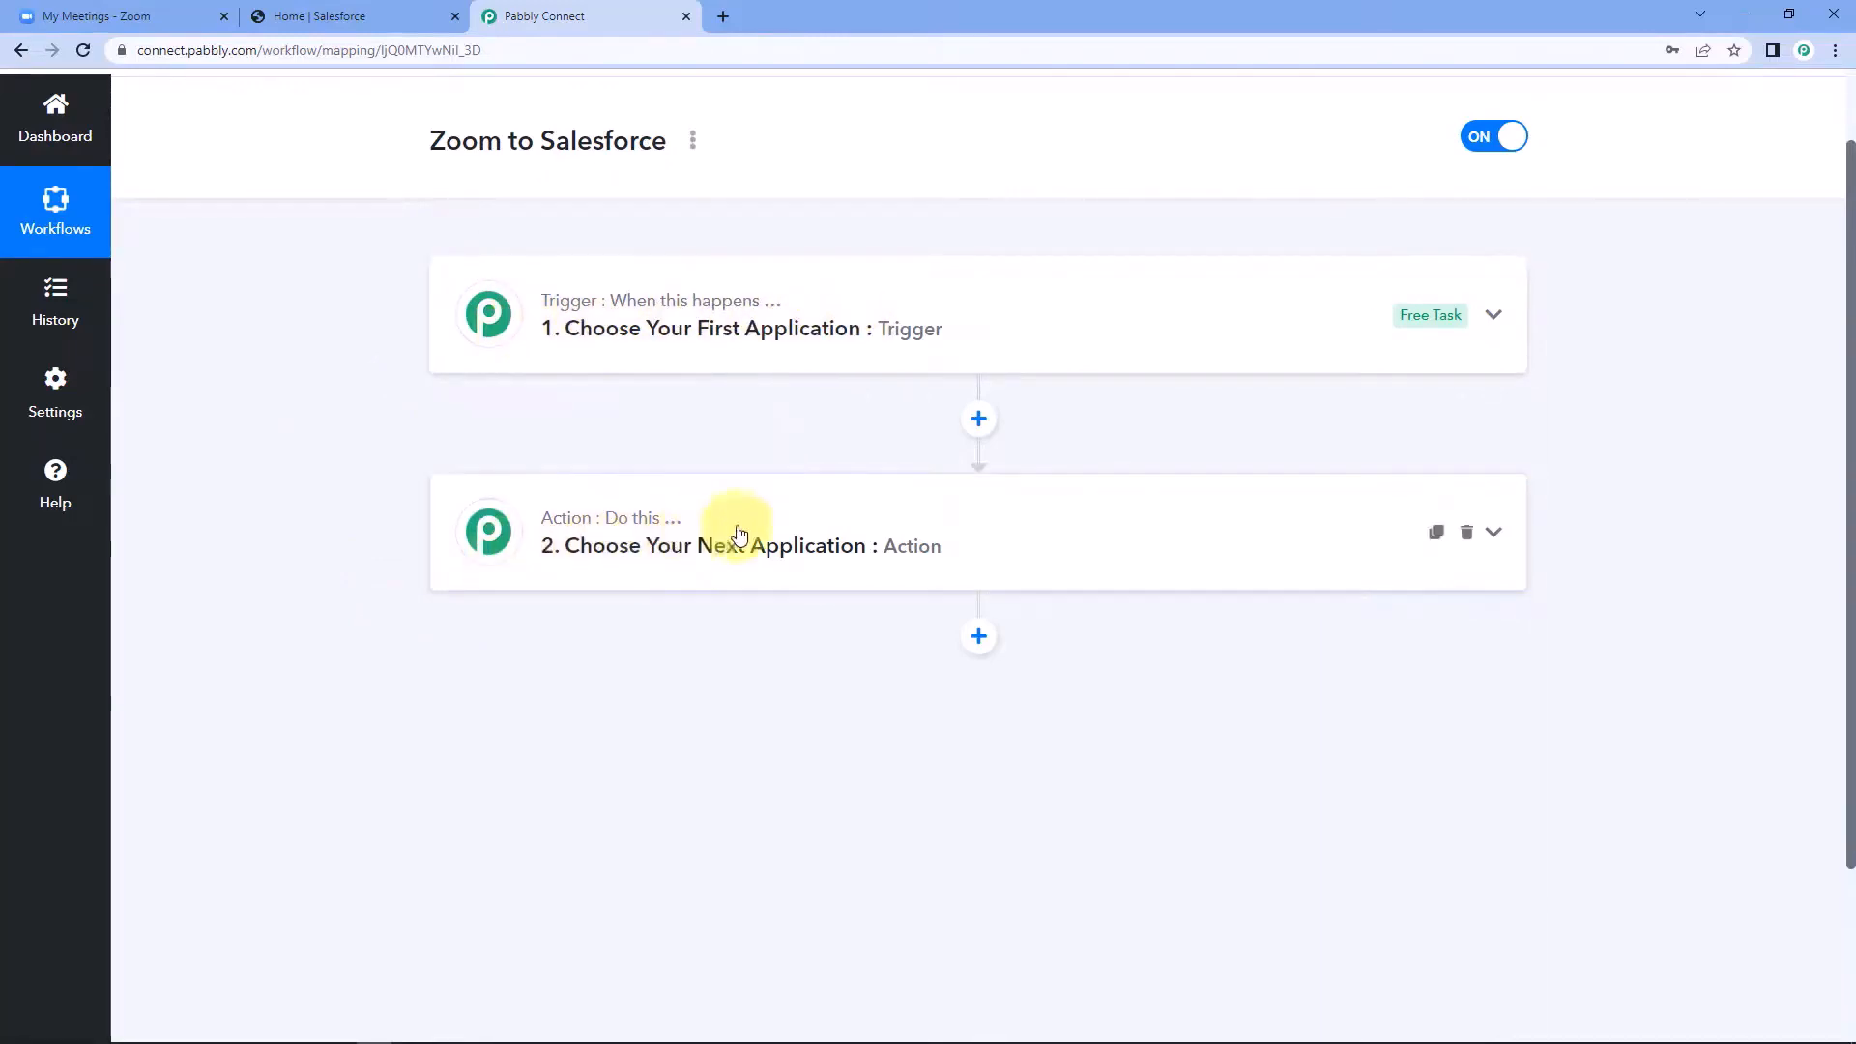
left_click(788, 310)
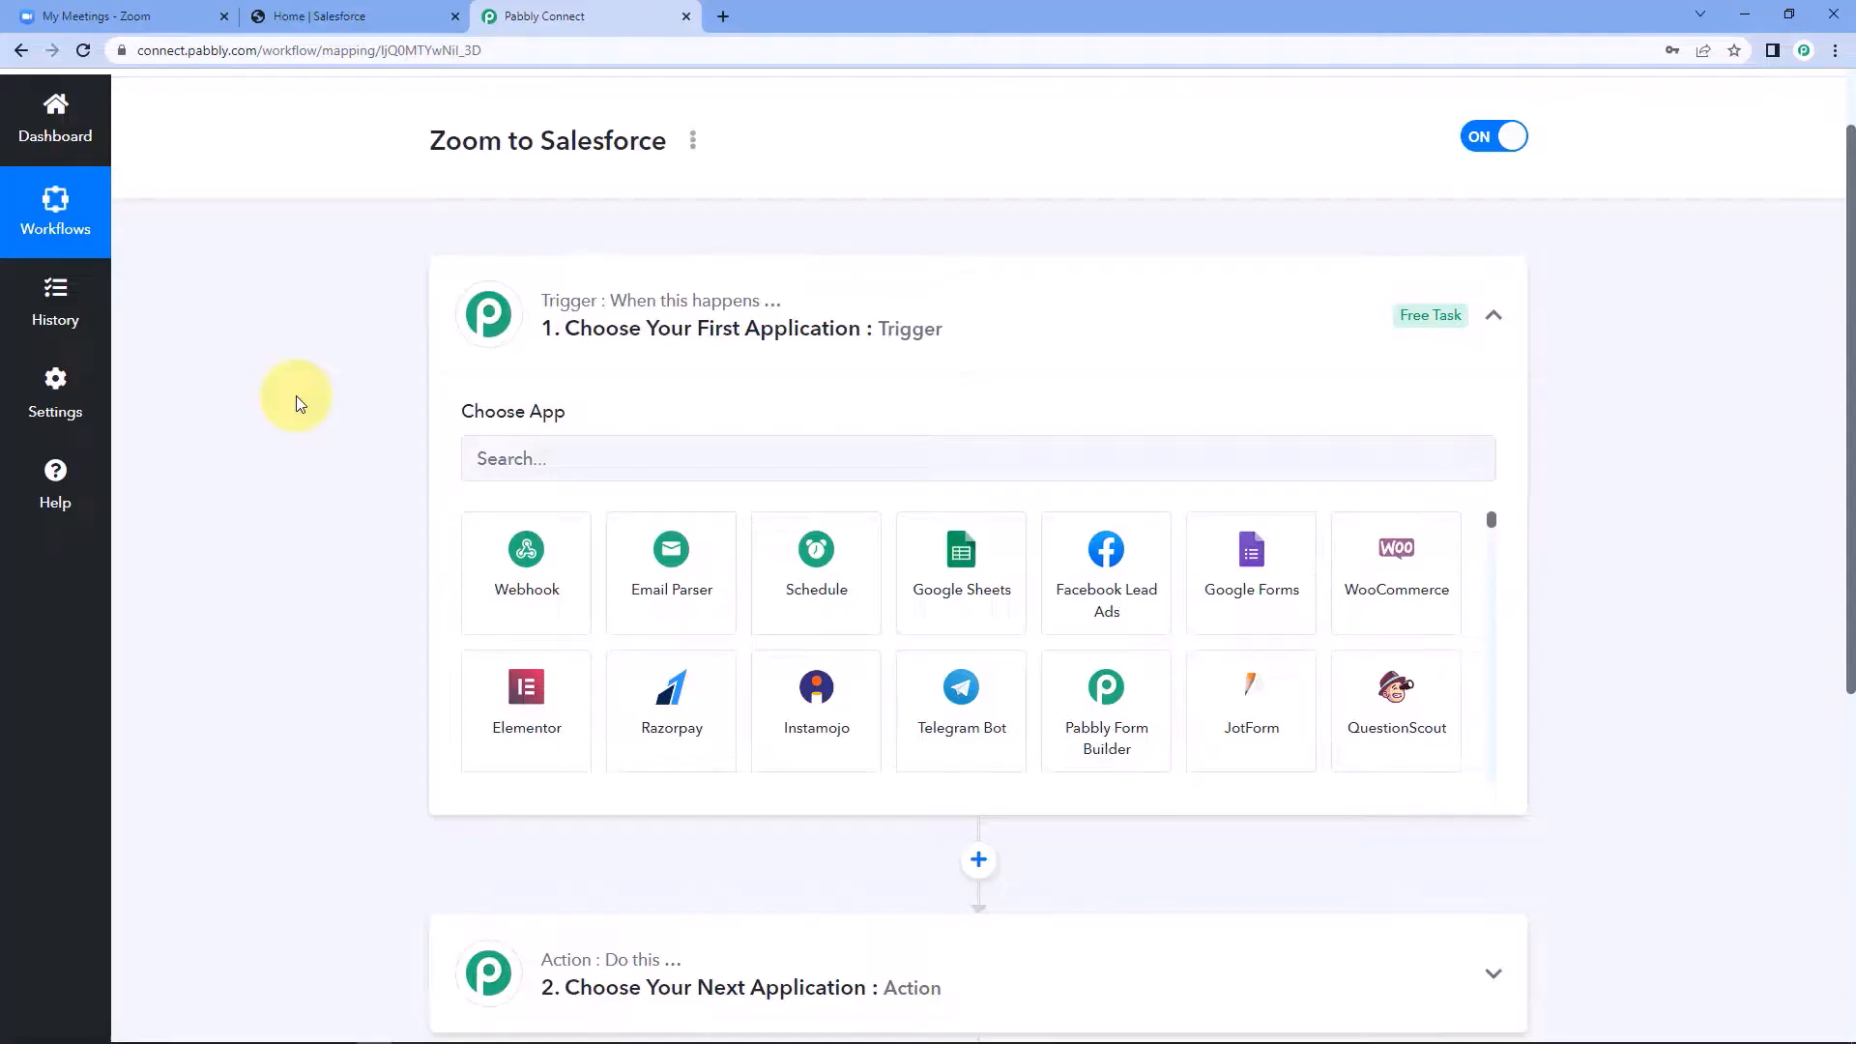
Set Zoom as the workflow's trigger app with Configure Webhooks as the trigger event.
left_click(574, 464)
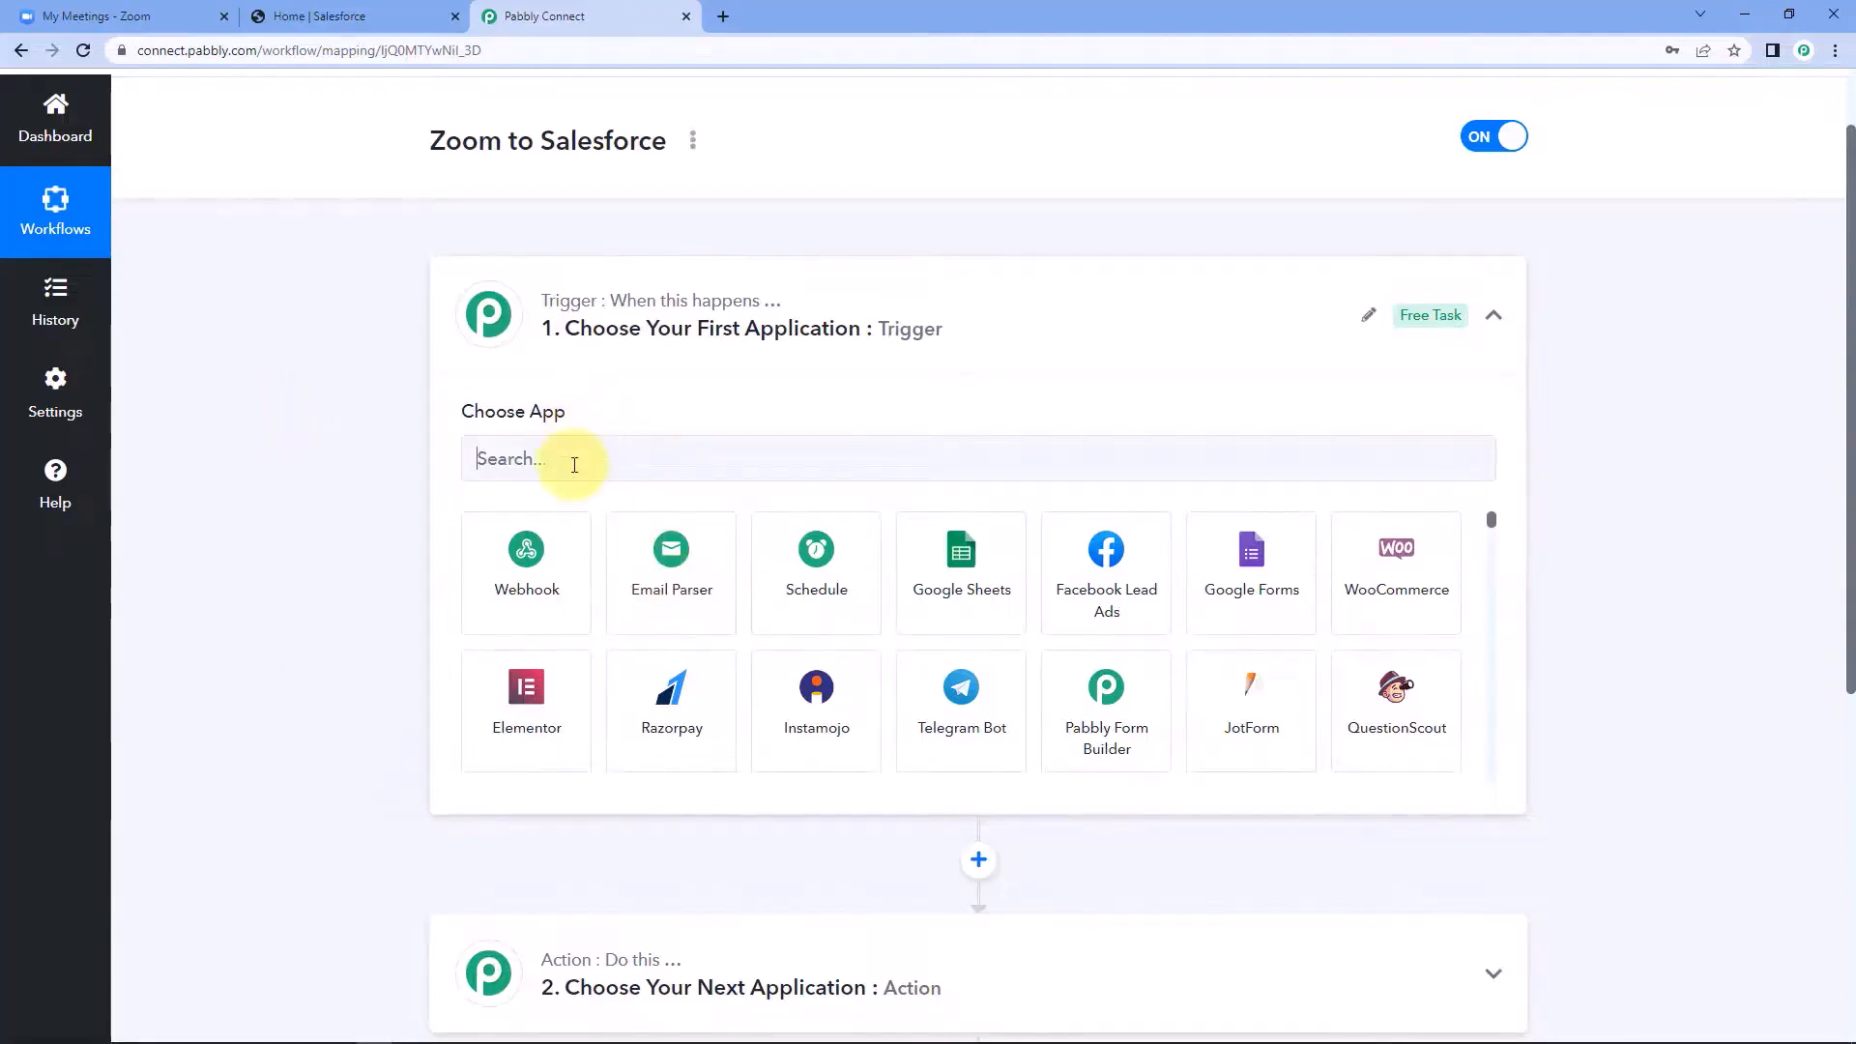
type("Zoom")
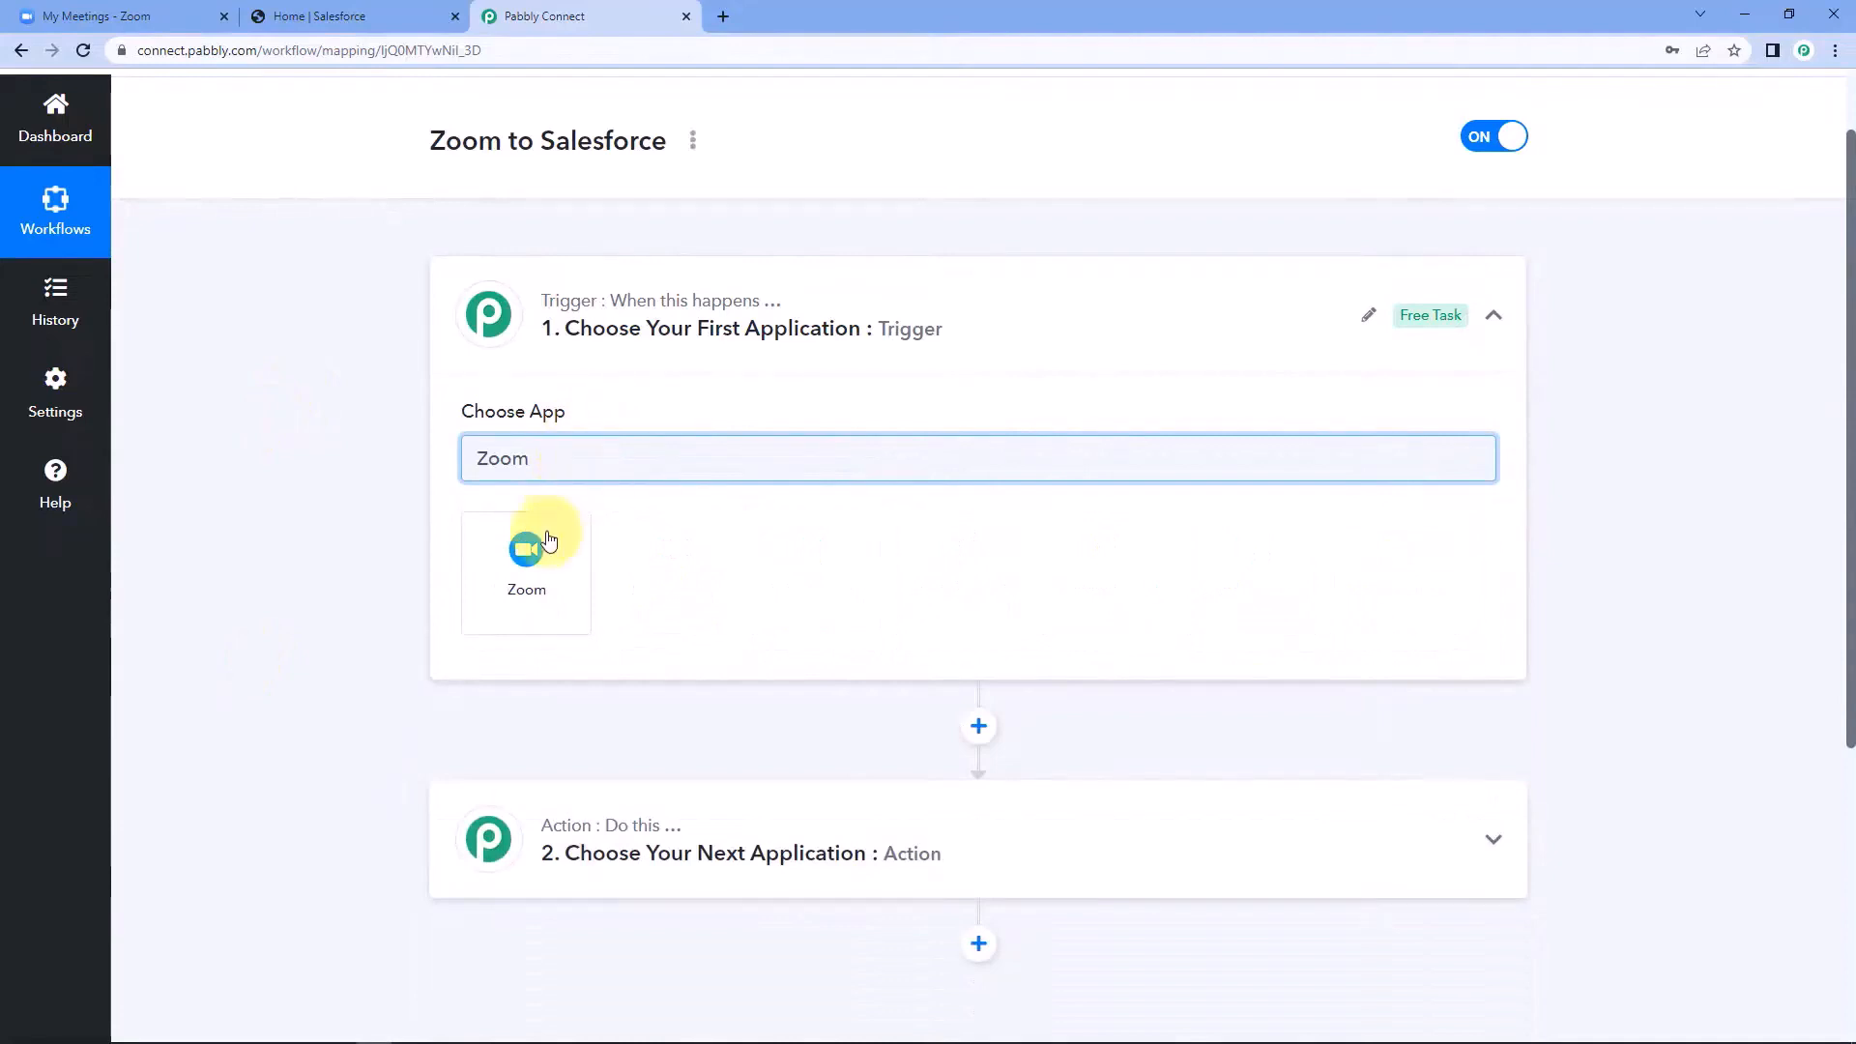
left_click(547, 539)
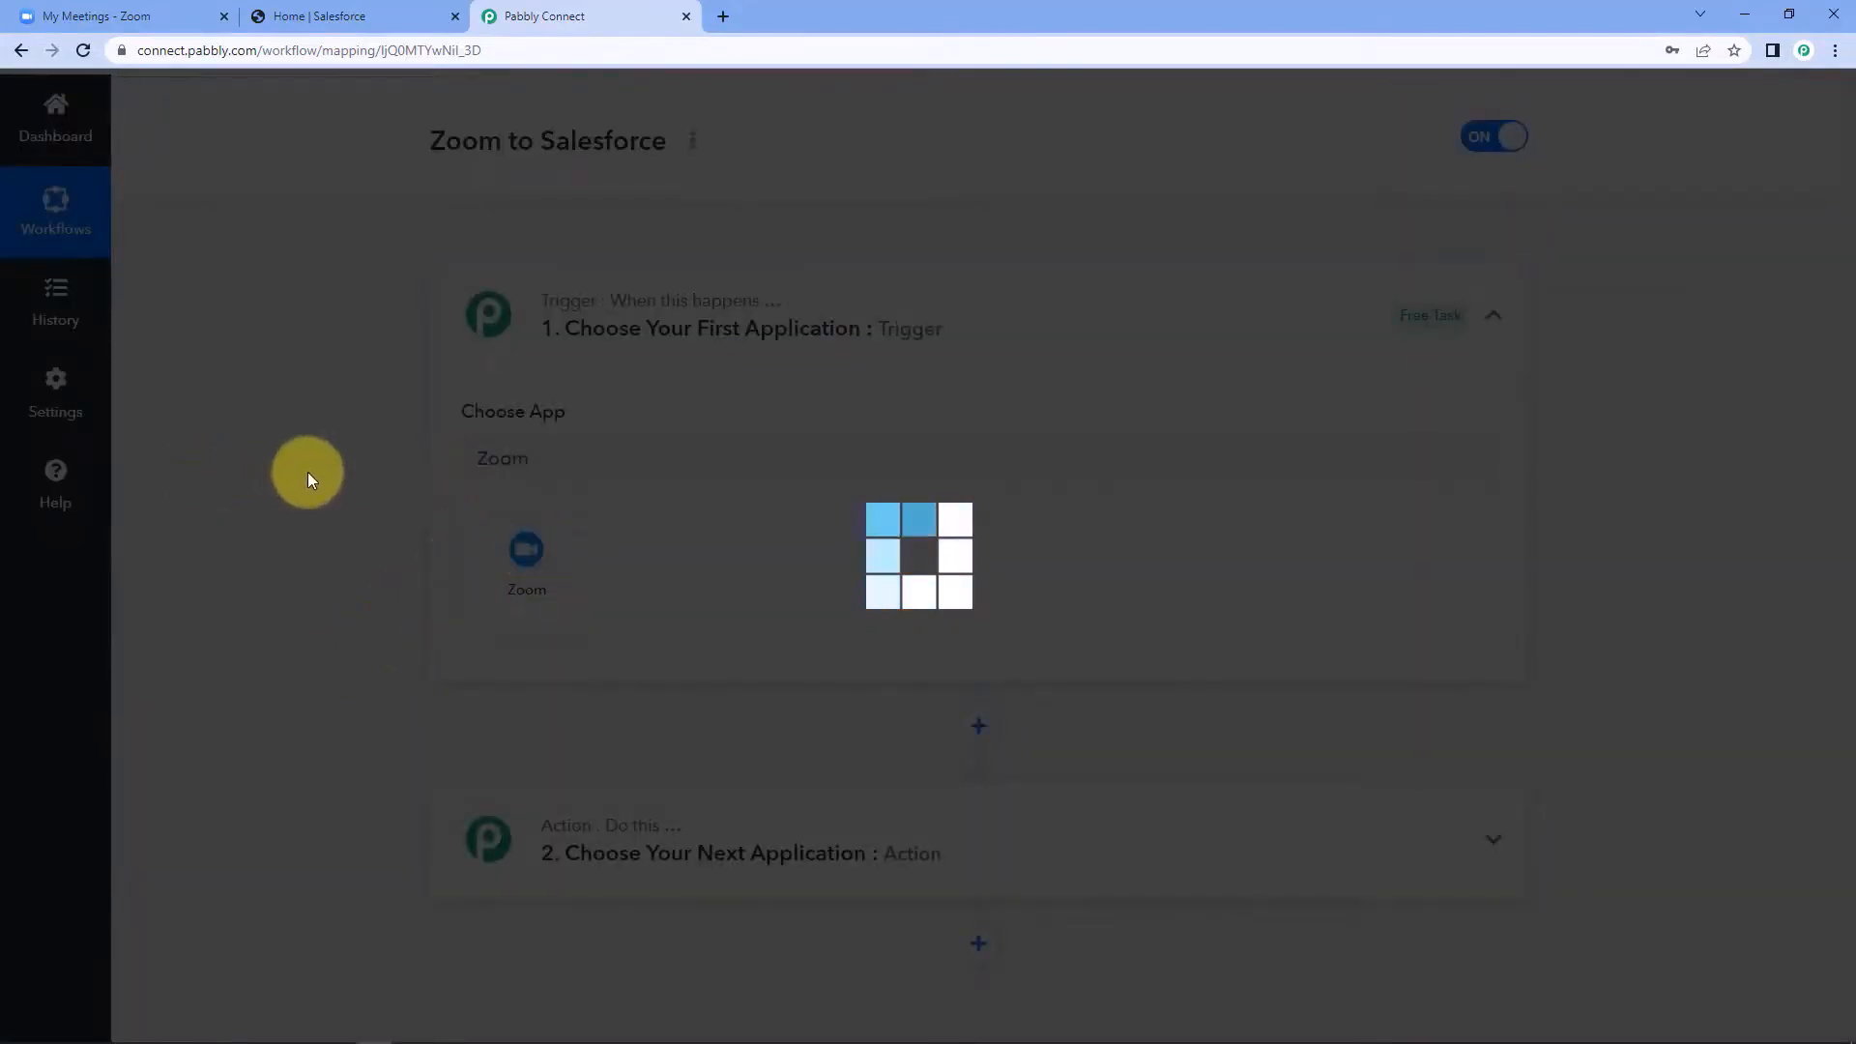
scroll(307, 476, "down", 2)
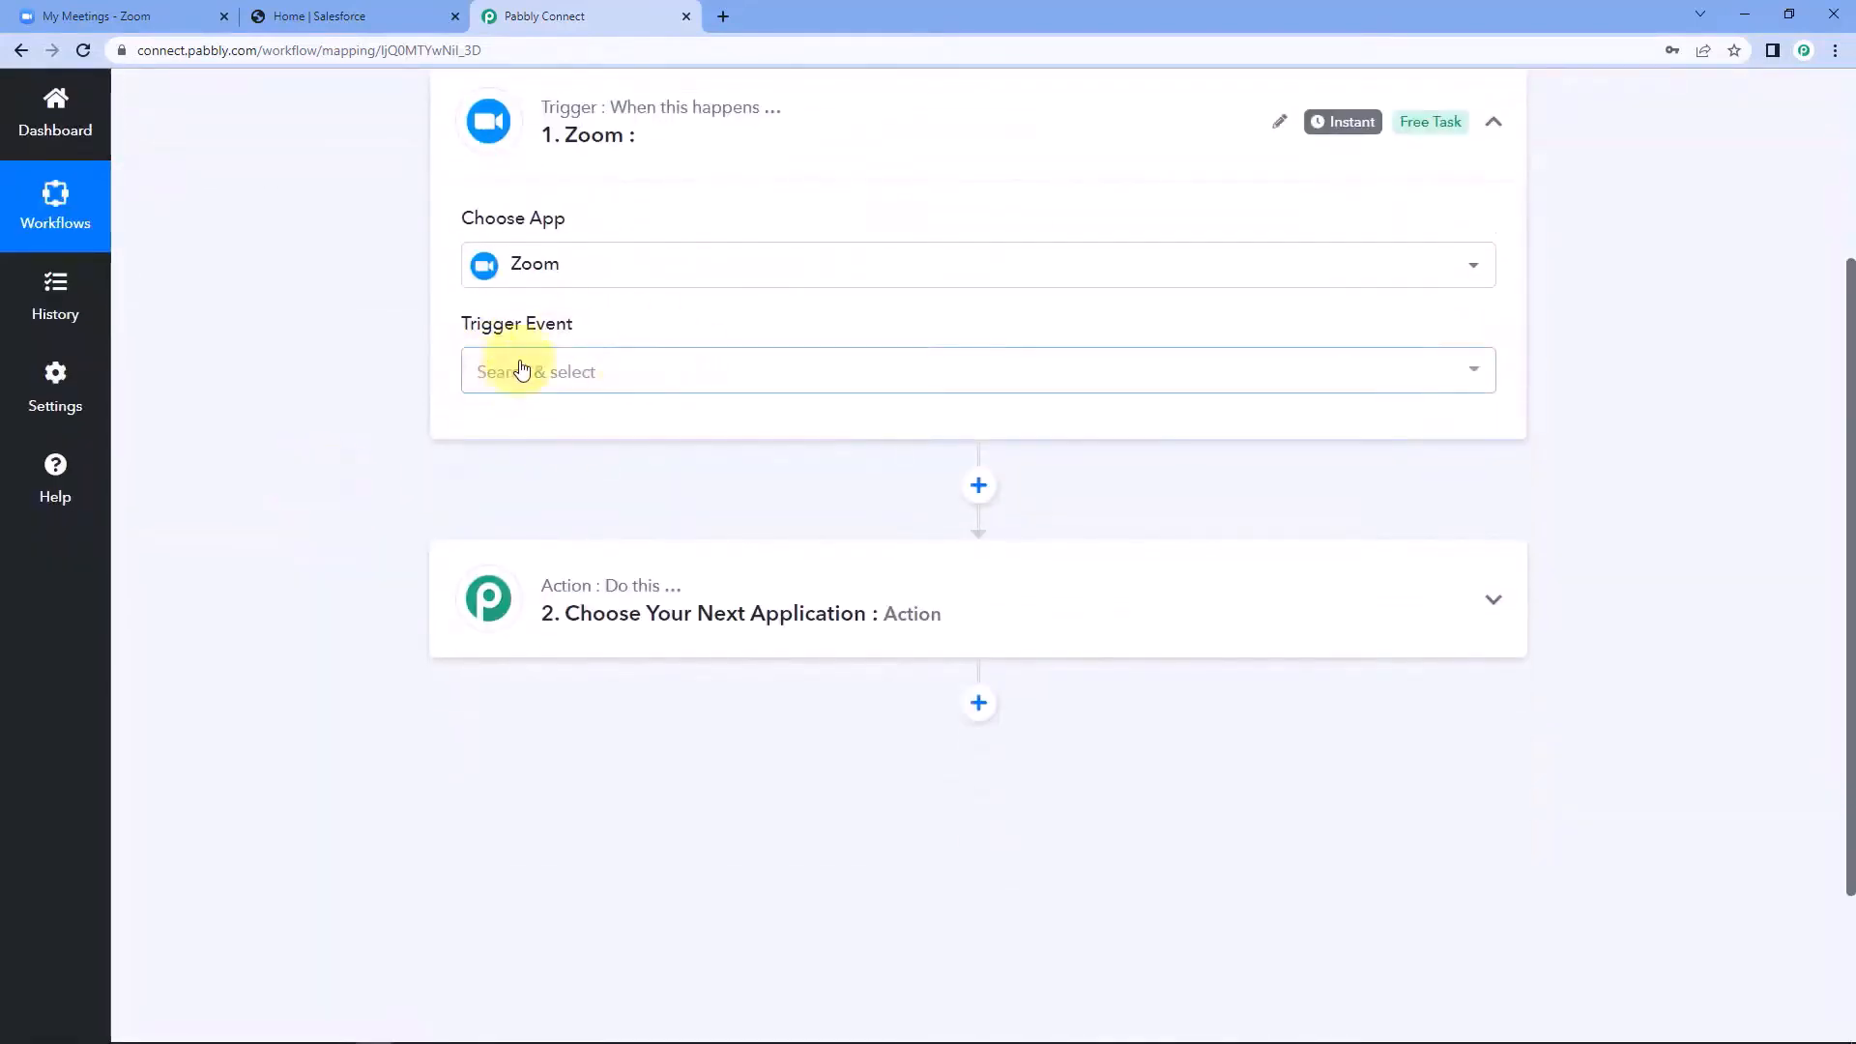
left_click(621, 375)
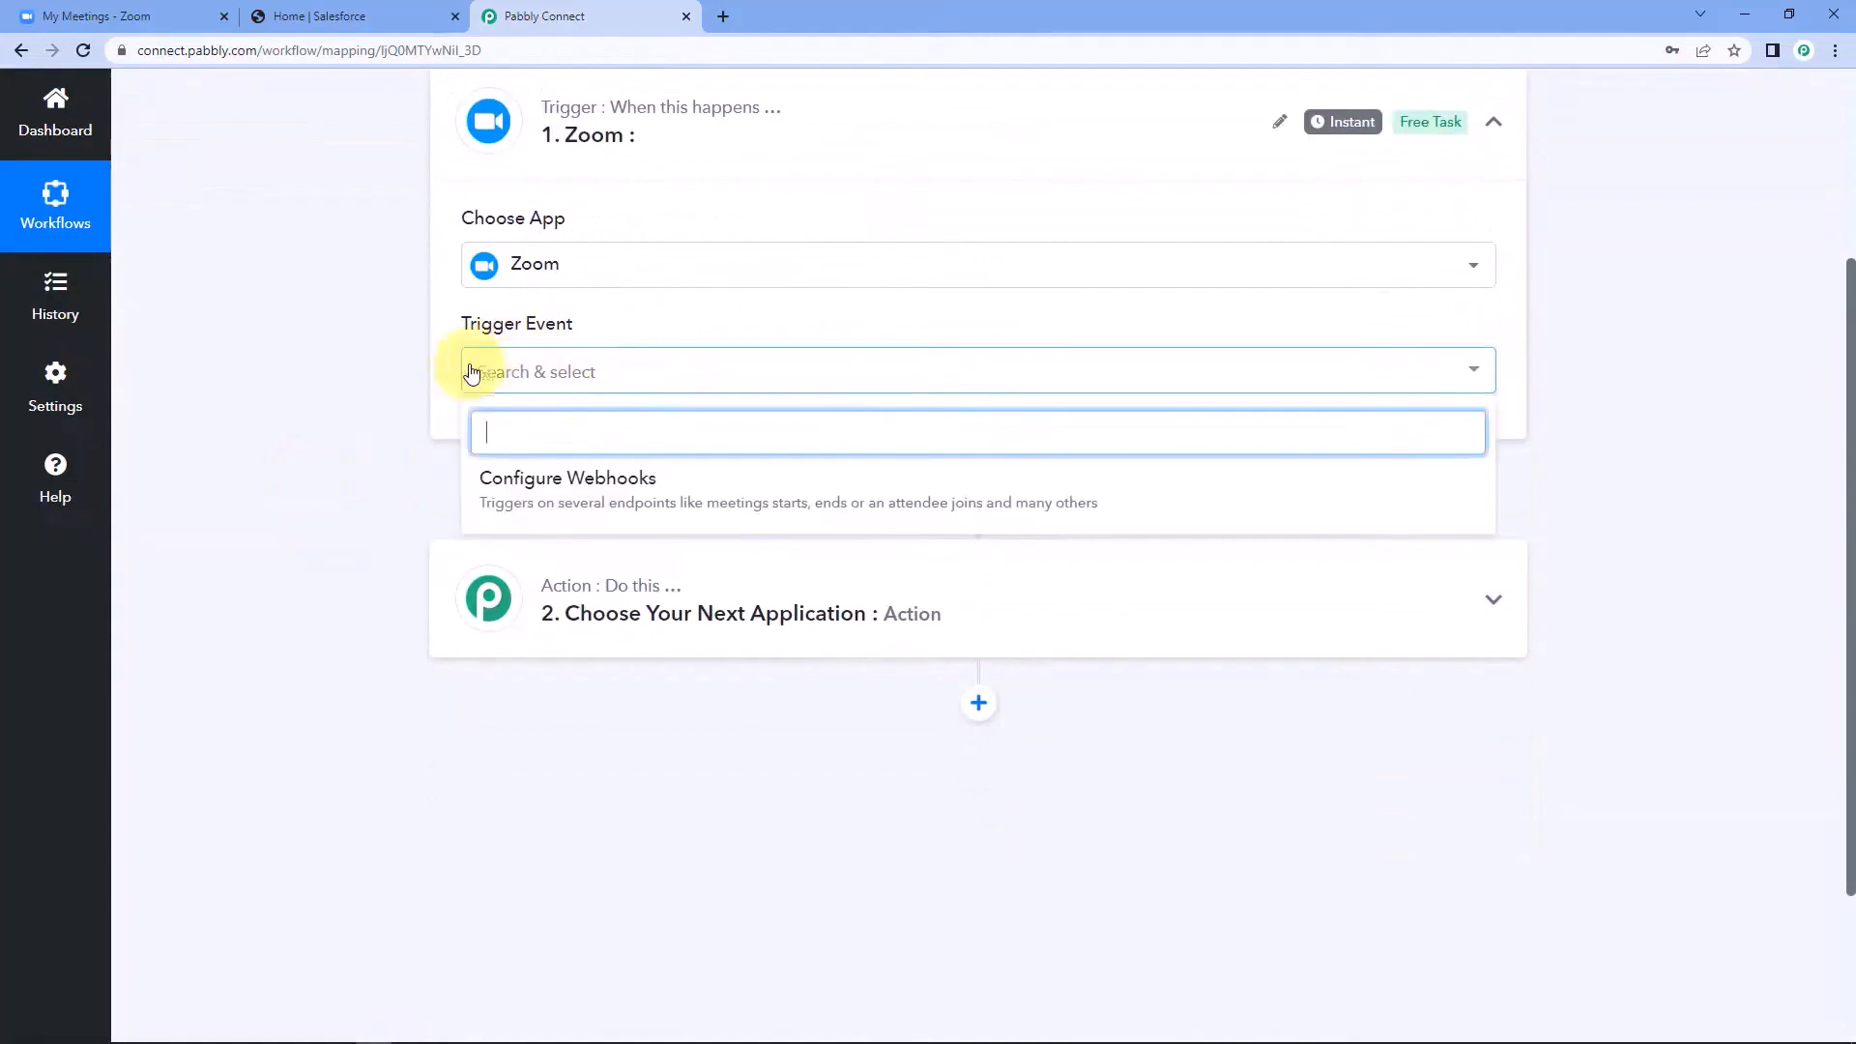
left_click(618, 479)
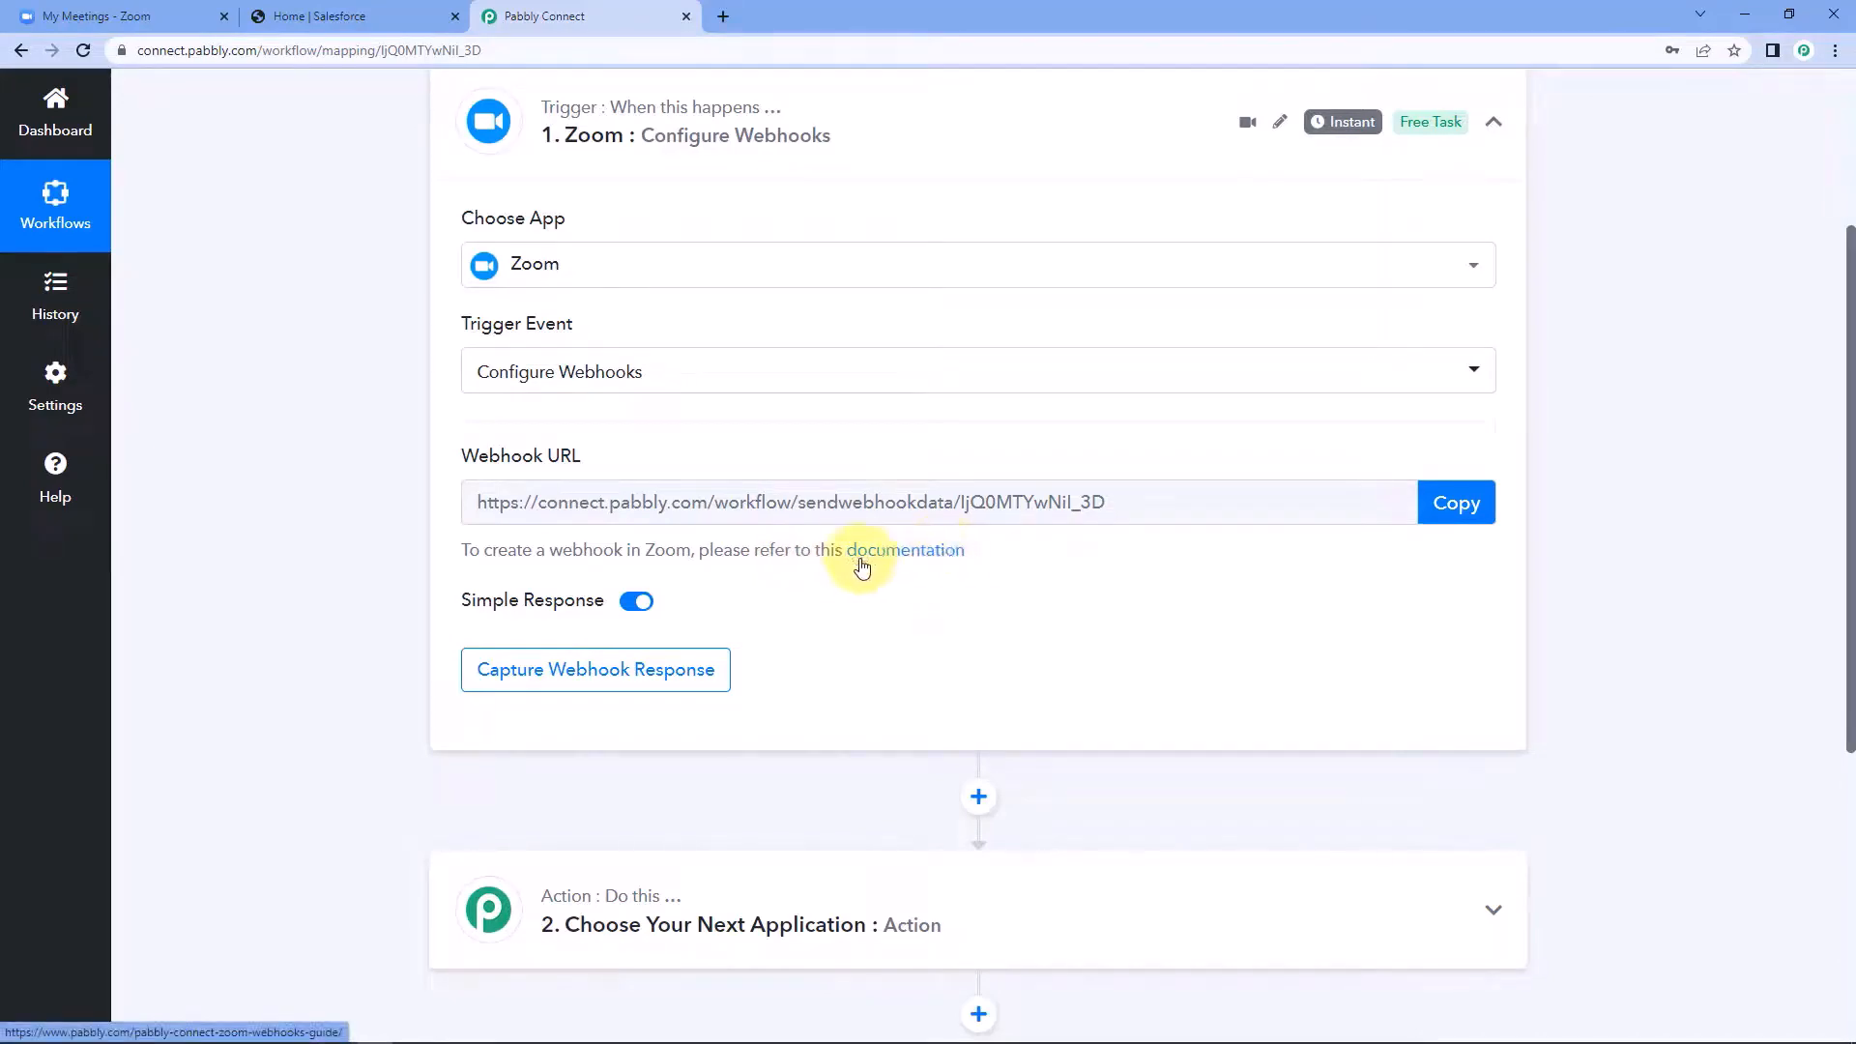
Copy the trigger's webhook URL and open the App Marketplace from the advanced admin options of the Zoom account.
left_click(1450, 502)
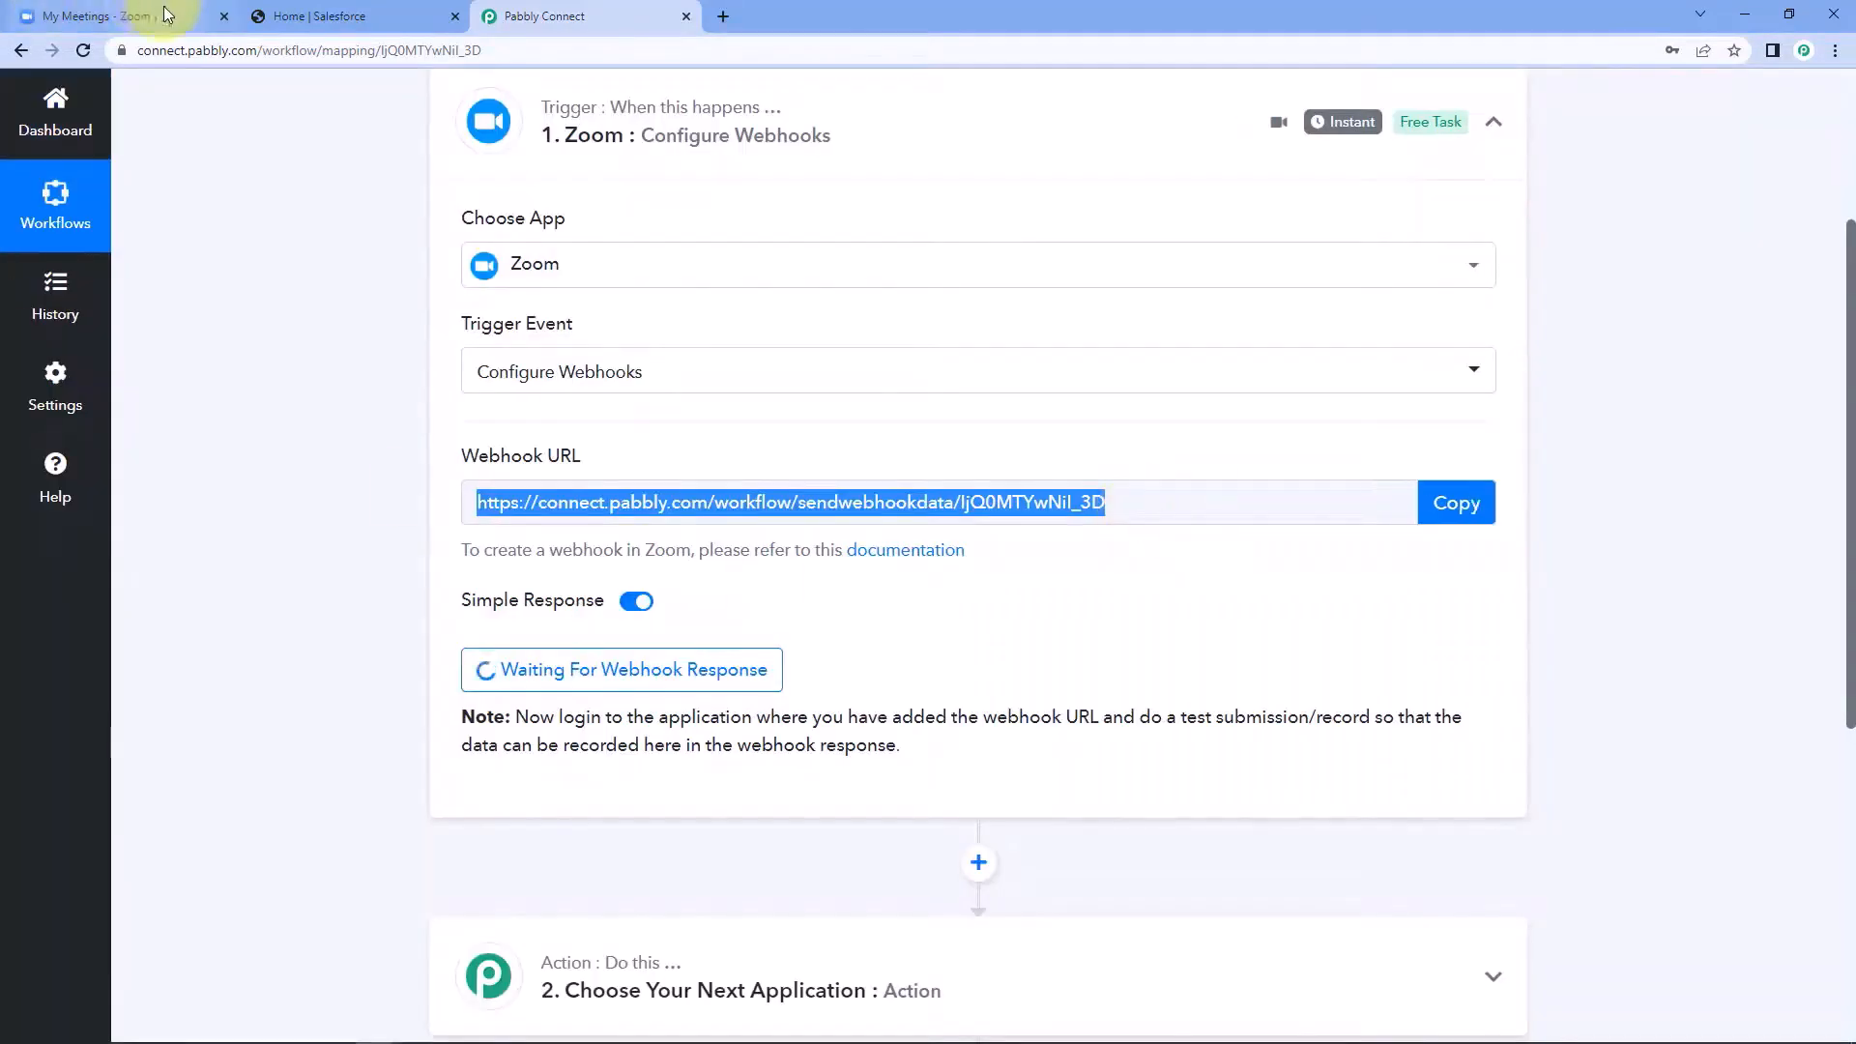
left_click(166, 11)
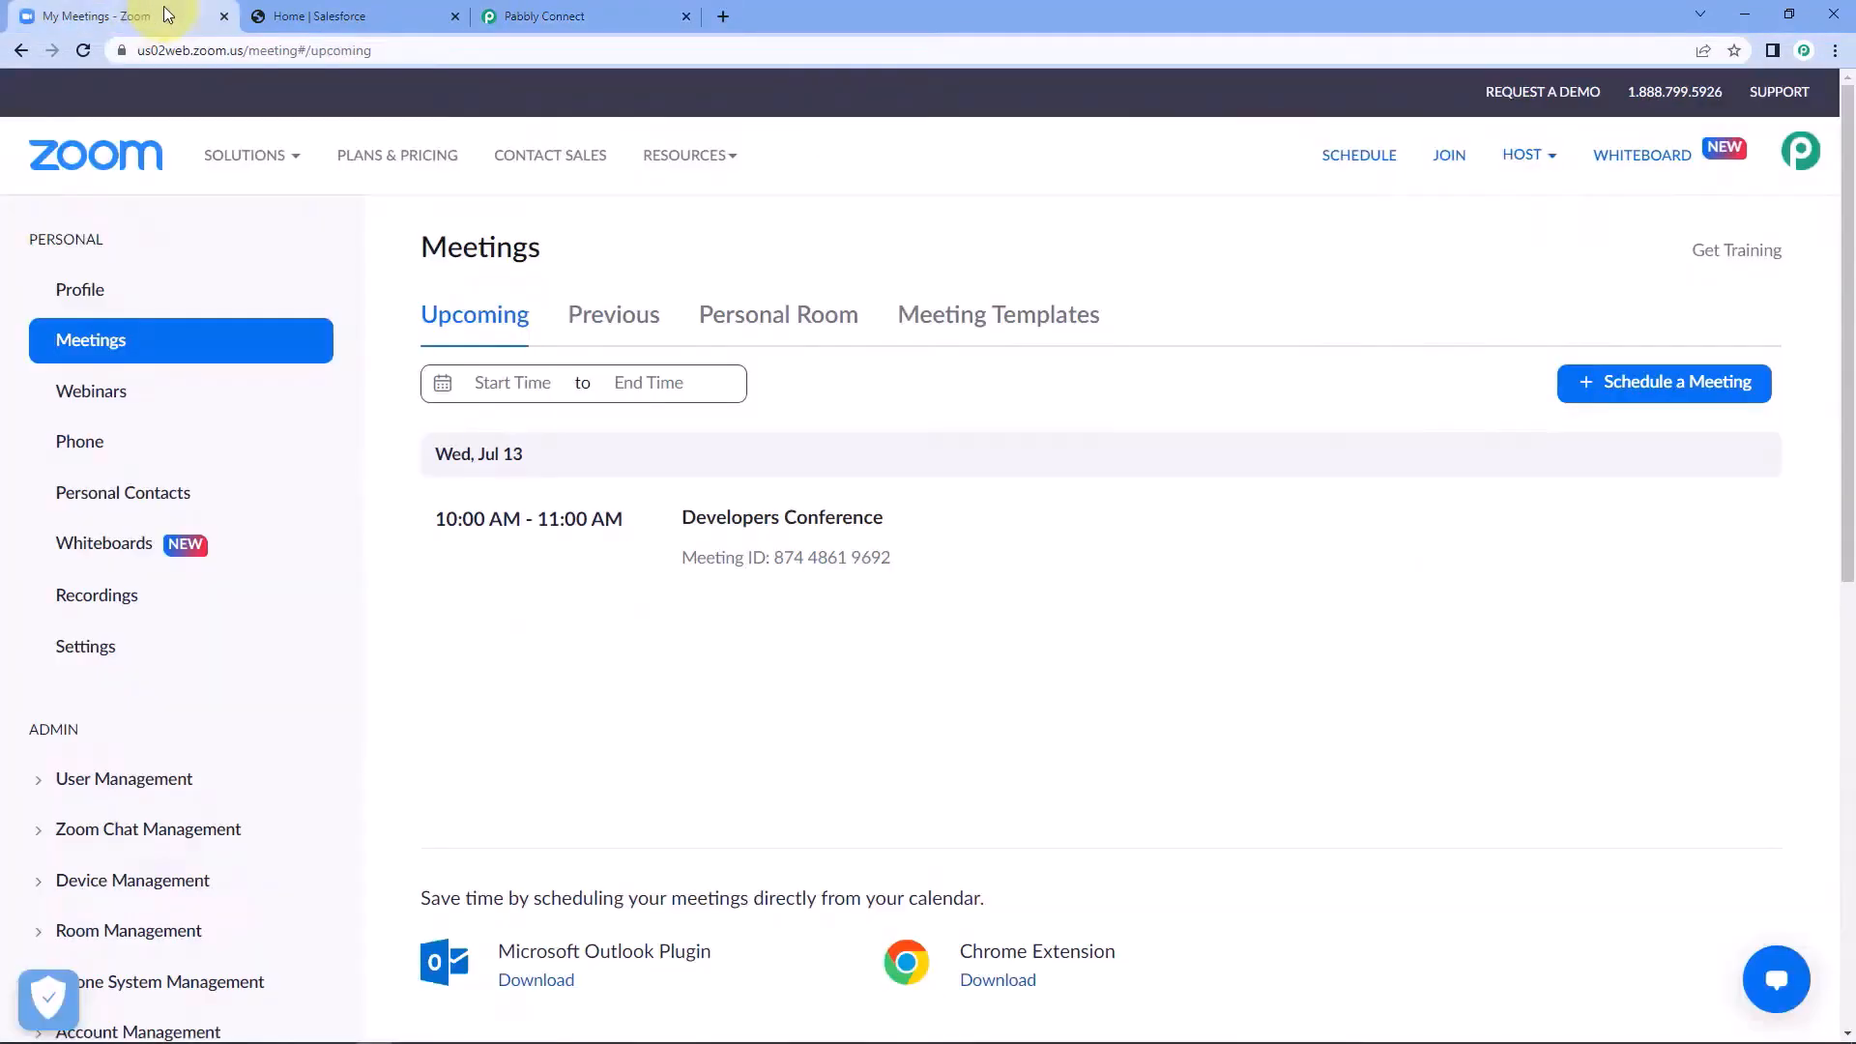
scroll(319, 518, "down", 6)
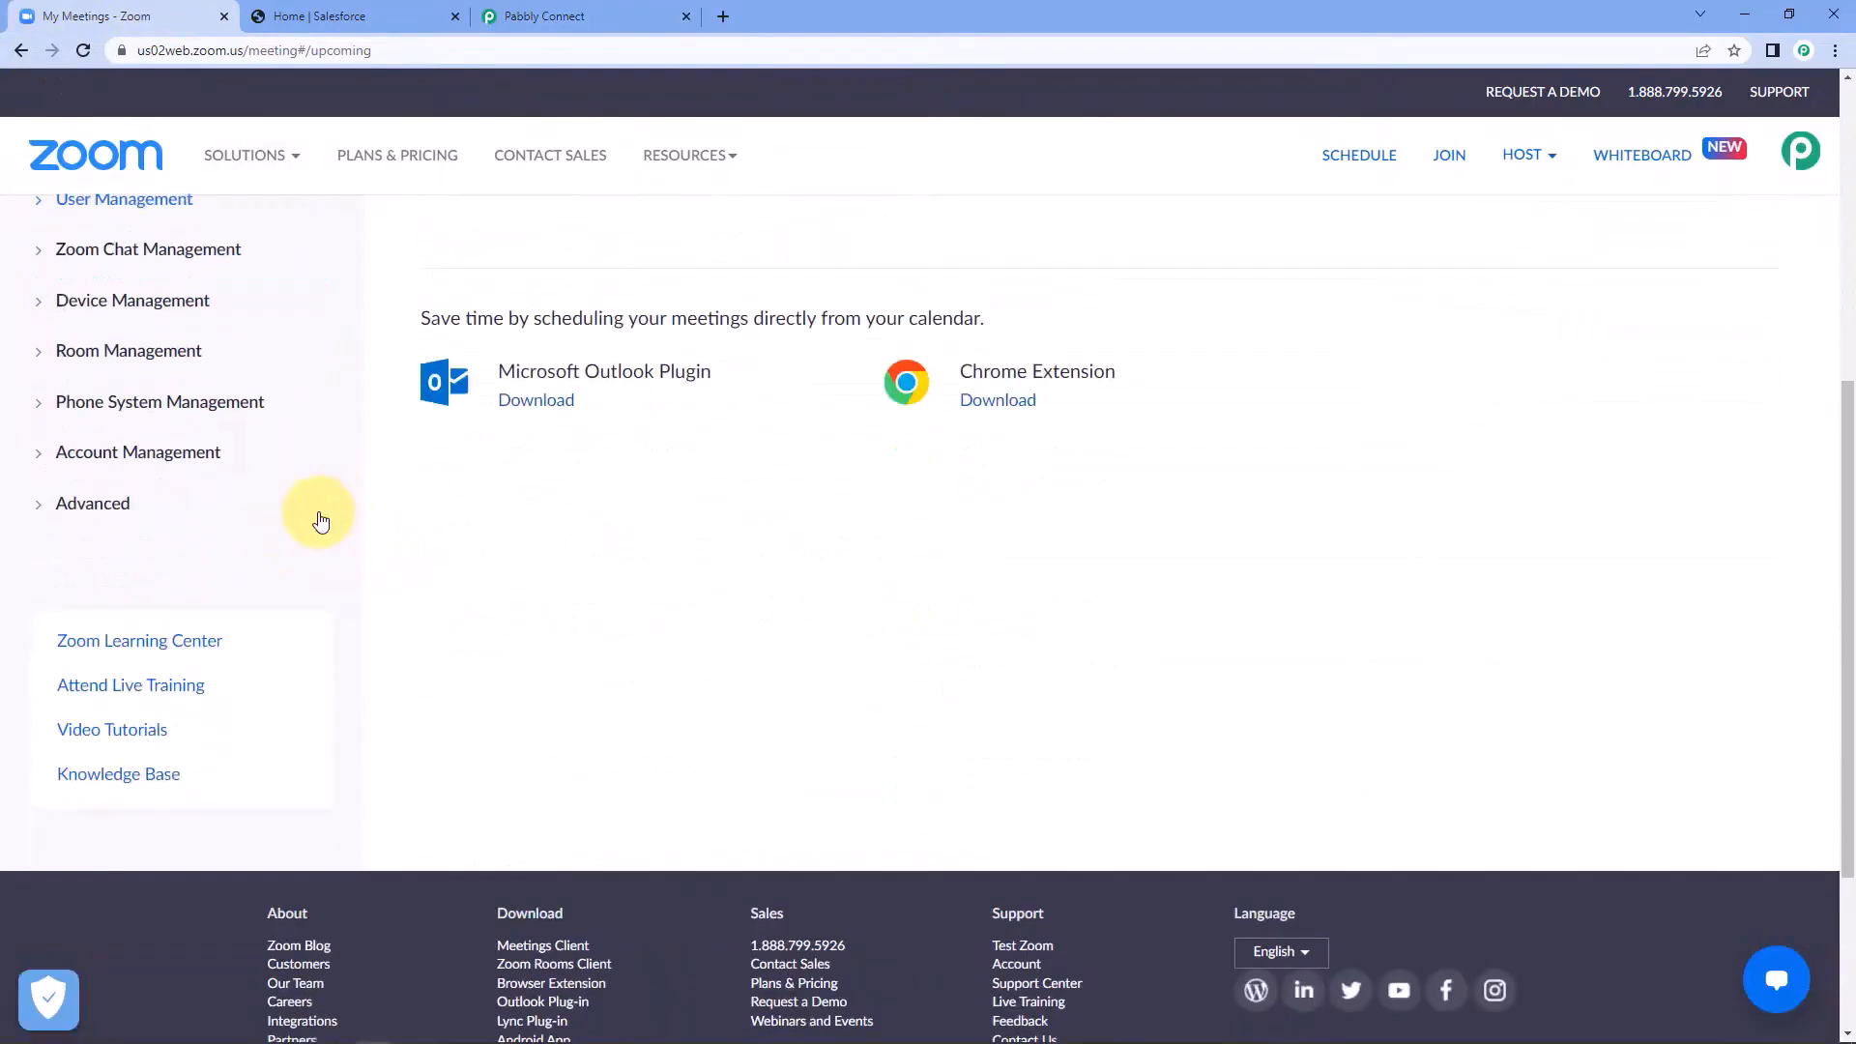
left_click(44, 510)
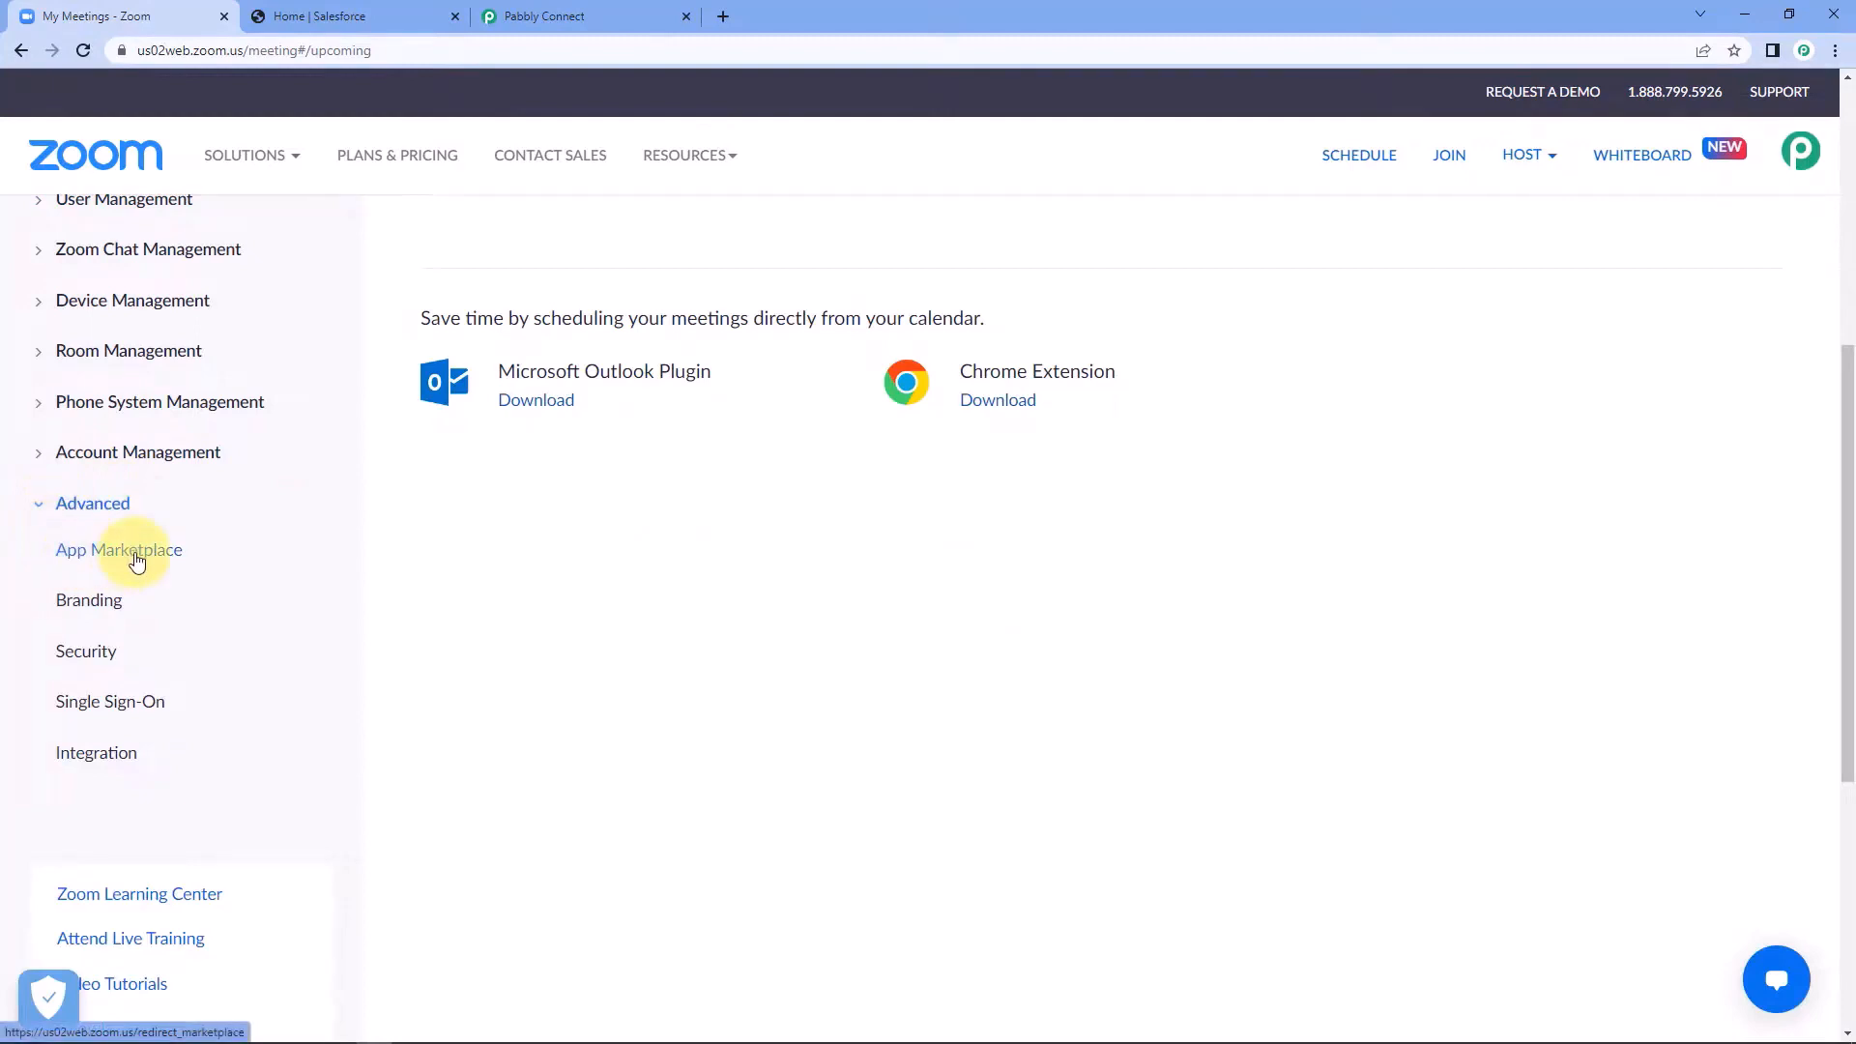
left_click(136, 551)
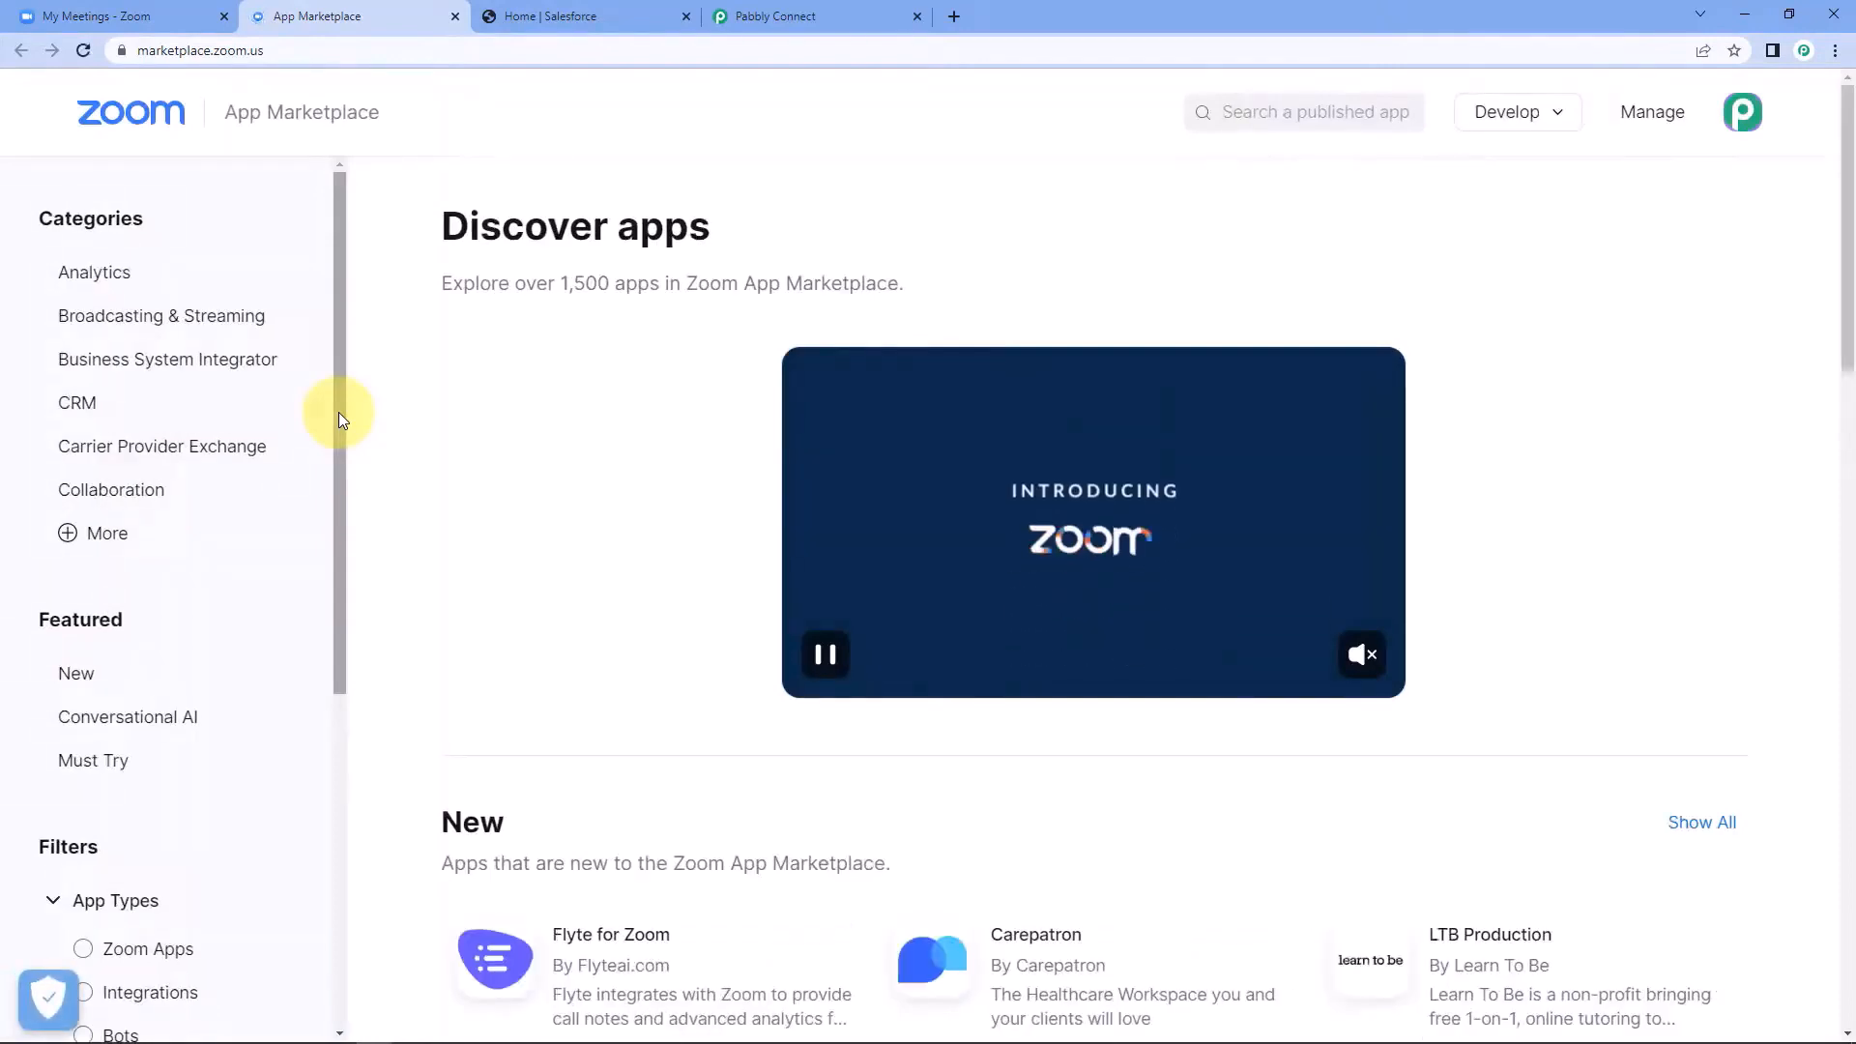
Build a new Webhook Only app named "Pabbly Connect" in the Zoom App Marketplace.
left_click(1535, 122)
left_click(1546, 121)
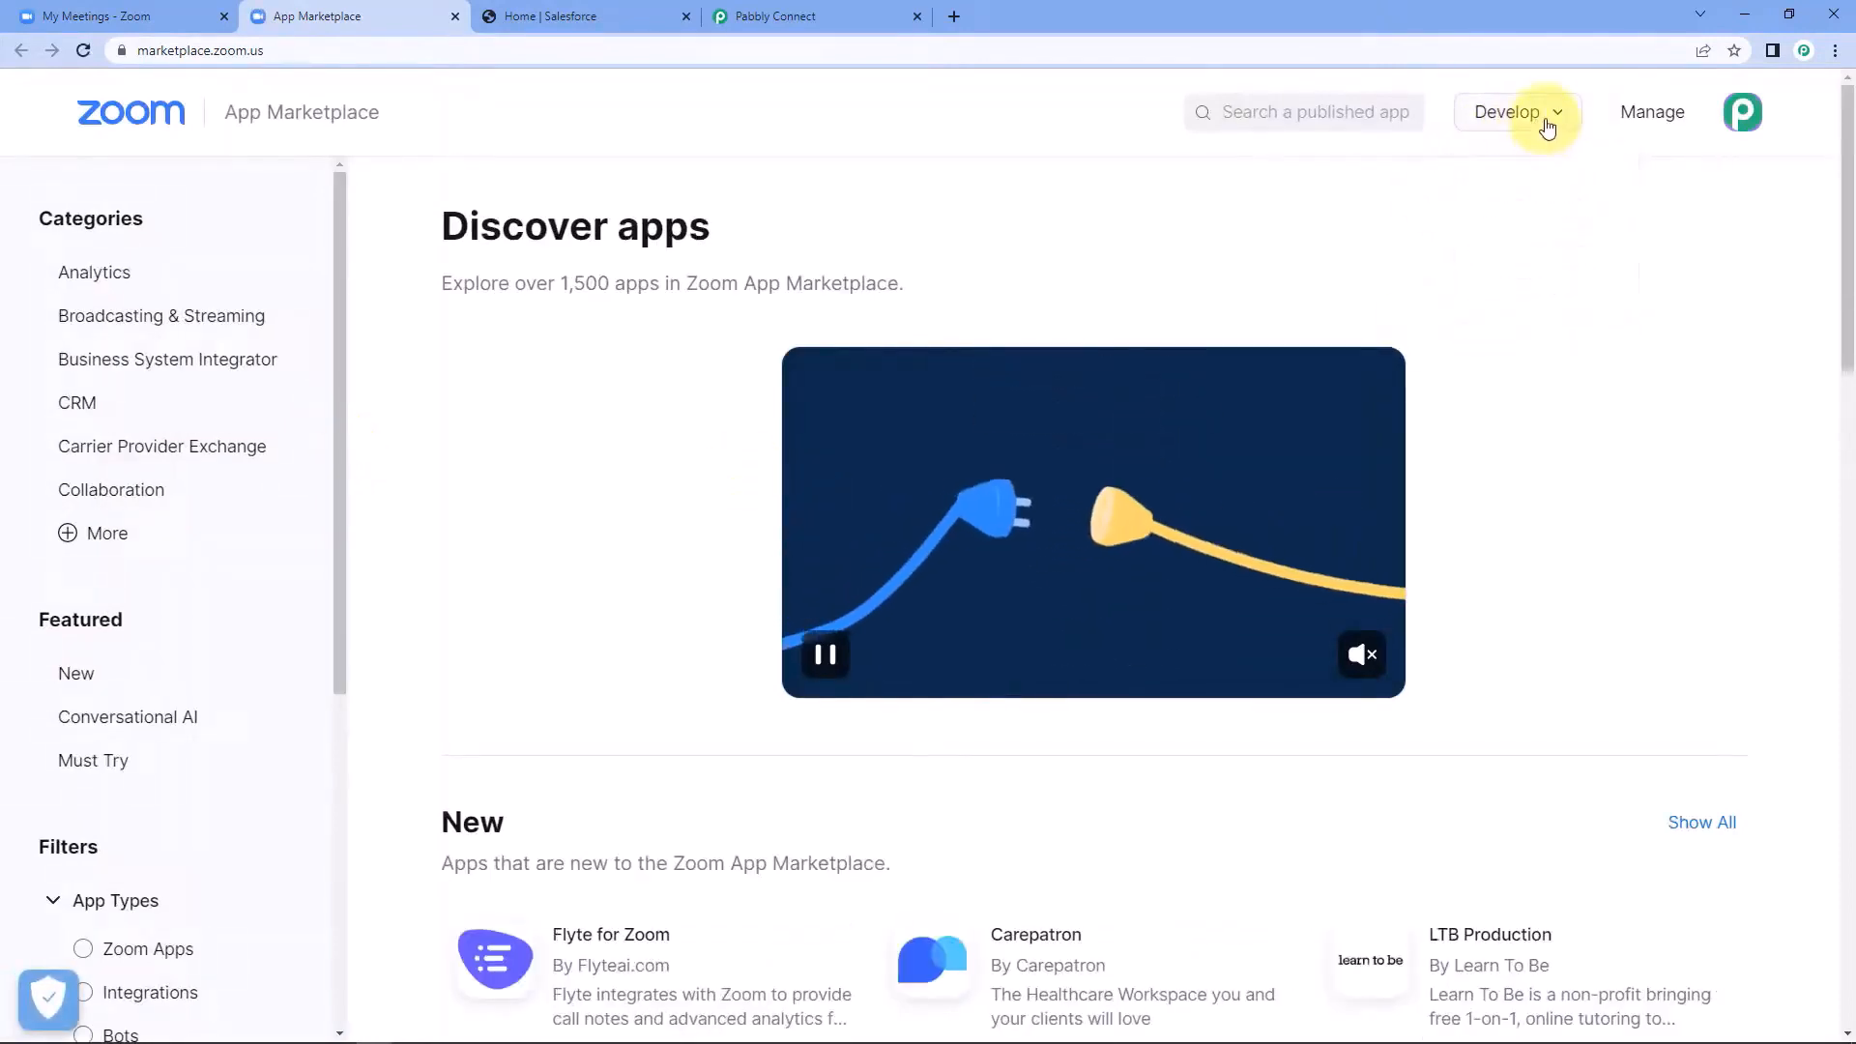
left_click(1551, 124)
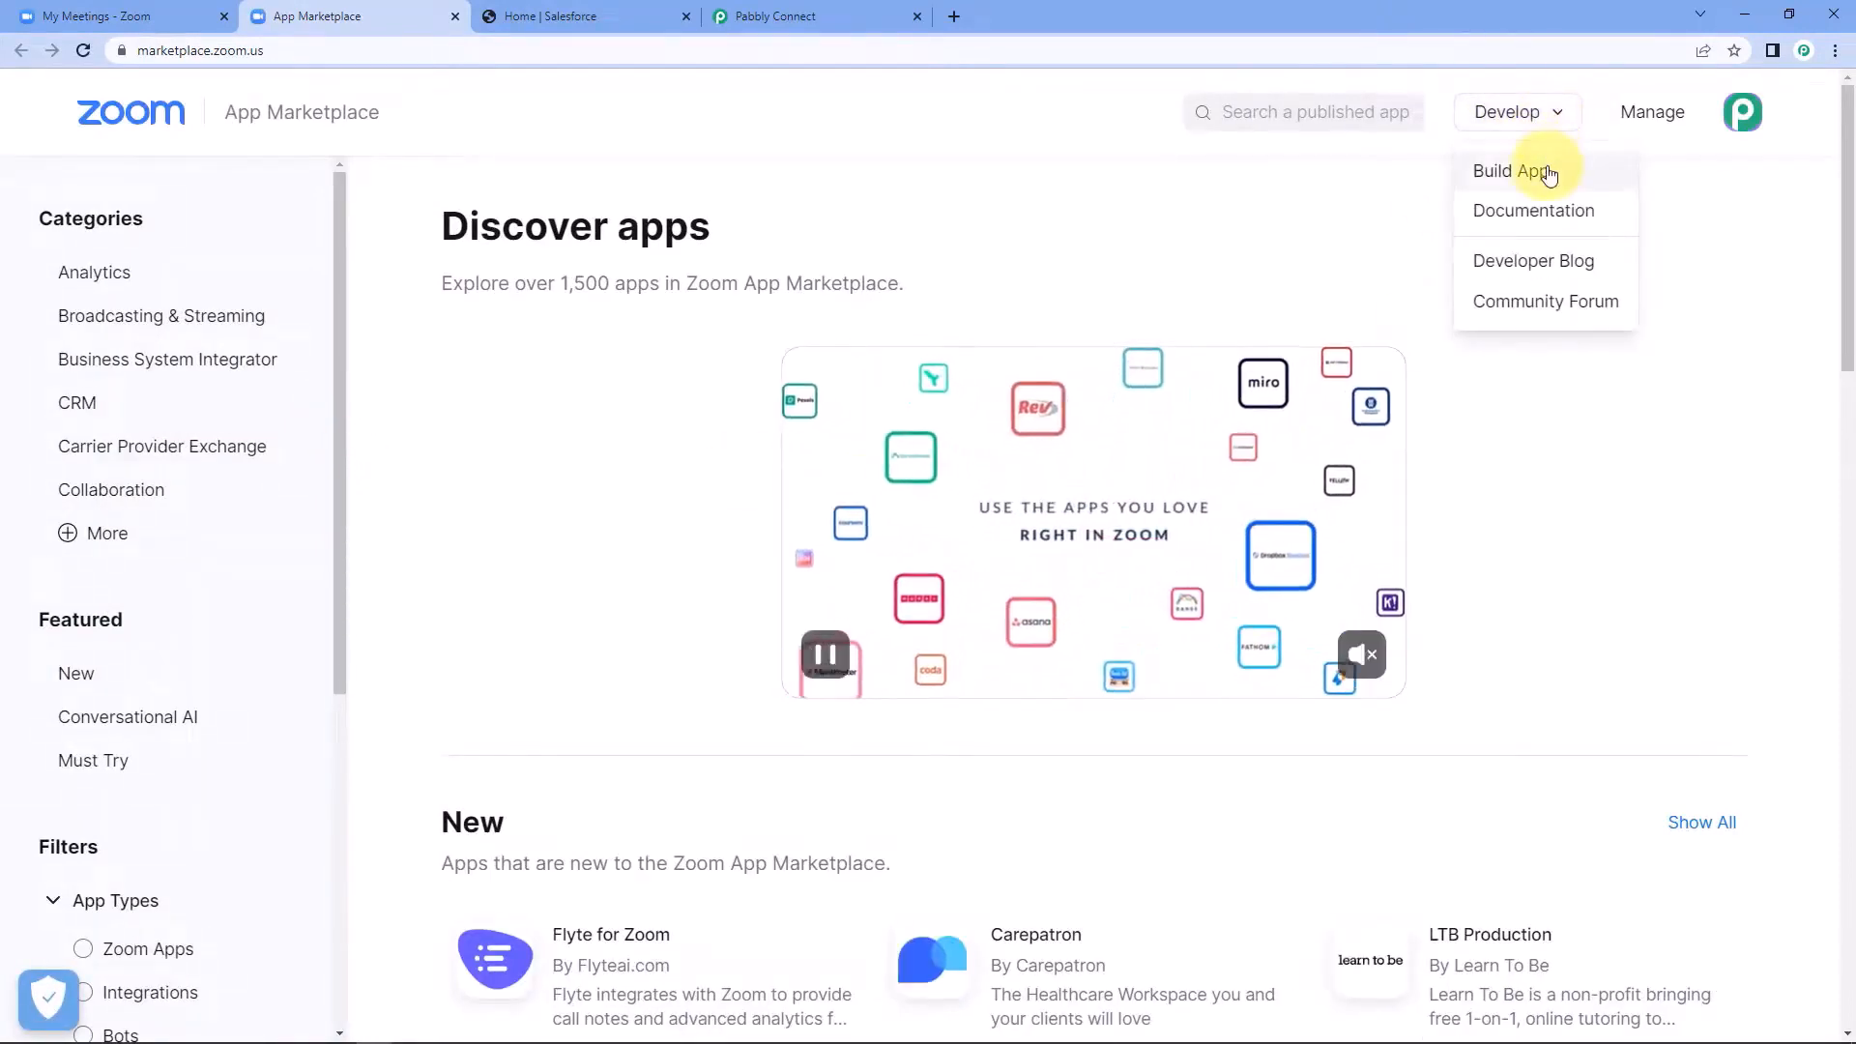
left_click(1548, 172)
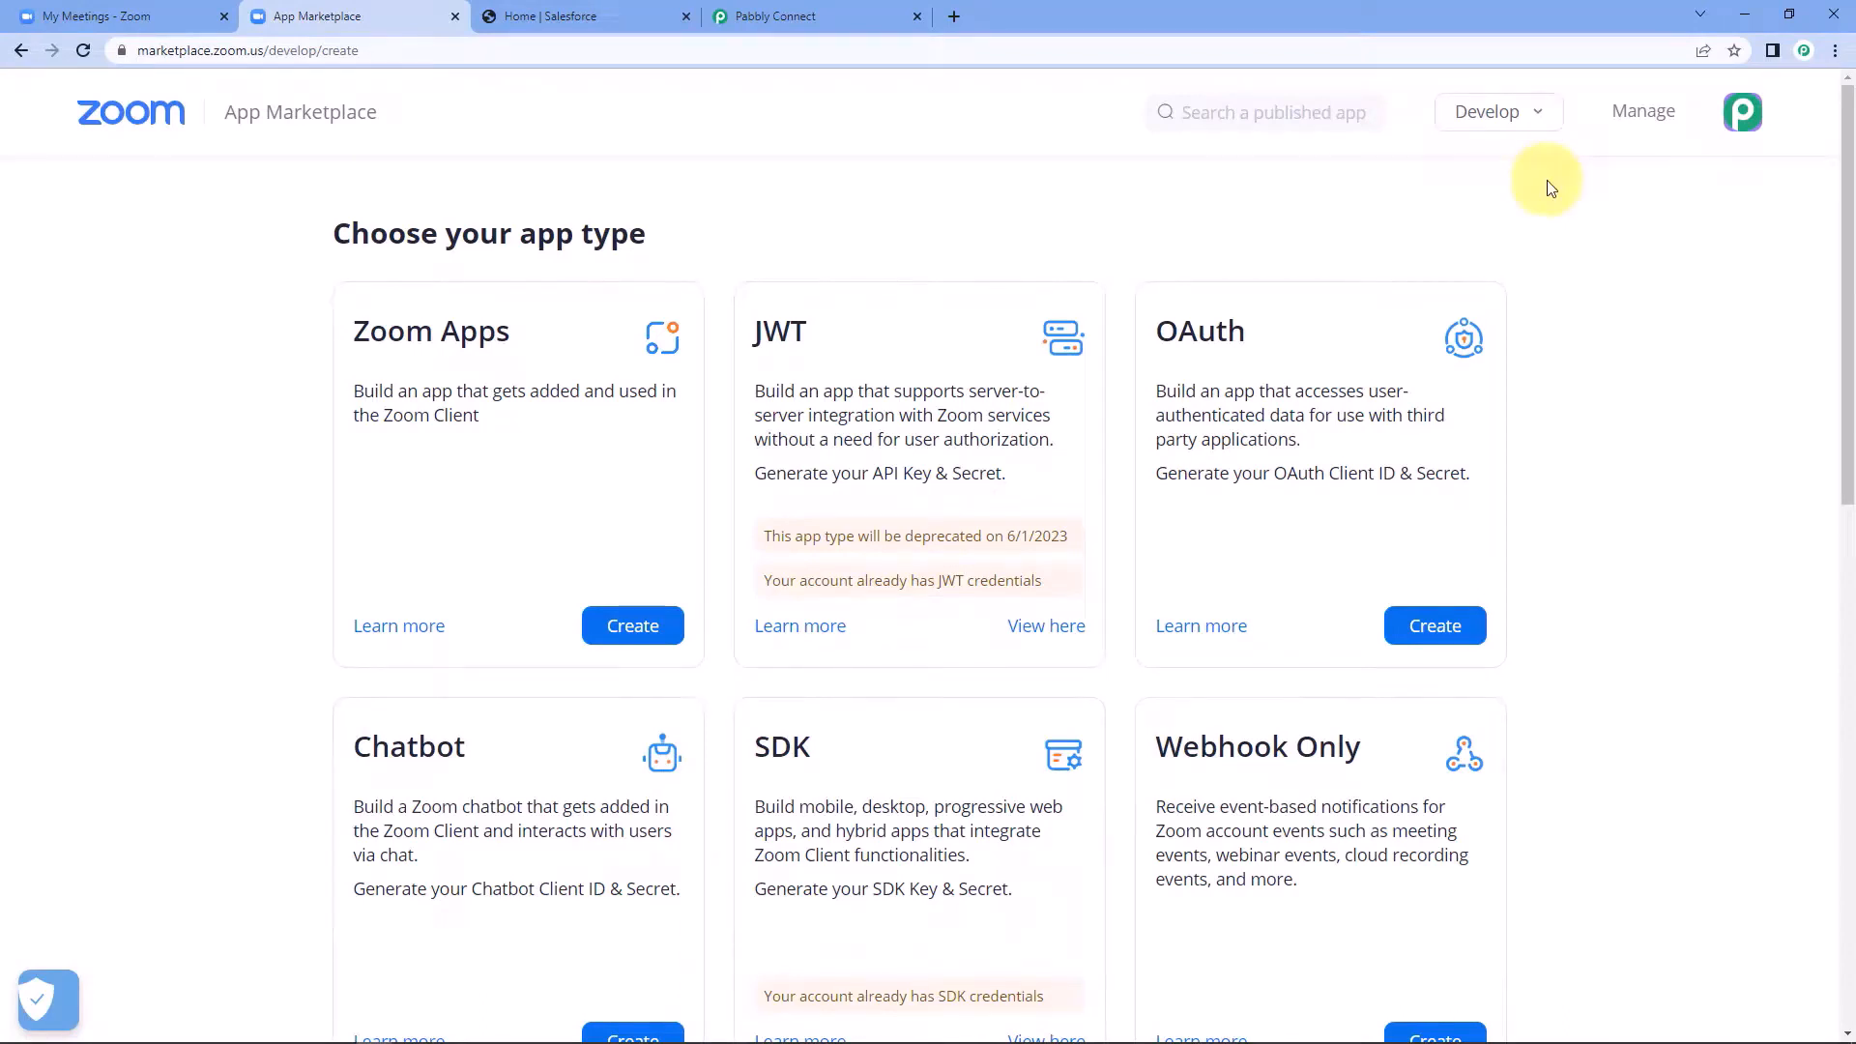
scroll(1551, 192, "down", 3)
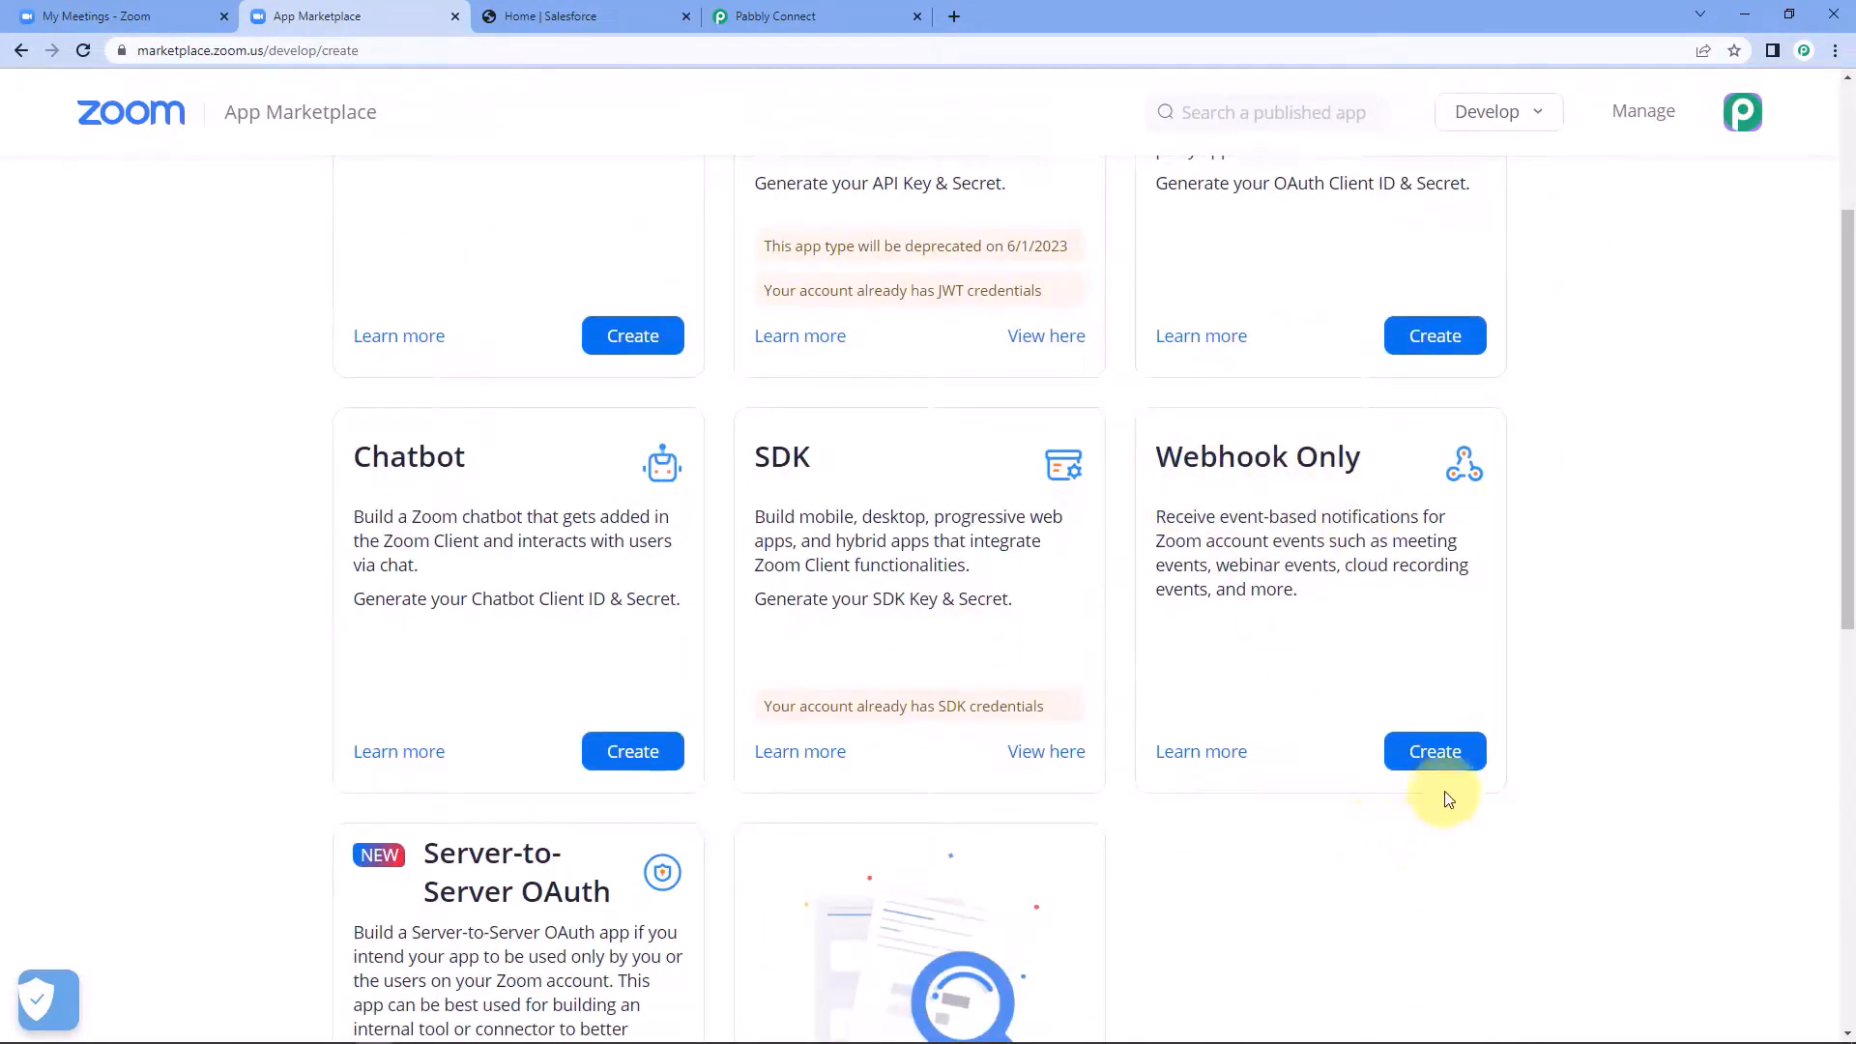
left_click(1437, 753)
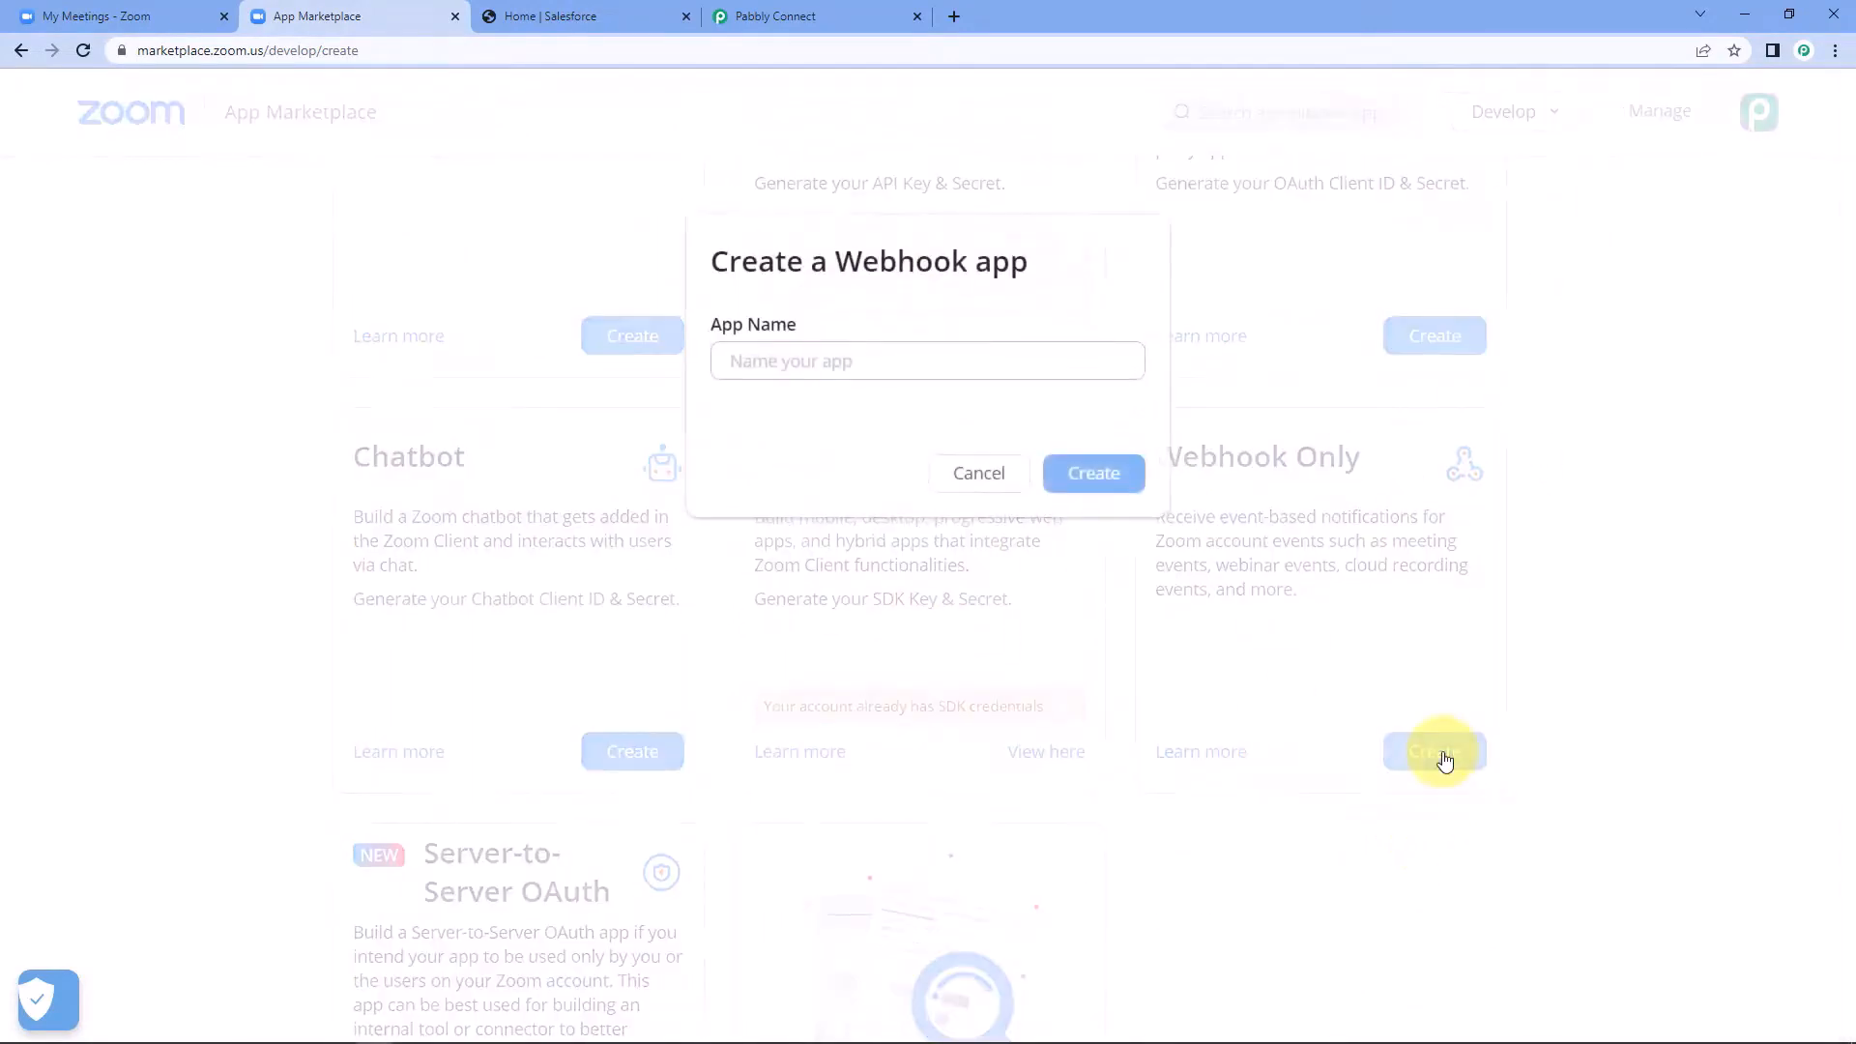
left_click(843, 356)
type("Pabbly Con")
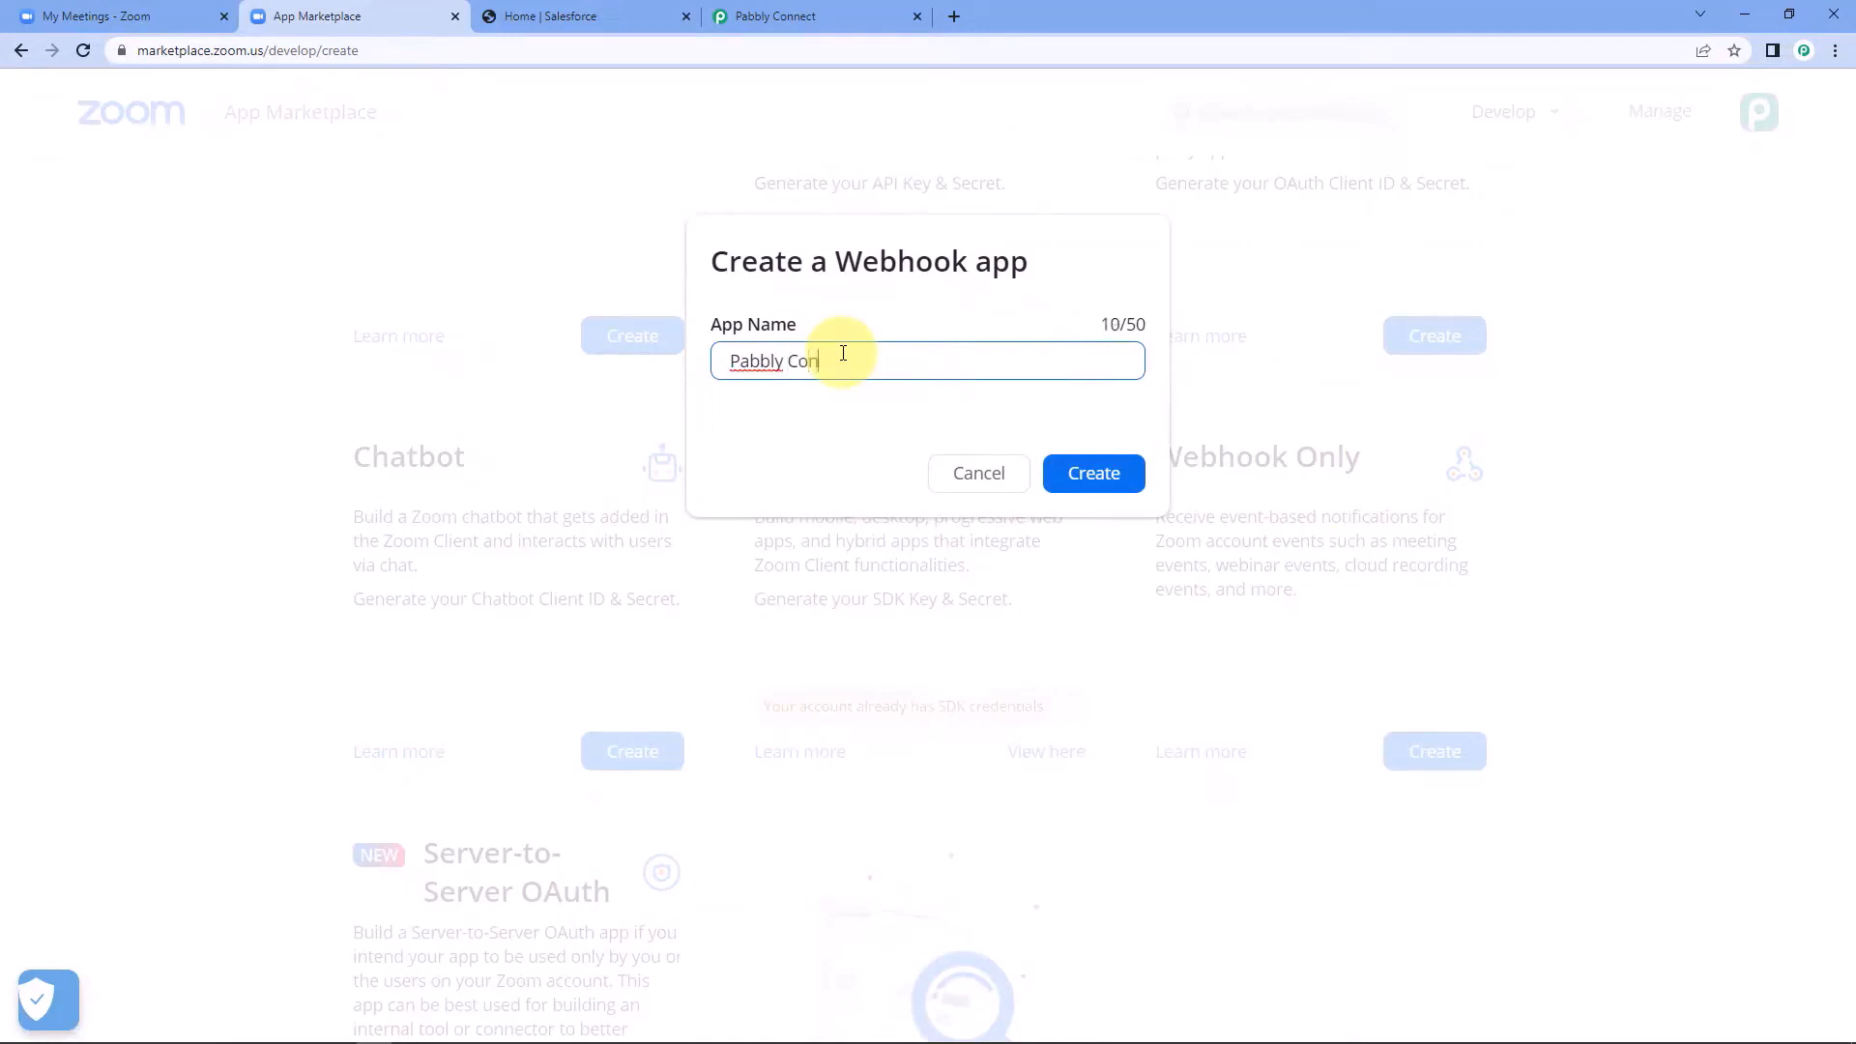
type("nect")
left_click(1109, 473)
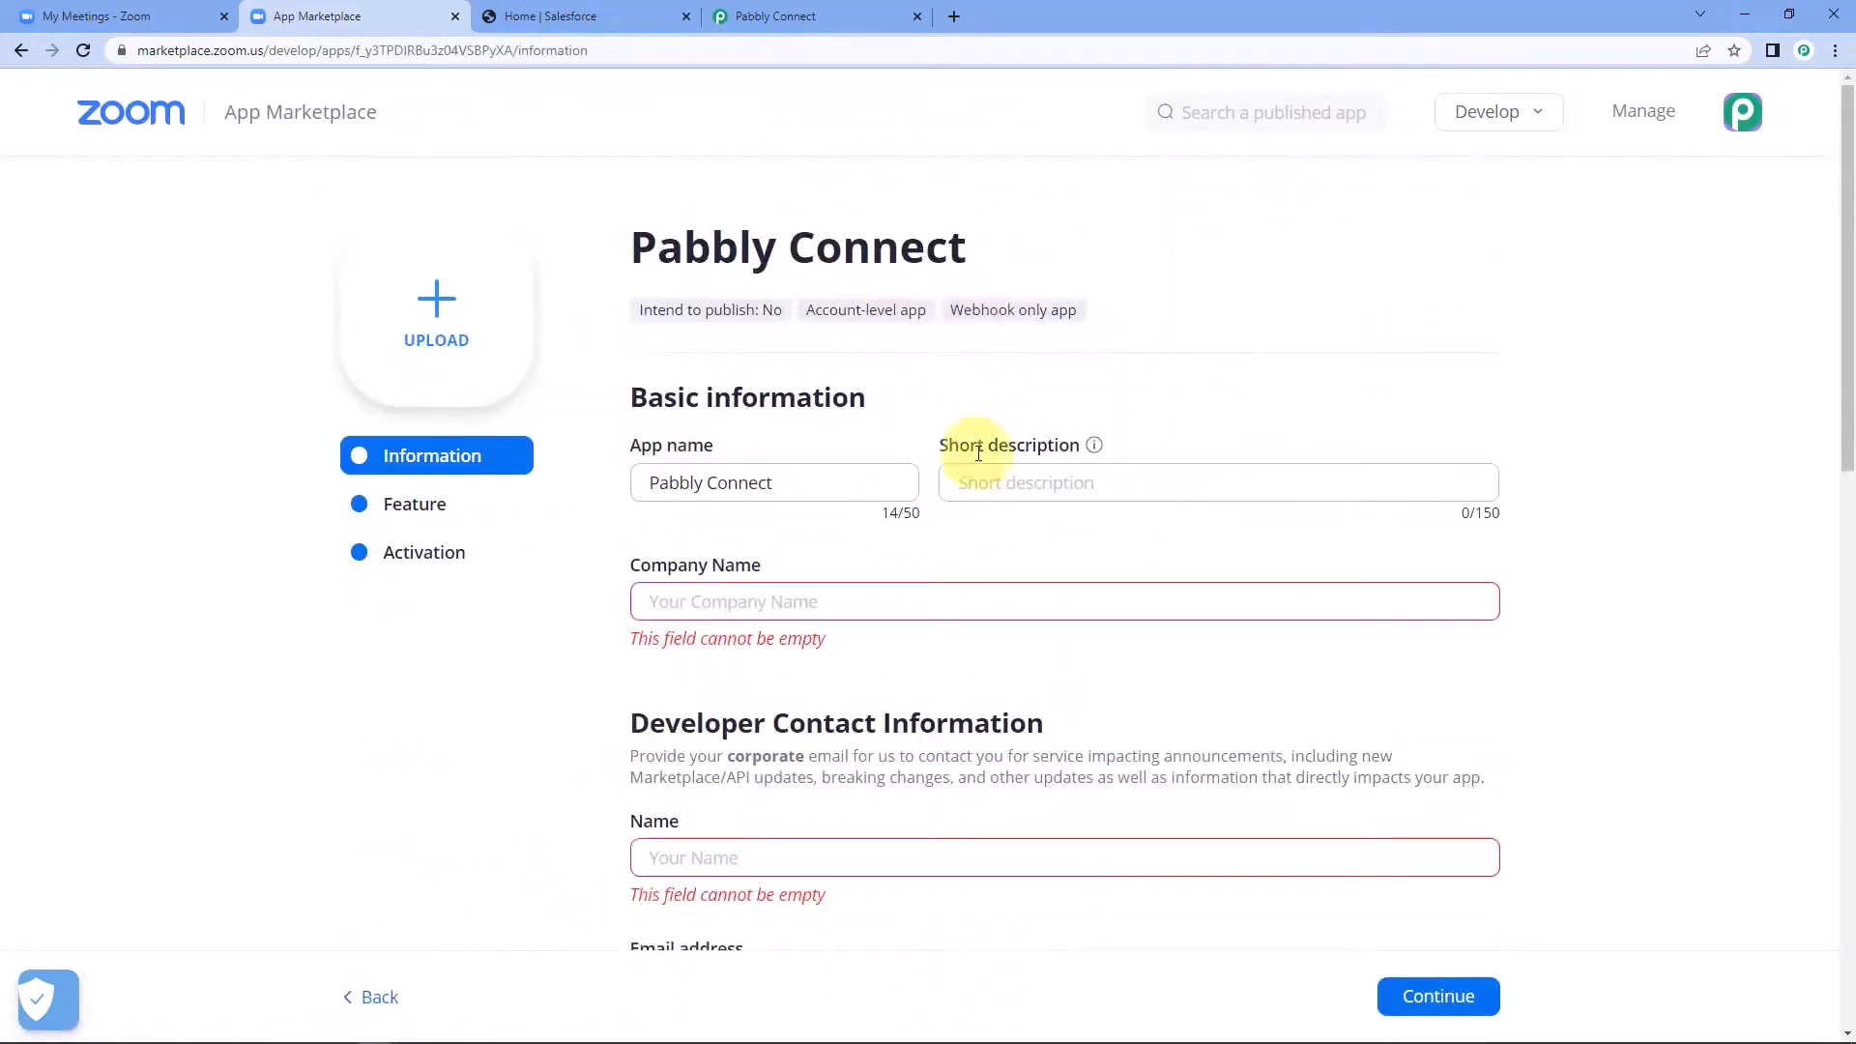
Enter Pabbly as the app's company name, fill in the developer contact's name and email address, and continue to the feature settings.
left_click(783, 605)
type("Pabbly")
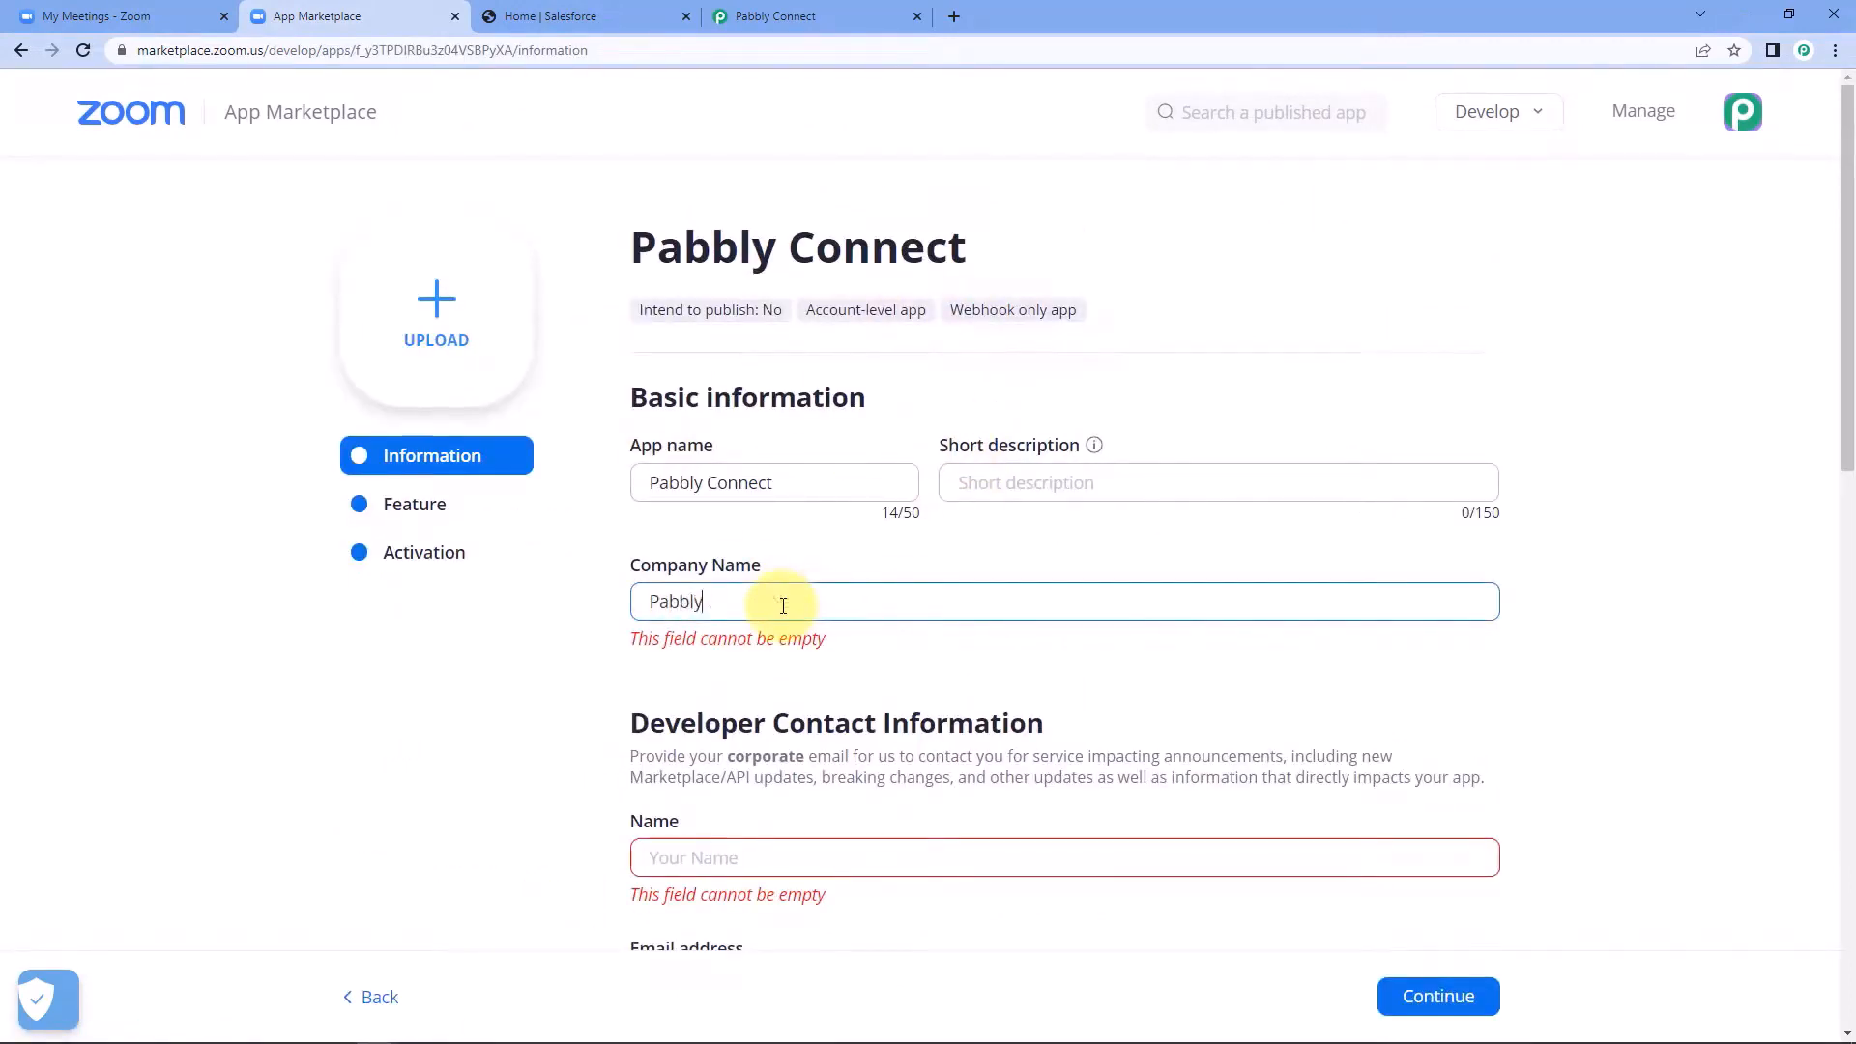
scroll(785, 629, "down", 3)
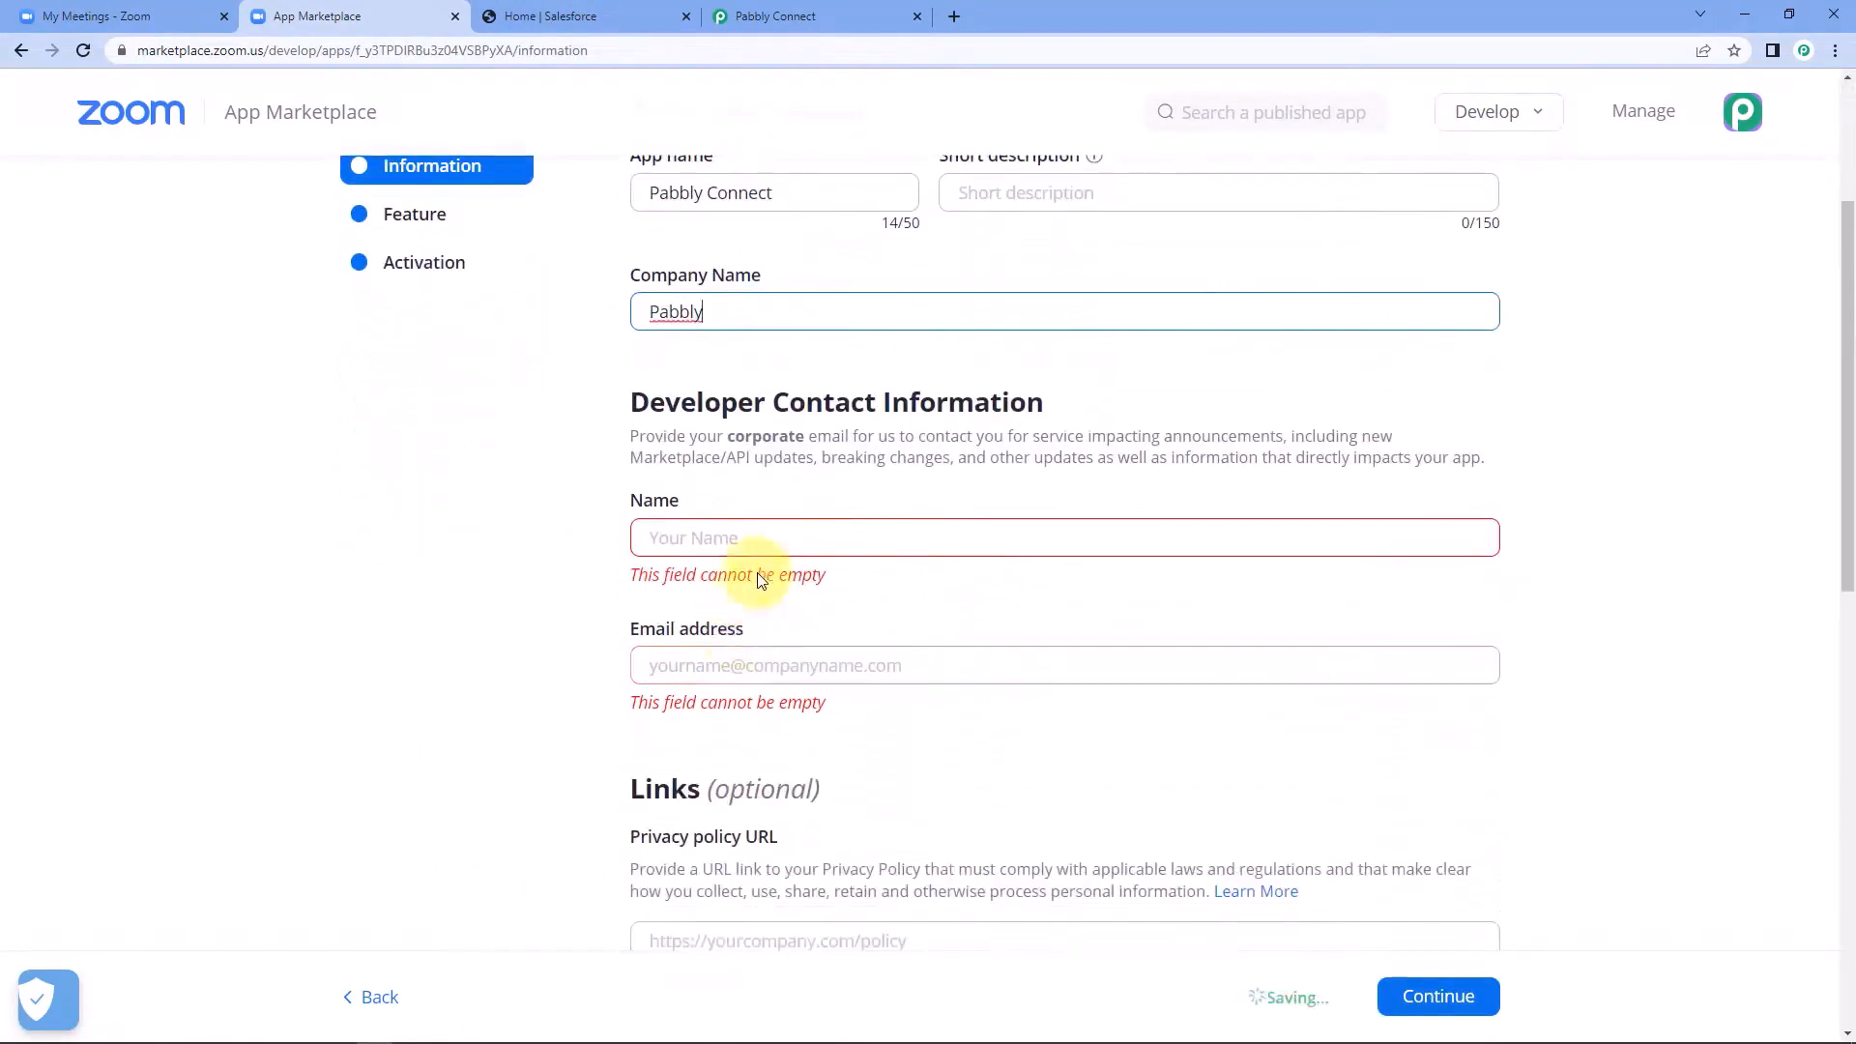
left_click(761, 539)
type("Aakash")
key("Tab")
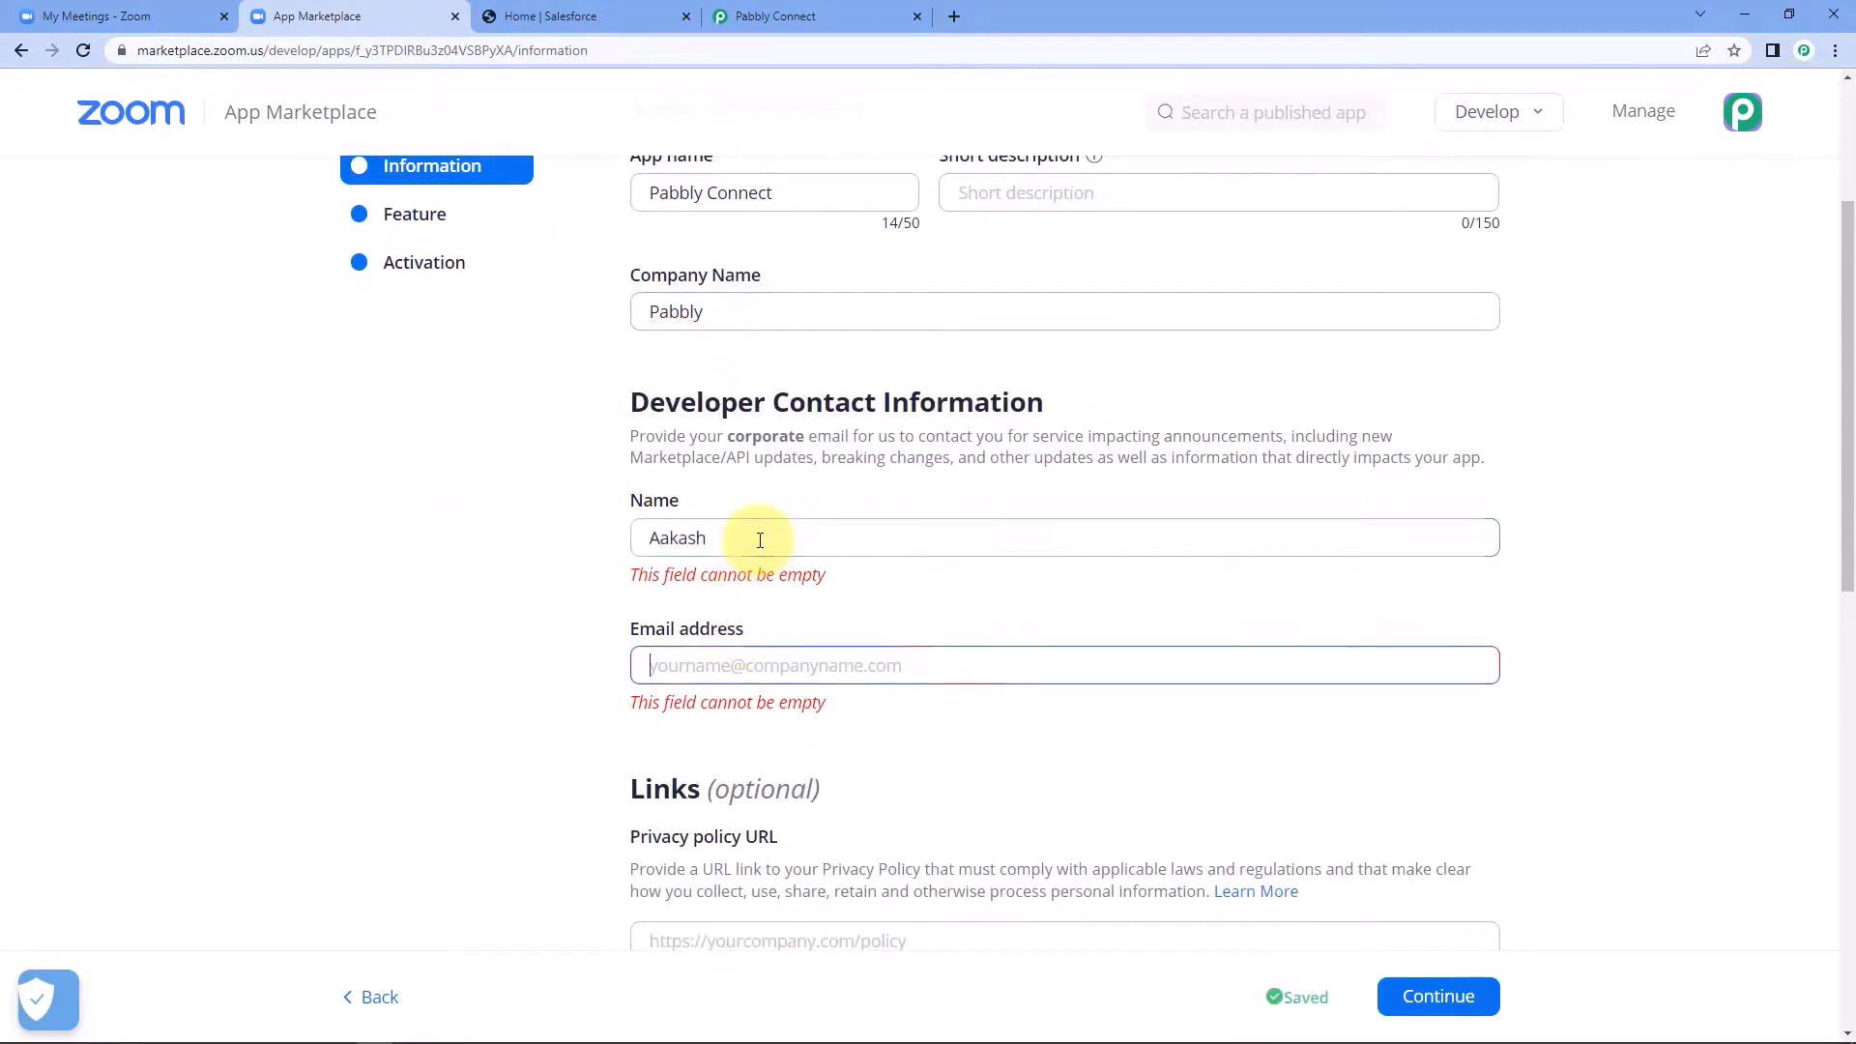
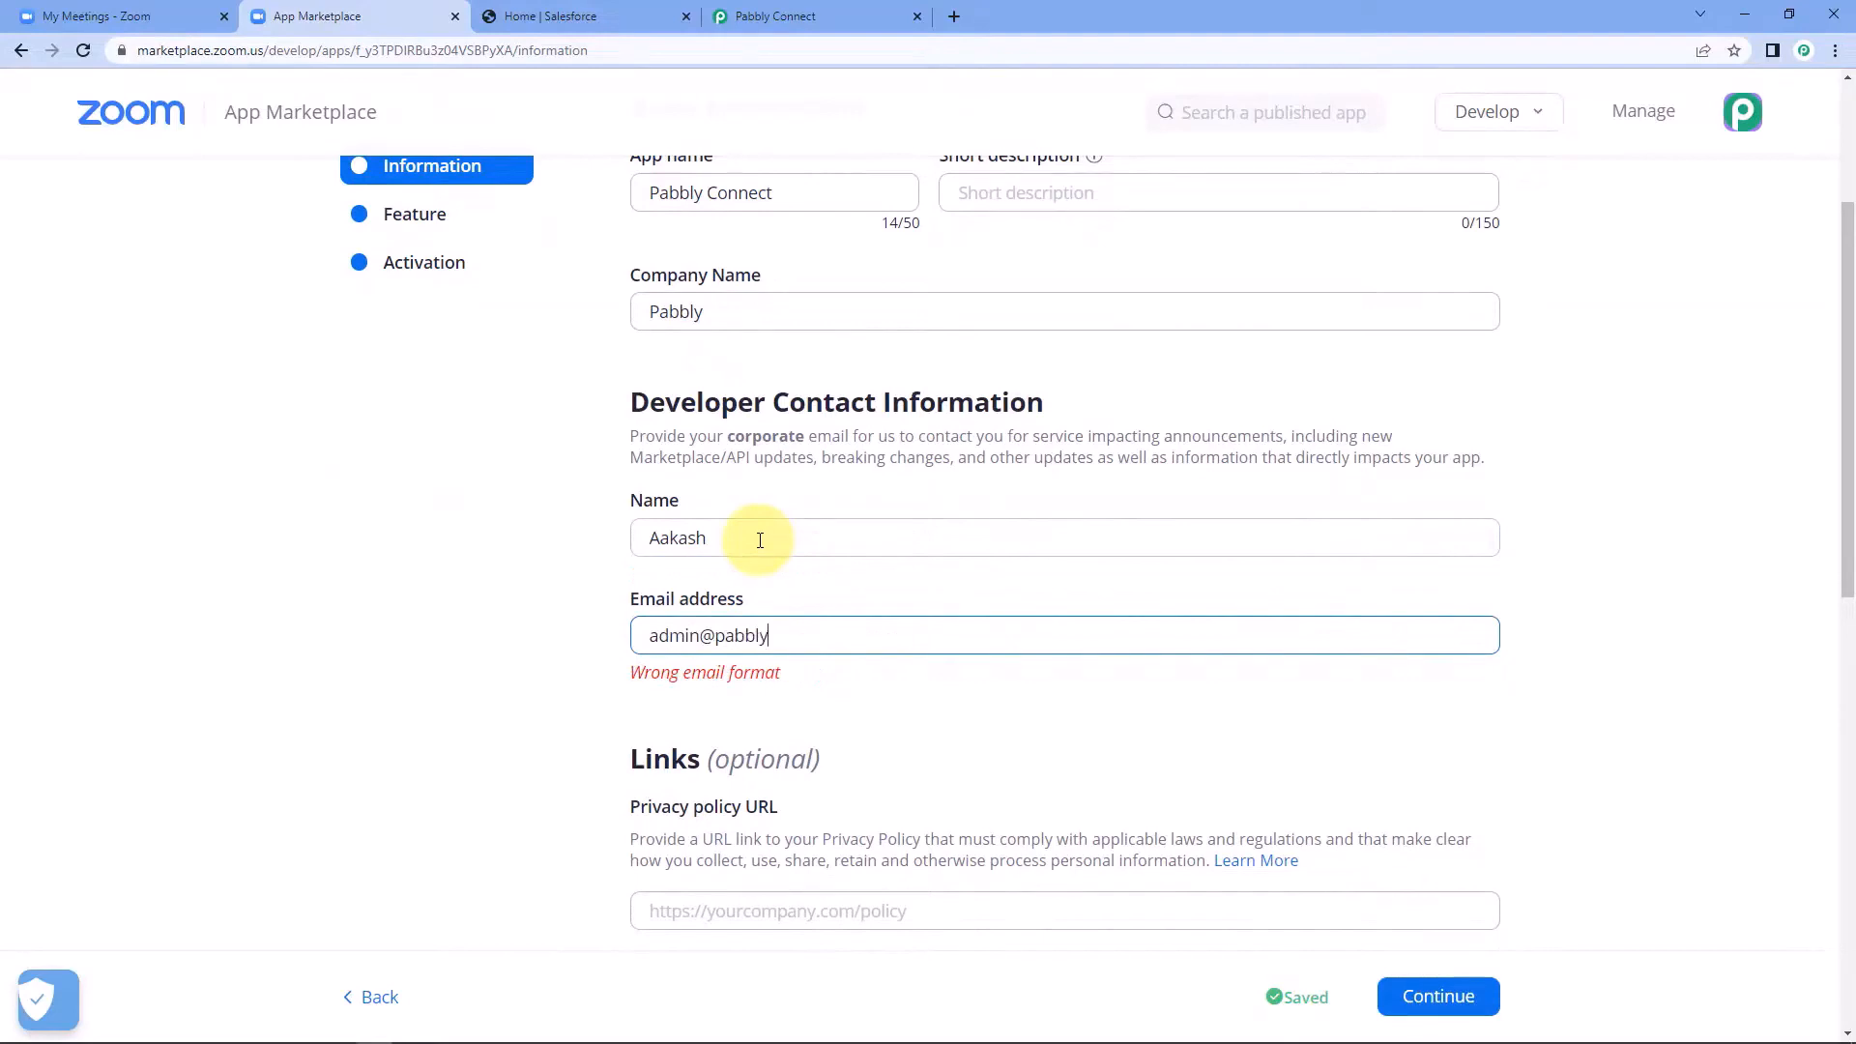
scroll(769, 567, "down", 2)
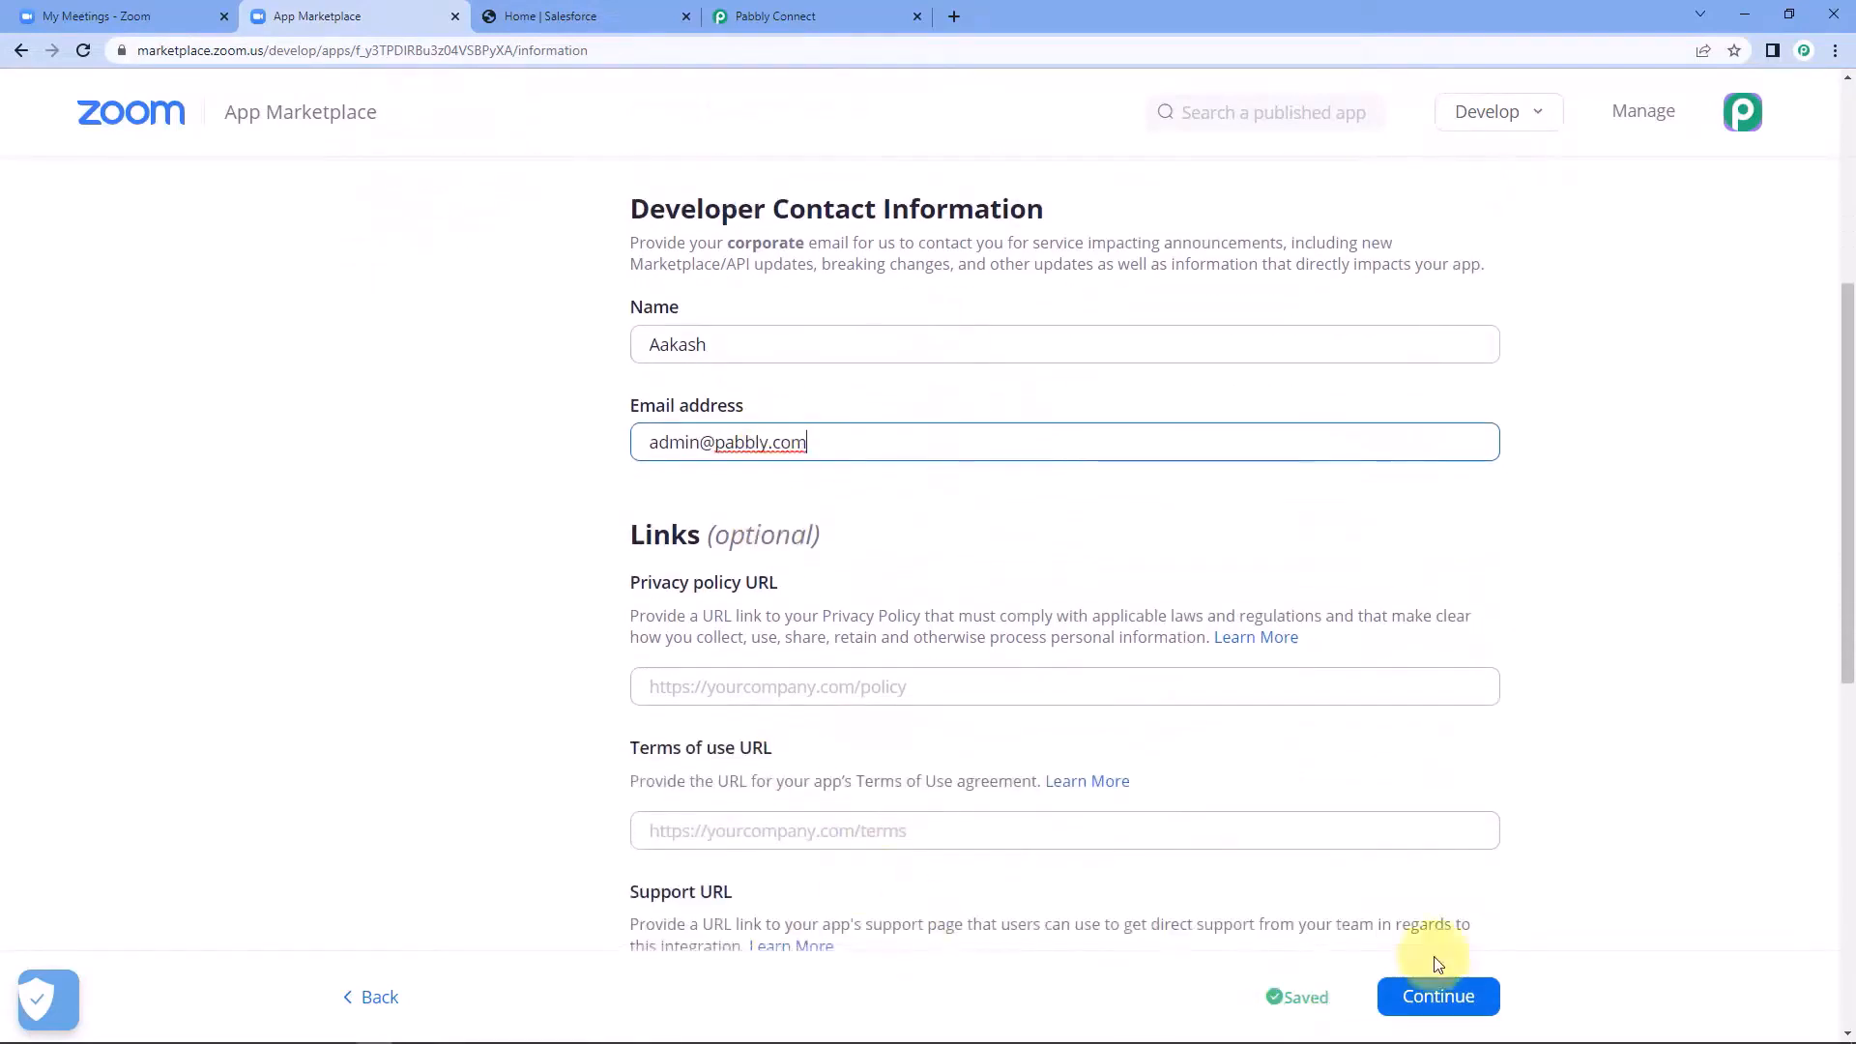
left_click(1440, 998)
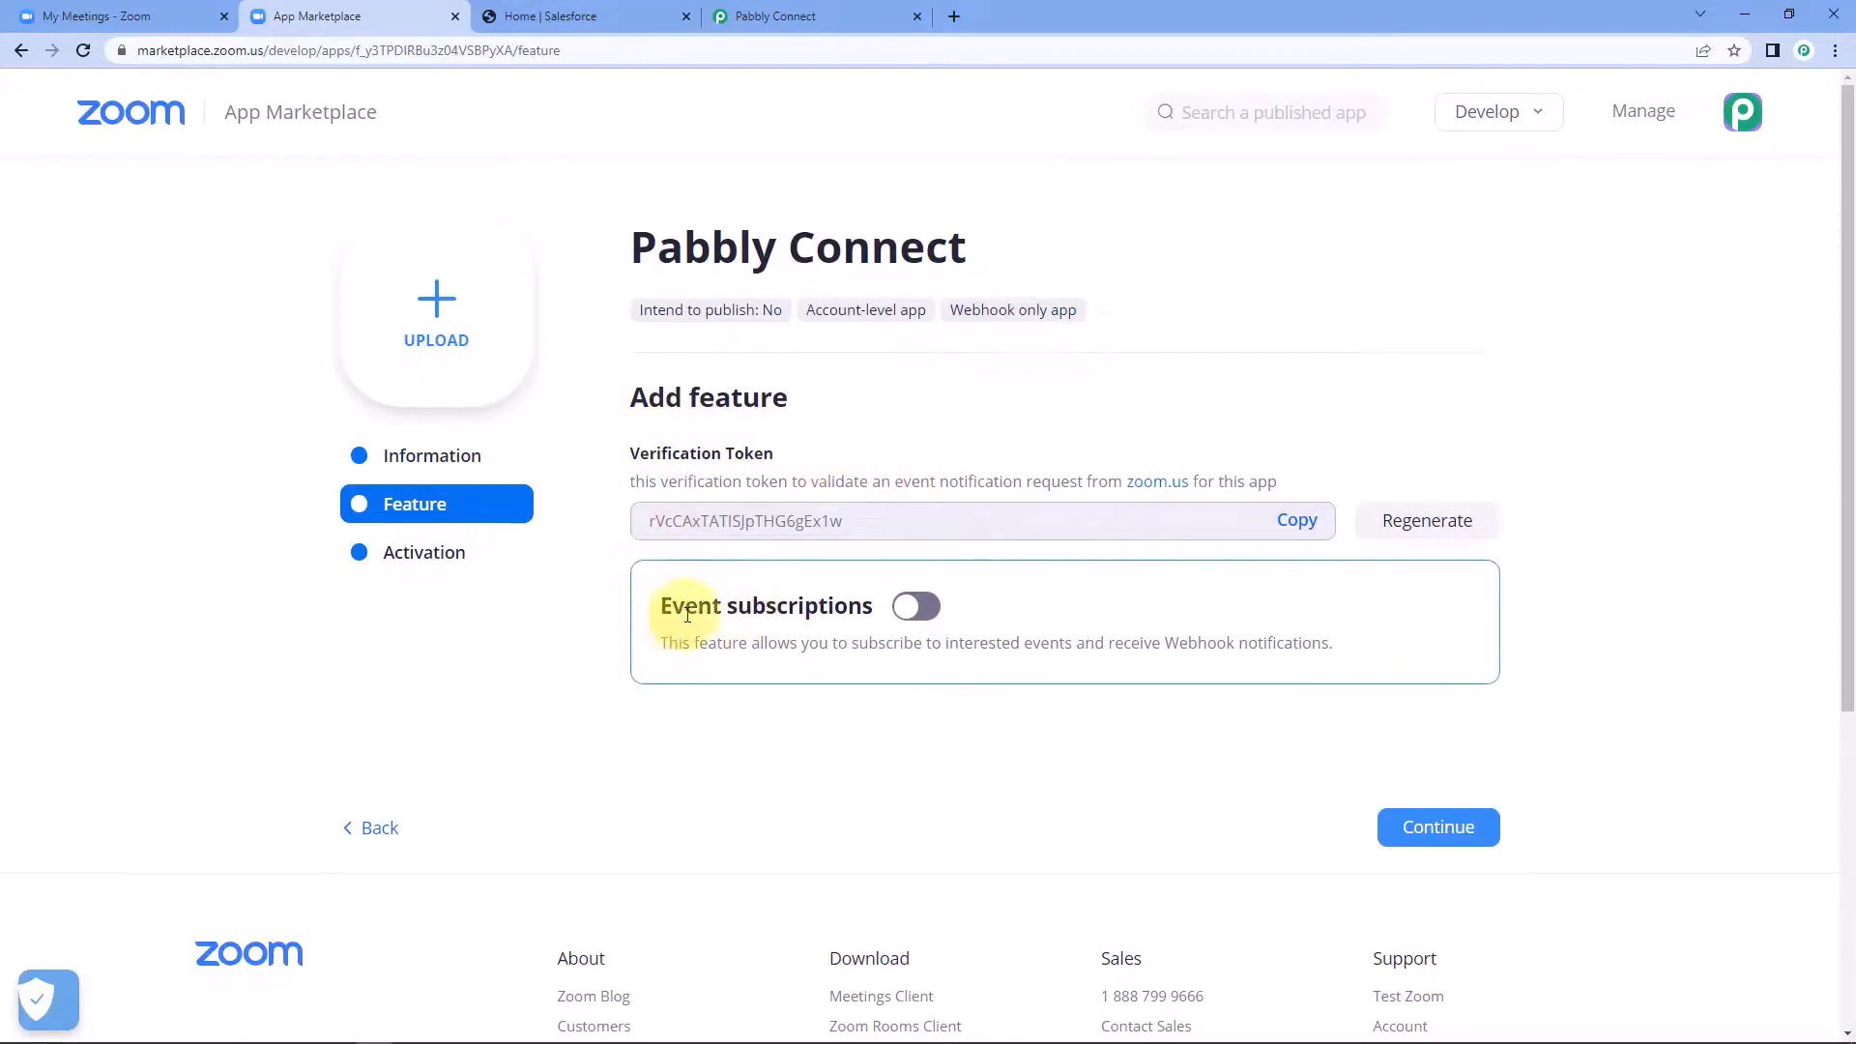
Enable event subscriptions for the app and add a subscription named "Salesforce".
left_click(908, 612)
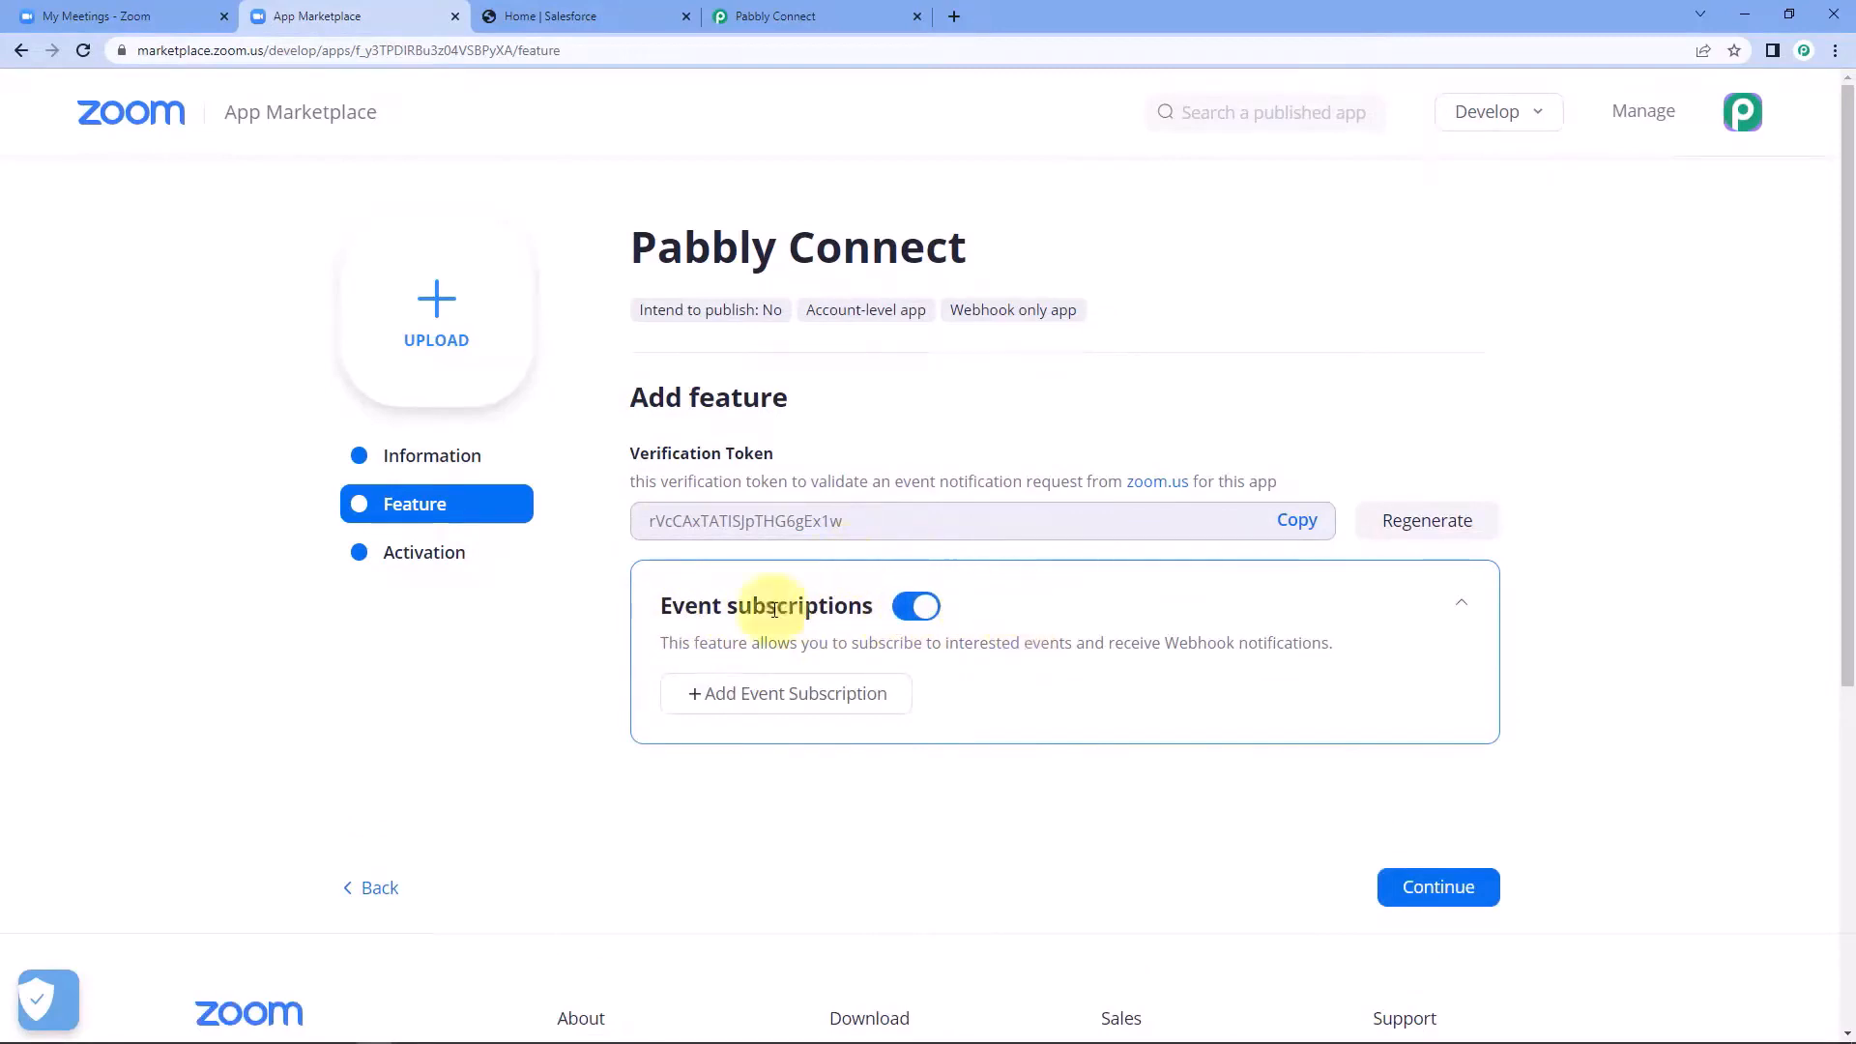
left_click(786, 703)
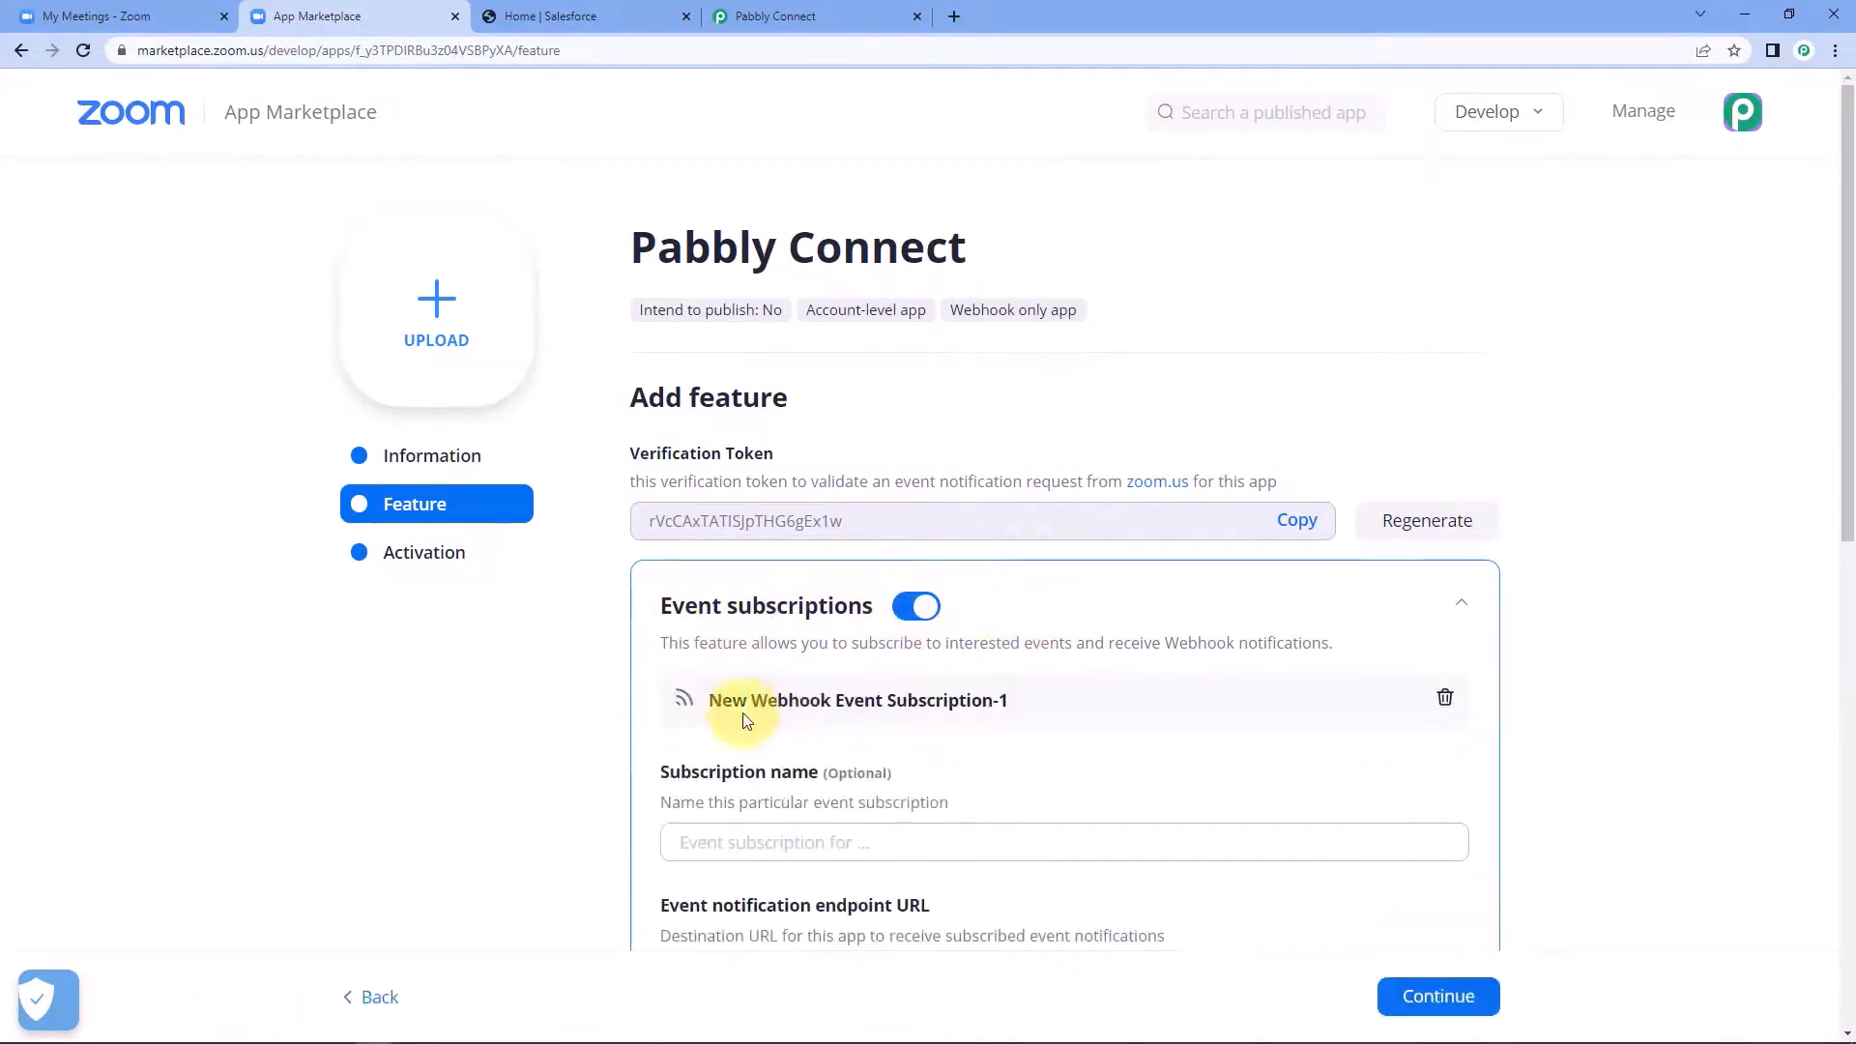
scroll(580, 706, "down", 3)
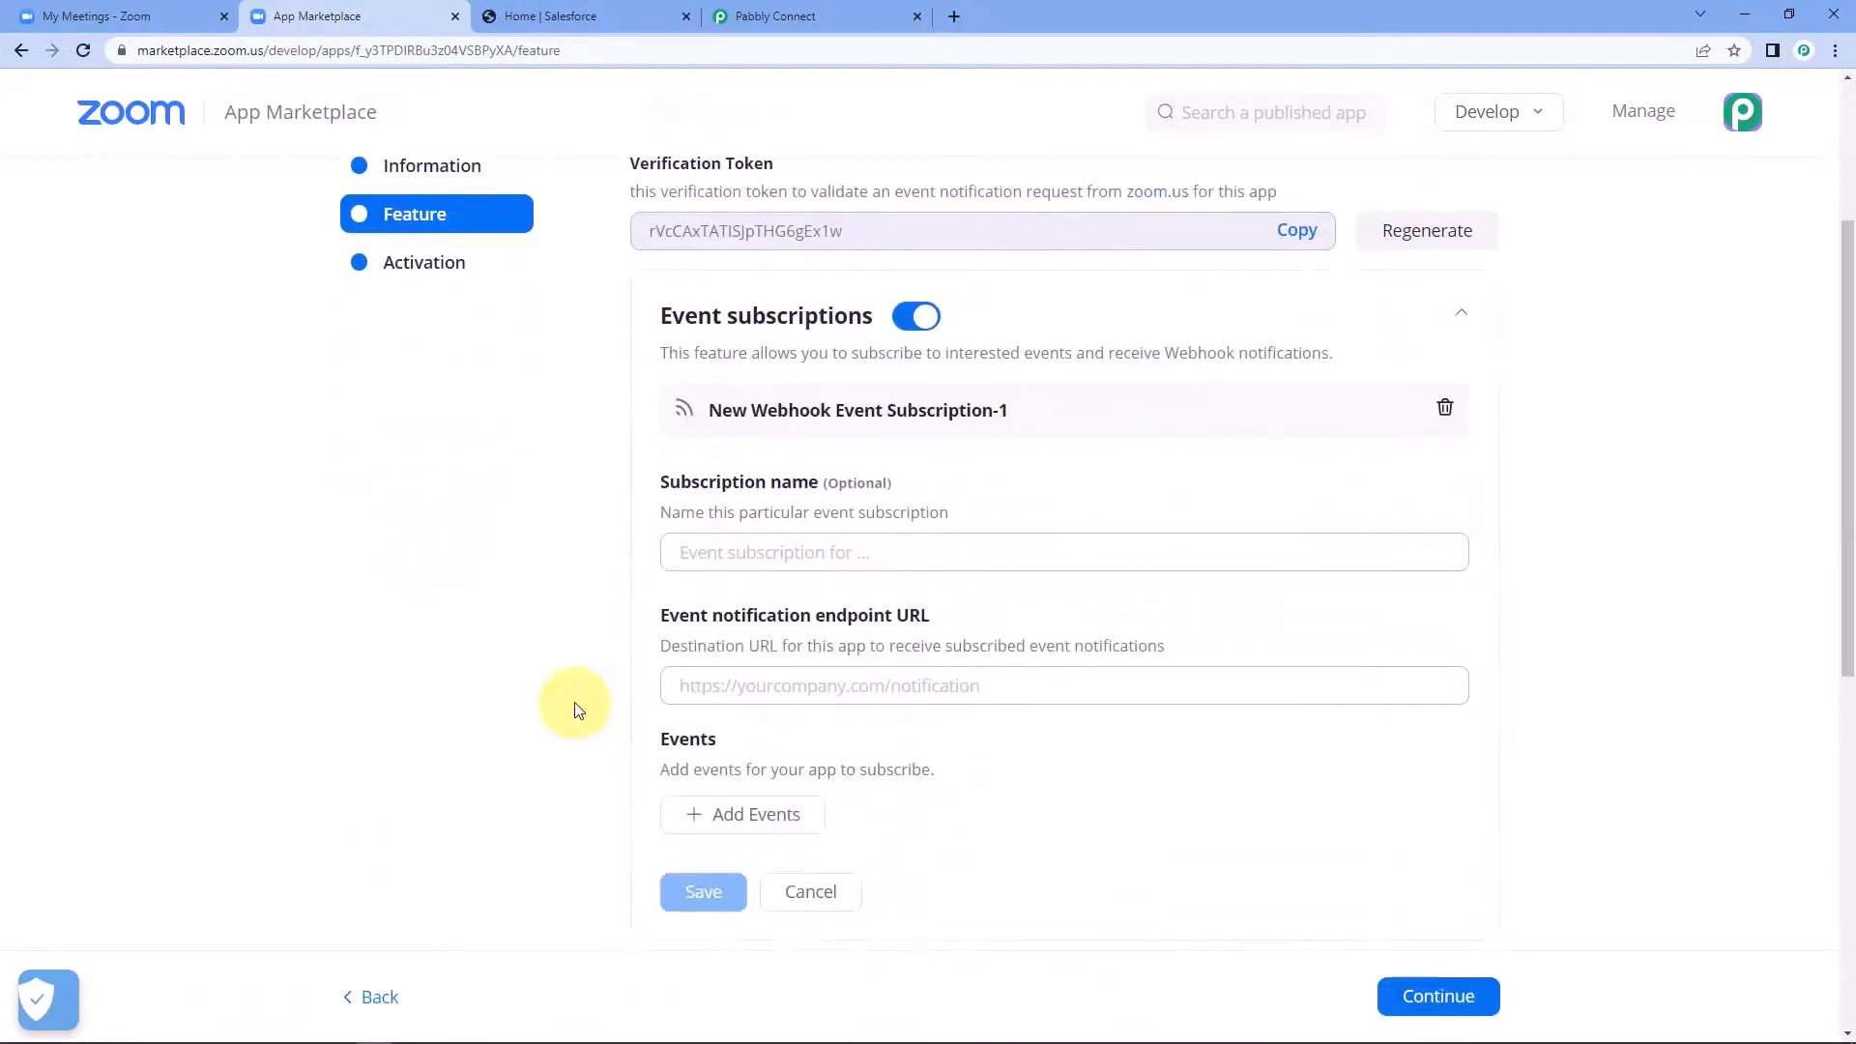
left_click(764, 561)
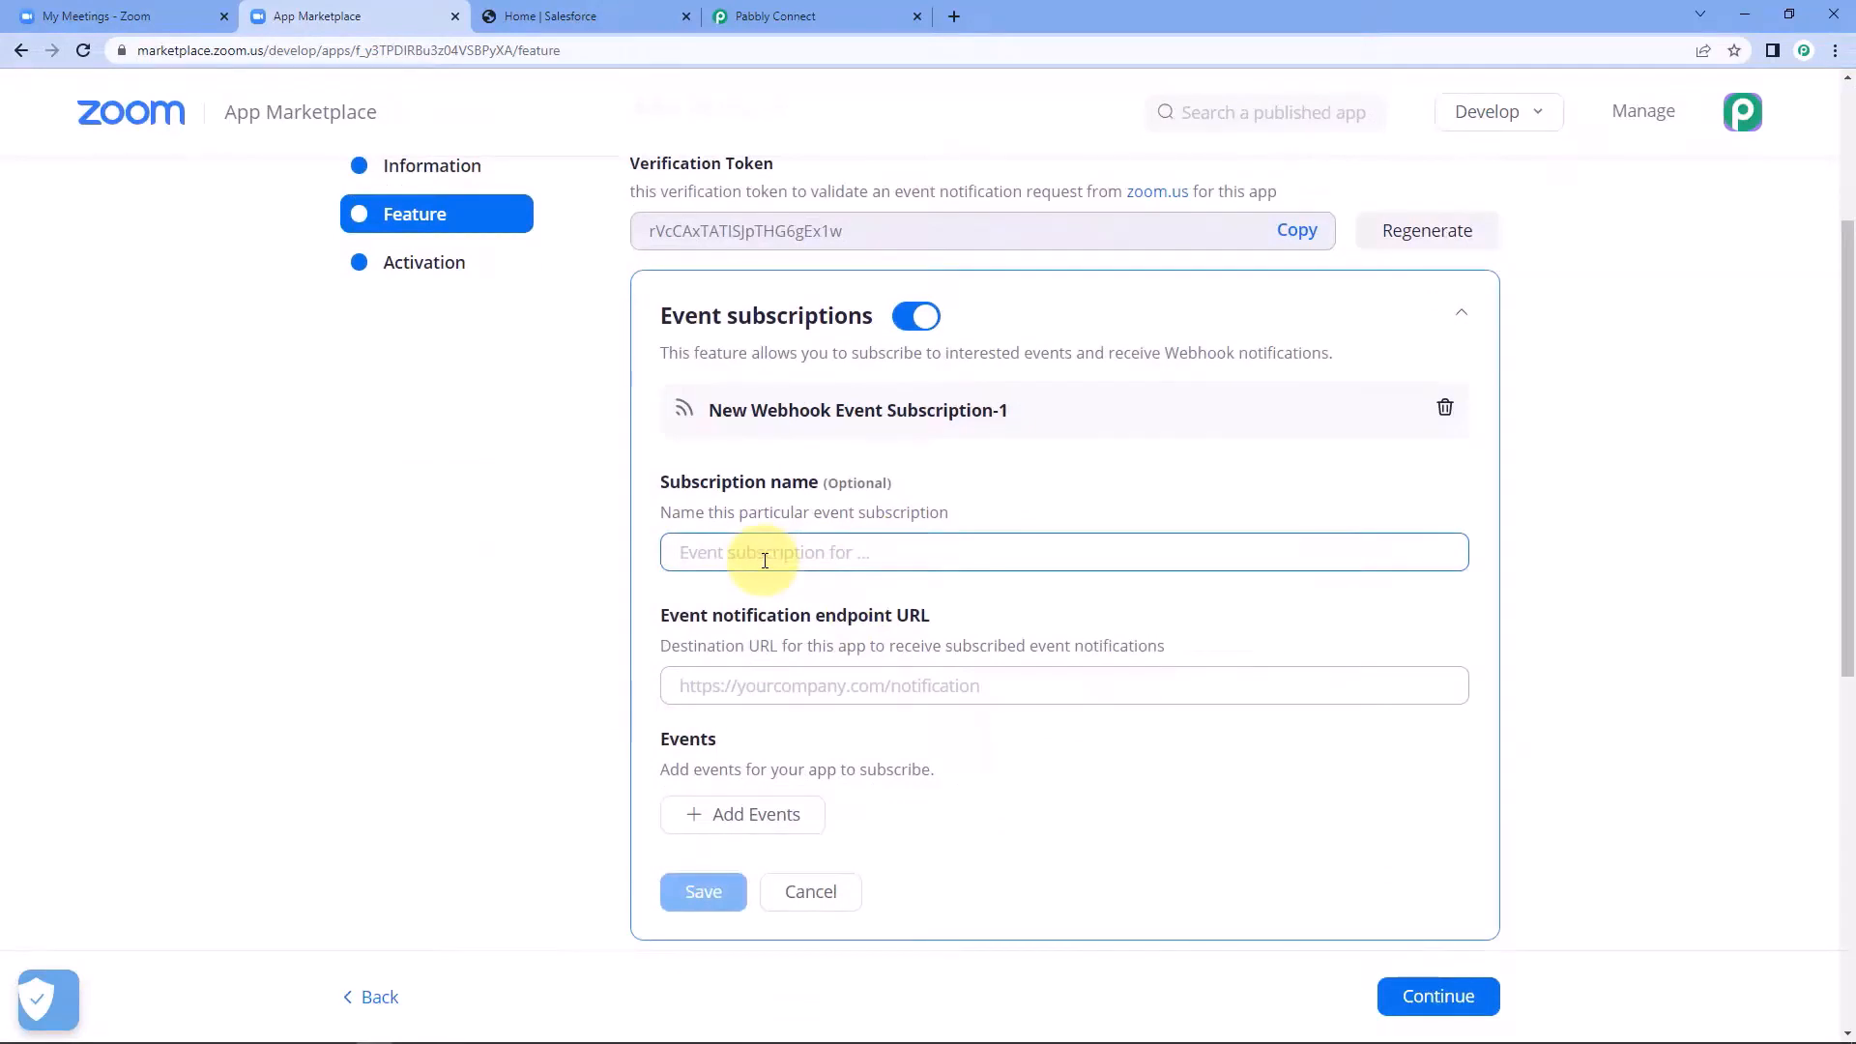
type("Sal")
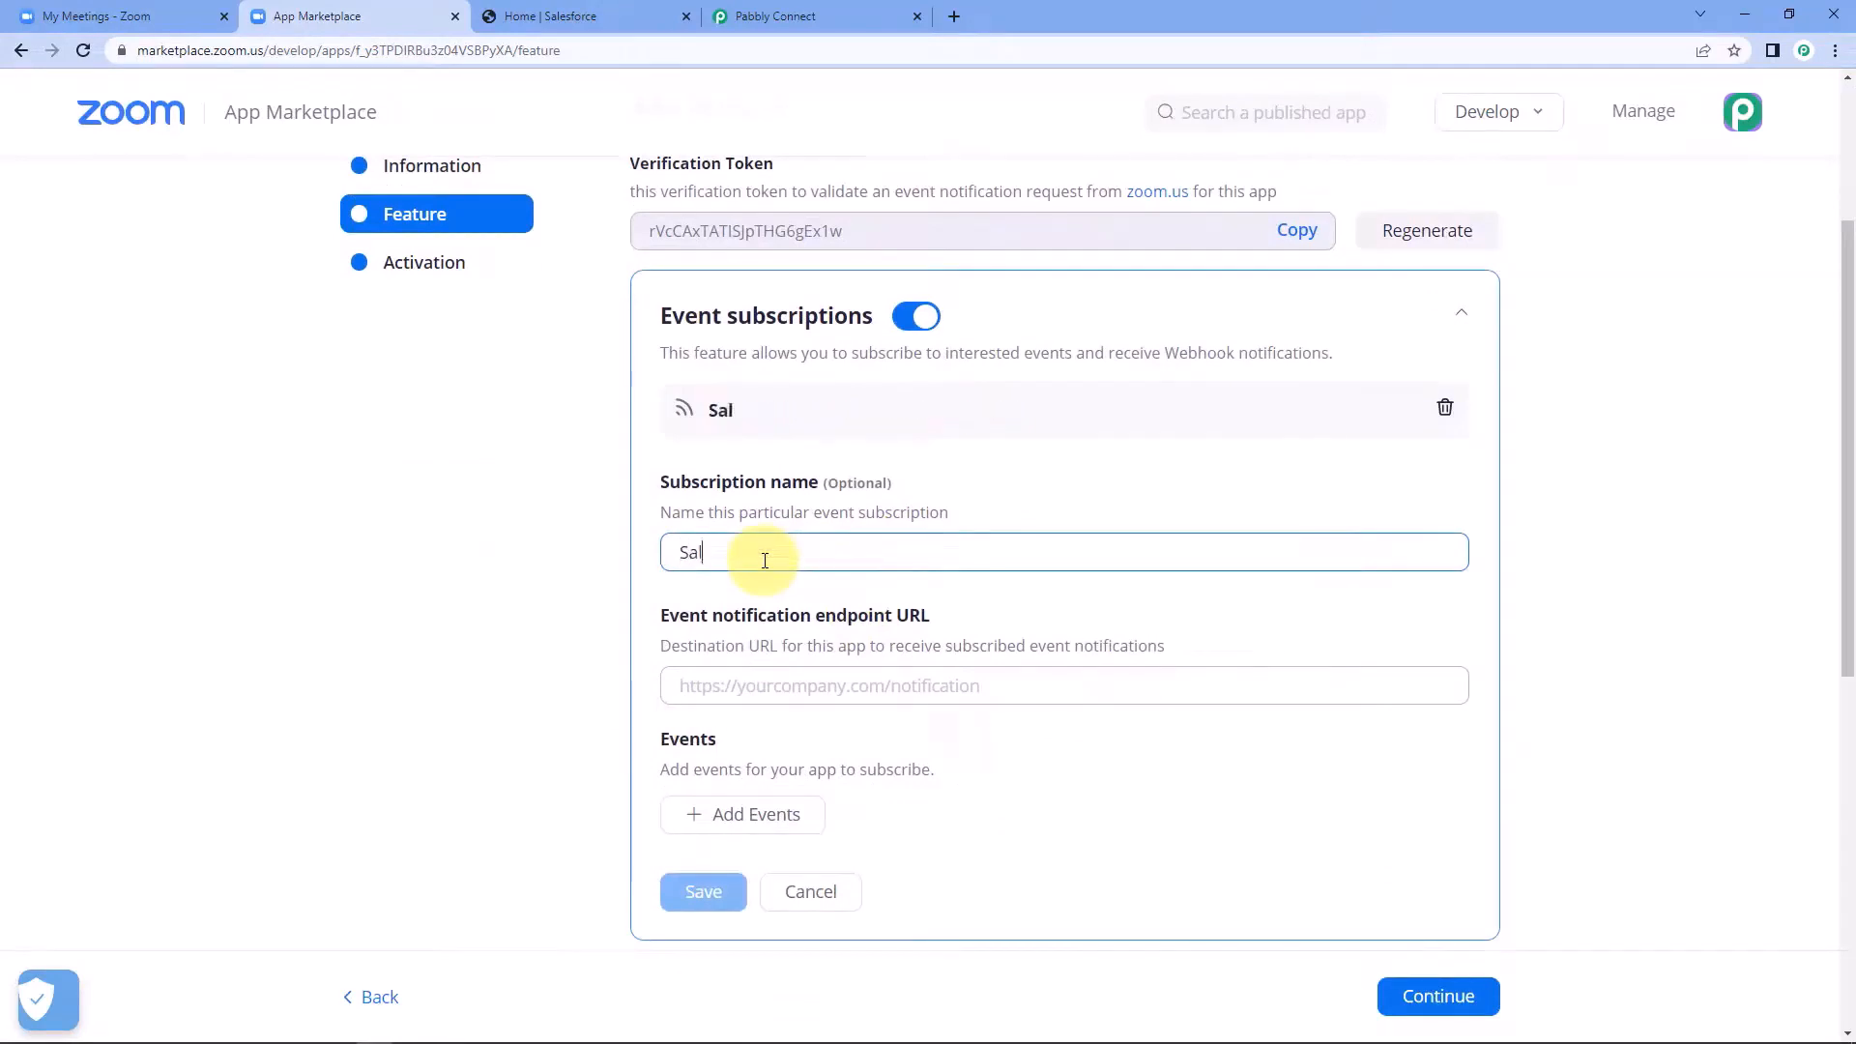
type("esforce")
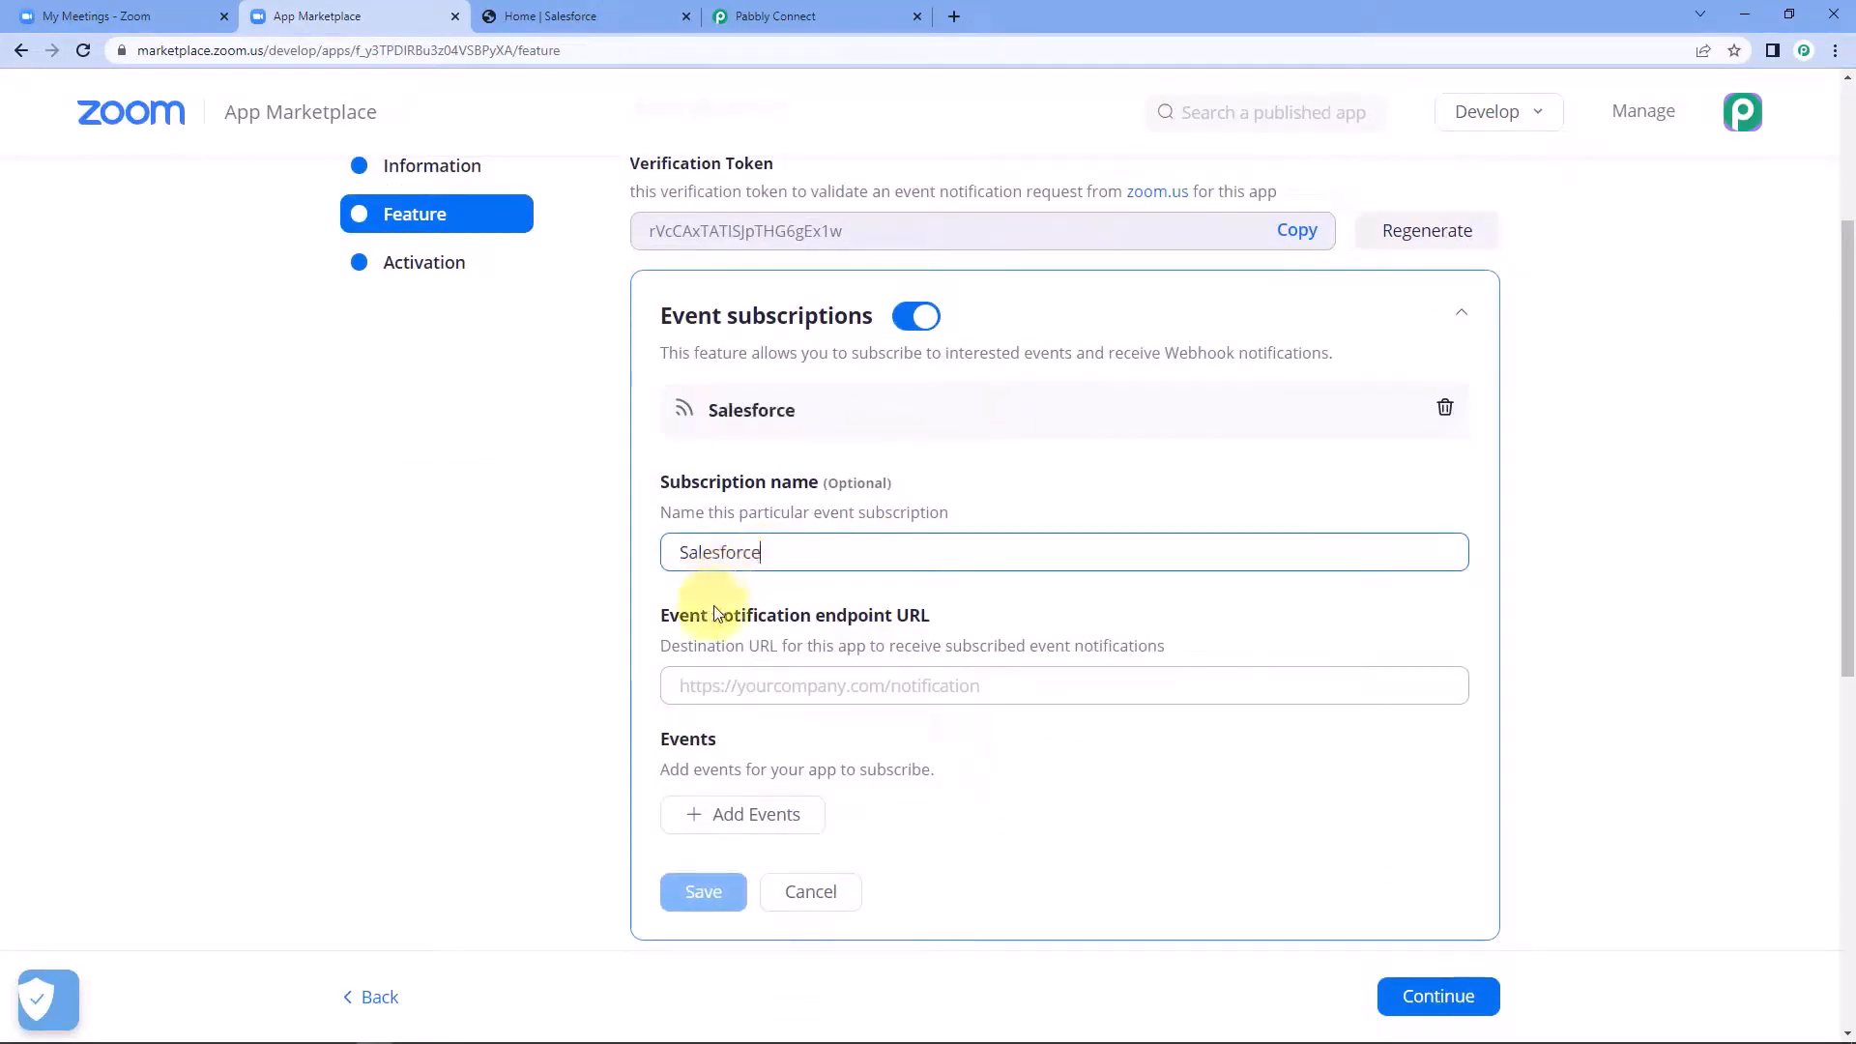
left_click(559, 613)
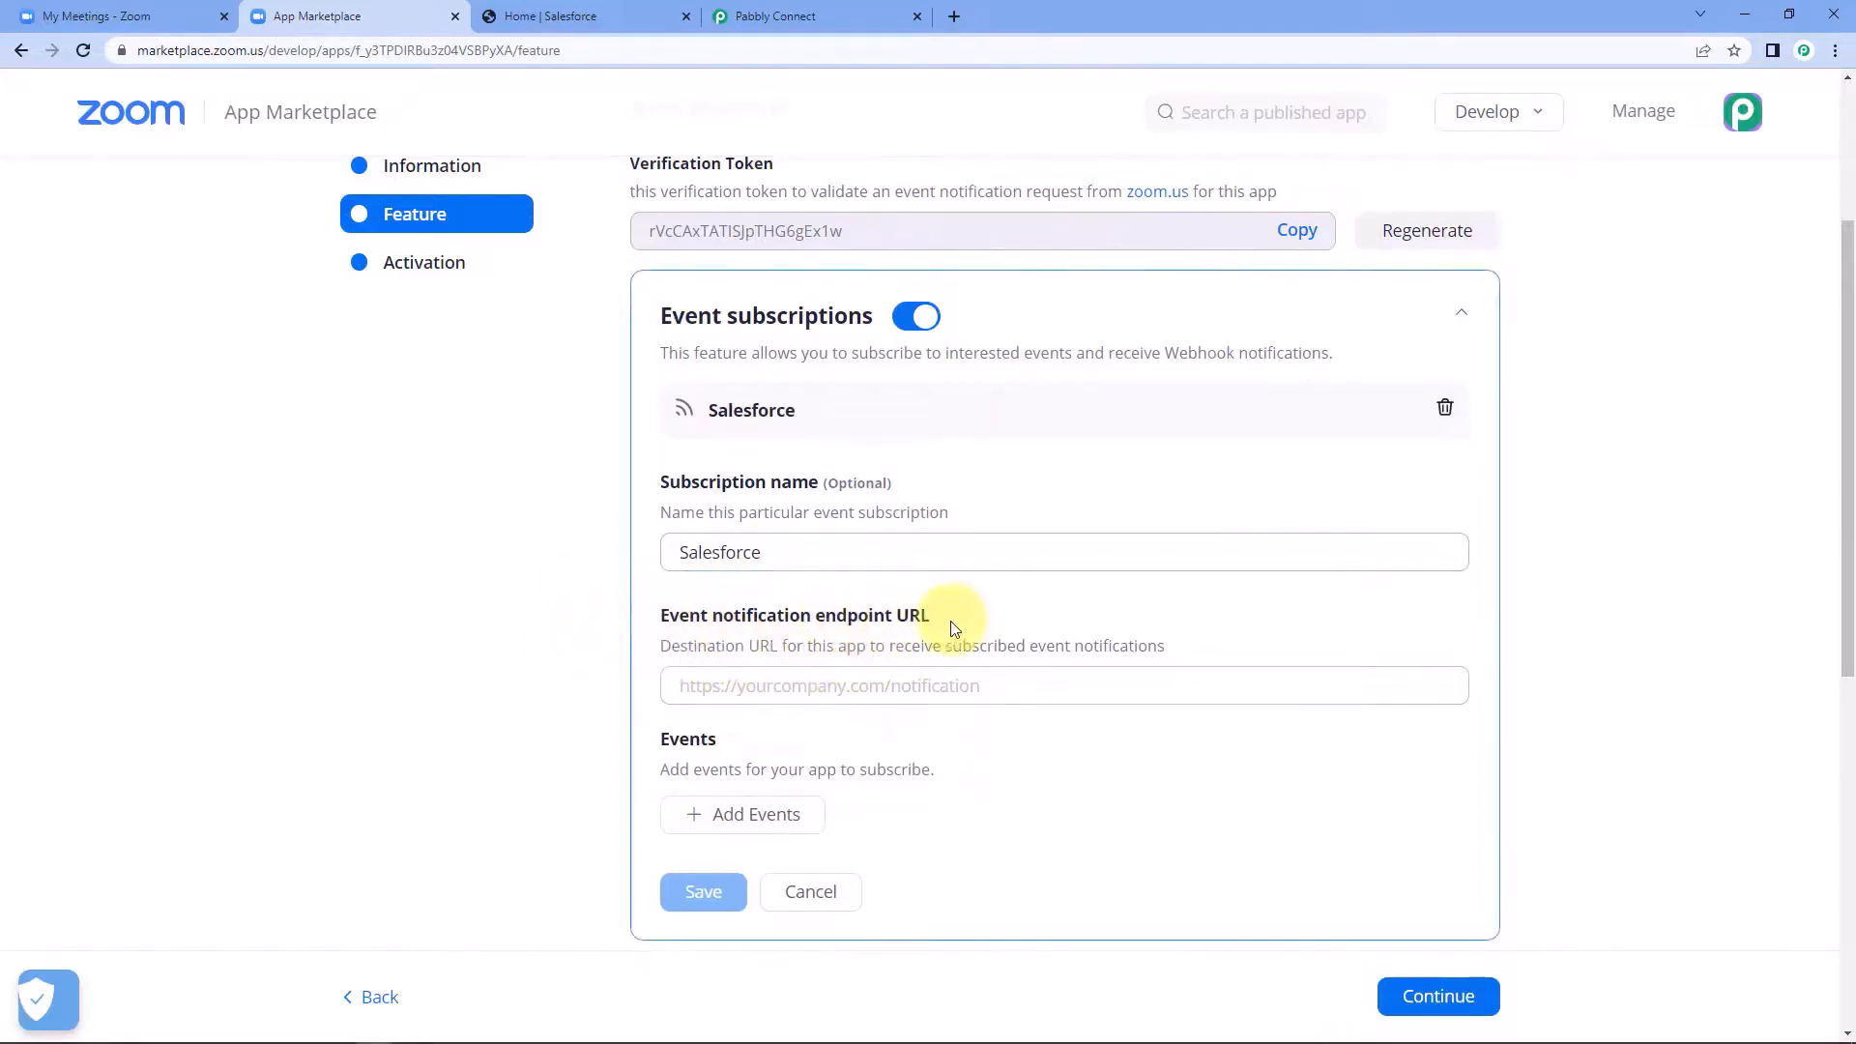
Paste the copied Pabbly Connect webhook URL as the Salesforce subscription's event notification endpoint URL.
right_click(862, 682)
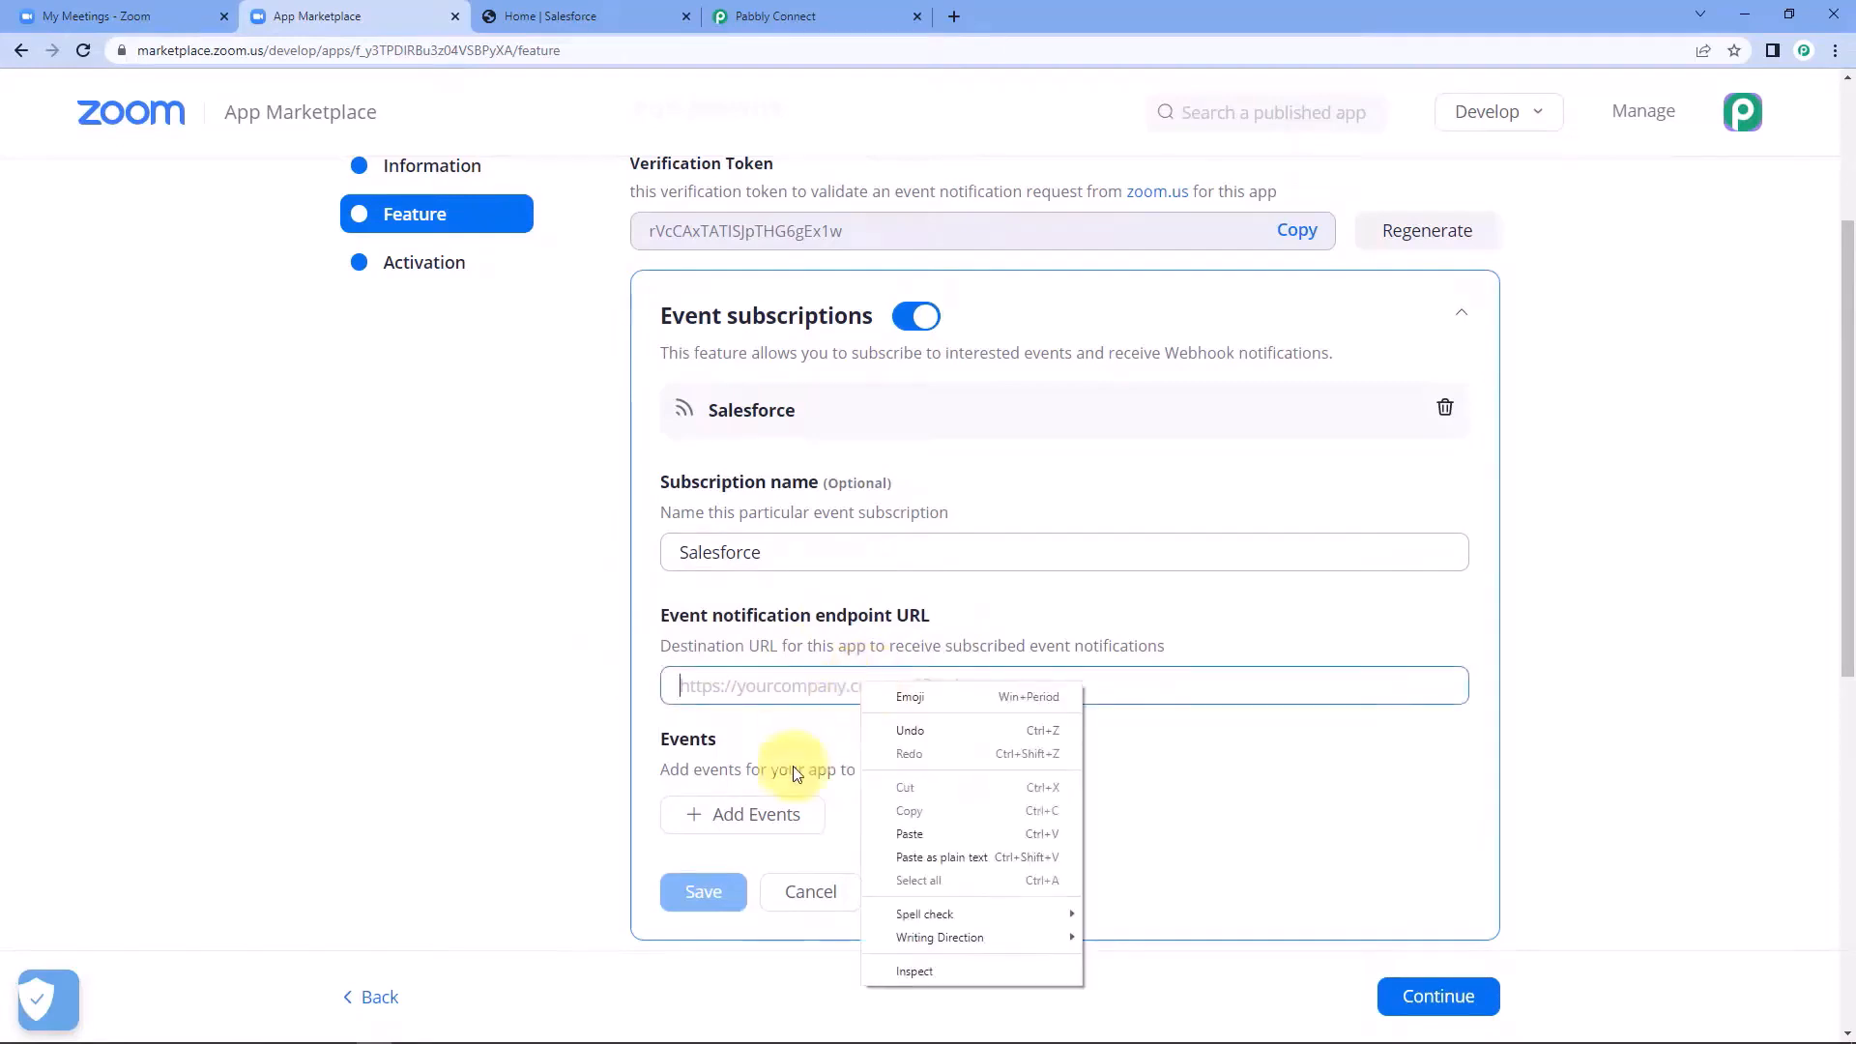
left_click(901, 846)
left_click(623, 707)
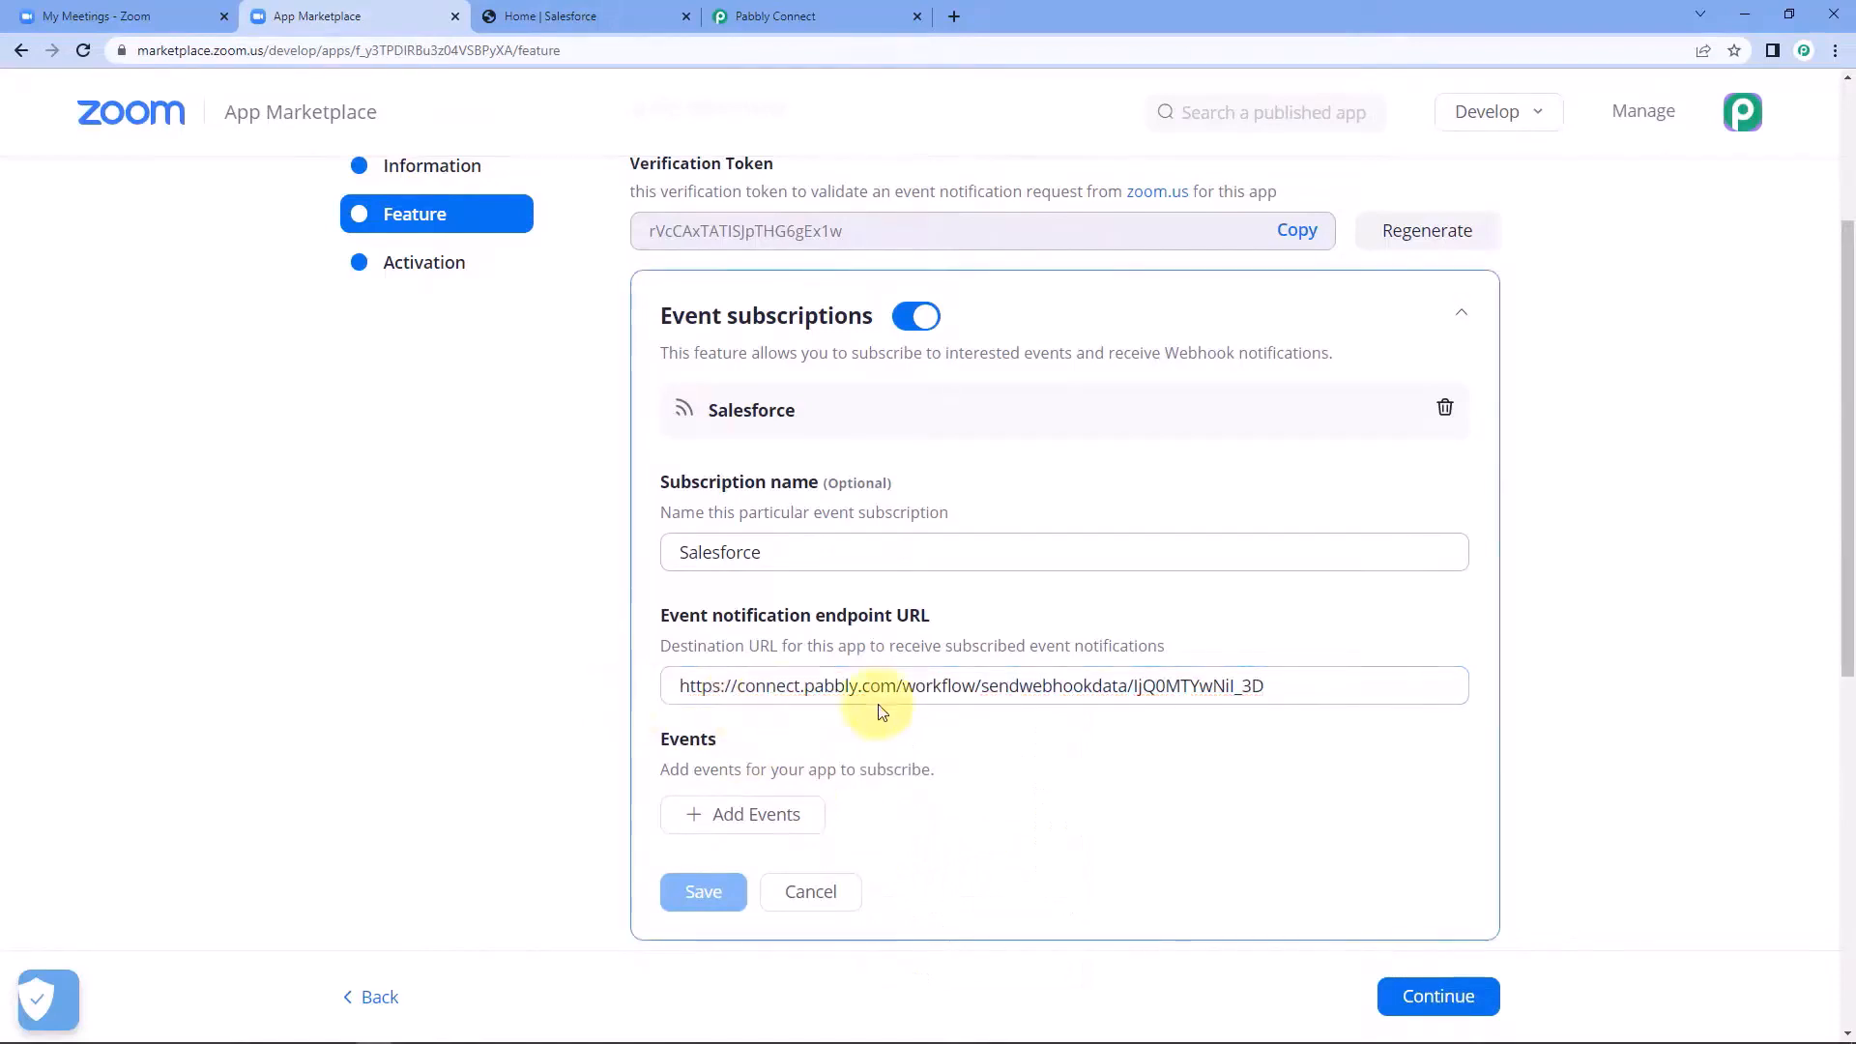
Add the events "Meeting Registration has been created" and "Webinar Registration has been created" to the subscription.
scroll(1008, 753, "down", 2)
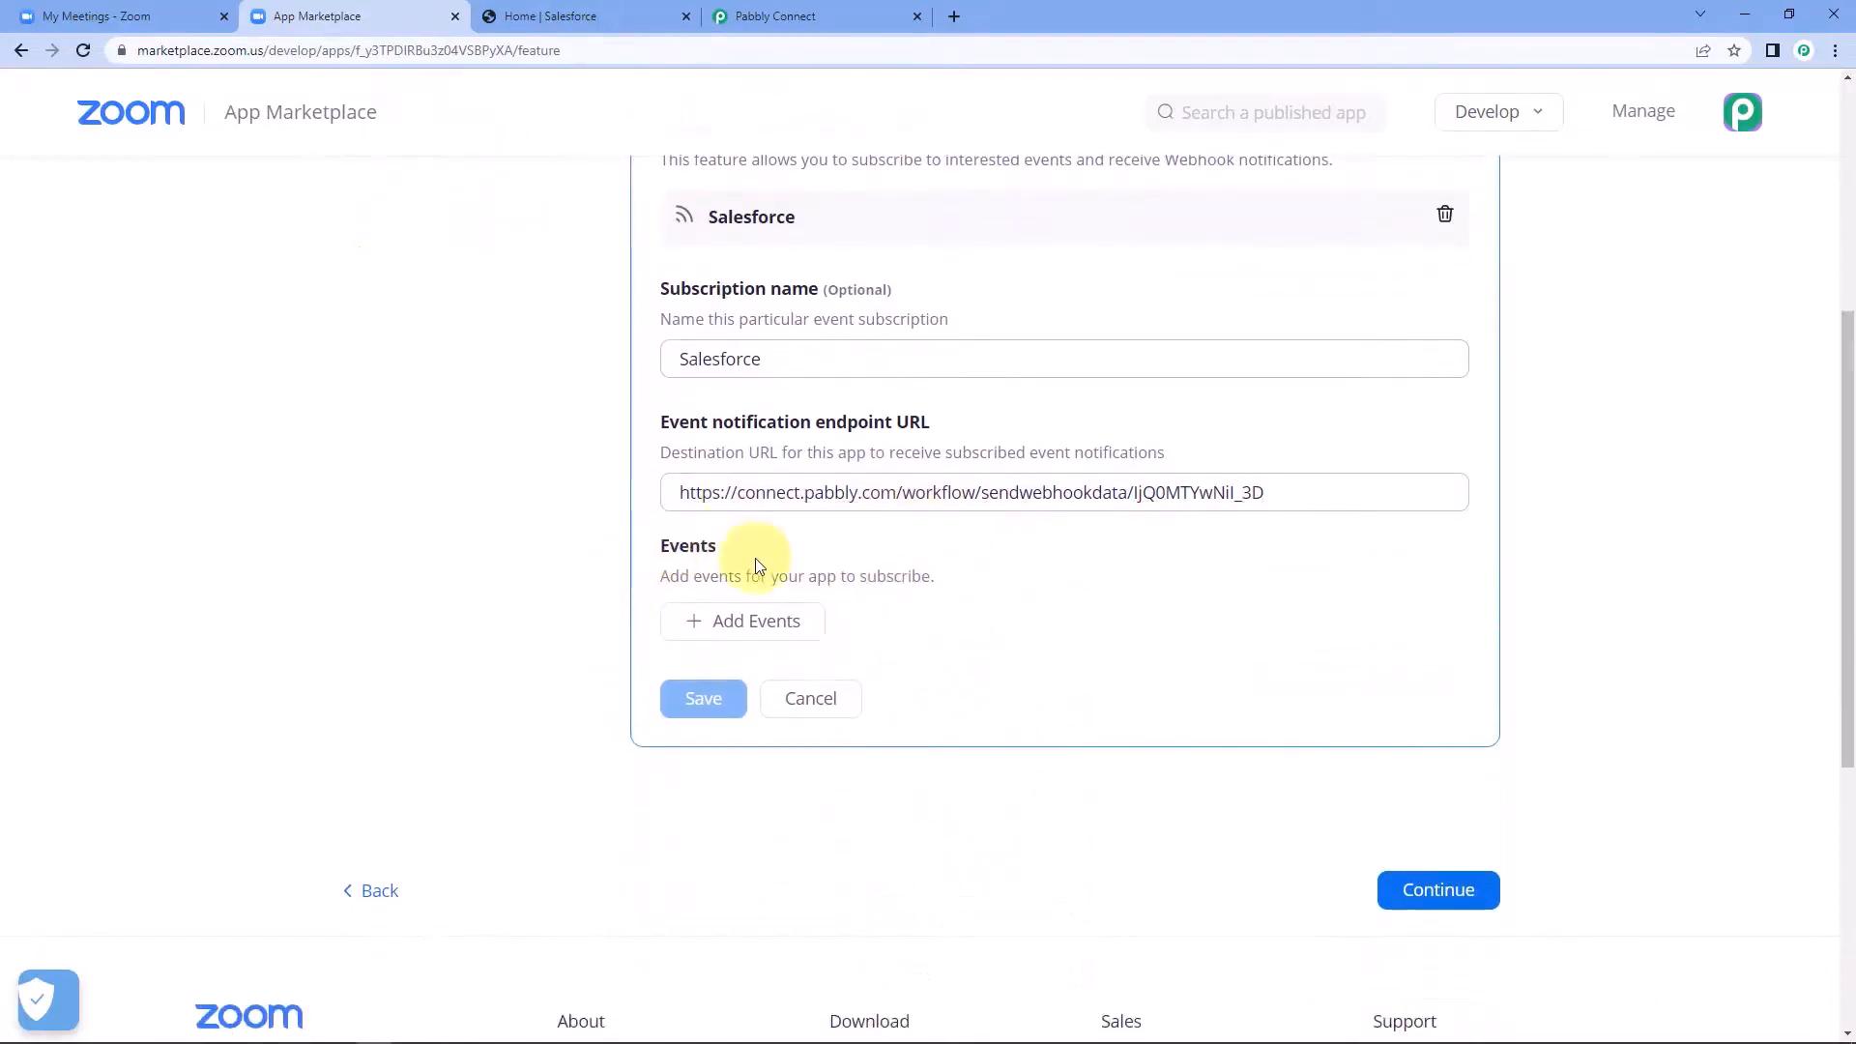
left_click(733, 620)
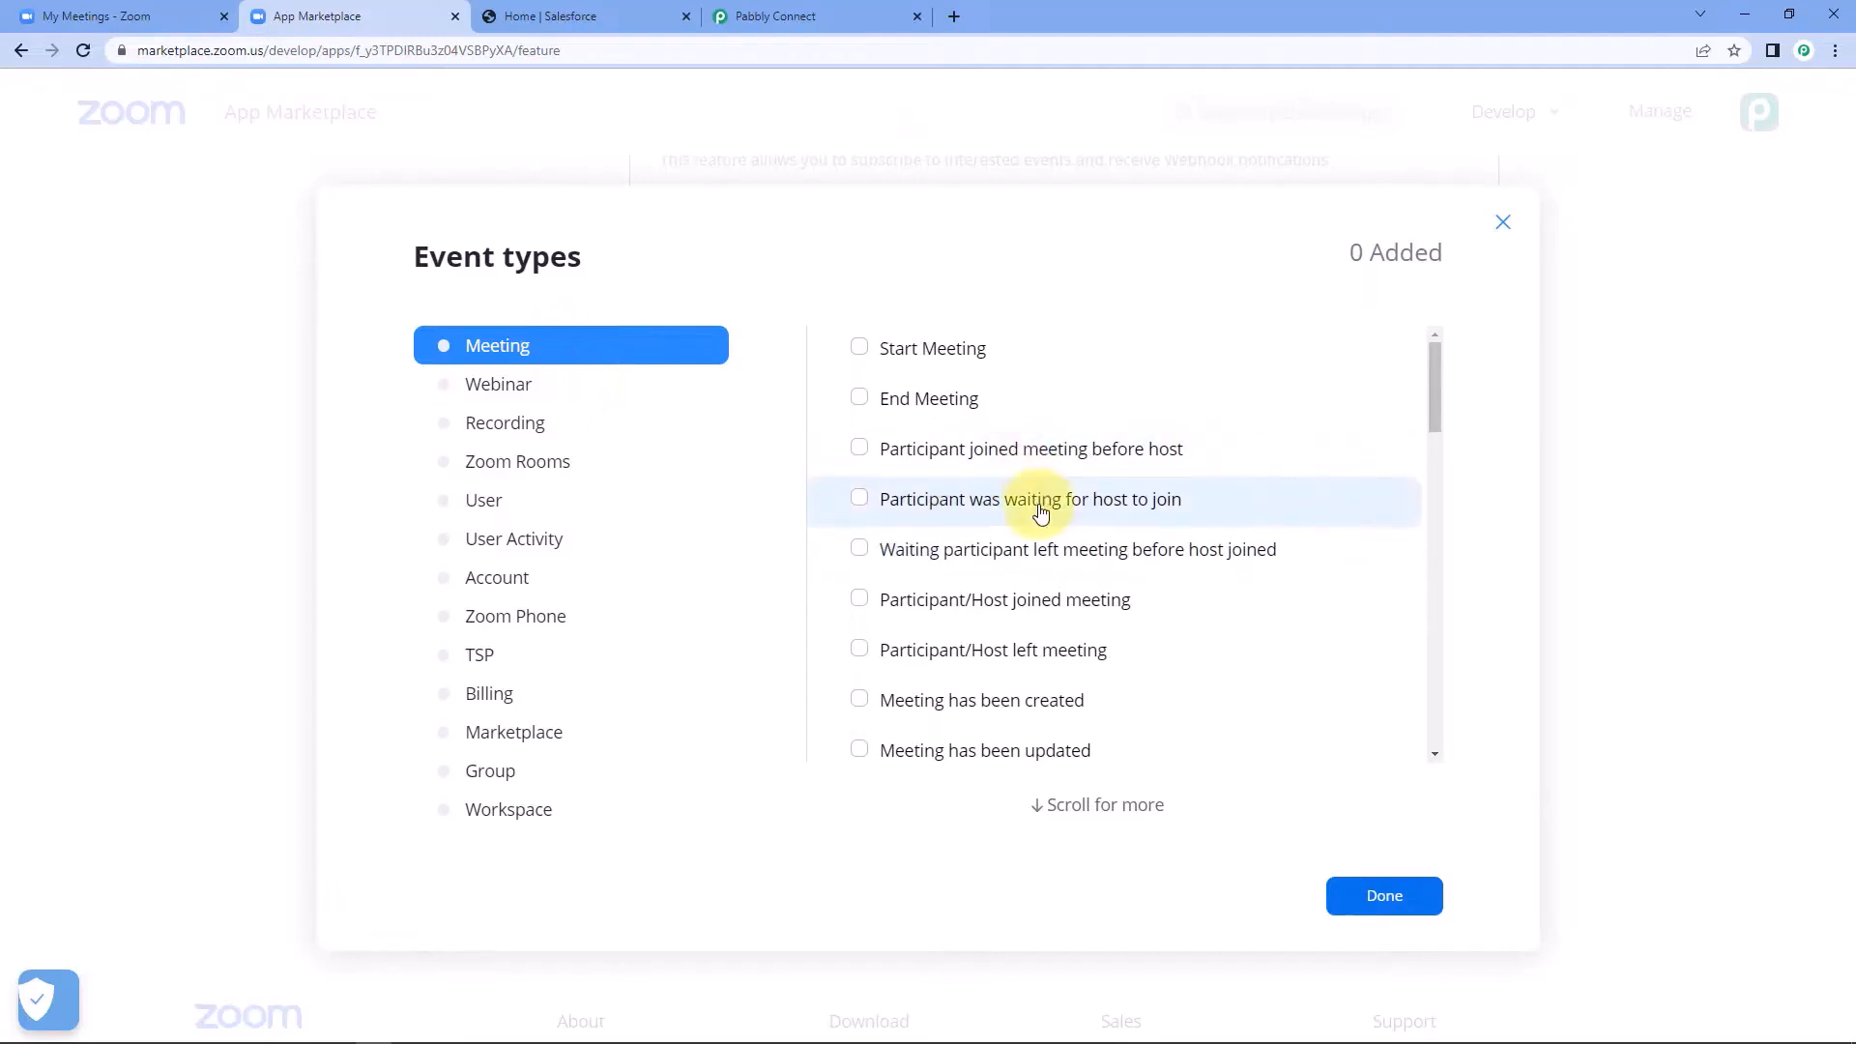
scroll(1022, 525, "down", 3)
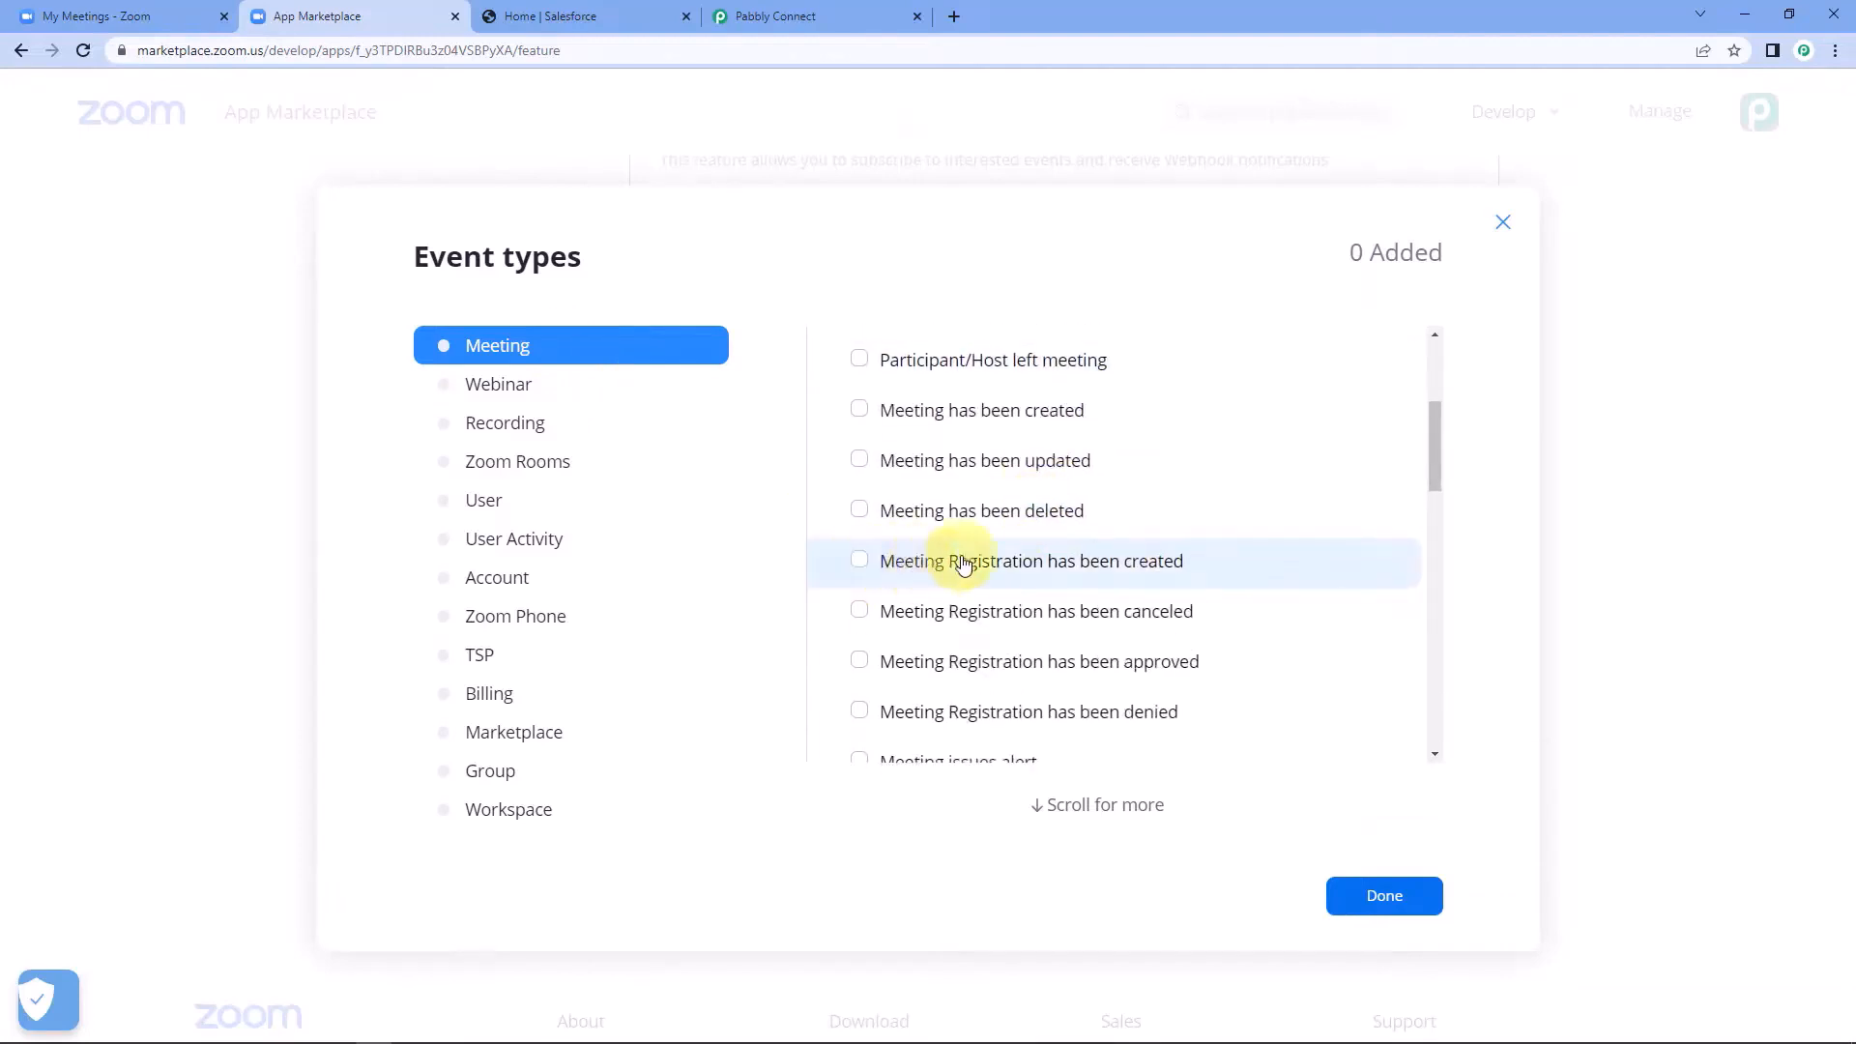
left_click(859, 563)
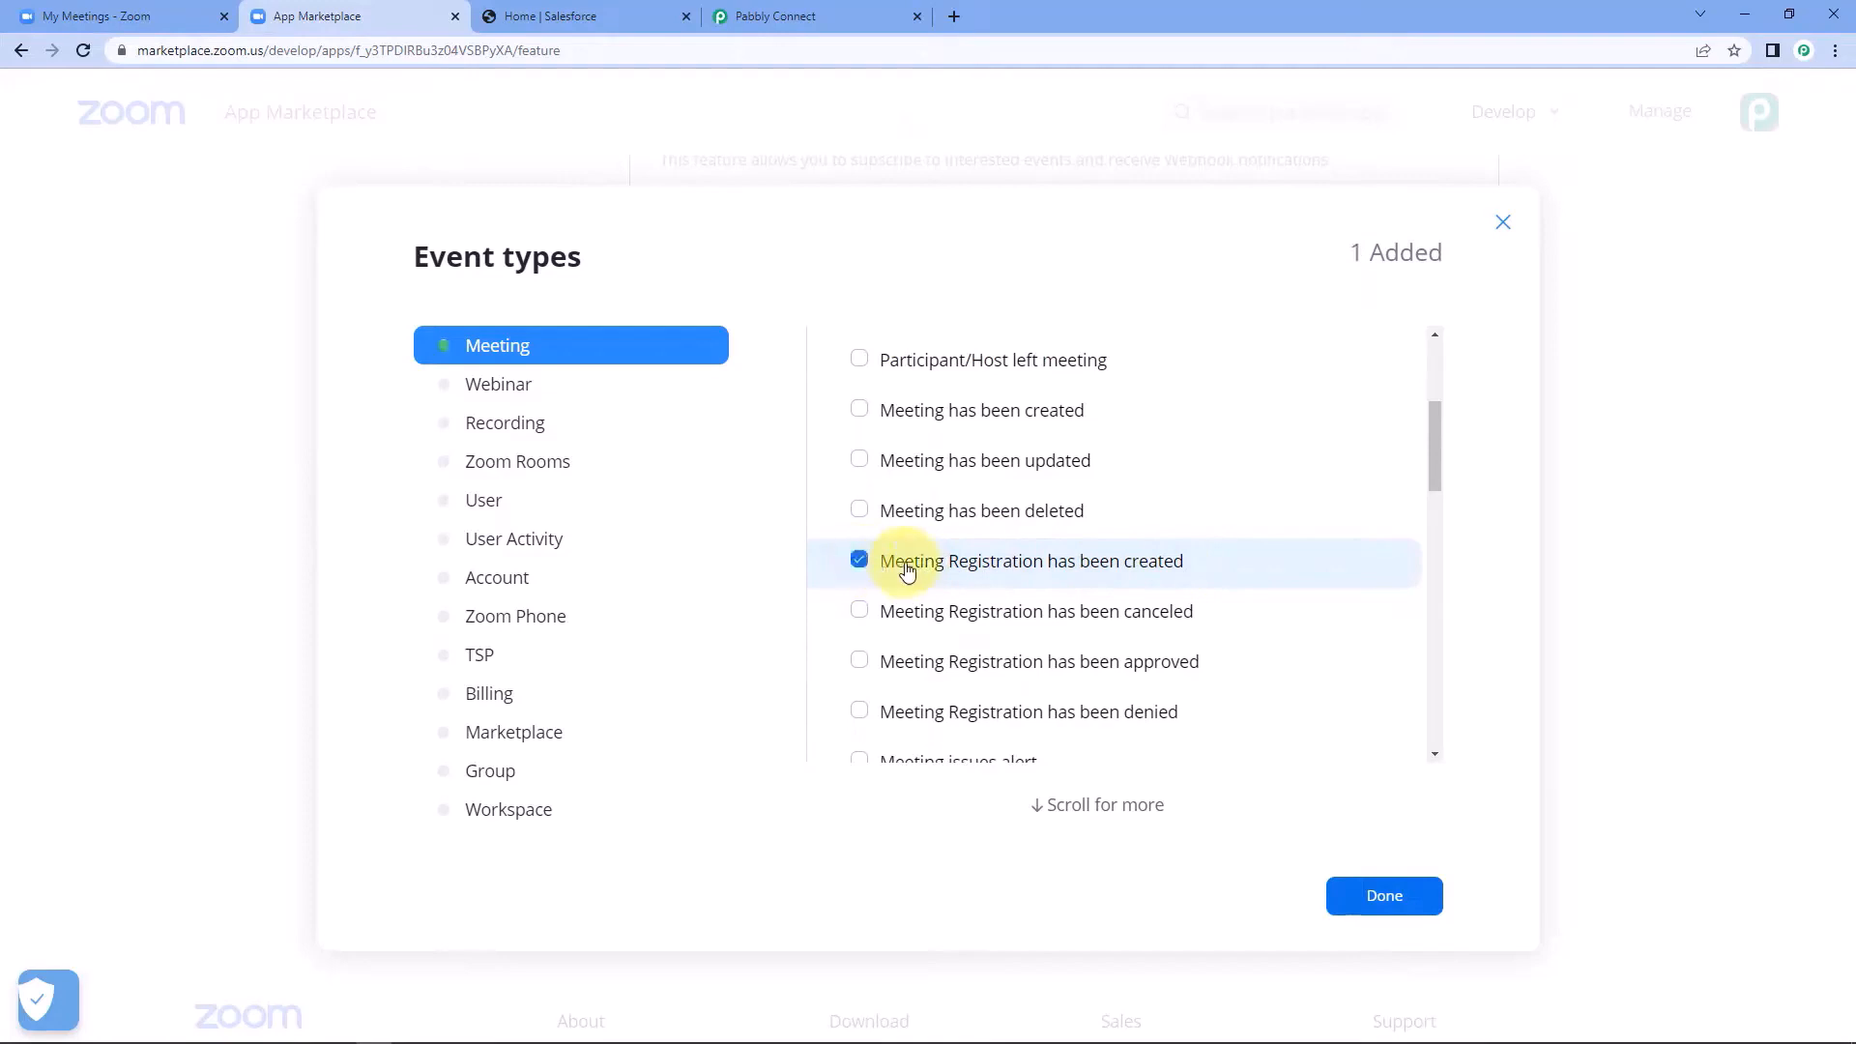
left_click(520, 394)
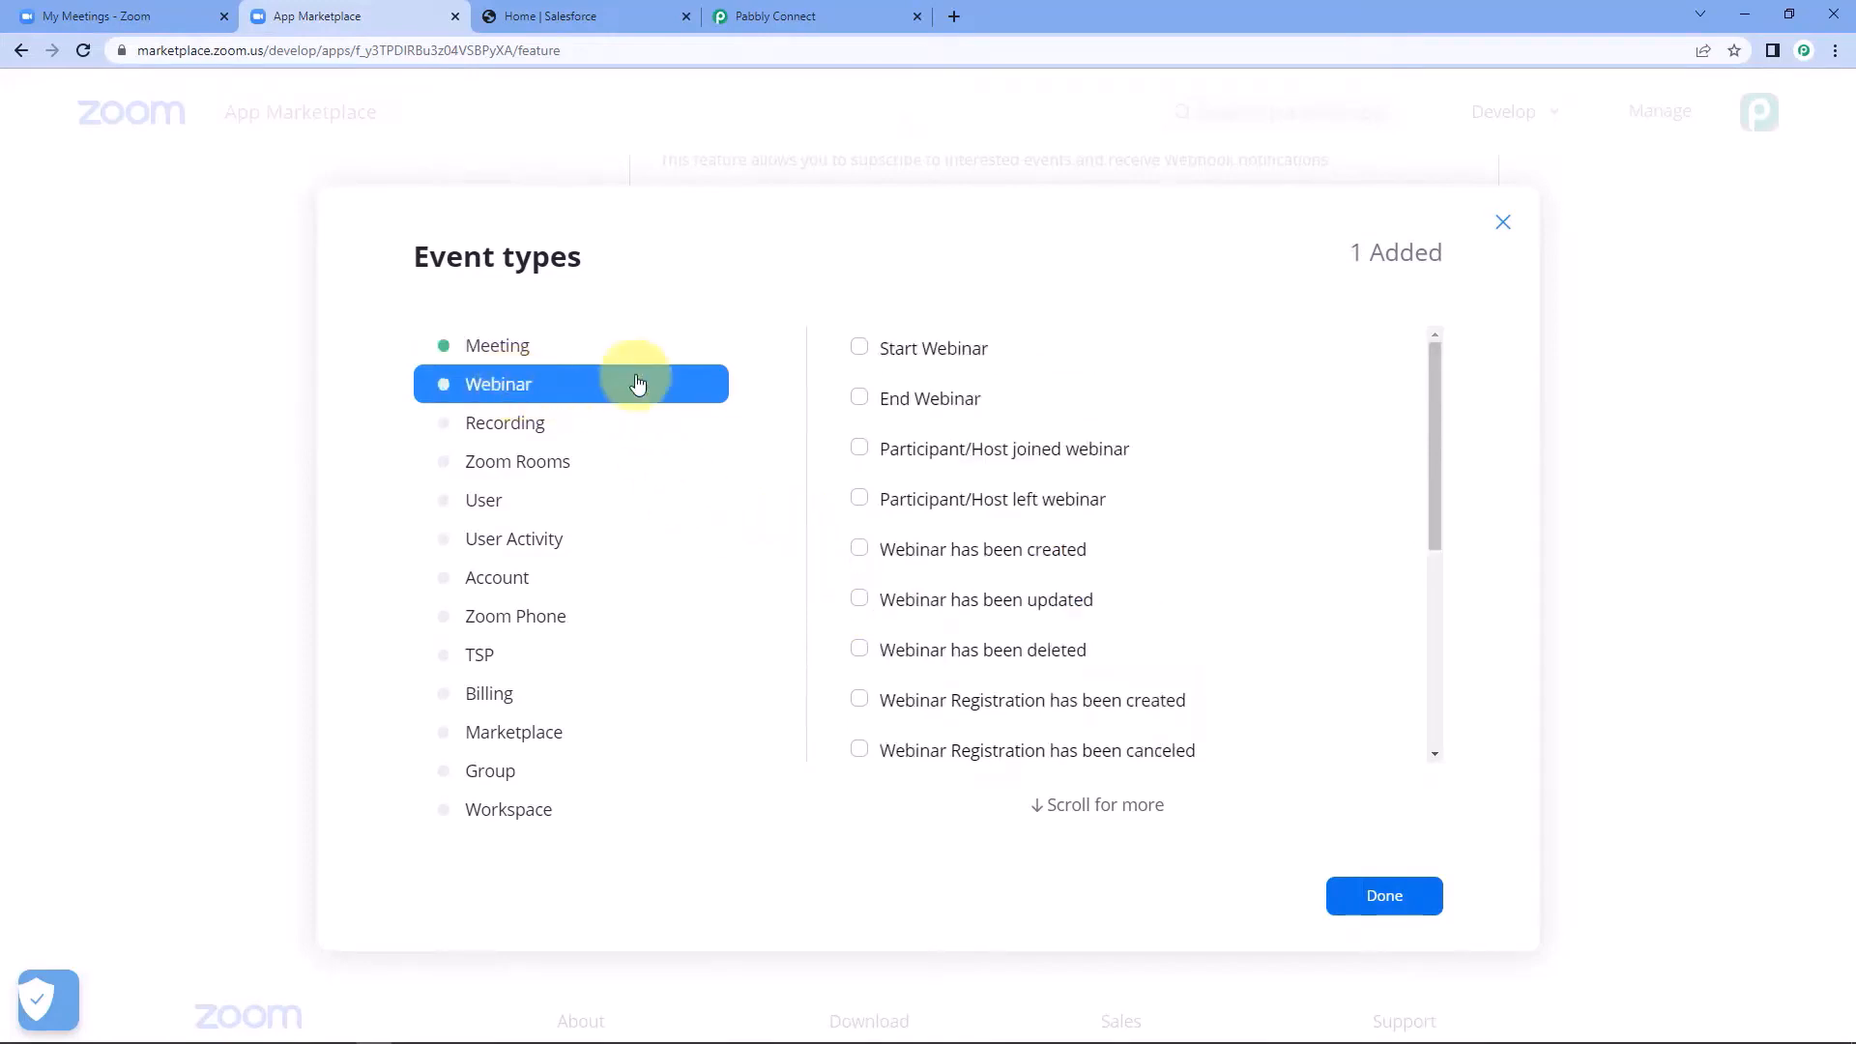
scroll(1054, 530, "down", 3)
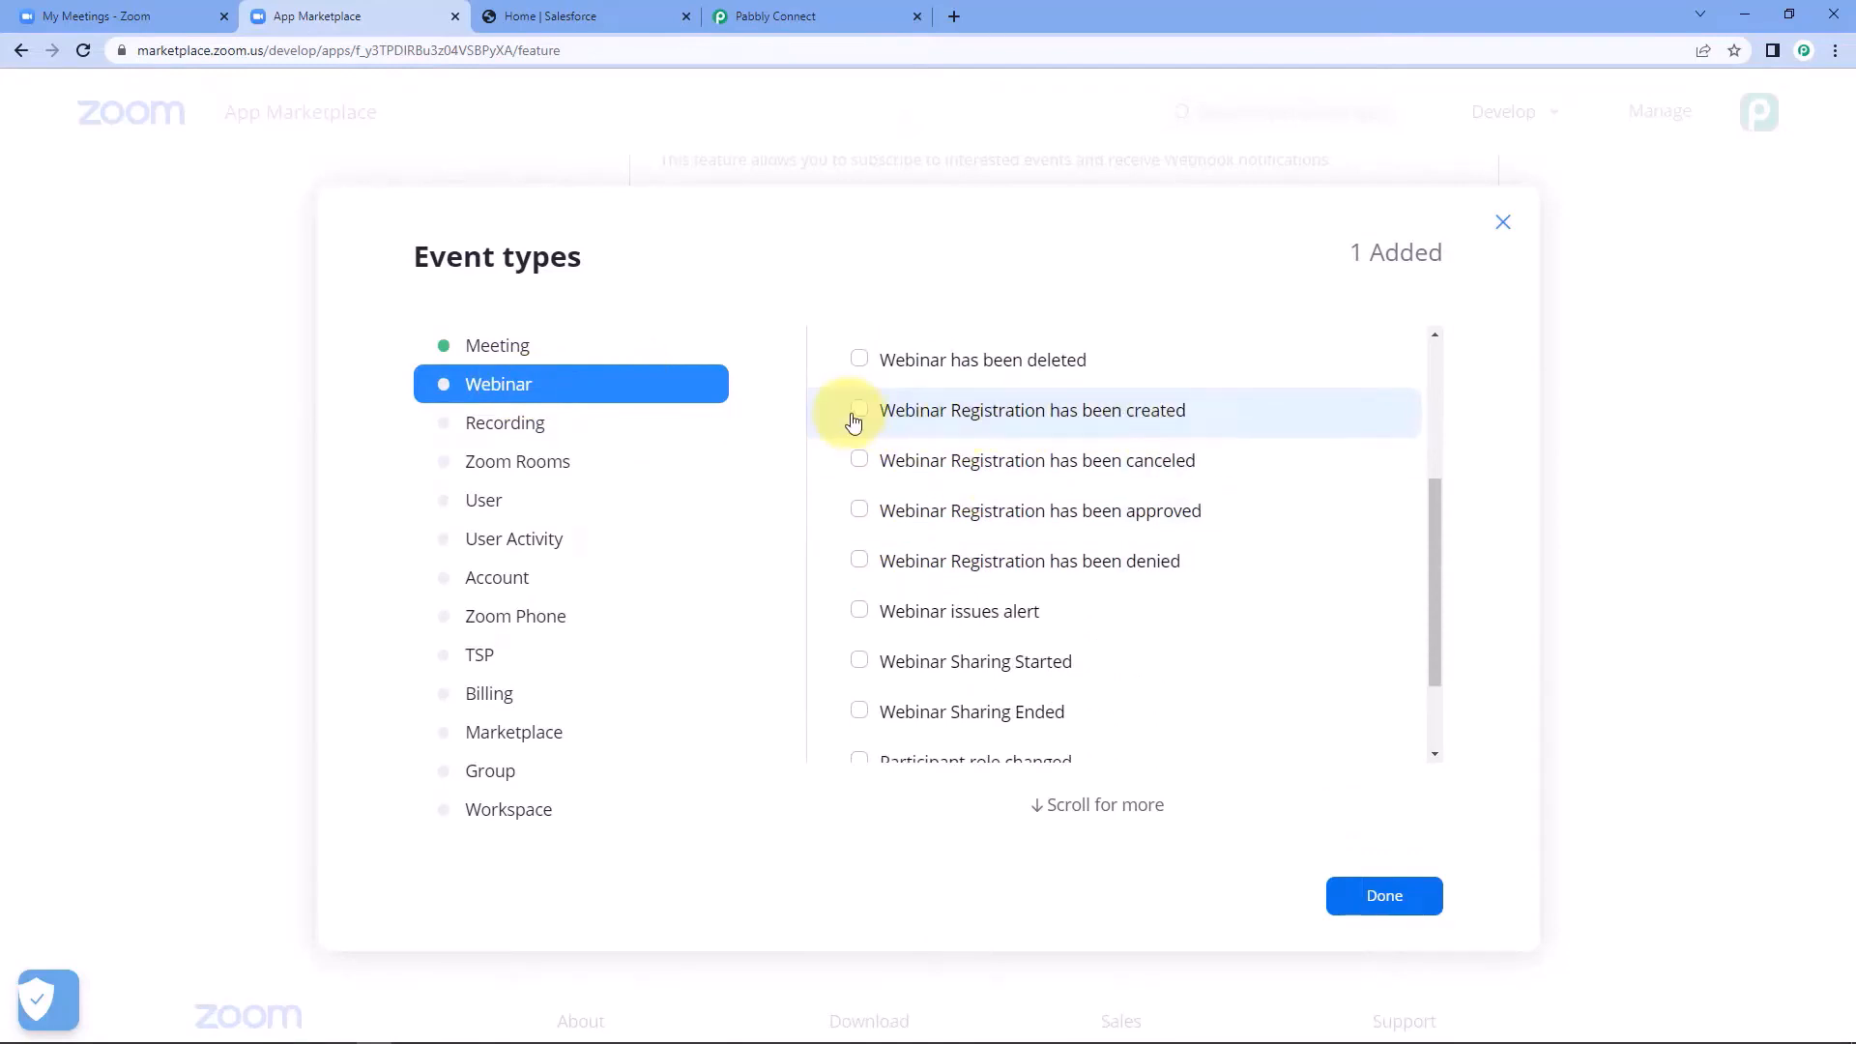
left_click(901, 424)
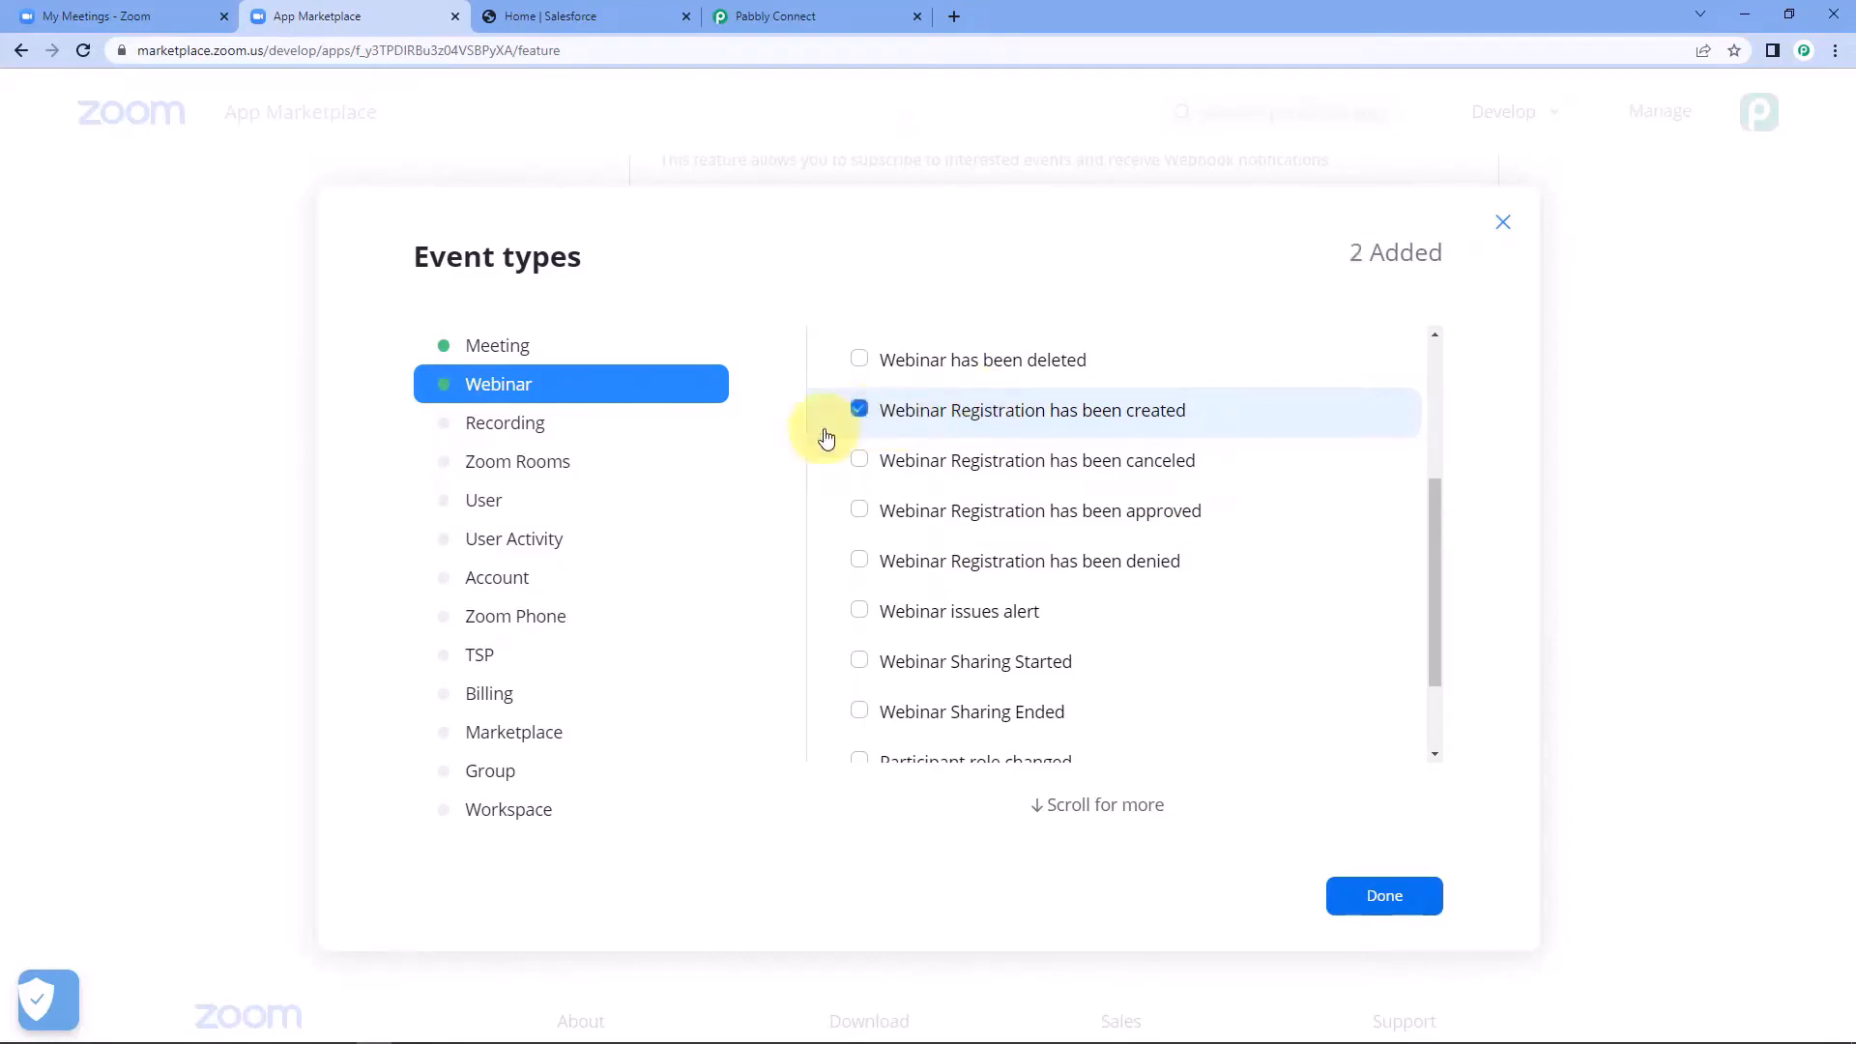
left_click(1385, 896)
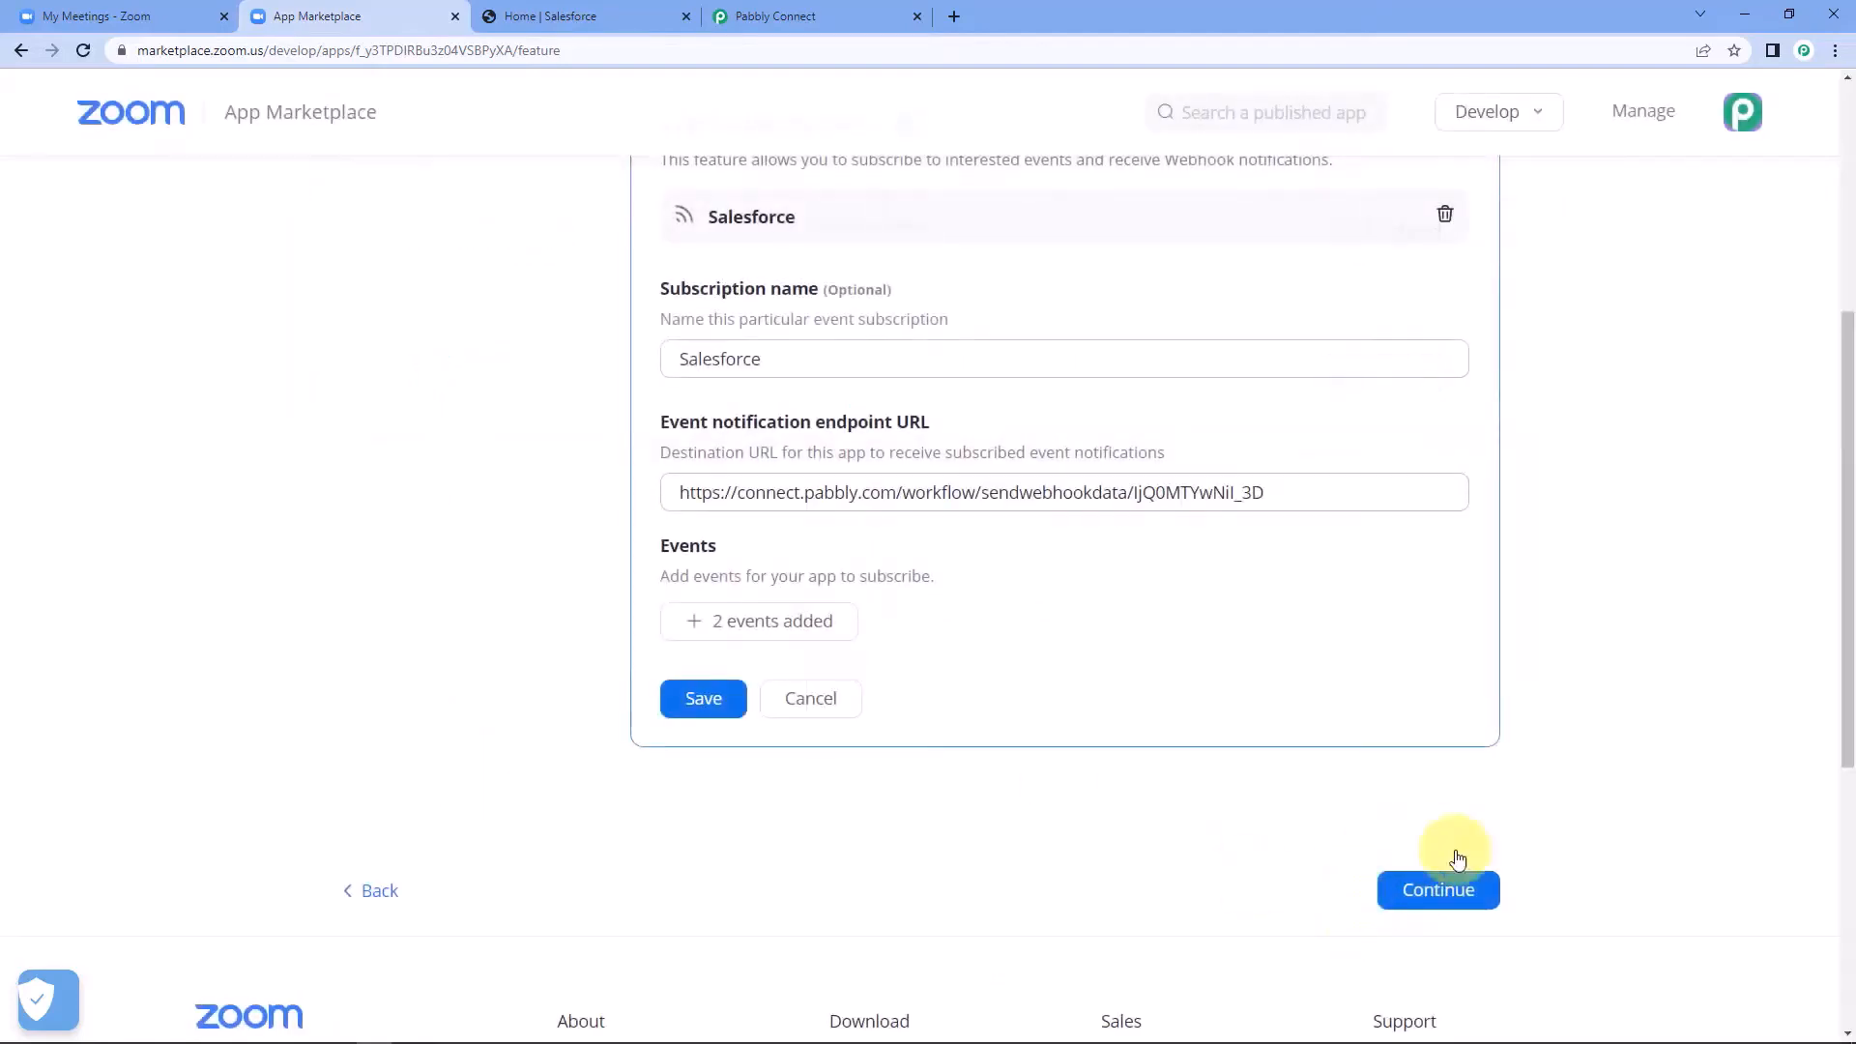
Save the Salesforce event subscription and continue to the app's activation page.
left_click(707, 703)
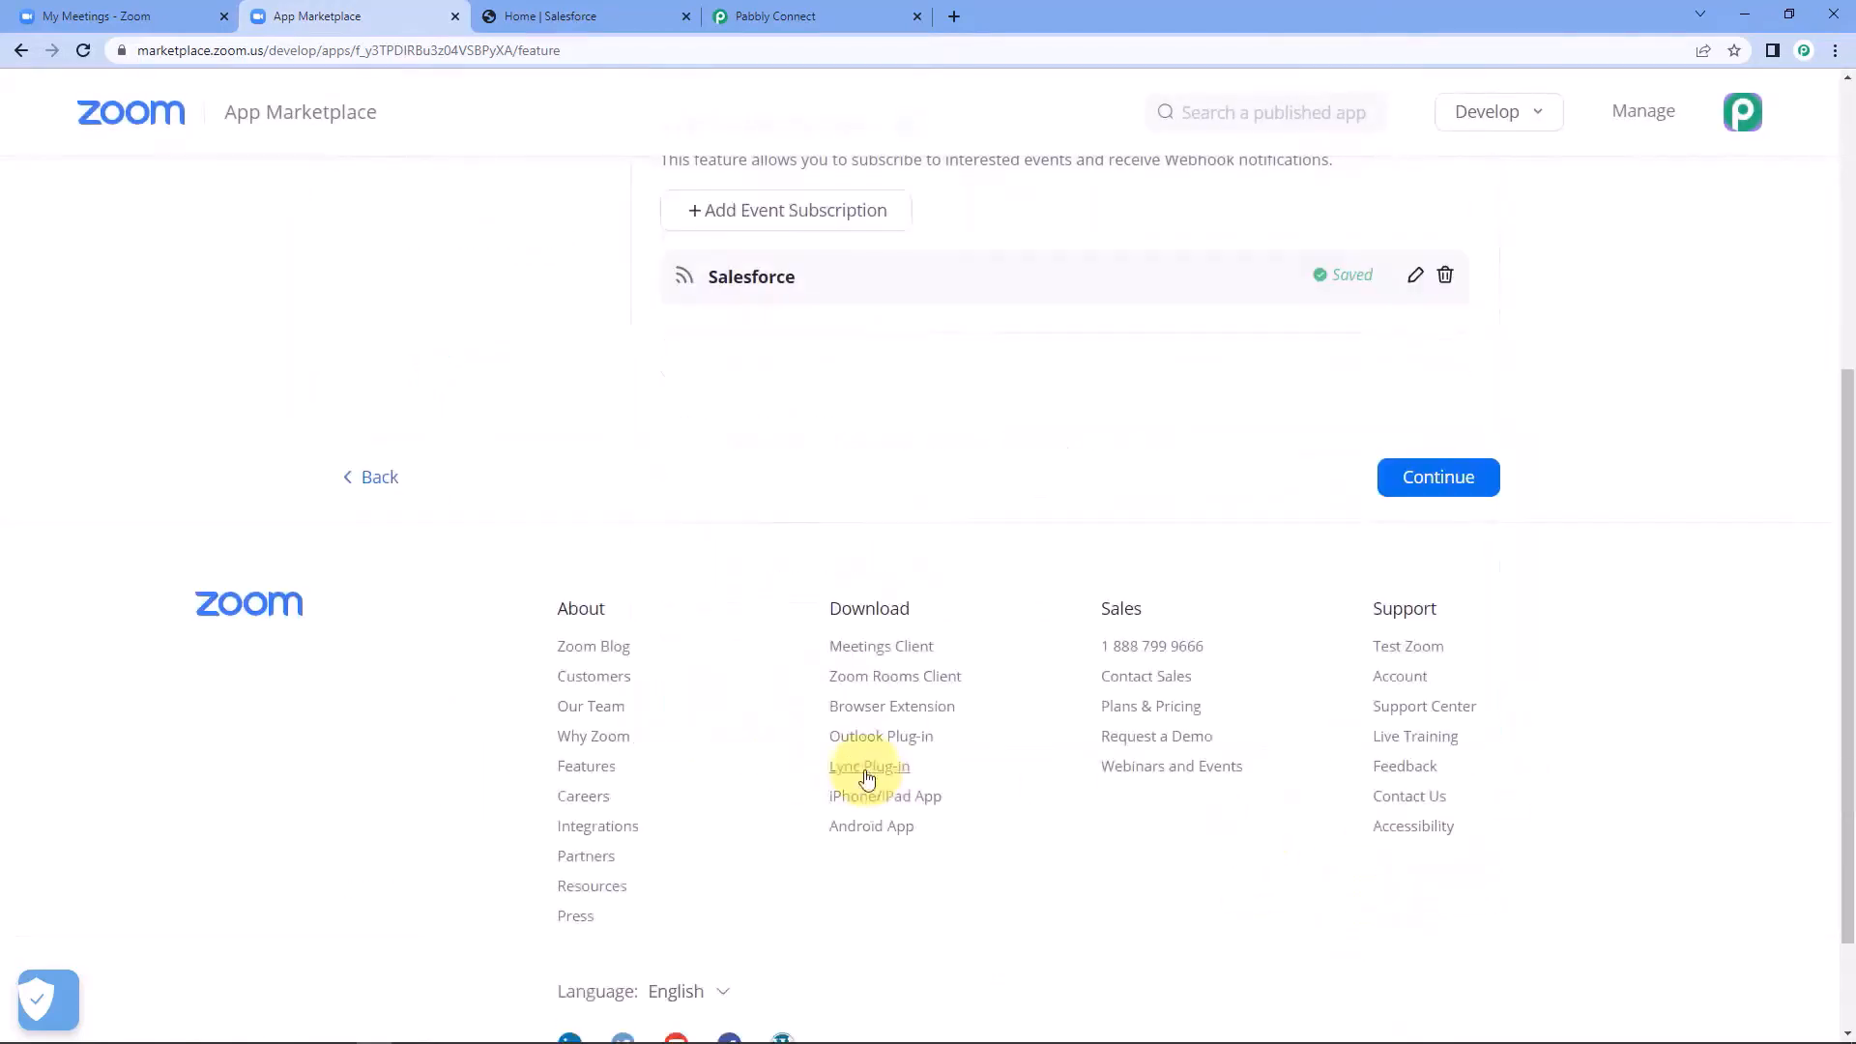
scroll(1100, 688, "up", 4)
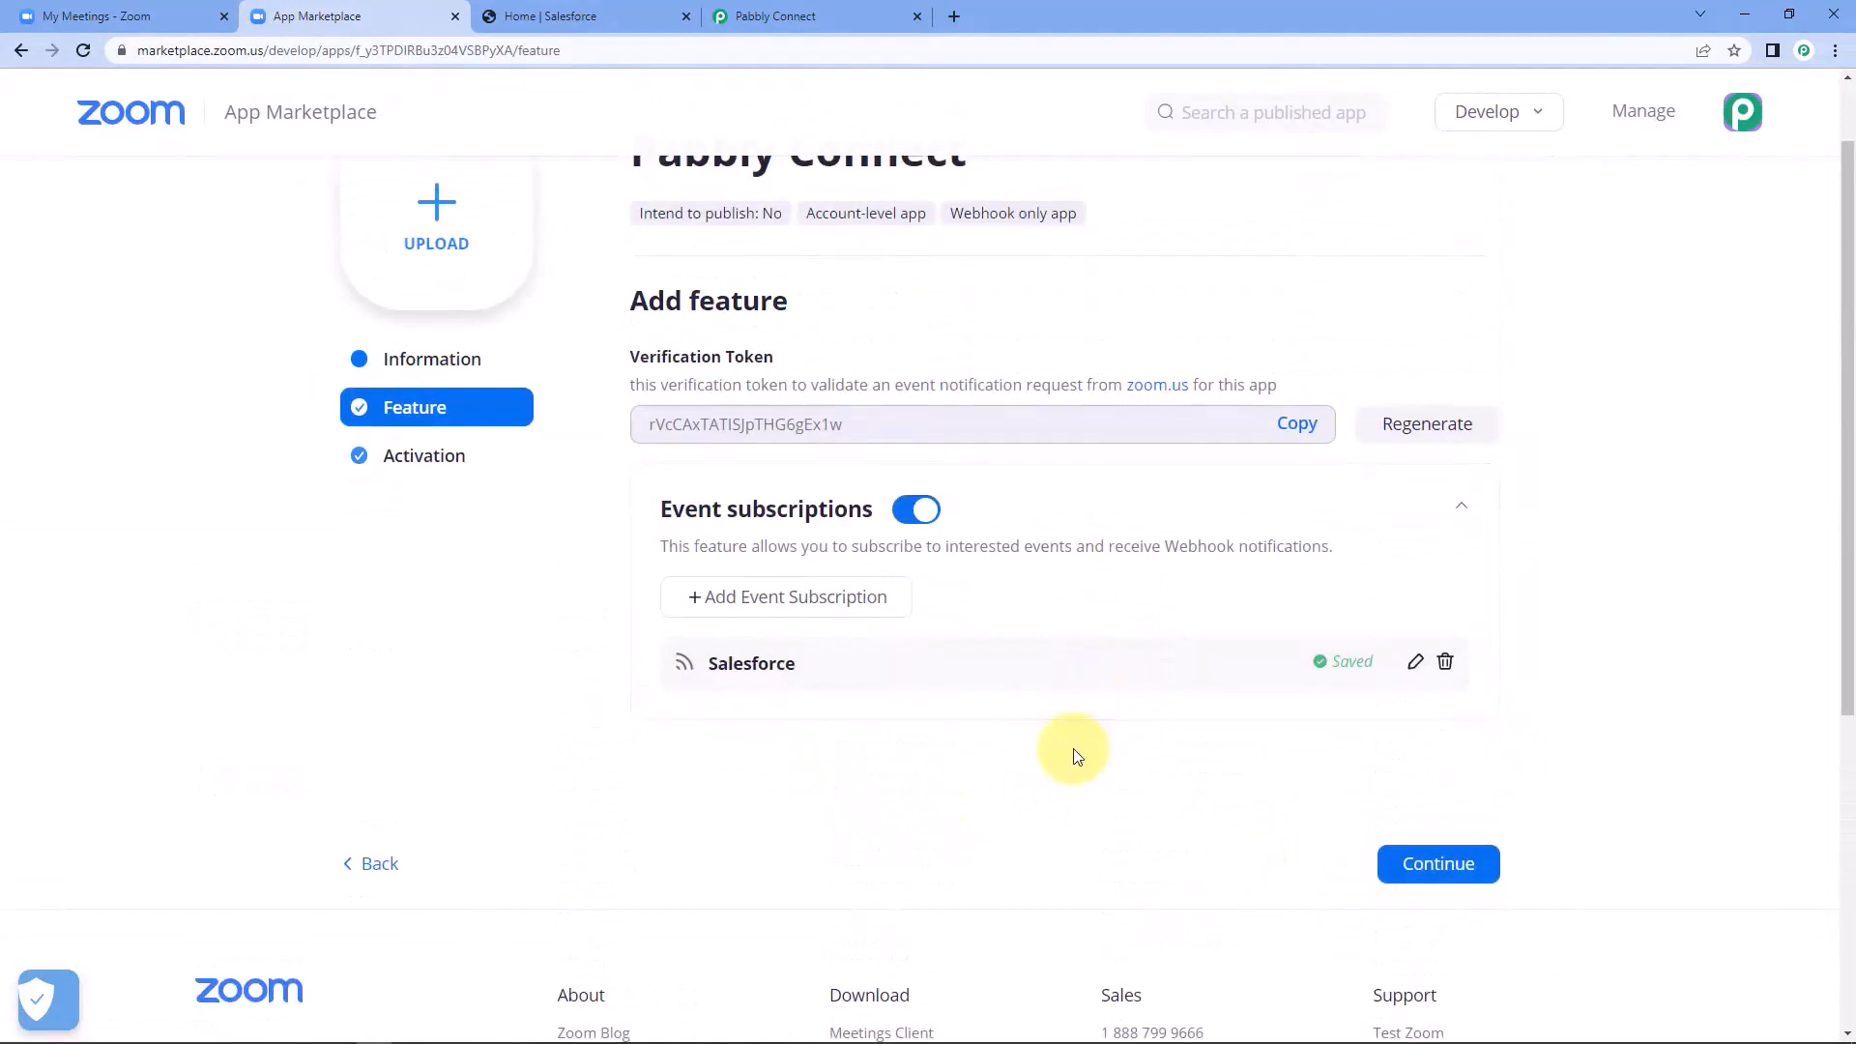
scroll(1072, 750, "up", 1)
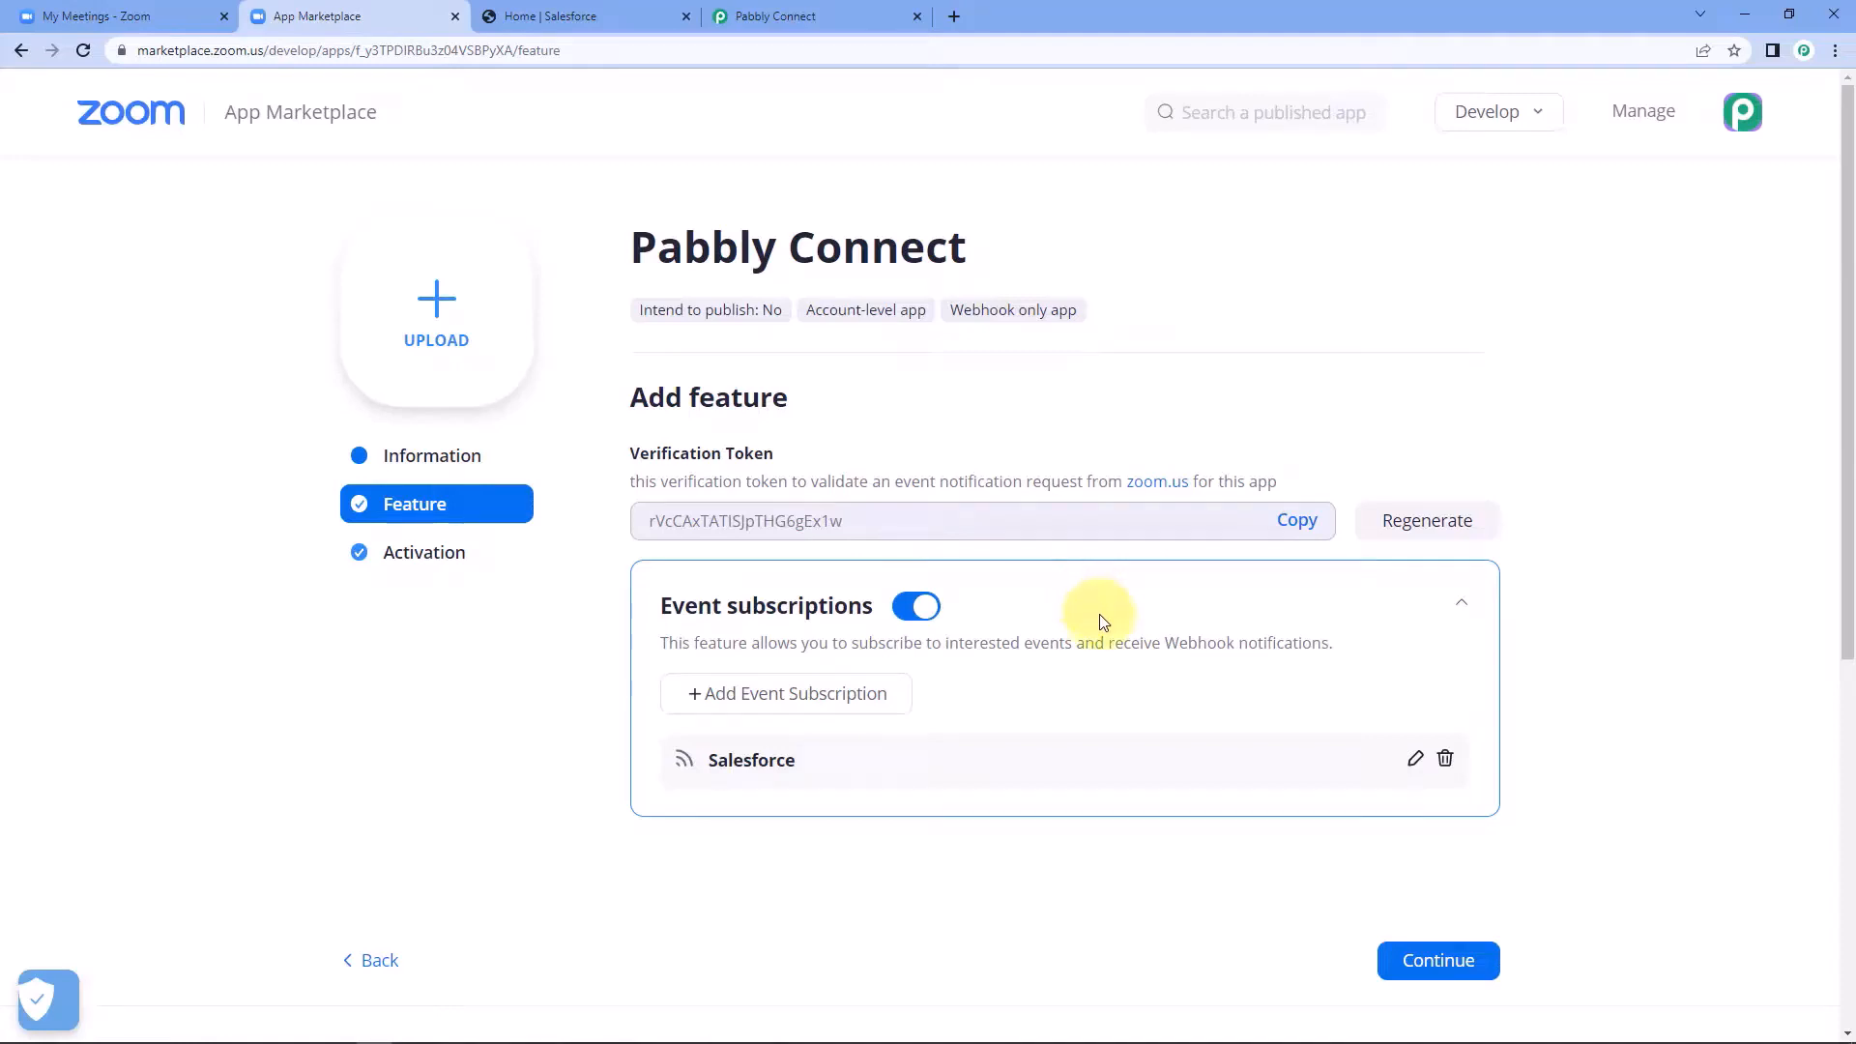
scroll(1102, 622, "down", 1)
left_click(1458, 866)
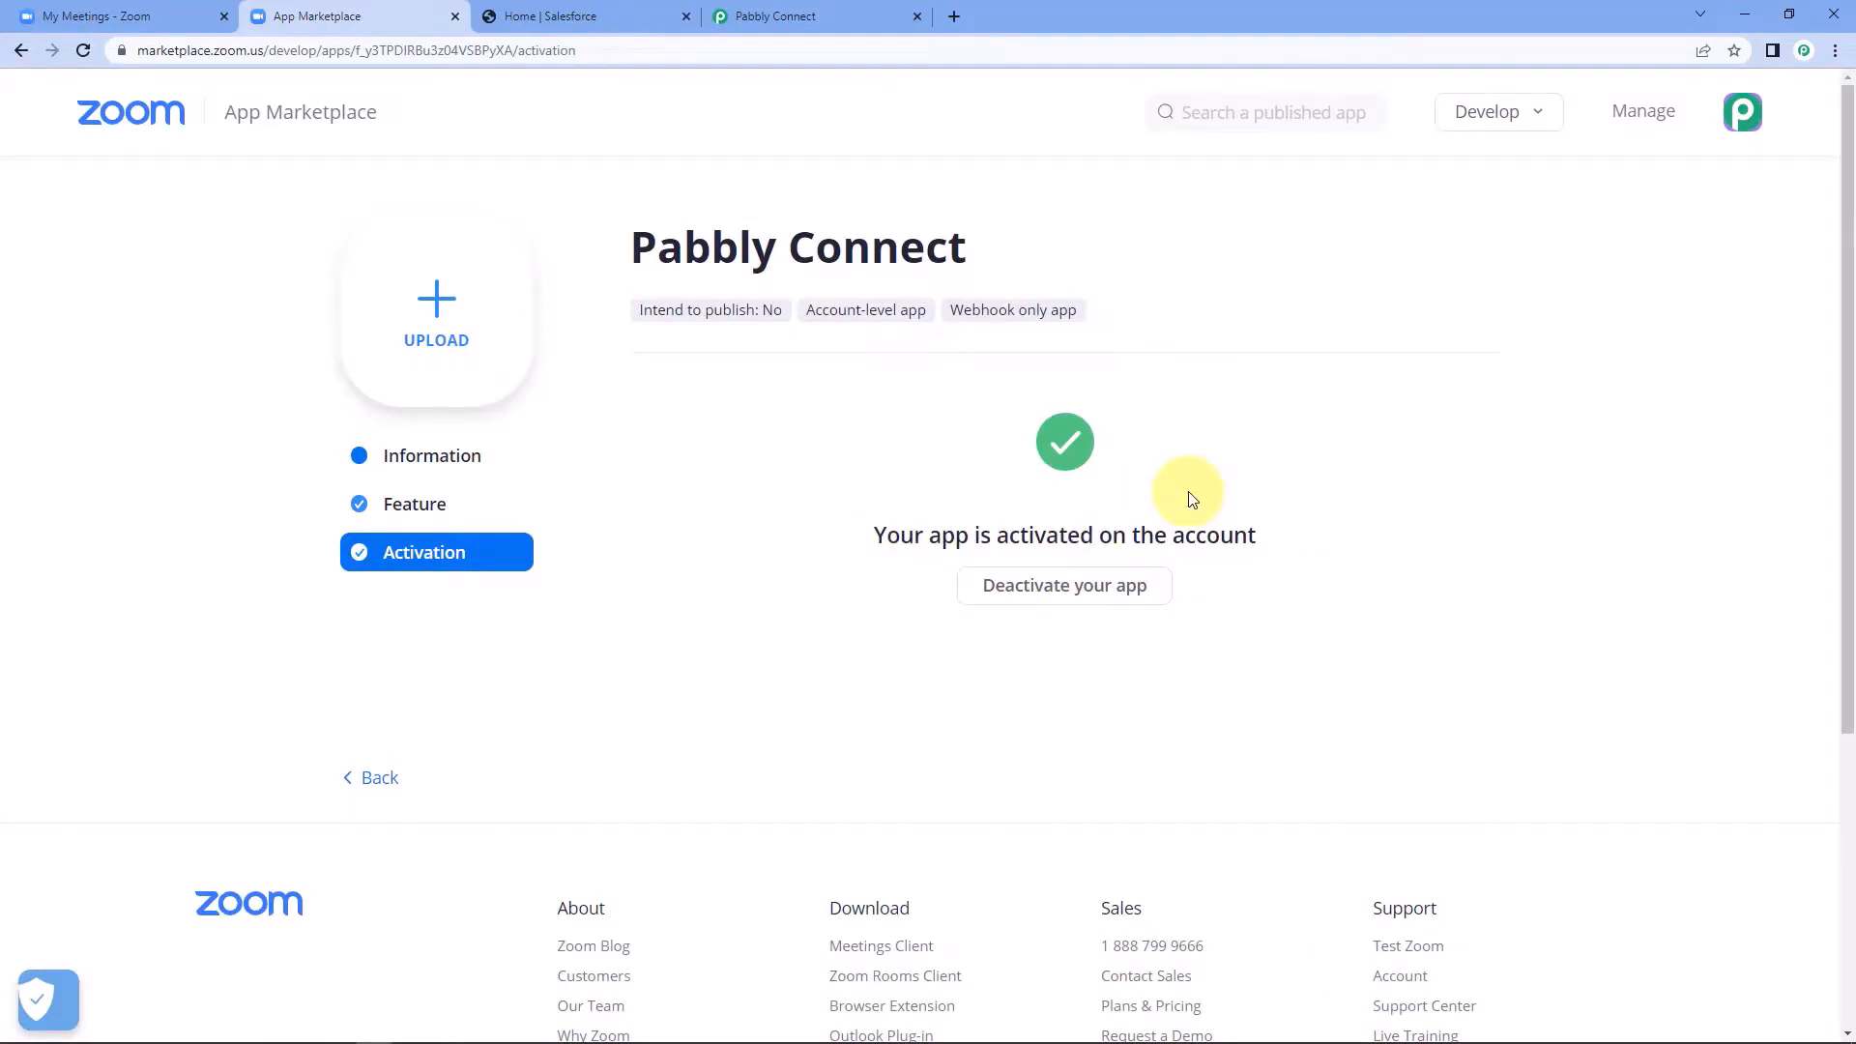
Open the registration link of the upcoming "Developers Conference" Zoom meeting in a new browser tab and switch to it.
left_click(107, 16)
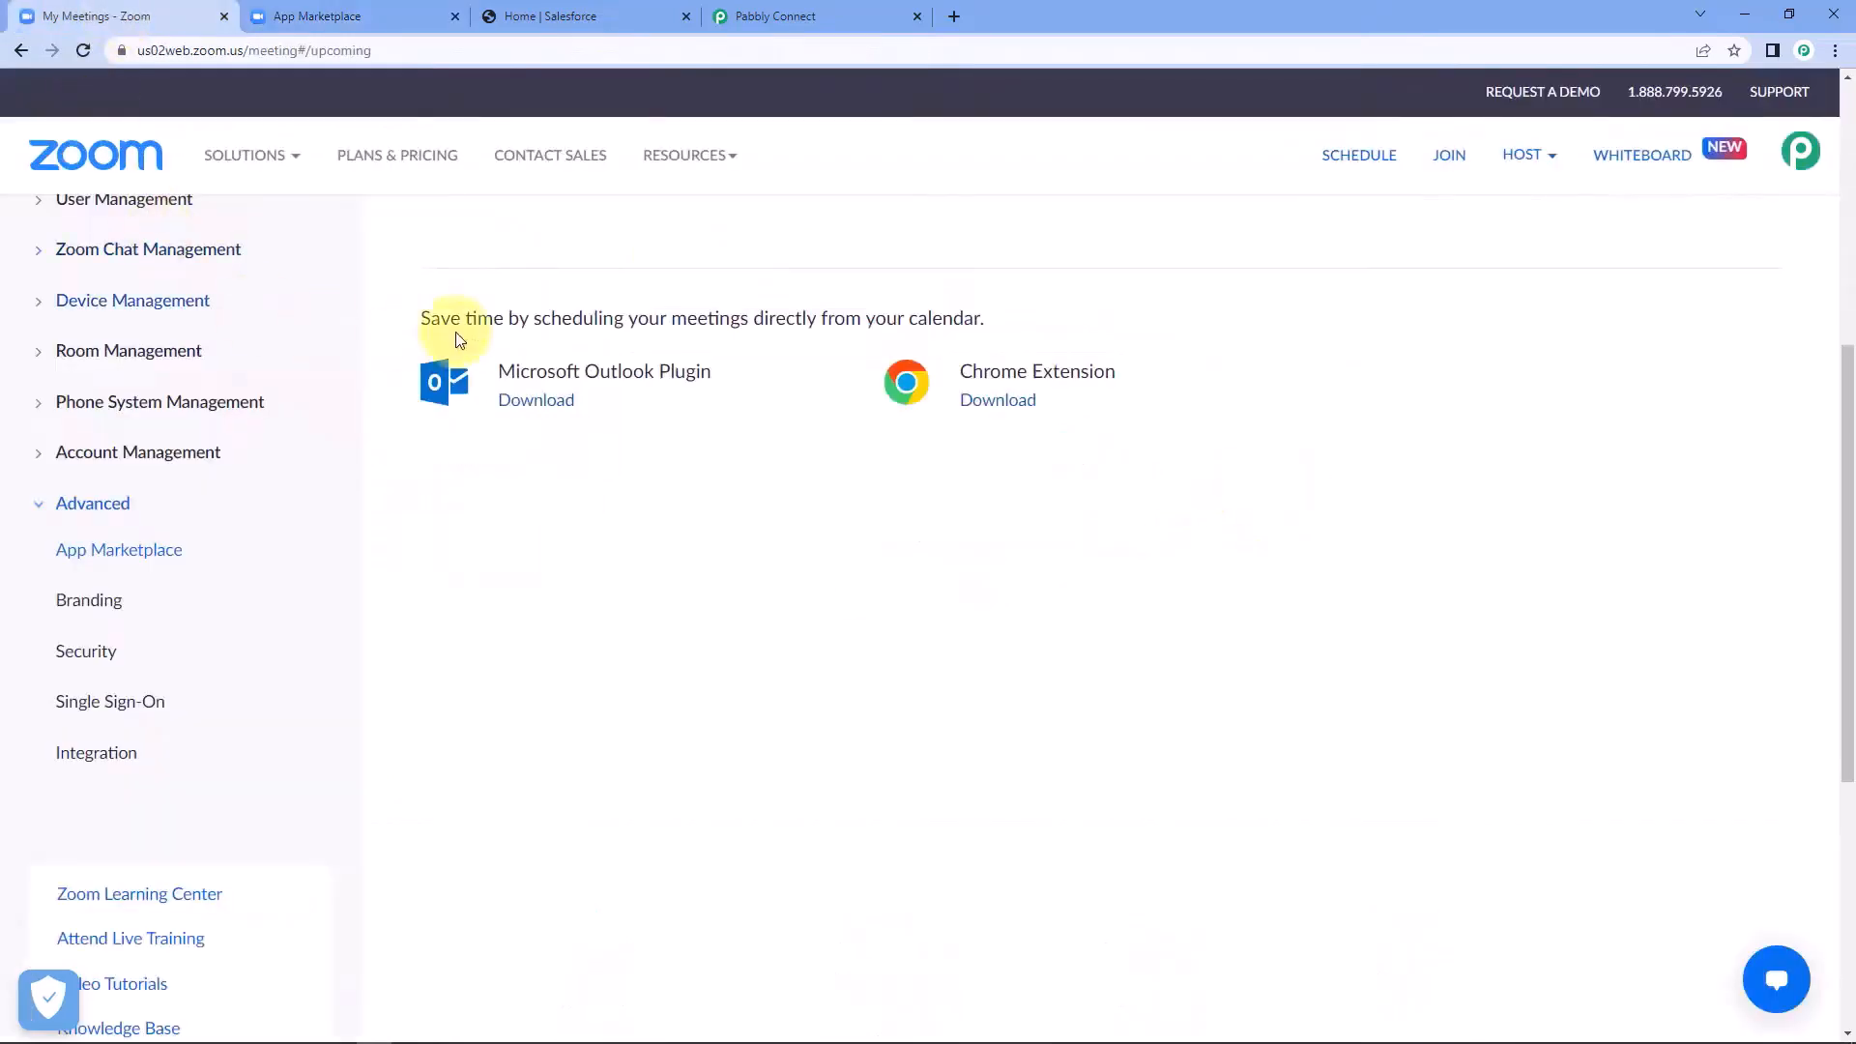
scroll(571, 290, "up", 6)
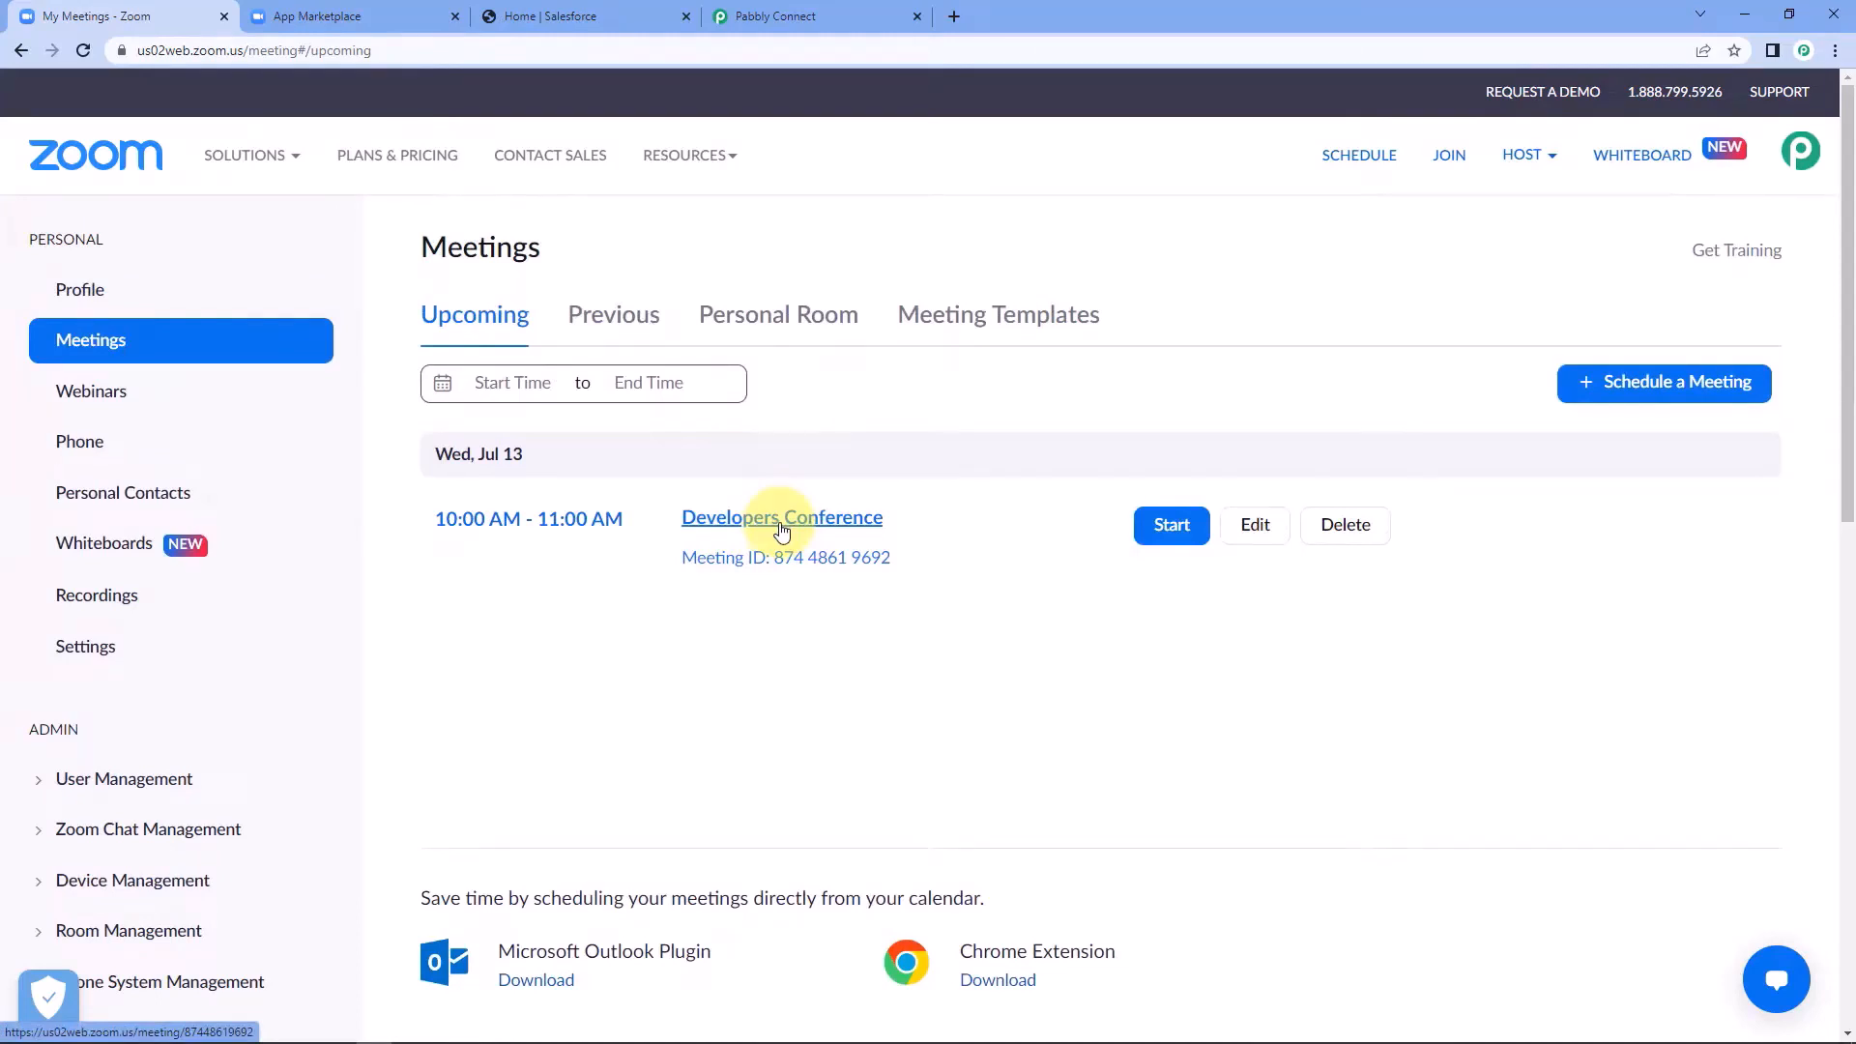
left_click(782, 529)
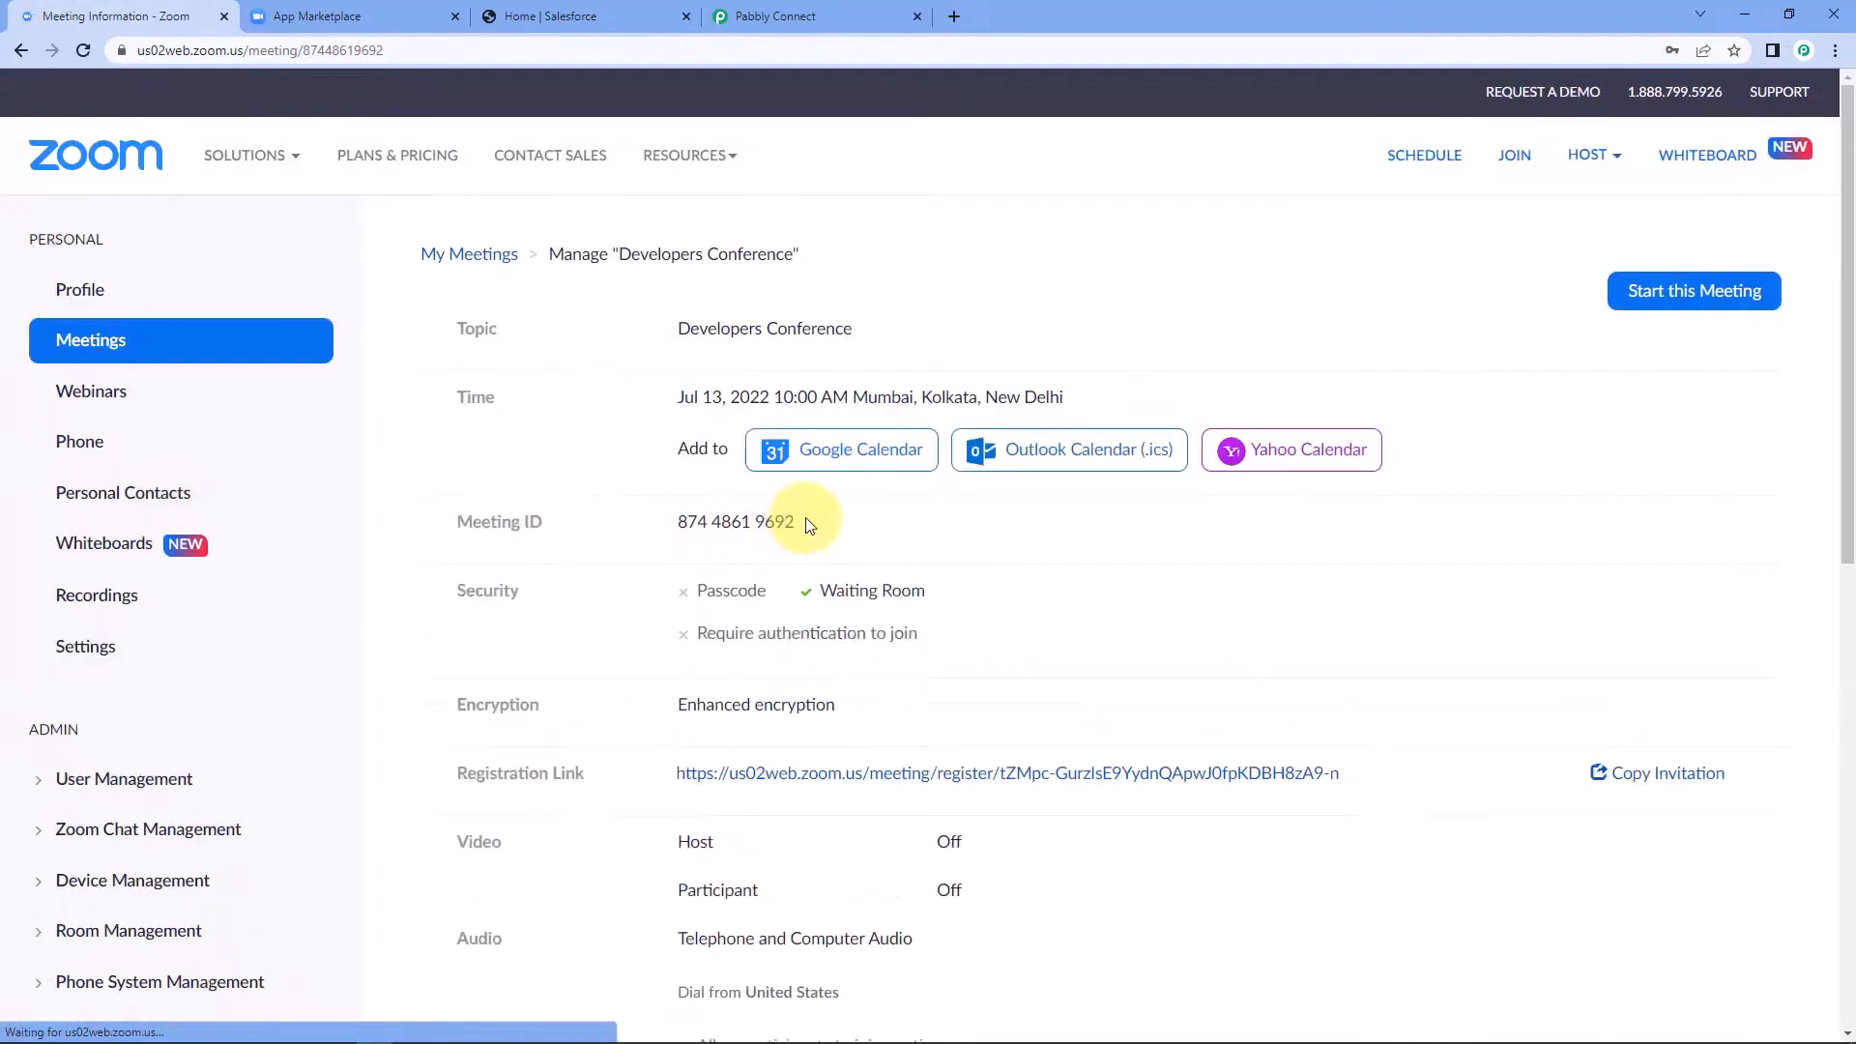
scroll(792, 619, "down", 1)
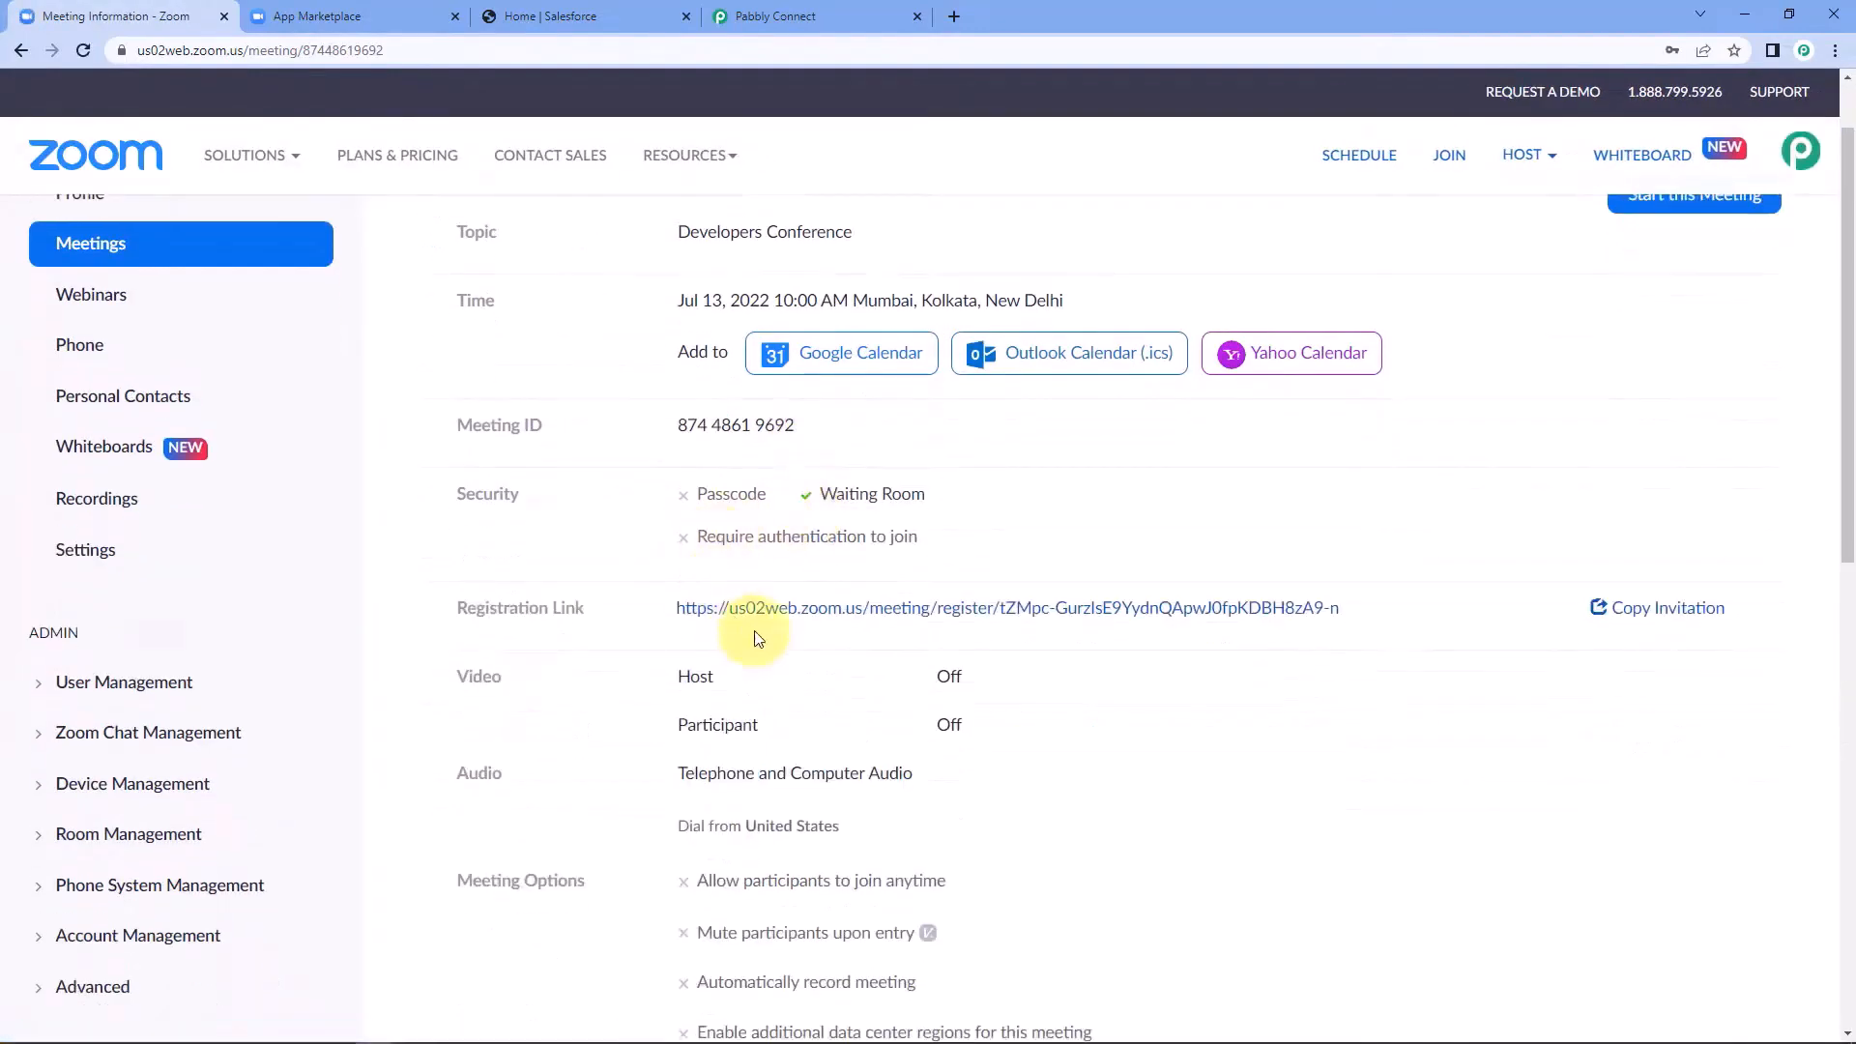
right_click(901, 615)
left_click(967, 619)
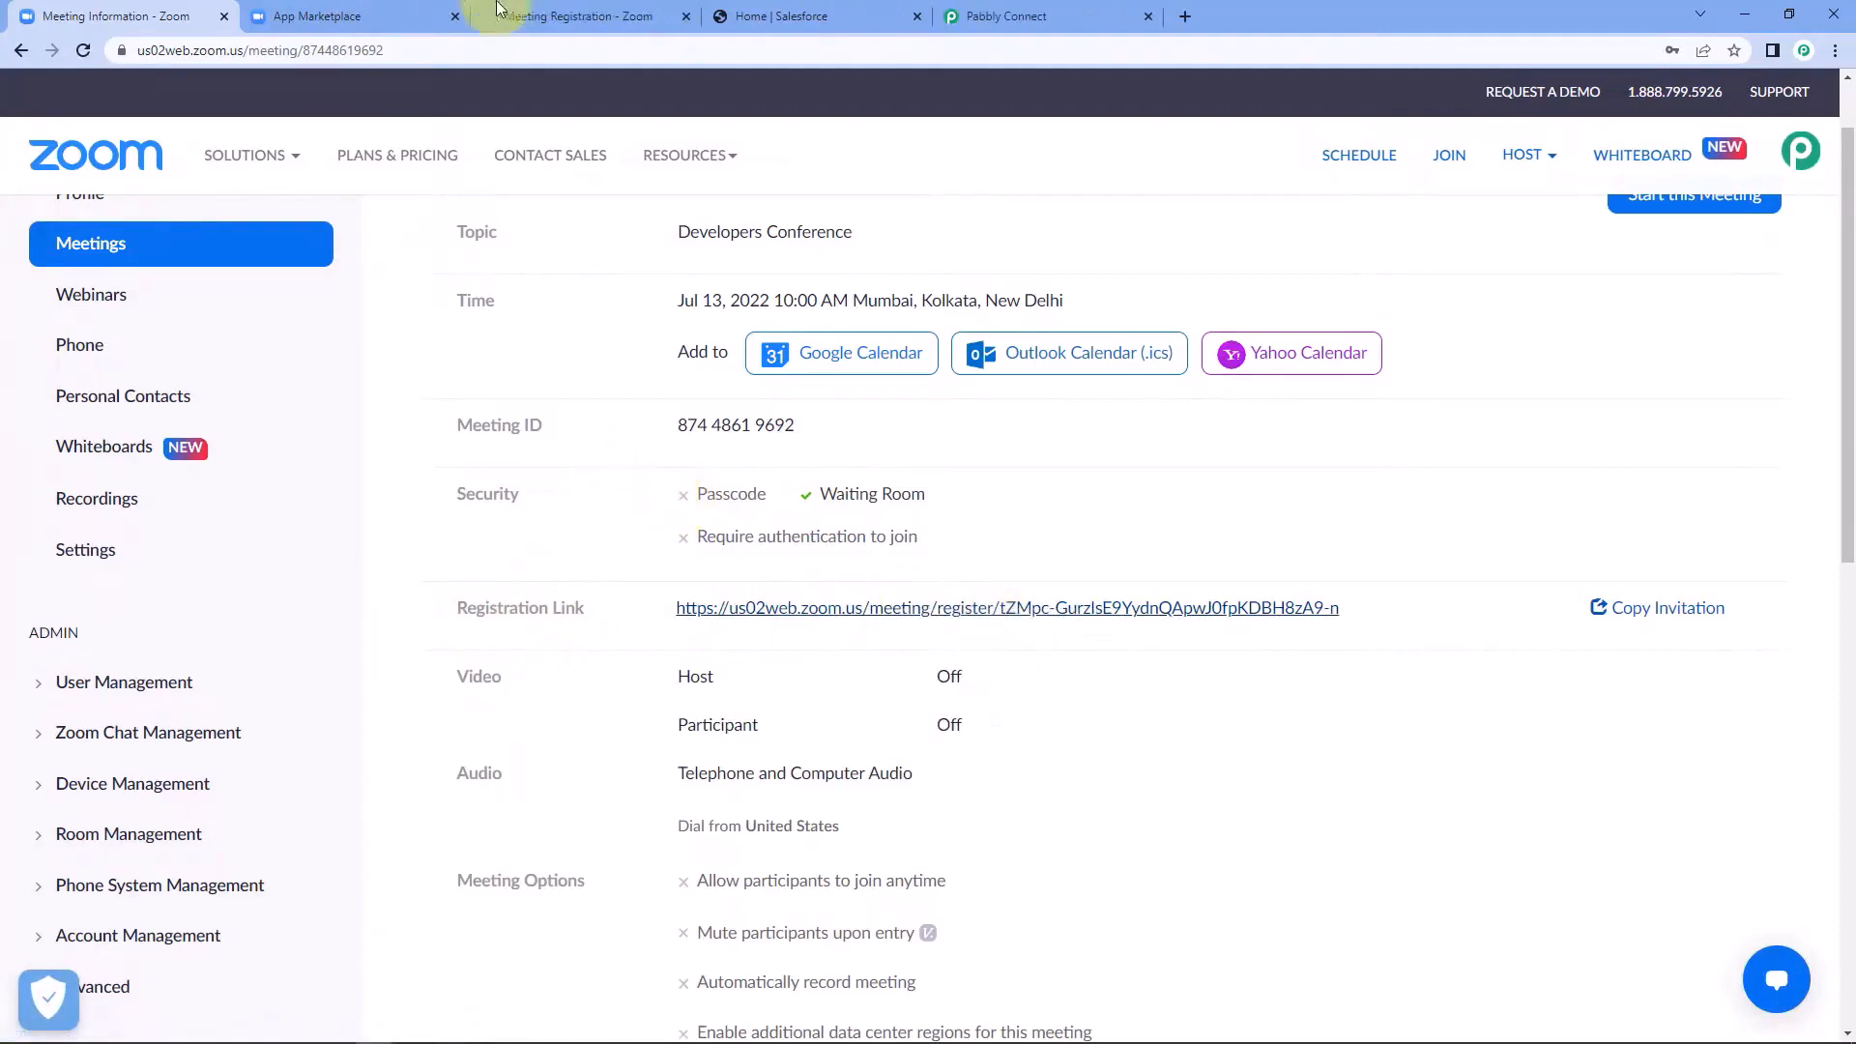
left_click(580, 13)
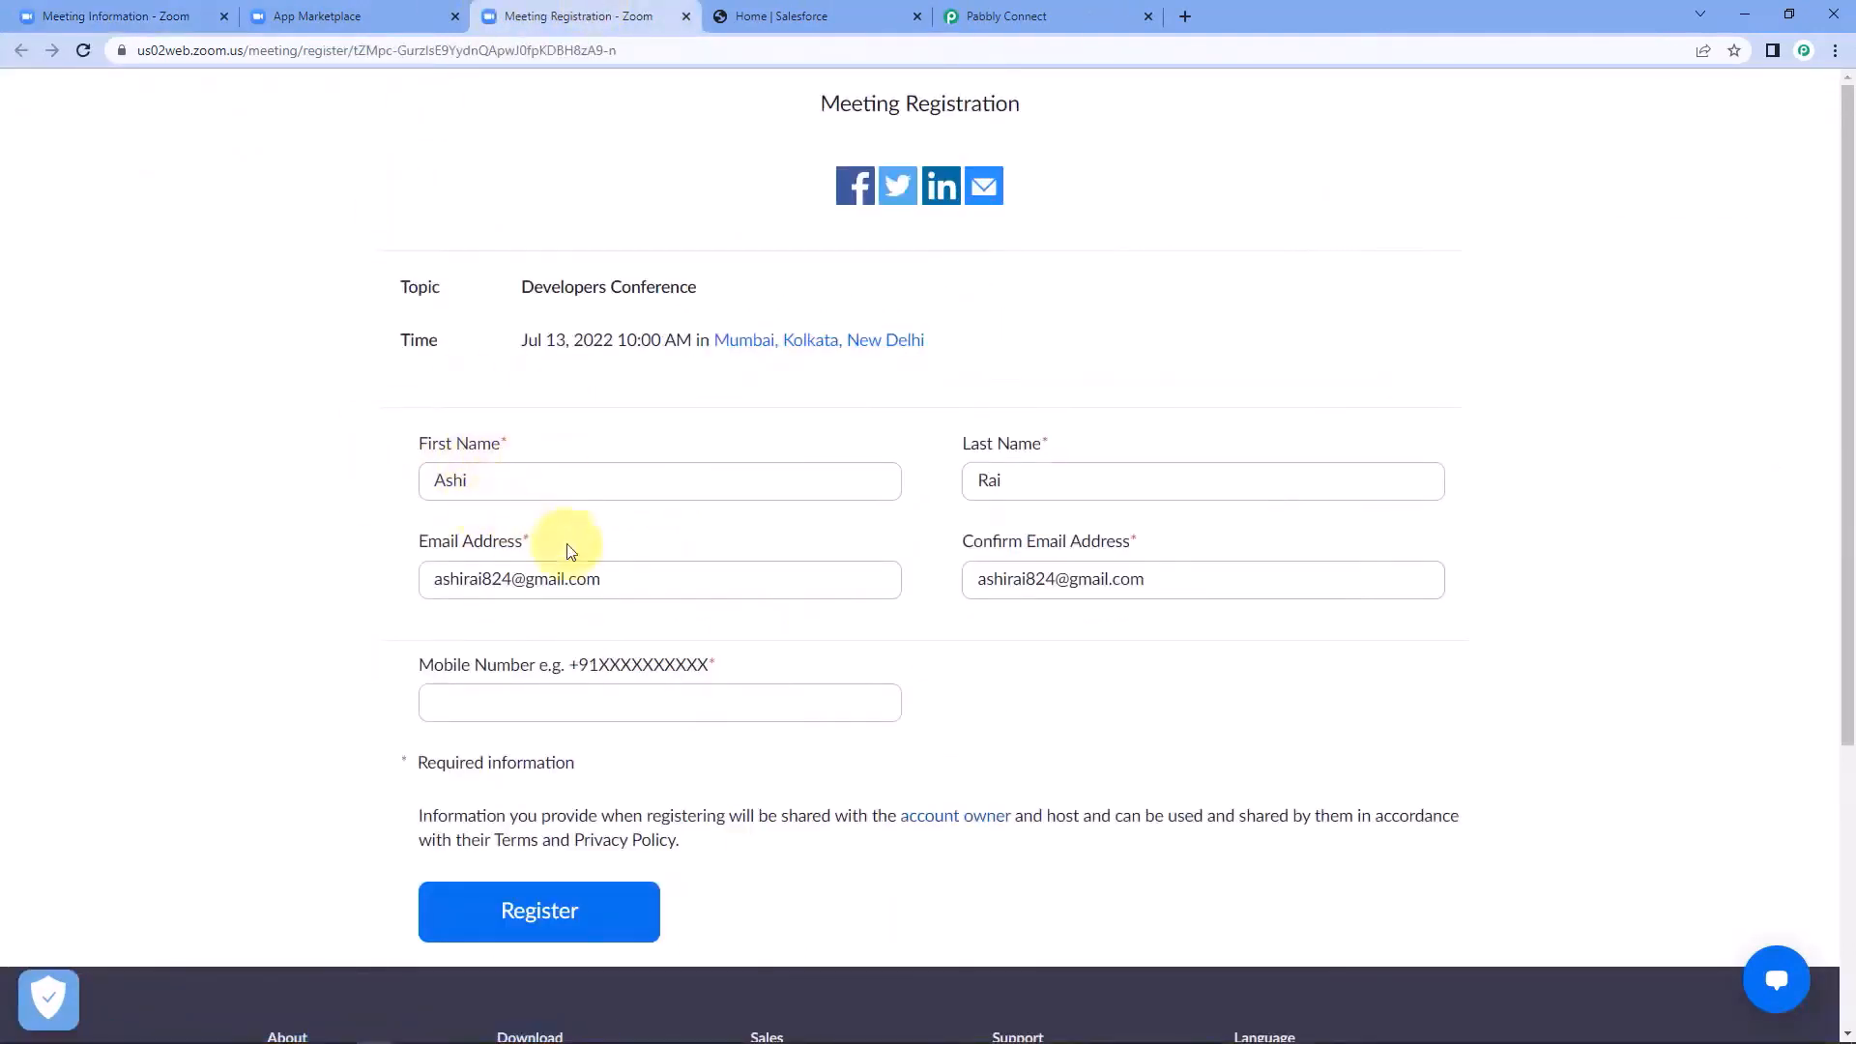
Clear the prefilled email address and confirmation email address in the meeting registration form.
triple_click(634, 576)
key("BackSpace")
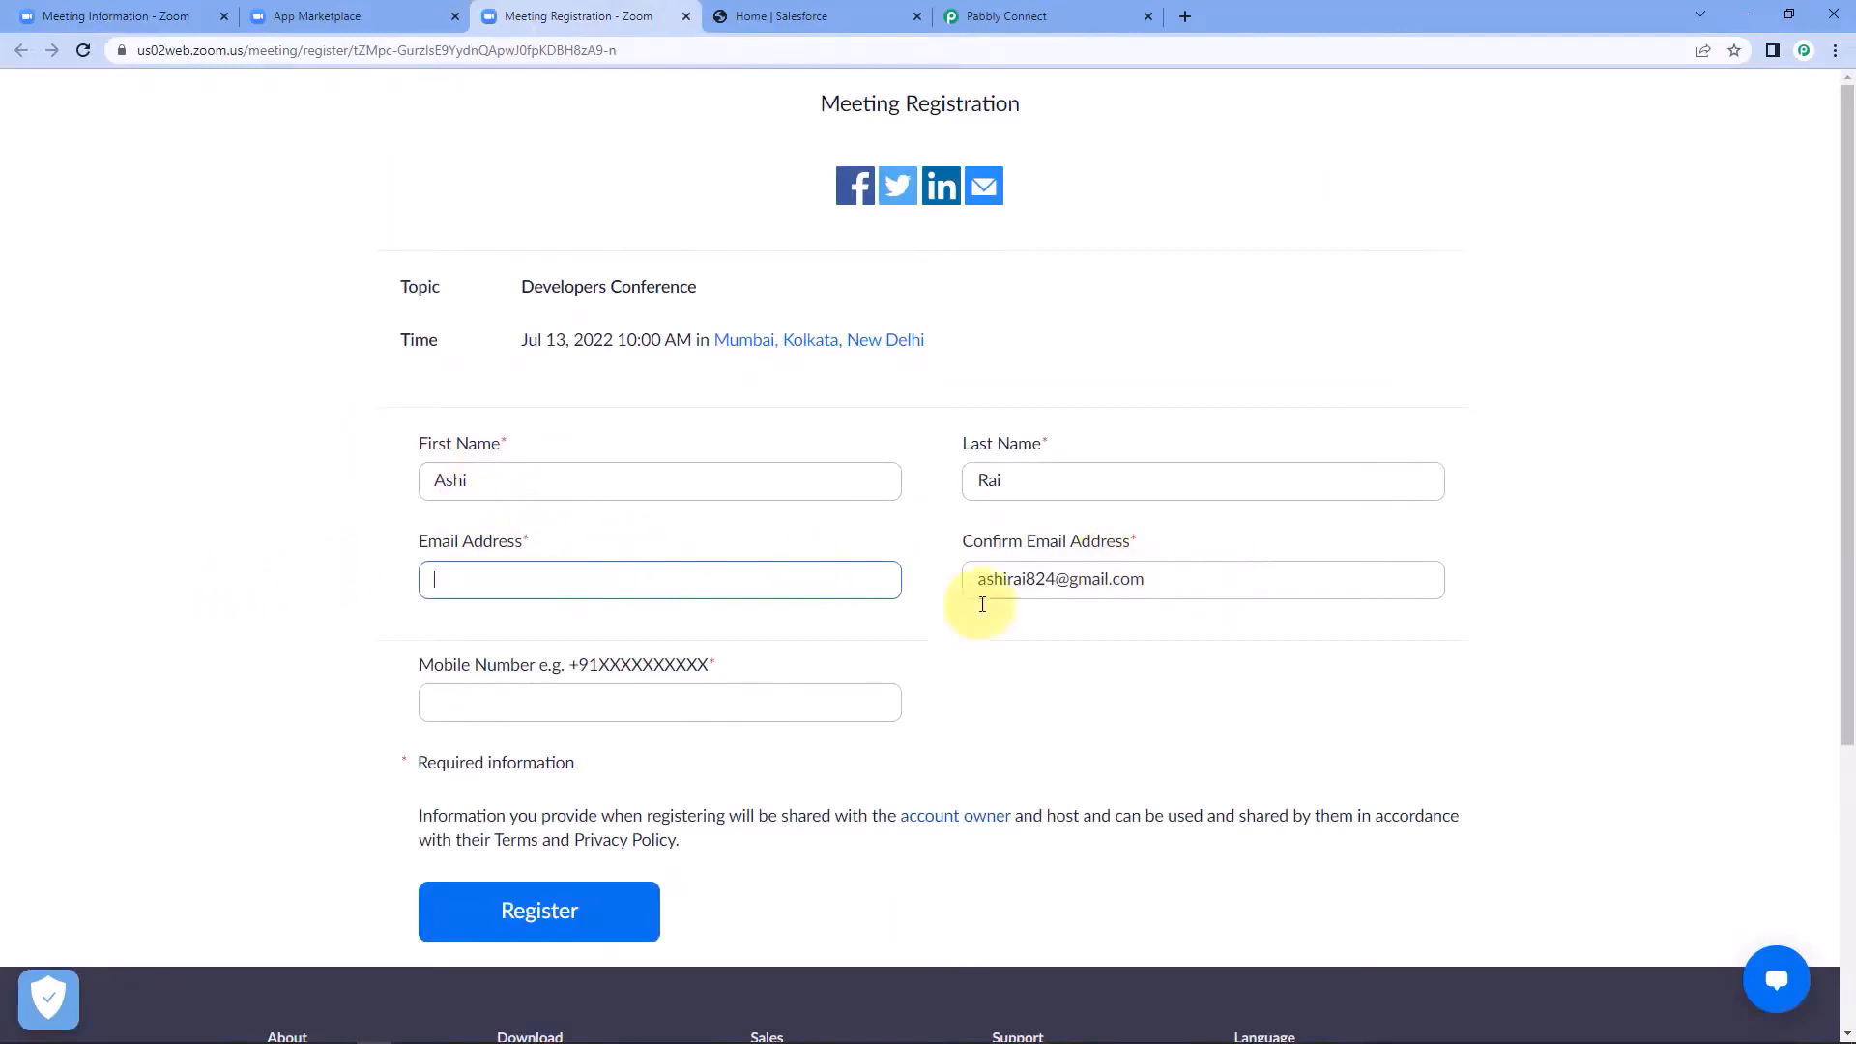
triple_click(982, 595)
key("BackSpace")
left_click(1036, 481)
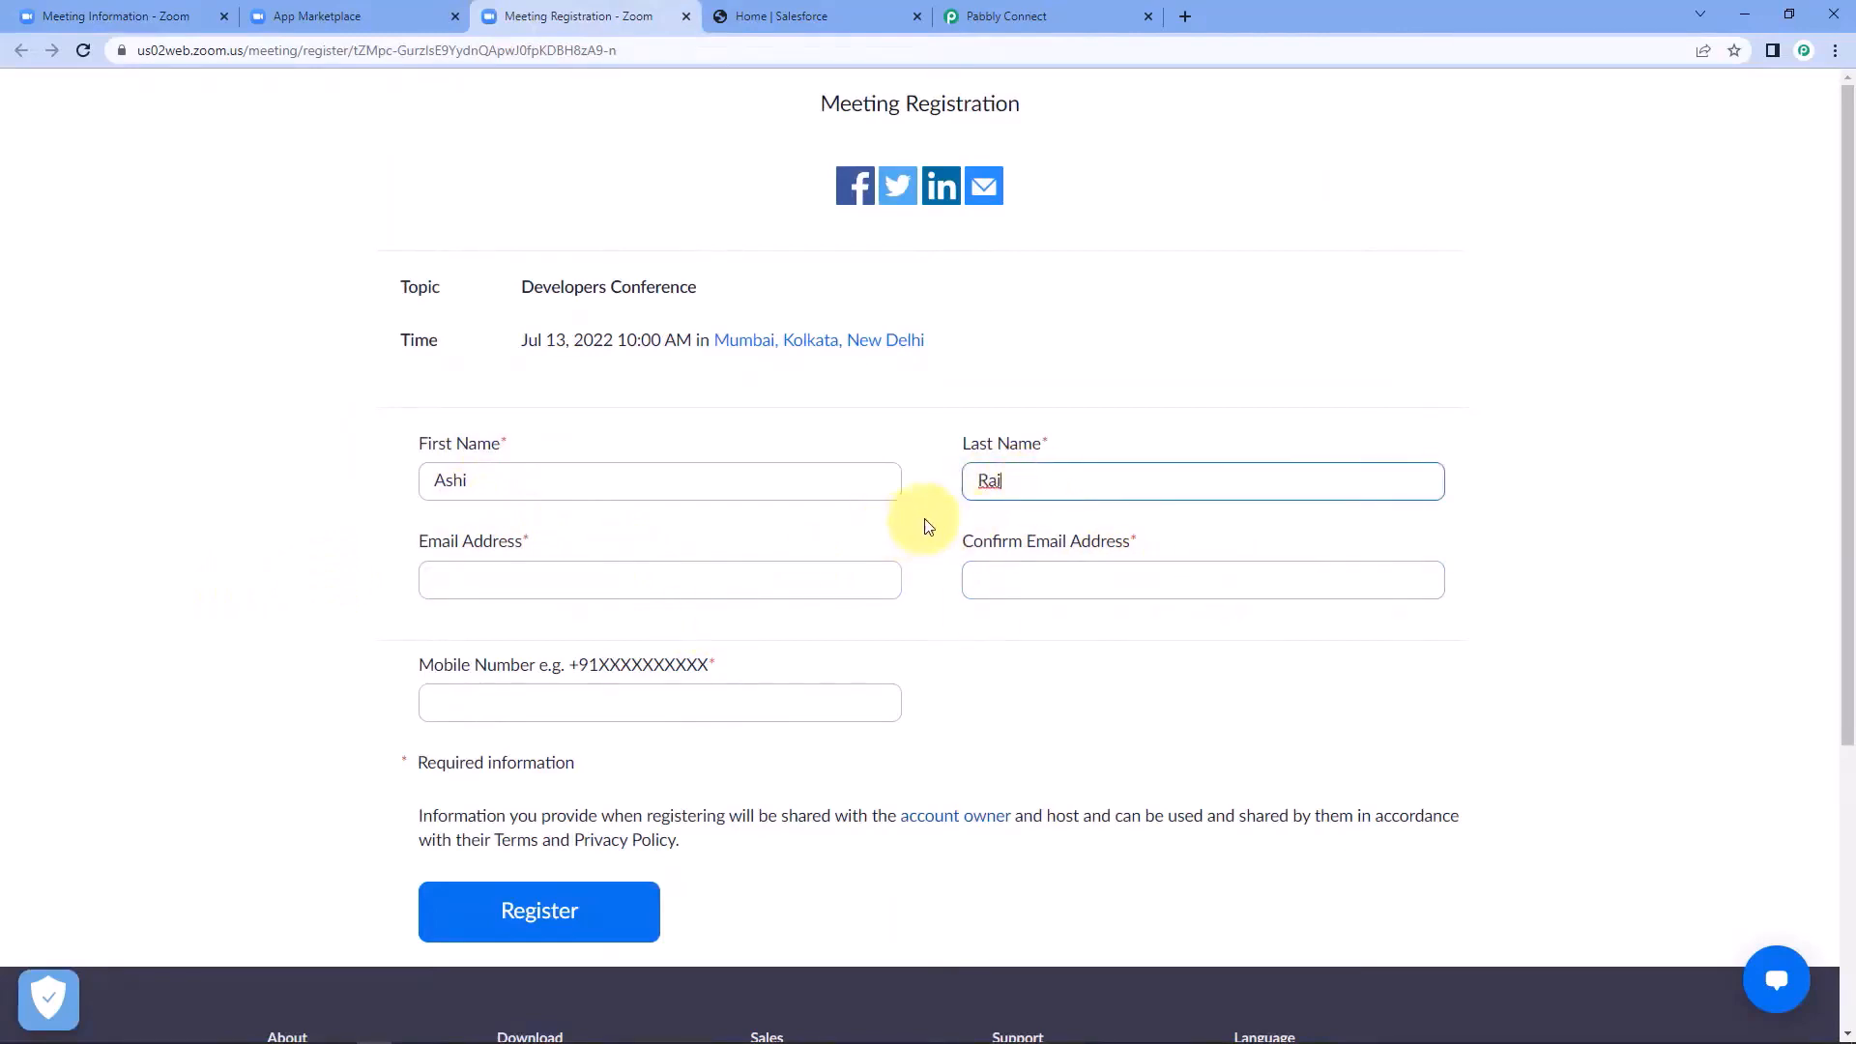
left_click(485, 583)
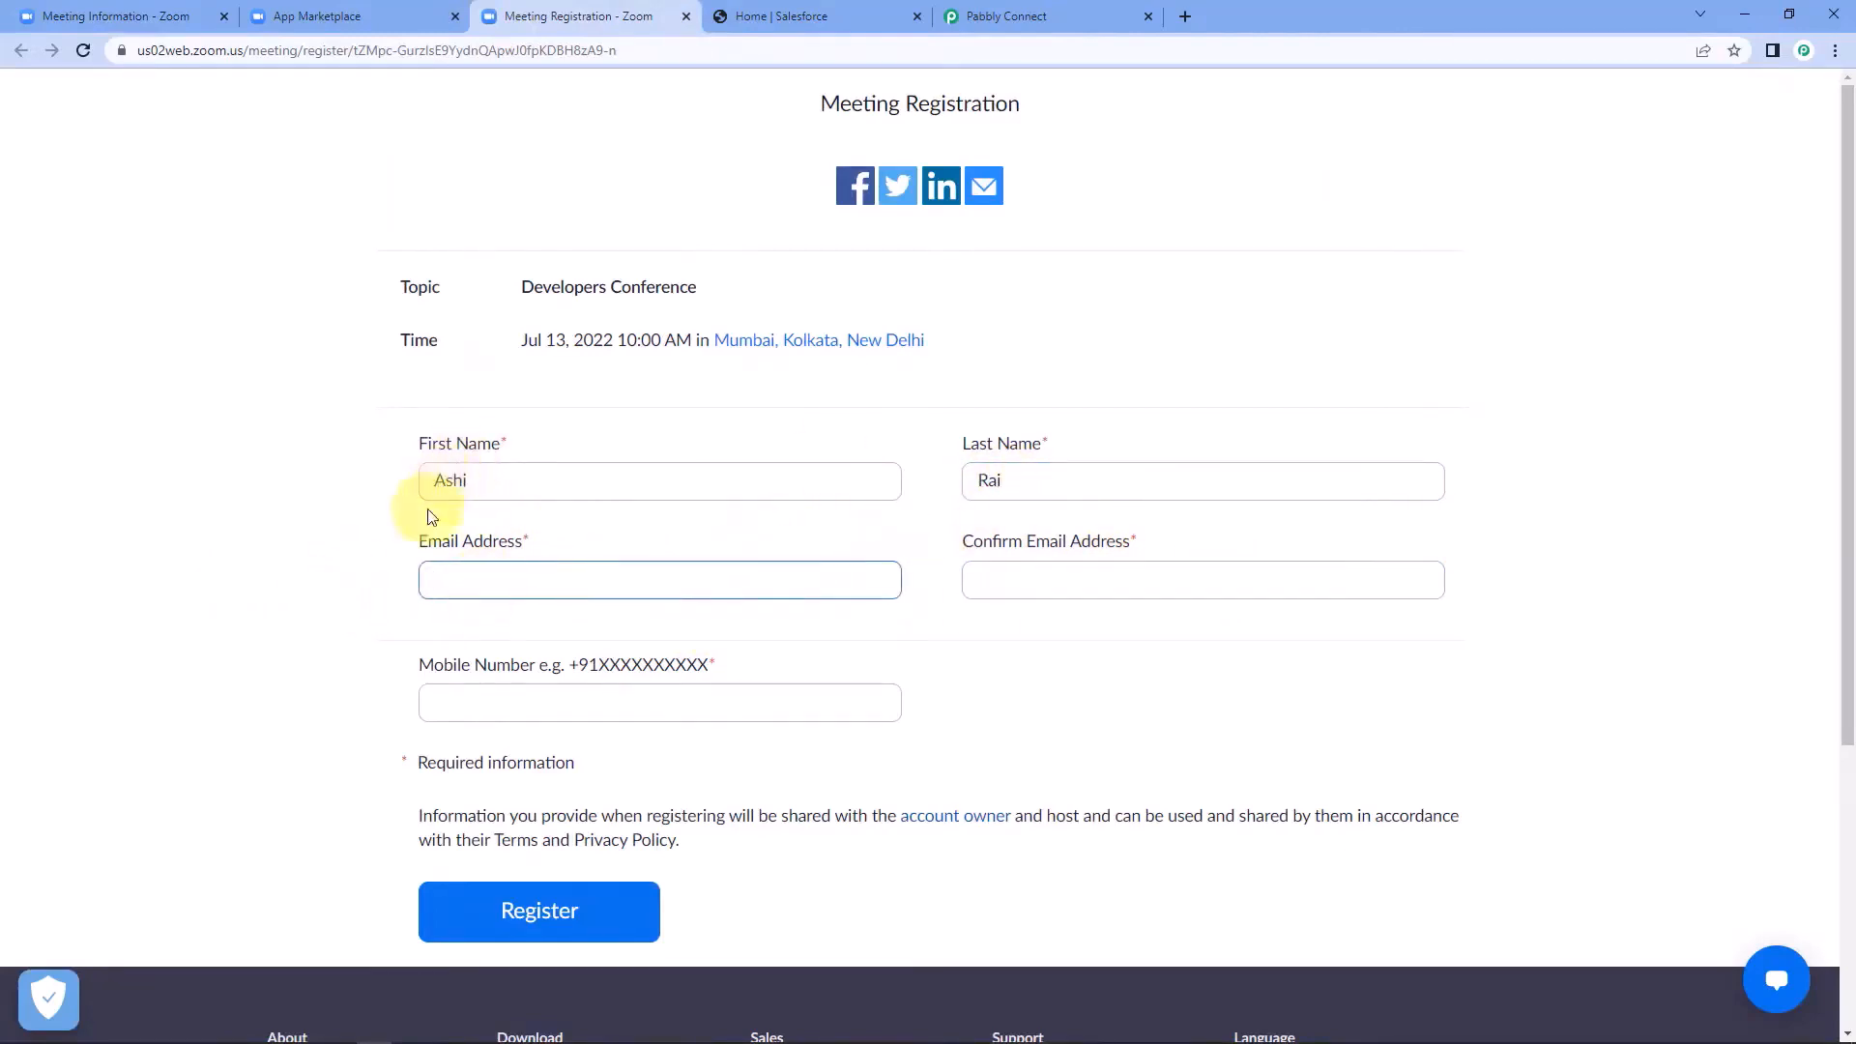
left_click_drag(464, 481, 418, 484)
left_click_drag(1036, 480, 881, 499)
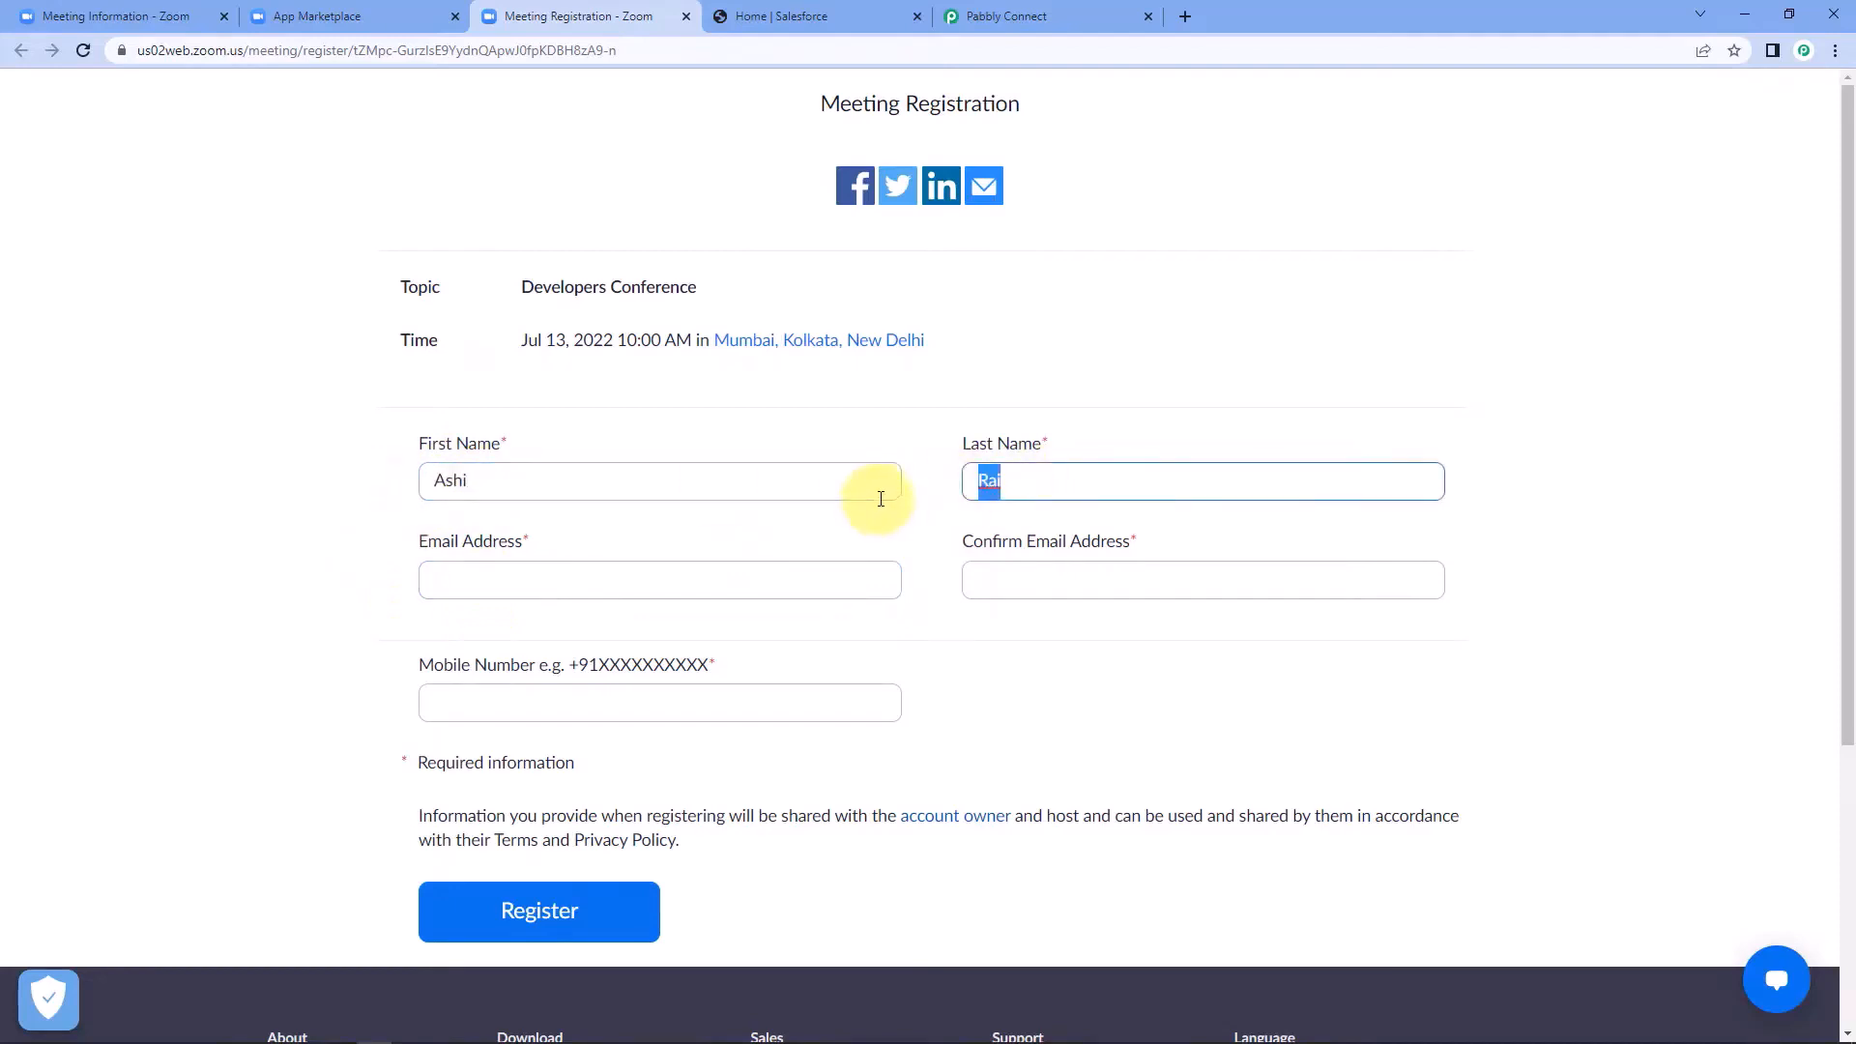
left_click(828, 531)
Enter the registrant's email address in both email fields of the form, correcting the first entry to match the confirmation.
left_click(476, 569)
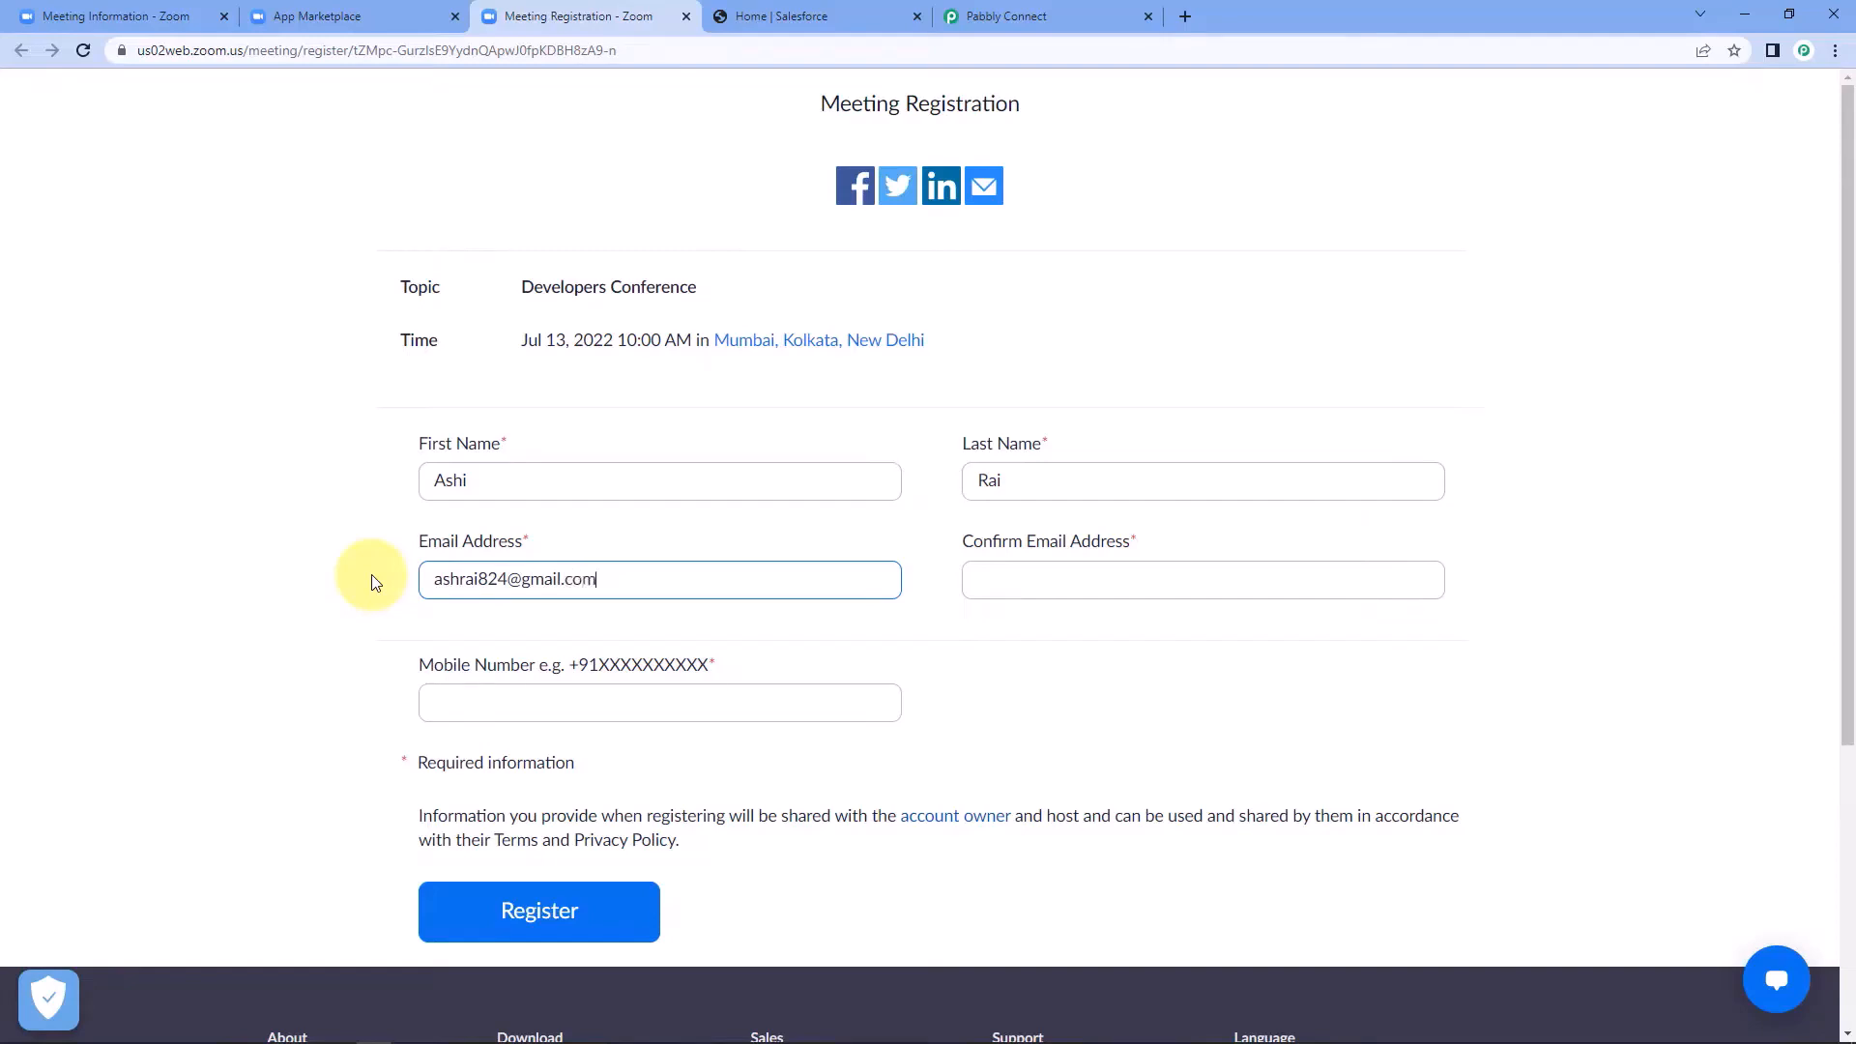
key("Tab")
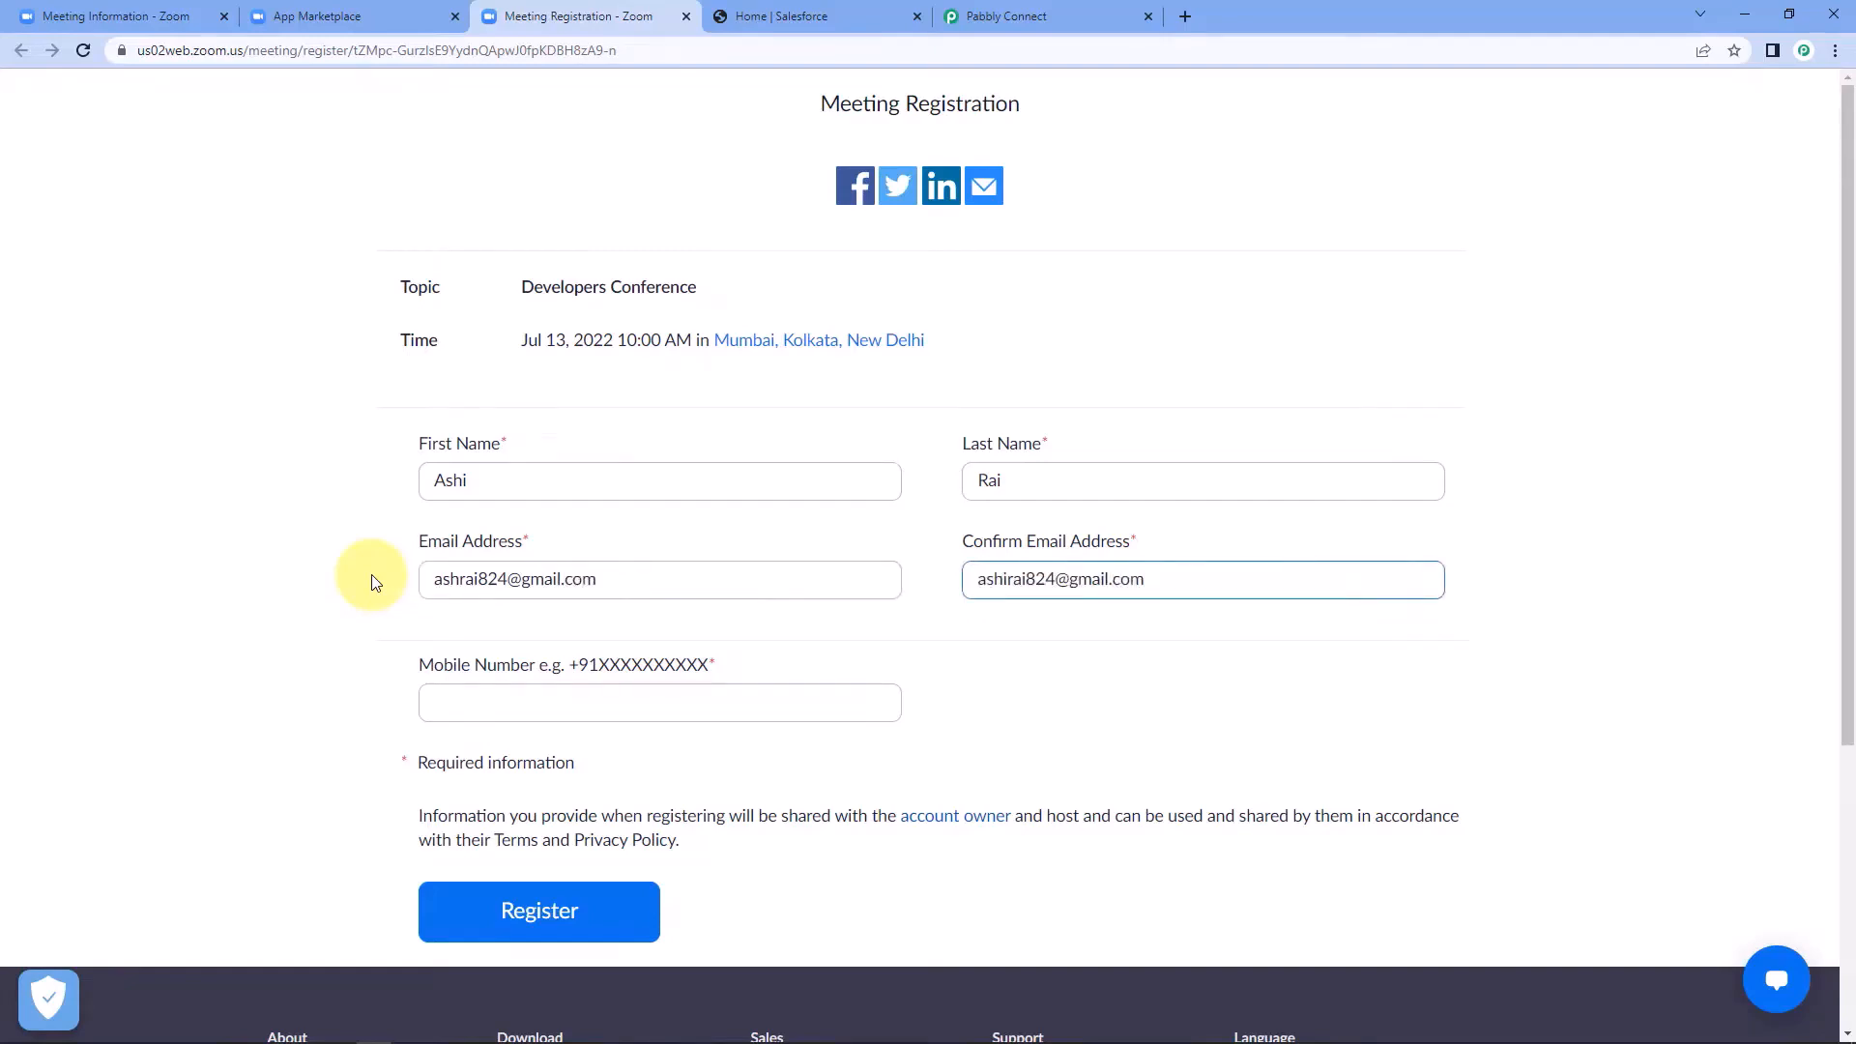
left_click(376, 583)
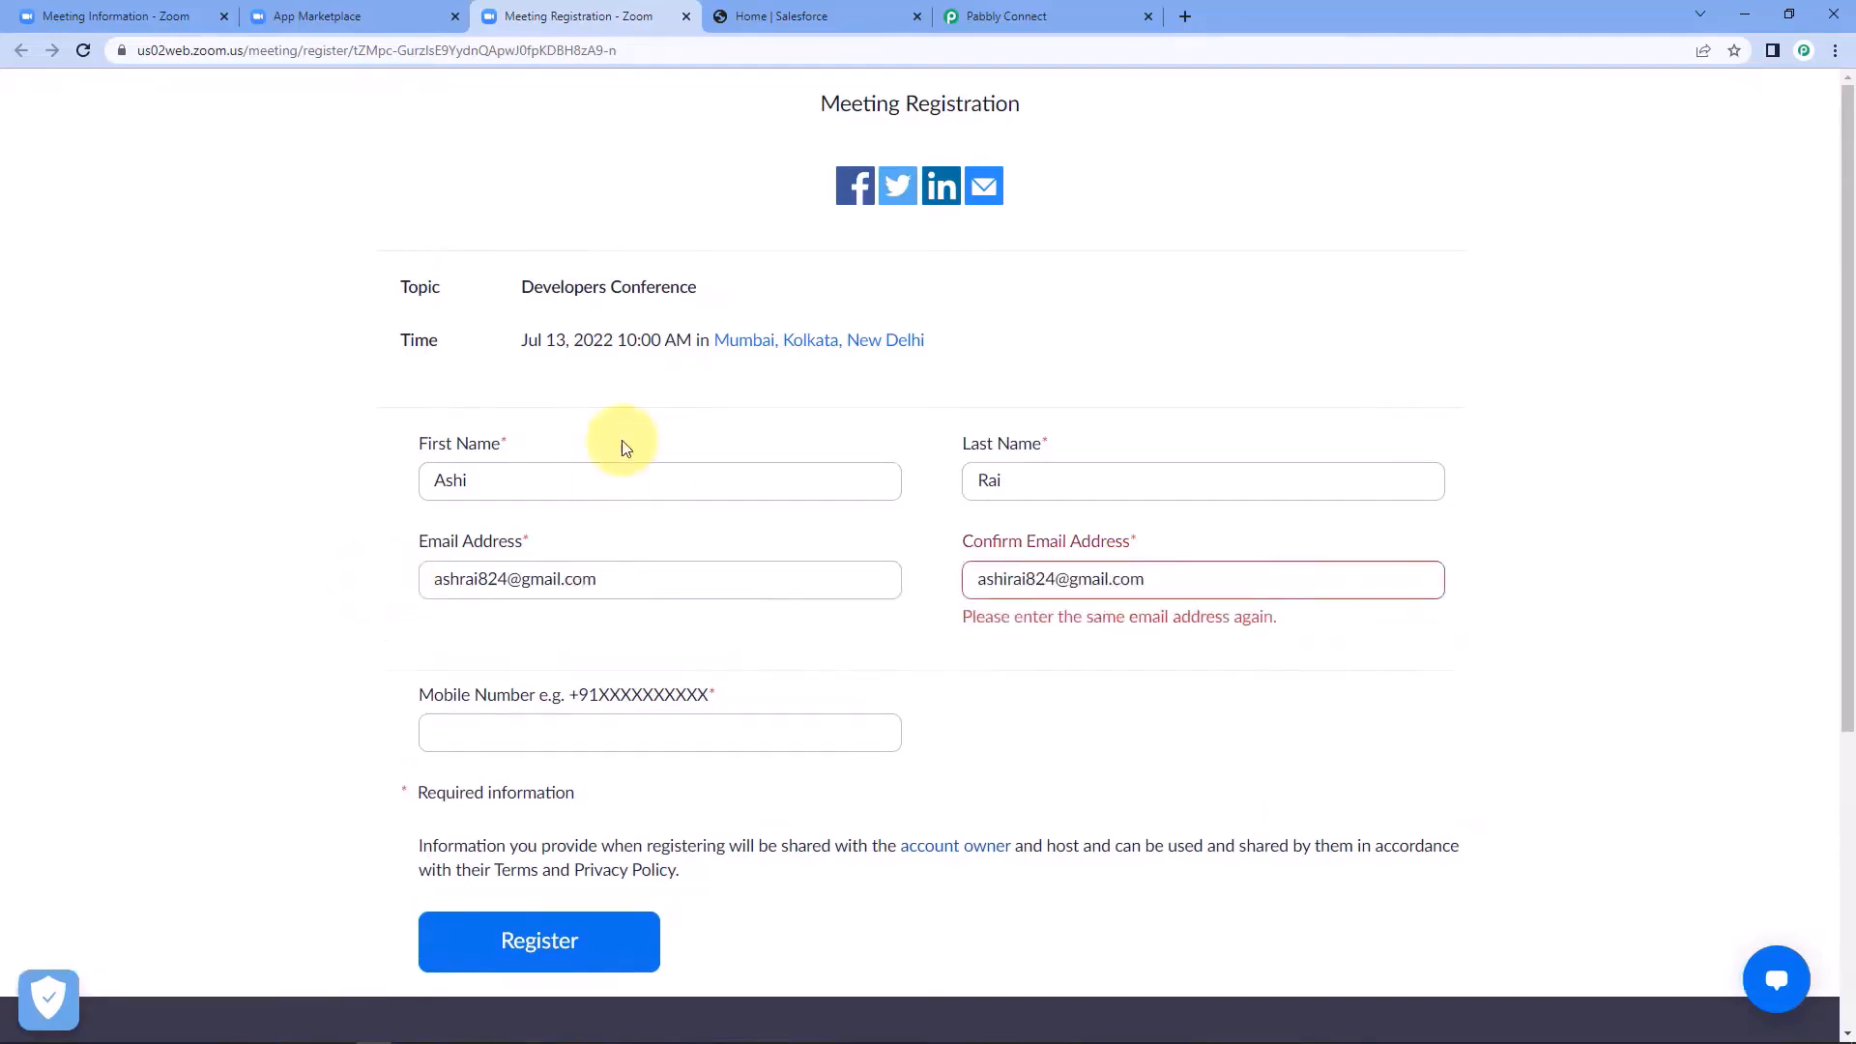
left_click(458, 578)
type("i")
left_click(383, 621)
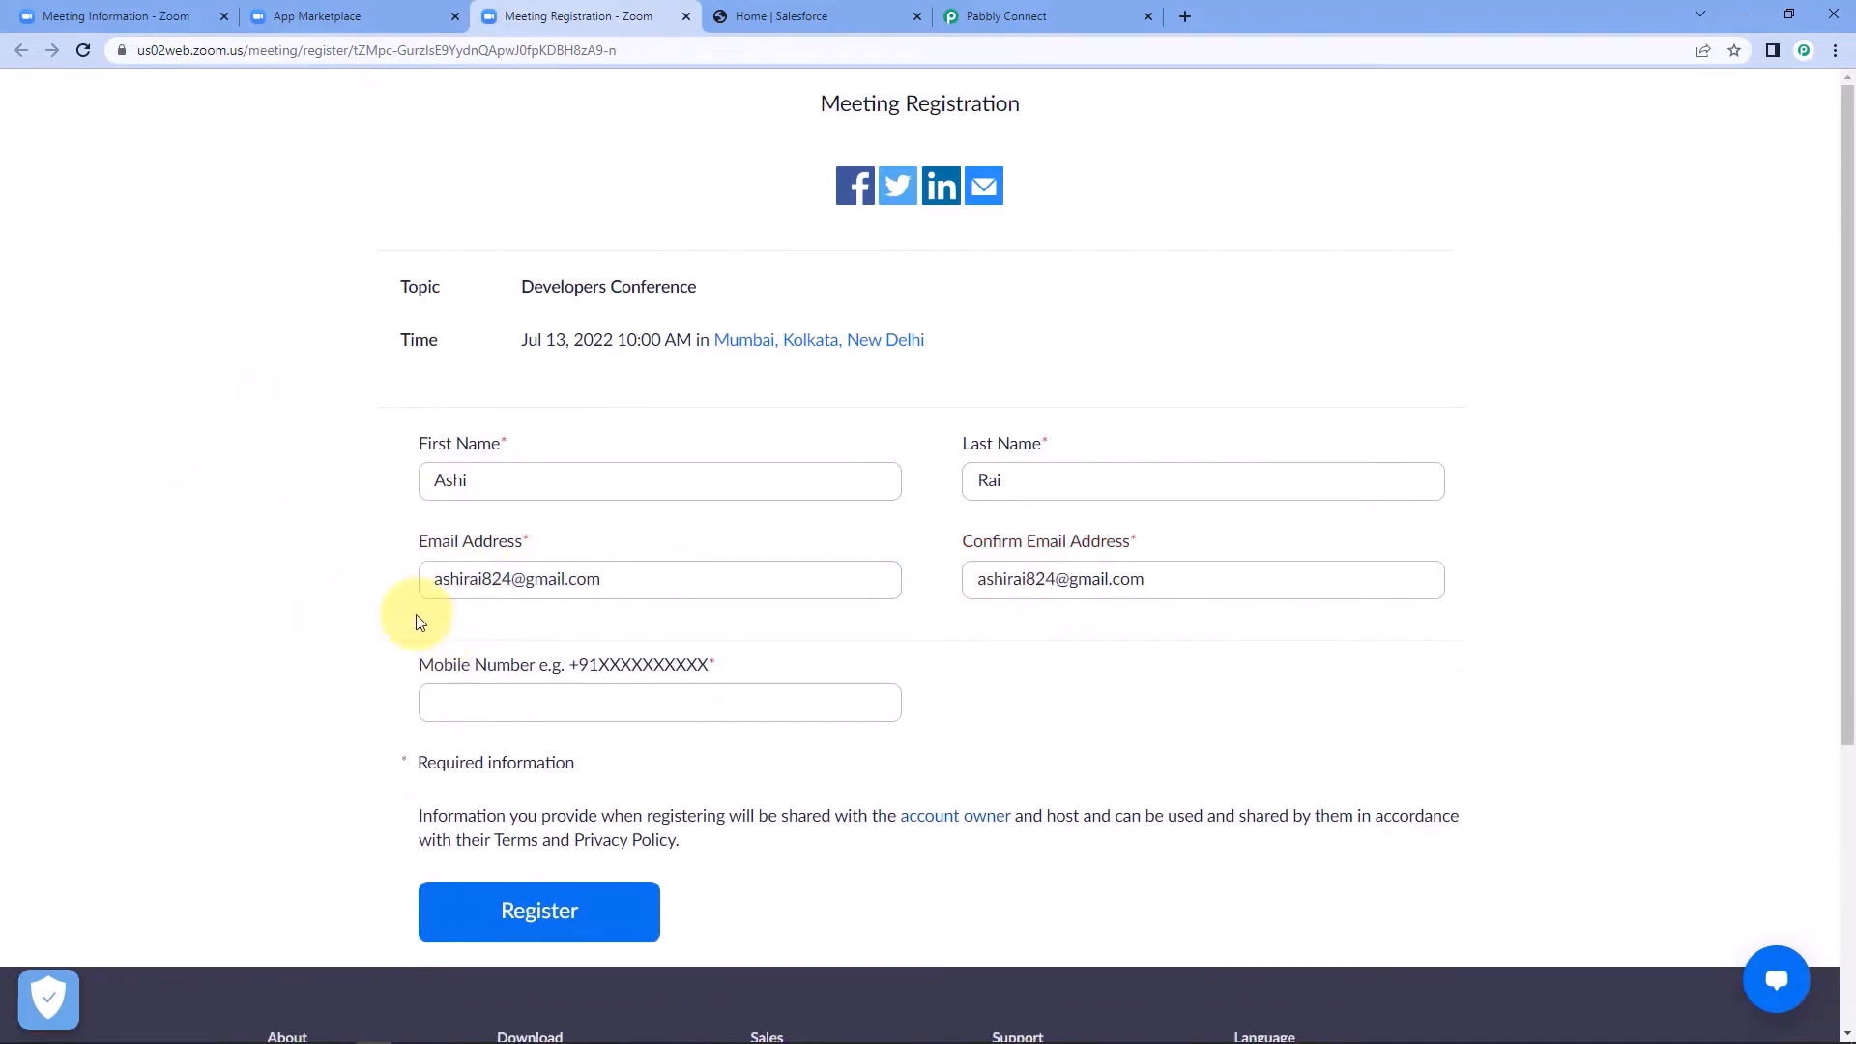
Enter the registrant's mobile number and submit the registration for the Developers Conference meeting.
scroll(1118, 592, "down", 3)
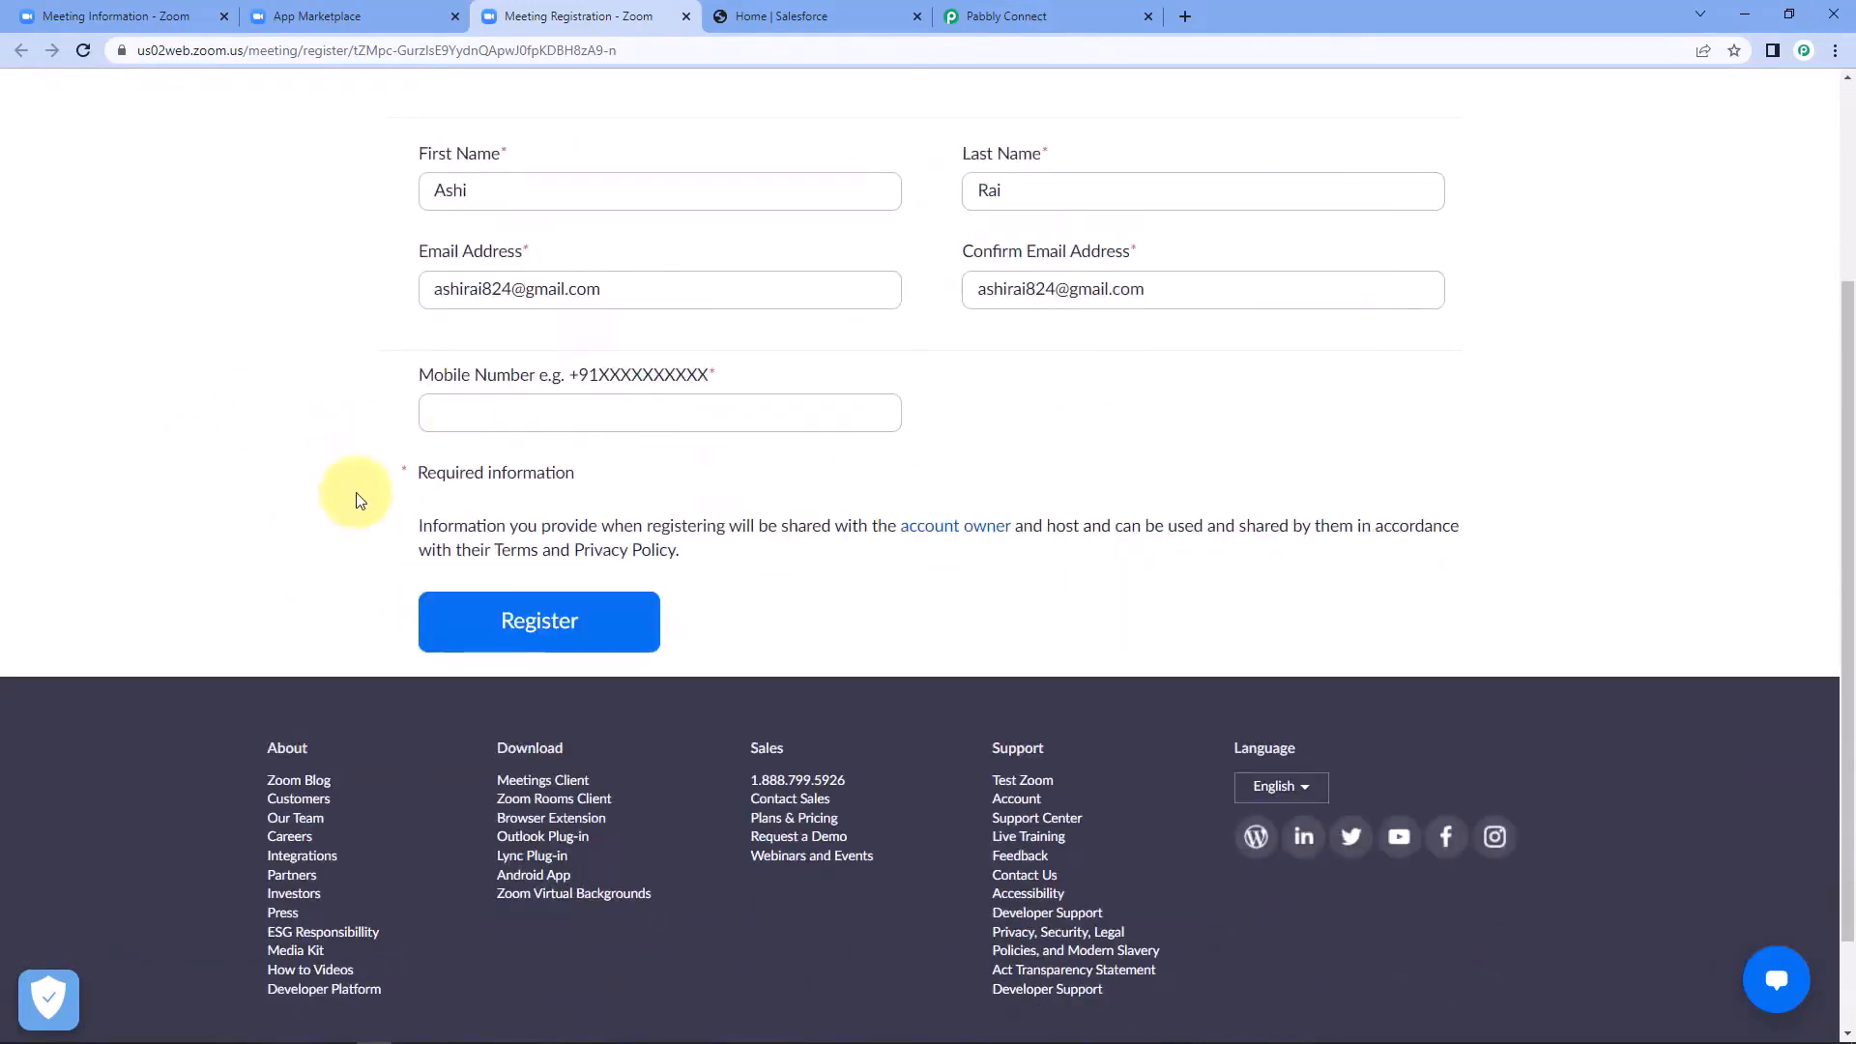
scroll(542, 503, "up", 1)
left_click(552, 510)
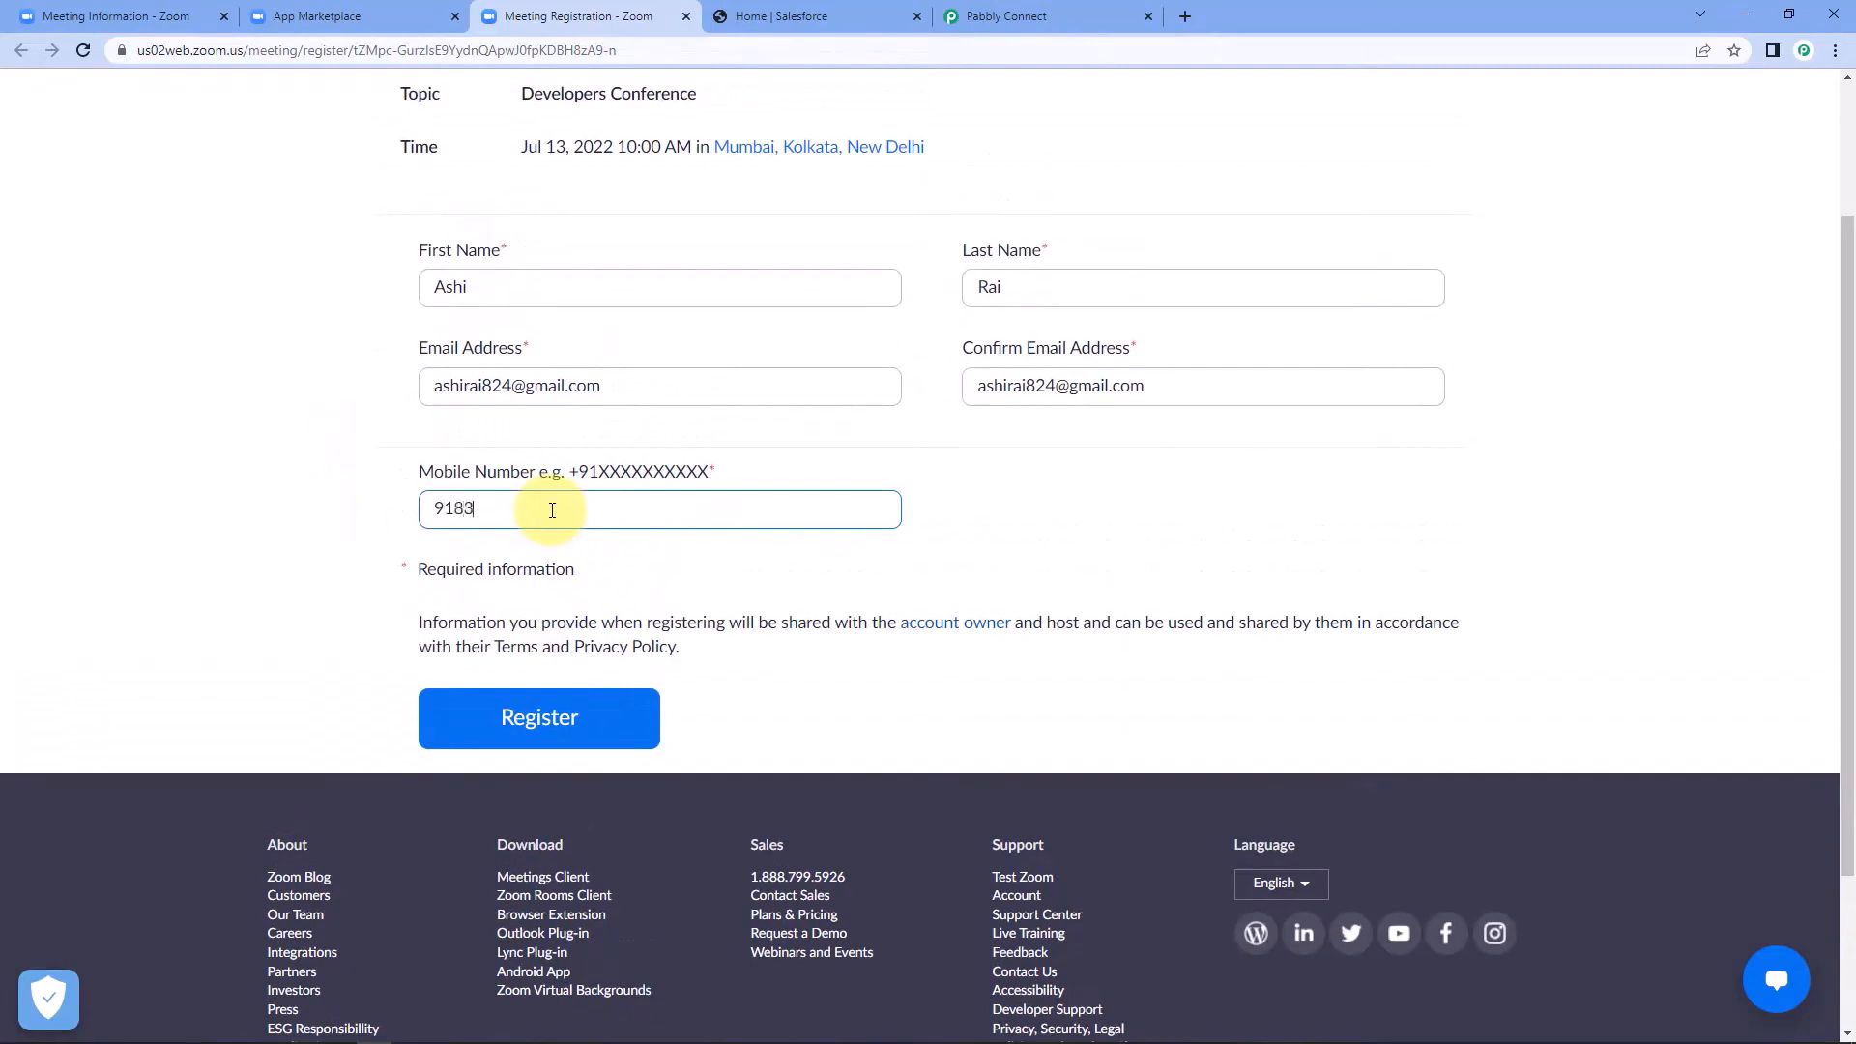
scroll(436, 519, "up", 1)
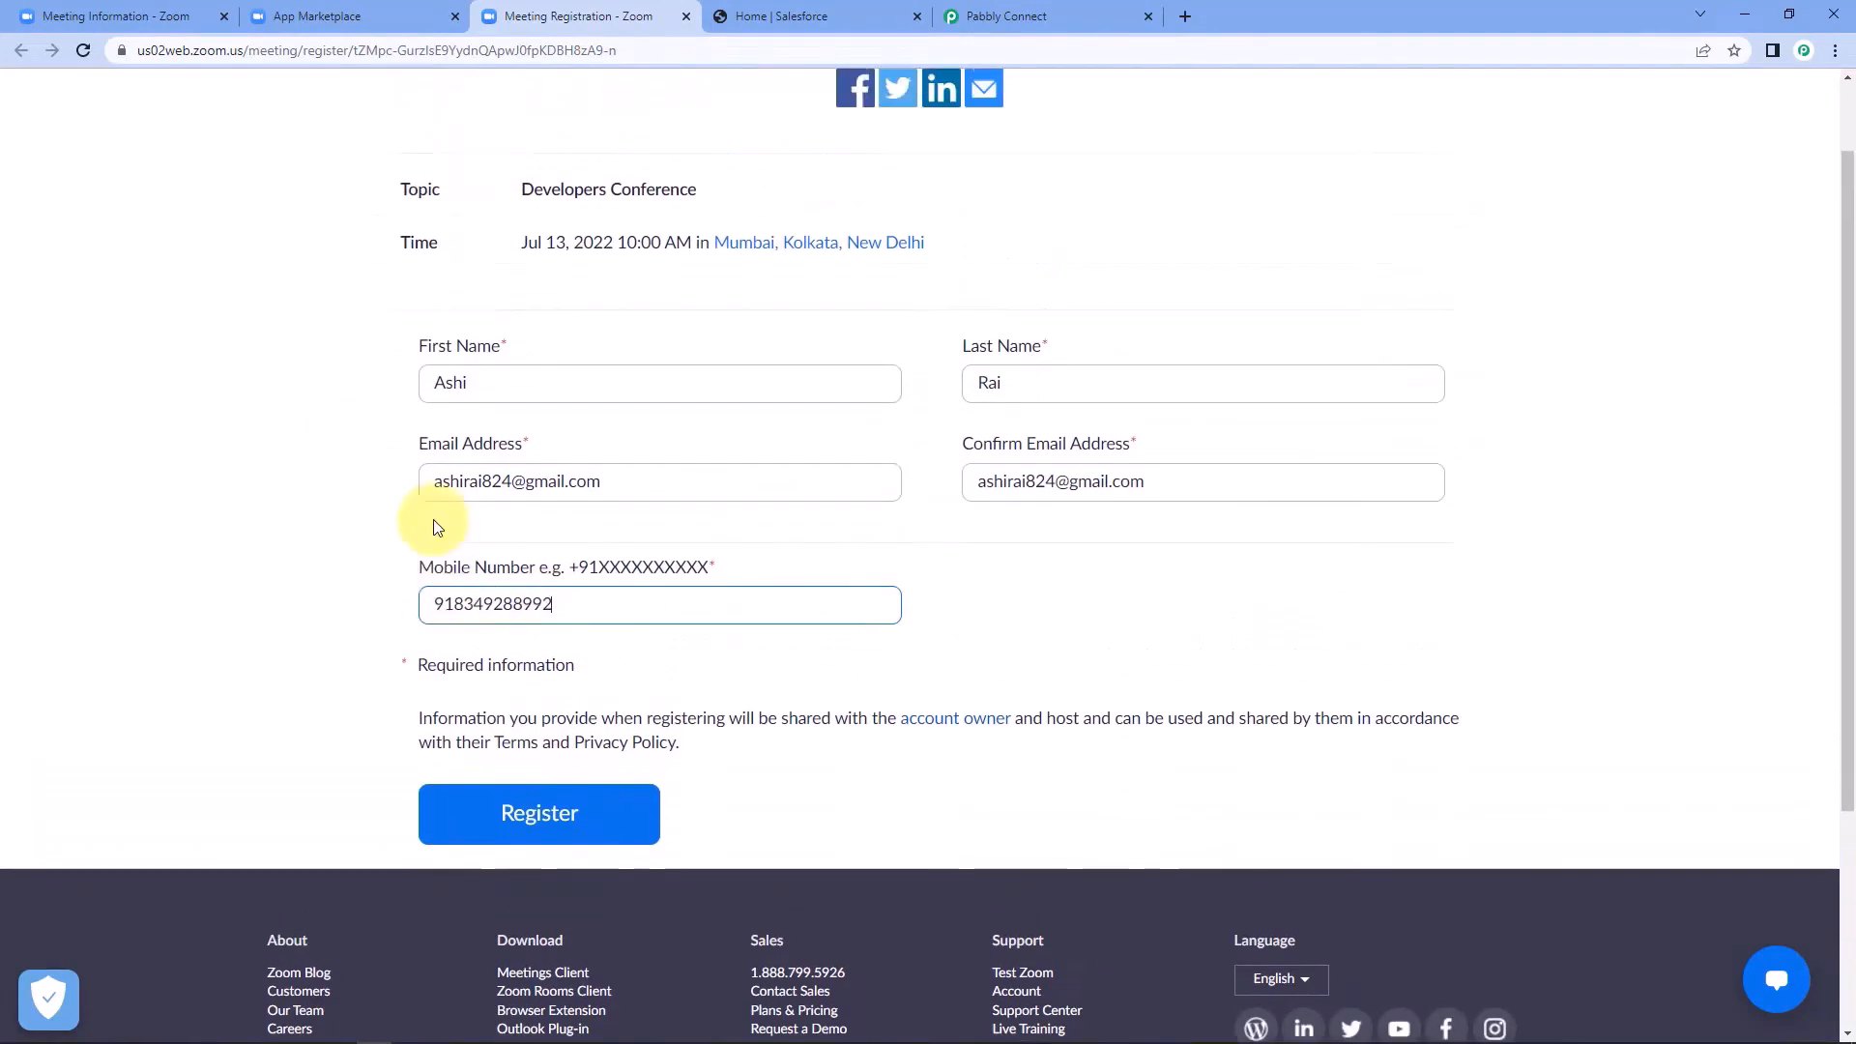
left_click(322, 515)
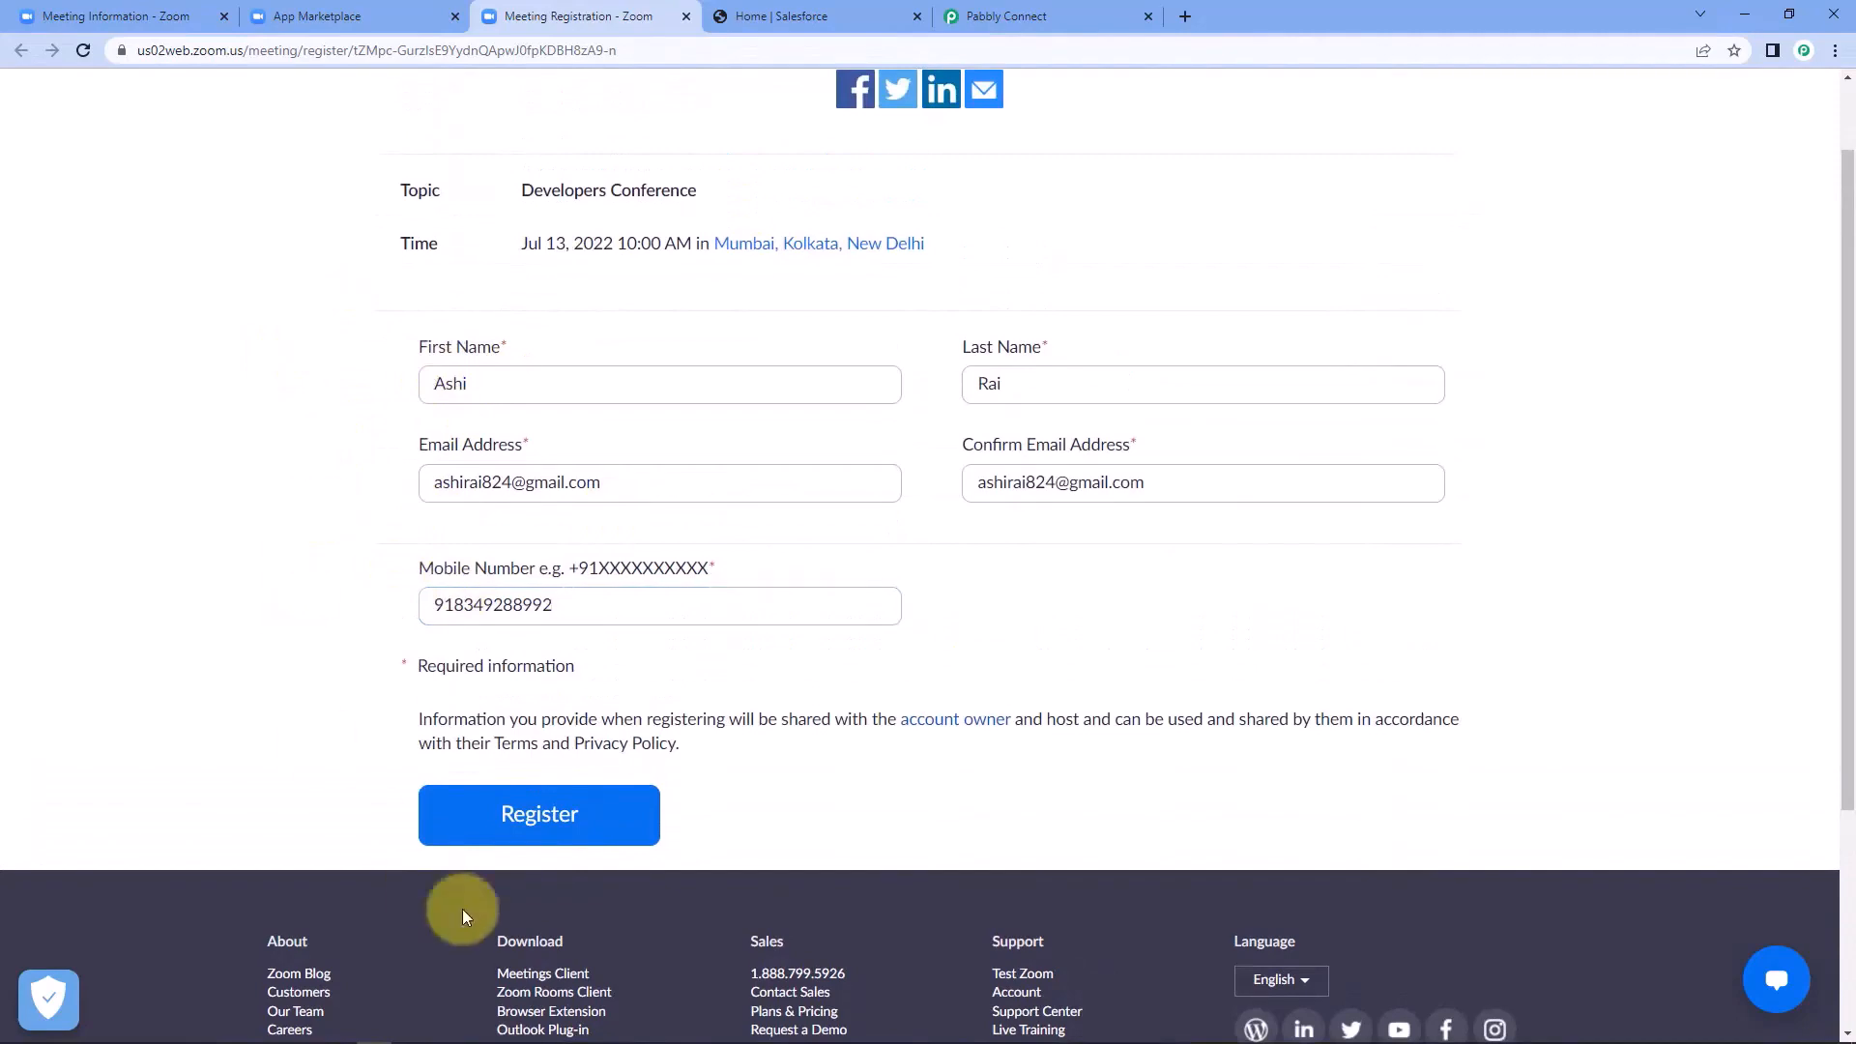
left_click(580, 820)
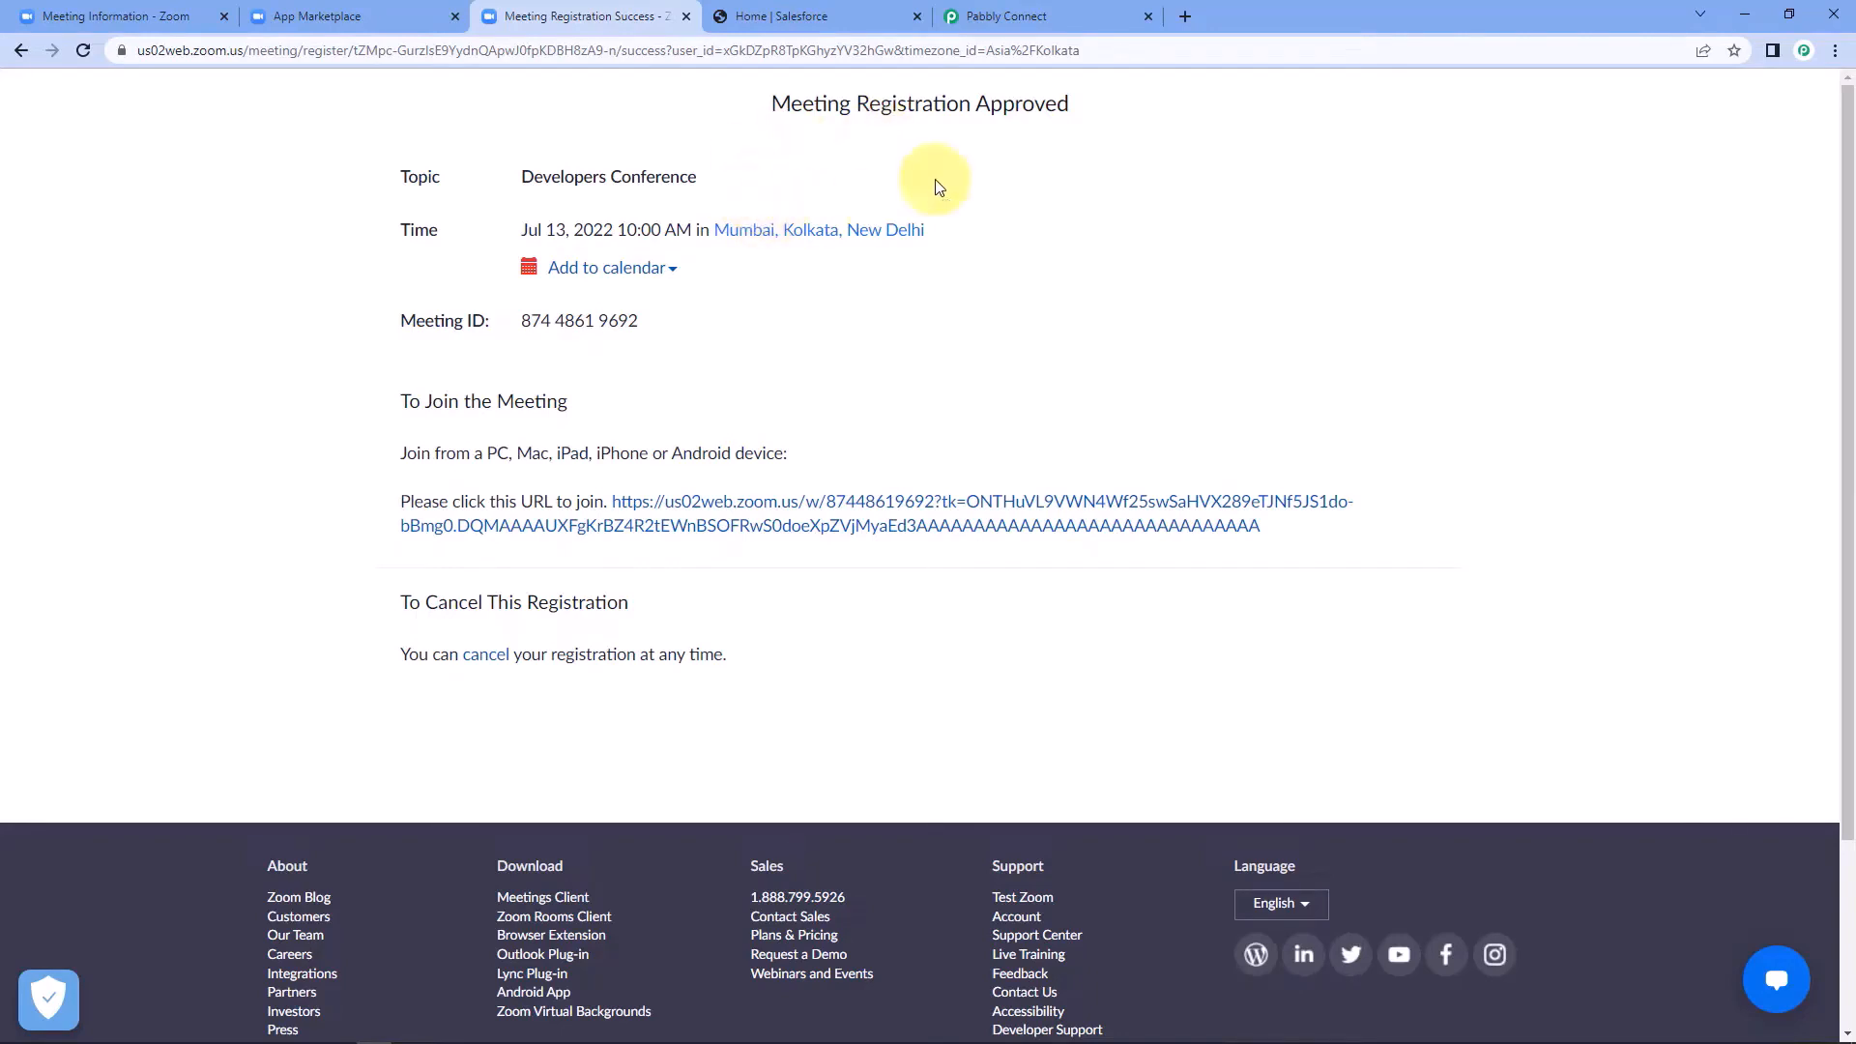
Switch to the Pabbly Connect workflow and examine the event and meeting topic in the received Zoom webhook response.
left_click(1030, 16)
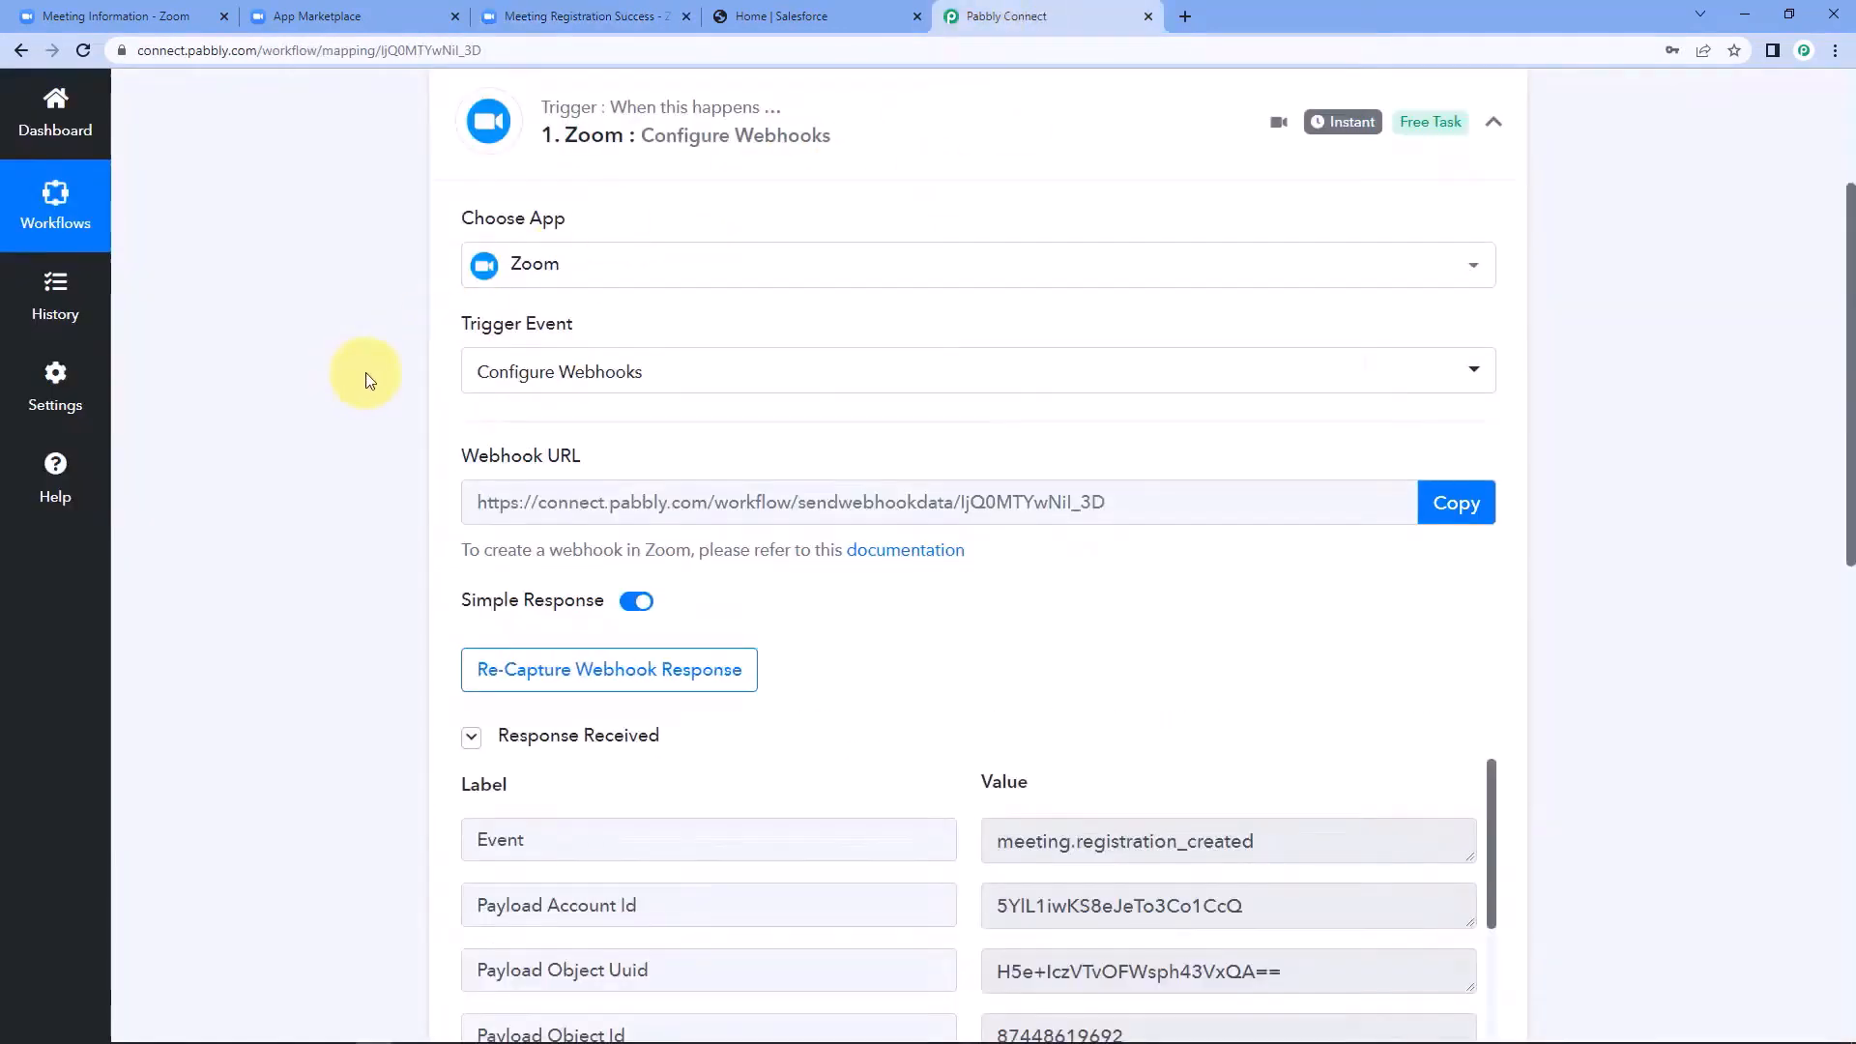
scroll(376, 387, "down", 2)
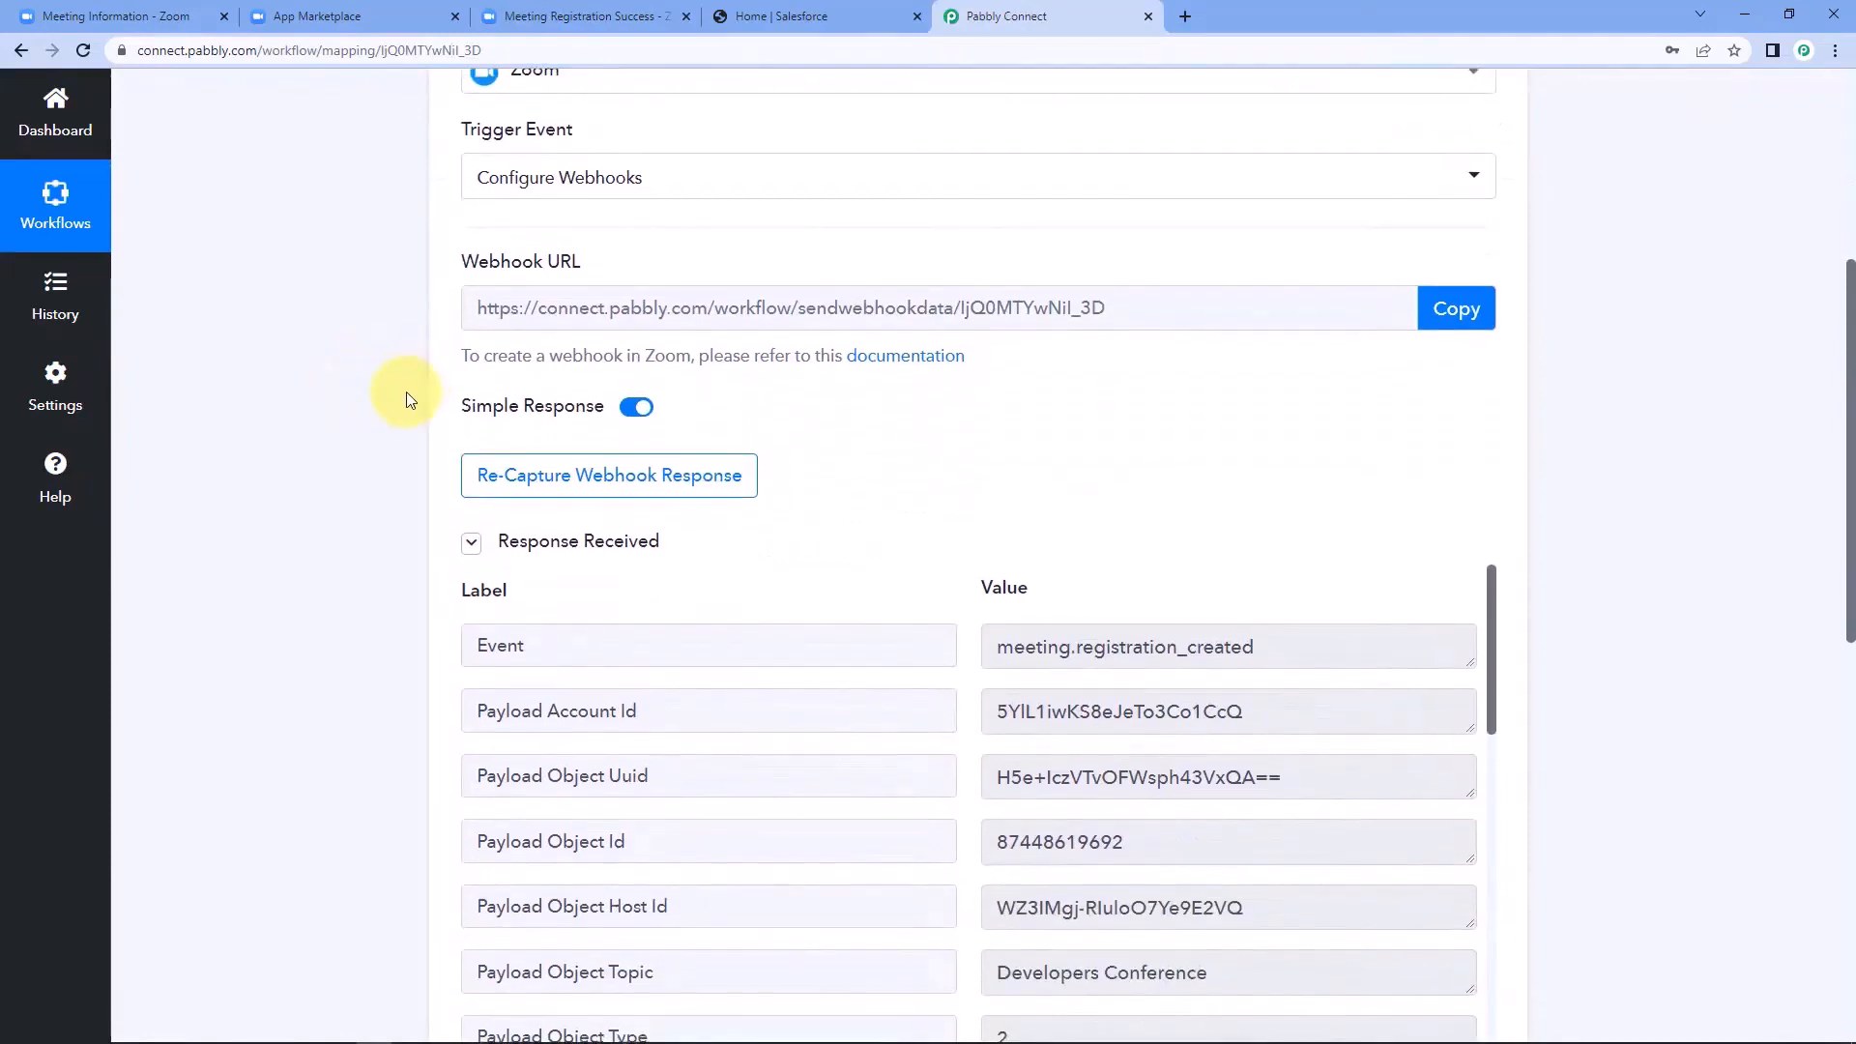
scroll(406, 391, "down", 2)
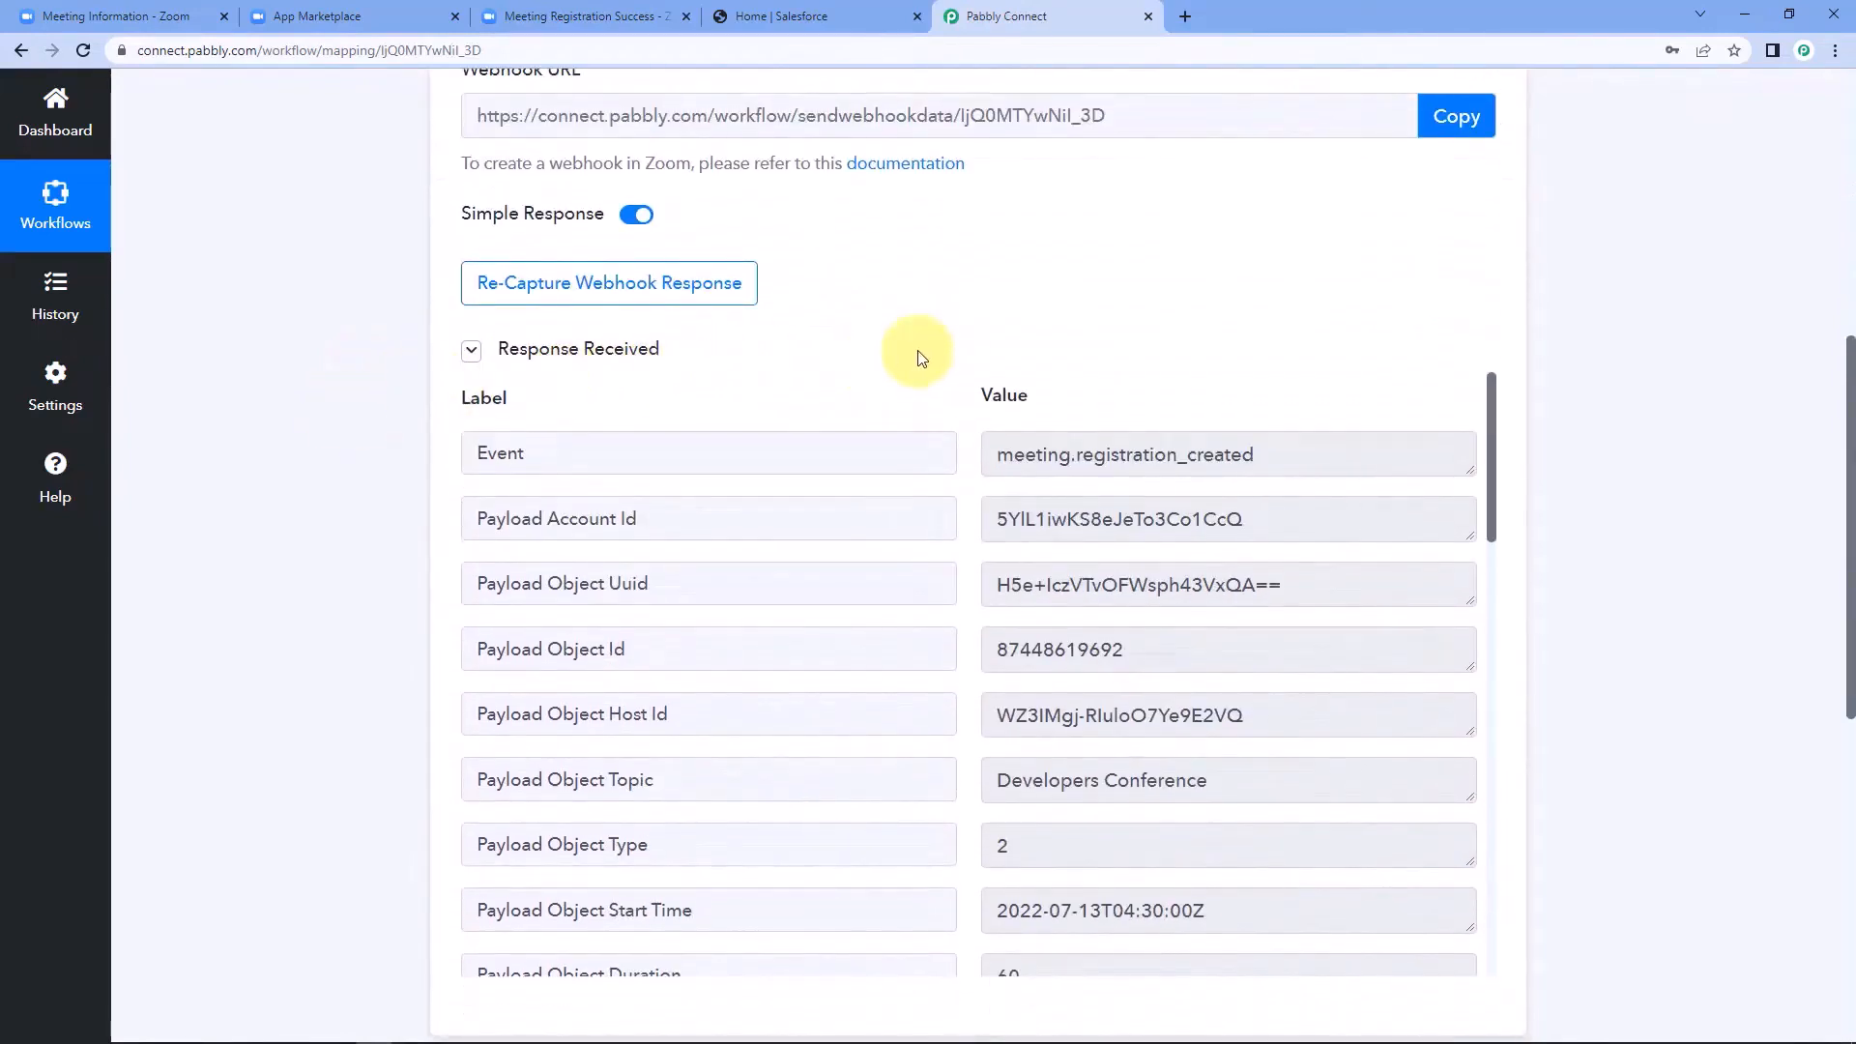
scroll(918, 300, "down", 2)
scroll(944, 306, "down", 2)
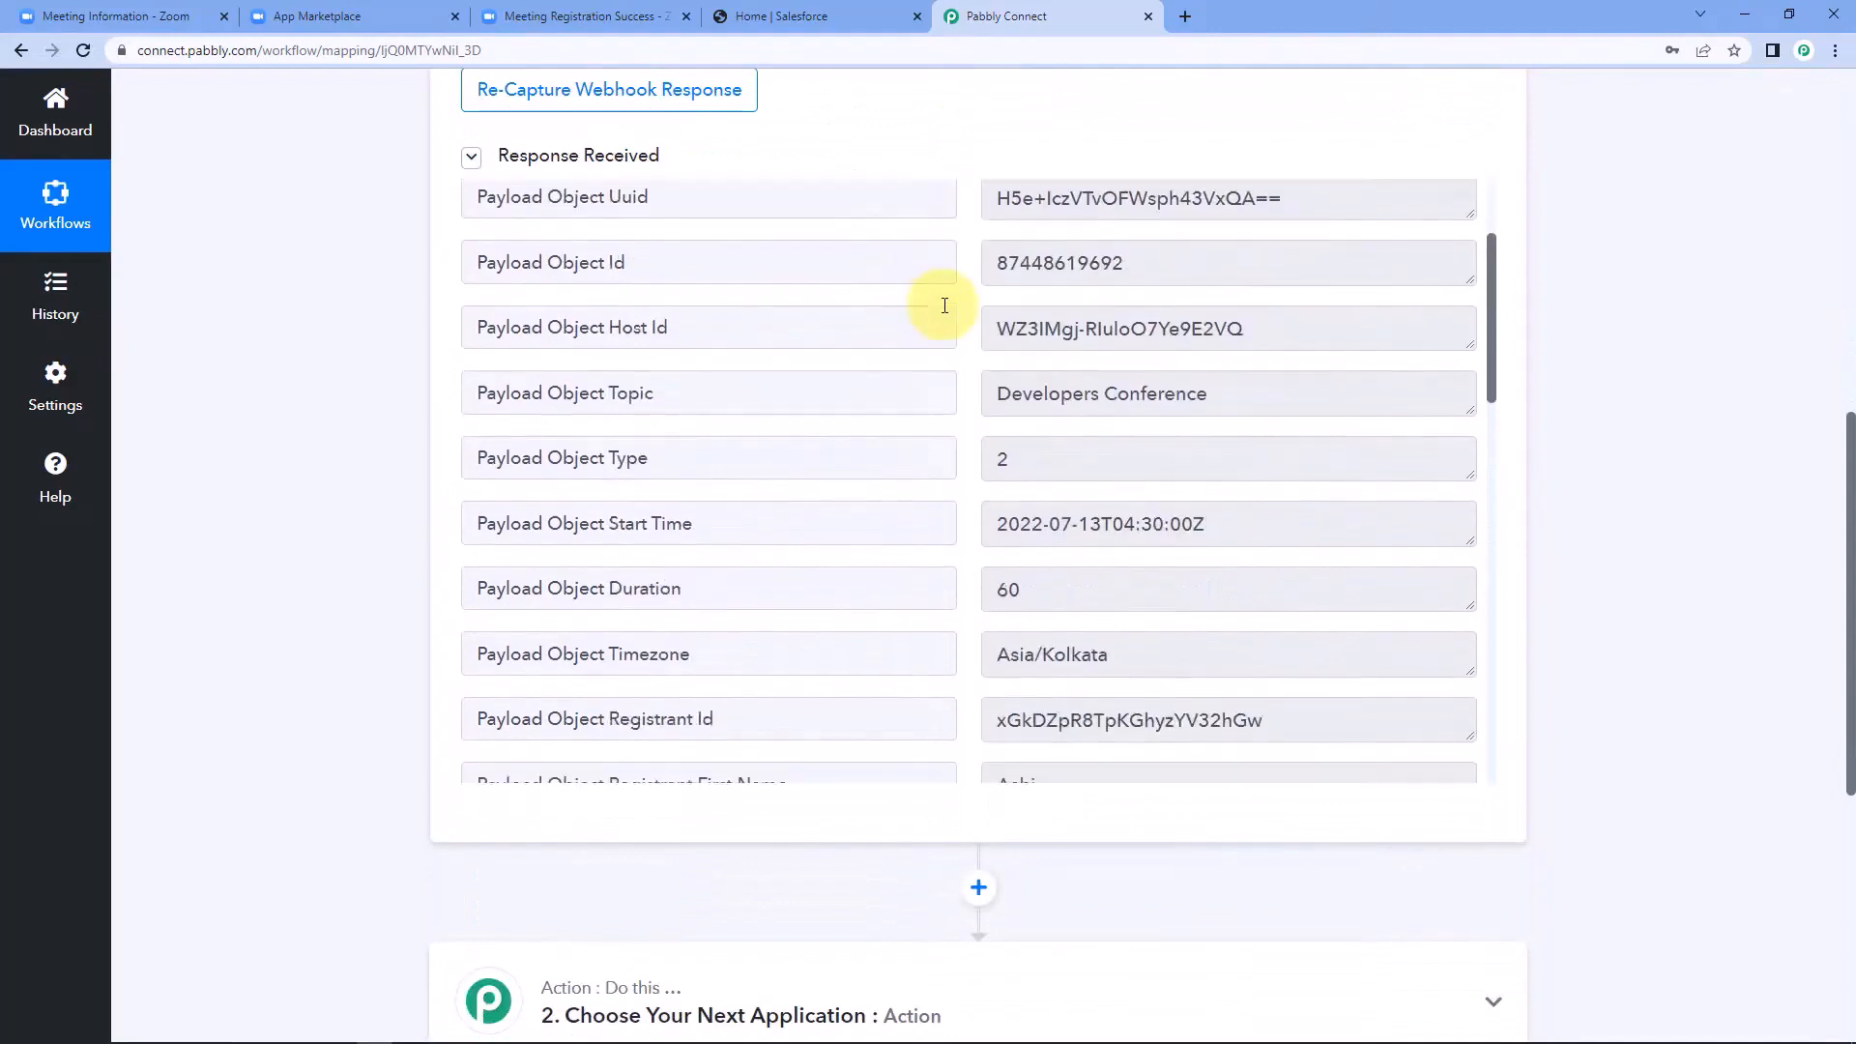
left_click(1084, 396)
triple_click(1083, 396)
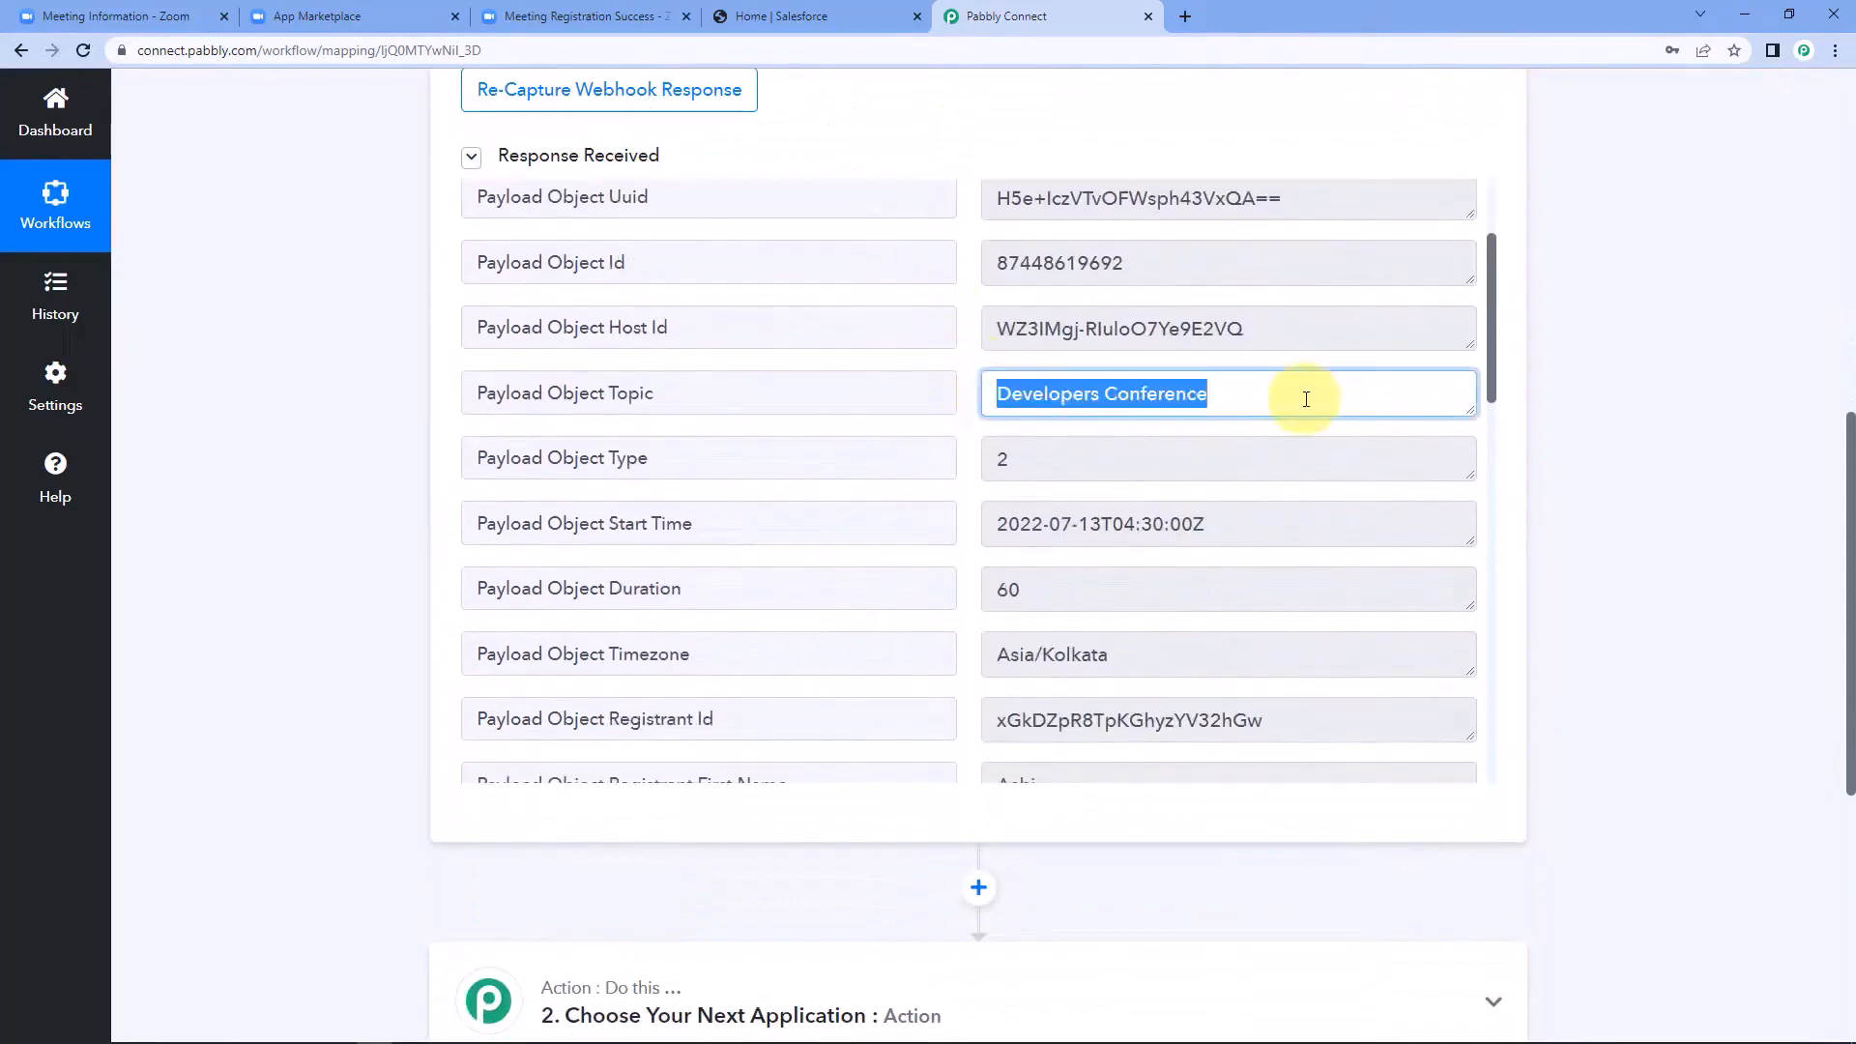
left_click(1306, 399)
left_click_drag(1306, 399, 993, 394)
left_click(966, 393)
Check the registrant's first name, last name, email and mobile number custom question value in the webhook response.
scroll(969, 336, "down", 5)
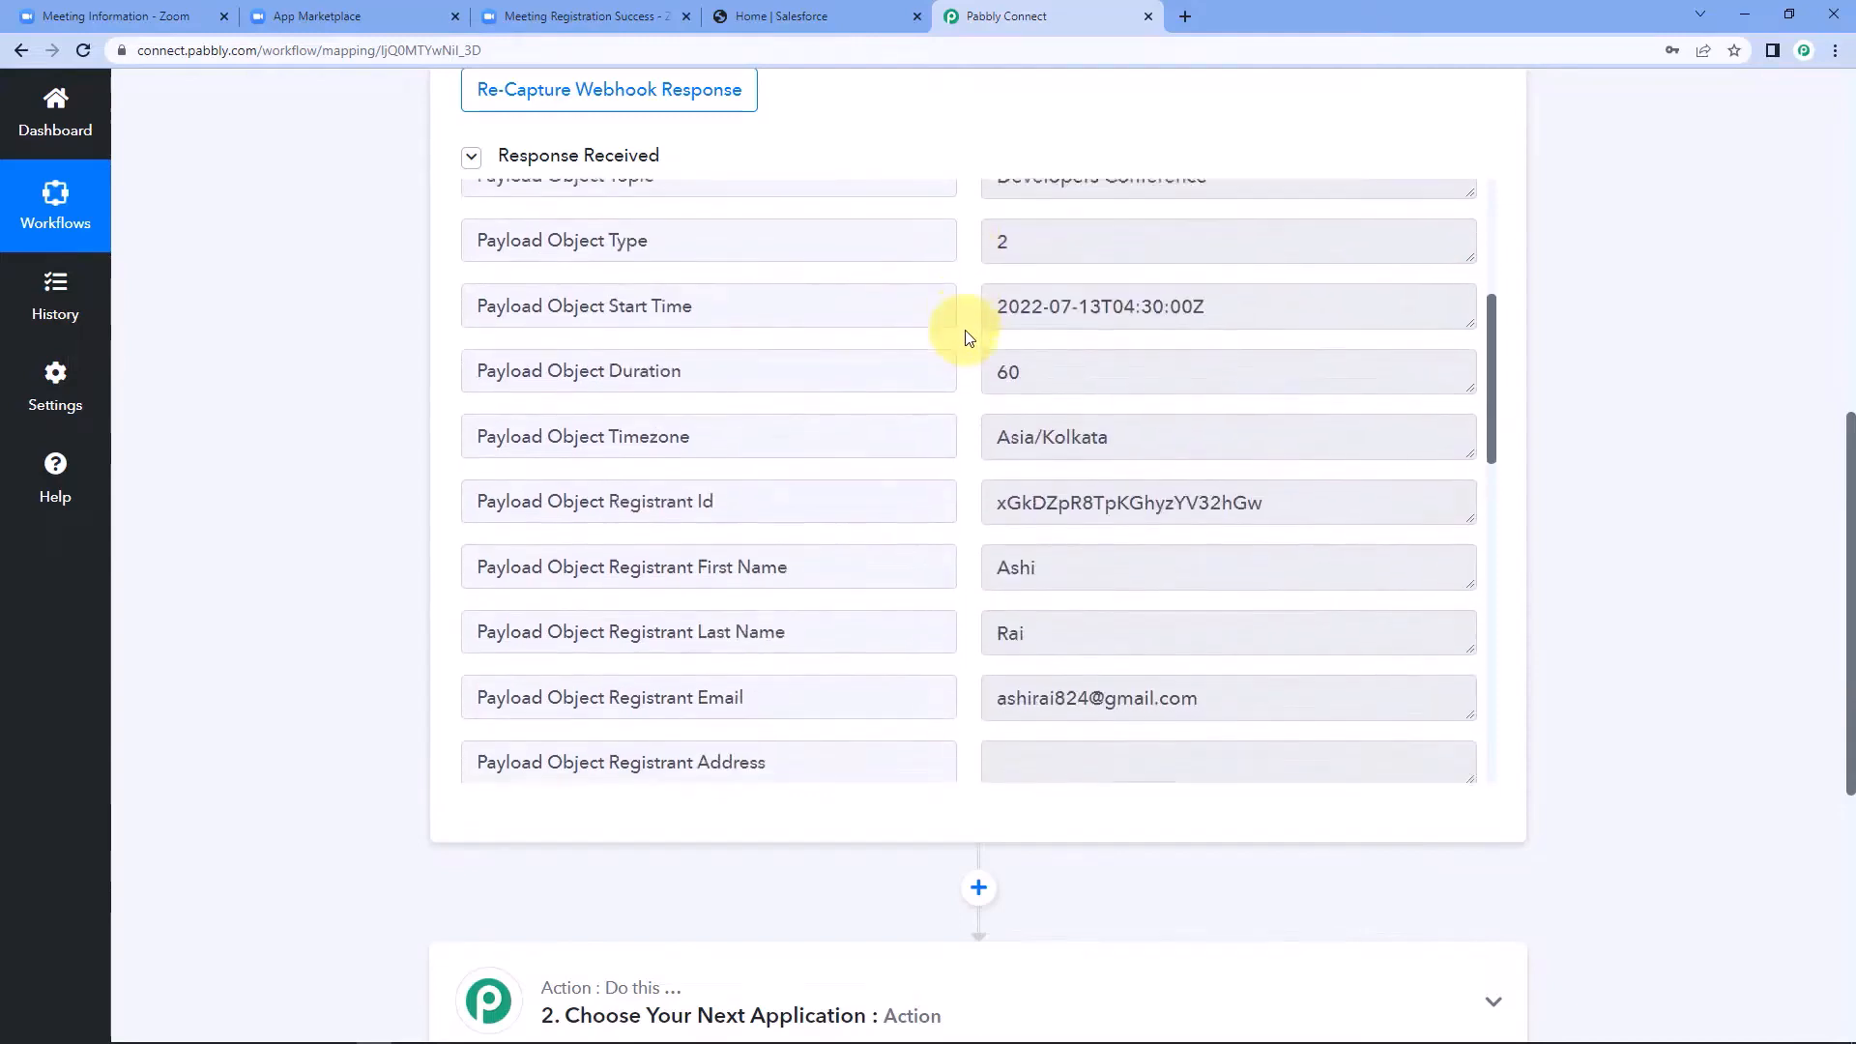
double_click(1069, 302)
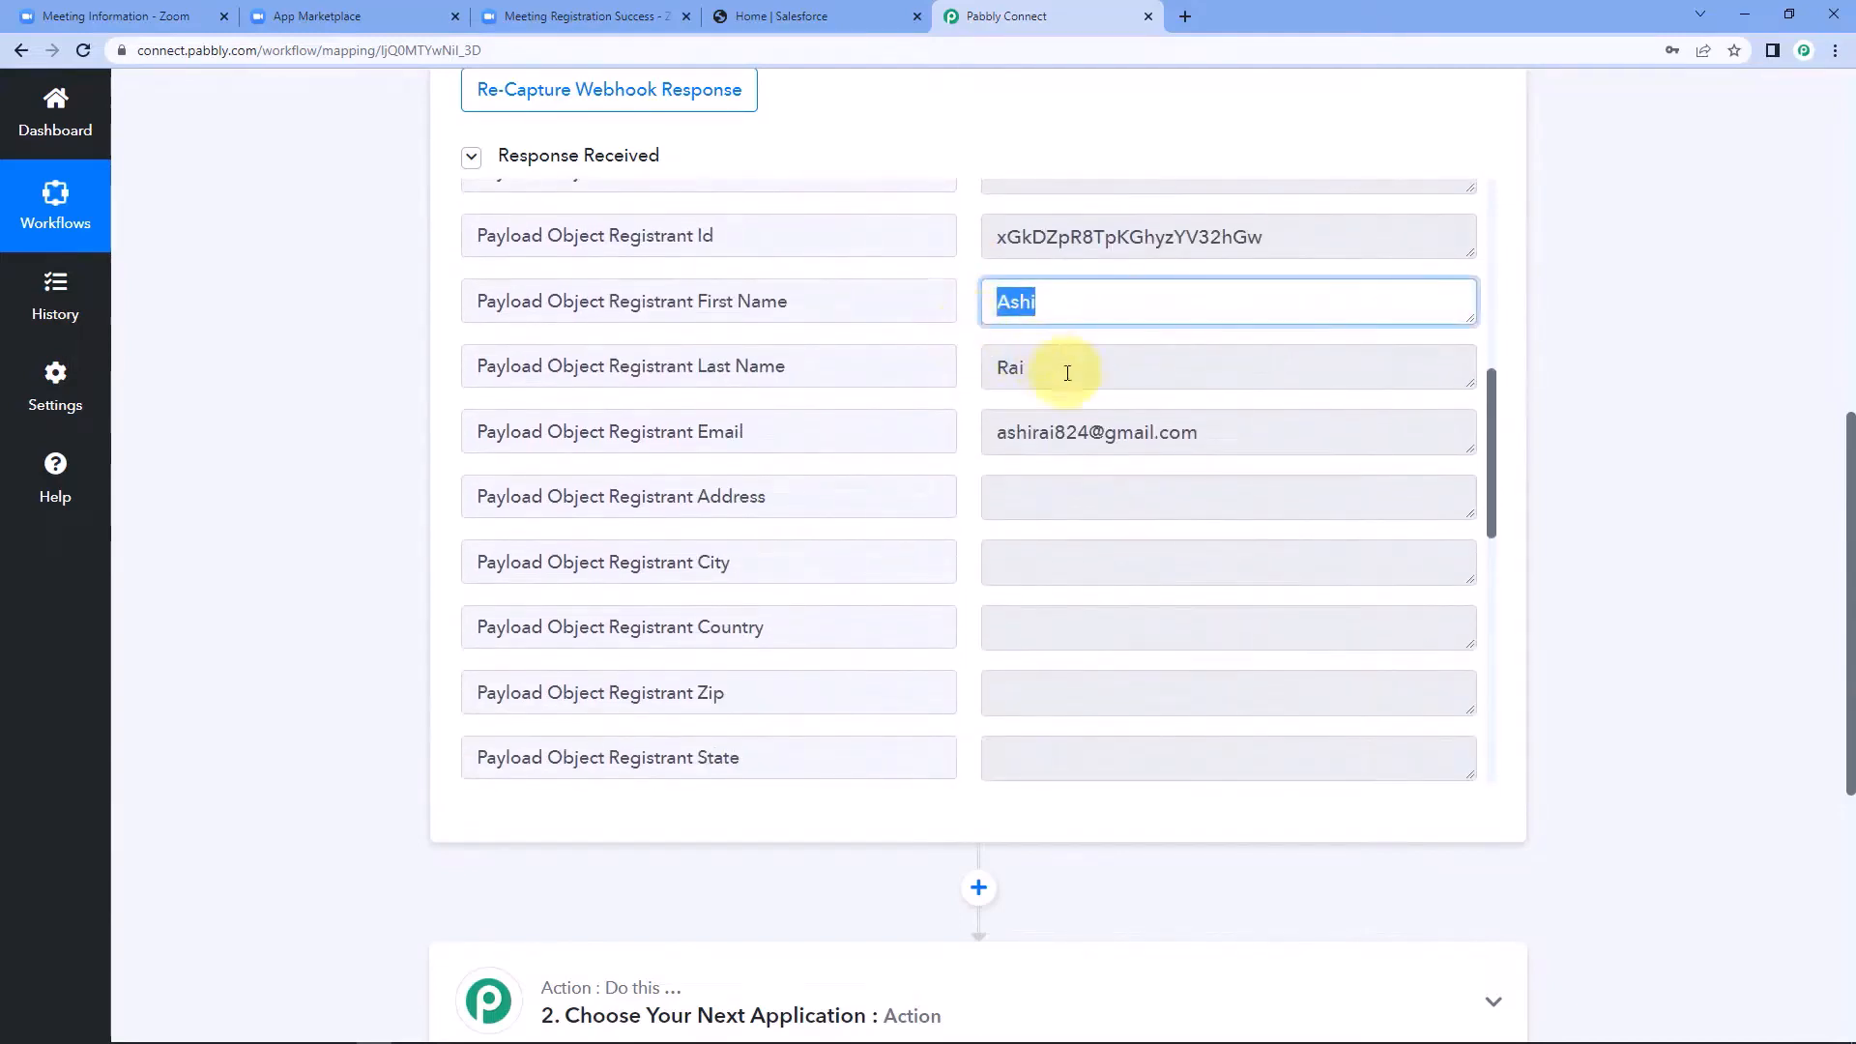
left_click_drag(1069, 369, 948, 368)
left_click(967, 379)
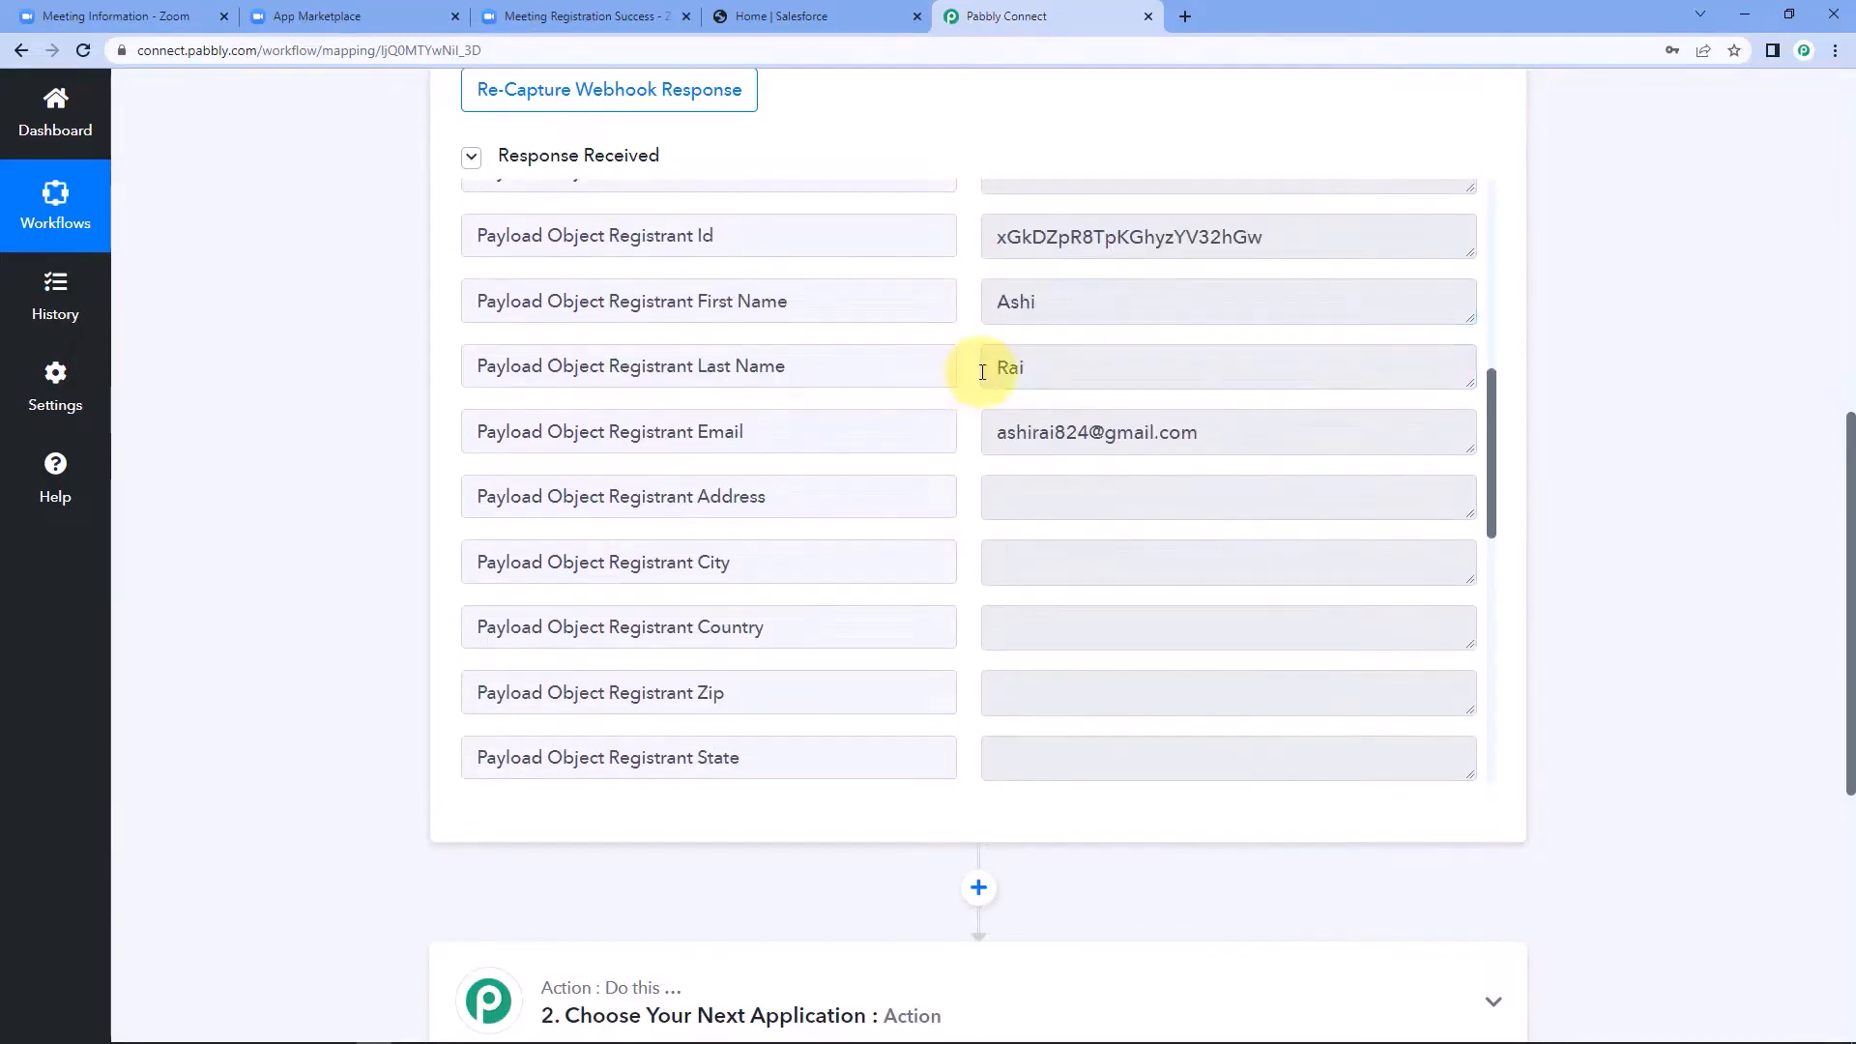
left_click_drag(1199, 432, 977, 431)
left_click(974, 432)
scroll(974, 432, "down", 8)
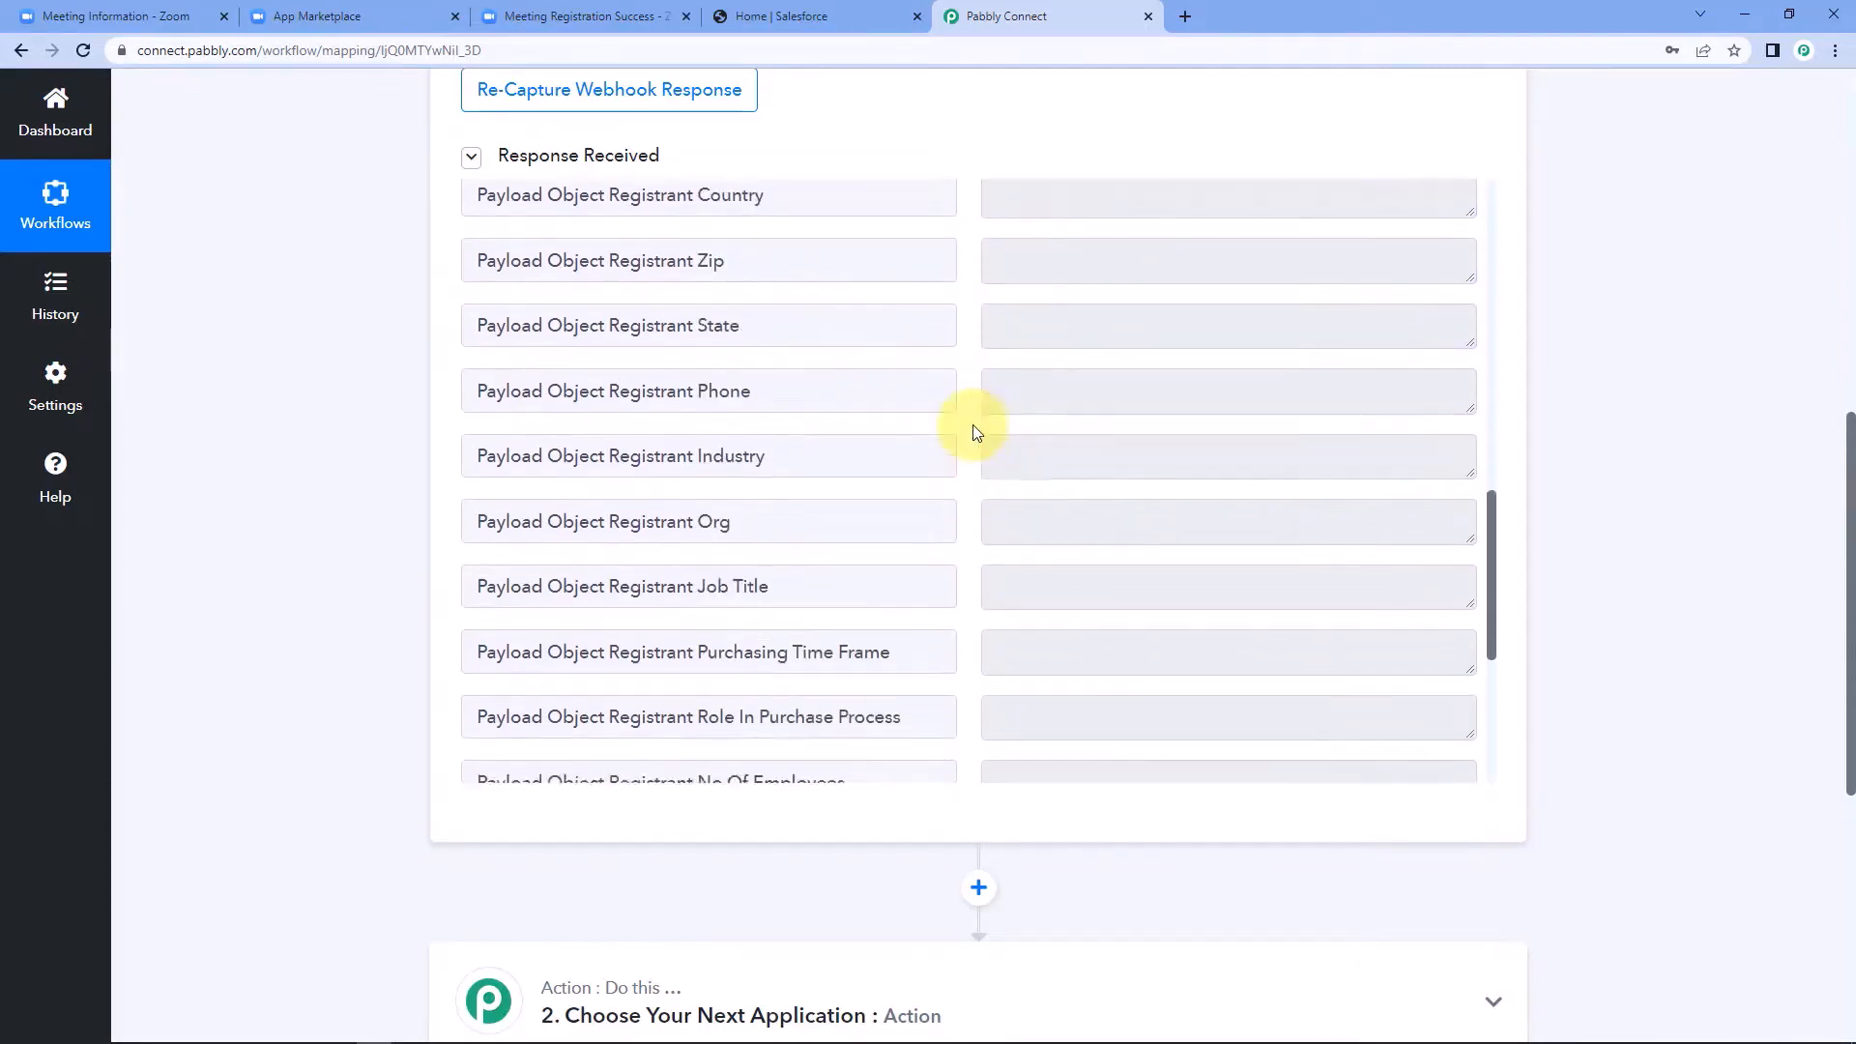
left_click_drag(1172, 638, 942, 643)
left_click(965, 437)
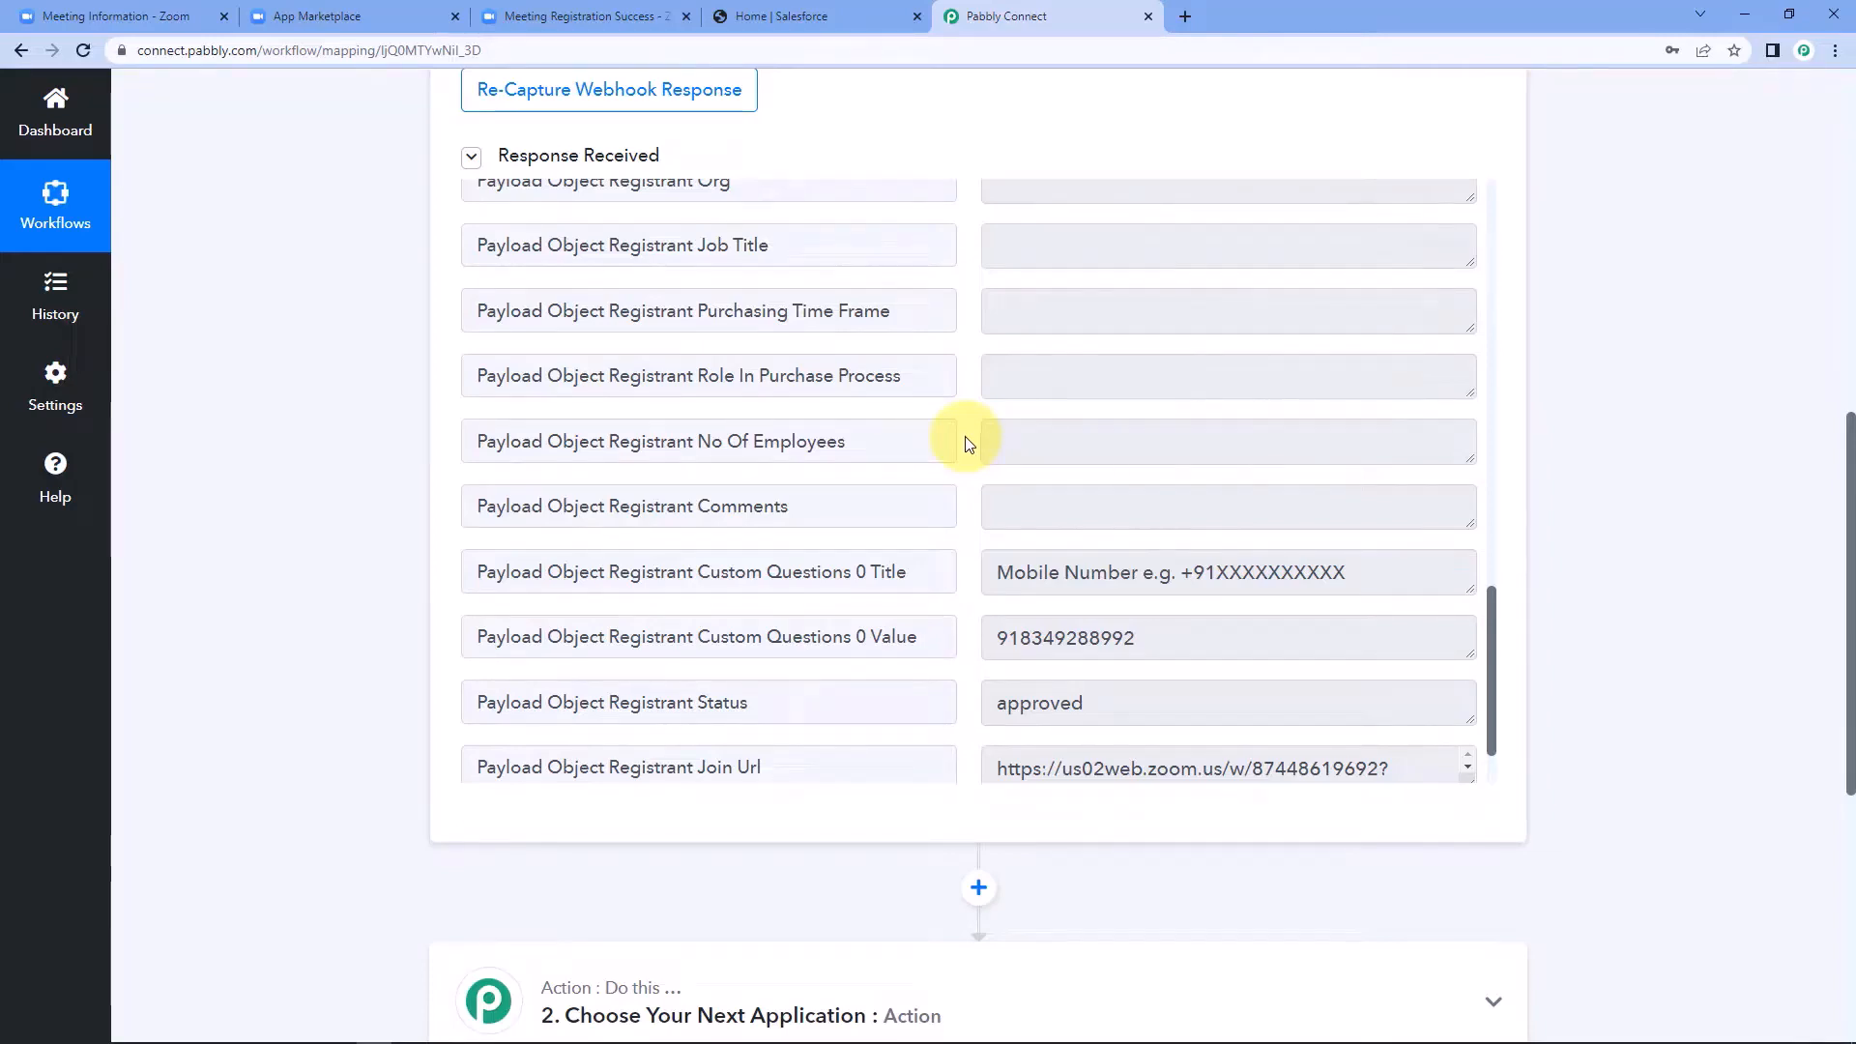
View the registrants list of the Developers Conference meeting in Zoom and close it.
left_click(121, 16)
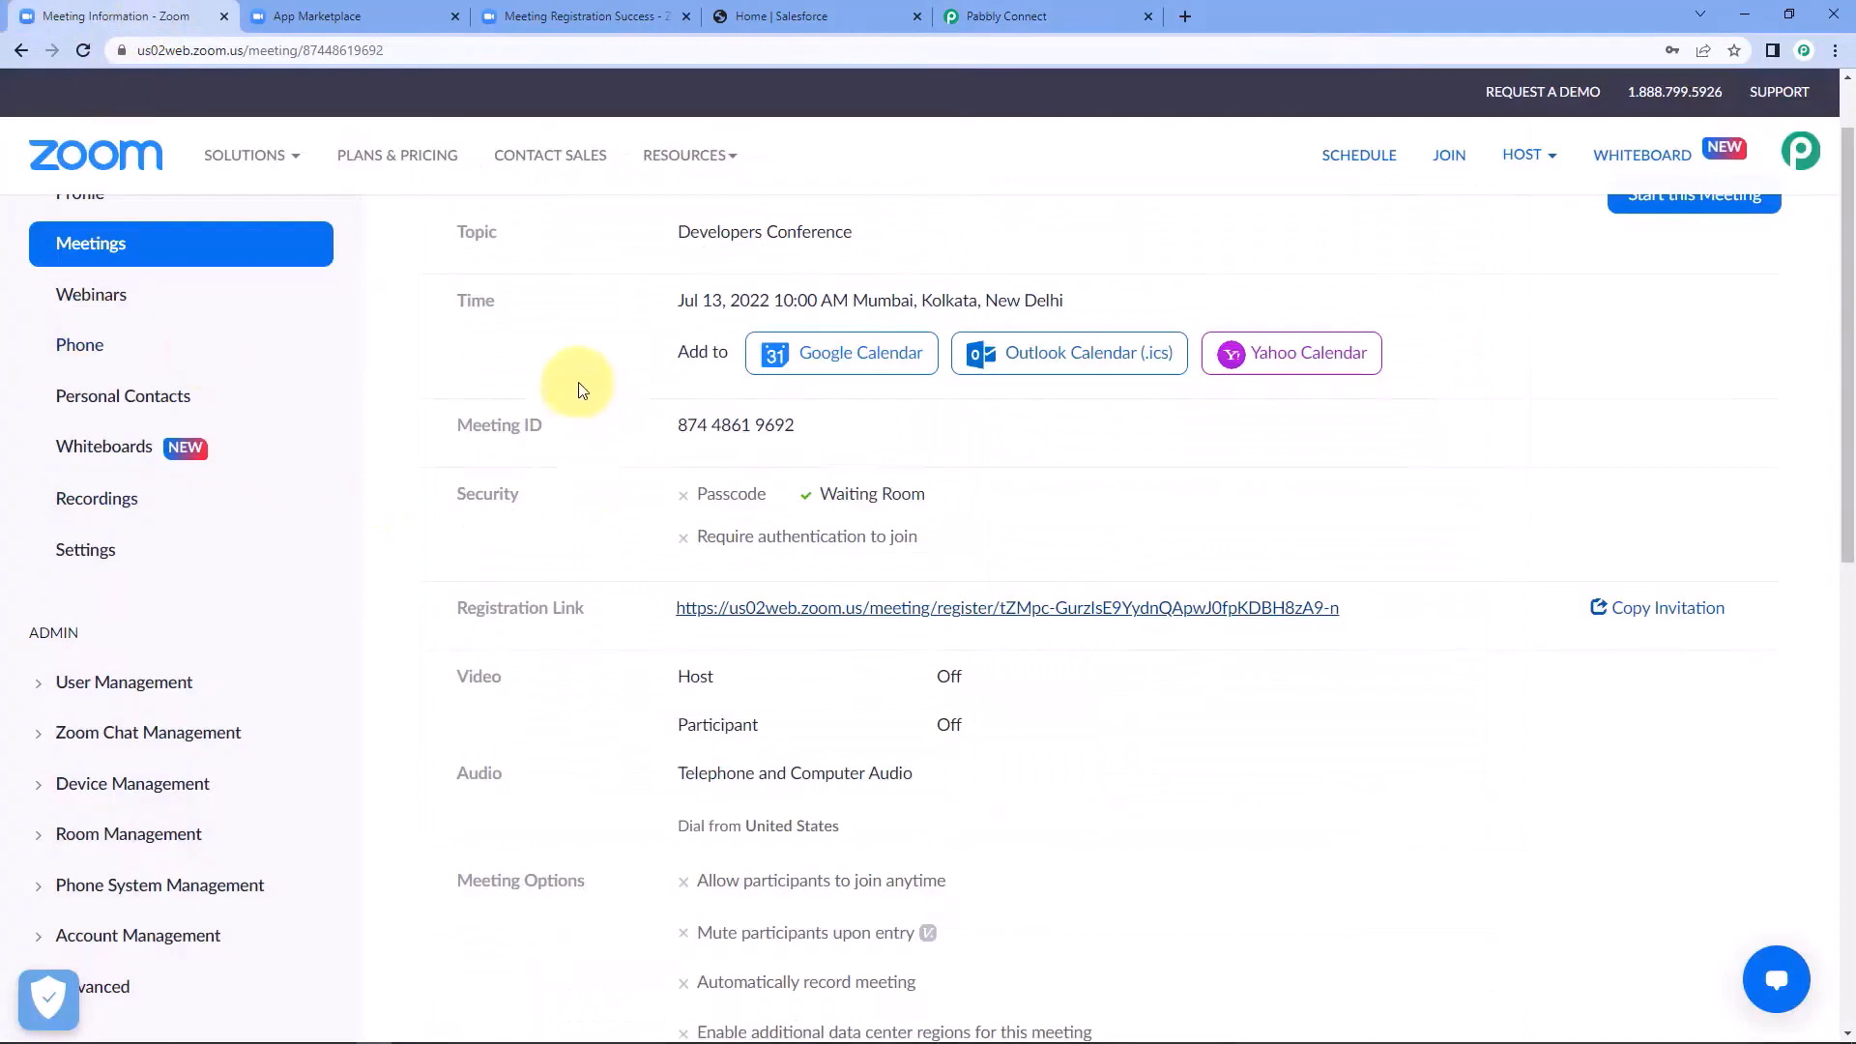
scroll(623, 333, "down", 8)
scroll(629, 354, "down", 1)
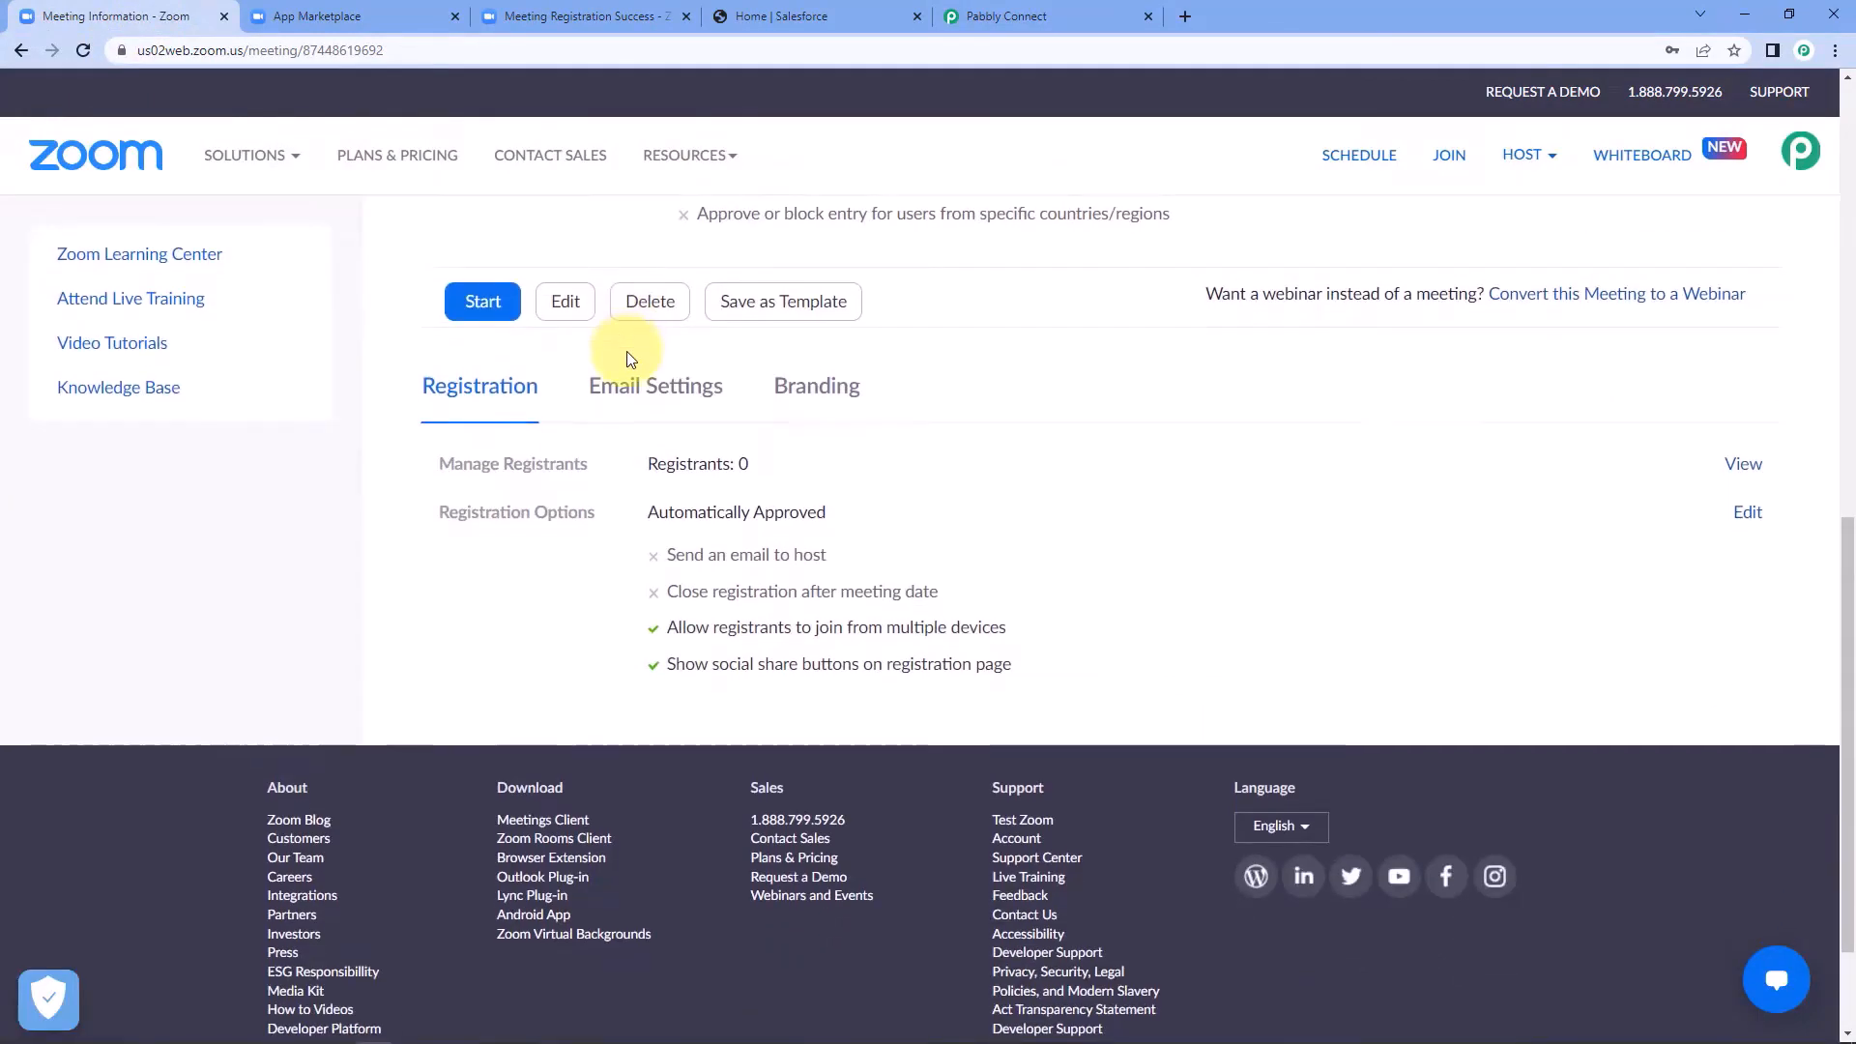
left_click(1748, 465)
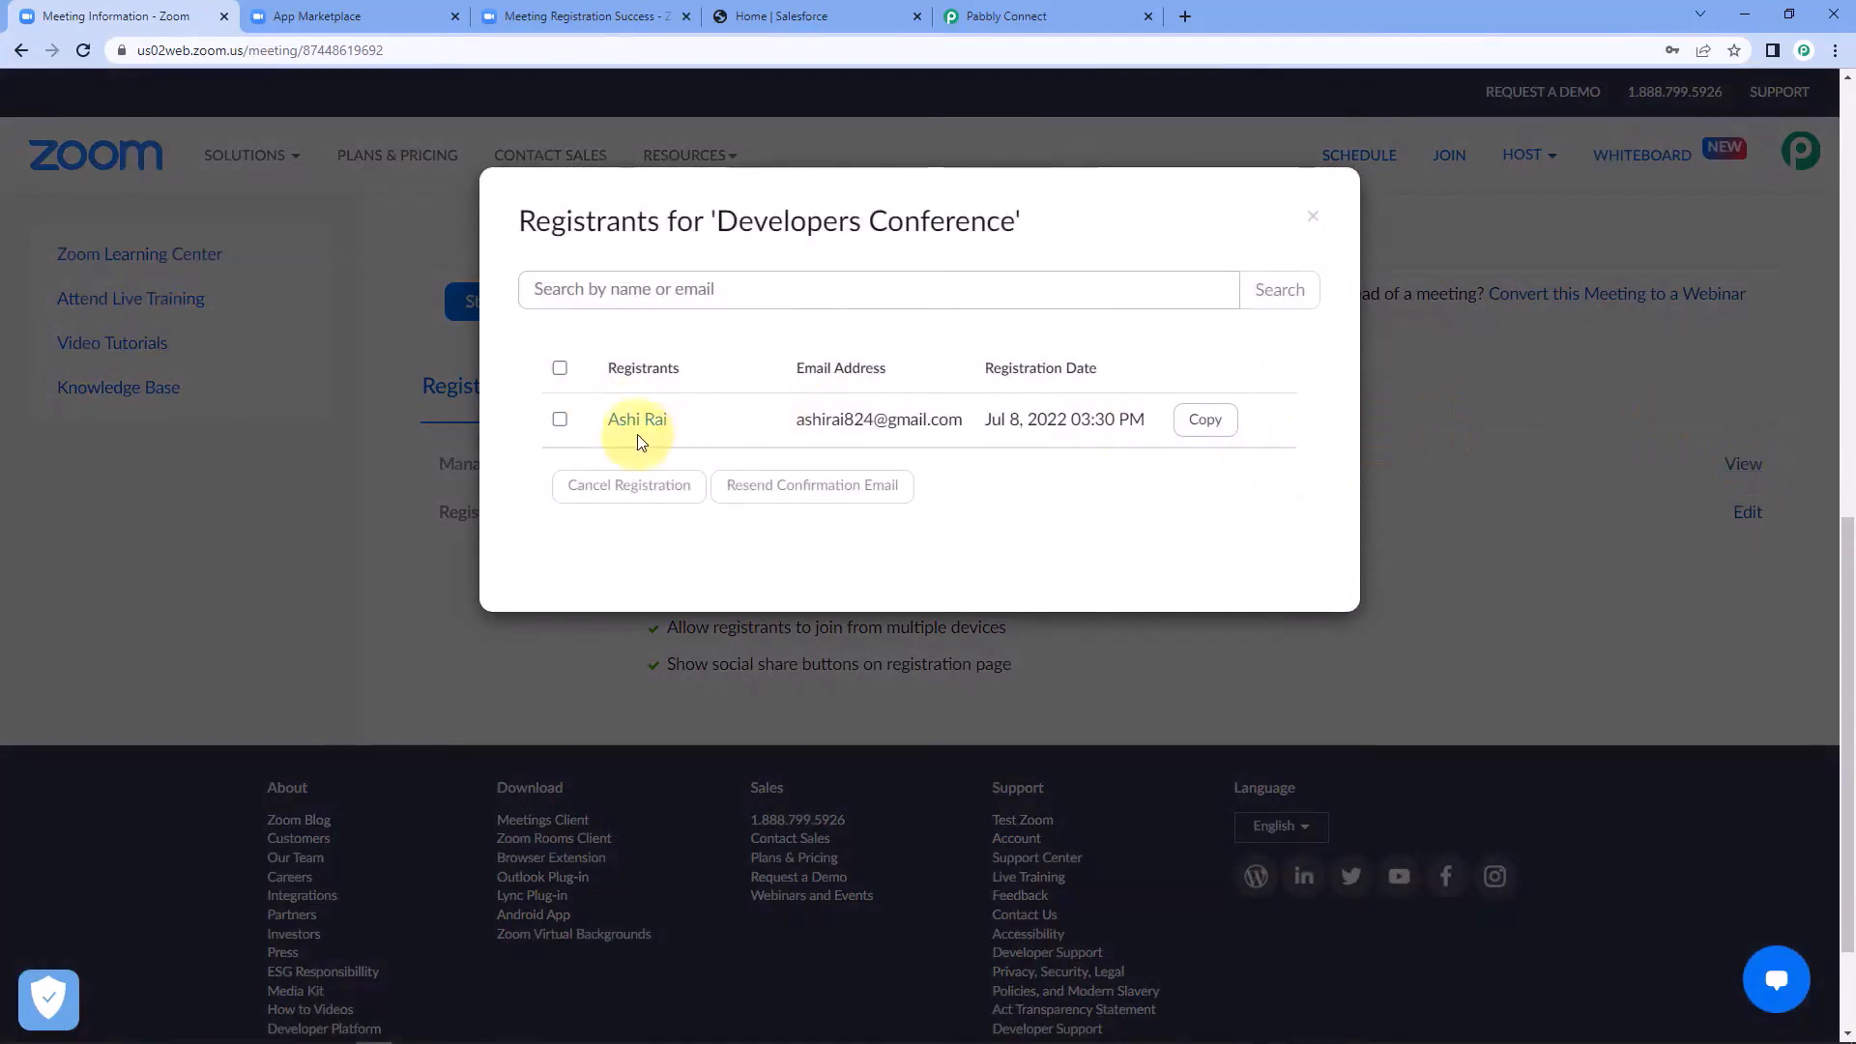
left_click(1311, 217)
Return to Pabbly Connect and set the workflow's action app to Salesforce with Create Contact as the action event.
left_click(1048, 11)
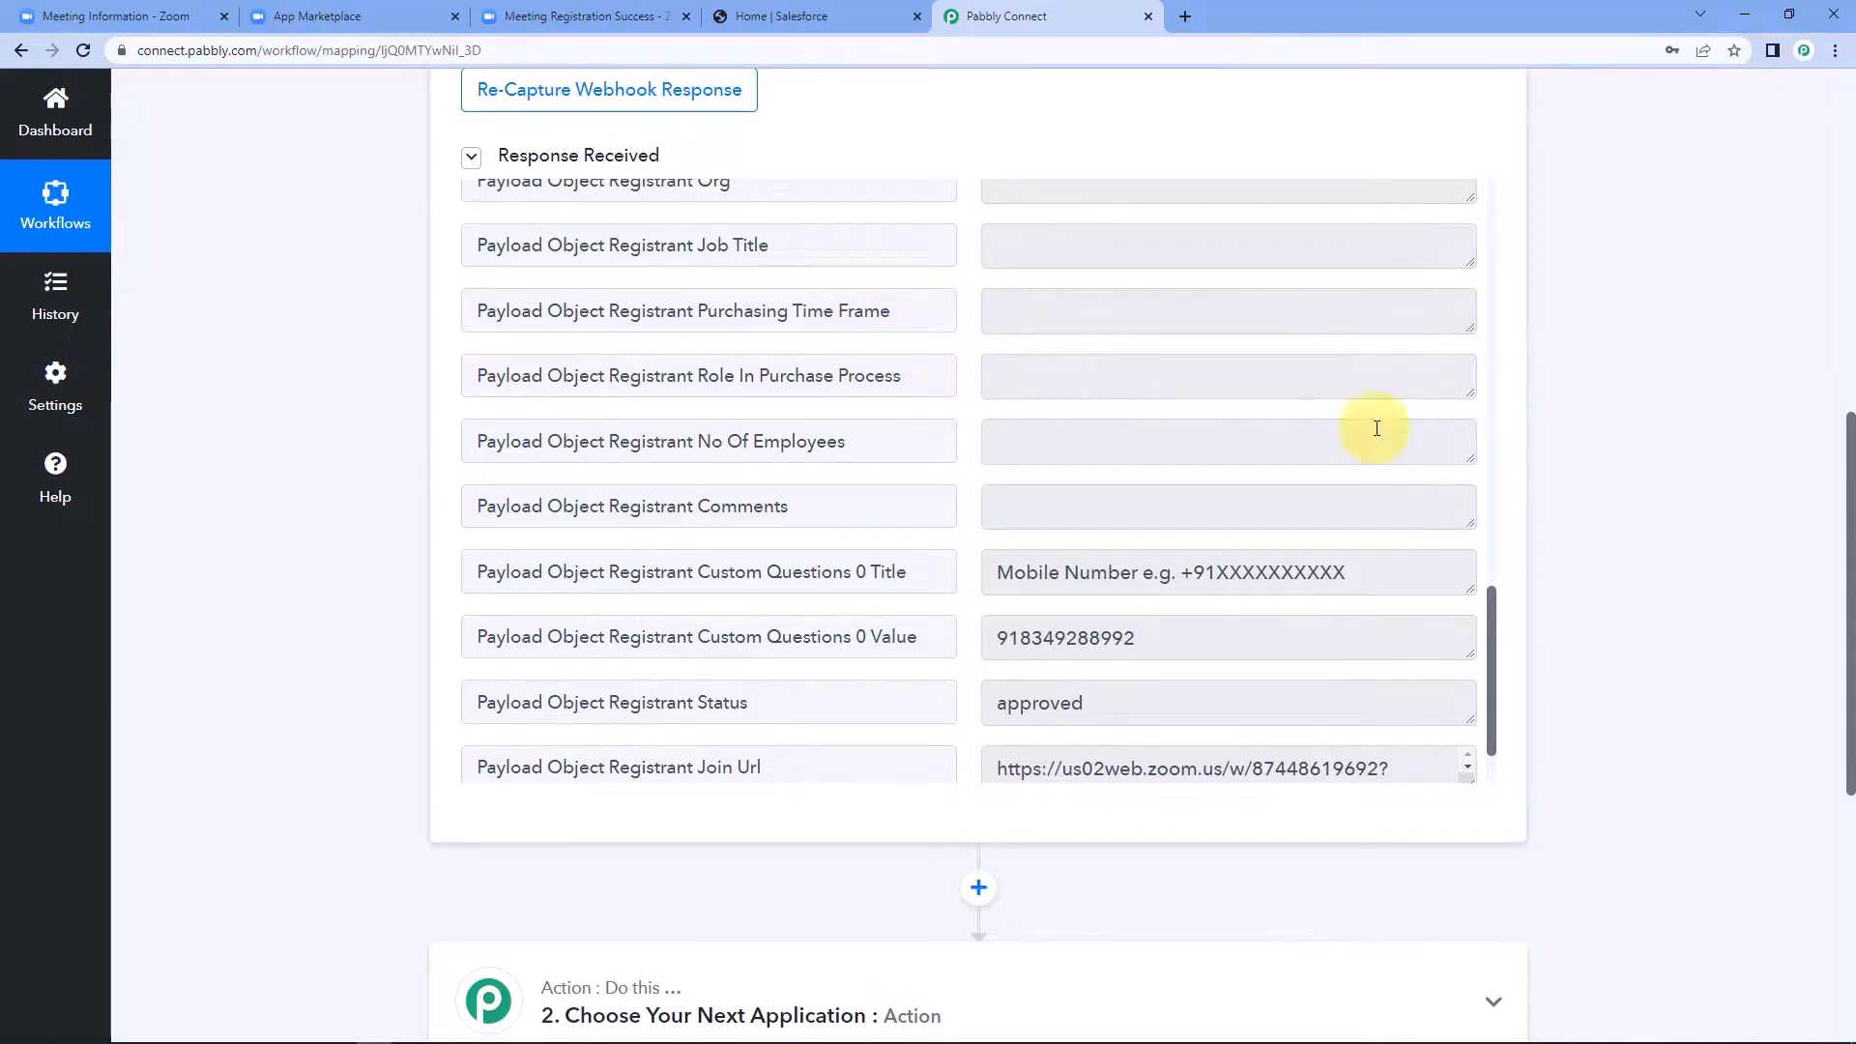
scroll(1605, 402, "down", 5)
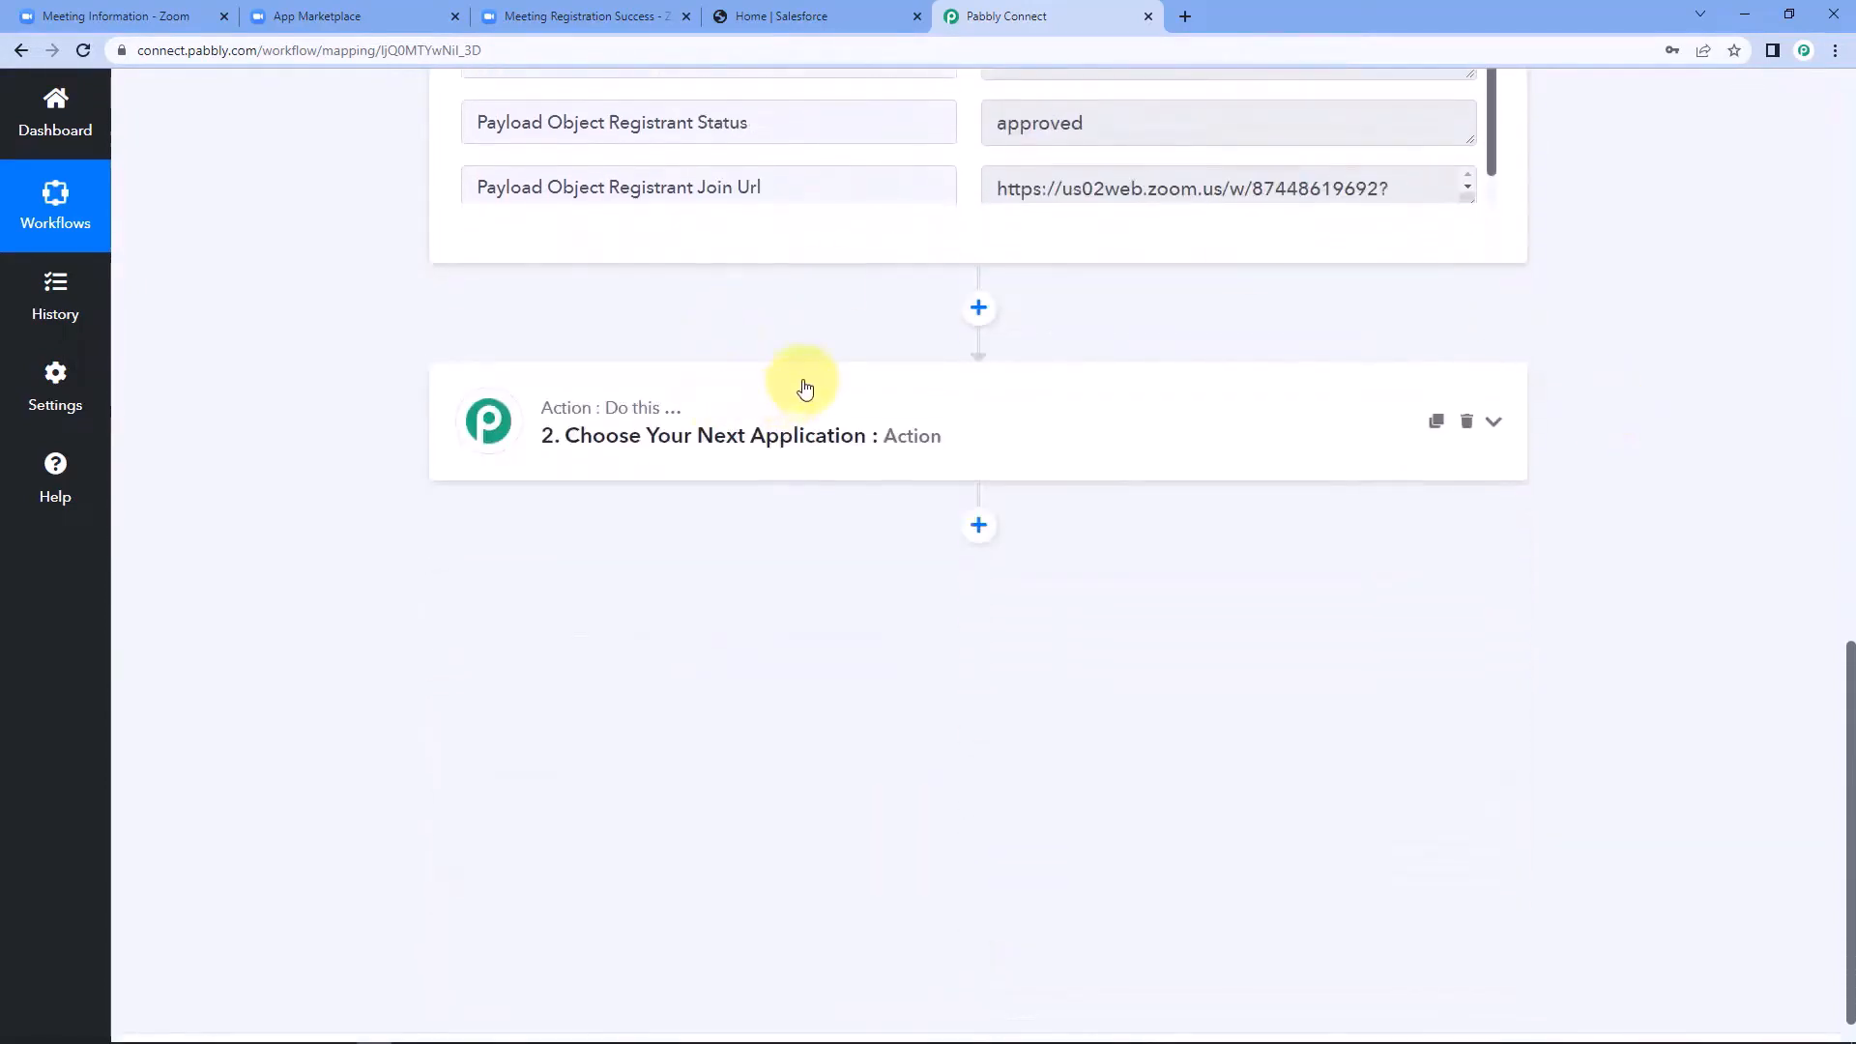
left_click(783, 411)
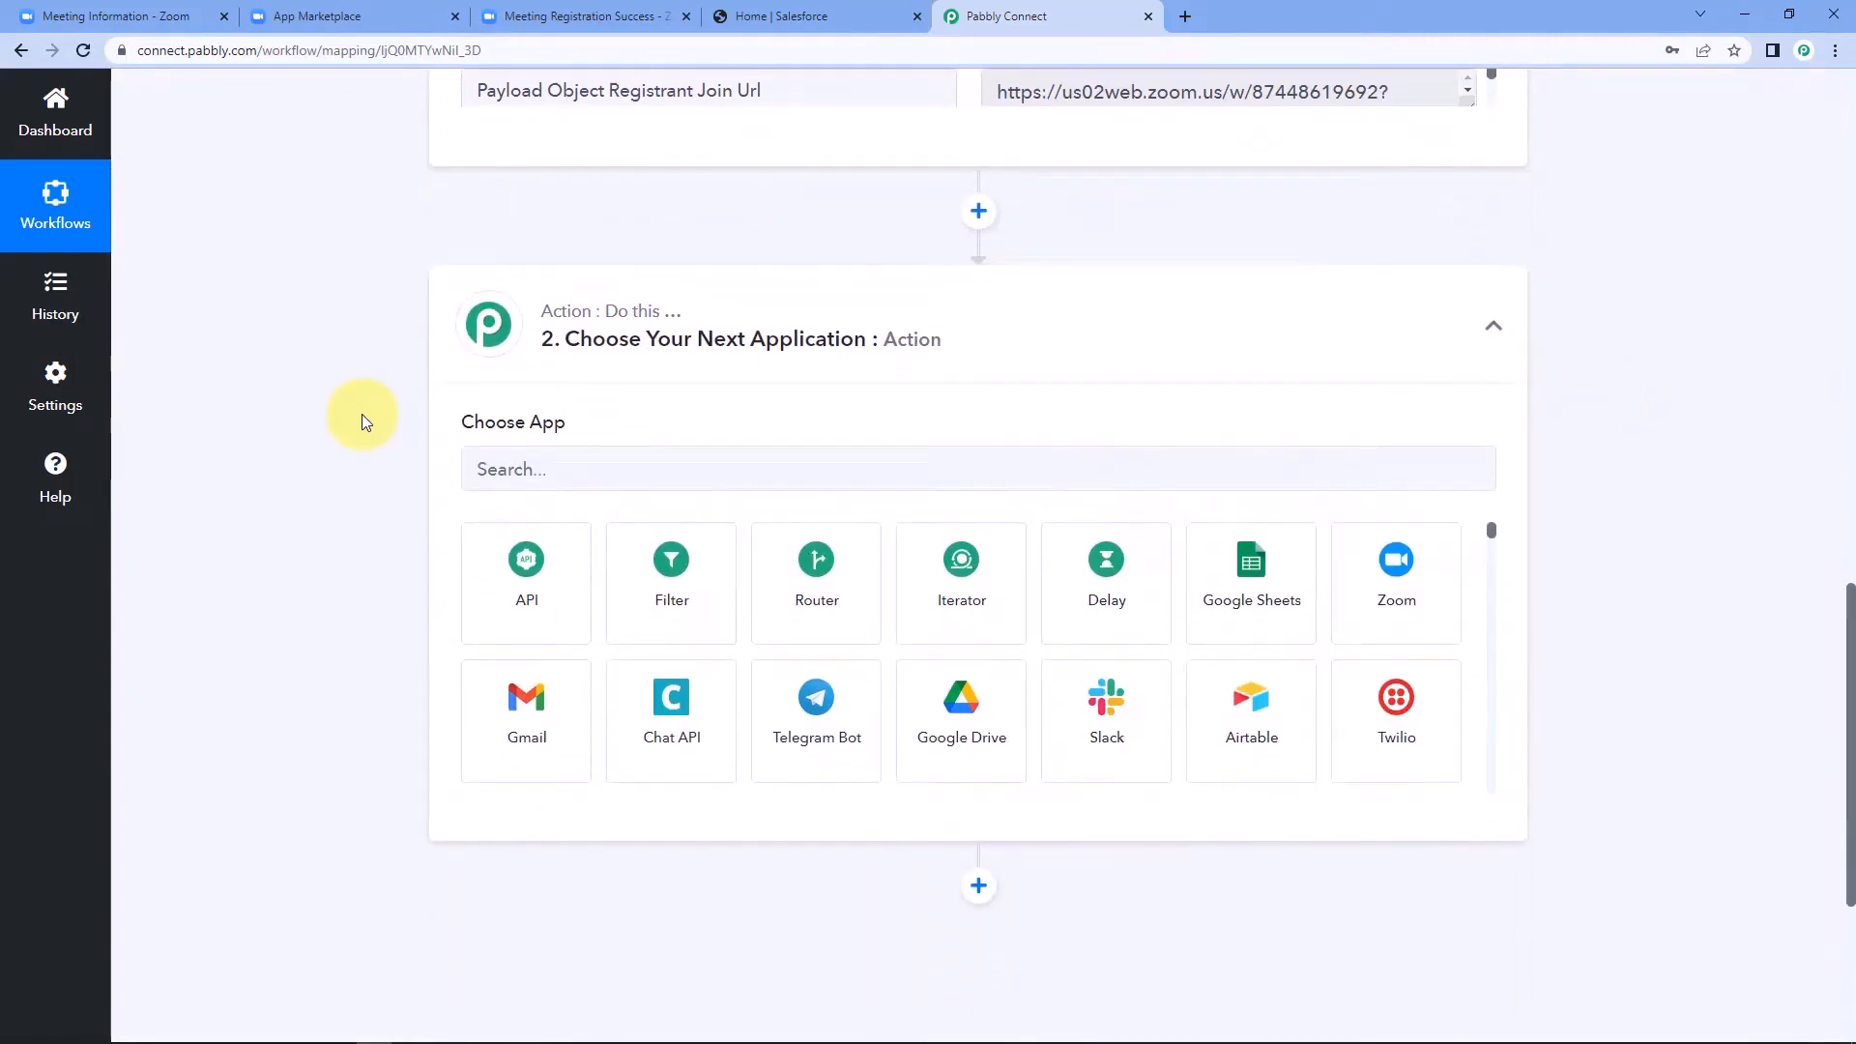
left_click(590, 282)
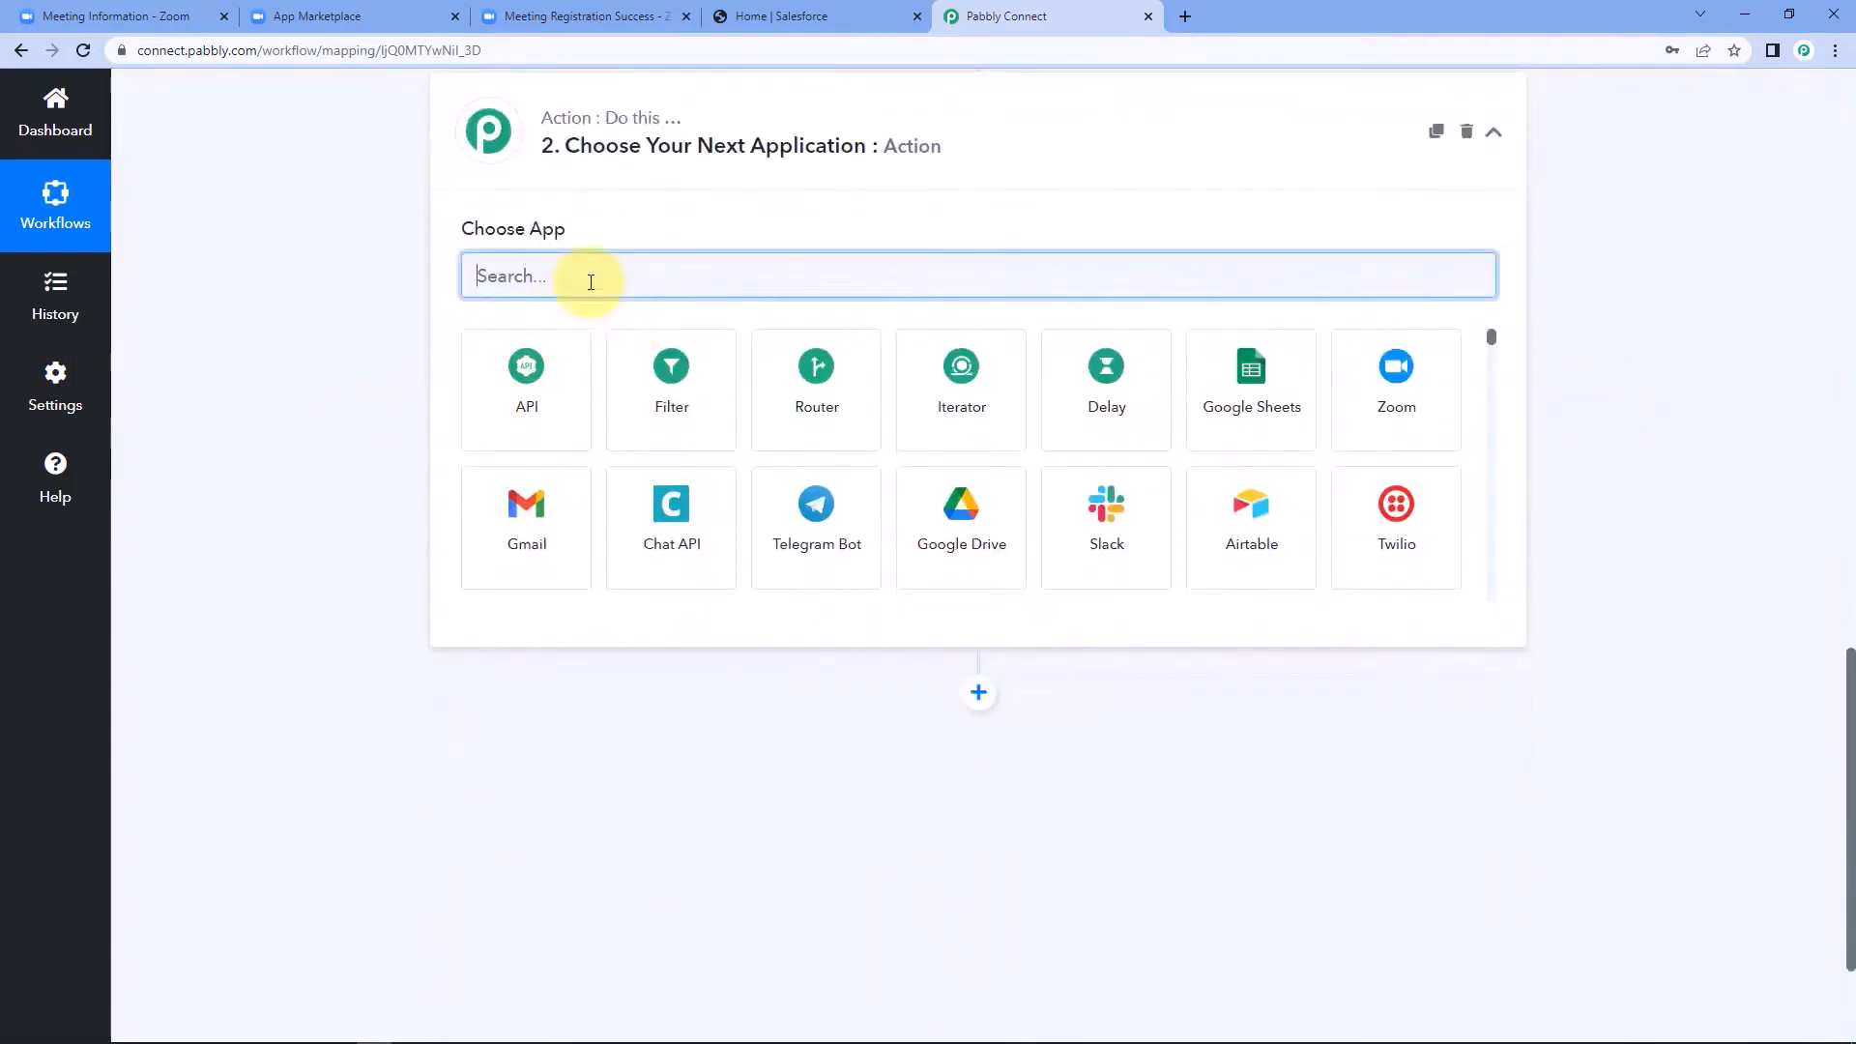
type("SAle")
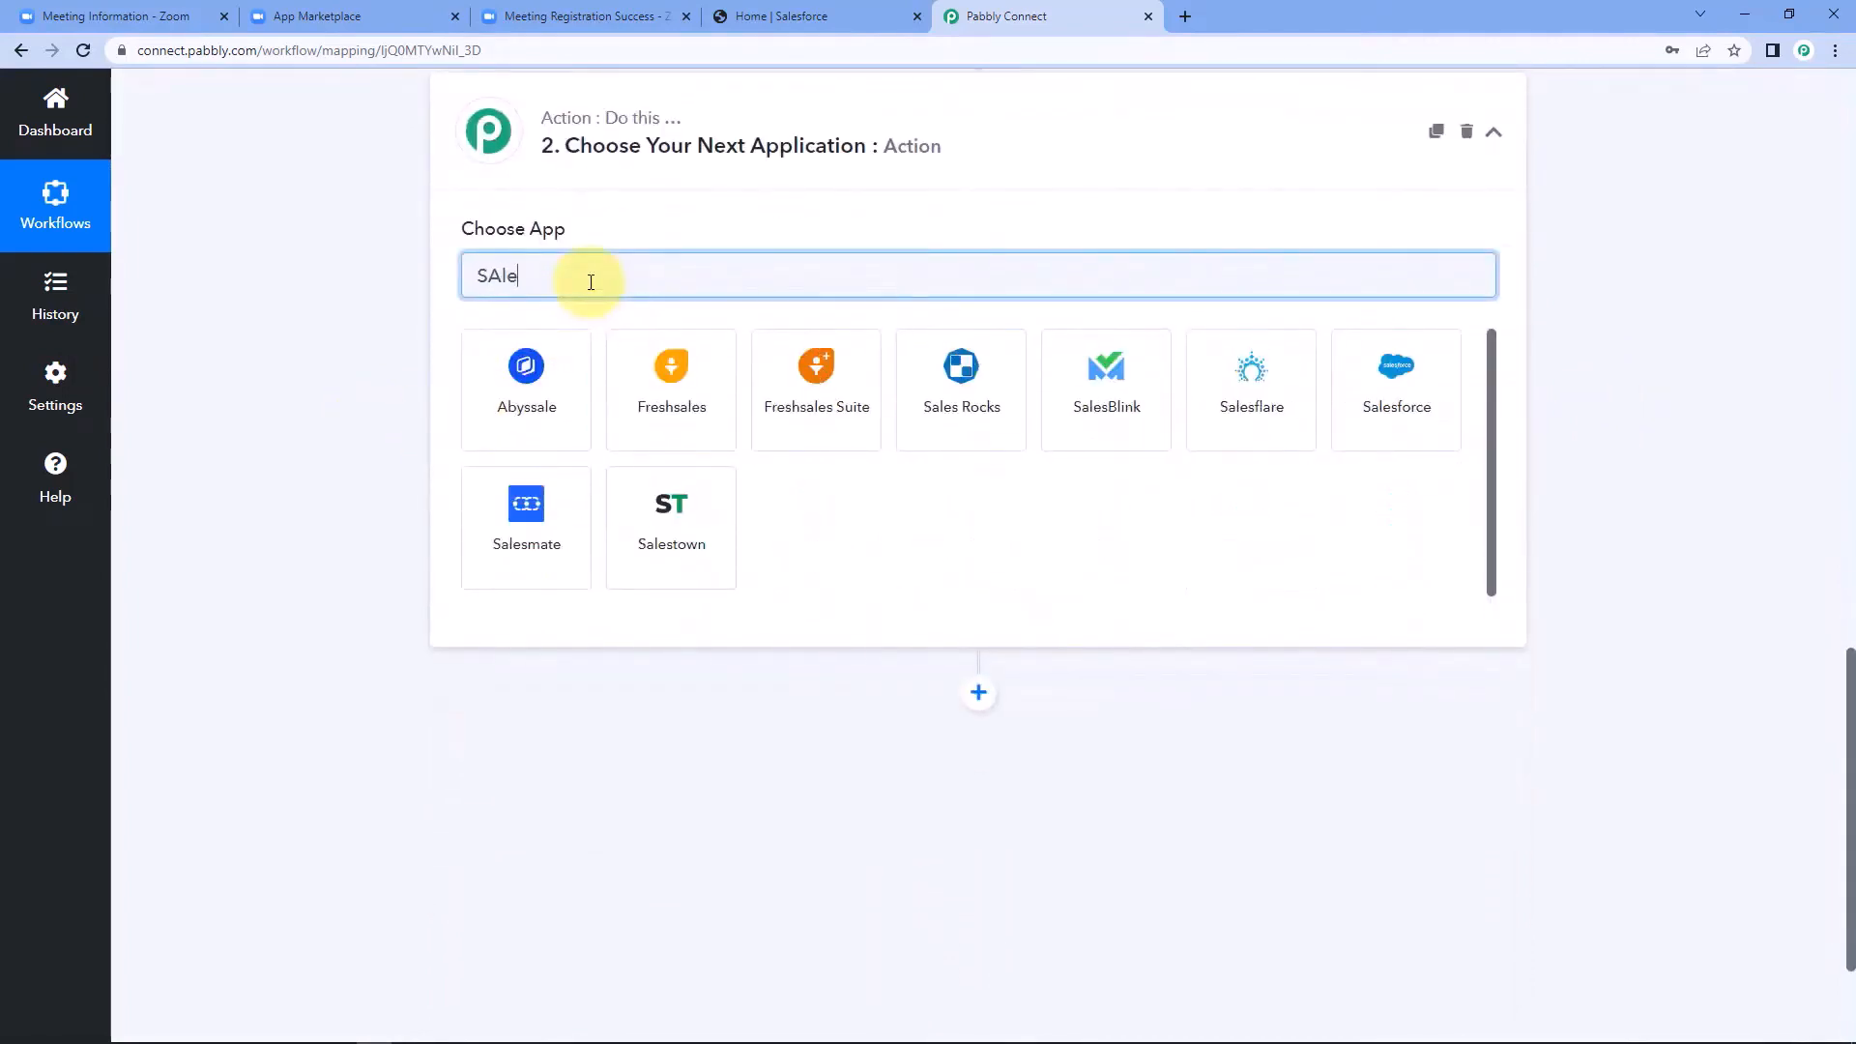
type("sforce")
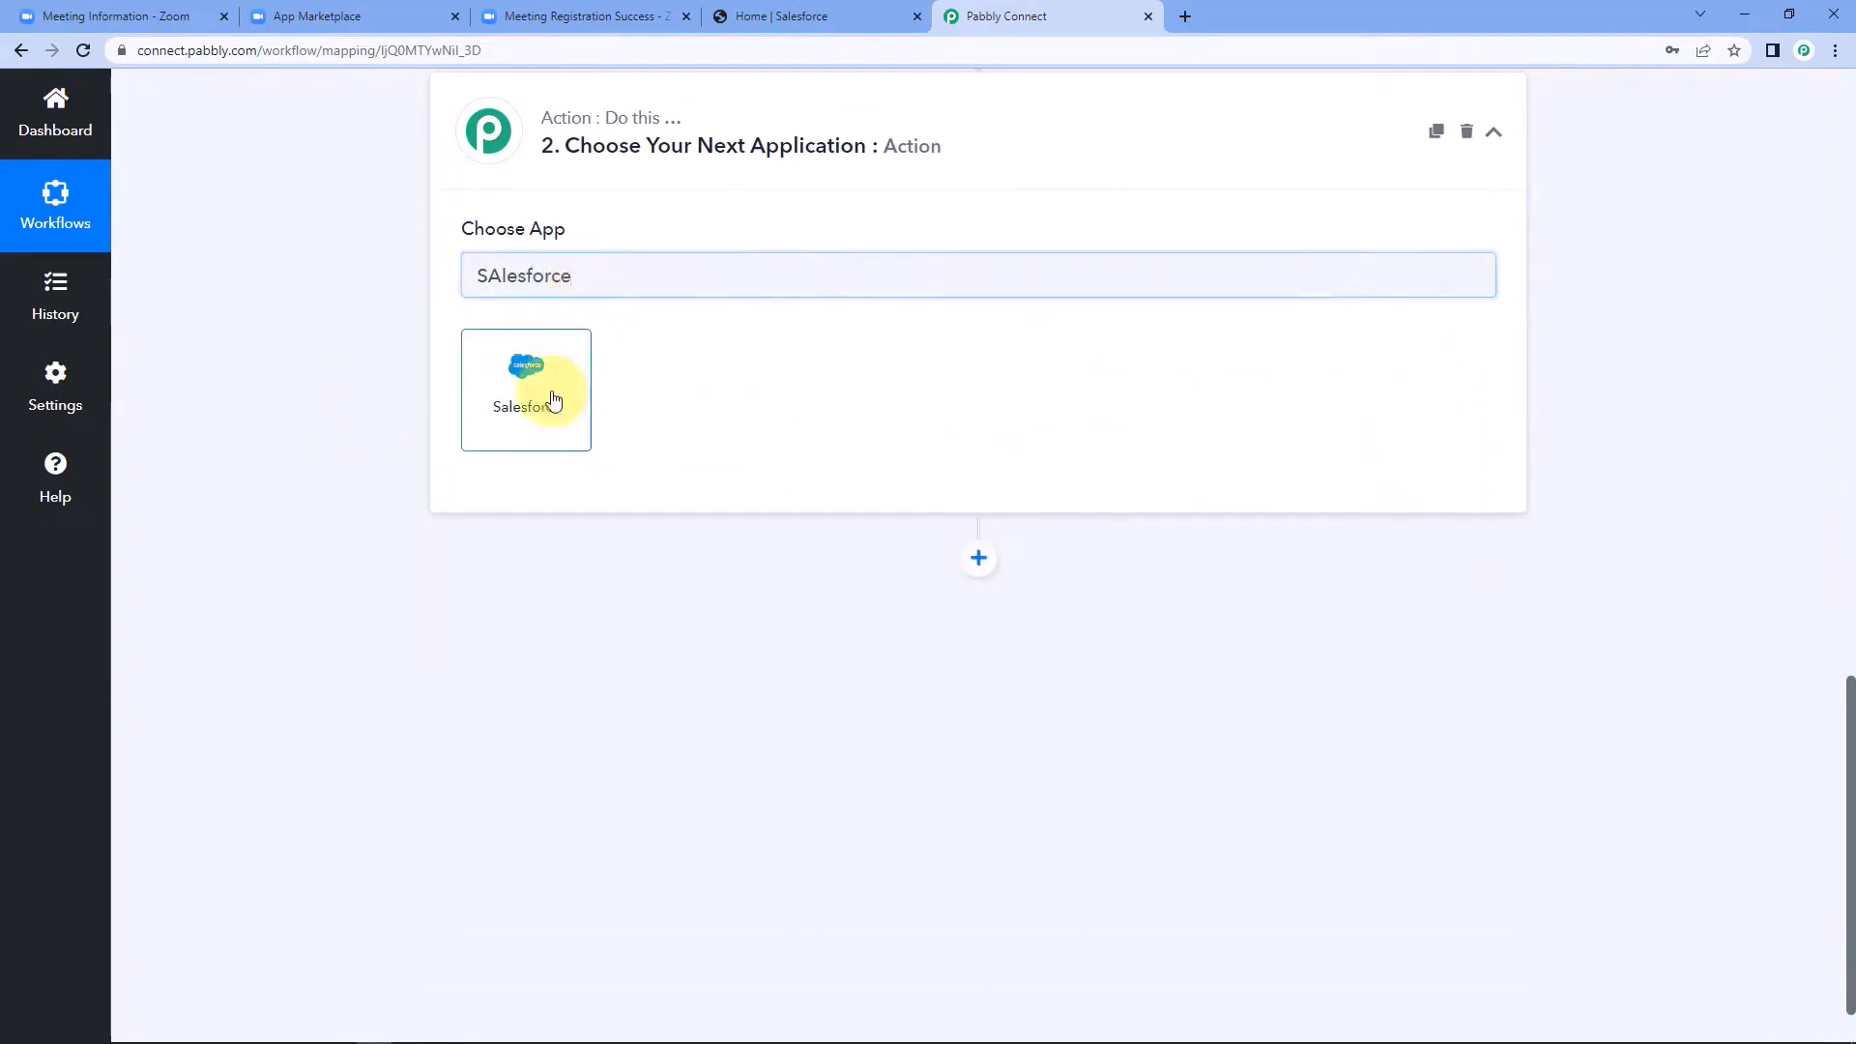
left_click(549, 398)
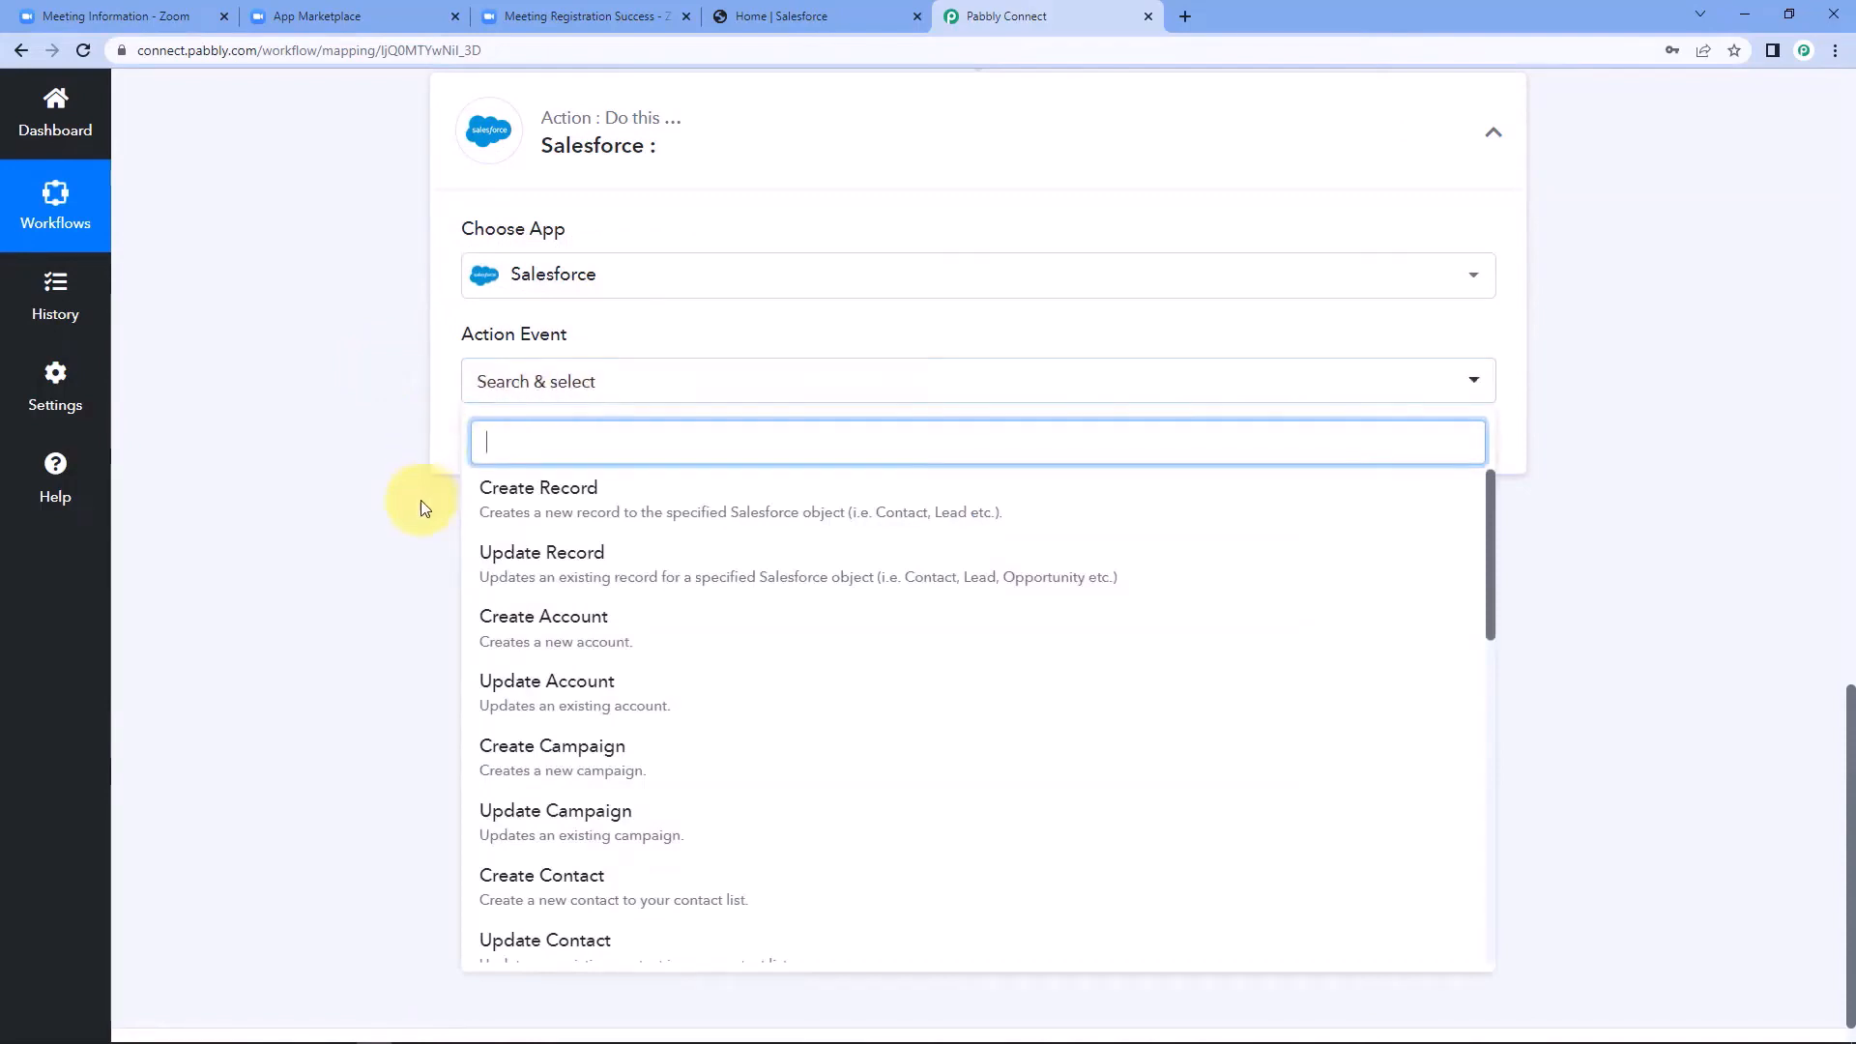
scroll(544, 628, "down", 1)
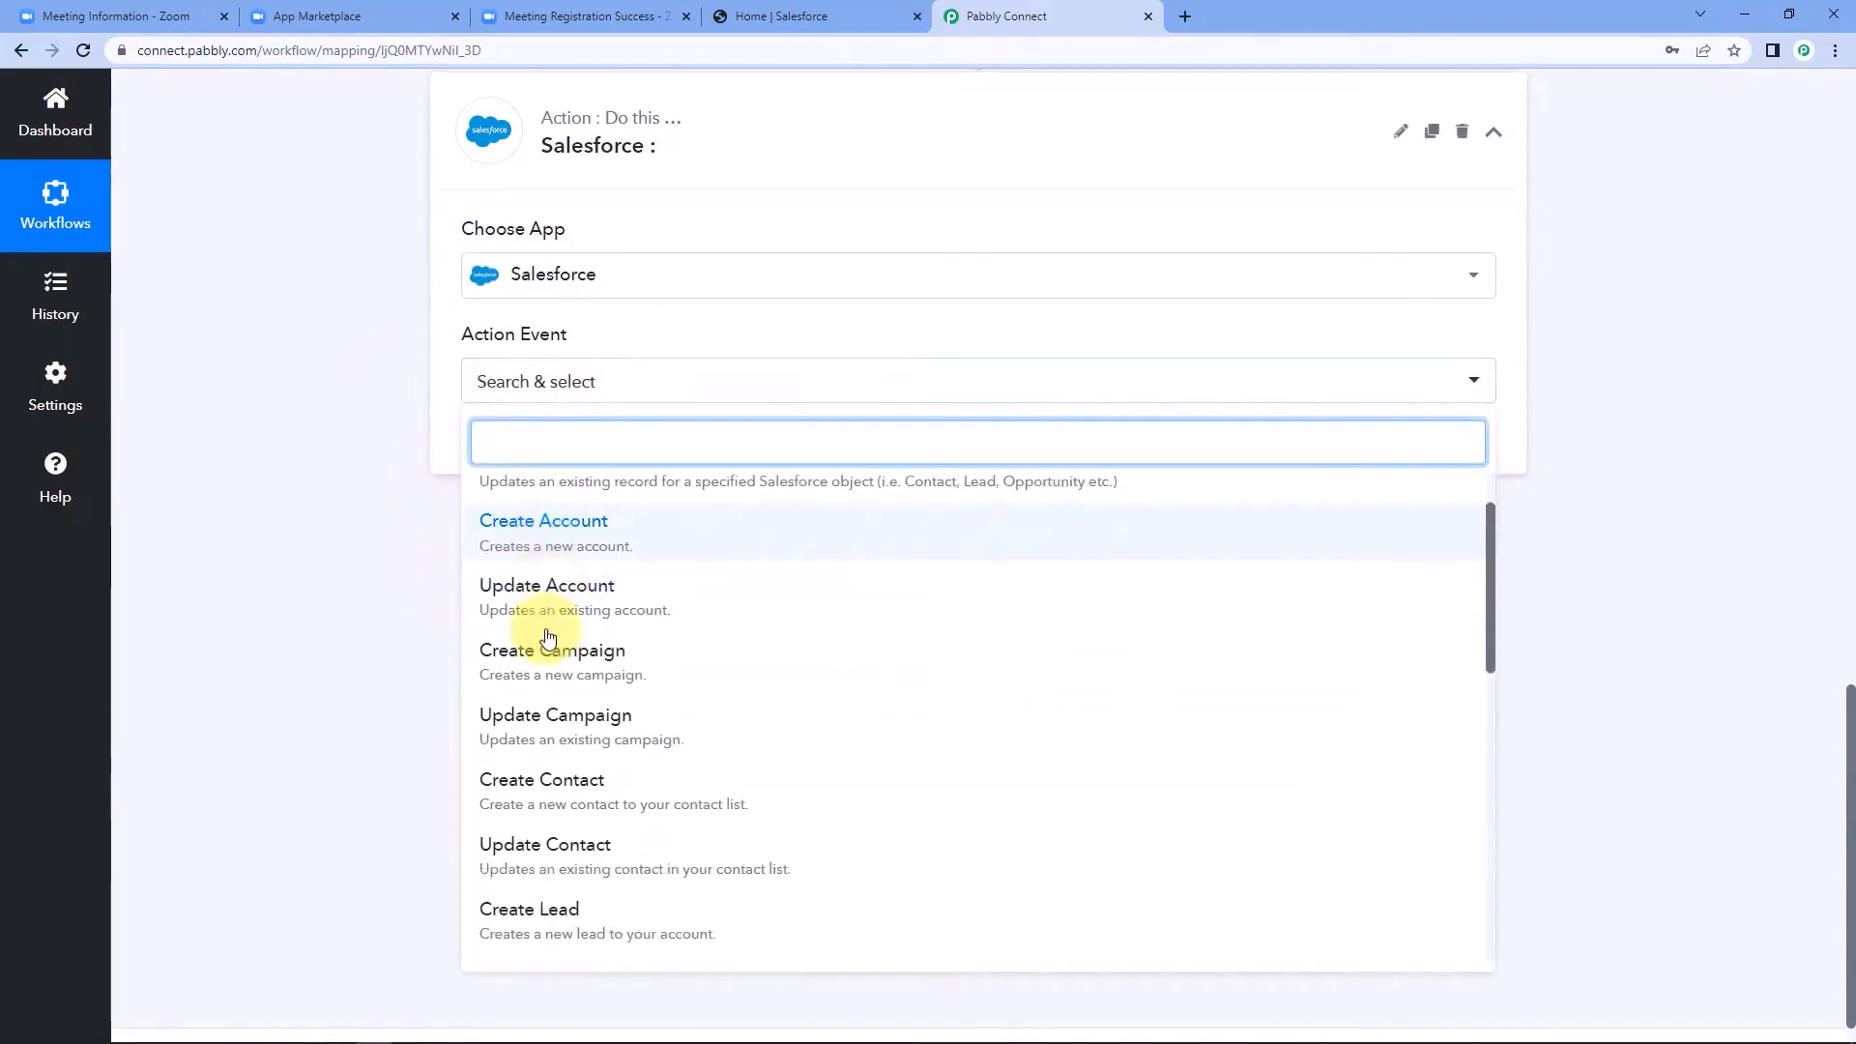
left_click(585, 793)
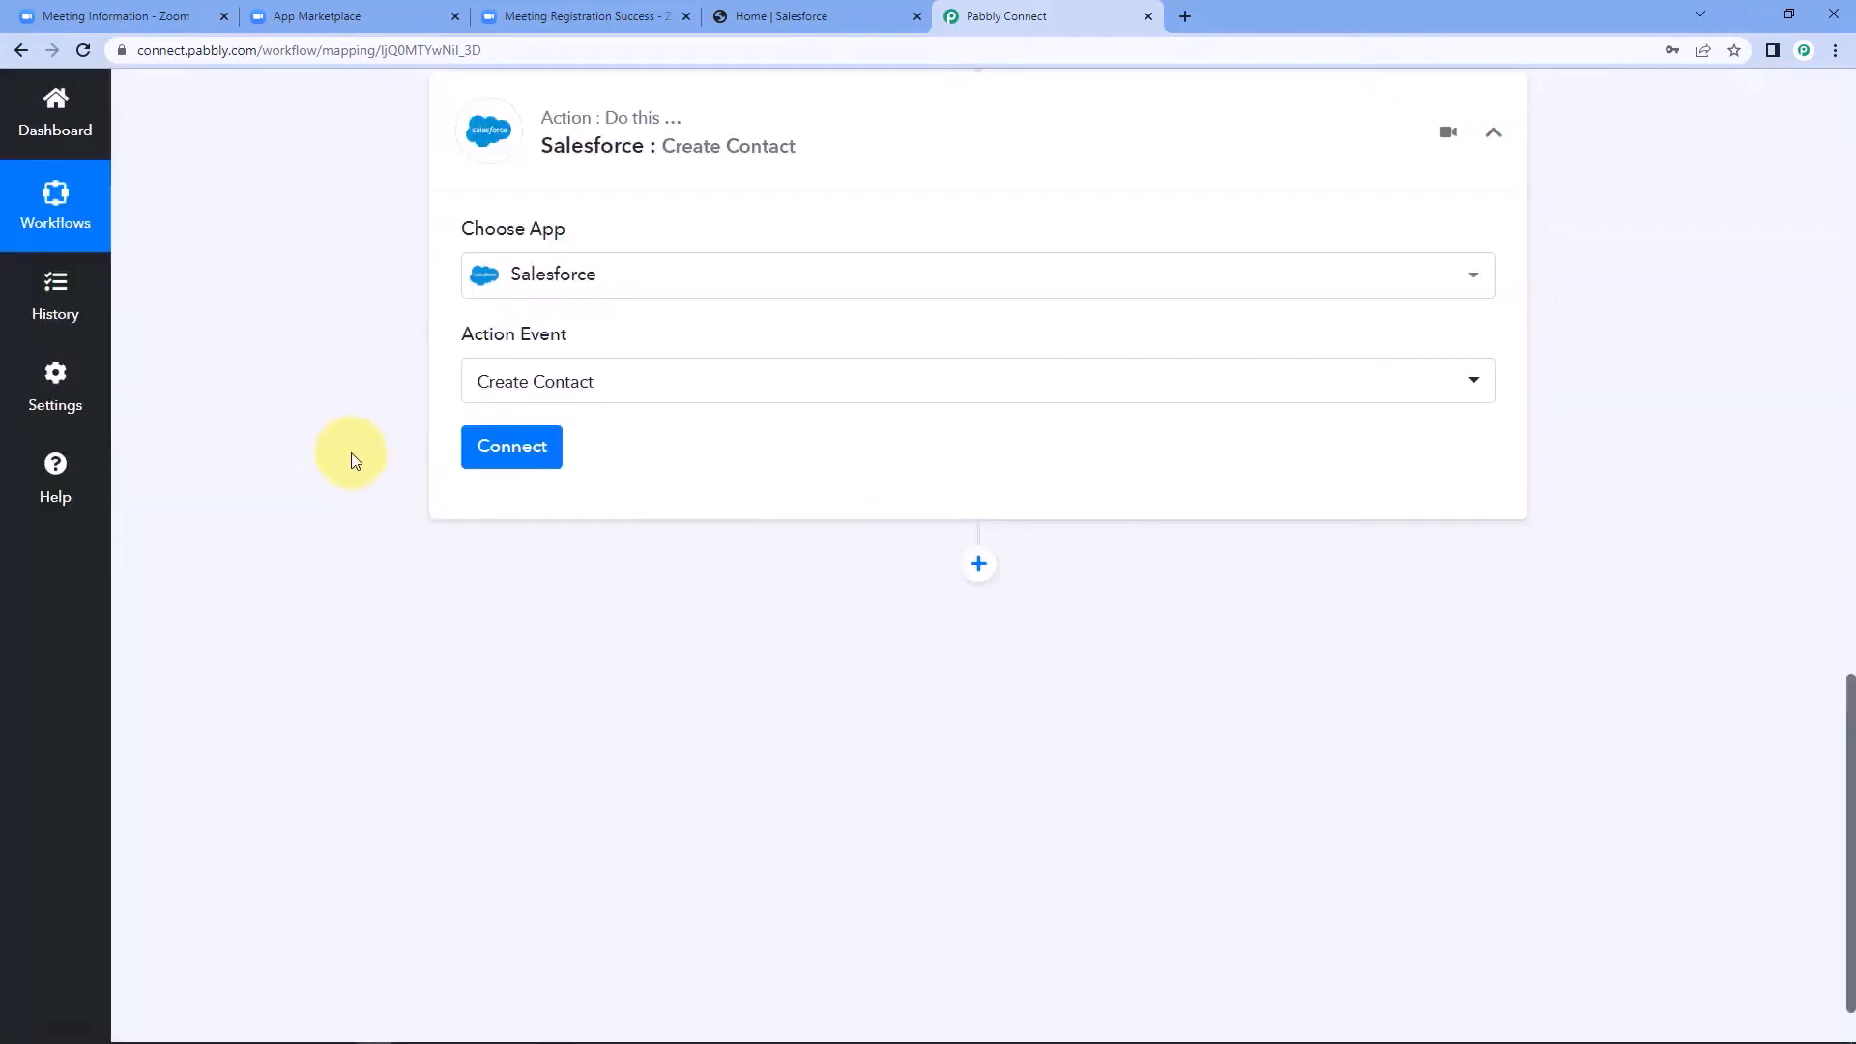
Add a new Salesforce connection to the Create Contact action and authorize Pabbly Connect's access to the logged-in Salesforce account.
left_click(530, 459)
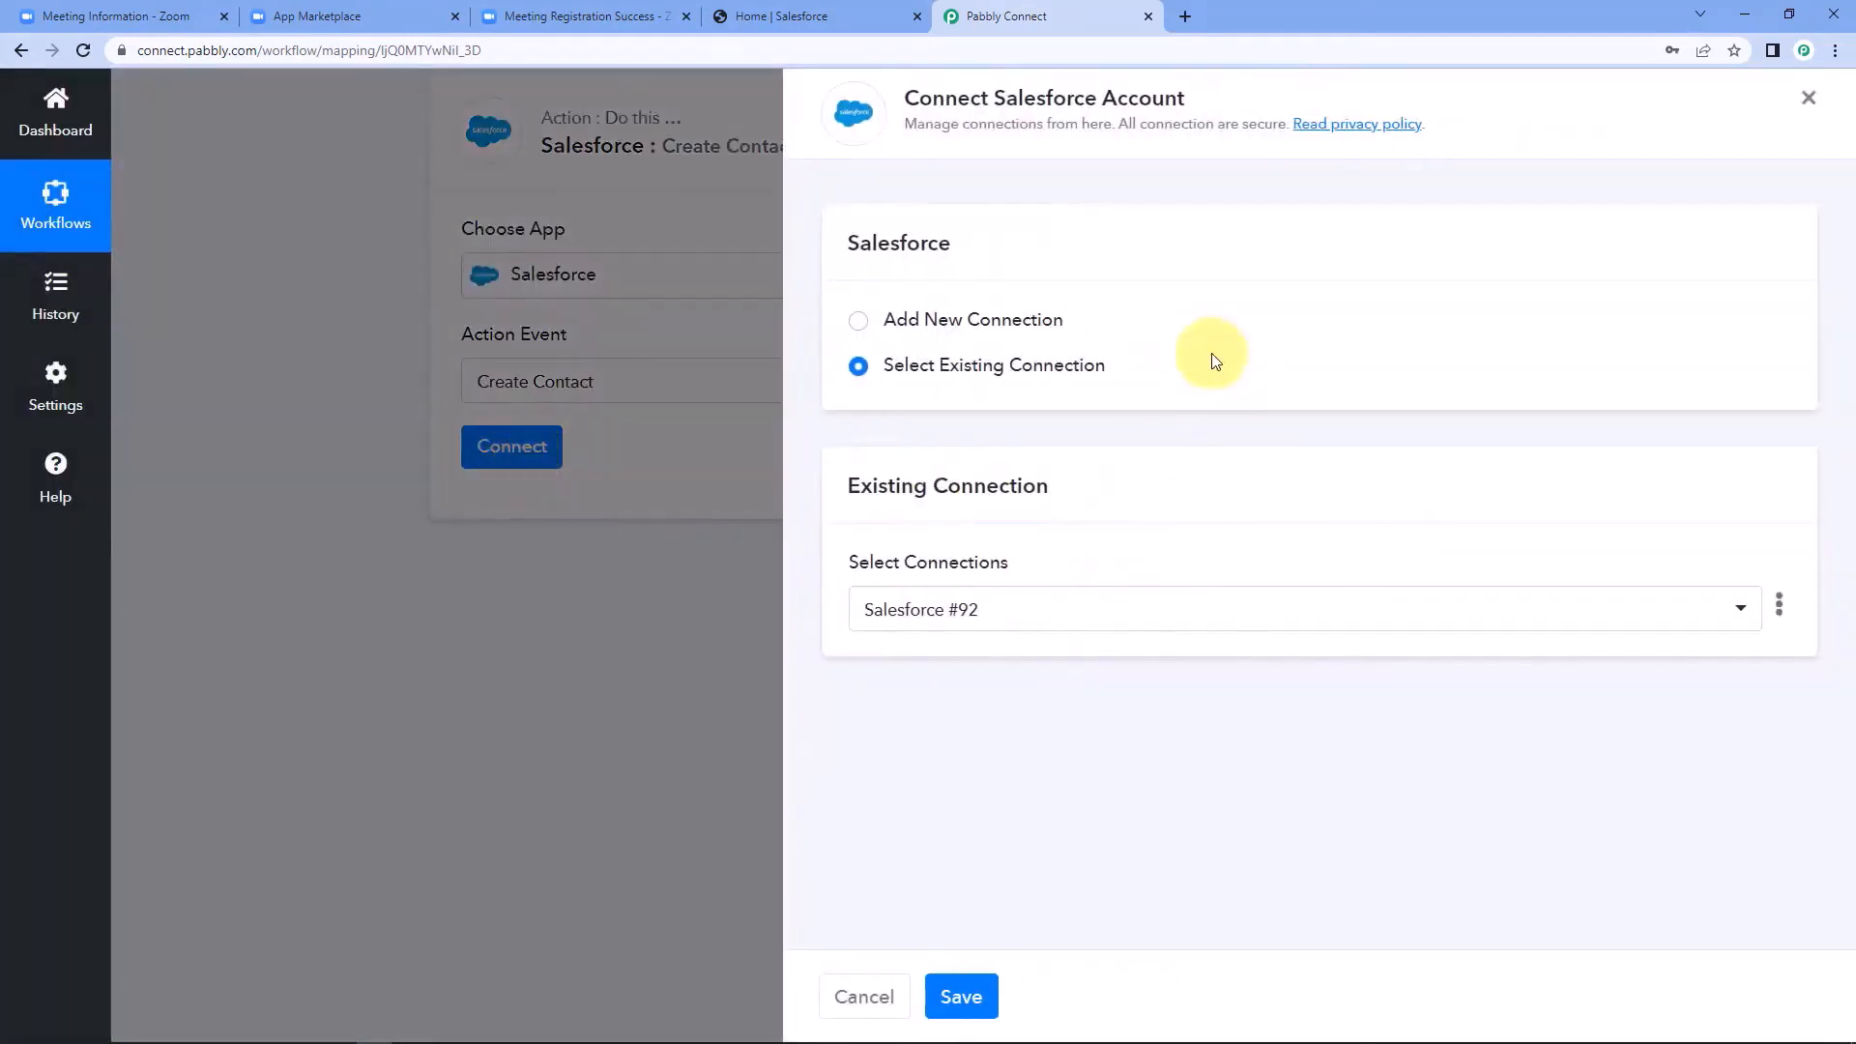
left_click(948, 330)
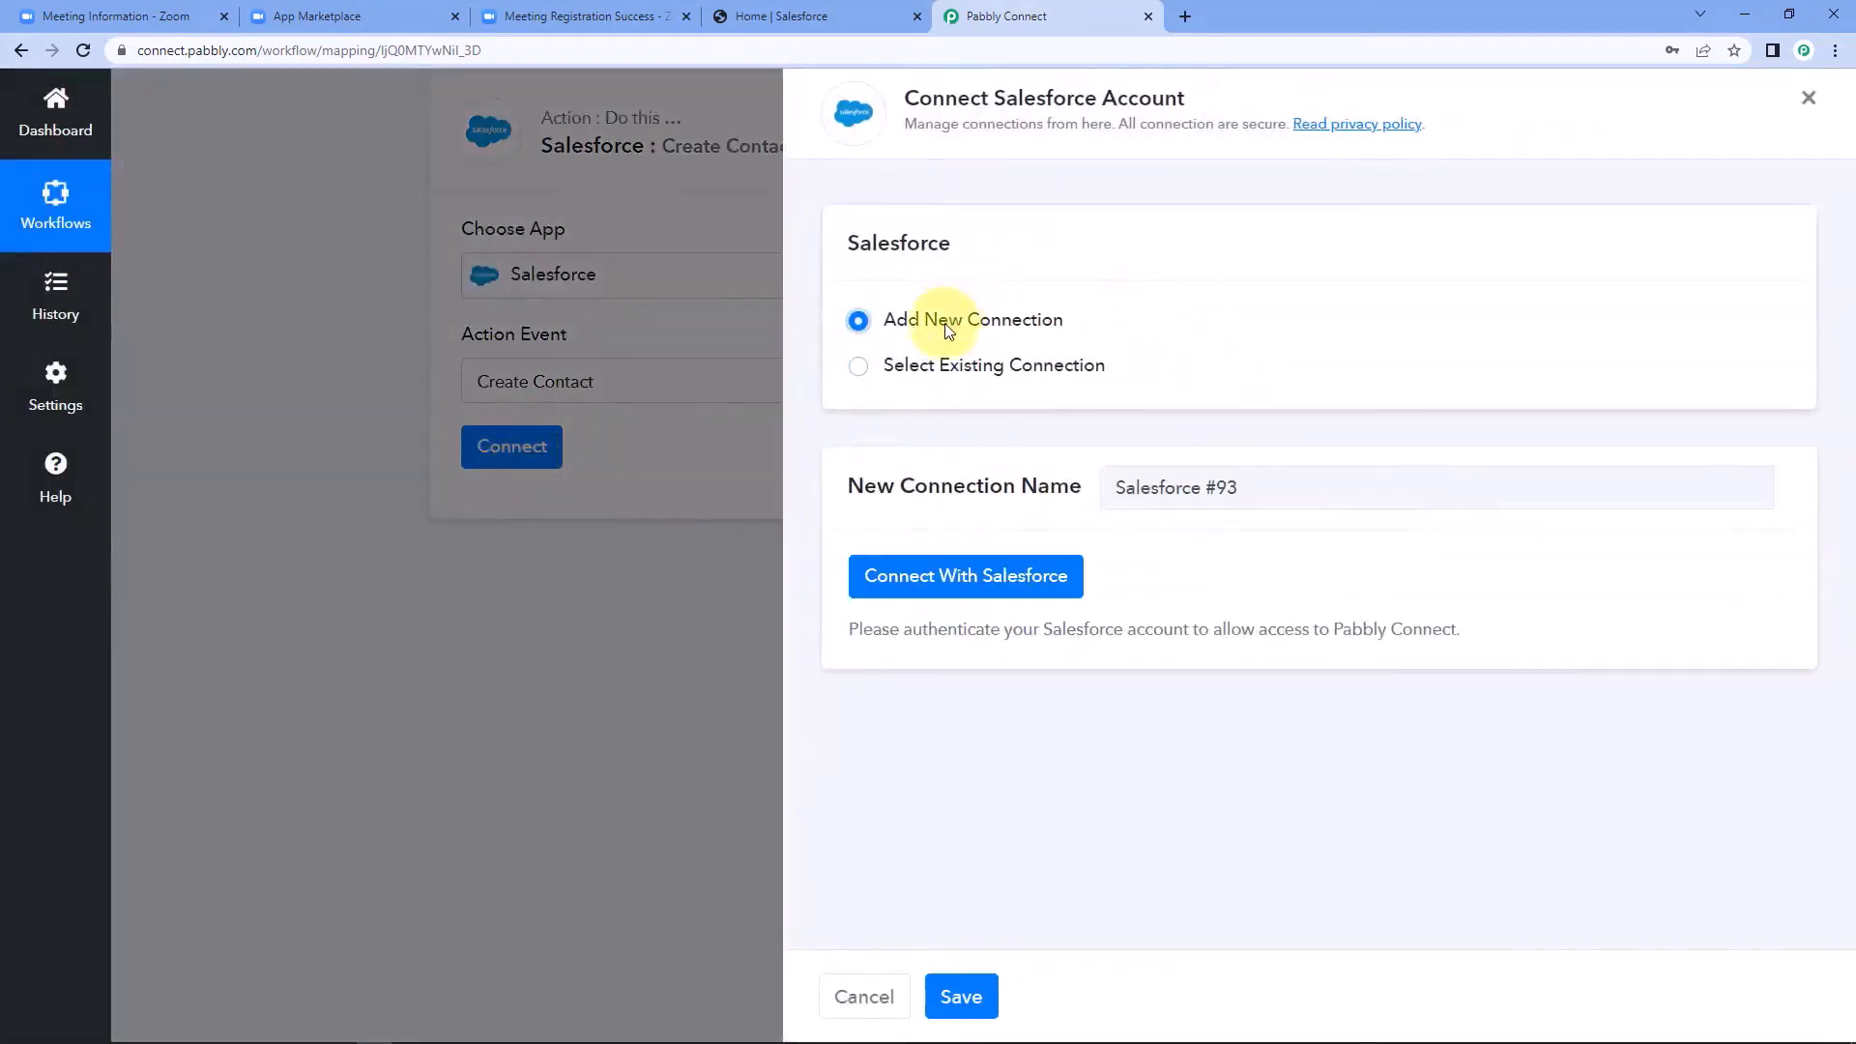
left_click(967, 591)
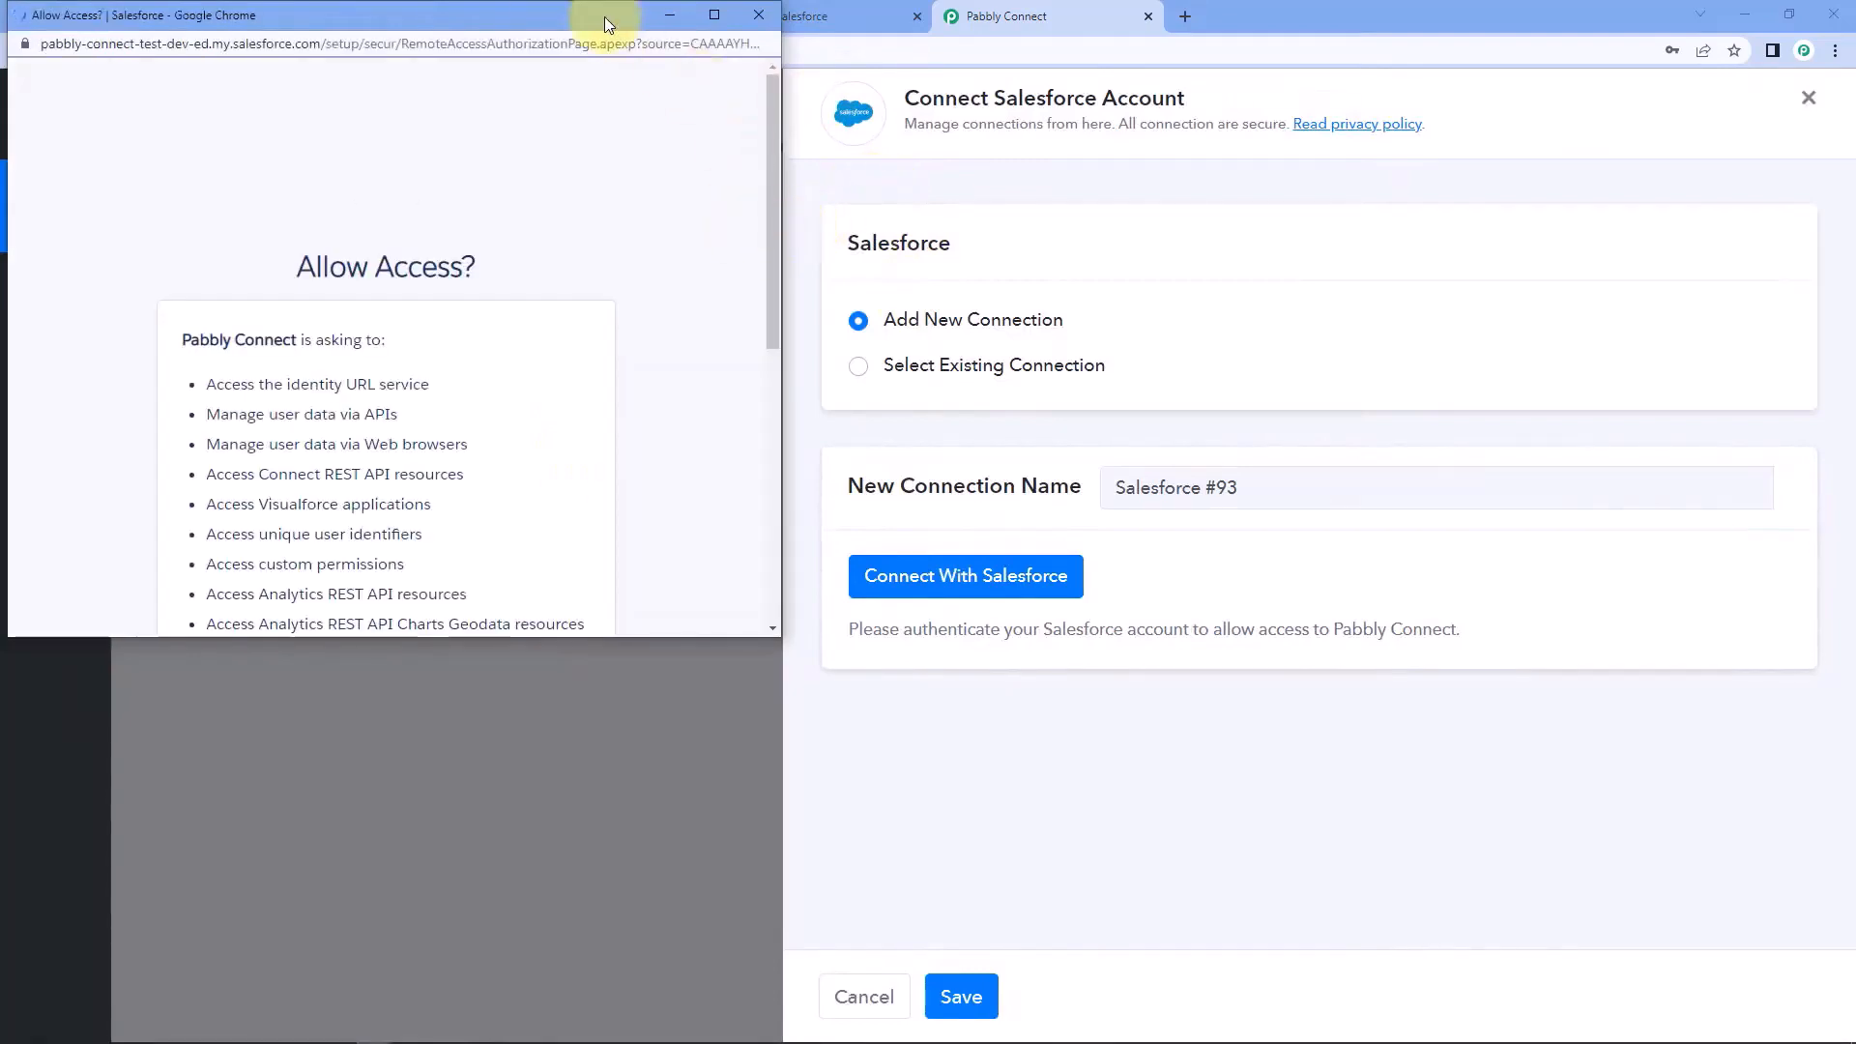
left_click_drag(605, 15, 616, 62)
left_click(792, 15)
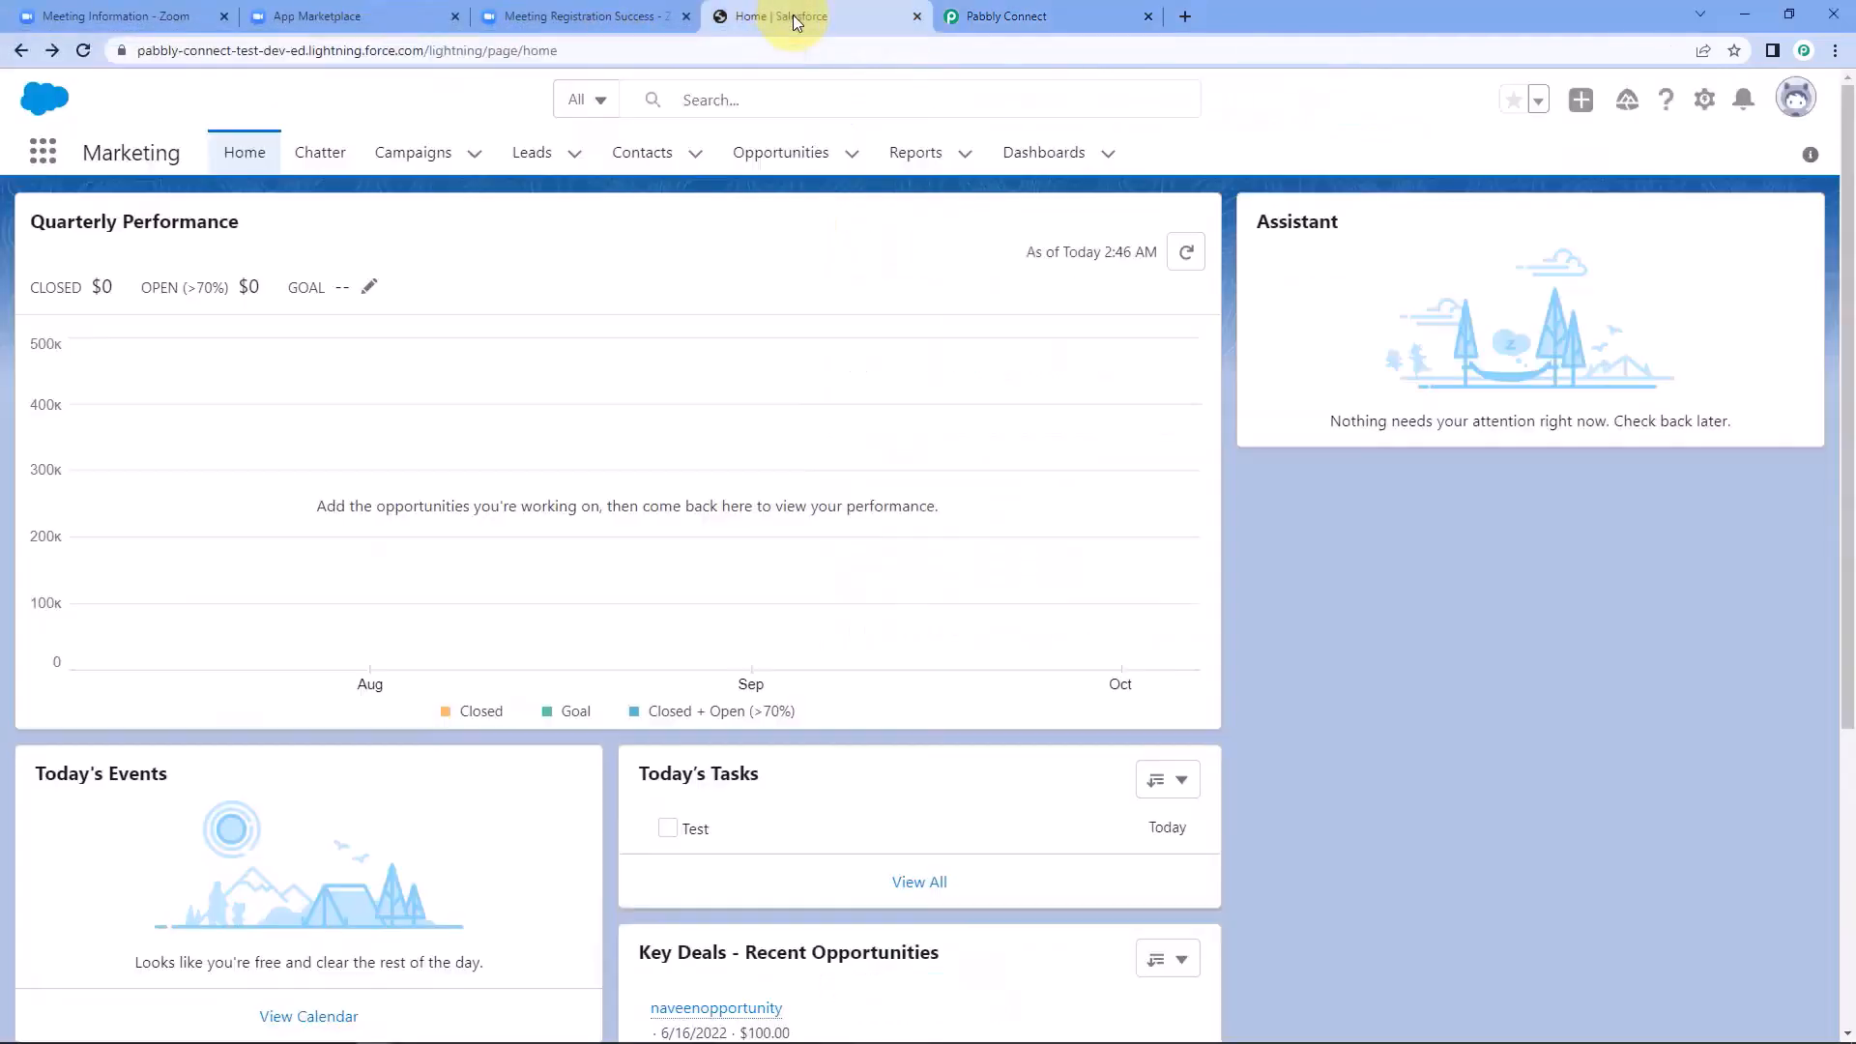
left_click(1005, 16)
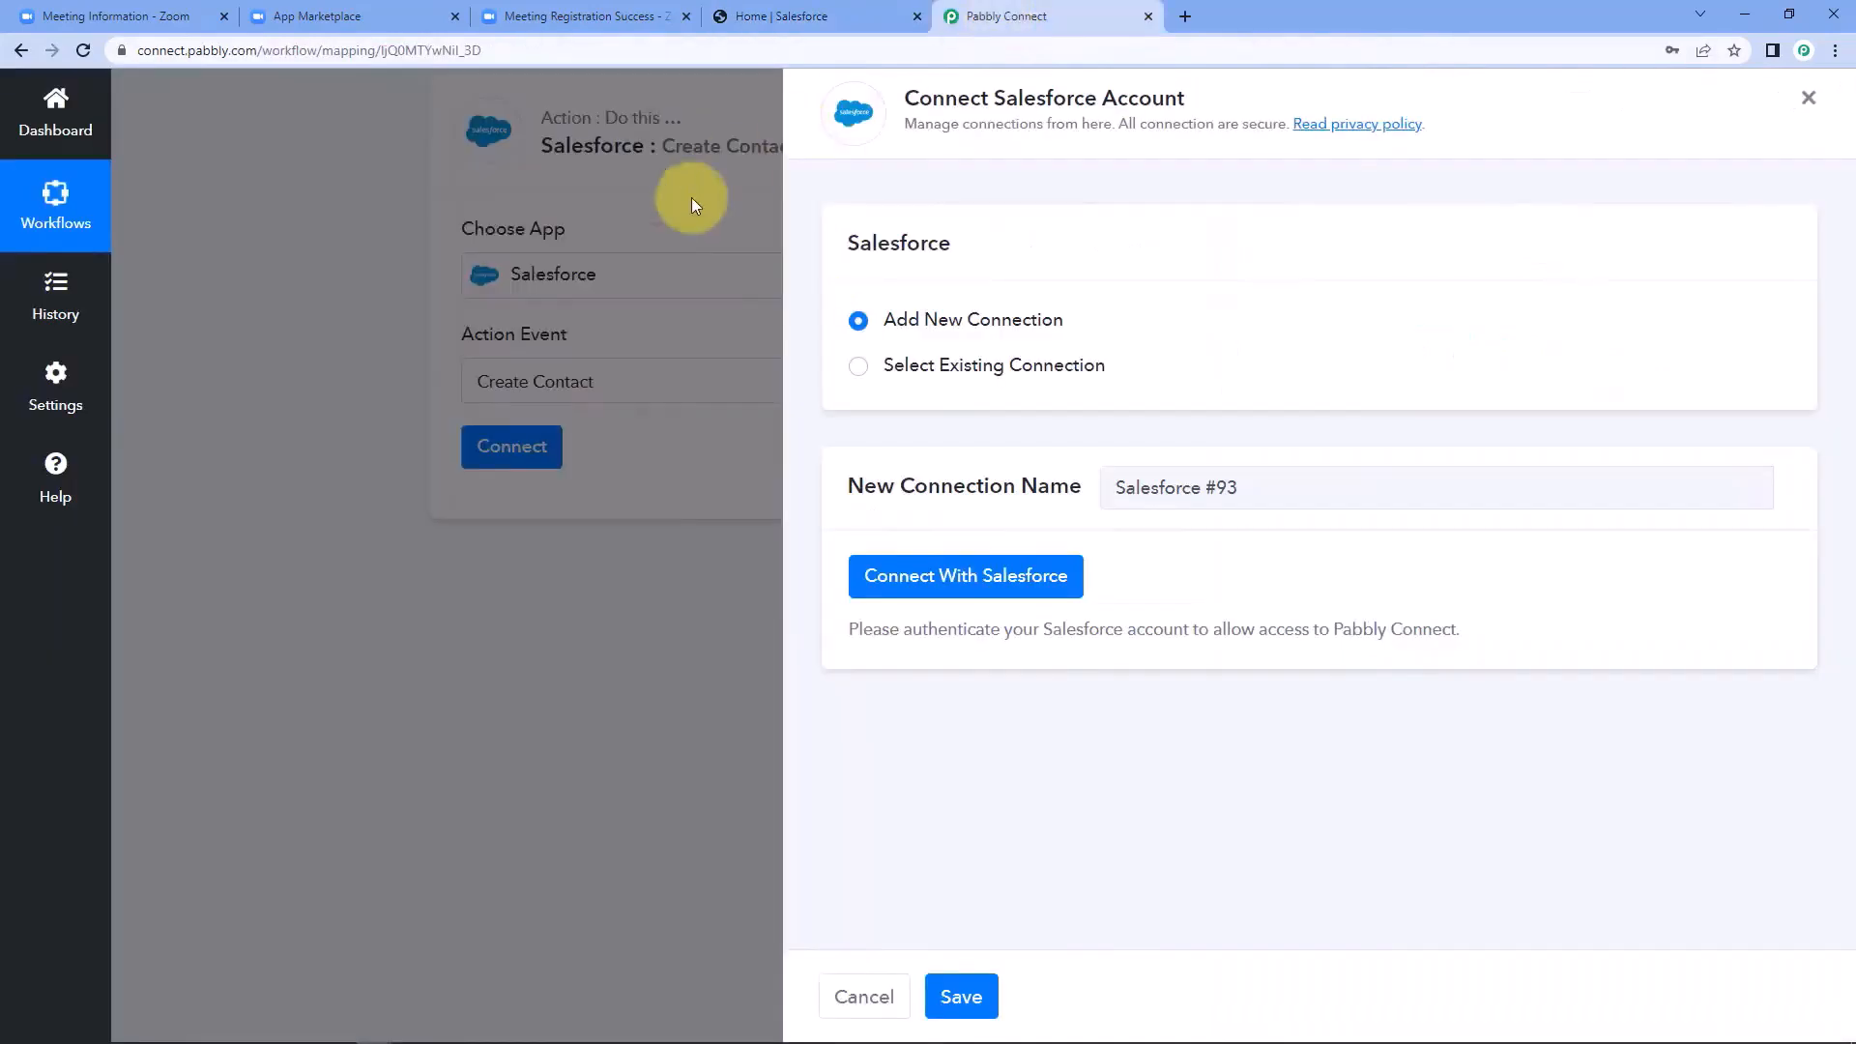
scroll(377, 404, "down", 6)
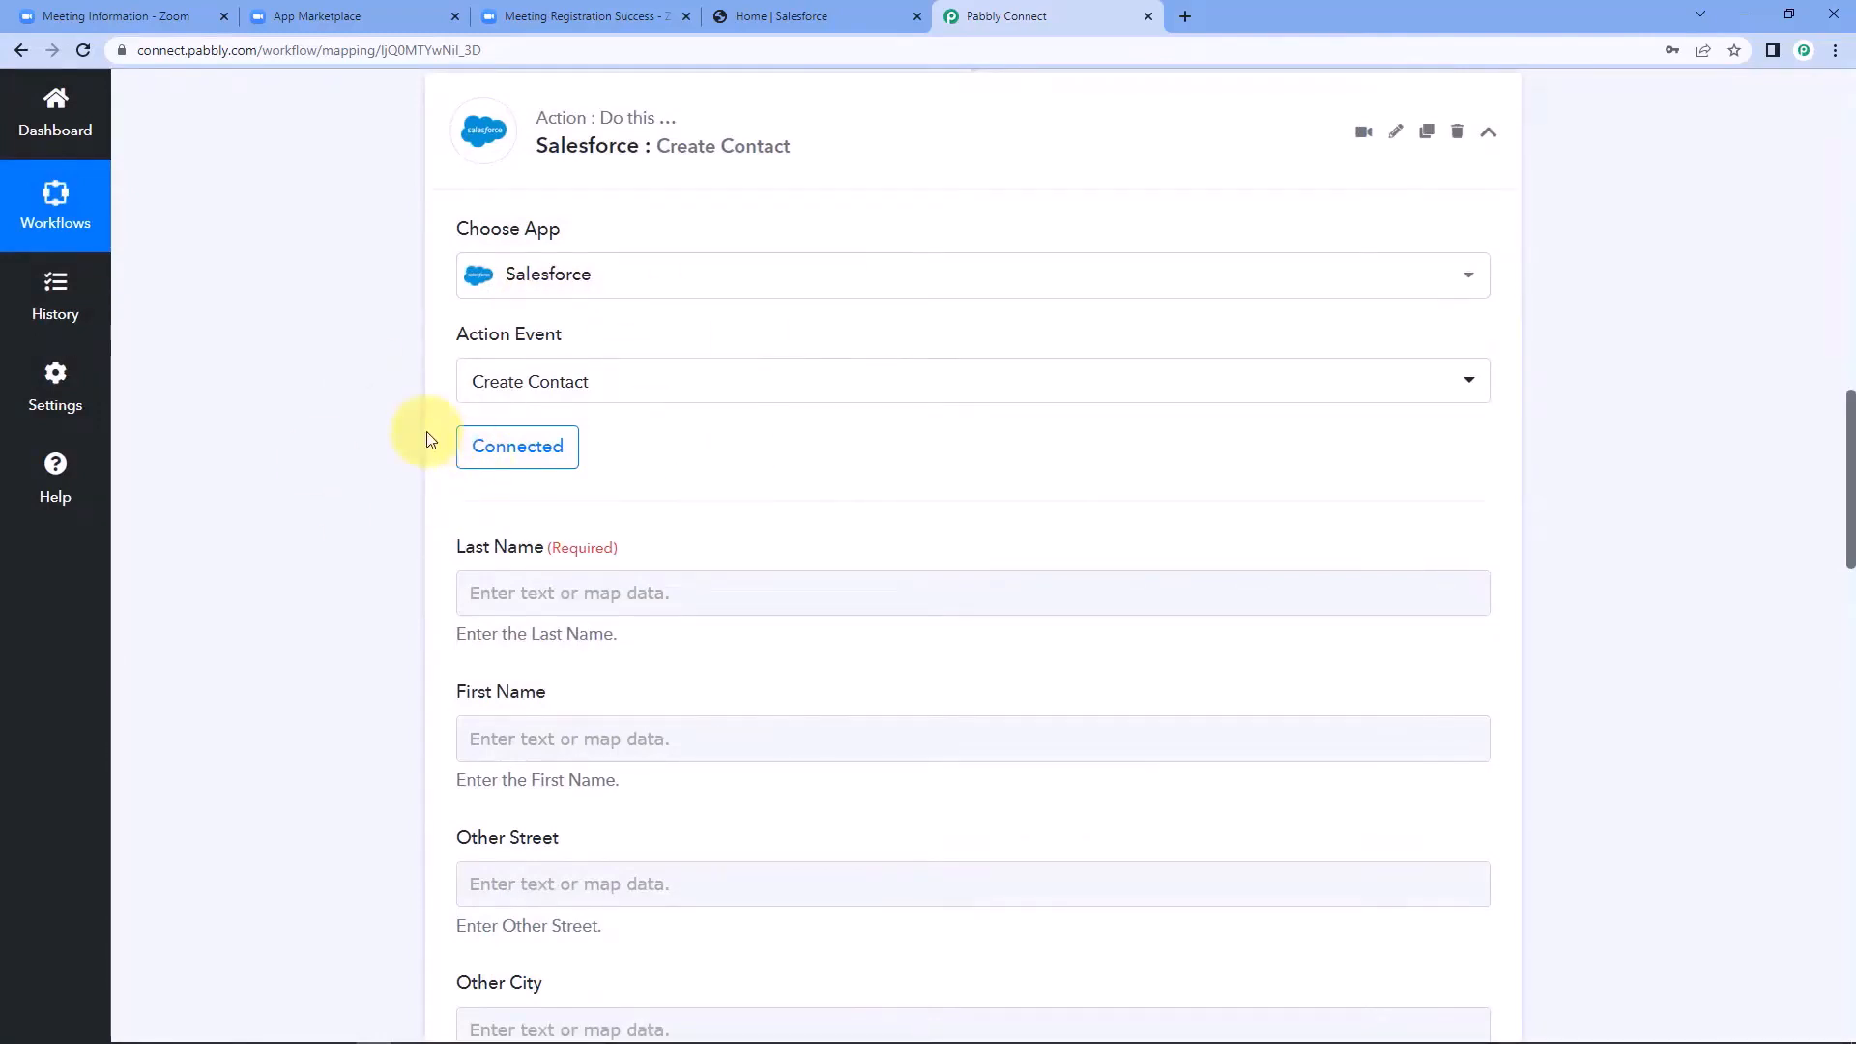
Compare the name fields of the Salesforce Create Contact action with the registrant's last name in the Zoom trigger response.
scroll(430, 440, "down", 3)
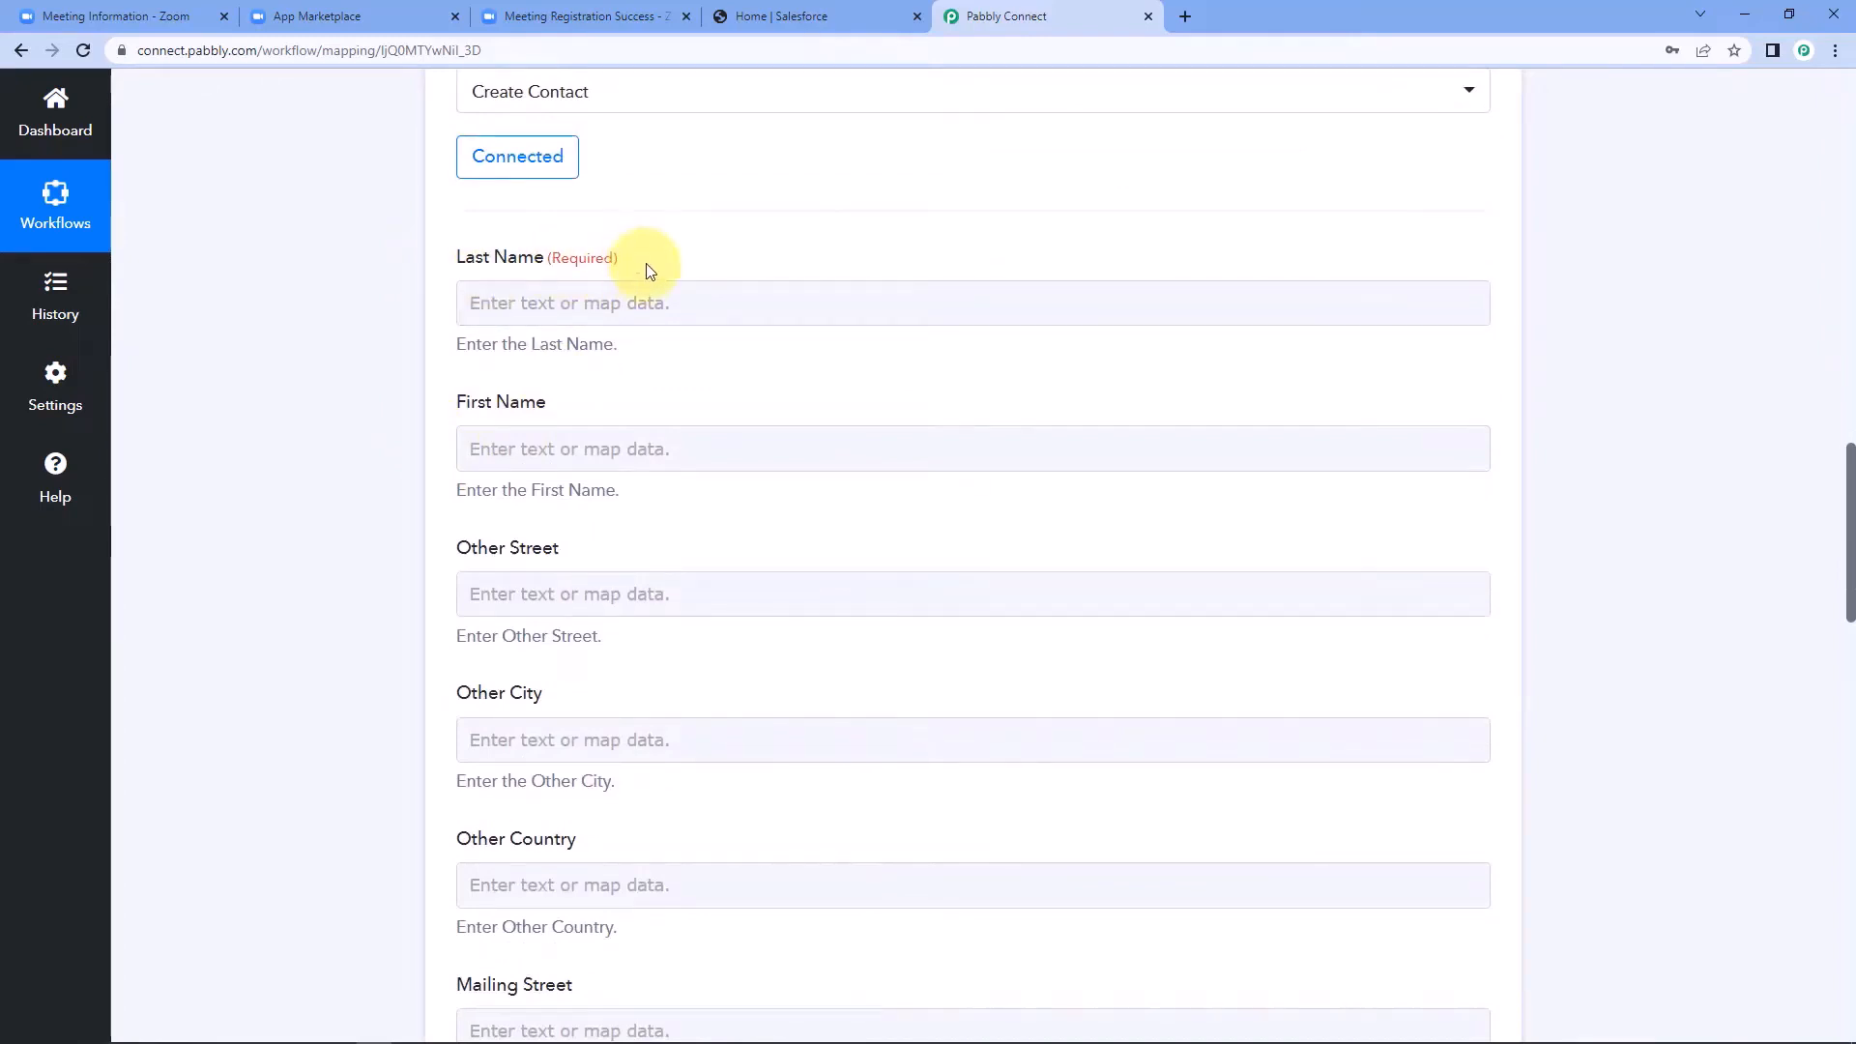
scroll(649, 270, "up", 6)
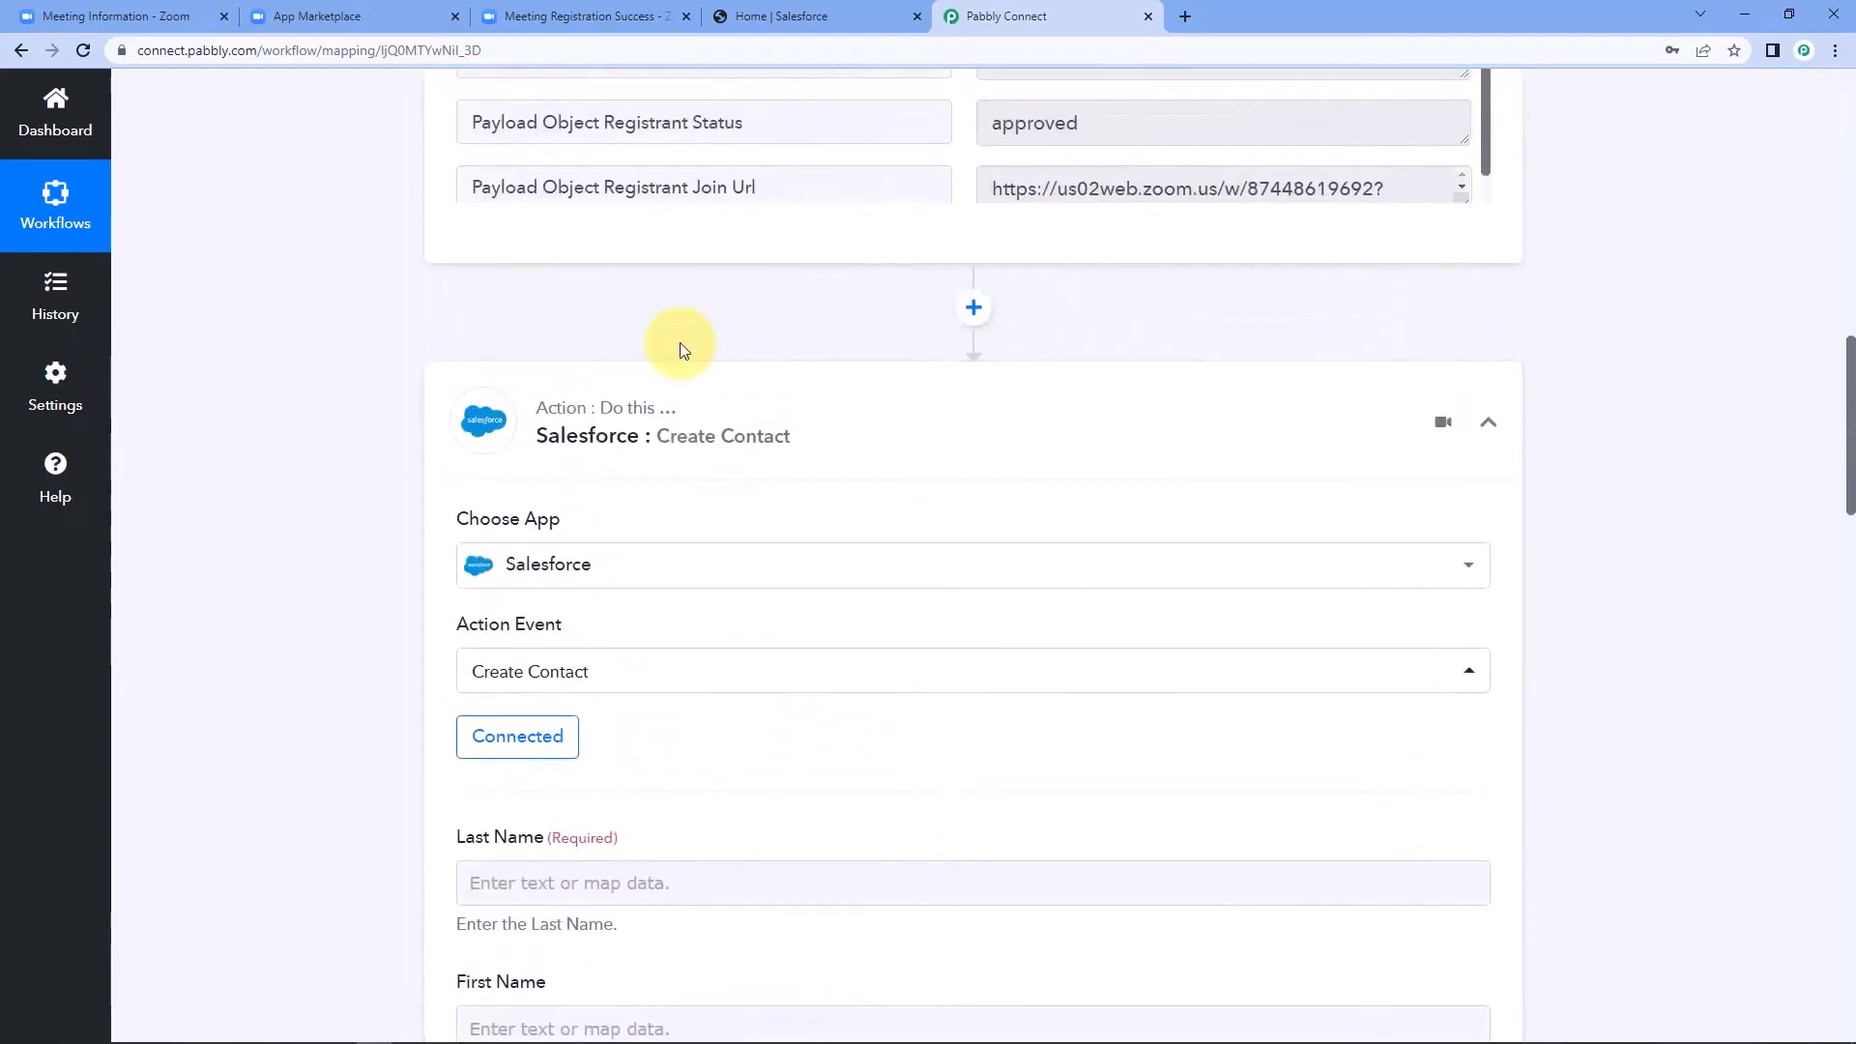
scroll(364, 352, "up", 6)
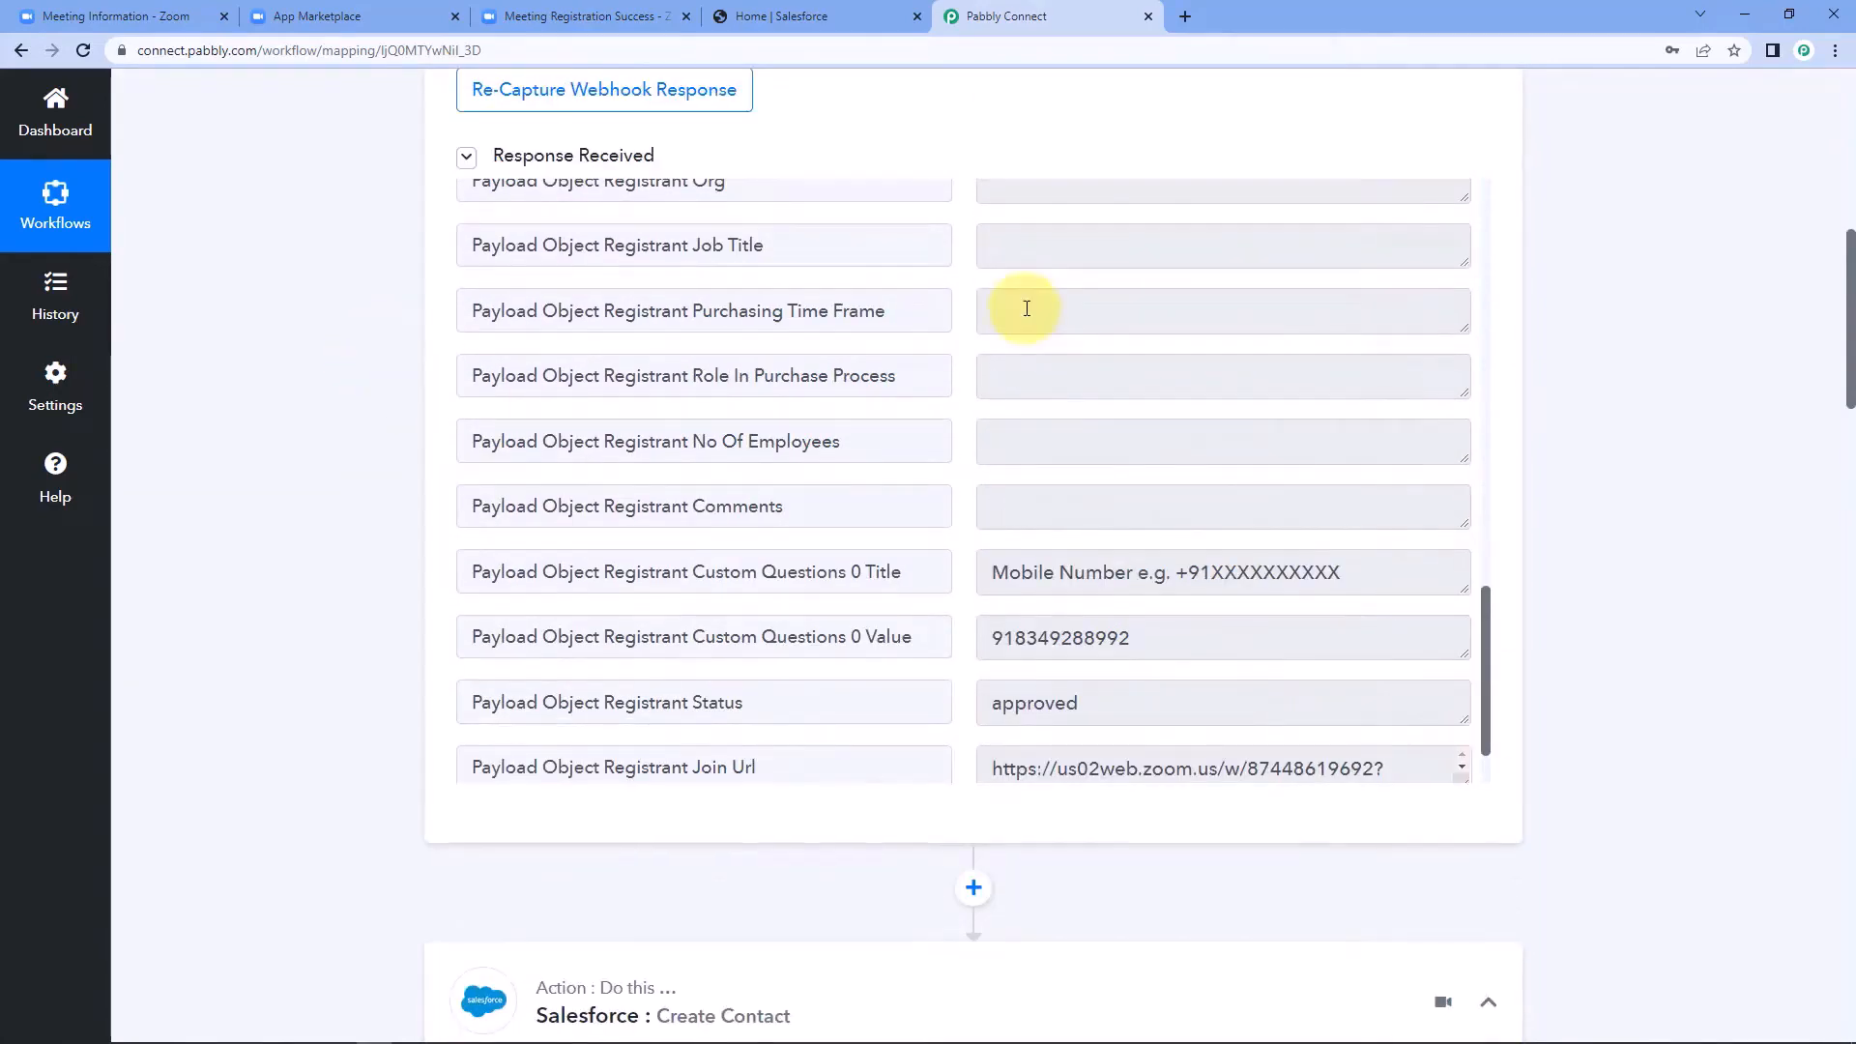
scroll(1026, 308, "up", 10)
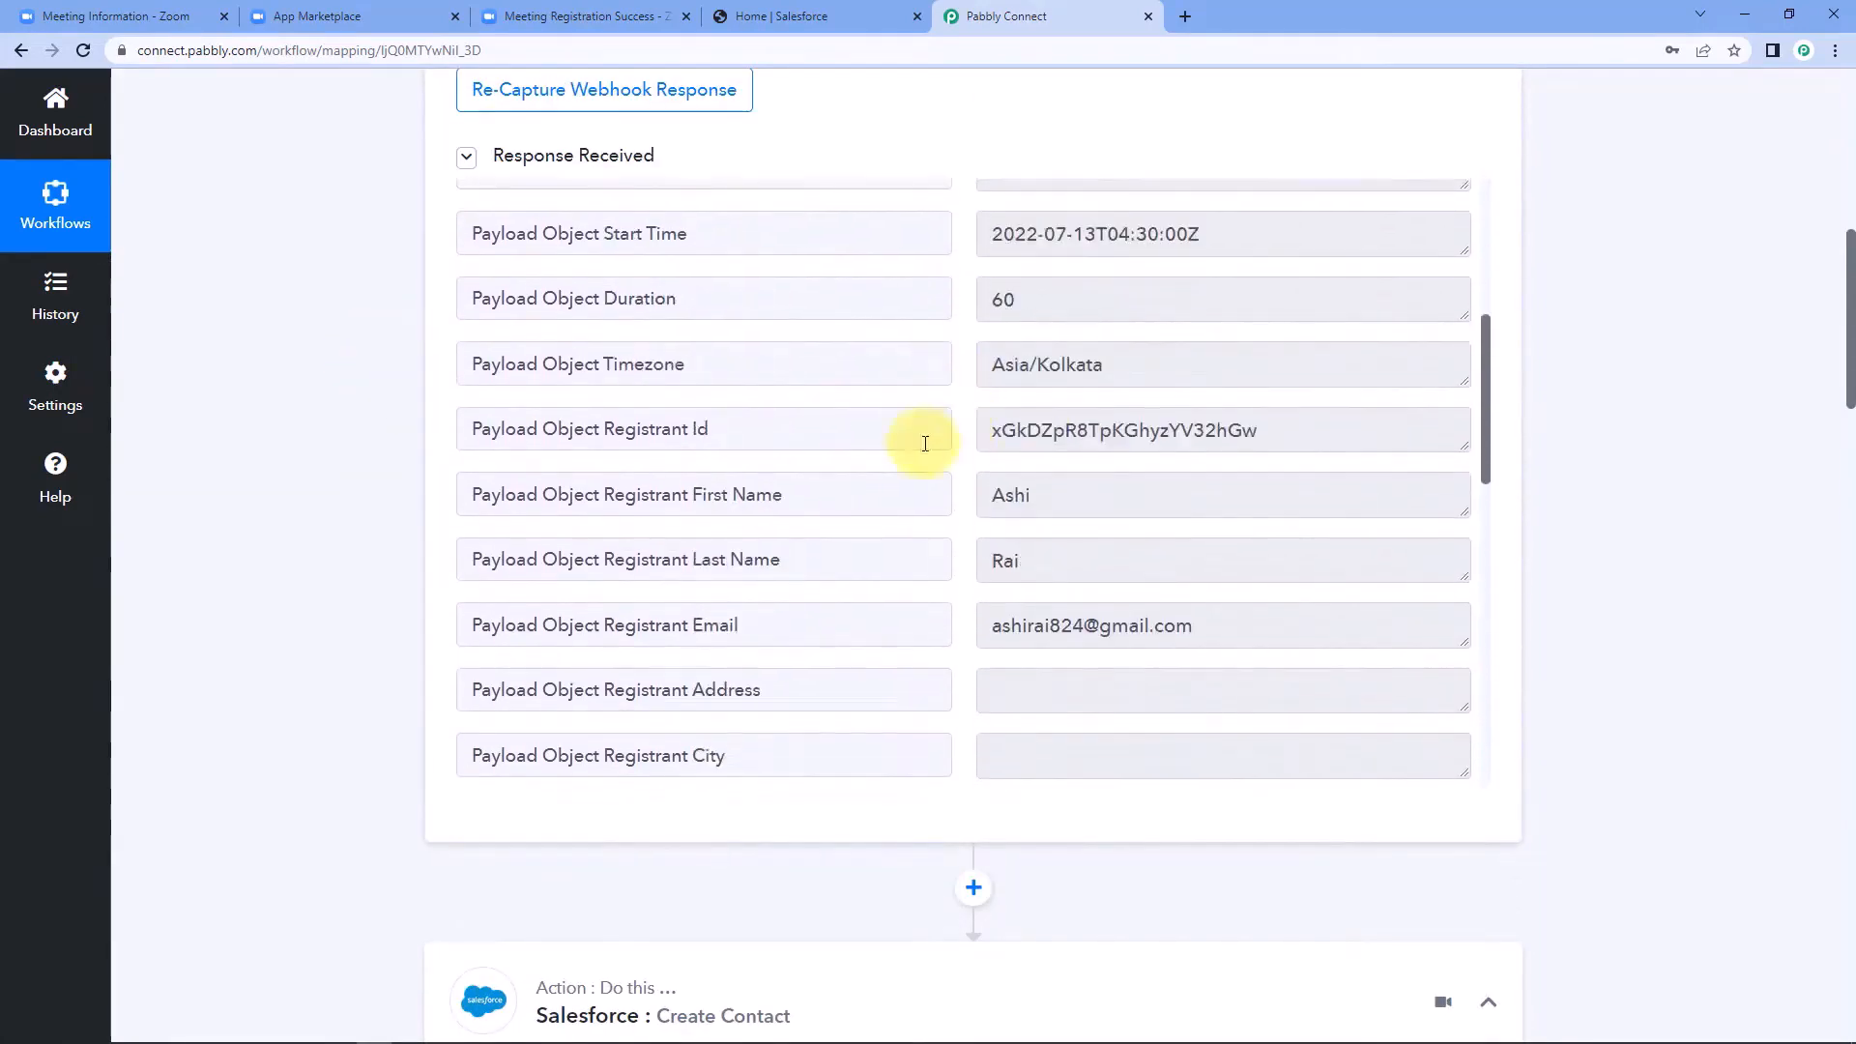
left_click(1005, 569)
key("ctrl+a")
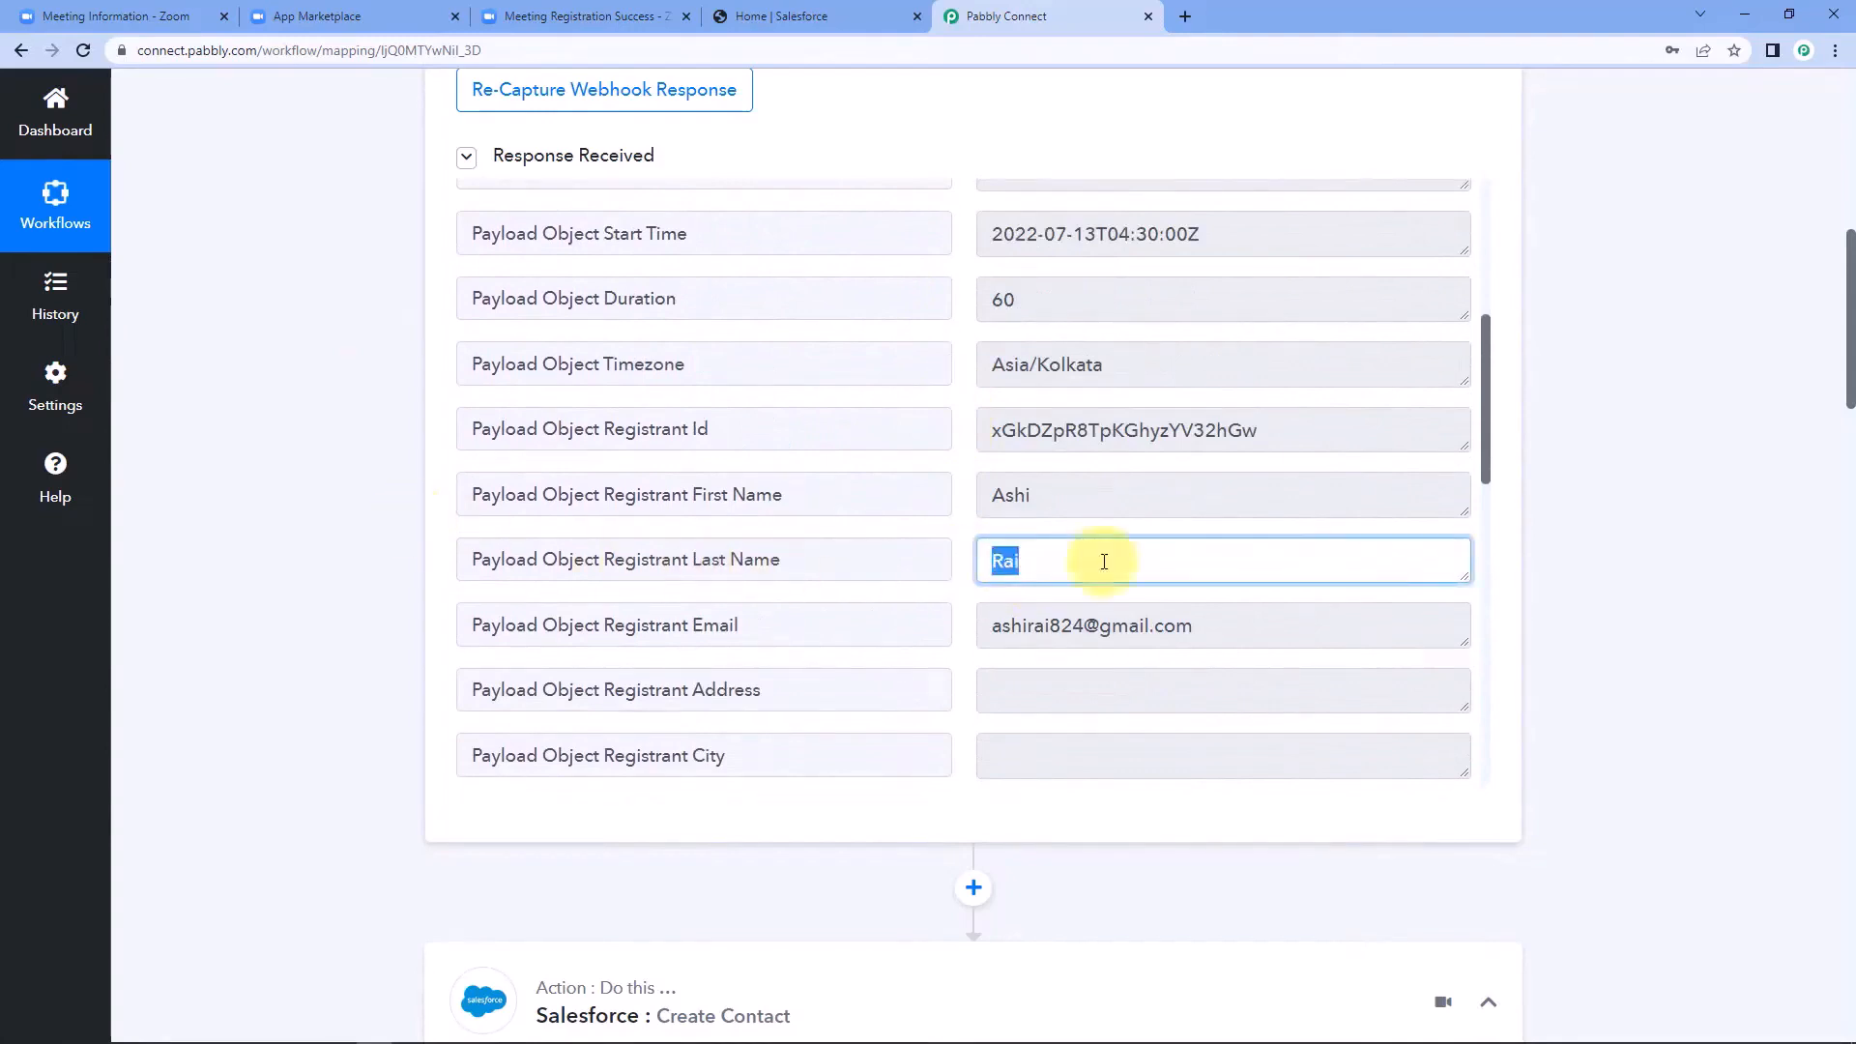
left_click_drag(1095, 561, 943, 572)
left_click(1098, 559)
scroll(415, 551, "down", 7)
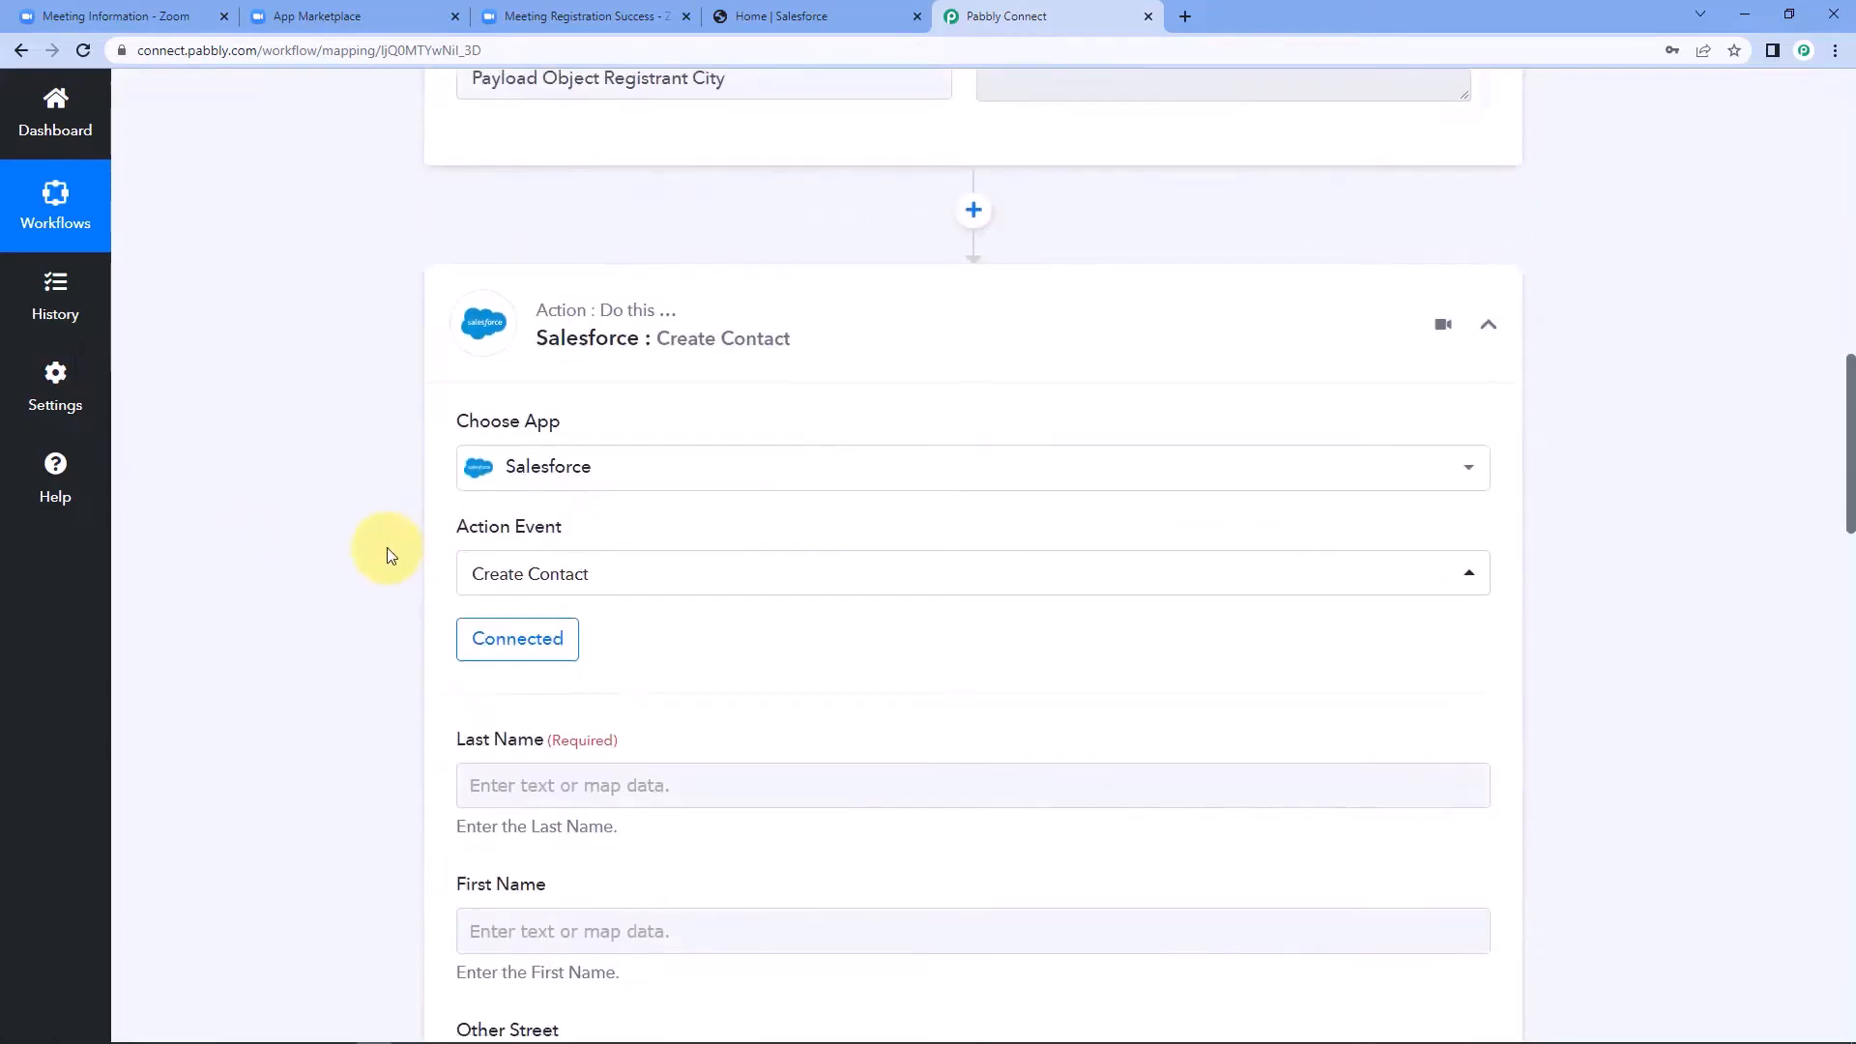
scroll(387, 555, "down", 2)
scroll(376, 555, "down", 2)
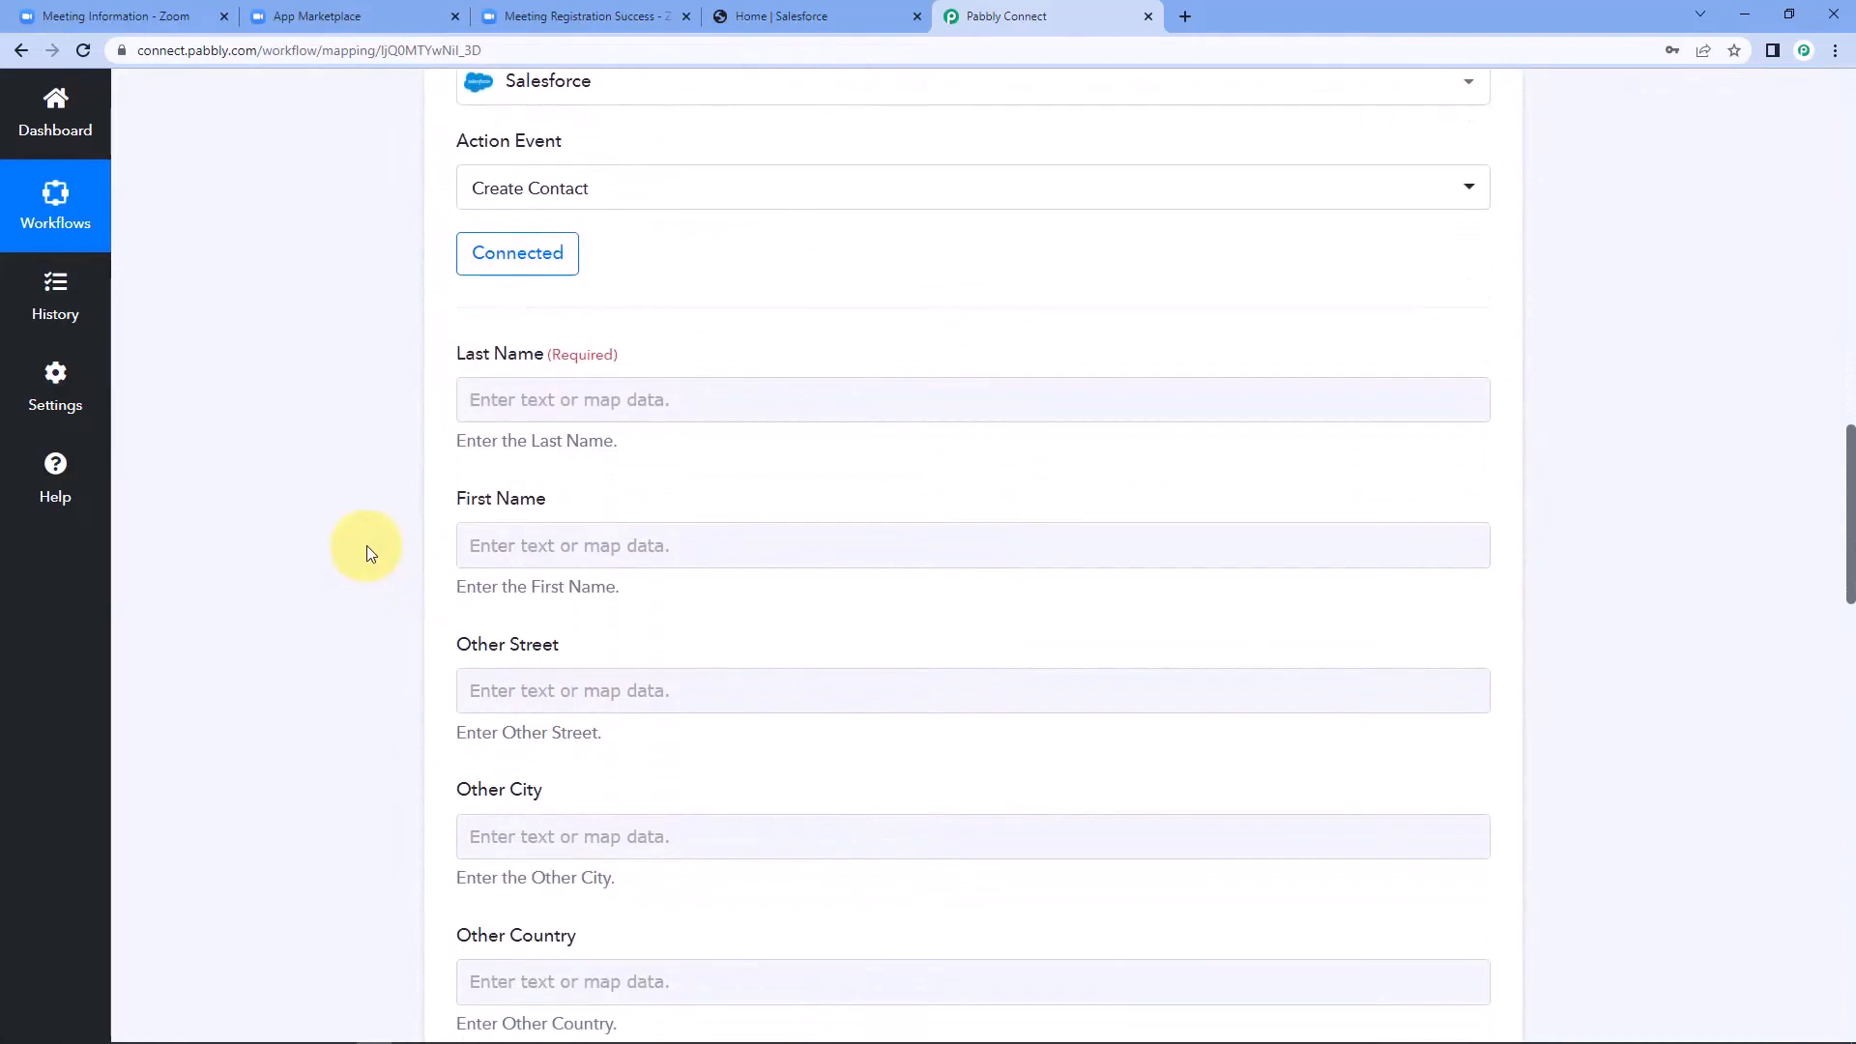
Map the Last Name field of the Create Contact action to Payload Object Registrant Last Name from the Zoom trigger.
left_click(568, 398)
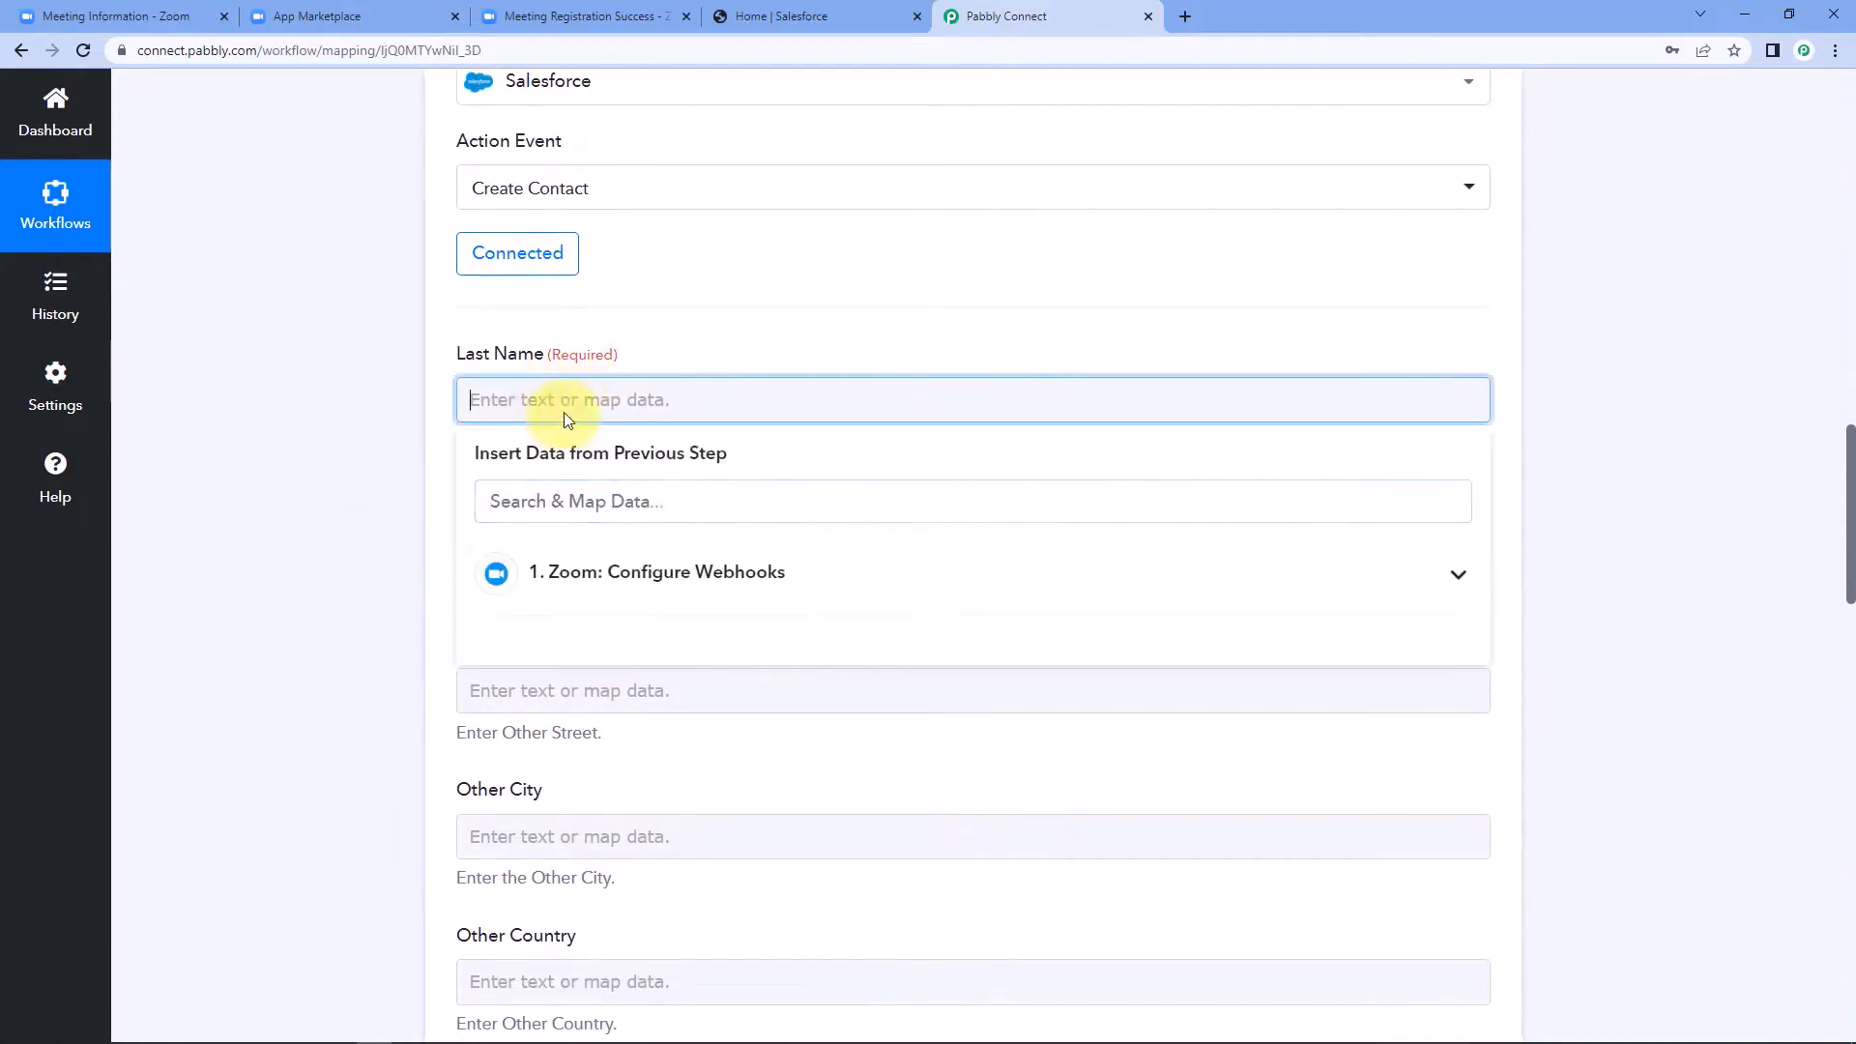
left_click(642, 578)
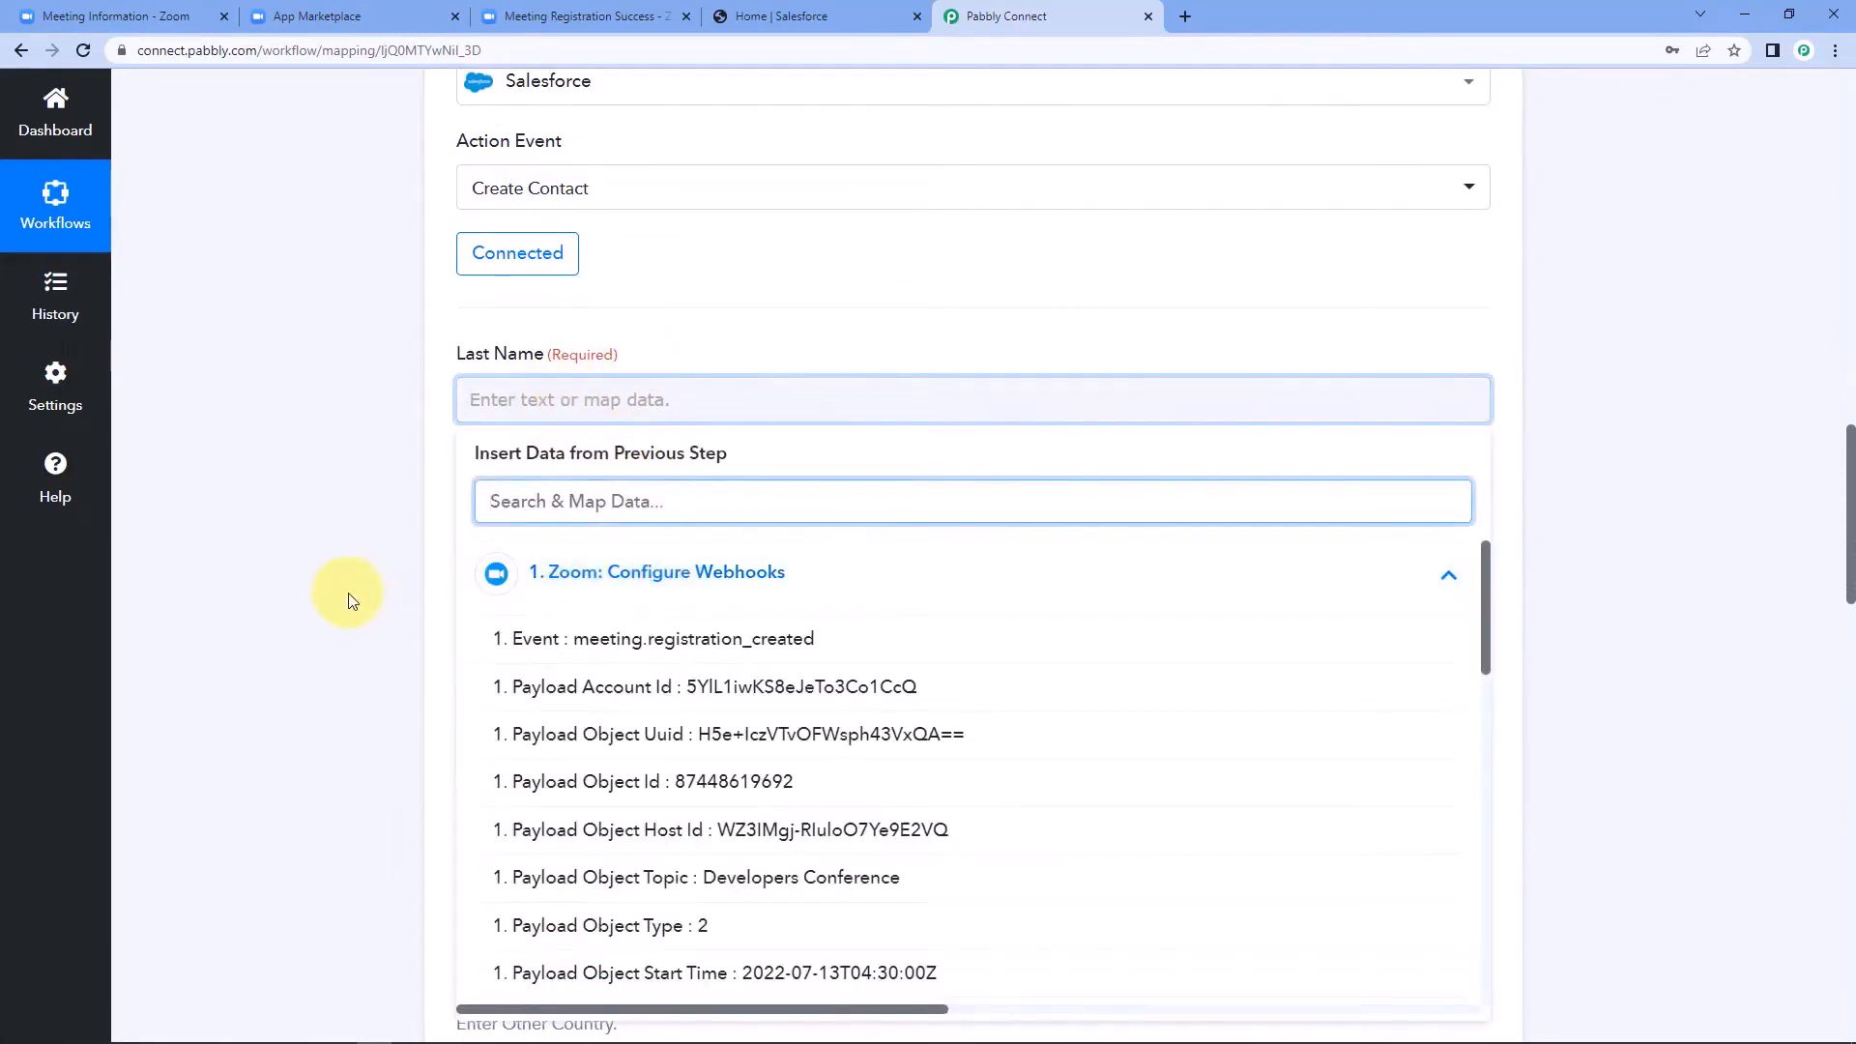
scroll(677, 692, "down", 3)
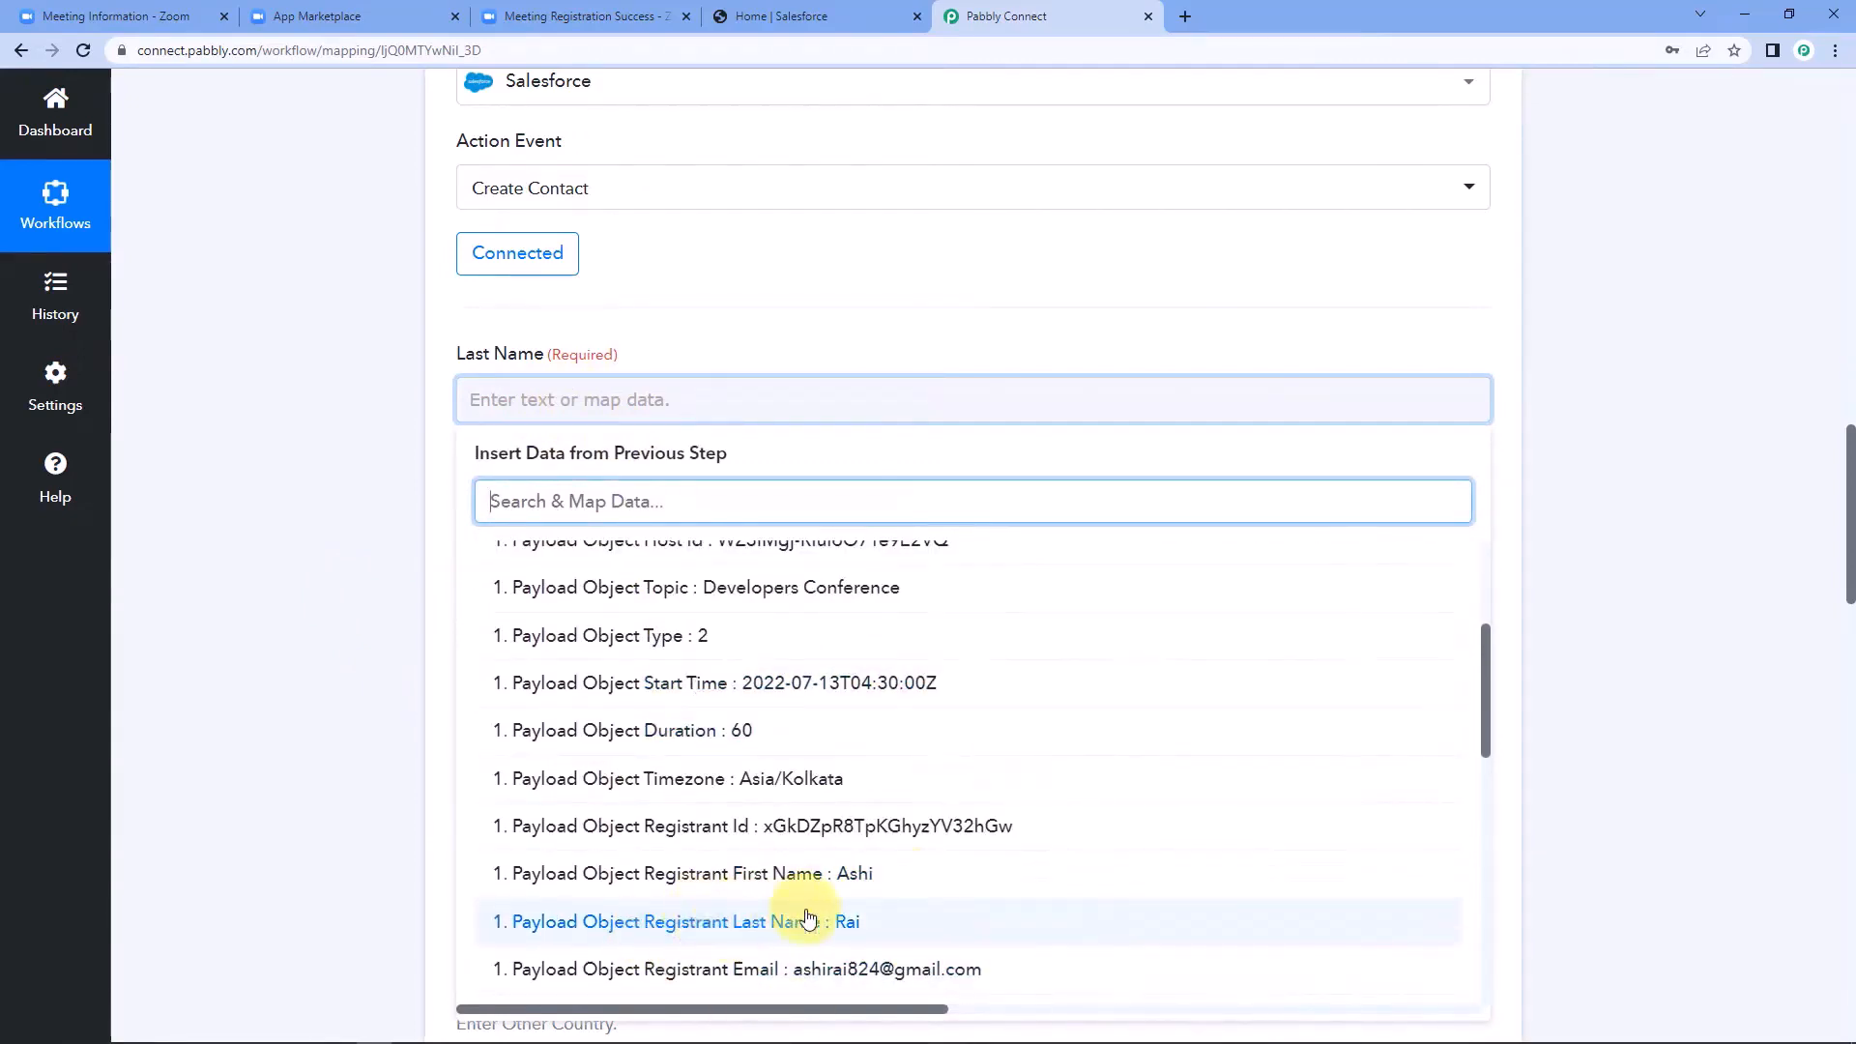
left_click(701, 925)
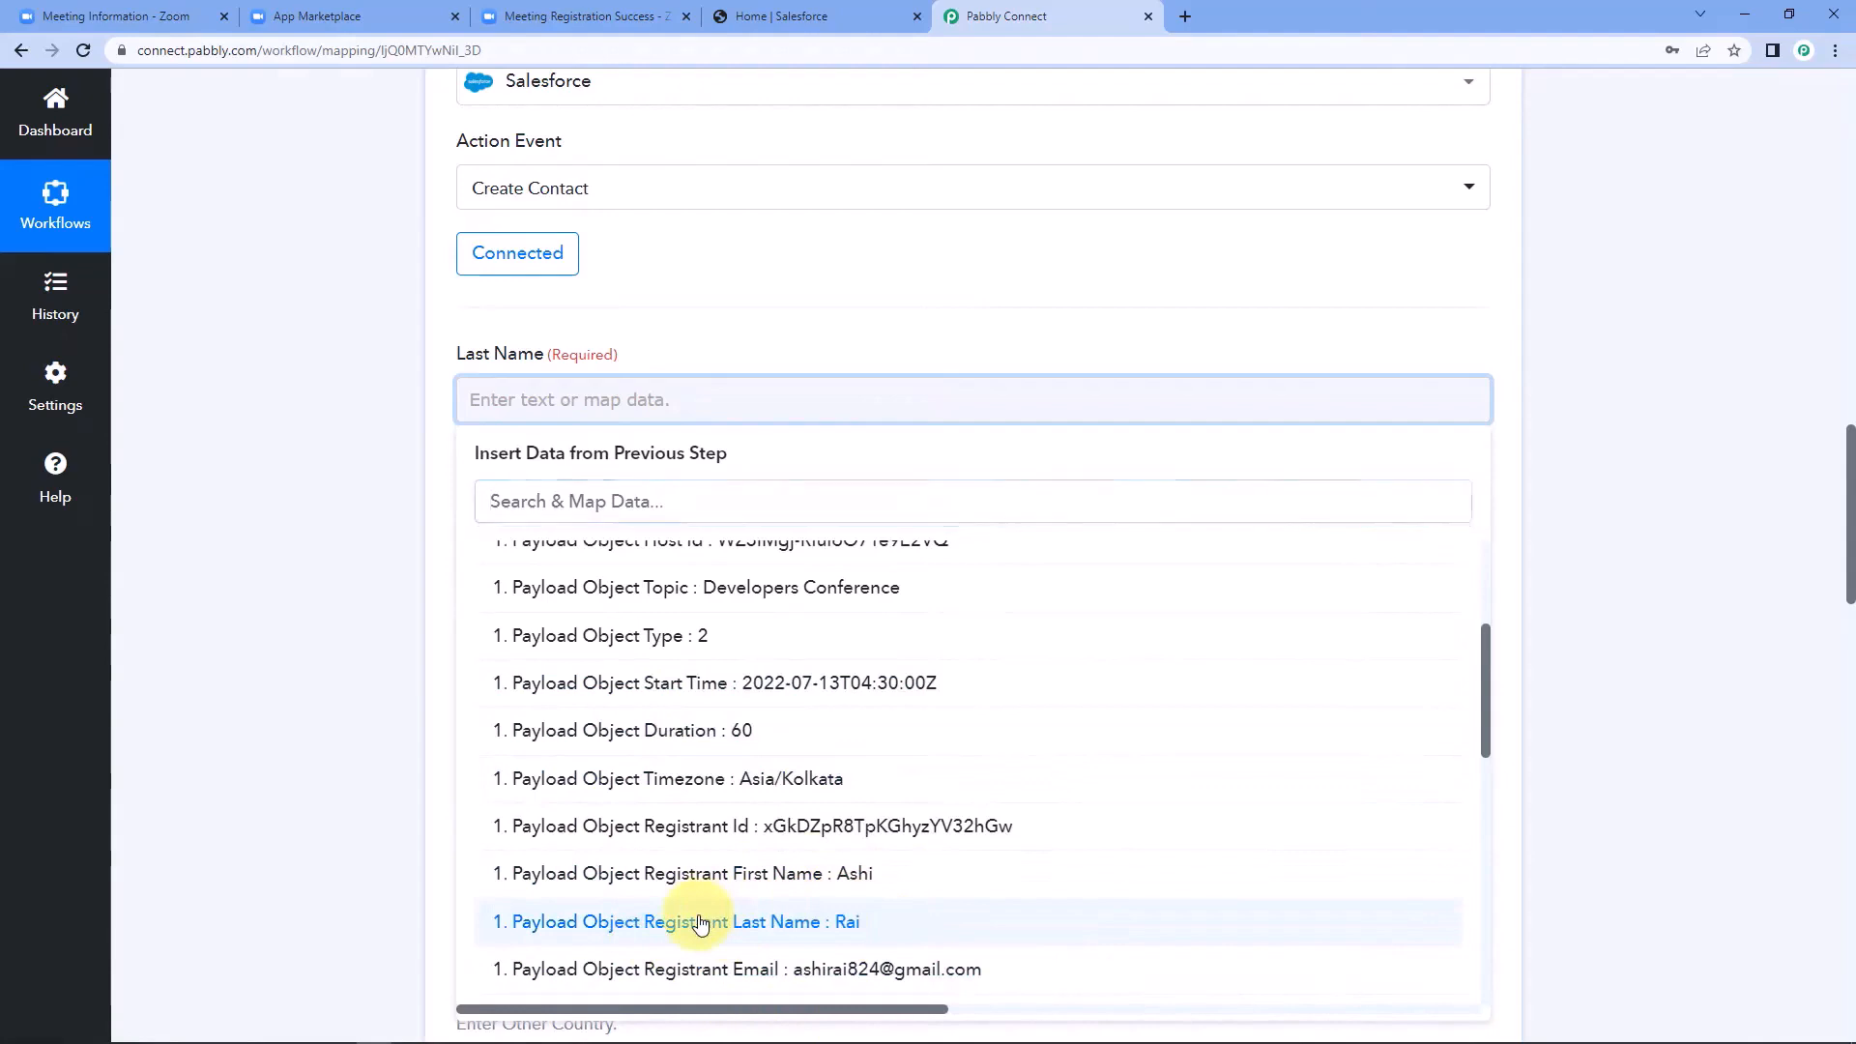
left_click(406, 559)
Map the First Name field to Payload Object Registrant First Name from the Zoom trigger.
scroll(414, 574, "down", 1)
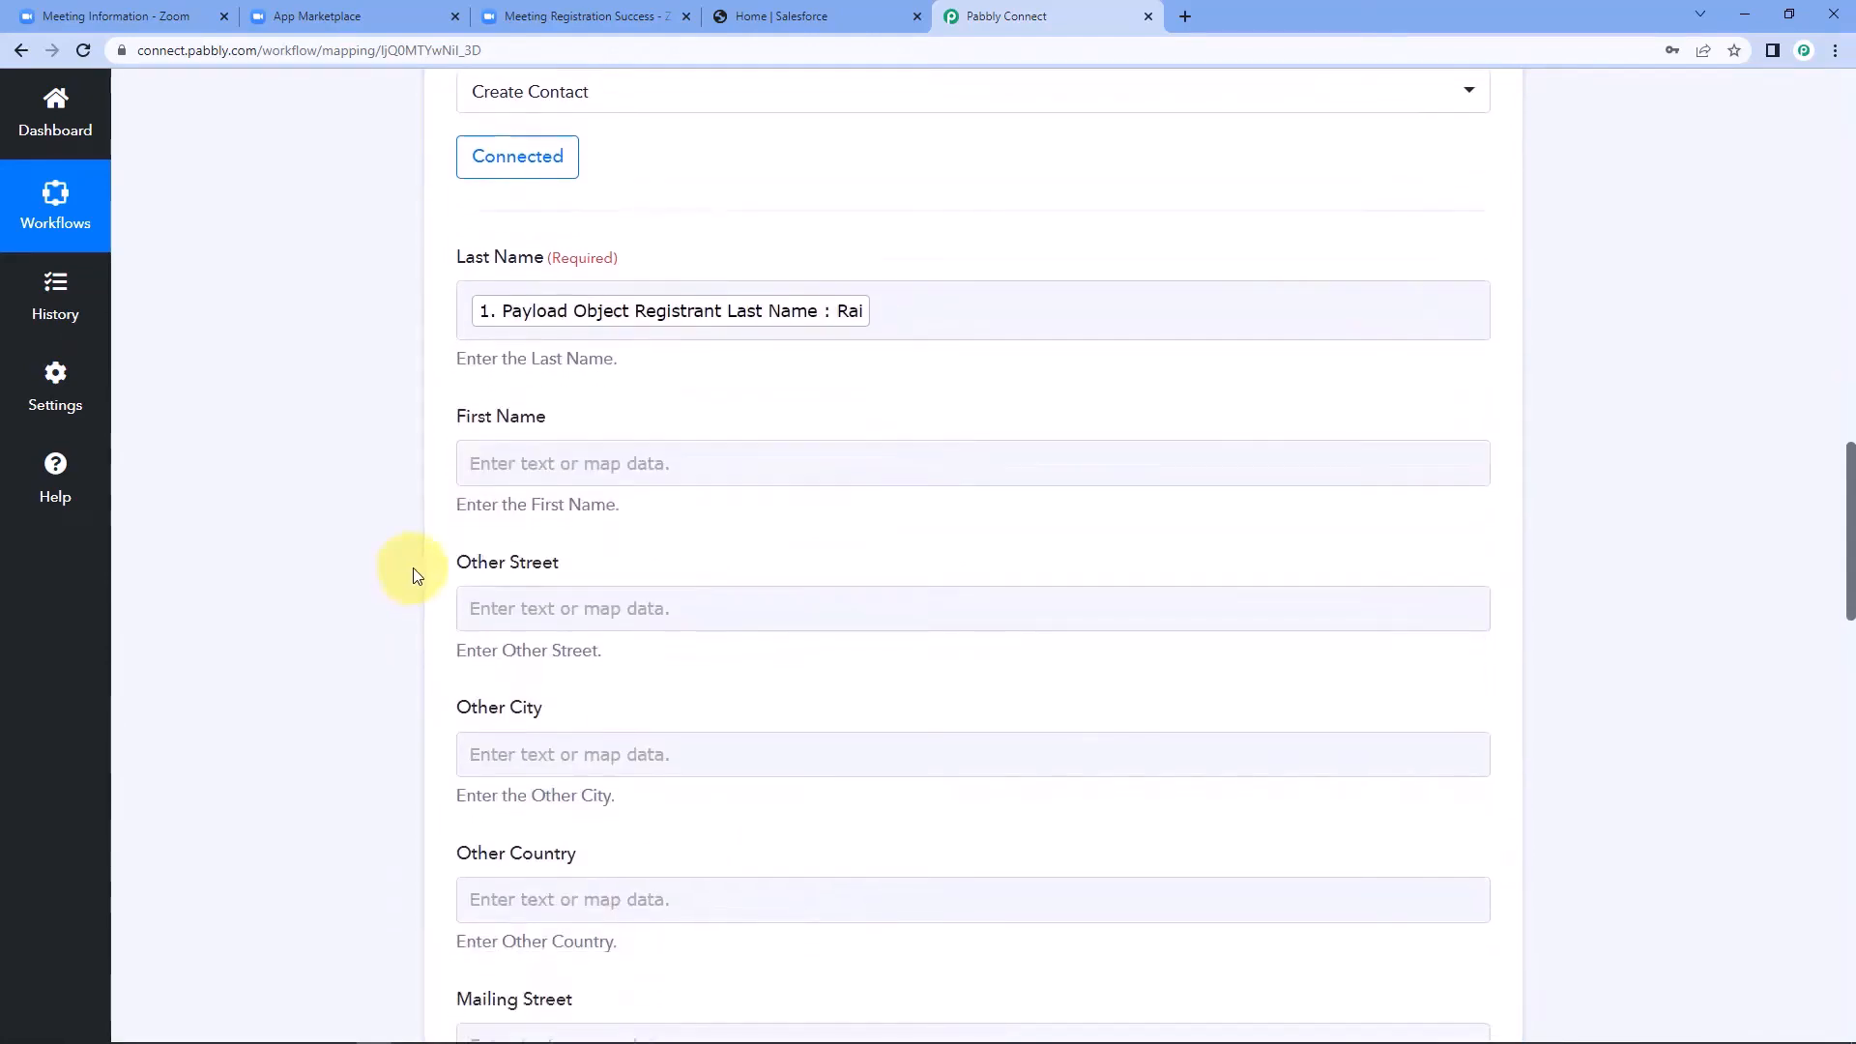
left_click(483, 463)
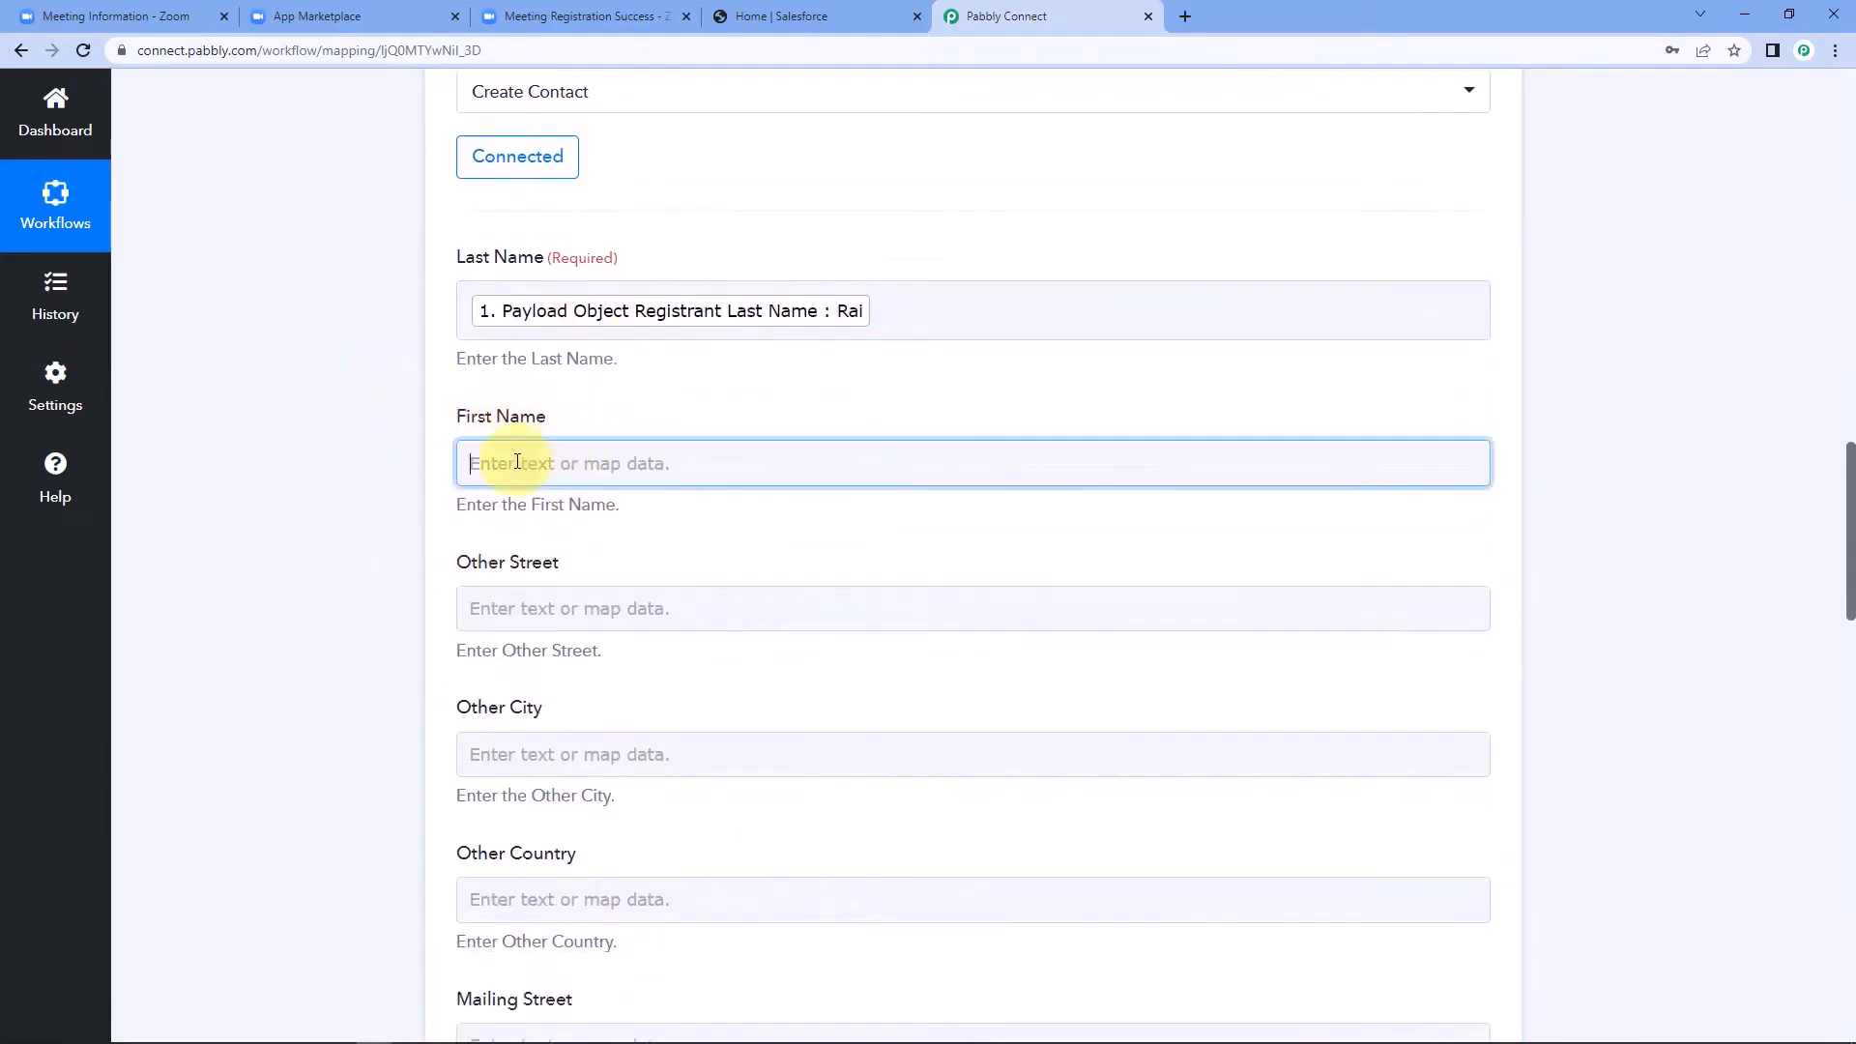
left_click(758, 631)
scroll(677, 812, "down", 2)
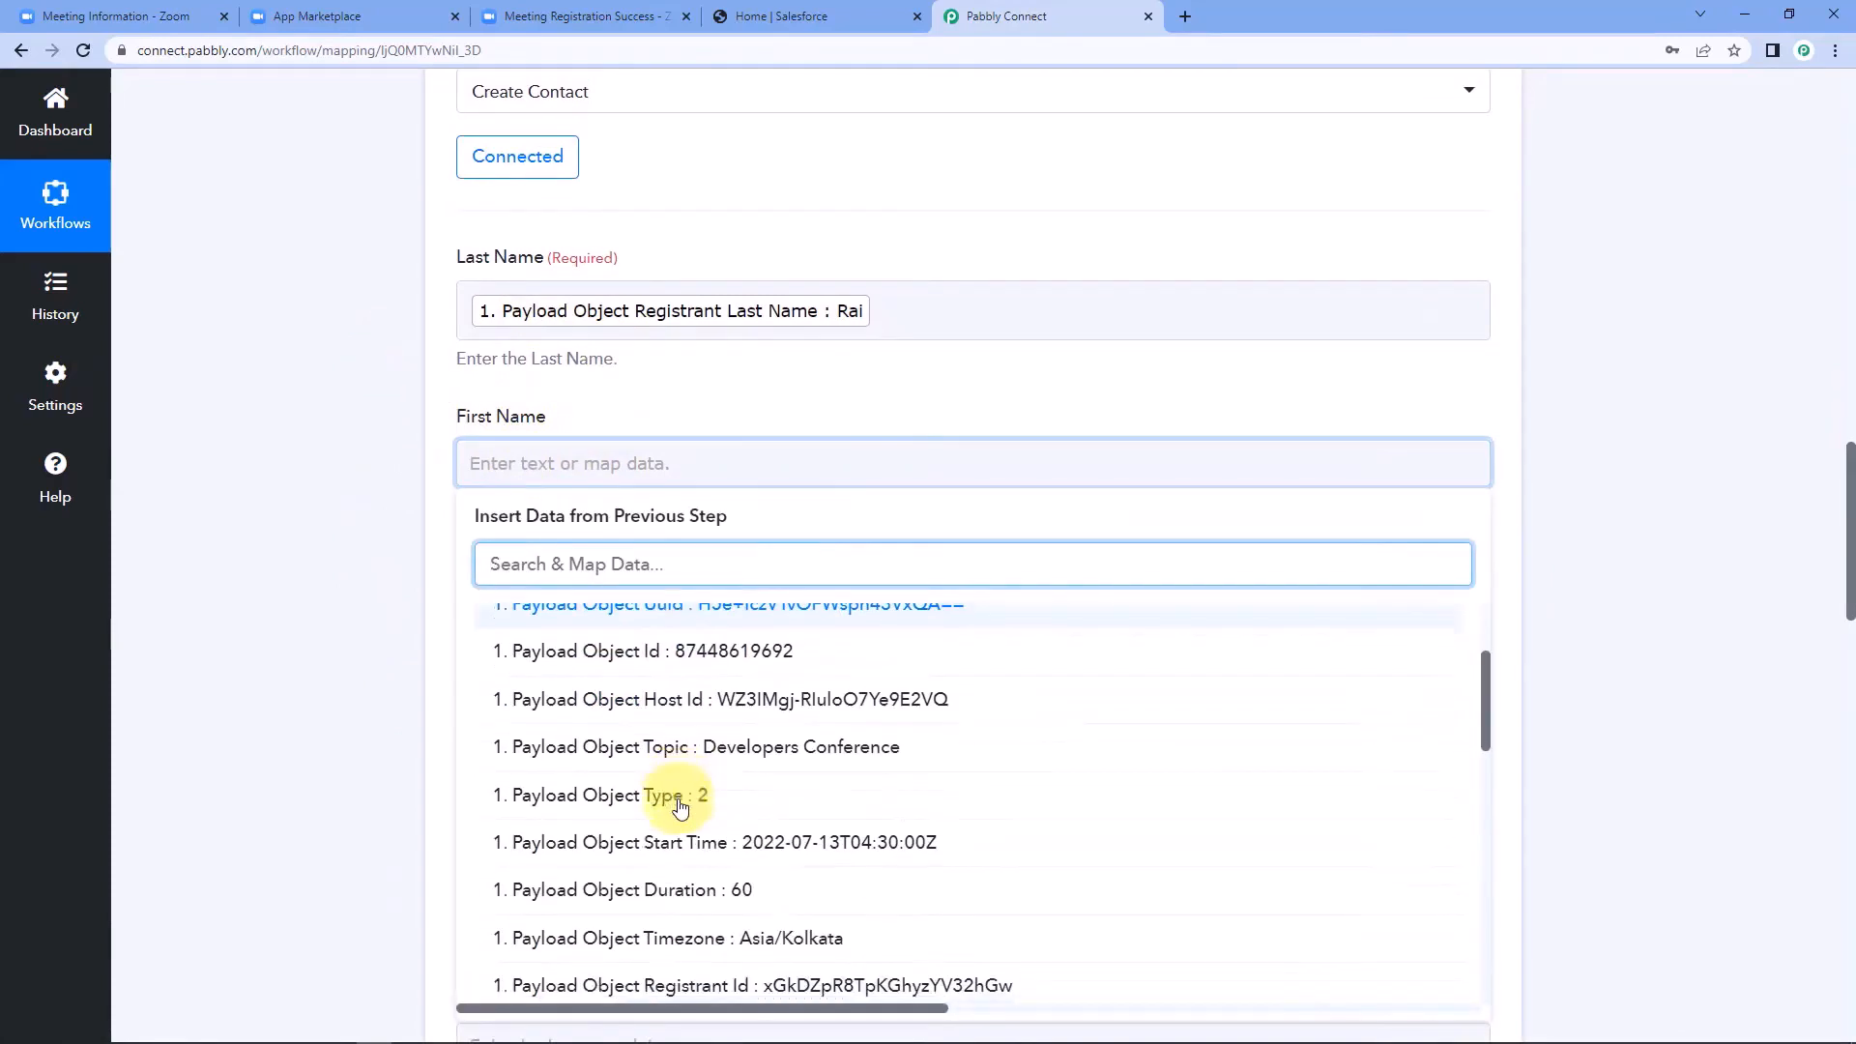
scroll(679, 807, "down", 5)
left_click(779, 630)
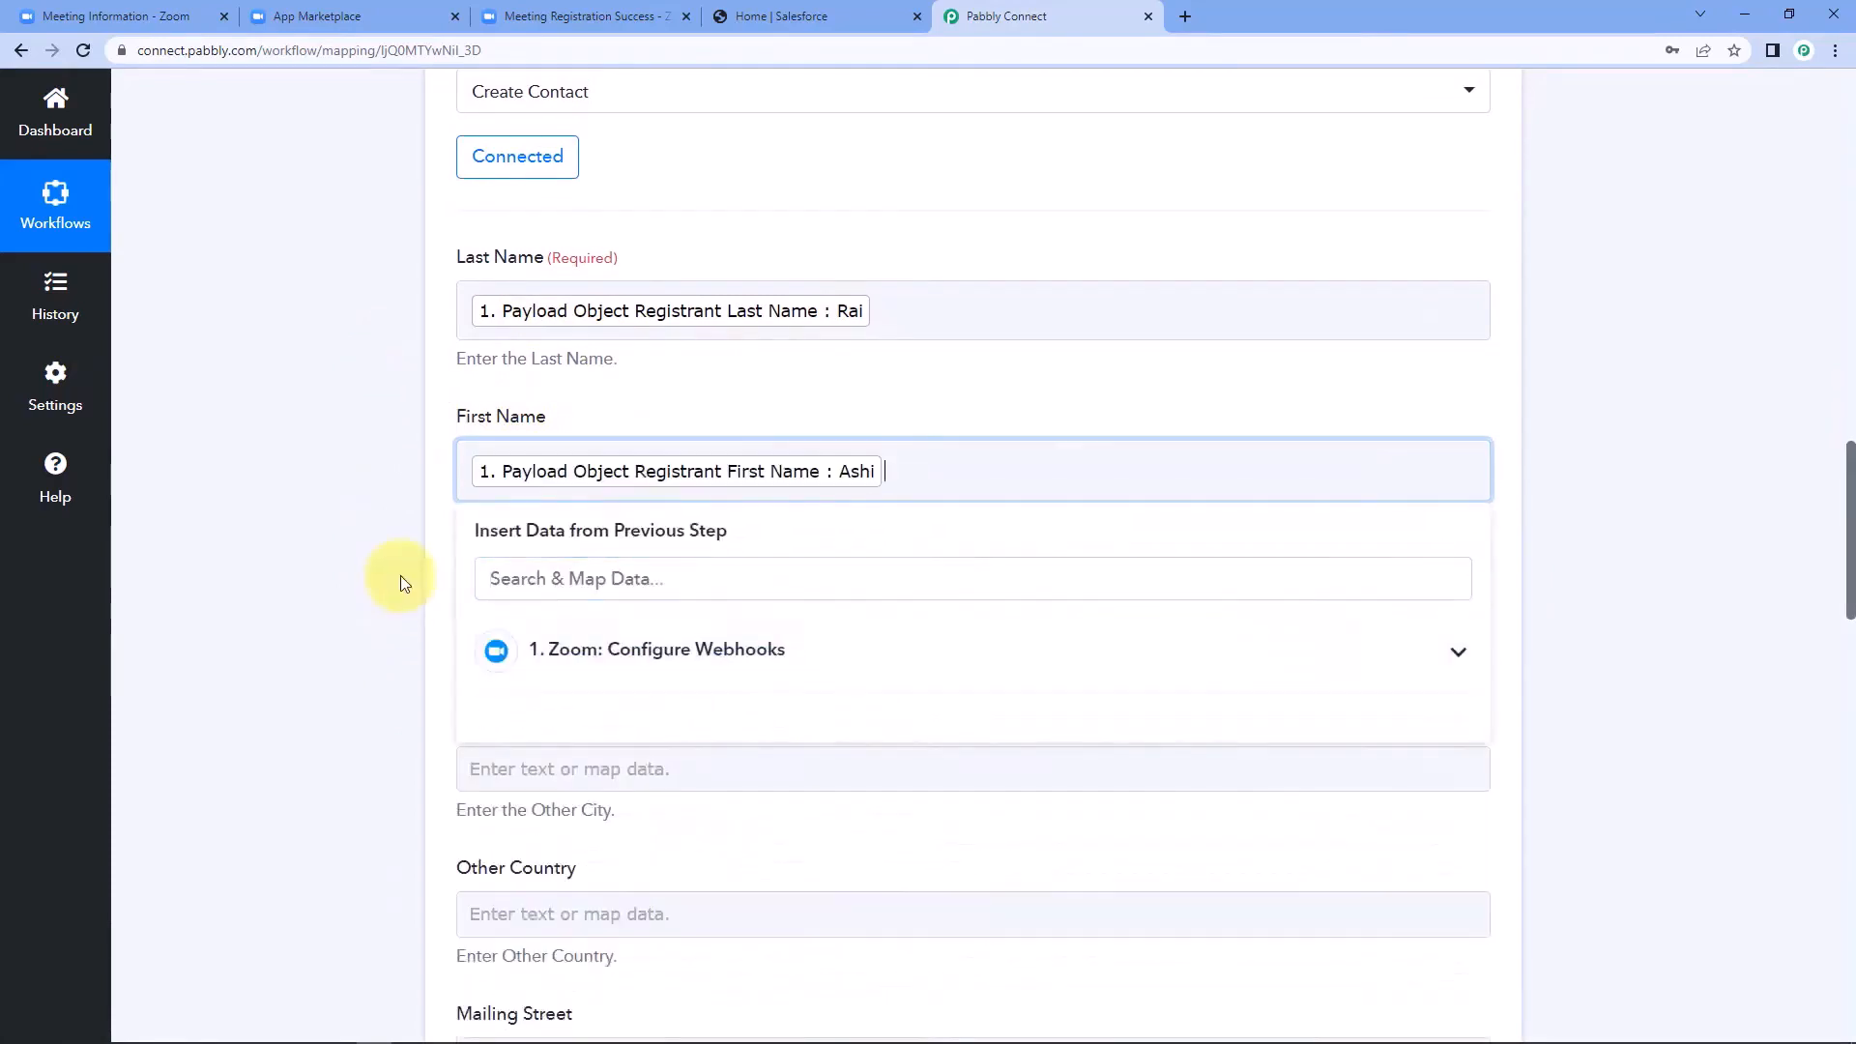
left_click(400, 576)
Map the Mobile Phone field to Payload Object Registrant Custom Questions 0 Value from the Zoom trigger.
scroll(386, 565, "down", 3)
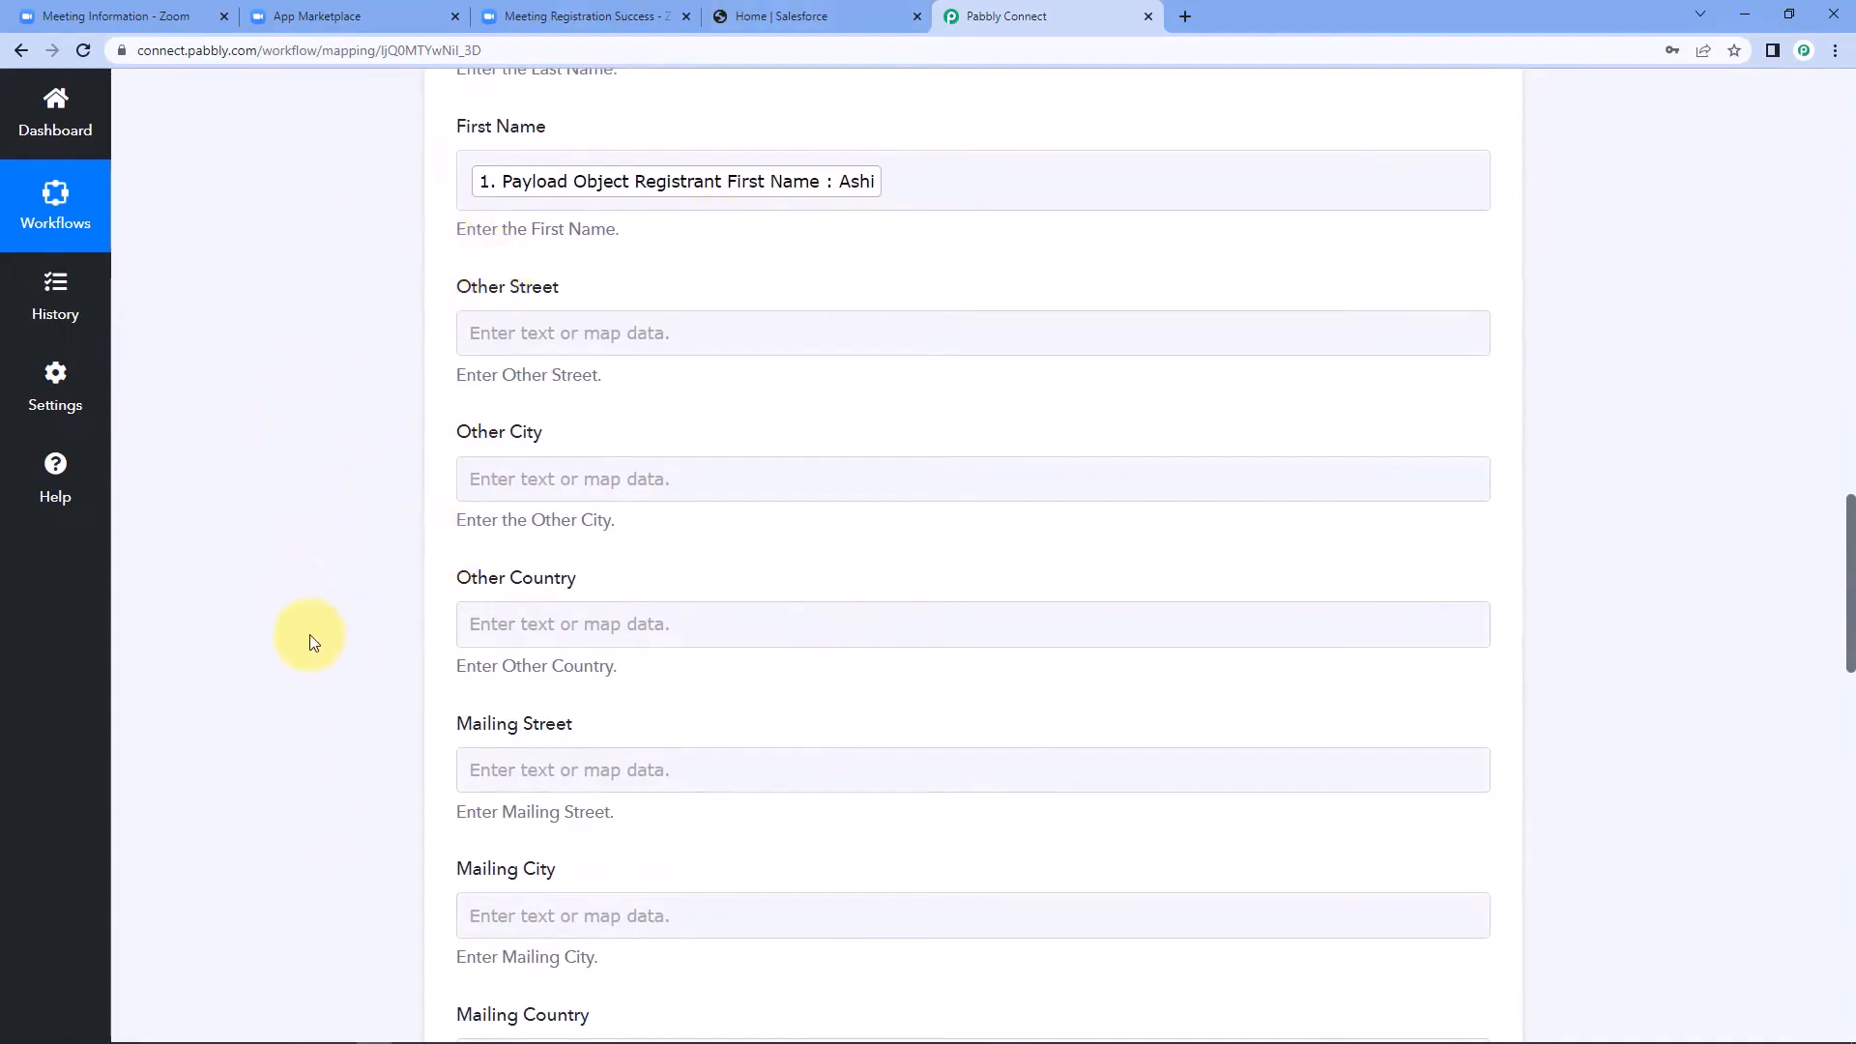
scroll(397, 539, "down", 4)
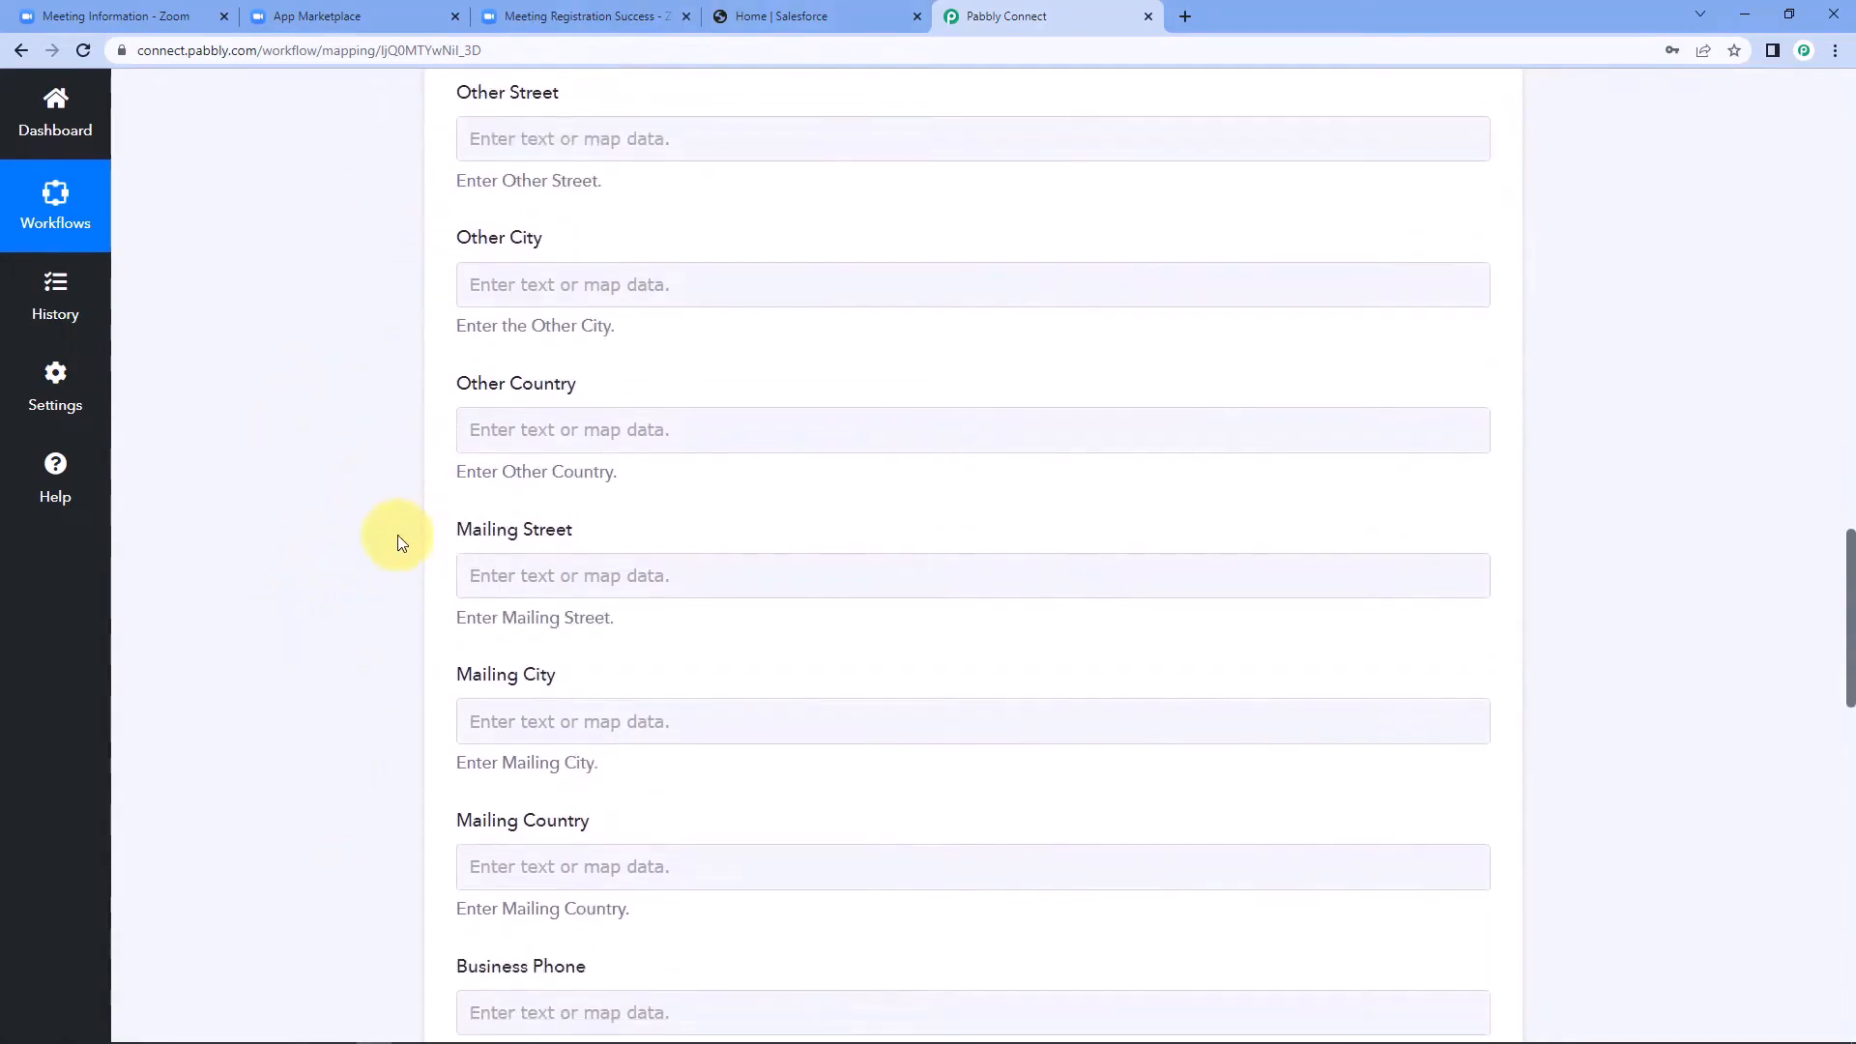
scroll(397, 537, "down", 5)
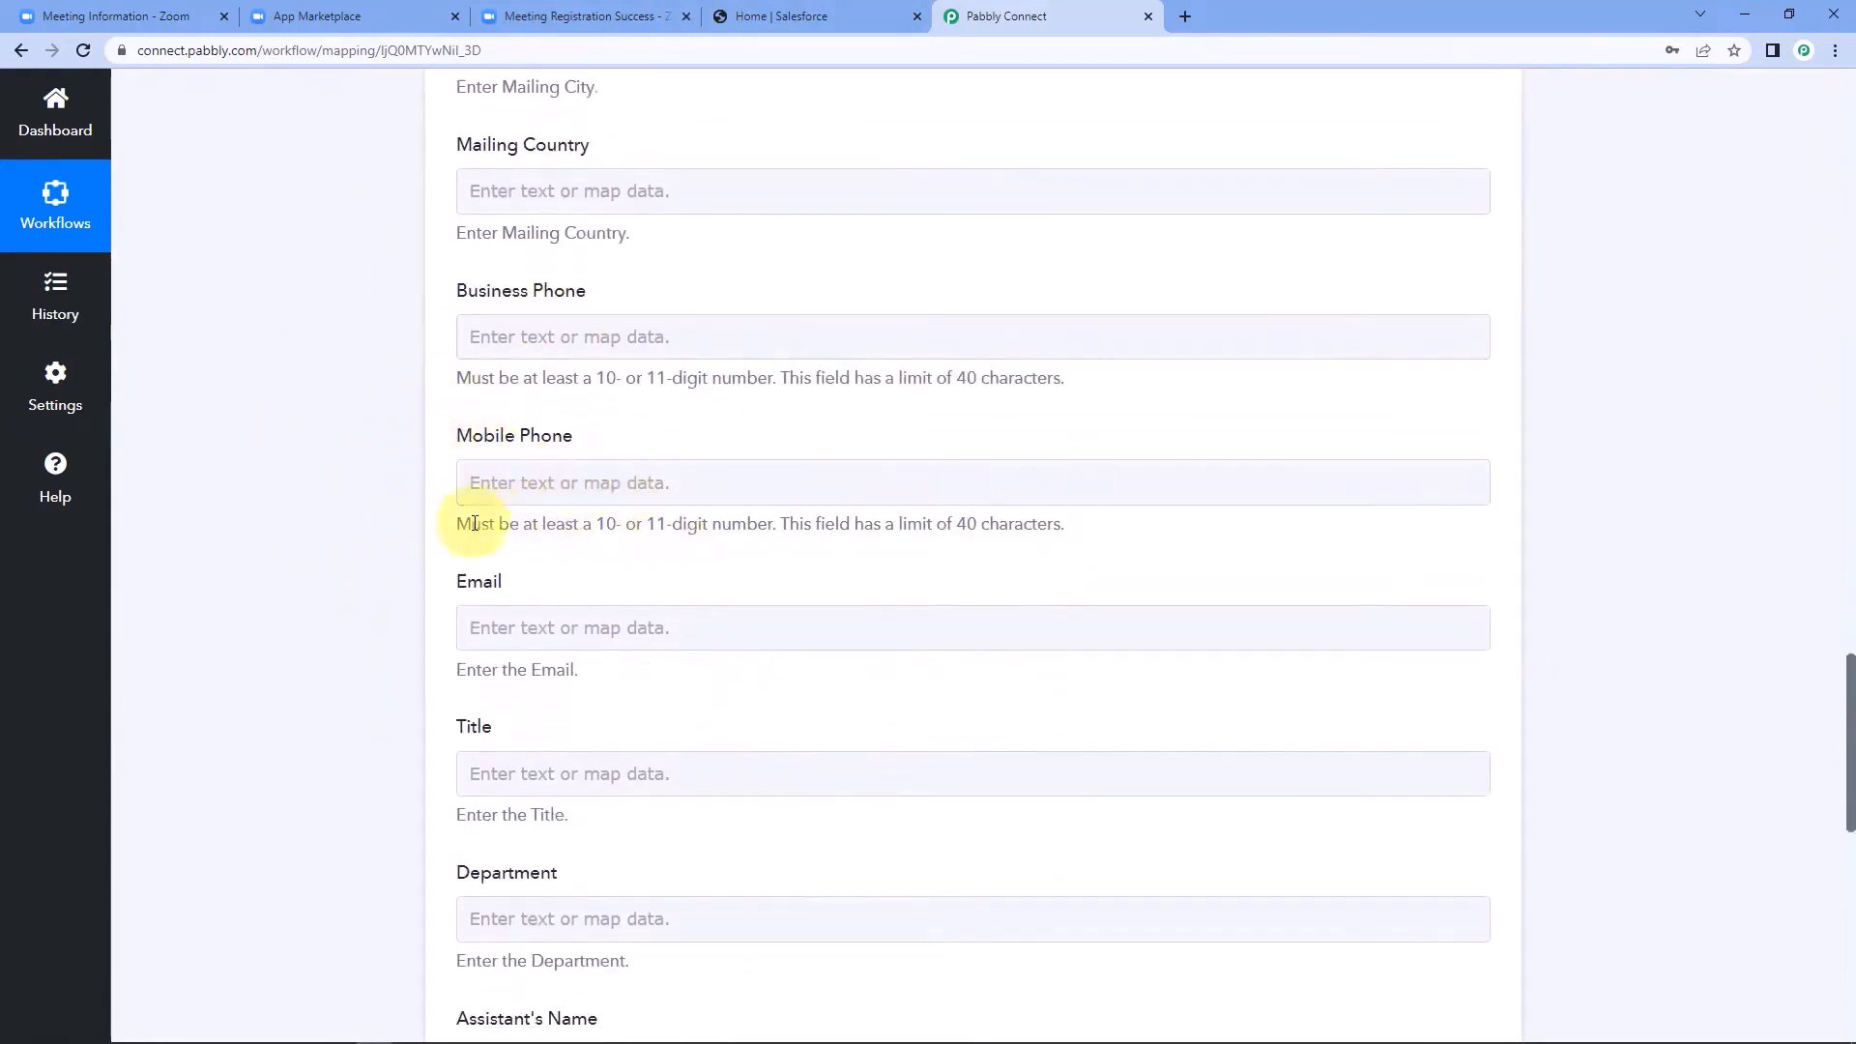
left_click(516, 488)
left_click(617, 650)
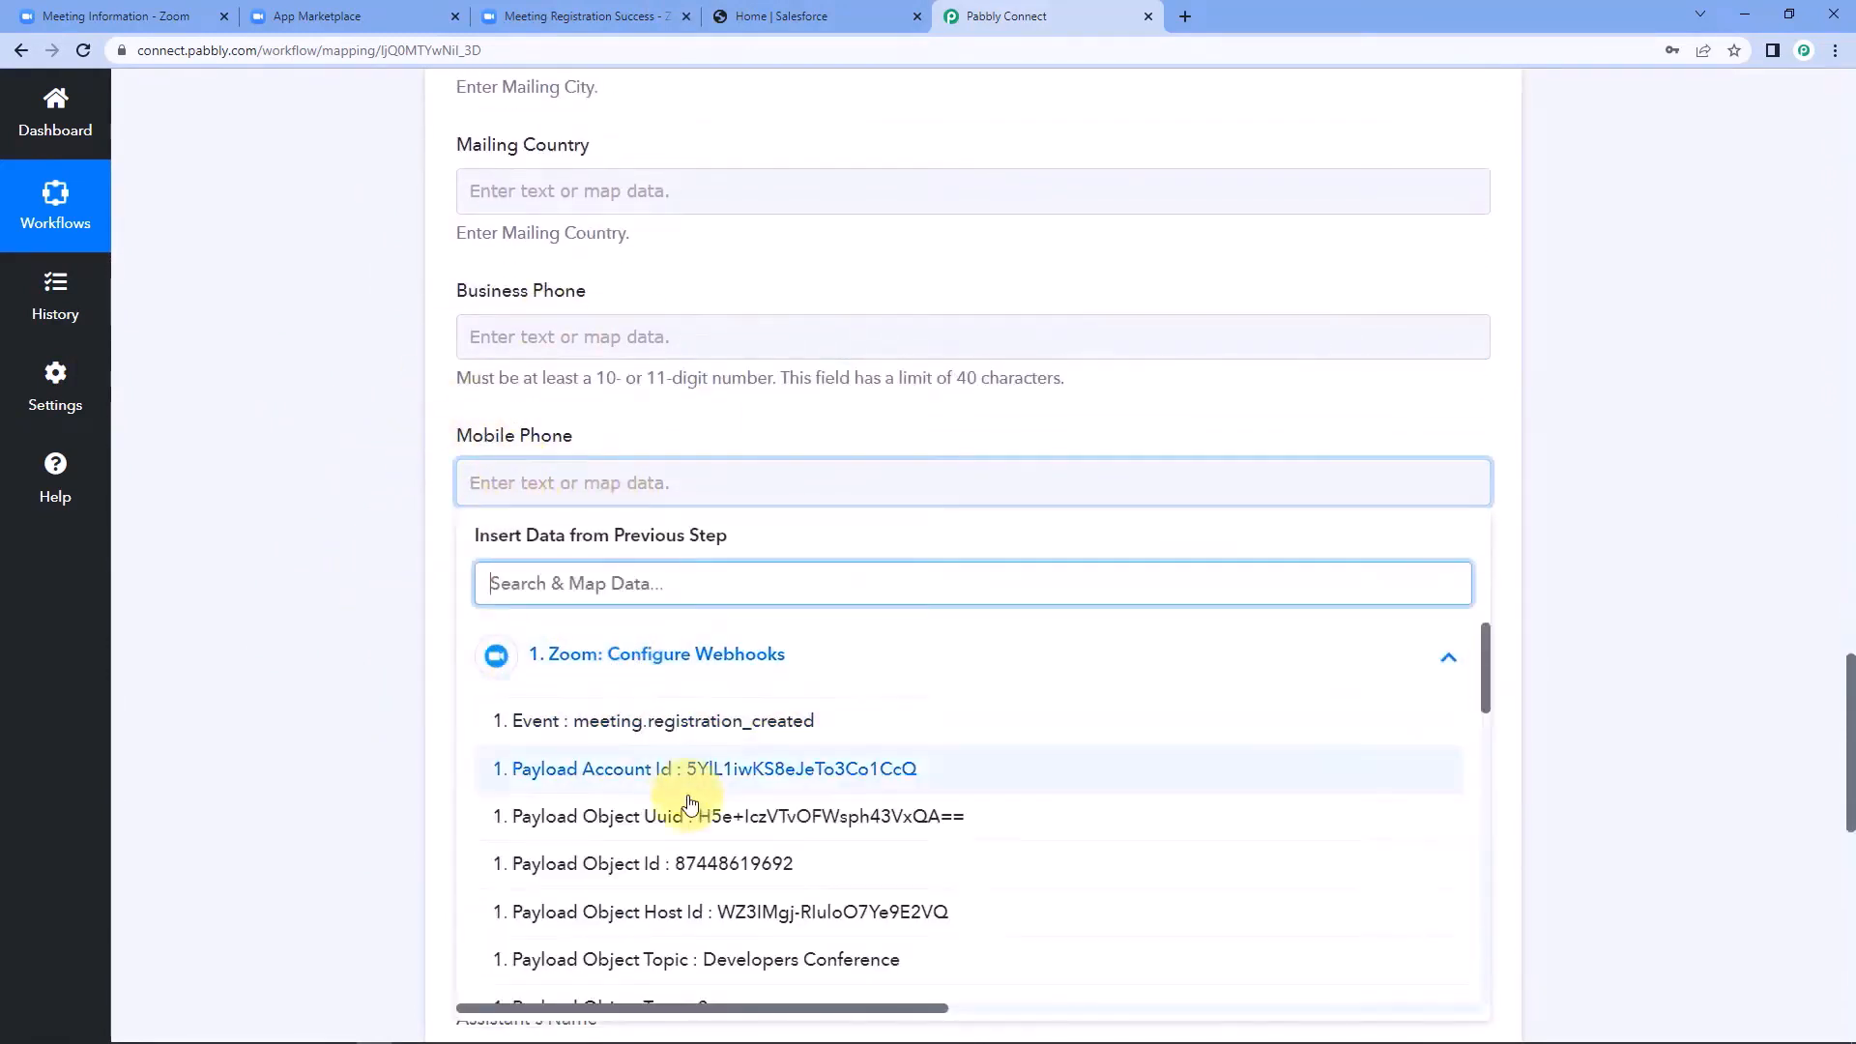
scroll(690, 803, "down", 3)
scroll(689, 802, "down", 9)
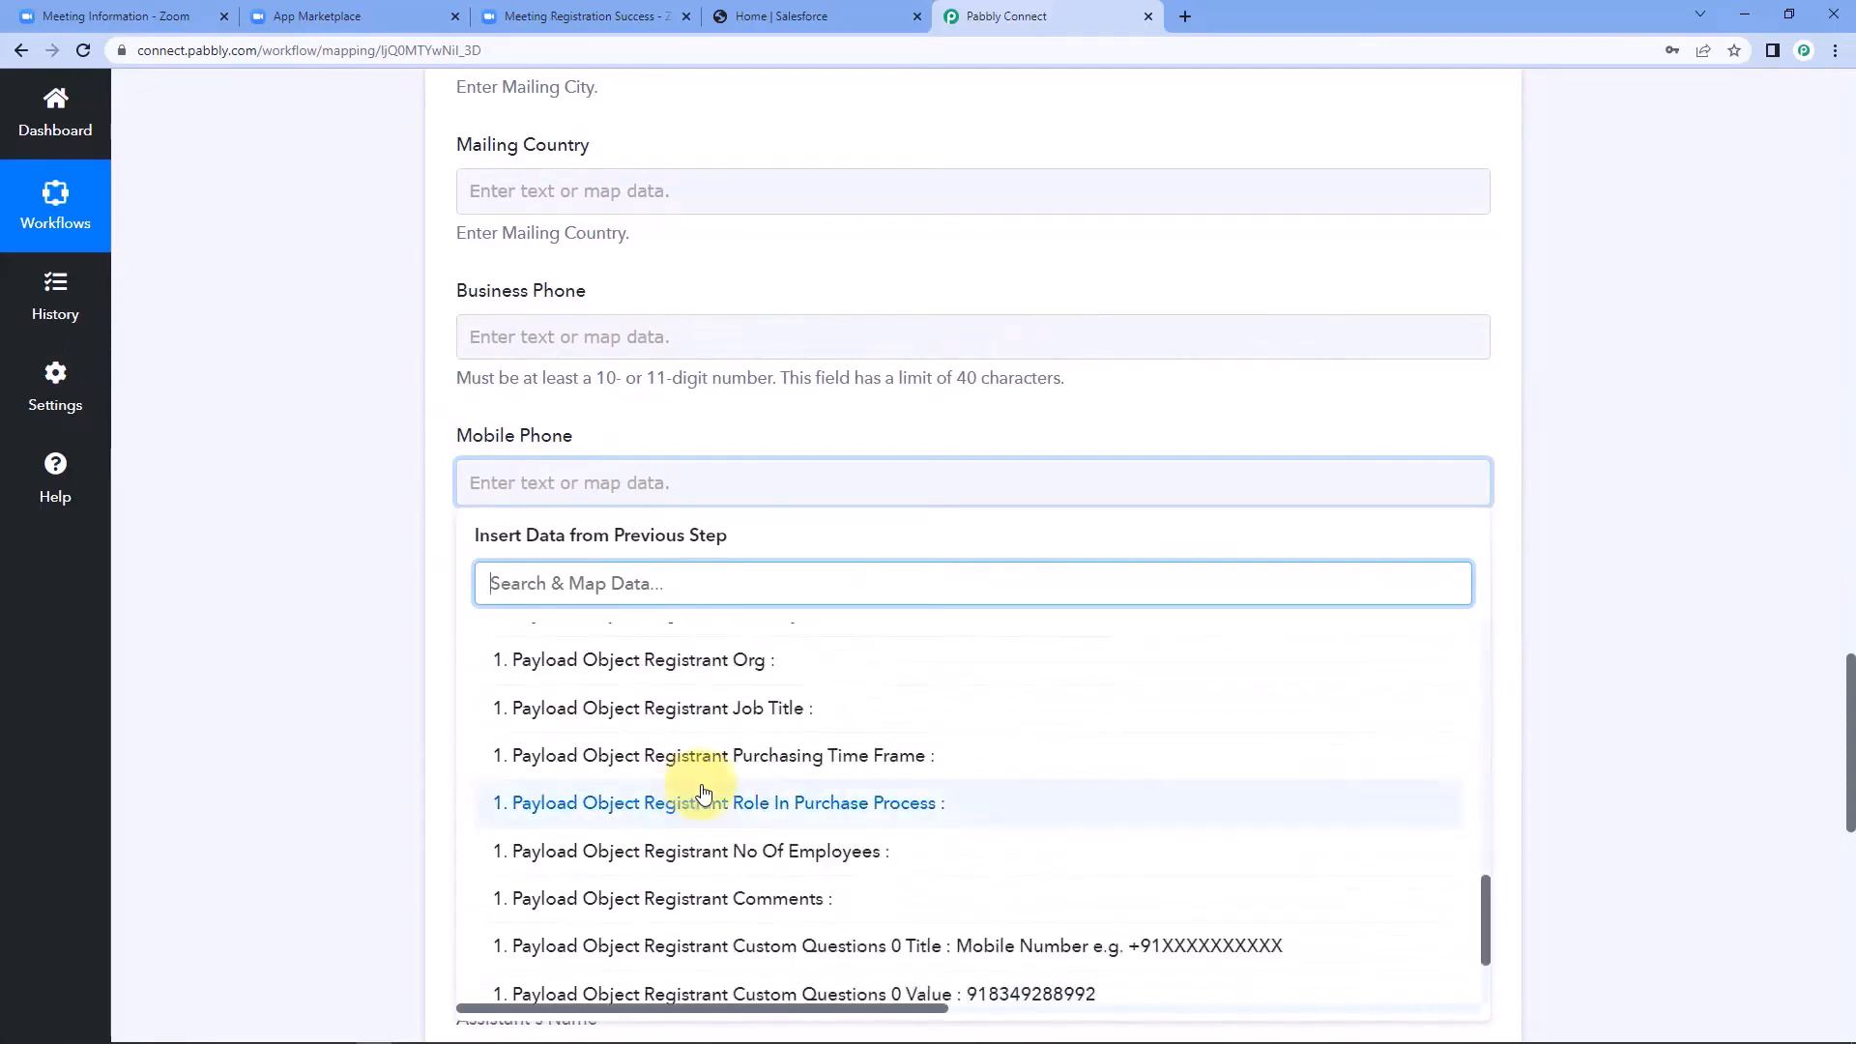
left_click(676, 897)
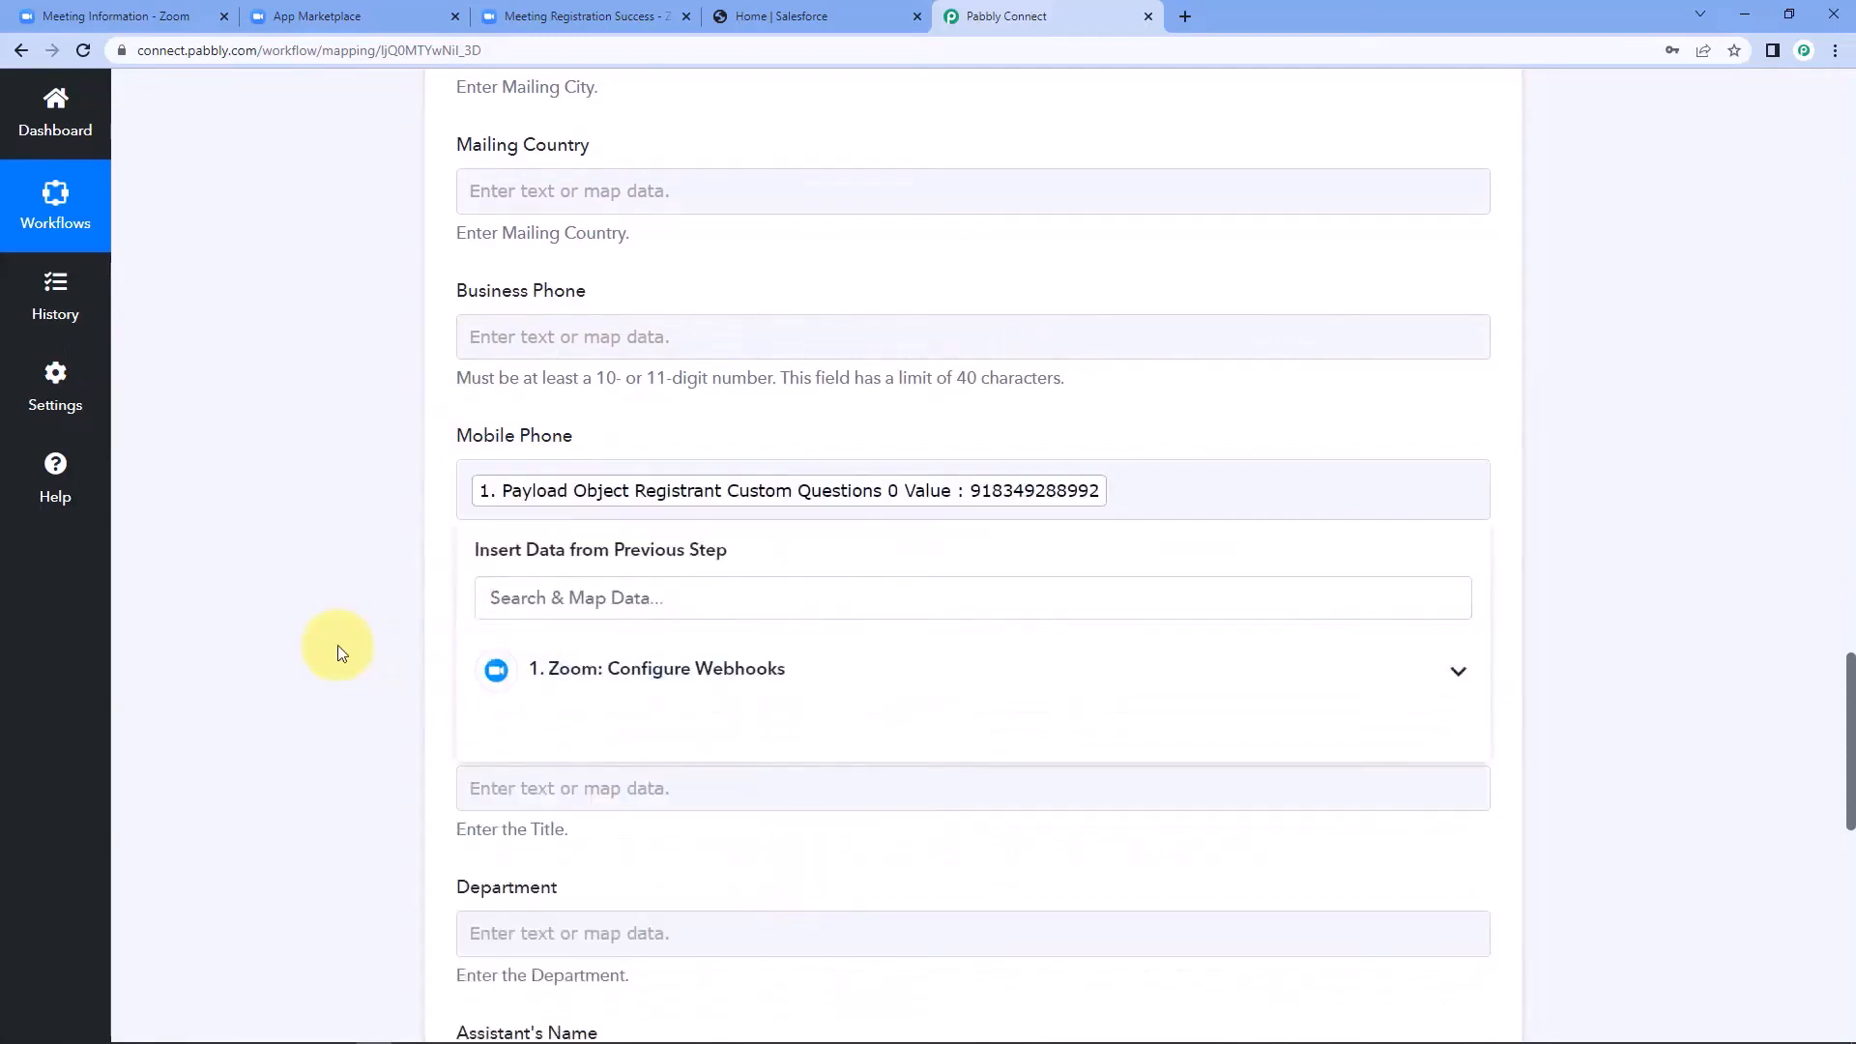
left_click(338, 646)
Map the Email field to Payload Object Registrant Email from the Zoom trigger.
scroll(338, 646, "down", 1)
scroll(344, 638, "down", 2)
left_click(505, 353)
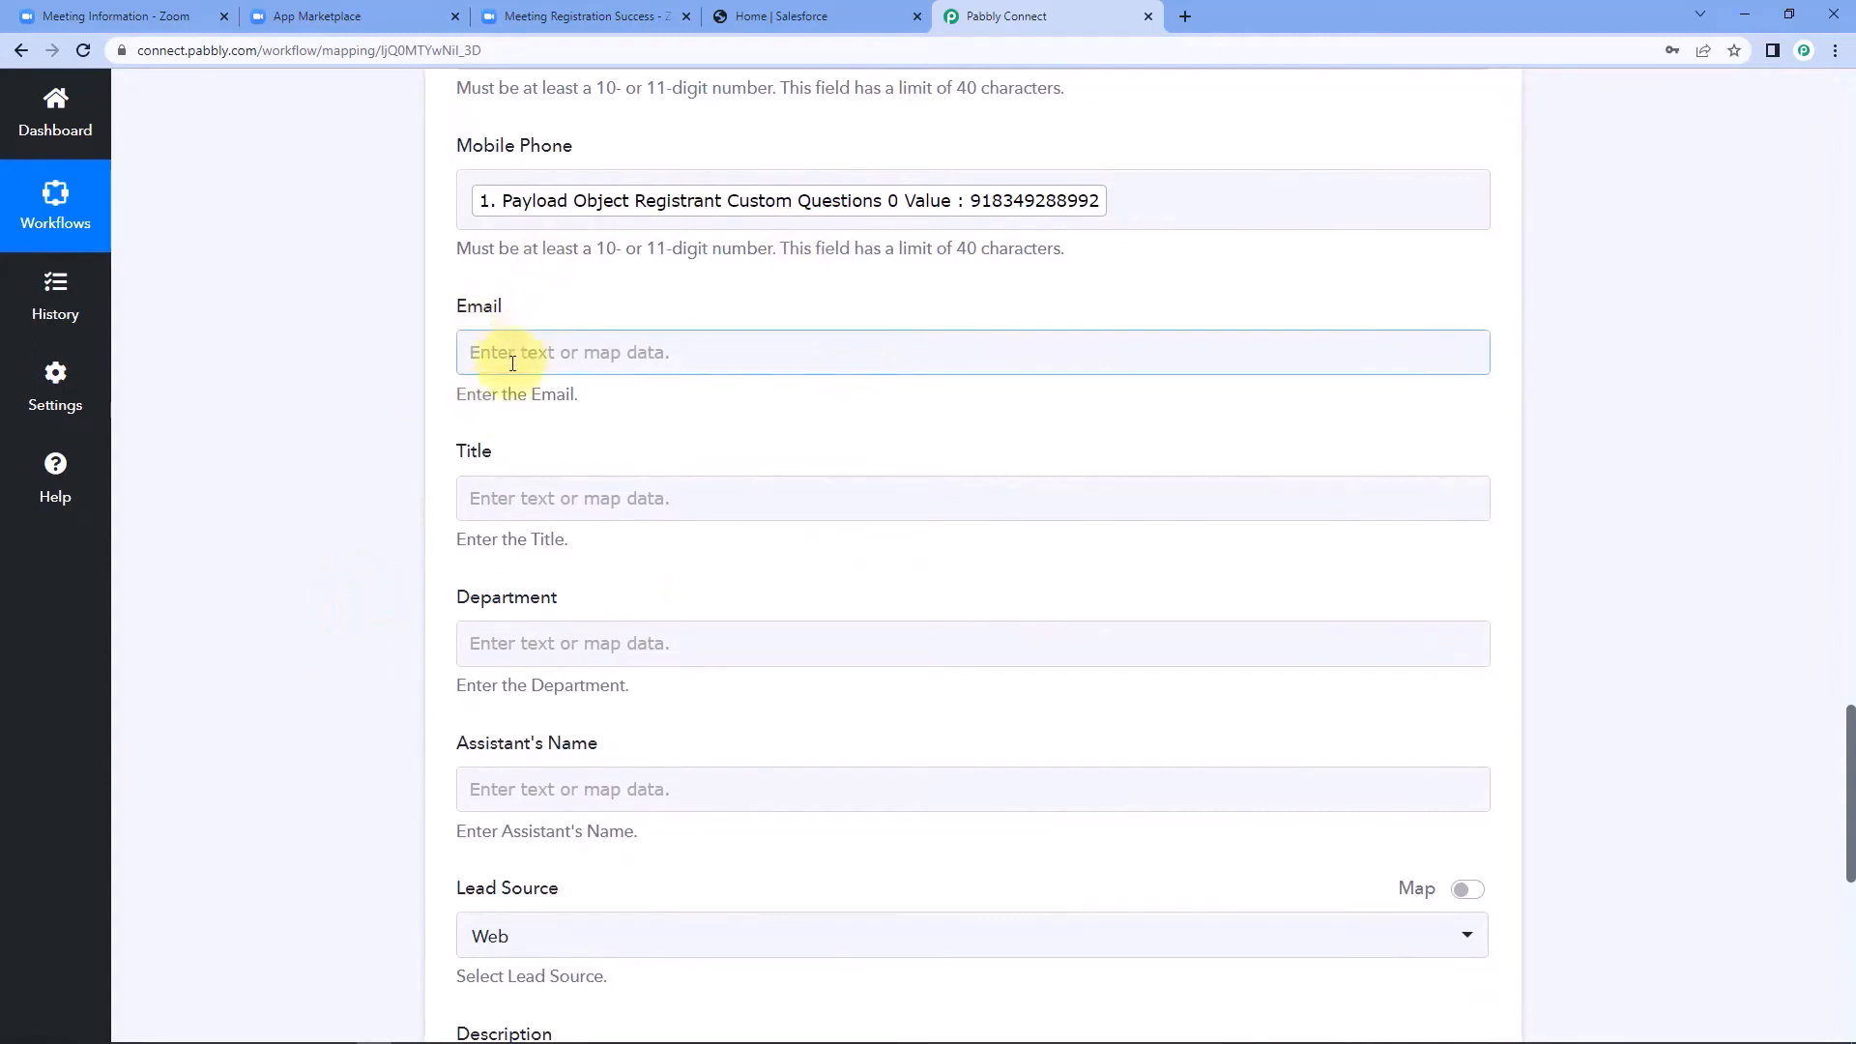
left_click(704, 529)
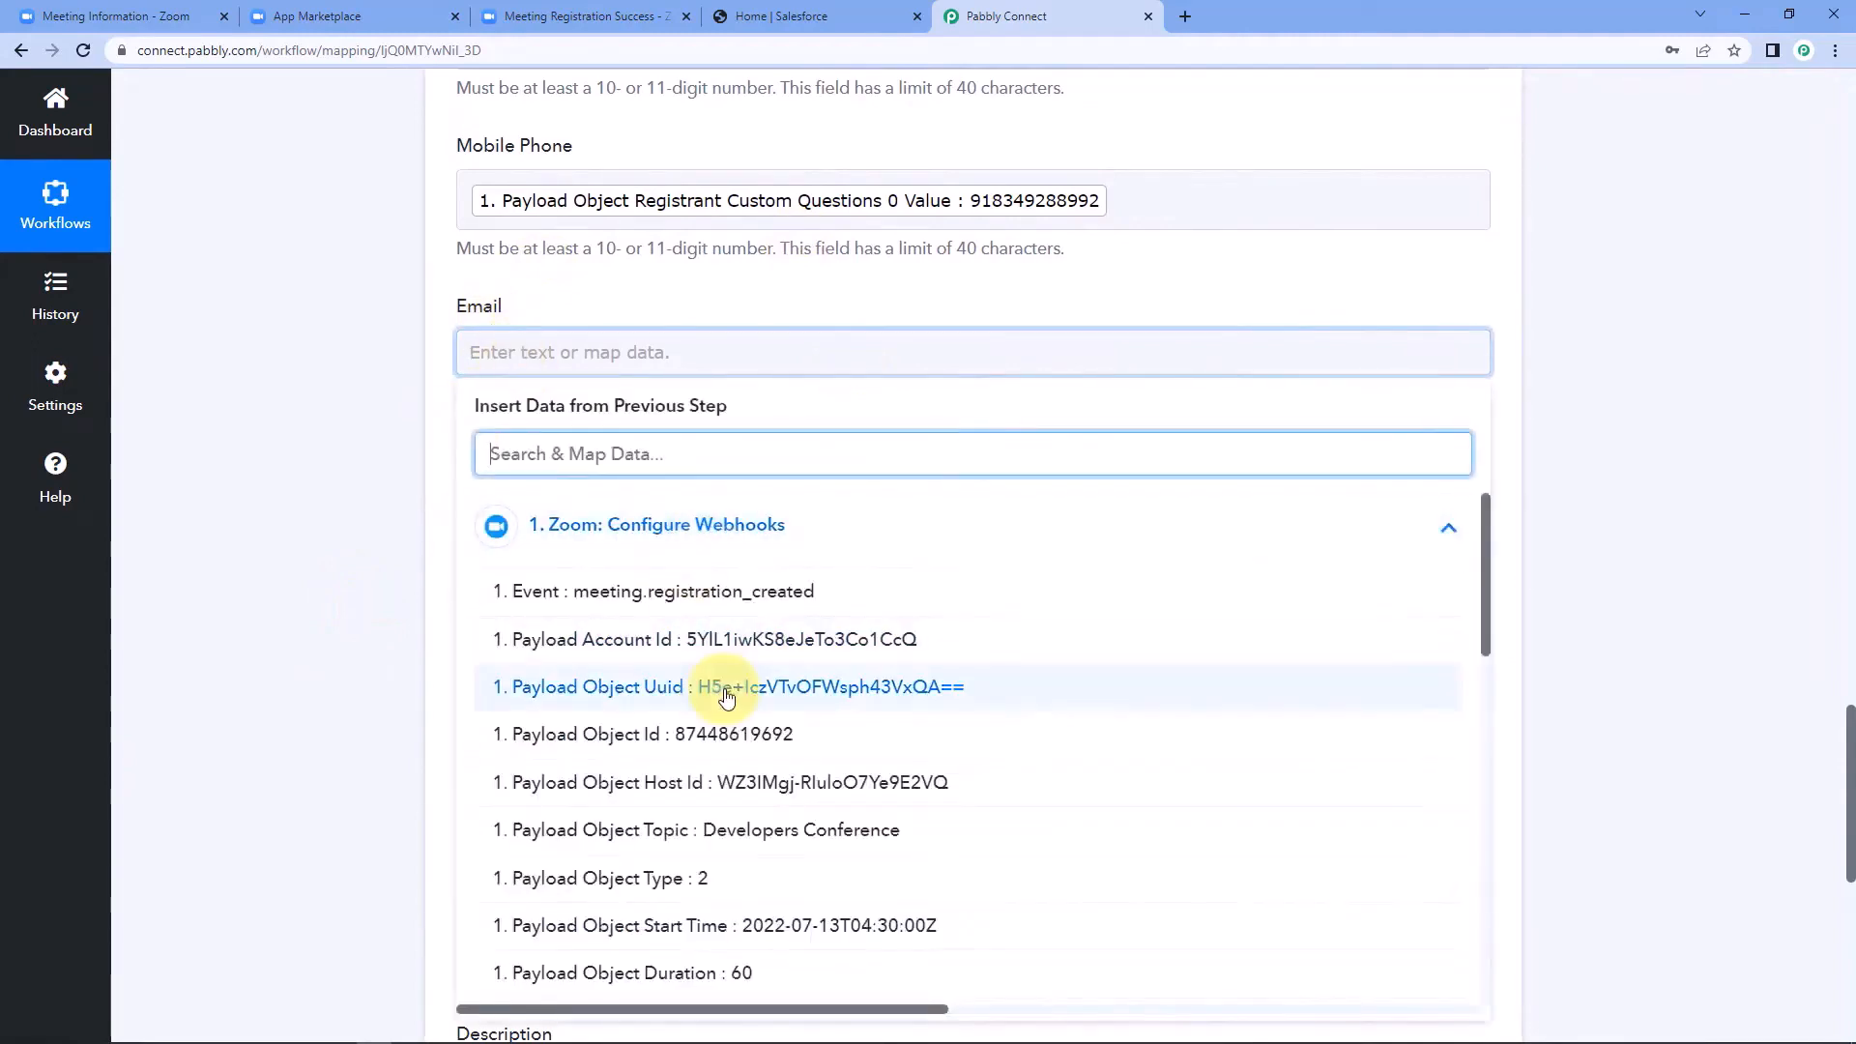
scroll(730, 690, "down", 2)
scroll(730, 690, "down", 3)
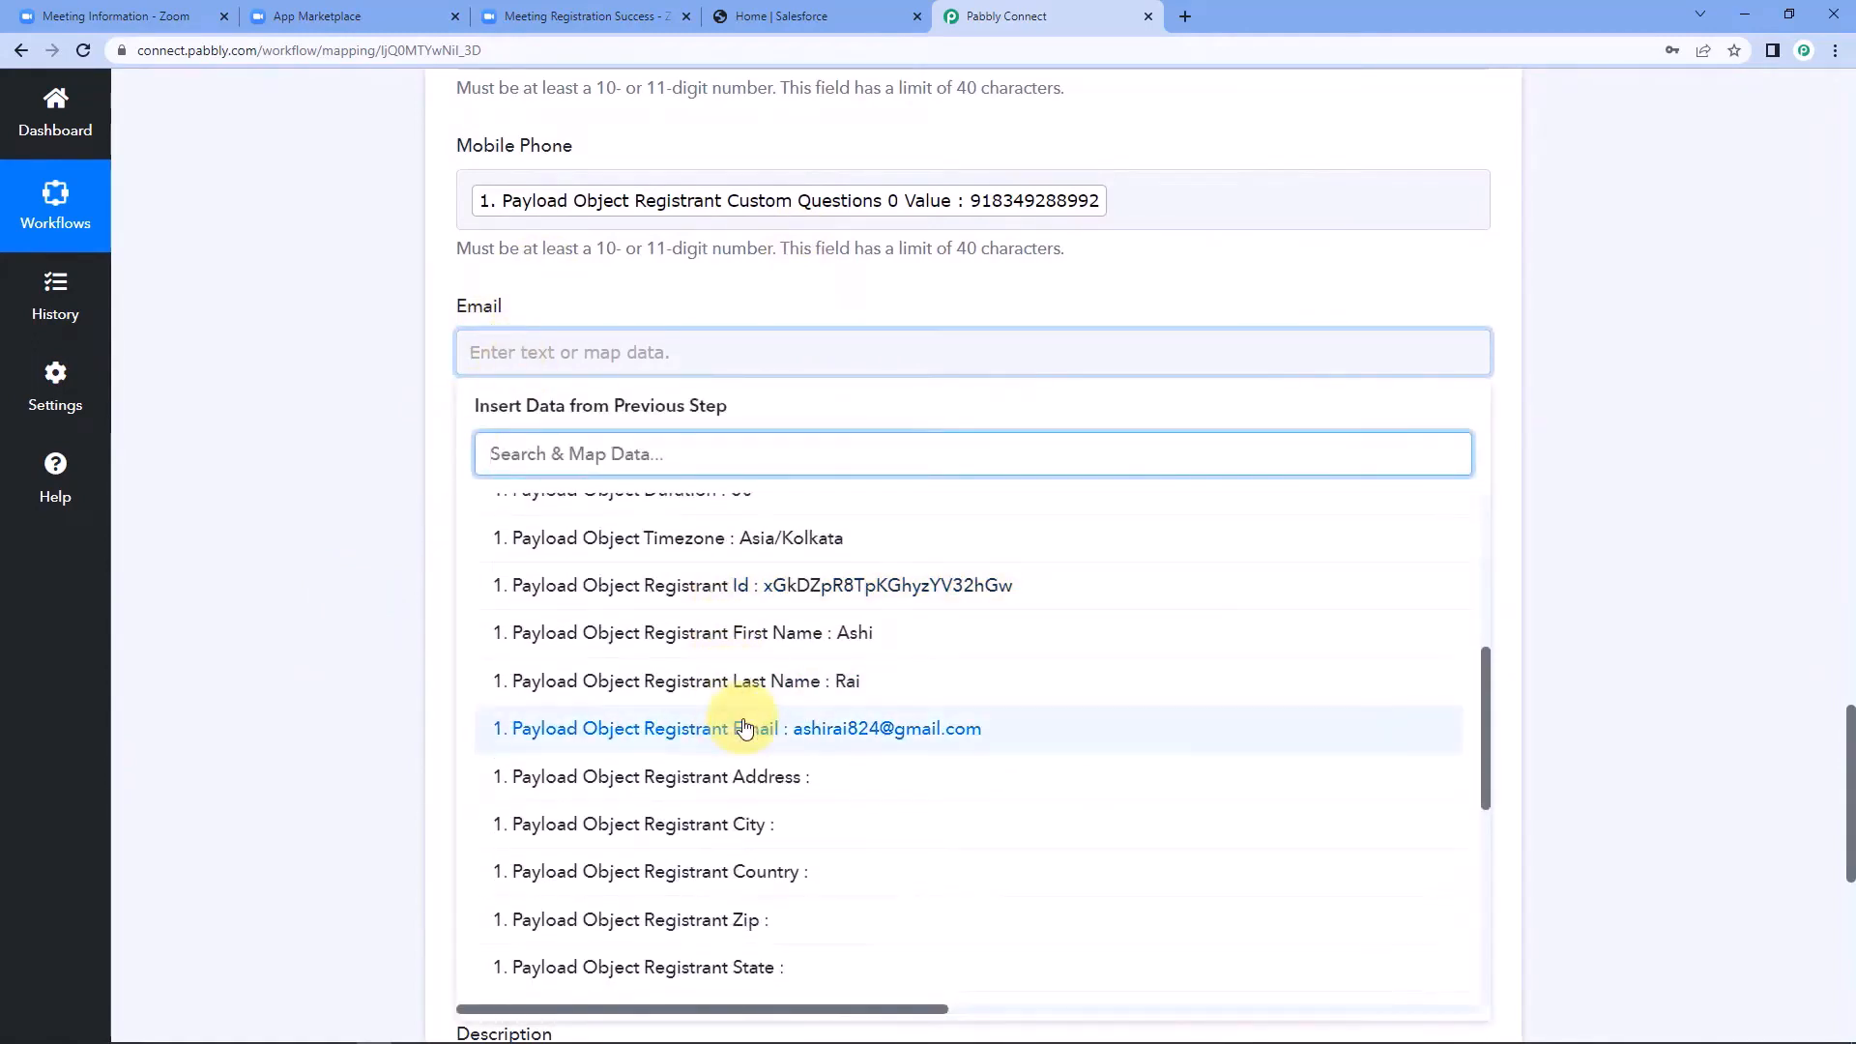
left_click(745, 609)
left_click(315, 537)
Save the Create Contact action with a test request and check the Contacts list in Salesforce.
scroll(315, 537, "down", 5)
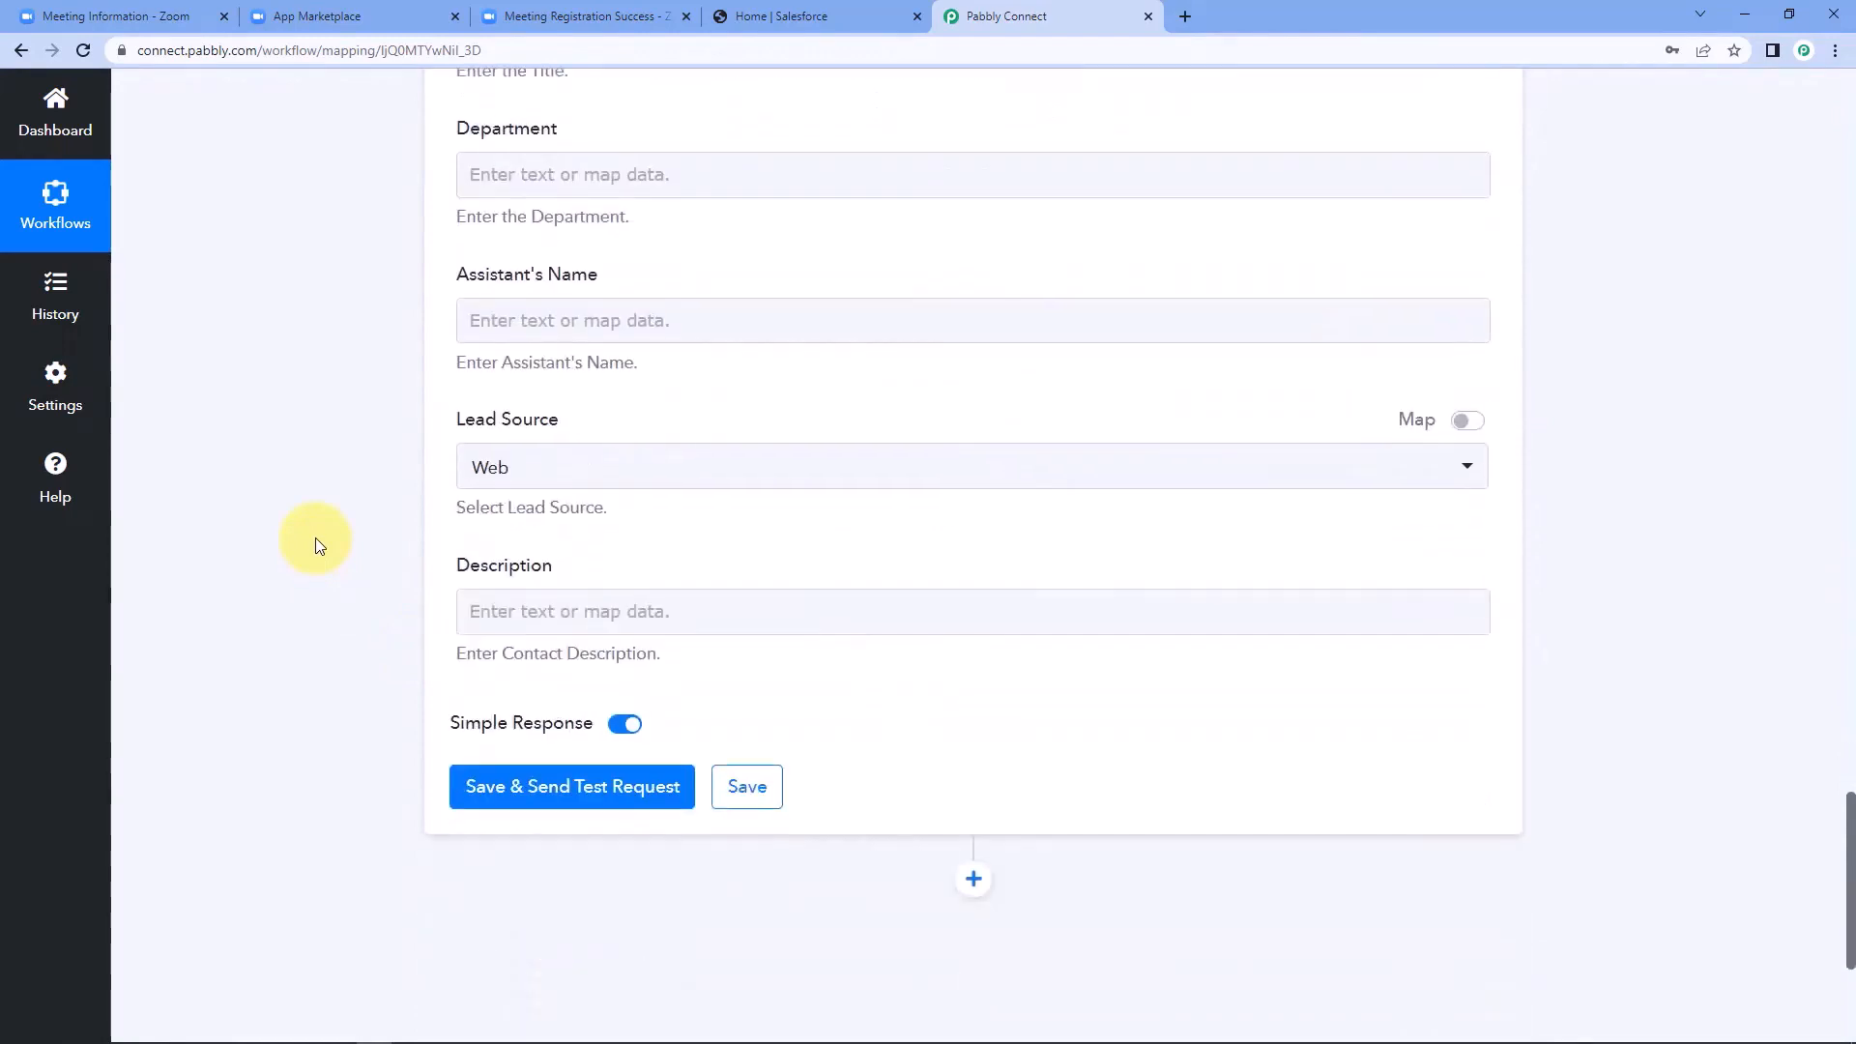
left_click(537, 789)
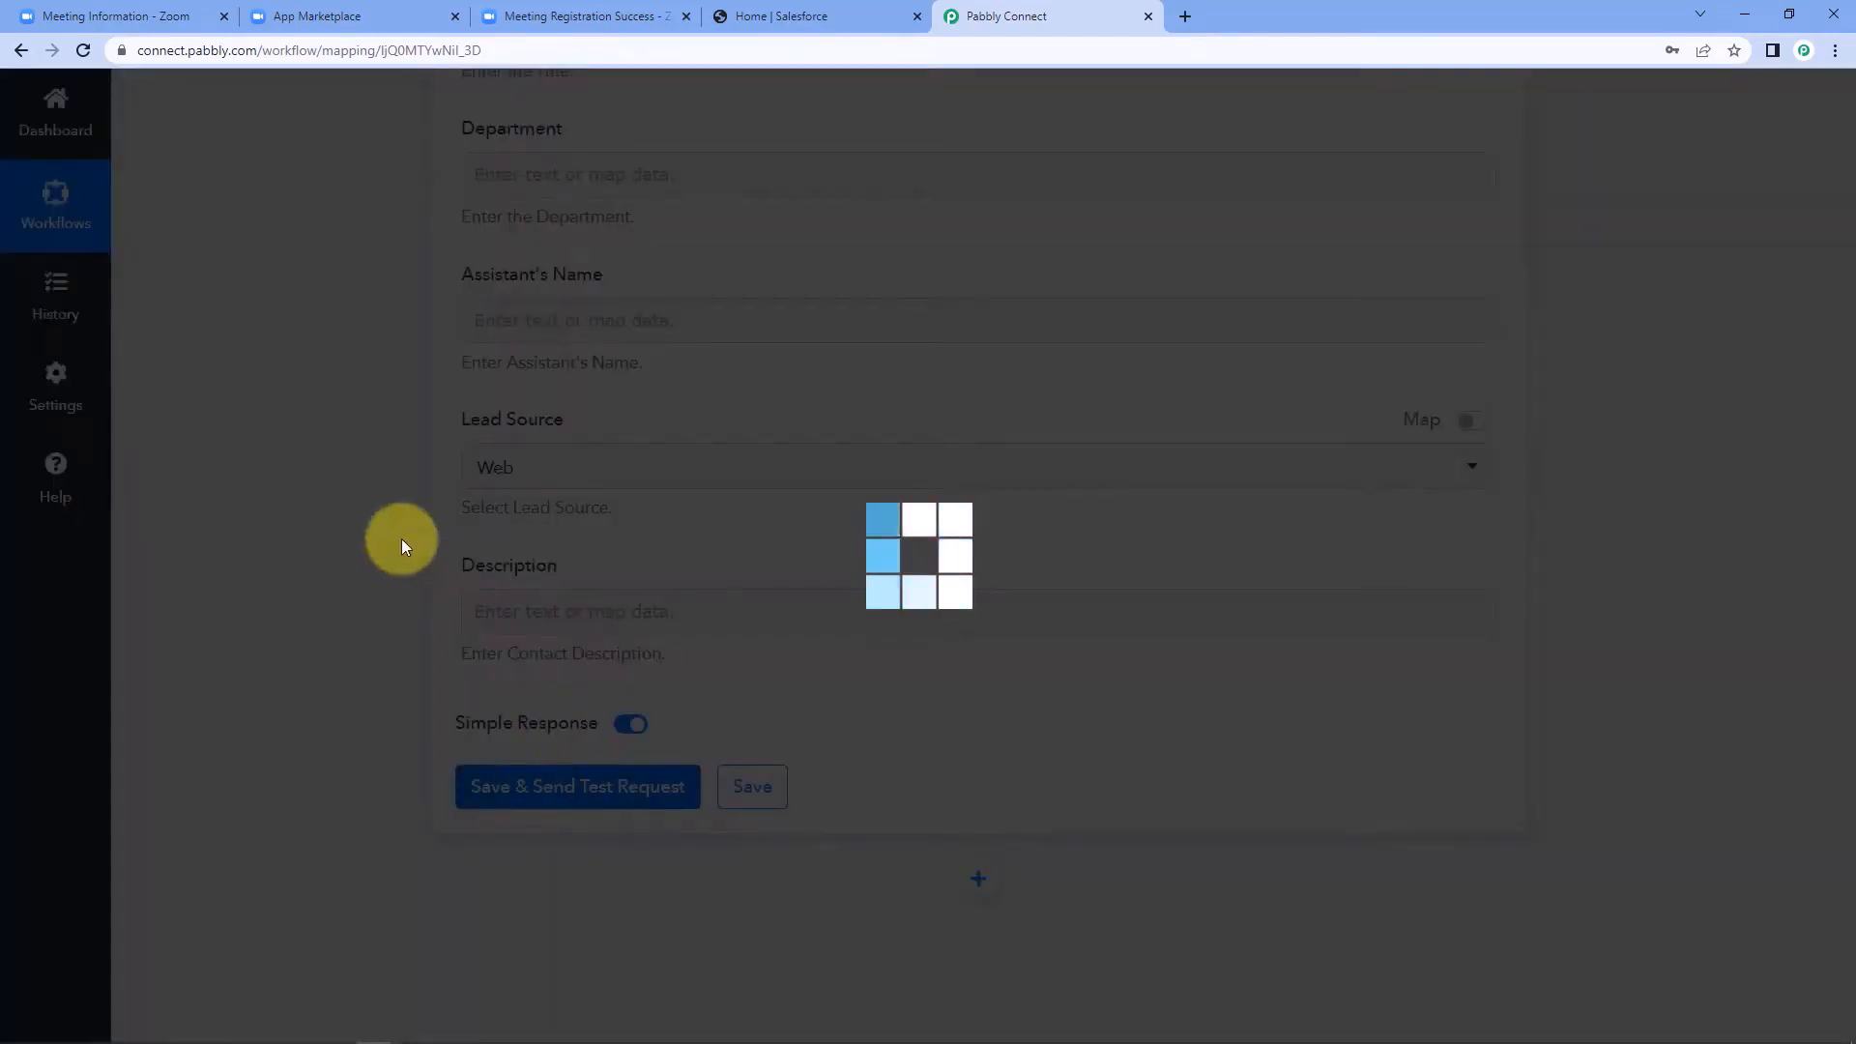
scroll(464, 763, "down", 1)
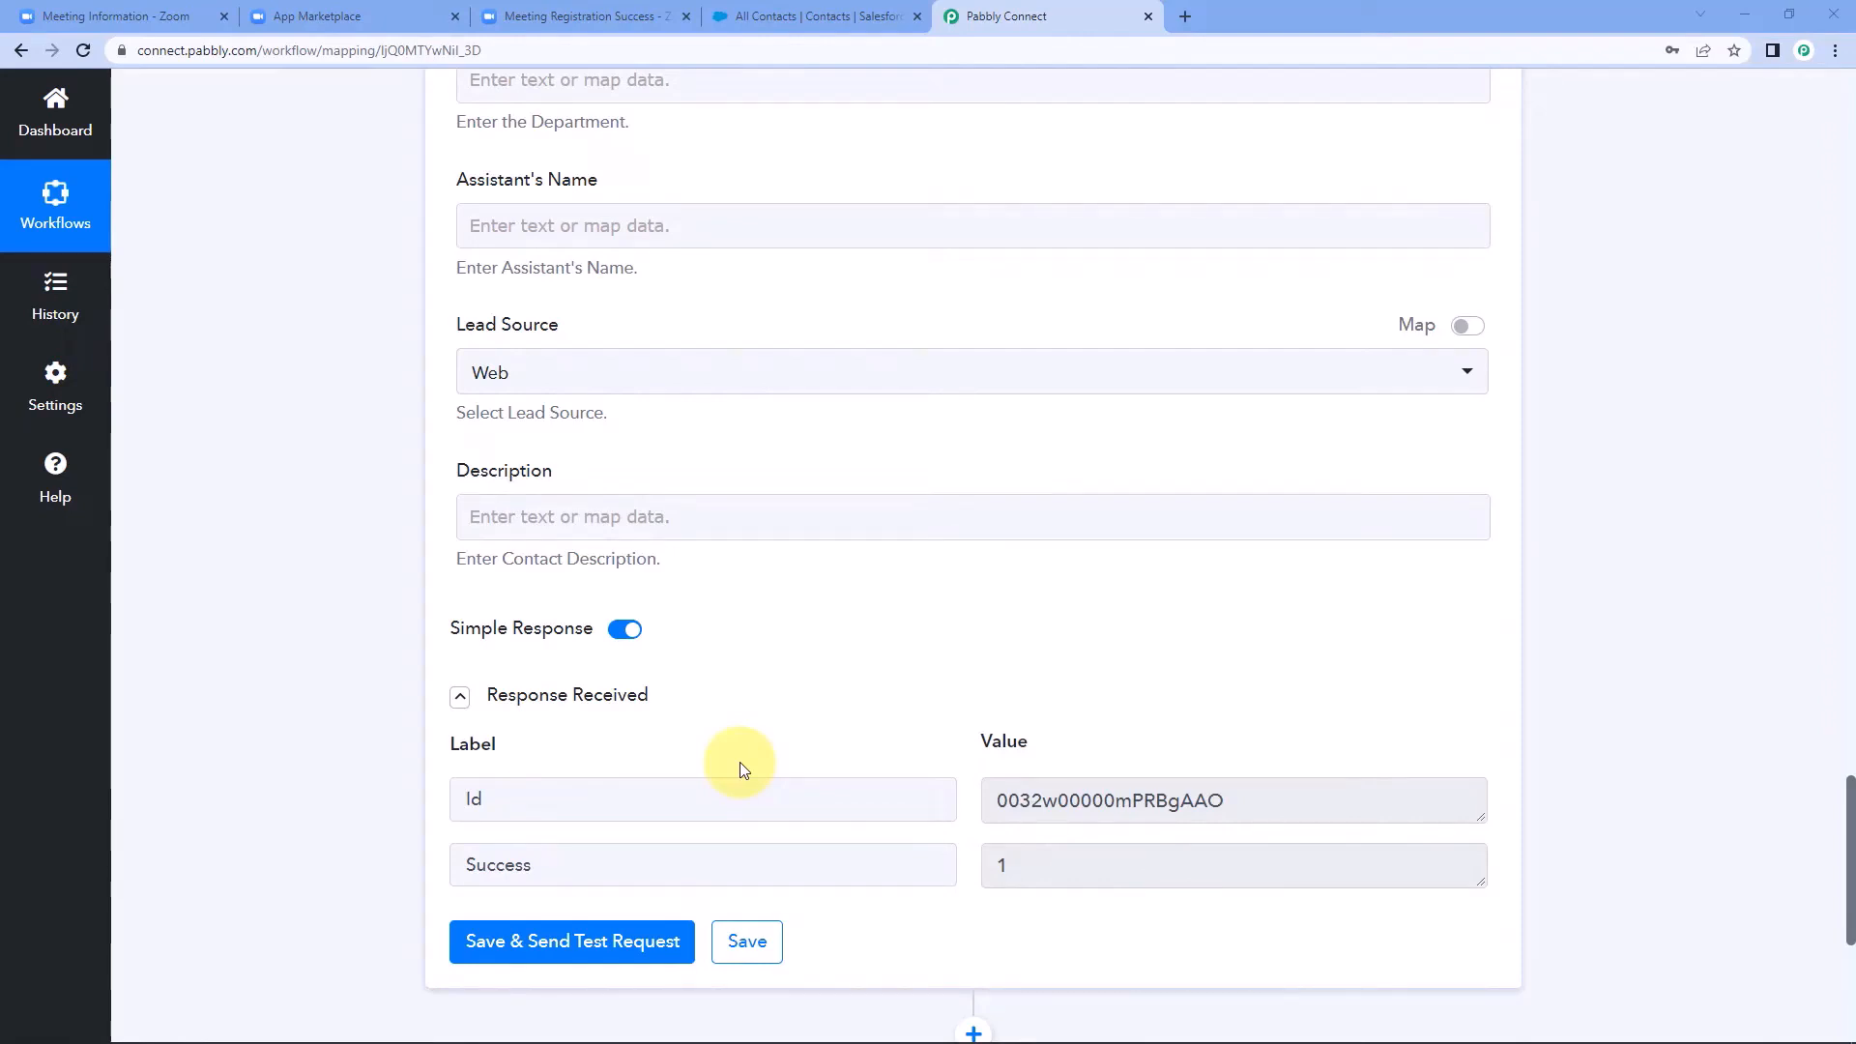
left_click(812, 17)
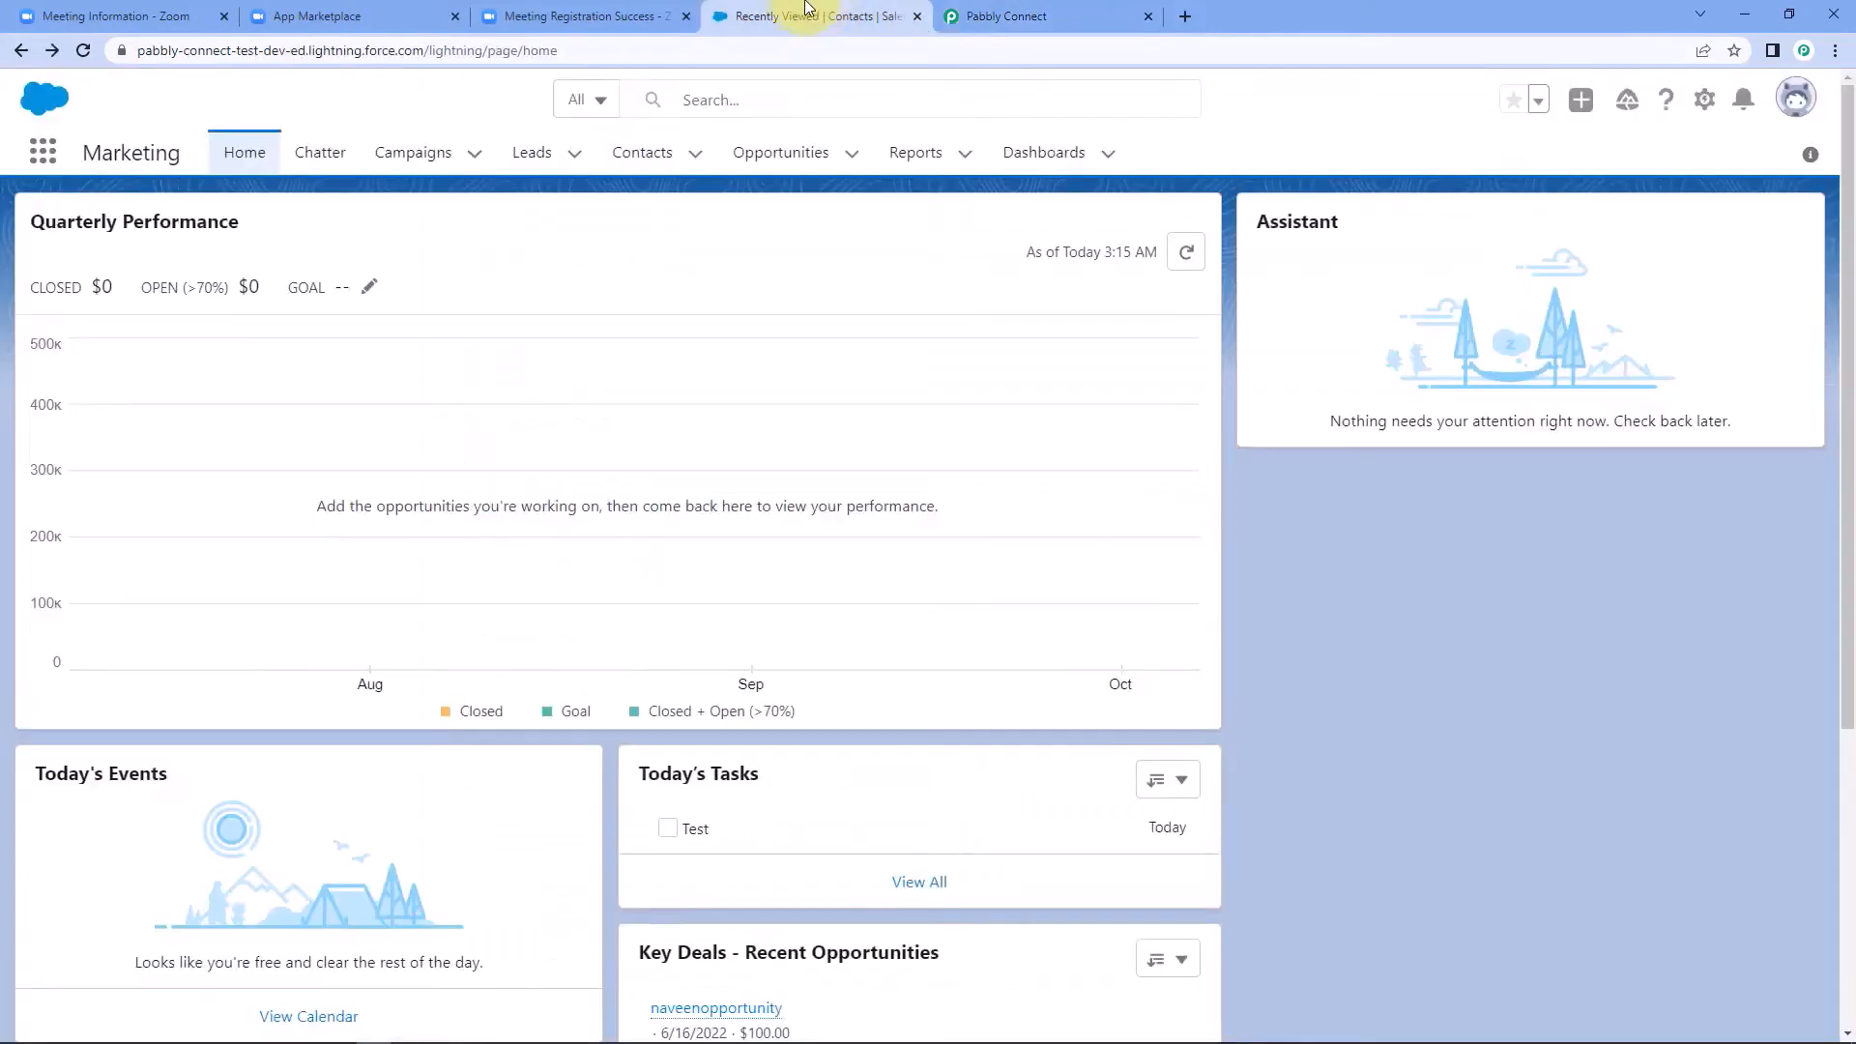
left_click(638, 153)
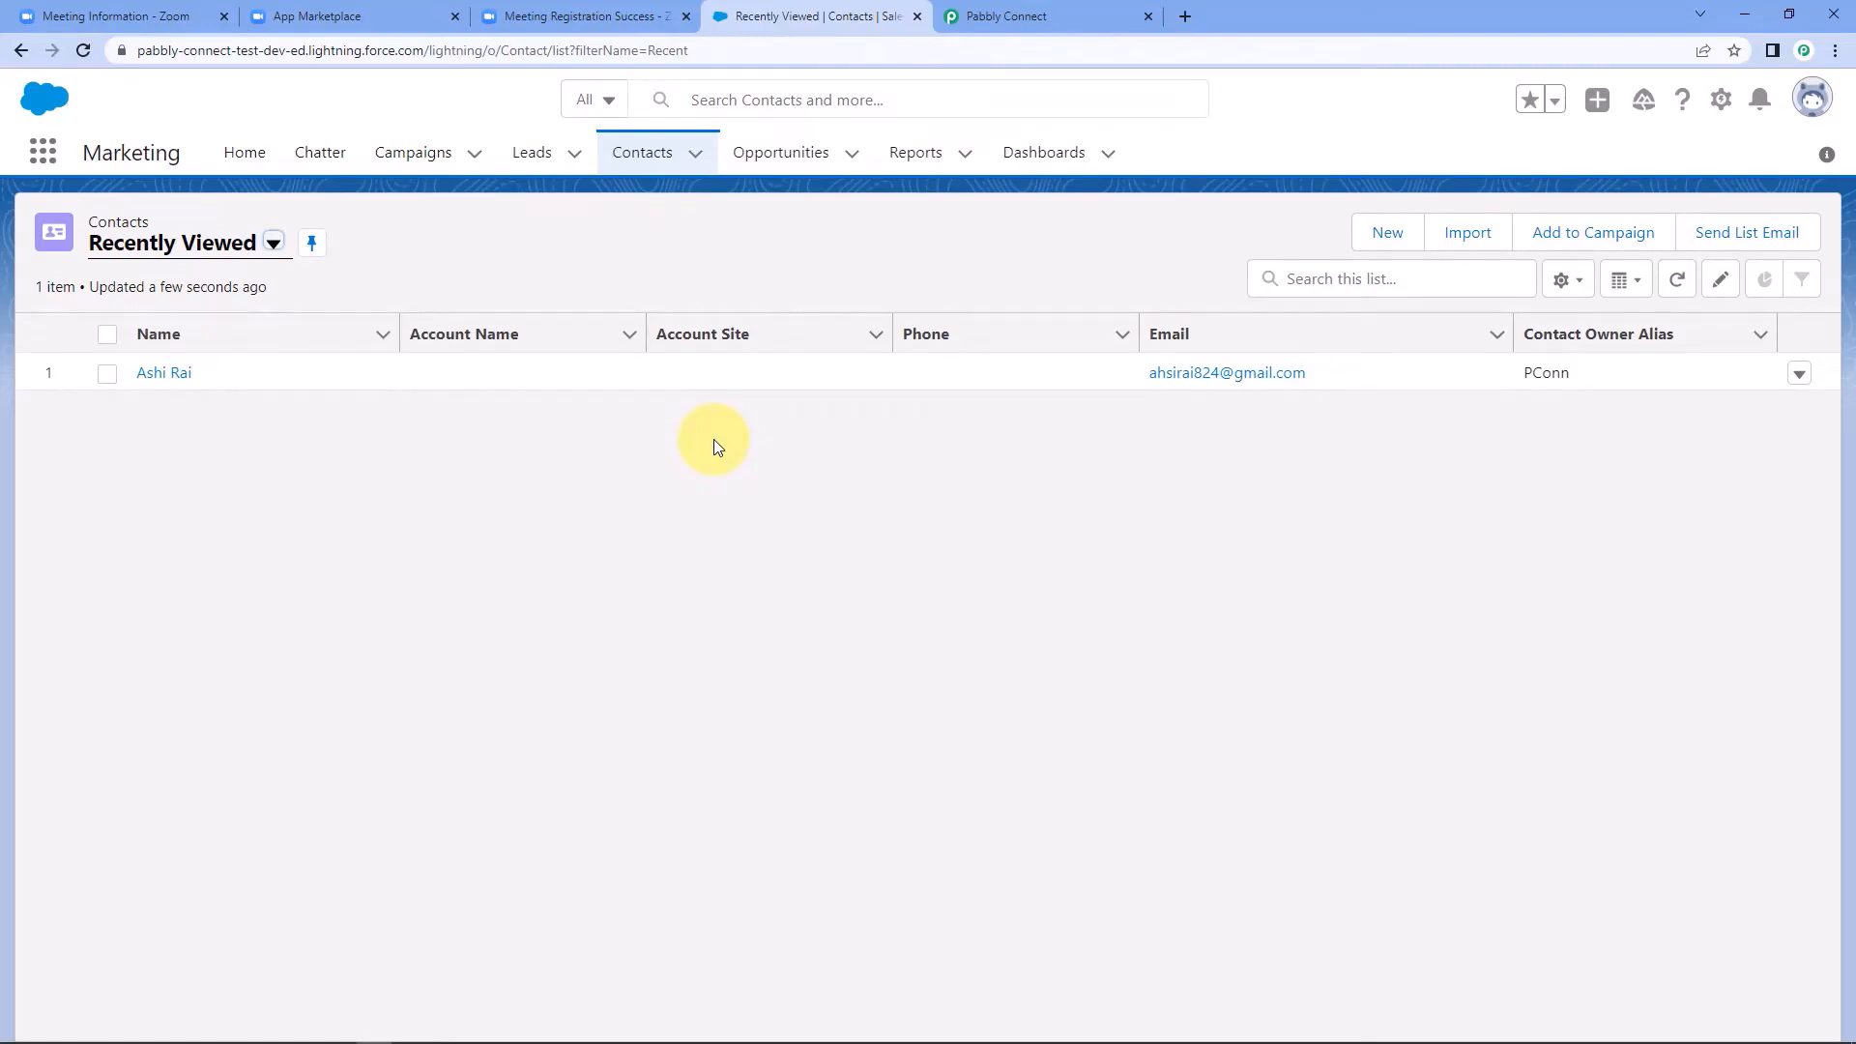
Return to the Developers Conference registration form in Zoom and clear the previous registrant's name and email fields.
left_click(599, 14)
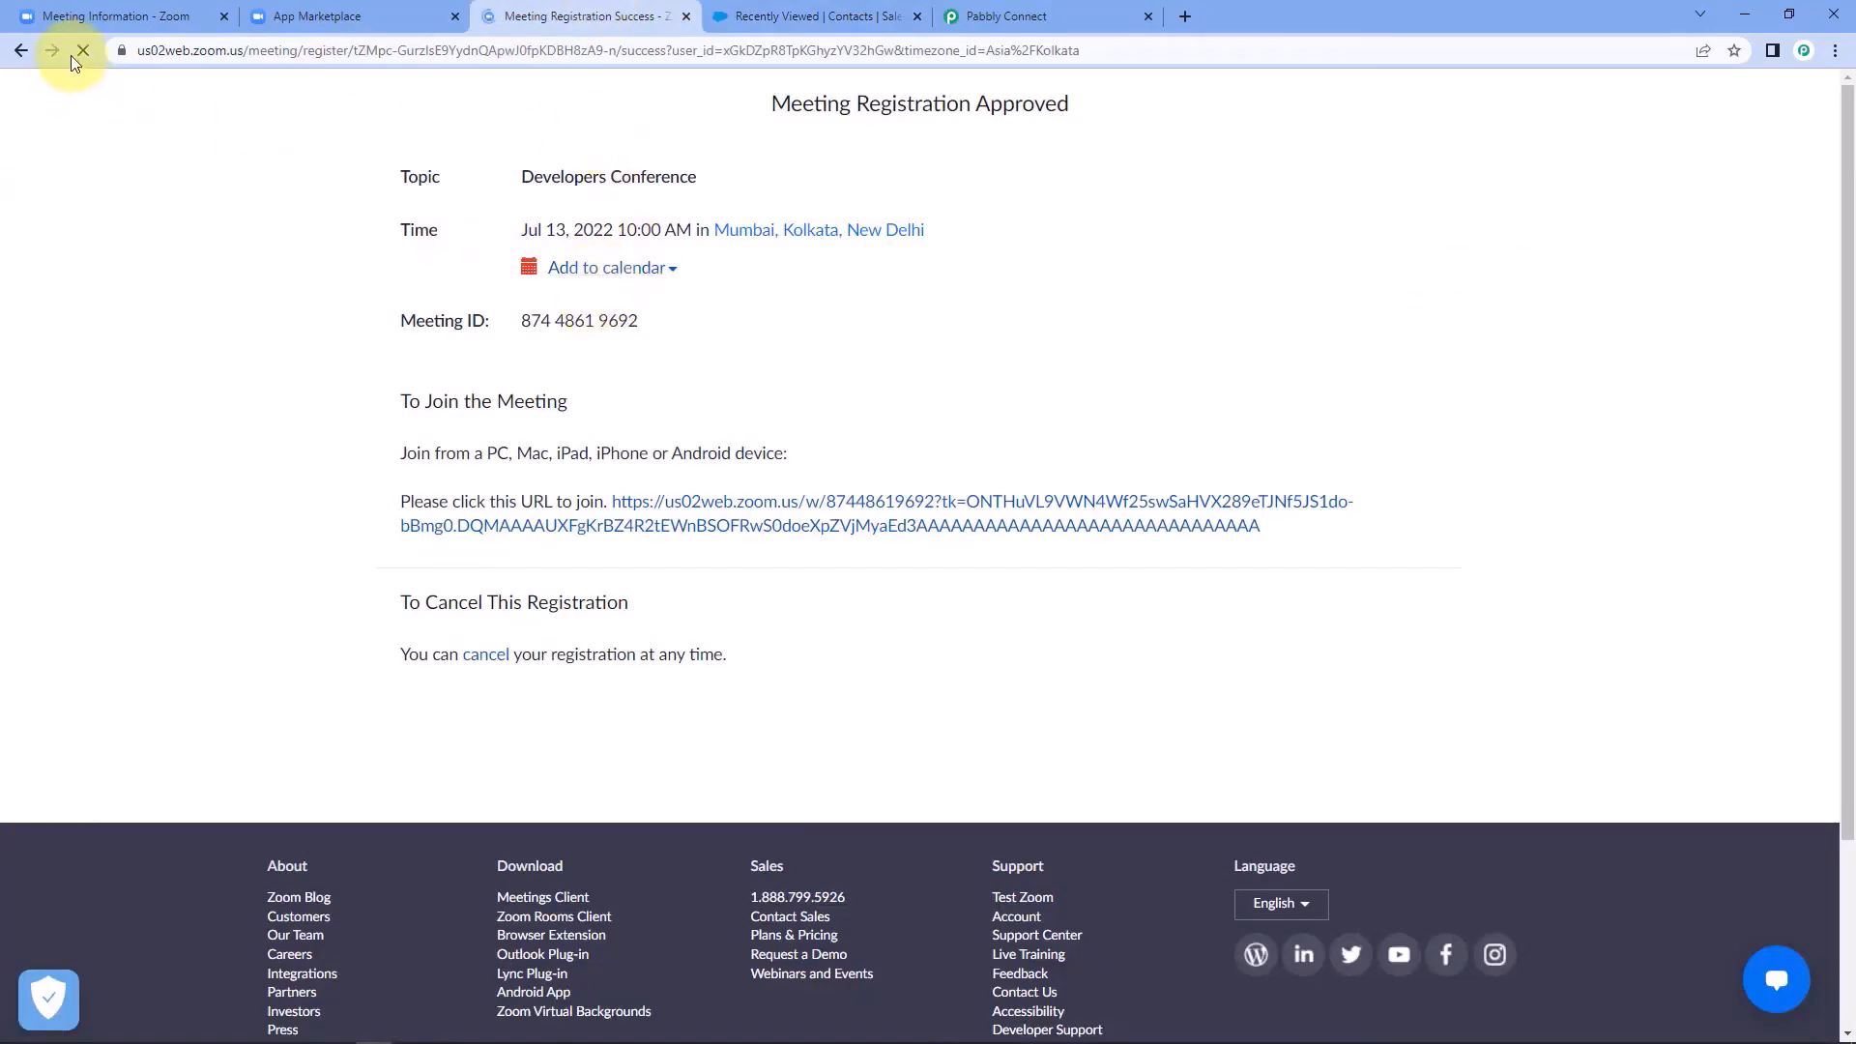
left_click(20, 50)
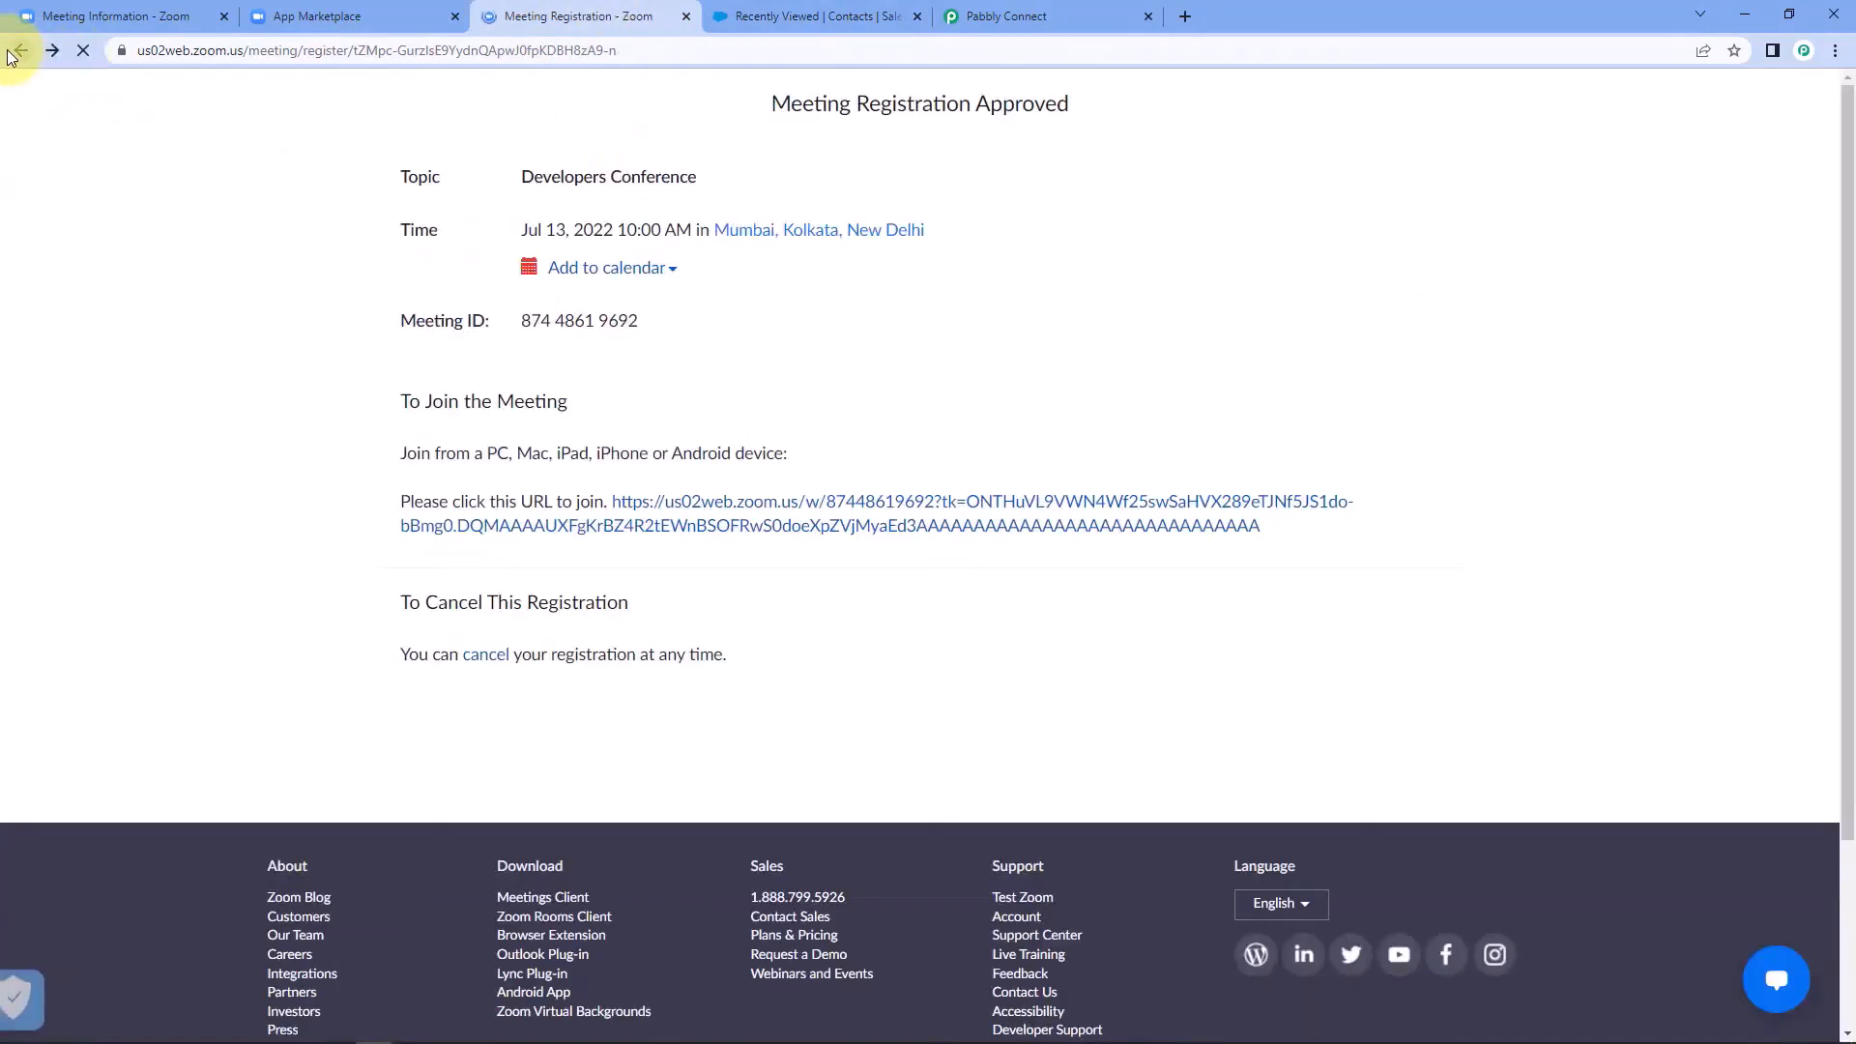
scroll(491, 220, "up", 3)
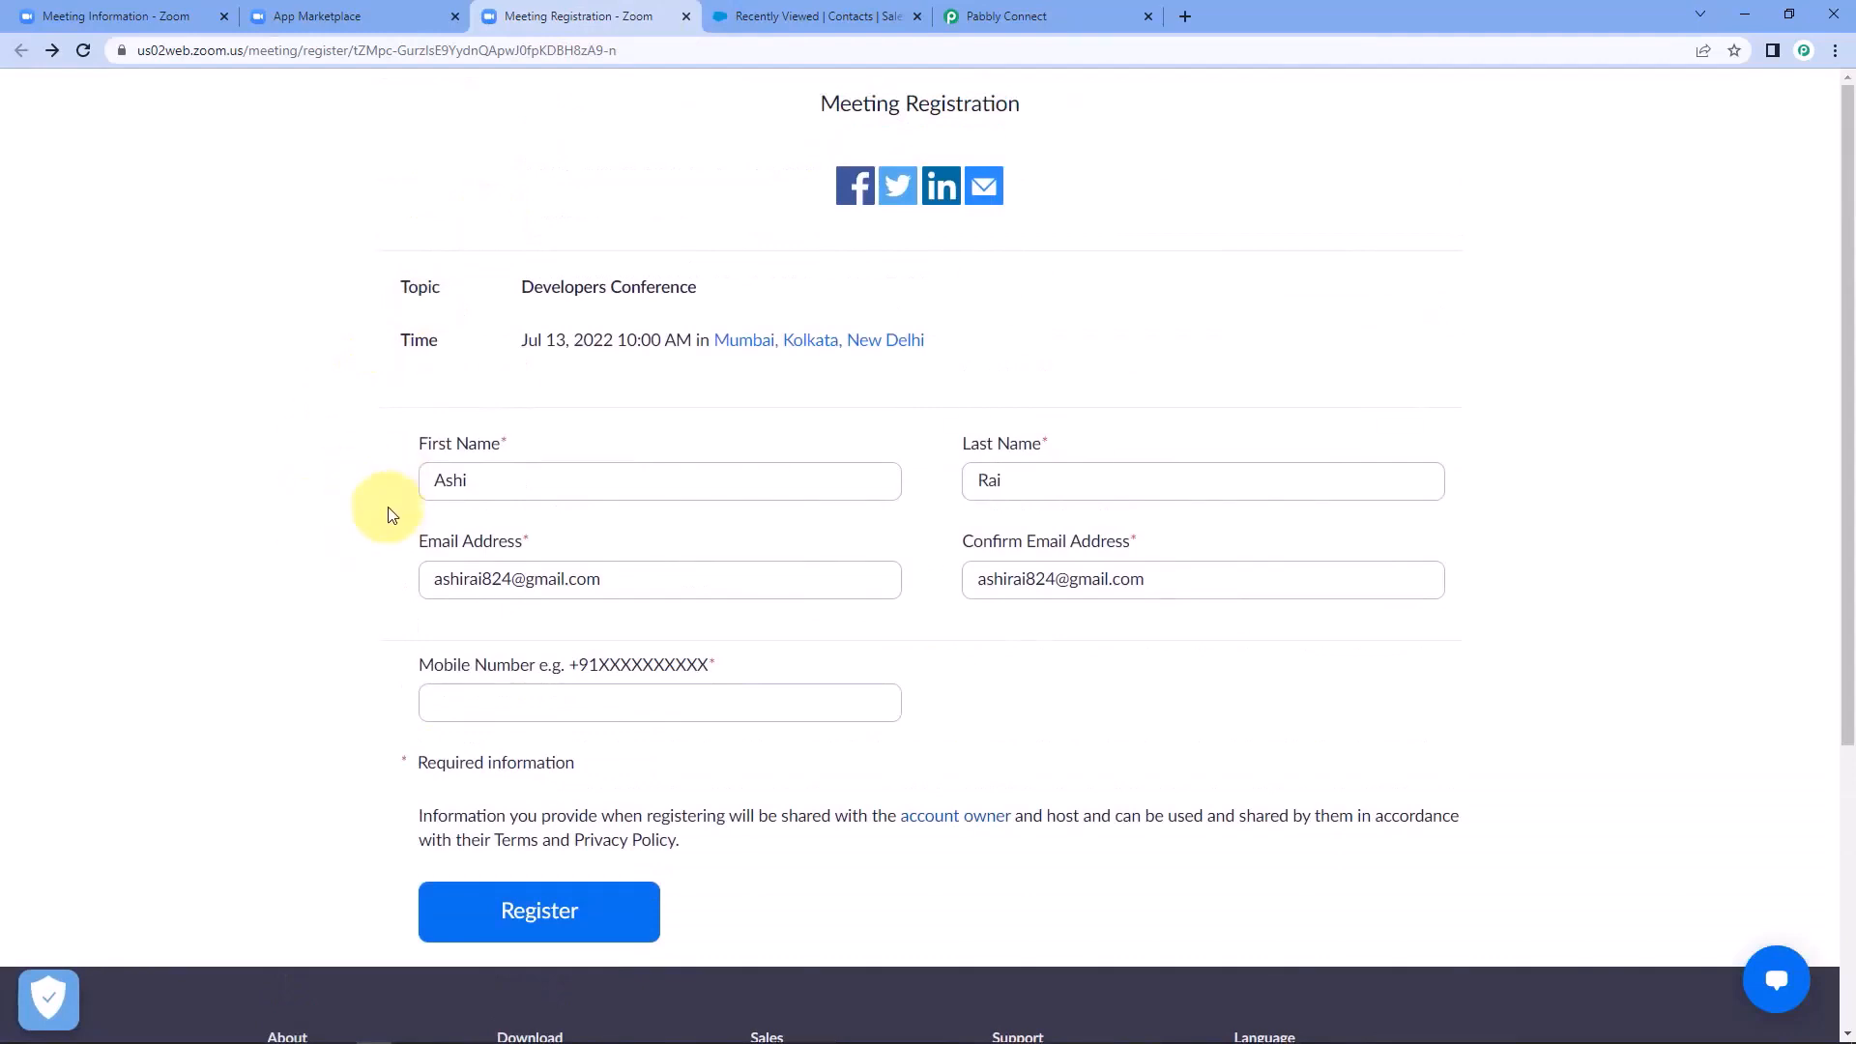
left_click_drag(613, 576, 194, 592)
key("BackSpace")
left_click_drag(1241, 590, 969, 583)
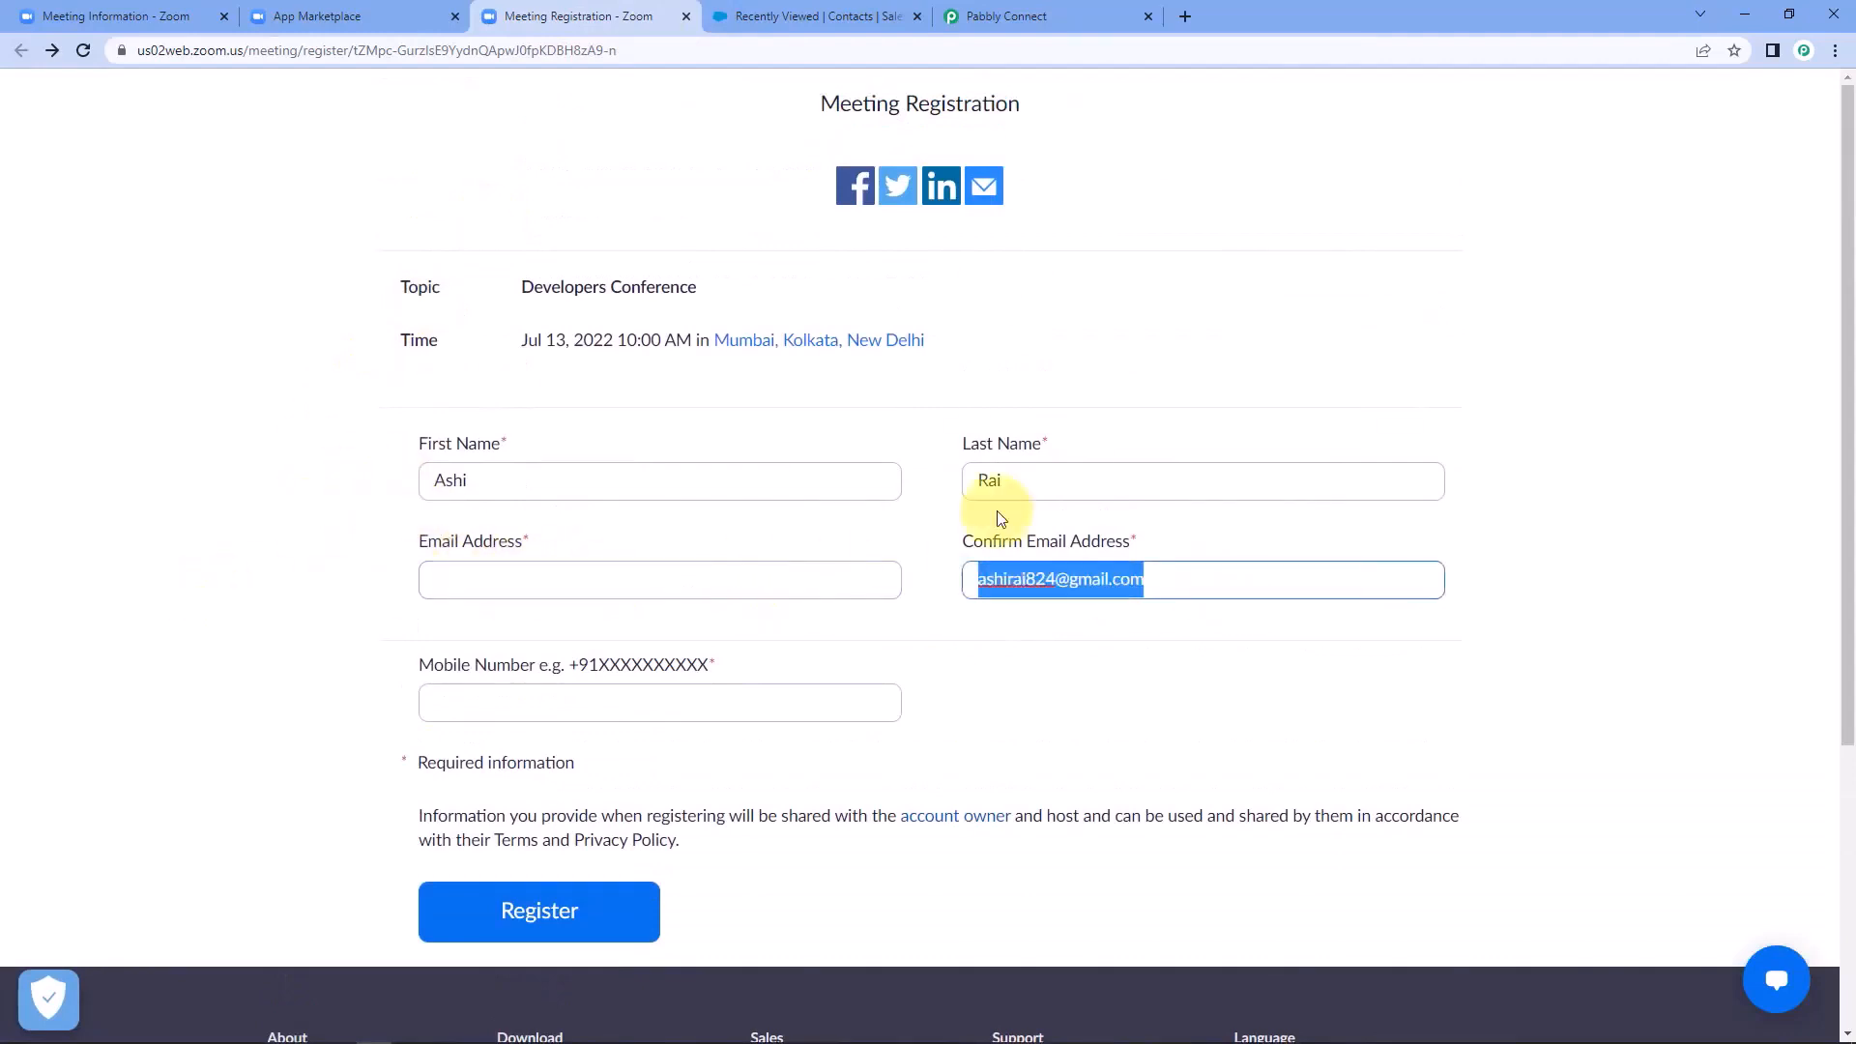
key("BackSpace")
left_click_drag(1064, 483, 170, 506)
key("BackSpace")
key("BackSpace")
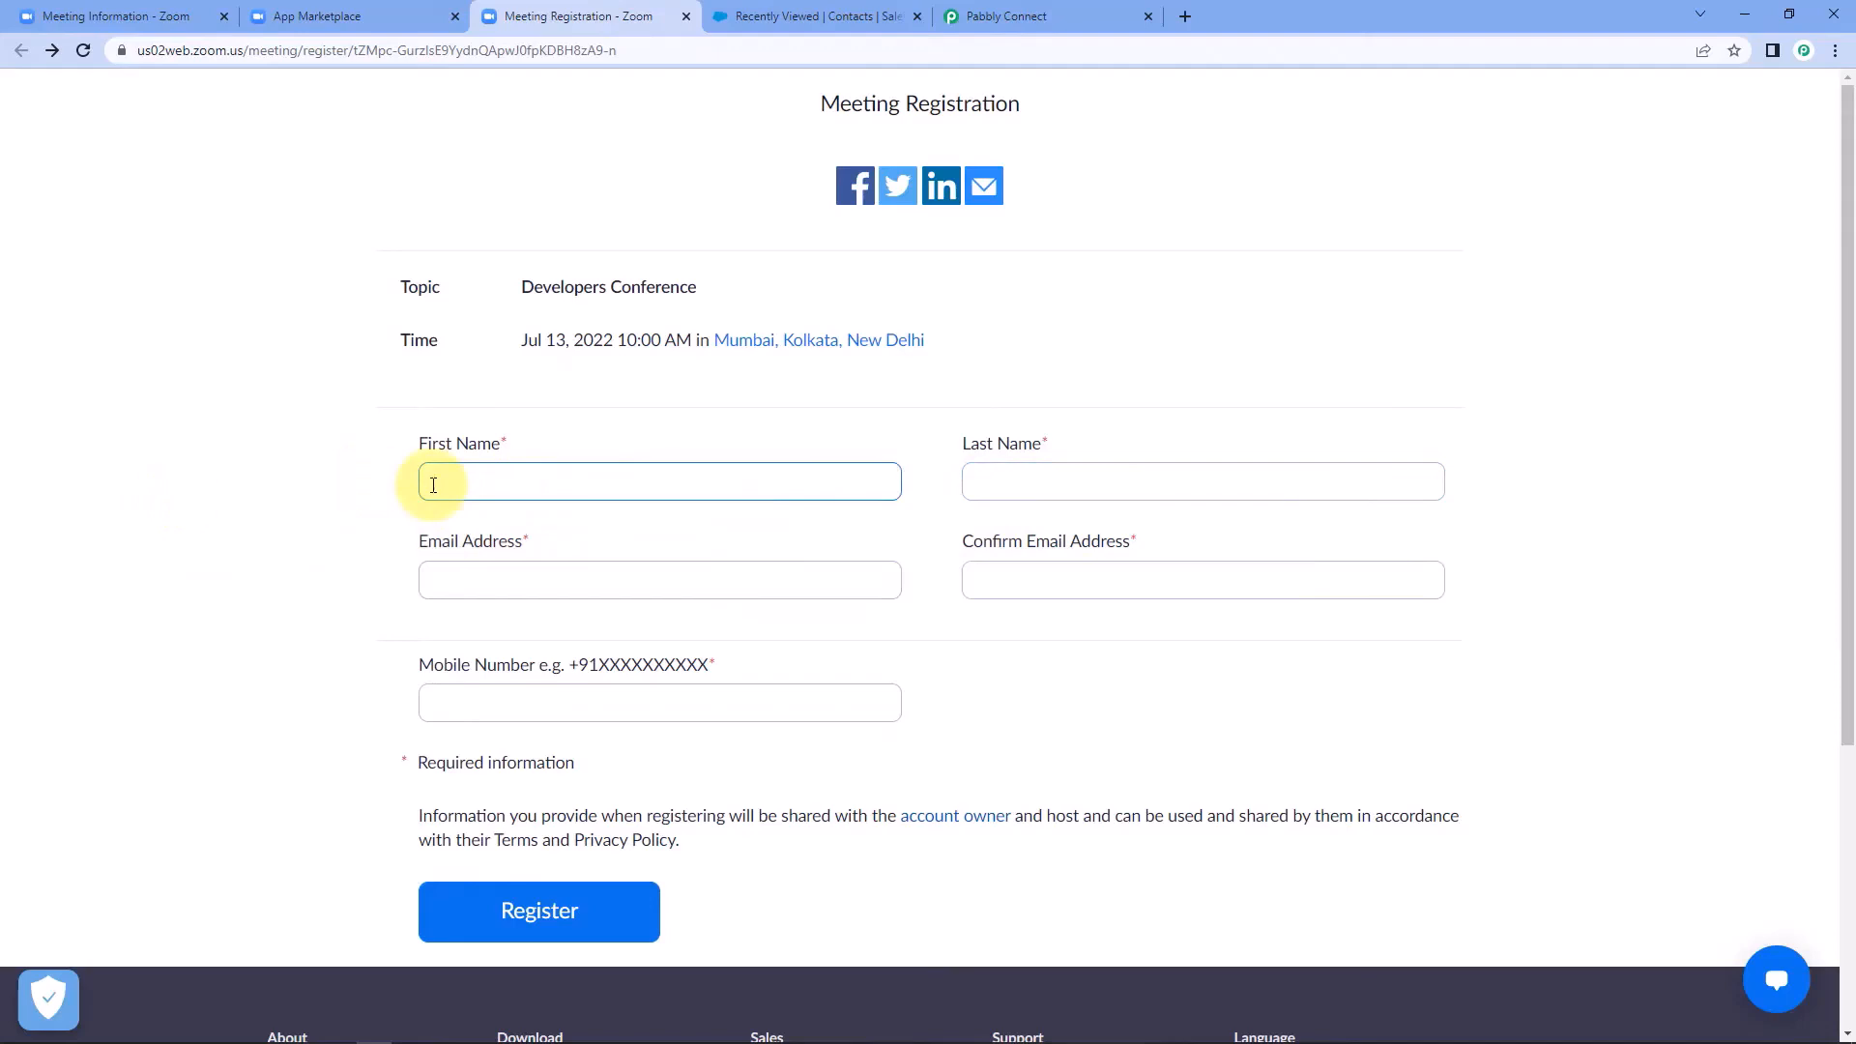
Fill in a new registrant's first name, last name and email address, and repeat the same email in the confirmation field.
key("Tab")
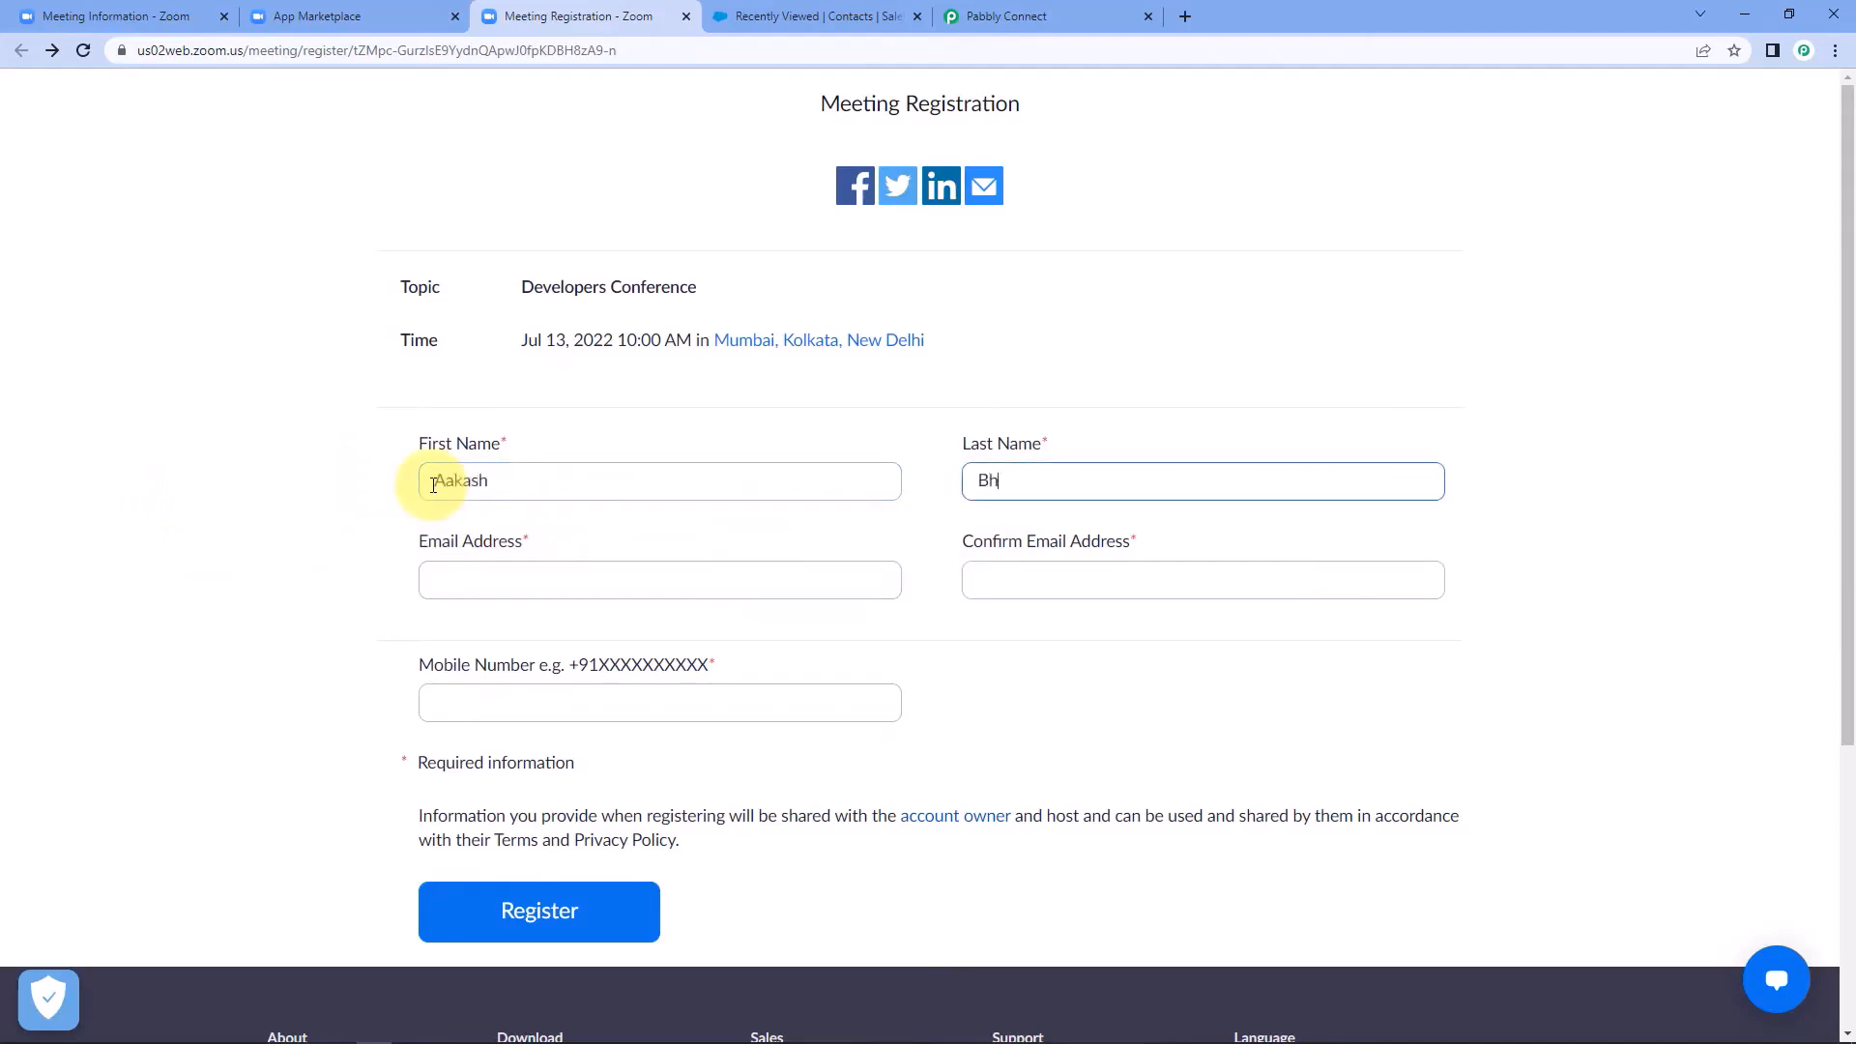
key("Tab")
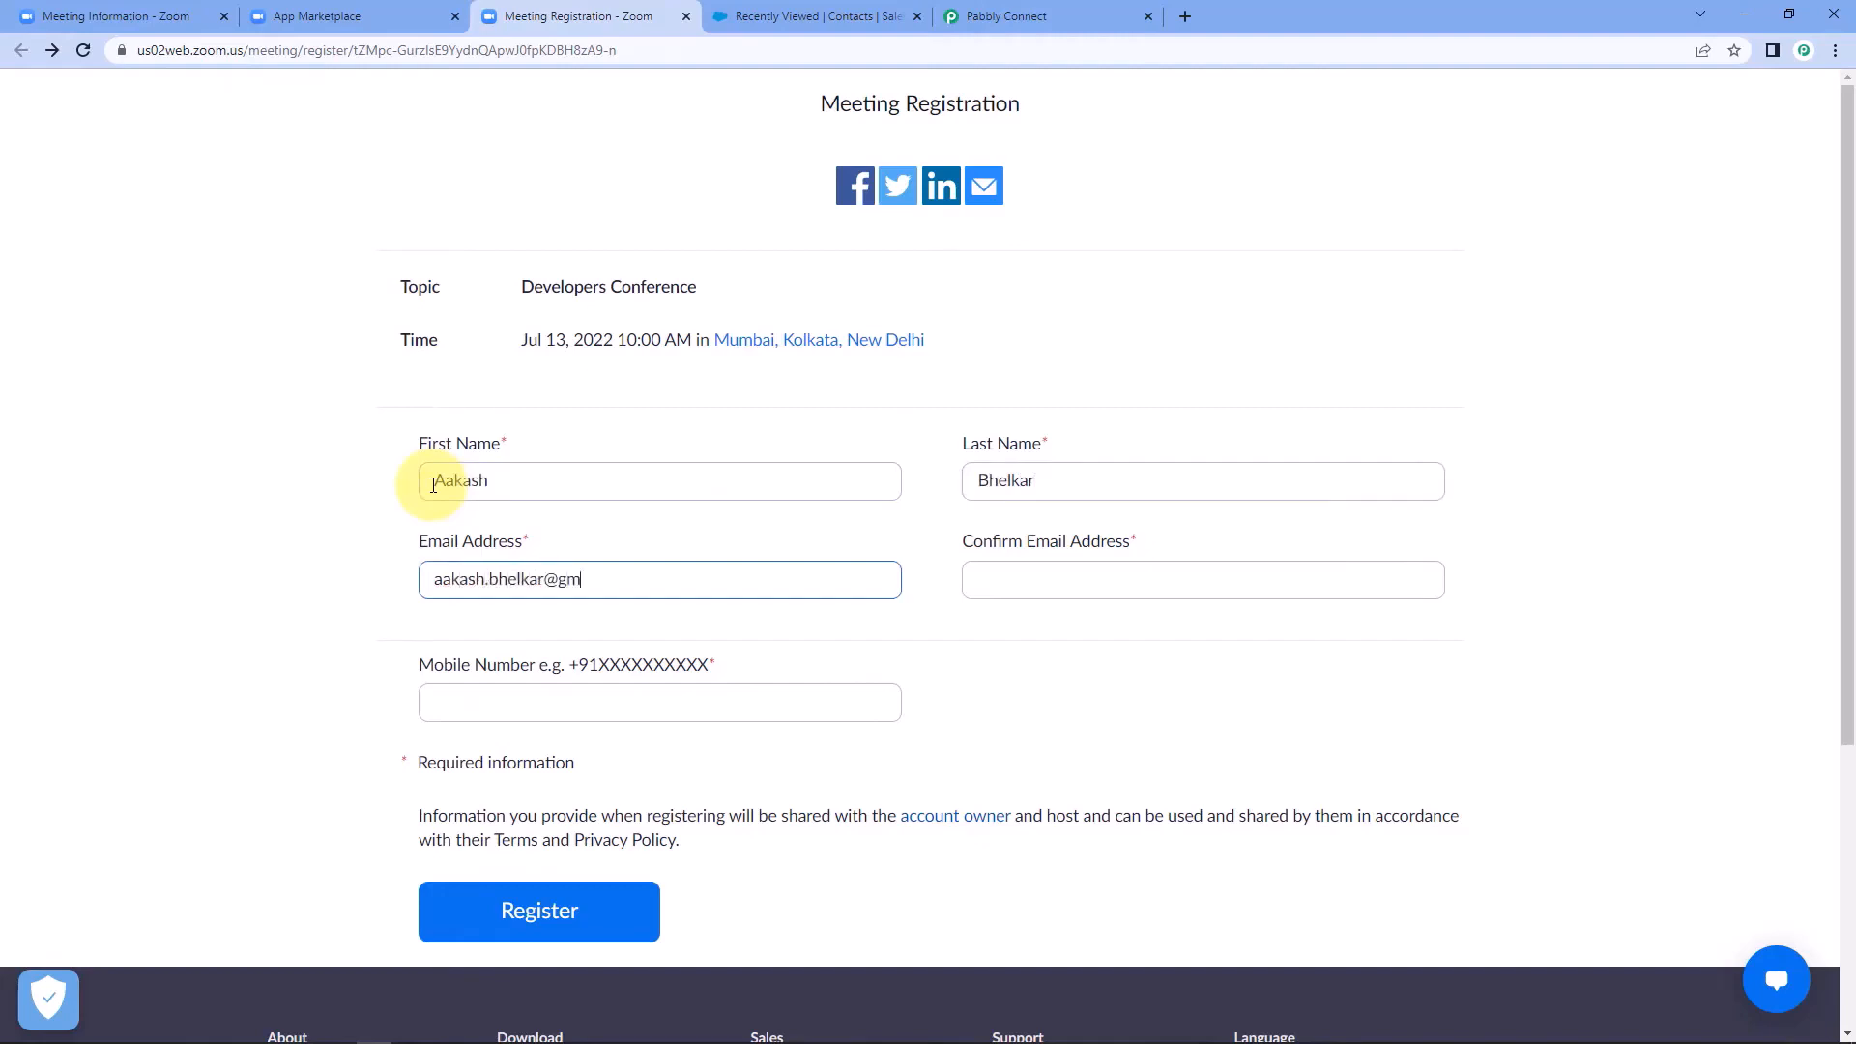
key("Tab")
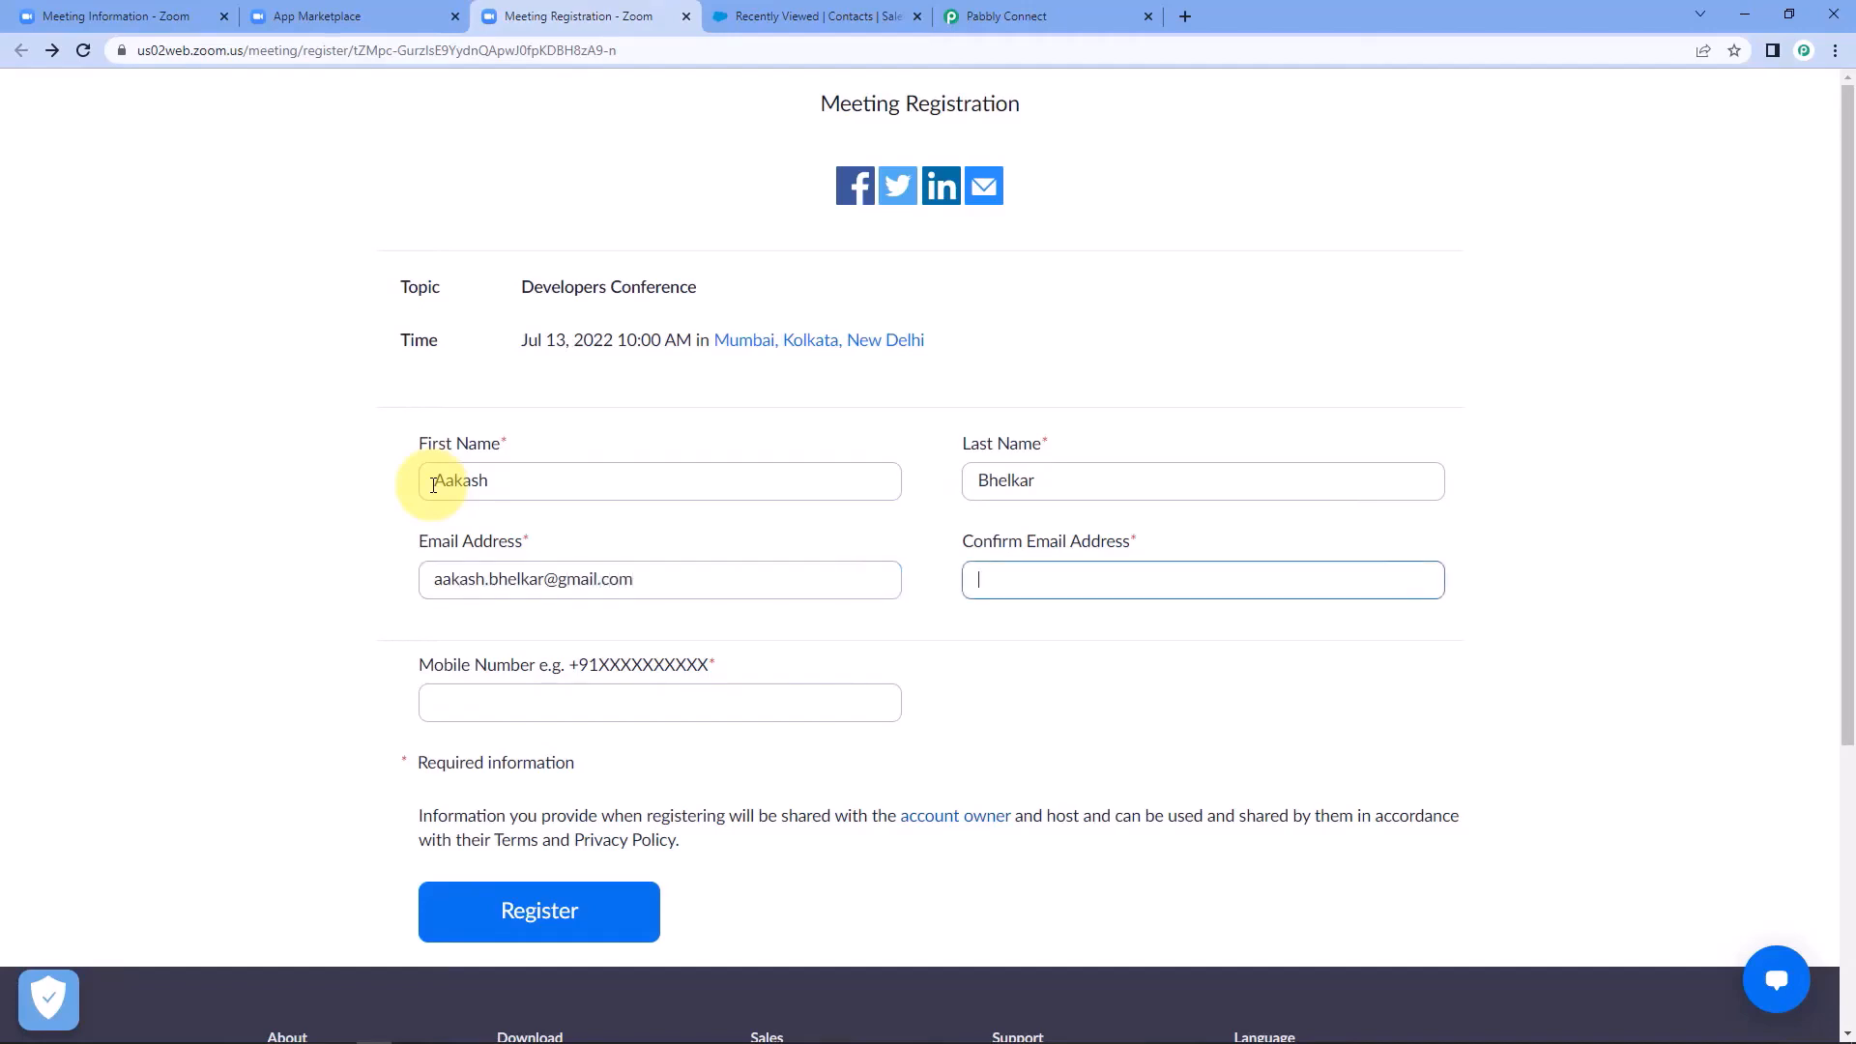
left_click(518, 579)
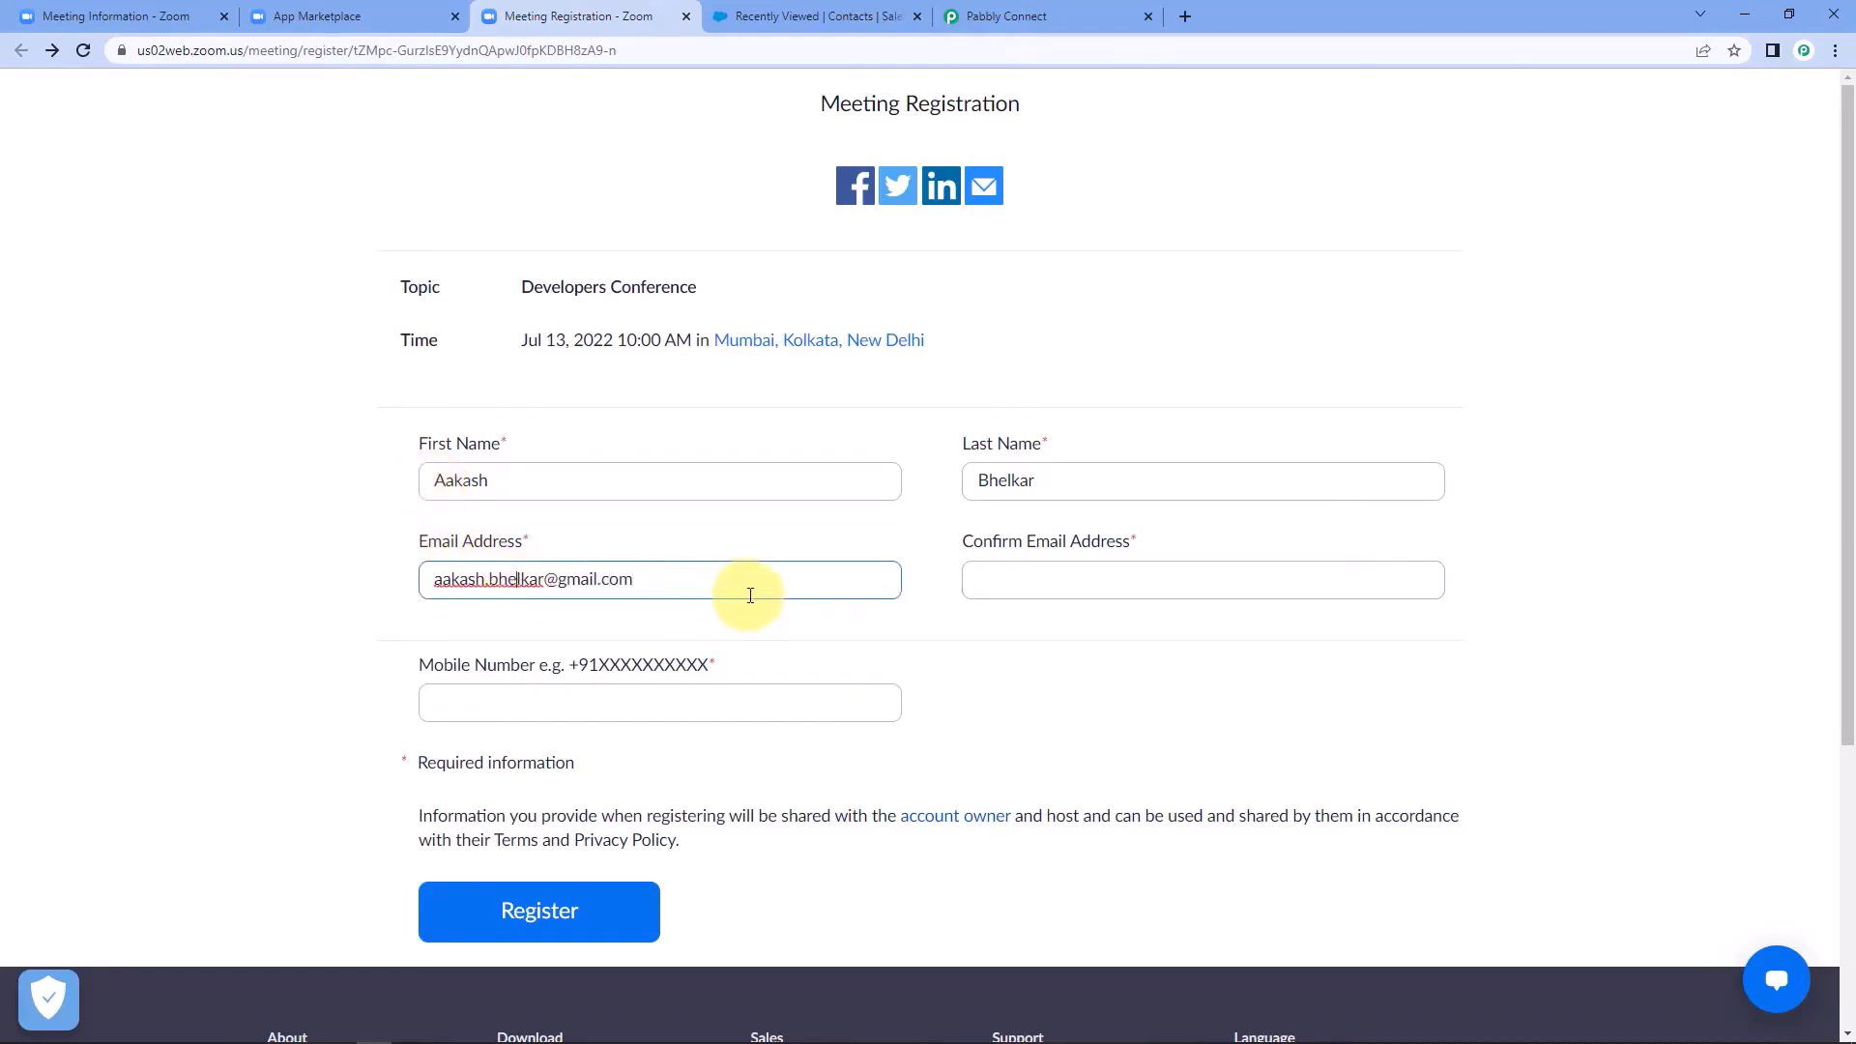
key("ctrl+a")
key("ctrl+c")
left_click(1005, 577)
key("ctrl+v")
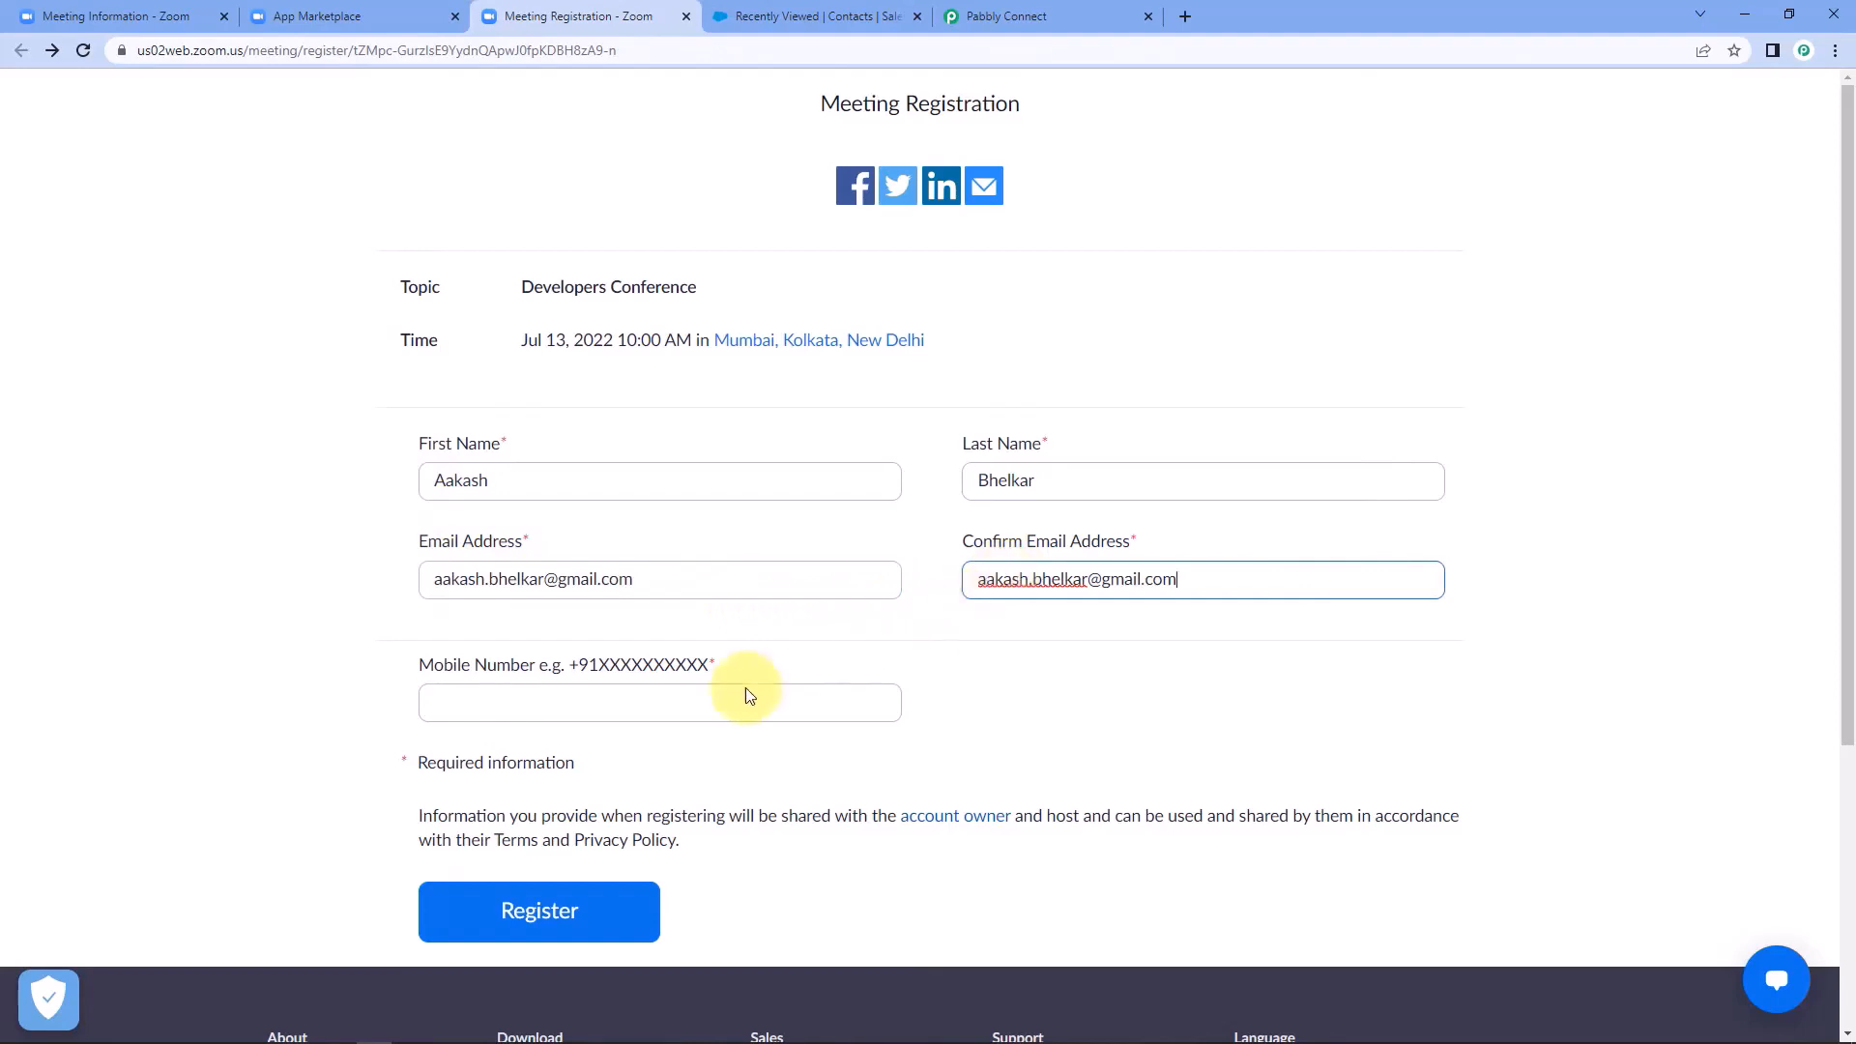
Enter the registrant's mobile number and submit the meeting registration with the reCAPTCHA check completed.
left_click(695, 714)
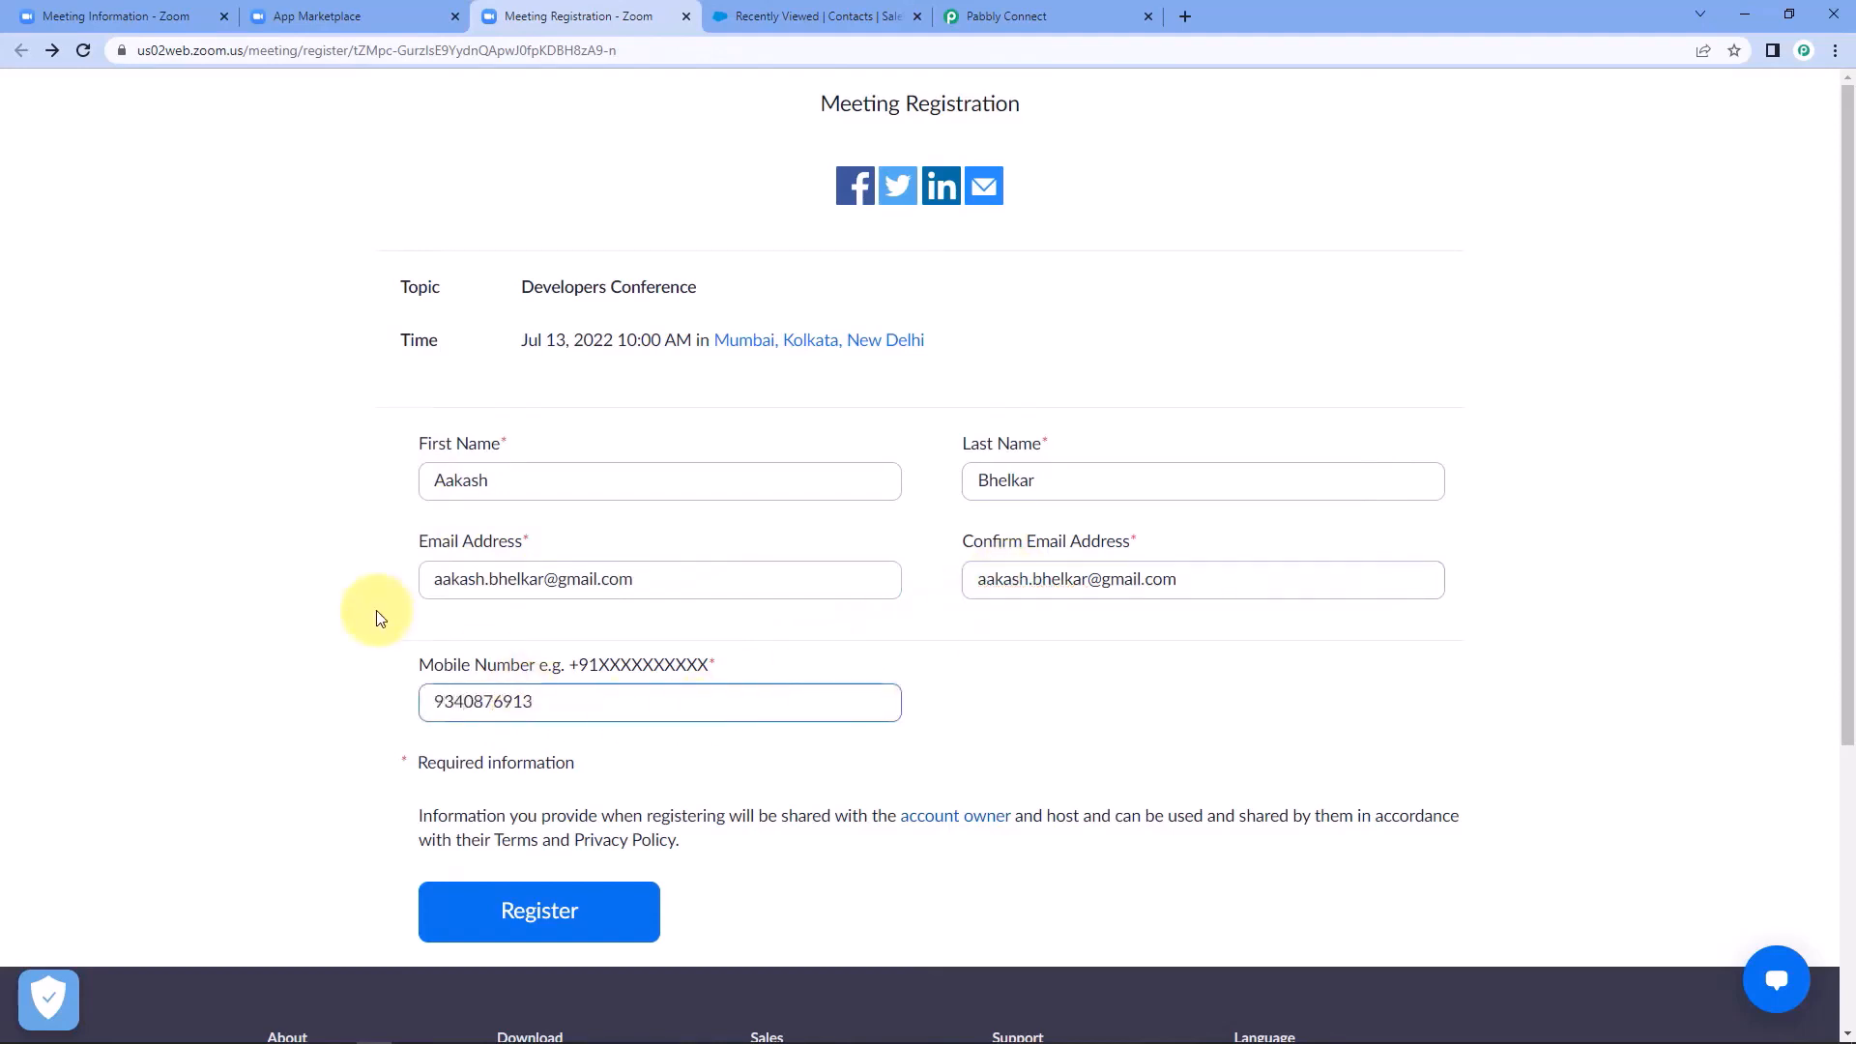
left_click(342, 635)
left_click(596, 915)
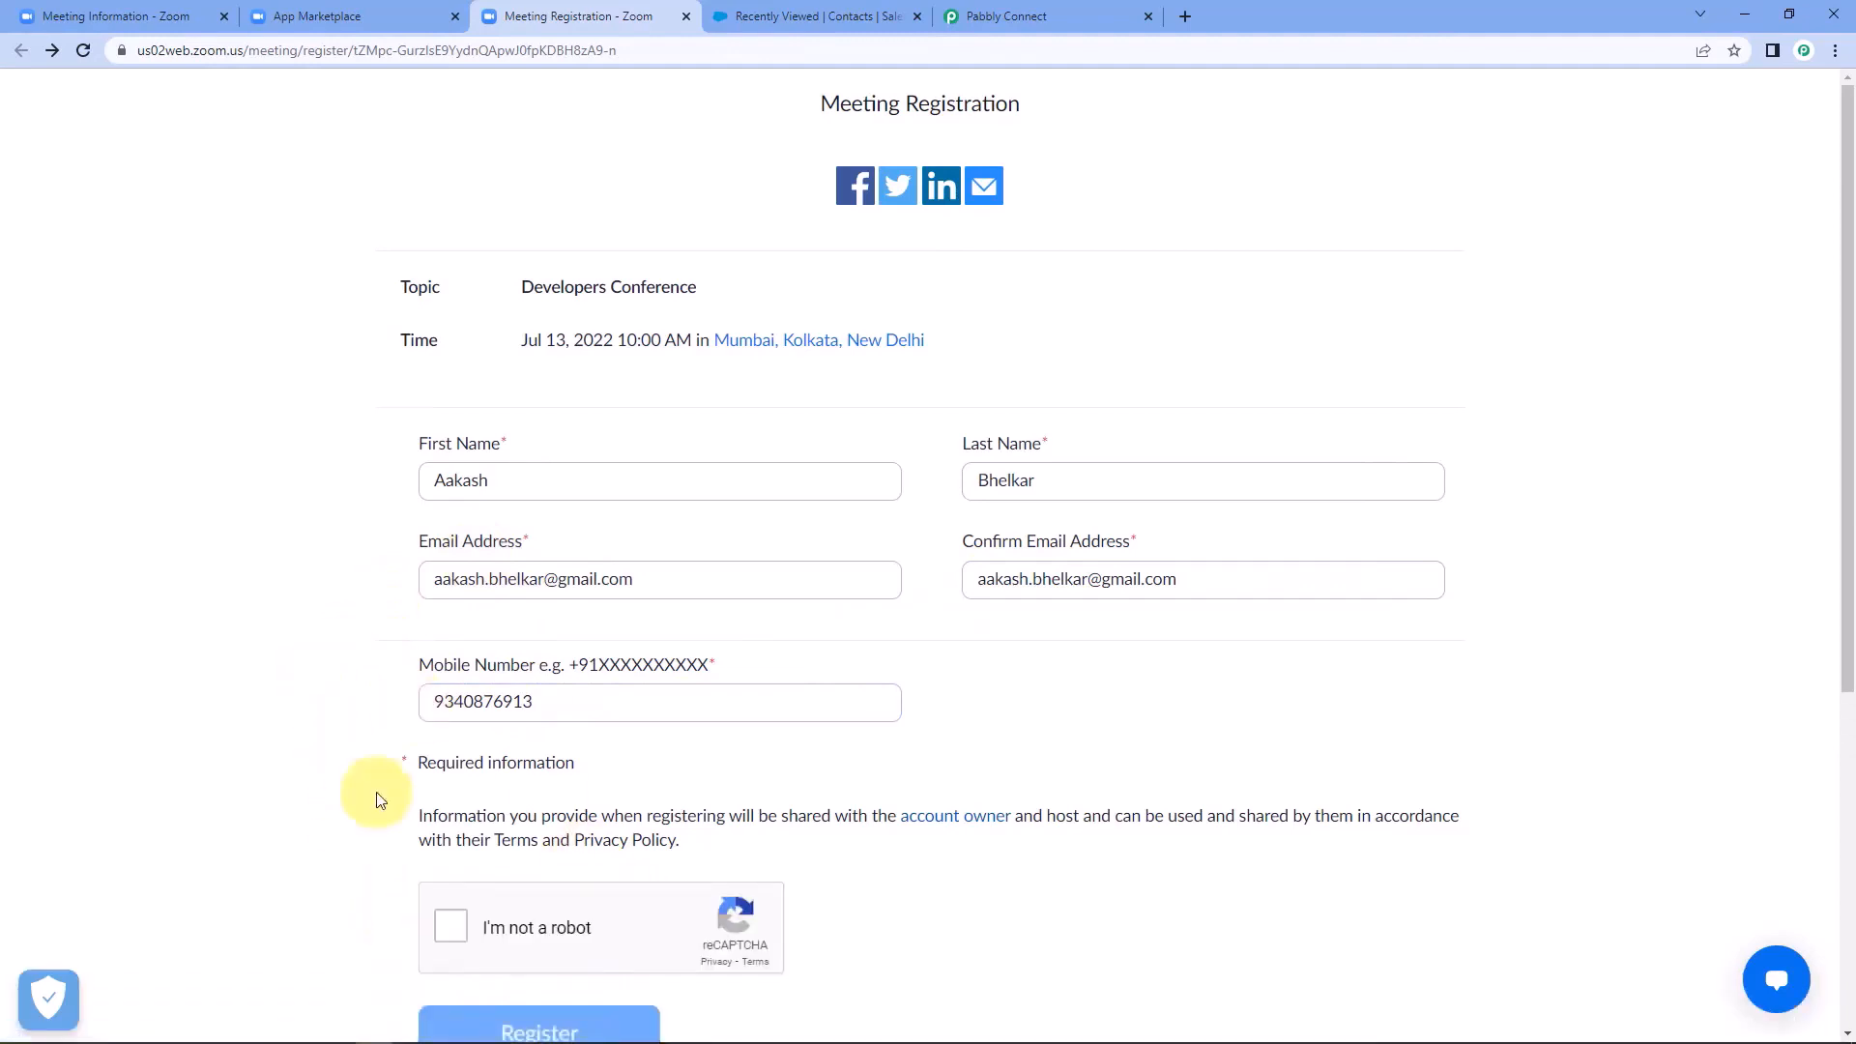
left_click(450, 926)
scroll(488, 966, "down", 1)
left_click(503, 918)
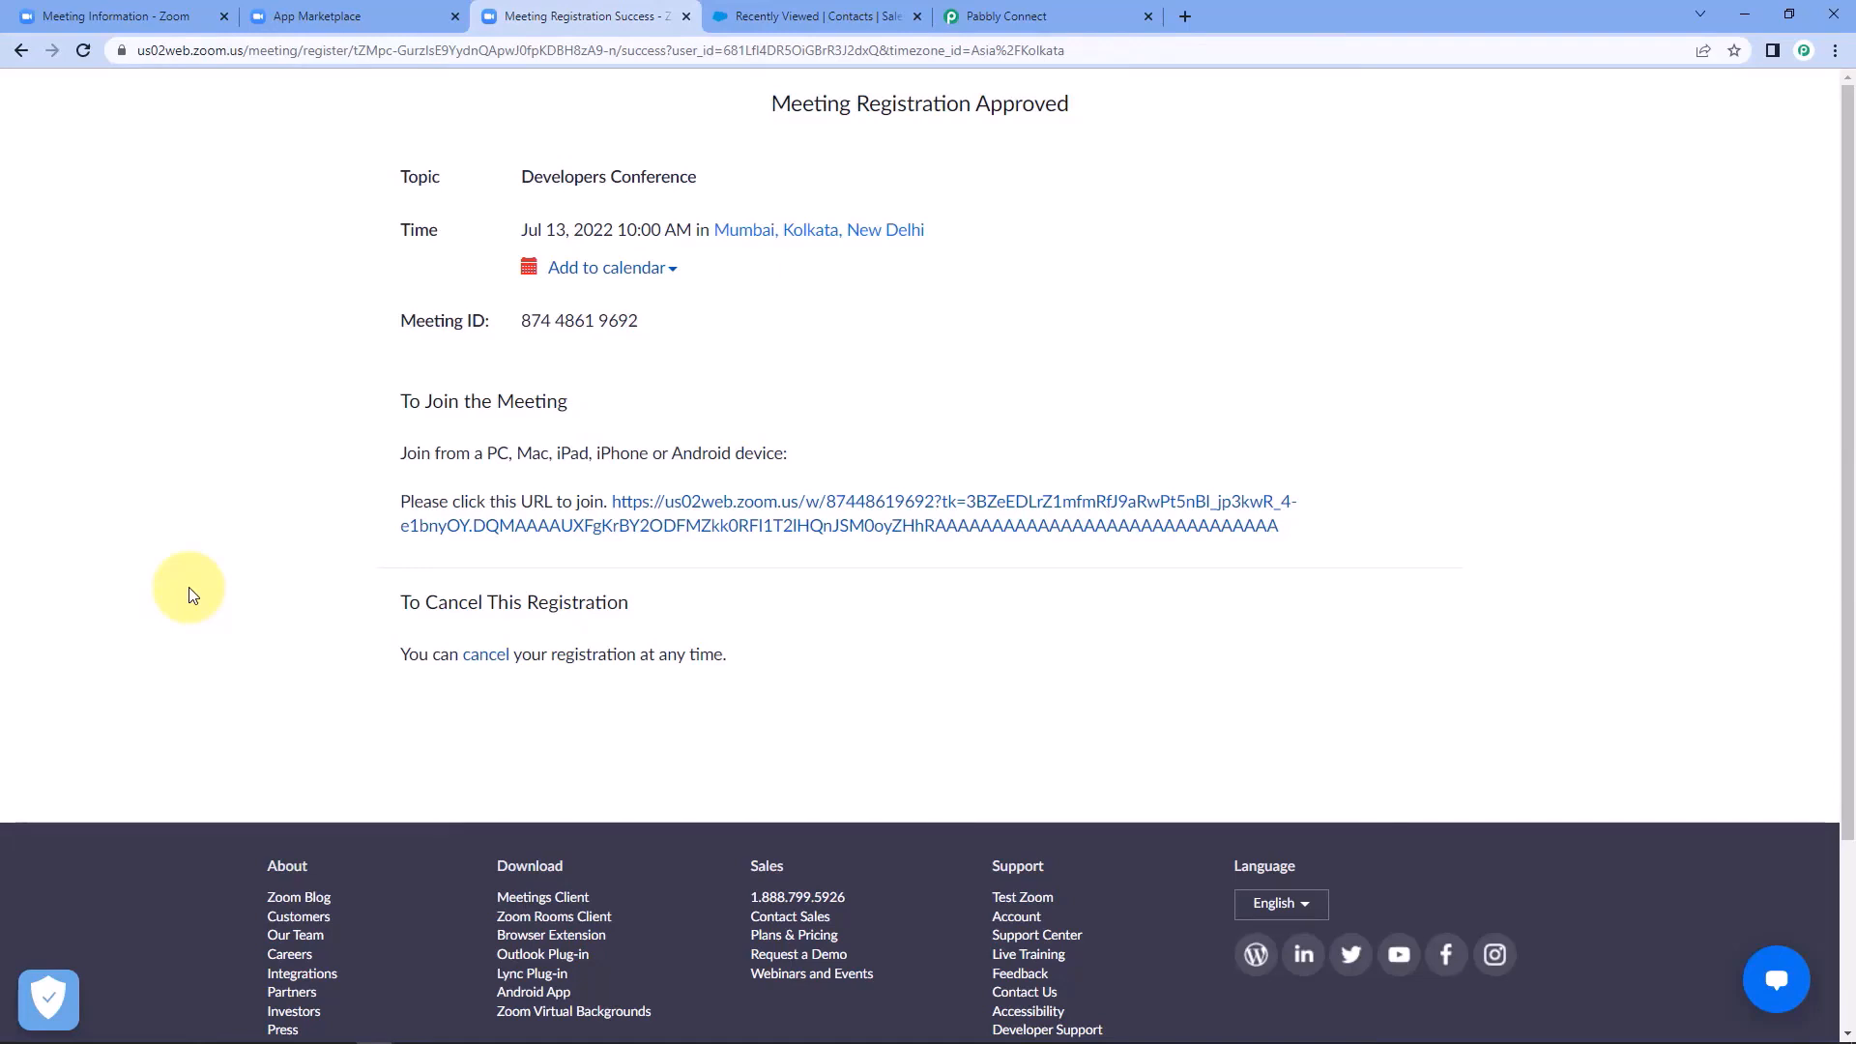
Switch to Salesforce and reload the Contacts list to check for the contact from the new meeting registration.
left_click(778, 17)
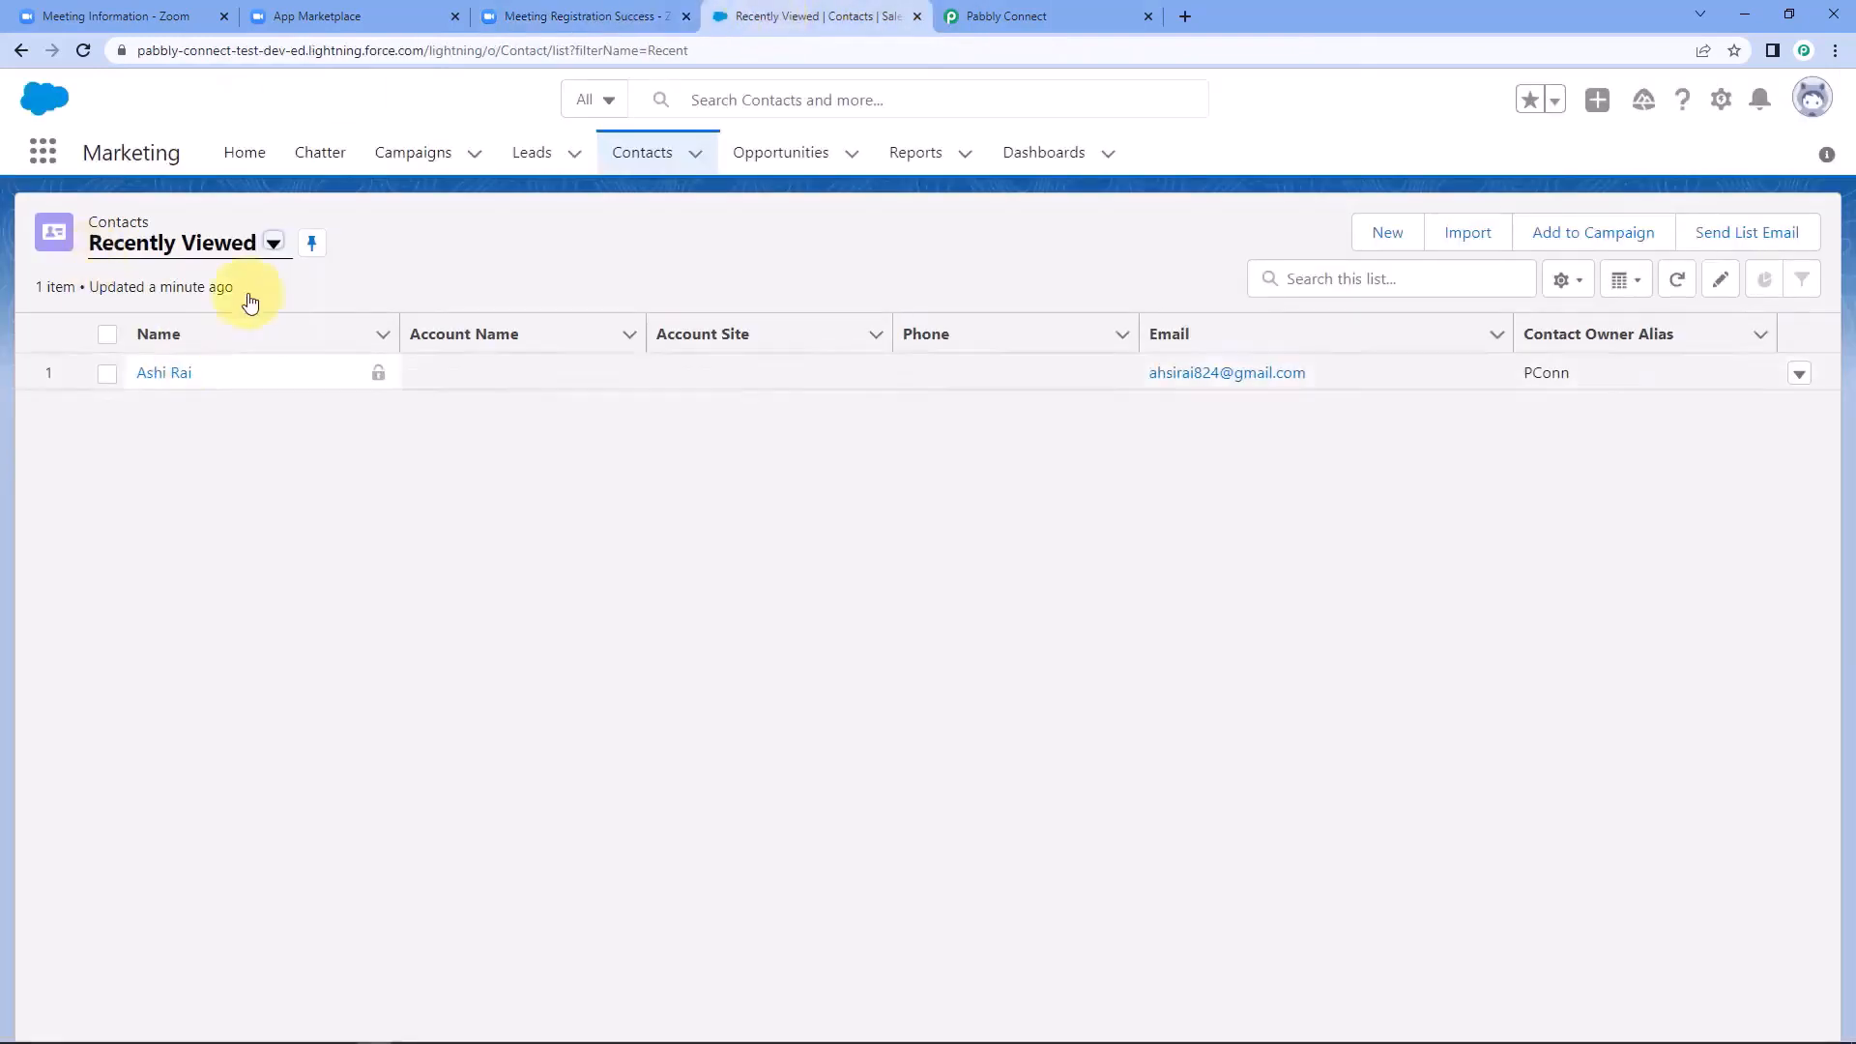
left_click(83, 50)
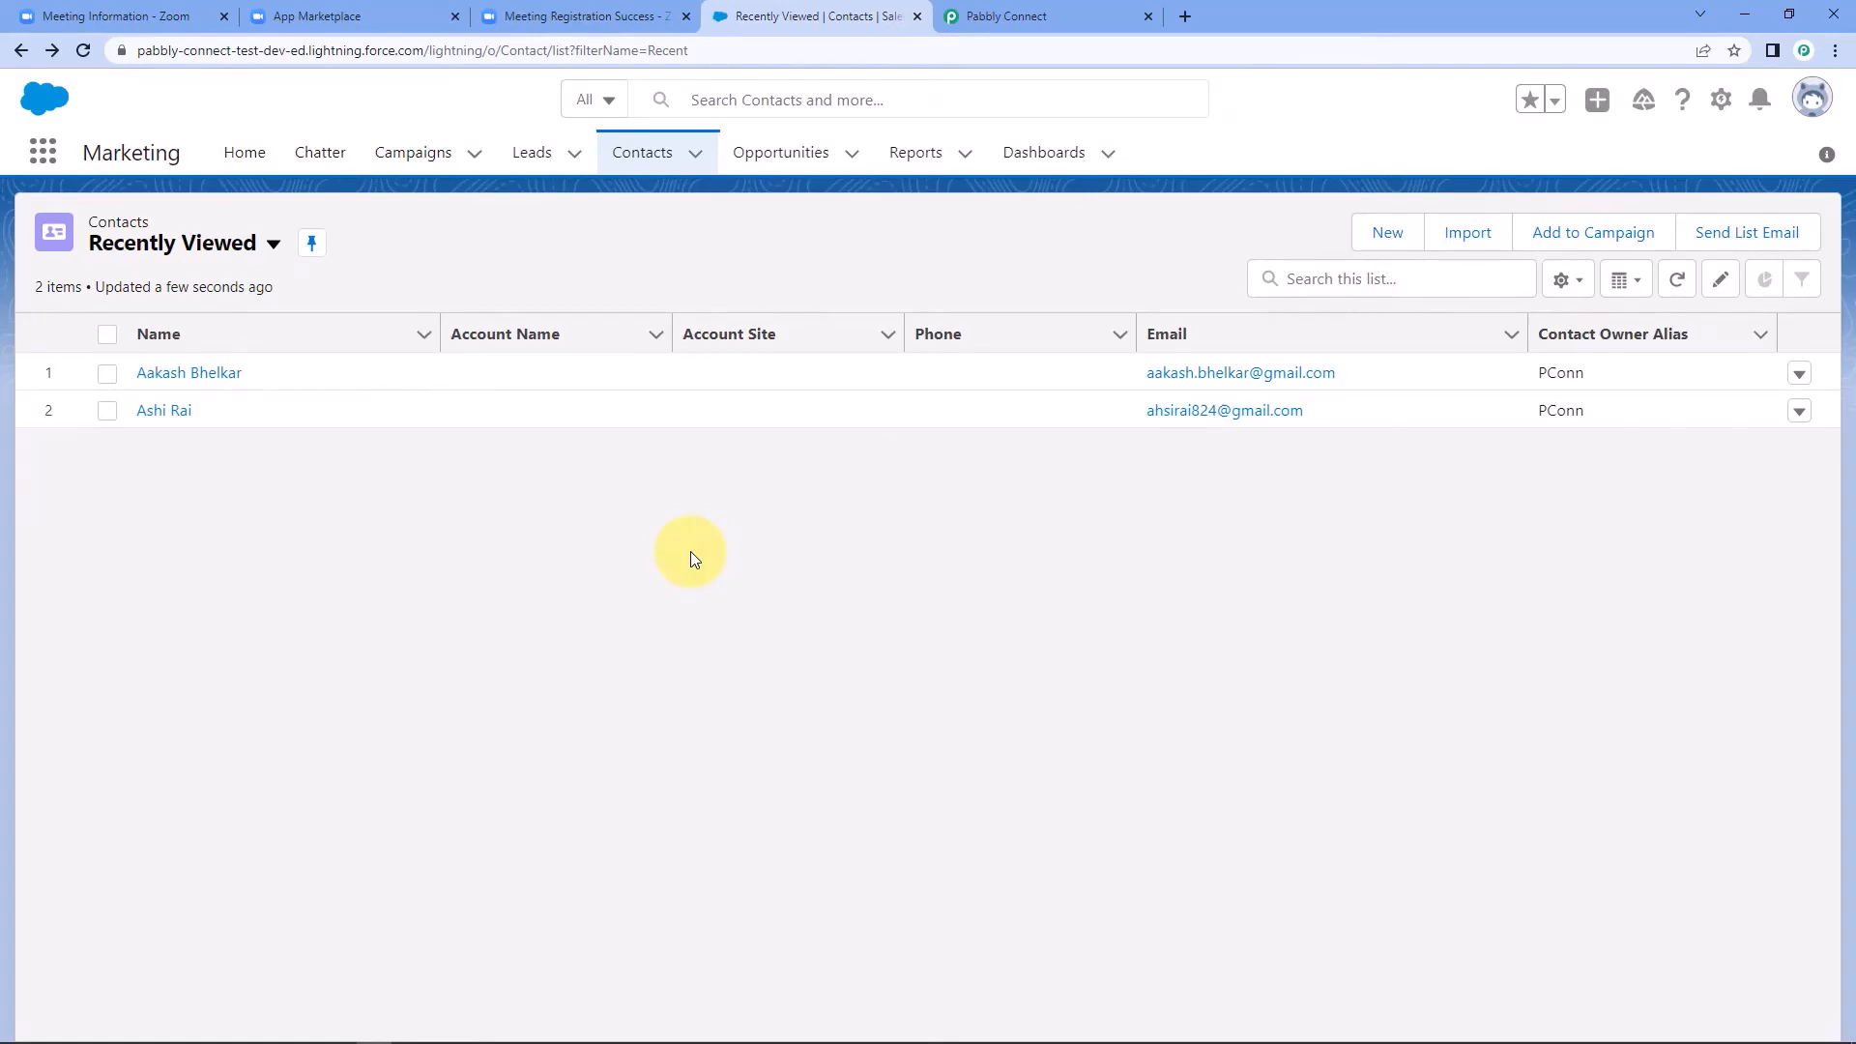
Return to the Zoom to Salesforce workflow in Pabbly Connect and collapse its trigger and action steps to review the overall workflow.
left_click(1083, 13)
scroll(1634, 445, "up", 15)
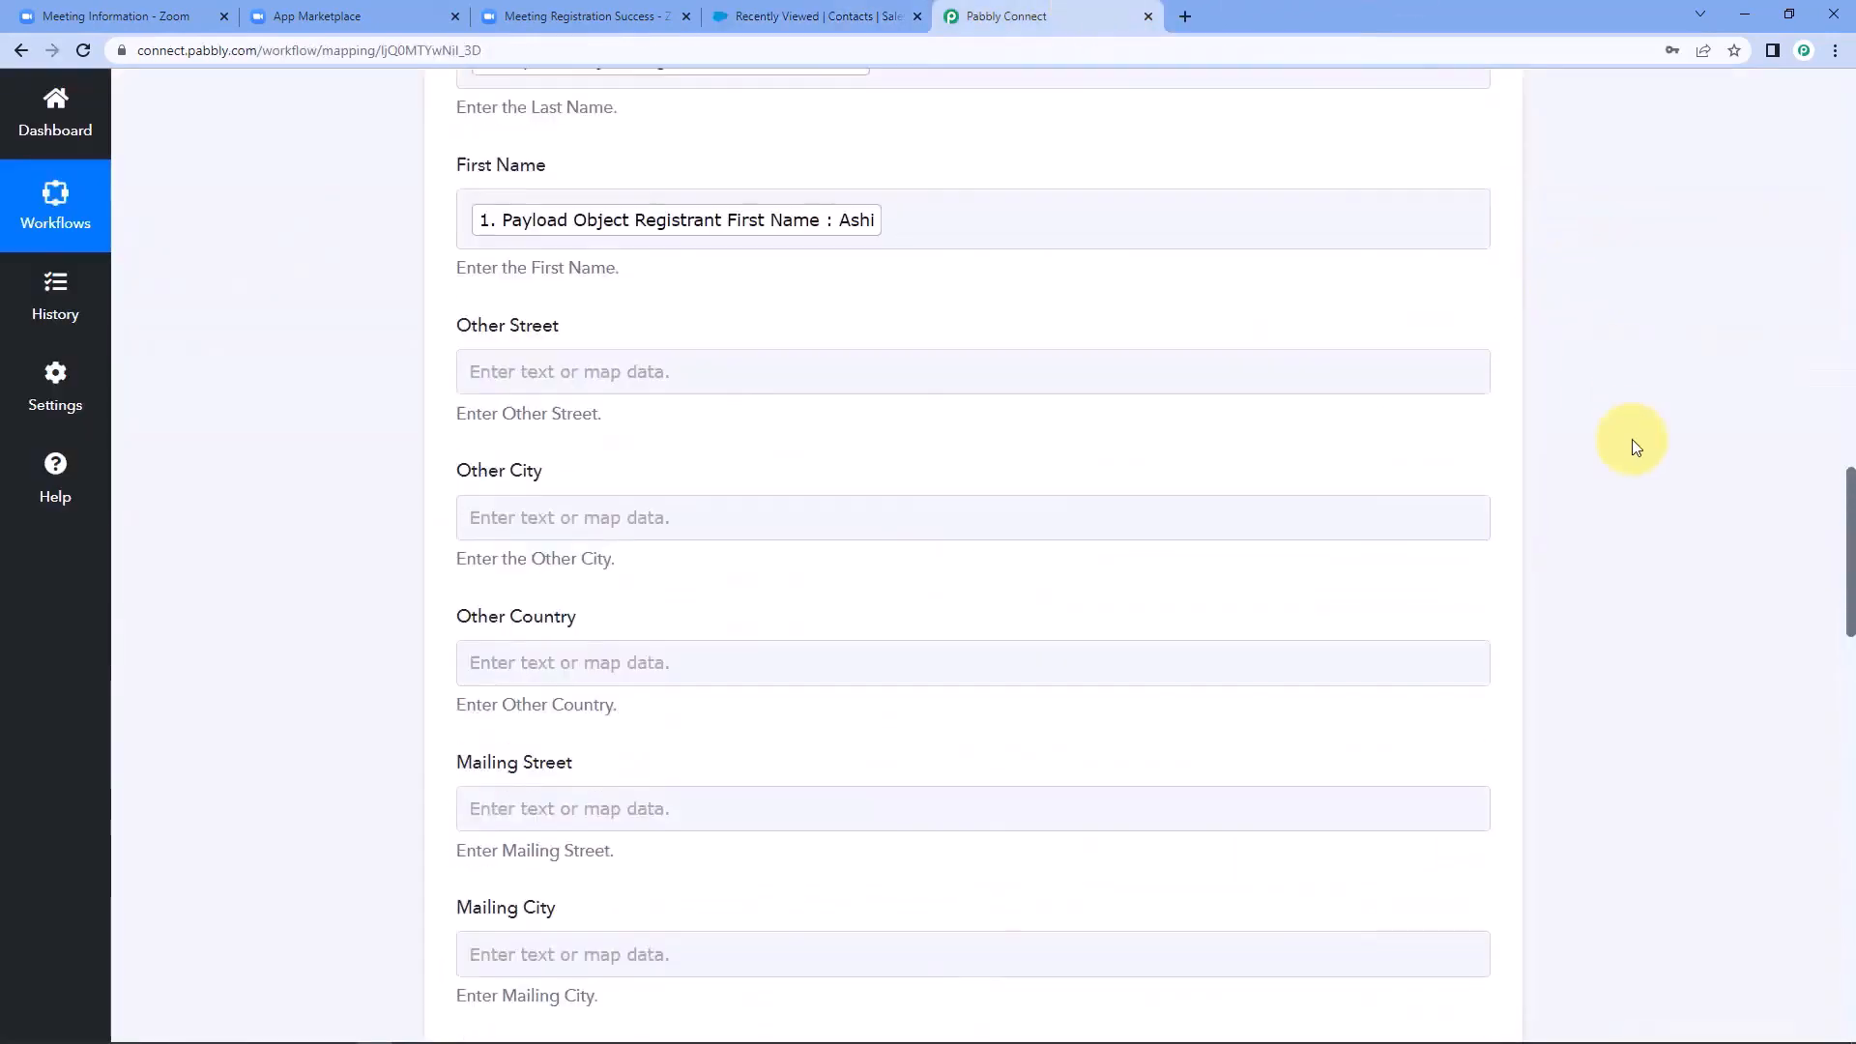
scroll(1633, 445, "up", 10)
scroll(1599, 518, "up", 2)
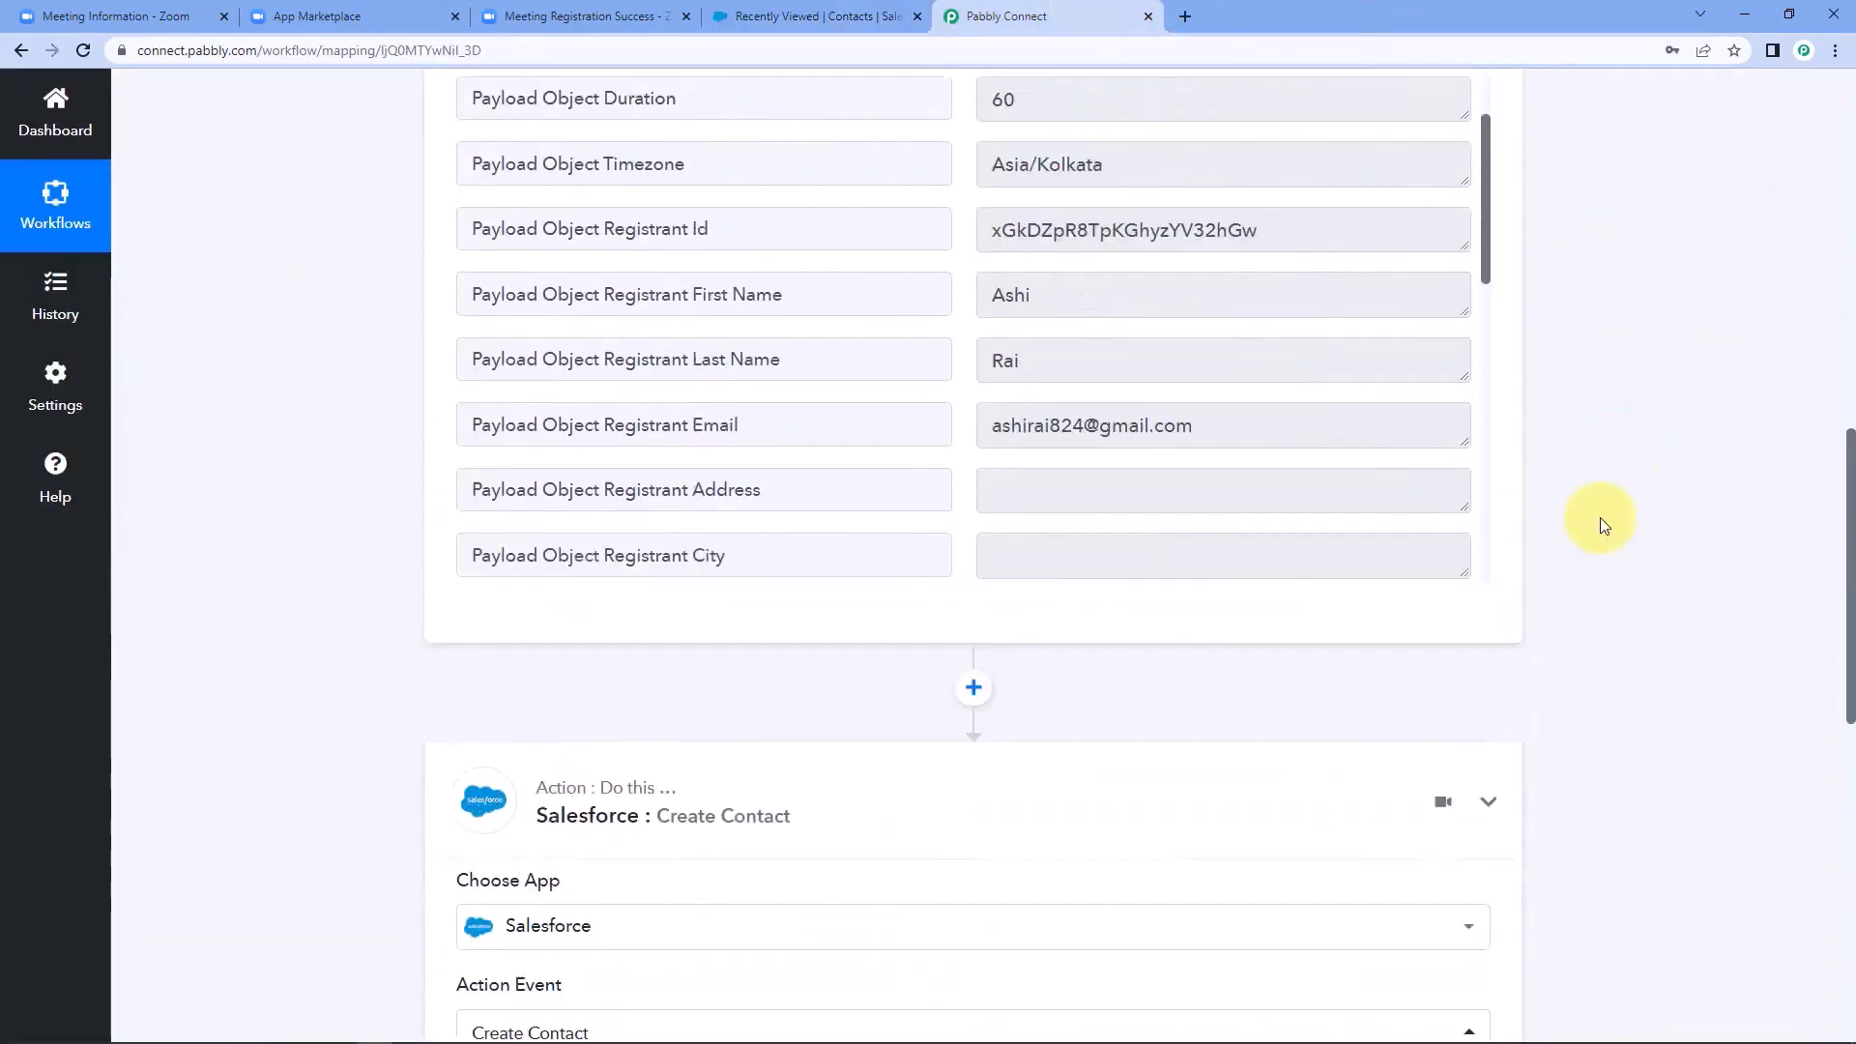
scroll(1598, 518, "up", 10)
left_click(1487, 410)
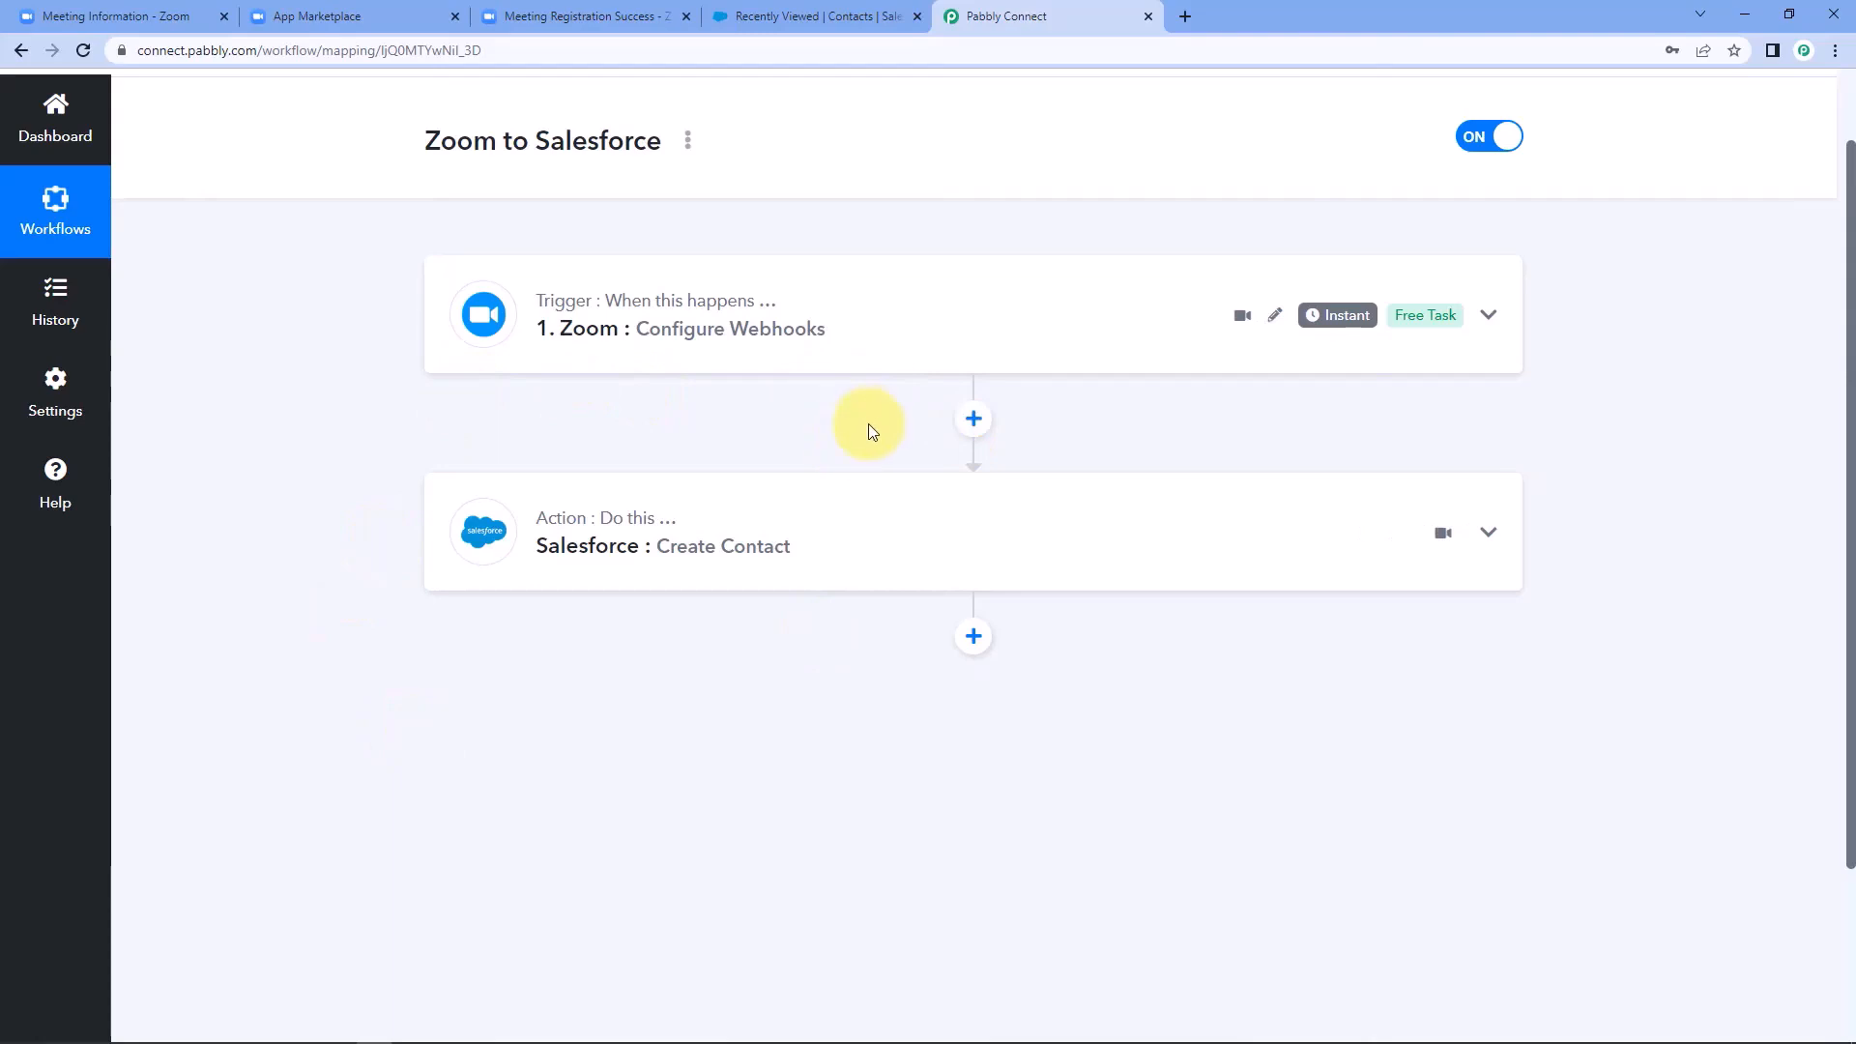
scroll(953, 439, "up", 1)
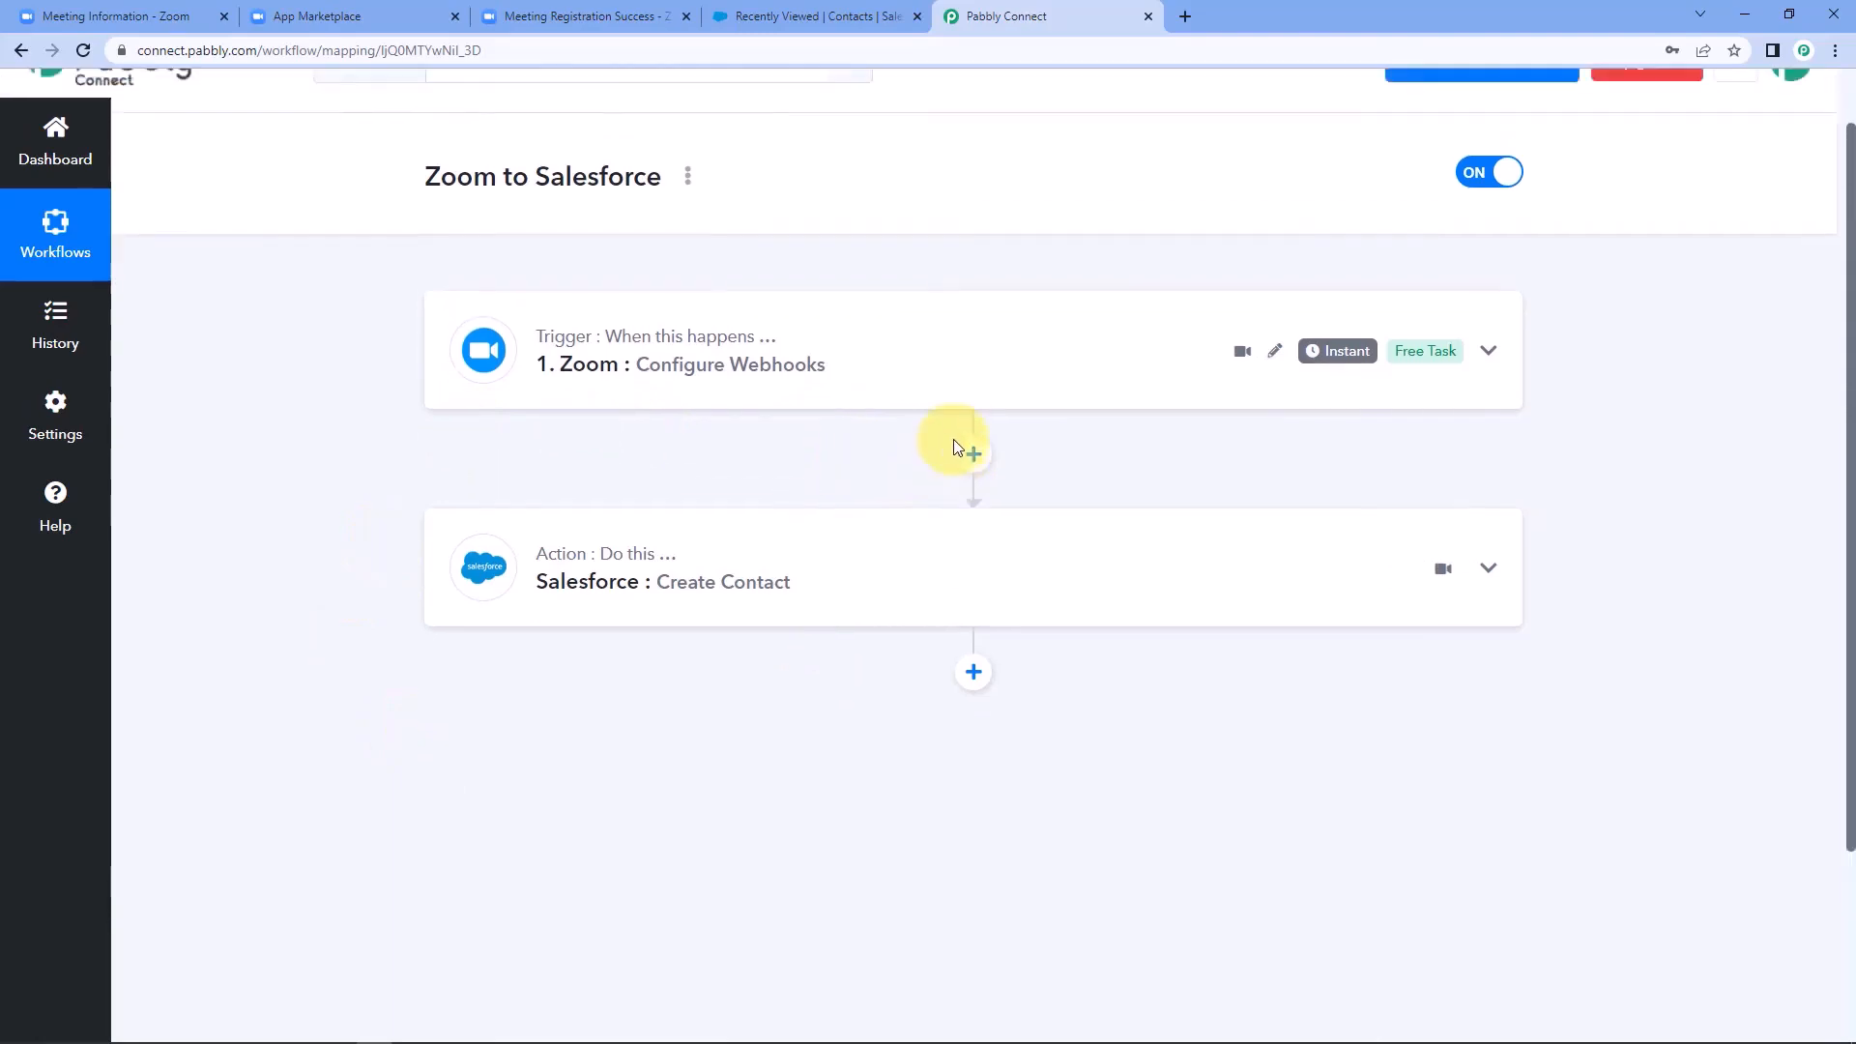